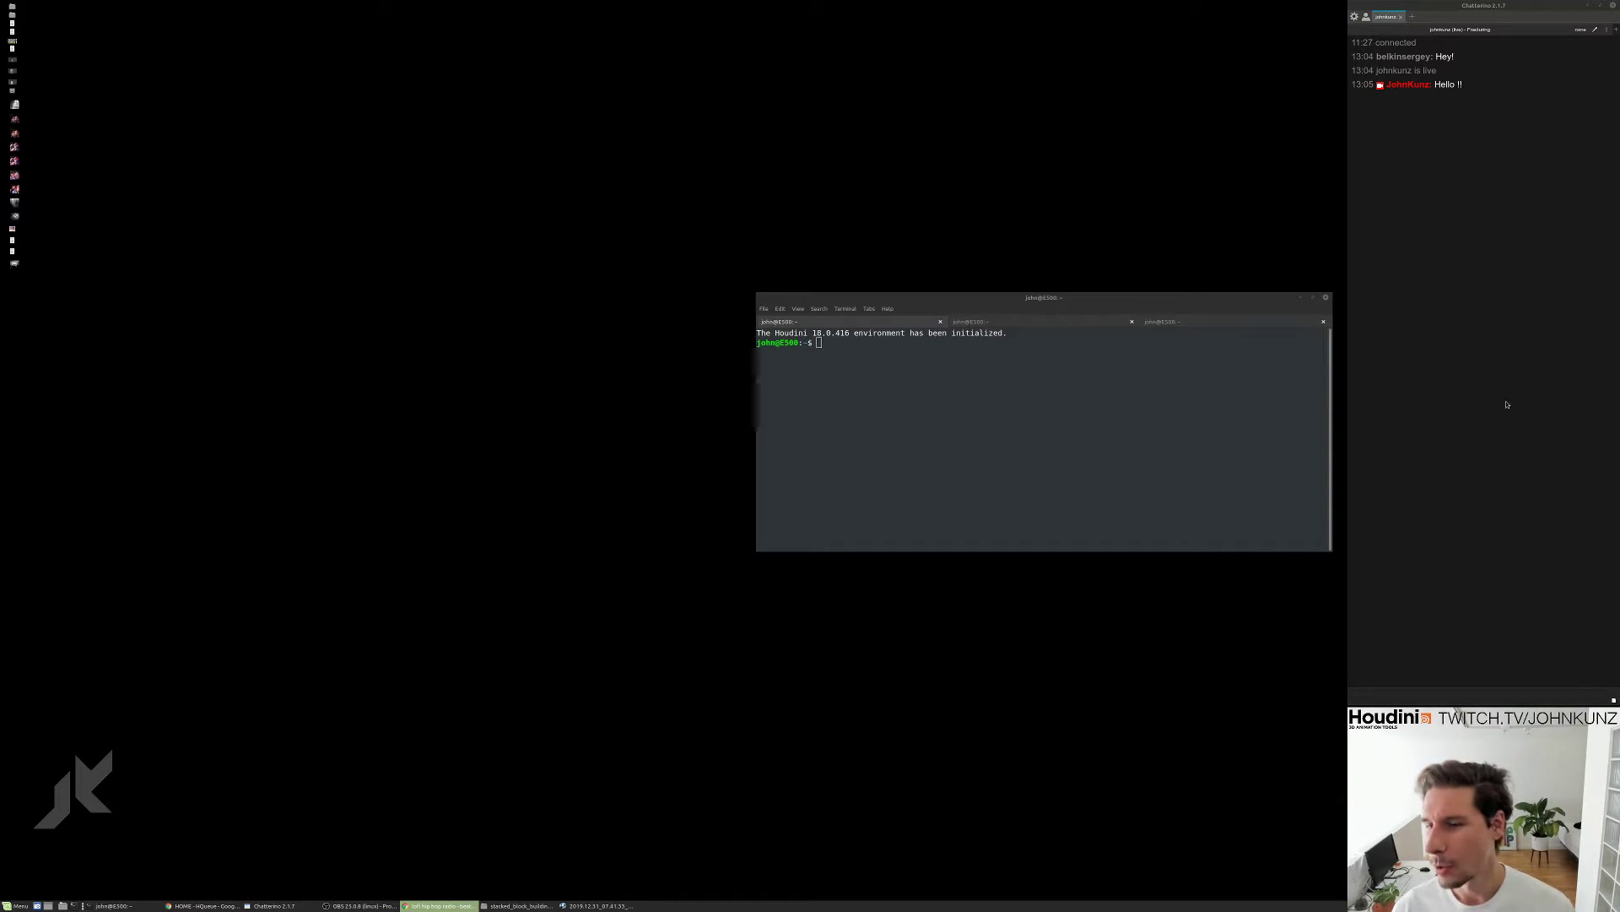
# - Launch Houdini FX from the terminal with the command houdinifx
pyautogui.click(1090, 400)
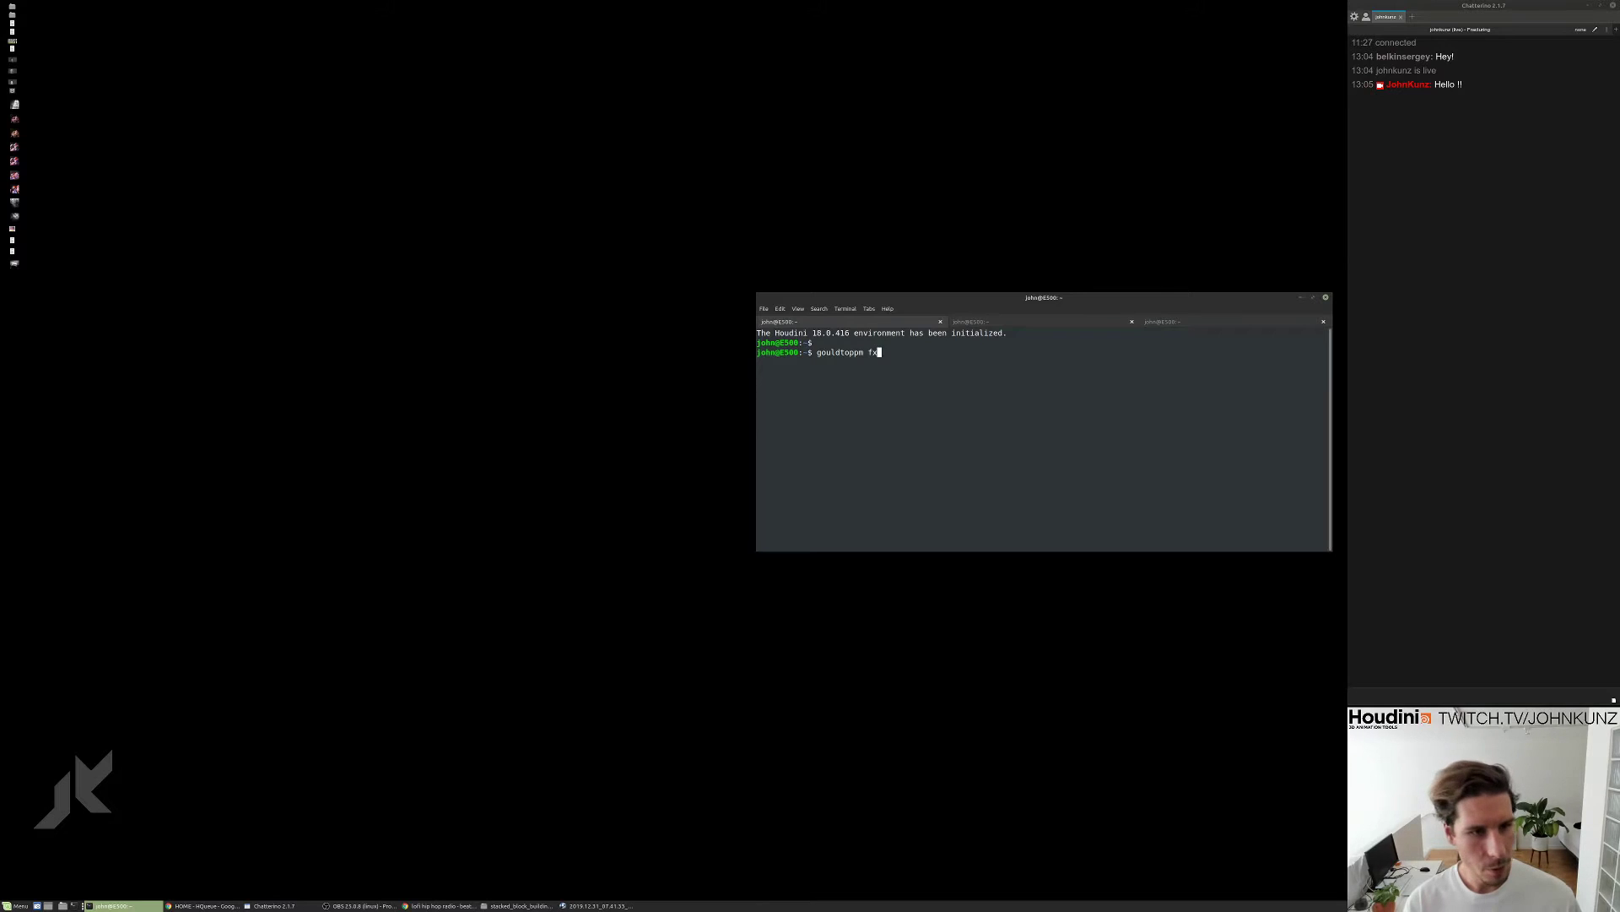
pyautogui.write('ho')
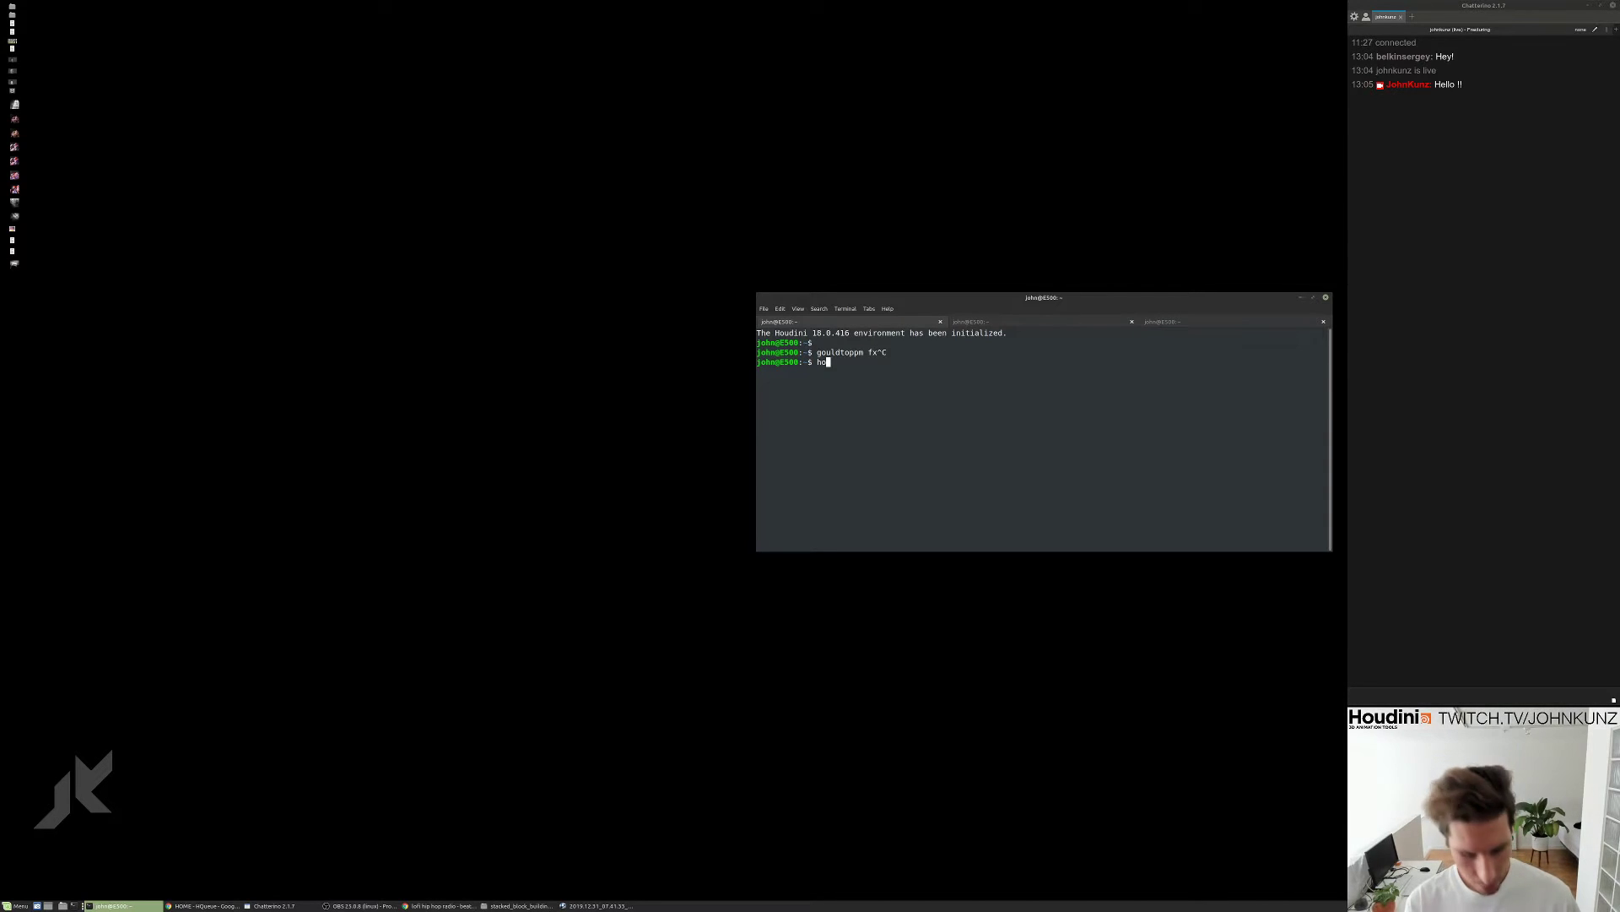
pyautogui.write('udinifx')
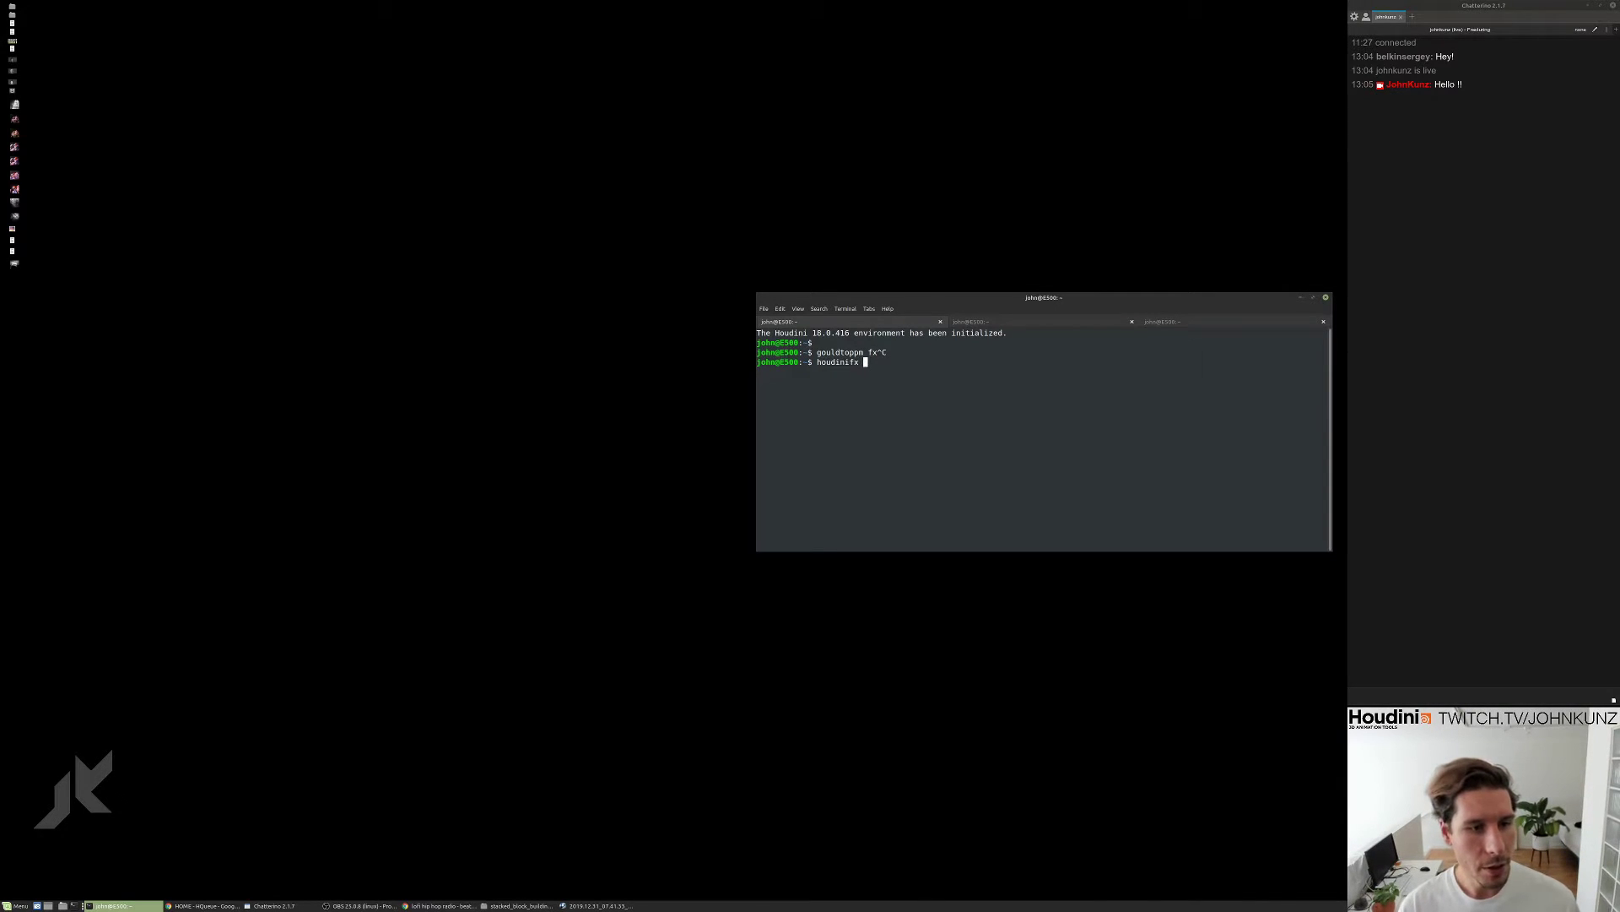
pyautogui.press('Return')
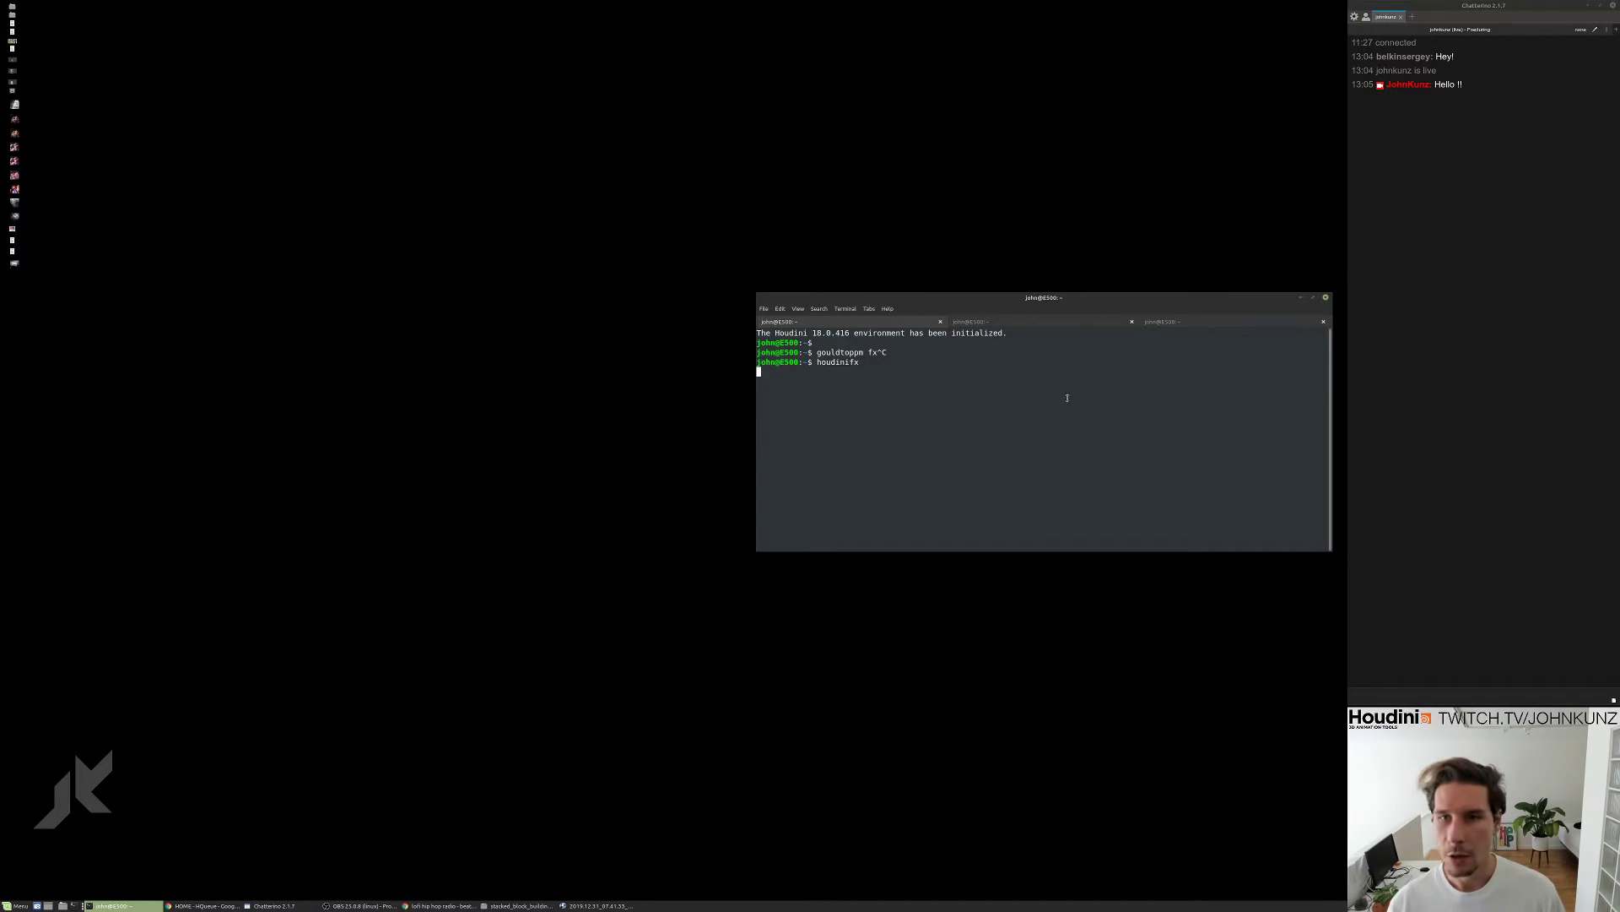
pyautogui.moveTo(1083, 305); pyautogui.dragTo(966, 404)
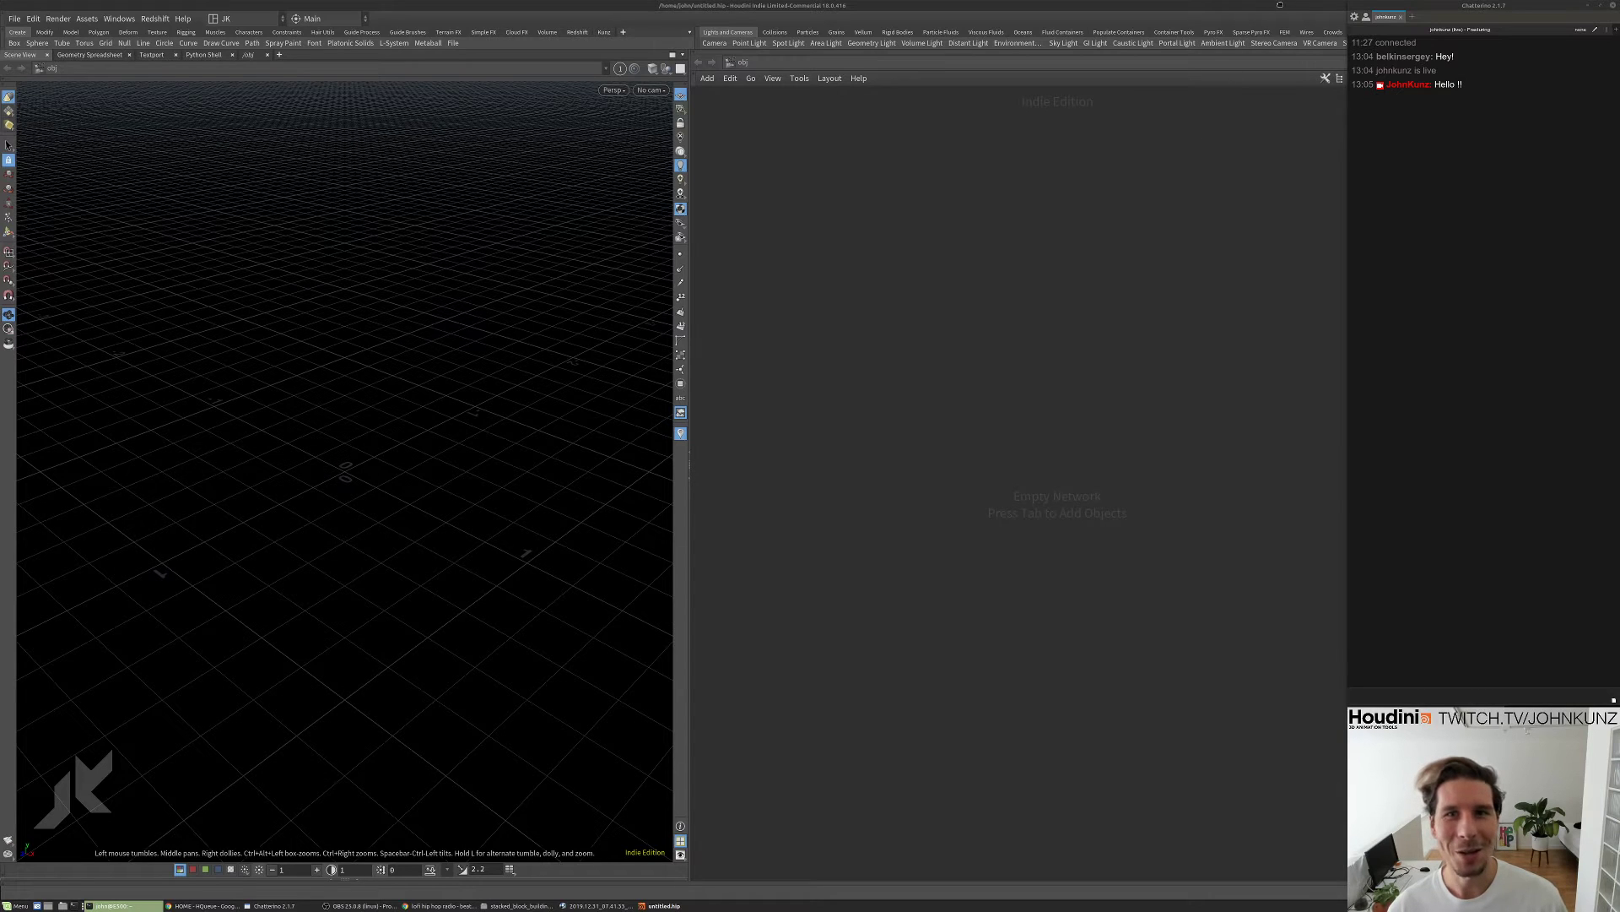
# - Move and resize the Houdini window so it fills the desktop area beside the chat window
pyautogui.moveTo(1280, 5); pyautogui.dragTo(1125, 7)
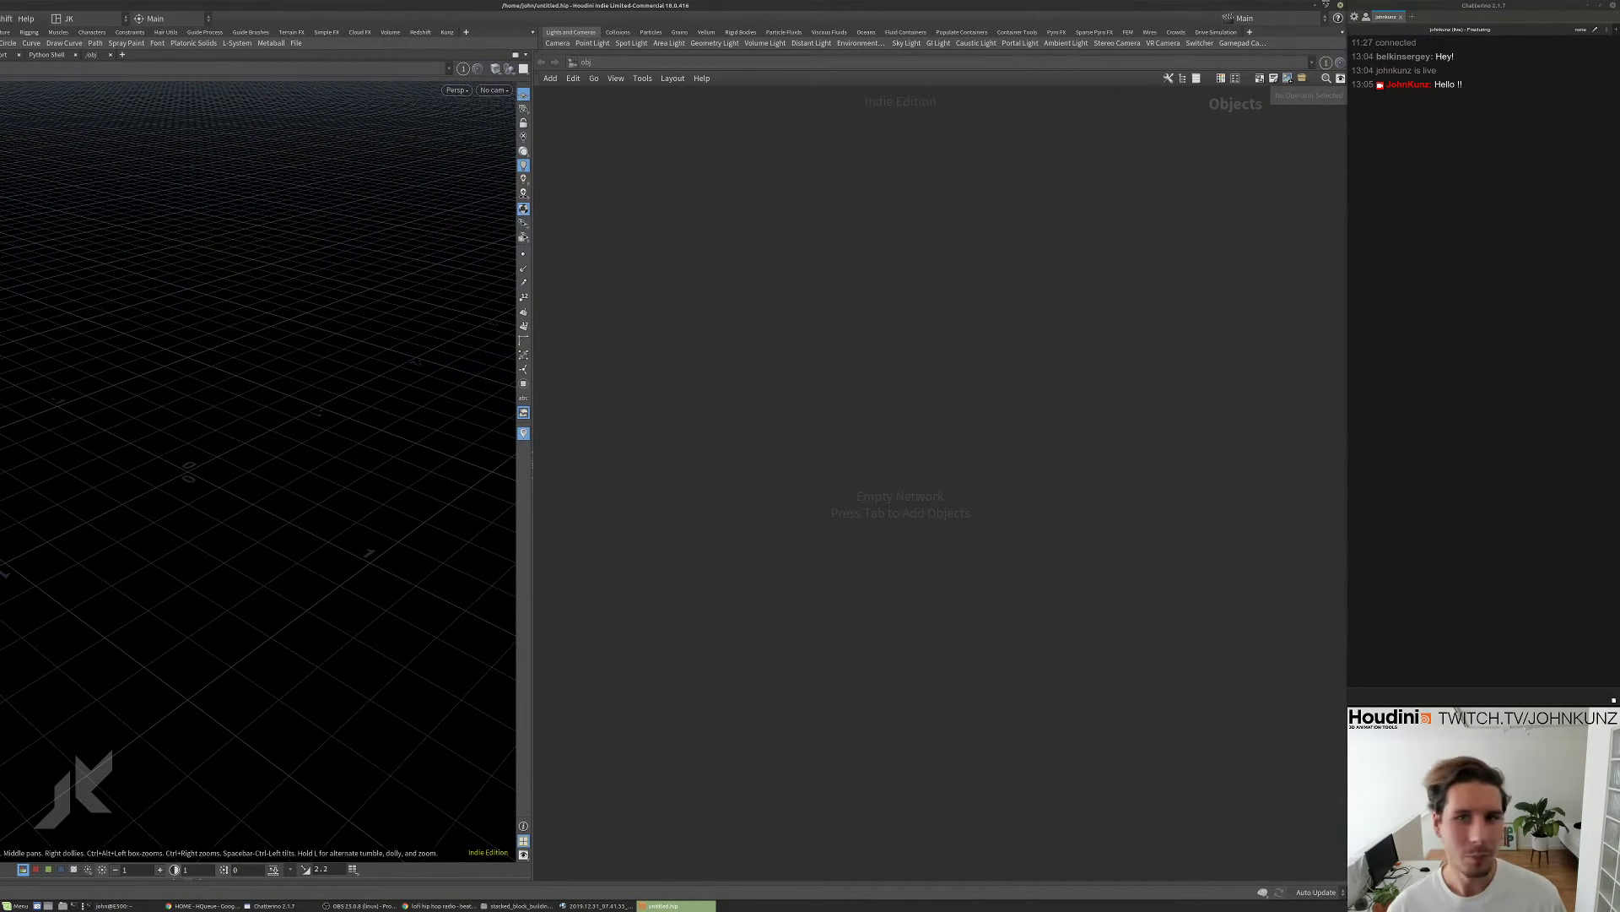
pyautogui.moveTo(1342, 4); pyautogui.dragTo(981, 124)
pyautogui.moveTo(846, 127); pyautogui.dragTo(1206, 3)
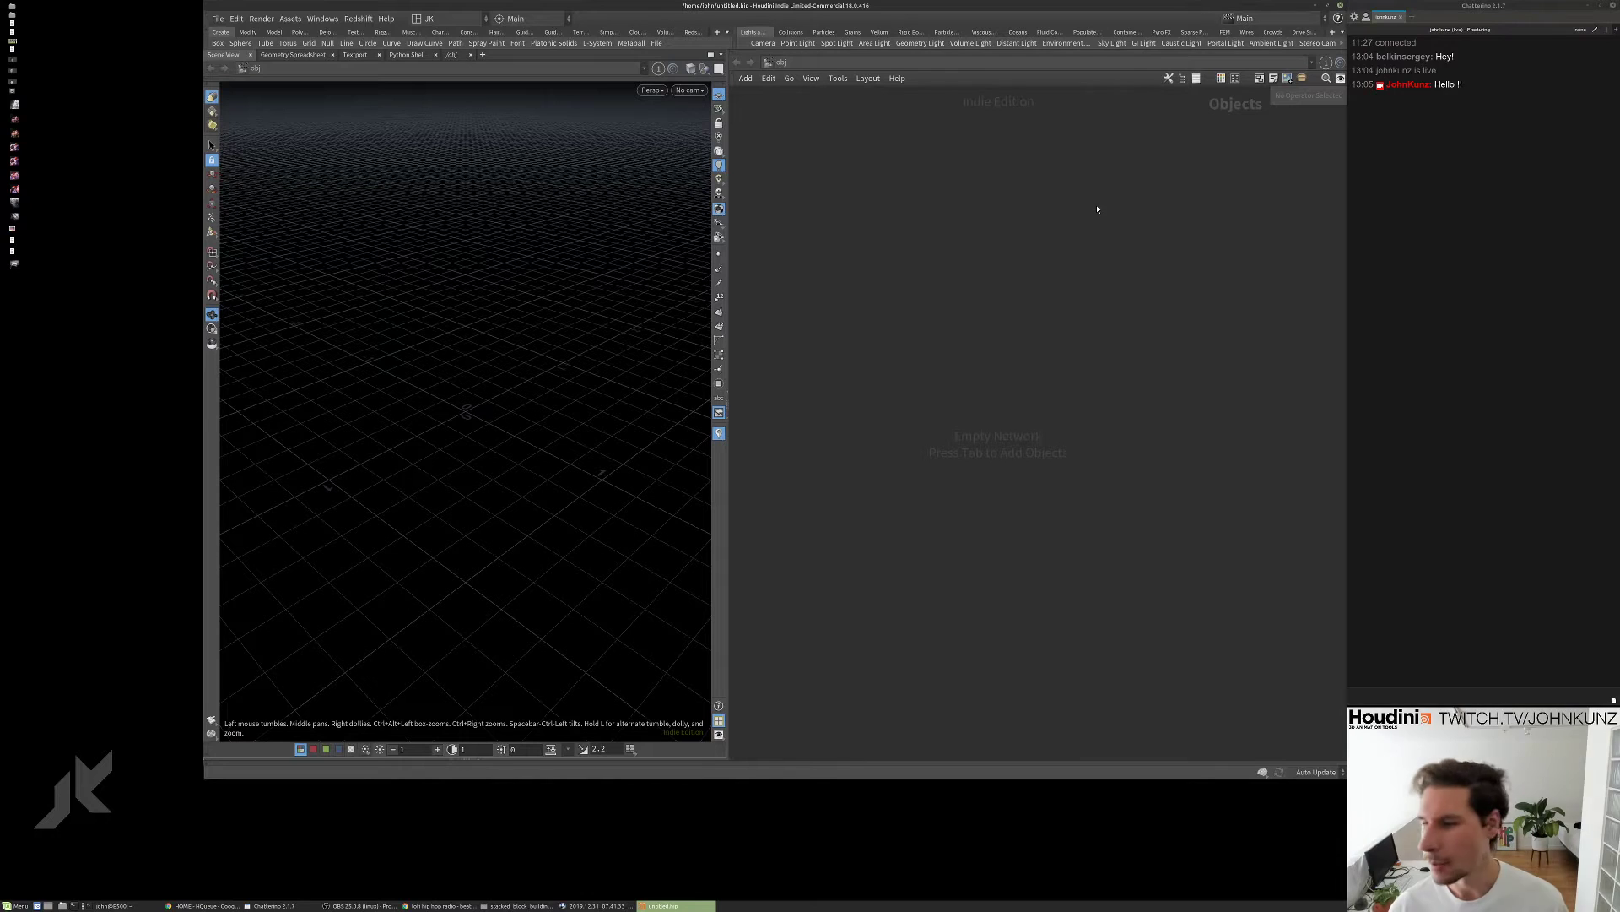
pyautogui.moveTo(202, 775); pyautogui.dragTo(0, 900)
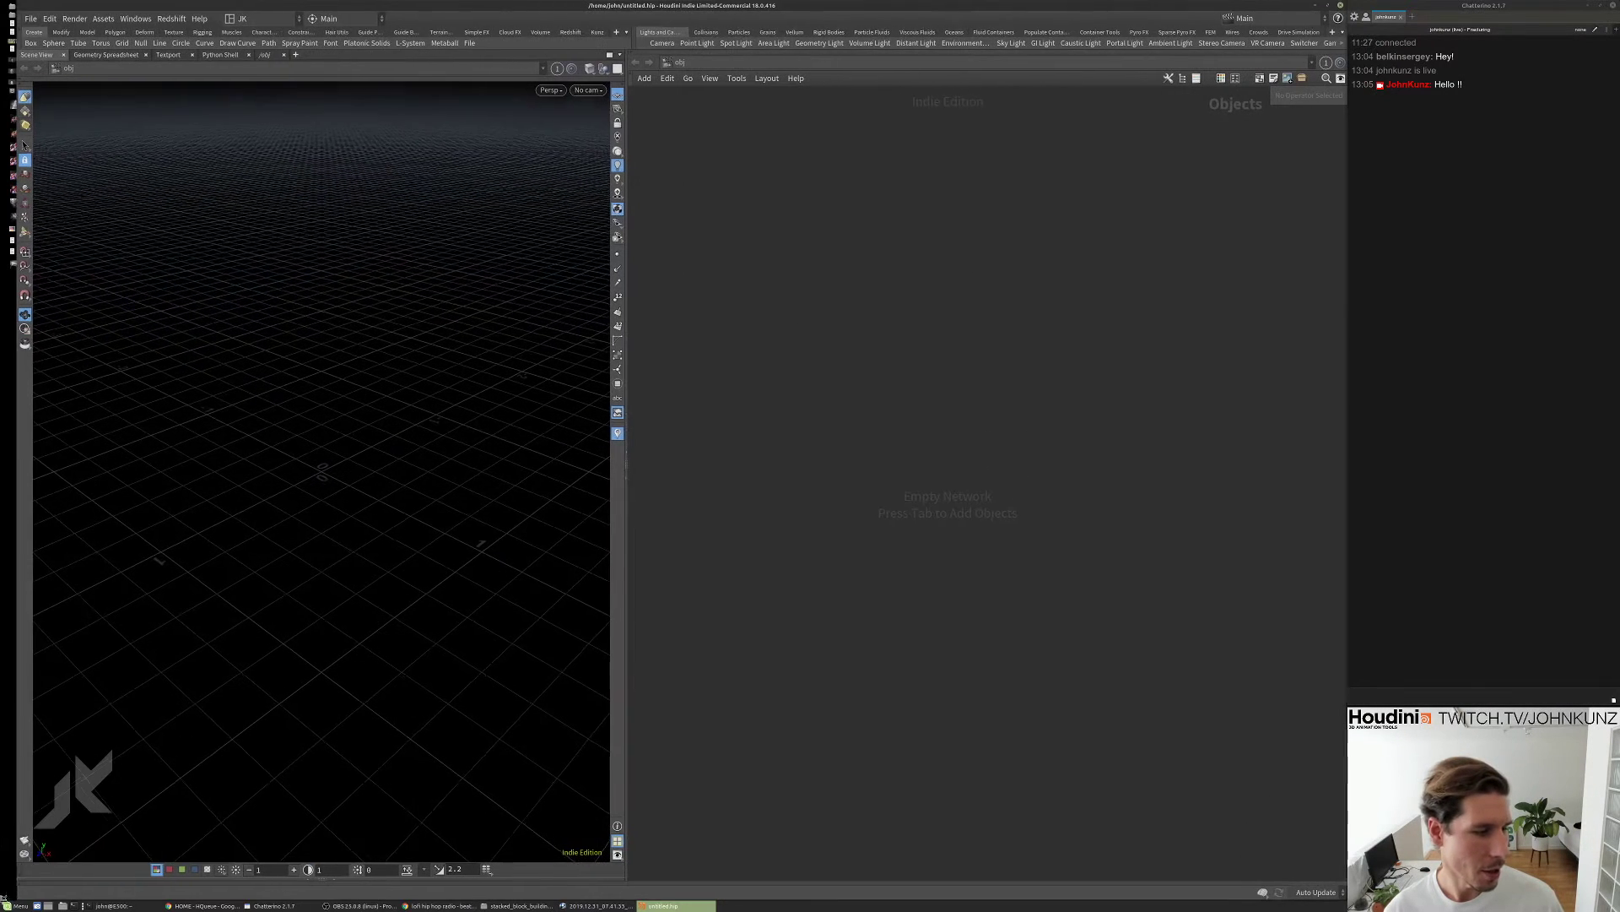
pyautogui.rightClick(1389, 7)
pyautogui.press('Escape')
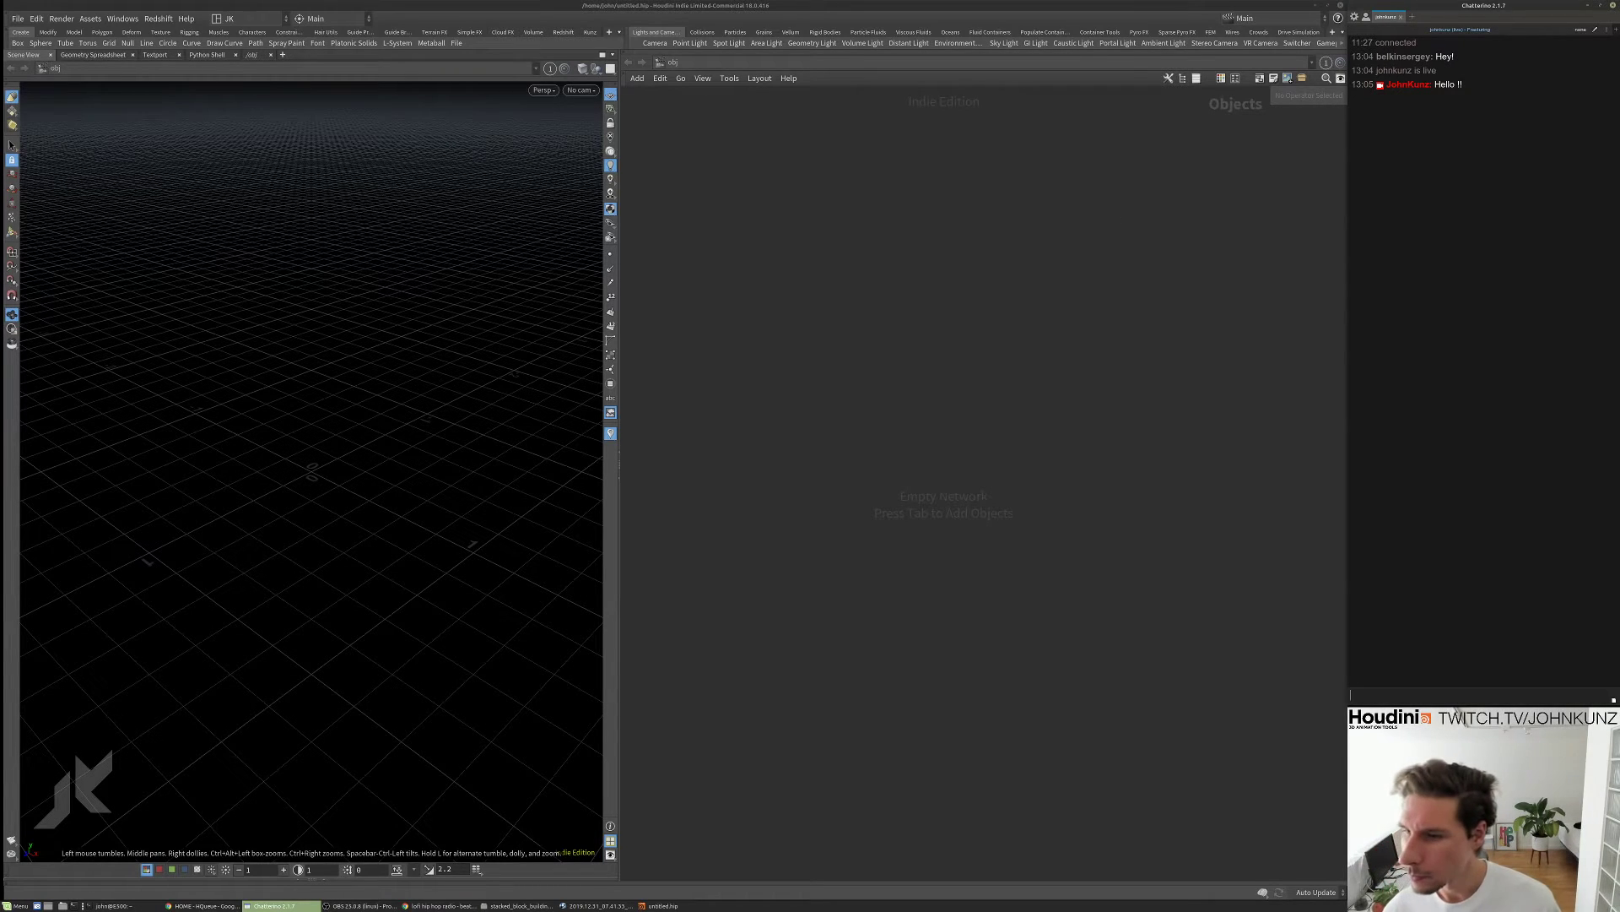
# - Review the stacked_block_buildings simulation video in an enlarged player, pausing and scrubbing through the collapse, and close the player
pyautogui.click(1176, 416)
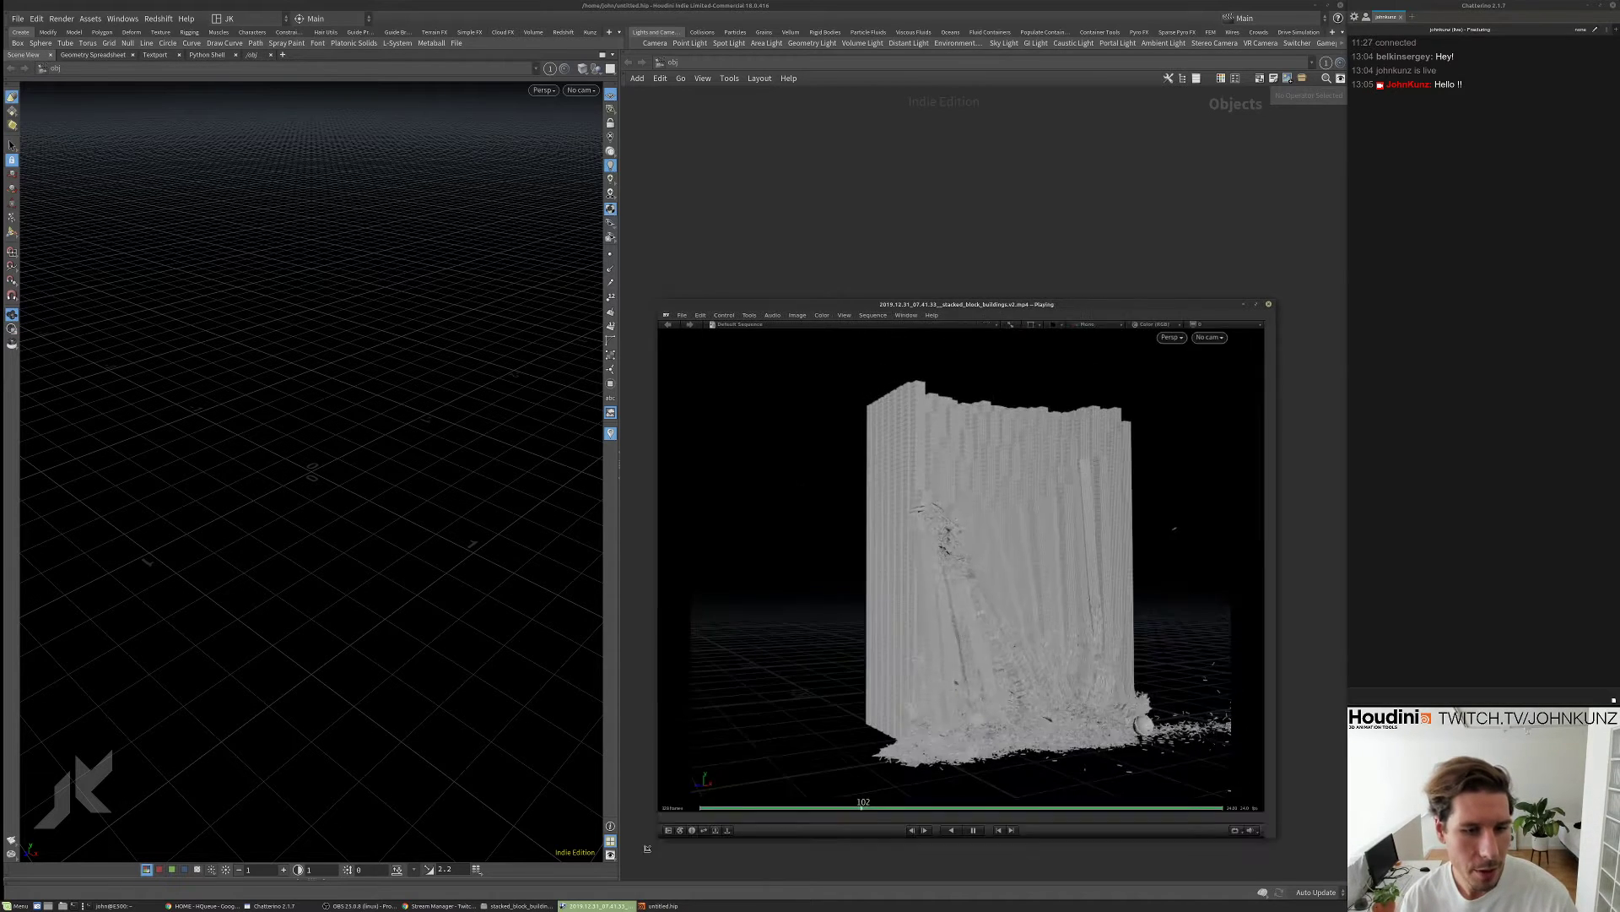
pyautogui.keyDown('alt'); pyautogui.moveTo(678, 359); pyautogui.dragTo(507, 163, button='middle'); pyautogui.keyUp('alt')
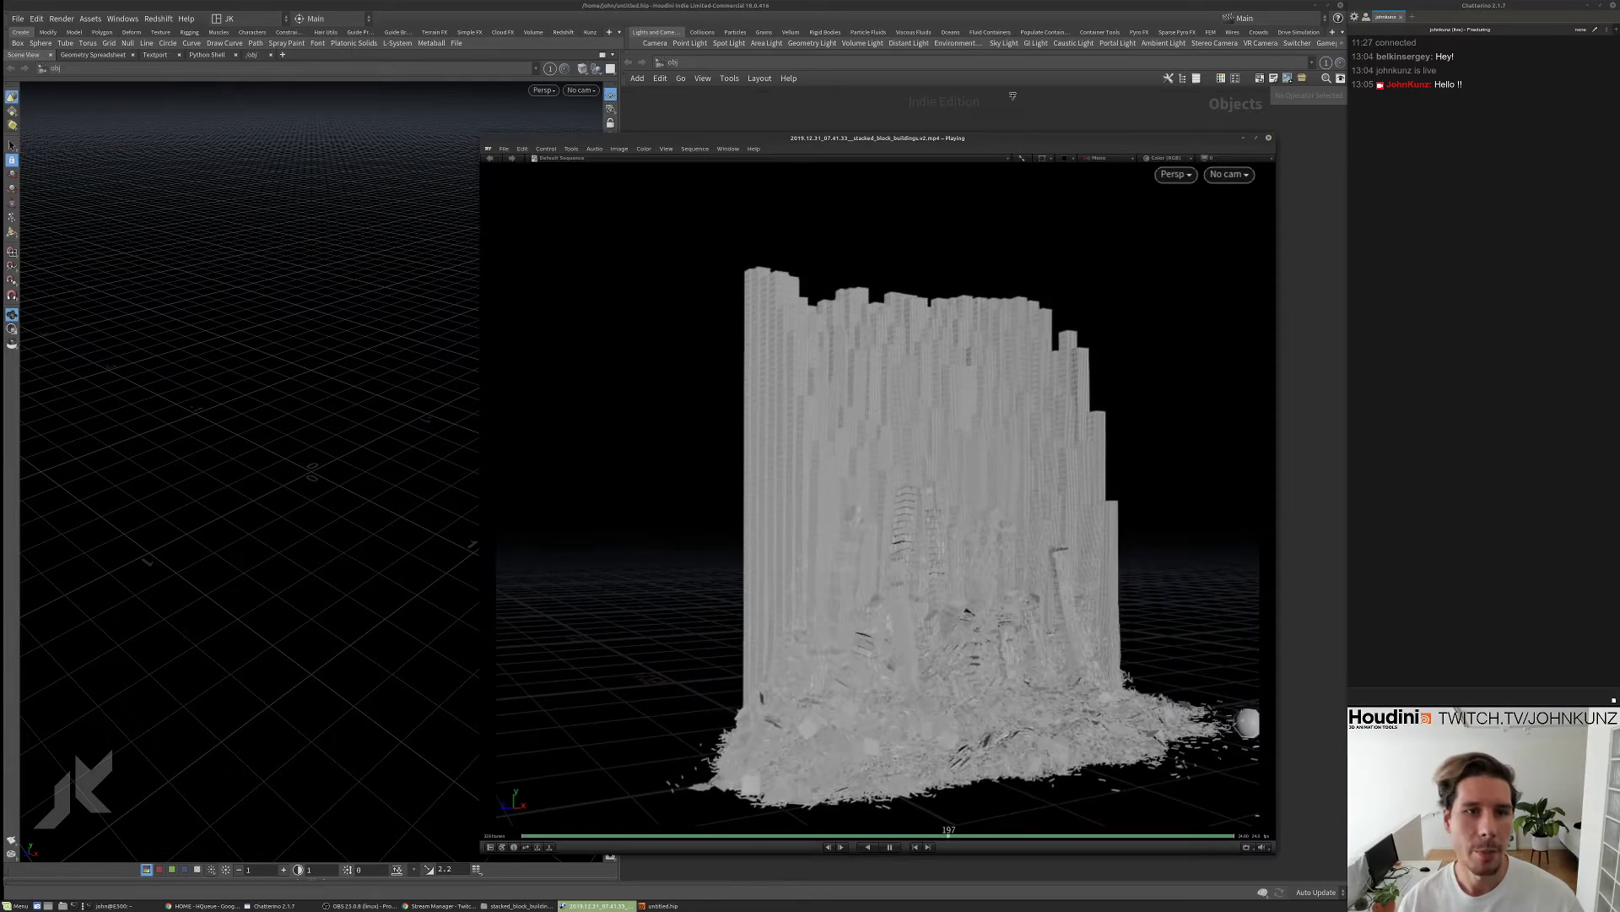
pyautogui.keyDown('alt'); pyautogui.moveTo(1261, 203); pyautogui.dragTo(1331, 138, button='middle'); pyautogui.keyUp('alt')
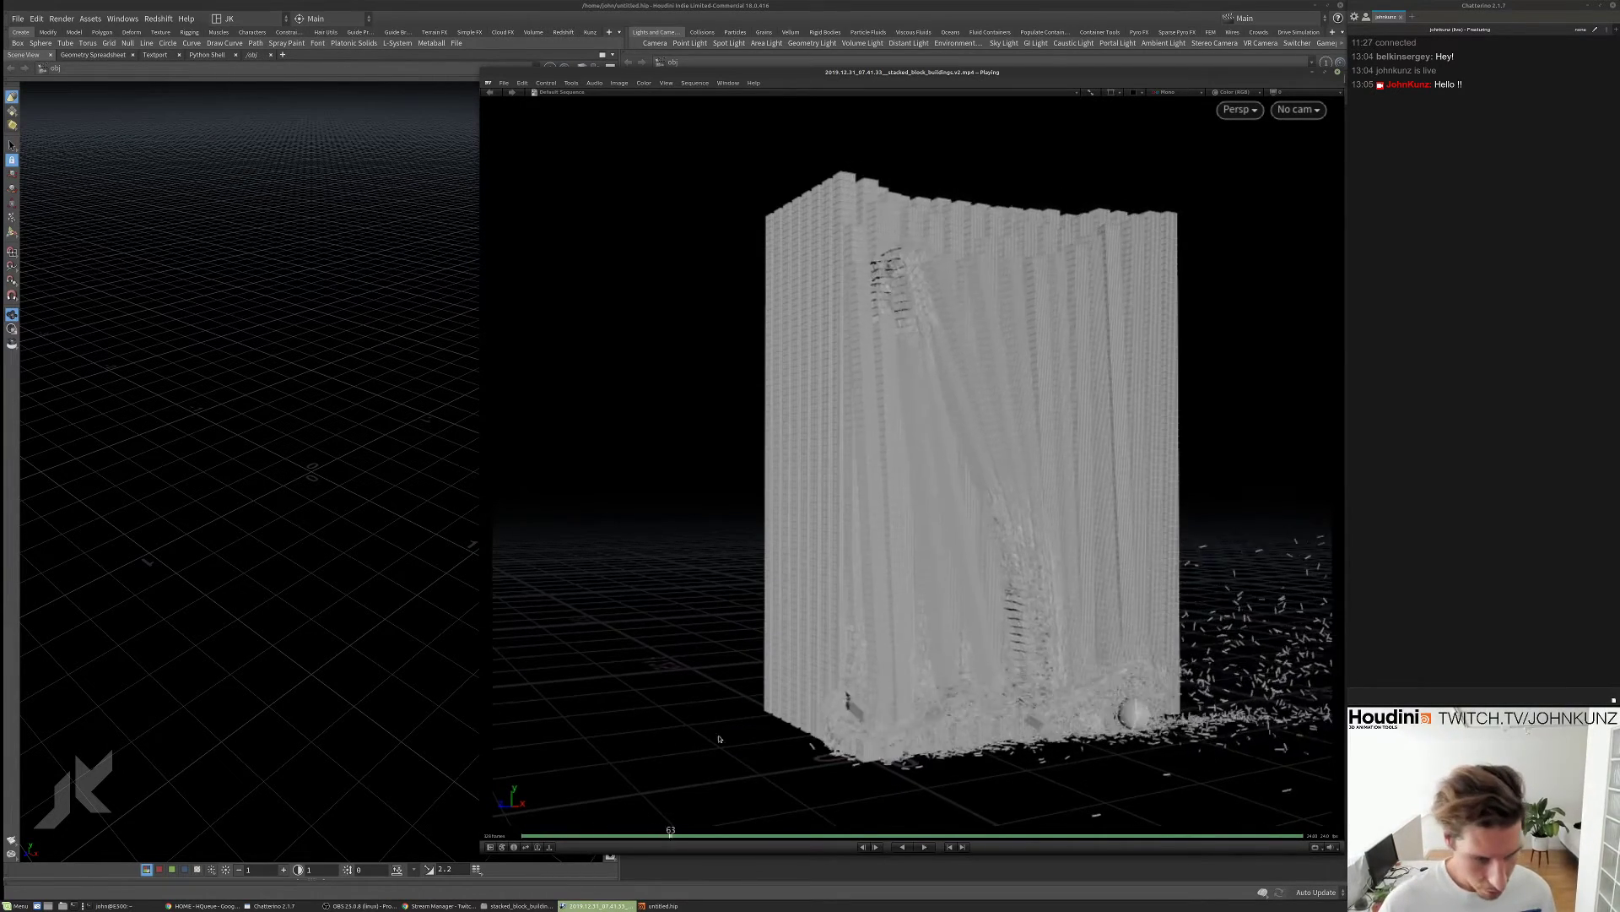
pyautogui.press('space')
pyautogui.press('space')
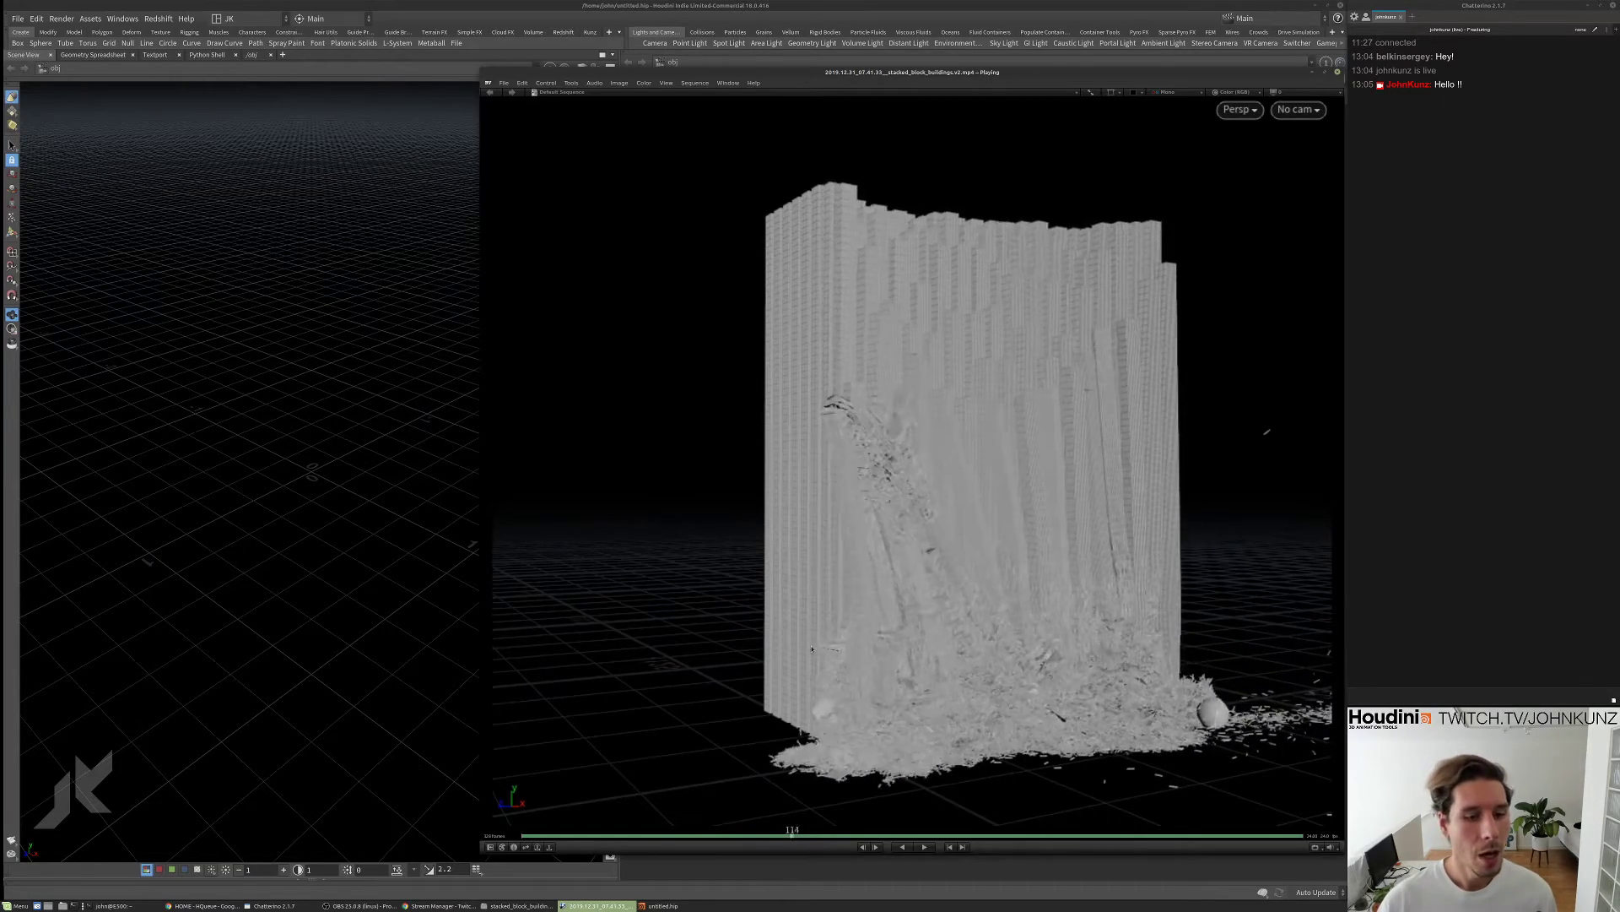
pyautogui.moveTo(812, 649); pyautogui.dragTo(920, 696)
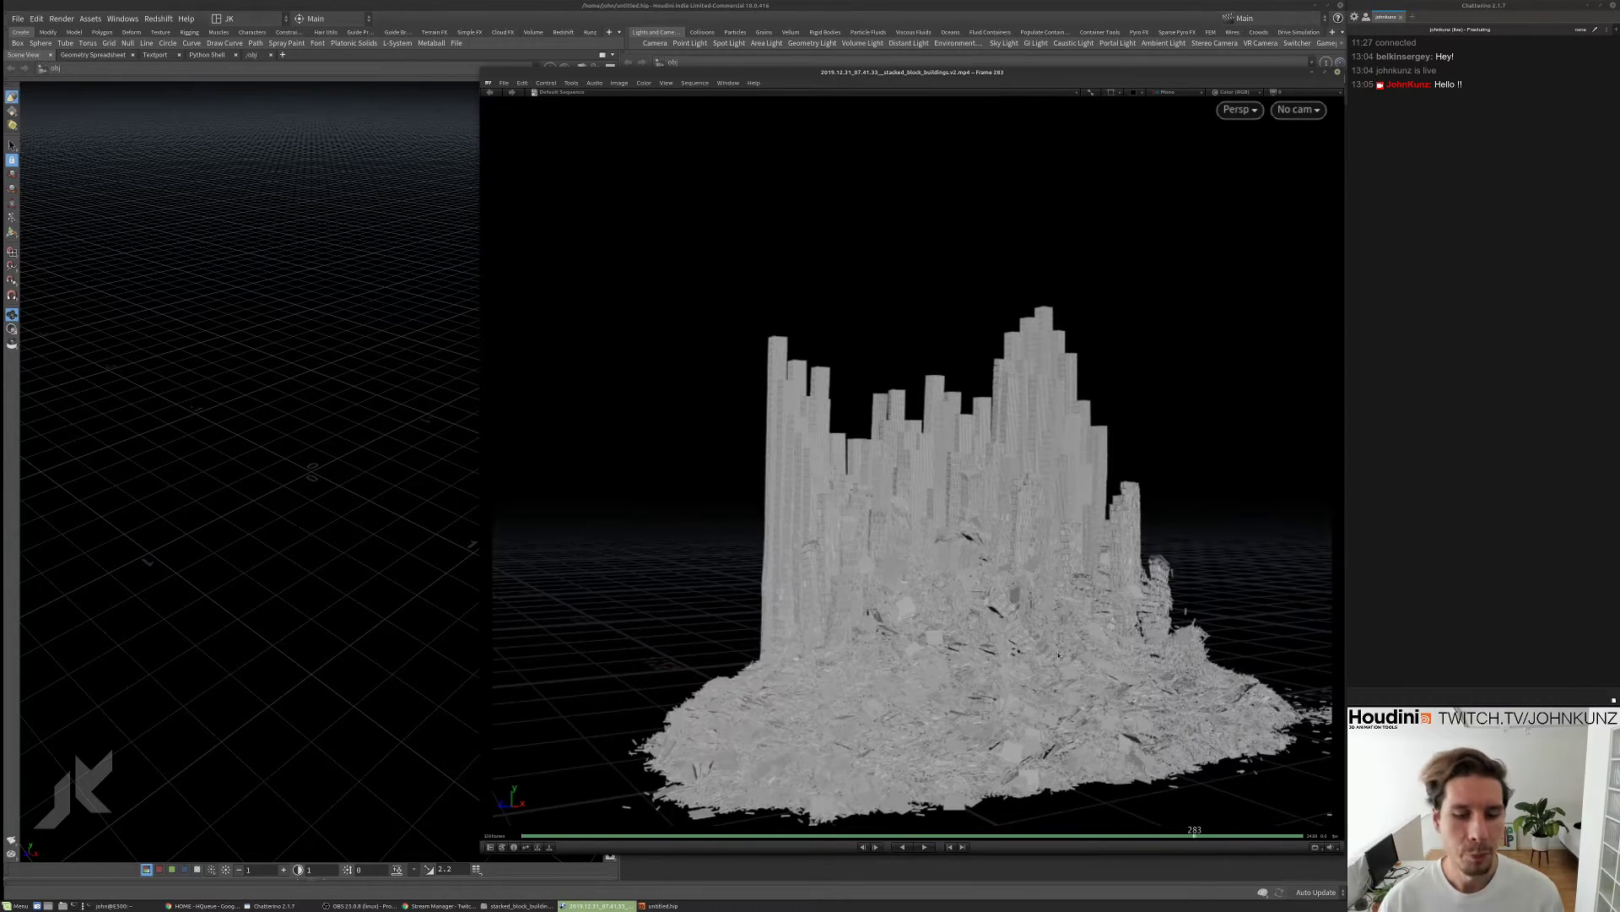
pyautogui.press('space')
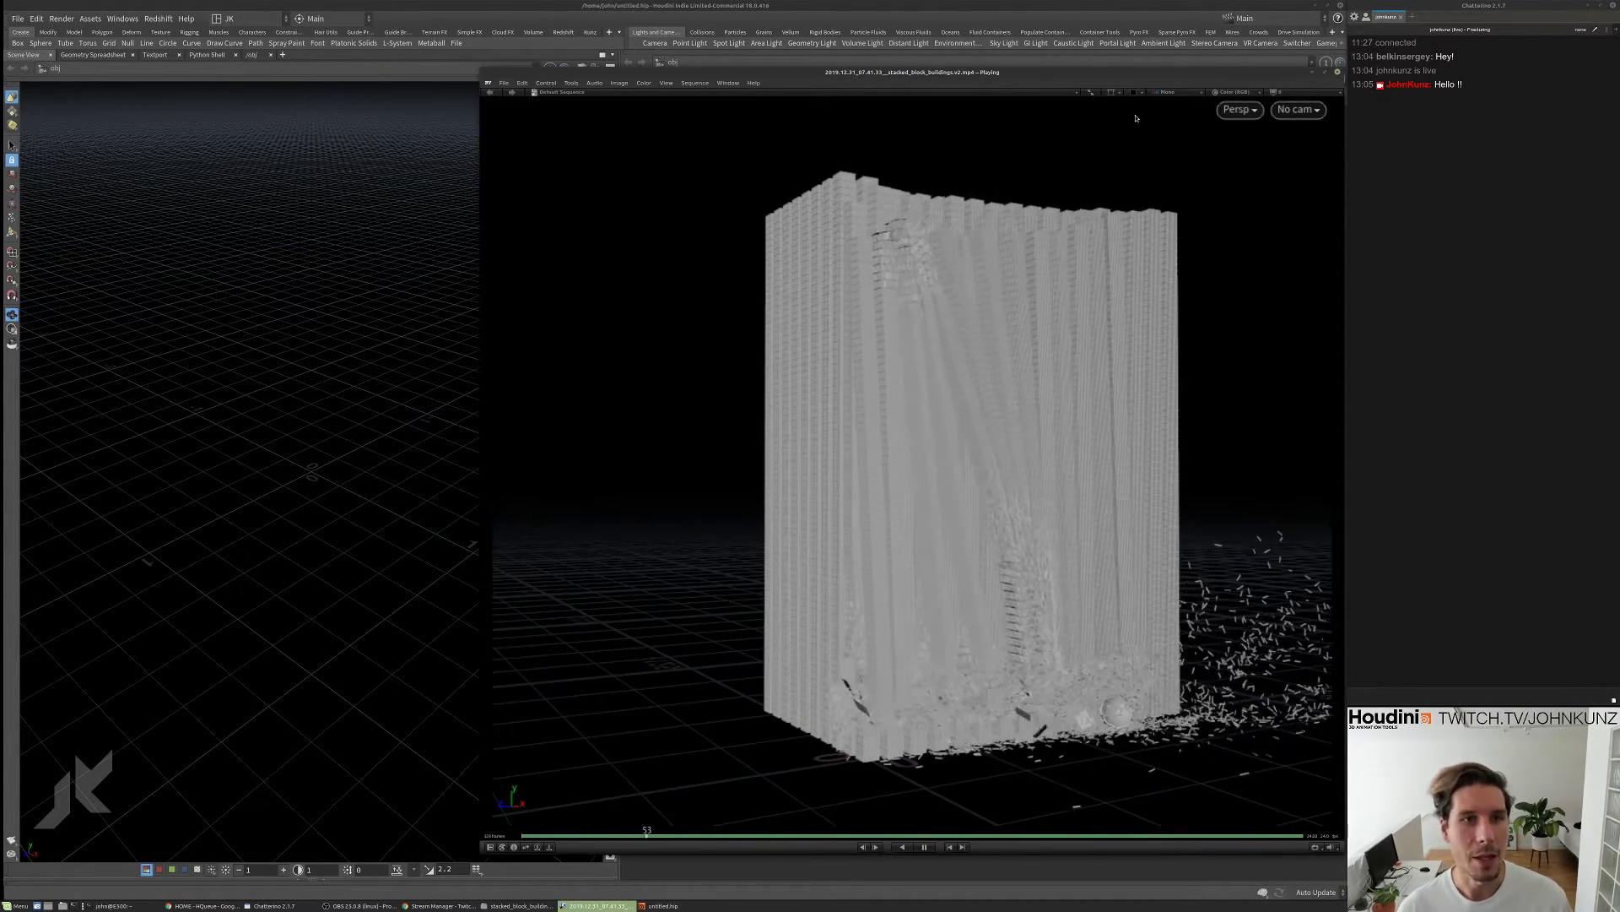
pyautogui.moveTo(1136, 72); pyautogui.dragTo(1017, 77)
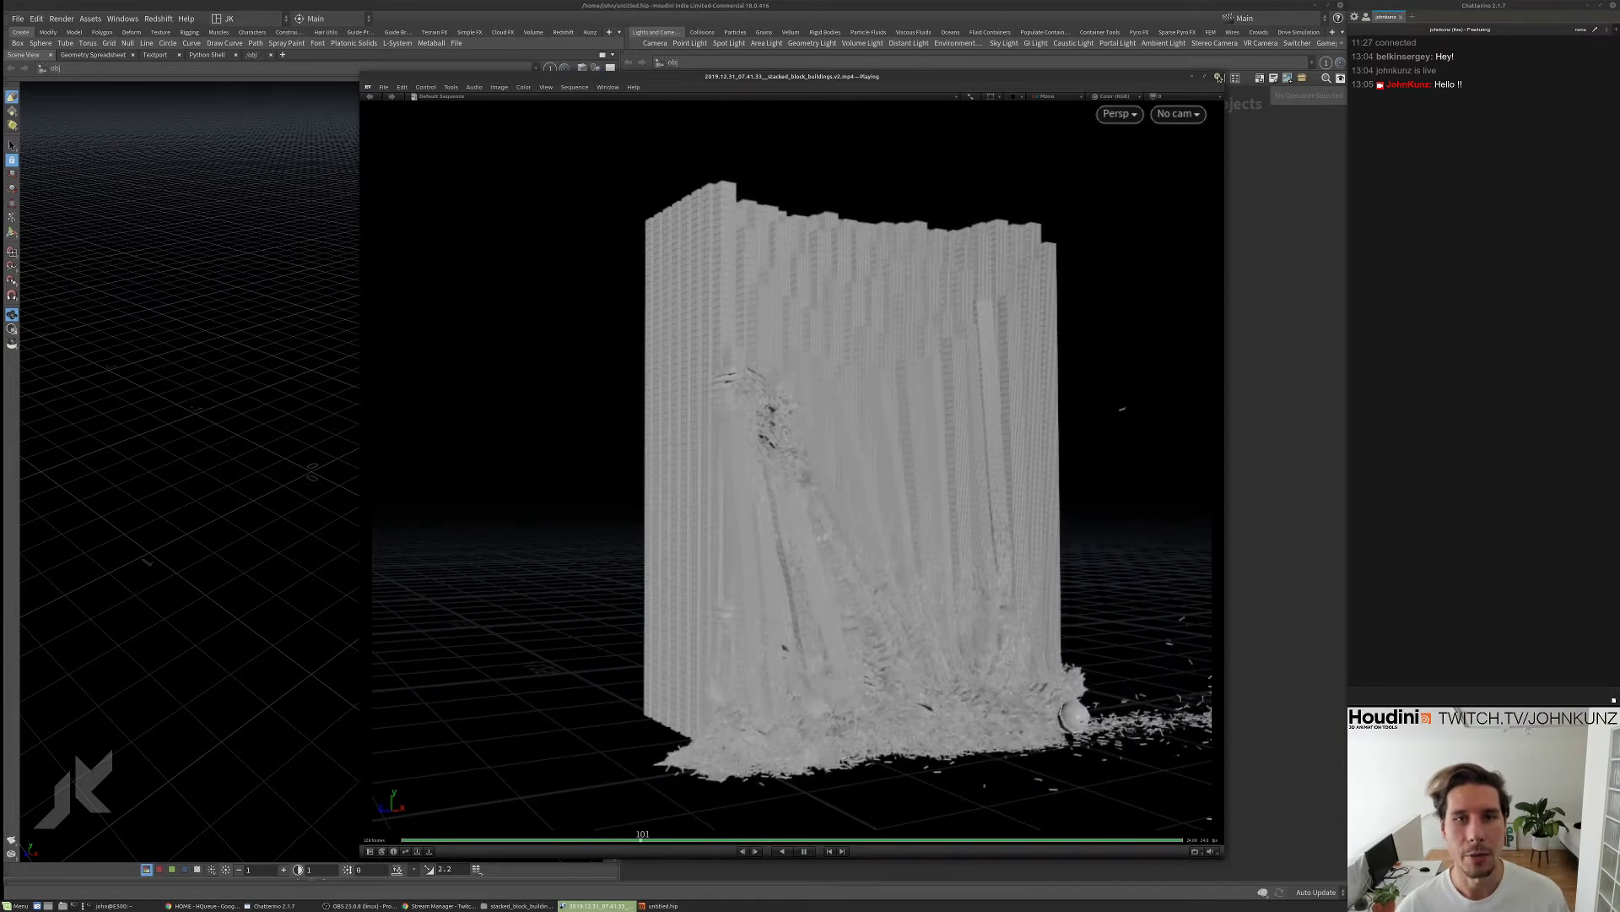
pyautogui.click(1218, 77)
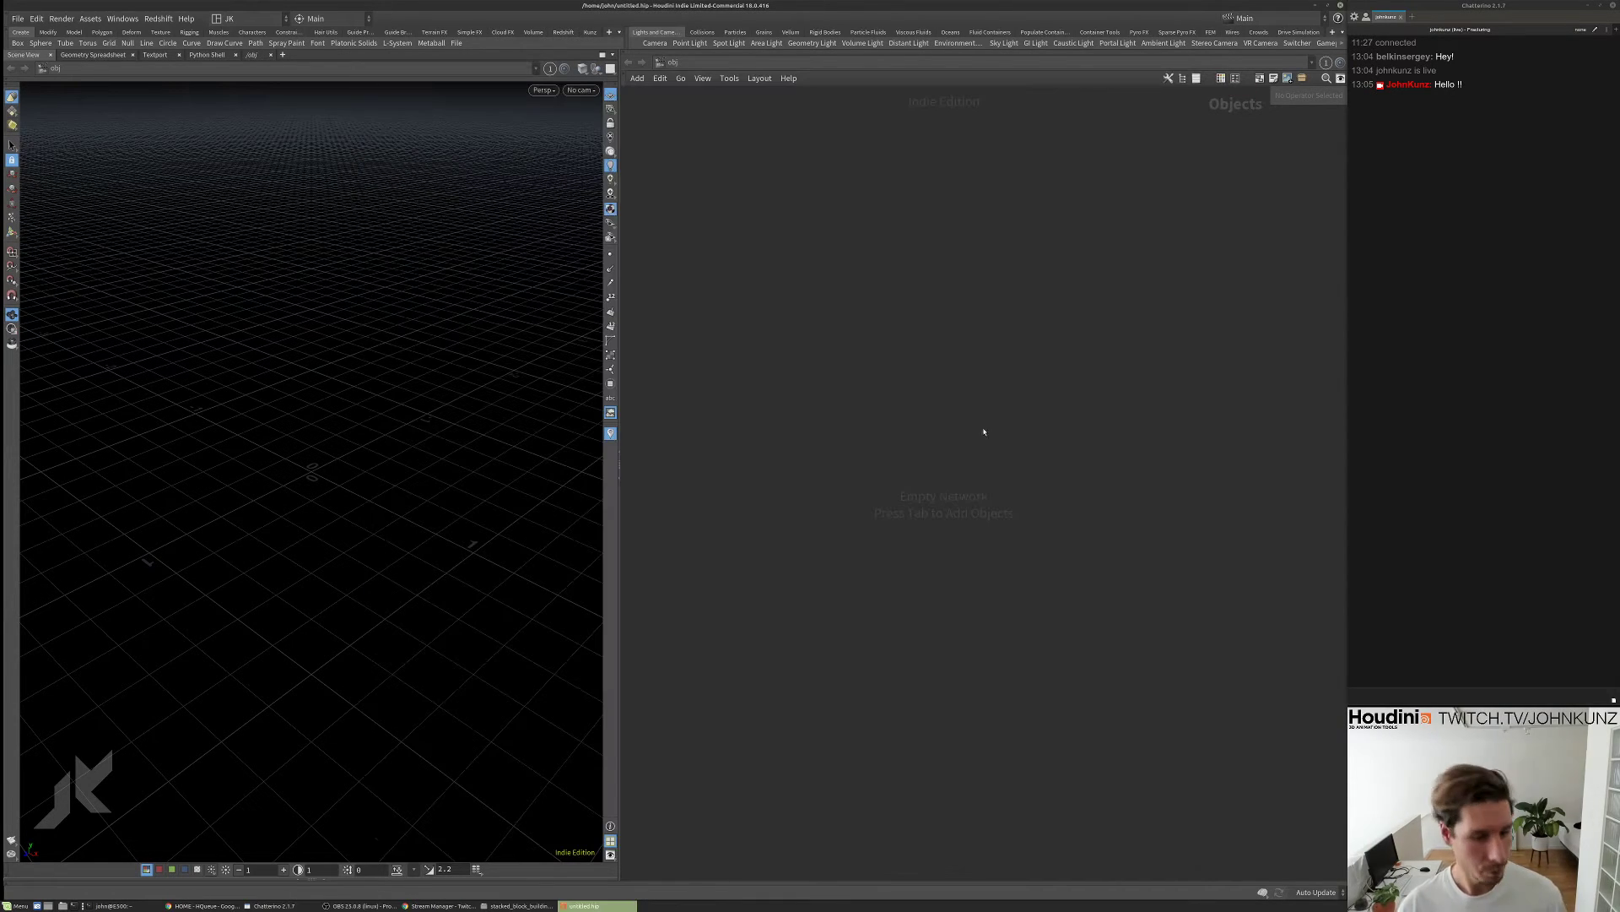
# - Create a Geometry object in the empty object network and enter it
pyautogui.press('Tab')
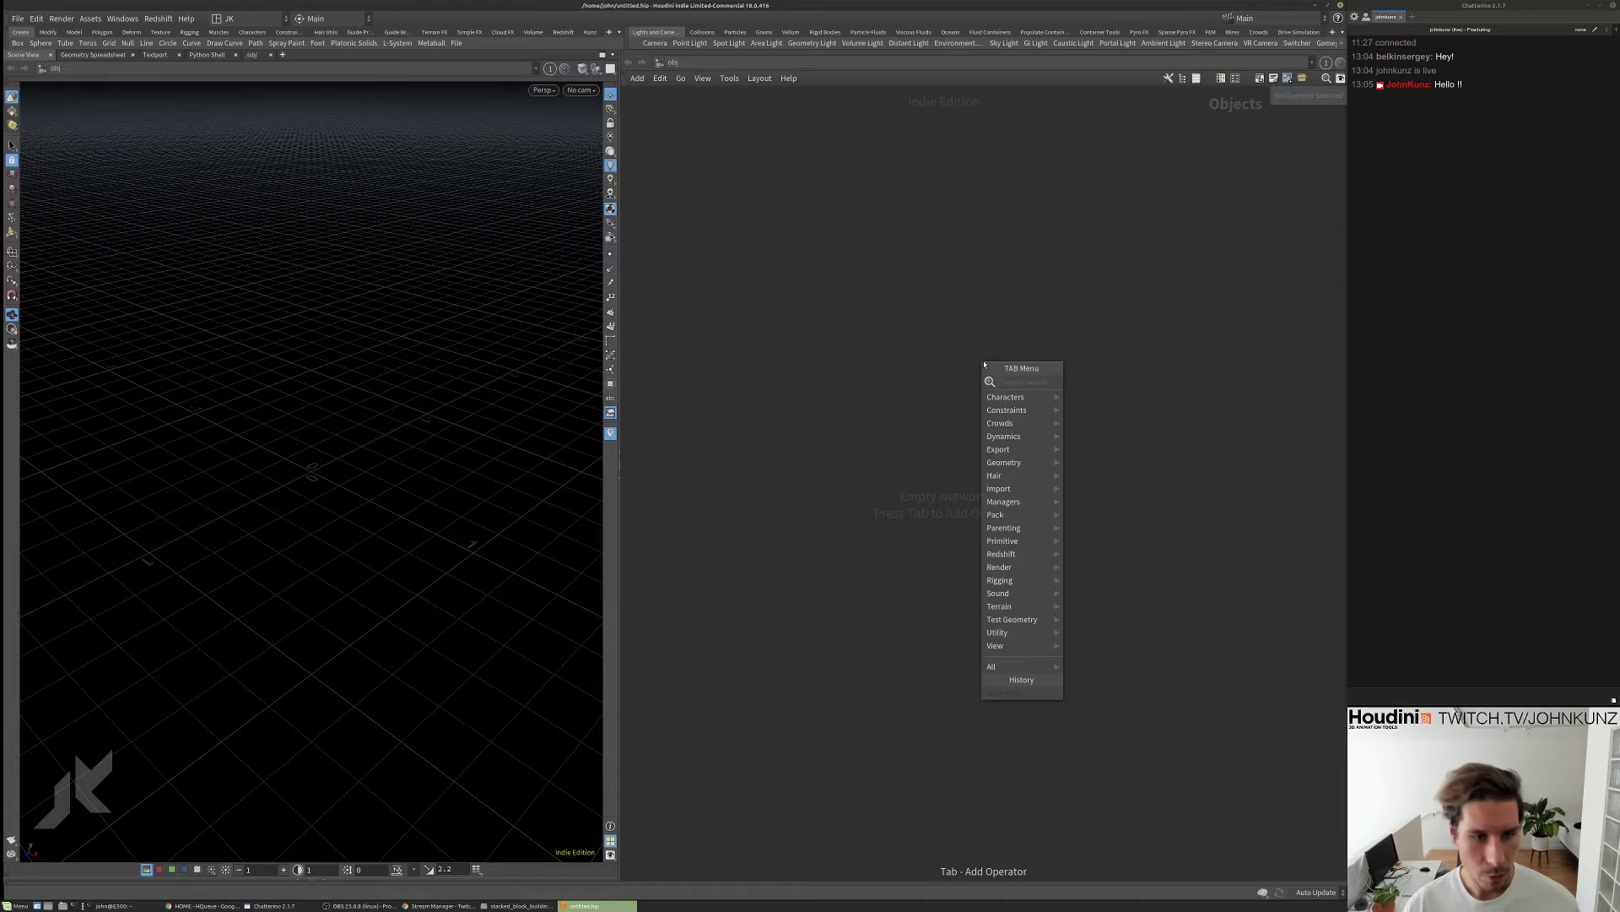
pyautogui.write('geo')
pyautogui.press('Return')
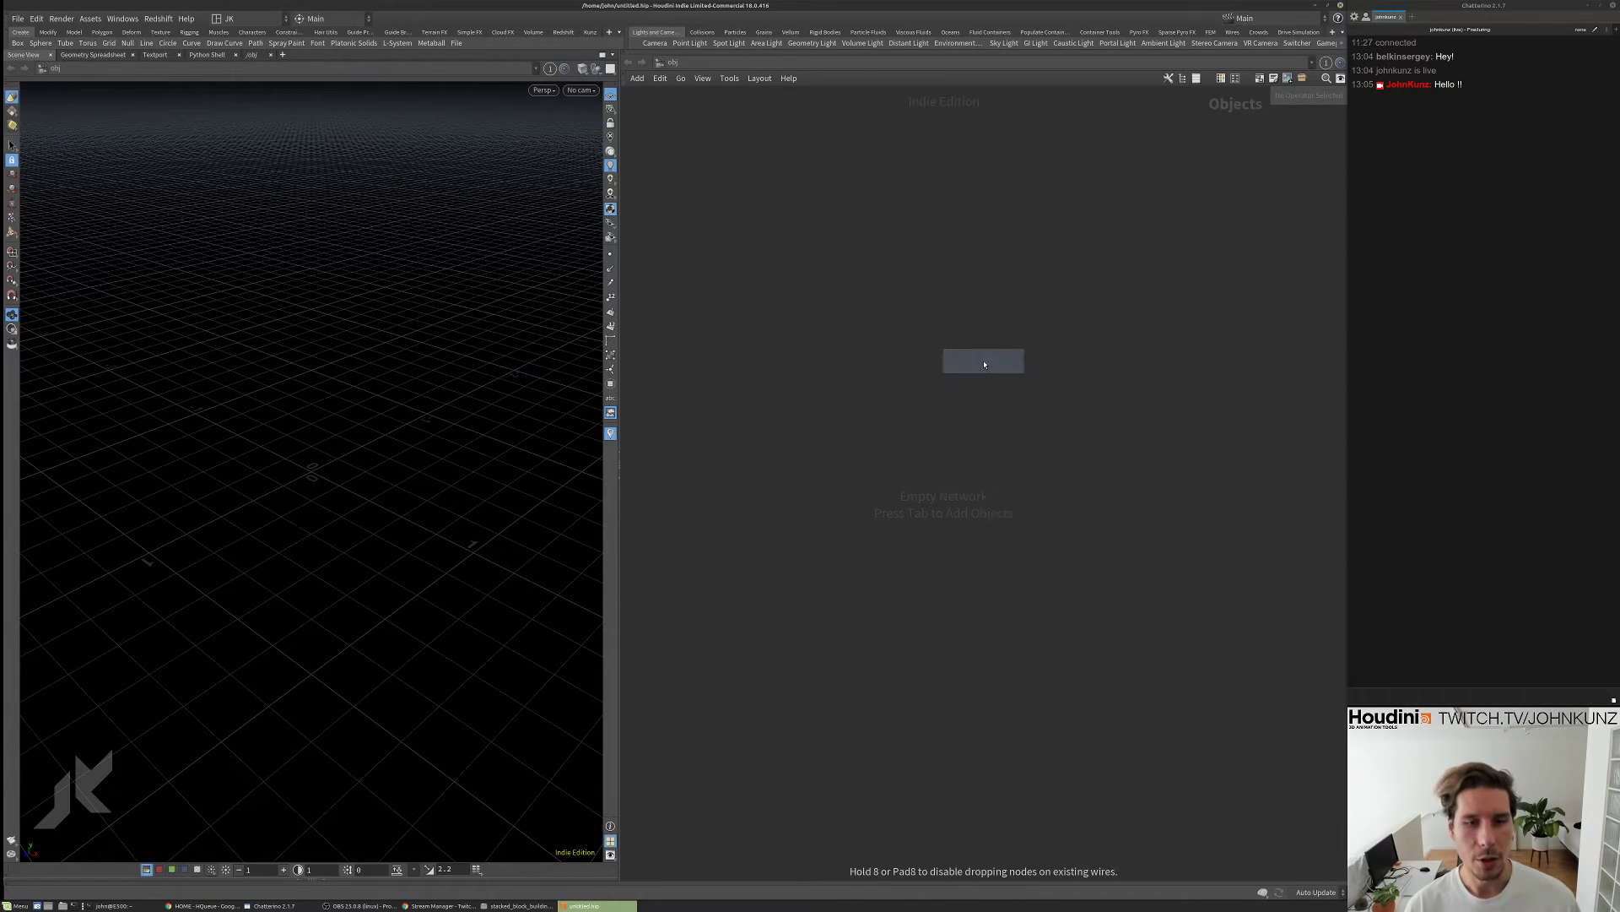
pyautogui.click(984, 363)
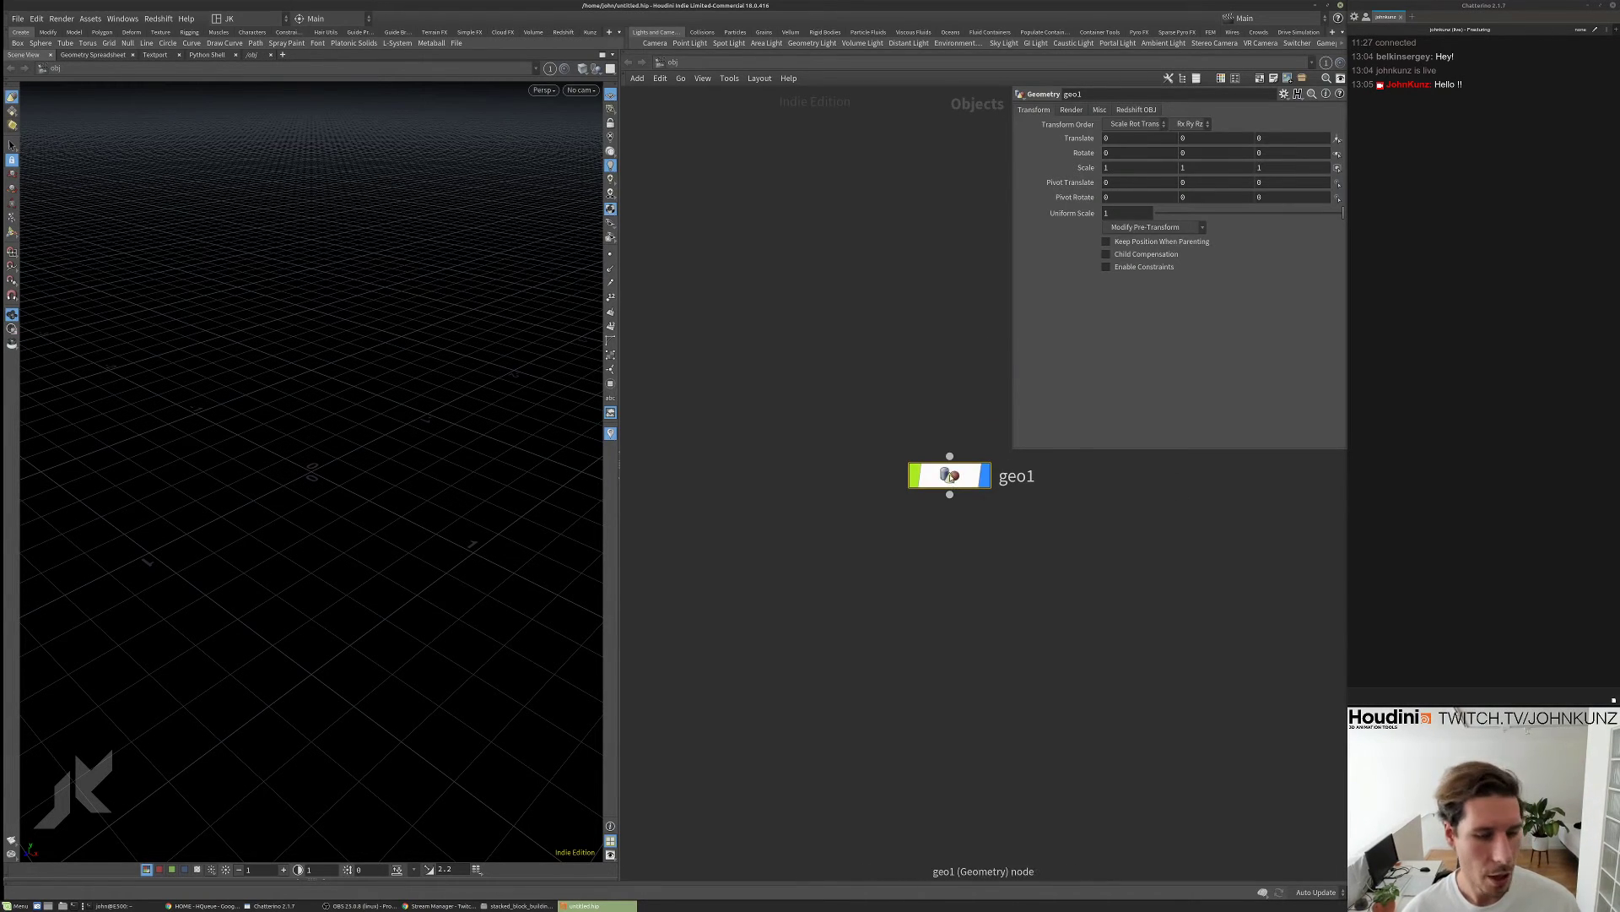
pyautogui.press('i')
pyautogui.press('Tab')
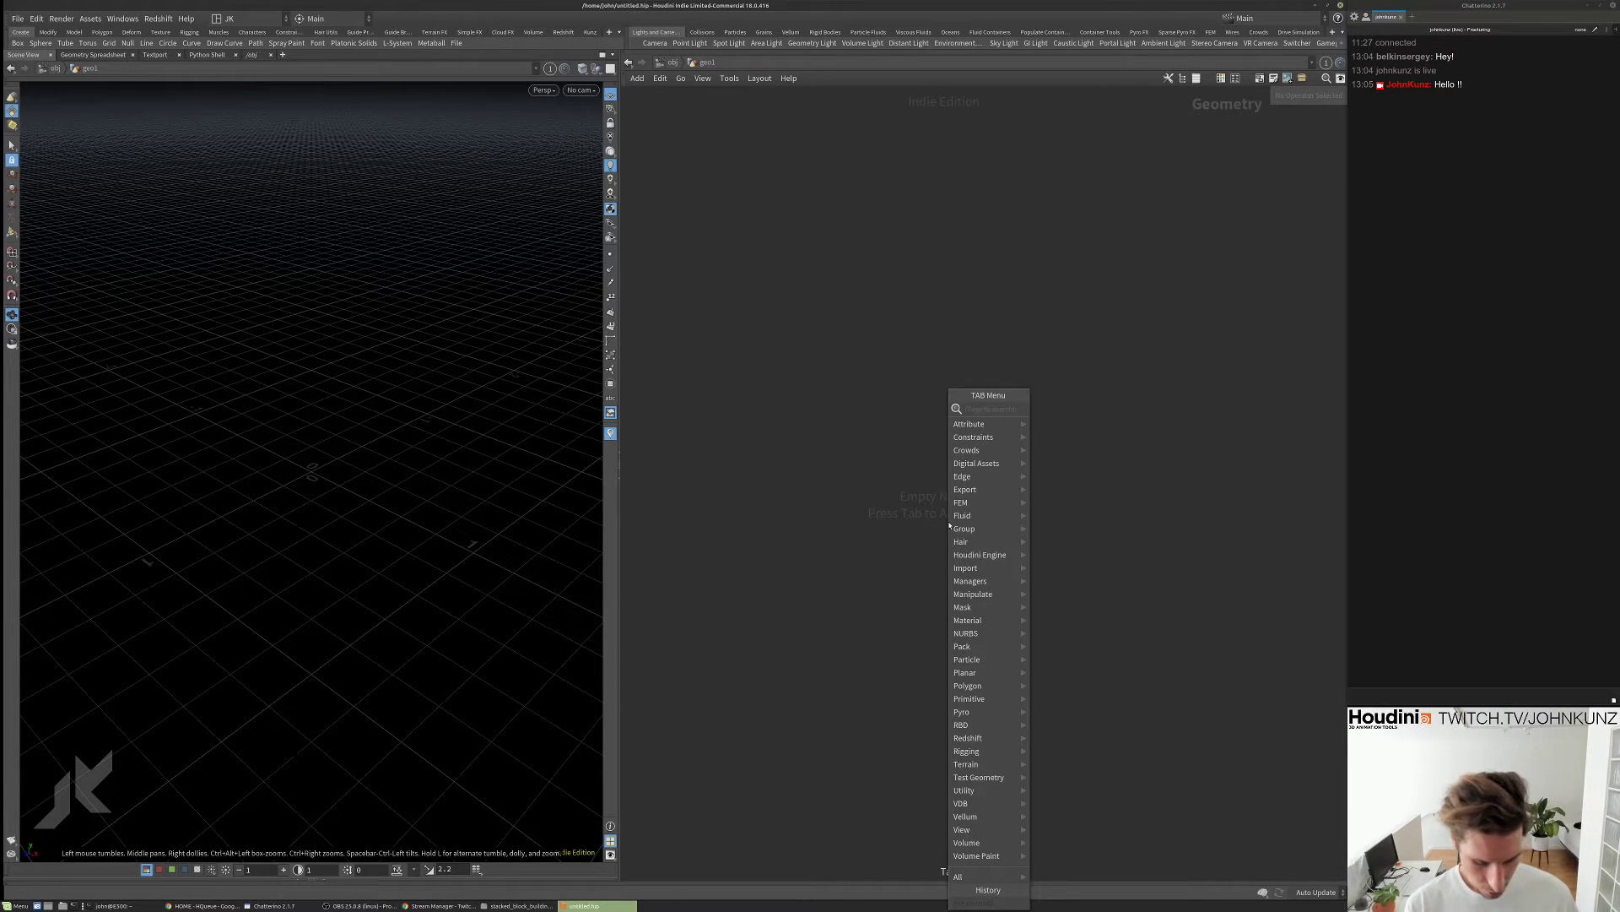
pyautogui.write('sph')
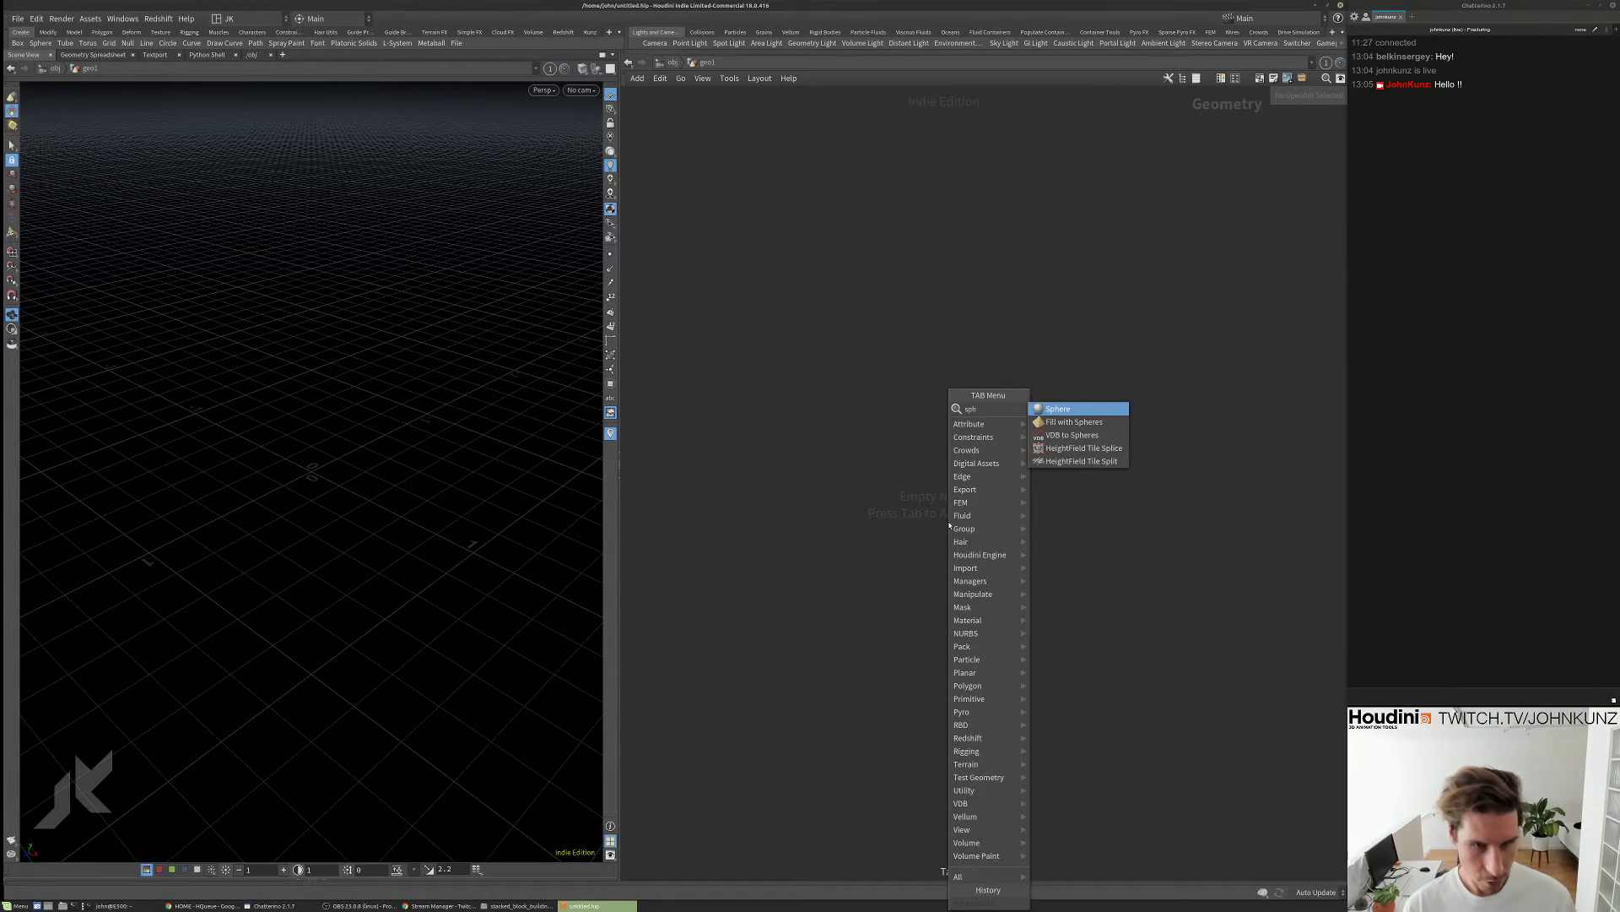
pyautogui.press('Escape')
# - Add a Grid node inside the geometry network and position it in the upper part of the network
pyautogui.press('Tab')
pyautogui.write('gr')
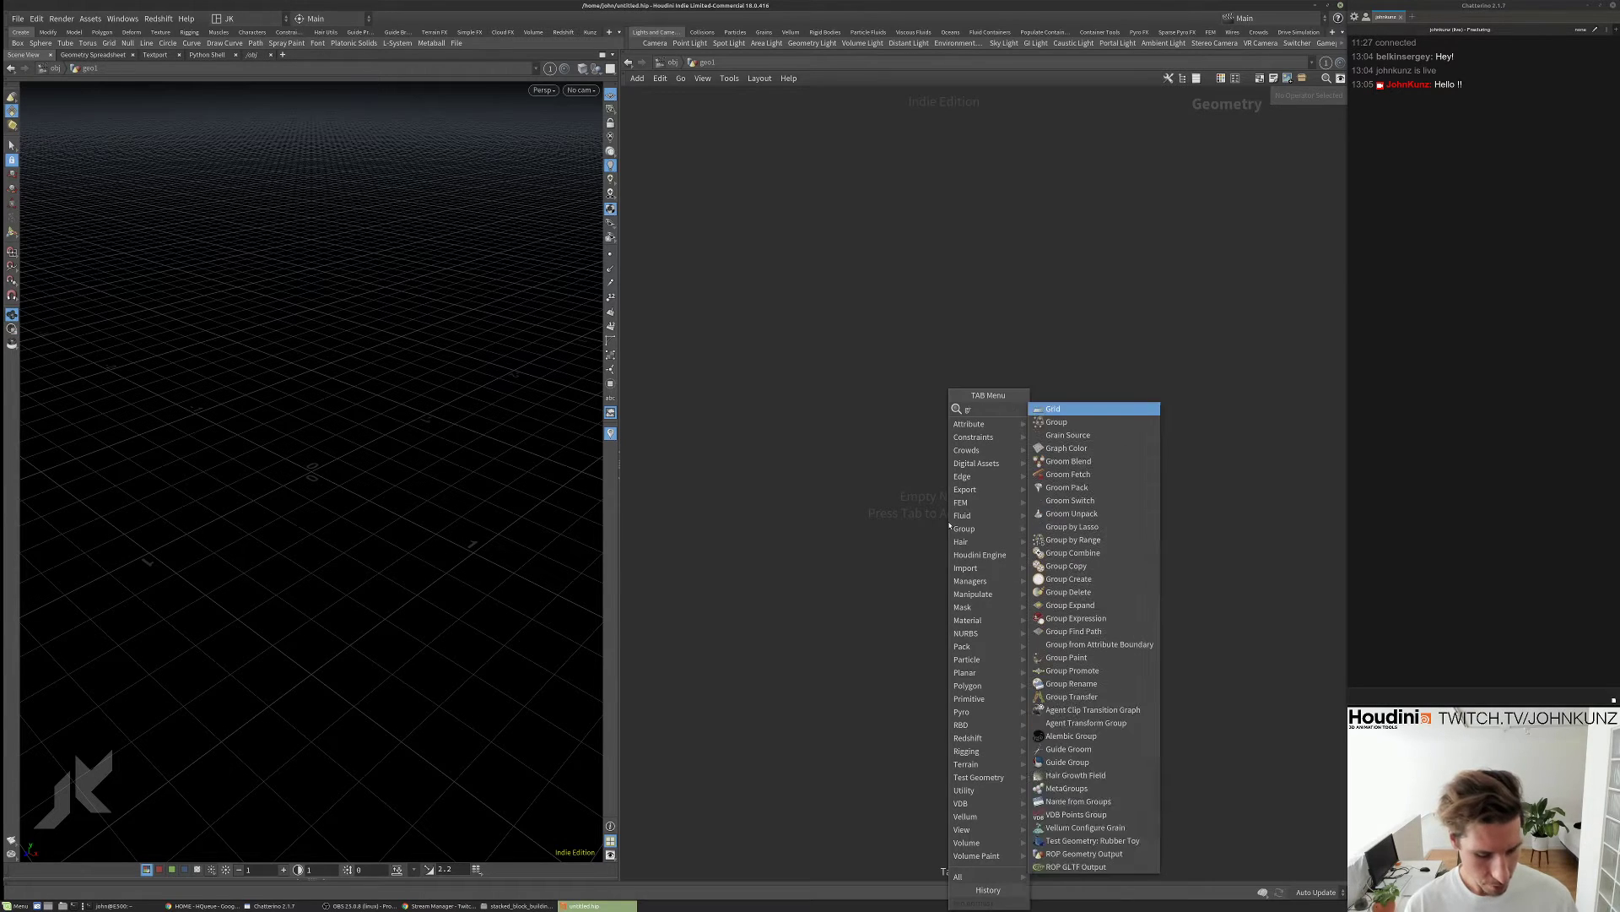
pyautogui.press('Return')
pyautogui.click(949, 525)
pyautogui.moveTo(949, 525); pyautogui.dragTo(929, 417)
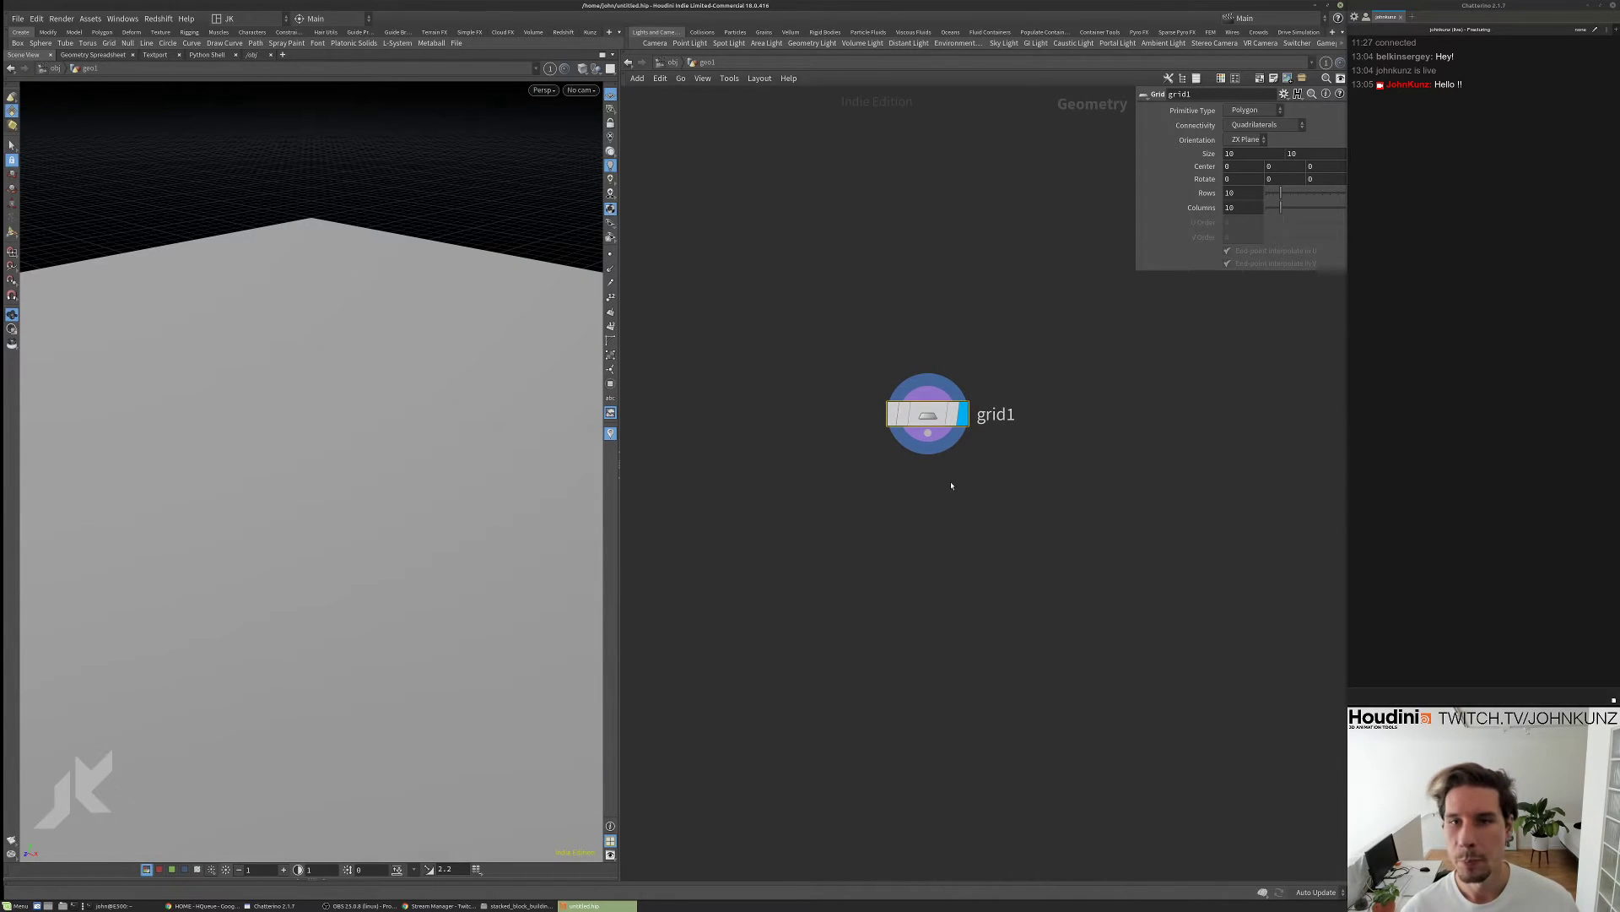
# - Add a Voronoi Fracture node below the grid node and space the two nodes apart vertically
pyautogui.moveTo(329, 473); pyautogui.dragTo(247, 491)
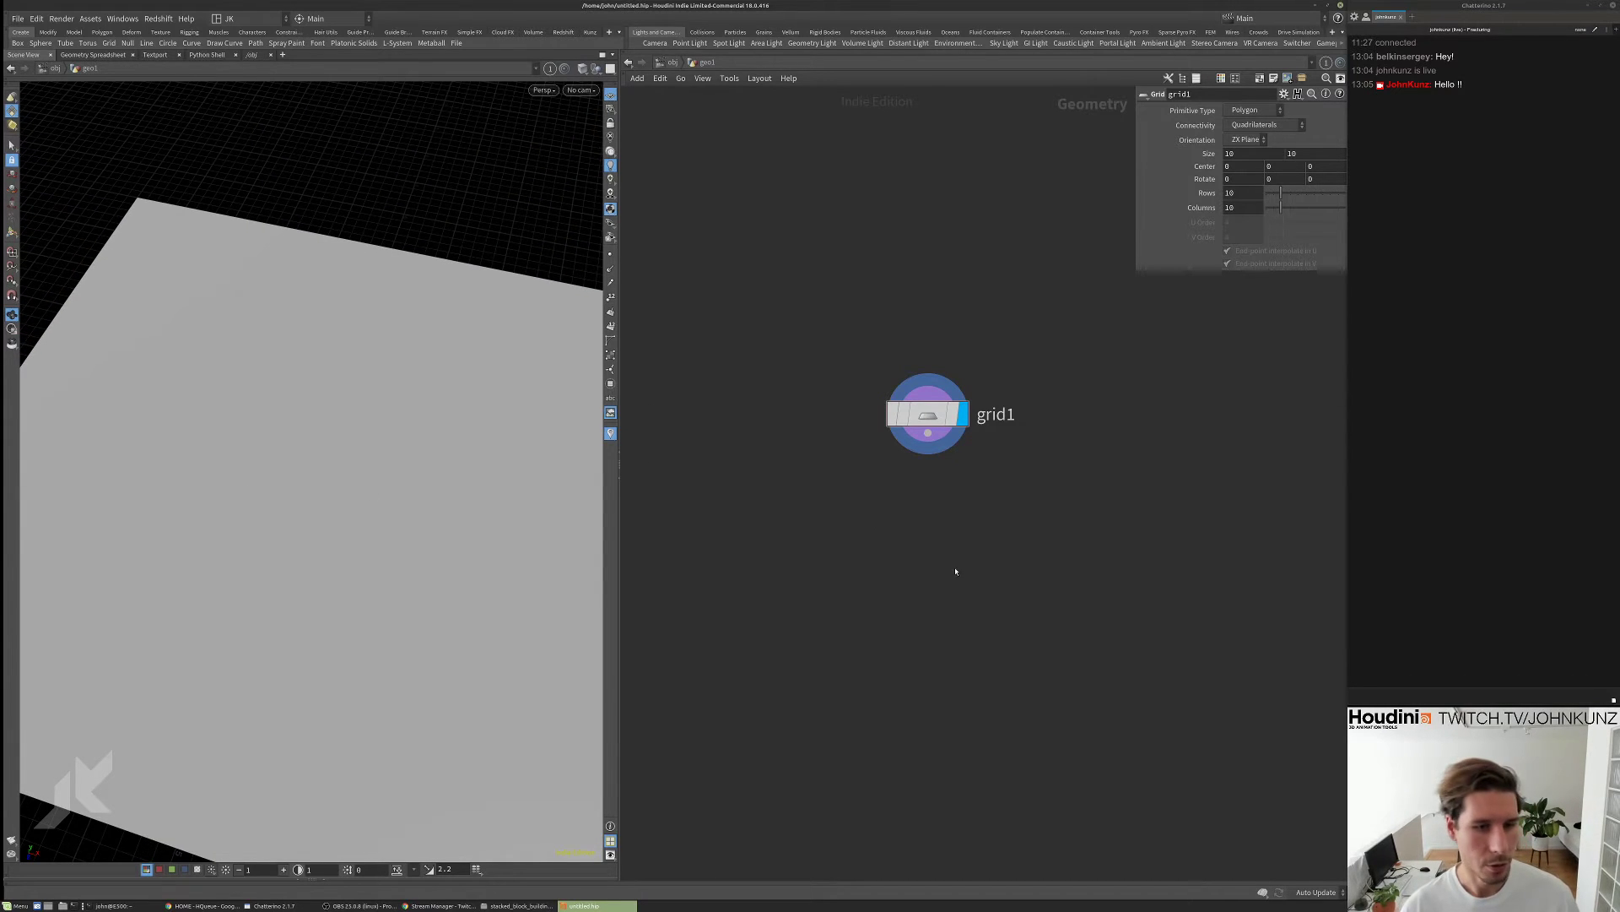
pyautogui.moveTo(969, 537); pyautogui.dragTo(979, 477, button='middle')
pyautogui.moveTo(1115, 270); pyautogui.dragTo(1073, 264)
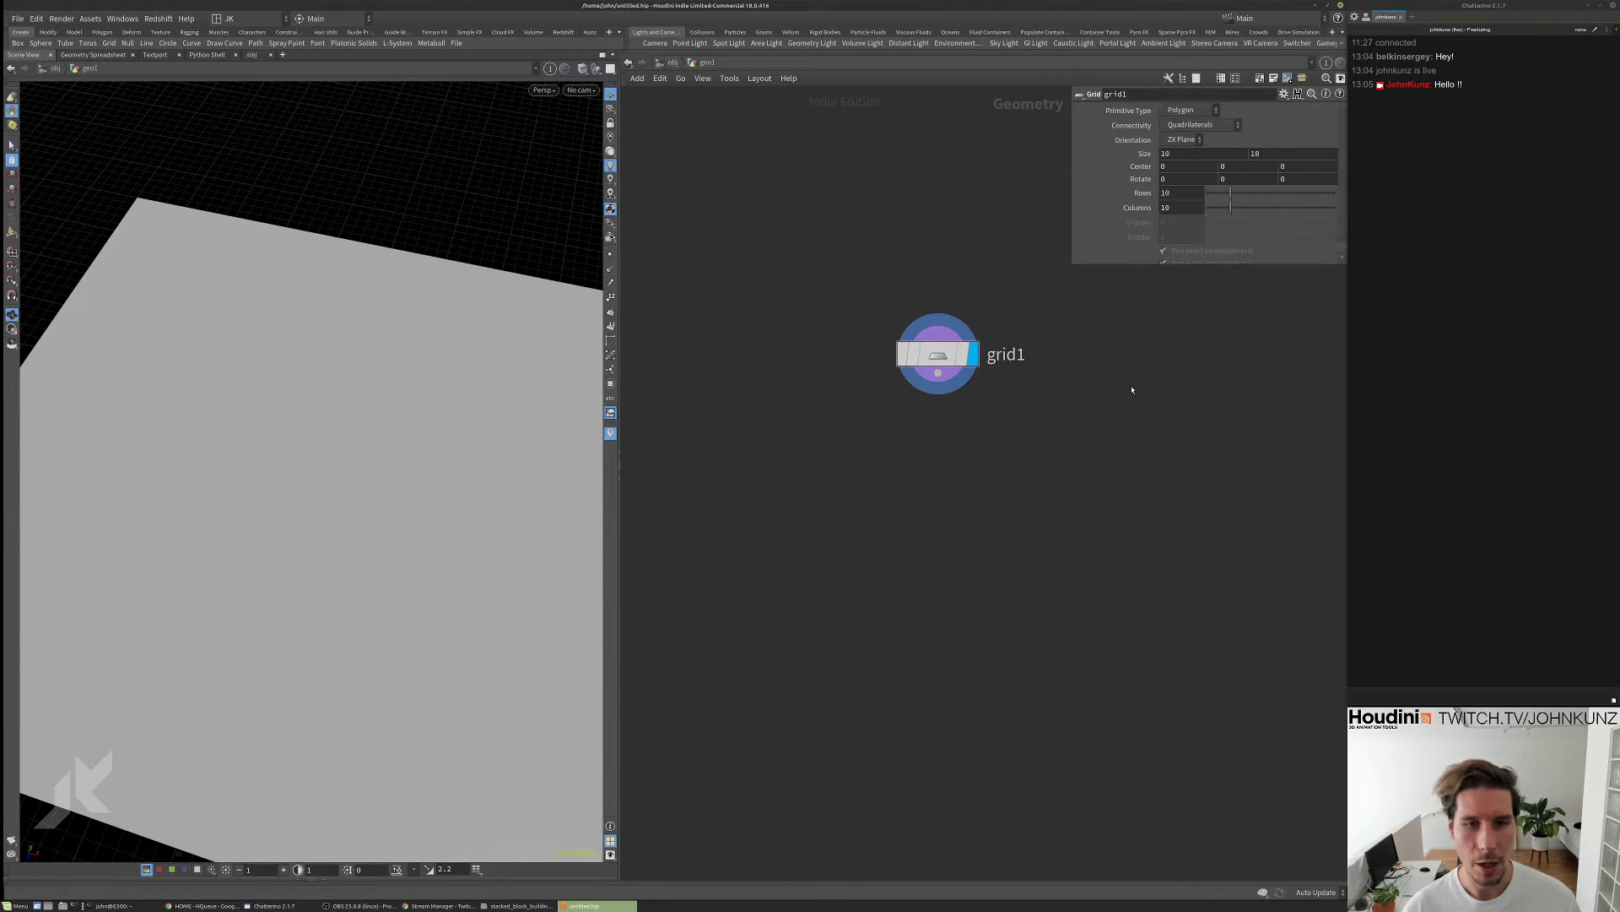
pyautogui.press('Tab')
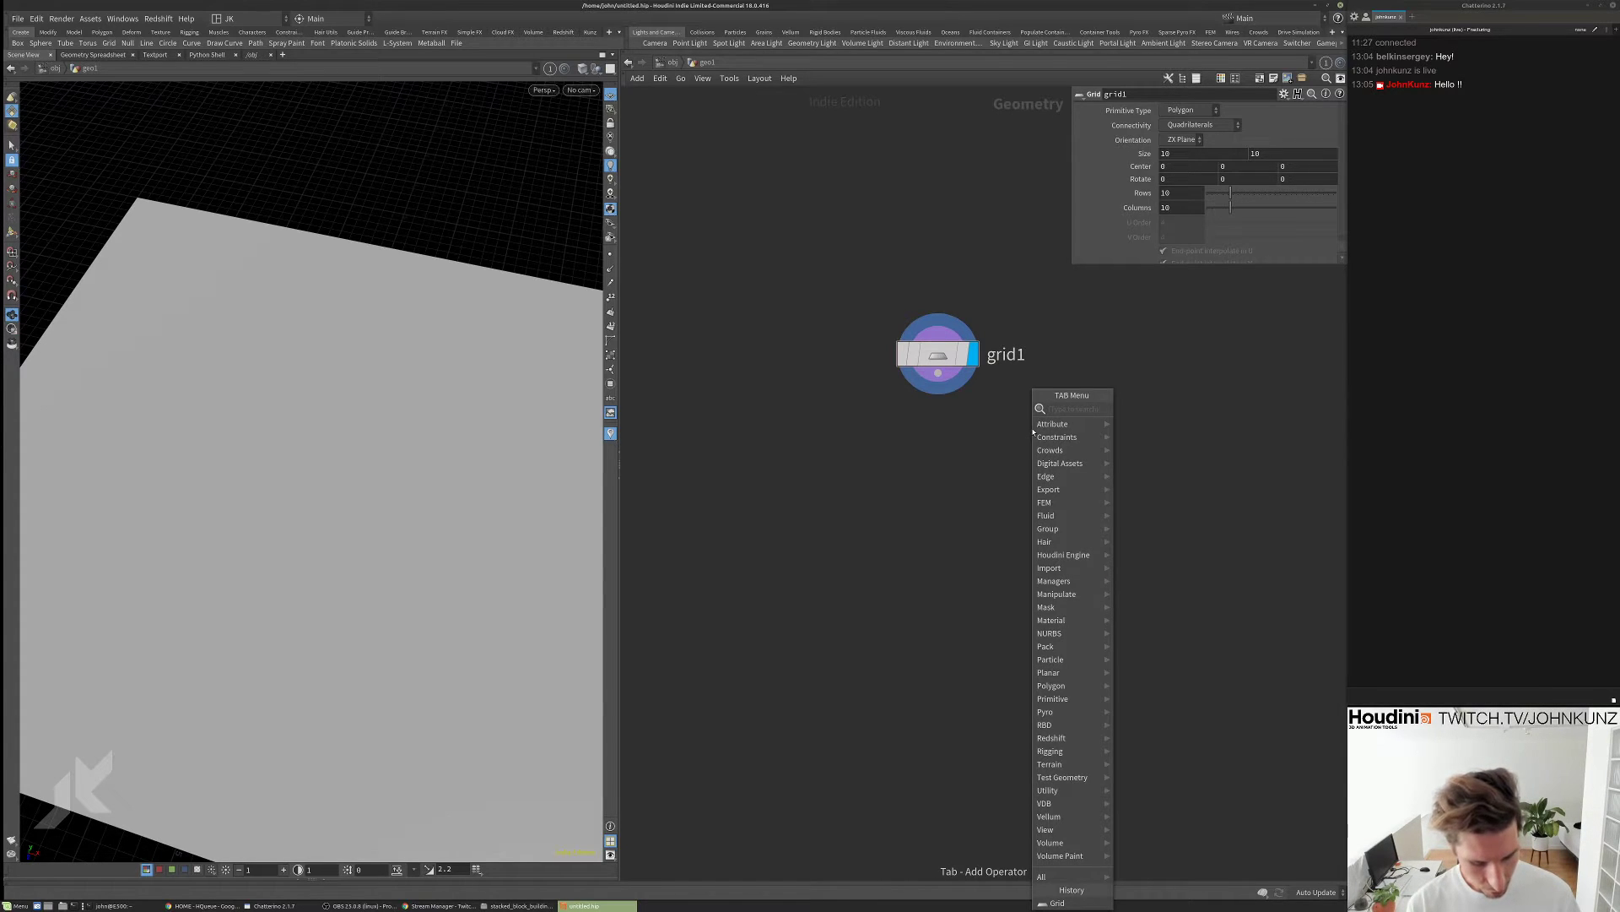
pyautogui.write('voro')
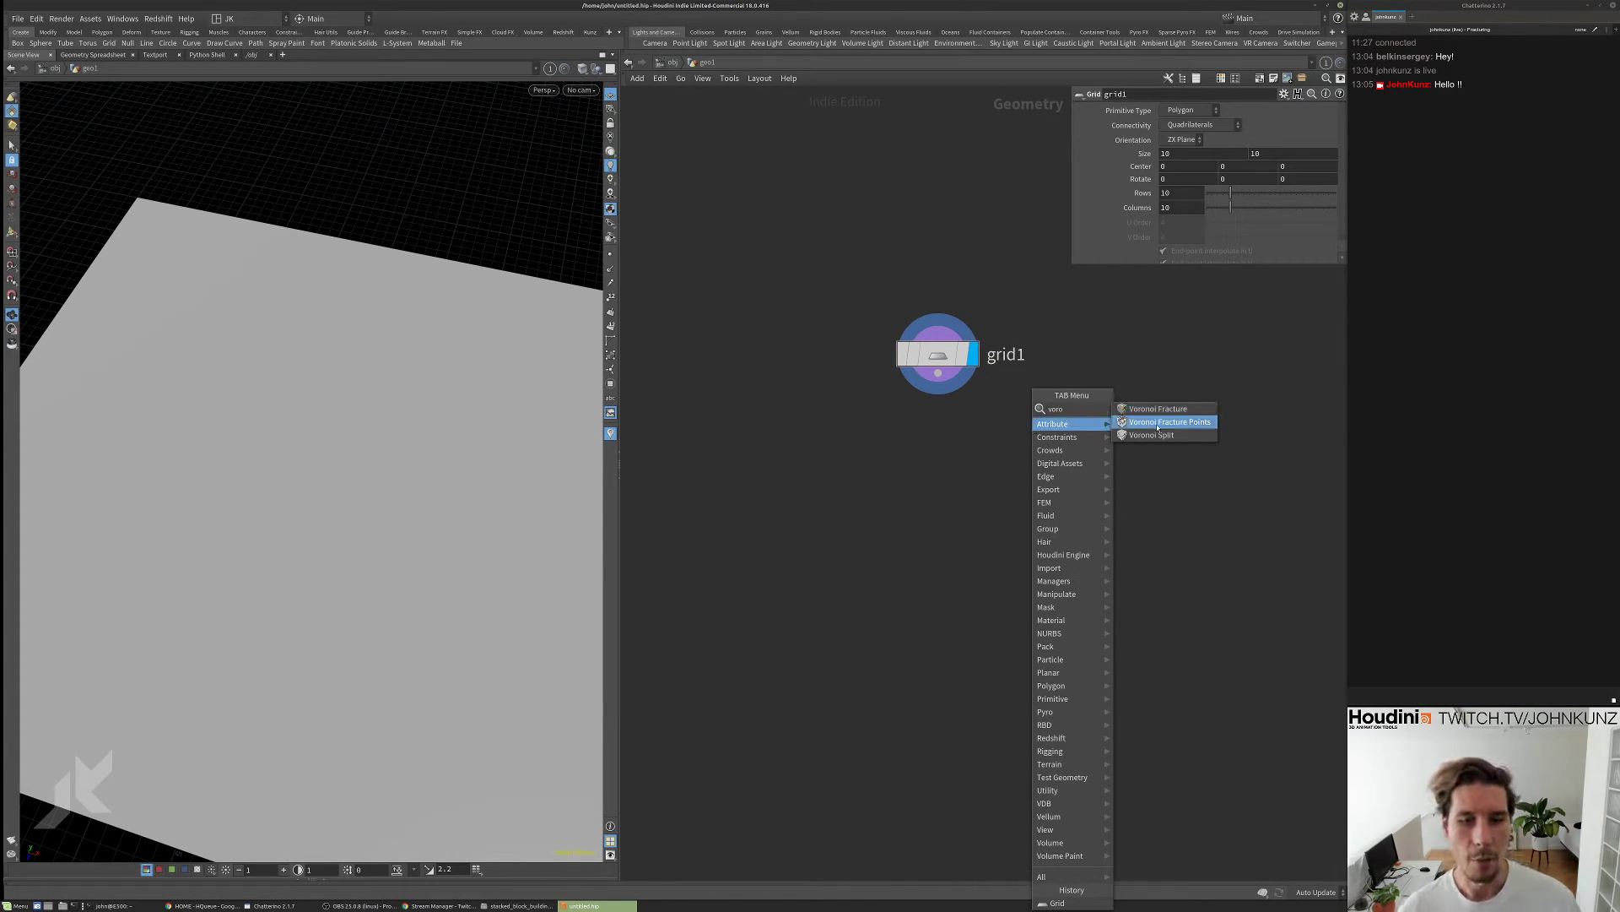
pyautogui.click(1156, 408)
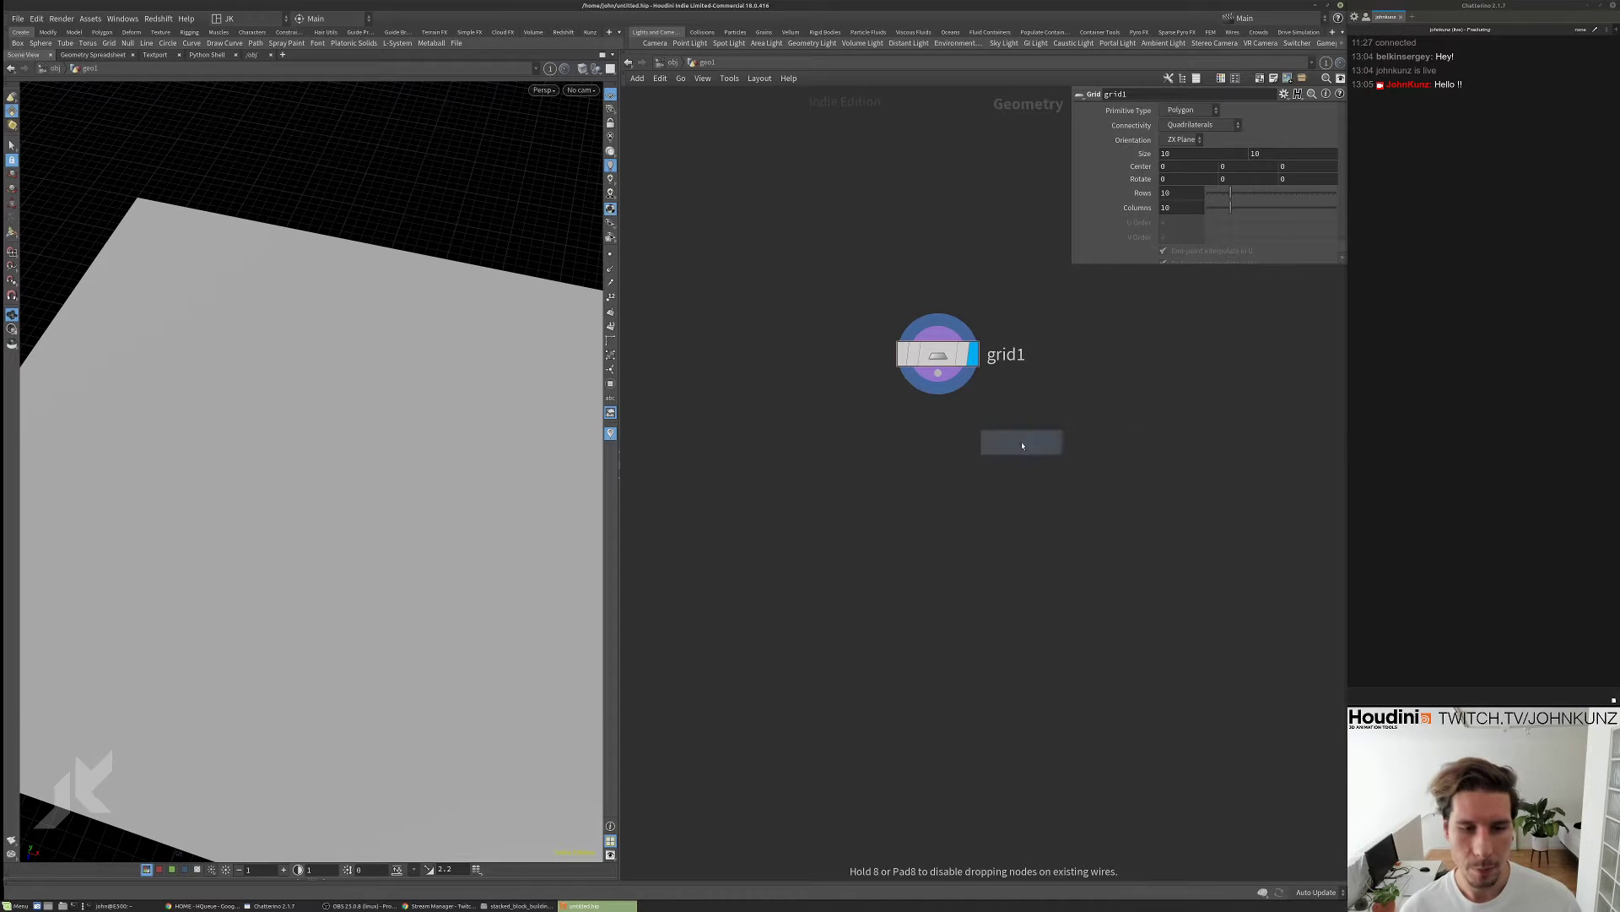
pyautogui.click(1022, 445)
pyautogui.moveTo(1022, 446); pyautogui.dragTo(938, 444)
pyautogui.moveTo(943, 364); pyautogui.dragTo(942, 336)
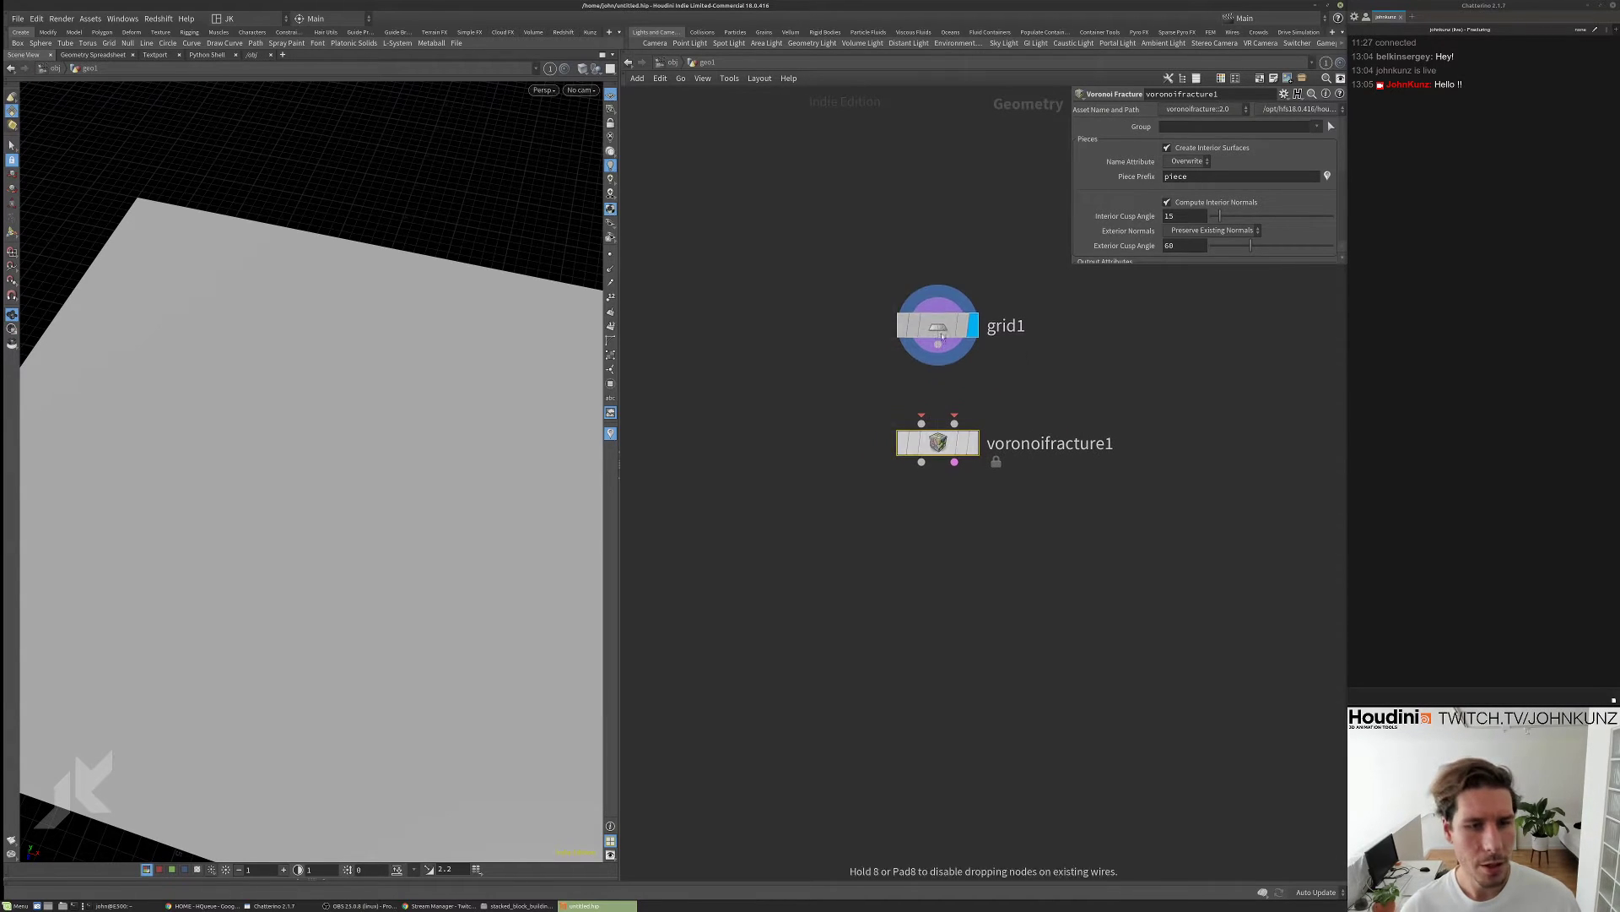
pyautogui.moveTo(937, 443); pyautogui.dragTo(937, 466)
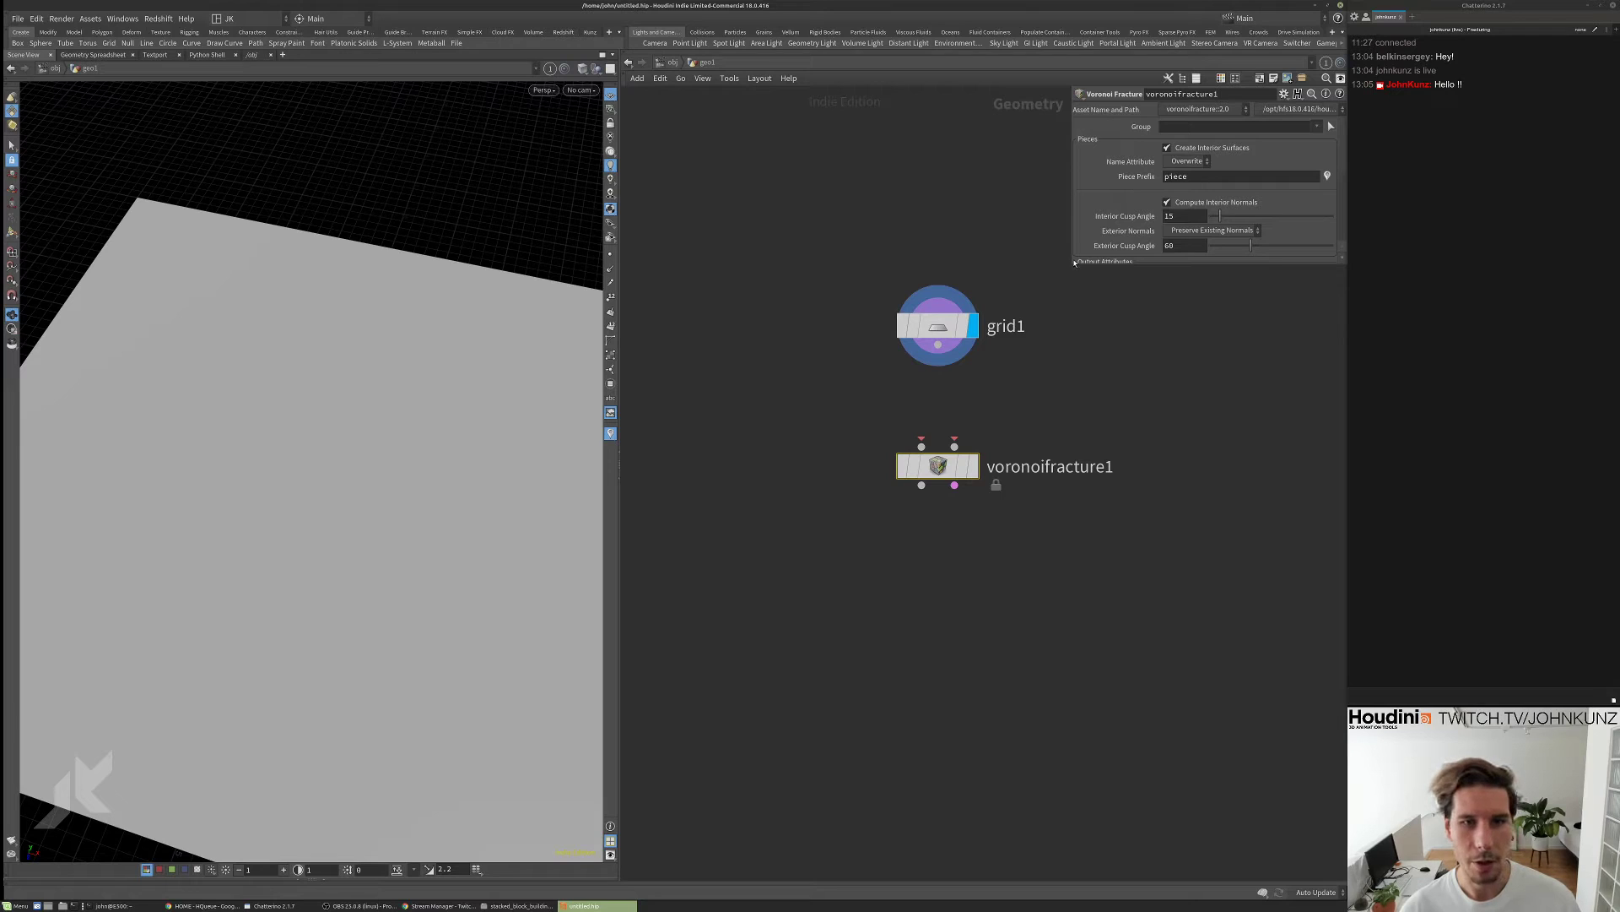
# - Enlarge the parameter area to examine the Voronoi Fracture settings, and shift its node out of line with the grid node
pyautogui.moveTo(1071, 262); pyautogui.dragTo(1066, 439)
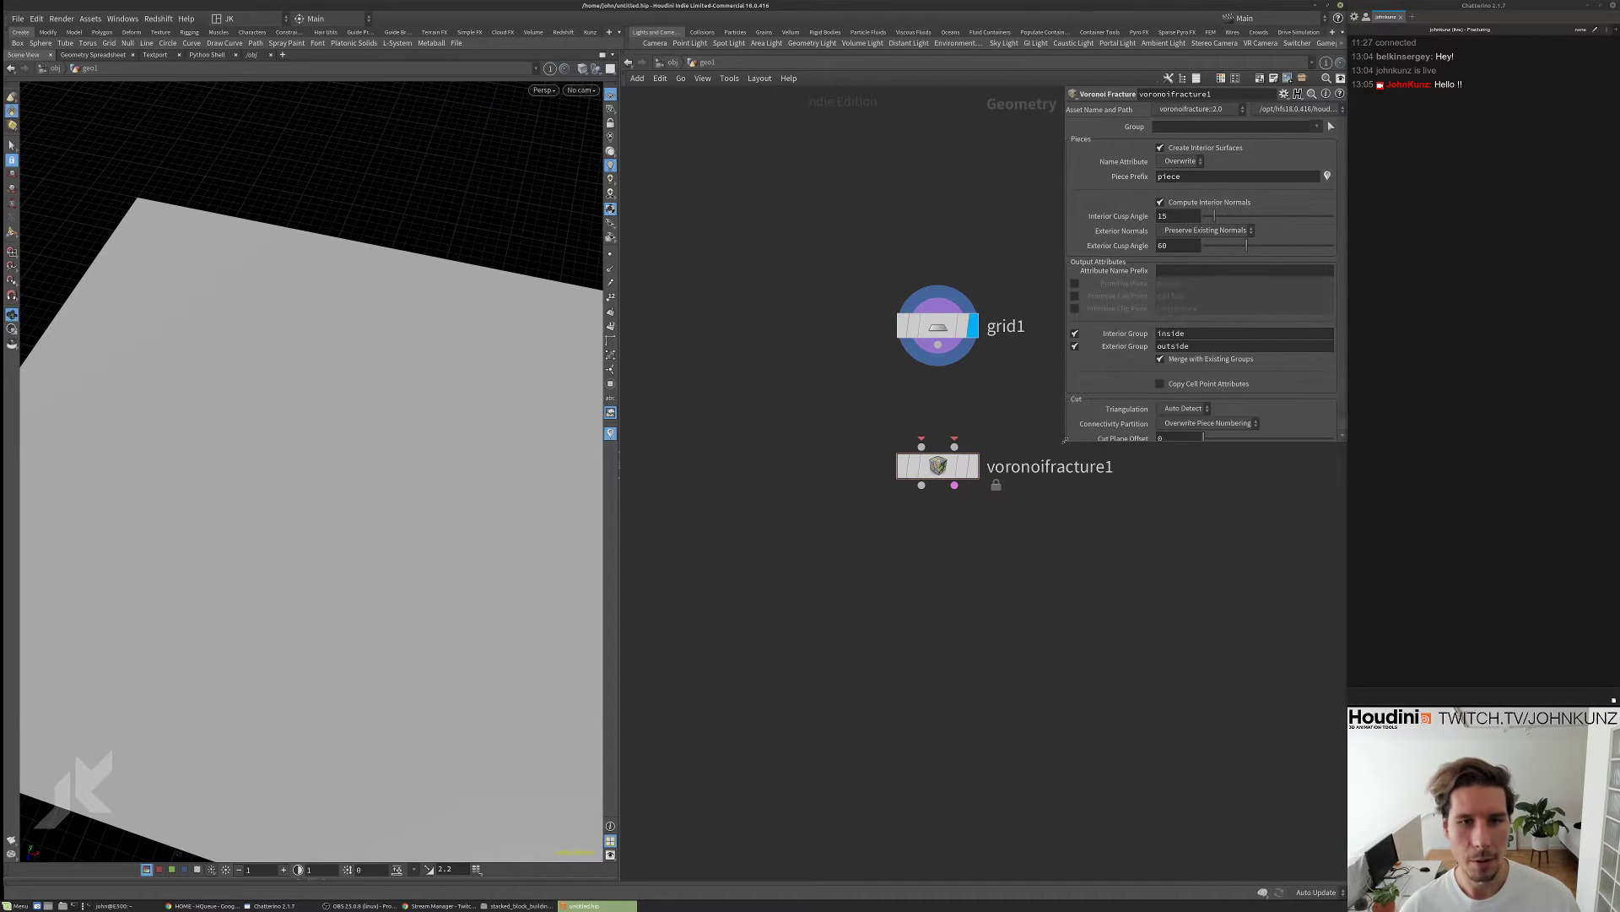
pyautogui.scroll(-1, 1114, 304)
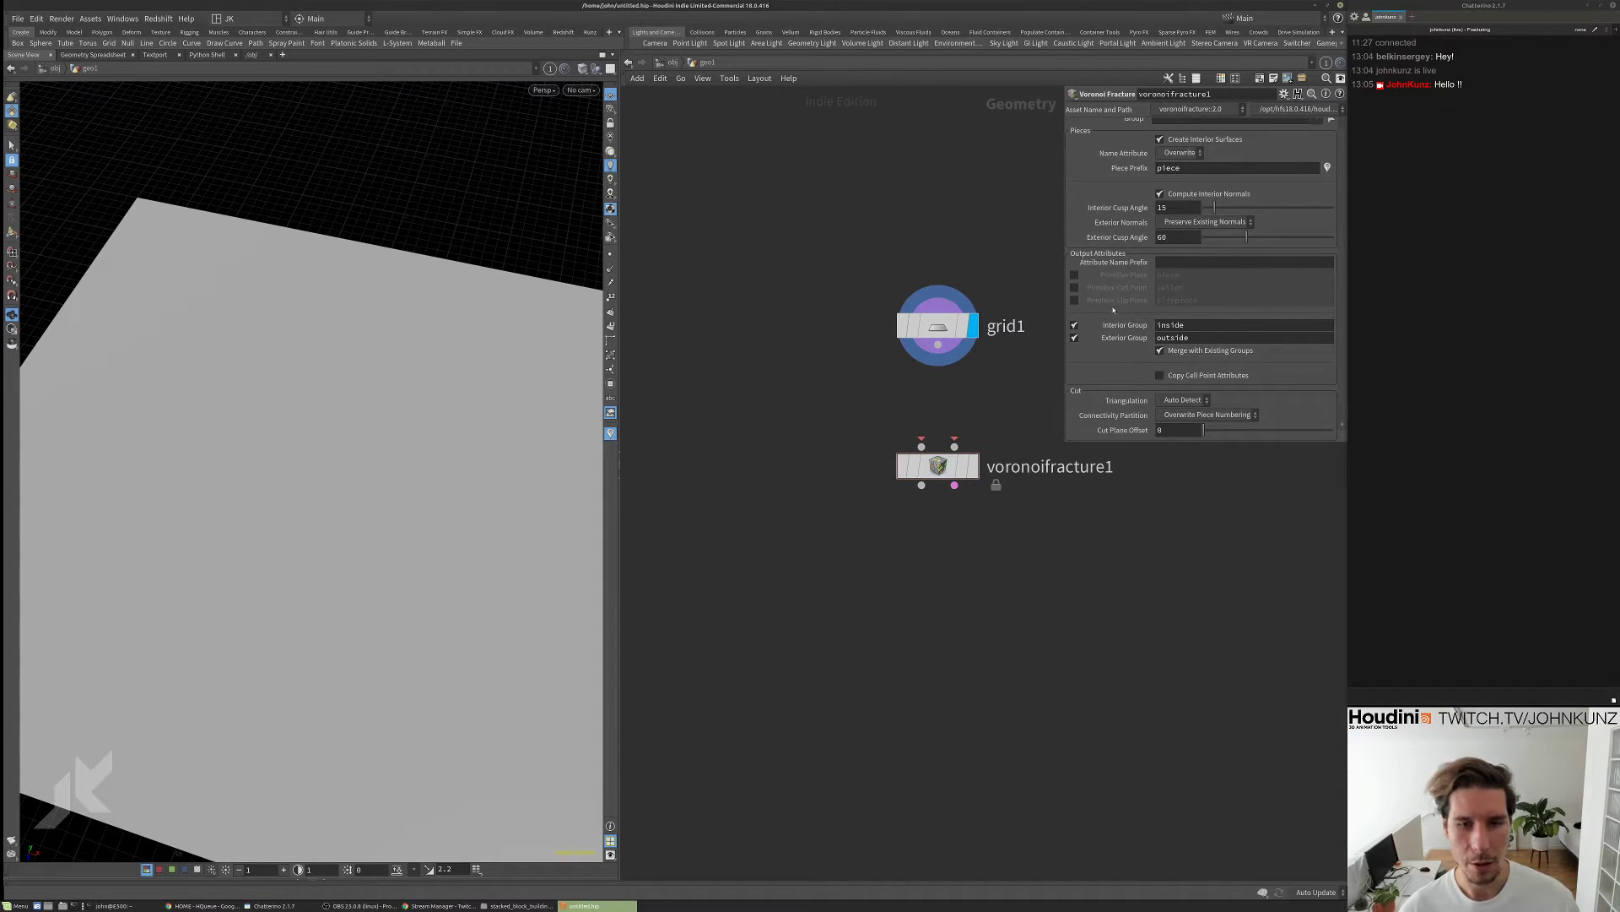
pyautogui.scroll(1, 1114, 323)
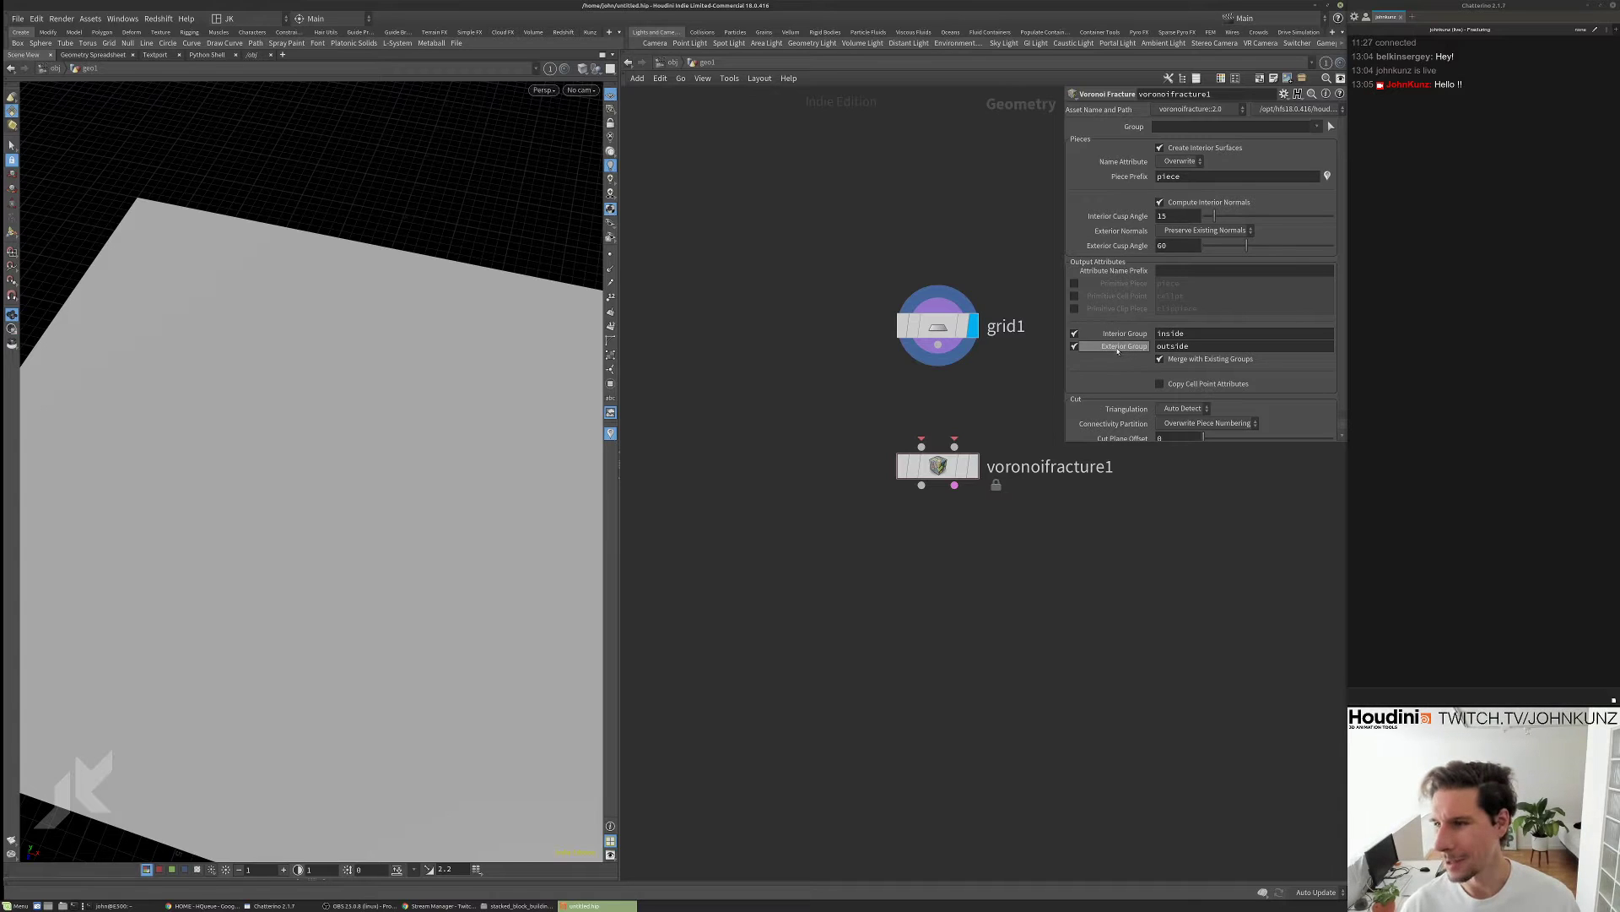
pyautogui.moveTo(961, 482); pyautogui.dragTo(897, 478)
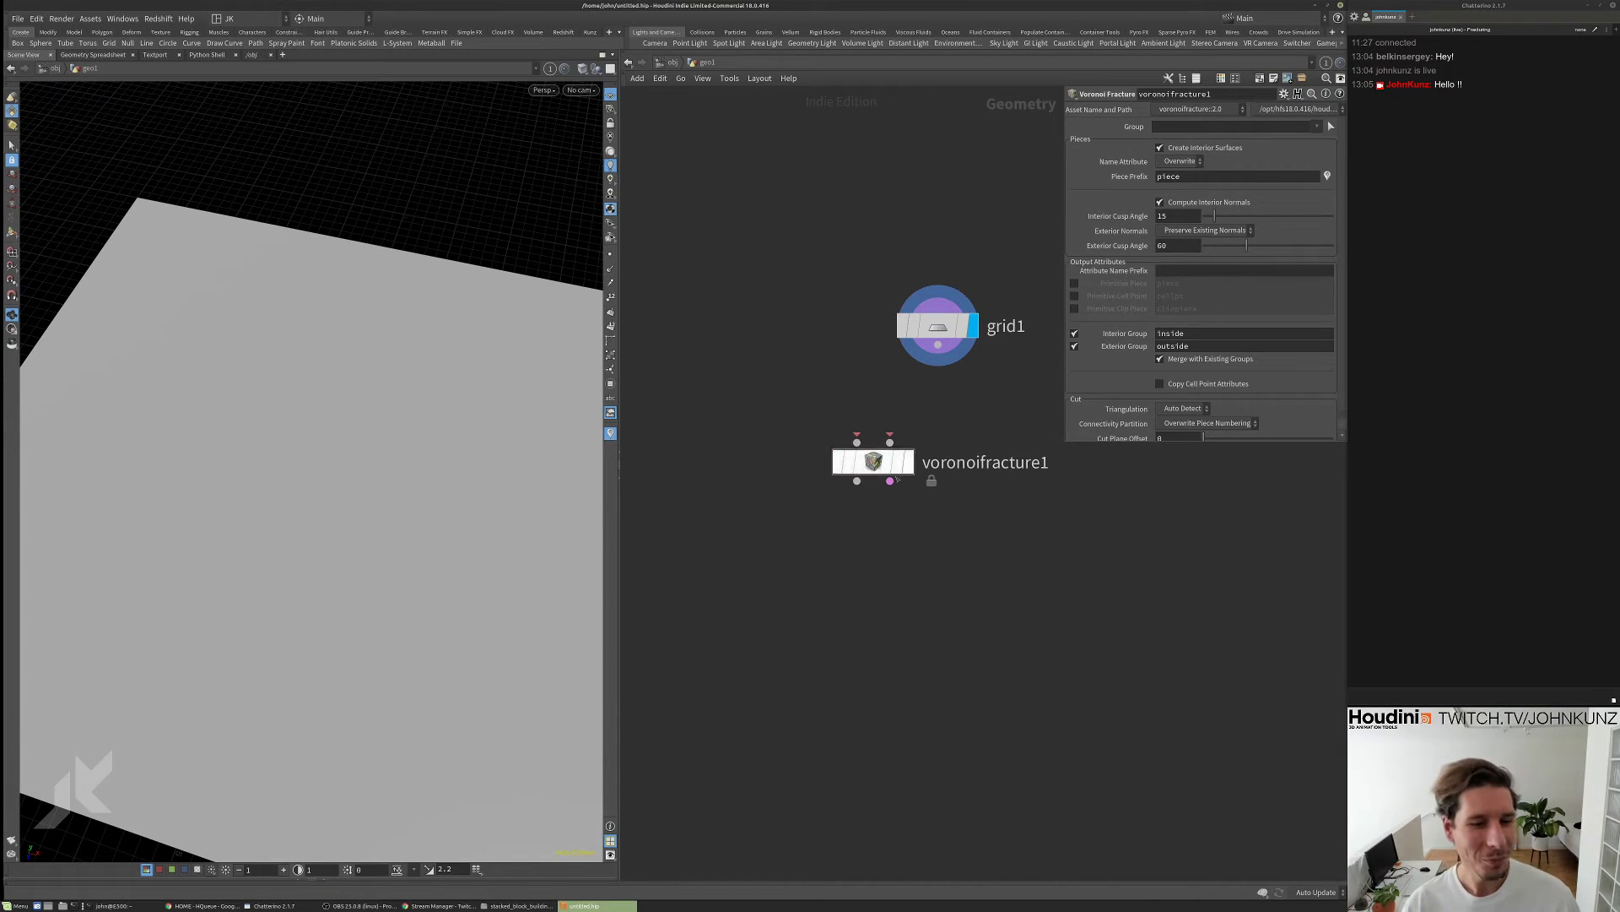
# - Inspect the network inside the Voronoi Fracture node, return to the geometry level and add a Voronoi Split node below the grid
pyautogui.press('Tab')
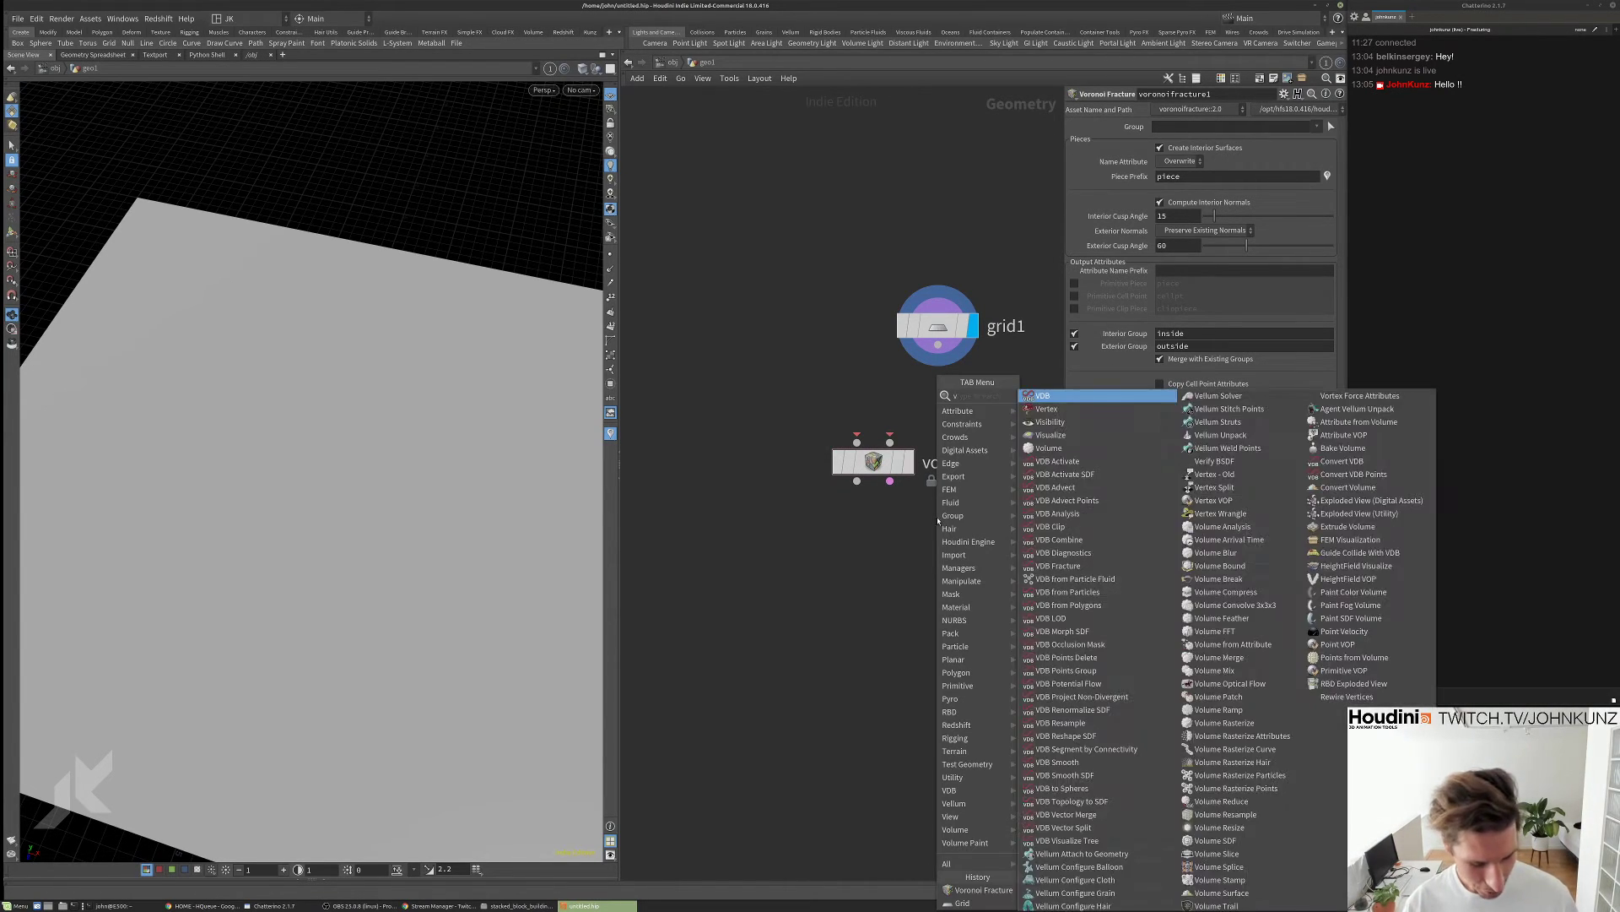
pyautogui.press('Escape')
pyautogui.press('i')
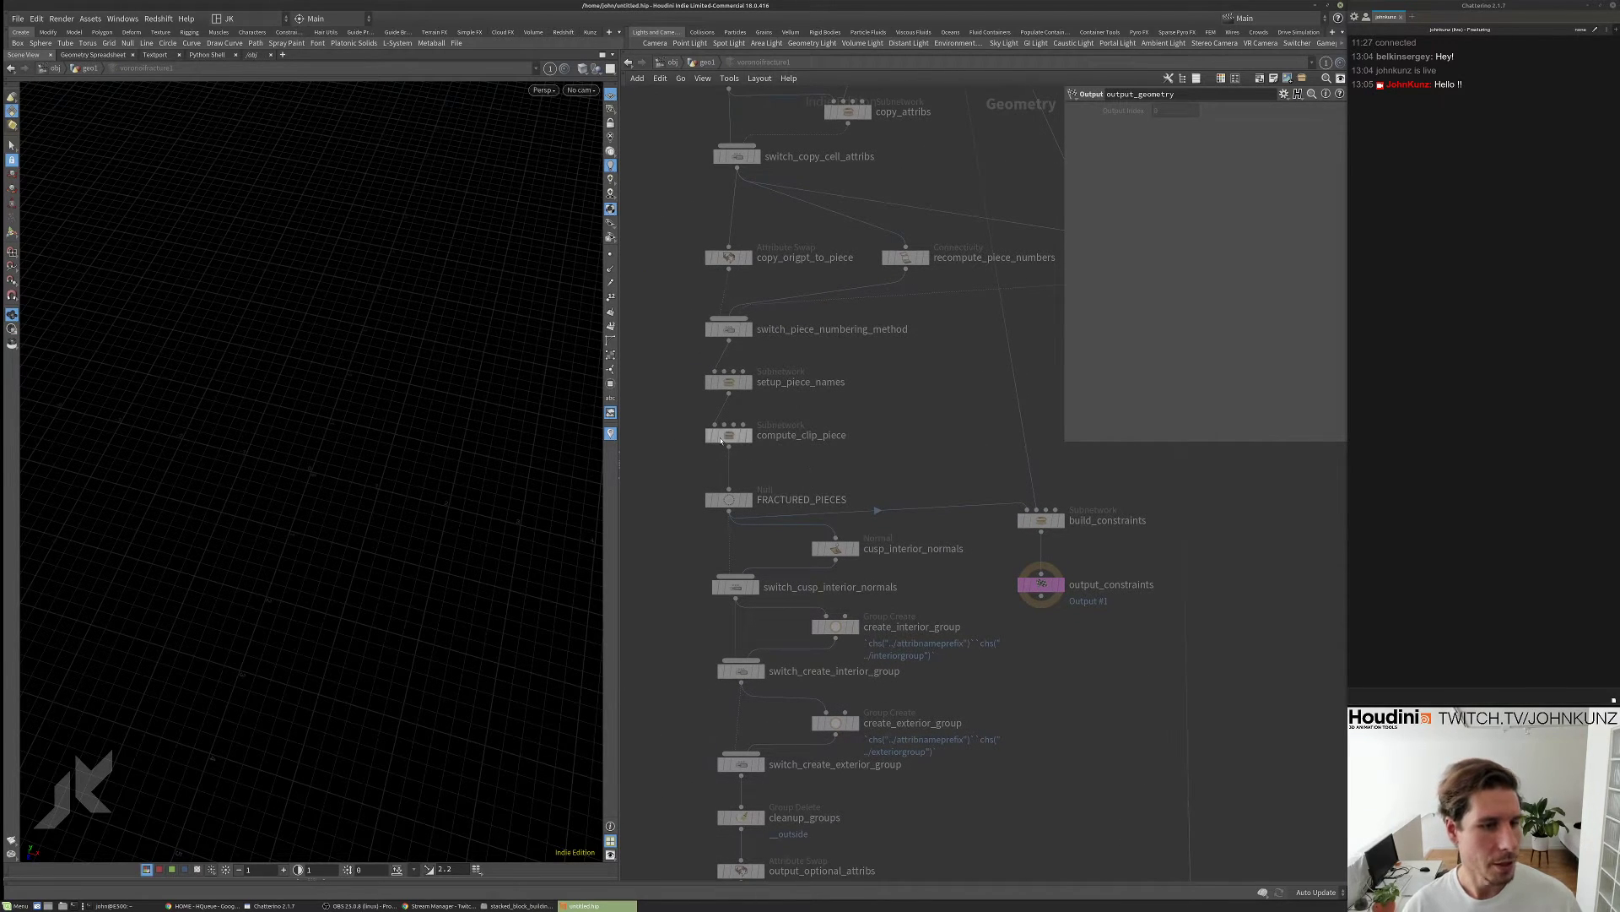
pyautogui.press('u')
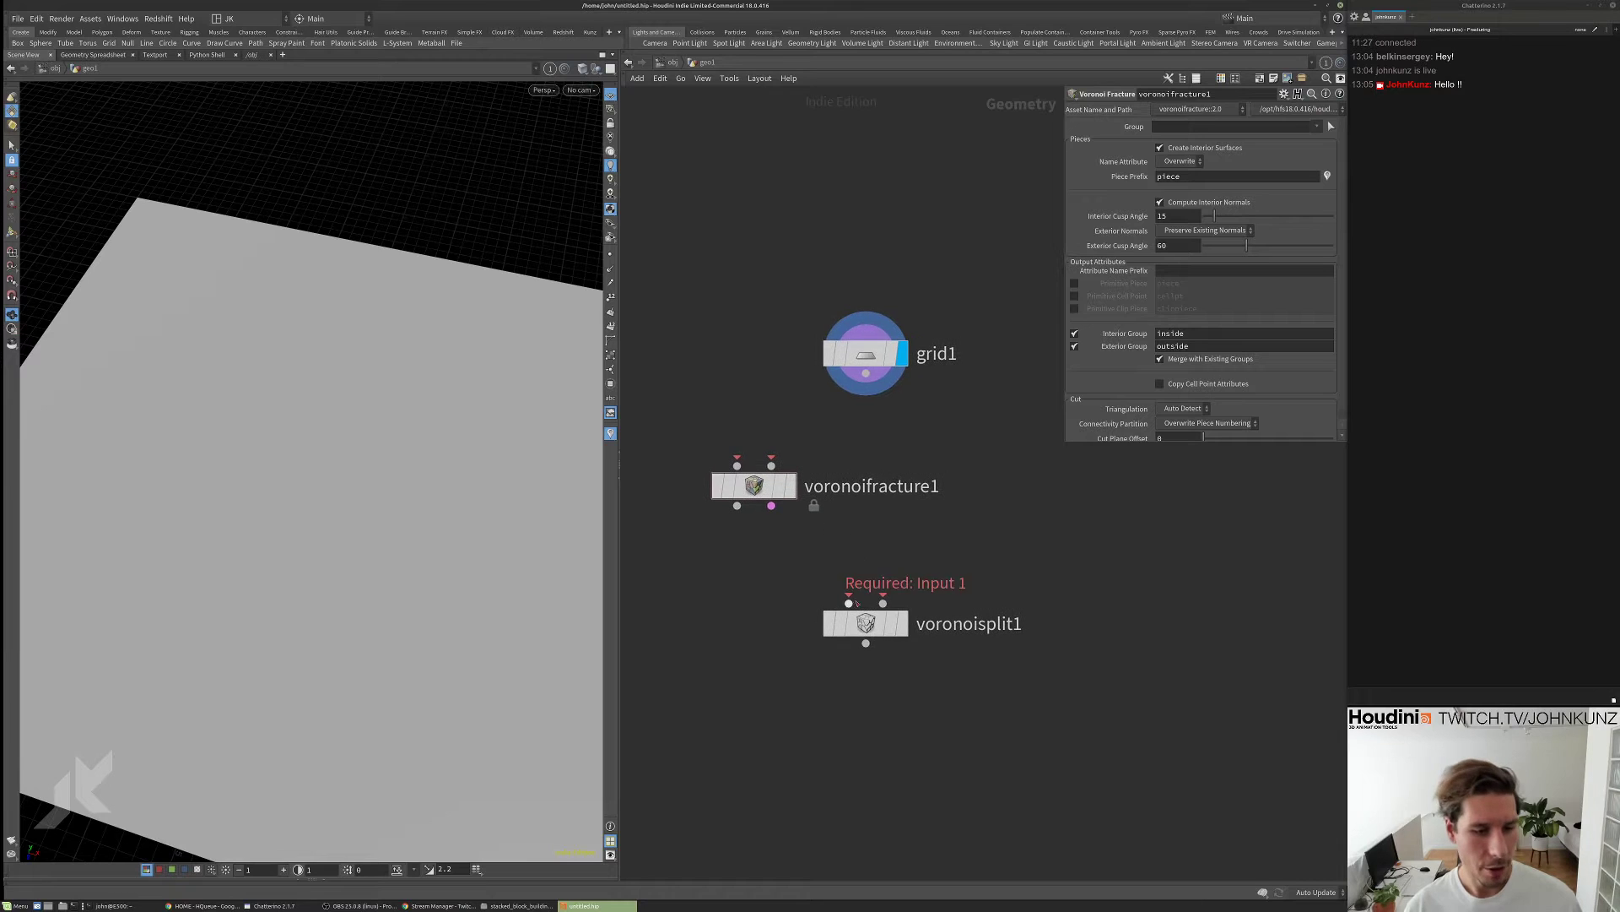
# - Add a Triangulate 2D node beside the Voronoi nodes and connect the grid to its input
pyautogui.click(861, 353)
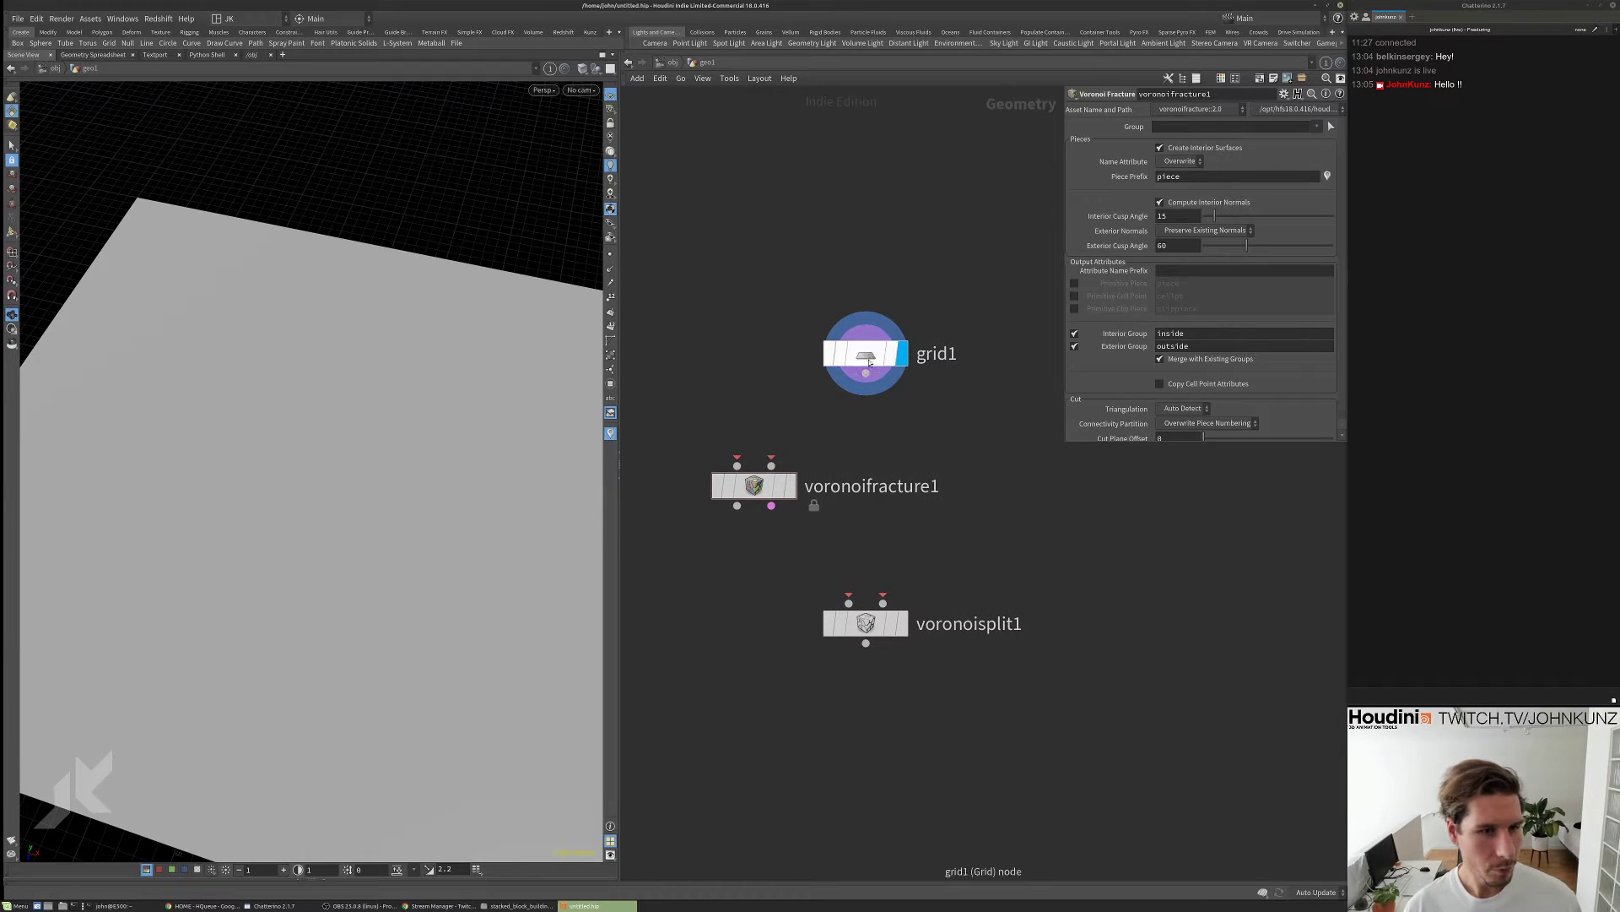
pyautogui.click(582, 69)
pyautogui.click(586, 201)
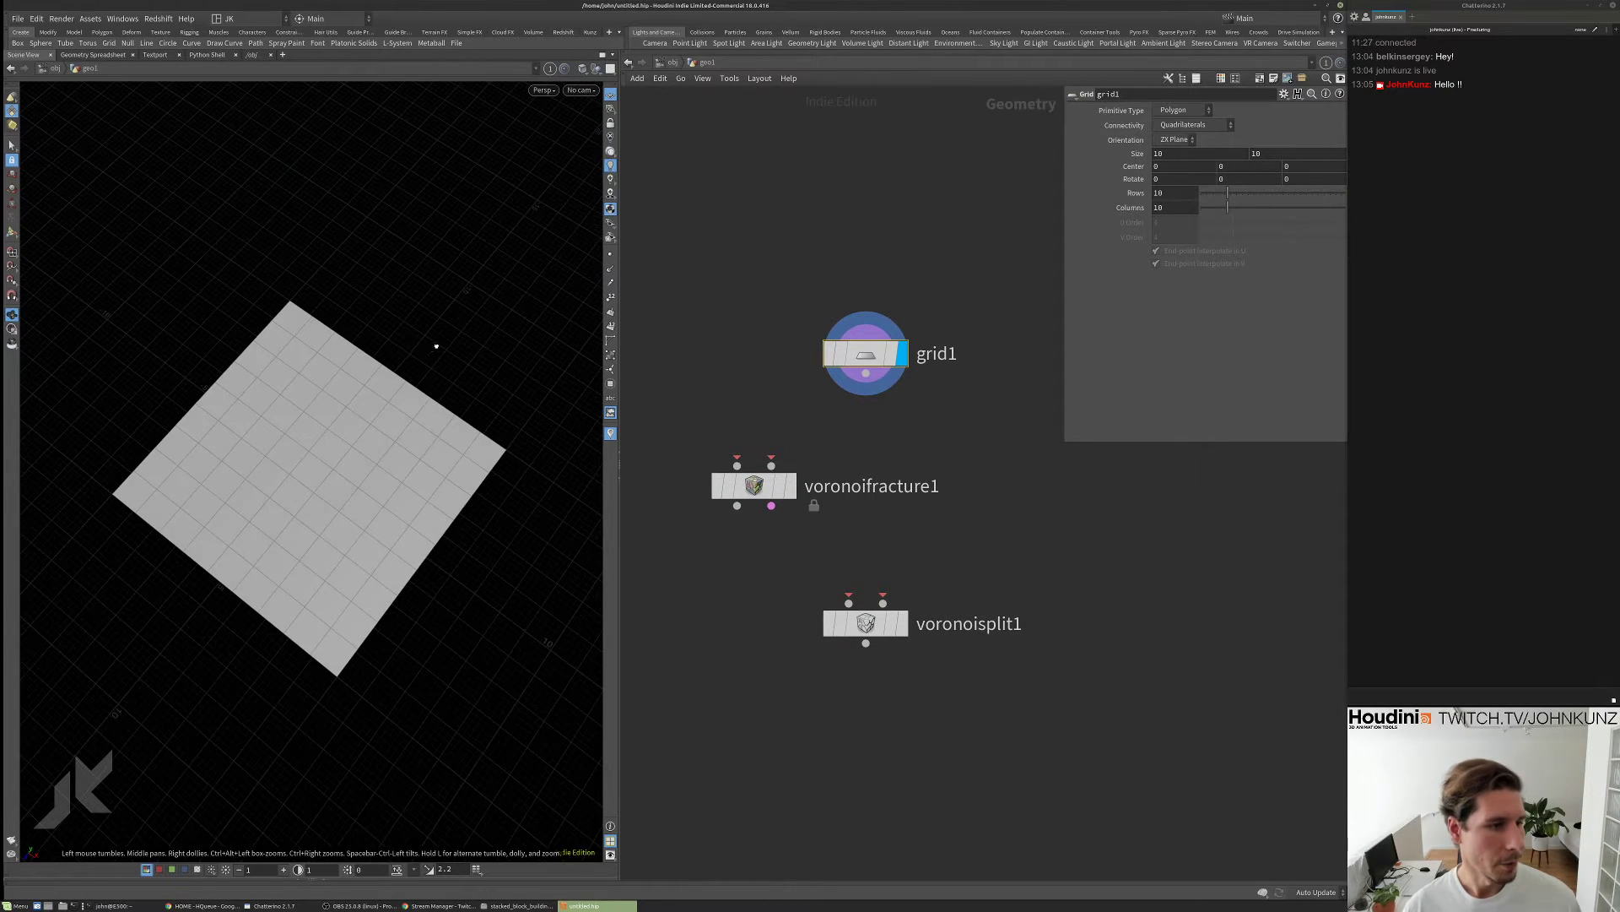
pyautogui.press('Tab')
pyautogui.write('tri')
pyautogui.press('Return')
pyautogui.click(1035, 480)
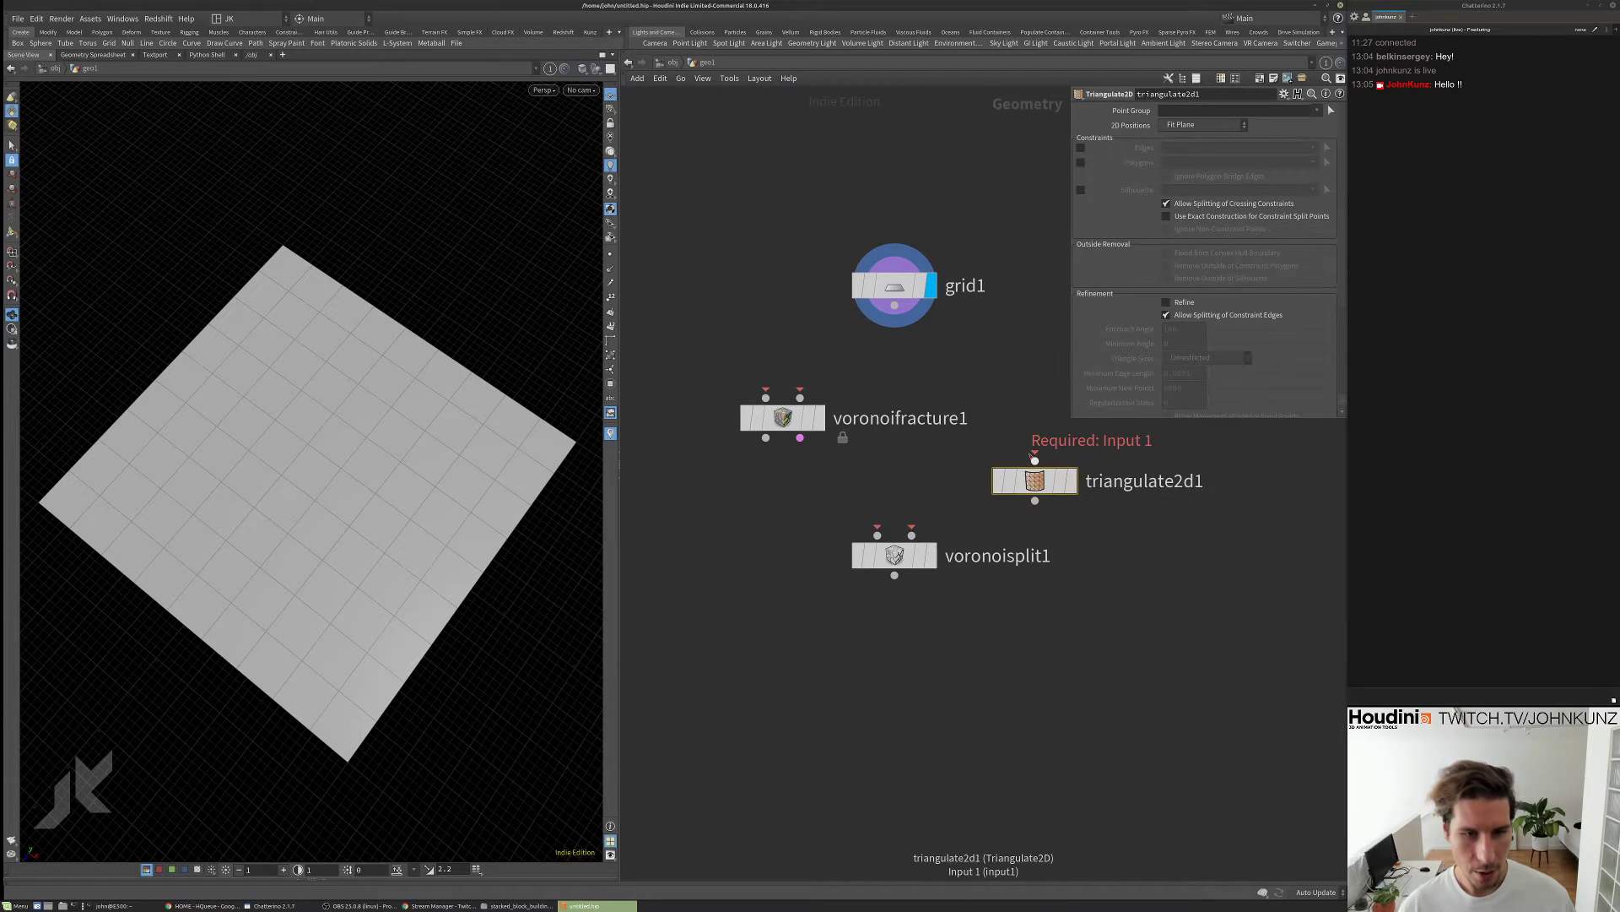
pyautogui.moveTo(1035, 460); pyautogui.dragTo(931, 342)
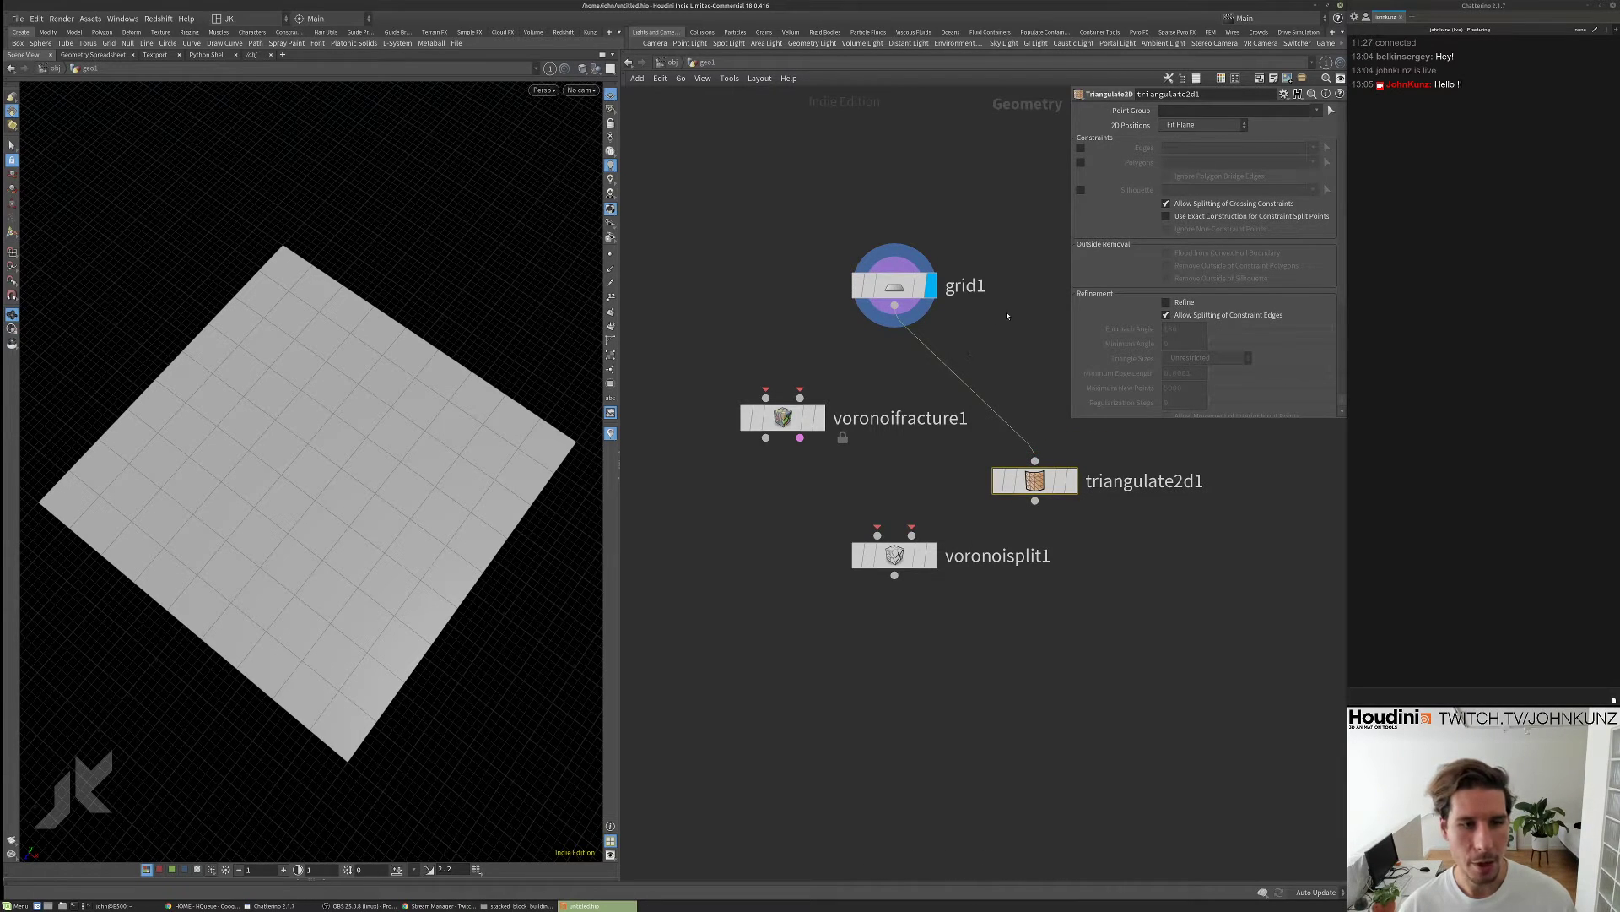
# - Insert a Scatter node between the grid and Triangulate 2D, align it above the triangulation node and display the triangulation
pyautogui.press('Tab')
pyautogui.write('sca')
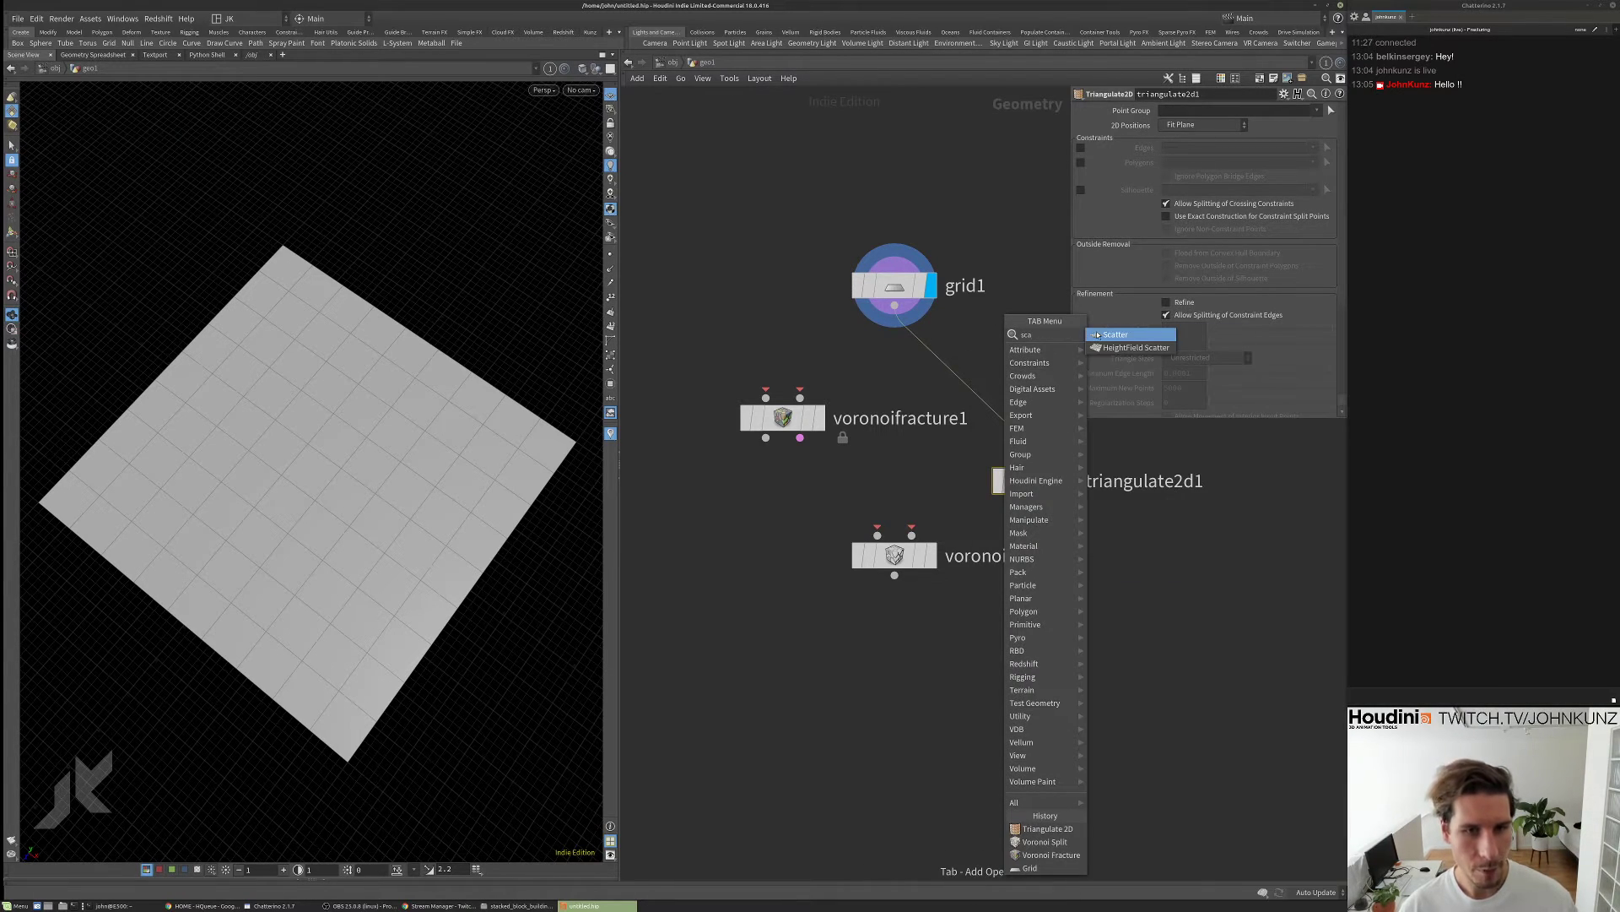
pyautogui.click(1097, 335)
pyautogui.click(989, 382)
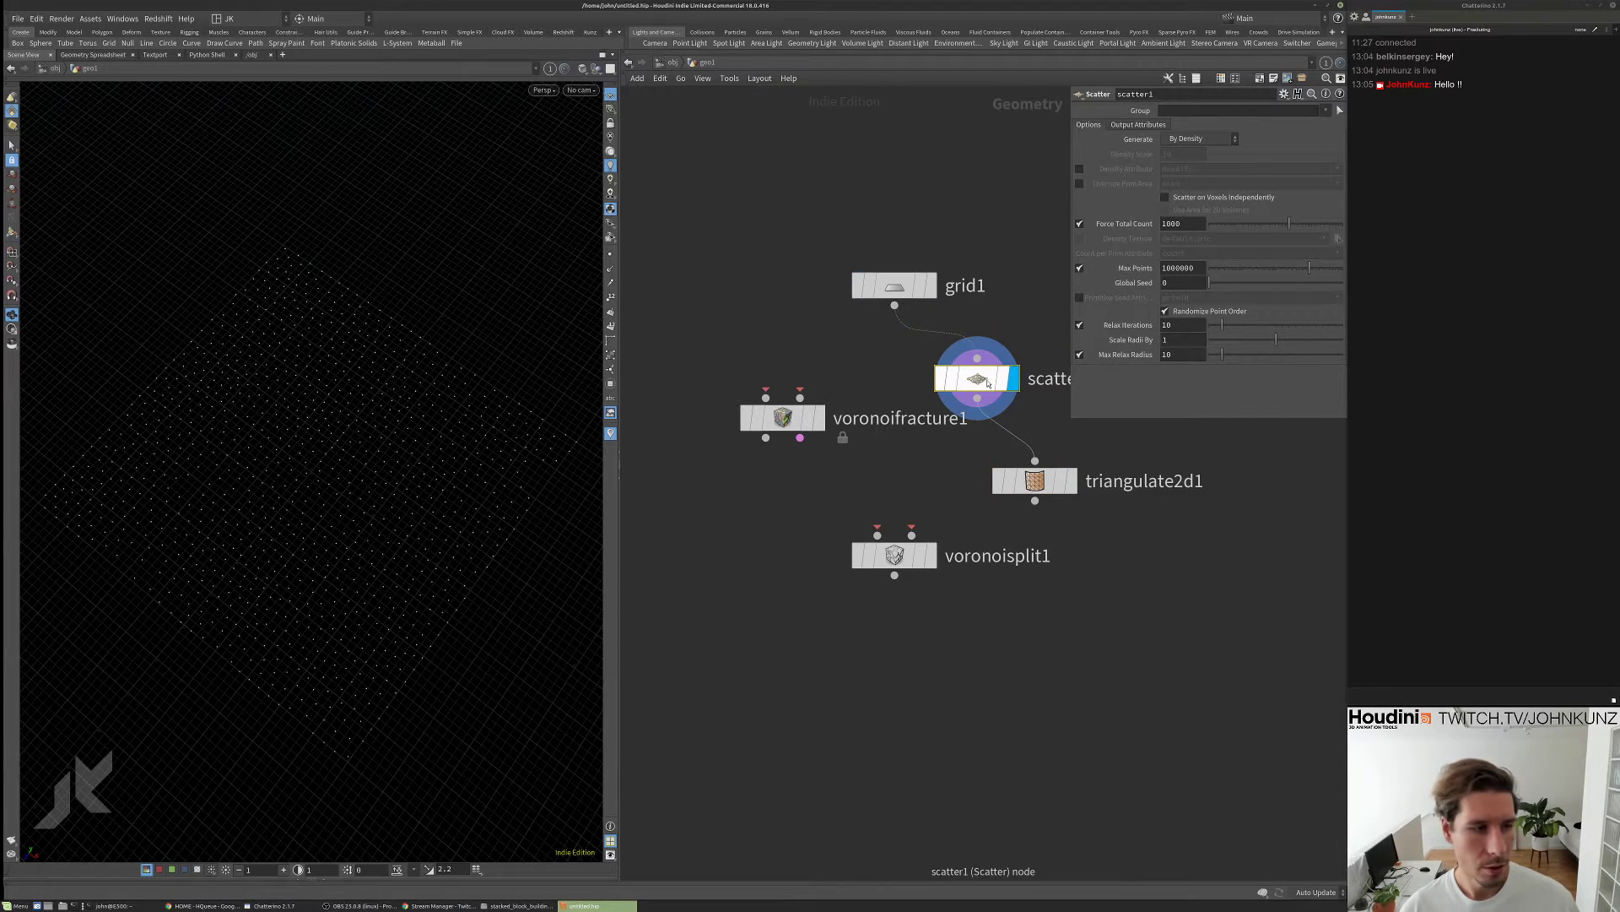
pyautogui.moveTo(990, 382); pyautogui.dragTo(1043, 381)
pyautogui.click(1046, 479)
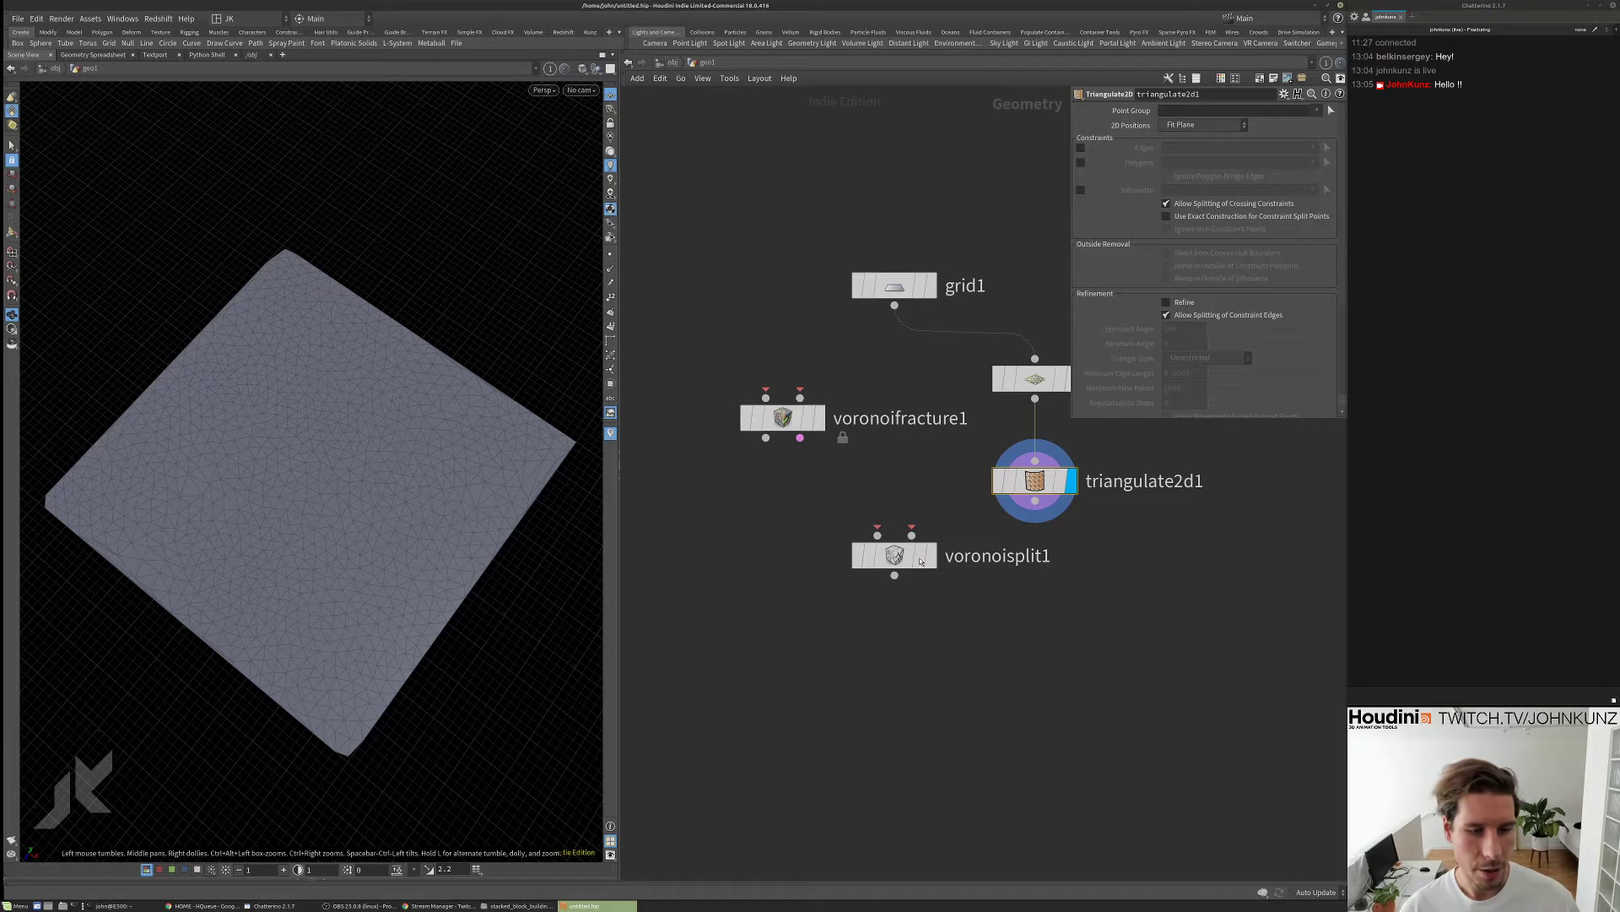
# - Feed the grid into the Voronoi Split's first input and the triangulation into its second, and display the split
pyautogui.moveTo(911, 534); pyautogui.dragTo(1009, 517)
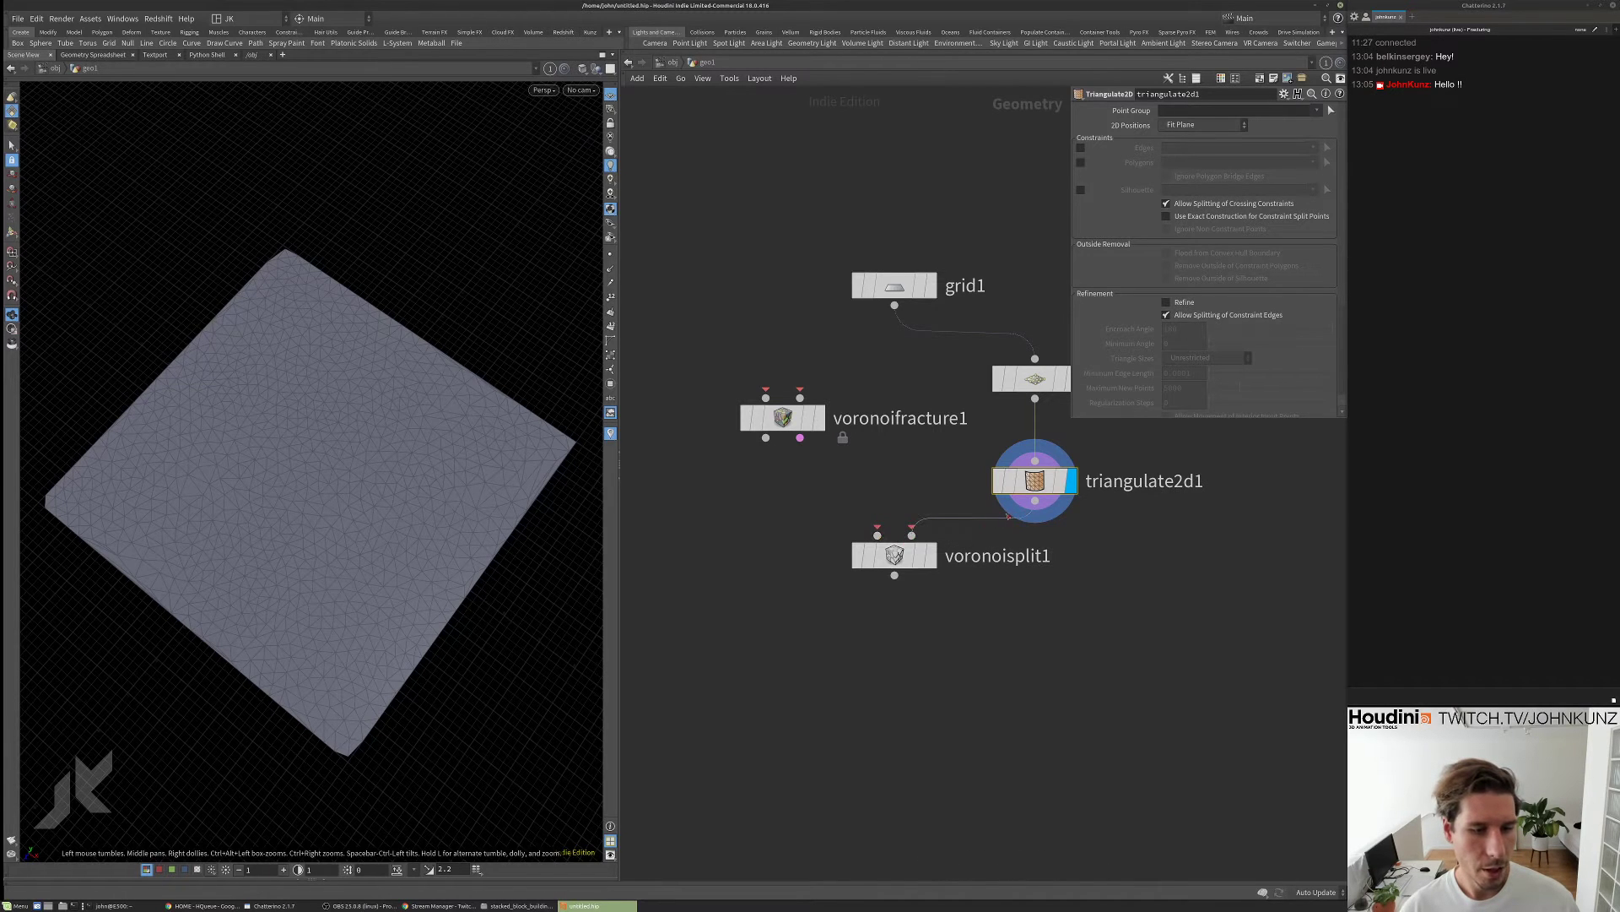
pyautogui.moveTo(878, 534); pyautogui.dragTo(895, 305)
pyautogui.click(924, 555)
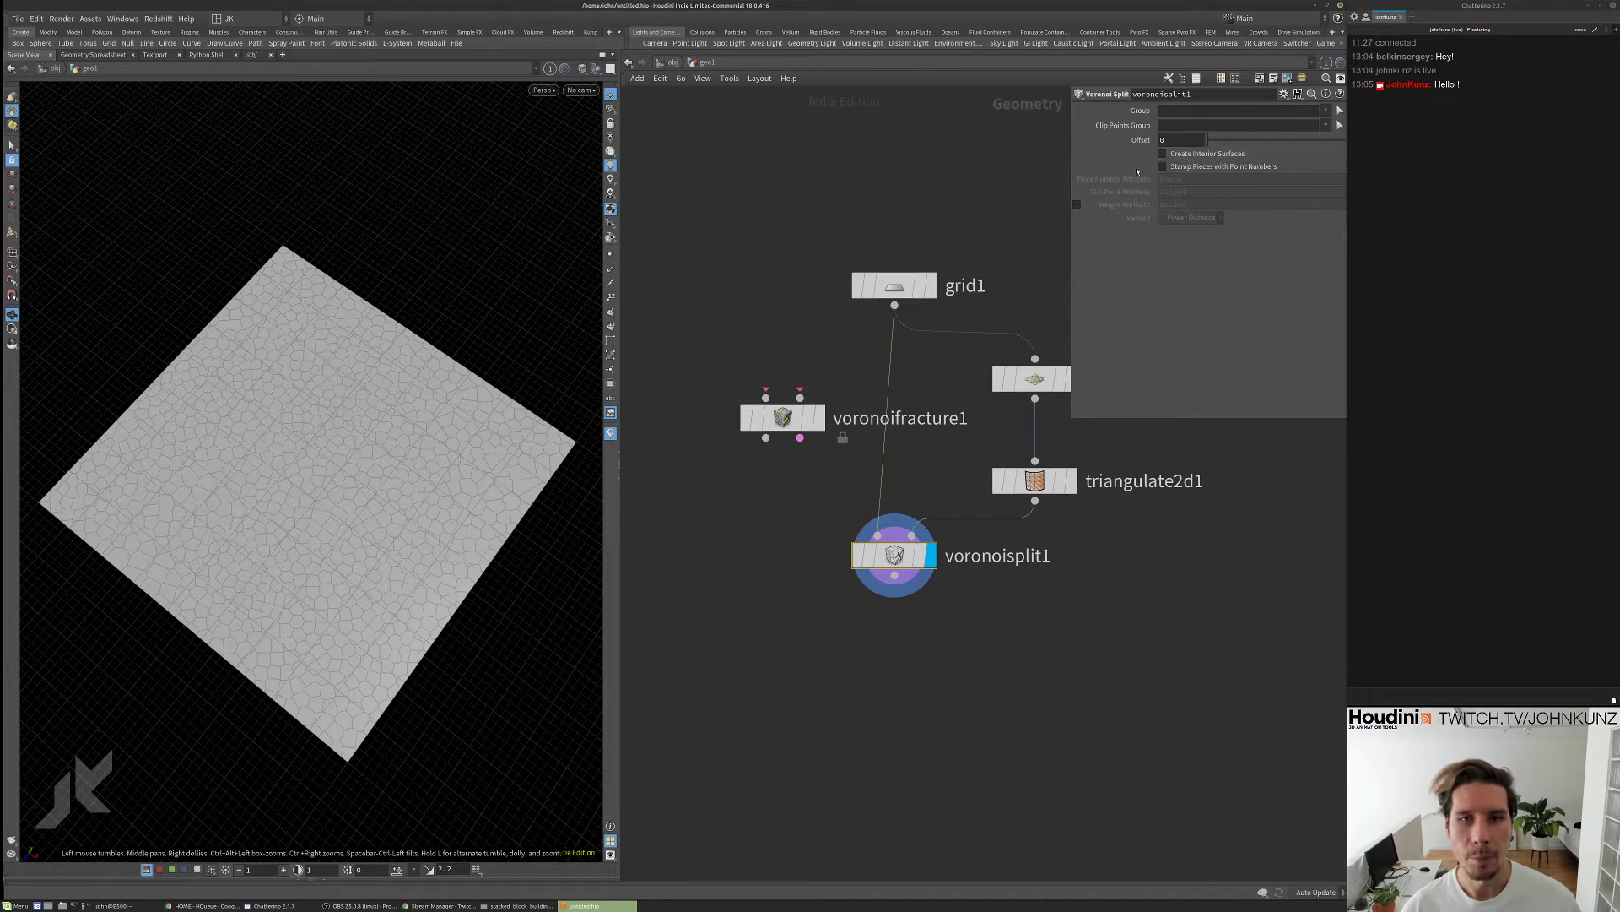
pyautogui.moveTo(316, 391); pyautogui.dragTo(397, 337)
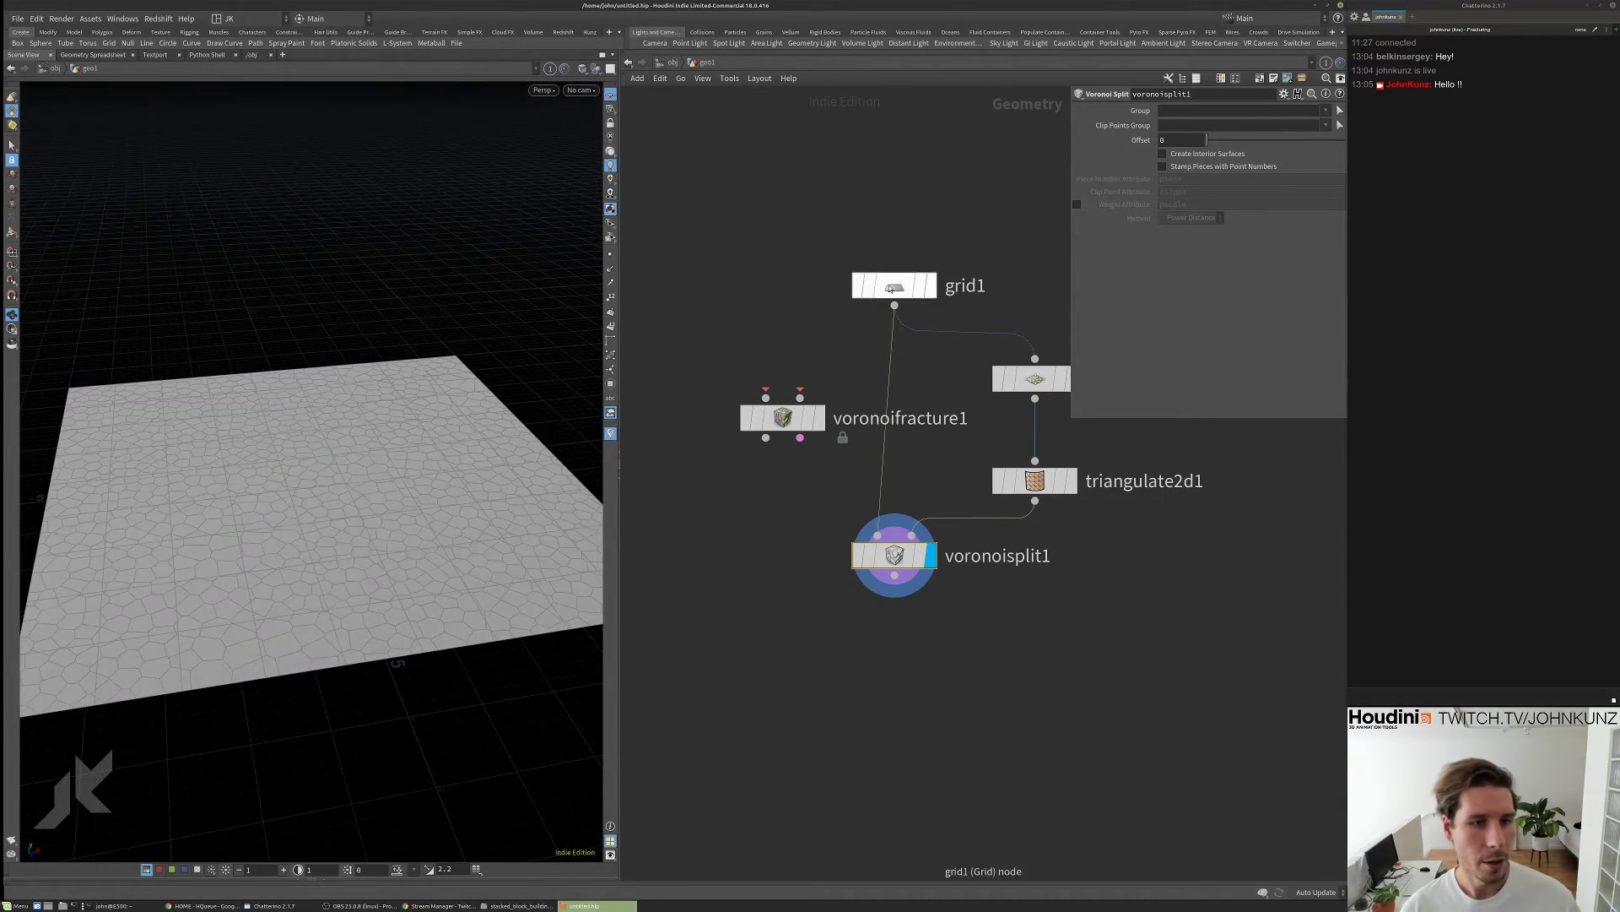
# - Reduce the grid to 2 rows and 2 columns
pyautogui.click(895, 285)
pyautogui.moveTo(1232, 193); pyautogui.dragTo(1207, 192)
pyautogui.moveTo(1232, 207); pyautogui.dragTo(1207, 207)
pyautogui.moveTo(354, 295); pyautogui.dragTo(387, 363)
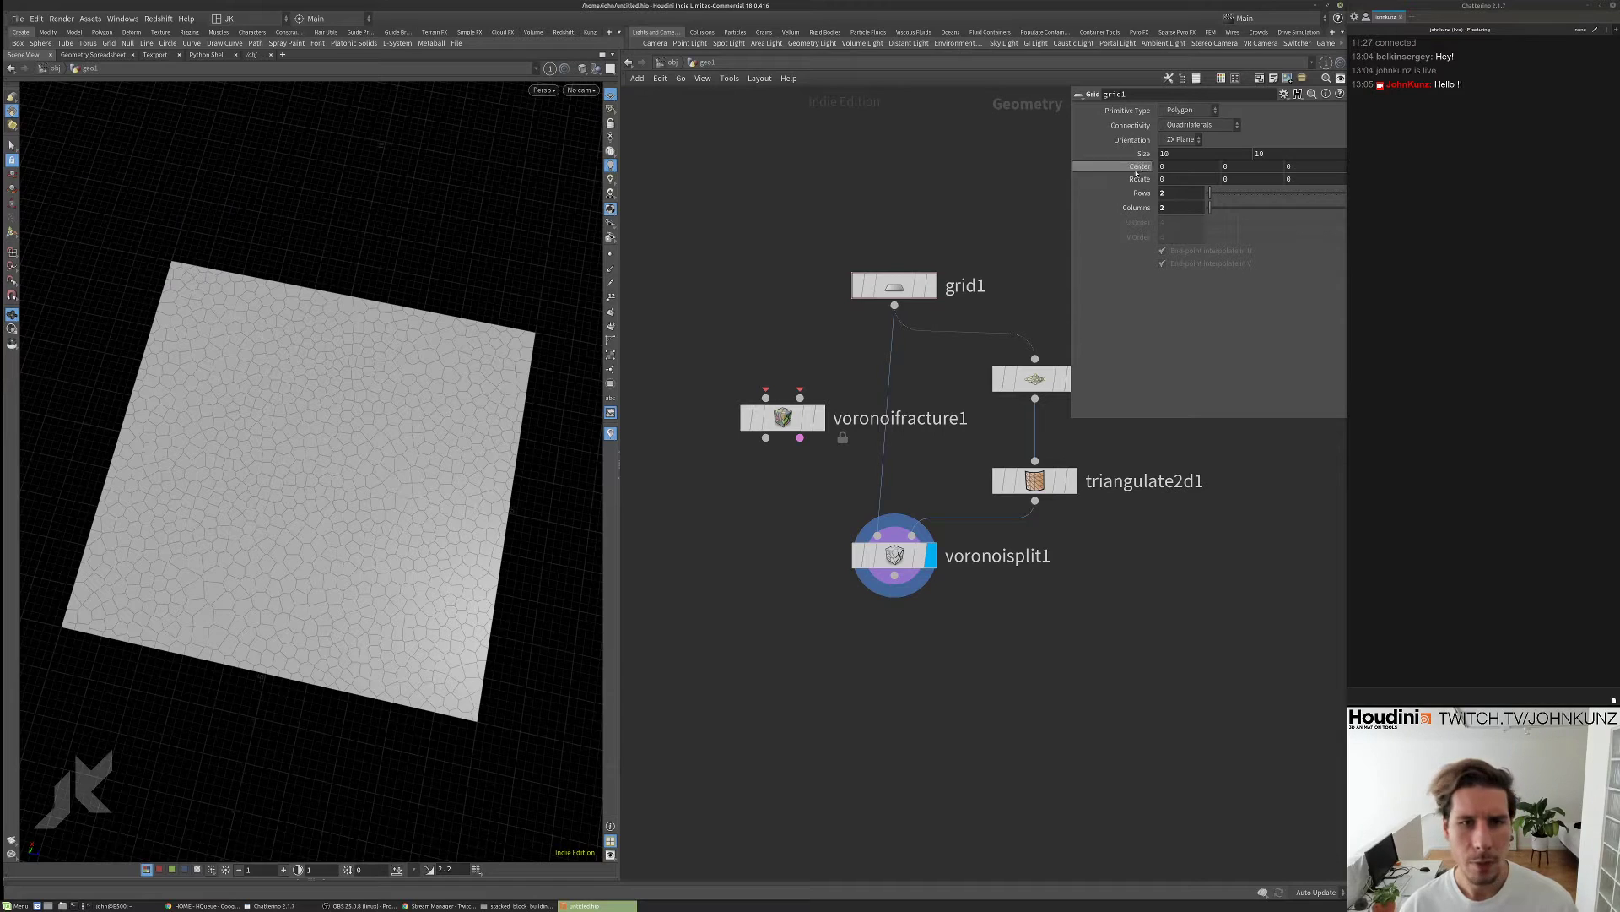
# - Move the Voronoi Split node further below the triangulation node
pyautogui.moveTo(1088, 594); pyautogui.dragTo(1021, 634, button='middle')
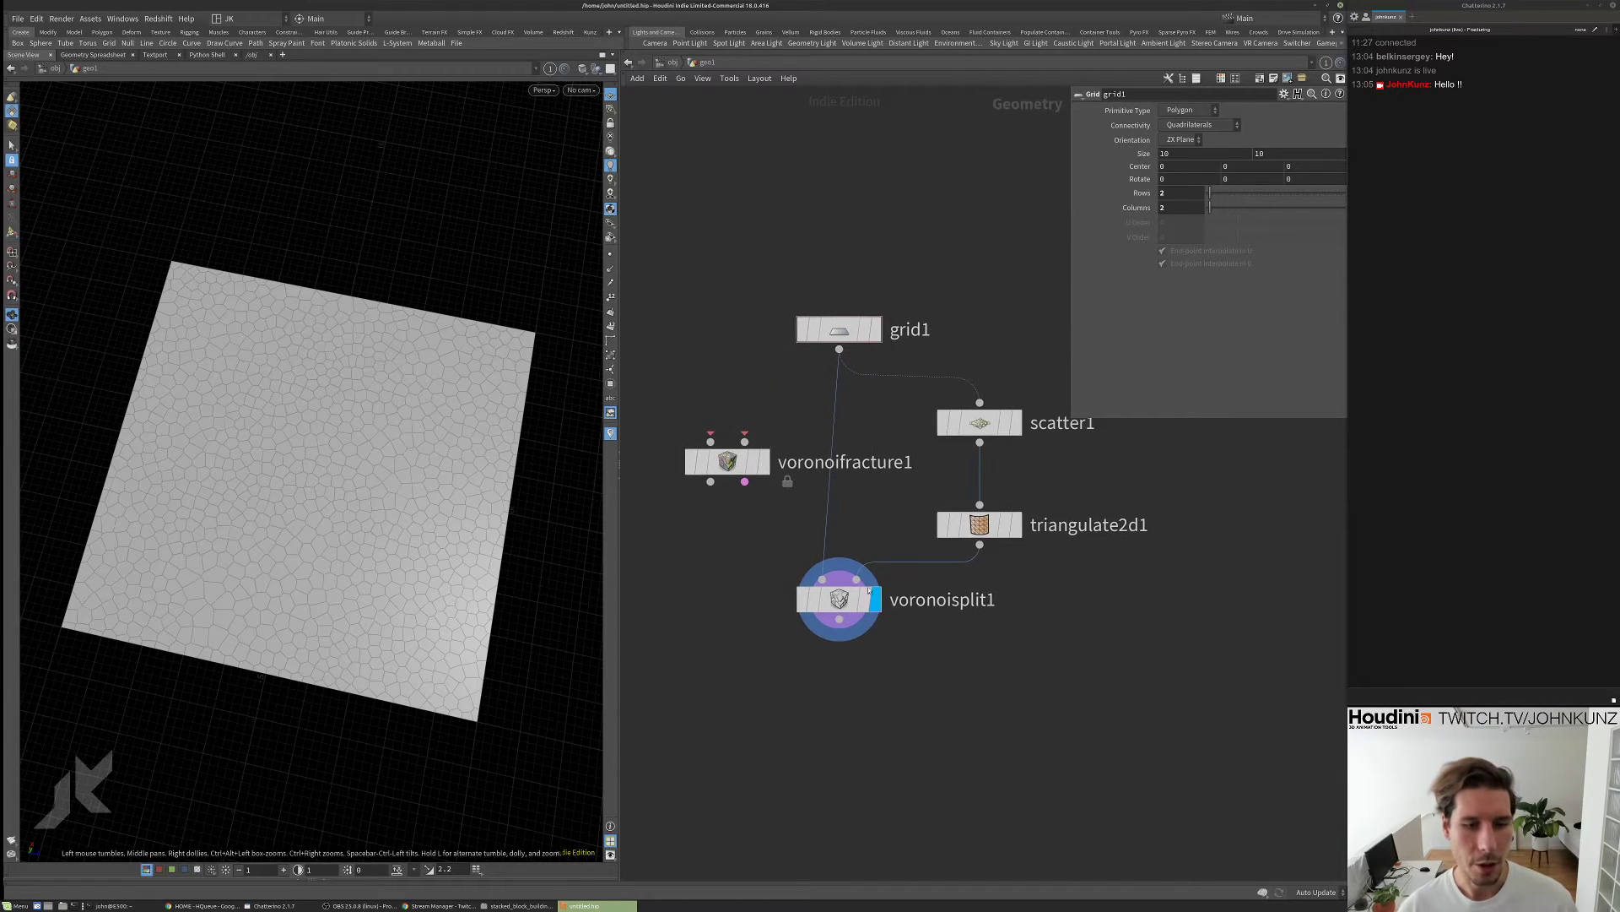
pyautogui.moveTo(844, 597); pyautogui.dragTo(844, 651)
pyautogui.moveTo(1066, 647); pyautogui.dragTo(997, 682, button='middle')
pyautogui.scroll(-2, 997, 682)
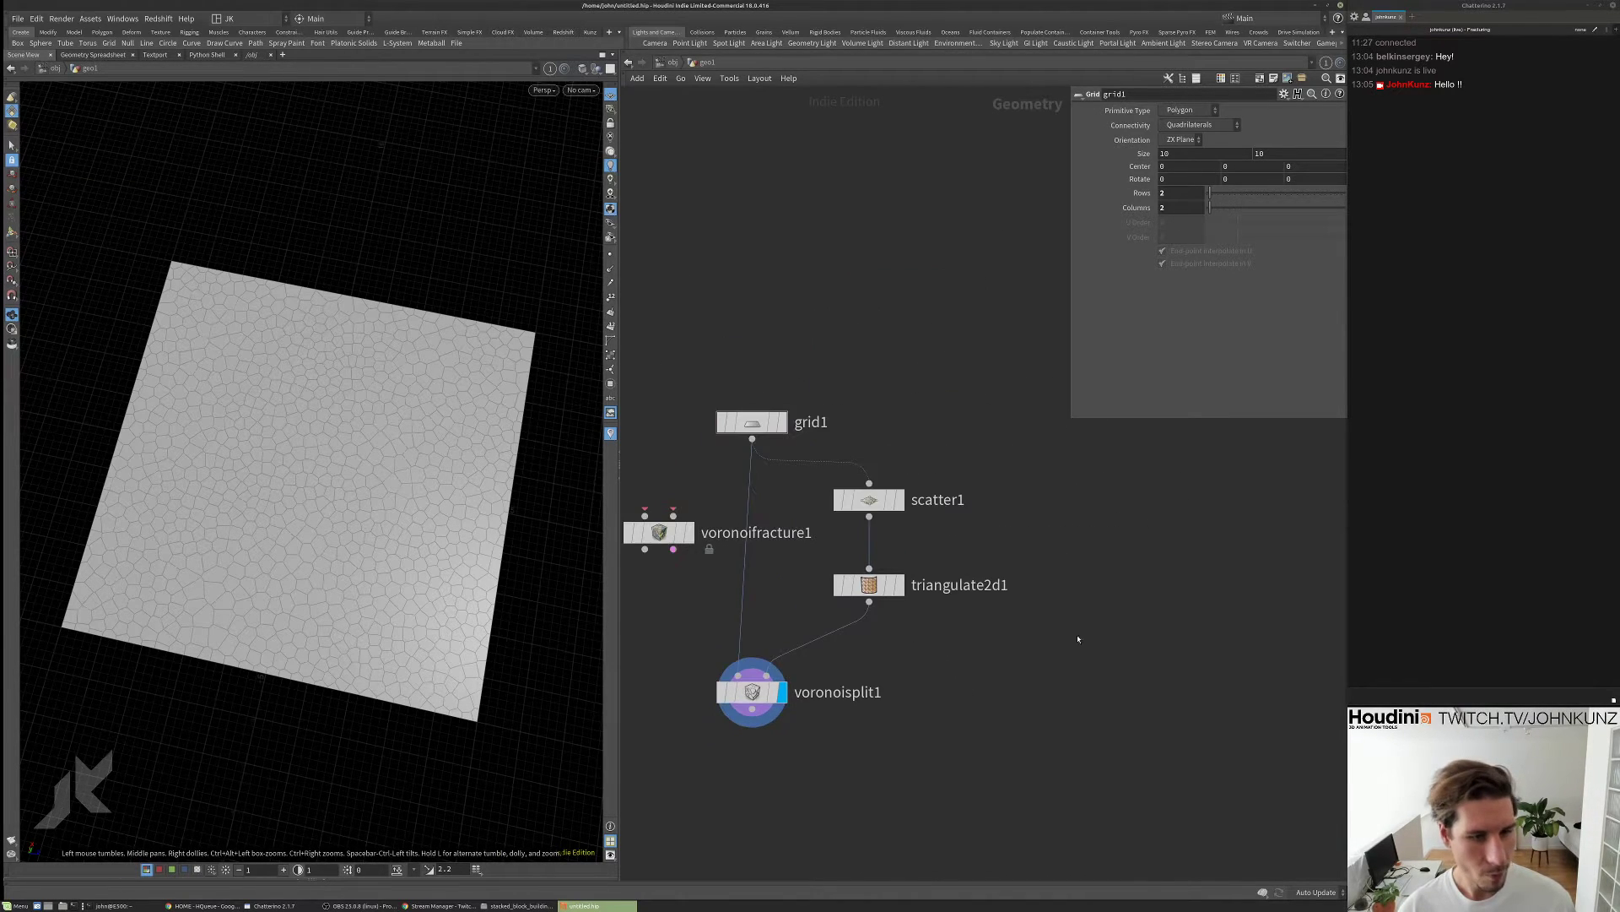
# - Add a Box node beside the grid branch and a connected Scatter node below it, displaying the scattered points
pyautogui.press('Tab')
pyautogui.write('bo')
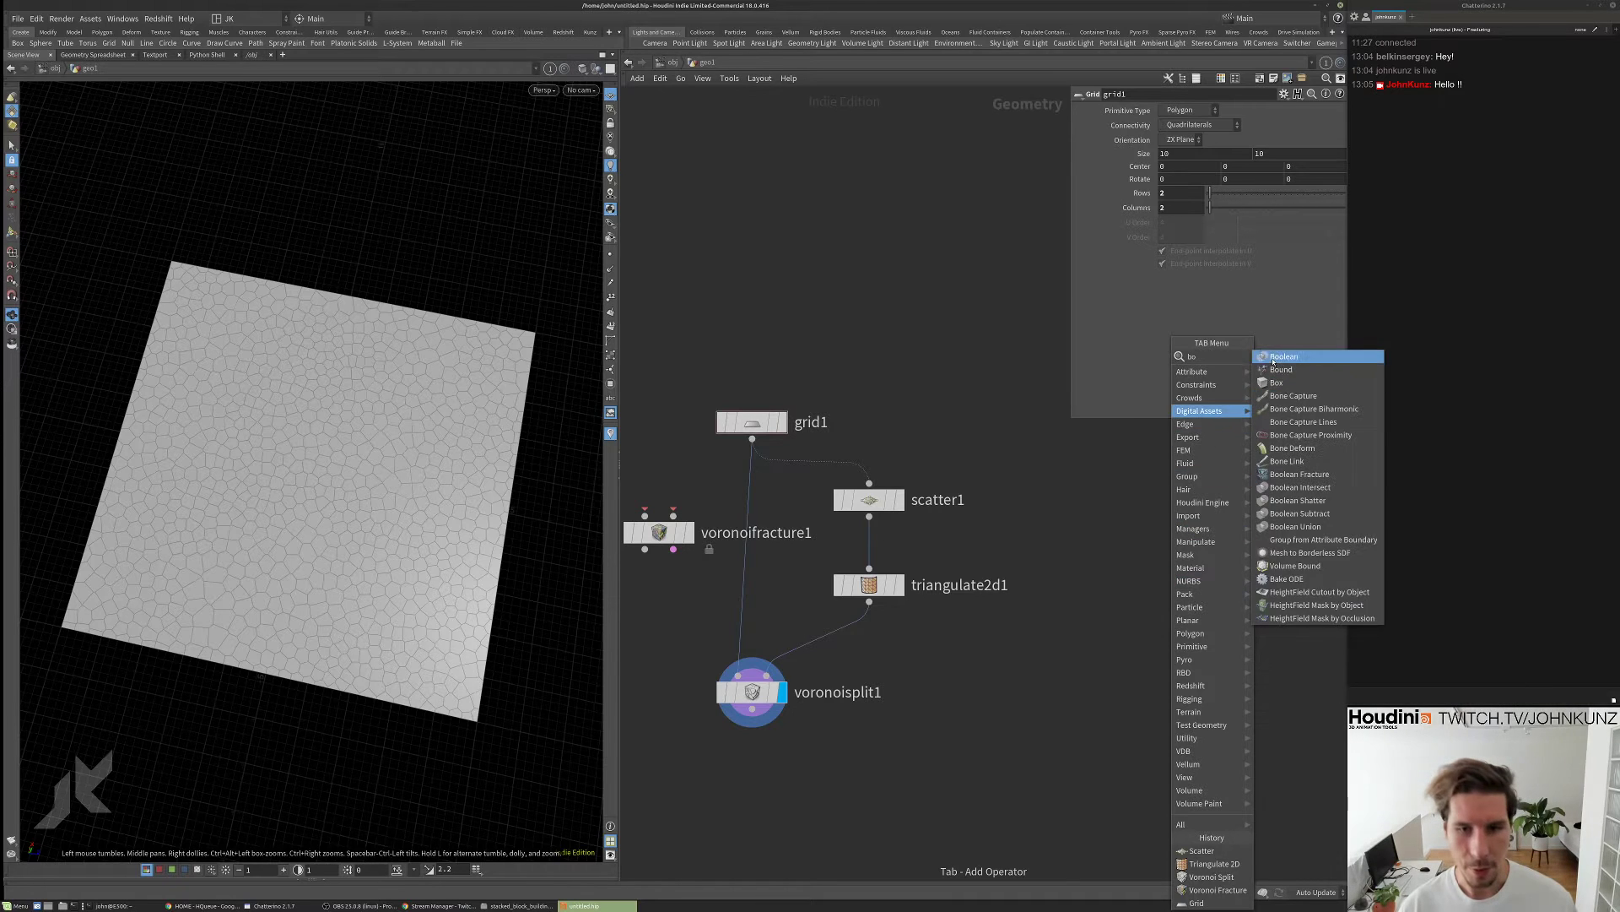
pyautogui.click(1276, 383)
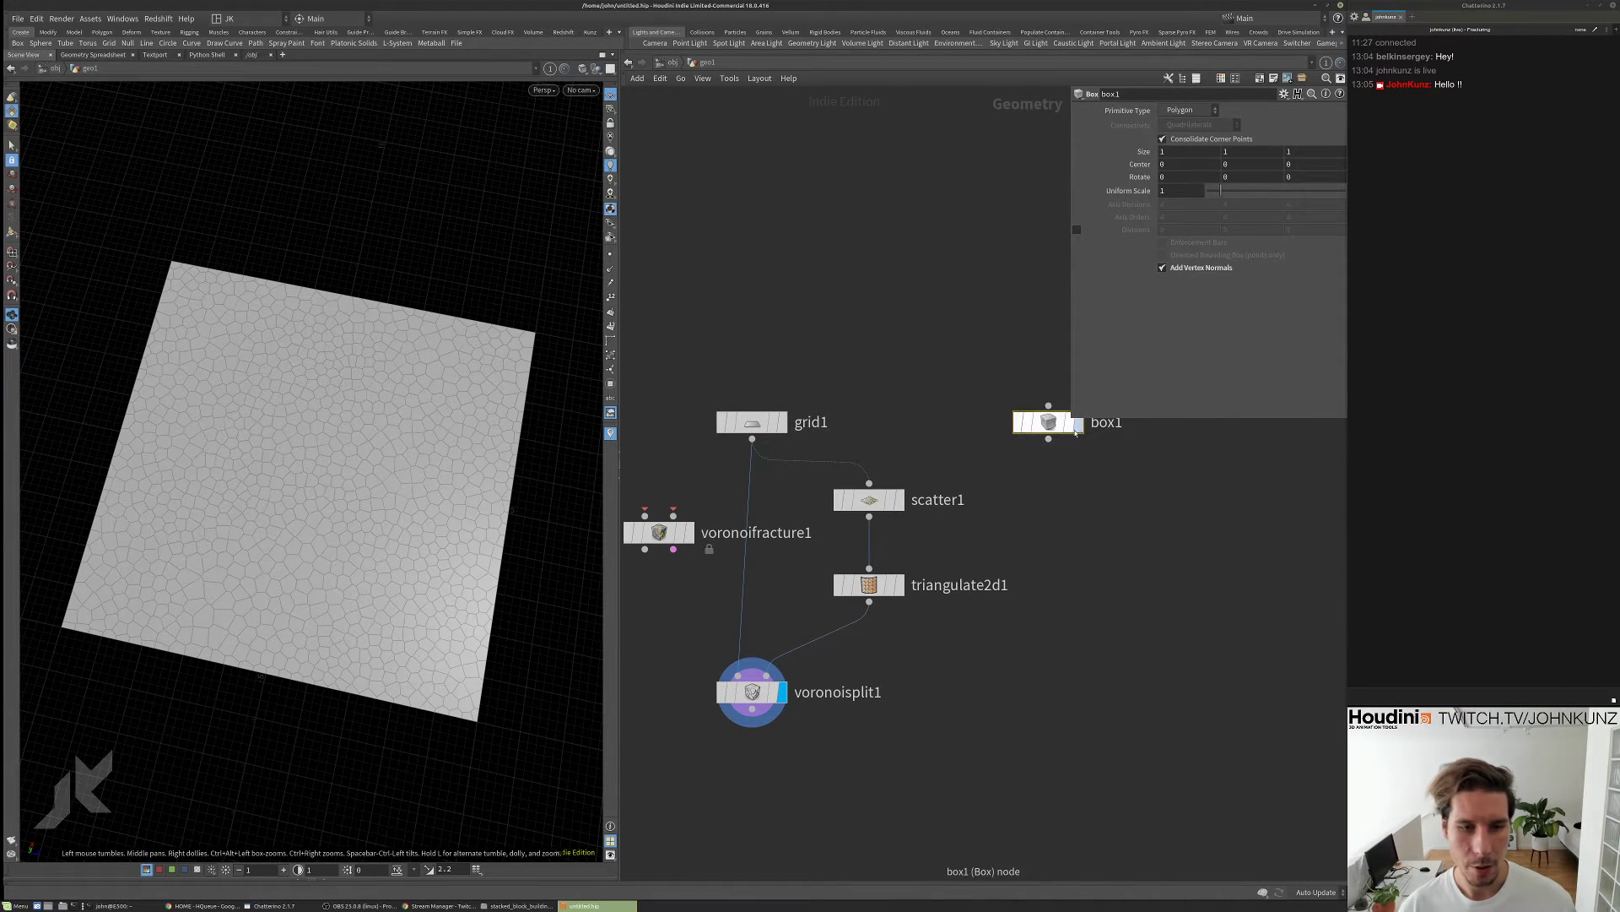
pyautogui.press('Tab')
pyautogui.write('sc')
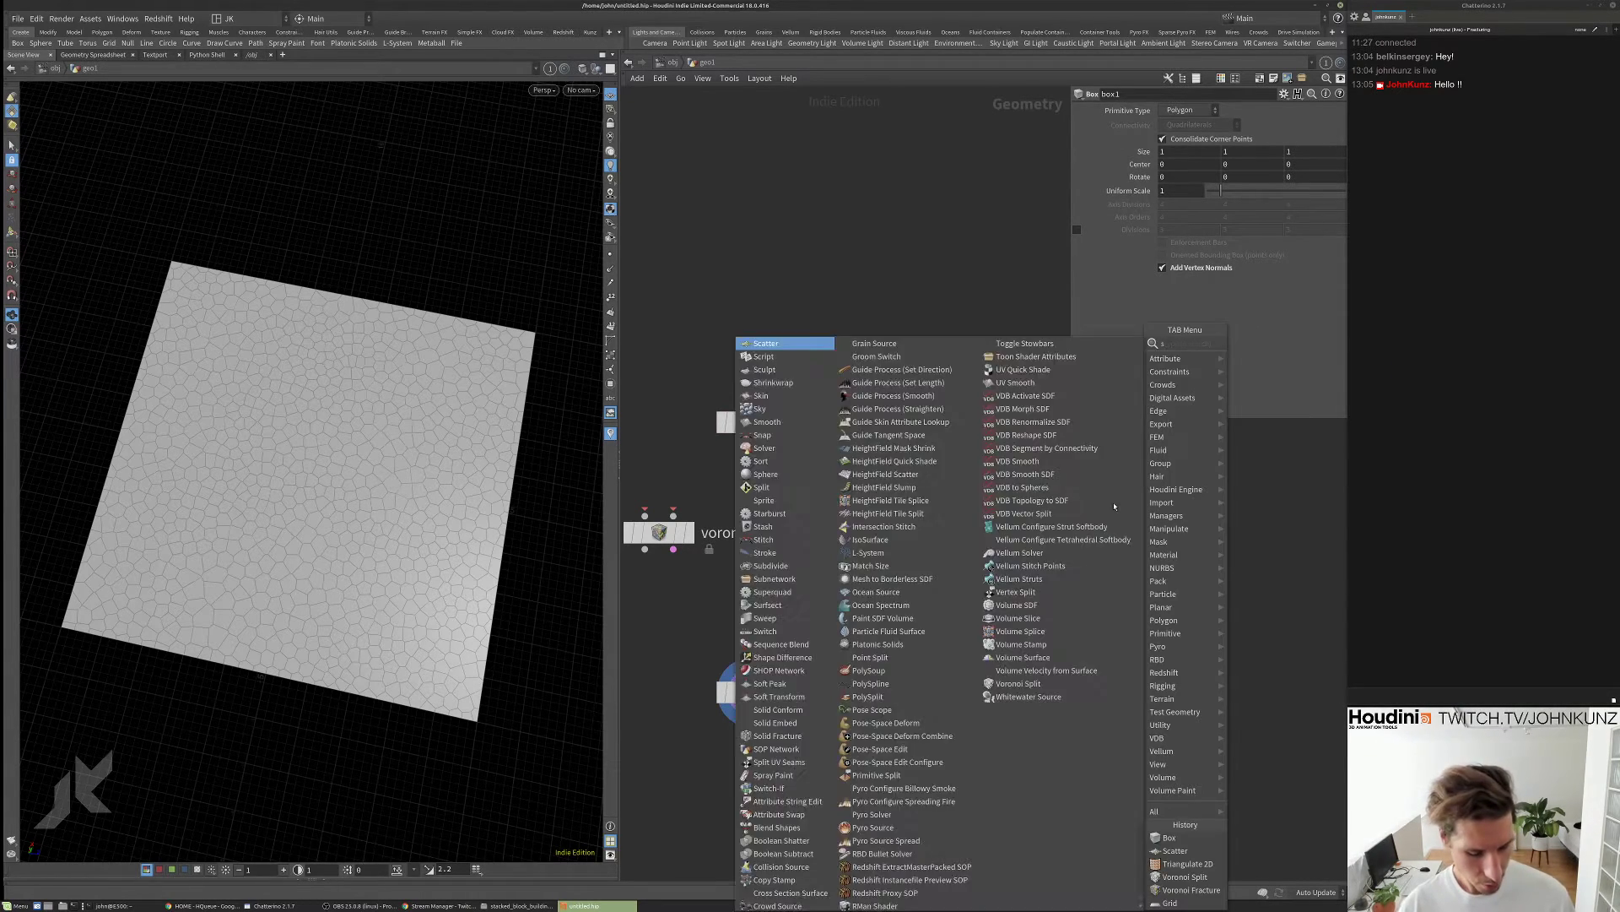
pyautogui.press('Return')
pyautogui.click(1121, 507)
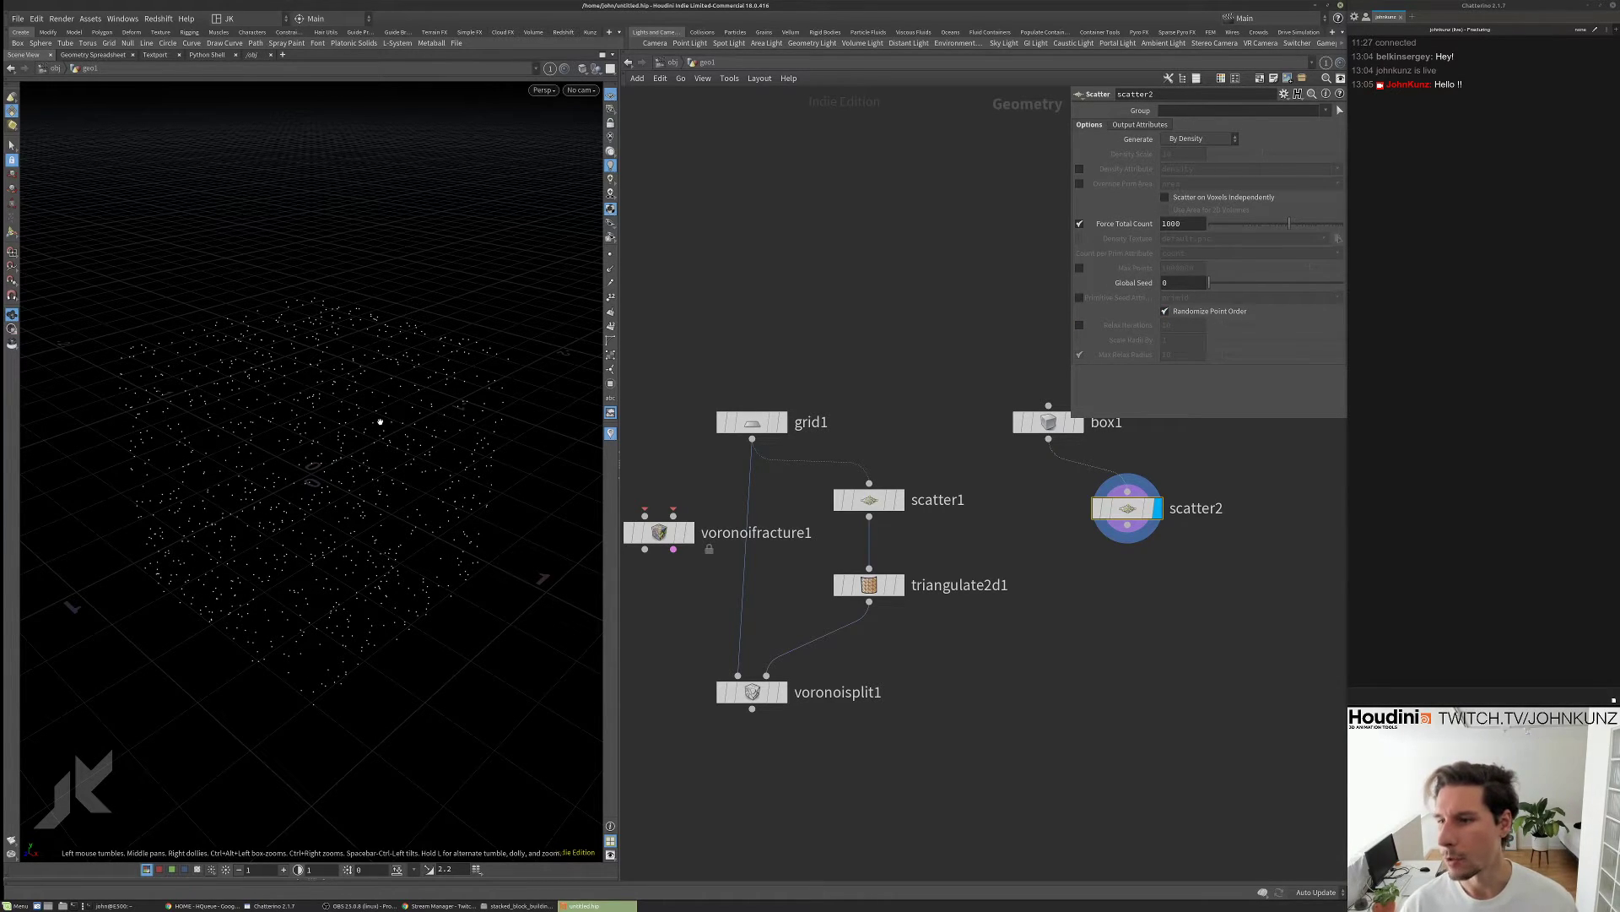
# - Add a Tetrahedralize node fed by the box's scattered points, align and display it, and open its mode choices
pyautogui.press('Tab')
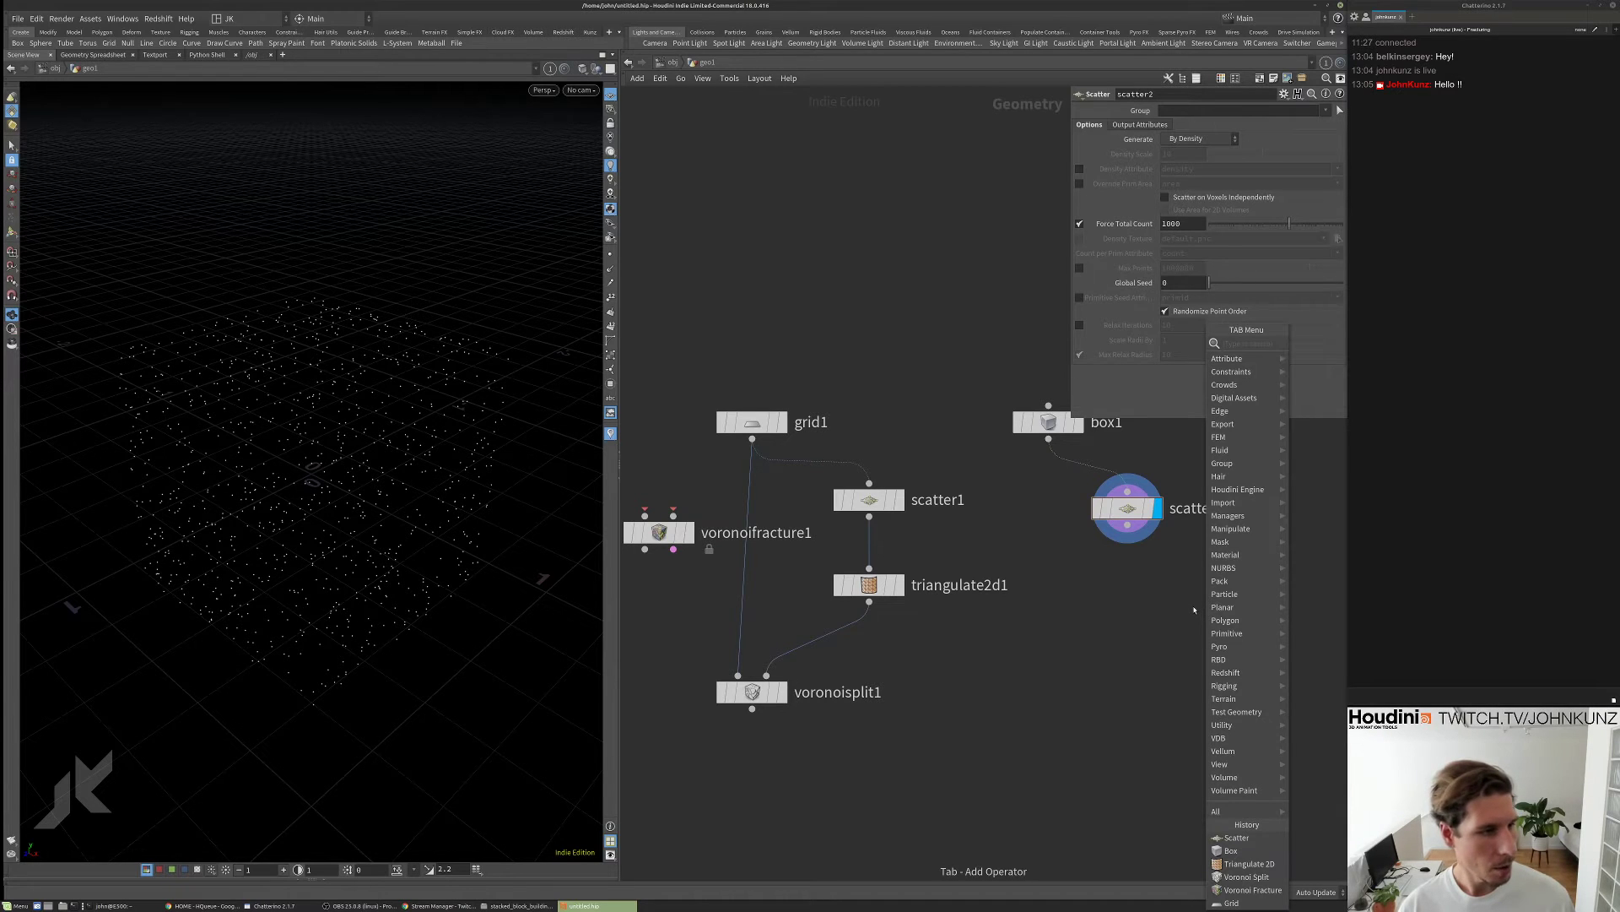
pyautogui.write('tet')
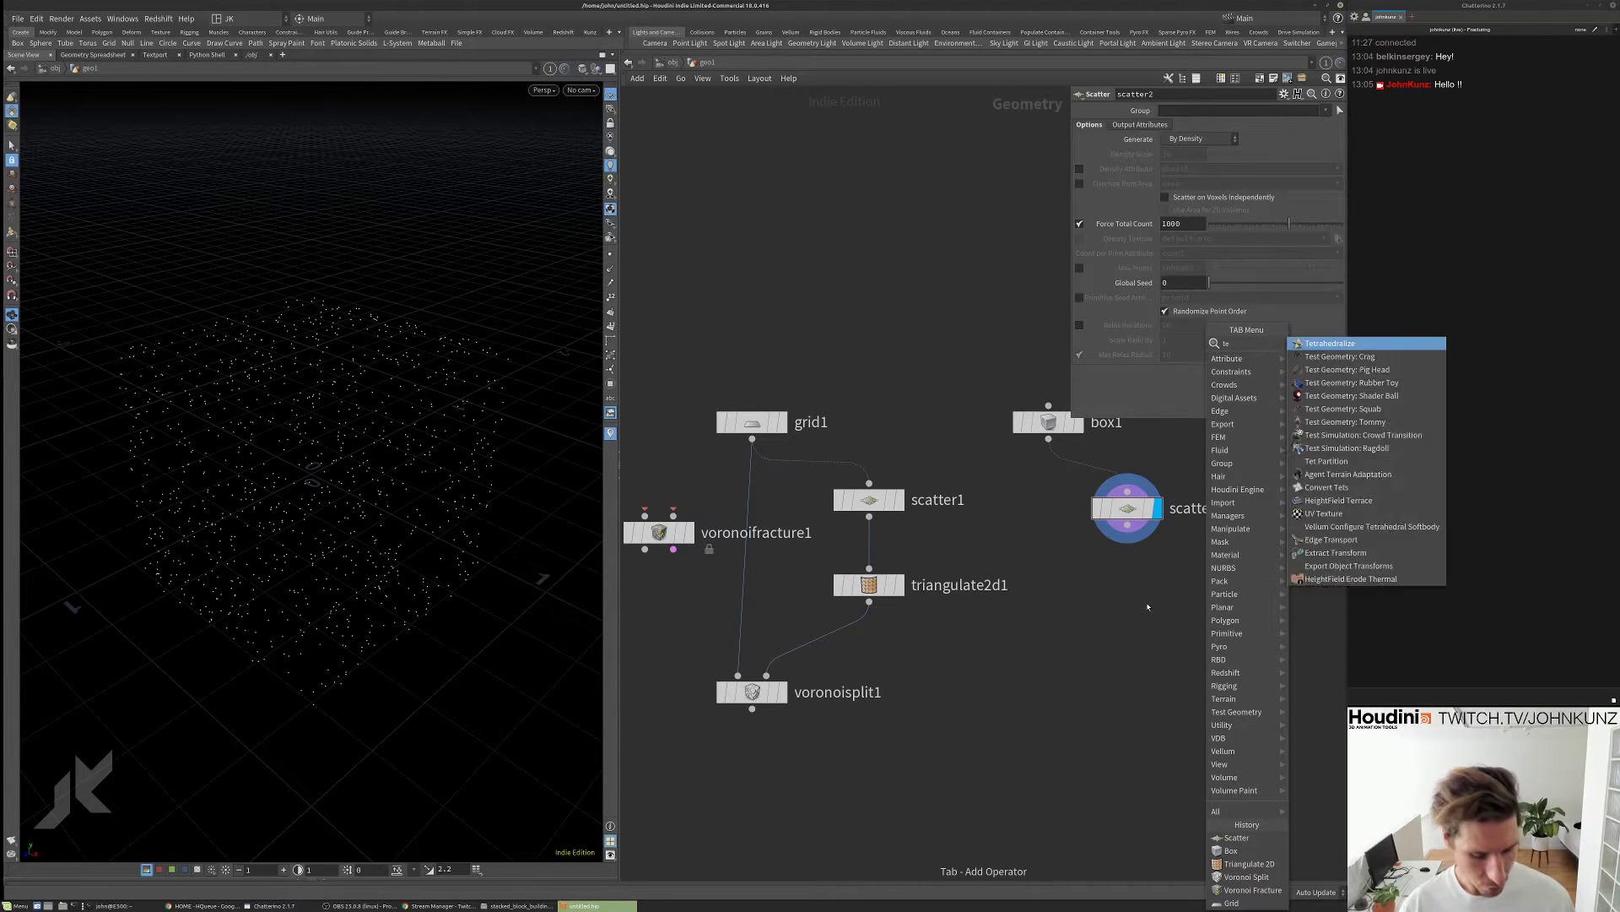
pyautogui.click(1311, 347)
pyautogui.click(1147, 570)
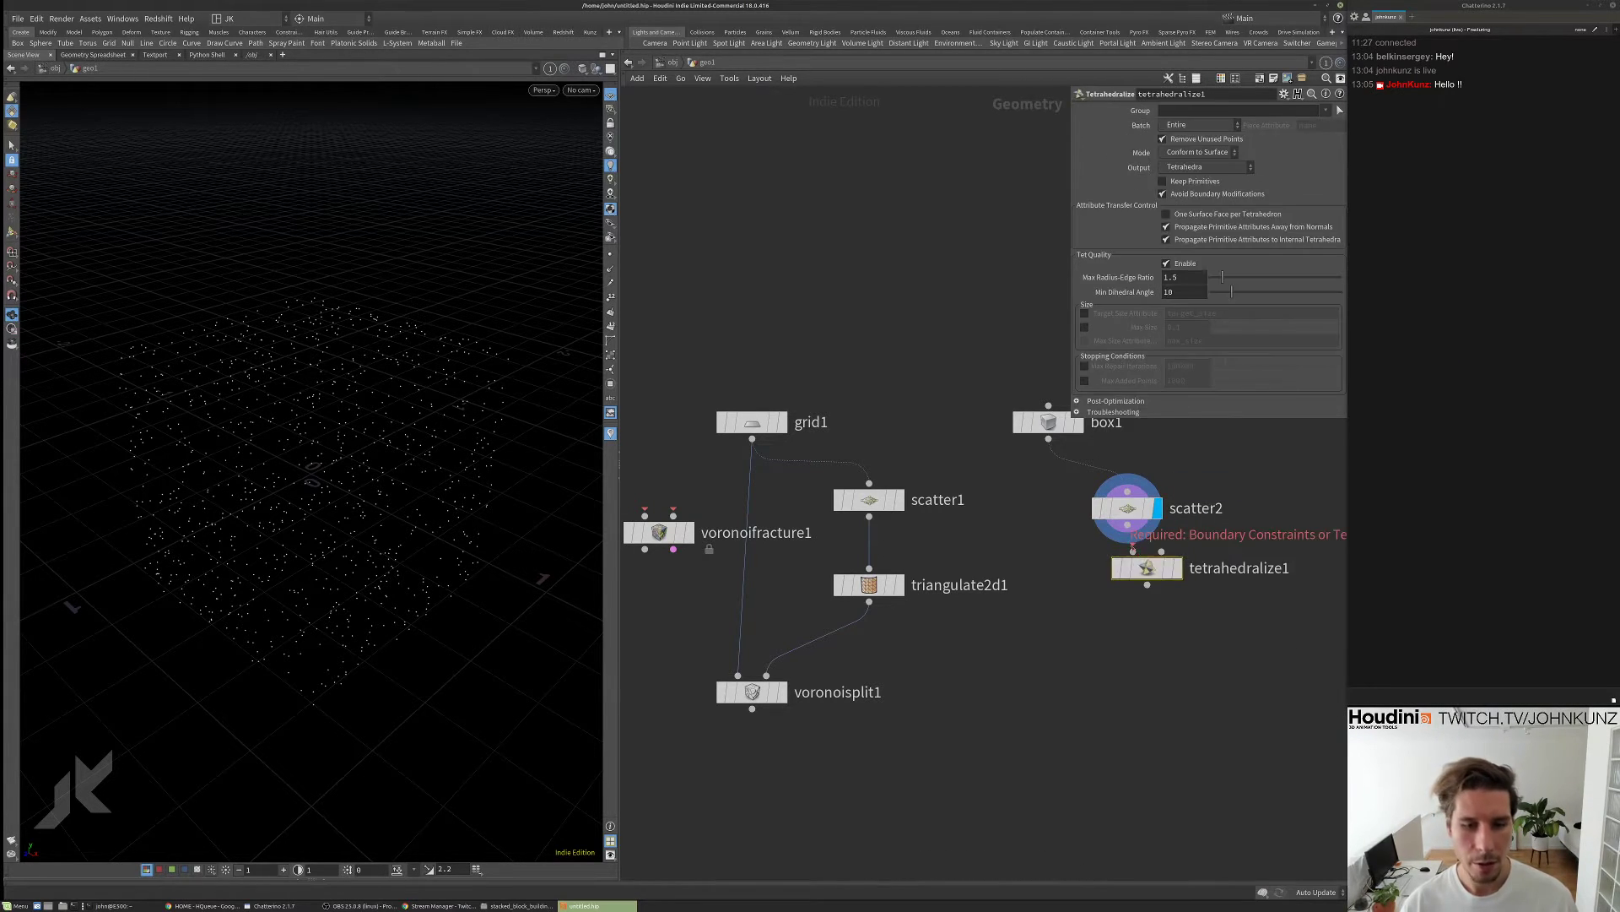
pyautogui.moveTo(1150, 572); pyautogui.dragTo(1130, 570)
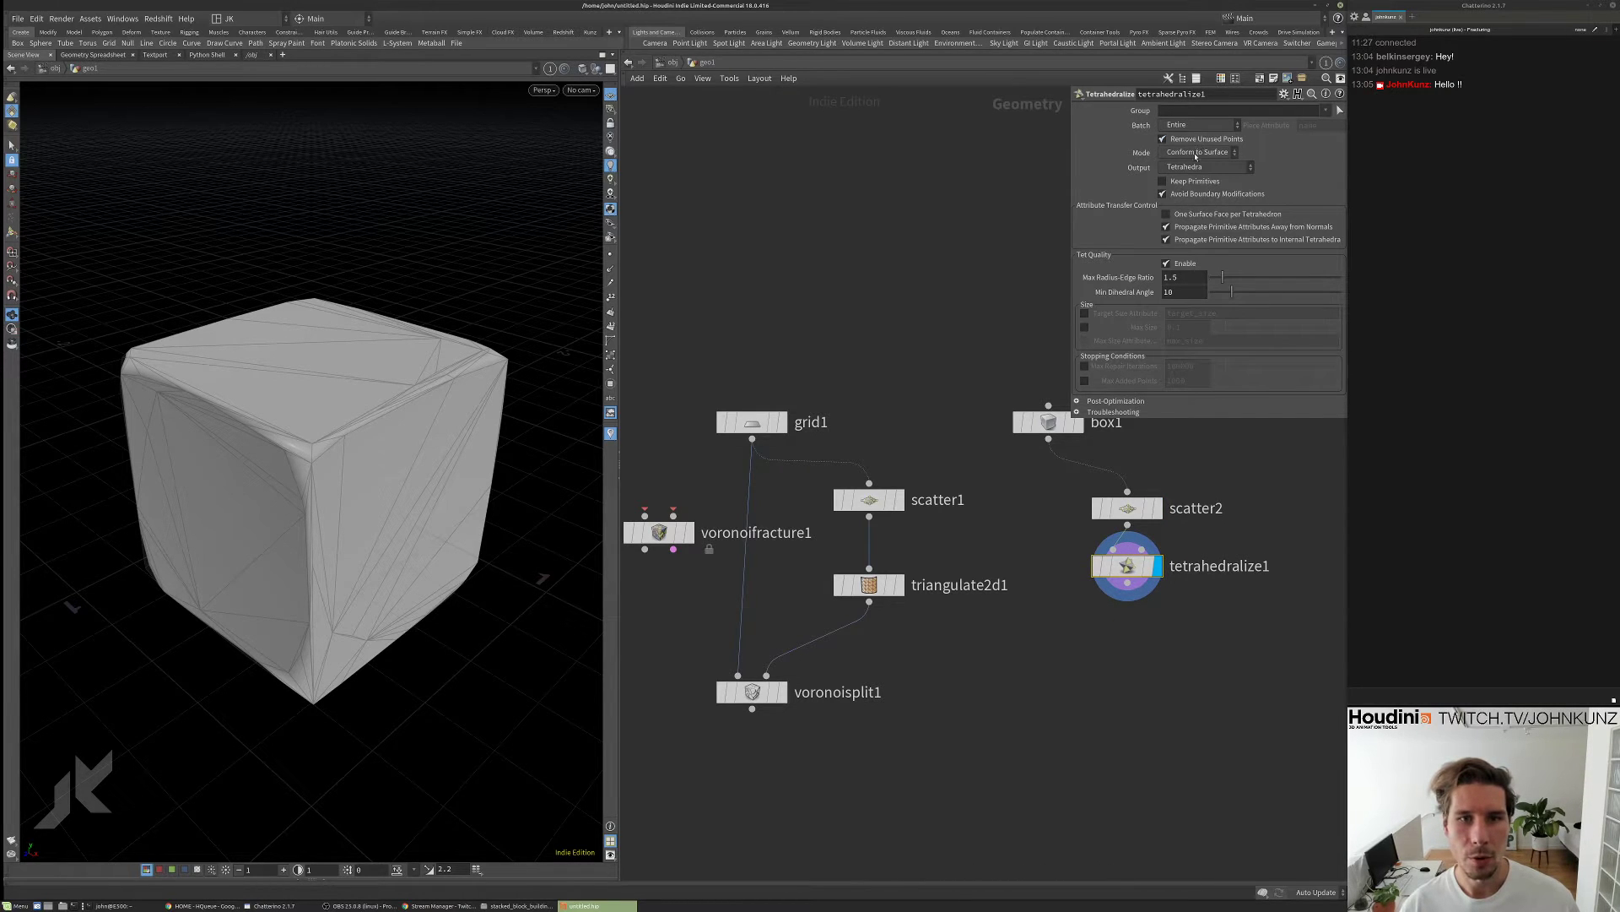
pyautogui.click(1195, 152)
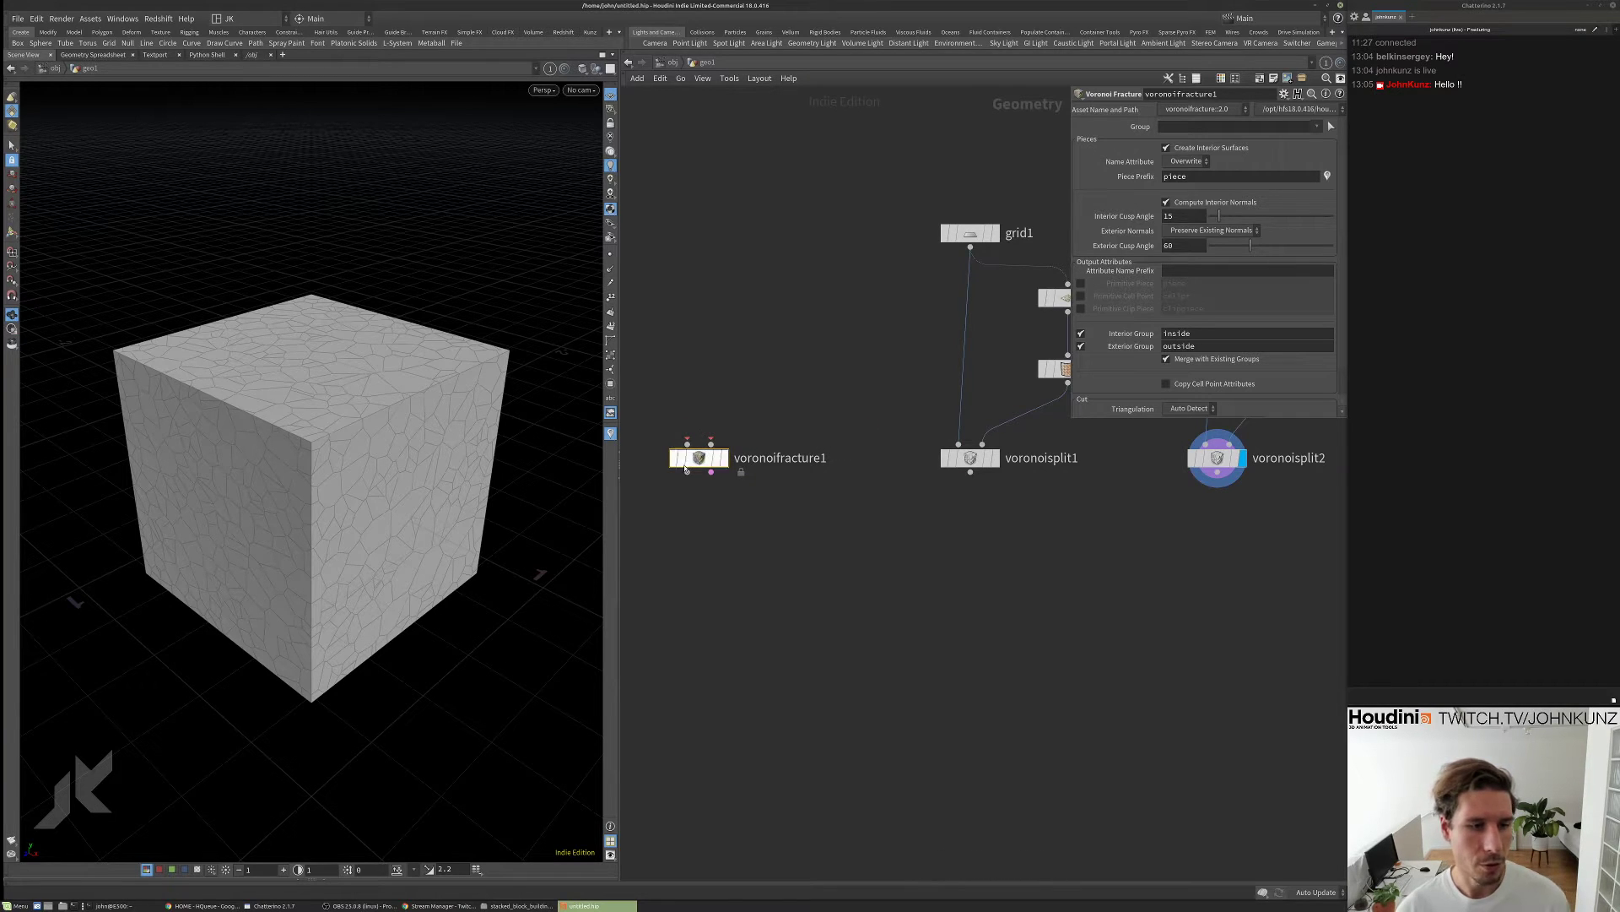
# - Display the grid branch's Voronoi Split and turn off Relax Iterations on that branch's Scatter node
pyautogui.scroll(-2, 912, 585)
pyautogui.moveTo(1069, 567); pyautogui.dragTo(885, 594, button='middle')
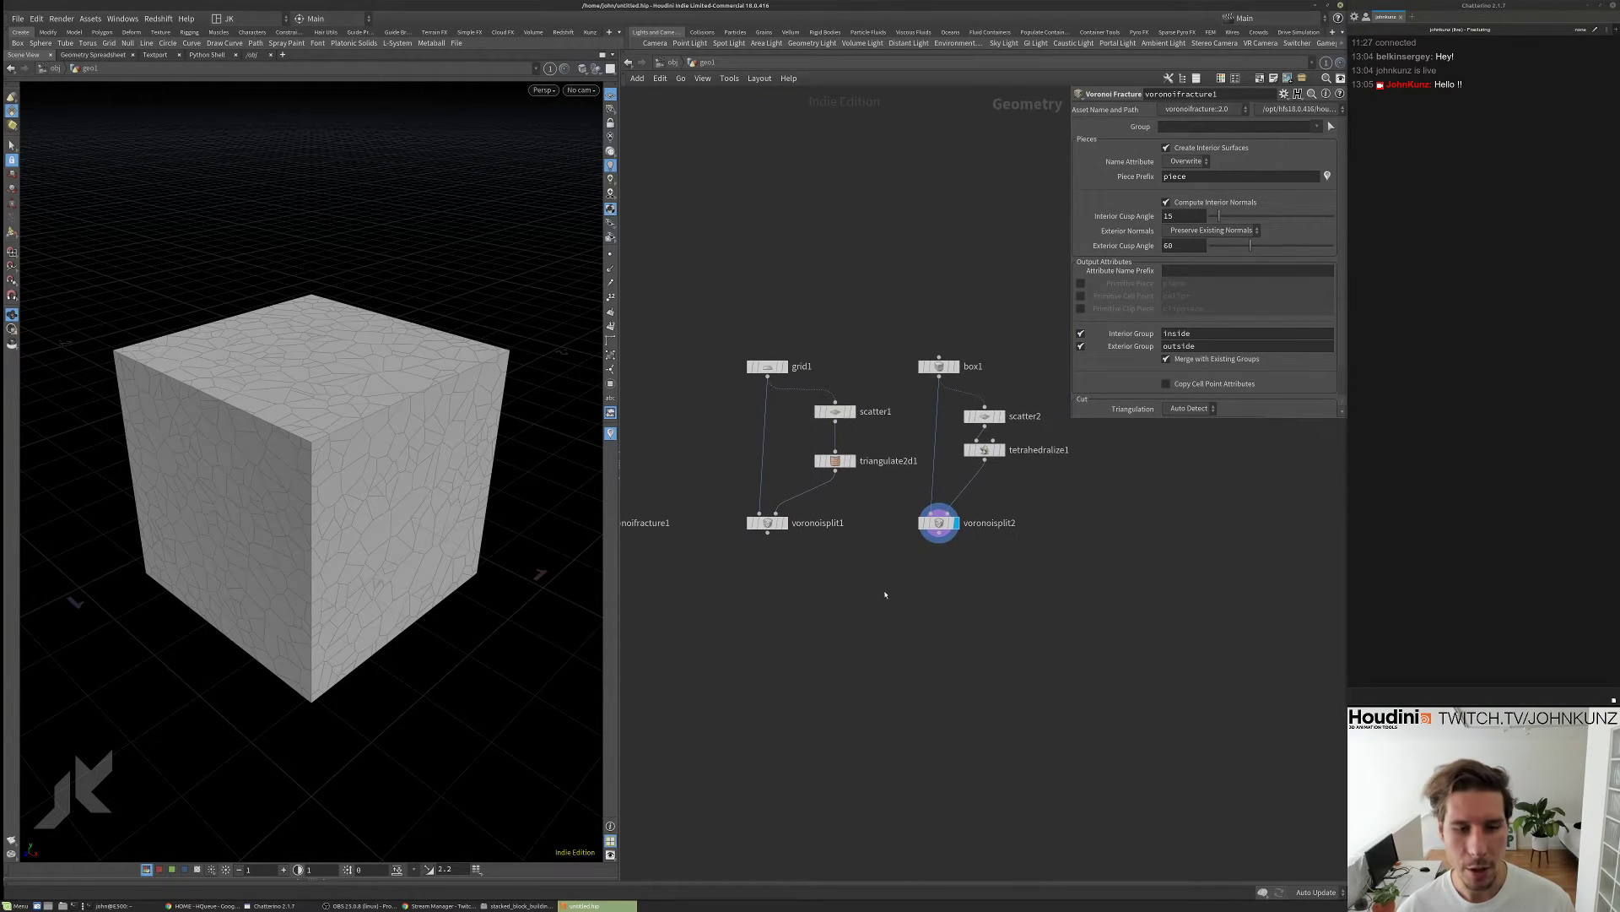
pyautogui.scroll(2, 814, 567)
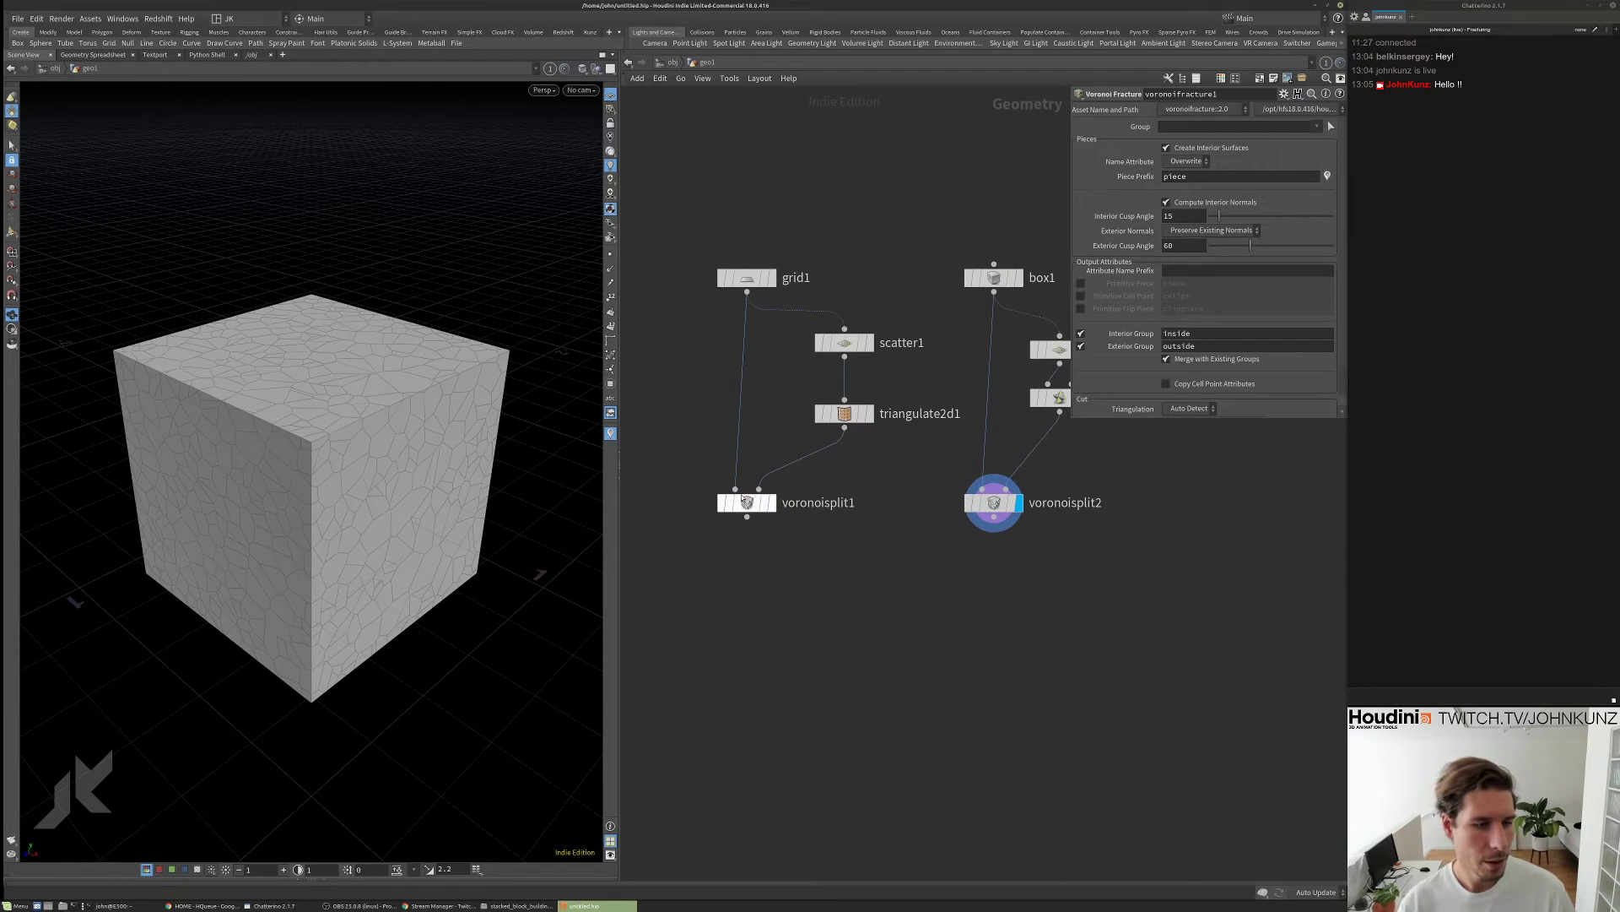
pyautogui.middleClick(743, 501)
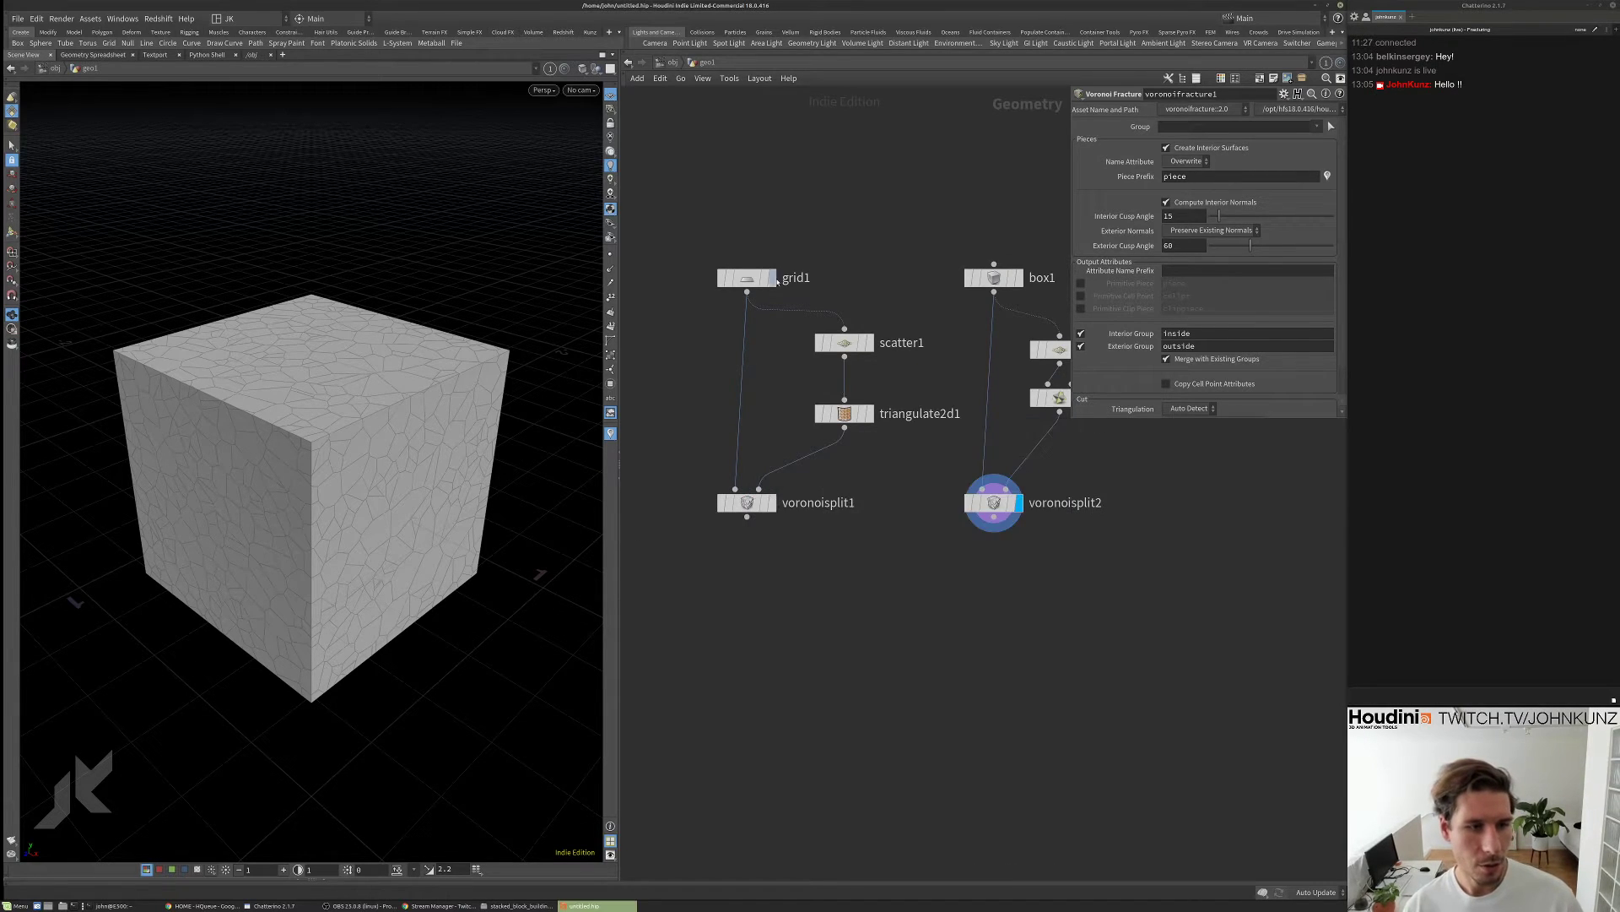
pyautogui.moveTo(859, 387); pyautogui.dragTo(998, 326, button='middle')
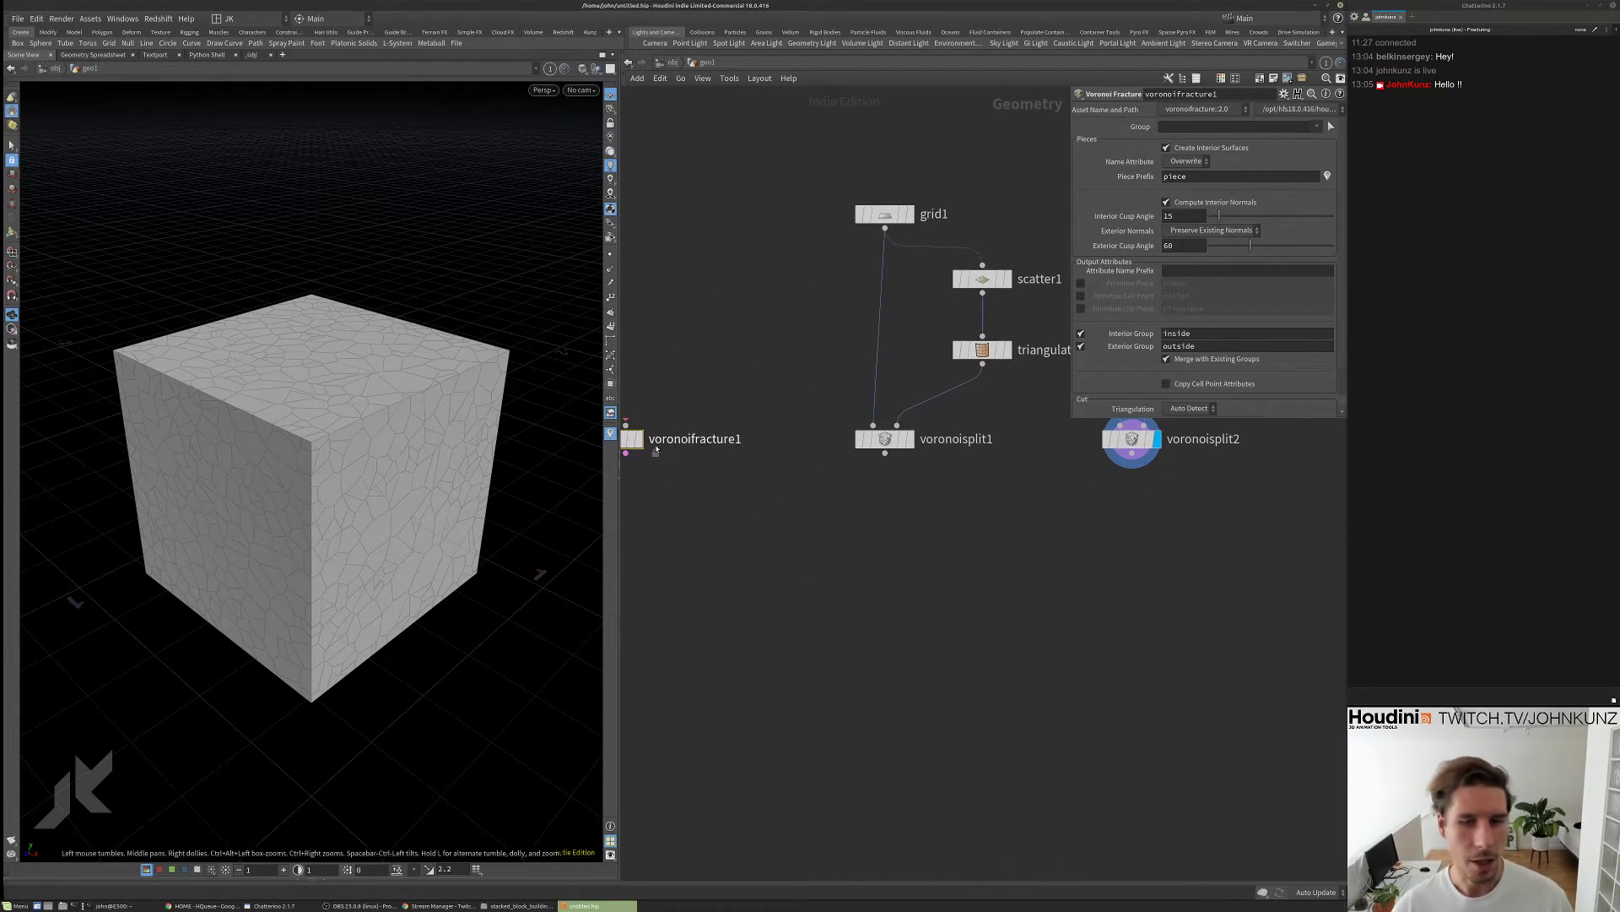
pyautogui.moveTo(908, 547); pyautogui.dragTo(896, 578, button='middle')
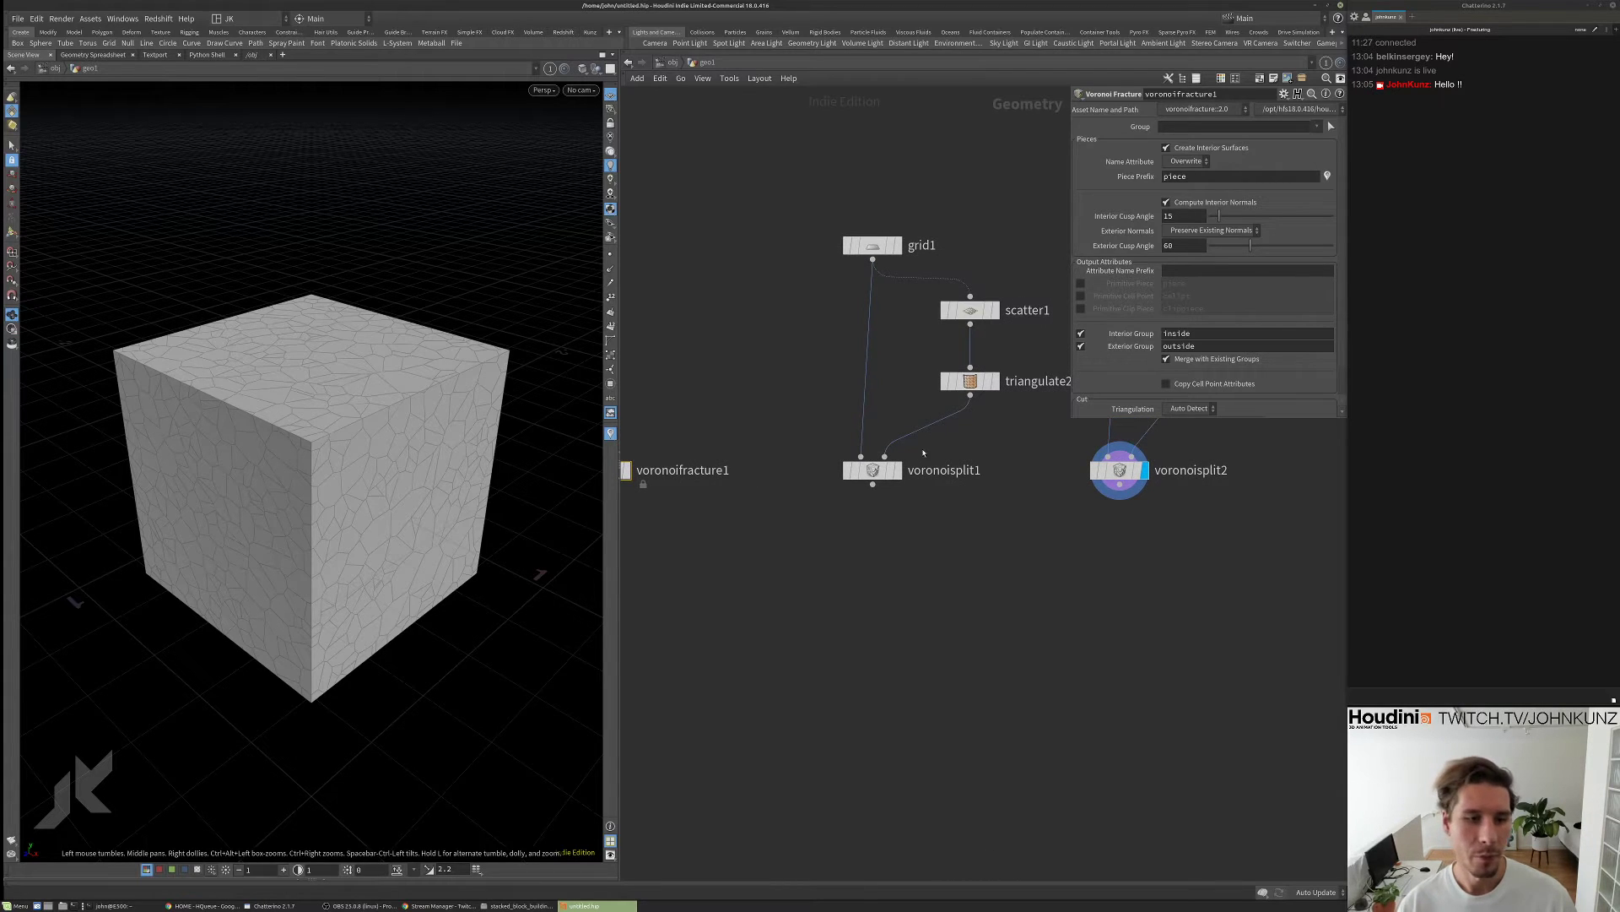
pyautogui.click(897, 470)
pyautogui.click(971, 310)
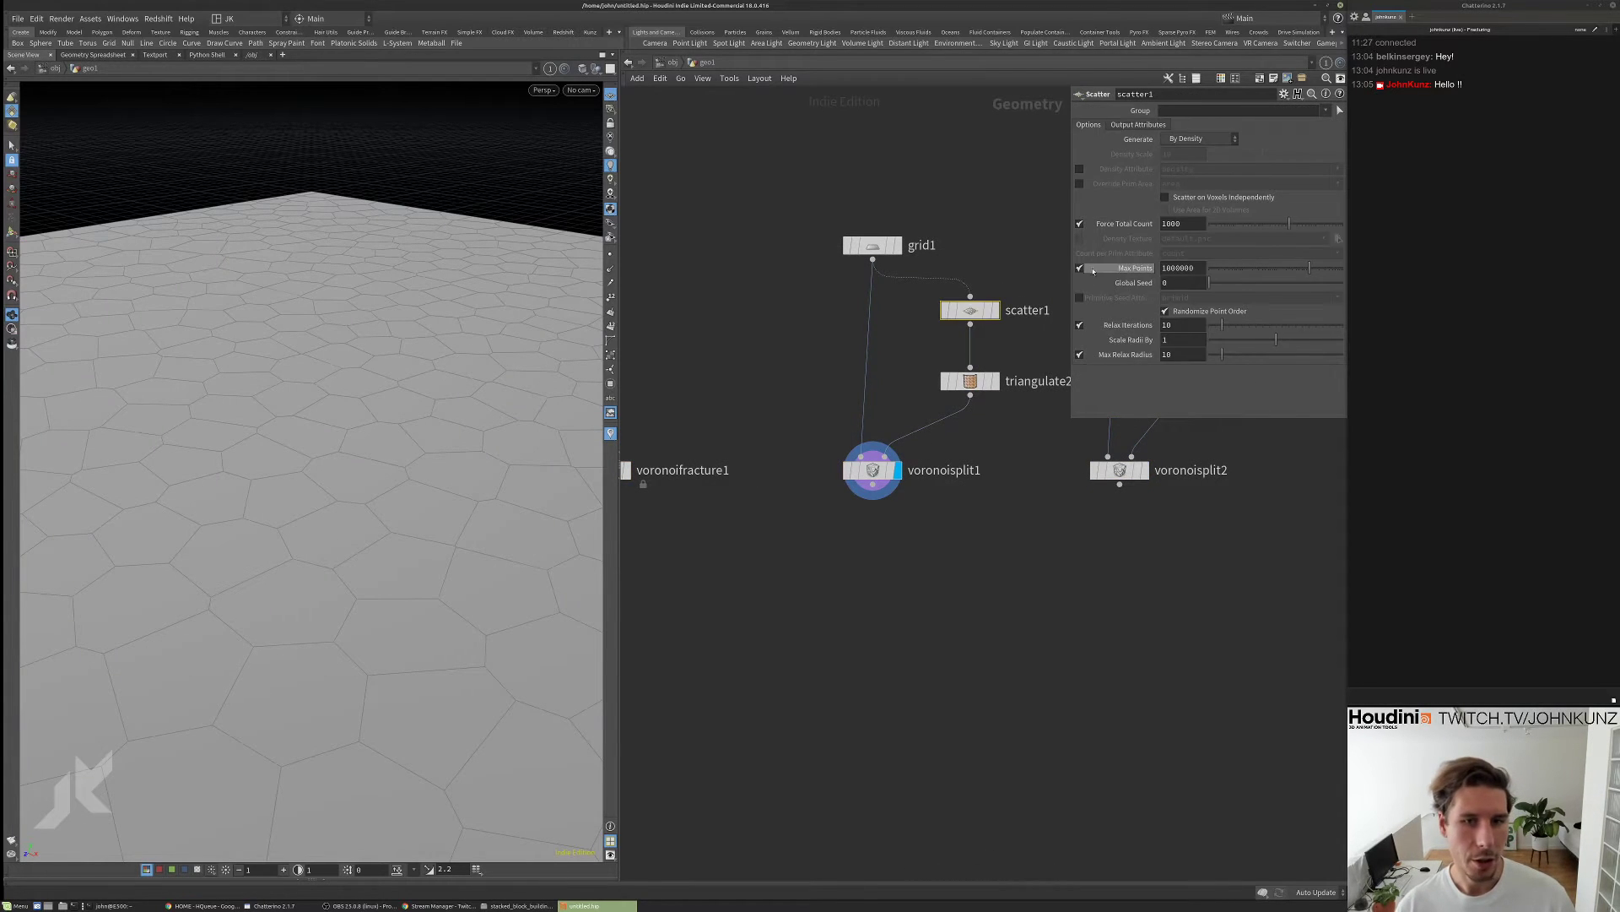
pyautogui.click(1079, 325)
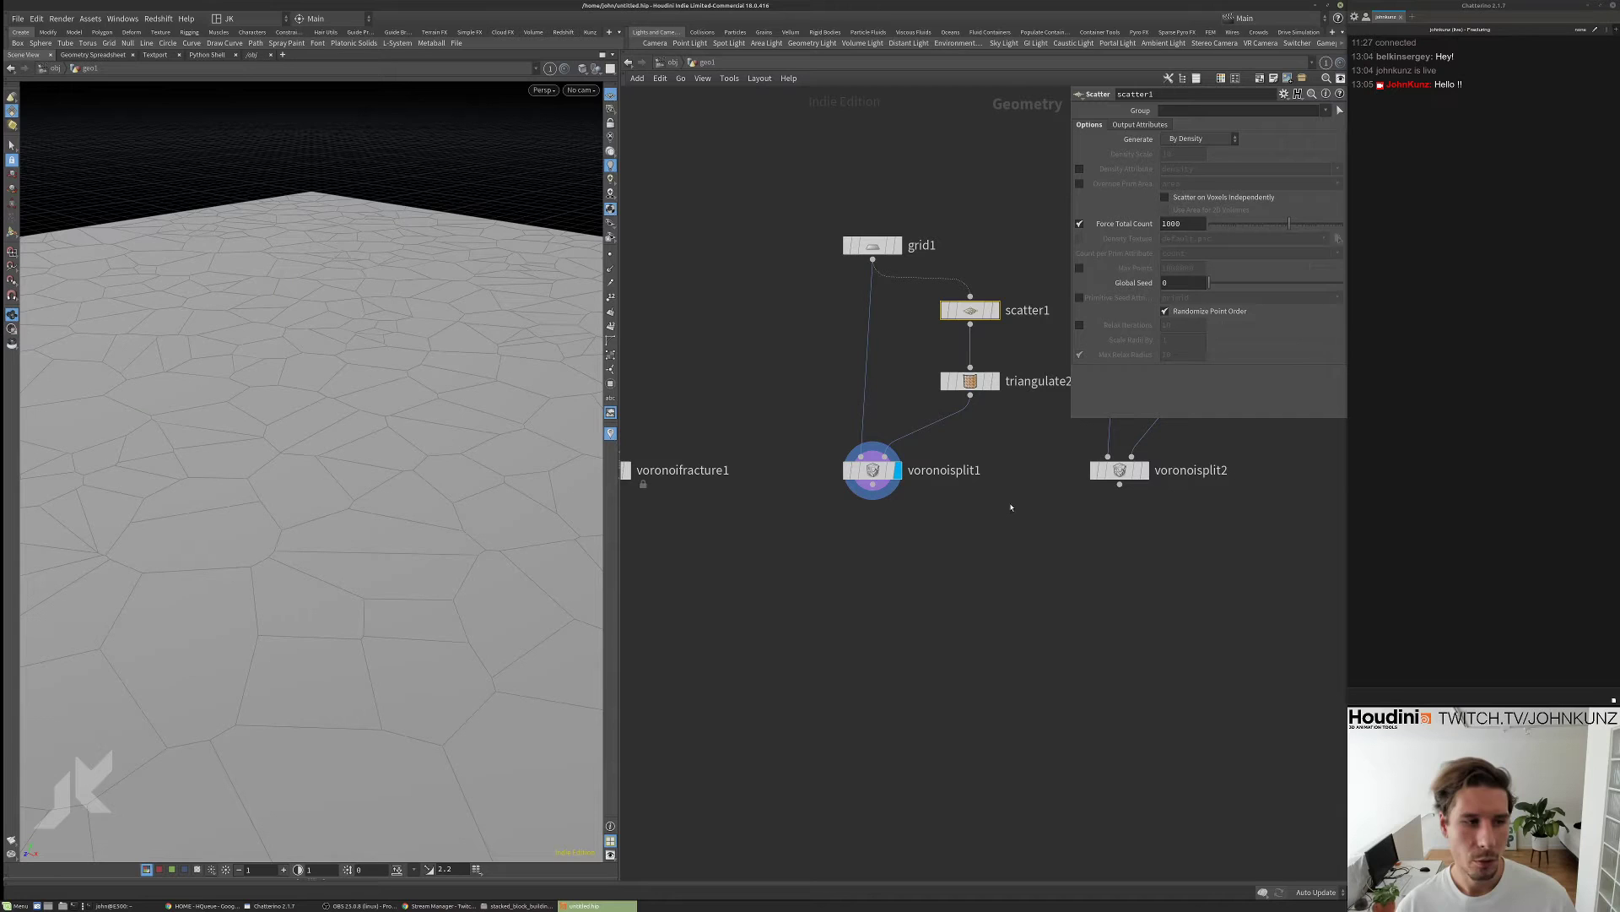
# - Set the grid scatter's Force Total Count to 10000 and check the node information of the grid's Voronoi Split
pyautogui.click(1192, 224)
pyautogui.write('0')
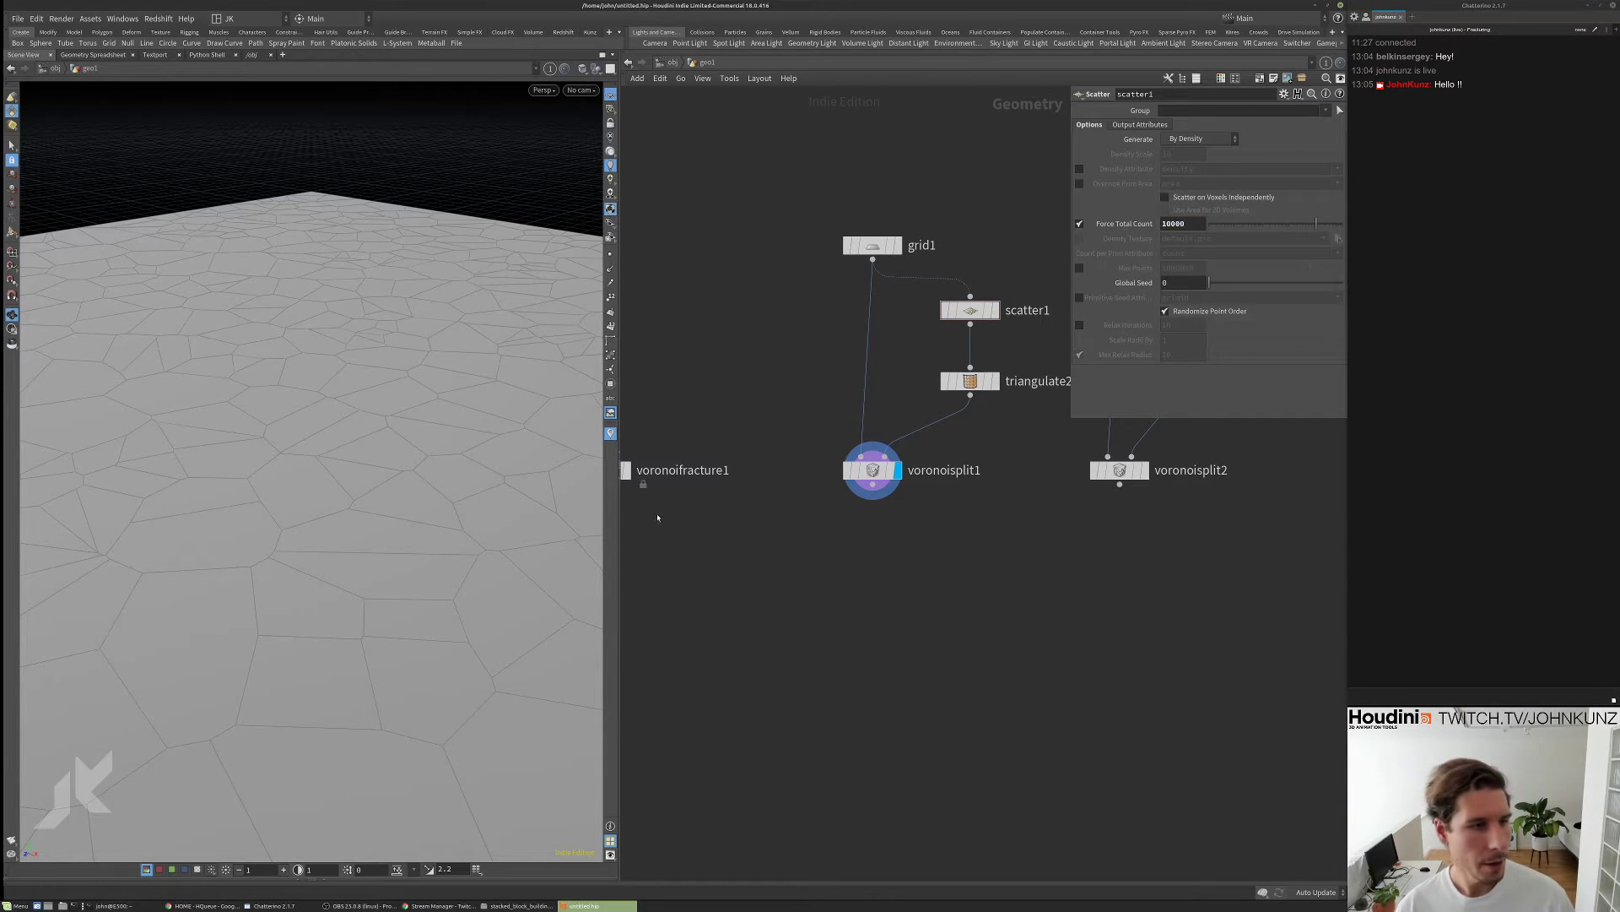
pyautogui.middleClick(876, 501)
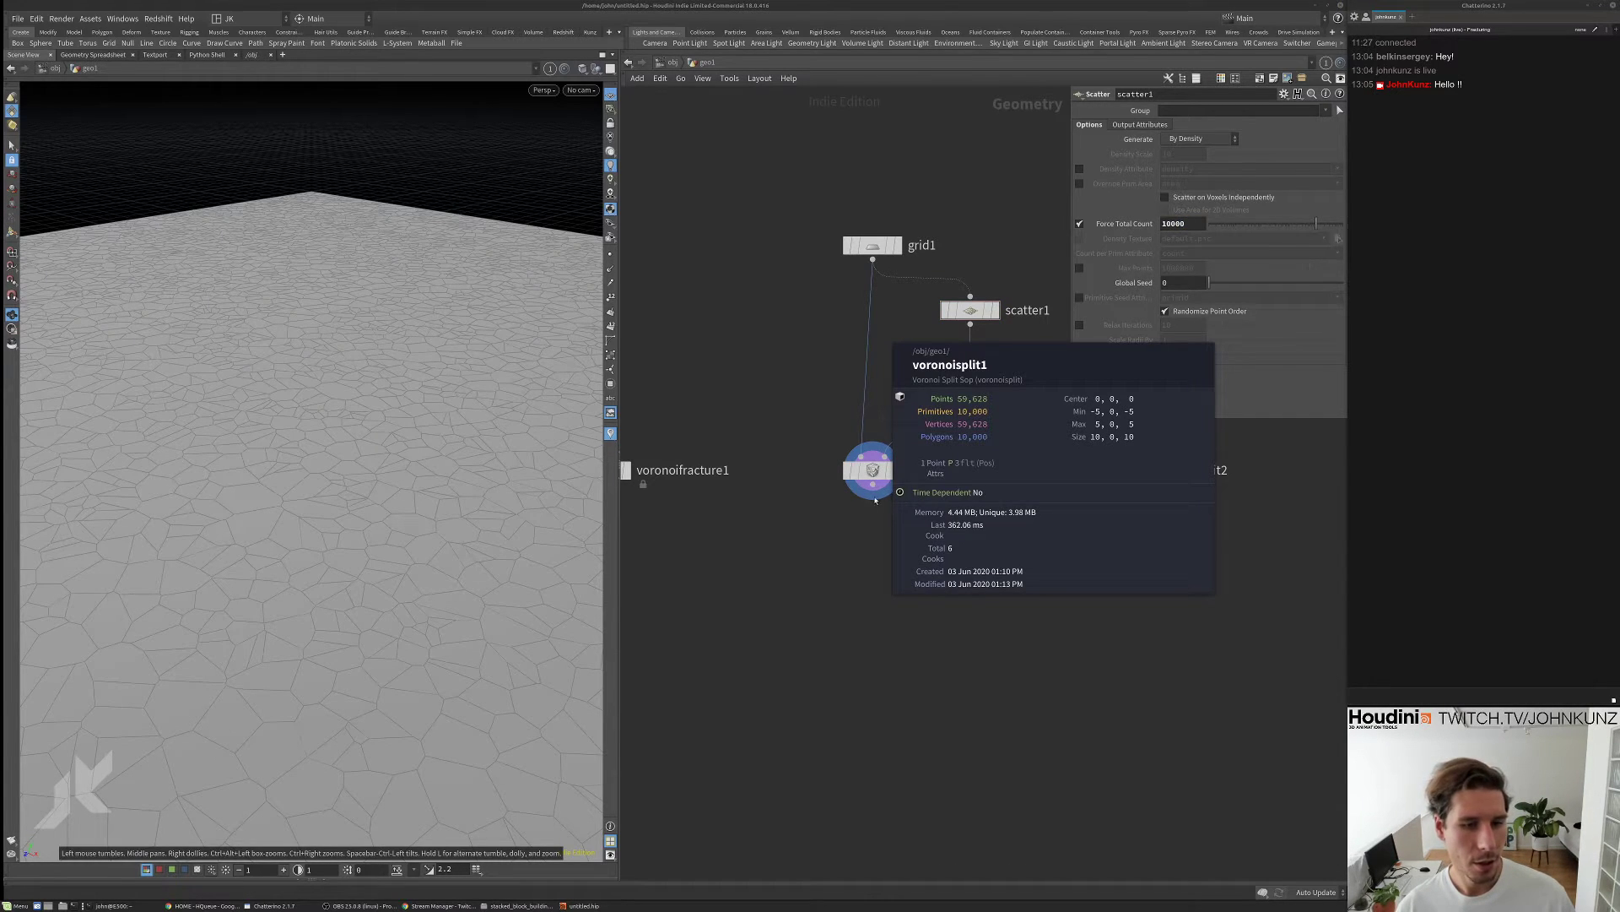
pyautogui.moveTo(904, 499); pyautogui.dragTo(868, 529, button='middle')
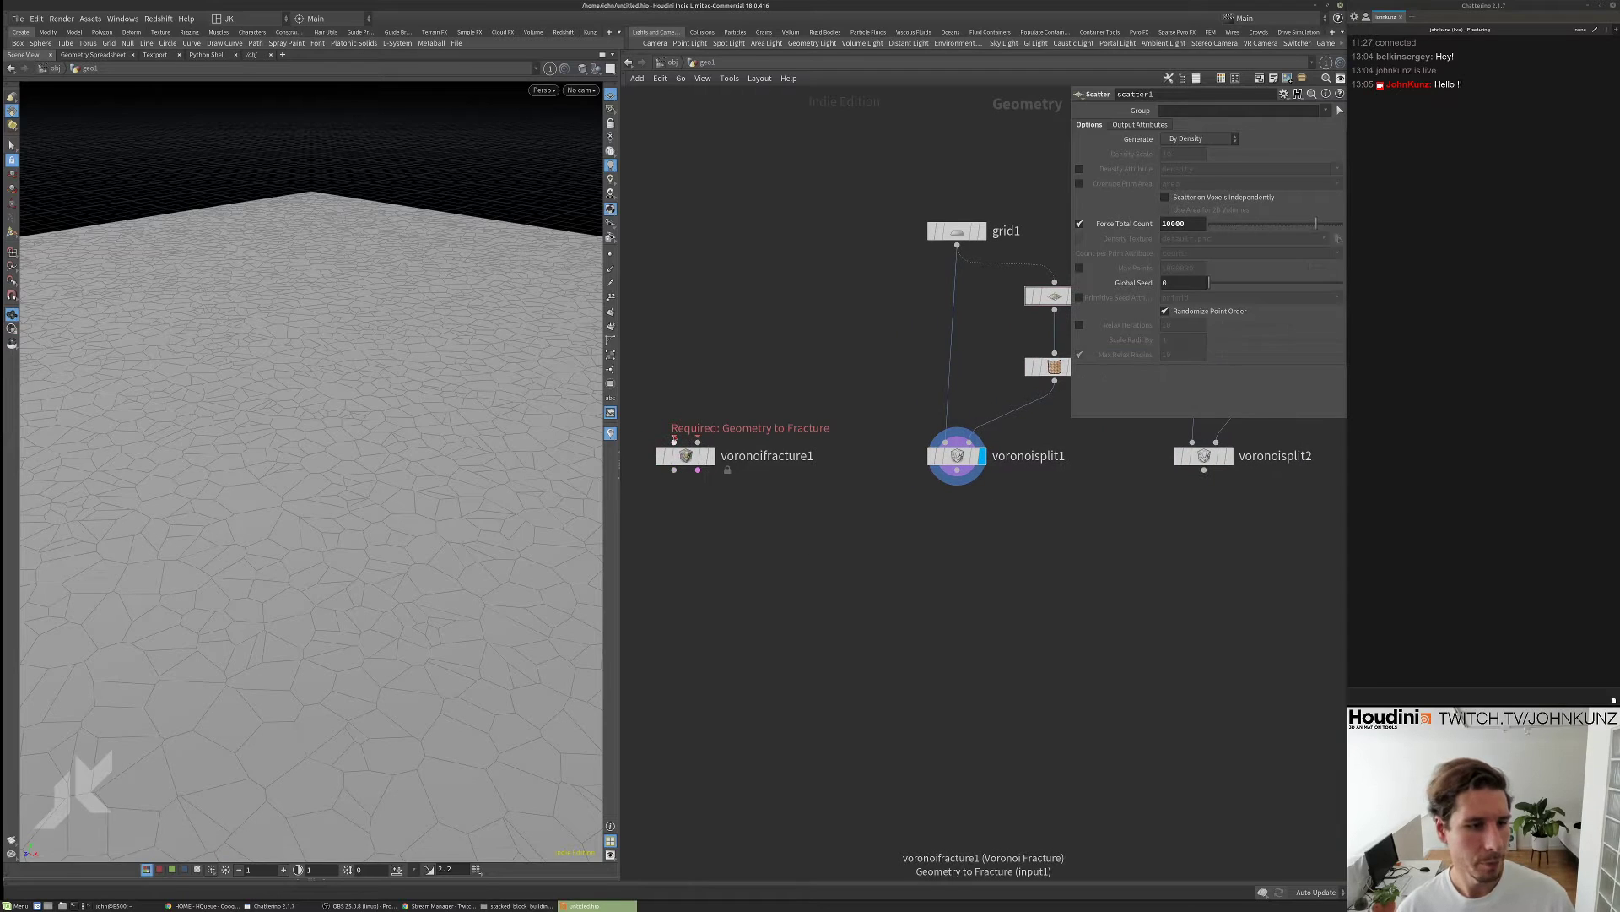
# - Wire the grid and its scattered points into the Voronoi Fracture node and display the fractured result
pyautogui.moveTo(673, 439); pyautogui.dragTo(957, 247)
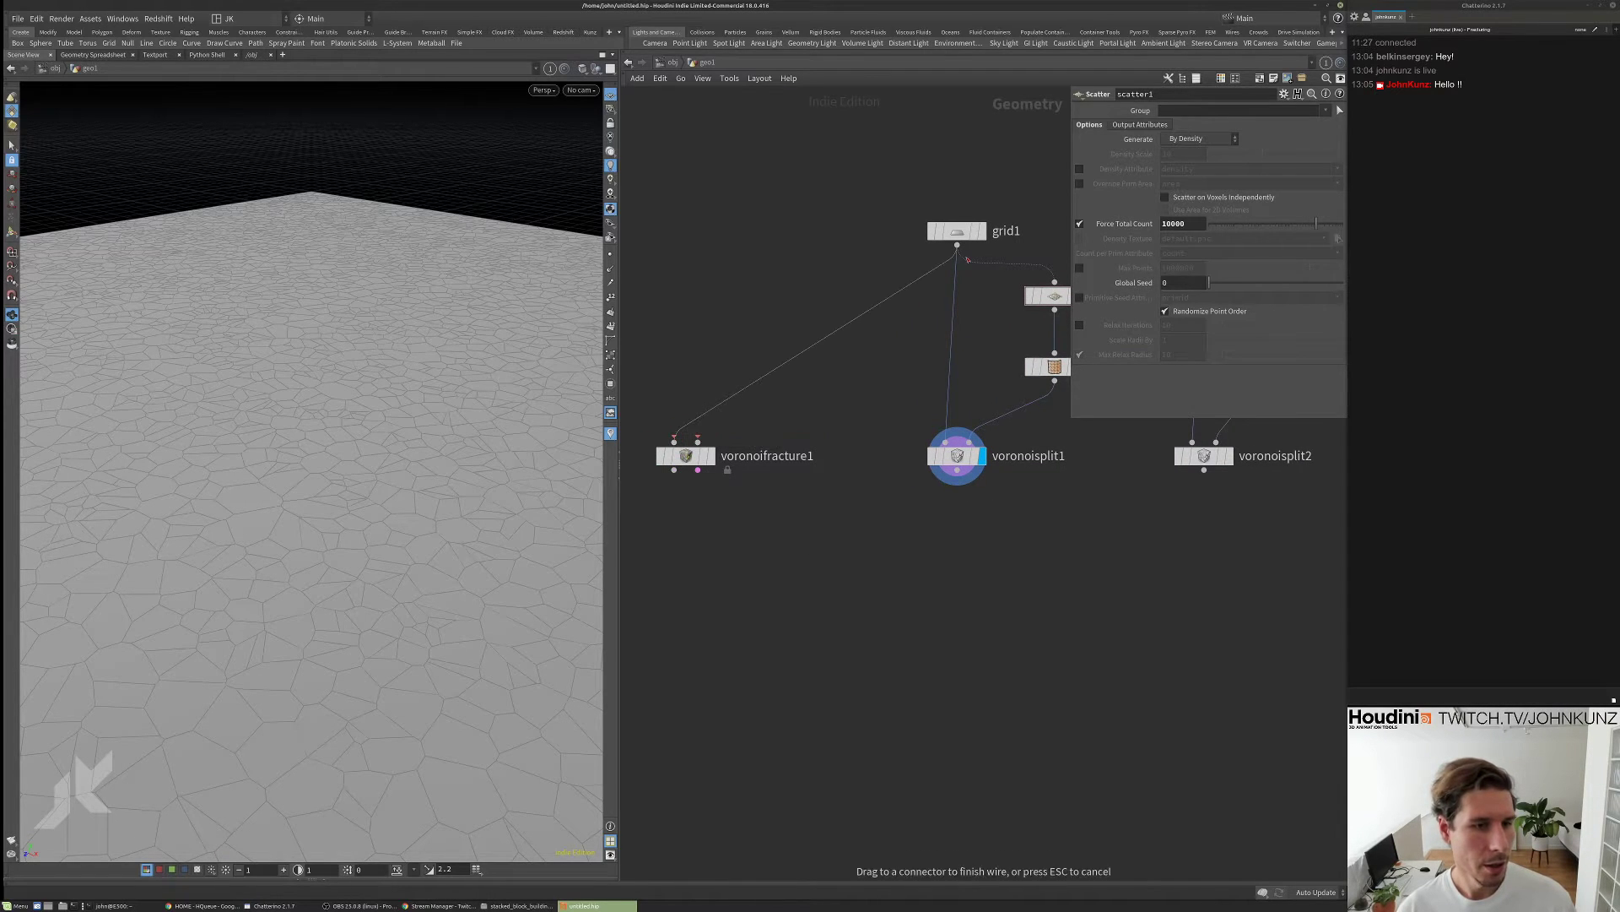
pyautogui.moveTo(699, 440); pyautogui.dragTo(1055, 309)
pyautogui.press('r')
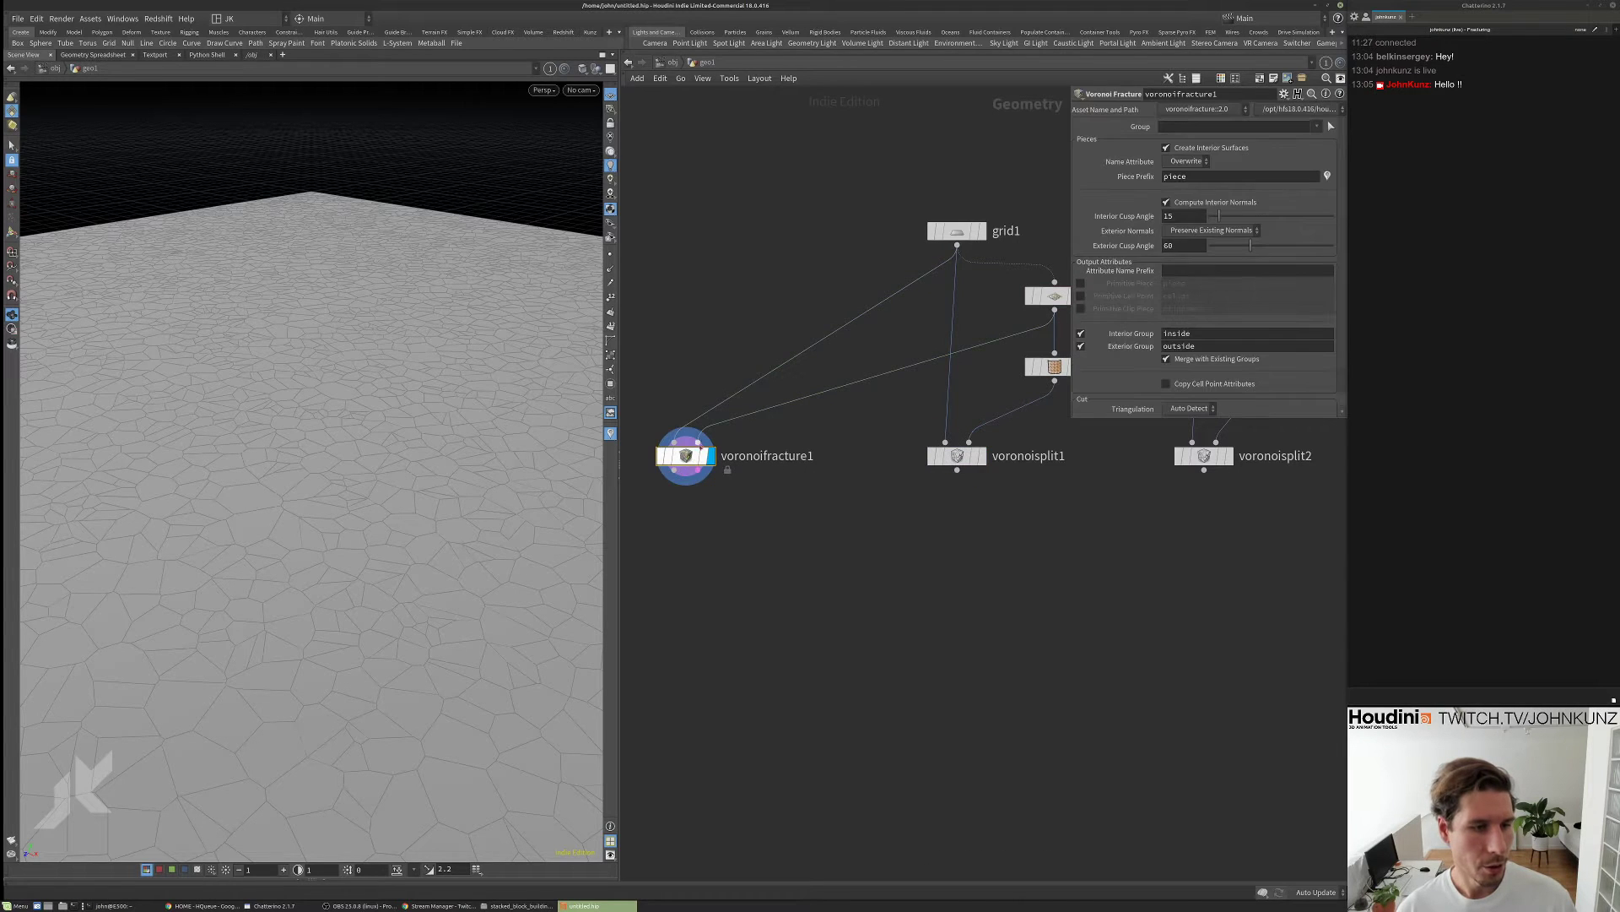
# - Set the grid scatter's Force Total Count to 100000 and check the node information of the Voronoi Fracture
pyautogui.click(1051, 295)
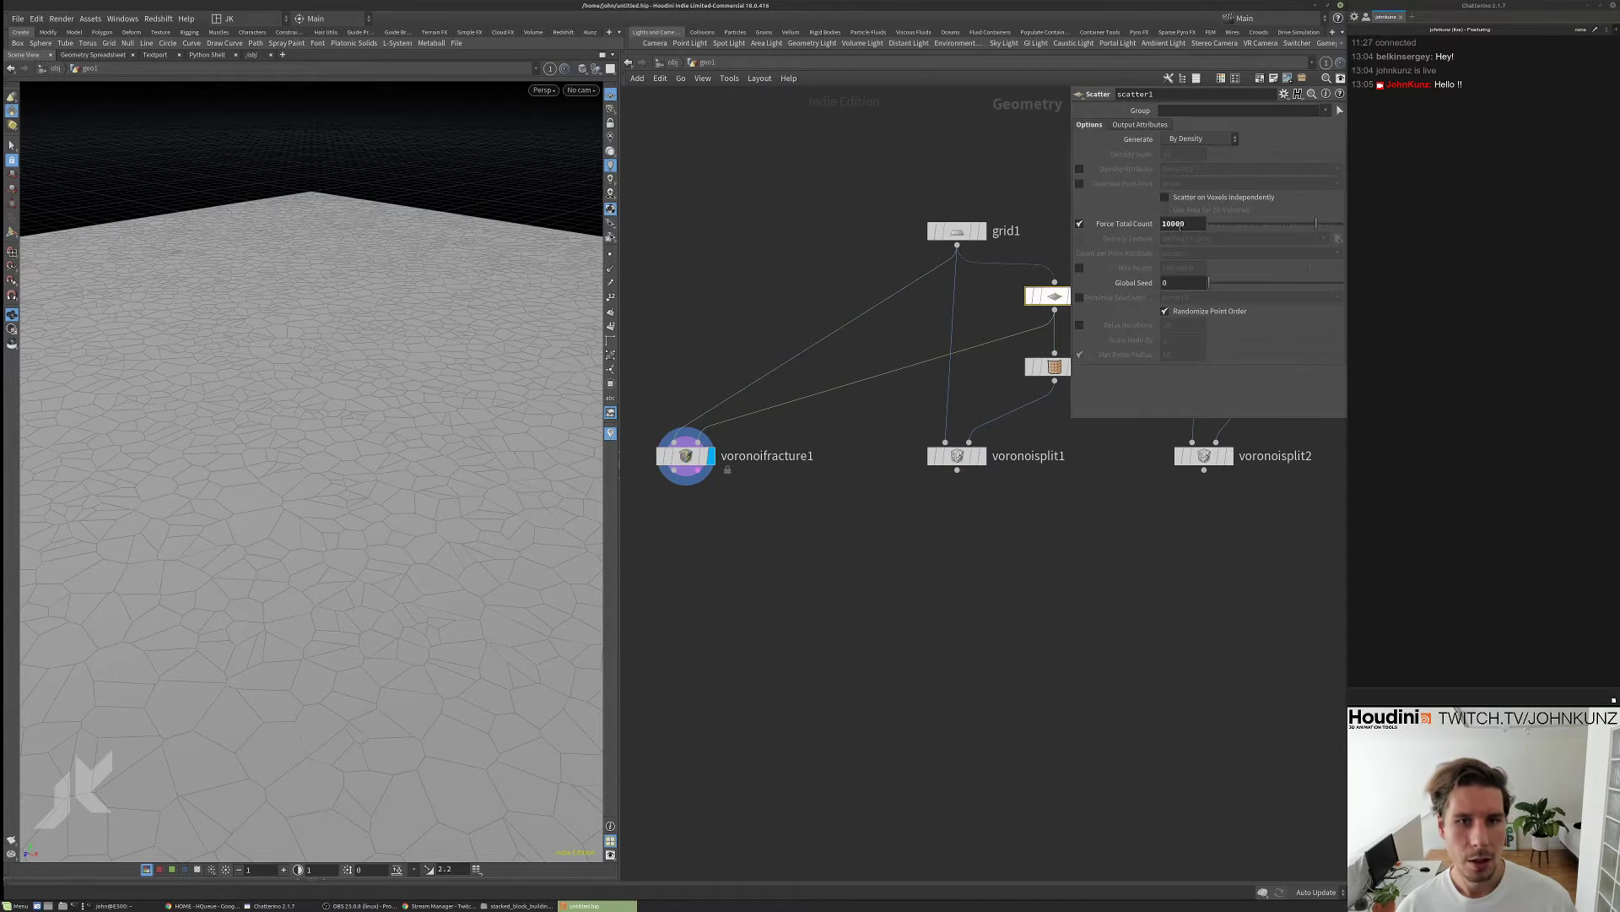
pyautogui.click(1184, 223)
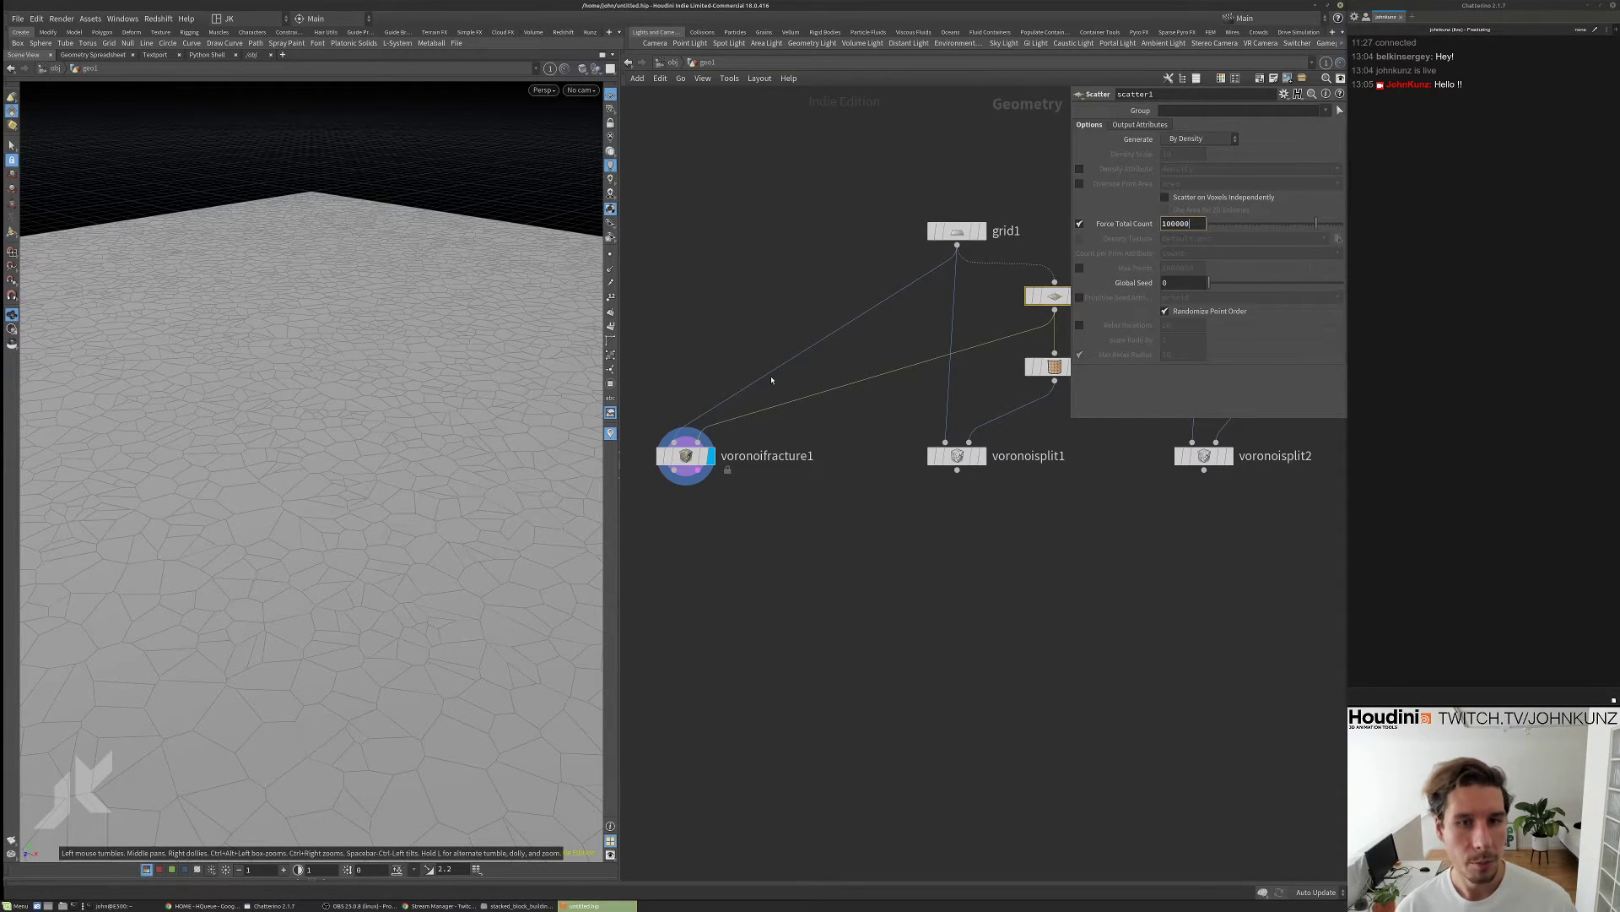
pyautogui.press('Return')
pyautogui.middleClick(686, 456)
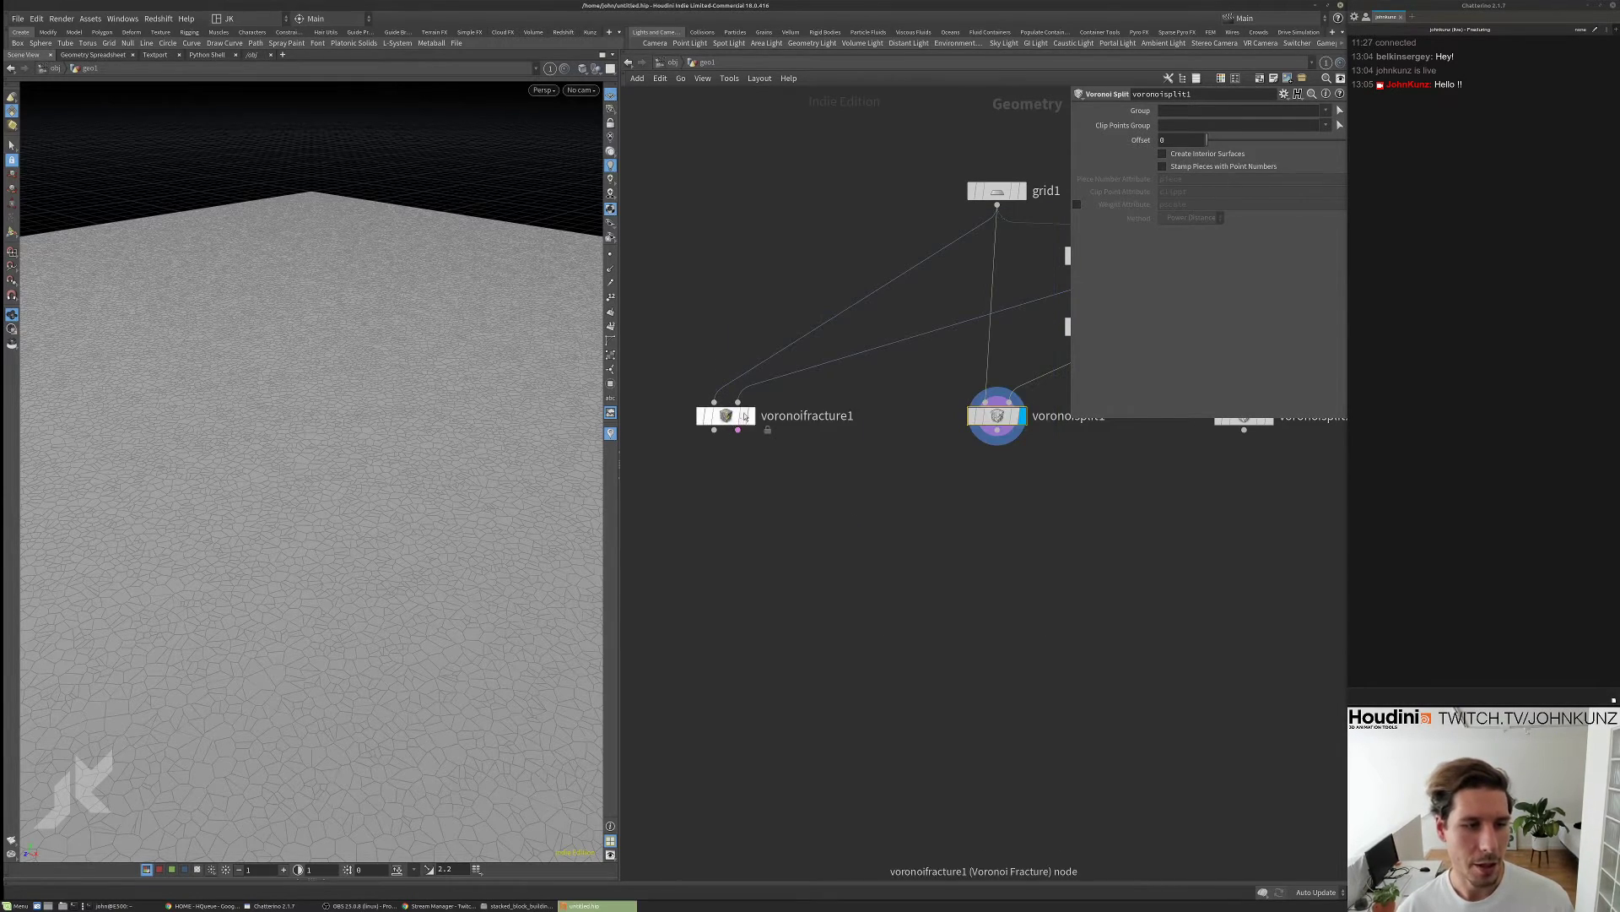
# - Inspect the whole grid's Voronoi Split result and display the box's Voronoi Split framed in the viewport
pyautogui.press('h')
pyautogui.moveTo(304, 472); pyautogui.dragTo(340, 533)
pyautogui.moveTo(340, 533); pyautogui.dragTo(370, 517, button='right')
pyautogui.scroll(2, 1241, 455)
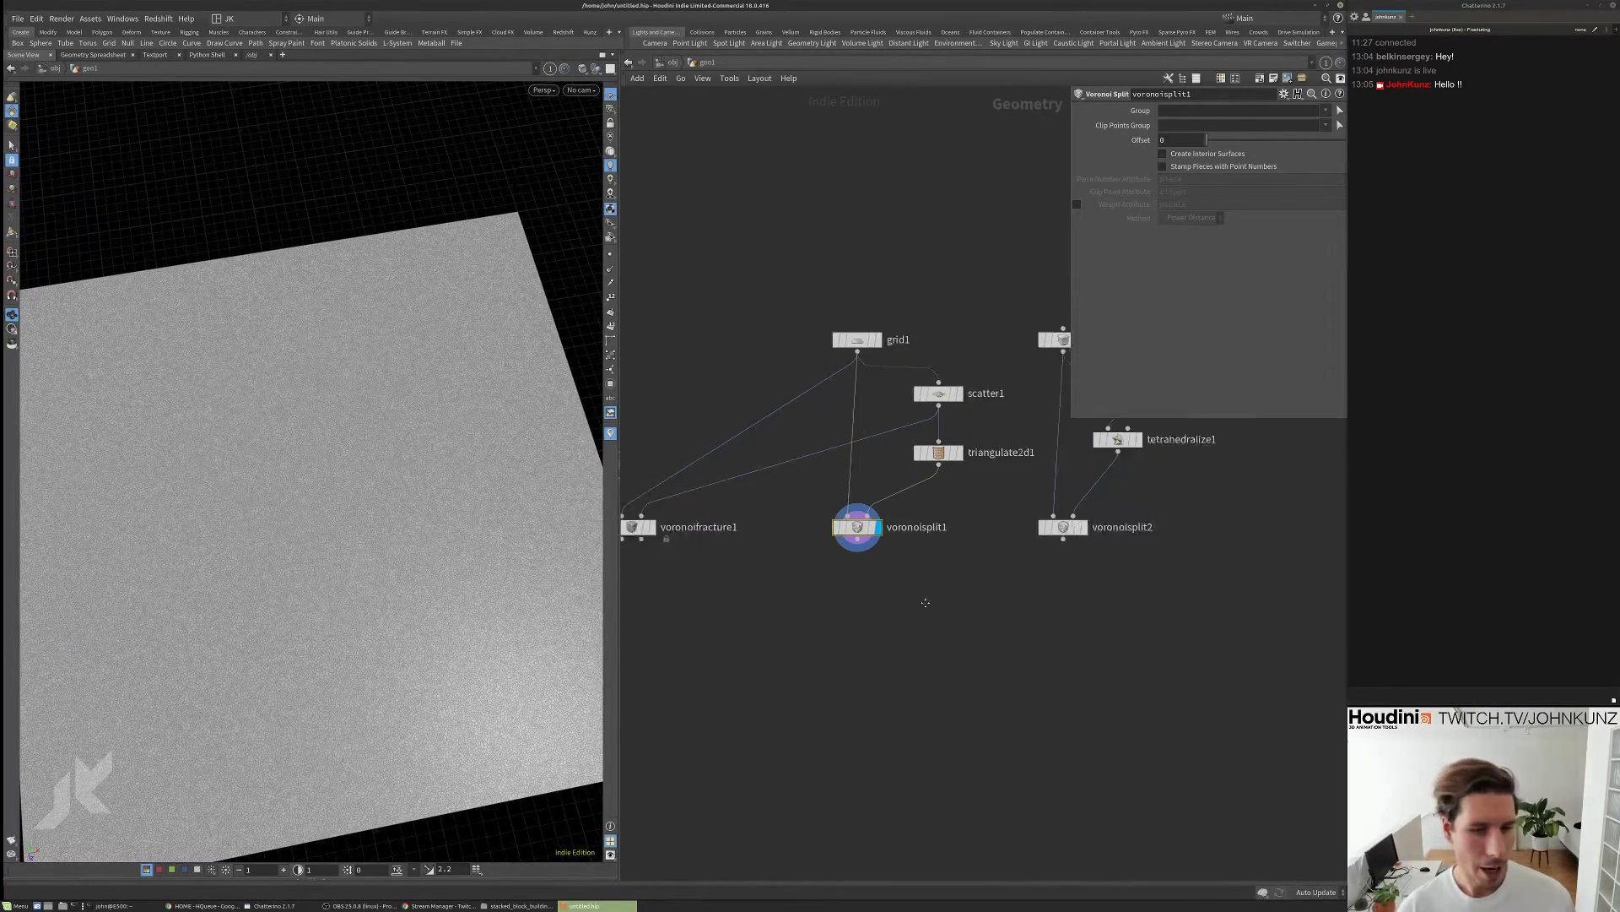
pyautogui.click(1052, 542)
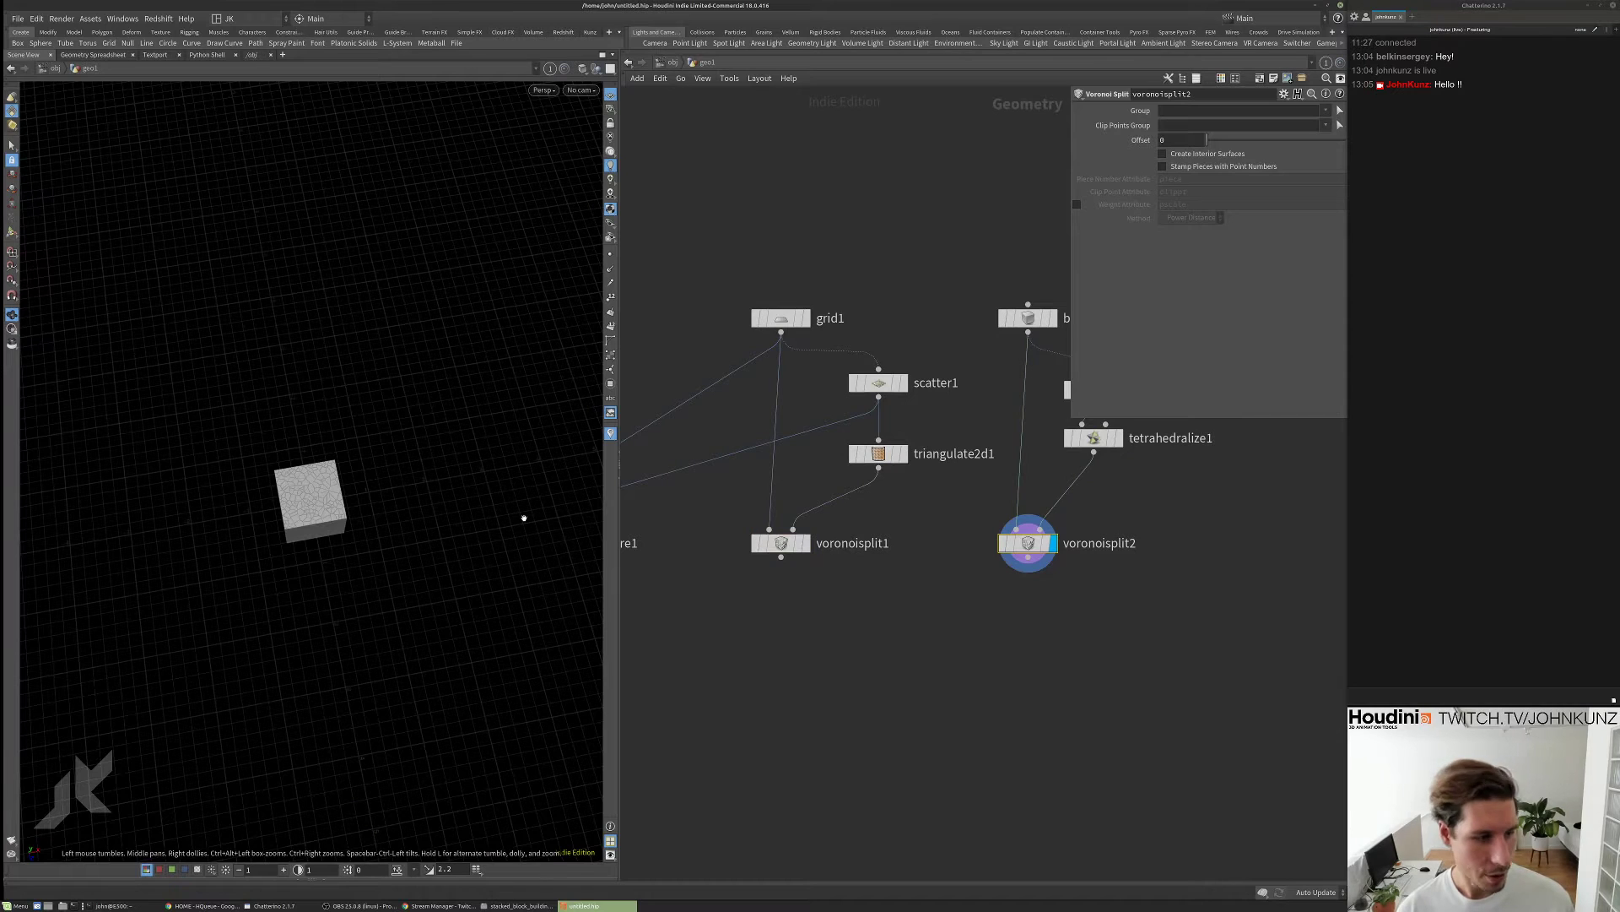
pyautogui.press('h')
pyautogui.moveTo(510, 517); pyautogui.dragTo(468, 520)
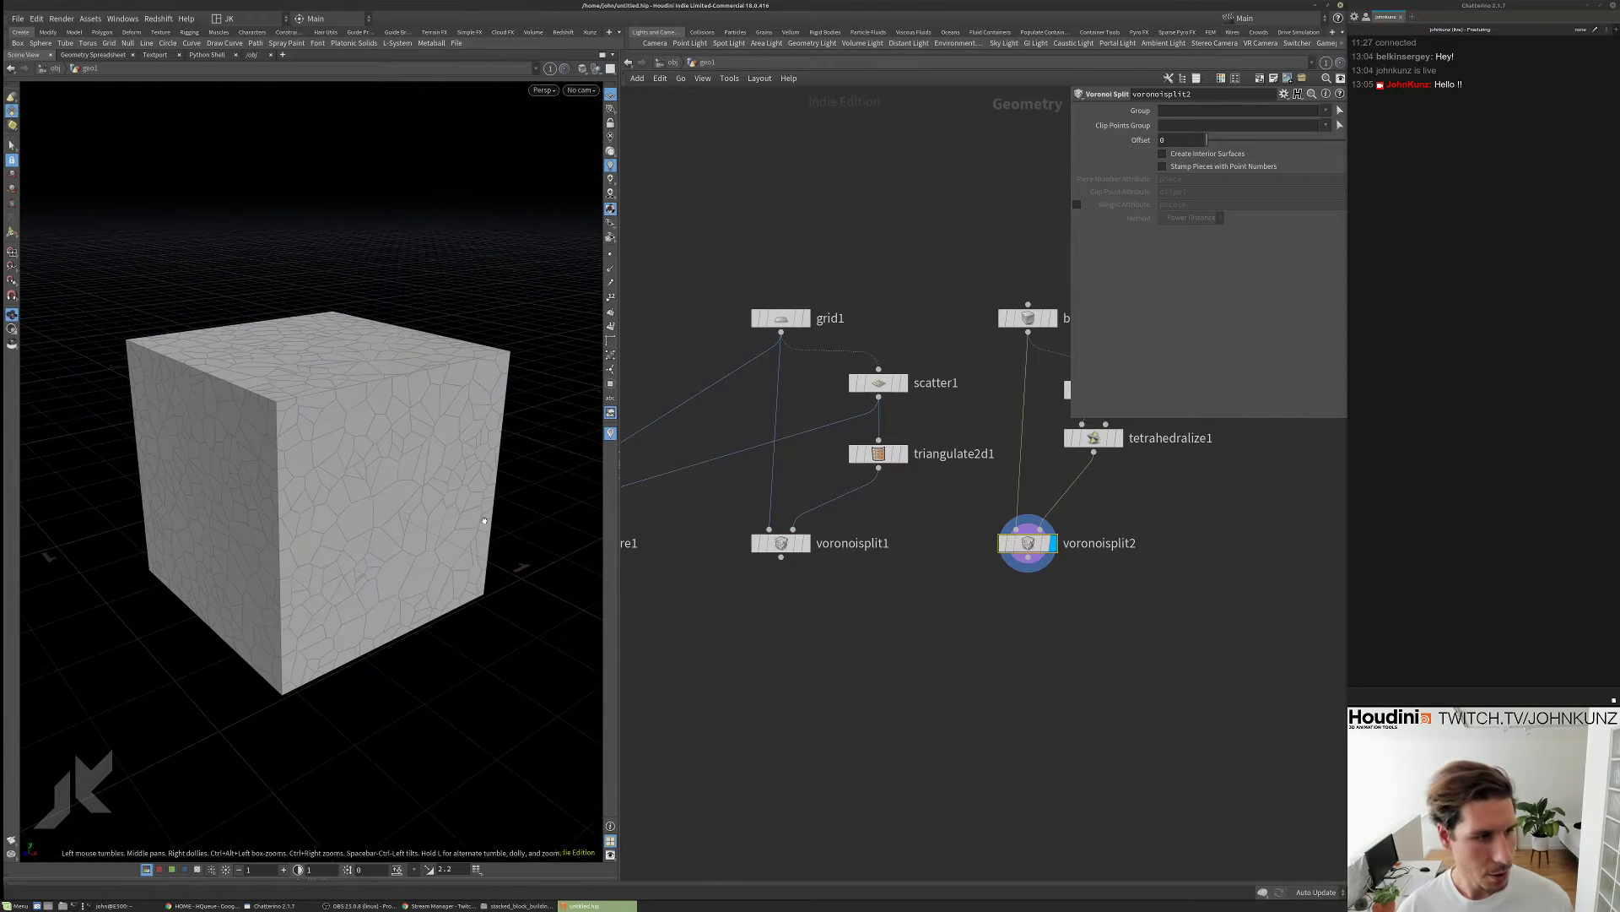
# - Add an Exploded View node fed by the box's Voronoi Split, placing it below and displaying it
pyautogui.moveTo(1055, 641); pyautogui.dragTo(1005, 608, button='middle')
pyautogui.press('Tab')
pyautogui.moveTo(1004, 633)
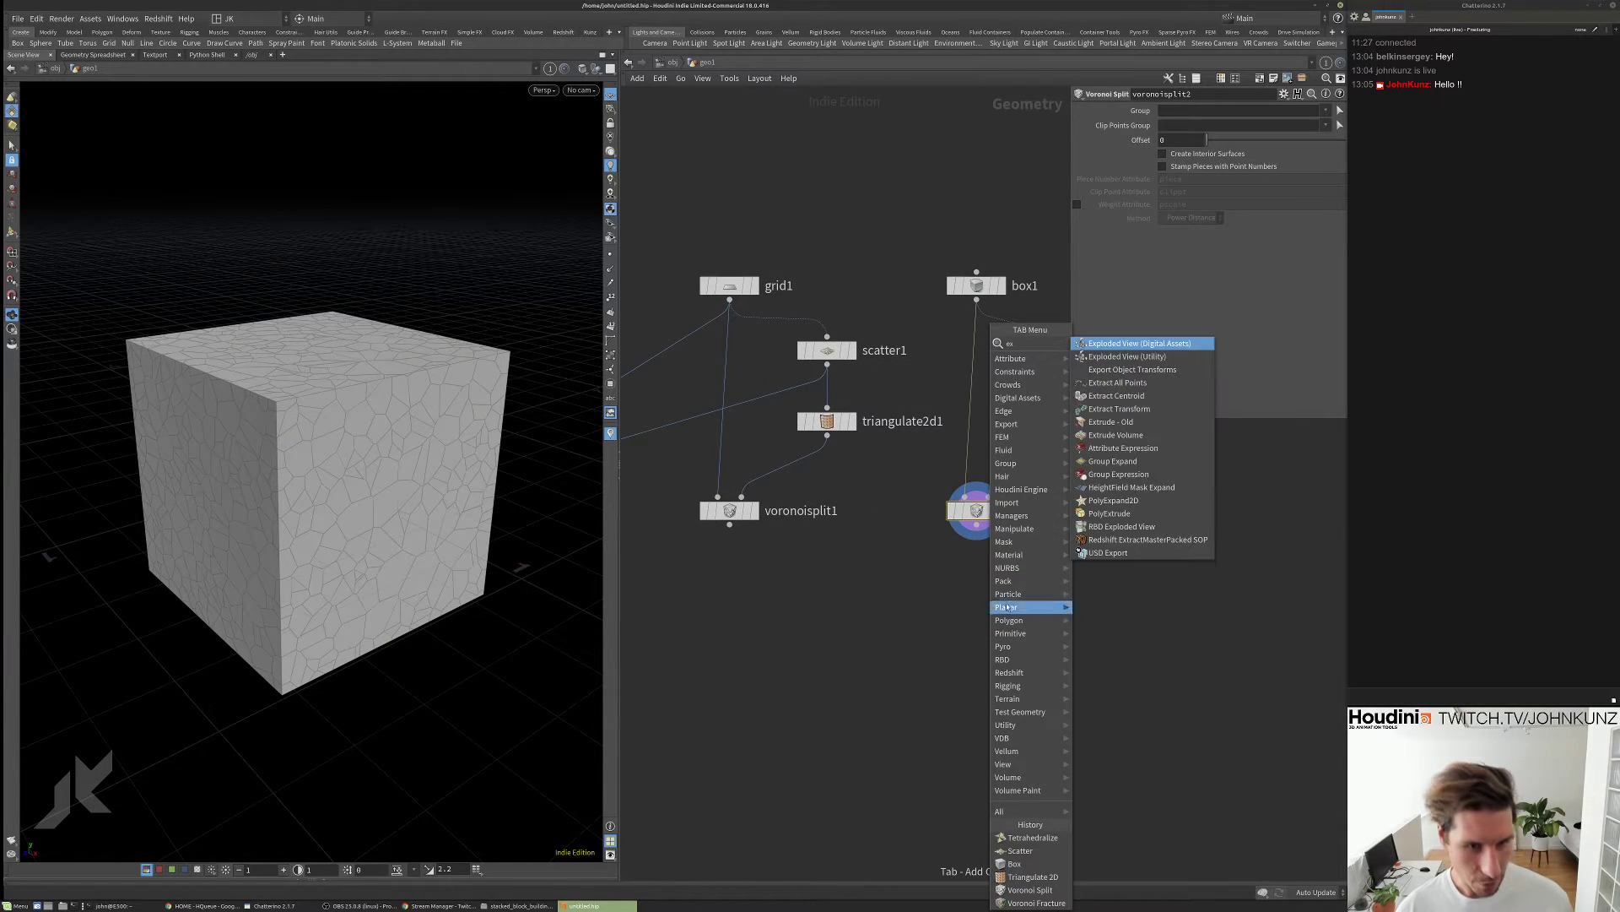
pyautogui.click(1114, 460)
pyautogui.click(1035, 591)
pyautogui.moveTo(1035, 593); pyautogui.dragTo(976, 696)
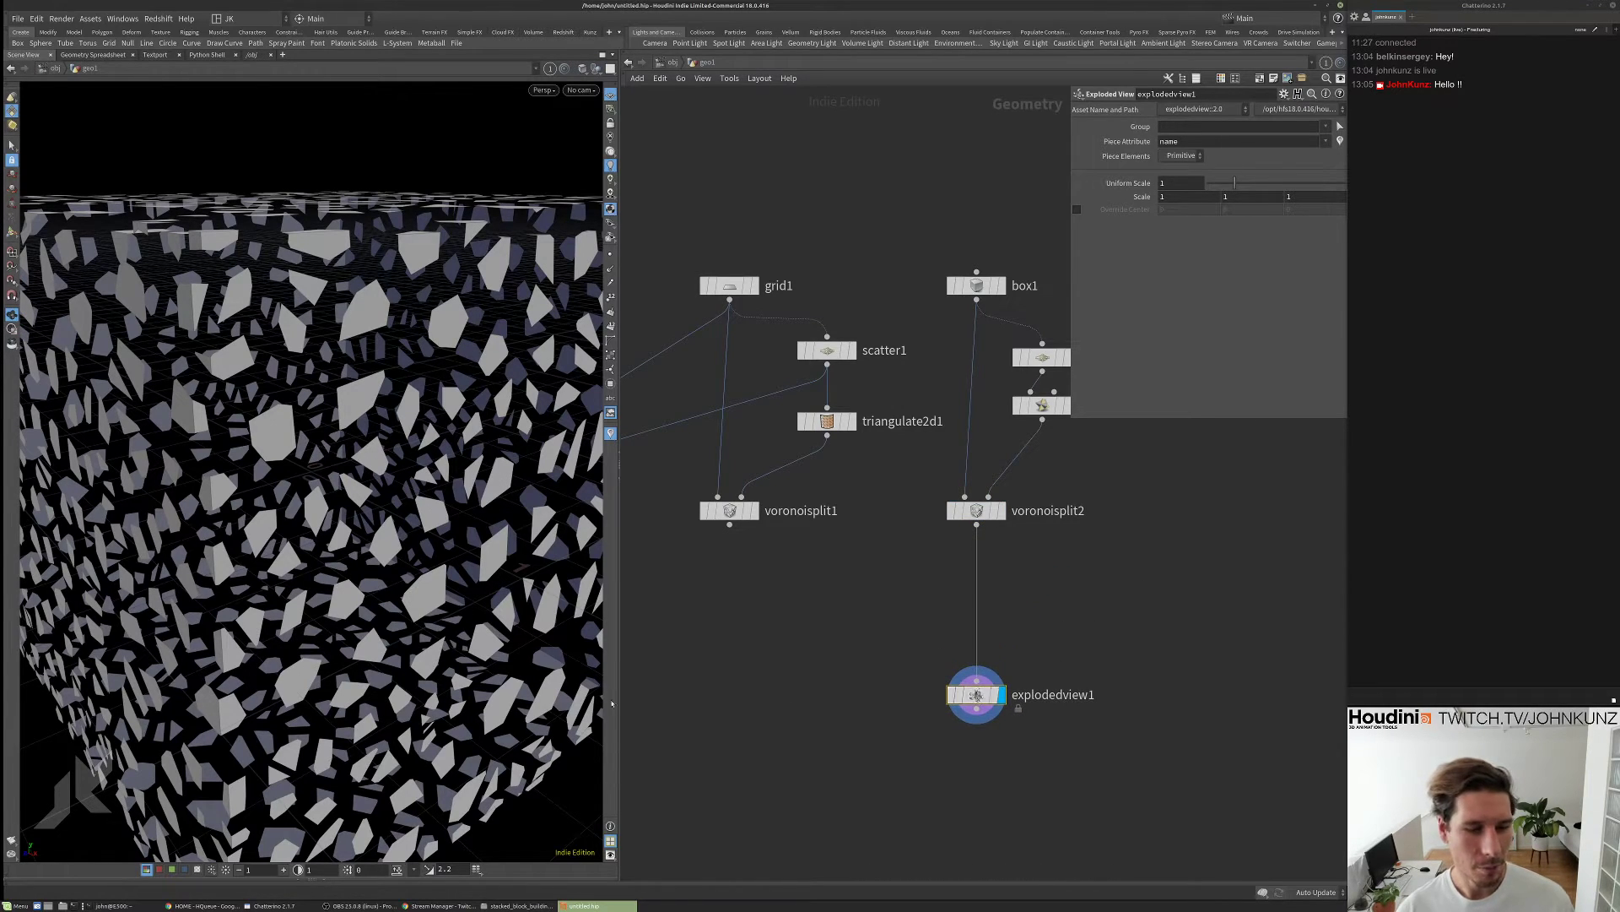
# - Enable Create Interior Surfaces on the box's Voronoi Split, and review the Box parameters and the split's node information
pyautogui.moveTo(349, 493); pyautogui.dragTo(302, 481)
pyautogui.moveTo(302, 481); pyautogui.dragTo(363, 473, button='right')
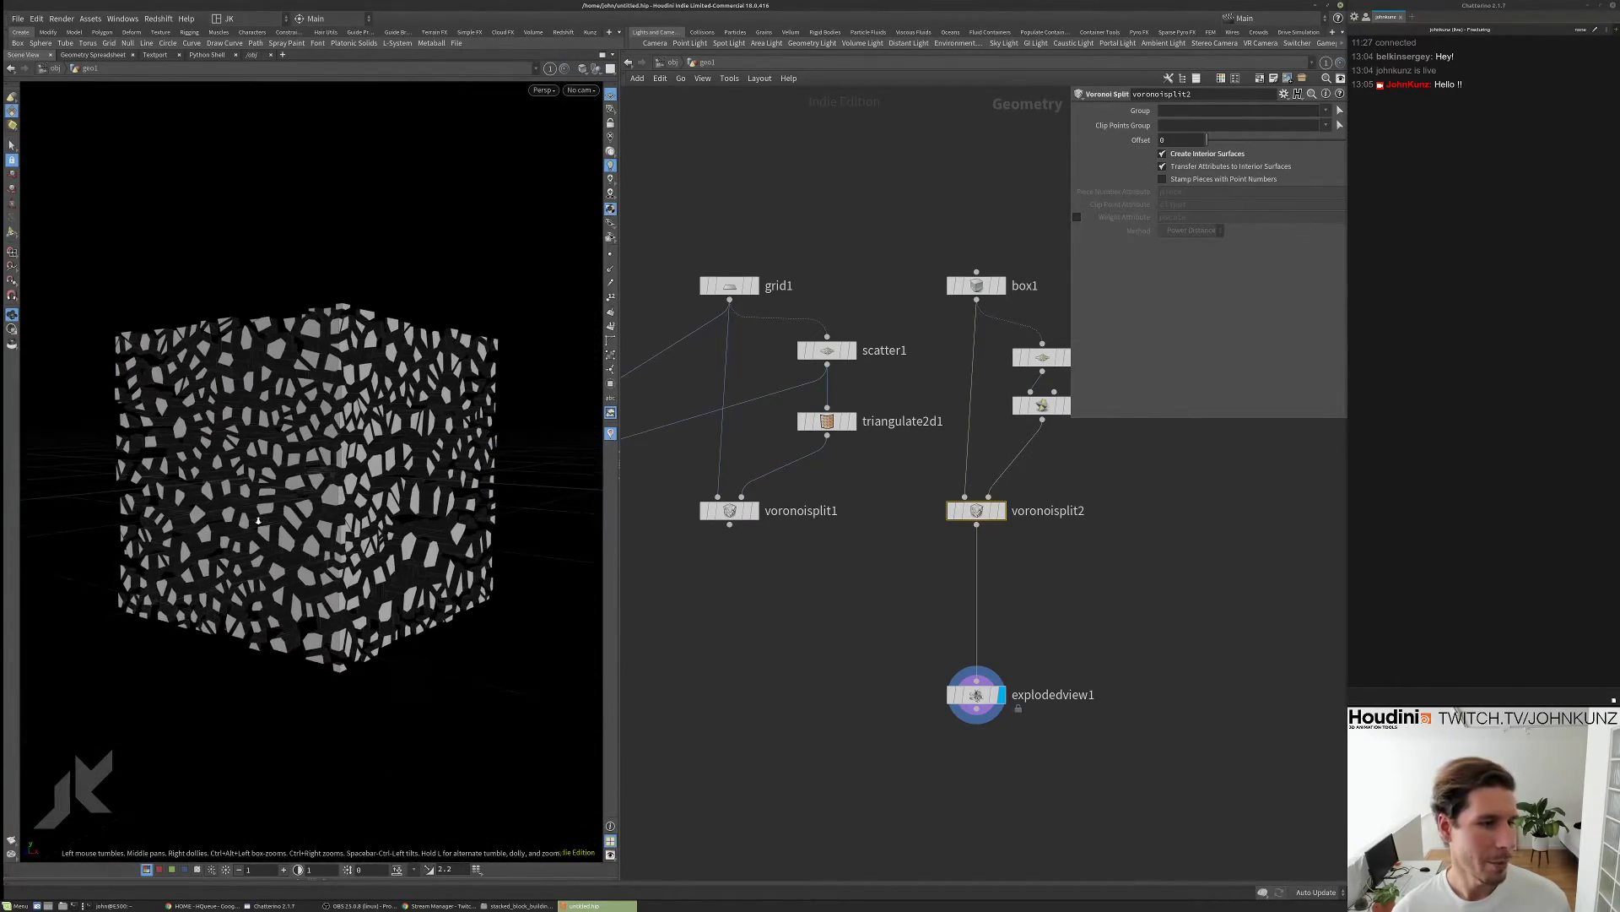
pyautogui.click(977, 286)
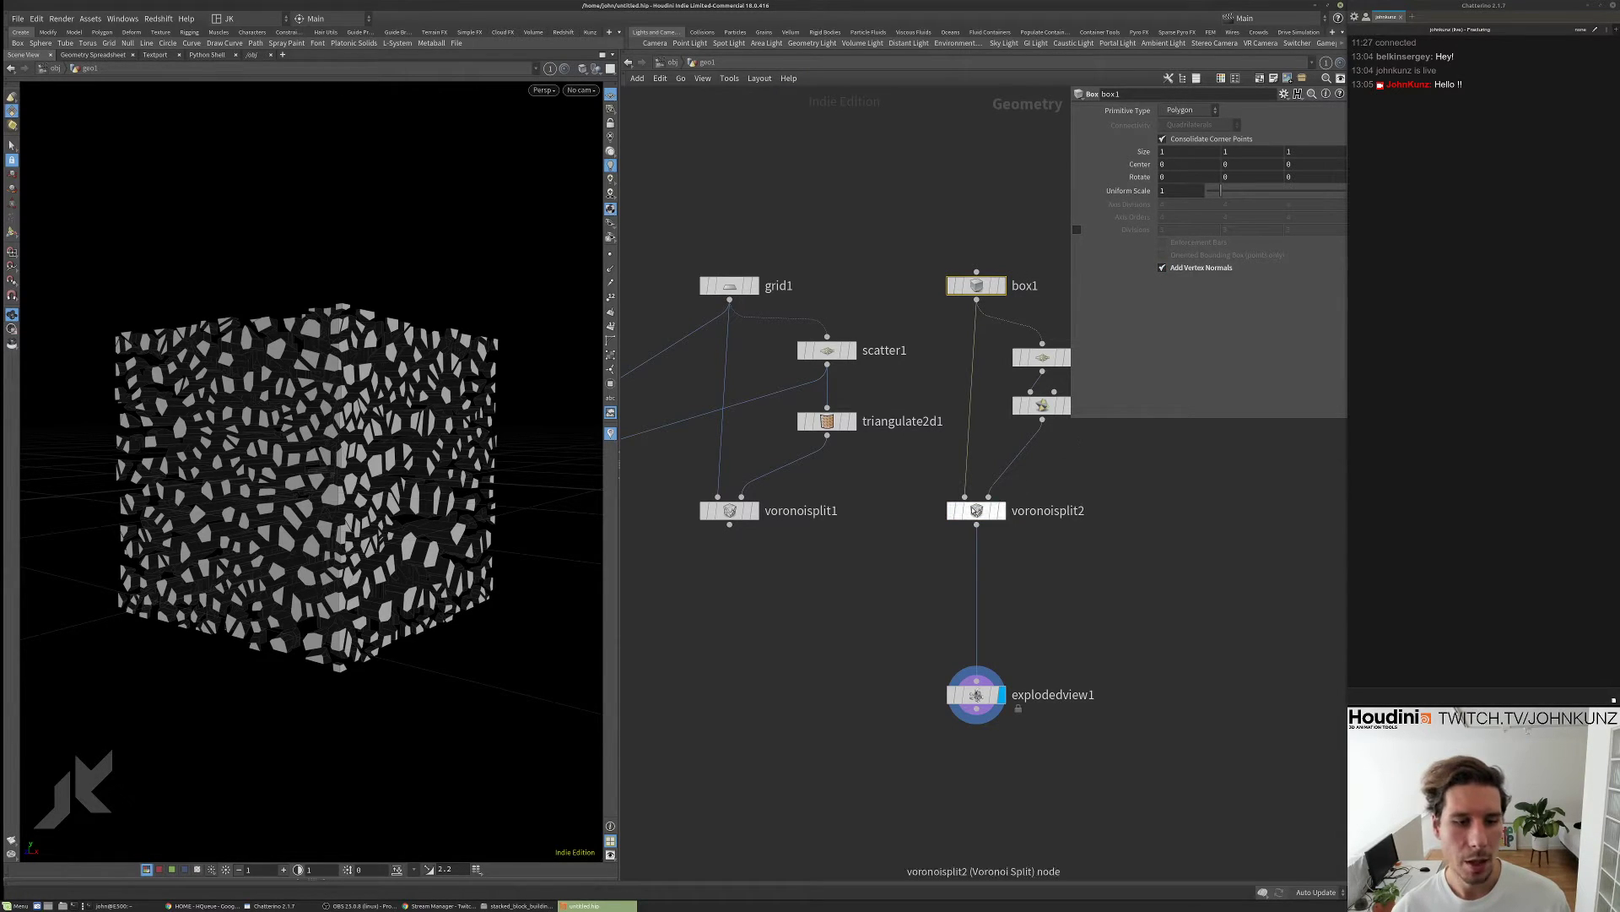
pyautogui.middleClick(974, 511)
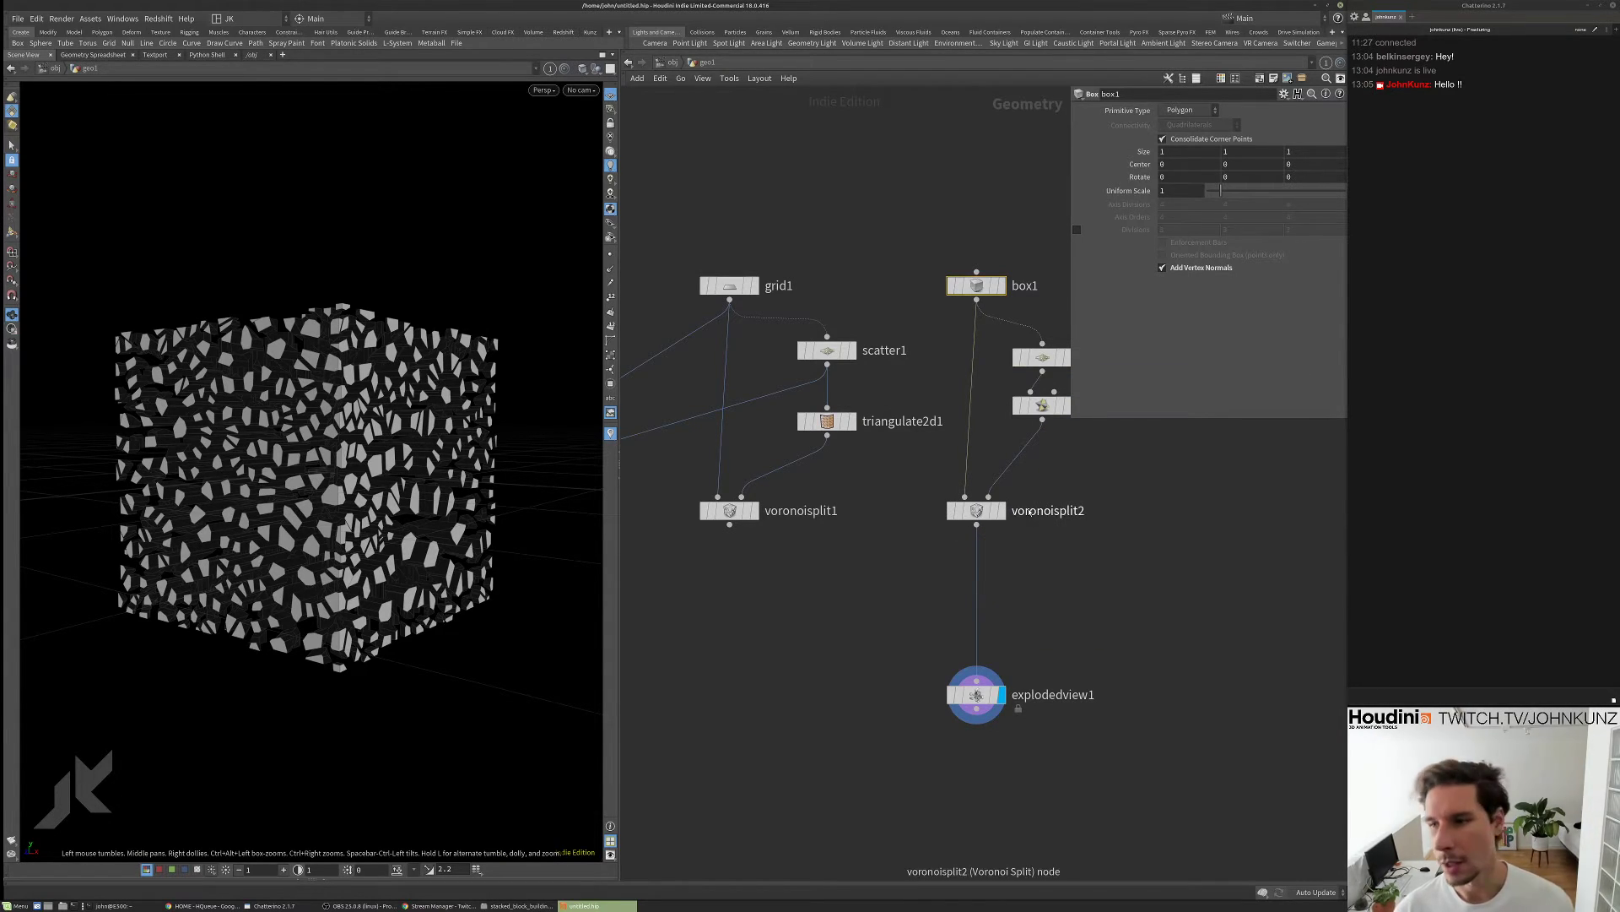
# - Insert a Normal node between the box's Voronoi Split and the Exploded View, and inspect the exploded pieces
pyautogui.press('Tab')
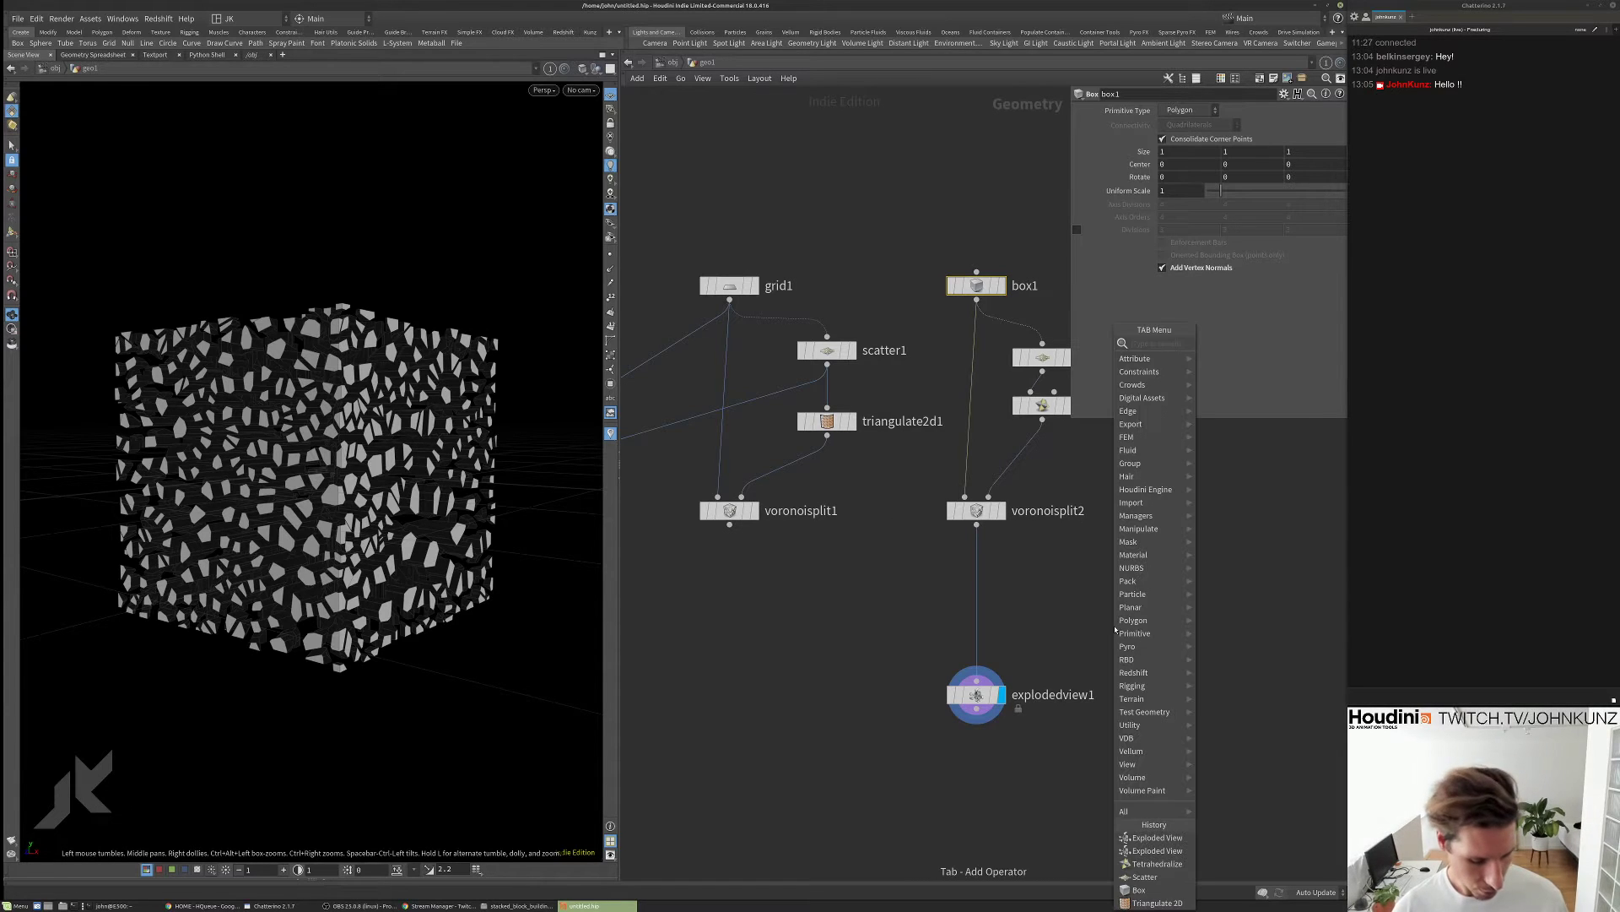
pyautogui.write('nor')
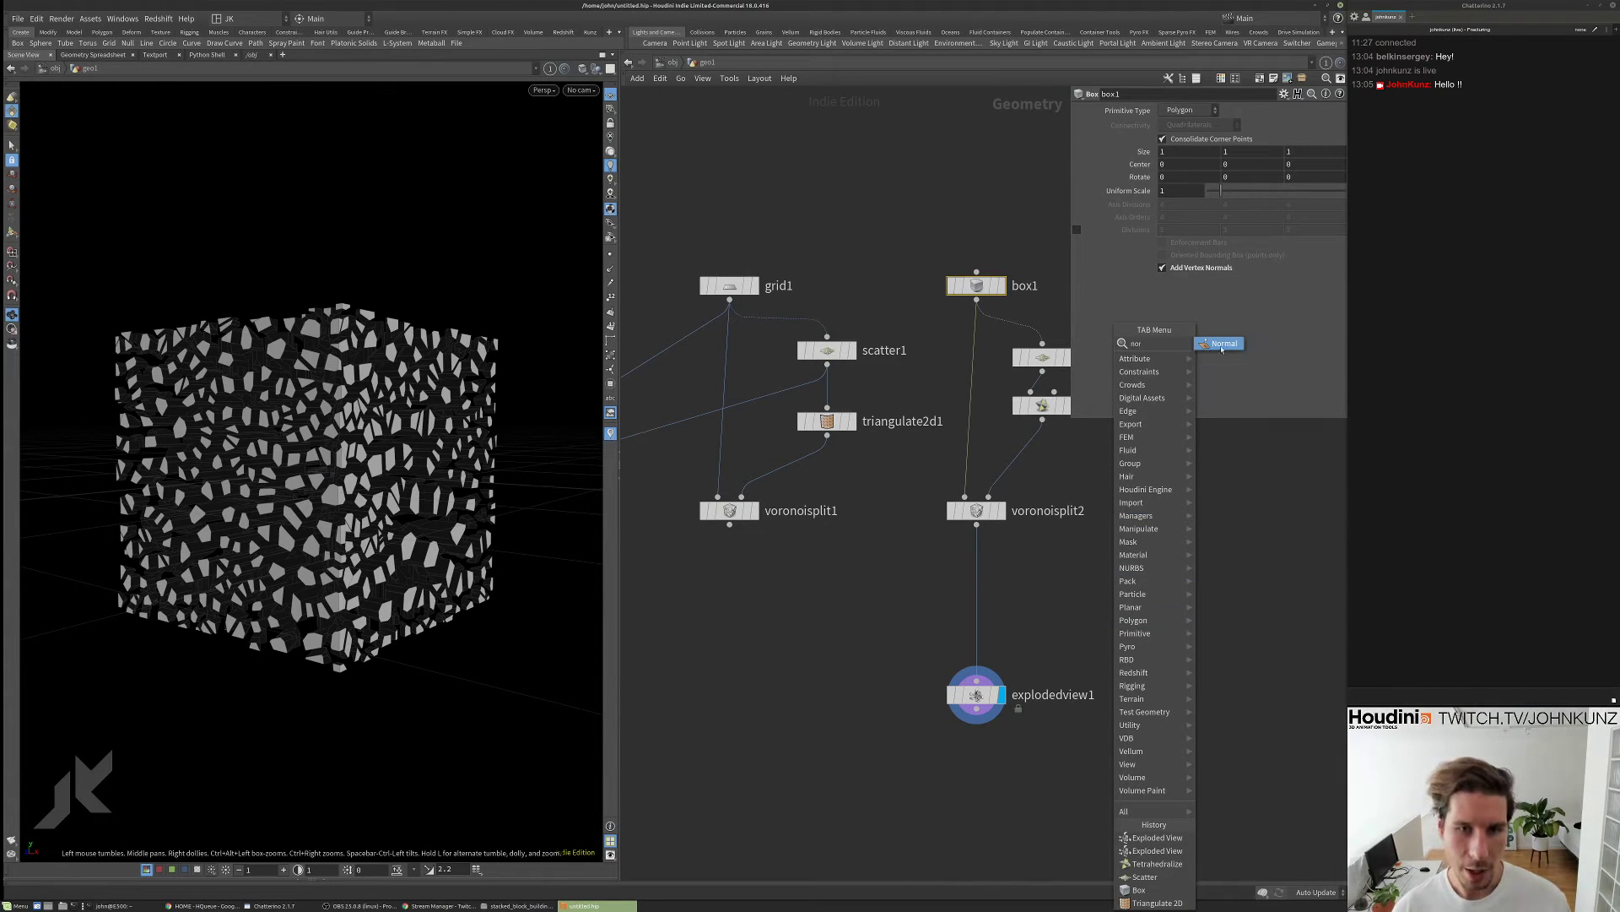
pyautogui.press('Return')
pyautogui.click(970, 582)
pyautogui.moveTo(972, 588); pyautogui.dragTo(976, 589)
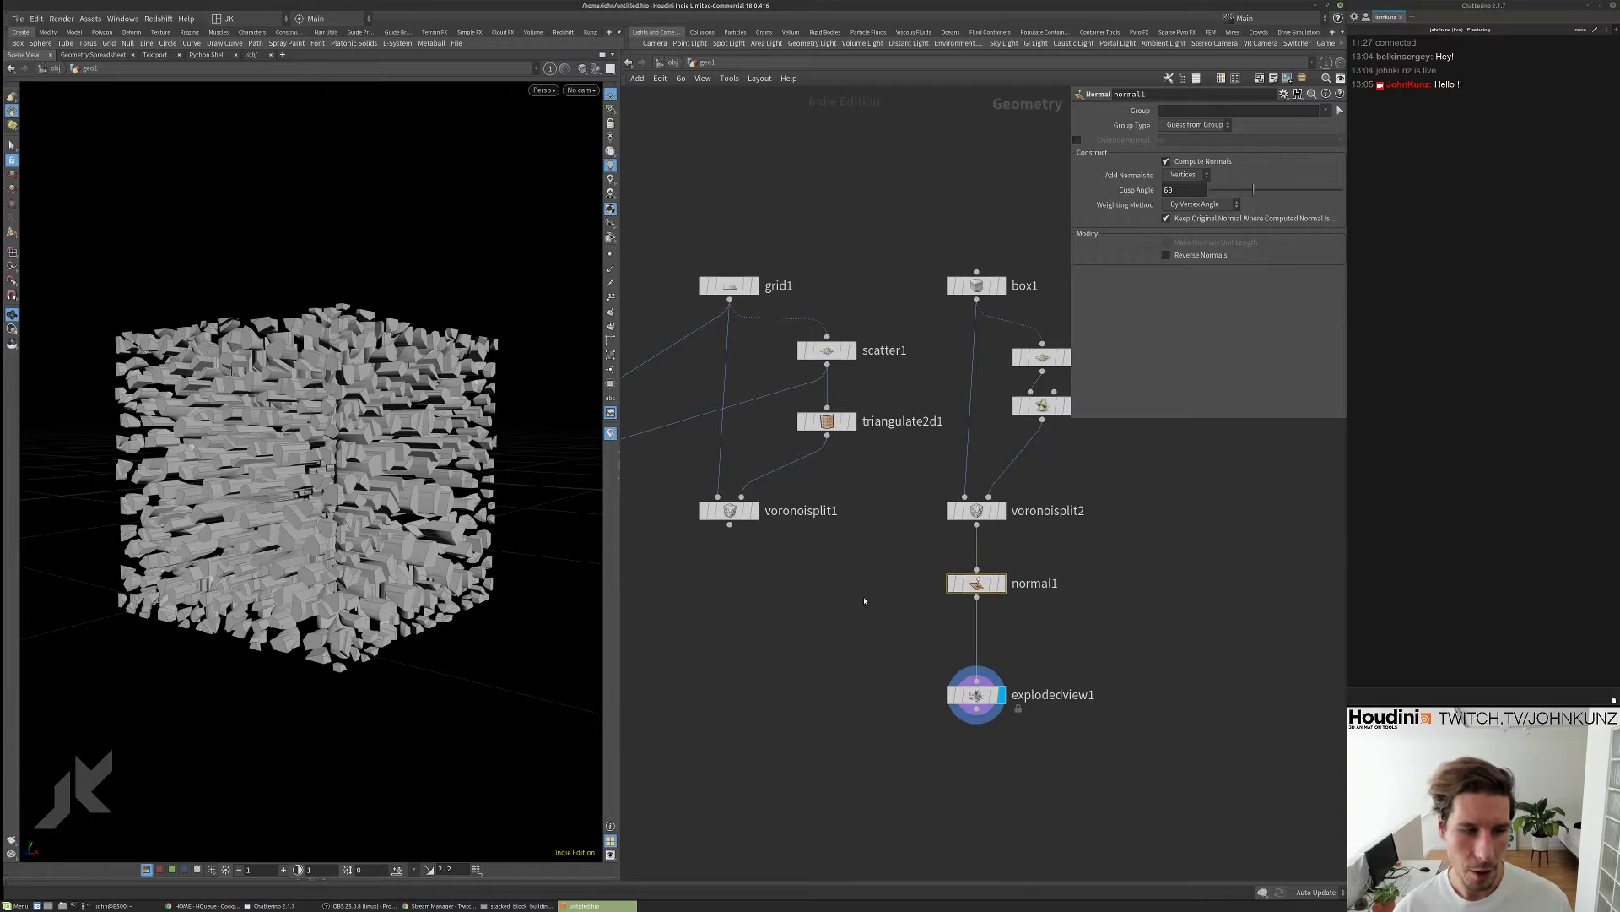
pyautogui.moveTo(388, 396); pyautogui.dragTo(371, 469)
pyautogui.moveTo(371, 468); pyautogui.dragTo(436, 472, button='right')
pyautogui.moveTo(436, 472); pyautogui.dragTo(432, 565)
pyautogui.scroll(2, 1005, 591)
# - Display the Normal node with viewport shading set to Smooth Shaded and examine the cube's faces and edges for shading artifacts
pyautogui.click(1003, 579)
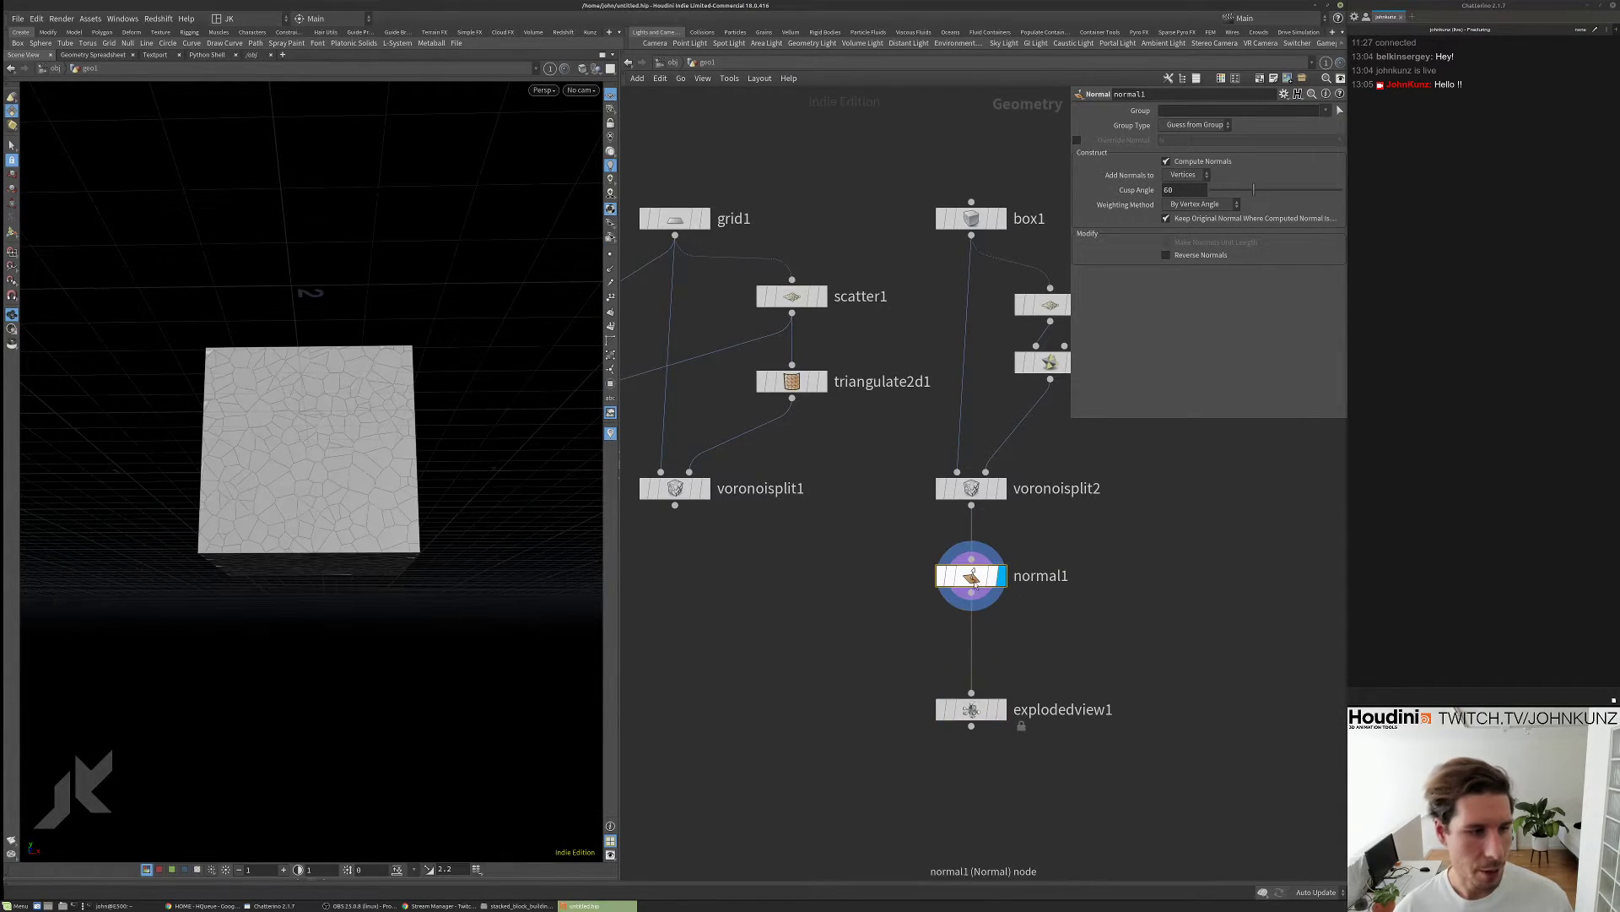
pyautogui.click(581, 69)
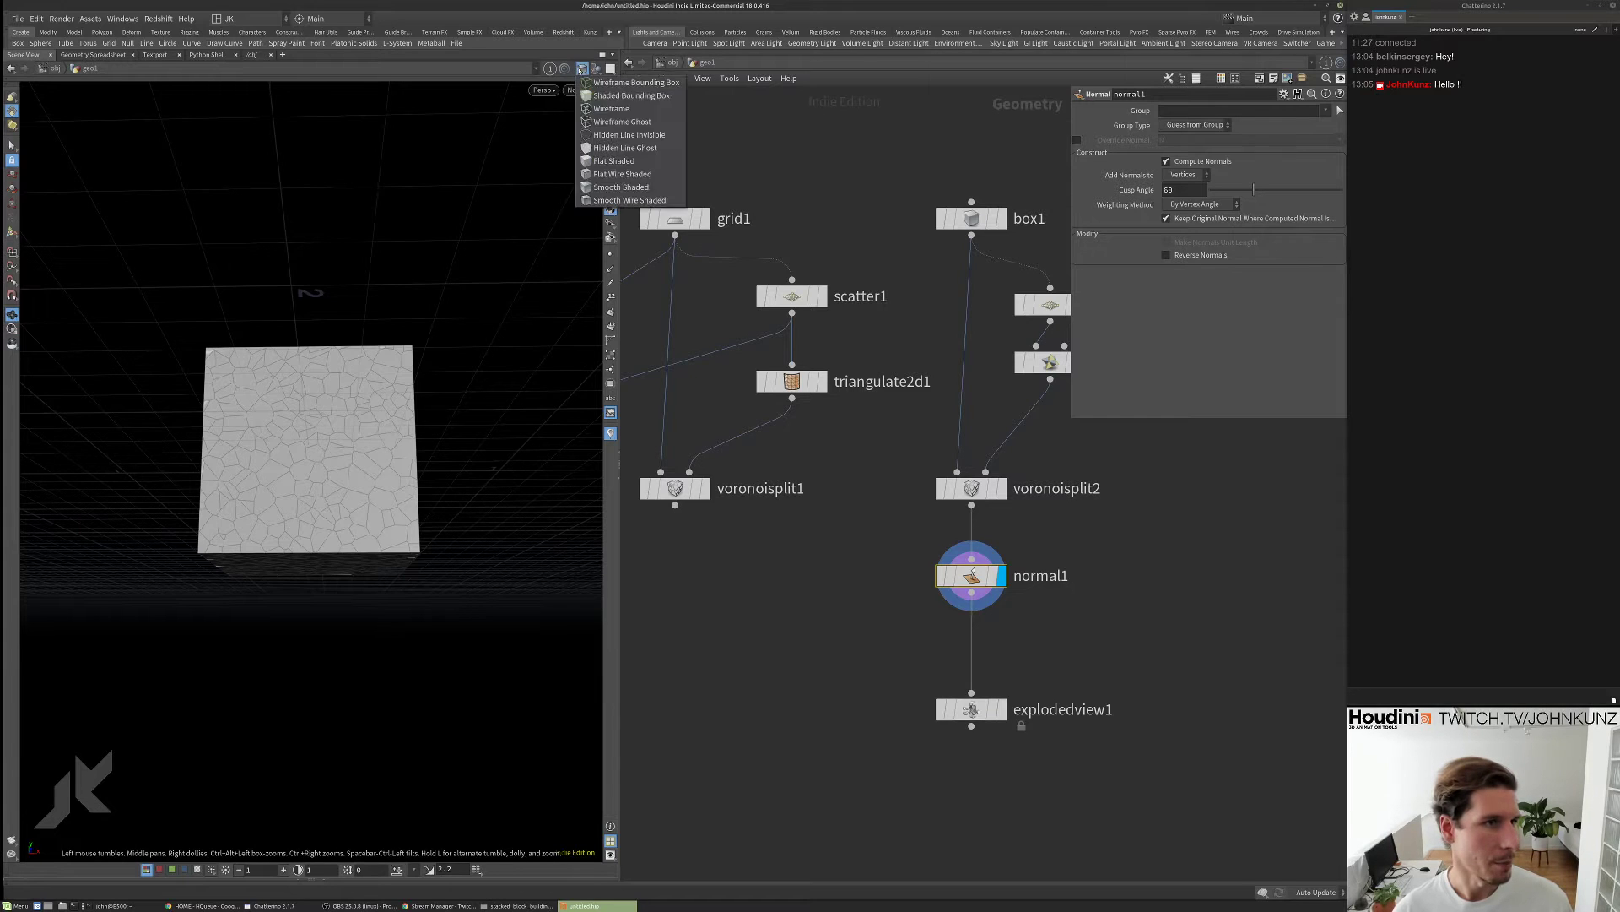
pyautogui.click(616, 187)
pyautogui.moveTo(408, 456); pyautogui.dragTo(404, 504)
pyautogui.moveTo(405, 503); pyautogui.dragTo(417, 443, button='right')
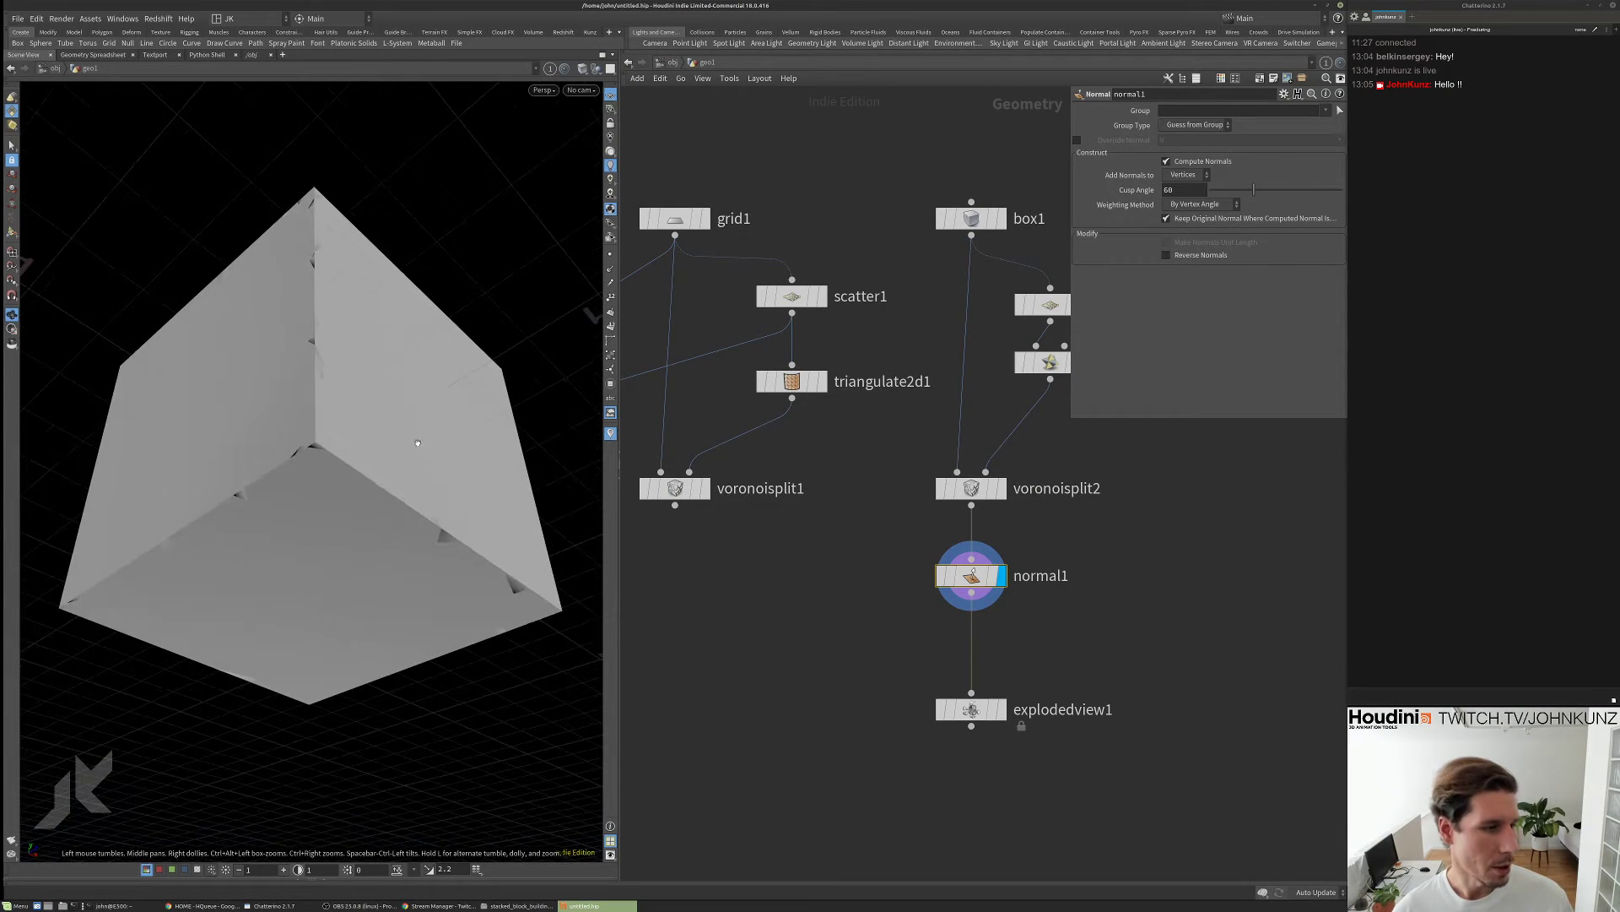
pyautogui.moveTo(305, 309); pyautogui.dragTo(313, 311)
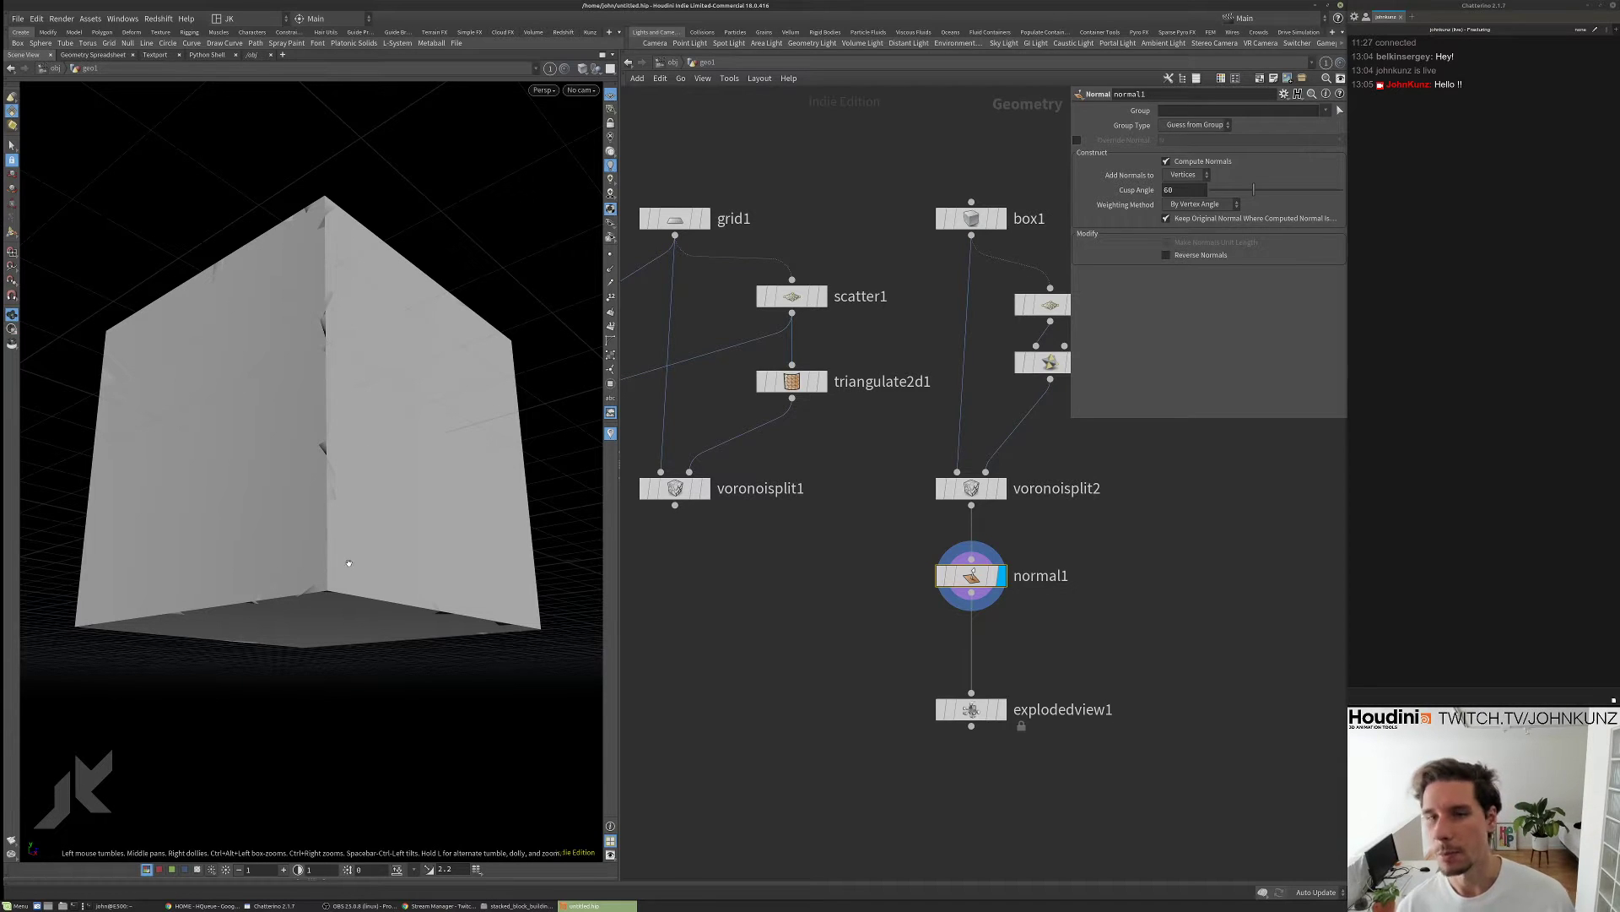
pyautogui.moveTo(228, 566); pyautogui.dragTo(354, 518)
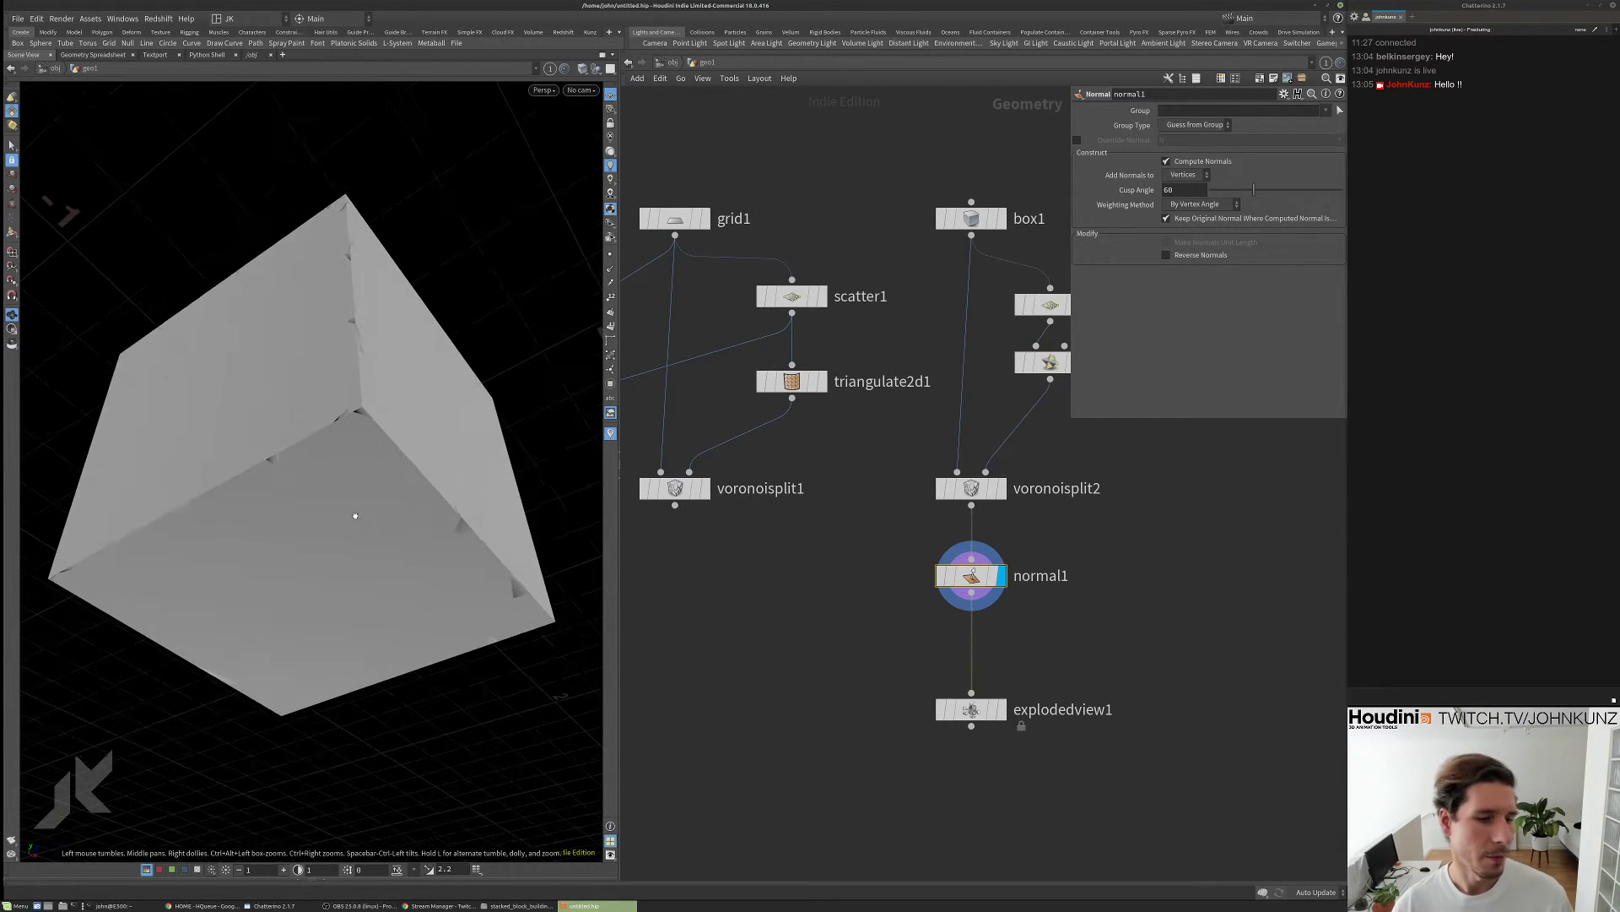
pyautogui.scroll(2, 1005, 581)
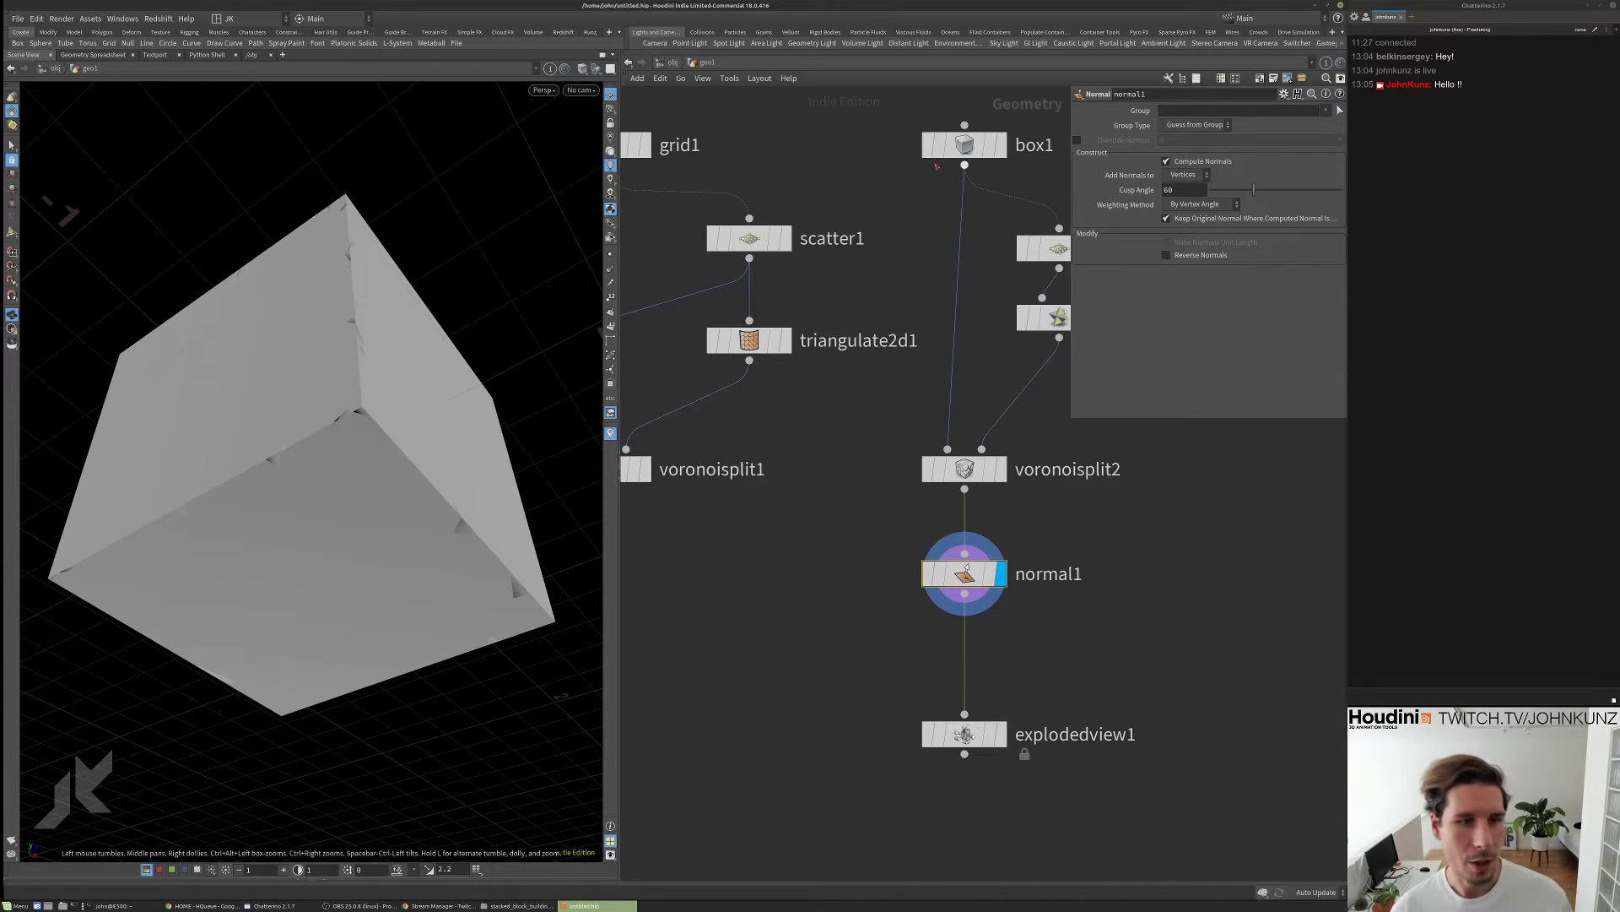
# - Display the original box and the box's Voronoi Split in turn to compare their shading
pyautogui.click(1001, 144)
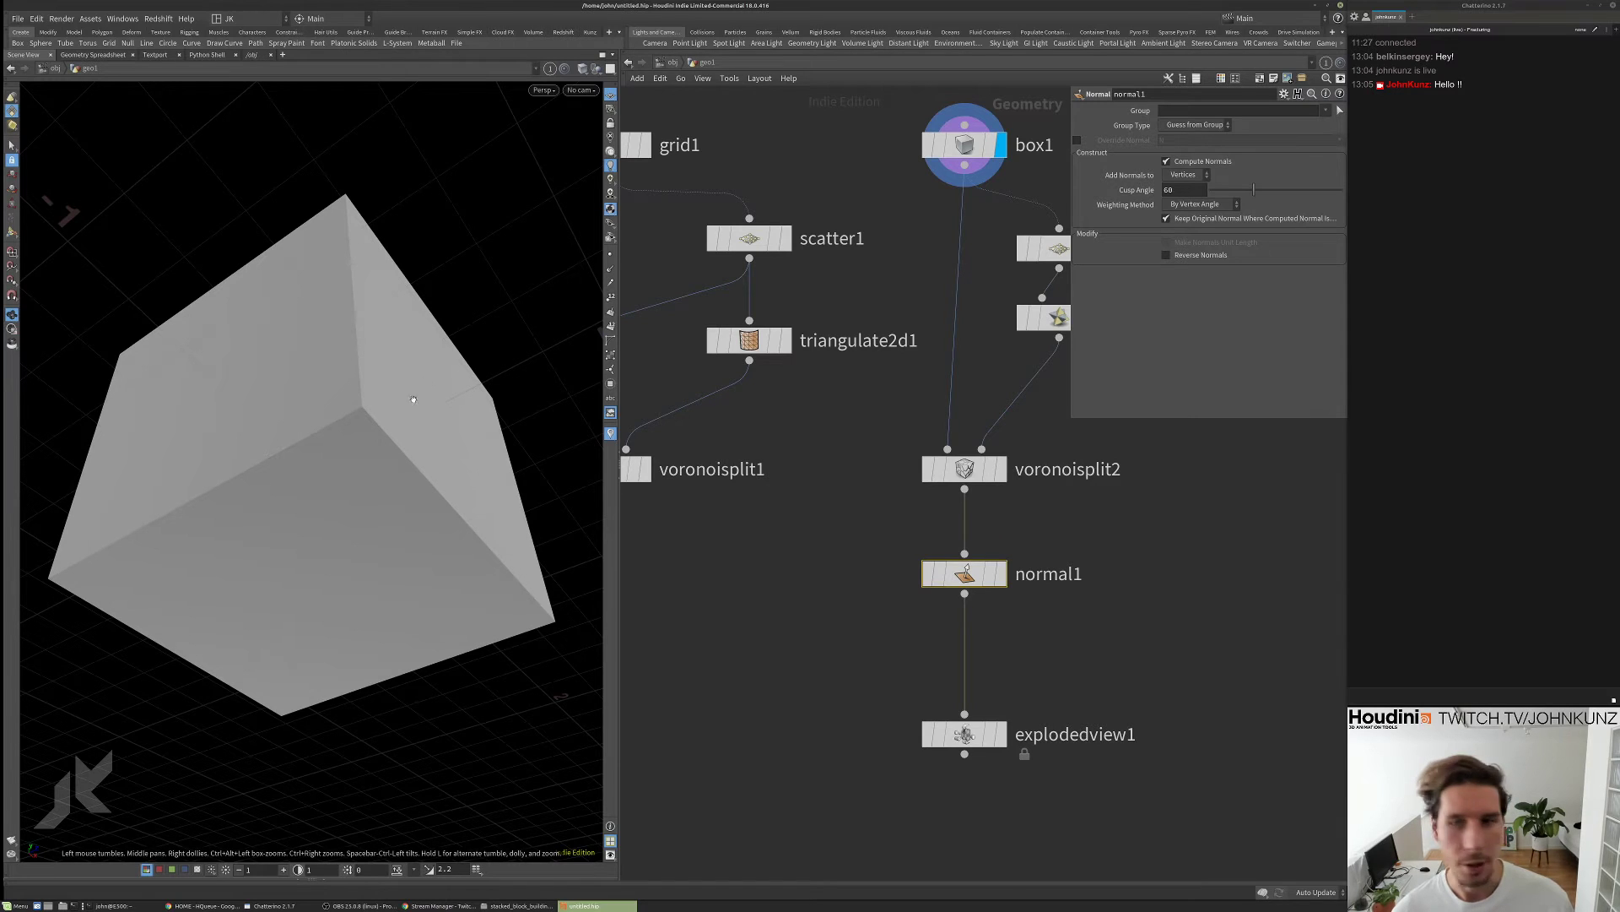
pyautogui.click(983, 470)
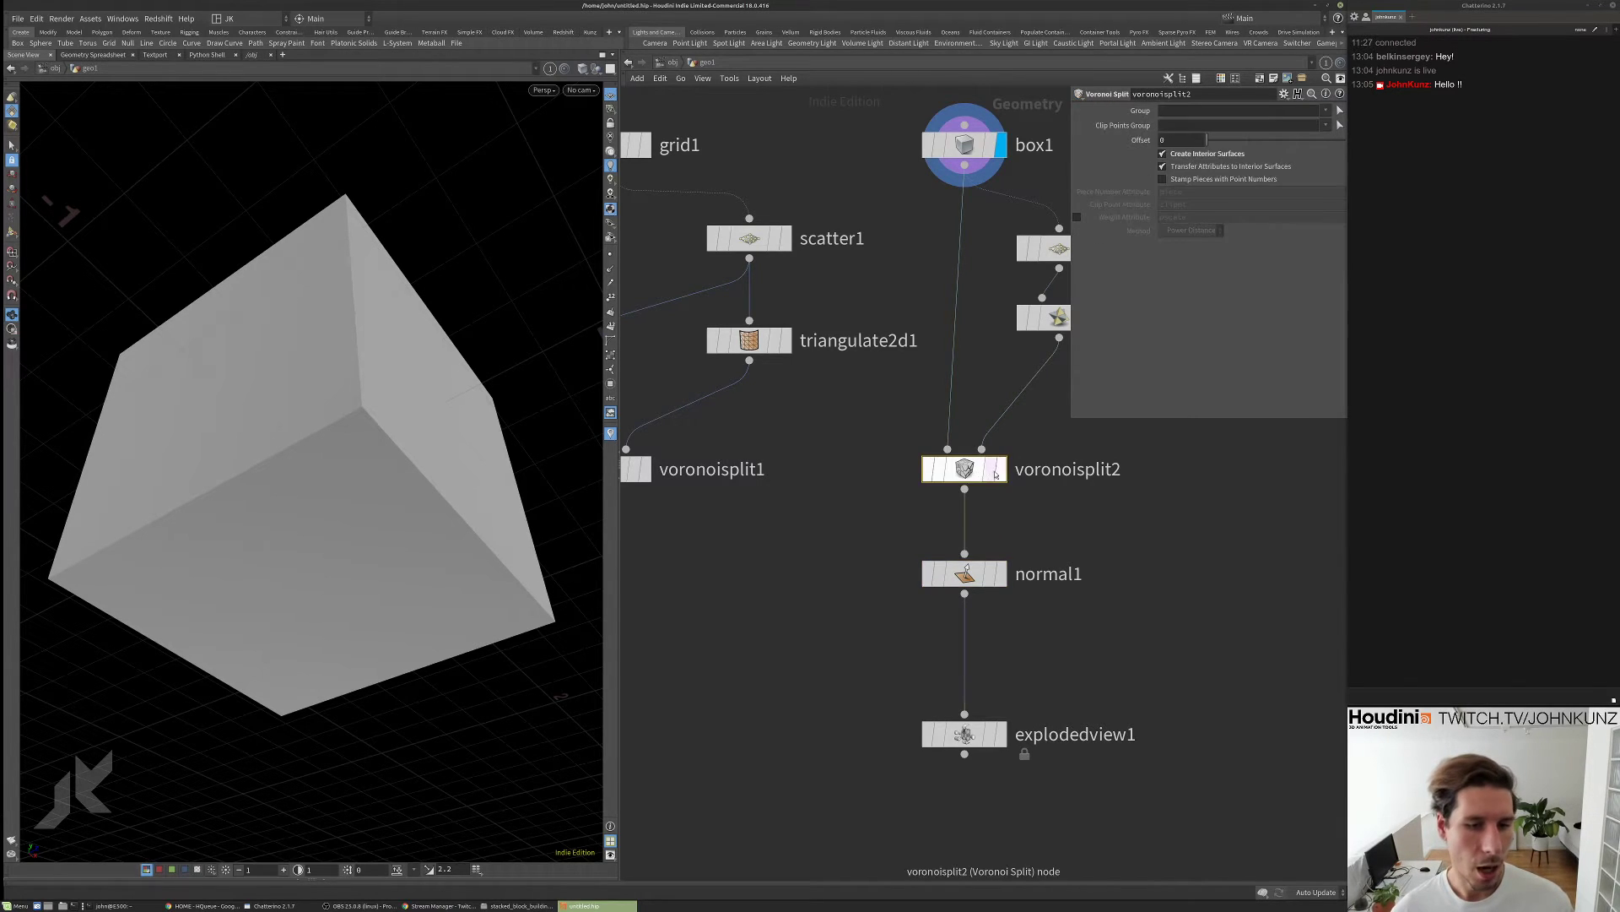
pyautogui.click(1001, 469)
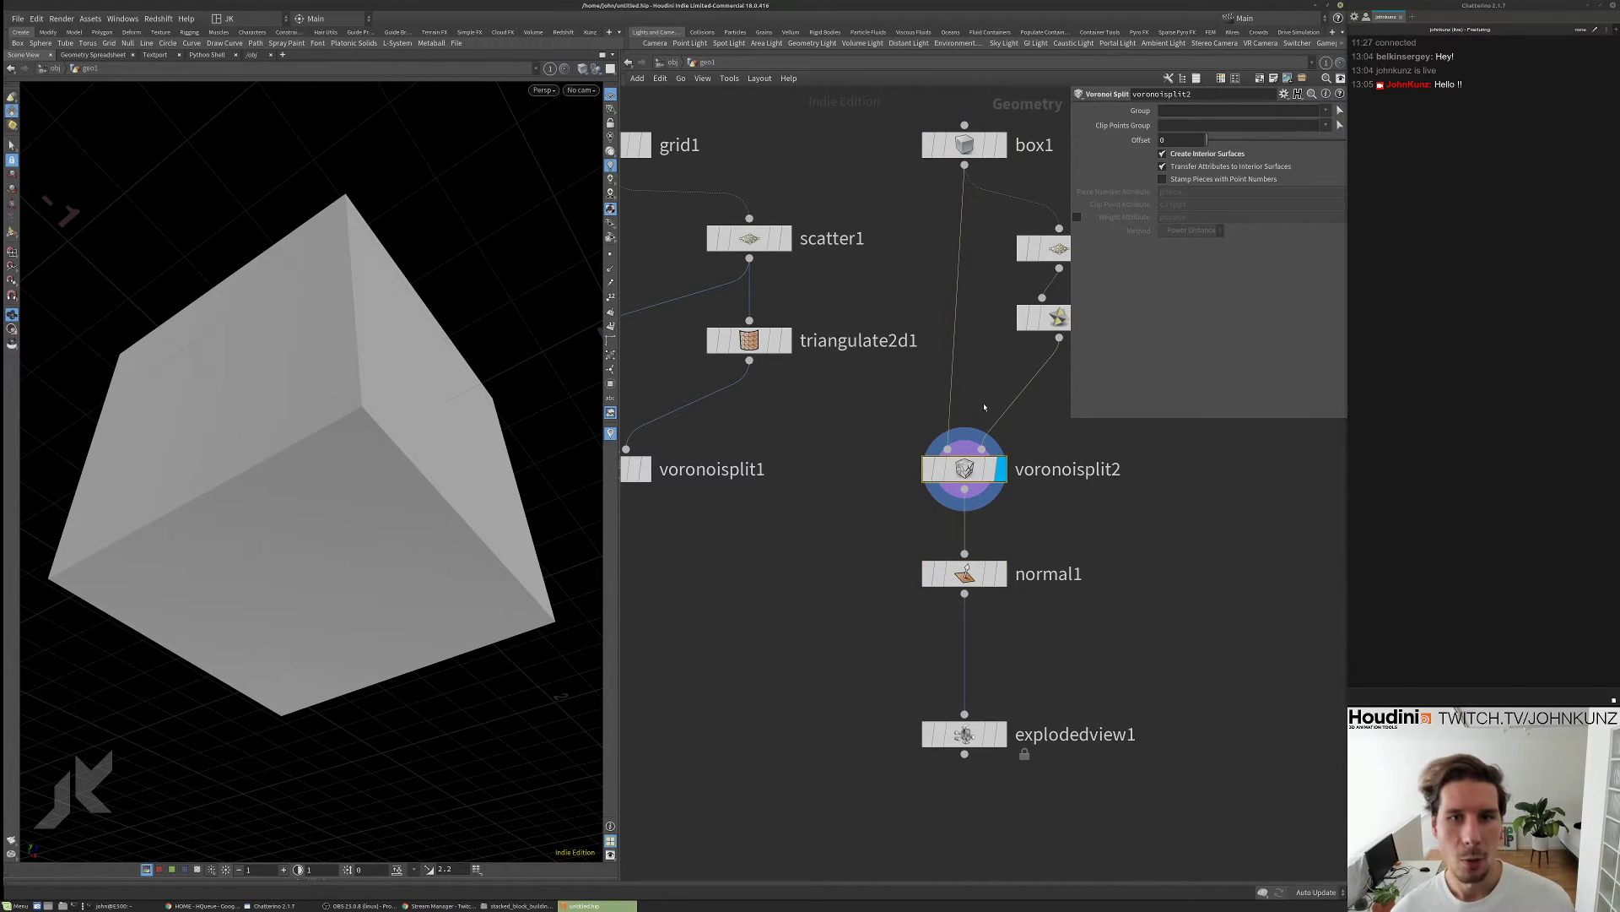
# - Enable Stamp Pieces with Point Numbers on the box's Voronoi Split, checking its node information before and after
pyautogui.middleClick(968, 475)
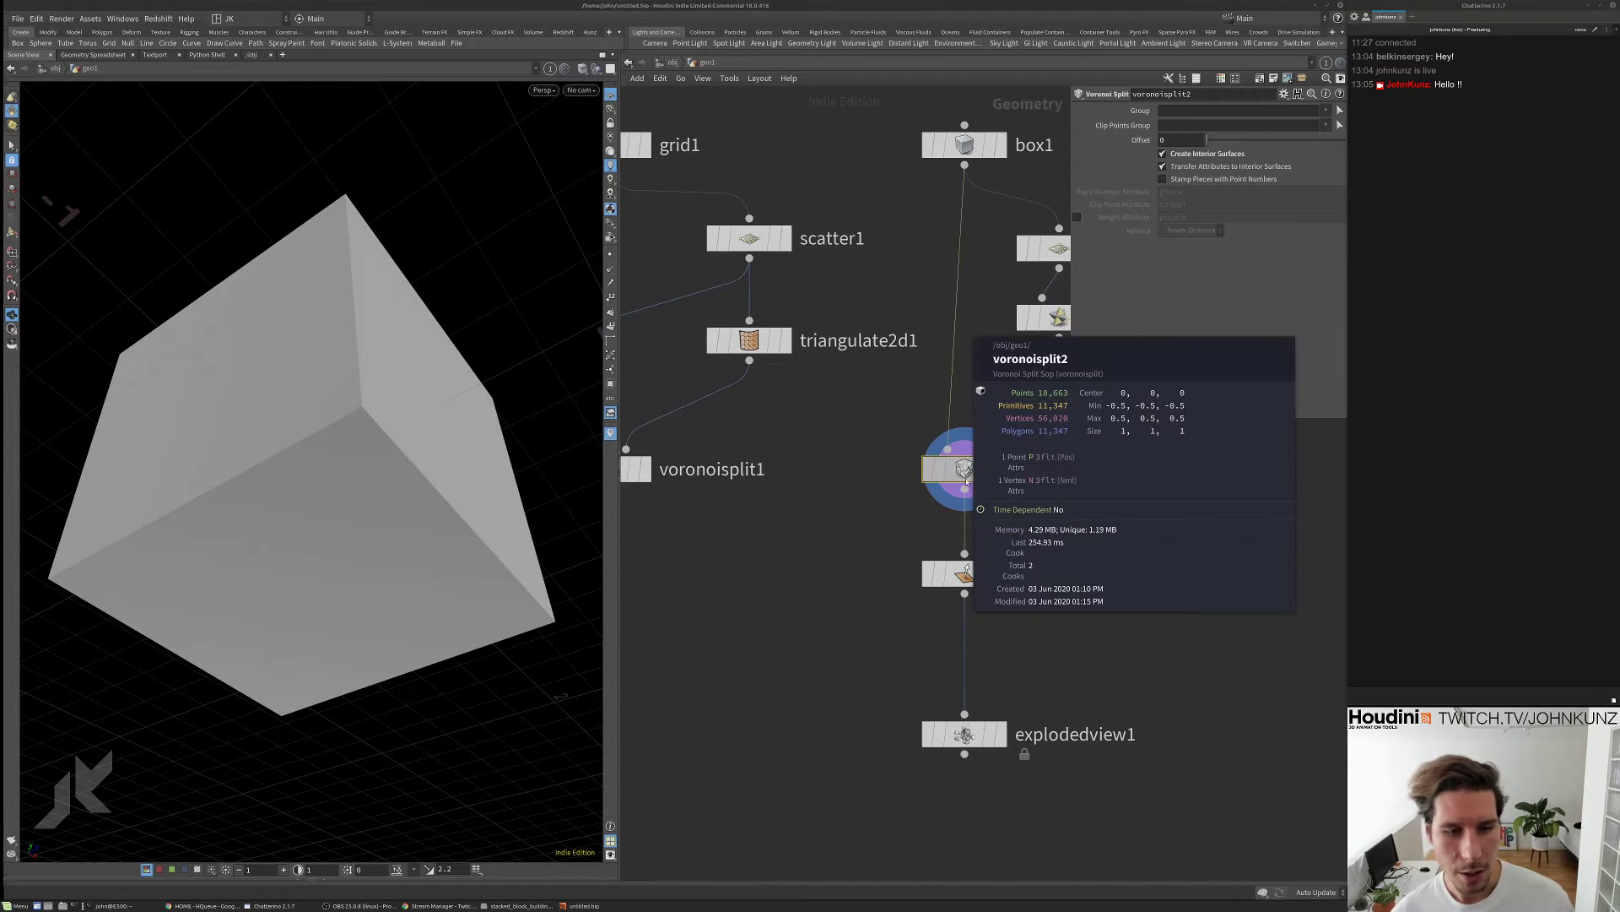
pyautogui.click(1189, 180)
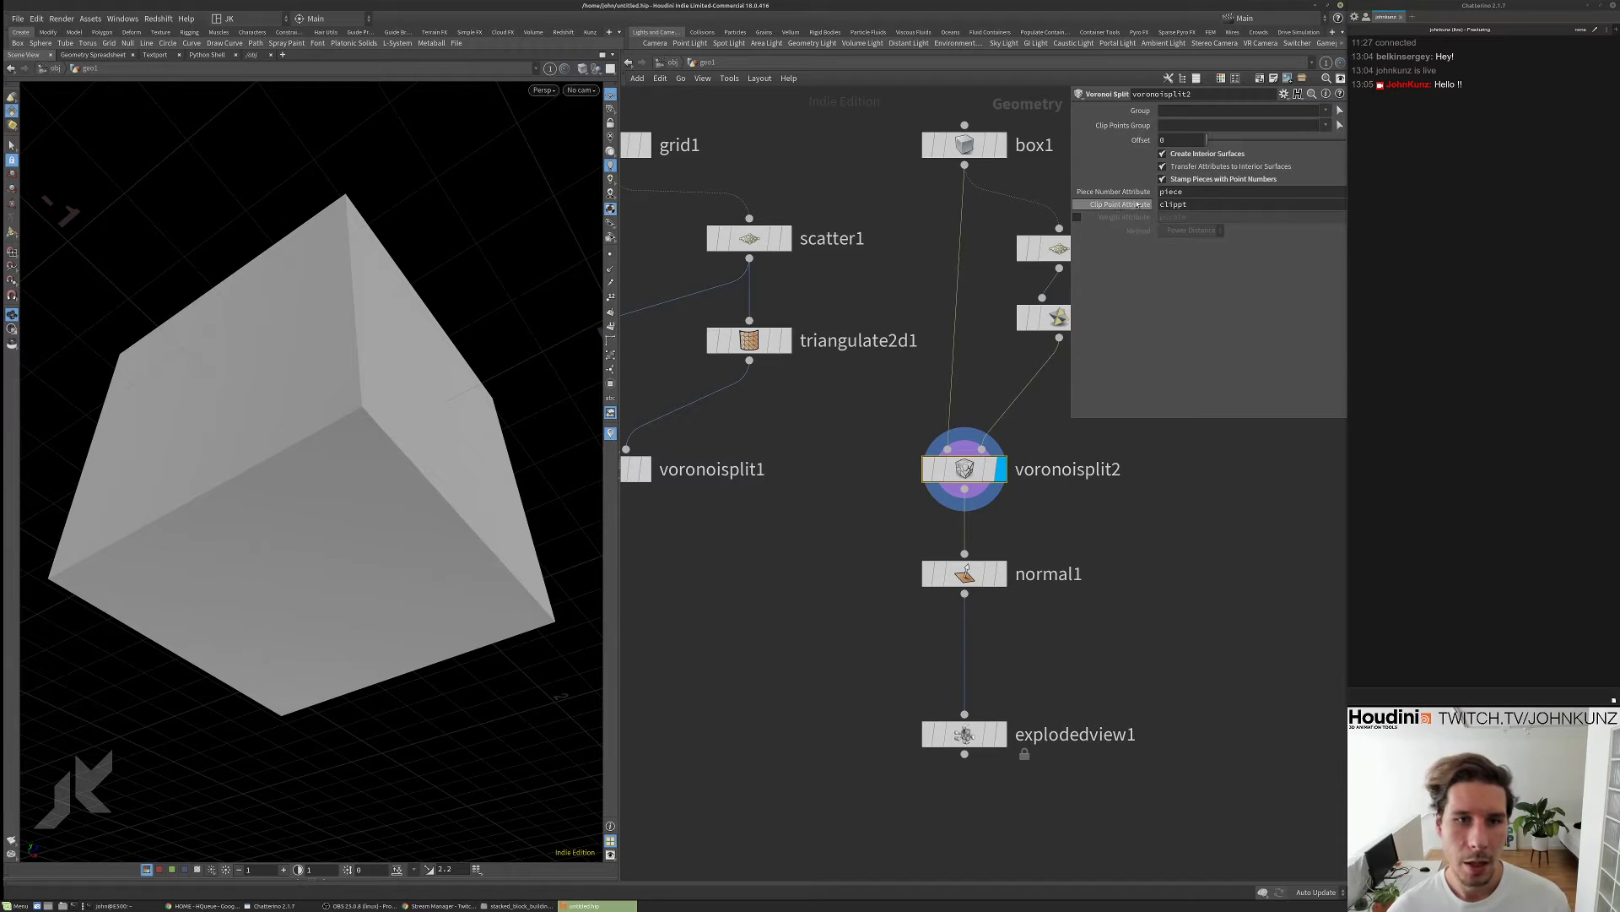
pyautogui.middleClick(960, 469)
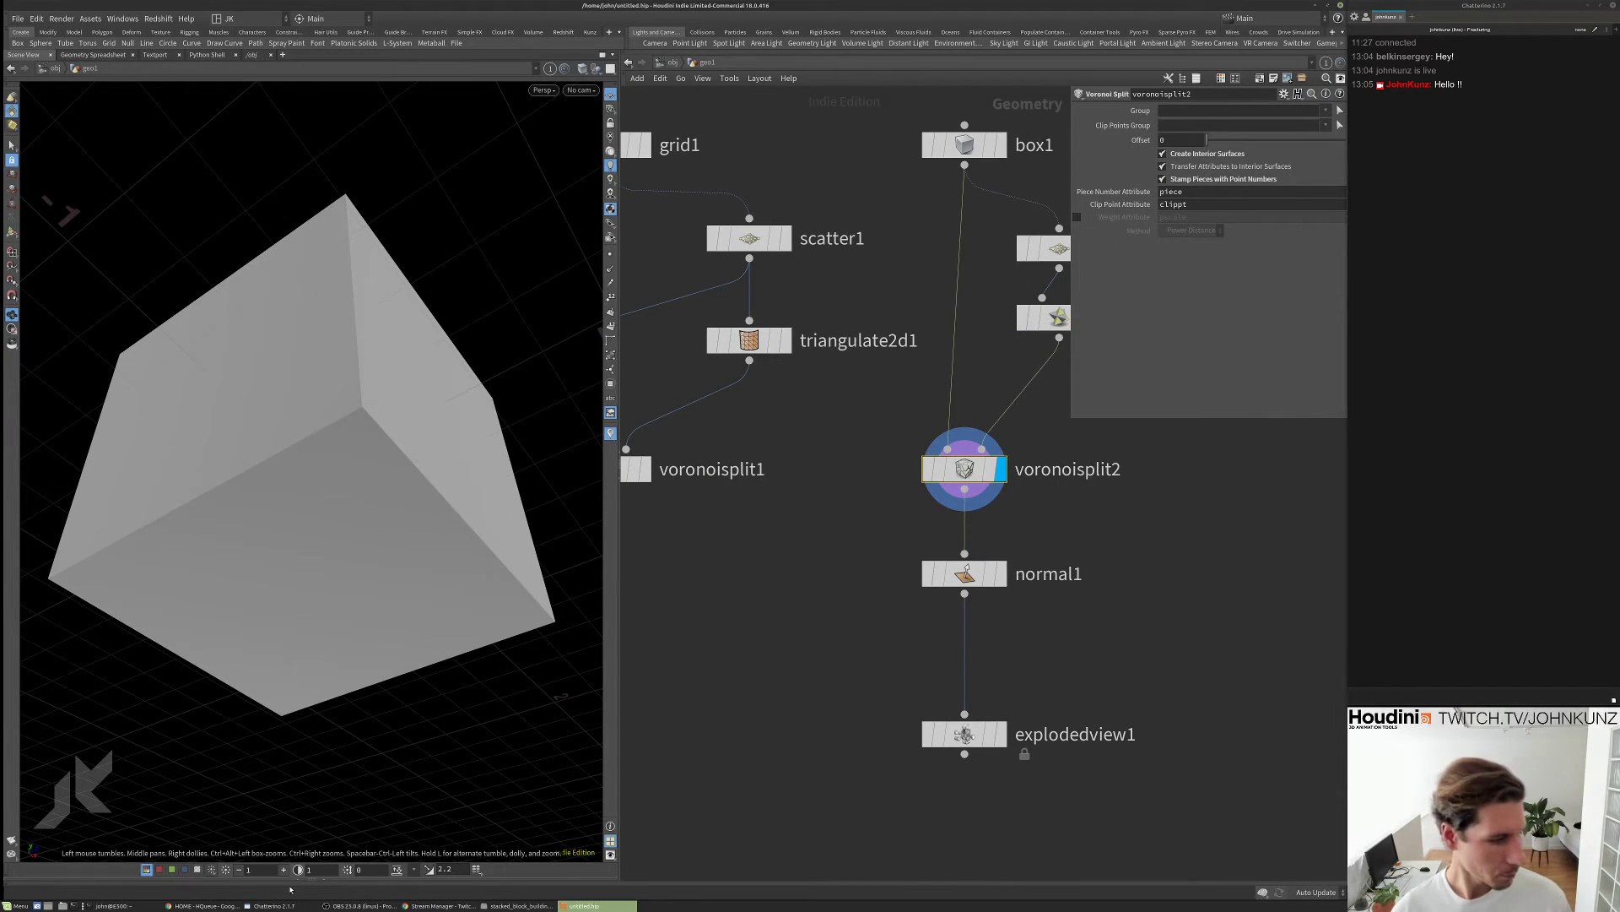
# - Open the Geometry Spreadsheet below the viewport and examine the split primitives' clippt and piece attributes
pyautogui.click(295, 884)
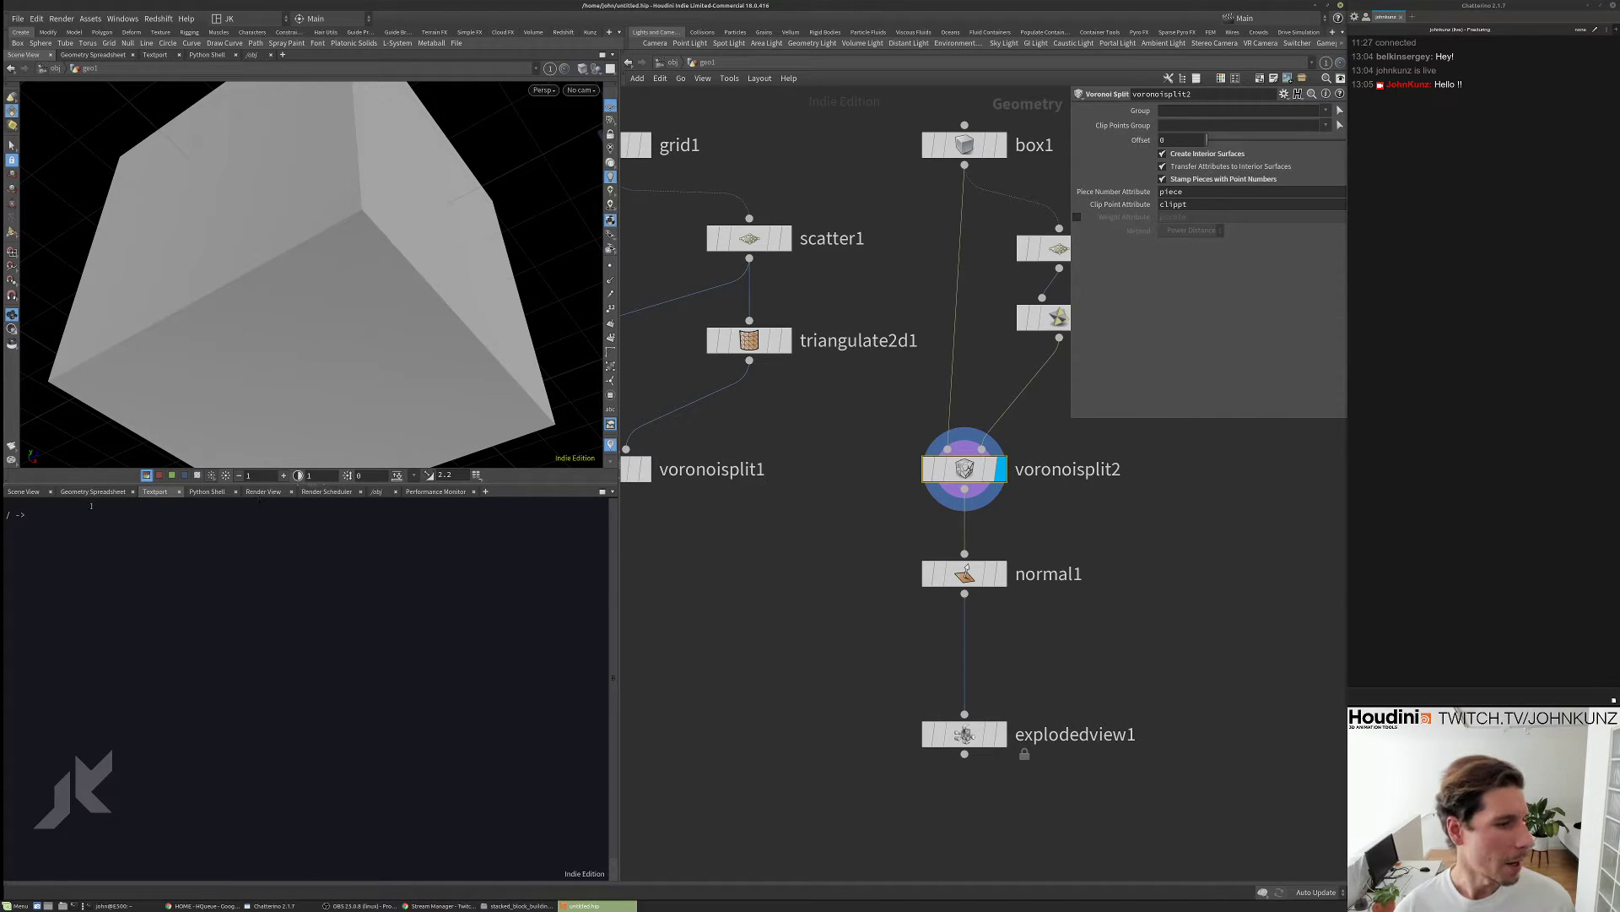
pyautogui.click(90, 491)
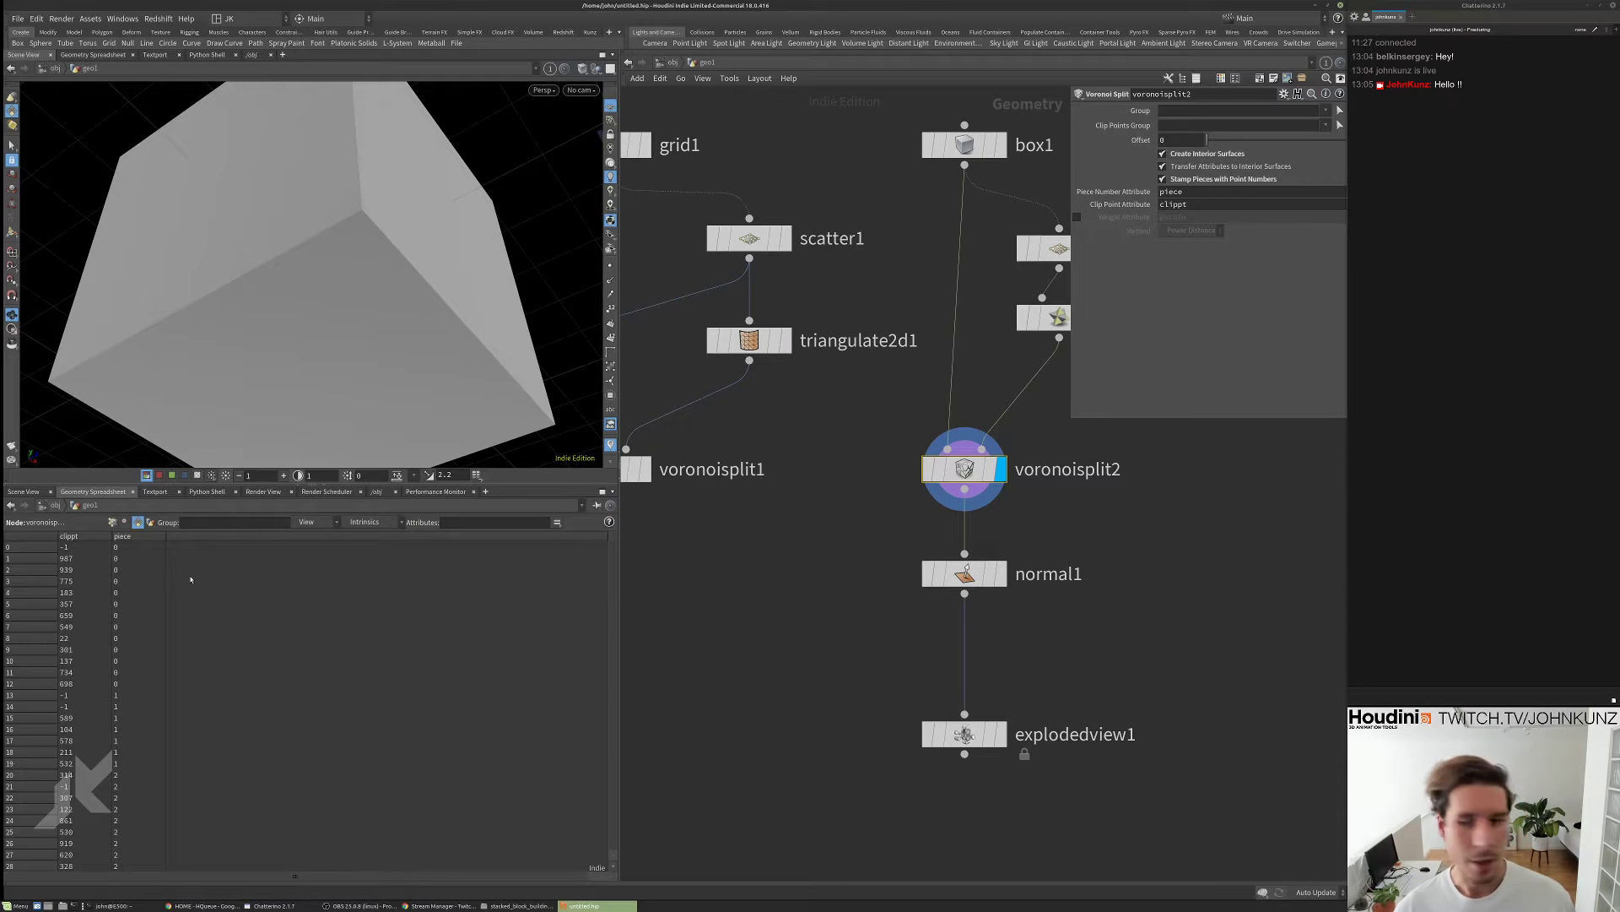
pyautogui.moveTo(607, 542); pyautogui.dragTo(601, 609)
pyautogui.moveTo(657, 525); pyautogui.dragTo(560, 661, button='middle')
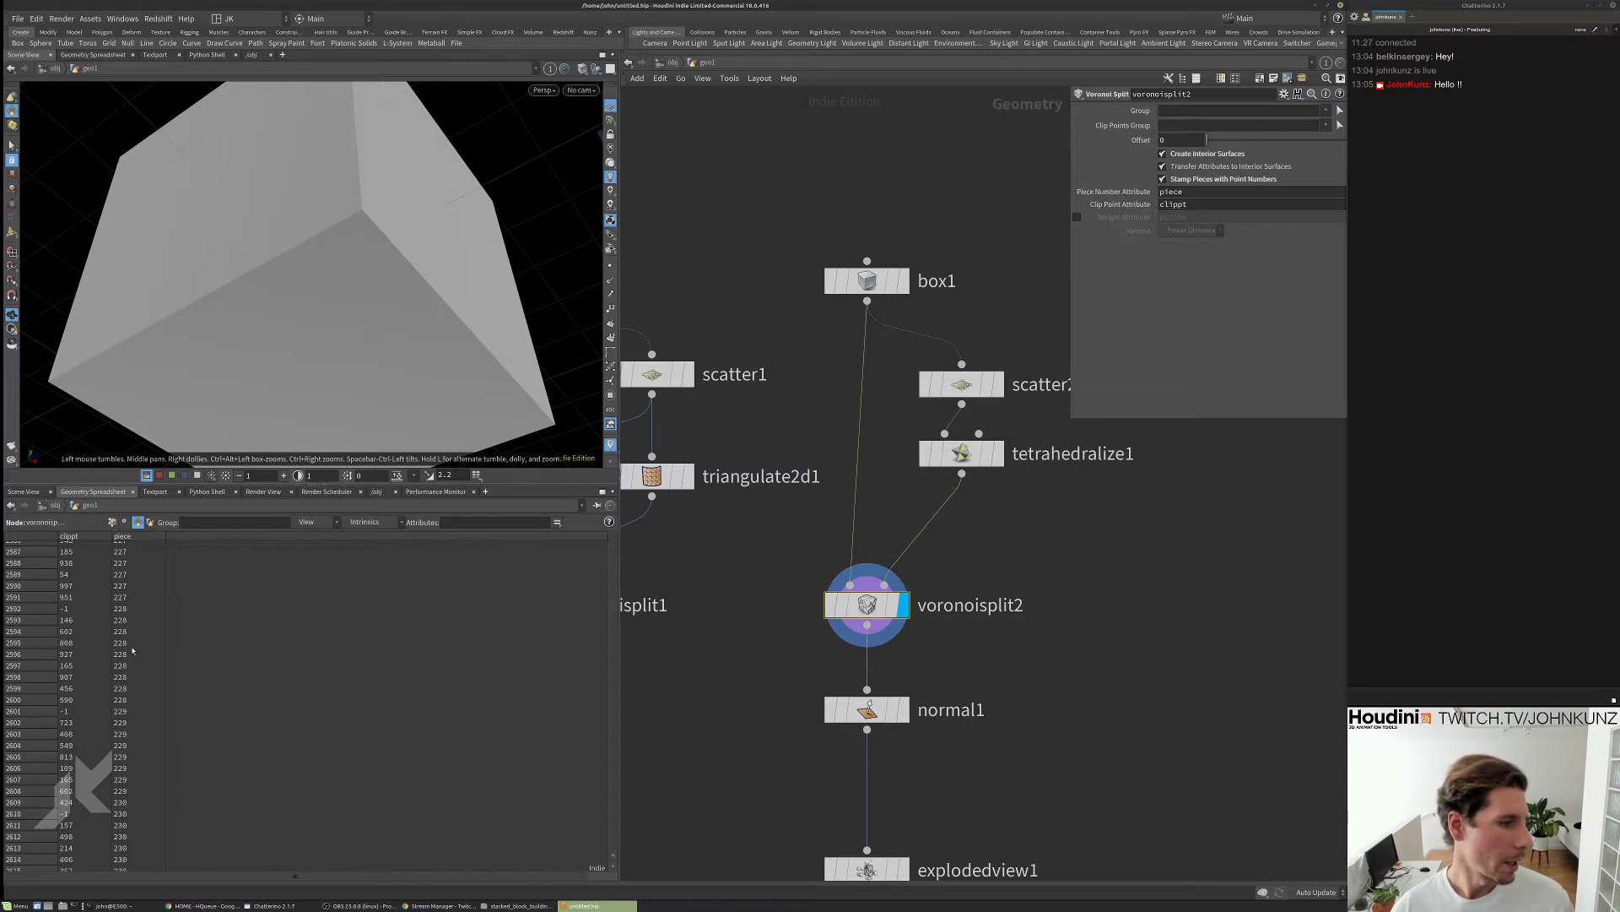
pyautogui.scroll(-5, 100, 639)
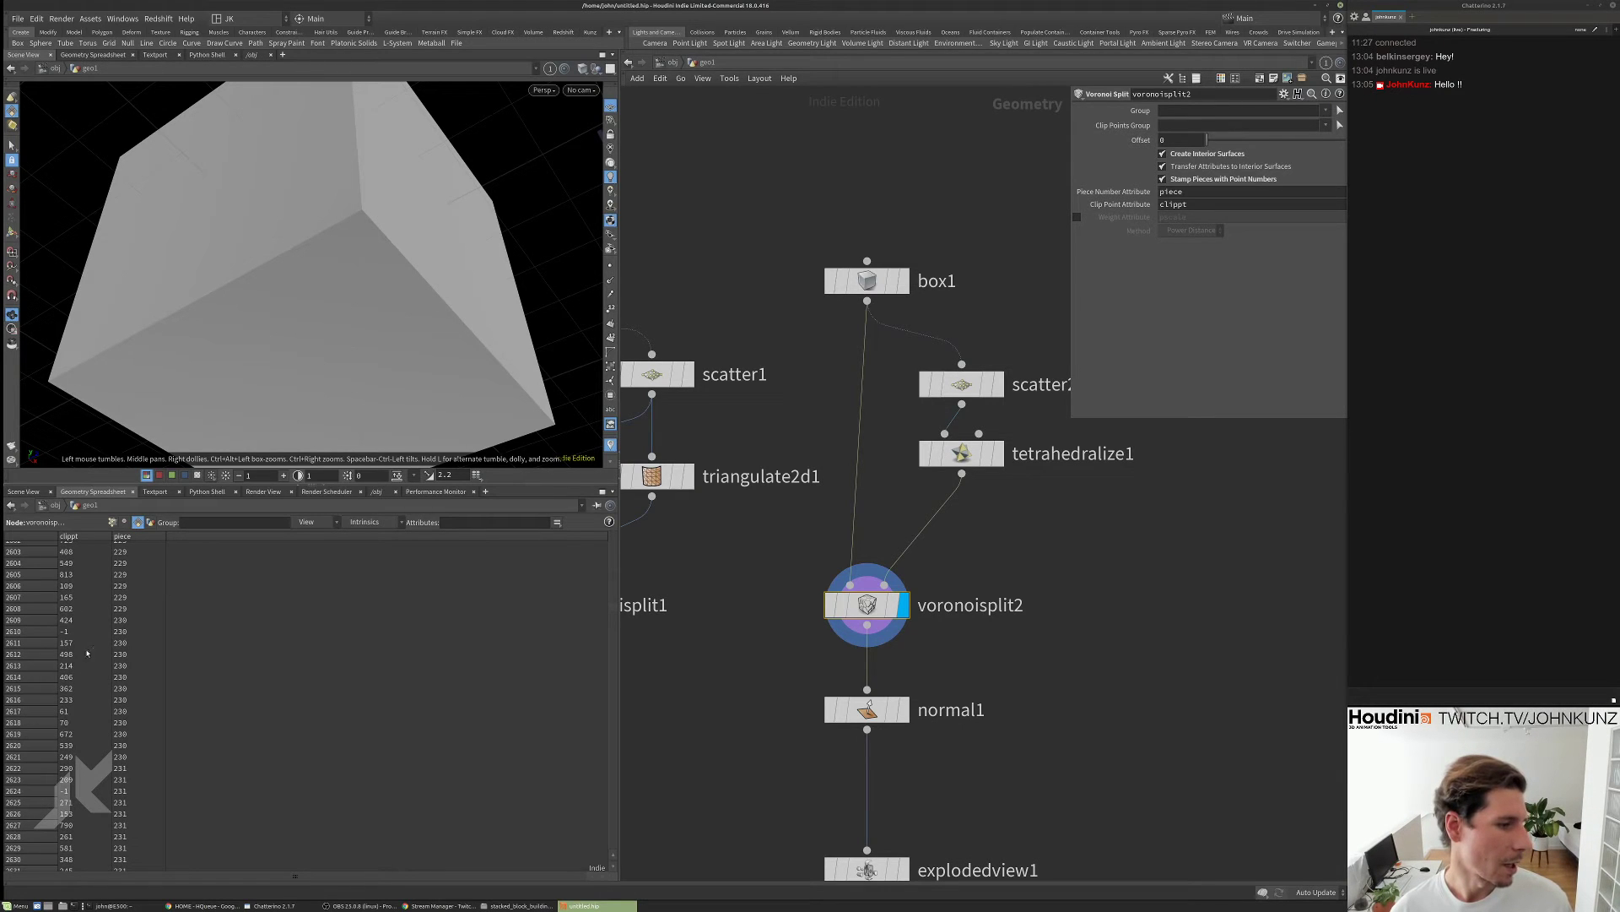
pyautogui.scroll(-3, 83, 635)
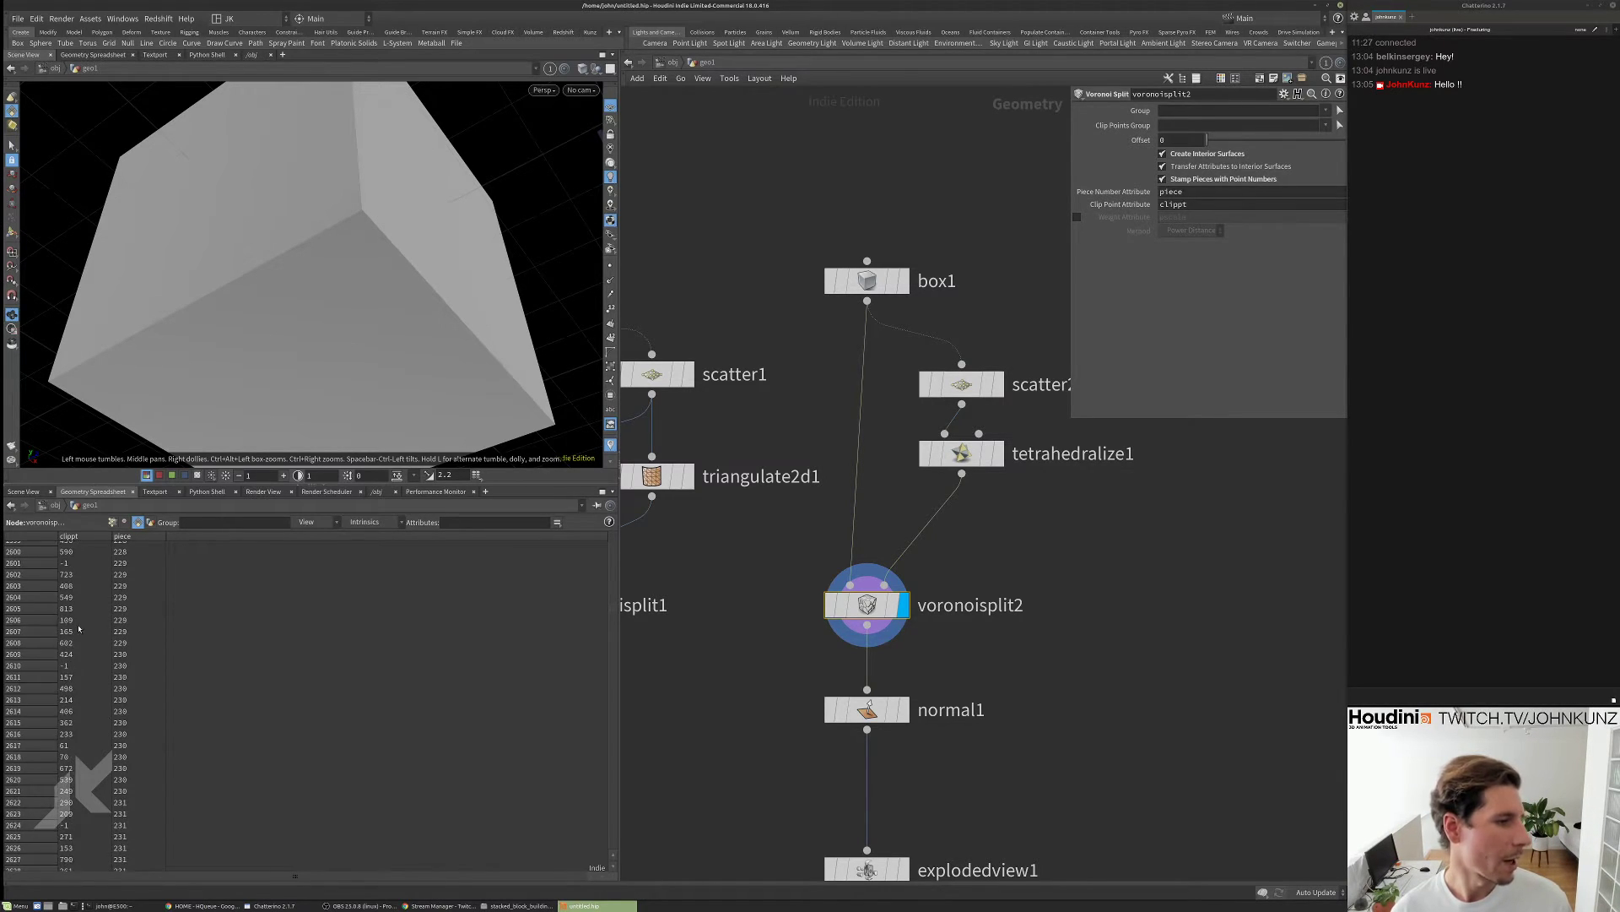
pyautogui.scroll(-10, 78, 629)
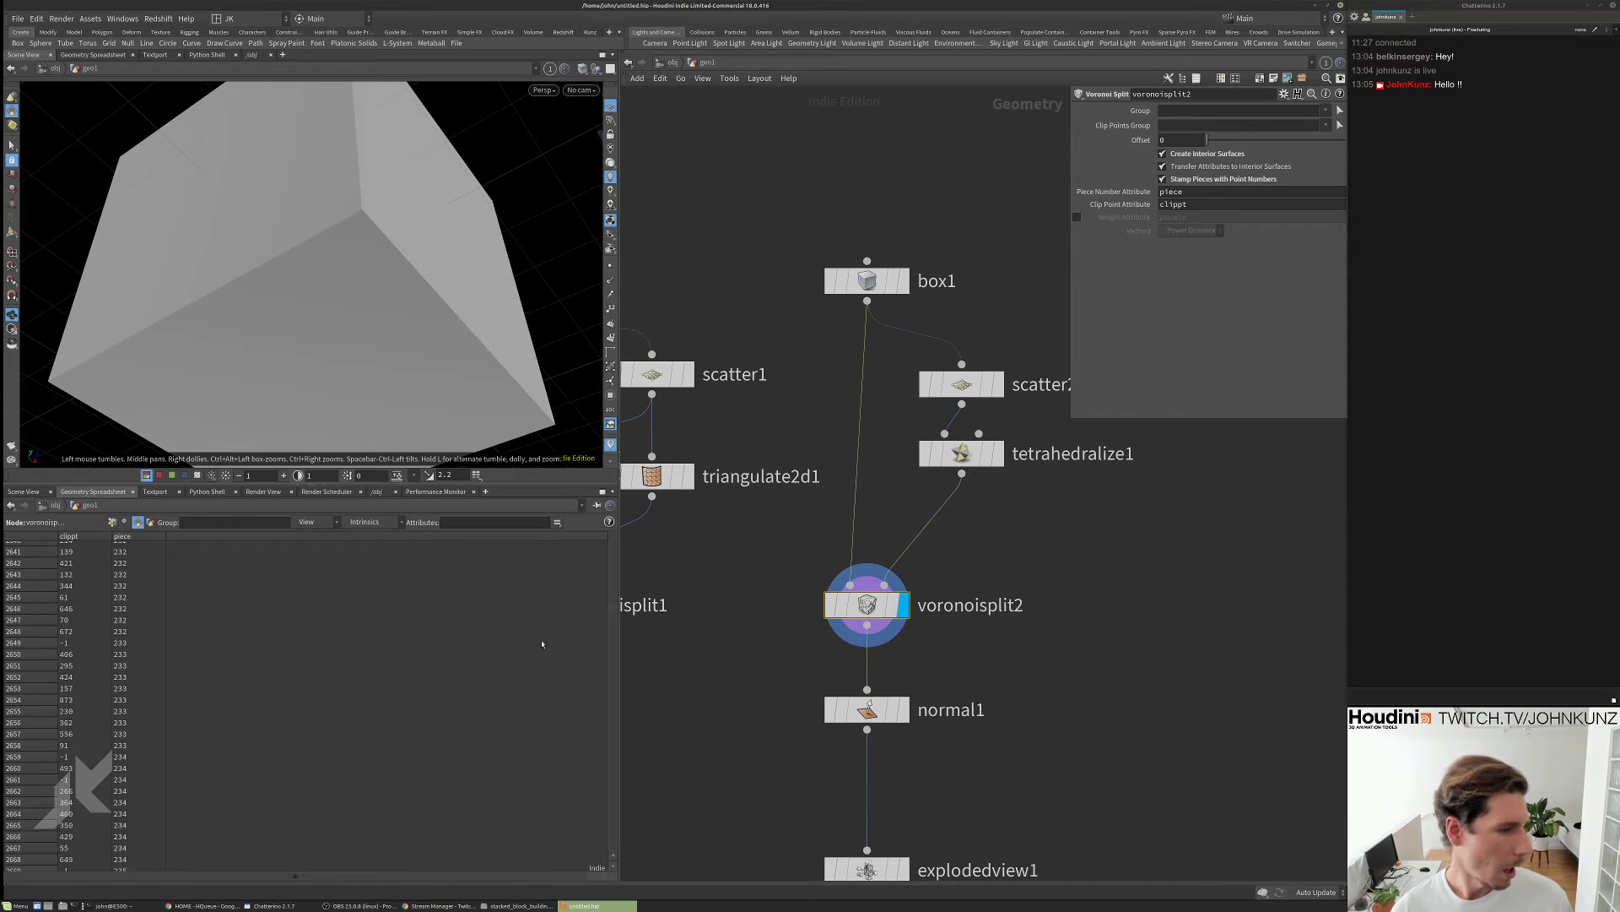
pyautogui.scroll(-3, 100, 690)
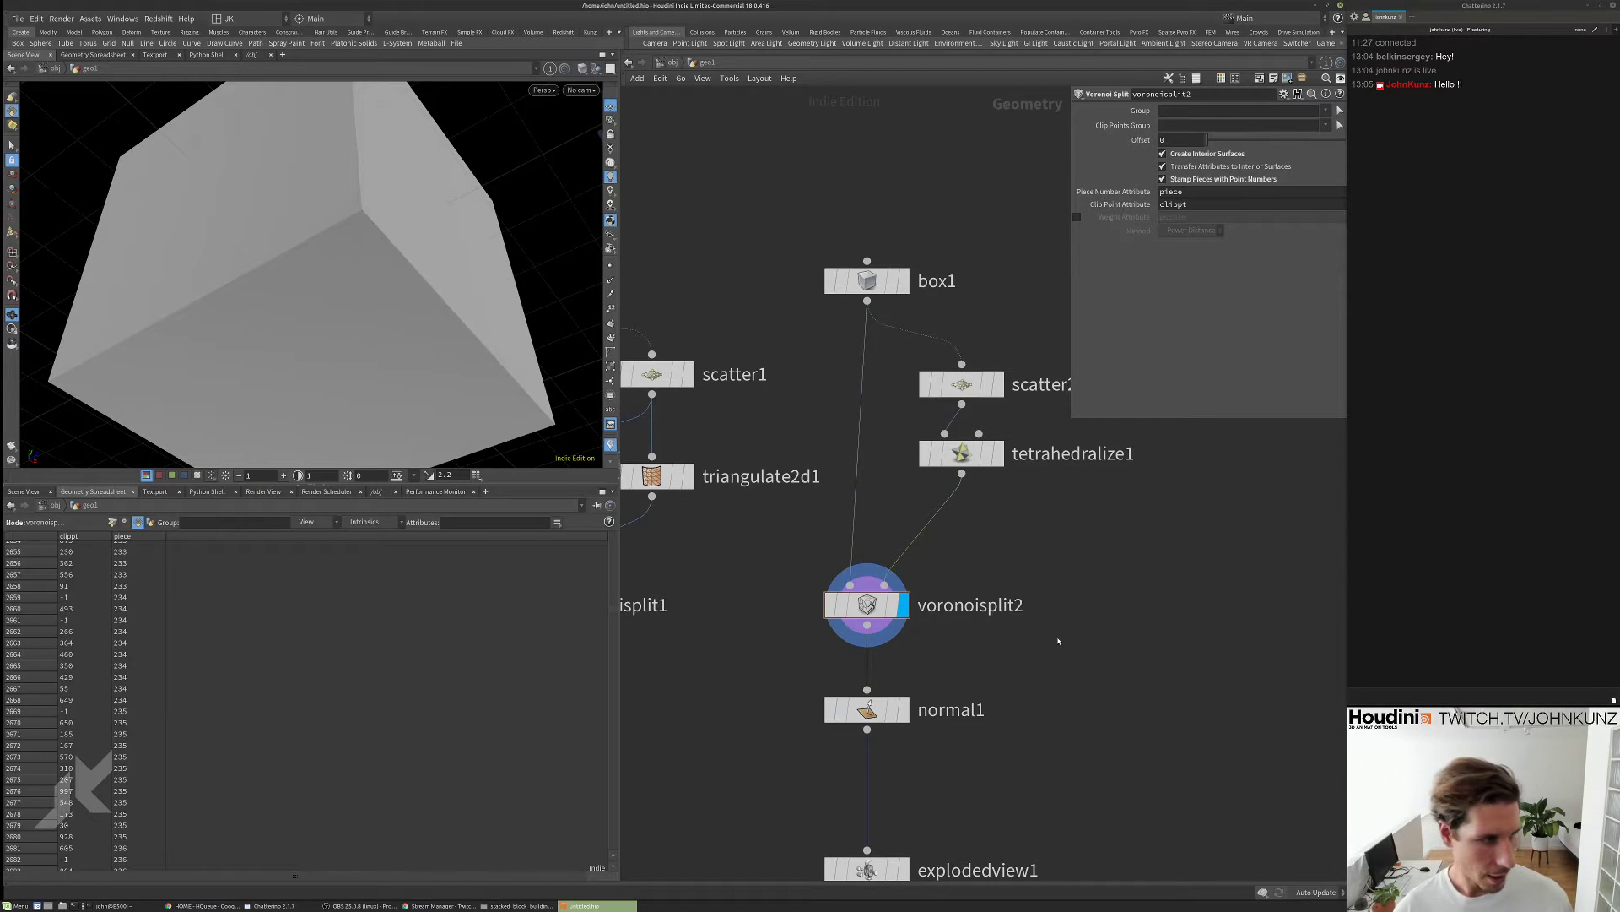
# - Add a Color node fed by the output of the box's Voronoi Split and display it
pyautogui.press('Tab')
pyautogui.write('color')
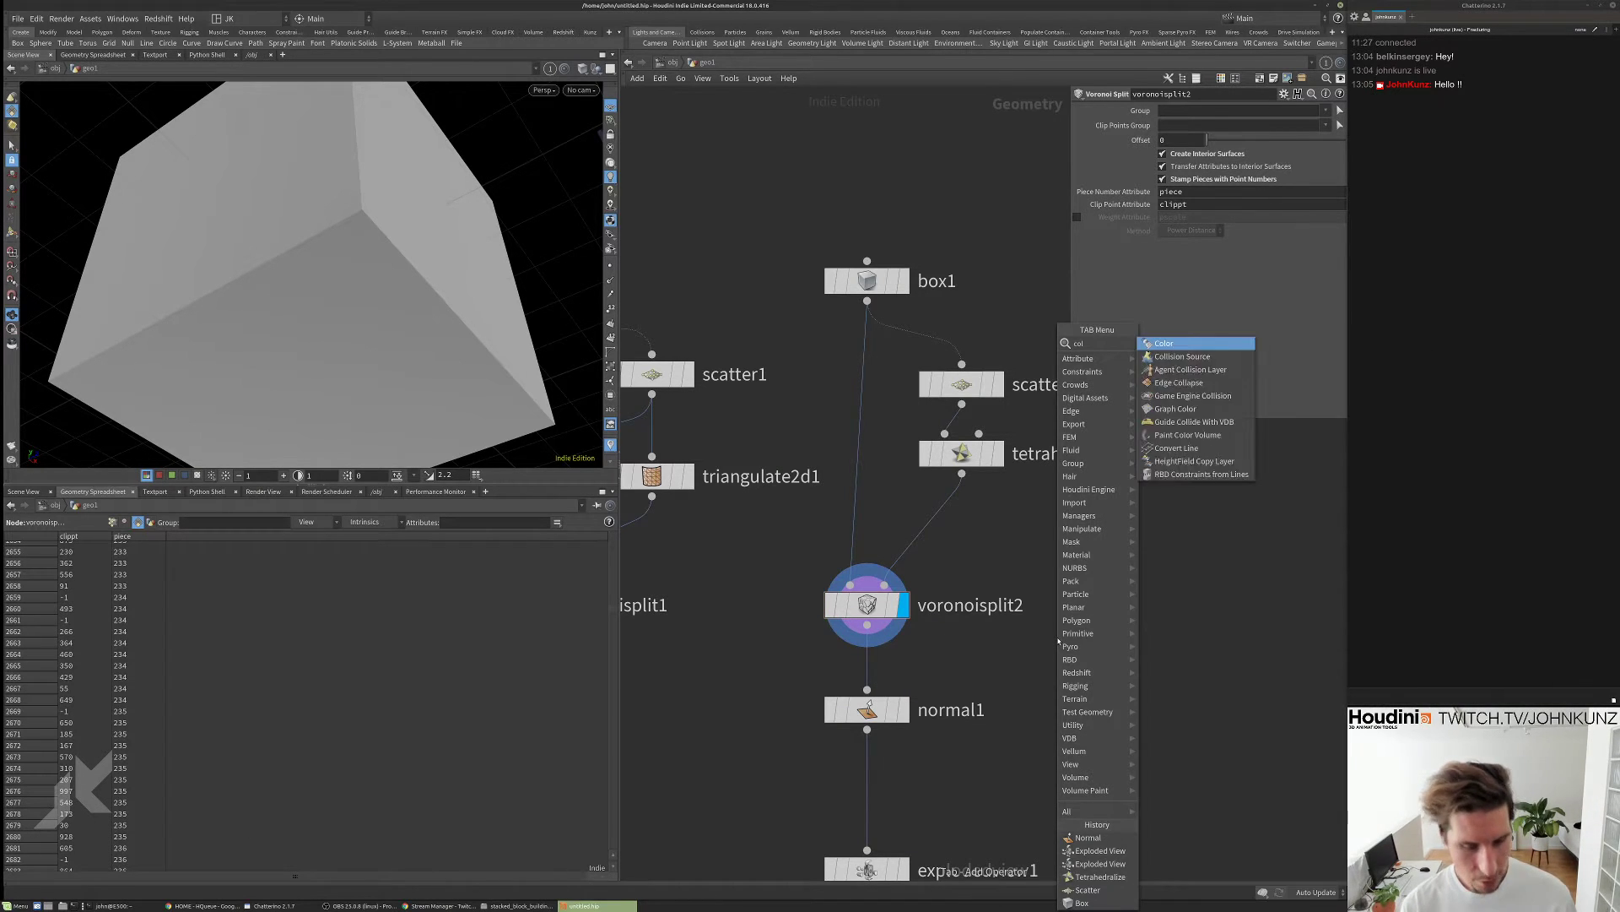
pyautogui.press('Return')
pyautogui.click(1057, 640)
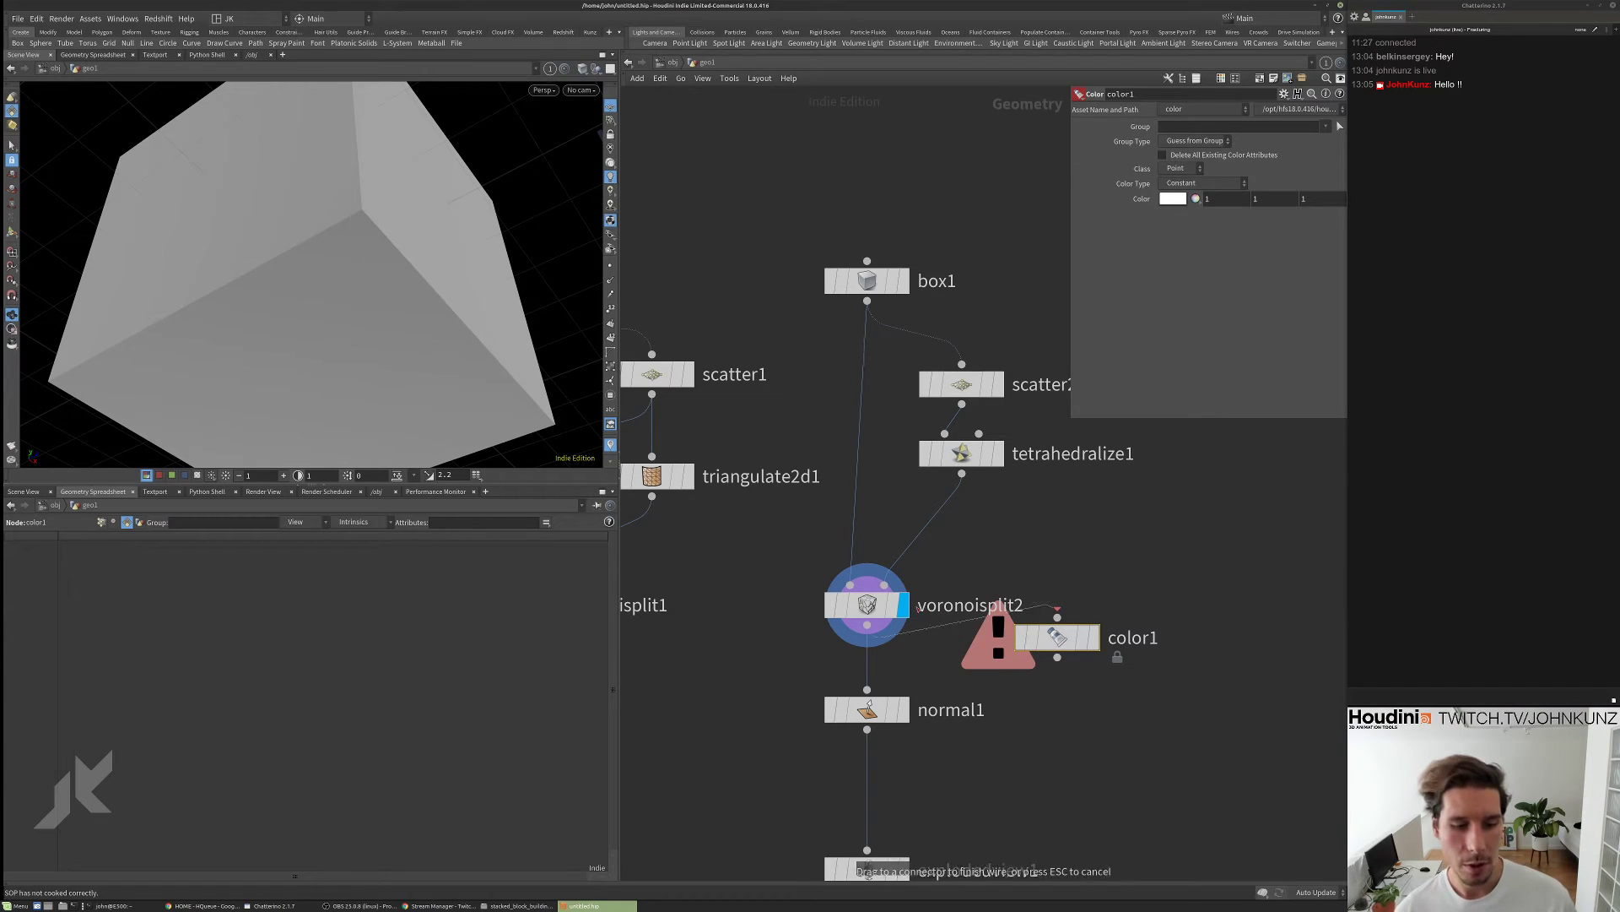
pyautogui.moveTo(867, 626); pyautogui.dragTo(1043, 708)
pyautogui.press('r')
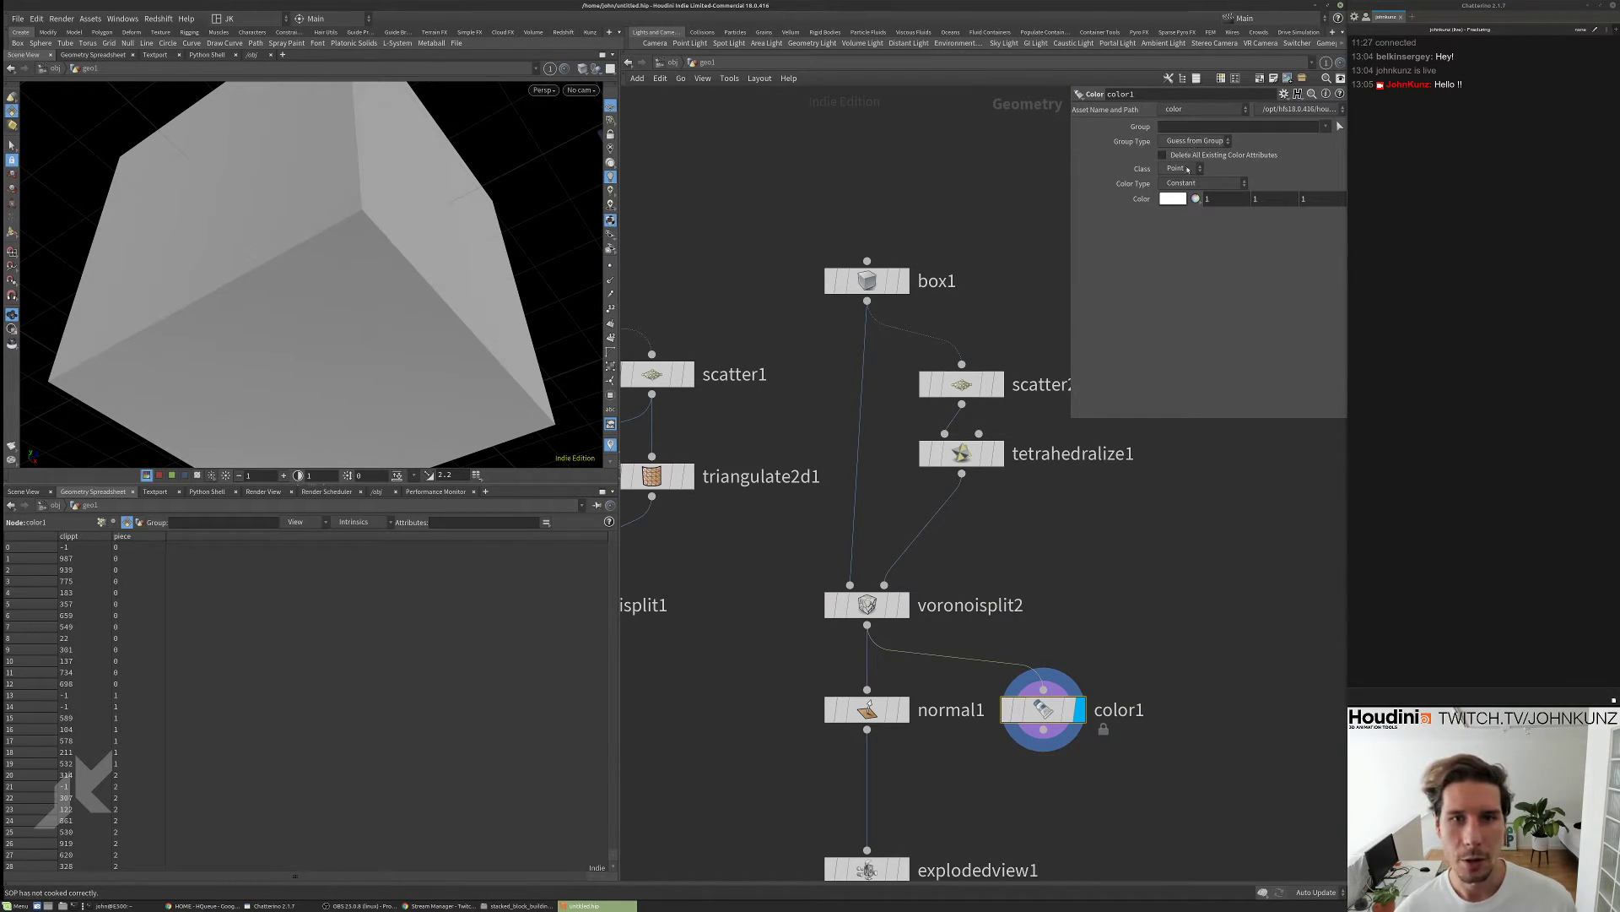
# - Set the Color node's Color Type to Random from Attribute, using the clippt attribute
pyautogui.click(1188, 183)
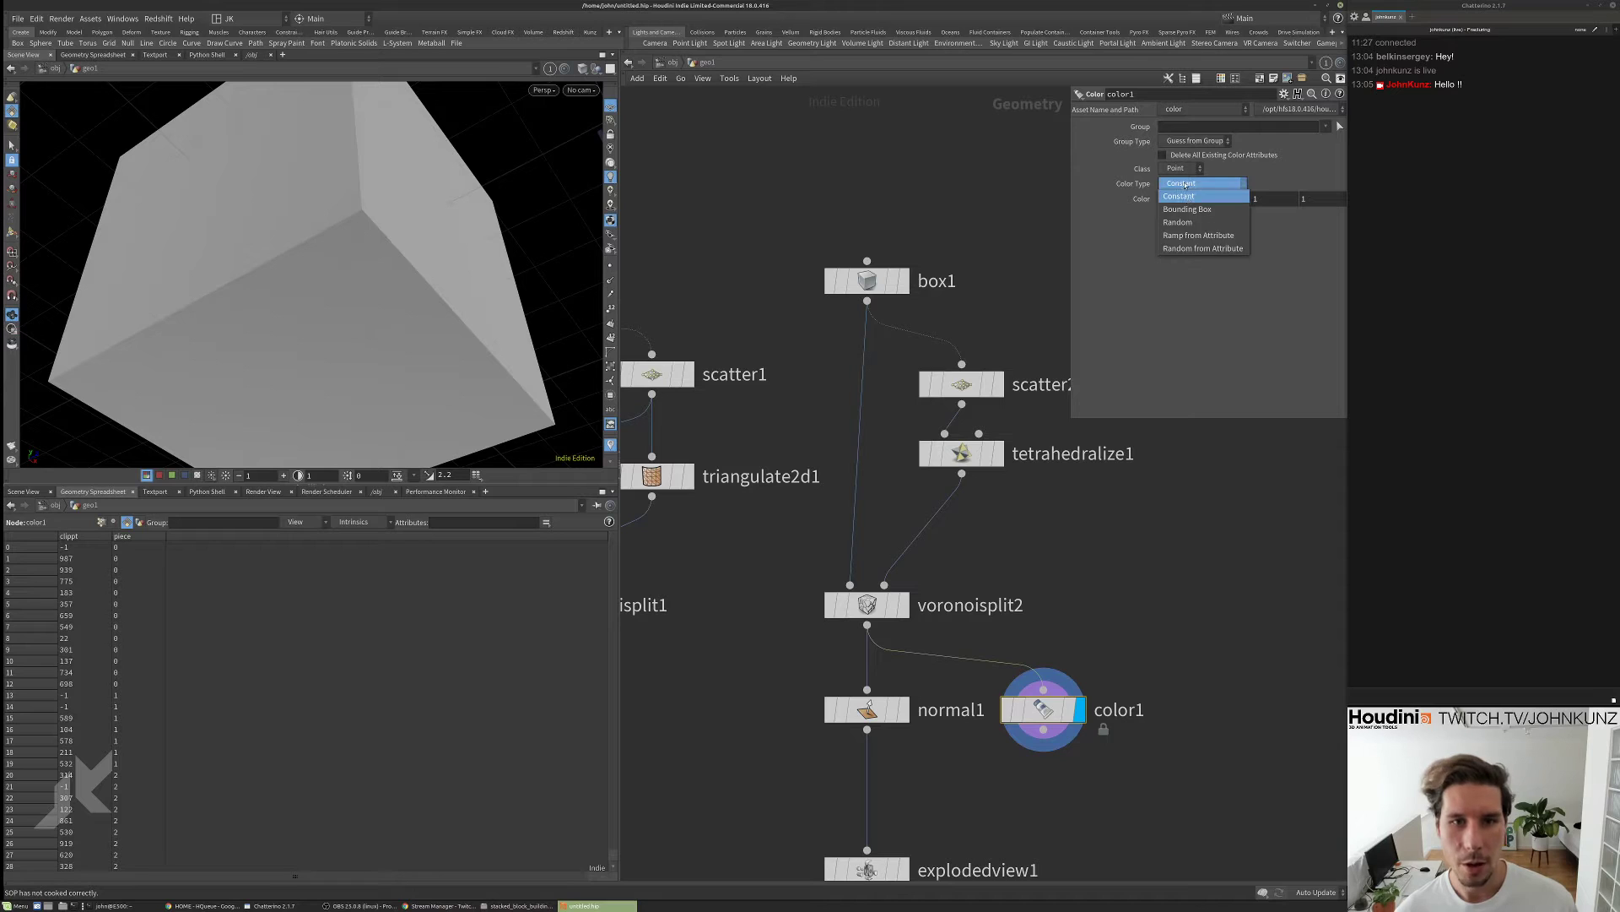
pyautogui.click(1197, 249)
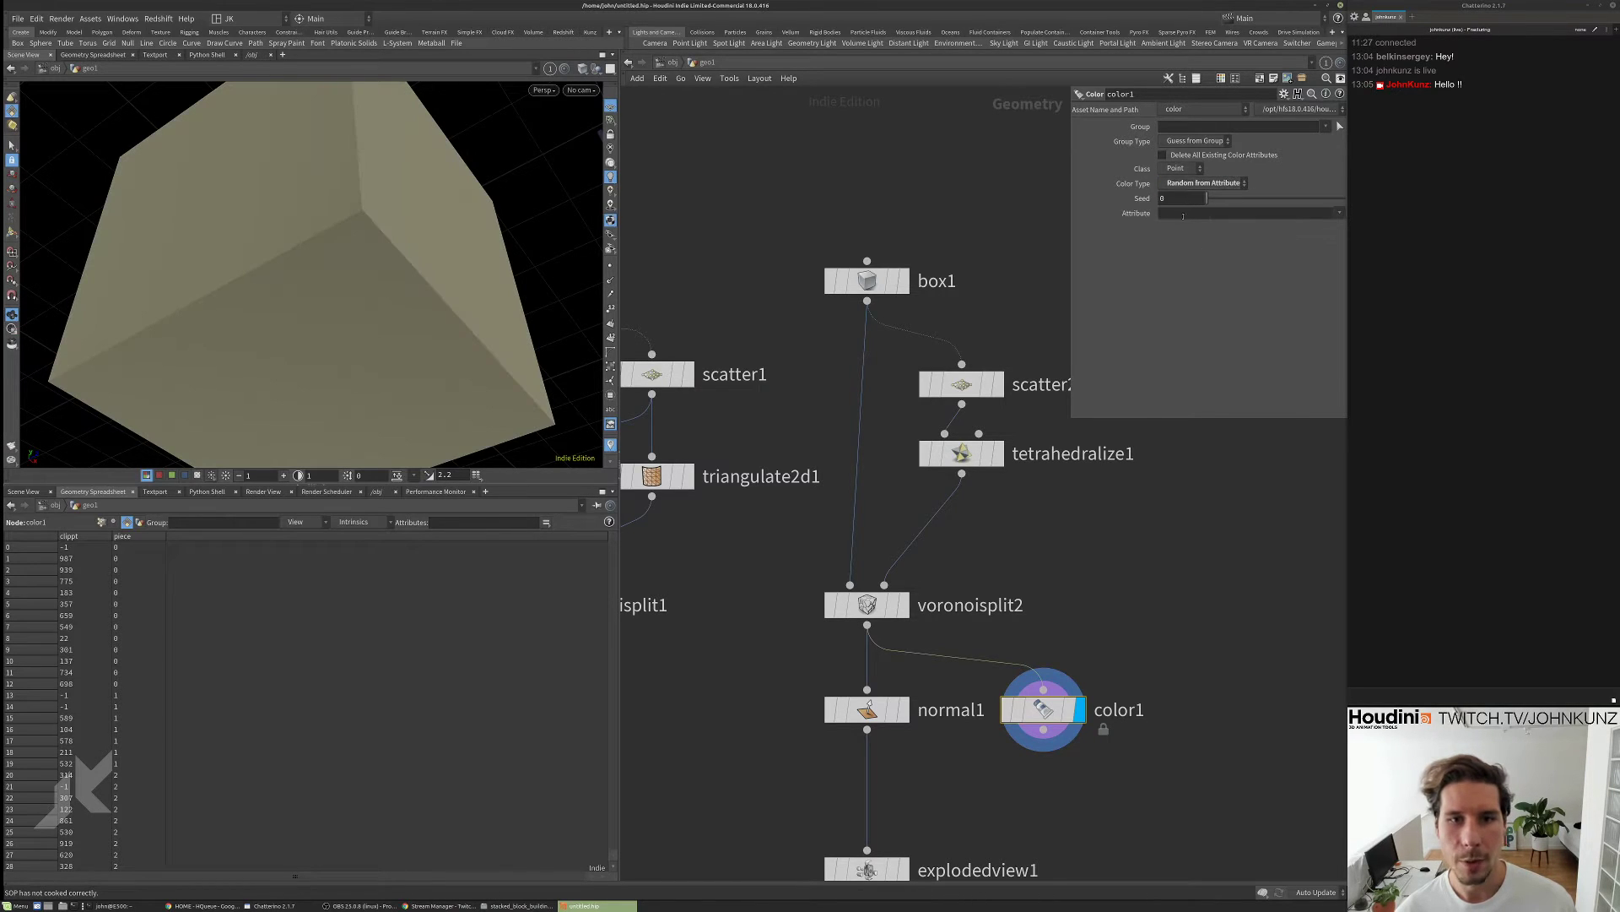
pyautogui.click(1184, 213)
pyautogui.write('clipp')
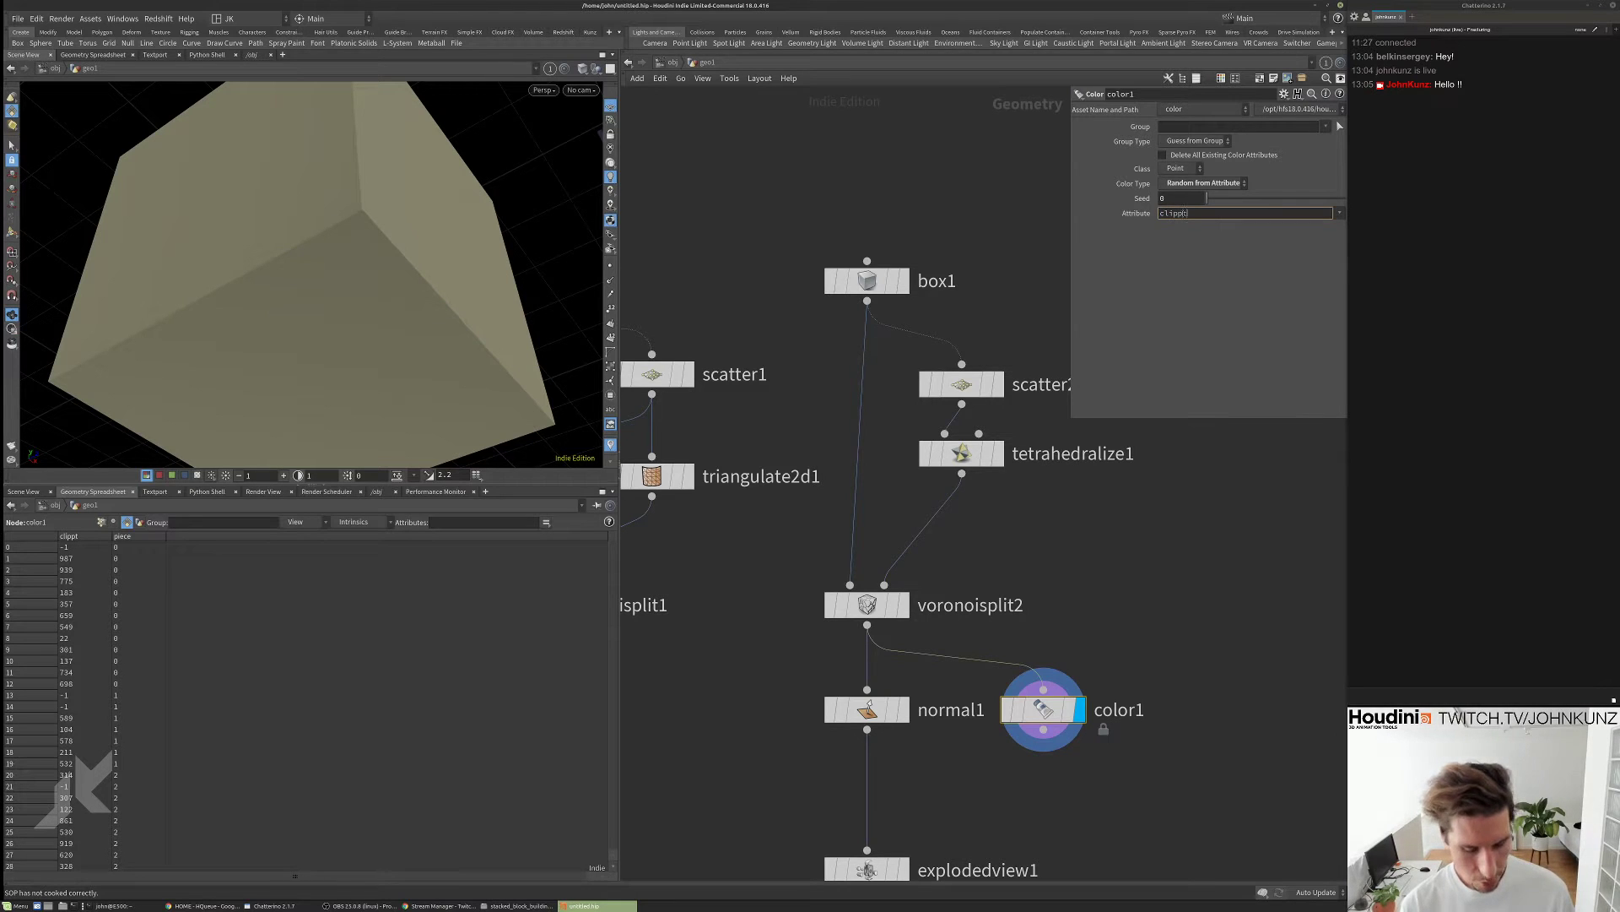
pyautogui.press('Return')
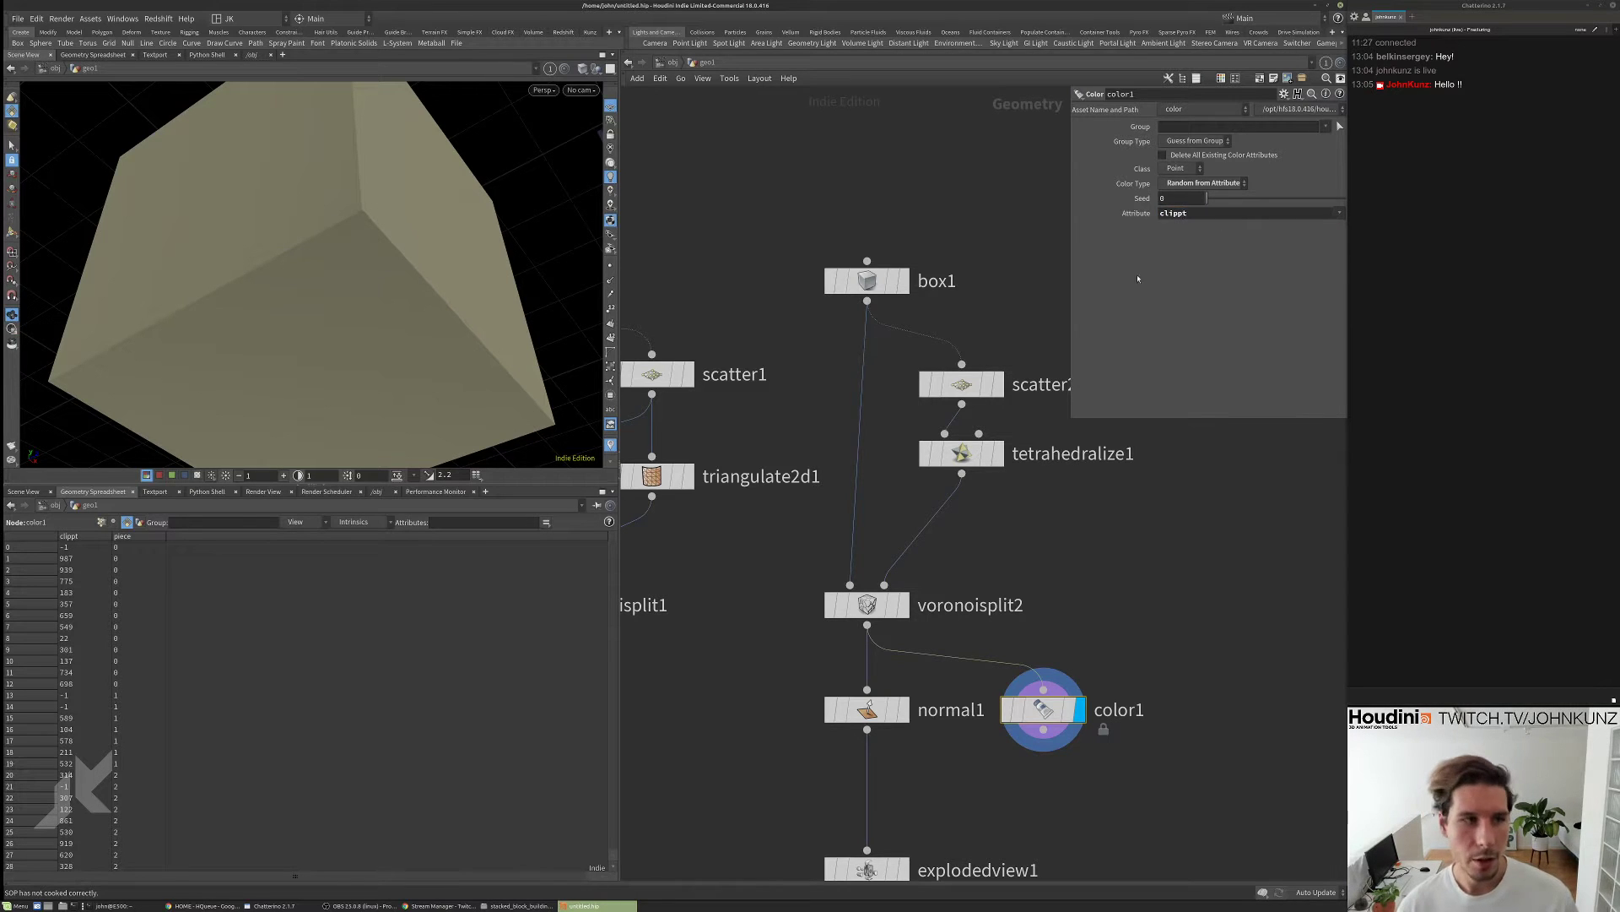
# - Wire the Color node's output into the Normal node and display the box's Exploded View
pyautogui.moveTo(971, 507); pyautogui.dragTo(921, 412, button='middle')
pyautogui.moveTo(321, 279); pyautogui.dragTo(371, 279)
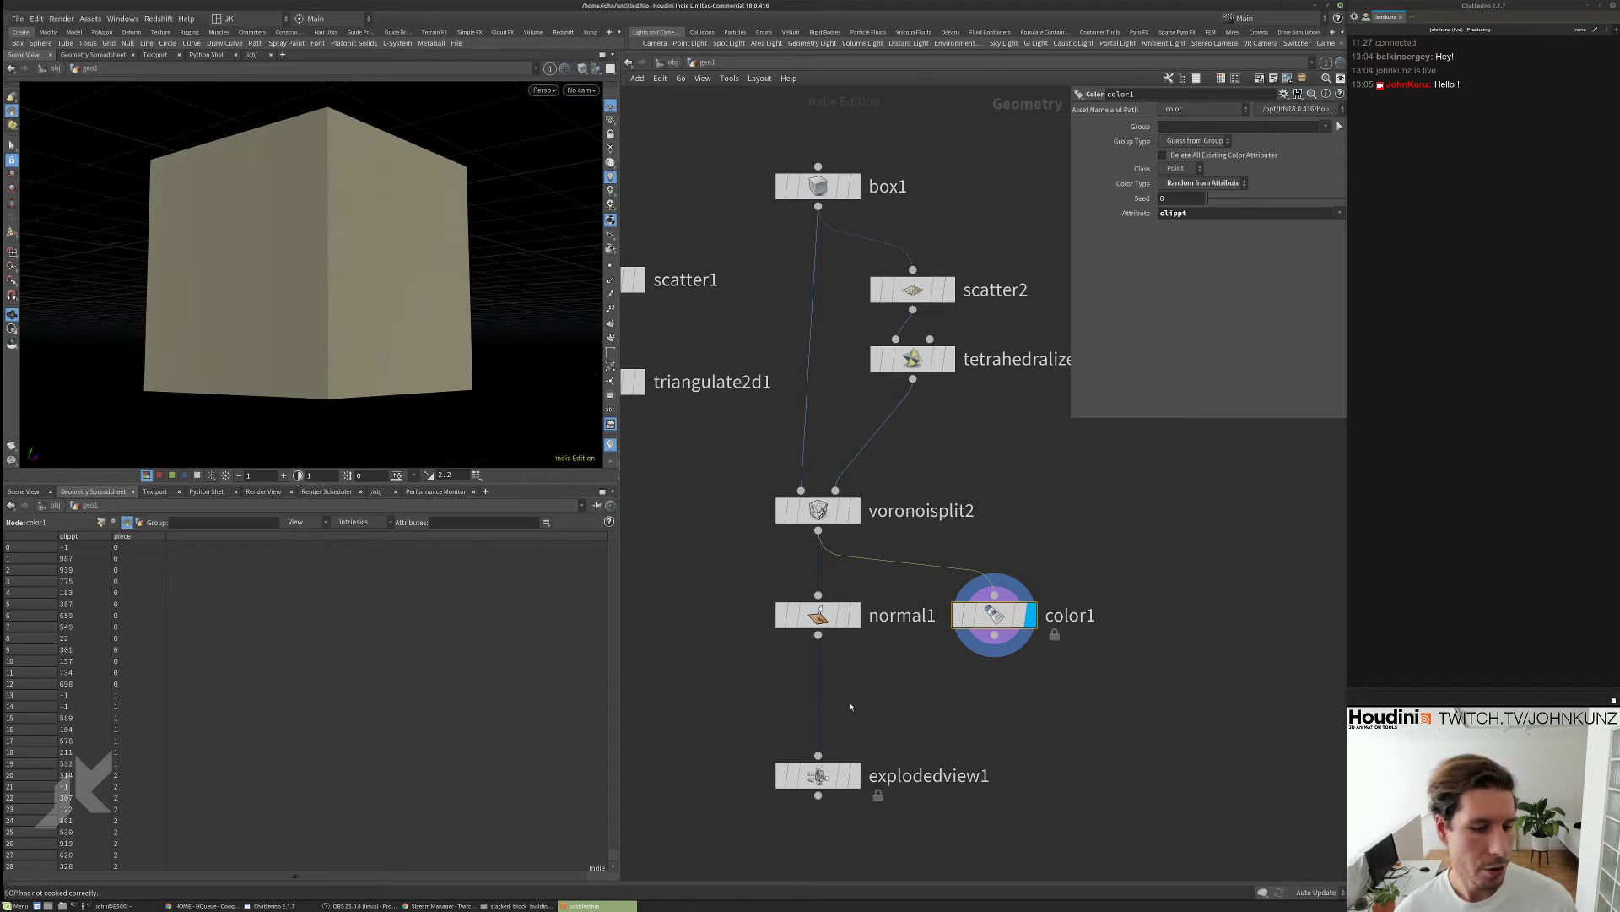
pyautogui.moveTo(994, 635); pyautogui.dragTo(818, 595)
pyautogui.click(854, 774)
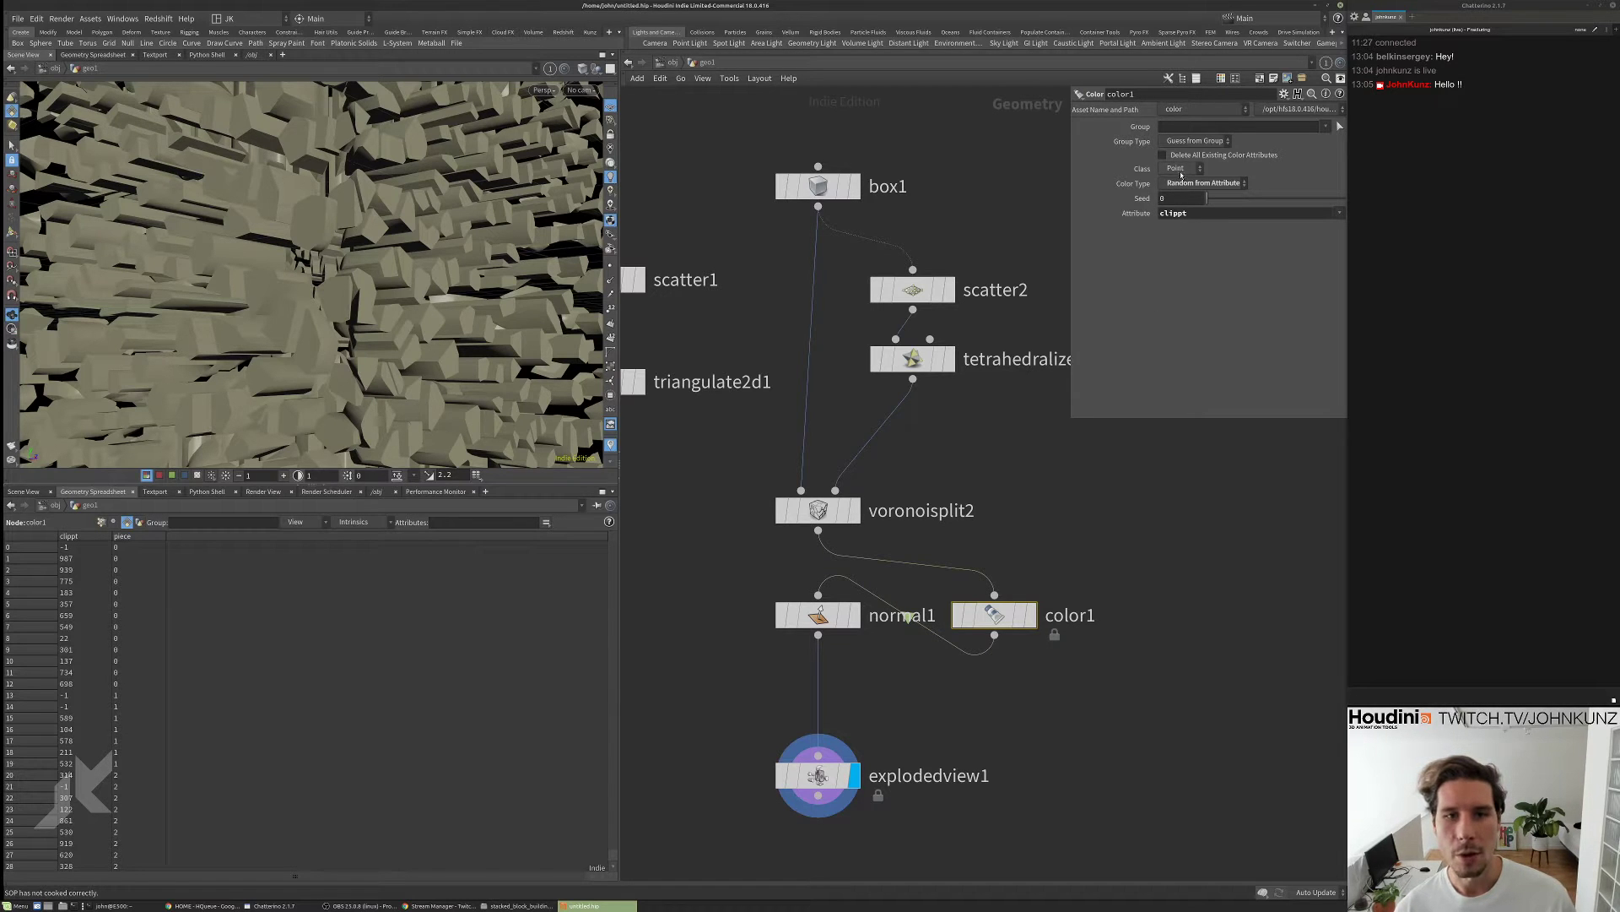
# - Set the Color node's Class to Primitive and frame the whole exploded cube
pyautogui.click(1181, 171)
pyautogui.click(1180, 195)
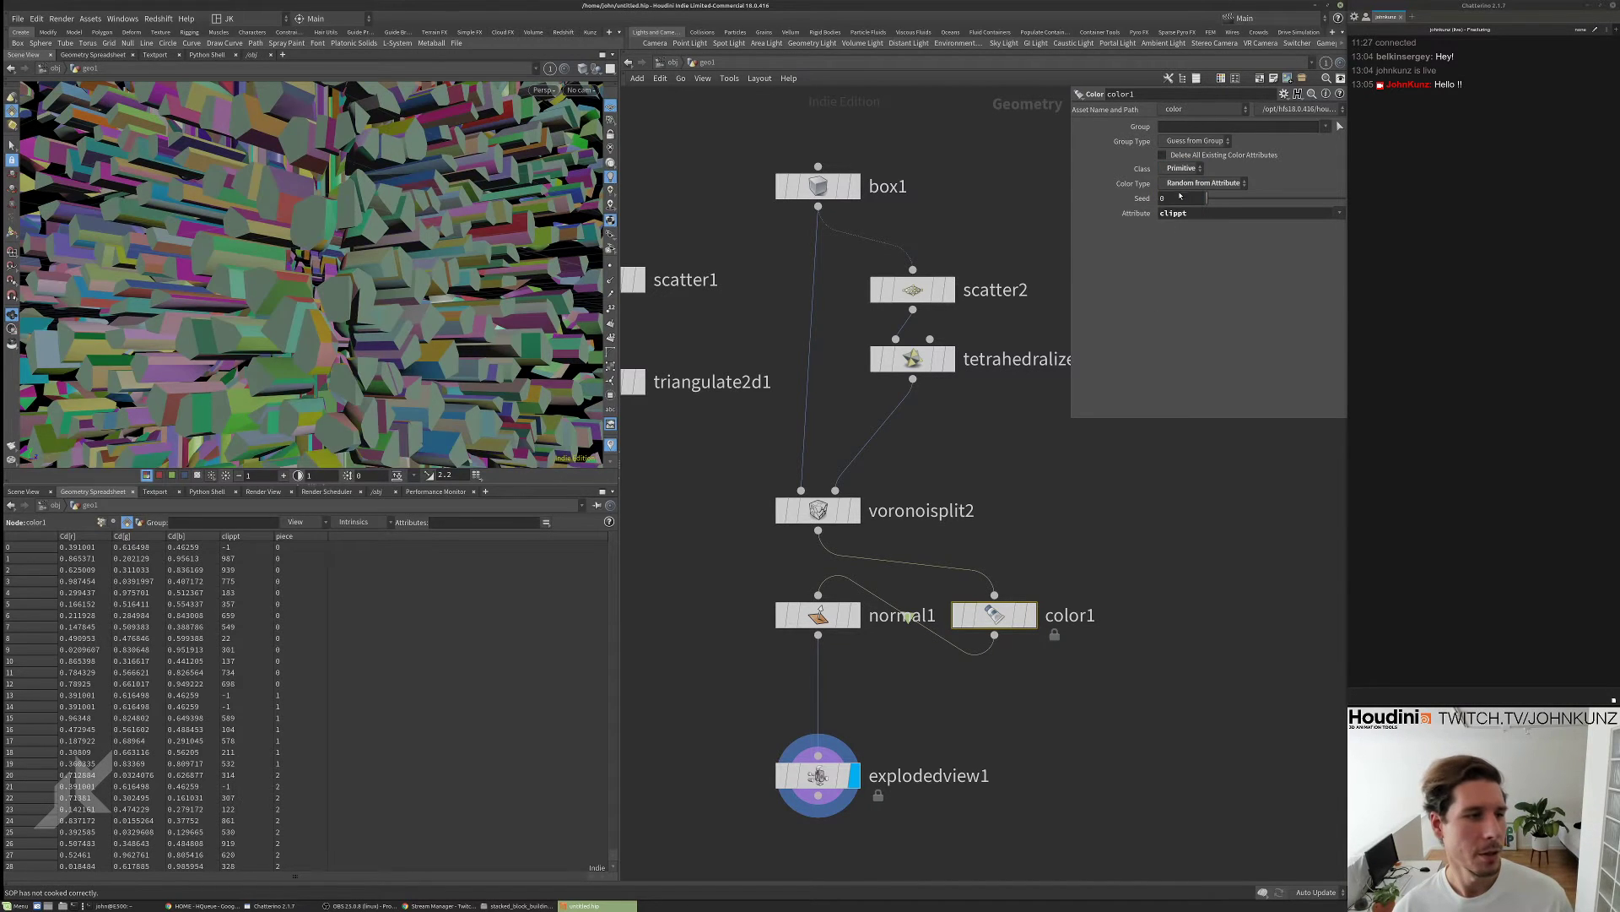
pyautogui.hotkey('space', 'h')
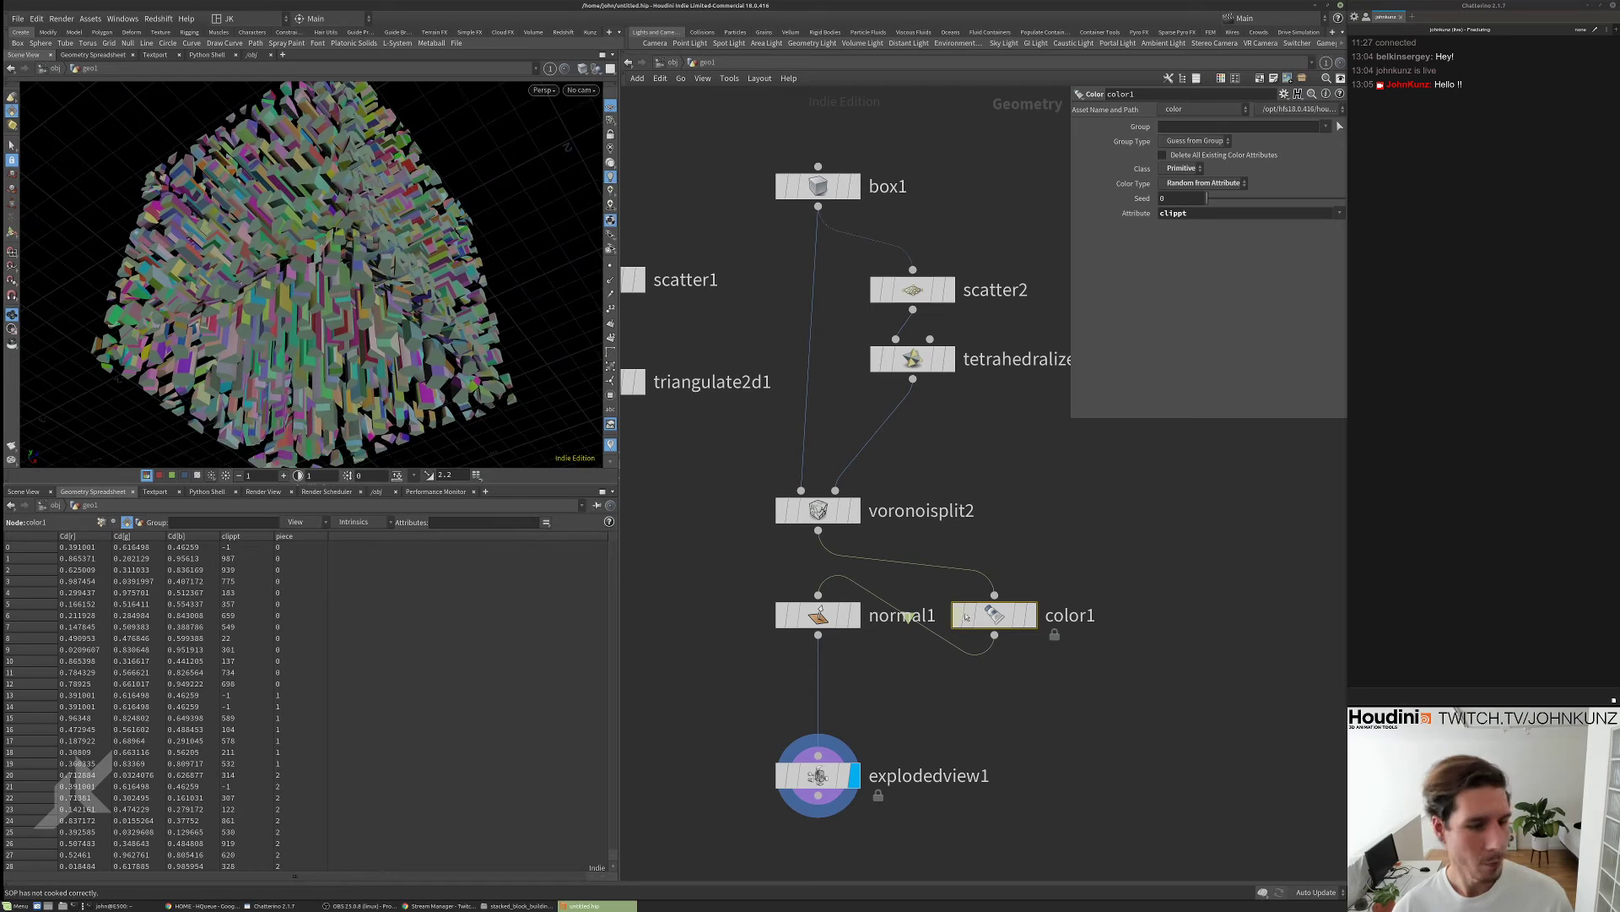
# - Display the Color node and the Exploded View in turn, examining the colors of the outer and interior faces up close
pyautogui.click(1025, 615)
pyautogui.moveTo(344, 250); pyautogui.dragTo(334, 270)
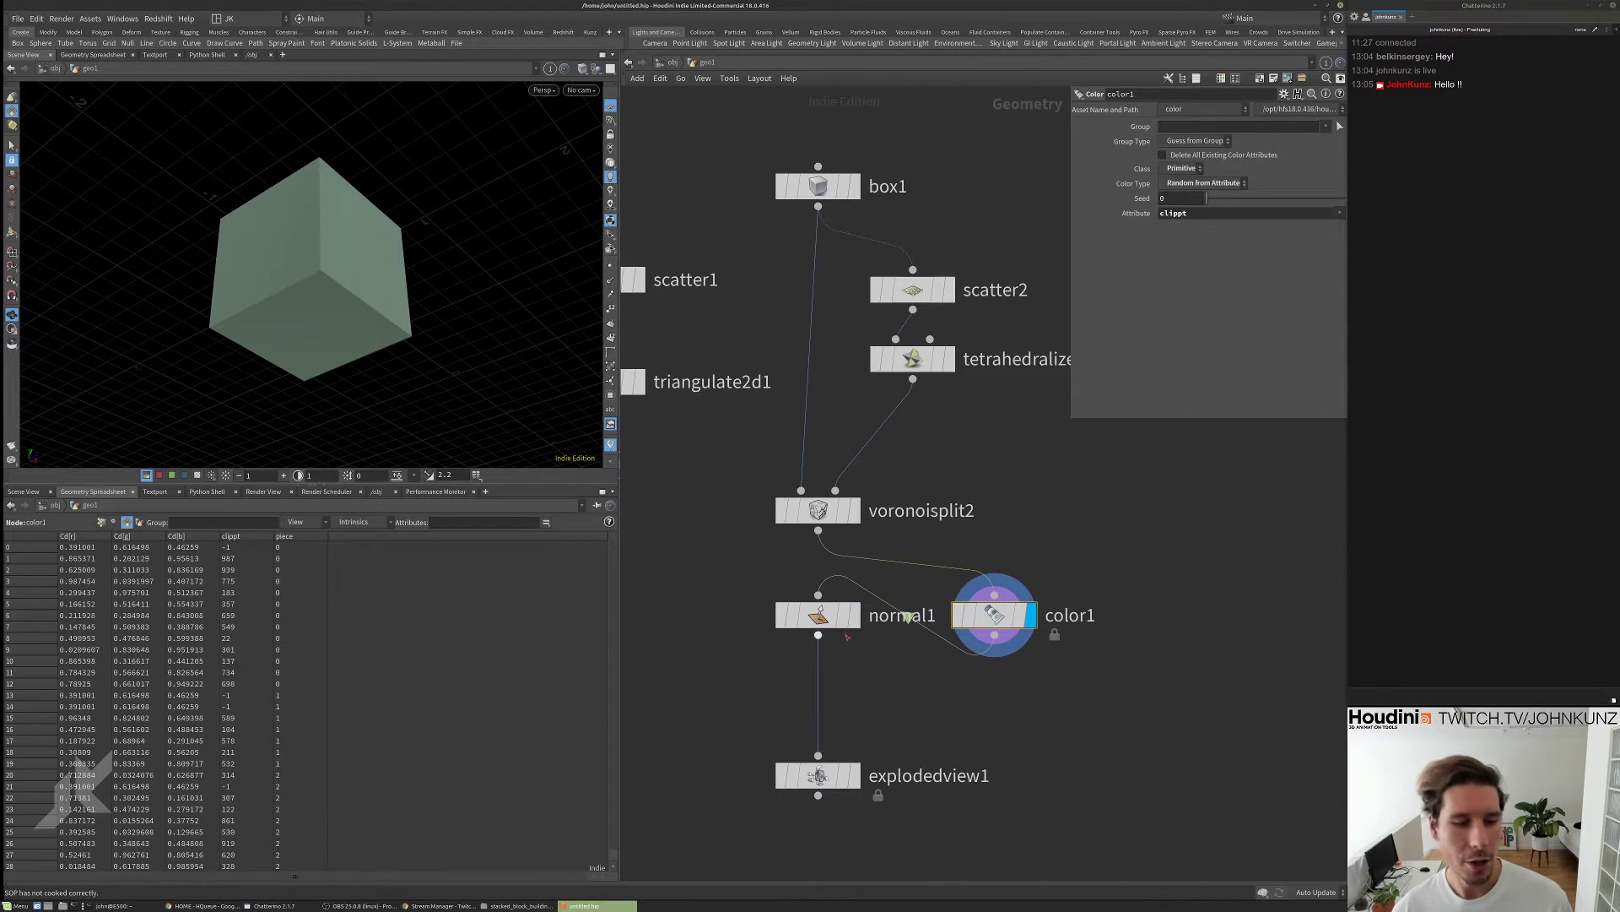
pyautogui.click(850, 775)
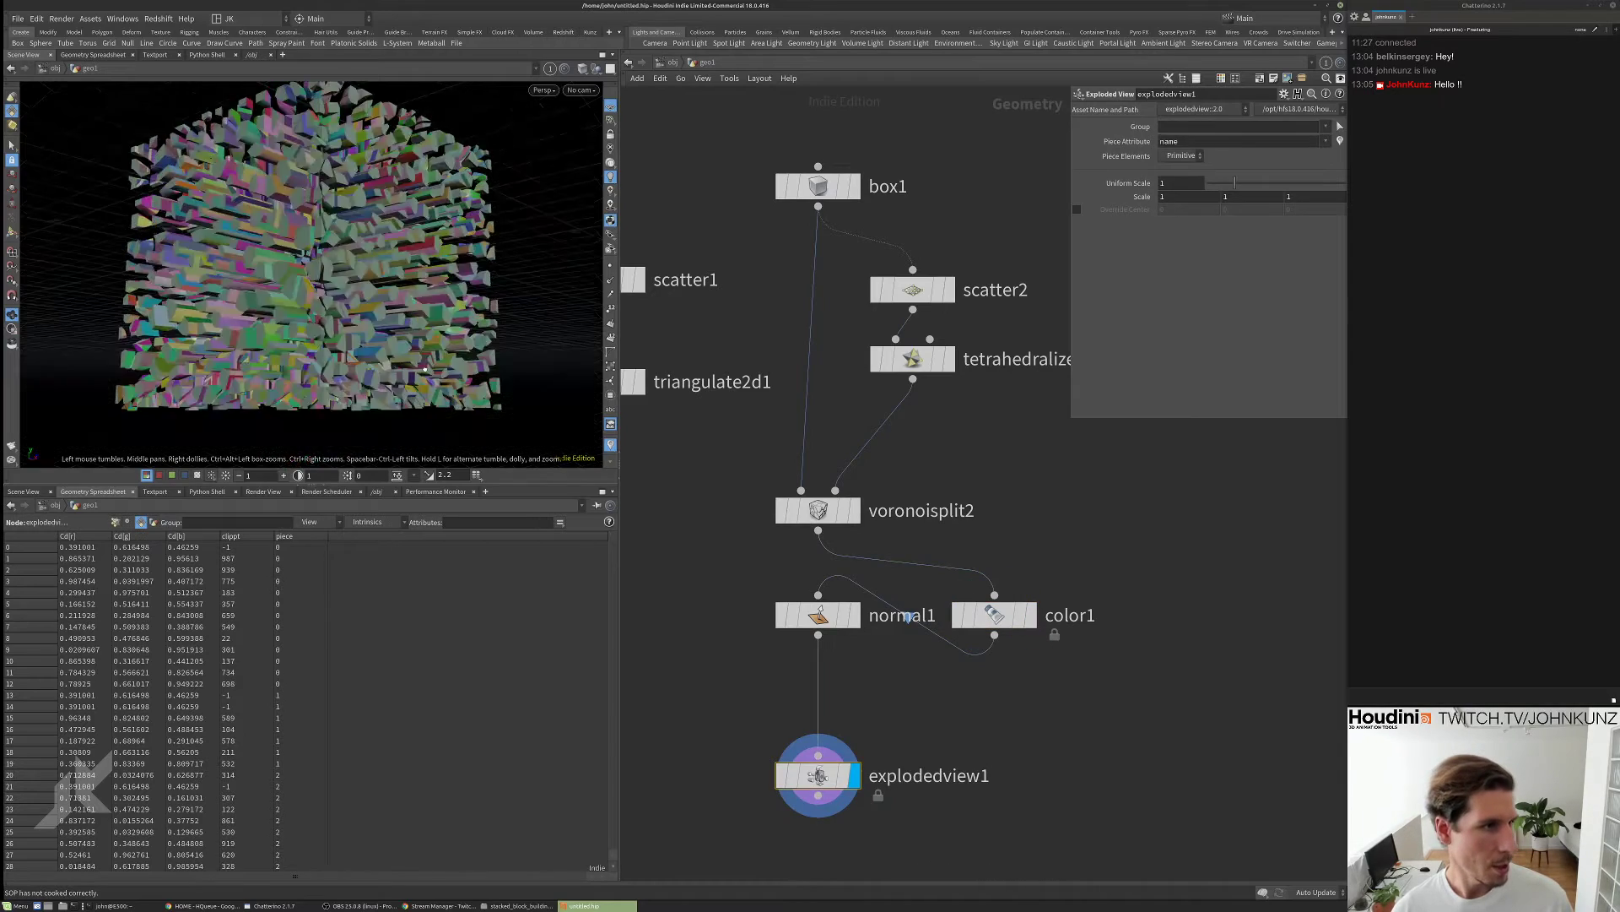
pyautogui.moveTo(424, 370); pyautogui.dragTo(380, 338)
pyautogui.scroll(8, 338, 302)
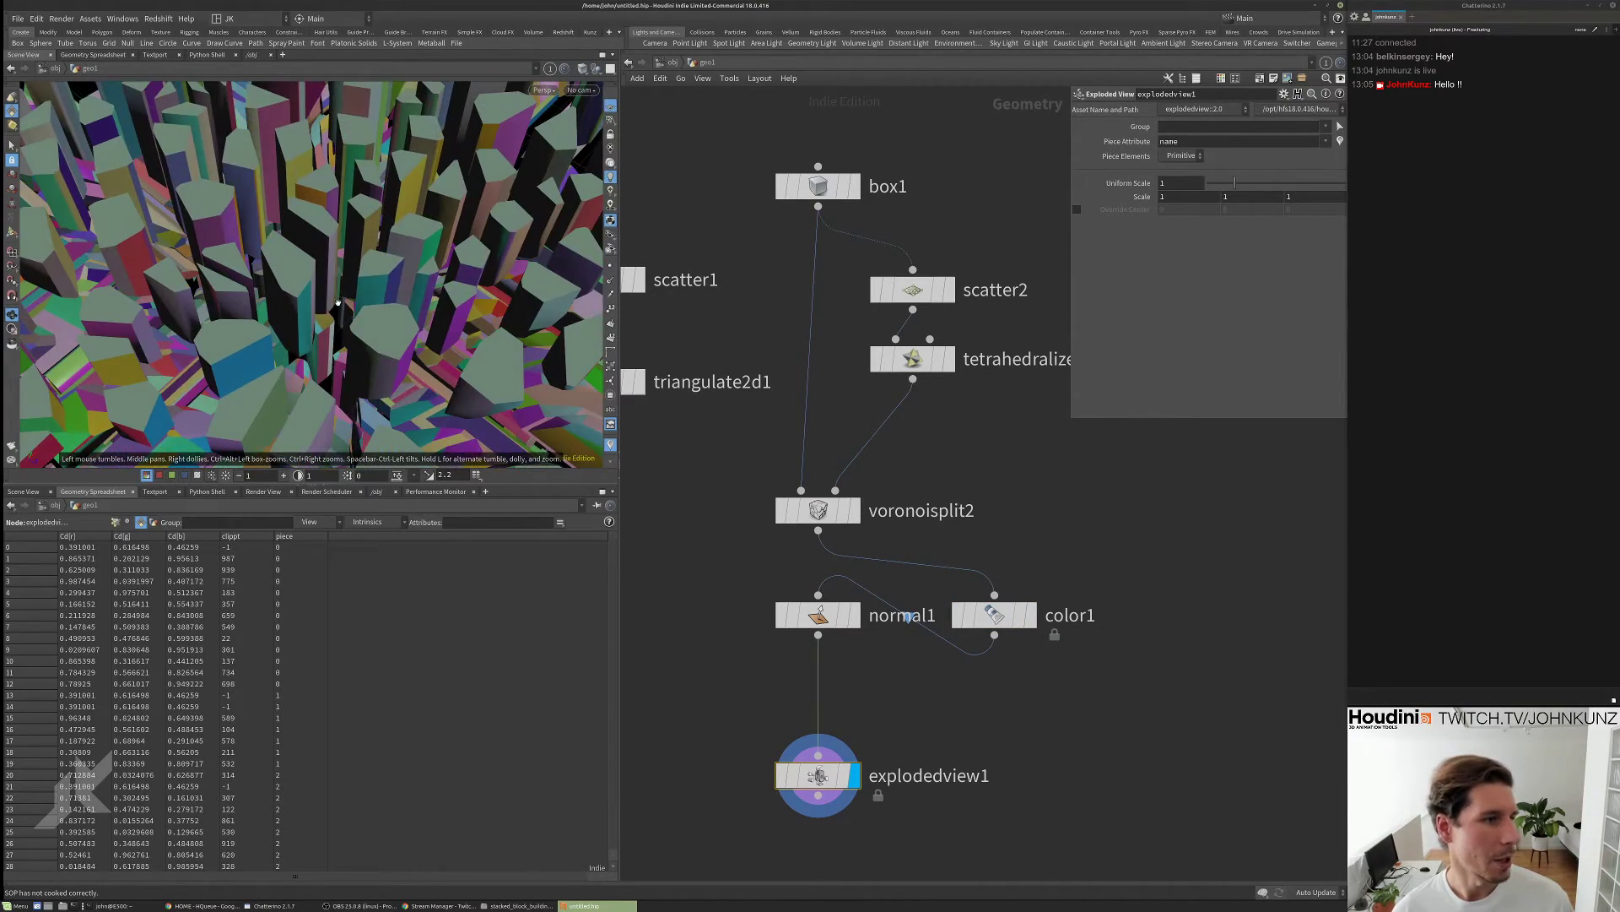
pyautogui.scroll(10, 339, 303)
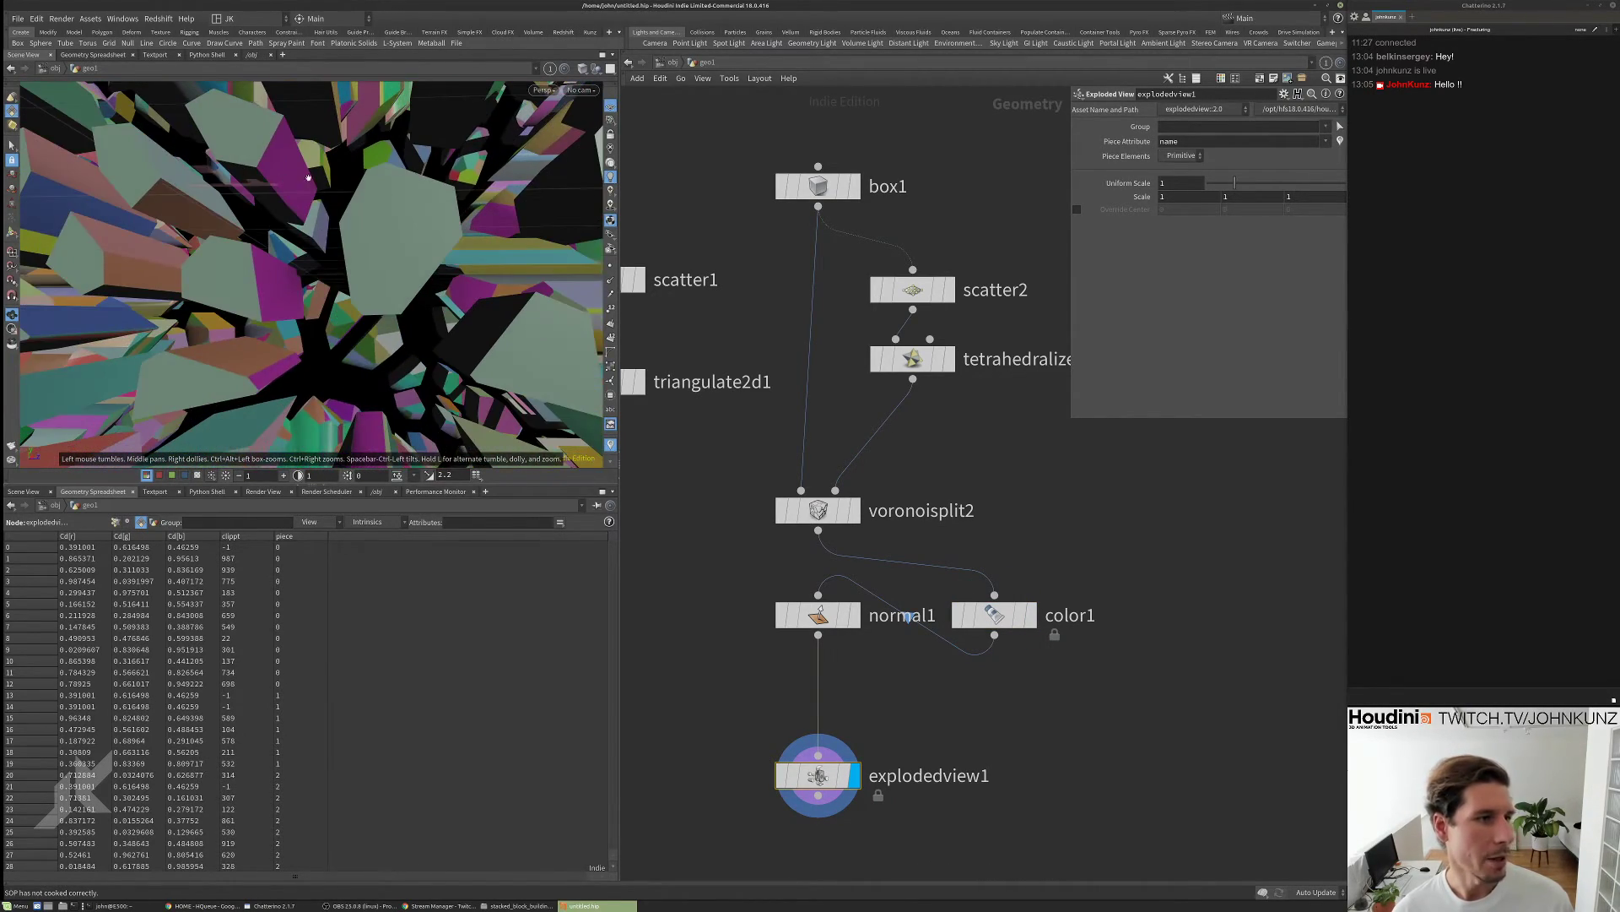
pyautogui.scroll(-10, 452, 253)
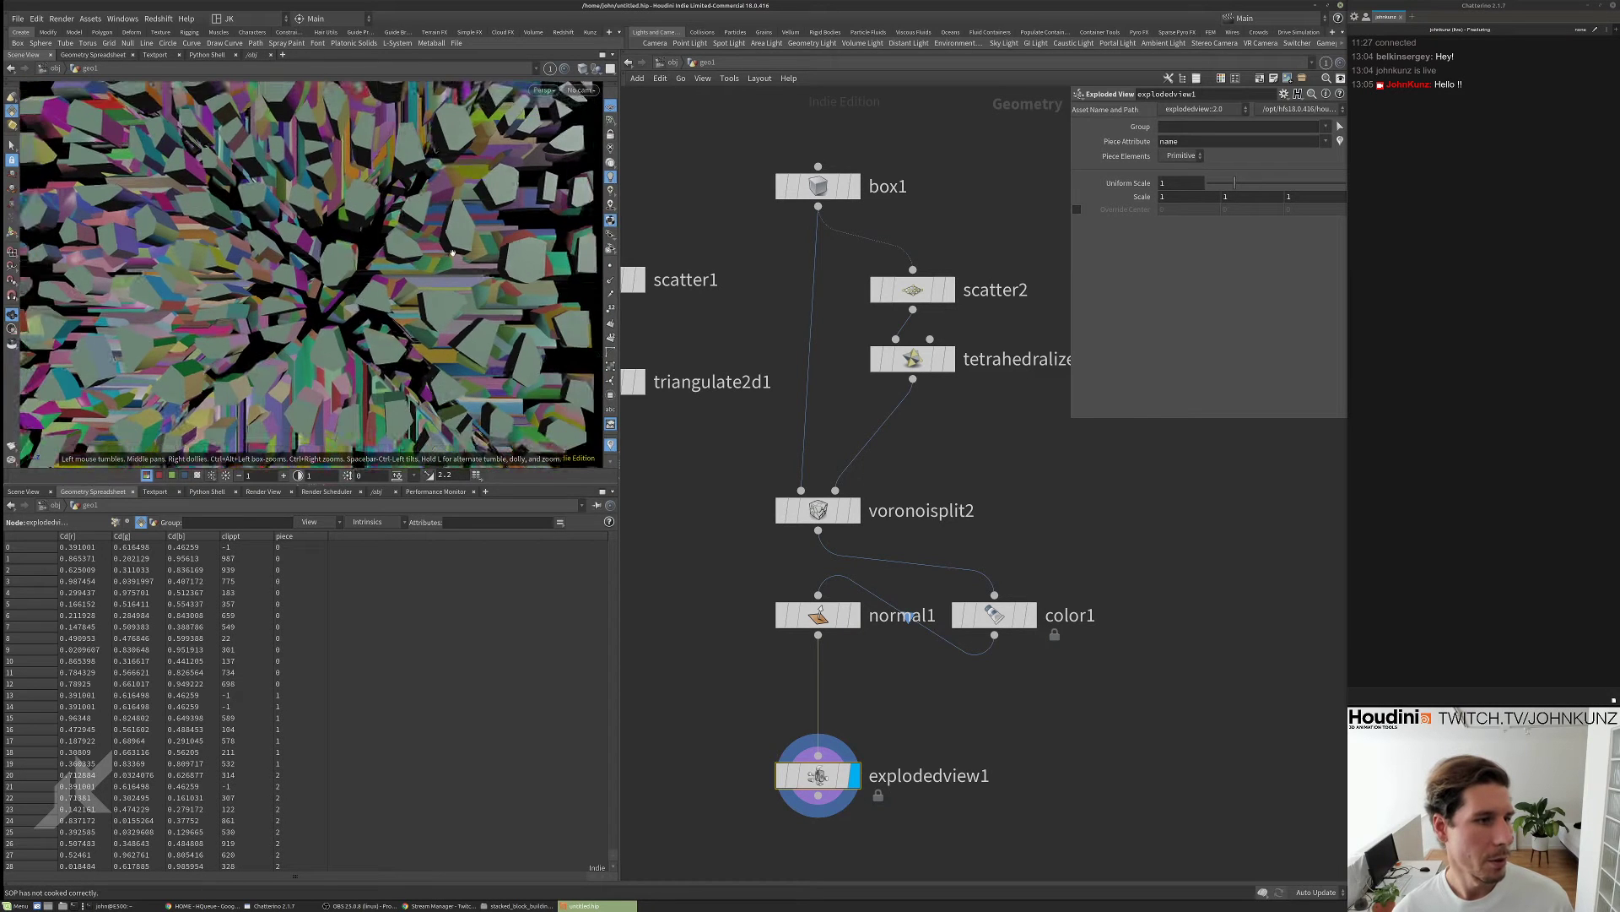
pyautogui.moveTo(453, 253)
pyautogui.mouseDown()
pyautogui.moveTo(417, 255)
pyautogui.moveTo(439, 279)
pyautogui.mouseUp()
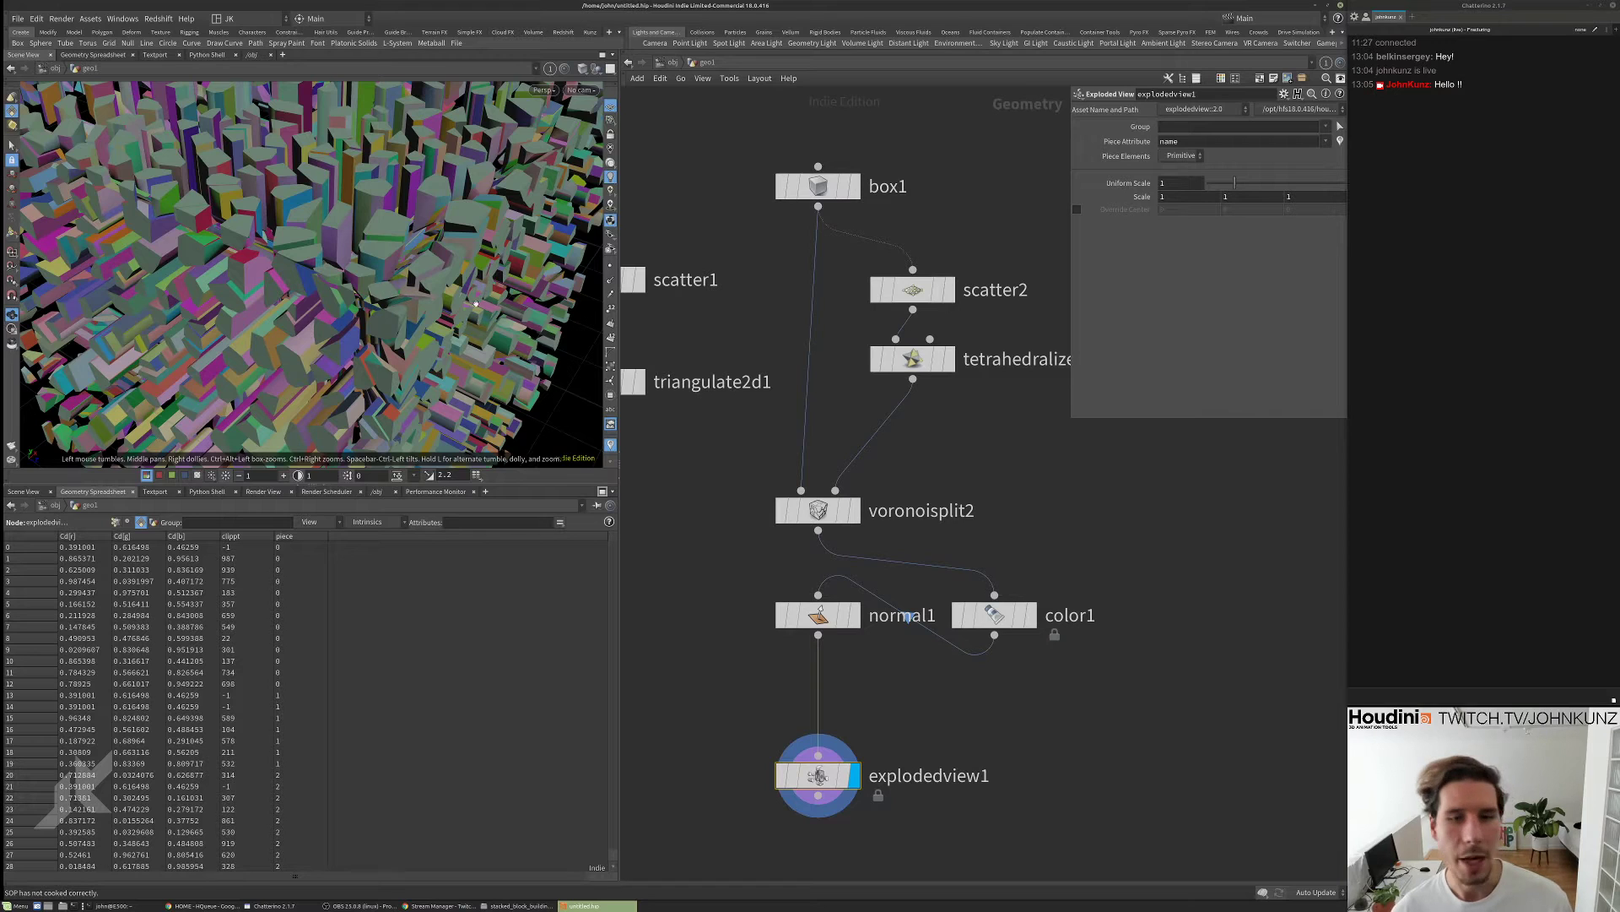
pyautogui.click(852, 616)
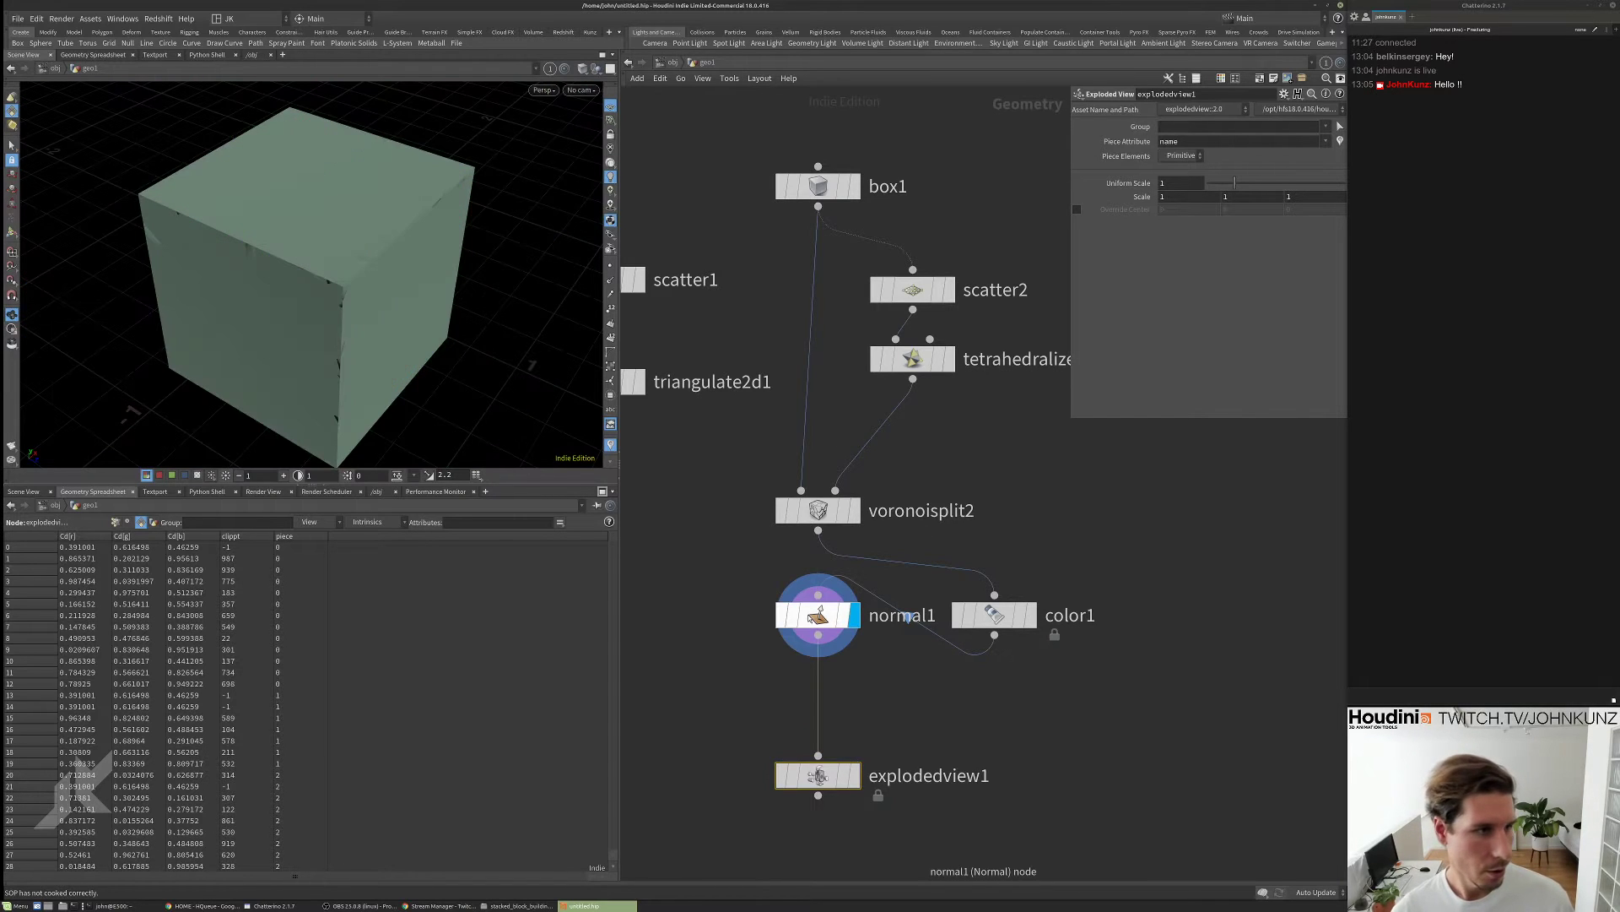
pyautogui.click(823, 615)
pyautogui.moveTo(355, 295); pyautogui.dragTo(312, 343)
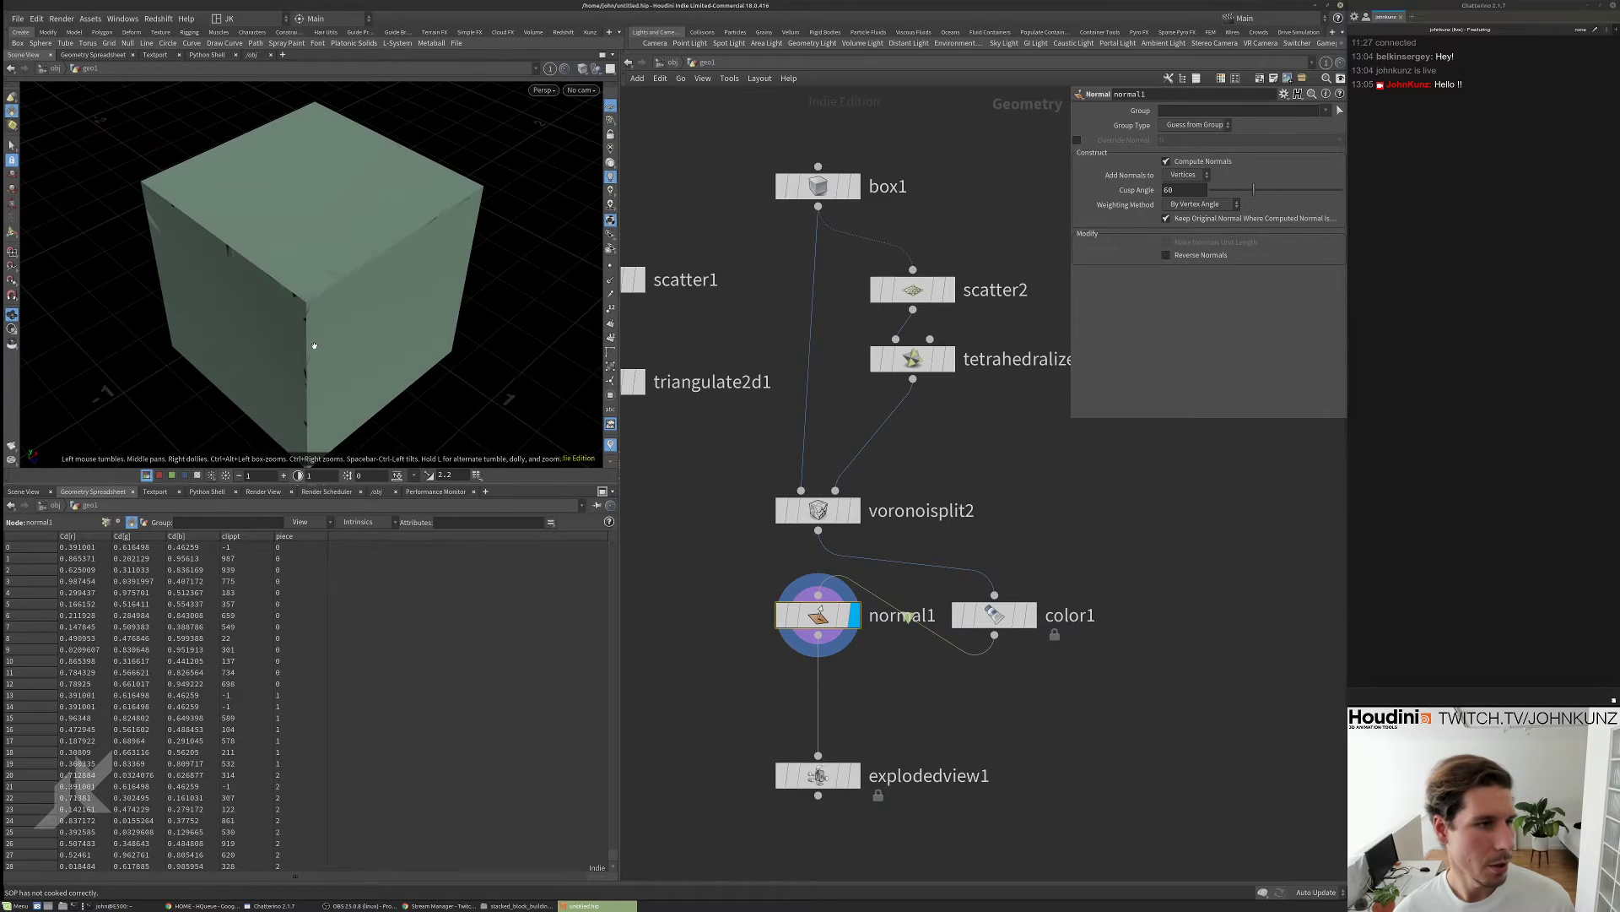
pyautogui.moveTo(311, 344); pyautogui.dragTo(379, 303, button='right')
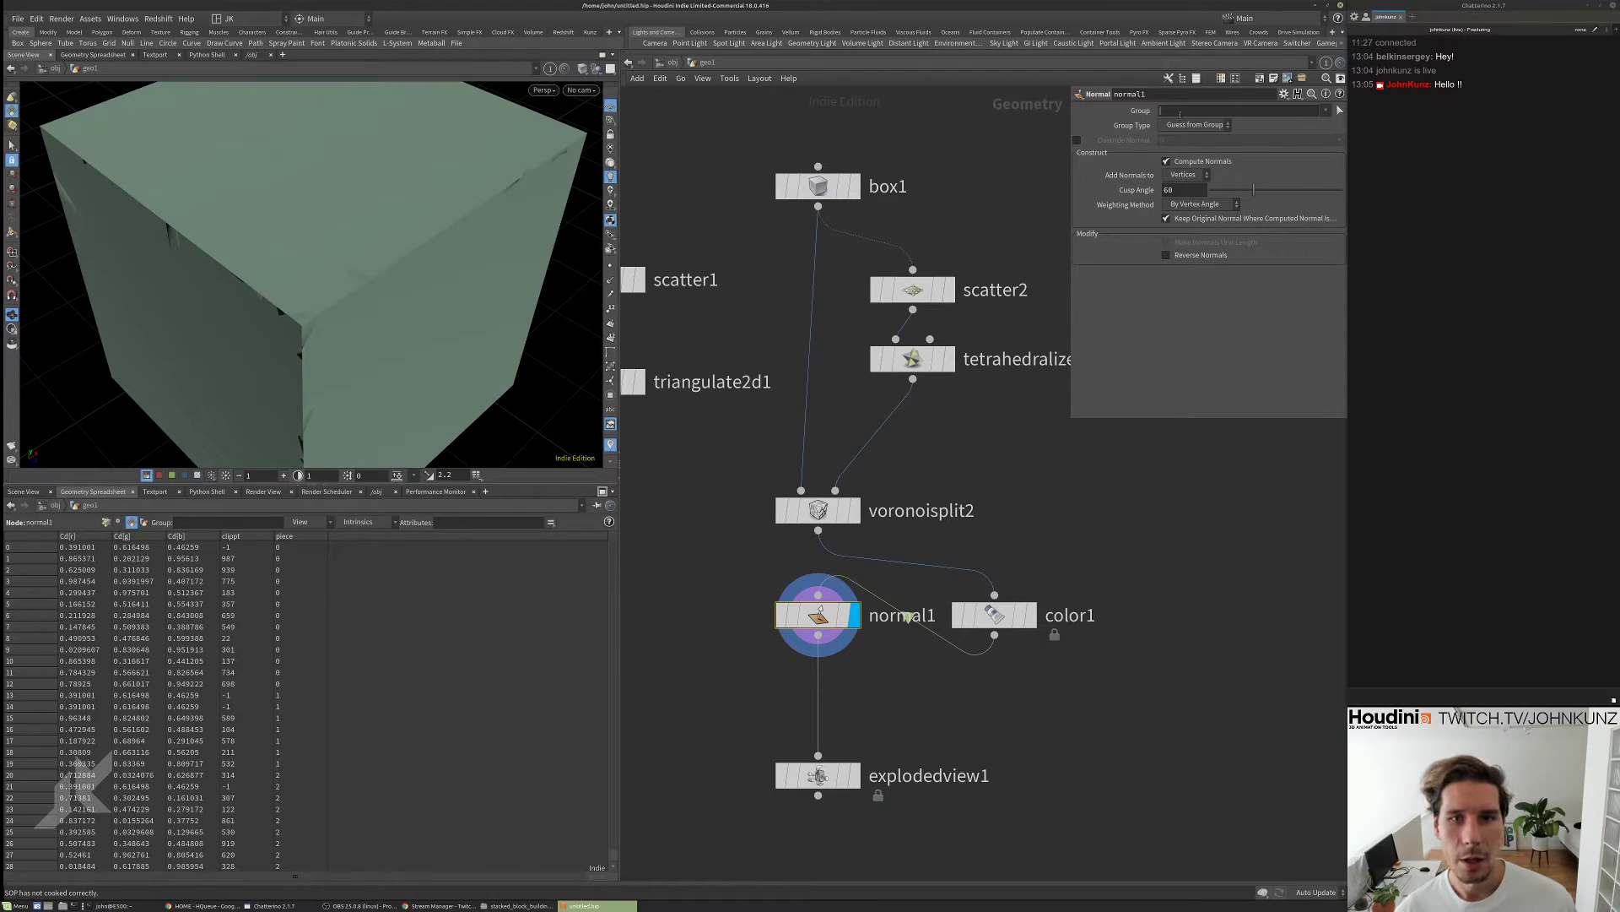
pyautogui.click(1180, 112)
pyautogui.write('0')
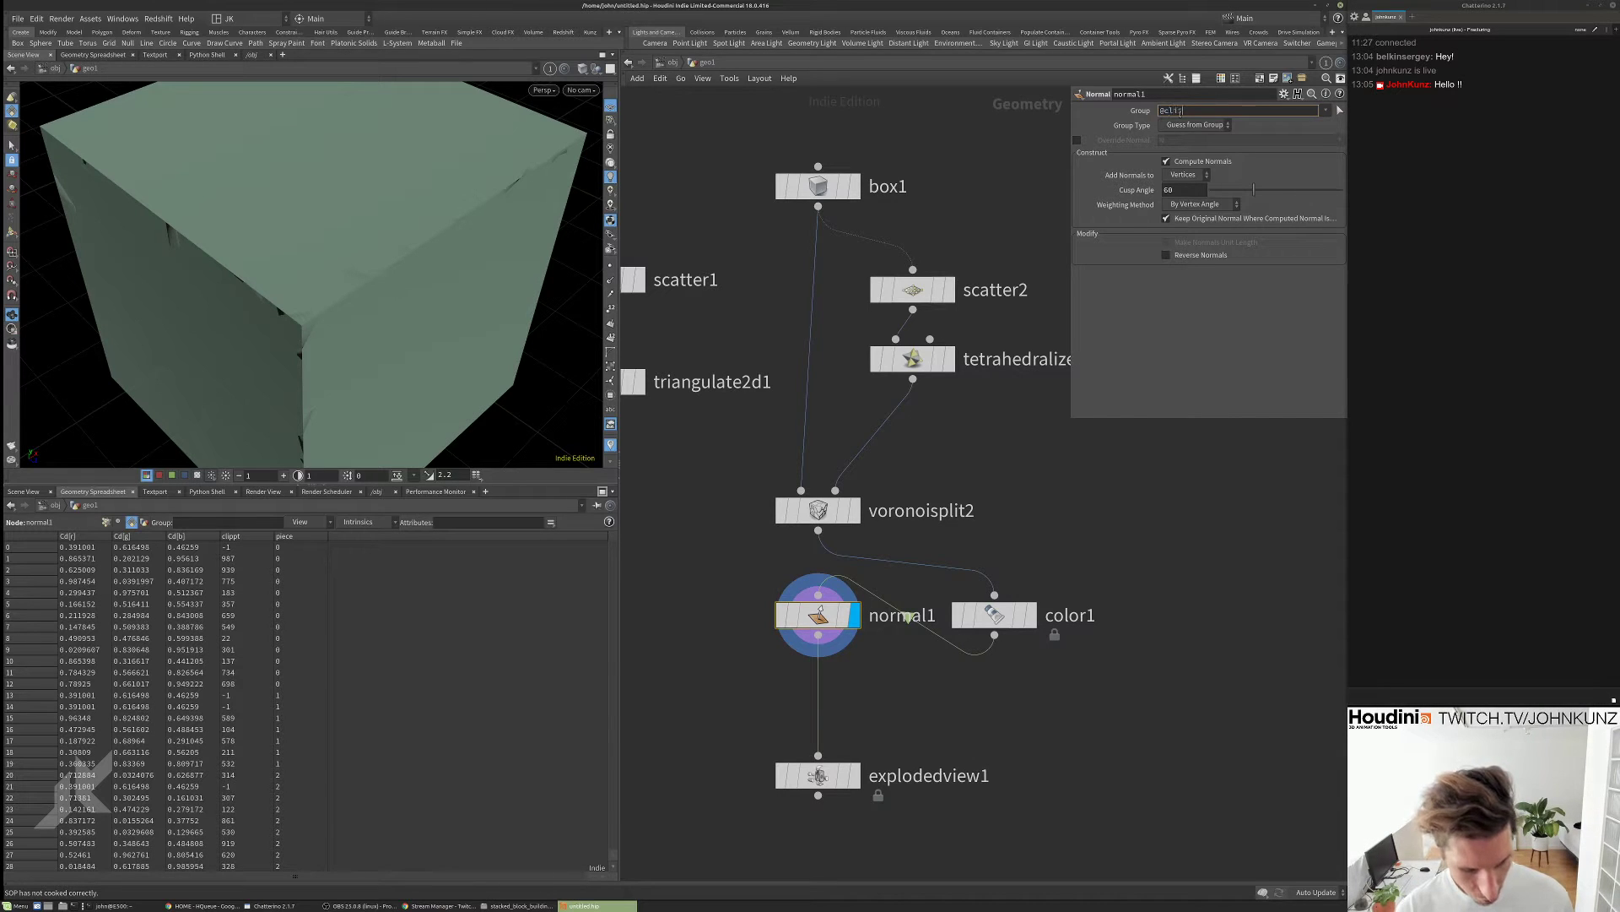
pyautogui.write('clippt==')
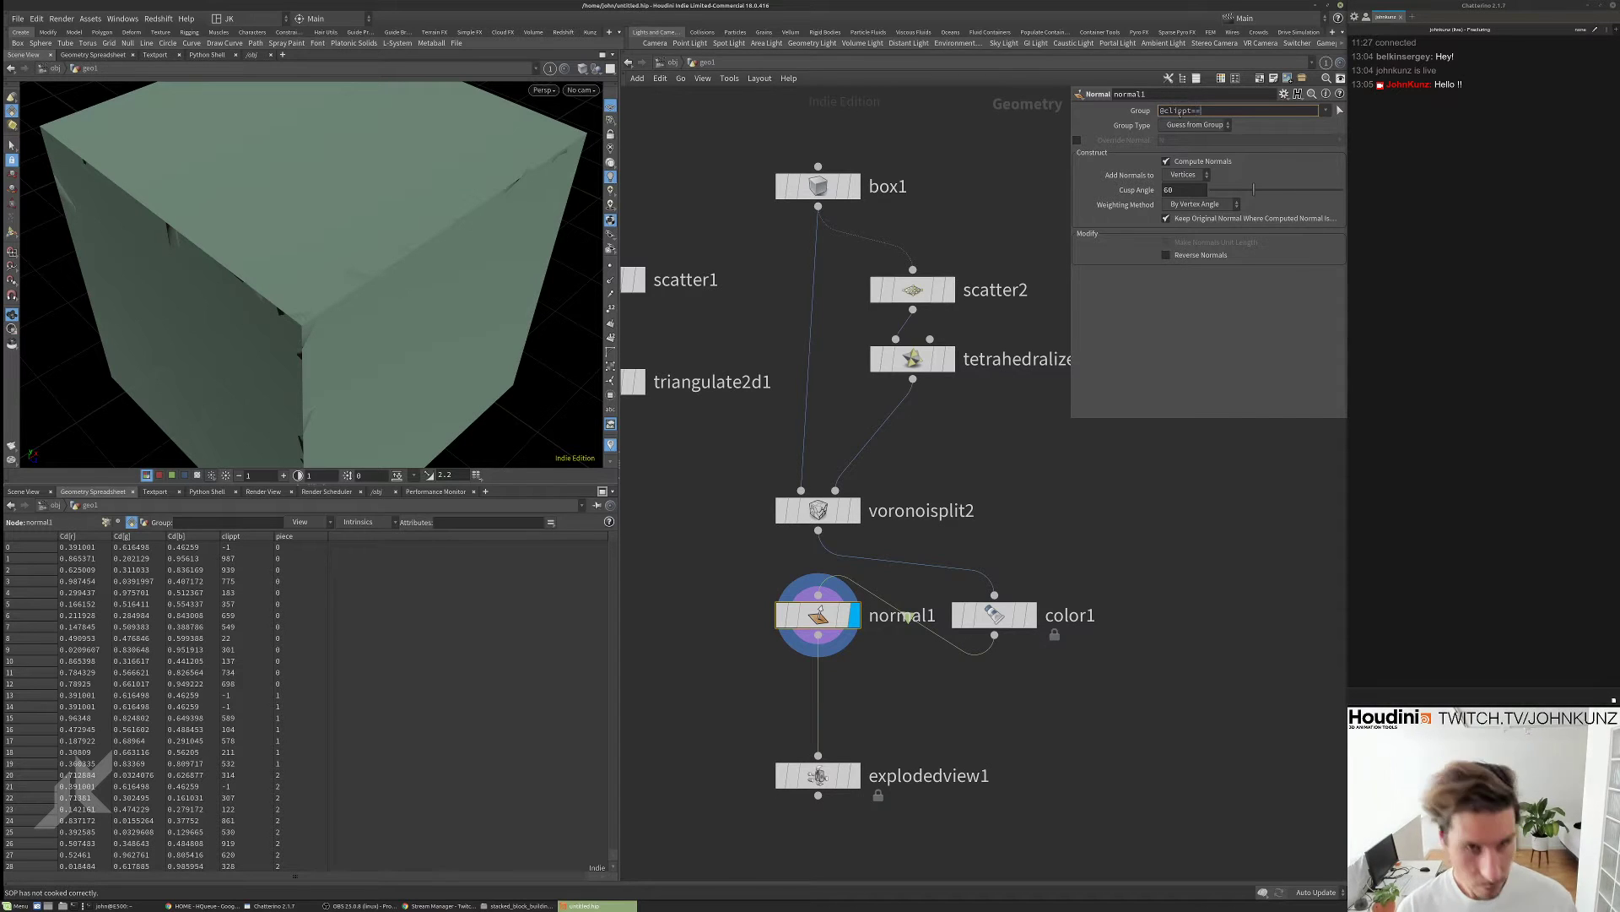
pyautogui.write('-1')
pyautogui.press('Return')
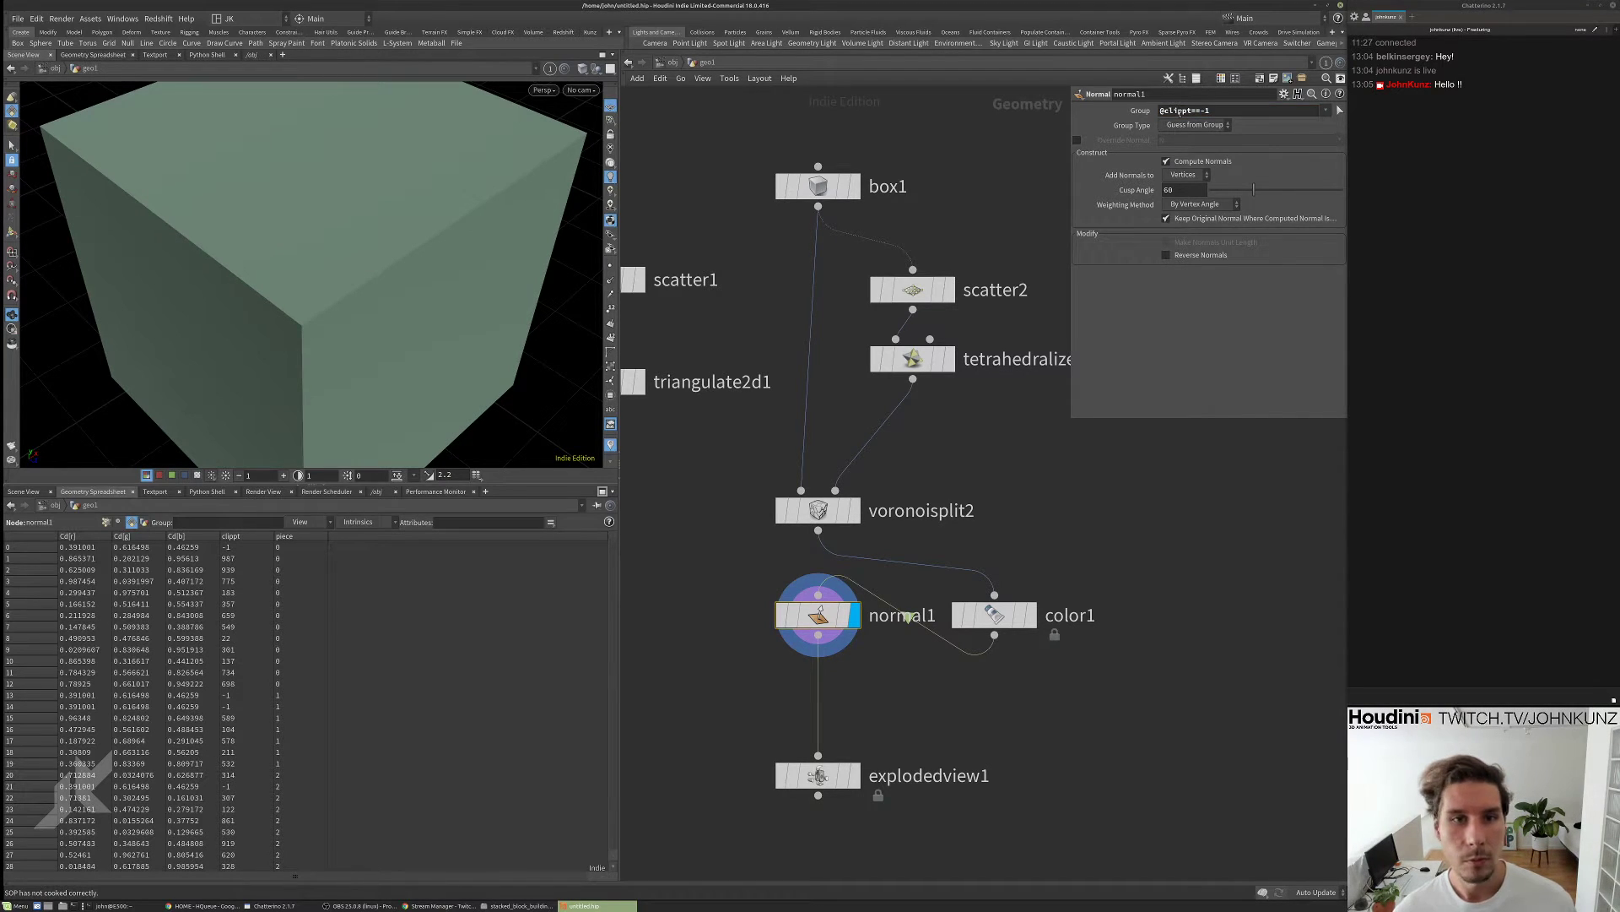
pyautogui.moveTo(492, 377); pyautogui.dragTo(507, 354)
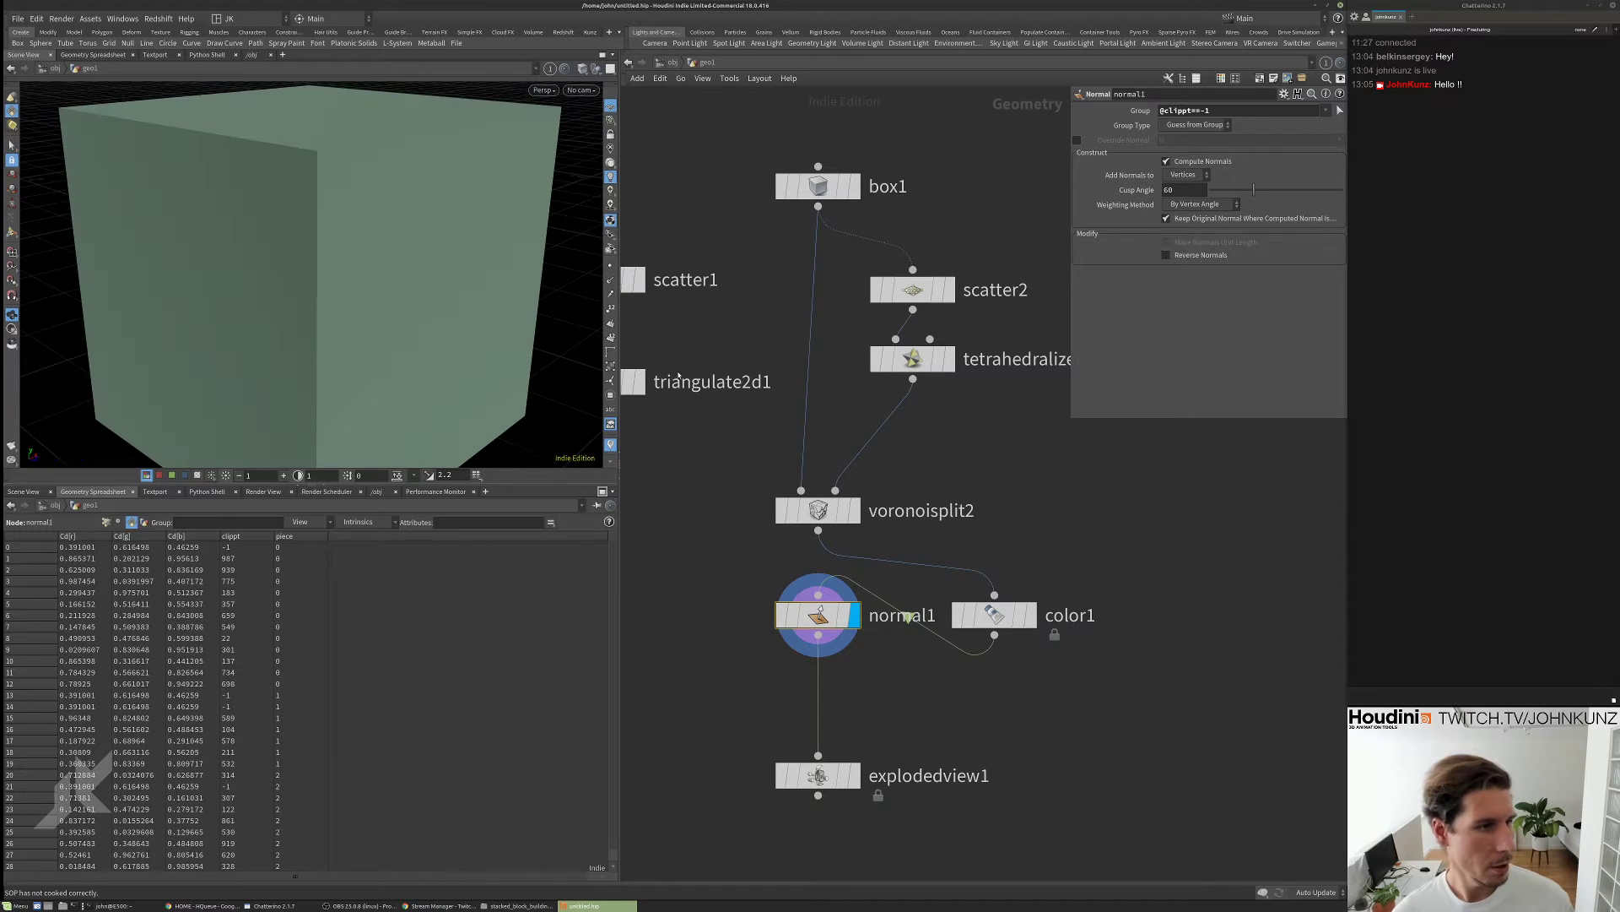
pyautogui.click(854, 773)
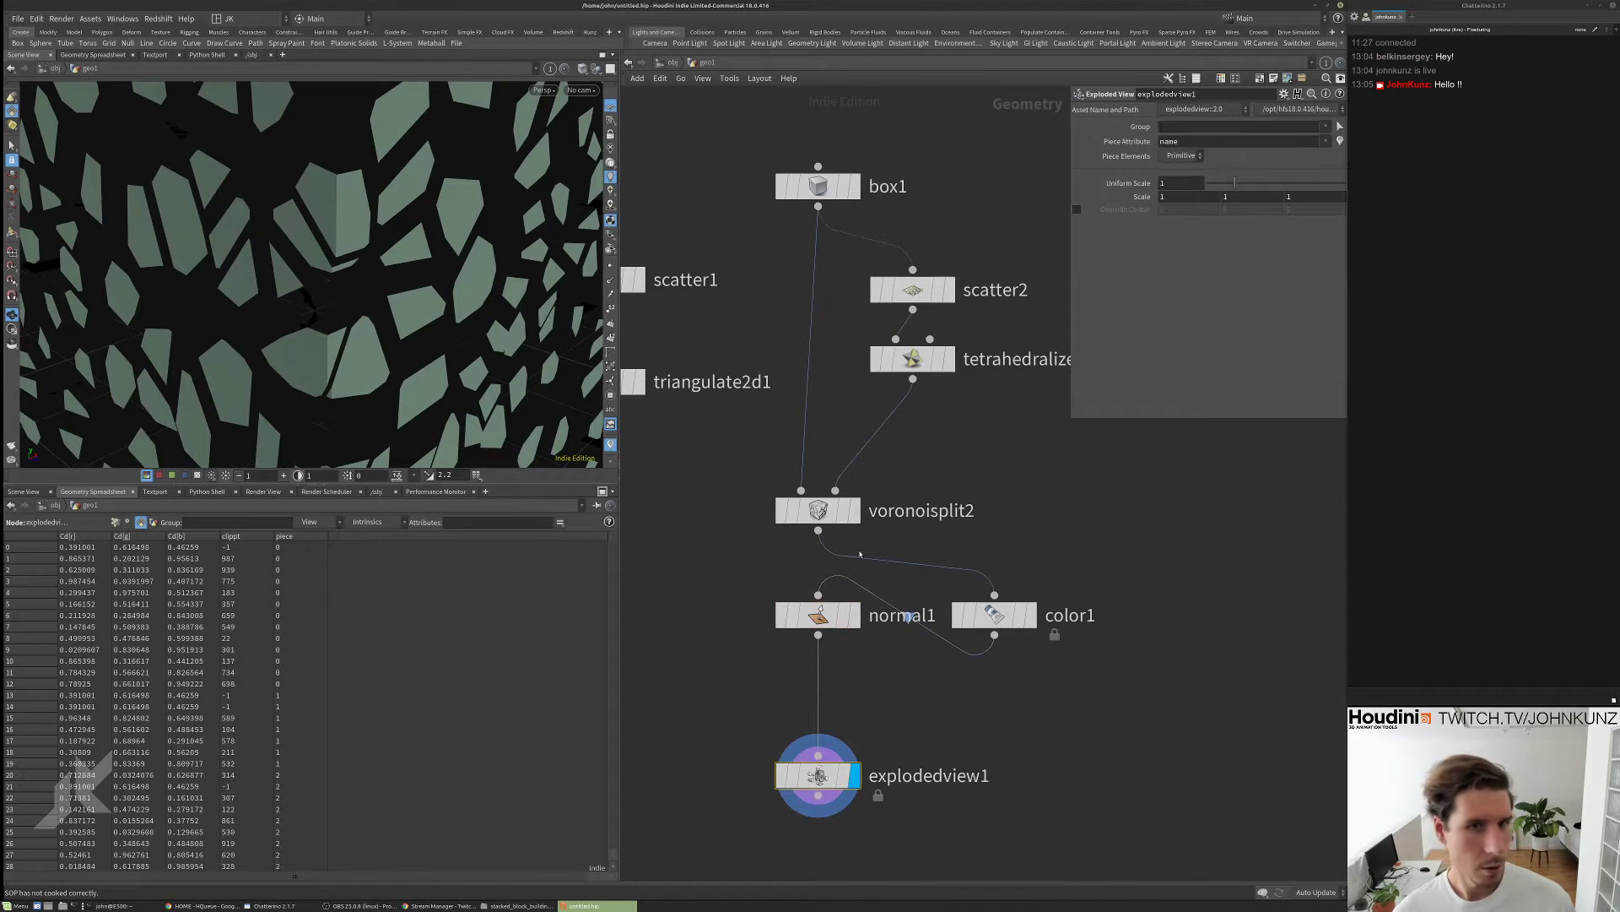
pyautogui.click(831, 625)
pyautogui.click(1198, 110)
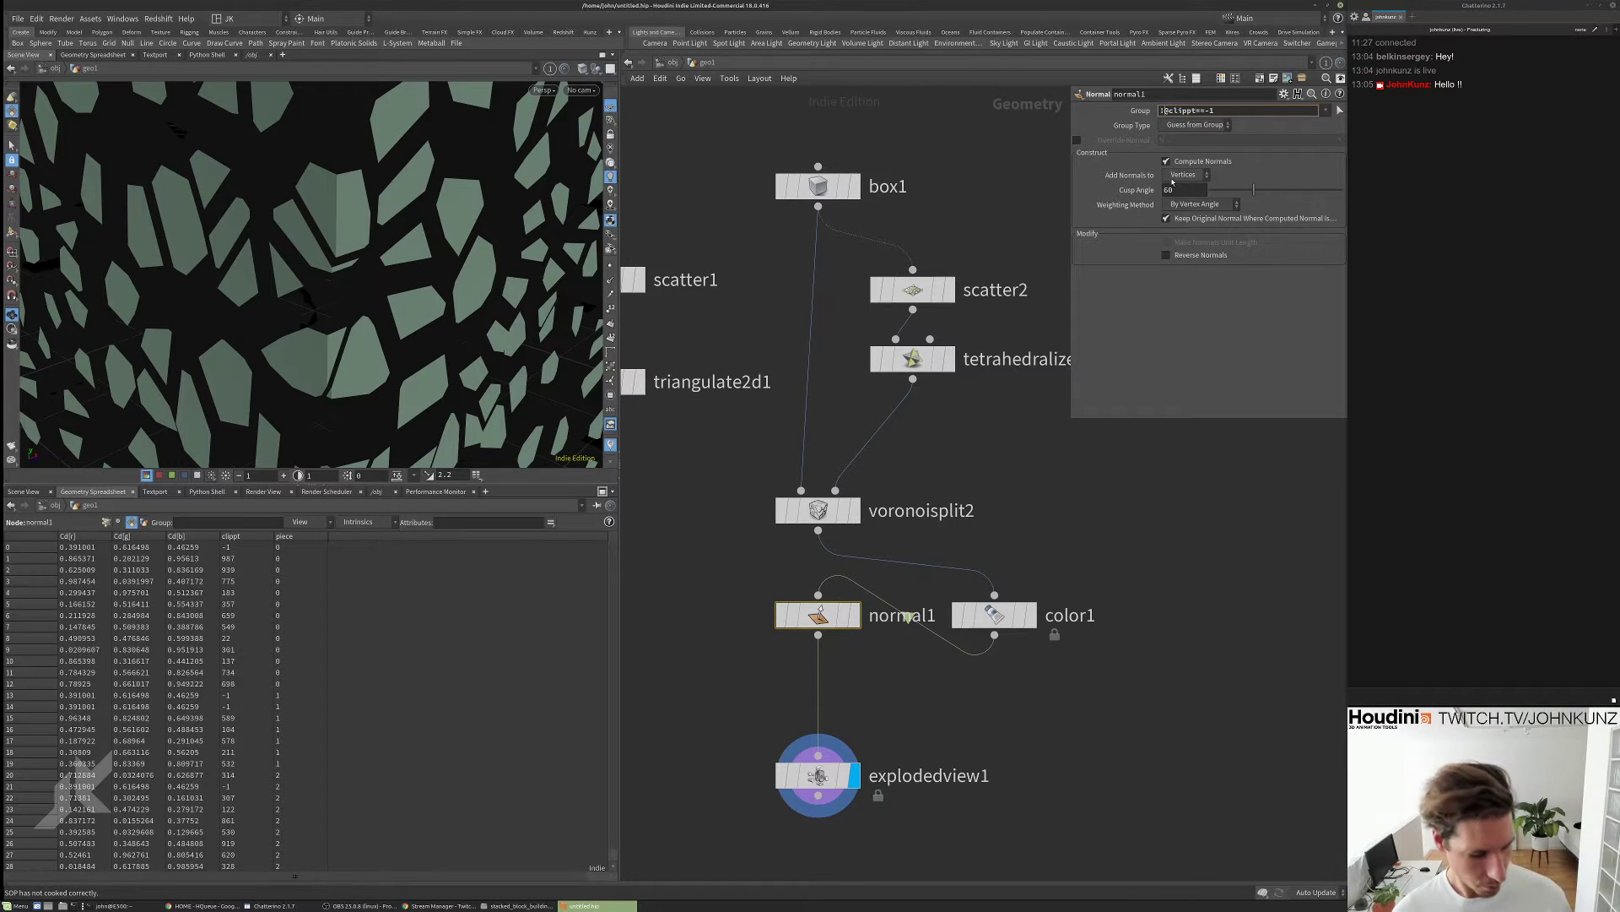
pyautogui.write('!')
pyautogui.press('Return')
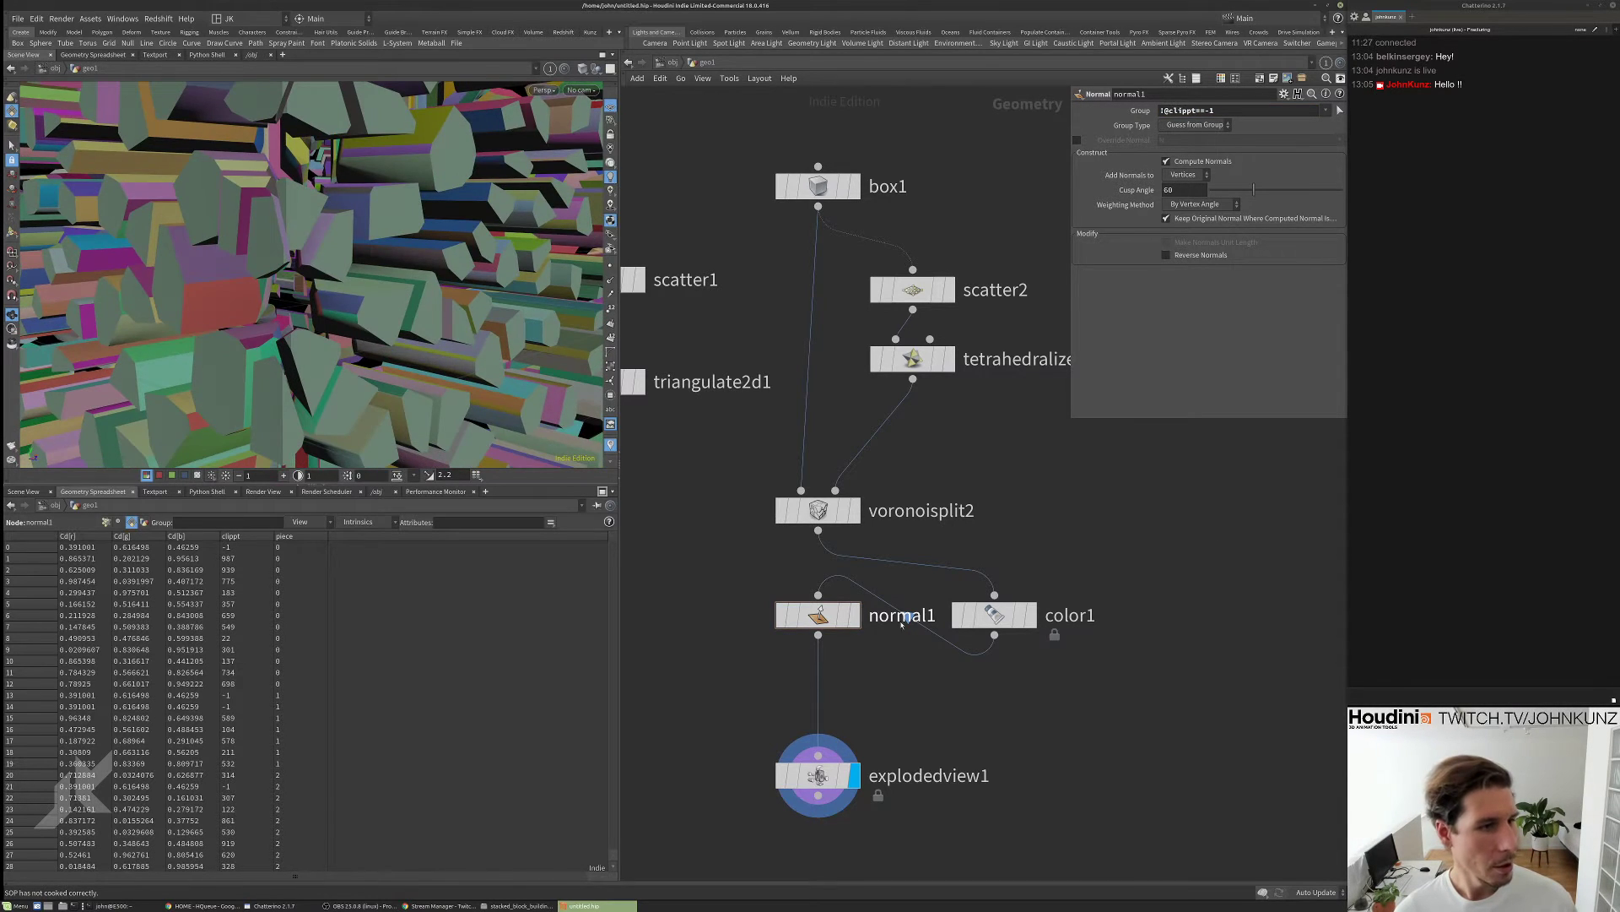
# - Display the Normal node's cube and the Exploded View in turn to check the shading with the inverted group
pyautogui.press('r')
pyautogui.keyDown('alt'); pyautogui.moveTo(509, 275); pyautogui.dragTo(541, 346); pyautogui.keyUp('alt')
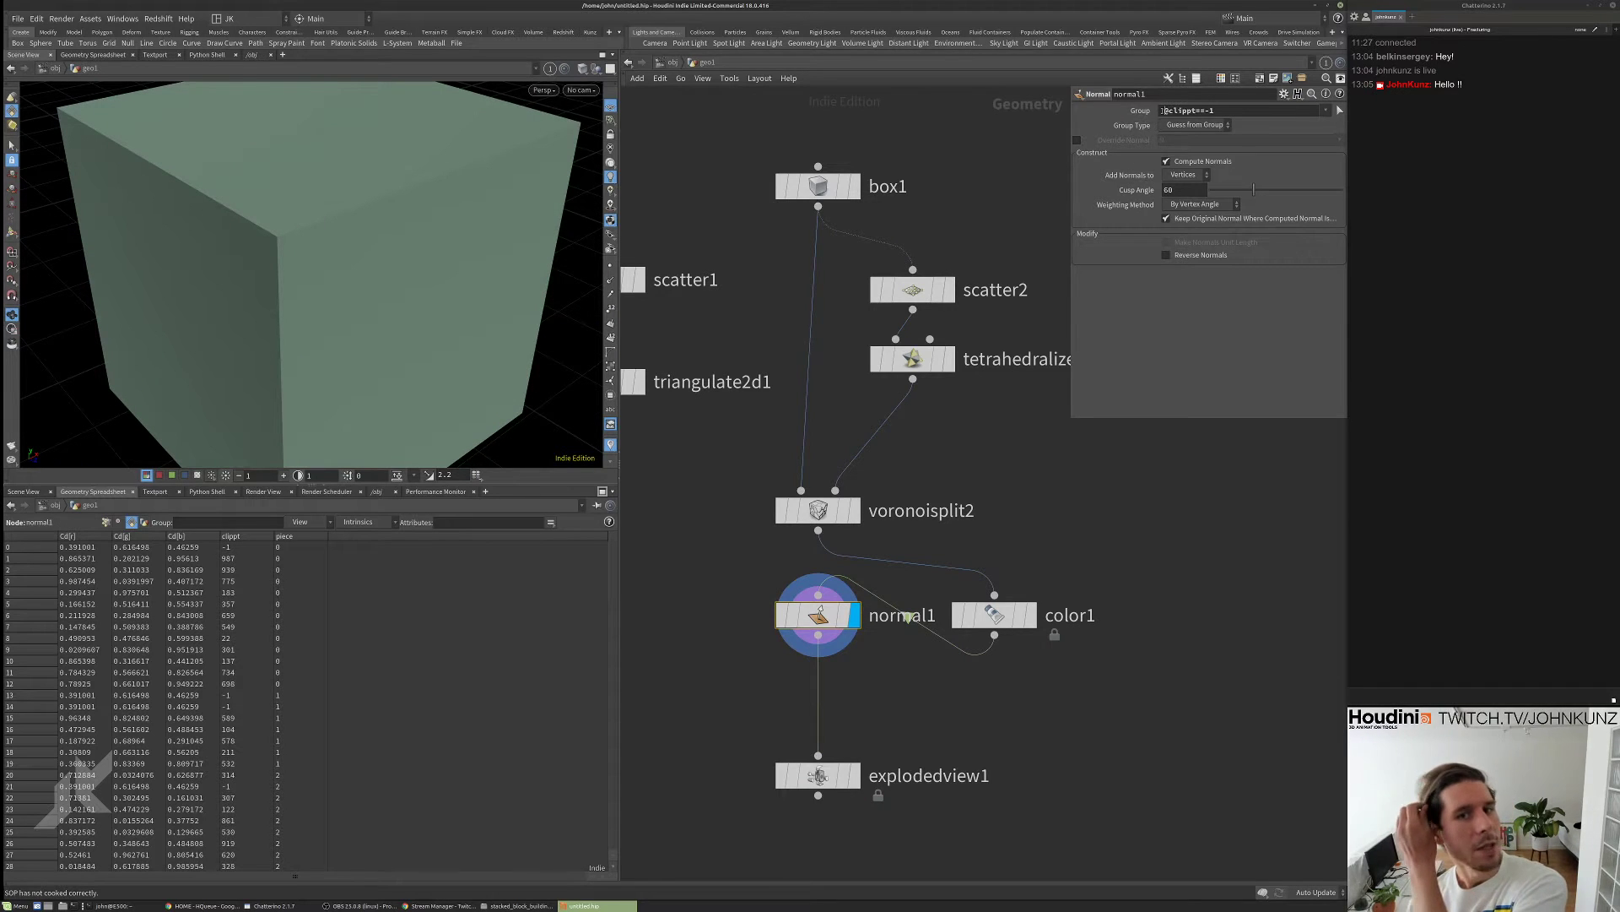
pyautogui.click(1161, 110)
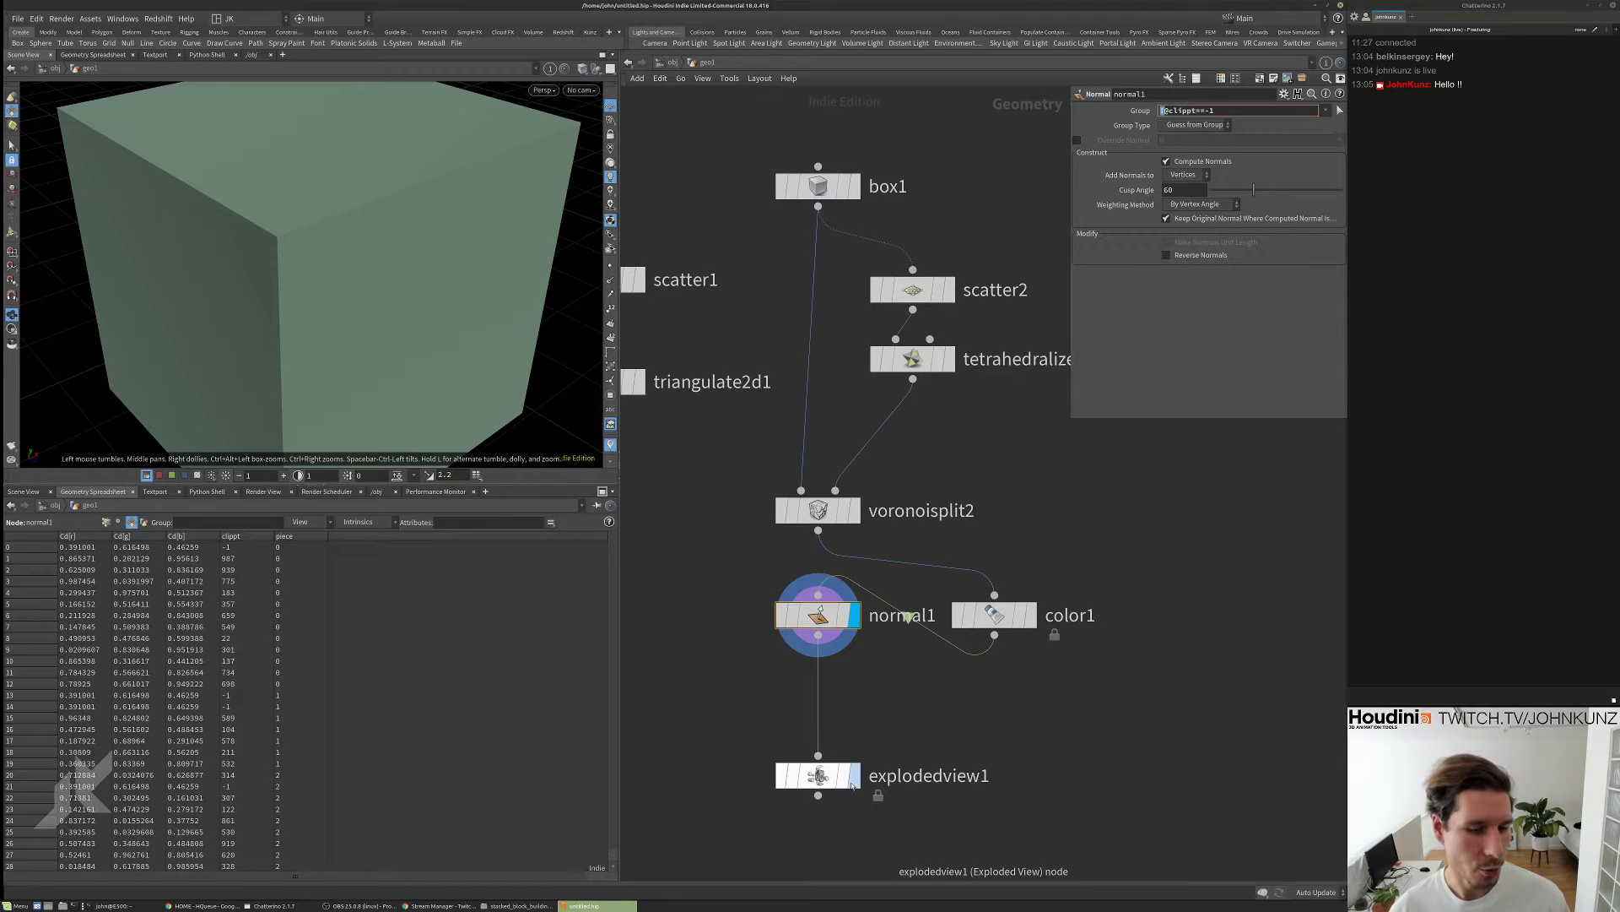
pyautogui.press('r')
pyautogui.click(817, 778)
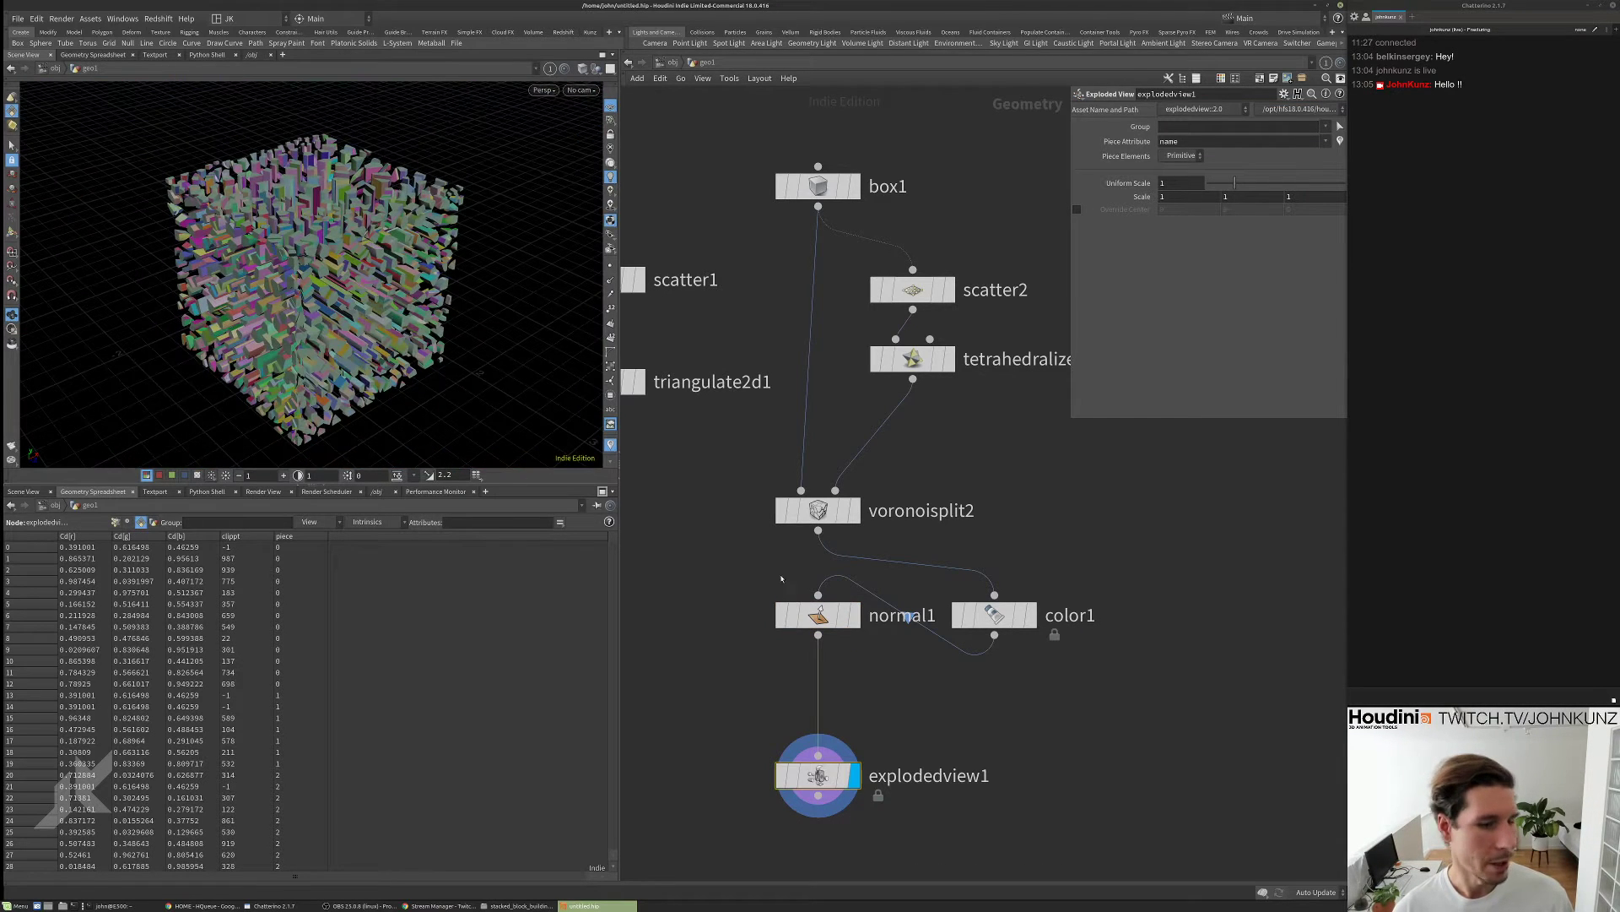
# - Bypass the Color node and examine the uncolored exploded pieces and the Normal node's Group expression
pyautogui.click(960, 615)
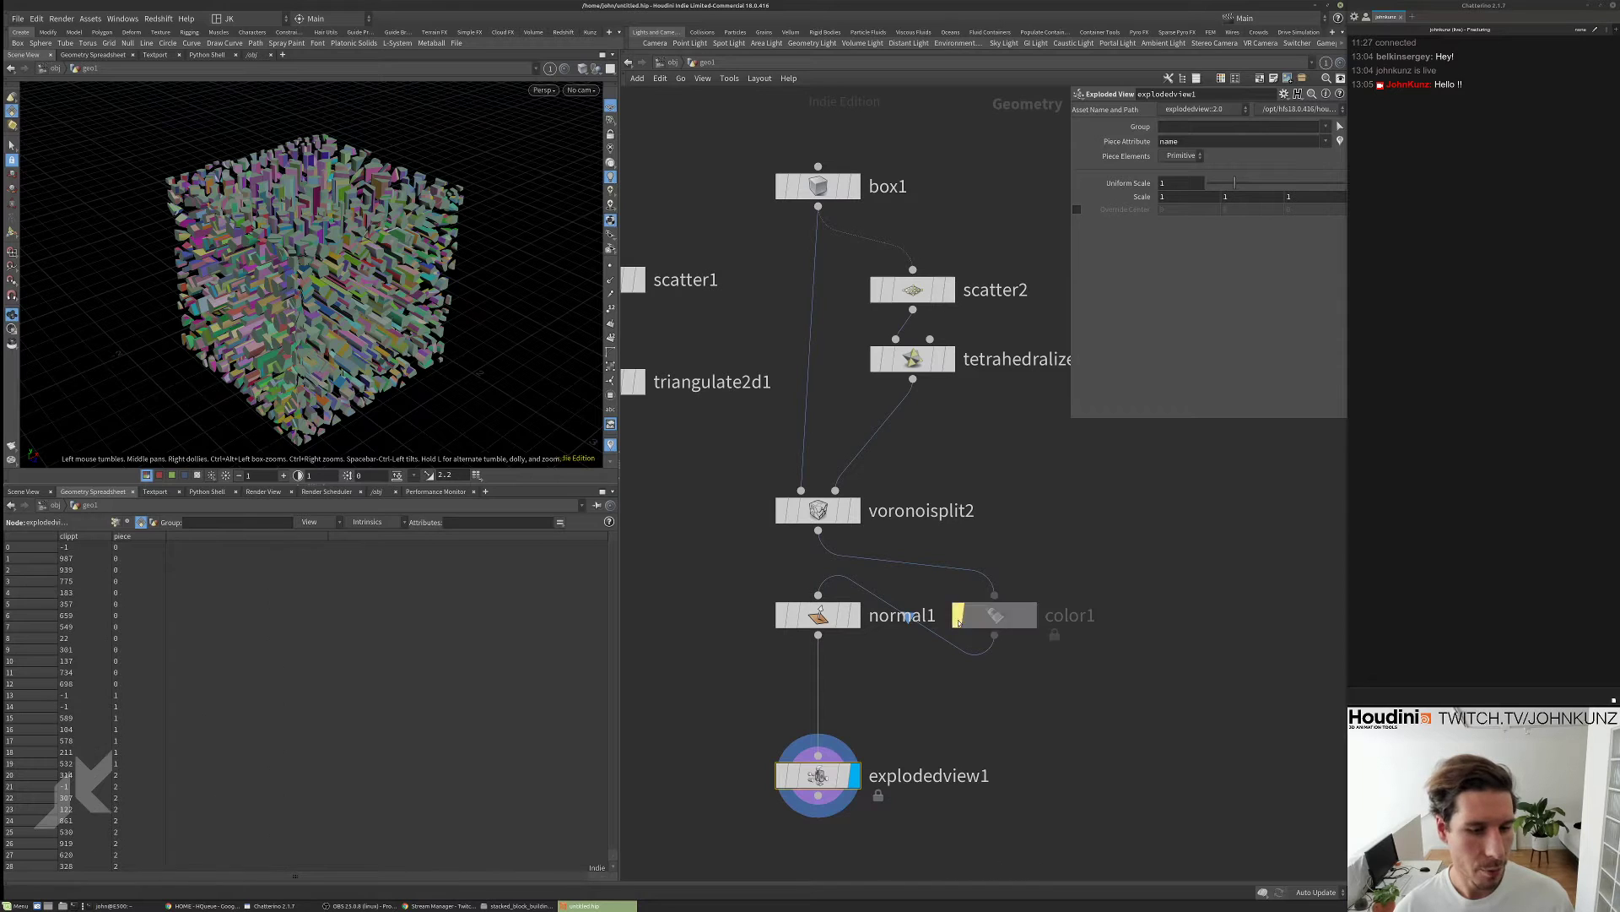
pyautogui.moveTo(333, 276); pyautogui.dragTo(397, 249)
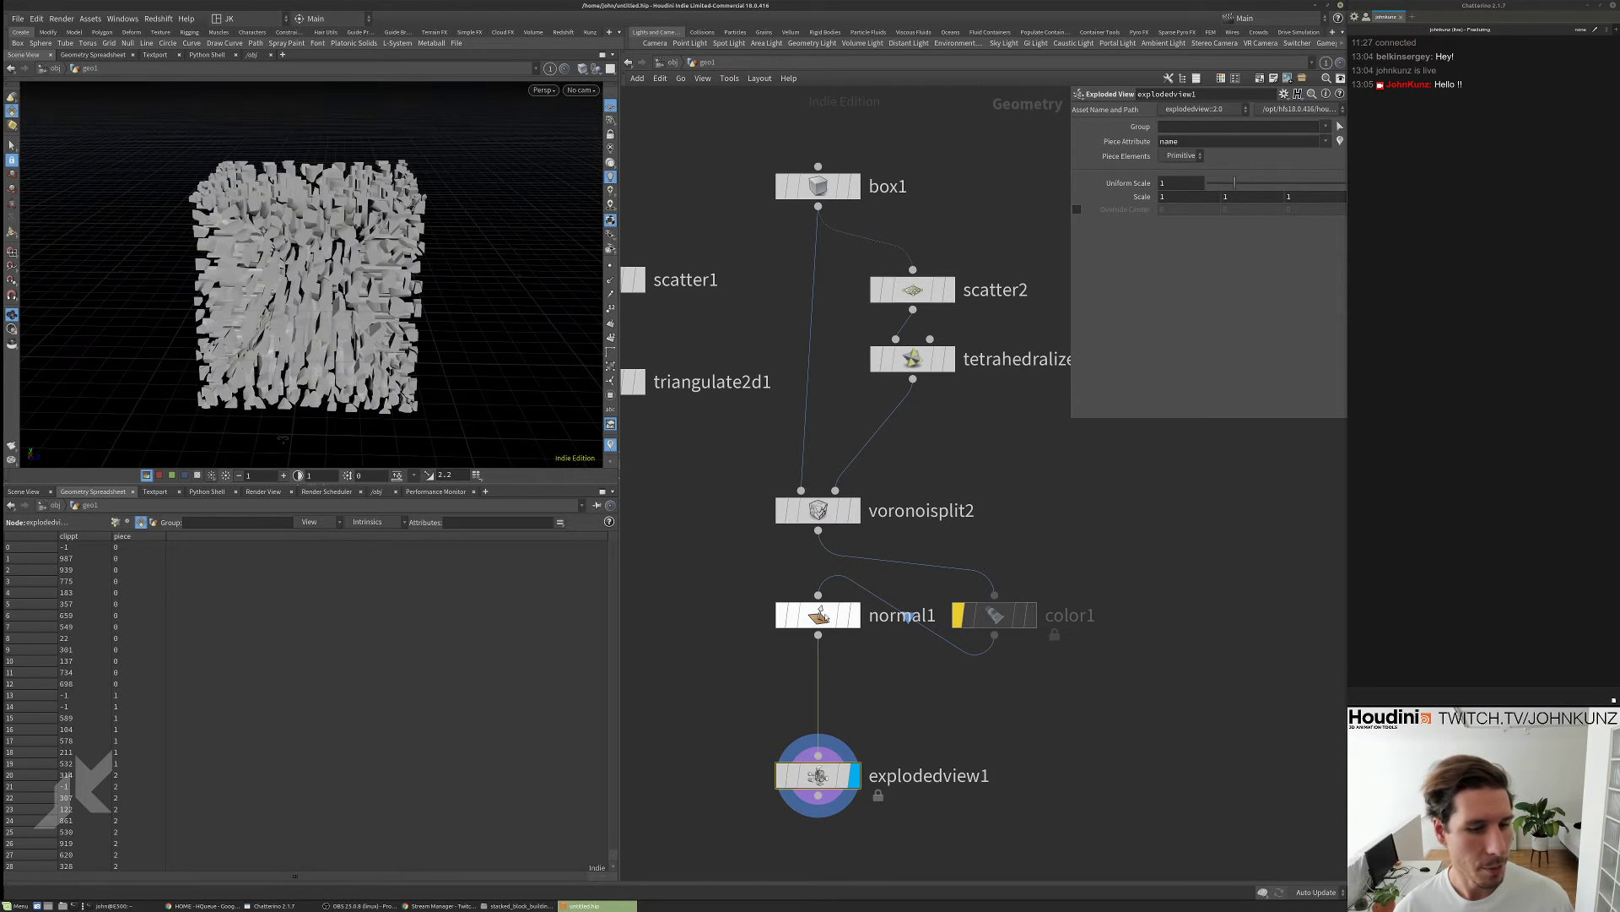
pyautogui.click(817, 614)
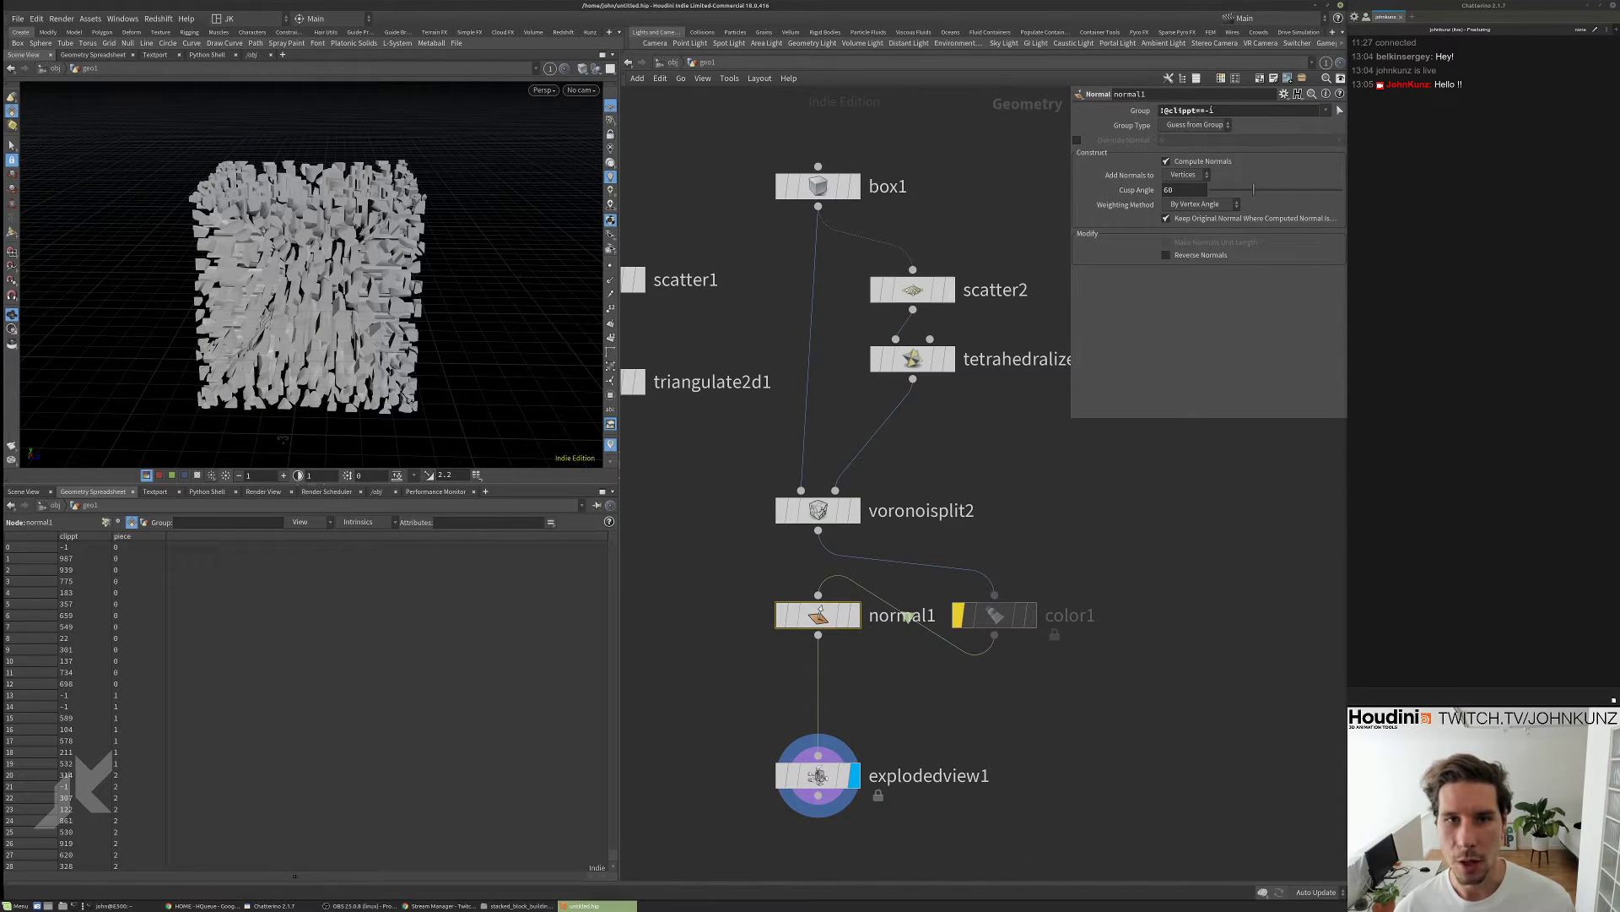
pyautogui.press('Return')
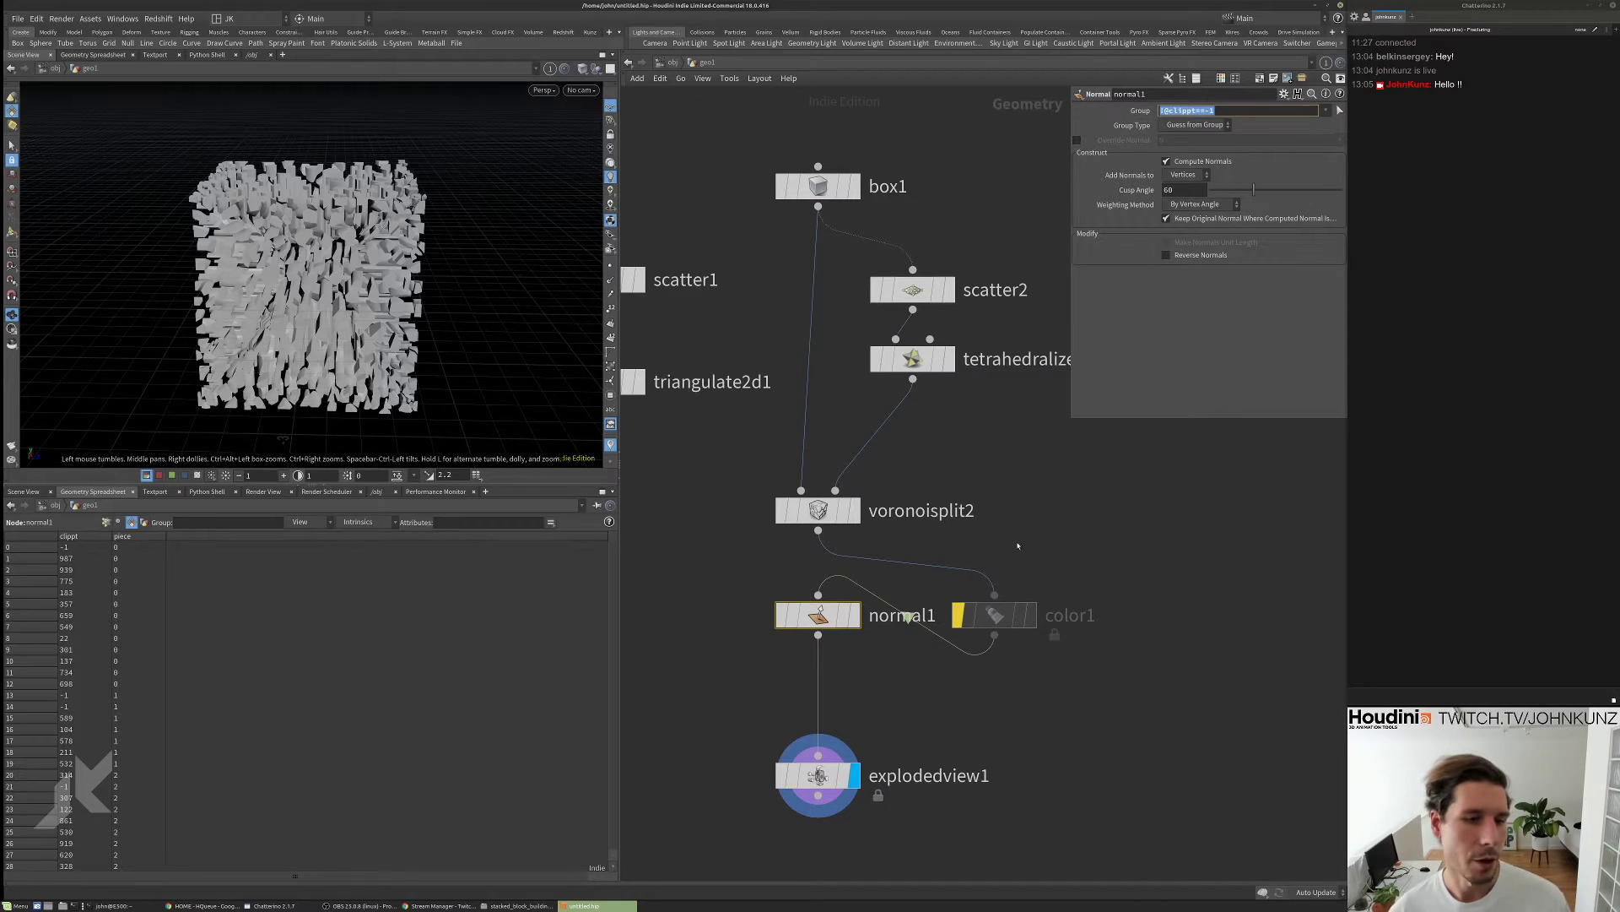
pyautogui.press('h')
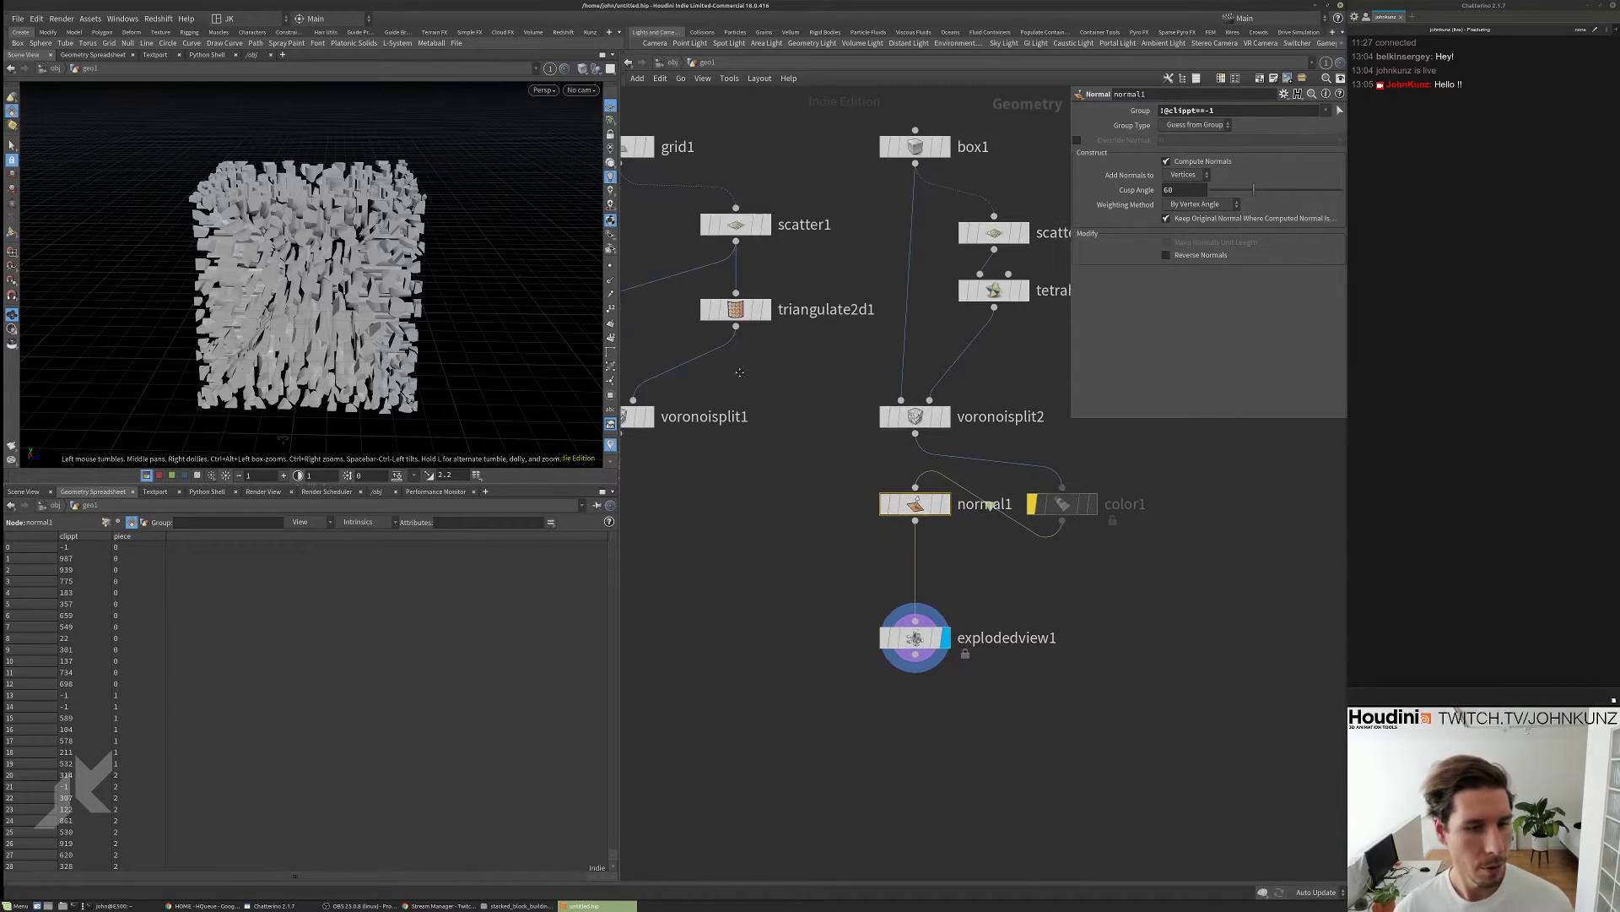
pyautogui.scroll(-2, 742, 405)
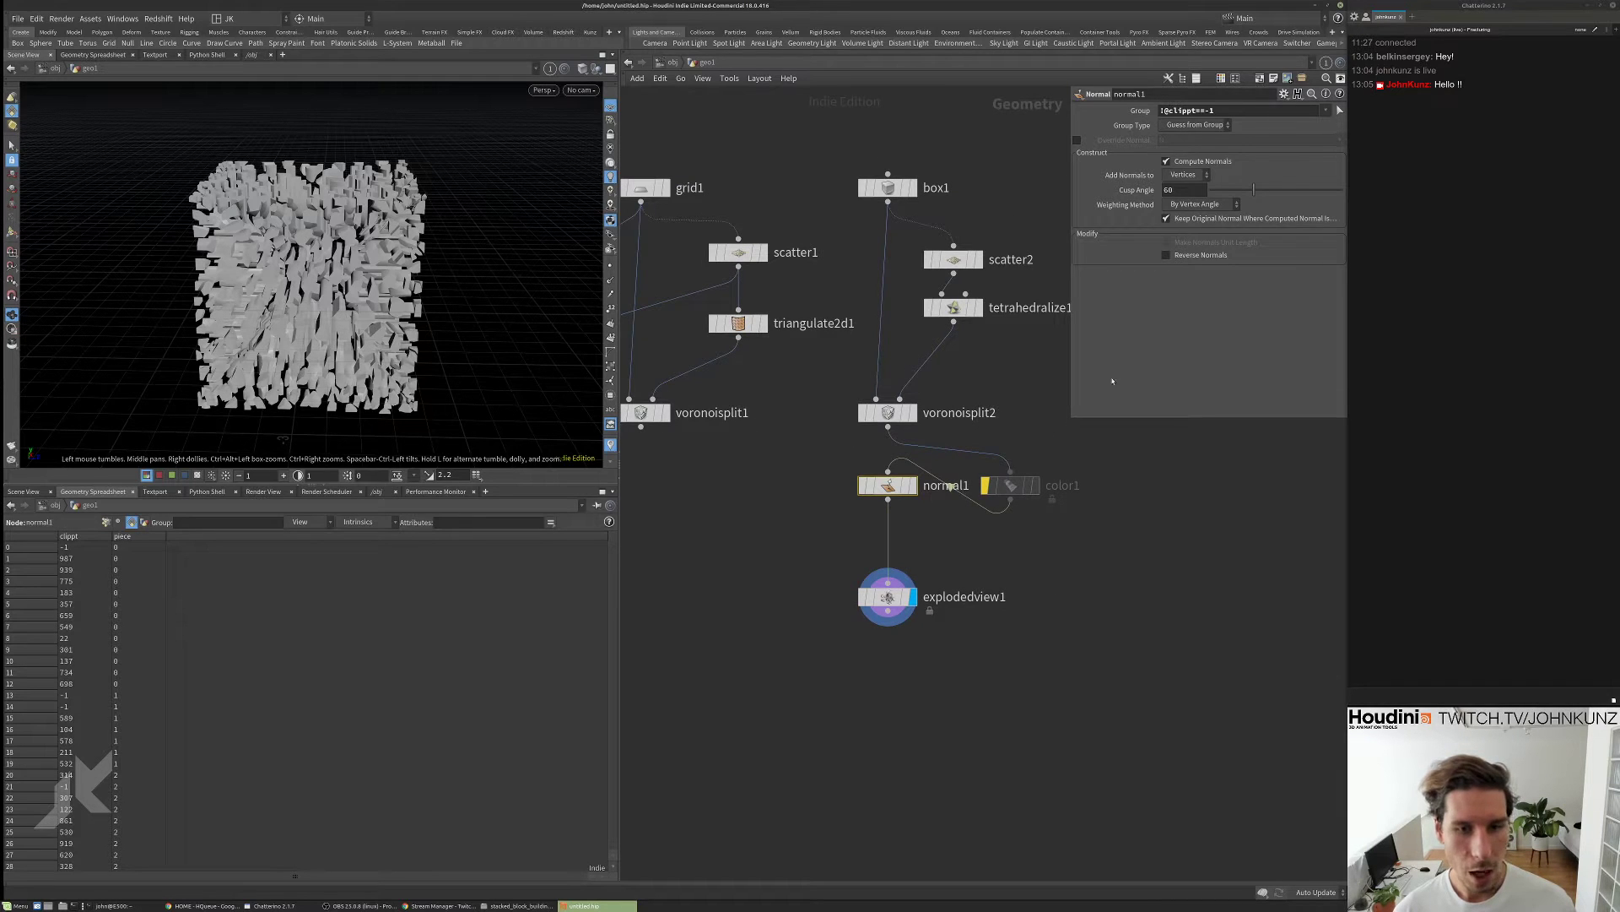
pyautogui.press('h')
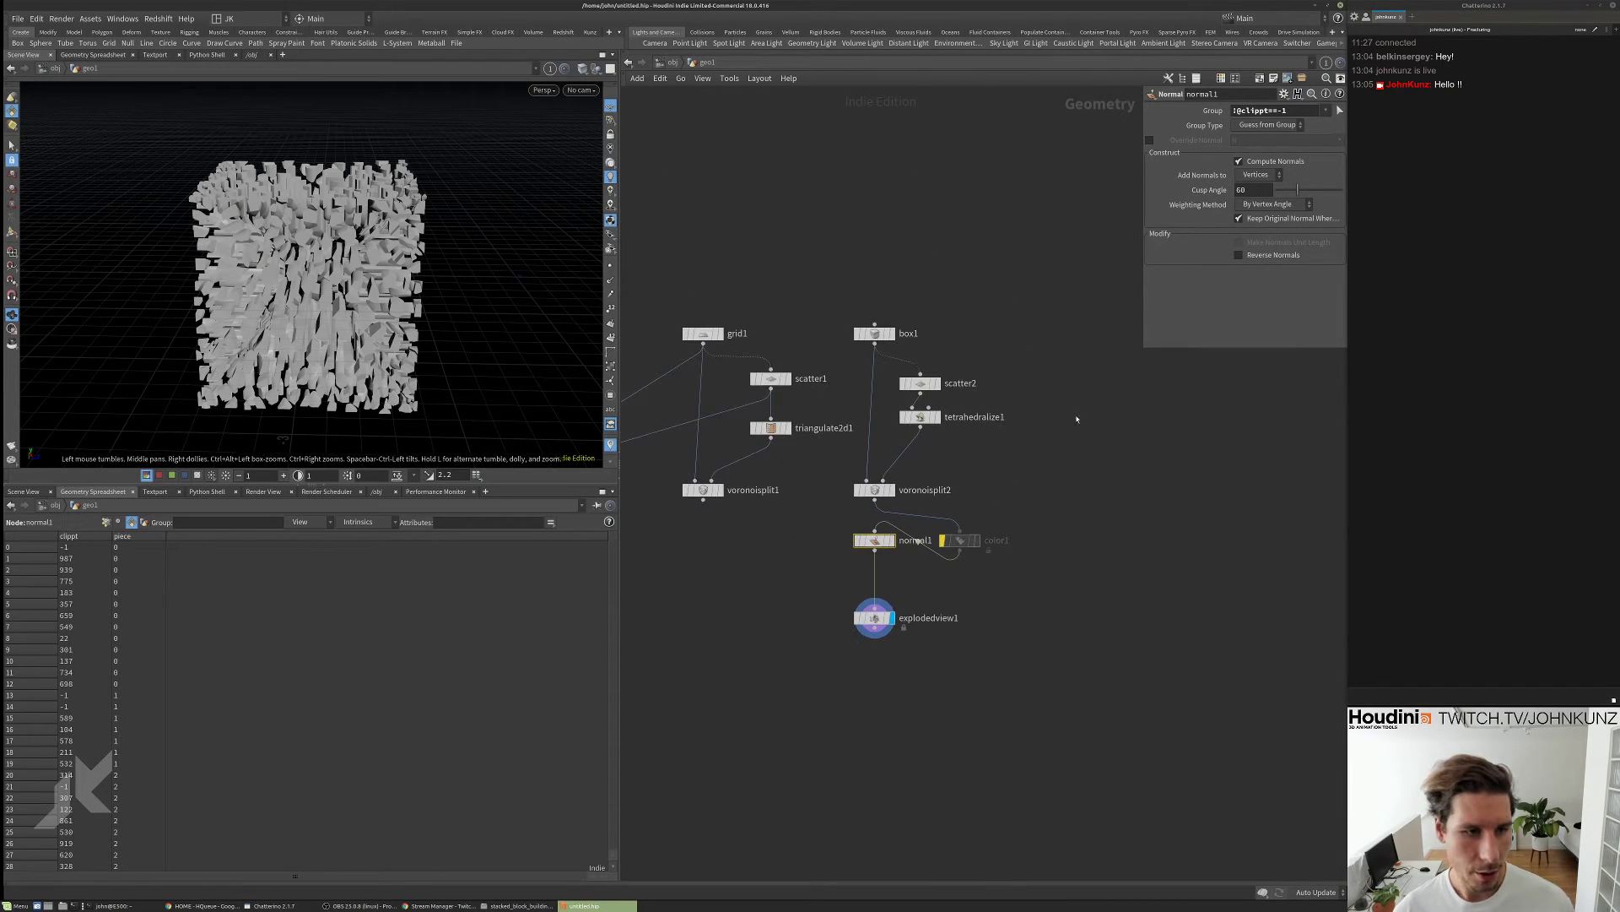
pyautogui.press('Tab')
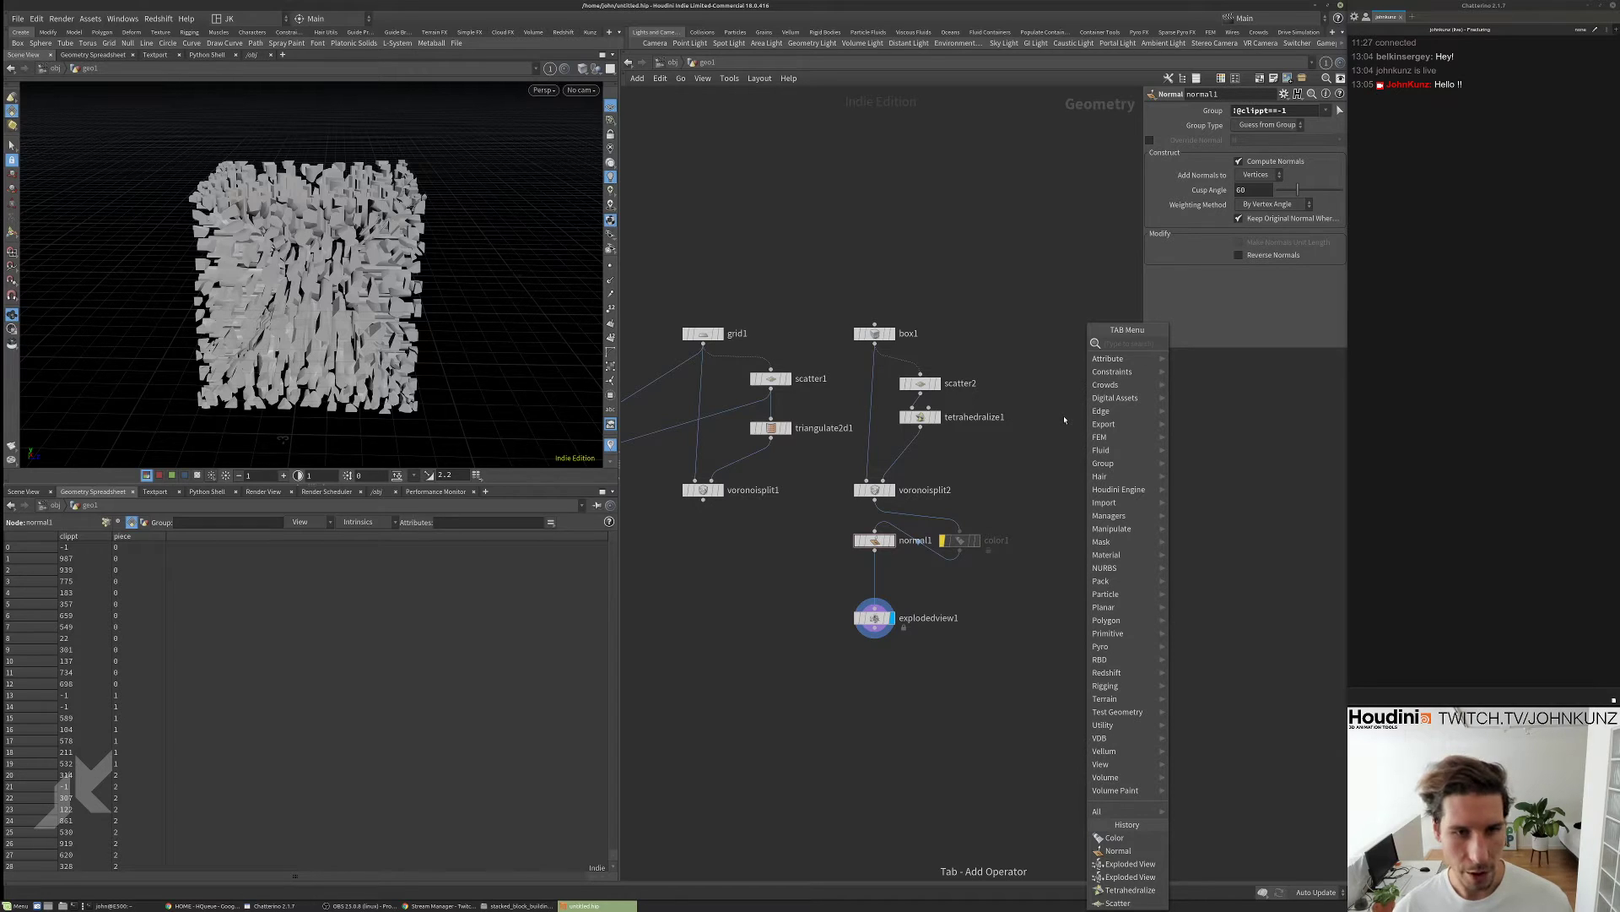
pyautogui.press('Escape')
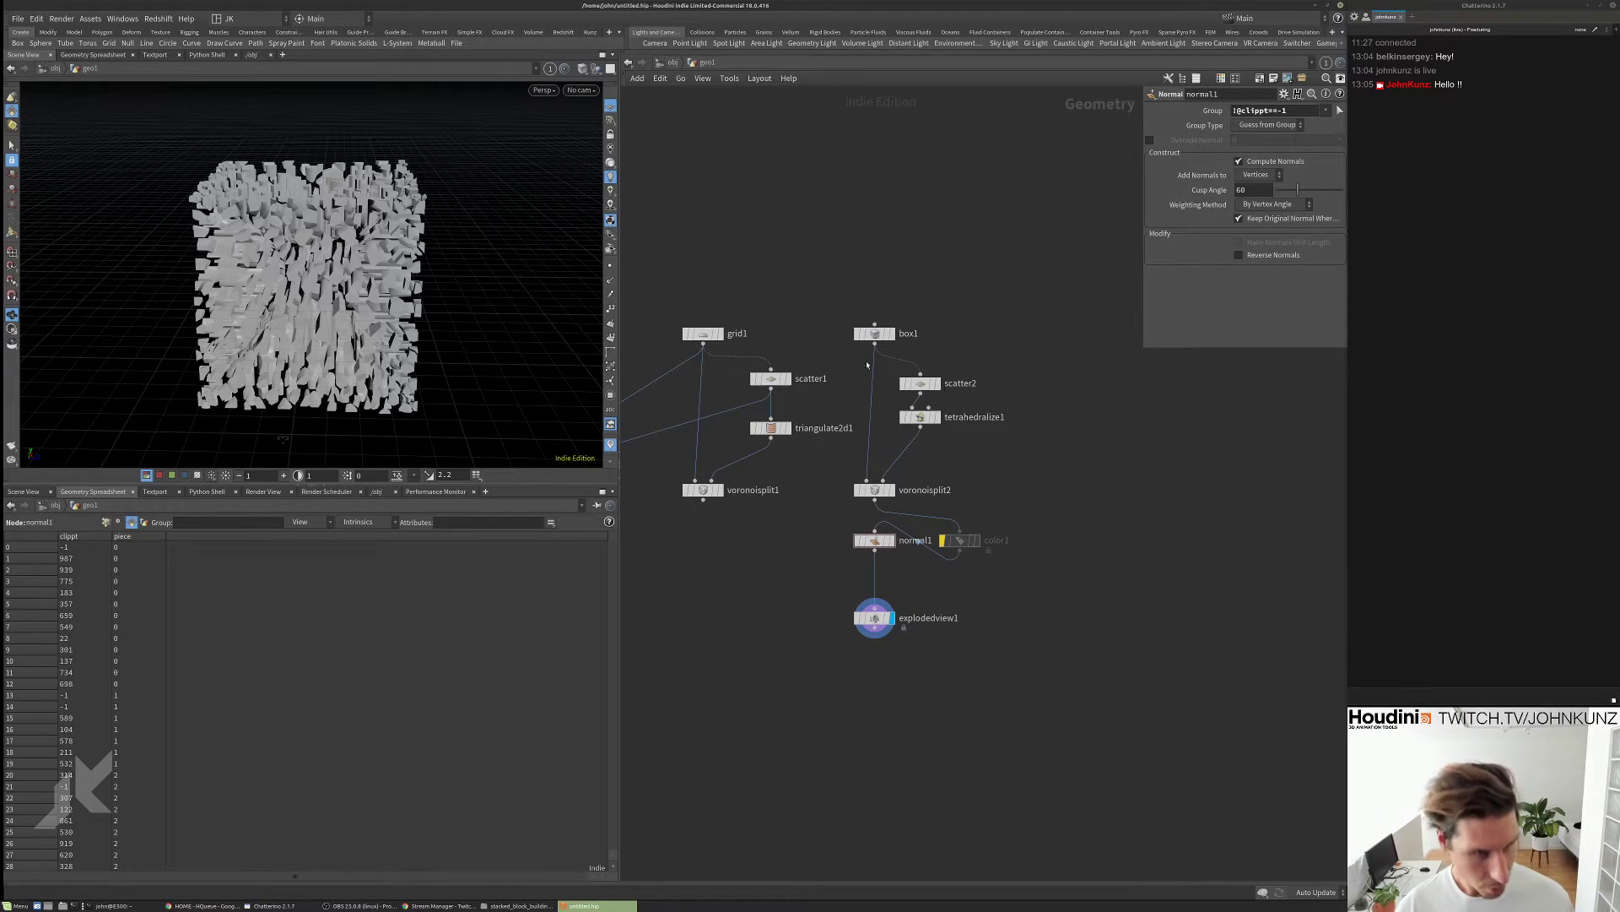
# - Display the voronoisplit1 result on the grid with shaded edges and examine its cells up close
pyautogui.click(718, 334)
pyautogui.click(703, 489)
pyautogui.press('h')
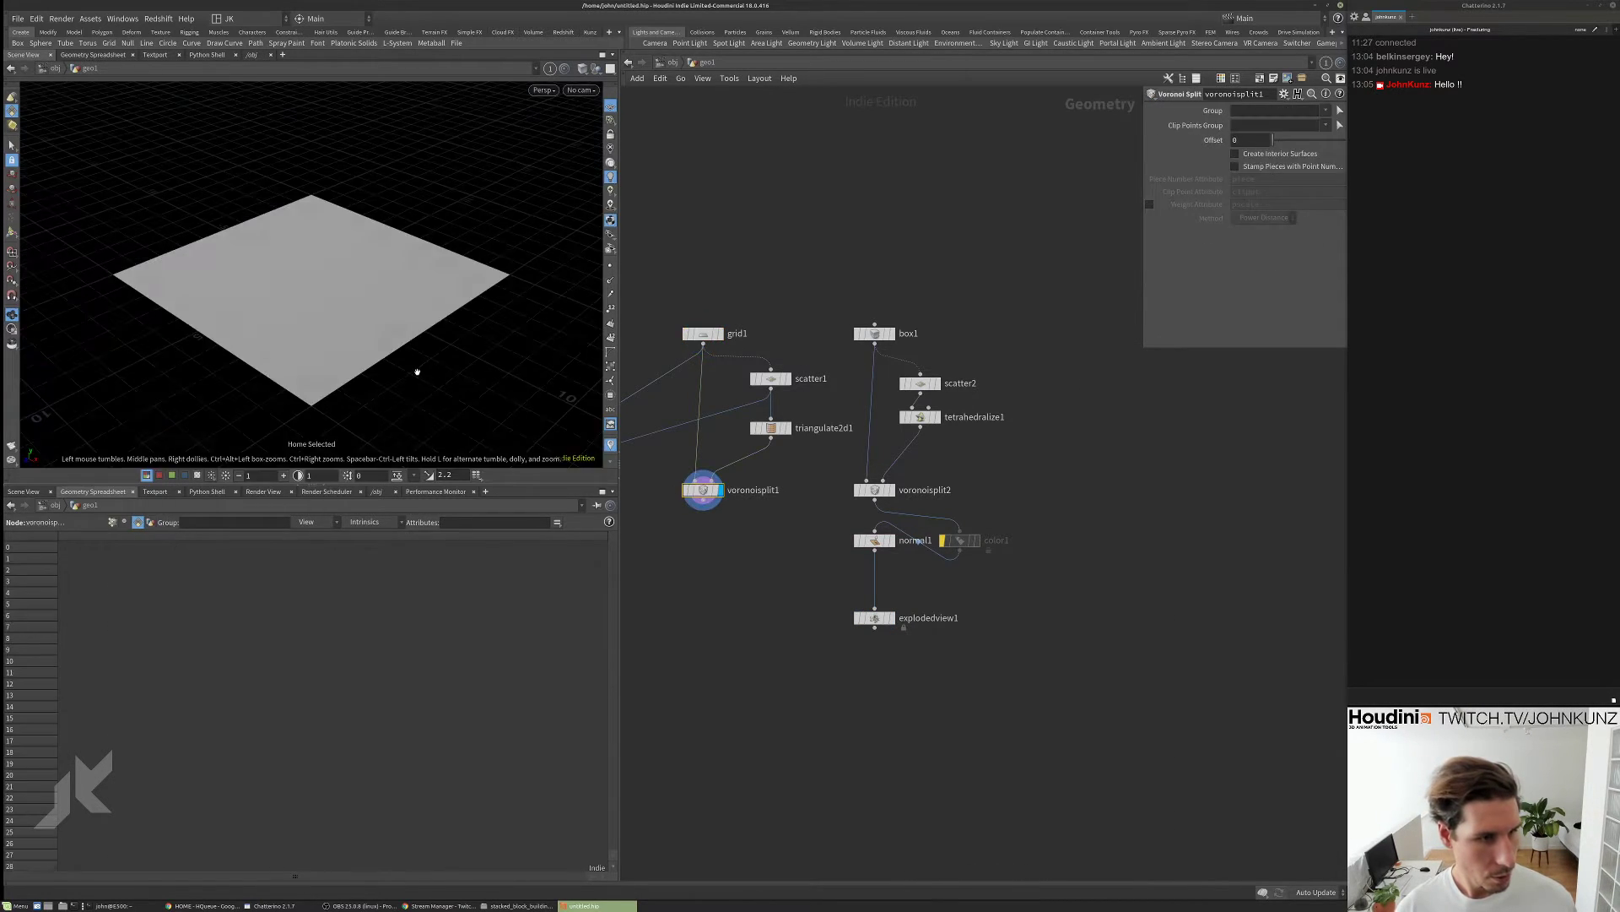
pyautogui.click(584, 69)
pyautogui.click(630, 201)
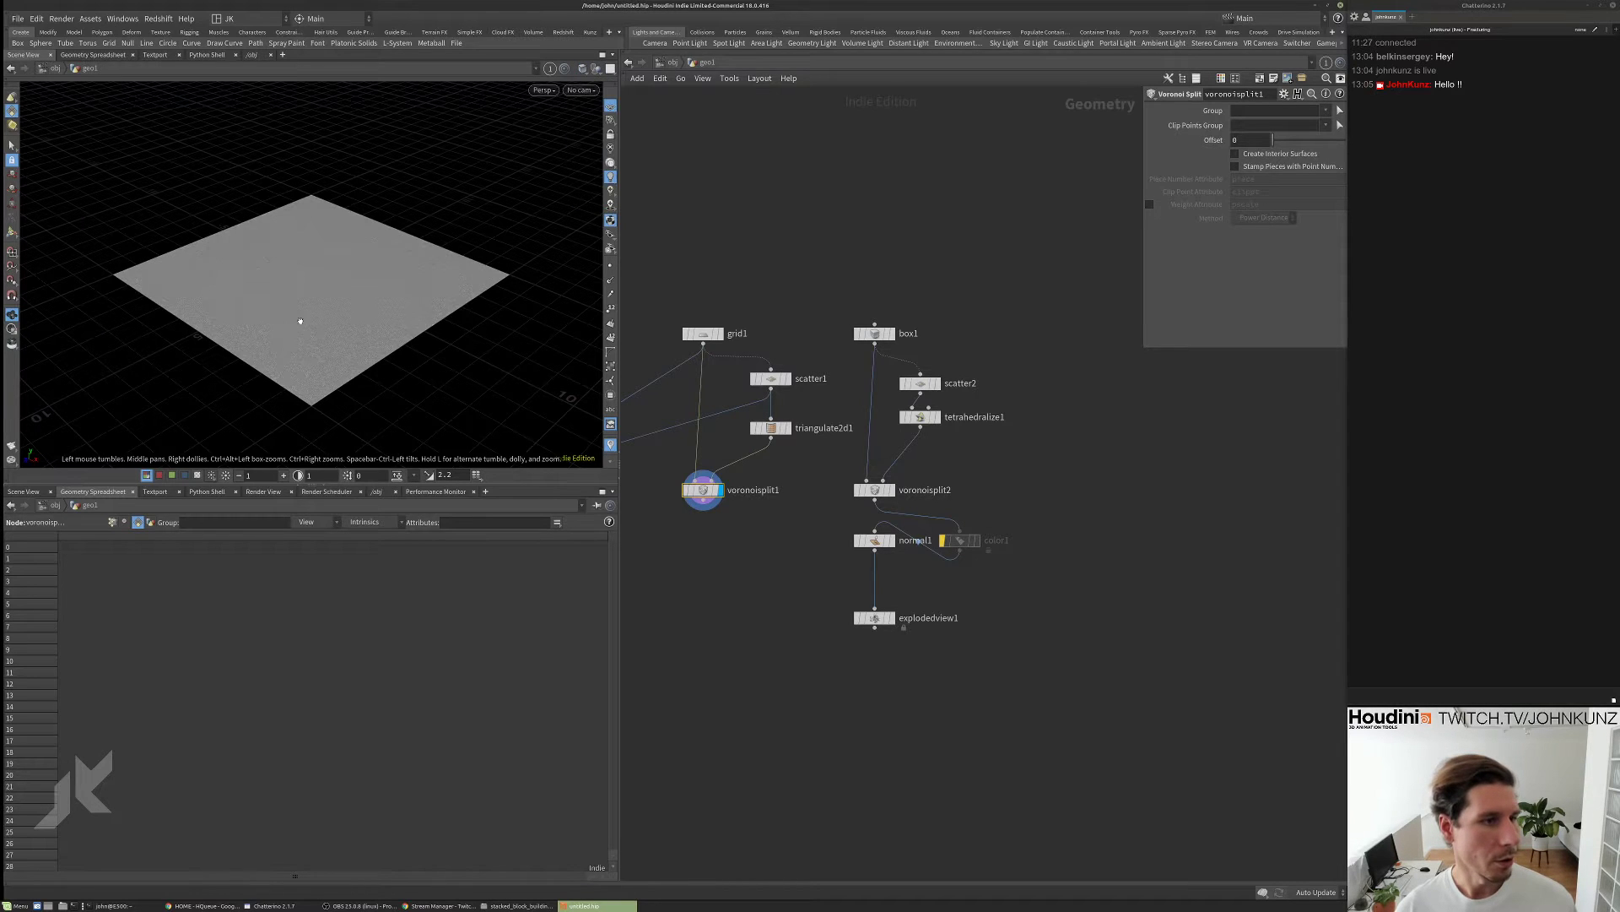
pyautogui.moveTo(300, 319); pyautogui.dragTo(515, 158, button='right')
pyautogui.moveTo(516, 158); pyautogui.dragTo(462, 273)
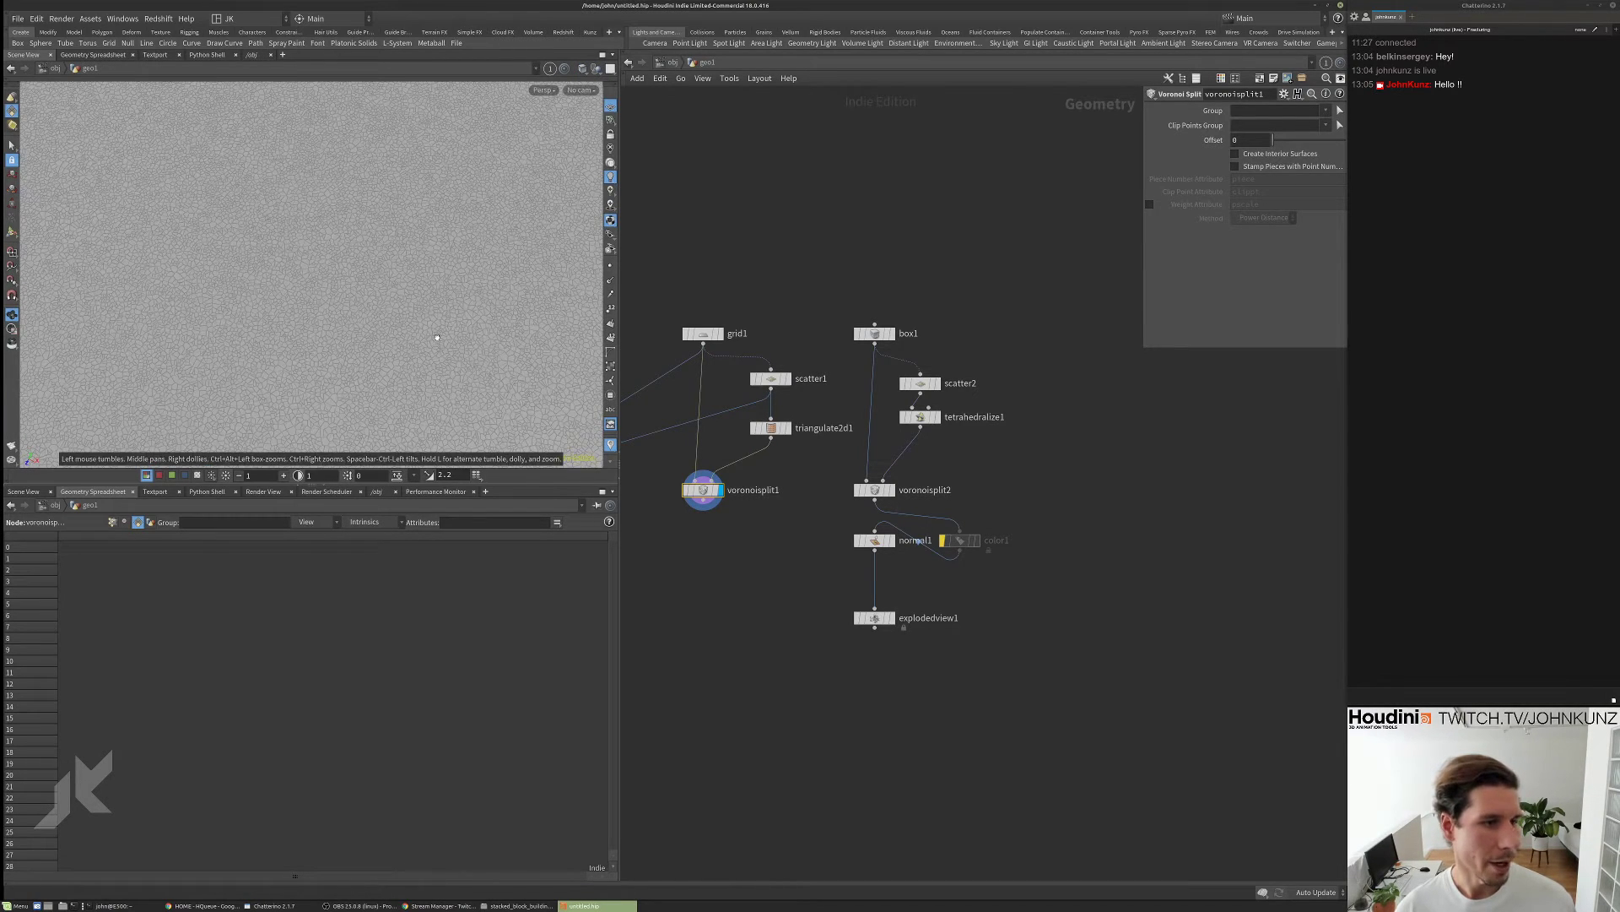
pyautogui.scroll(3, 437, 338)
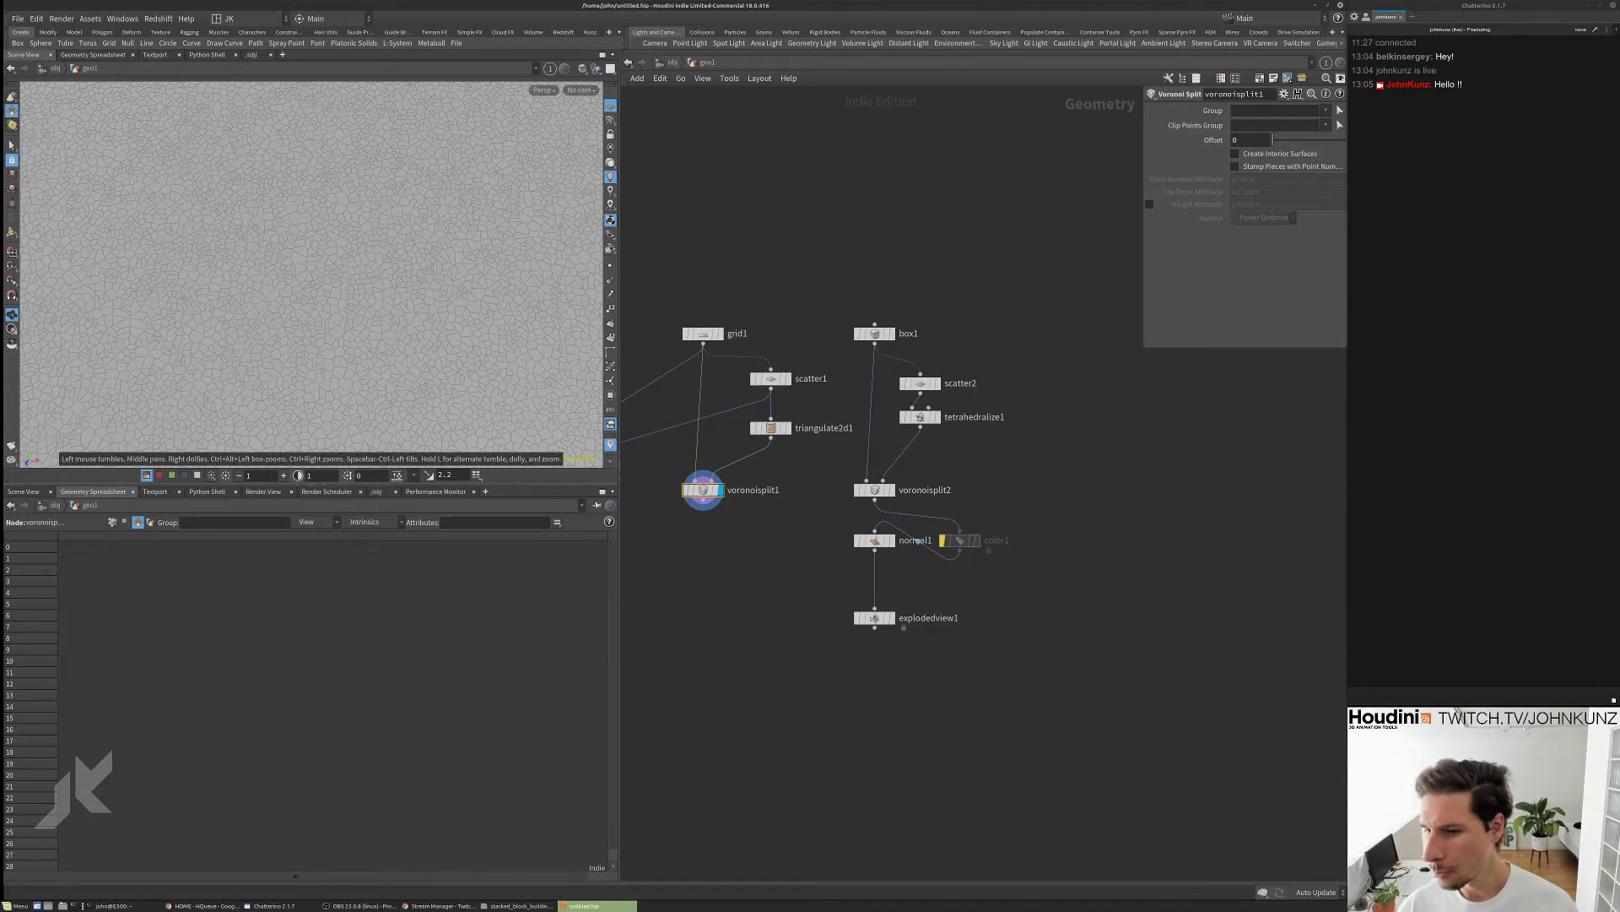
# - Switch to Chrome, enlarge the Twitter window and view the Voronoi pen plot photos as reference, then move the window away
pyautogui.hotkey('alt', 'Tab')
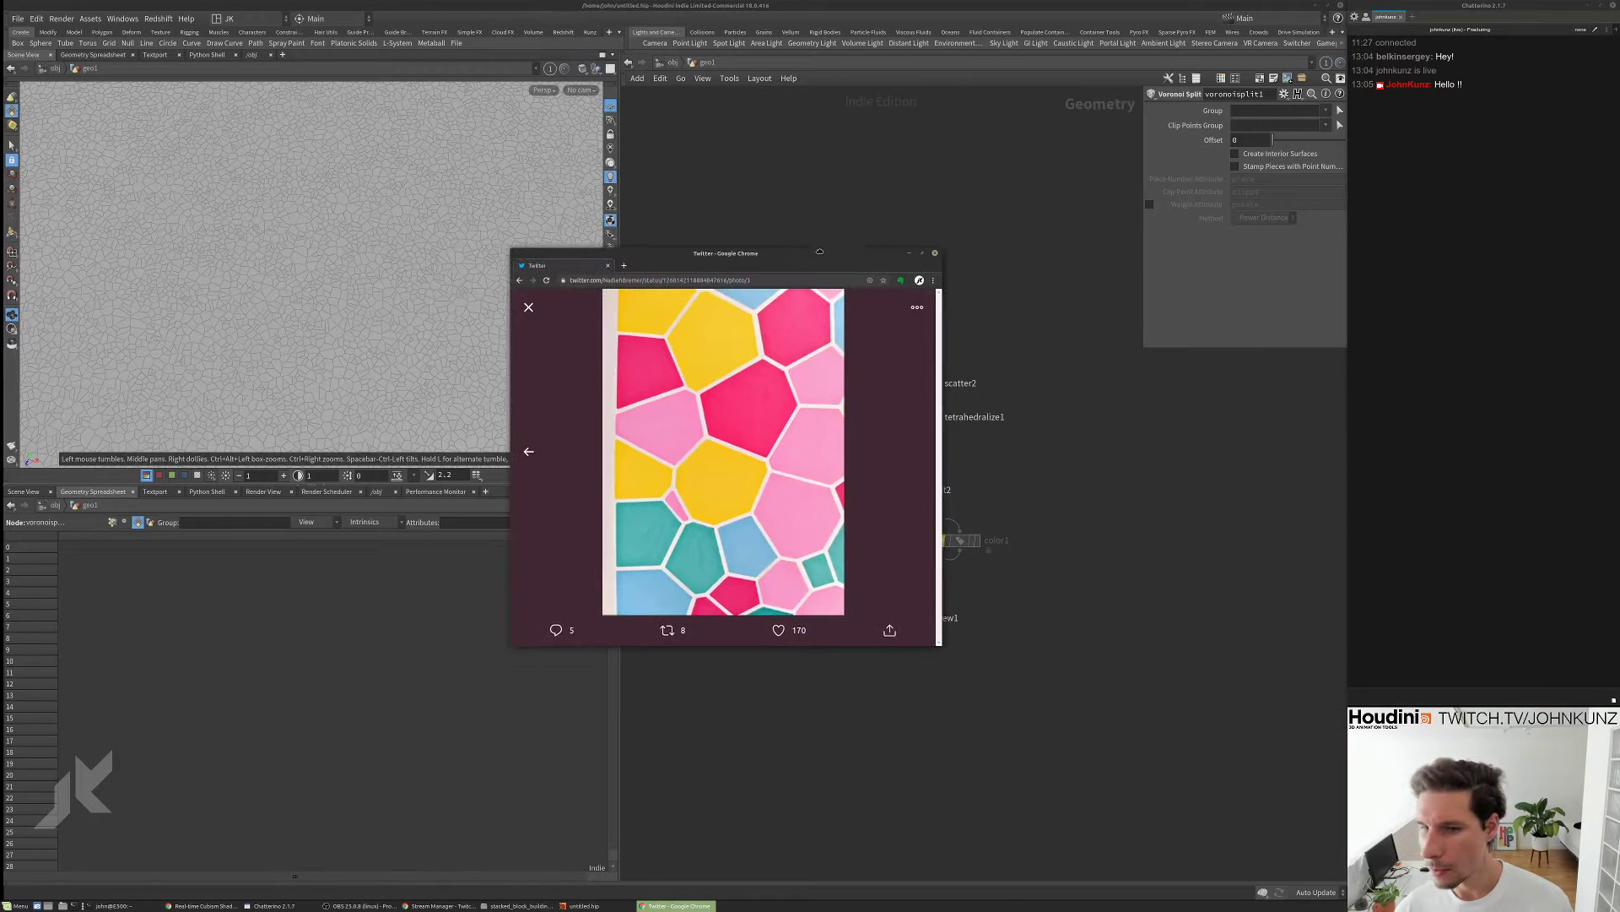
pyautogui.moveTo(933, 642); pyautogui.dragTo(1275, 812)
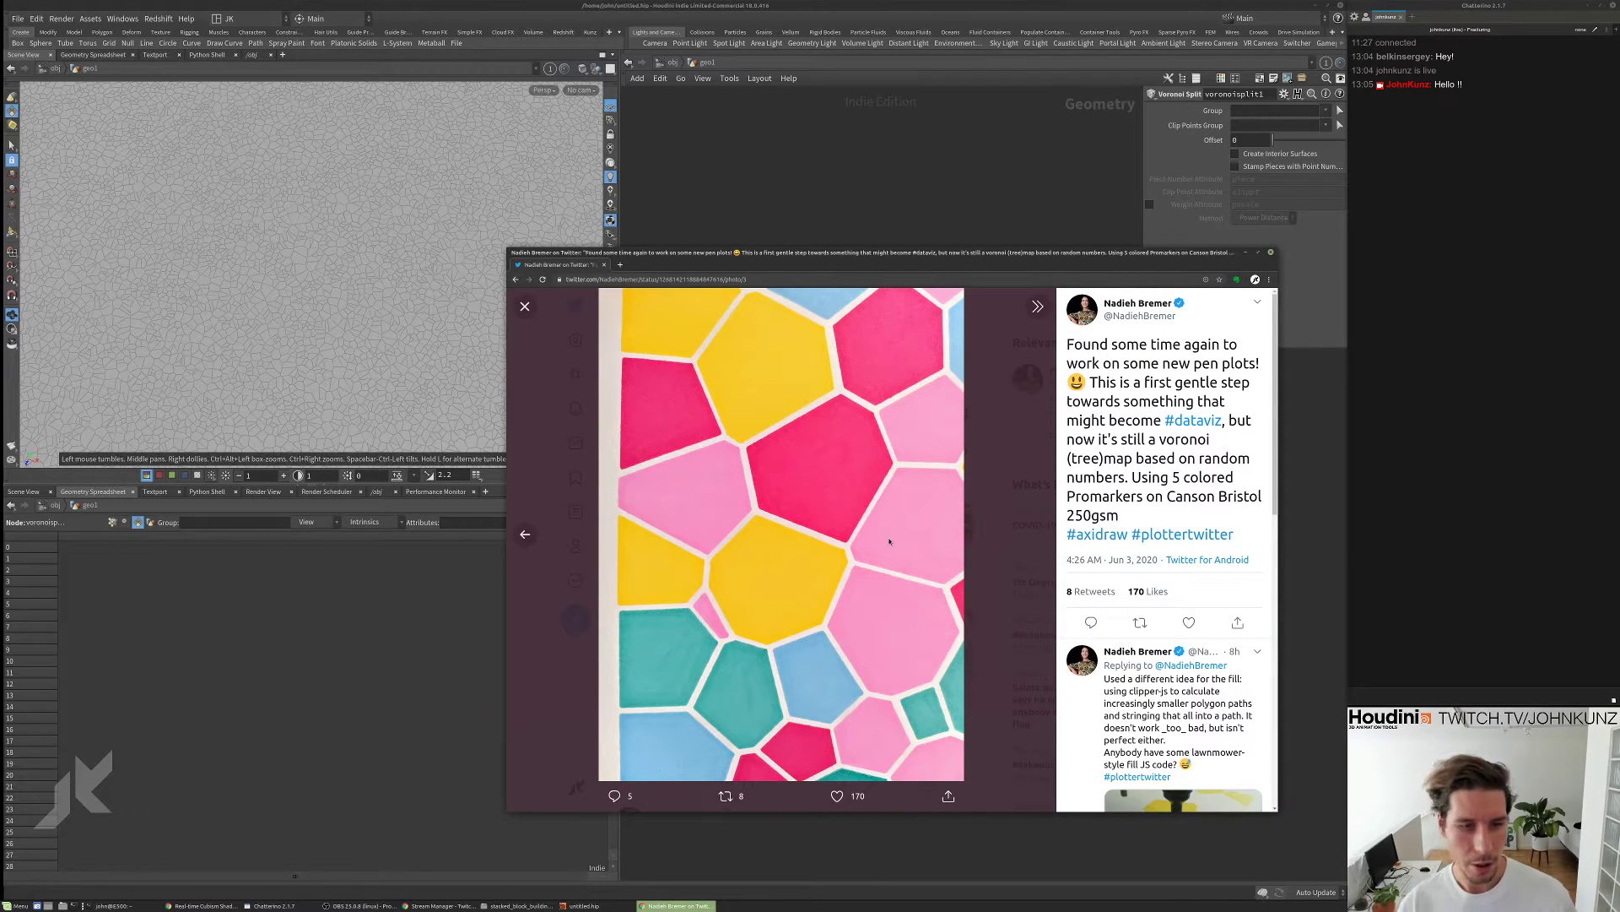
pyautogui.press('Left')
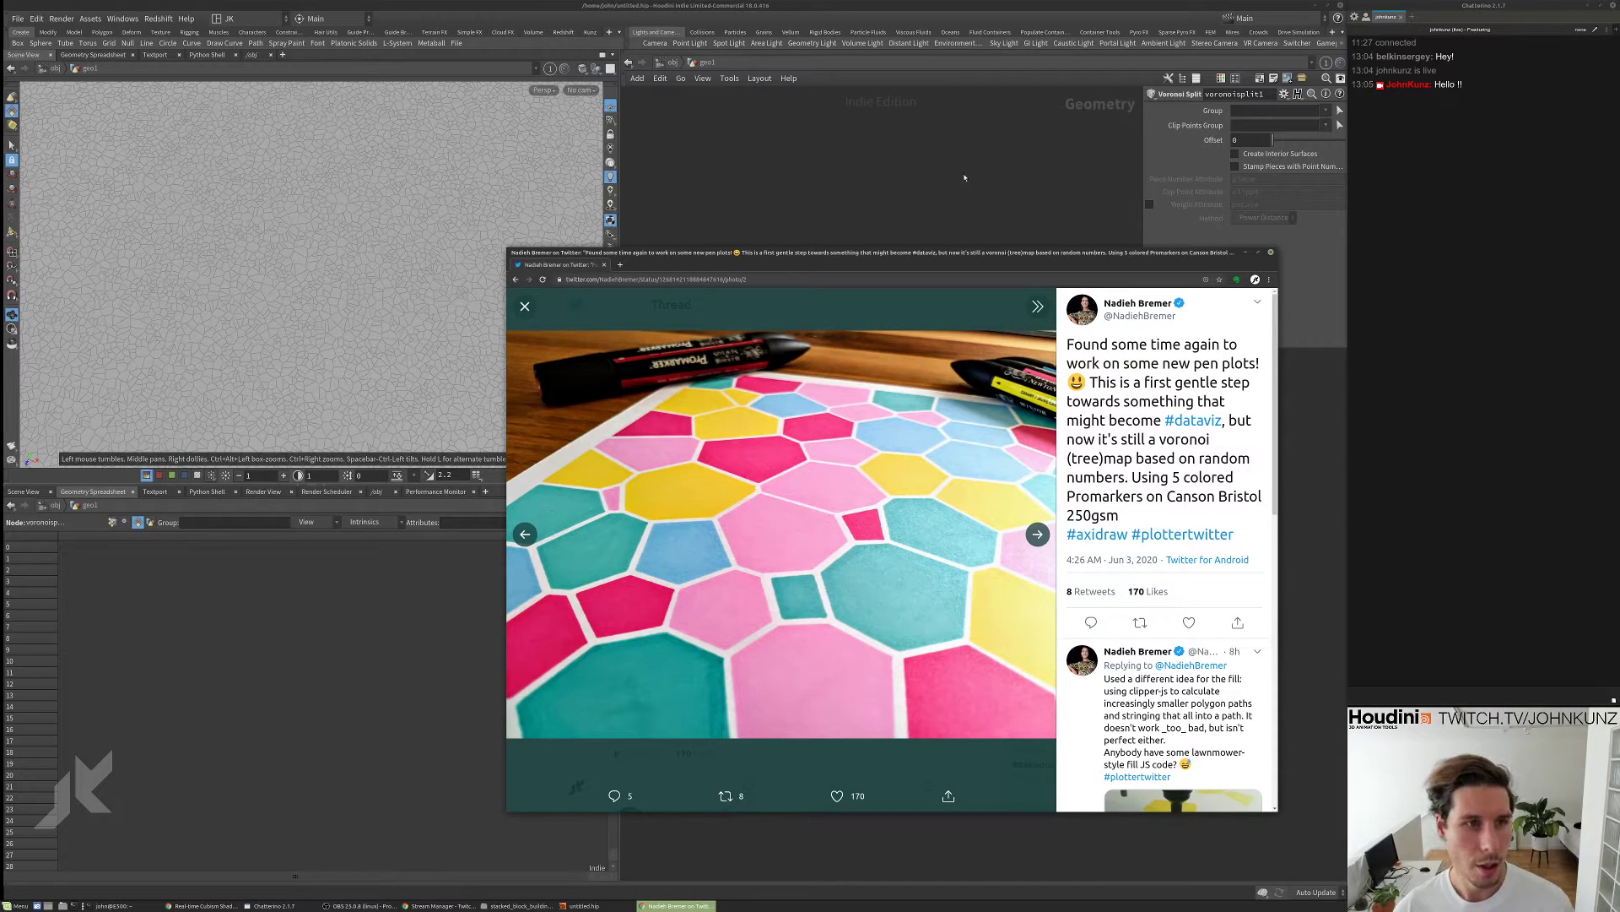
pyautogui.moveTo(947, 251); pyautogui.dragTo(1619, 254)
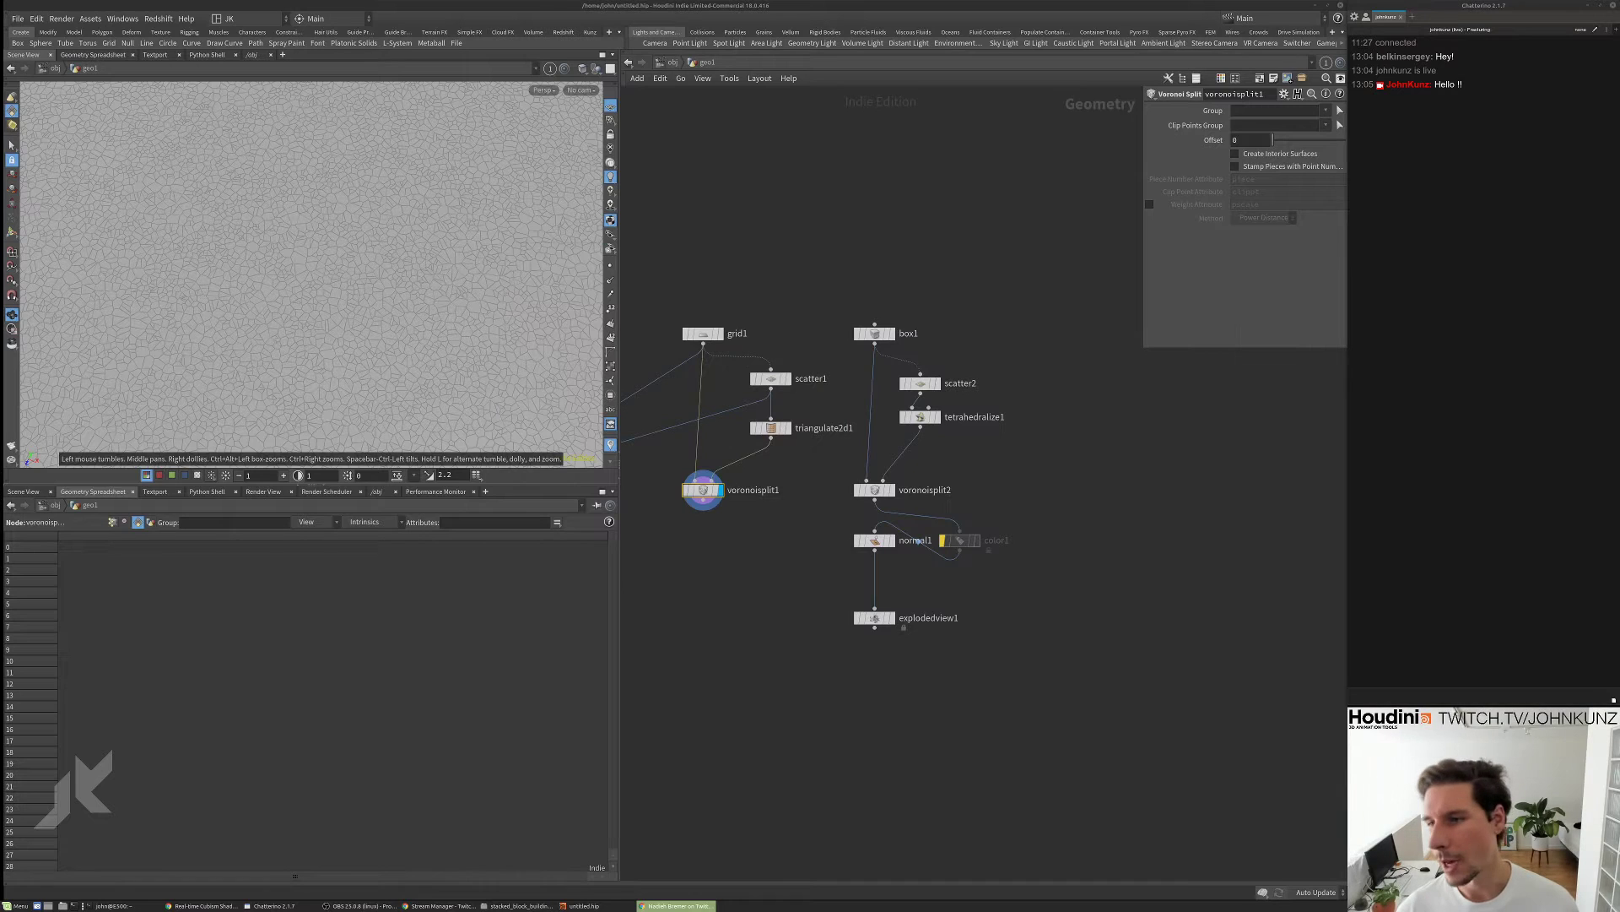
# - Add a Boolean Fracture node beside the voronoisplit2 network
pyautogui.moveTo(1168, 453); pyautogui.dragTo(1136, 509, button='middle')
pyautogui.scroll(3, 956, 563)
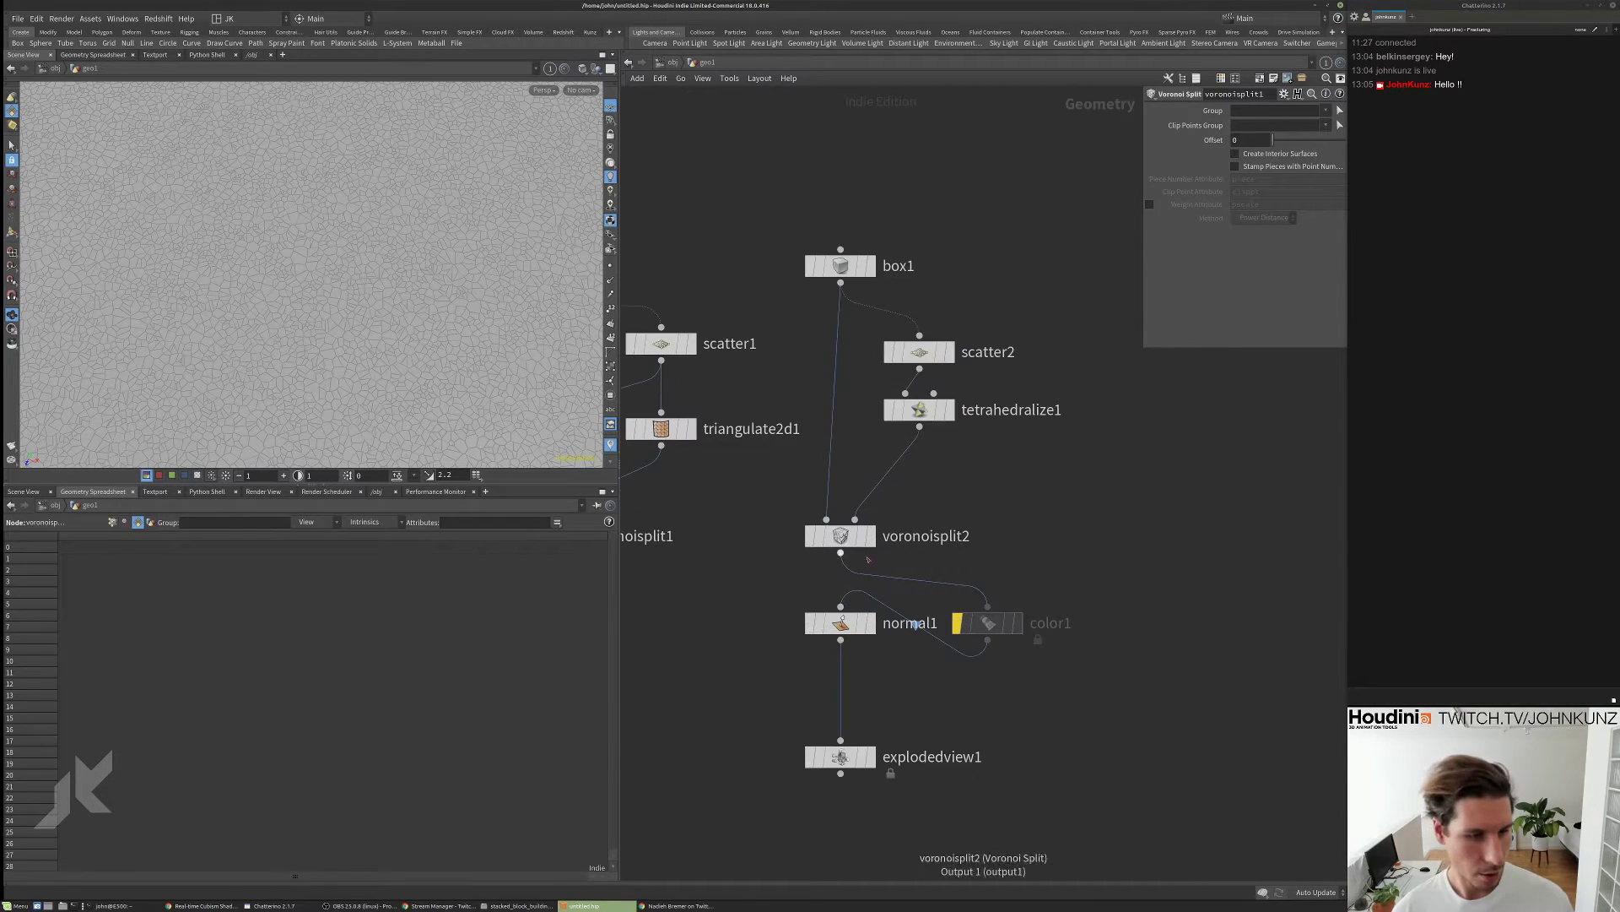
pyautogui.press('Tab')
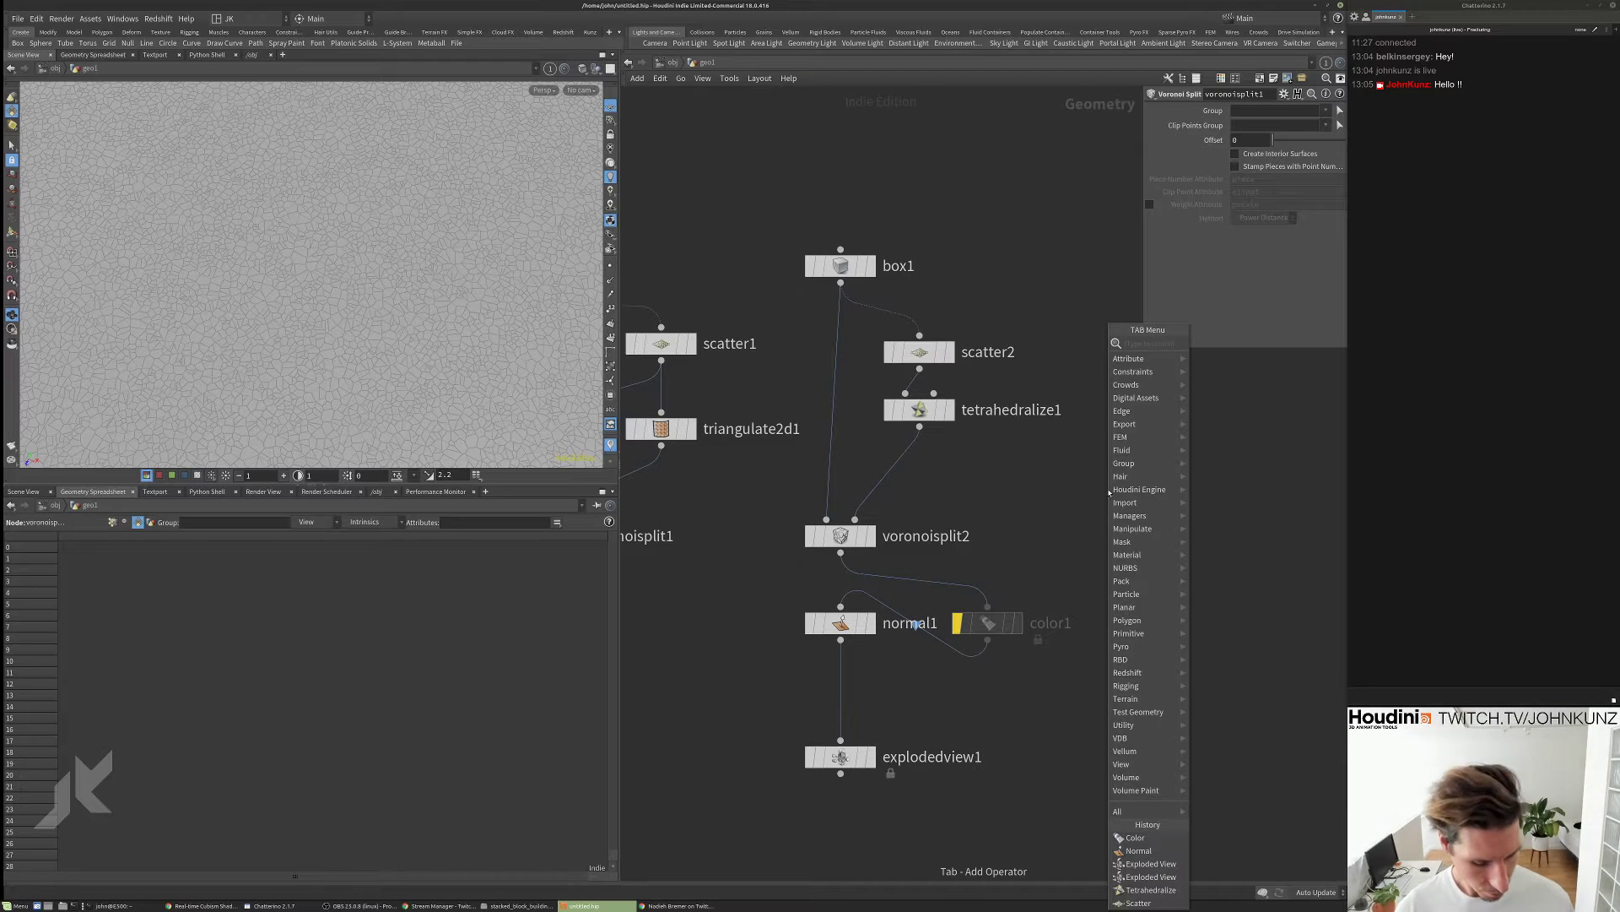
pyautogui.write('bool')
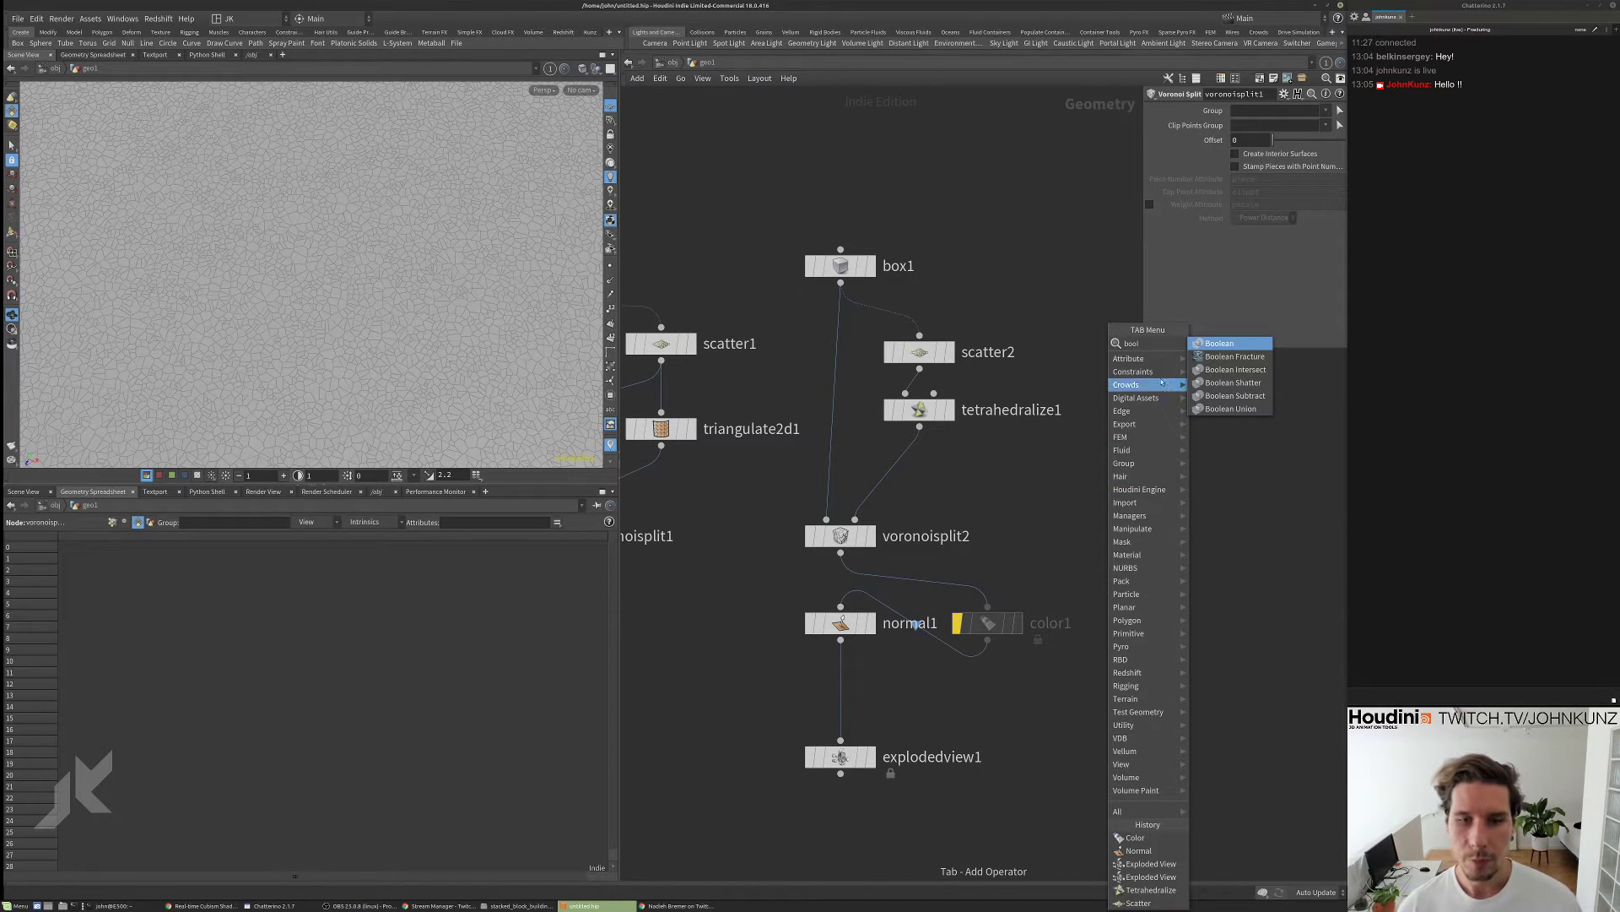
pyautogui.click(1207, 358)
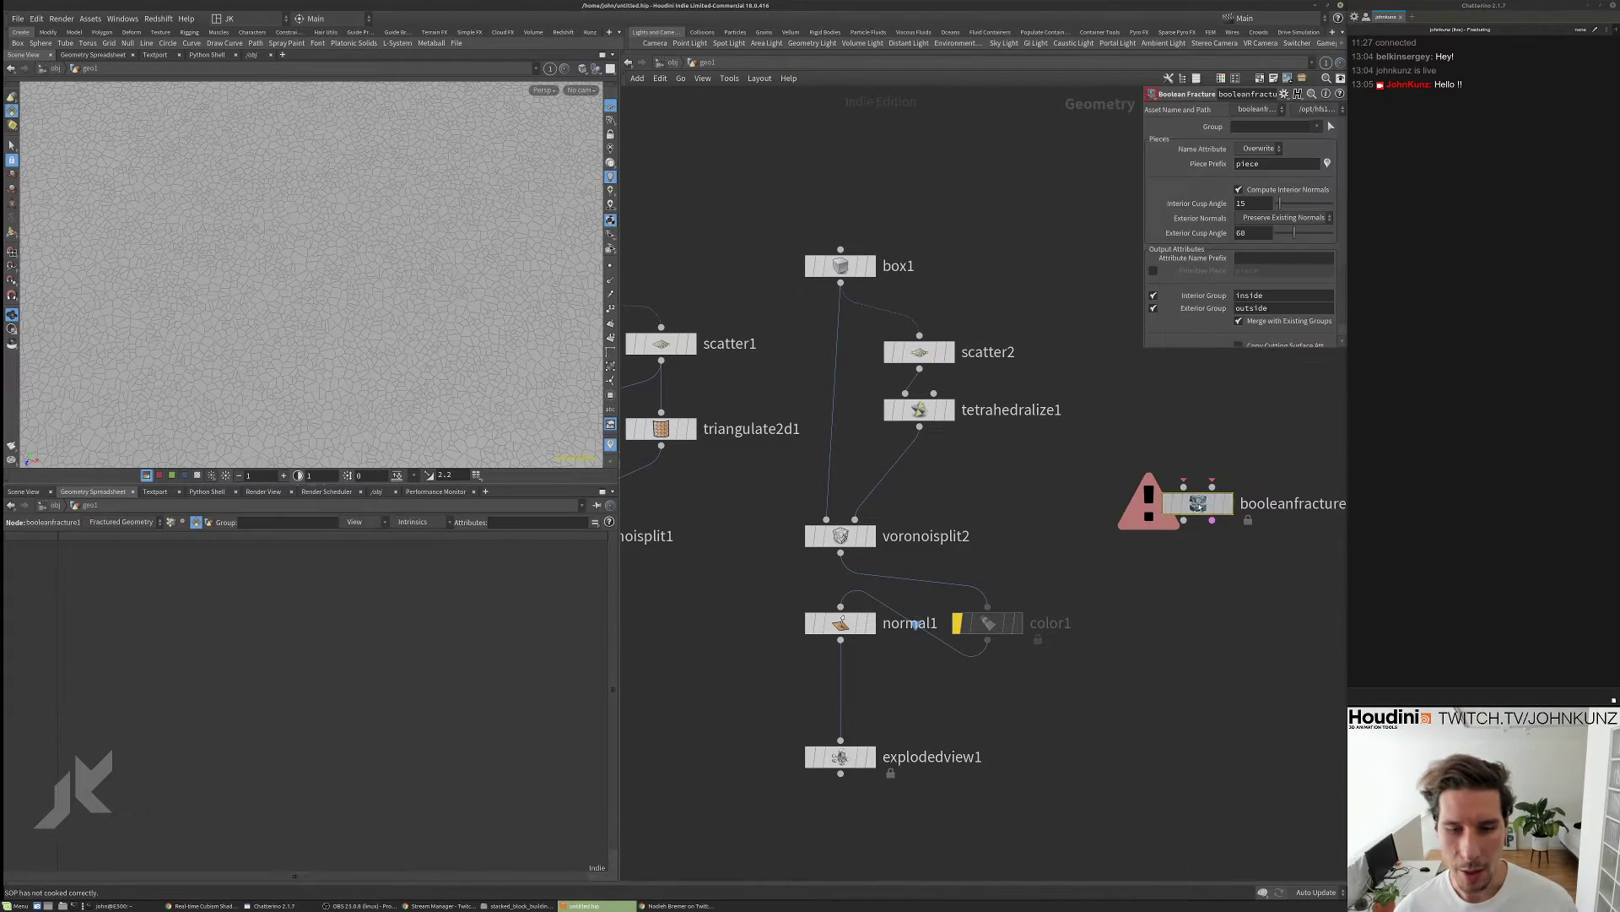
pyautogui.click(1147, 540)
# - Select the Voronoi Fracture node to compare its parameters and place in the network with the Boolean Fracture node
pyautogui.scroll(-3, 1149, 544)
pyautogui.moveTo(749, 553); pyautogui.dragTo(810, 547, button='middle')
pyautogui.moveTo(739, 588); pyautogui.dragTo(655, 493)
pyautogui.moveTo(1209, 567); pyautogui.dragTo(1179, 569, button='middle')
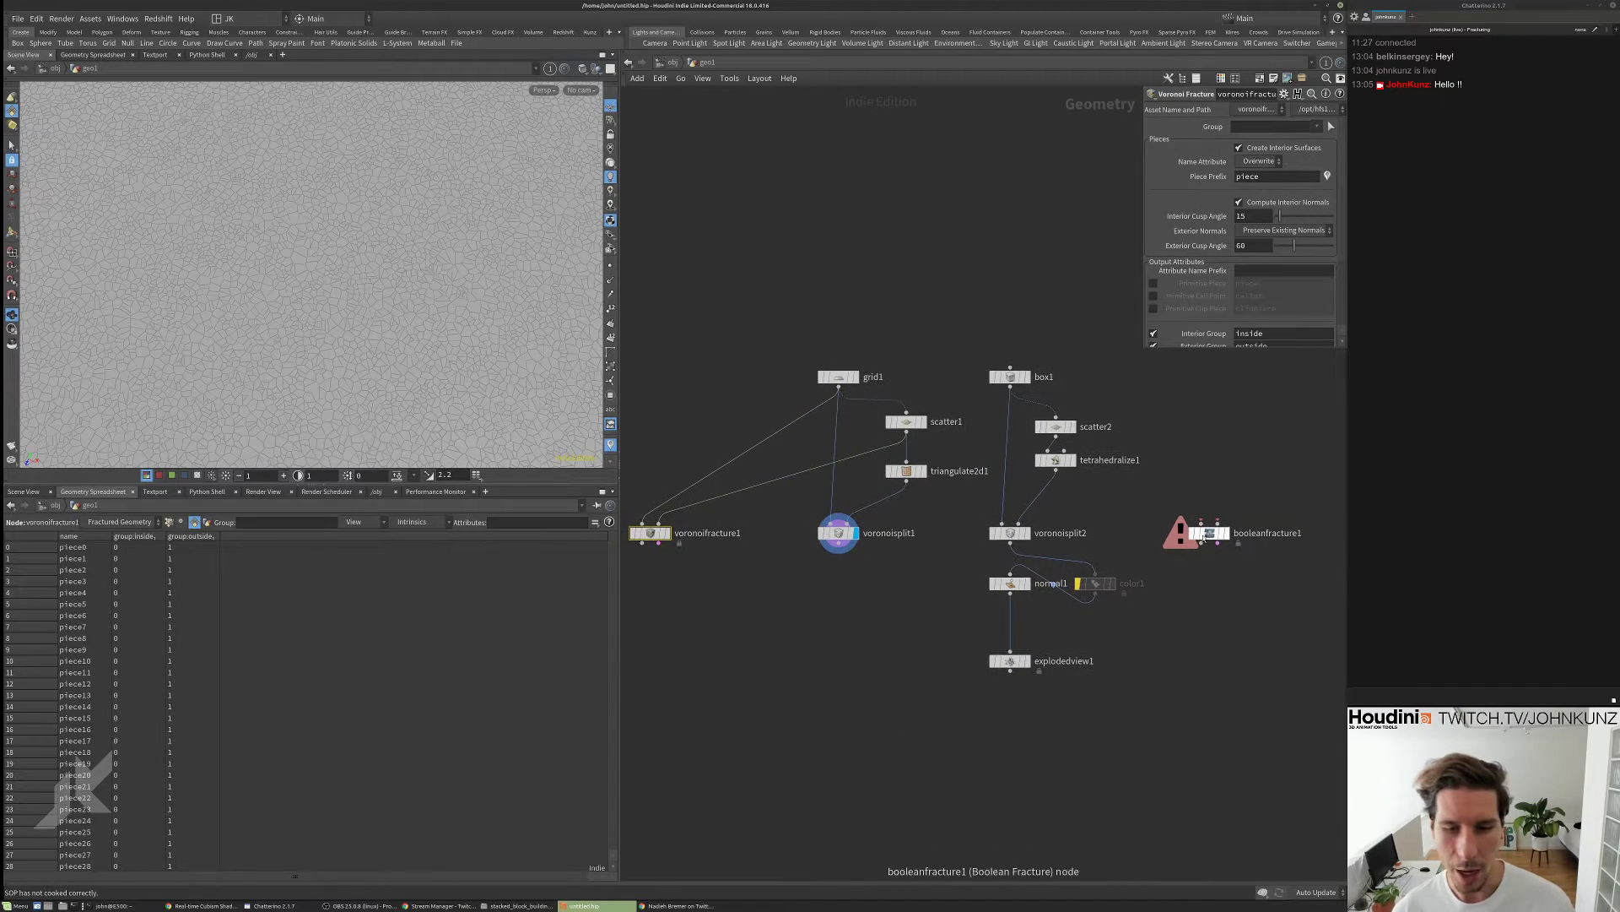
pyautogui.scroll(2, 1240, 490)
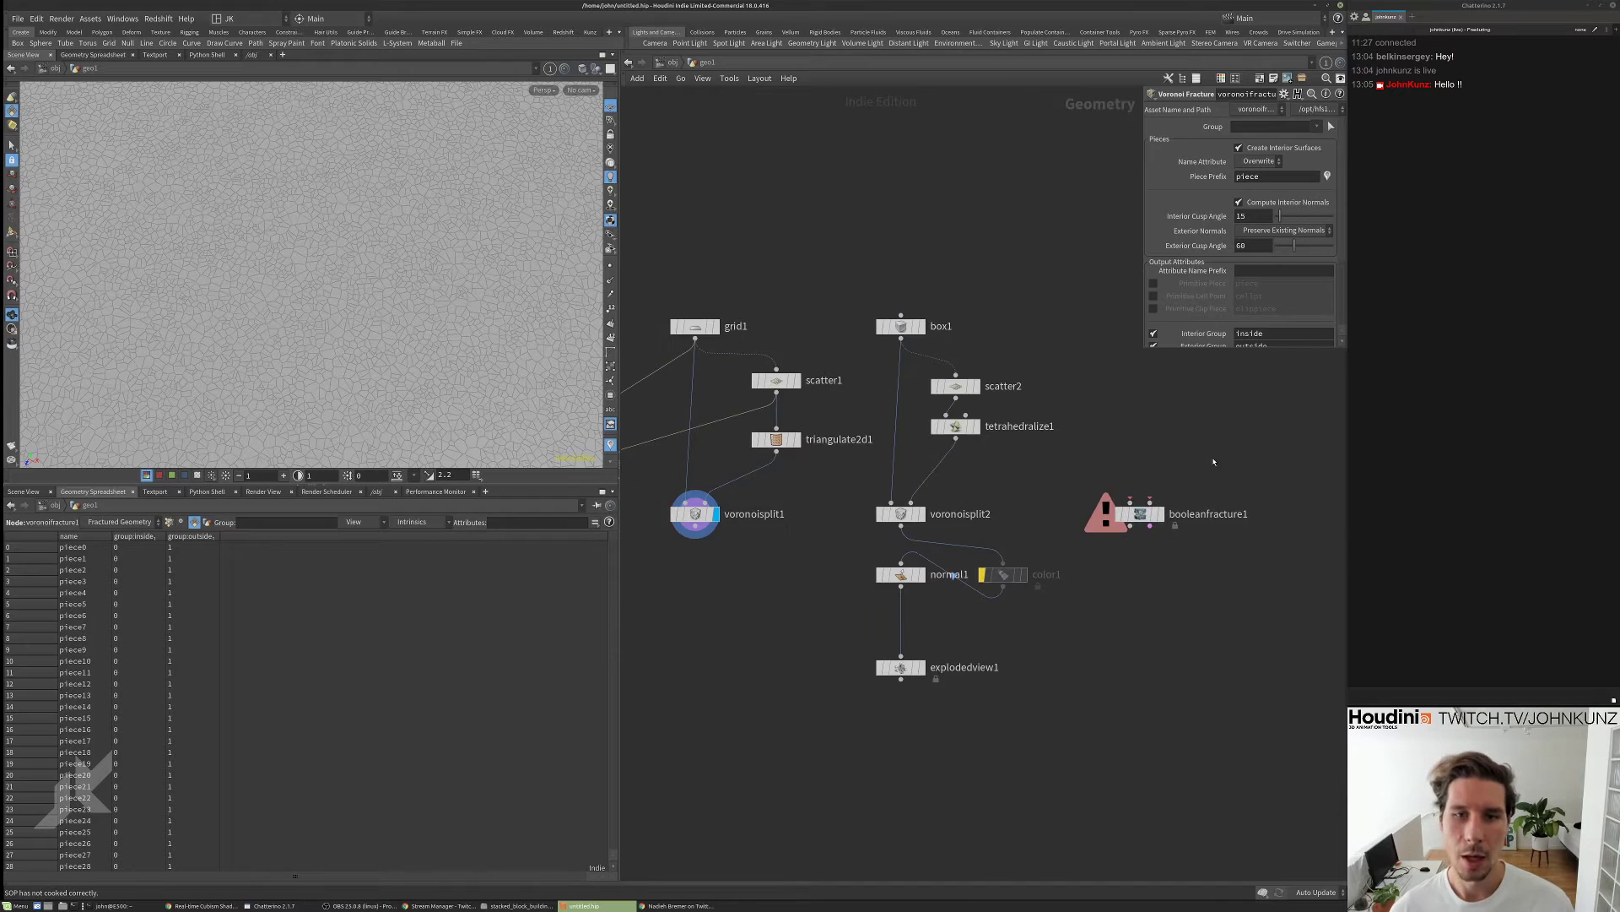
pyautogui.moveTo(1212, 460); pyautogui.dragTo(1111, 483, button='middle')
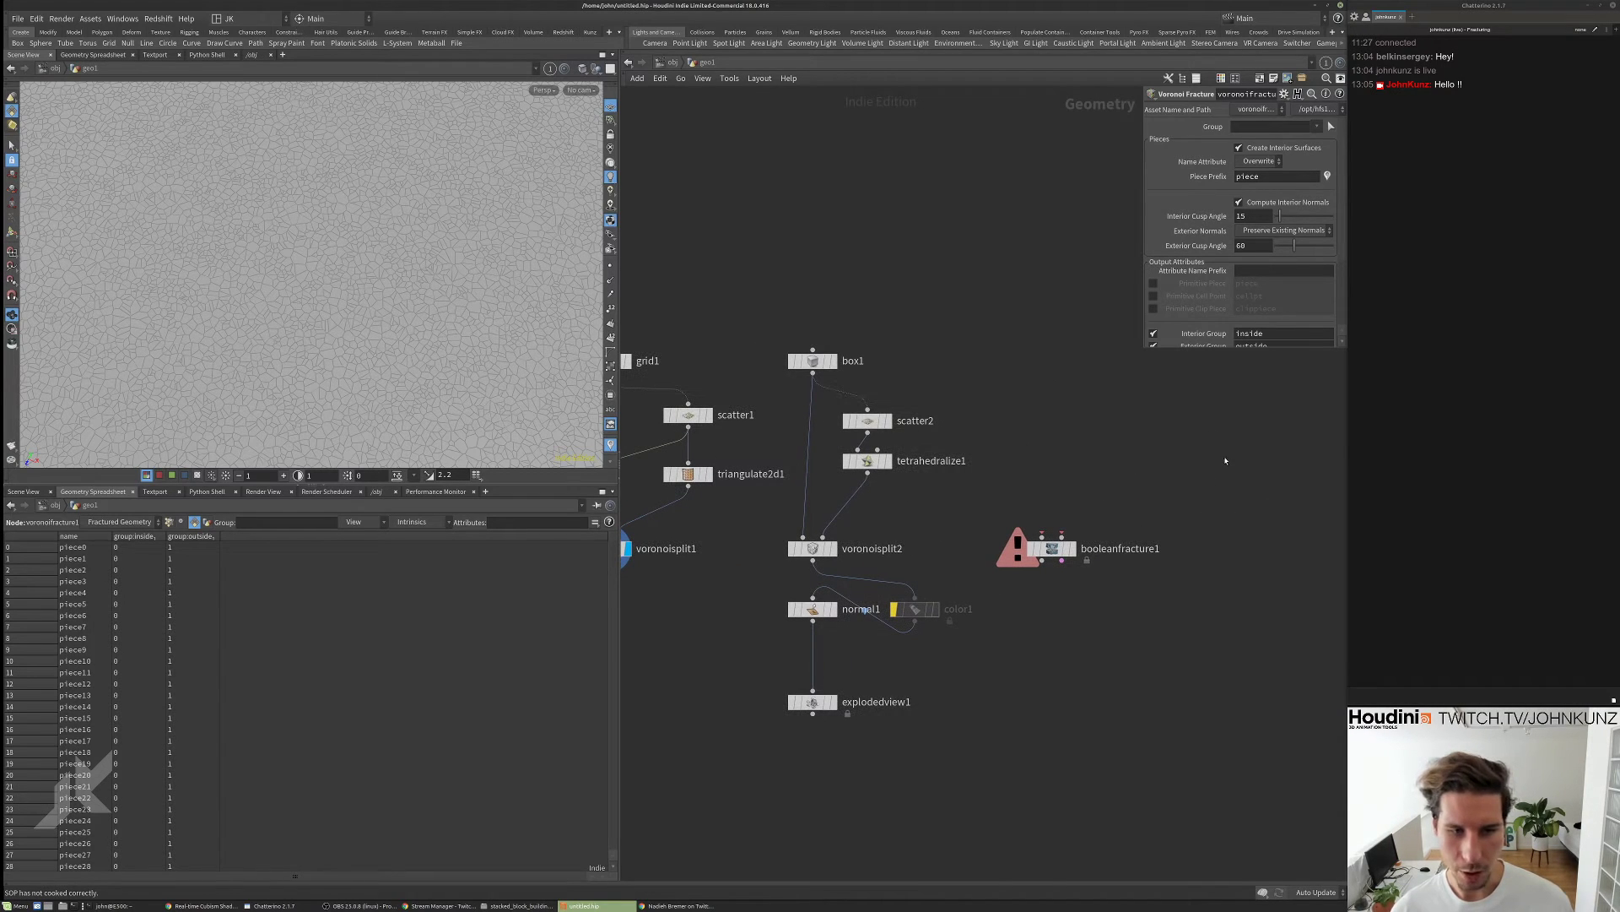
# - Add a Boolean node above the Boolean Fracture node and review its available Operation options
pyautogui.press('Tab')
pyautogui.write('bol')
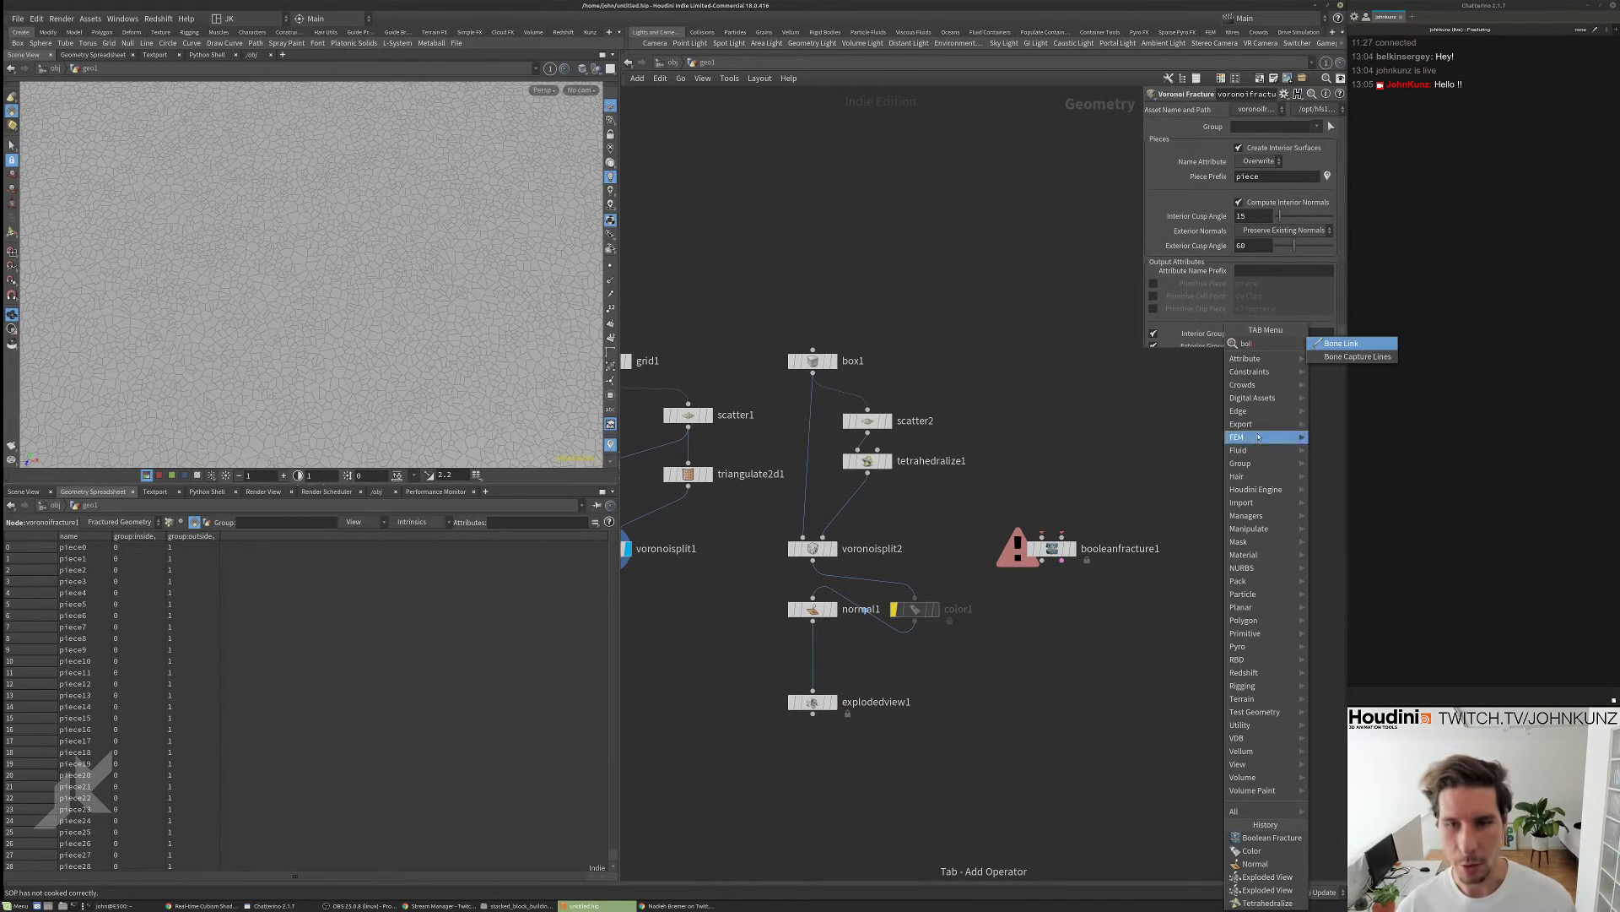
pyautogui.press('Escape')
pyautogui.press('Tab')
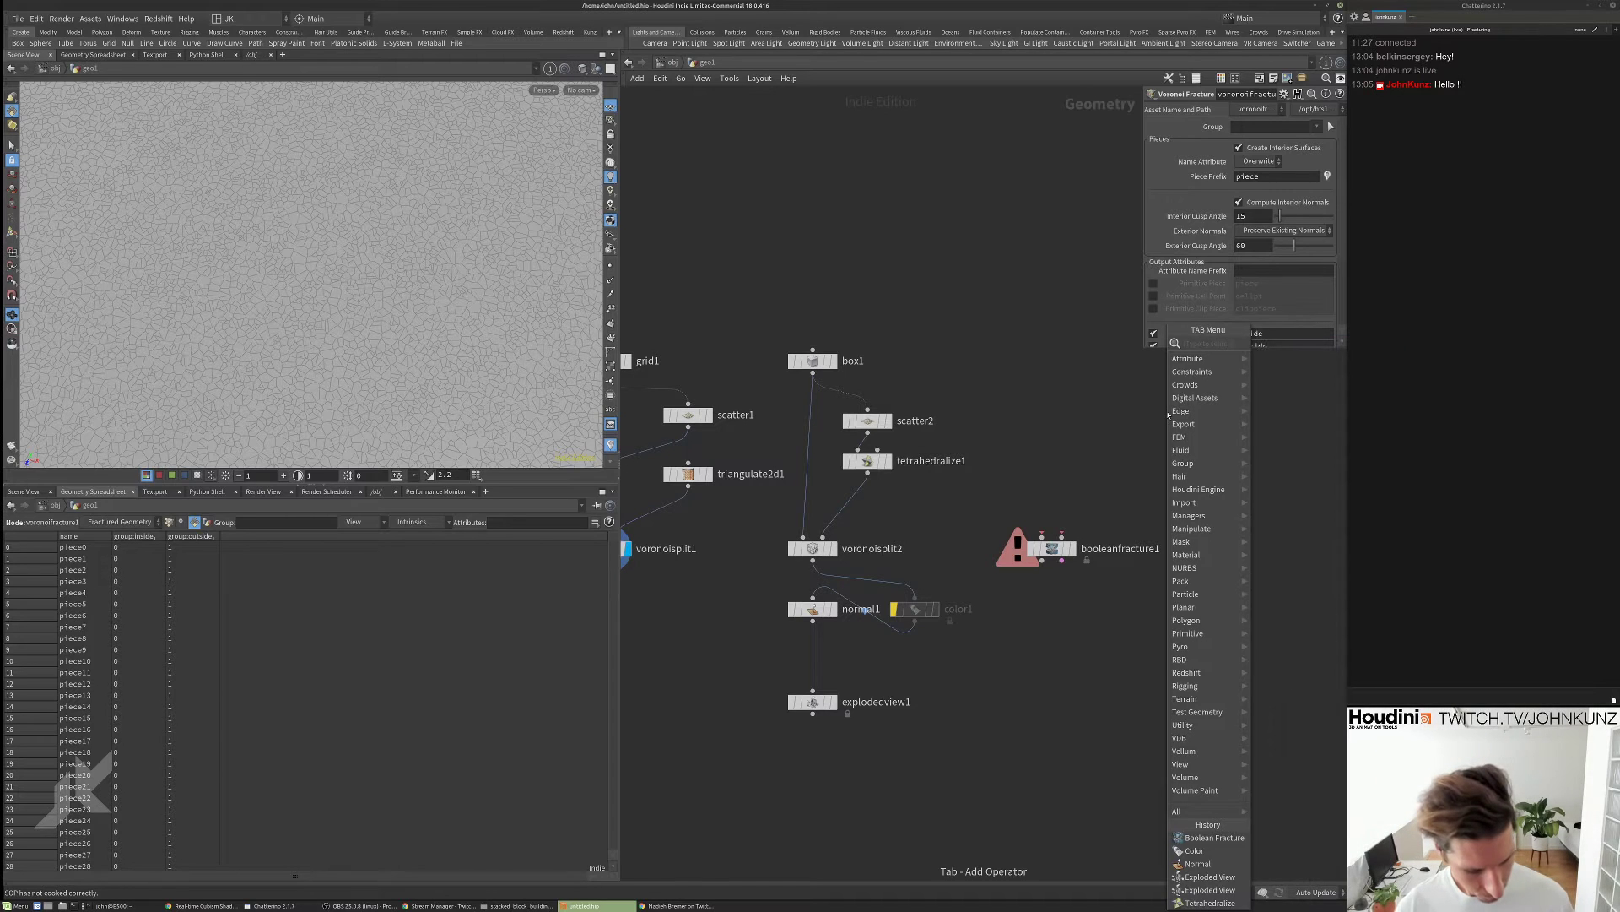
pyautogui.write('boo')
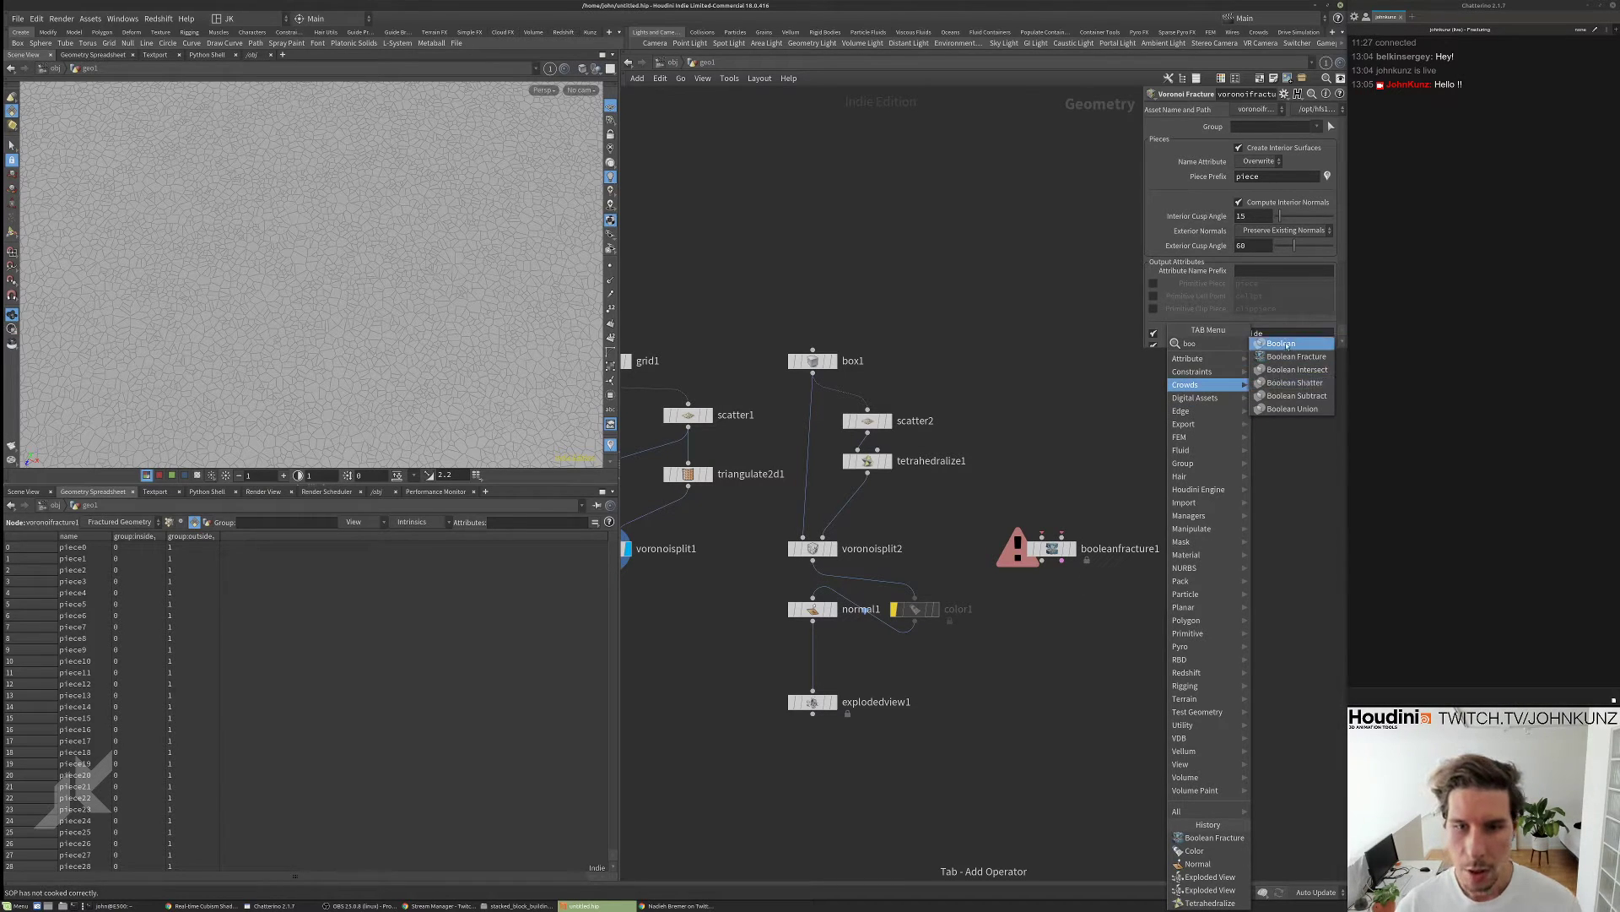
pyautogui.click(1281, 342)
pyautogui.click(1193, 463)
pyautogui.click(1249, 199)
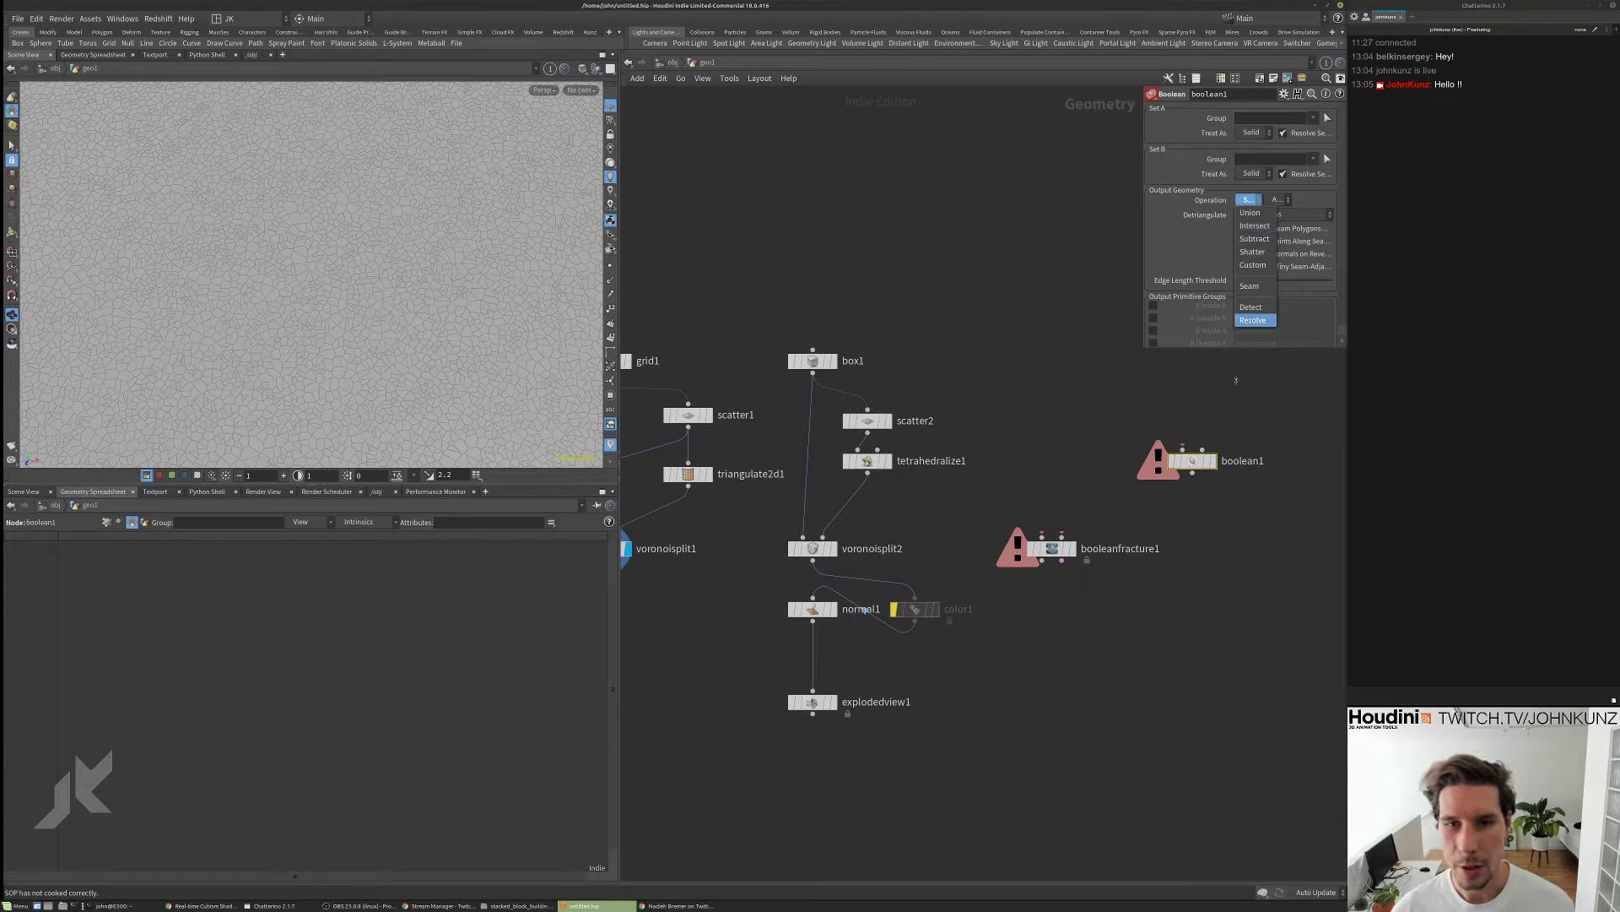
pyautogui.click(1254, 320)
# - Duplicate box1, wire the copy into the Boolean's first input, and display the copied box framed in the viewport
pyautogui.click(823, 363)
pyautogui.hotkey('ctrl', 'c')
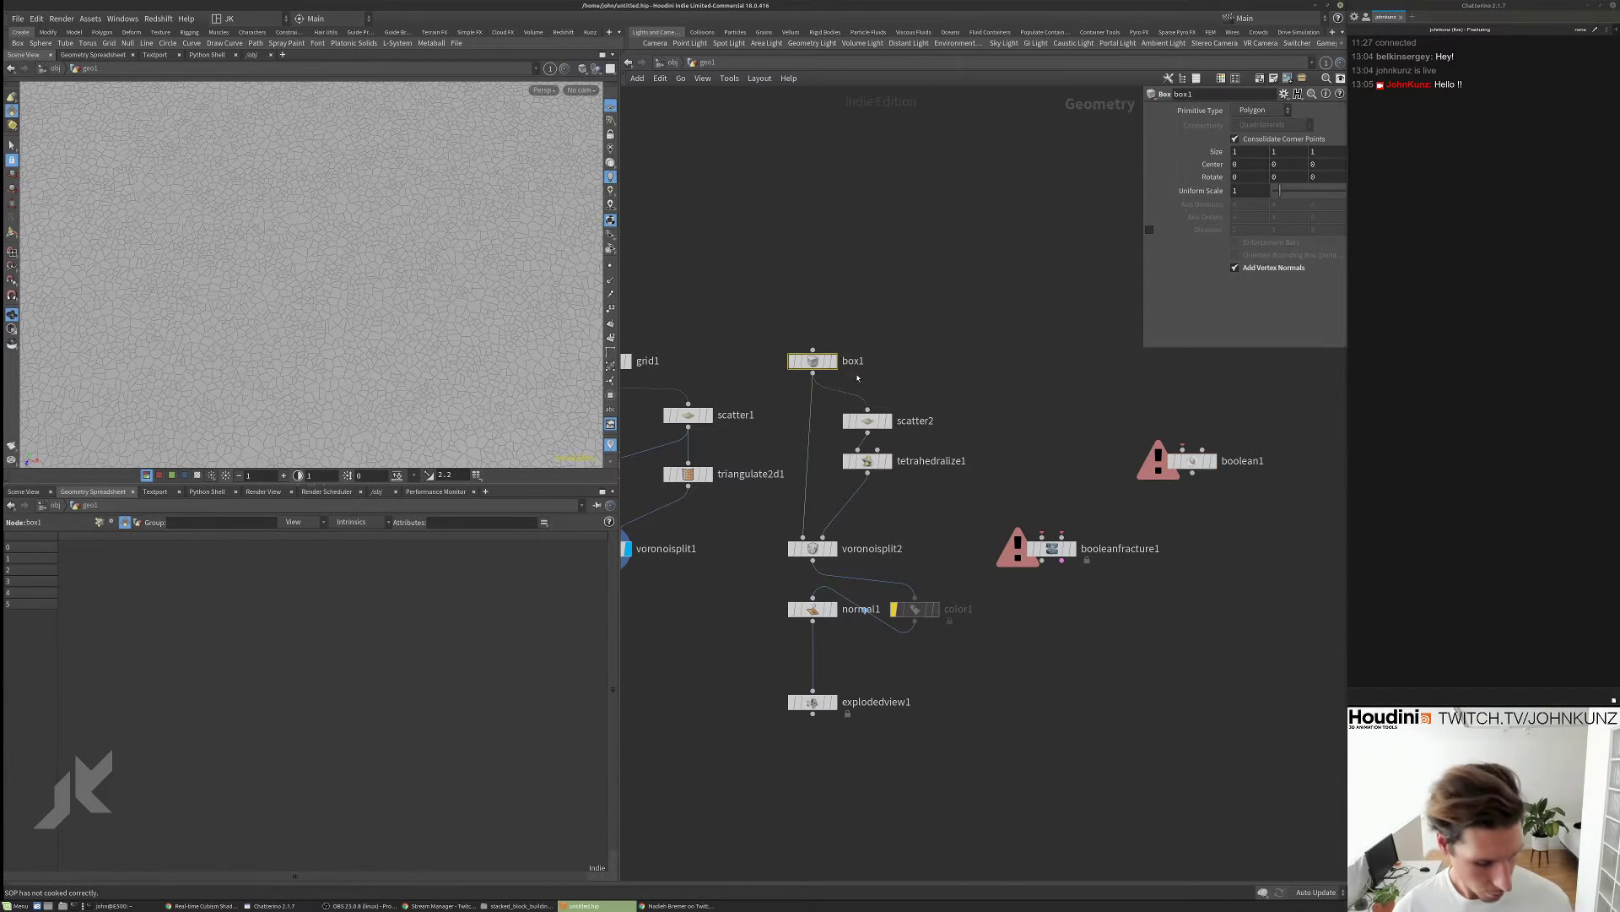
pyautogui.hotkey('ctrl', 'v')
pyautogui.moveTo(1202, 379); pyautogui.dragTo(1183, 450)
pyautogui.scroll(3, 1228, 454)
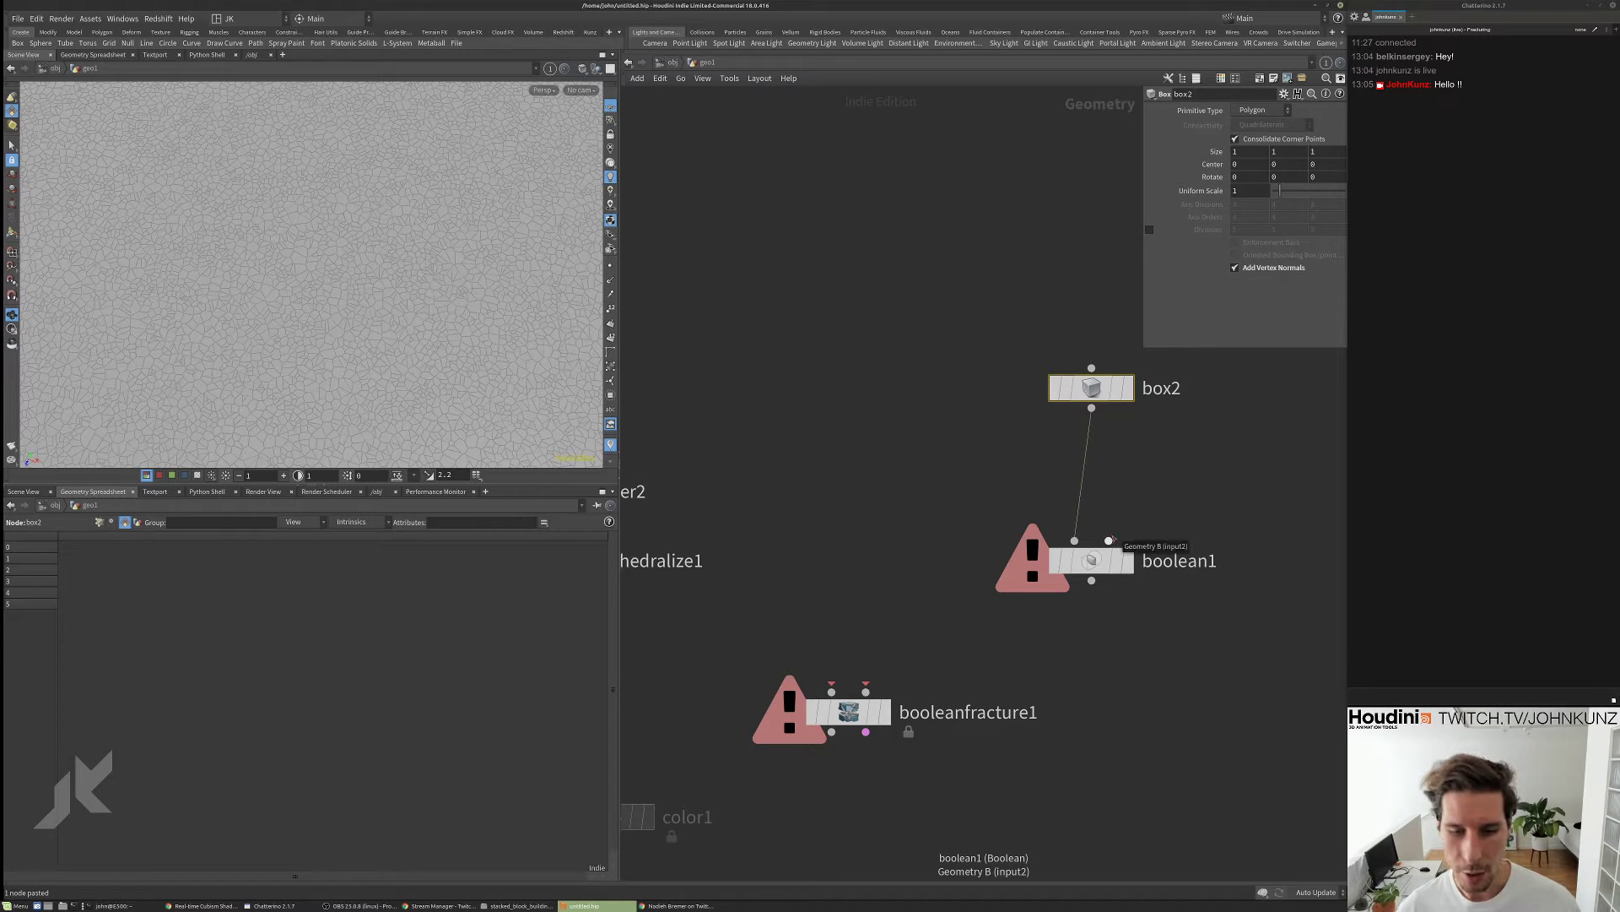
pyautogui.moveTo(1095, 400); pyautogui.dragTo(1050, 371)
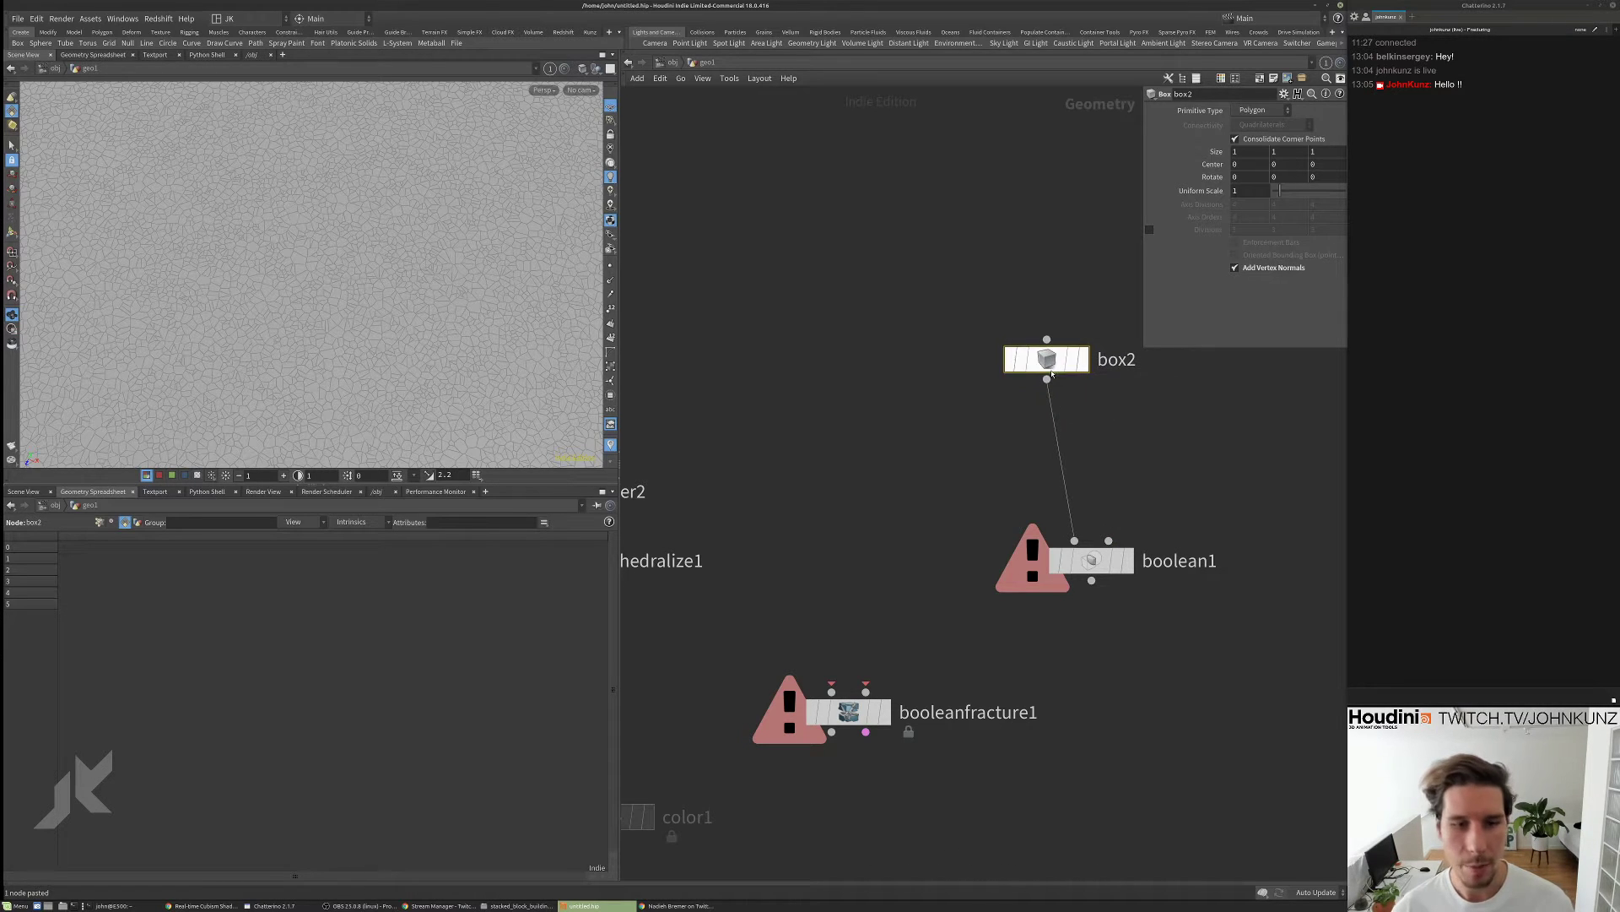
pyautogui.click(1128, 561)
pyautogui.press('f')
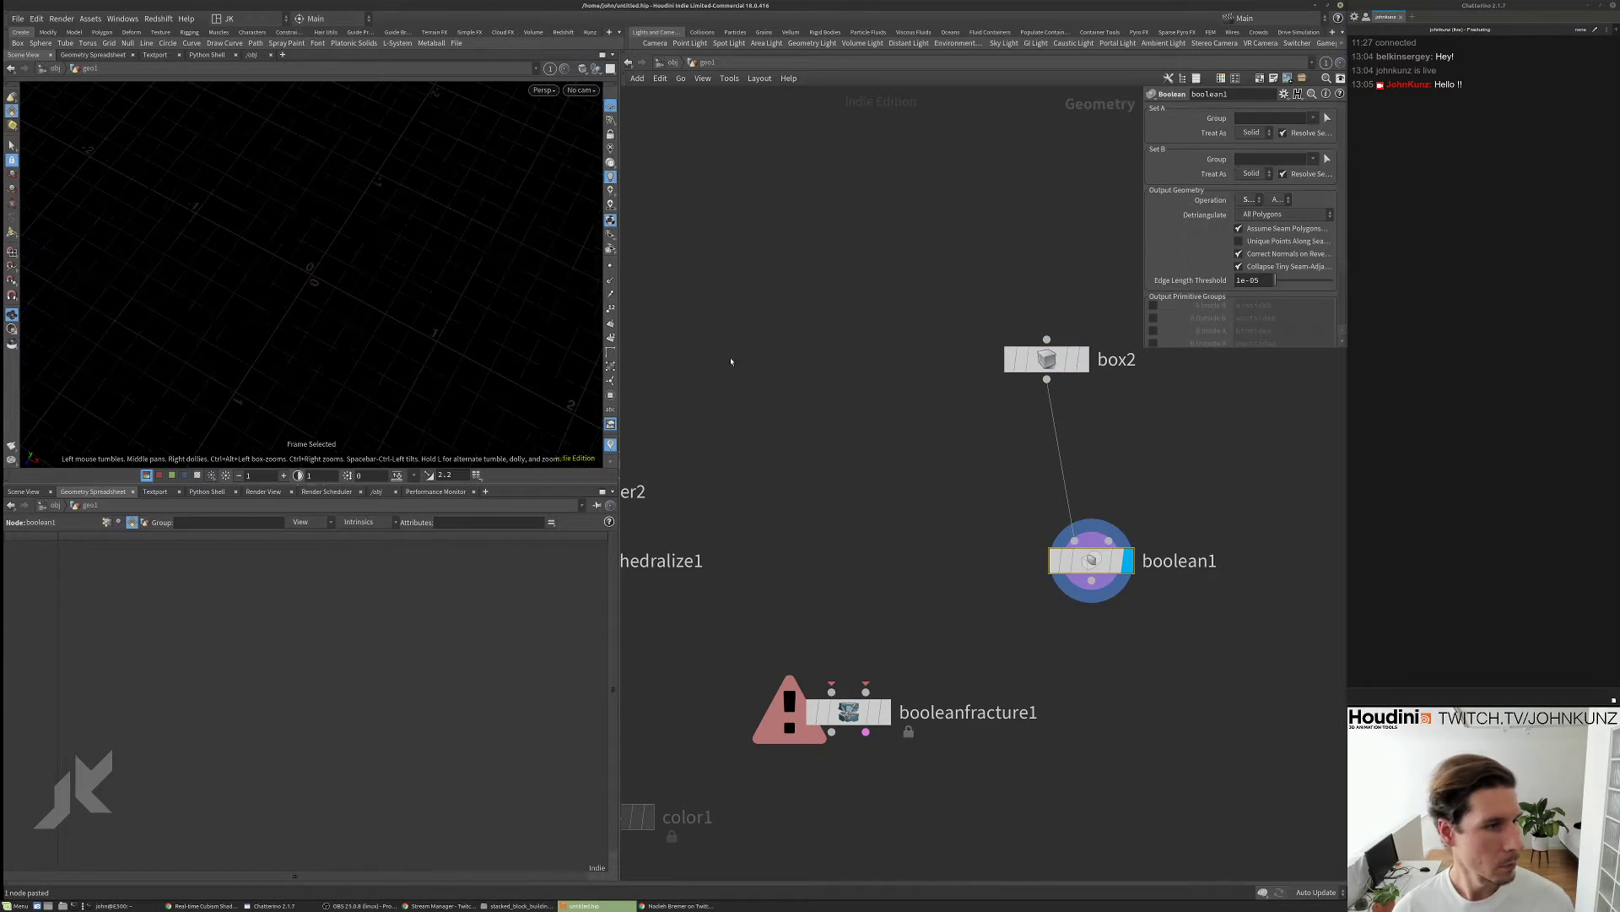
pyautogui.click(1083, 368)
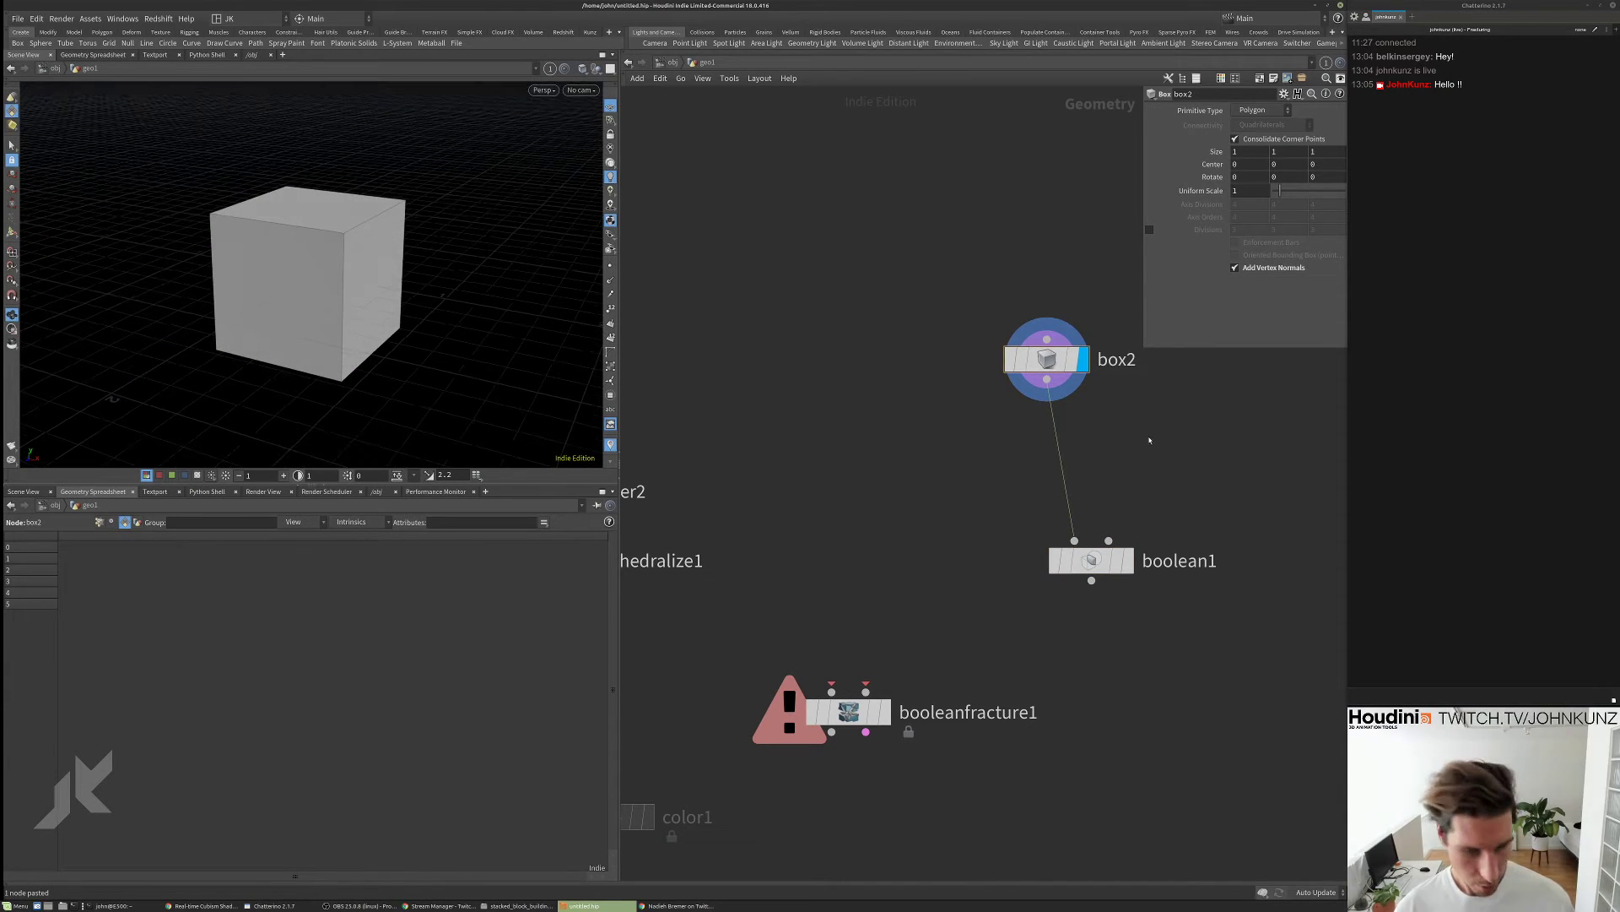
# - Add a Grid node, connect it to the Boolean's second input, and display the Boolean result
pyautogui.press('Tab')
pyautogui.write('gr')
pyautogui.click(1344, 347)
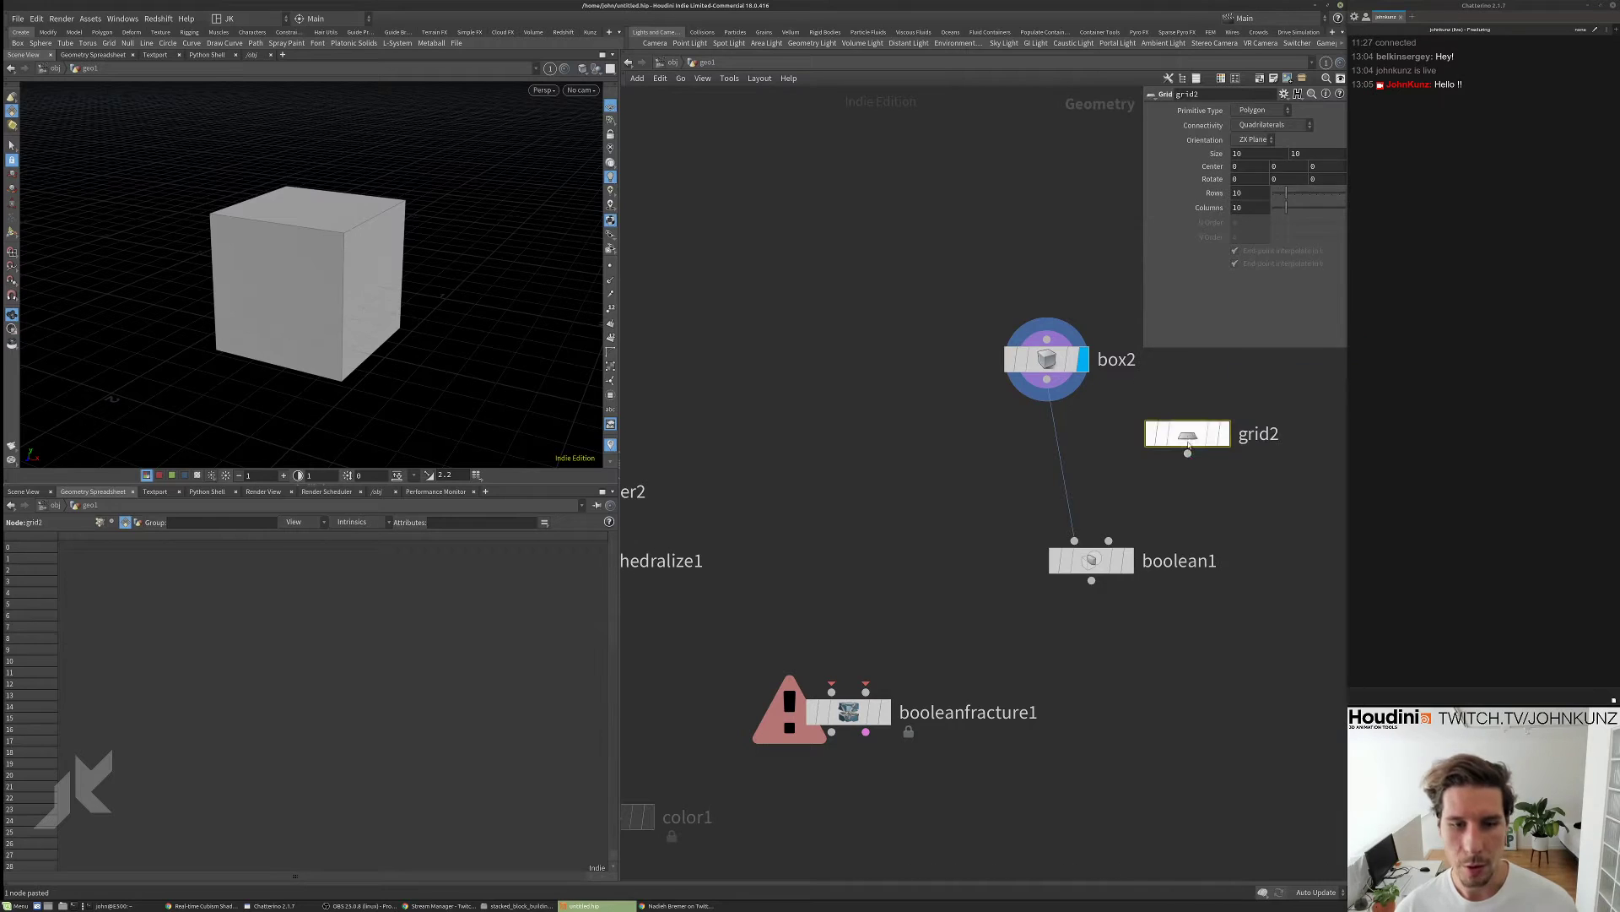
pyautogui.click(1188, 434)
pyautogui.click(1255, 193)
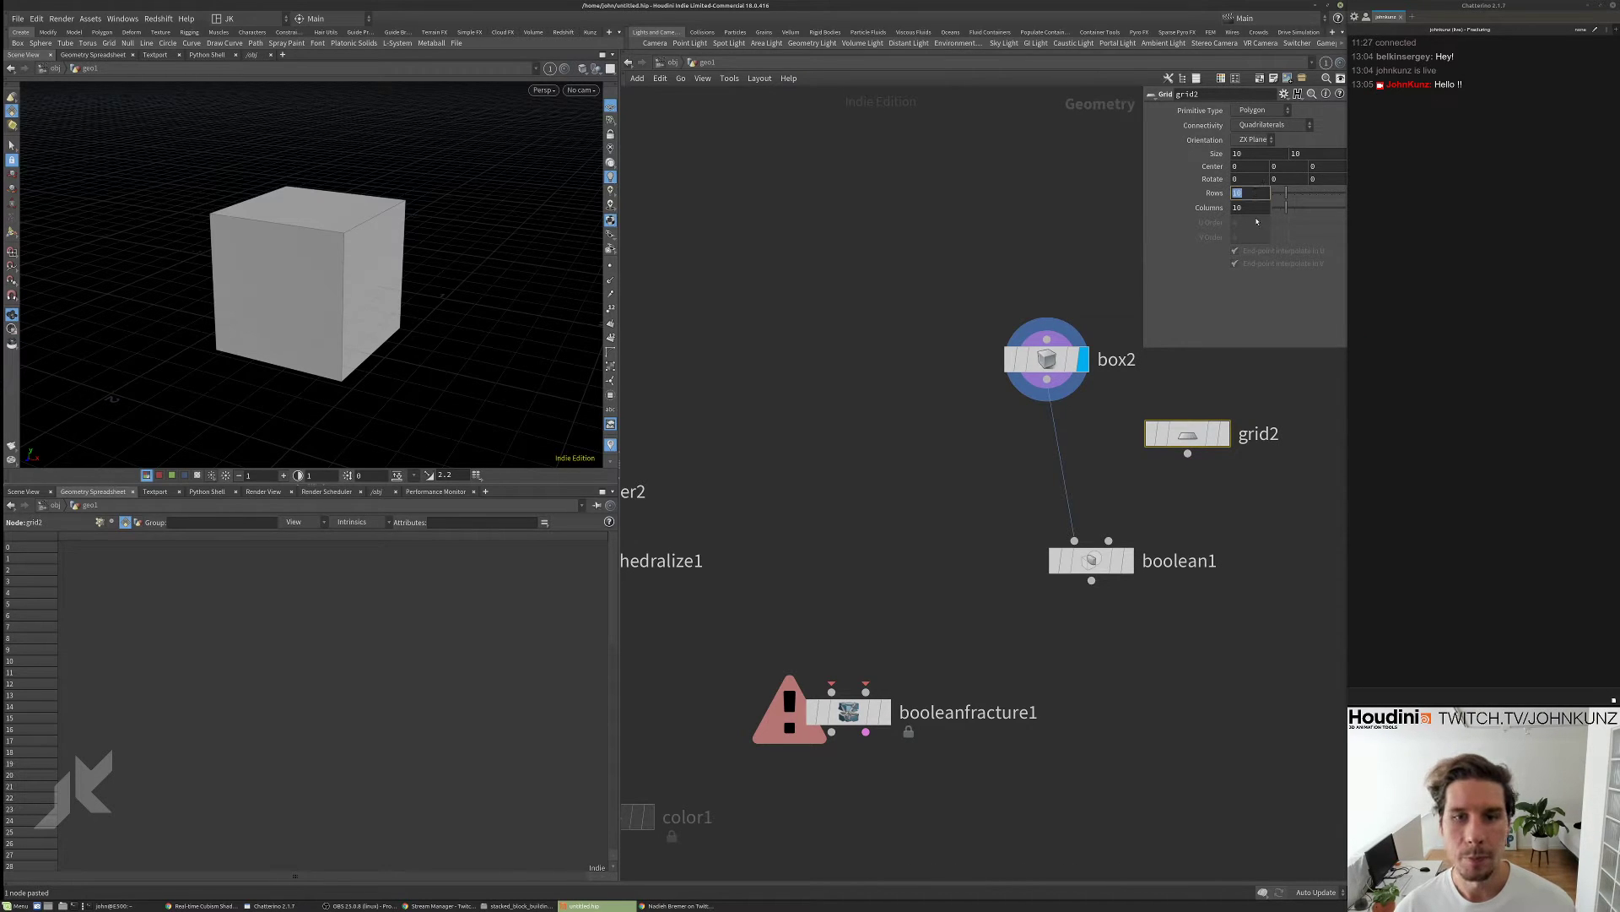
pyautogui.moveTo(1188, 454); pyautogui.dragTo(1108, 540)
pyautogui.click(1128, 560)
pyautogui.click(1097, 567)
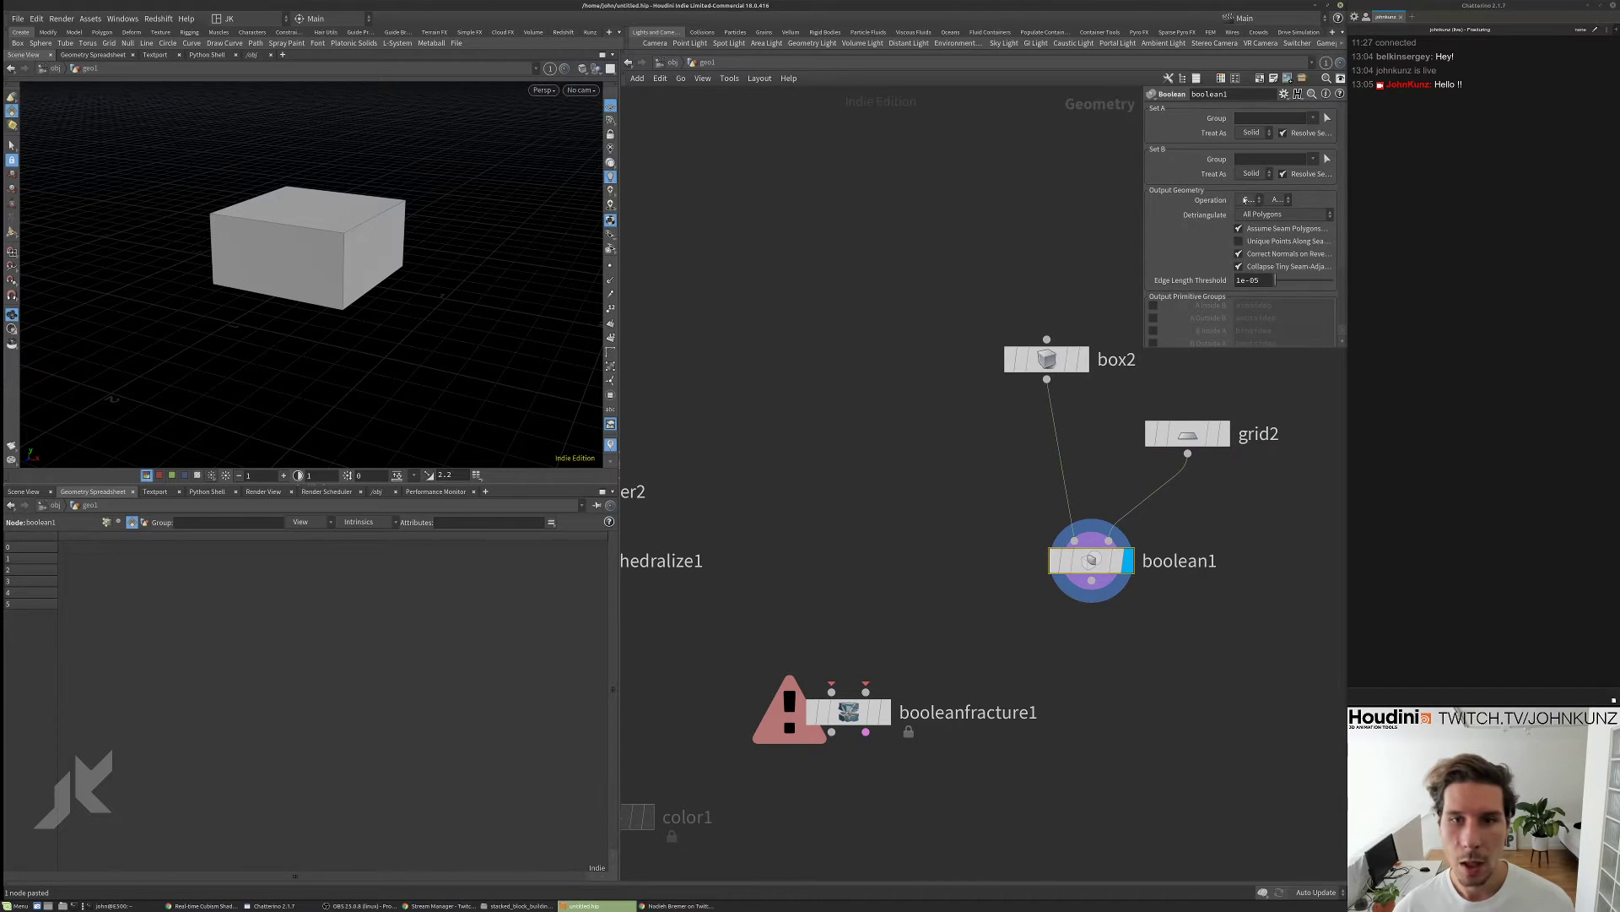
# - Set the Boolean's Operation to Shatter, inspect the cut box, and widen the parameter display
pyautogui.click(1249, 199)
pyautogui.click(1253, 252)
pyautogui.keyDown('alt'); pyautogui.moveTo(532, 253); pyautogui.dragTo(467, 246); pyautogui.keyUp('alt')
pyautogui.moveTo(1145, 347); pyautogui.dragTo(824, 371)
pyautogui.moveTo(921, 414); pyautogui.dragTo(814, 508, button='middle')
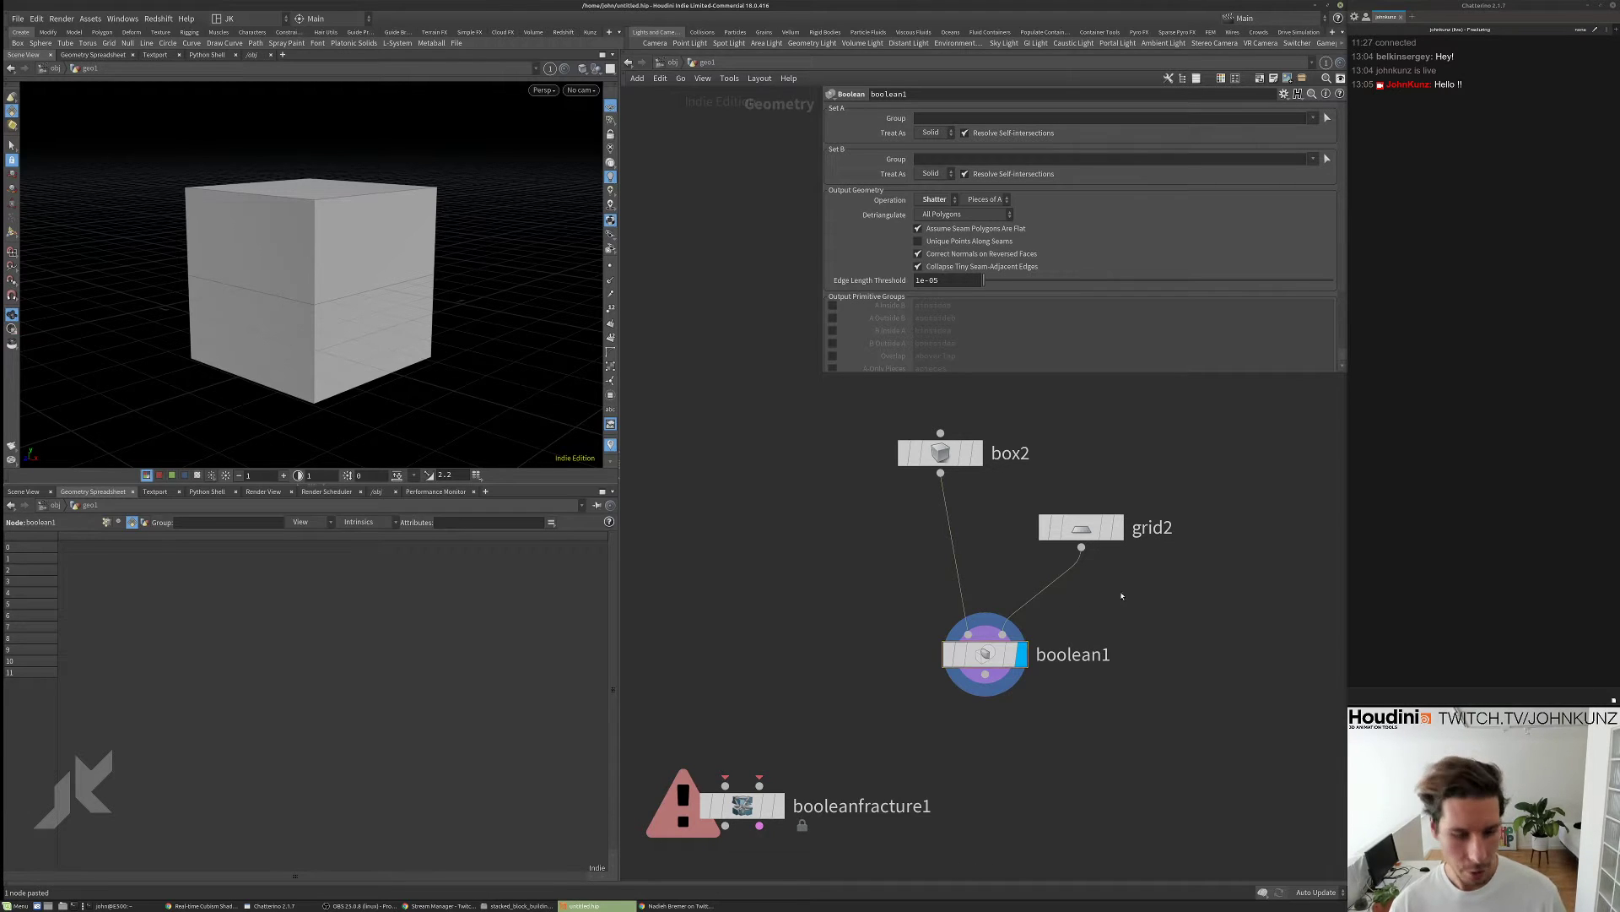
# - Add a Sphere node, connect it to the Boolean's second input in place of the grid, and set its Primitive Type to Polygon
pyautogui.press('Tab')
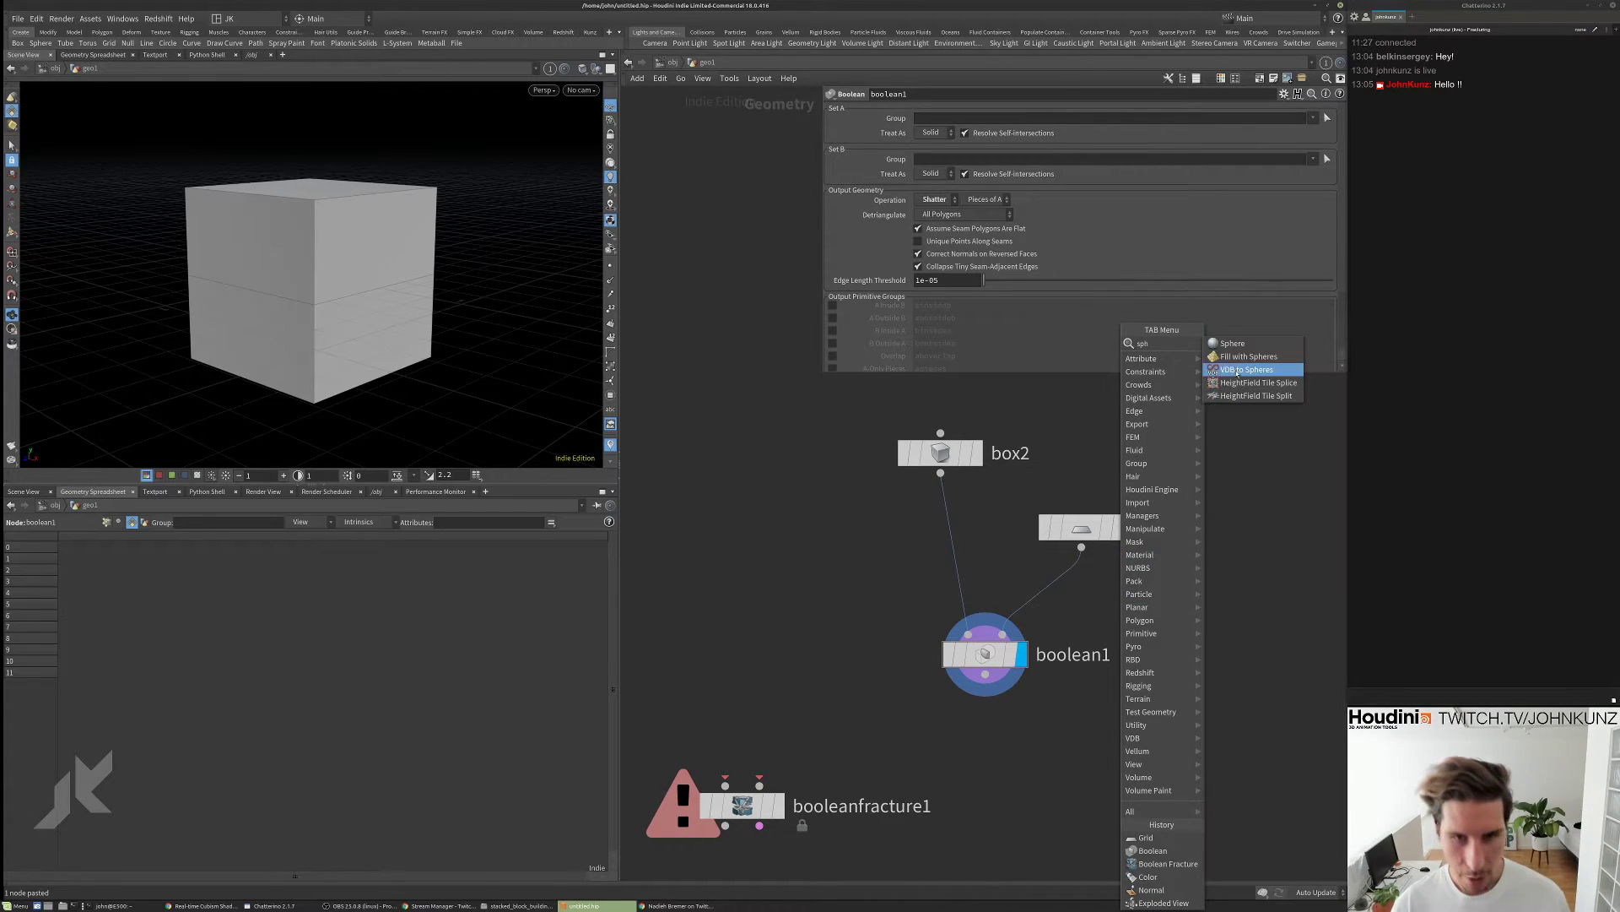
pyautogui.click(1238, 357)
pyautogui.click(1169, 579)
pyautogui.moveTo(1169, 600); pyautogui.dragTo(1003, 633)
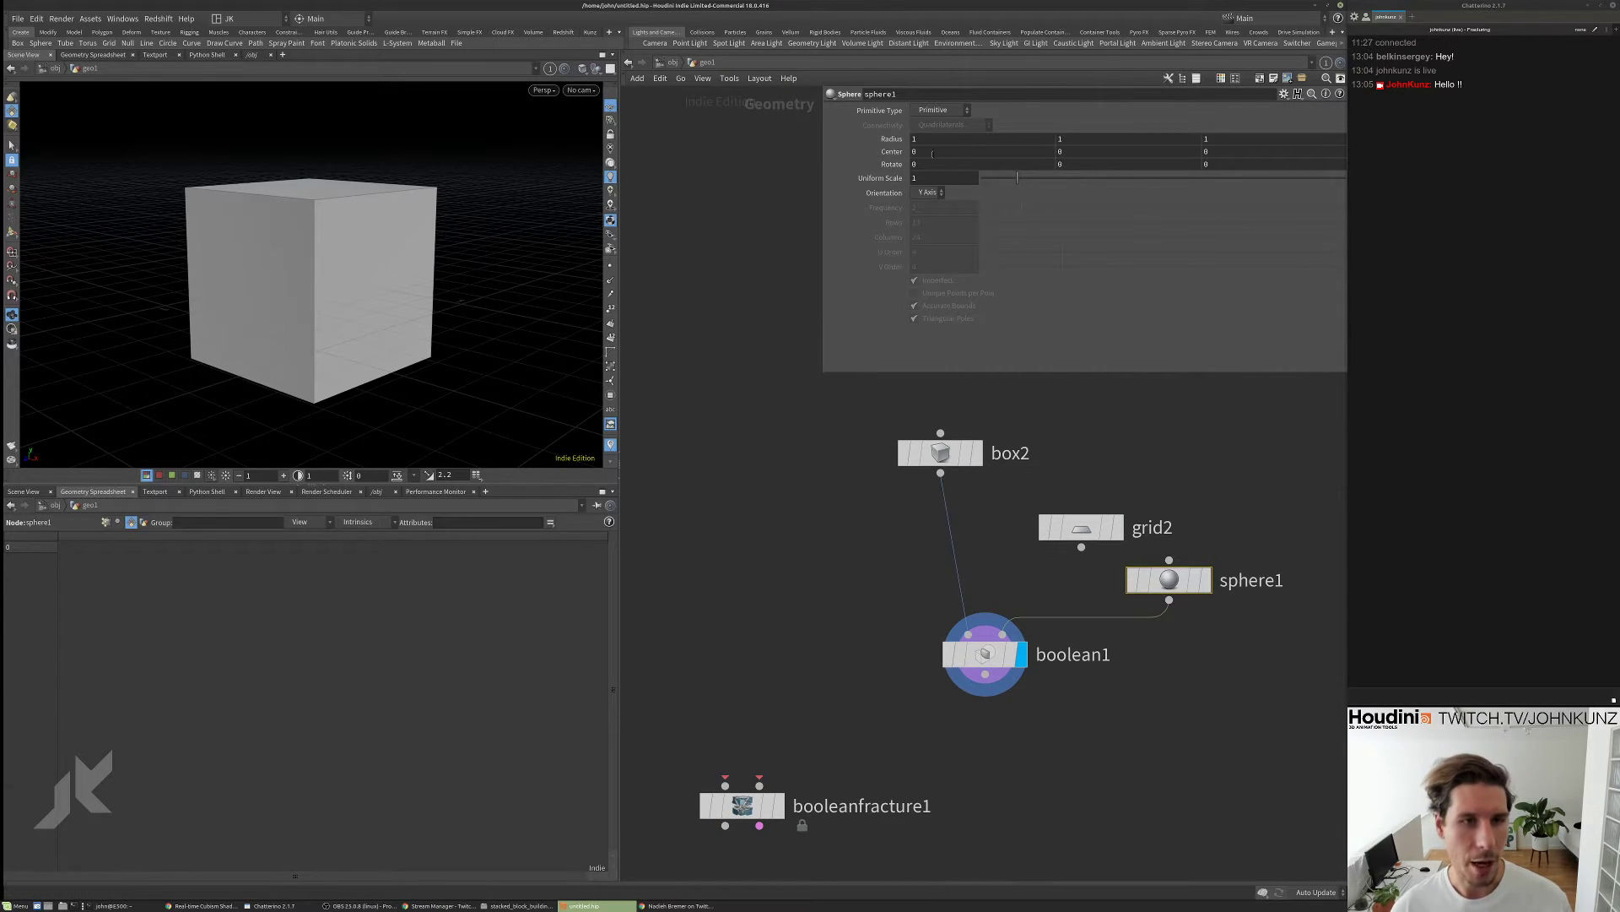
pyautogui.click(941, 110)
pyautogui.click(932, 124)
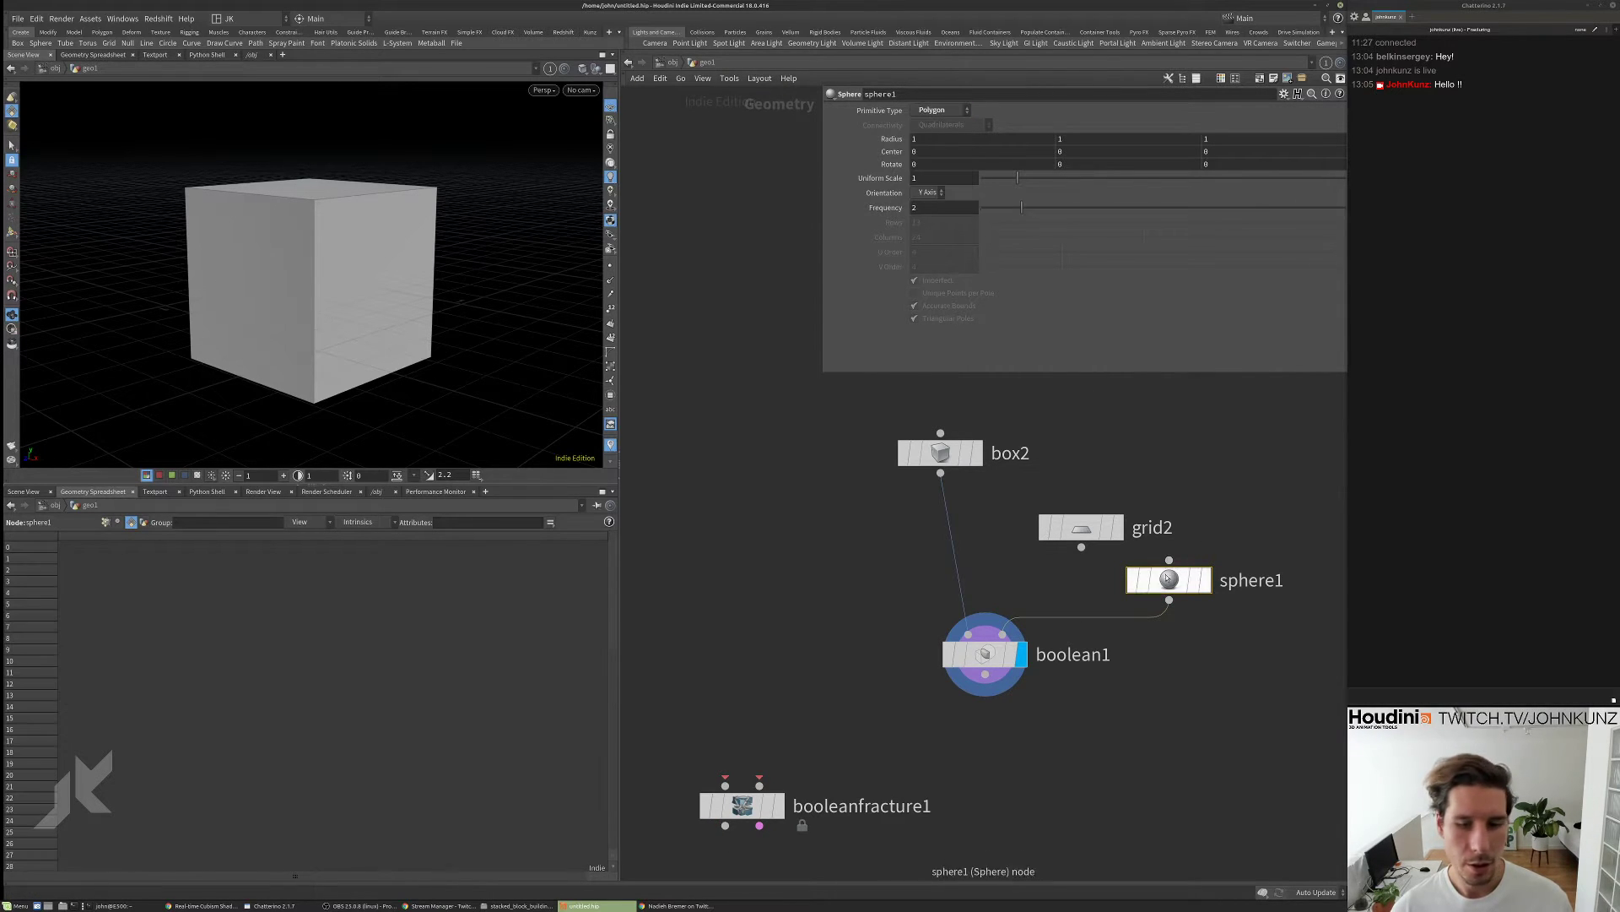
# - Set the sphere's Center X to 0.8 and show the sphere as a template over the Boolean result
pyautogui.moveTo(967, 152); pyautogui.dragTo(966, 156, button='middle')
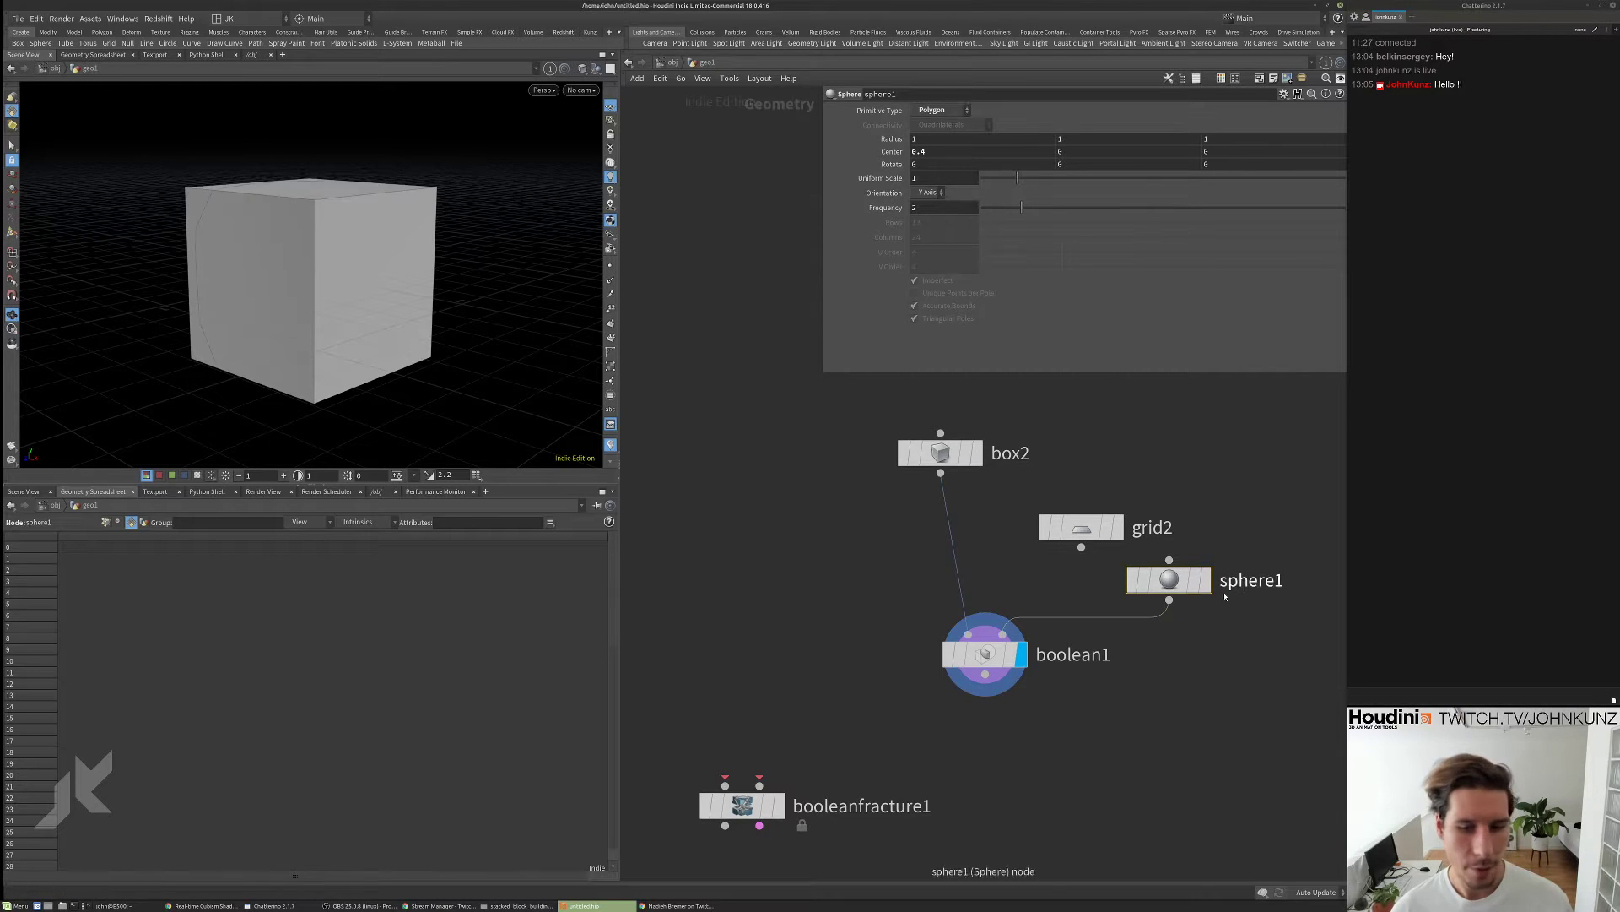
pyautogui.click(1201, 580)
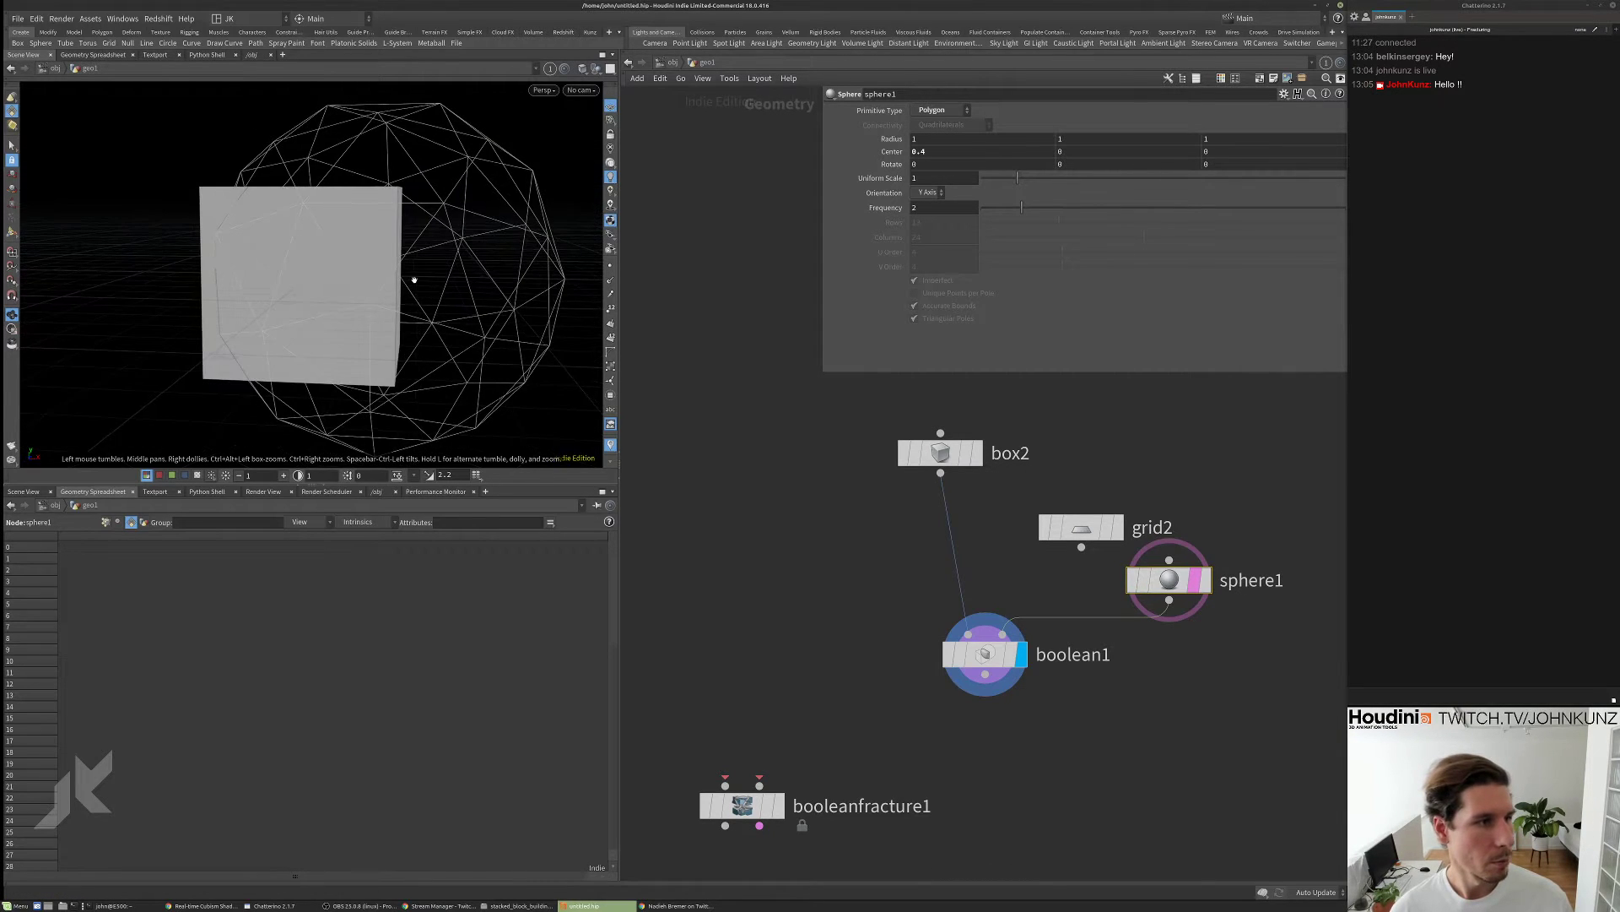
pyautogui.moveTo(937, 152); pyautogui.dragTo(942, 151, button='middle')
# - Try the Boolean's Union and Intersect operations and inspect how each combines the box with the sphere
pyautogui.click(979, 655)
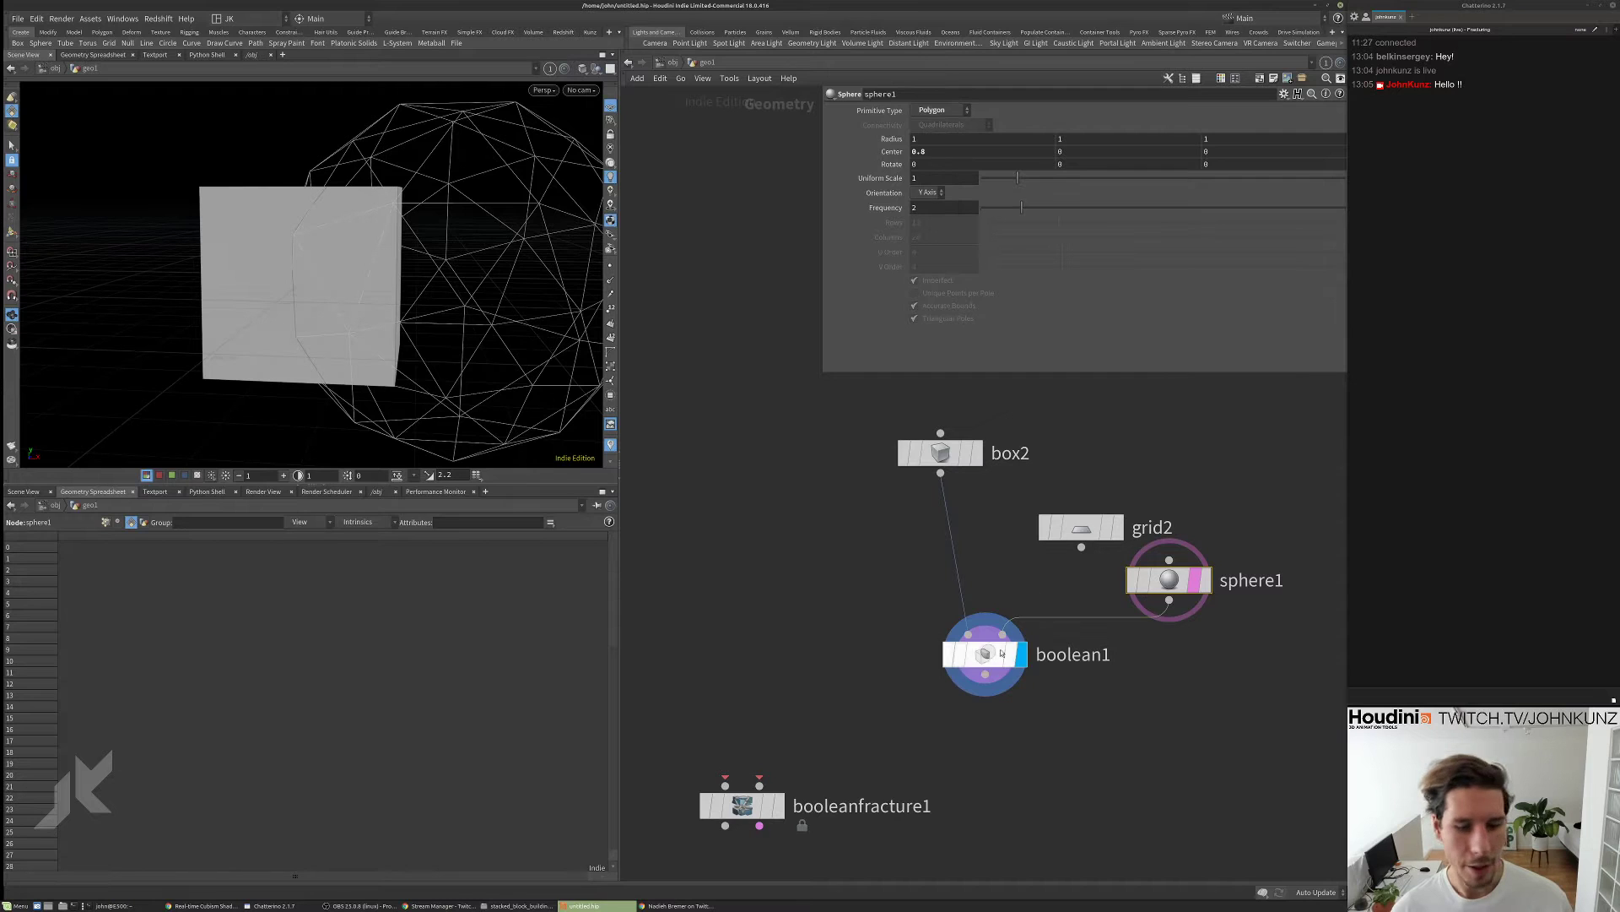
pyautogui.moveTo(459, 220); pyautogui.dragTo(300, 225)
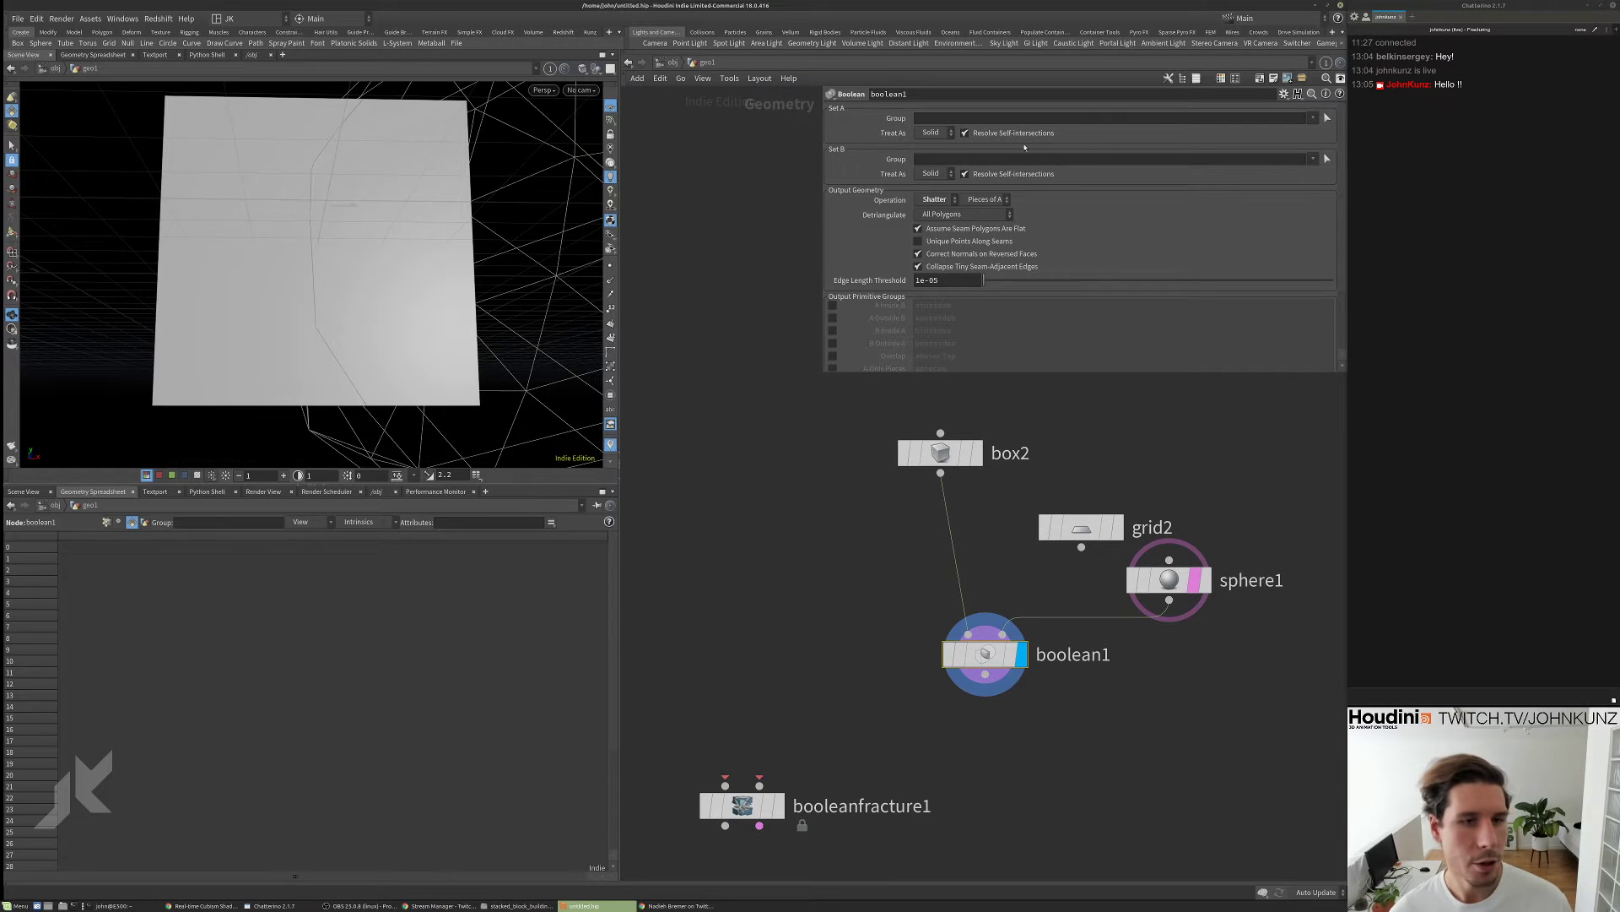
pyautogui.click(936, 199)
pyautogui.click(931, 212)
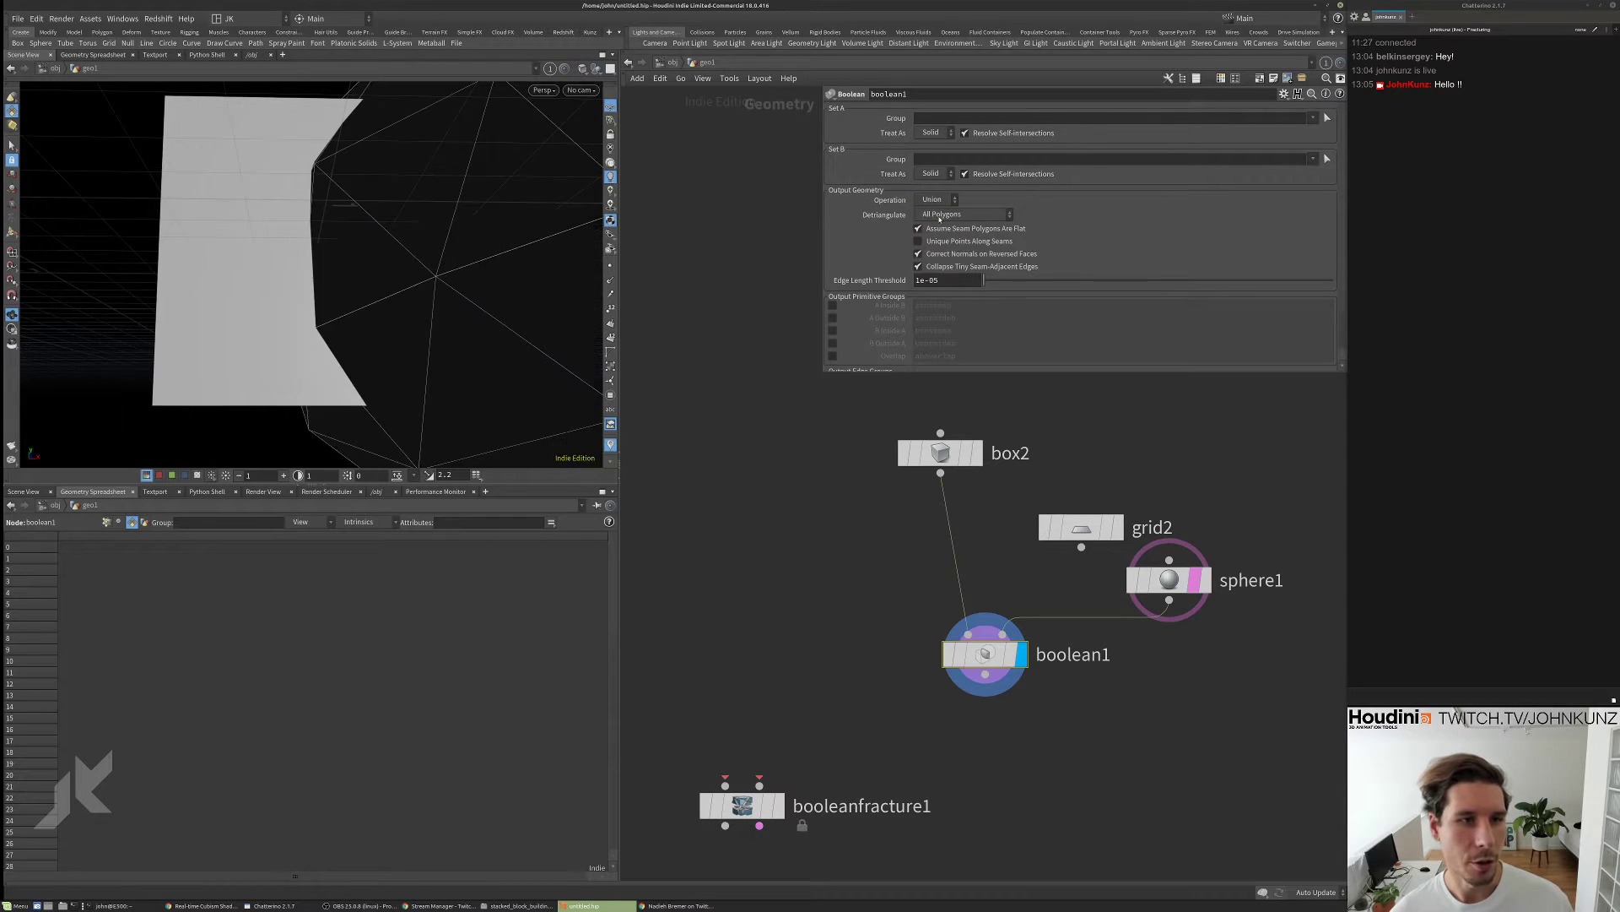
pyautogui.moveTo(452, 236)
pyautogui.mouseDown()
pyautogui.moveTo(373, 245)
pyautogui.moveTo(422, 296)
pyautogui.moveTo(476, 243)
pyautogui.mouseUp()
pyautogui.scroll(-3, 408, 264)
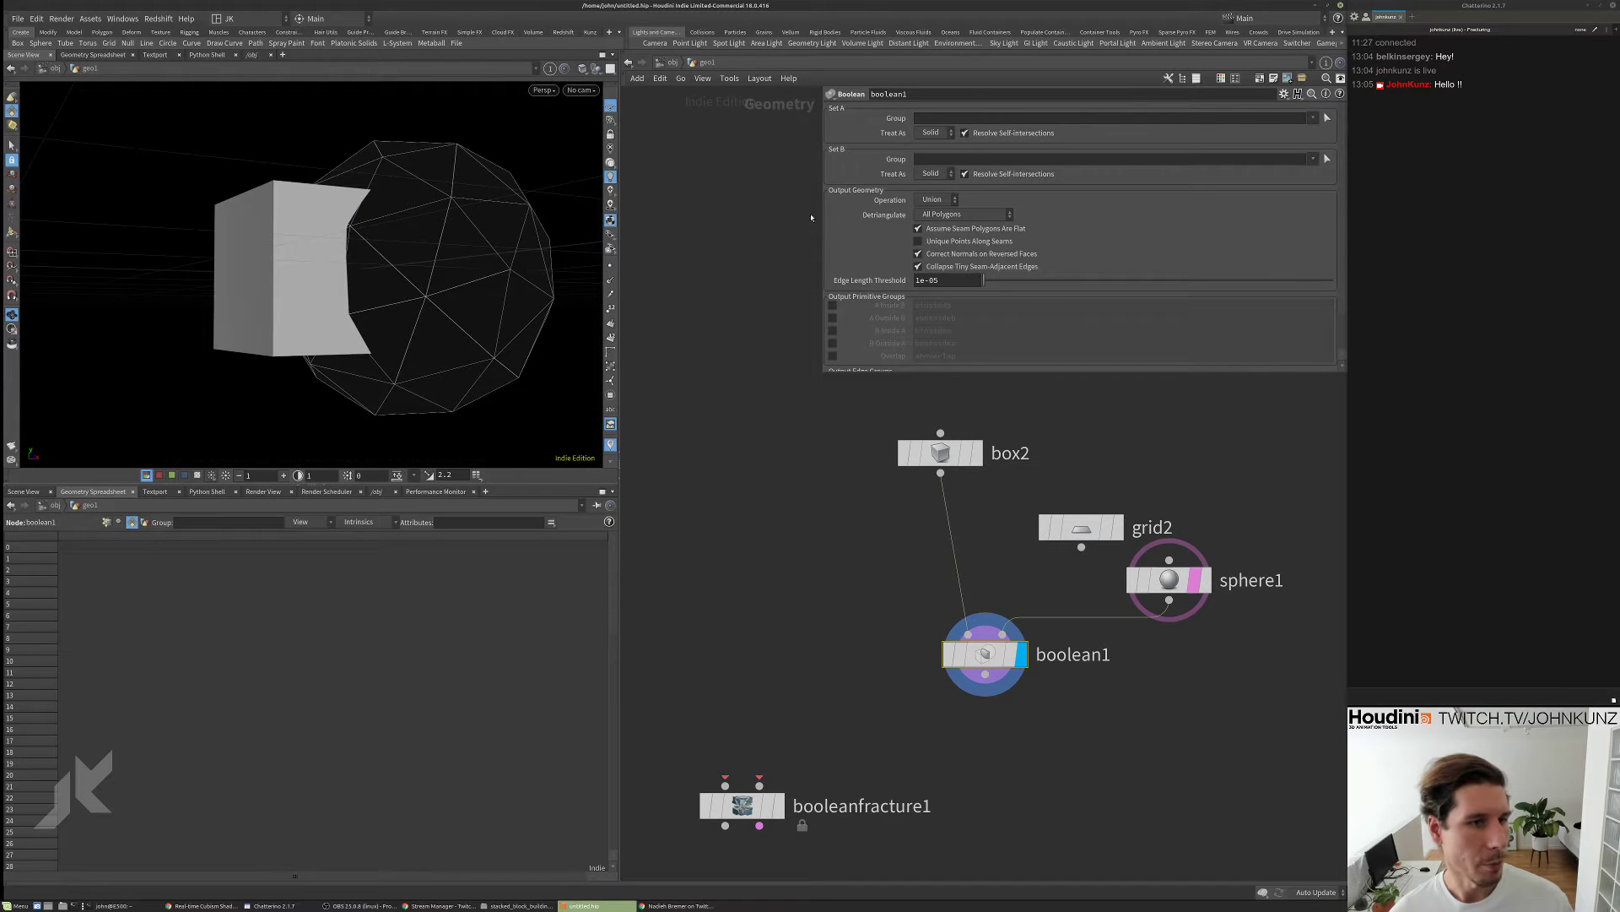
pyautogui.click(935, 199)
pyautogui.click(932, 218)
pyautogui.moveTo(355, 288); pyautogui.dragTo(472, 337)
# - Try the Boolean's Subtract and Custom operations, and set the Operation back to Shatter
pyautogui.click(937, 199)
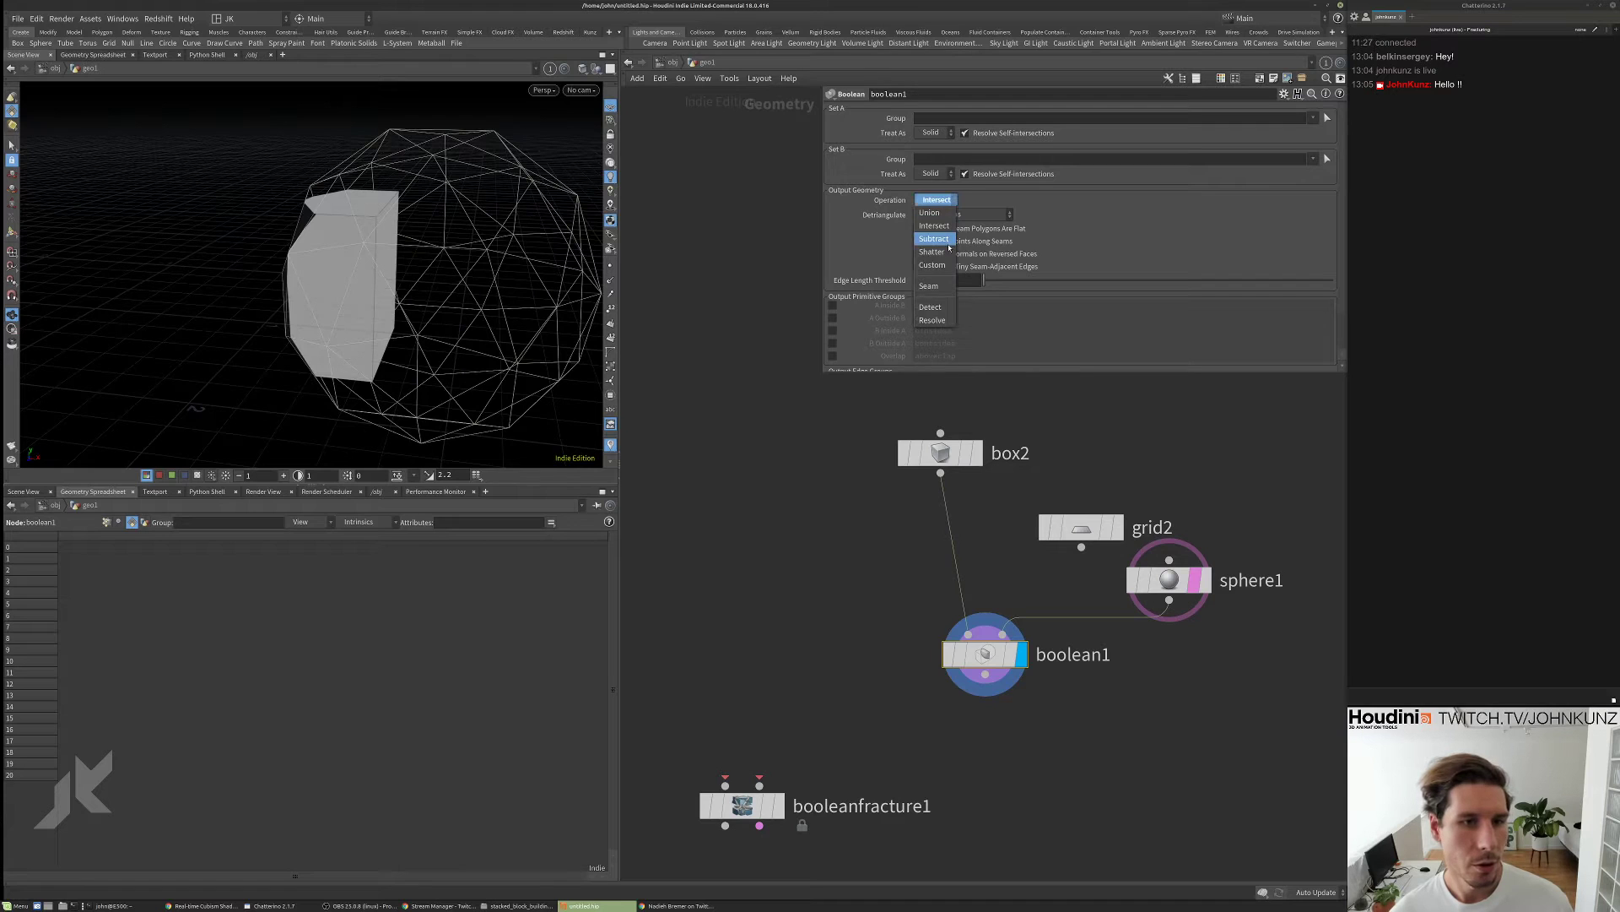
pyautogui.click(934, 239)
pyautogui.moveTo(380, 261); pyautogui.dragTo(344, 221)
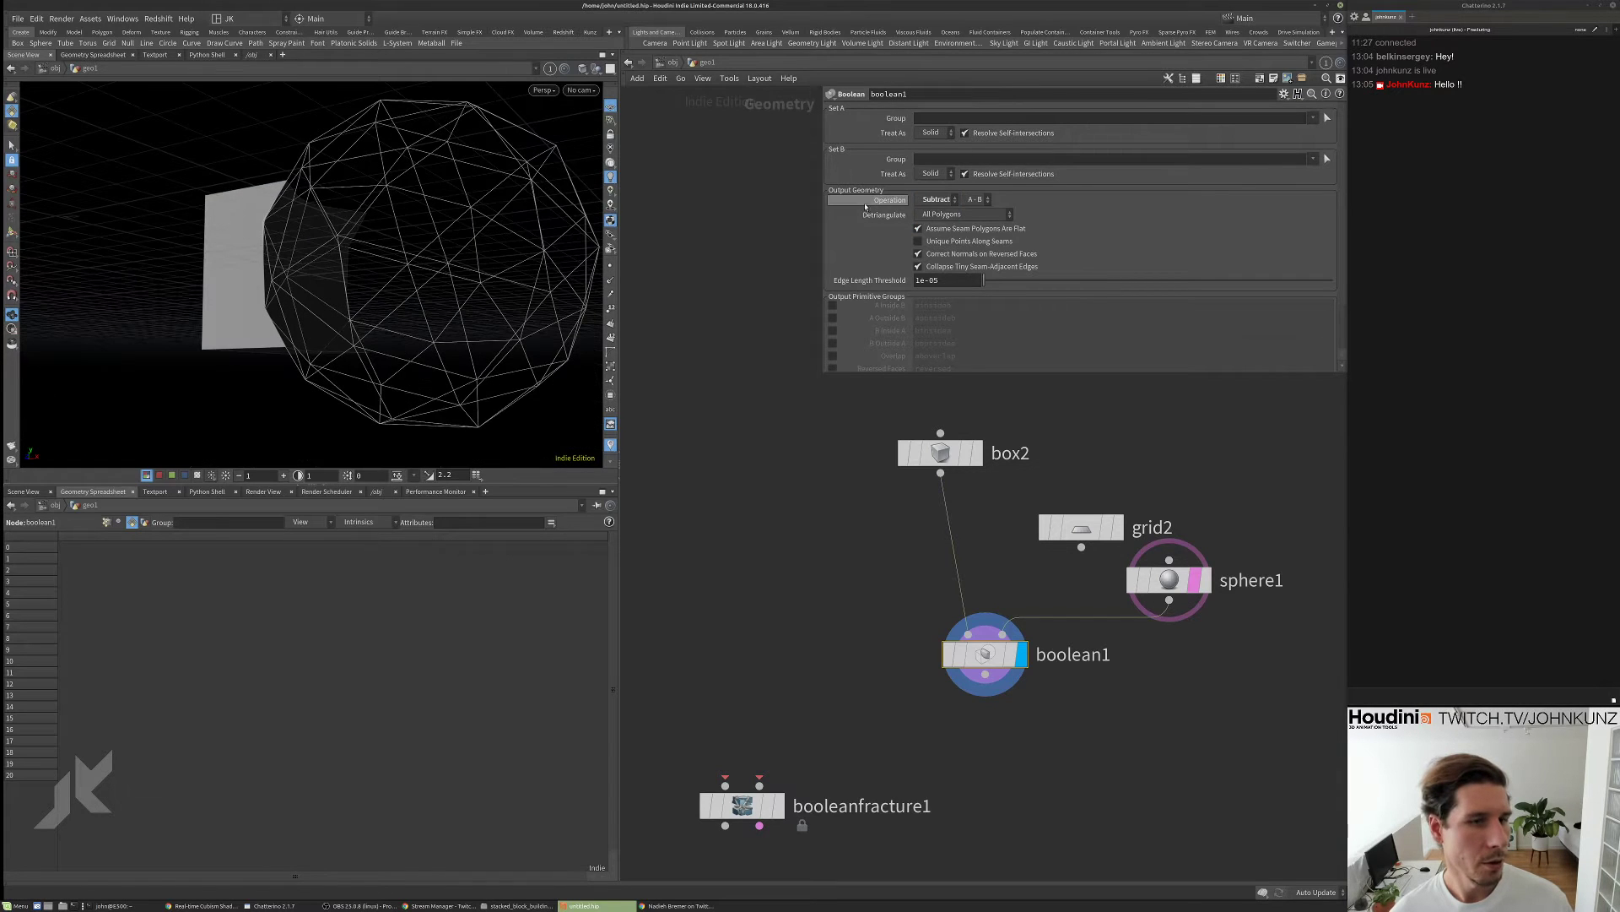
pyautogui.click(935, 200)
pyautogui.click(939, 264)
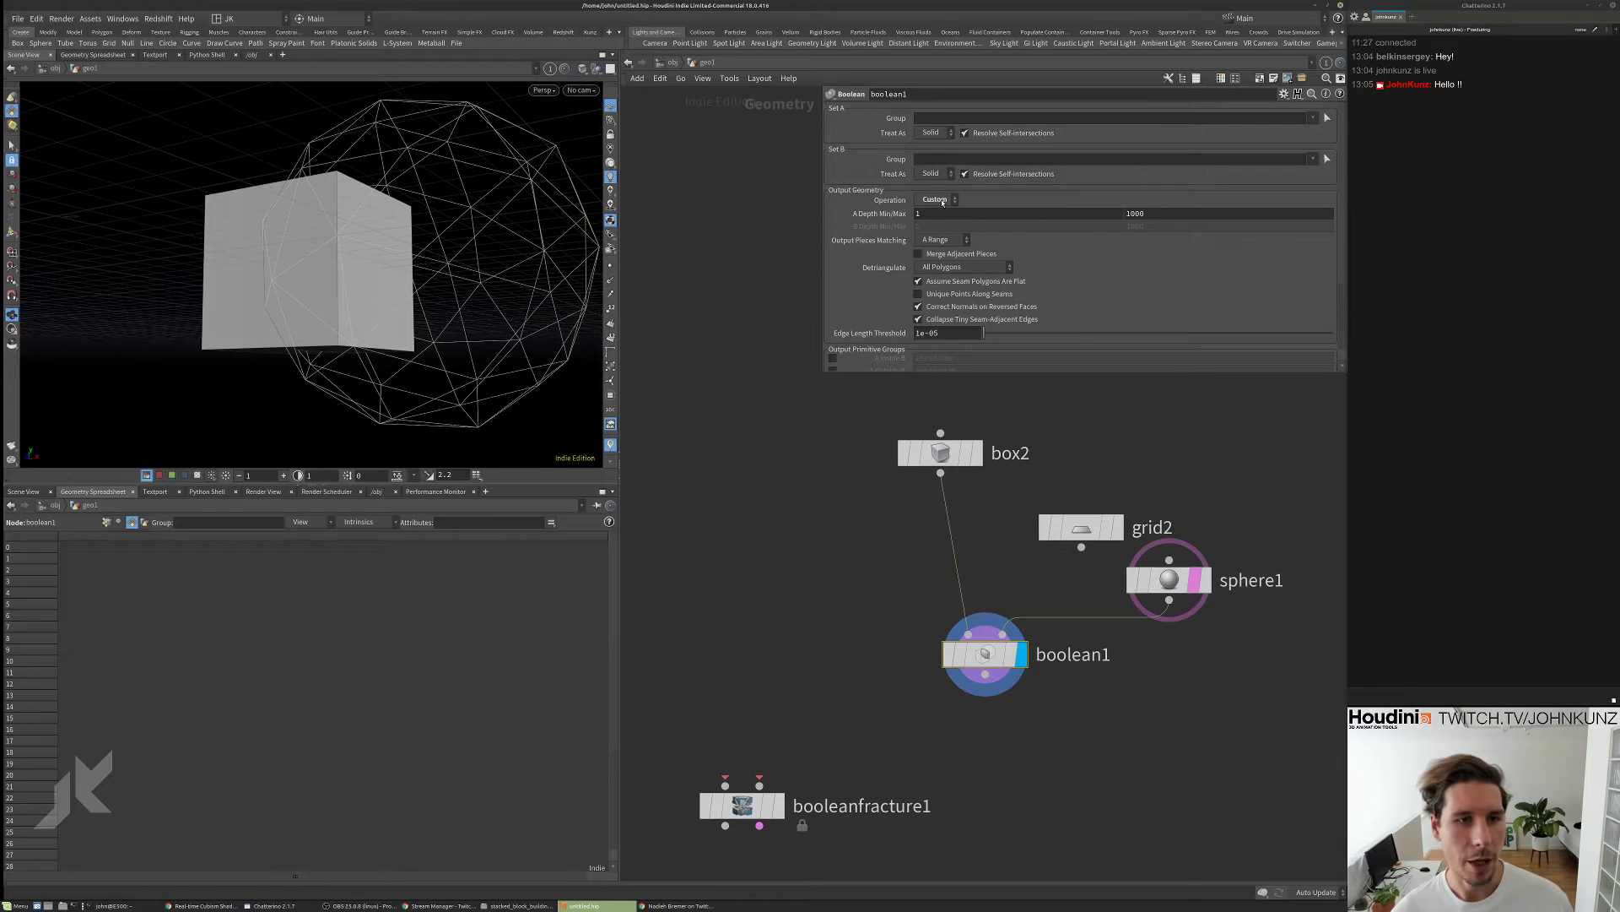
pyautogui.click(942, 202)
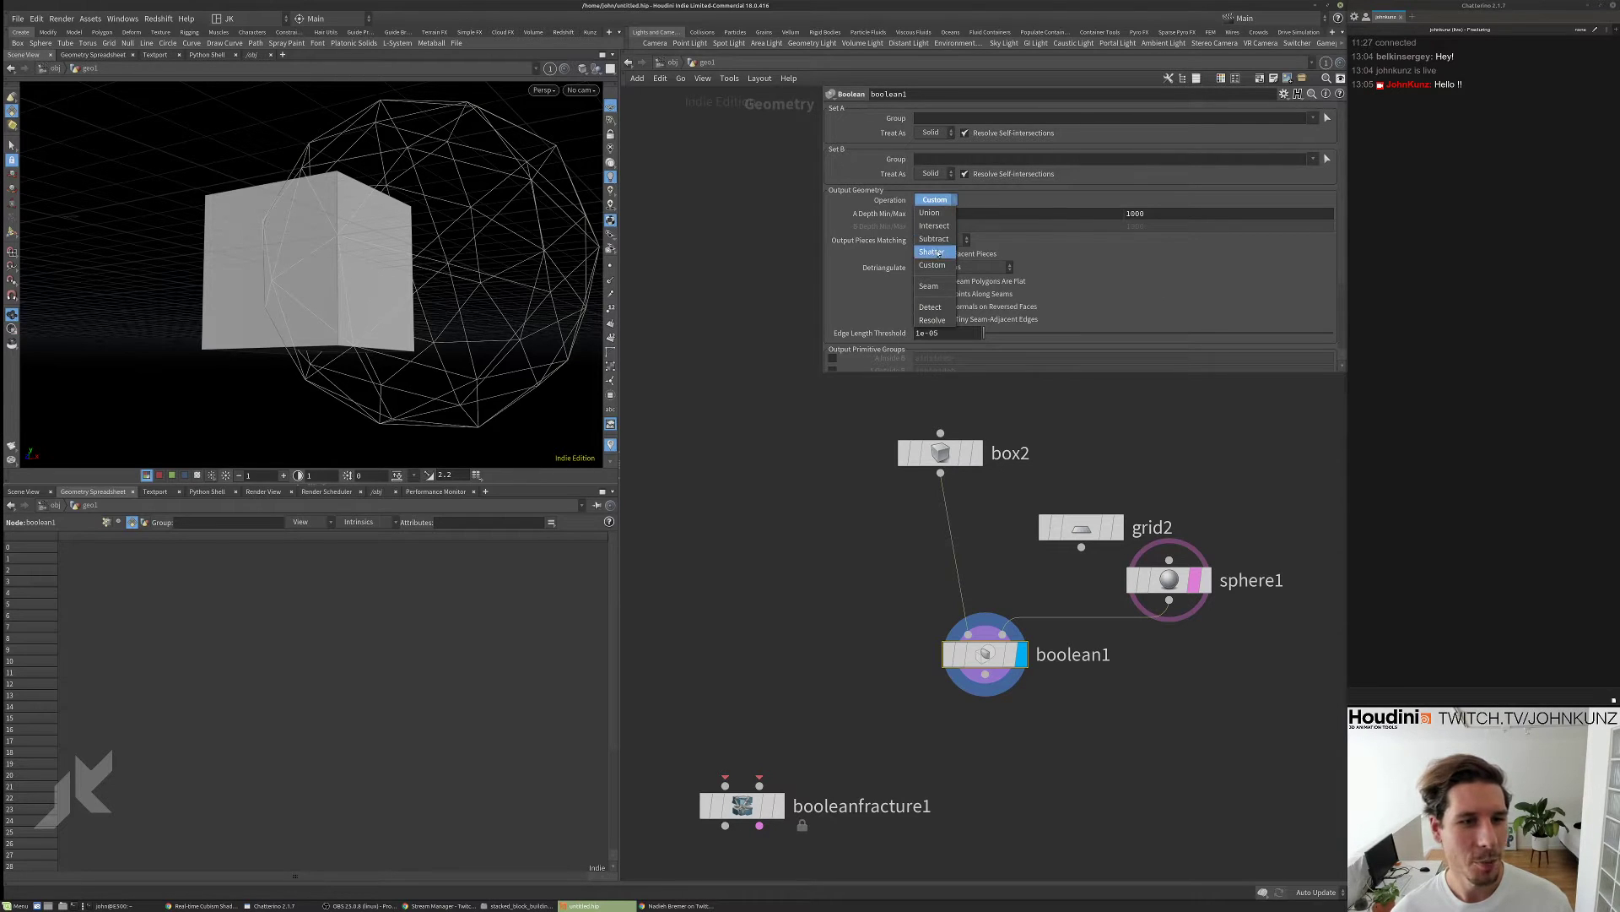
pyautogui.click(937, 253)
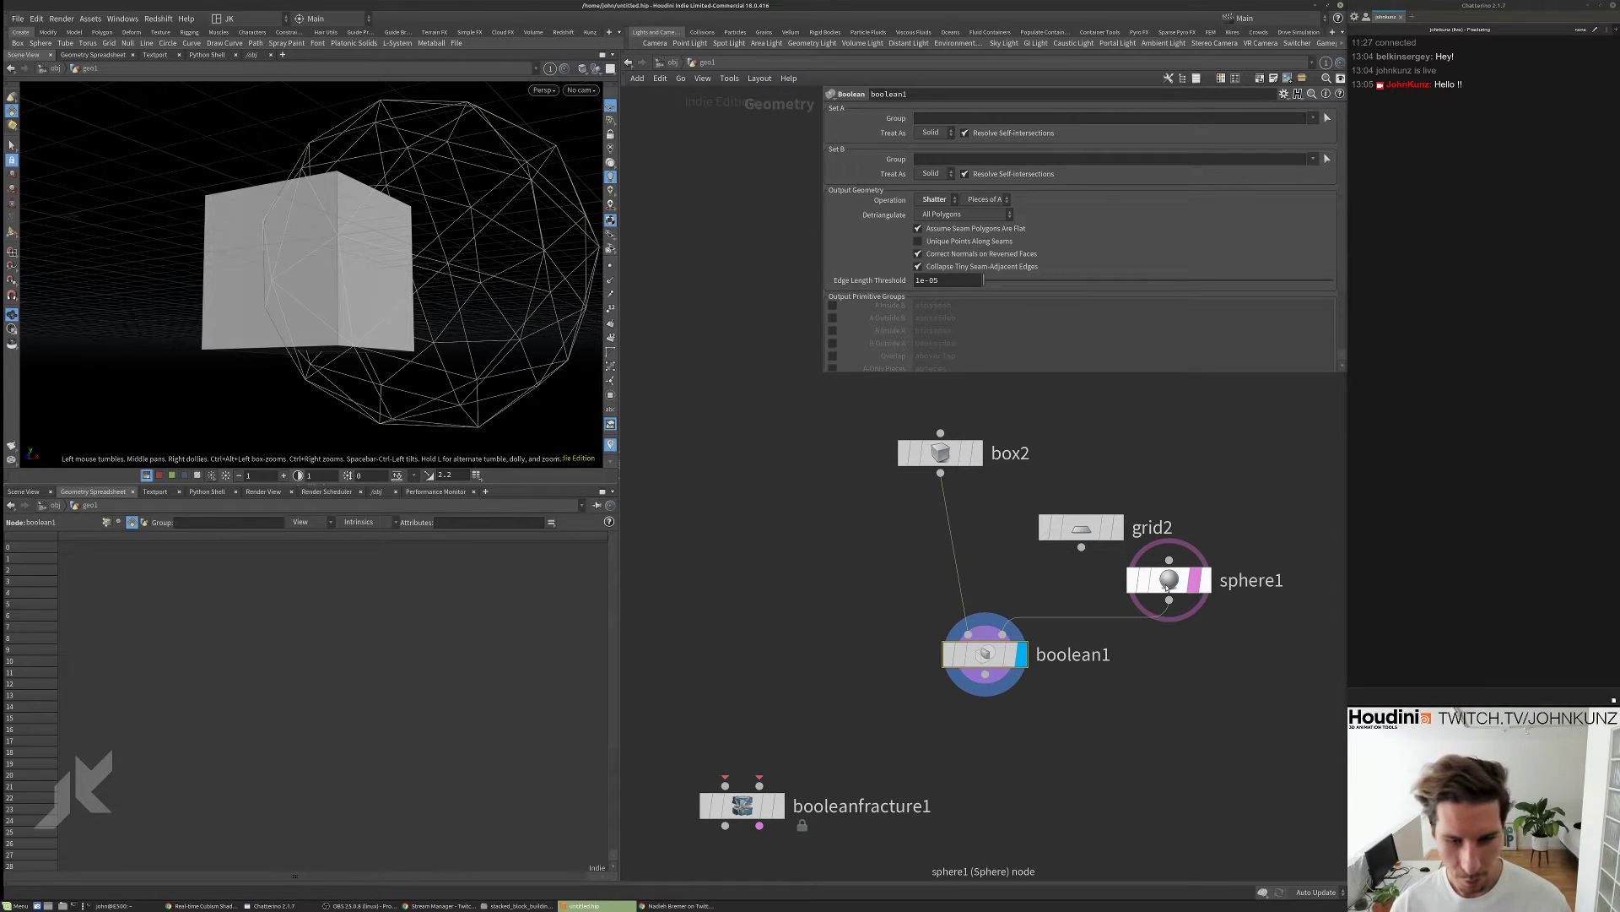
# - Reconnect grid2 to the Boolean's second input in place of the sphere, and delete the sphere node
pyautogui.moveTo(984, 651); pyautogui.dragTo(931, 656)
pyautogui.moveTo(931, 656); pyautogui.dragTo(890, 725, button='middle')
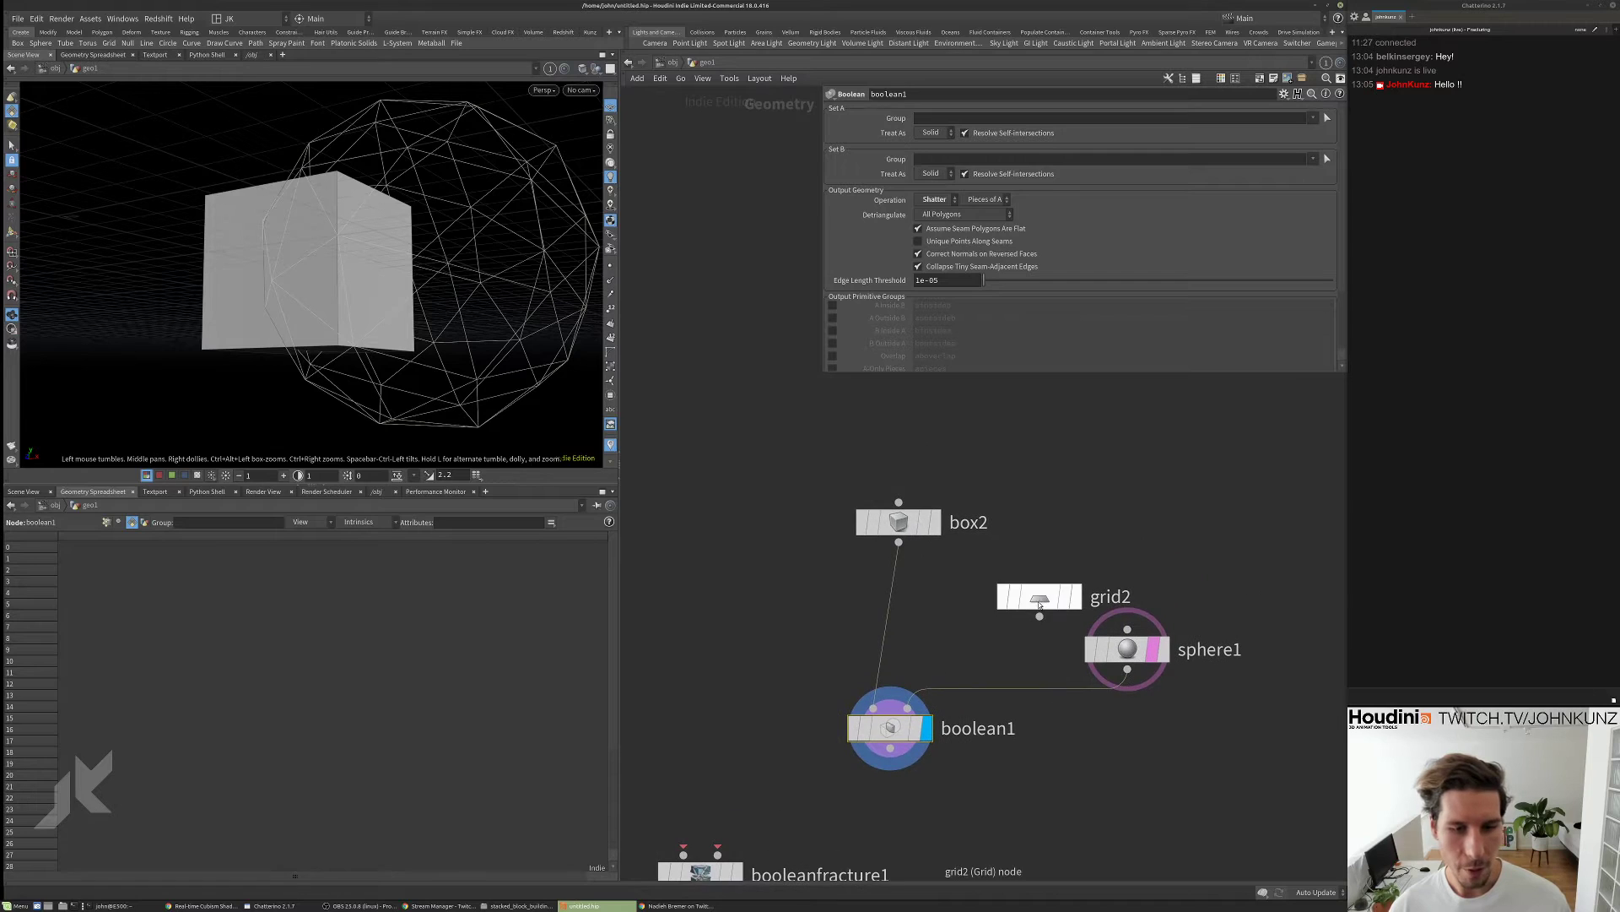
pyautogui.moveTo(1040, 596); pyautogui.dragTo(908, 708)
pyautogui.click(1136, 646)
pyautogui.press('Delete')
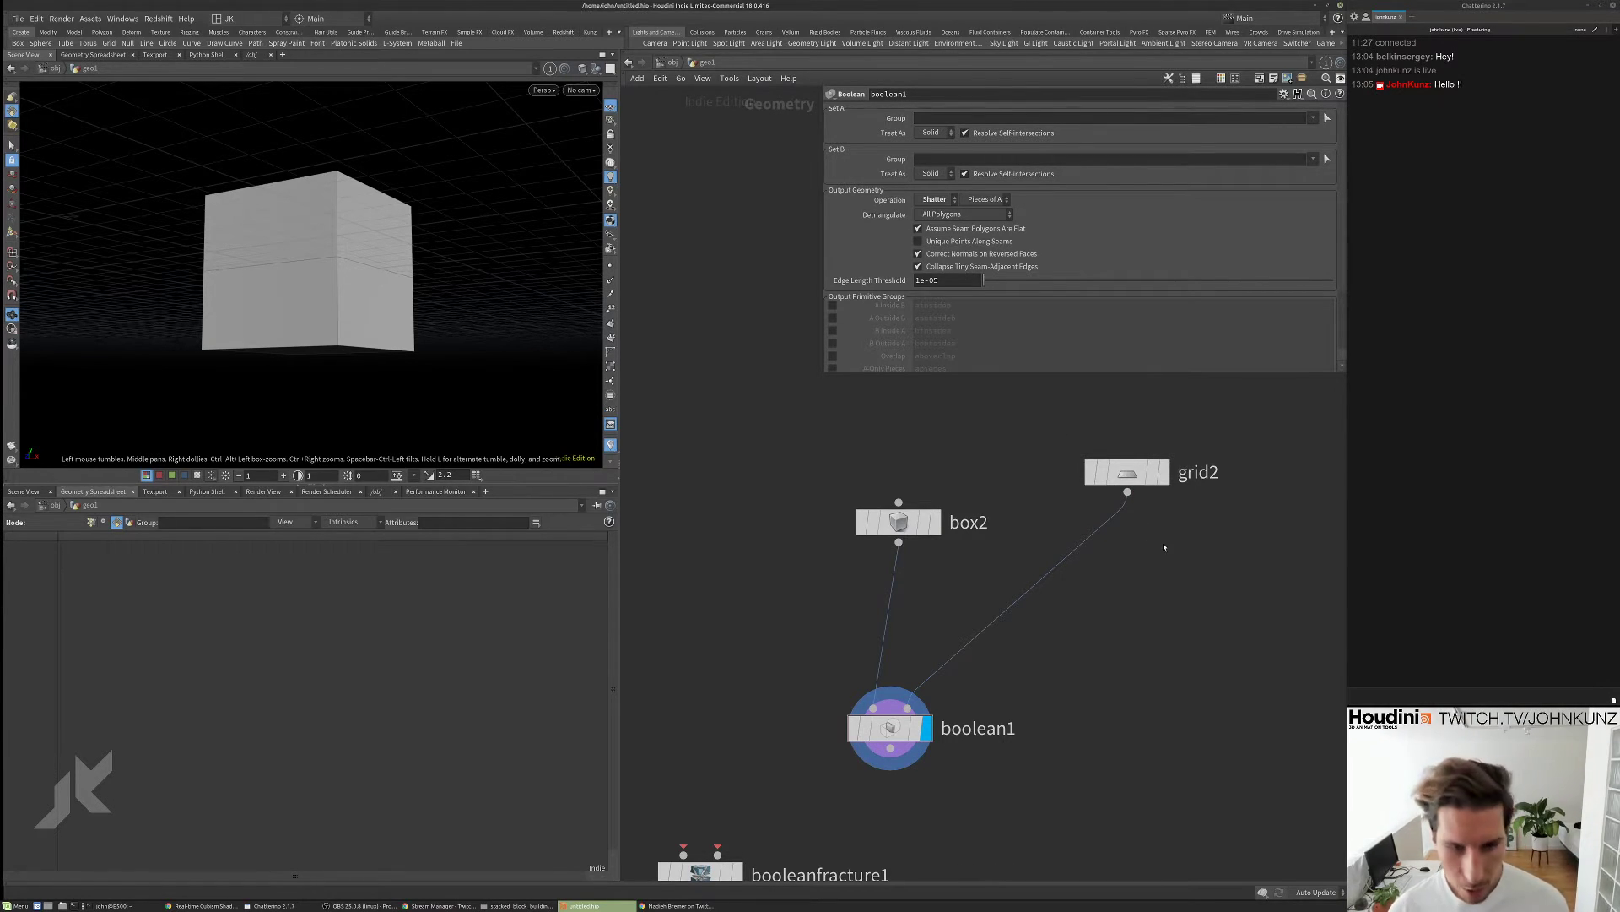
# - Insert a Mountain node on the connection between grid2 and the Boolean
pyautogui.press('Tab')
pyautogui.press('Return')
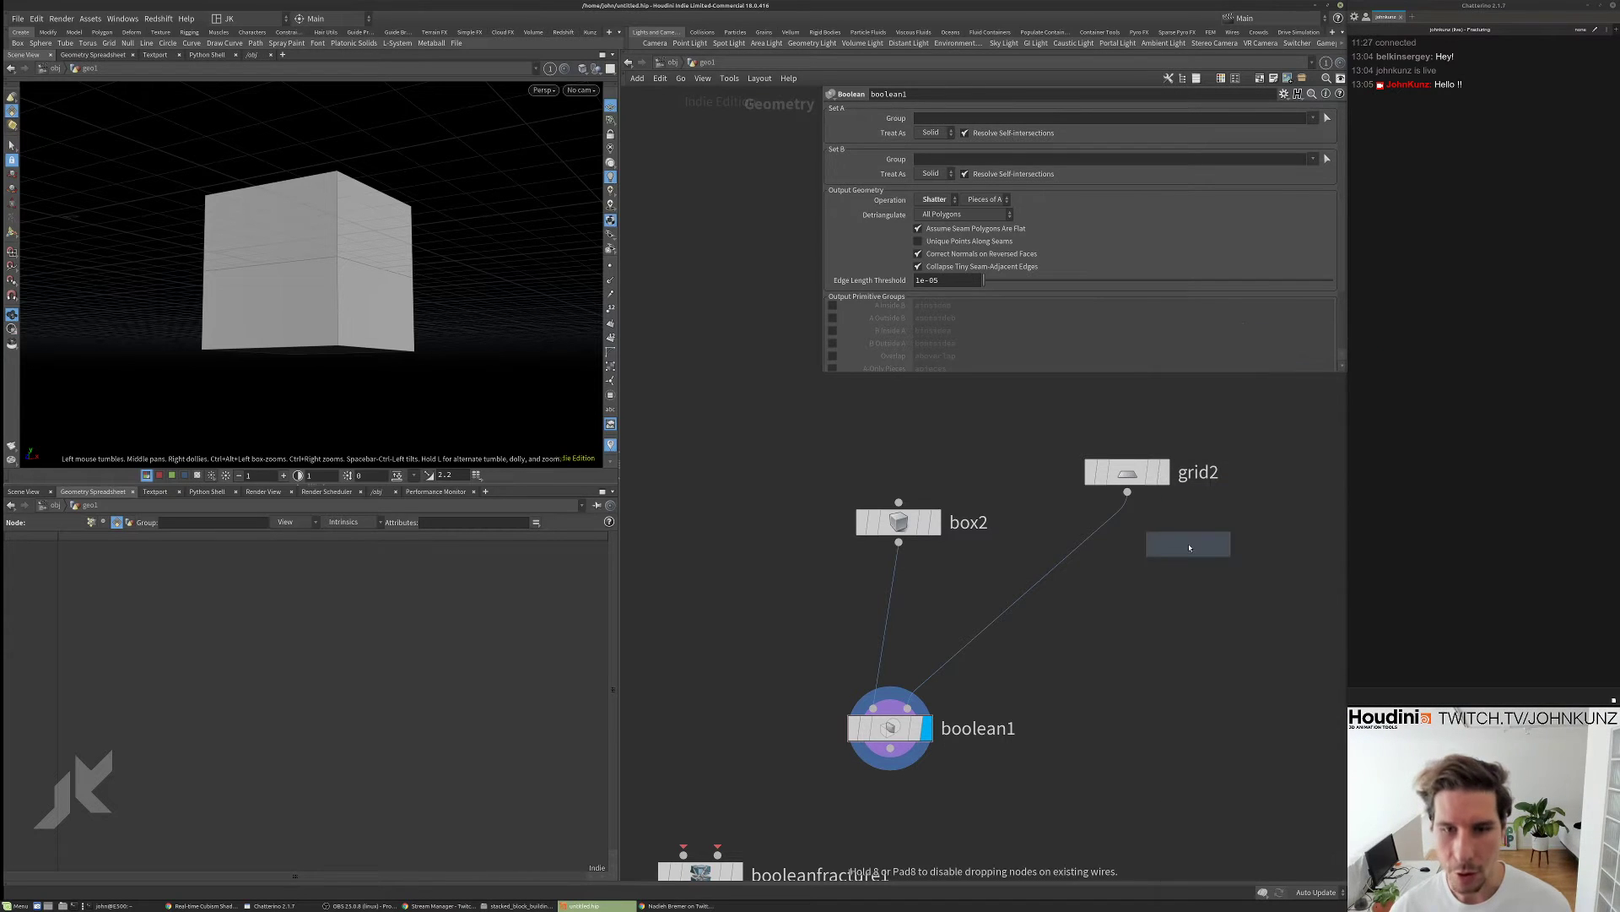
pyautogui.click(1119, 546)
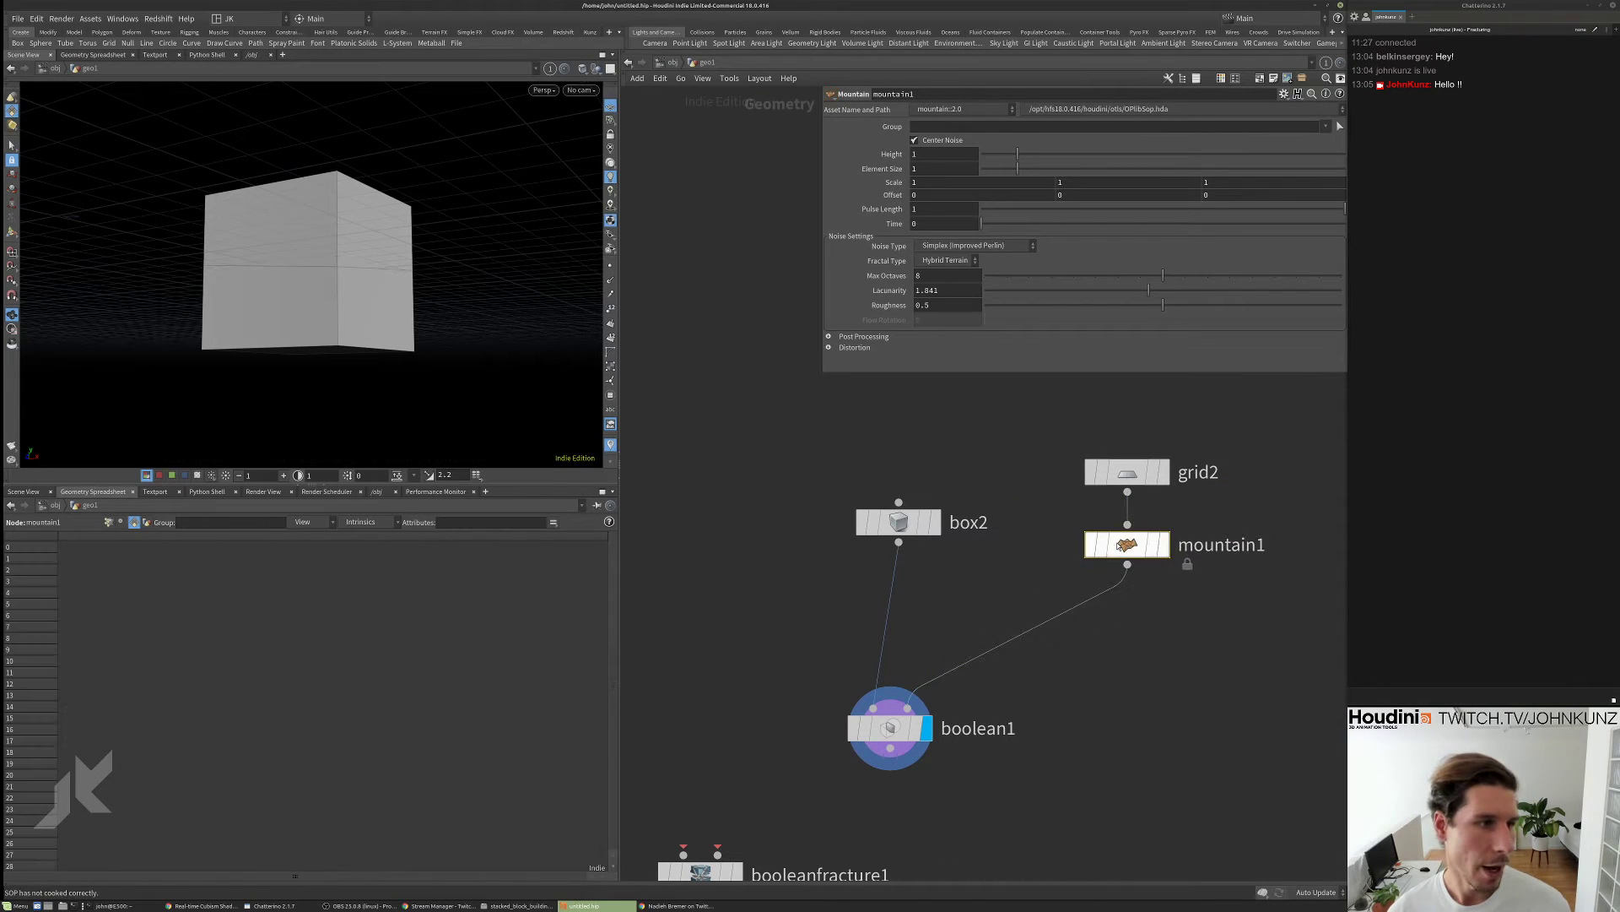
# - Display the Mountain node's result and set grid2's Rows and Columns to 50
pyautogui.click(1128, 471)
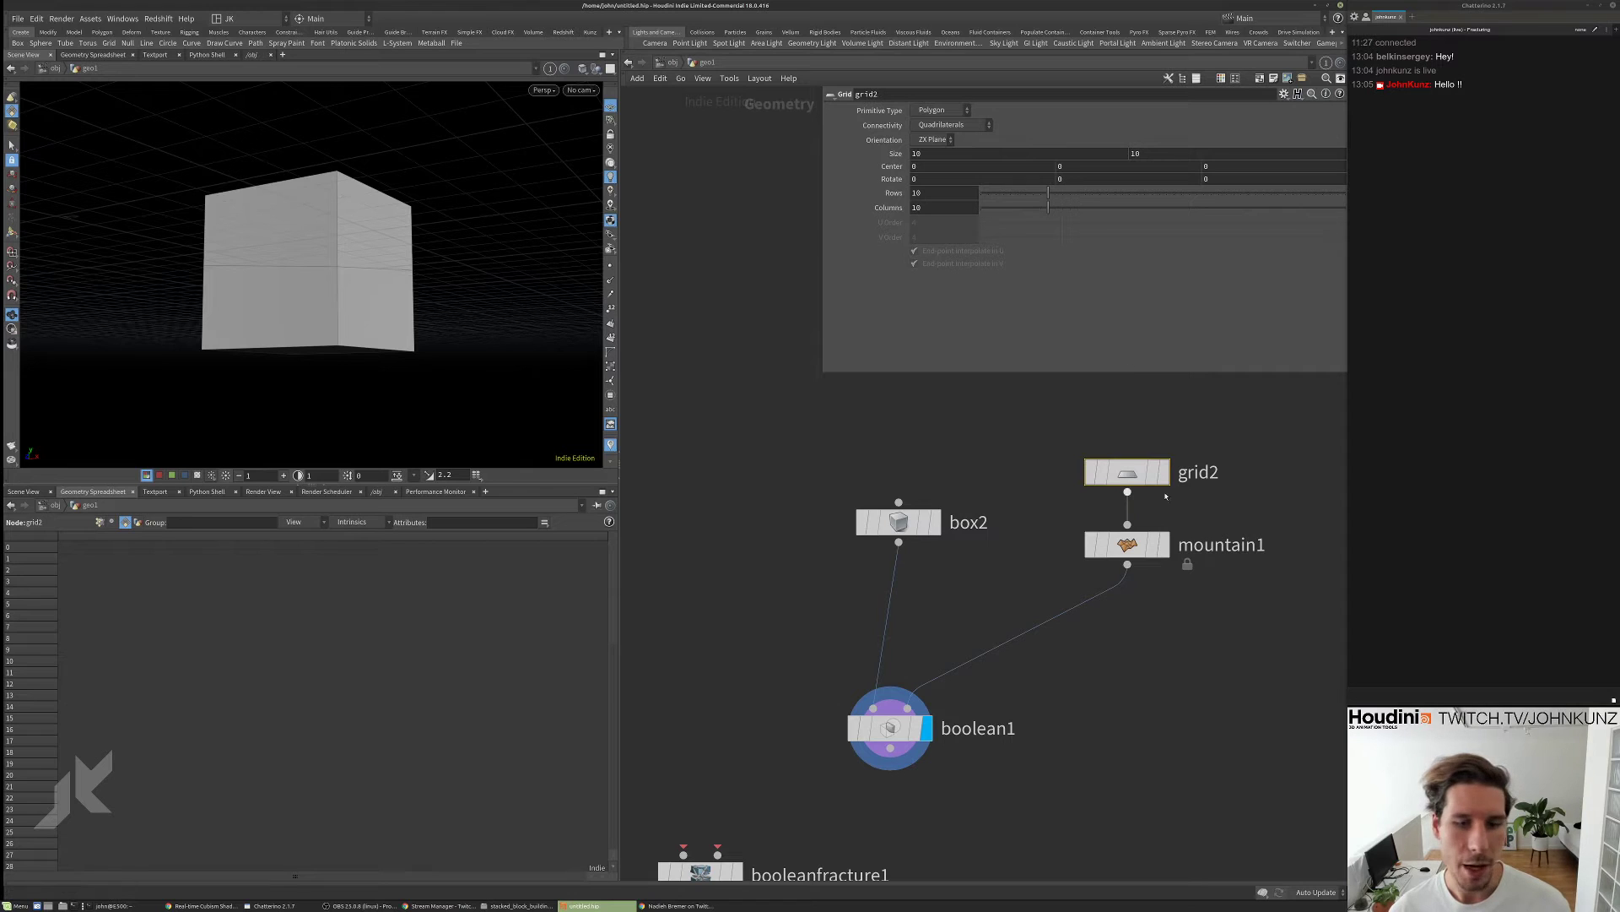
pyautogui.click(1165, 544)
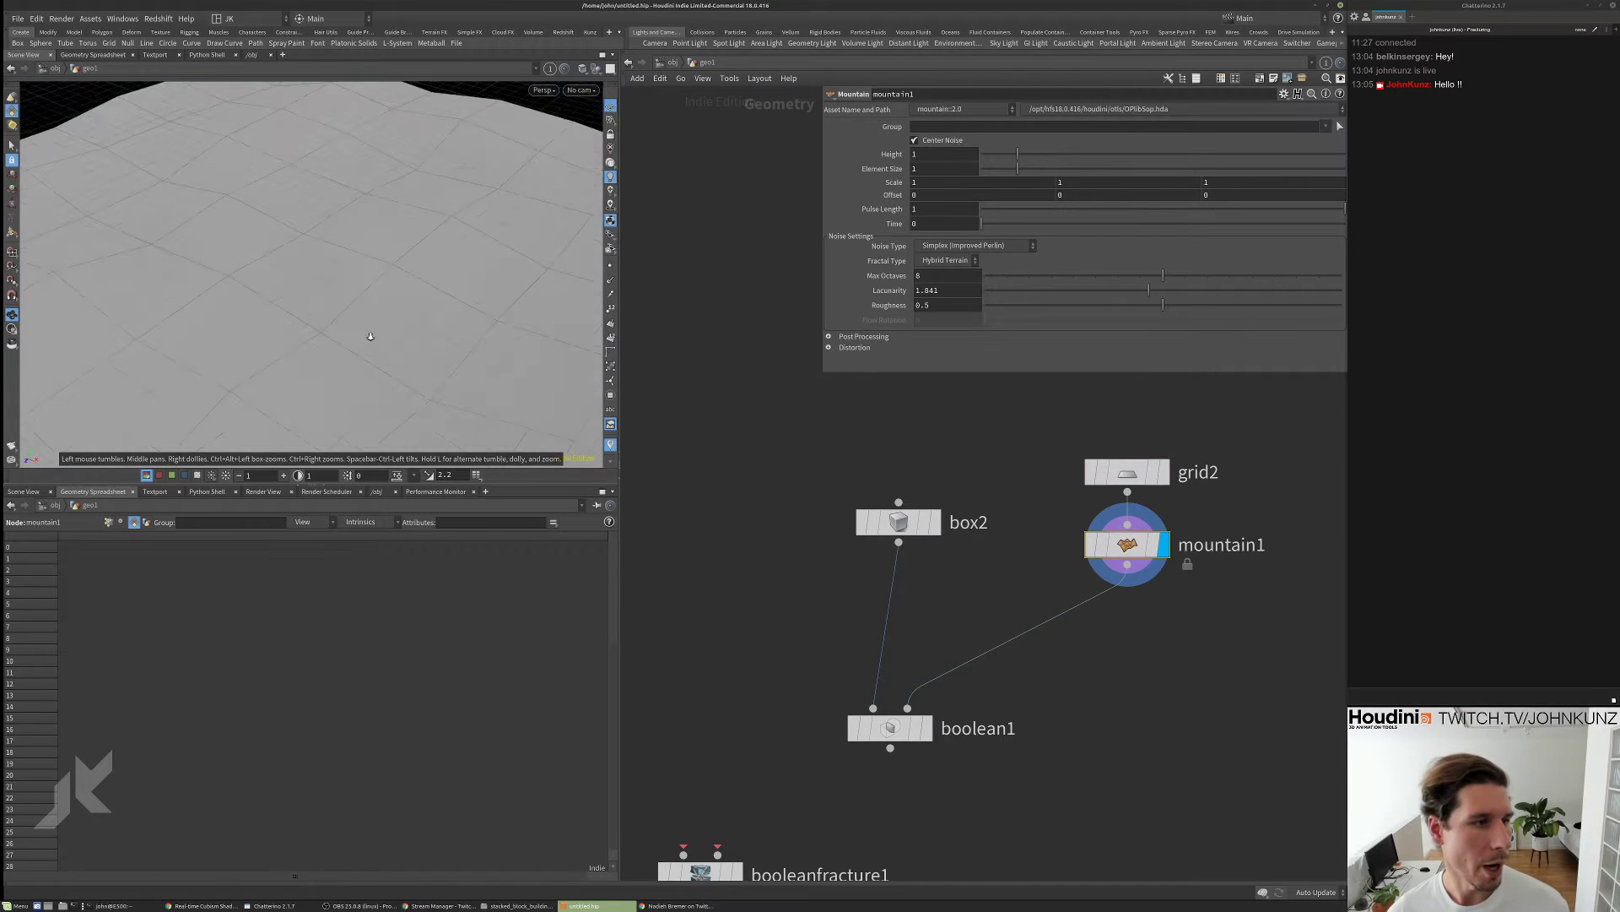
pyautogui.click(1145, 462)
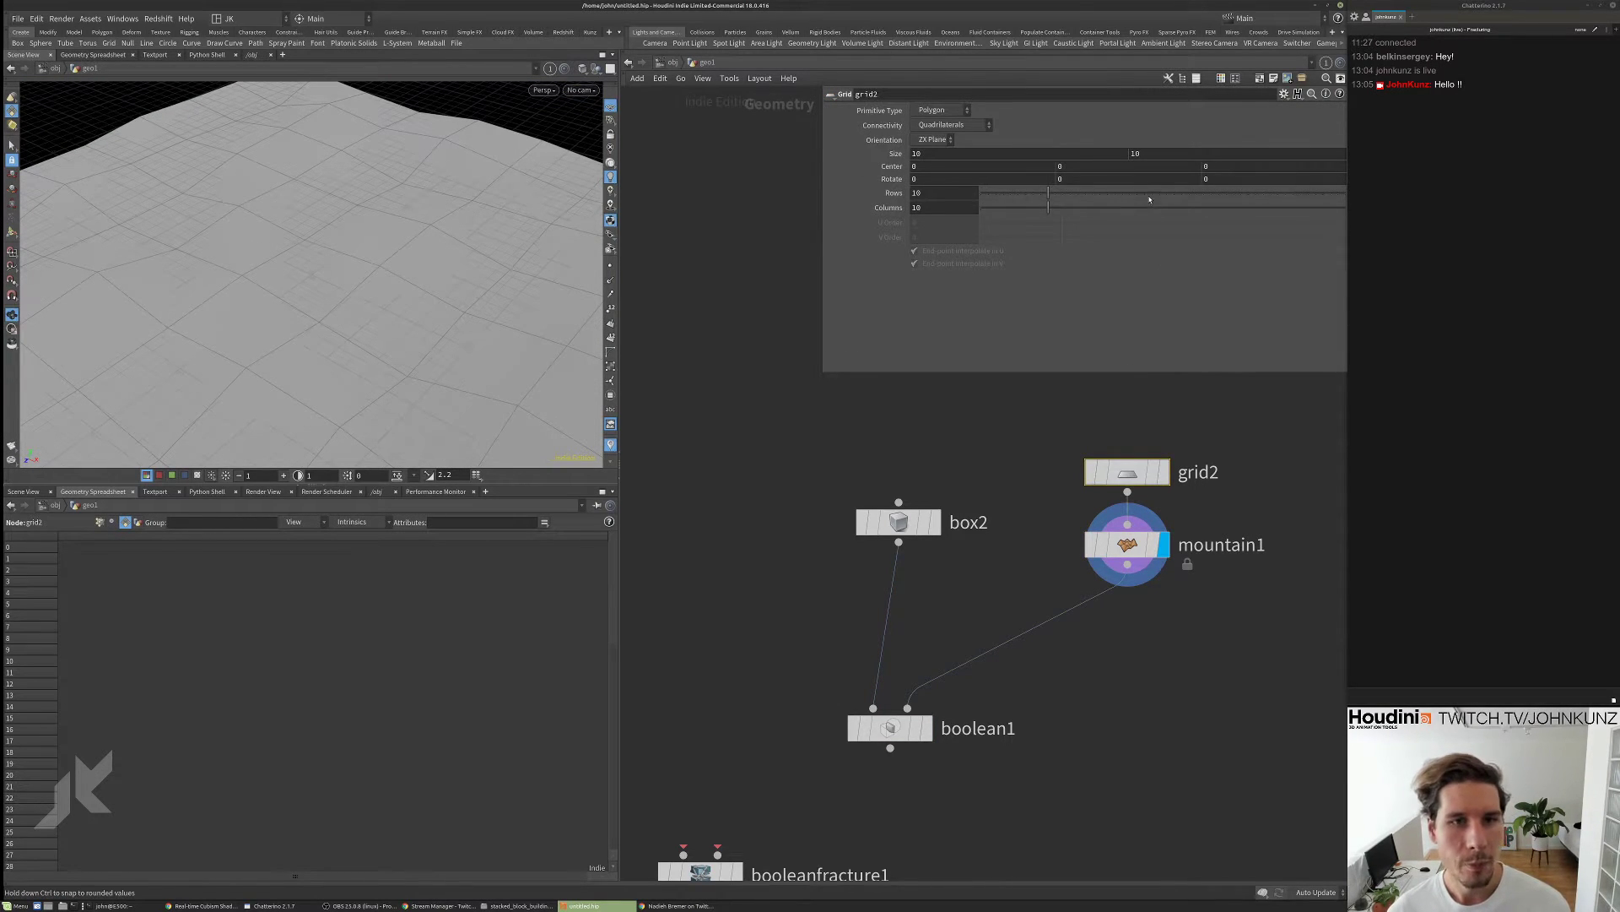
pyautogui.moveTo(1149, 199); pyautogui.dragTo(1349, 208)
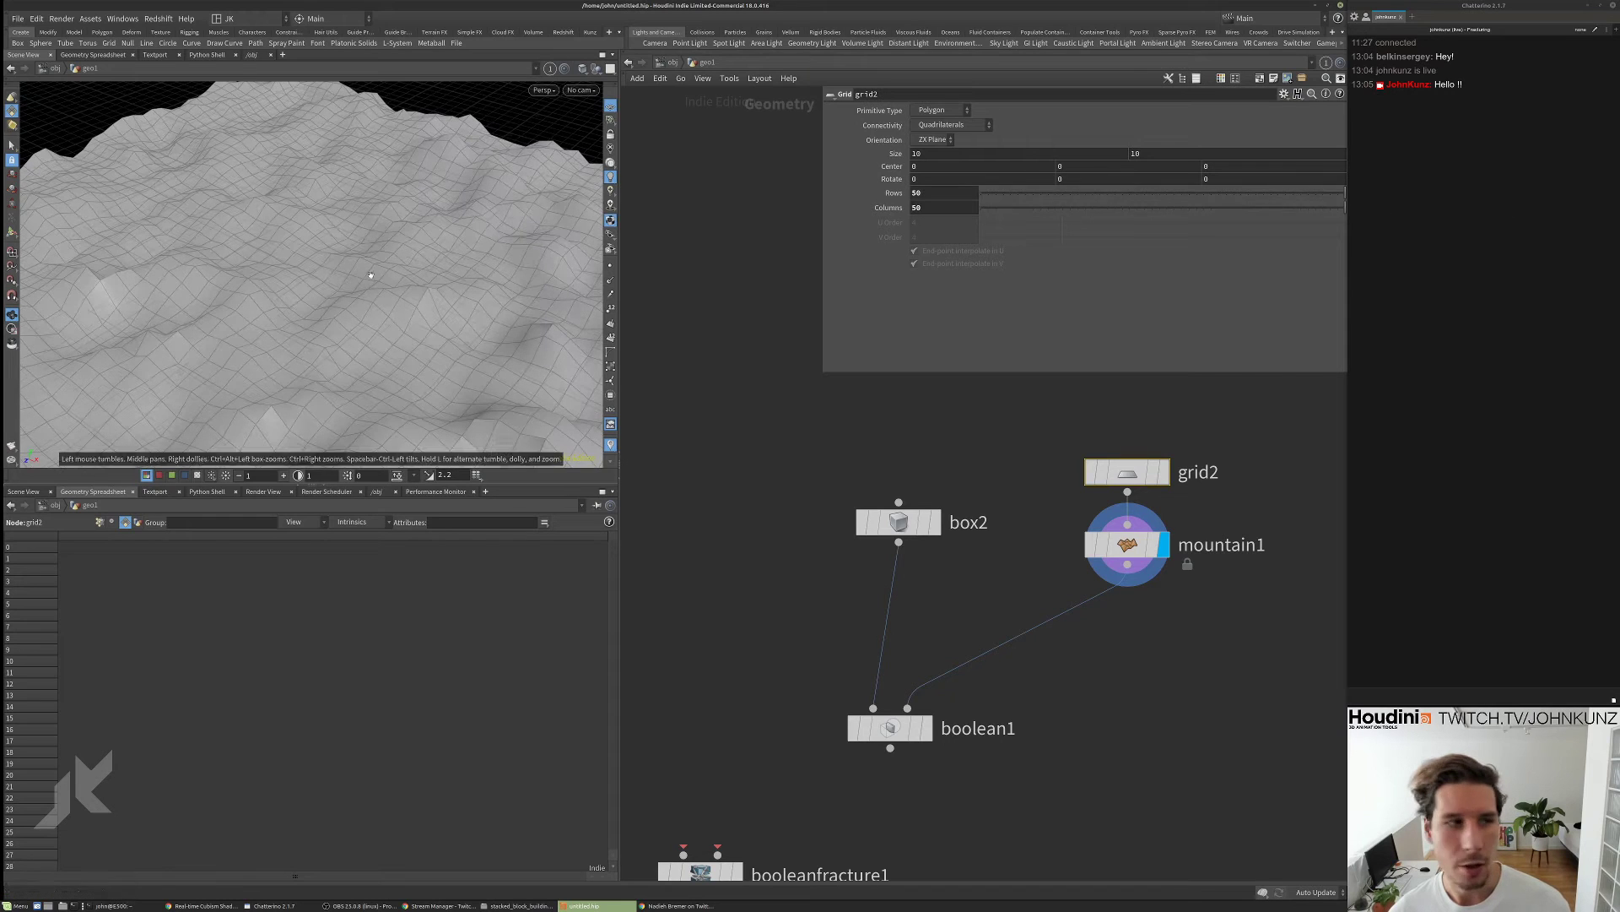
# - Display the Boolean again and examine the noisy cut line around the box
pyautogui.click(926, 727)
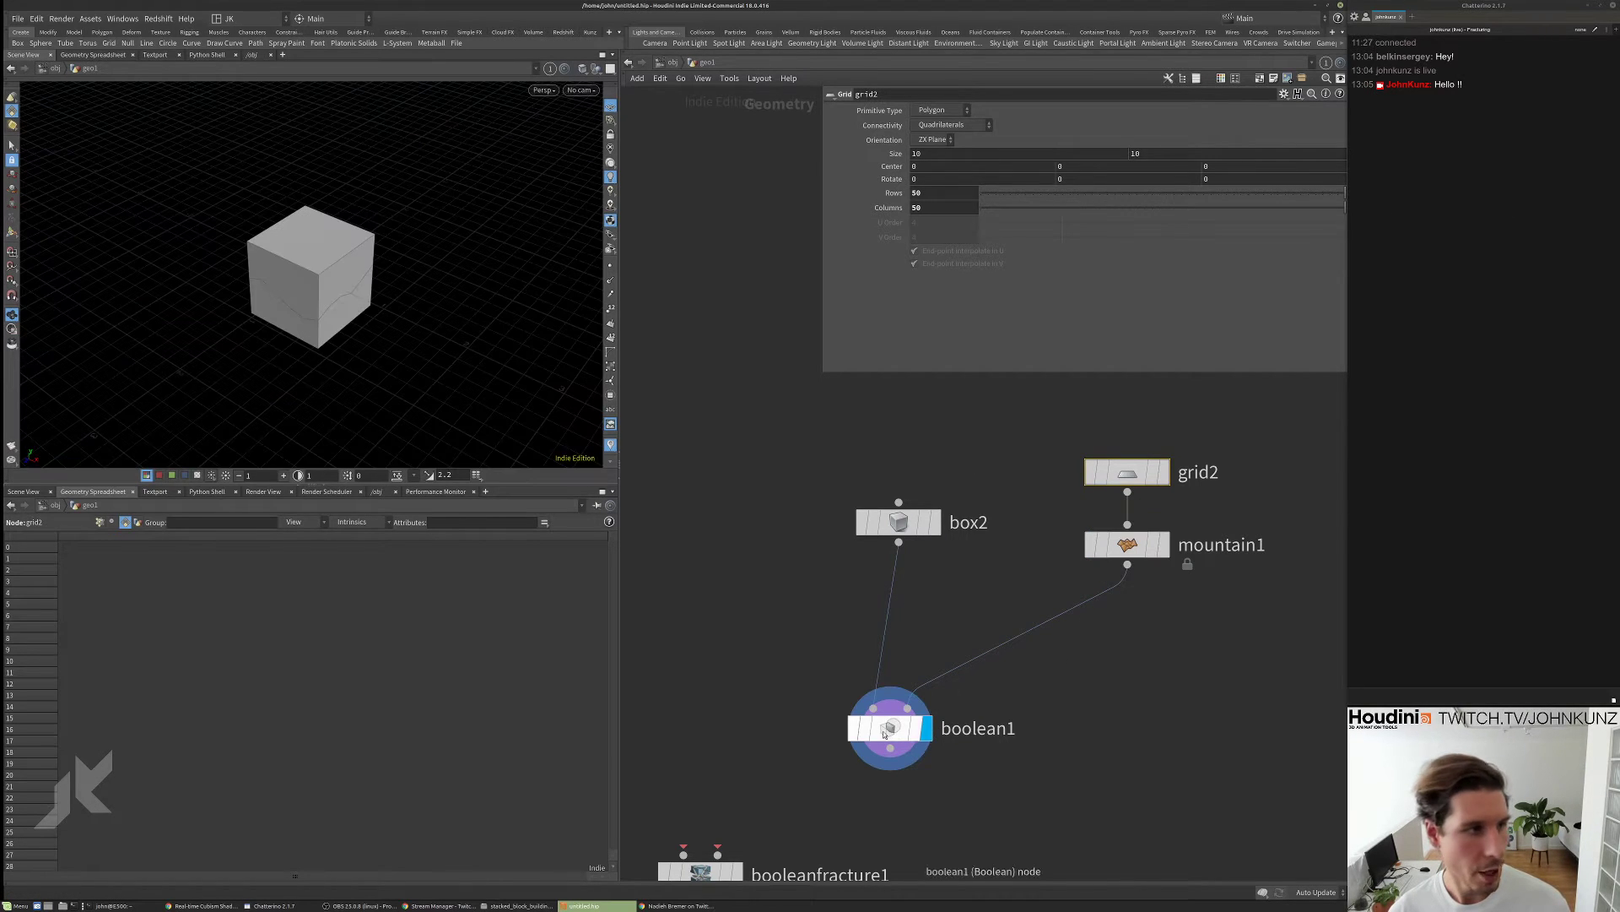
pyautogui.moveTo(335, 284); pyautogui.dragTo(426, 224)
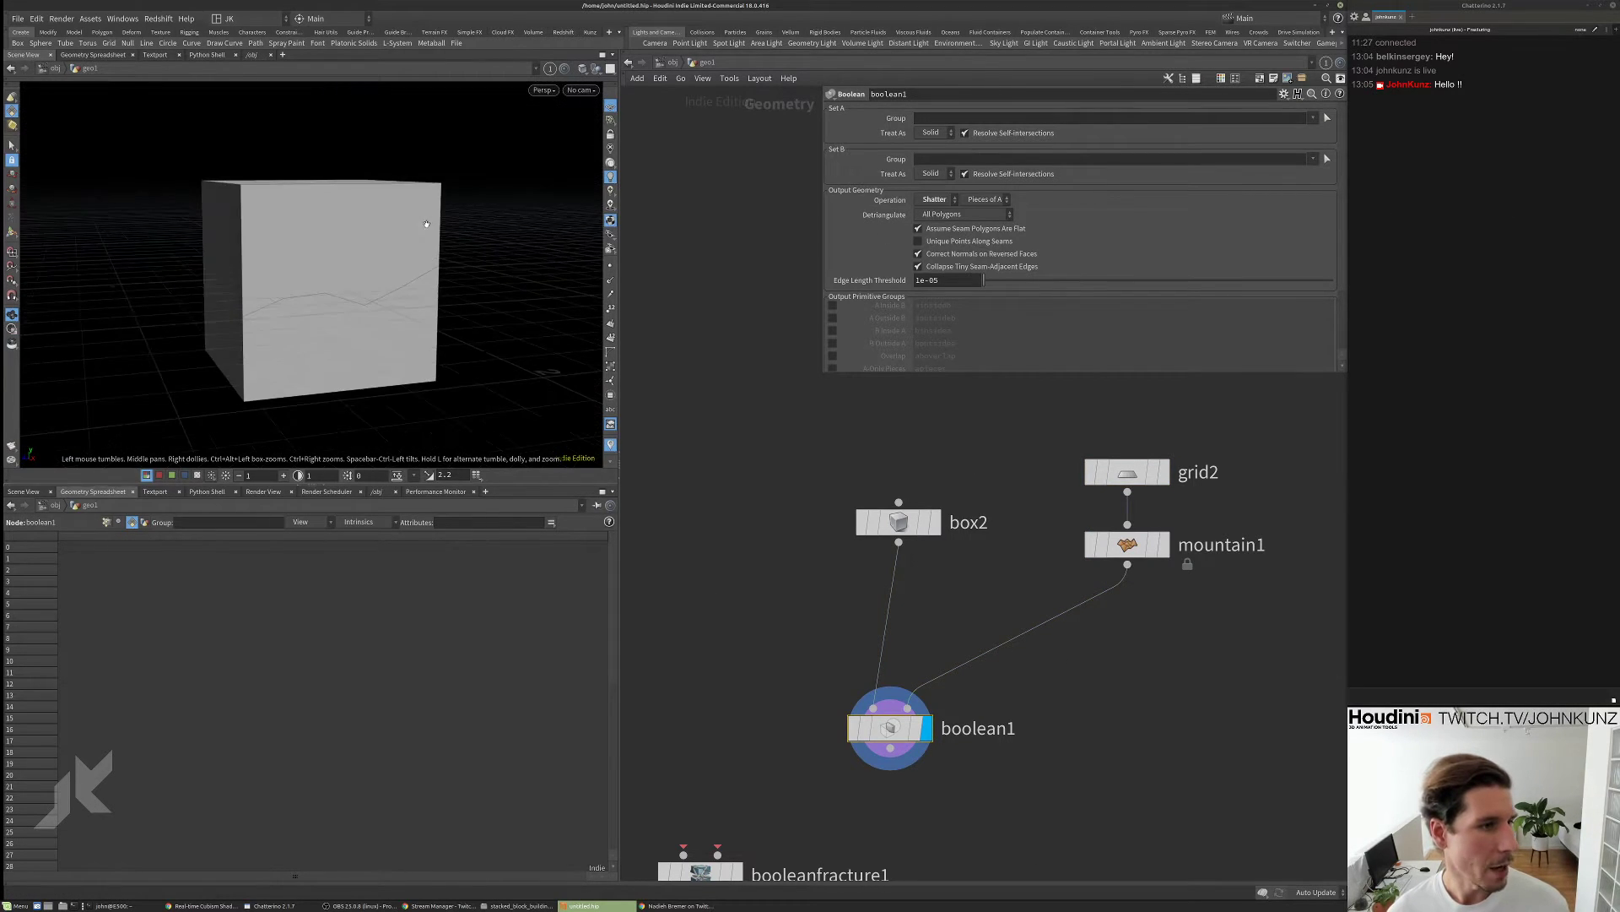
pyautogui.moveTo(397, 292); pyautogui.dragTo(560, 271)
# - Duplicate the Exploded View node, connect the copy to the Boolean's output, and display the separated pieces
pyautogui.scroll(-3, 977, 507)
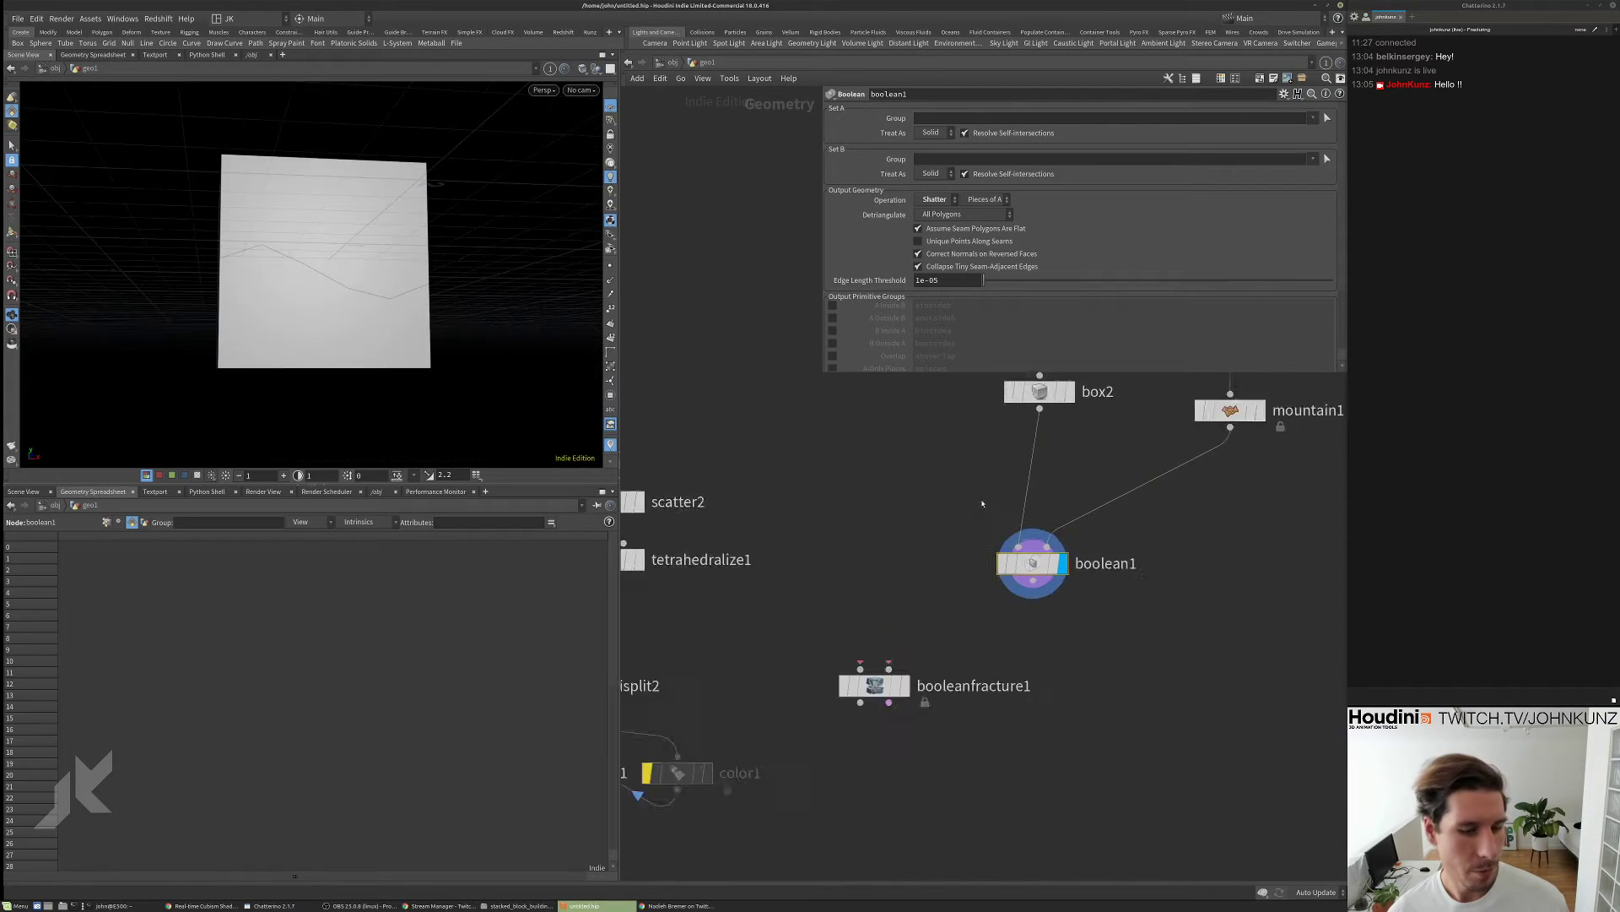
pyautogui.keyDown('alt'); pyautogui.moveTo(689, 783); pyautogui.dragTo(1017, 557); pyautogui.keyUp('alt')
pyautogui.click(962, 762)
pyautogui.moveTo(945, 762); pyautogui.dragTo(1019, 771)
pyautogui.moveTo(1056, 704); pyautogui.dragTo(1061, 649, button='middle')
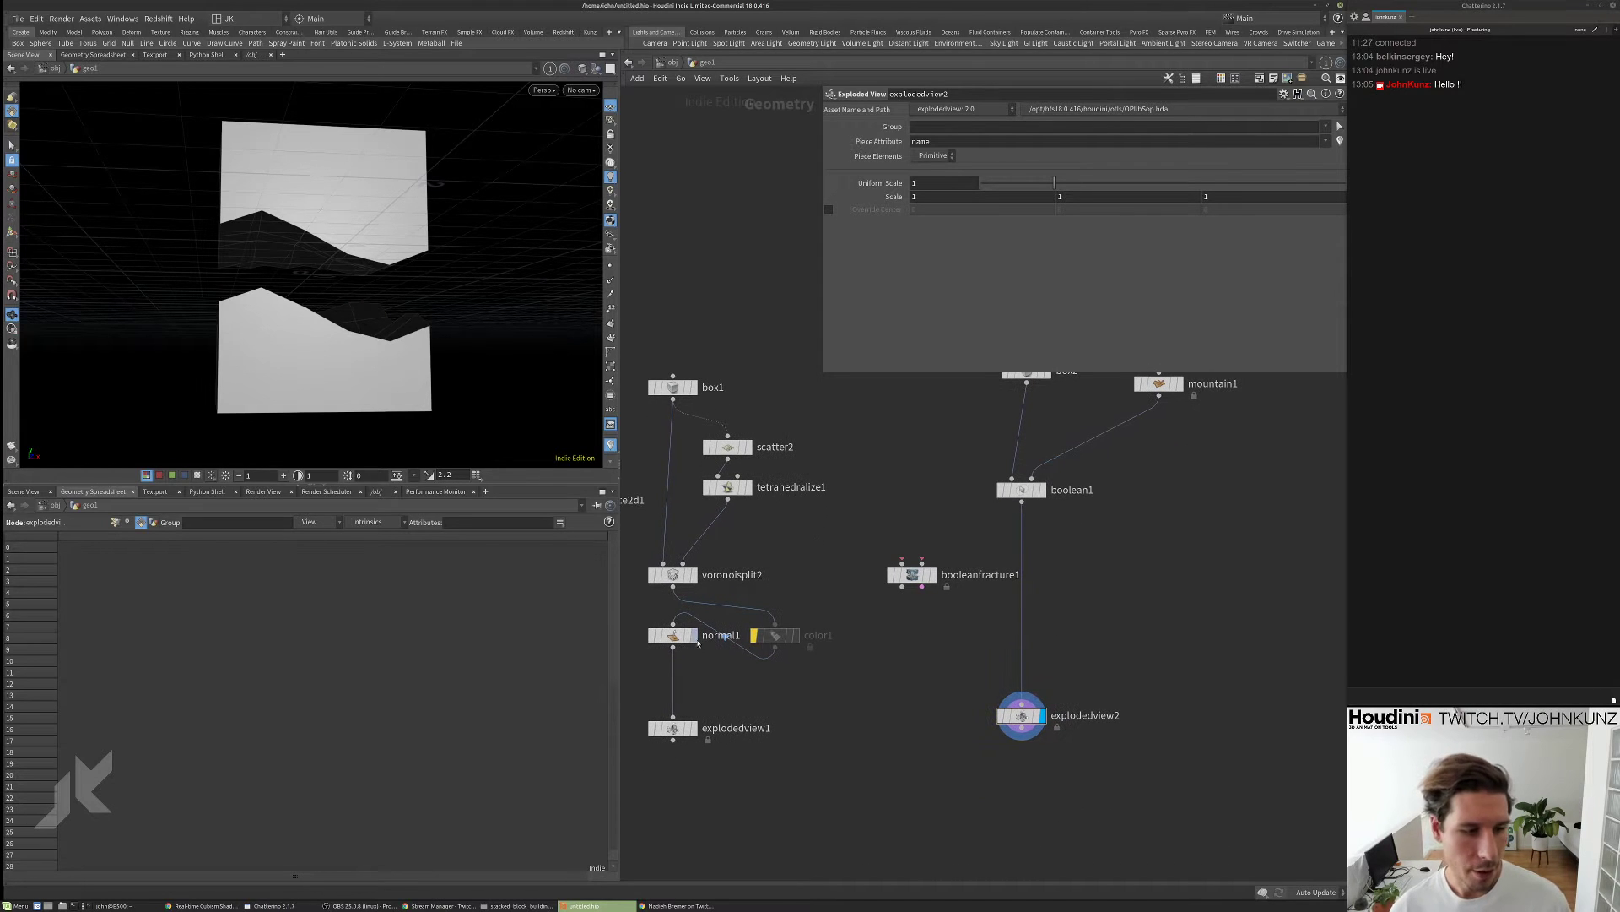
# - Duplicate the normal1 node and insert the copy between the Boolean and its Exploded View
pyautogui.press('Tab')
pyautogui.press('Return')
pyautogui.click(1025, 625)
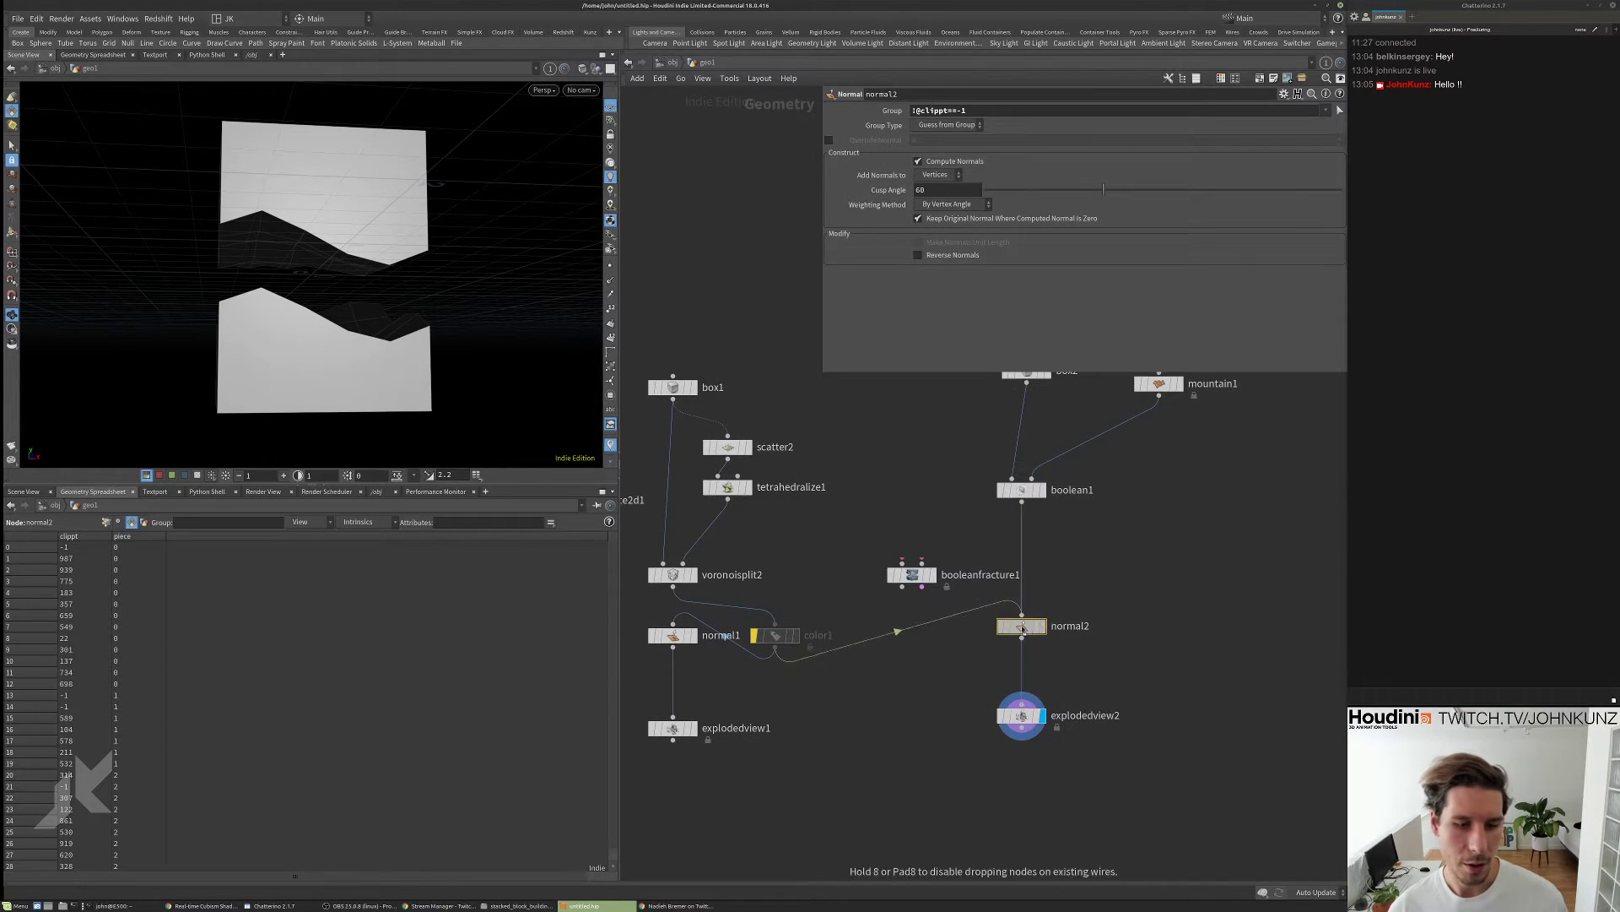
pyautogui.moveTo(1096, 583); pyautogui.dragTo(1073, 617, button='middle')
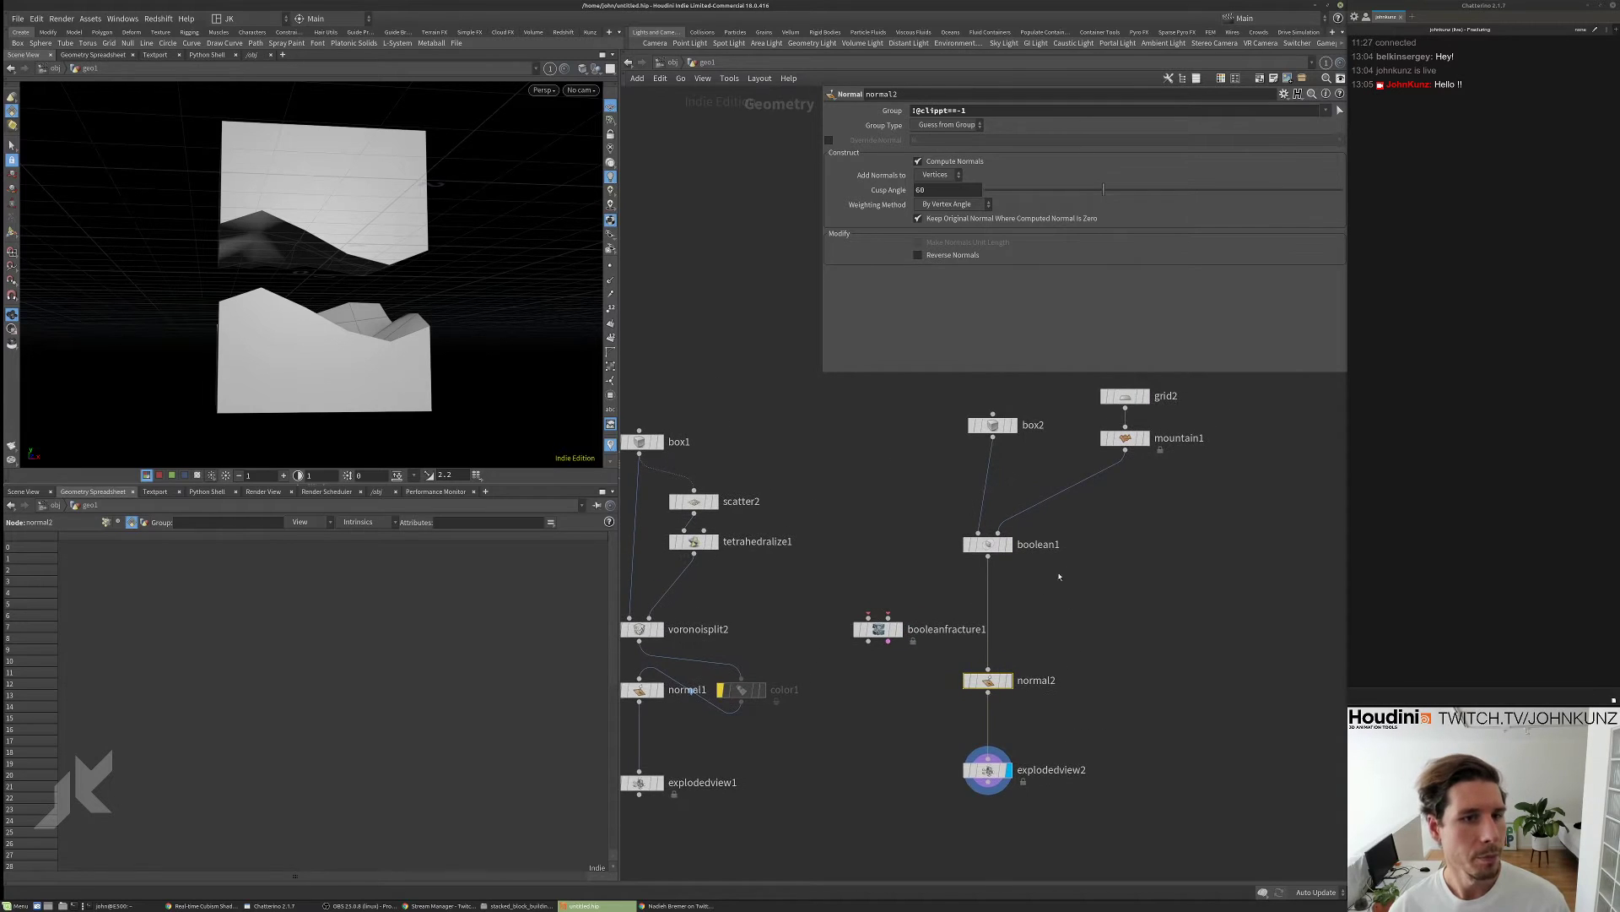
# - Enlarge the Boolean's parameter display and enable its A Outside B output primitive group
pyautogui.scroll(3, 1059, 577)
pyautogui.click(956, 510)
pyautogui.moveTo(808, 492); pyautogui.dragTo(793, 521, button='middle')
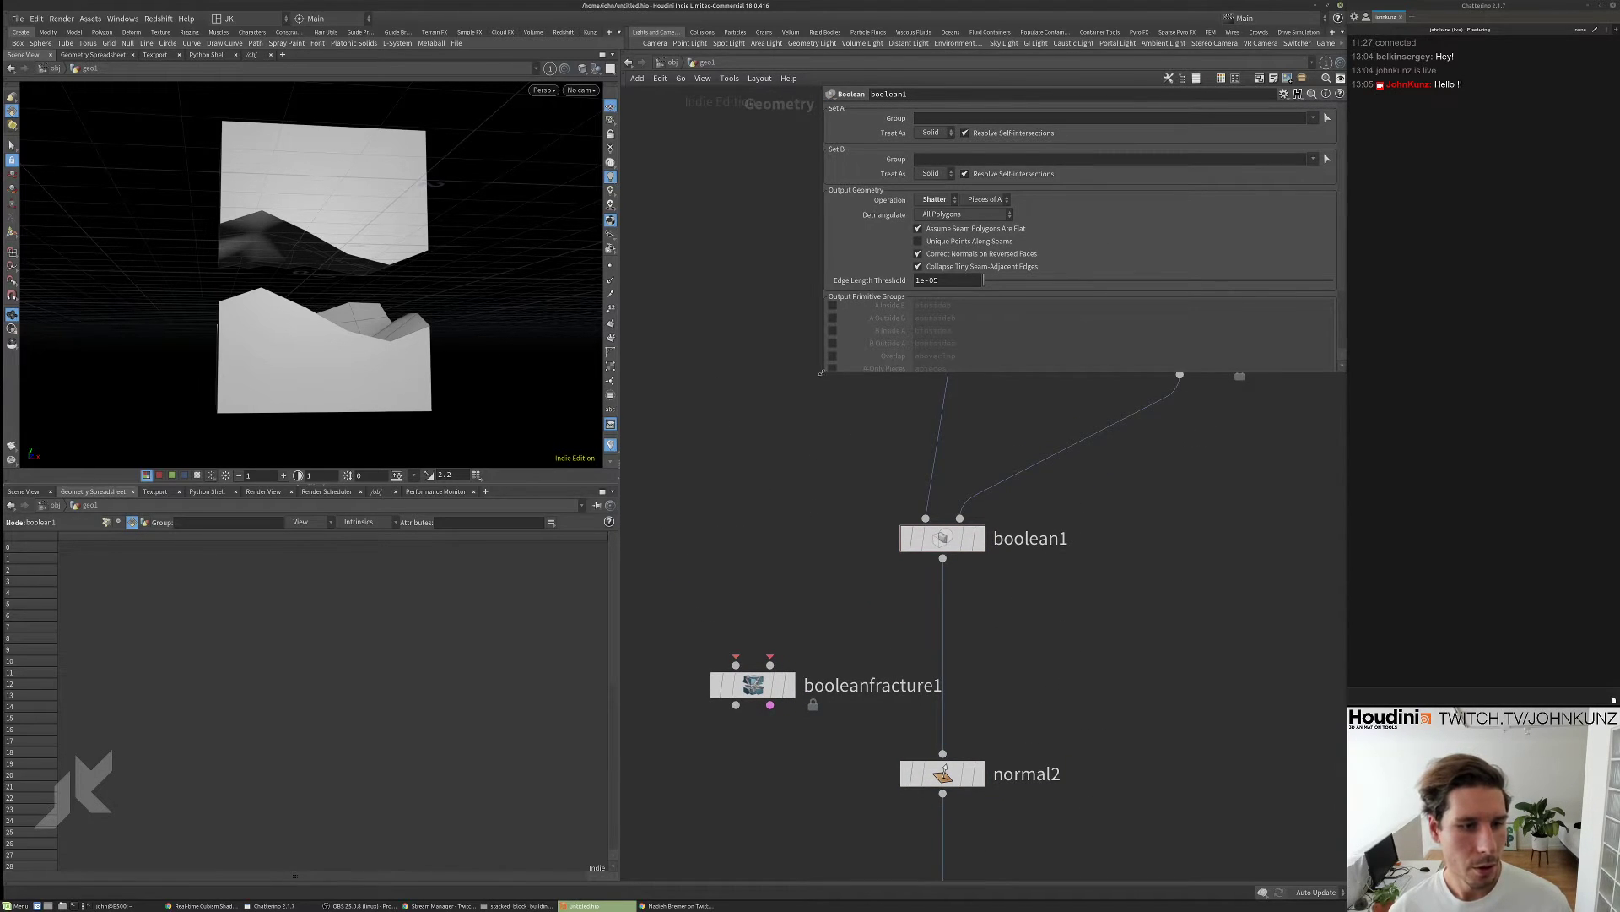
pyautogui.moveTo(821, 372); pyautogui.dragTo(814, 452)
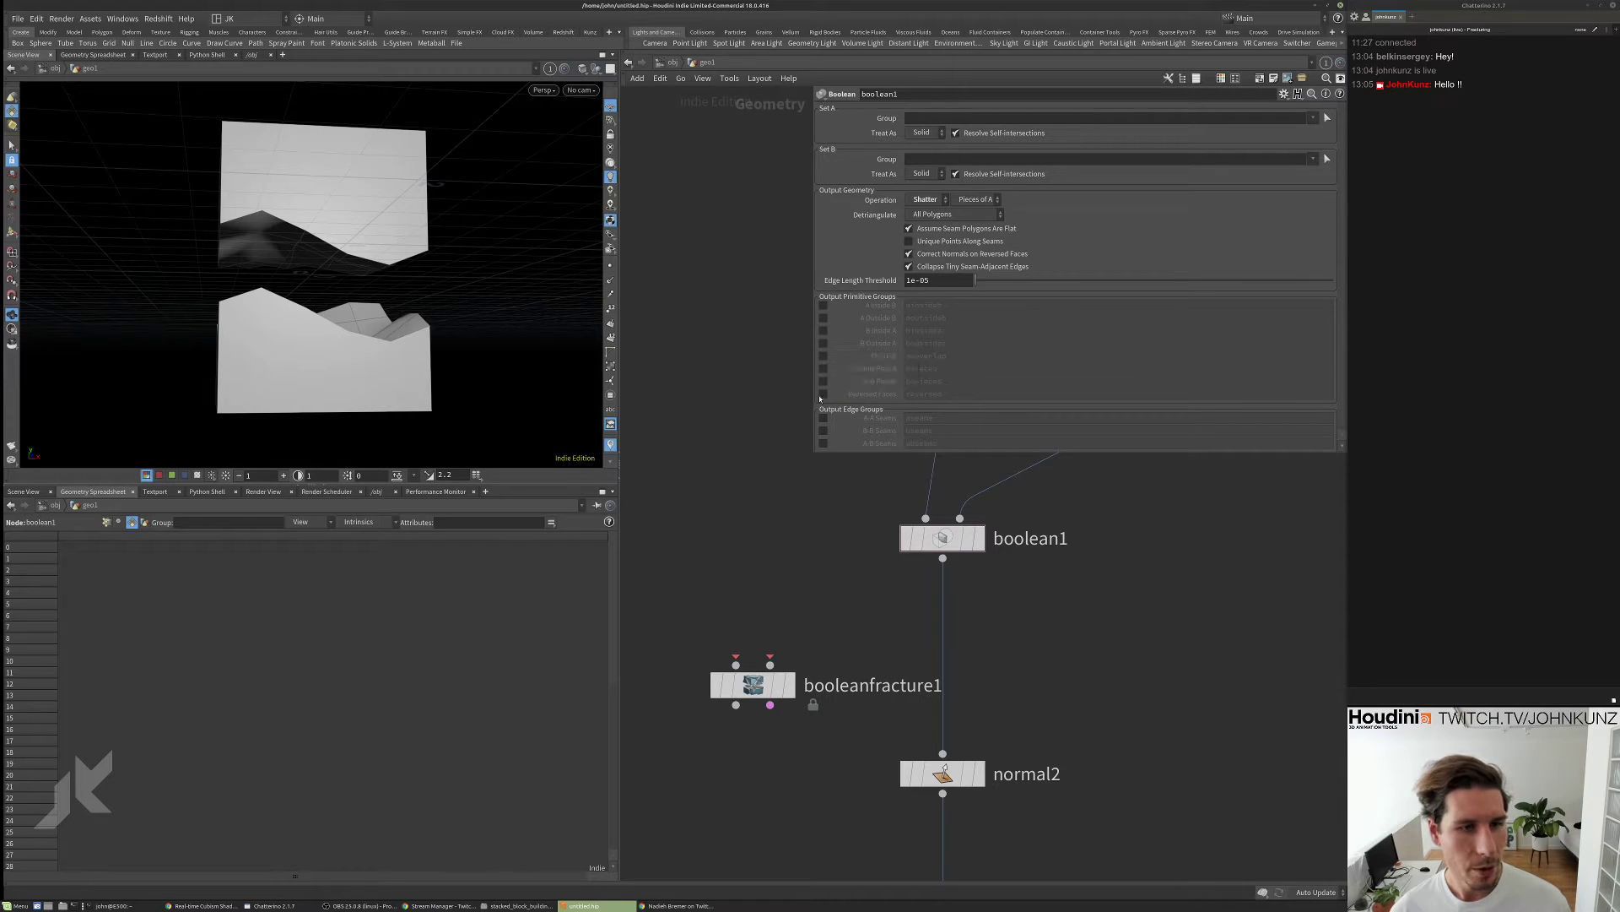
pyautogui.scroll(-2, 770, 579)
pyautogui.moveTo(825, 585); pyautogui.dragTo(783, 634, button='middle')
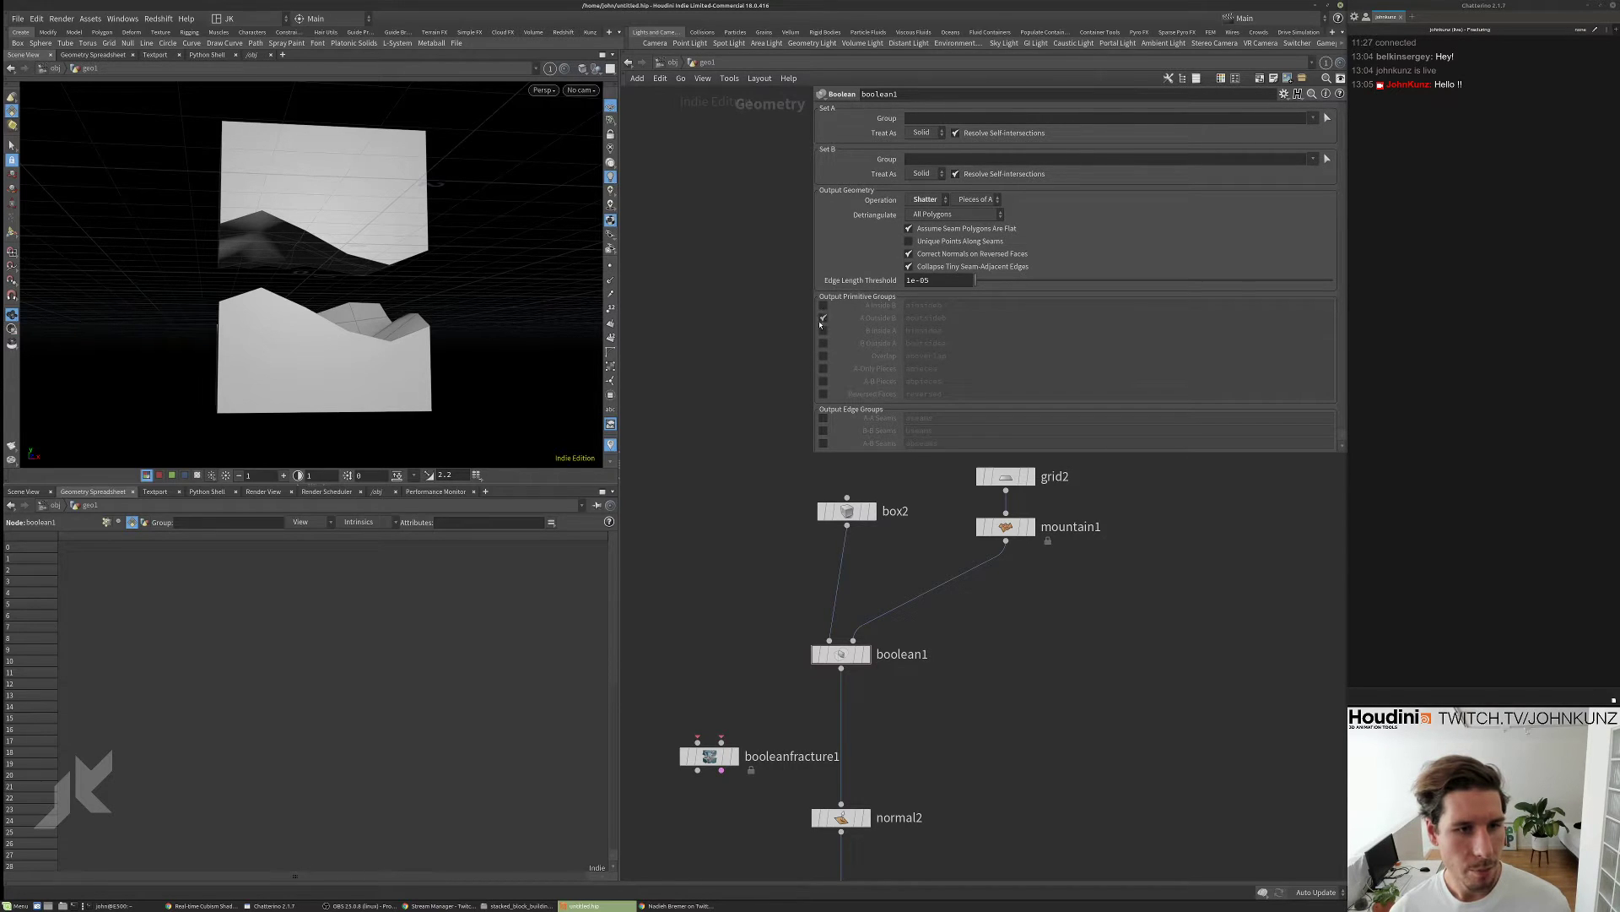
pyautogui.click(823, 318)
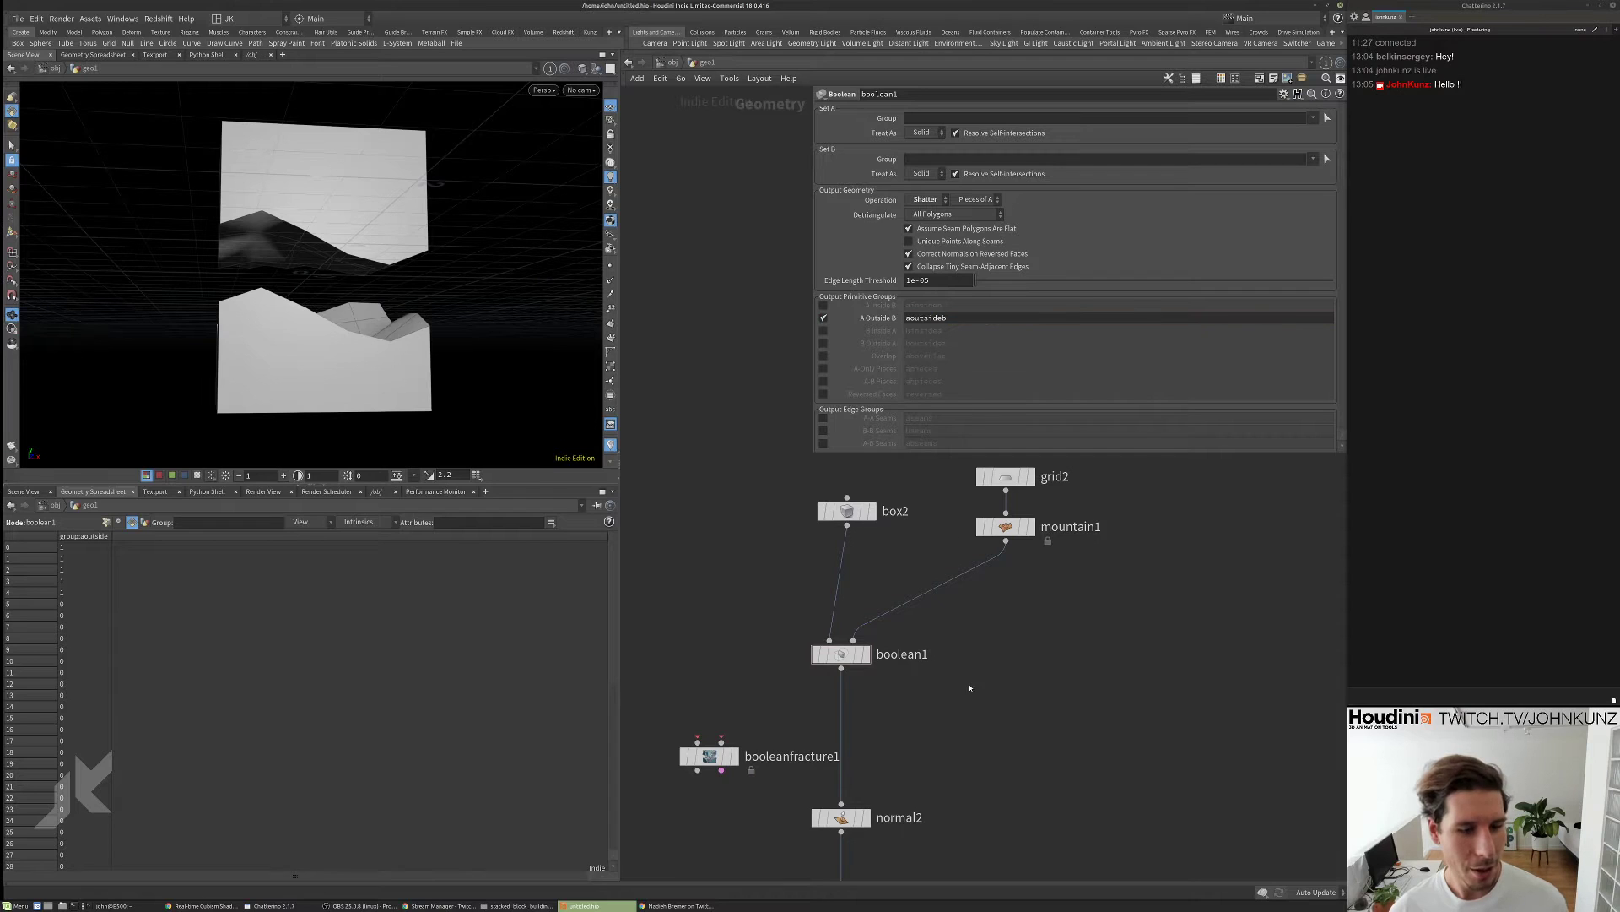
# - Add a Color node, connect it to the Boolean's output as a separate branch, and display it
pyautogui.press('Tab')
pyautogui.write('color')
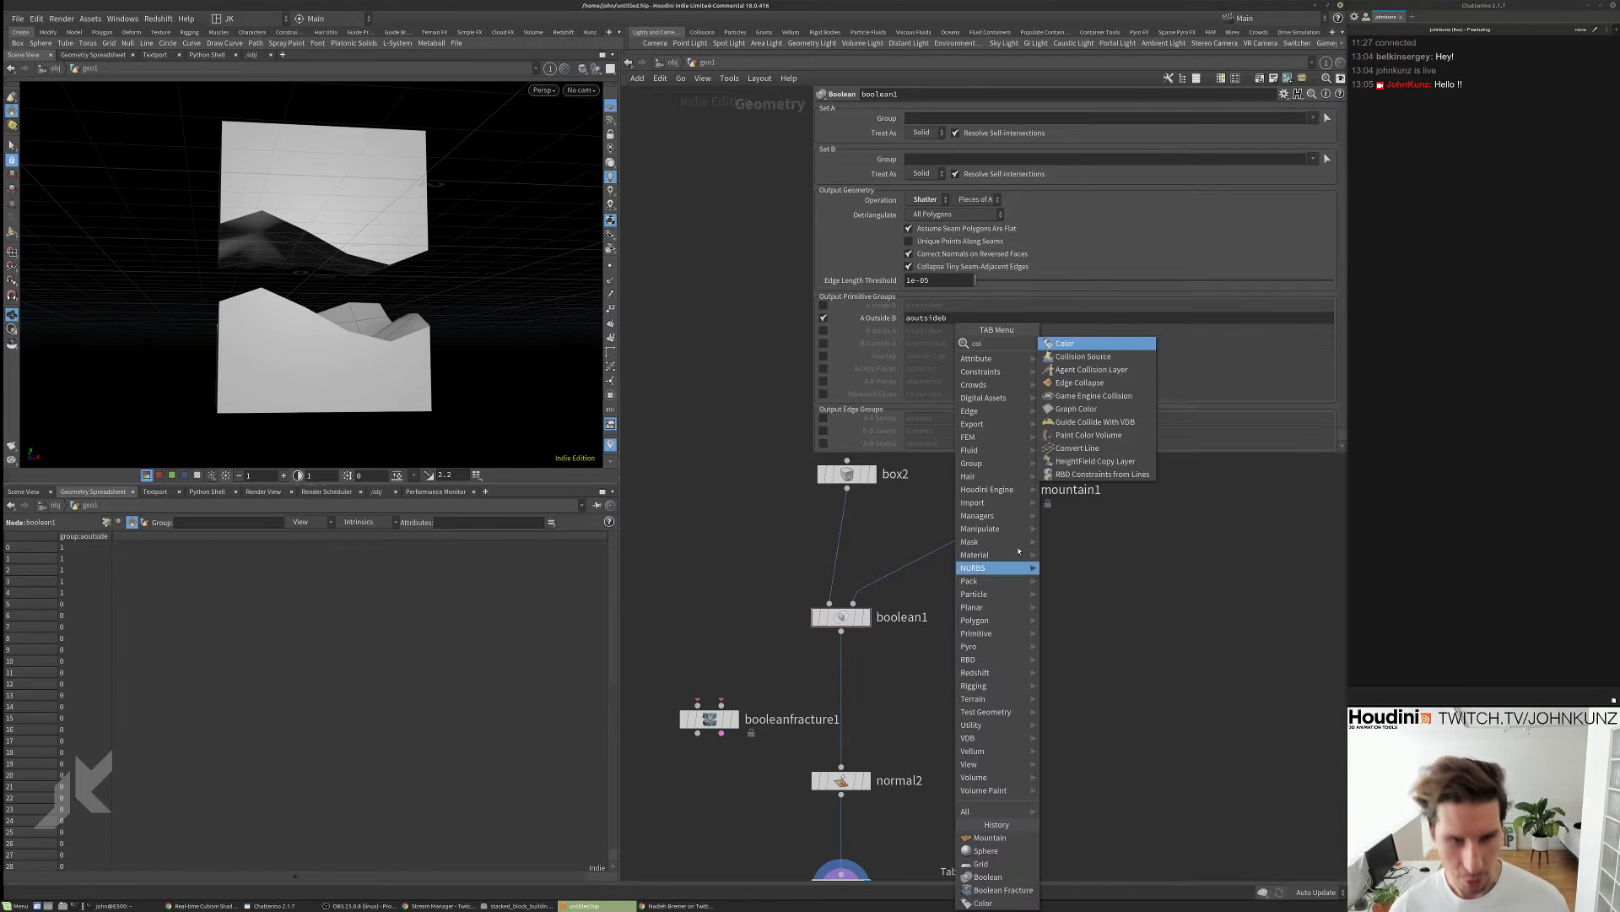
pyautogui.press('Return')
pyautogui.click(926, 700)
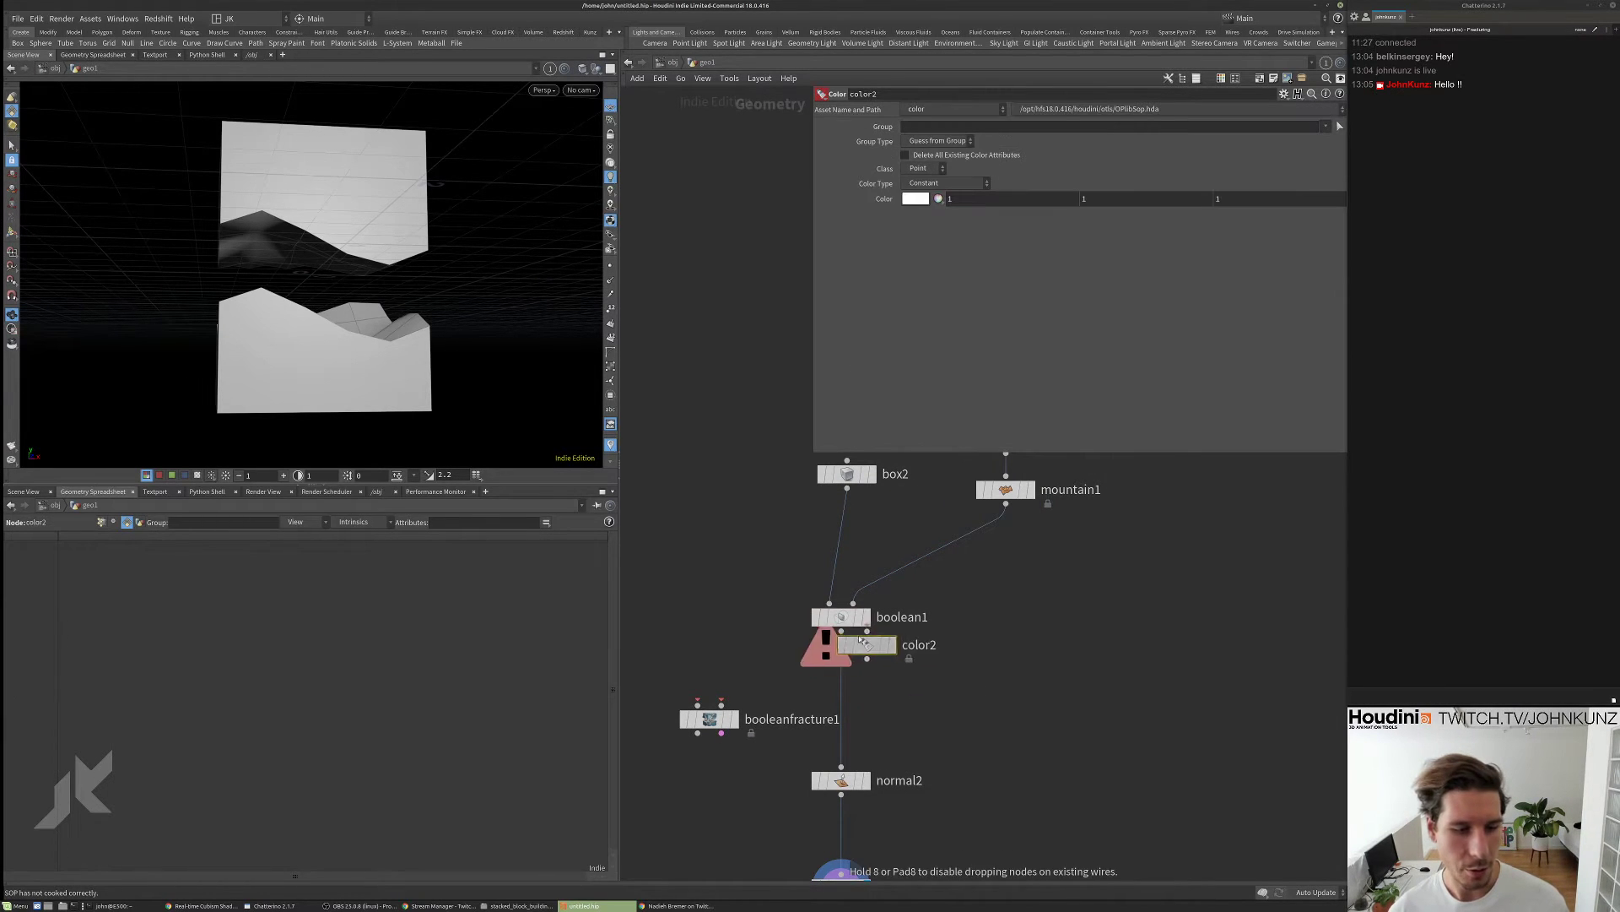
pyautogui.moveTo(841, 629); pyautogui.dragTo(941, 702)
pyautogui.click(966, 703)
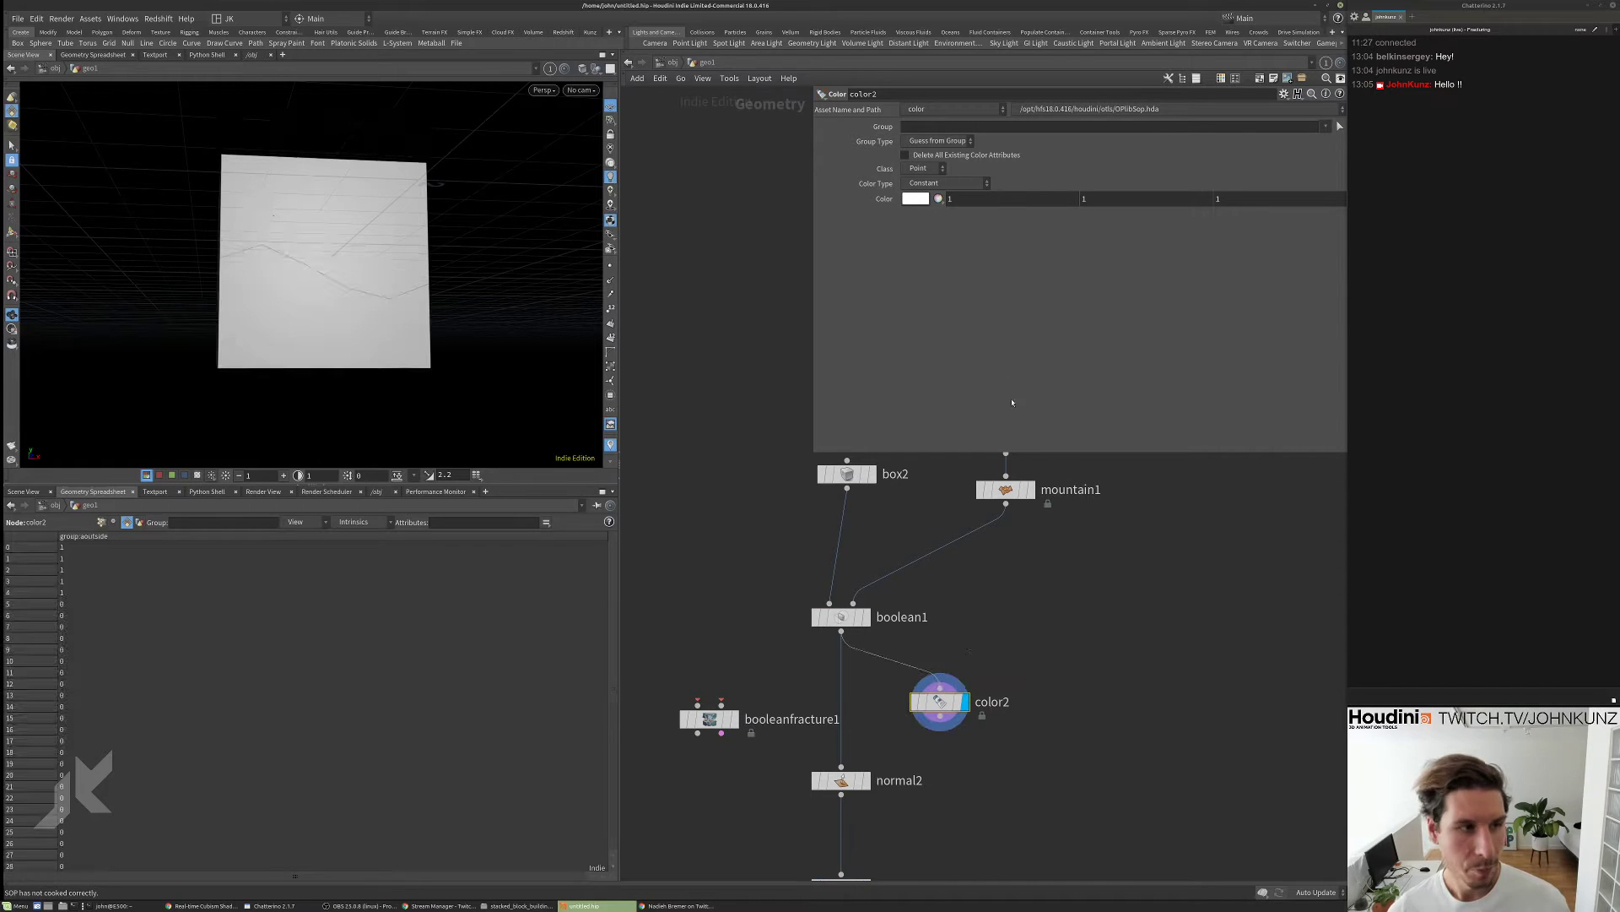
# - Set the Color node's Class to Primitive and its Group to aoutsideb
pyautogui.click(946, 183)
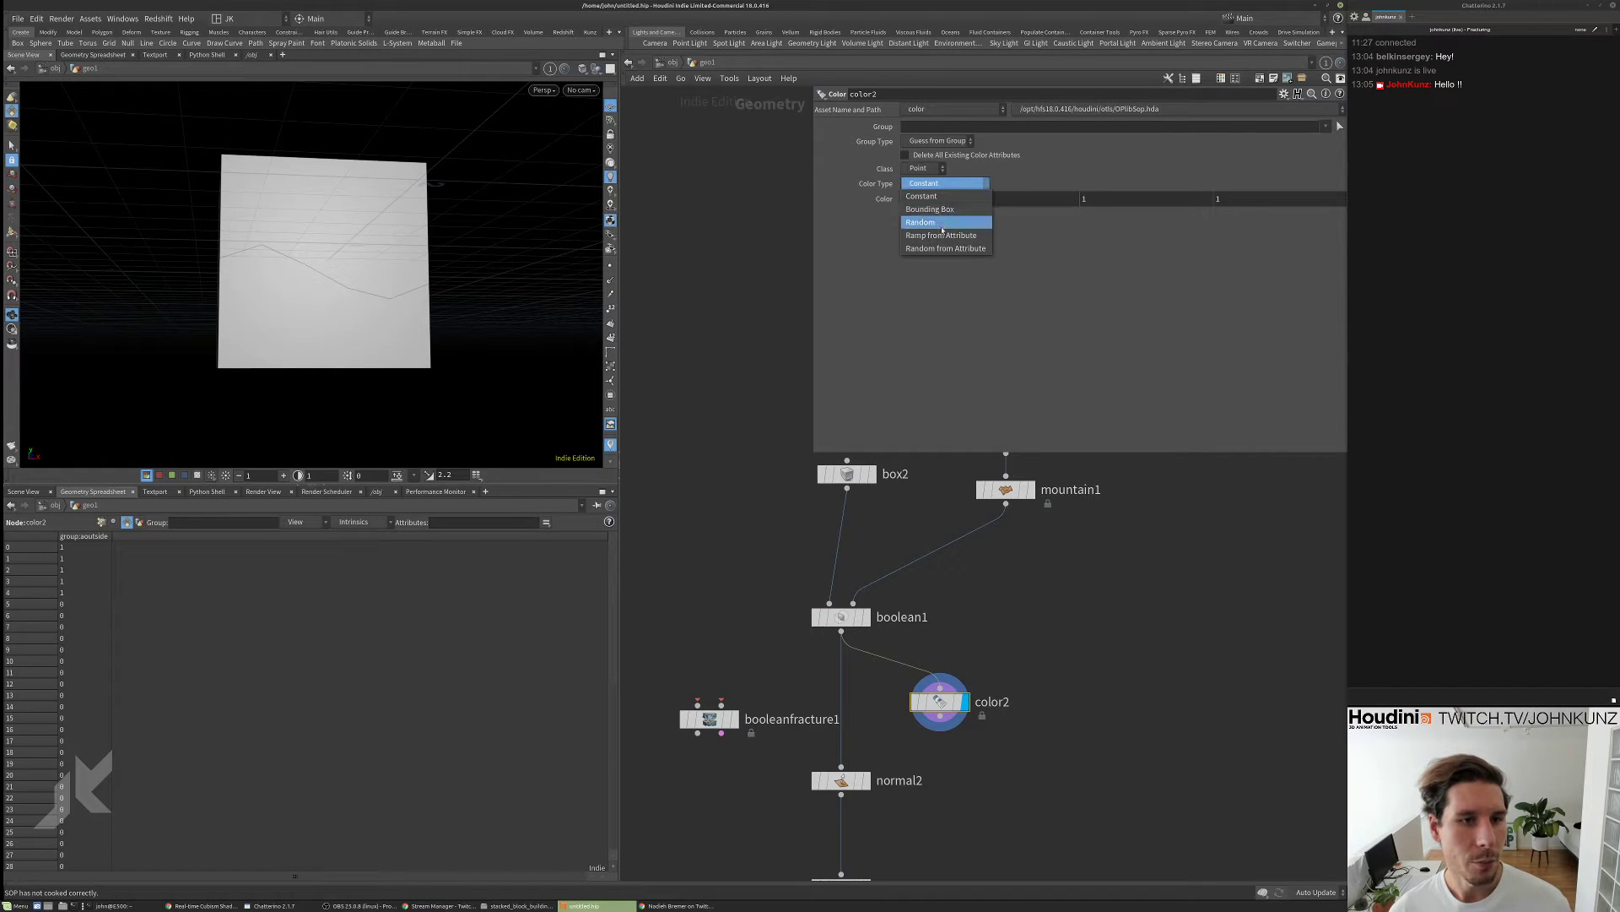
pyautogui.click(899, 170)
pyautogui.click(920, 168)
pyautogui.click(924, 203)
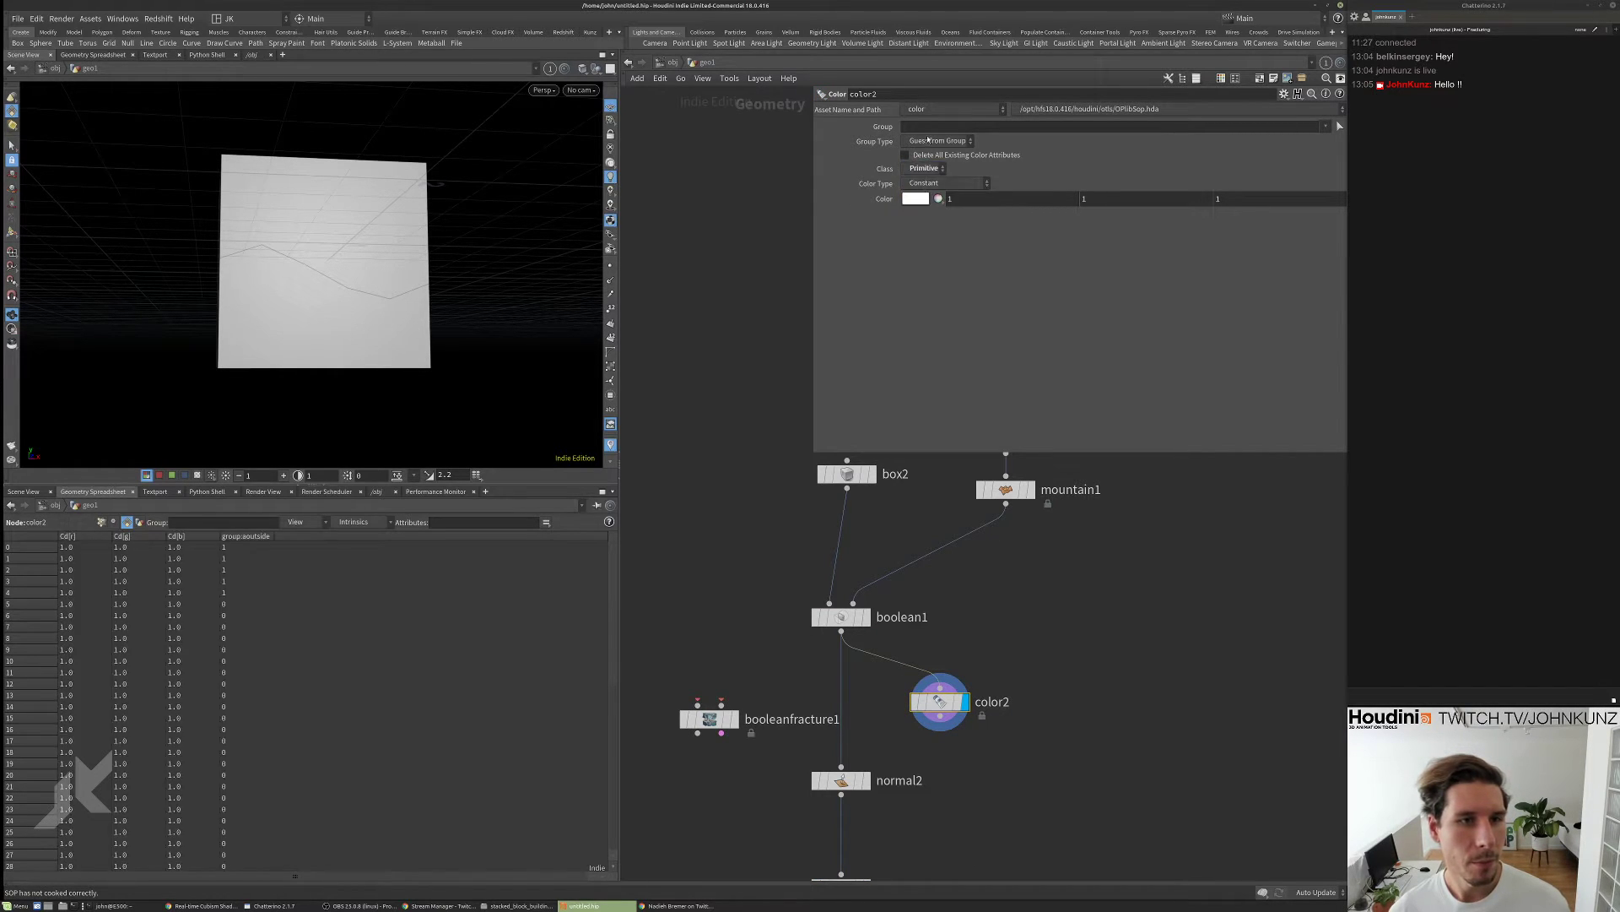
pyautogui.click(926, 126)
pyautogui.press('Return')
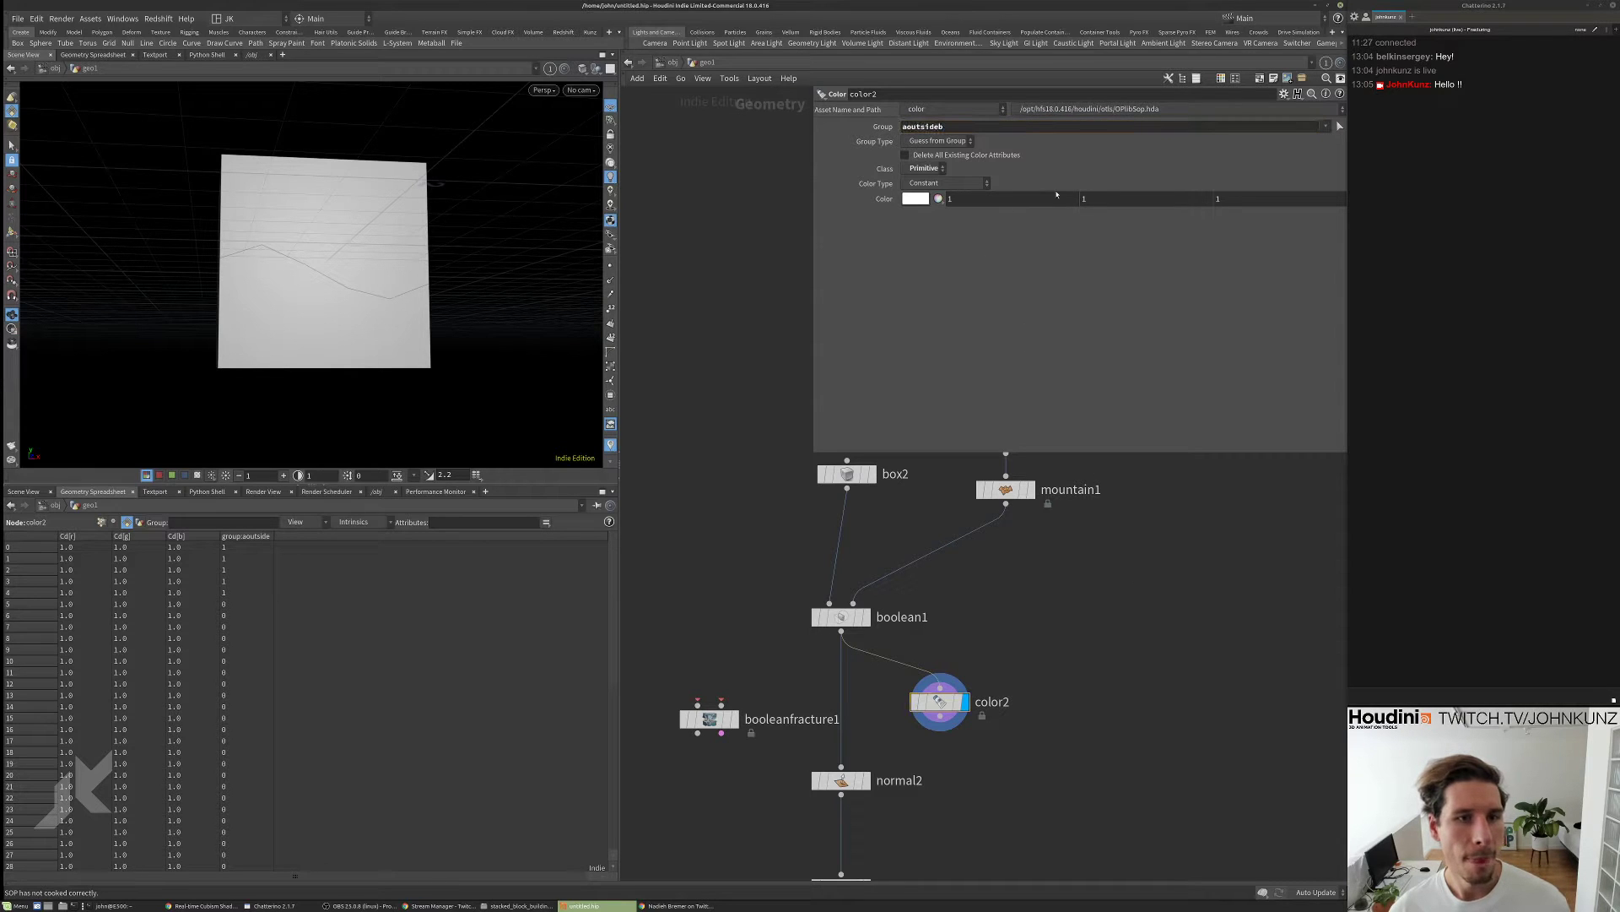
# - Set the Color node's green component to 0 to tint the aoutsideb primitives magenta
pyautogui.click(1108, 195)
pyautogui.write('0')
pyautogui.press('Return')
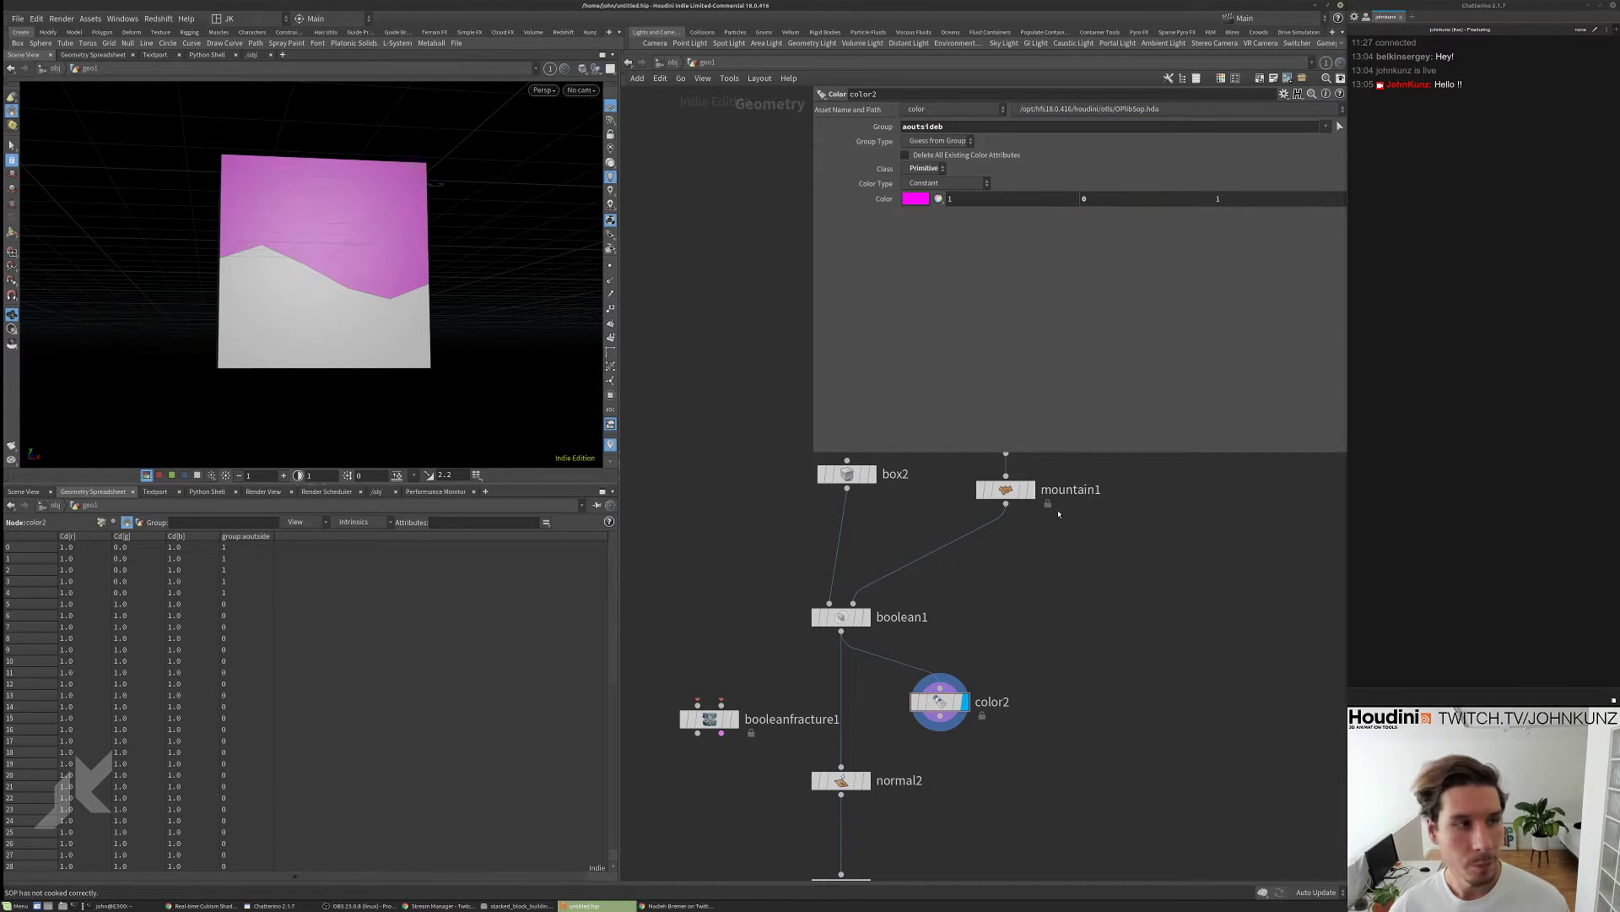
pyautogui.moveTo(1058, 514); pyautogui.dragTo(1060, 468, button='middle')
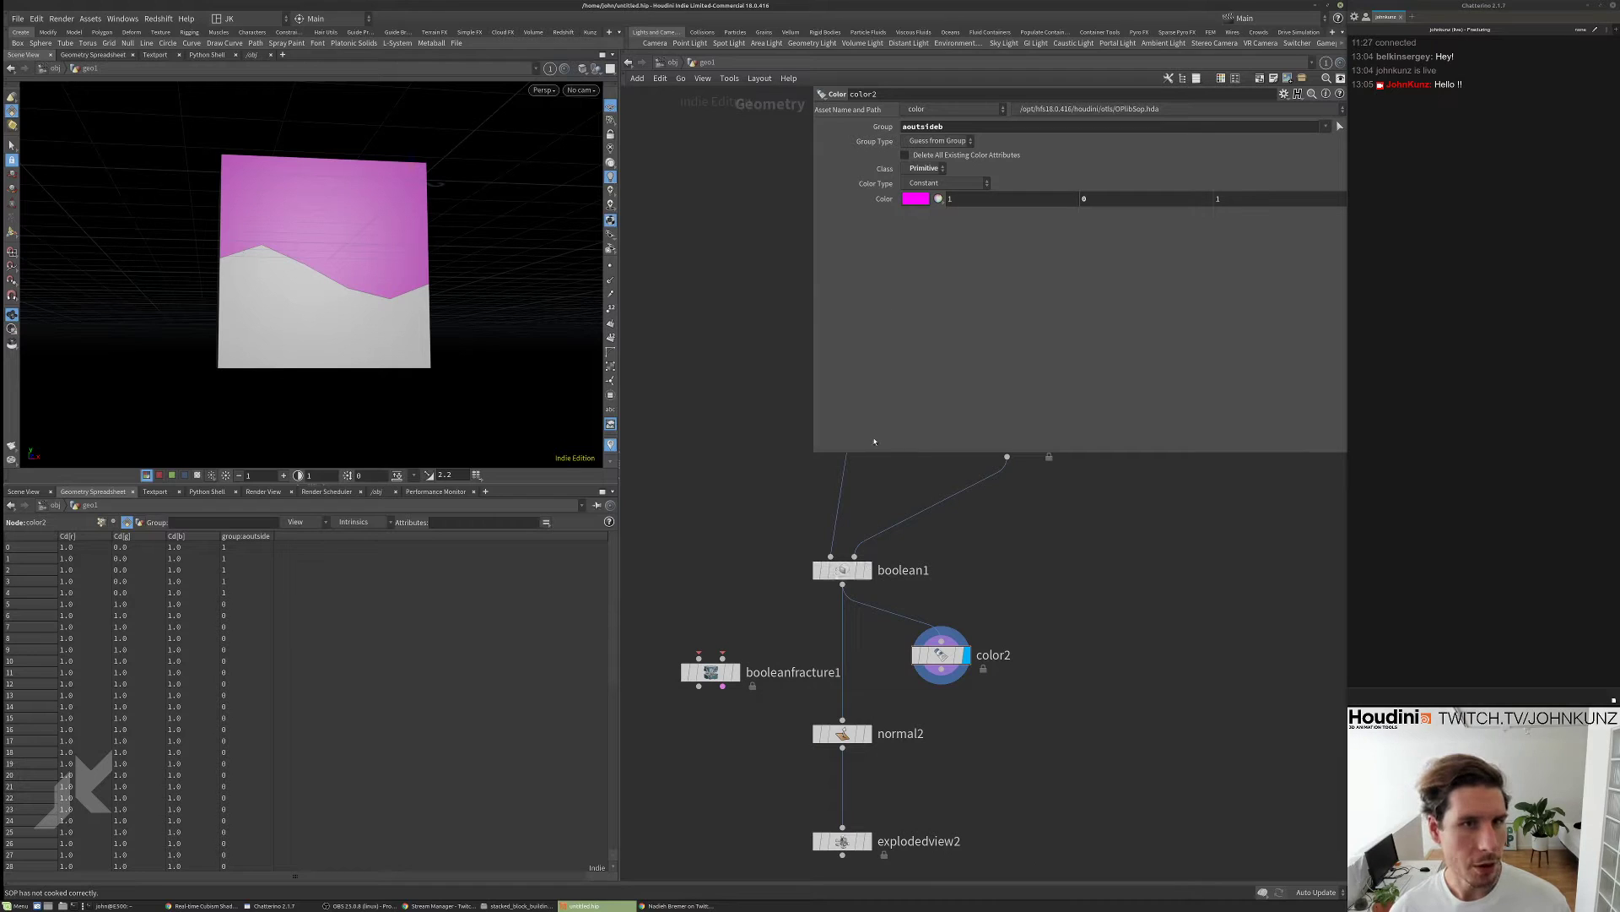
pyautogui.moveTo(956, 623); pyautogui.dragTo(911, 680, button='middle')
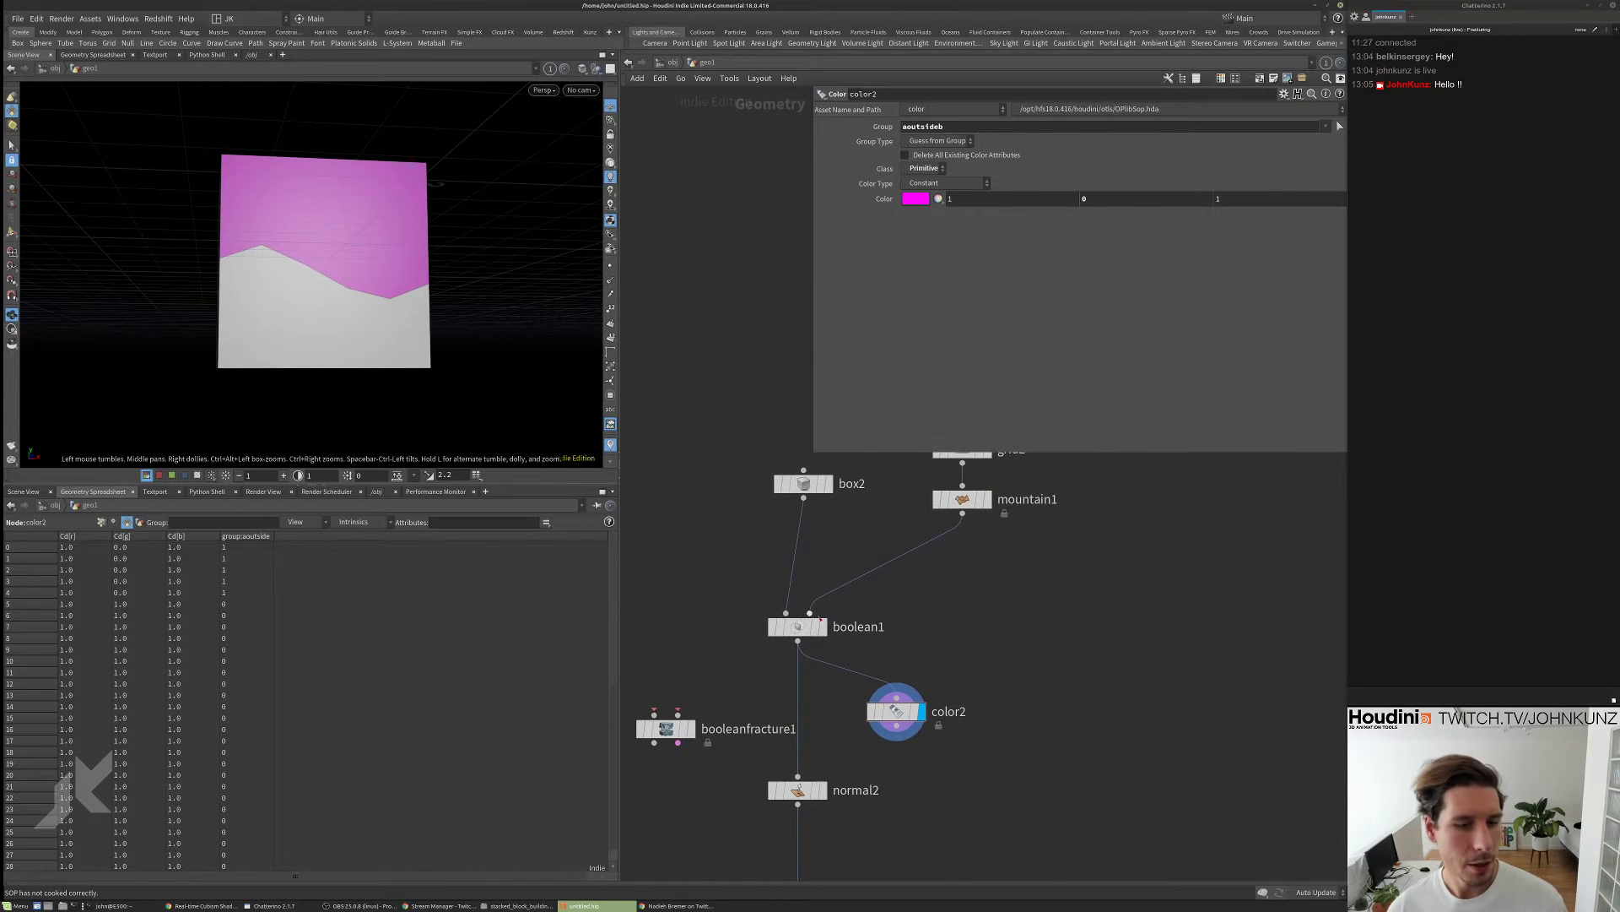
# - Change how the Boolean that cuts box2 treats Set B from Solid to Surface
pyautogui.click(818, 625)
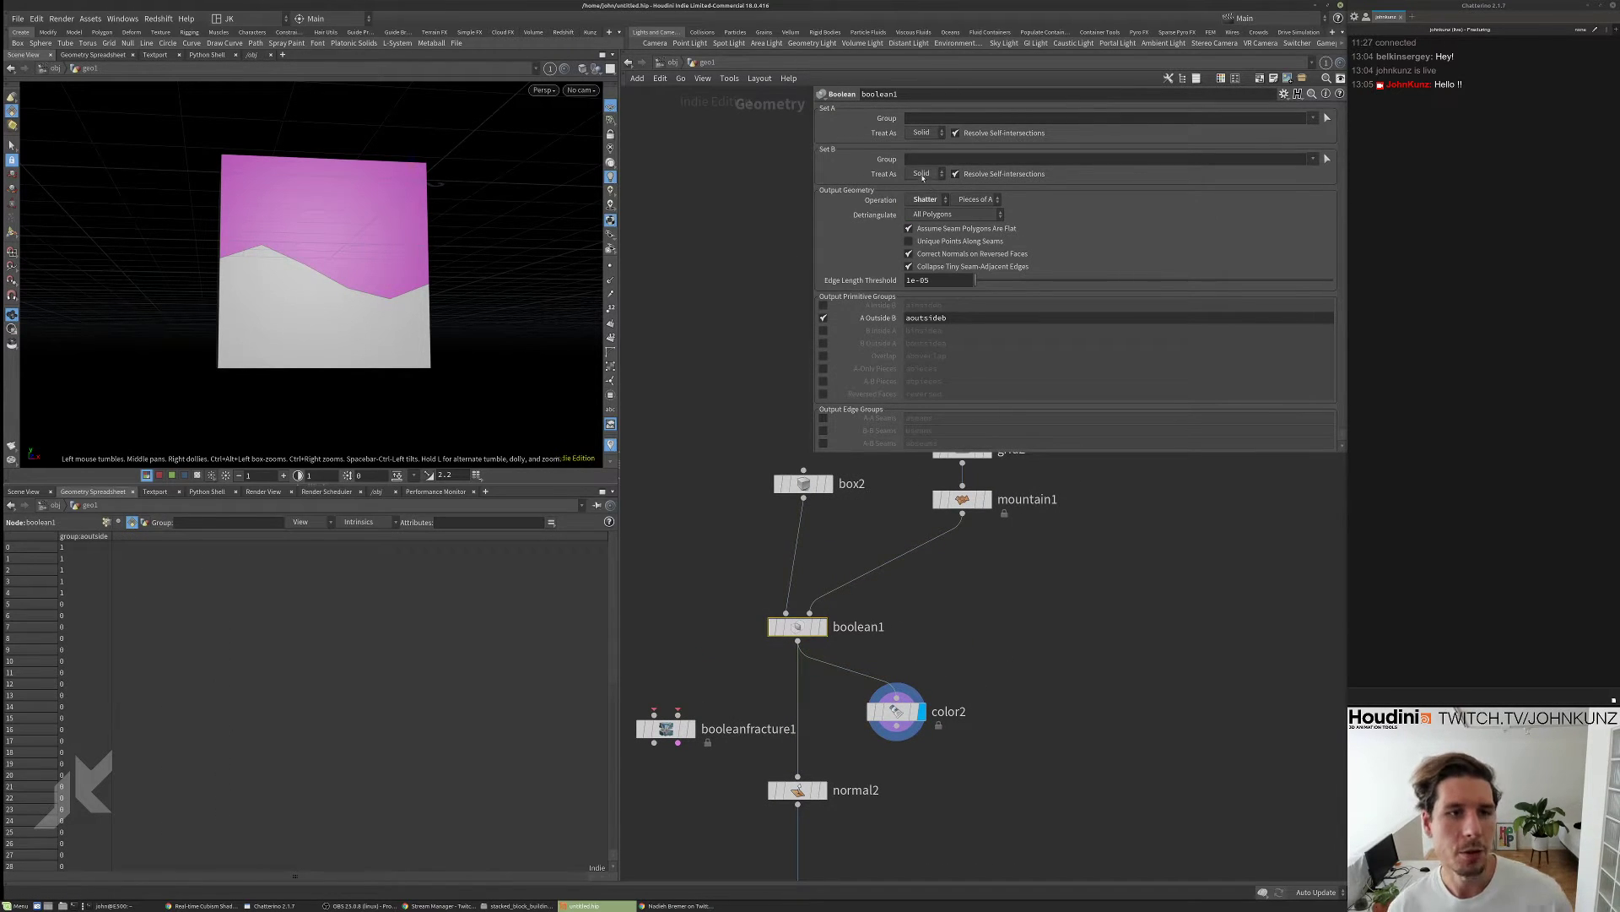
pyautogui.click(923, 174)
pyautogui.click(925, 187)
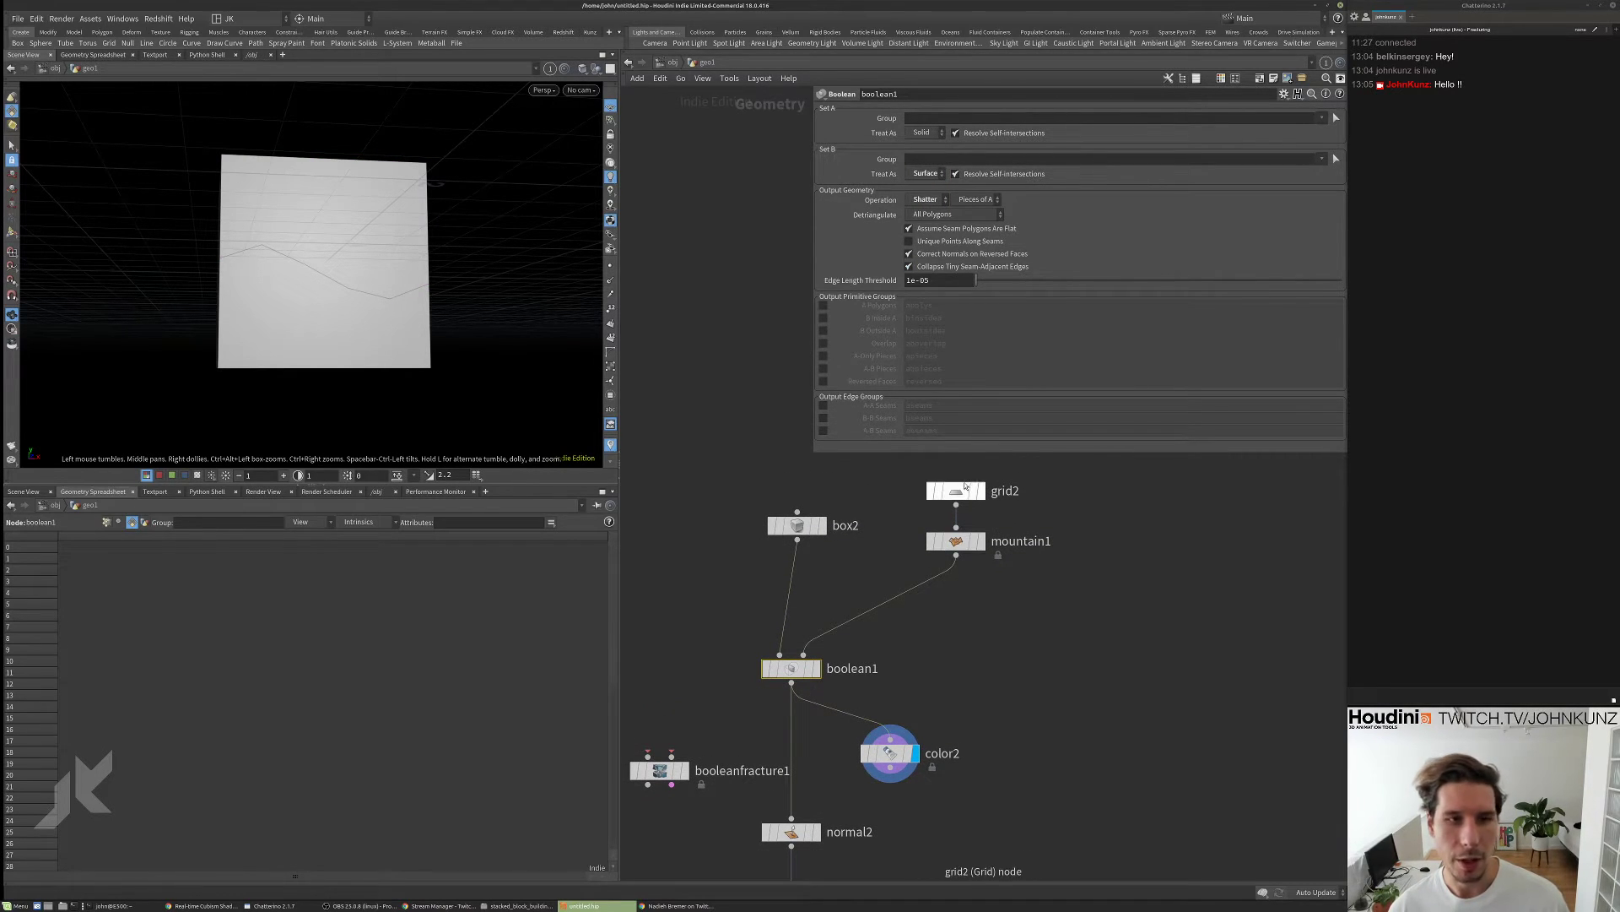
pyautogui.click(926, 200)
pyautogui.click(930, 174)
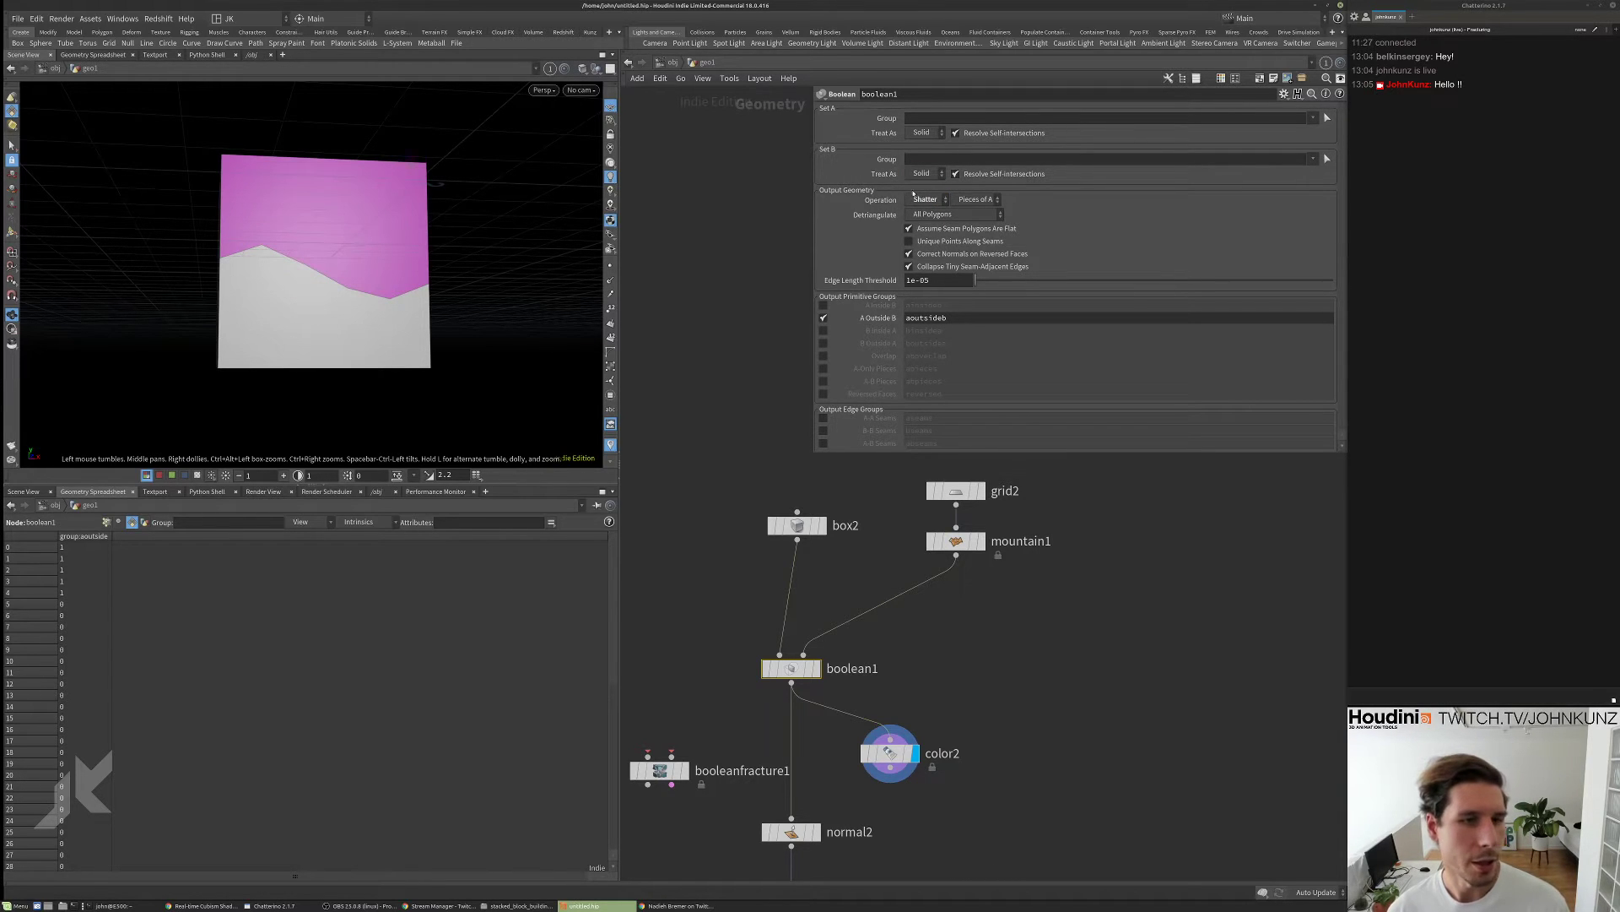
pyautogui.click(919, 175)
pyautogui.click(924, 187)
pyautogui.moveTo(829, 726); pyautogui.dragTo(820, 709, button='middle')
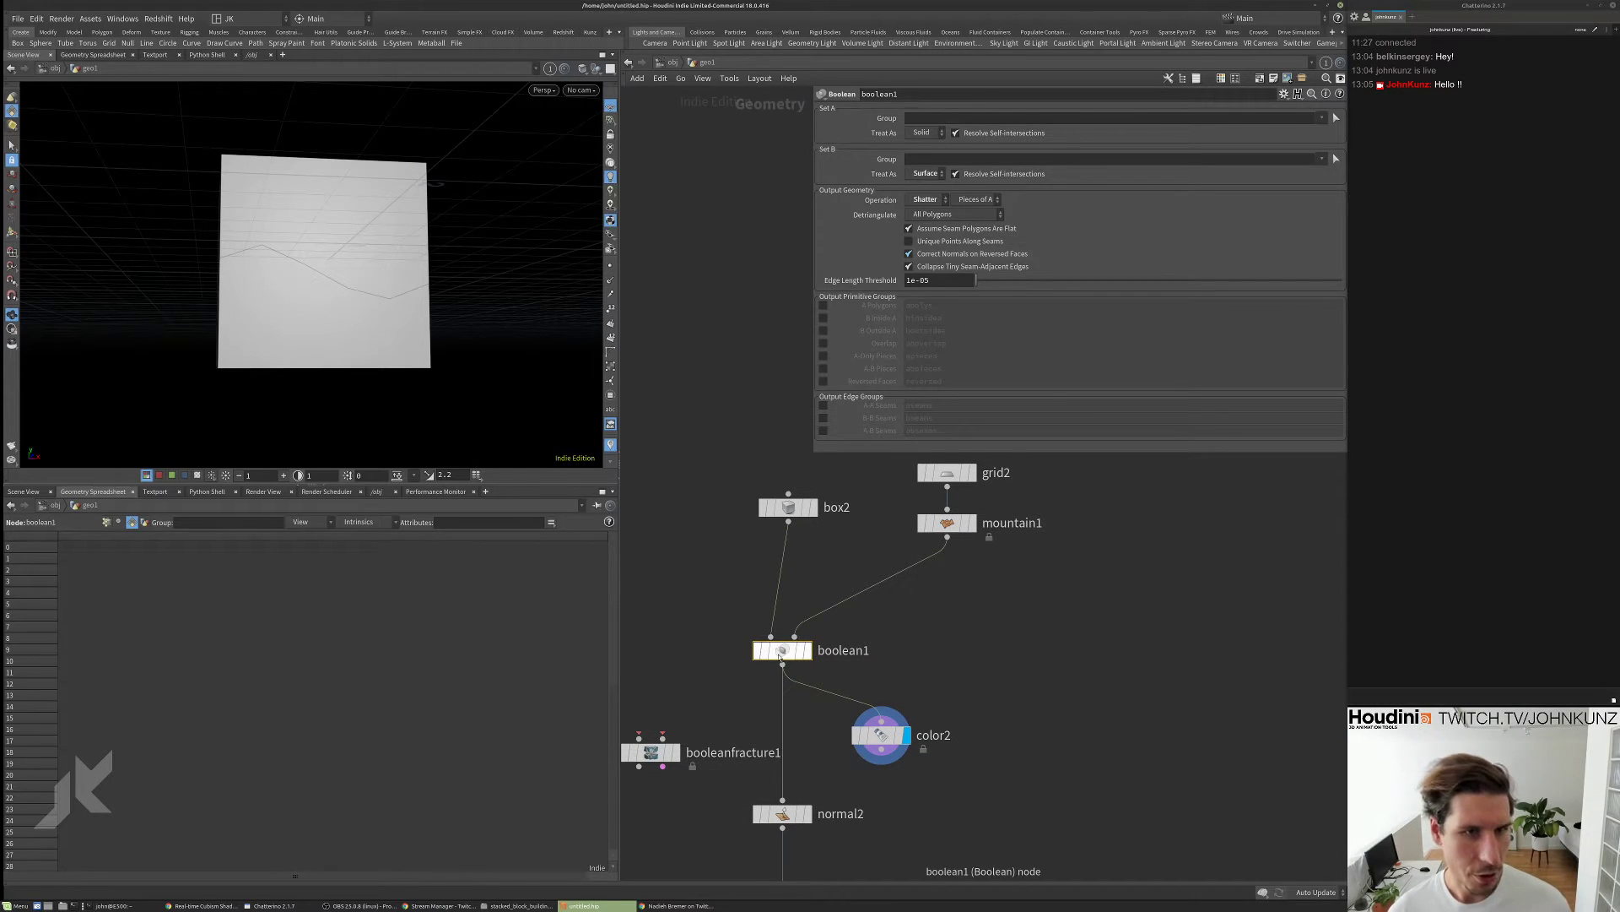
# - Enable the Boolean's A Polygons output primitive group and set the Color node's Group to apolys
pyautogui.click(824, 306)
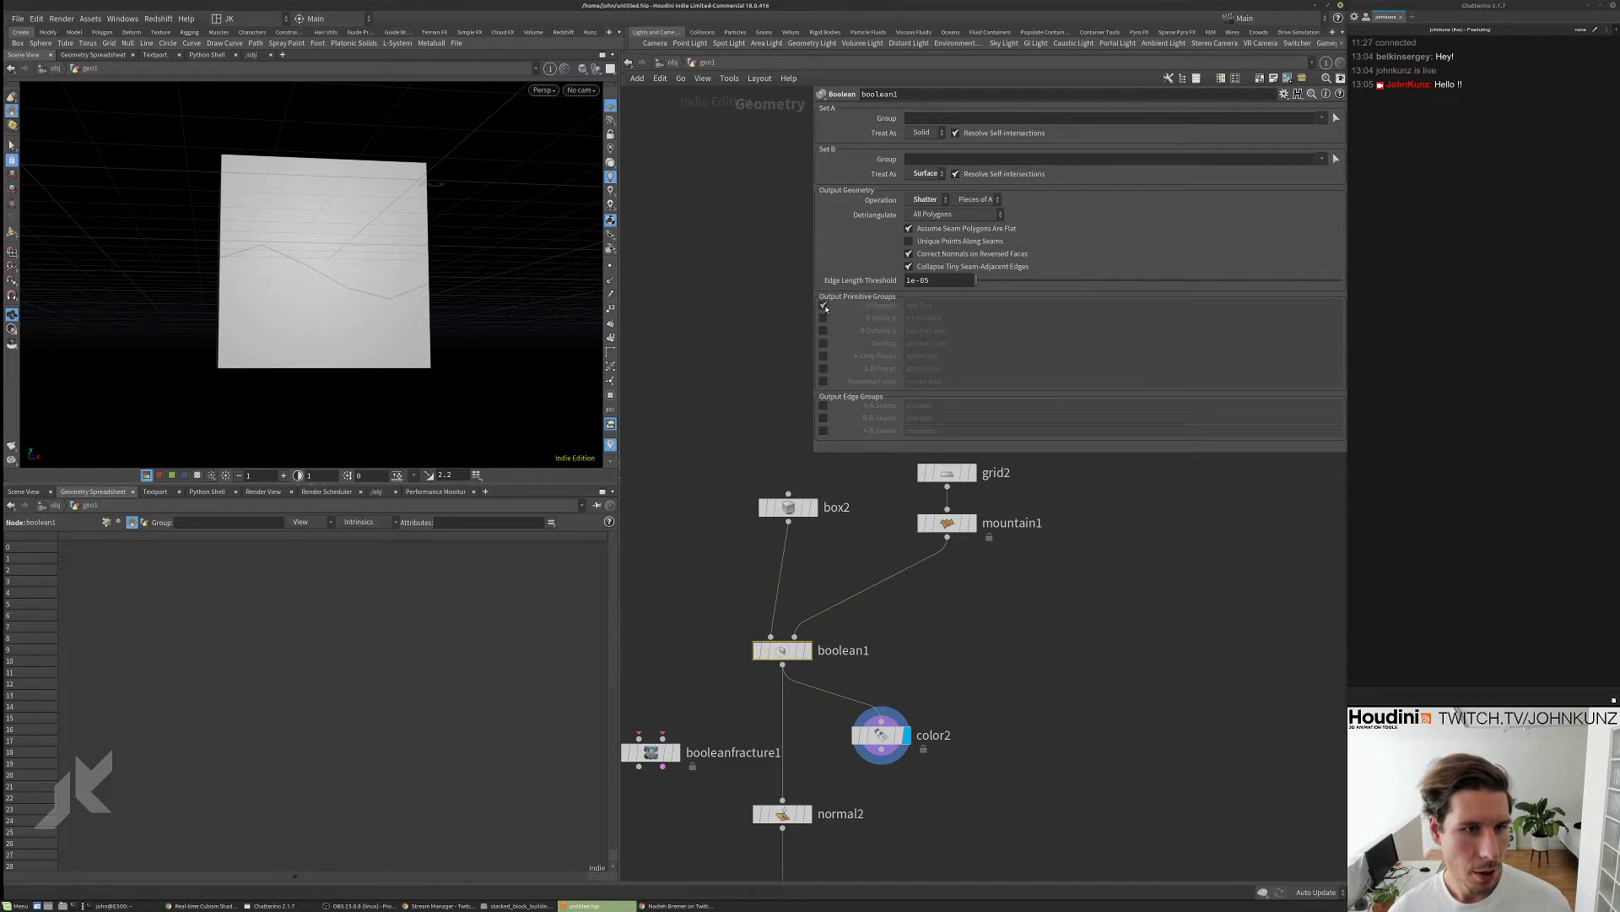
pyautogui.doubleClick(961, 302)
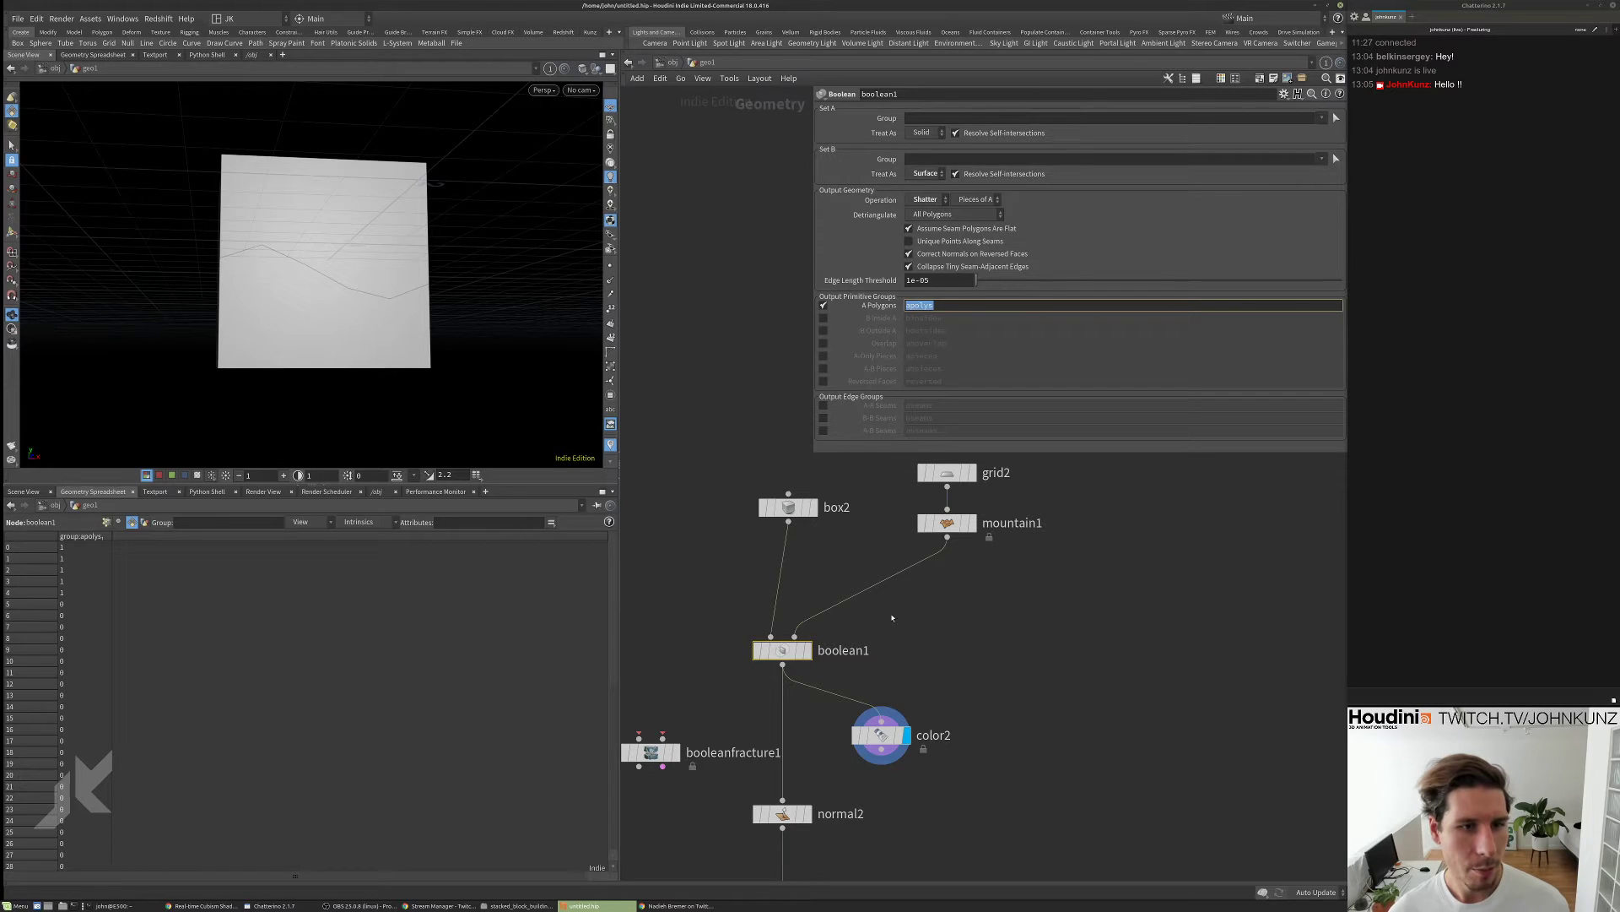
pyautogui.click(881, 734)
pyautogui.click(949, 125)
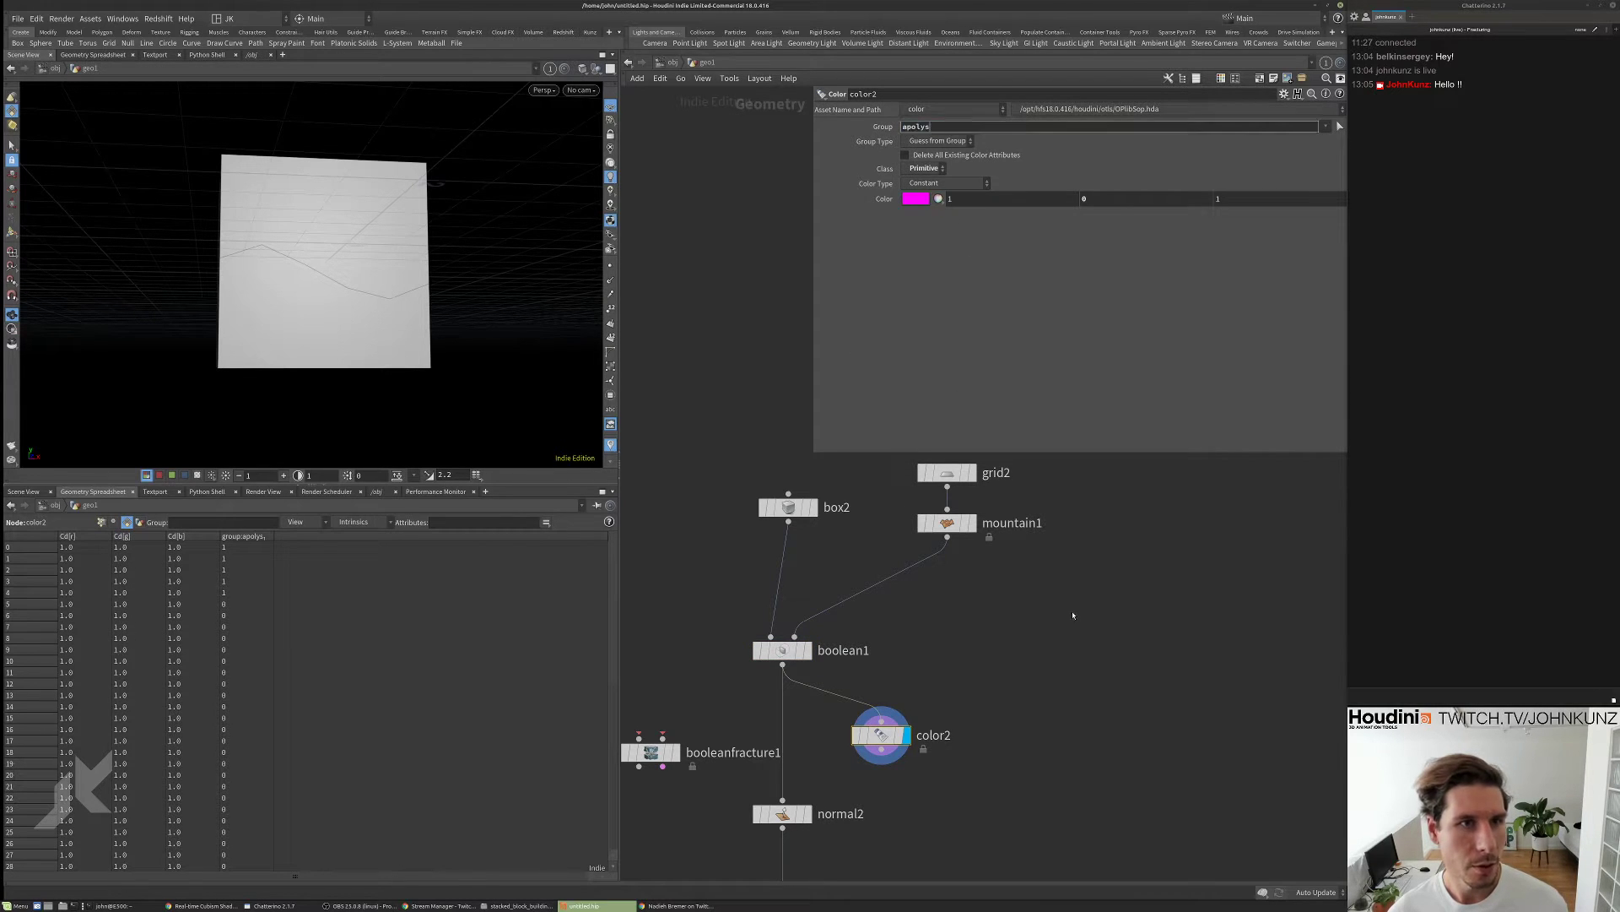
pyautogui.click(1073, 615)
pyautogui.middleClick(785, 650)
# - Wire the Color node's output into normal2 and display the explodedview2 node
pyautogui.moveTo(804, 791); pyautogui.dragTo(814, 678, button='middle')
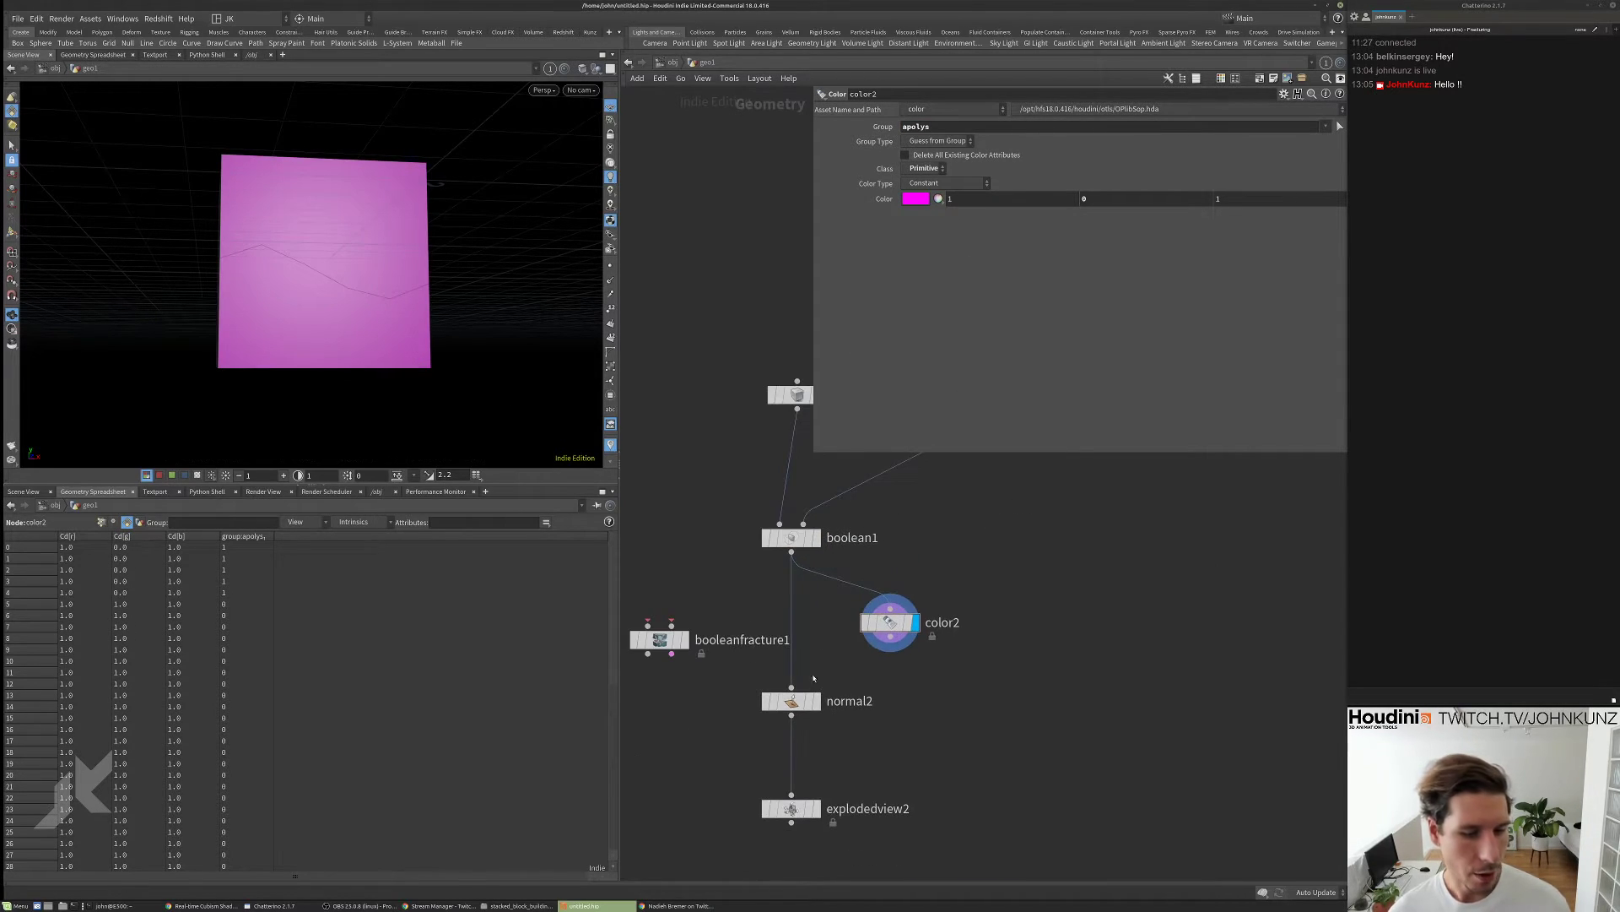
pyautogui.moveTo(791, 685); pyautogui.dragTo(890, 652)
pyautogui.click(817, 809)
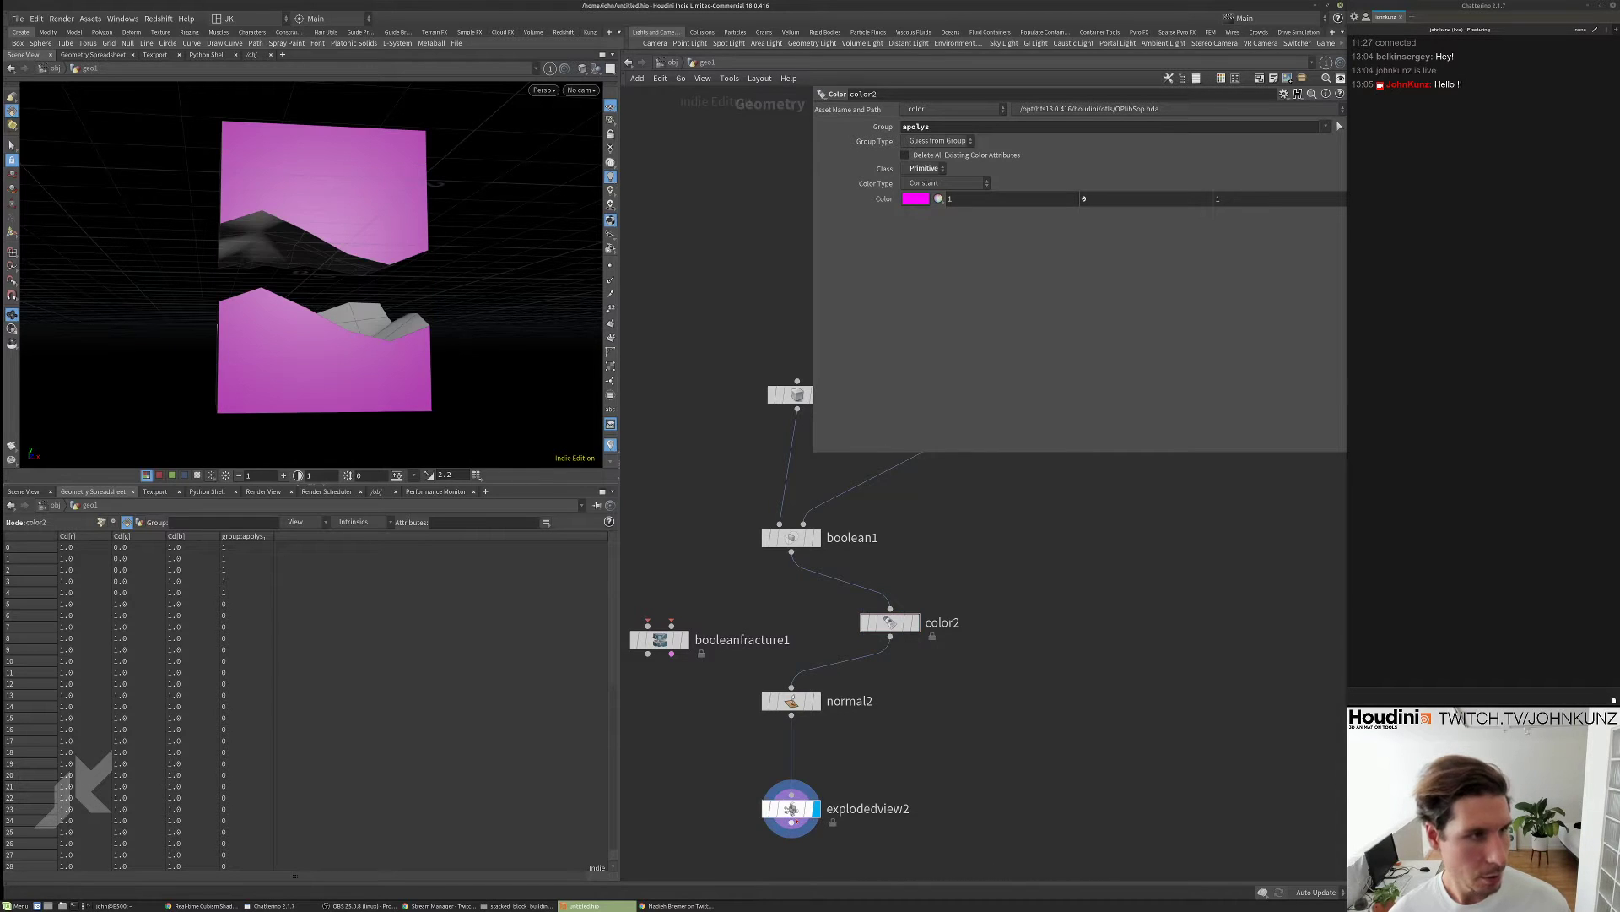
pyautogui.click(792, 822)
pyautogui.press('Escape')
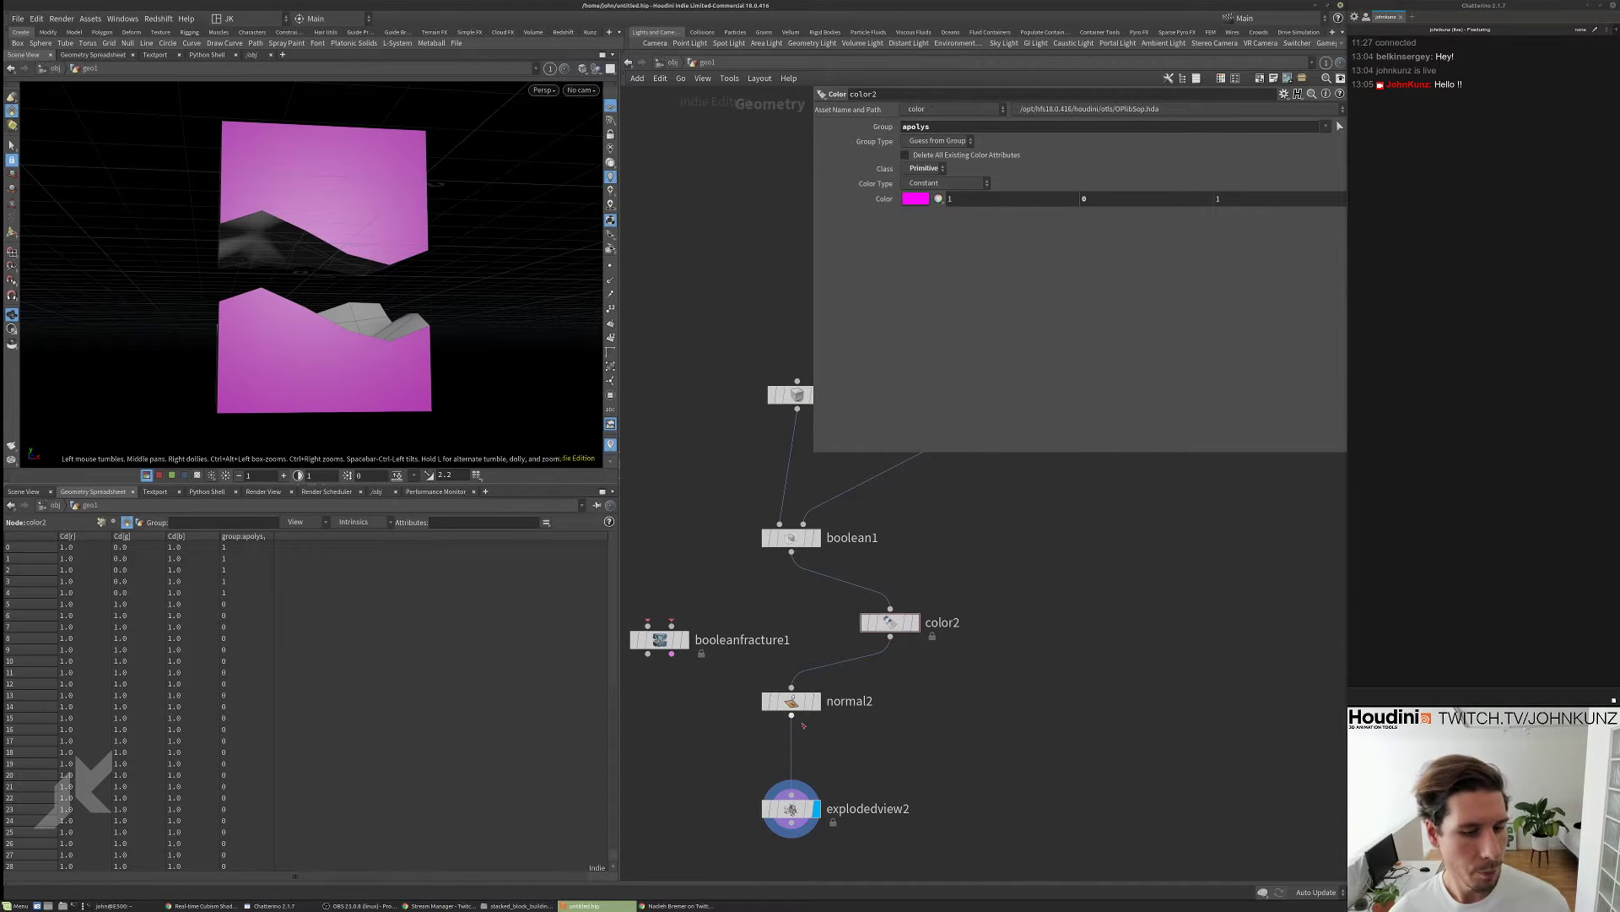
# - Set normal2's Group to !apolys so it computes normals only on the inner cut faces
pyautogui.click(791, 701)
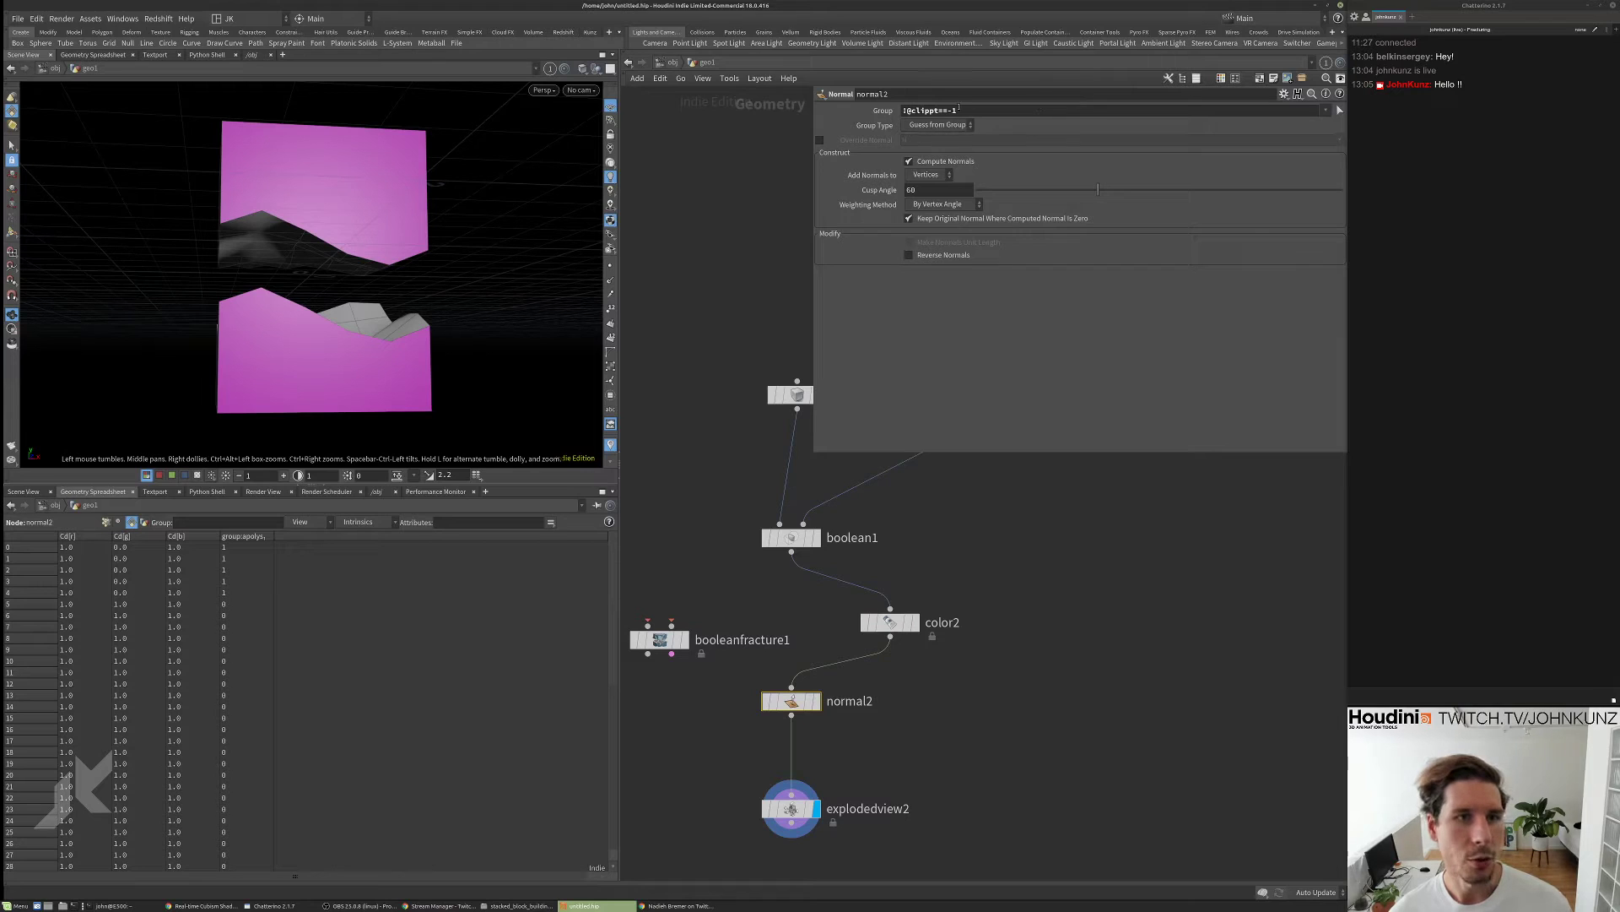
pyautogui.write('apolys')
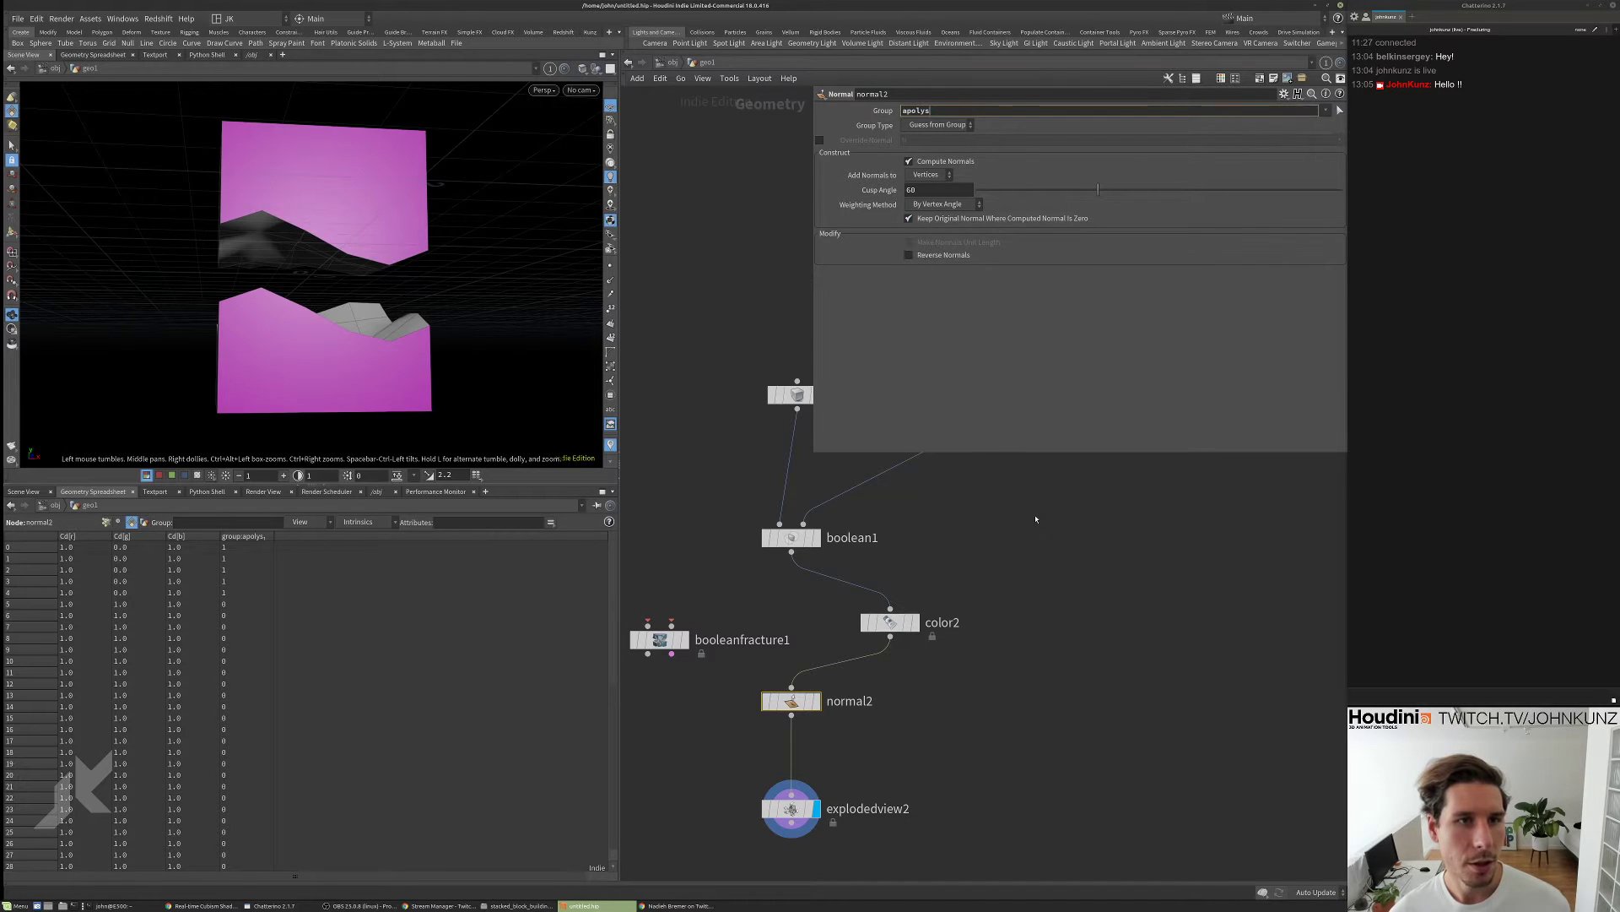
pyautogui.press('Return')
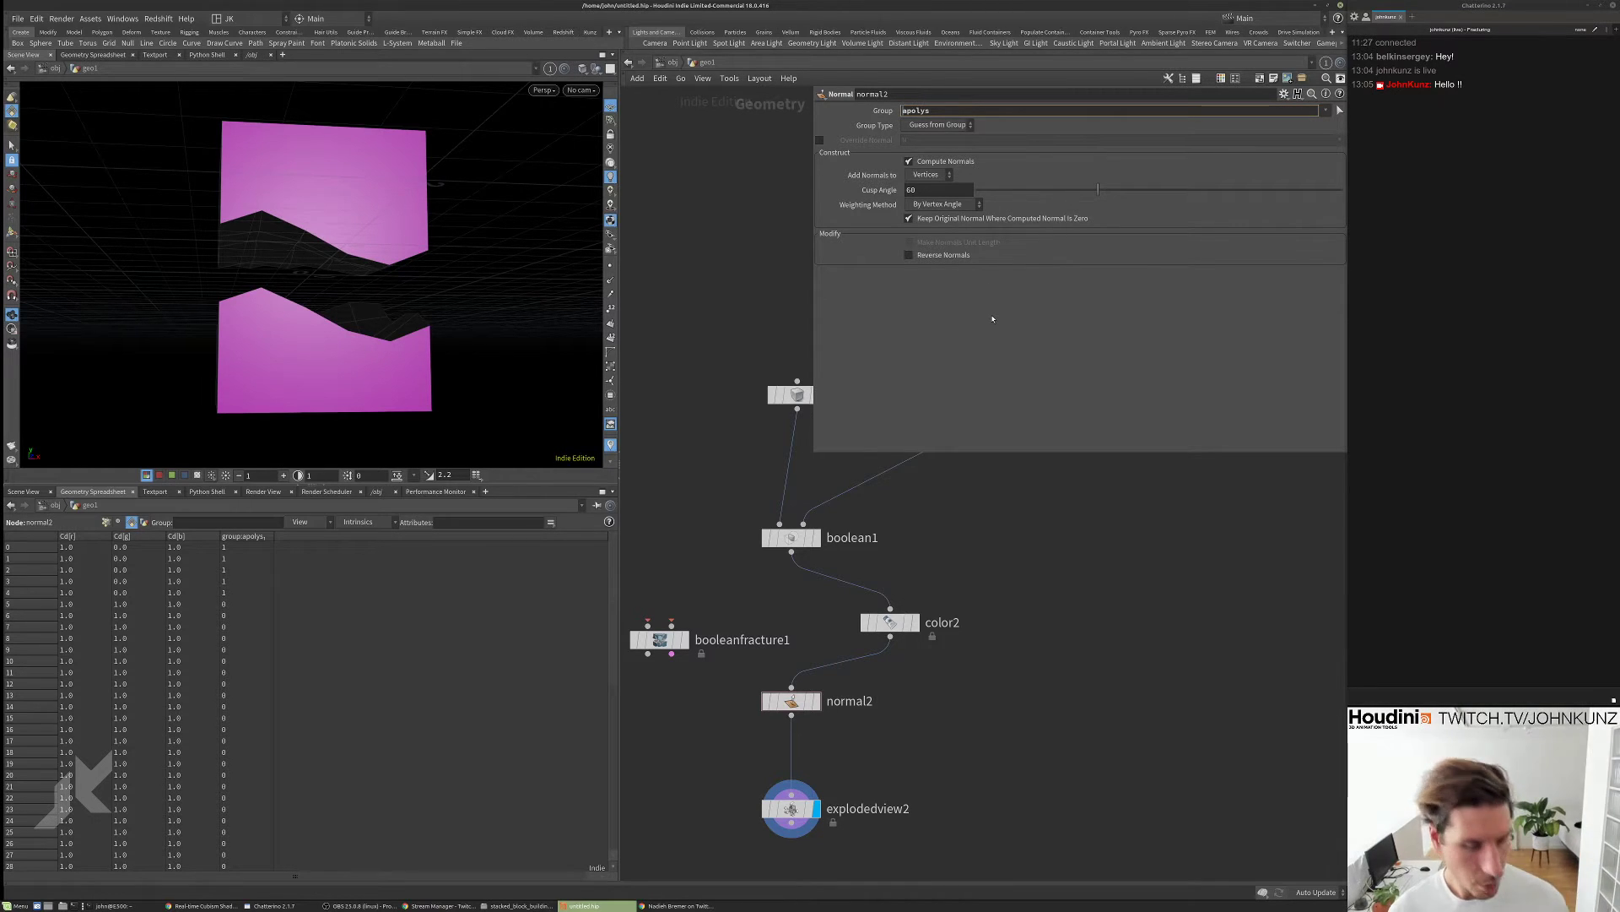
pyautogui.press('Home')
pyautogui.write('!')
pyautogui.press('Return')
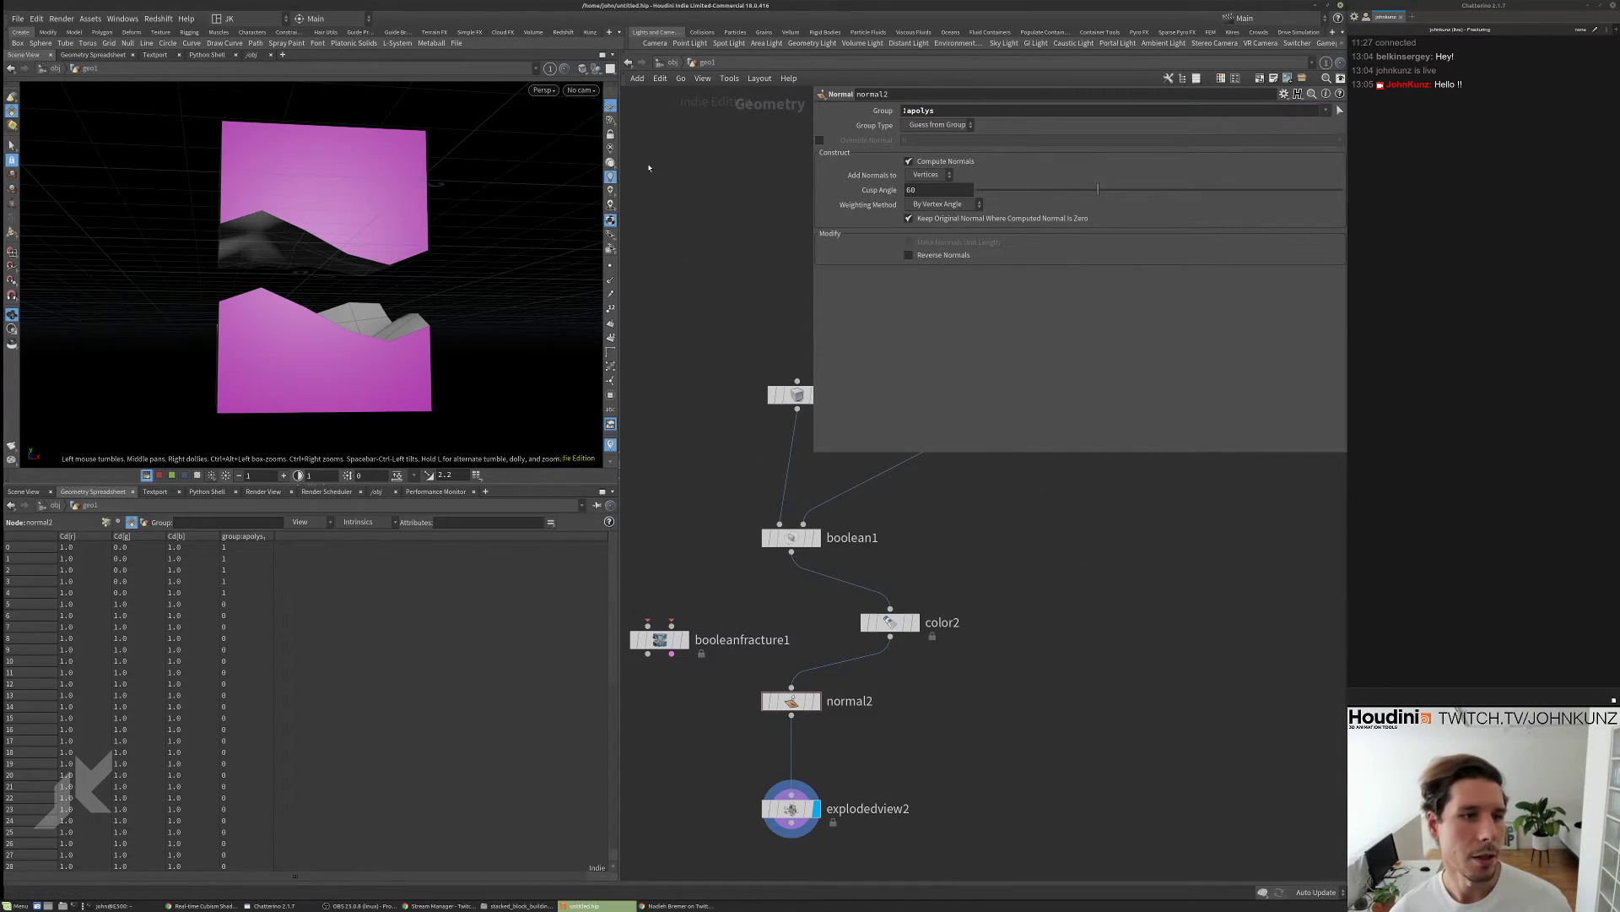
# - Try a Cusp Angle of 0 on normal2 and undo the change
pyautogui.moveTo(447, 181); pyautogui.dragTo(362, 225)
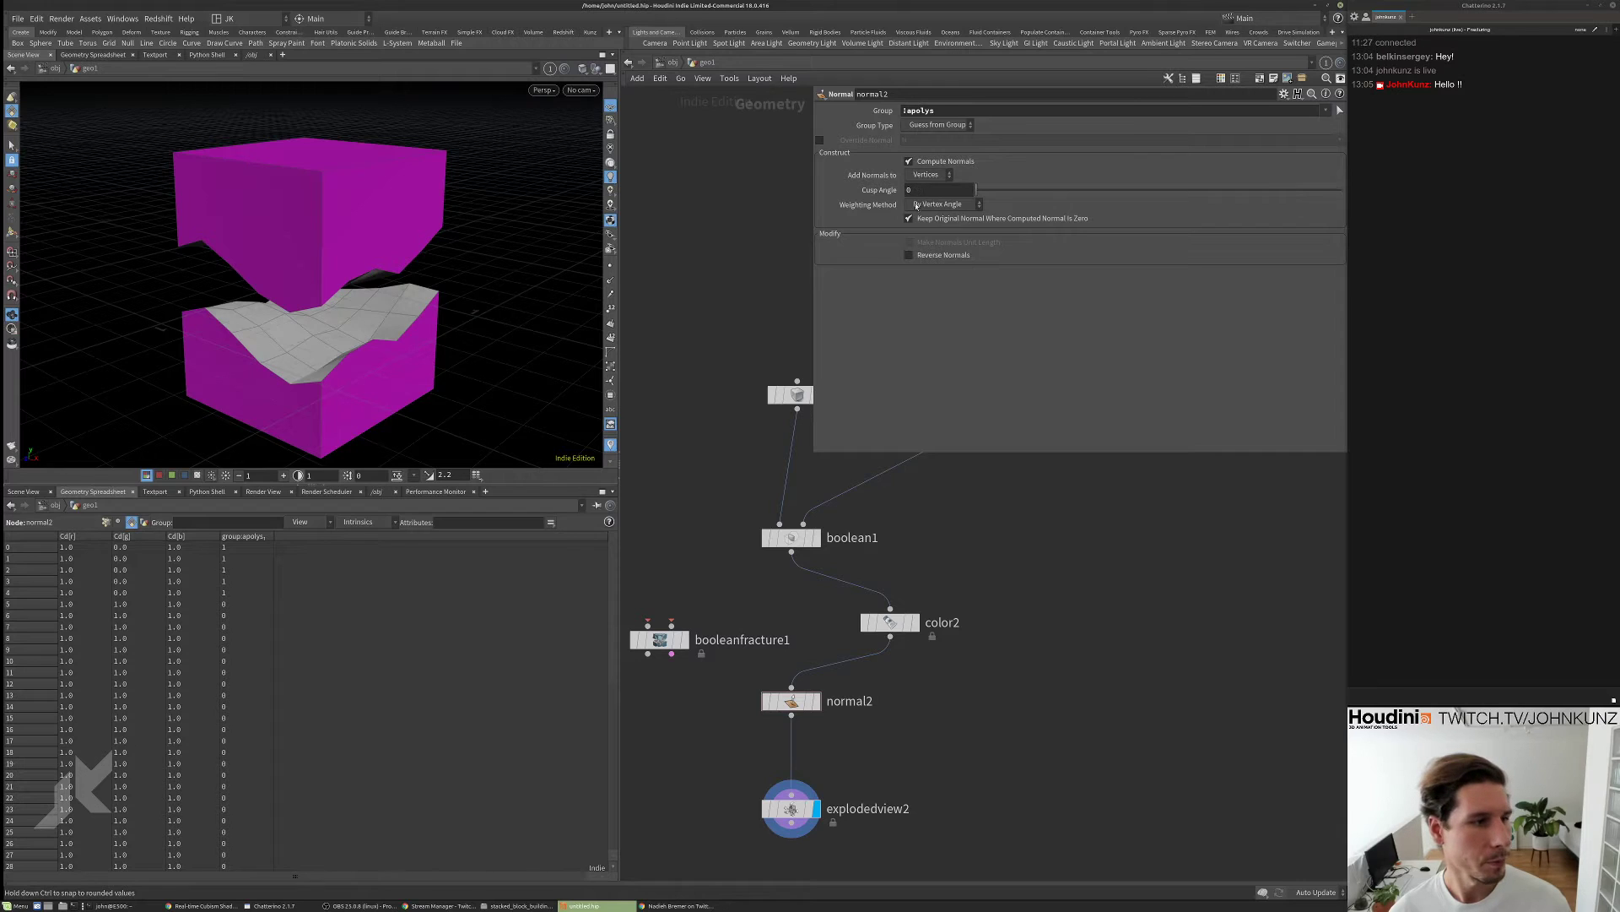
pyautogui.moveTo(1252, 204); pyautogui.dragTo(1173, 203)
pyautogui.hotkey('ctrl', 'z')
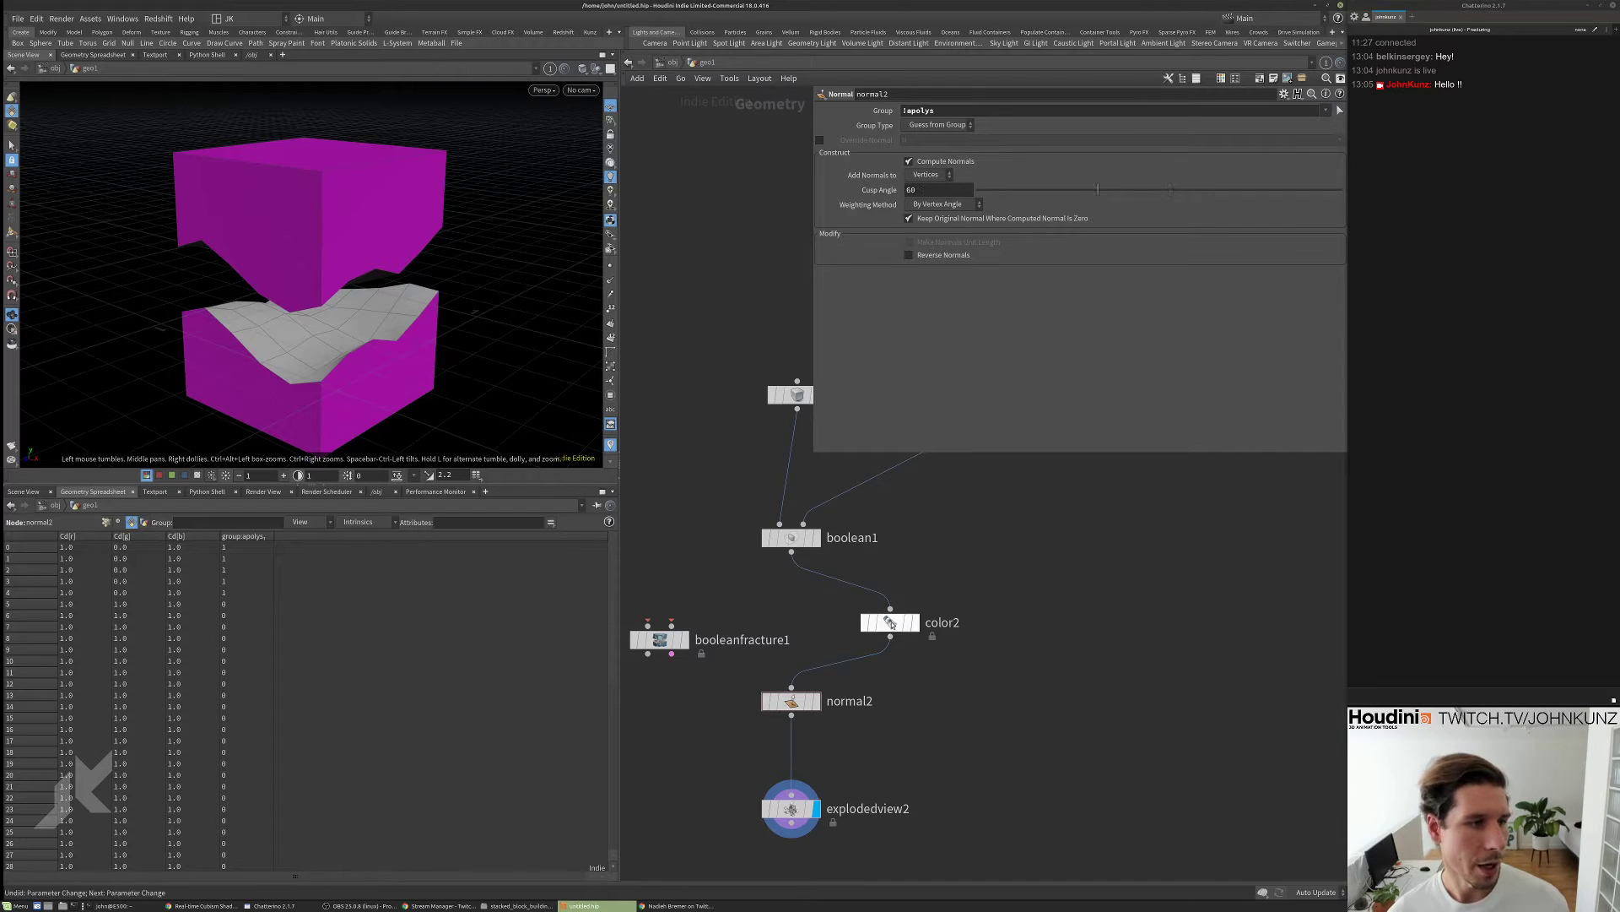
# - Bypass the Color node and toggle normal2's bypass off and on to compare the cut-face shading in explodedview2
pyautogui.press('q')
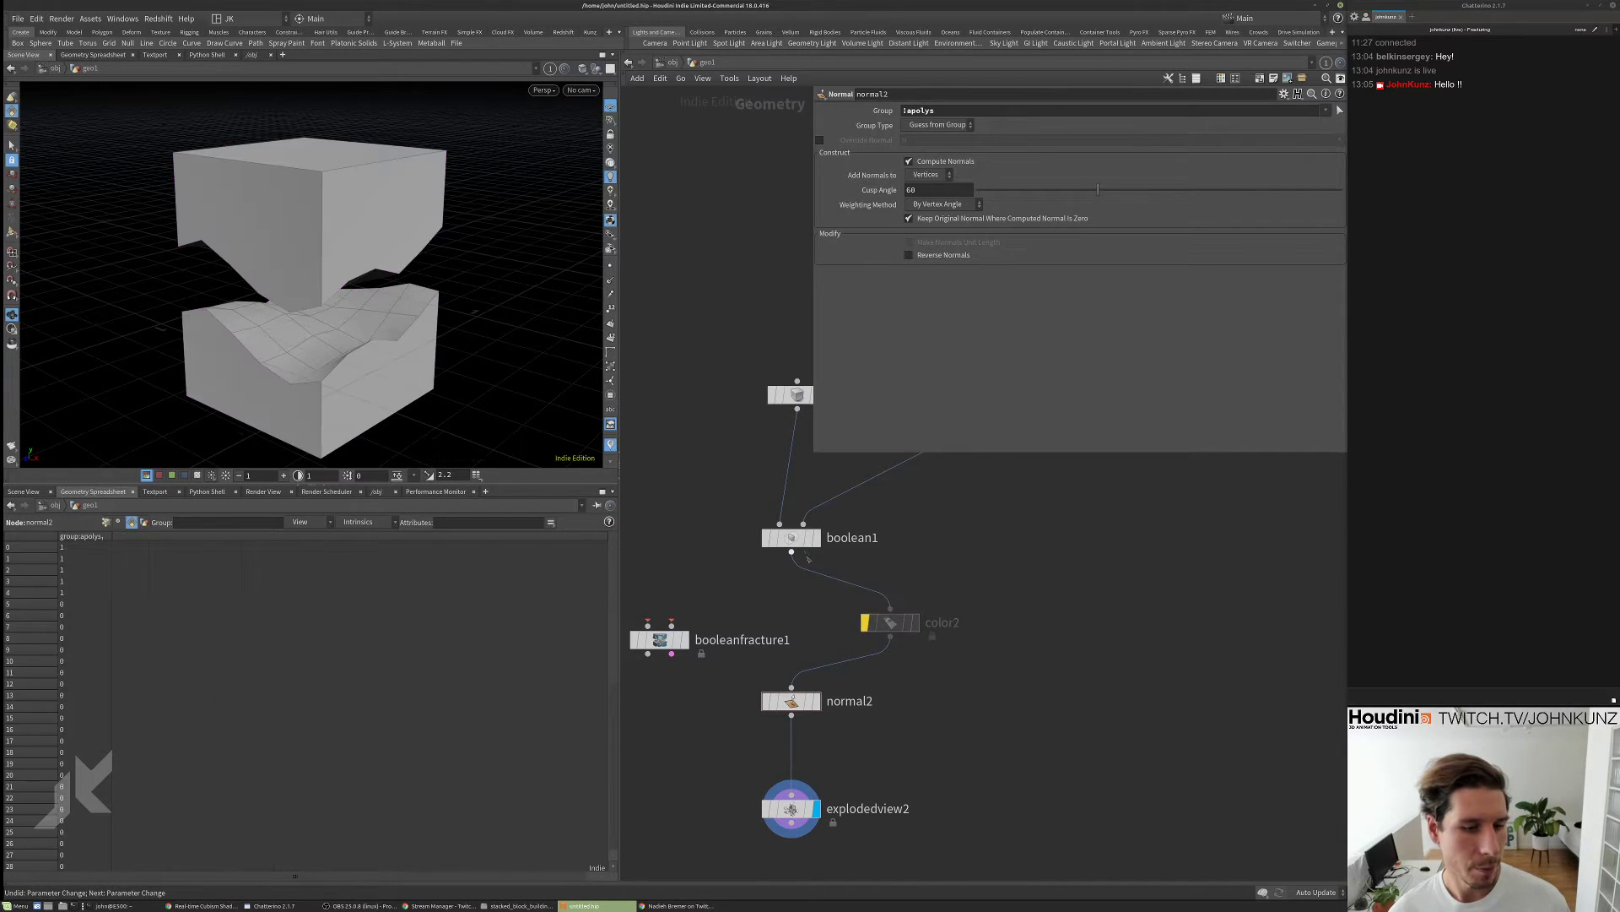
pyautogui.click(814, 538)
pyautogui.click(800, 538)
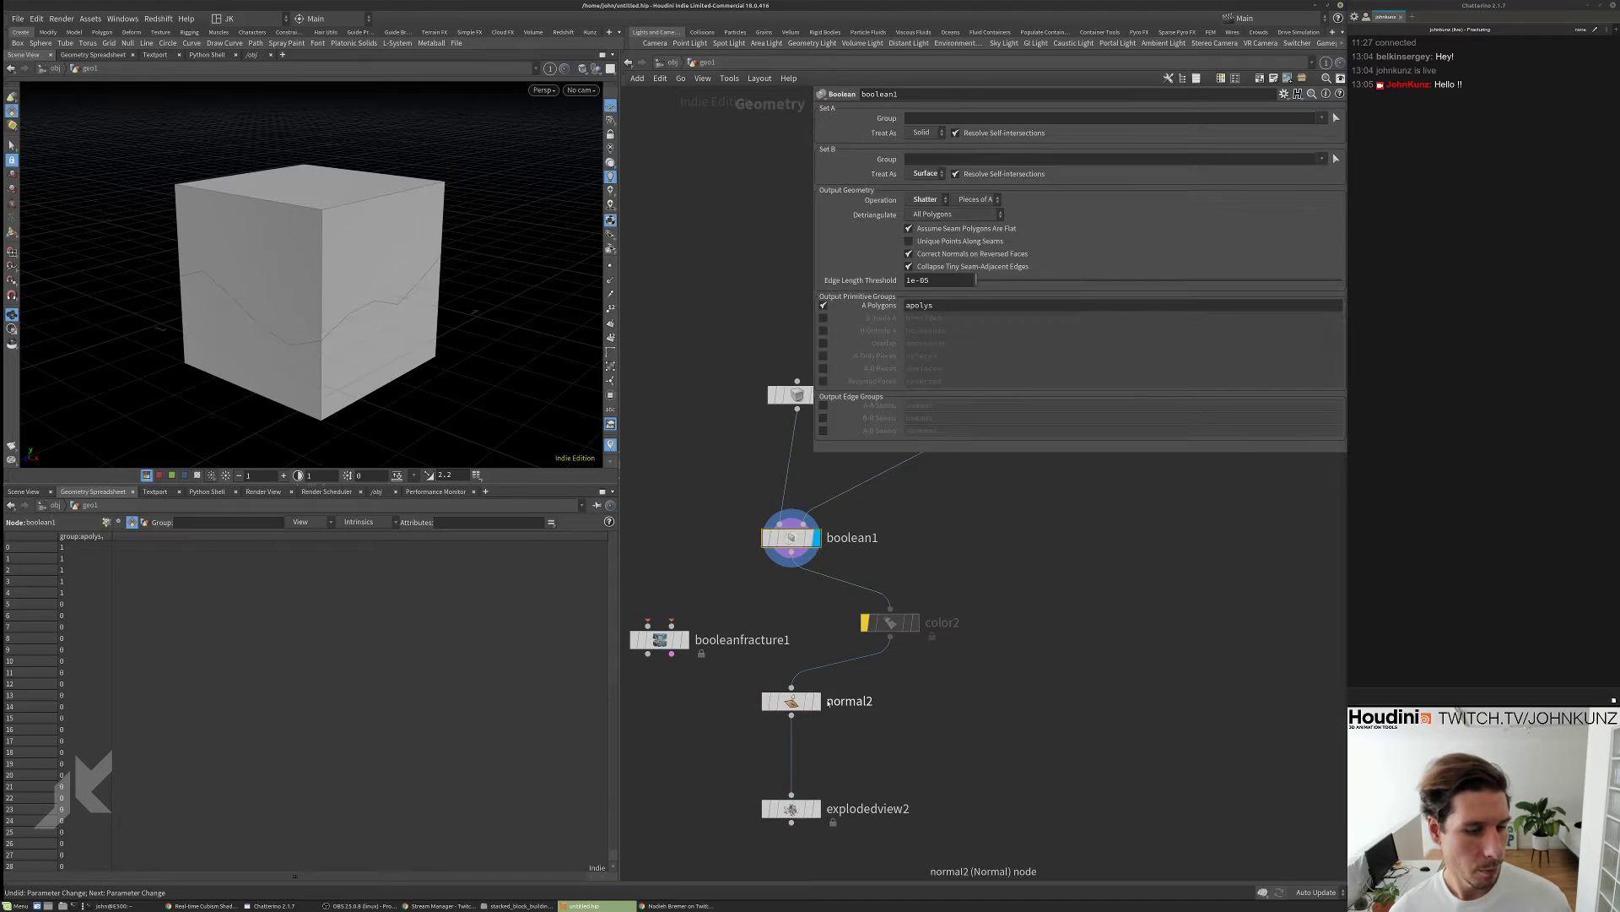
pyautogui.click(815, 702)
pyautogui.click(815, 808)
pyautogui.click(766, 702)
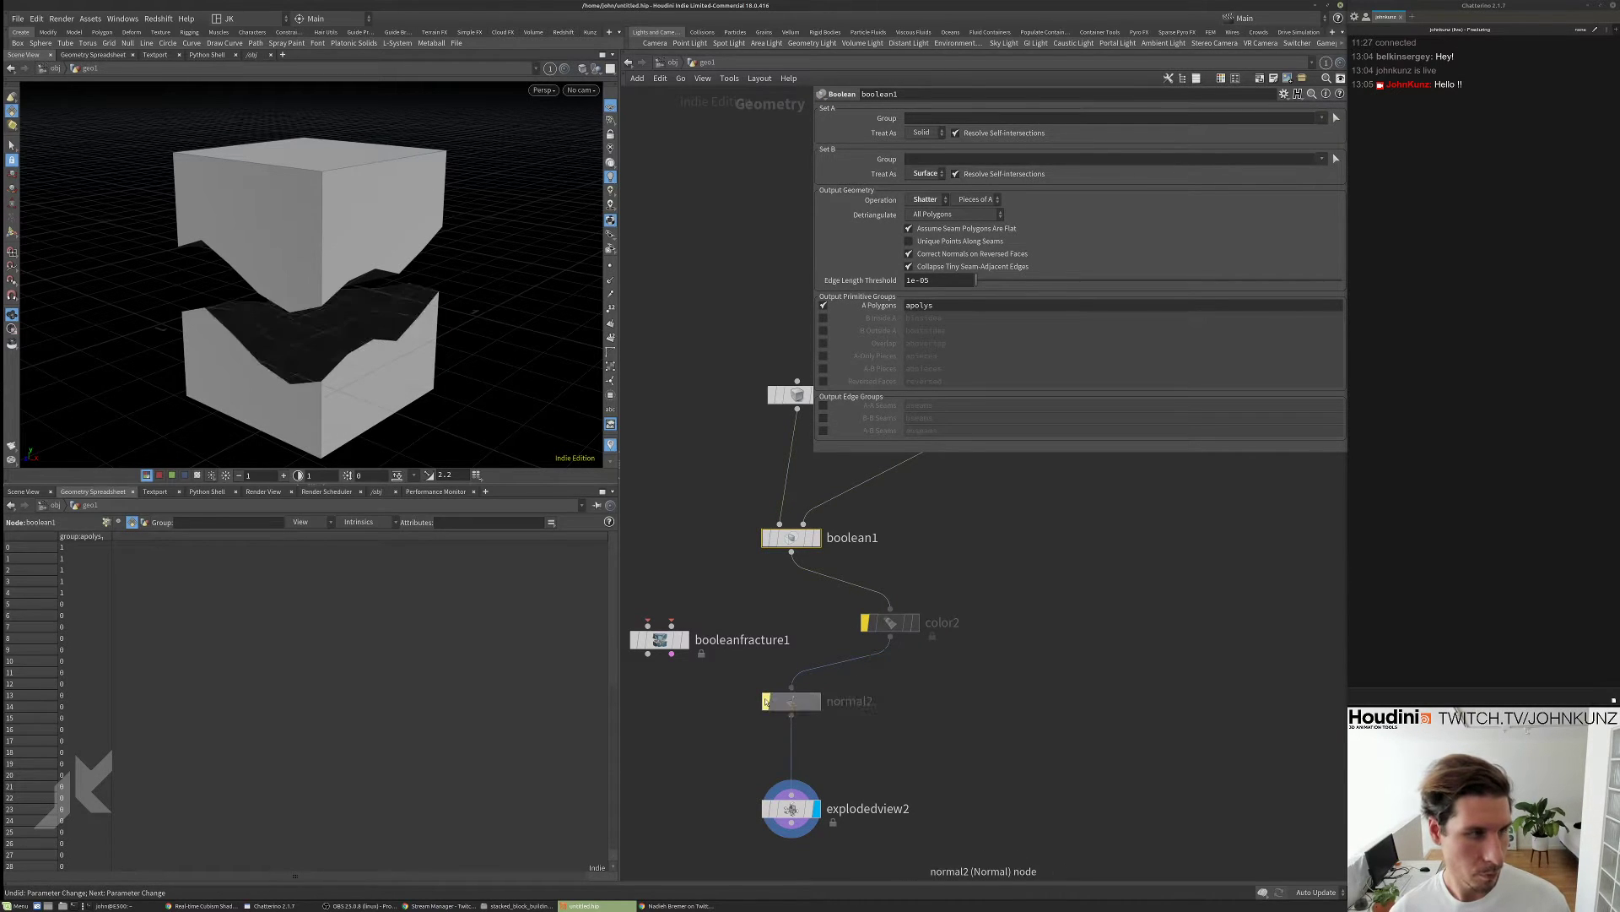
pyautogui.click(766, 701)
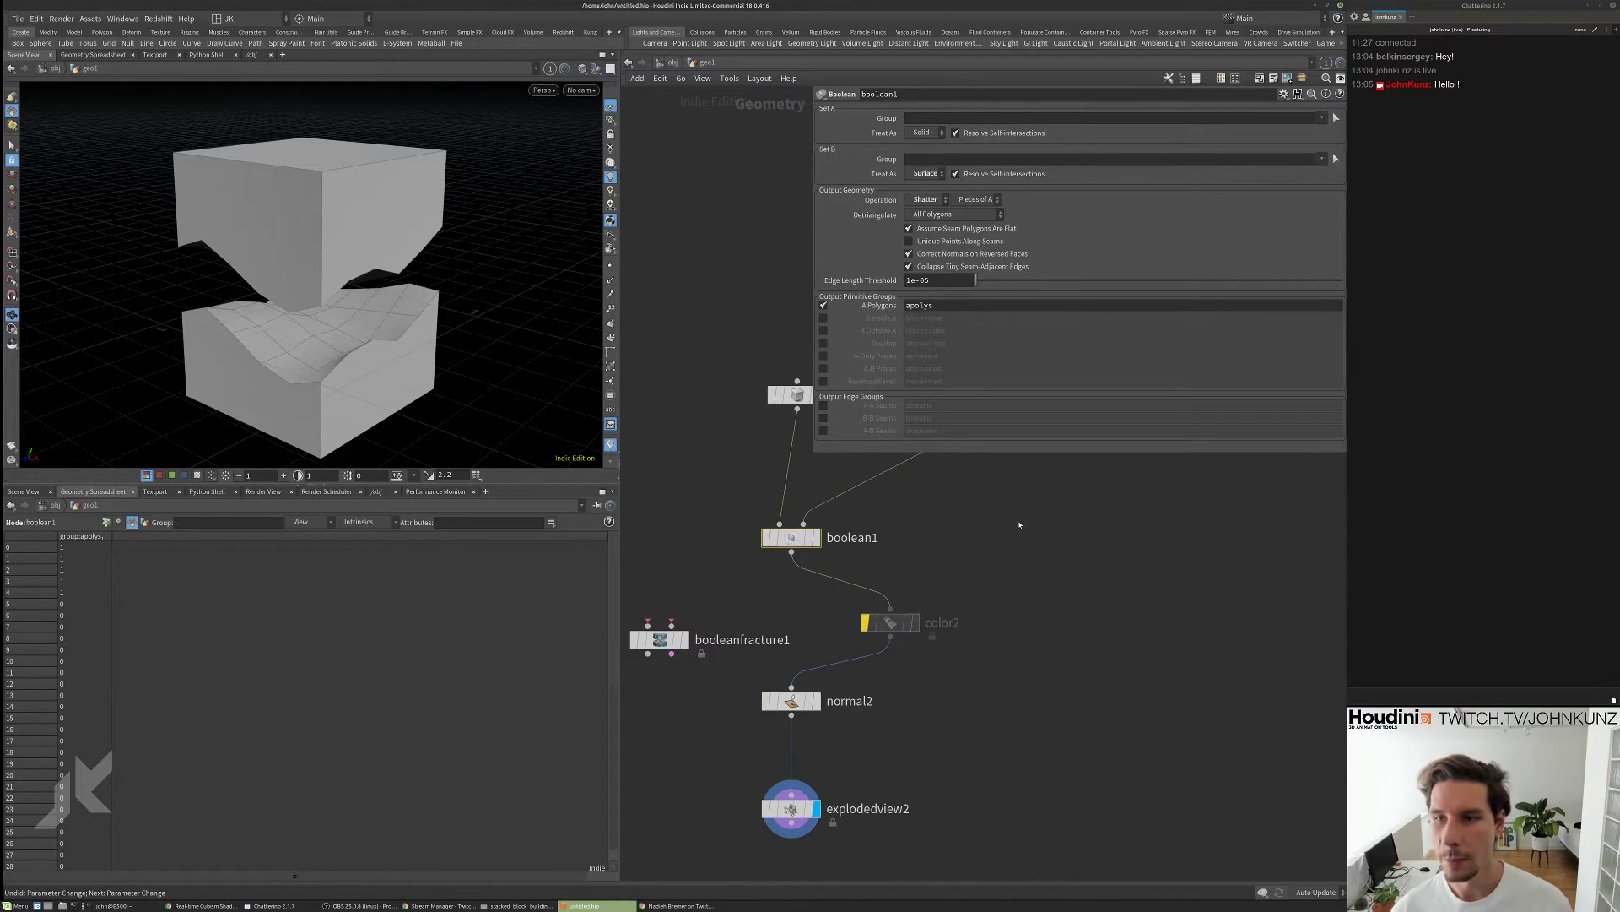
# - Add a Grid node beside box2 in the network
pyautogui.scroll(-4, 867, 513)
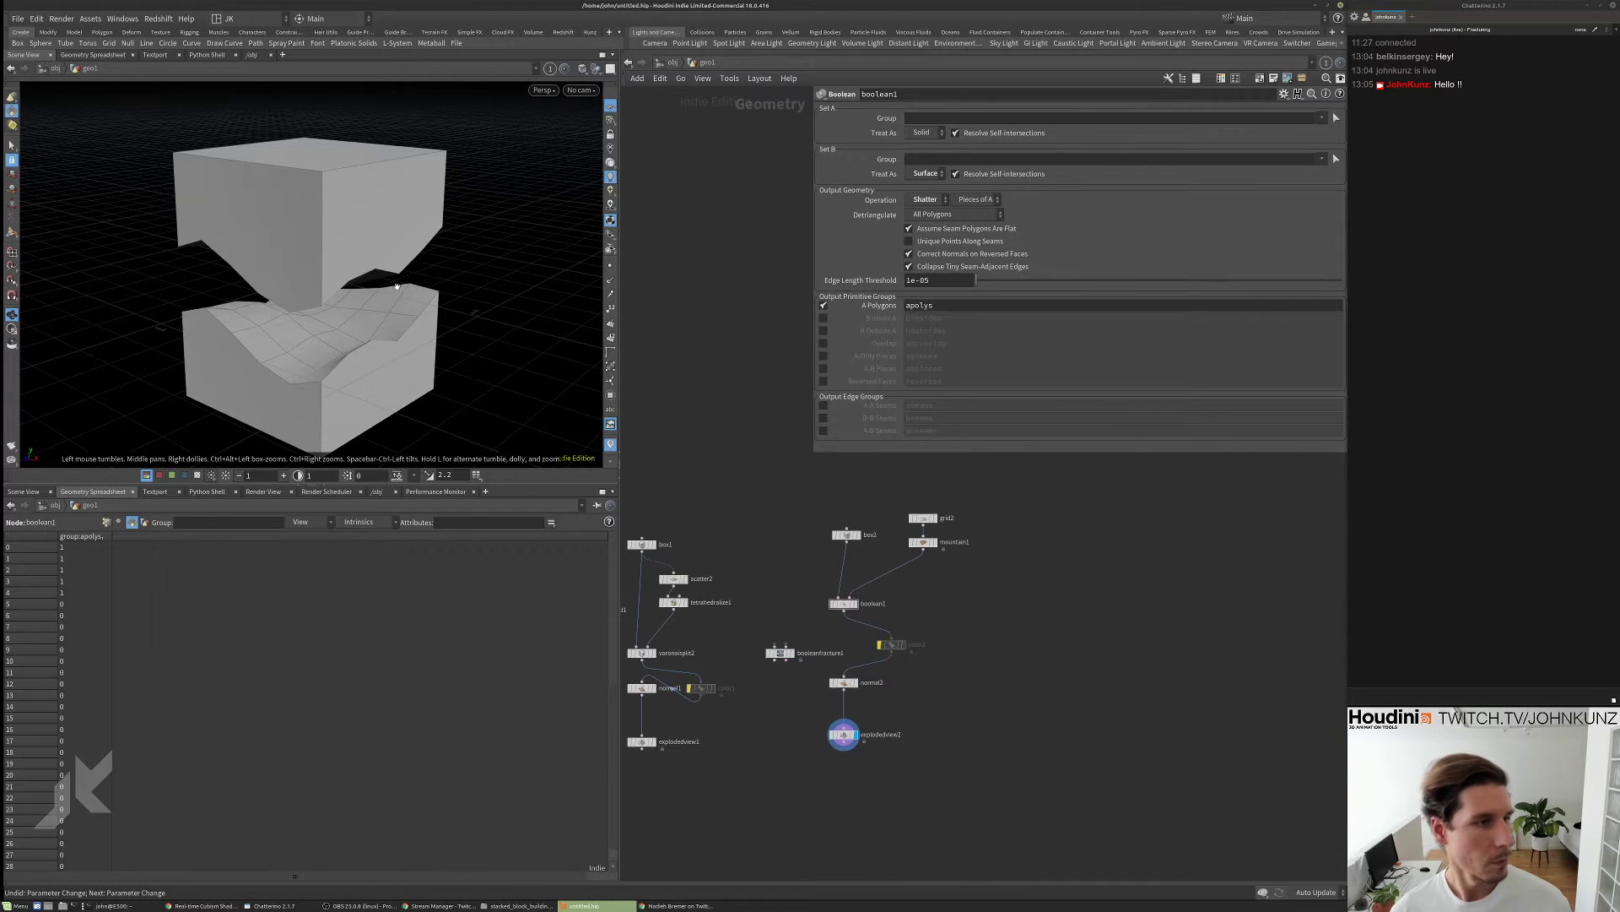
pyautogui.moveTo(968, 582); pyautogui.dragTo(970, 546, button='middle')
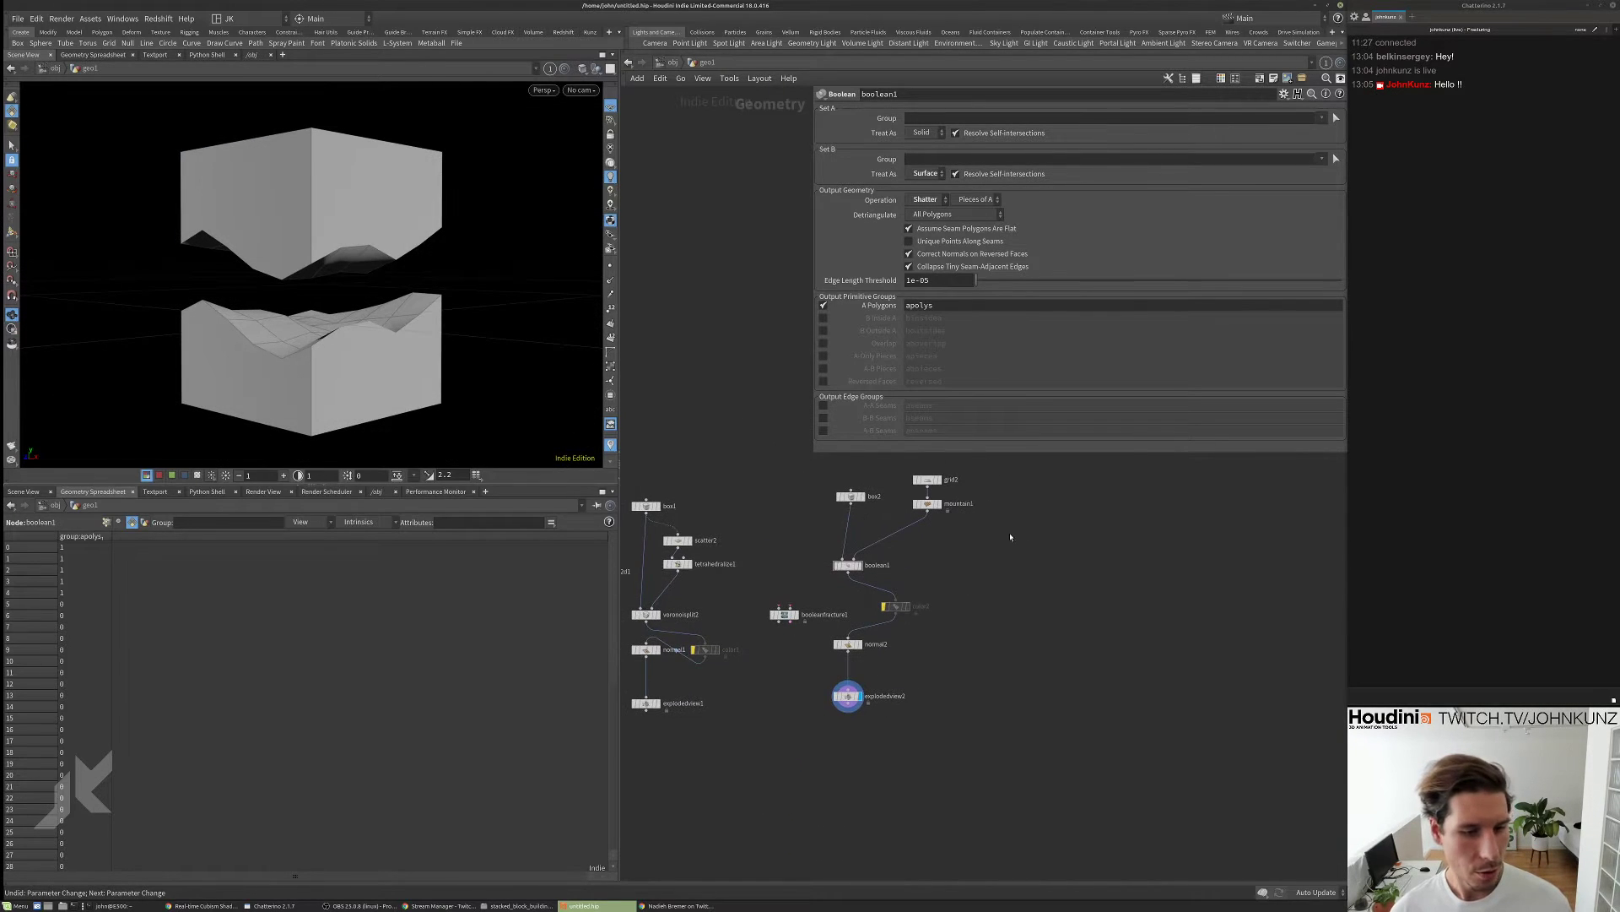
pyautogui.press('Tab')
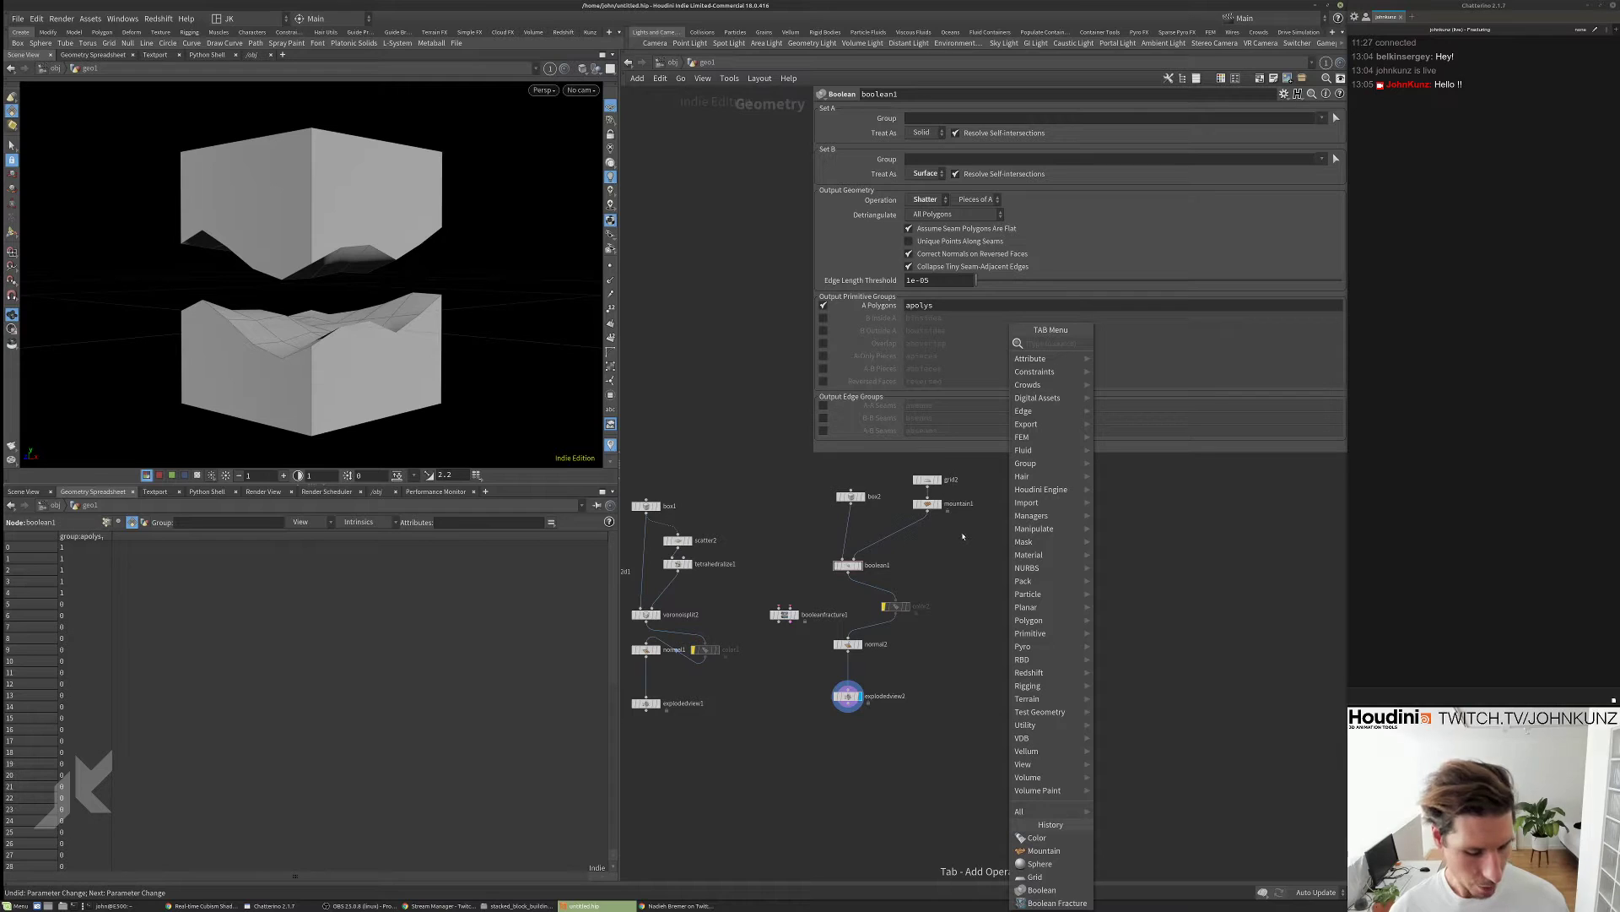
pyautogui.moveTo(1050, 454)
pyautogui.click(1139, 370)
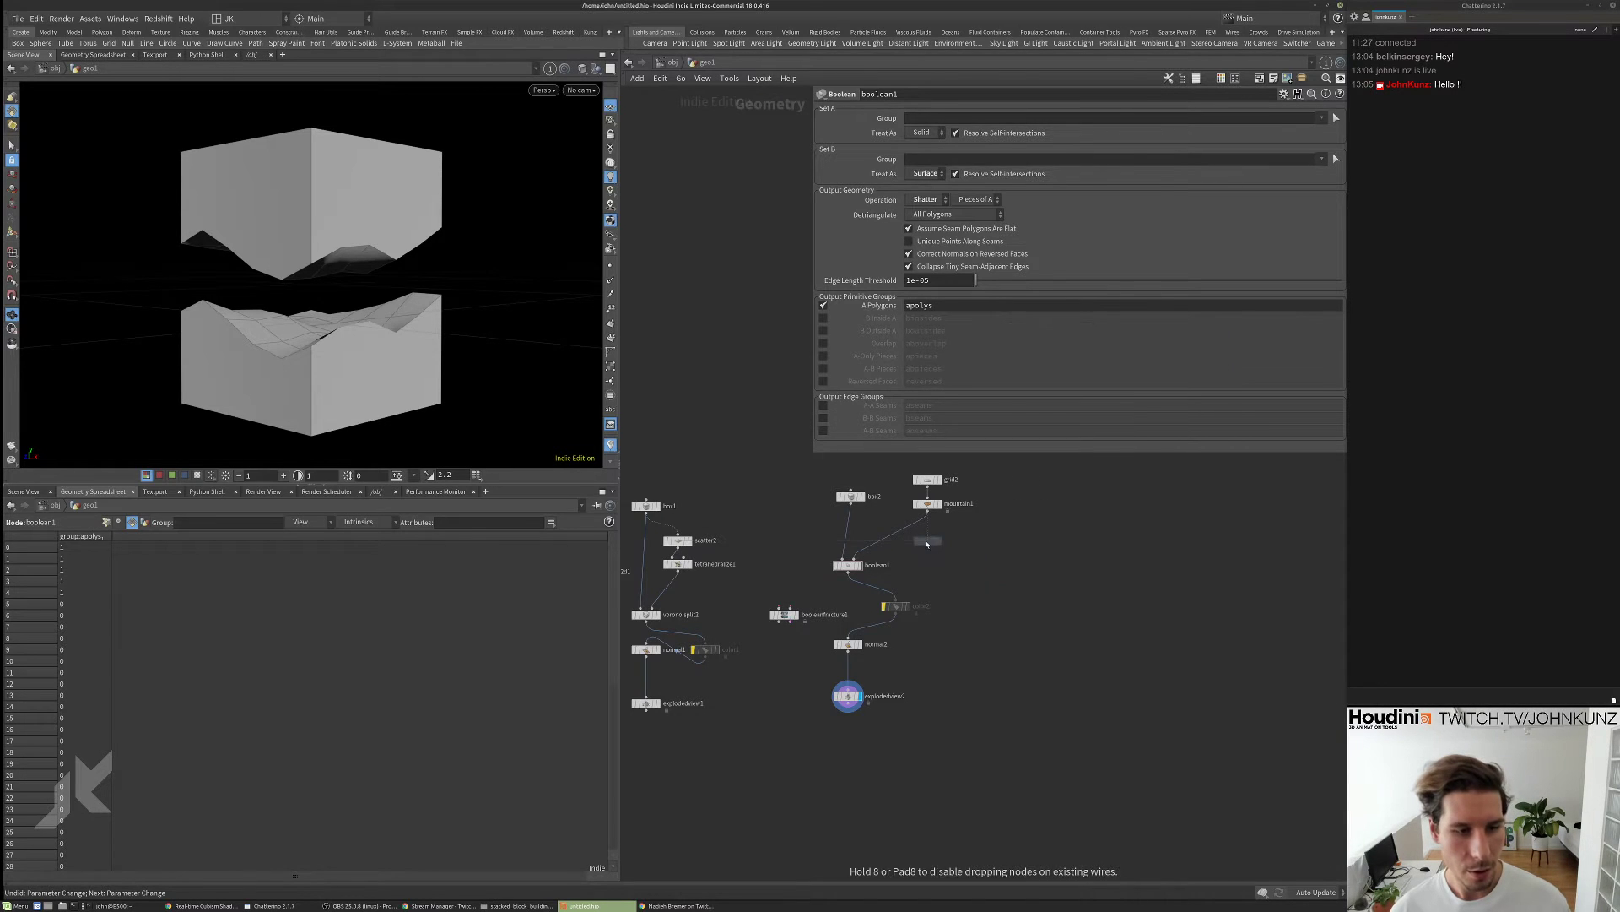
pyautogui.click(818, 512)
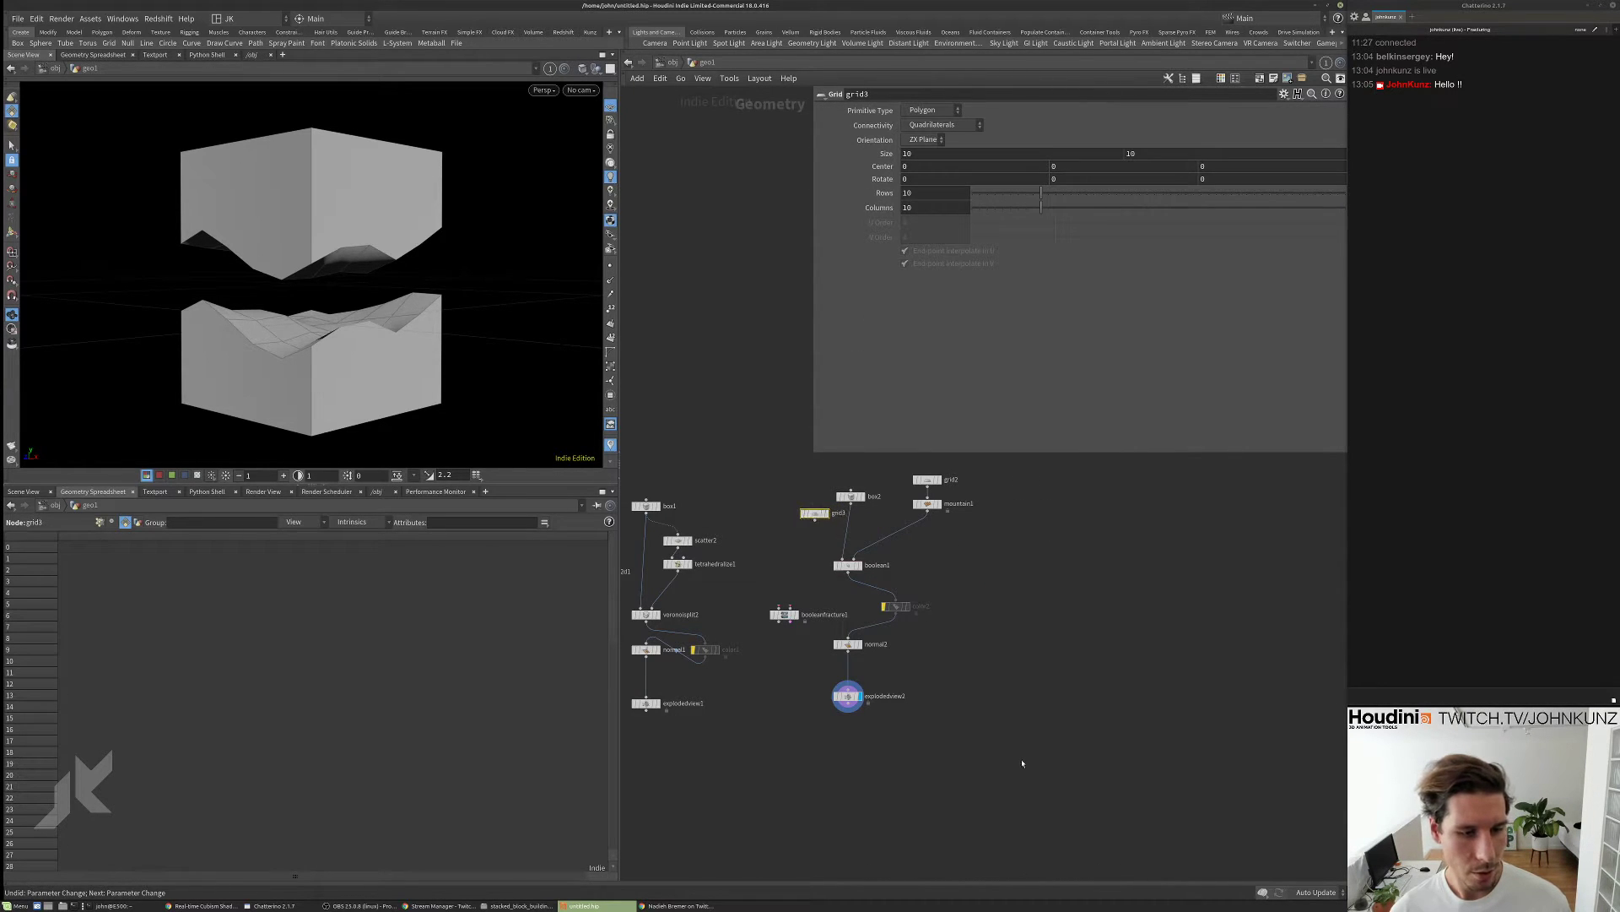
# - Duplicate the Boolean fracture network and connect grid3 to the copied Boolean's first input in place of box3
pyautogui.moveTo(1023, 764); pyautogui.dragTo(902, 504)
pyautogui.click(855, 565)
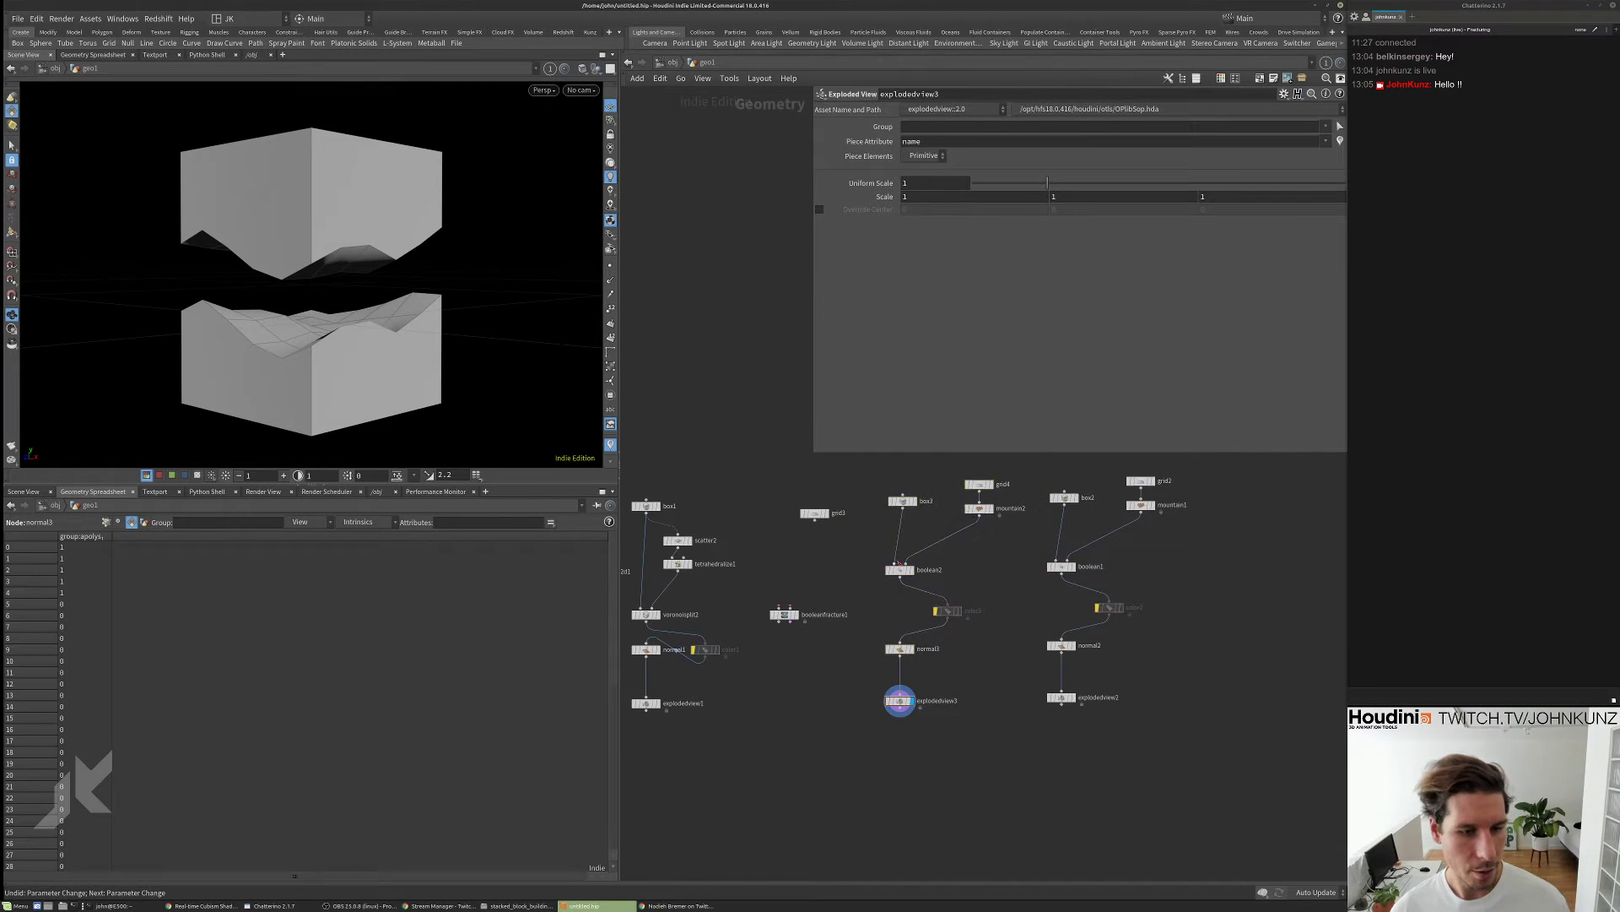
pyautogui.moveTo(895, 563); pyautogui.dragTo(815, 520)
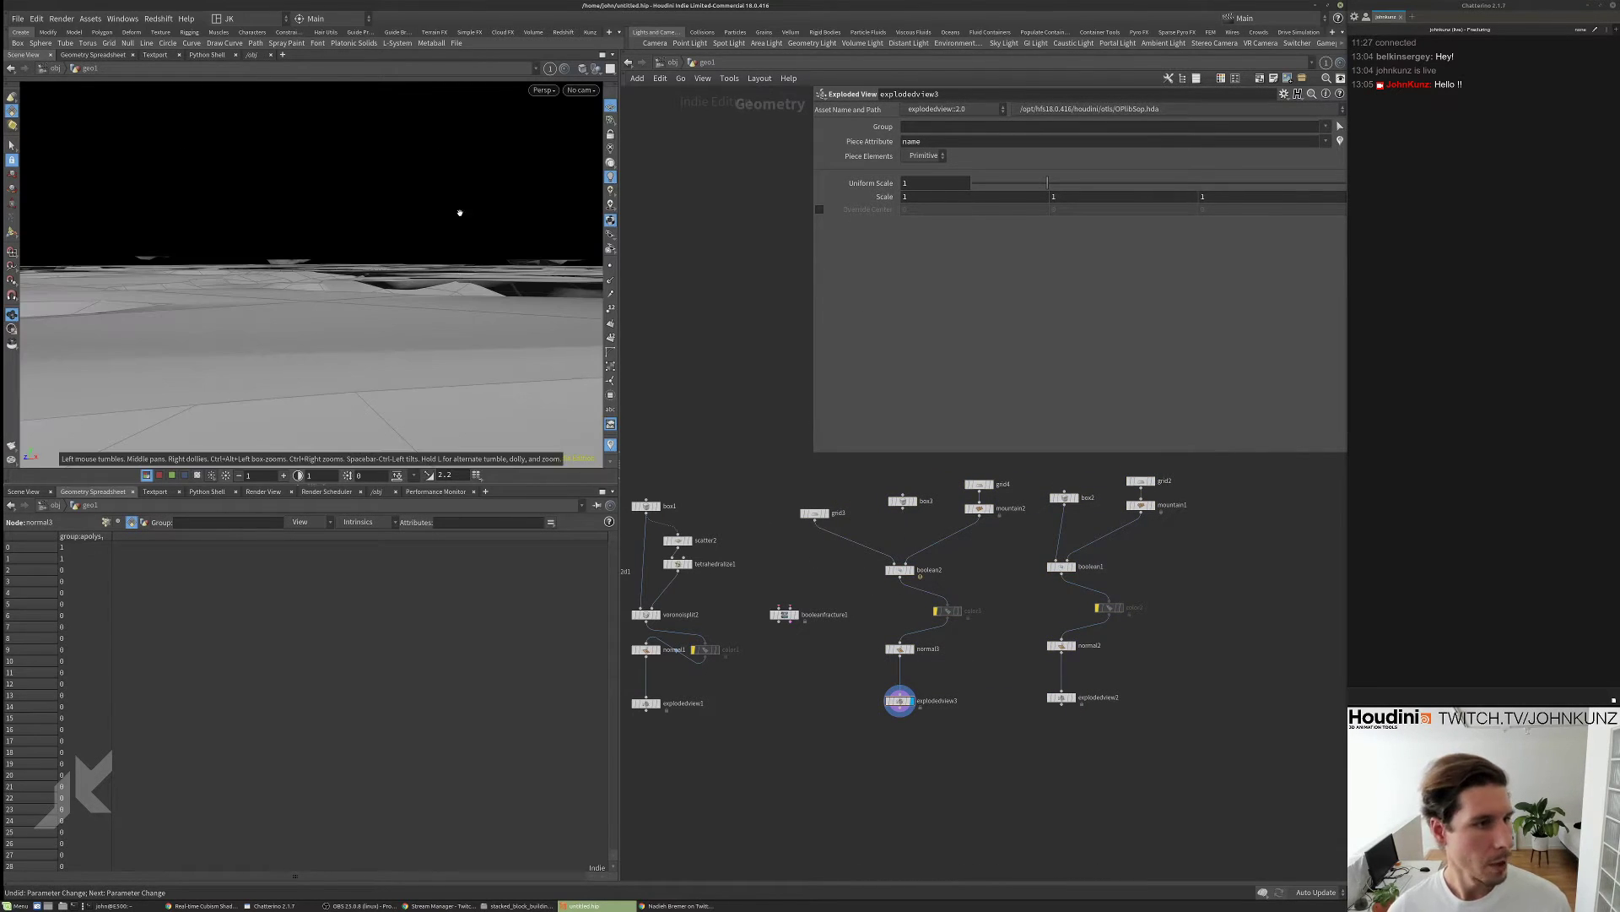
# - Enlarge the viewport and examine the exploded grid result from different angles
pyautogui.moveTo(460, 212); pyautogui.dragTo(473, 338)
pyautogui.moveTo(472, 337); pyautogui.dragTo(379, 371, button='right')
pyautogui.moveTo(380, 372)
pyautogui.mouseDown()
pyautogui.moveTo(349, 305)
pyautogui.moveTo(363, 360)
pyautogui.mouseUp()
pyautogui.moveTo(363, 360); pyautogui.dragTo(284, 361, button='right')
pyautogui.moveTo(285, 360)
pyautogui.mouseDown()
pyautogui.moveTo(283, 318)
pyautogui.moveTo(259, 352)
pyautogui.mouseUp()
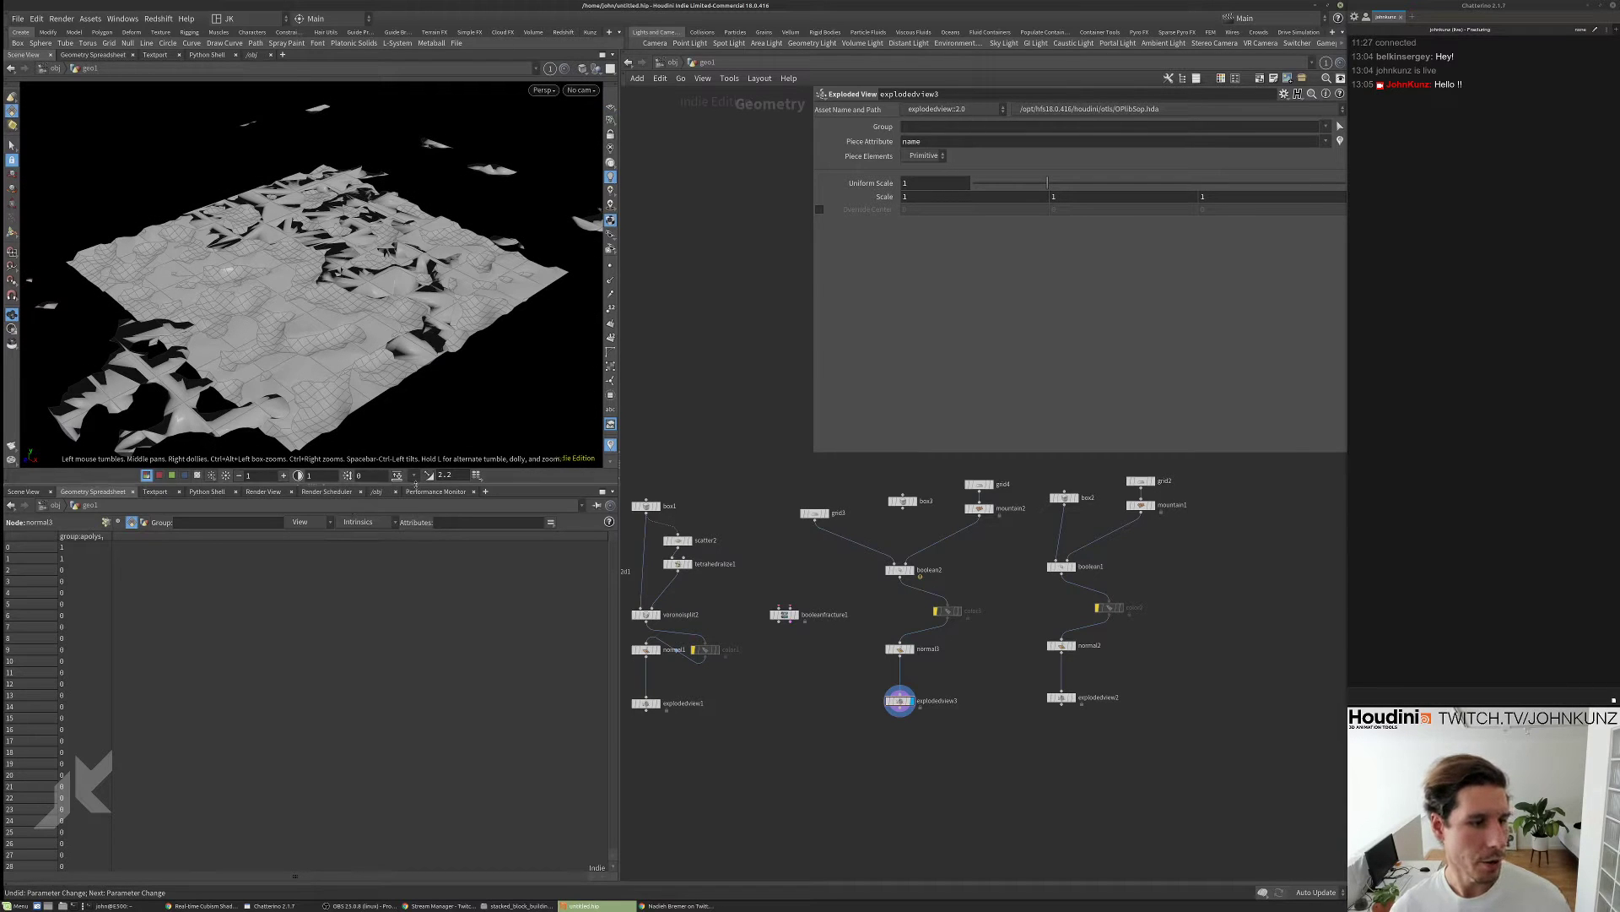
pyautogui.moveTo(415, 482); pyautogui.dragTo(415, 582)
pyautogui.moveTo(405, 326); pyautogui.dragTo(379, 330)
# - Set boolean2 to treat Set A as Surface and inspect the shattered grid from above
pyautogui.scroll(3, 794, 481)
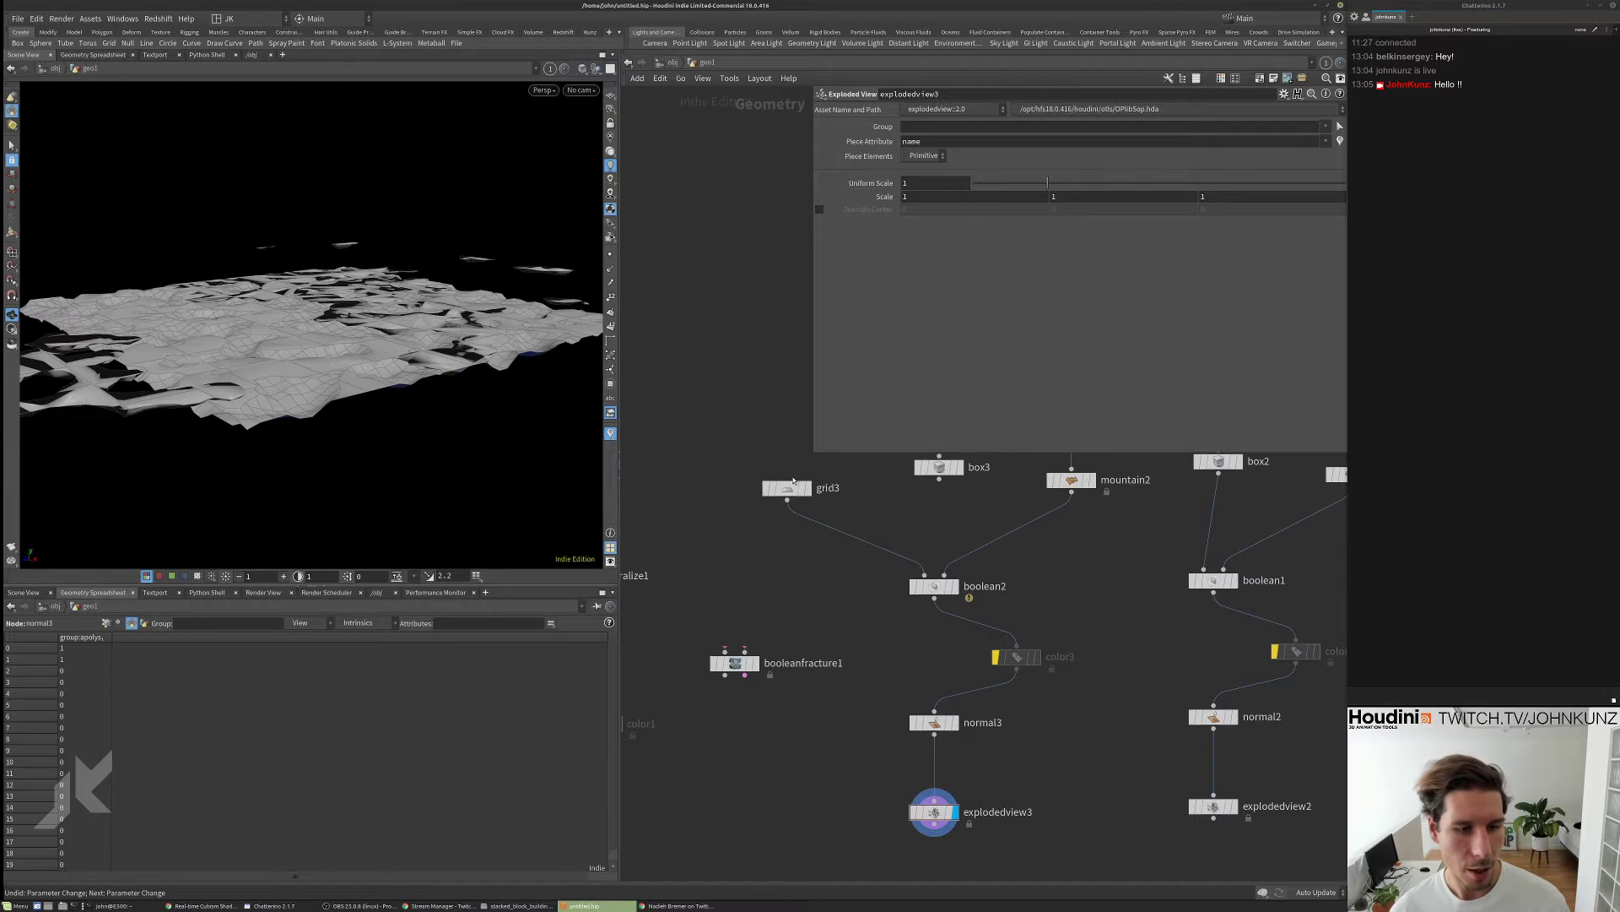
pyautogui.click(942, 589)
pyautogui.click(923, 133)
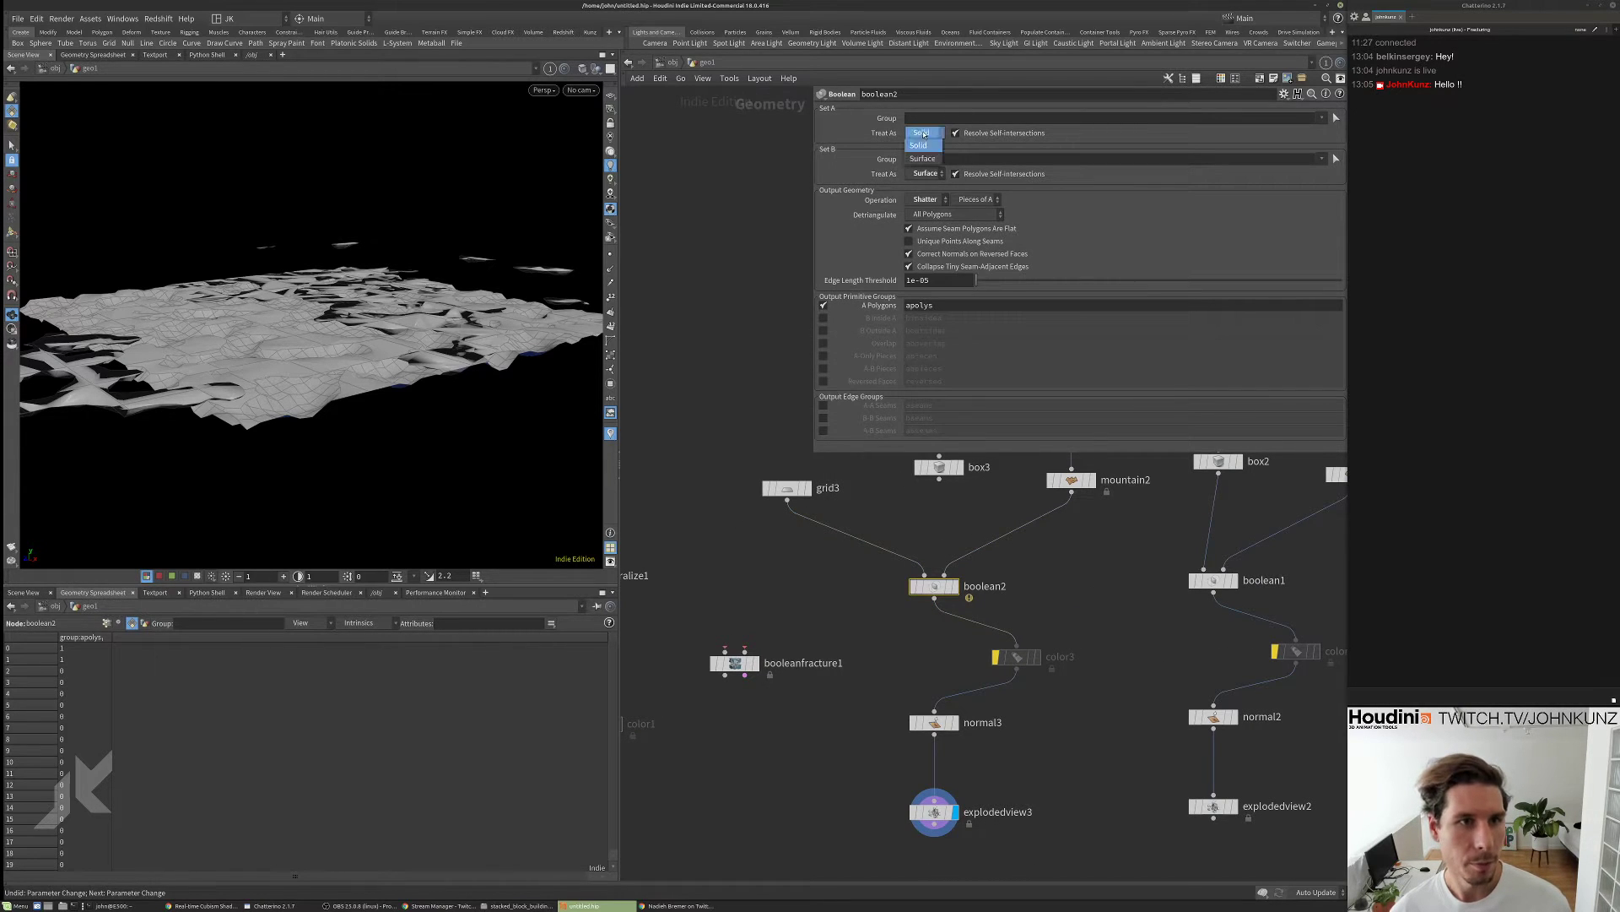
pyautogui.click(922, 158)
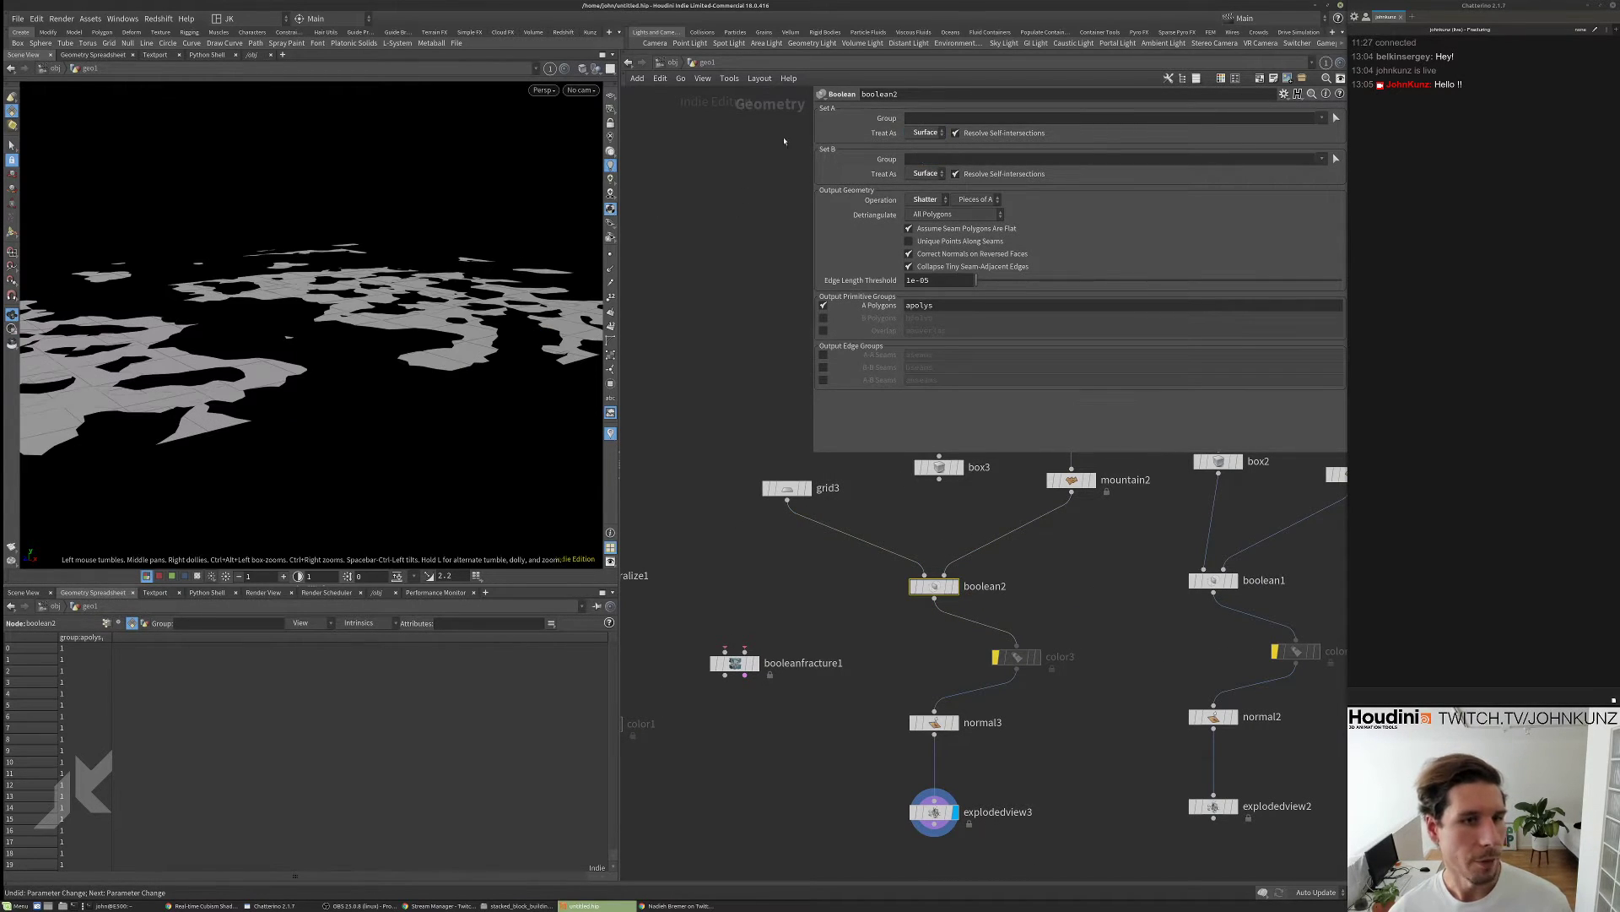
pyautogui.moveTo(523, 252); pyautogui.dragTo(393, 378)
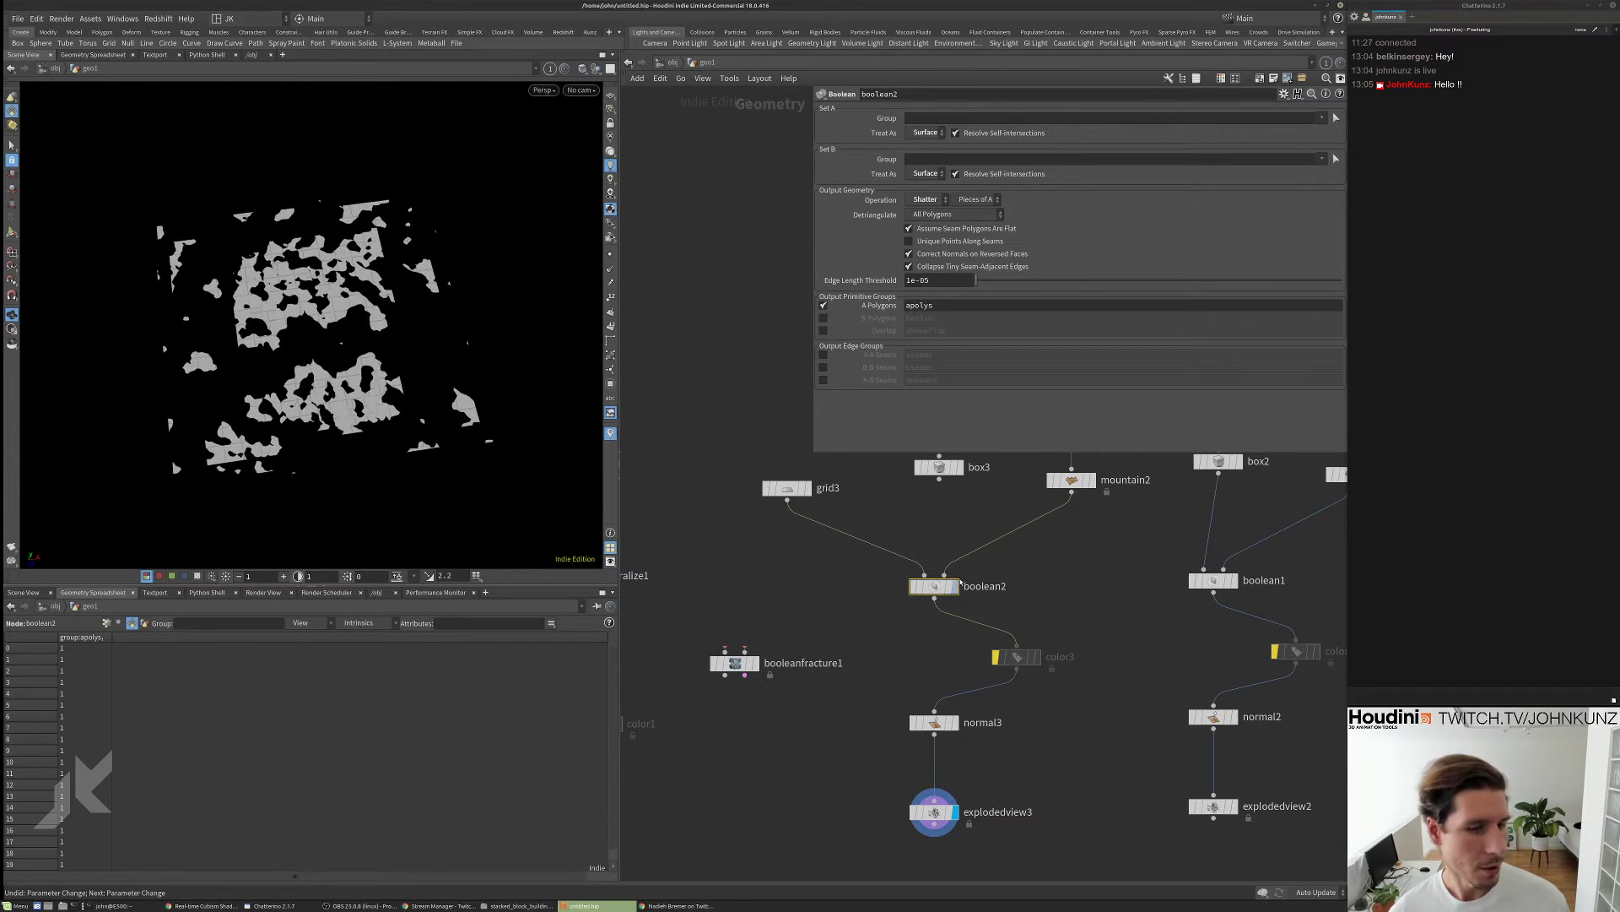
# - Display boolean2's shattered grid, then the noisy mountain2 cutter surface, and inspect both from different angles
pyautogui.scroll(2, 957, 588)
pyautogui.click(955, 588)
pyautogui.moveTo(447, 220); pyautogui.dragTo(441, 264)
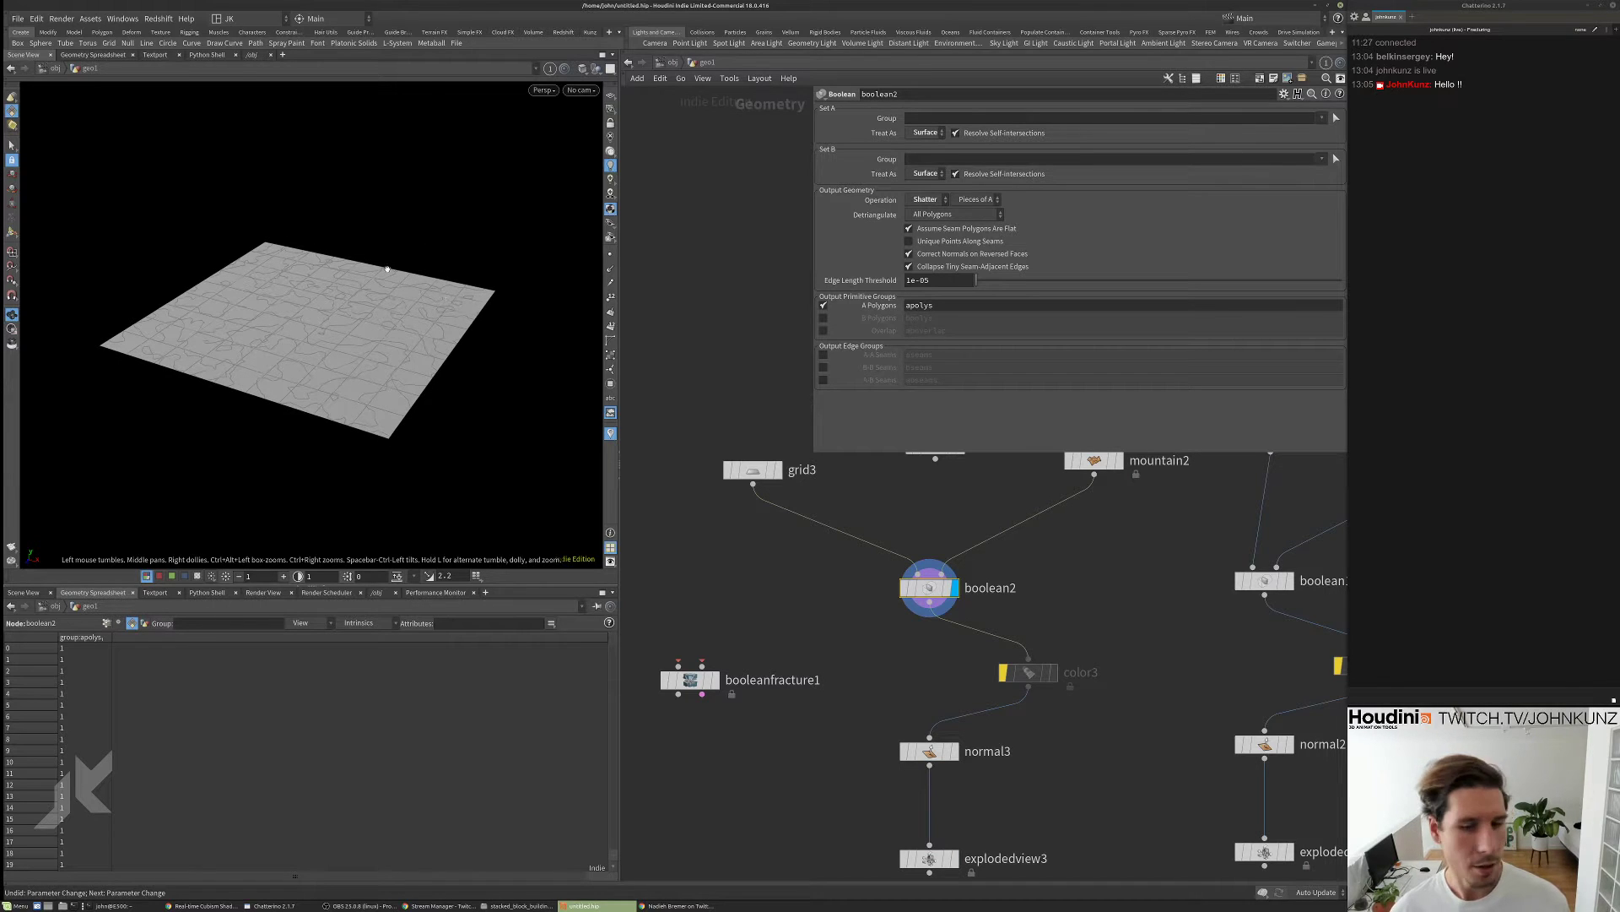
pyautogui.moveTo(942, 460); pyautogui.dragTo(903, 547, button='middle')
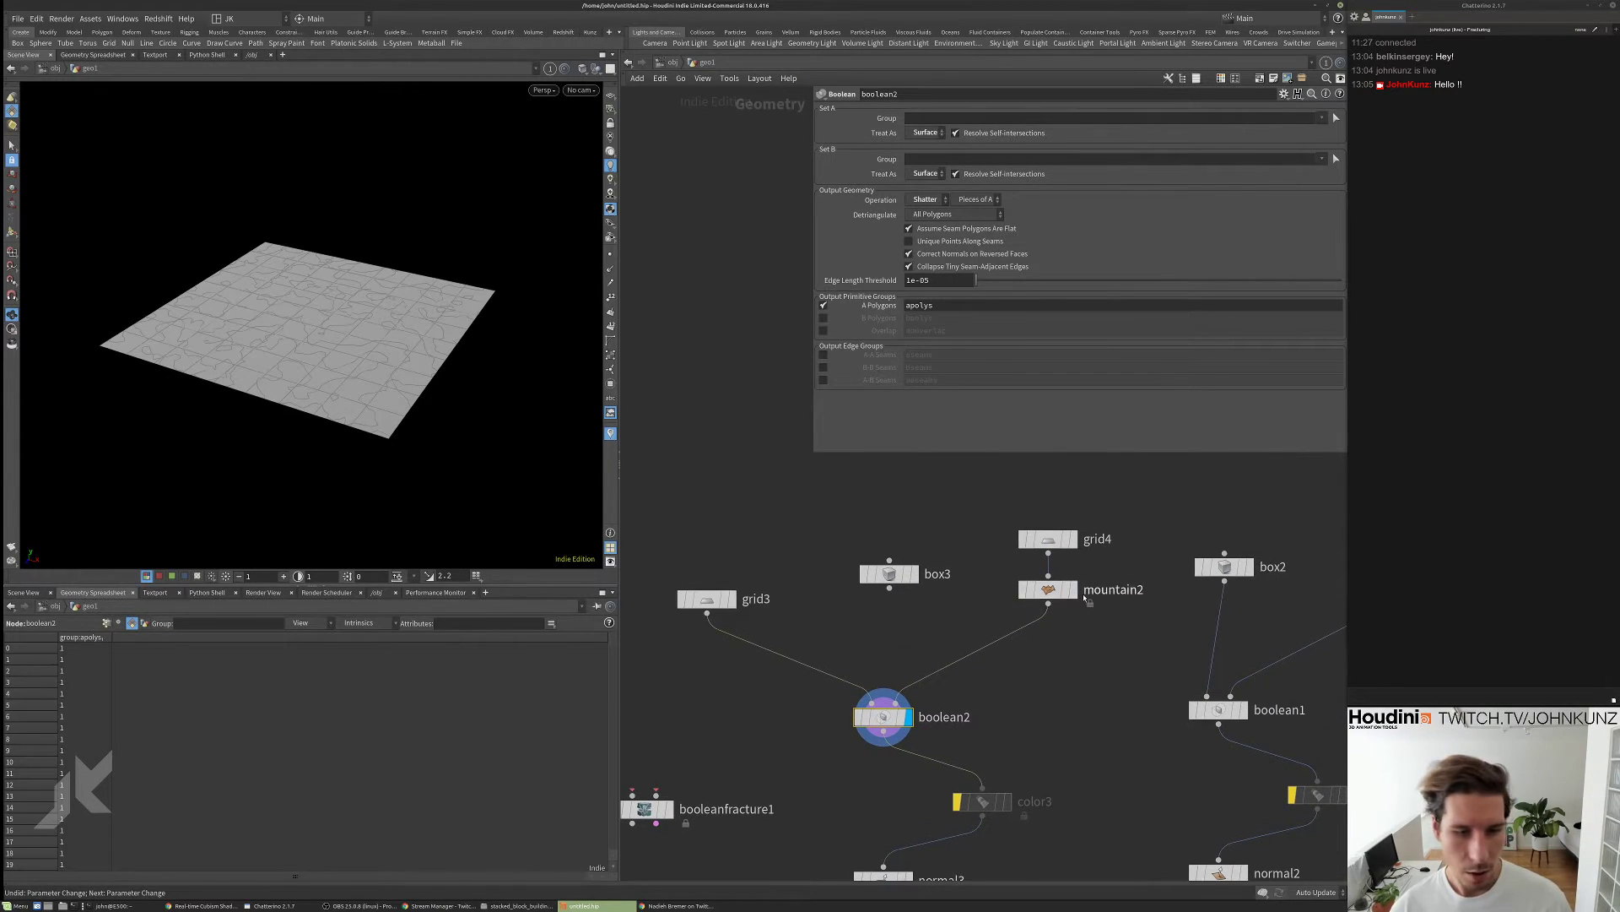
pyautogui.click(1072, 590)
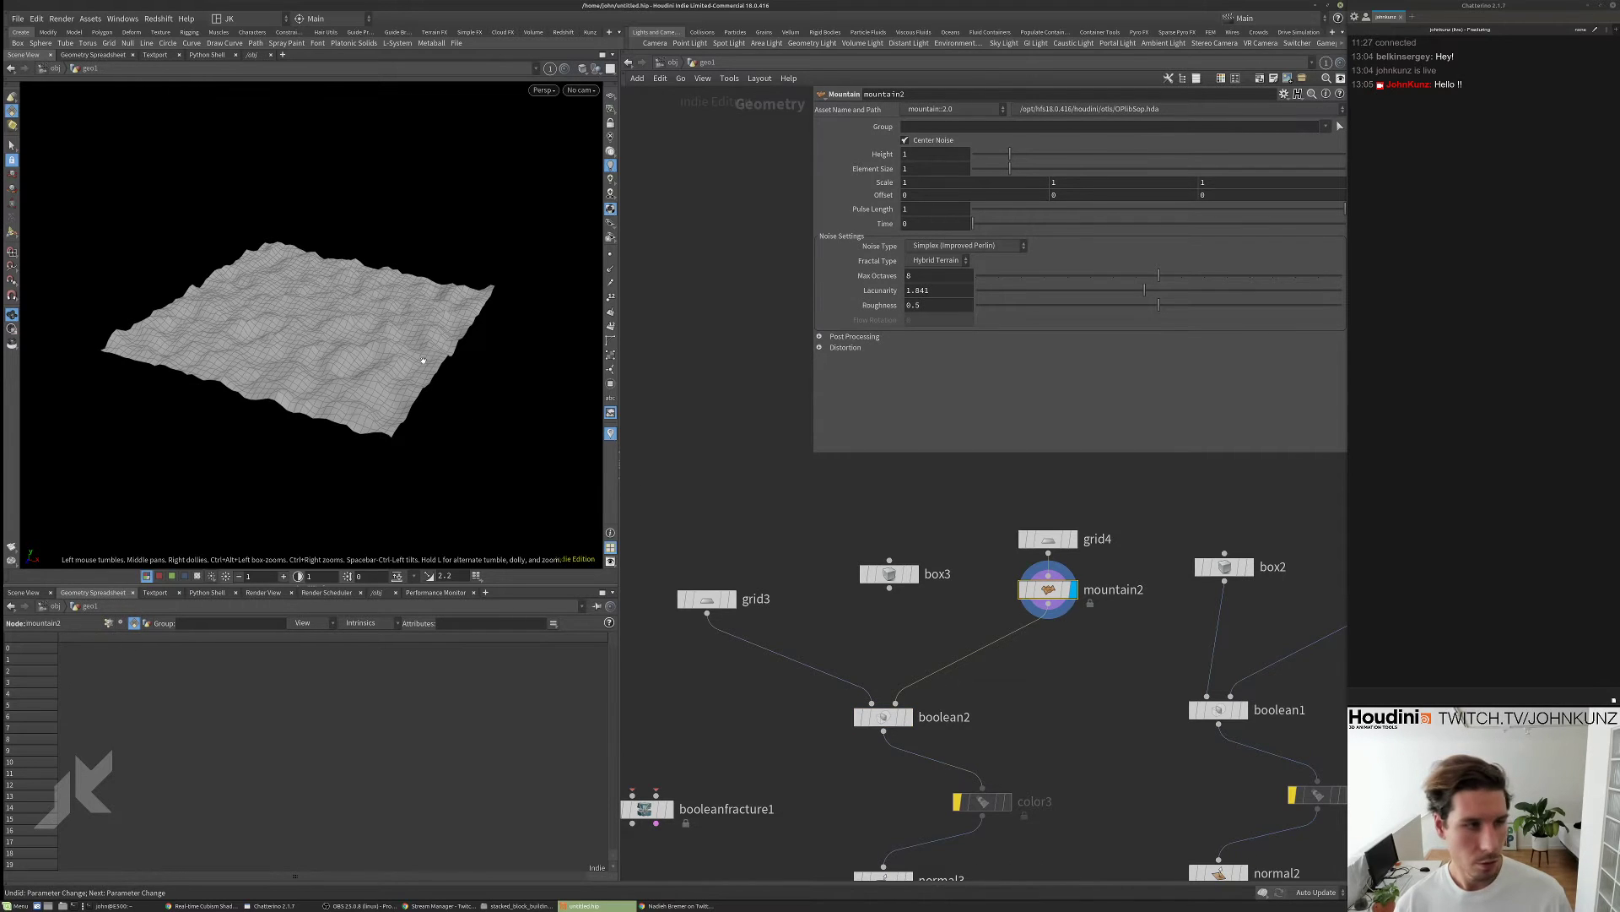
pyautogui.moveTo(423, 355); pyautogui.dragTo(351, 223)
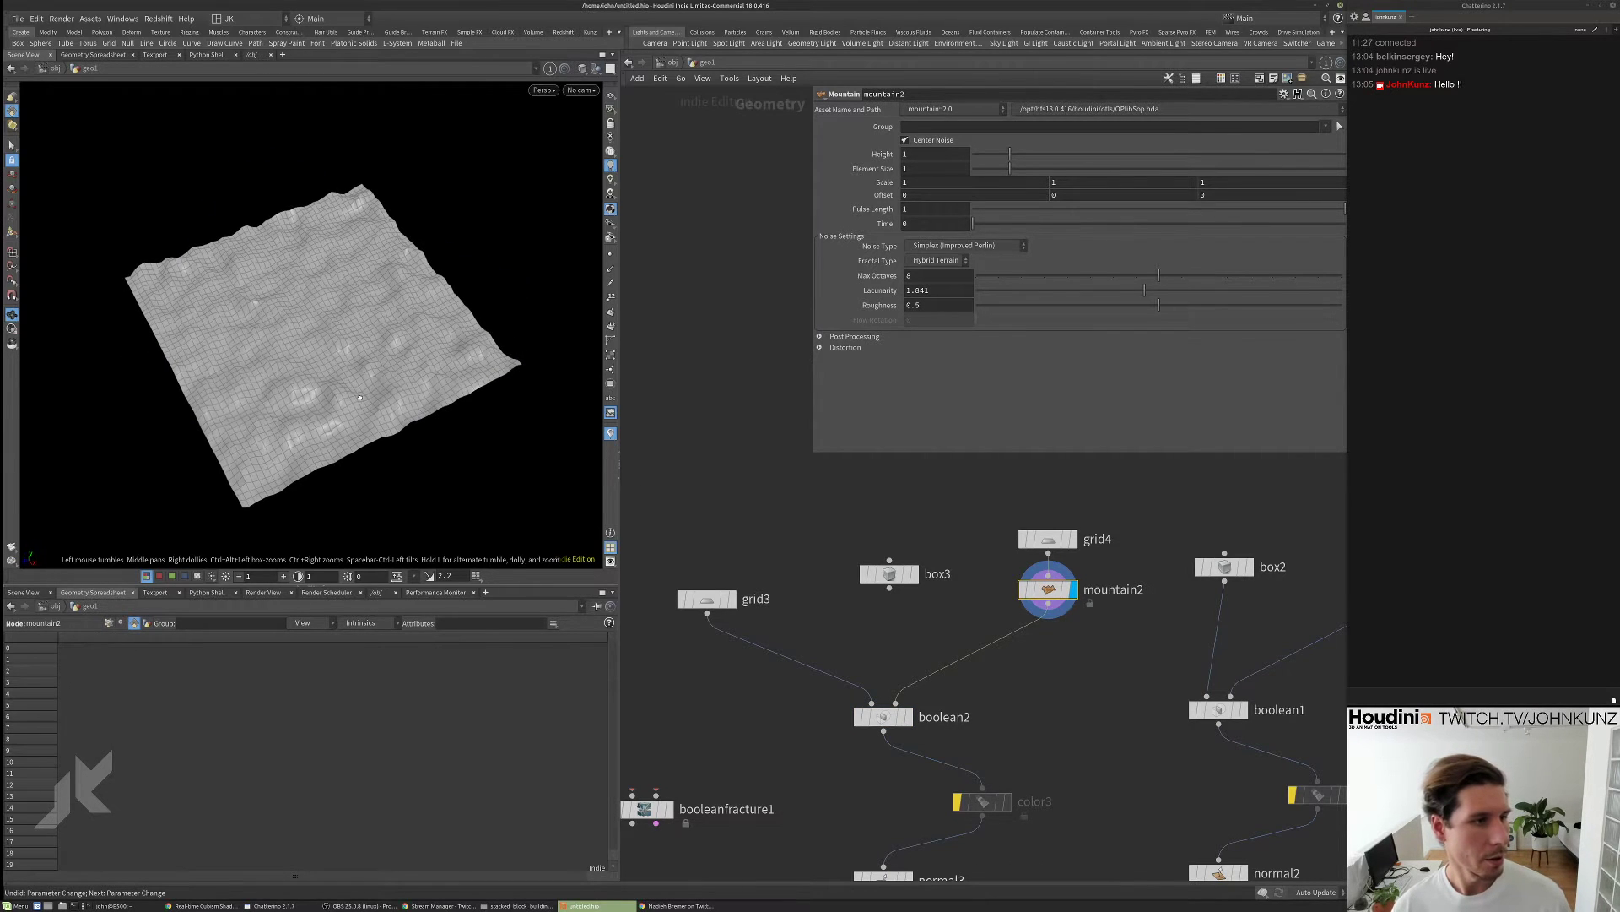
# - Add a Scatter node beside grid3 and feed it from grid3's output
pyautogui.press('Tab')
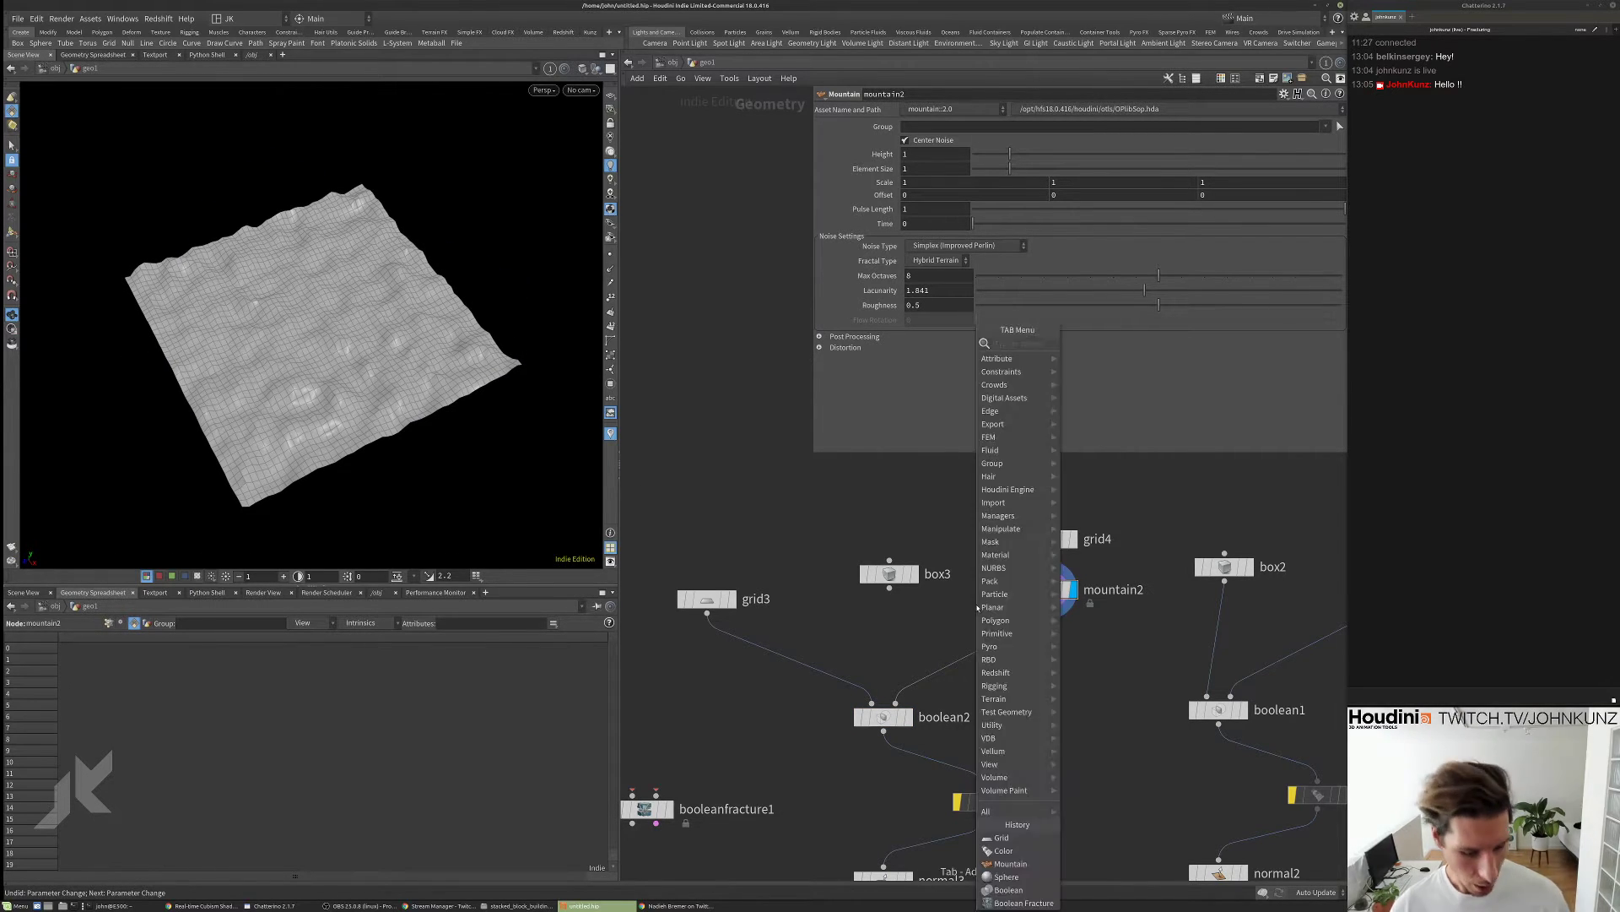
pyautogui.write('boo')
pyautogui.press('Return')
pyautogui.click(988, 477)
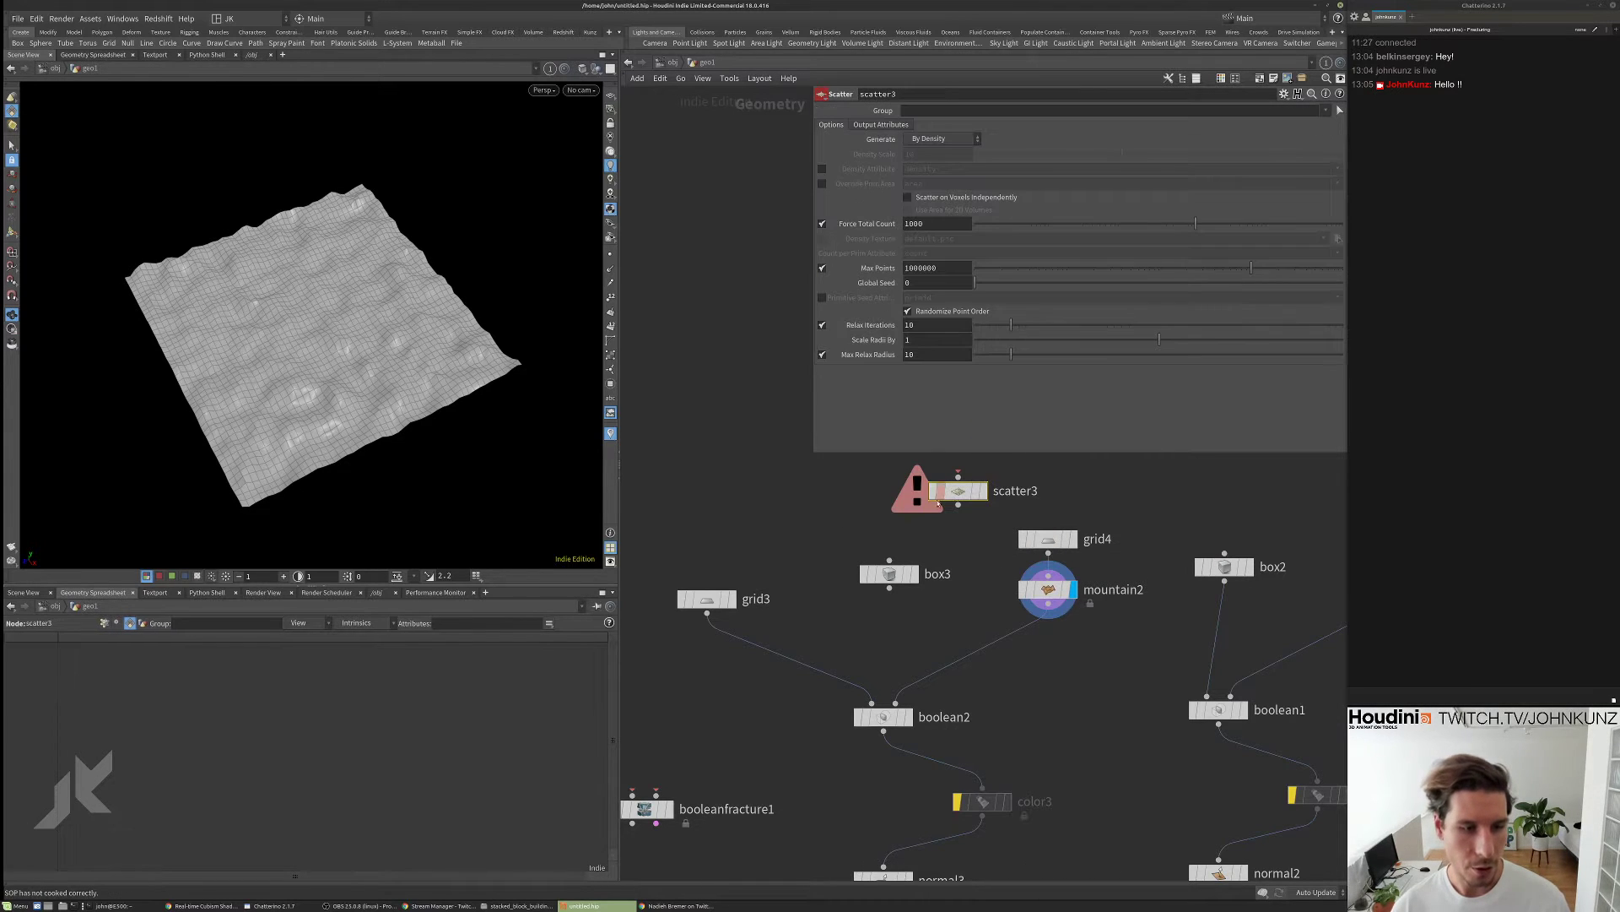
pyautogui.moveTo(707, 600); pyautogui.dragTo(785, 479)
pyautogui.moveTo(958, 477); pyautogui.dragTo(786, 493)
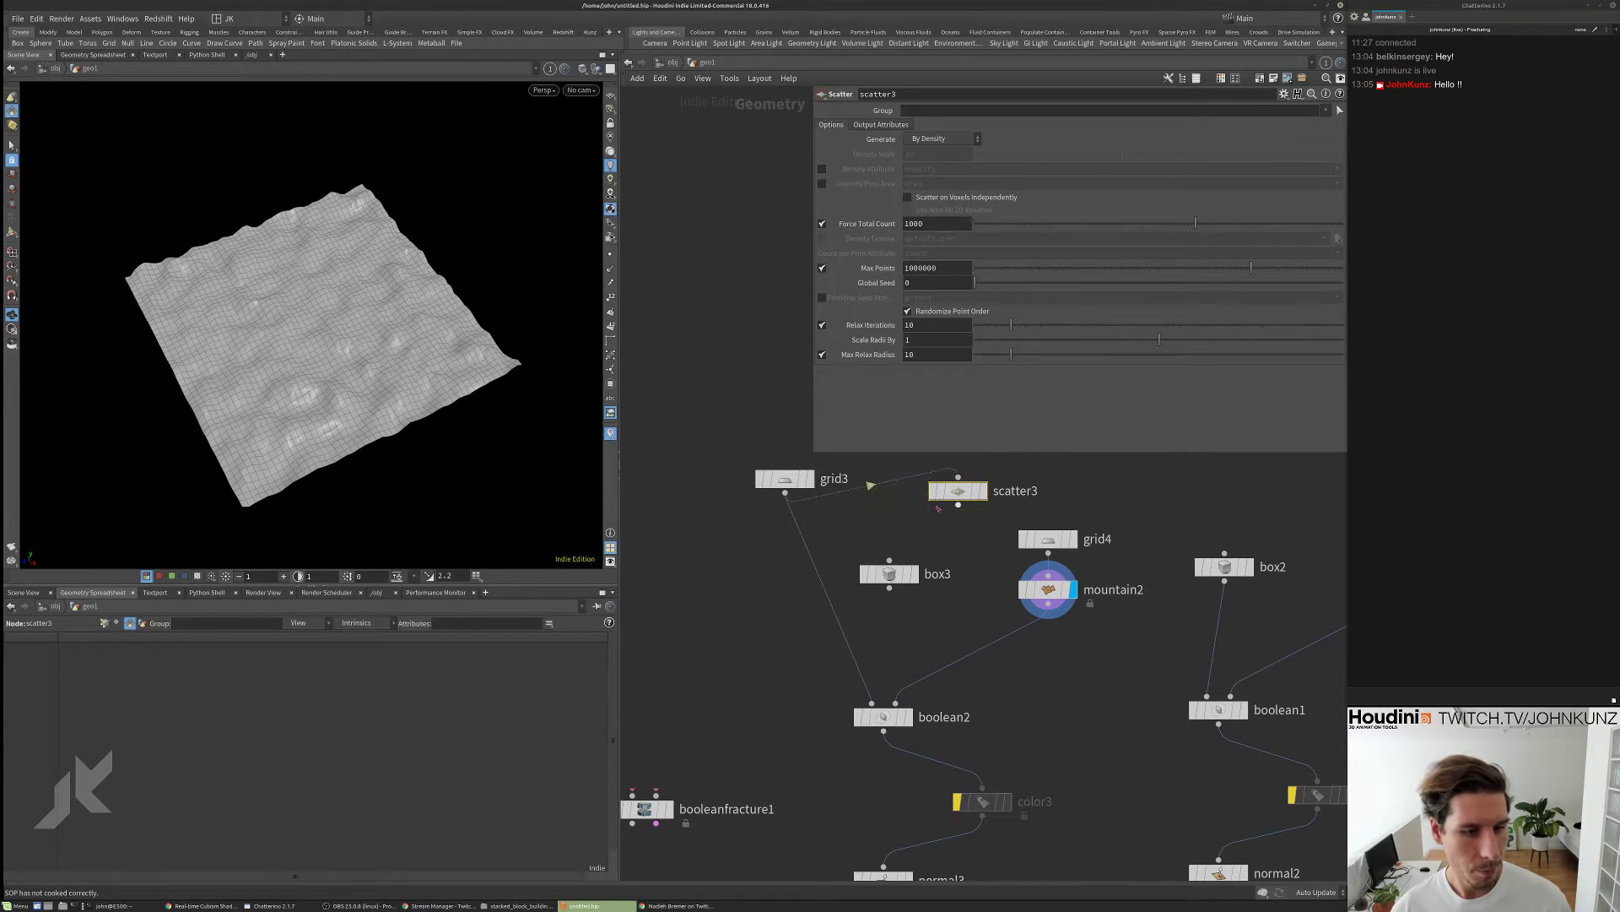
# - Set scatter3 to a forced total of 30 points with relax iterations and max points disabled, and delete the unused box3
pyautogui.click(984, 491)
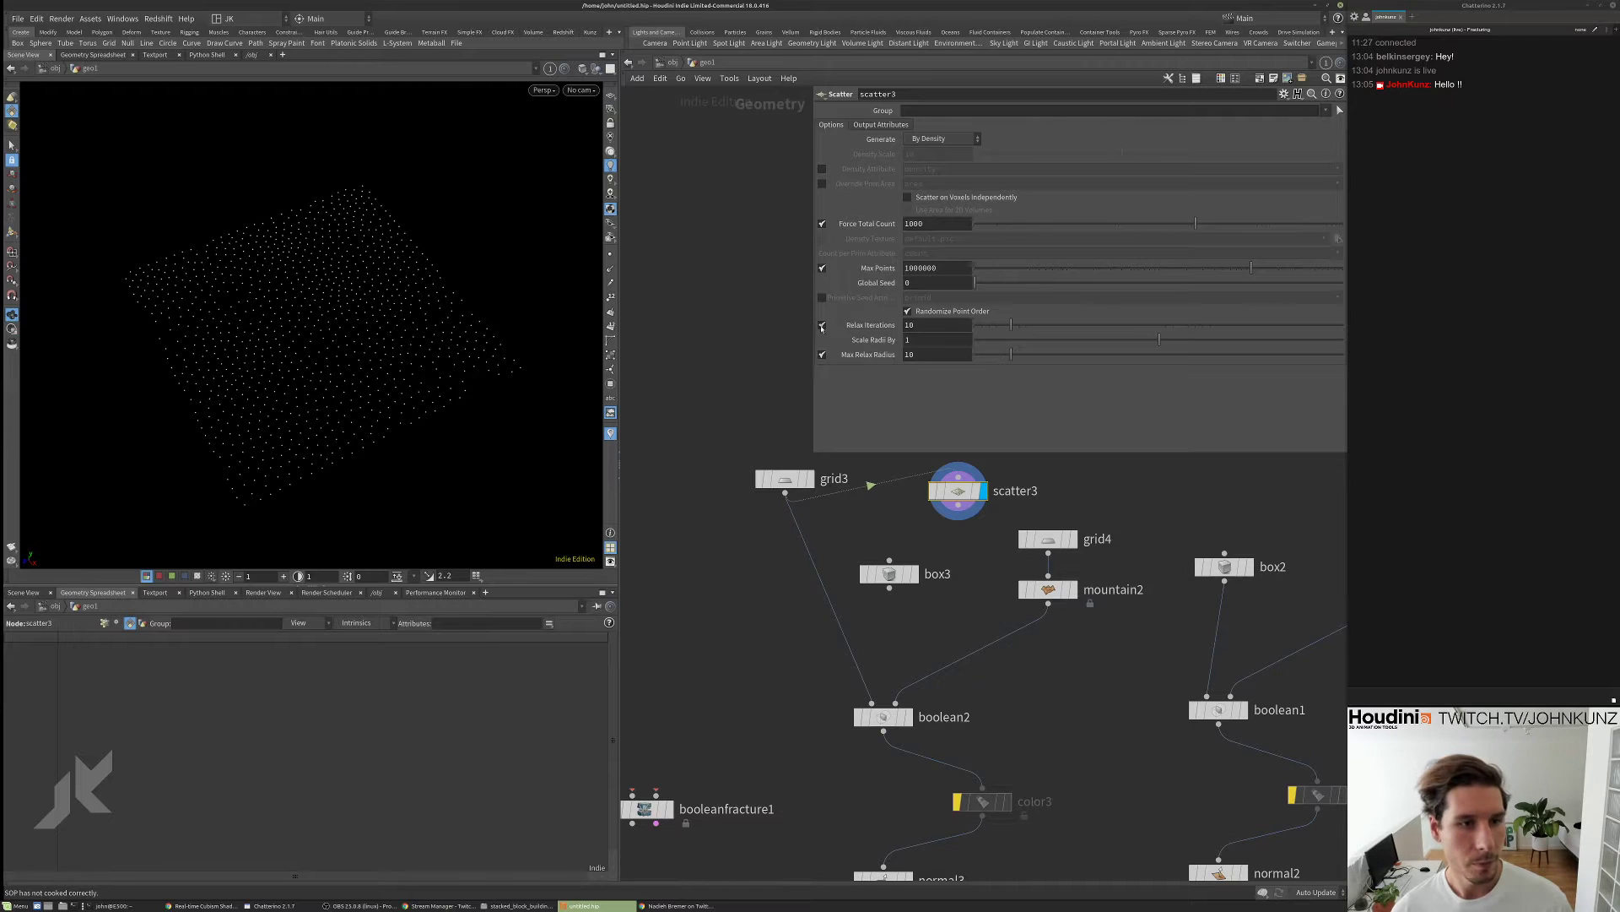
pyautogui.click(822, 324)
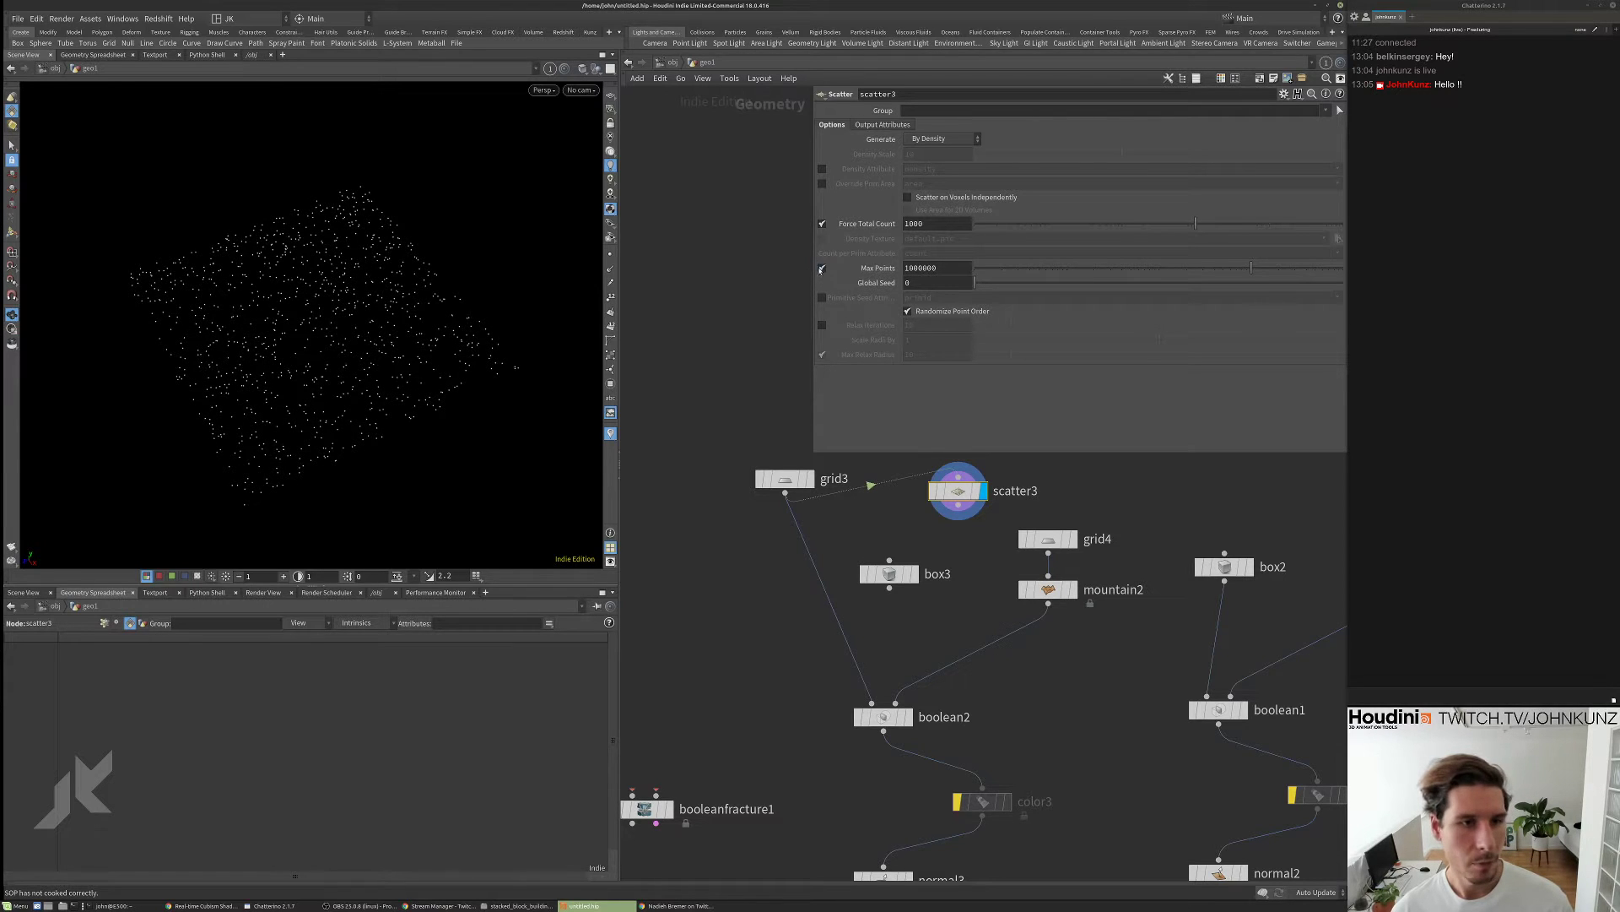
pyautogui.click(822, 268)
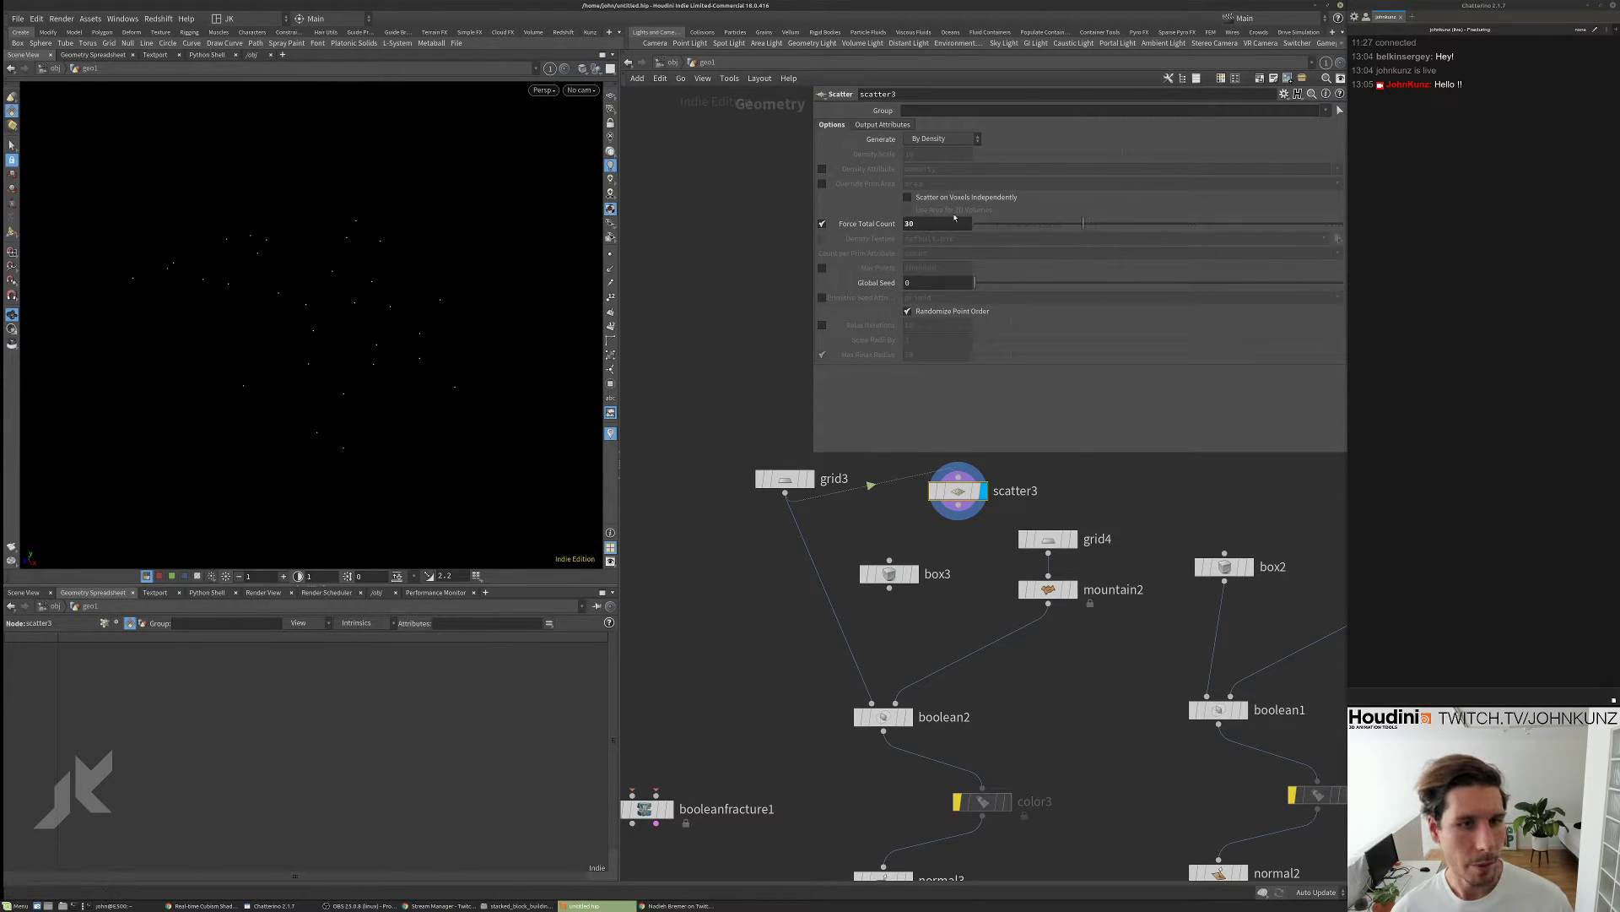
pyautogui.moveTo(869, 546); pyautogui.dragTo(935, 575)
pyautogui.press('Delete')
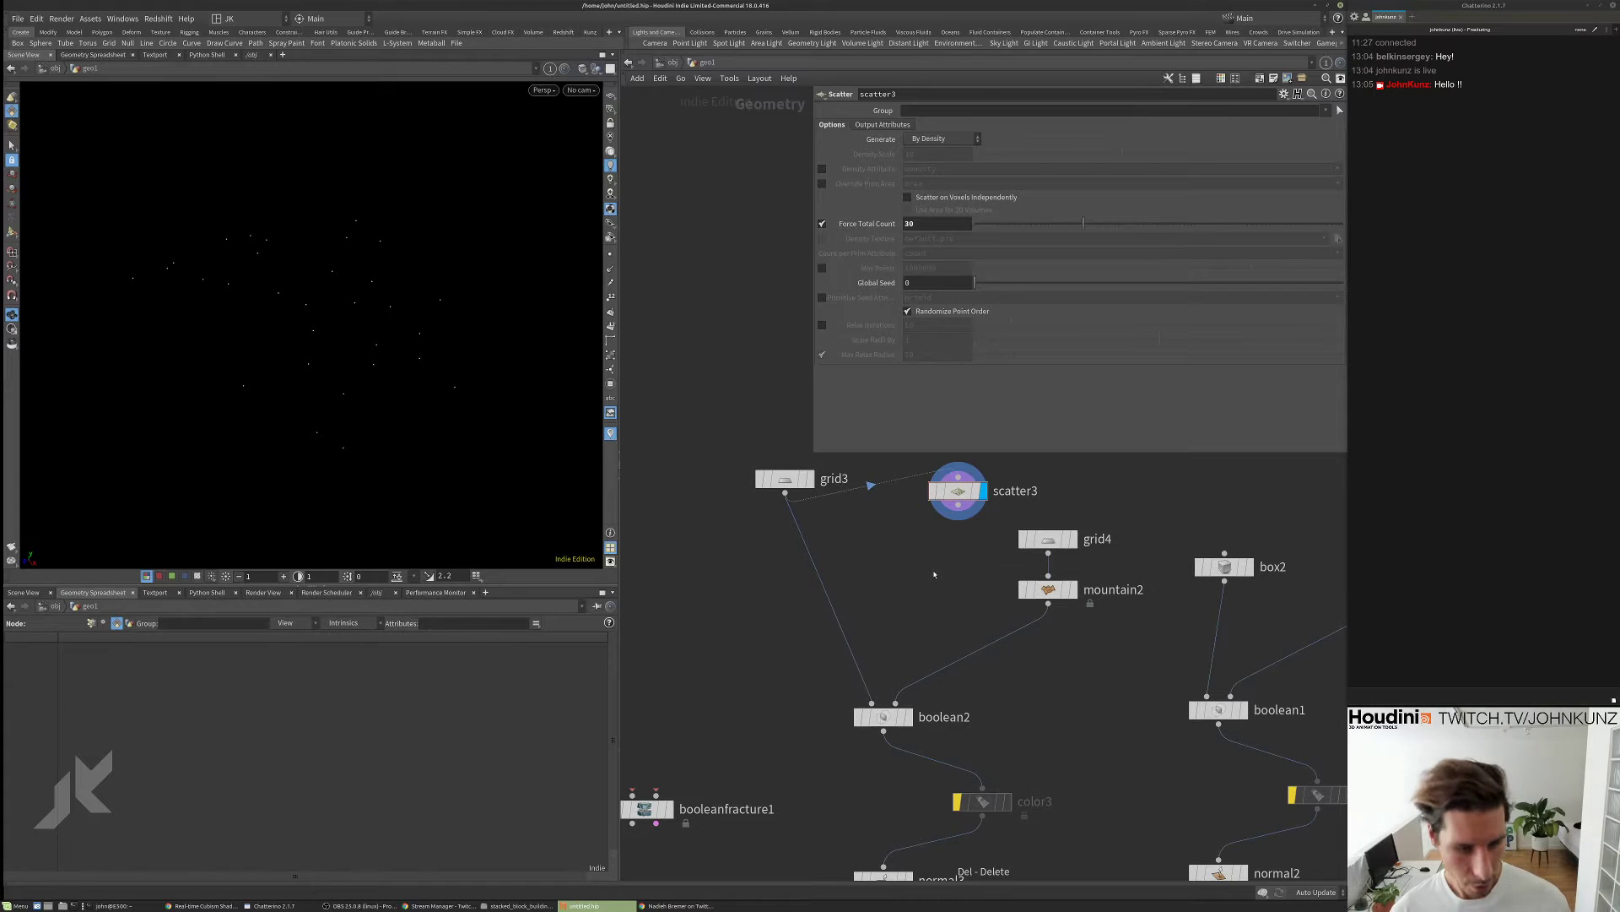
# - Add a Copy to Points node that copies mountain2 onto scatter3's points, and display the overlapping surfaces
pyautogui.press('Tab')
pyautogui.write('copy')
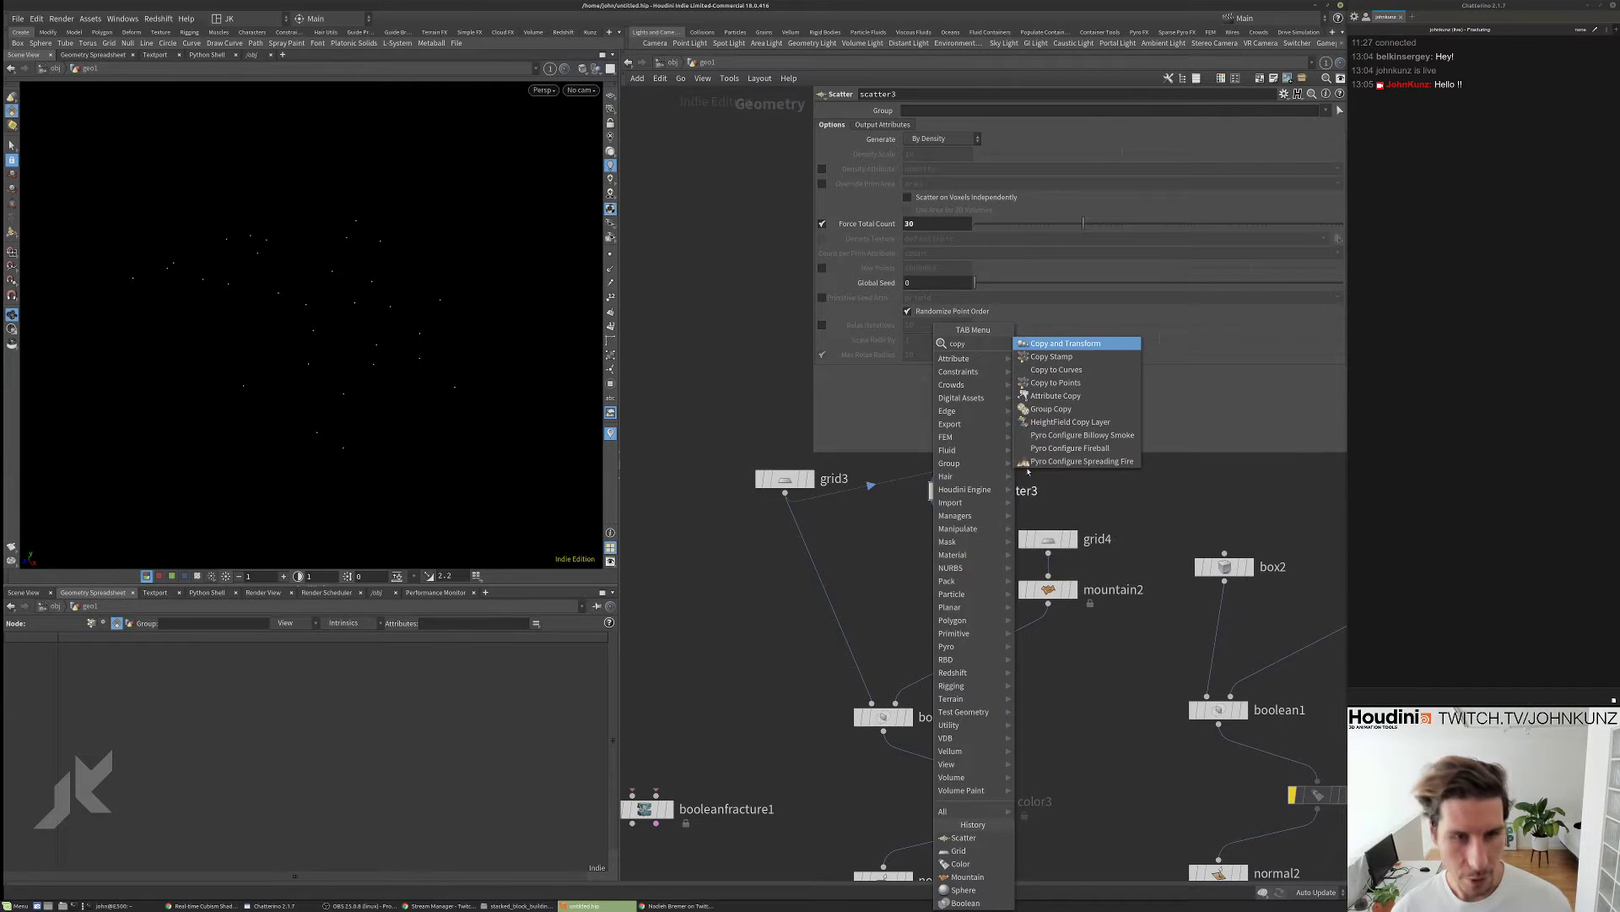
pyautogui.click(1055, 383)
pyautogui.click(926, 556)
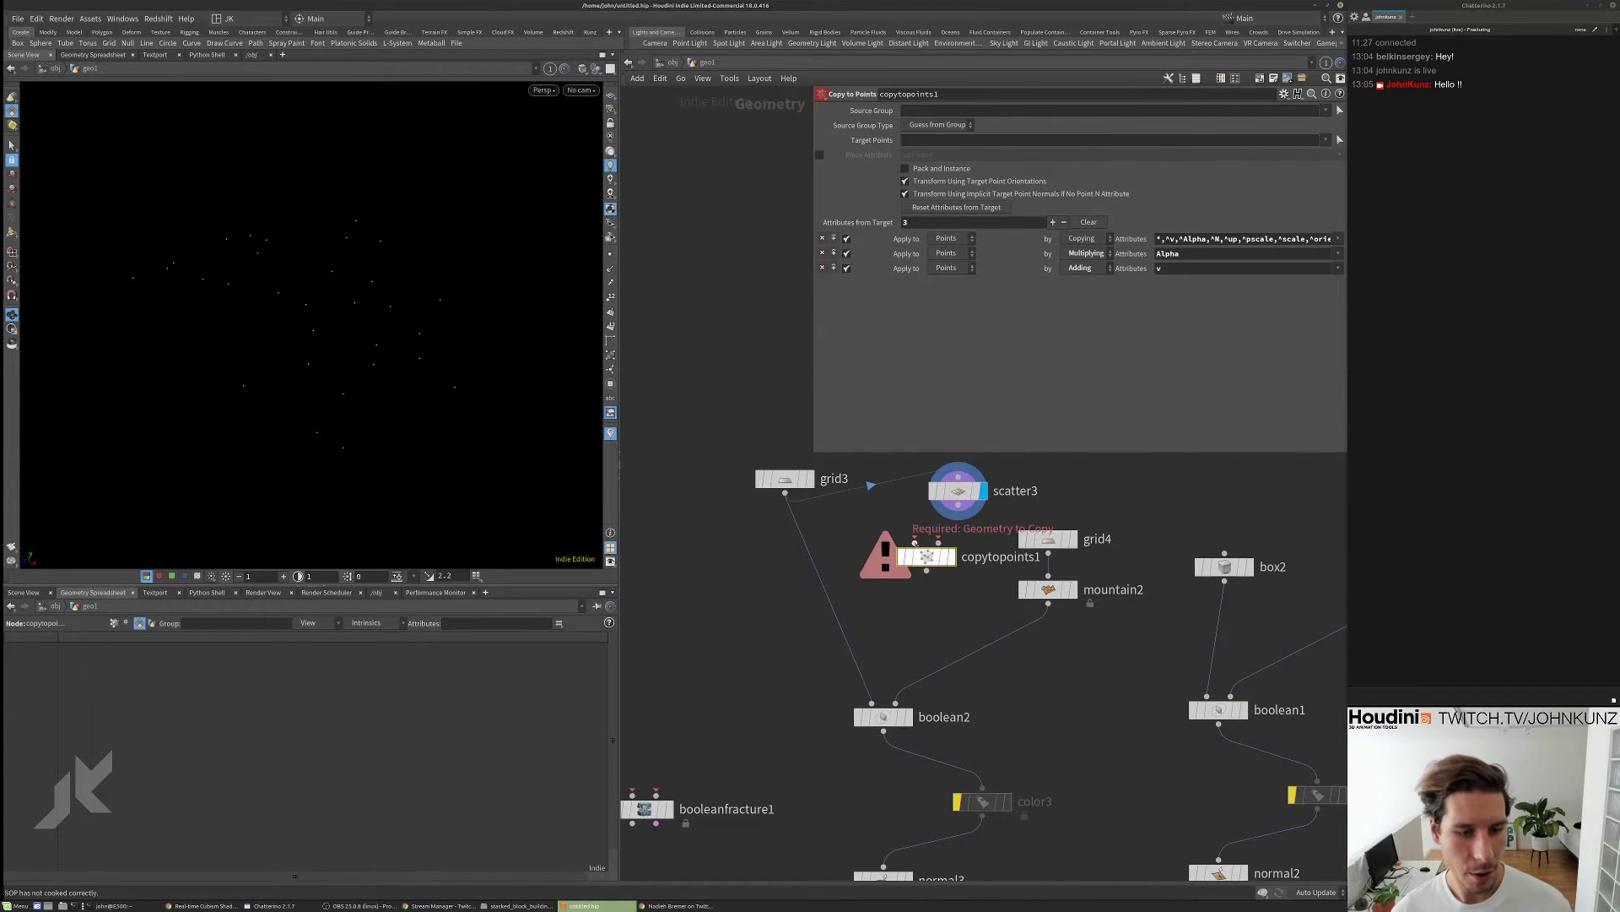
pyautogui.moveTo(1048, 604); pyautogui.dragTo(915, 542)
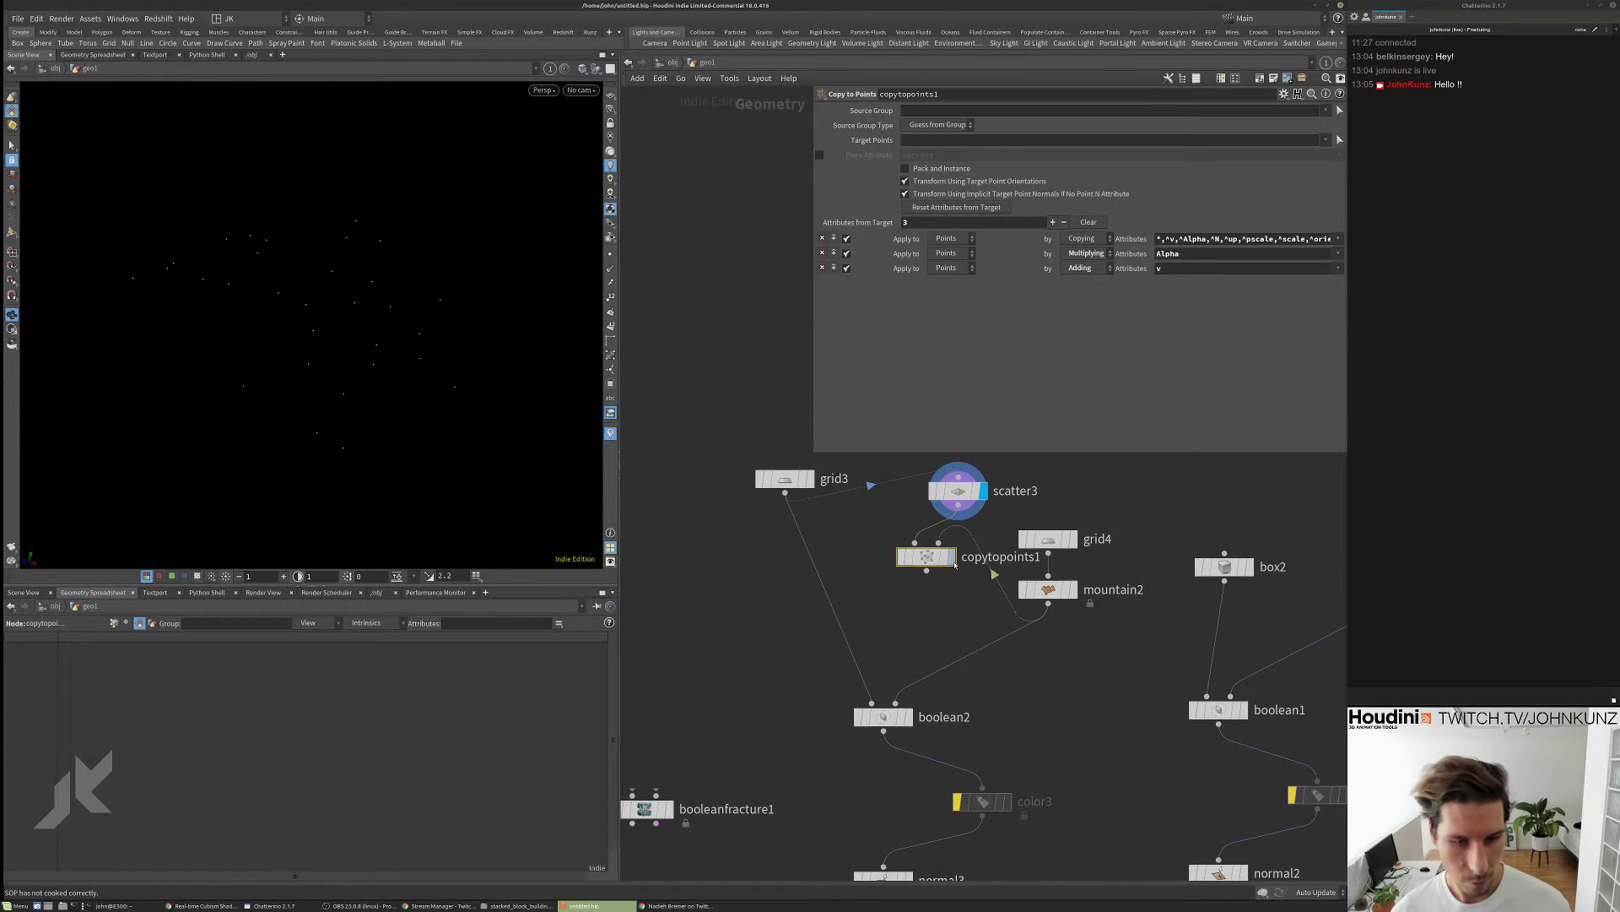
pyautogui.click(953, 562)
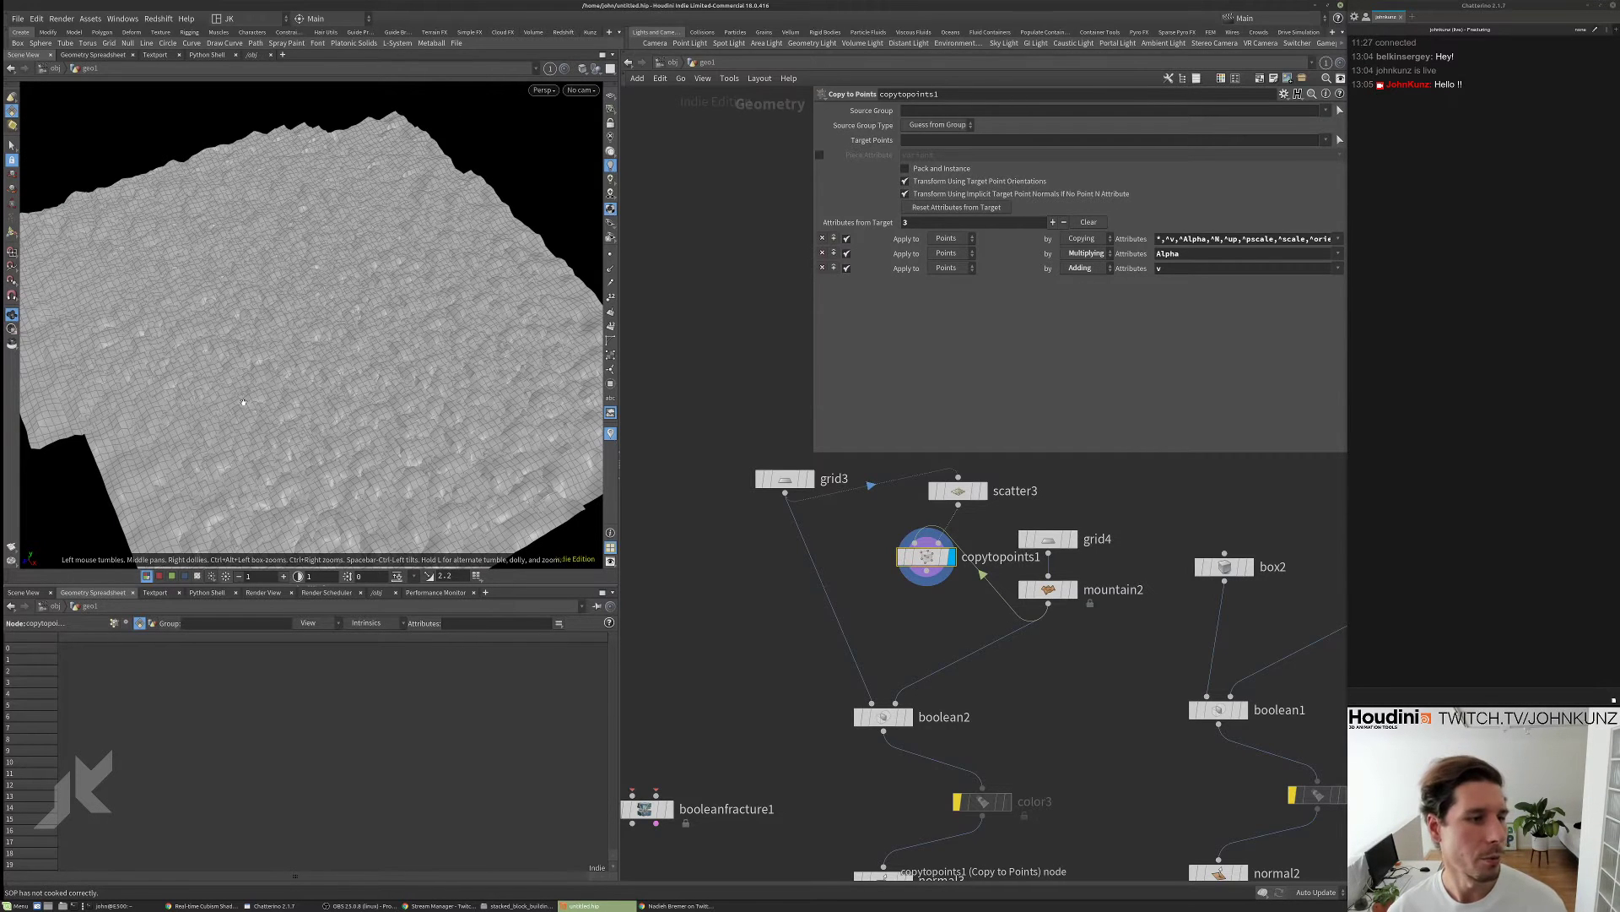
pyautogui.moveTo(329, 412); pyautogui.dragTo(134, 470, button='right')
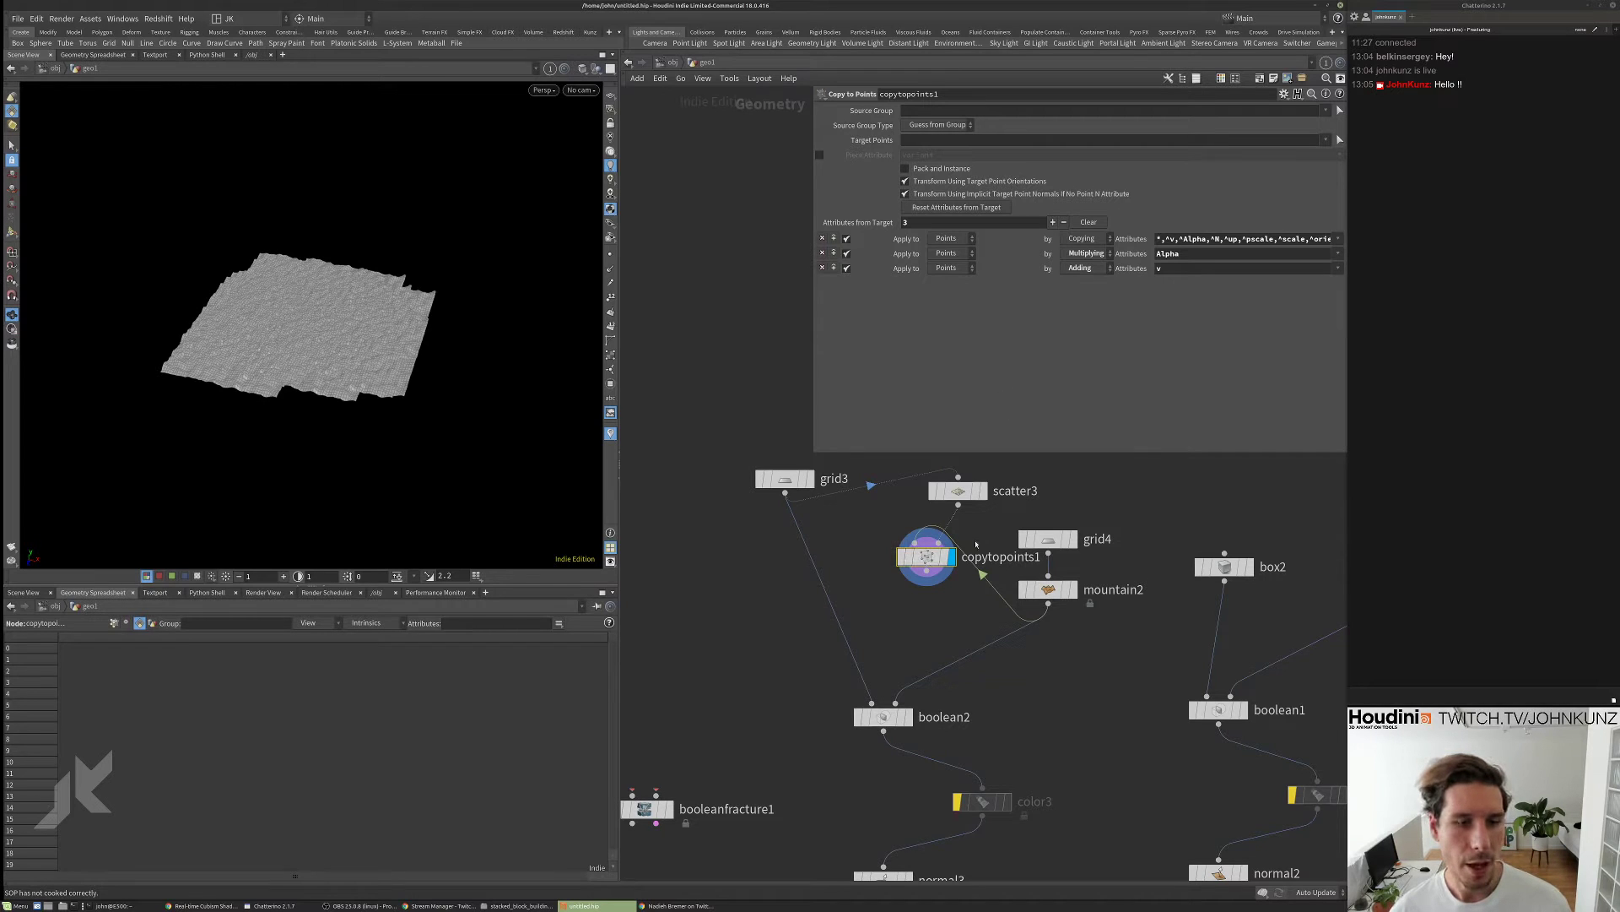
pyautogui.moveTo(413, 363); pyautogui.dragTo(363, 325)
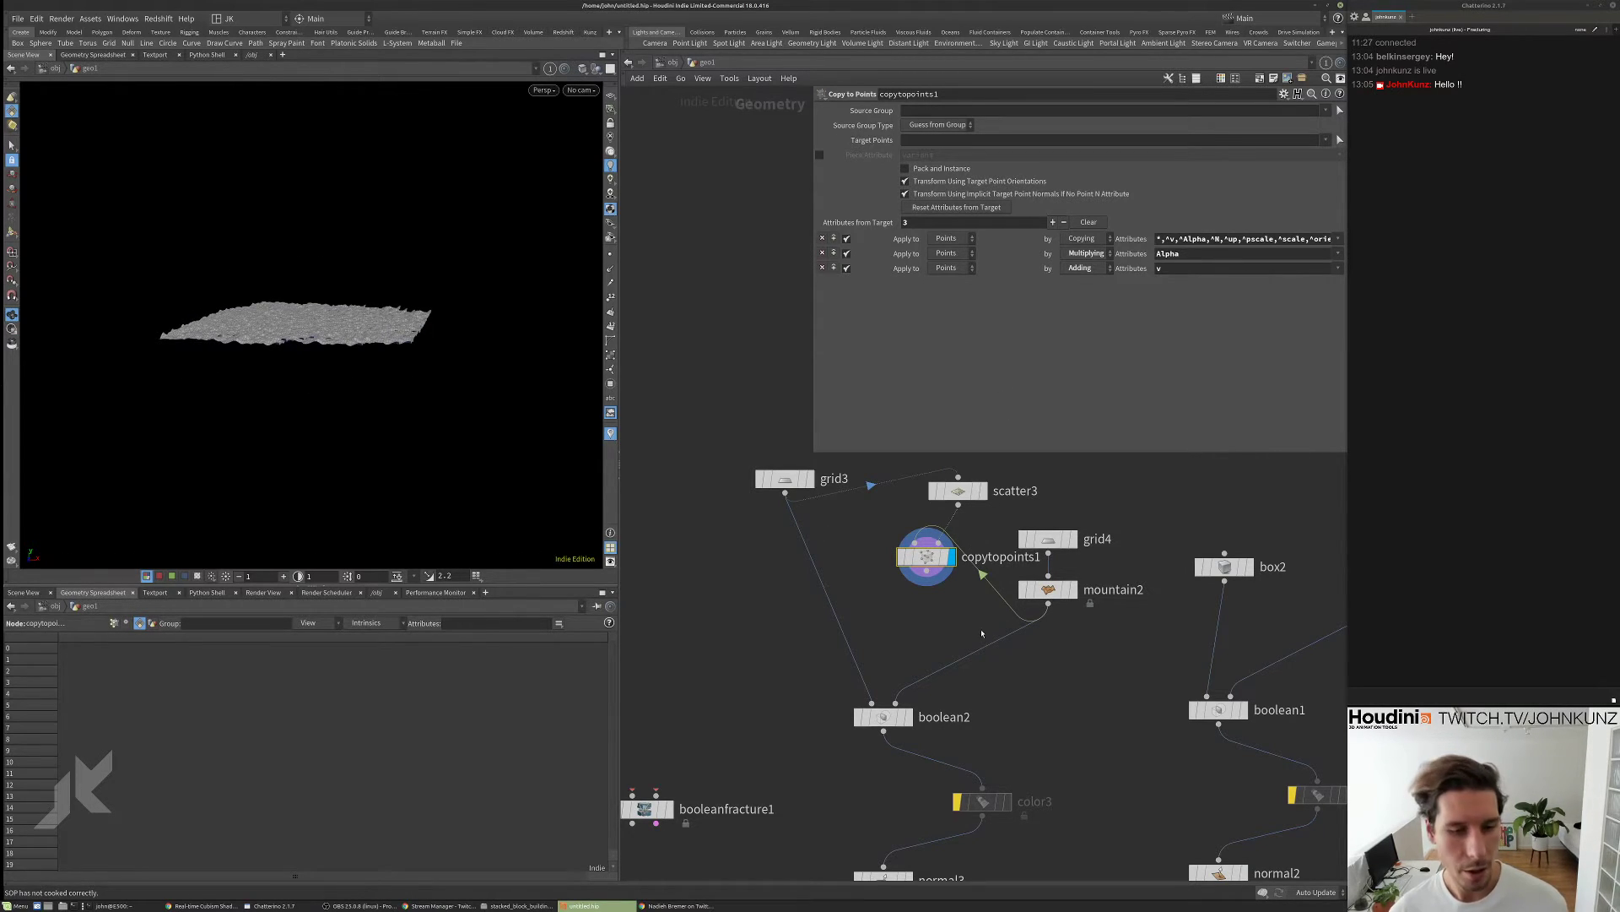
# - Insert an Attribute Randomize node between scatter3 and copytopoints1
pyautogui.press('Tab')
pyautogui.write('rand')
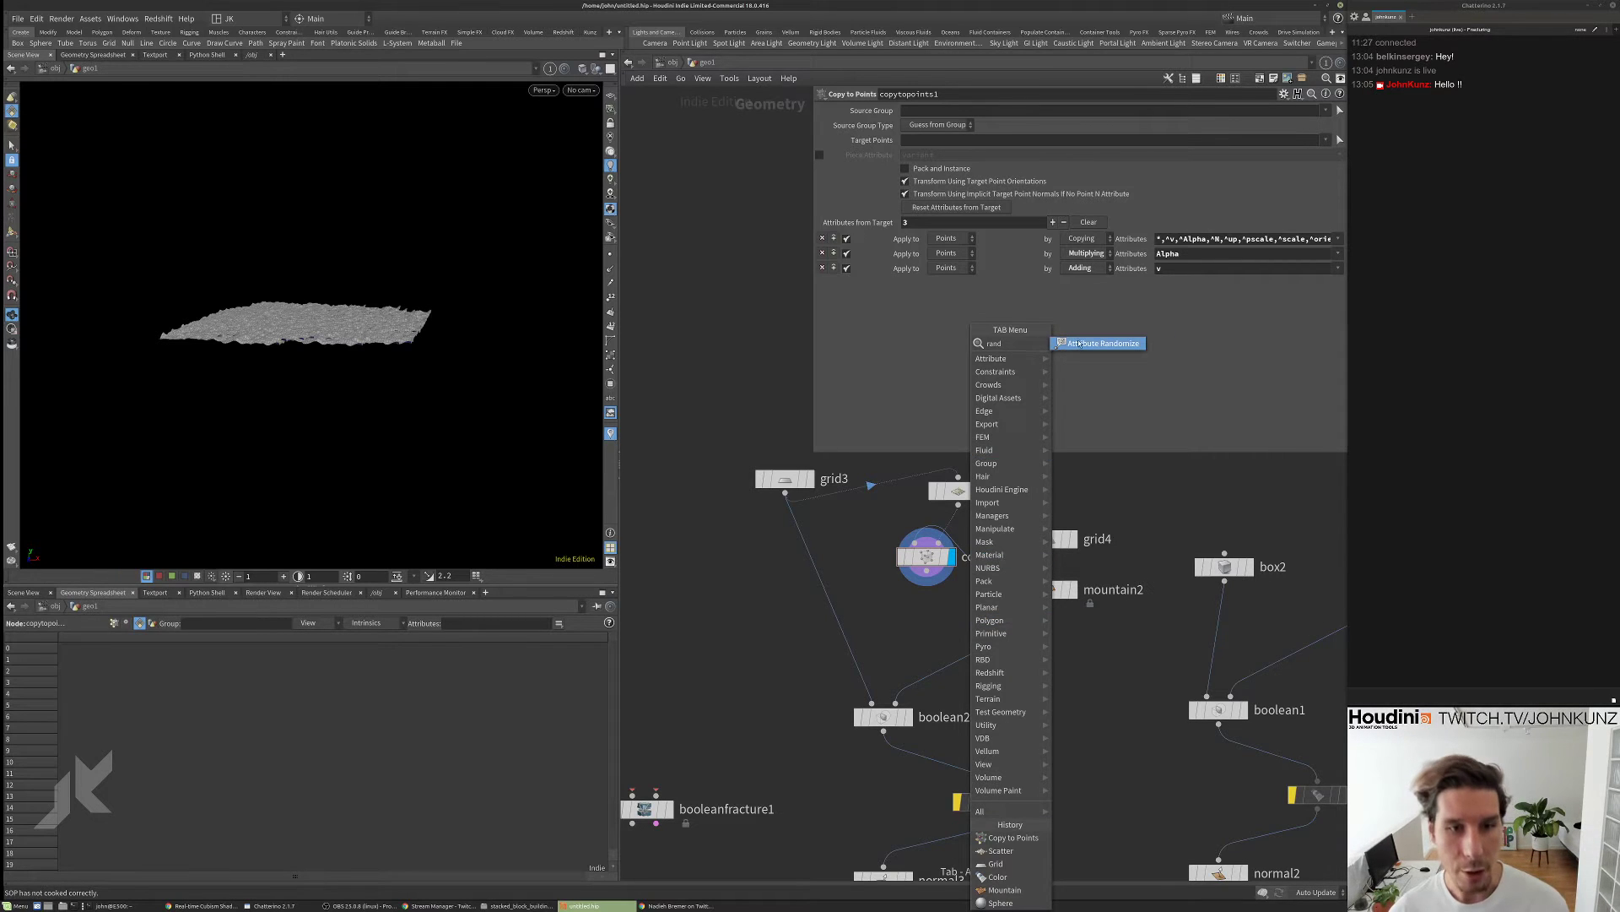
pyautogui.press('Return')
pyautogui.click(958, 617)
pyautogui.moveTo(927, 557)
pyautogui.mouseDown()
pyautogui.moveTo(928, 588)
pyautogui.moveTo(953, 581)
pyautogui.moveTo(949, 532)
pyautogui.mouseUp()
# - Randomize the point attribute N using the Direction or Orientation distribution so the surface copies face varied directions
pyautogui.moveTo(422, 305); pyautogui.dragTo(431, 405)
pyautogui.doubleClick(937, 168)
pyautogui.write('N')
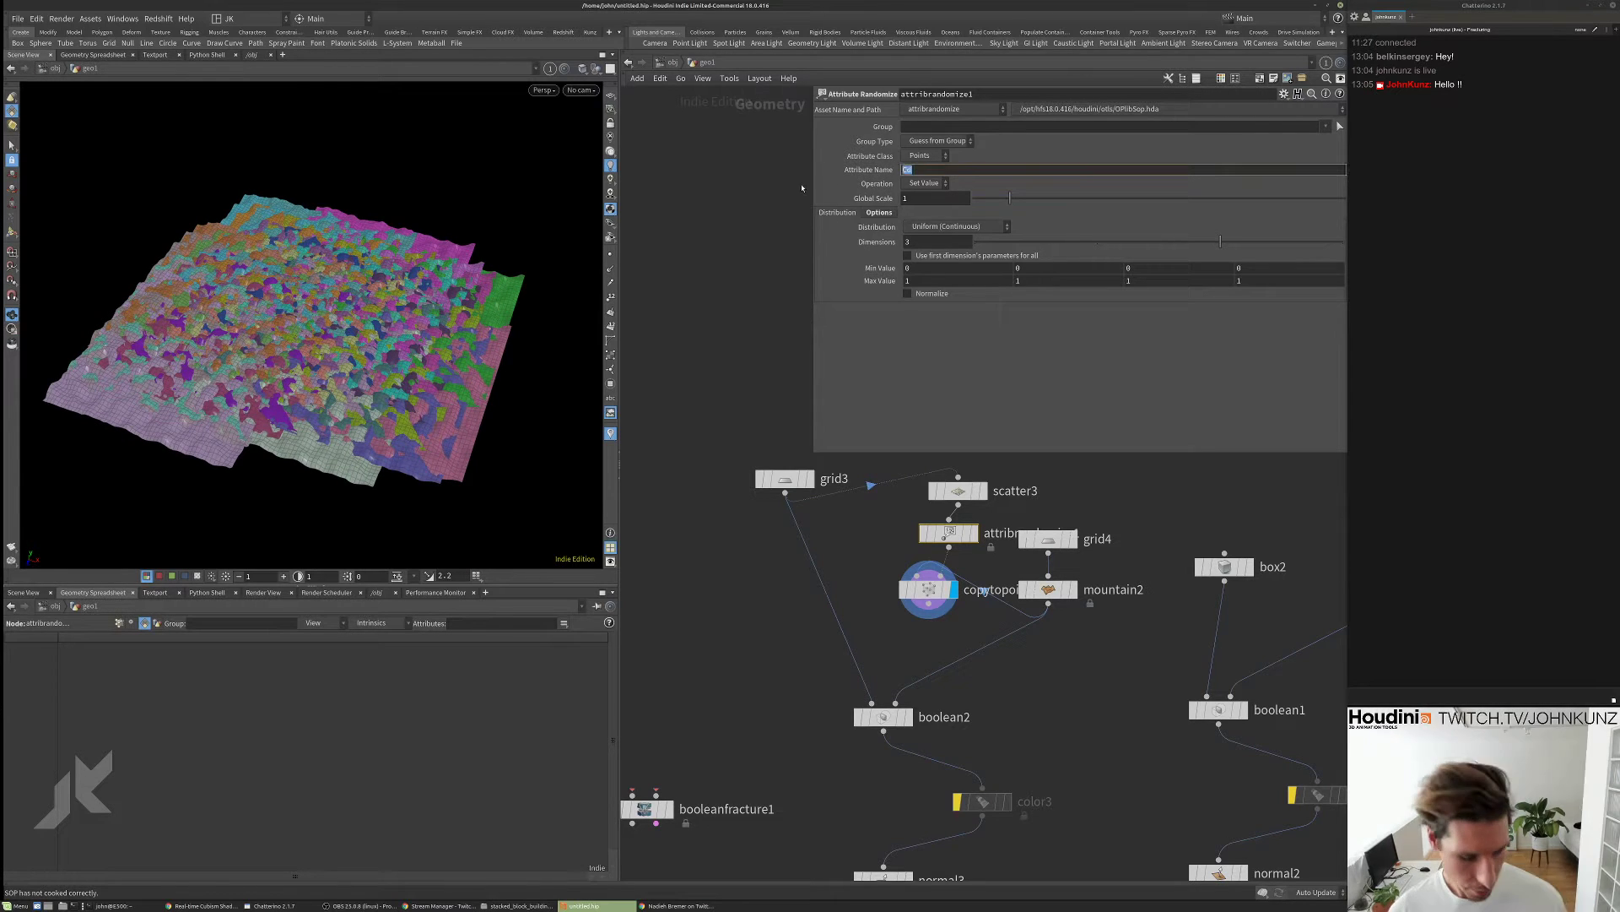
pyautogui.press('Return')
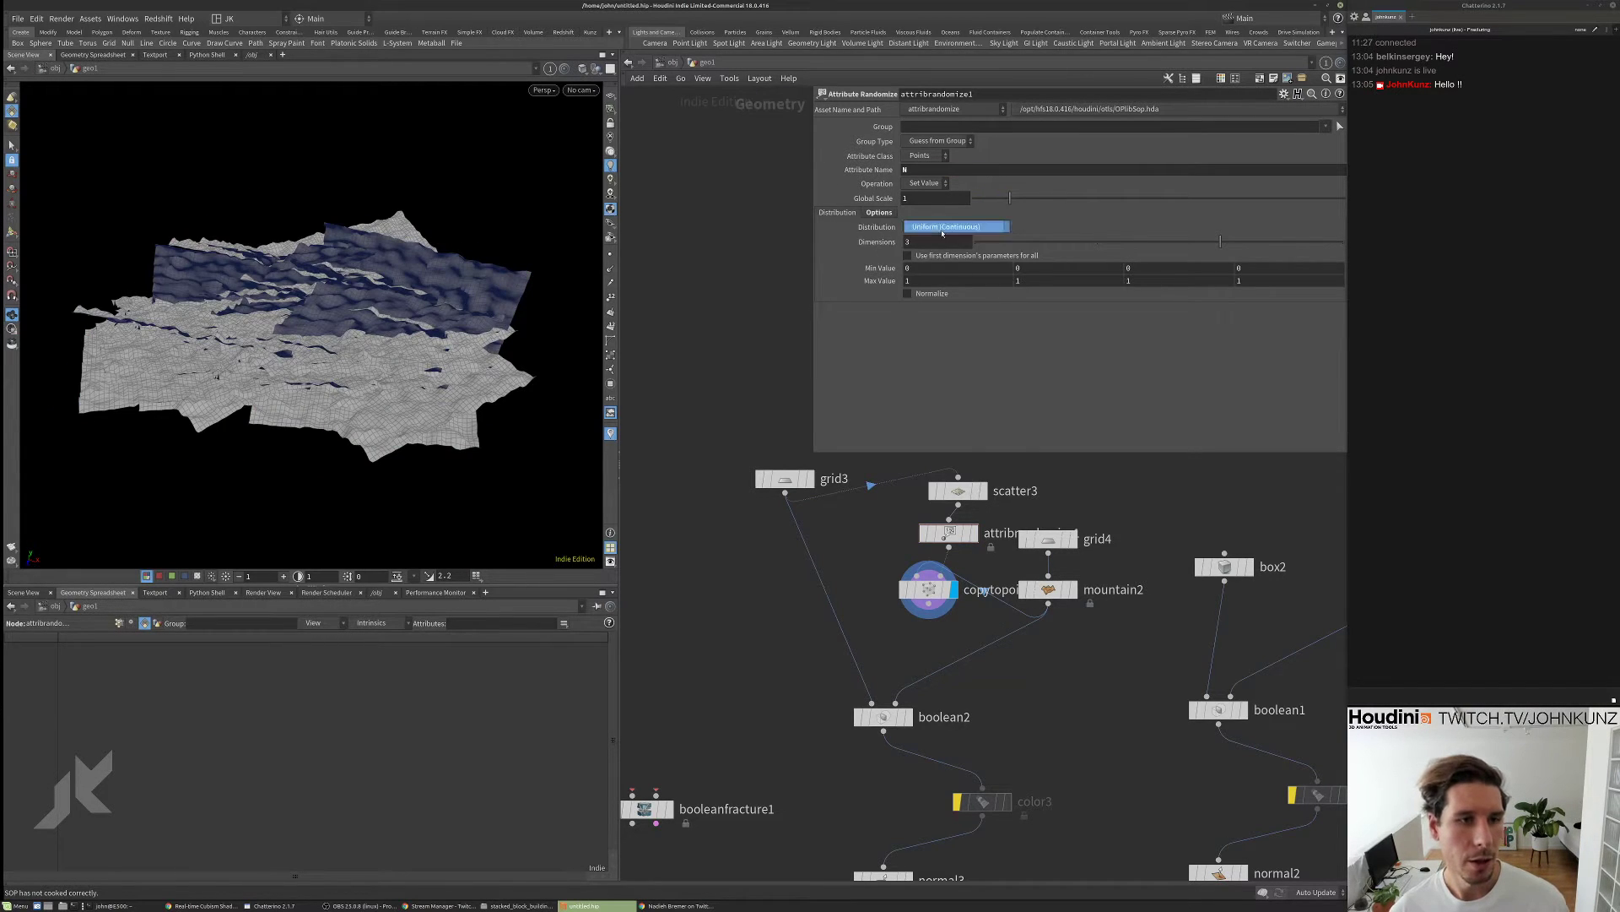
pyautogui.click(957, 226)
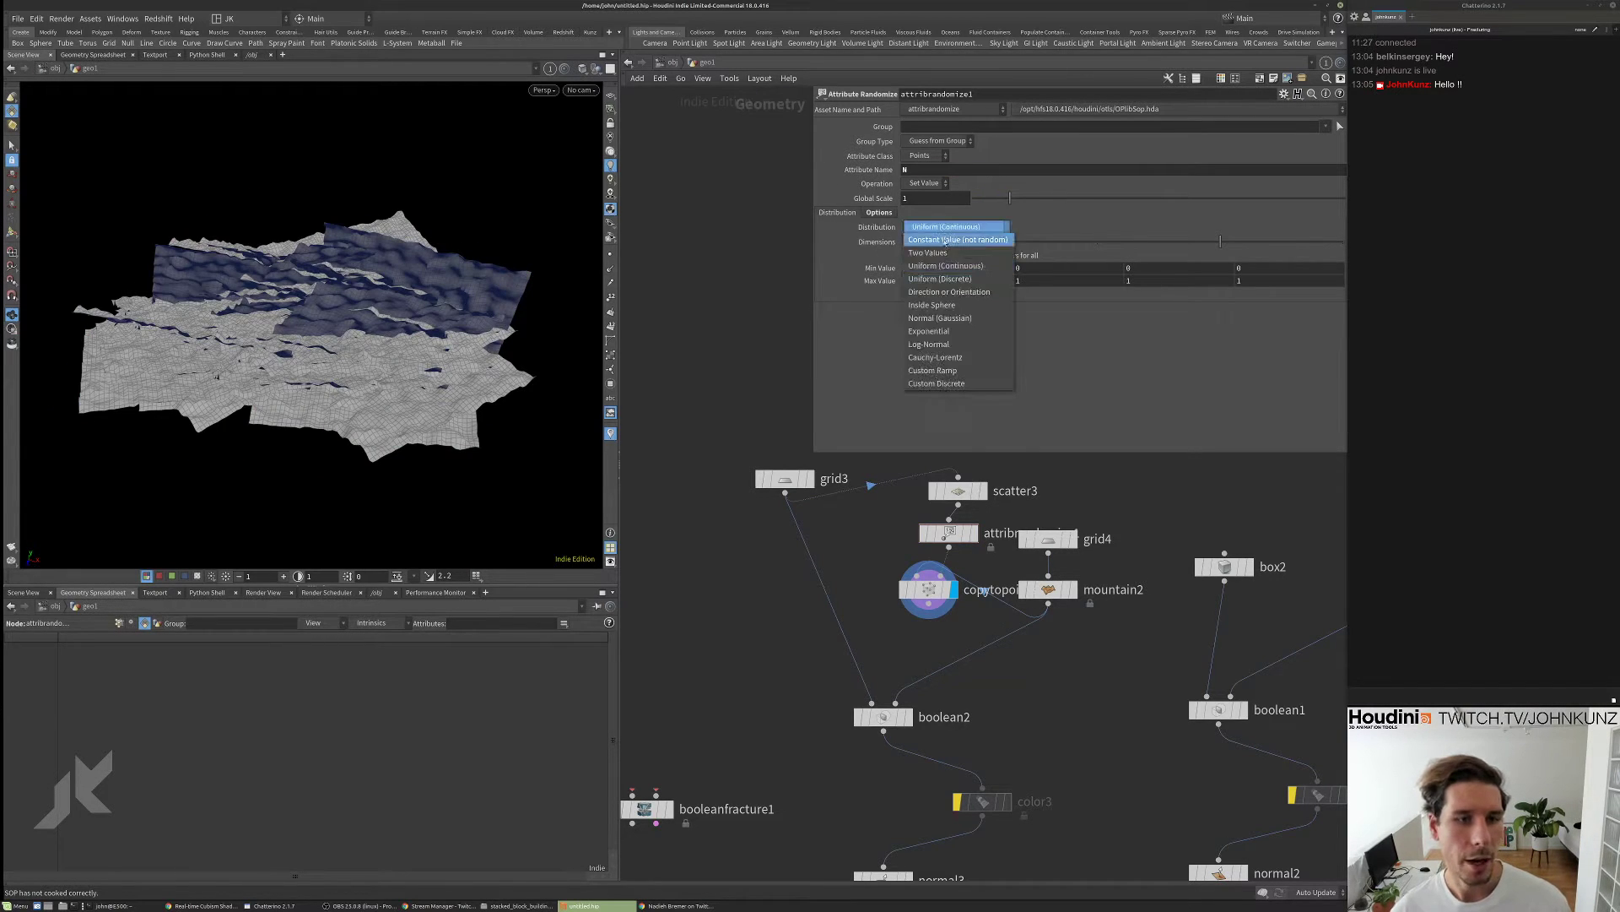
pyautogui.click(947, 291)
pyautogui.moveTo(415, 290); pyautogui.dragTo(498, 308)
# - Use copytopoints1 as boolean2's second input instead of mountain2, and display the shattered grid through explodedview3
pyautogui.moveTo(867, 610); pyautogui.dragTo(811, 507, button='middle')
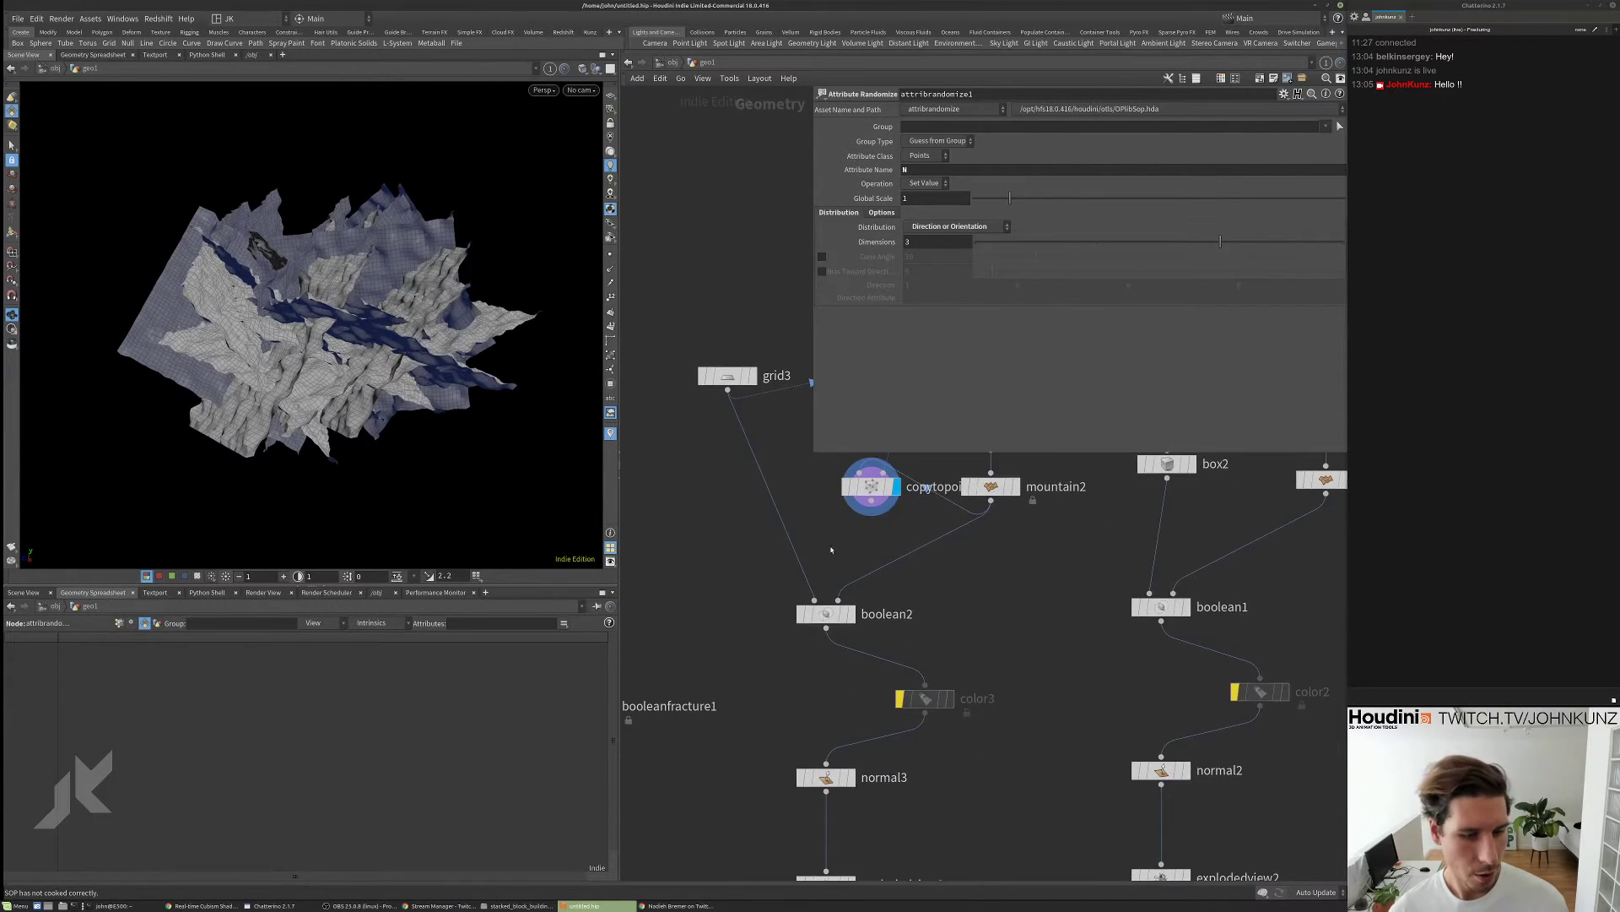
pyautogui.click(827, 615)
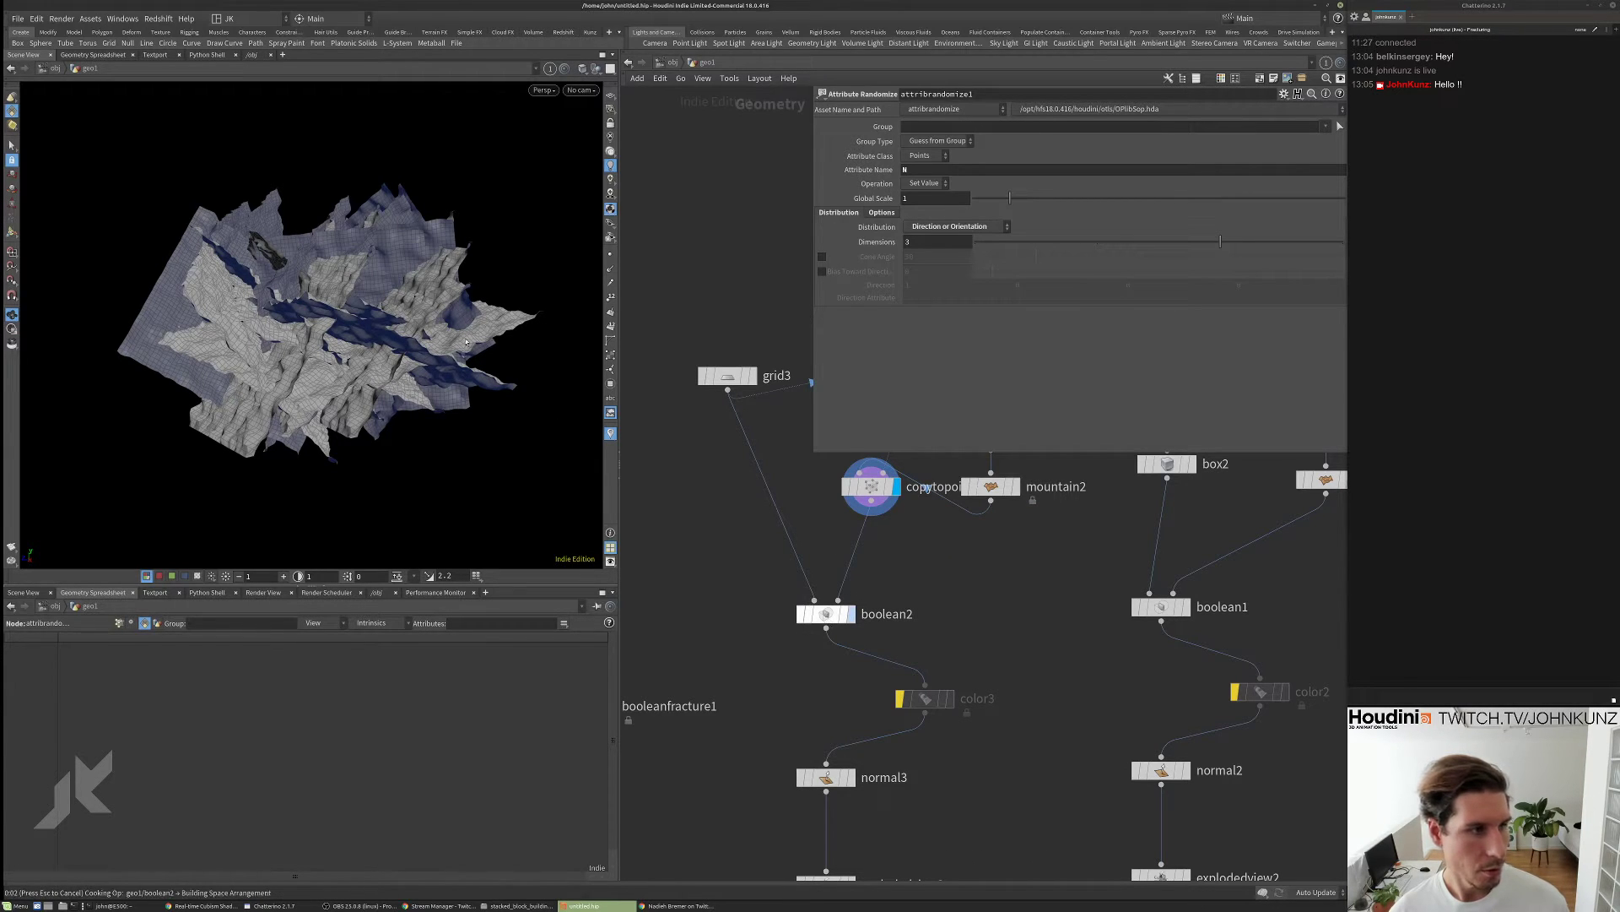
pyautogui.moveTo(359, 283); pyautogui.dragTo(304, 321)
pyautogui.scroll(3, 337, 304)
pyautogui.moveTo(909, 617); pyautogui.dragTo(894, 477, button='middle')
pyautogui.click(837, 746)
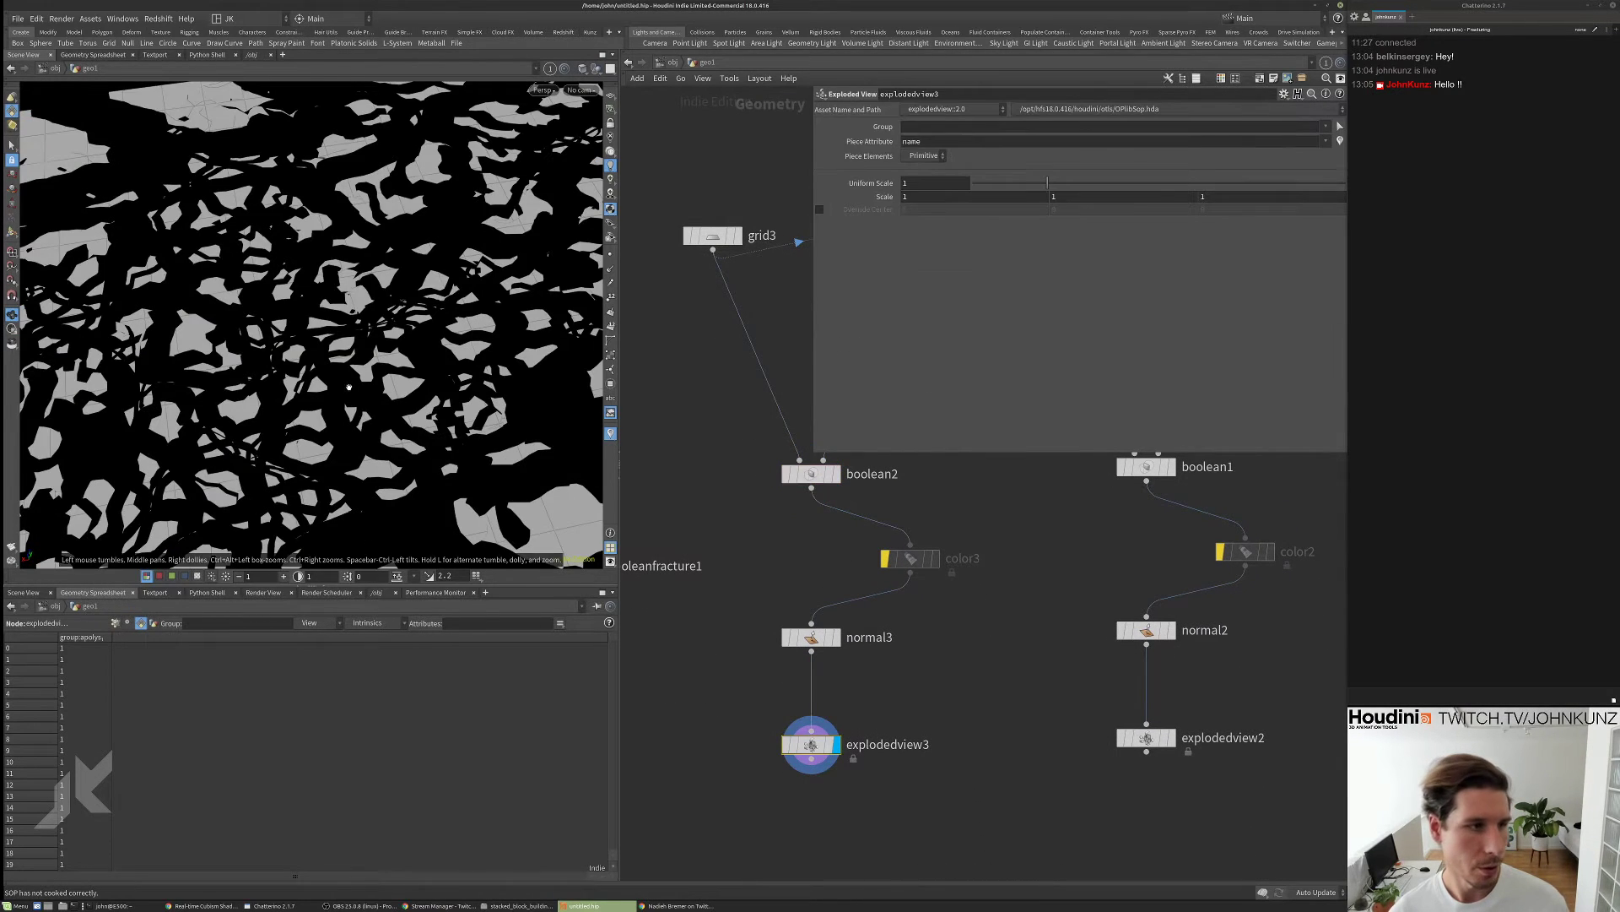
pyautogui.moveTo(253, 354); pyautogui.dragTo(89, 316)
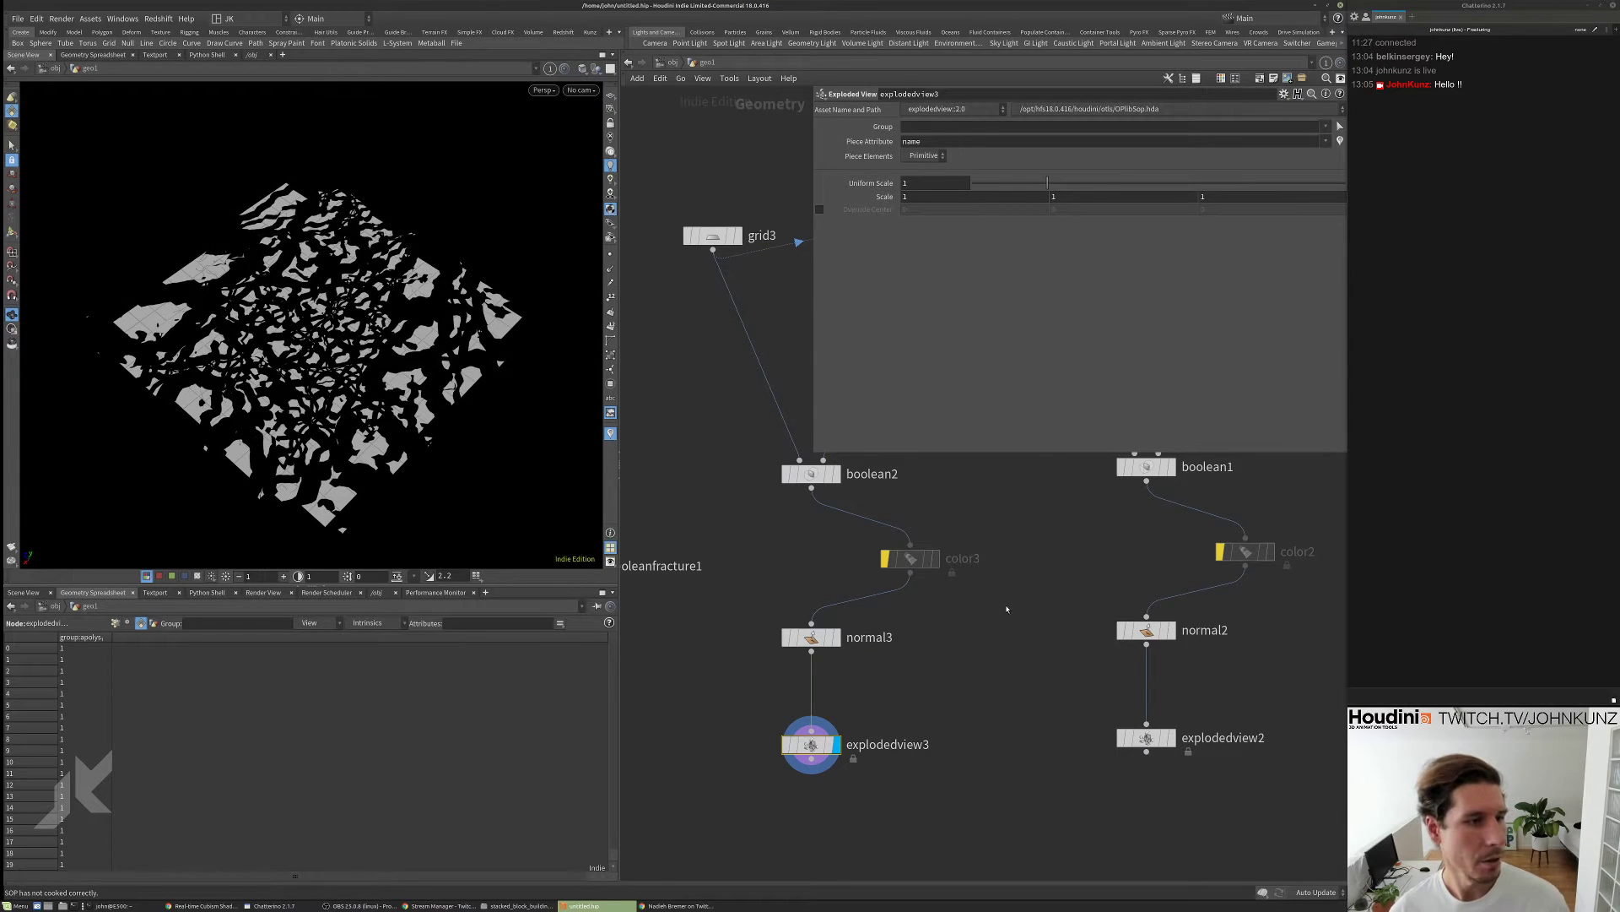
# - Duplicate explodedview1 below voronoisplit1, connect it to voronoisplit1's output and display it
pyautogui.scroll(-2, 844, 608)
pyautogui.moveTo(642, 549); pyautogui.dragTo(841, 606, button='middle')
pyautogui.click(835, 595)
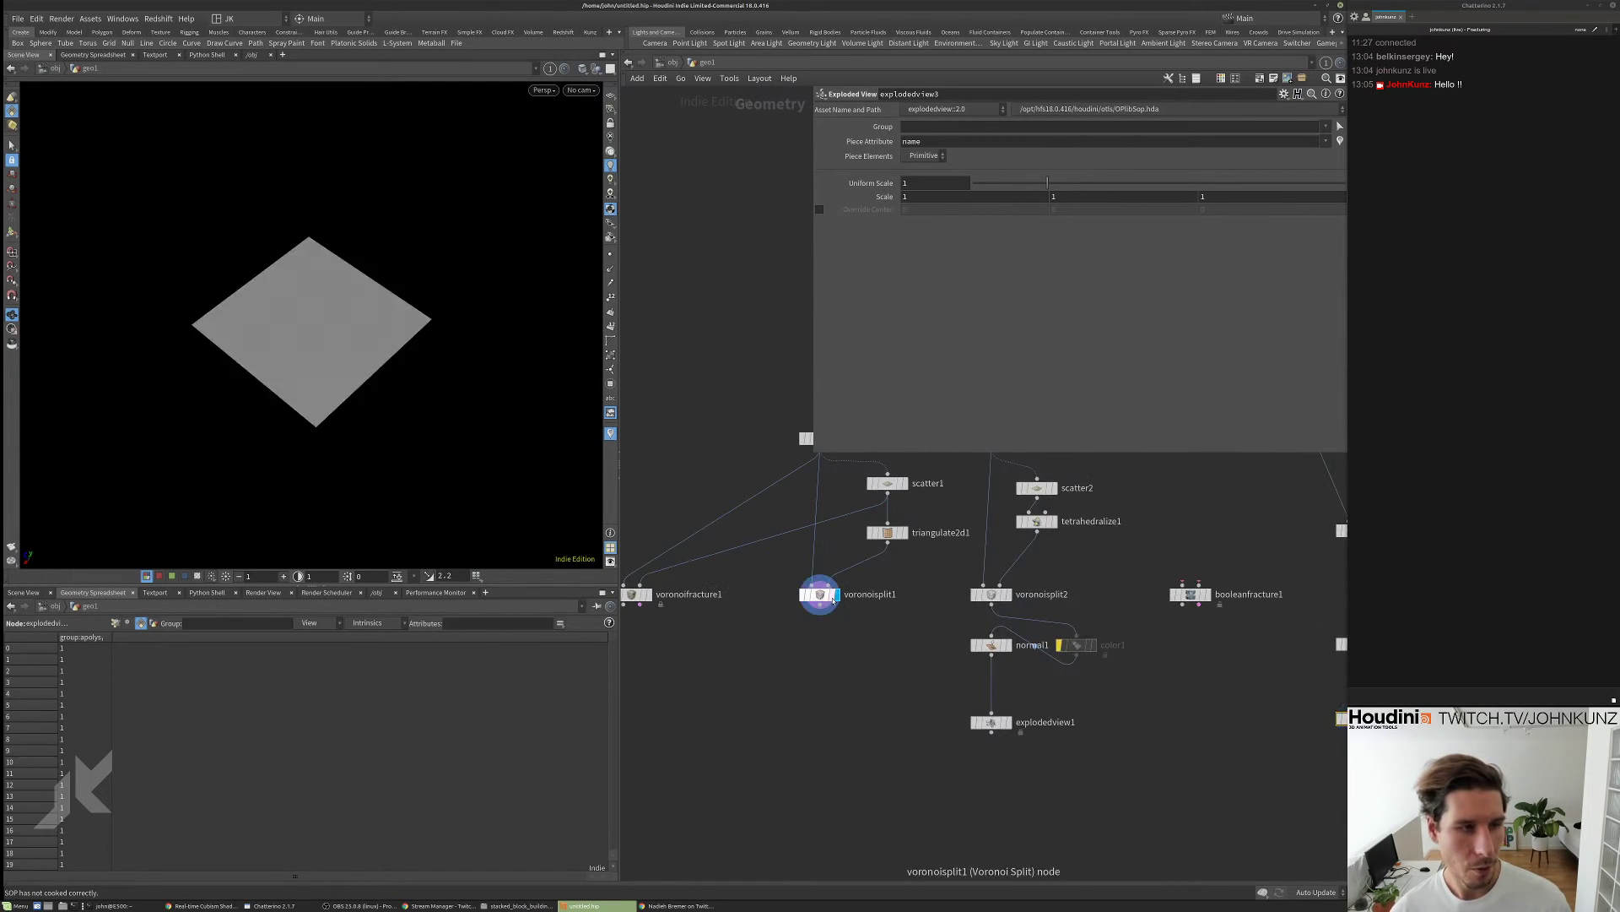
pyautogui.keyDown('alt'); pyautogui.moveTo(994, 720); pyautogui.dragTo(817, 723); pyautogui.keyUp('alt')
pyautogui.click(883, 693)
# - Examine the shapes of the exploded Voronoi pieces up close and from farther away
pyautogui.scroll(10, 522, 339)
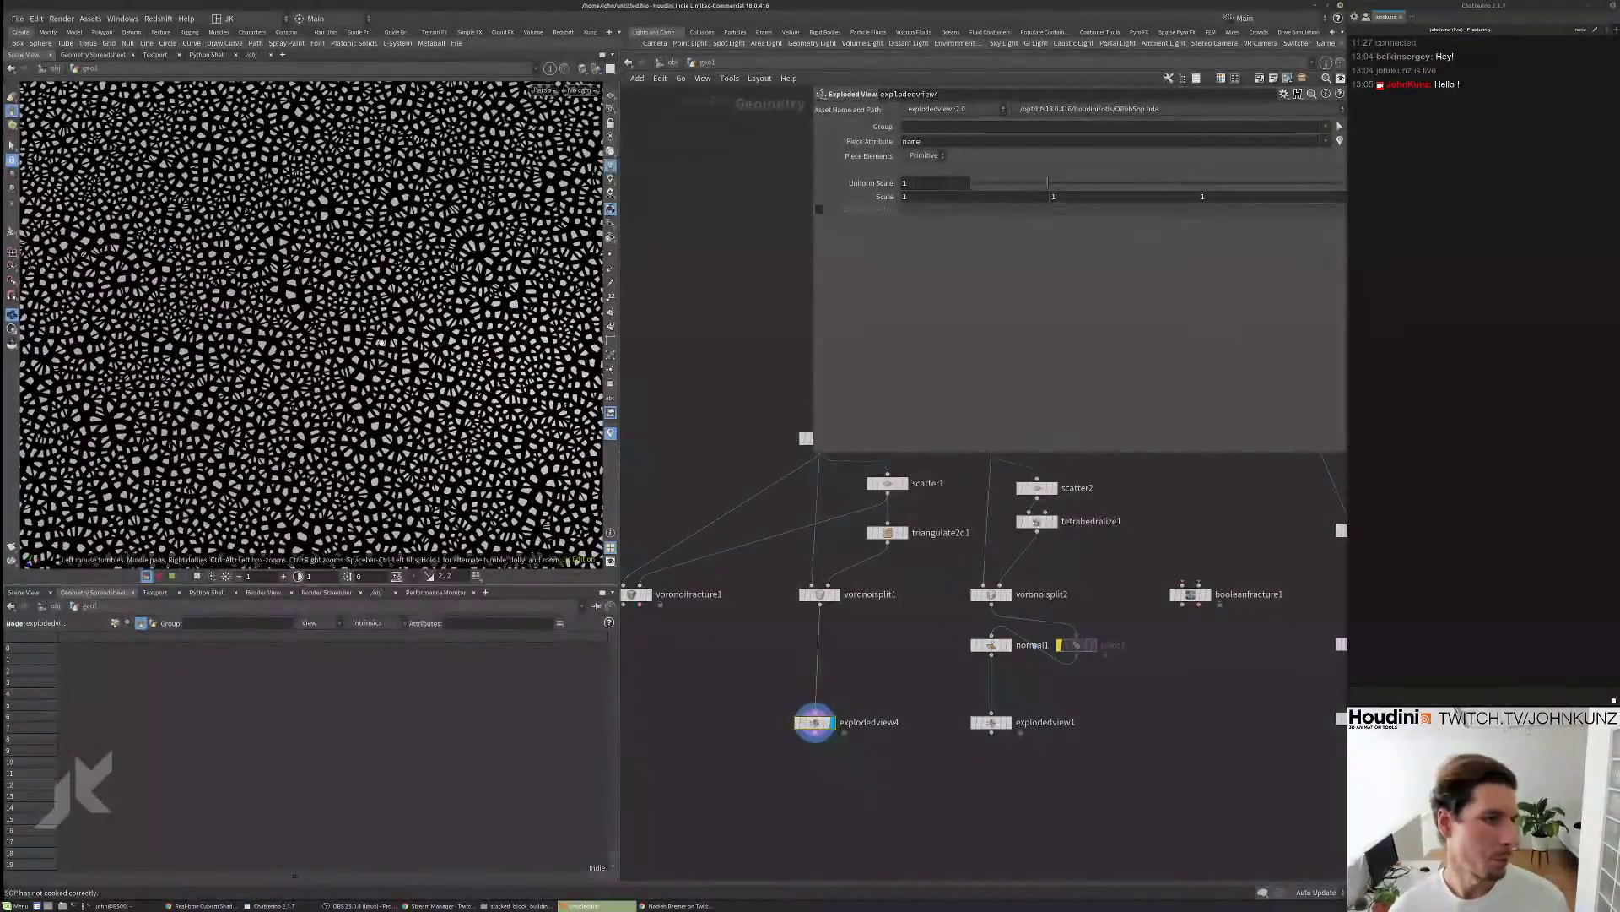
pyautogui.scroll(-10, 379, 355)
pyautogui.scroll(8, 337, 363)
pyautogui.scroll(-4, 254, 379)
pyautogui.scroll(3, 303, 369)
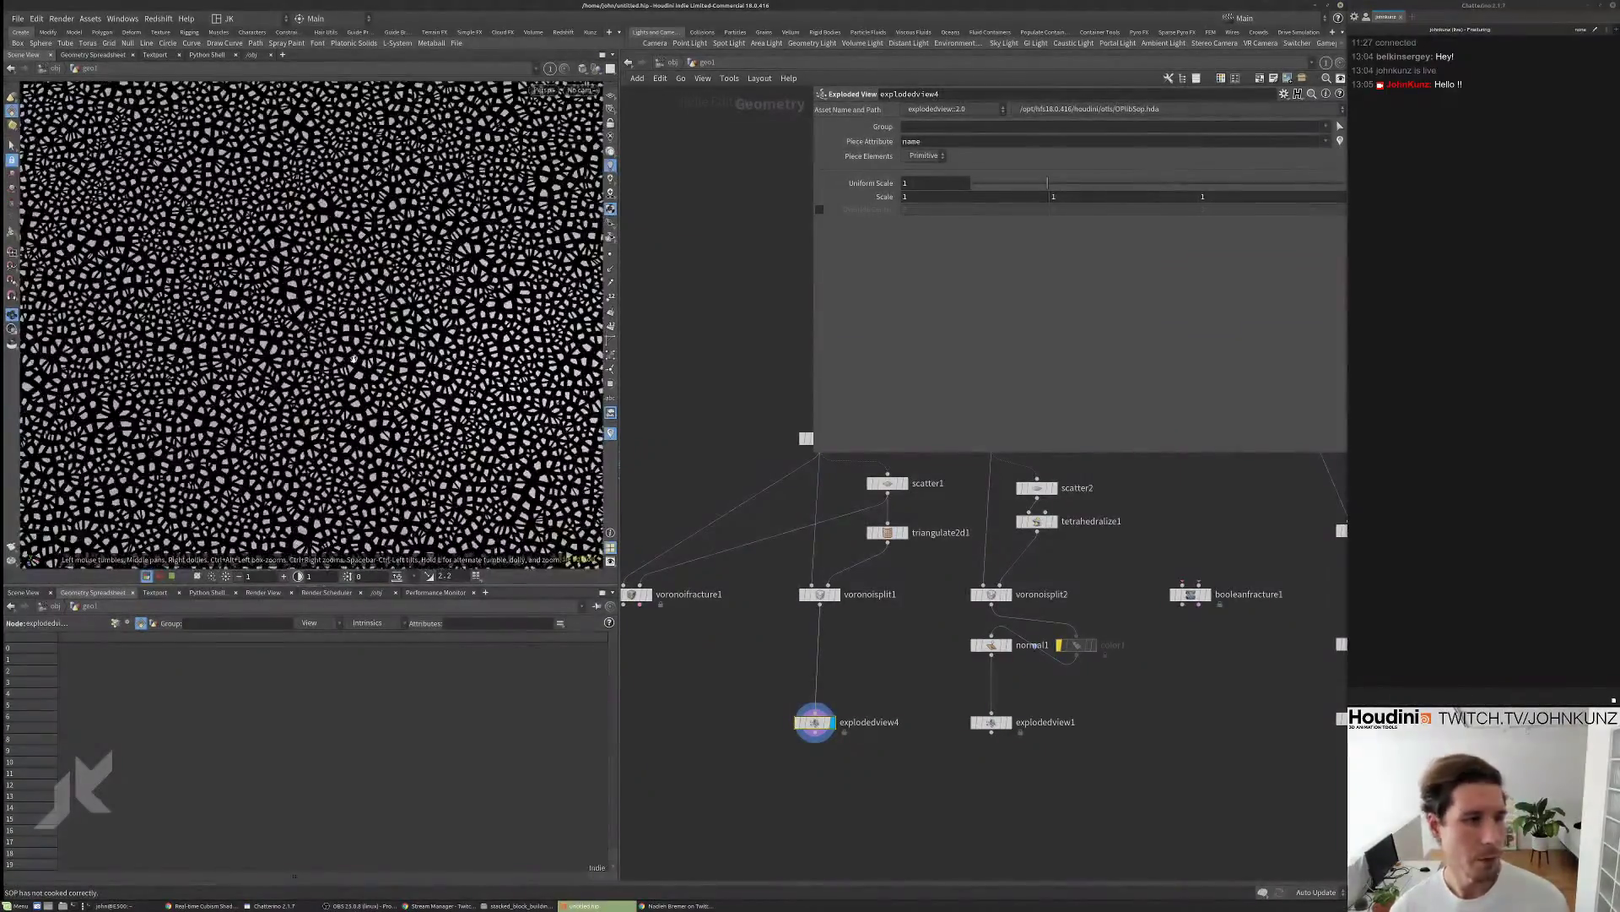
pyautogui.scroll(-4, 886, 641)
pyautogui.scroll(4, 1238, 699)
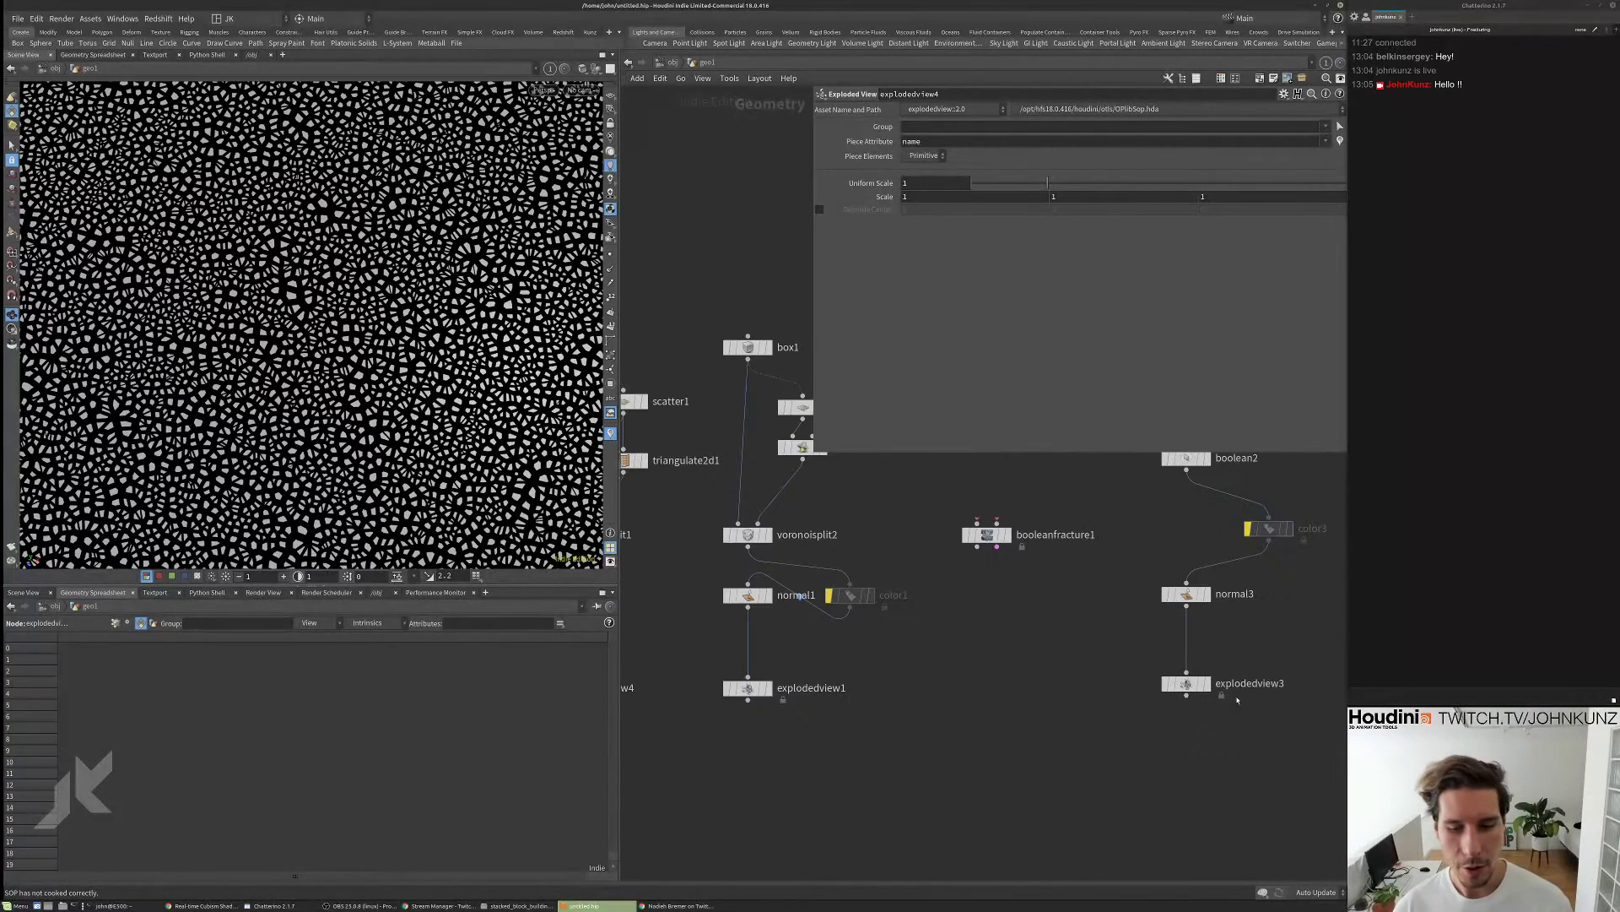
# - Display explodedview3 again, set the viewport shading to Smooth Shaded, and examine the shapes of the Boolean pieces
pyautogui.click(1207, 685)
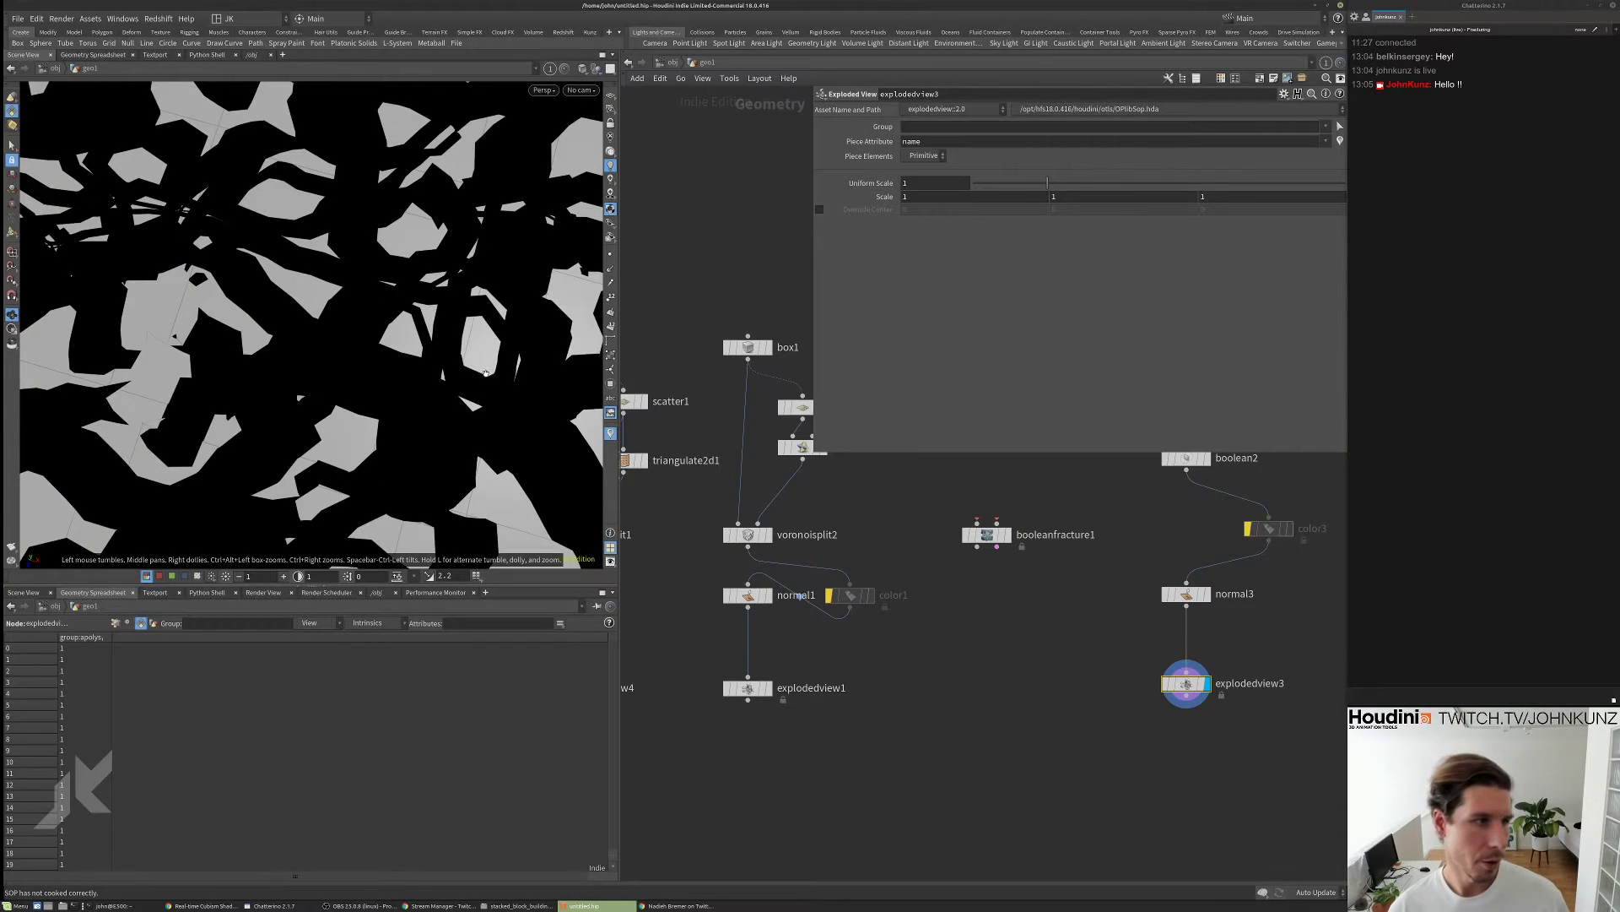
pyautogui.scroll(-3, 491, 257)
pyautogui.click(582, 69)
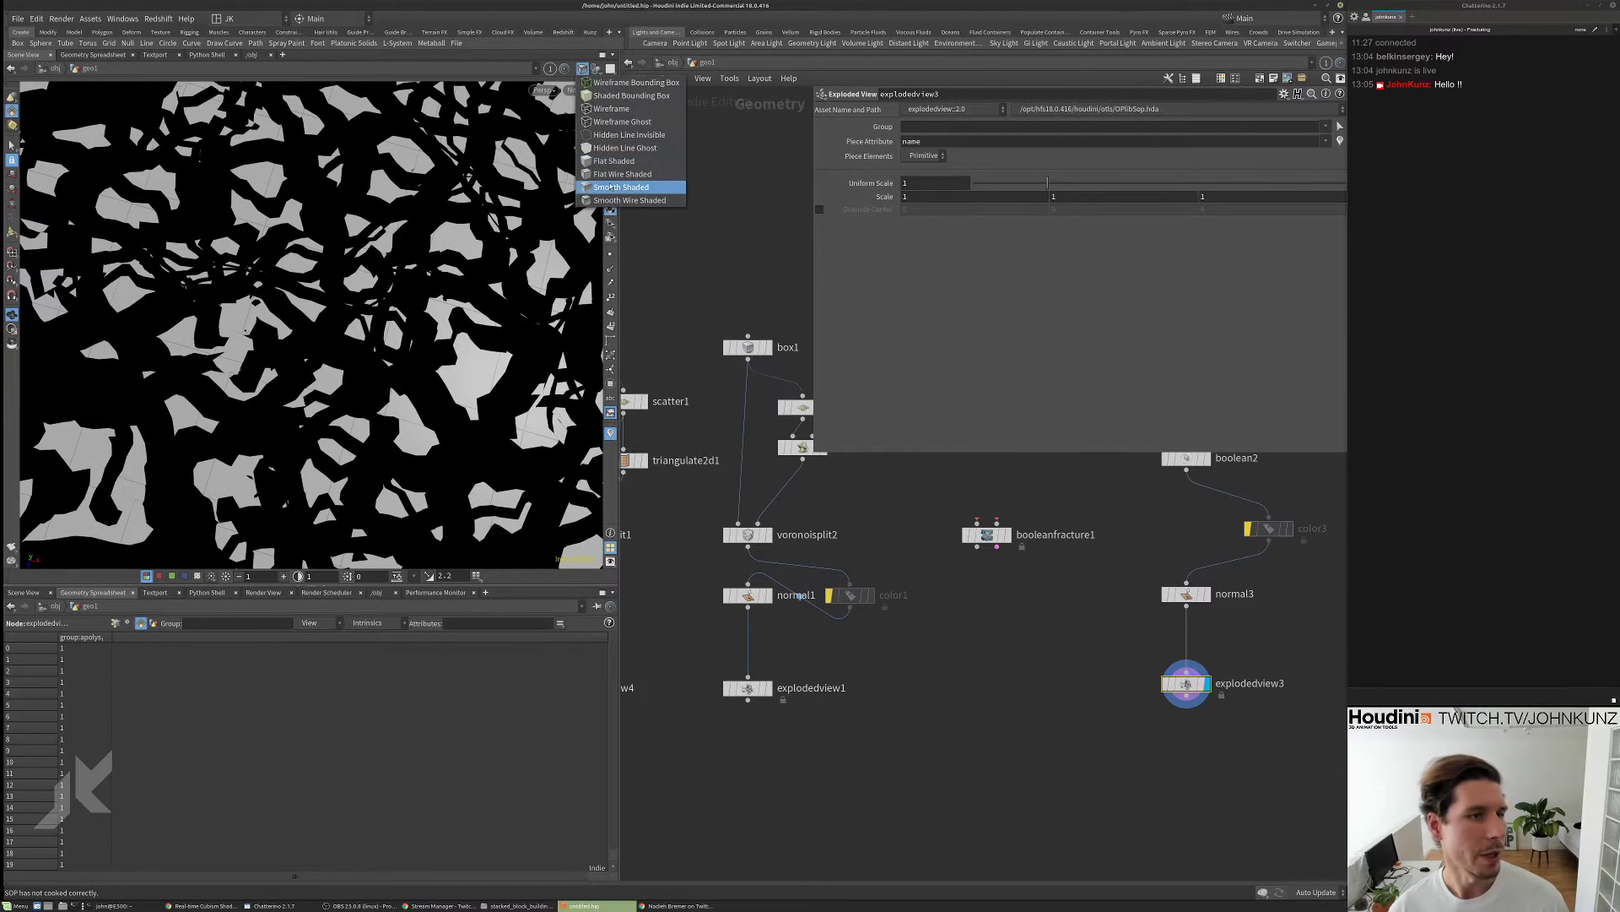
pyautogui.click(610, 186)
pyautogui.moveTo(319, 318)
pyautogui.mouseDown()
pyautogui.moveTo(292, 326)
pyautogui.moveTo(510, 91)
pyautogui.moveTo(380, 287)
pyautogui.mouseUp()
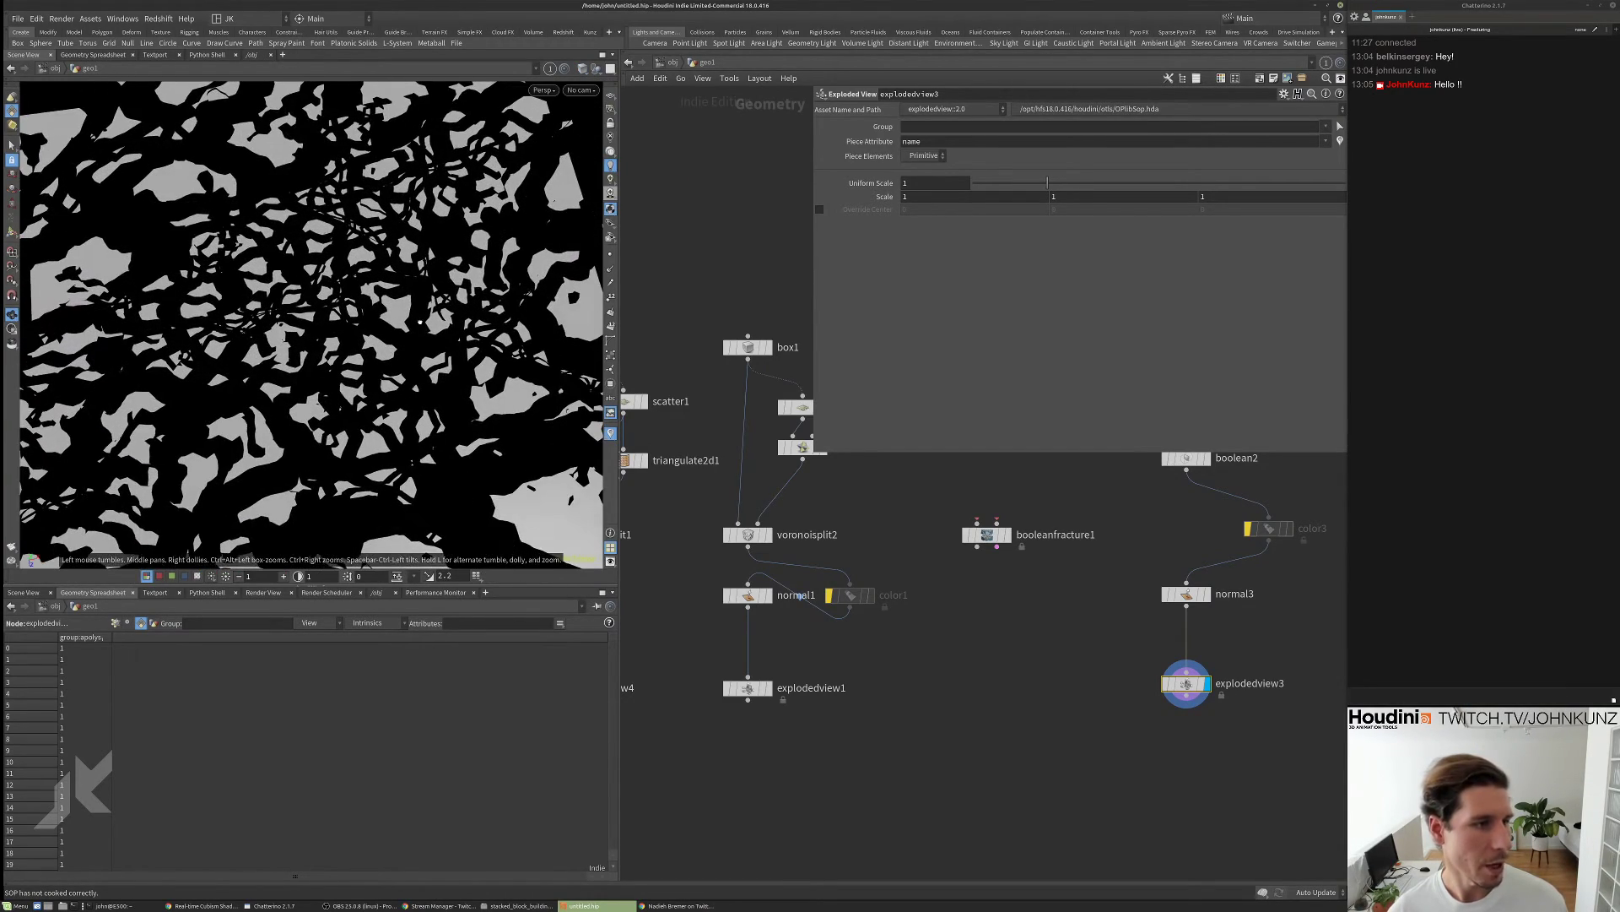
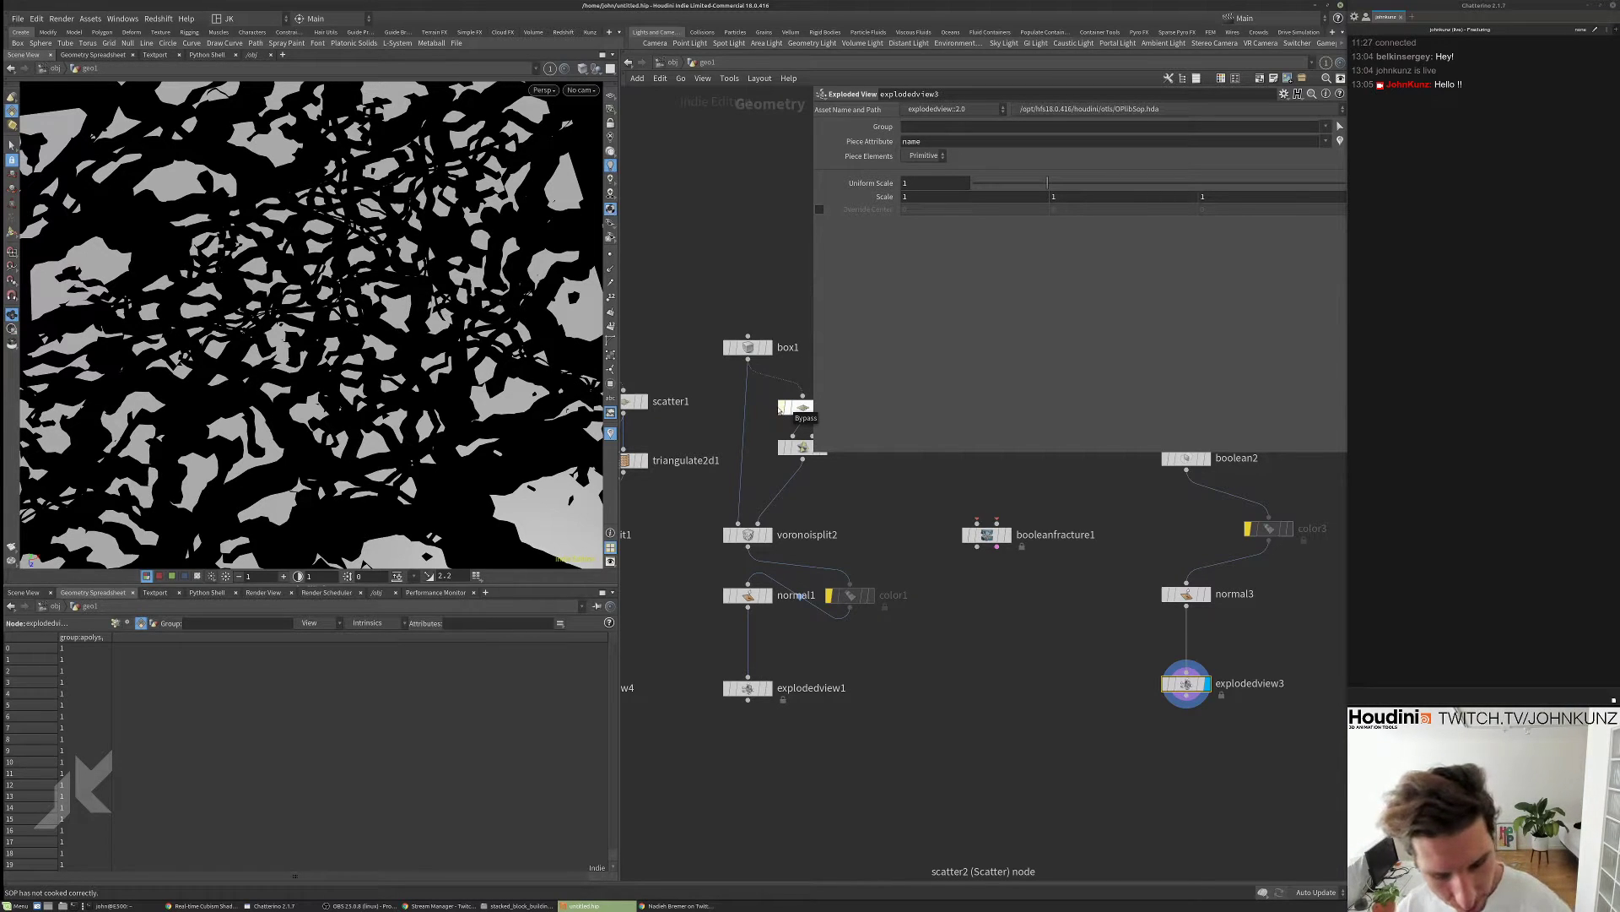
pyautogui.scroll(-5, 1047, 588)
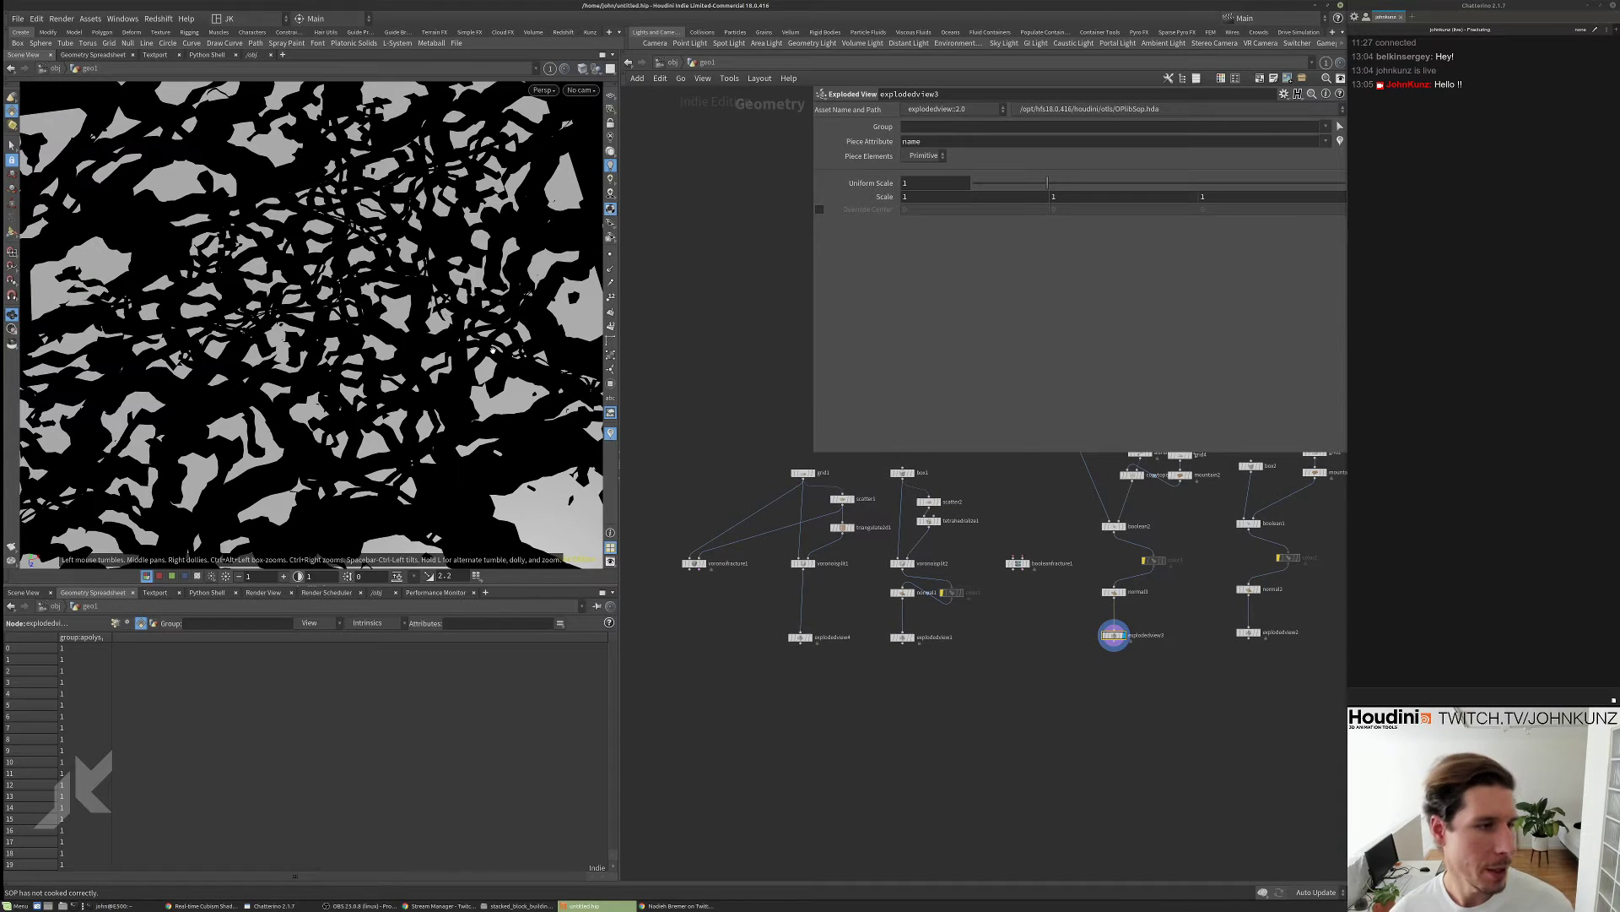
pyautogui.moveTo(333, 325); pyautogui.dragTo(395, 309)
pyautogui.moveTo(354, 384); pyautogui.dragTo(417, 348)
pyautogui.scroll(5, 1056, 658)
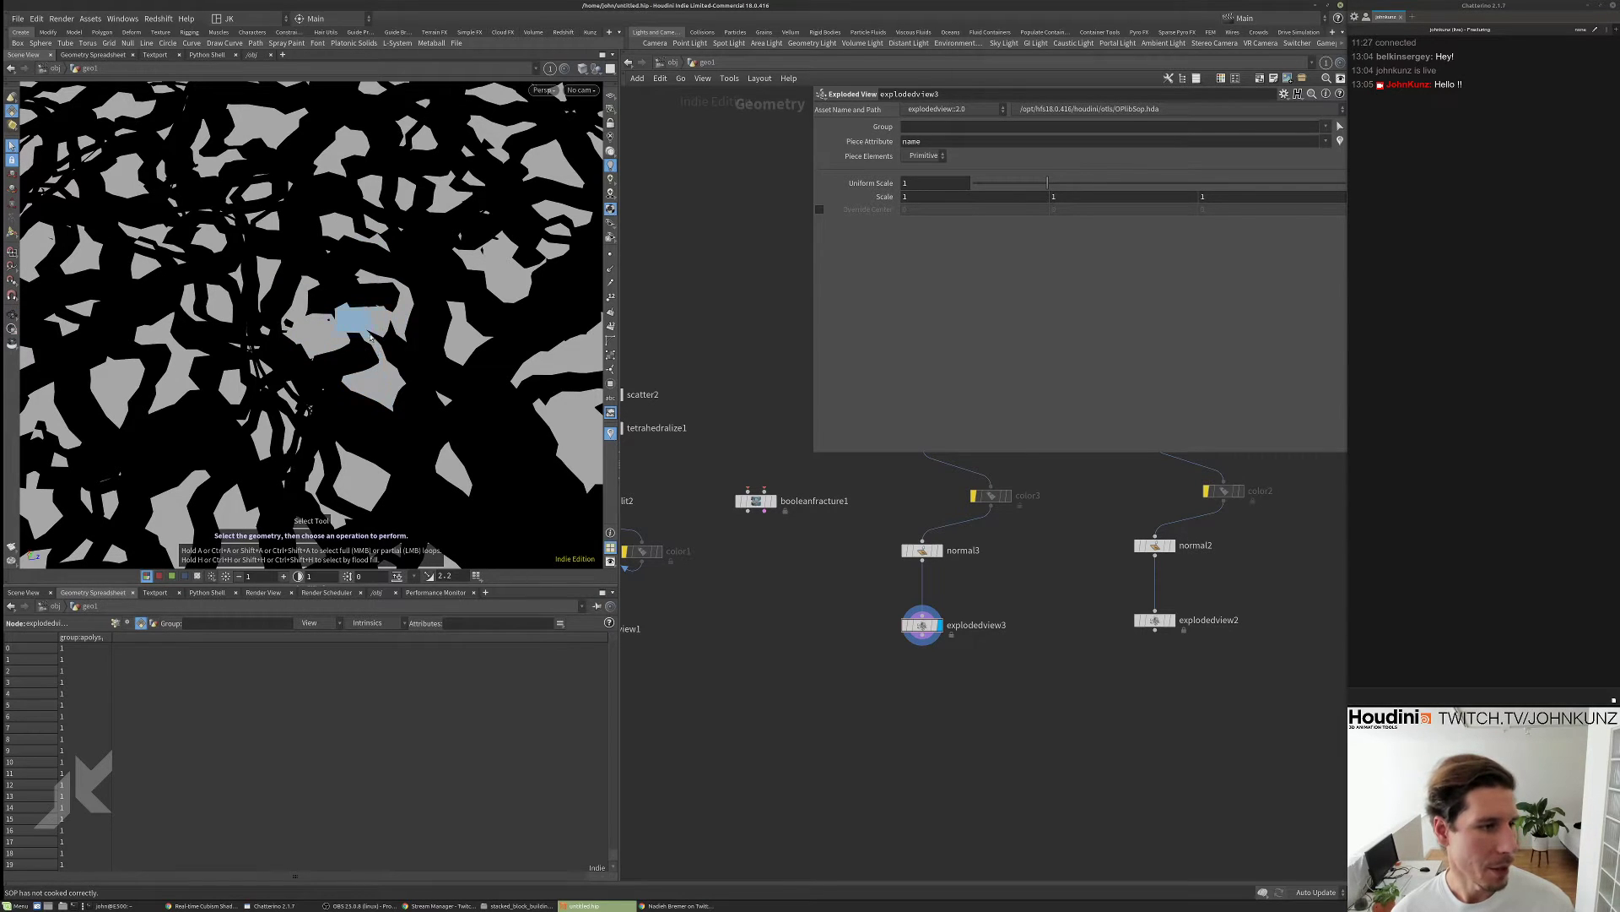
# - Add an Assemble node connected to normal3's output, display it, and set the viewport shading to Smooth Wire Shaded
pyautogui.moveTo(389, 360)
pyautogui.mouseDown()
pyautogui.moveTo(403, 436)
pyautogui.moveTo(330, 232)
pyautogui.mouseUp()
pyautogui.scroll(3, 955, 605)
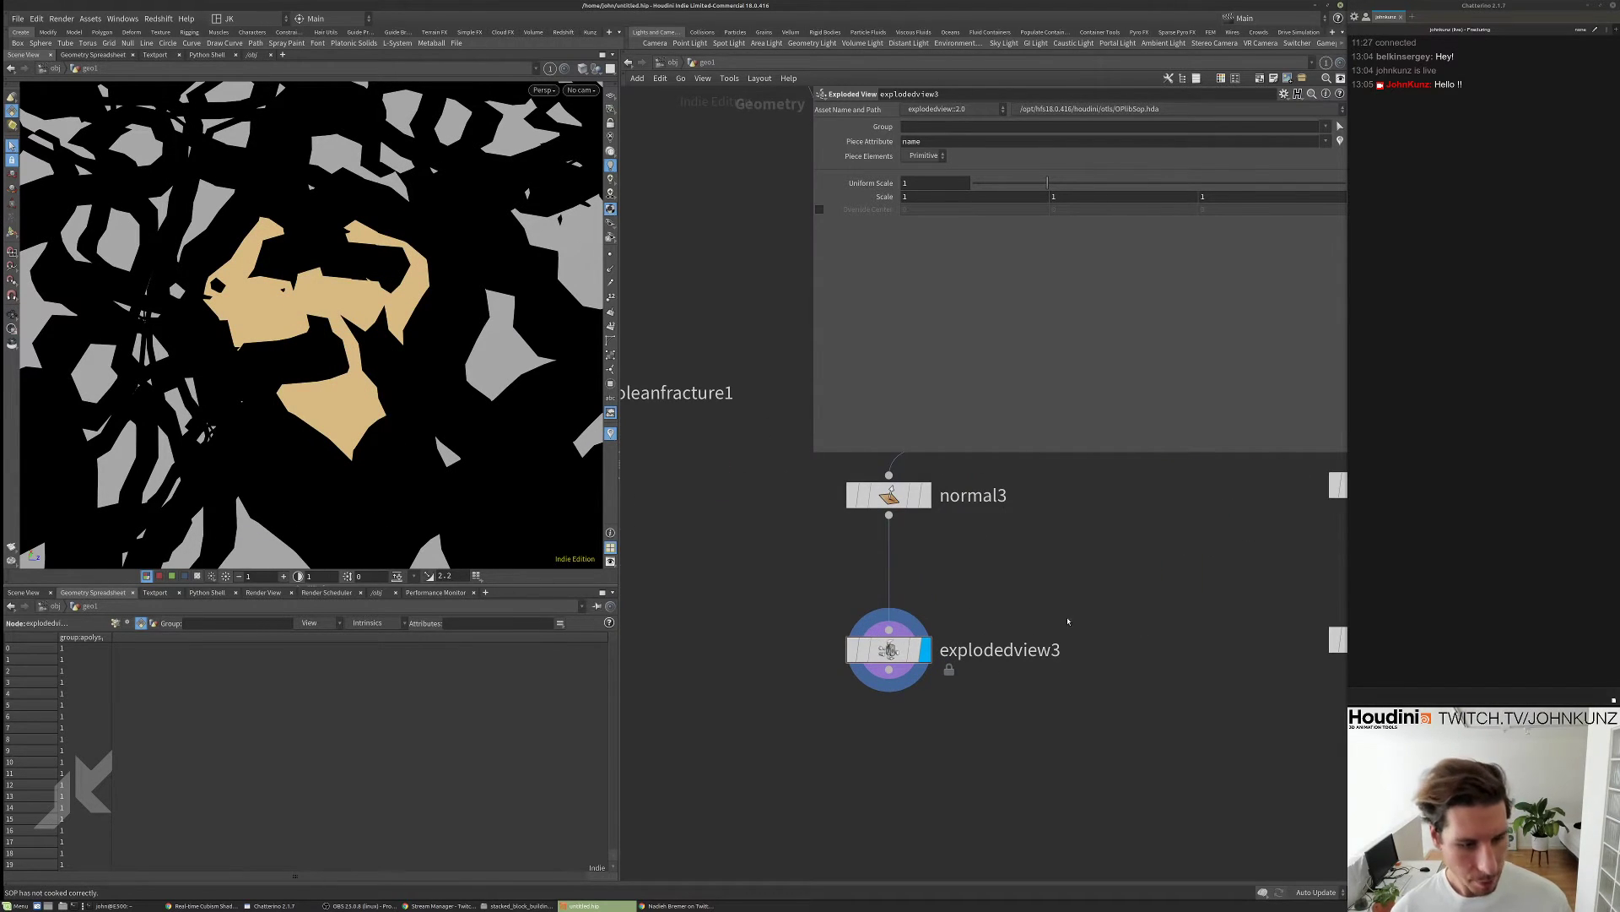
pyautogui.press('Tab')
pyautogui.write('ass')
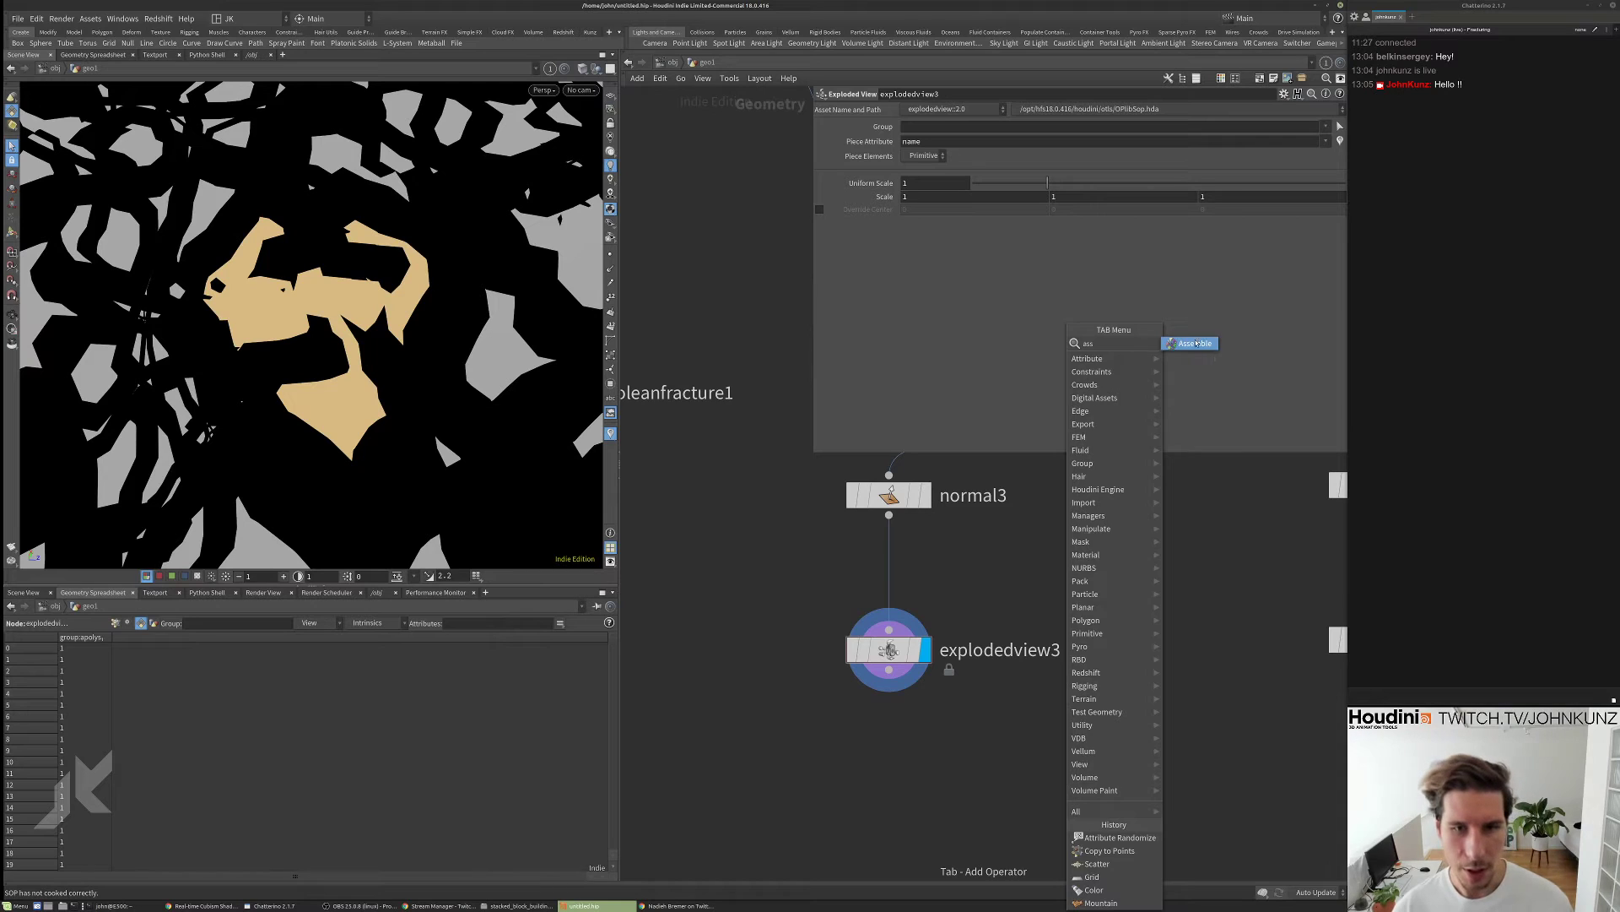
pyautogui.click(1197, 344)
pyautogui.click(1022, 564)
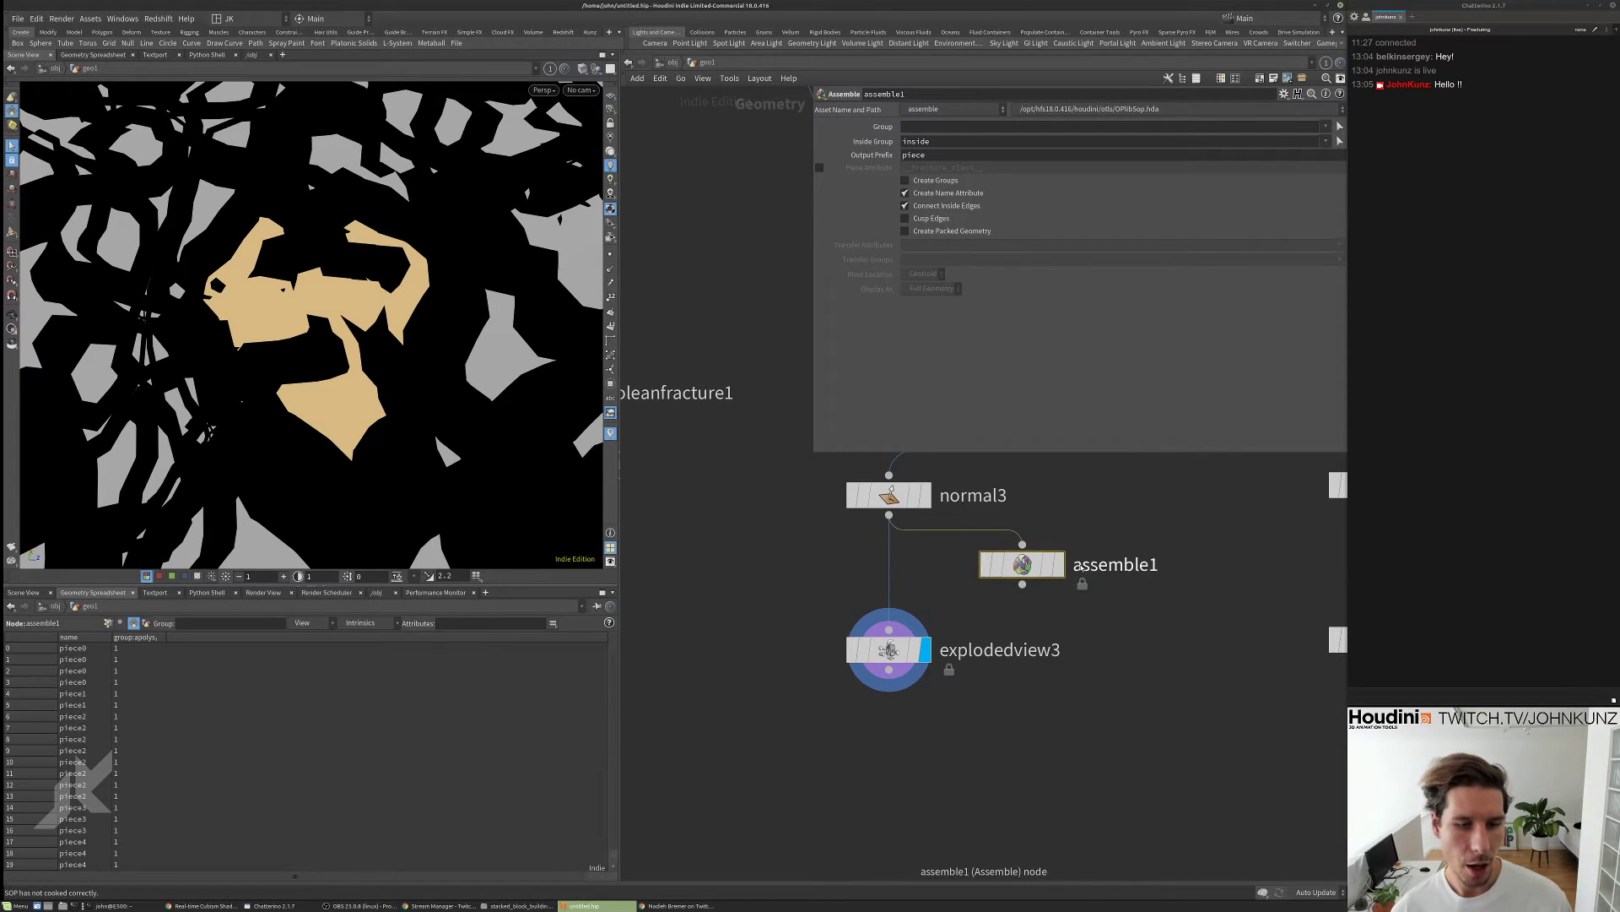
pyautogui.click(1059, 571)
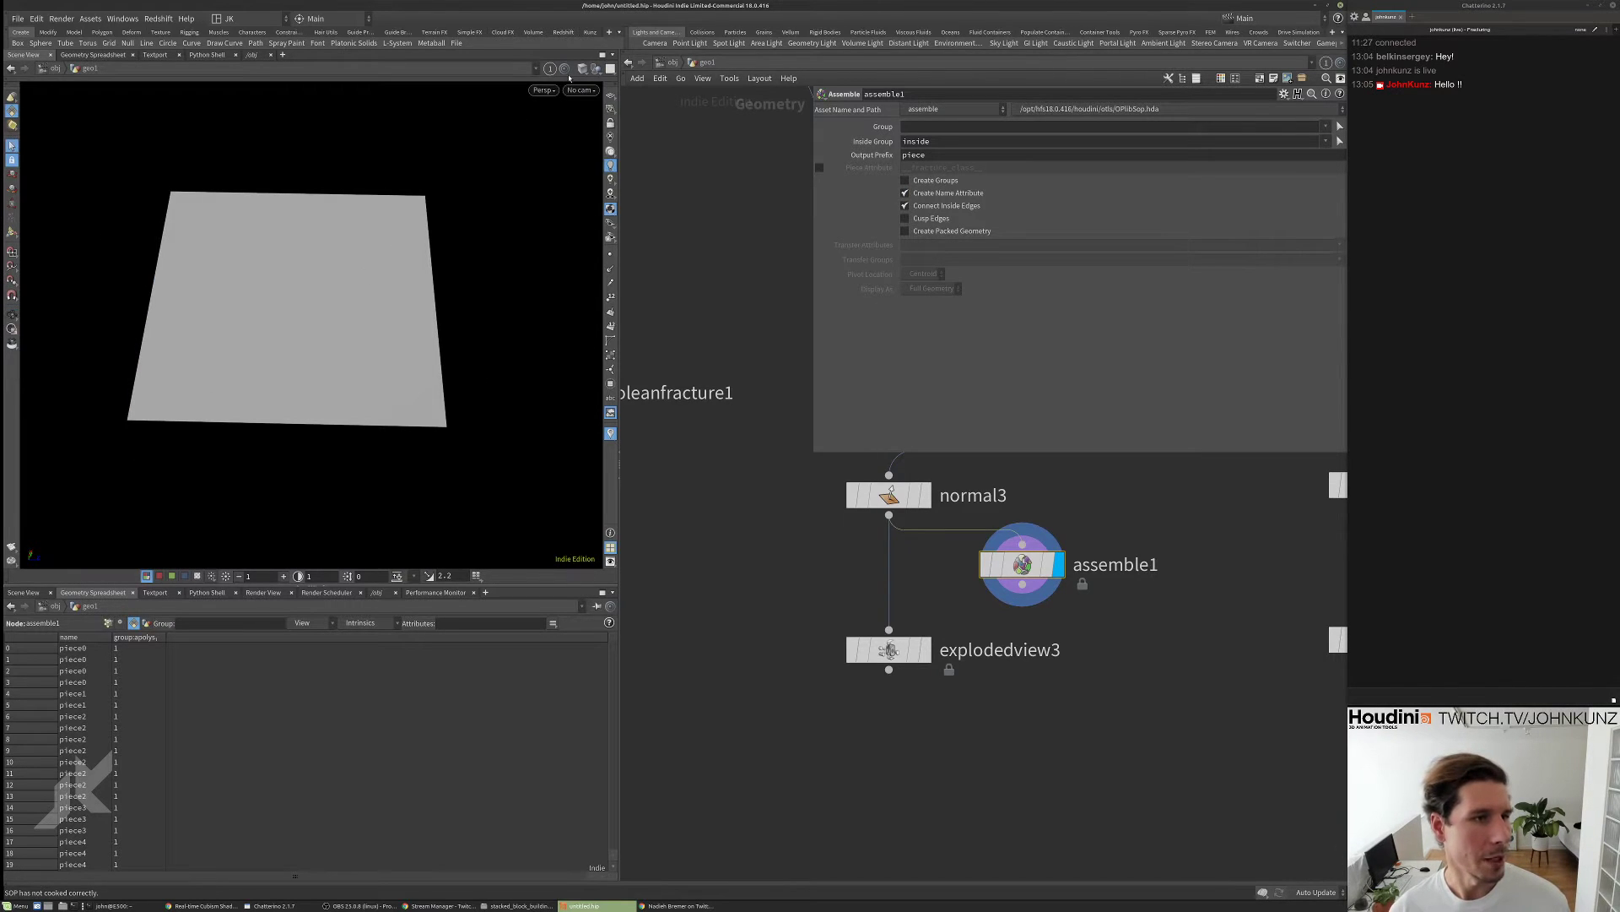
pyautogui.click(582, 68)
pyautogui.click(633, 200)
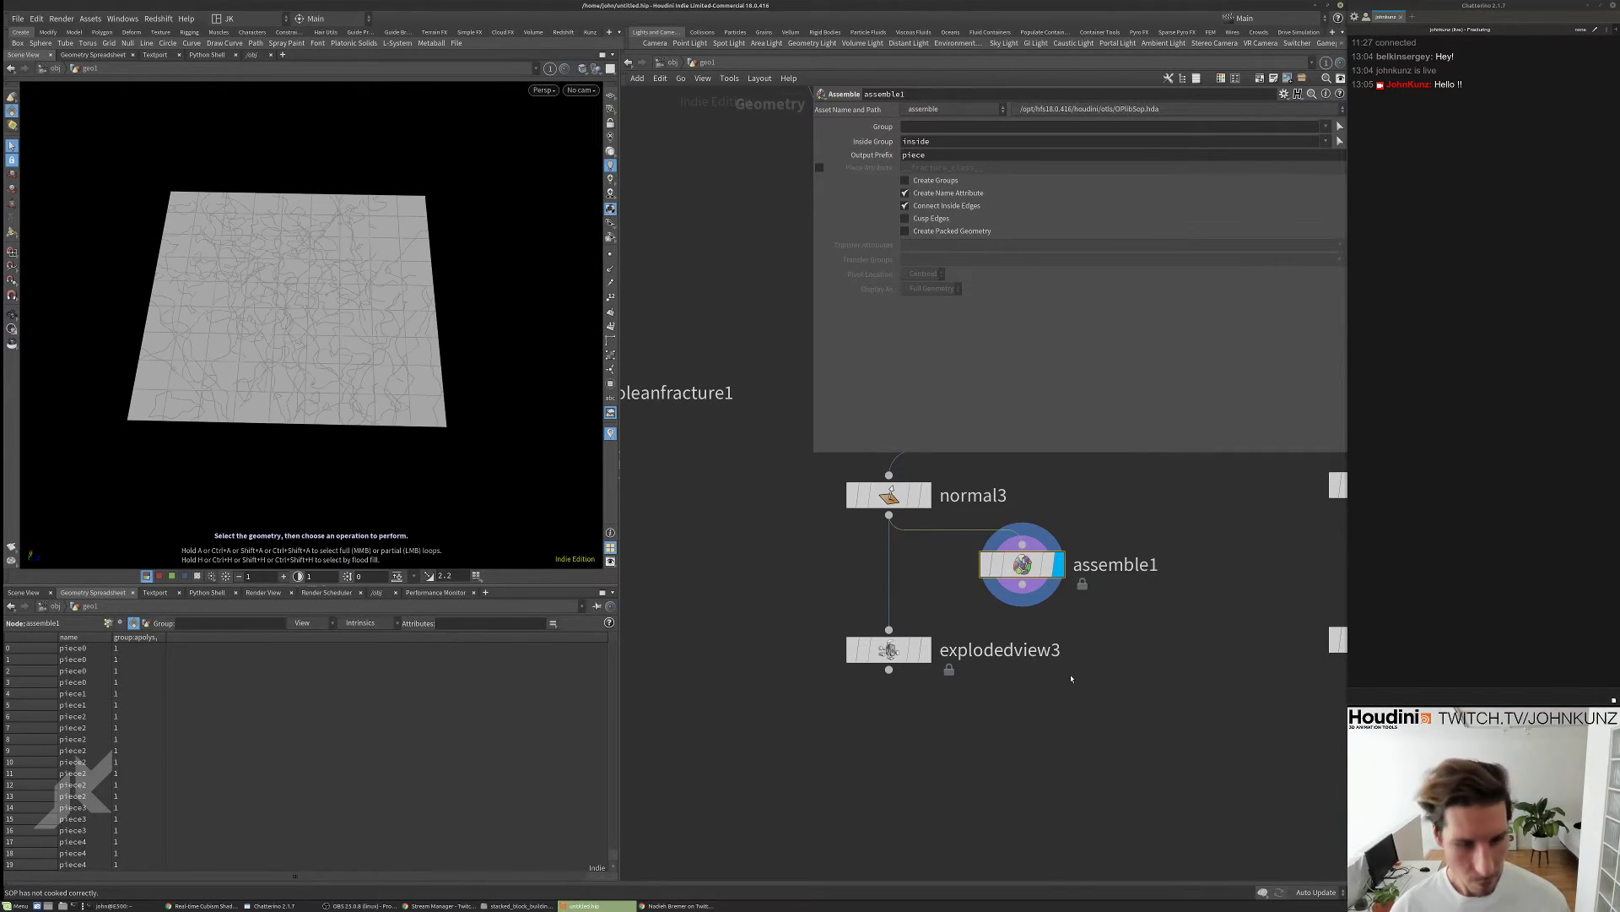
# - Add a Color node below assemble1, connected to its output and displayed
pyautogui.press('Tab')
pyautogui.write('ran')
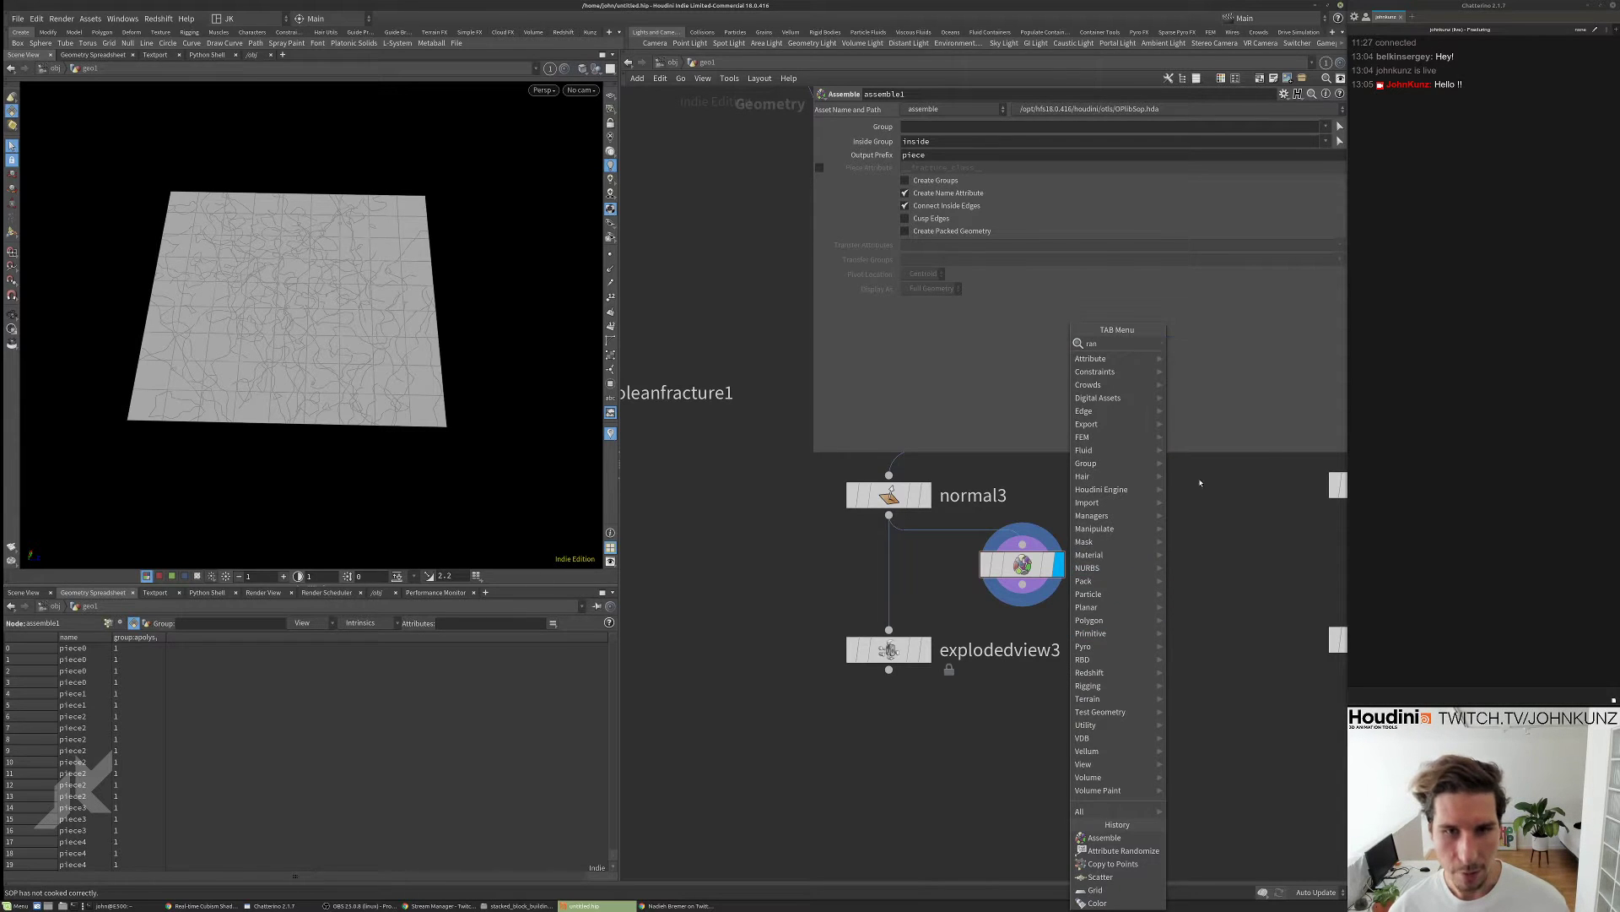
pyautogui.press('Escape')
pyautogui.press('Tab')
pyautogui.write('colo')
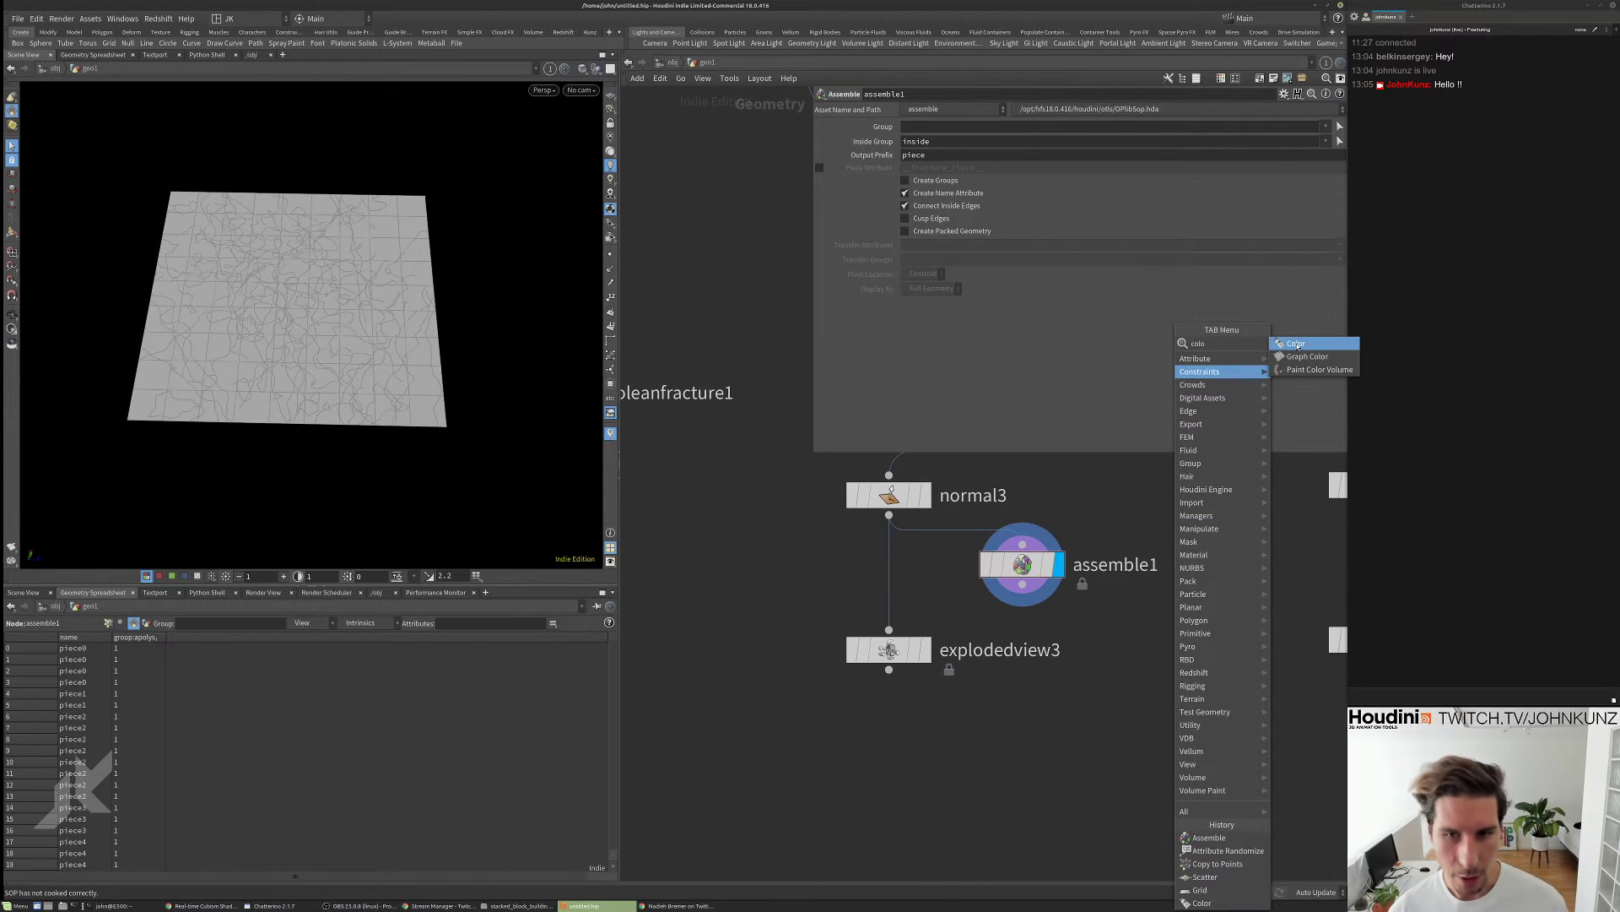
pyautogui.click(1296, 345)
pyautogui.click(1073, 682)
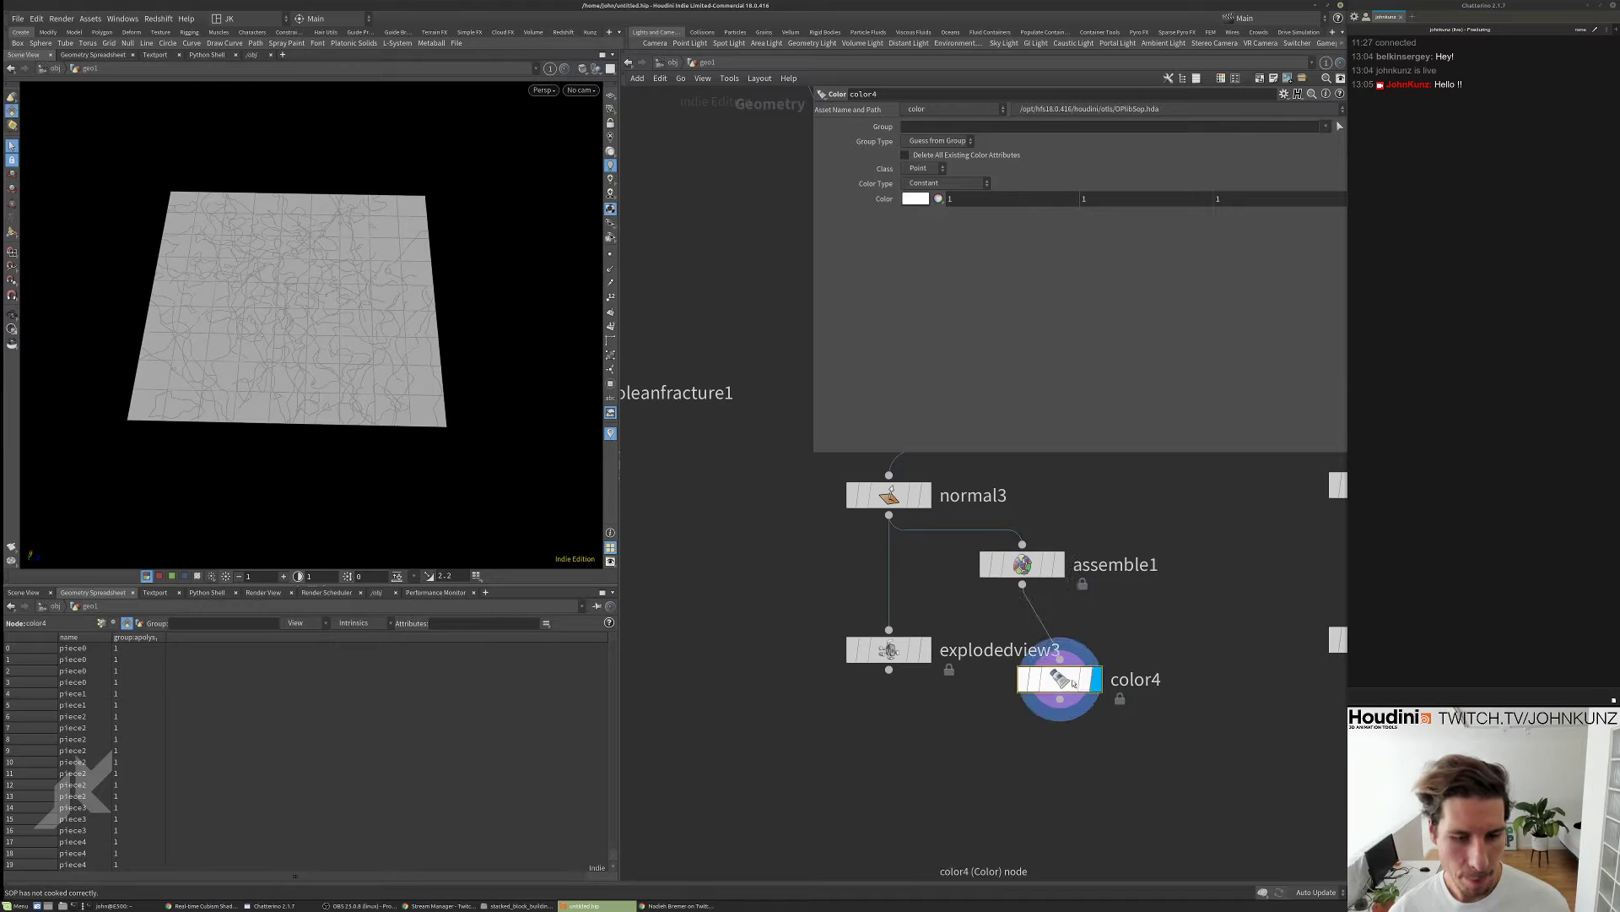
# - Set color4's class to Primitive and its color type to Random from Attribute, using the attribute piece
pyautogui.click(936, 183)
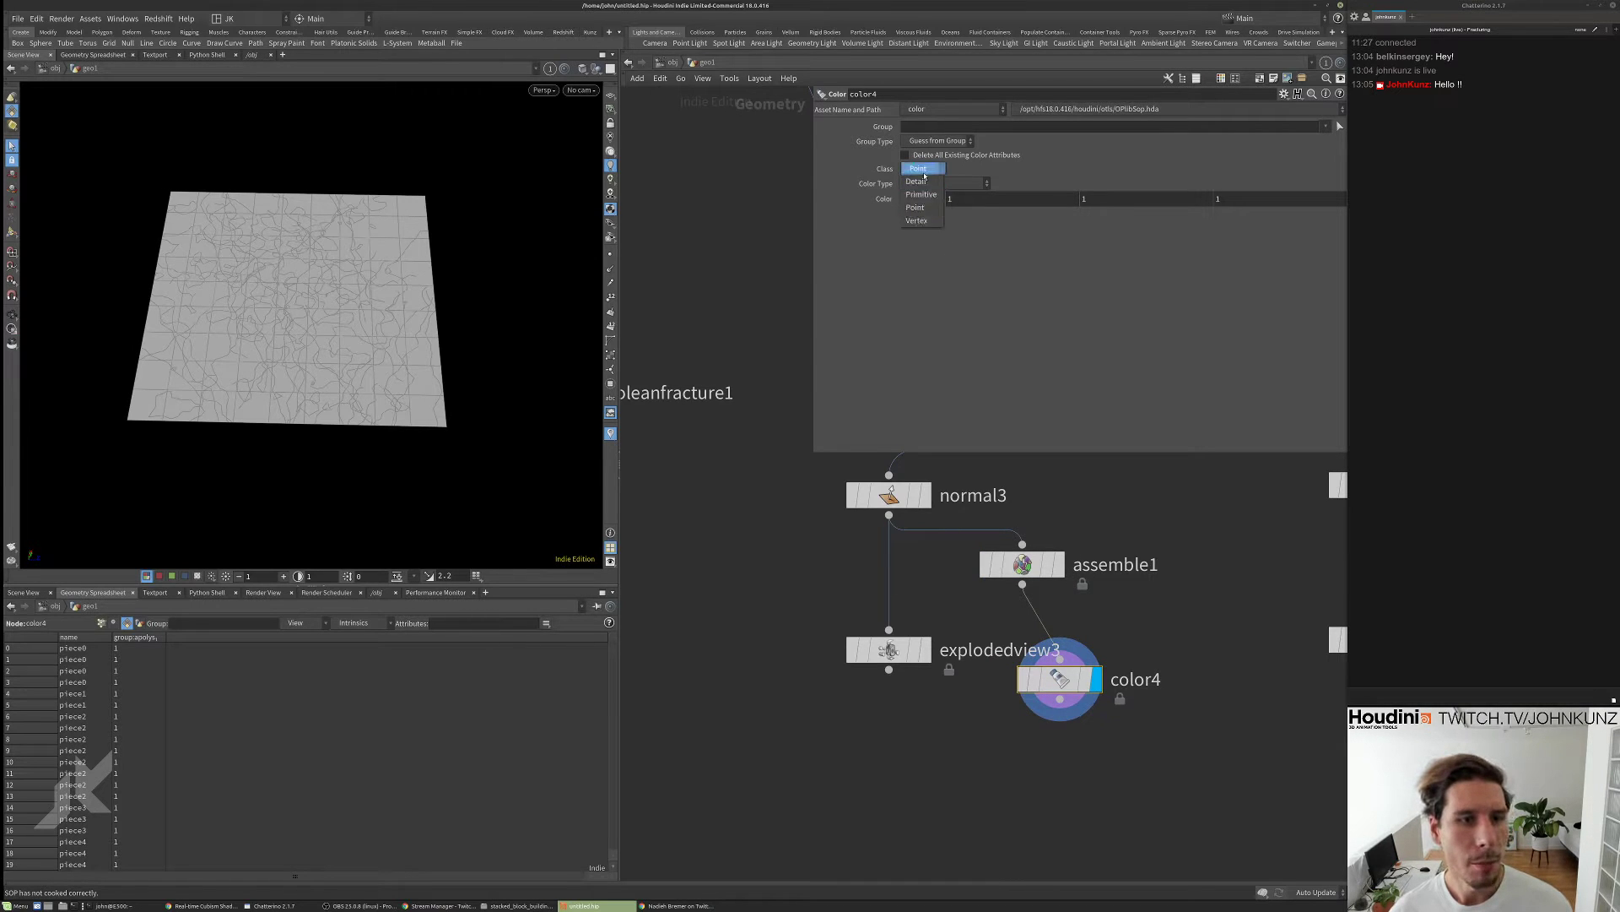
pyautogui.click(929, 187)
pyautogui.click(925, 166)
pyautogui.click(922, 169)
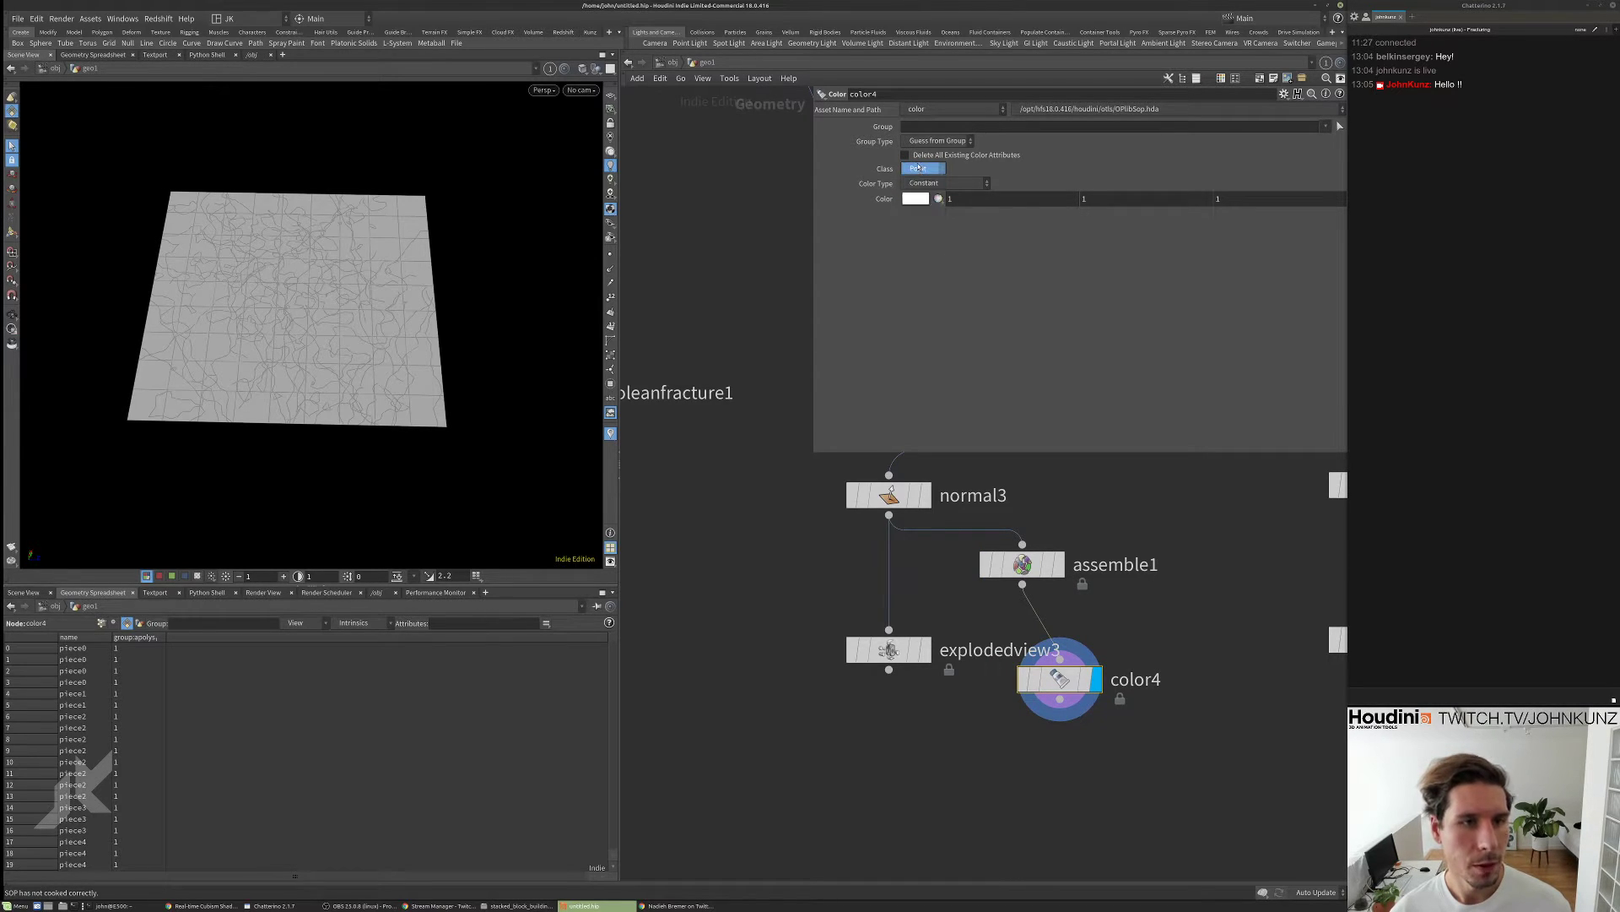
pyautogui.click(937, 183)
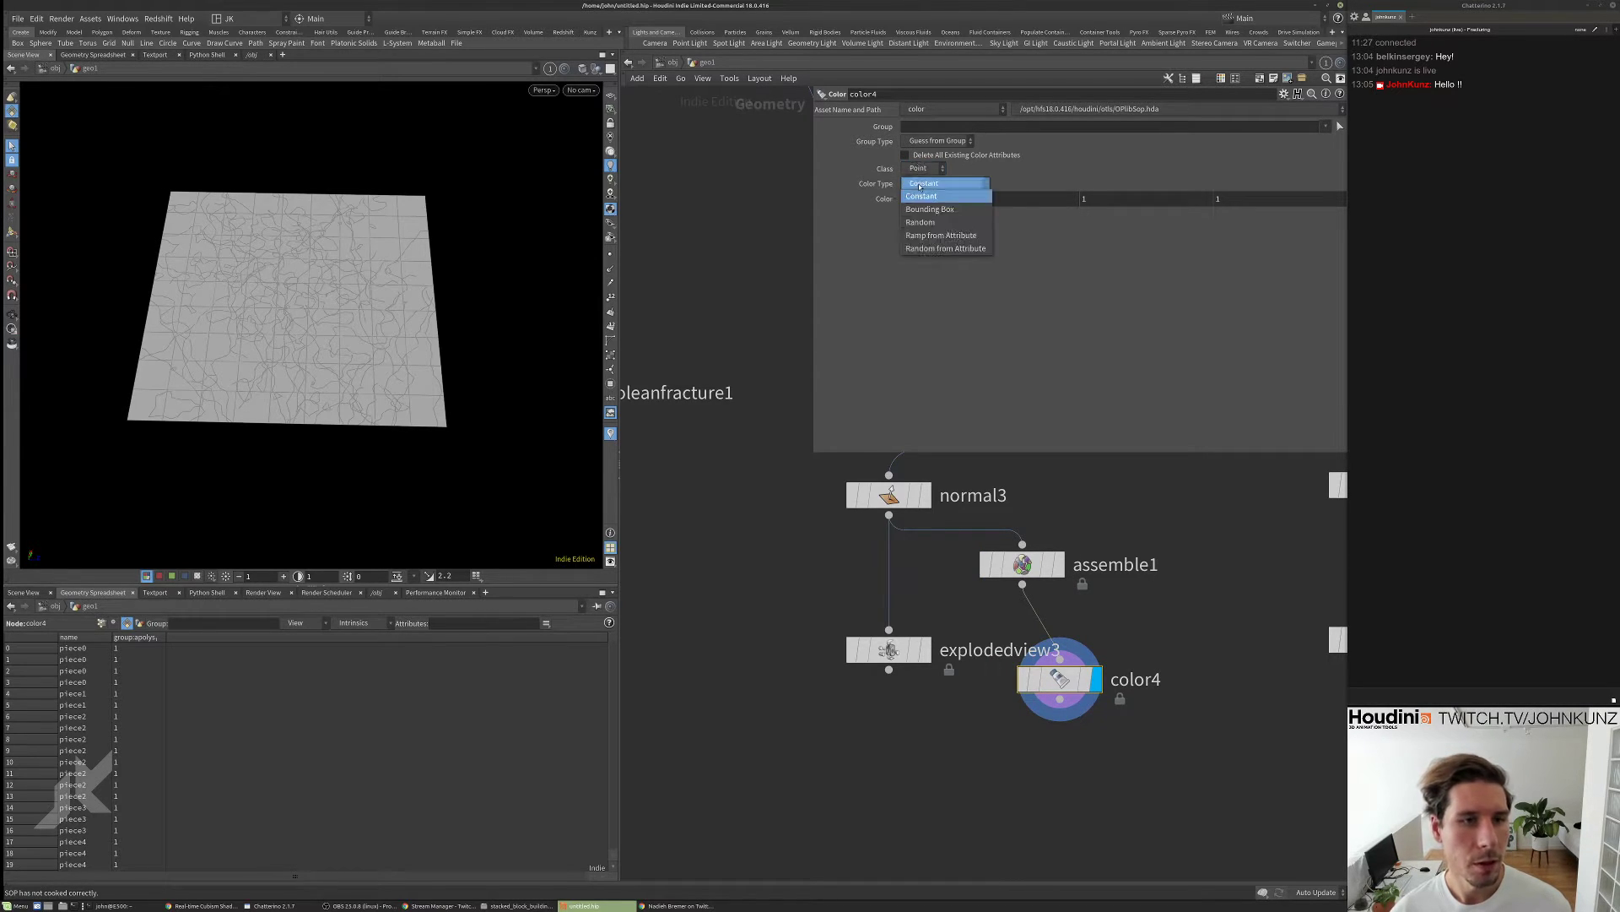
pyautogui.click(933, 246)
pyautogui.click(925, 212)
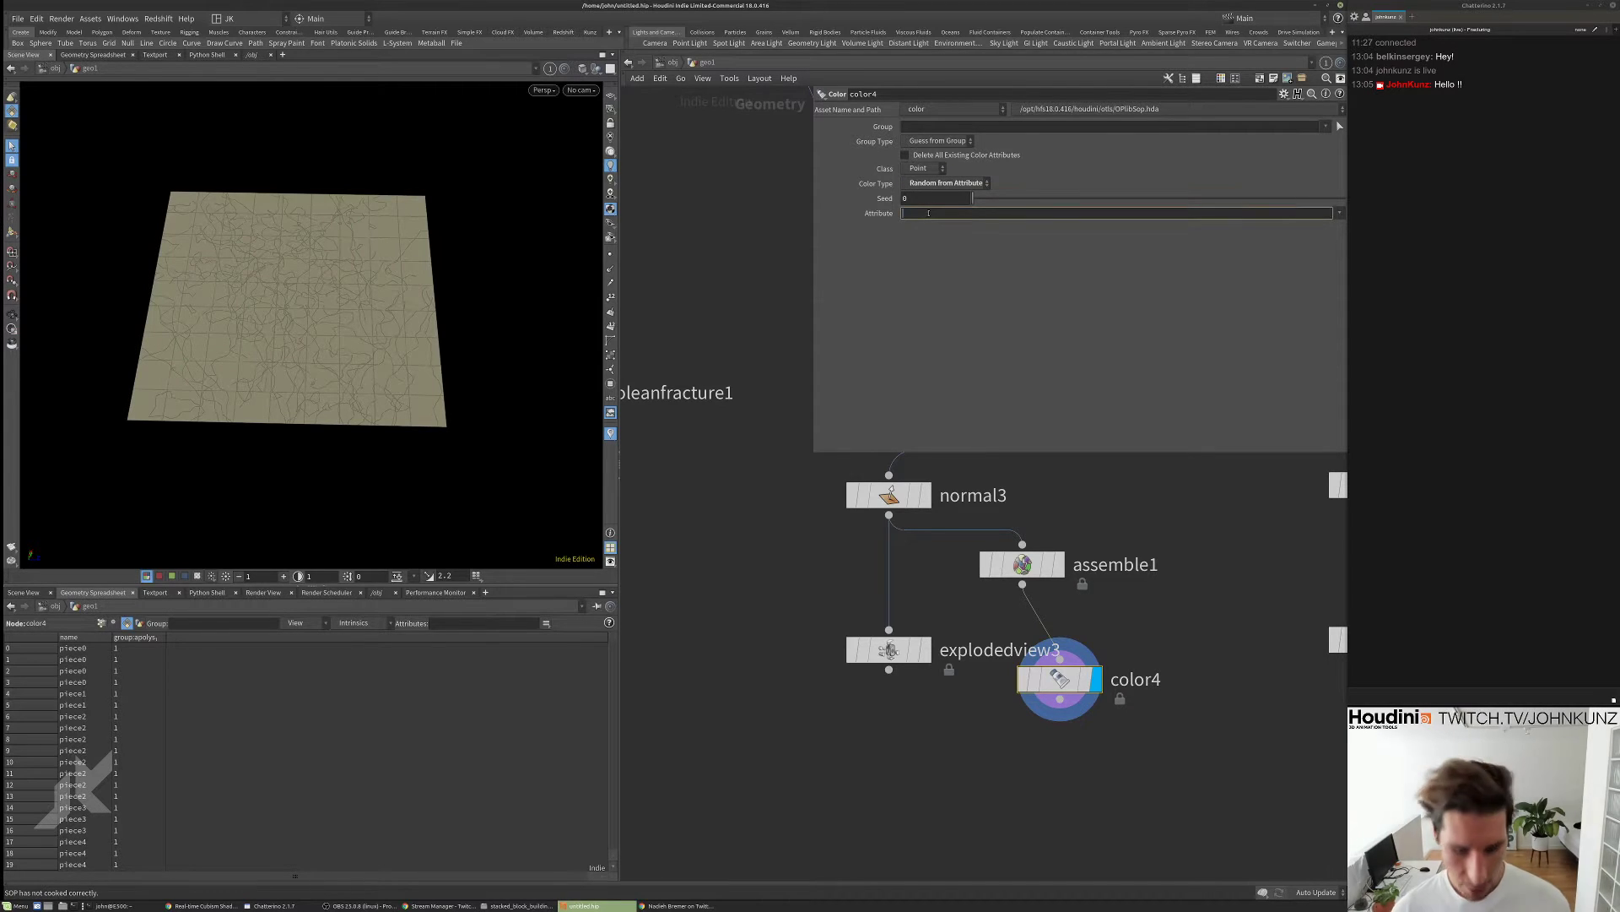
pyautogui.write('piece')
pyautogui.press('Return')
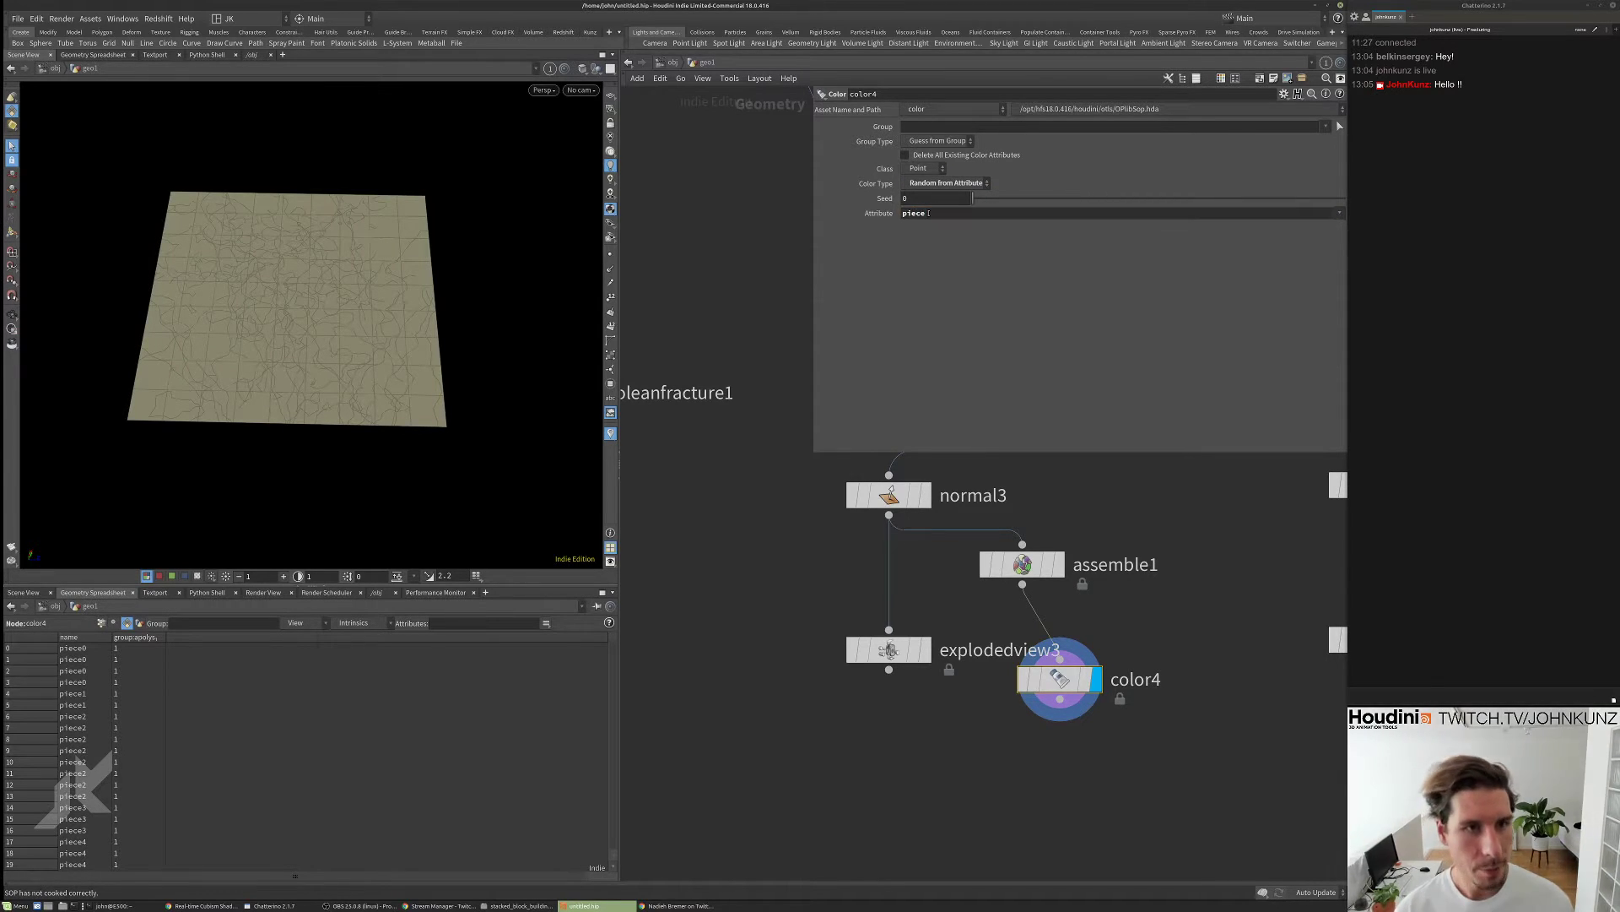
pyautogui.click(931, 168)
pyautogui.click(925, 198)
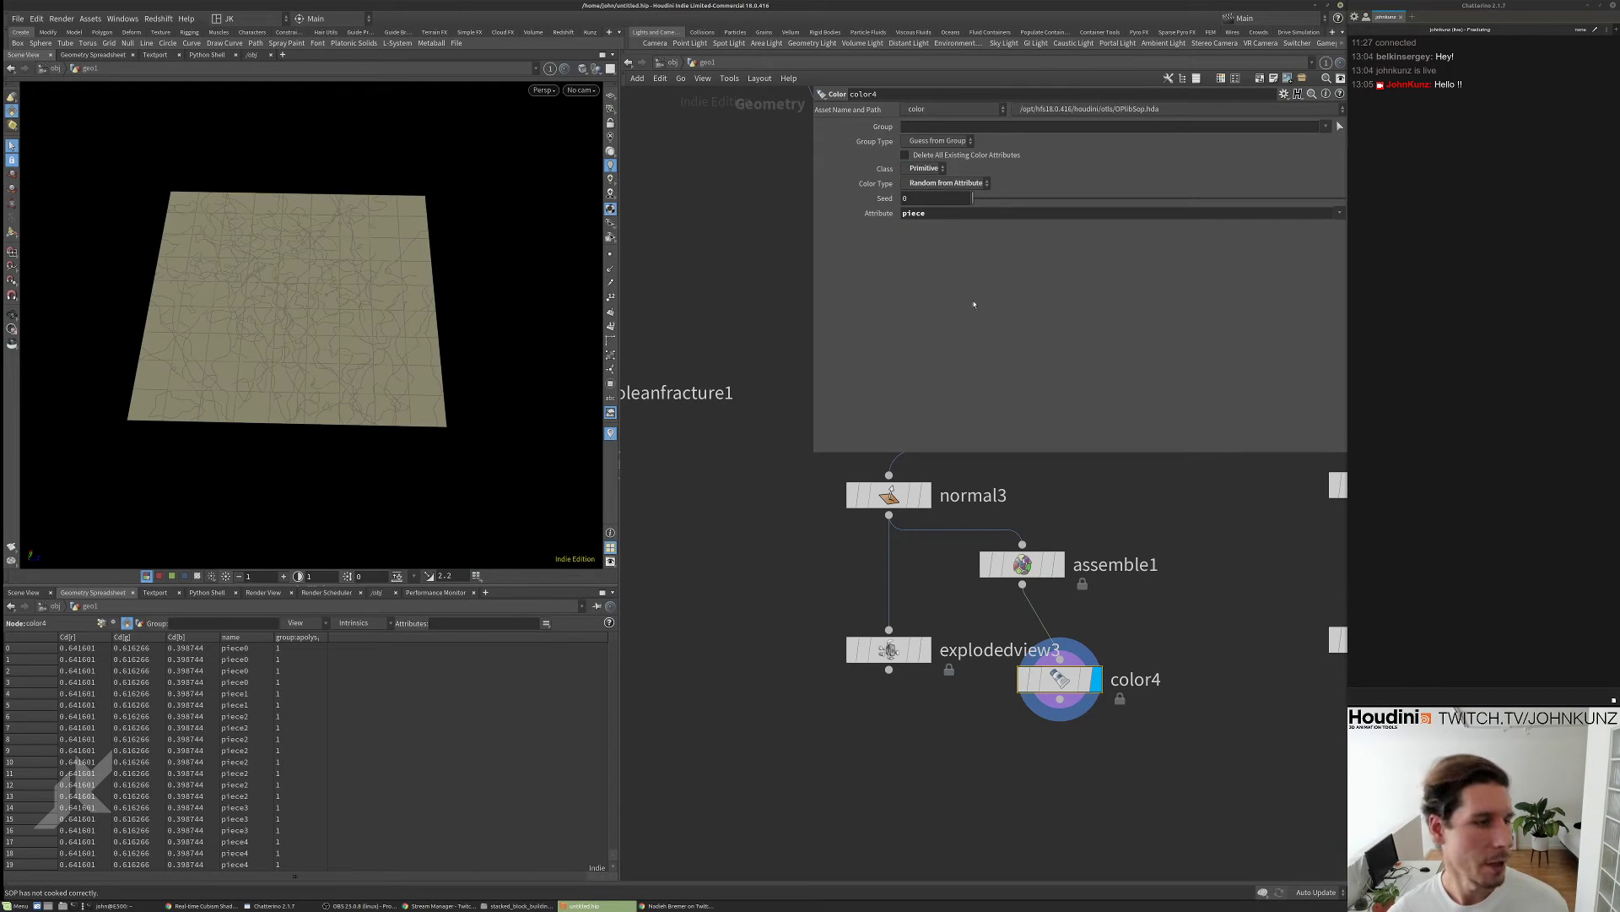
# - Check assemble1's attributes and change color4's random color attribute to name
pyautogui.click(1023, 576)
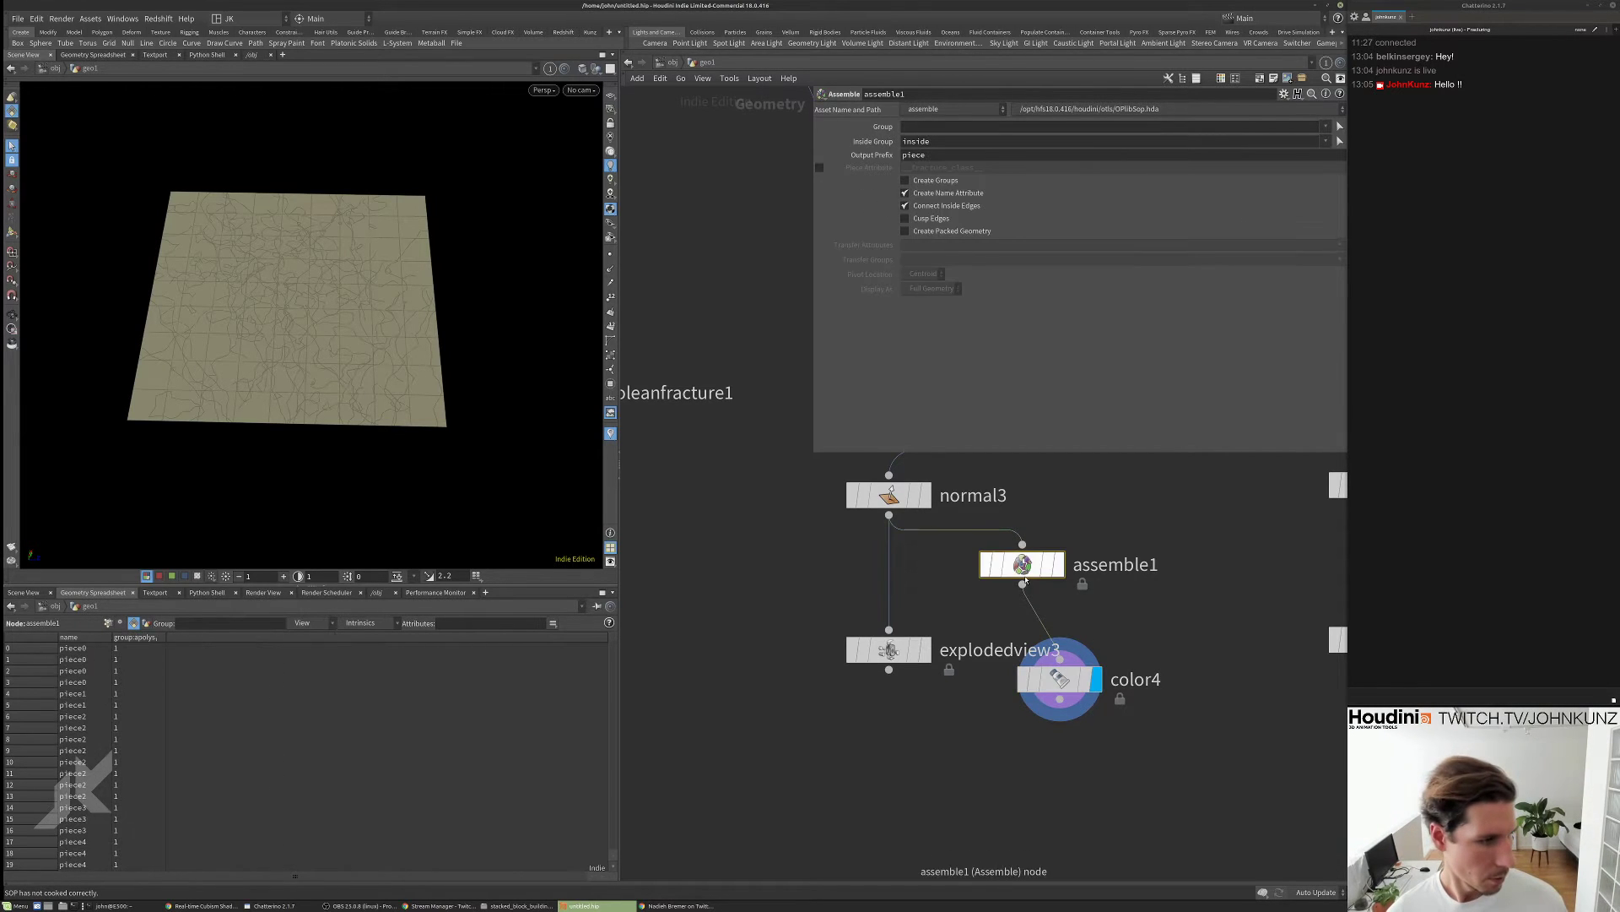
pyautogui.click(1060, 678)
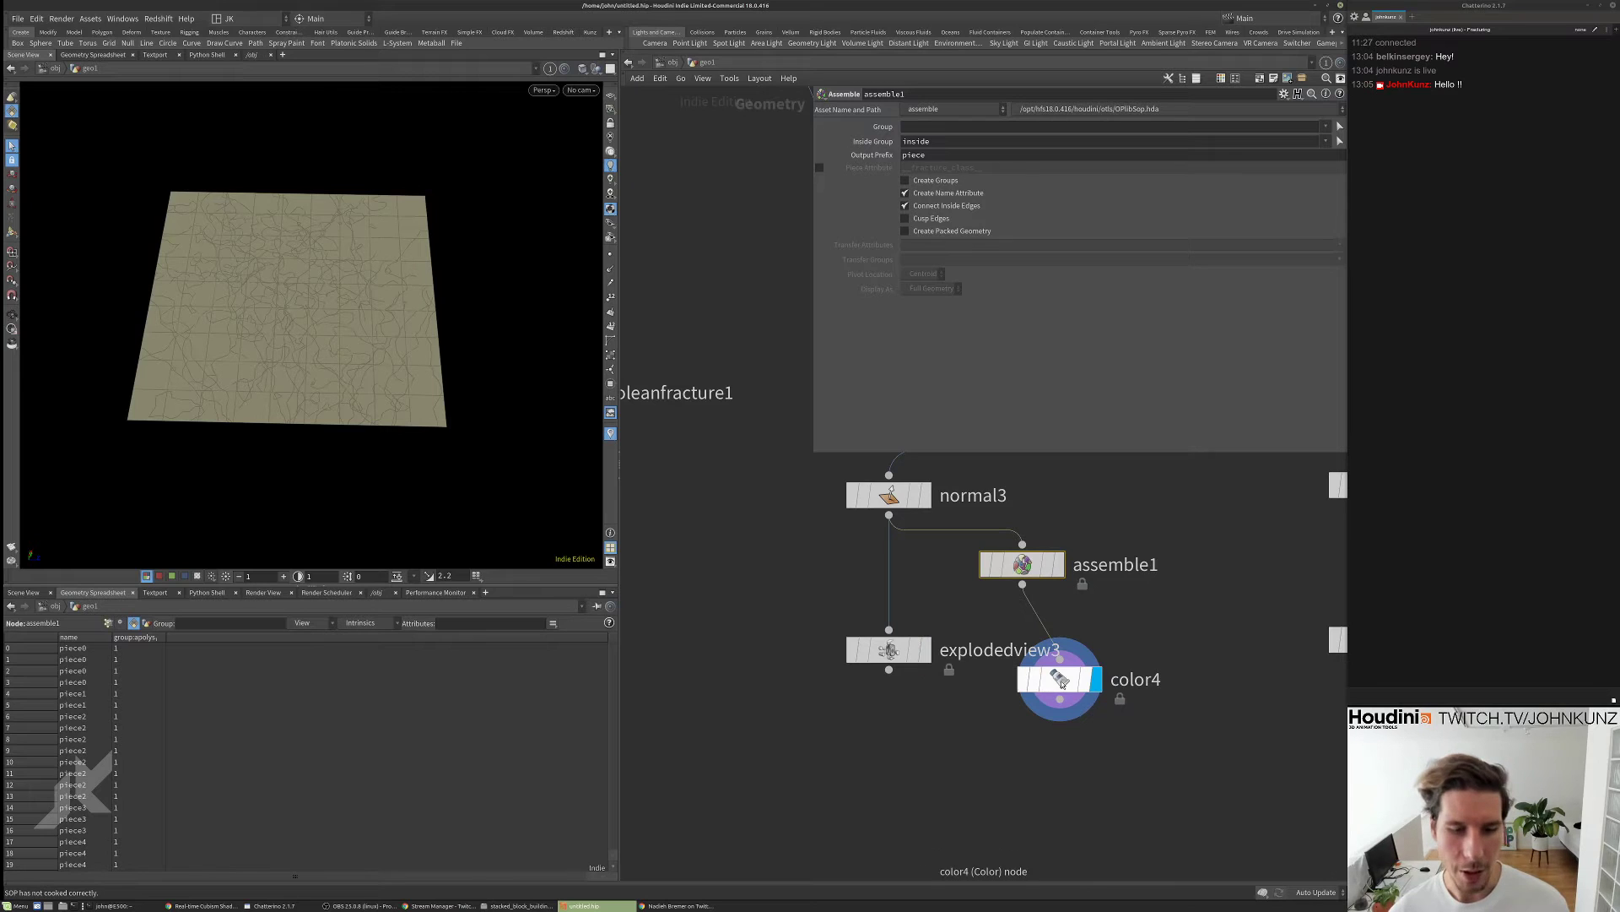
pyautogui.doubleClick(915, 214)
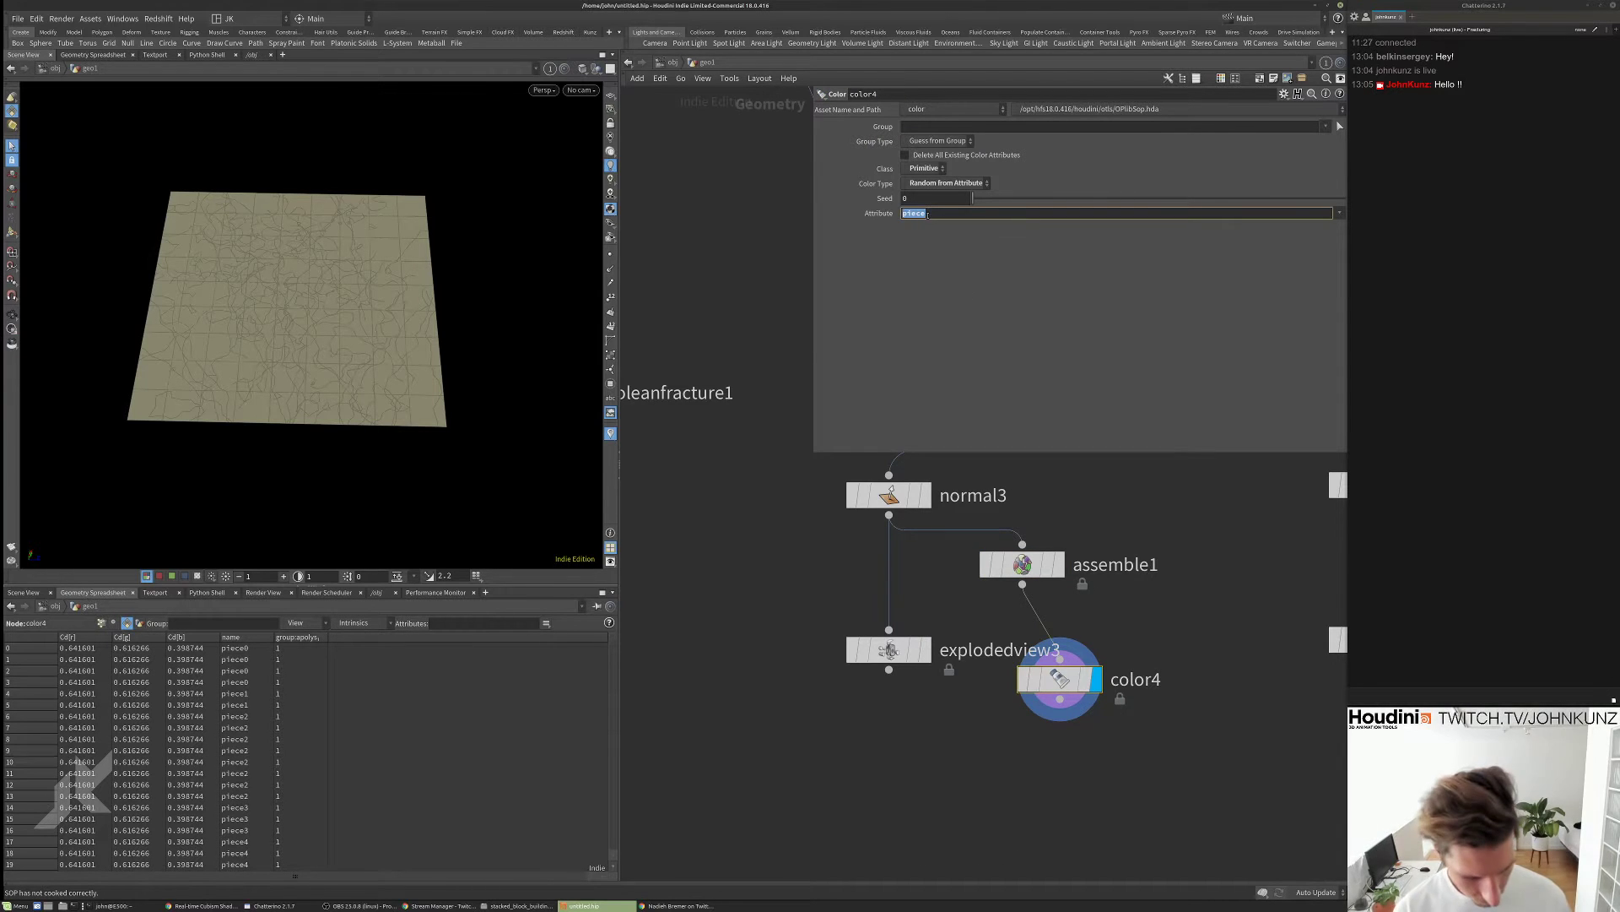
pyautogui.write('name')
pyautogui.press('Return')
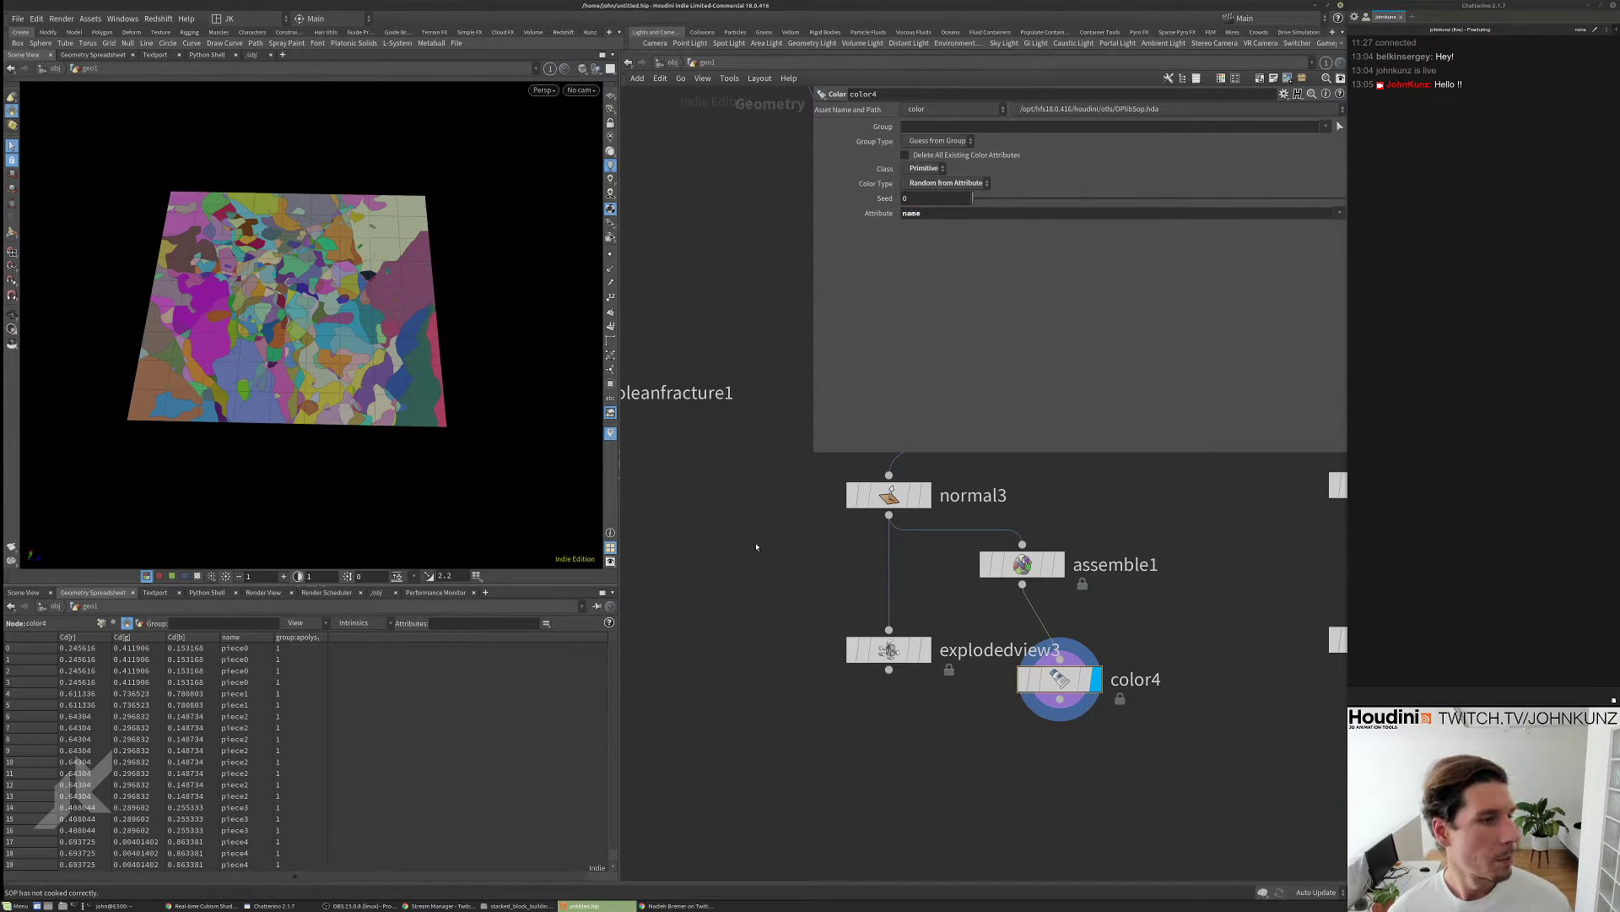
# - Examine the randomly colored pieces up close and set the viewport shading to Smooth Shaded
pyautogui.keyDown('alt'); pyautogui.moveTo(337, 320); pyautogui.dragTo(439, 380); pyautogui.keyUp('alt')
pyautogui.keyDown('alt'); pyautogui.moveTo(388, 338); pyautogui.dragTo(506, 354, button='right'); pyautogui.keyUp('alt')
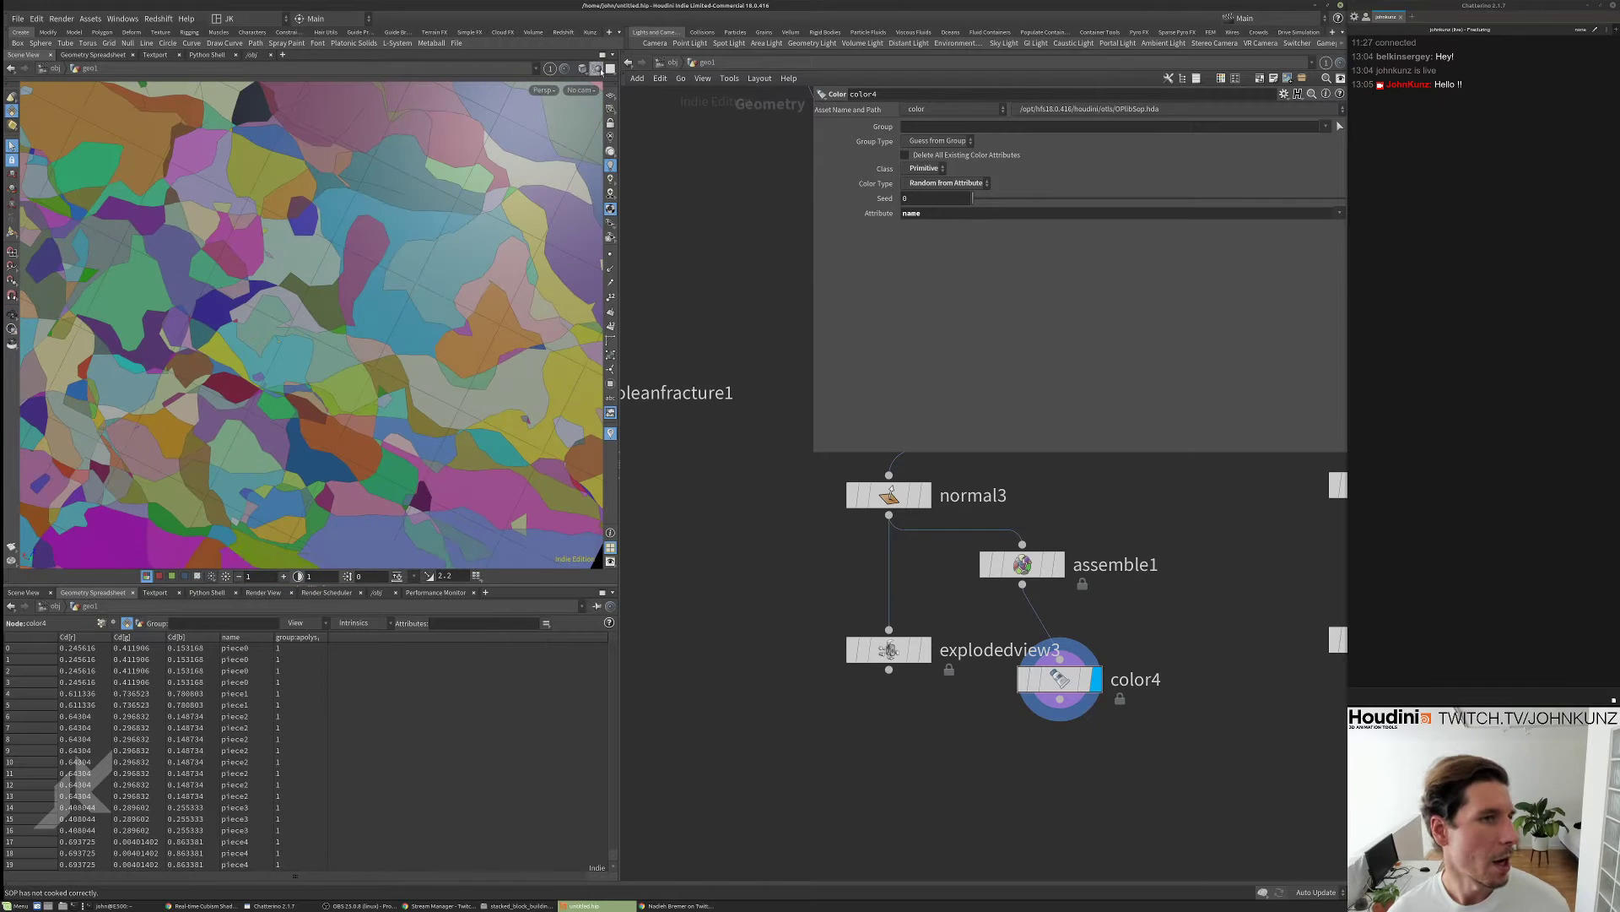
pyautogui.click(582, 68)
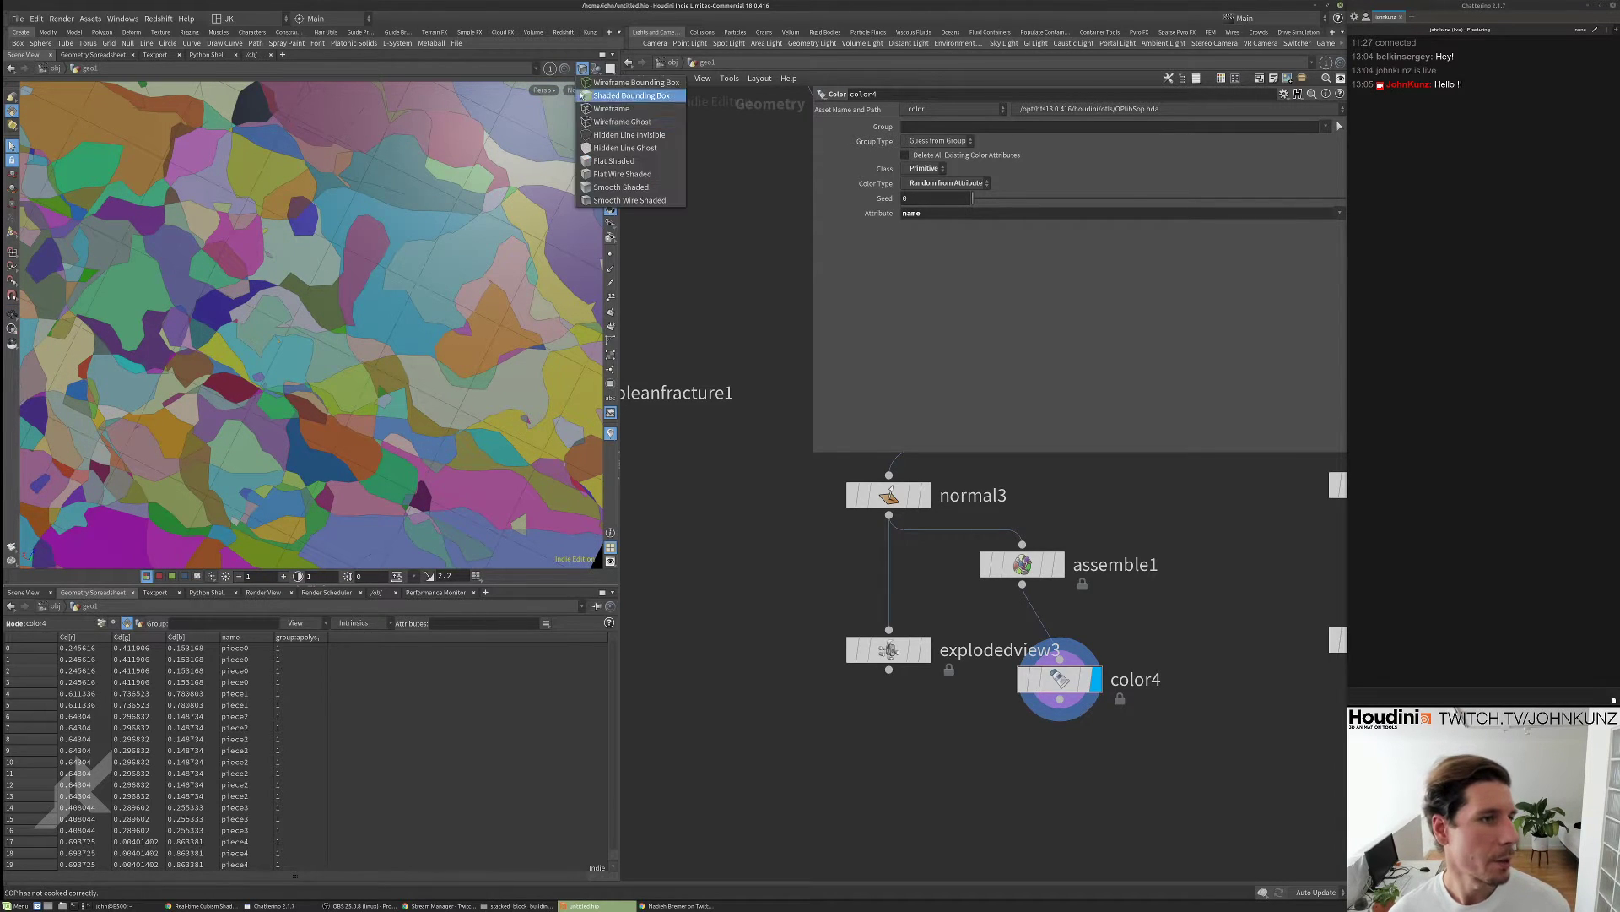
pyautogui.click(621, 187)
pyautogui.moveTo(455, 265)
pyautogui.mouseDown()
pyautogui.moveTo(444, 451)
pyautogui.moveTo(397, 315)
pyautogui.mouseUp()
# - Select piece24 by its name attribute and isolate it with a Blast node set to Delete Non Selected
pyautogui.press('s')
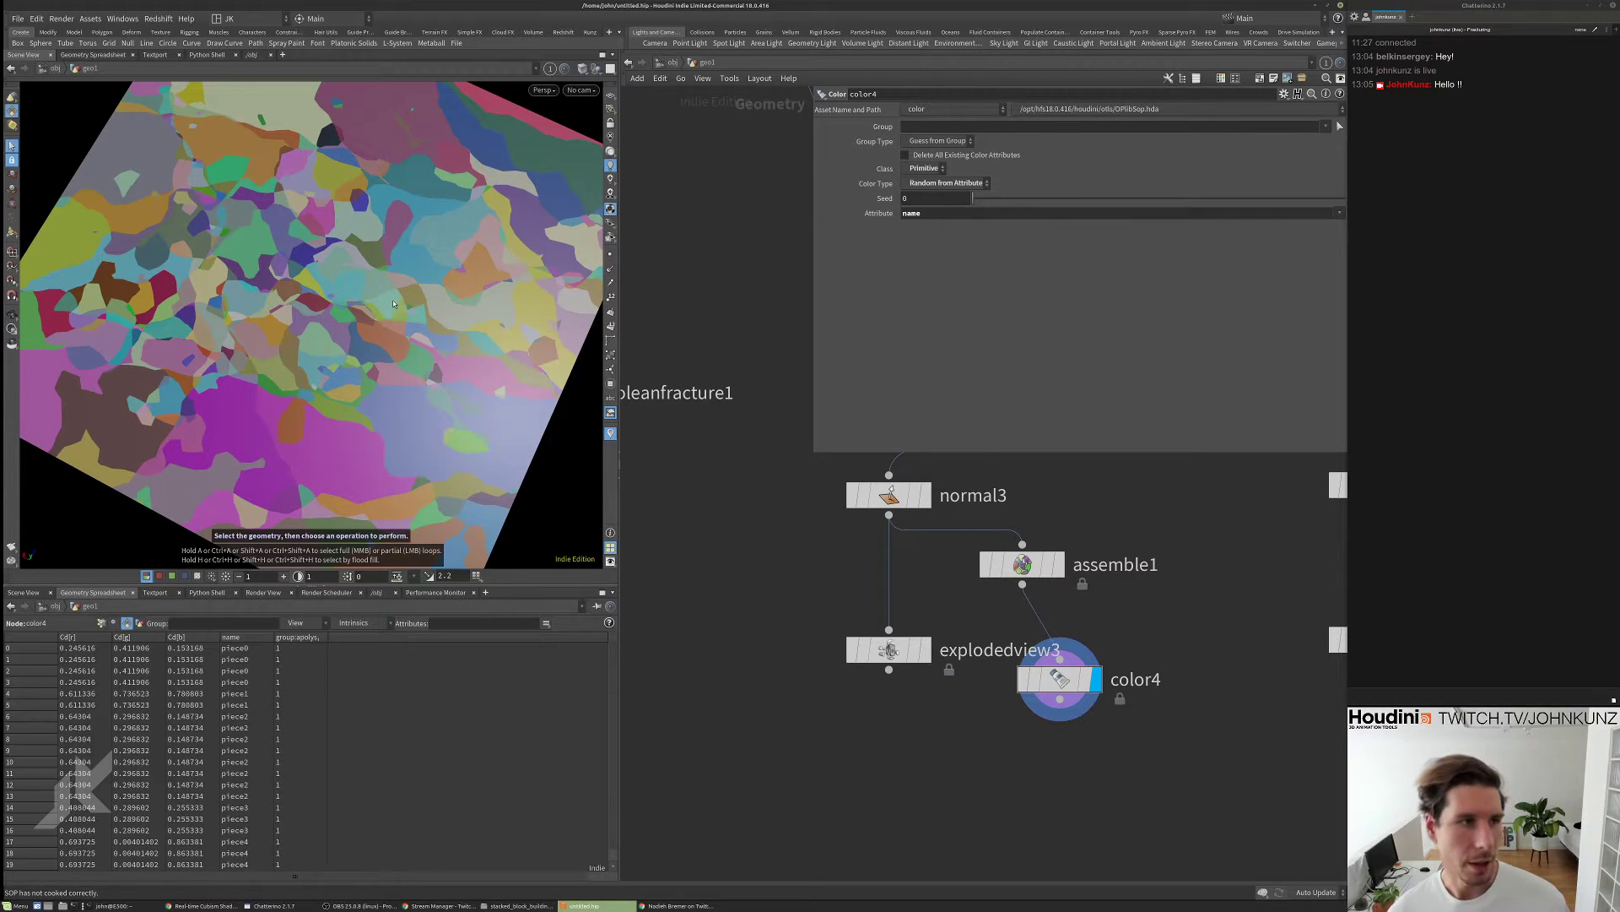
pyautogui.press('9')
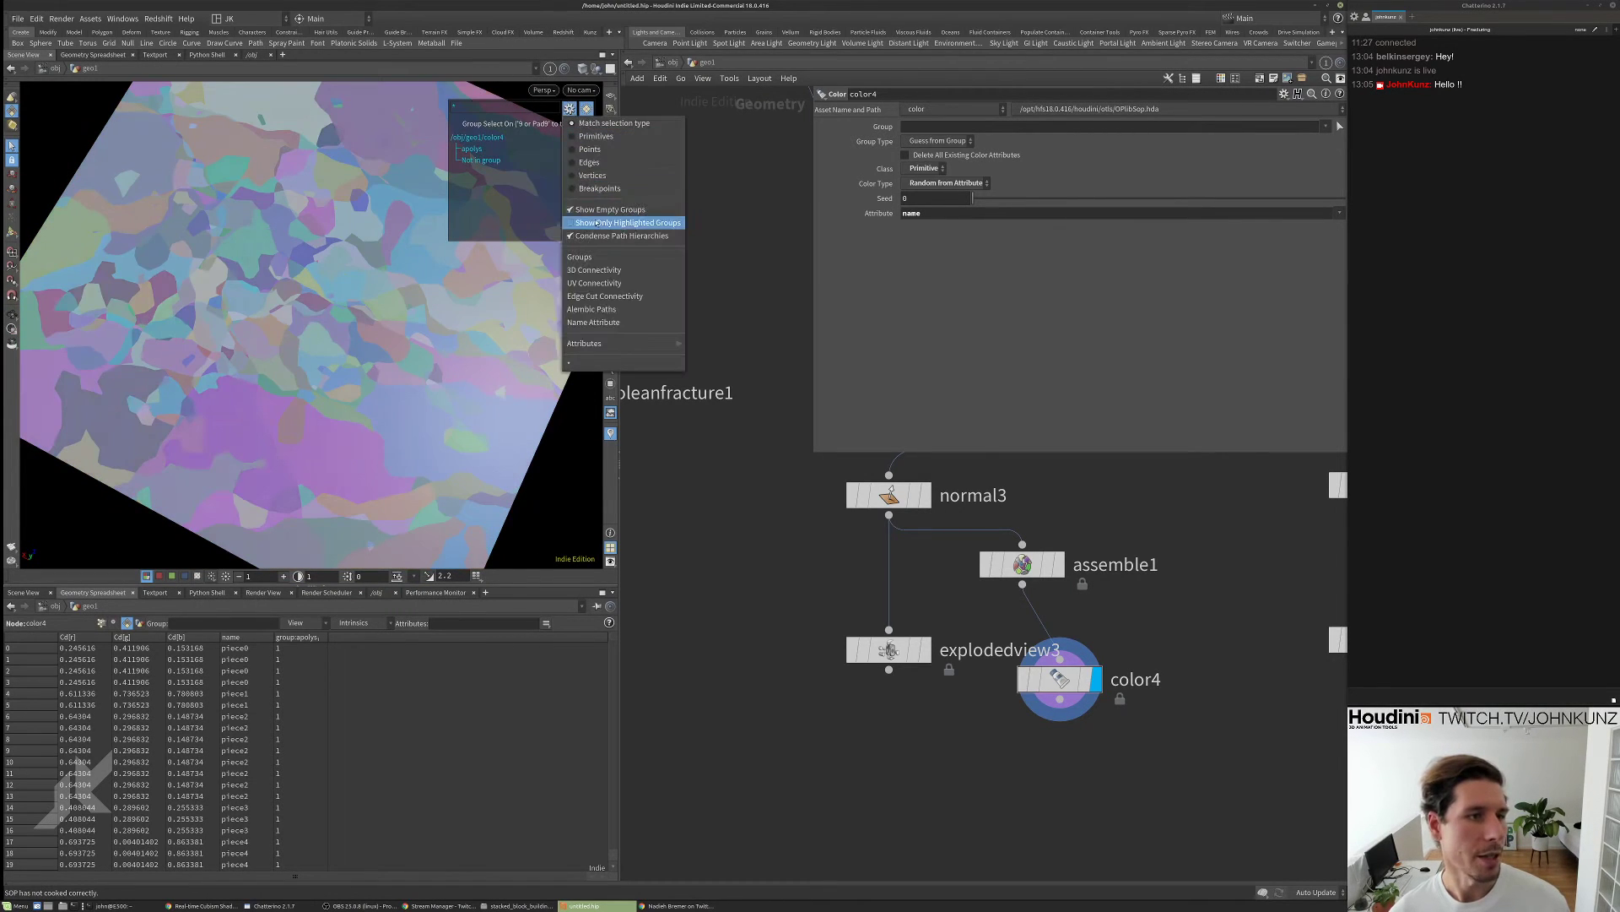
pyautogui.moveTo(618, 344)
pyautogui.click(697, 382)
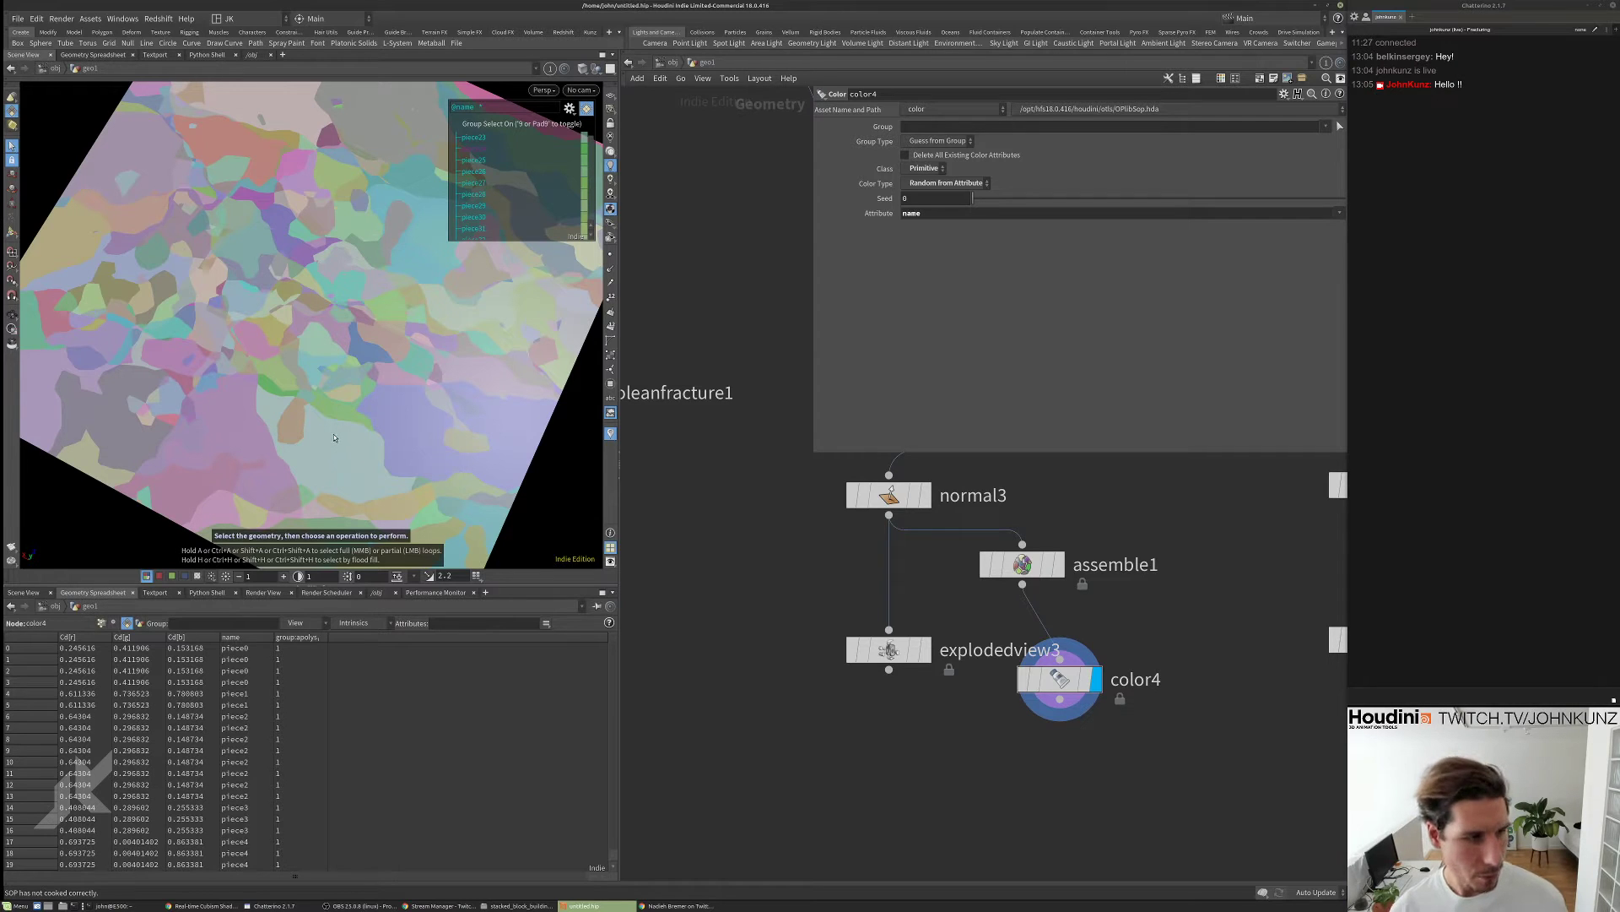
pyautogui.click(333, 437)
pyautogui.press('Return')
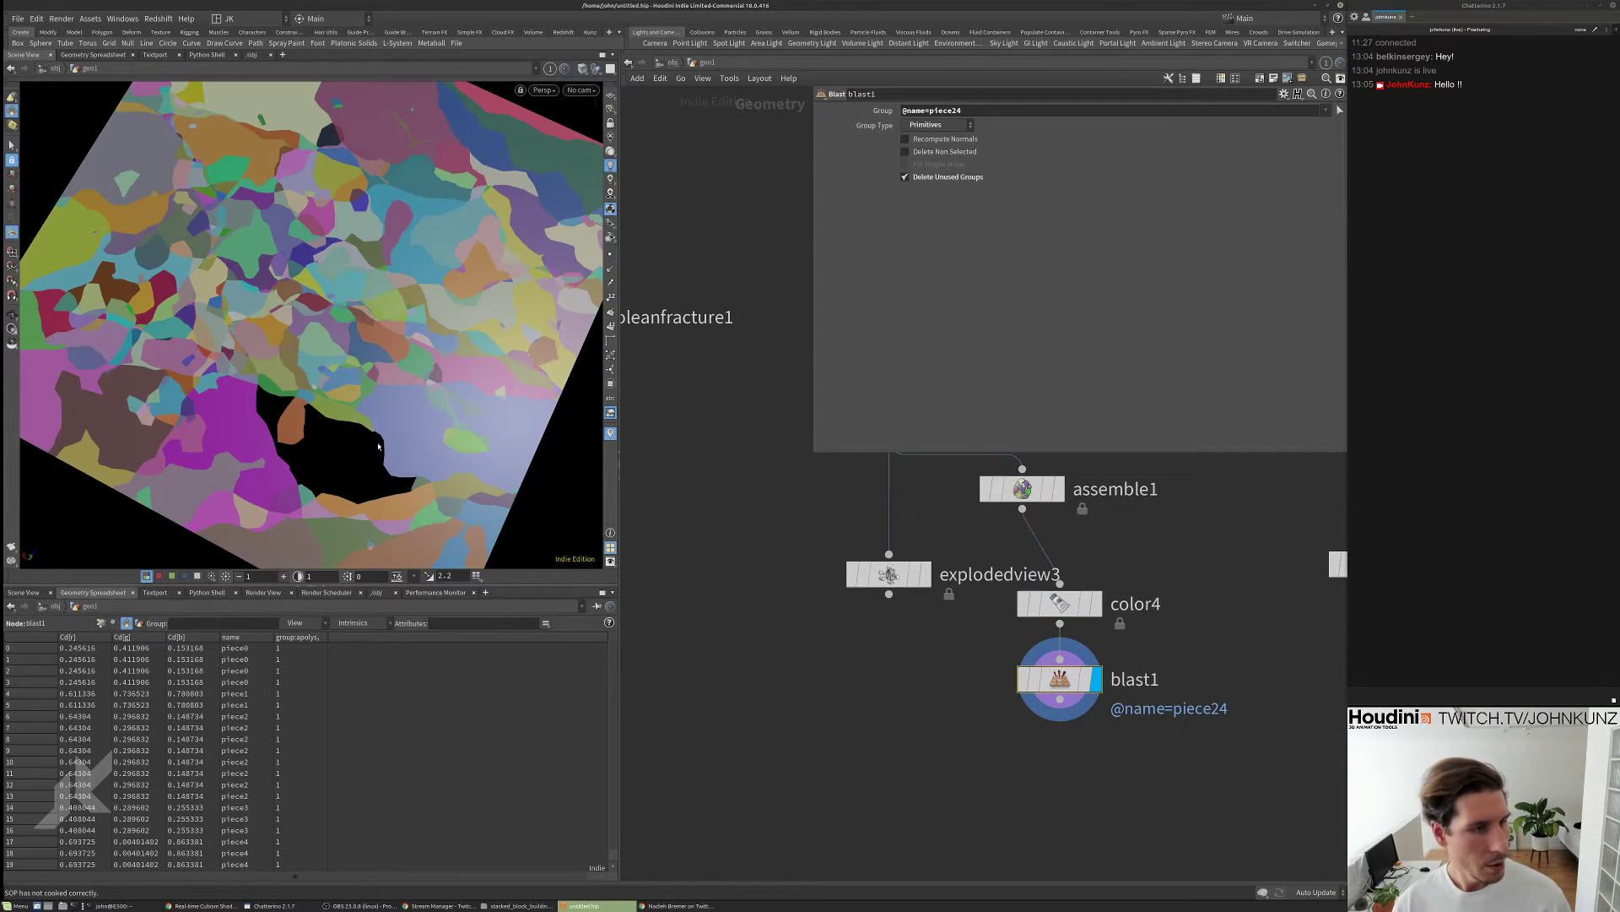
pyautogui.click(937, 154)
pyautogui.scroll(5, 409, 355)
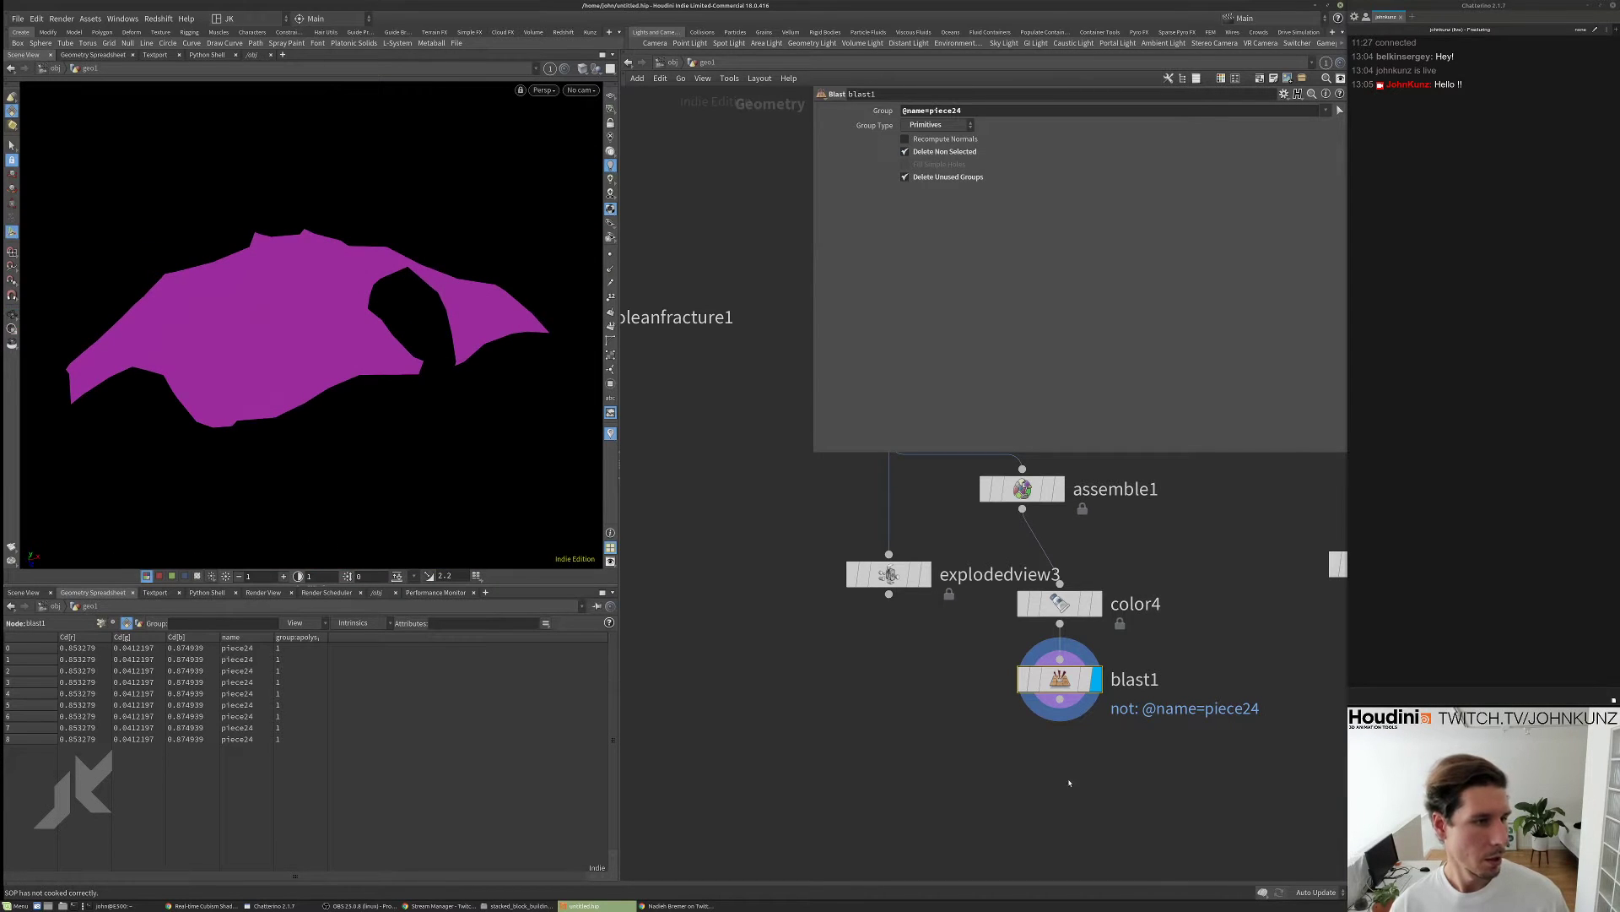
# - Add a Shrinkwrap node below blast1, connected to its output
pyautogui.moveTo(1068, 783); pyautogui.dragTo(1011, 729, button='middle')
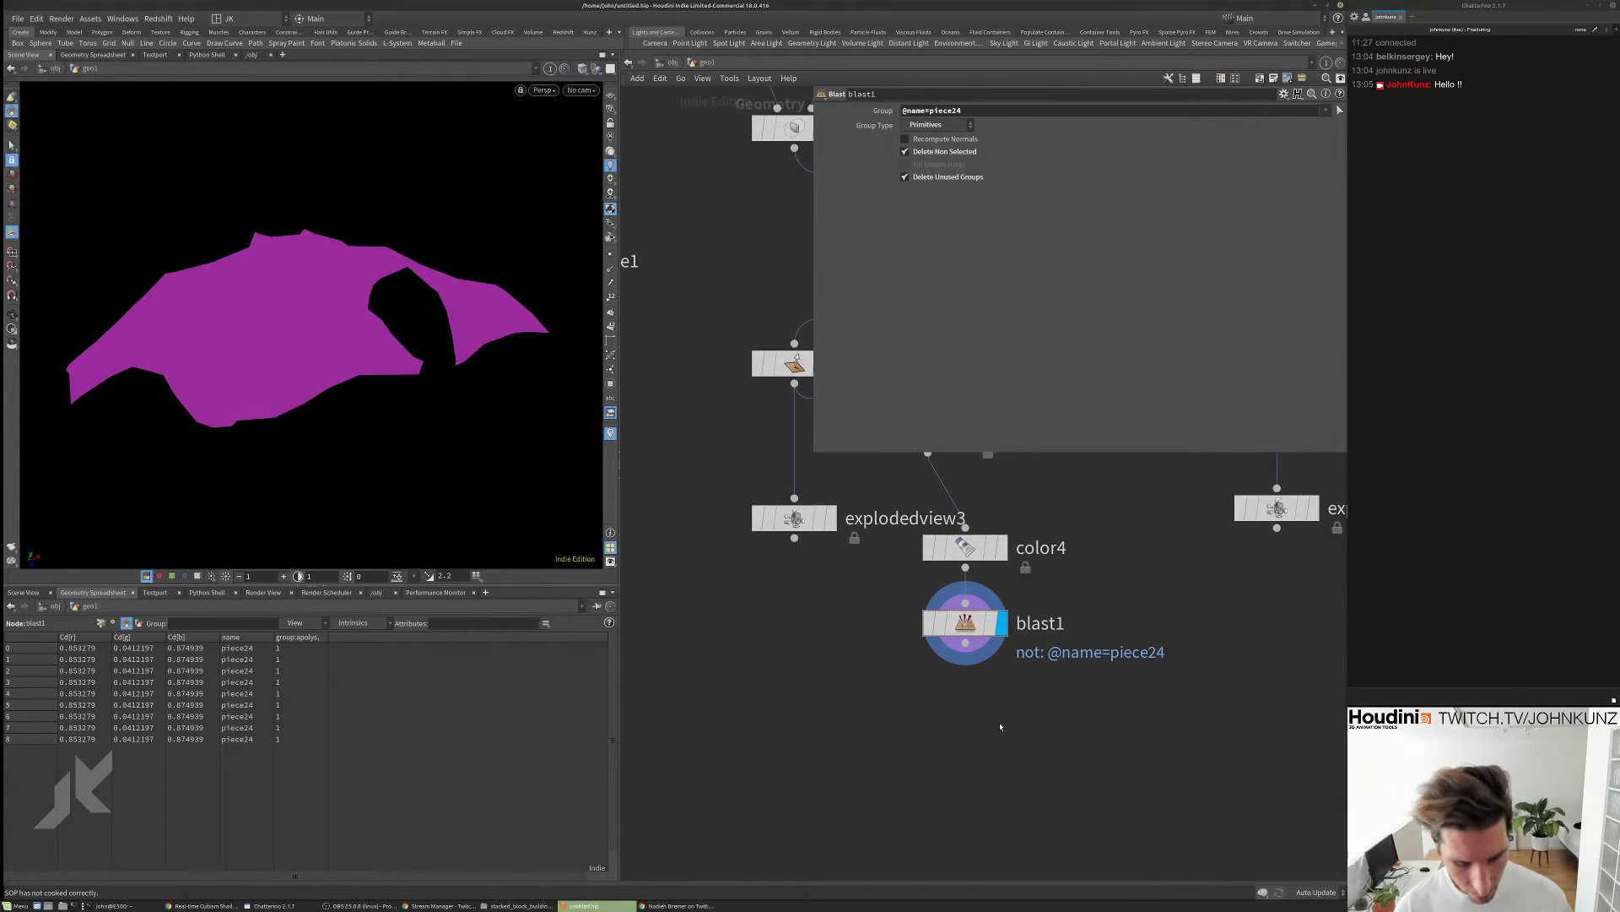
pyautogui.press('Tab')
pyautogui.write('shr')
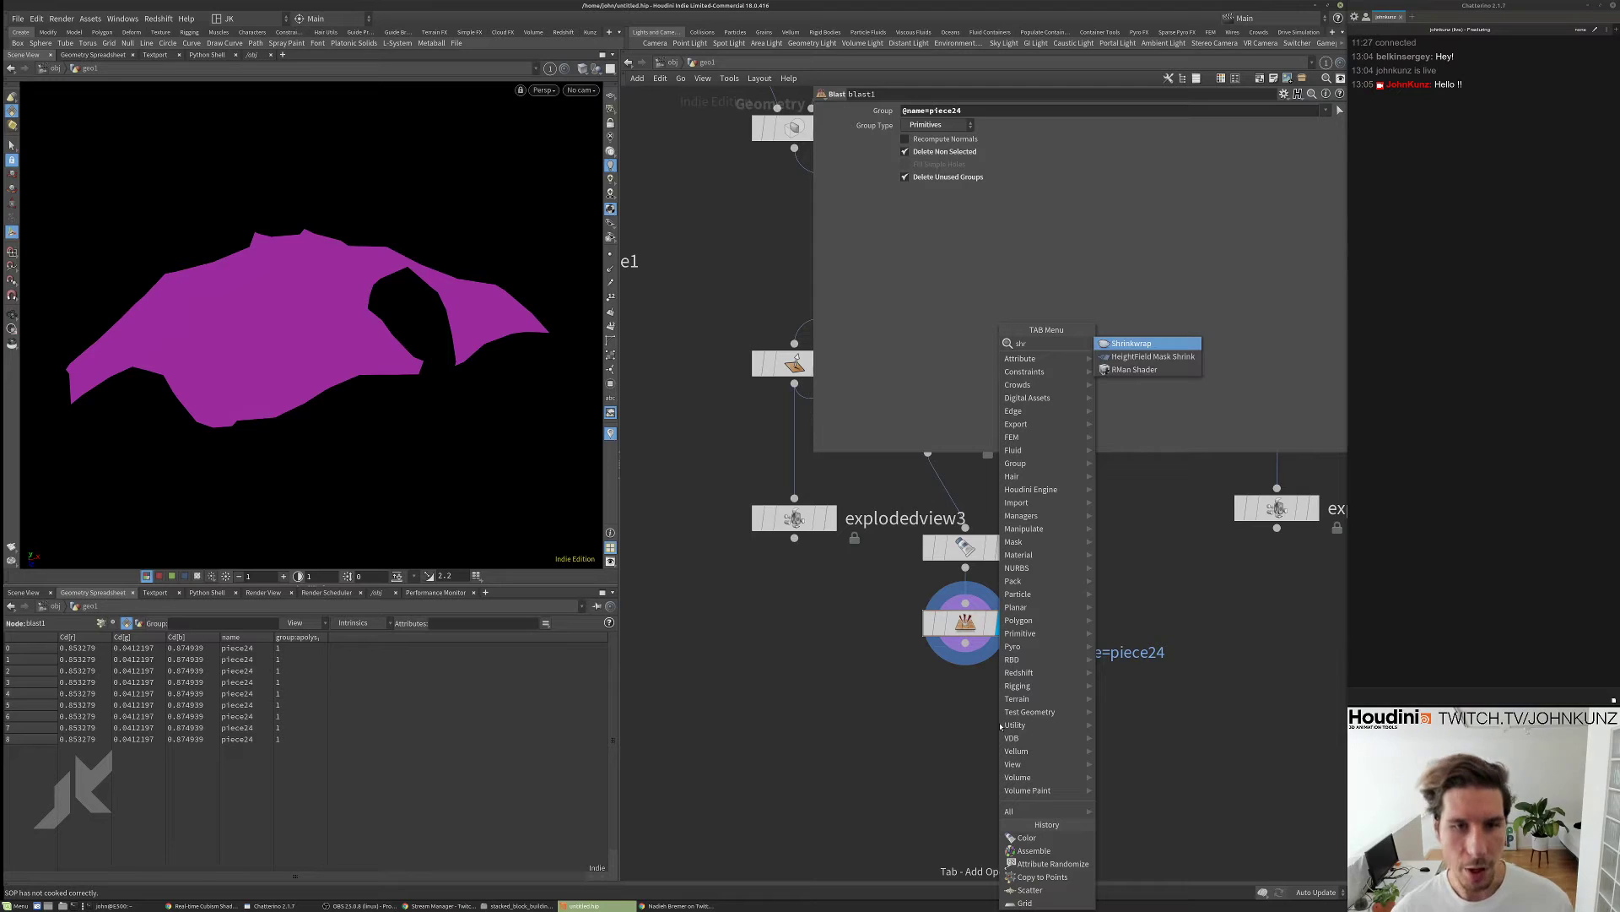
pyautogui.press('Down')
pyautogui.press('Return')
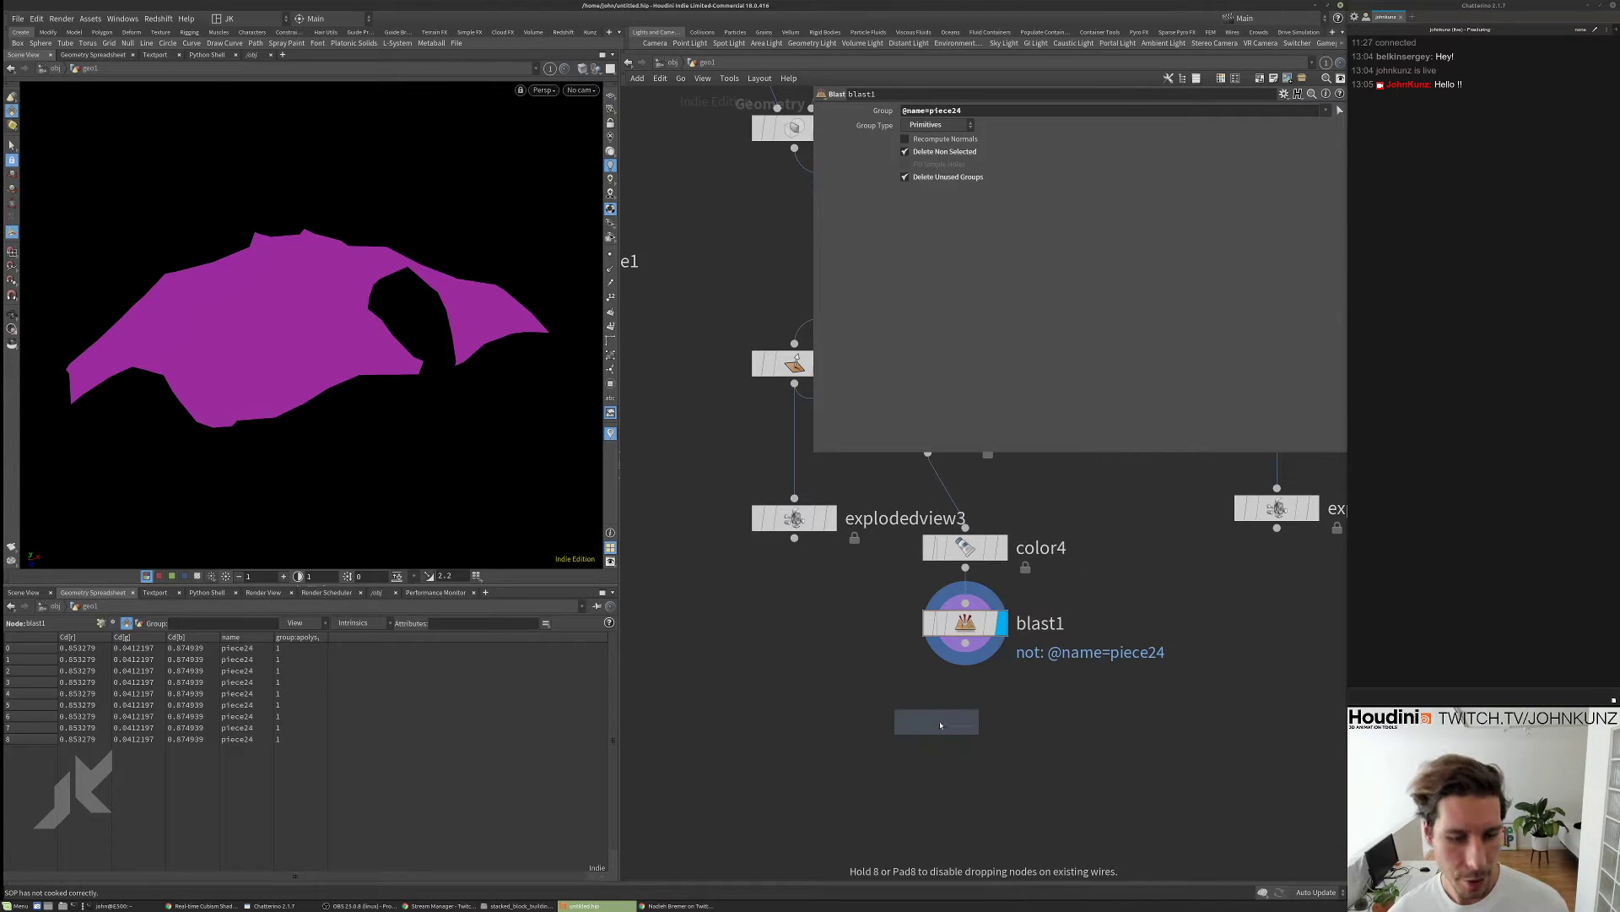
pyautogui.click(941, 725)
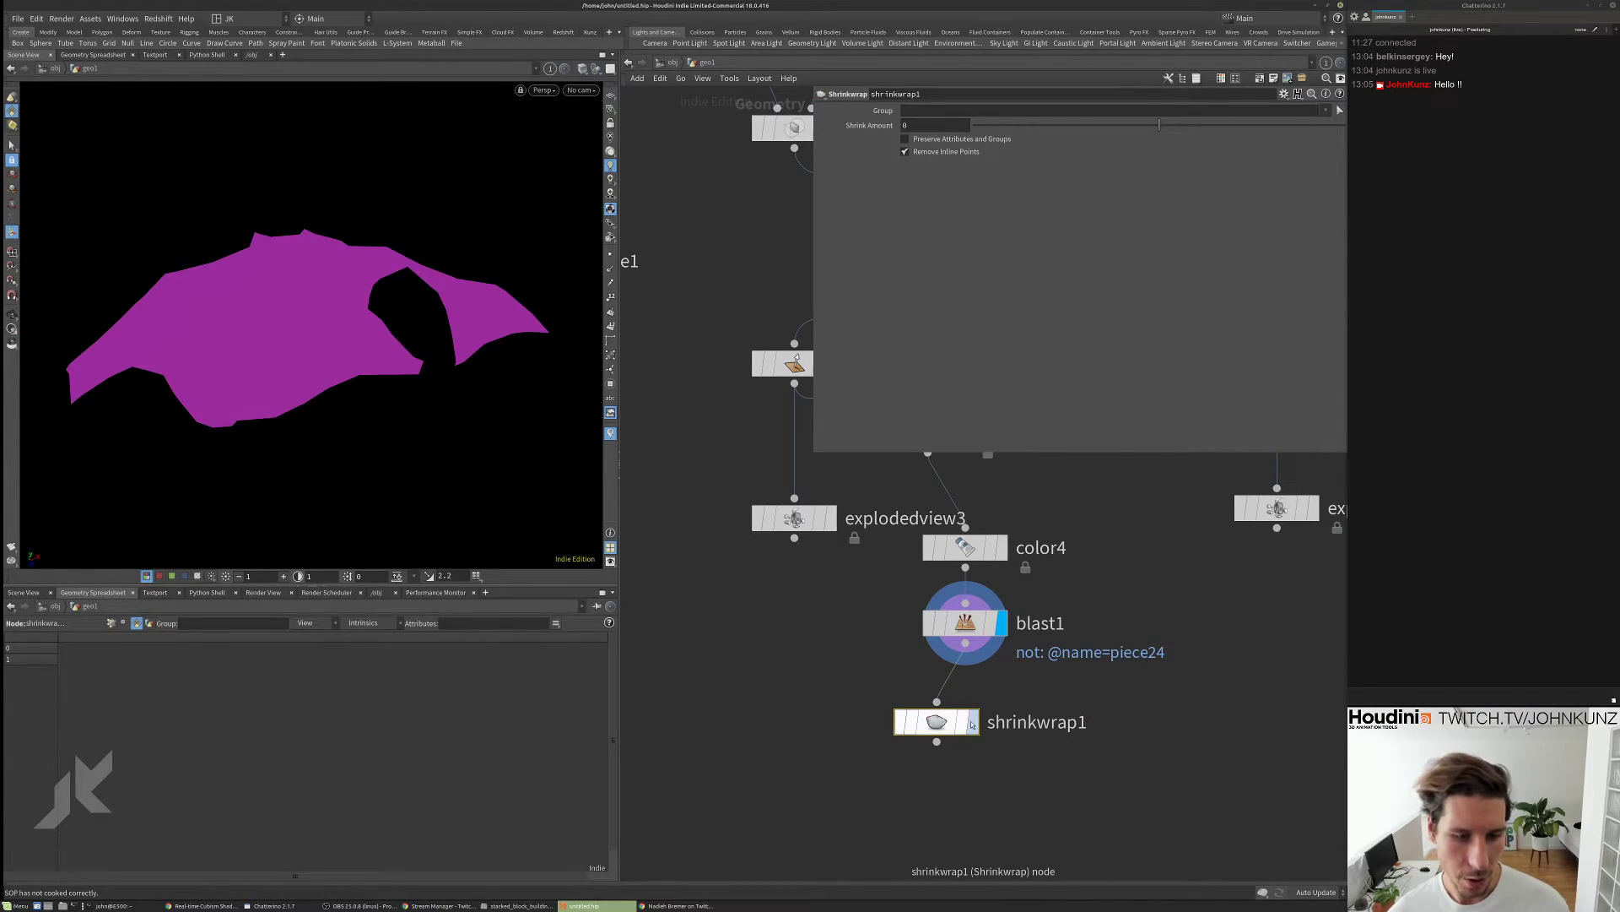
pyautogui.moveTo(972, 724); pyautogui.dragTo(989, 724)
pyautogui.moveTo(1000, 771); pyautogui.dragTo(996, 657, button='middle')
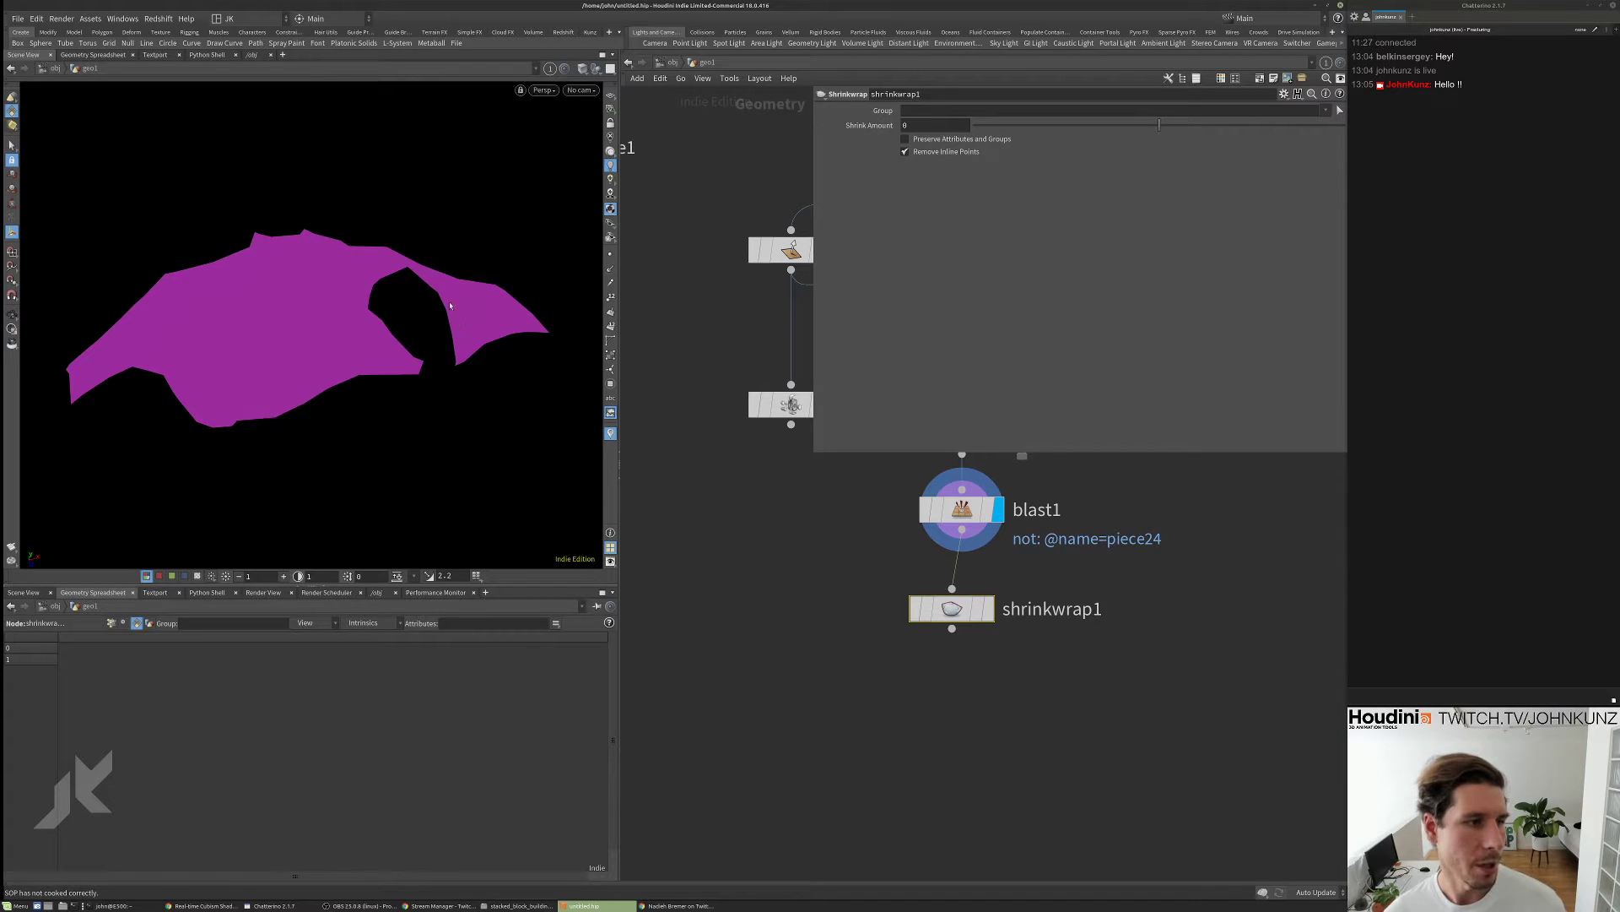
# - Display shrinkwrap1 and examine the wrapped shape of the isolated piece from several angles
pyautogui.click(989, 608)
pyautogui.moveTo(476, 412); pyautogui.dragTo(203, 183)
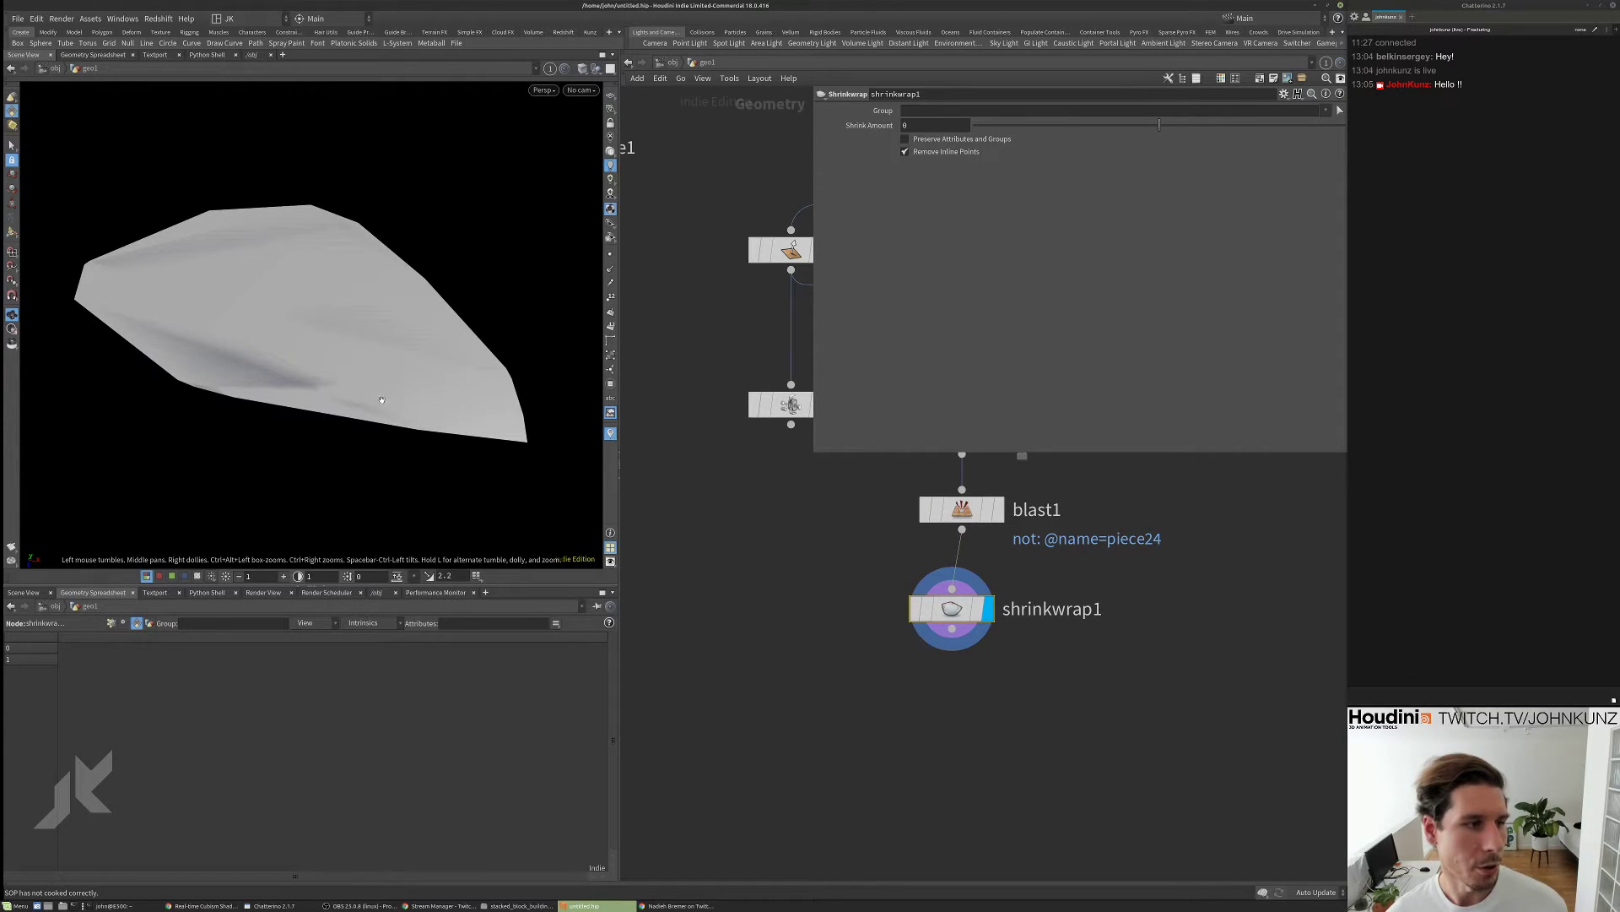
pyautogui.moveTo(336, 275); pyautogui.dragTo(370, 364)
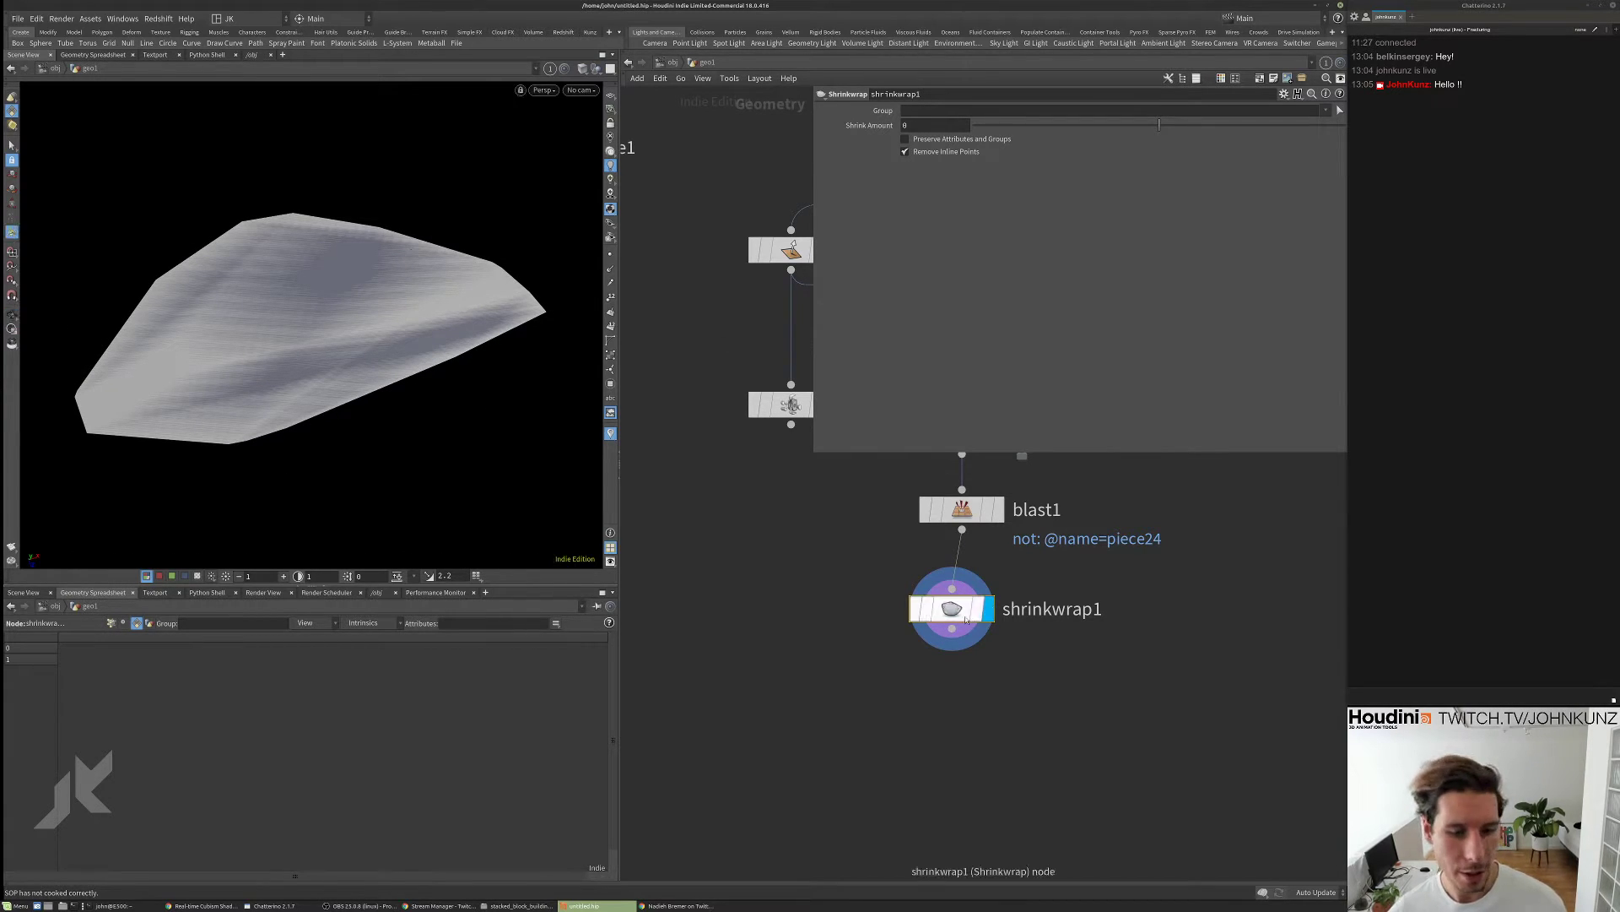
# - Align shrinkwrap1 directly under blast1 and toggle its bypass to compare the piece with its wrapped shape, leaving it bypassed
pyautogui.moveTo(916, 613); pyautogui.dragTo(926, 636)
pyautogui.click(925, 636)
pyautogui.click(925, 637)
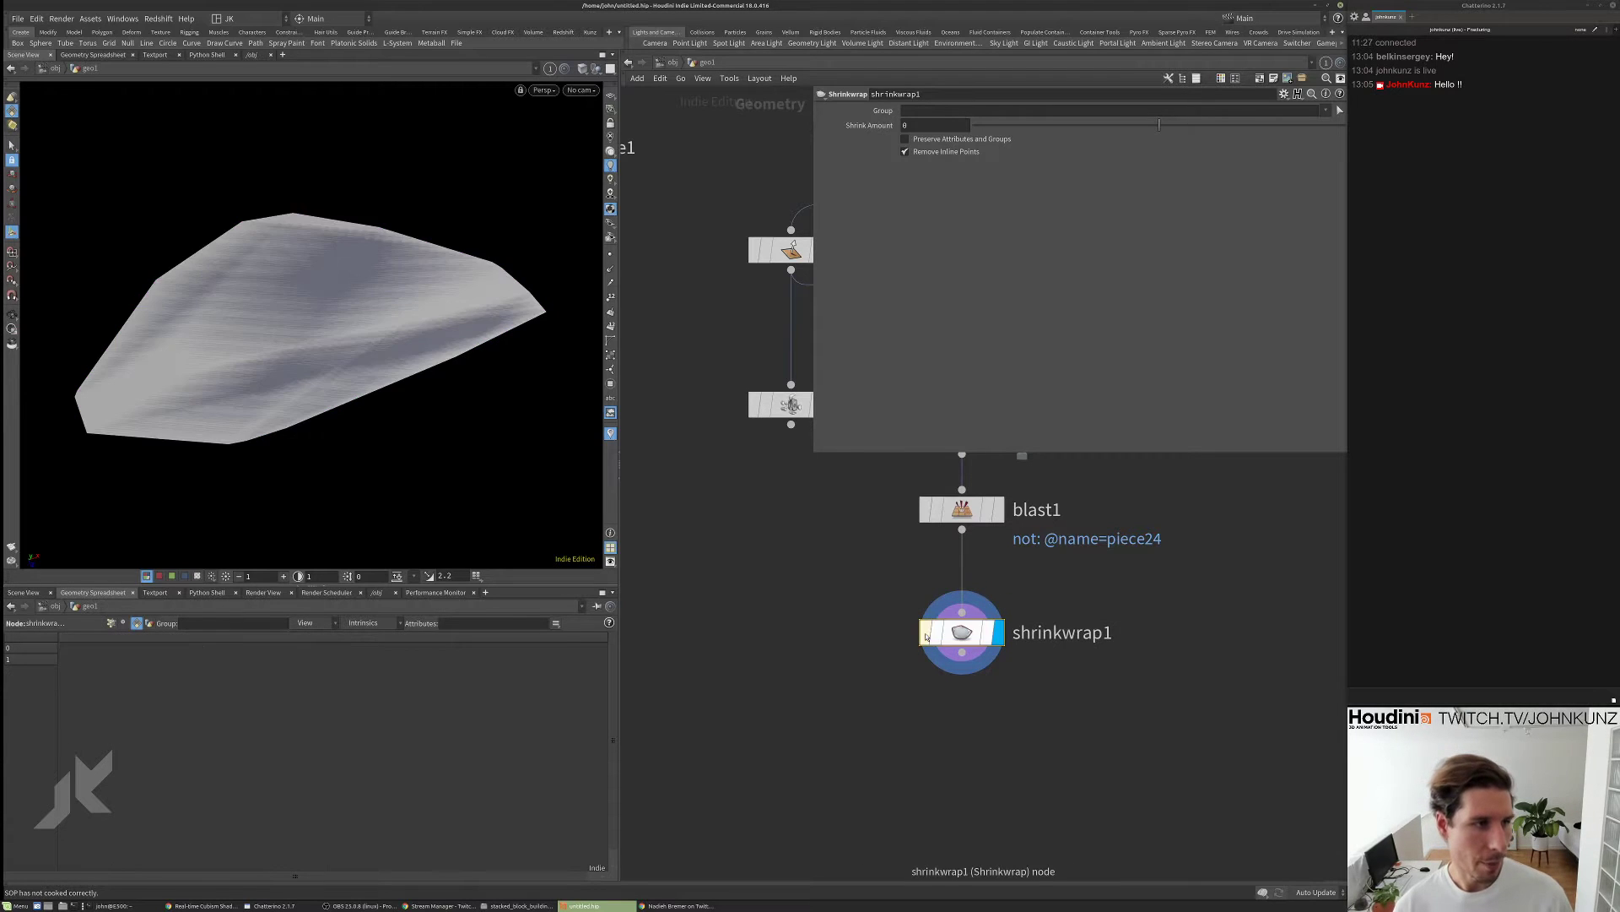
pyautogui.click(926, 636)
pyautogui.click(926, 636)
pyautogui.click(925, 637)
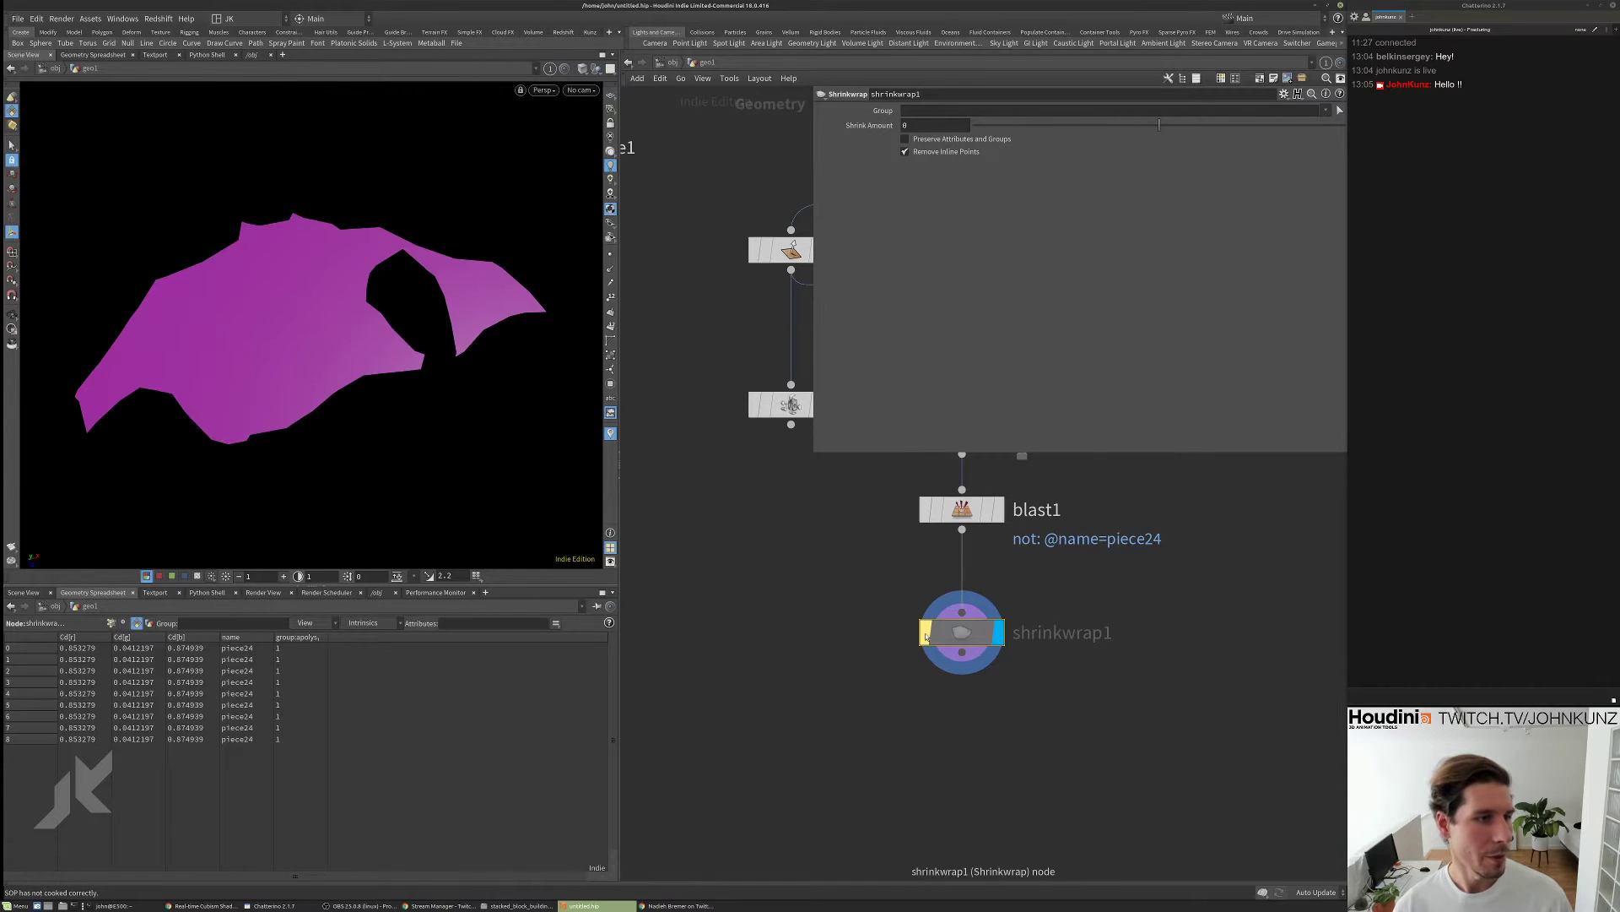
pyautogui.click(926, 637)
pyautogui.click(925, 636)
pyautogui.scroll(-3, 346, 466)
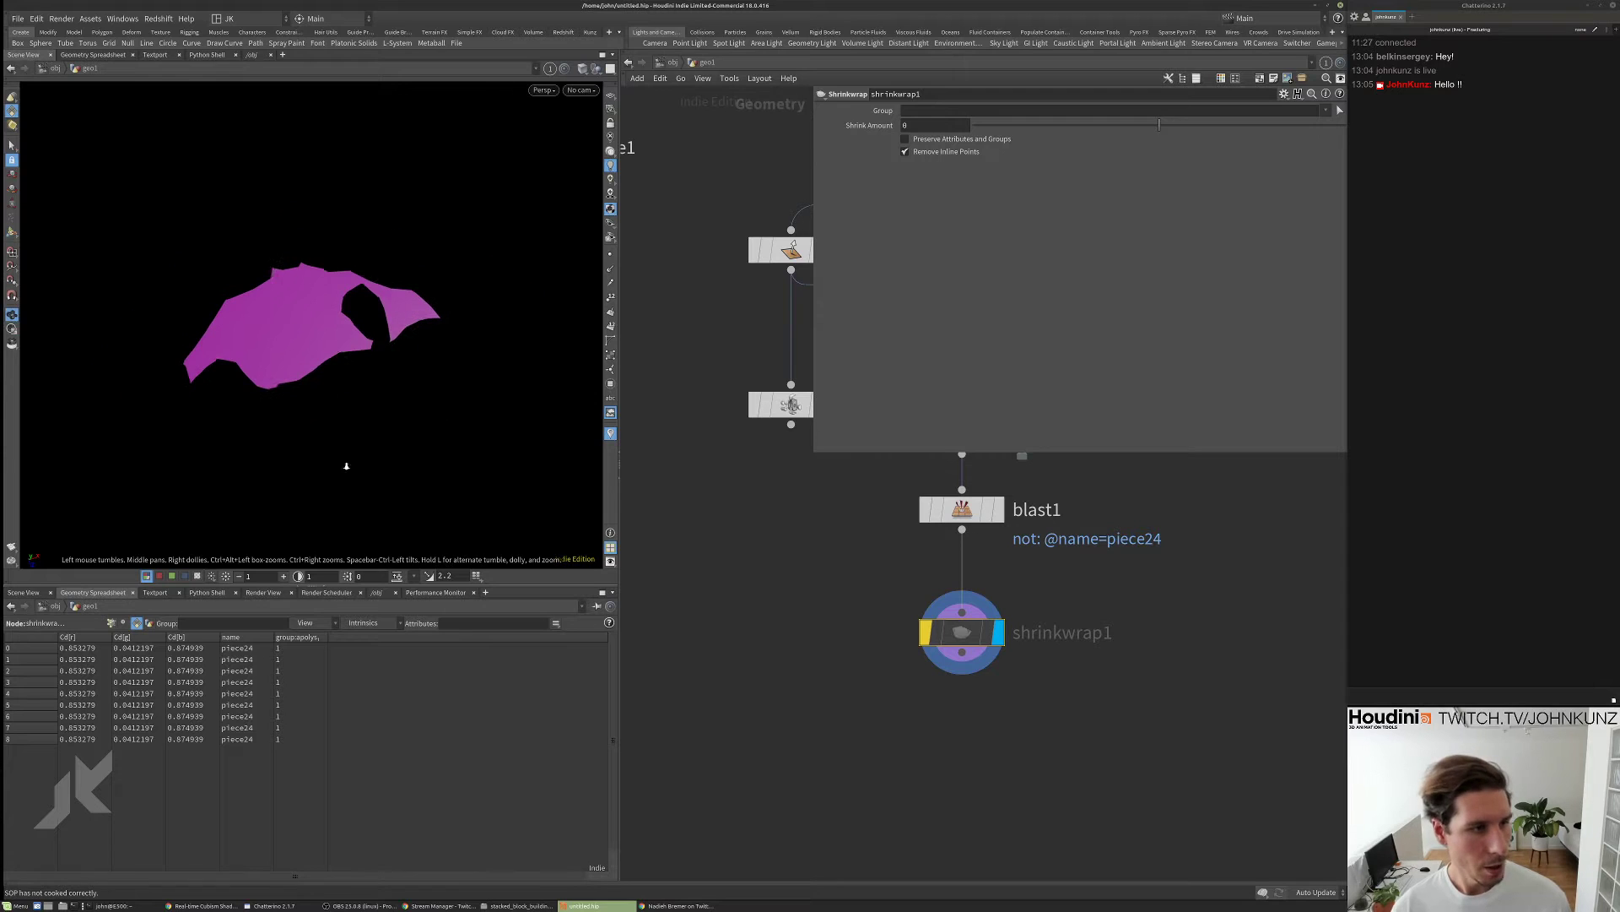
pyautogui.scroll(1, 346, 466)
pyautogui.press('Tab')
pyautogui.write('sca')
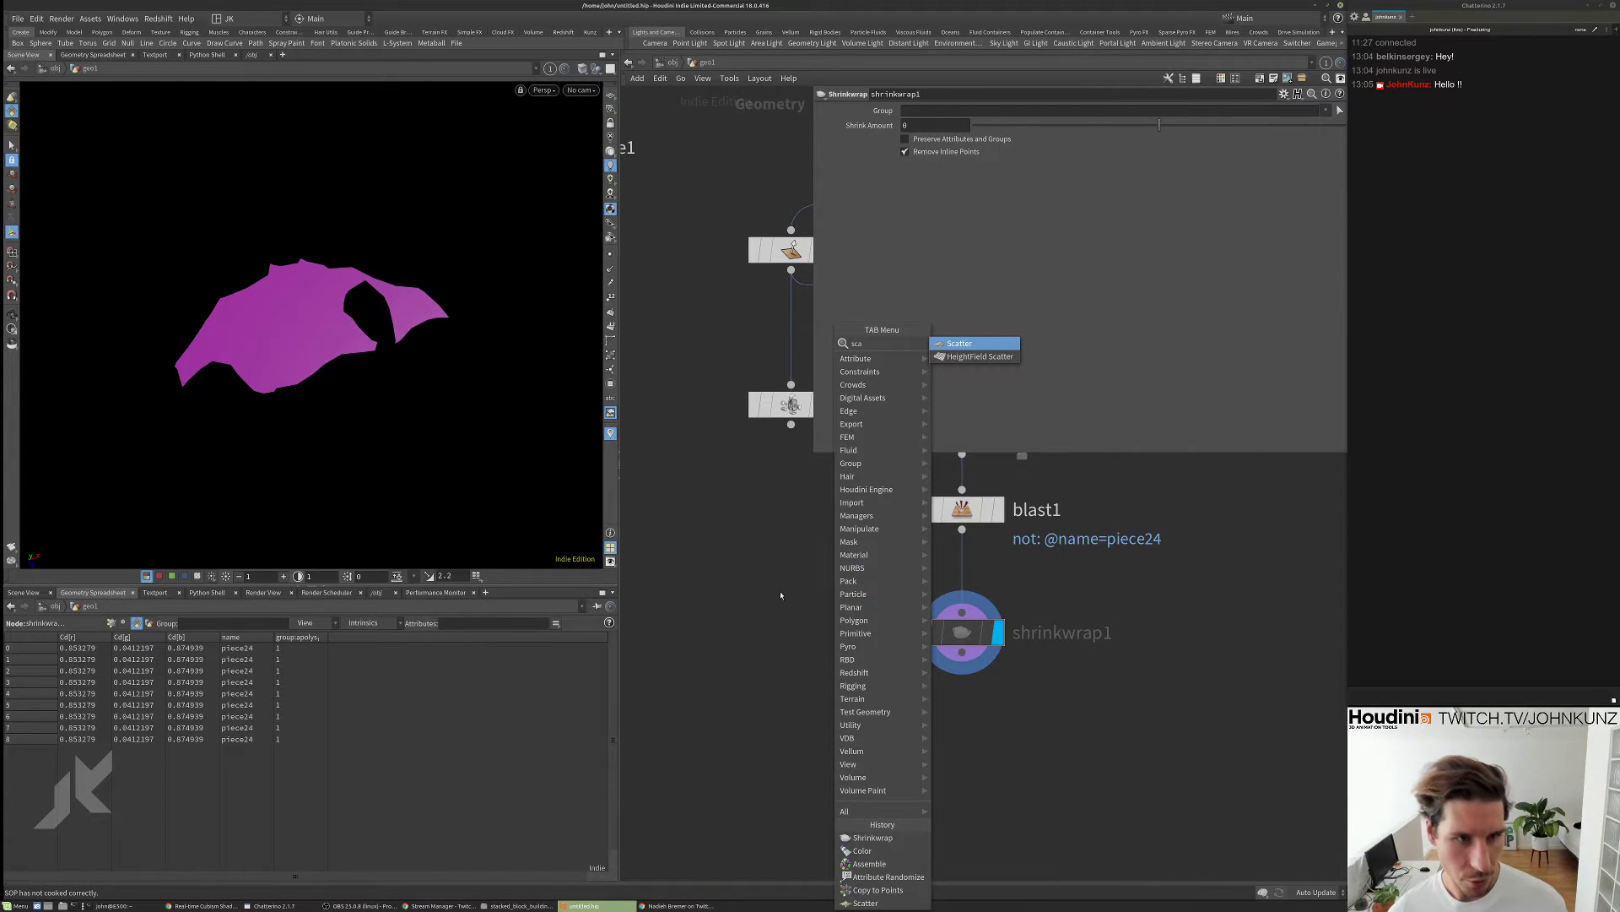
pyautogui.press('Escape')
# - Duplicate scatter1, triangulate2d1 and voronoisplit1, placing the copies below shrinkwrap1
pyautogui.scroll(-8, 780, 595)
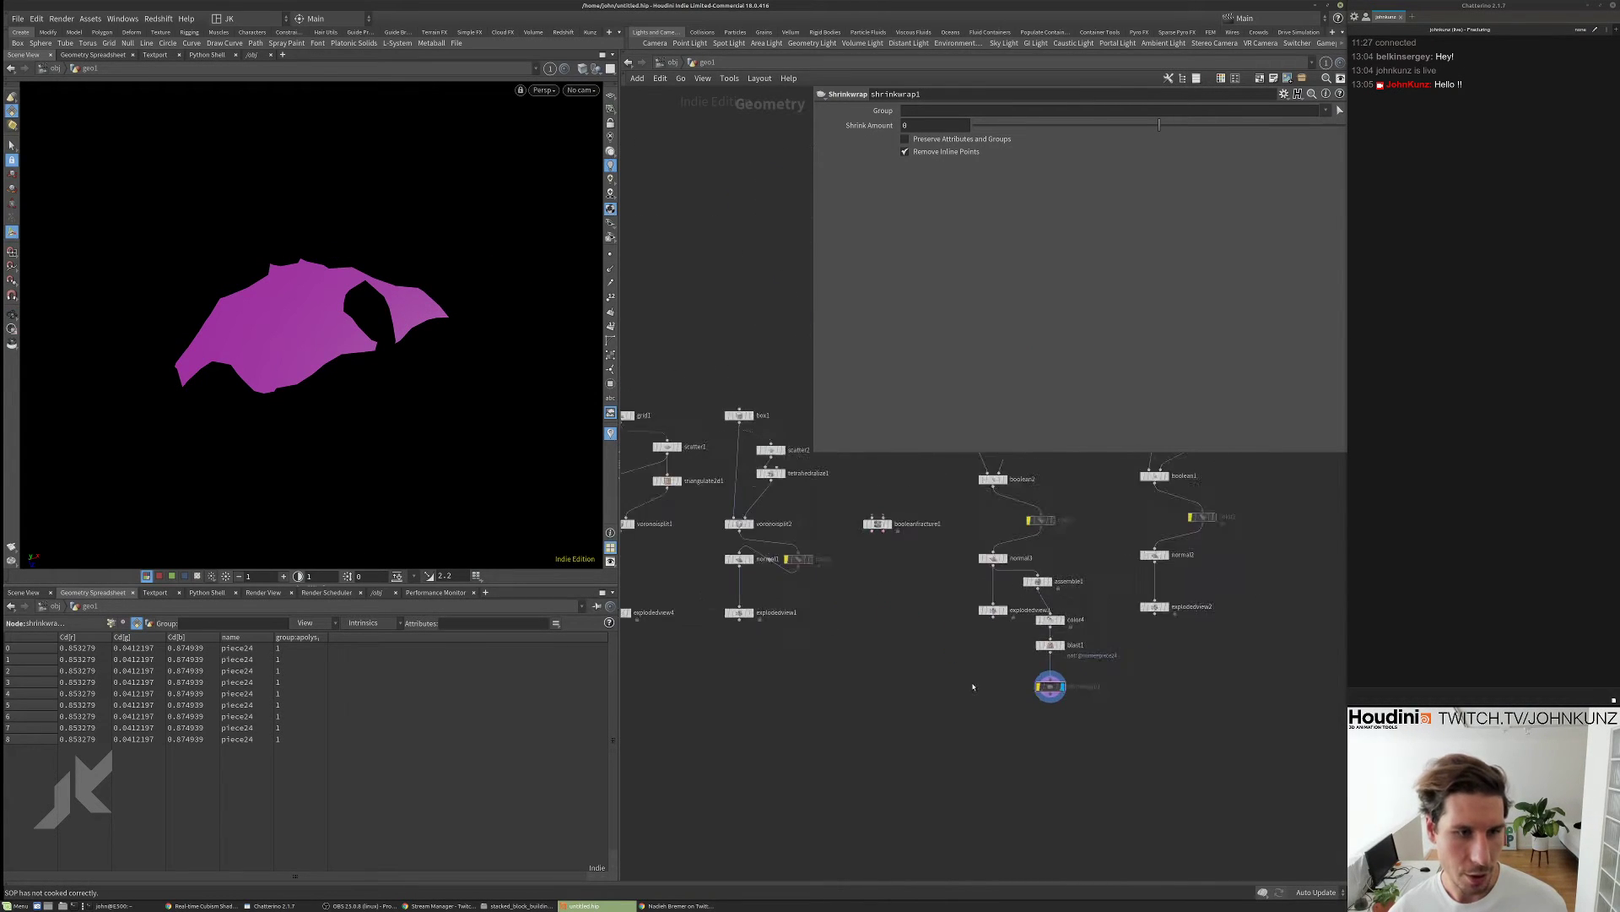
pyautogui.scroll(3, 790, 578)
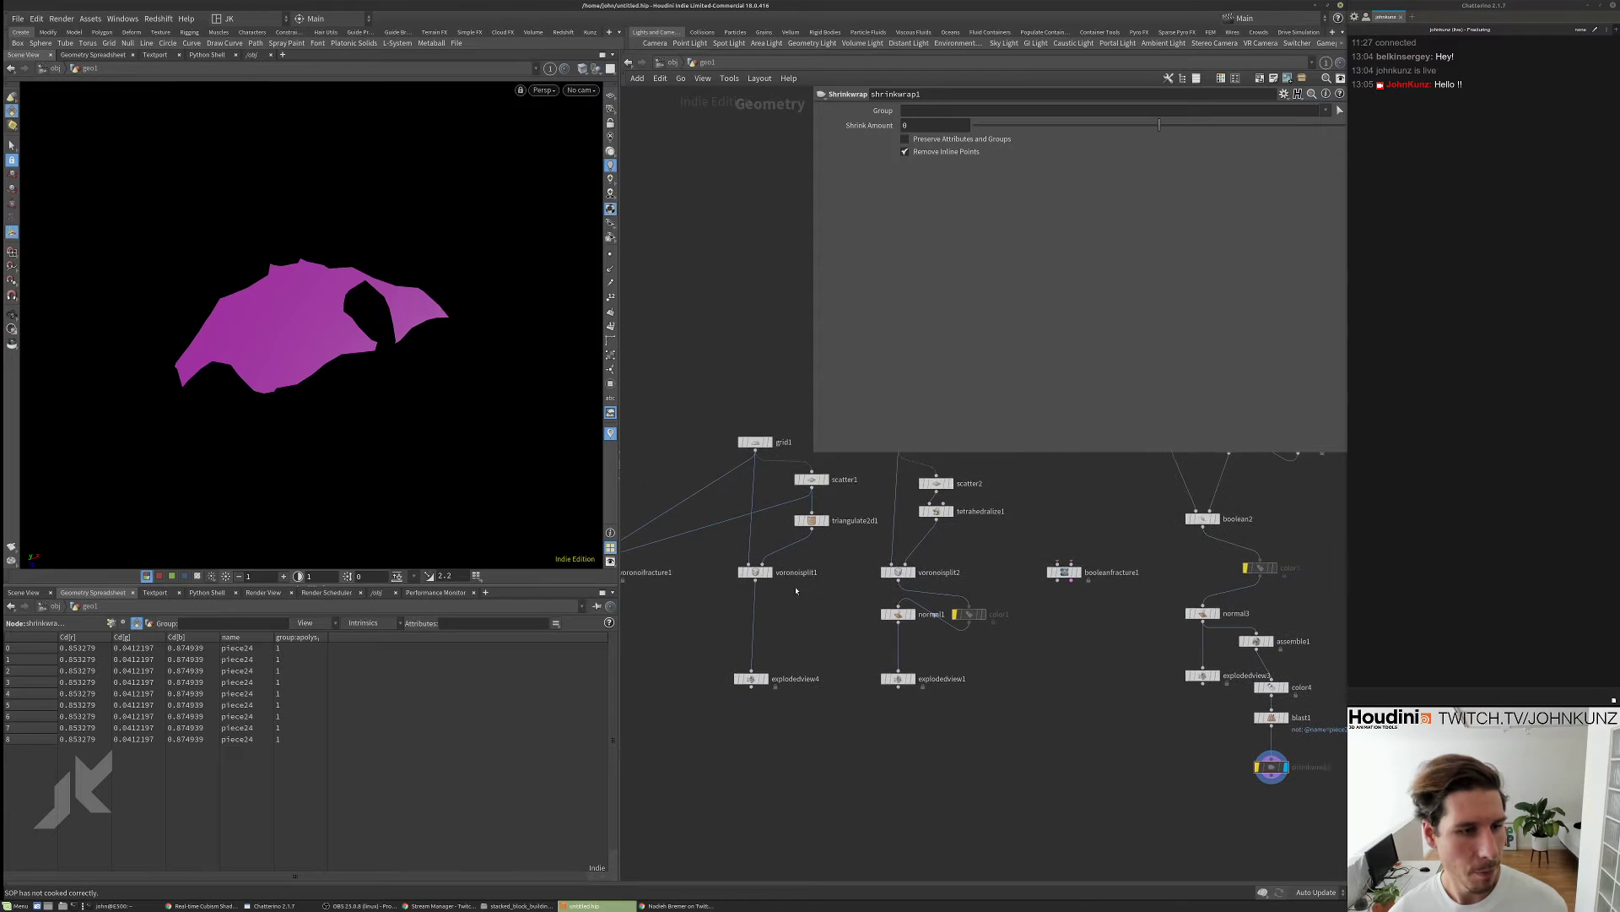
pyautogui.moveTo(803, 589); pyautogui.dragTo(743, 470)
pyautogui.scroll(-2, 764, 577)
pyautogui.hotkey('ctrl', 'c')
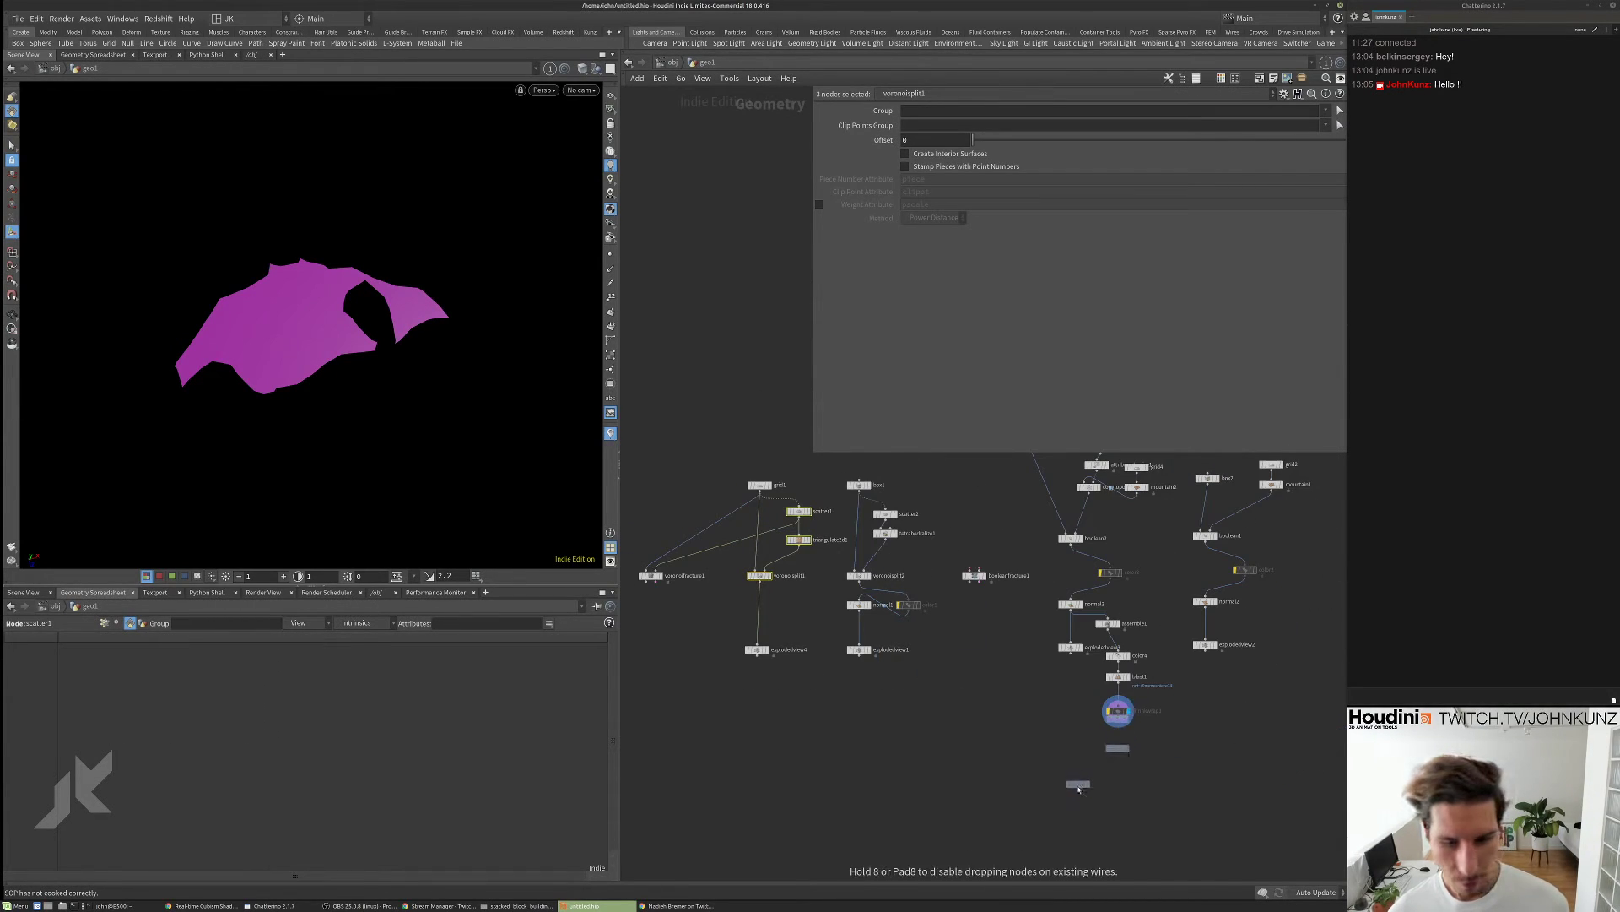
pyautogui.hotkey('ctrl', 'v')
pyautogui.scroll(3, 1169, 796)
pyautogui.click(1169, 796)
pyautogui.scroll(-3, 979, 666)
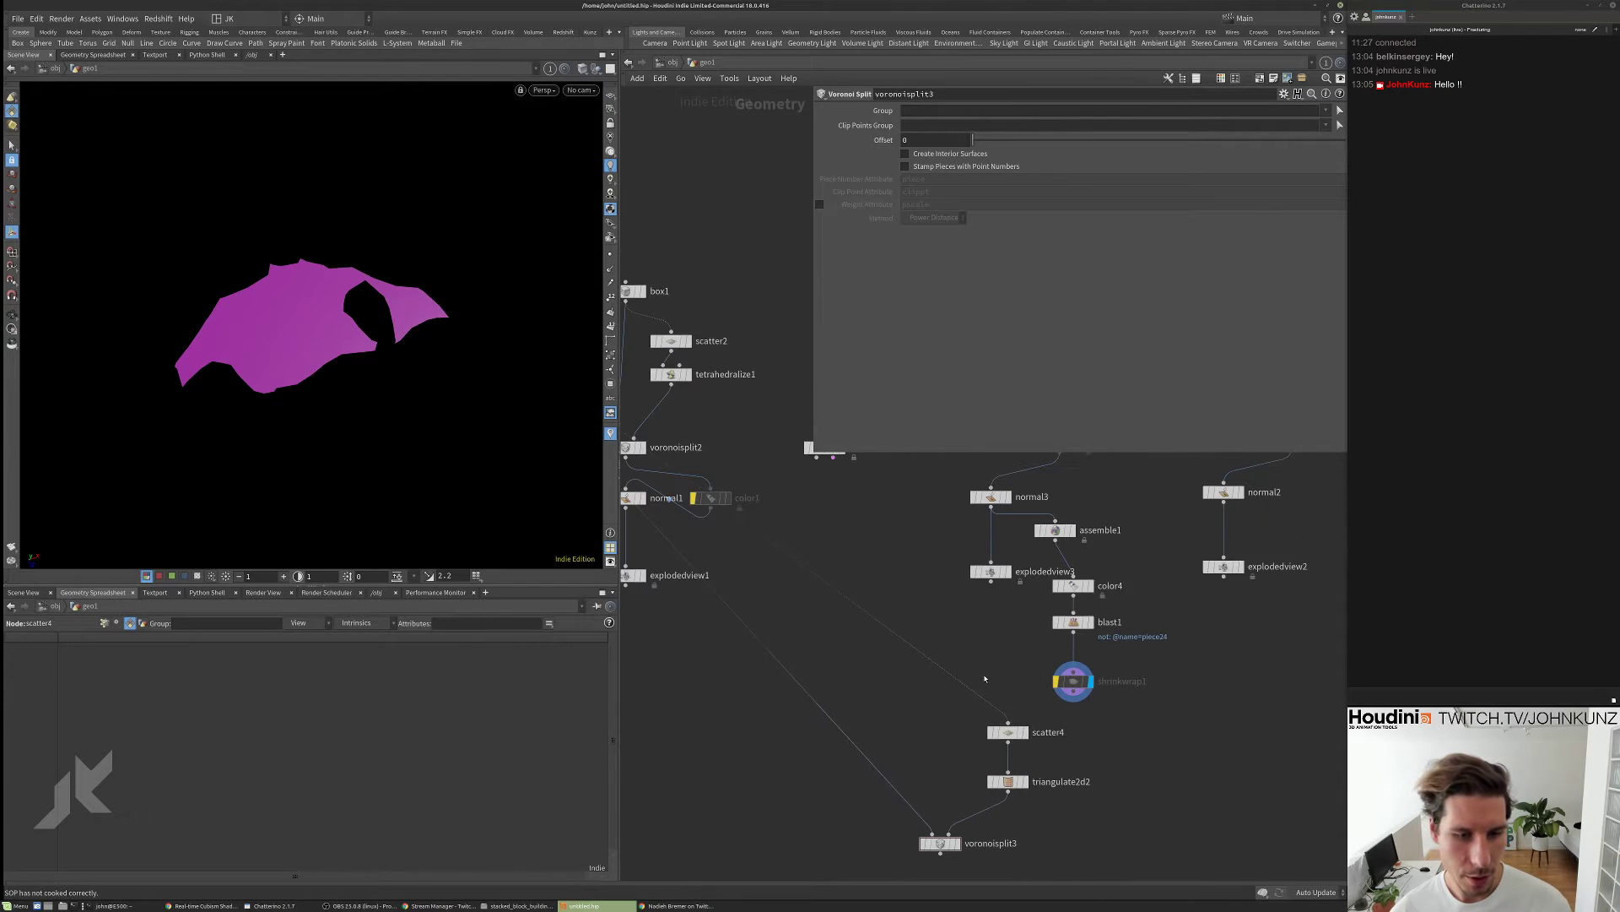
# - Display normal3's full grid and connect its output to scatter4 and to the first input of voronoisplit3
pyautogui.scroll(2, 962, 629)
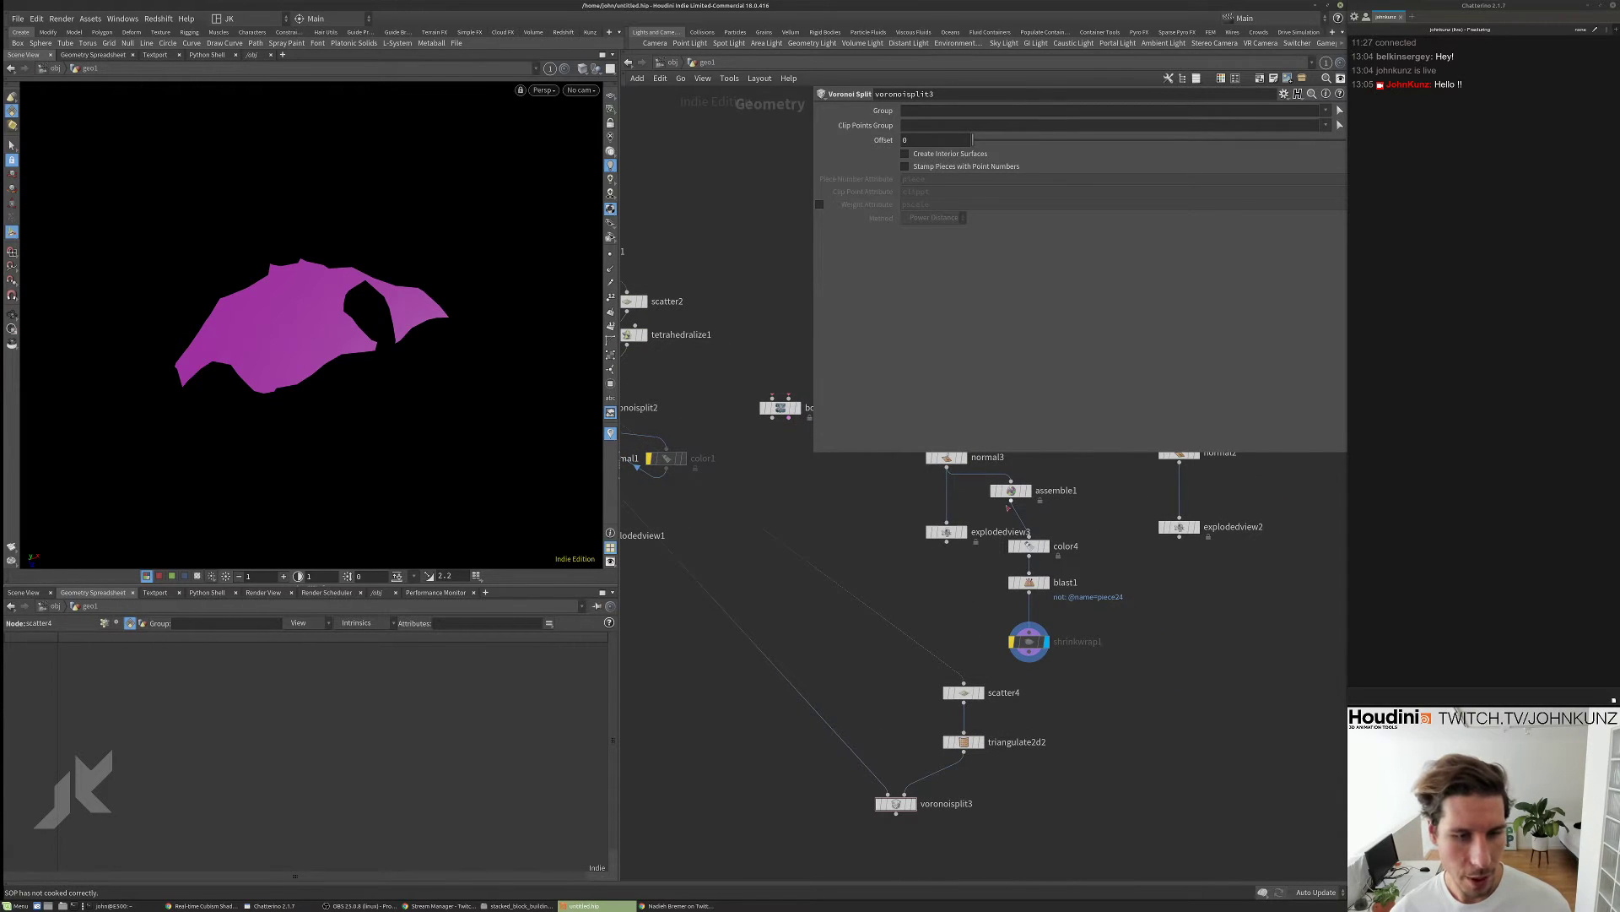
pyautogui.click(963, 458)
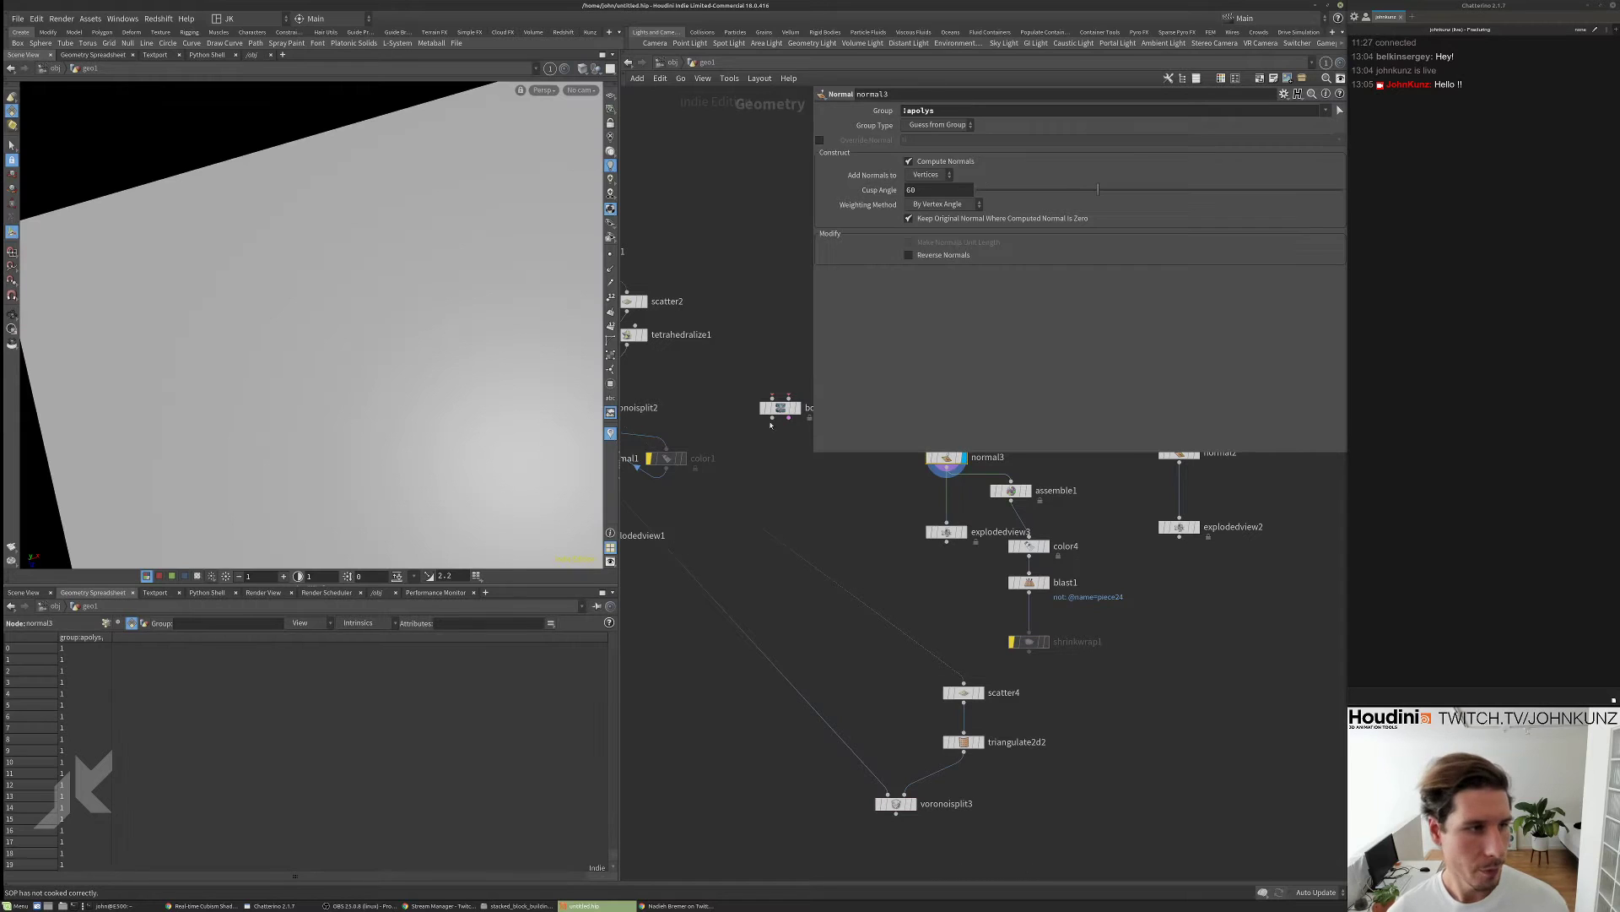
pyautogui.click(583, 68)
pyautogui.click(630, 200)
pyautogui.press('h')
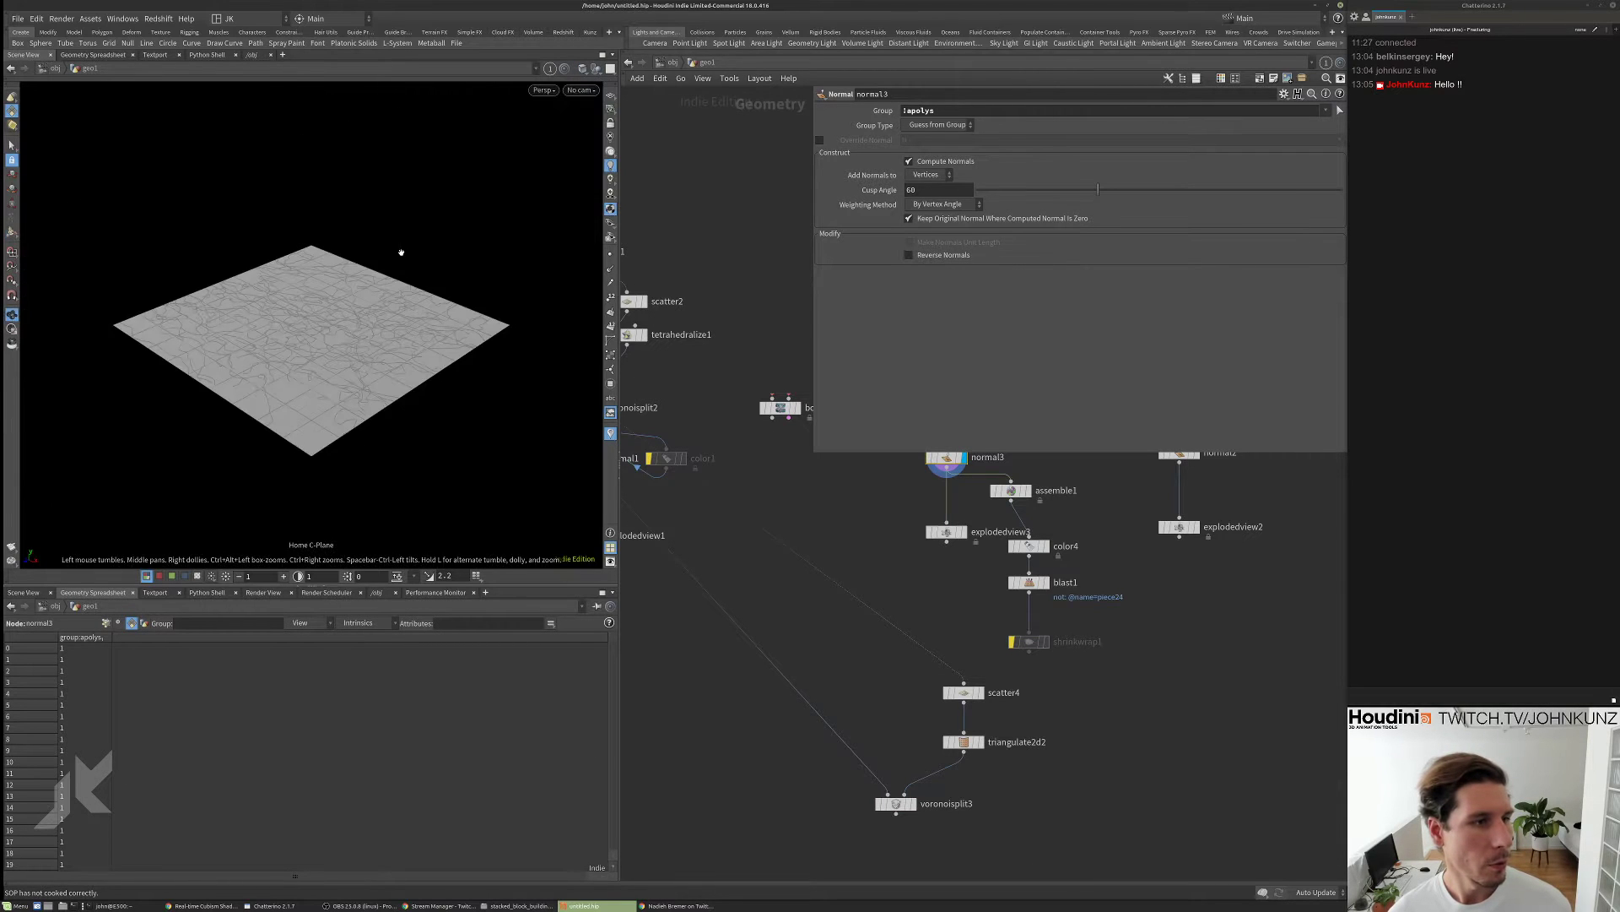
pyautogui.moveTo(371, 229); pyautogui.dragTo(338, 346)
pyautogui.moveTo(954, 519); pyautogui.dragTo(929, 511, button='middle')
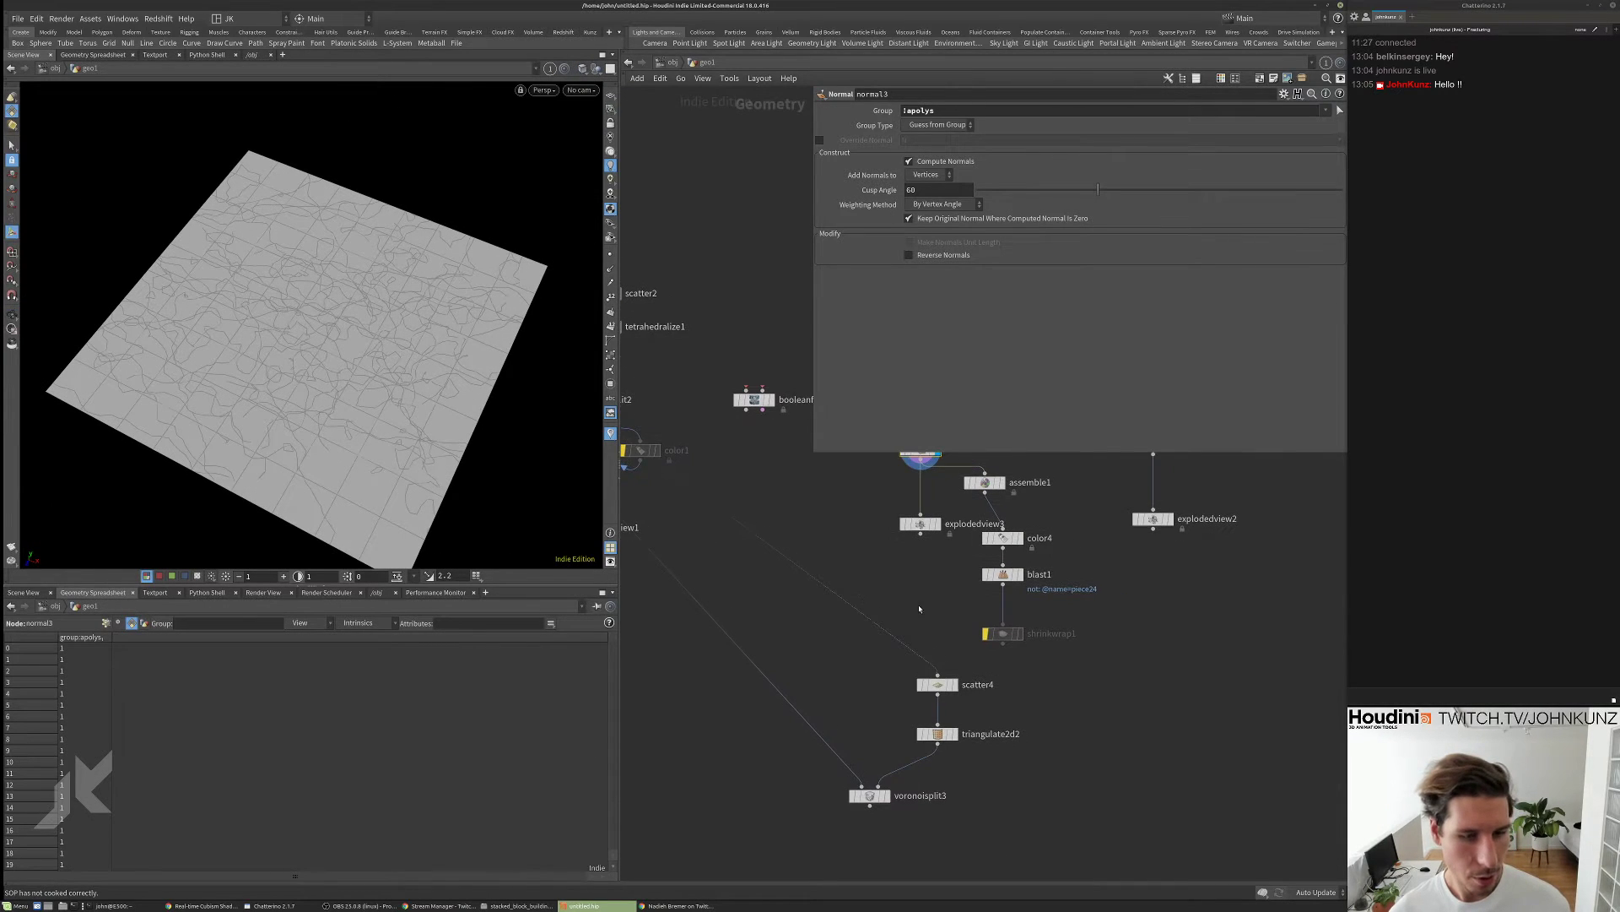
pyautogui.moveTo(921, 466); pyautogui.dragTo(861, 787)
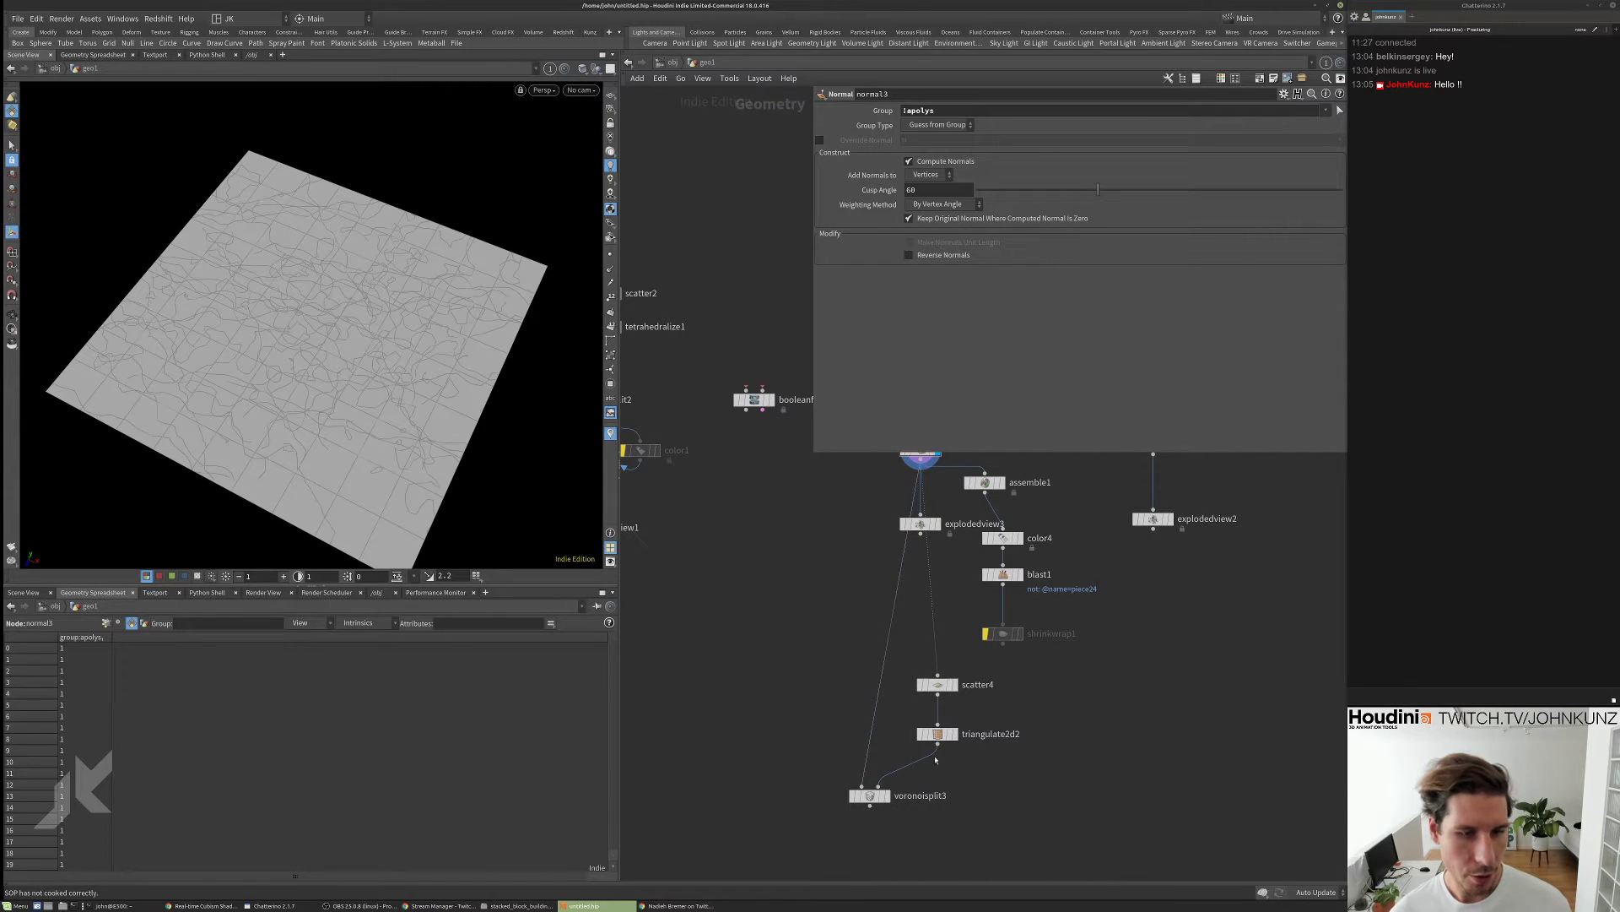
# - Display voronoisplit3 and examine the small Voronoi cells across the grid up close
pyautogui.click(870, 798)
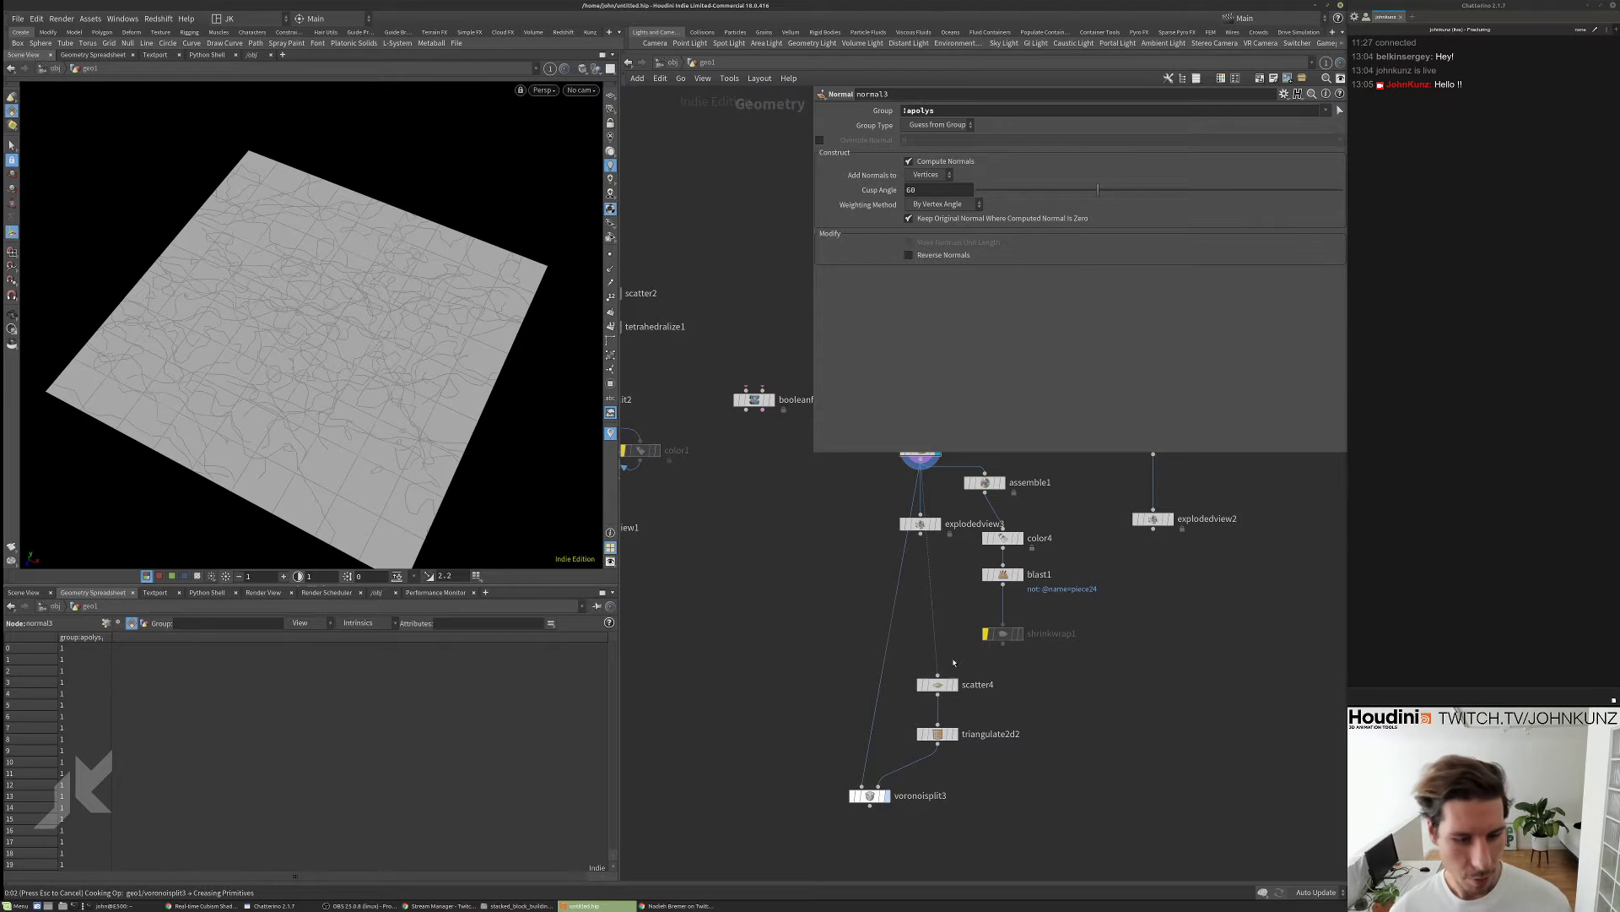
pyautogui.press('Escape')
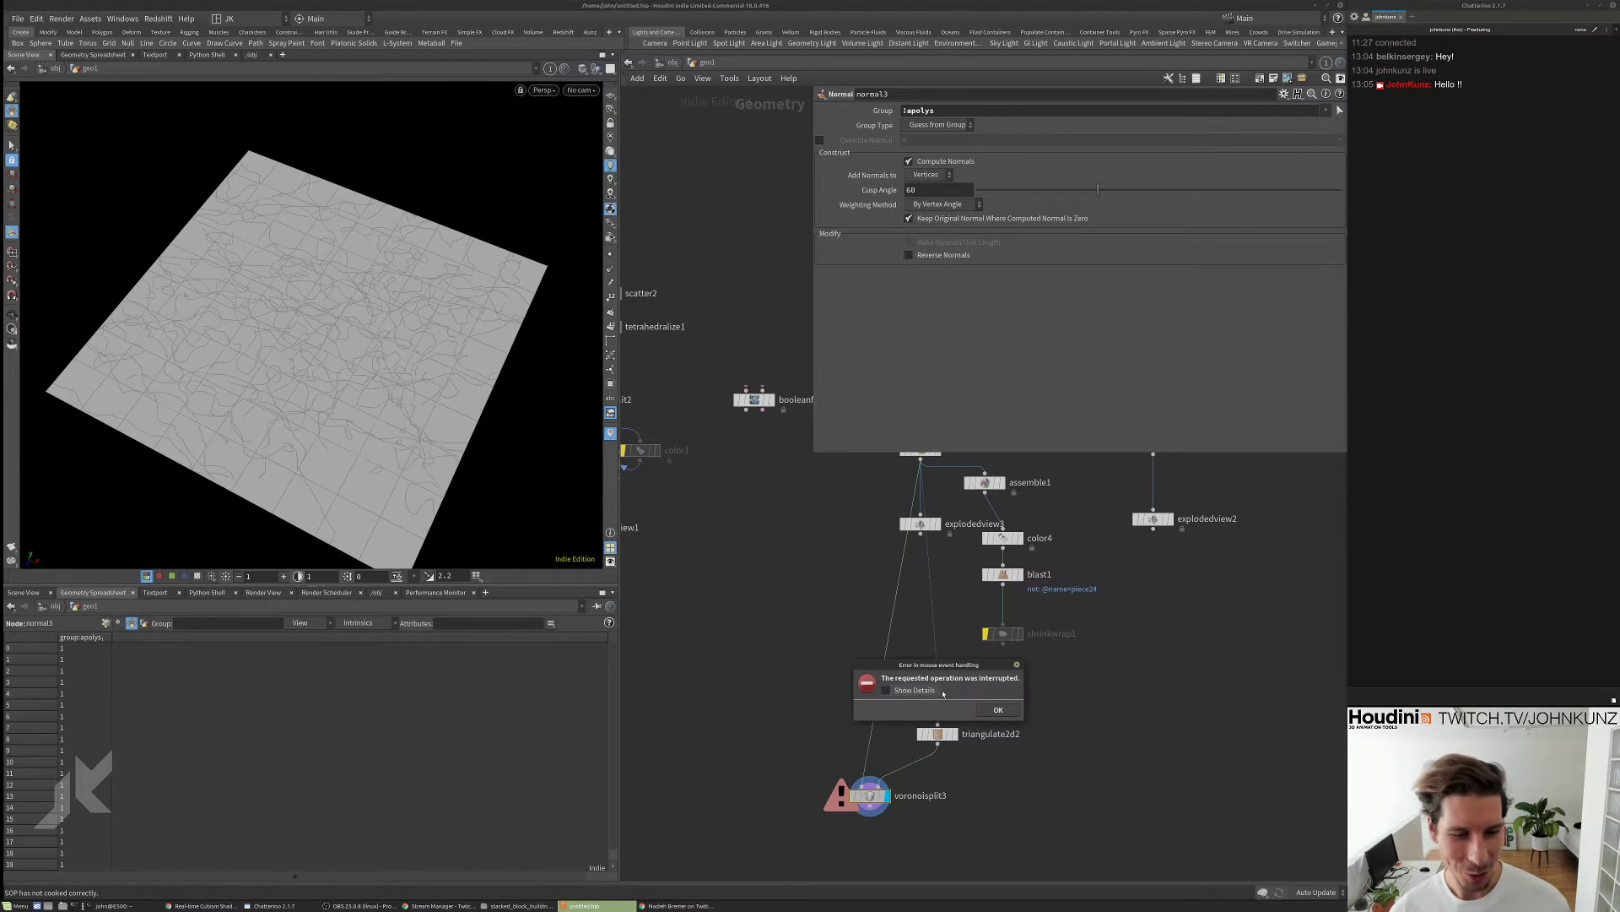
pyautogui.click(939, 688)
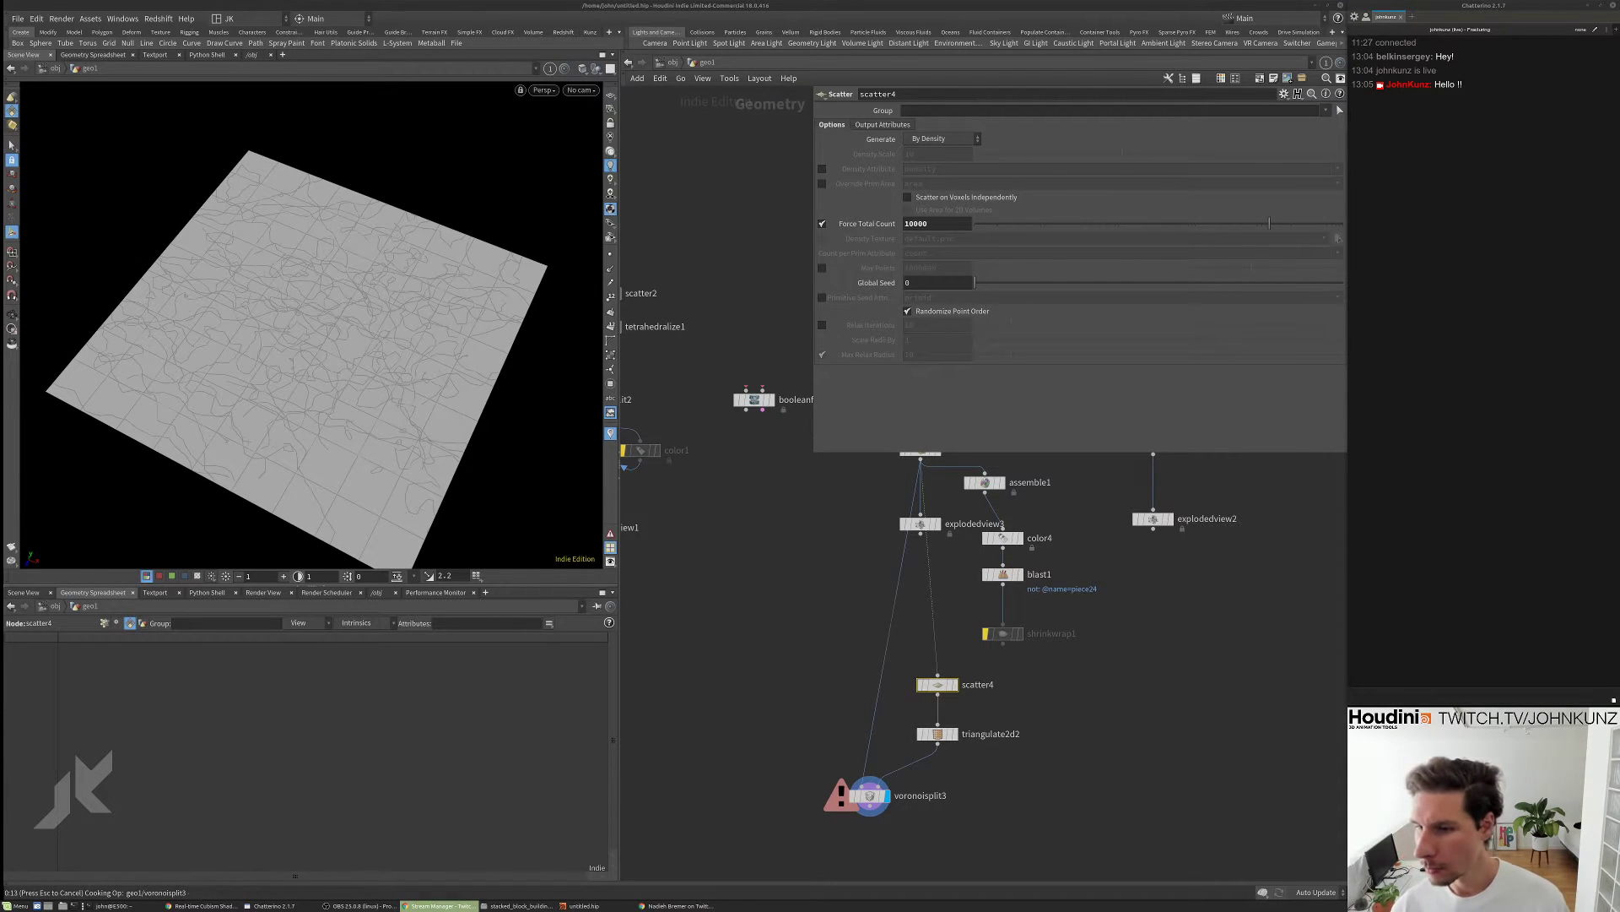
pyautogui.click(1089, 697)
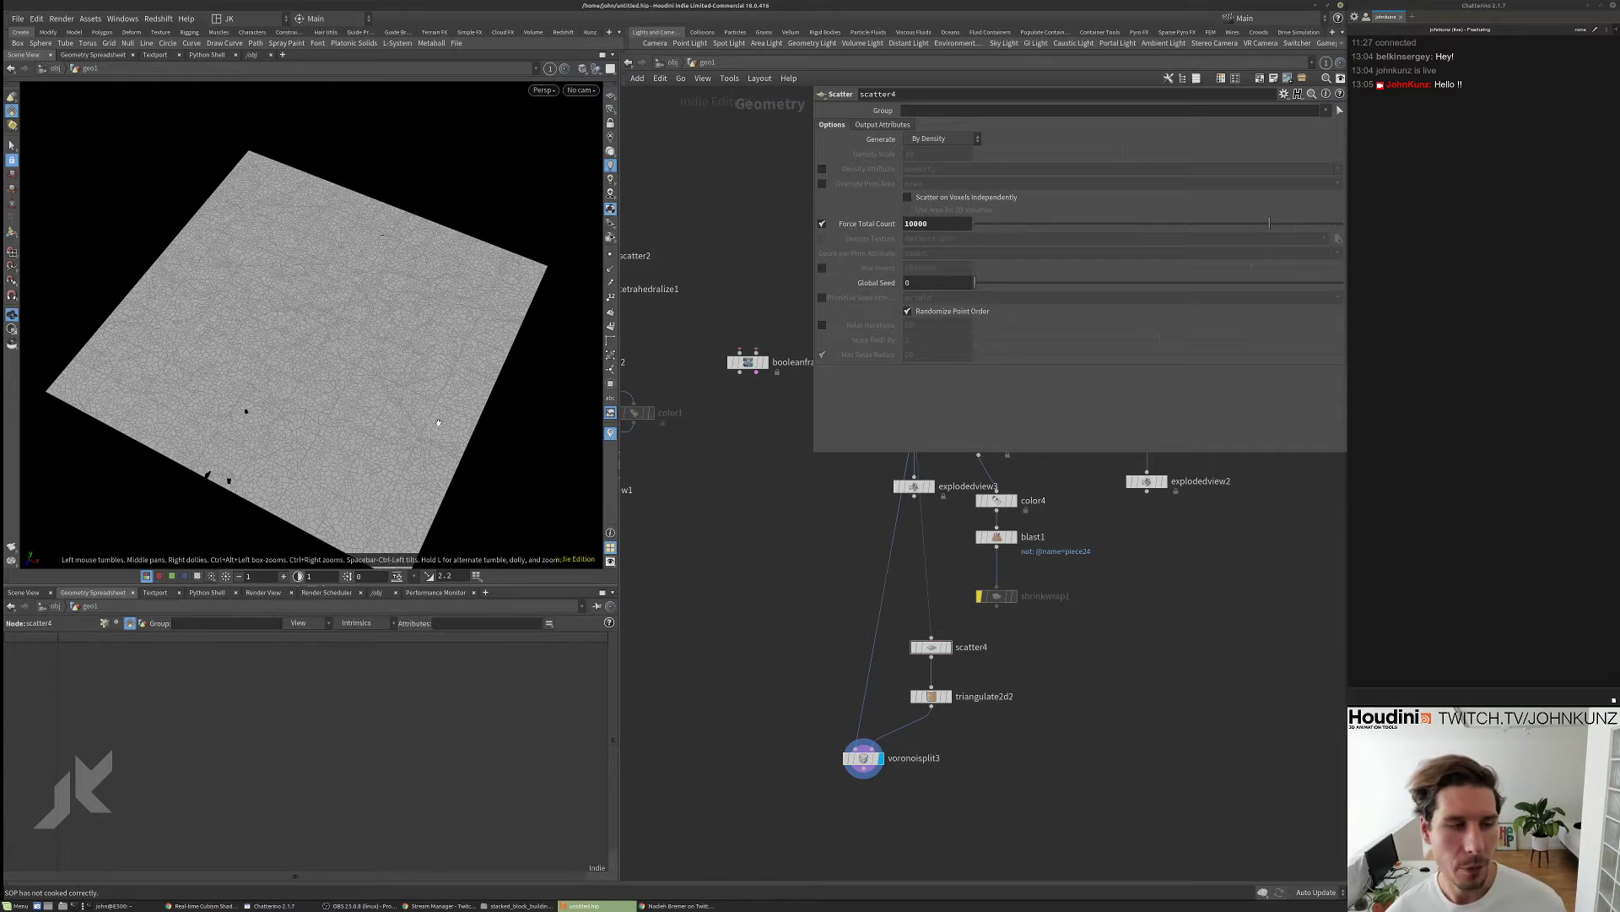
pyautogui.keyDown('alt'); pyautogui.moveTo(325, 405); pyautogui.dragTo(350, 412); pyautogui.keyUp('alt')
pyautogui.keyDown('alt'); pyautogui.moveTo(350, 412); pyautogui.dragTo(371, 430, button='right'); pyautogui.keyUp('alt')
pyautogui.keyDown('alt'); pyautogui.moveTo(371, 430); pyautogui.dragTo(384, 372); pyautogui.keyUp('alt')
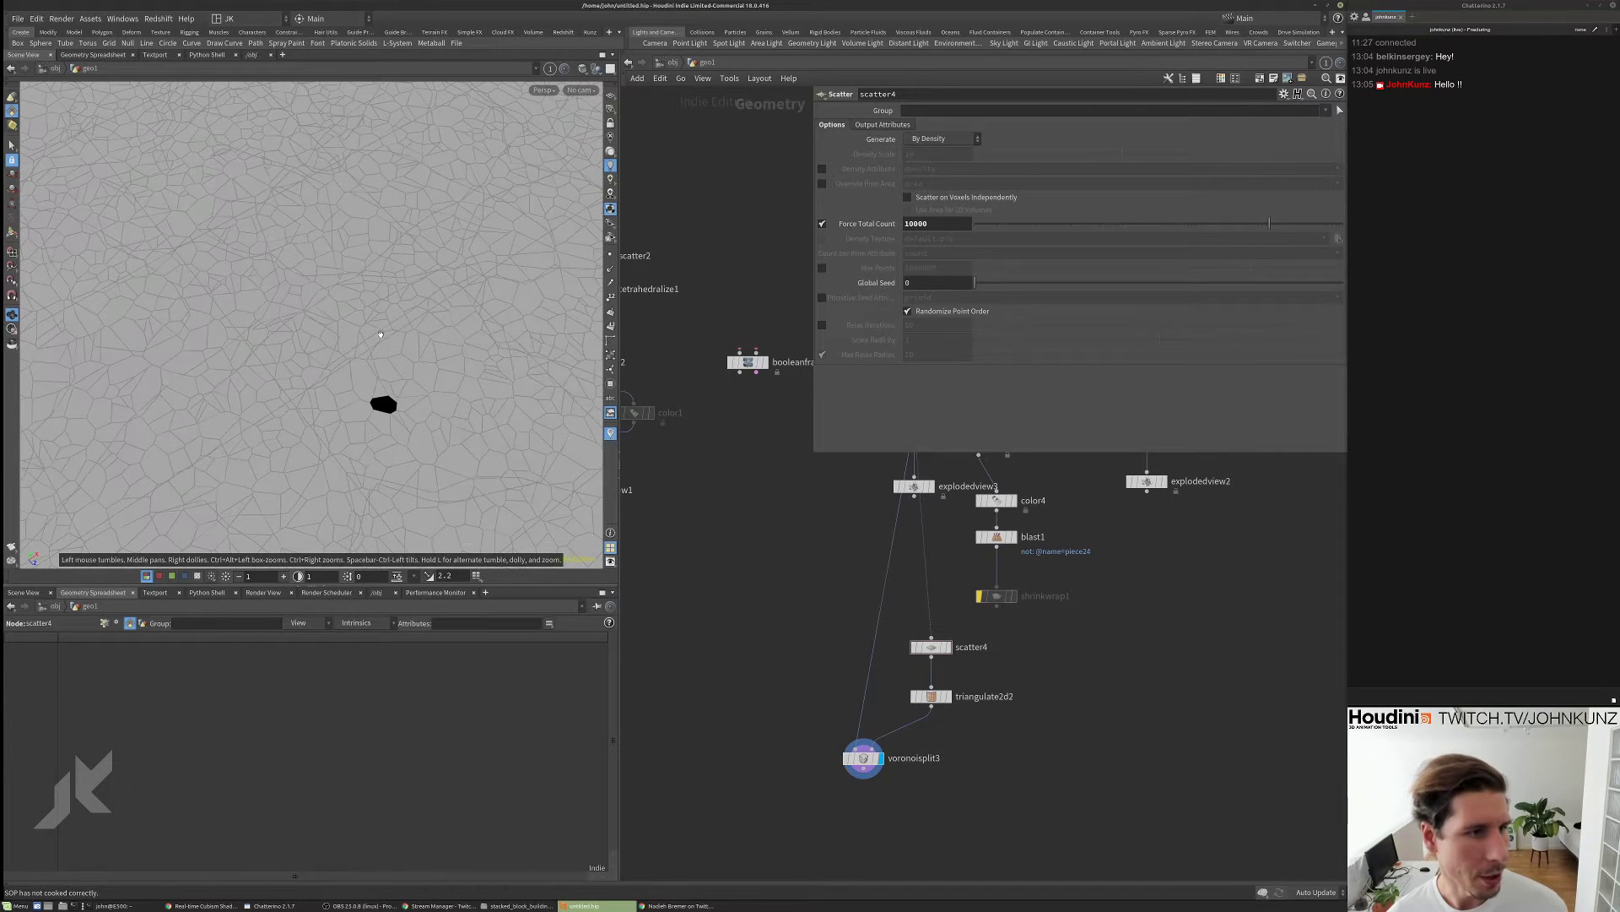
# - Reposition scatter4, triangulate2d2 and voronoisplit3 together, farther from the bypassed shrinkwrap1 branch
pyautogui.scroll(-4, 723, 540)
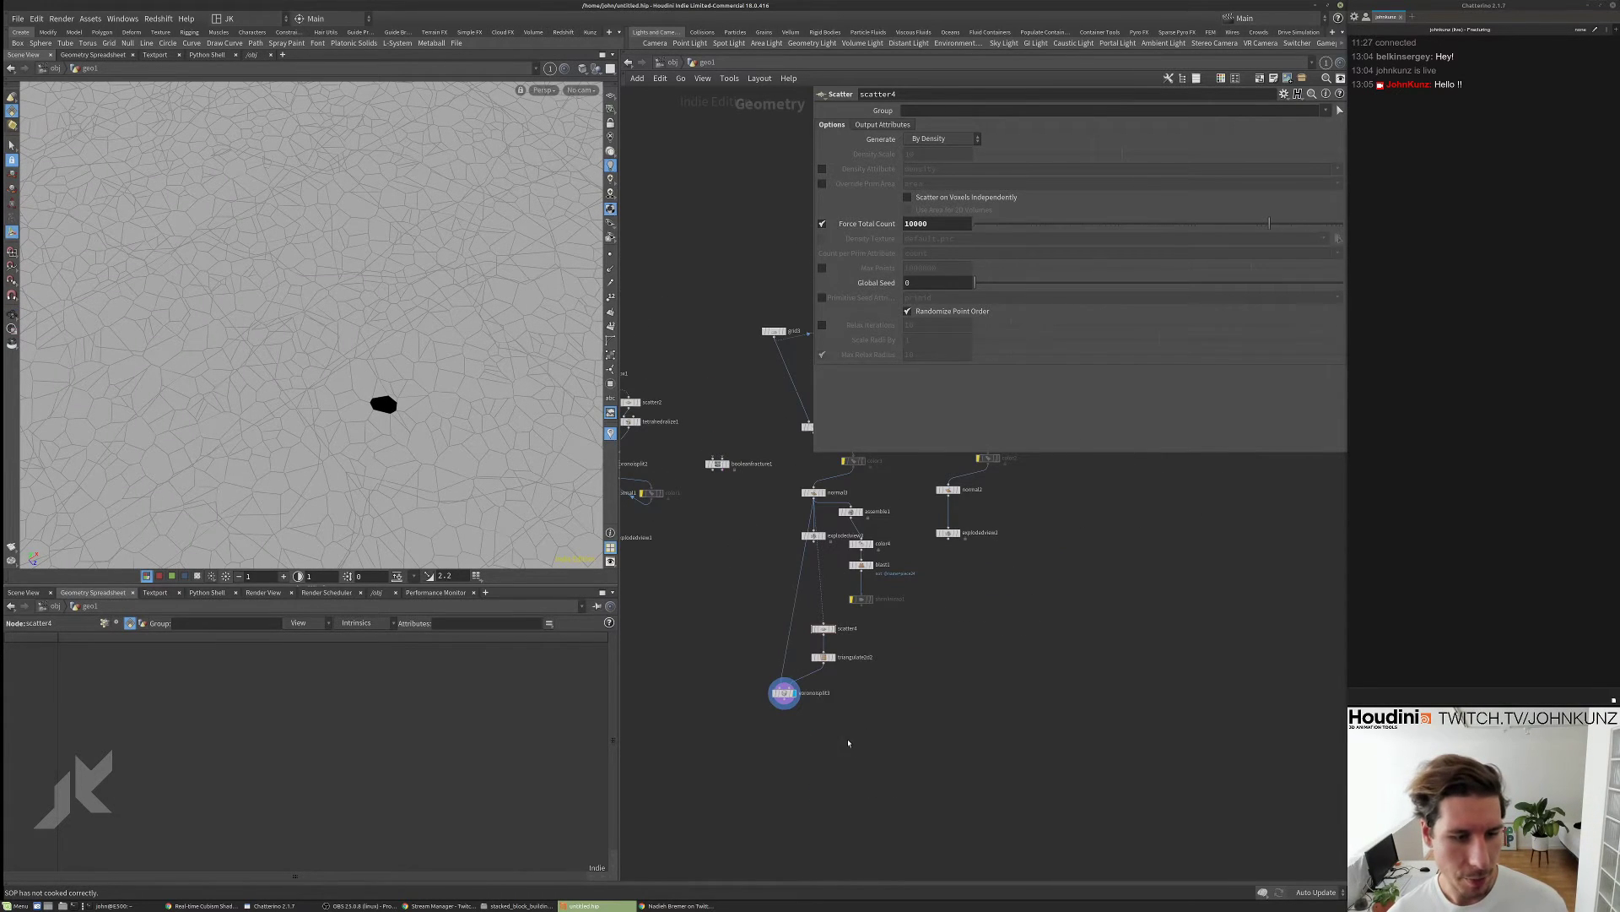
pyautogui.moveTo(849, 743); pyautogui.dragTo(900, 652)
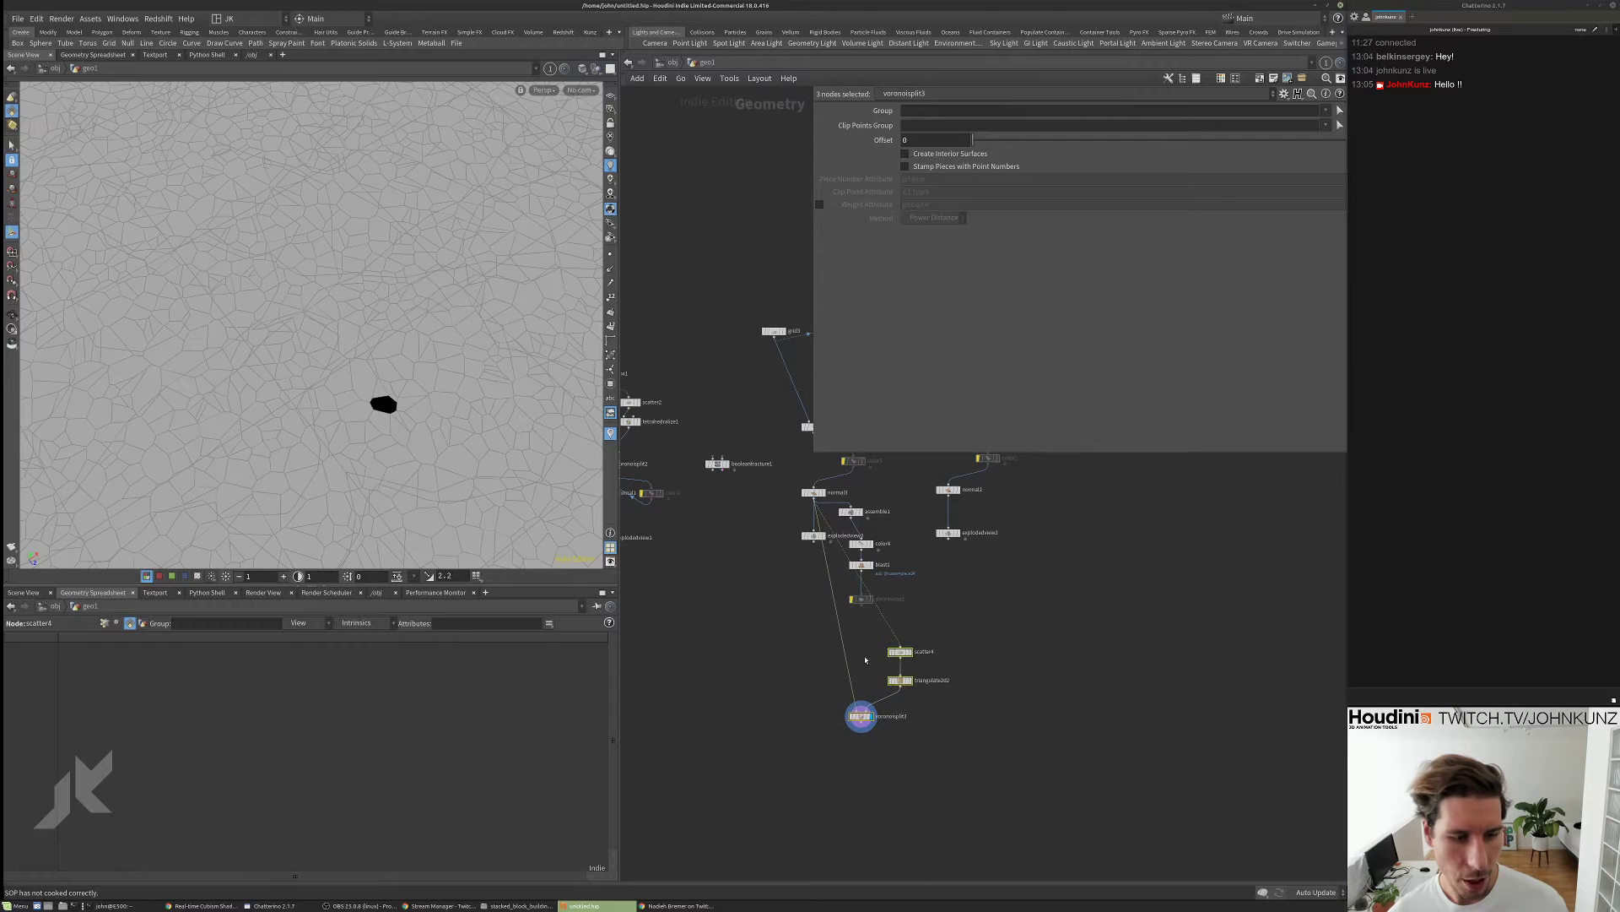
pyautogui.moveTo(787, 605); pyautogui.dragTo(706, 574, button='middle')
pyautogui.scroll(2, 706, 575)
pyautogui.click(706, 575)
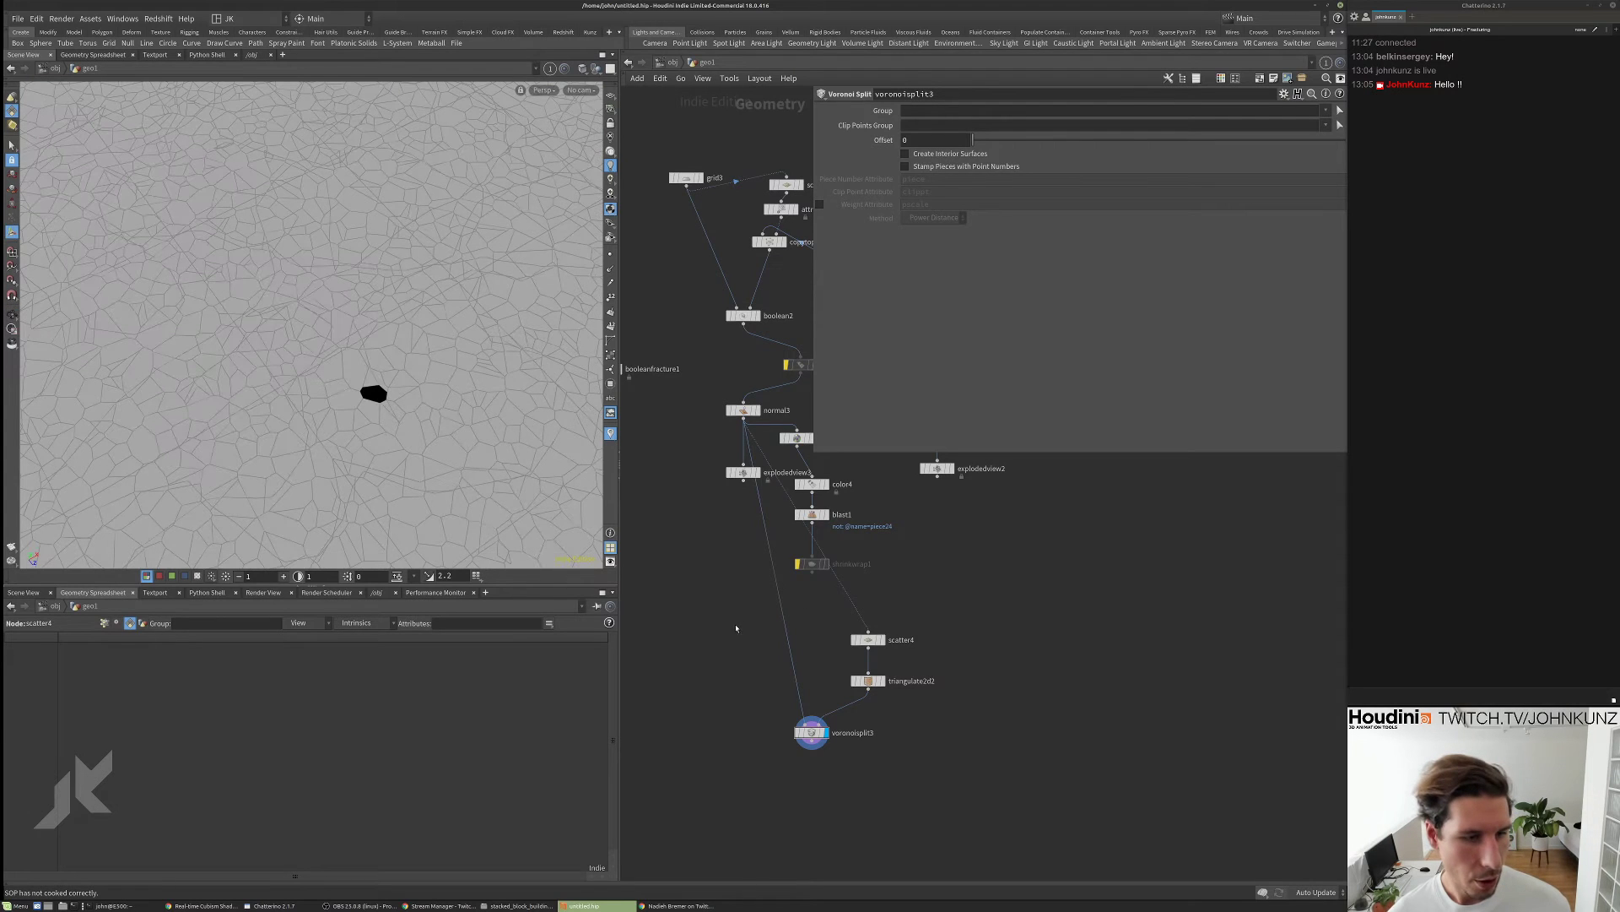
pyautogui.middleClick(745, 416)
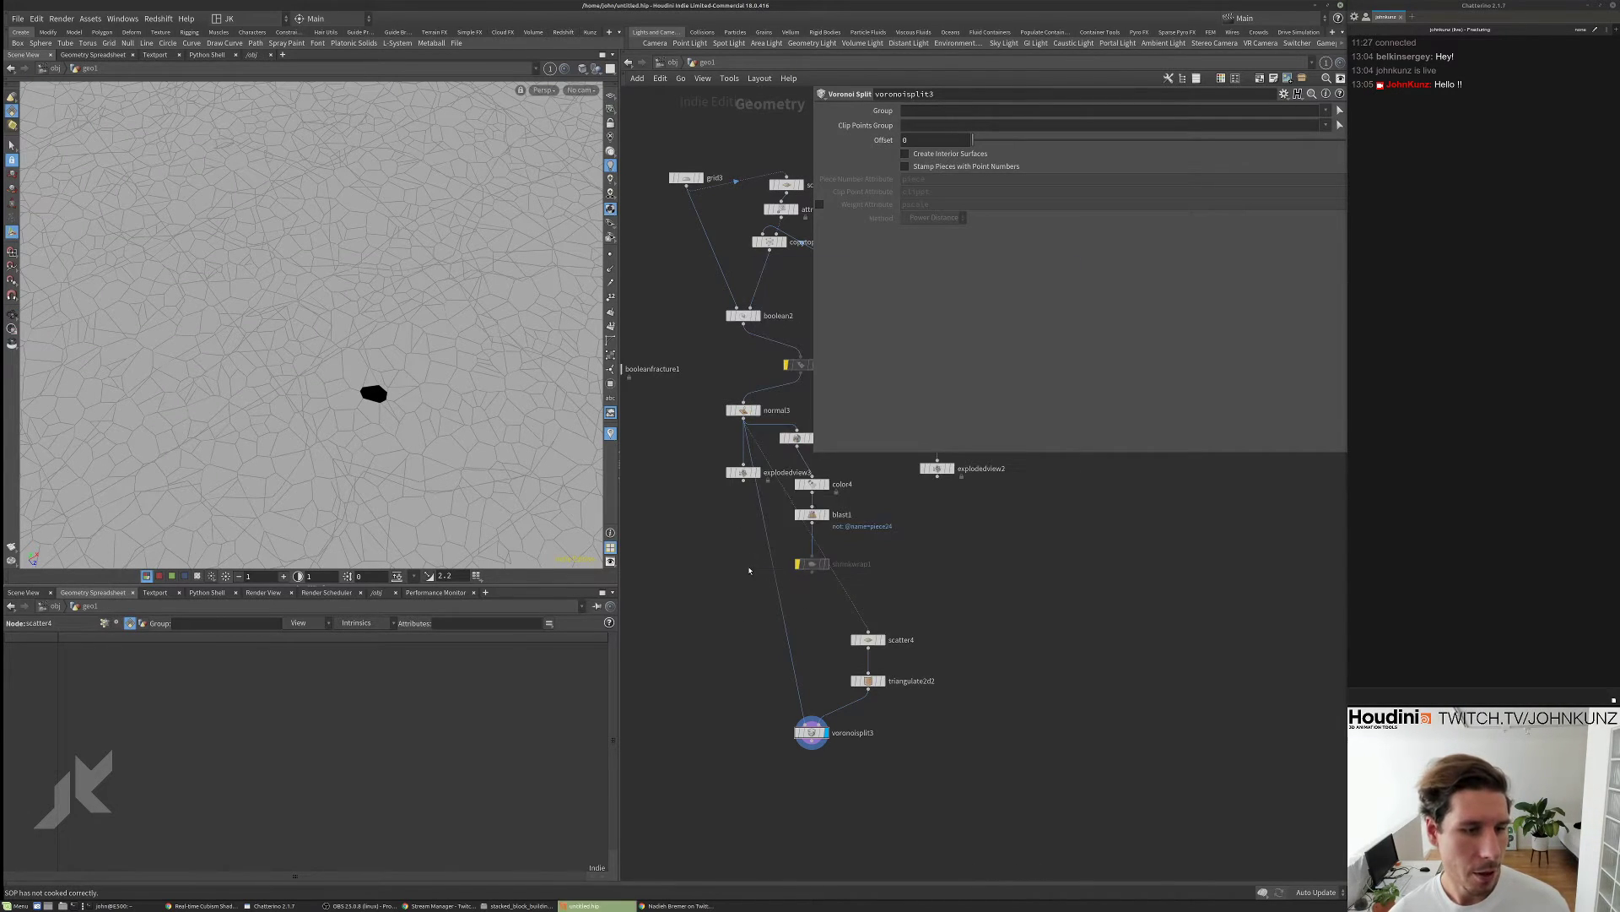
pyautogui.moveTo(747, 551); pyautogui.dragTo(706, 574, button='middle')
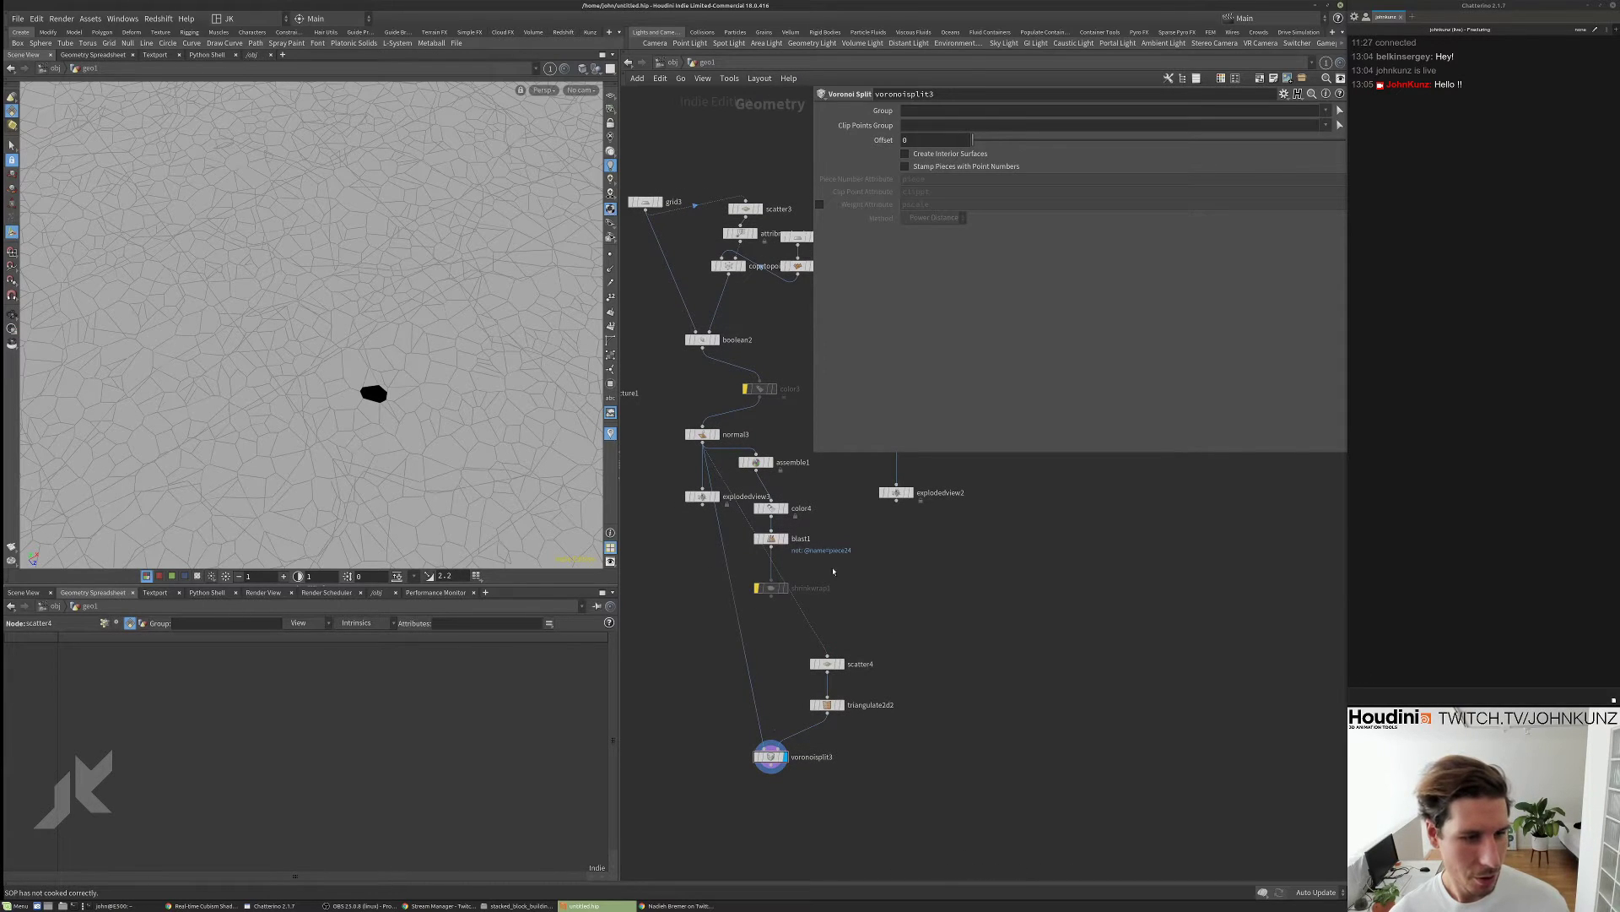
pyautogui.moveTo(897, 810); pyautogui.dragTo(754, 628)
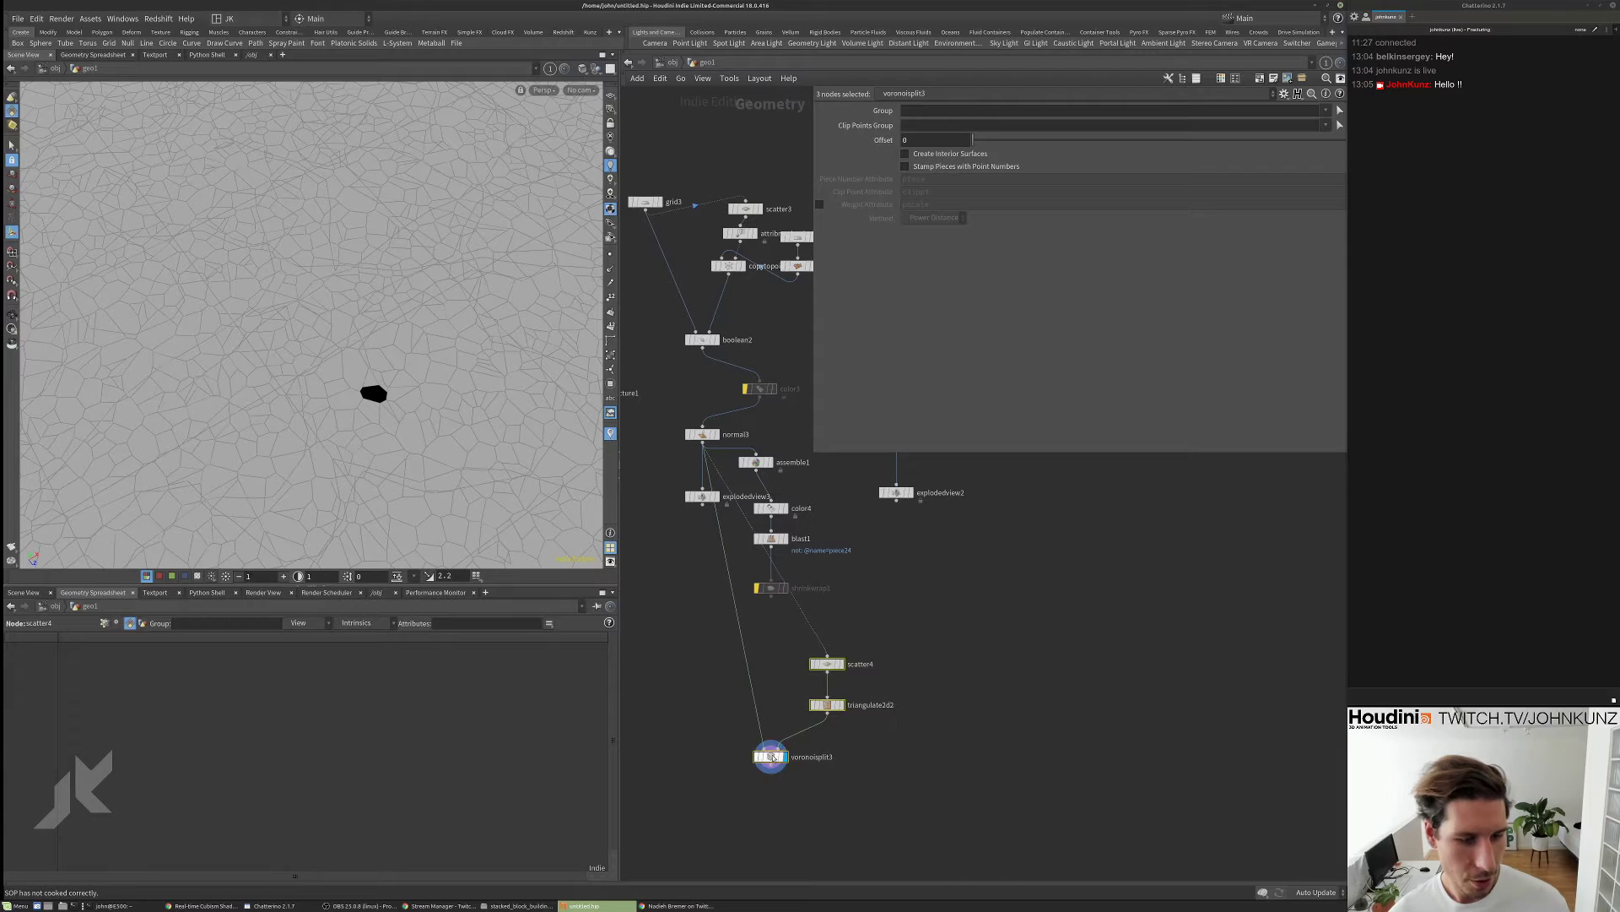
pyautogui.moveTo(769, 755); pyautogui.dragTo(821, 758)
pyautogui.click(823, 561)
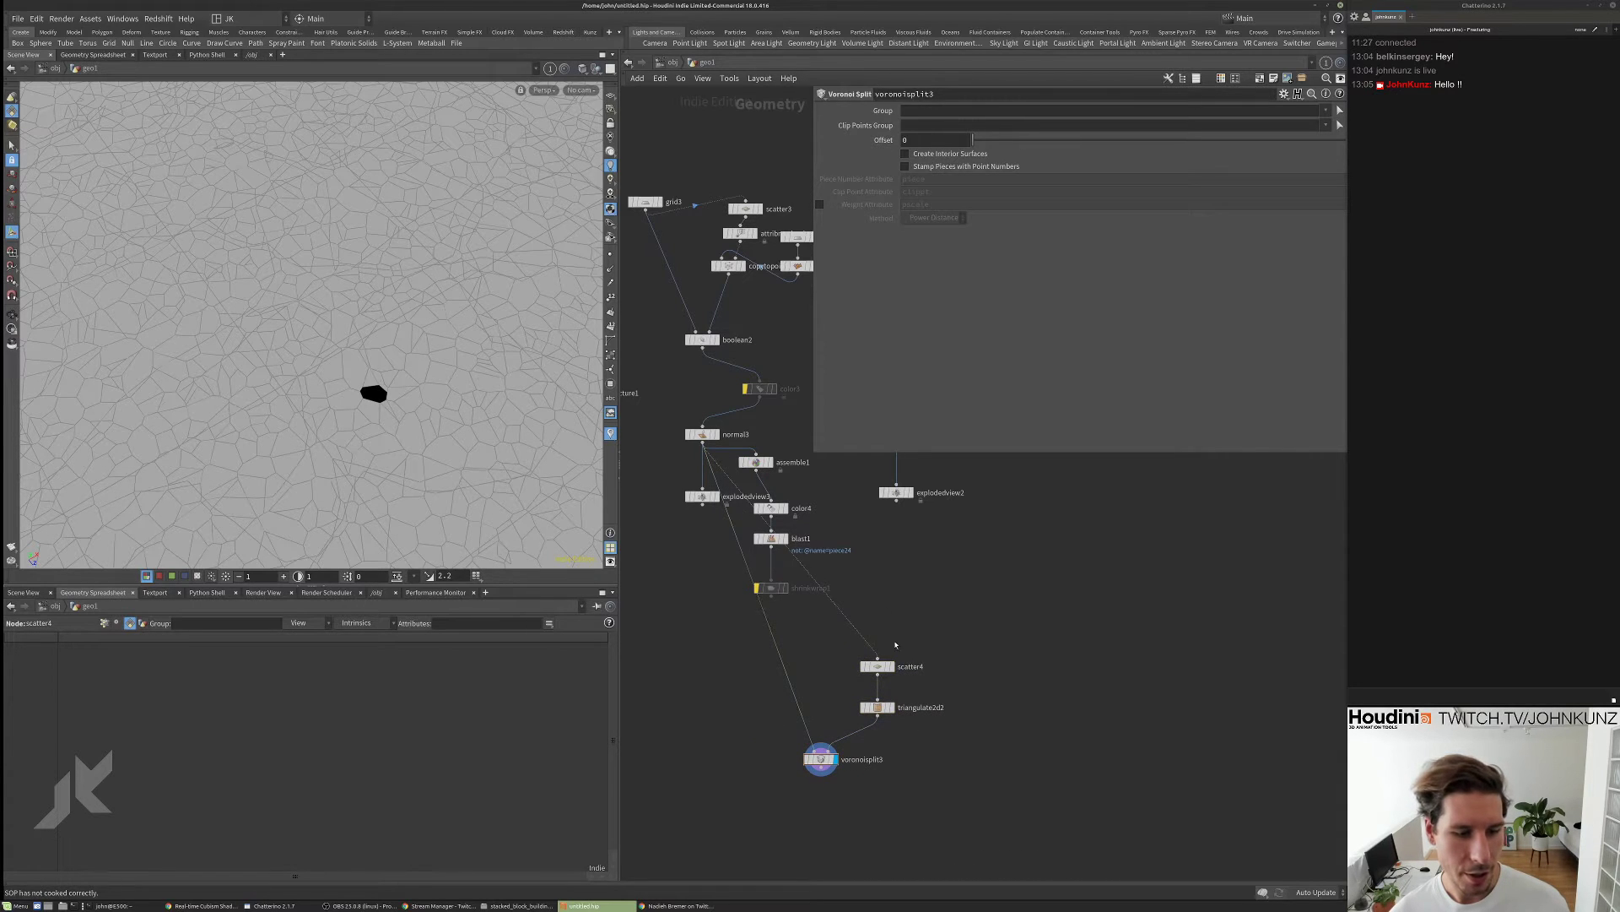
# - Rewire scatter4 and voronoisplit3 to take their input from assemble1 instead of normal3
pyautogui.moveTo(837, 584); pyautogui.dragTo(768, 468)
pyautogui.moveTo(799, 617); pyautogui.dragTo(814, 746)
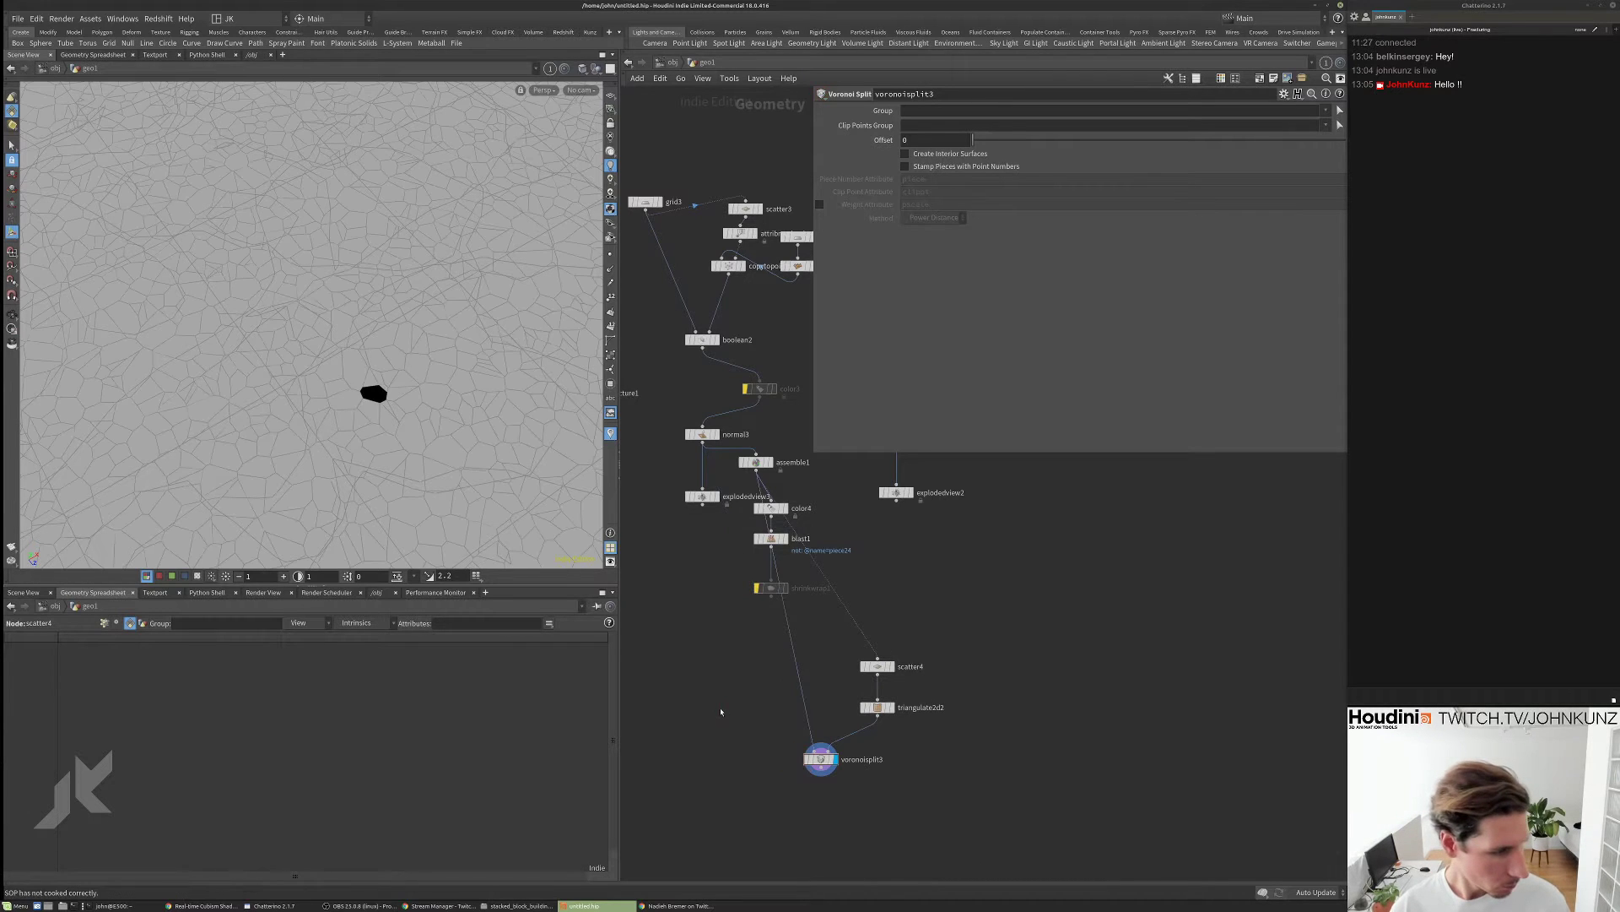
# - Pull color4 out of the blast1 branch, connect it after voronoisplit3 and display it
pyautogui.moveTo(733, 648); pyautogui.dragTo(725, 671, button='middle')
pyautogui.moveTo(765, 530); pyautogui.dragTo(721, 812)
pyautogui.scroll(4, 723, 768)
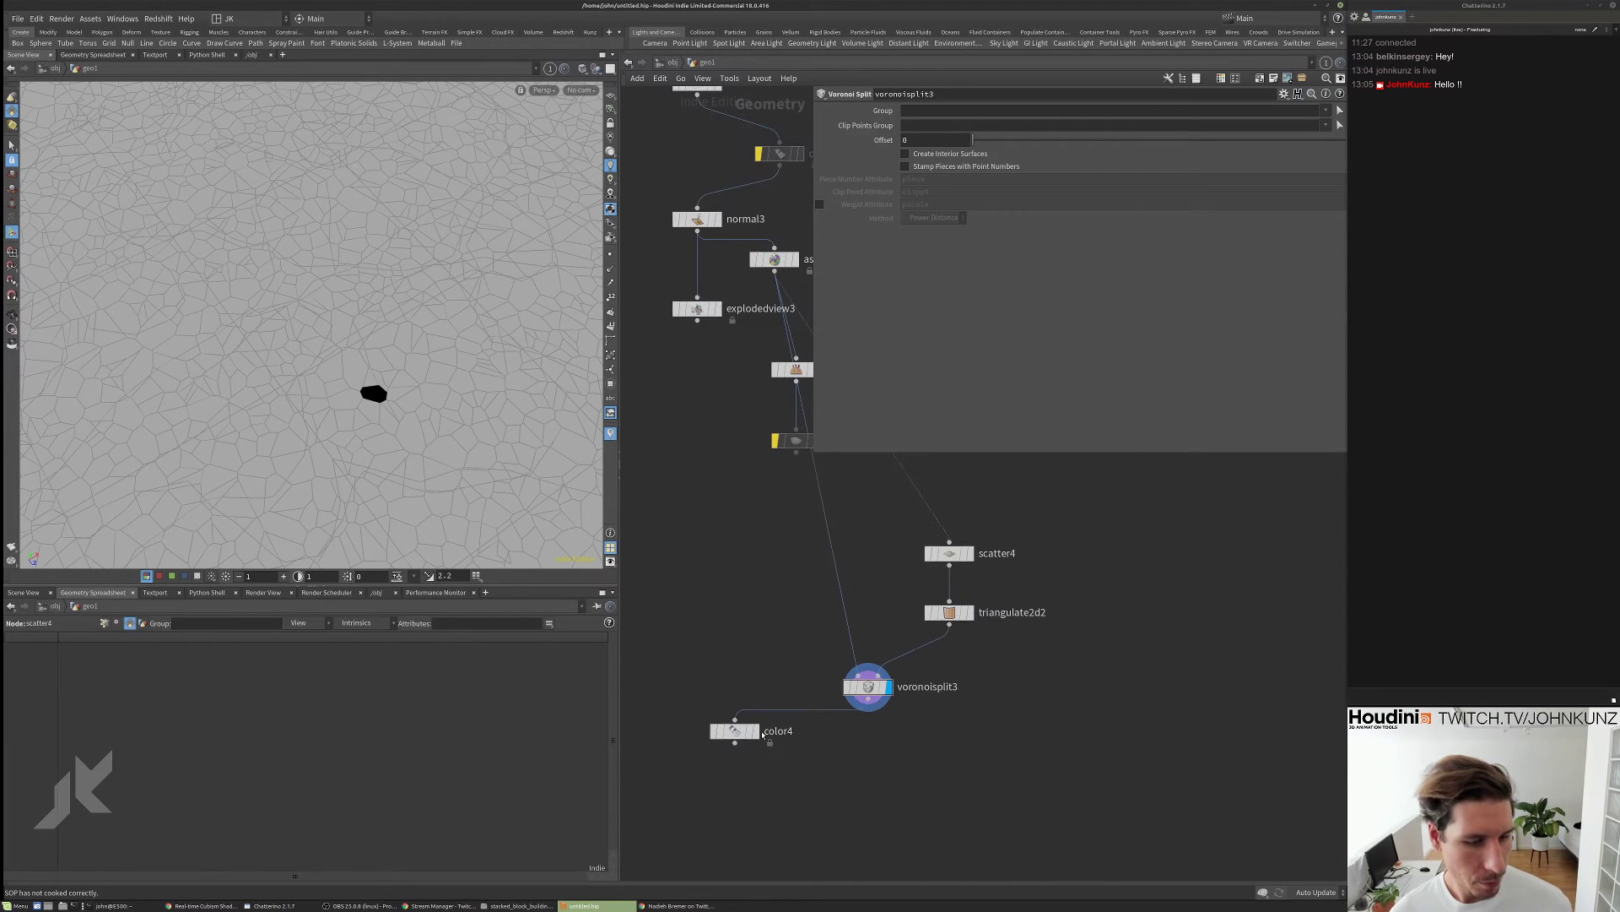
pyautogui.press('r')
pyautogui.click(739, 736)
# - Examine how the small Voronoi cells subdivide the coloured Boolean pieces, both up close and across the whole grid
pyautogui.moveTo(388, 388); pyautogui.dragTo(393, 350)
pyautogui.scroll(3, 371, 284)
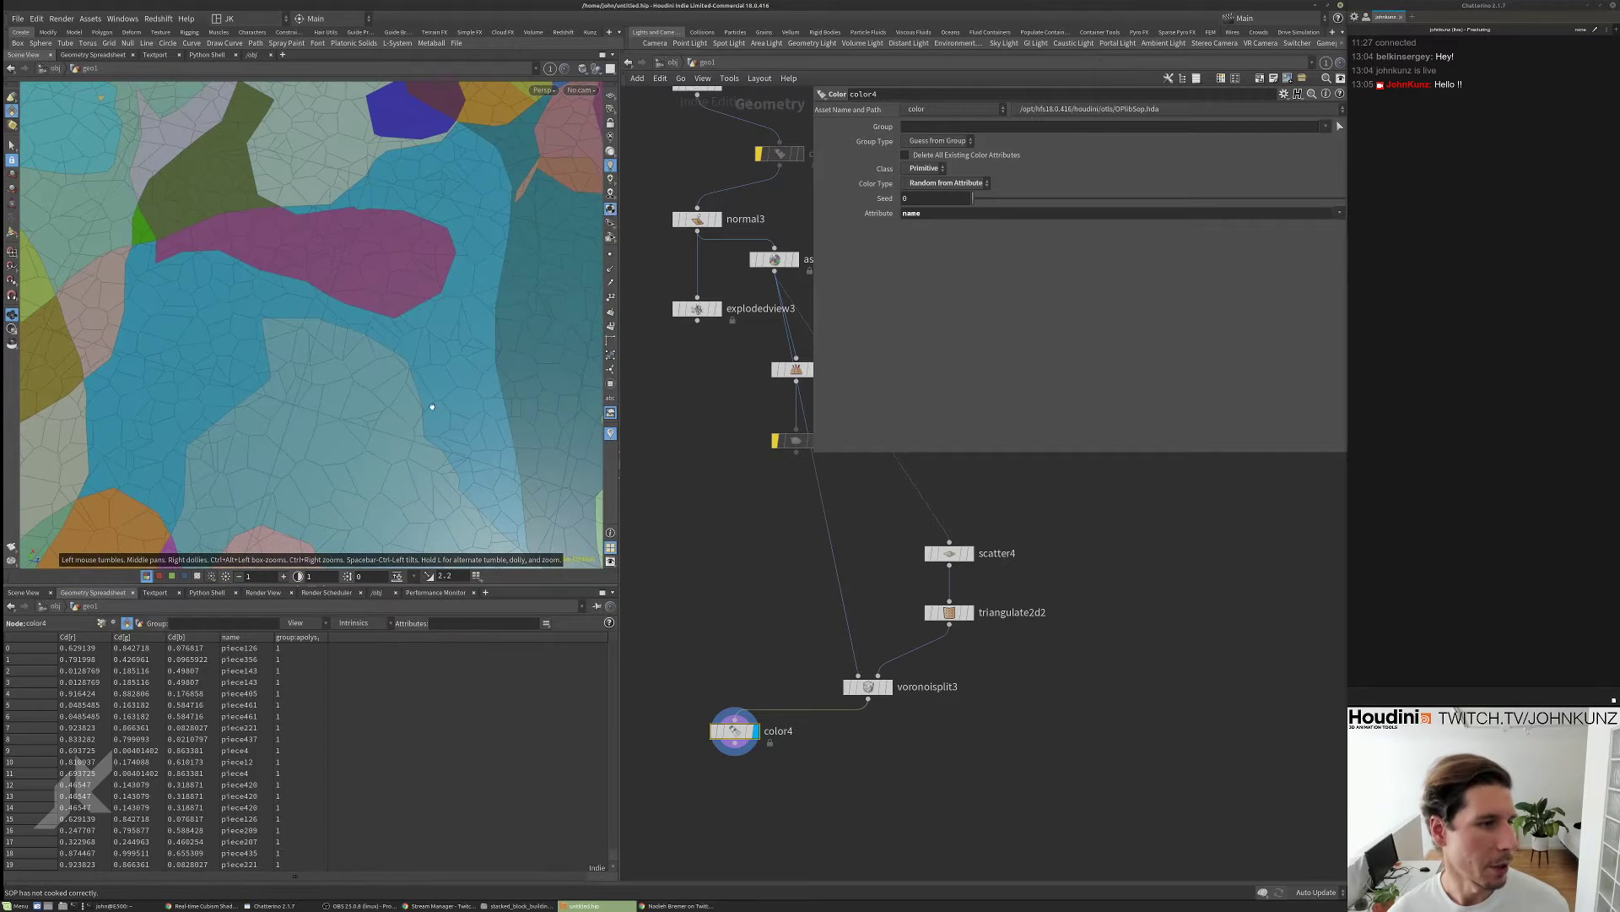
pyautogui.scroll(4, 431, 407)
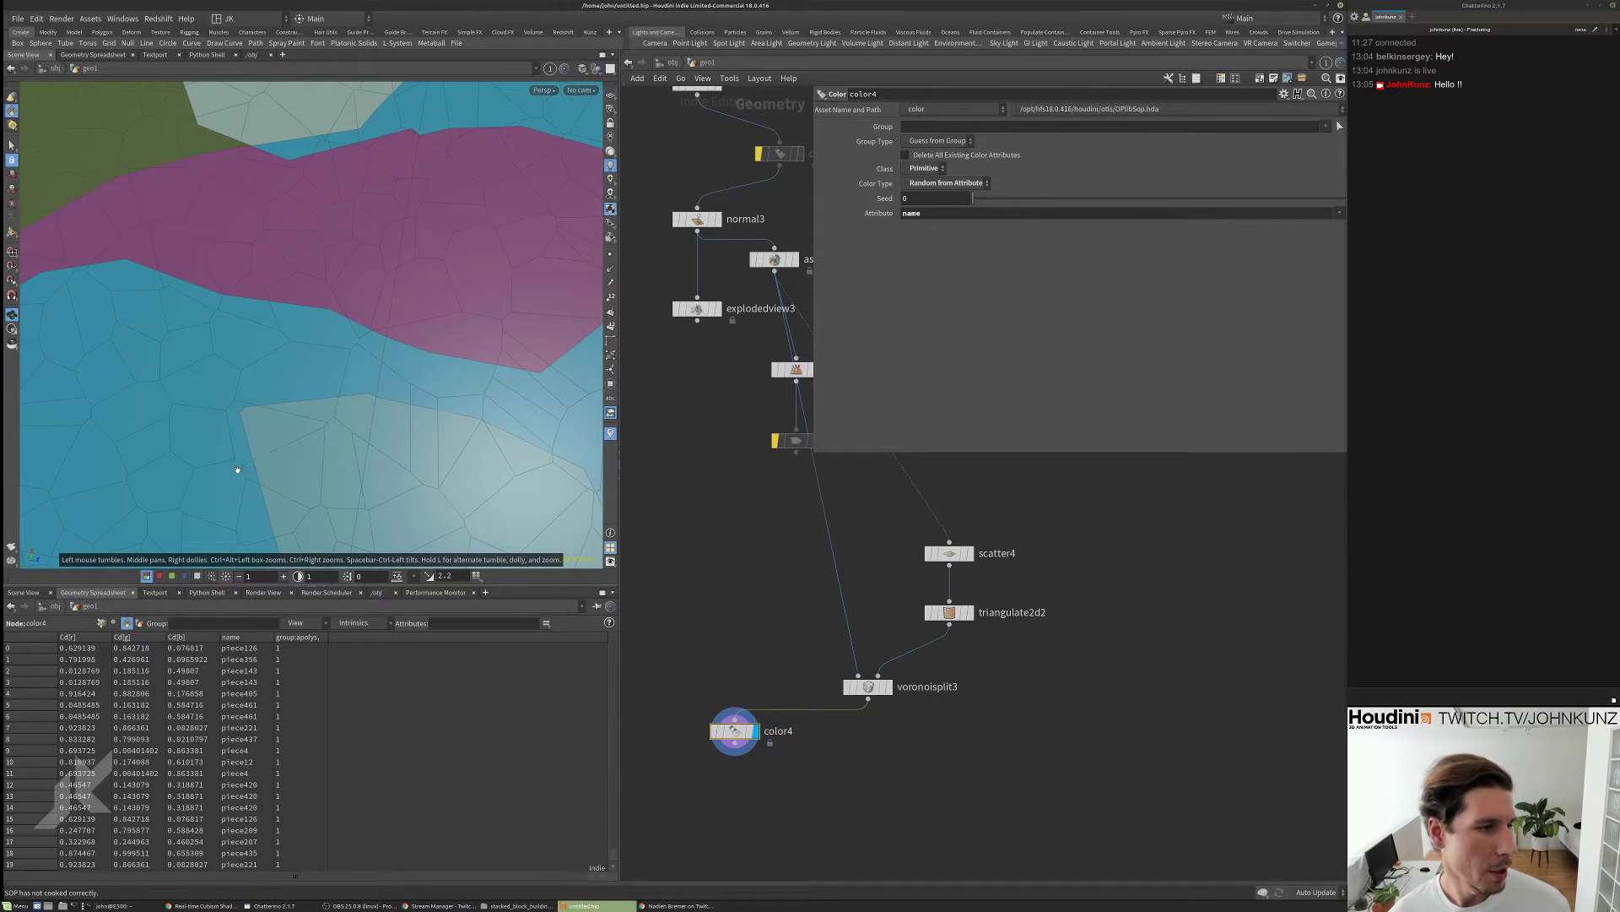
pyautogui.moveTo(239, 470); pyautogui.dragTo(300, 388, button='middle')
pyautogui.scroll(-4, 291, 372)
pyautogui.scroll(6, 324, 357)
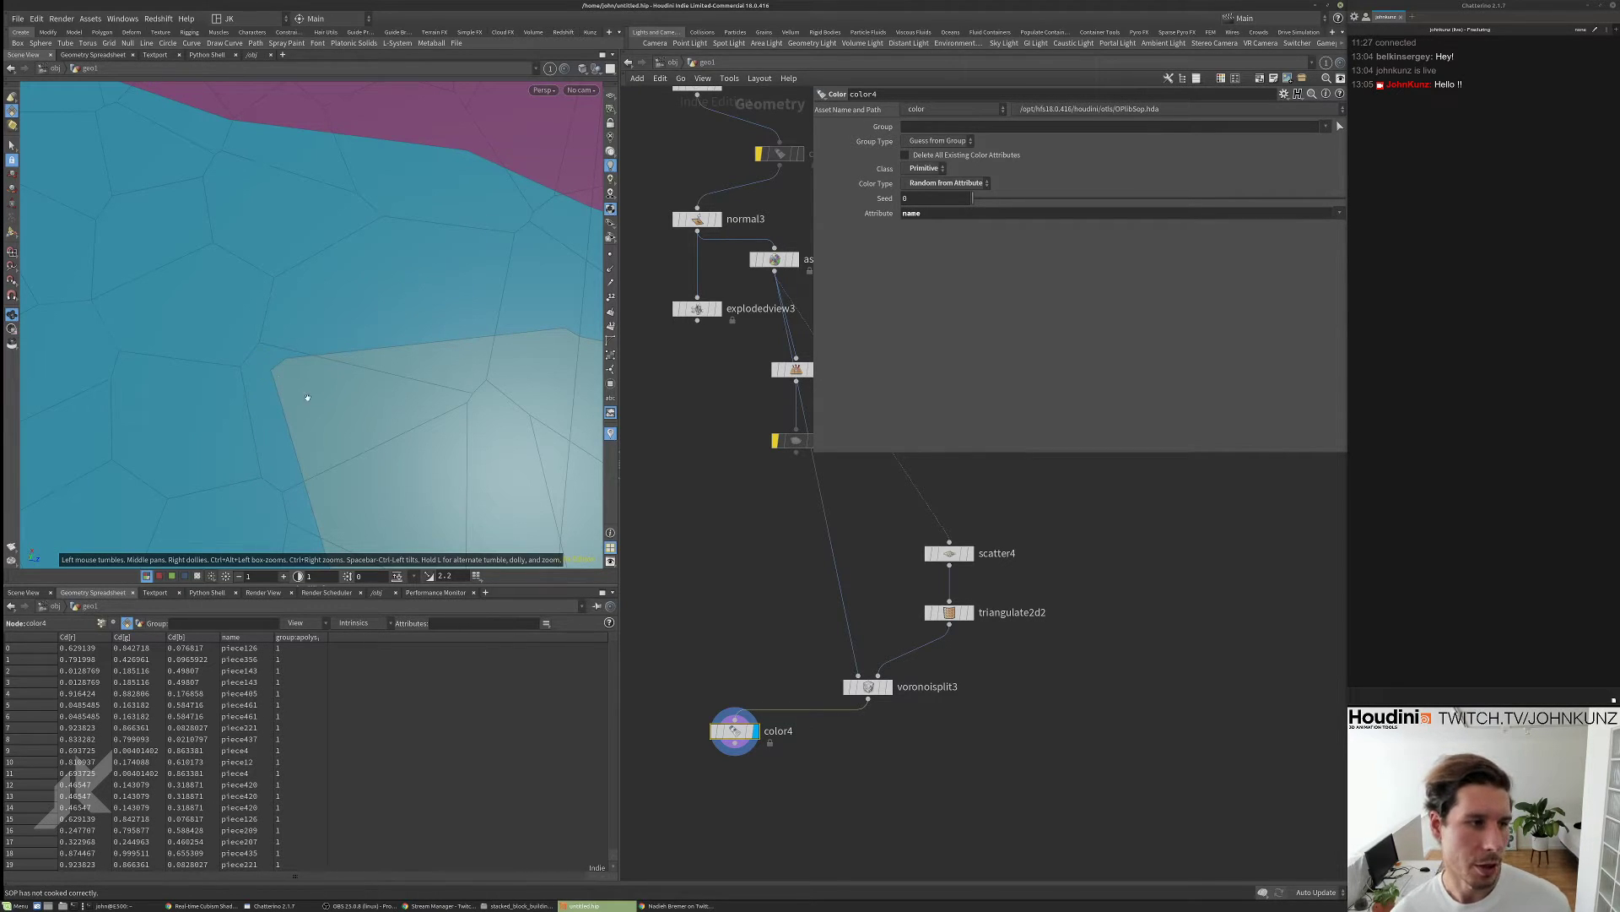
pyautogui.moveTo(389, 288); pyautogui.dragTo(95, 448, button='right')
pyautogui.moveTo(94, 447); pyautogui.dragTo(256, 263)
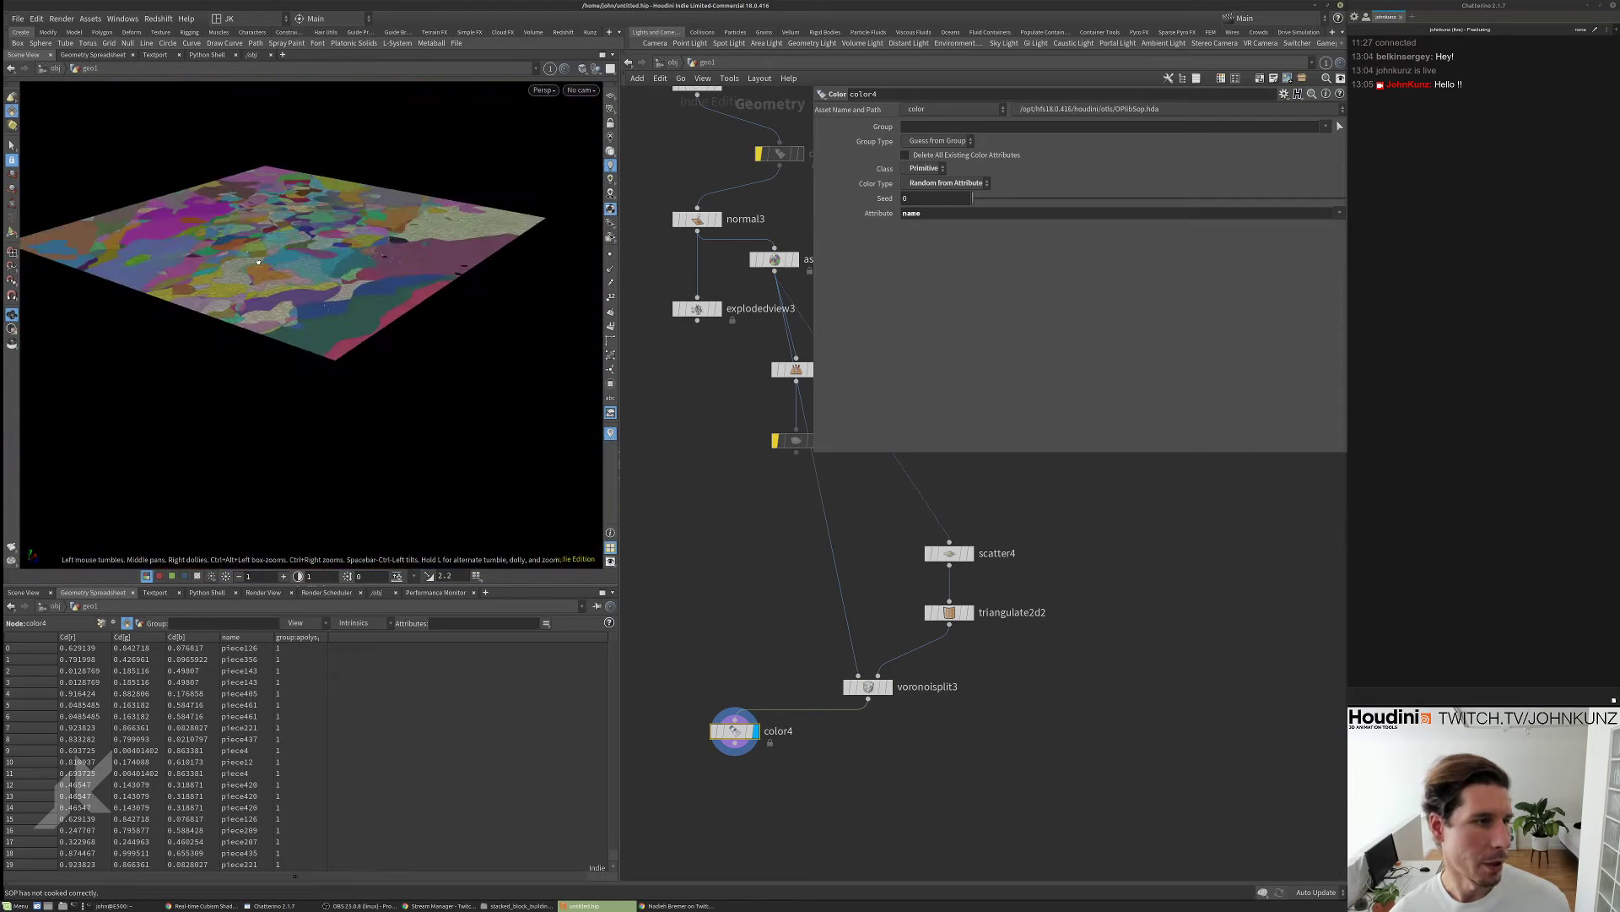
pyautogui.moveTo(260, 270); pyautogui.dragTo(275, 310, button='middle')
pyautogui.moveTo(274, 310); pyautogui.dragTo(329, 342, button='right')
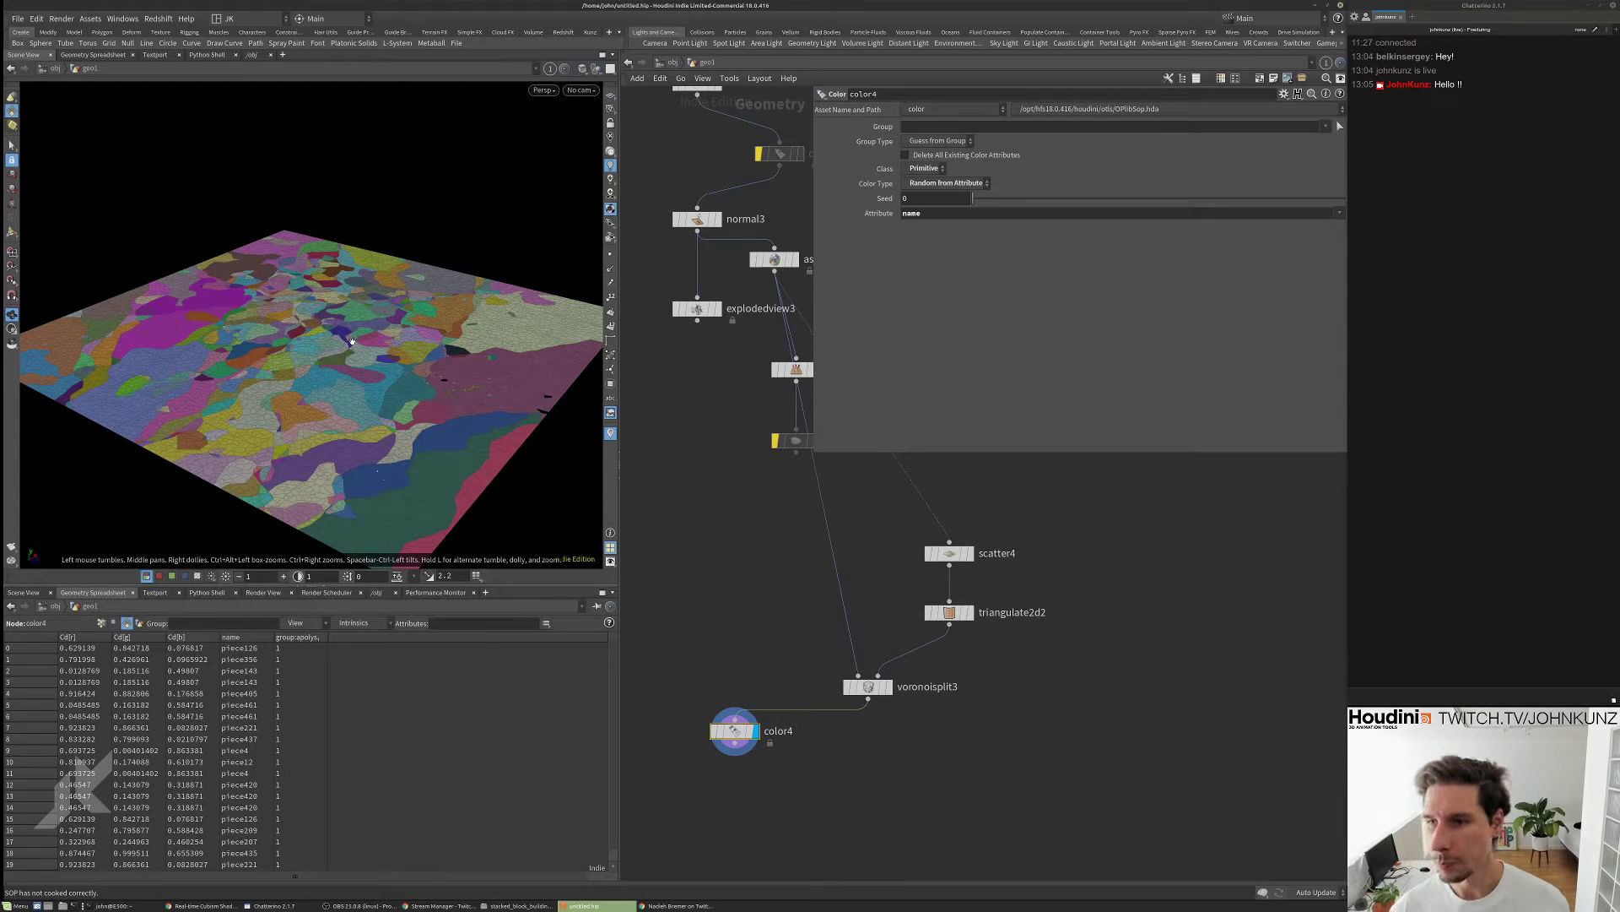
pyautogui.moveTo(352, 341); pyautogui.dragTo(390, 408)
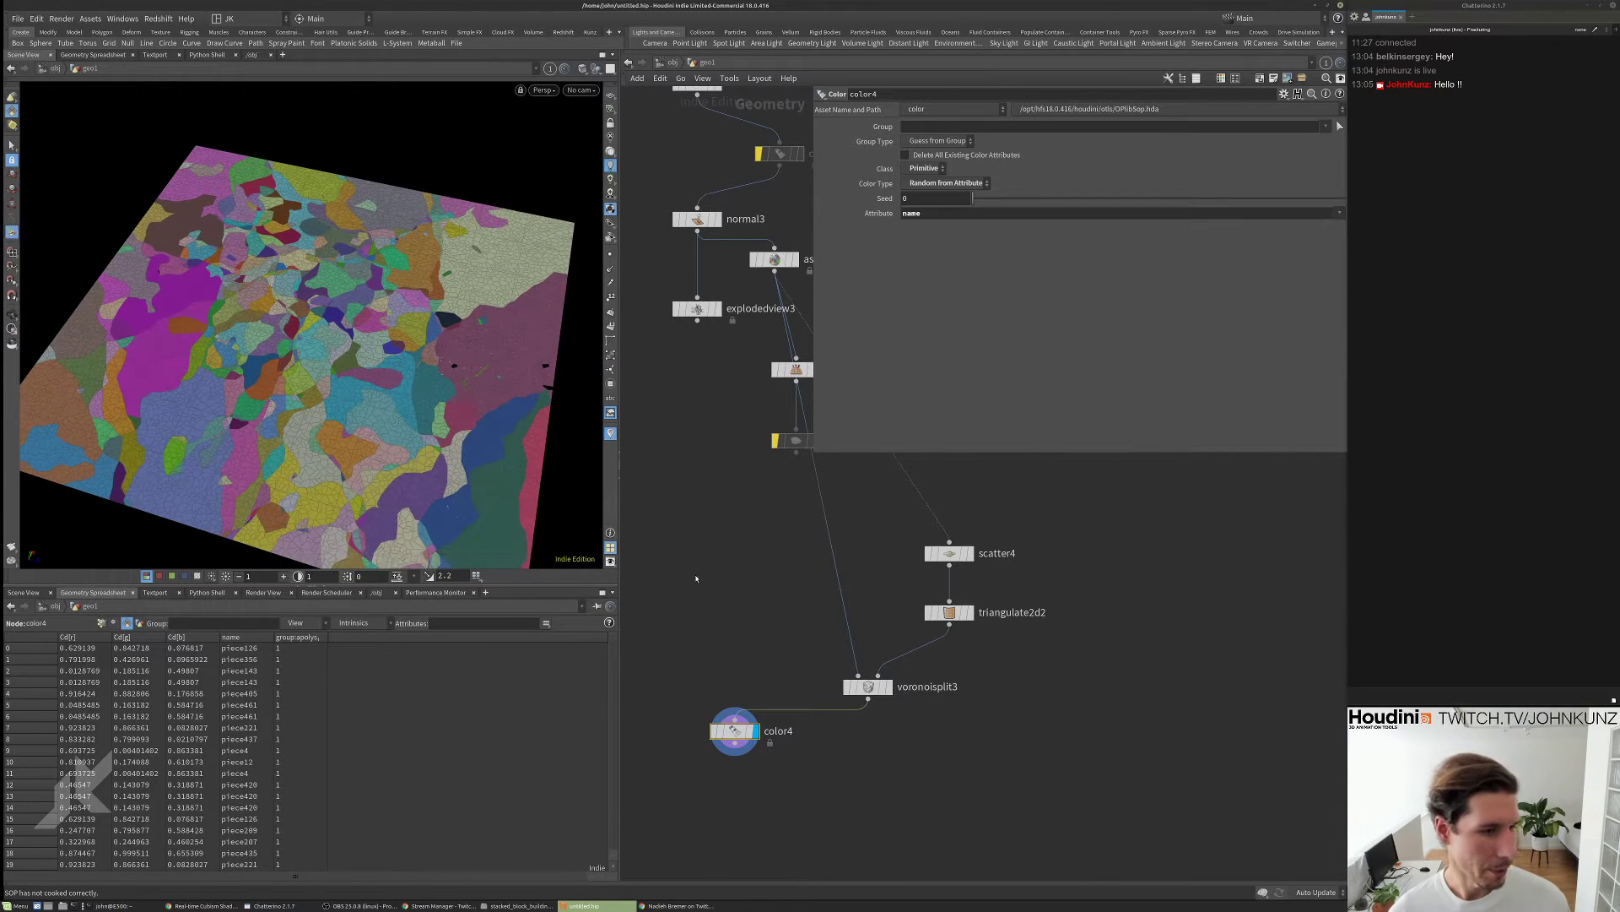
# - Align color4 directly beneath voronoisplit3
pyautogui.moveTo(750, 560); pyautogui.dragTo(734, 576, button='middle')
pyautogui.moveTo(720, 698); pyautogui.dragTo(723, 622, button='middle')
pyautogui.scroll(3, 723, 621)
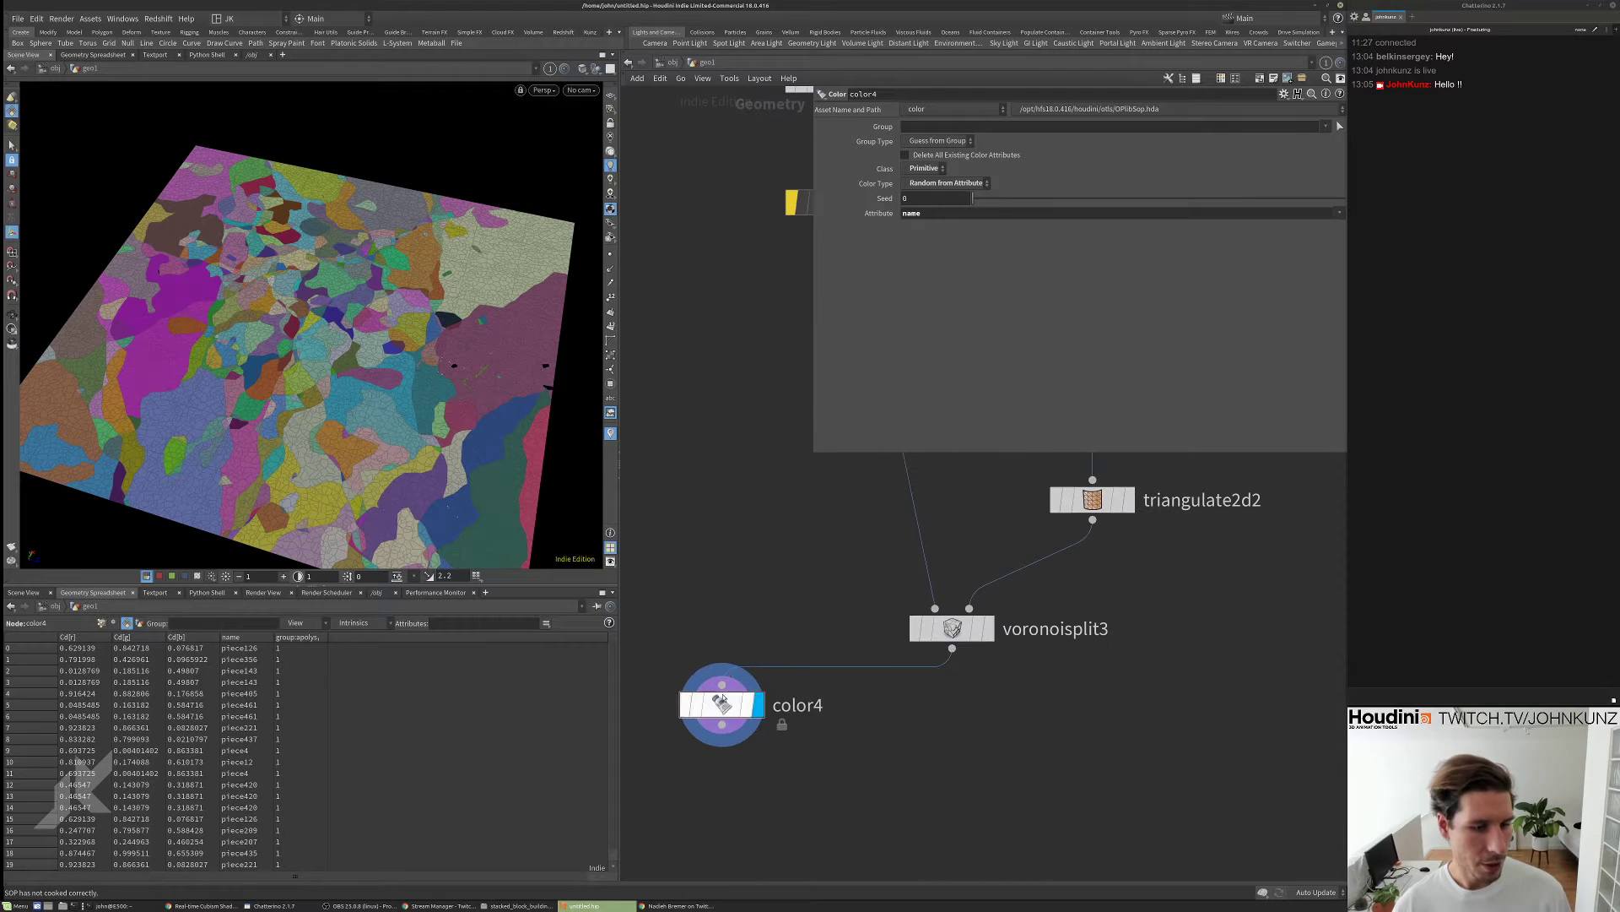
pyautogui.moveTo(723, 706); pyautogui.dragTo(951, 771)
# - Inspect the coloured clusters of Voronoi cells and trace the node chain back to grid3
pyautogui.moveTo(365, 323); pyautogui.dragTo(330, 279, button='right')
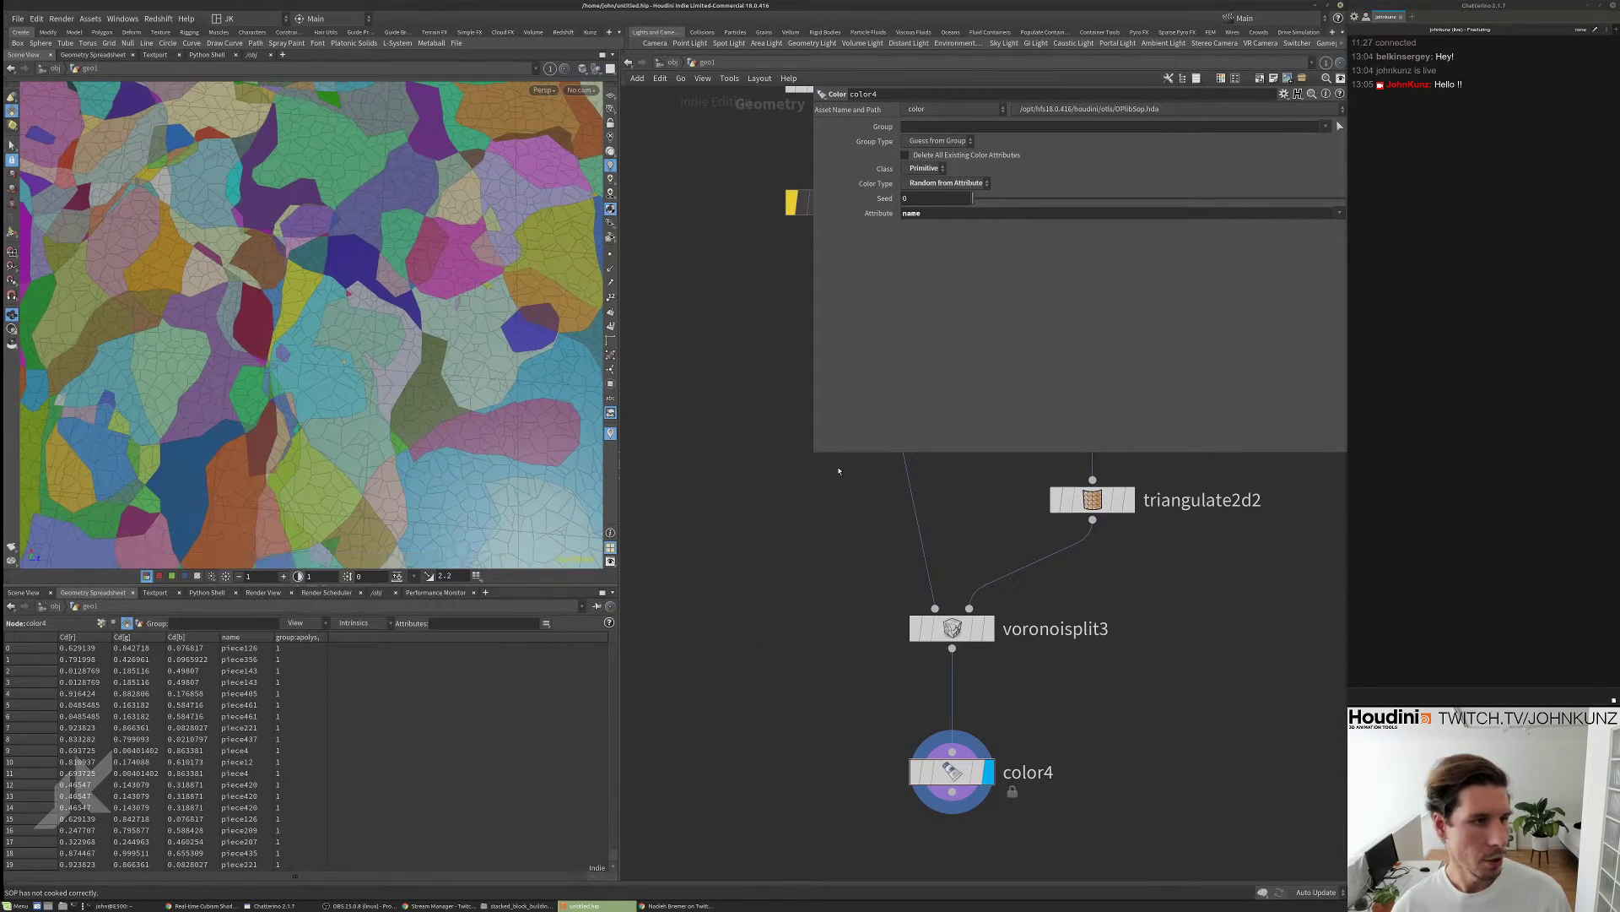
pyautogui.scroll(-5, 859, 585)
pyautogui.moveTo(859, 584); pyautogui.dragTo(817, 817, button='middle')
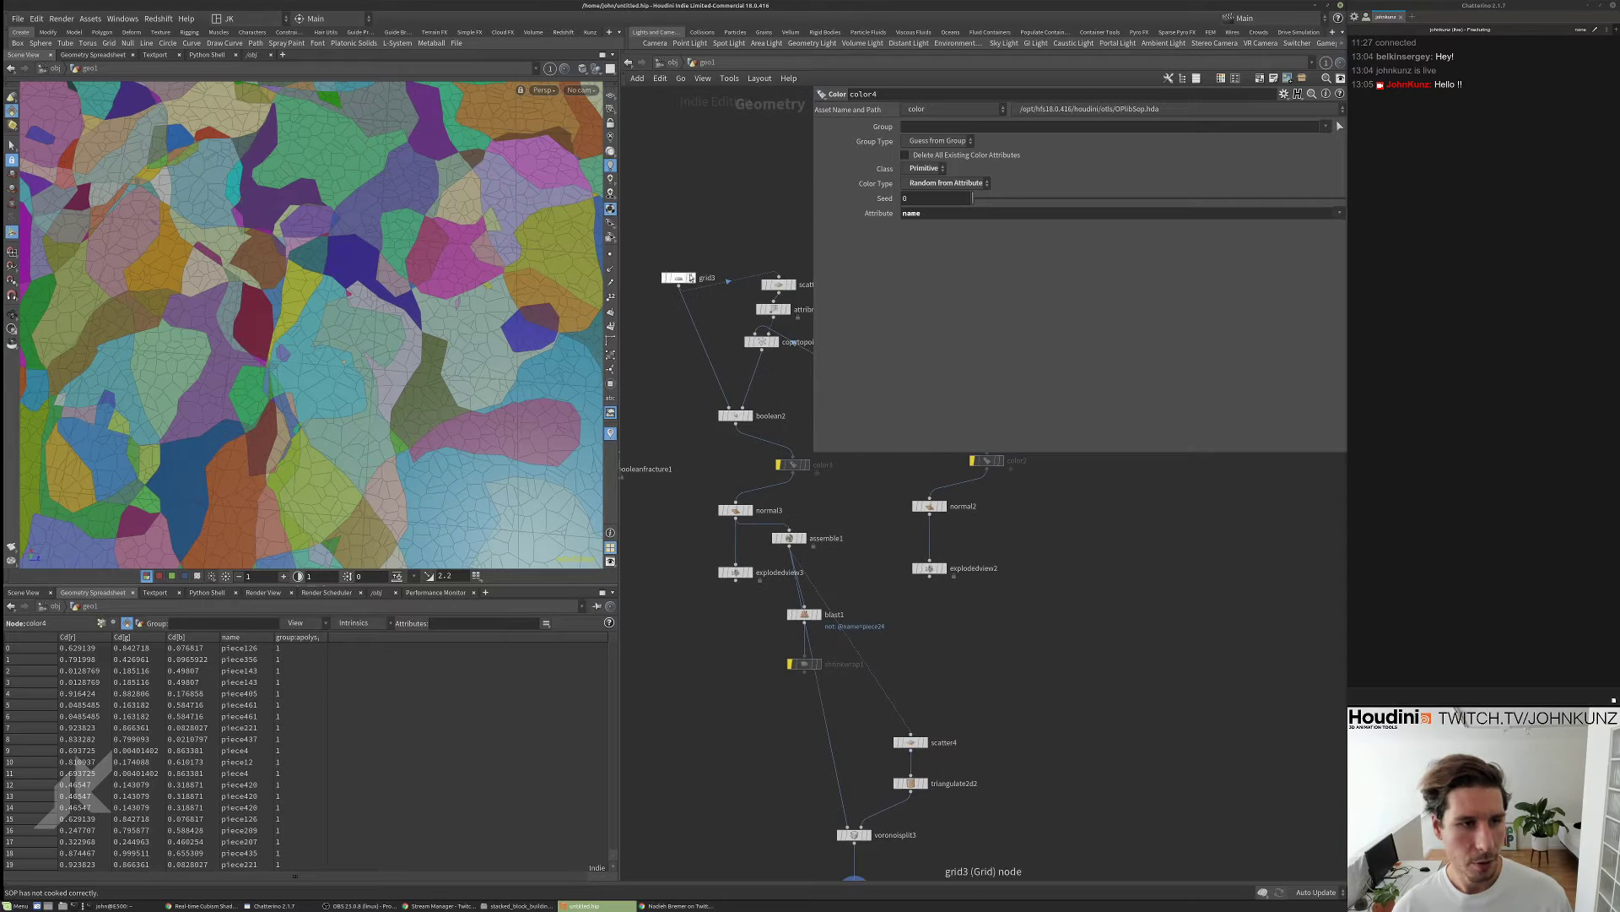
pyautogui.scroll(2, 703, 253)
pyautogui.moveTo(367, 330); pyautogui.dragTo(353, 315, button='right')
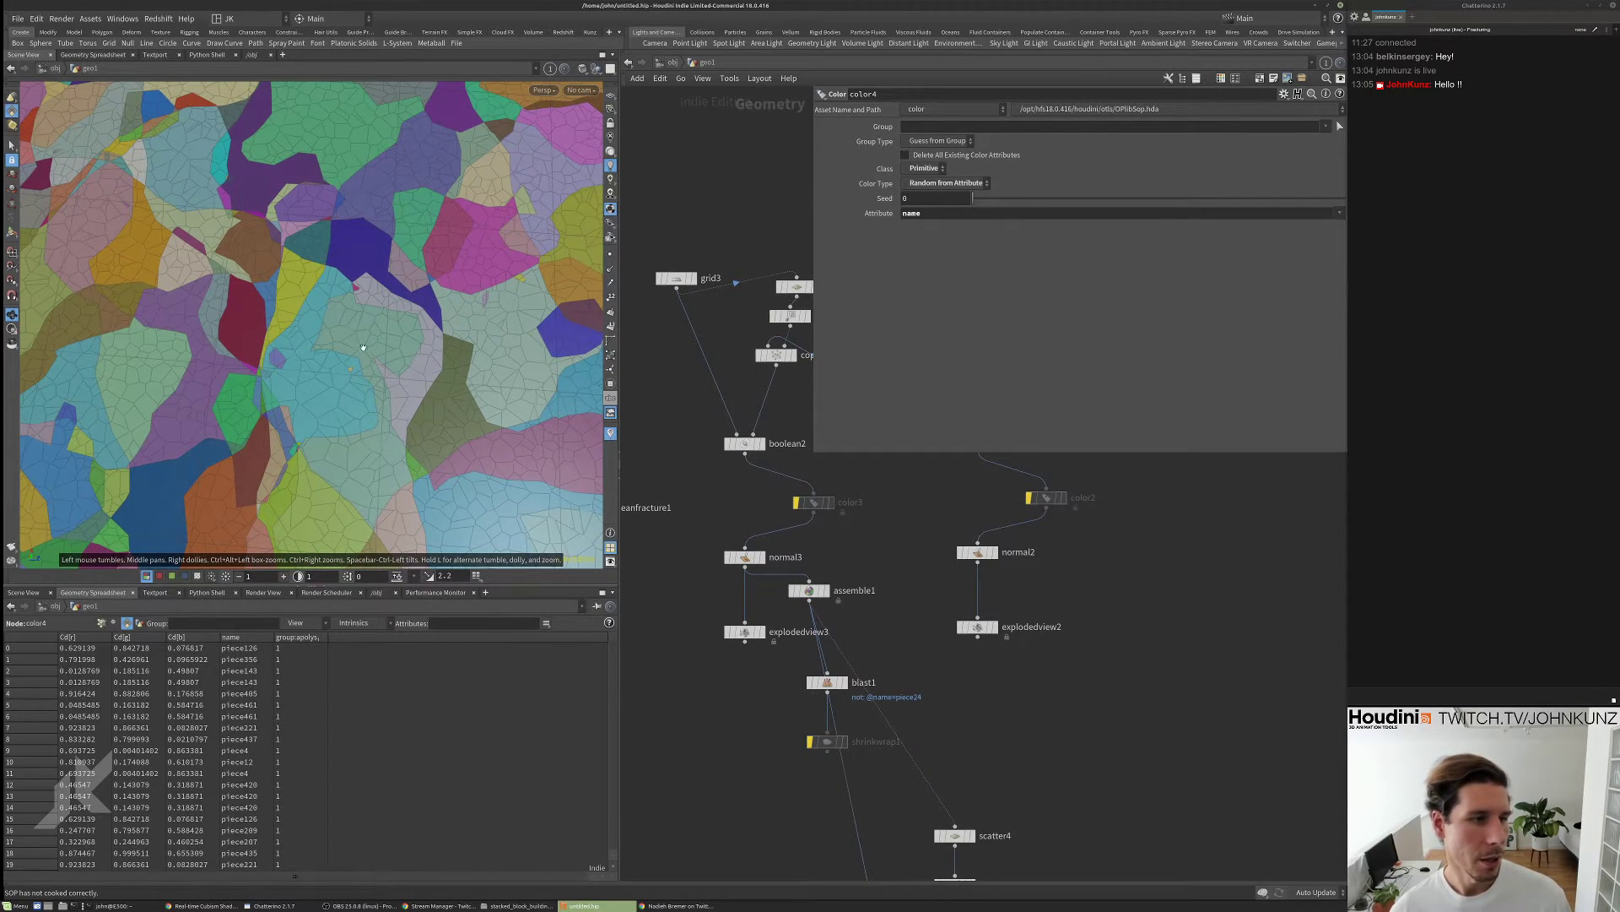
pyautogui.moveTo(350, 378); pyautogui.dragTo(318, 406, button='right')
pyautogui.moveTo(318, 405); pyautogui.dragTo(343, 362, button='middle')
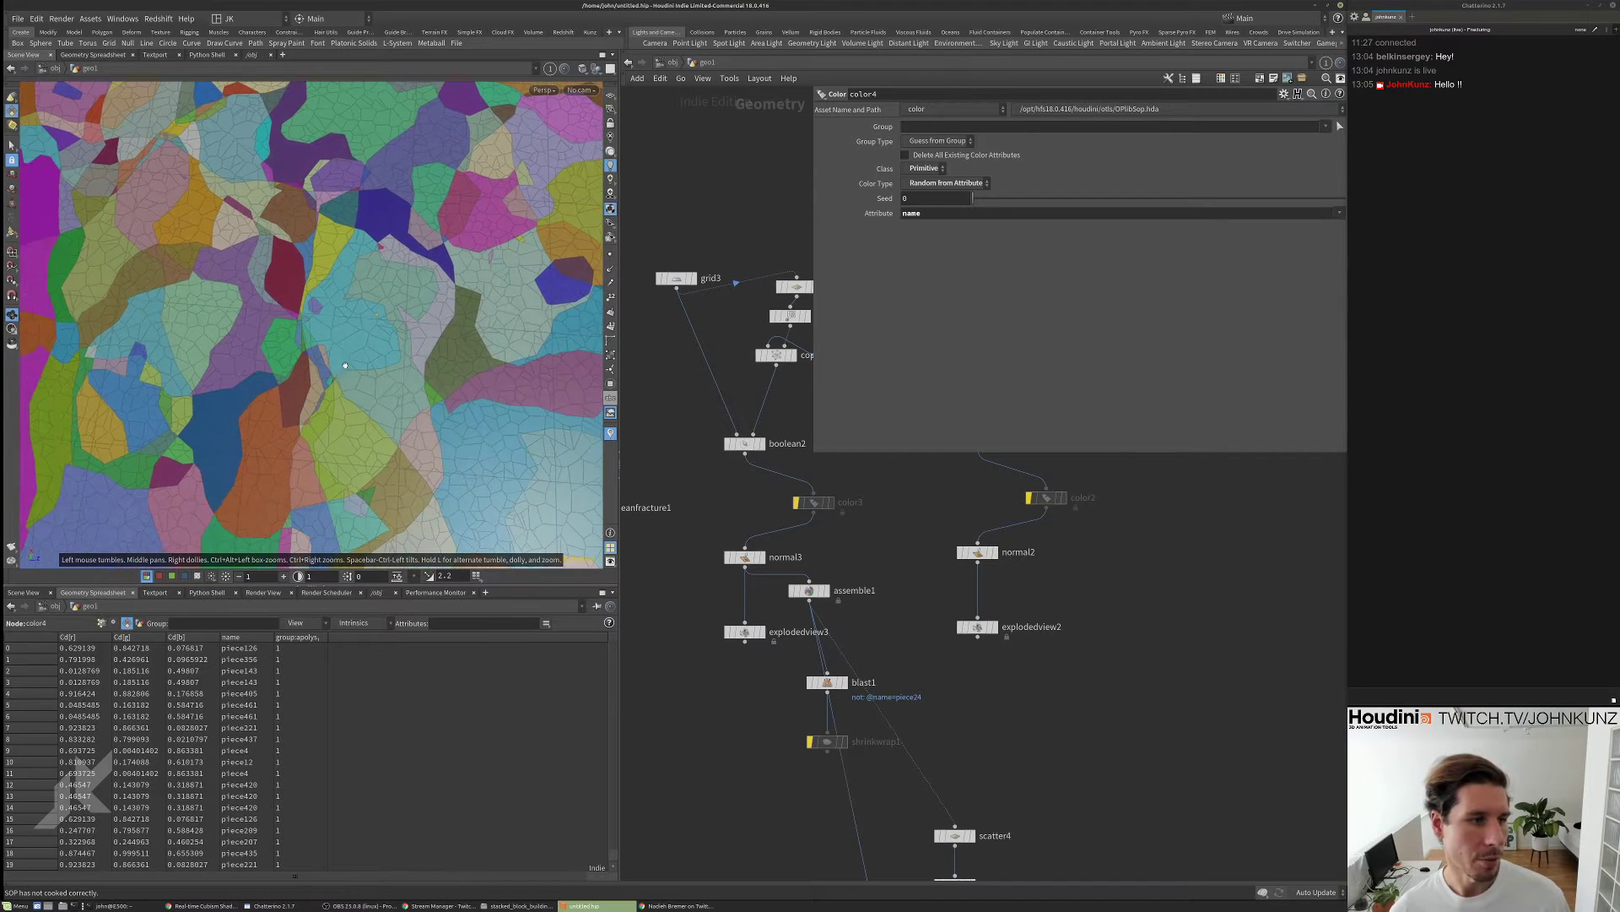
# - Switch to Chrome and search Google for "convex decomposition houdini" in a new window
pyautogui.moveTo(343, 362); pyautogui.dragTo(246, 343, button='right')
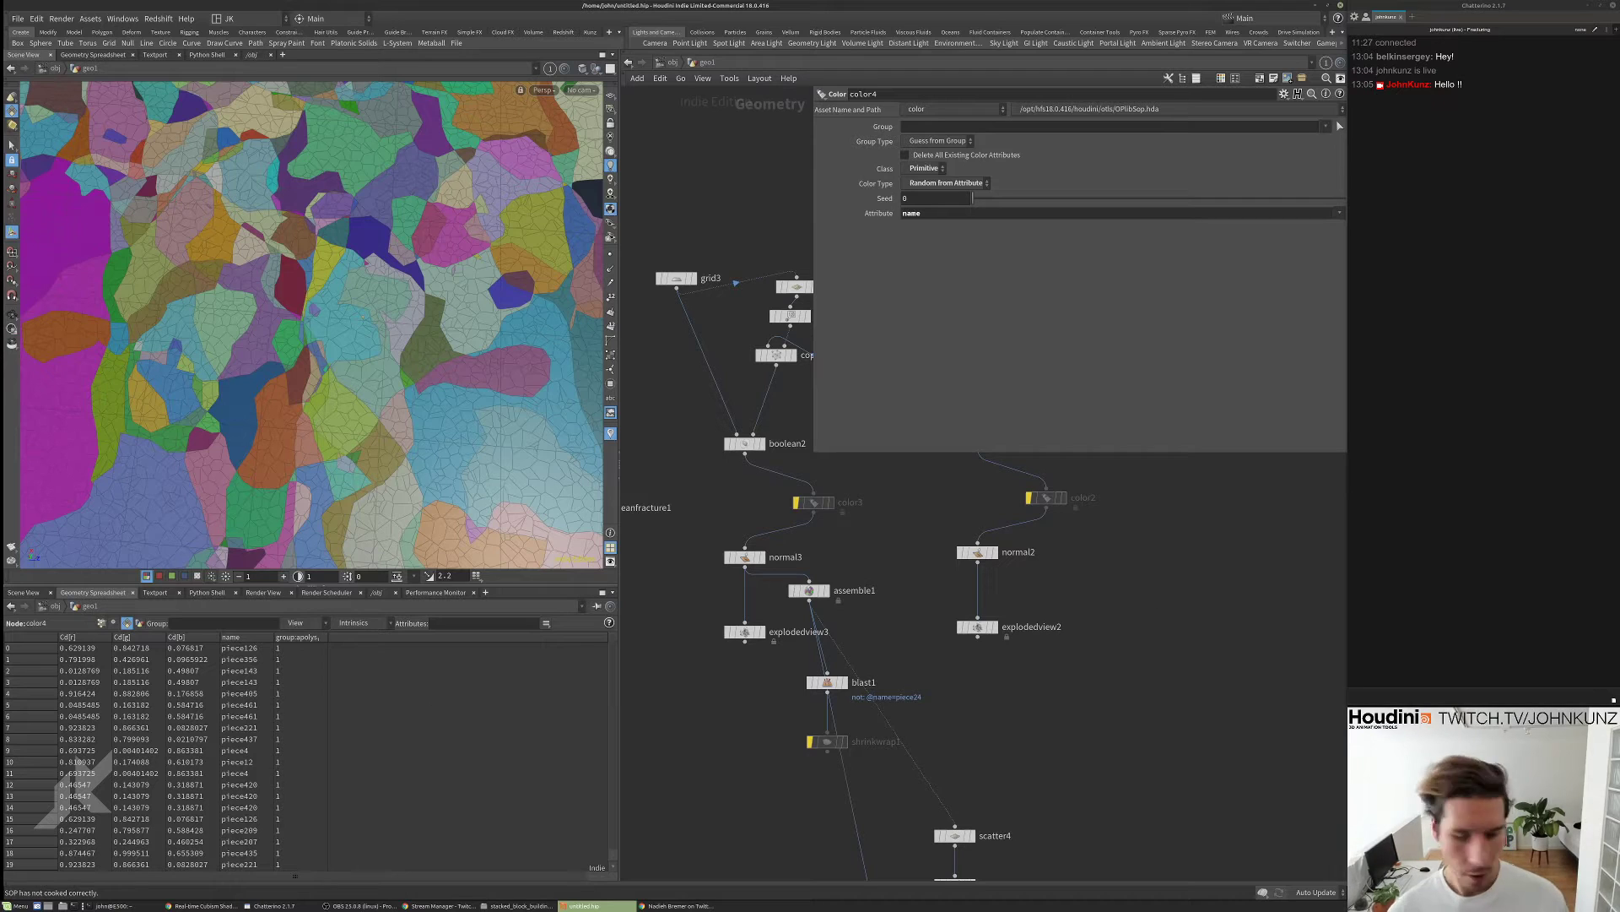
pyautogui.hotkey('alt', 'Tab')
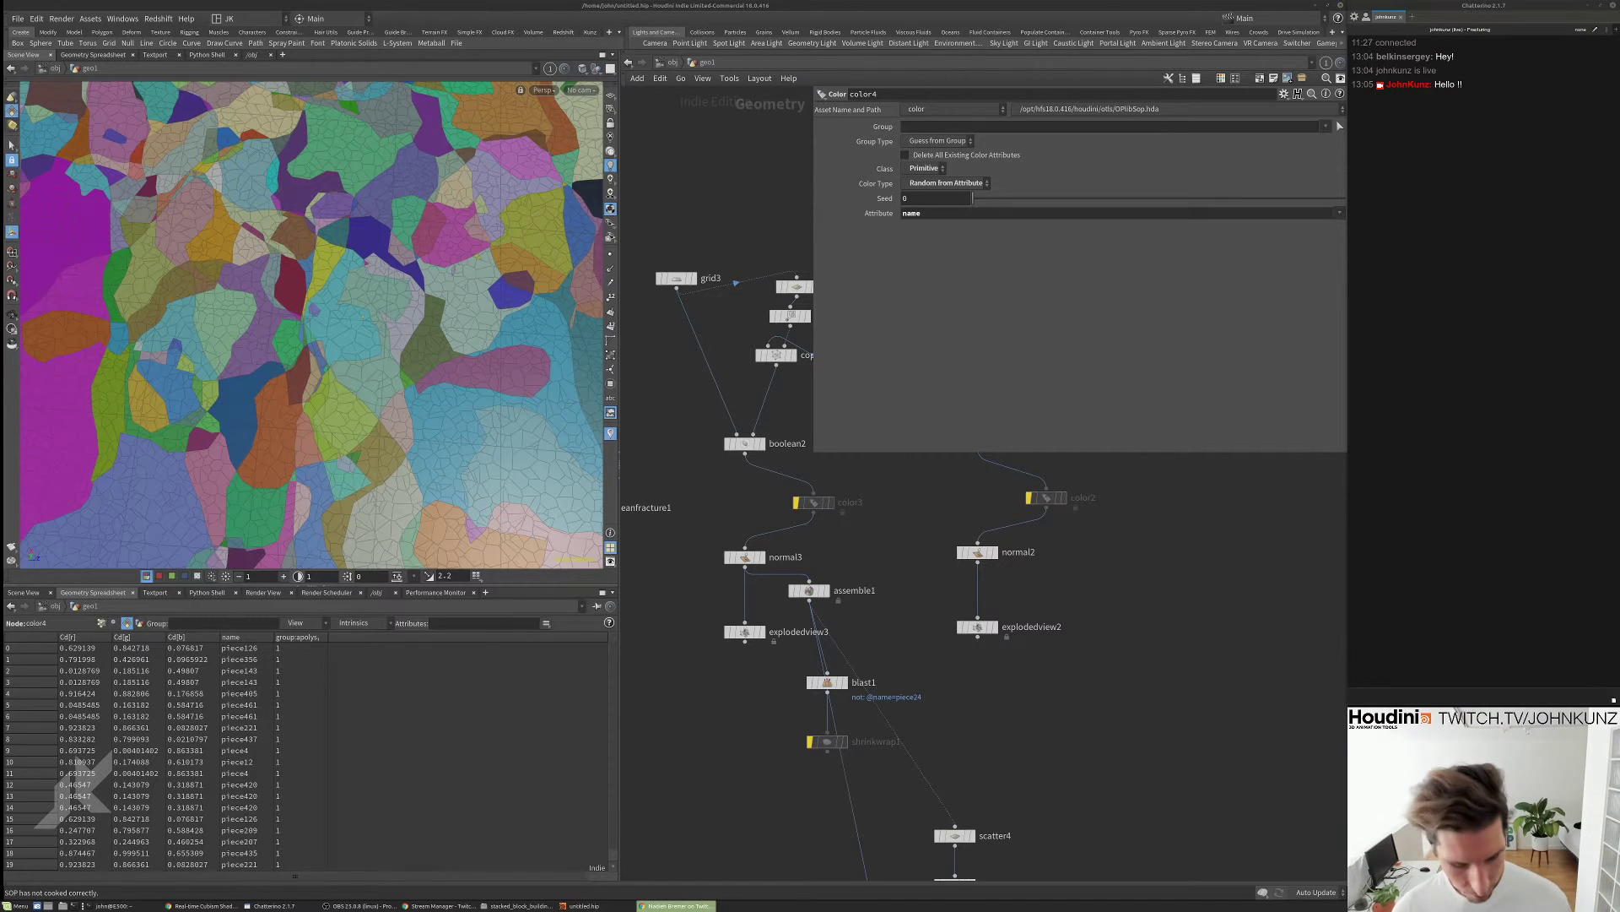
pyautogui.hotkey('ctrl', 'n')
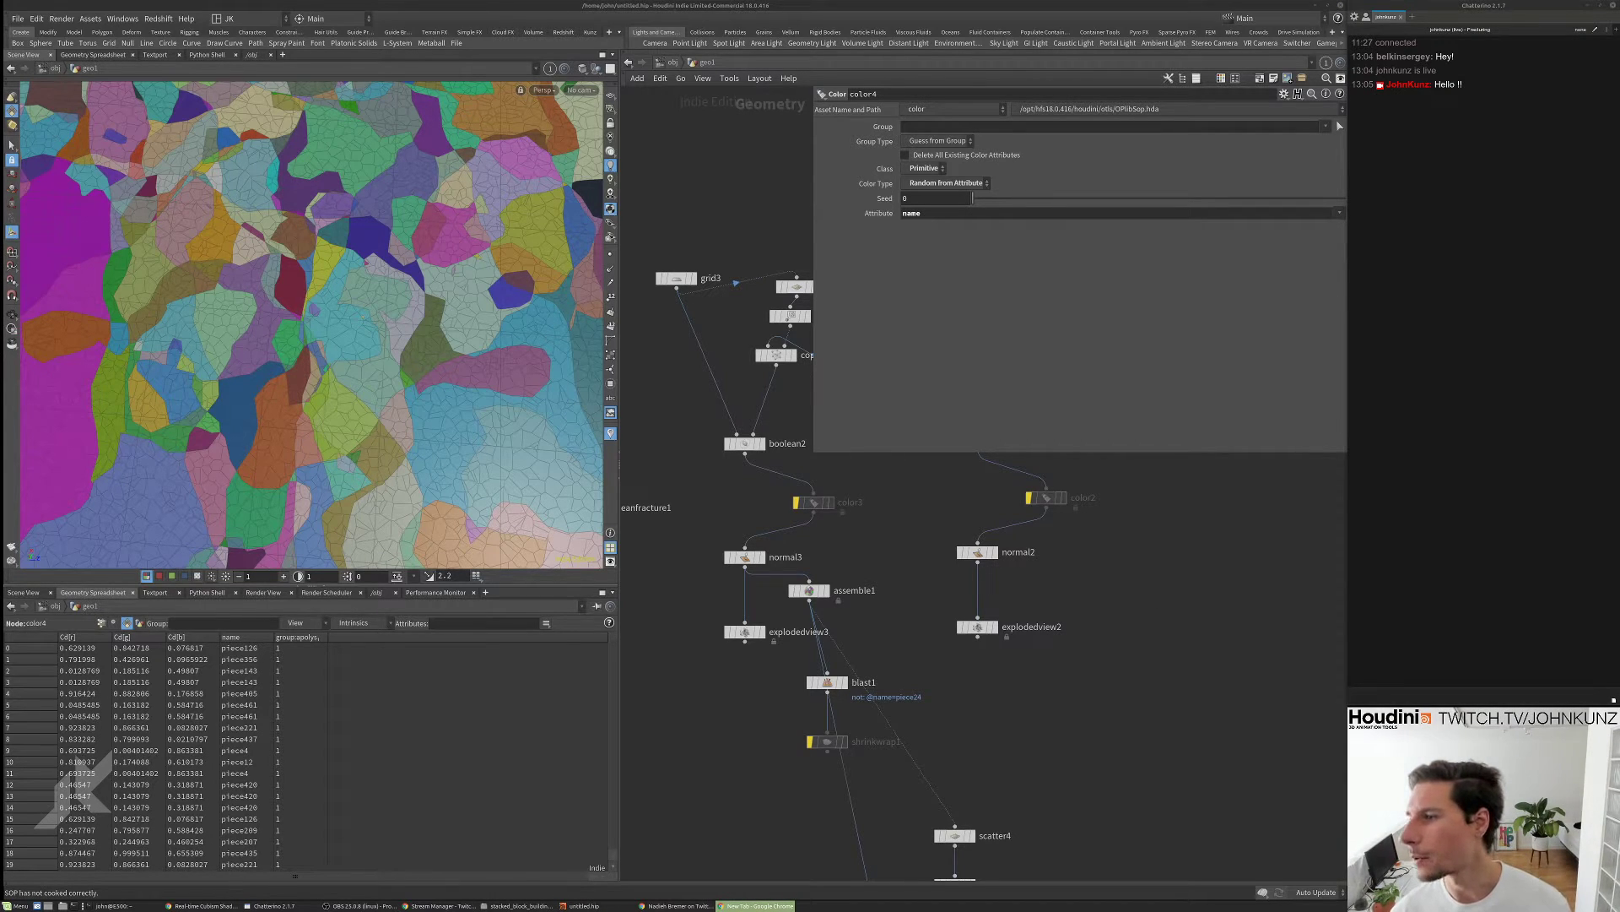
pyautogui.click(769, 280)
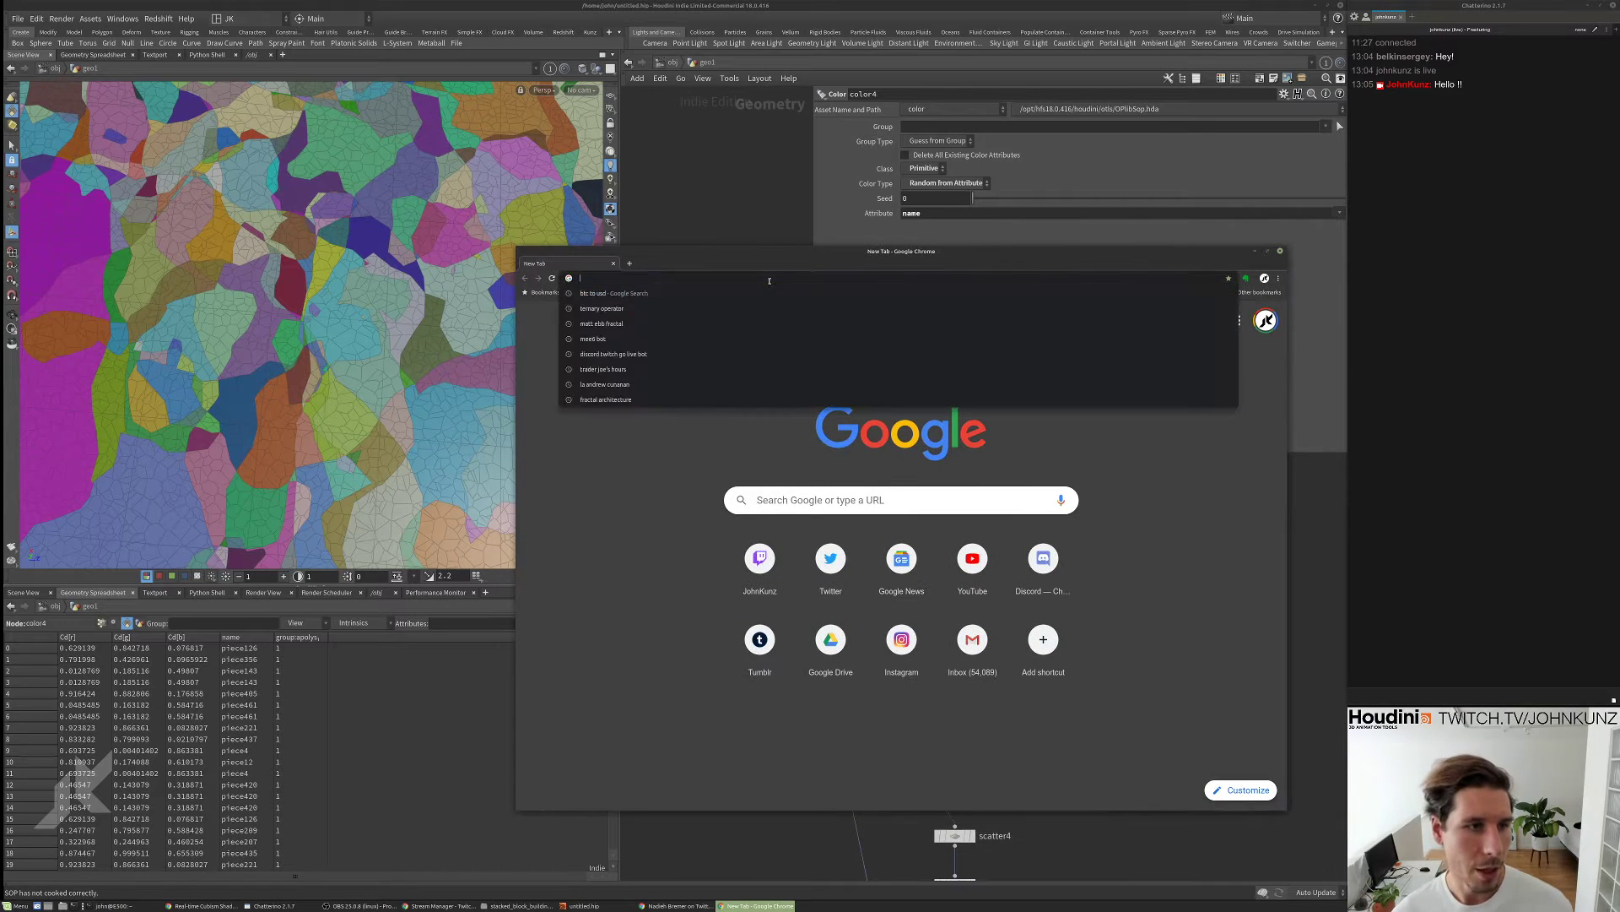
pyautogui.write('conv')
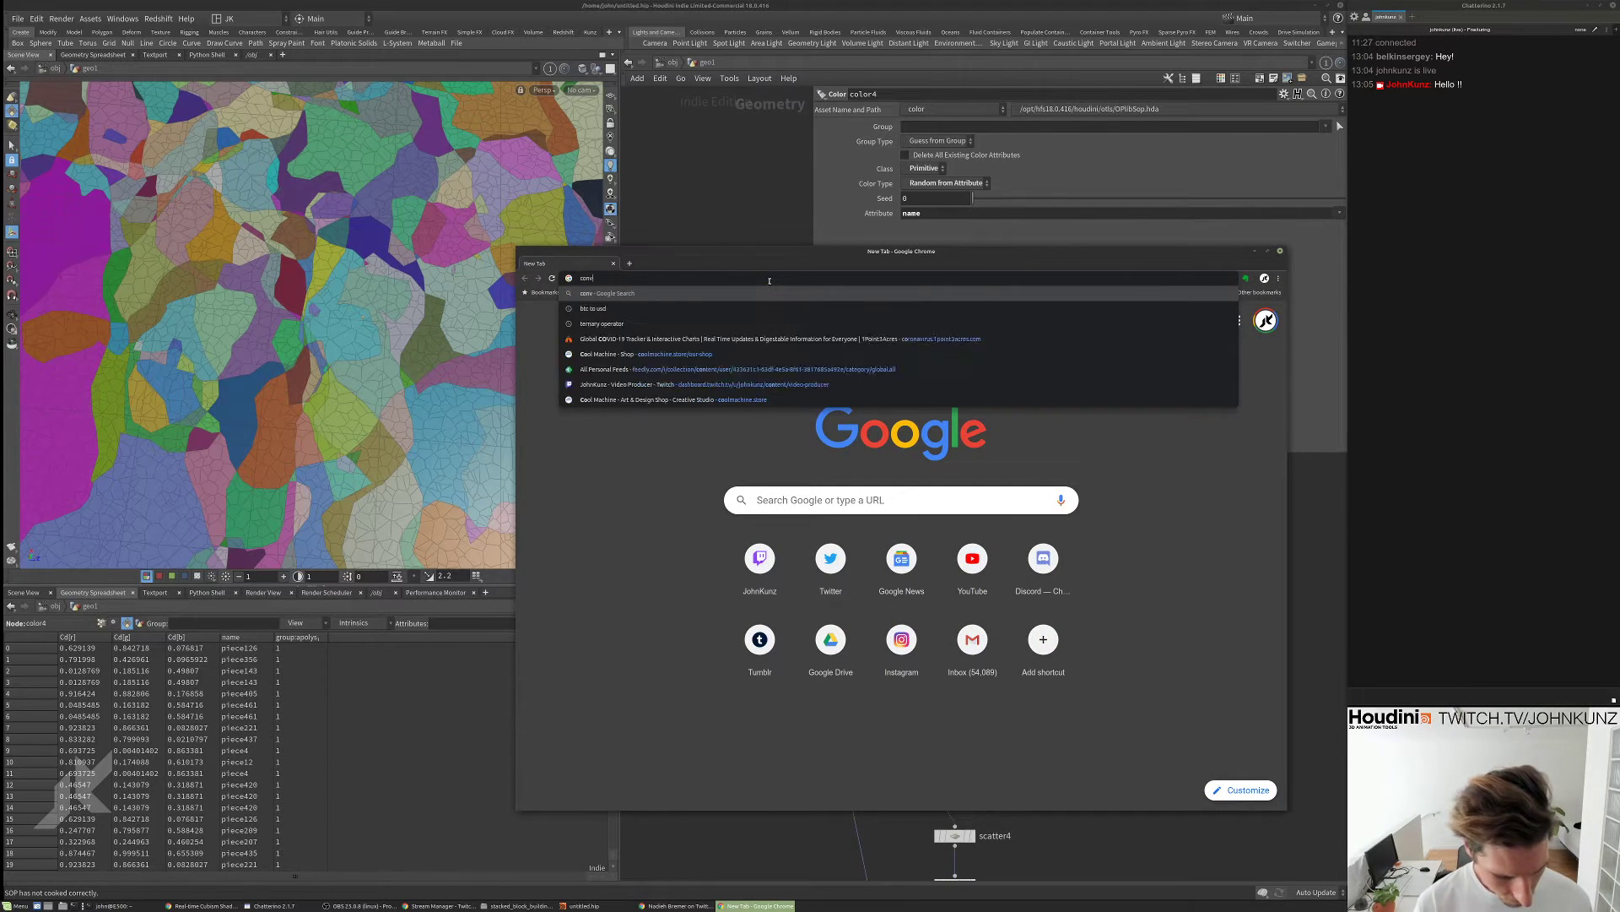
pyautogui.write('ex decom')
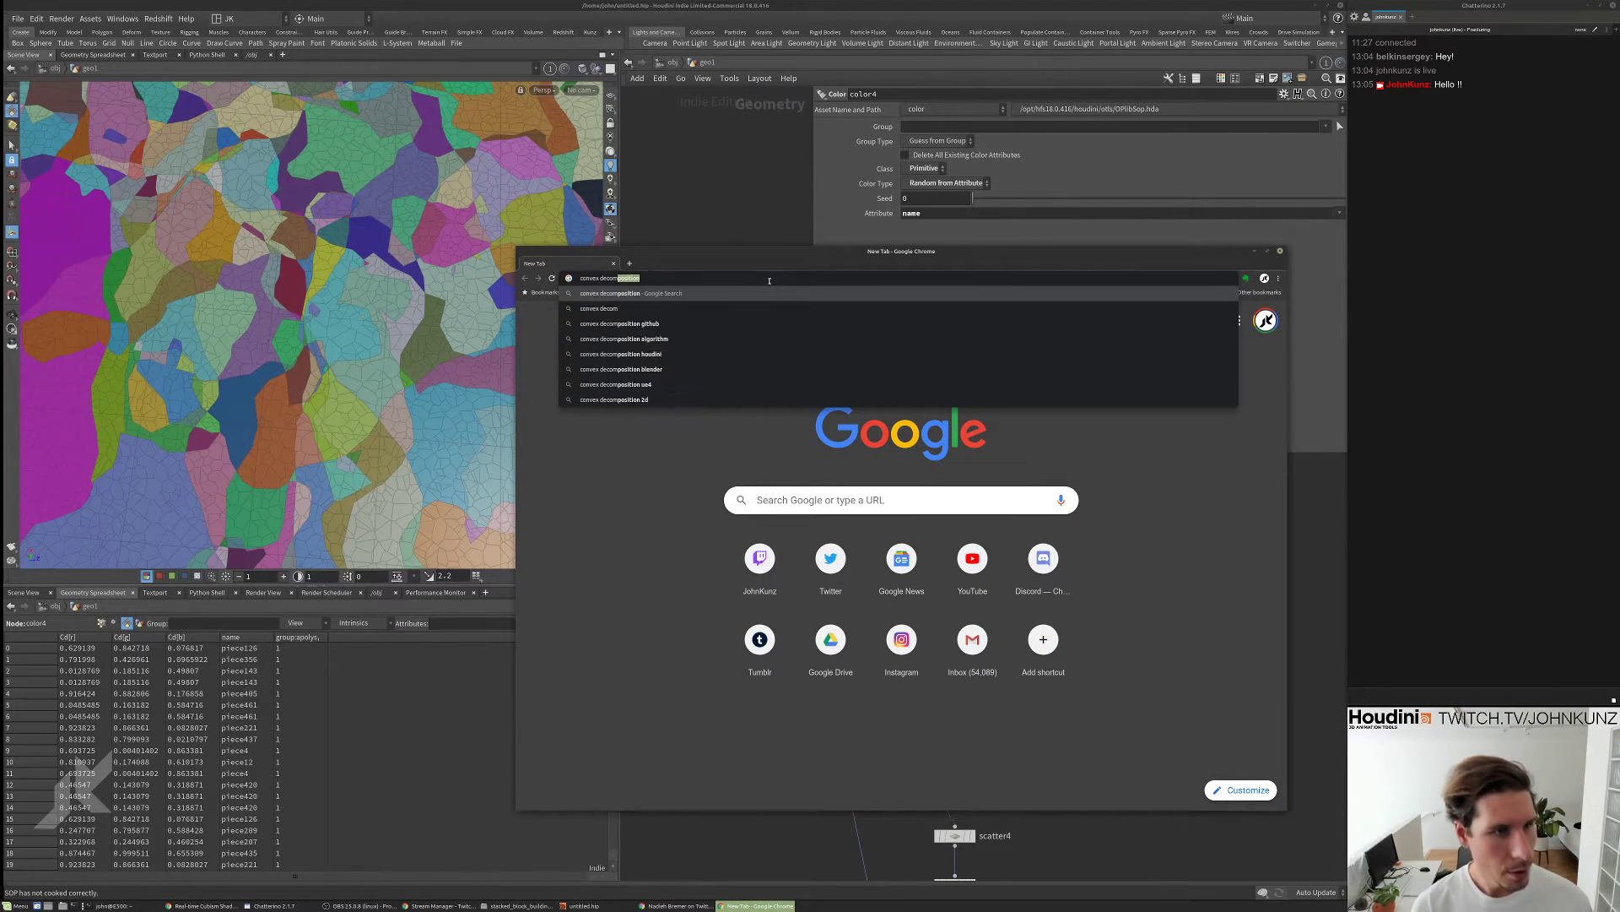
pyautogui.press('End')
pyautogui.write('houdini')
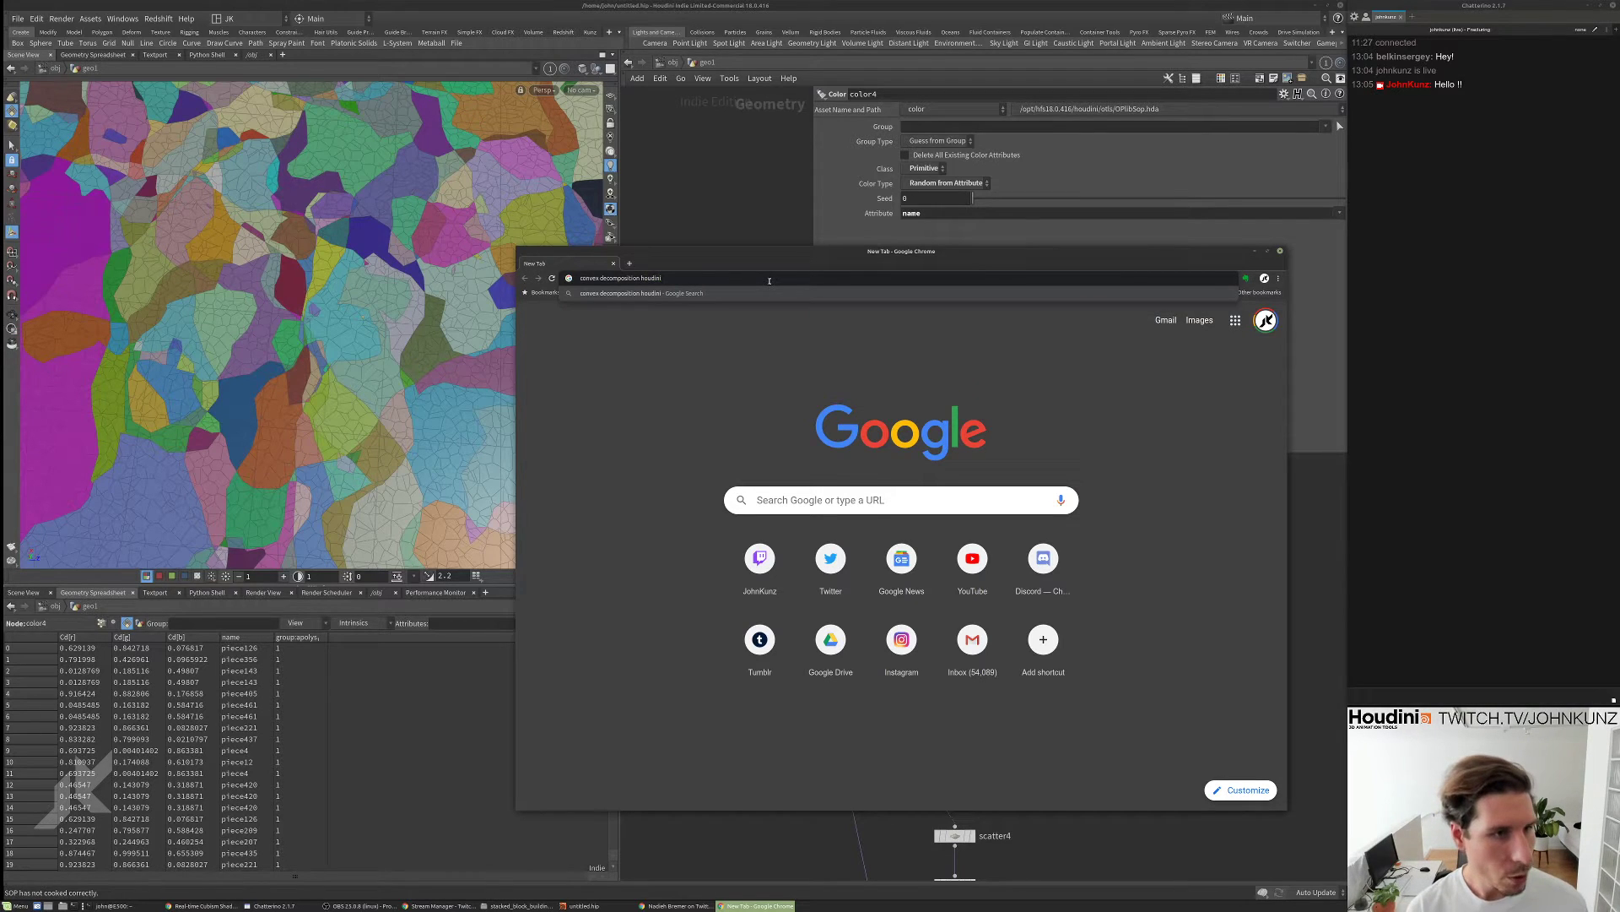
pyautogui.press('Return')
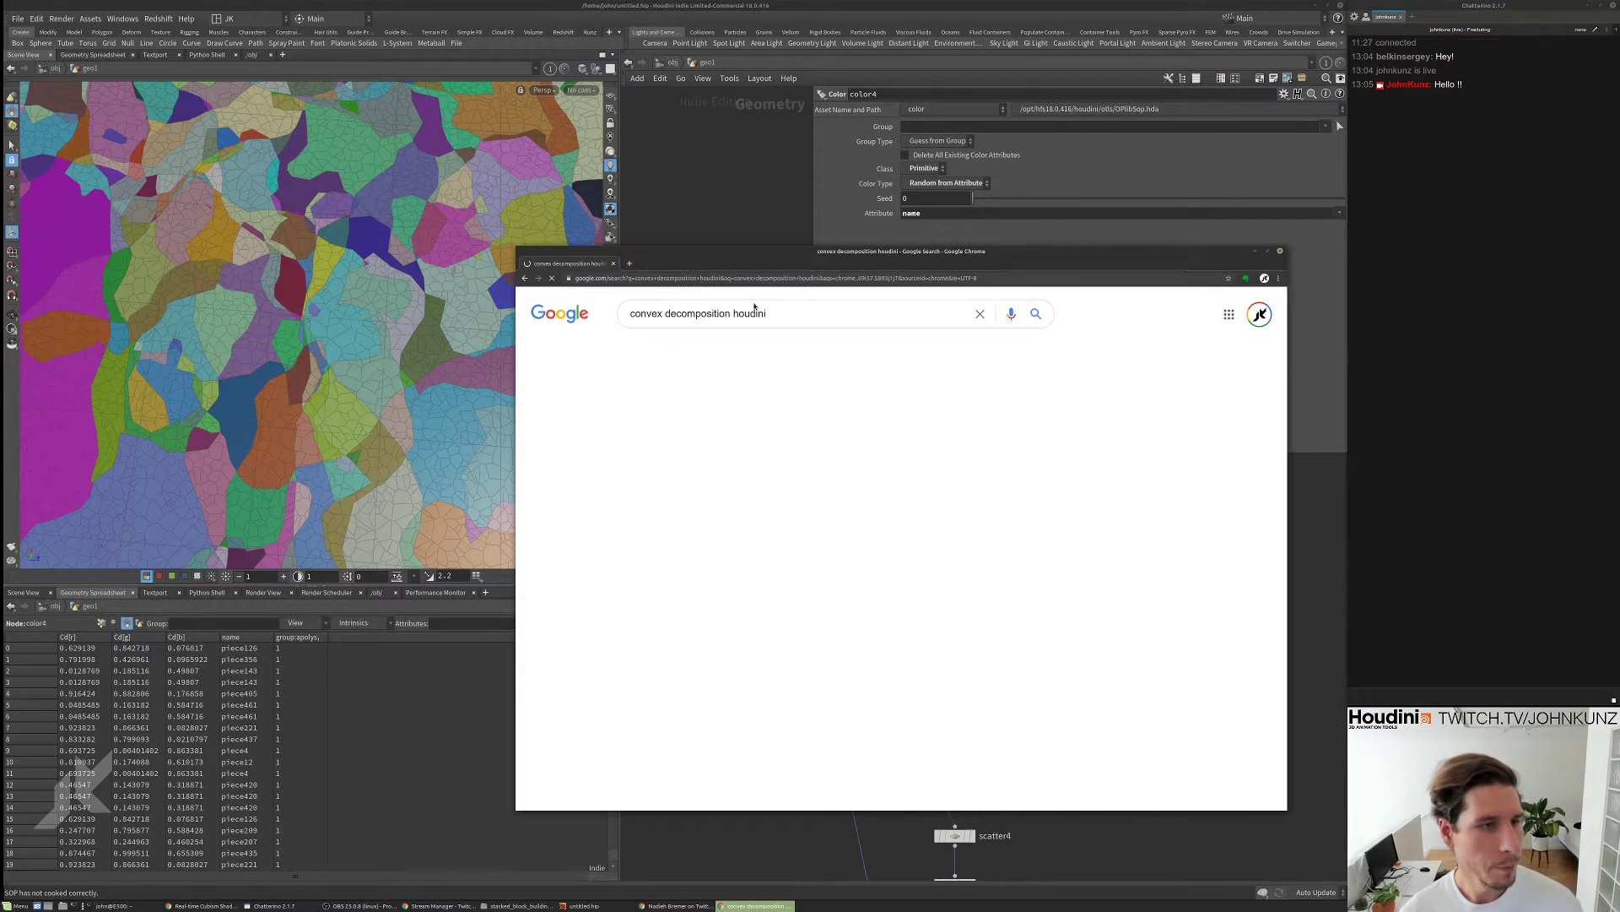
# - Open the SideFX Convex Decomposition documentation page and raise the browser window to read its introduction
pyautogui.click(699, 512)
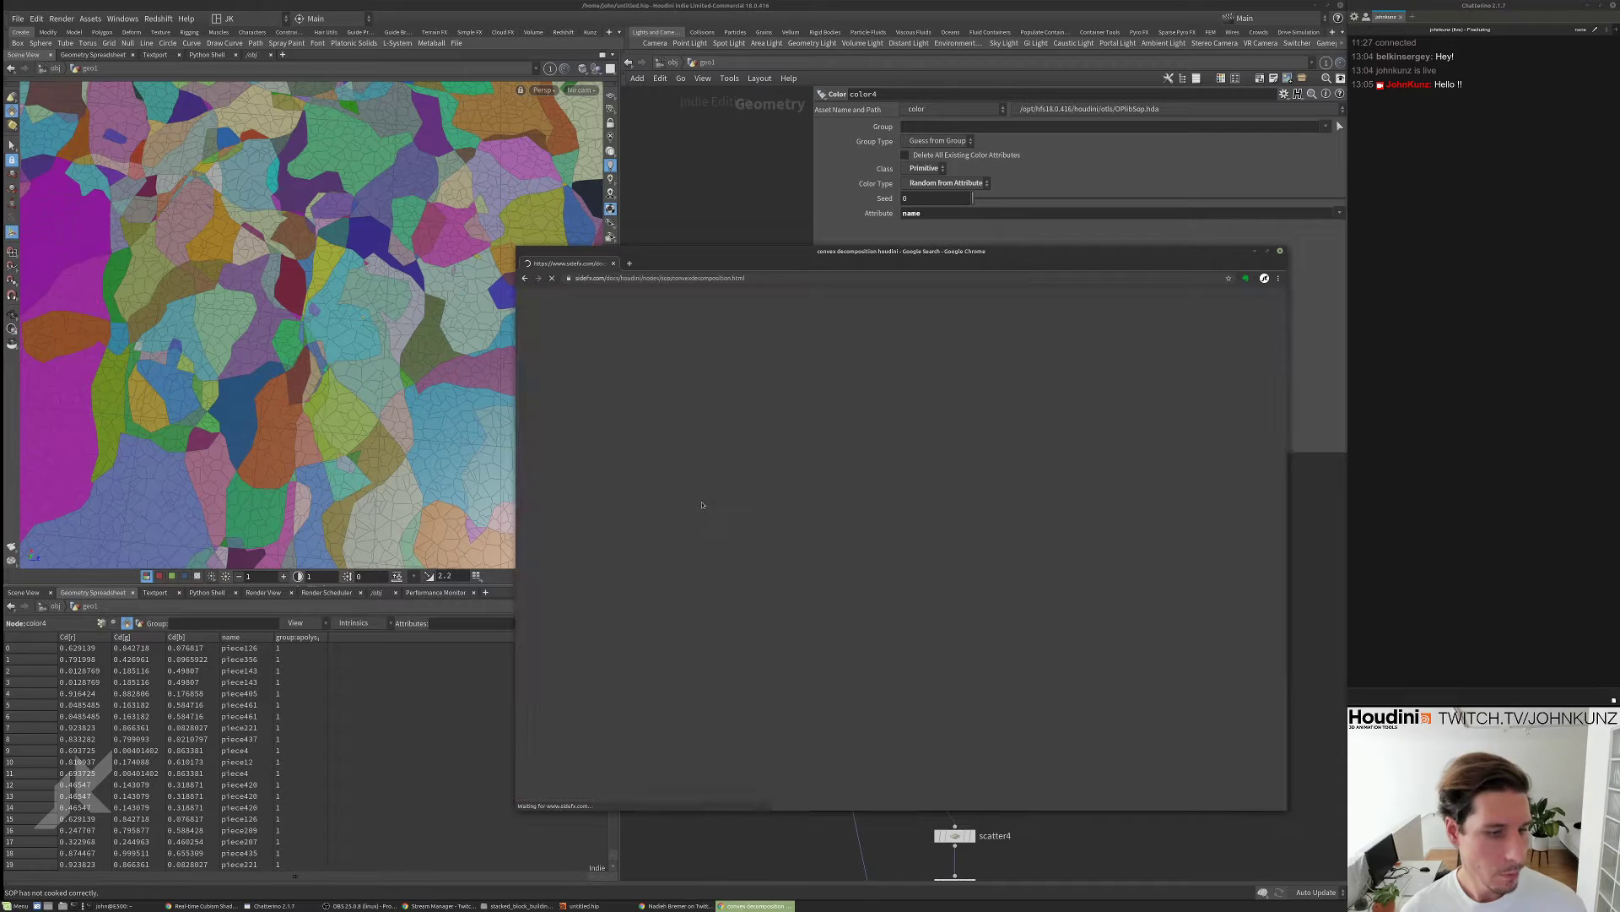
pyautogui.moveTo(911, 262); pyautogui.dragTo(930, 144)
pyautogui.moveTo(1305, 209)
pyautogui.mouseDown()
pyautogui.moveTo(1287, 458)
pyautogui.moveTo(1278, 221)
pyautogui.mouseUp()
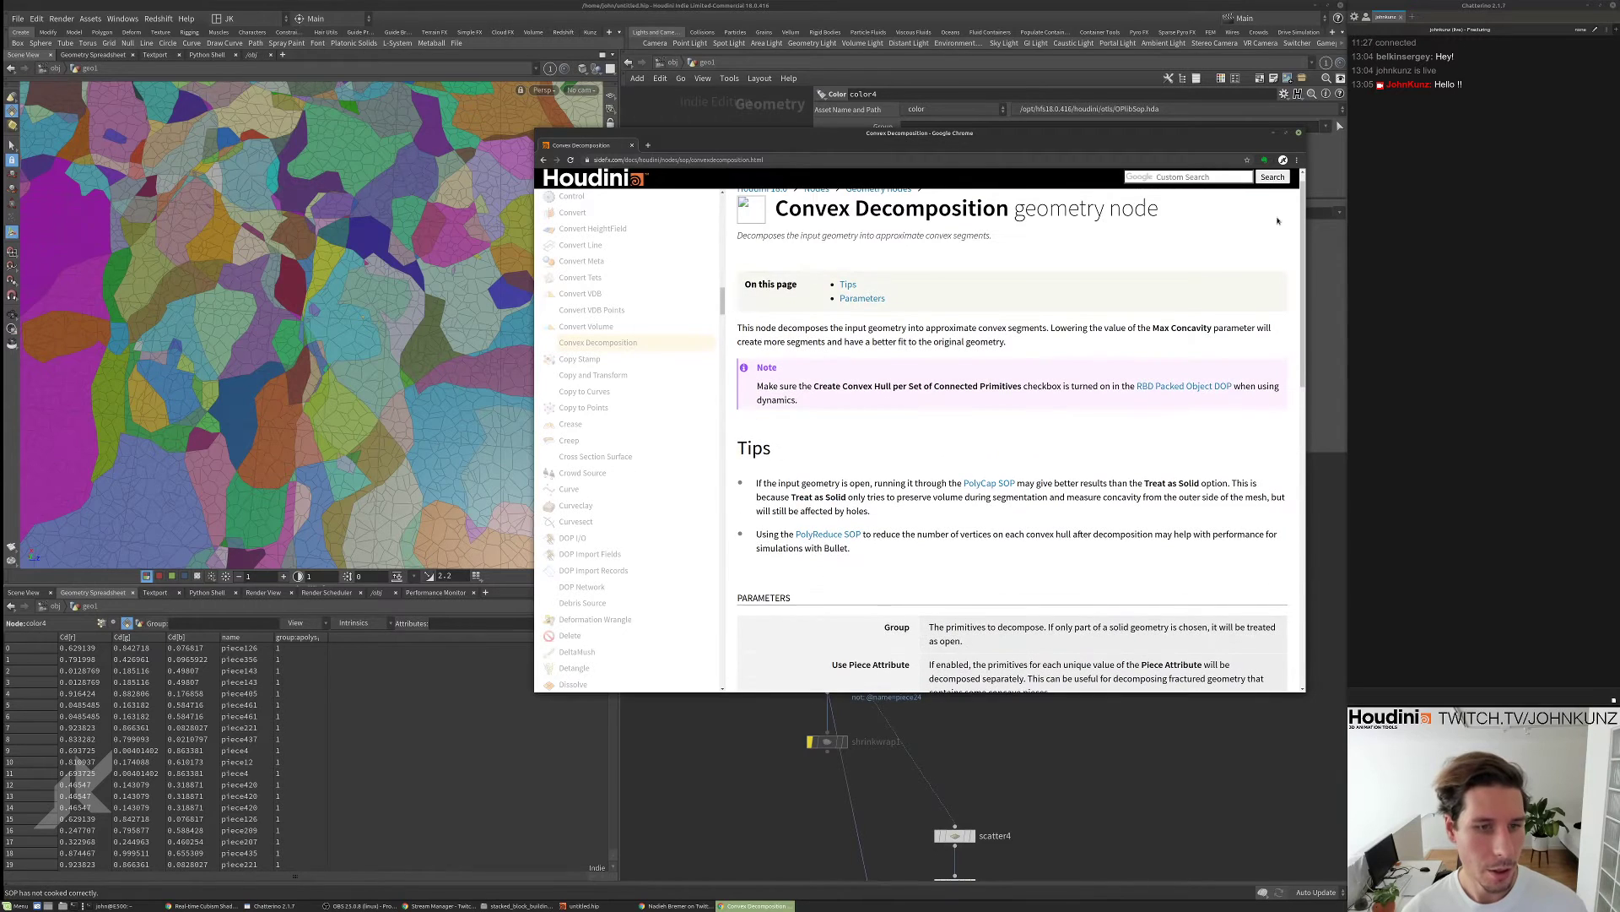
pyautogui.scroll(1, 1173, 369)
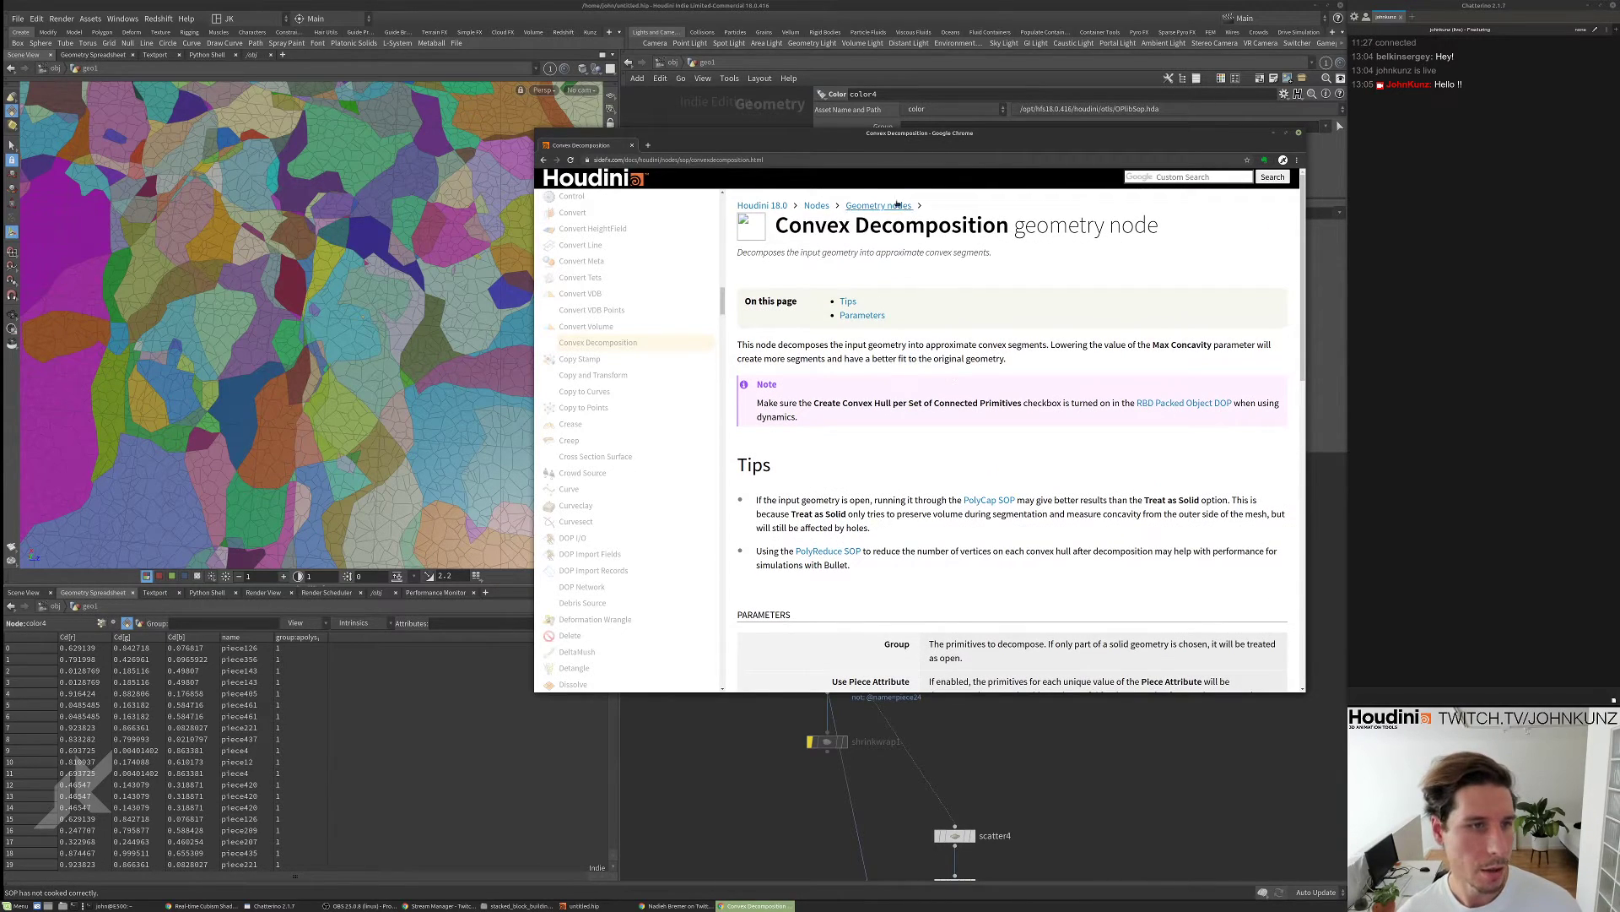
# - Go back to the search results, open SideFX's RBD Convex Proxy page and read its description and usage steps
pyautogui.click(543, 159)
pyautogui.scroll(-3, 767, 506)
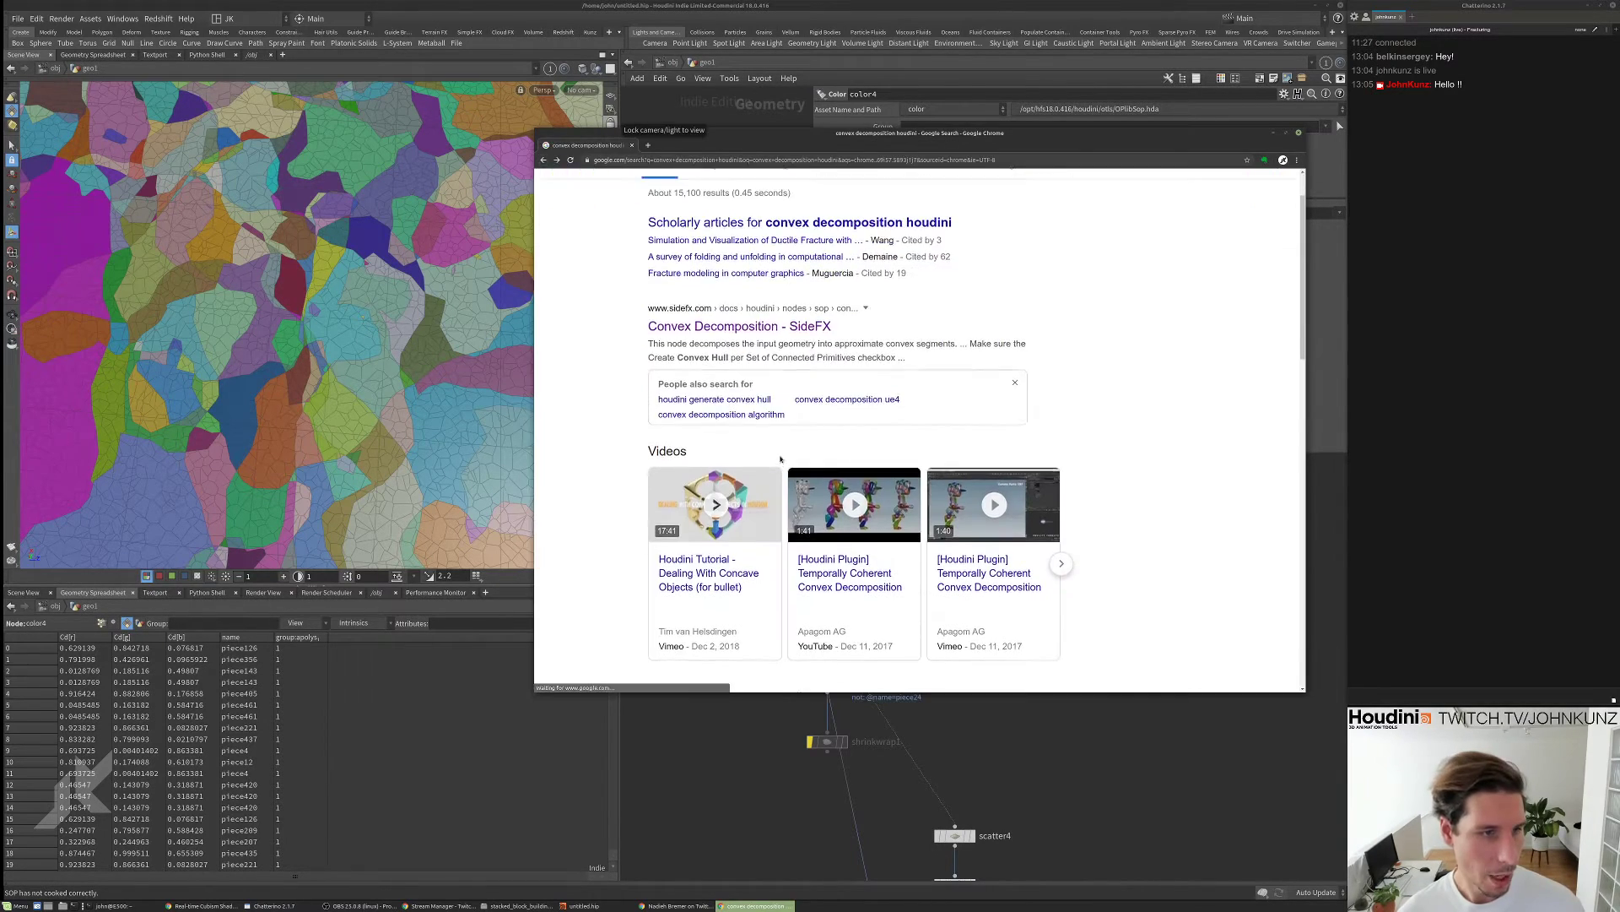
pyautogui.scroll(-2, 767, 506)
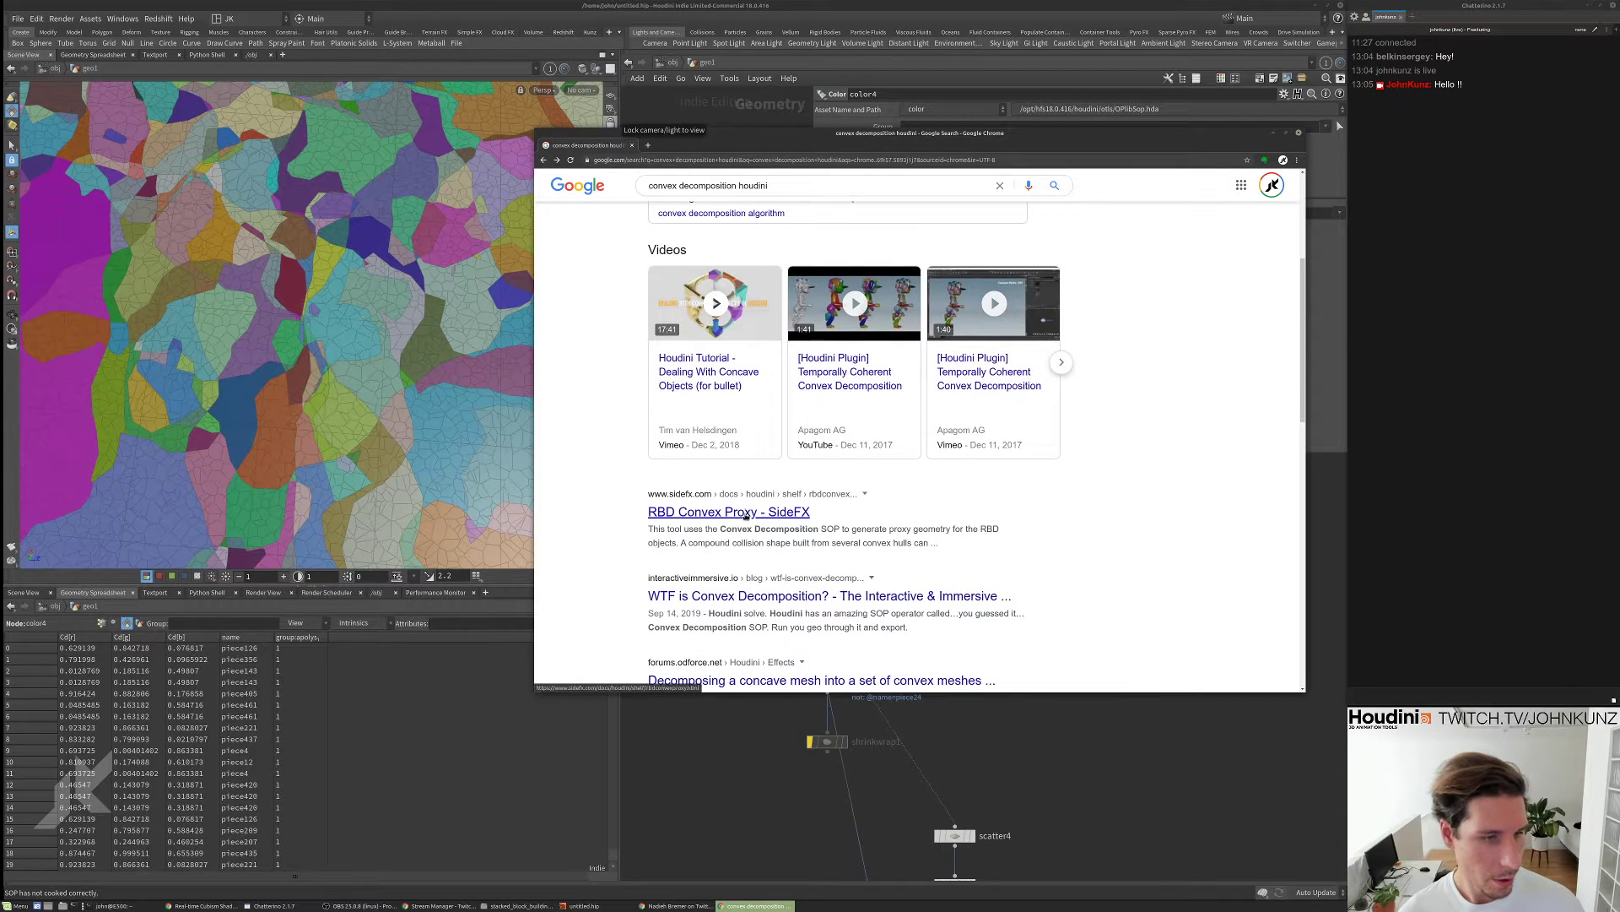
pyautogui.click(746, 513)
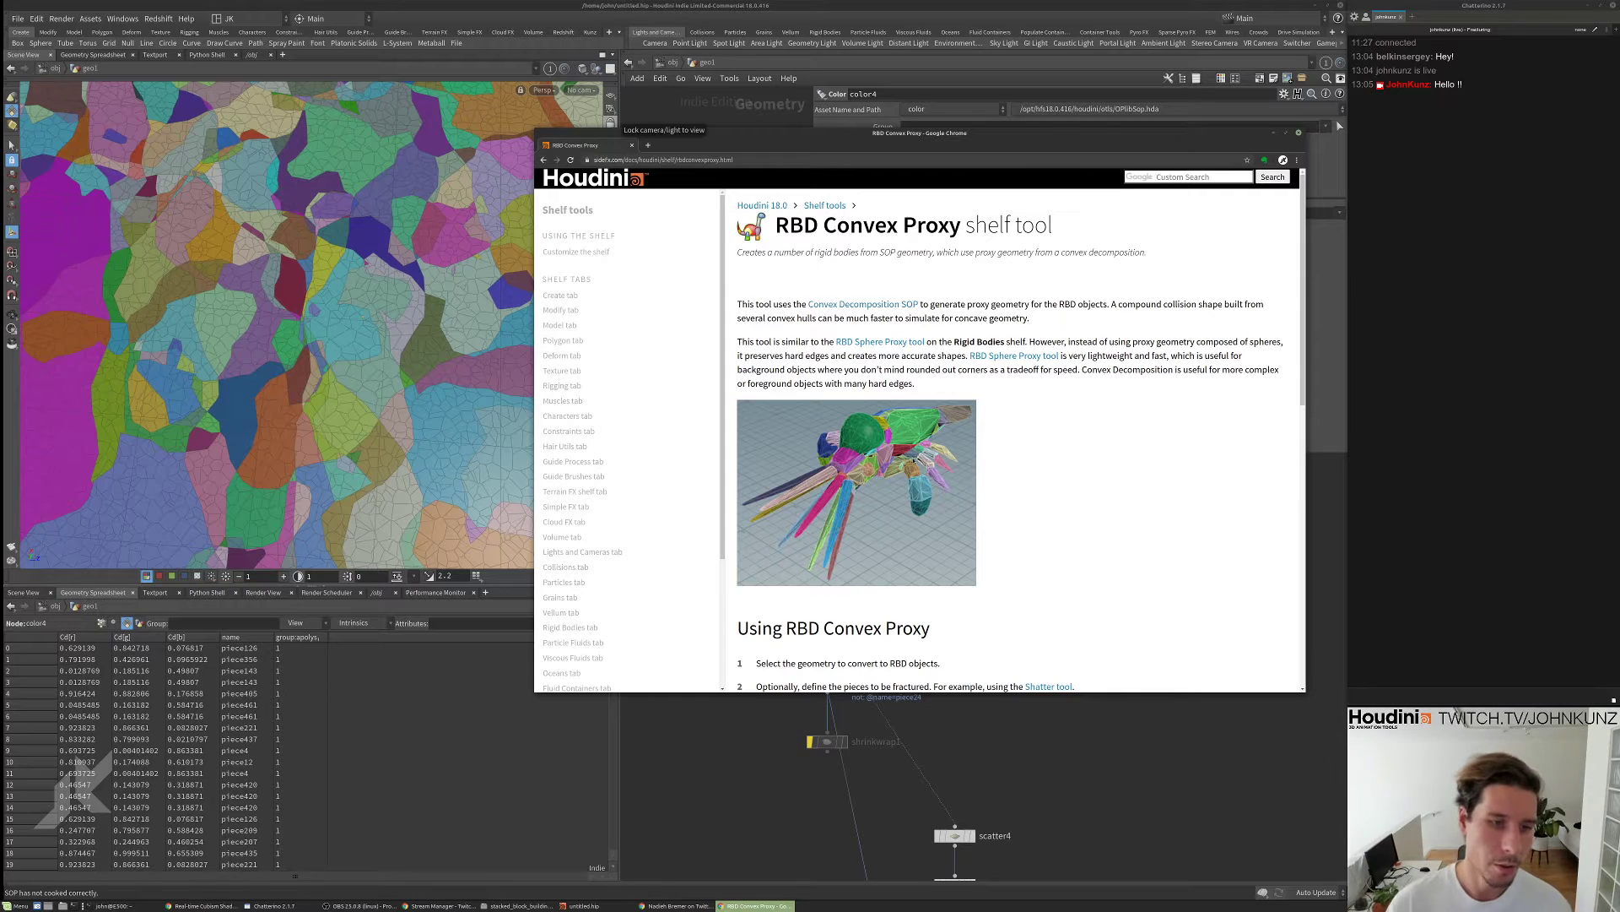
pyautogui.scroll(-4, 892, 466)
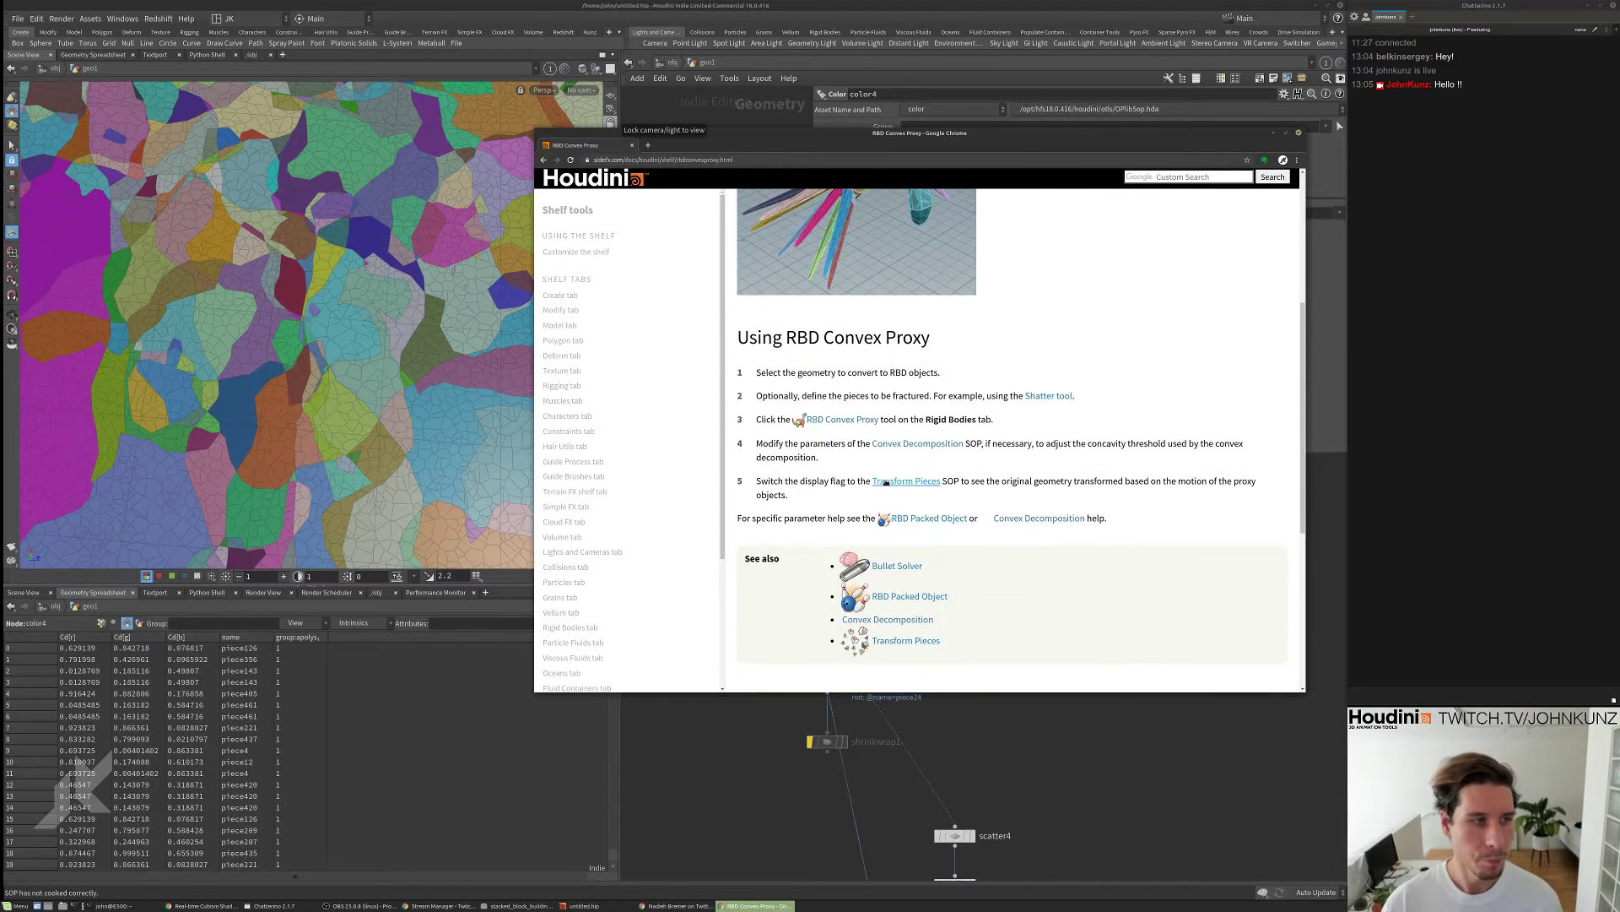
pyautogui.scroll(2, 825, 557)
pyautogui.scroll(1, 878, 428)
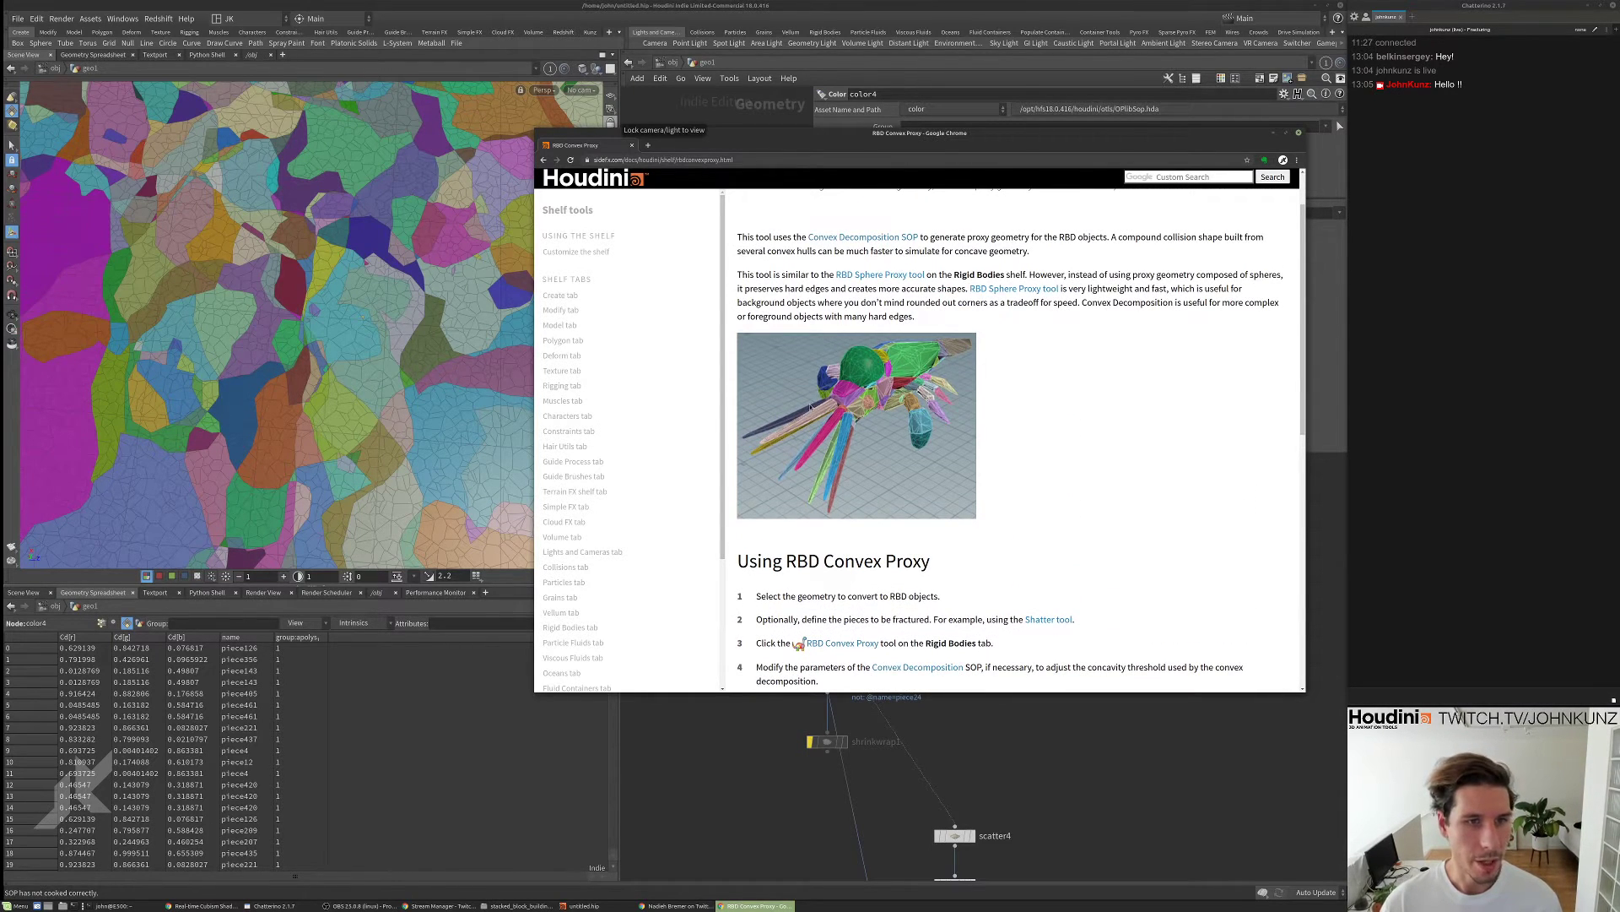
pyautogui.scroll(1, 810, 407)
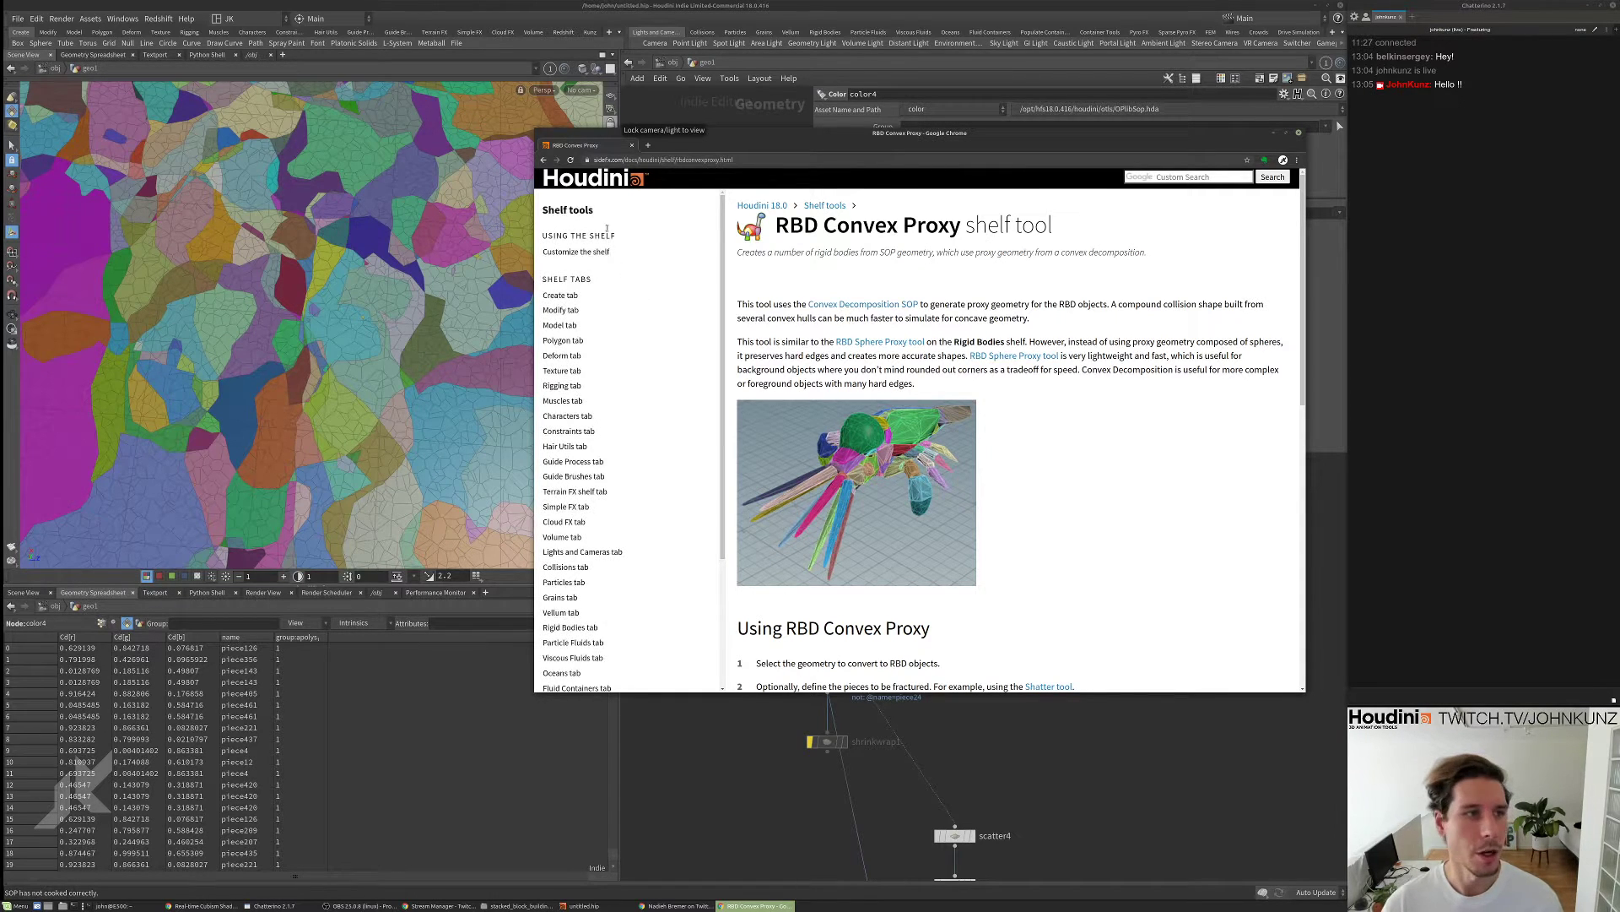
# - Return to the search results and change the query to "sphere proxy houdini"
pyautogui.click(543, 159)
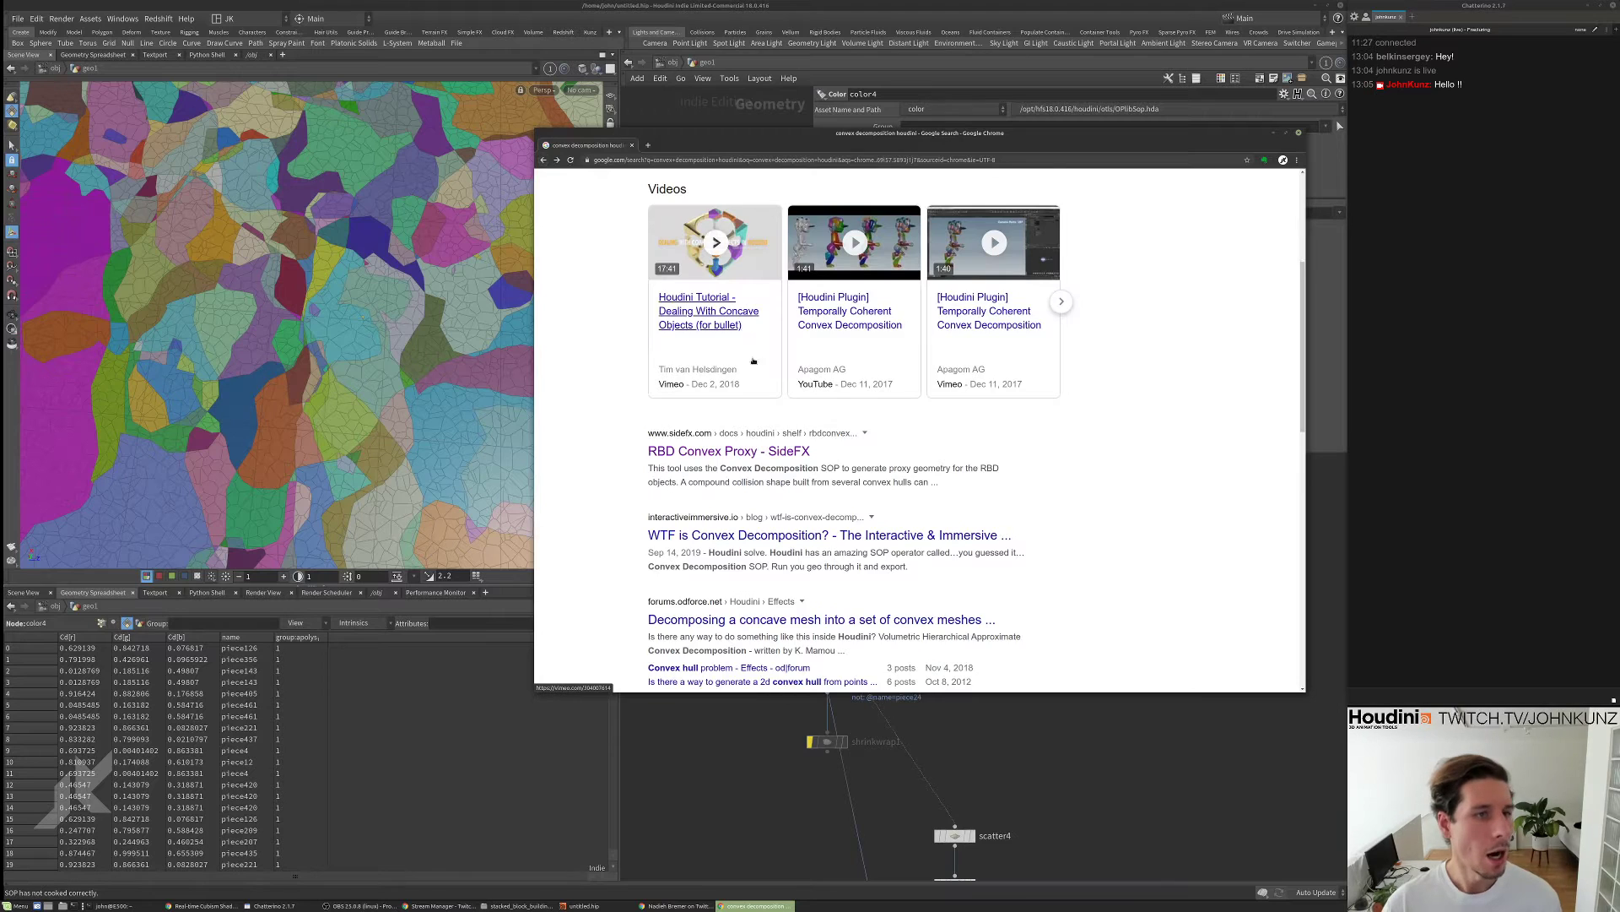
pyautogui.scroll(3, 675, 253)
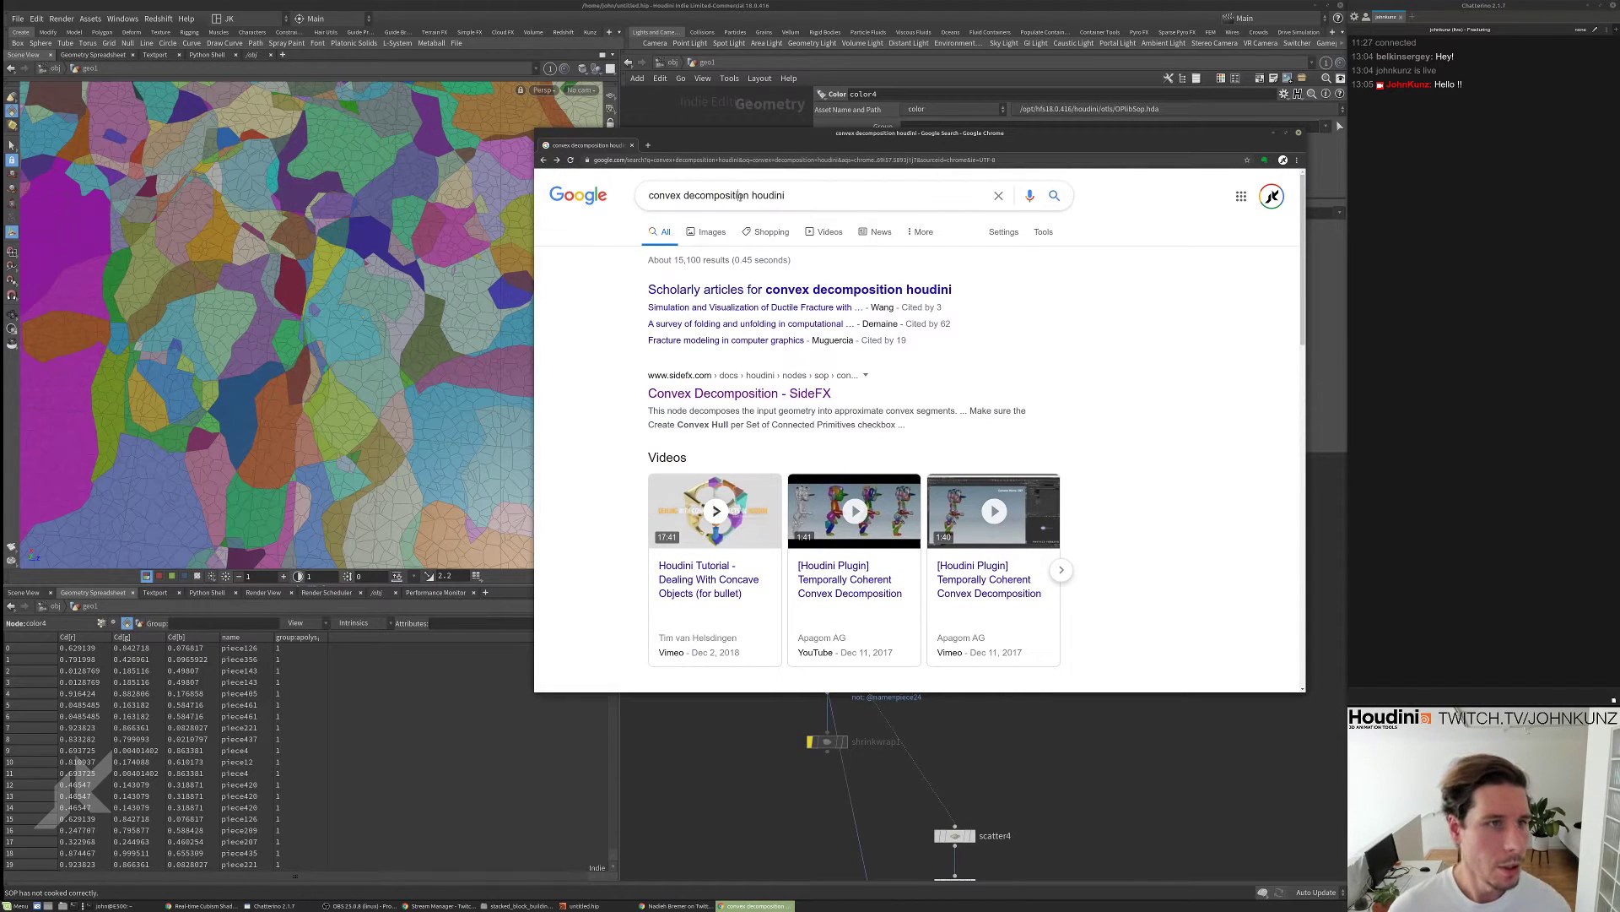
pyautogui.click(739, 195)
pyautogui.moveTo(750, 196); pyautogui.dragTo(591, 196)
pyautogui.write('sph')
pyautogui.write('ere prox')
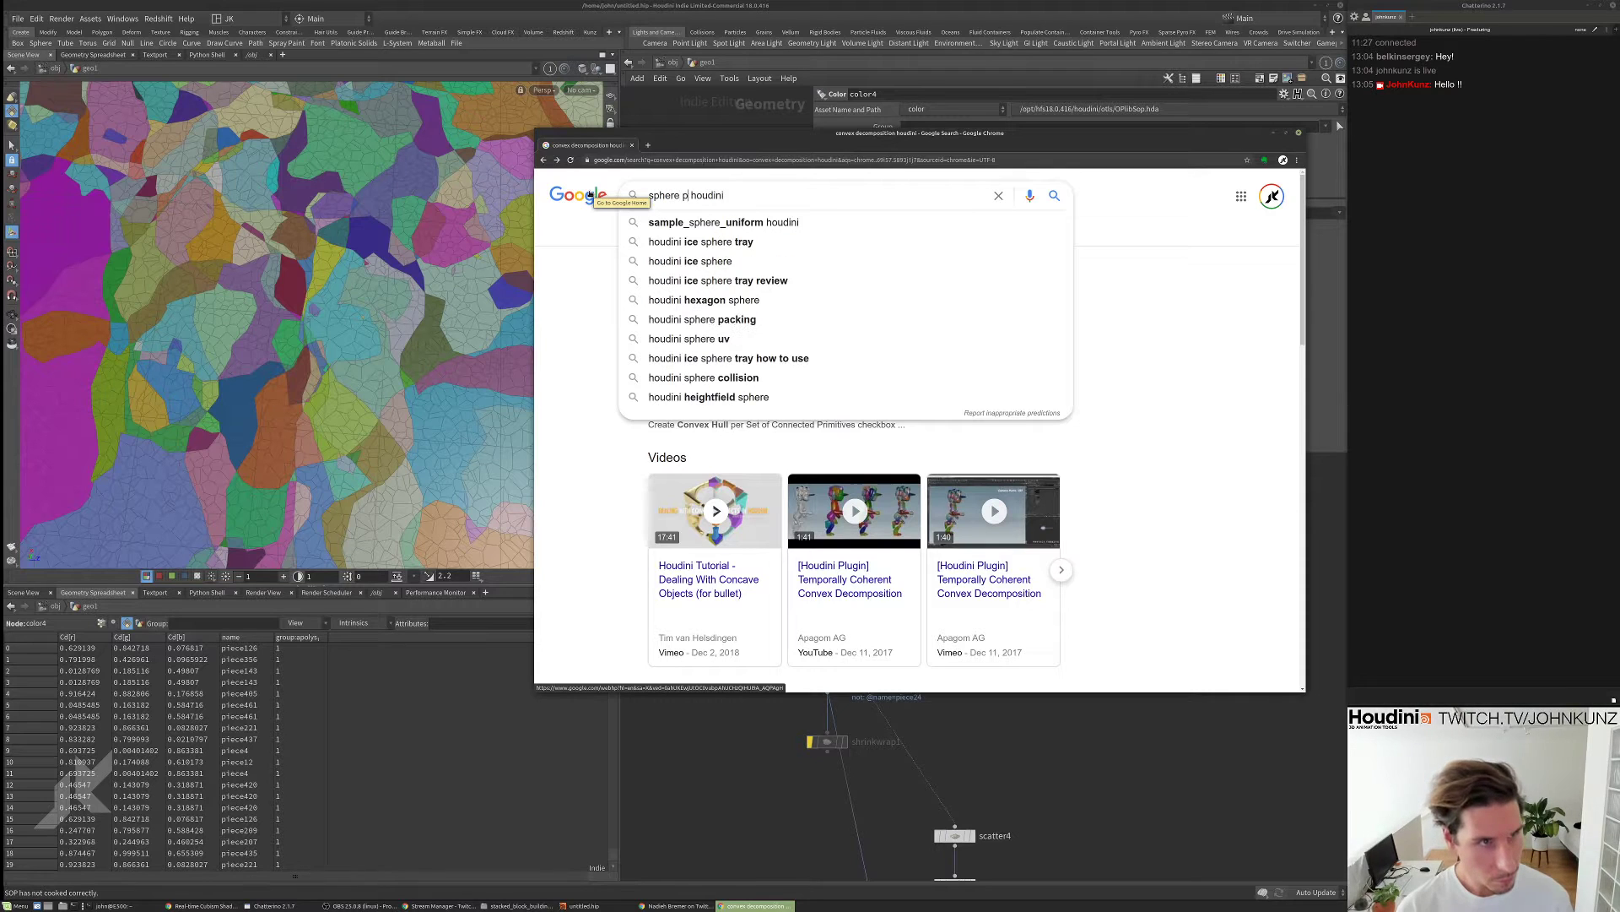
pyautogui.write('y')
pyautogui.press('Return')
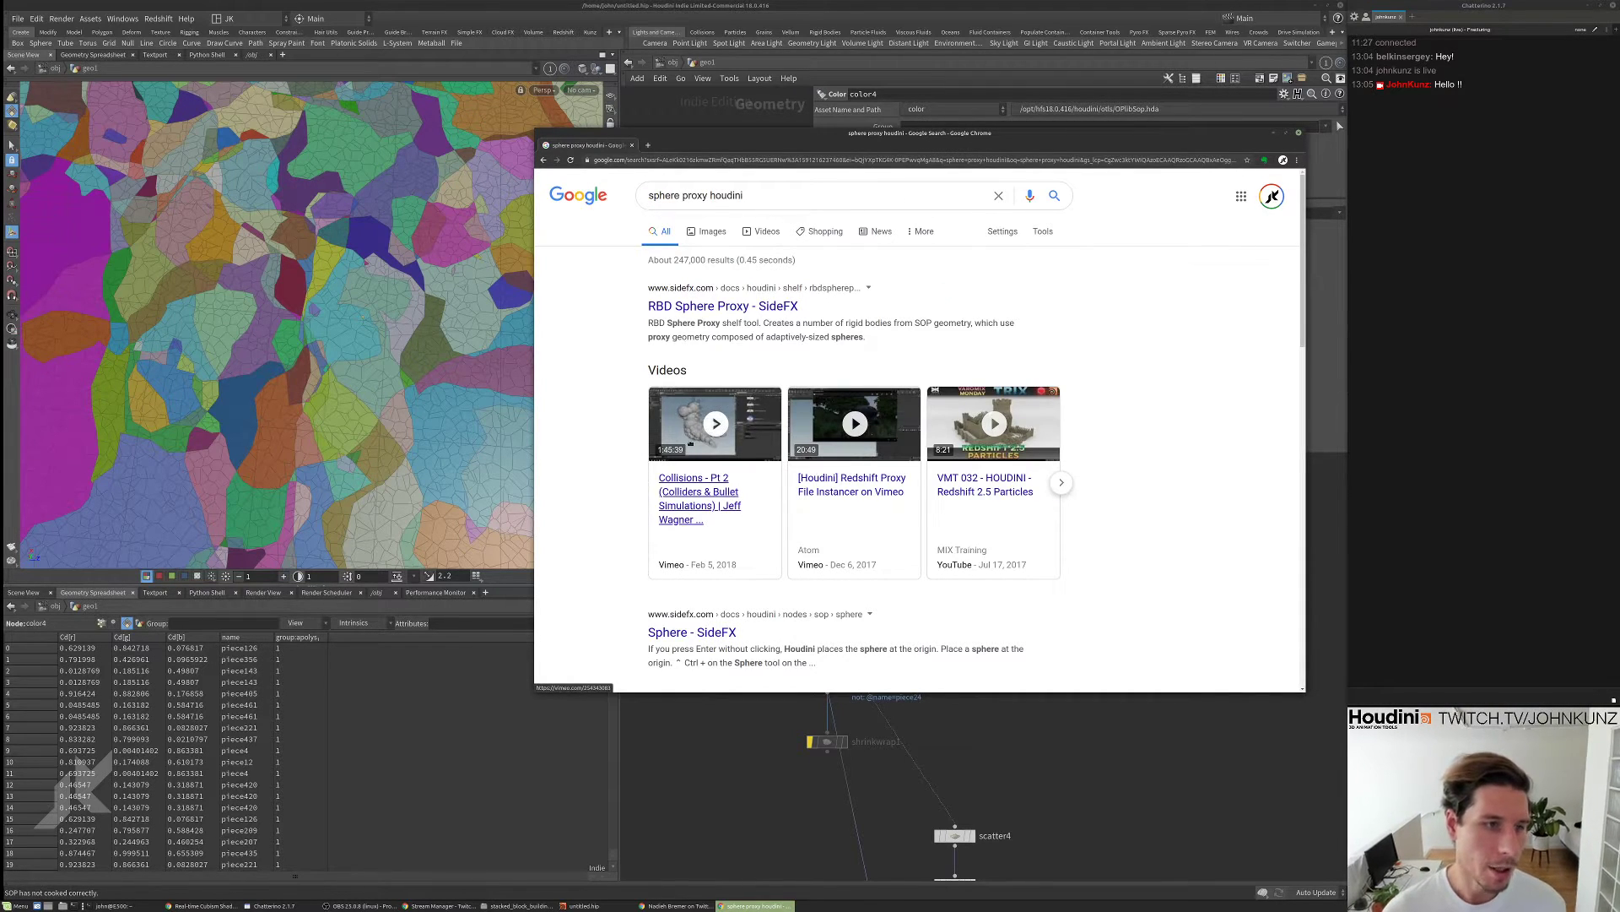
# - Open the SideFX RBD Sphere Proxy page and review its description, example image and usage steps
pyautogui.click(733, 310)
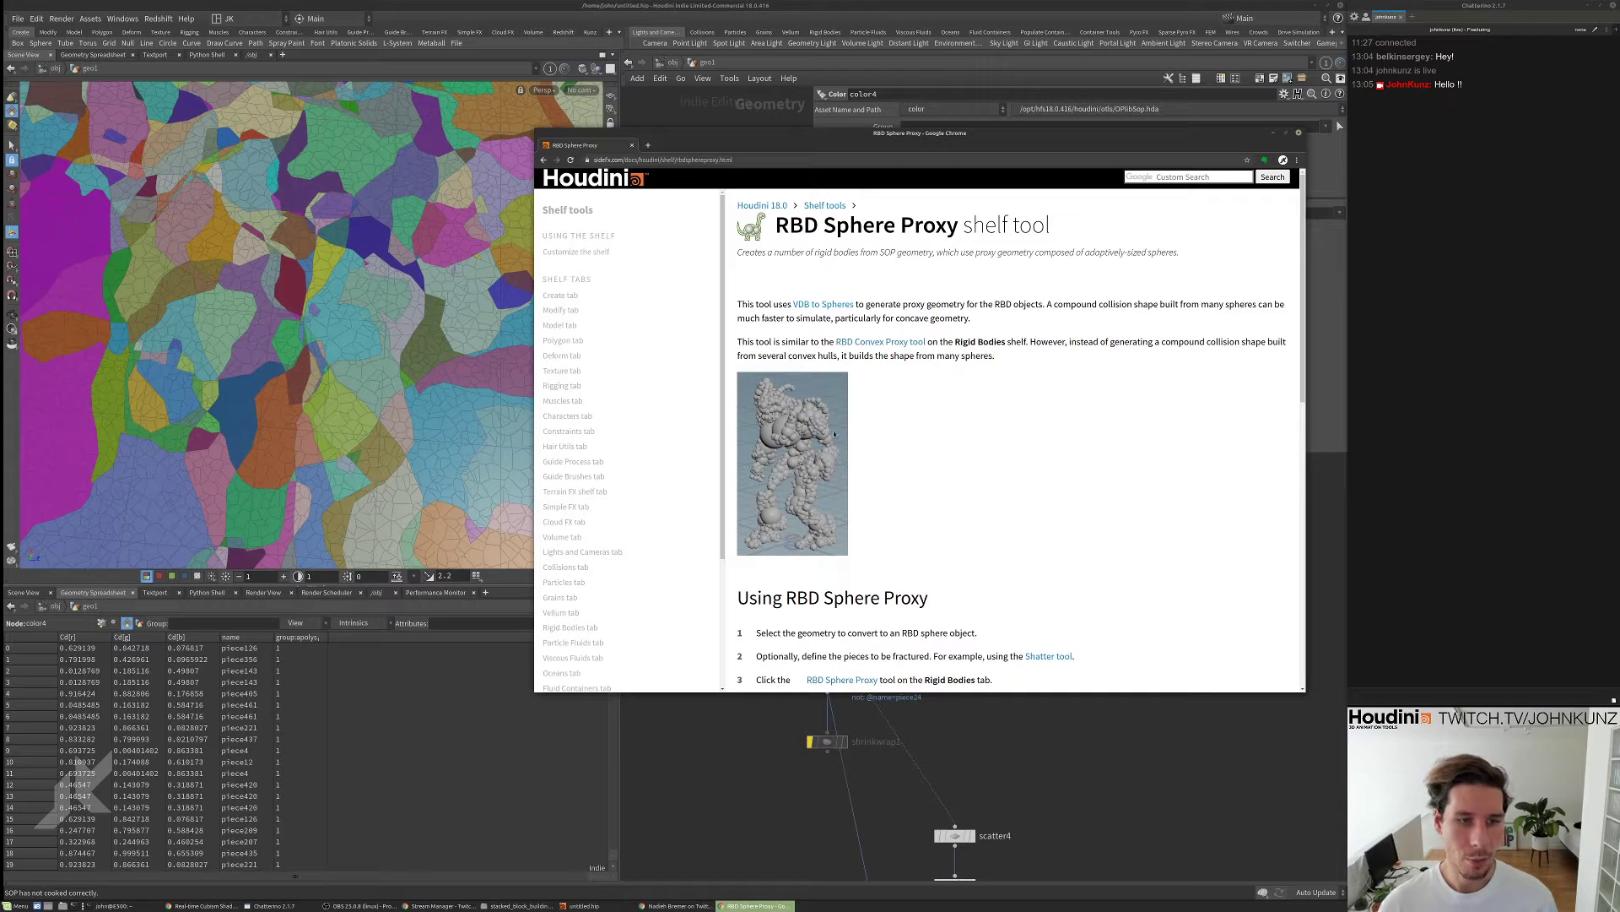
pyautogui.scroll(-3, 834, 434)
pyautogui.scroll(2, 826, 450)
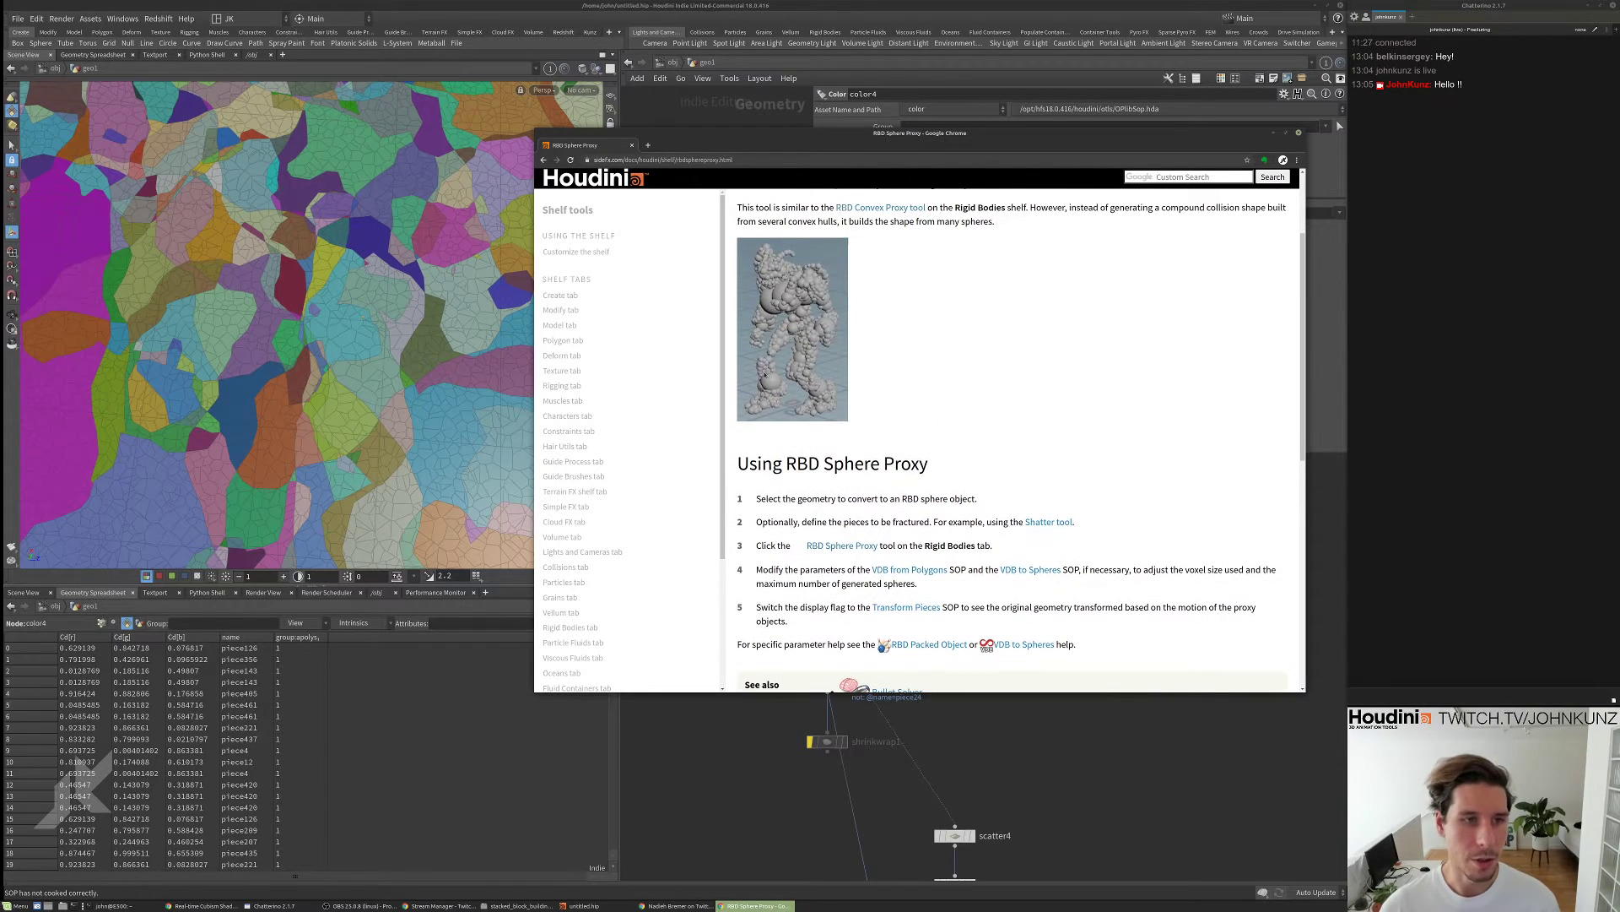
pyautogui.scroll(1, 816, 299)
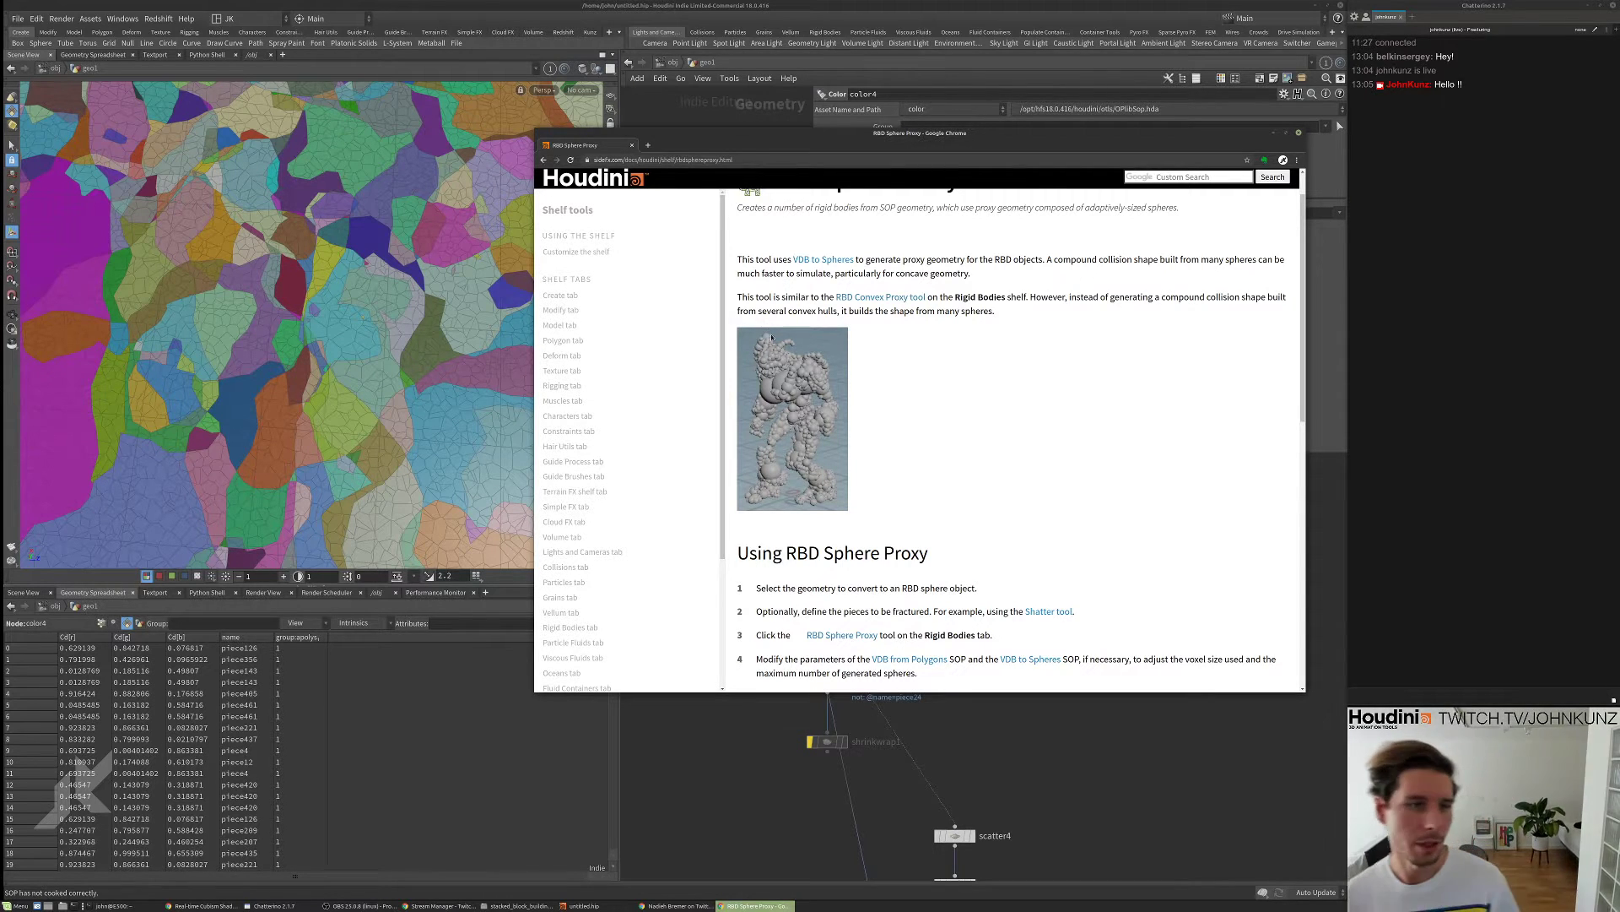
pyautogui.scroll(1, 774, 328)
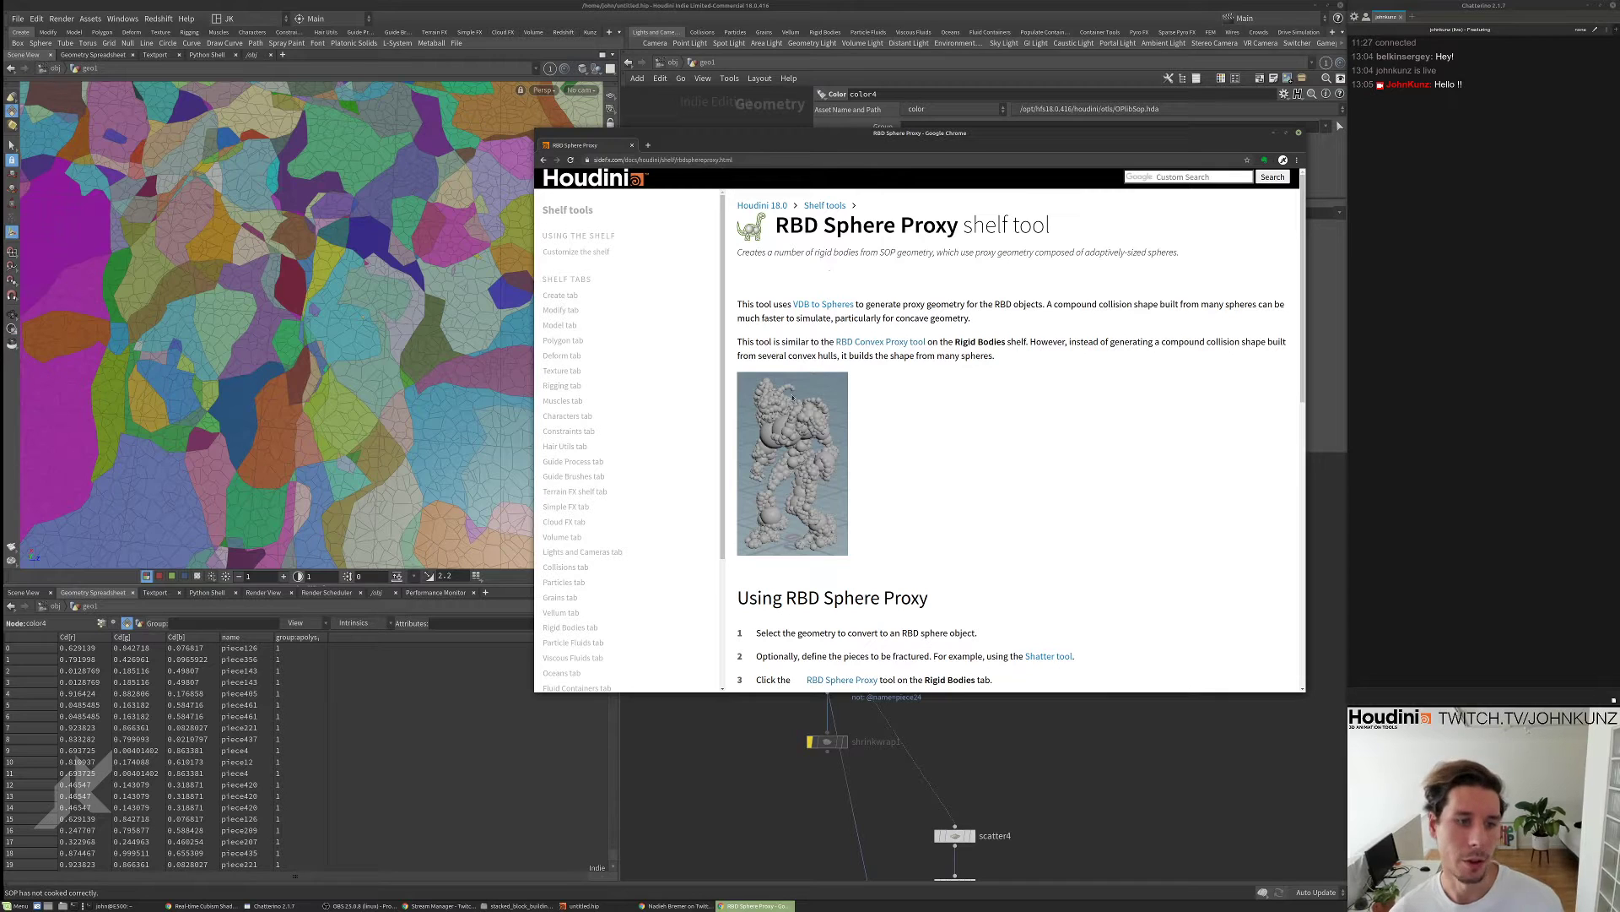
# - Switch back to Houdini, select the scatter4 to color4 nodes and examine the coloured Voronoi cell clusters up close
pyautogui.hotkey('alt', 'Tab')
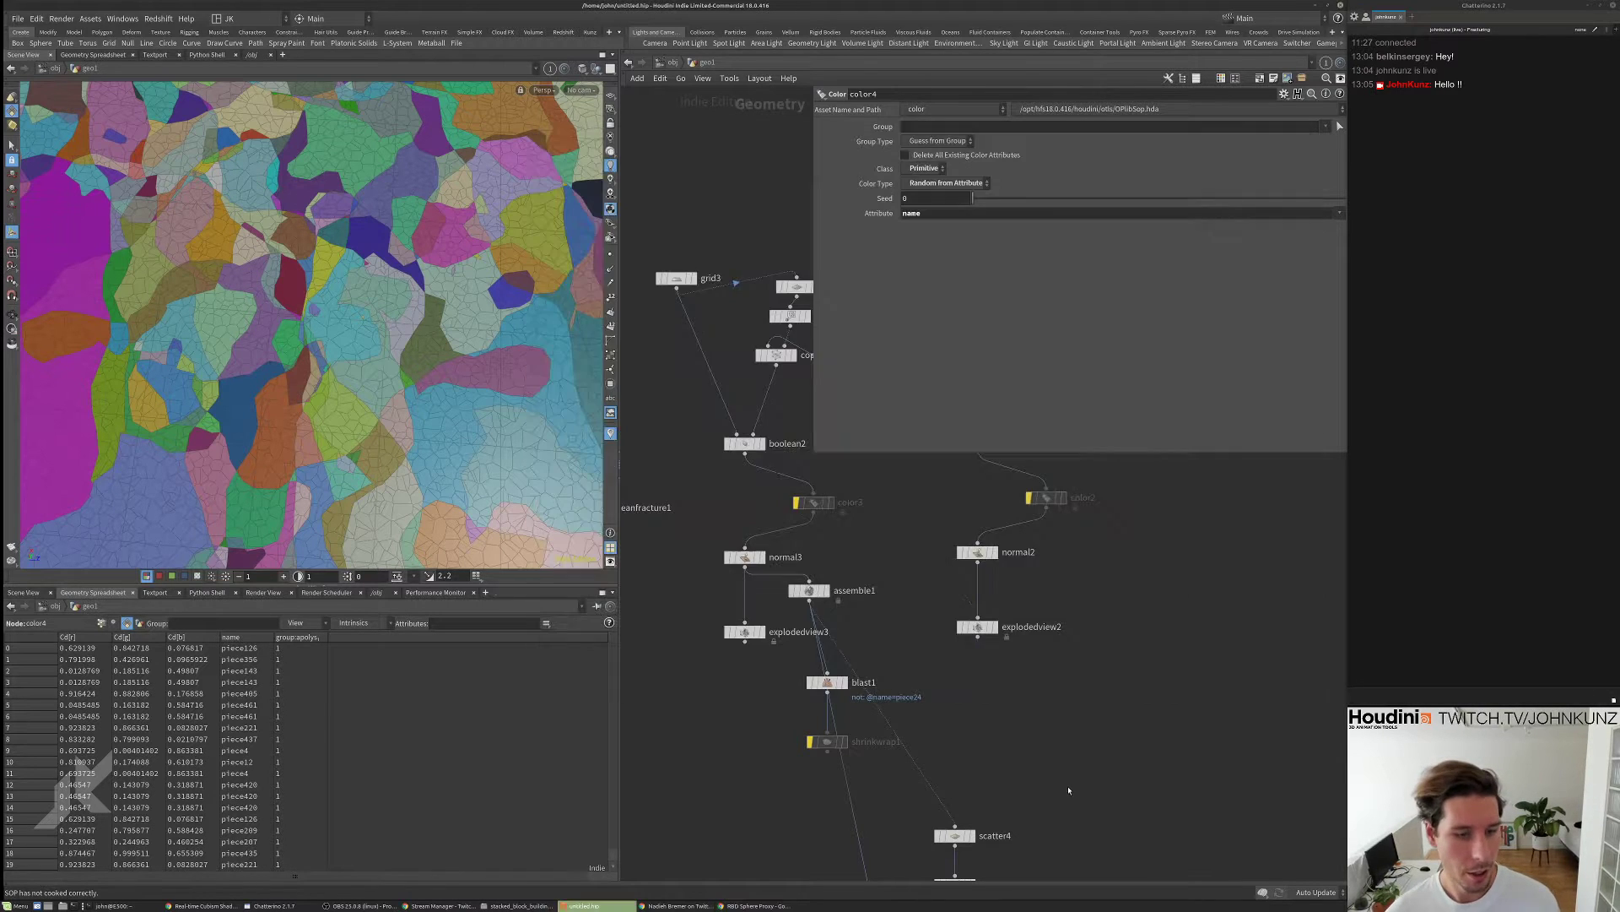
pyautogui.moveTo(767, 584); pyautogui.dragTo(940, 807)
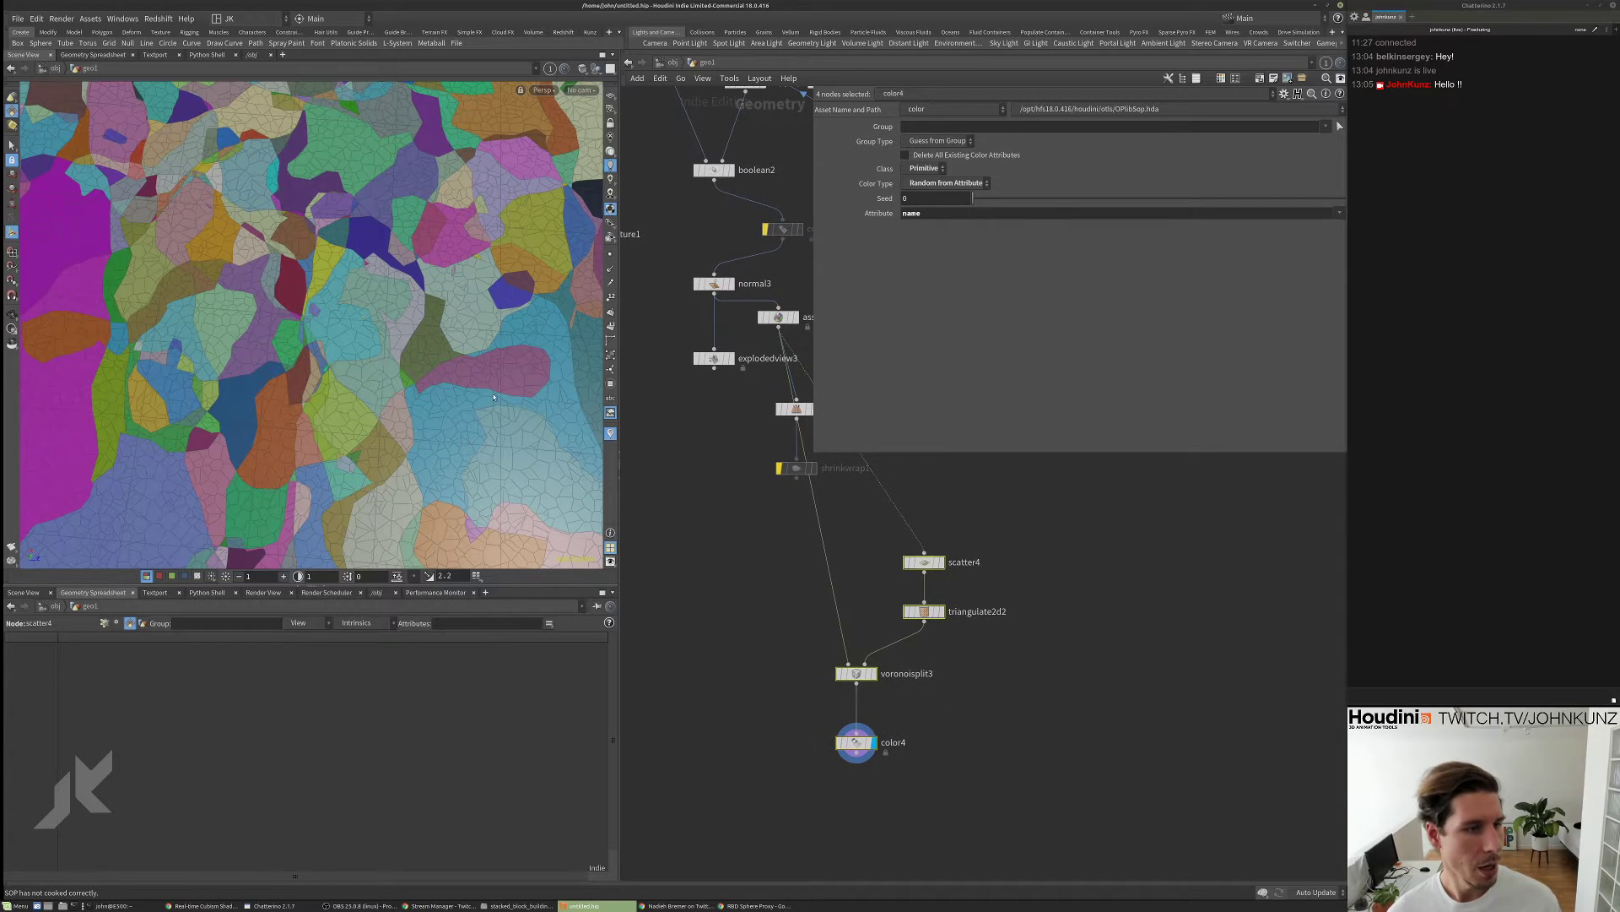
pyautogui.moveTo(448, 372); pyautogui.dragTo(443, 337)
pyautogui.scroll(5, 444, 338)
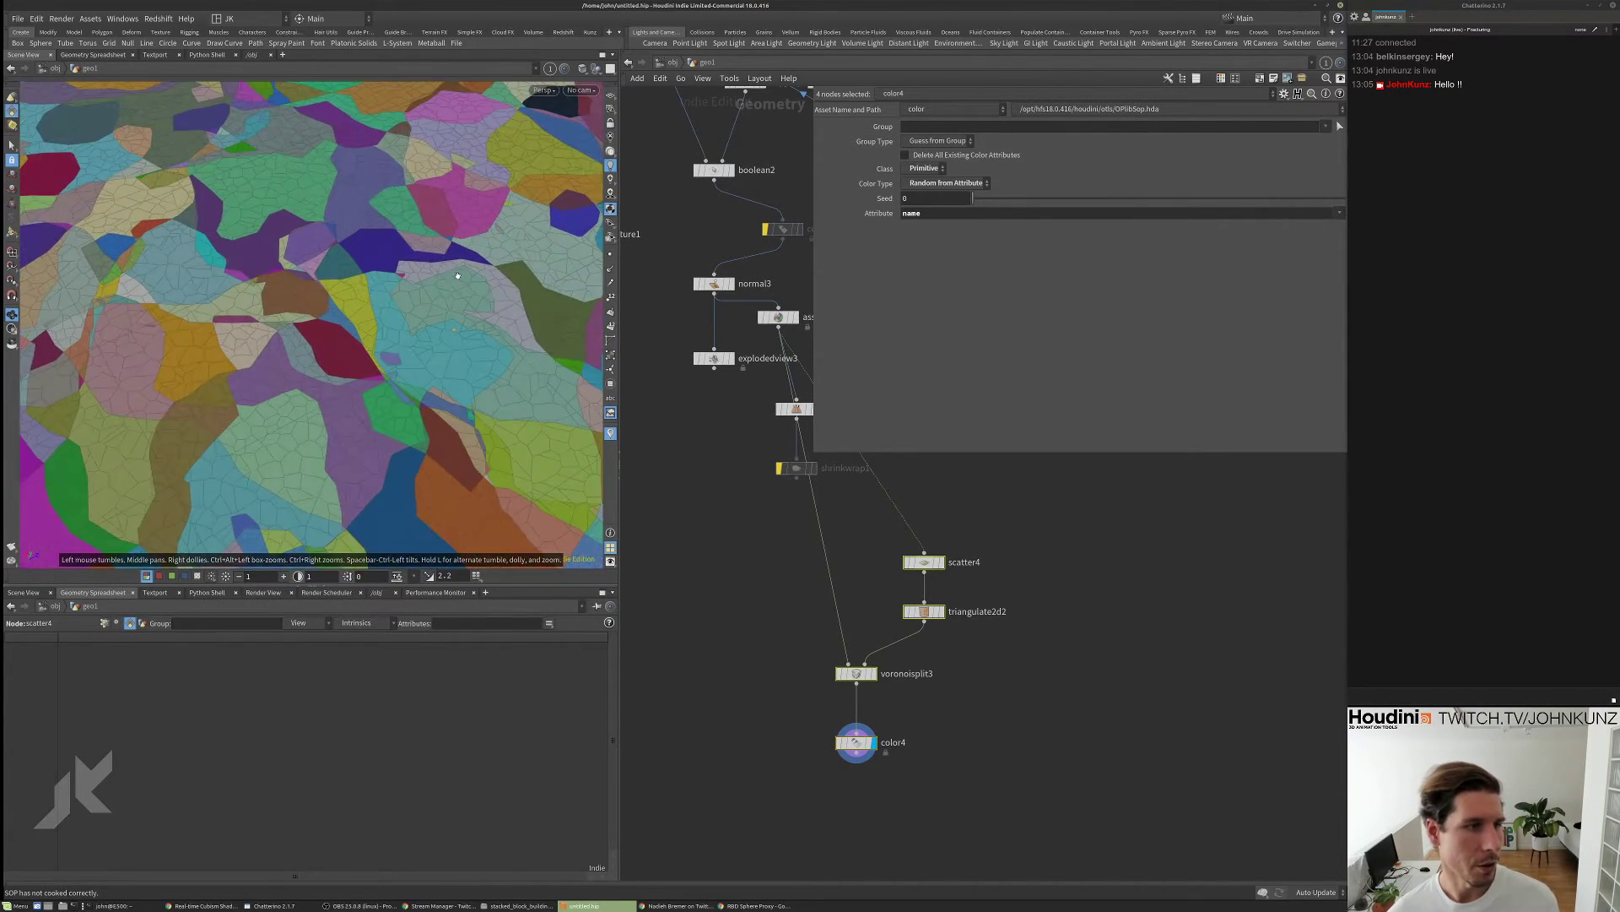
pyautogui.scroll(8, 439, 331)
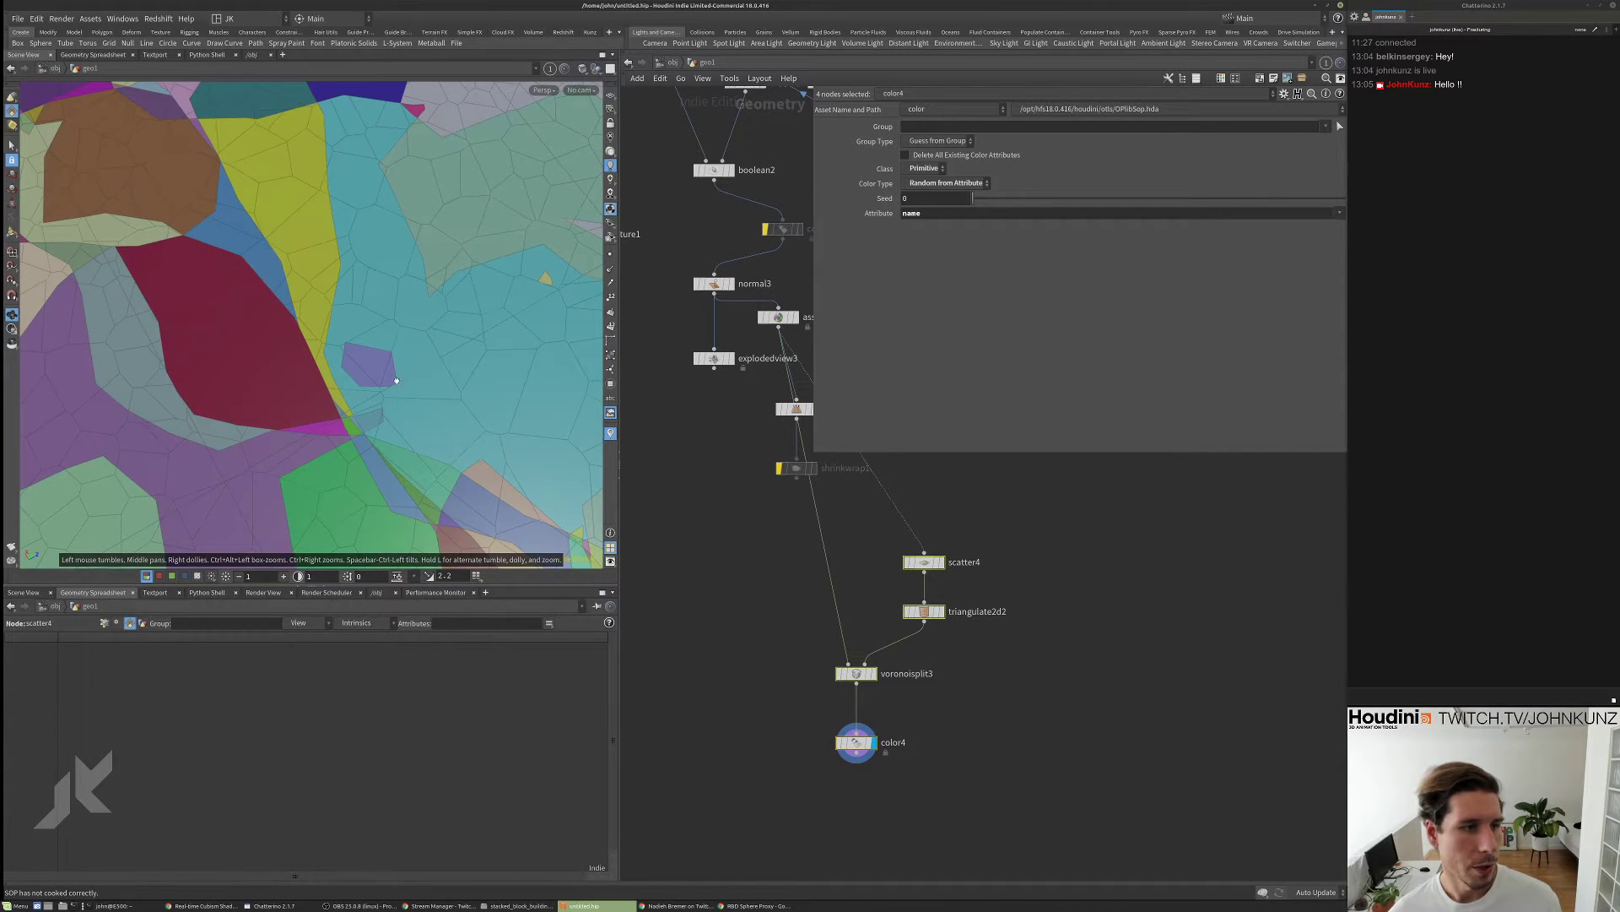
pyautogui.scroll(-5, 405, 304)
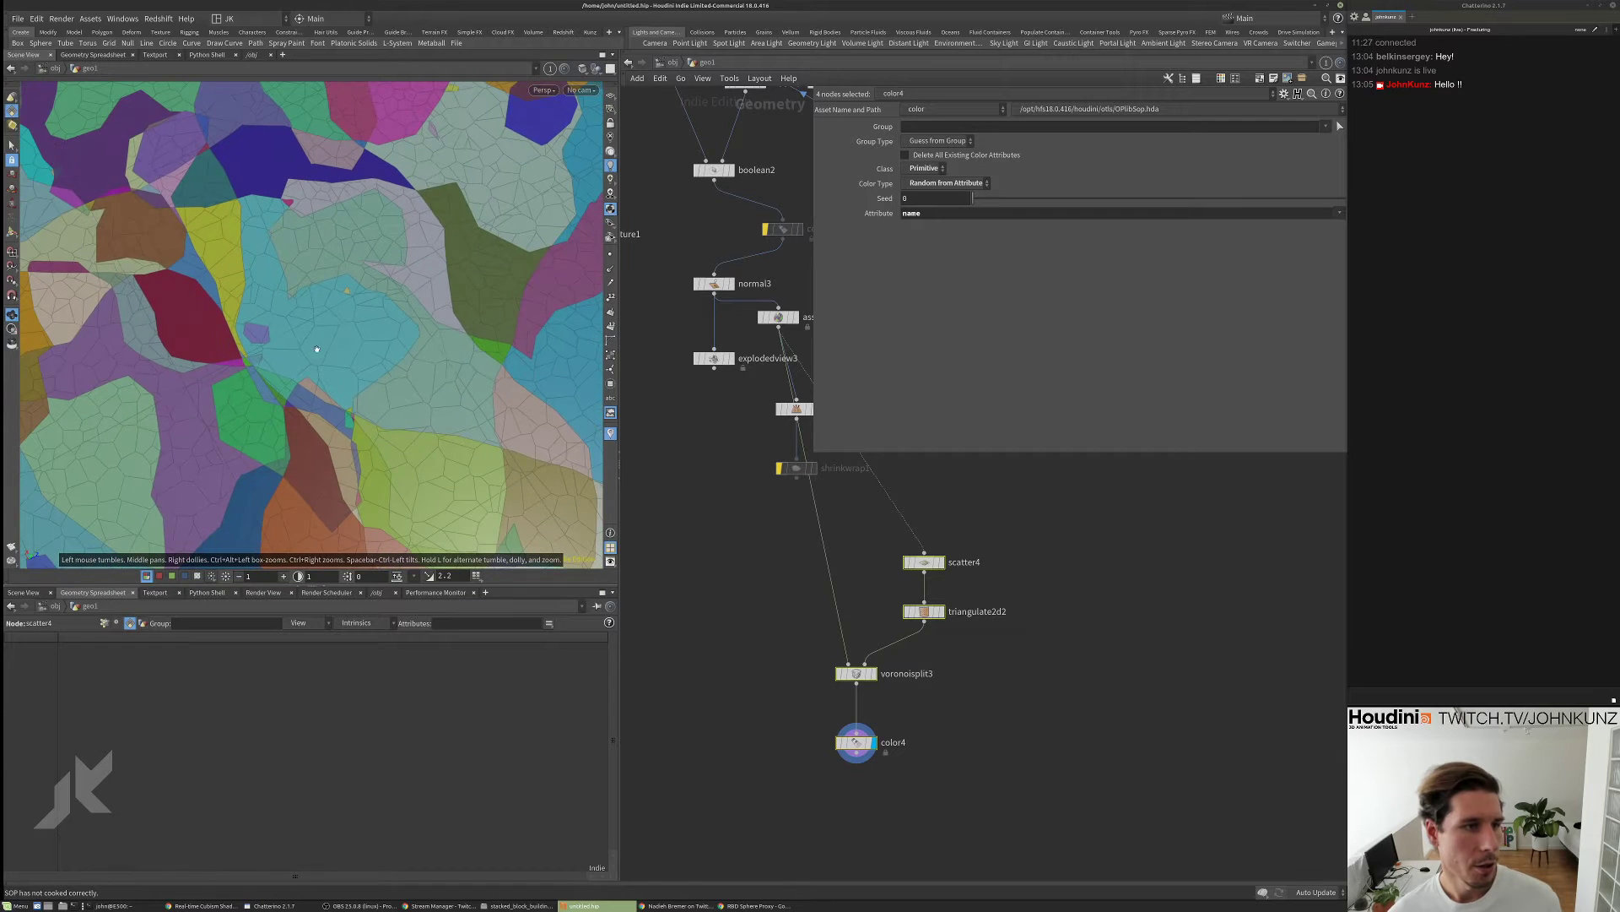
pyautogui.scroll(-3, 334, 323)
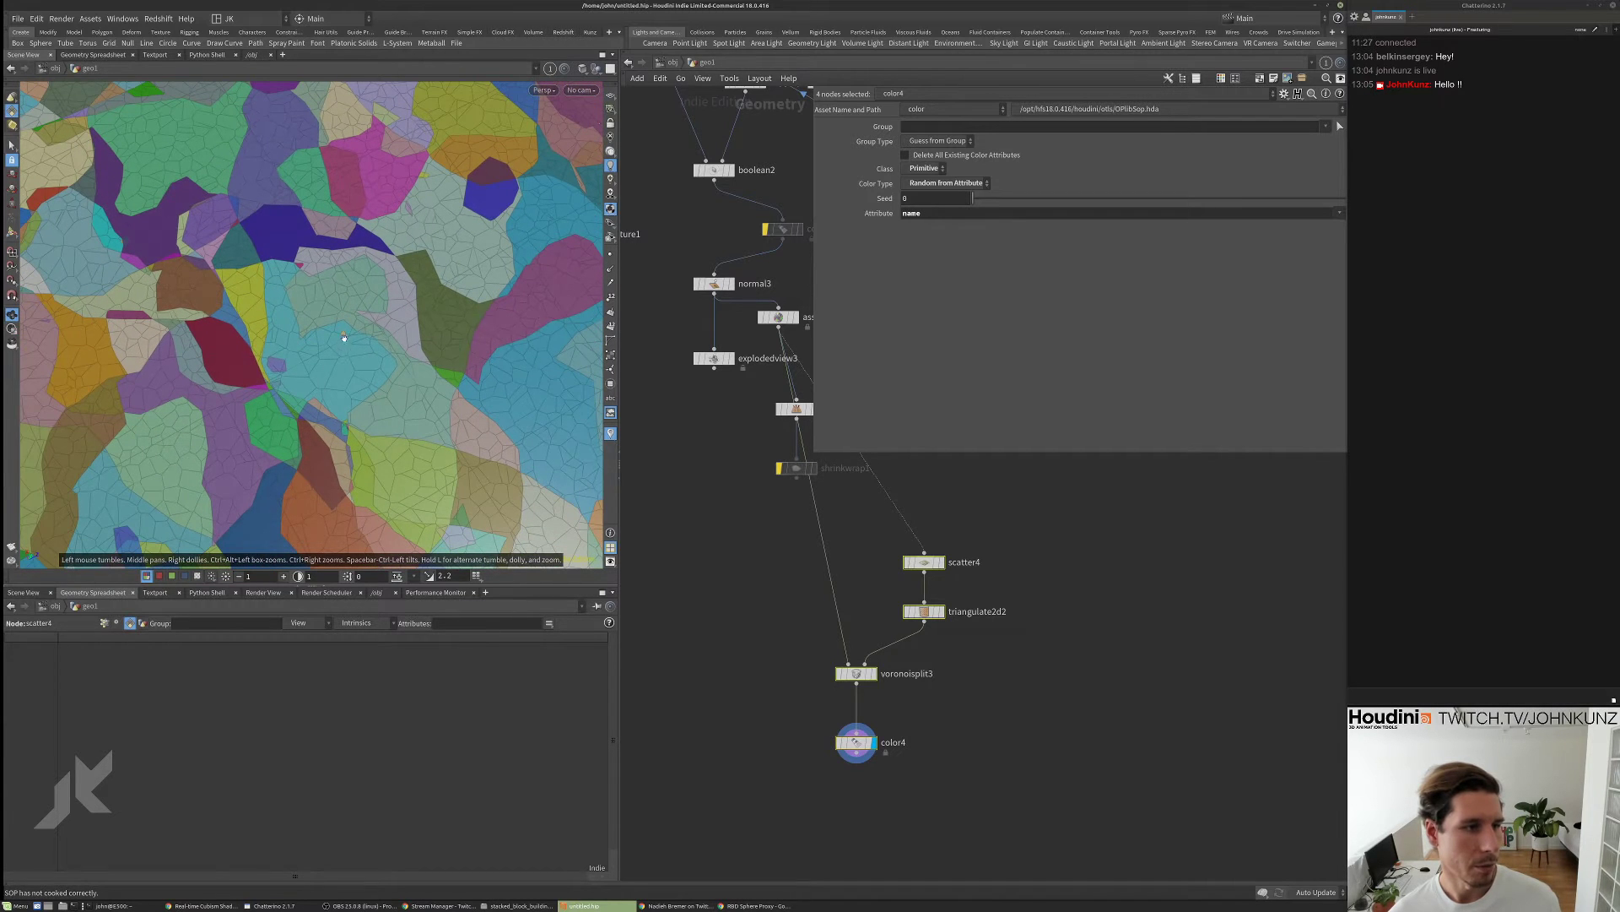
pyautogui.scroll(-2, 354, 342)
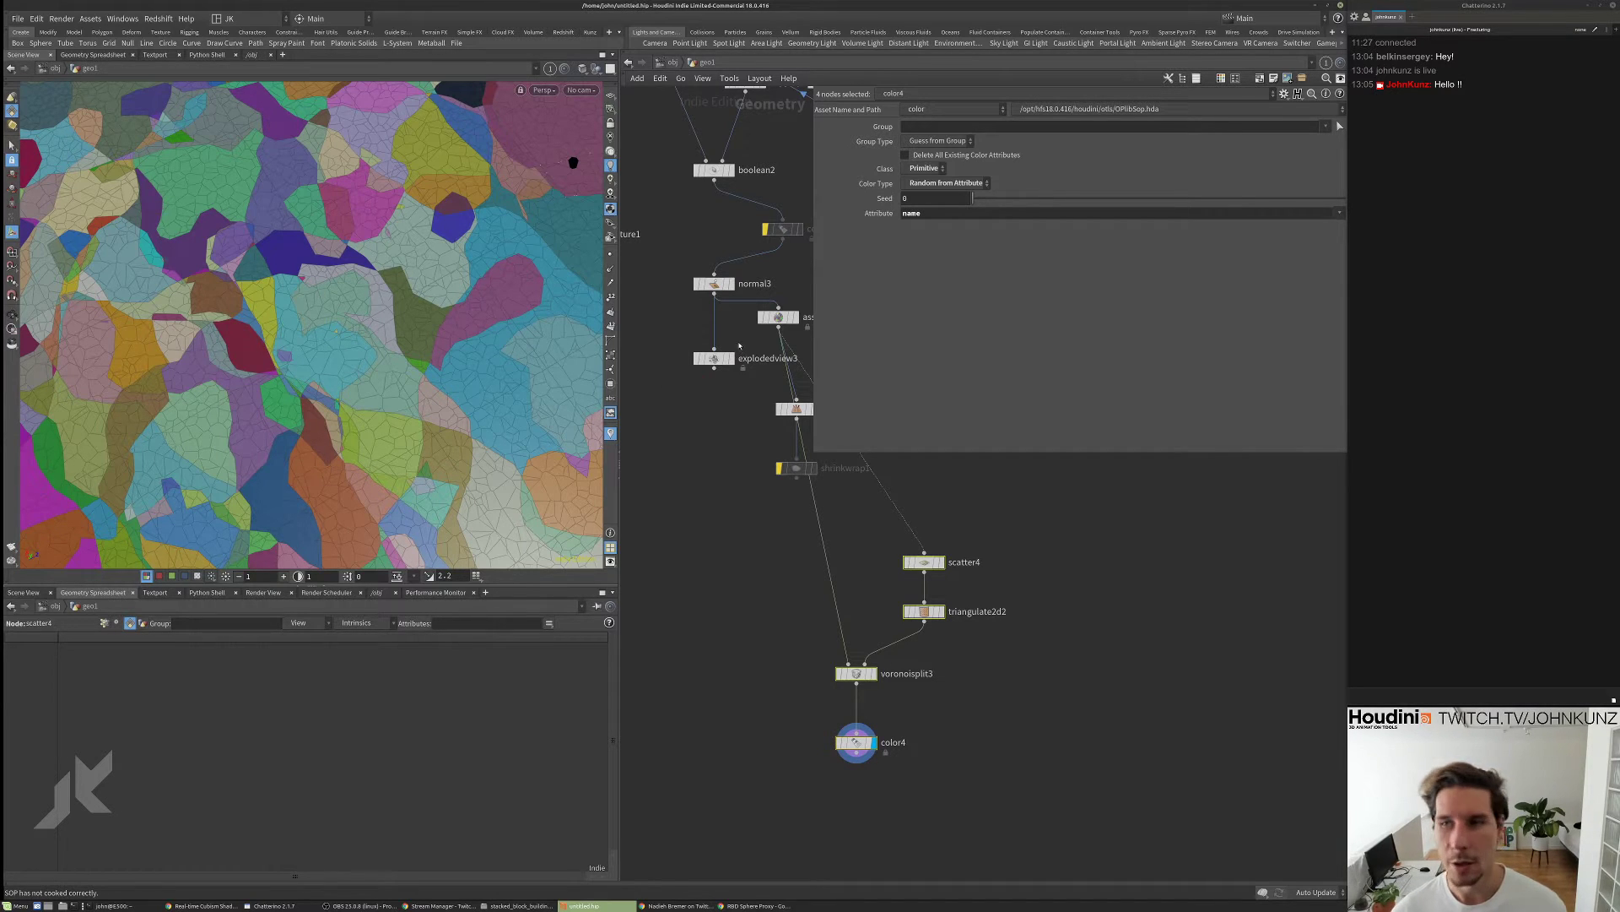
# - Move blast1 and shrinkwrap1 together away from the wire between assemble1 and voronoisplit3
pyautogui.moveTo(768, 496); pyautogui.dragTo(750, 544, button='middle')
pyautogui.keyDown('ctrl'); pyautogui.moveTo(779, 459); pyautogui.dragTo(734, 488); pyautogui.keyUp('ctrl')
pyautogui.scroll(-5, 728, 500)
pyautogui.moveTo(685, 533); pyautogui.dragTo(861, 631, button='middle')
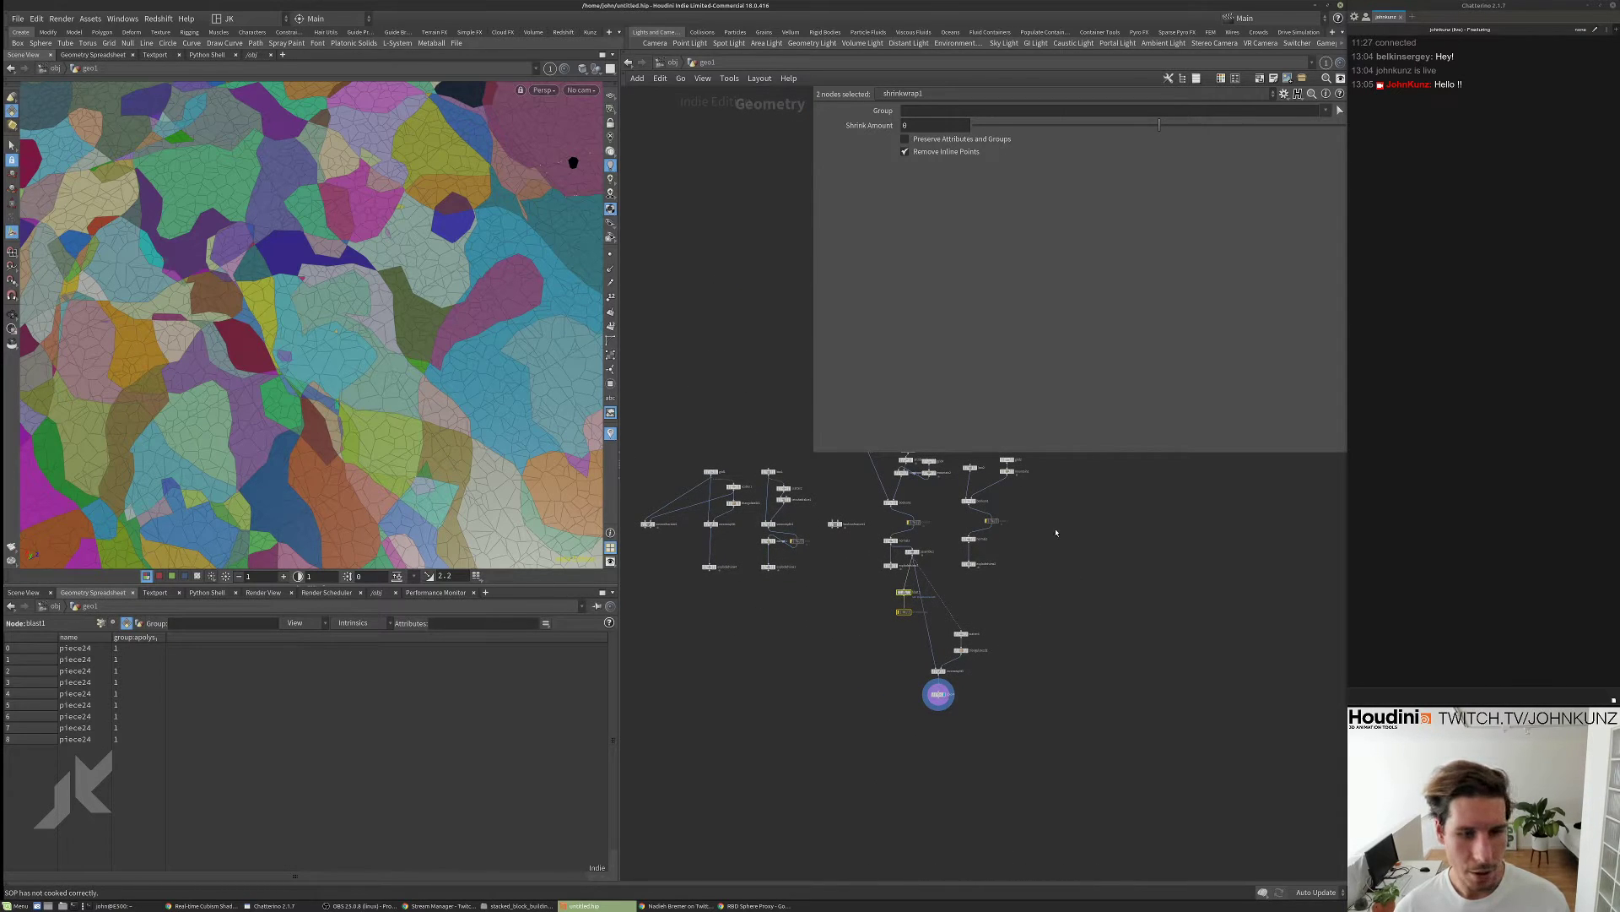
pyautogui.moveTo(1056, 533); pyautogui.dragTo(1090, 613, button='middle')
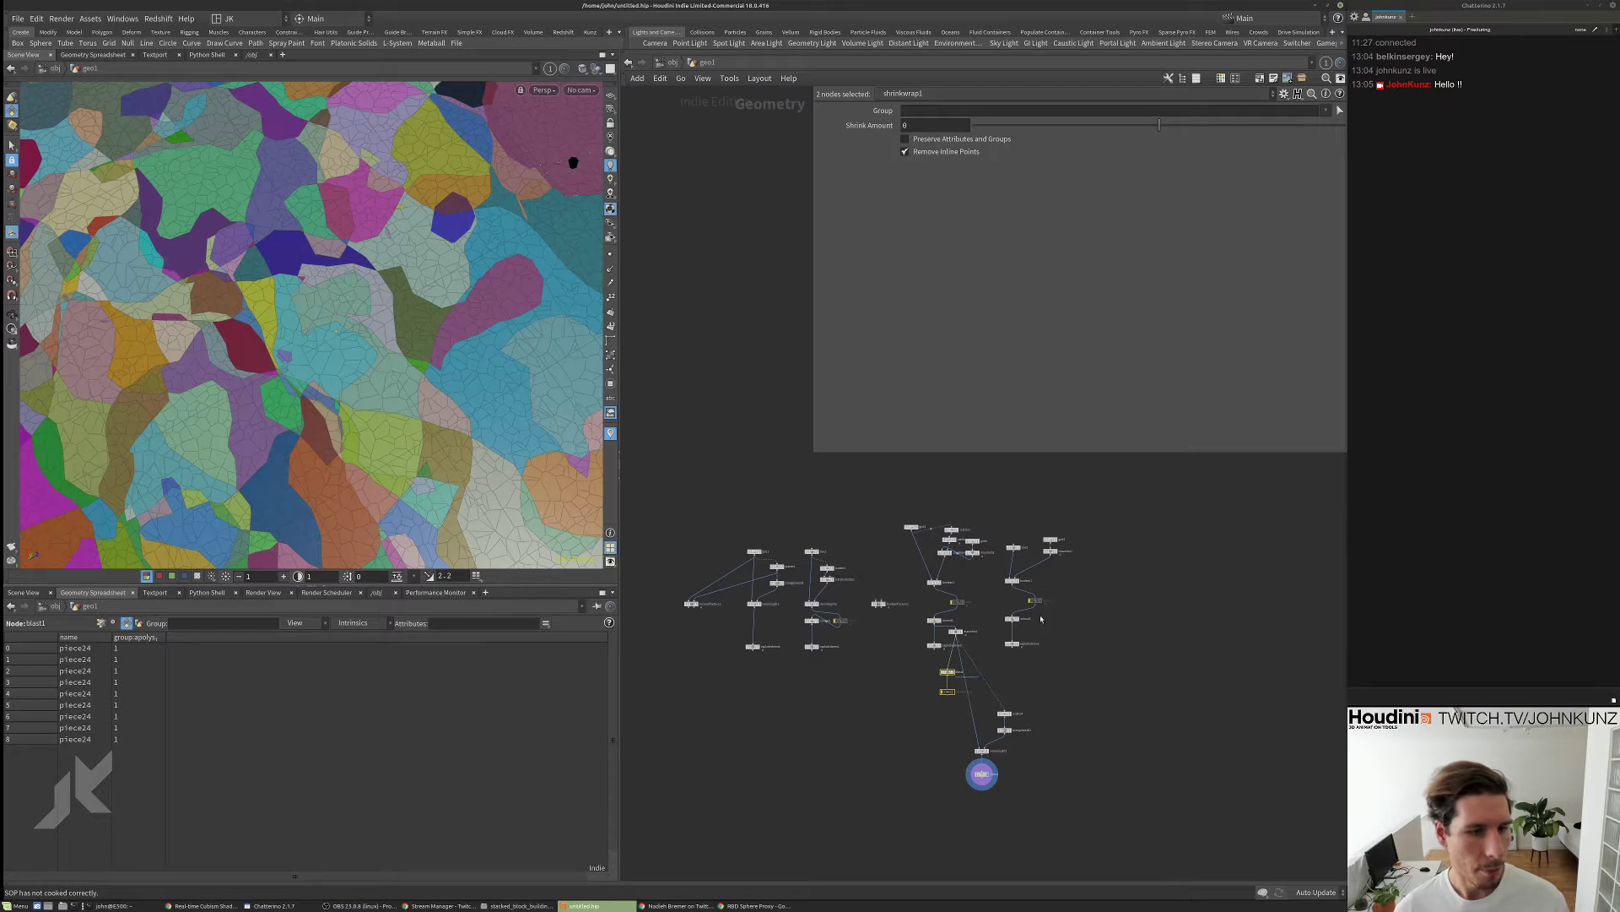
# - Inspect the whole coloured fractured grid in perspective, clear the node selection and review the complete network
pyautogui.moveTo(312, 304)
pyautogui.mouseDown()
pyautogui.moveTo(310, 358)
pyautogui.moveTo(343, 321)
pyautogui.mouseUp()
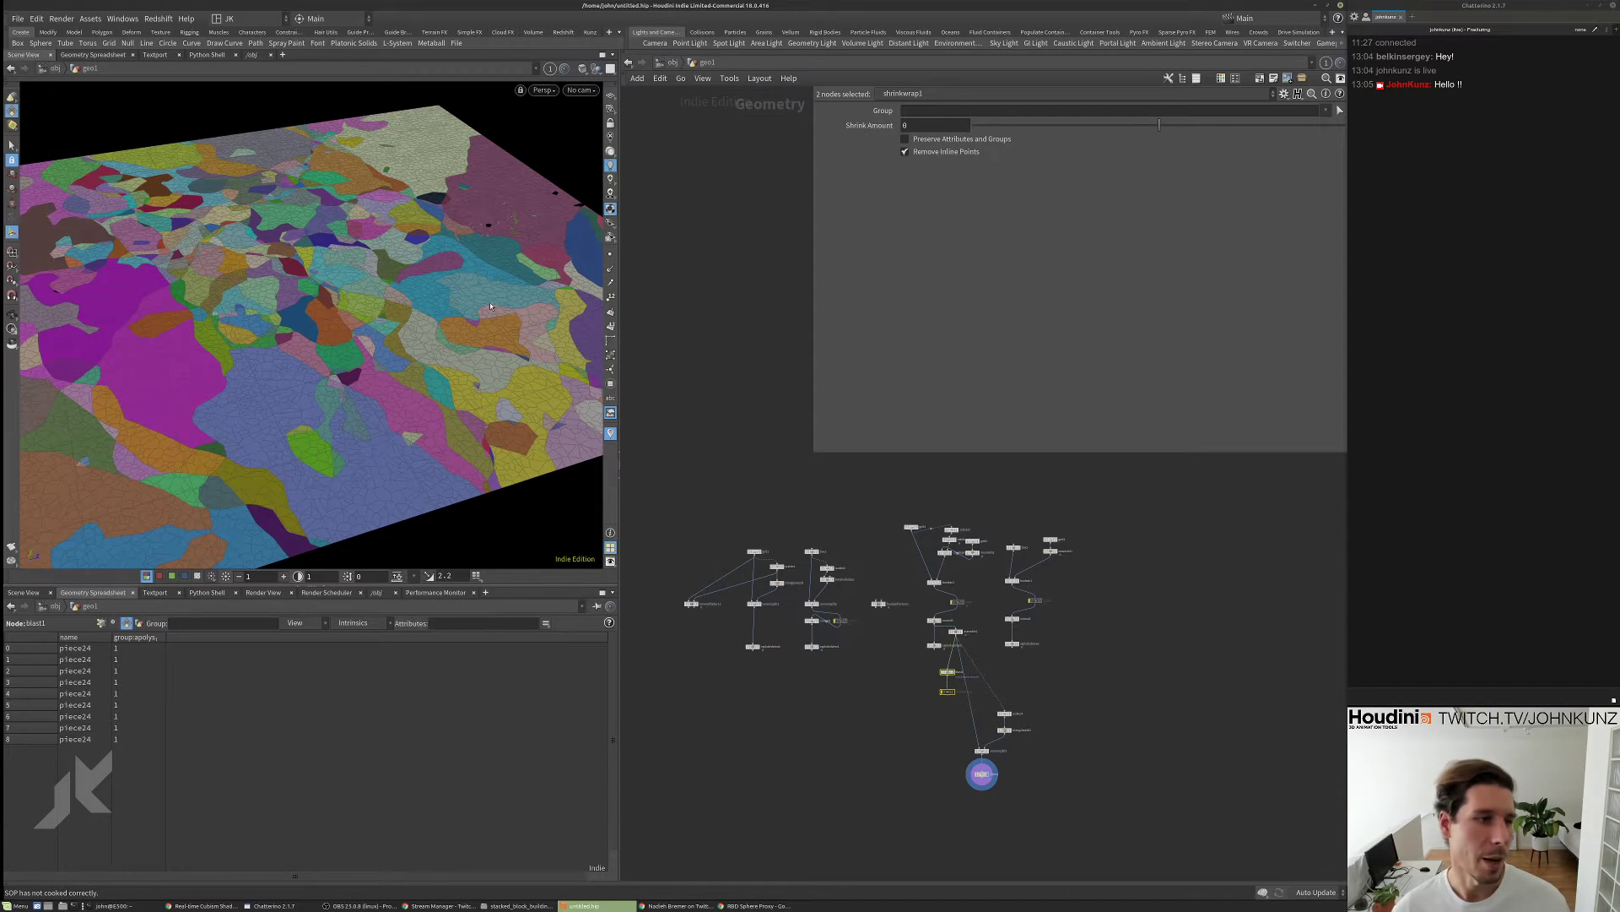
pyautogui.scroll(-5, 288, 394)
pyautogui.scroll(2, 333, 350)
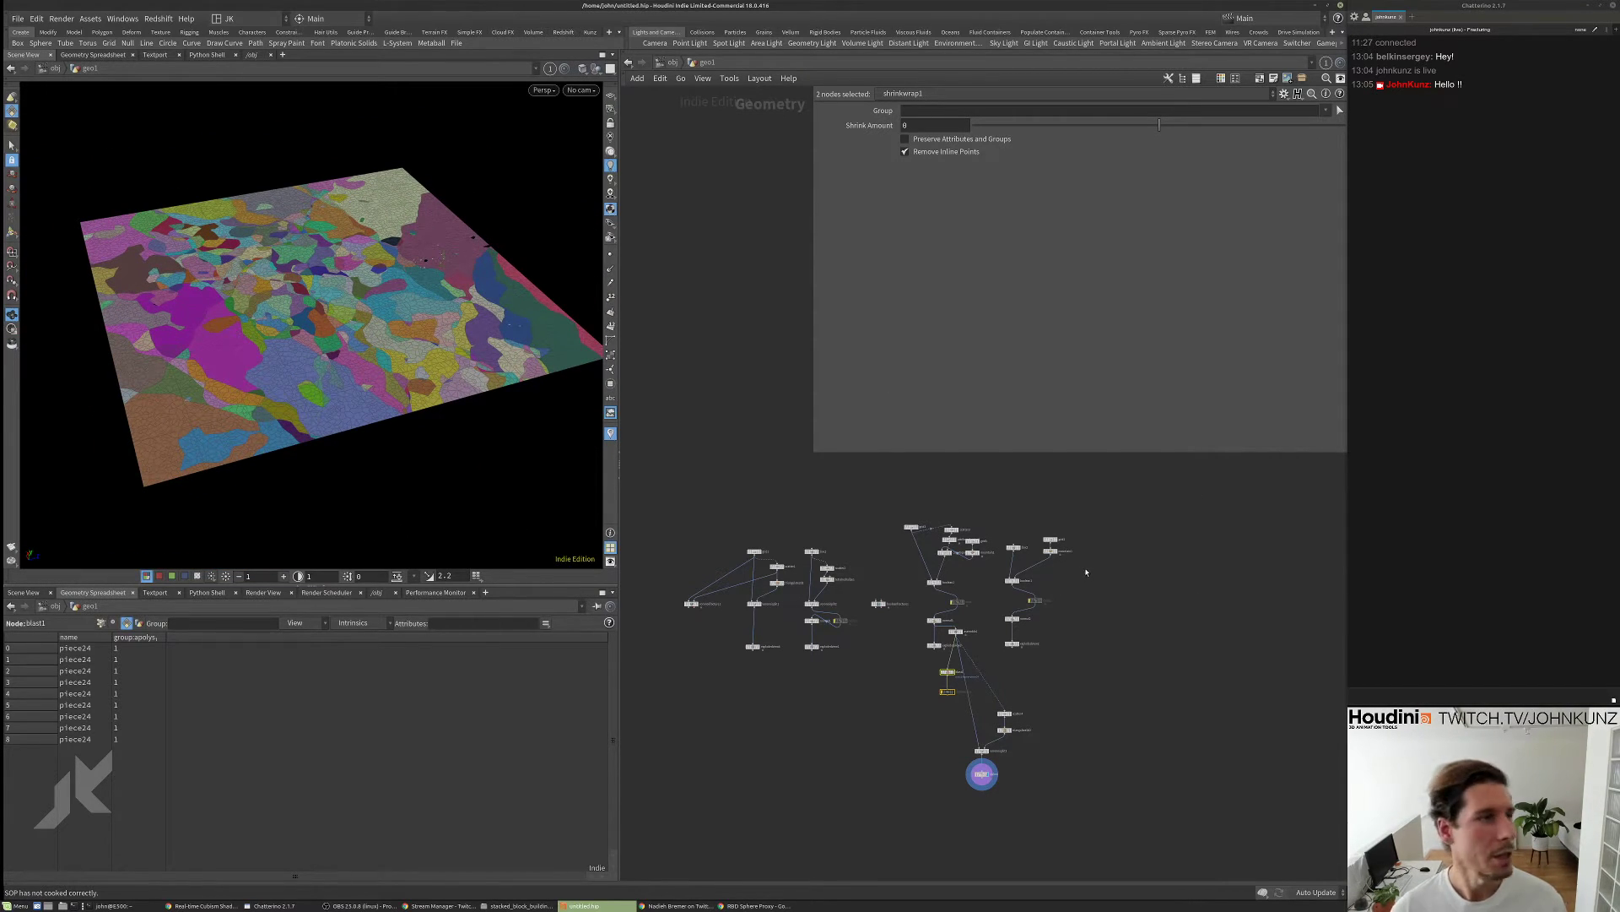
pyautogui.click(1121, 521)
pyautogui.scroll(-2, 1116, 505)
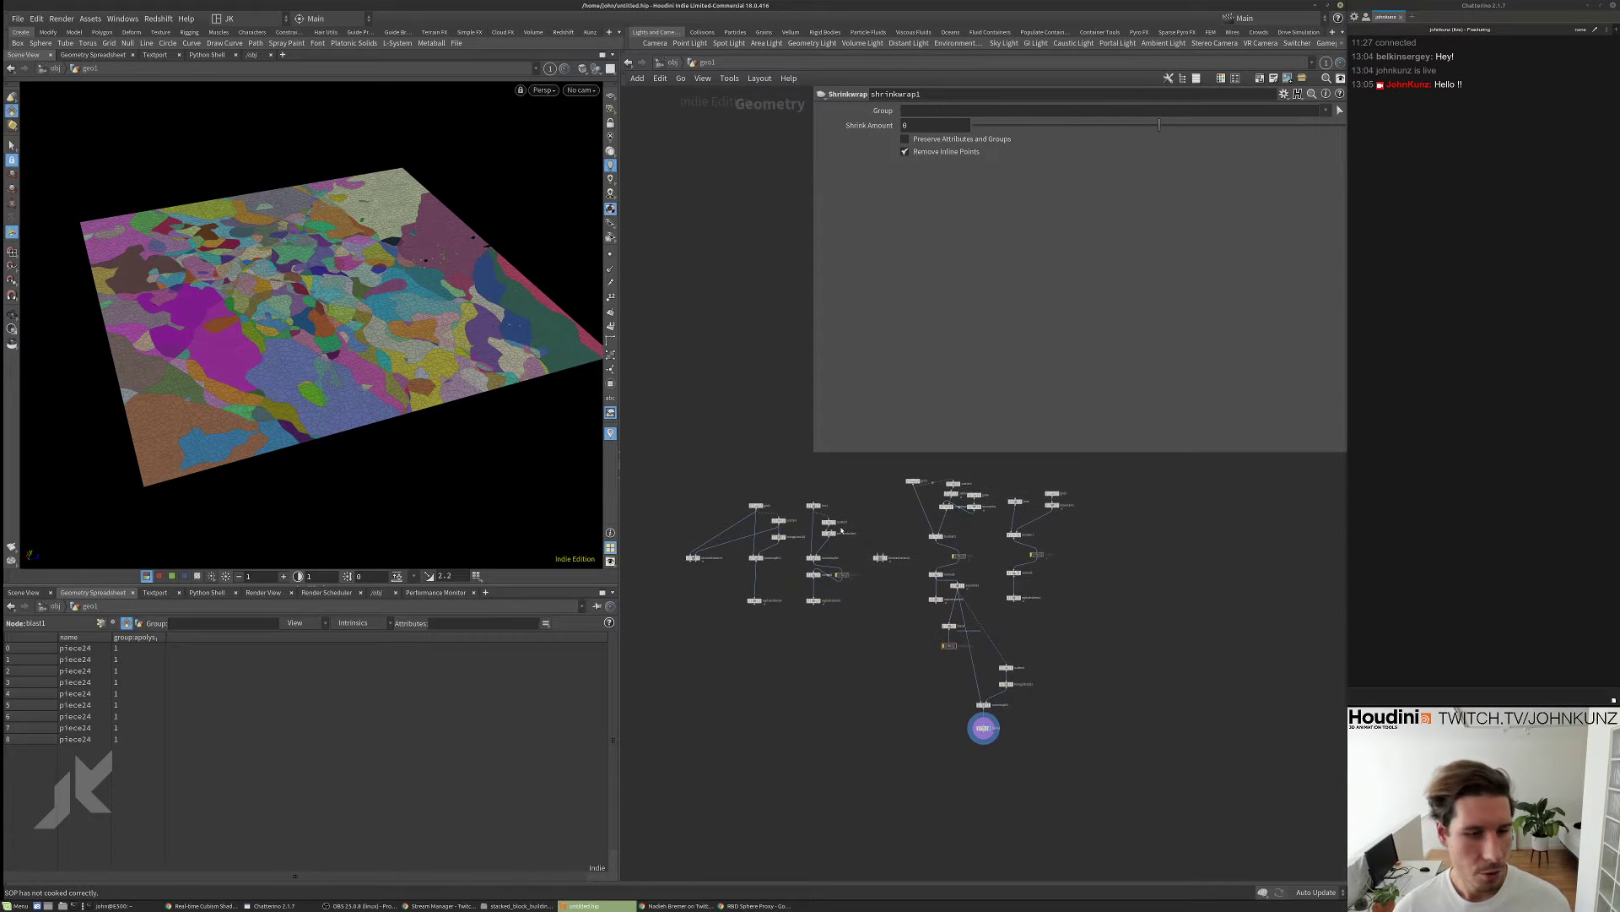
# - Move the colour nodes into line beneath voronoisplit2, boolean2 and boolean1 so each chain runs straight down
pyautogui.scroll(5, 908, 544)
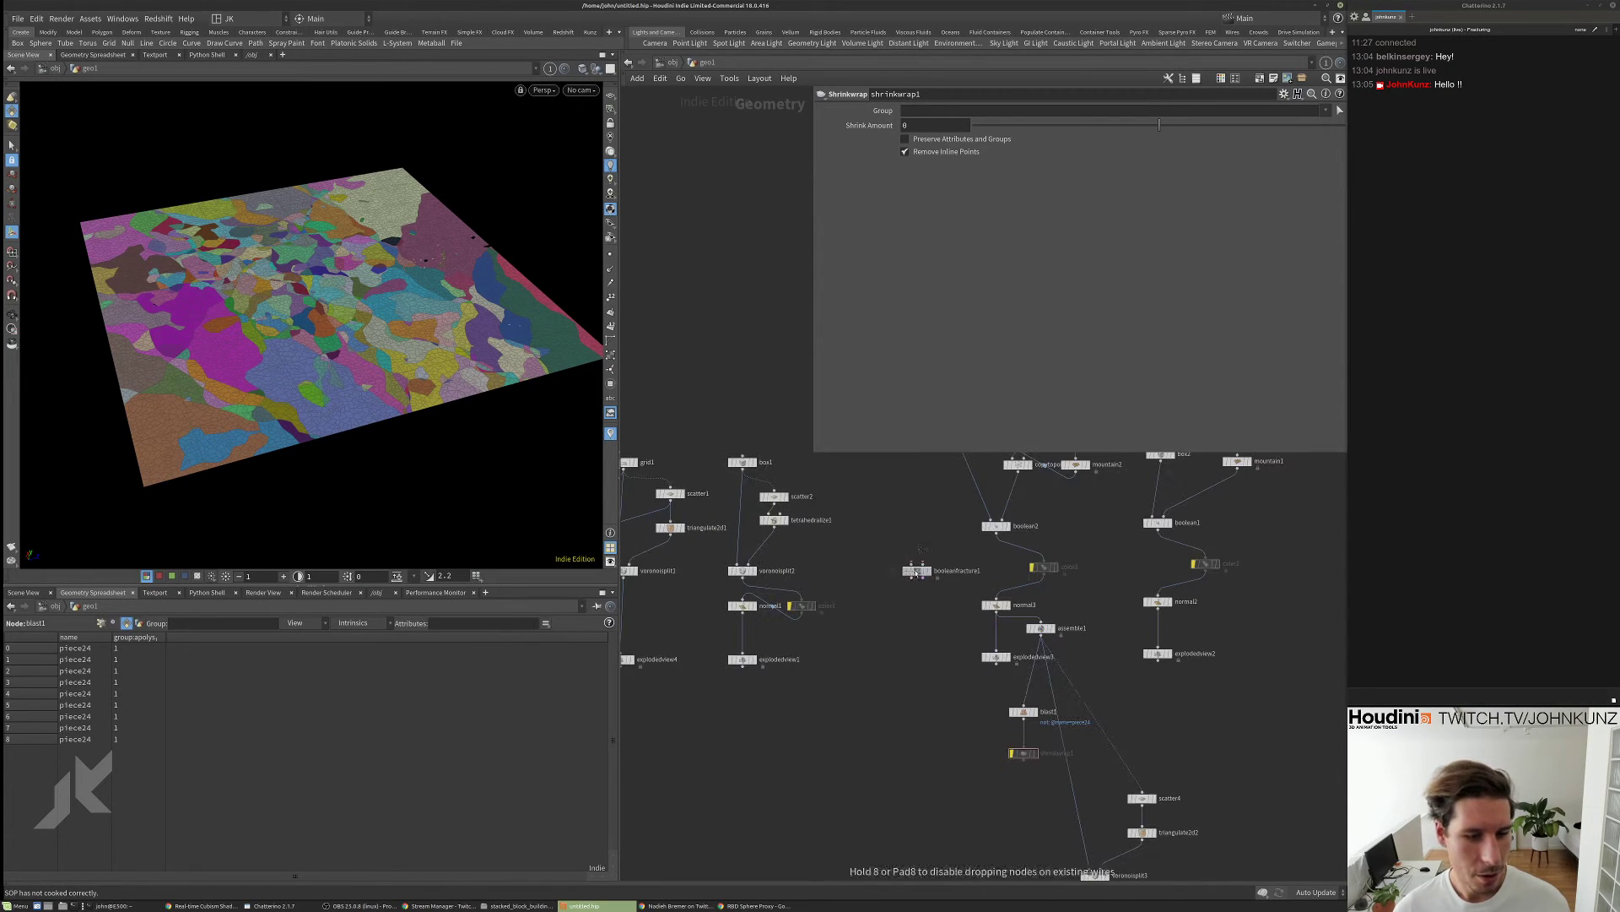
pyautogui.moveTo(892, 630); pyautogui.dragTo(982, 592, button='middle')
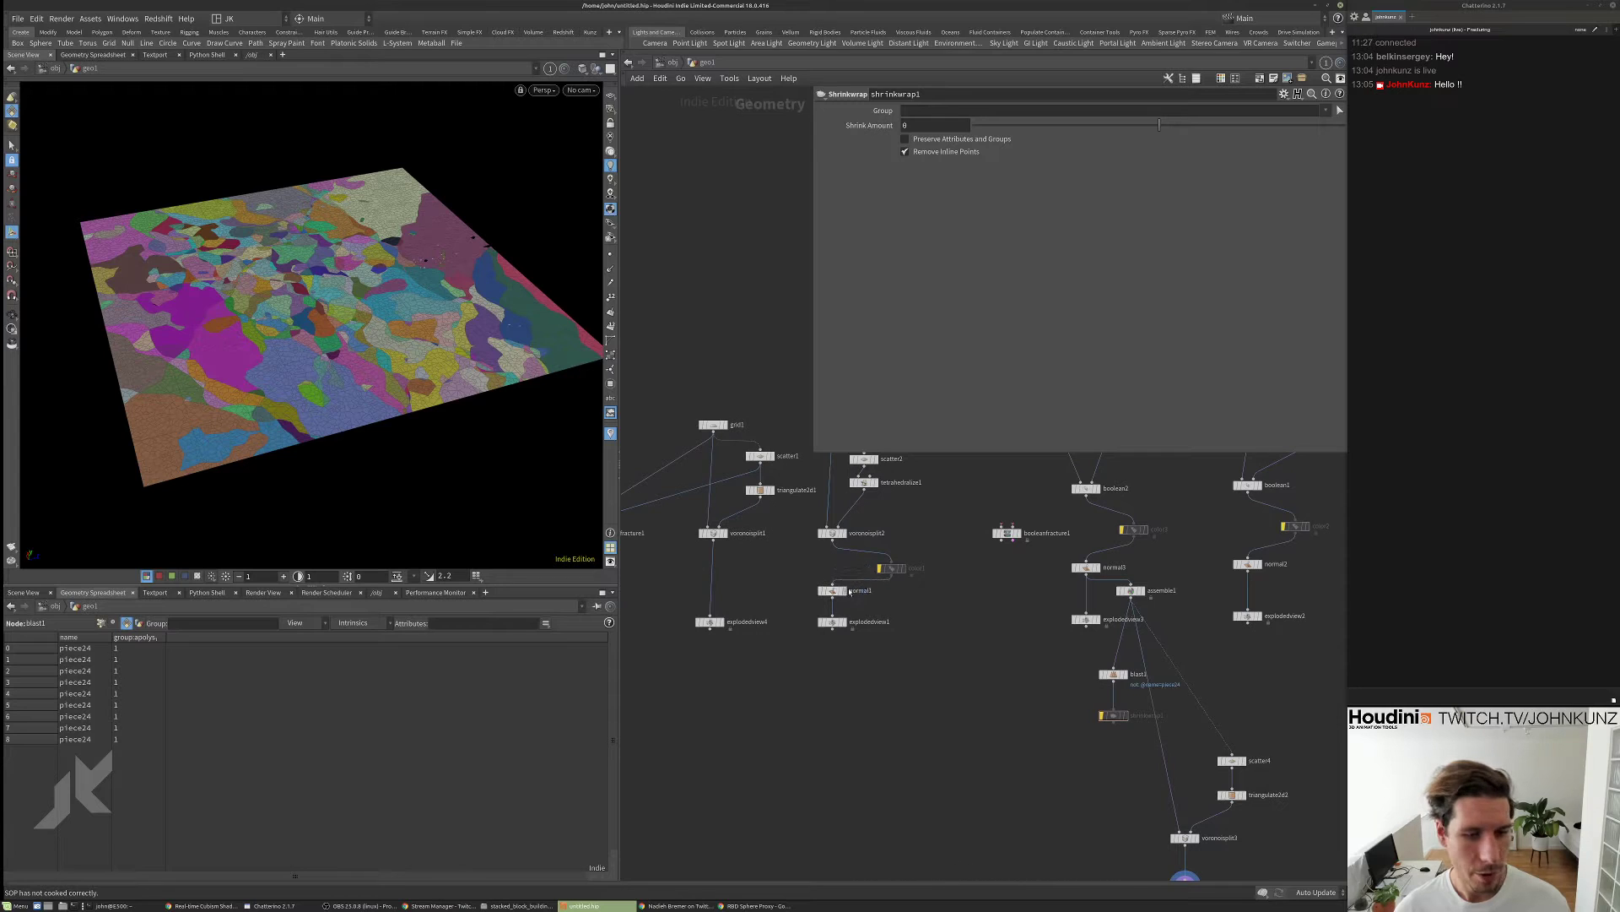
pyautogui.moveTo(890, 573); pyautogui.dragTo(830, 569)
pyautogui.scroll(2, 831, 570)
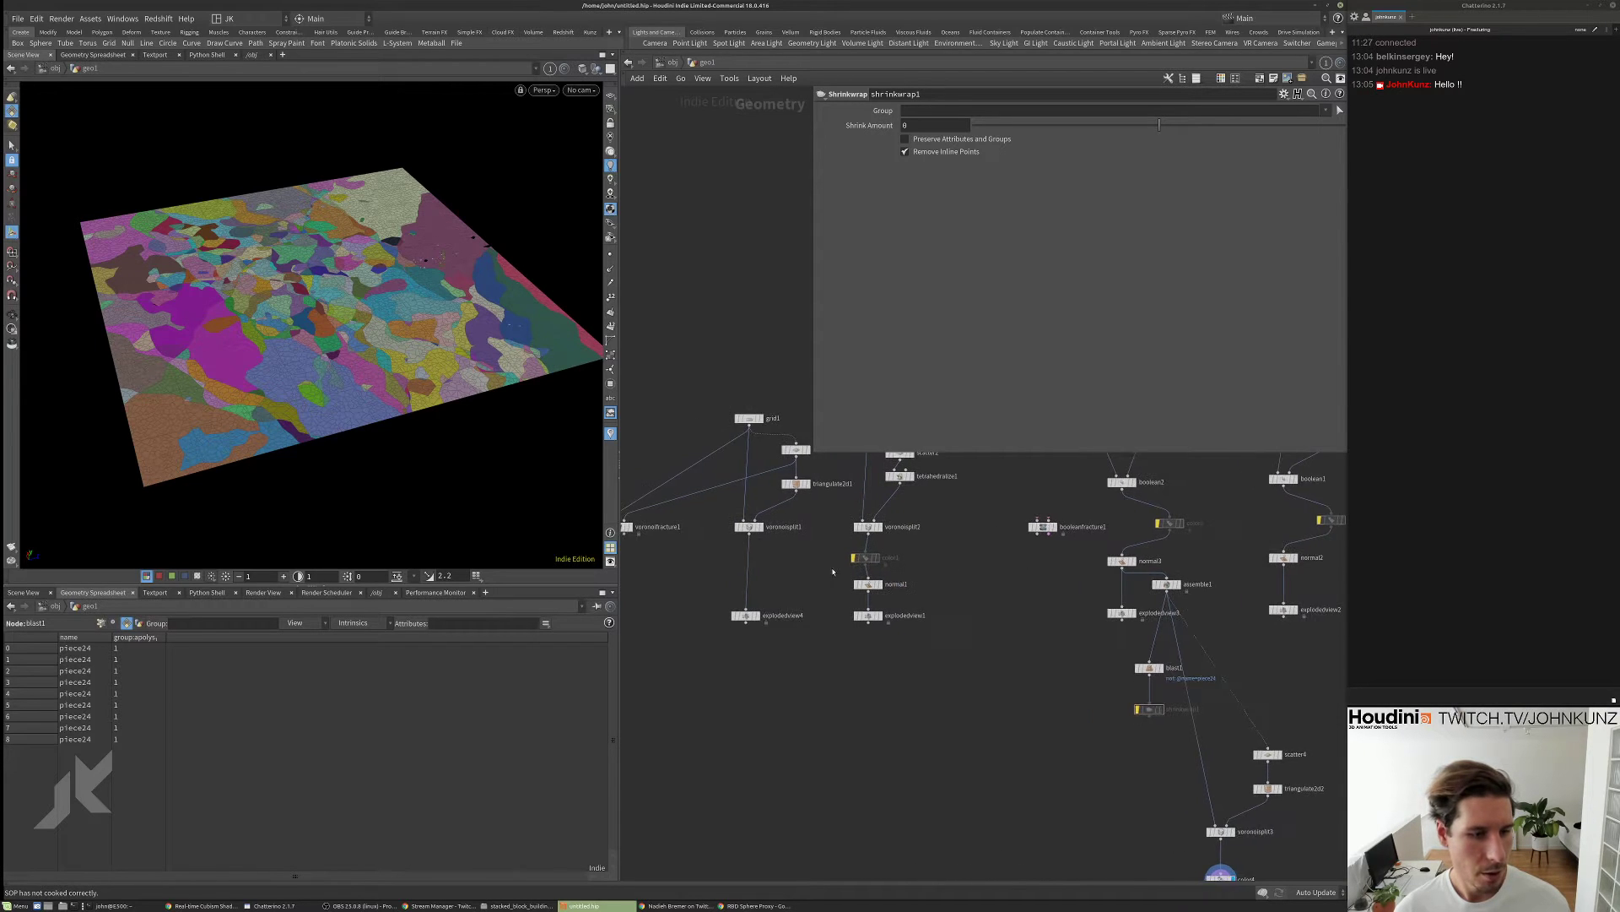
pyautogui.scroll(-3, 871, 563)
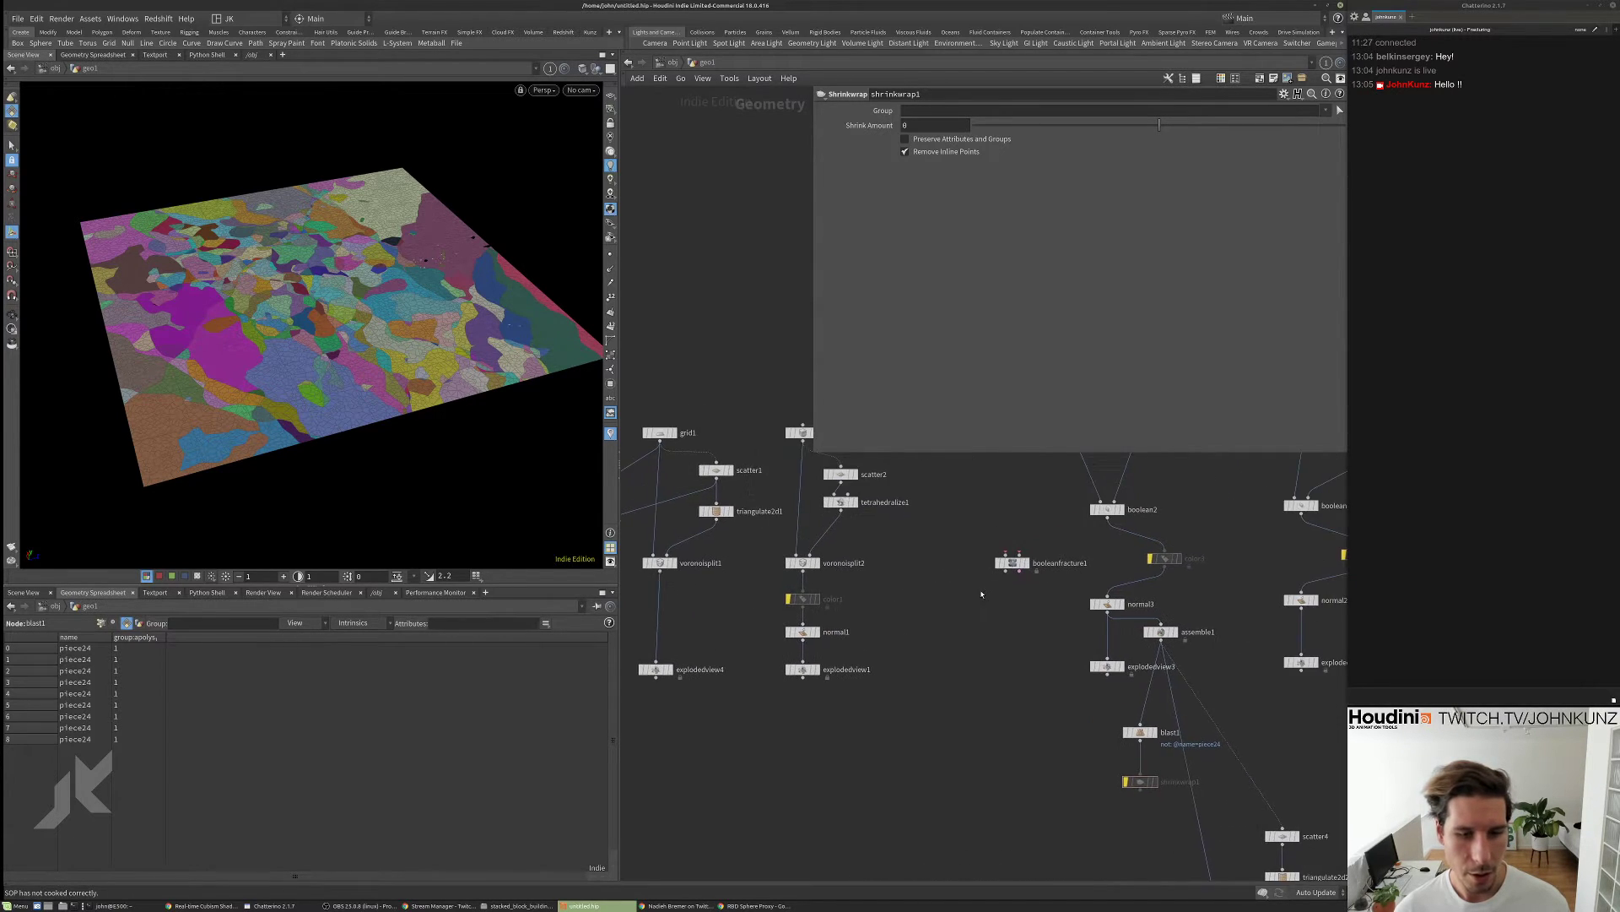
pyautogui.scroll(2, 1126, 572)
pyautogui.moveTo(1110, 571); pyautogui.dragTo(1062, 571)
pyautogui.moveTo(1278, 564); pyautogui.dragTo(1230, 571)
pyautogui.scroll(-2, 1114, 554)
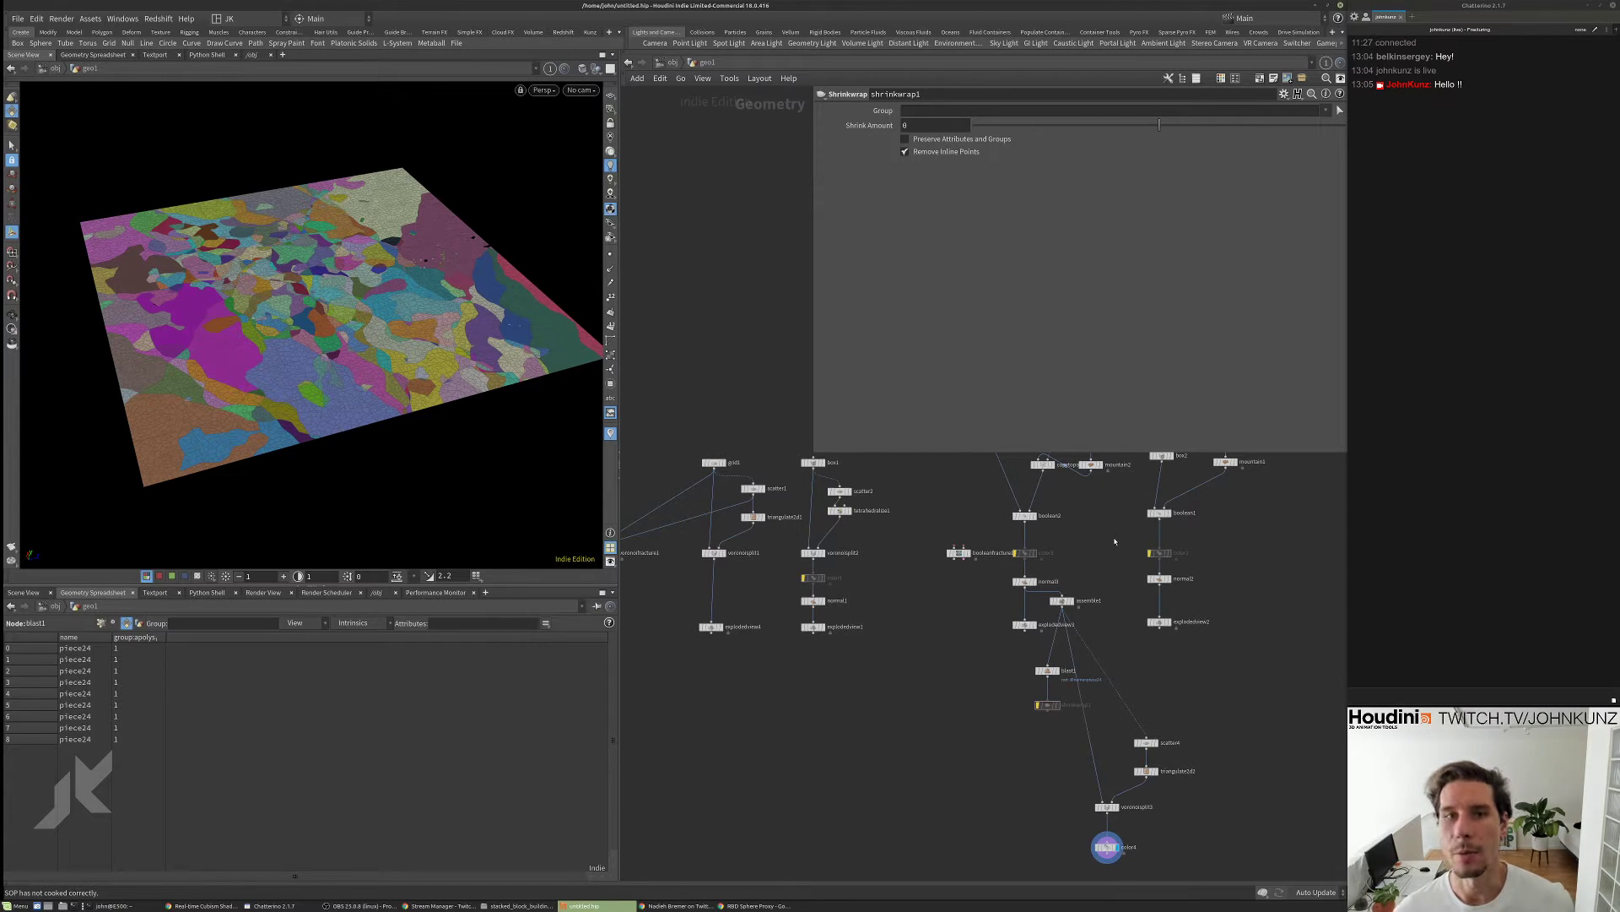
pyautogui.moveTo(1118, 545); pyautogui.dragTo(1125, 578, button='middle')
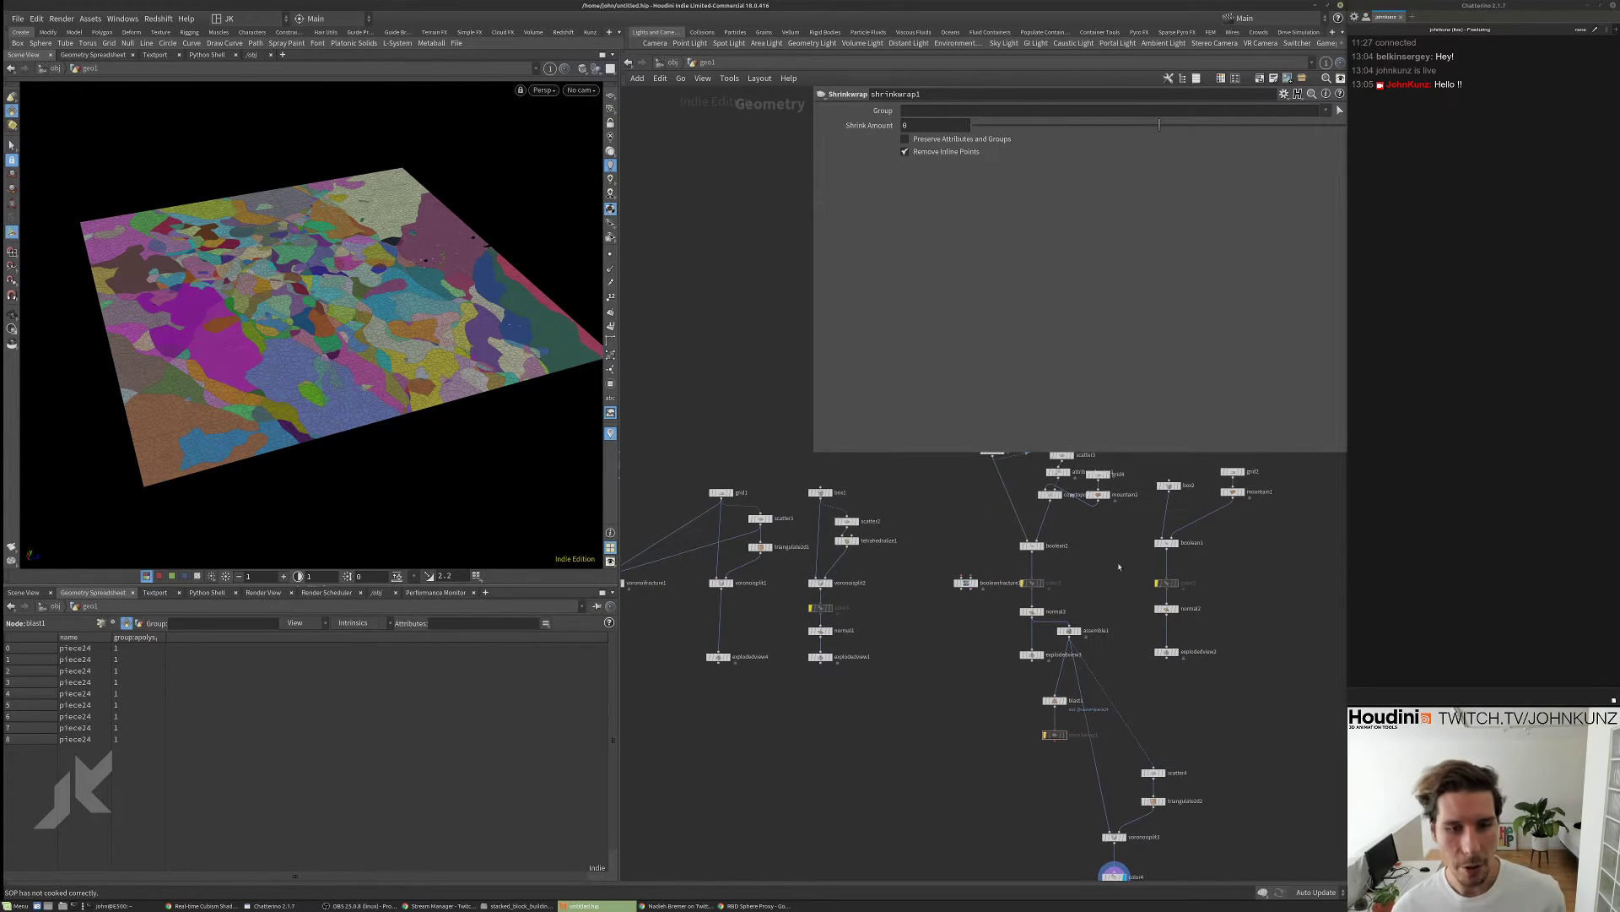
# - Tidy the boolean chains' inputs: line up the scatter3 branch, place grid3 above boolean2 and set box2 level with grid2
pyautogui.scroll(3, 1119, 566)
pyautogui.moveTo(1037, 524); pyautogui.dragTo(1044, 544)
pyautogui.moveTo(1044, 544); pyautogui.dragTo(1039, 590, button='middle')
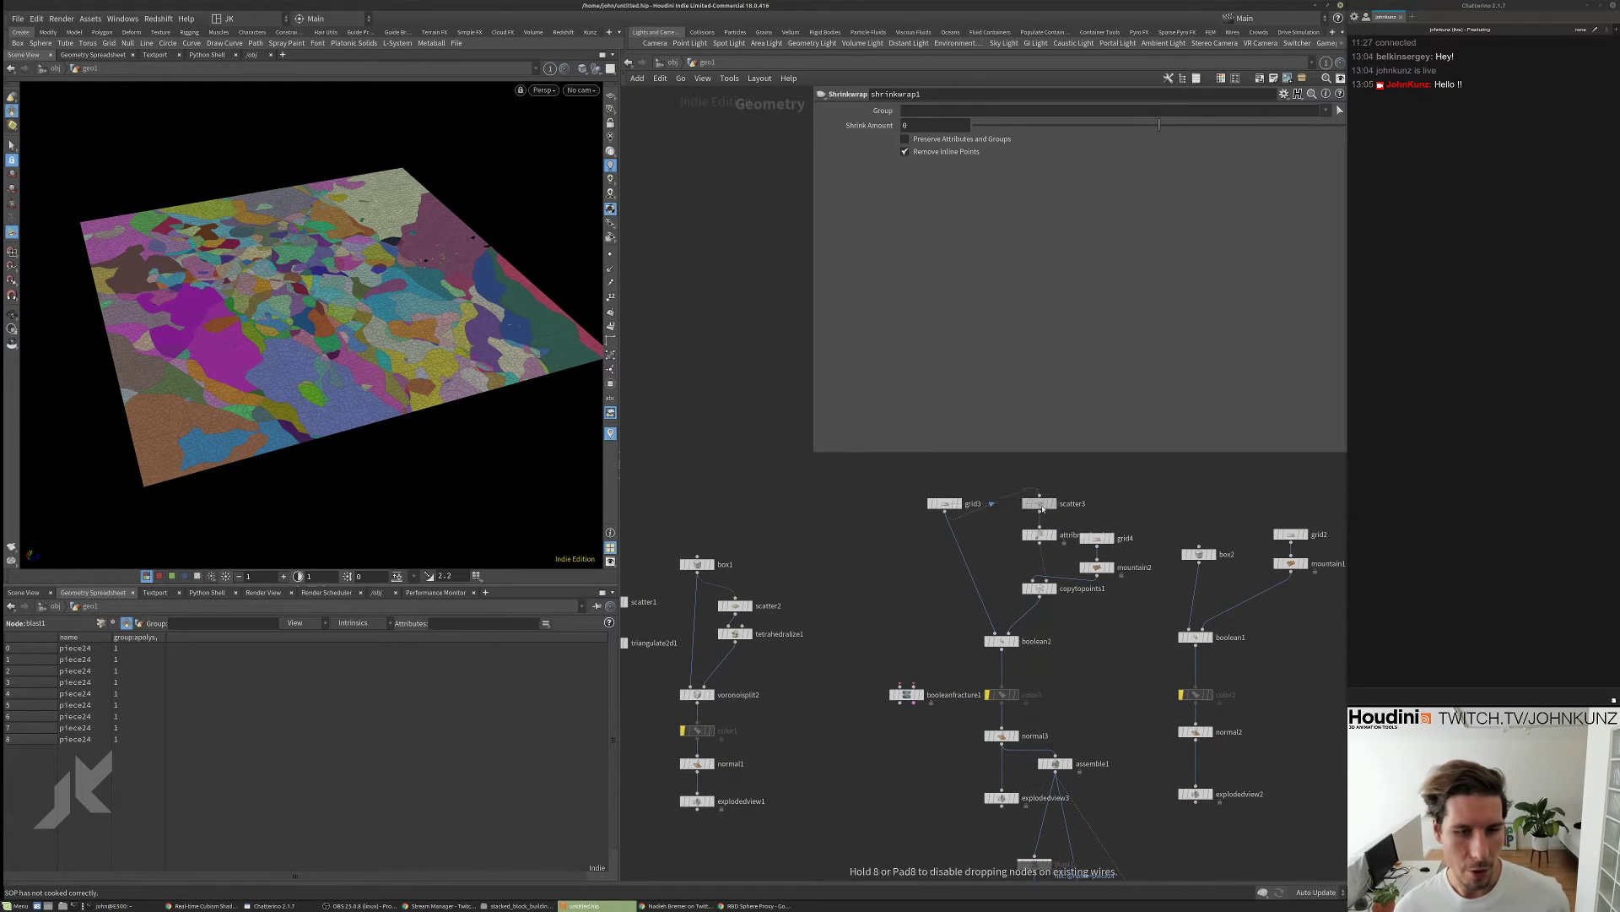
pyautogui.moveTo(960, 504); pyautogui.dragTo(1022, 474)
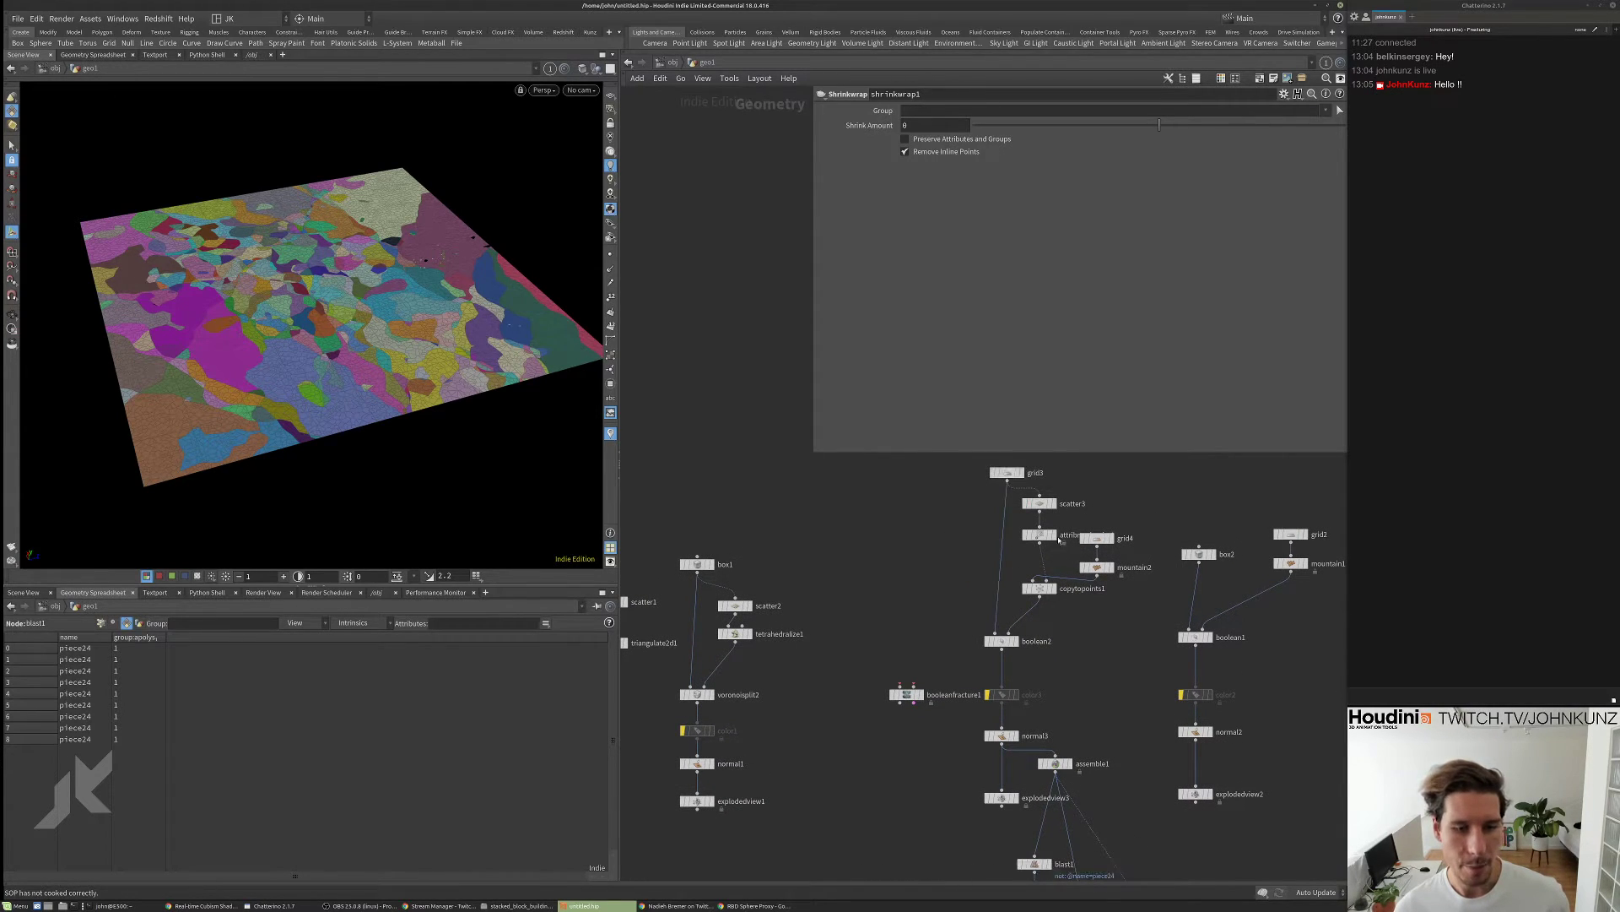
pyautogui.moveTo(1185, 524); pyautogui.dragTo(1151, 568, button='middle')
pyautogui.moveTo(1164, 599); pyautogui.dragTo(1165, 582)
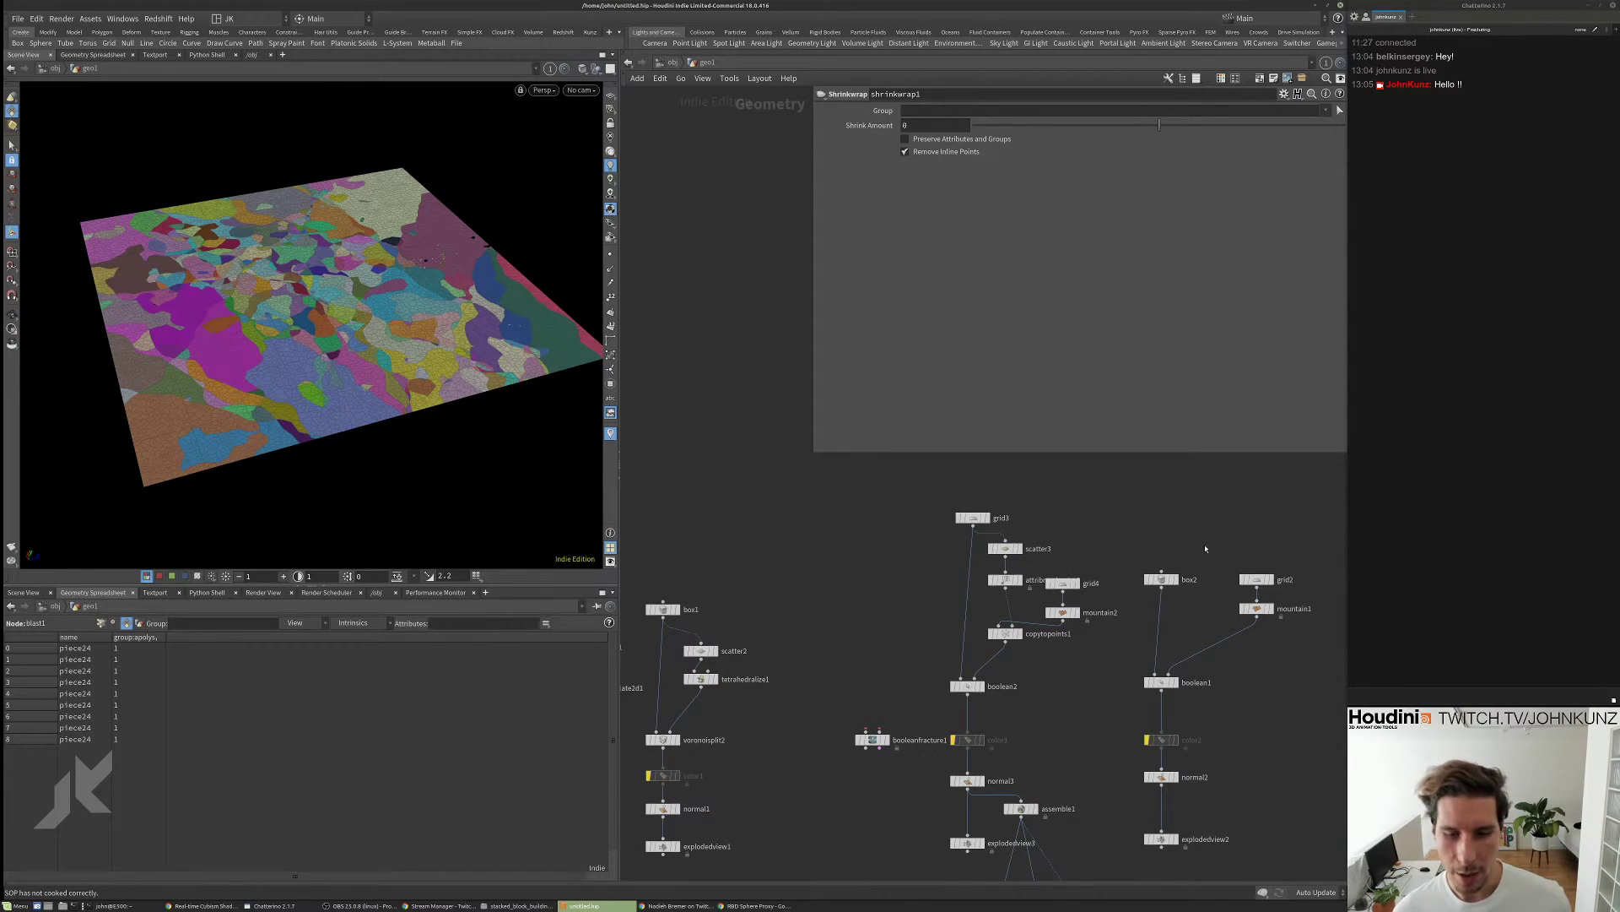
# - Shift explodedview3 sideways, away from the assemble1 branch below normal3
pyautogui.moveTo(1205, 549); pyautogui.dragTo(1175, 511, button='middle')
pyautogui.scroll(-3, 1175, 510)
pyautogui.moveTo(994, 622); pyautogui.dragTo(958, 622)
pyautogui.moveTo(975, 702); pyautogui.dragTo(958, 657, button='middle')
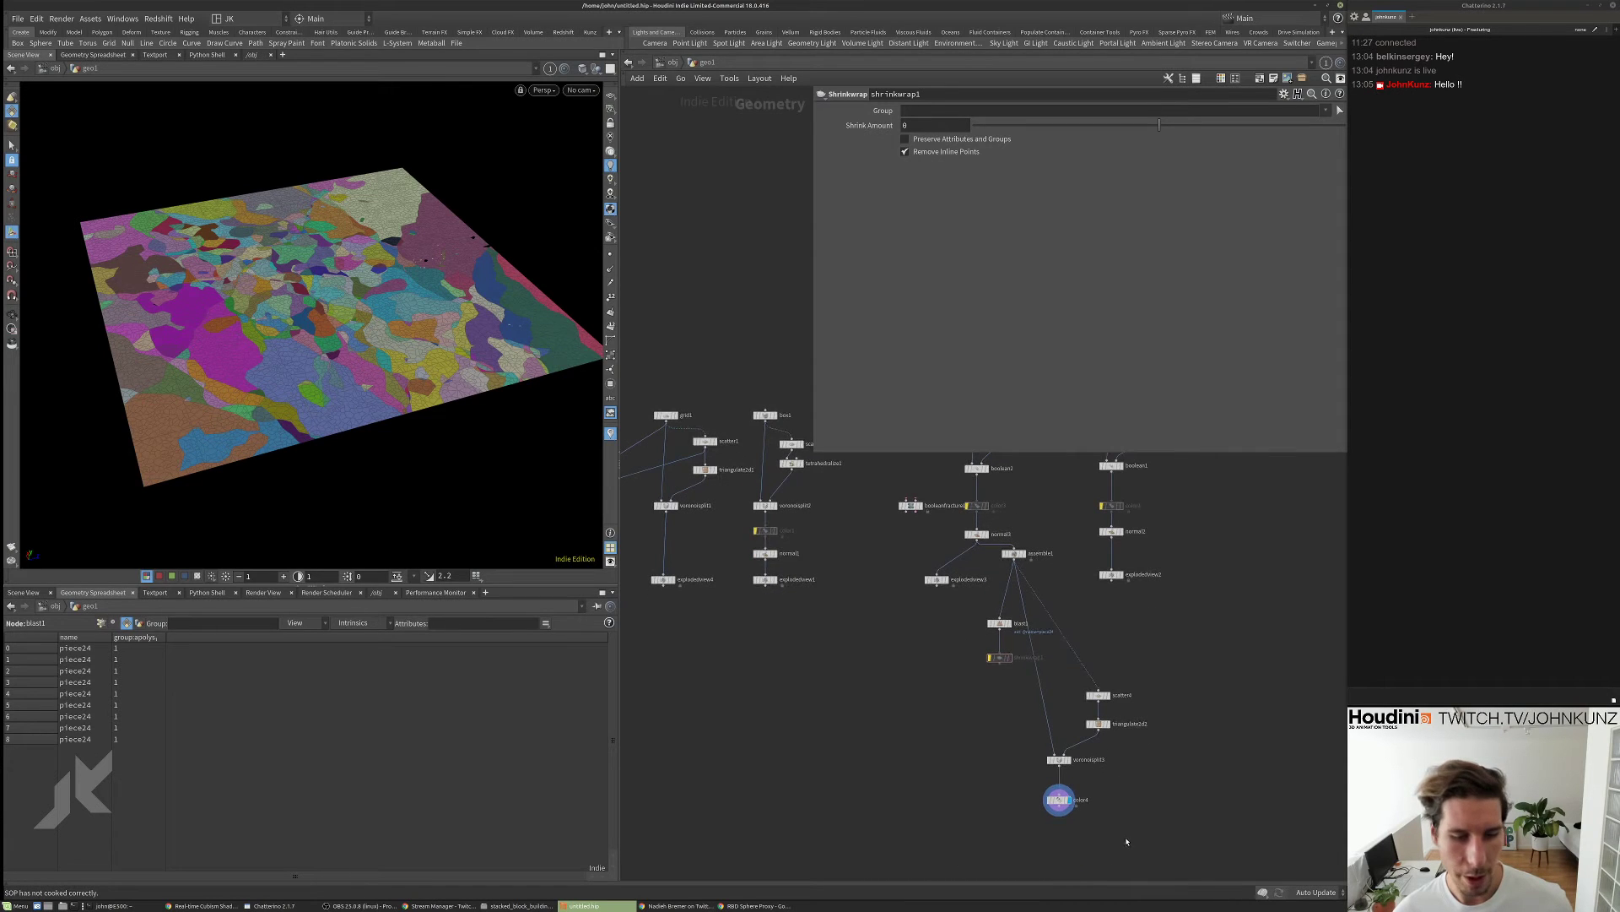
# - Move assemble1 together with its whole downstream branch so that assemble1 sits level with explodedview3
pyautogui.moveTo(1127, 841); pyautogui.dragTo(990, 631)
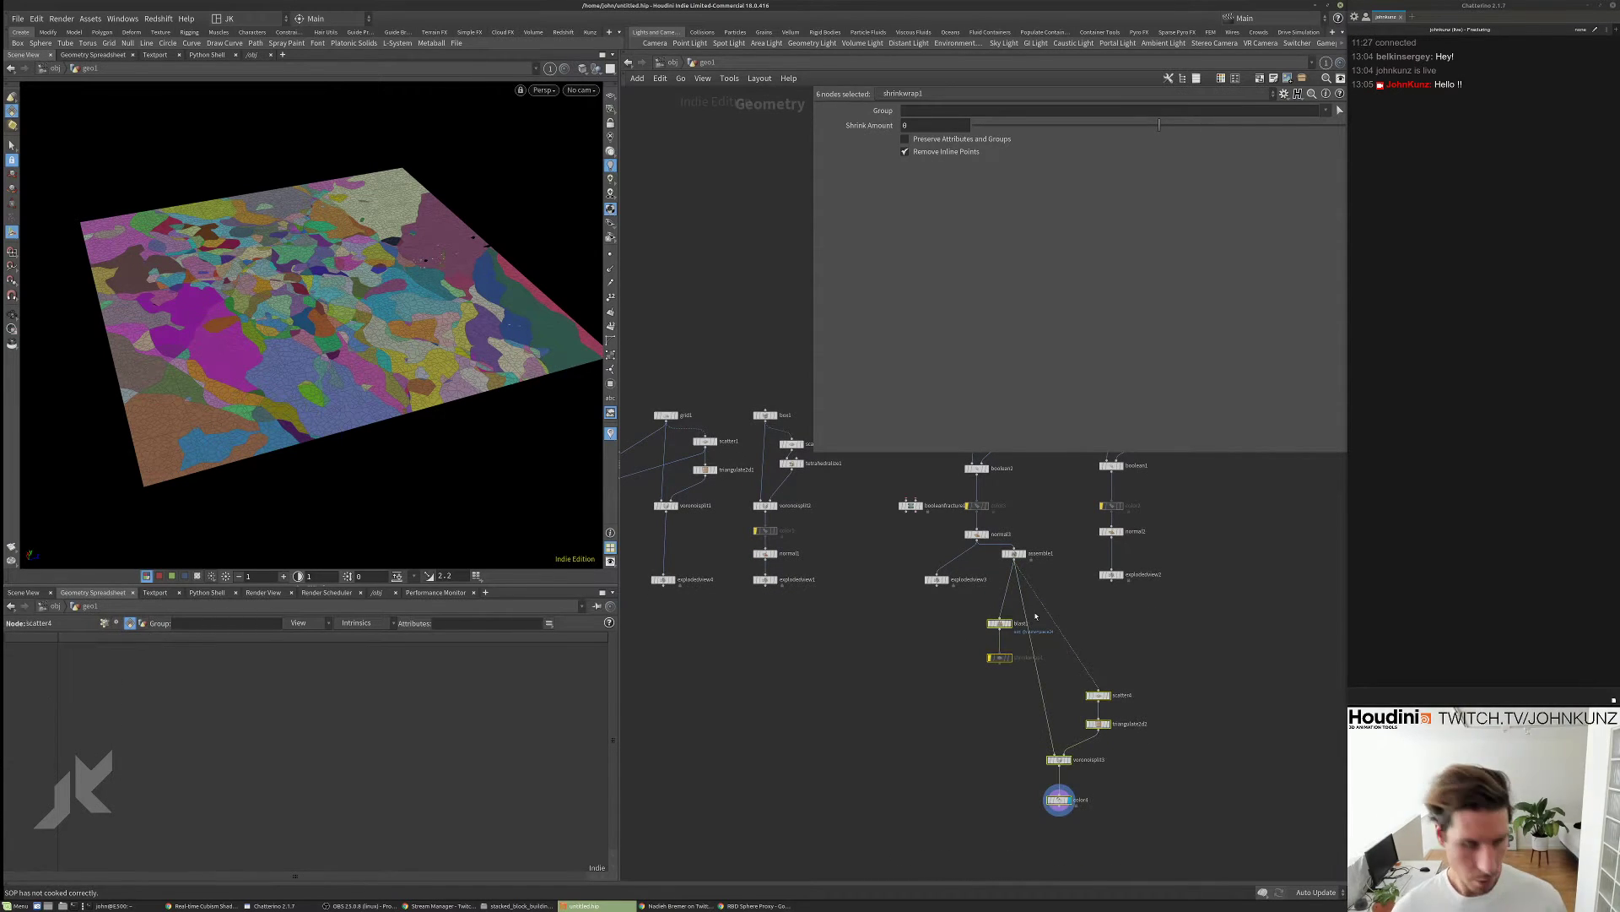
pyautogui.keyDown('shift'); pyautogui.click(1013, 552); pyautogui.keyUp('shift')
pyautogui.moveTo(1014, 553); pyautogui.dragTo(1004, 575)
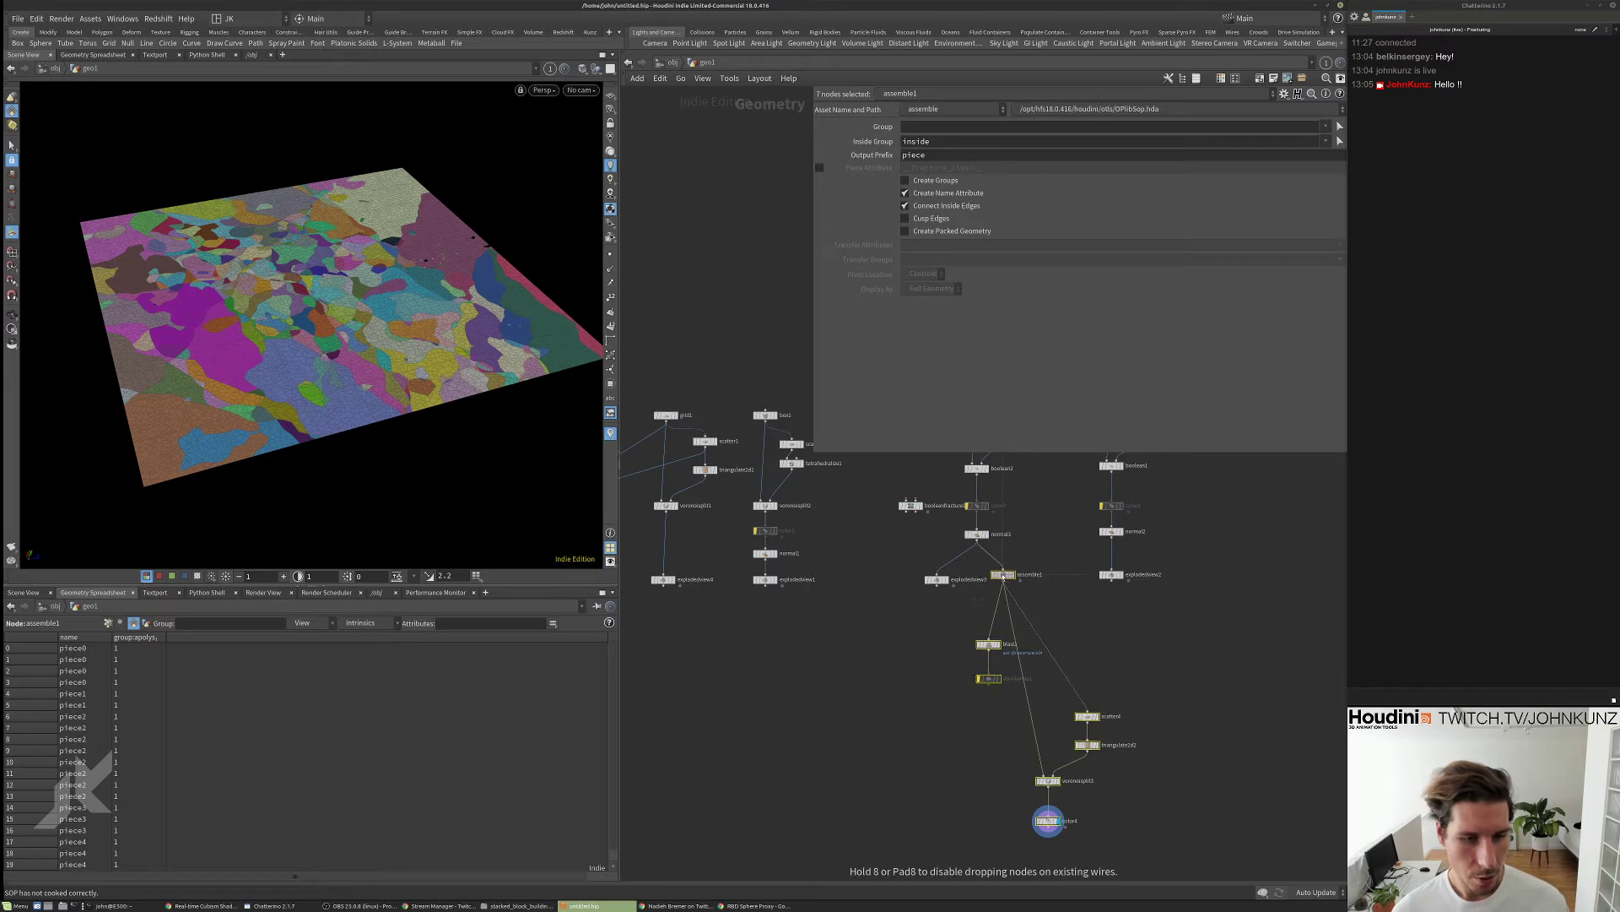
pyautogui.click(1004, 575)
pyautogui.moveTo(1112, 620); pyautogui.dragTo(998, 772, button='middle')
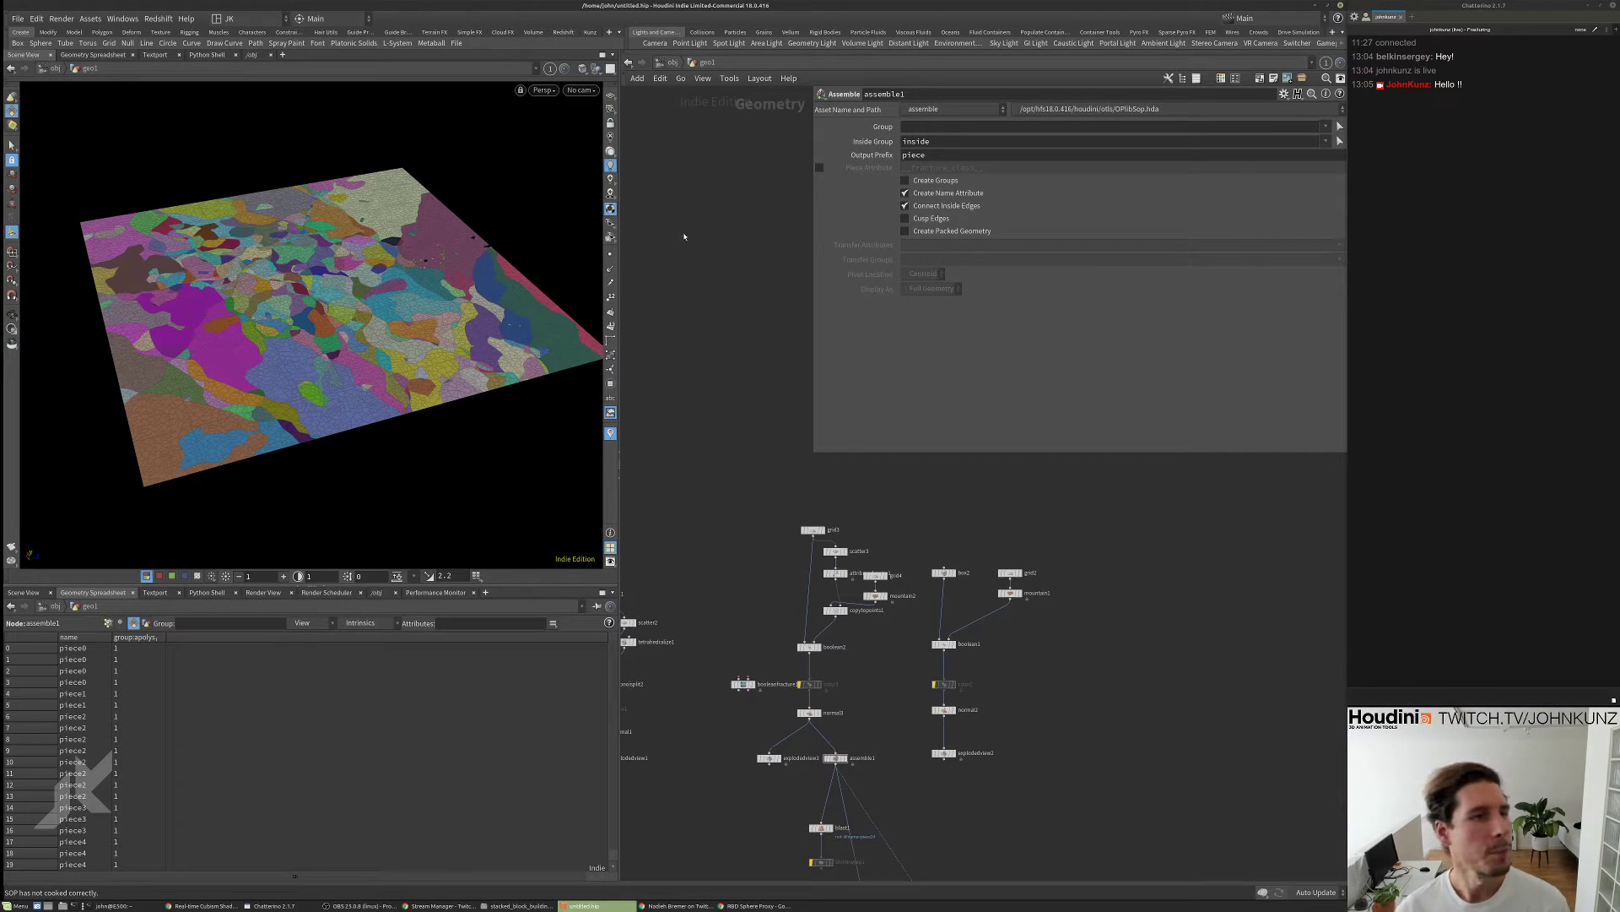
# - Go up to the object level and rename the geo1 object as example_fractures
pyautogui.click(673, 63)
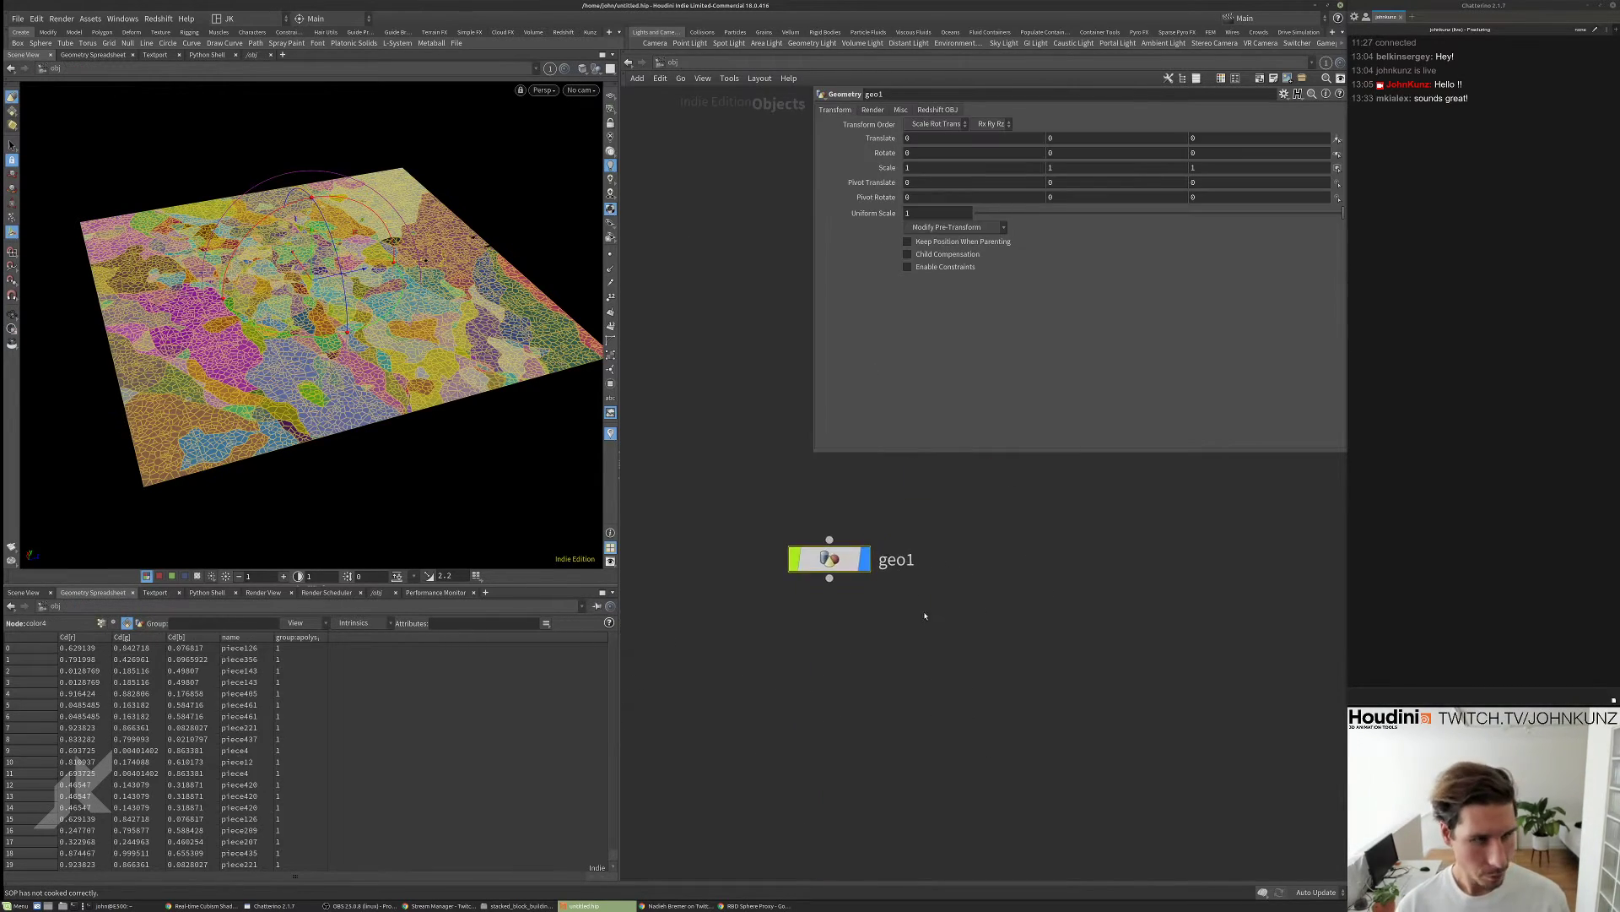
pyautogui.doubleClick(894, 557)
pyautogui.write('exa')
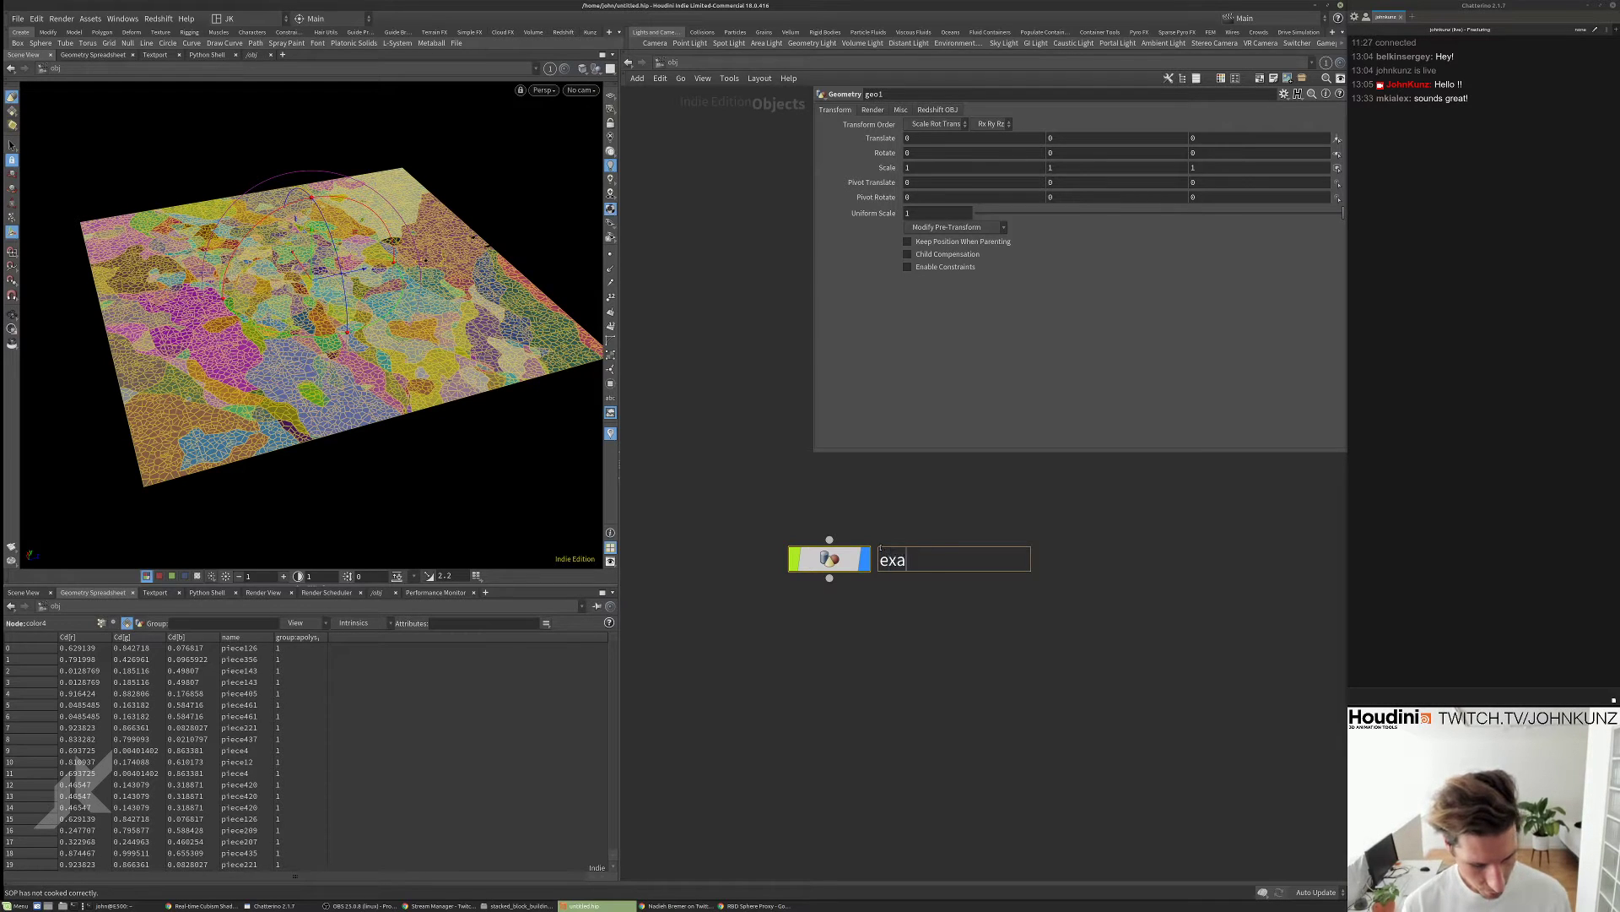
pyautogui.write('mple_fr')
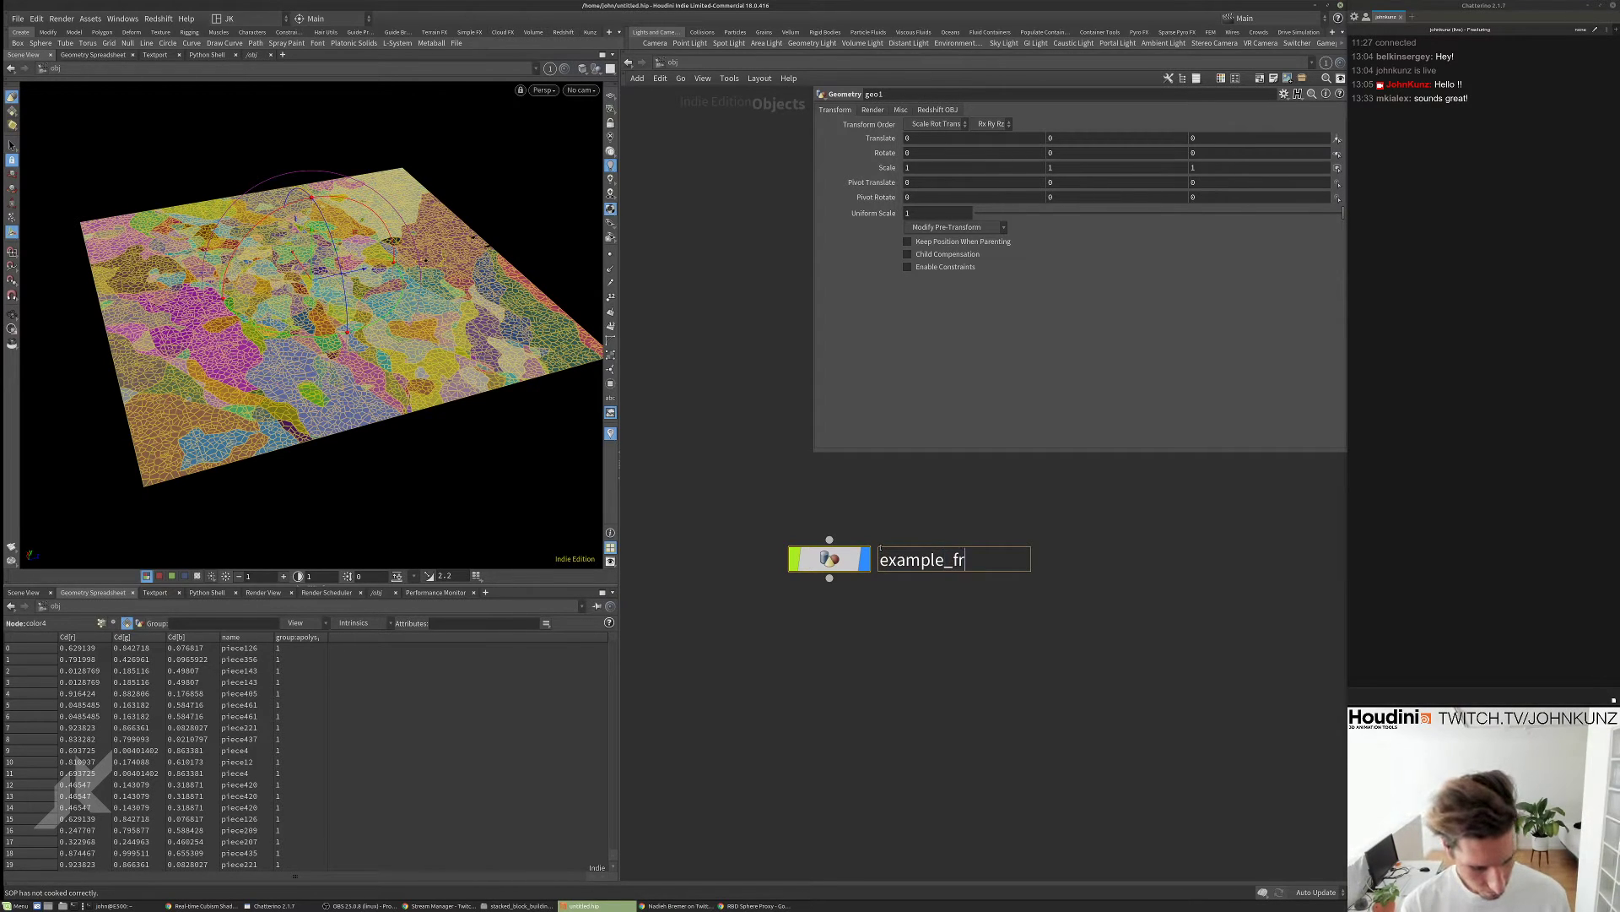
pyautogui.write('actures')
pyautogui.press('Return')
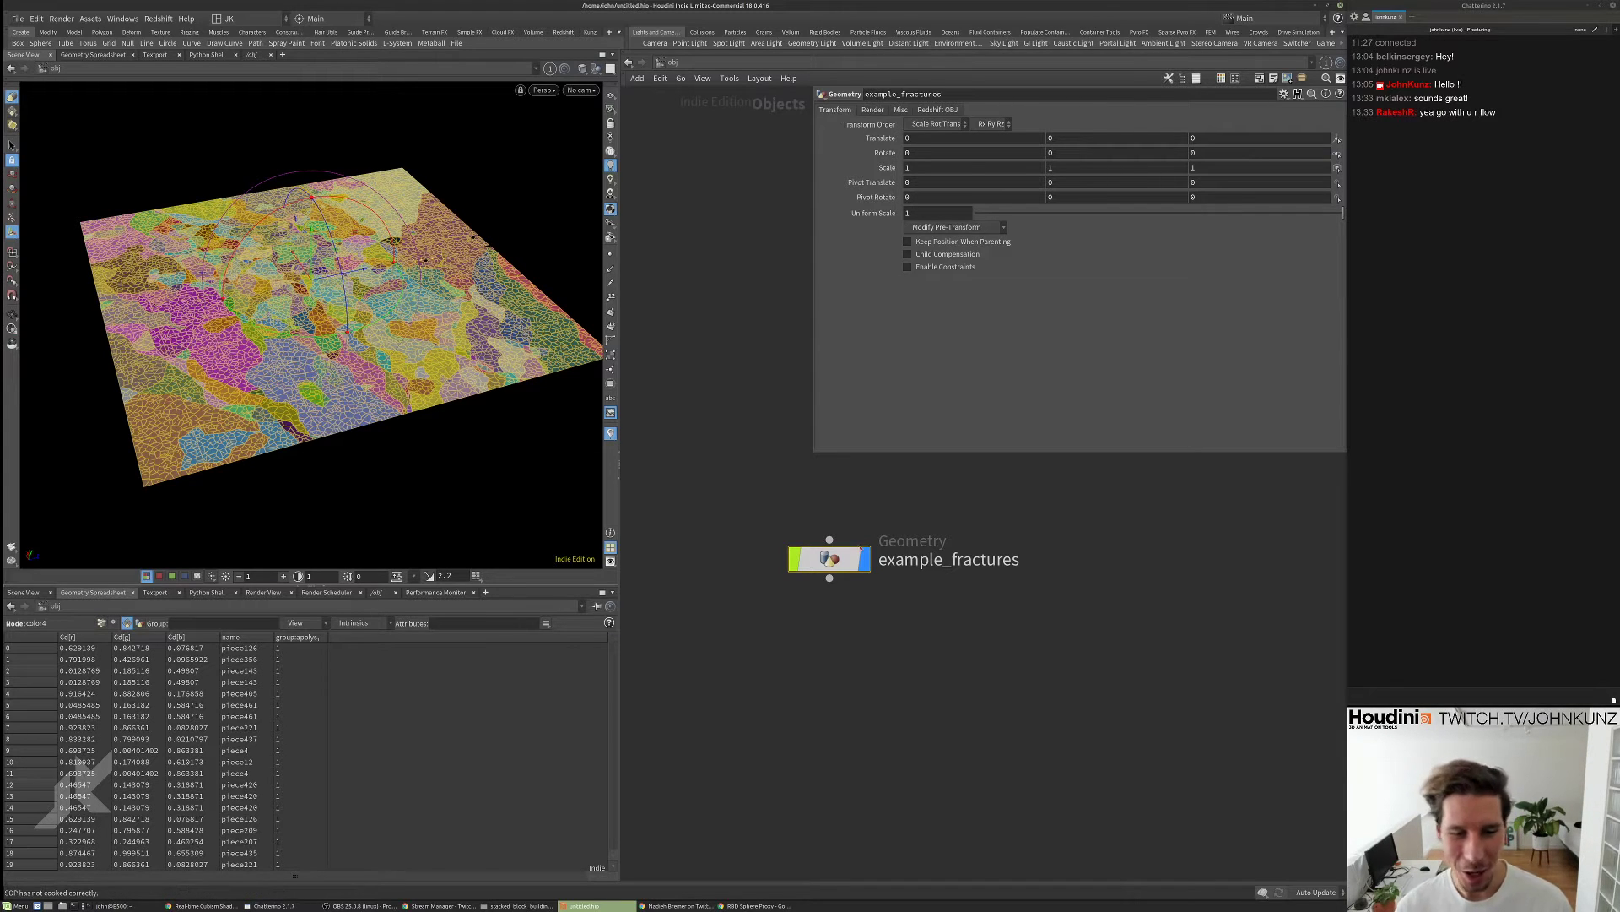
# - Turn off the display of the example_fractures object
pyautogui.click(863, 557)
pyautogui.moveTo(915, 641); pyautogui.dragTo(897, 623, button='middle')
pyautogui.click(897, 623)
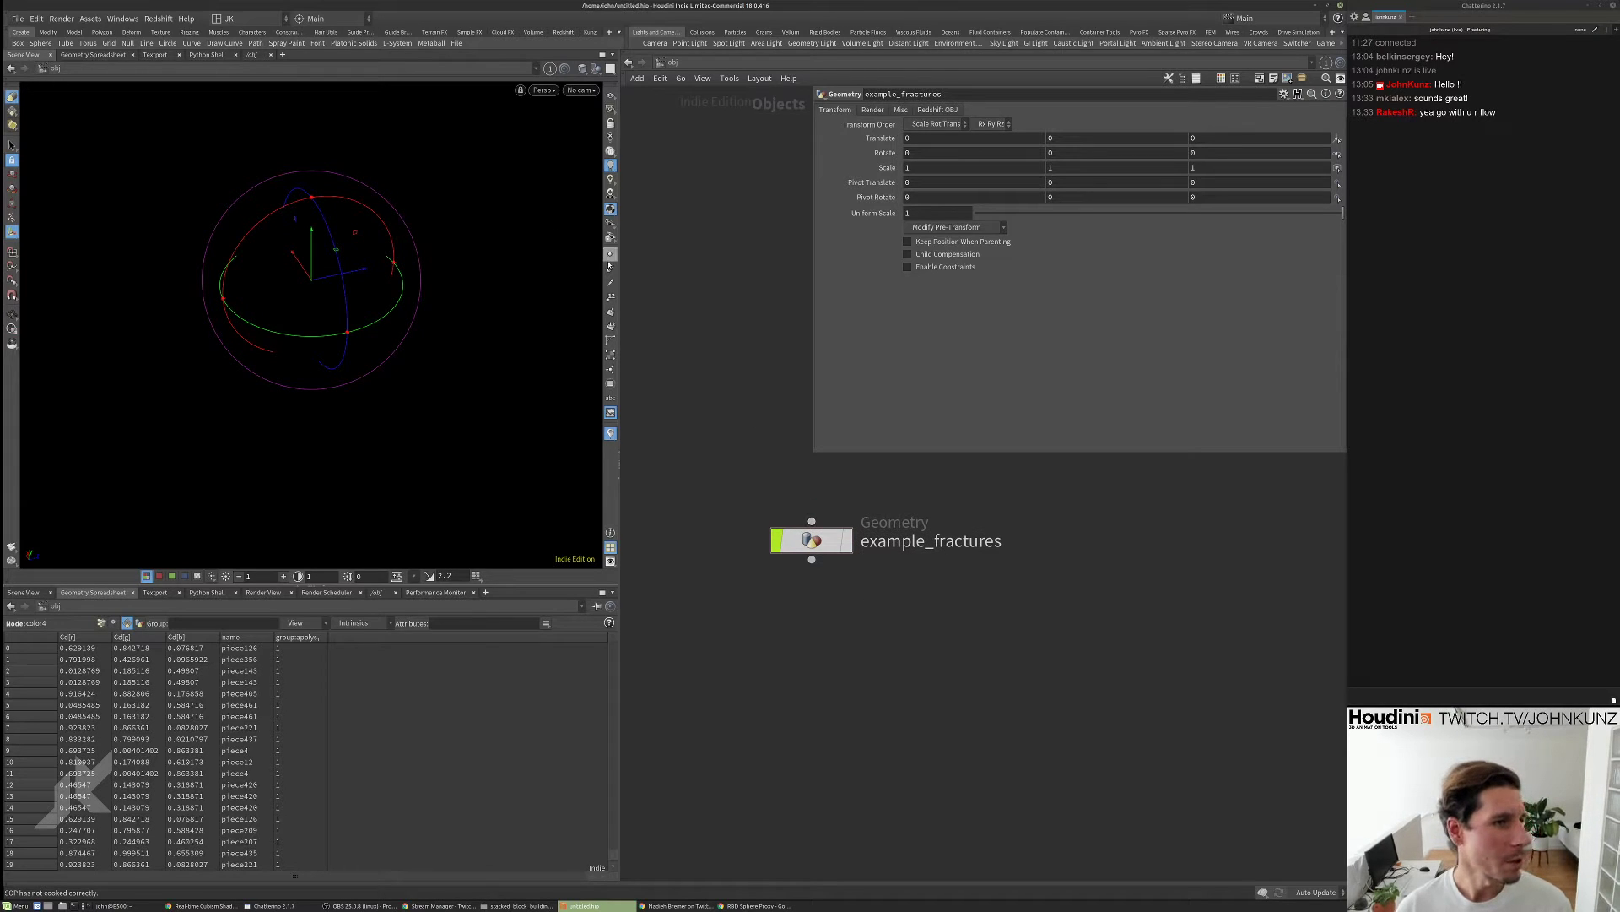
# - Create a Terrain Hills preset terrain and view its surface up close
pyautogui.click(434, 32)
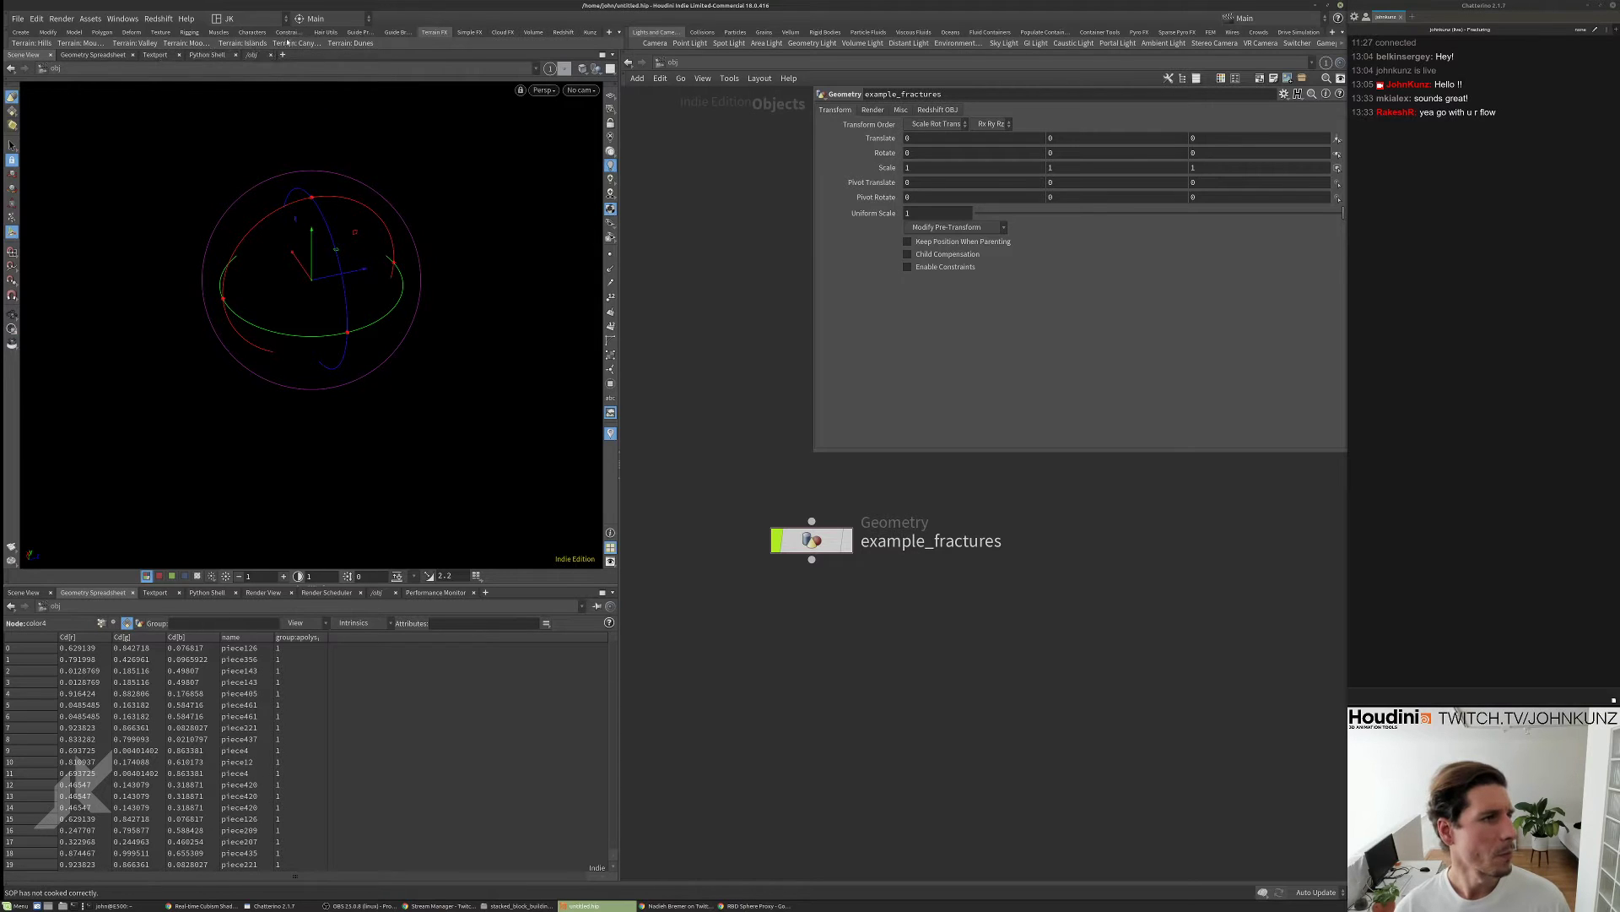
pyautogui.click(46, 44)
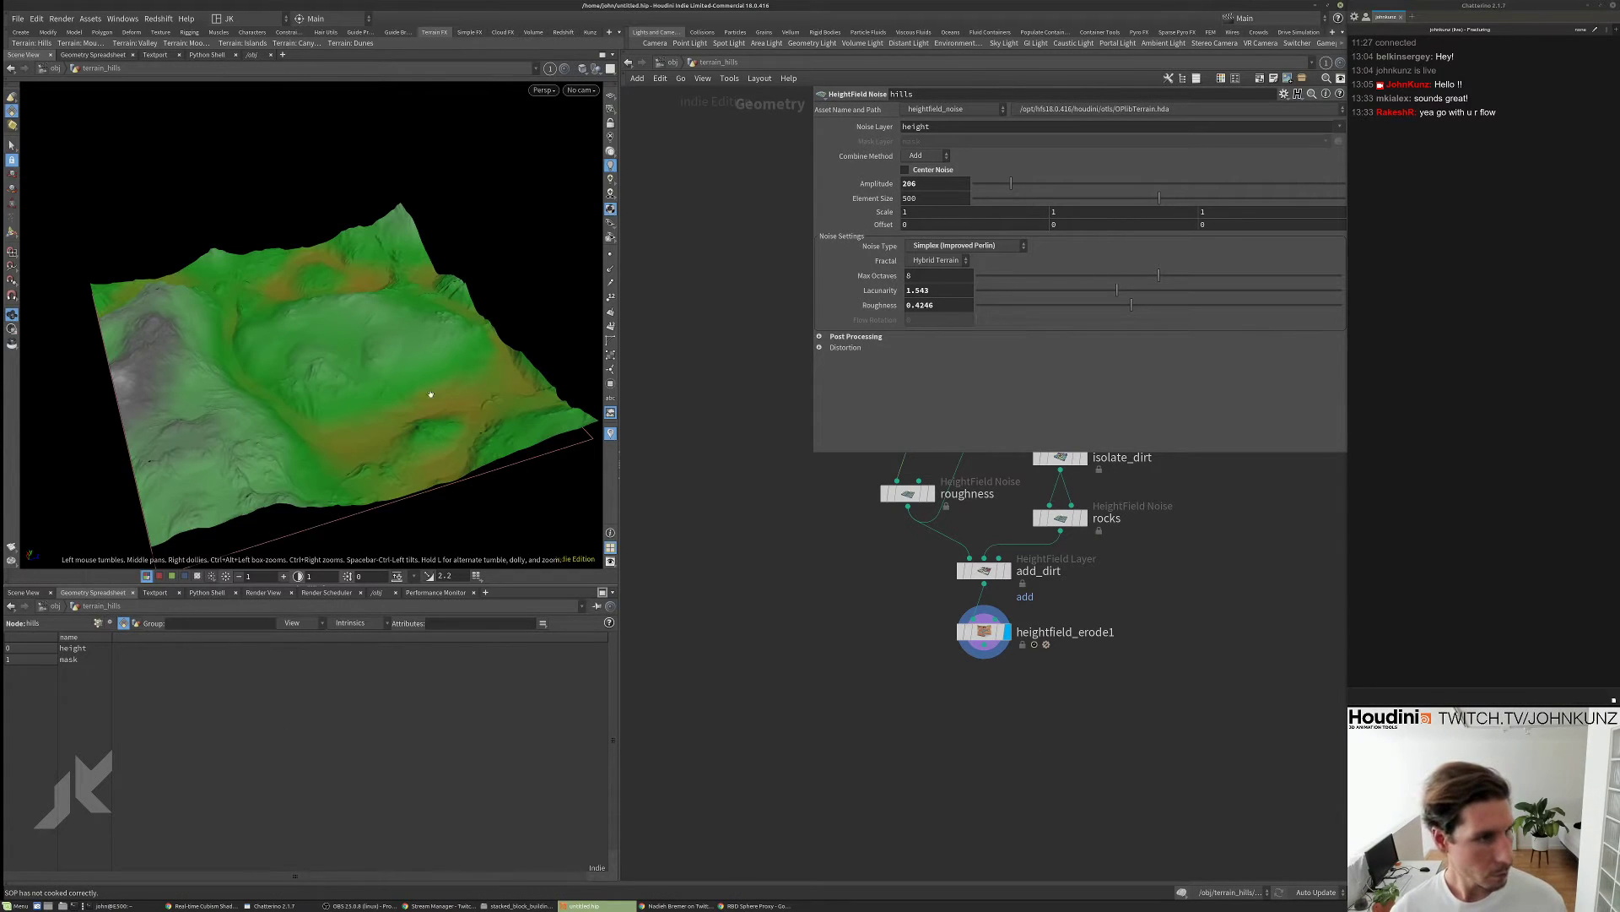
pyautogui.moveTo(433, 391); pyautogui.dragTo(357, 337)
pyautogui.scroll(3, 349, 352)
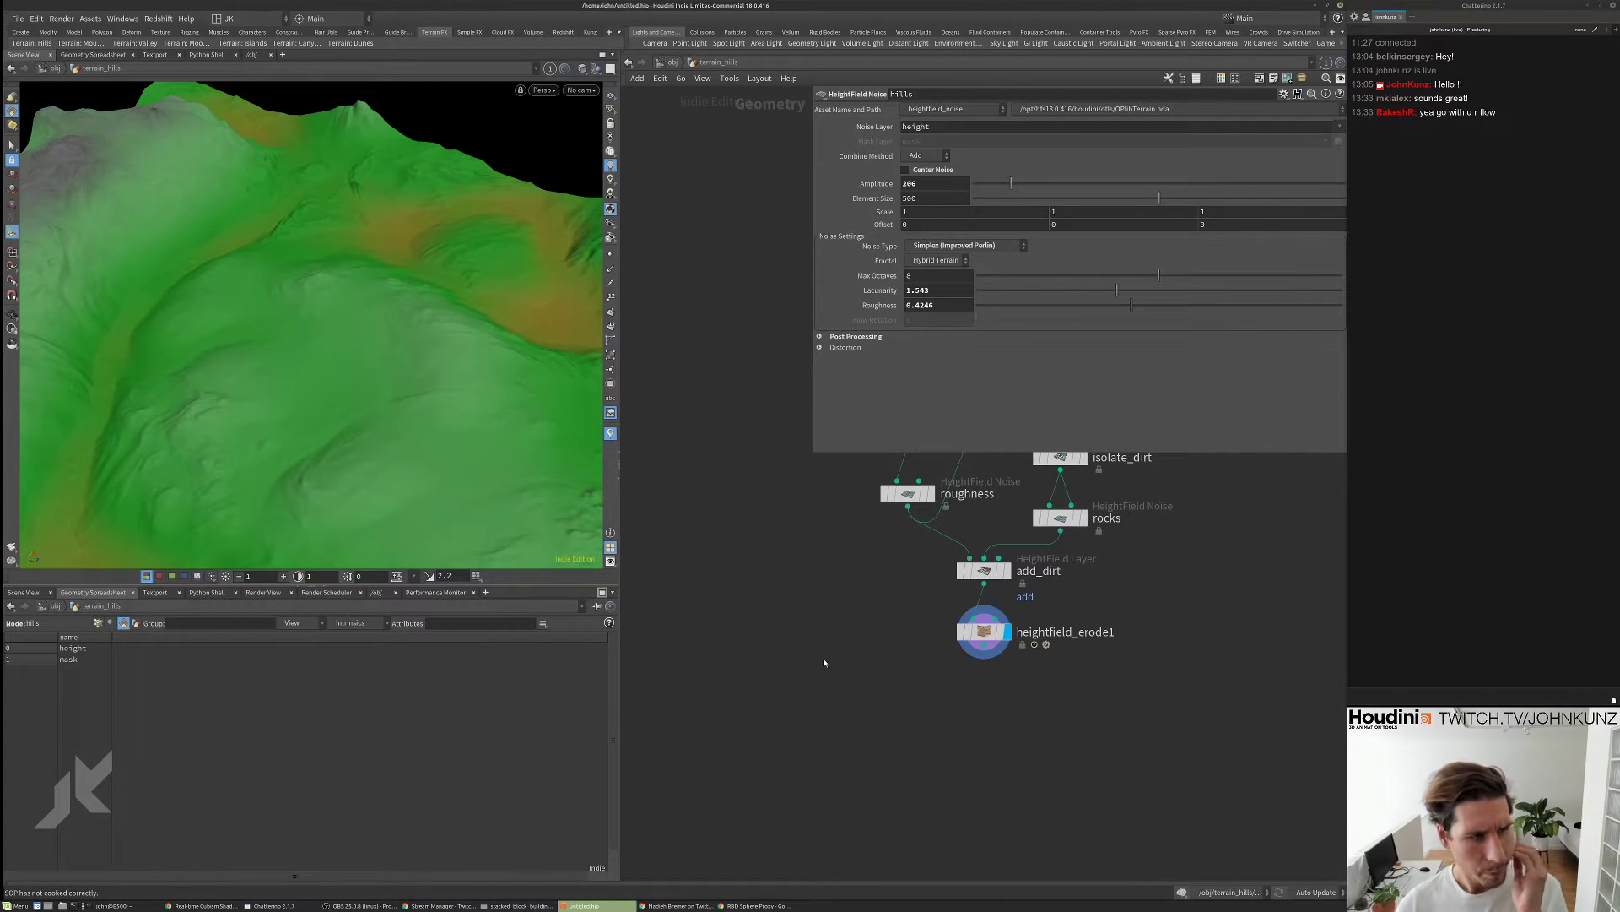
# - Add a HeightField Transform node after heightfield_erode1, connect it, make it the displayed node and align it below
pyautogui.moveTo(1048, 595); pyautogui.dragTo(1004, 707, button='middle')
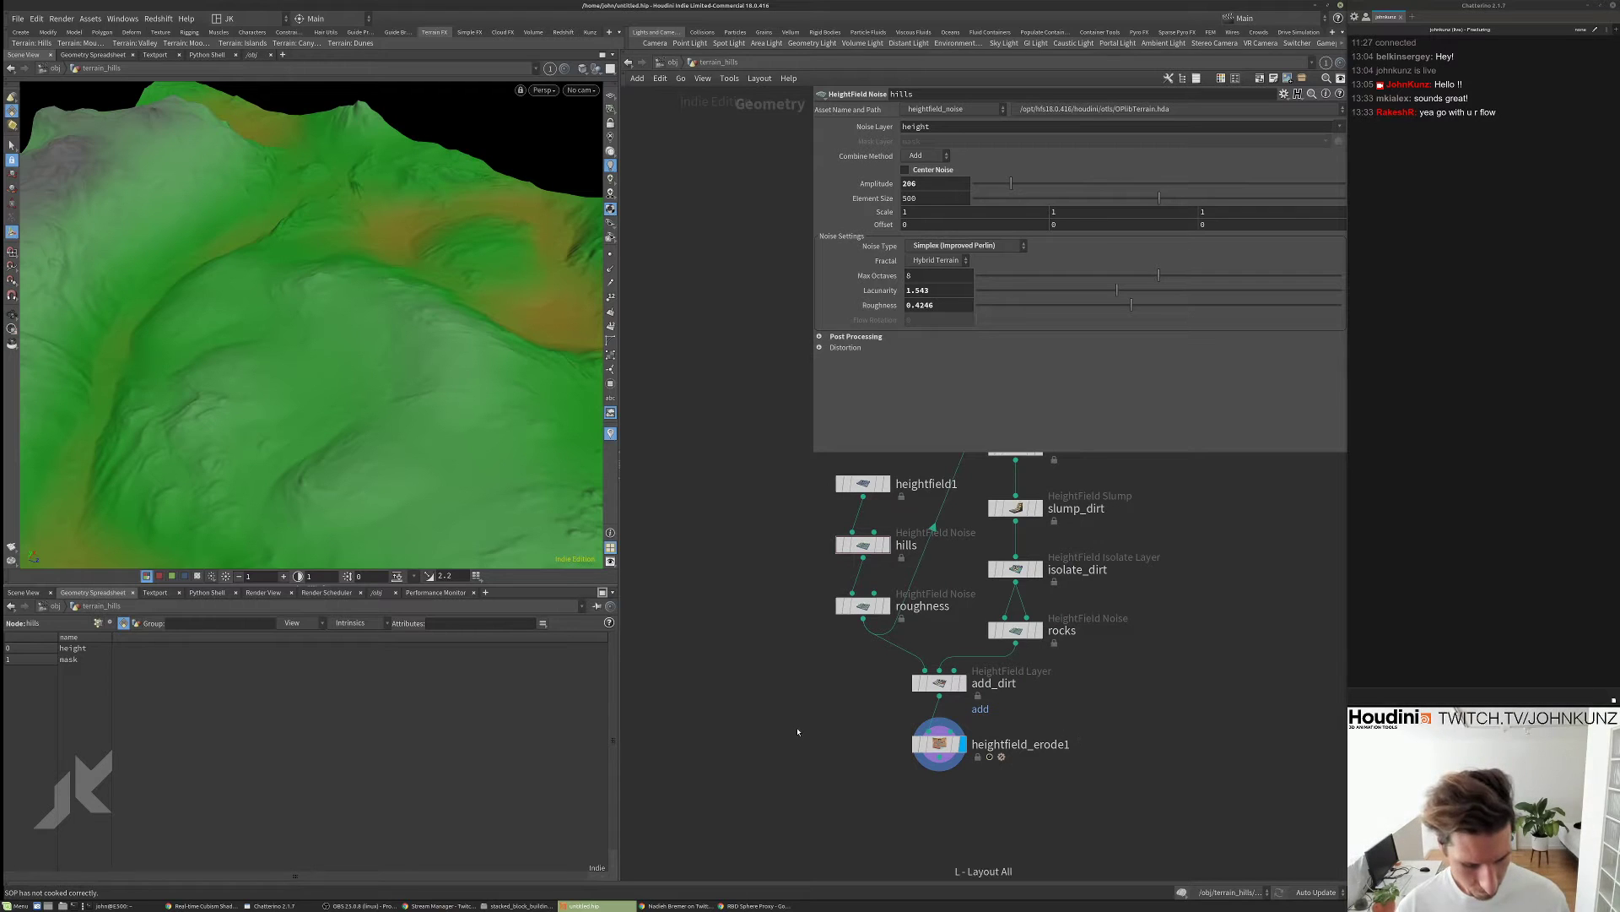
pyautogui.scroll(-3, 802, 717)
pyautogui.scroll(5, 877, 710)
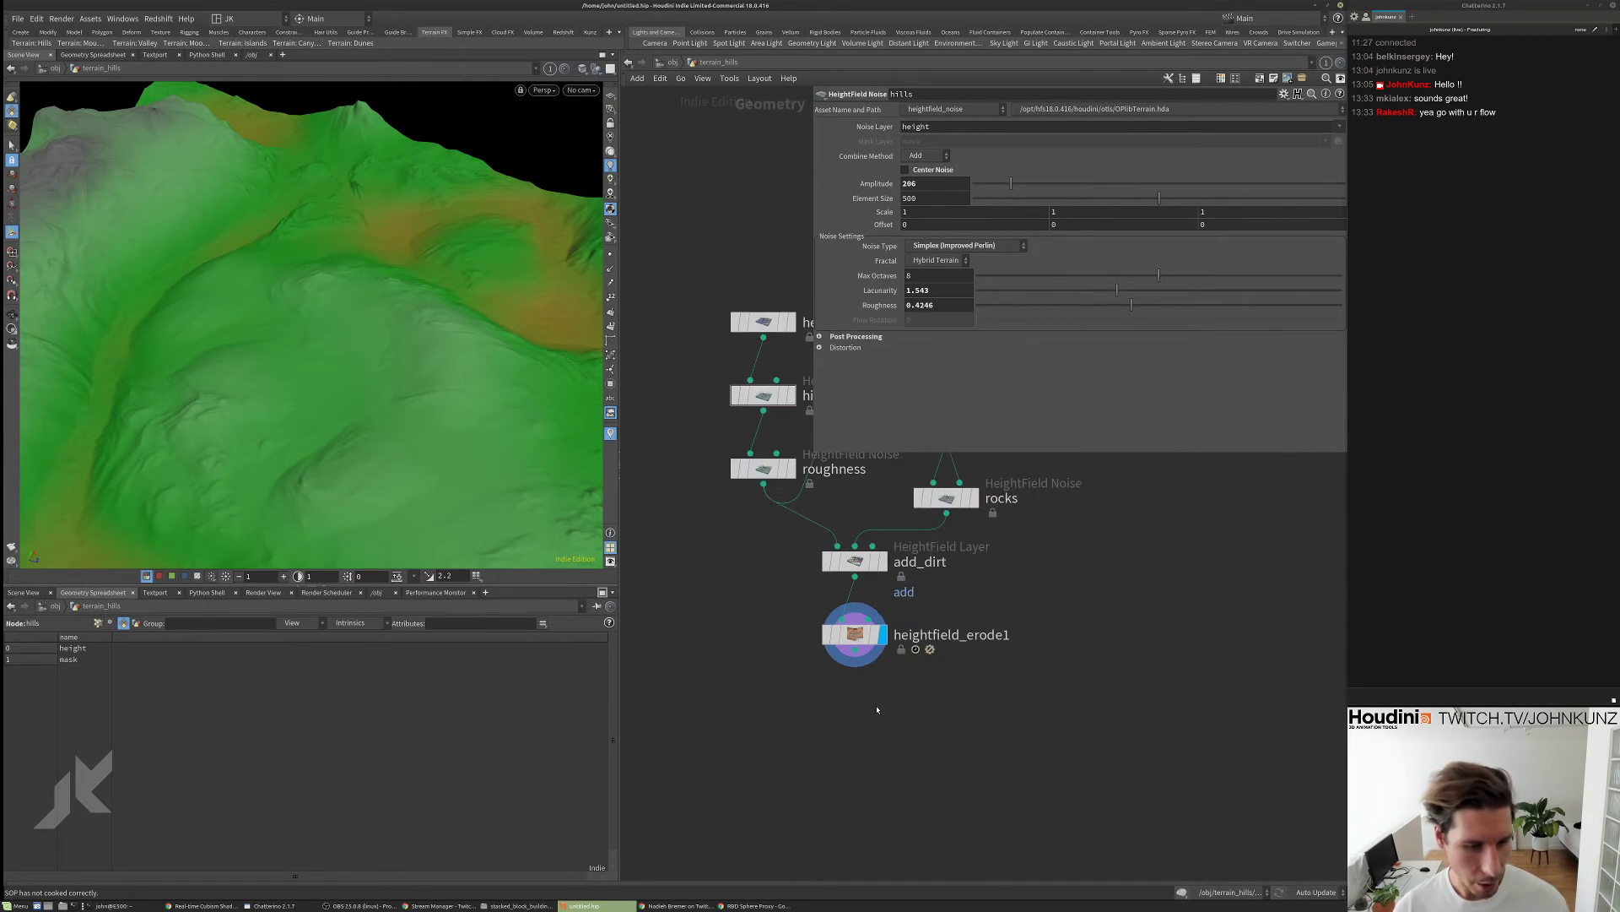
pyautogui.press('Tab')
pyautogui.write('tra')
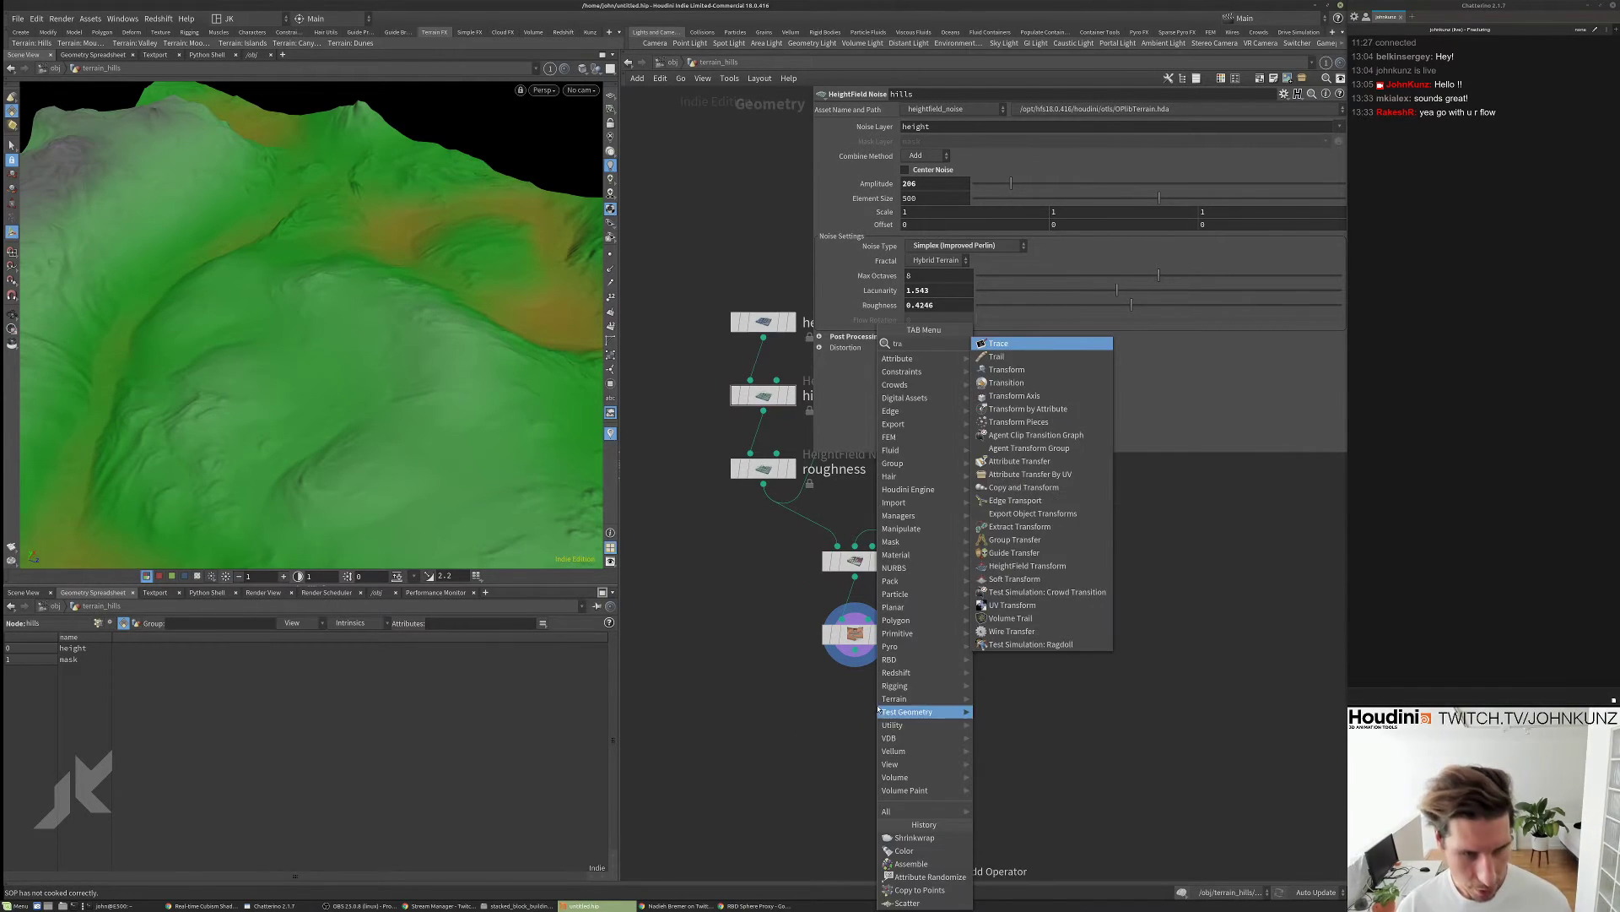
pyautogui.click(1028, 565)
pyautogui.click(894, 682)
pyautogui.moveTo(902, 681); pyautogui.dragTo(855, 650)
pyautogui.click(930, 699)
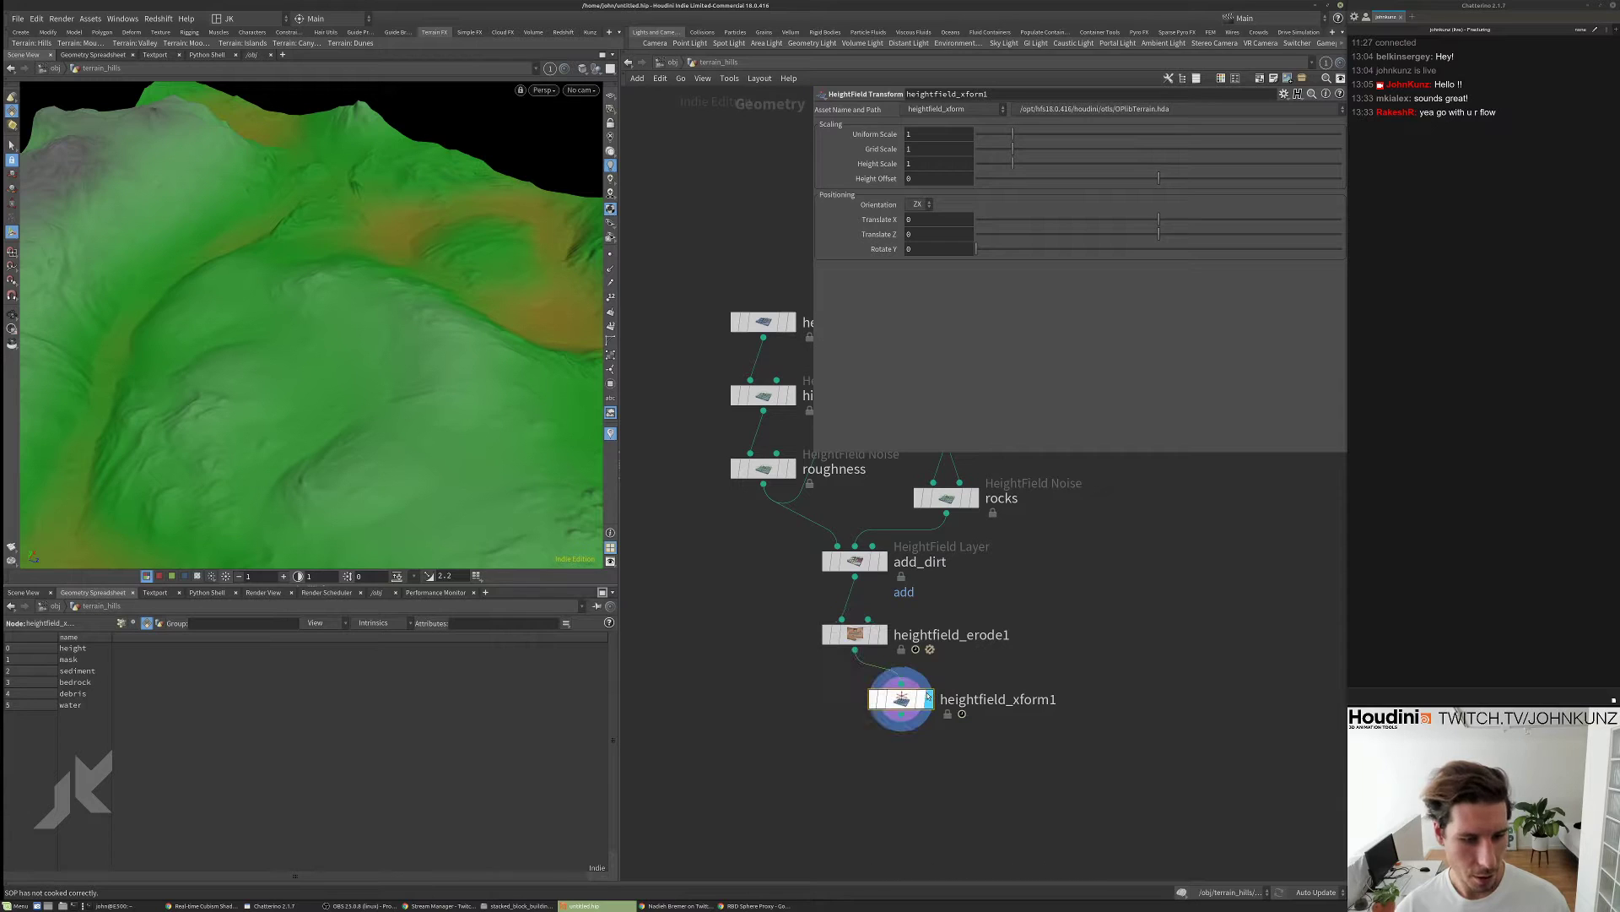
pyautogui.moveTo(908, 699); pyautogui.dragTo(843, 691)
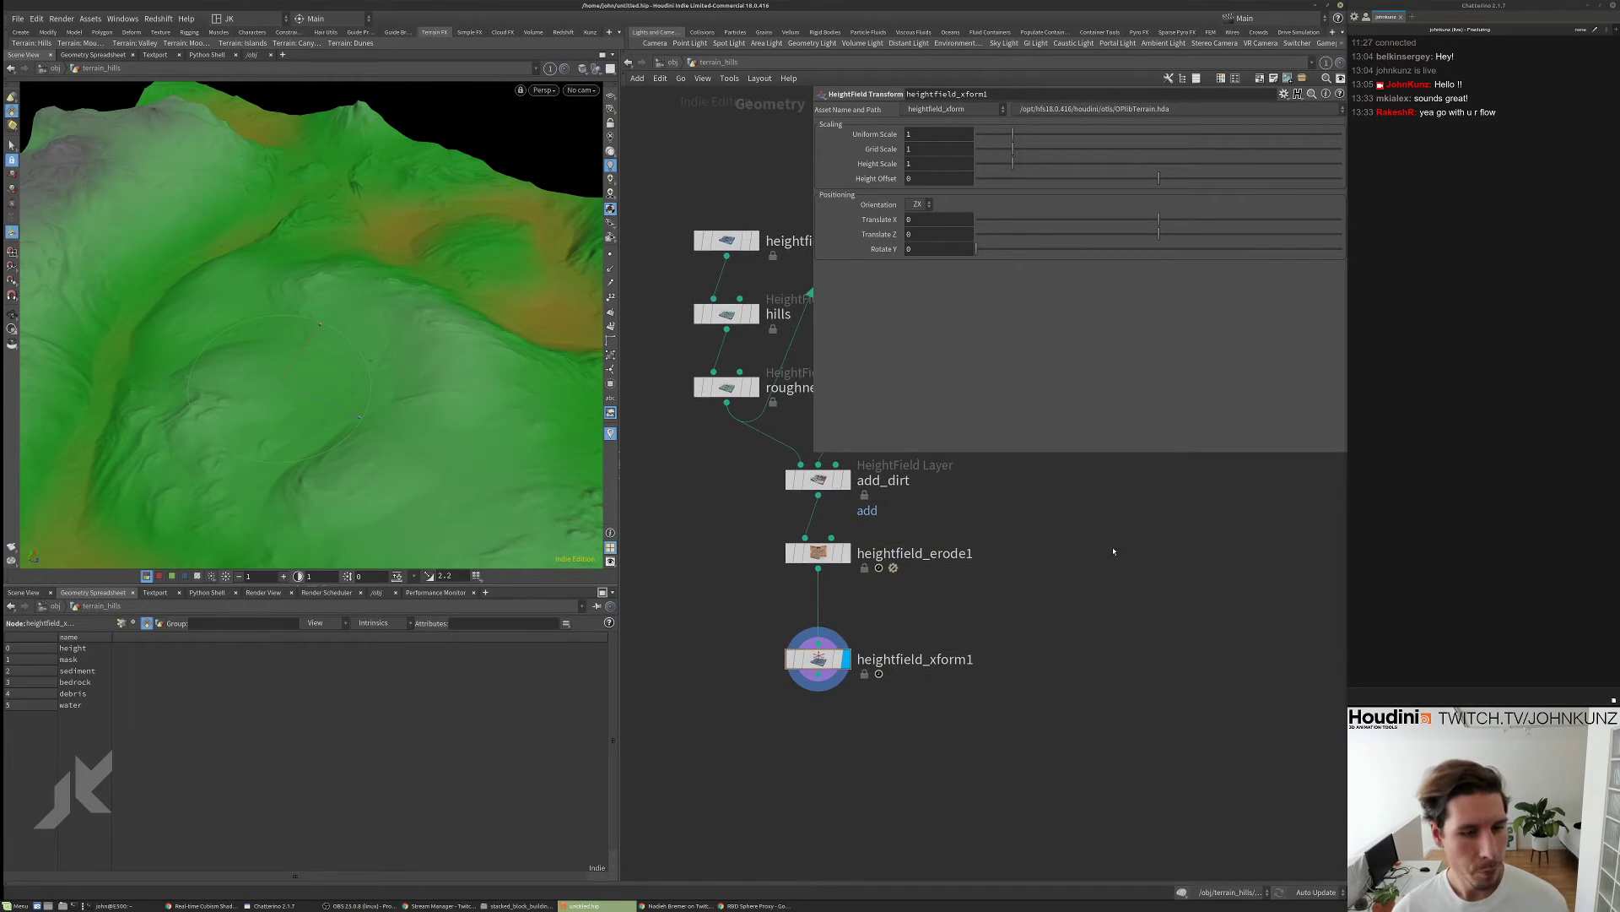
# - Add a Test Geometry: Tommy node beside the terrain chain and display it as a scale reference
pyautogui.press('Tab')
pyautogui.write('tom')
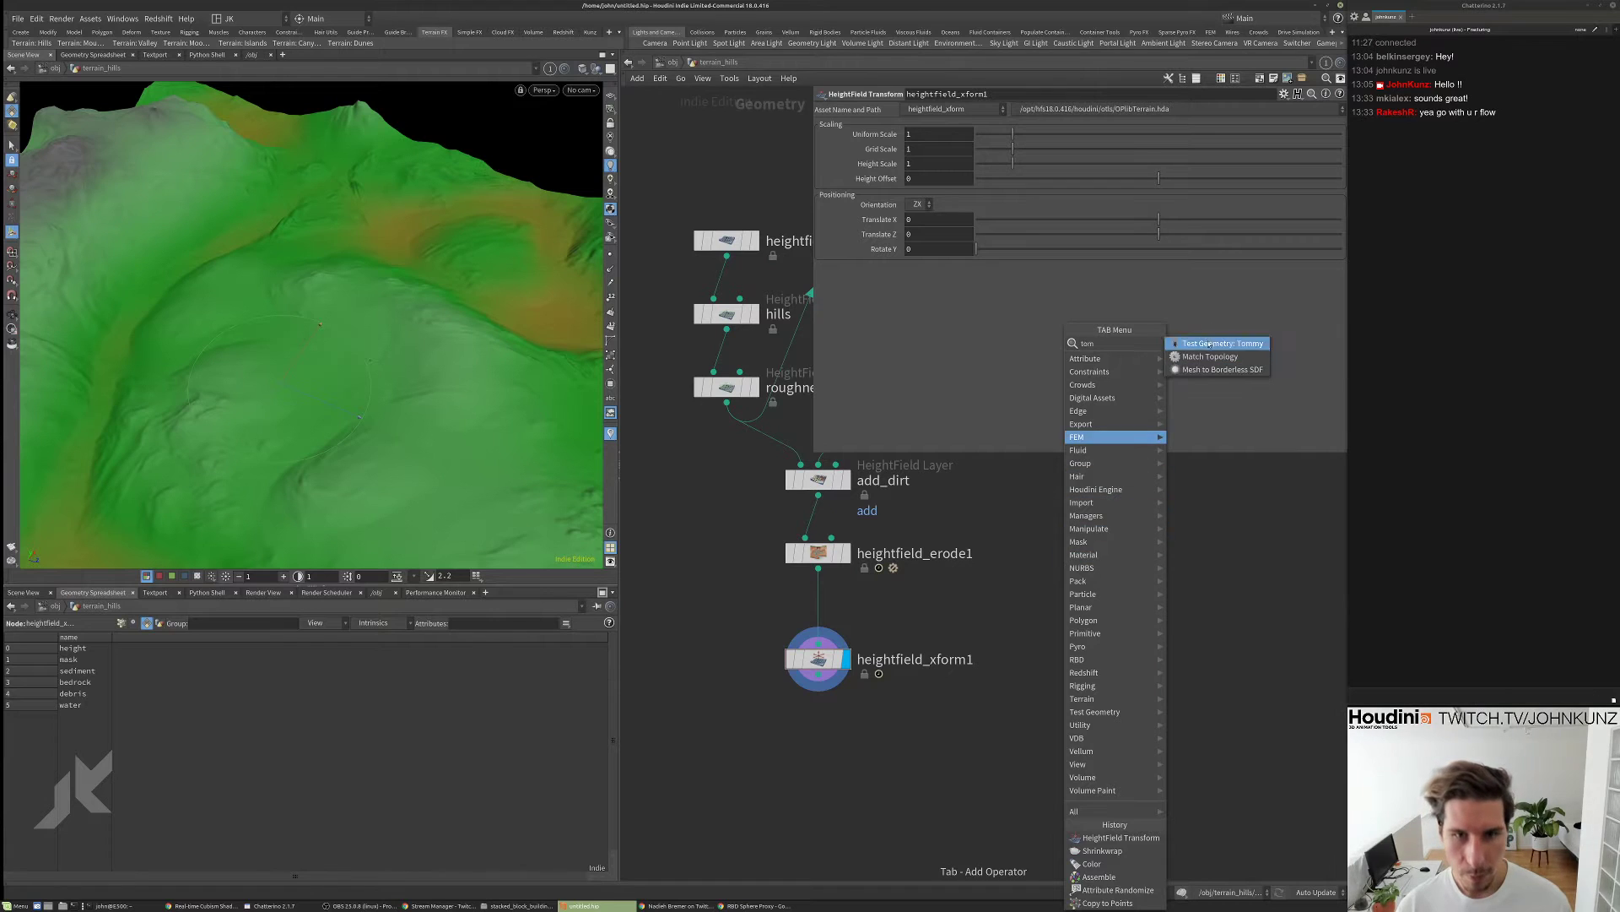
pyautogui.press('Return')
pyautogui.click(1004, 617)
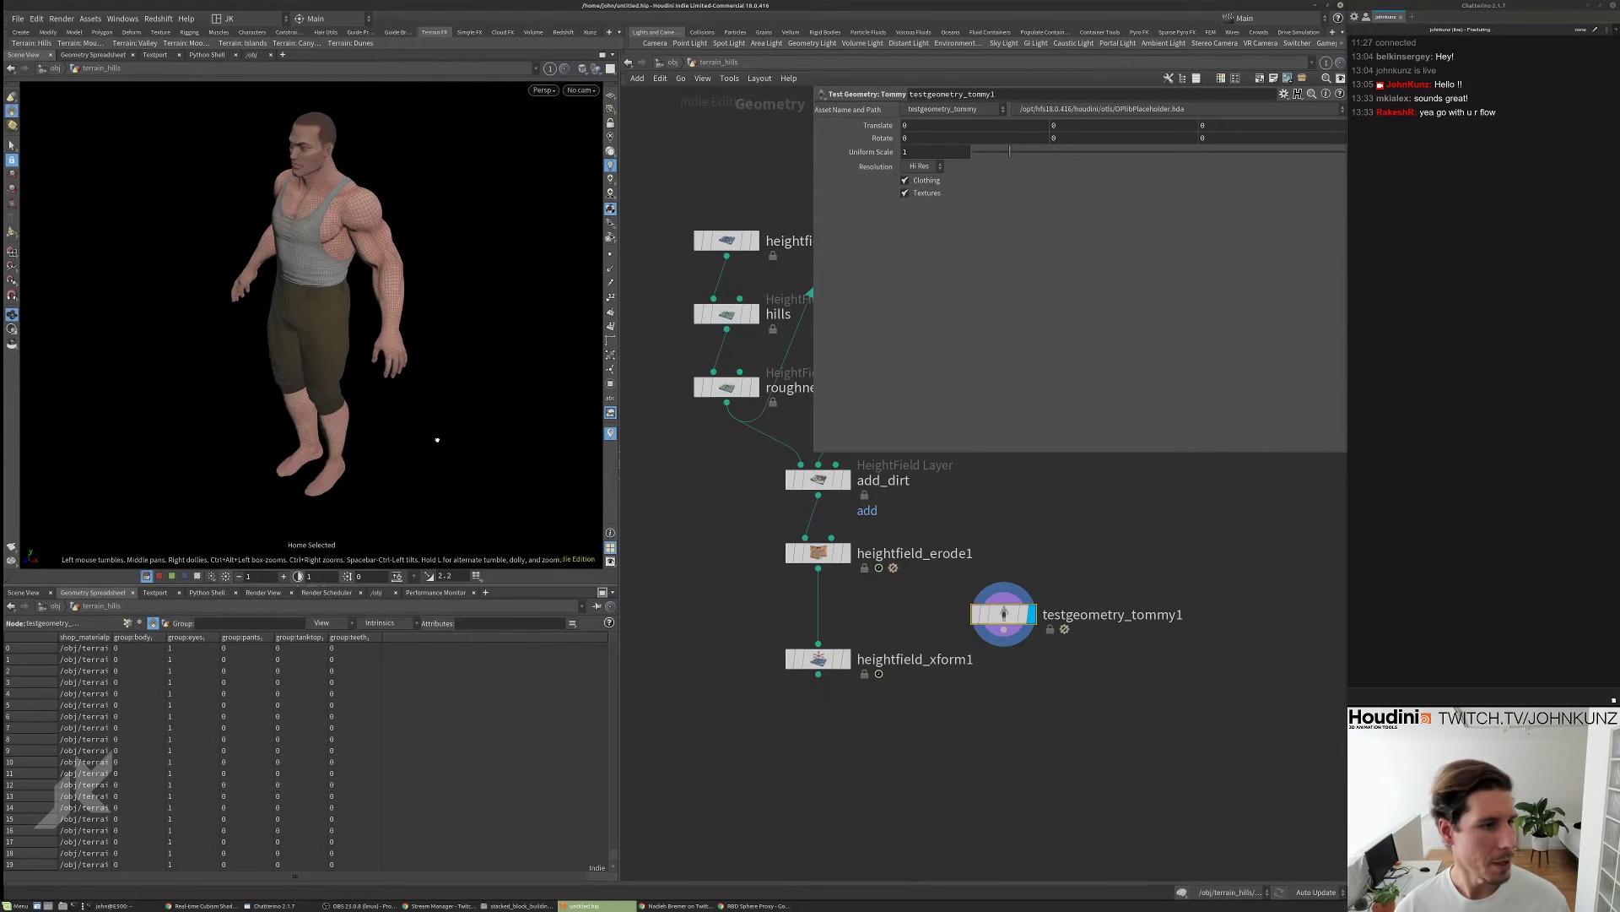
# - Show heightfield_xform1 as a template alongside Tommy and compare the terrain's size with the figure
pyautogui.click(841, 659)
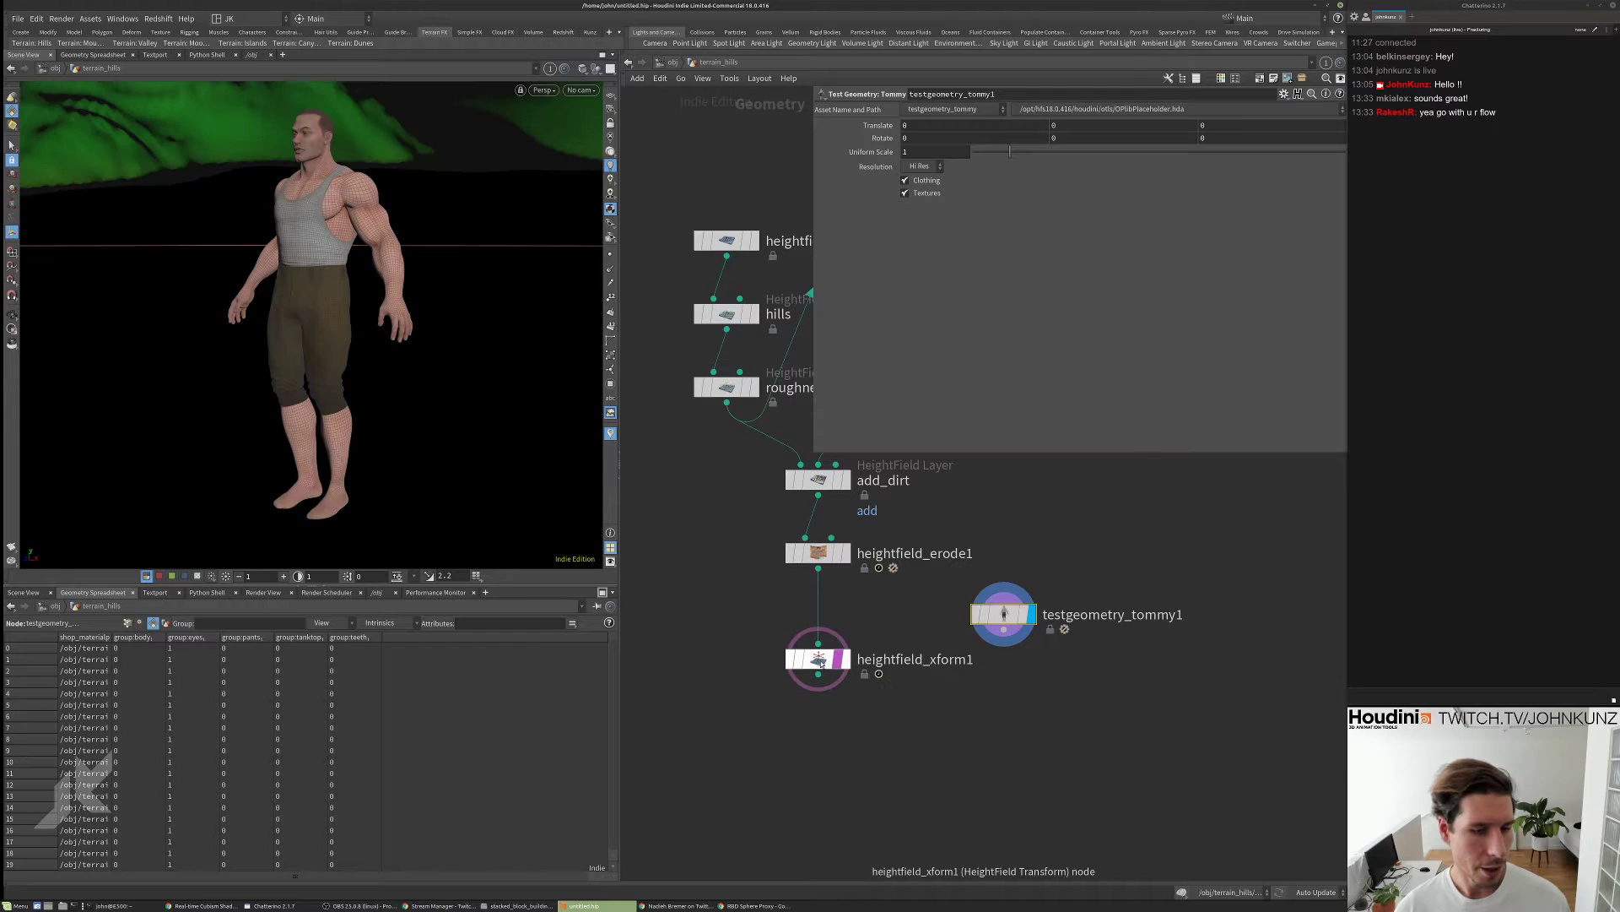
pyautogui.scroll(-10, 446, 326)
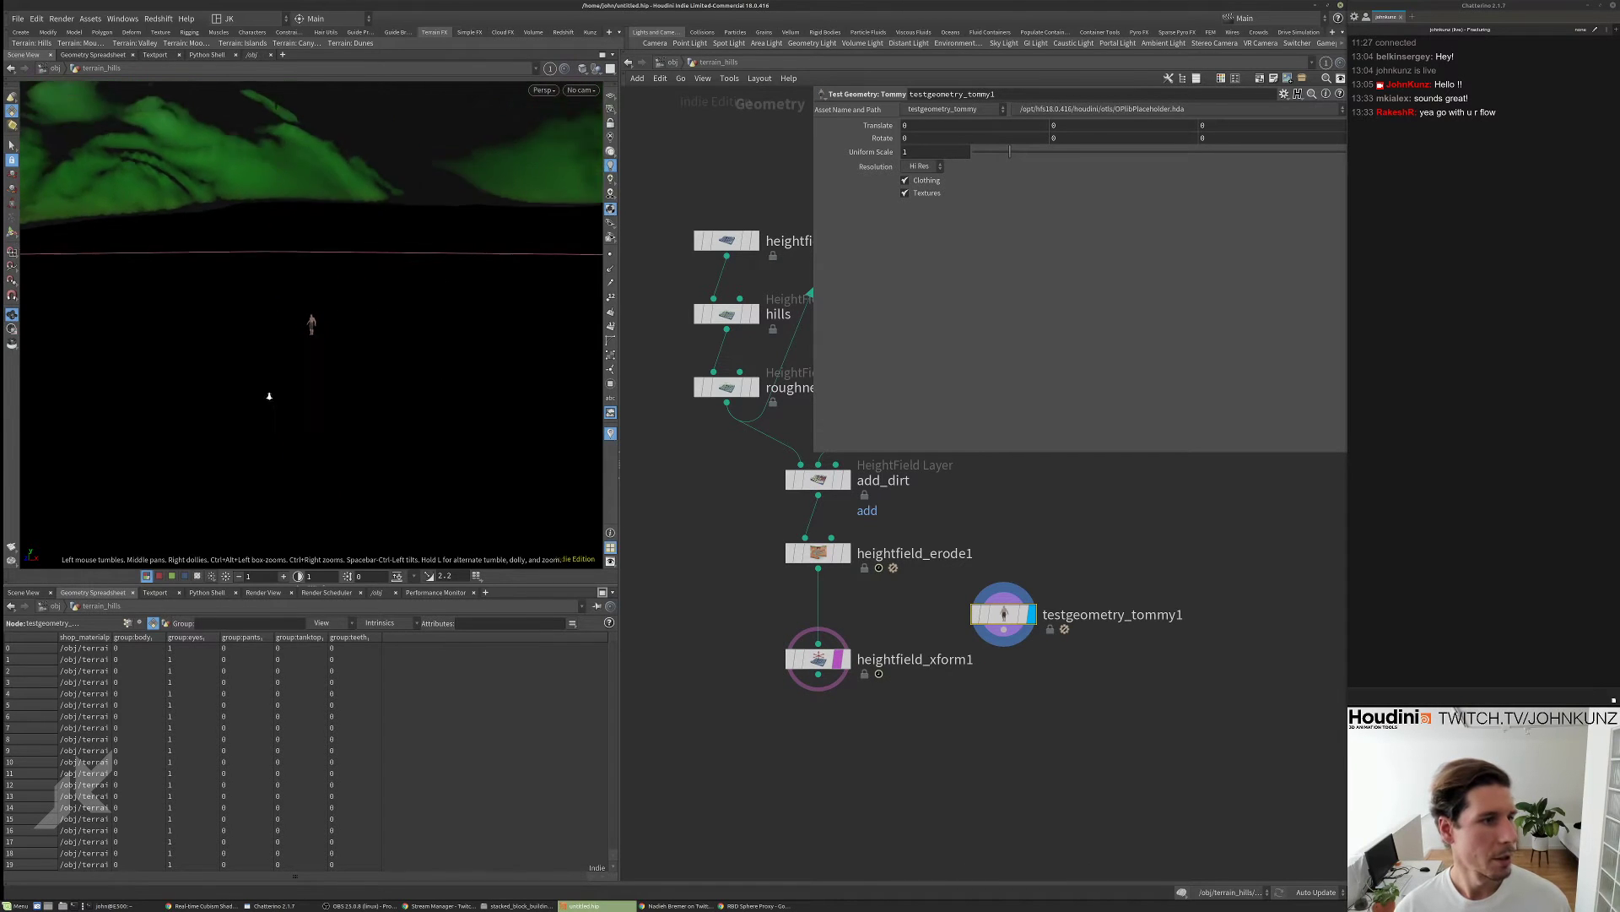
pyautogui.scroll(-3, 370, 327)
pyautogui.moveTo(391, 286); pyautogui.dragTo(394, 340, button='middle')
pyautogui.scroll(-4, 398, 340)
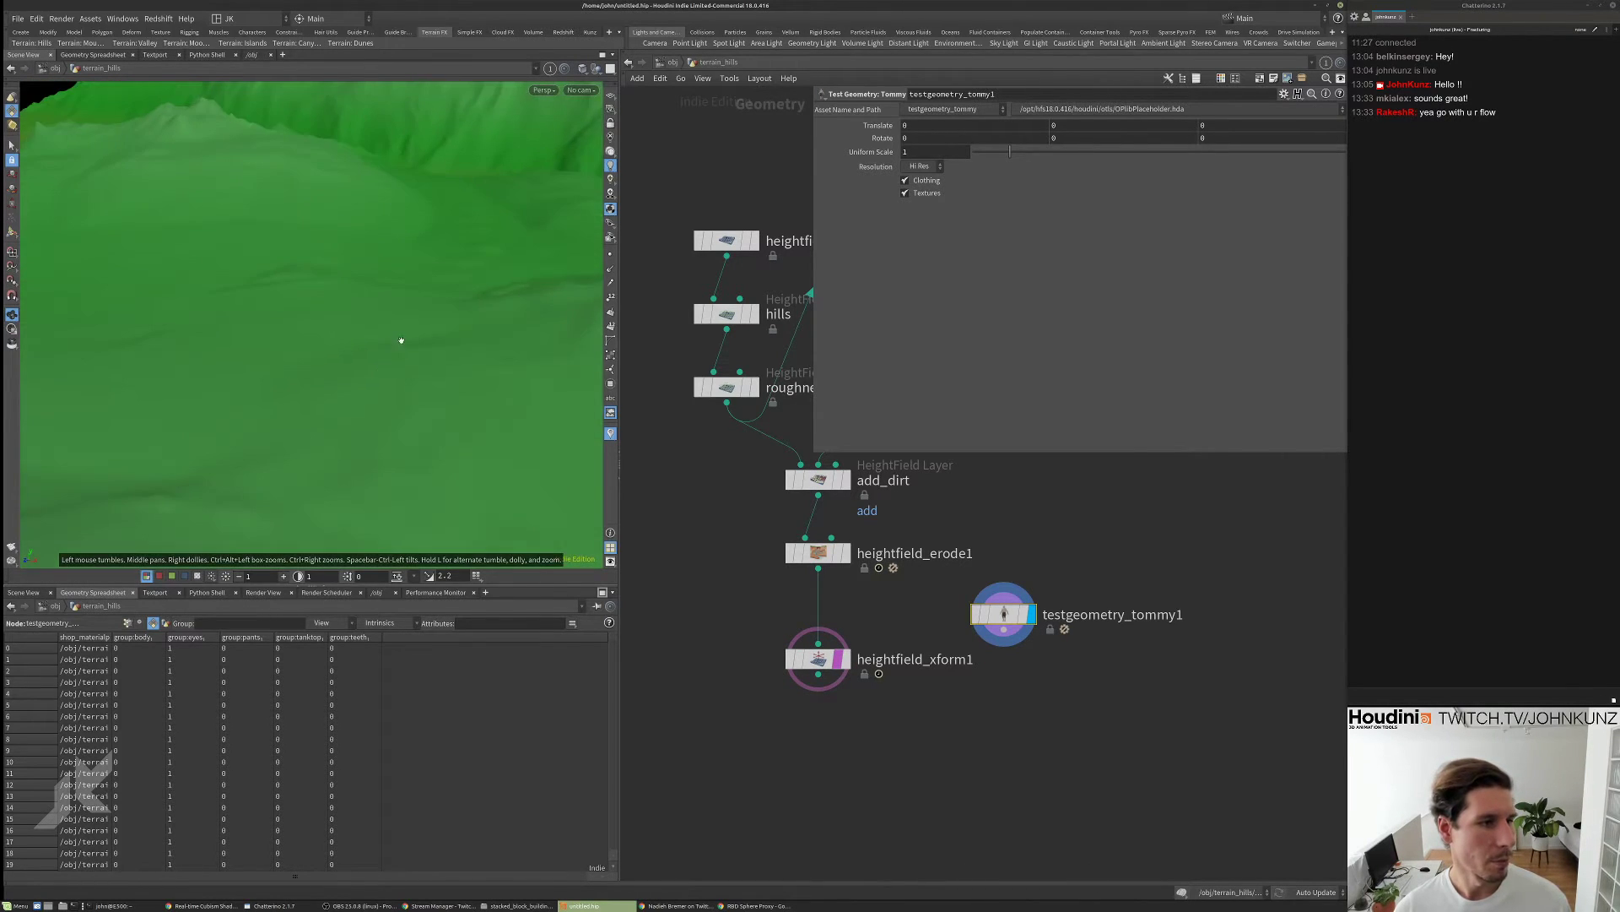
pyautogui.moveTo(402, 340); pyautogui.dragTo(321, 396)
pyautogui.press('Escape')
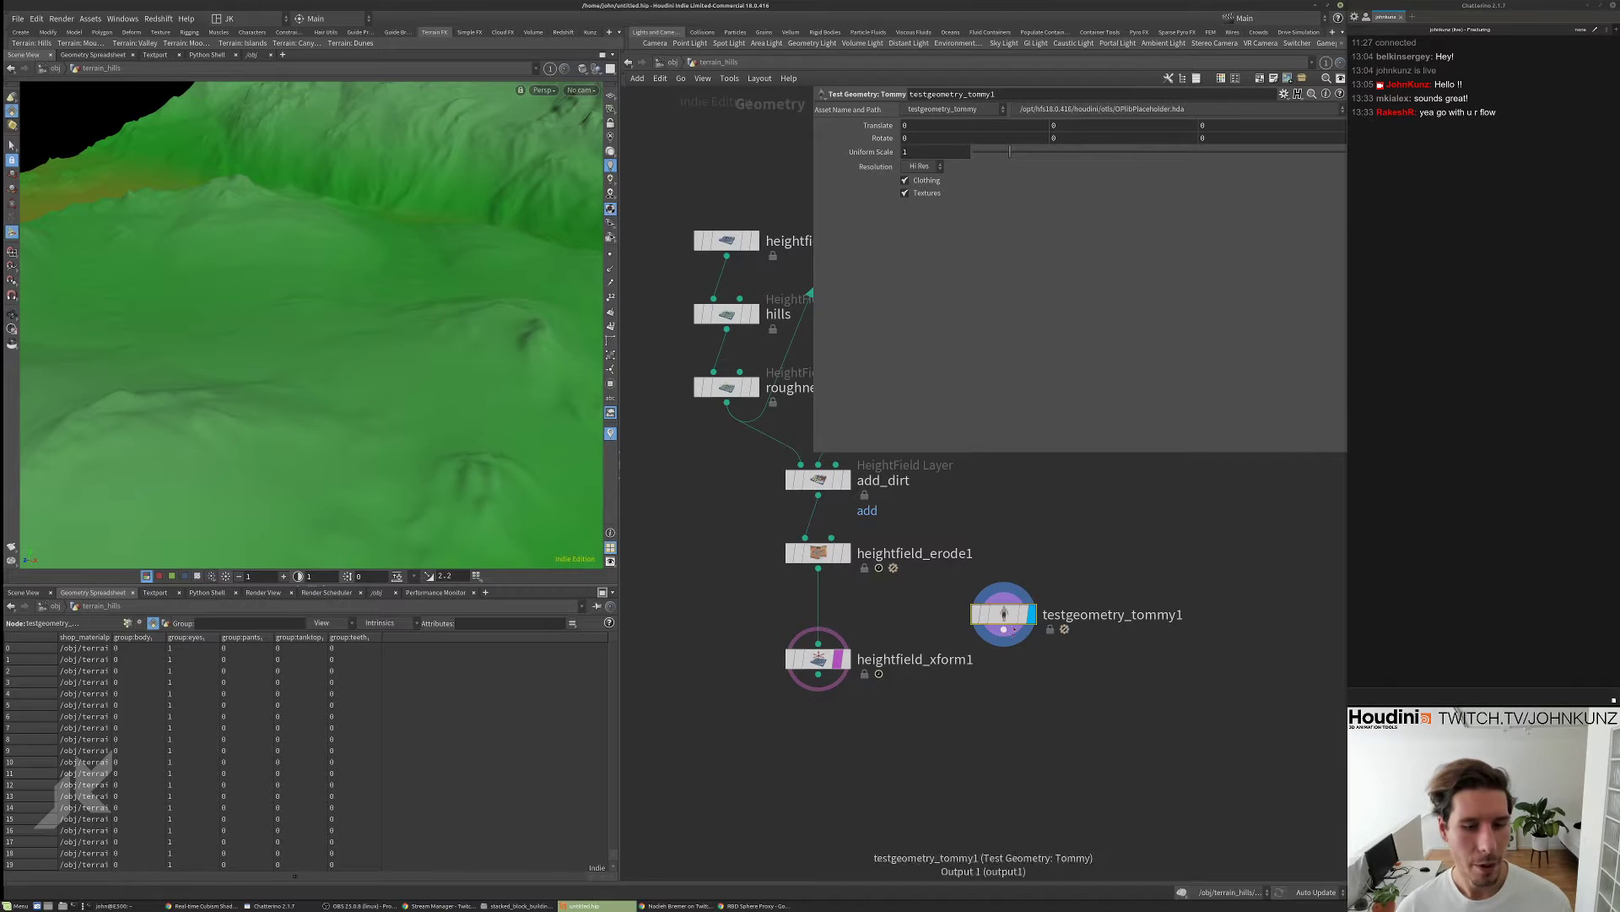
# - Set the uniform scale of heightfield_xform1 to .01 and frame the scaled terrain in the viewport
pyautogui.click(818, 657)
pyautogui.click(927, 135)
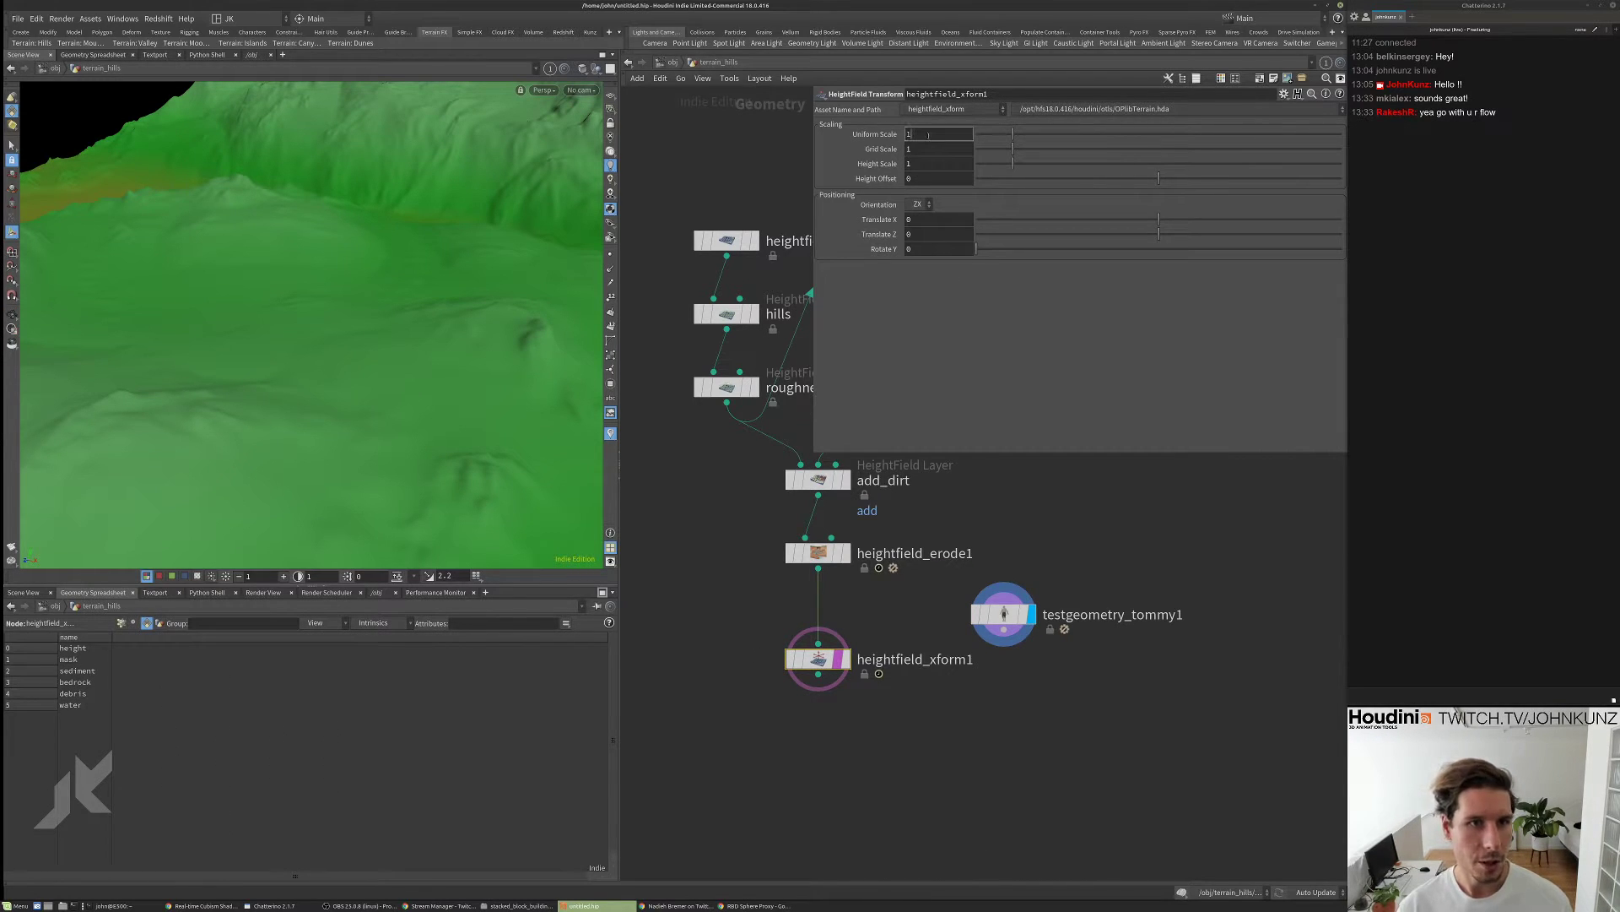
pyautogui.write('.01')
pyautogui.press('Return')
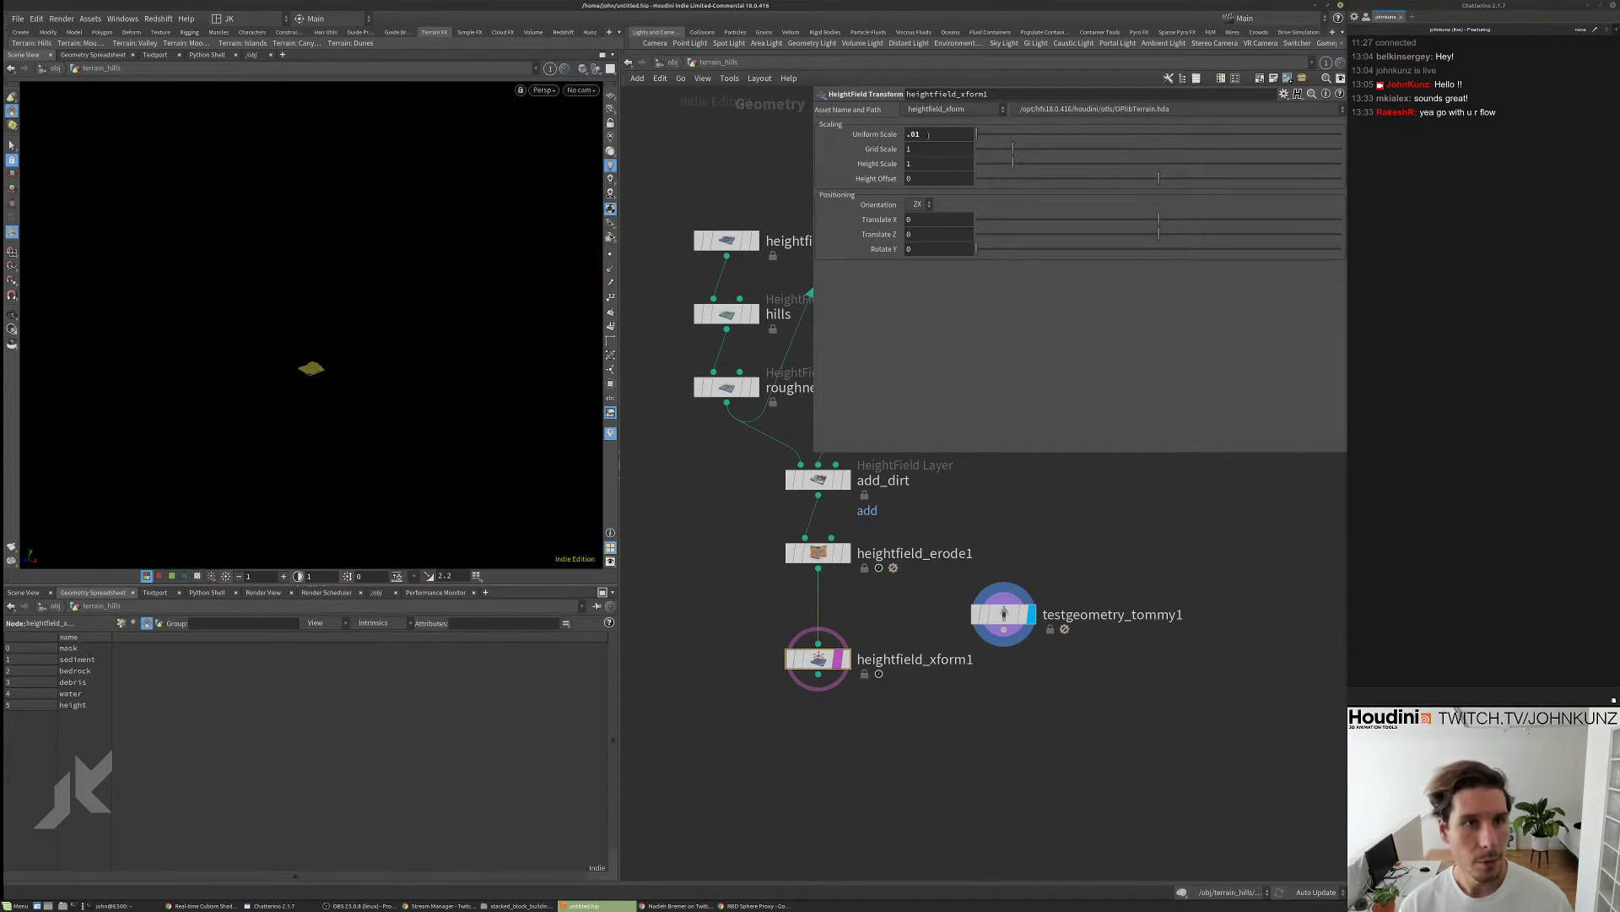
pyautogui.press('g')
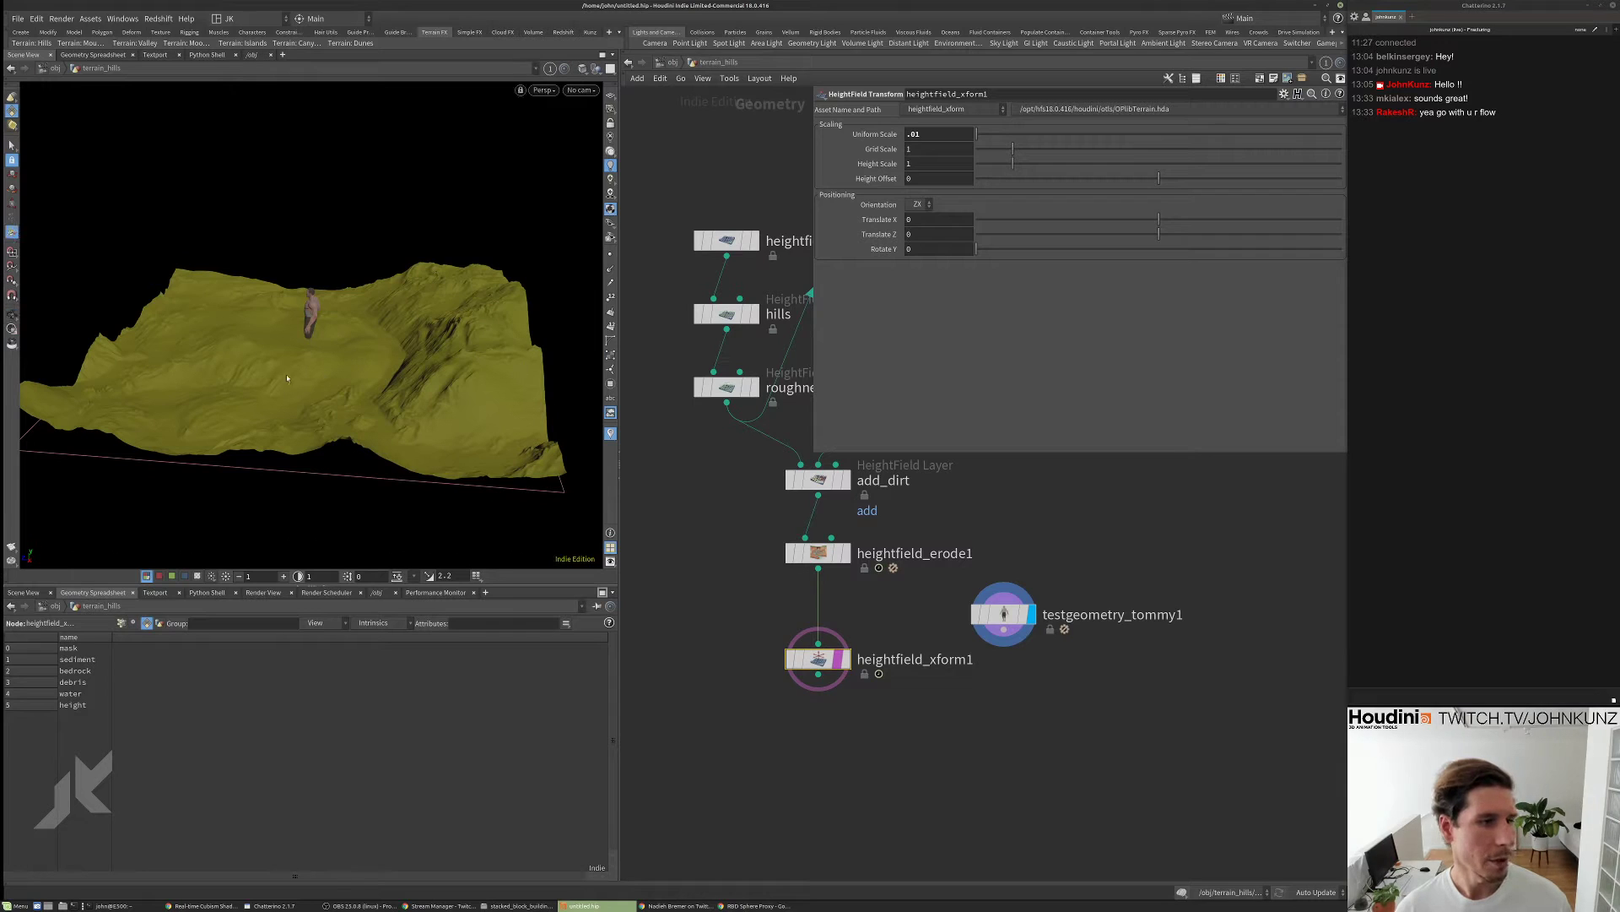
# - Set the uniform scale of heightfield_xform1 to .075
pyautogui.doubleClick(916, 135)
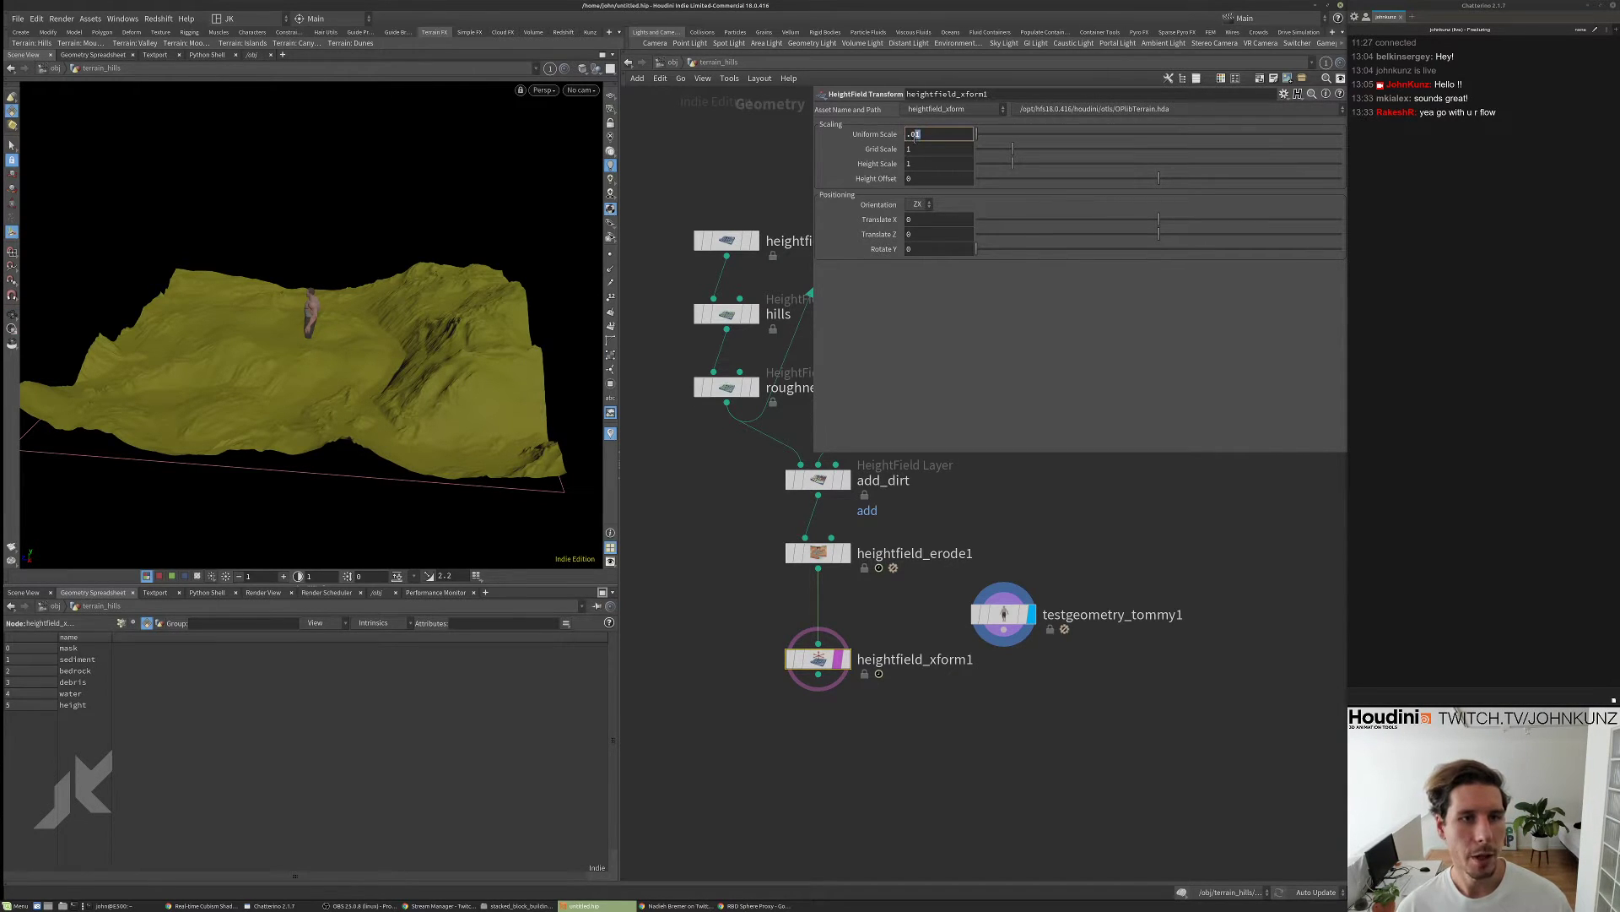
pyautogui.write('075')
pyautogui.press('Return')
# - Raise the Tommy figure to a Y translation of 4.2 and check how it stands against the terrain
pyautogui.click(986, 616)
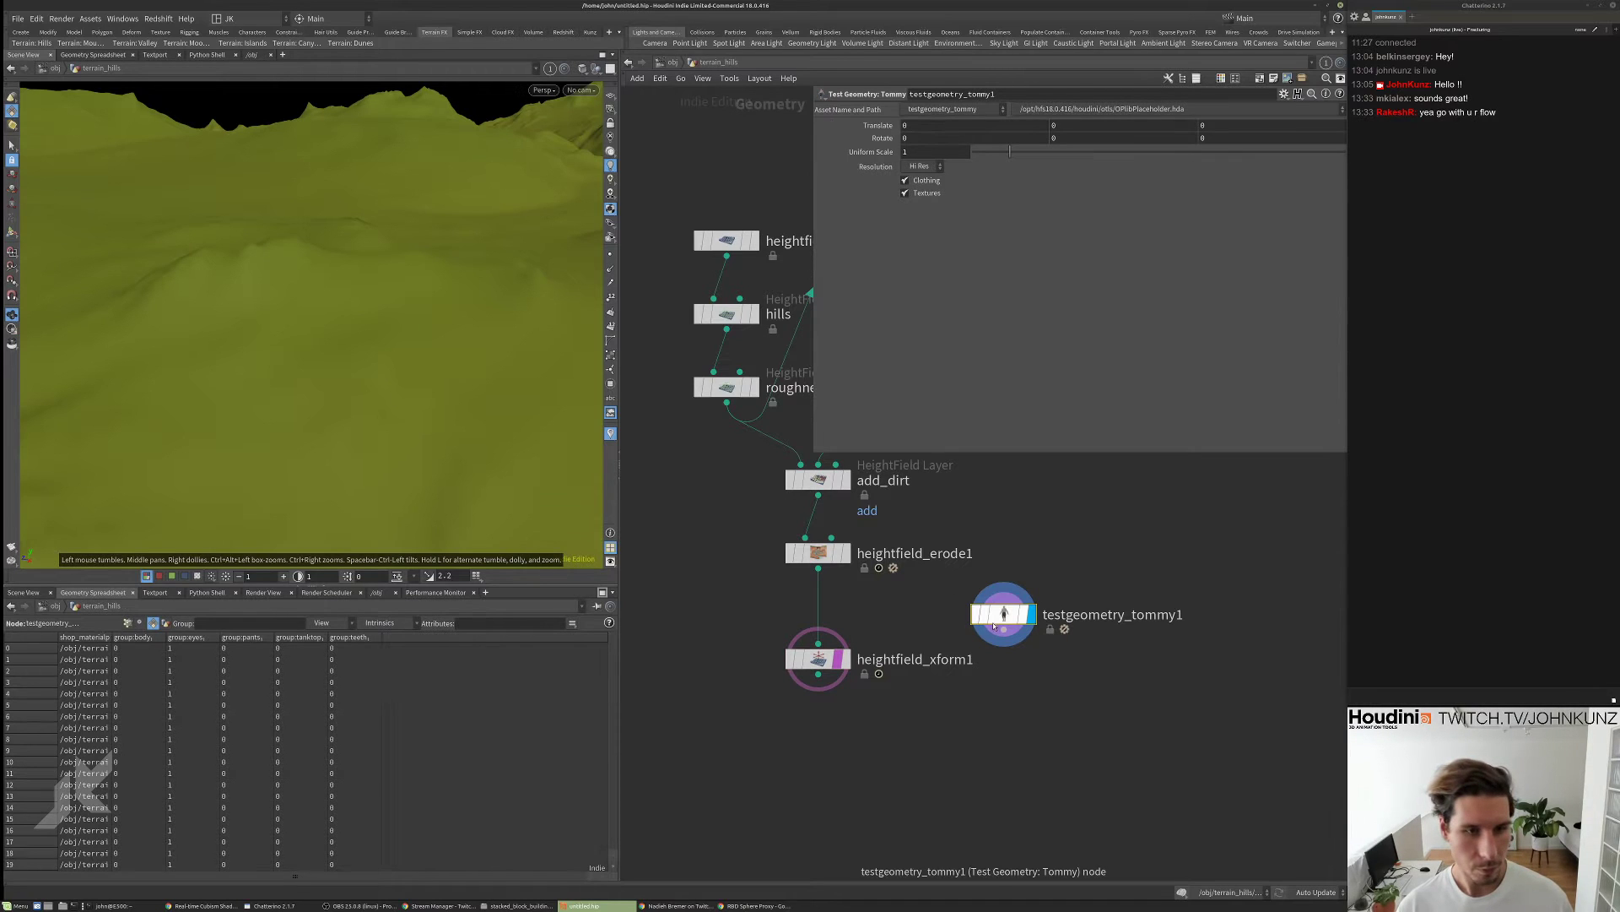
pyautogui.moveTo(1072, 125); pyautogui.dragTo(1313, 113, button='middle')
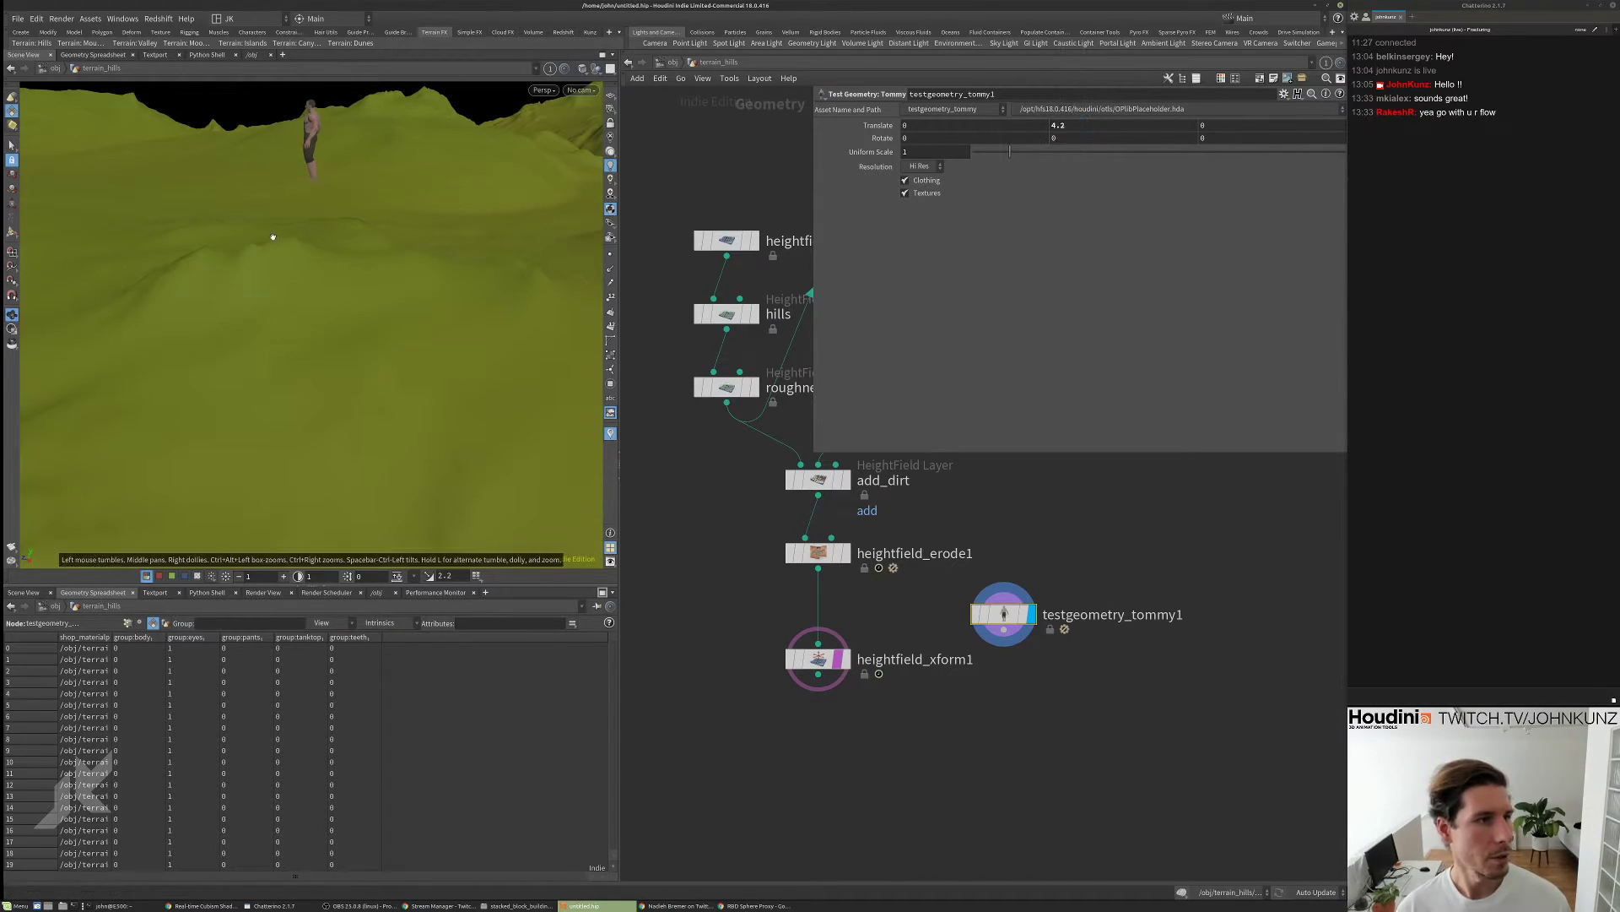
pyautogui.moveTo(271, 235); pyautogui.dragTo(416, 238)
pyautogui.moveTo(416, 237); pyautogui.dragTo(320, 280, button='right')
pyautogui.moveTo(319, 280)
pyautogui.mouseDown()
pyautogui.moveTo(492, 275)
pyautogui.moveTo(330, 290)
pyautogui.moveTo(333, 266)
pyautogui.moveTo(352, 271)
pyautogui.mouseUp()
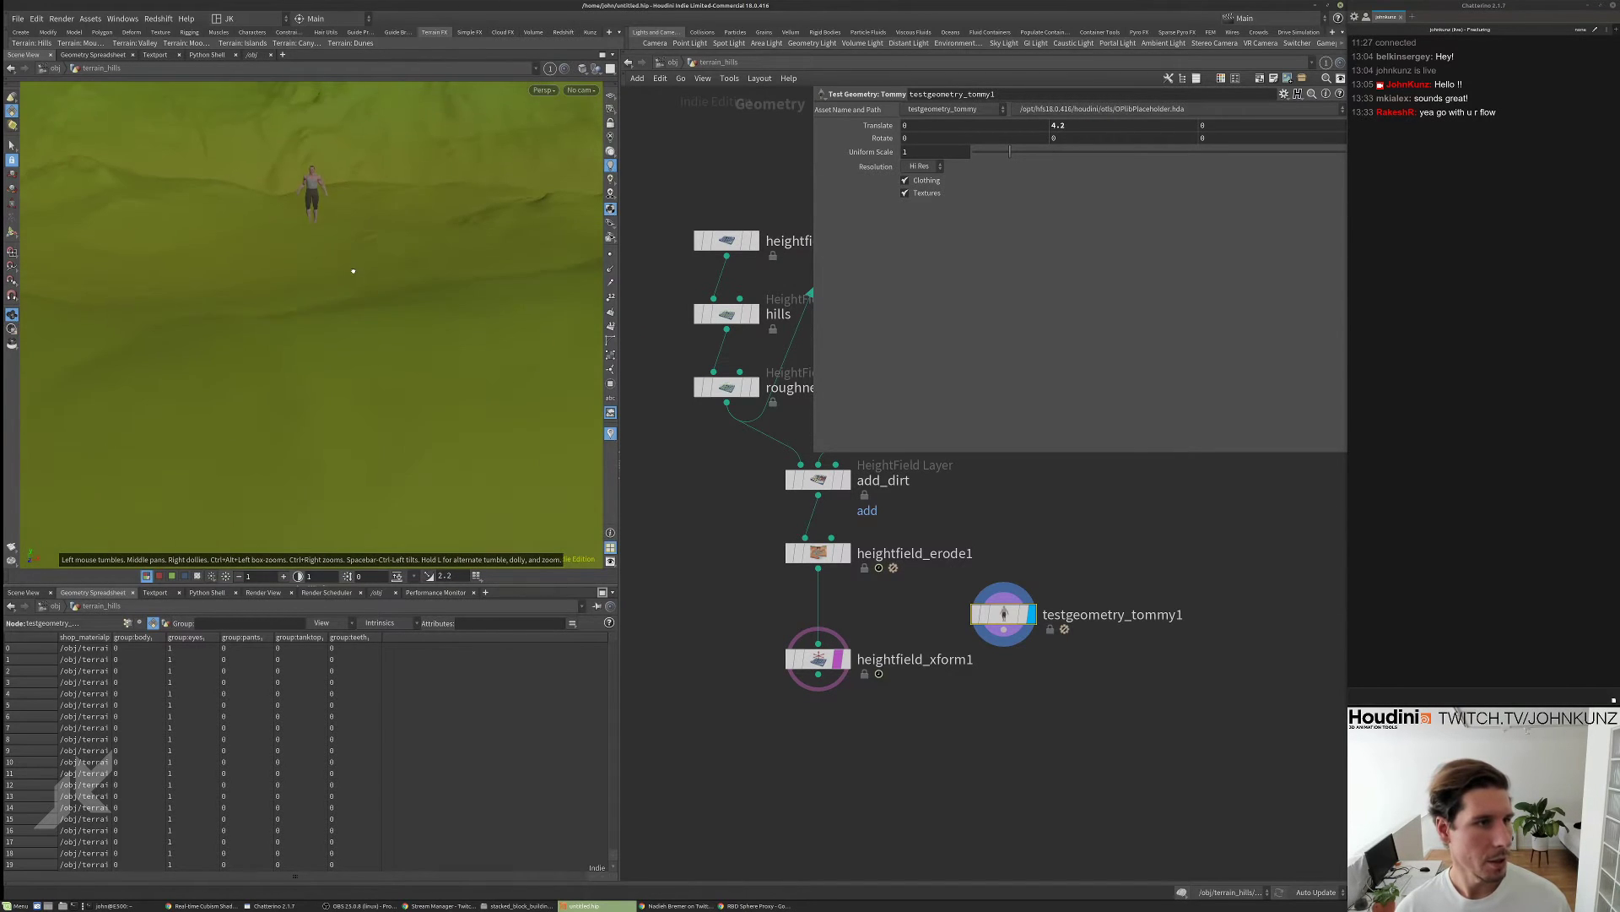
pyautogui.moveTo(358, 192); pyautogui.dragTo(384, 270)
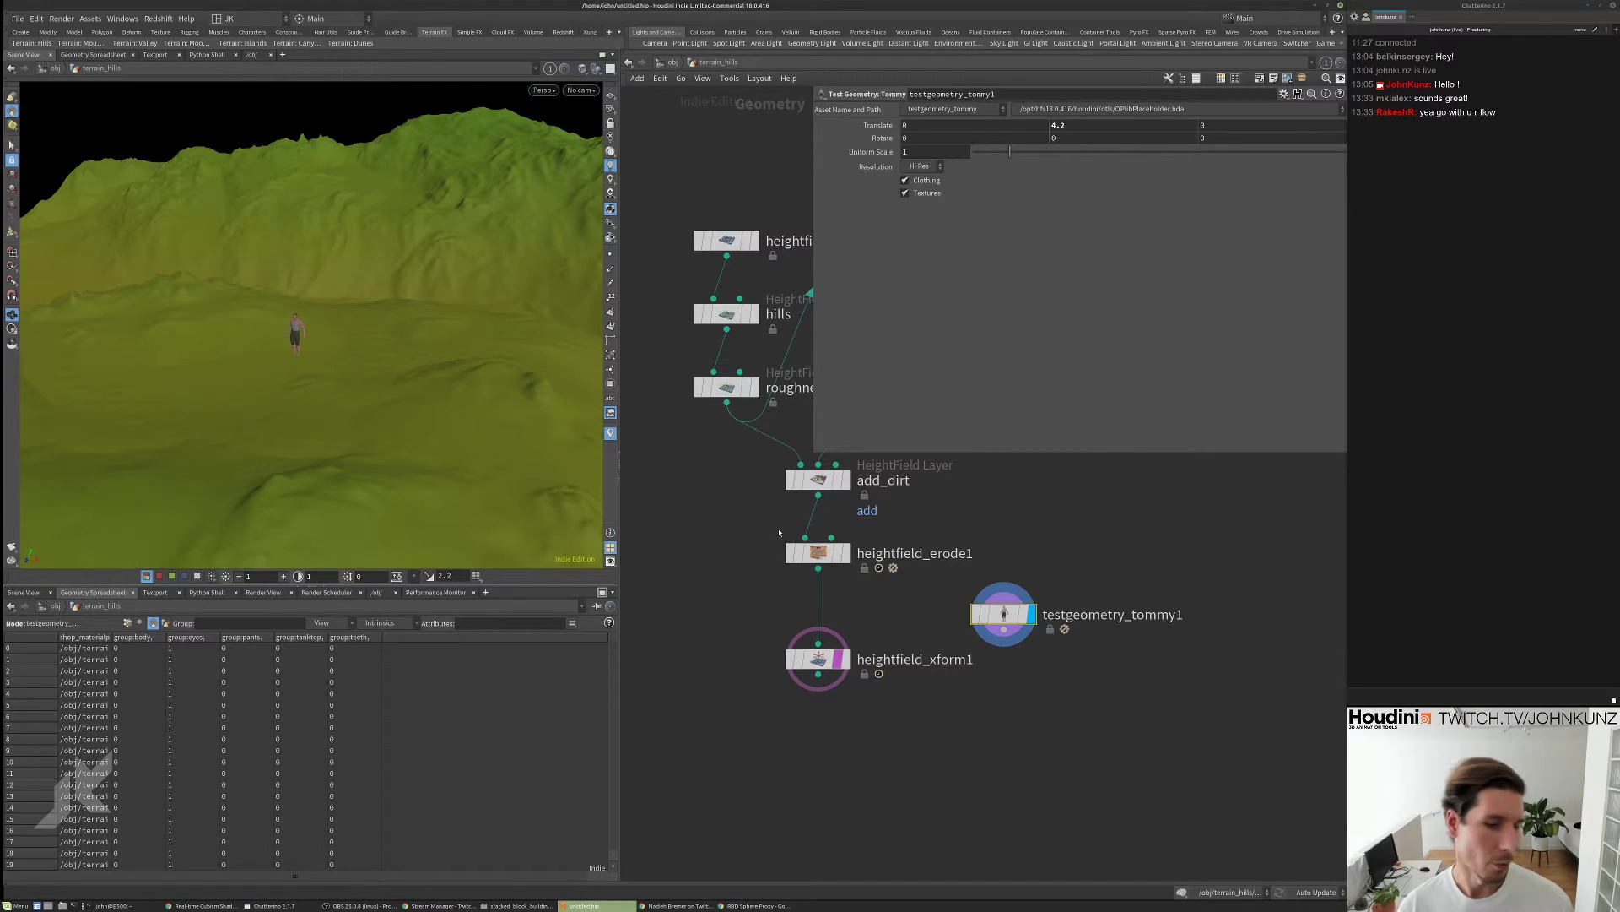
# - Move the Tommy node farther from the terrain chain and examine the terrain's scale around the figure from several angles
pyautogui.press('space')
pyautogui.click(817, 659)
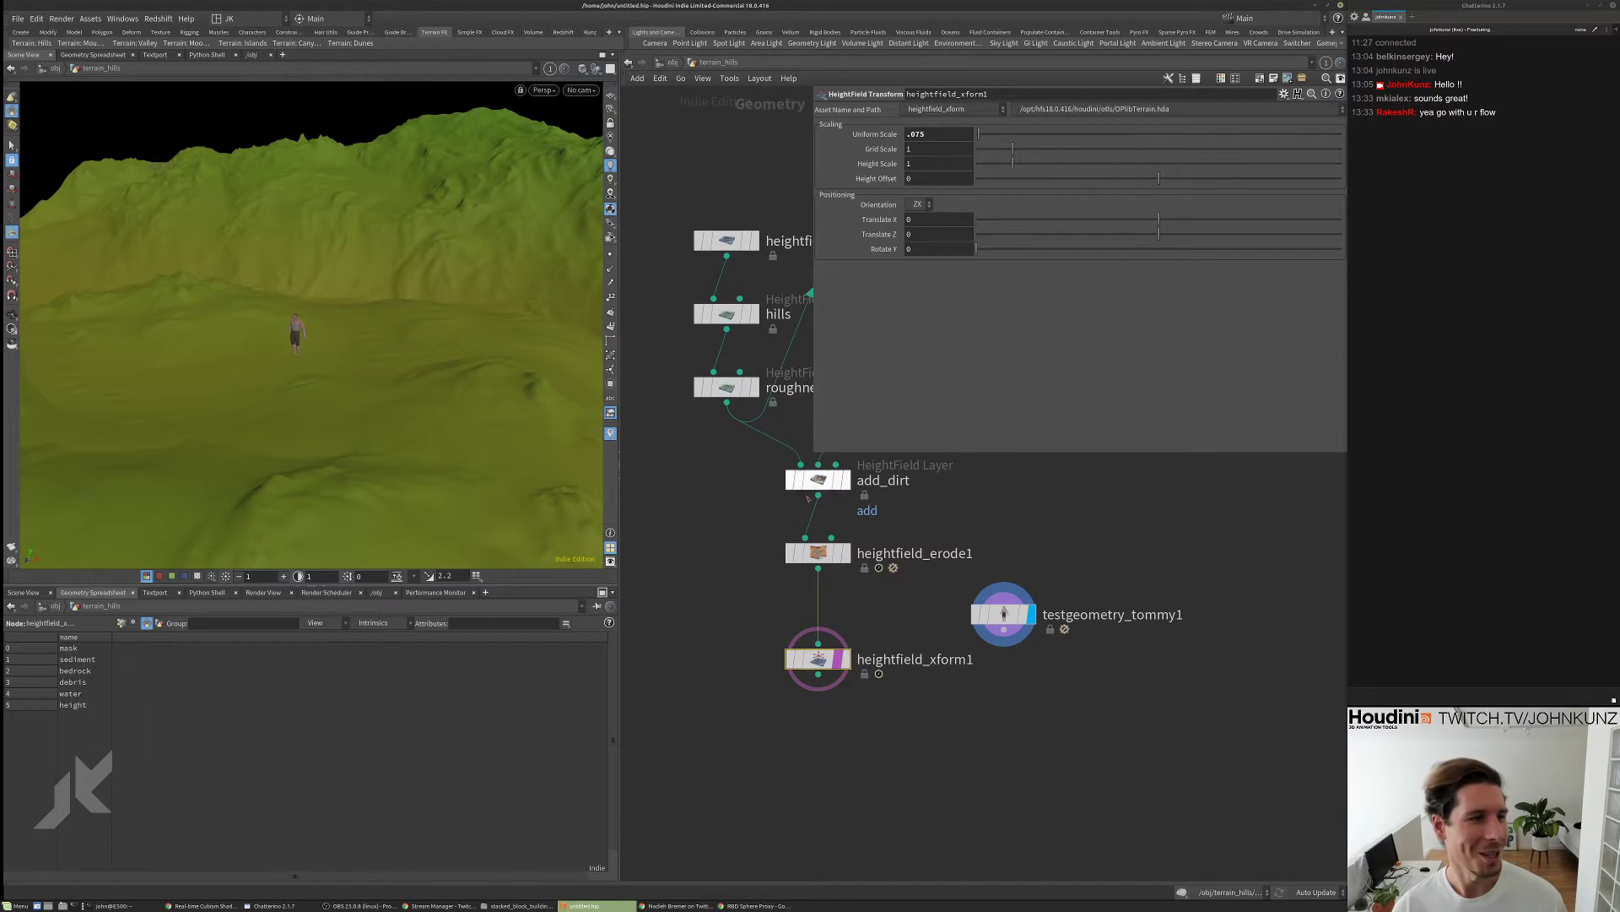
pyautogui.press('space')
pyautogui.moveTo(344, 271); pyautogui.dragTo(308, 246)
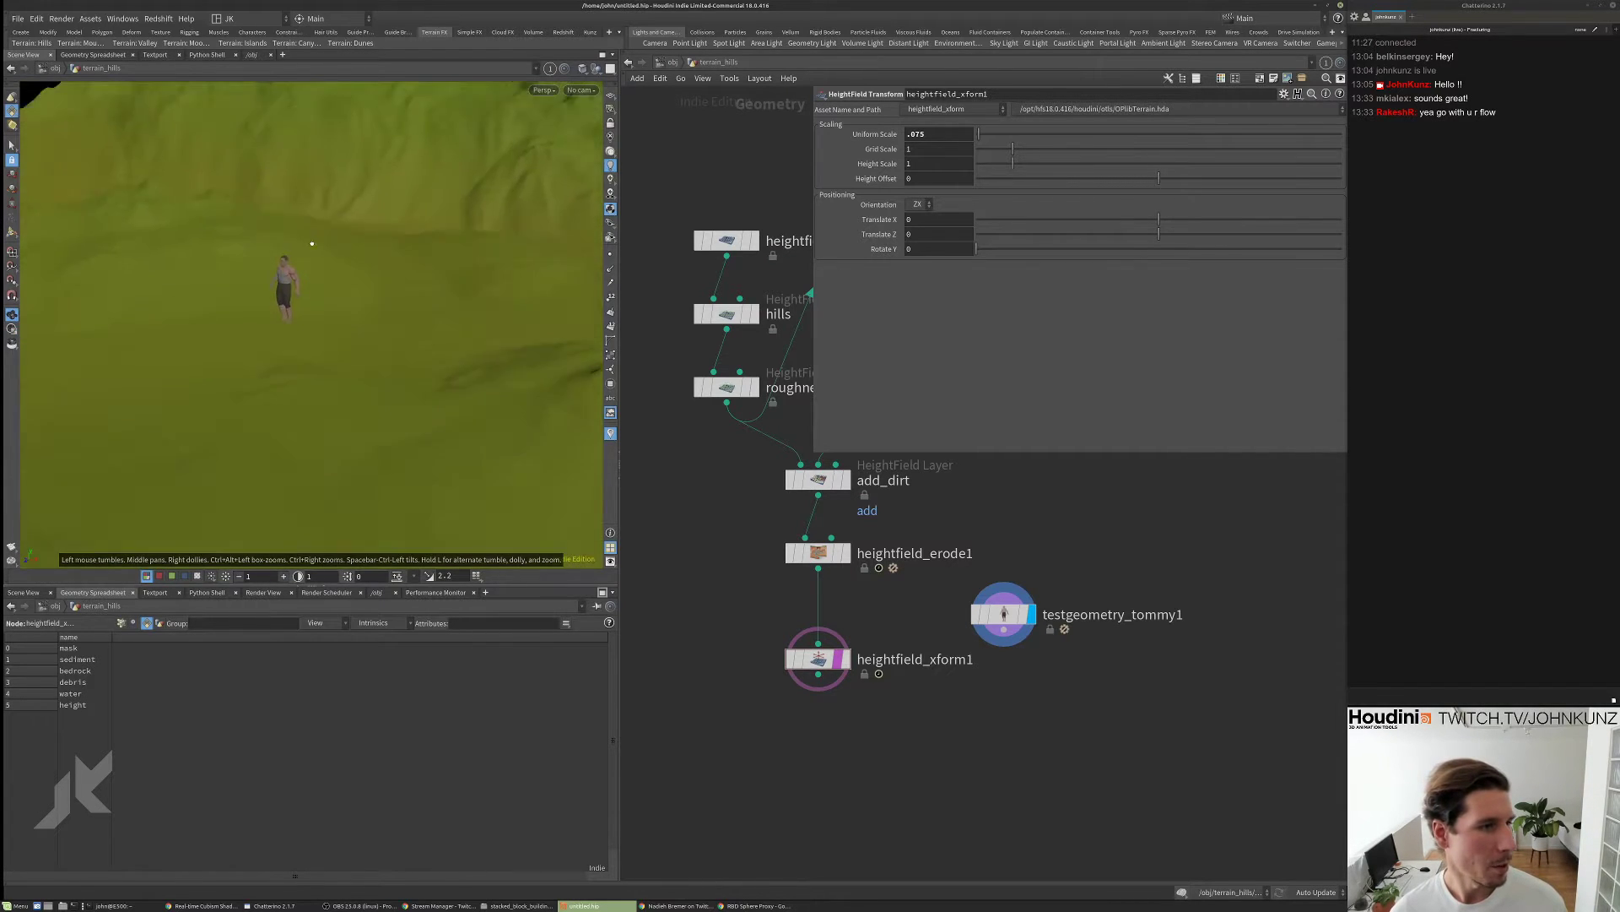
pyautogui.moveTo(998, 597); pyautogui.dragTo(1072, 605)
pyautogui.moveTo(950, 639); pyautogui.dragTo(934, 593, button='middle')
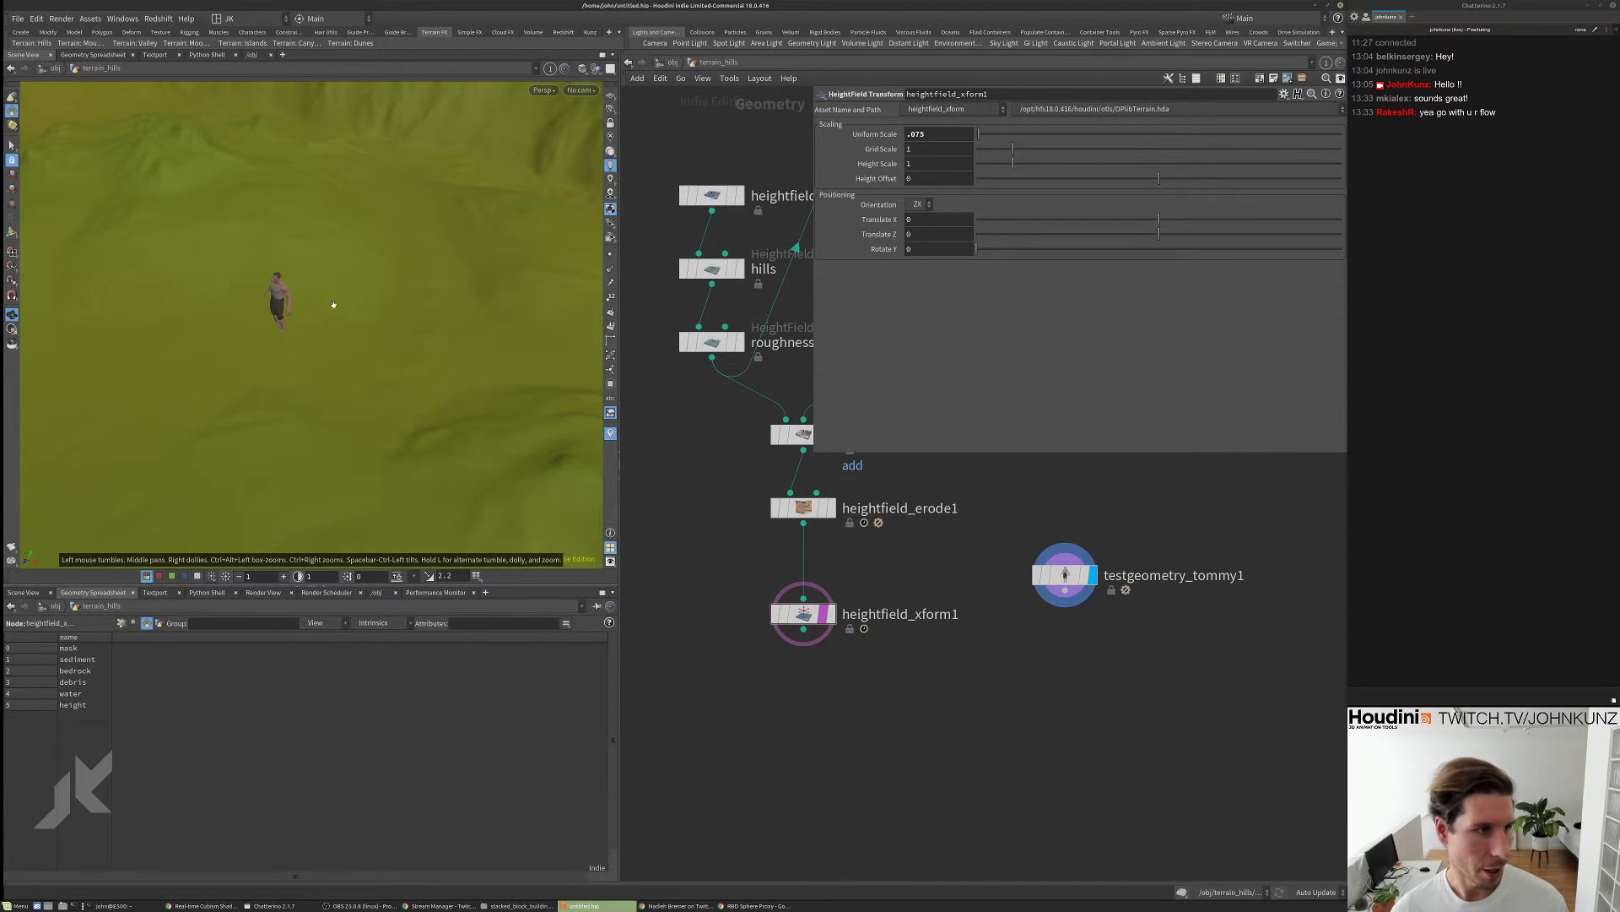
pyautogui.moveTo(333, 306); pyautogui.dragTo(331, 265)
pyautogui.moveTo(217, 318); pyautogui.dragTo(381, 251)
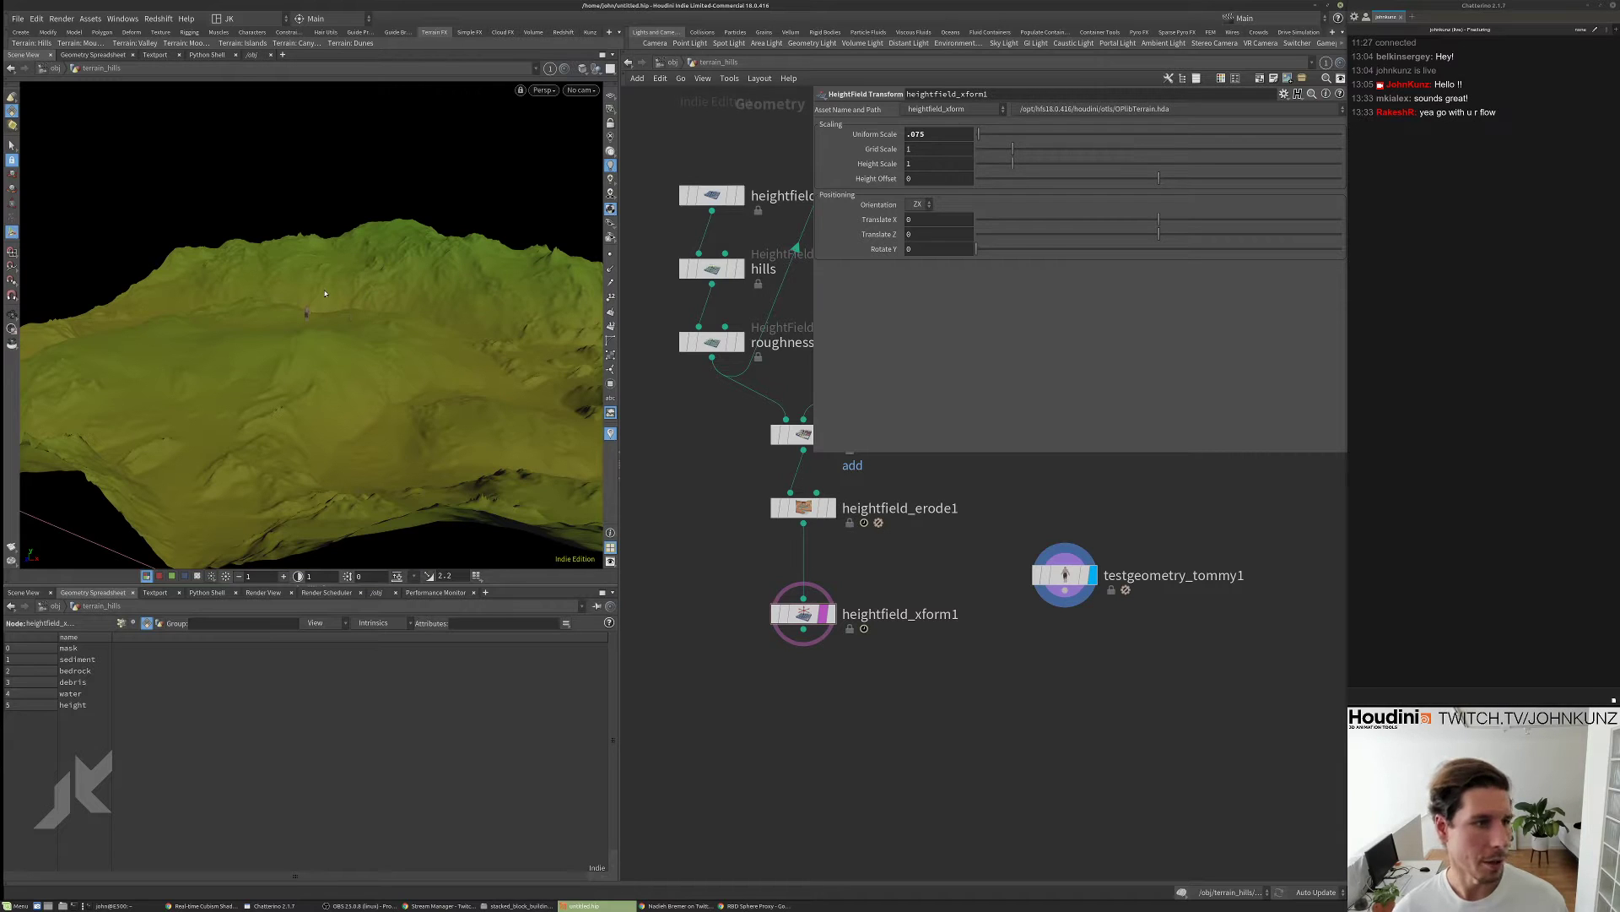
pyautogui.moveTo(296, 322); pyautogui.dragTo(365, 261, button='right')
pyautogui.moveTo(365, 261); pyautogui.dragTo(307, 321)
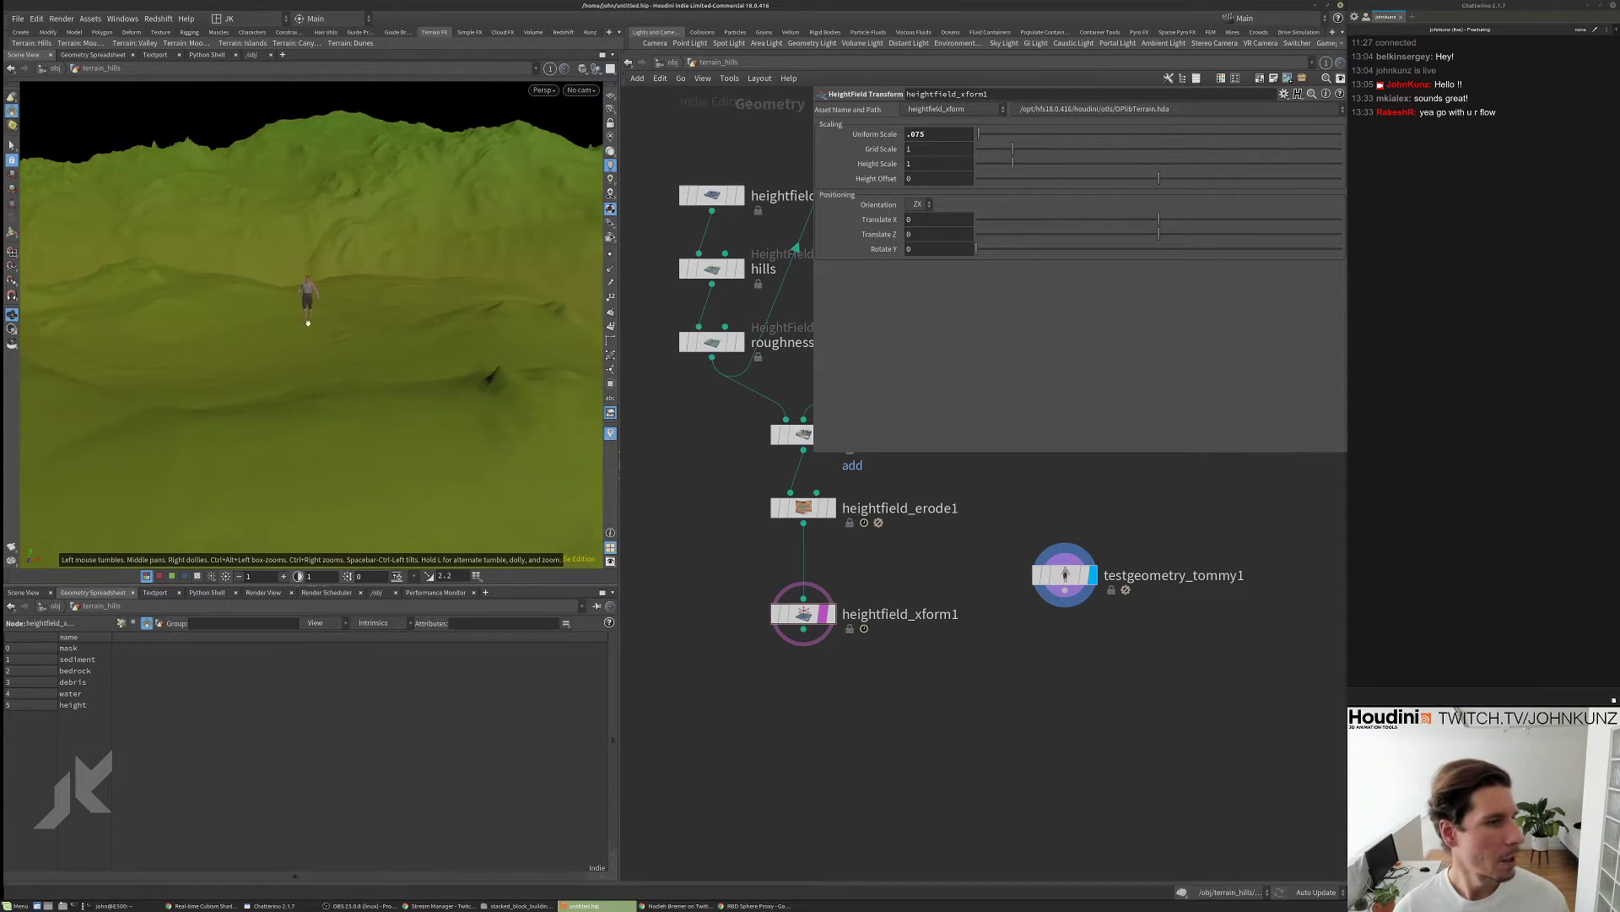
pyautogui.moveTo(307, 321); pyautogui.dragTo(304, 274, button='right')
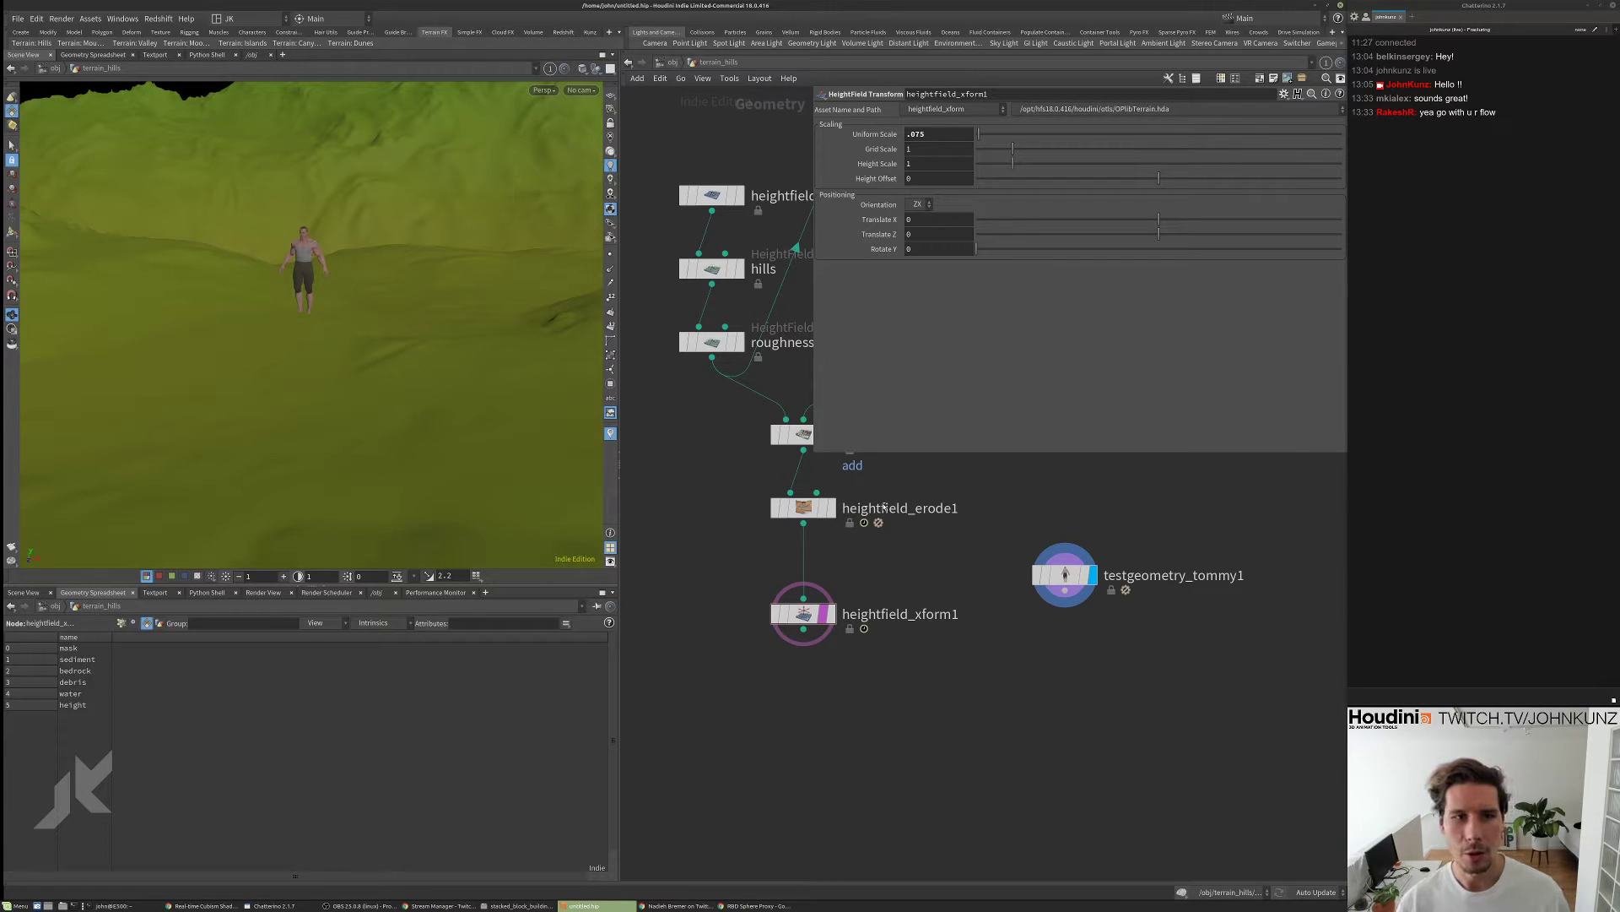
# - Align the Tommy node level with heightfield_xform1 and make heightfield_xform1 the displayed node
pyautogui.middleClick(1095, 579)
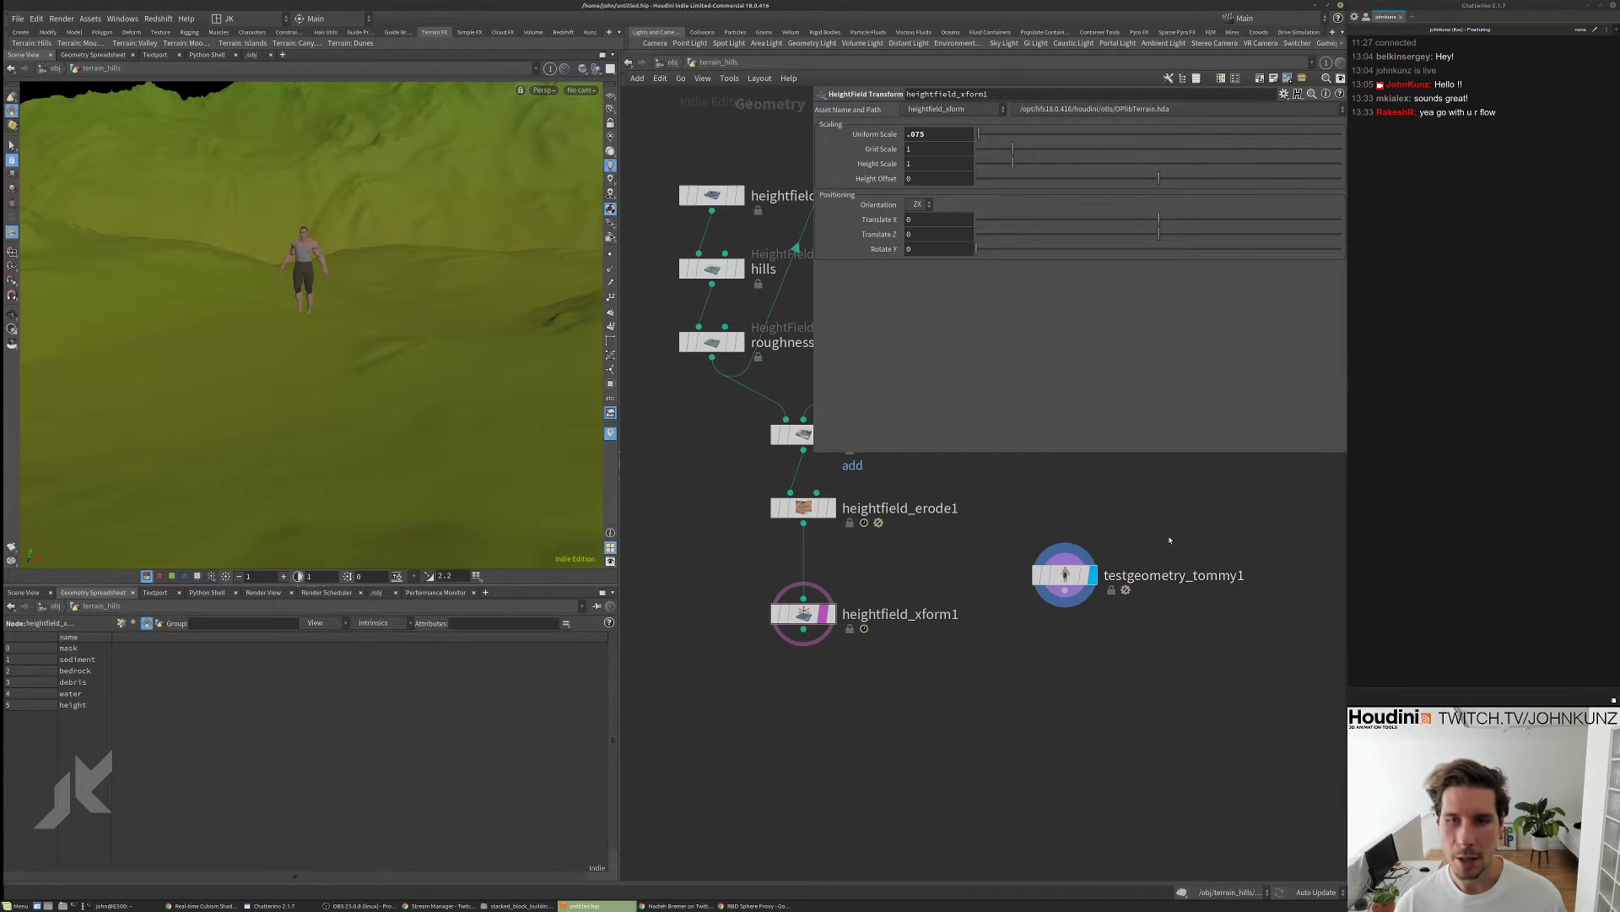
pyautogui.scroll(2, 1076, 582)
pyautogui.moveTo(1072, 582); pyautogui.dragTo(1070, 536, button='middle')
pyautogui.moveTo(1068, 521); pyautogui.dragTo(1064, 565)
pyautogui.click(785, 569)
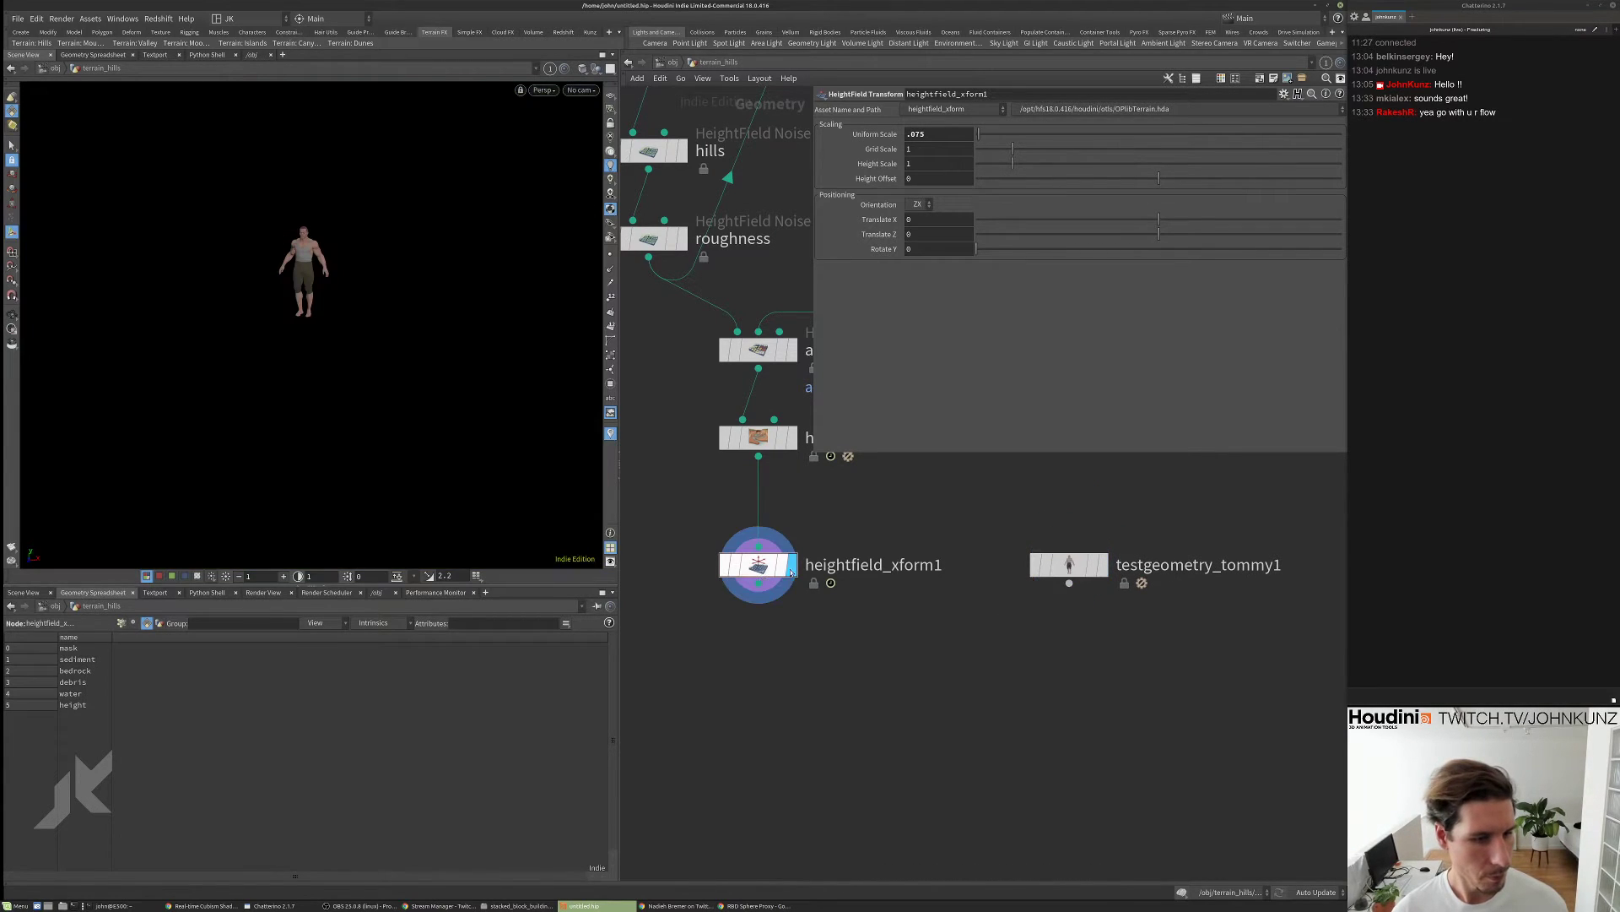
pyautogui.middleClick(763, 567)
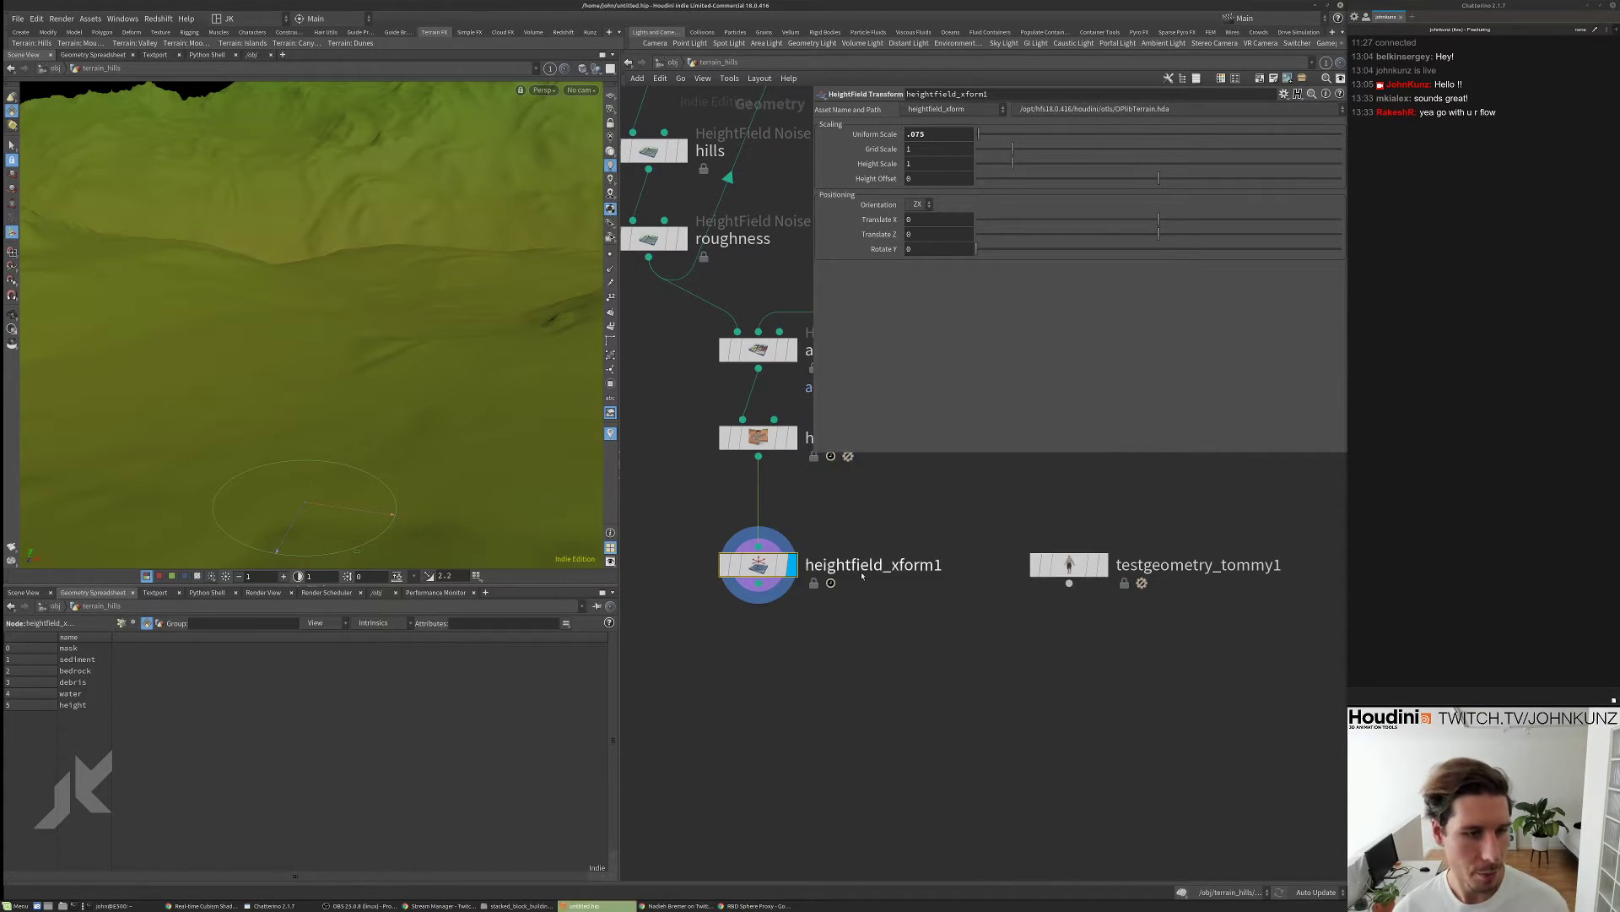
pyautogui.press('Tab')
pyautogui.write('con')
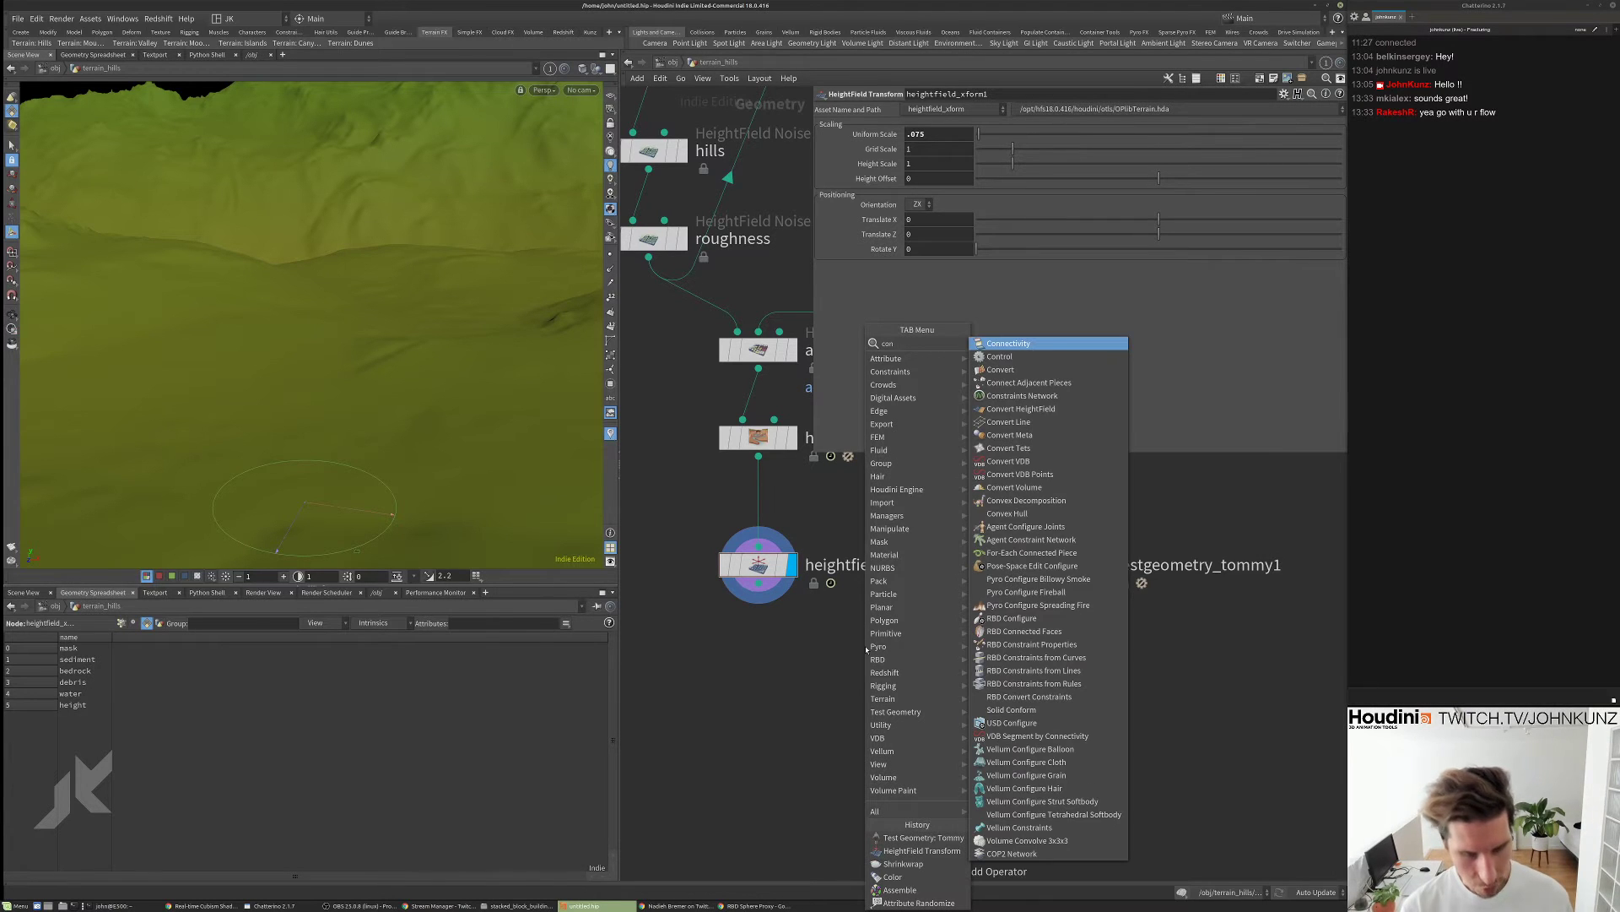
pyautogui.click(1020, 425)
pyautogui.click(833, 638)
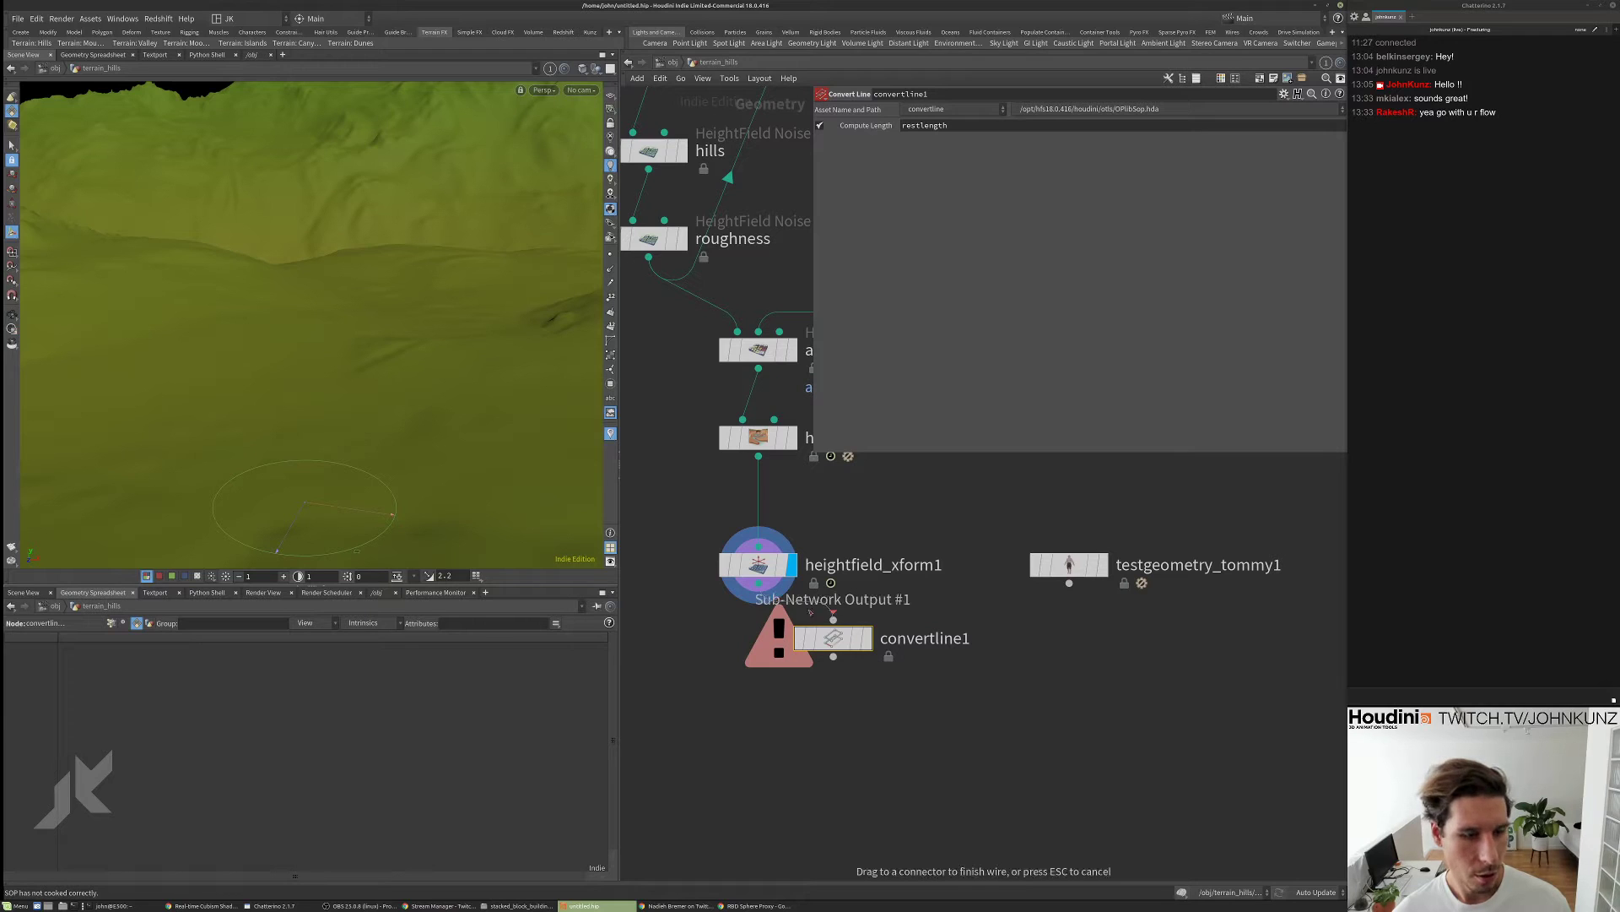
pyautogui.moveTo(811, 613); pyautogui.dragTo(890, 613)
pyautogui.click(834, 619)
pyautogui.click(876, 722)
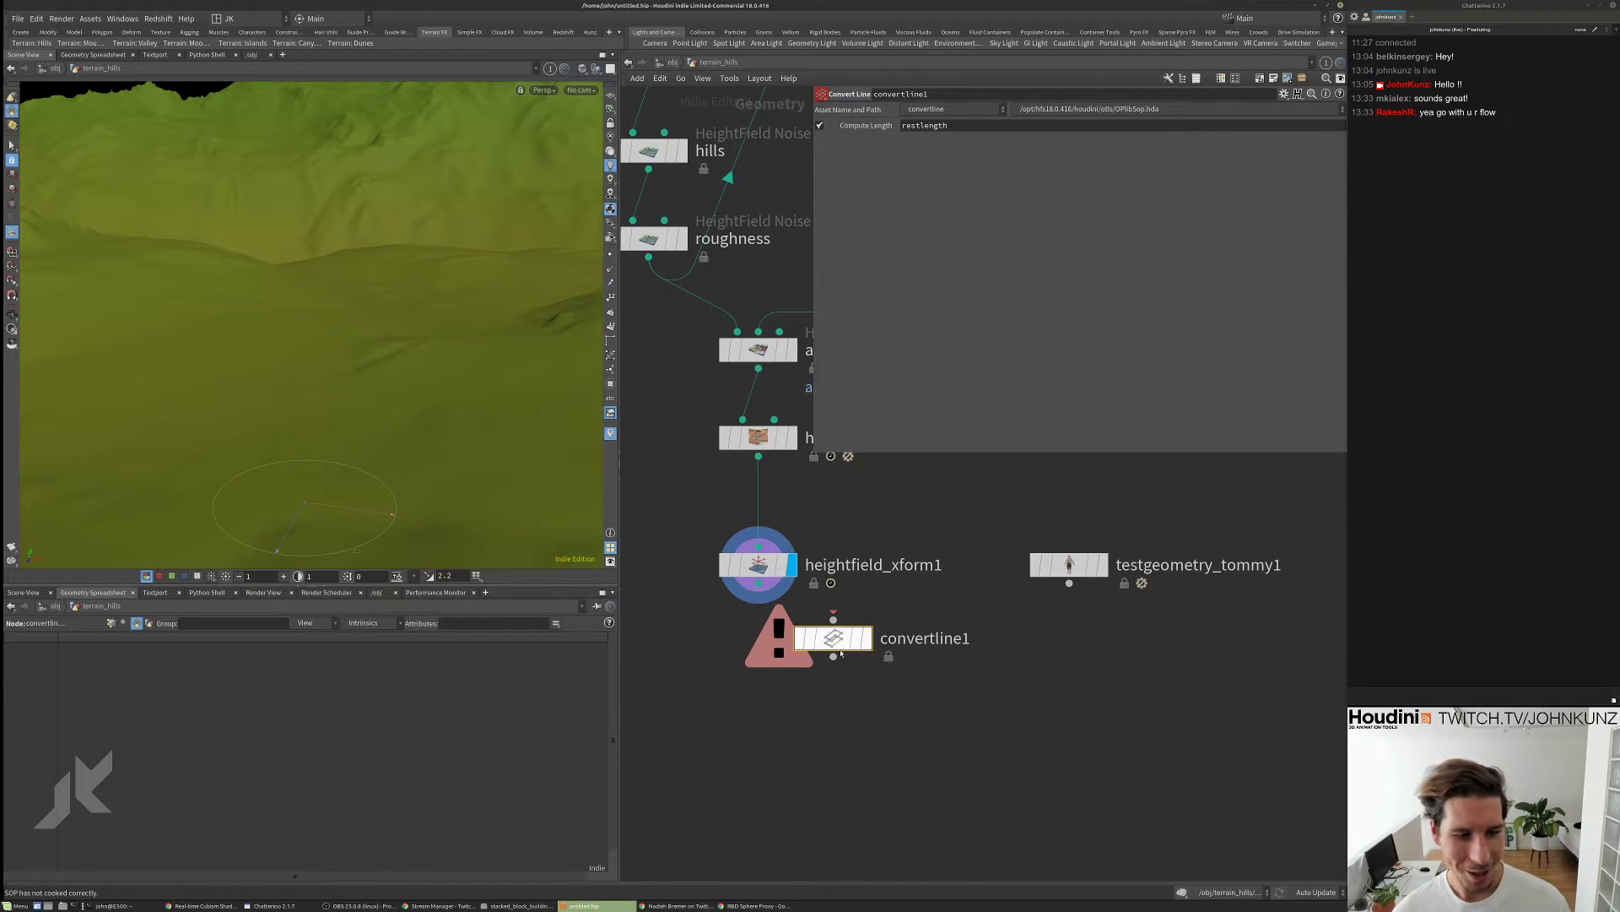
pyautogui.press('Delete')
# - Add a Convert HeightField node, connect it to heightfield_xform1, make it the displayed node and align it below
pyautogui.press('Tab')
pyautogui.write('conv')
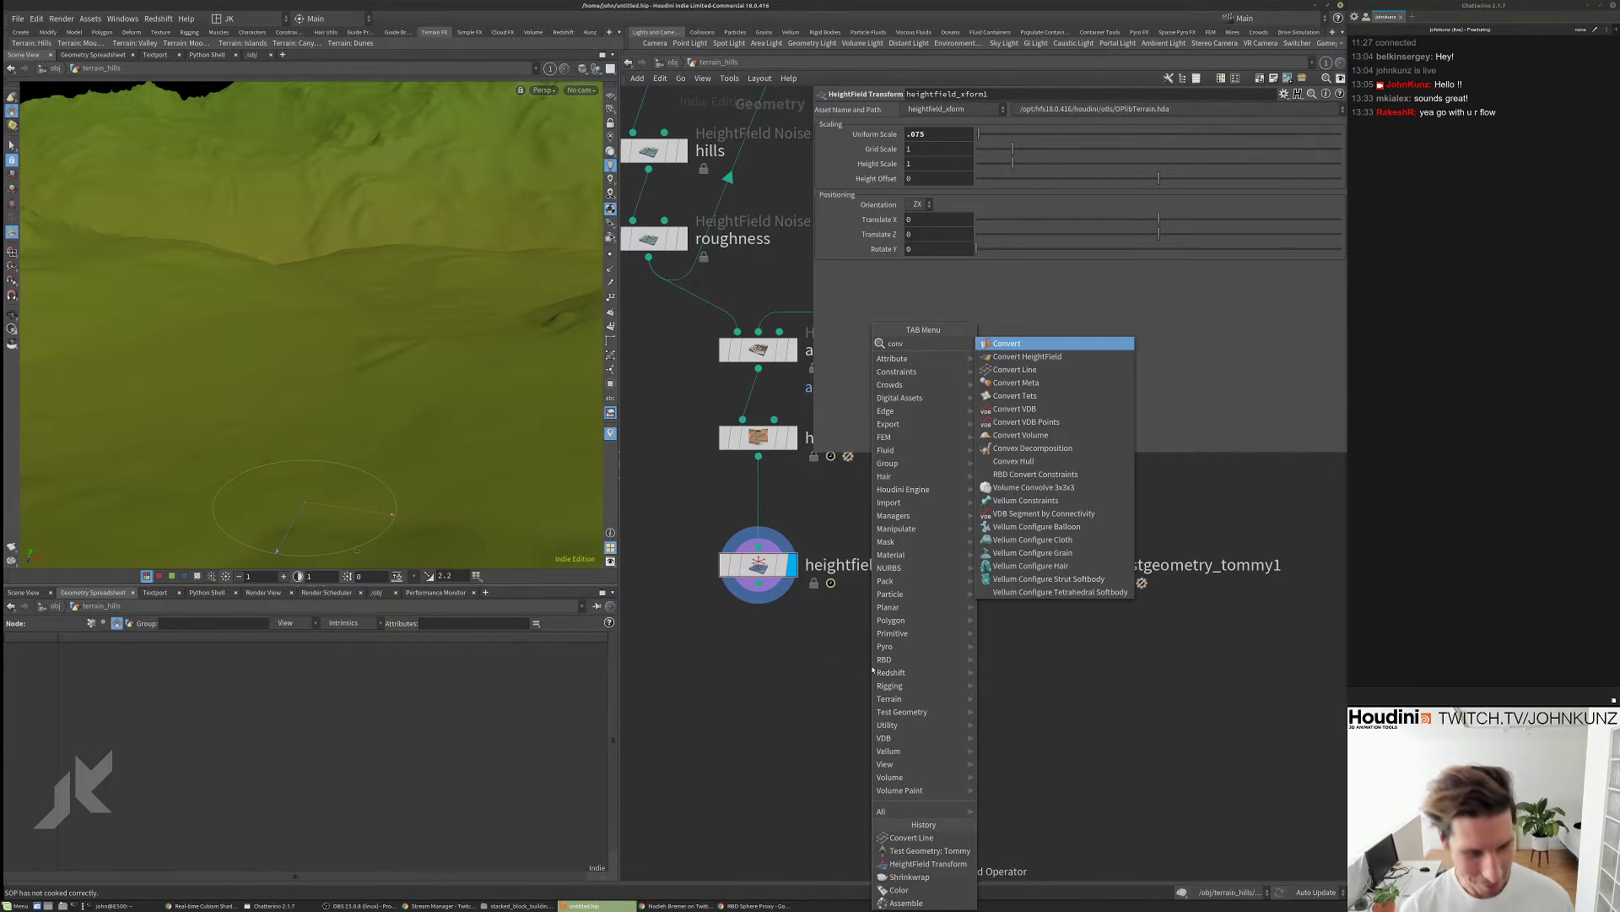
pyautogui.press('Down')
pyautogui.press('Return')
pyautogui.click(915, 674)
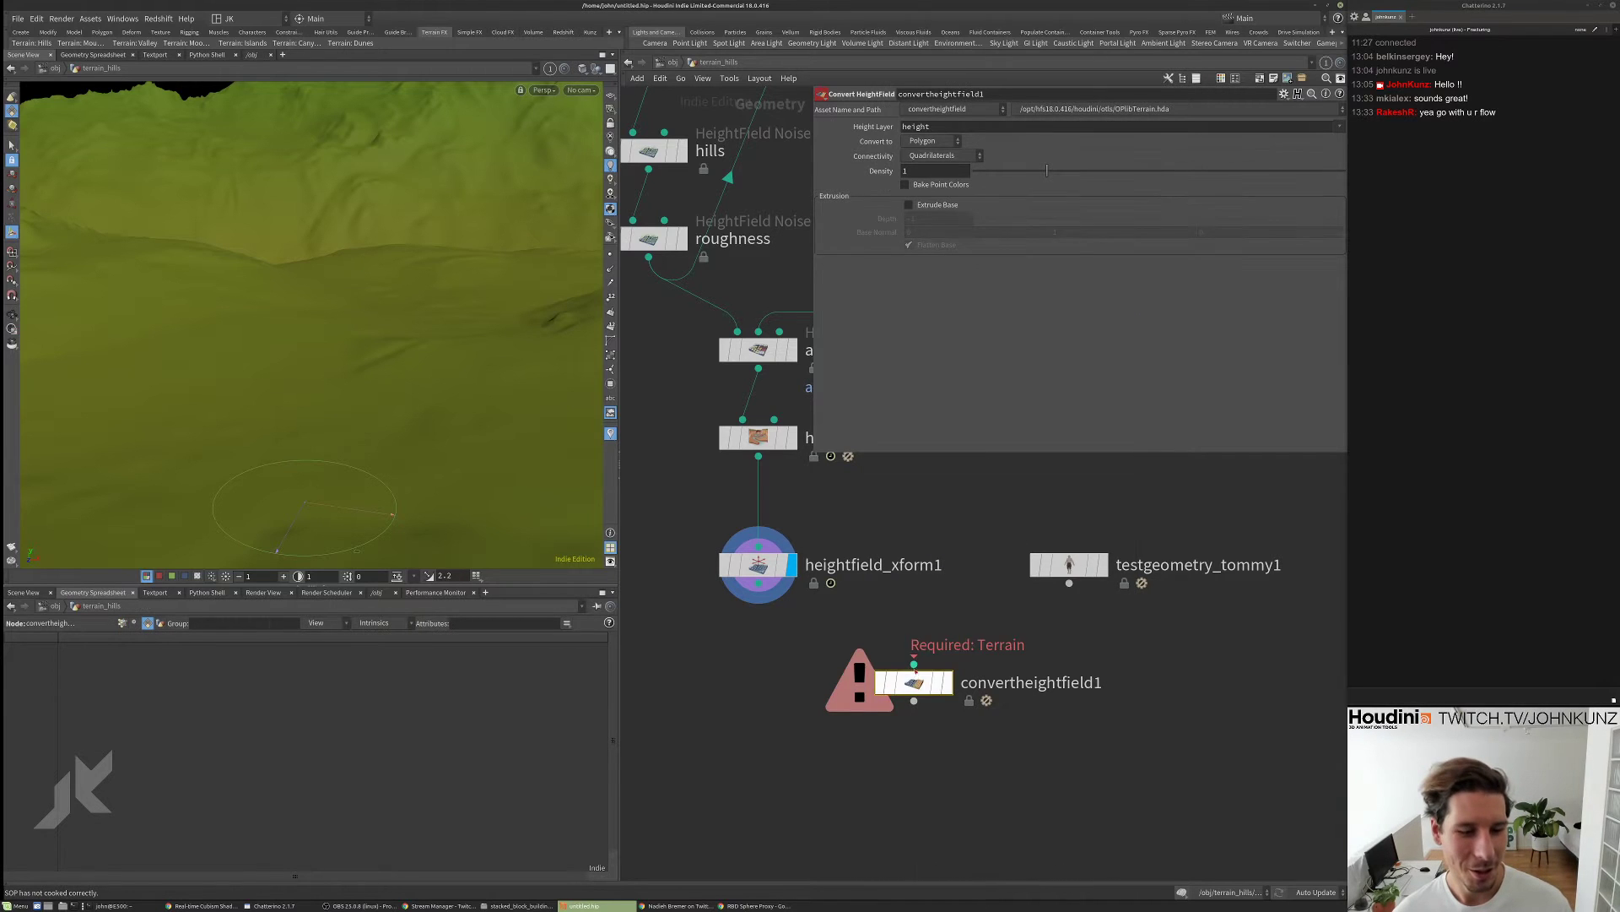
pyautogui.moveTo(914, 665); pyautogui.dragTo(758, 584)
pyautogui.click(943, 682)
pyautogui.moveTo(921, 688); pyautogui.dragTo(764, 668)
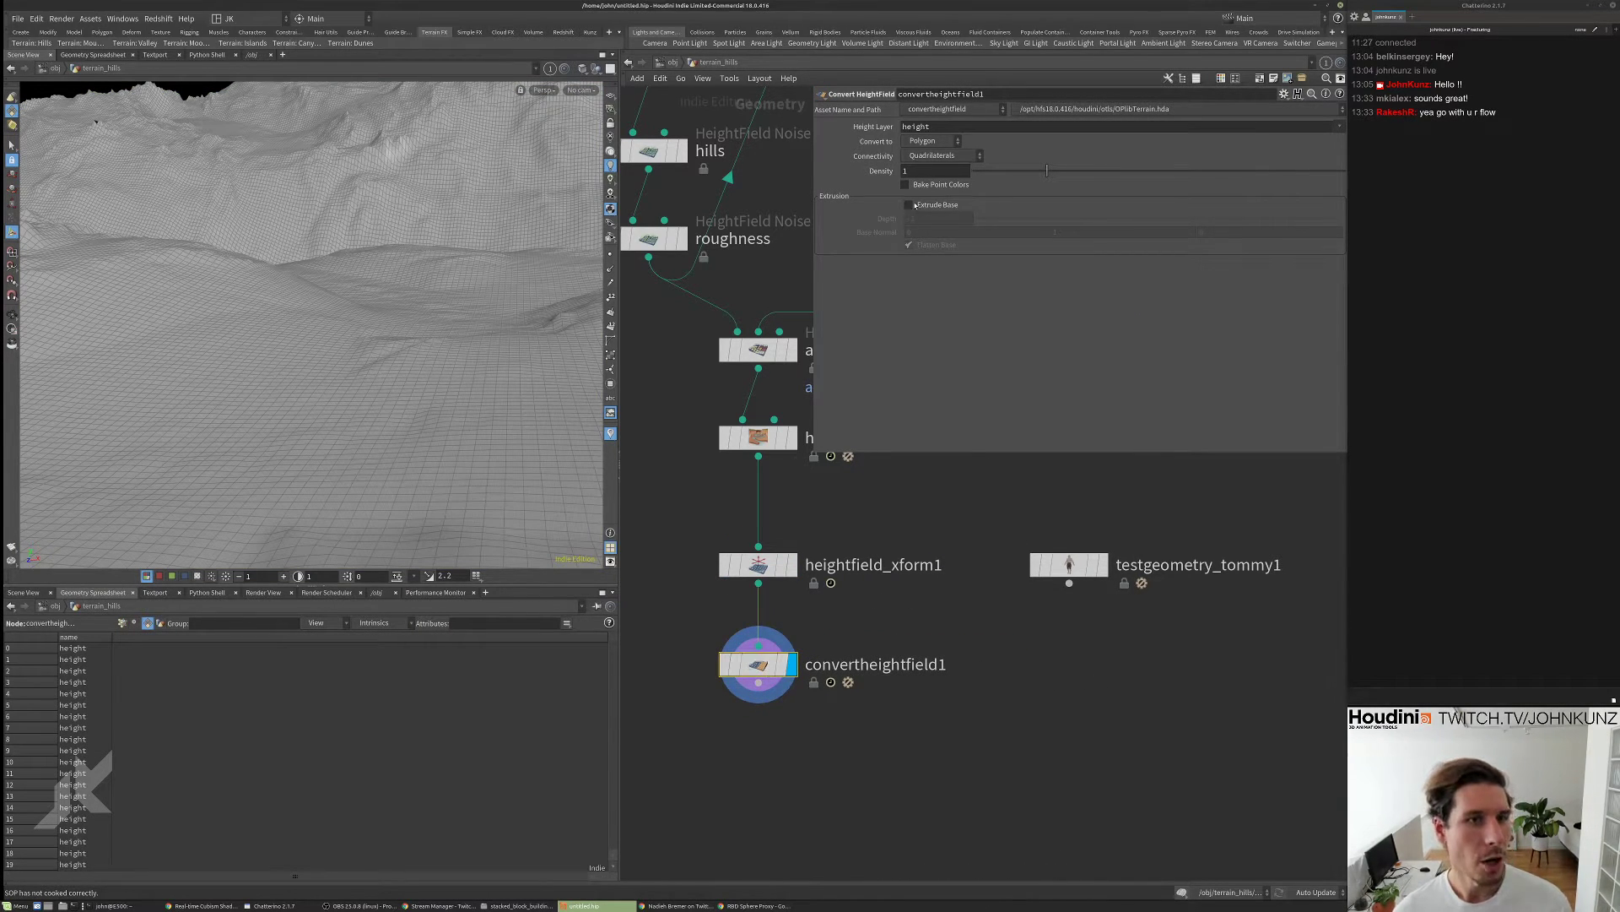
# - Review the available output types of convertheightfield1 and inspect its geometry information
pyautogui.click(932, 141)
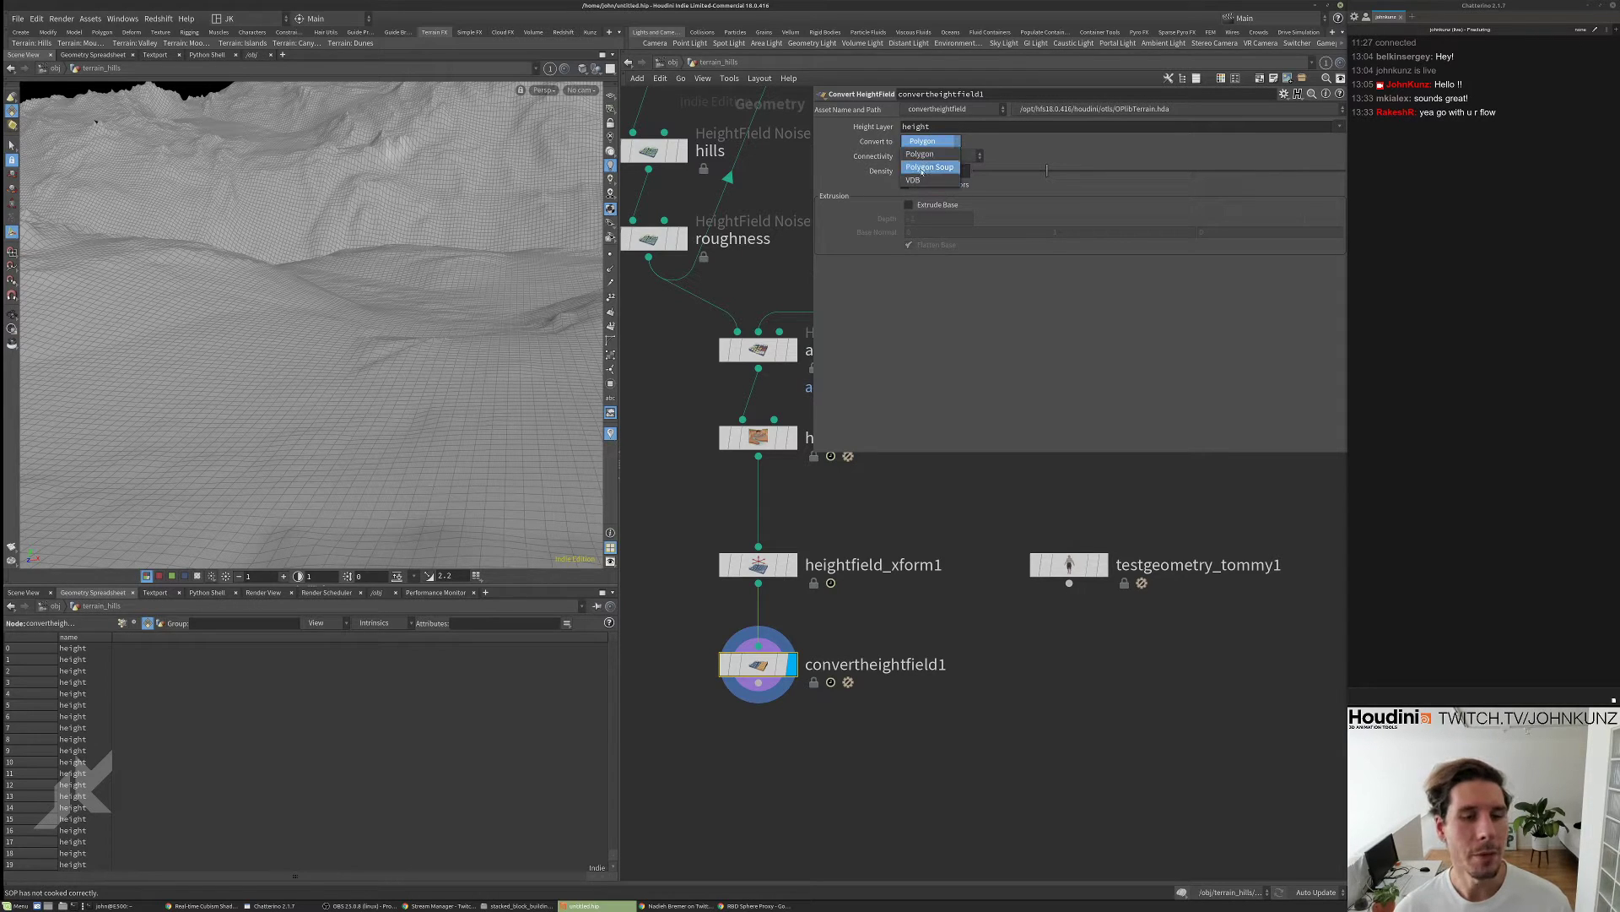
pyautogui.click(953, 627)
pyautogui.scroll(-3, 953, 627)
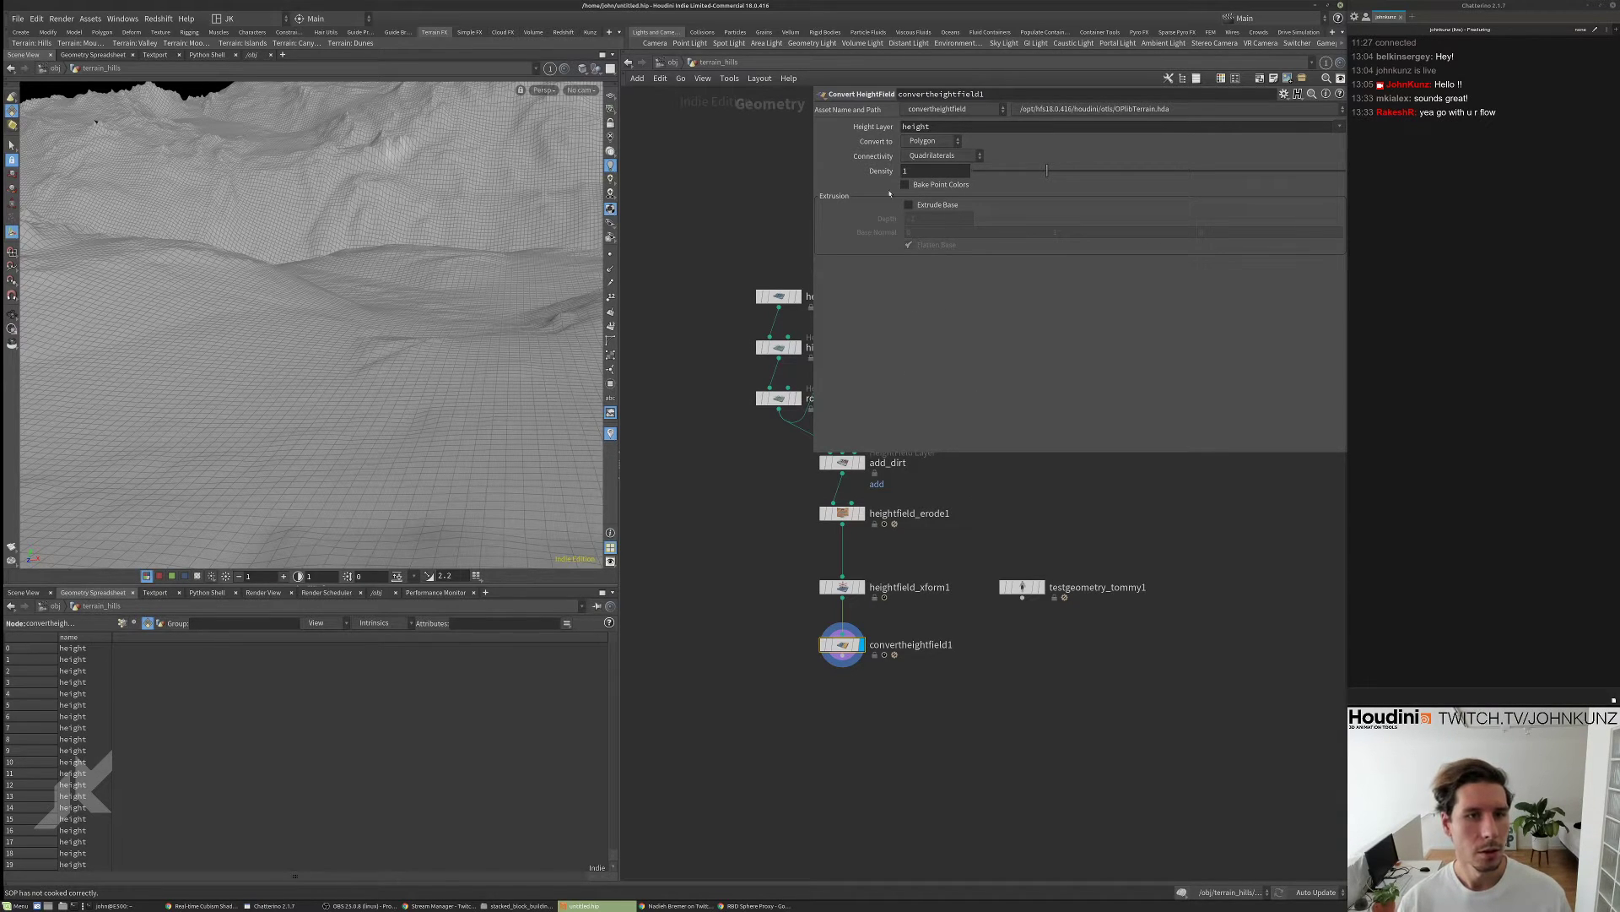
pyautogui.middleClick(842, 644)
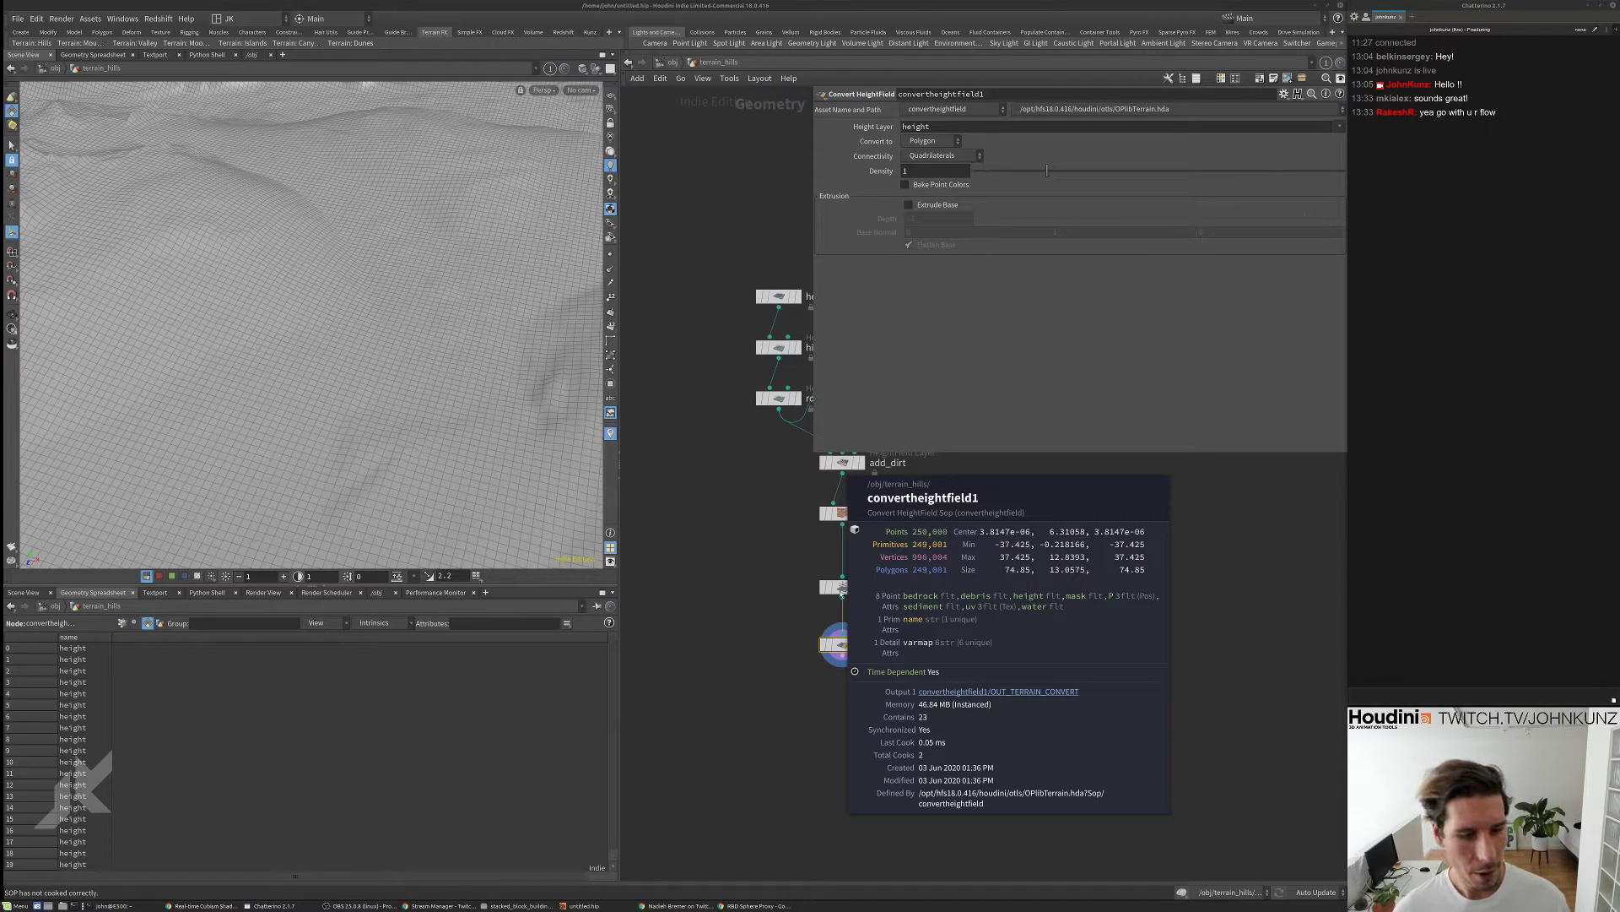
pyautogui.scroll(3, 829, 643)
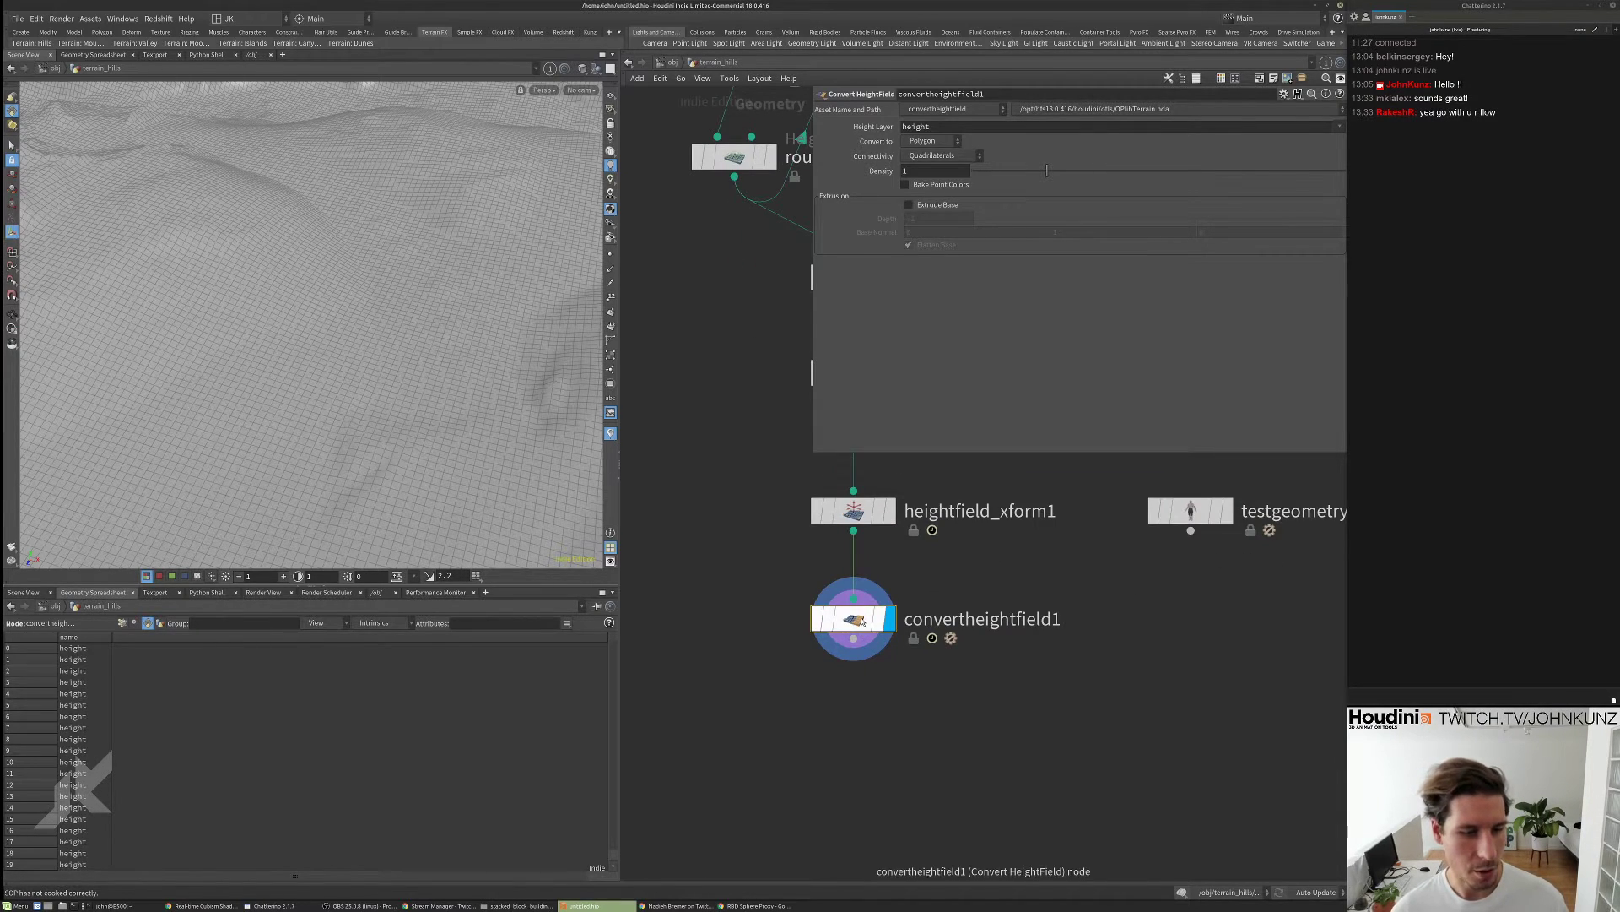
# - Look inside convertheightfield1, then compare its output with the layers of heightfield_xform1
pyautogui.doubleClick(861, 622)
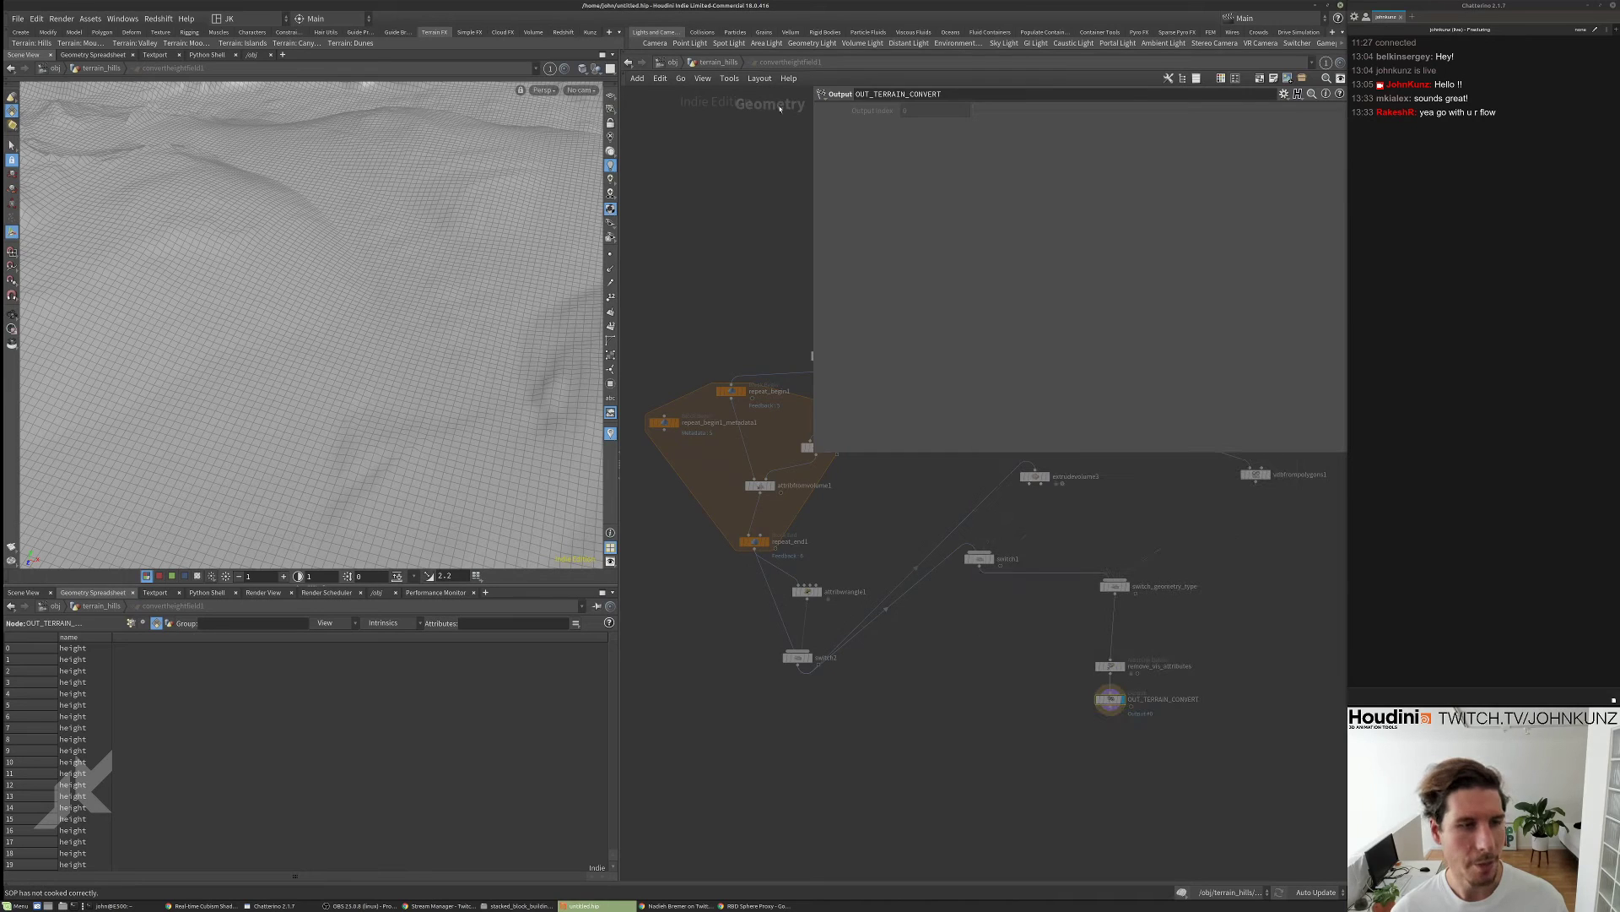
pyautogui.click(718, 62)
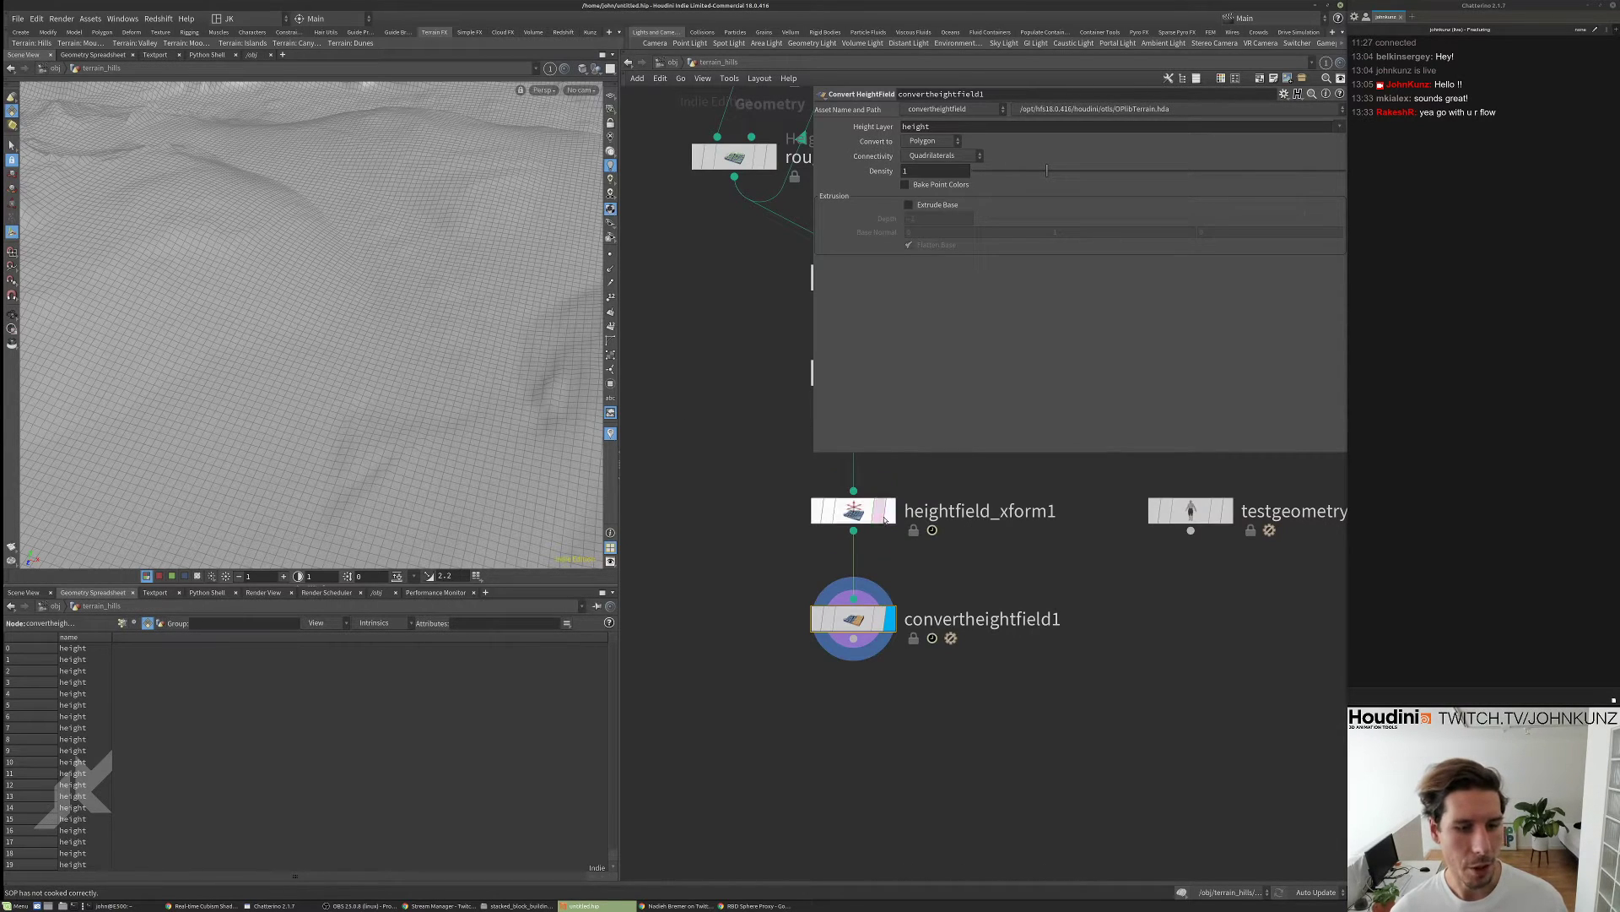
pyautogui.click(888, 512)
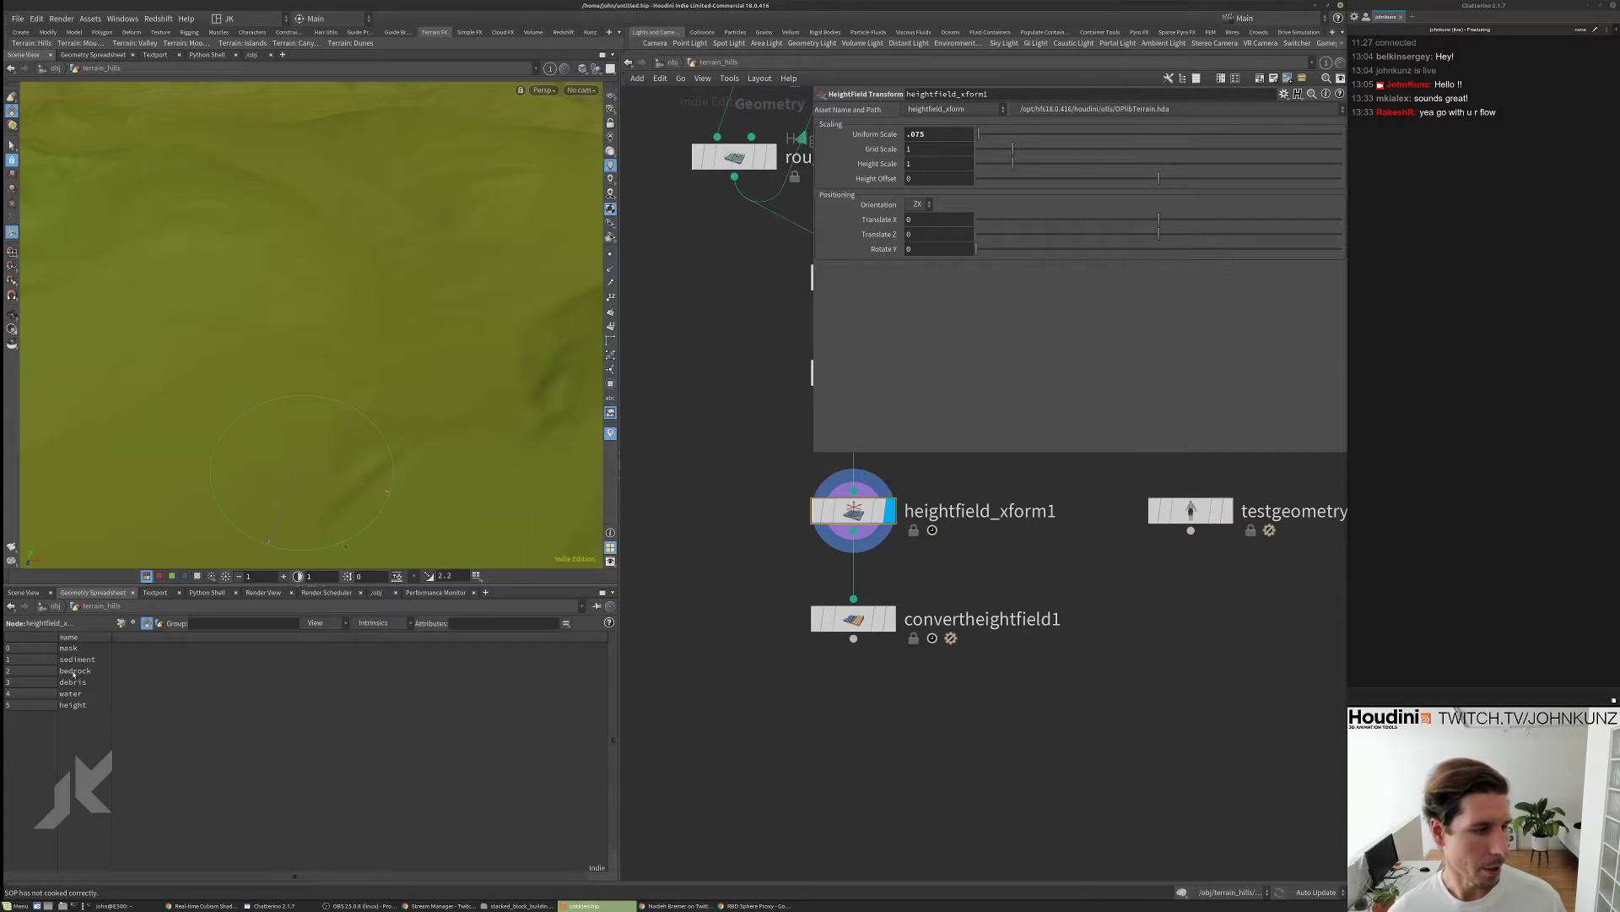
pyautogui.click(886, 620)
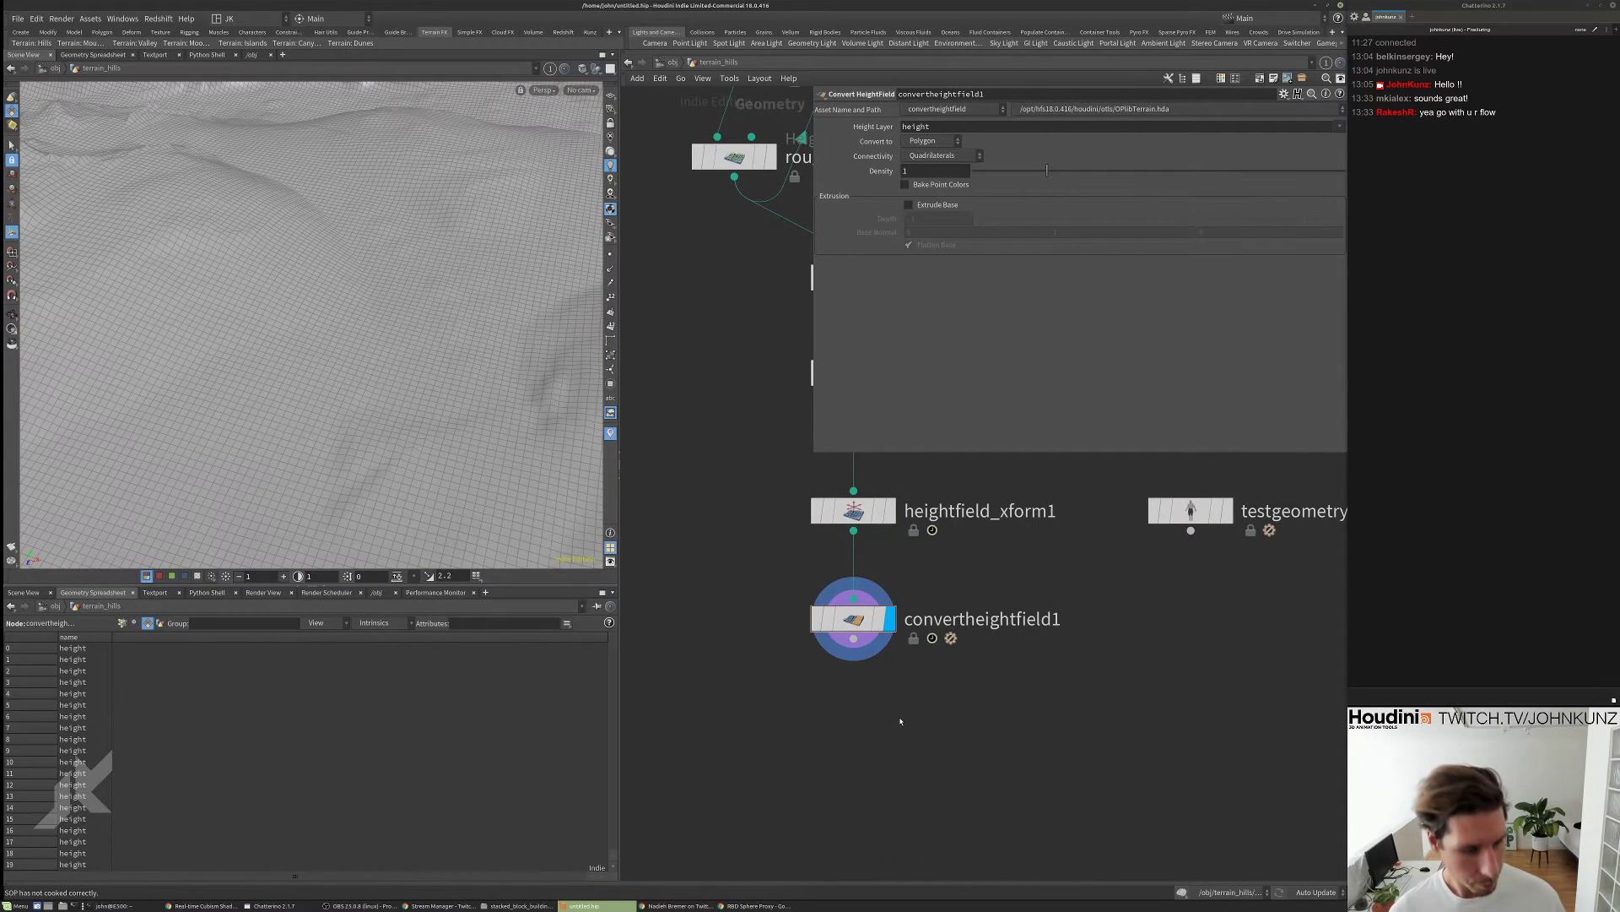
# - Add an Attribute Rename node directly below convertheightfield1, connected to it and displayed
pyautogui.press('Tab')
pyautogui.click(1065, 350)
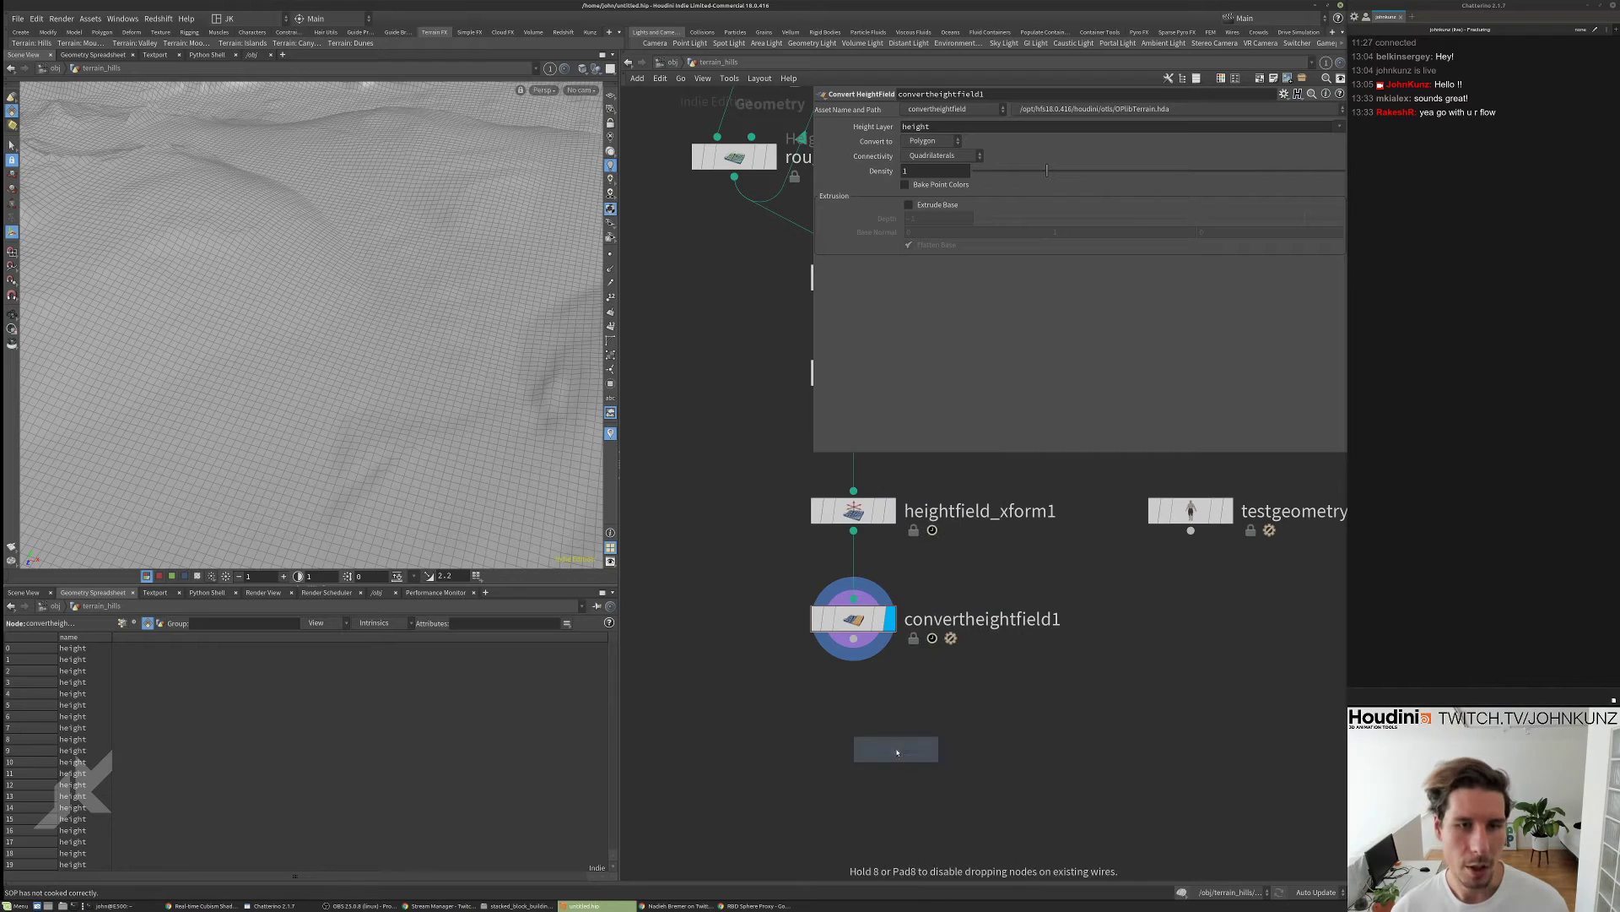
pyautogui.click(897, 752)
pyautogui.moveTo(888, 737); pyautogui.dragTo(858, 697)
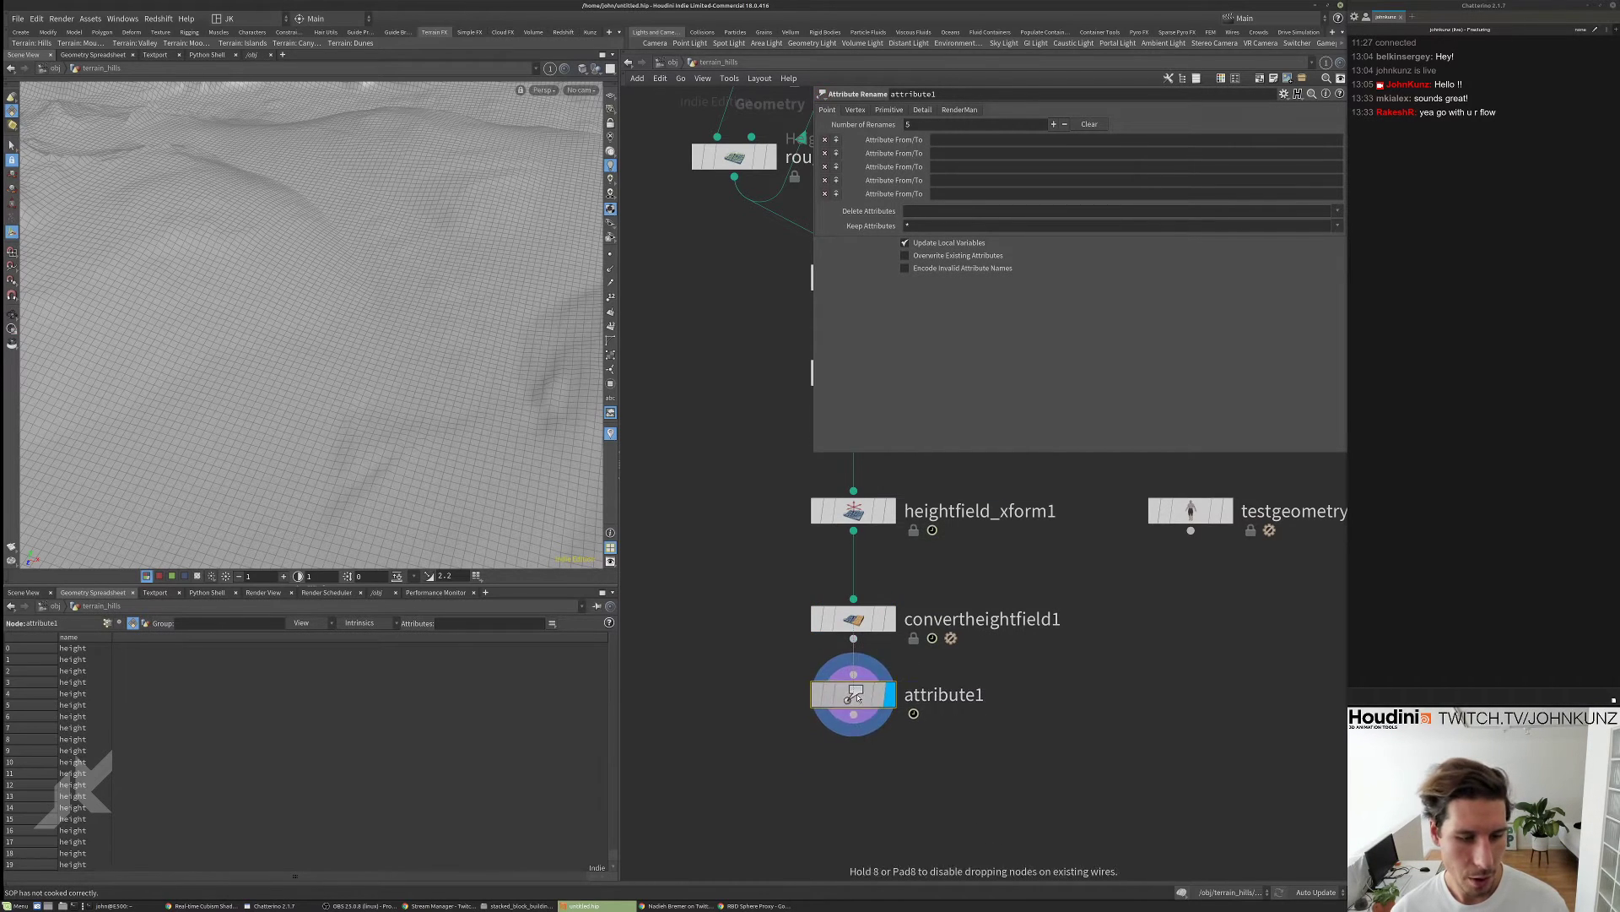
# - Keep only the P point attribute in attribute1 and compare its geometry information with convertheightfield1
pyautogui.click(1338, 212)
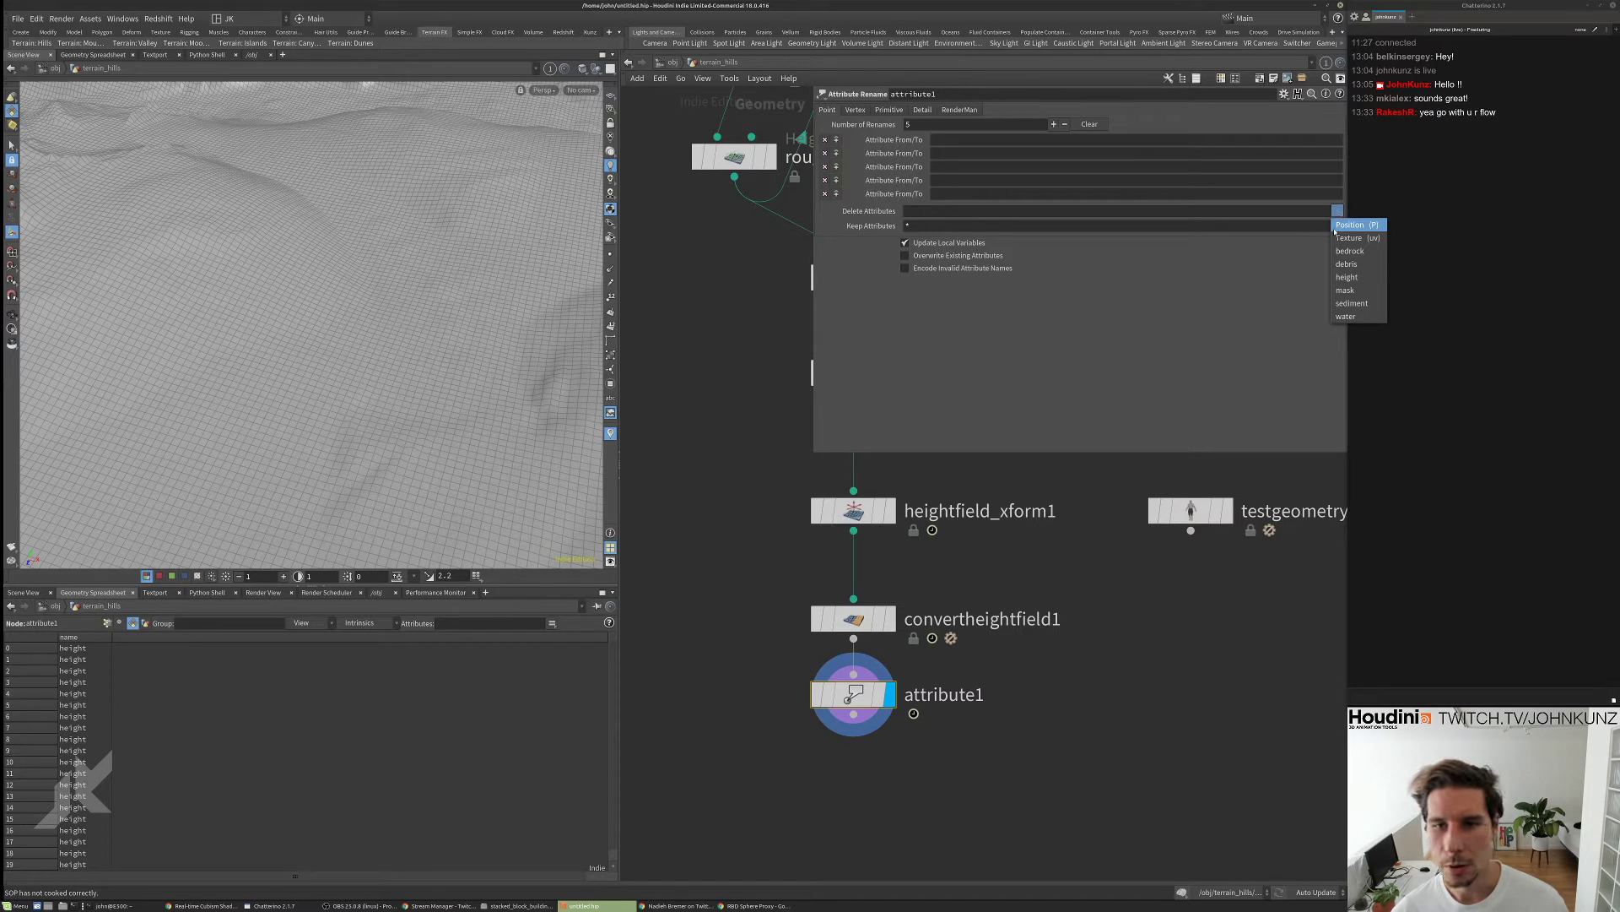
pyautogui.click(1064, 211)
pyautogui.click(1008, 226)
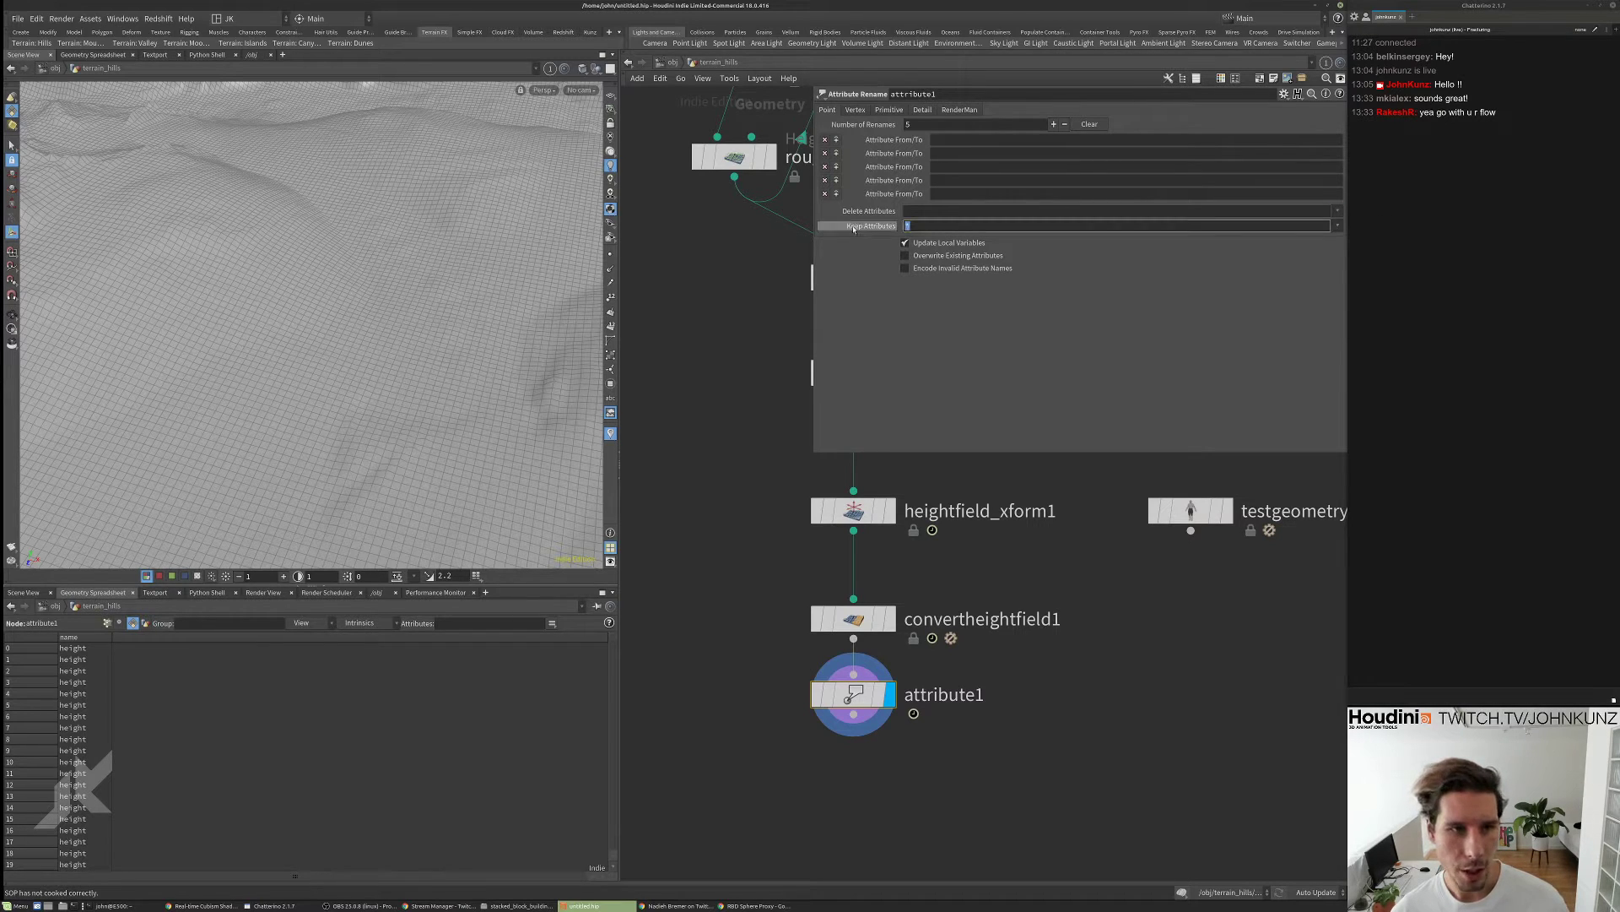
pyautogui.press('BackSpace')
pyautogui.write('P')
pyautogui.press('Return')
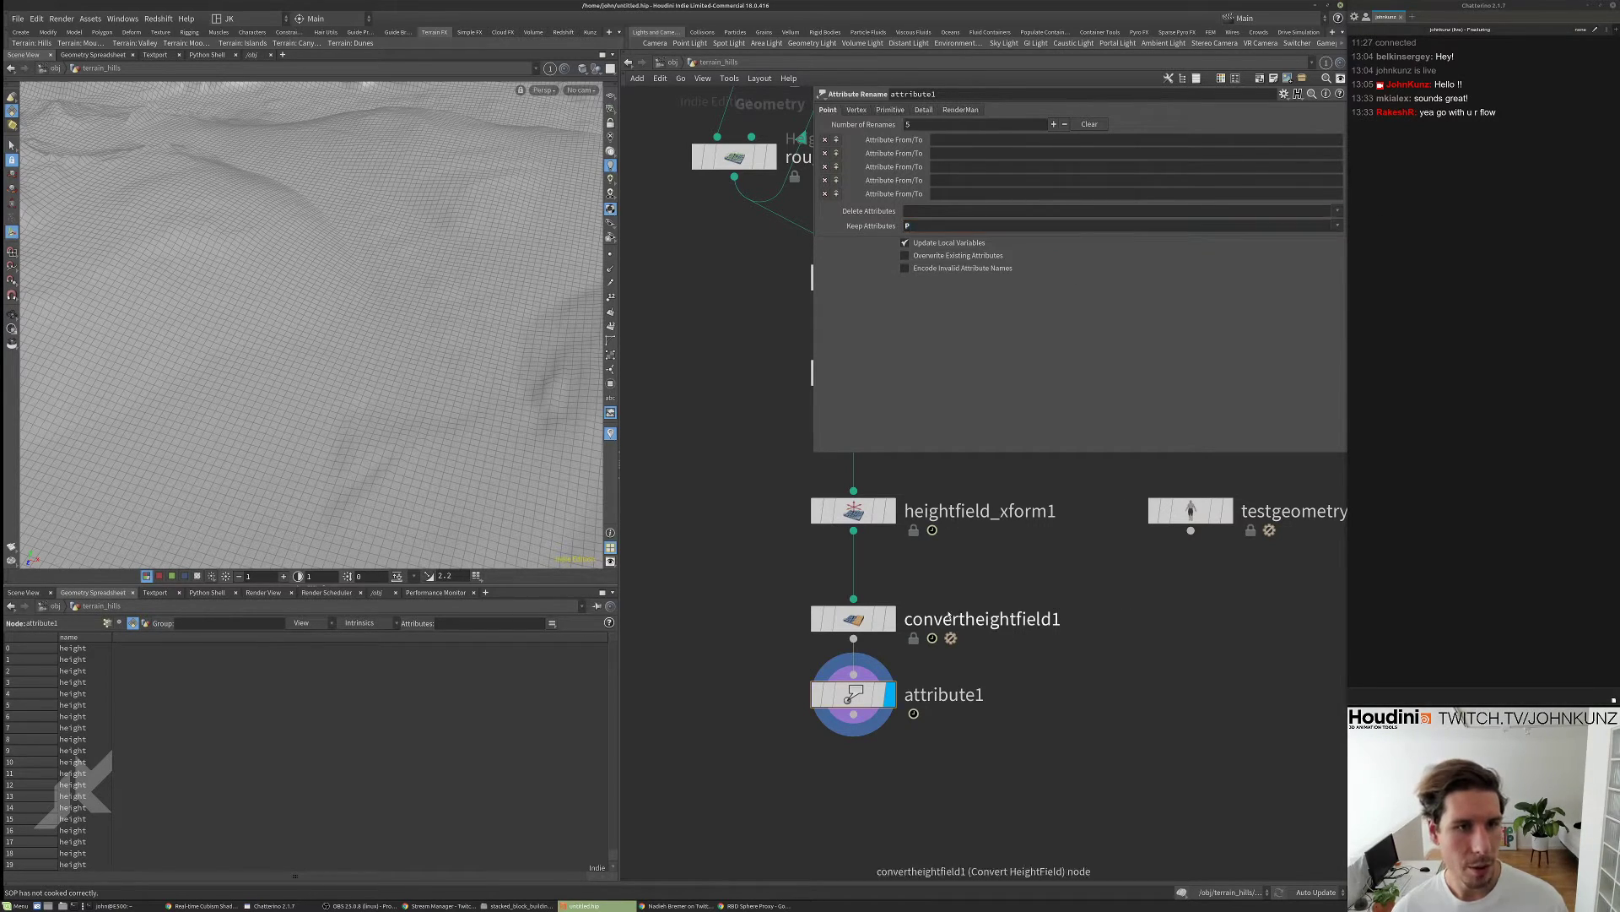
pyautogui.middleClick(852, 693)
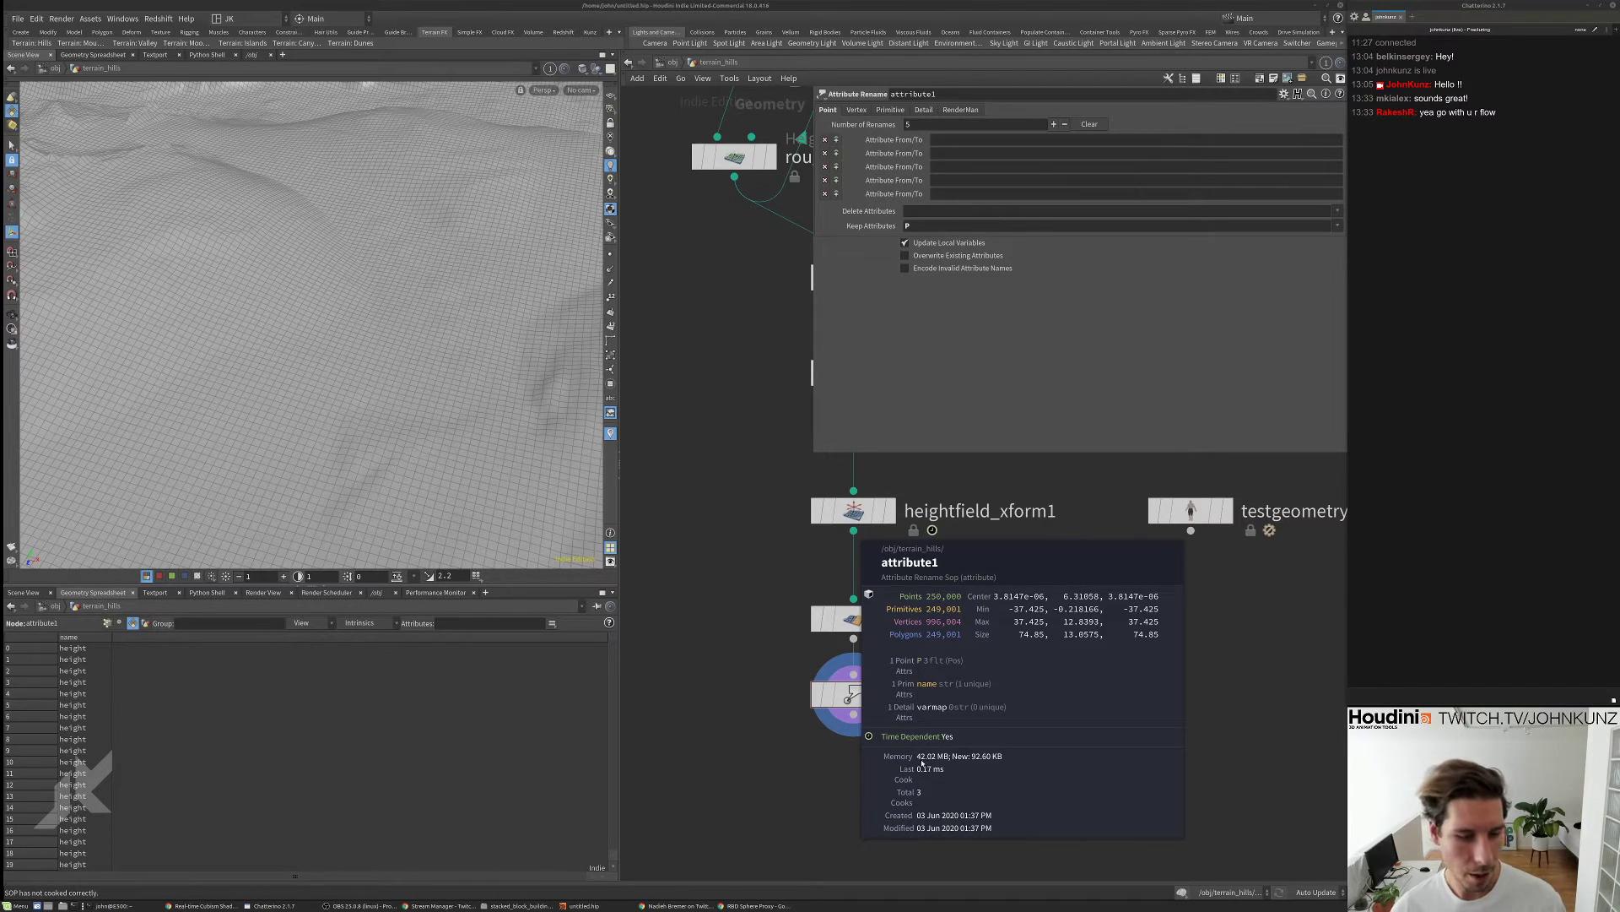
pyautogui.middleClick(847, 621)
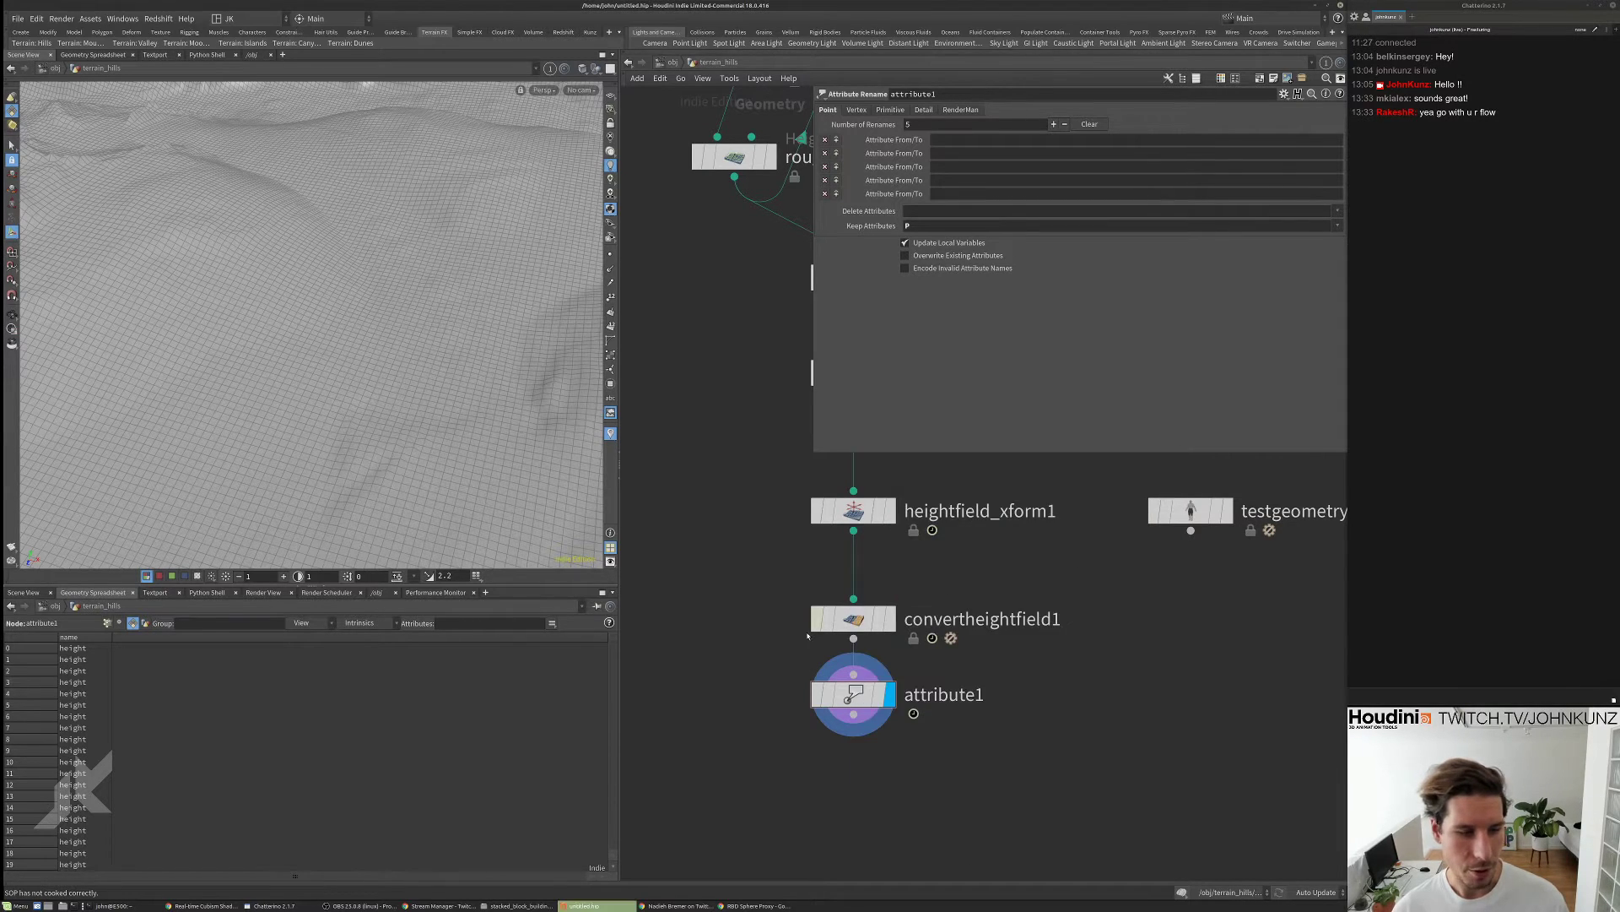
# - Compare the point attributes of convertheightfield1 and attribute1 in the geometry spreadsheet
pyautogui.click(851, 620)
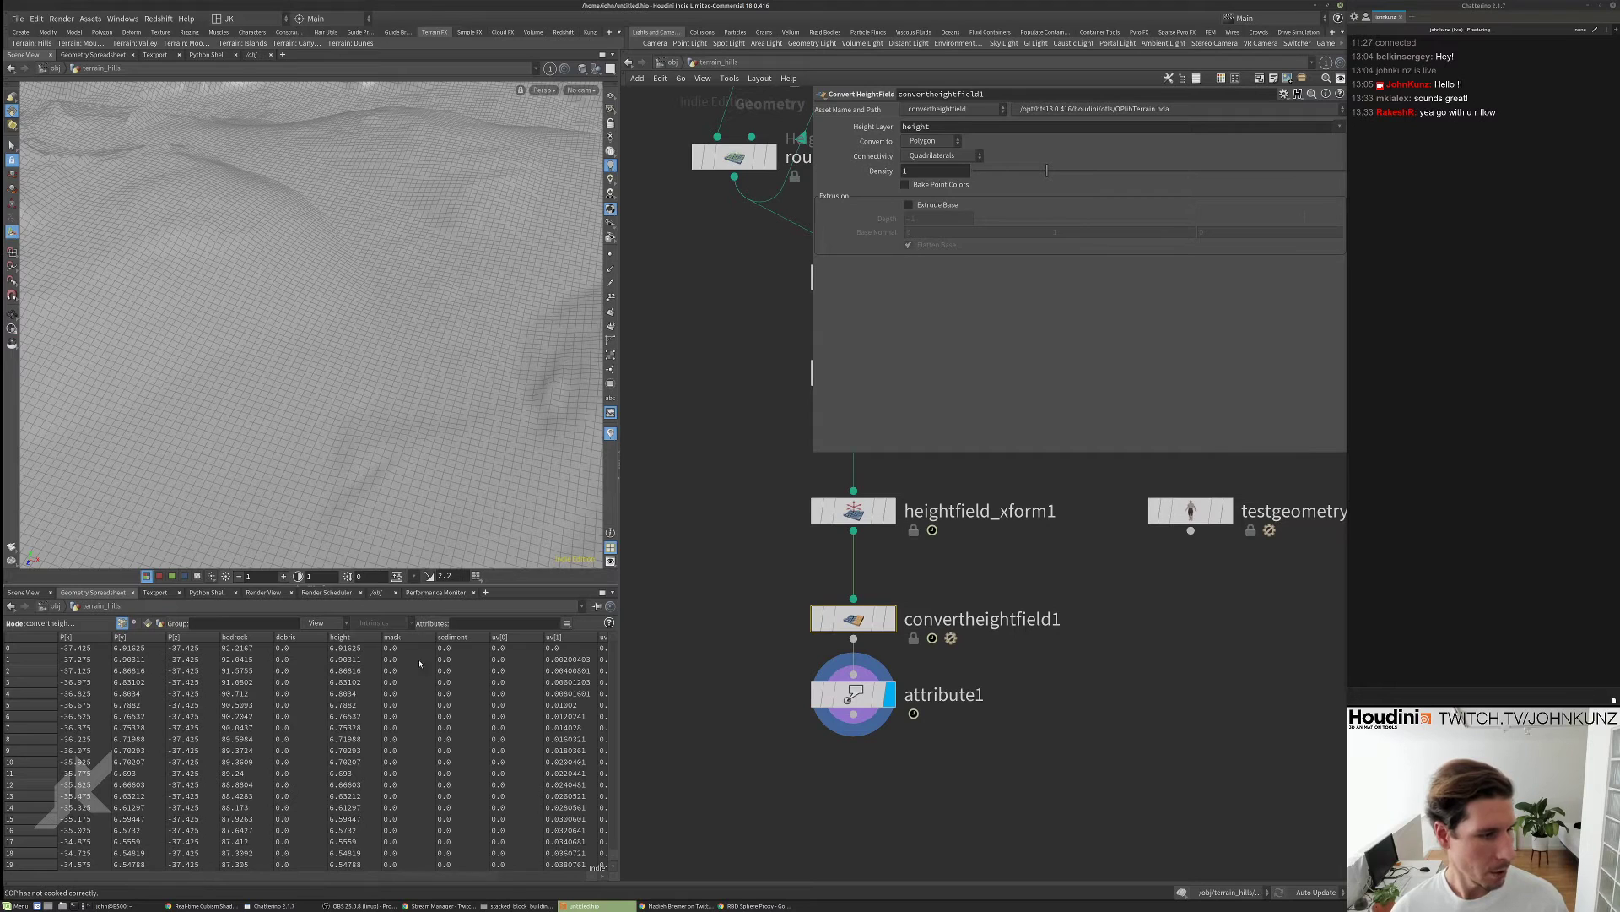
pyautogui.hscroll(3, 140, 872)
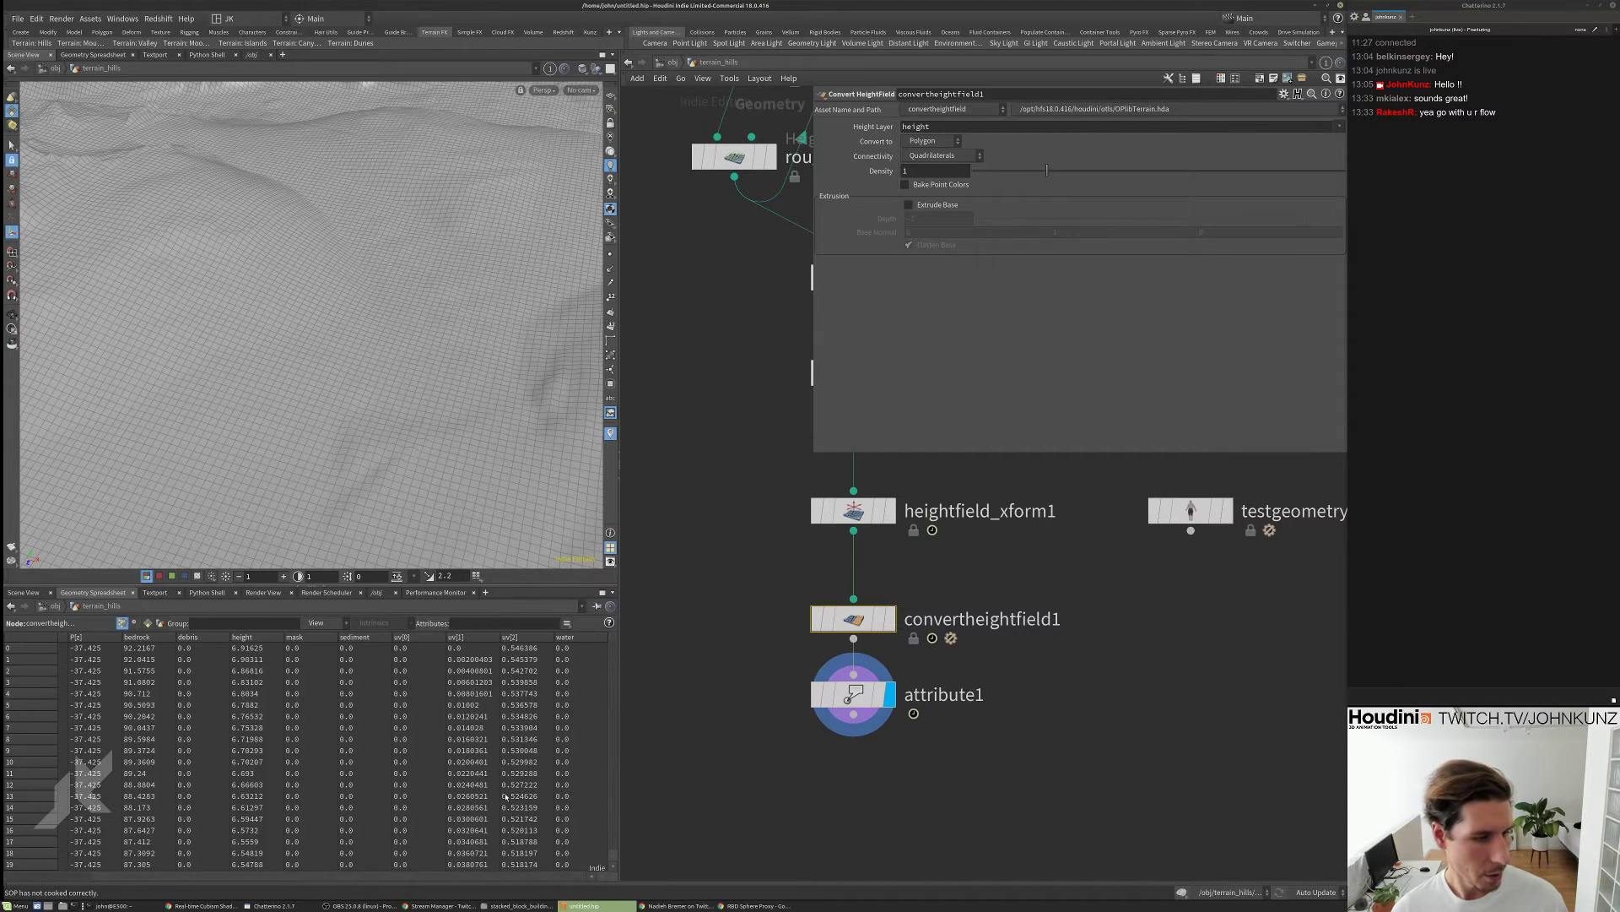
pyautogui.scroll(-6, 505, 796)
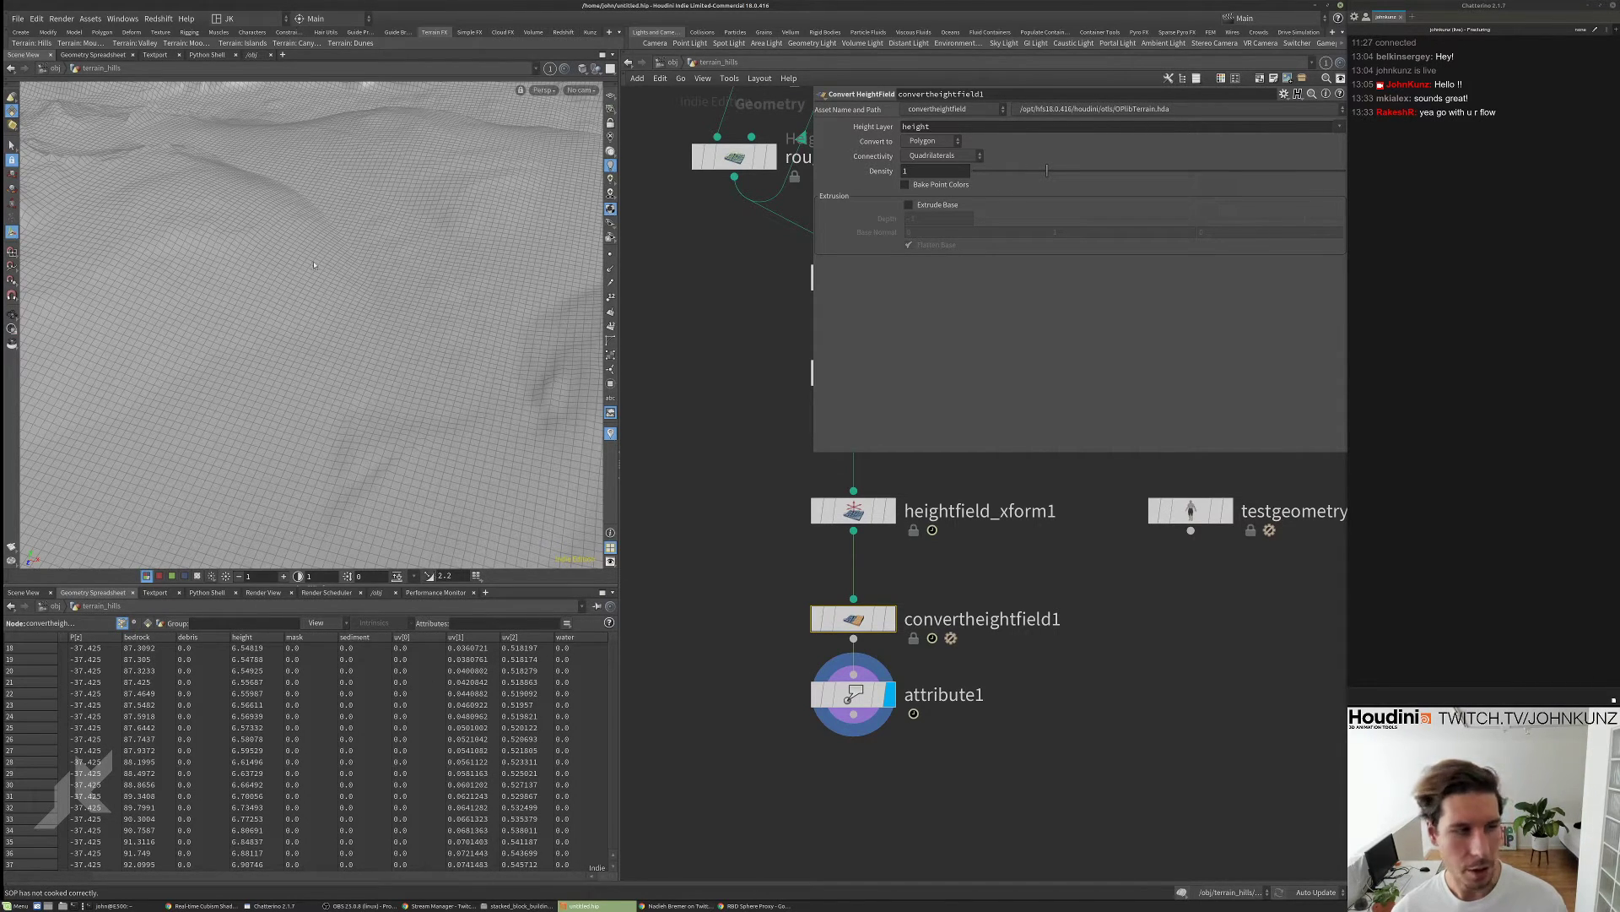
pyautogui.click(879, 692)
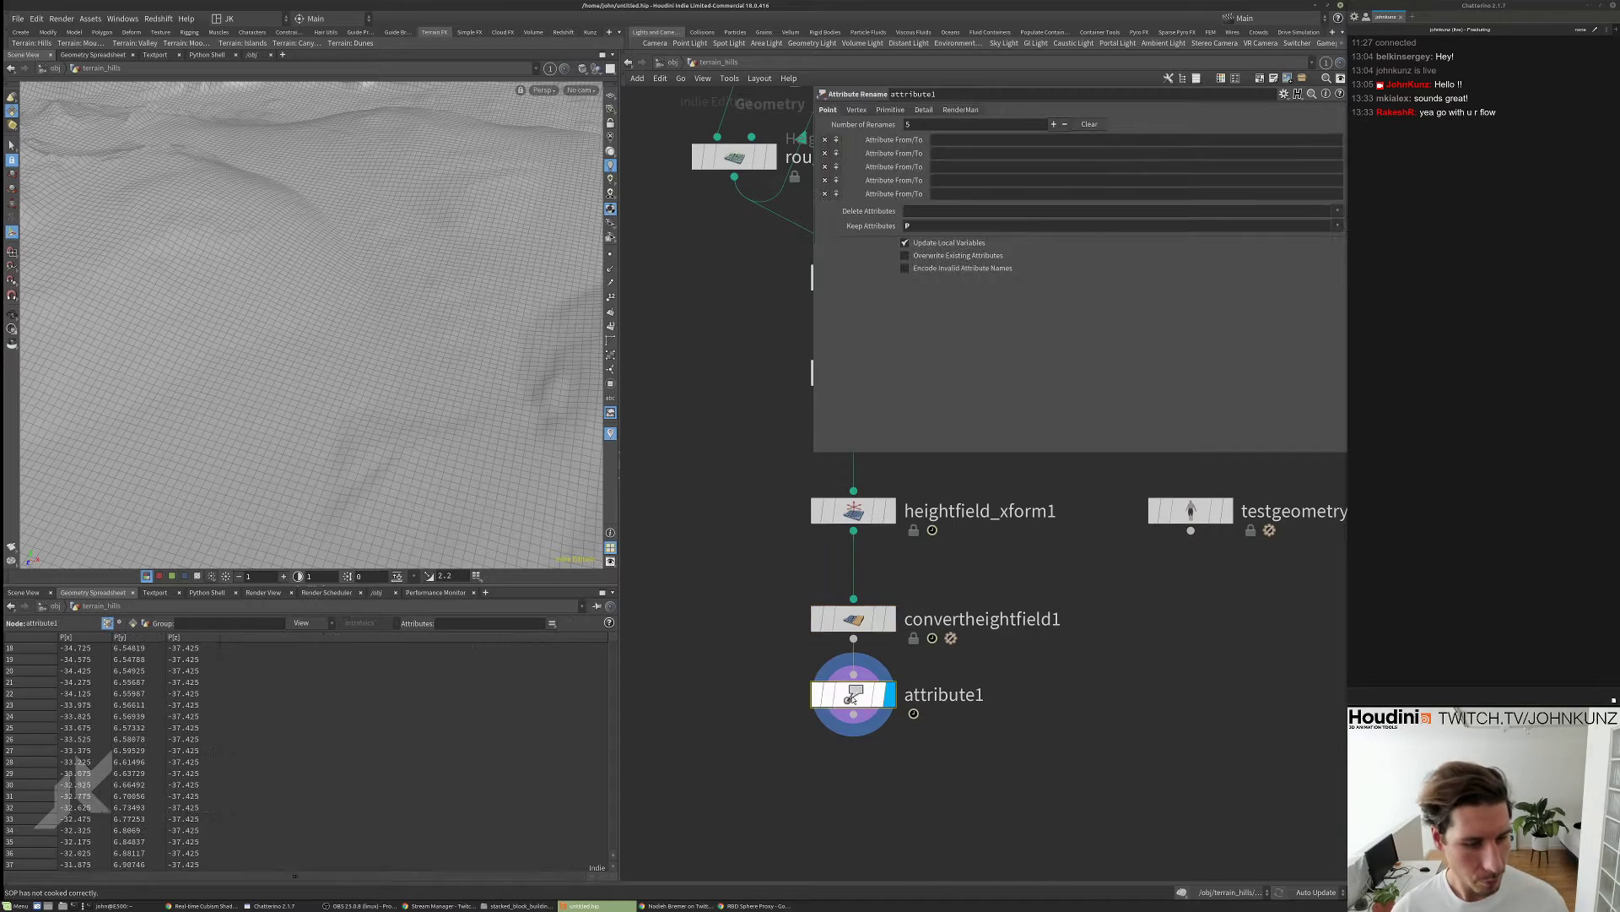
pyautogui.moveTo(865, 700); pyautogui.dragTo(880, 573, button='middle')
pyautogui.moveTo(879, 573); pyautogui.dragTo(880, 630)
pyautogui.scroll(-6, 880, 630)
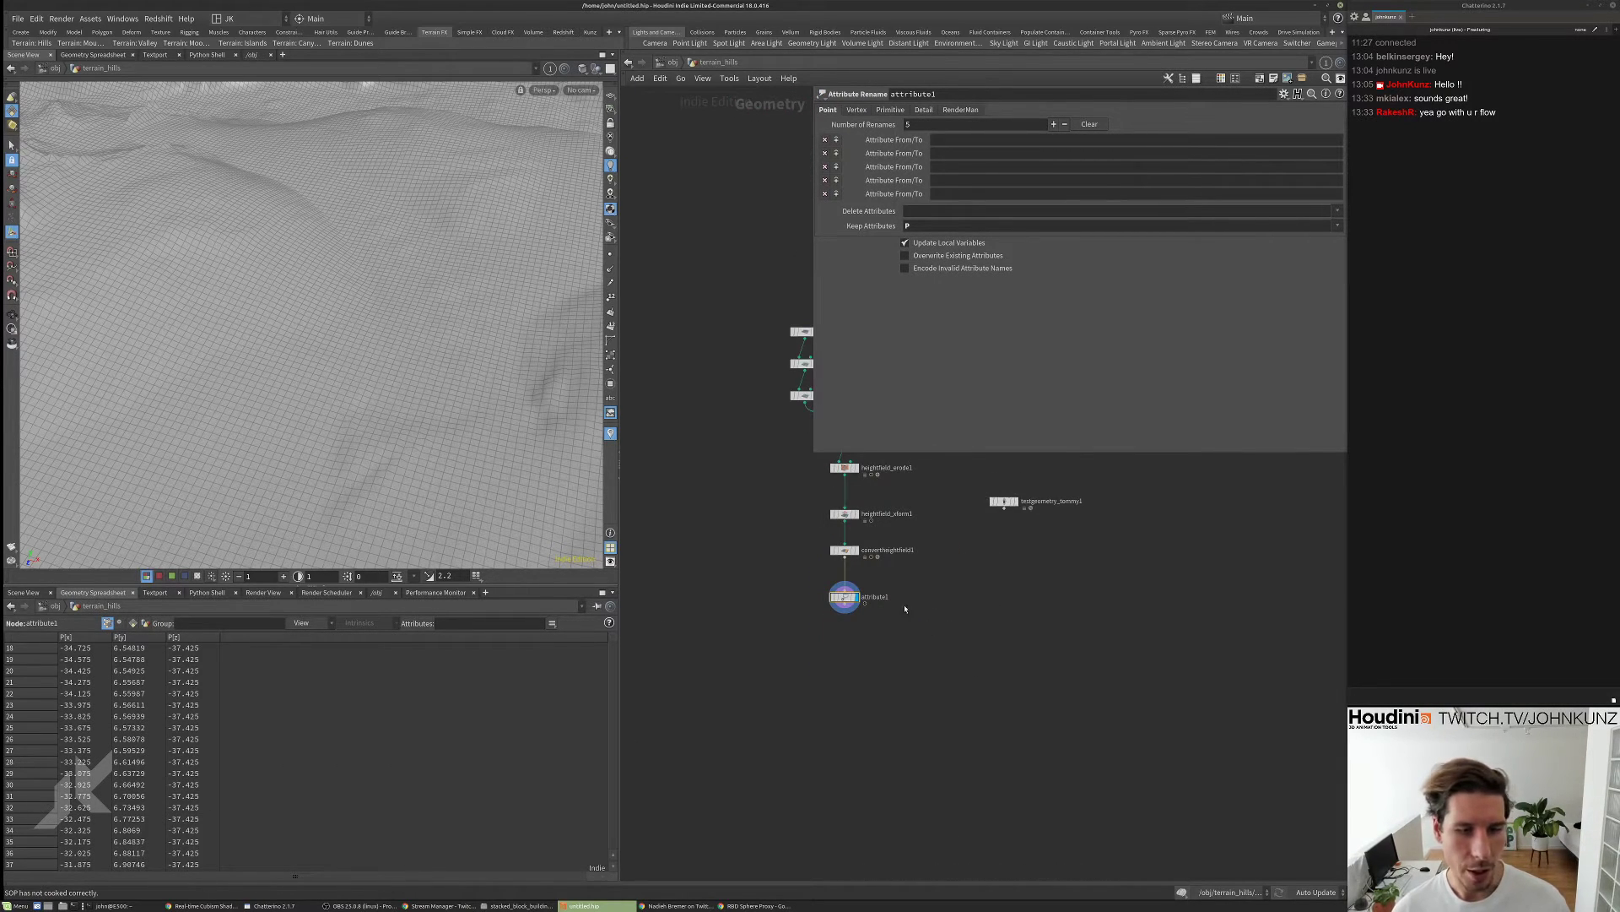
pyautogui.scroll(4, 896, 621)
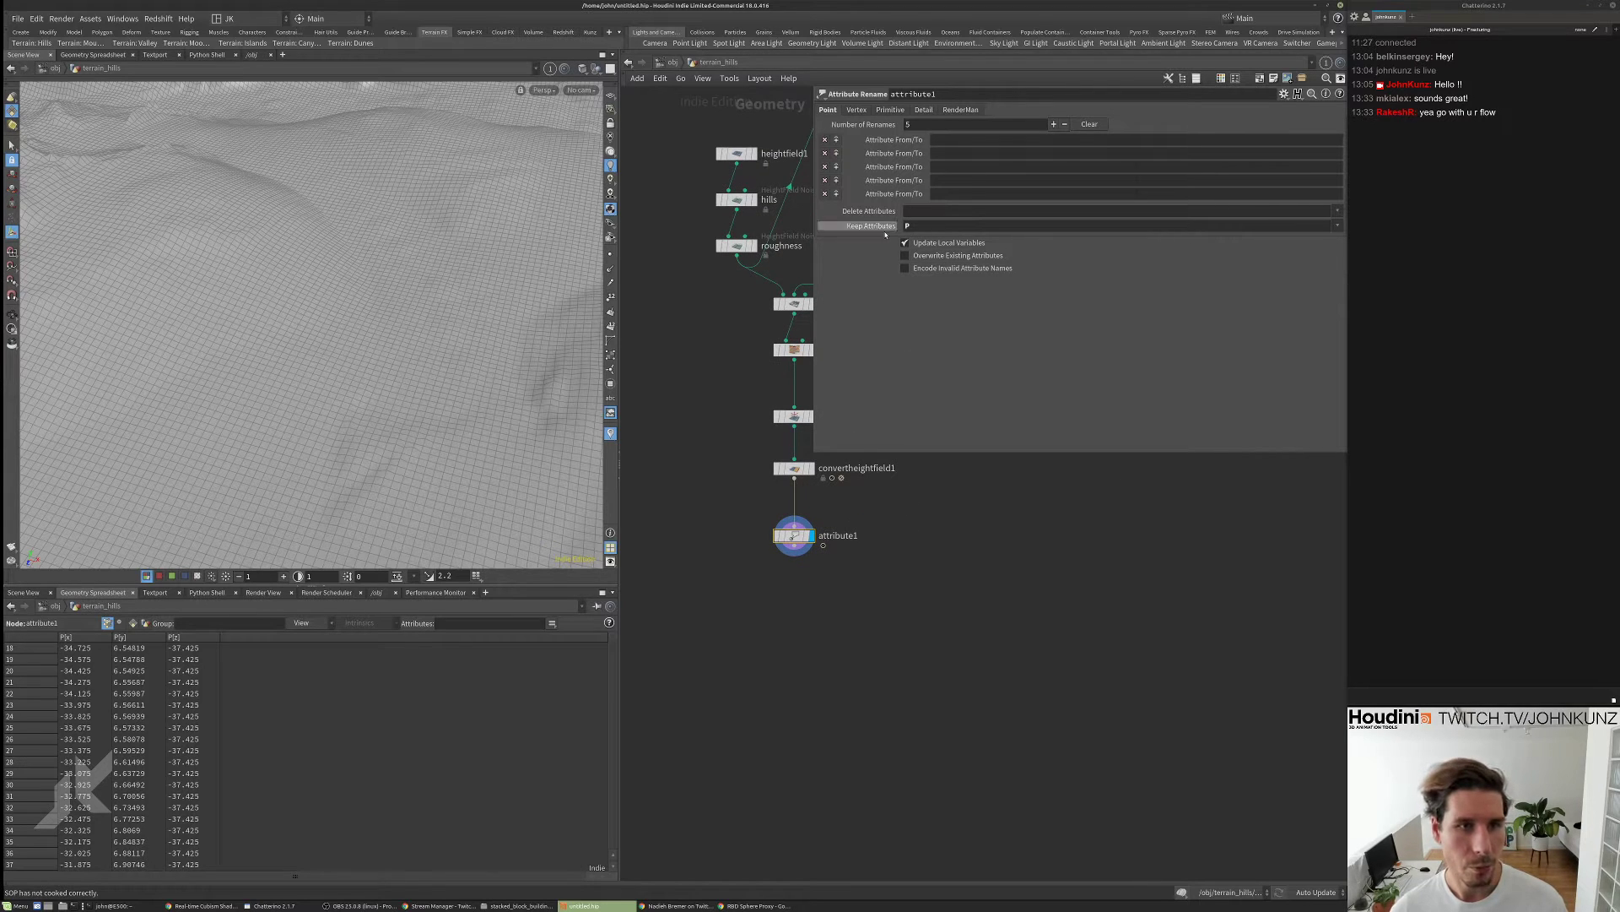
pyautogui.scroll(2, 797, 539)
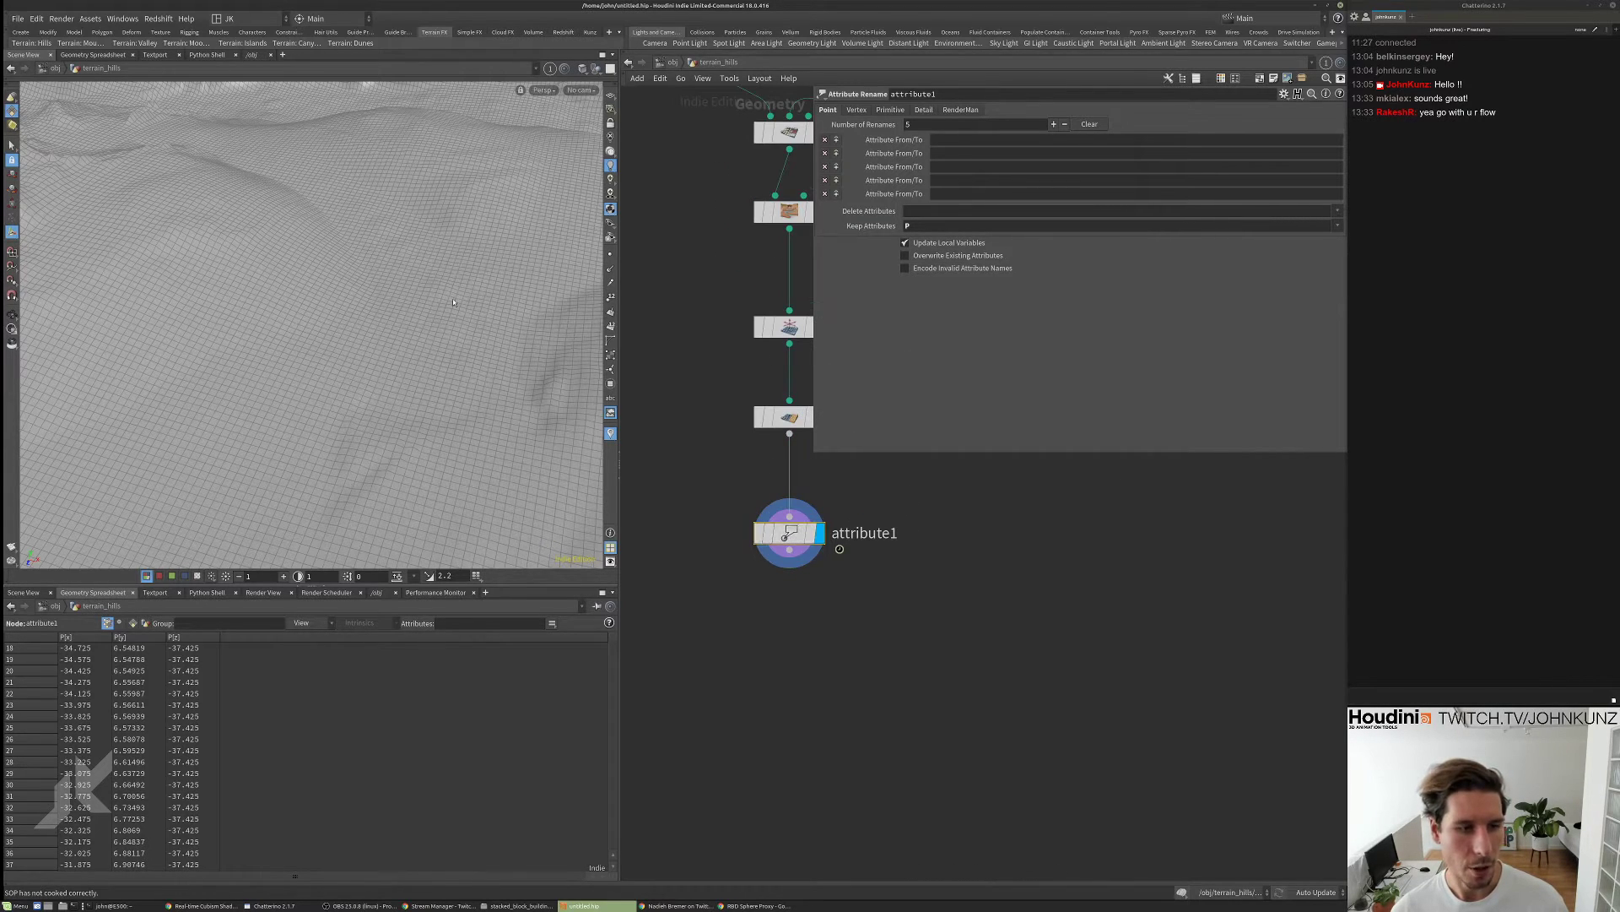
pyautogui.scroll(1, 862, 672)
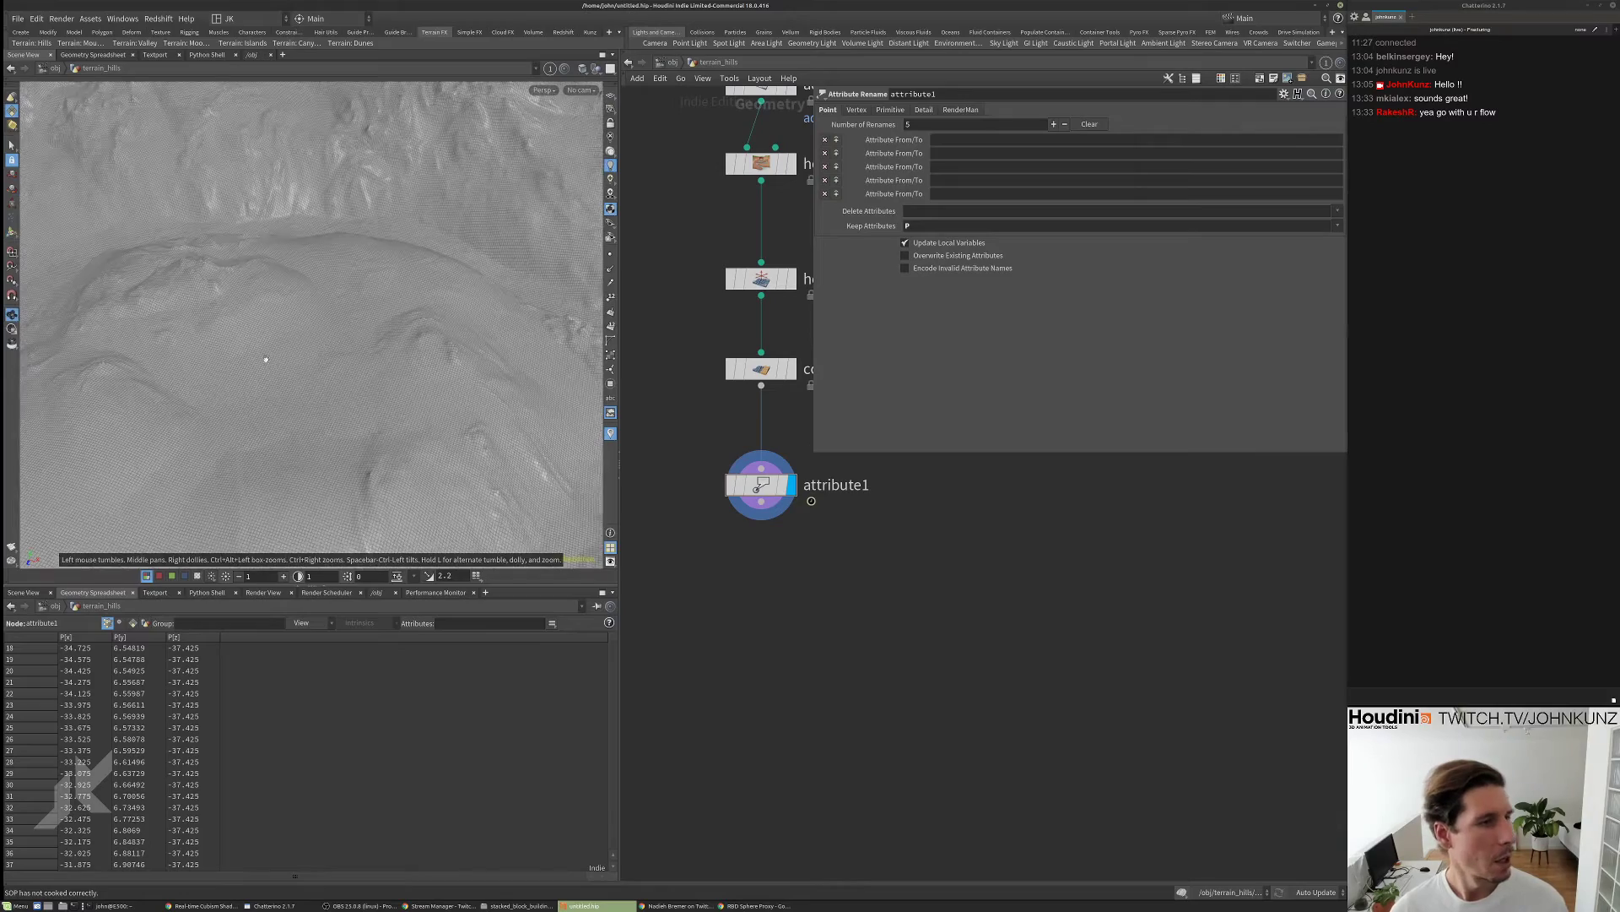
# - Activate viewport geometry selection with group selection switched off
pyautogui.scroll(-4, 264, 363)
pyautogui.moveTo(177, 376); pyautogui.dragTo(306, 331)
pyautogui.scroll(8, 412, 395)
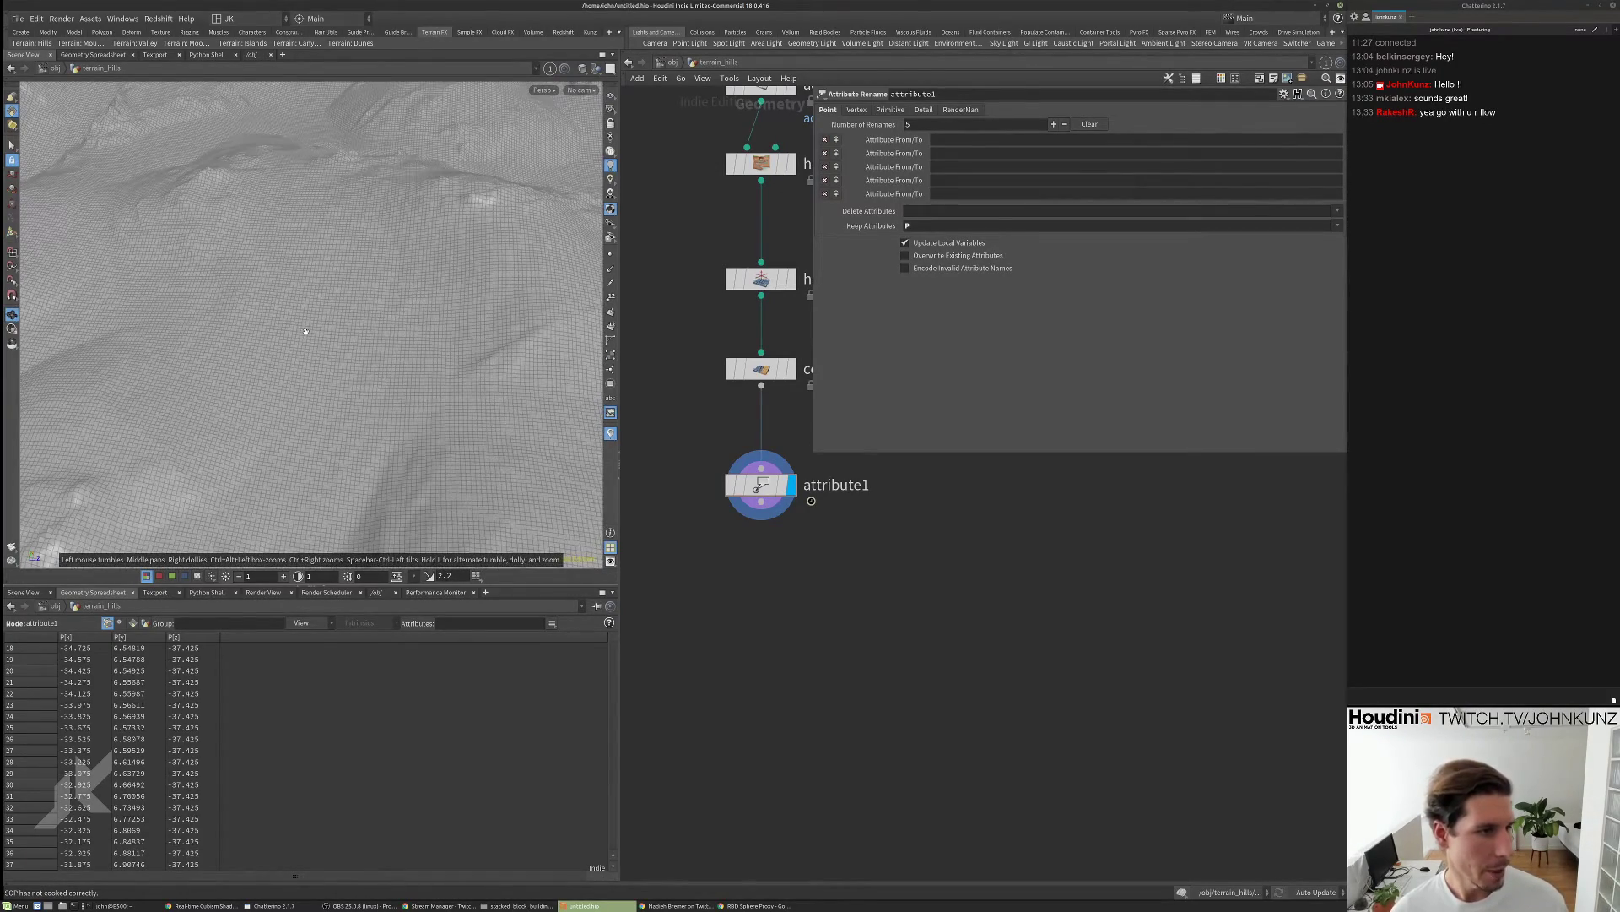
pyautogui.press('s')
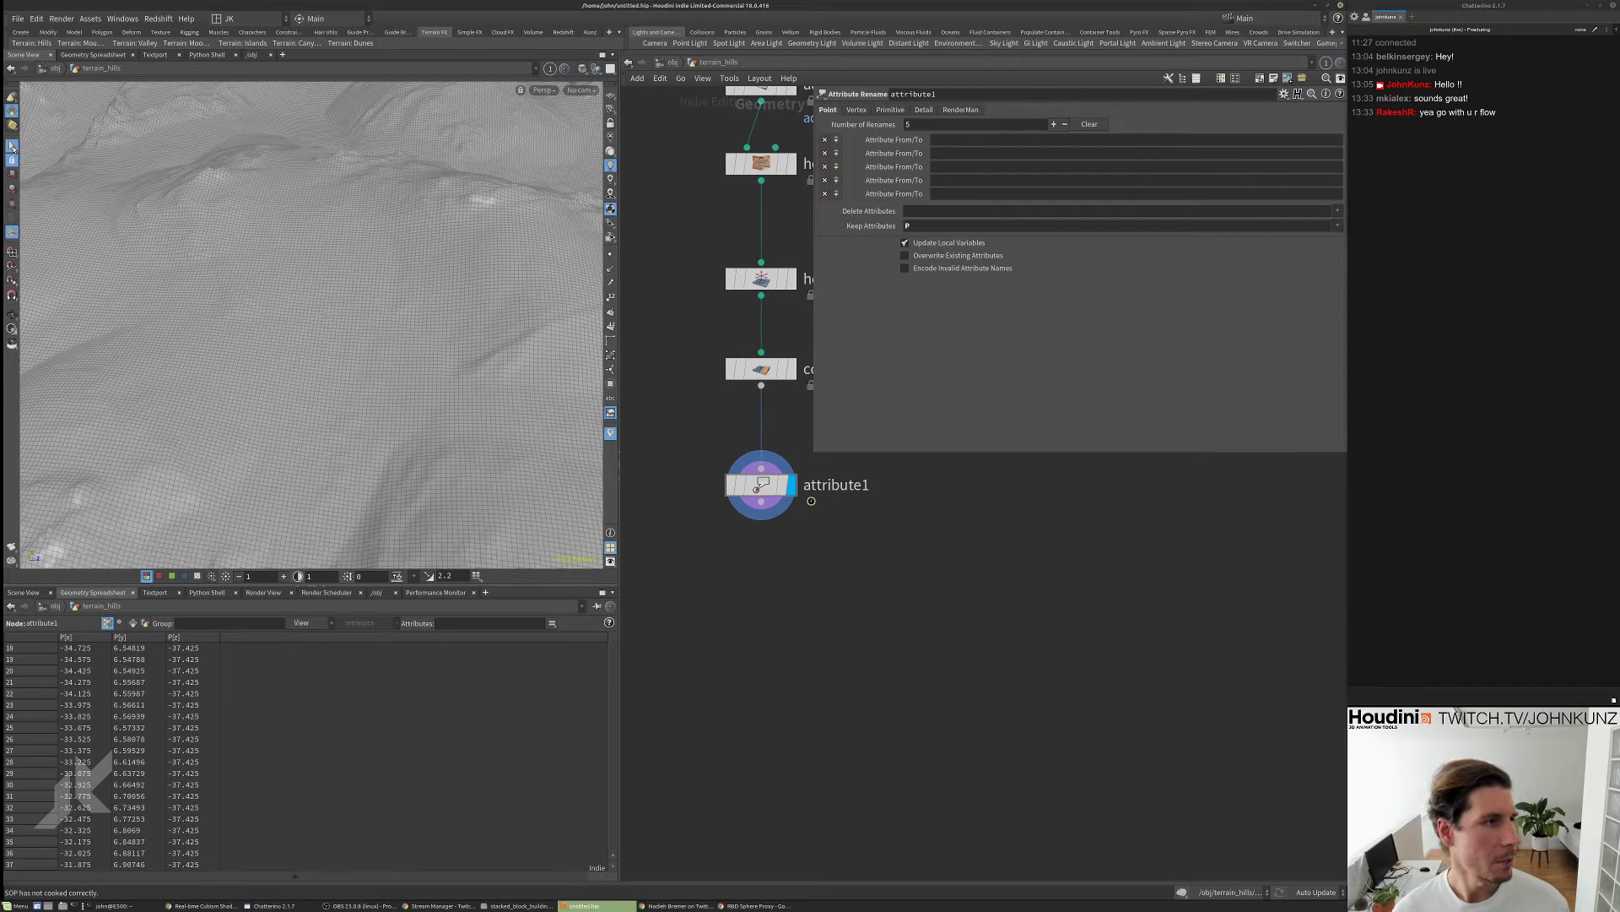
pyautogui.press('9')
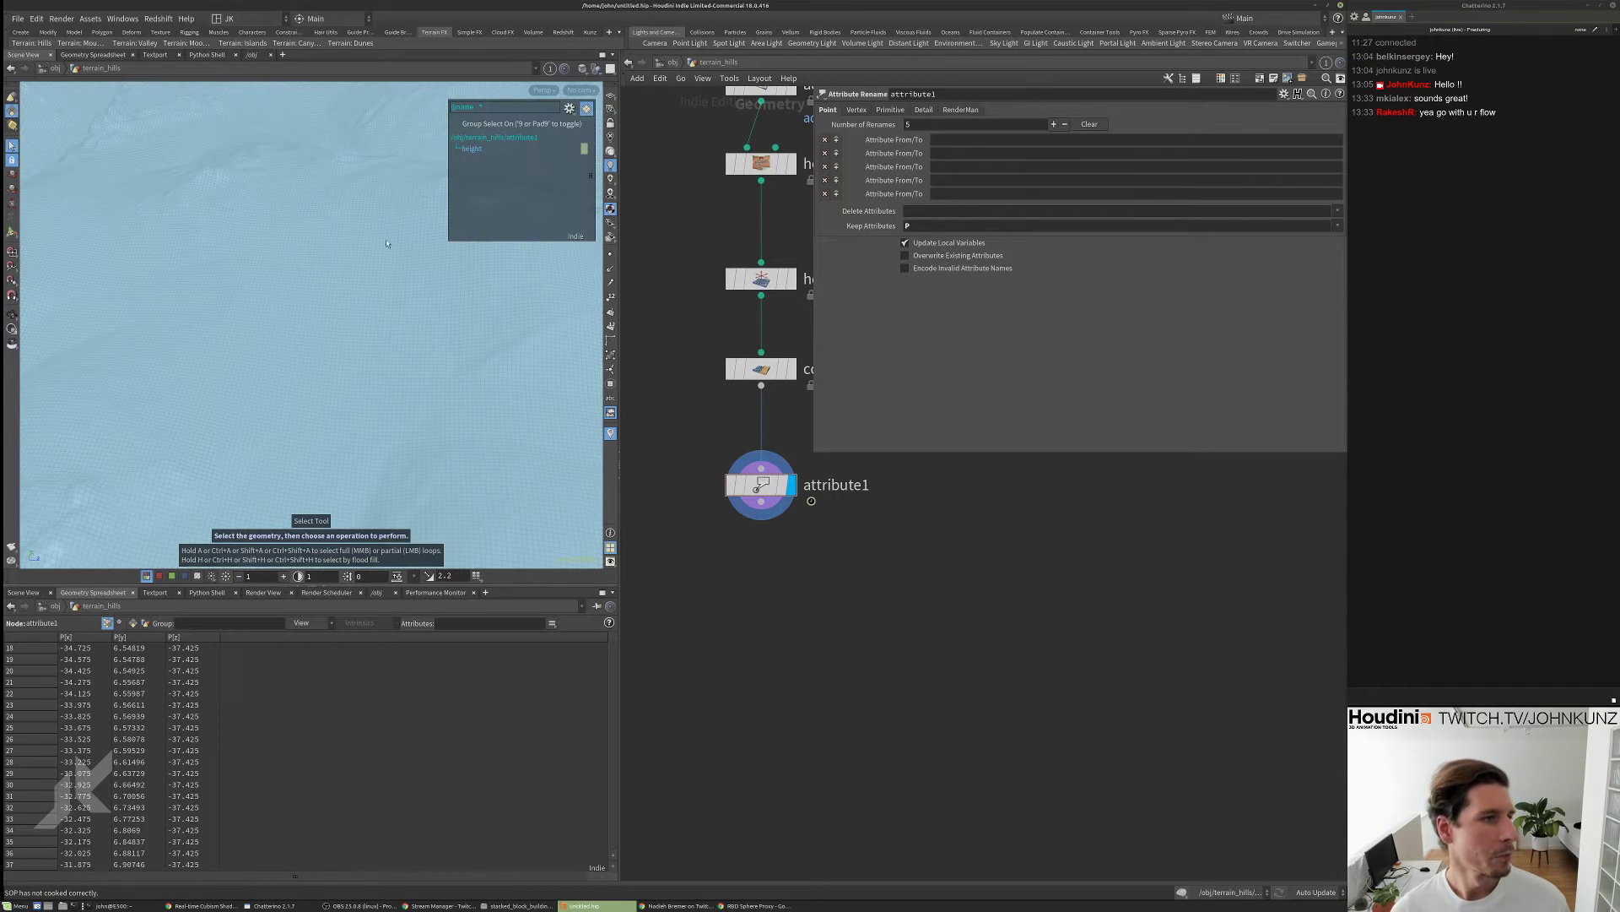
pyautogui.click(597, 69)
pyautogui.click(614, 108)
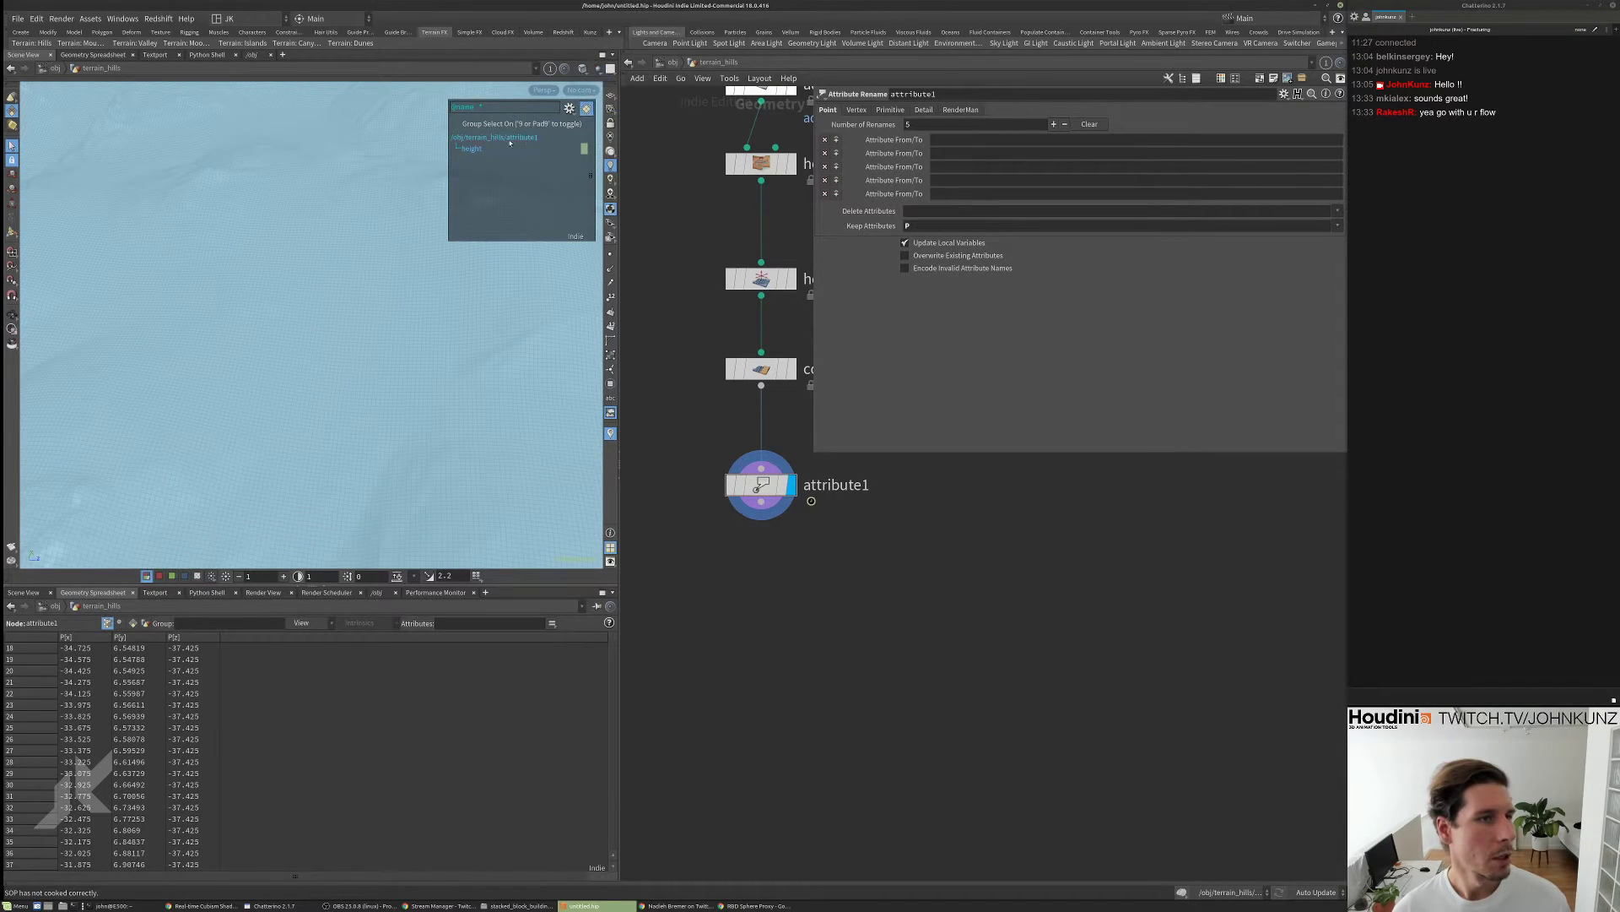
pyautogui.press('9')
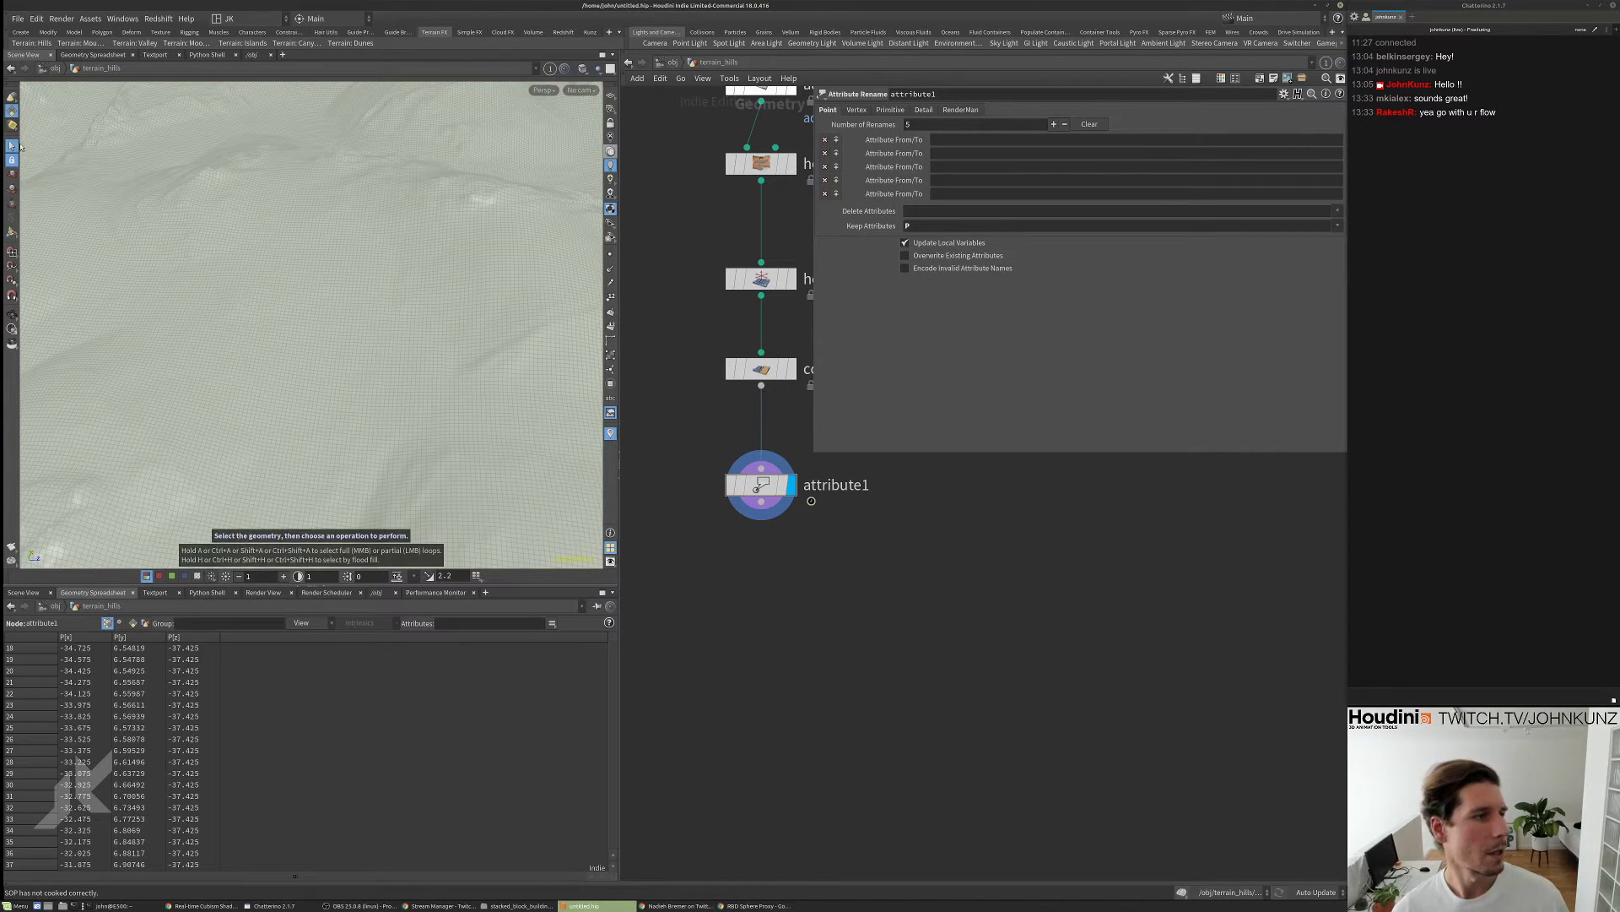
# - Select a small patch of terrain points and isolate it with a Blast node that deletes non-selected, placed apart from attribute1
pyautogui.rightClick(11, 111)
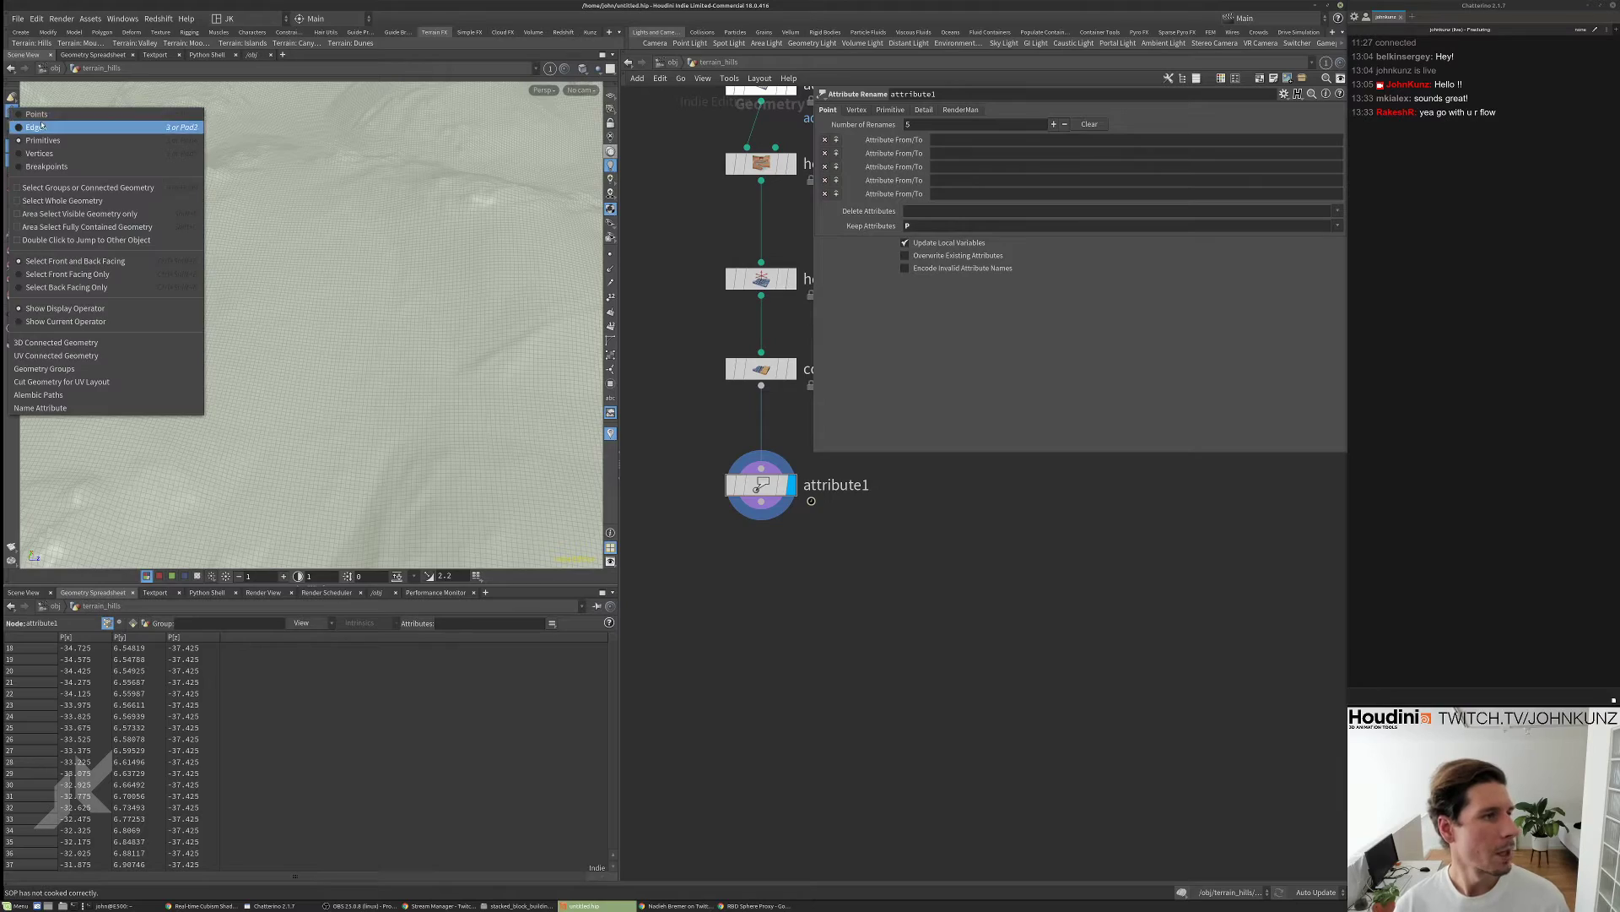
pyautogui.click(34, 128)
pyautogui.keyDown('alt'); pyautogui.moveTo(327, 283); pyautogui.dragTo(319, 376); pyautogui.keyUp('alt')
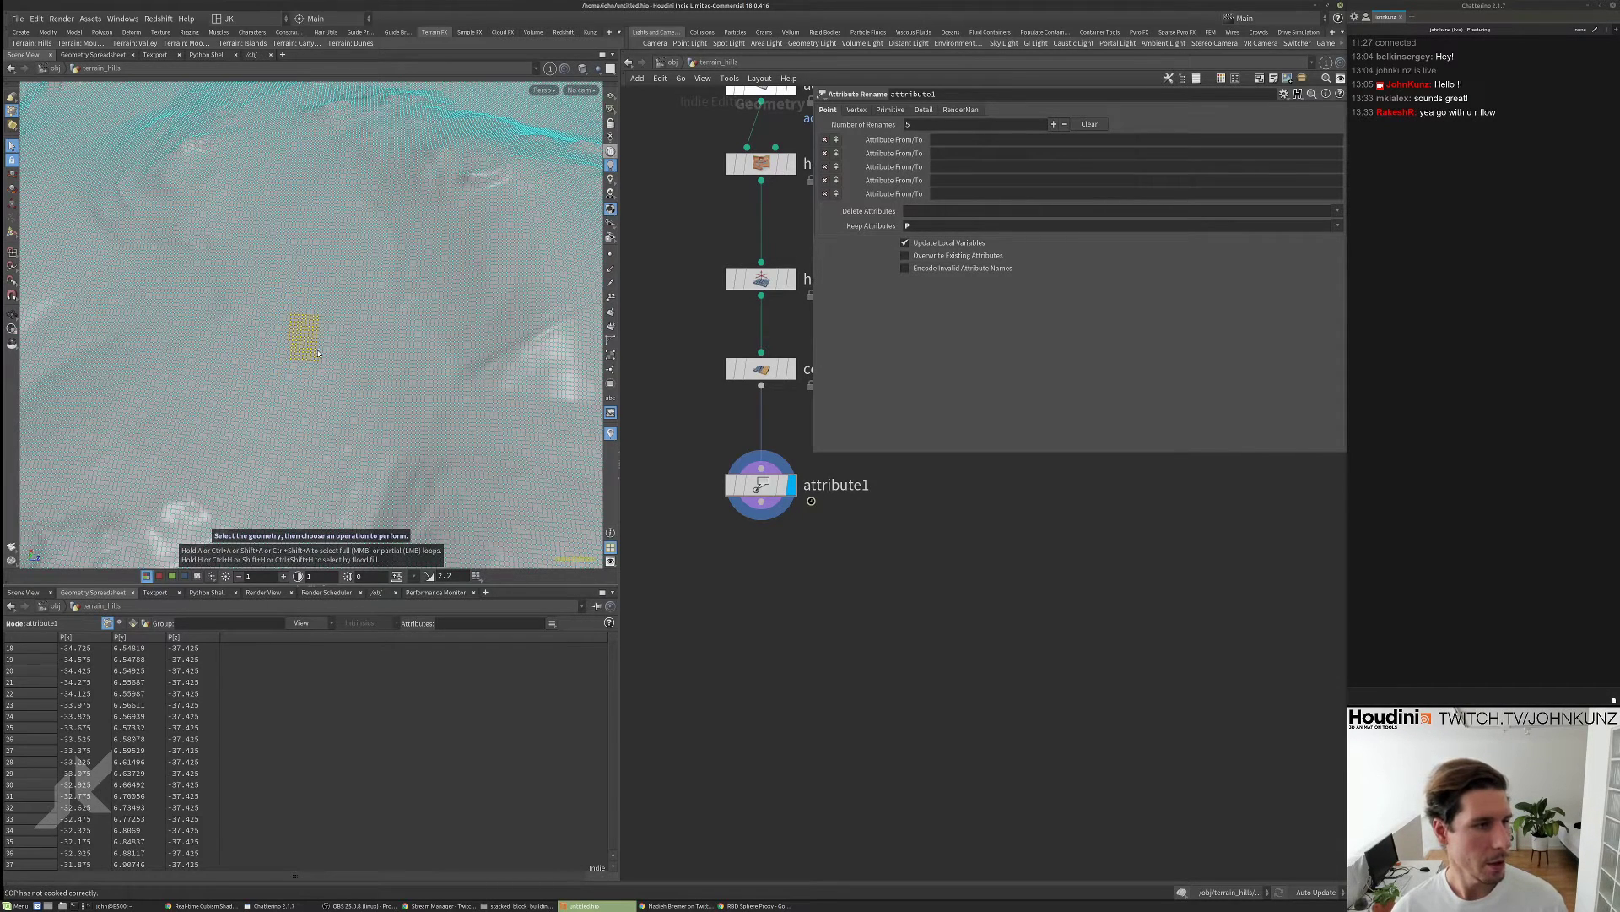
pyautogui.press('Delete')
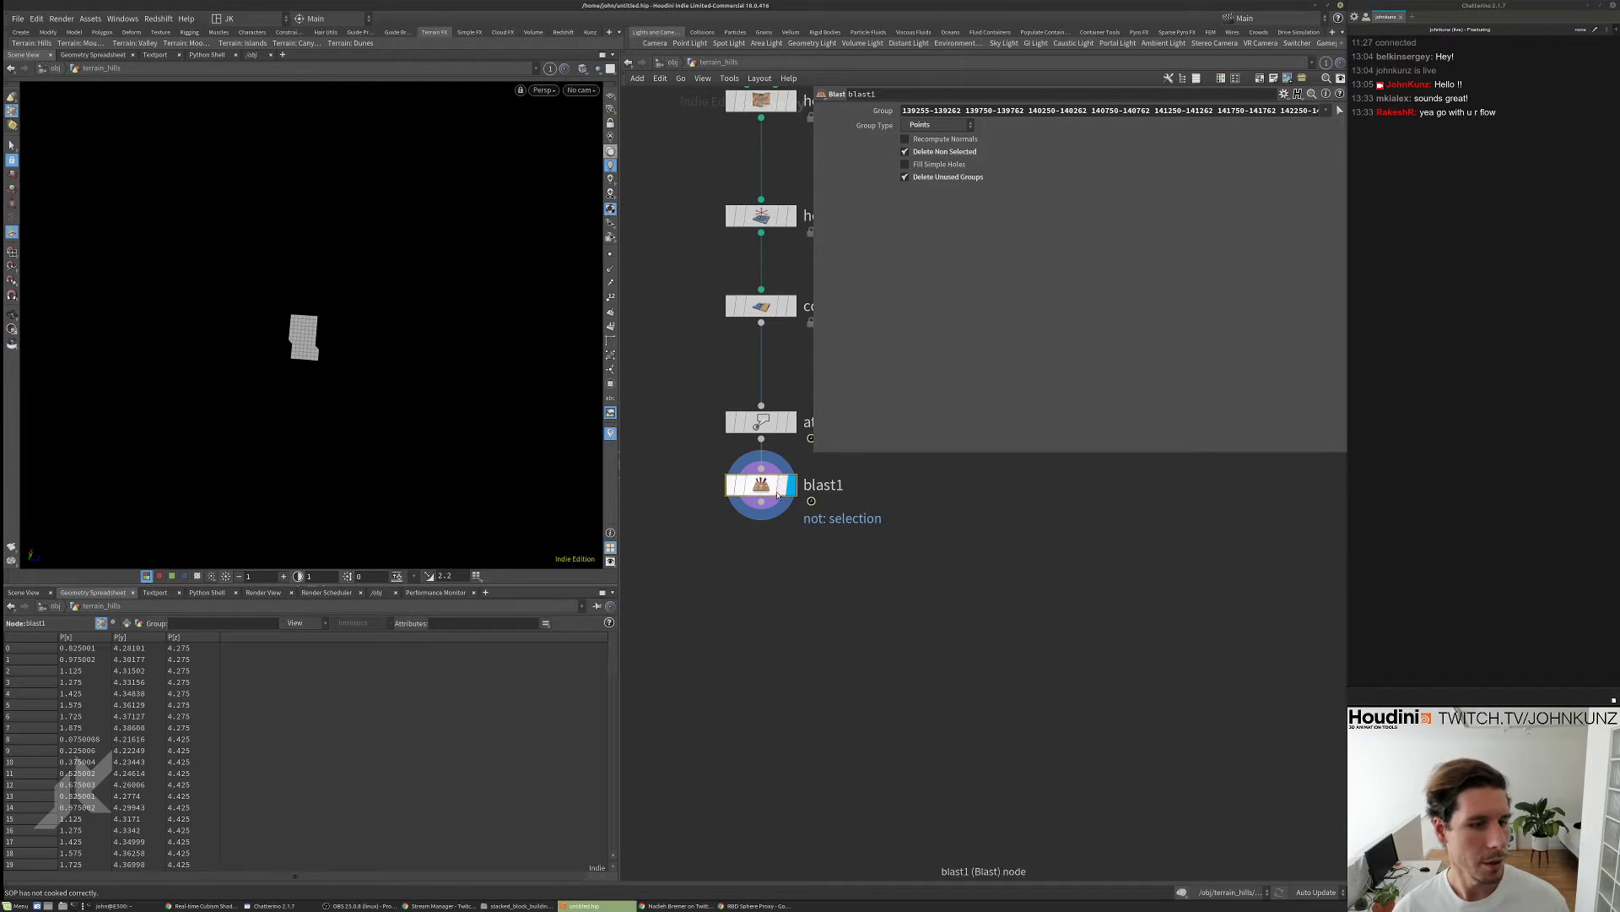
pyautogui.moveTo(760, 485); pyautogui.dragTo(1009, 510)
pyautogui.moveTo(918, 562); pyautogui.dragTo(797, 550, button='middle')
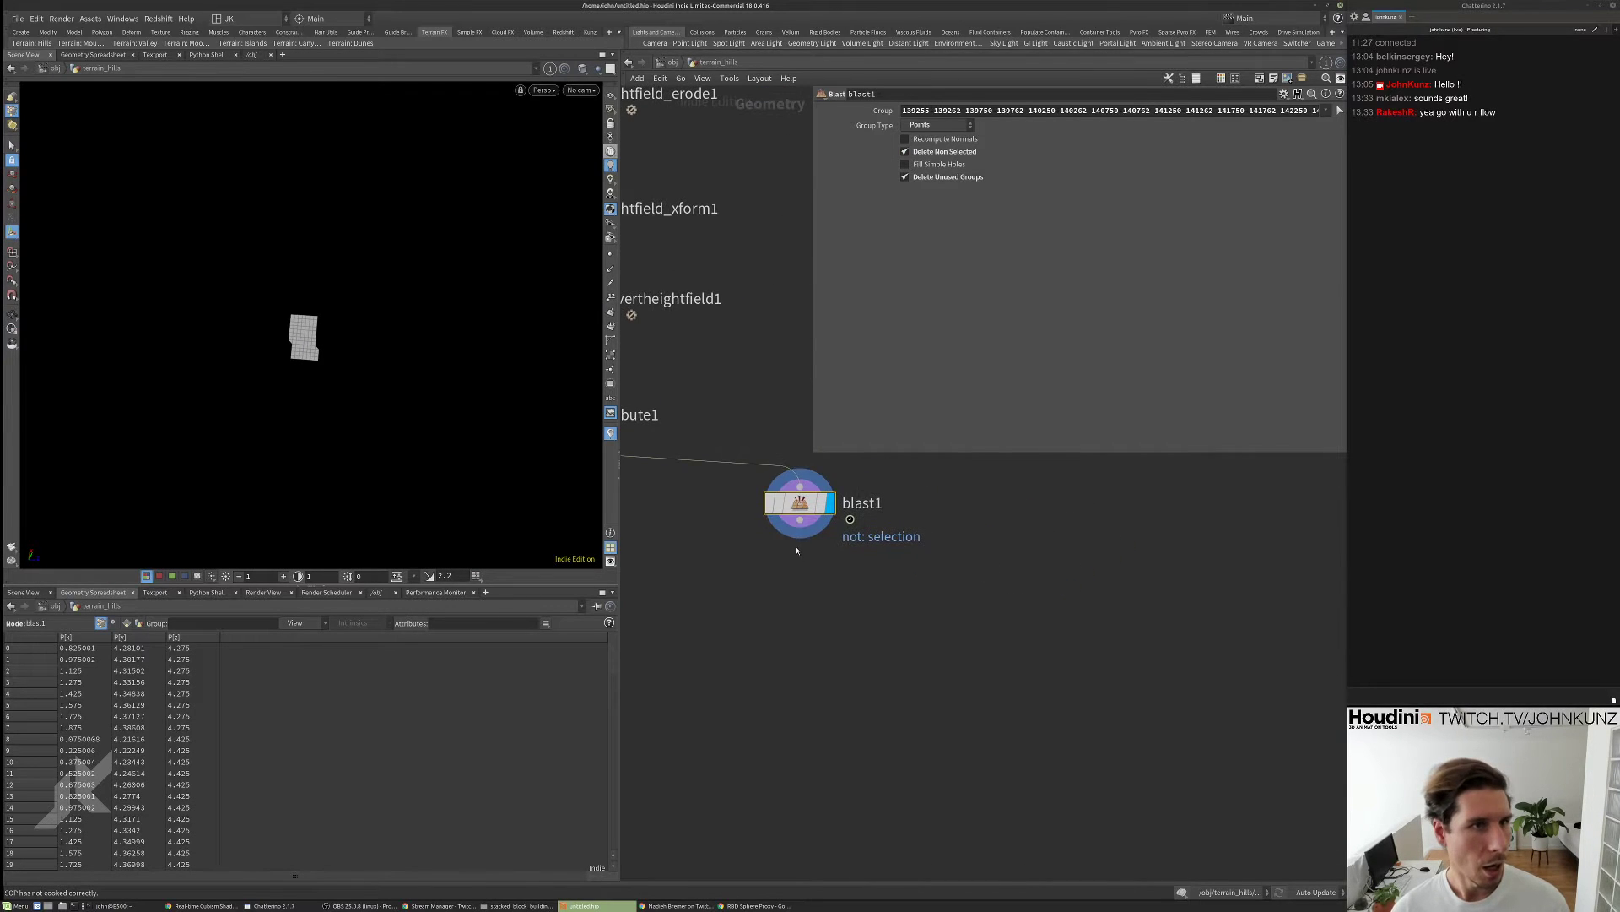
# - Add a Sphere node connected directly below blast1, display it and inspect its geometry information
pyautogui.press('Tab')
pyautogui.write('s')
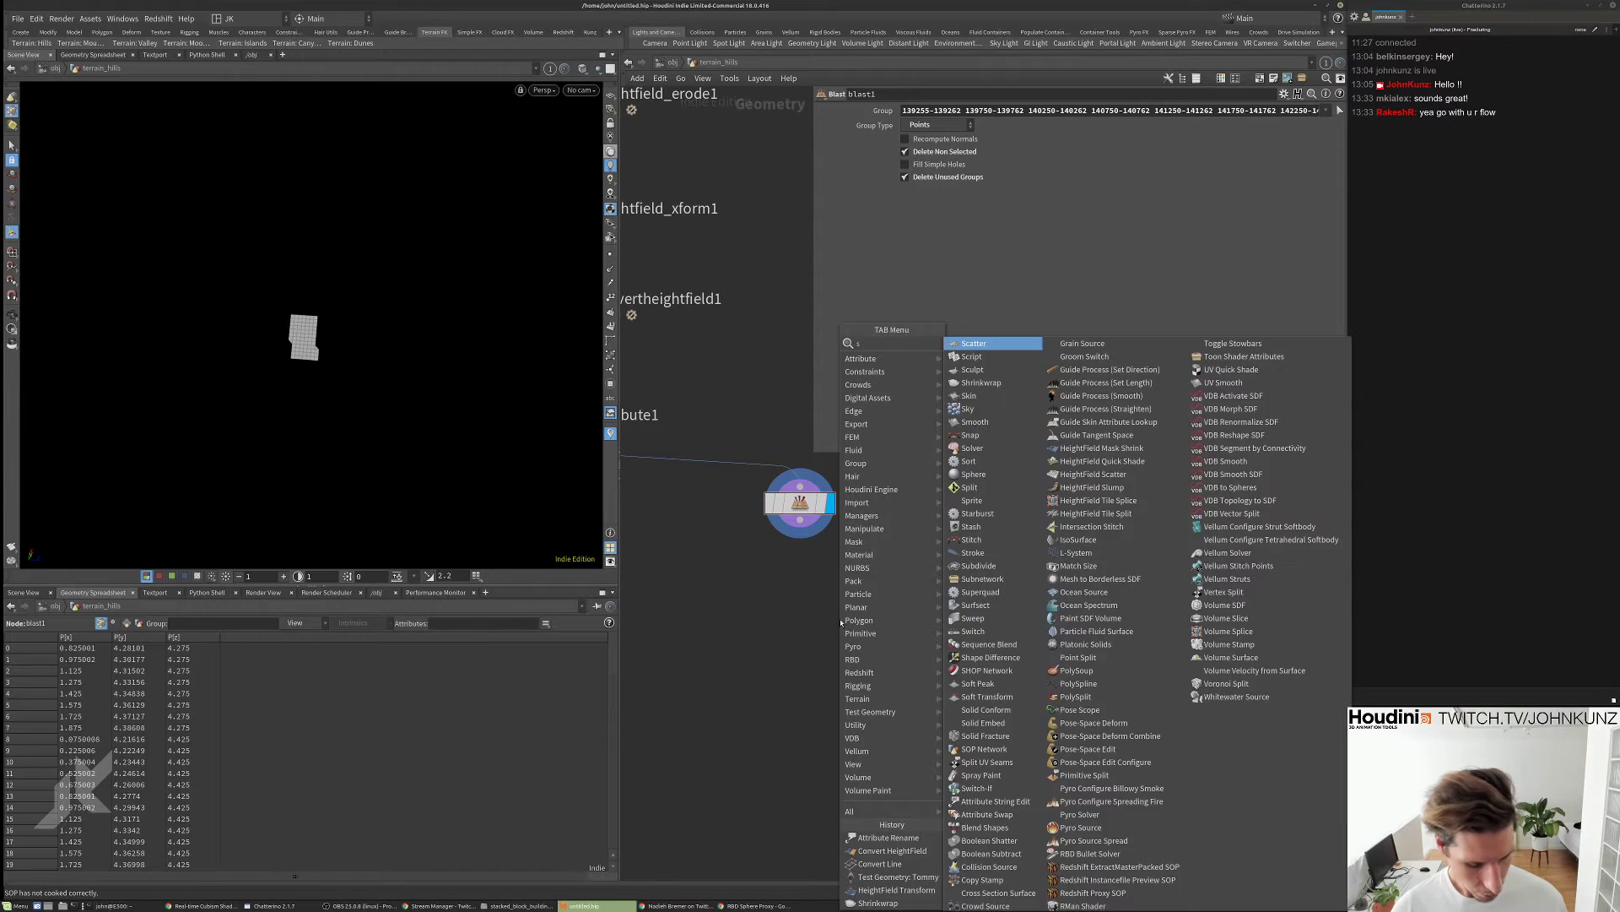
pyautogui.write('phe')
pyautogui.press('Return')
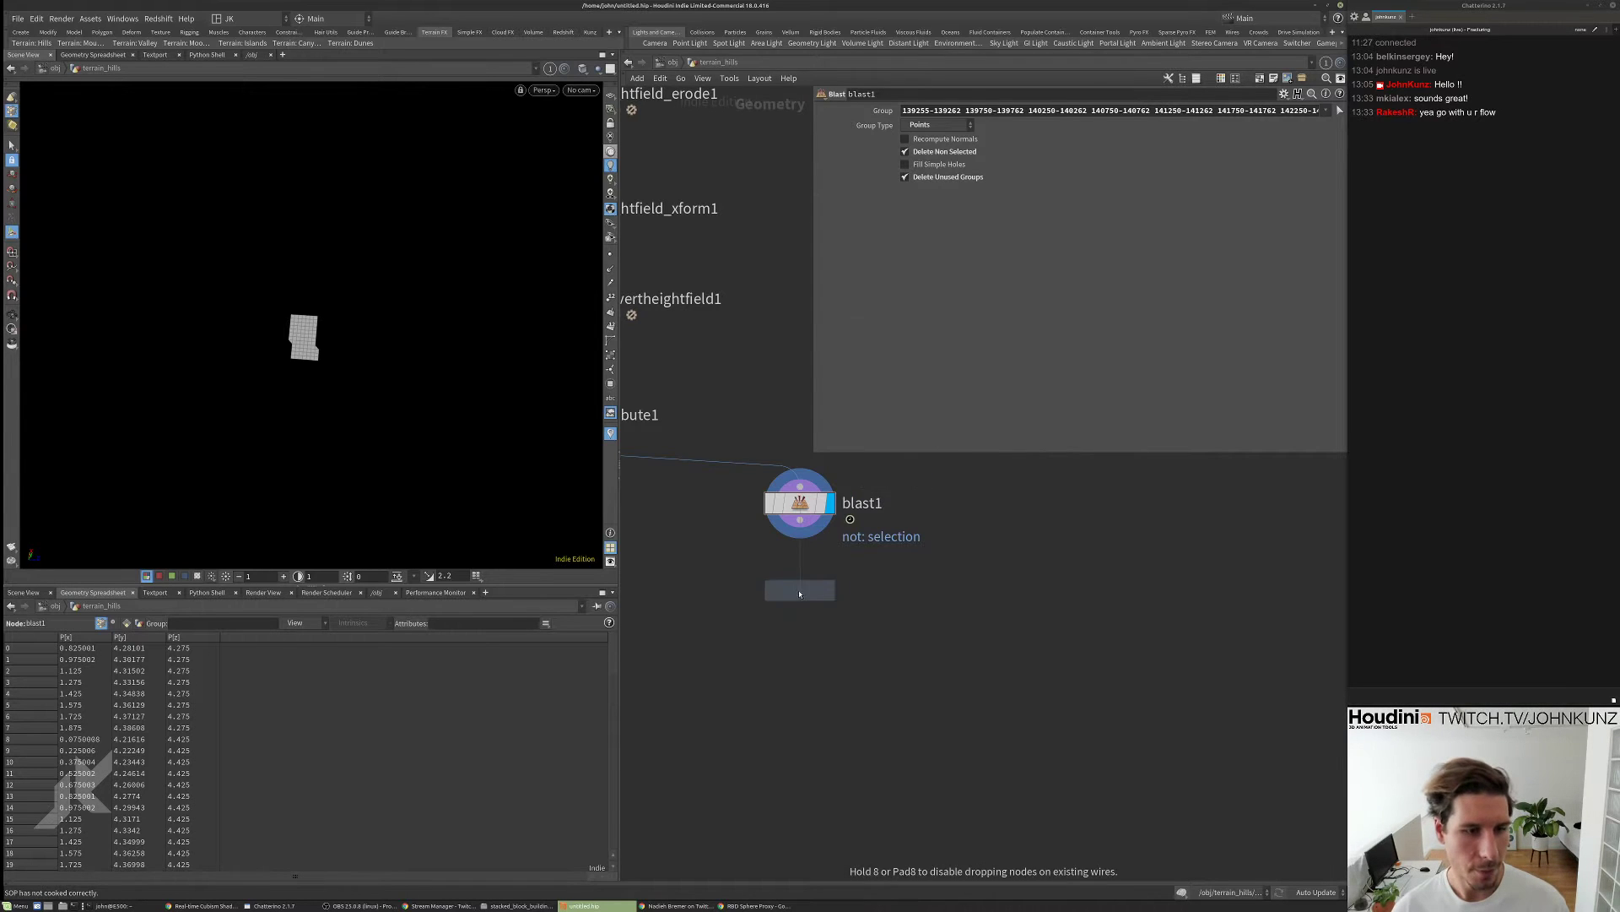
pyautogui.click(800, 596)
pyautogui.click(830, 597)
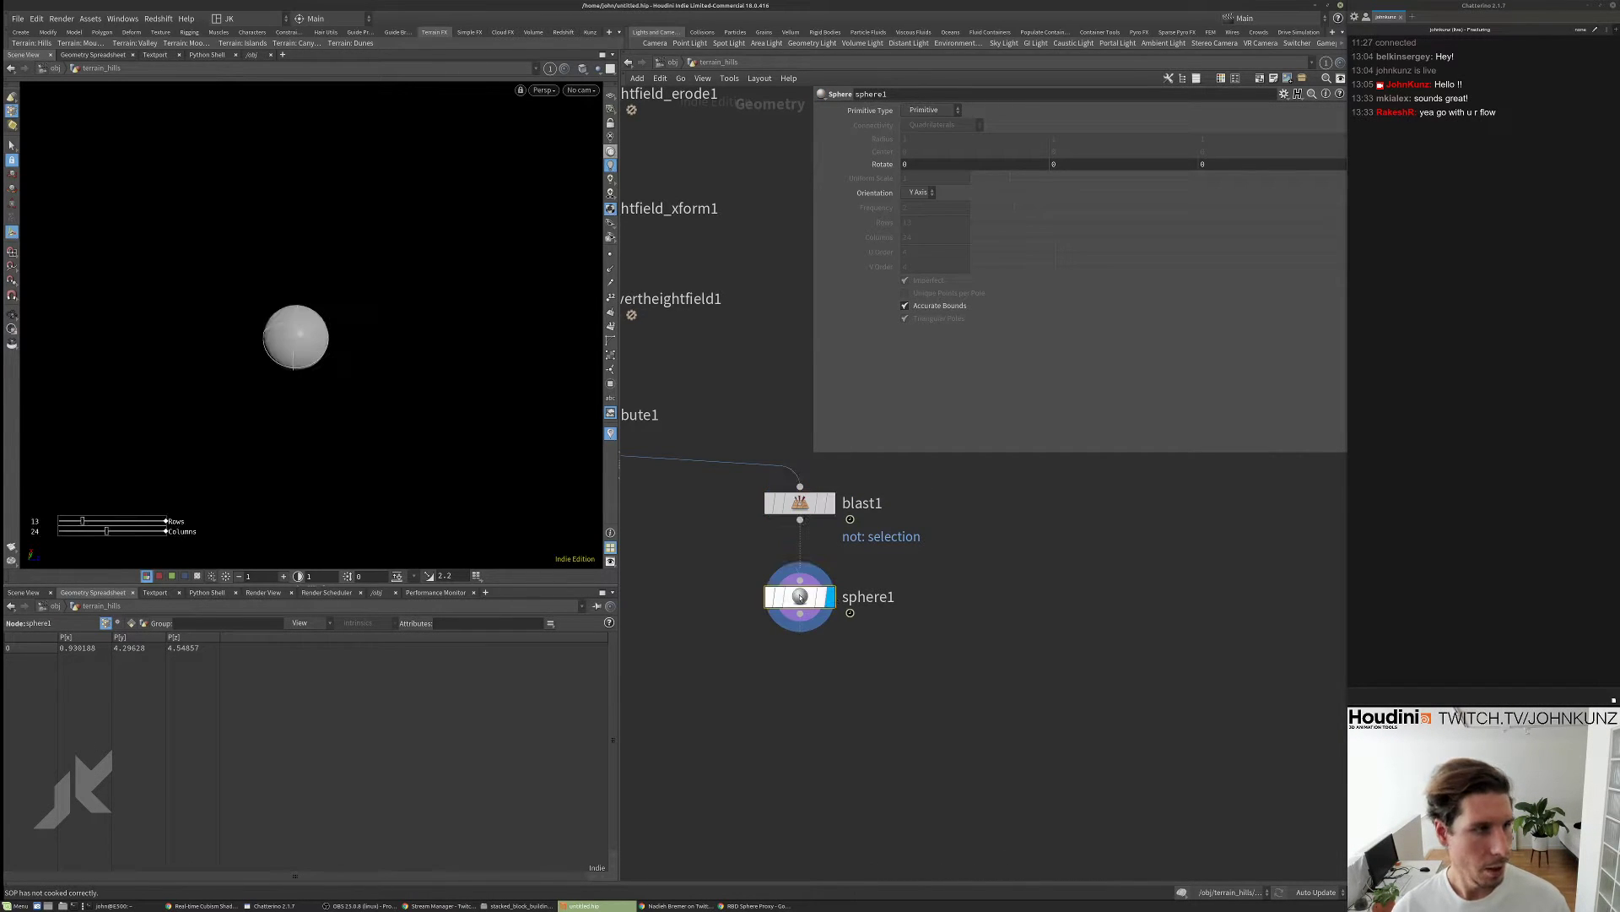
pyautogui.middleClick(802, 595)
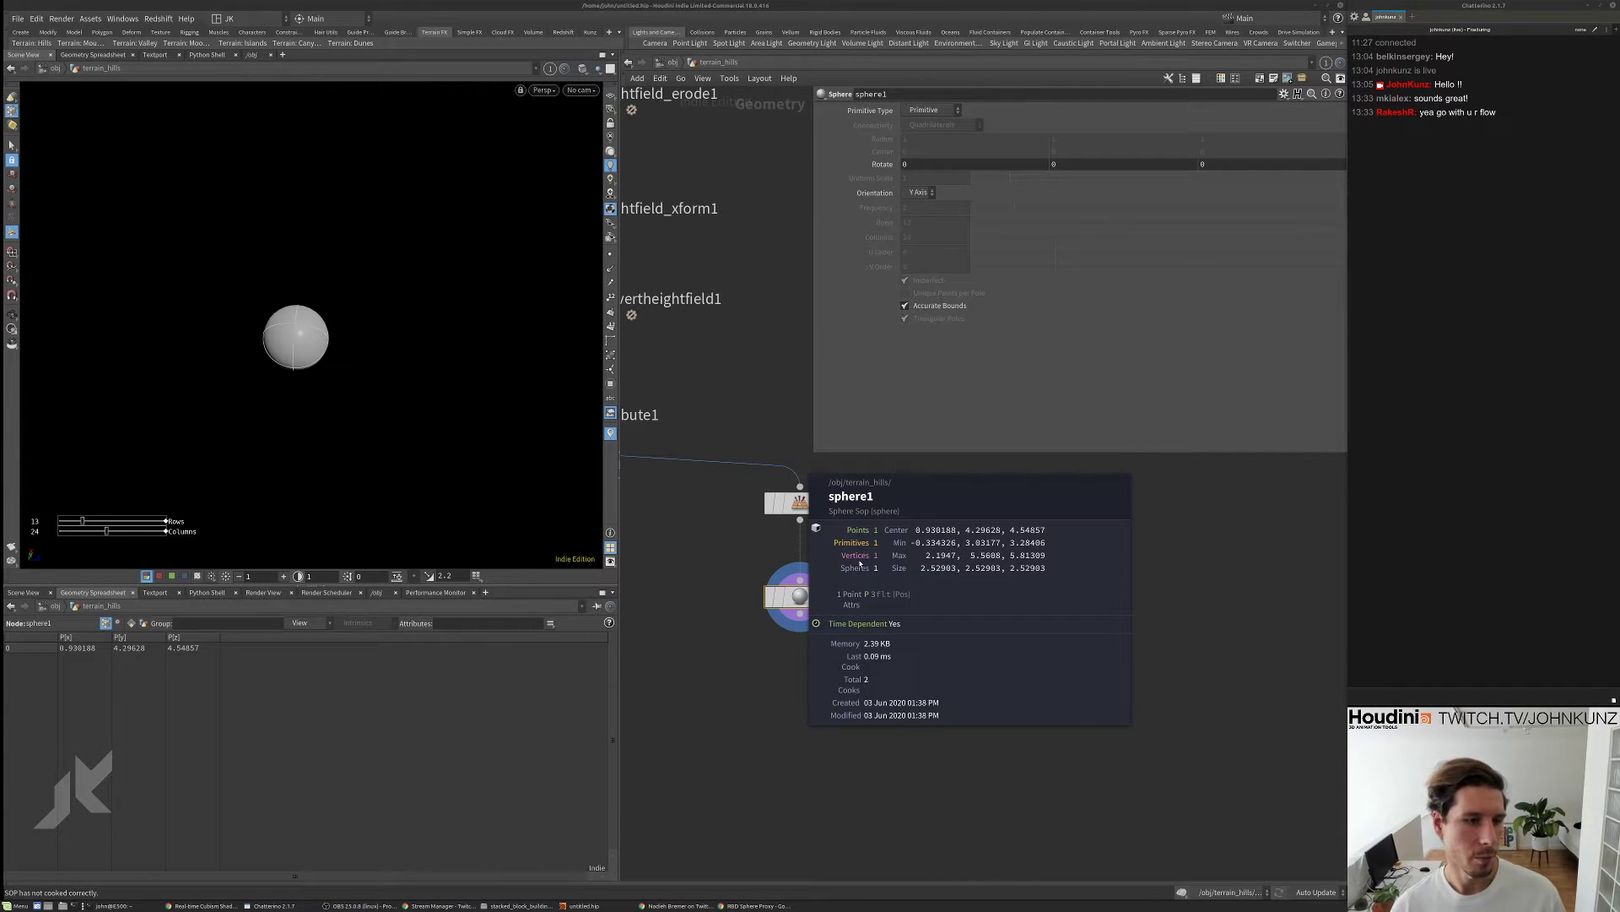
# - Display attribute1 with sphere1 shown as a template over the terrain, and move sphere1 closer to blast1
pyautogui.scroll(-2, 670, 557)
pyautogui.moveTo(628, 531); pyautogui.dragTo(759, 499, button='middle')
pyautogui.scroll(1, 745, 476)
pyautogui.press('r')
pyautogui.click(724, 422)
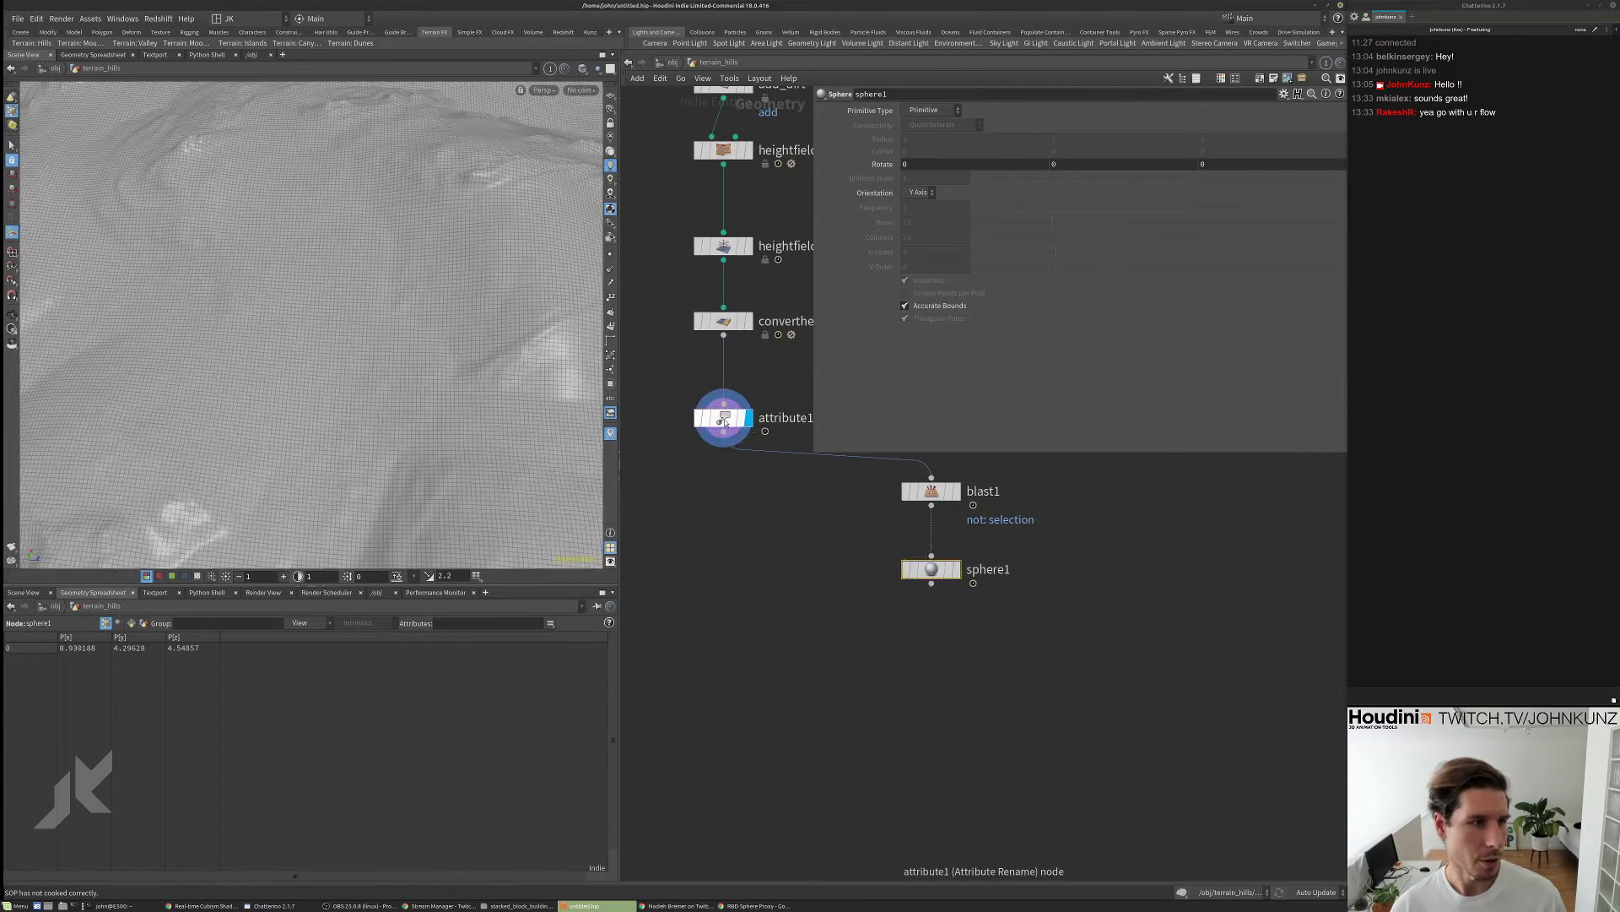
pyautogui.click(949, 572)
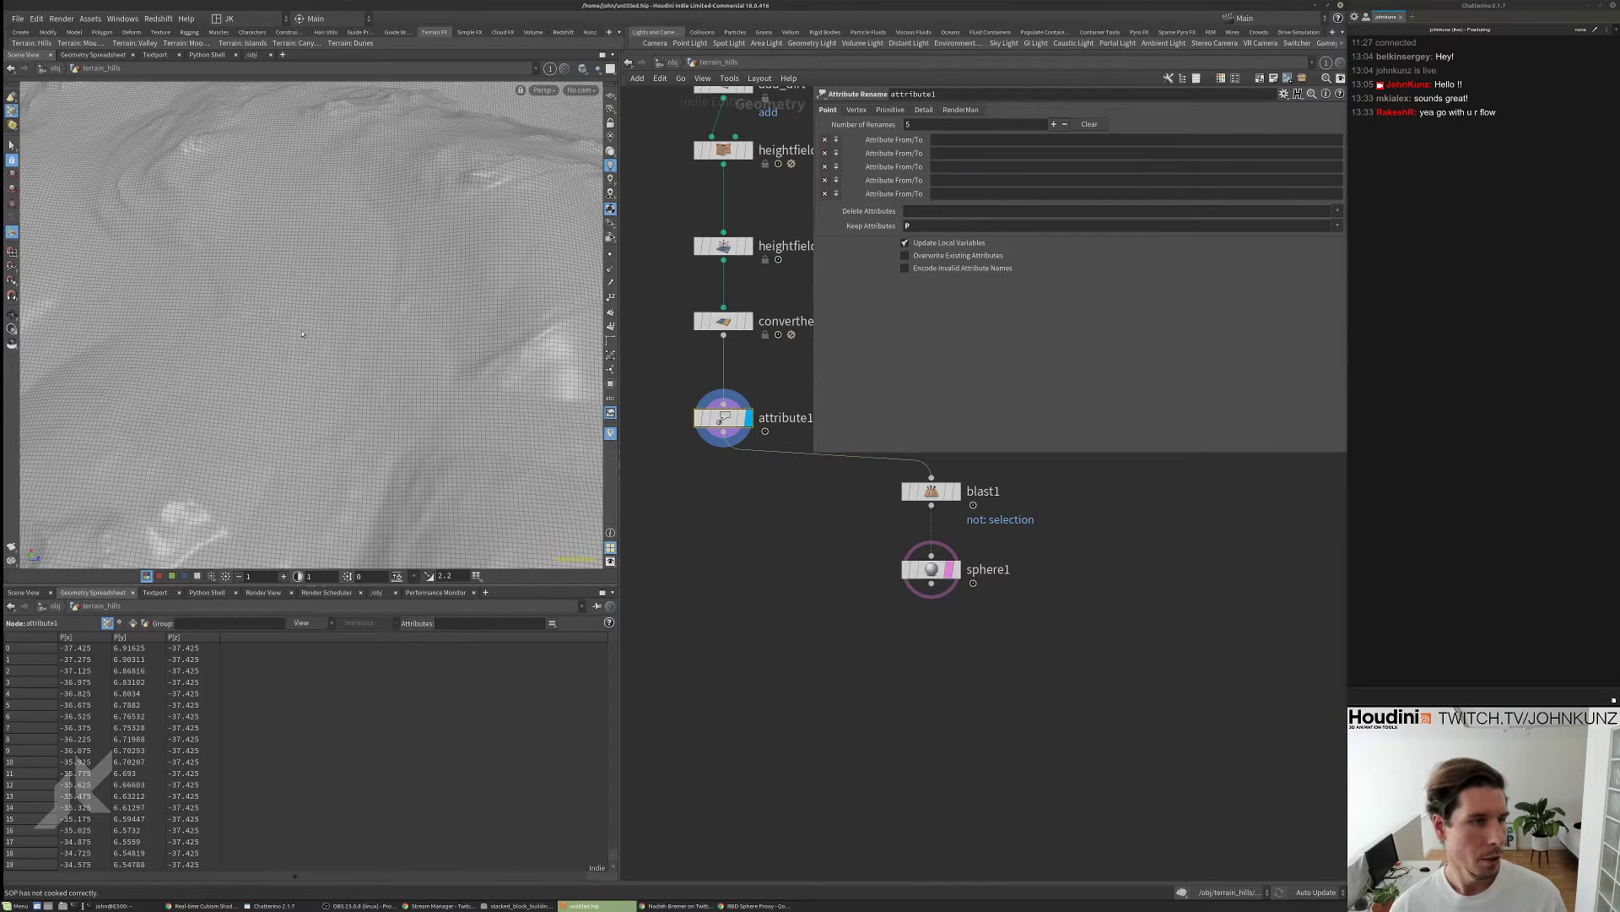
pyautogui.moveTo(303, 333)
pyautogui.mouseDown()
pyautogui.moveTo(297, 351)
pyautogui.moveTo(289, 330)
pyautogui.moveTo(281, 342)
pyautogui.mouseUp()
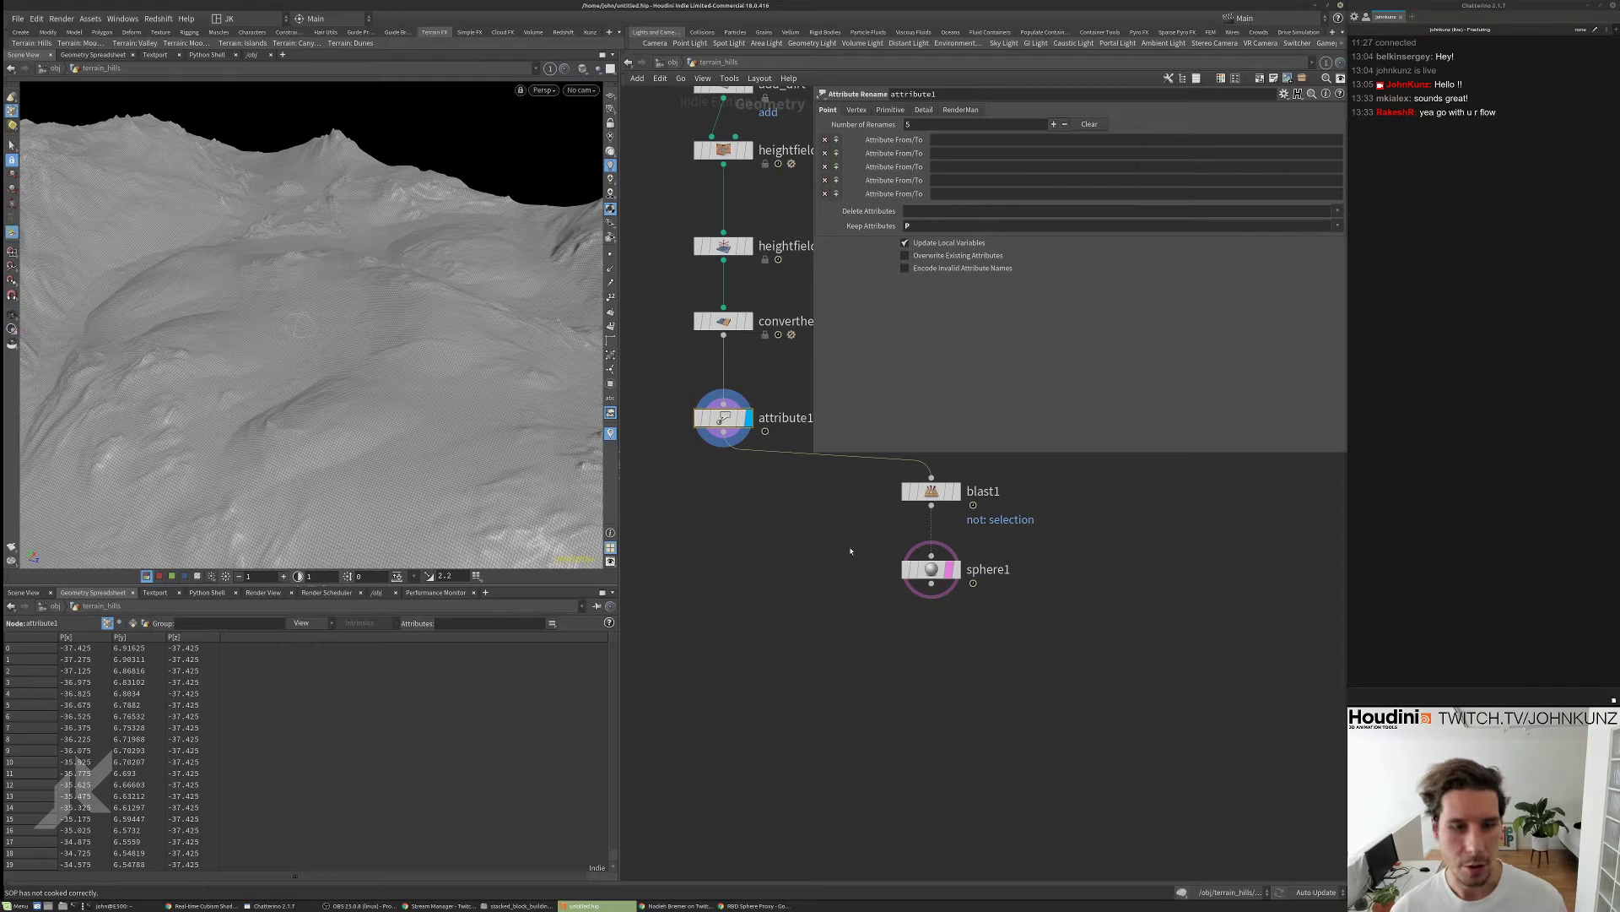
pyautogui.moveTo(929, 569); pyautogui.dragTo(928, 543)
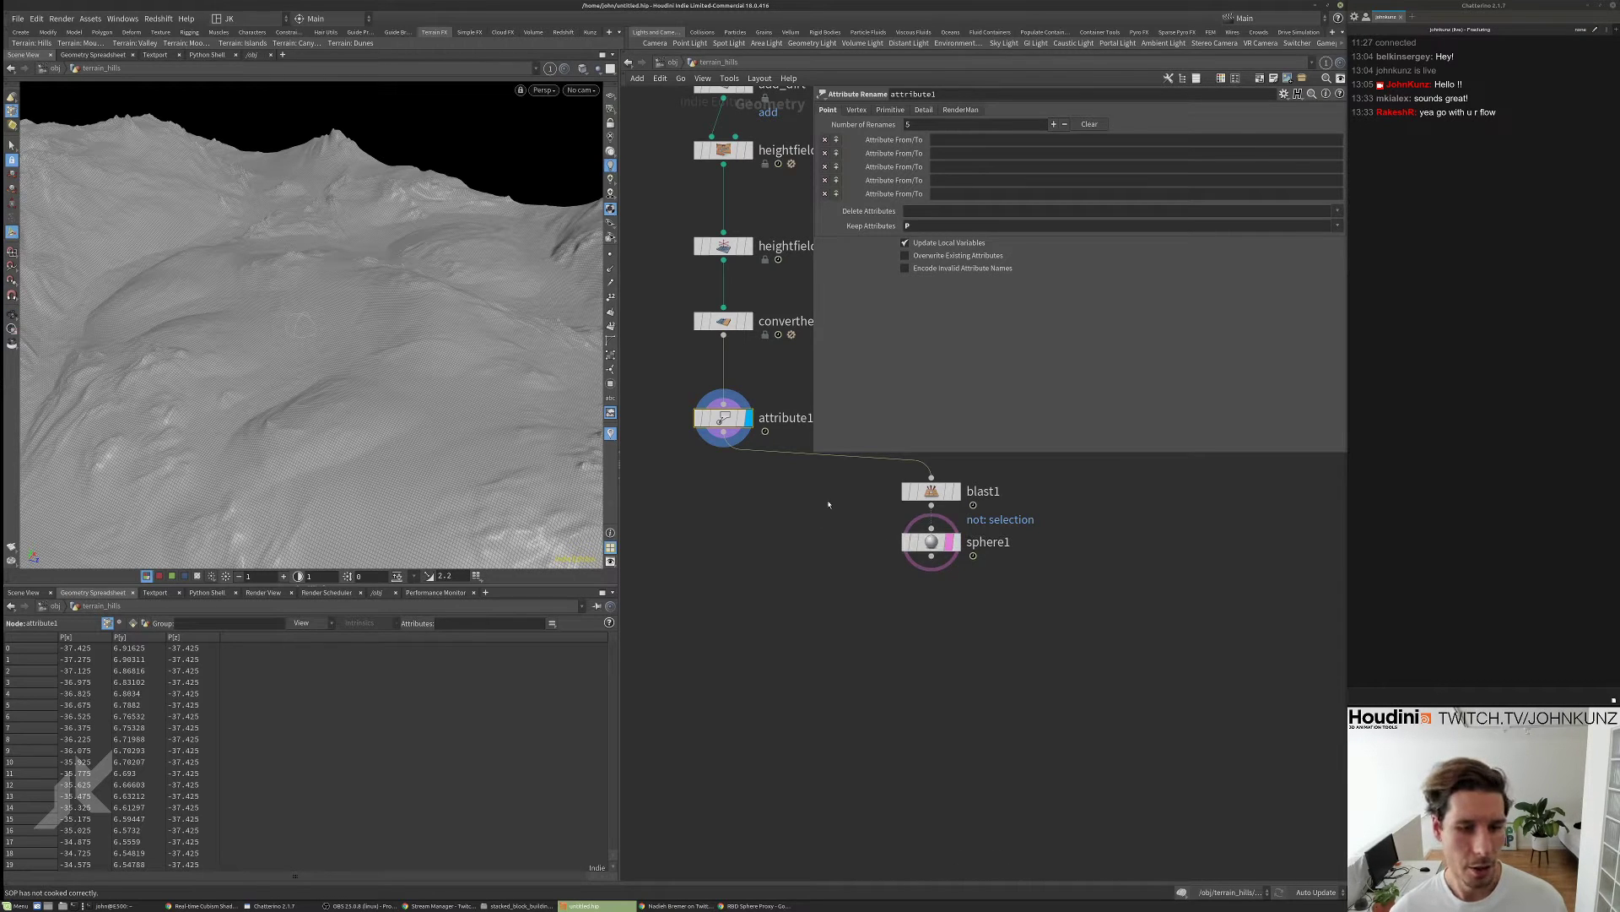
# - Add a Stash node connected to the output of sphere1 and display it
pyautogui.scroll(3, 794, 582)
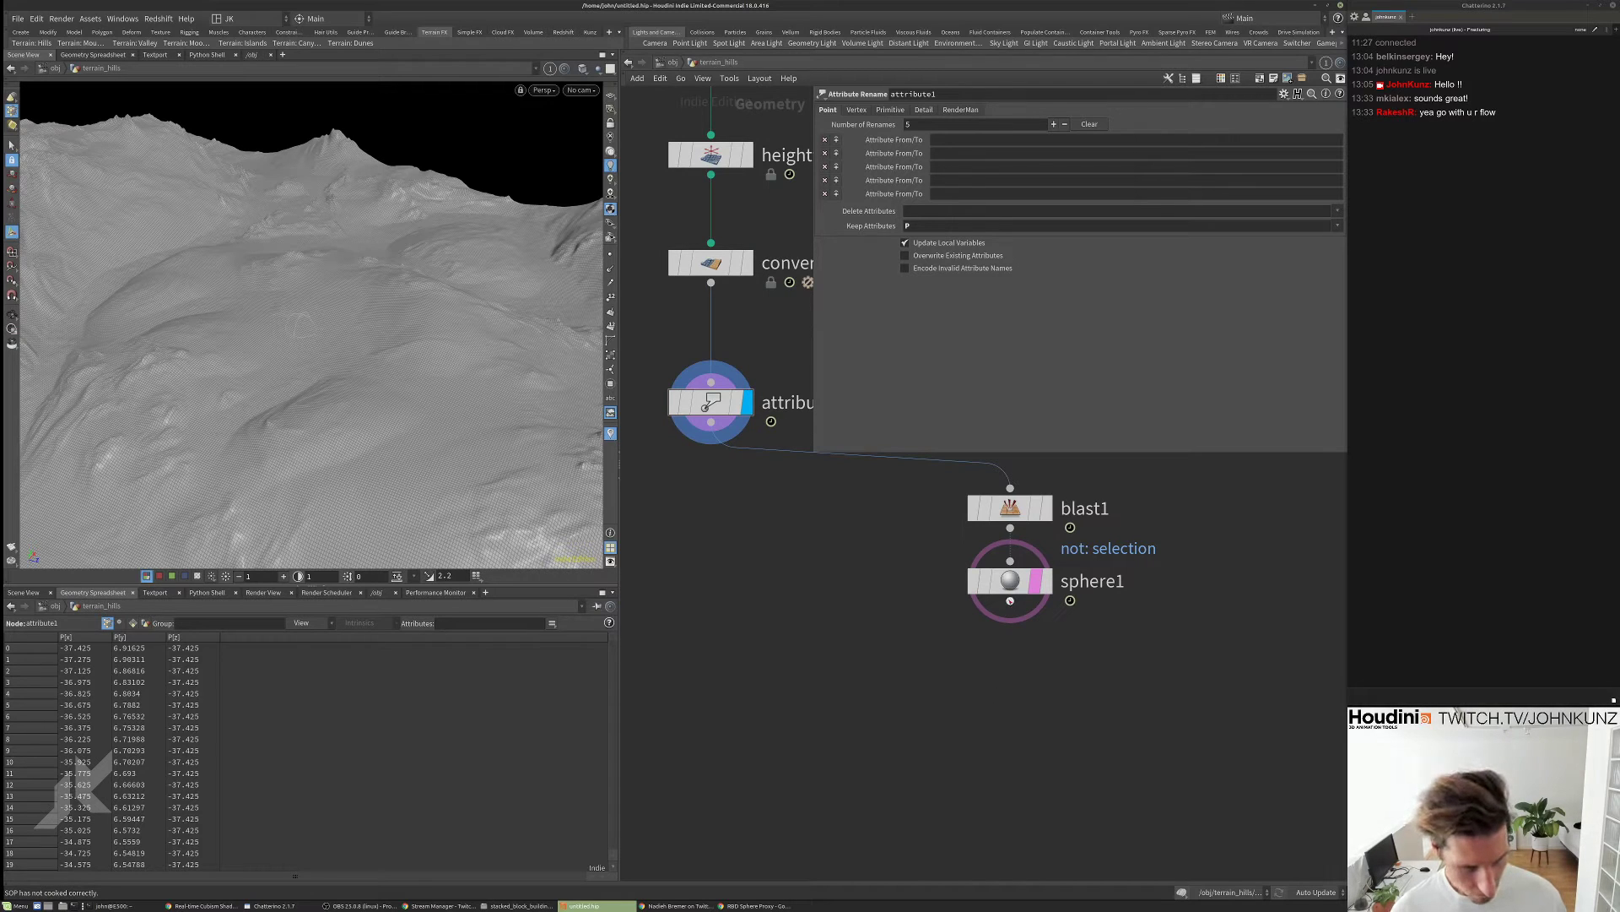
pyautogui.press('Tab')
pyautogui.write('st')
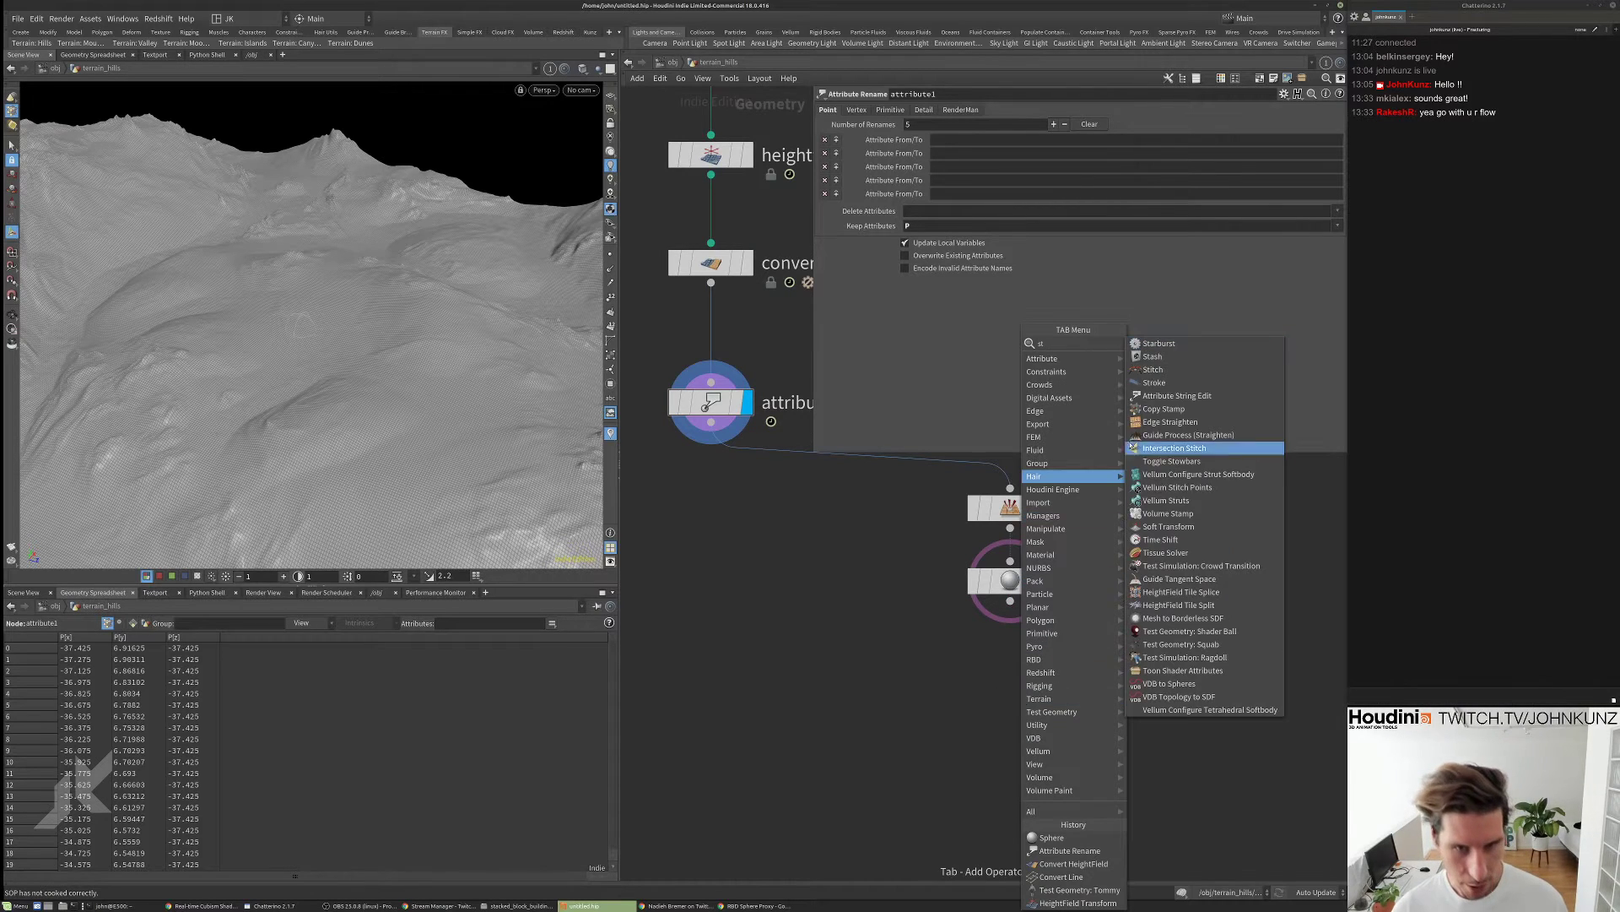
pyautogui.click(1153, 356)
pyautogui.click(1065, 641)
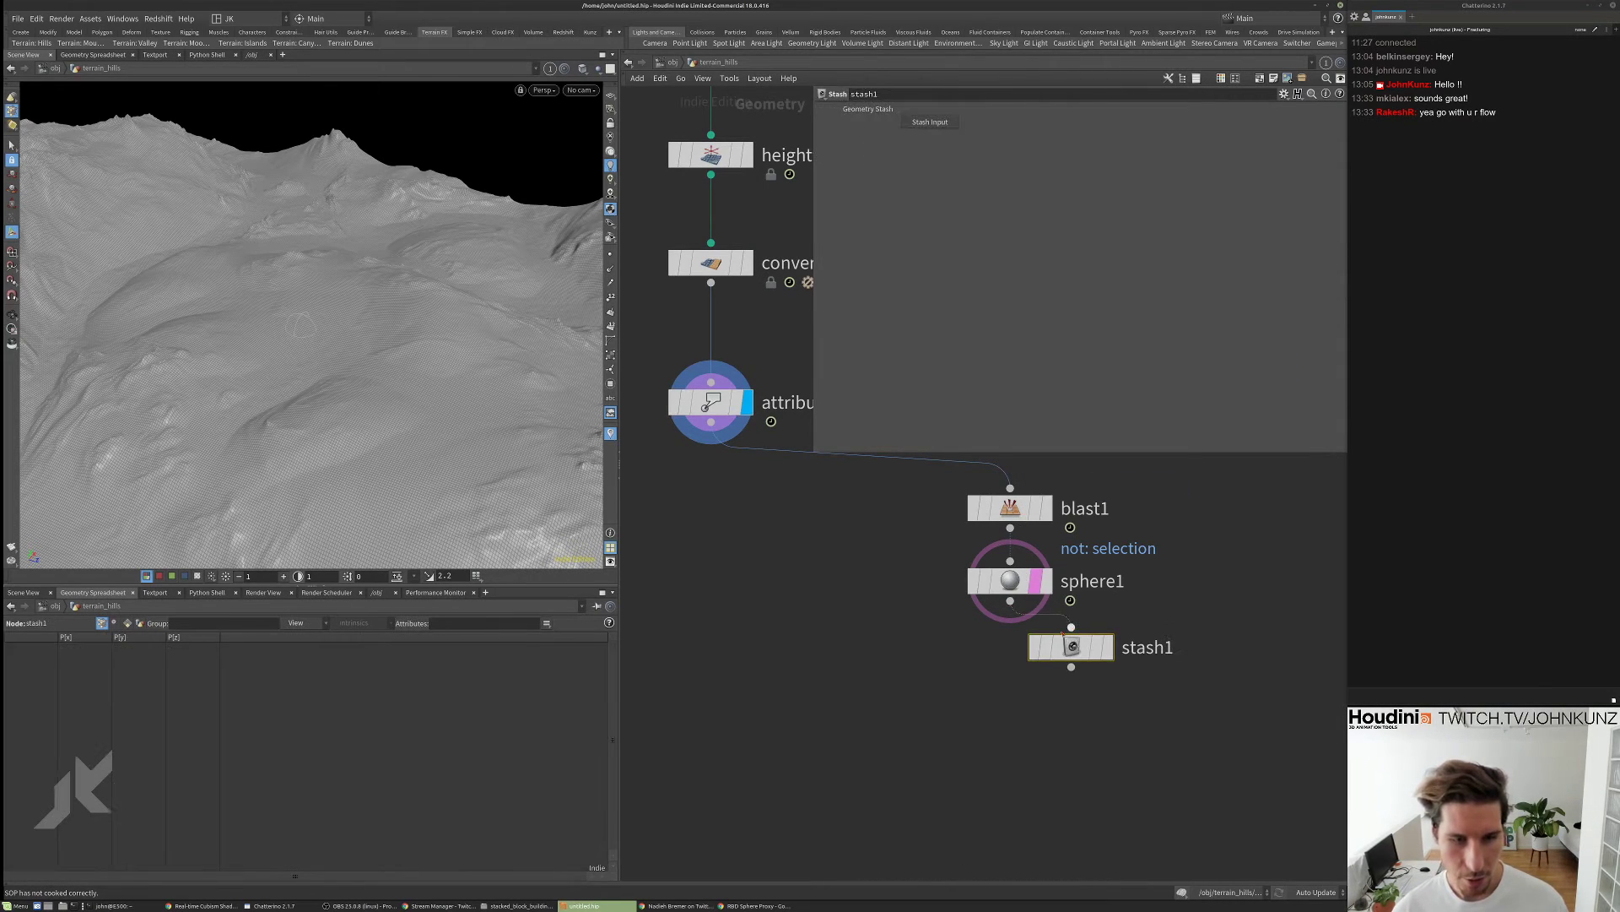
pyautogui.press('r')
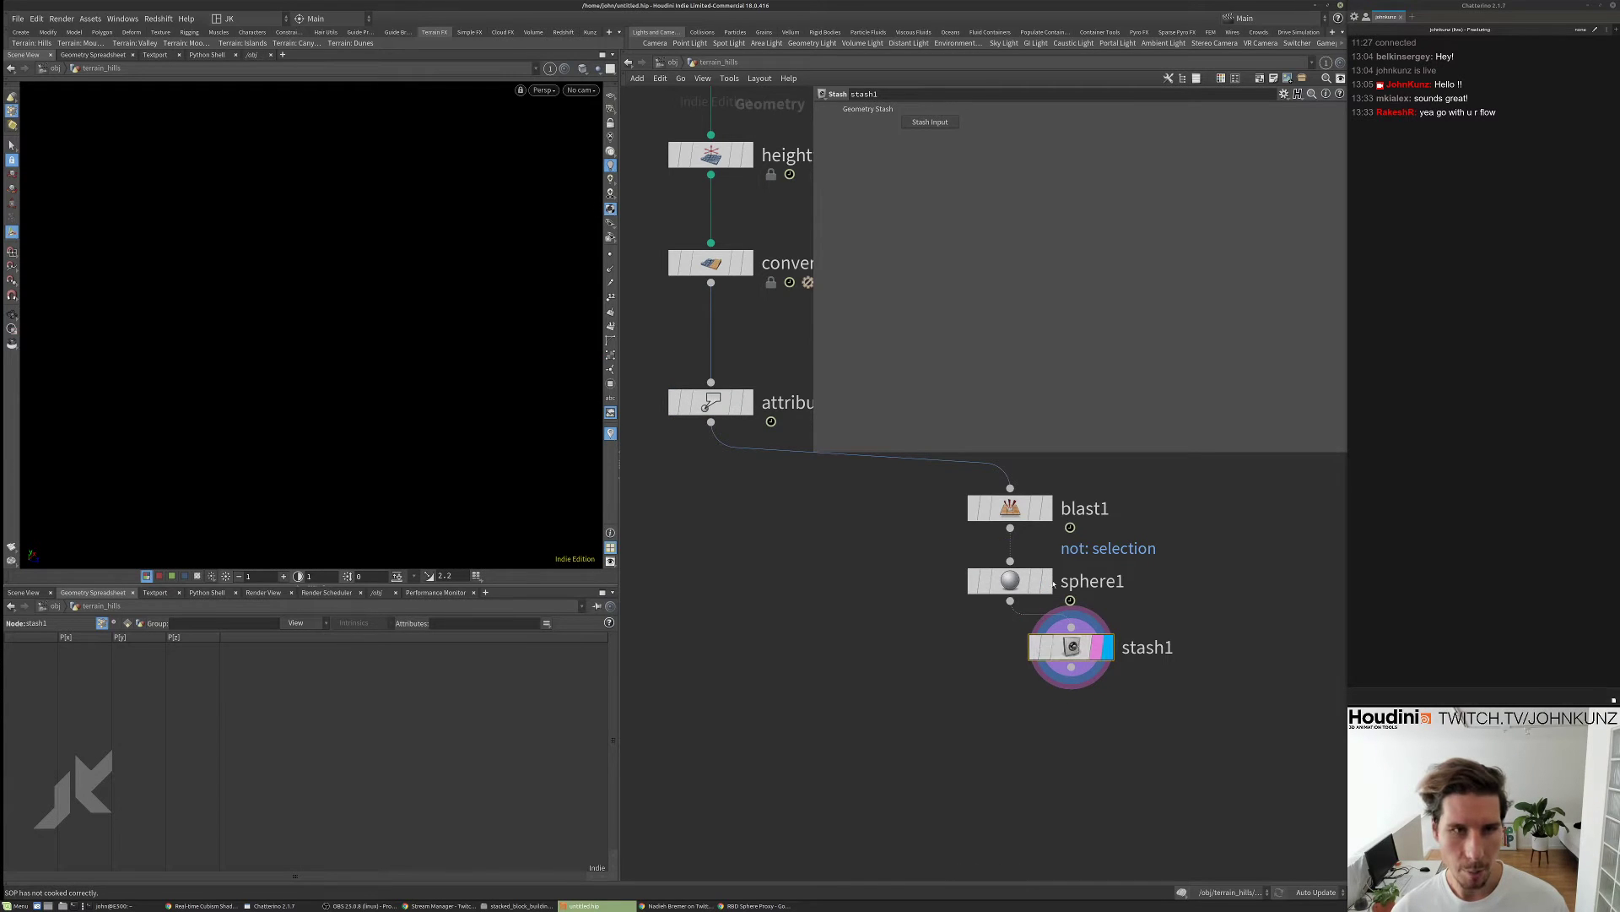
# - Stash the incoming sphere in stash1 and disconnect the node from sphere1
pyautogui.click(917, 124)
pyautogui.moveTo(1071, 646); pyautogui.dragTo(1156, 661)
pyautogui.rightClick(1051, 653)
pyautogui.click(1068, 683)
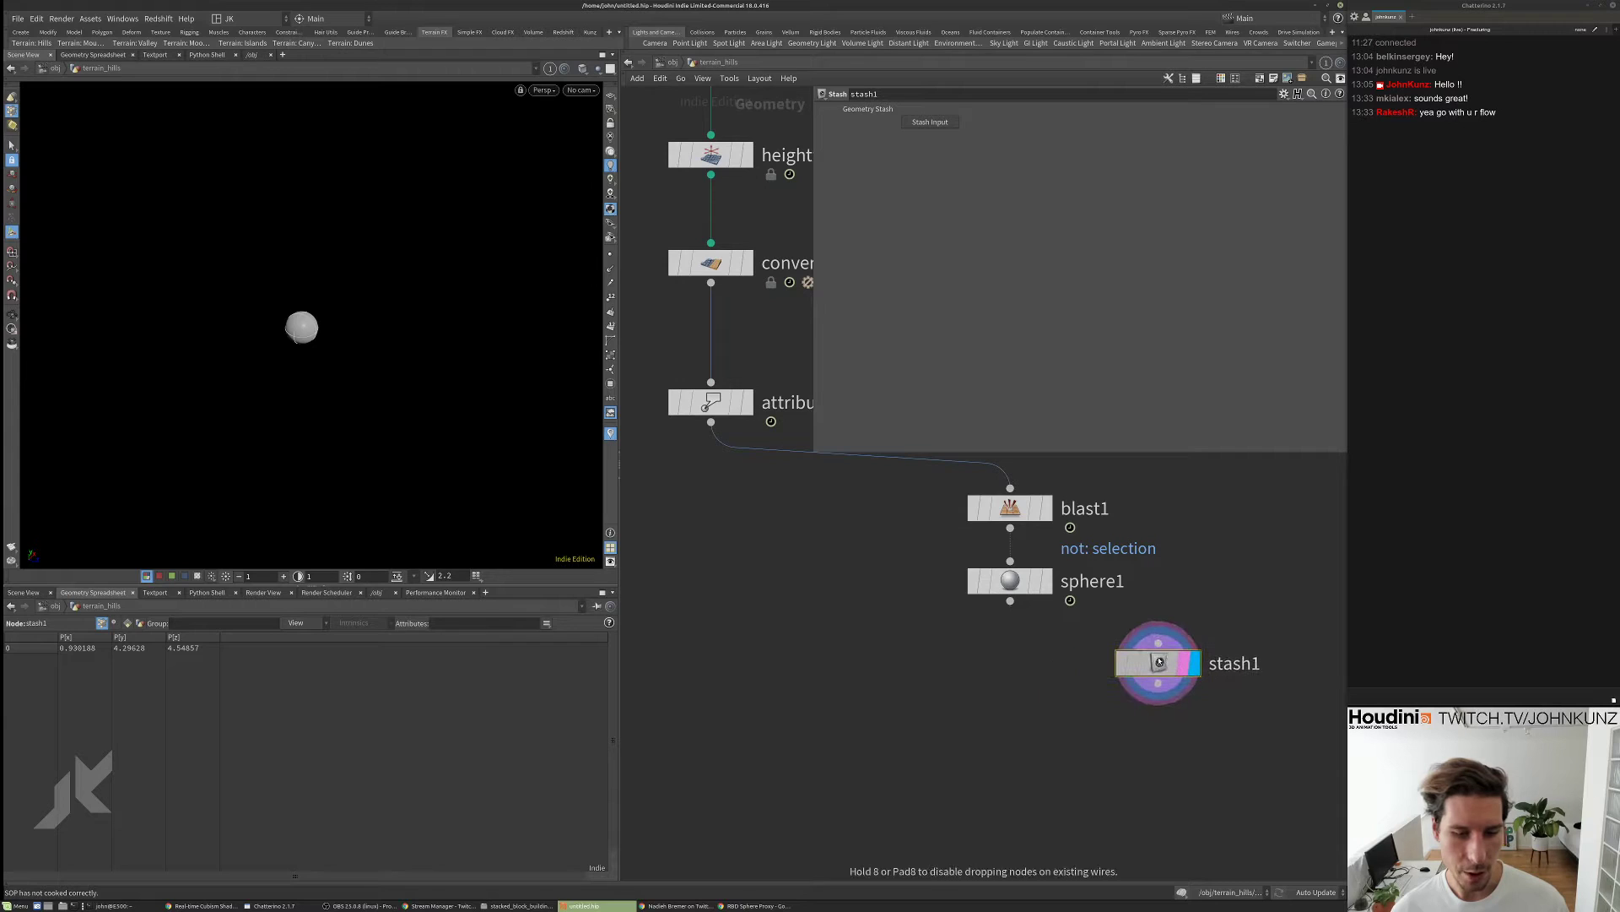
pyautogui.moveTo(1071, 691); pyautogui.dragTo(1037, 664, button='middle')
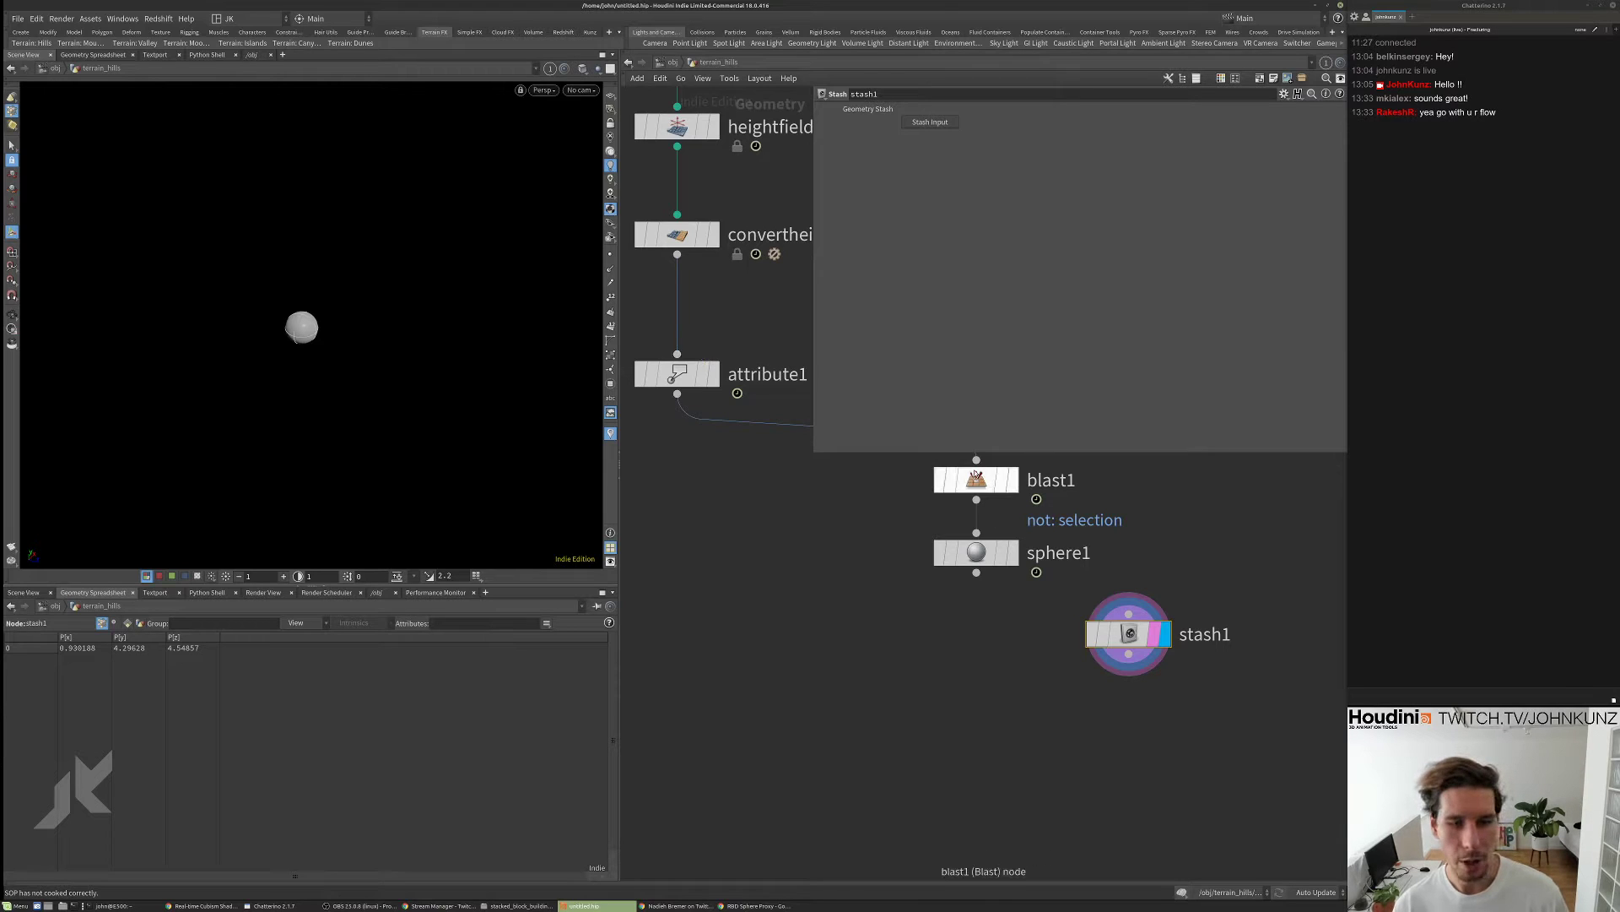
pyautogui.moveTo(873, 599); pyautogui.dragTo(873, 663, button='middle')
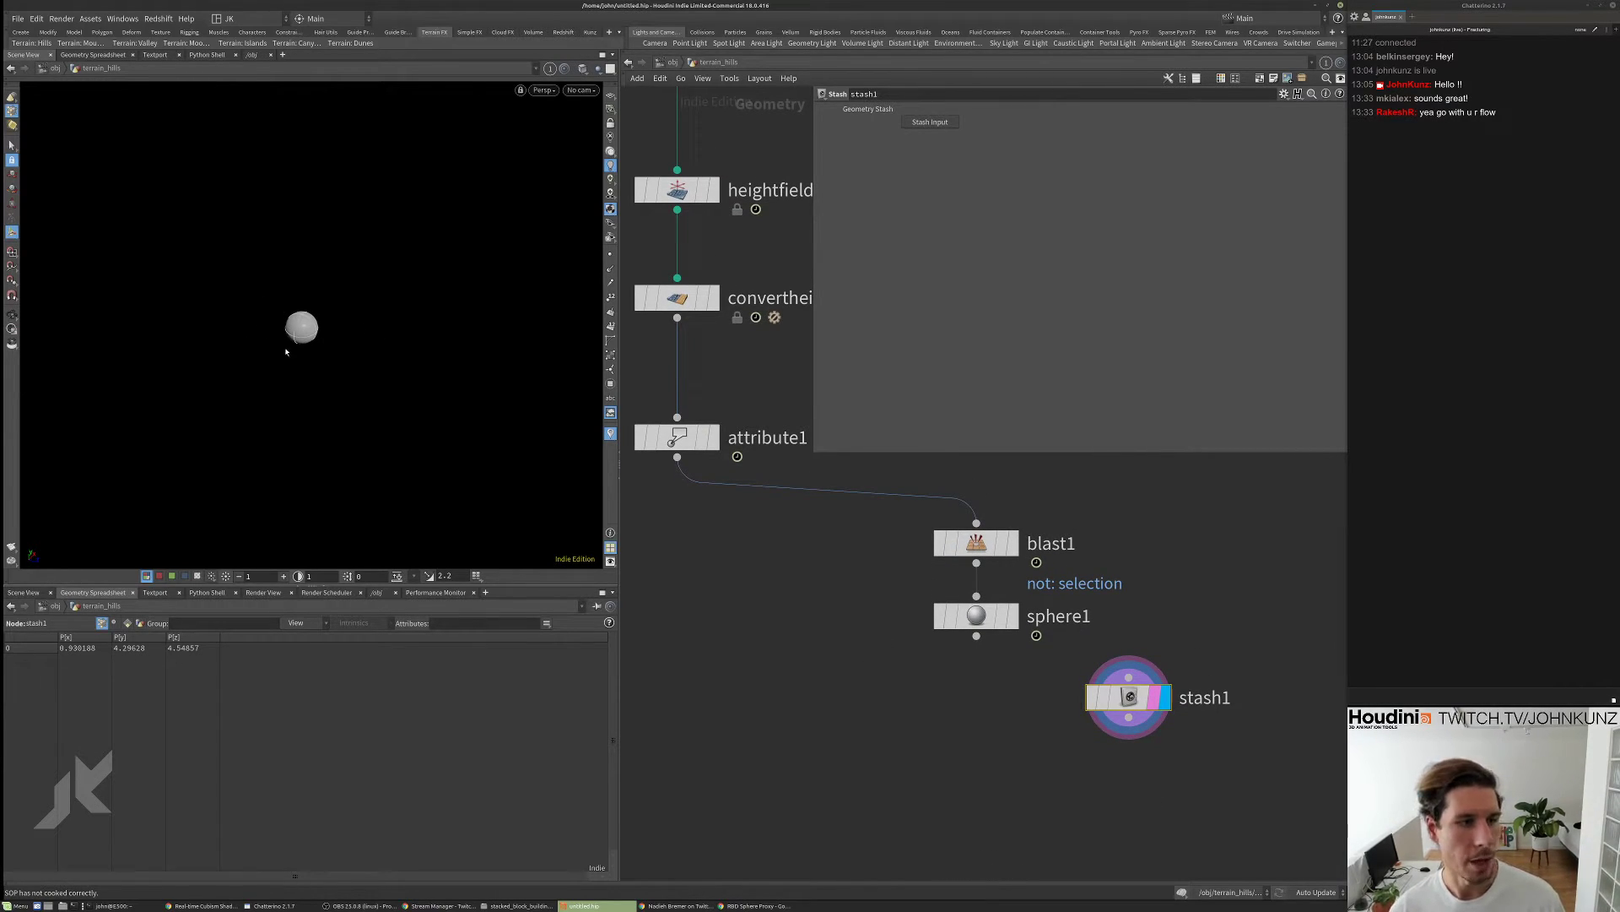
# - Display sphere1 again and delete stash1
pyautogui.click(1012, 617)
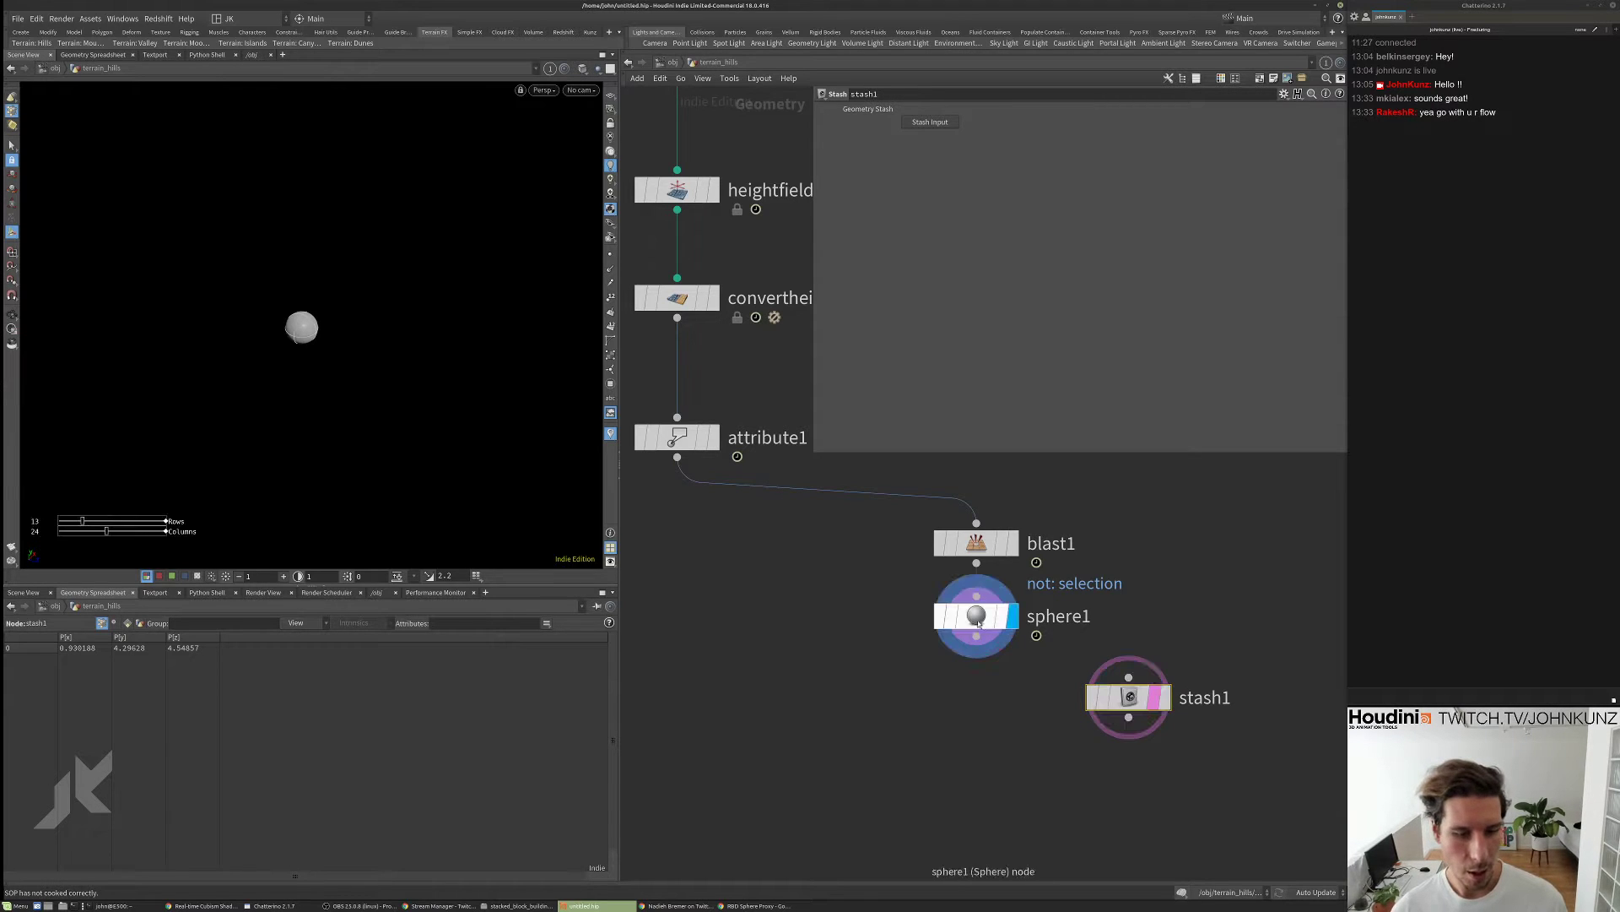
pyautogui.click(978, 620)
pyautogui.click(1097, 690)
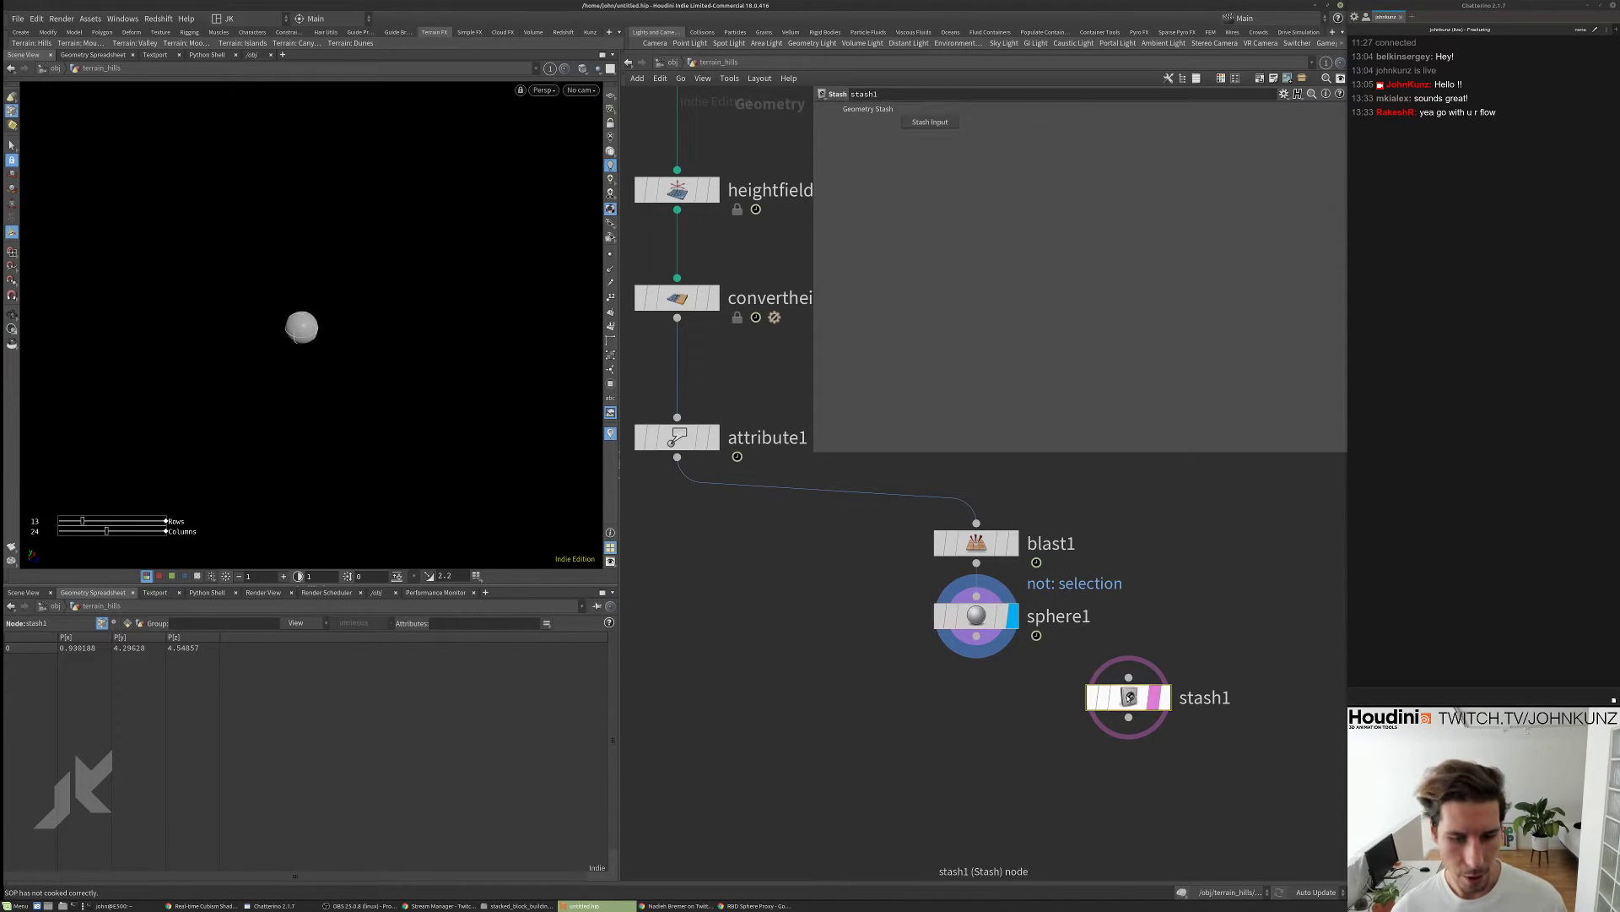
pyautogui.press('Delete')
pyautogui.moveTo(826, 503); pyautogui.dragTo(843, 491, button='middle')
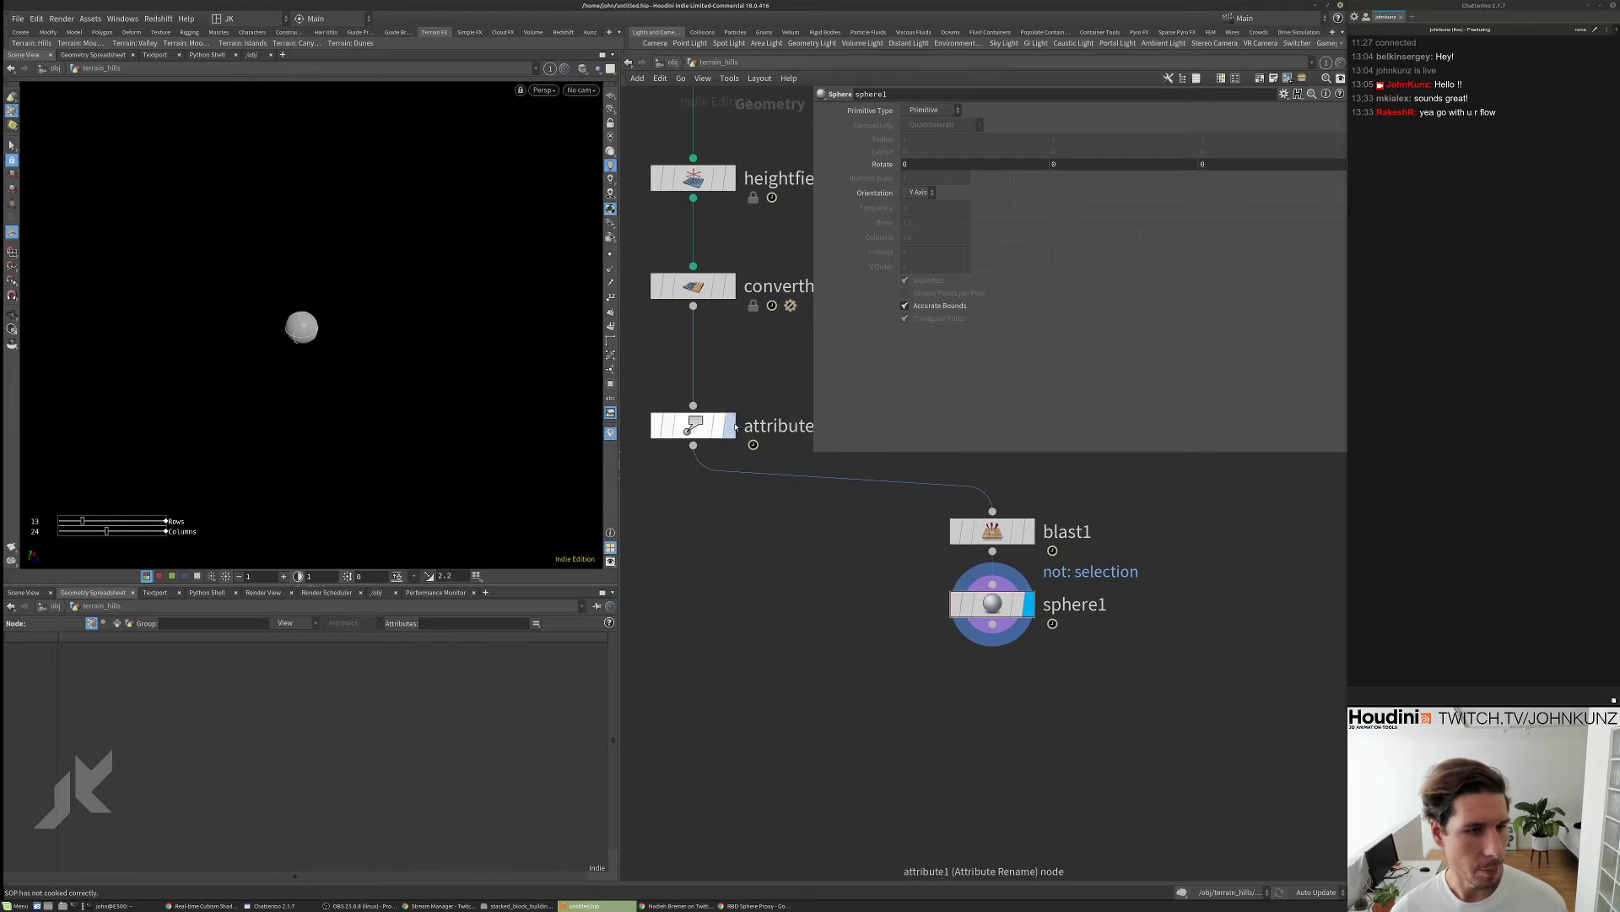
# - Display attribute1 and examine the terrain from above
pyautogui.click(730, 425)
pyautogui.click(698, 425)
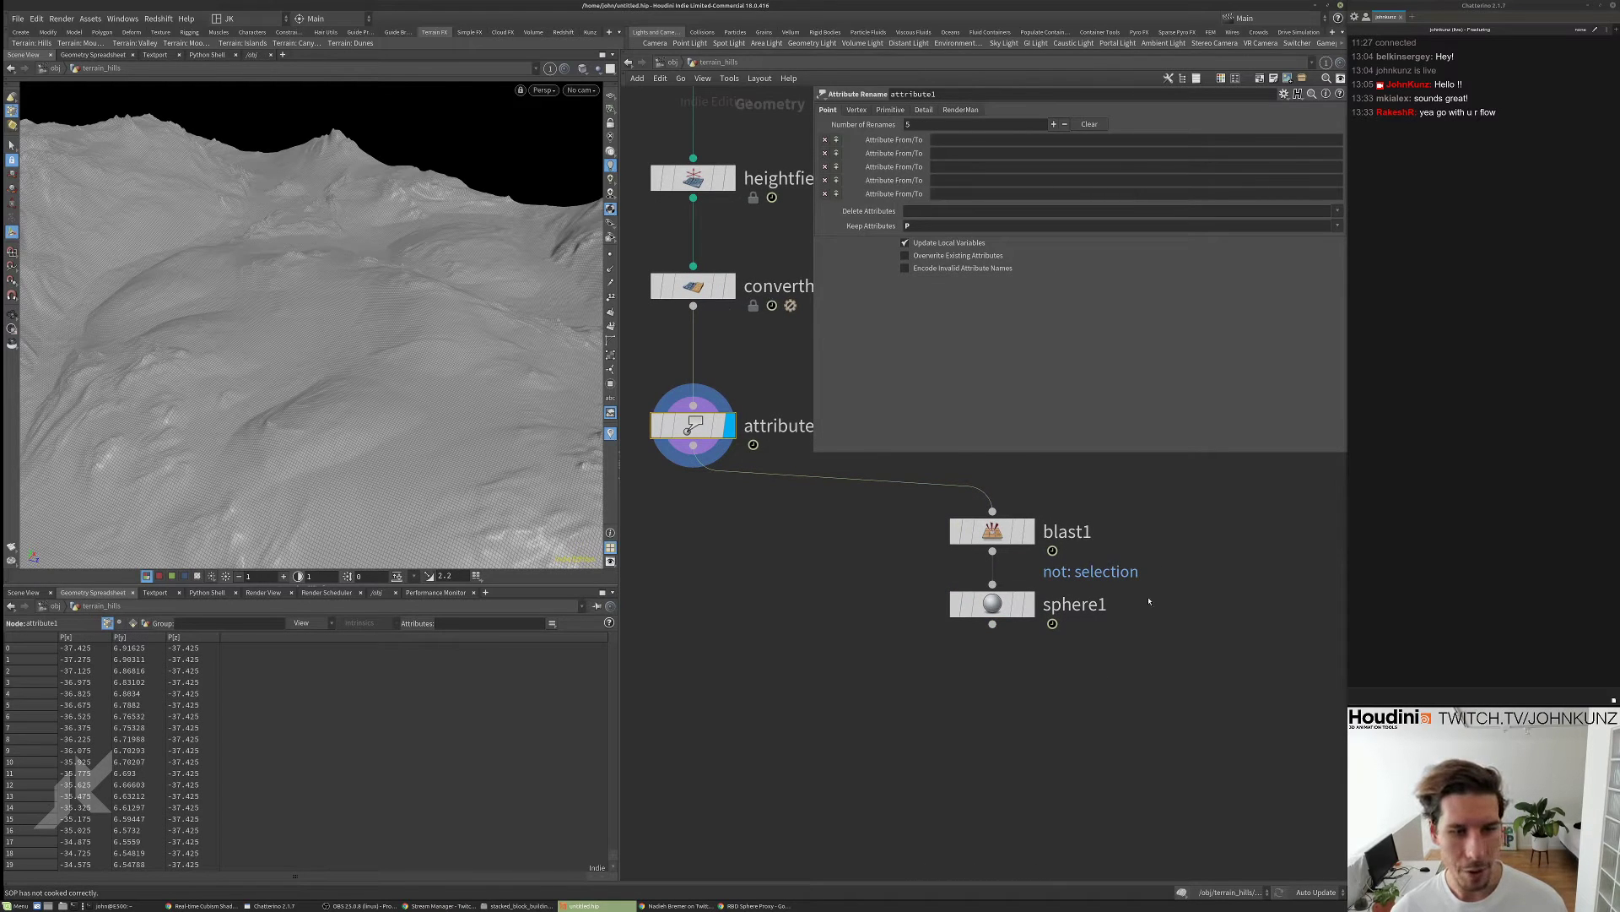
pyautogui.moveTo(257, 341); pyautogui.dragTo(219, 384)
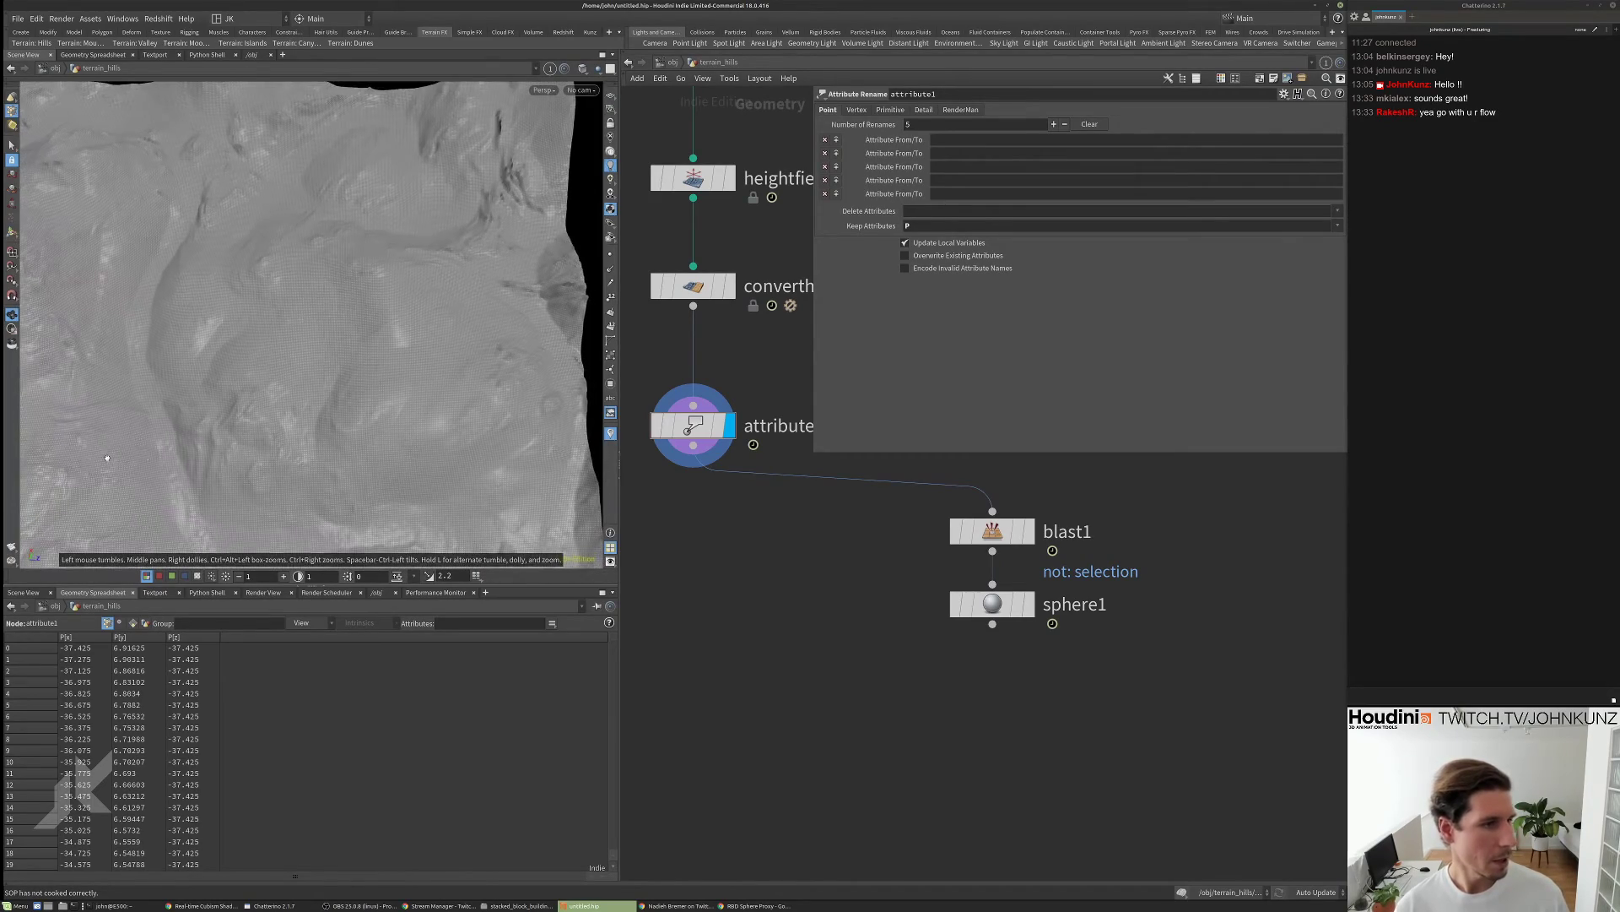
pyautogui.press('Tab')
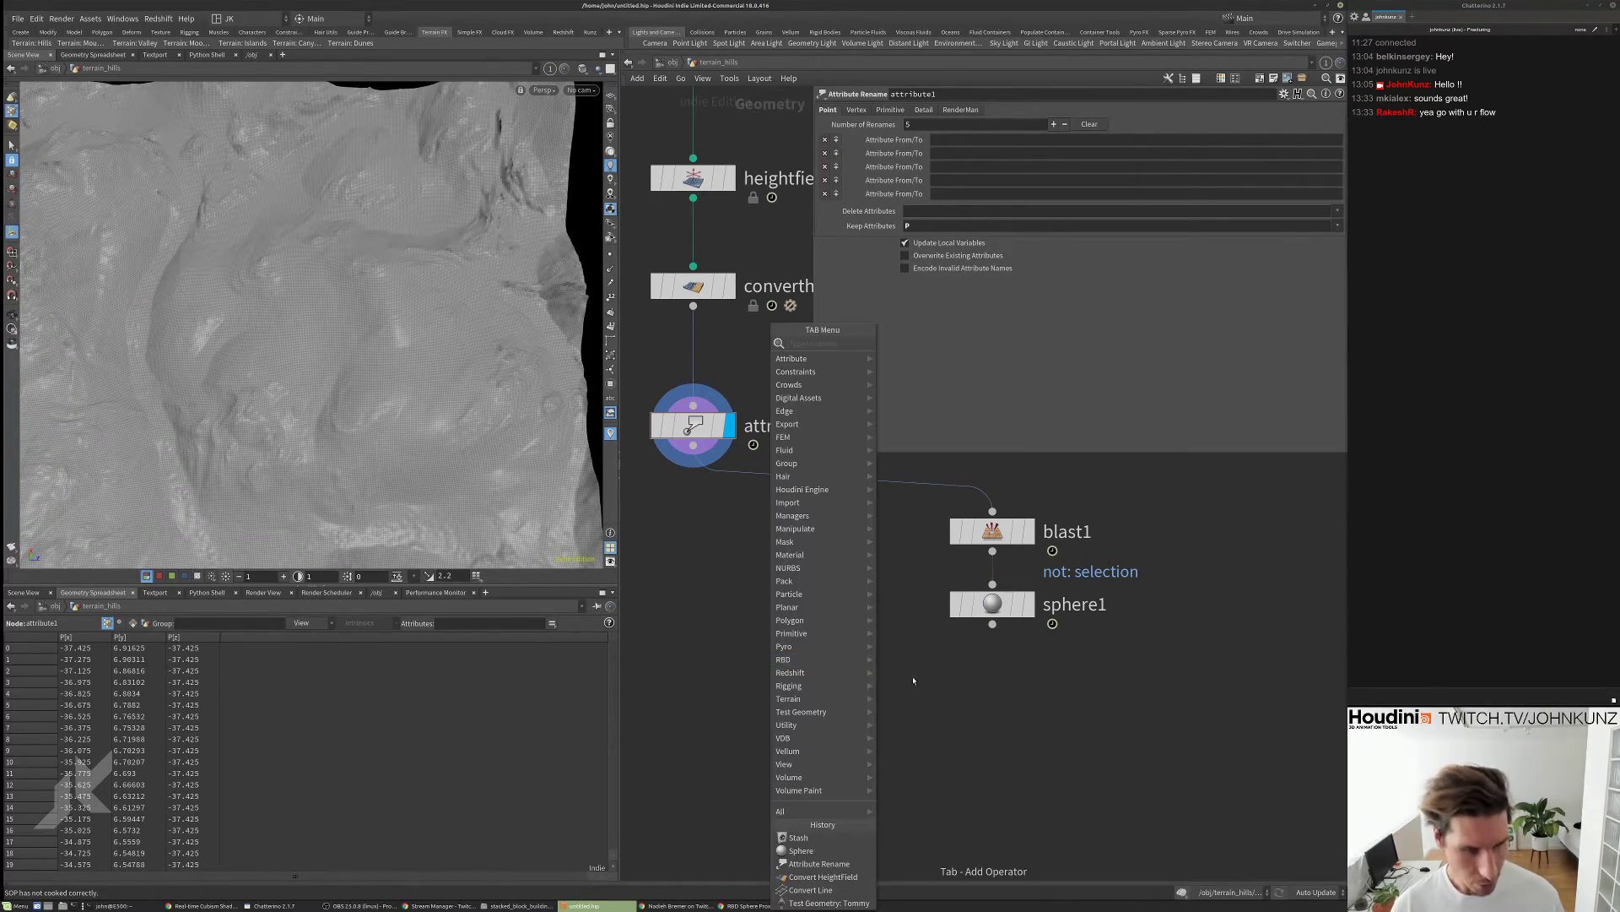
pyautogui.press('Escape')
# - Display sphere1 and shift it slightly down, set its primitive type to Polygon and its frequency to 4
pyautogui.click(993, 605)
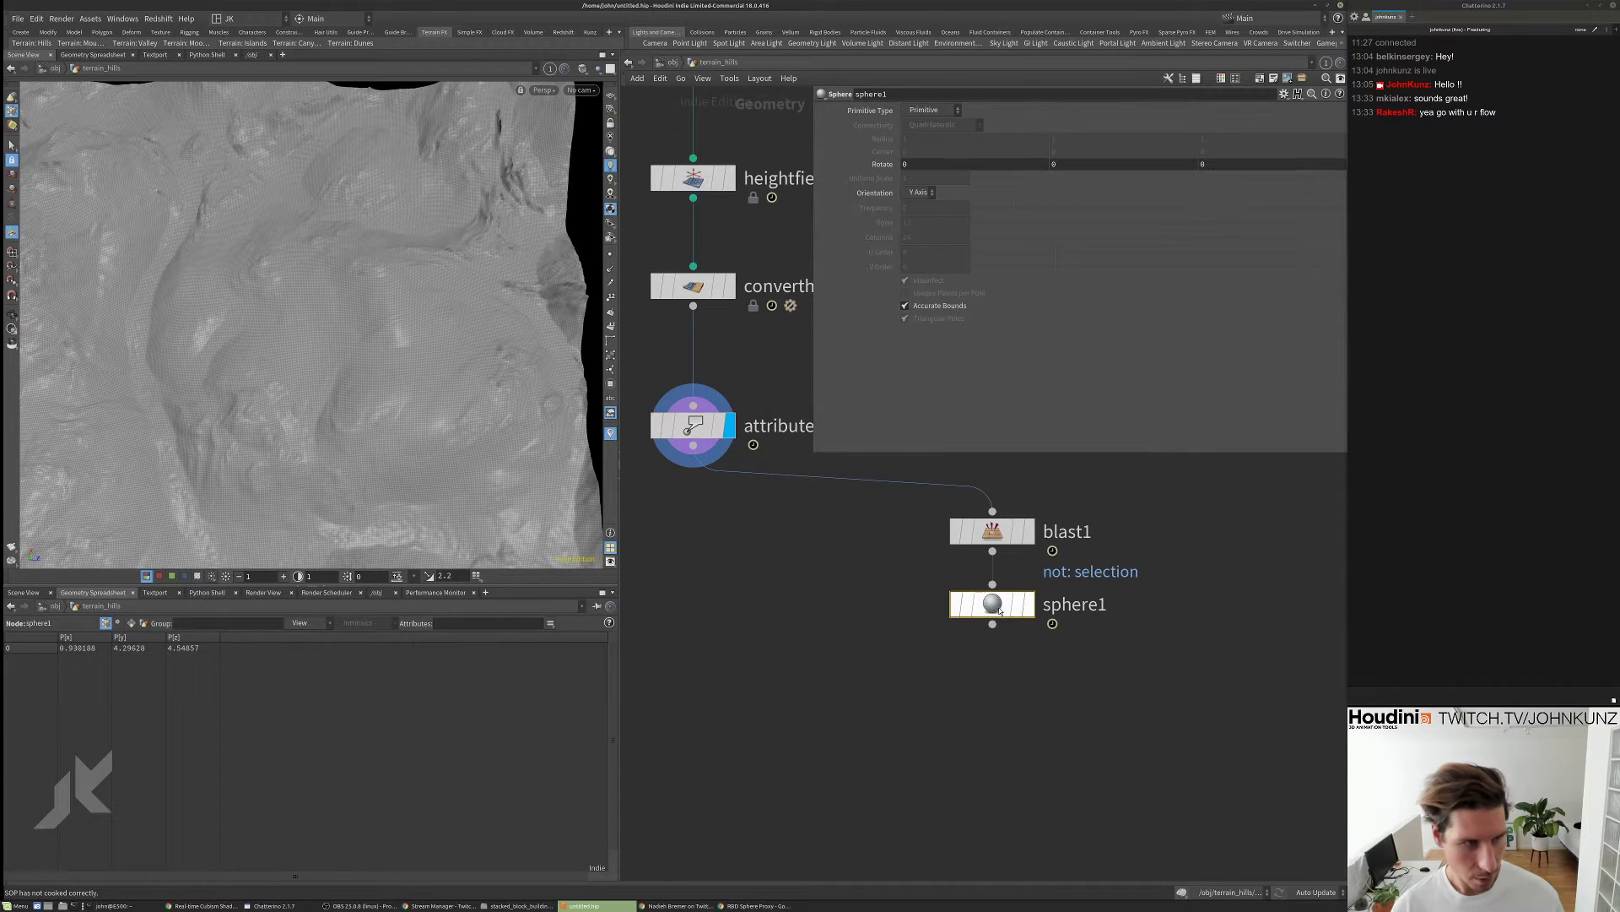
pyautogui.moveTo(1089, 685); pyautogui.dragTo(1039, 618, button='middle')
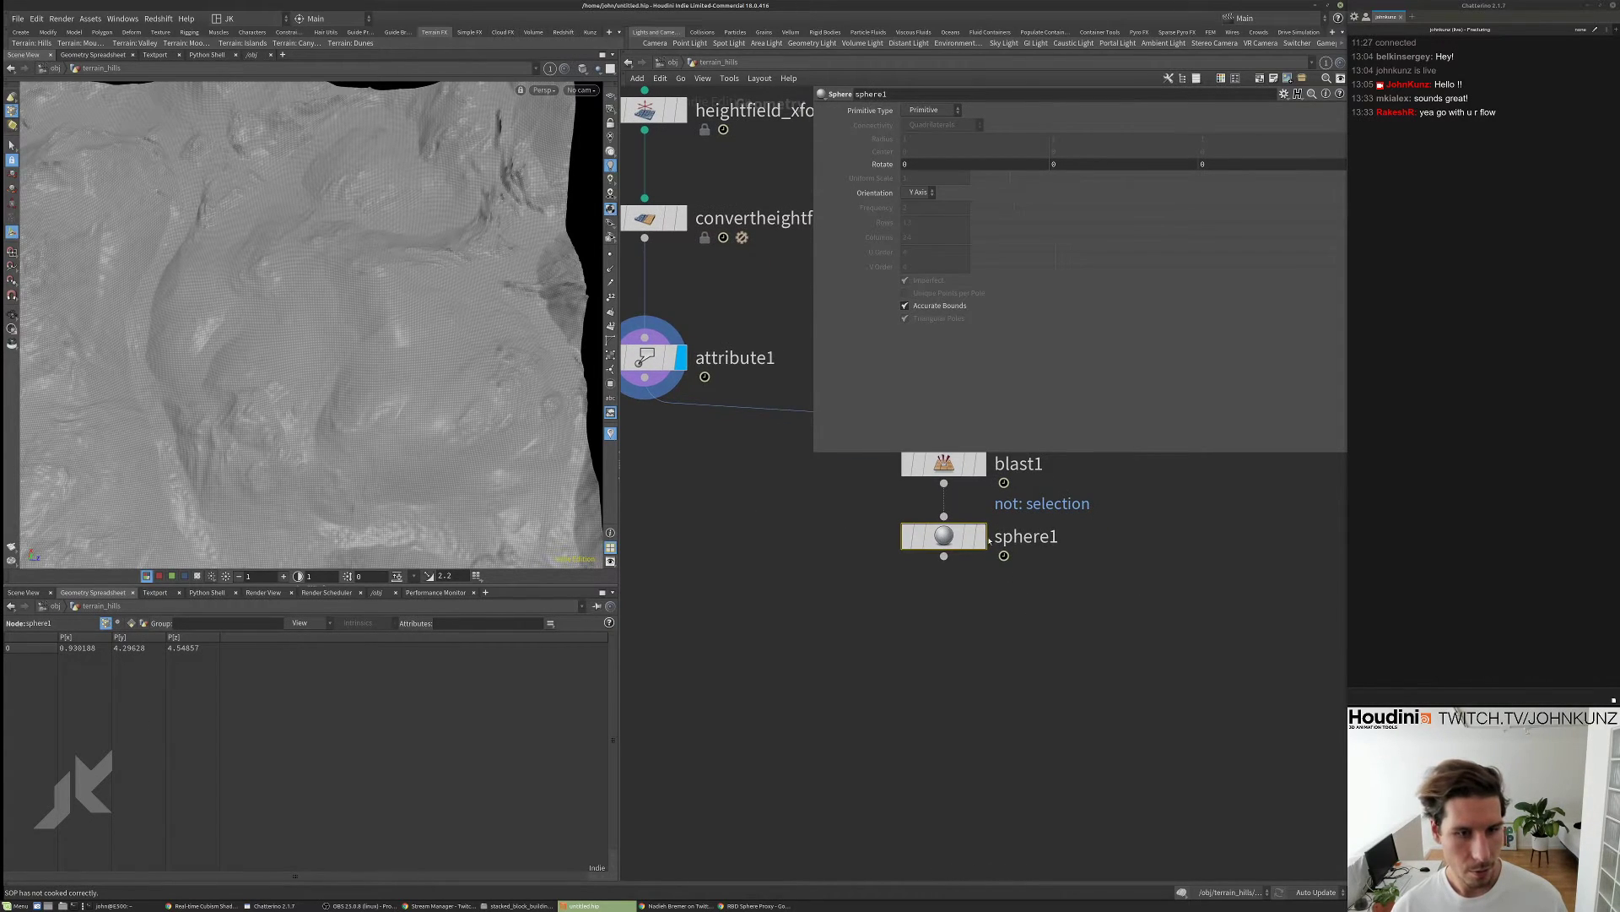
pyautogui.click(982, 537)
pyautogui.moveTo(981, 537); pyautogui.dragTo(982, 559)
pyautogui.click(937, 110)
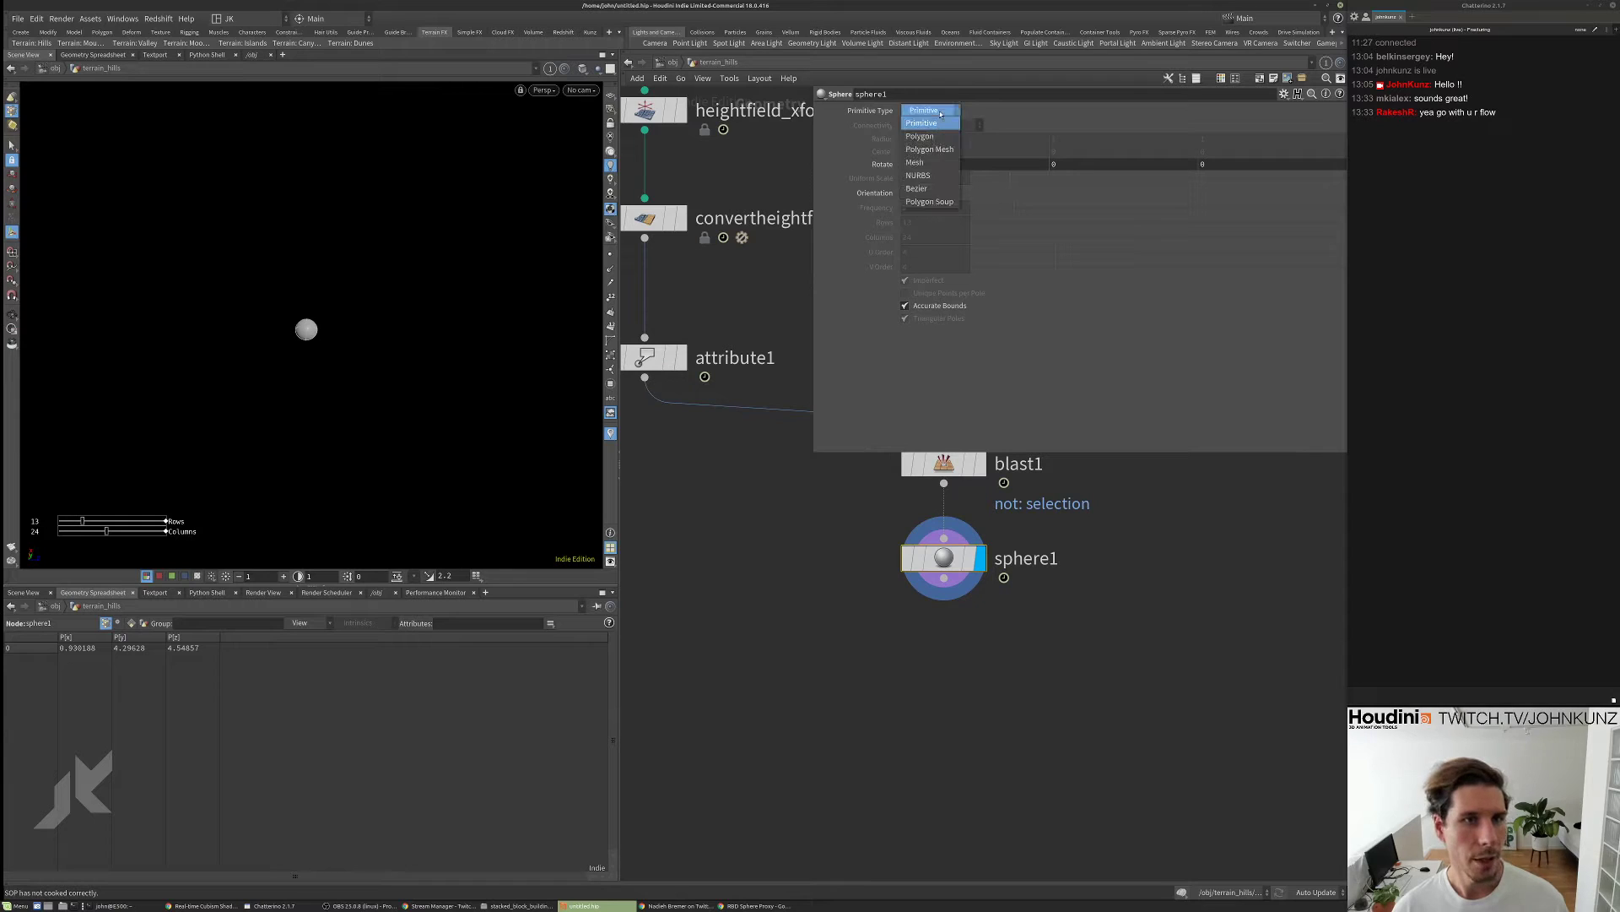
pyautogui.click(929, 136)
pyautogui.moveTo(1013, 207); pyautogui.dragTo(1097, 208)
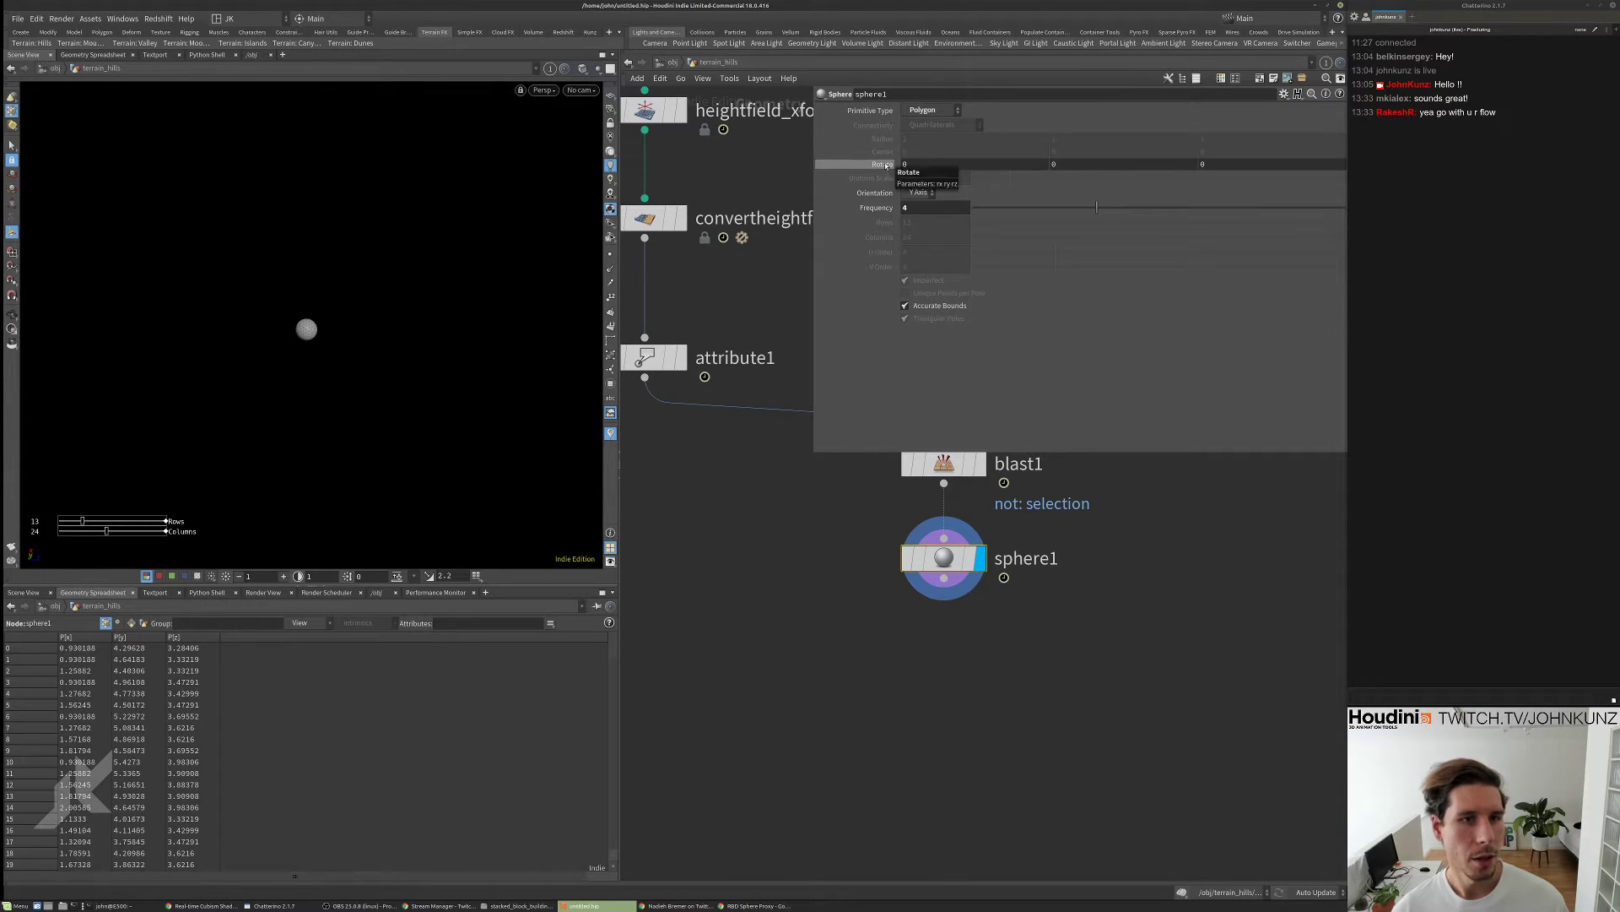
# - Add a Transform node connected beneath sphere1 and display it
pyautogui.press('Tab')
pyautogui.moveTo(1034, 510)
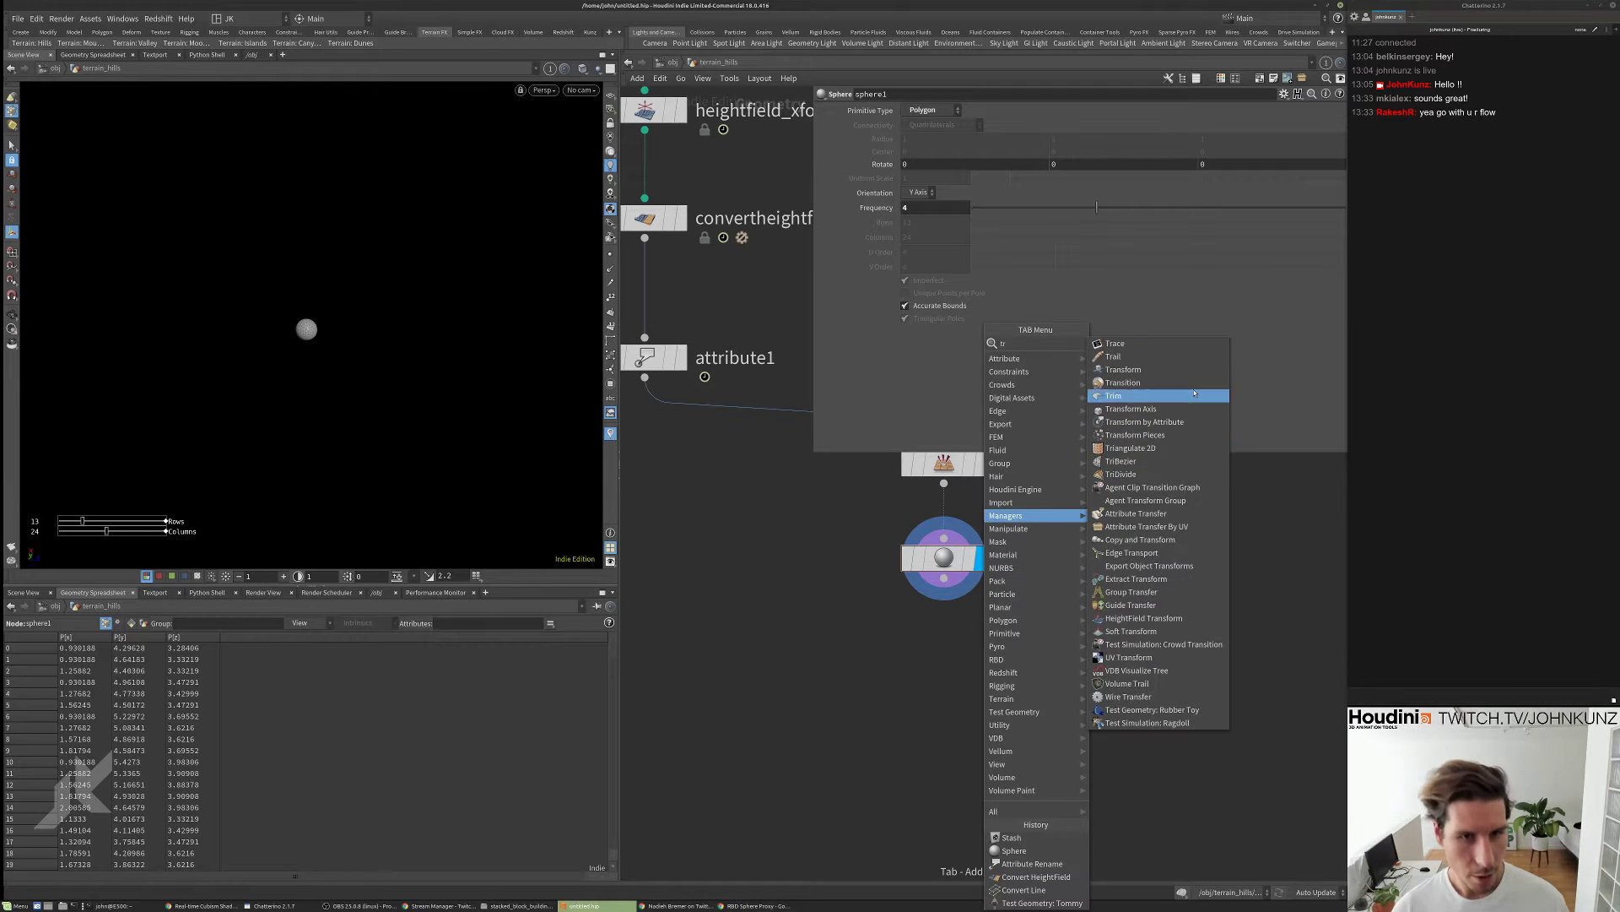
pyautogui.click(1156, 372)
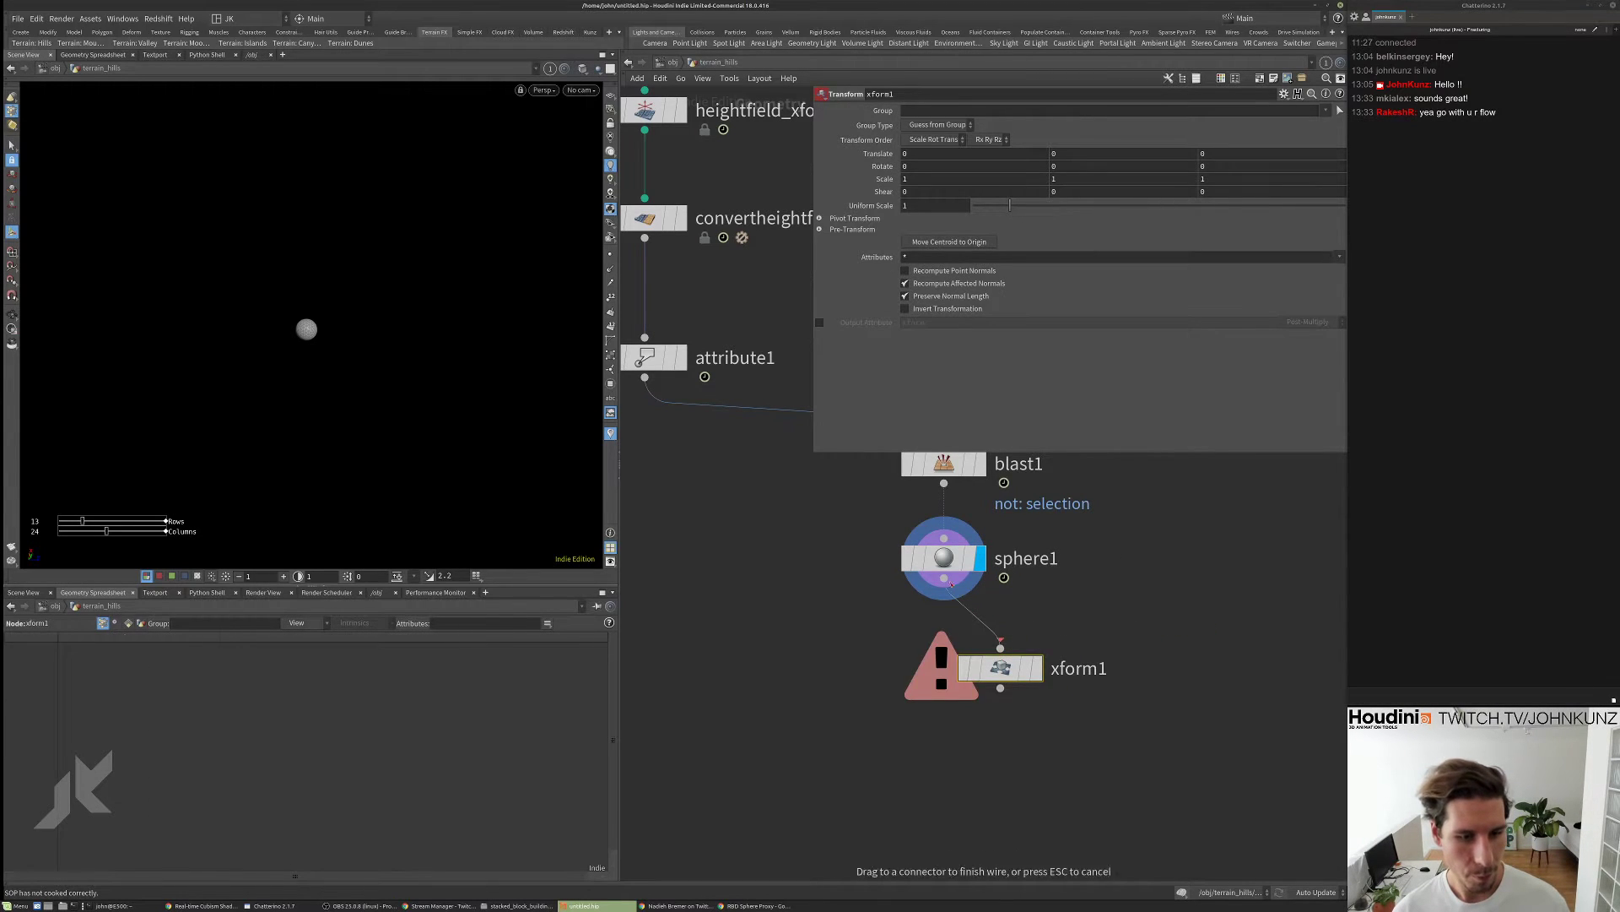
pyautogui.click(1019, 678)
pyautogui.moveTo(1019, 678); pyautogui.dragTo(962, 661)
# - Set xform1's pivot to the sphere's centre by moving the centroid to the origin, and revert only Translate to its defaults
pyautogui.click(943, 242)
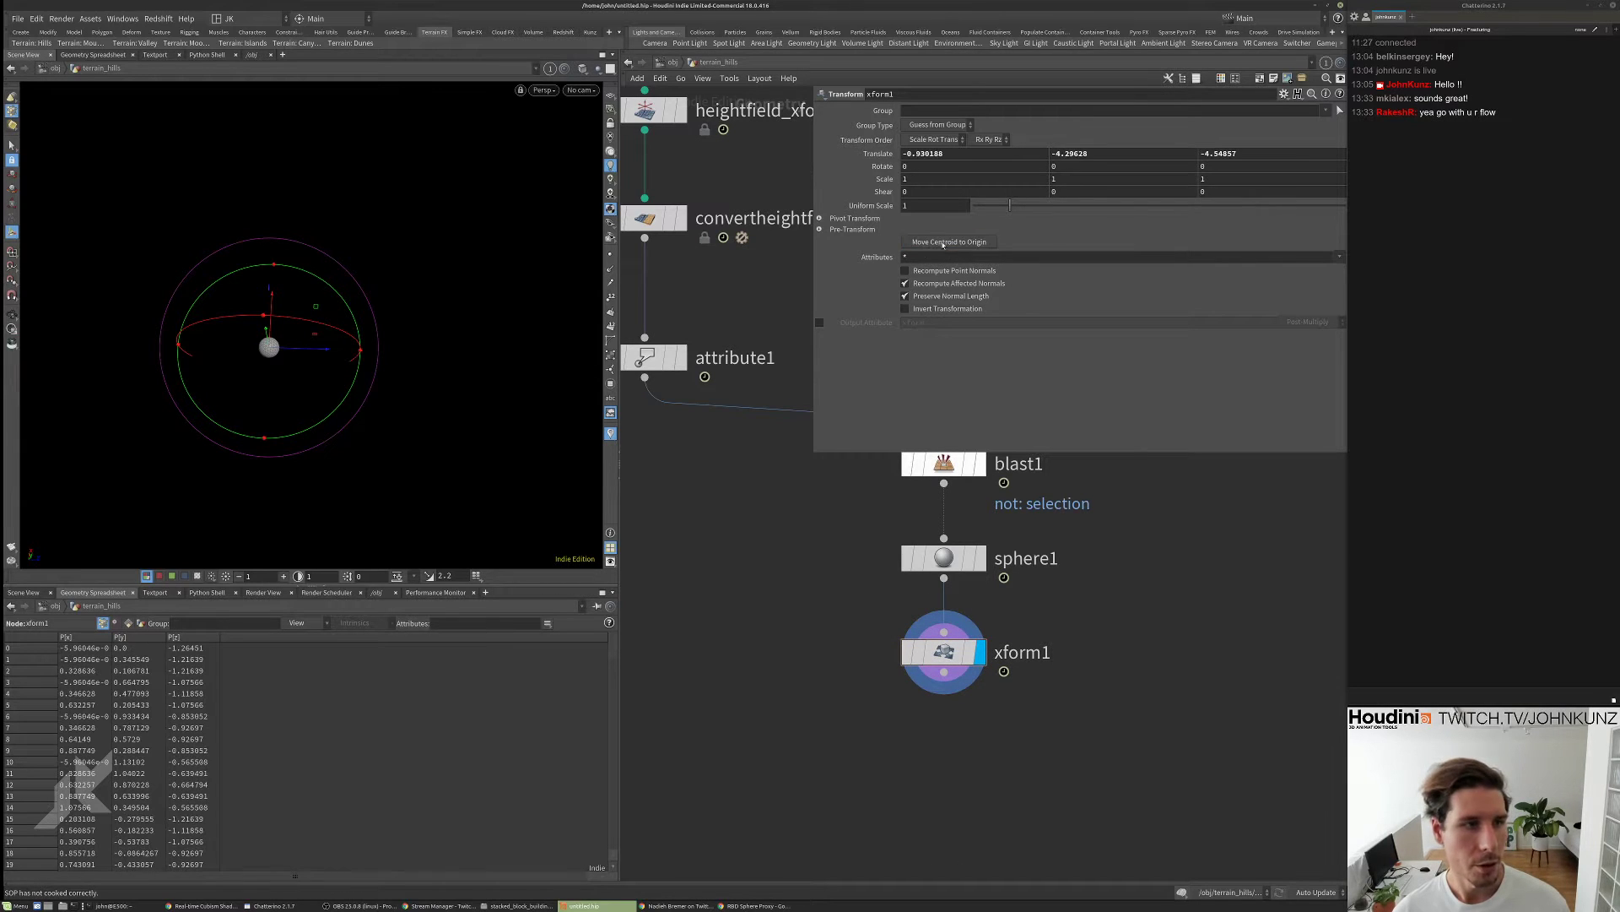
pyautogui.click(856, 219)
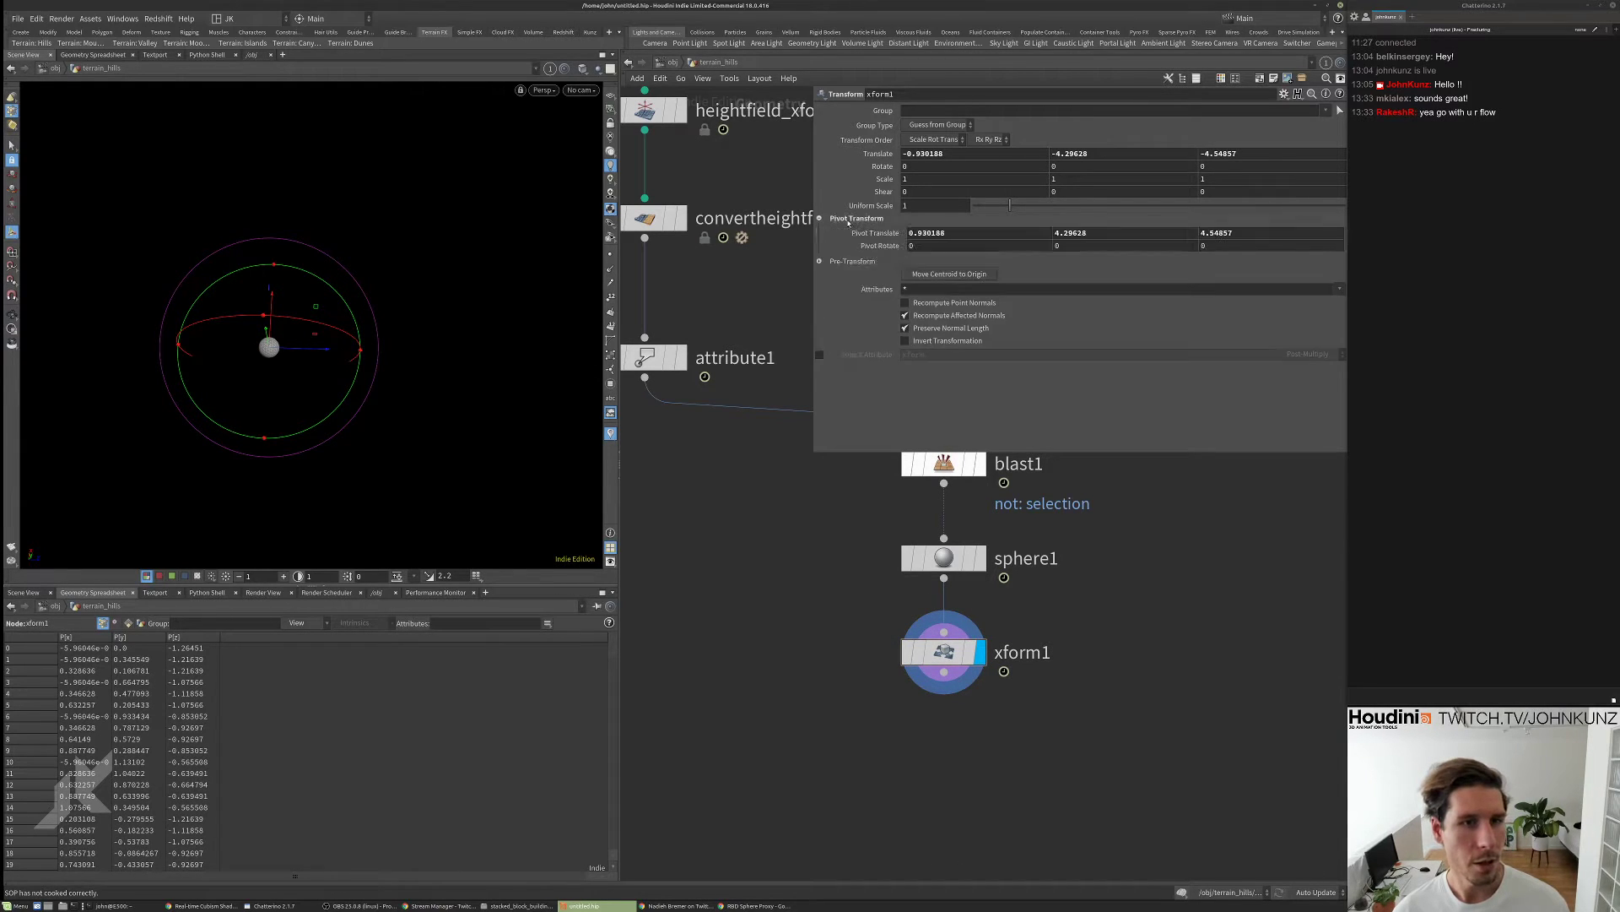
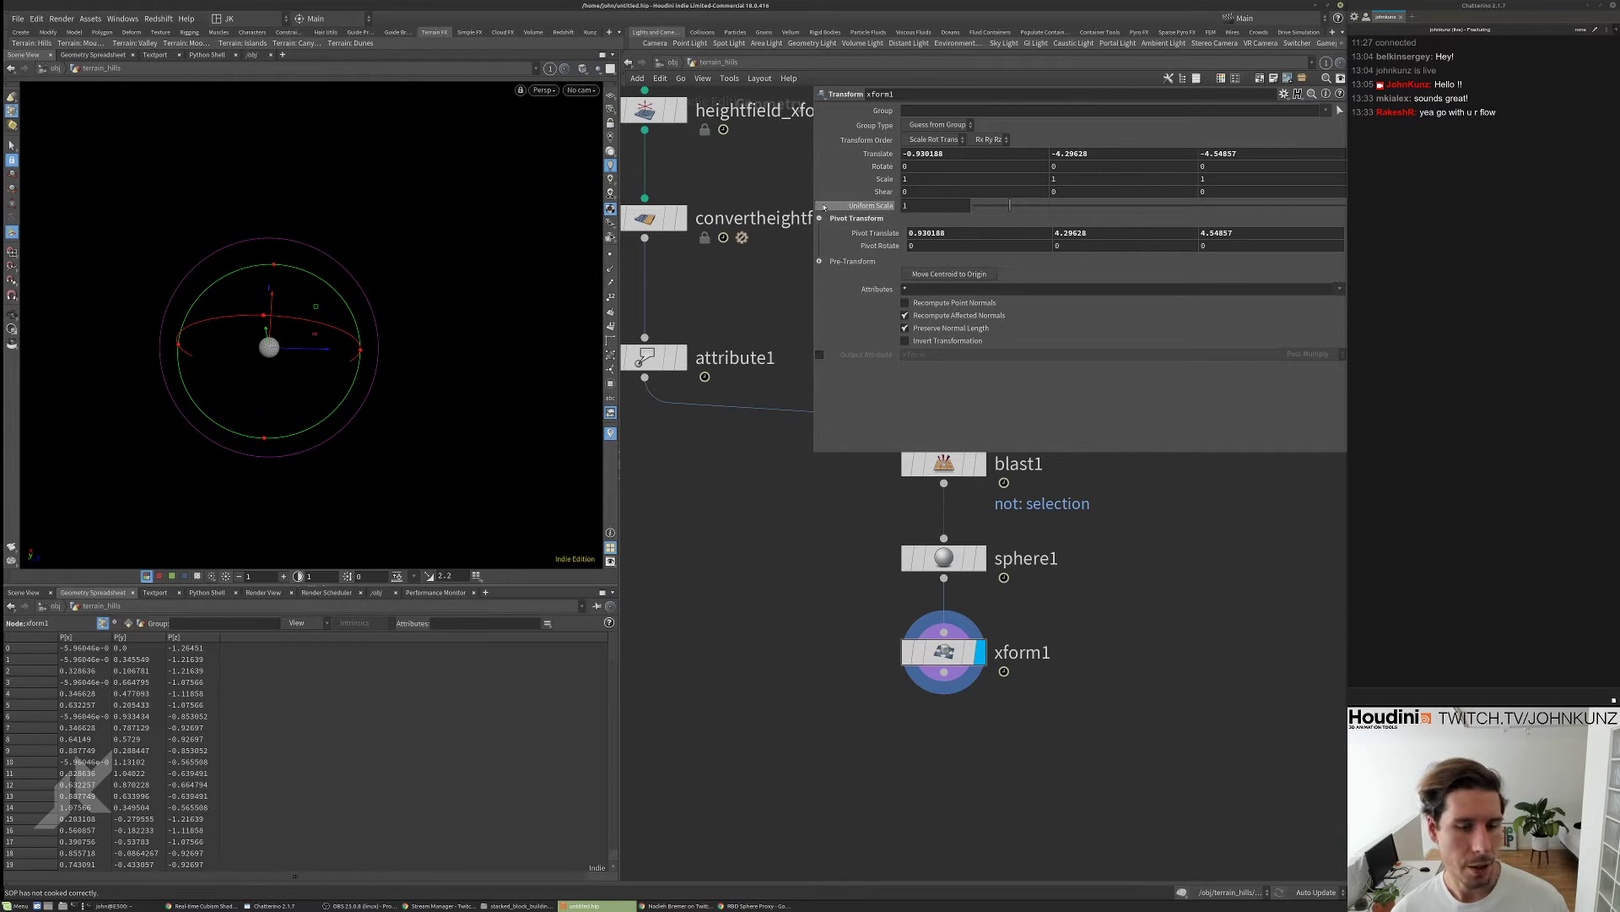
pyautogui.rightClick(893, 153)
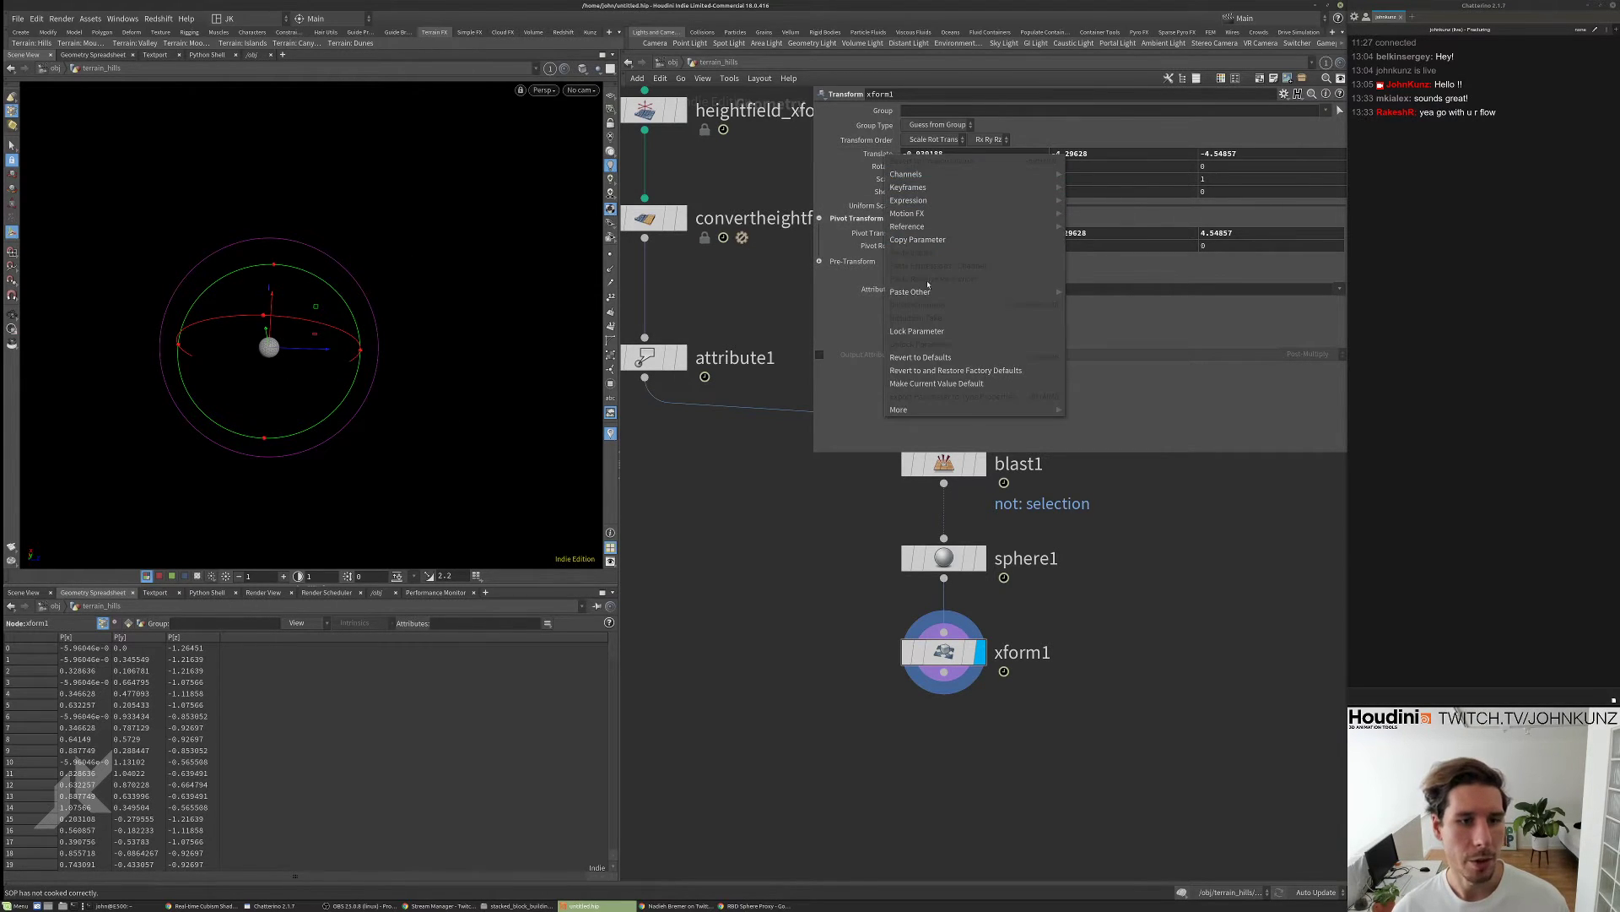
pyautogui.click(971, 358)
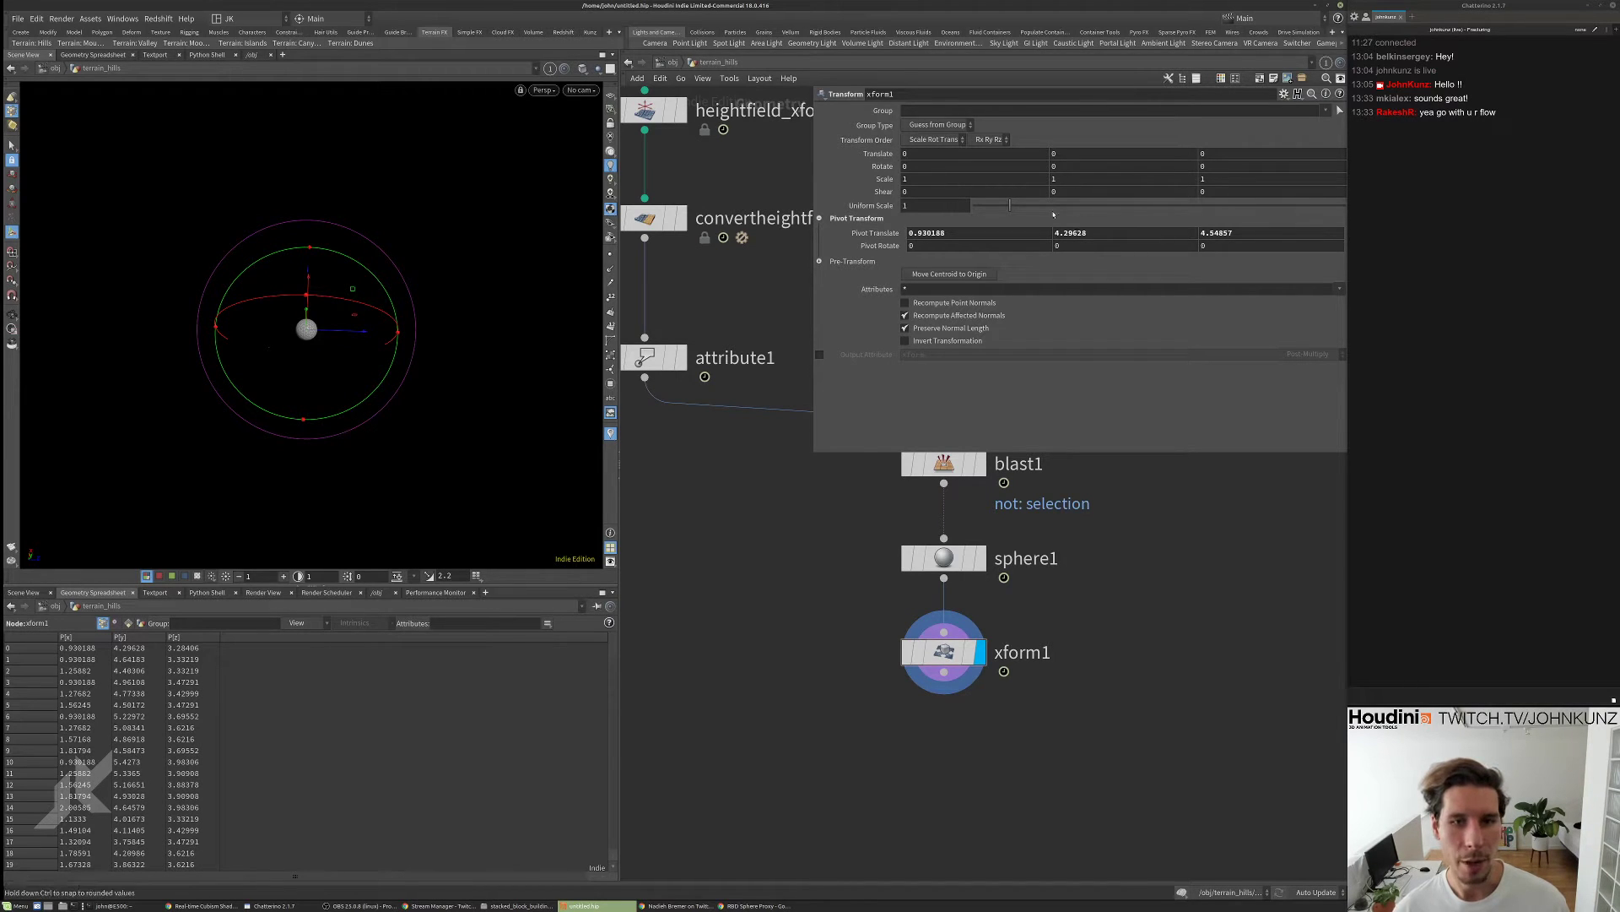
# - Set xform1's uniform scale to 8.84 and compare the enlarged sphere with the attribute1 terrain
pyautogui.moveTo(1009, 209); pyautogui.dragTo(1302, 213)
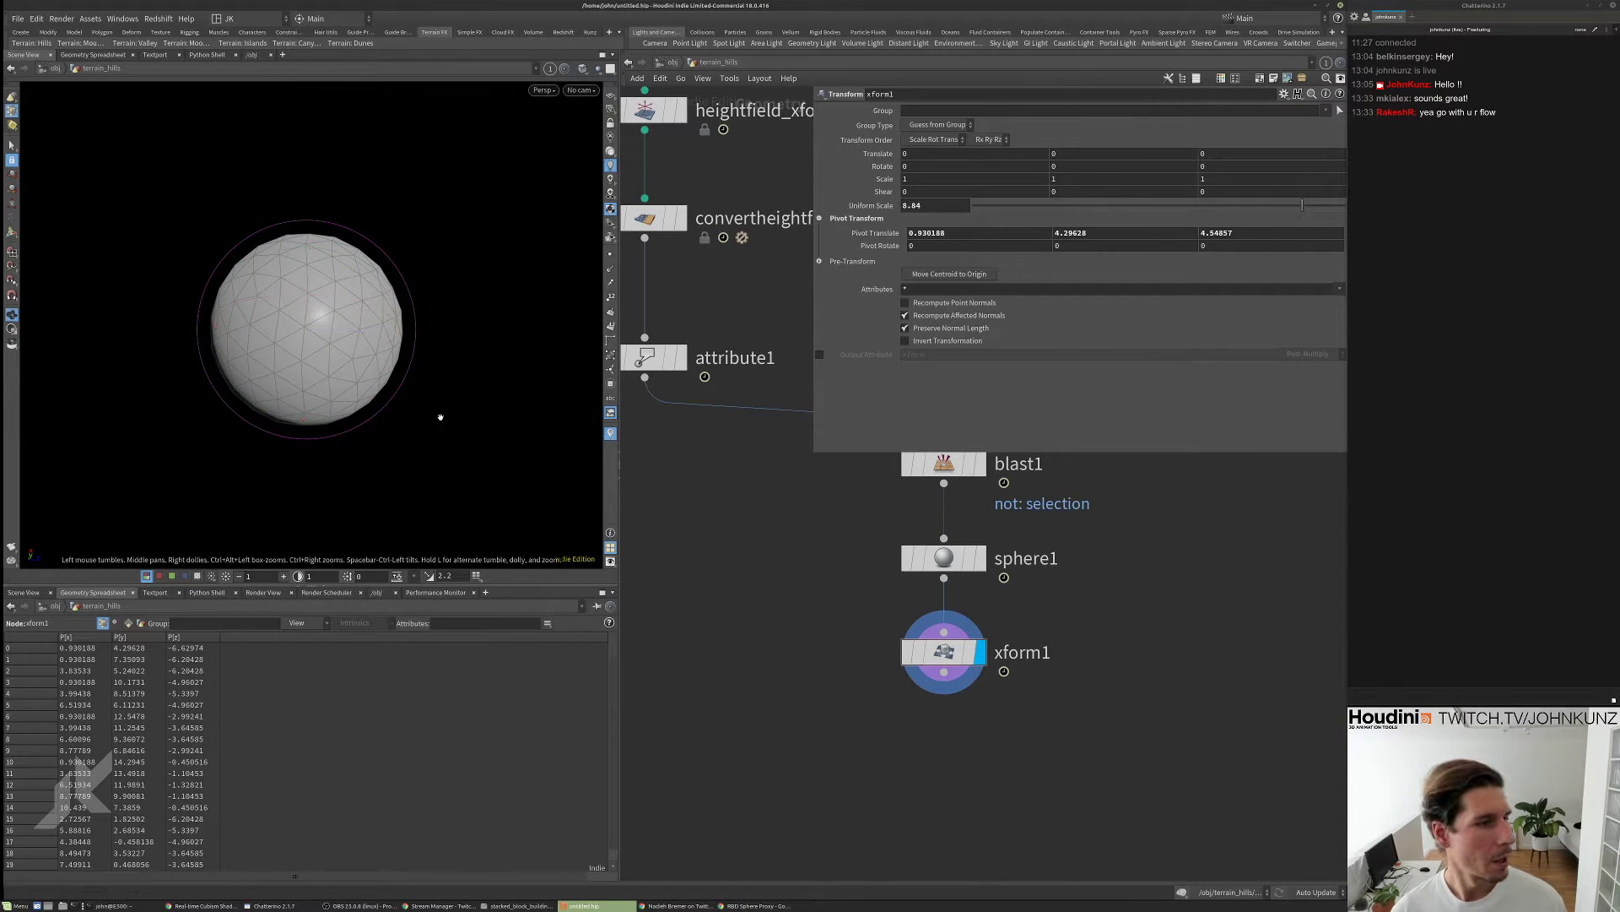
pyautogui.moveTo(437, 416); pyautogui.dragTo(447, 405)
pyautogui.click(678, 363)
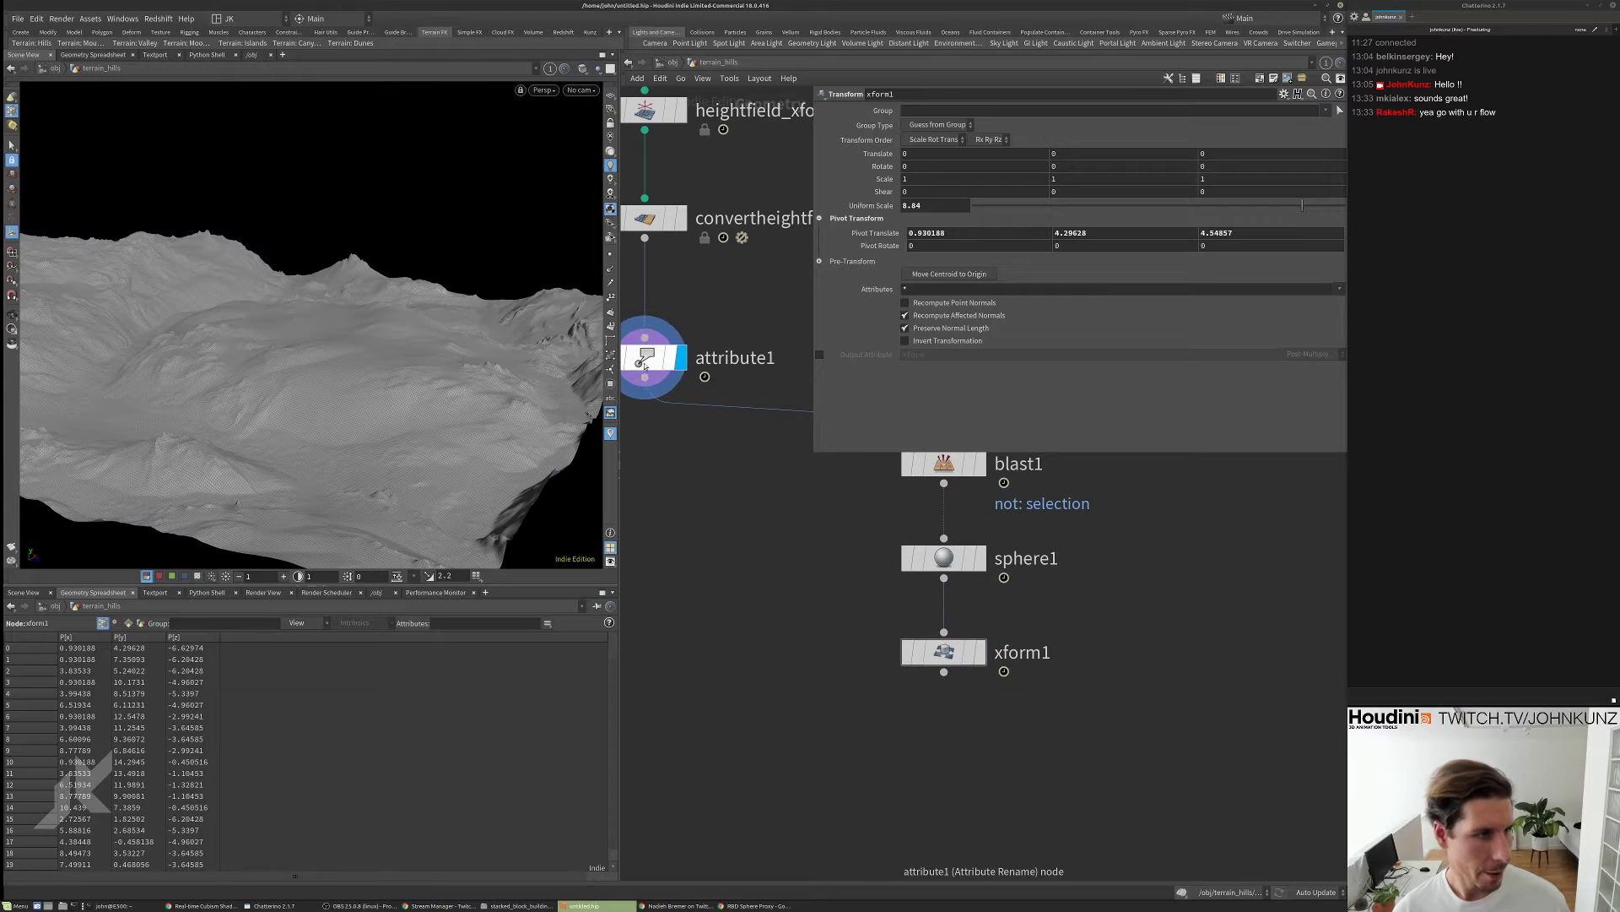
pyautogui.click(979, 652)
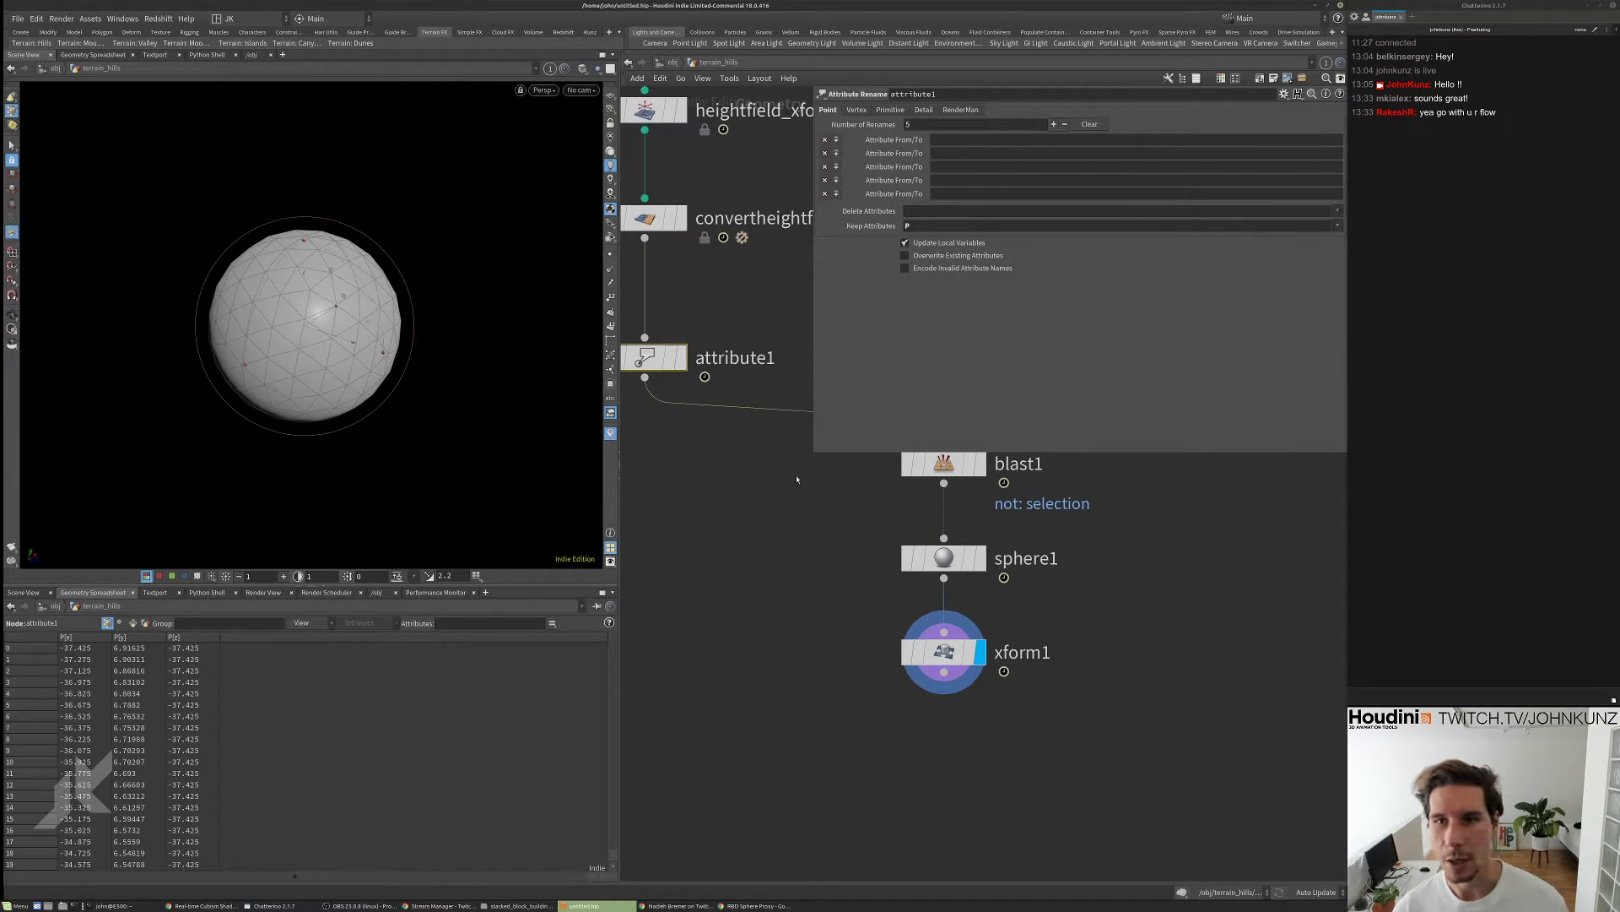
# - Add an unconnected Boolean node below the terrain chain, and turn on the display and template flags of attribute1
pyautogui.press('Tab')
pyautogui.write('boo')
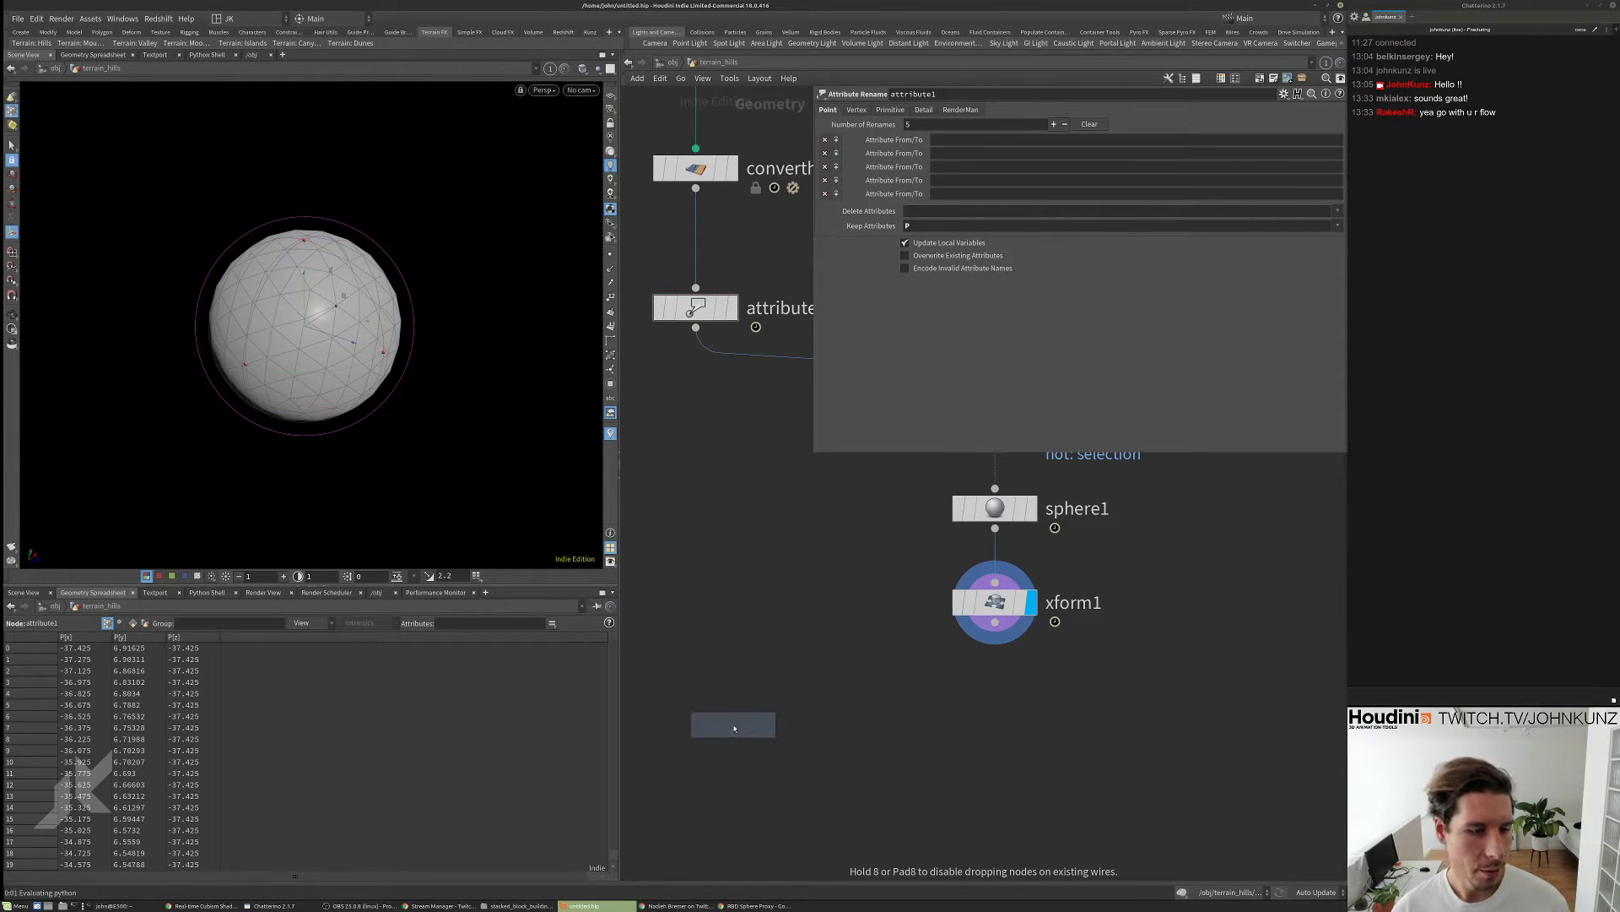
pyautogui.click(734, 730)
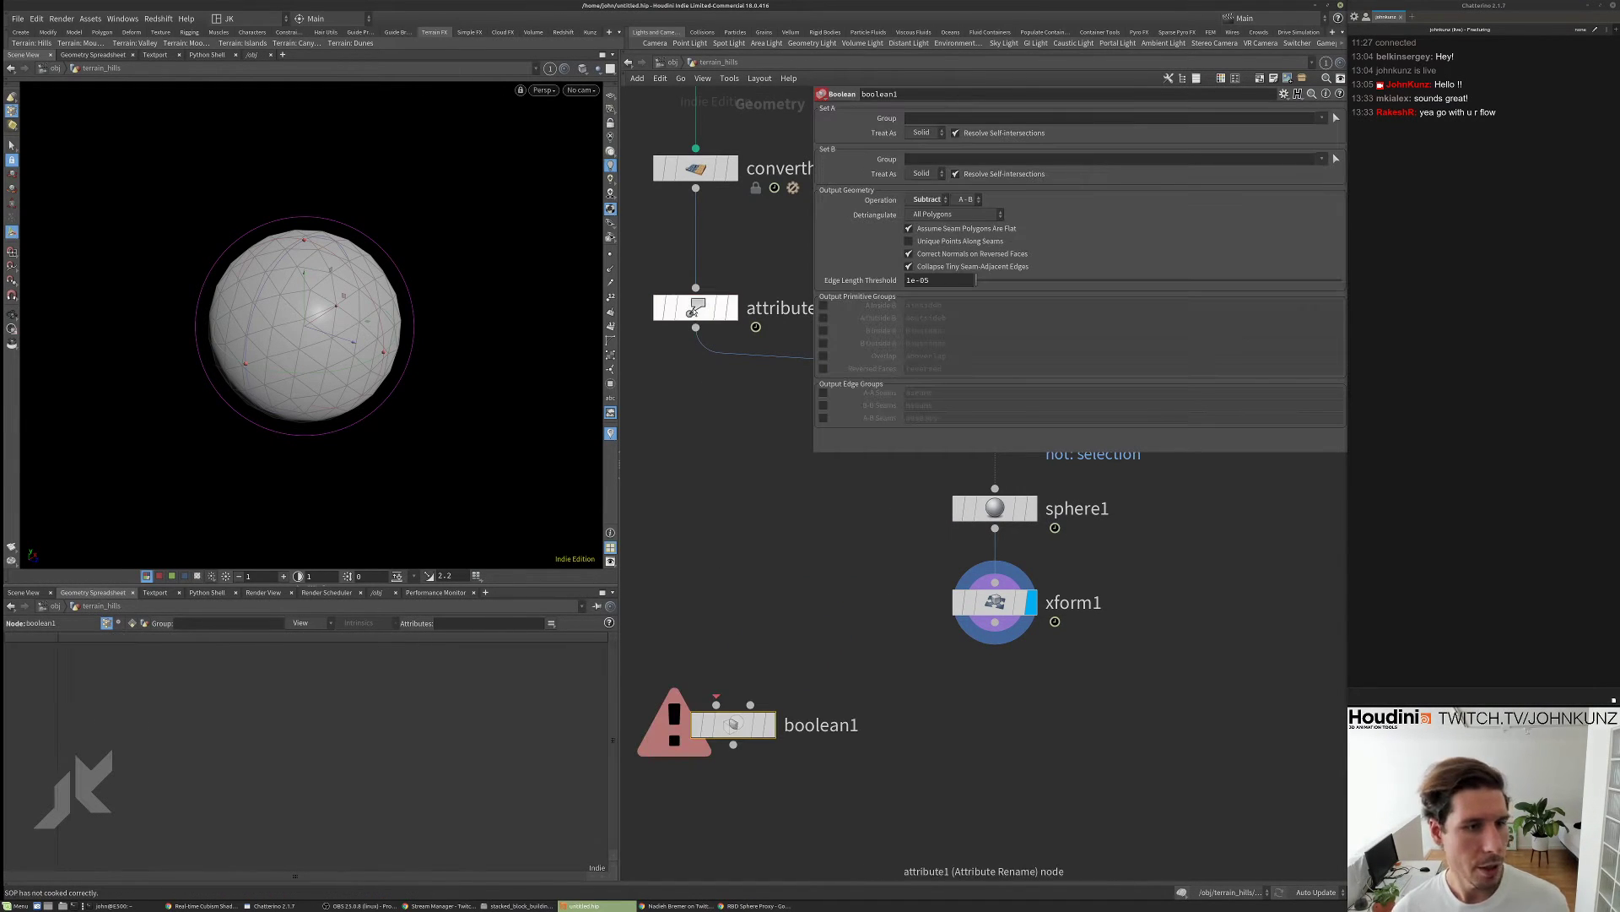
pyautogui.click(700, 308)
pyautogui.click(720, 310)
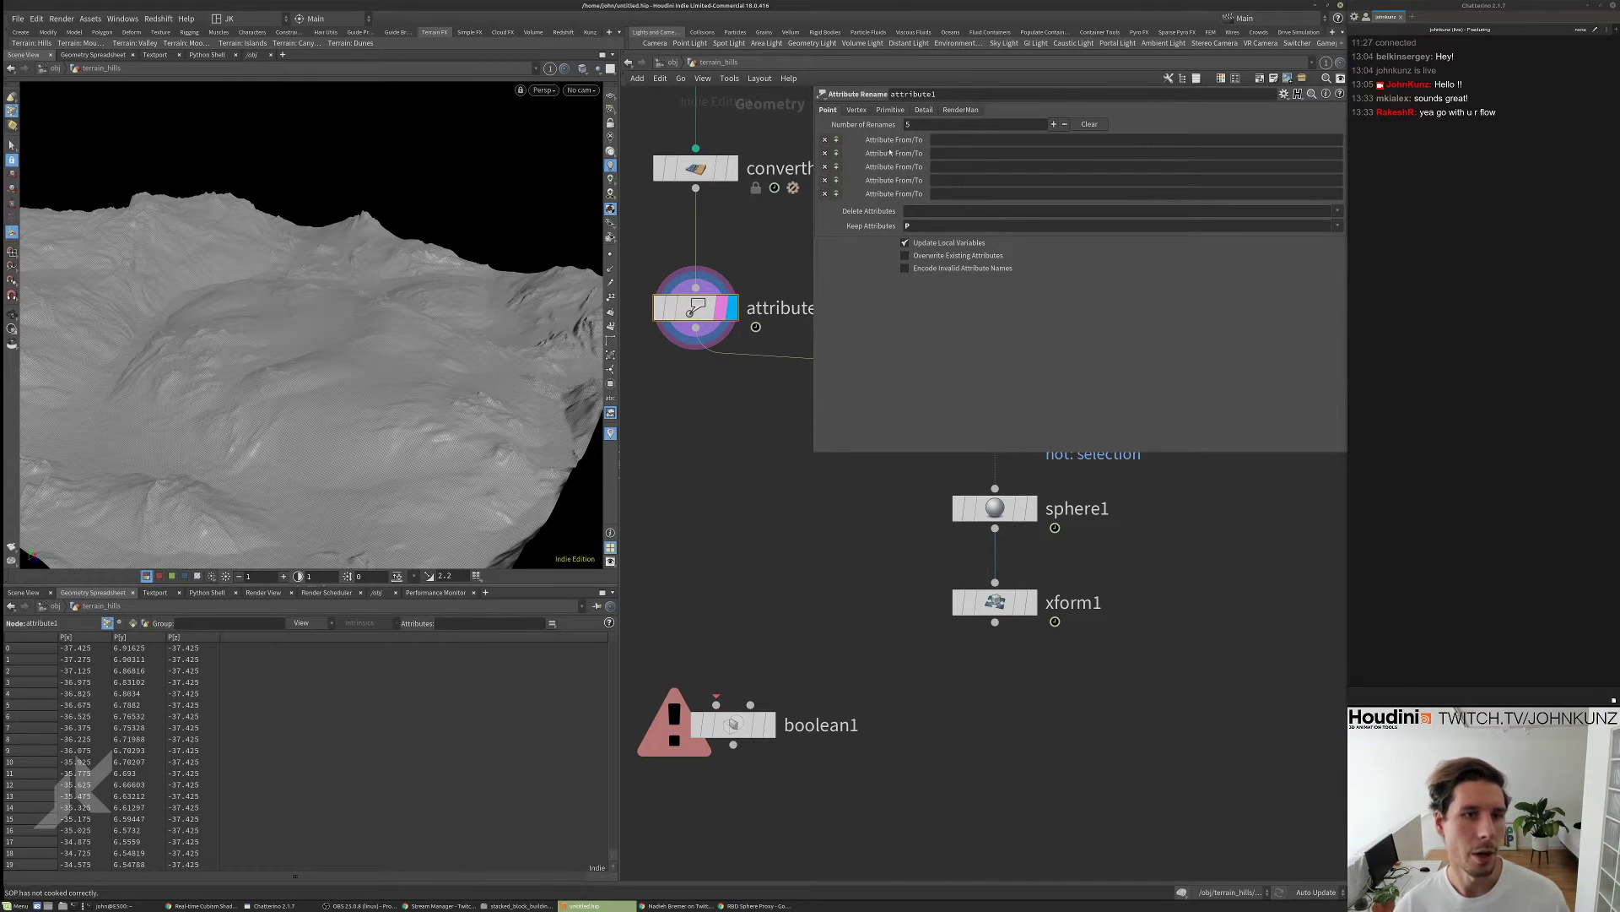
# - Set boolean1 to treat set A as a Surface
pyautogui.click(734, 724)
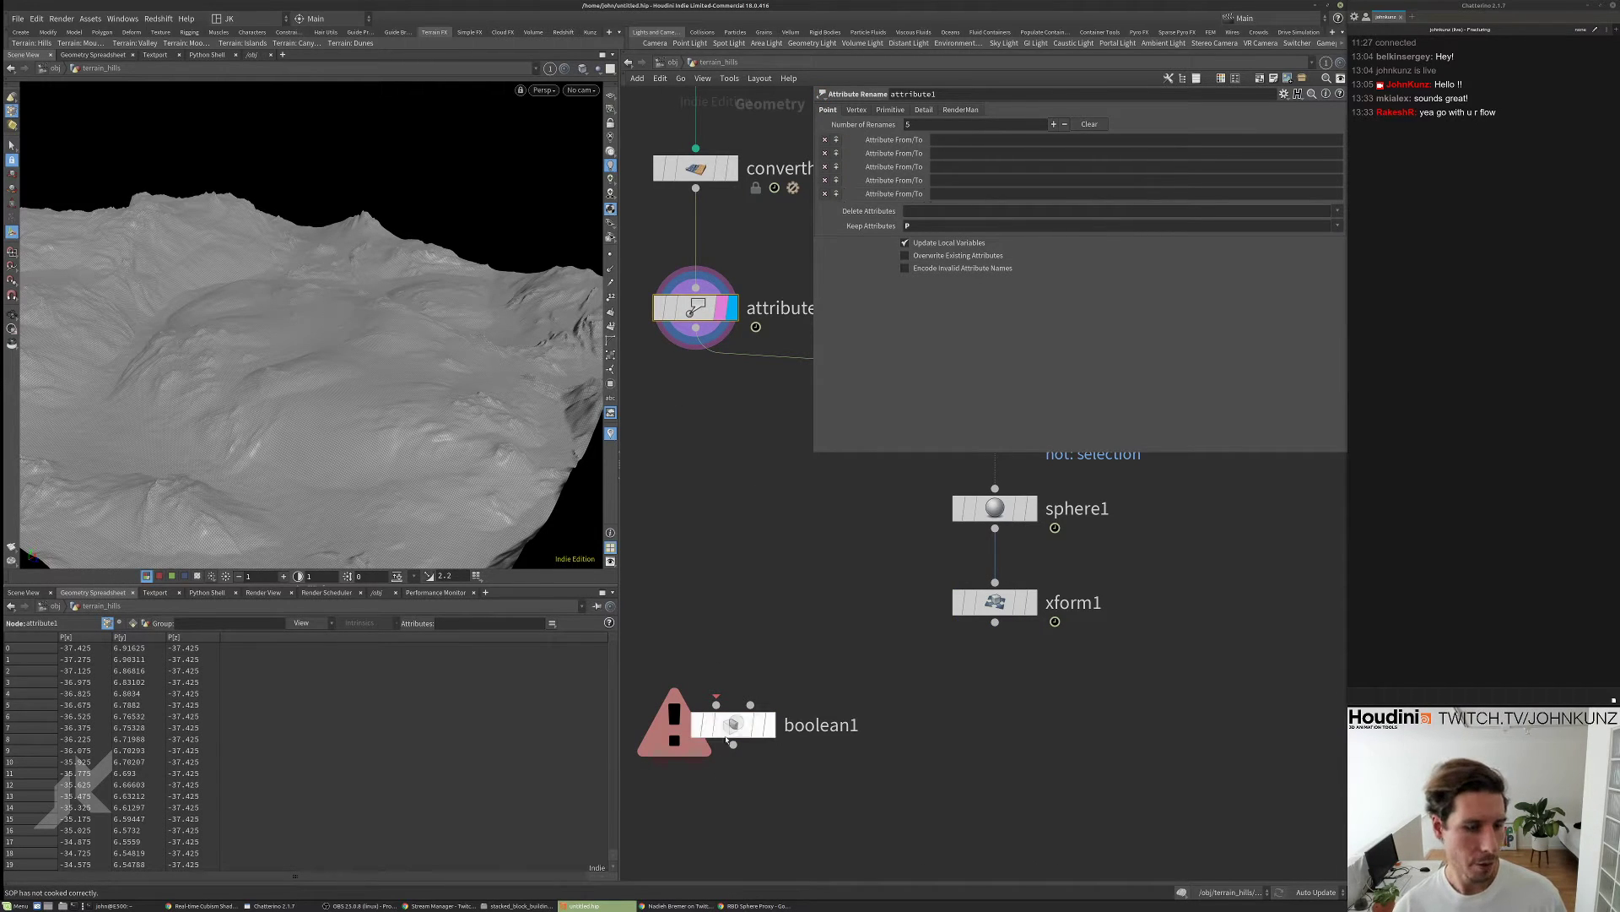
pyautogui.click(923, 132)
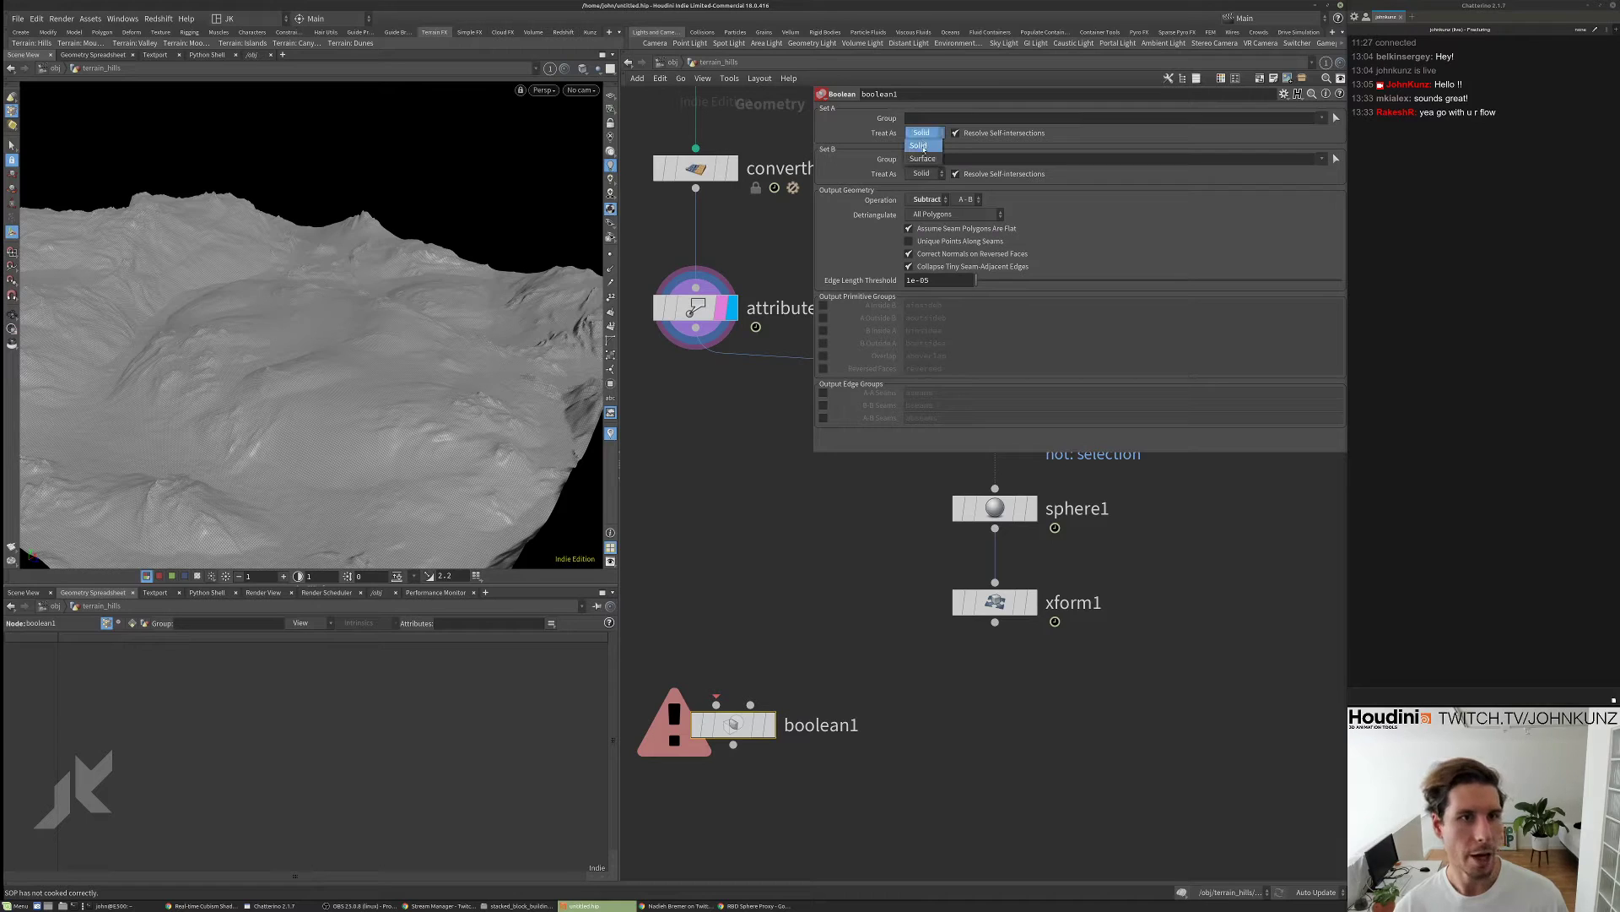
pyautogui.click(924, 152)
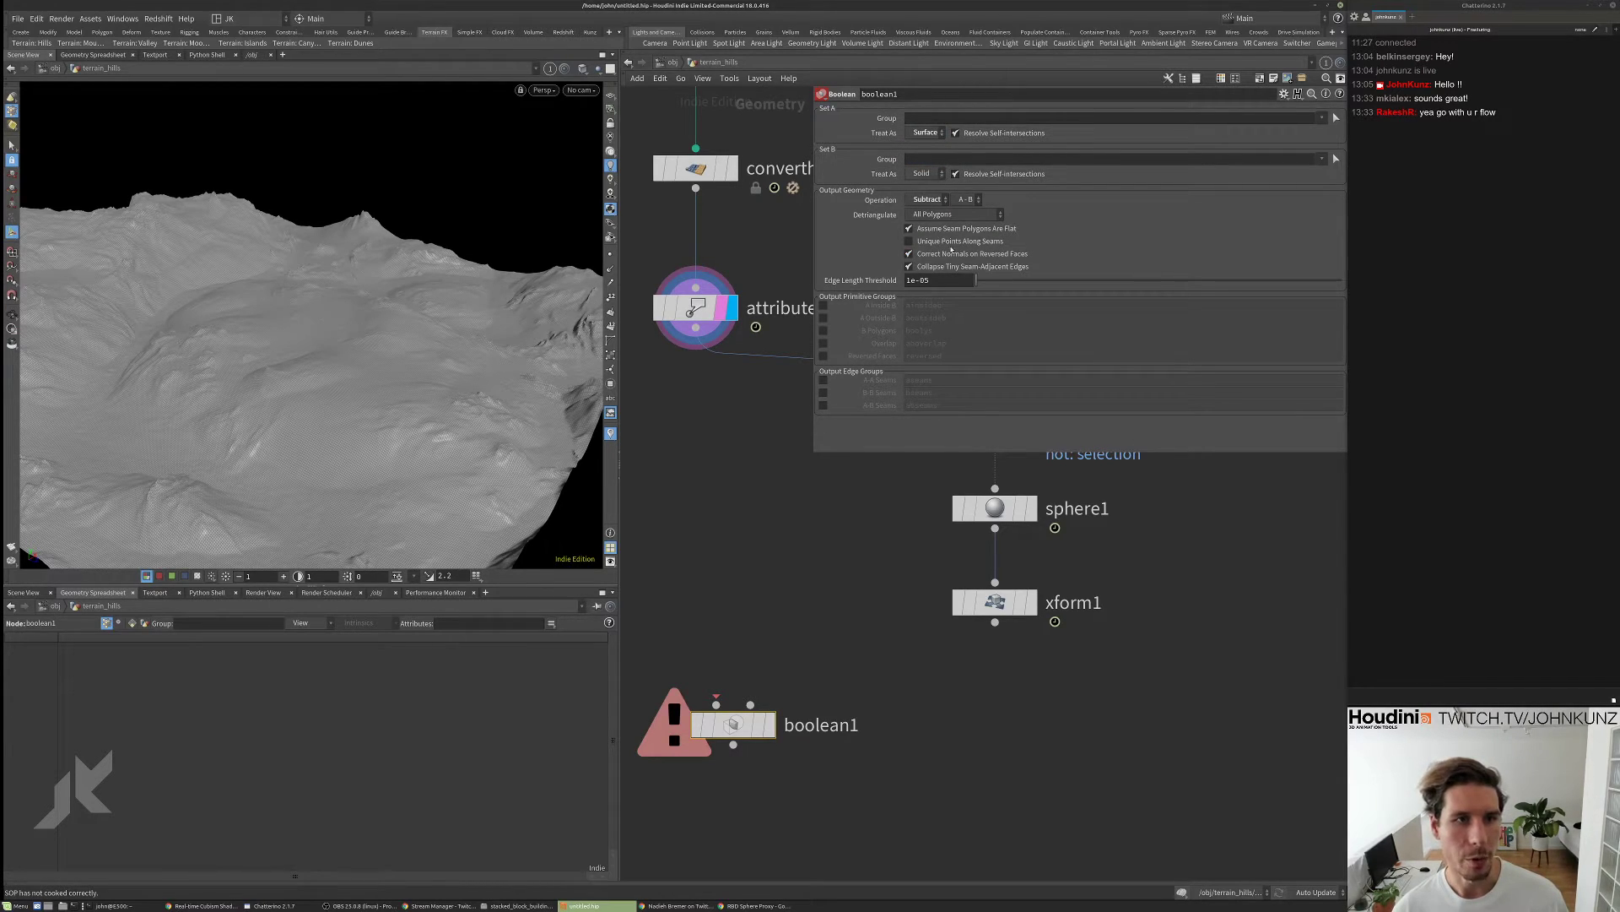
# - Connect attribute1 to the first input and xform1 to the second input of boolean1, and display boolean1
pyautogui.moveTo(861, 676); pyautogui.dragTo(996, 623)
pyautogui.moveTo(716, 704); pyautogui.dragTo(733, 499)
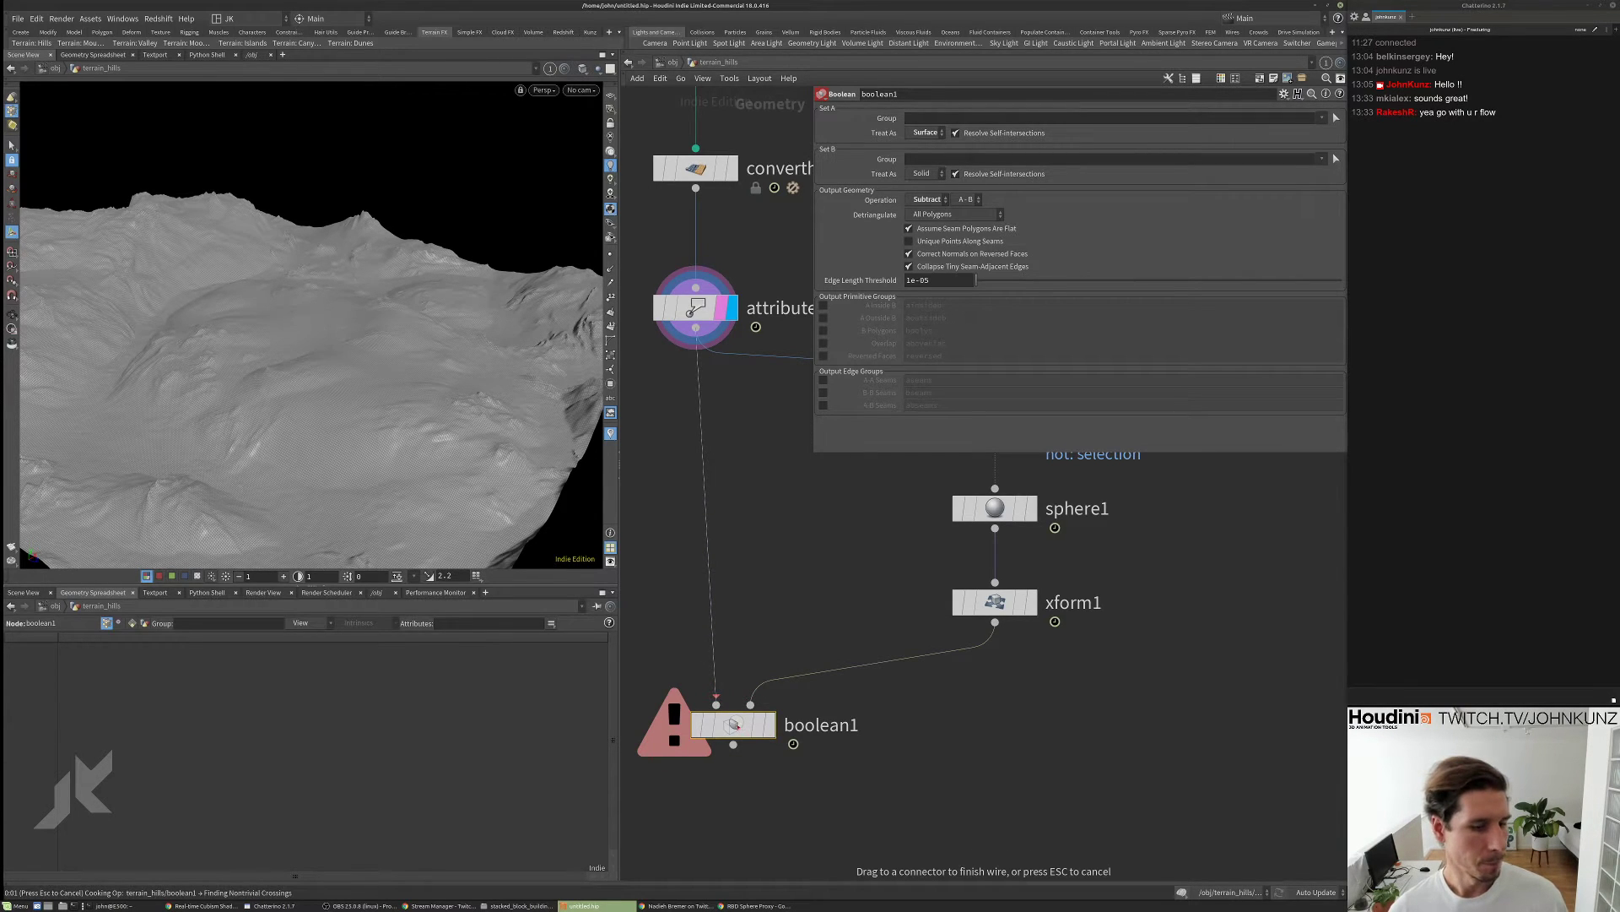
pyautogui.click(766, 724)
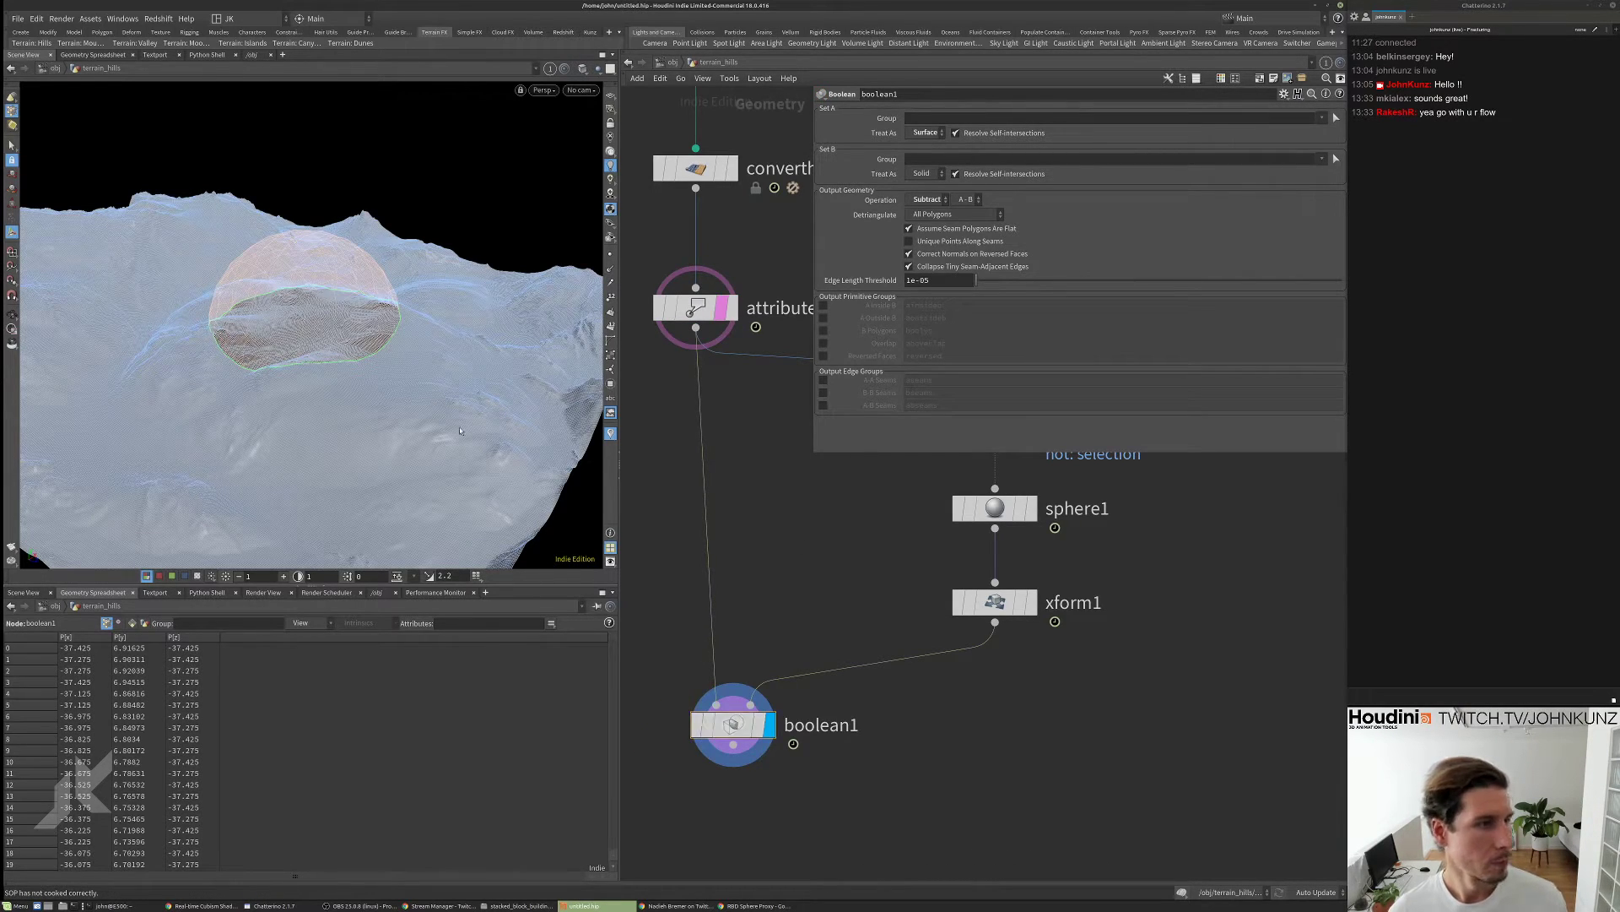
# - Change boolean1's operation to Intersect
pyautogui.moveTo(387, 338); pyautogui.dragTo(467, 294)
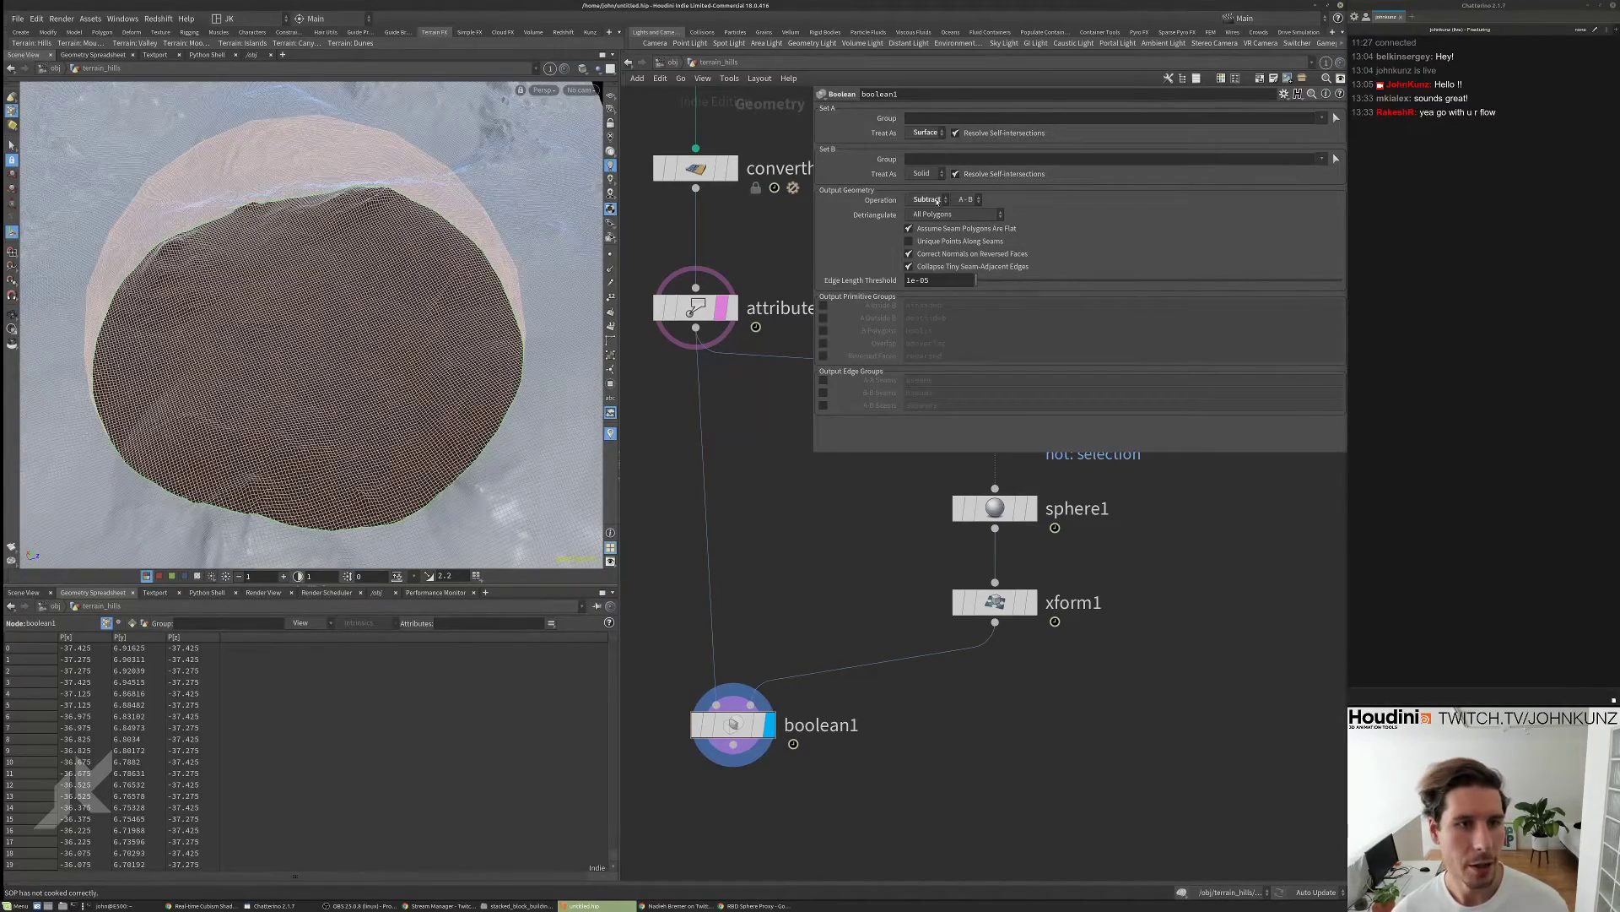
pyautogui.click(926, 199)
pyautogui.click(925, 225)
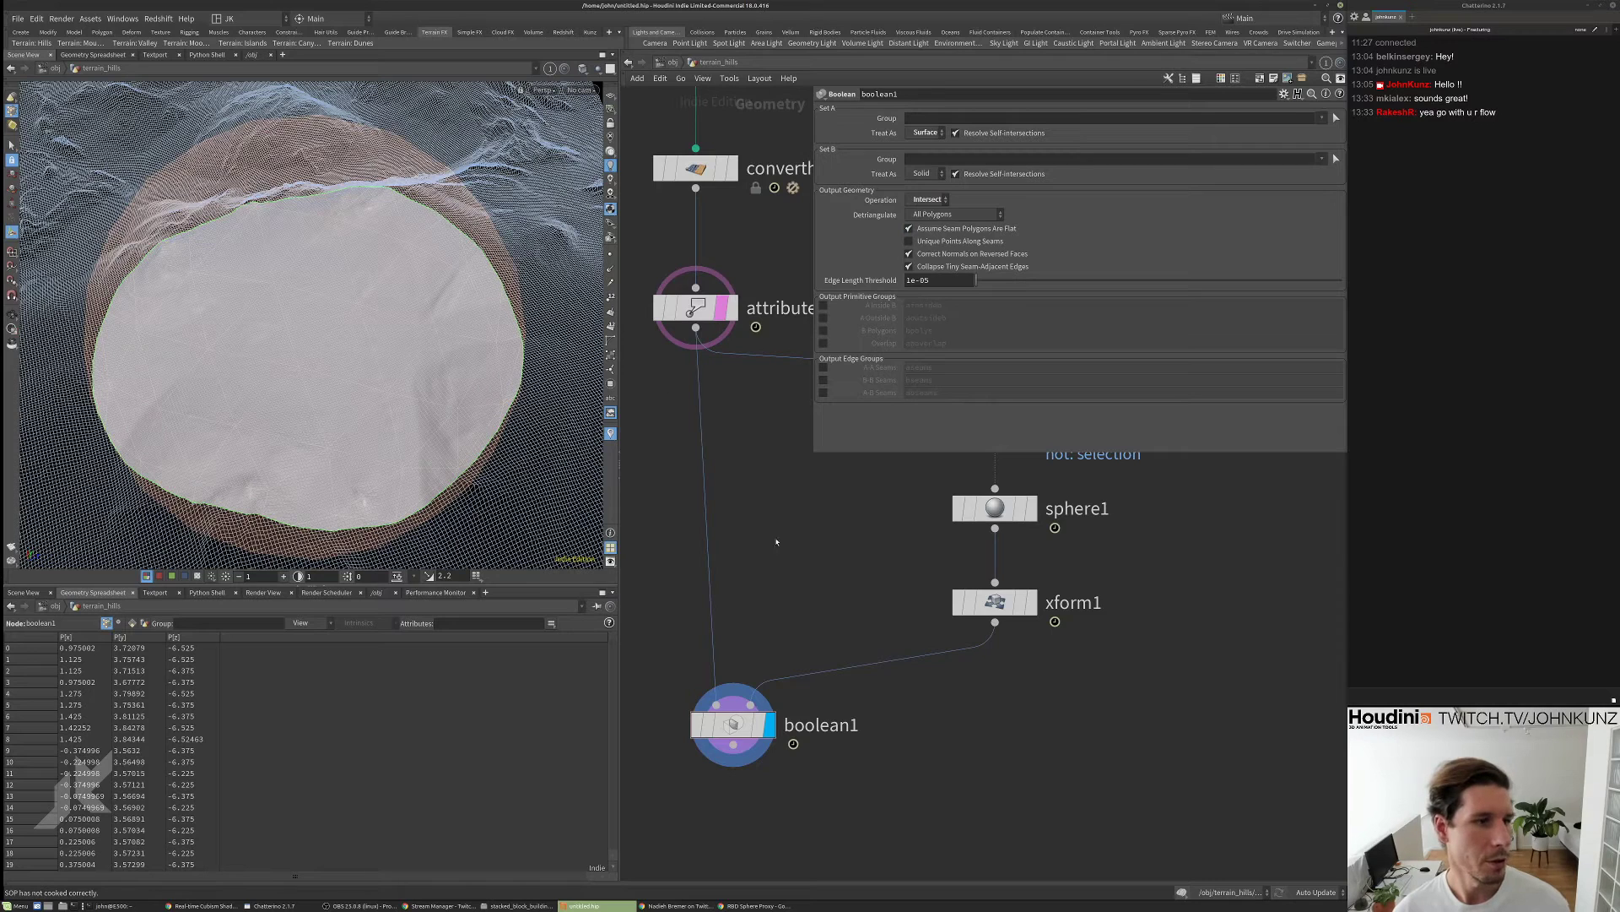
# - Turn off the template flag of attribute1 and align boolean1 directly beneath it
pyautogui.click(724, 307)
pyautogui.moveTo(742, 520); pyautogui.dragTo(761, 434, button='middle')
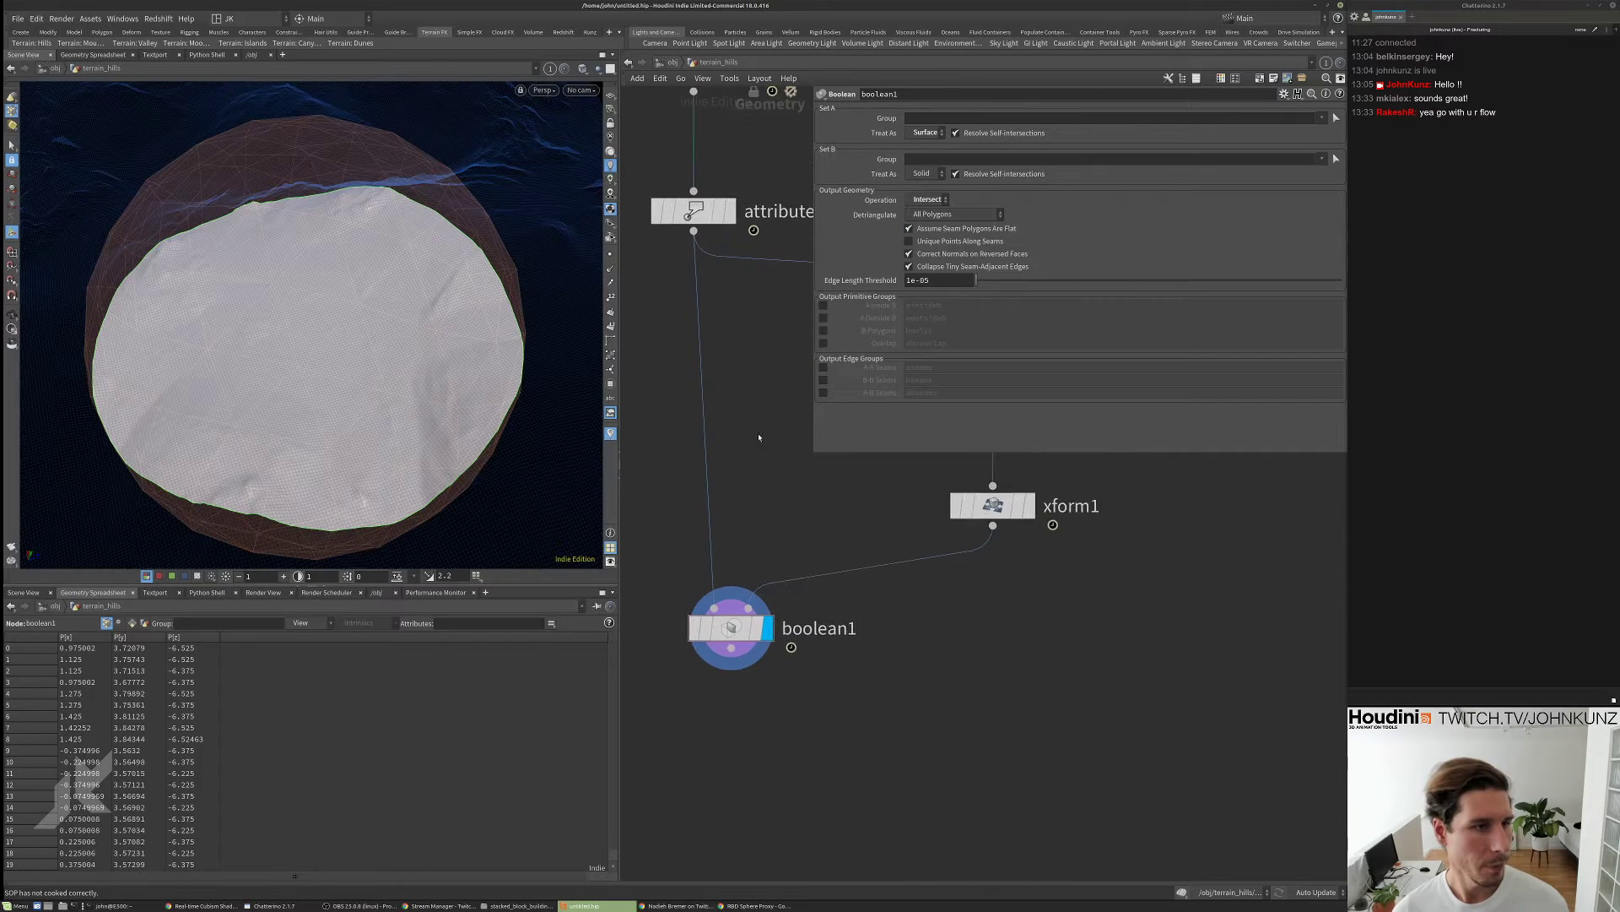
pyautogui.moveTo(734, 633); pyautogui.dragTo(696, 653)
# - Examine the intersected terrain patch without the boolean guides, from several angles and distances
pyautogui.press('Escape')
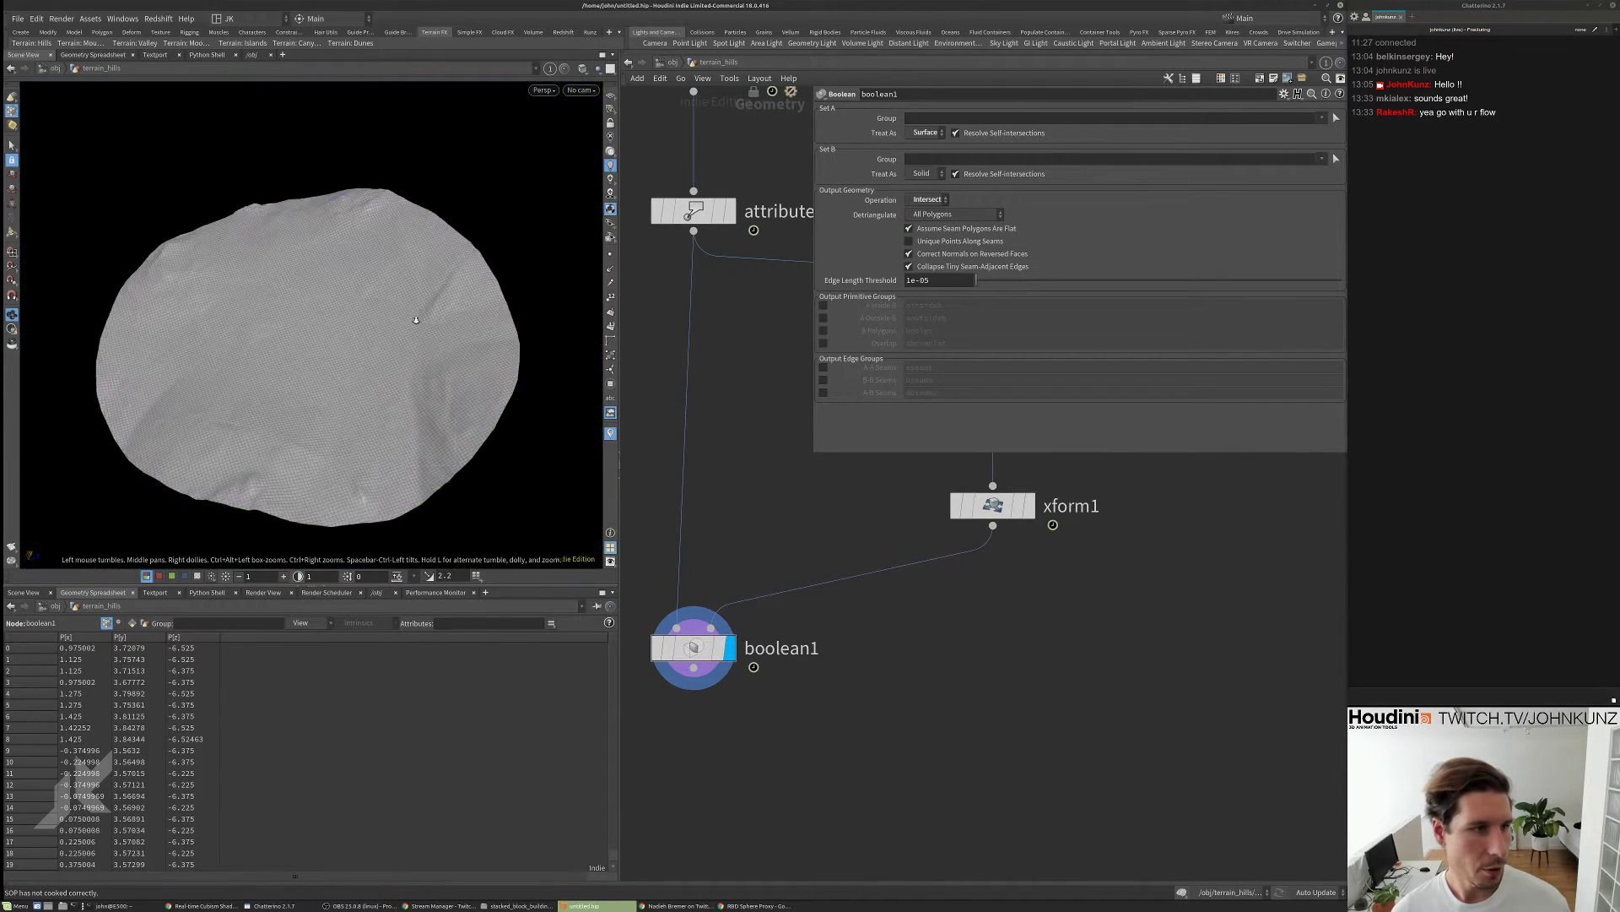
pyautogui.scroll(-5, 249, 412)
pyautogui.moveTo(249, 412); pyautogui.dragTo(398, 427)
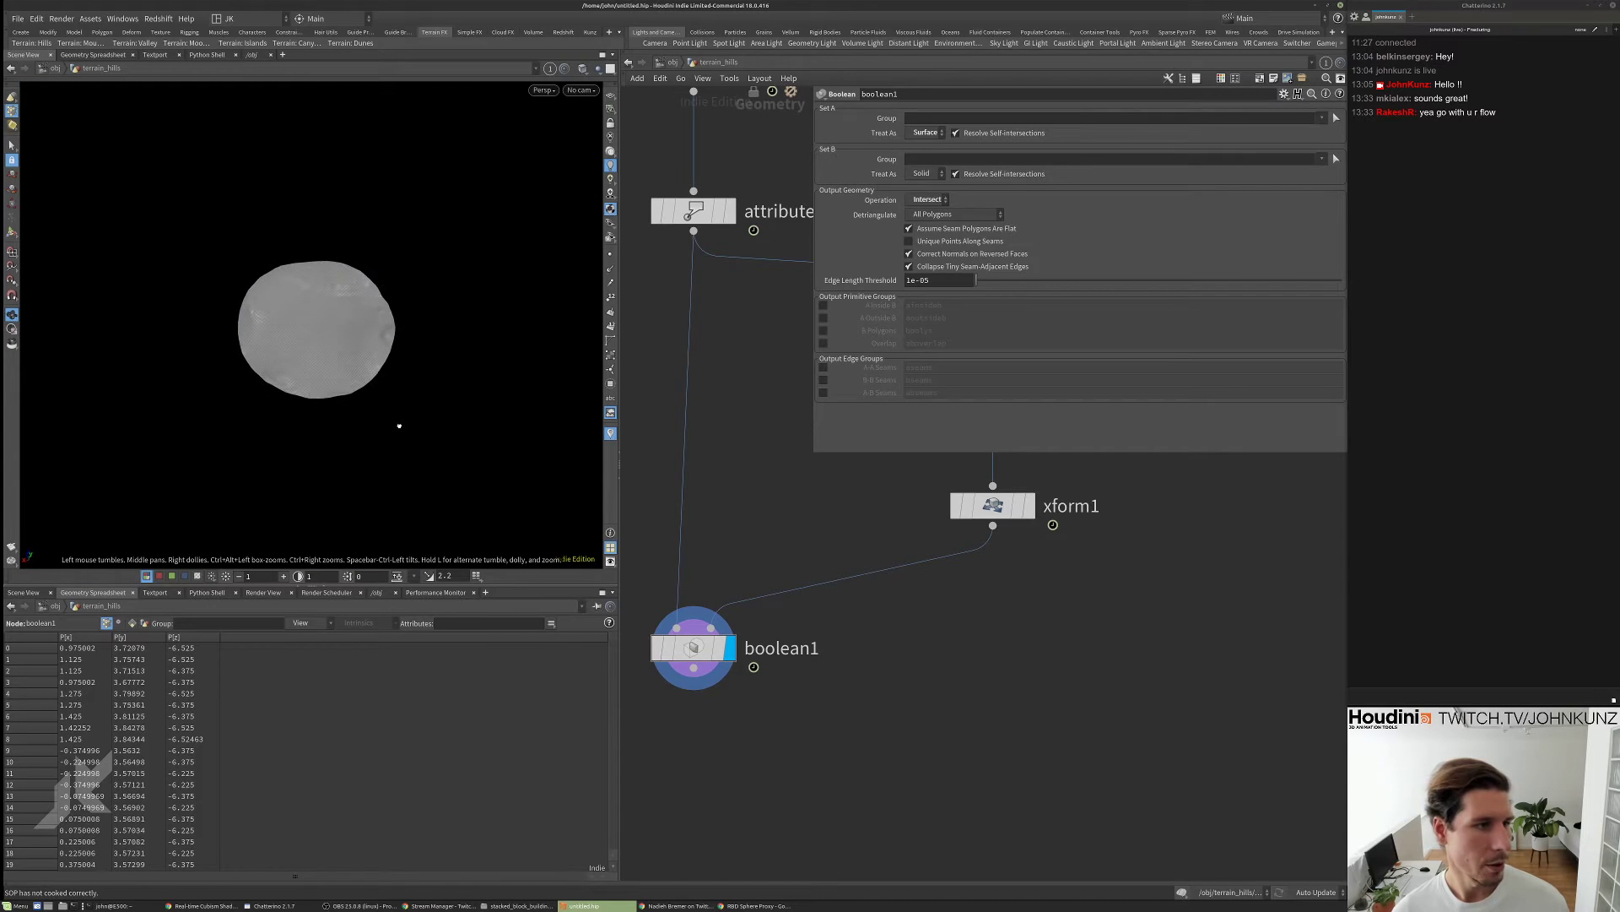
pyautogui.scroll(3, 389, 260)
pyautogui.scroll(2, 390, 260)
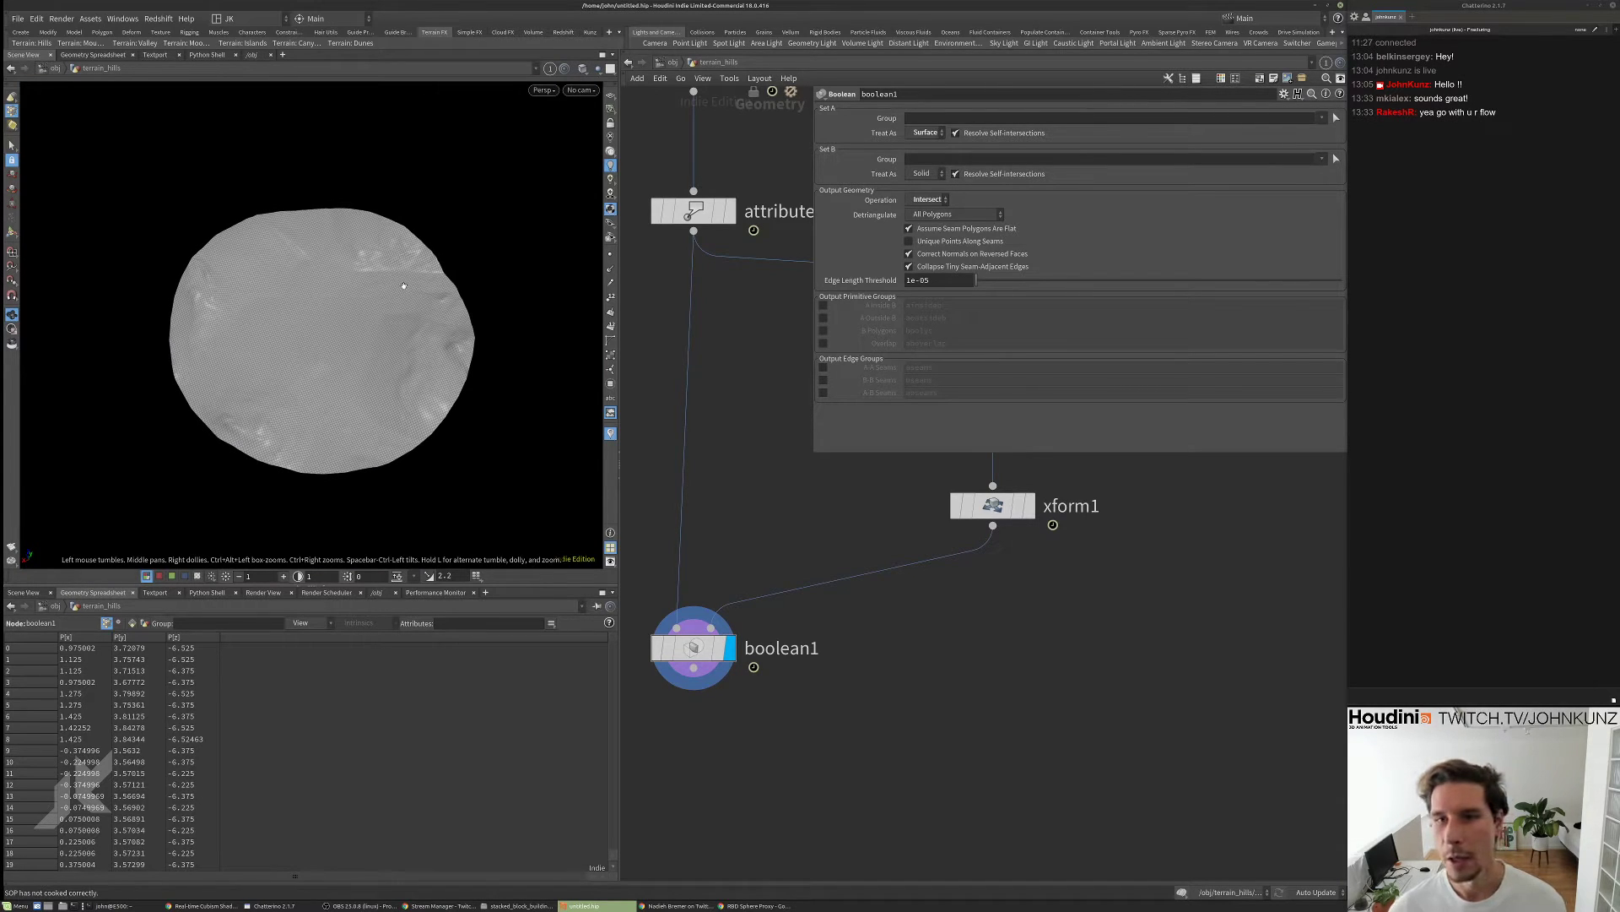
pyautogui.scroll(3, 314, 346)
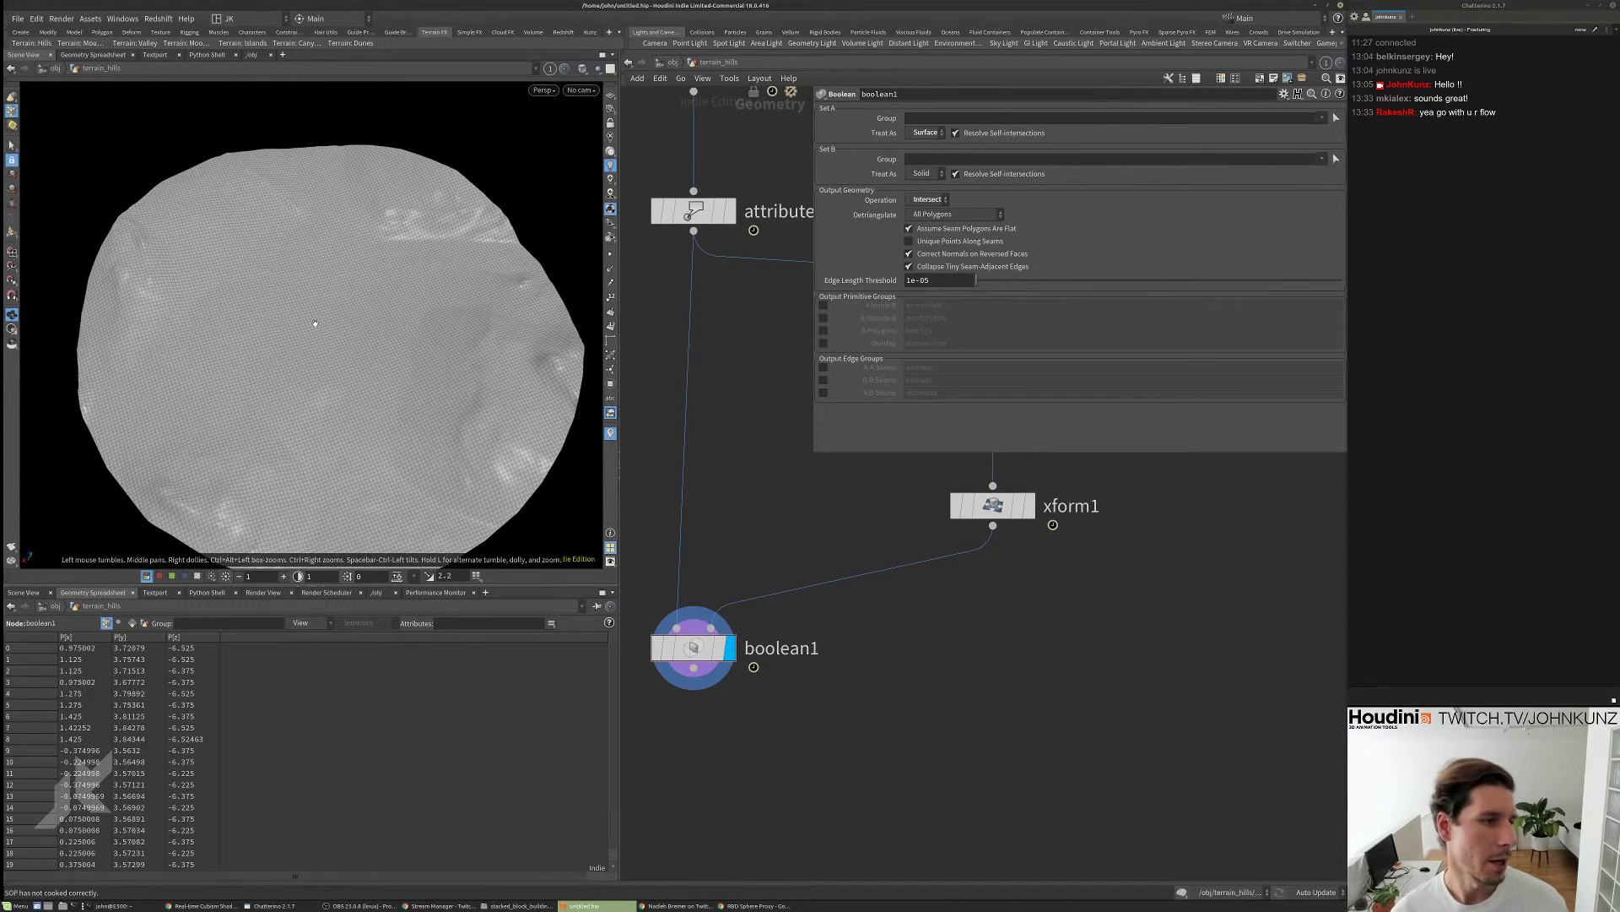
pyautogui.moveTo(344, 342); pyautogui.dragTo(284, 315)
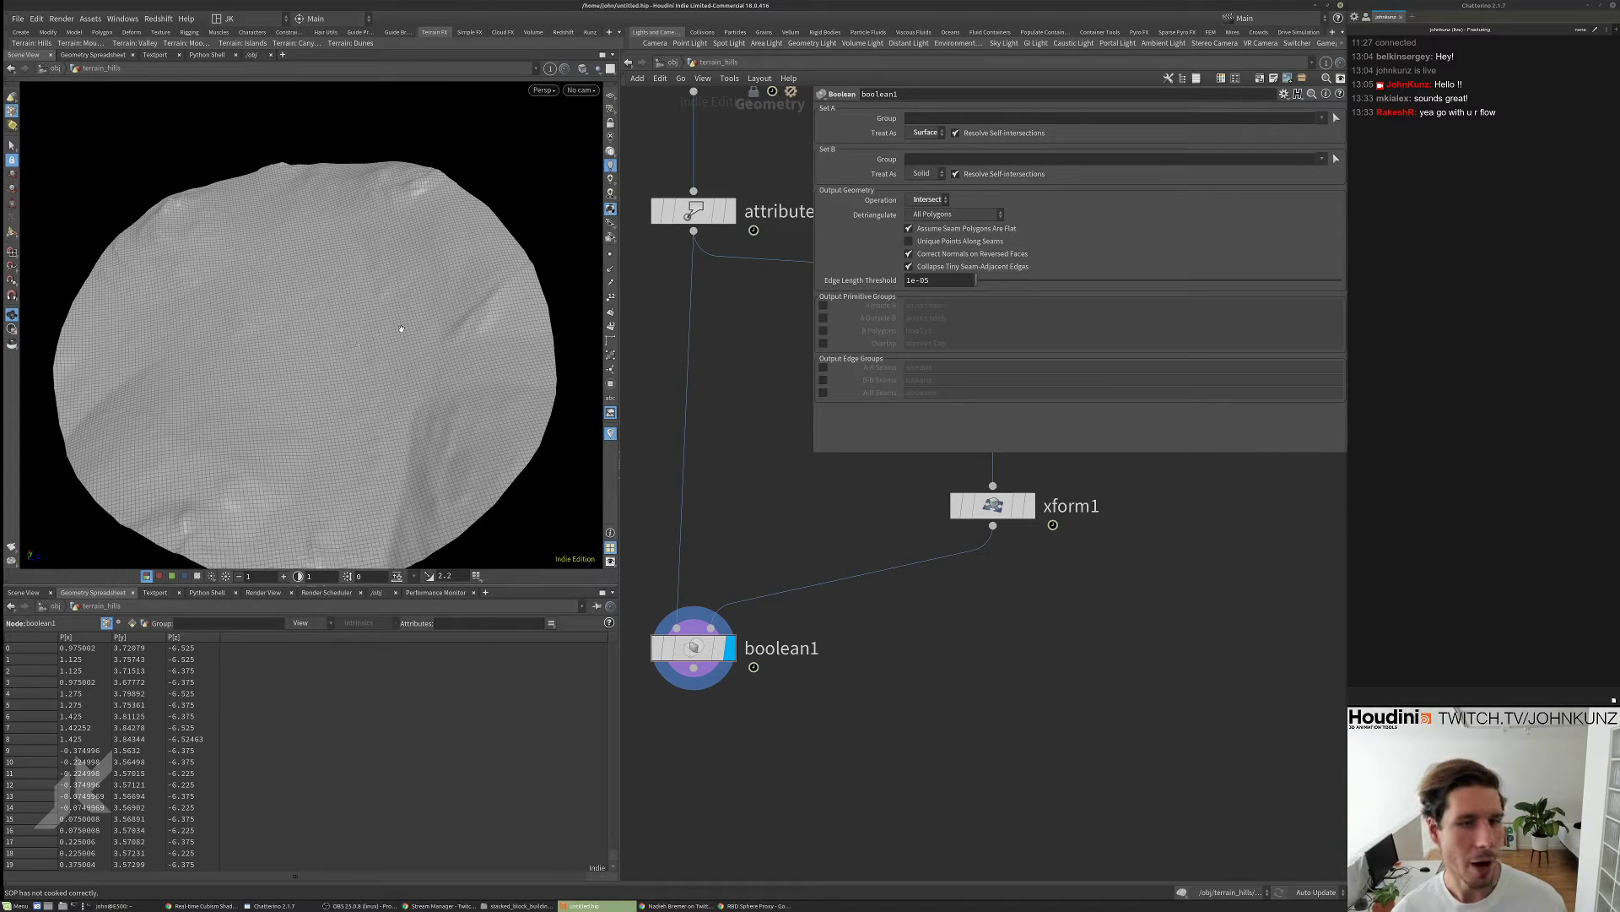
pyautogui.scroll(-4, 709, 506)
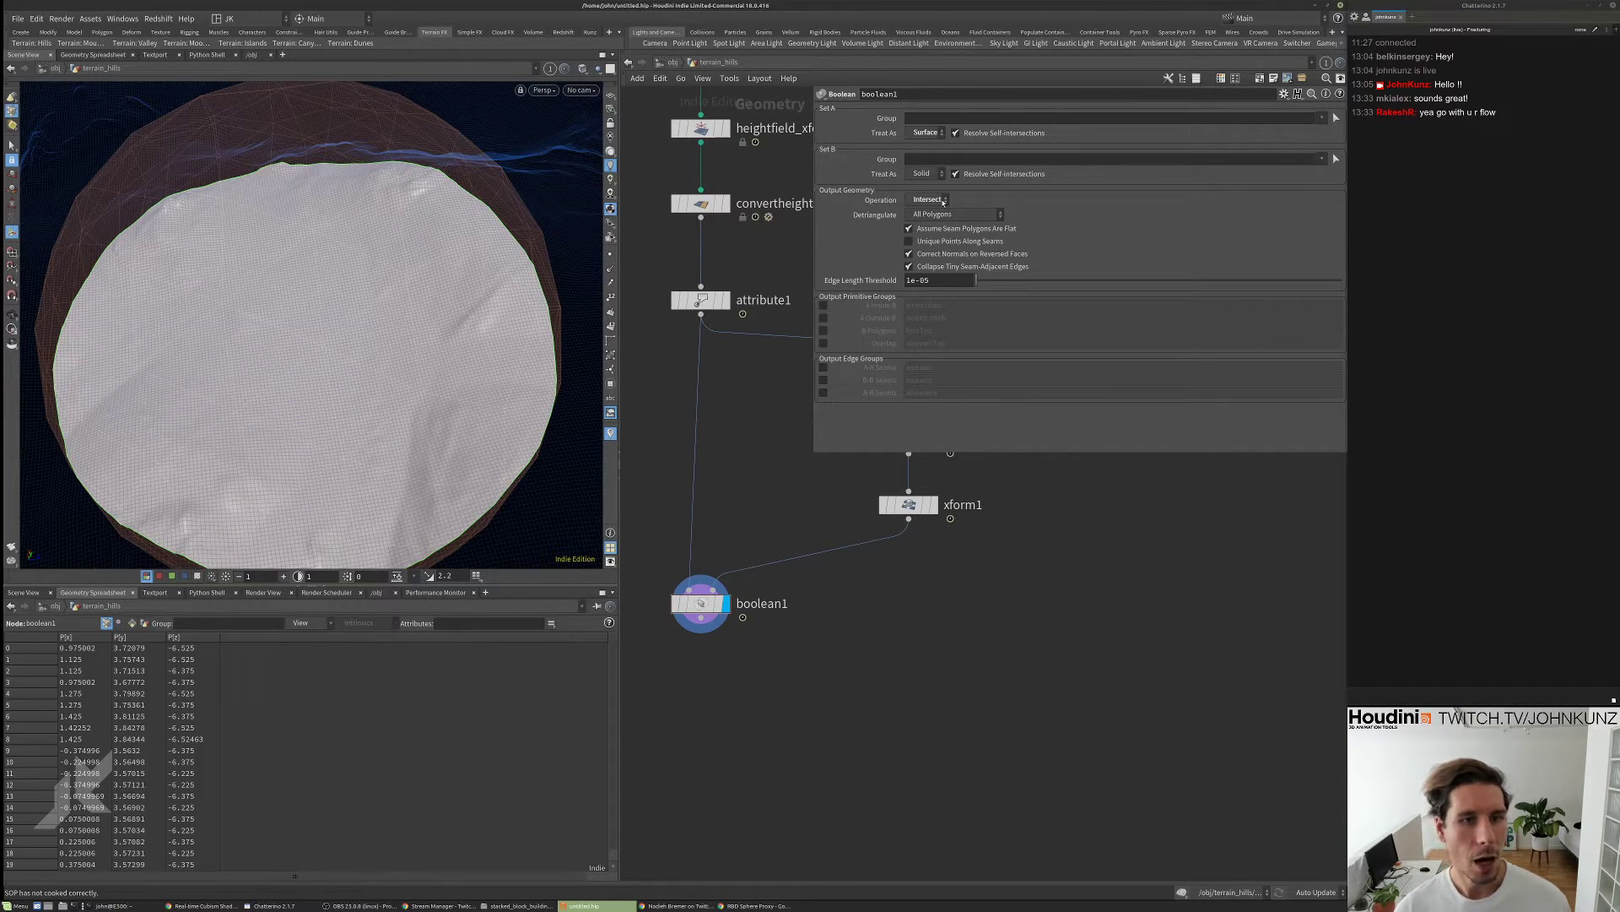
pyautogui.click(944, 201)
pyautogui.click(928, 225)
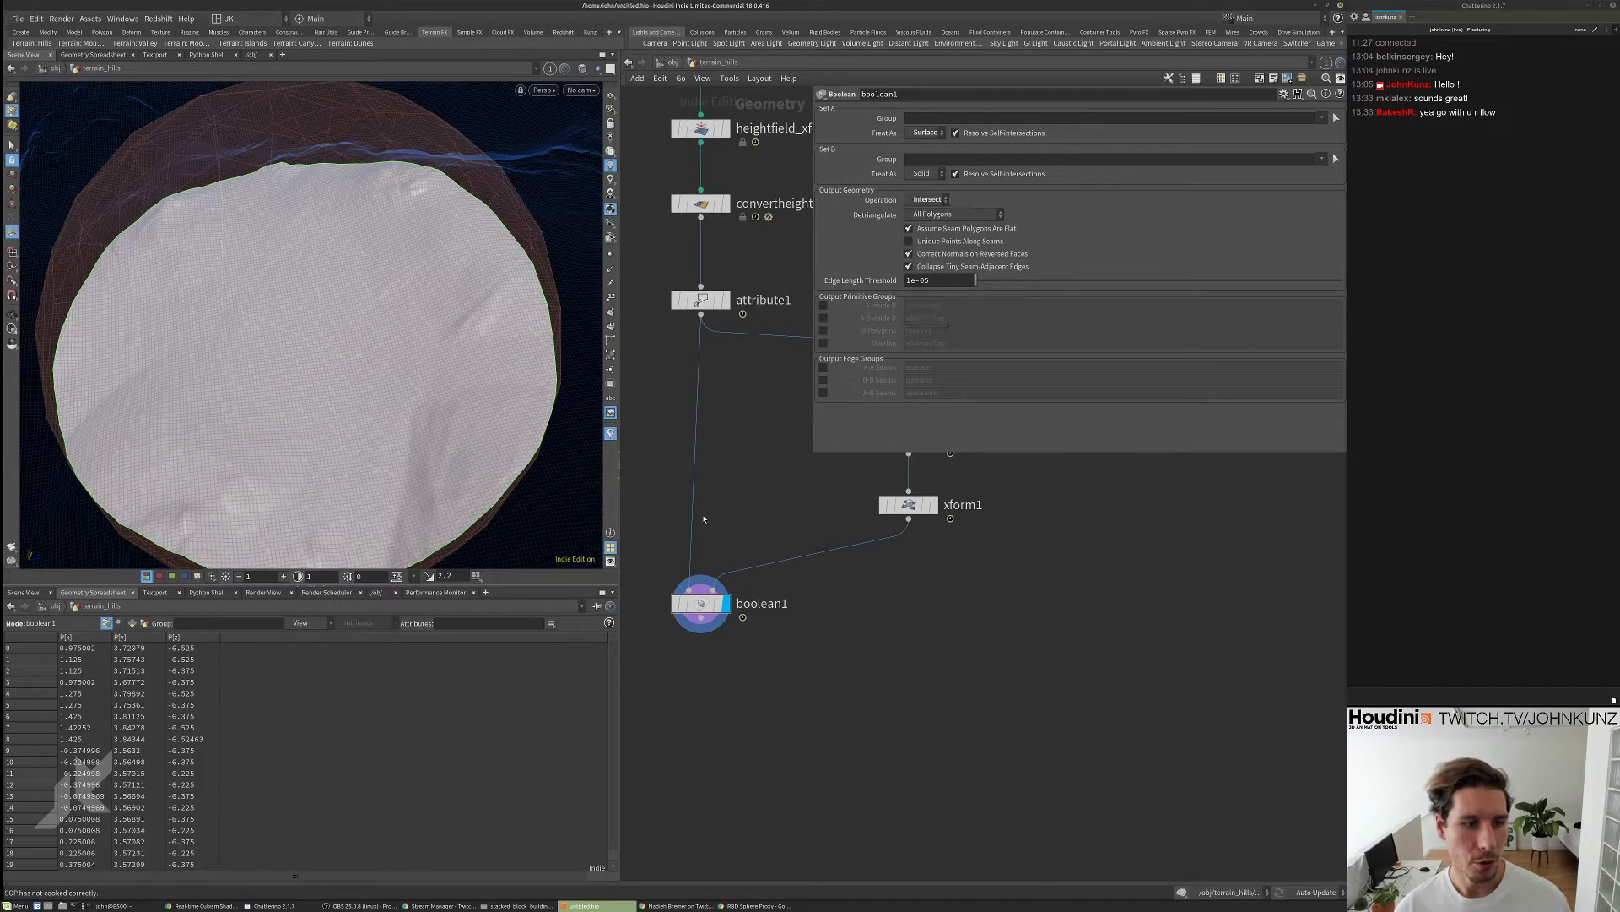
# - Duplicate boolean1 beside the original with its inputs kept, and set the copy's operation to Subtract
pyautogui.moveTo(706, 521); pyautogui.dragTo(791, 489, button='middle')
pyautogui.keyDown('alt'); pyautogui.moveTo(785, 571); pyautogui.dragTo(707, 577); pyautogui.keyUp('alt')
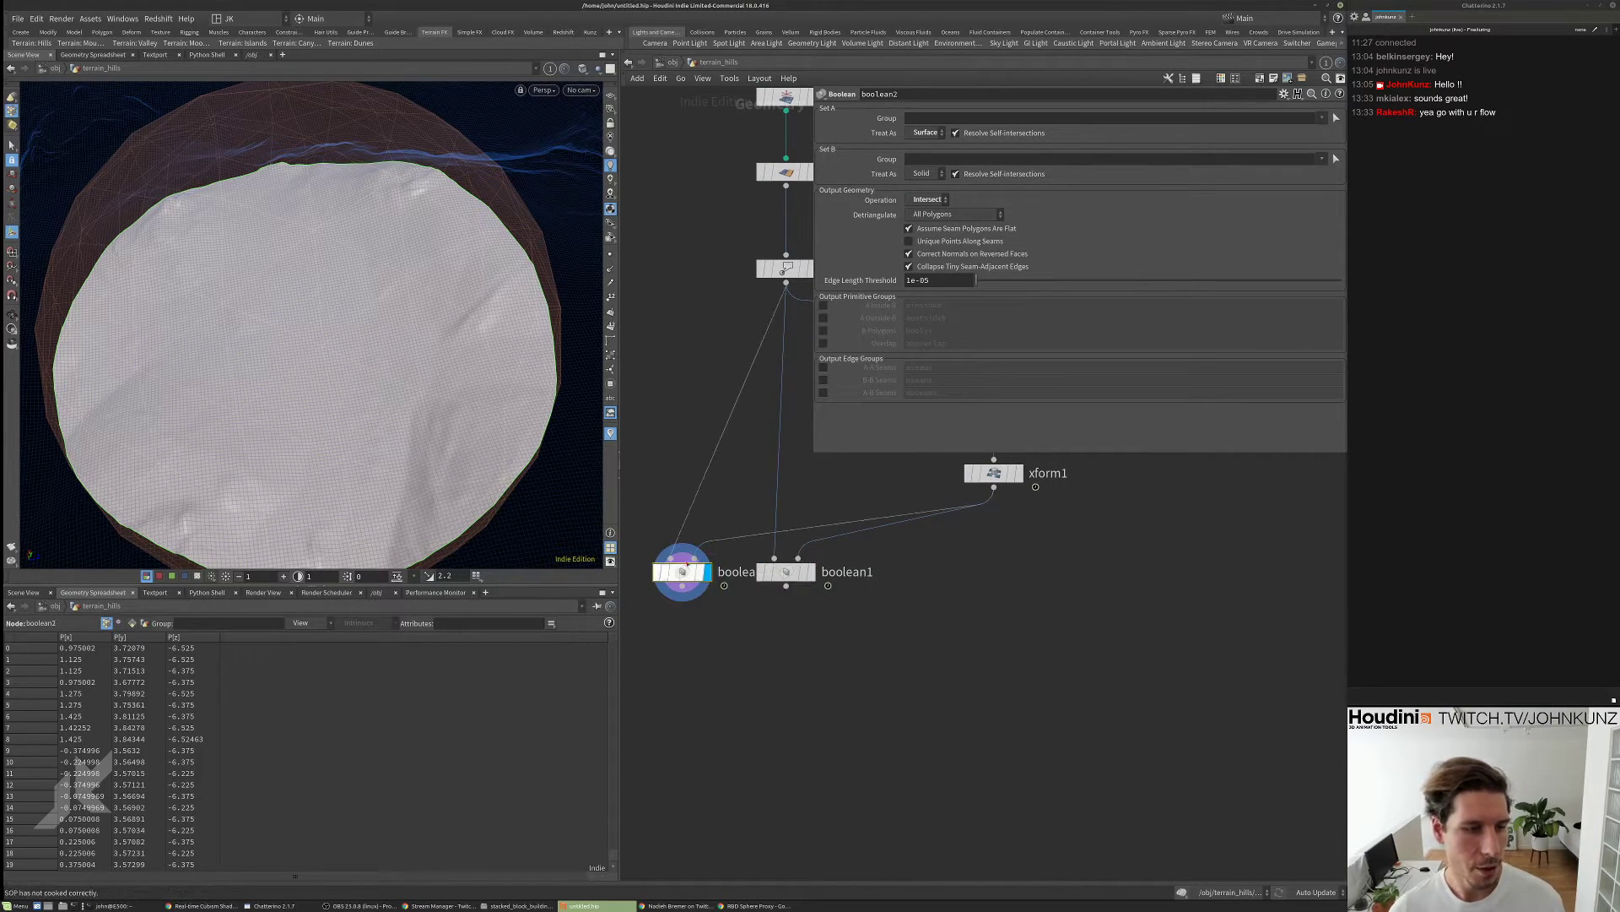
pyautogui.click(928, 200)
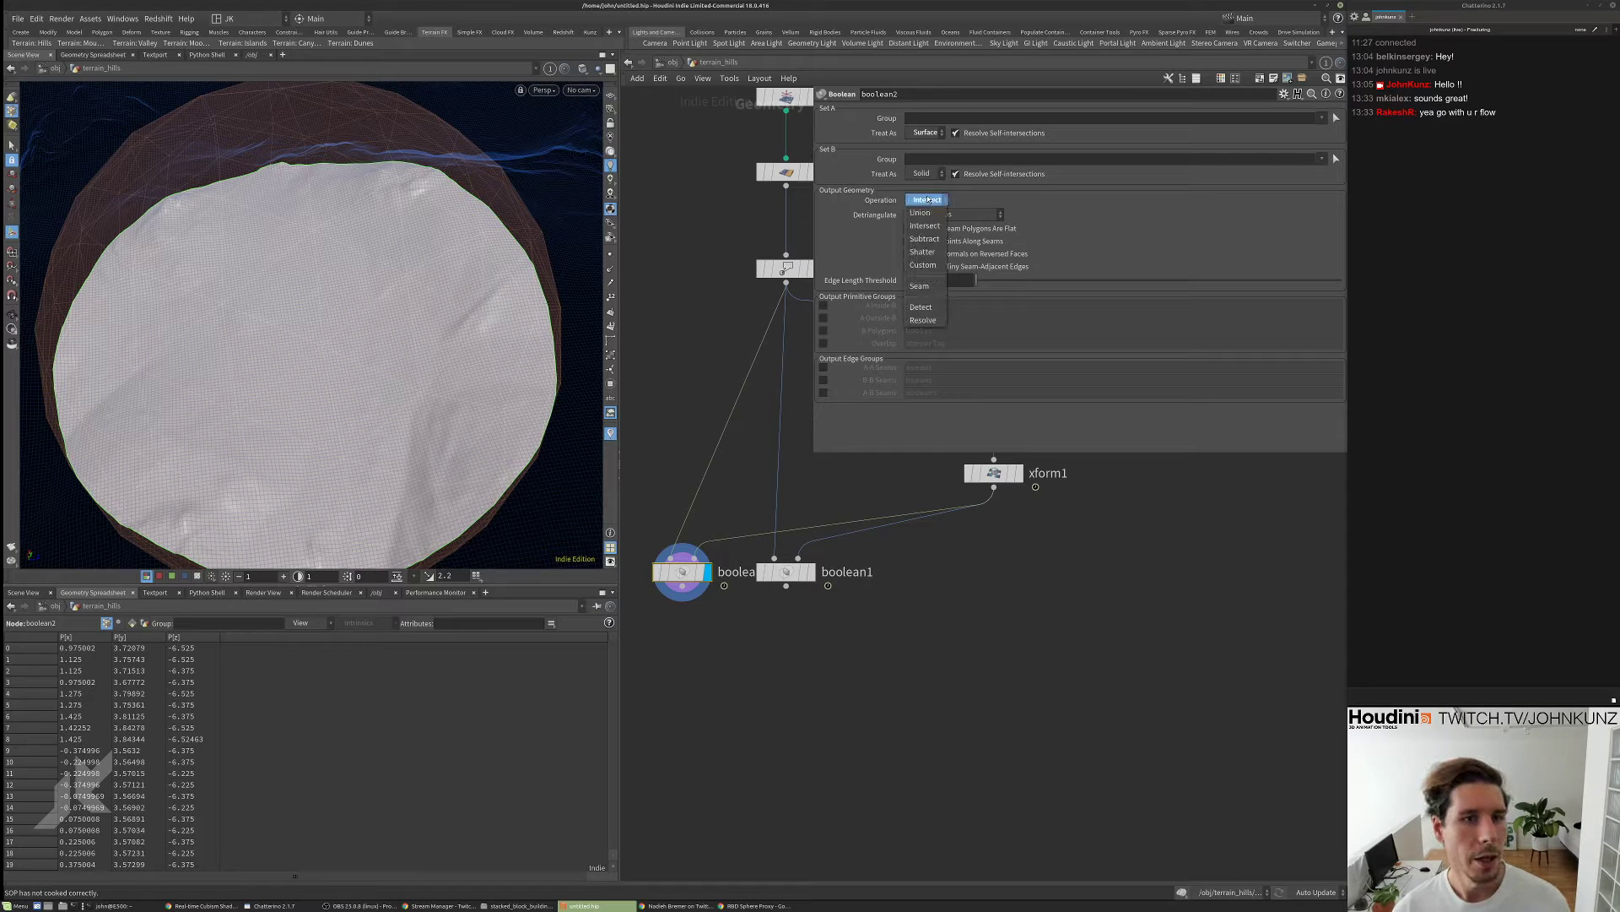
pyautogui.click(925, 239)
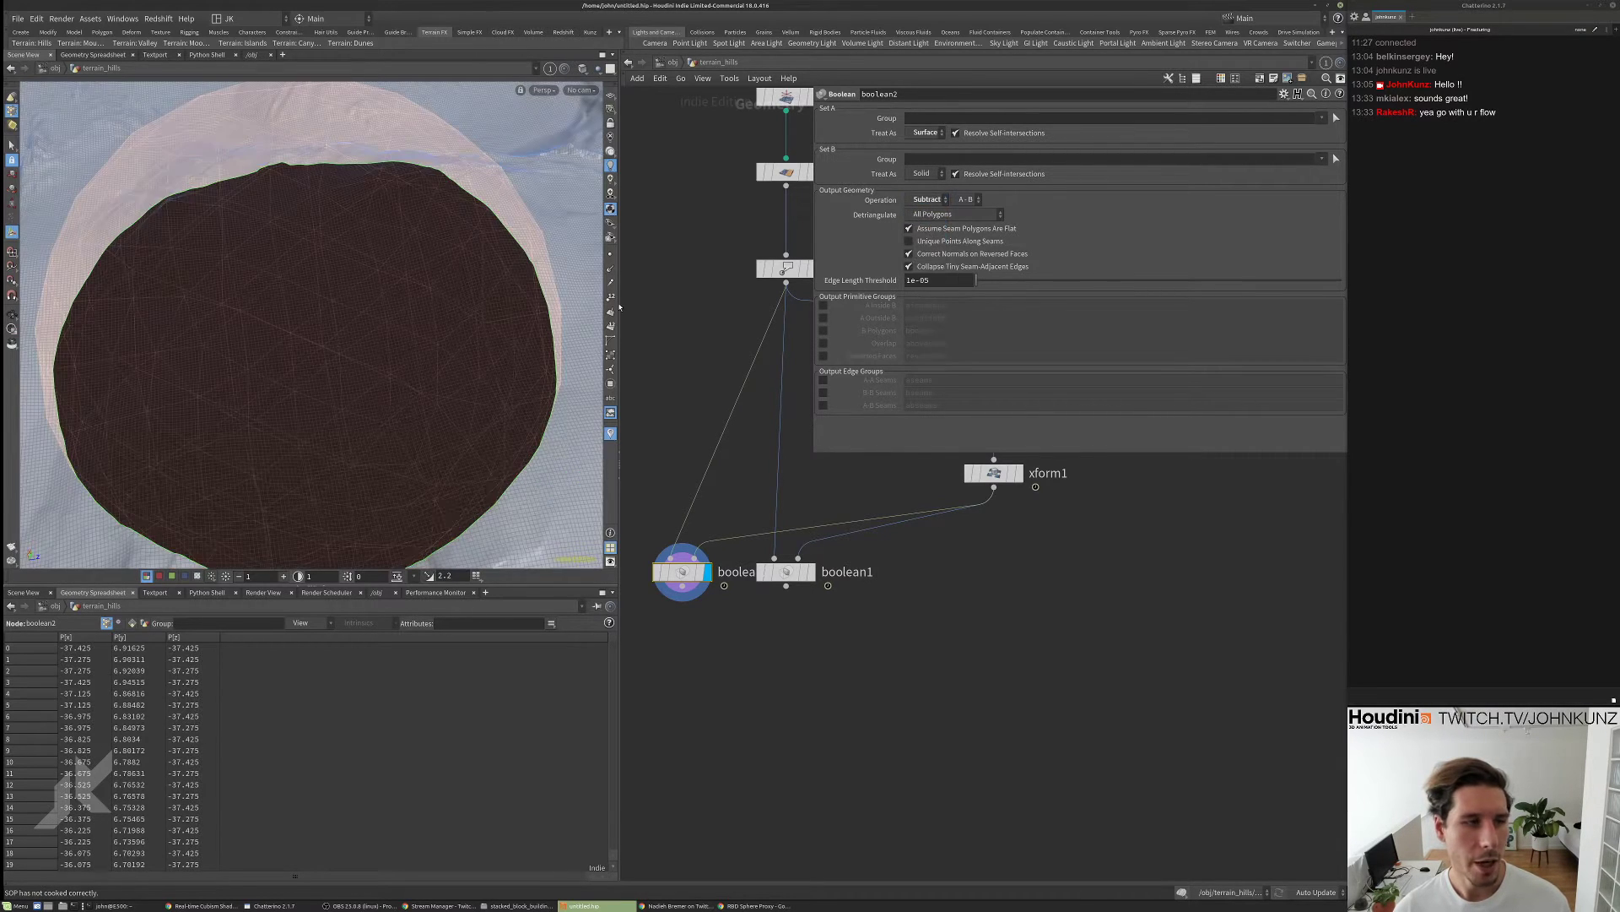
pyautogui.scroll(-5, 354, 351)
pyautogui.keyDown('alt'); pyautogui.moveTo(355, 351); pyautogui.dragTo(304, 358); pyautogui.keyUp('alt')
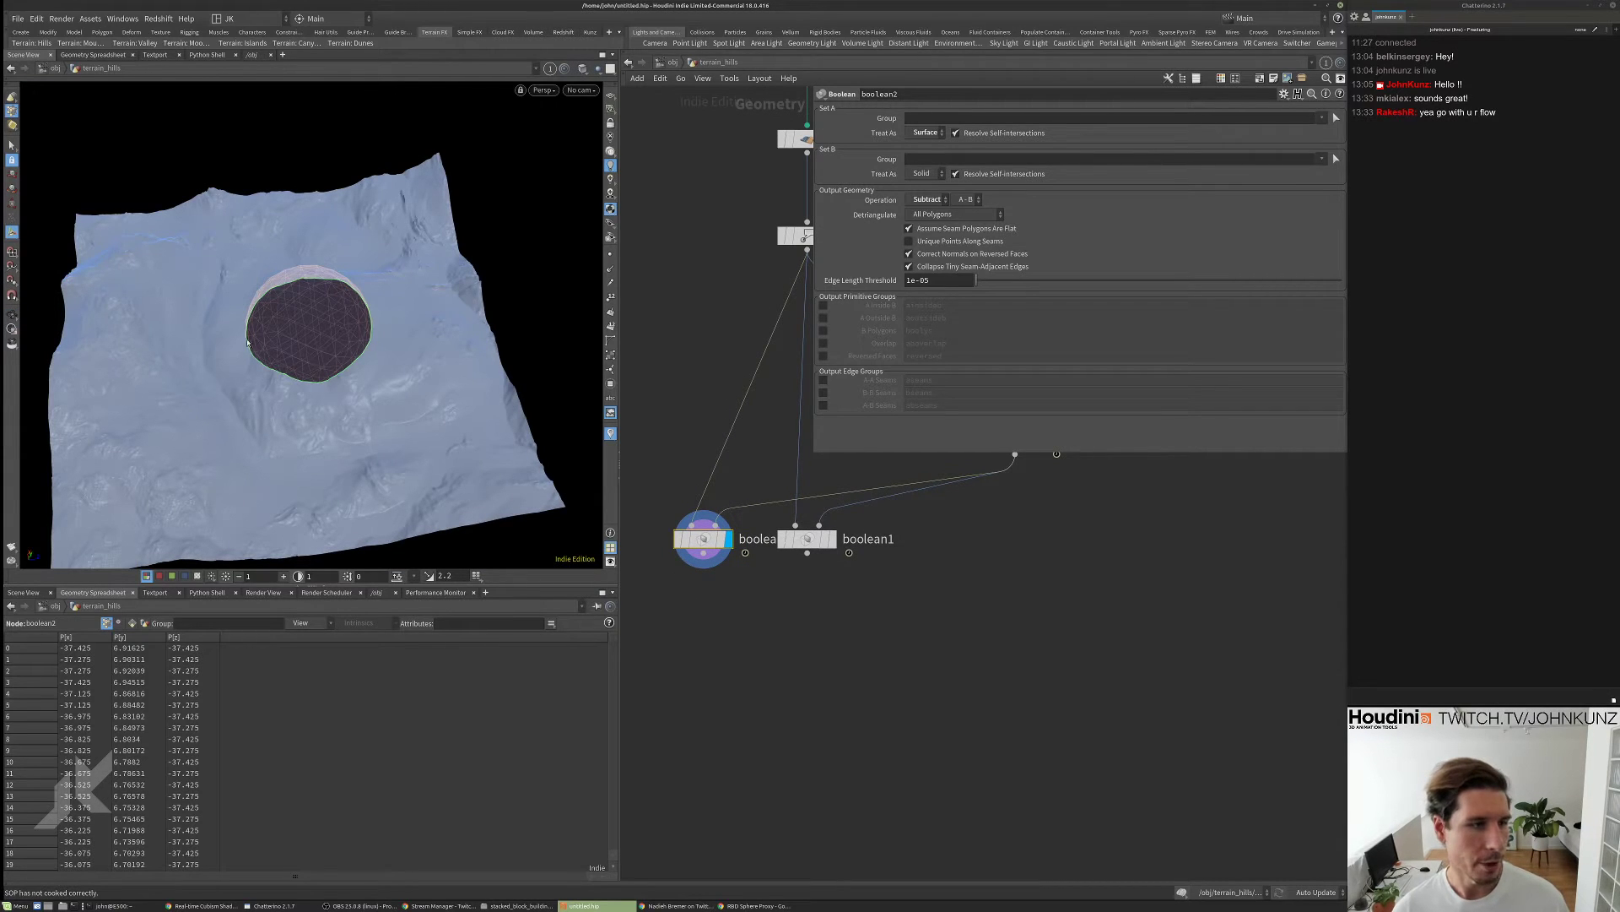
# - Display boolean1 again, move it further away from boolean2 and select it
pyautogui.click(831, 538)
pyautogui.moveTo(806, 538); pyautogui.dragTo(848, 539)
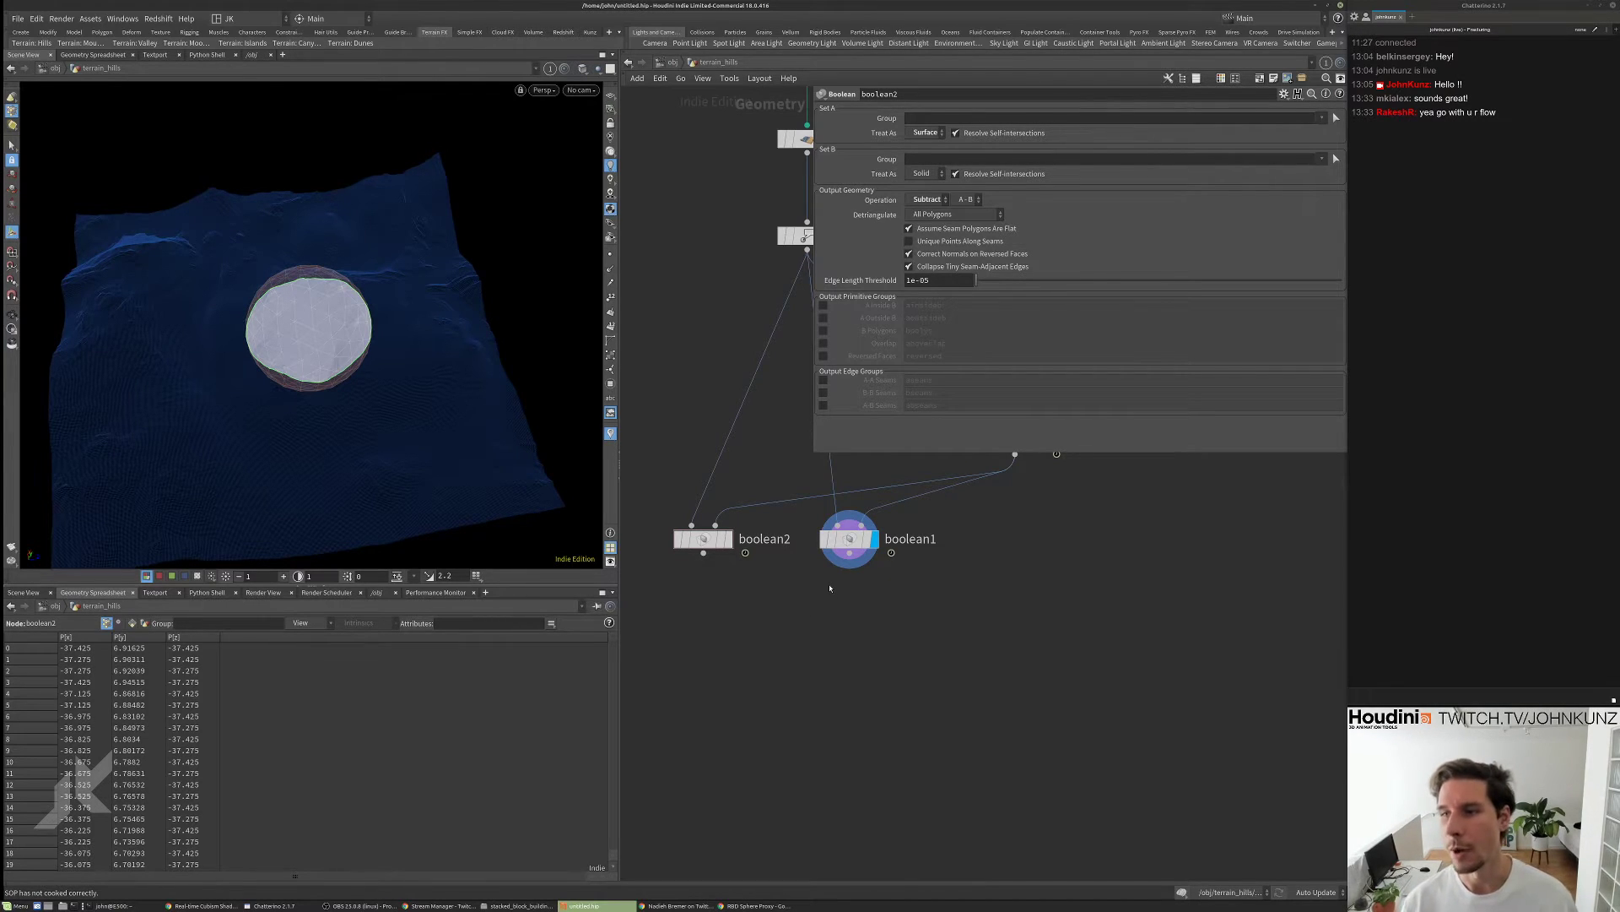
pyautogui.click(848, 539)
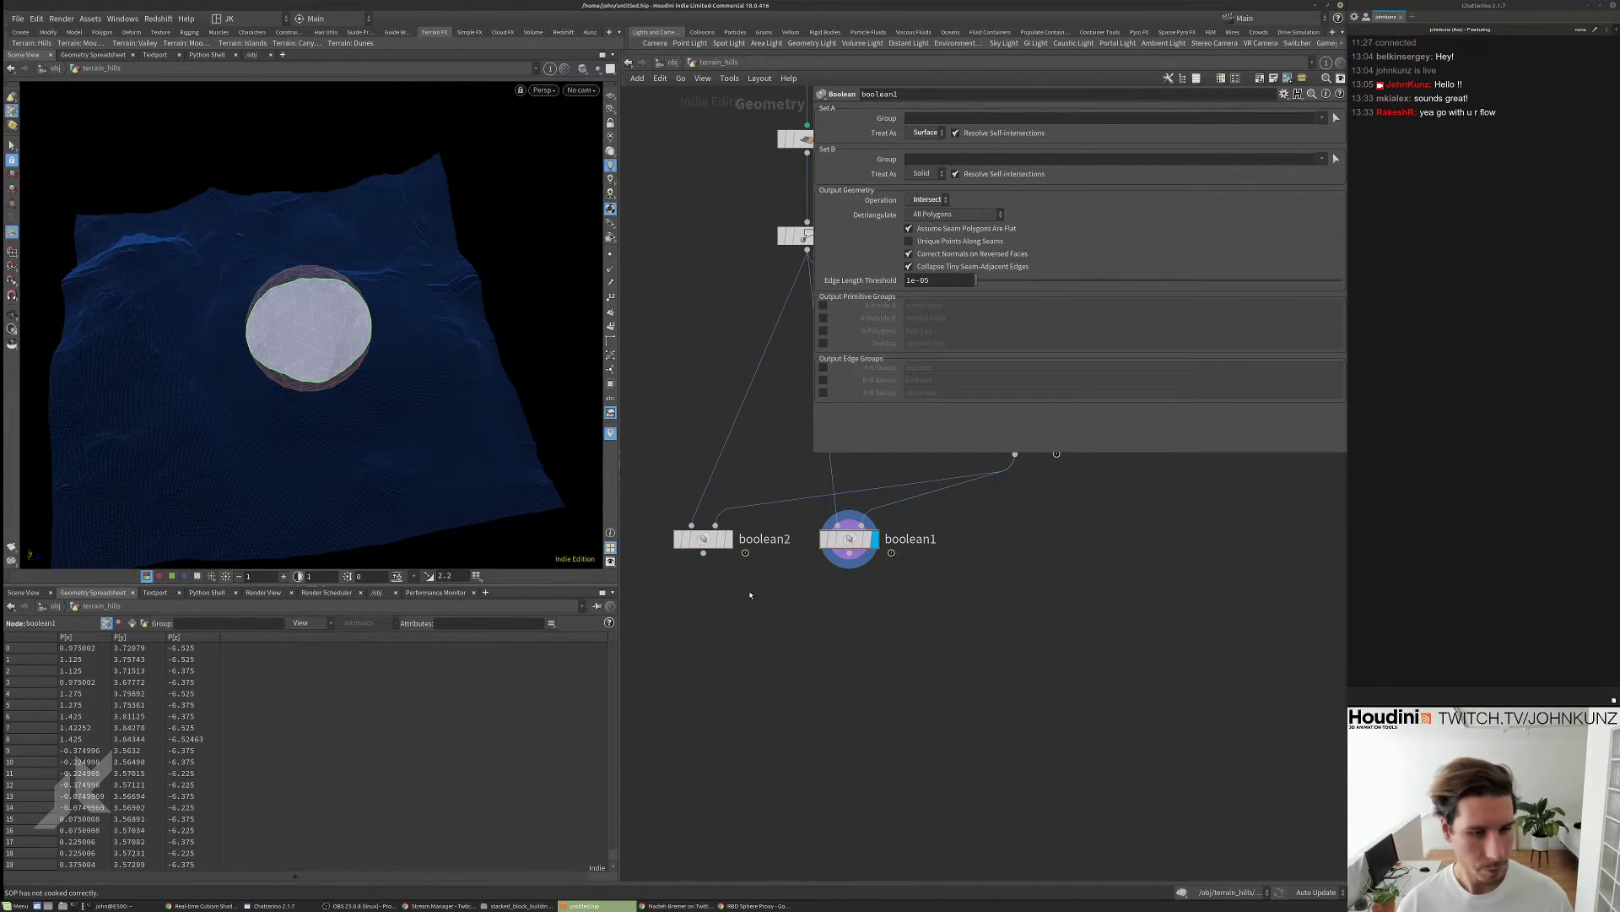
pyautogui.scroll(5, 302, 359)
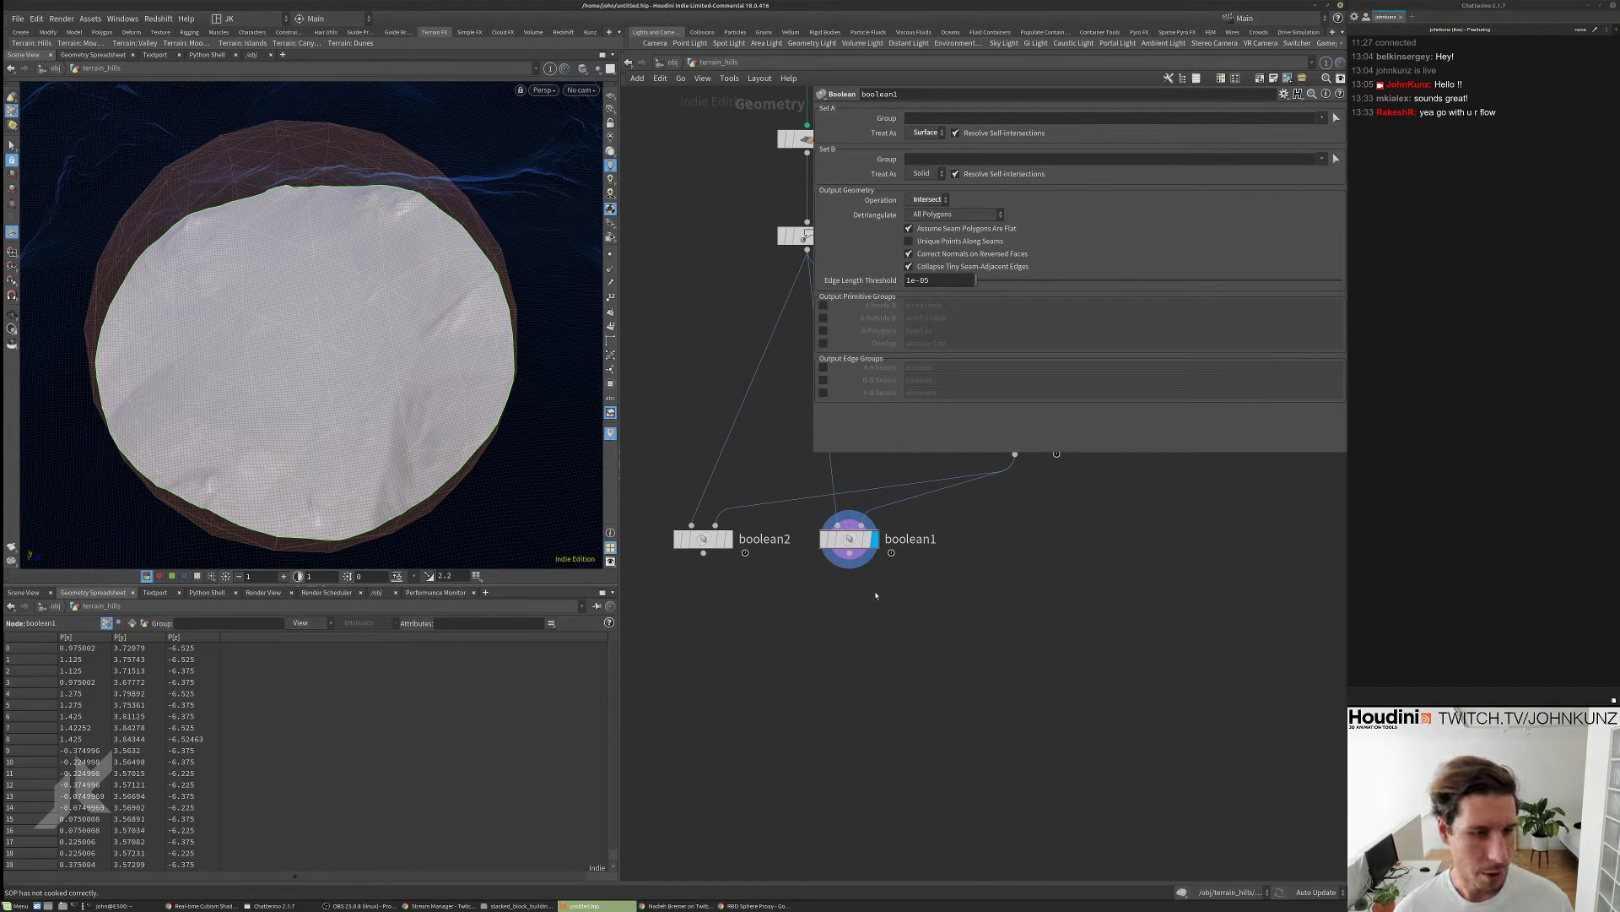
# - Add another Boolean node beneath boolean1 with boolean1's output wired into its first input
pyautogui.scroll(-4, 875, 598)
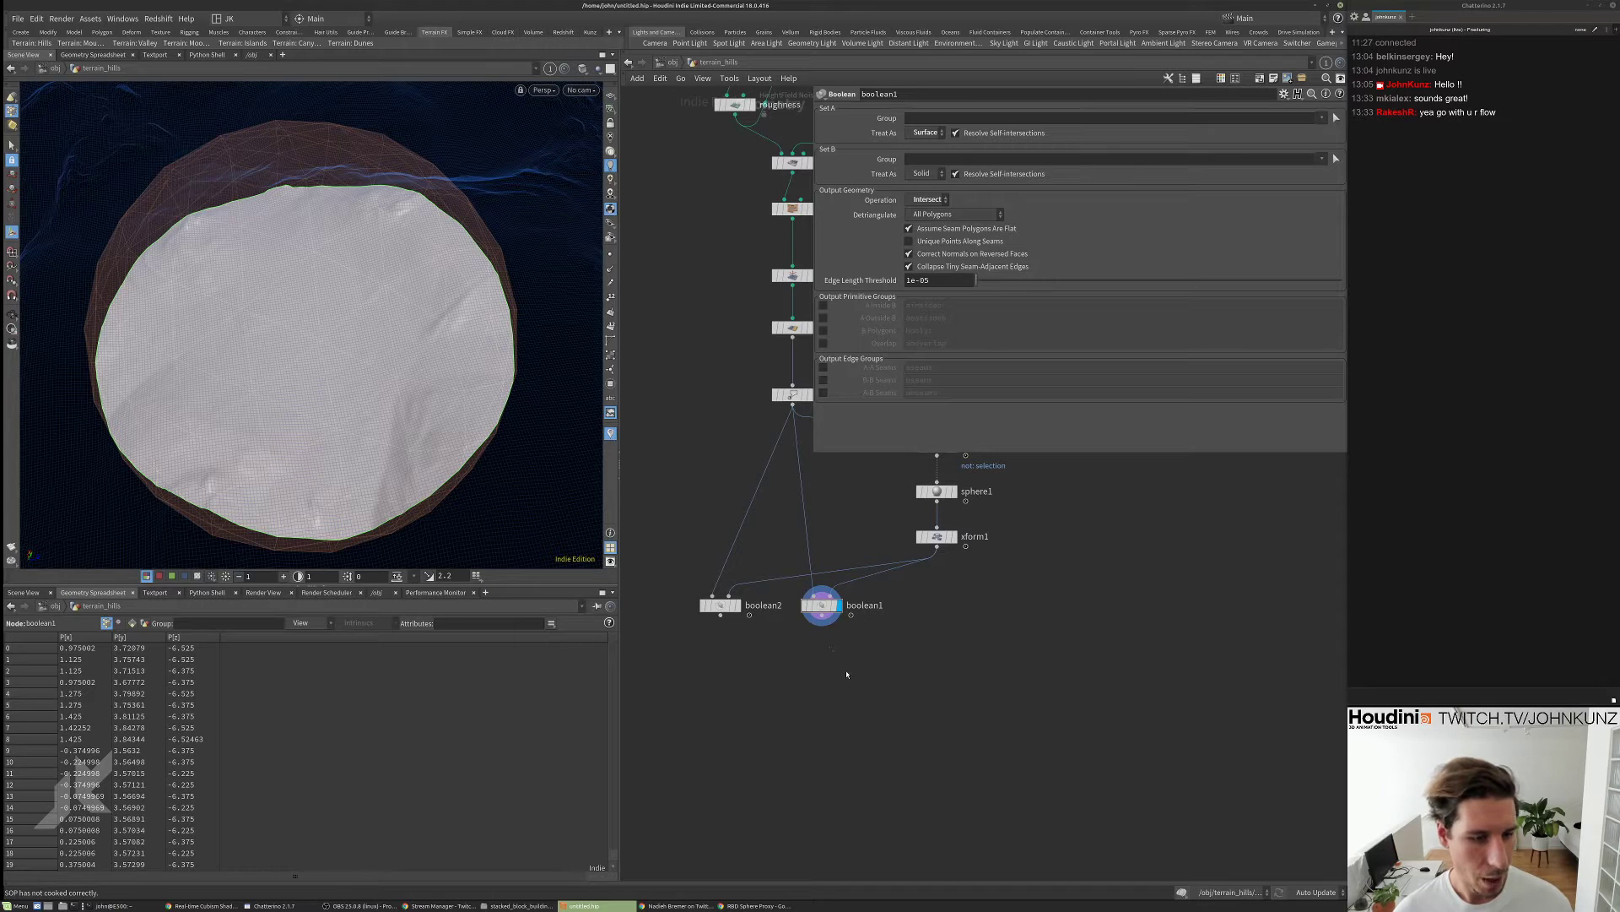
pyautogui.press('Tab')
pyautogui.write('bool')
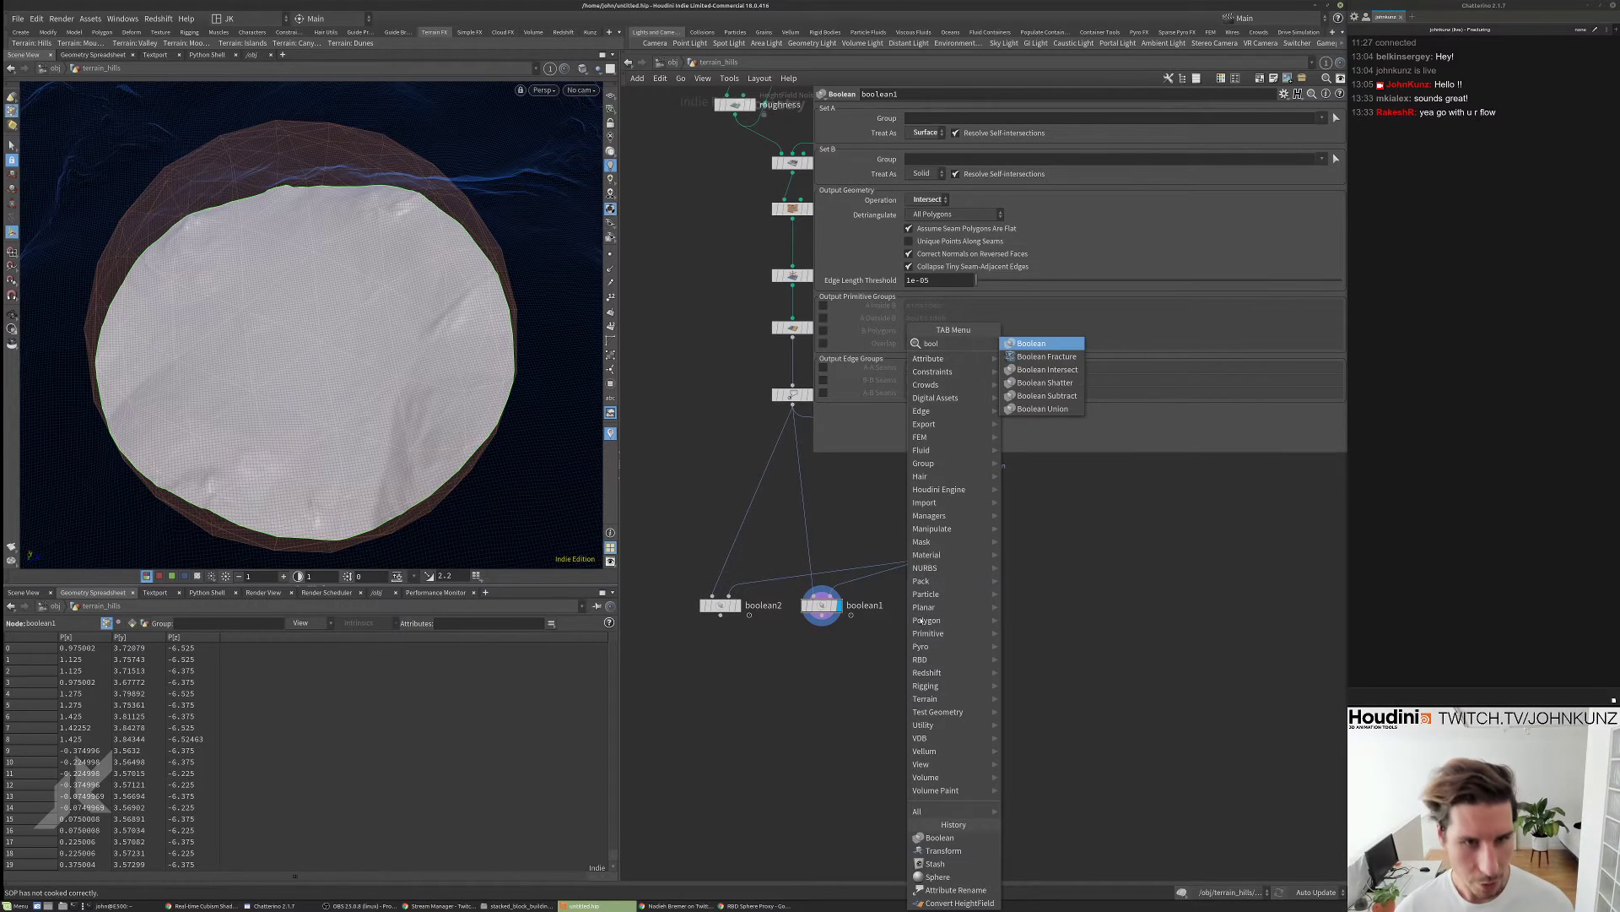
pyautogui.click(1031, 343)
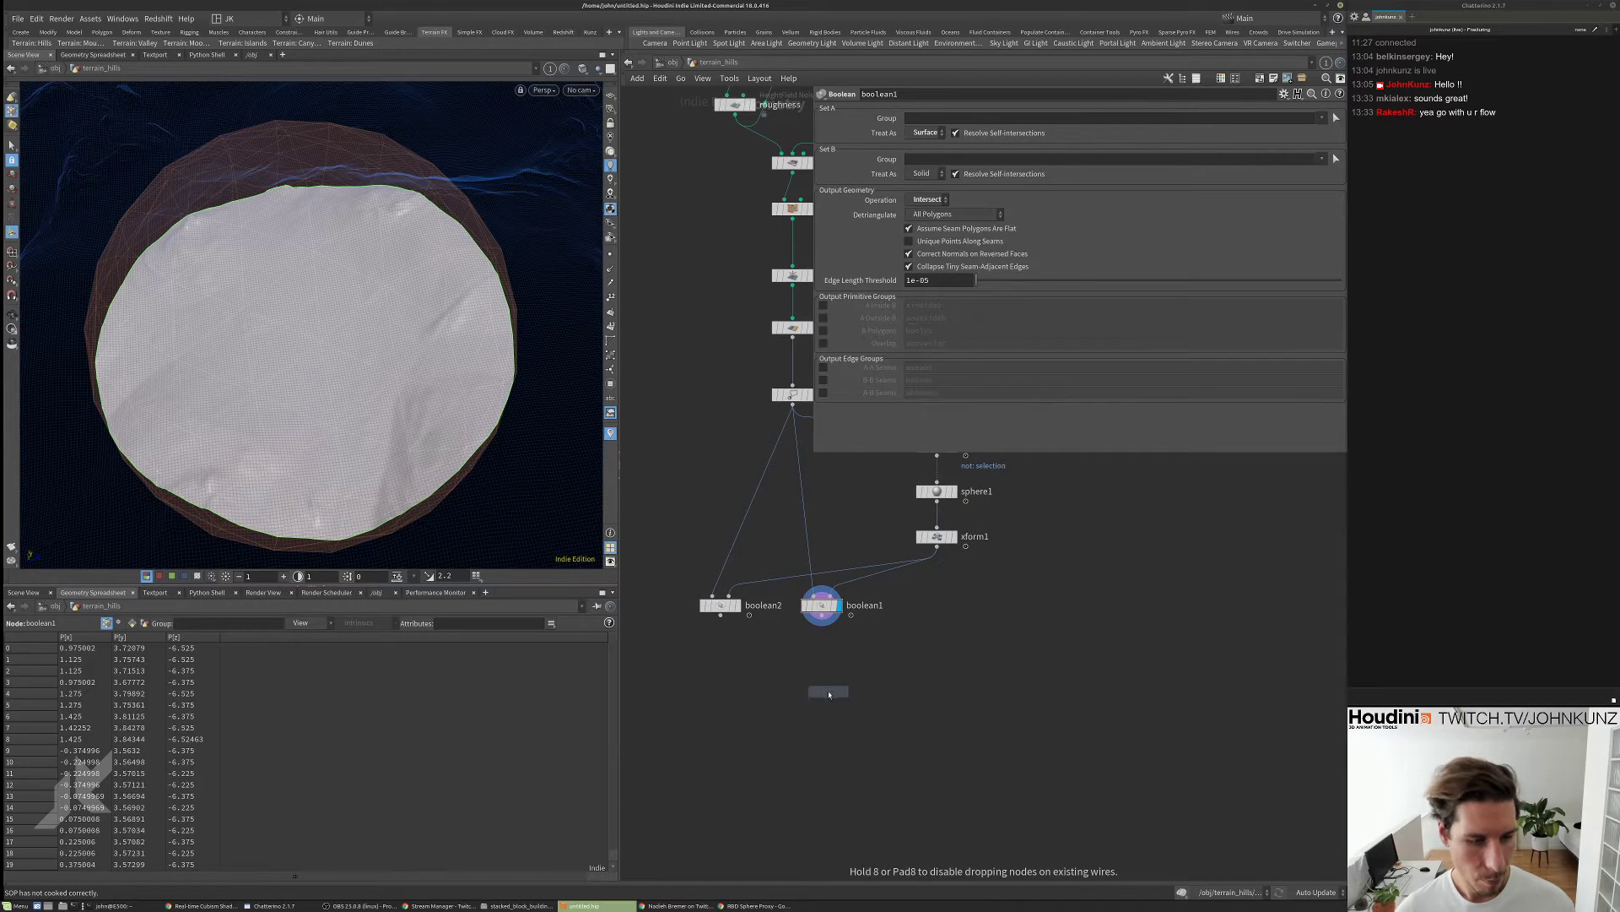
pyautogui.click(829, 694)
pyautogui.moveTo(825, 687); pyautogui.dragTo(817, 713)
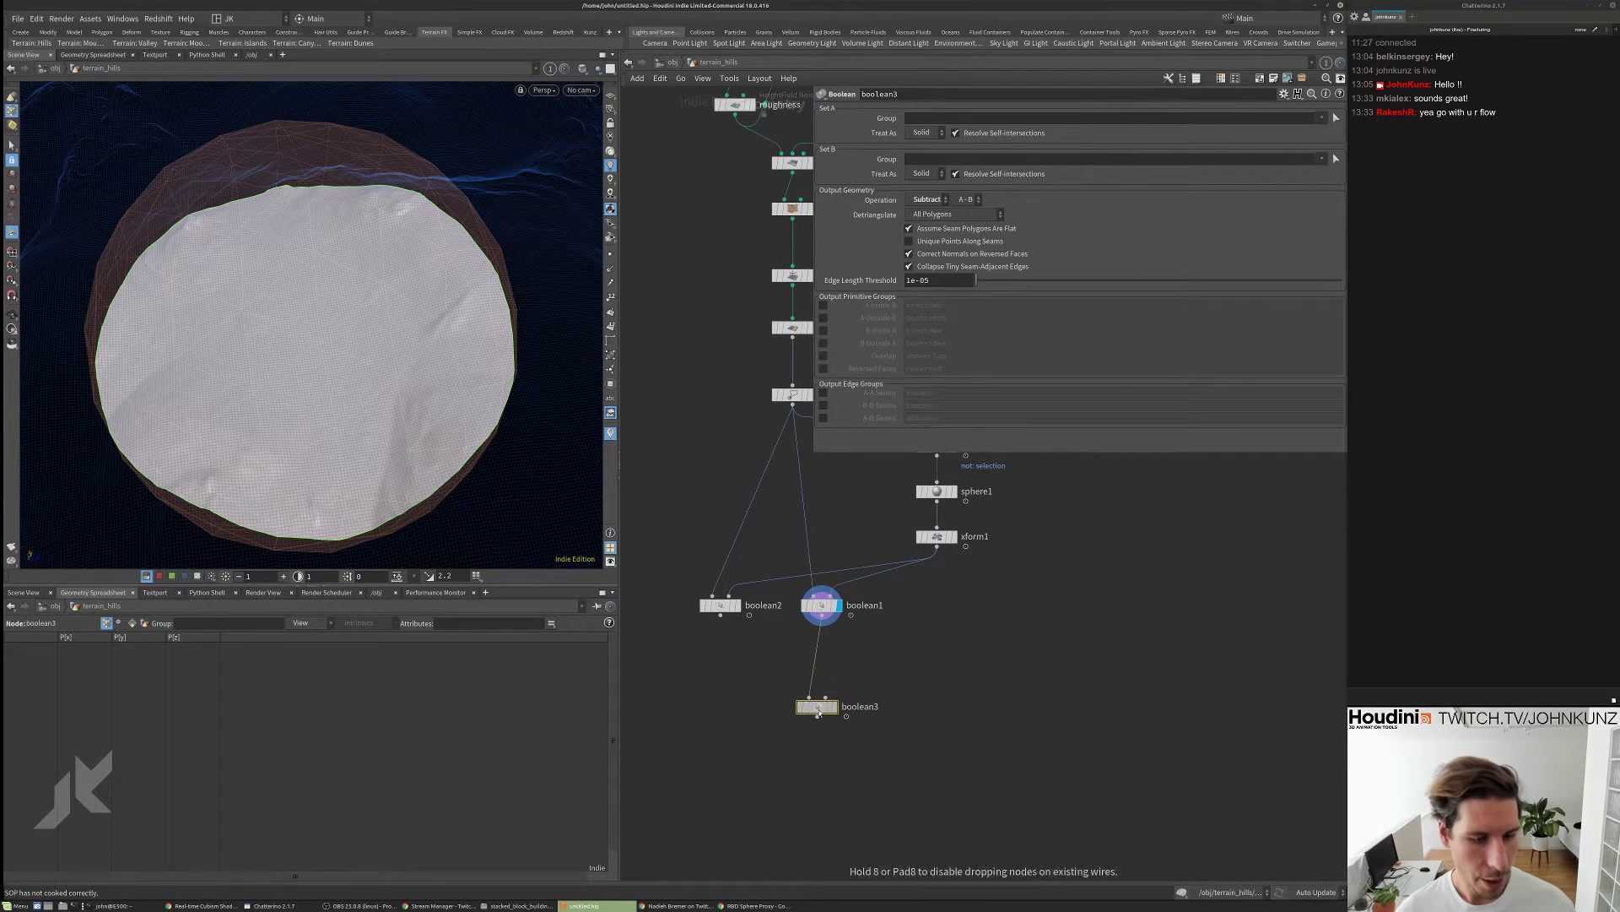
pyautogui.scroll(4, 844, 621)
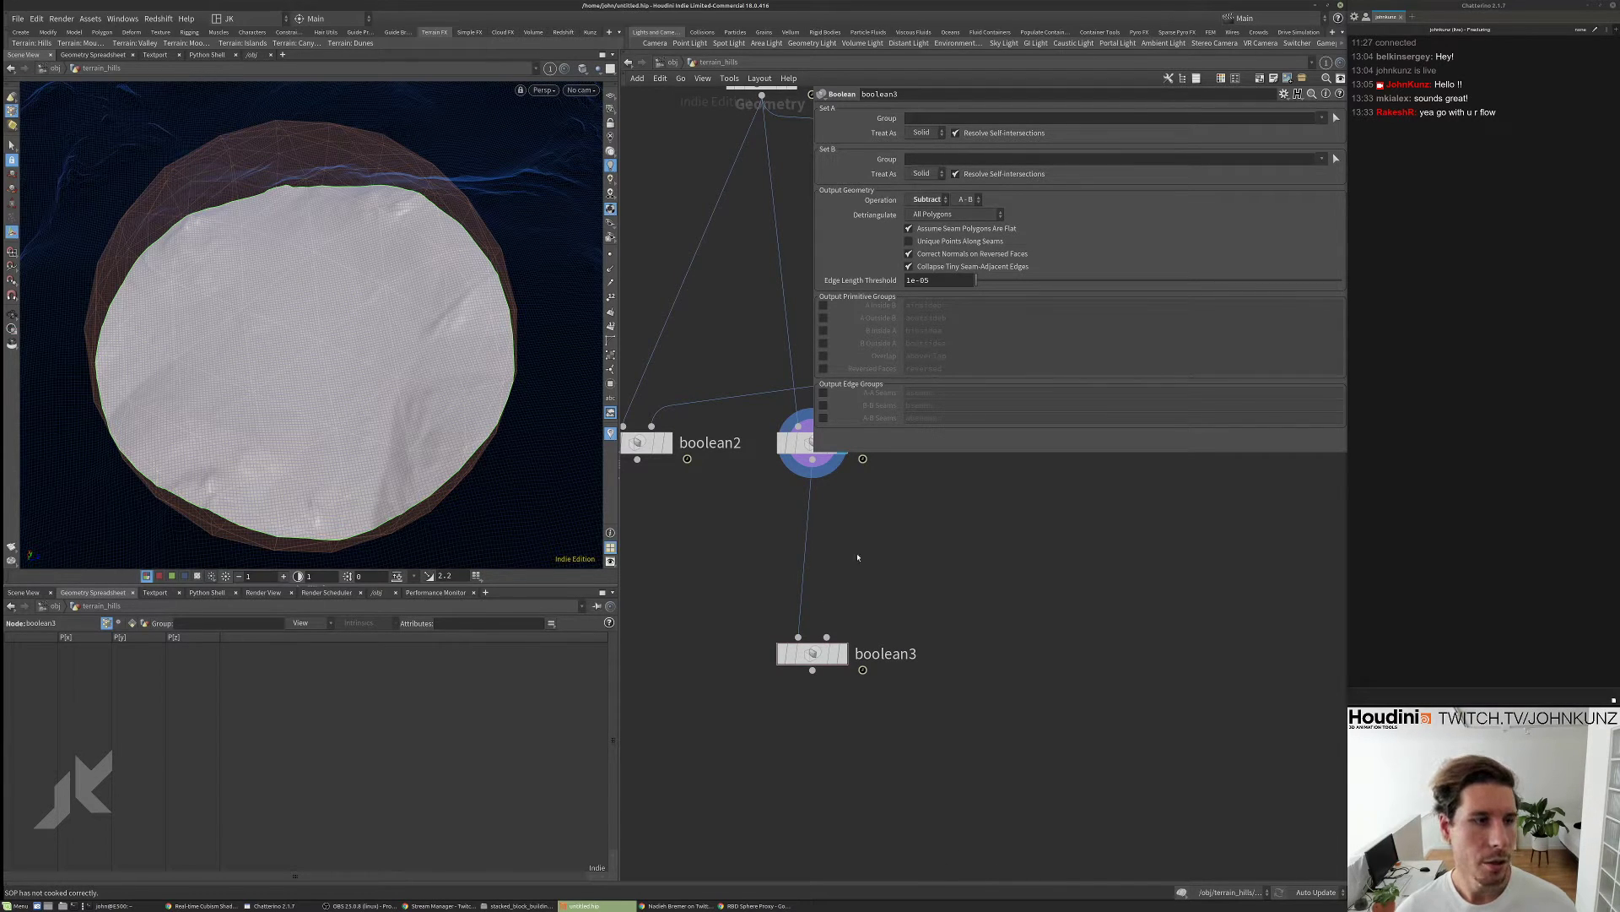
# - Change boolean1's Set A to be treated as Solid
pyautogui.click(836, 494)
pyautogui.click(802, 494)
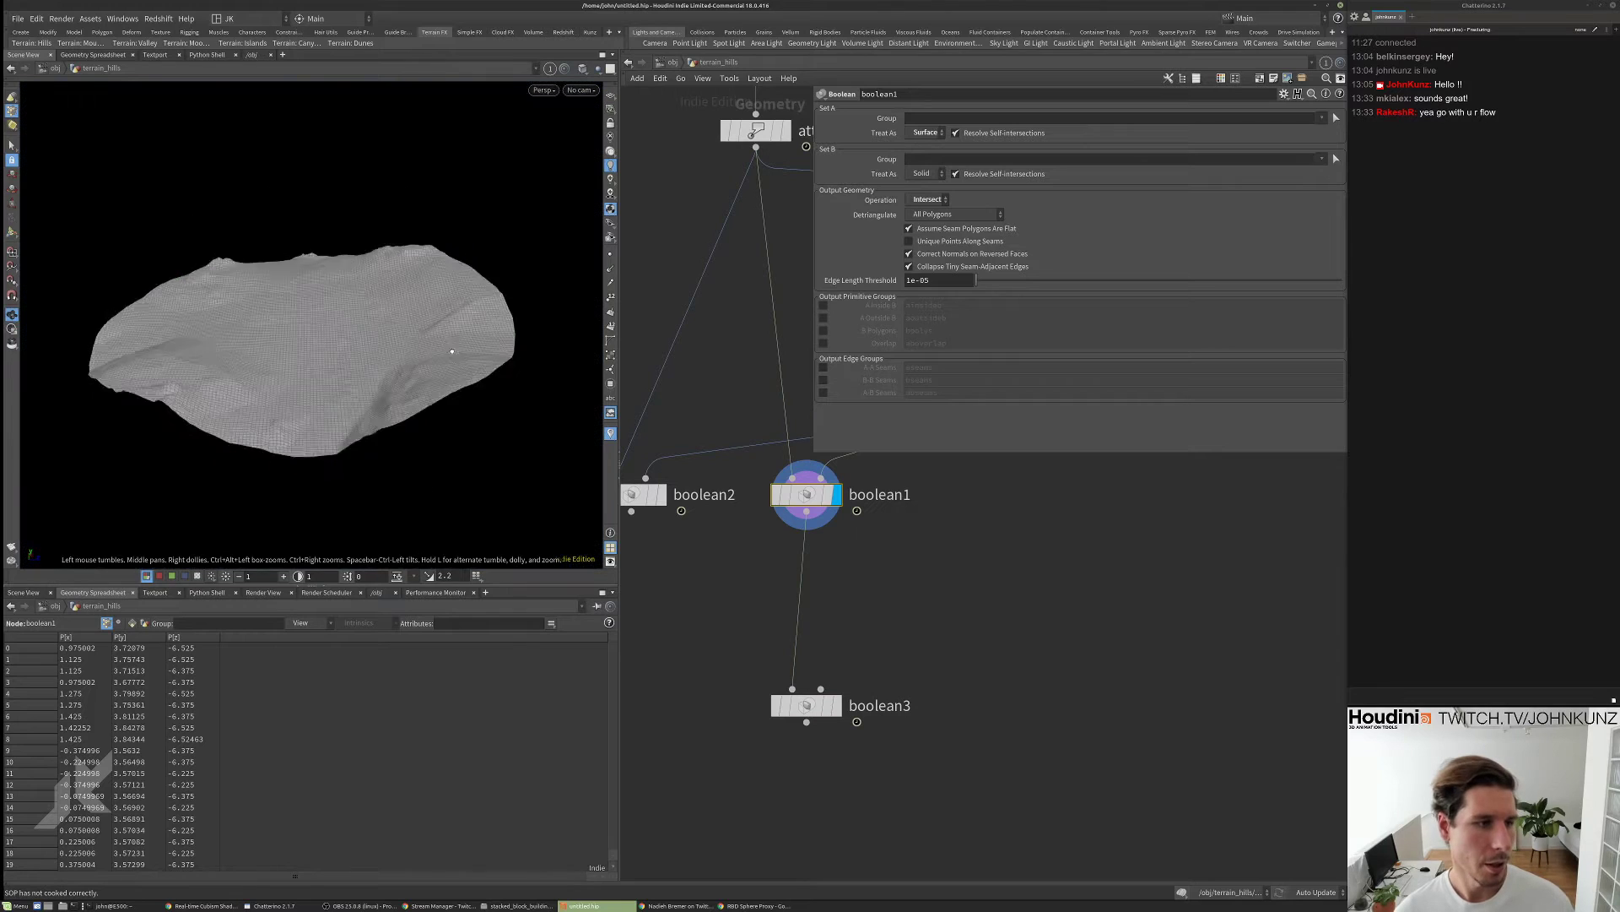
pyautogui.moveTo(452, 352); pyautogui.dragTo(264, 288)
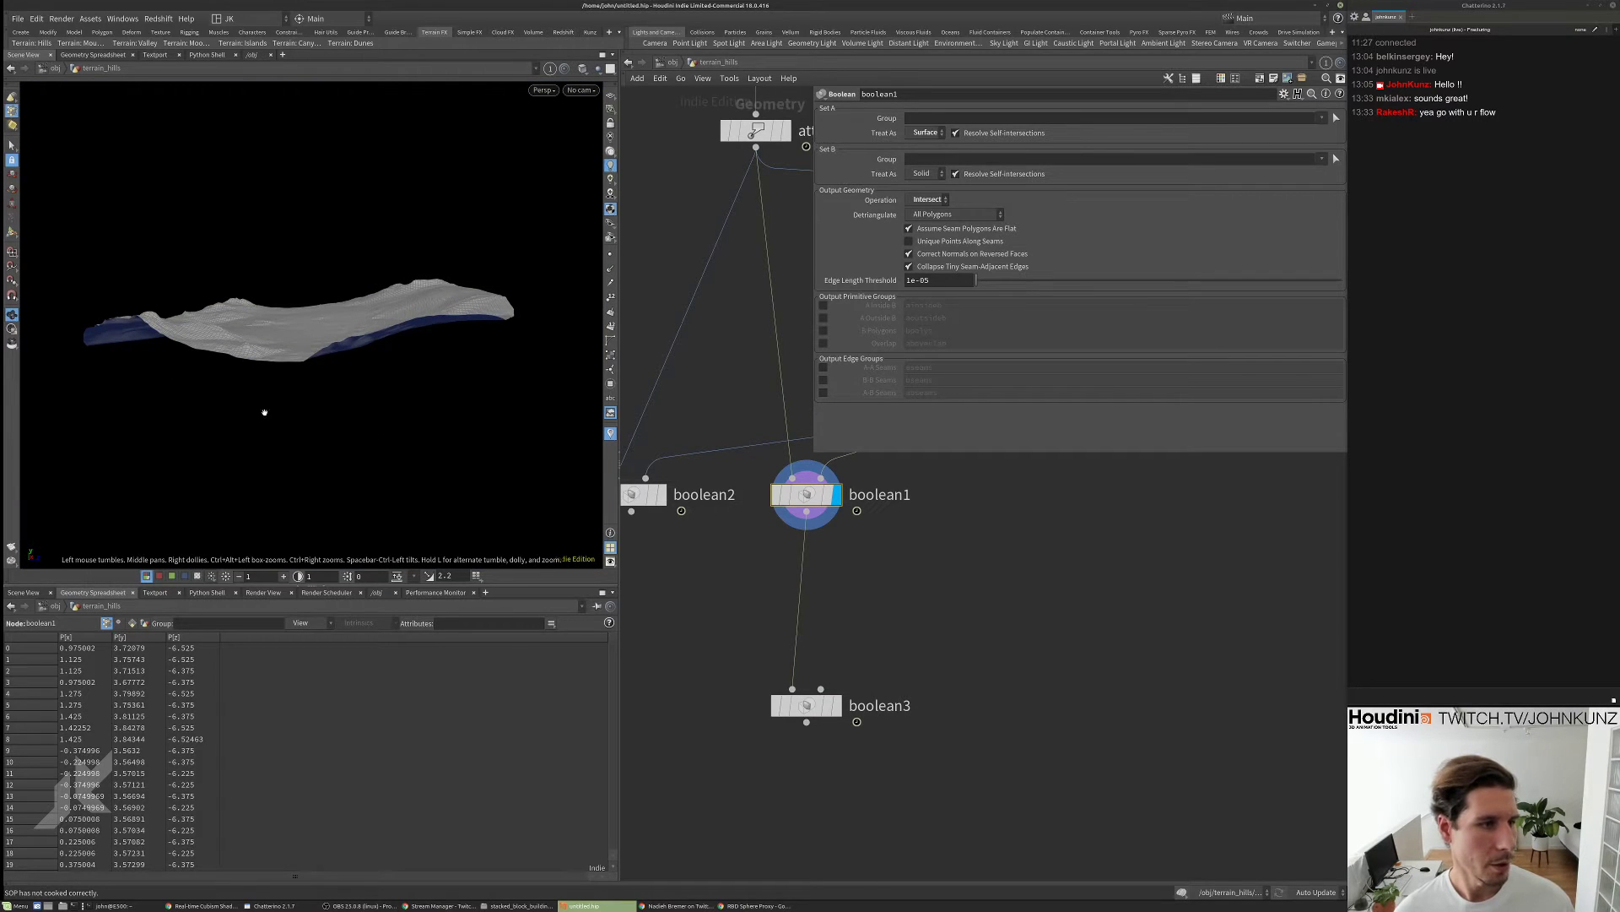
pyautogui.press('Return')
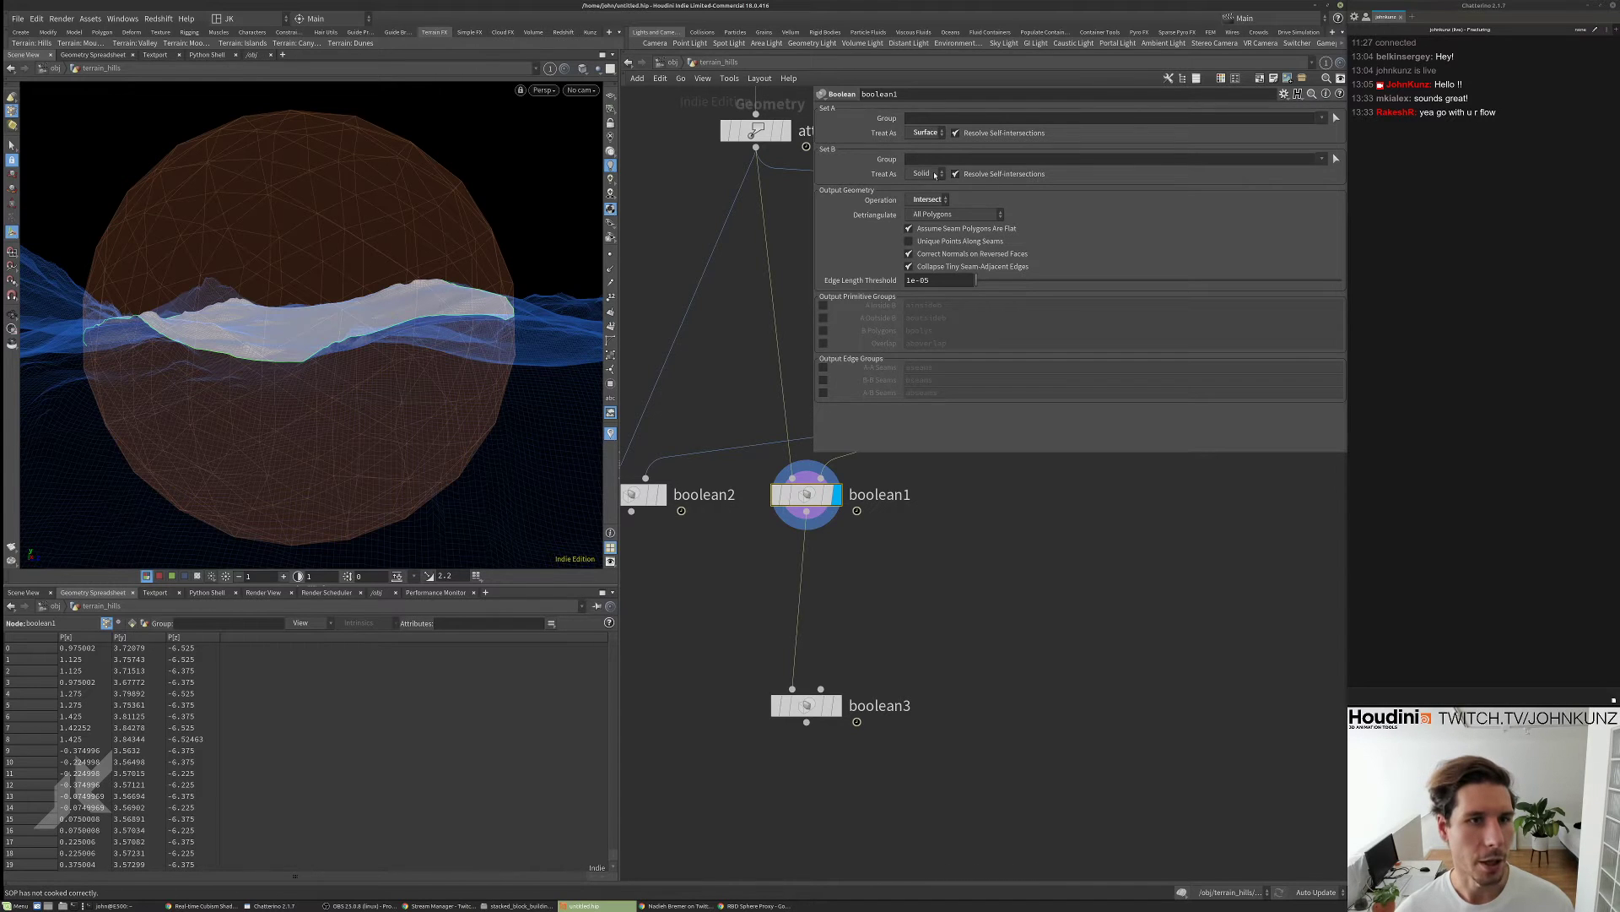
pyautogui.click(926, 132)
pyautogui.click(923, 145)
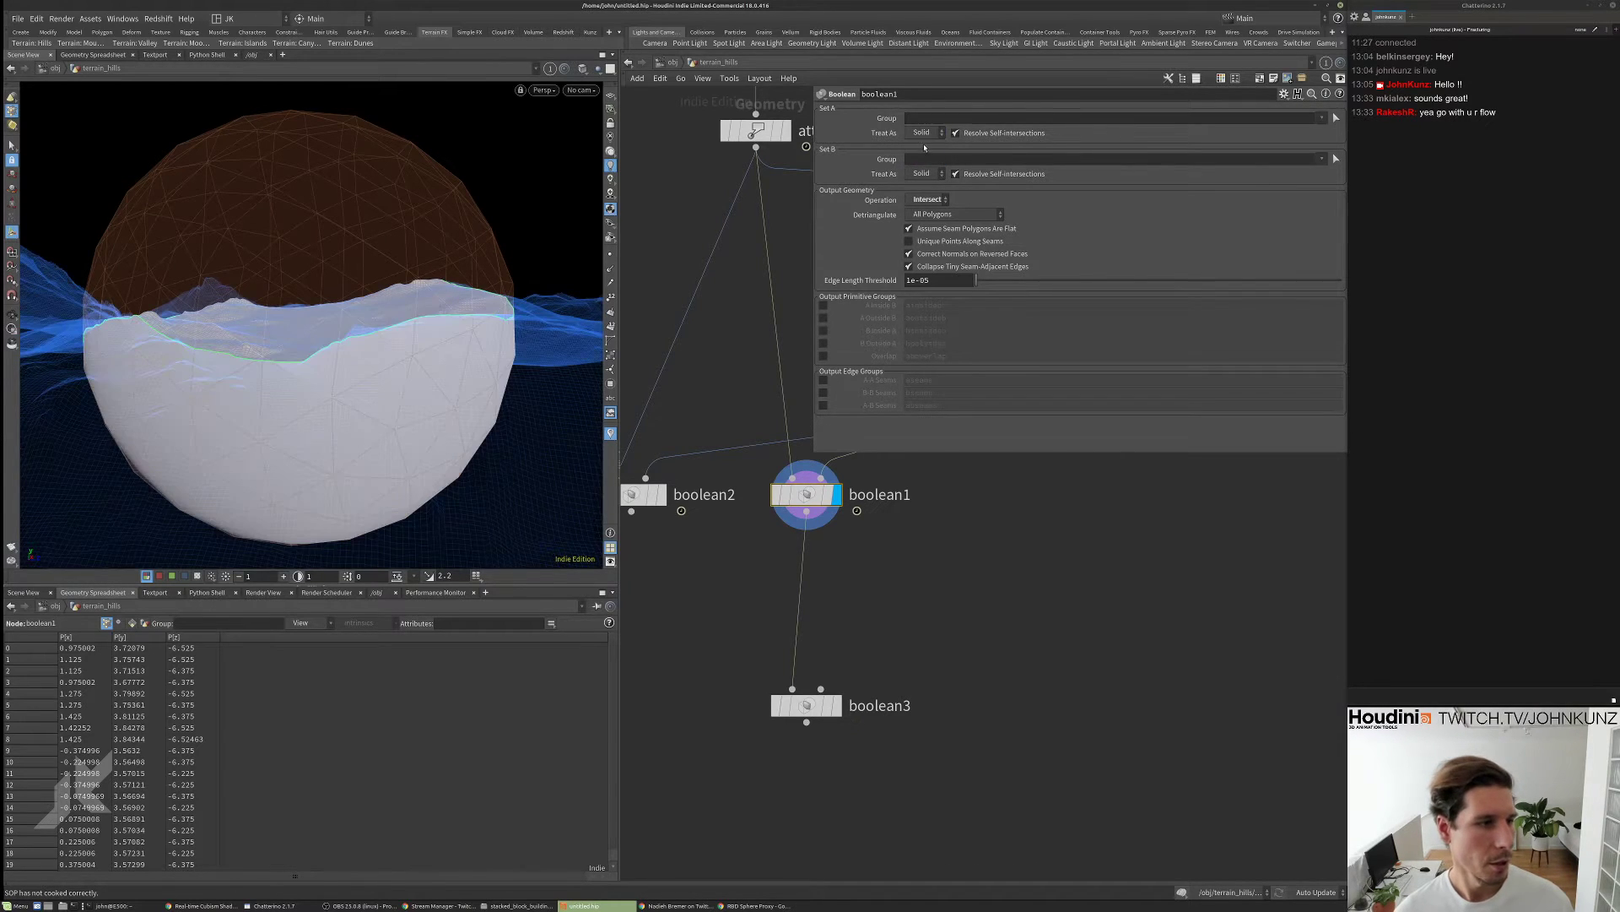
# - Compare boolean2's cut terrain with boolean1's solid intersection, viewing both without guides from different angles
pyautogui.moveTo(396, 350); pyautogui.dragTo(252, 337)
pyautogui.click(663, 497)
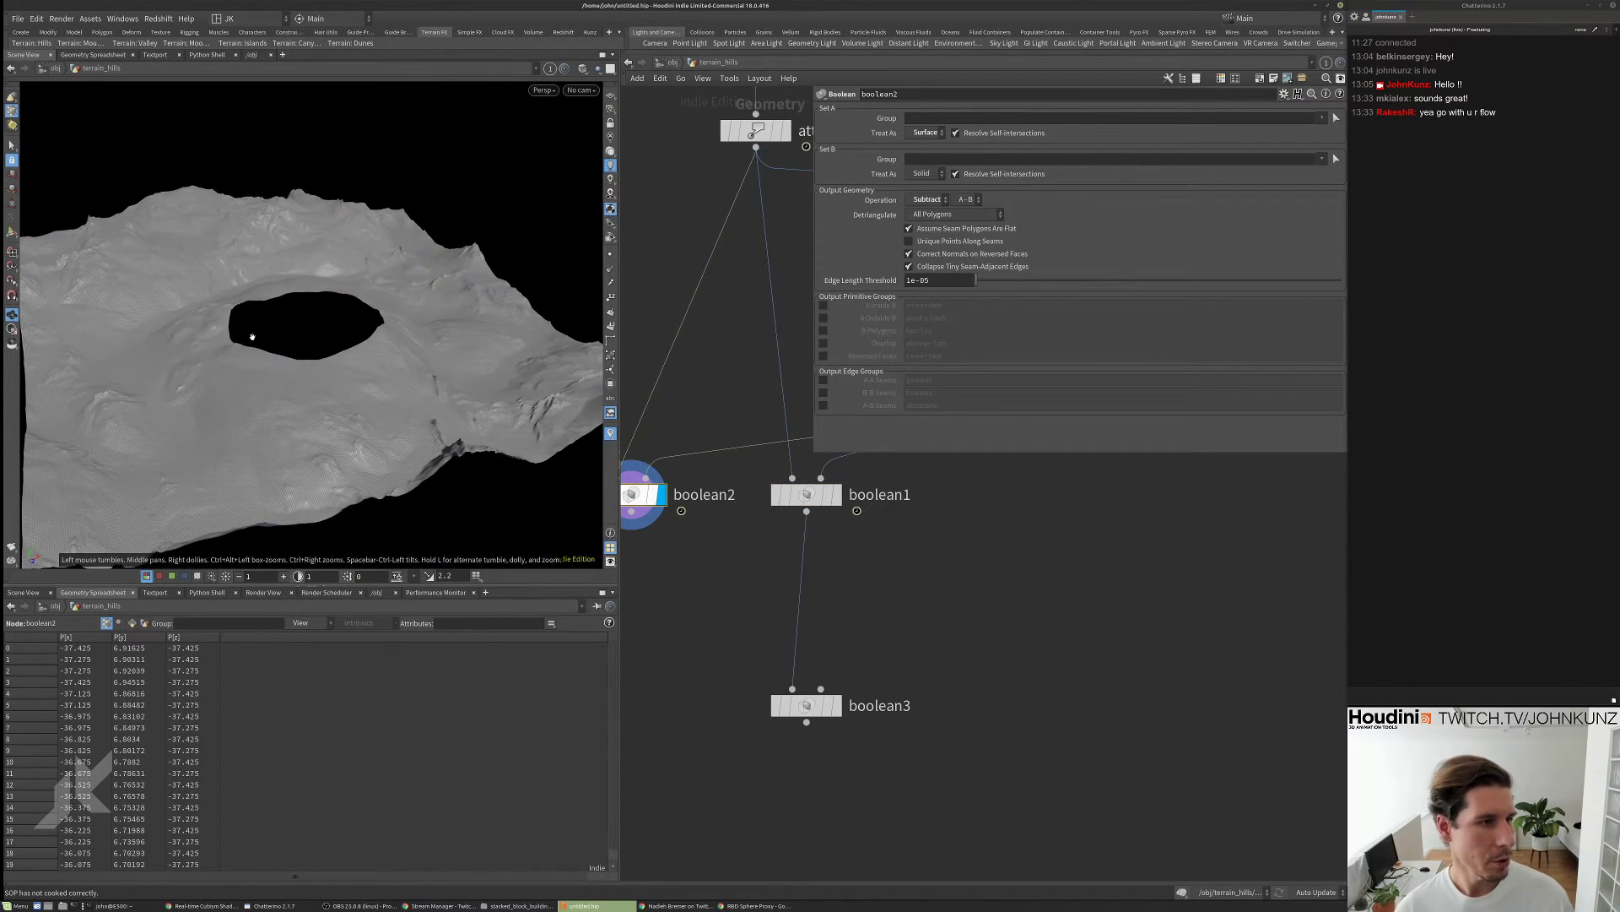
pyautogui.click(806, 496)
pyautogui.click(835, 495)
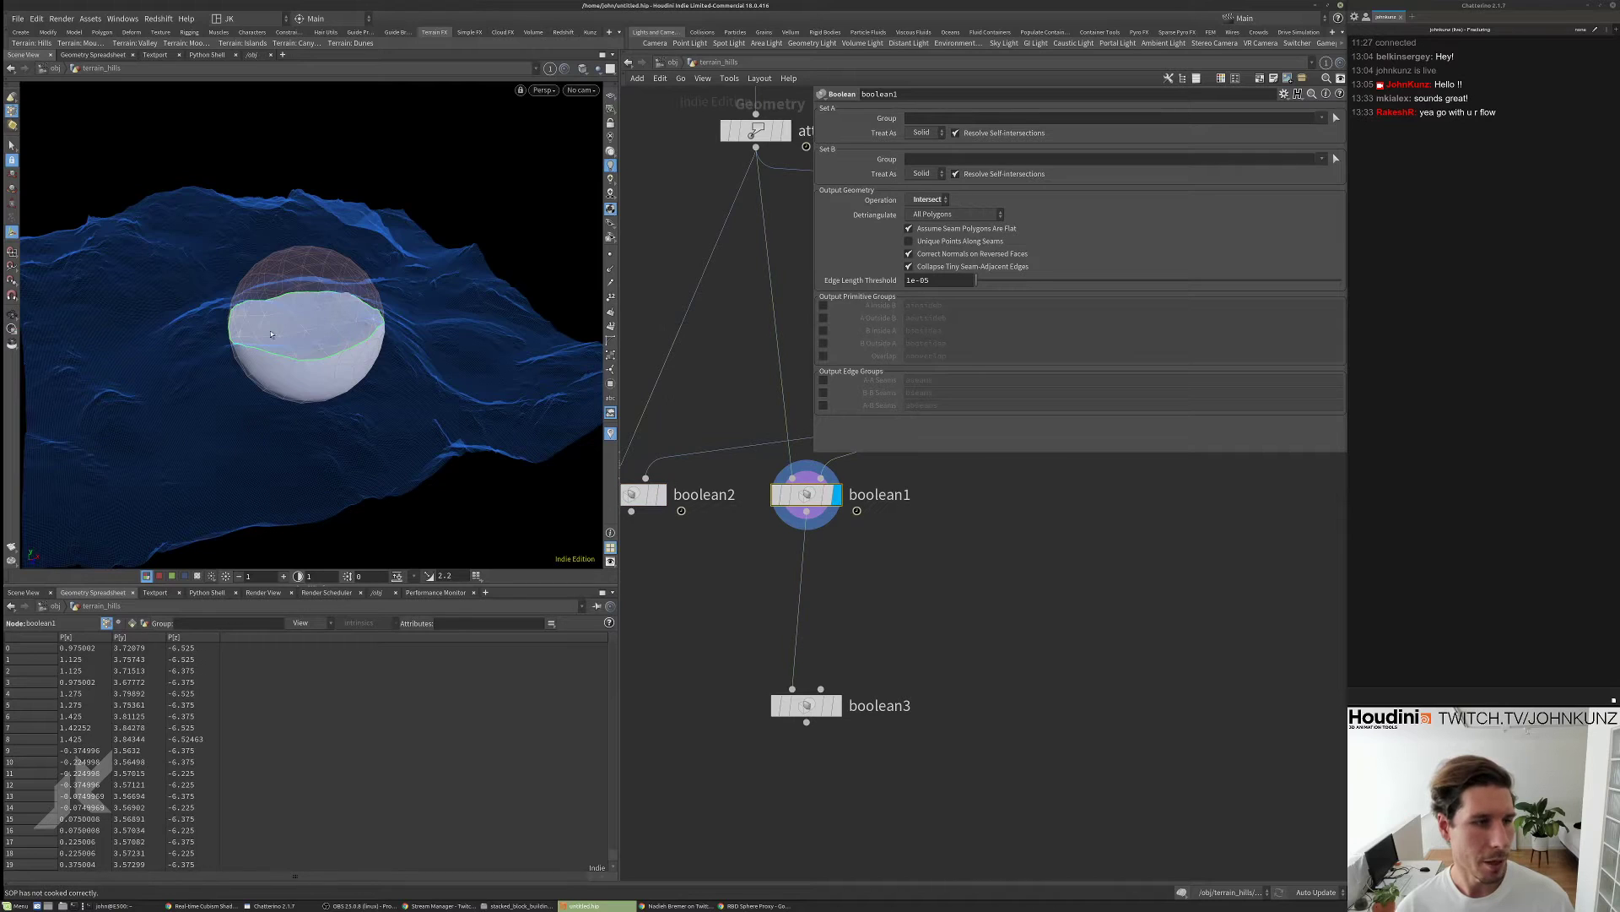
pyautogui.press('Escape')
pyautogui.scroll(3, 279, 336)
pyautogui.moveTo(387, 290); pyautogui.dragTo(334, 335)
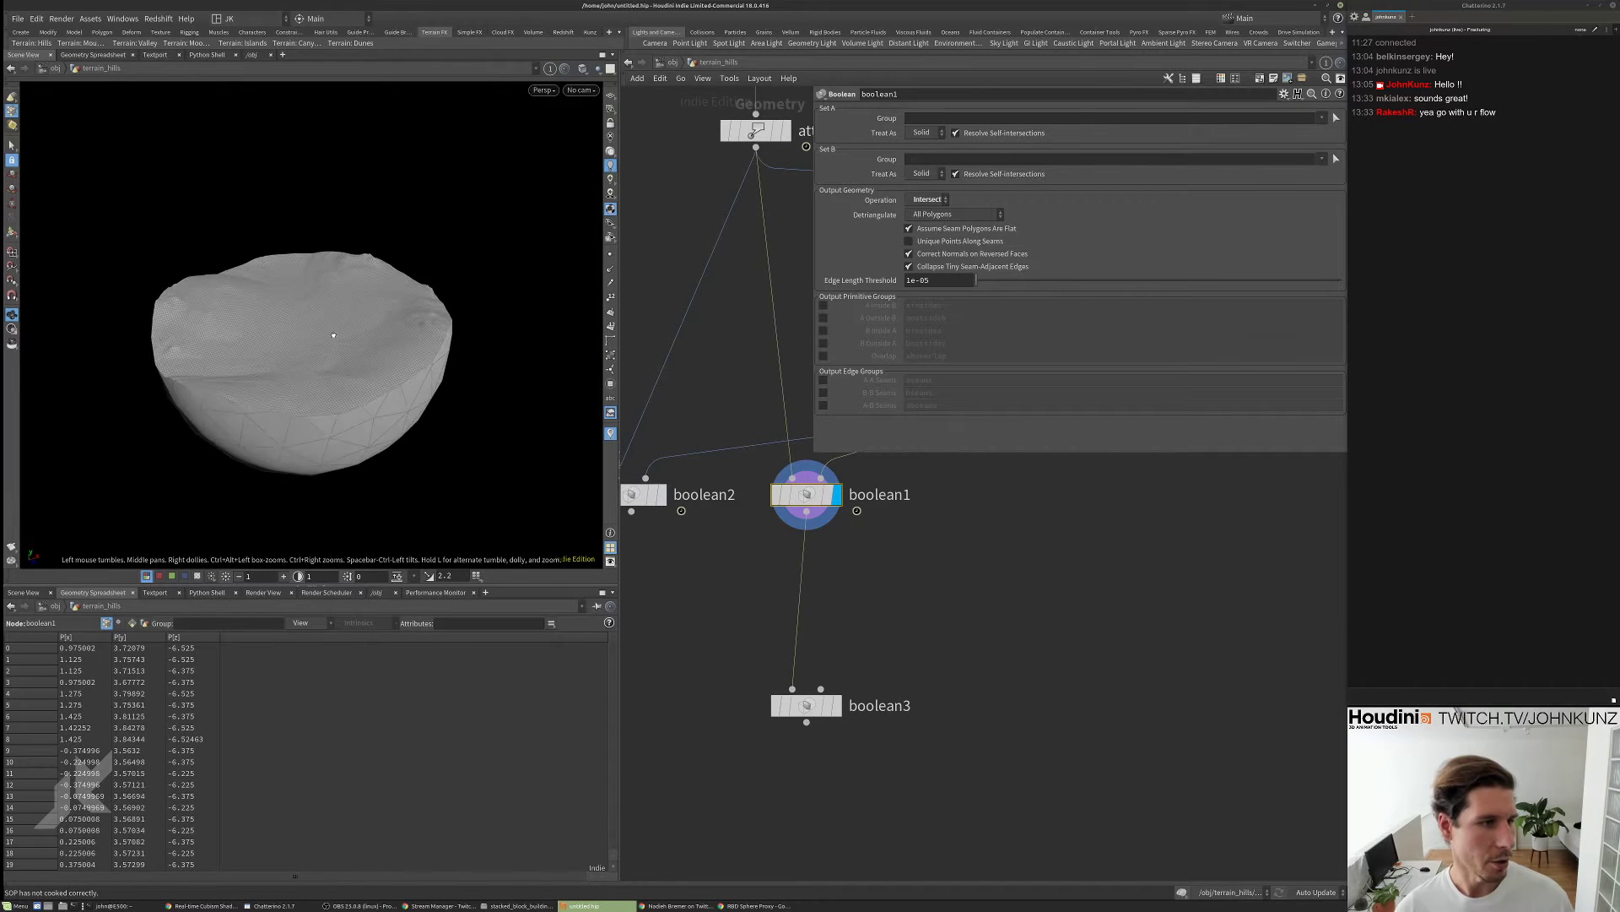
pyautogui.press('Return')
# - Move boolean3 further down and to the side of boolean1 to free up space in the network
pyautogui.moveTo(896, 610)
pyautogui.mouseDown(button='middle')
pyautogui.moveTo(875, 687)
pyautogui.moveTo(899, 609)
pyautogui.mouseUp(button='middle')
pyautogui.moveTo(819, 711); pyautogui.dragTo(960, 757)
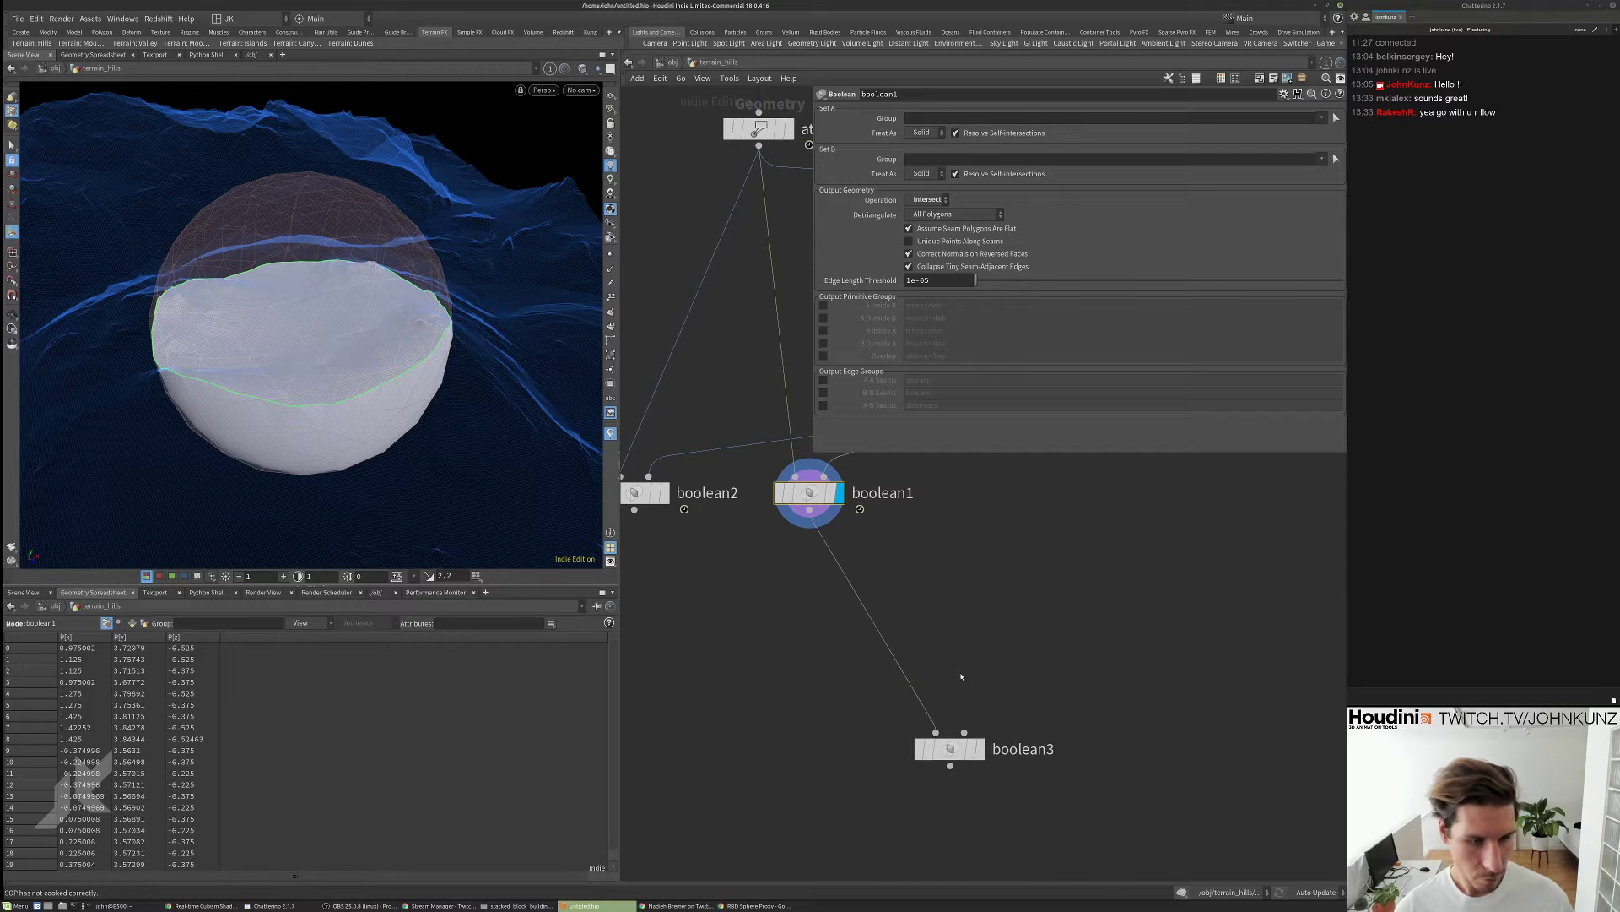
pyautogui.moveTo(947, 658); pyautogui.dragTo(911, 582, button='middle')
# - Add a Scatter node fed by boolean1's output and display it
pyautogui.press('Tab')
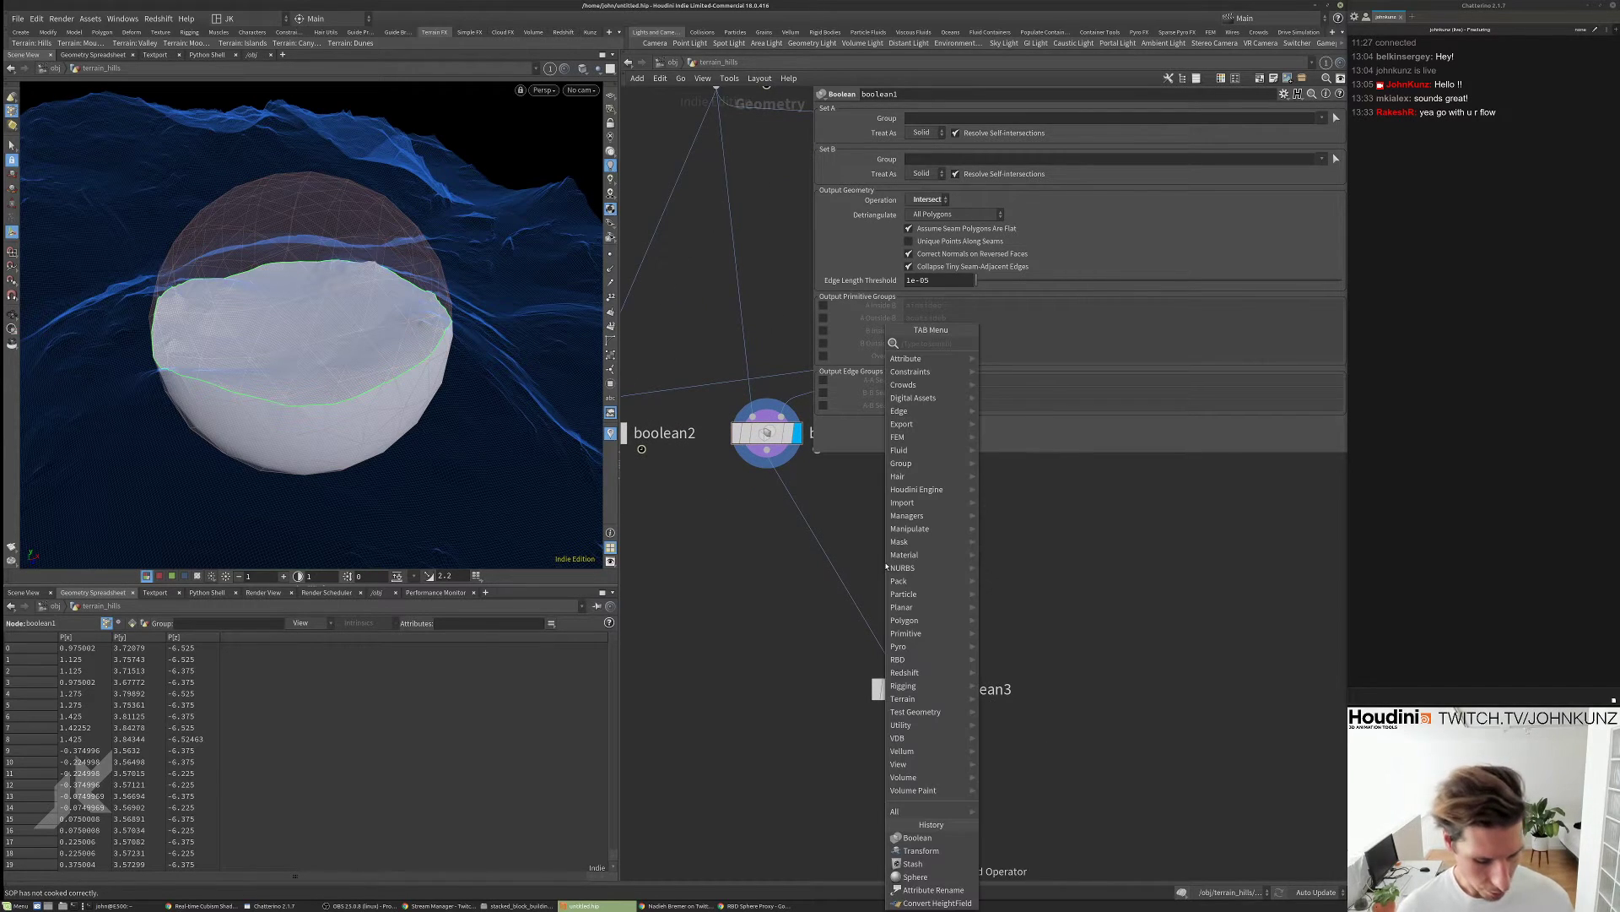
pyautogui.write('boolean')
pyautogui.press('Return')
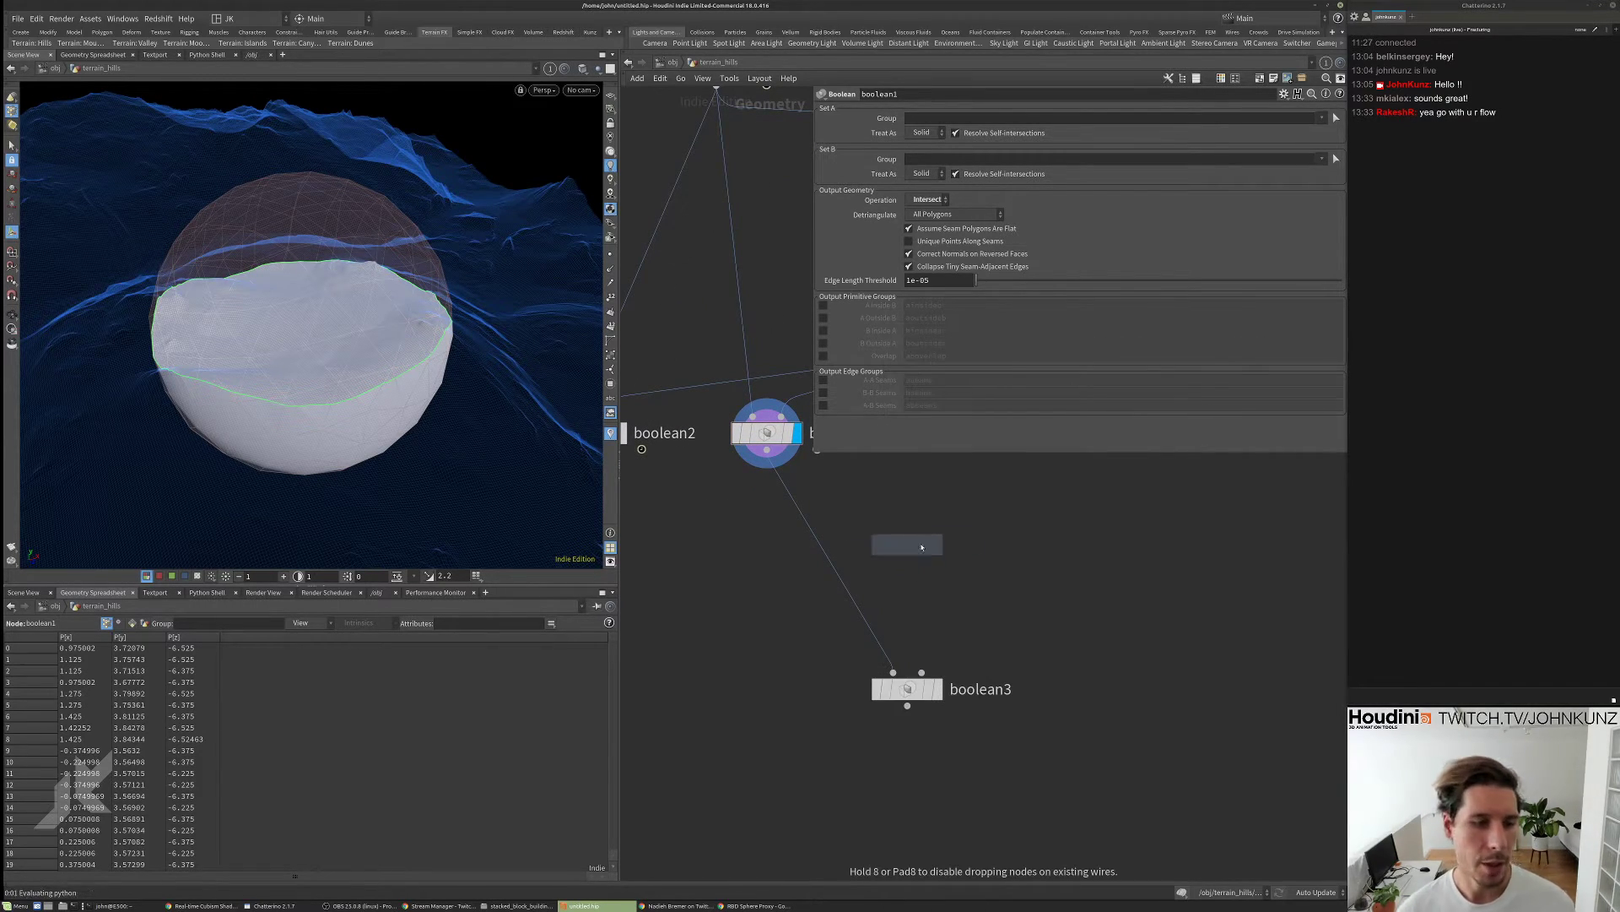
pyautogui.click(1023, 550)
pyautogui.moveTo(1022, 530); pyautogui.dragTo(766, 461)
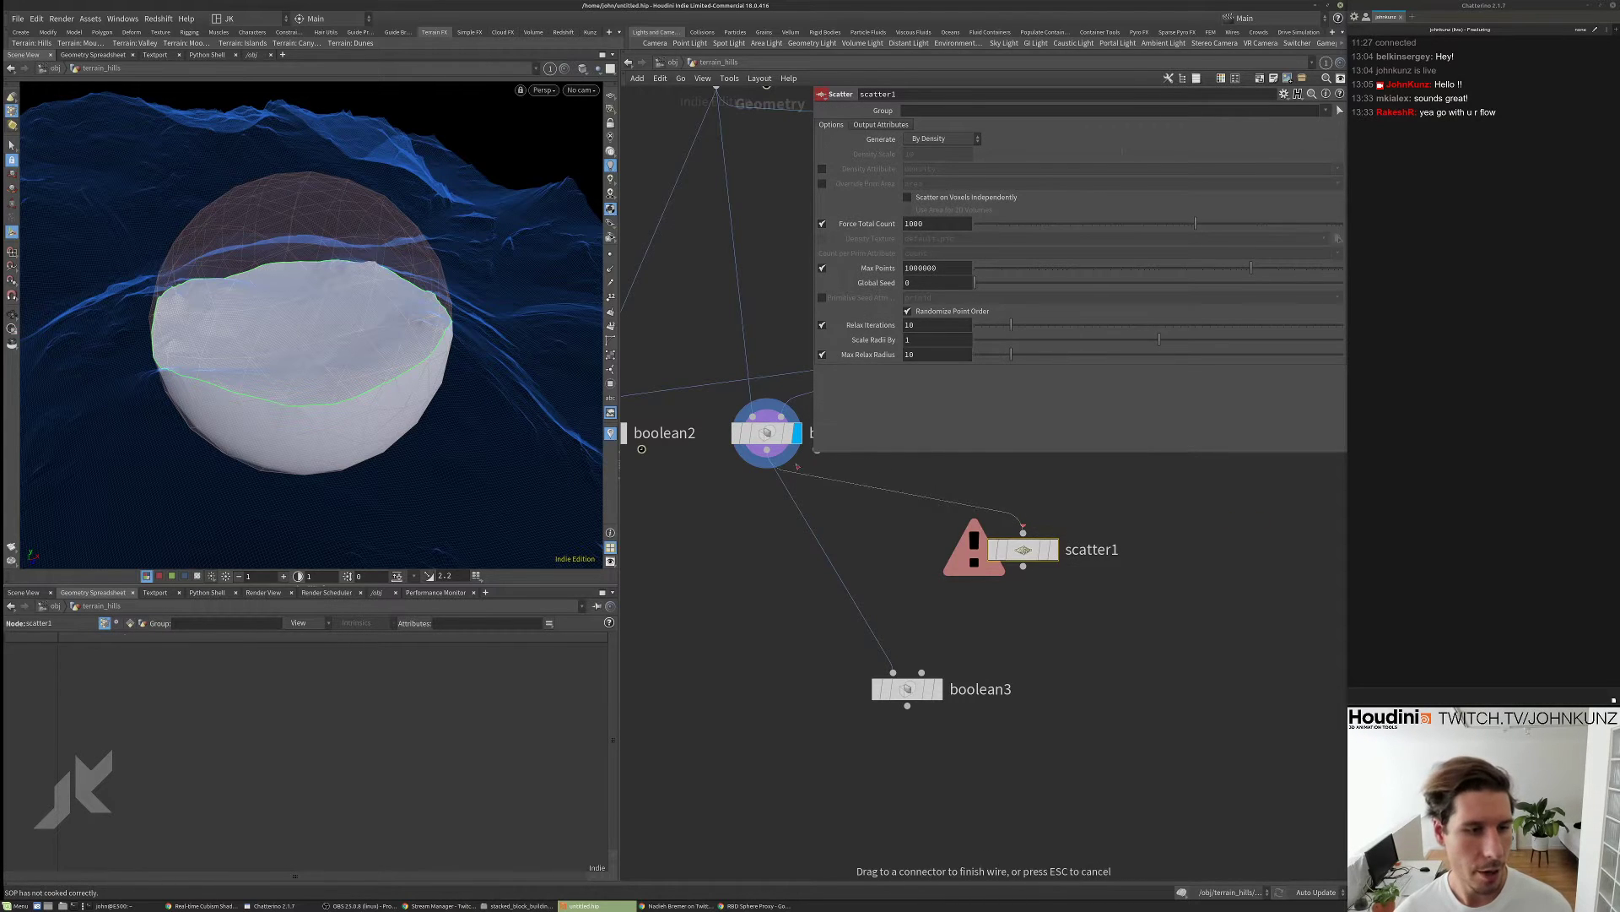
pyautogui.click(1055, 551)
pyautogui.moveTo(1051, 550); pyautogui.dragTo(1062, 580)
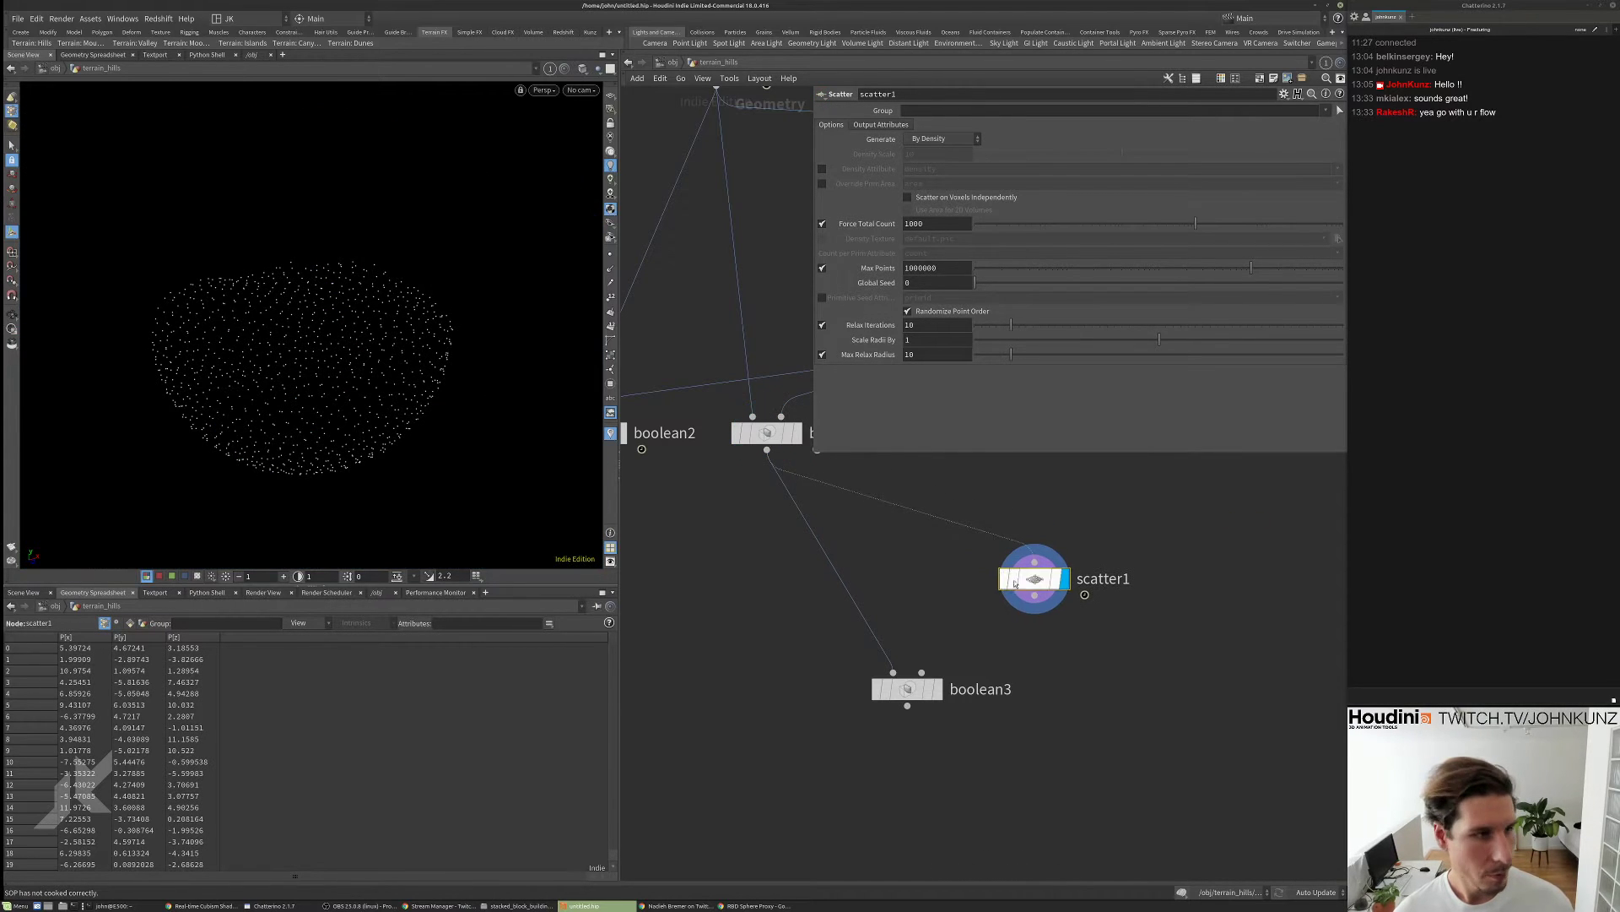
# - Disable scatter1's Max Points and Relax Iterations, and set Force Total Count to 134
pyautogui.click(822, 268)
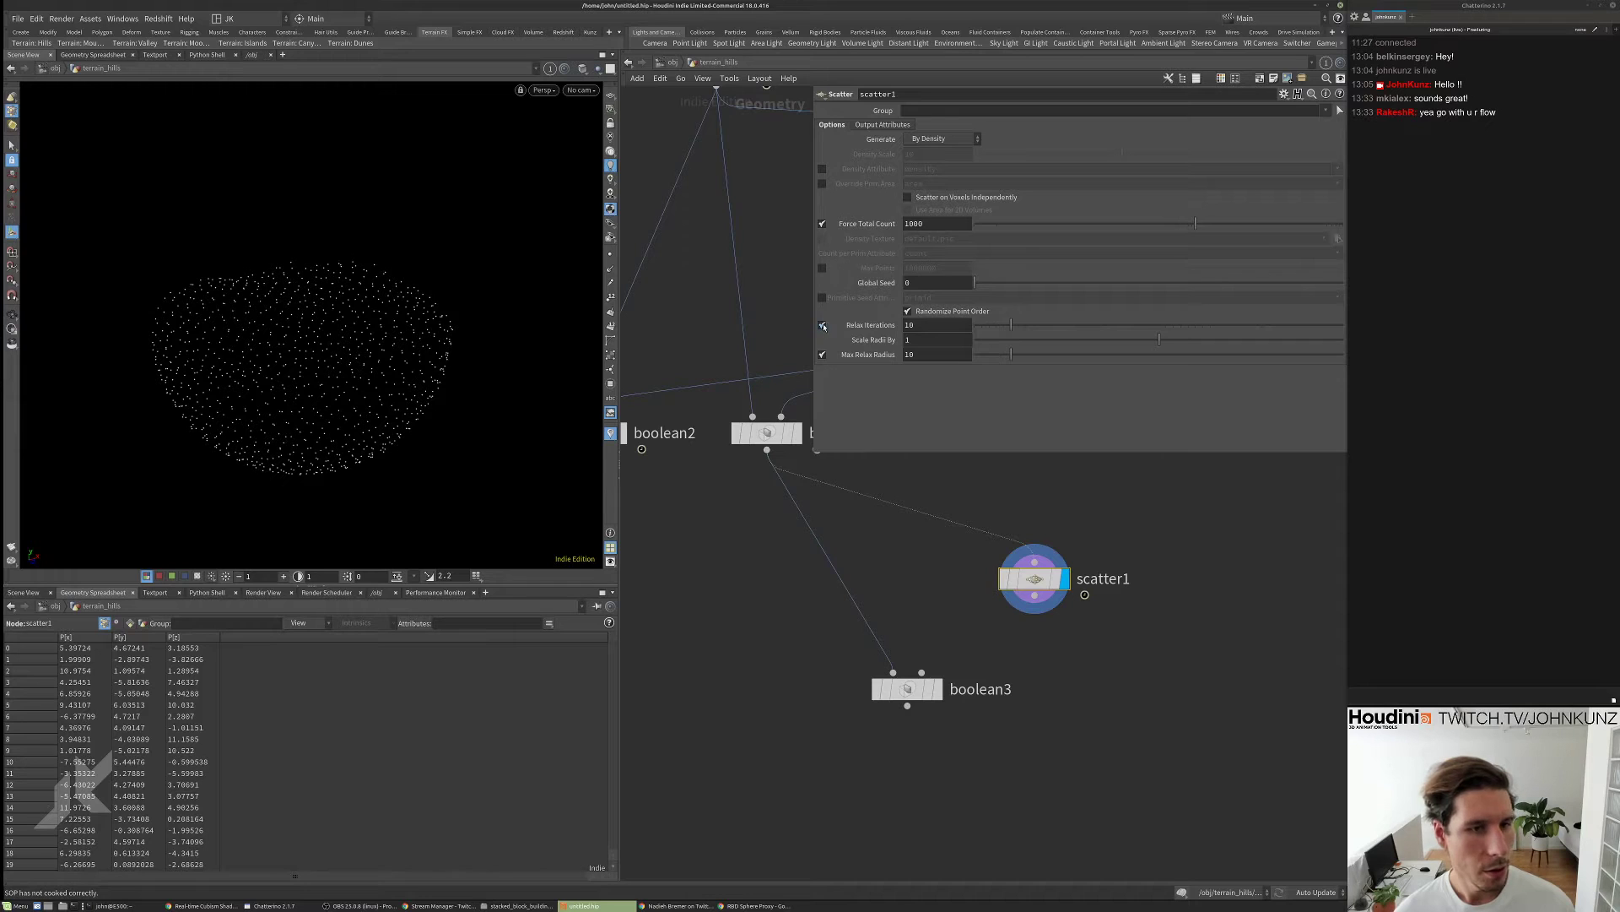
pyautogui.click(822, 326)
pyautogui.moveTo(1104, 227)
pyautogui.mouseDown()
pyautogui.moveTo(1080, 228)
pyautogui.moveTo(1132, 229)
pyautogui.mouseUp()
pyautogui.moveTo(474, 326); pyautogui.dragTo(437, 377)
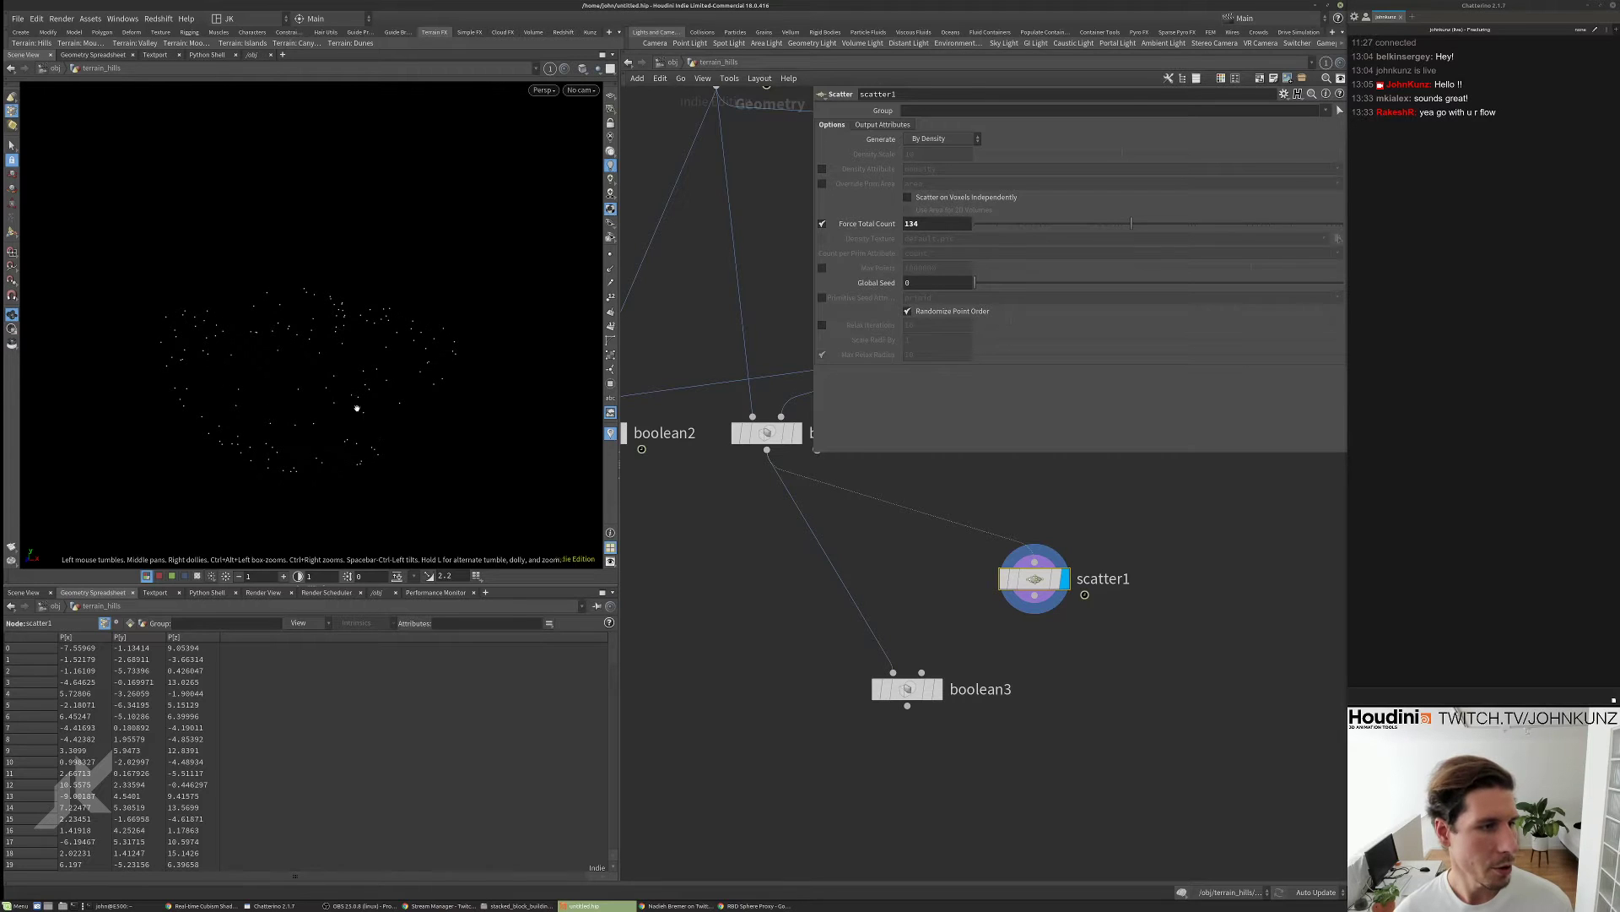
# - Add a VDB from Polygons node fed by boolean1, and make it output a fog VDB instead of a distance VDB
pyautogui.press('Tab')
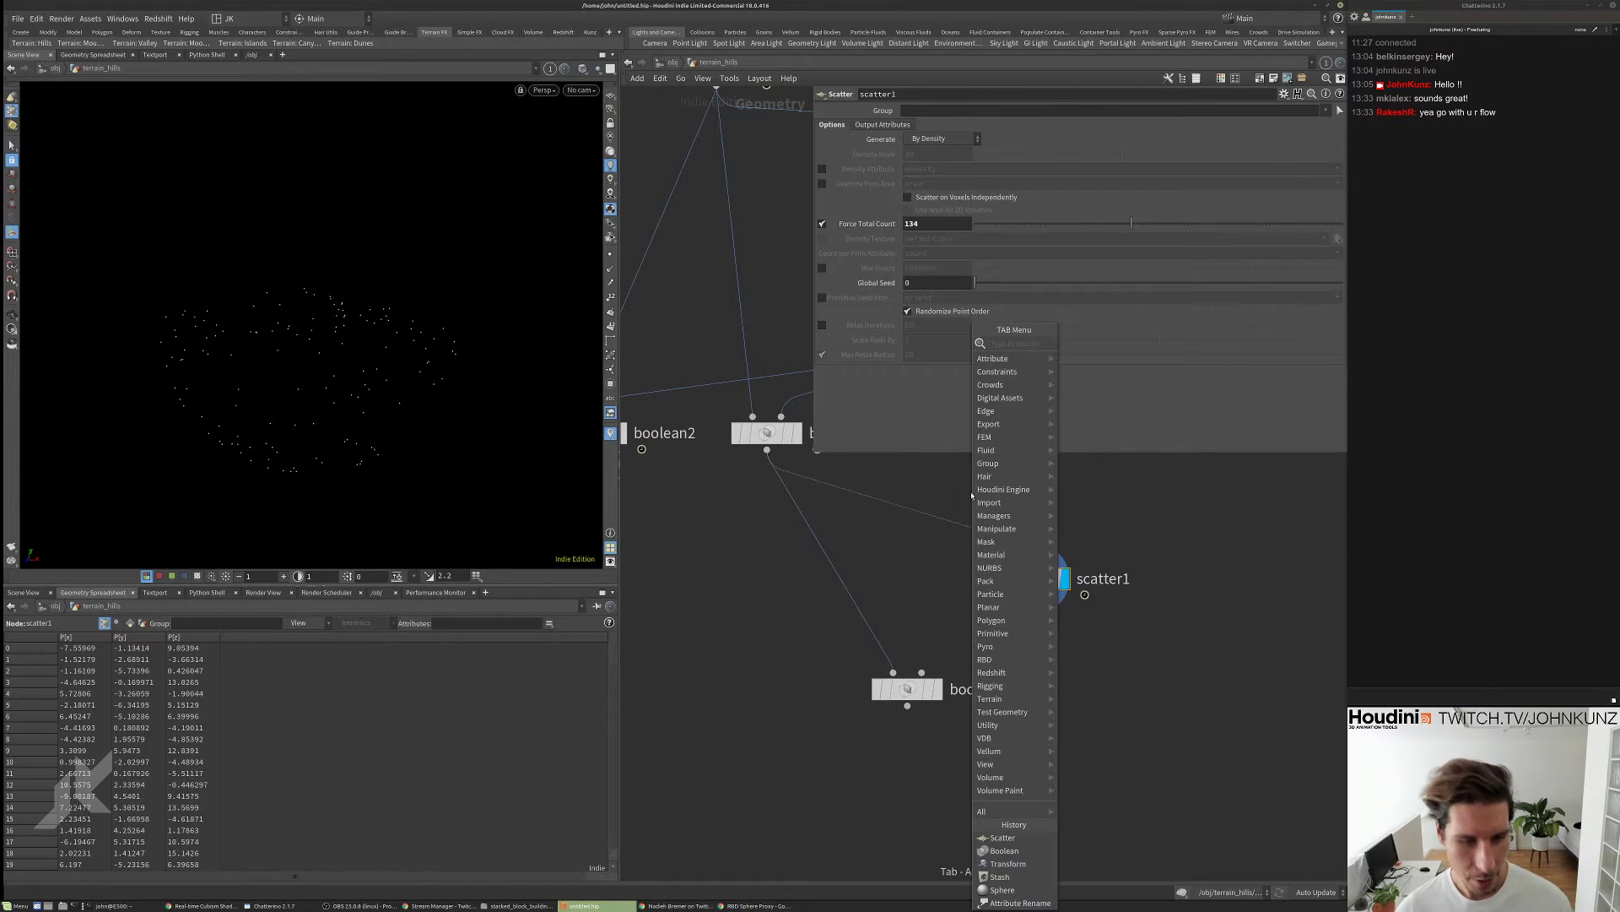
pyautogui.write('vdb')
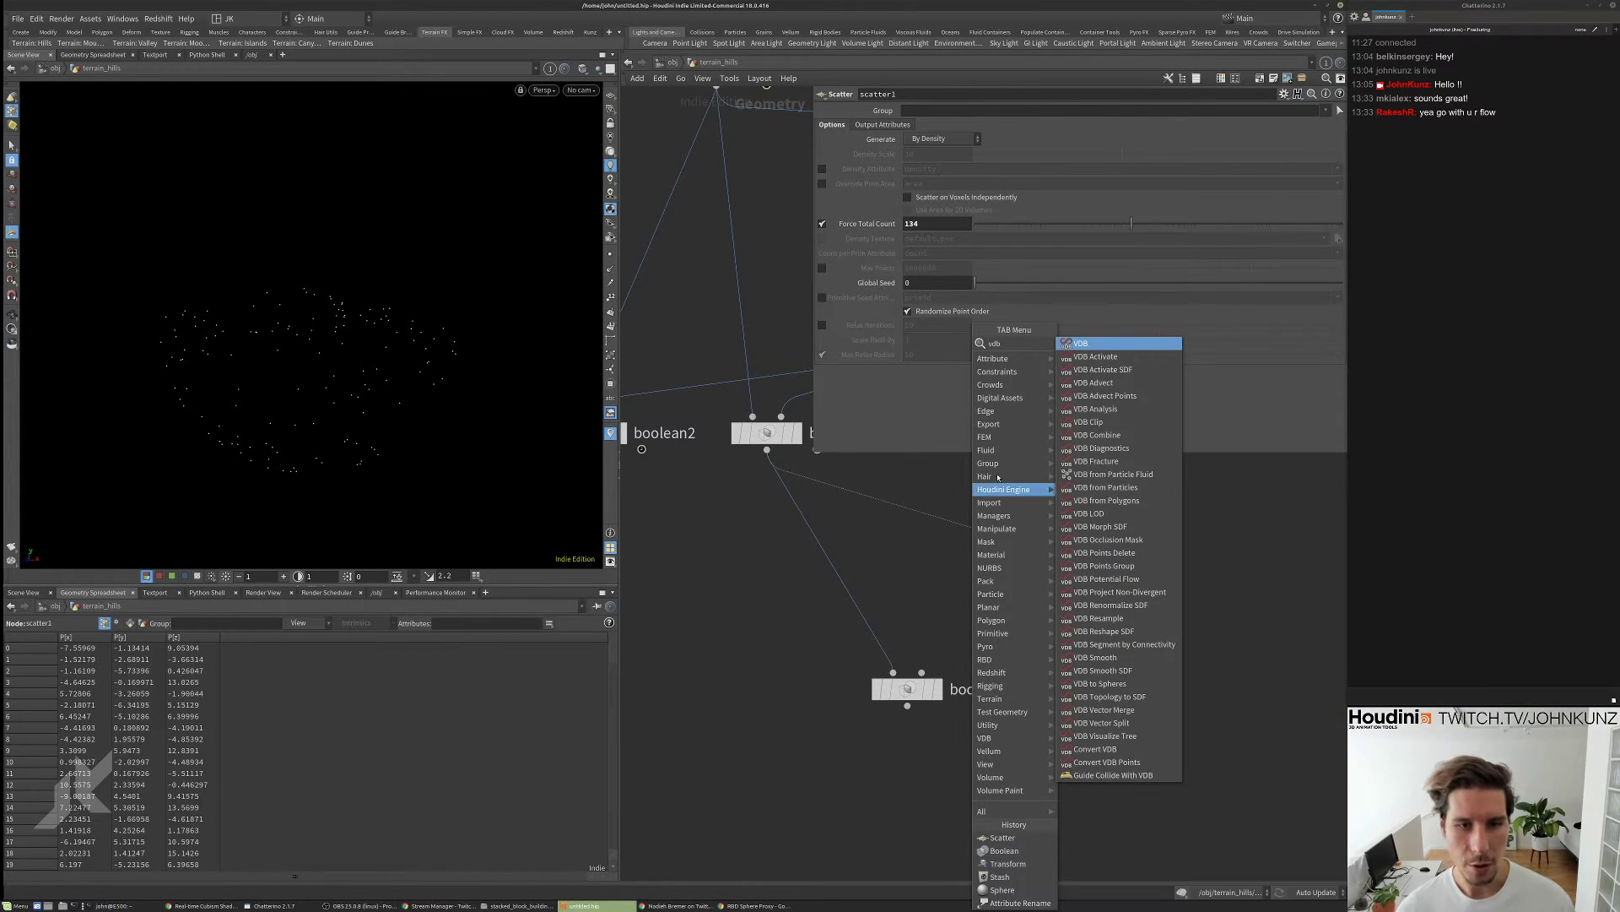
pyautogui.click(1135, 499)
pyautogui.click(1030, 496)
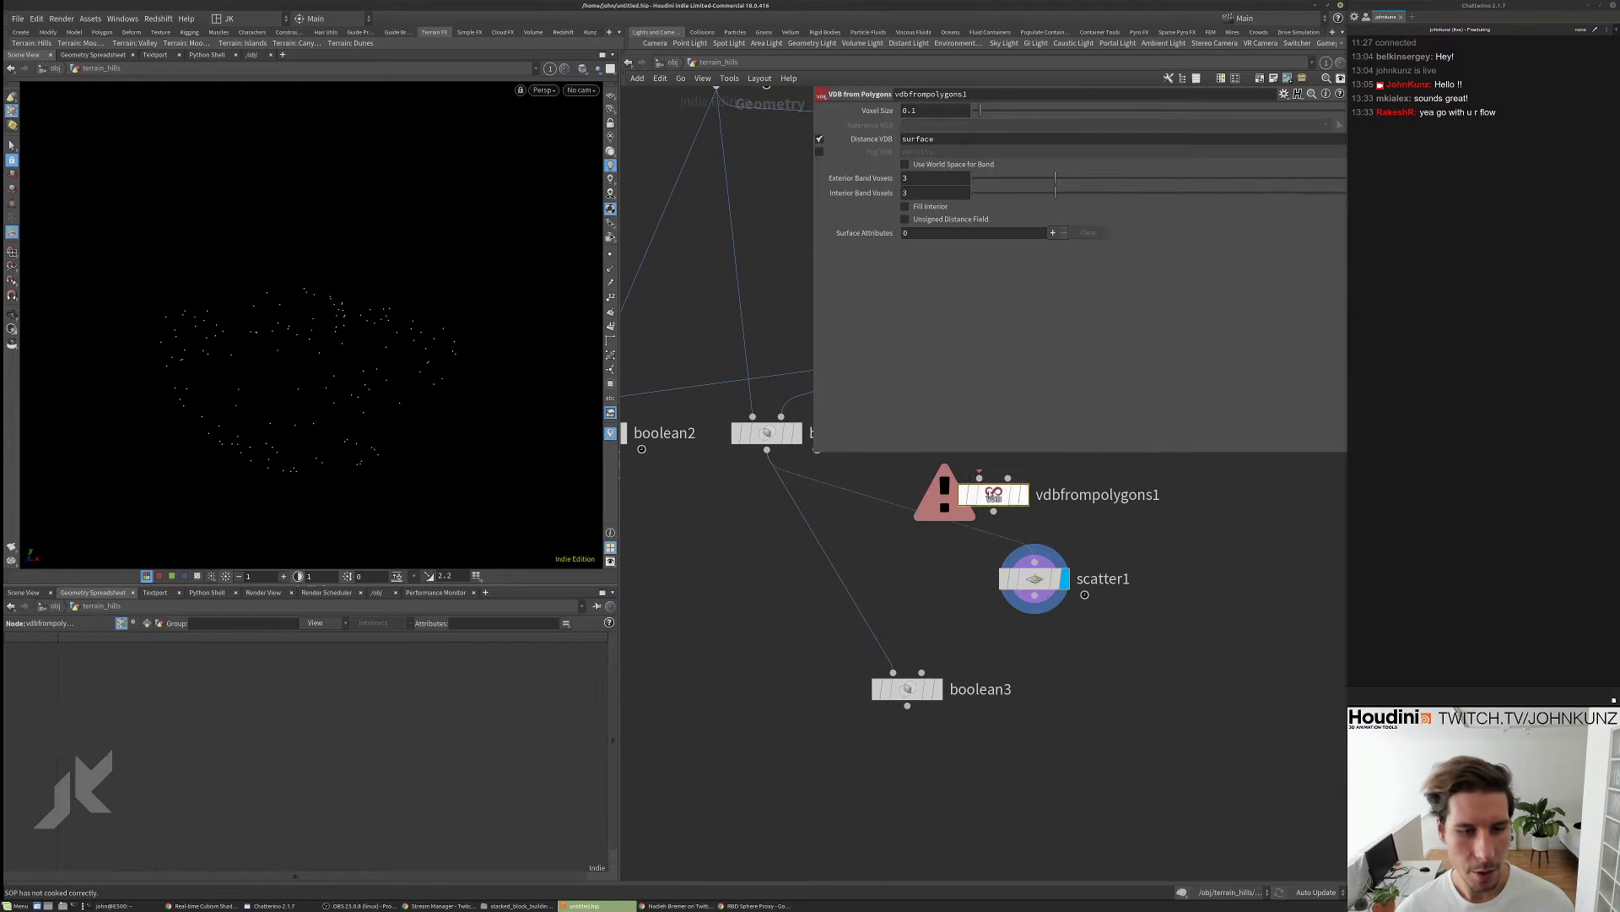
pyautogui.click(1027, 495)
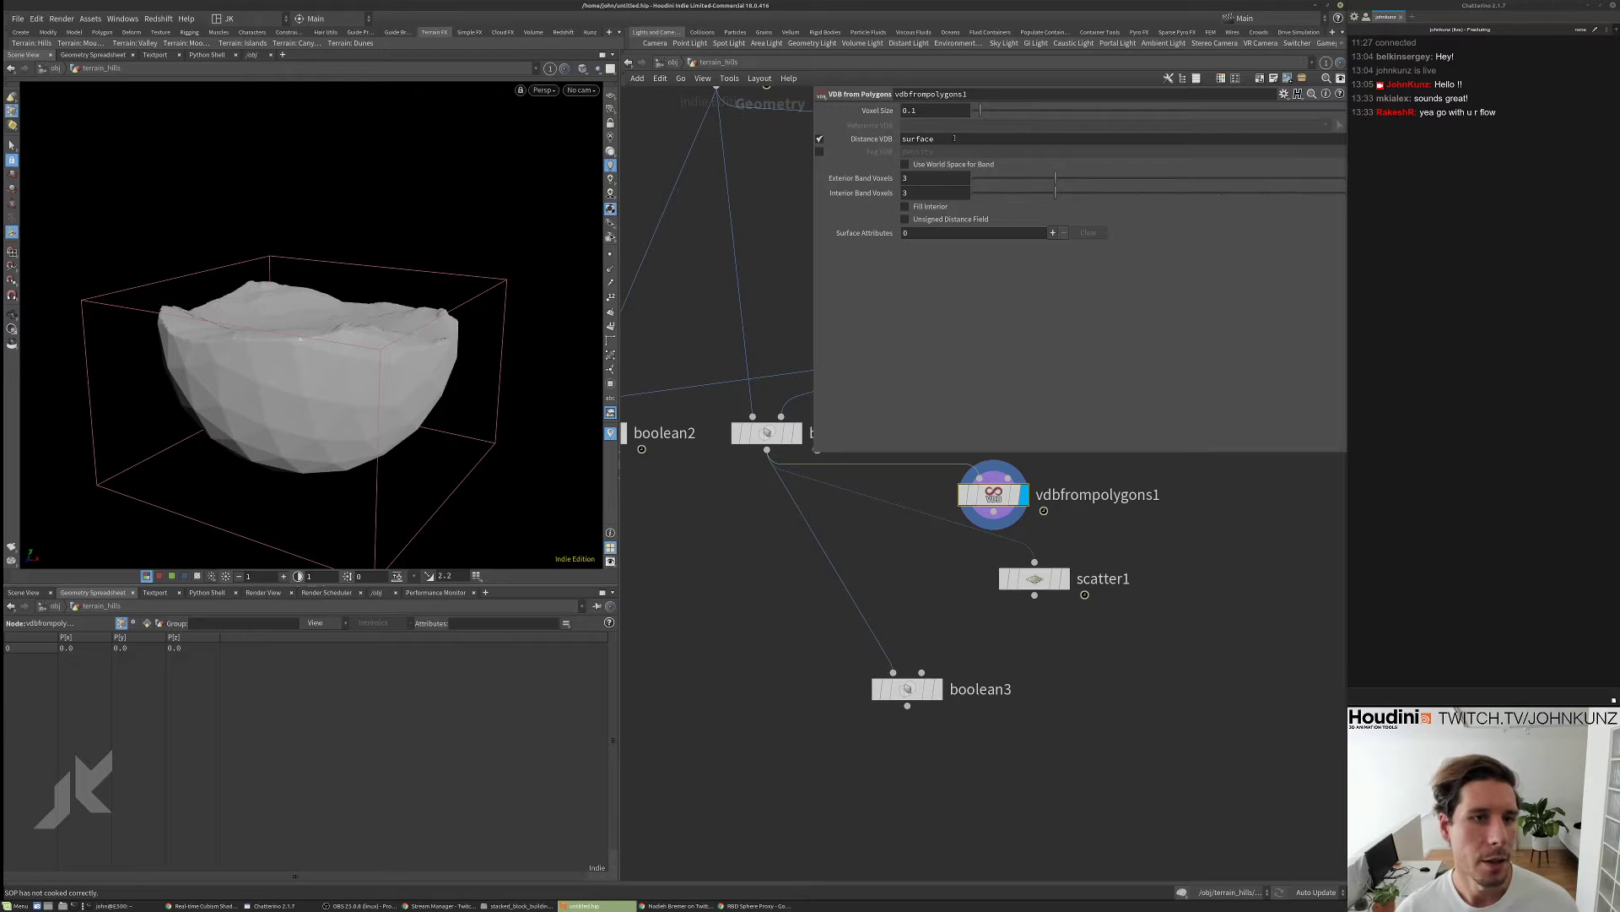
pyautogui.click(818, 139)
pyautogui.click(819, 152)
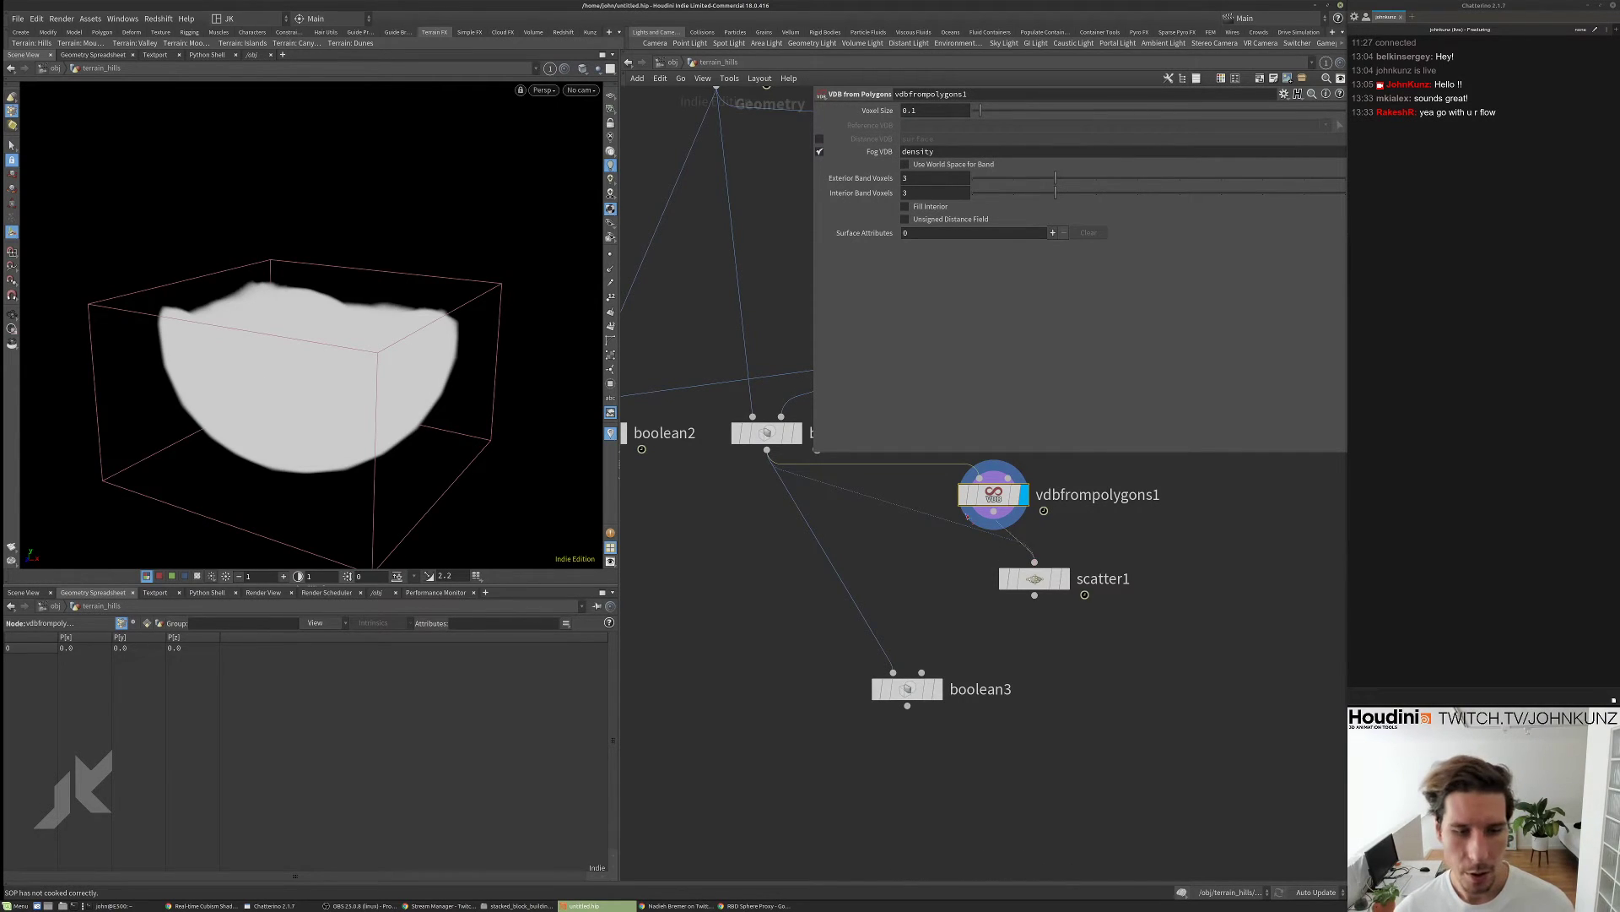
# - Feed scatter1 from vdbfrompolygons1, display it and align it directly beneath that node
pyautogui.click(1063, 579)
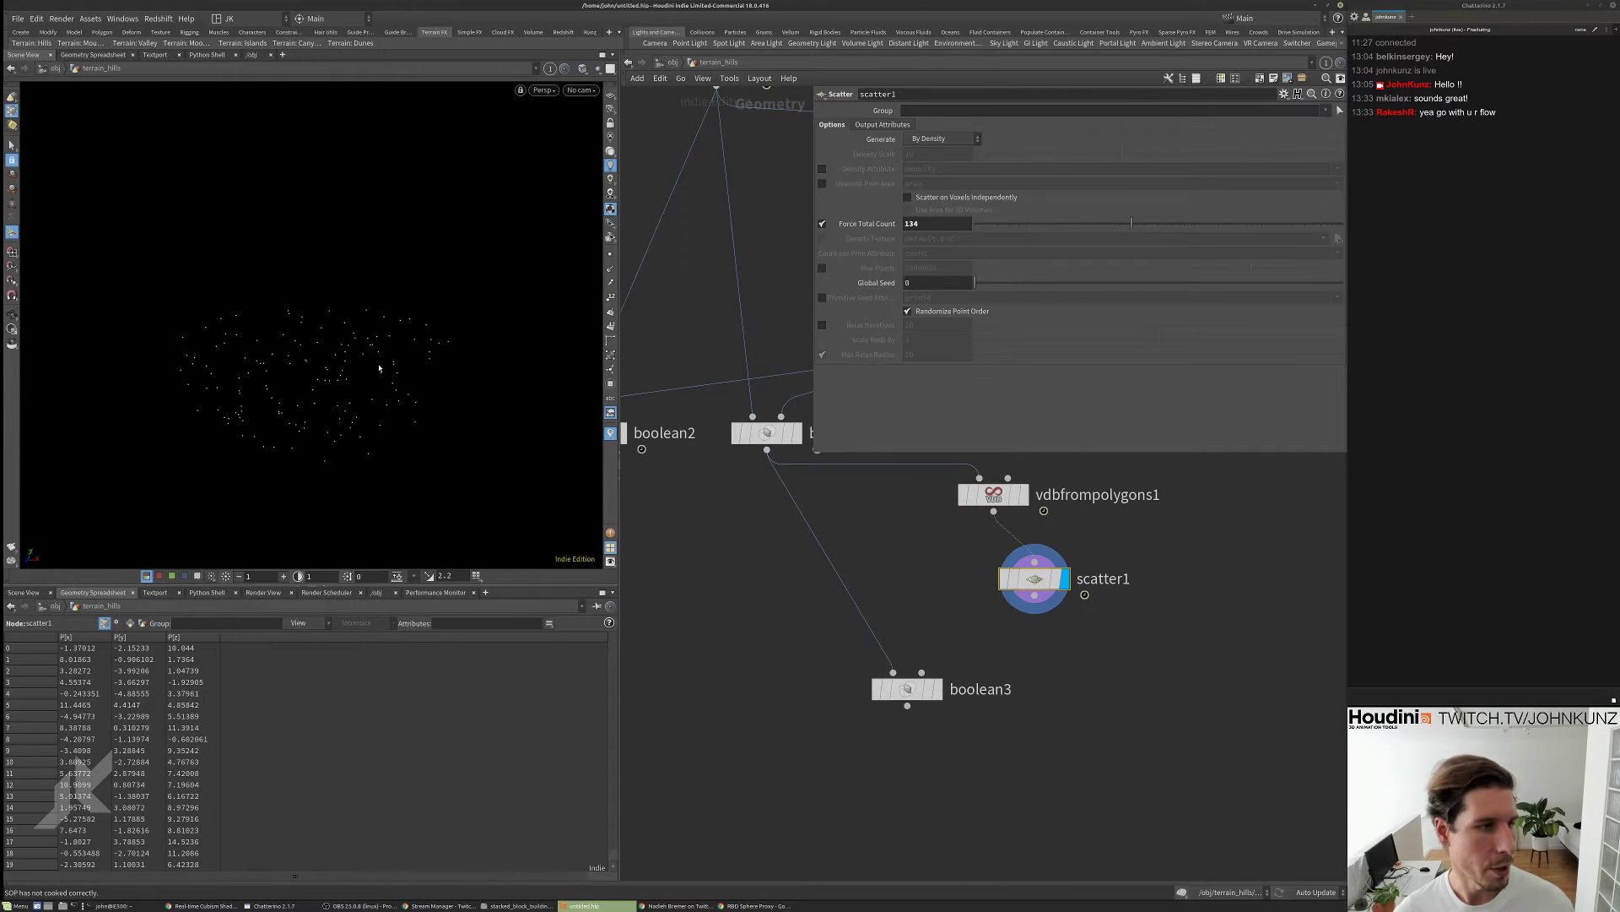
pyautogui.moveTo(379, 368); pyautogui.dragTo(352, 400)
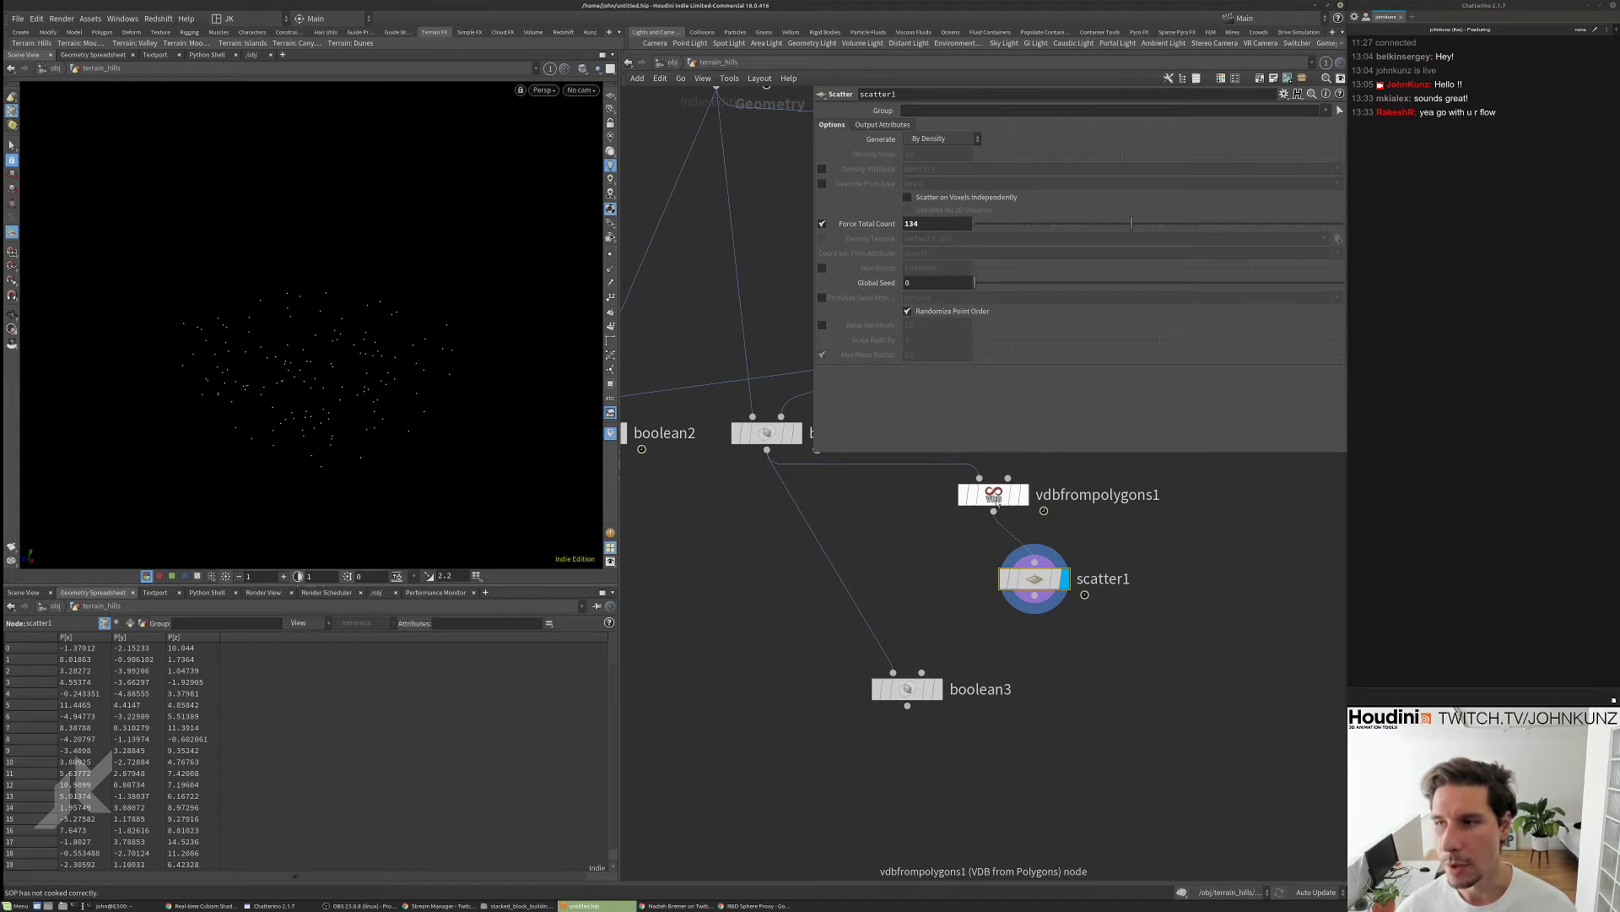
pyautogui.moveTo(1043, 574); pyautogui.dragTo(1001, 551)
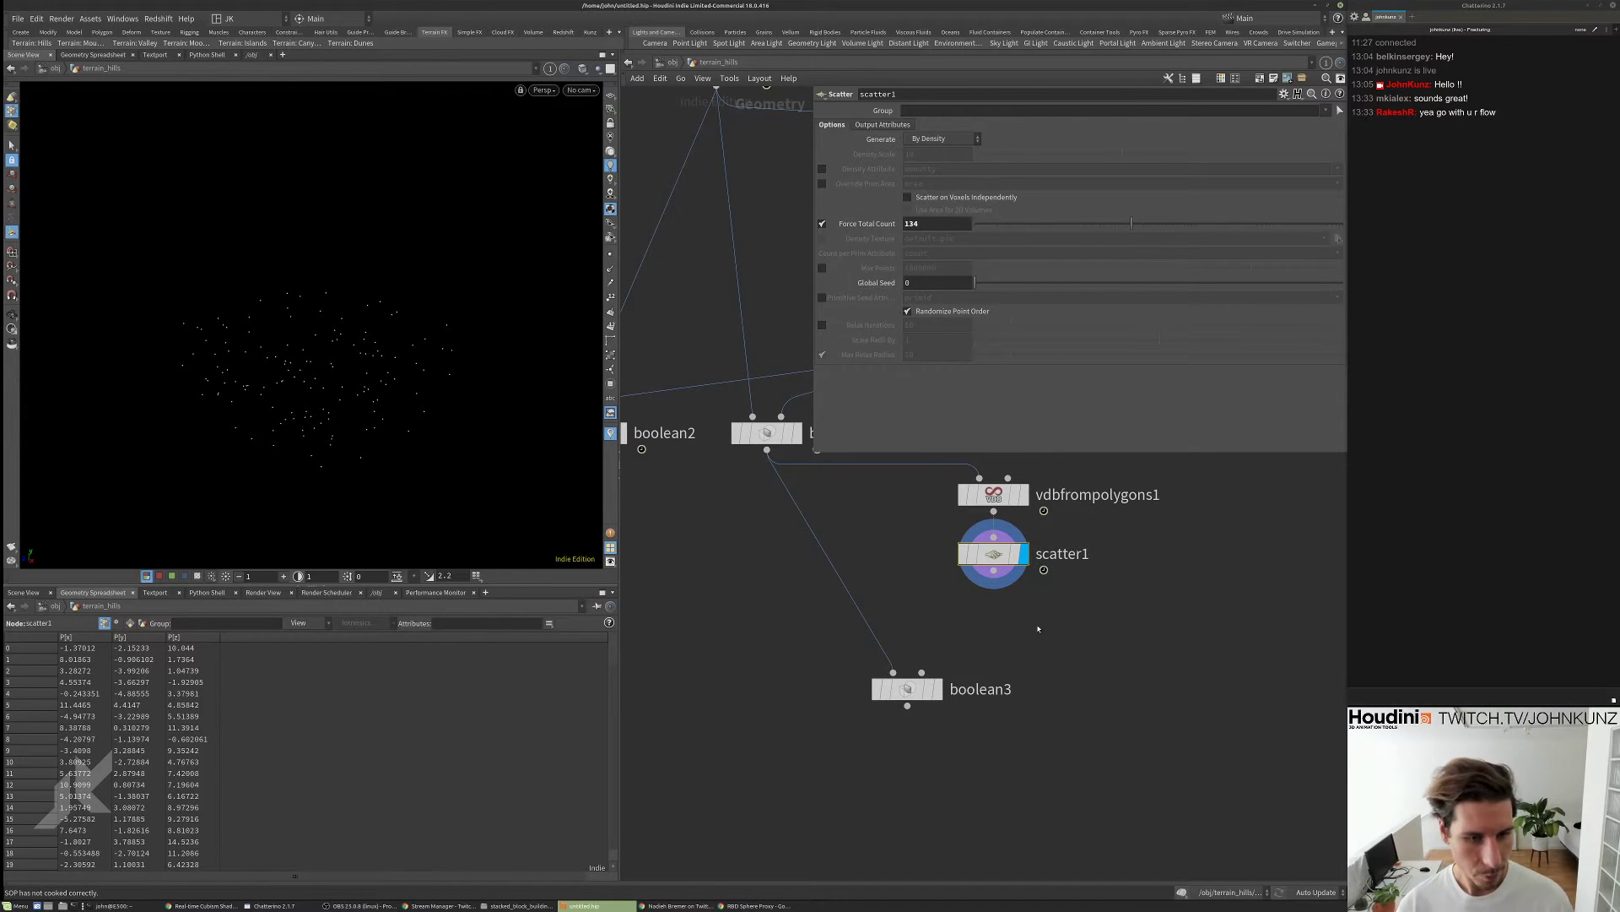
# - Add a Grid node beside scatter1 and display it
pyautogui.press('Tab')
pyautogui.write('gr')
pyautogui.click(1272, 344)
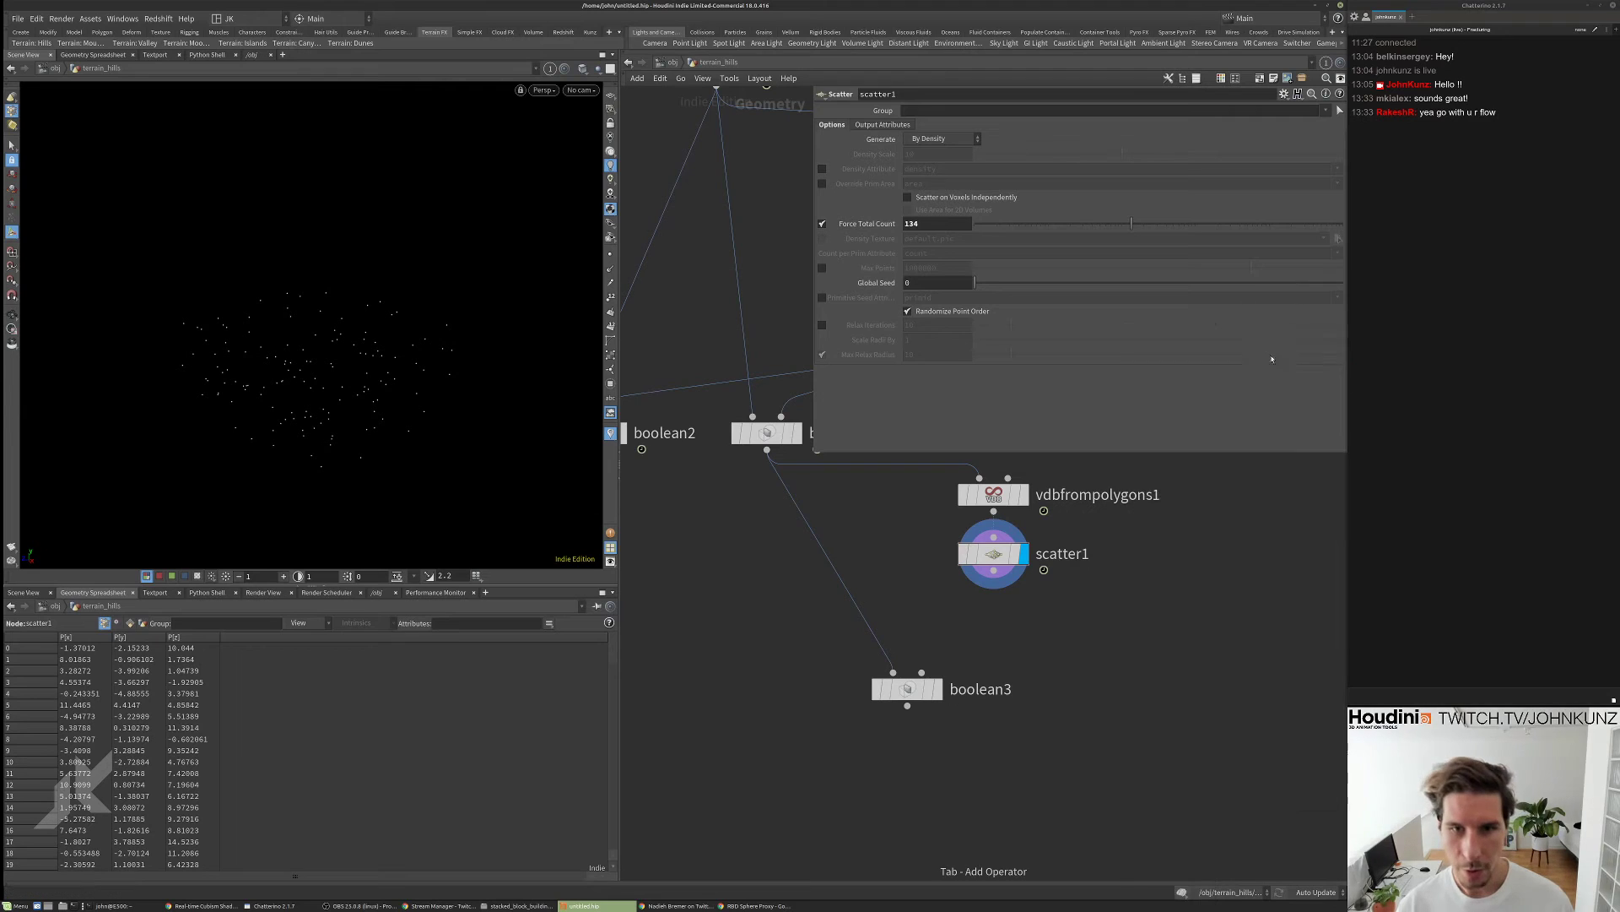
pyautogui.click(1163, 578)
pyautogui.click(1192, 577)
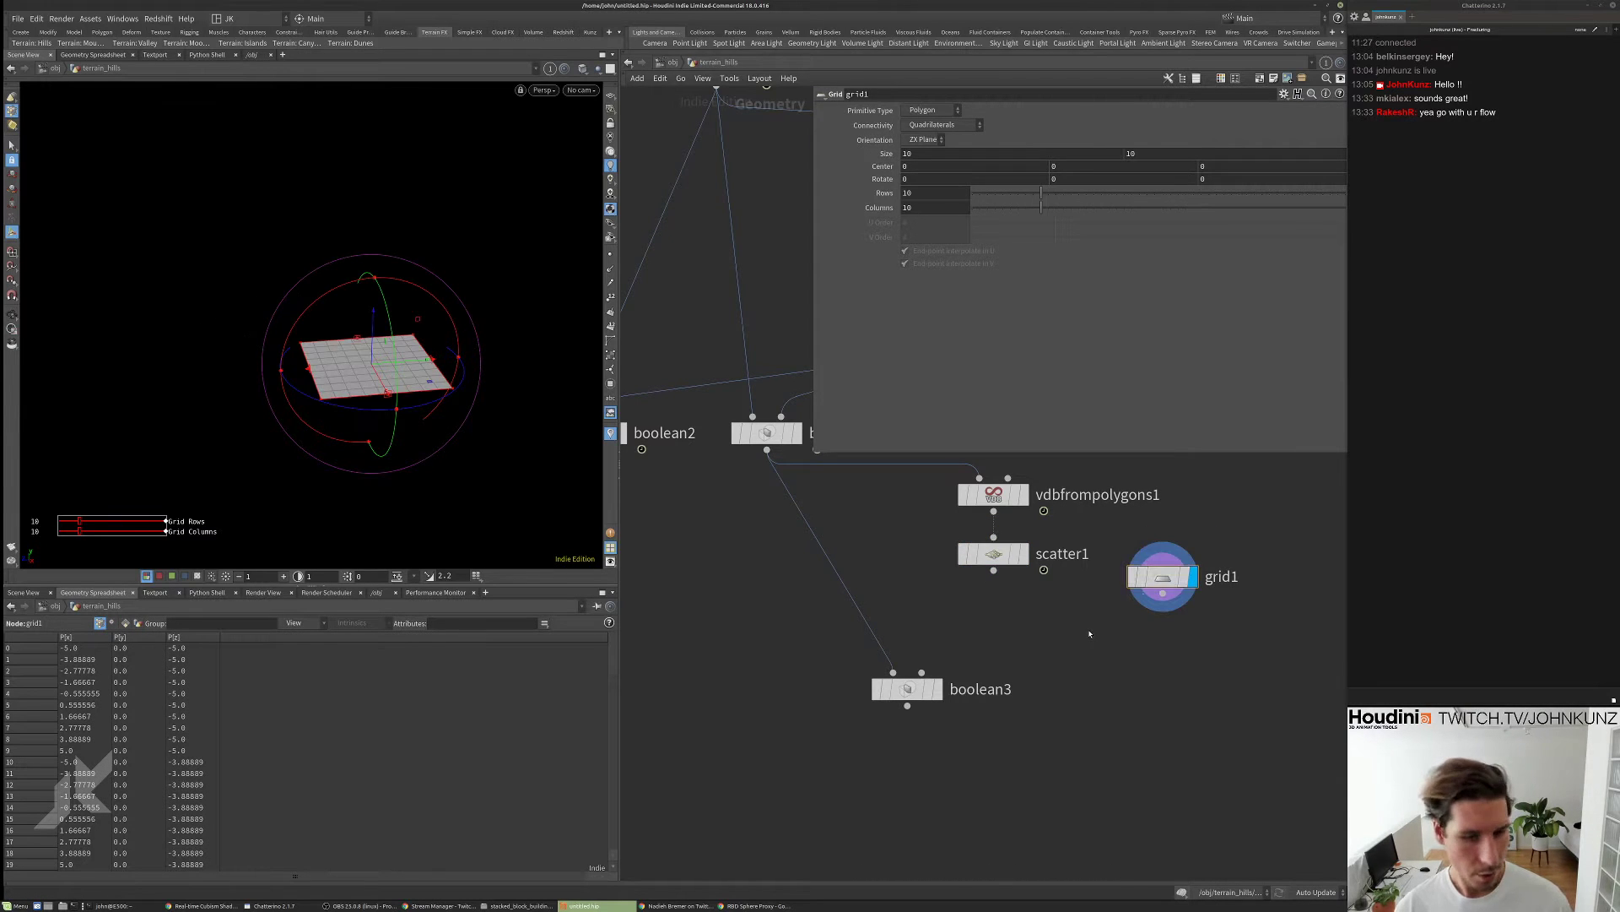
# - Add a Copy to Points node that copies grid1 onto scatter1's points, and display it
pyautogui.press('Tab')
pyautogui.write('copy')
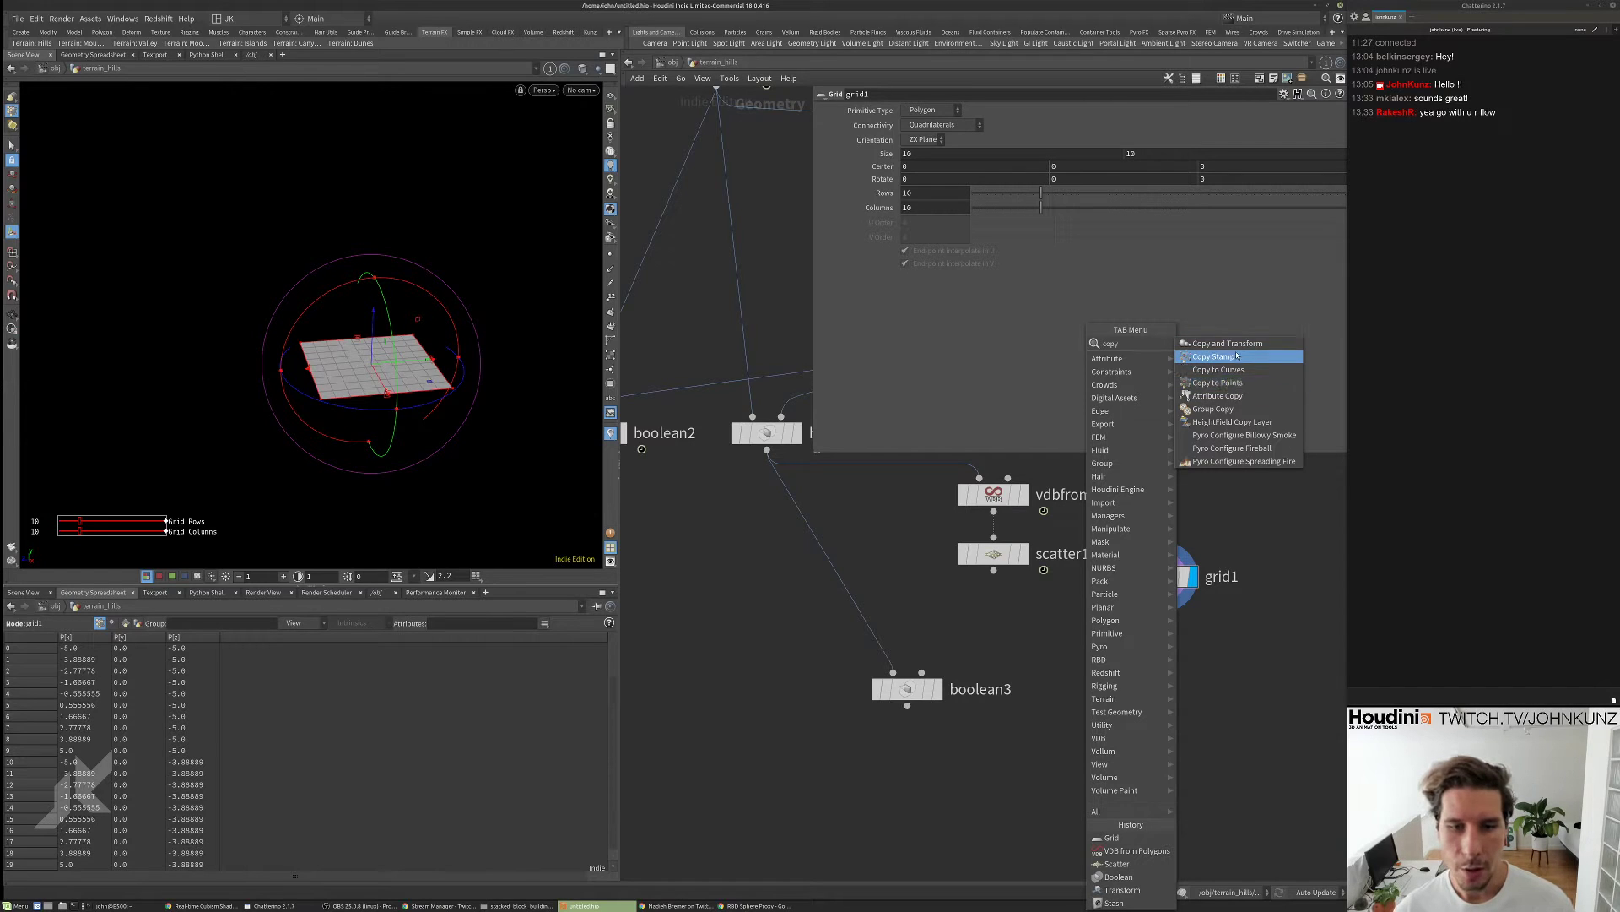
pyautogui.click(1218, 383)
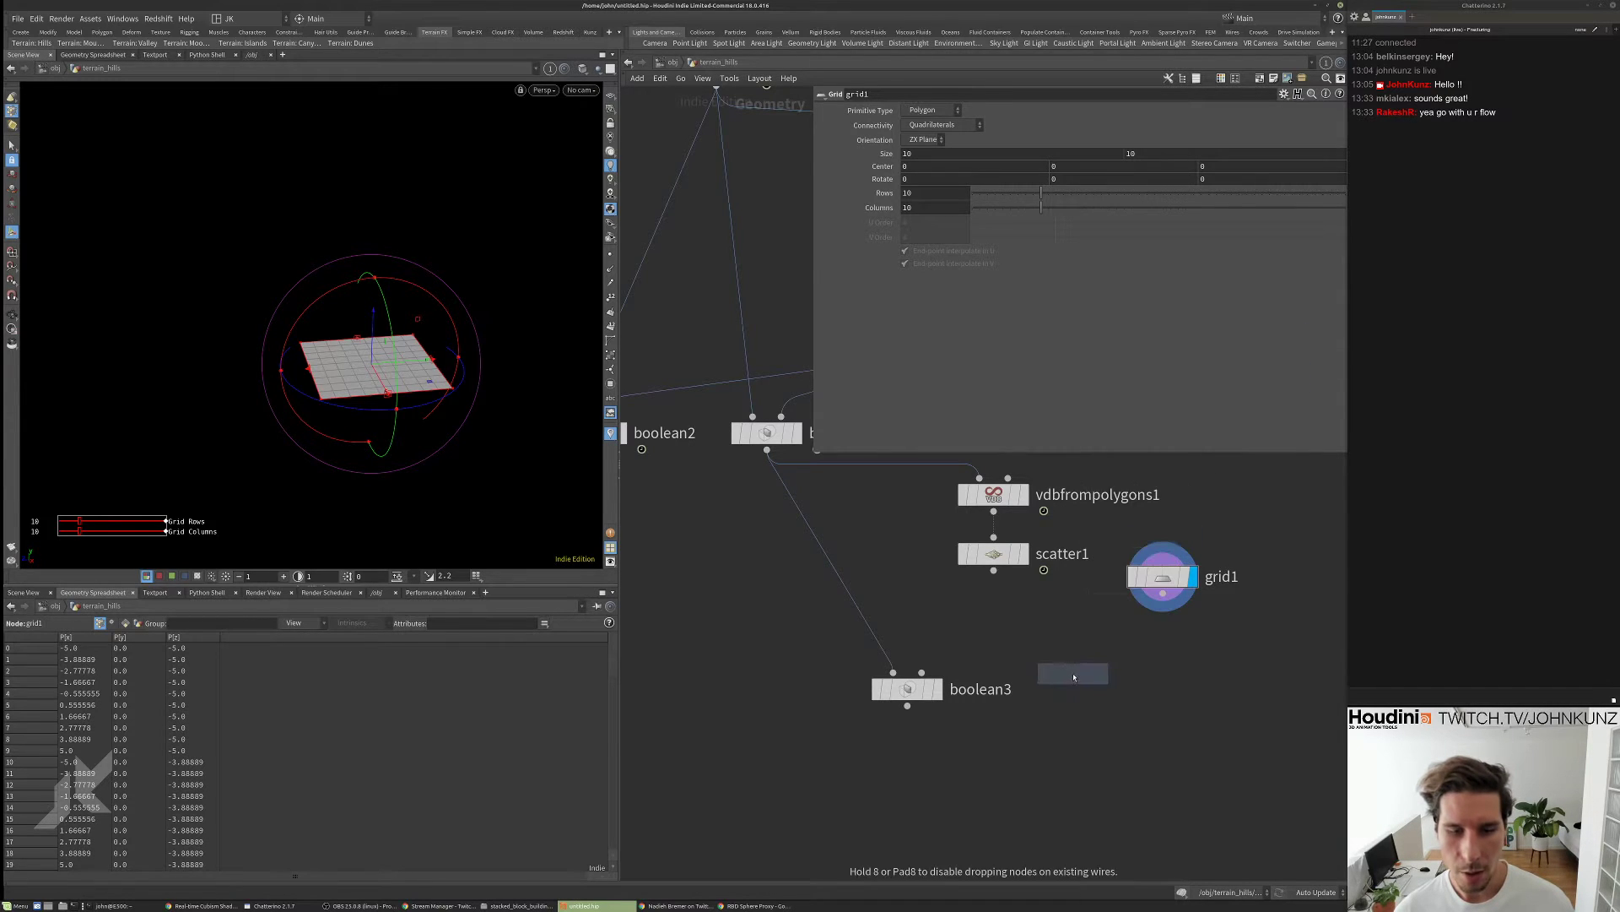
pyautogui.click(1071, 673)
pyautogui.click(1058, 657)
pyautogui.moveTo(994, 571); pyautogui.dragTo(1087, 657)
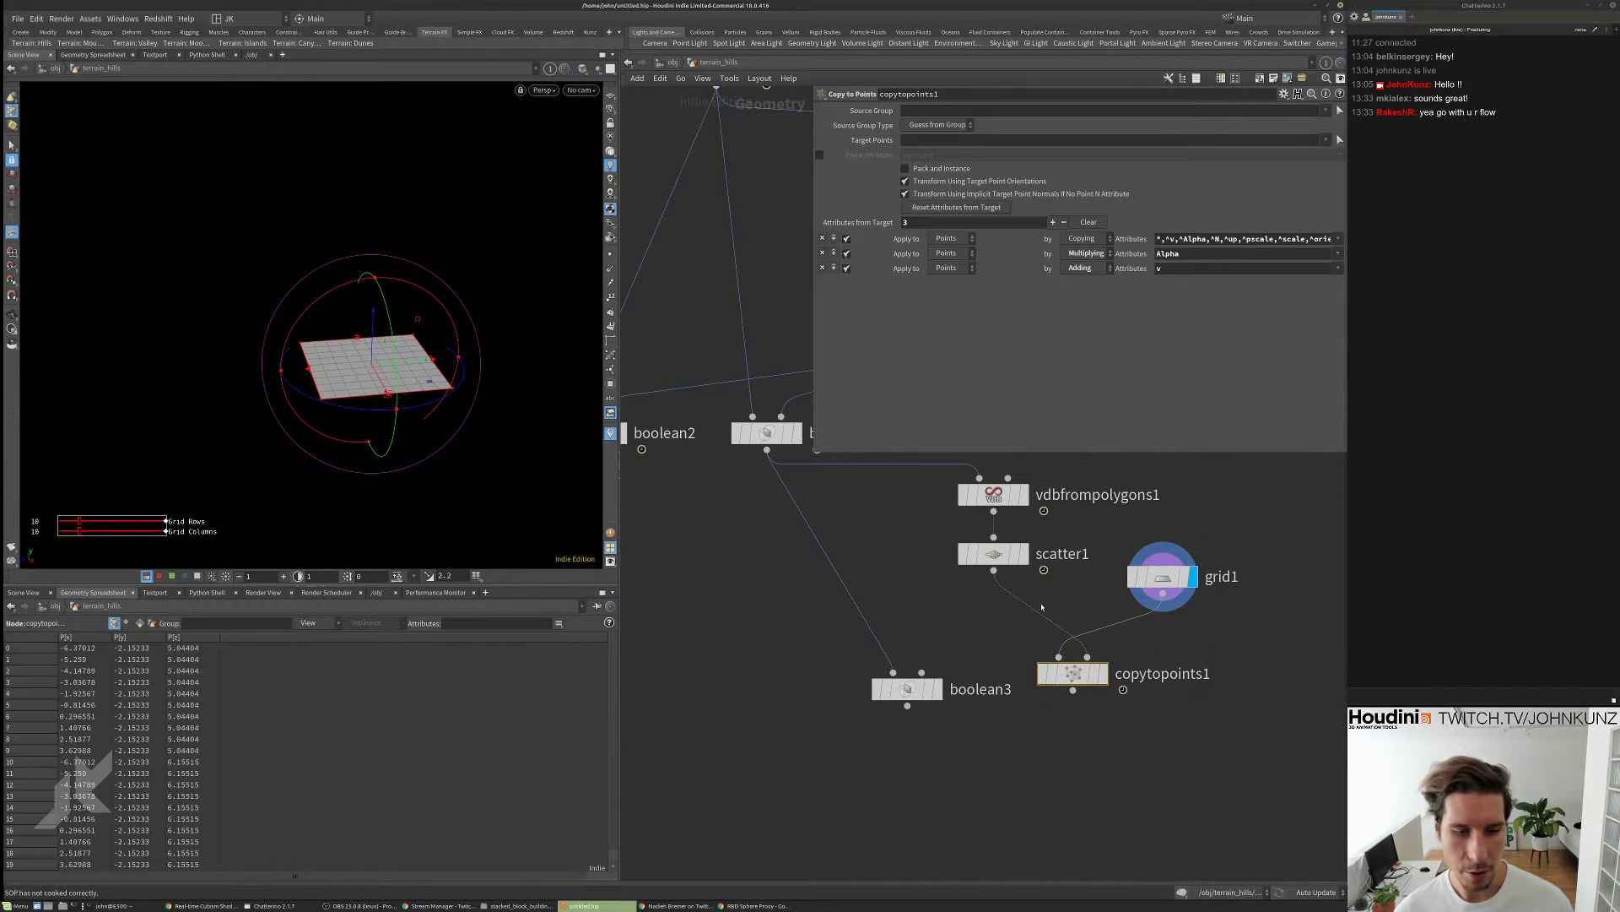
pyautogui.click(1102, 673)
pyautogui.moveTo(362, 371); pyautogui.dragTo(507, 354)
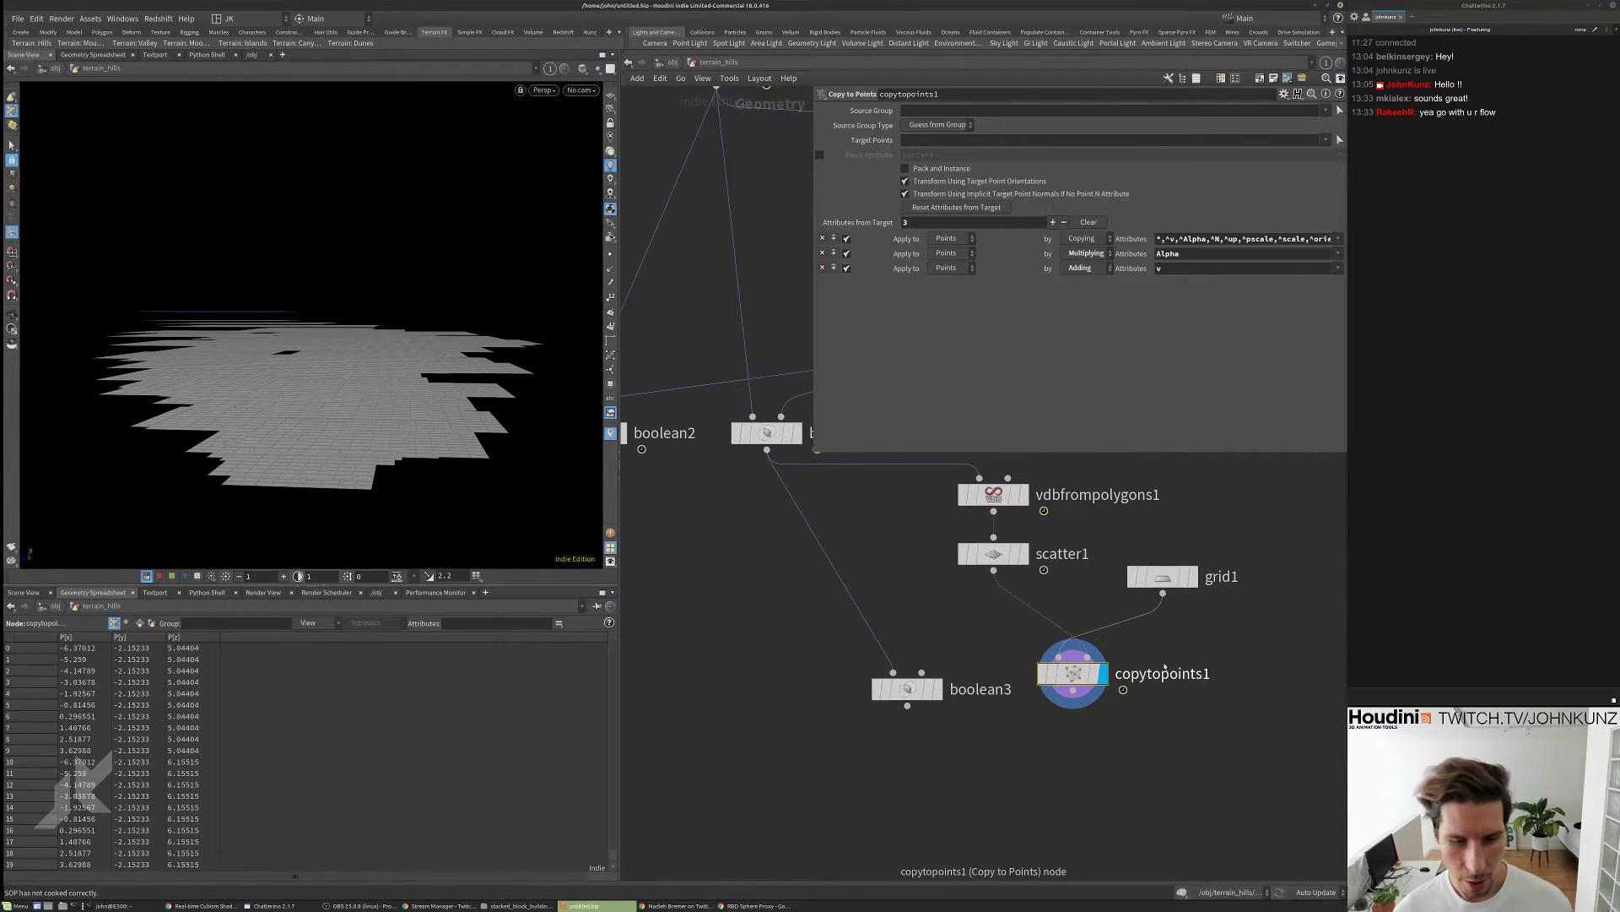
# - Insert an Attribute Randomize node between scatter1 and copytopoints1
pyautogui.press('Tab')
pyautogui.write('rand')
pyautogui.press('Return')
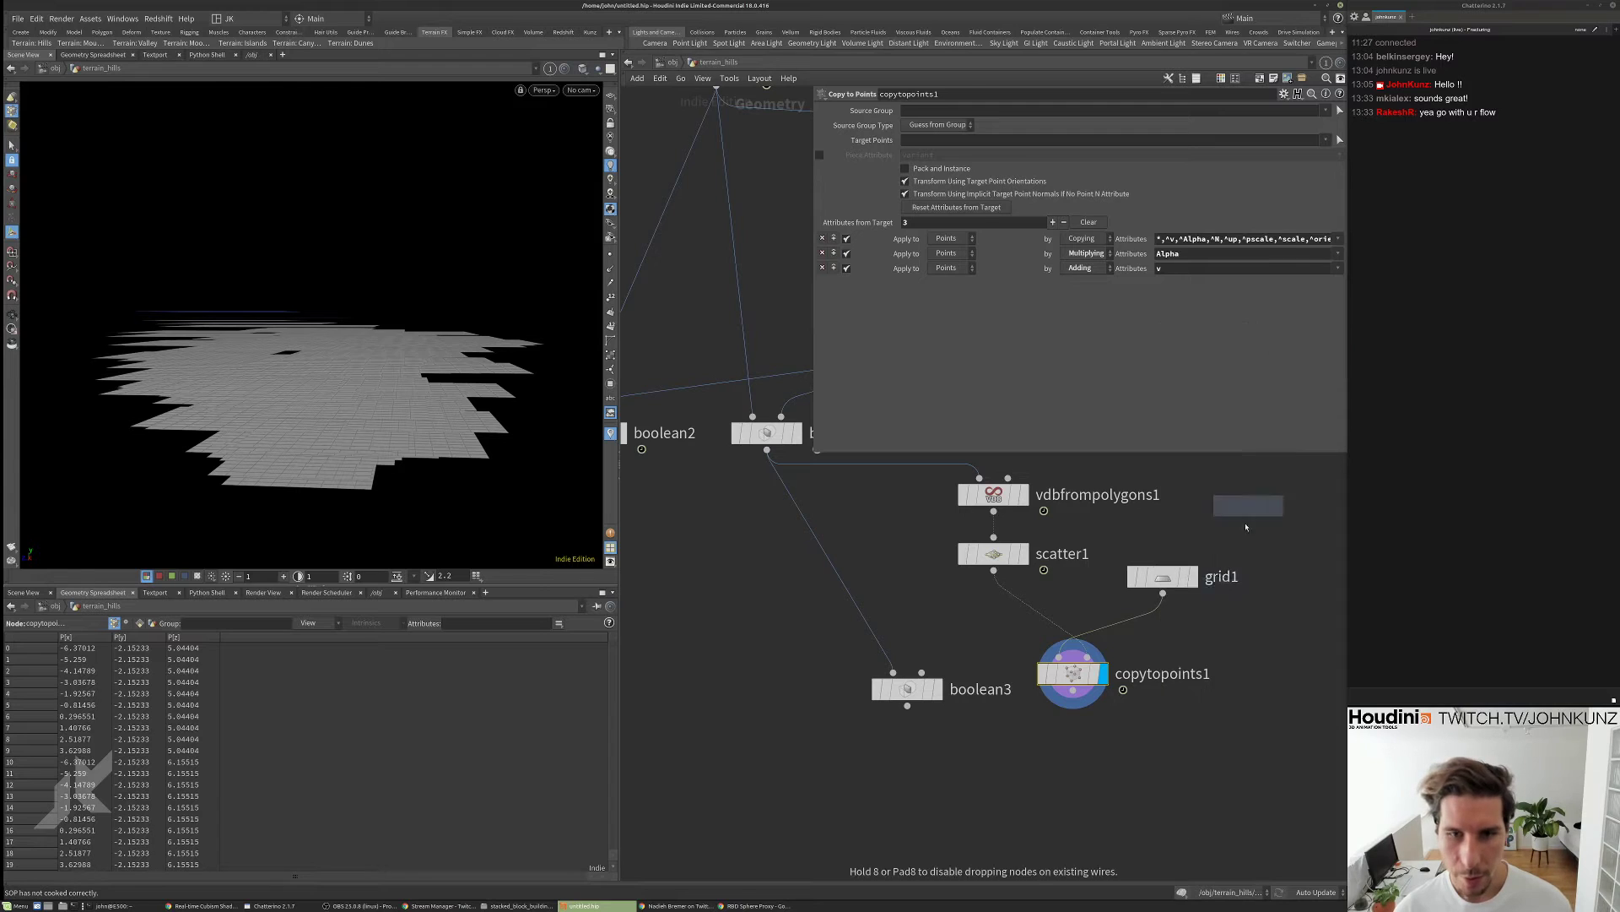
pyautogui.click(992, 604)
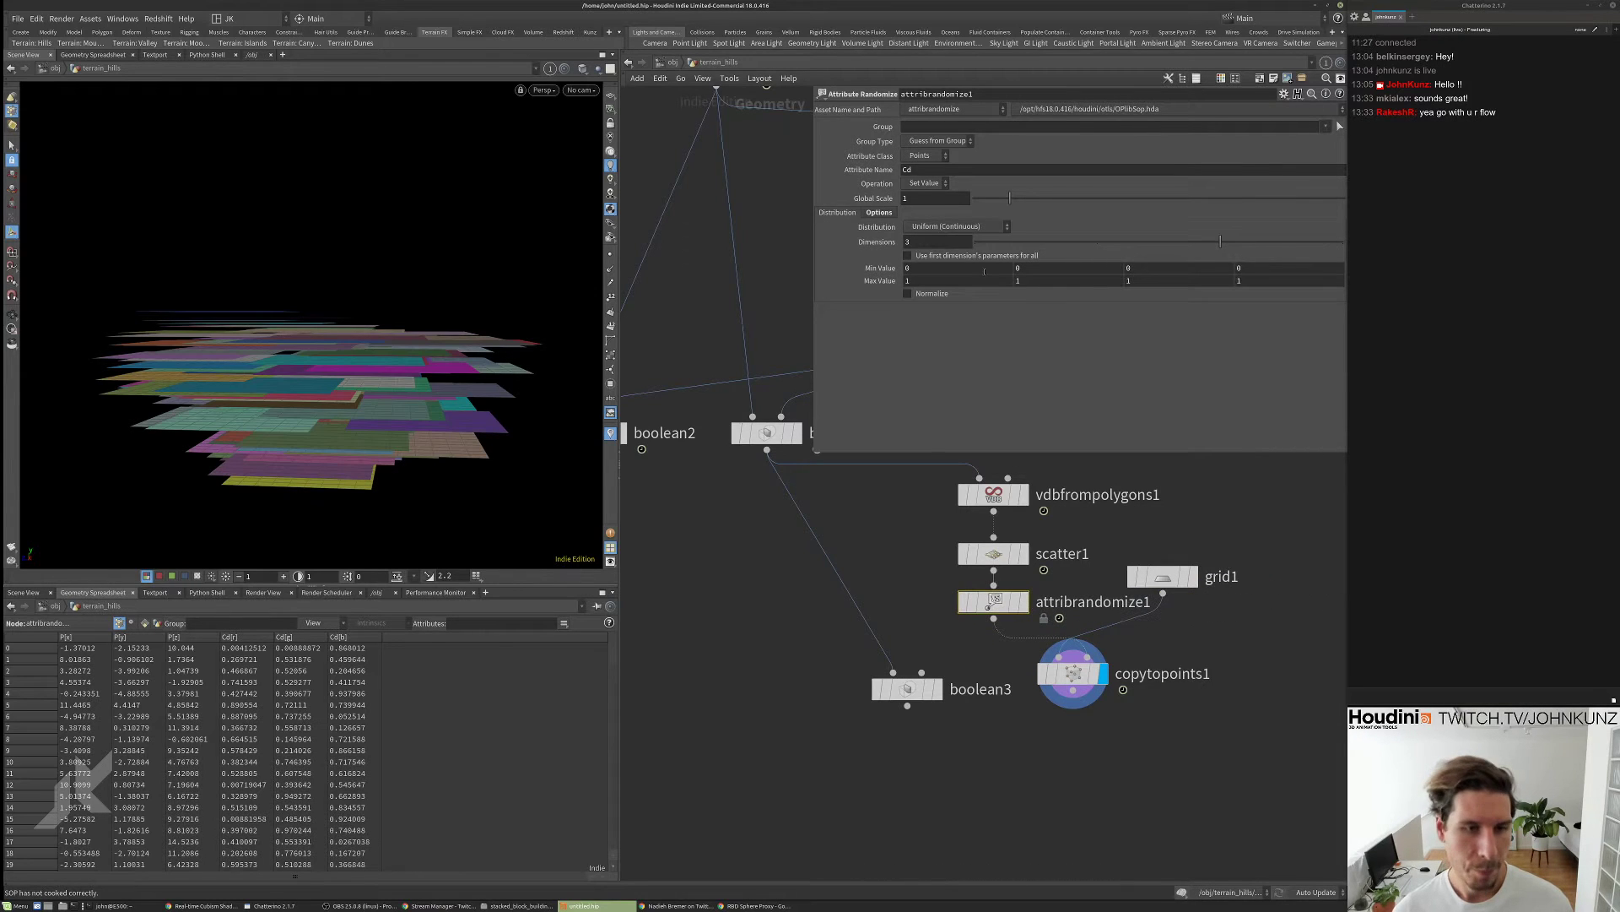
# - Set attribrandomize1's Attribute Name to N and inspect the tilted grid copies from several angles
pyautogui.click(965, 169)
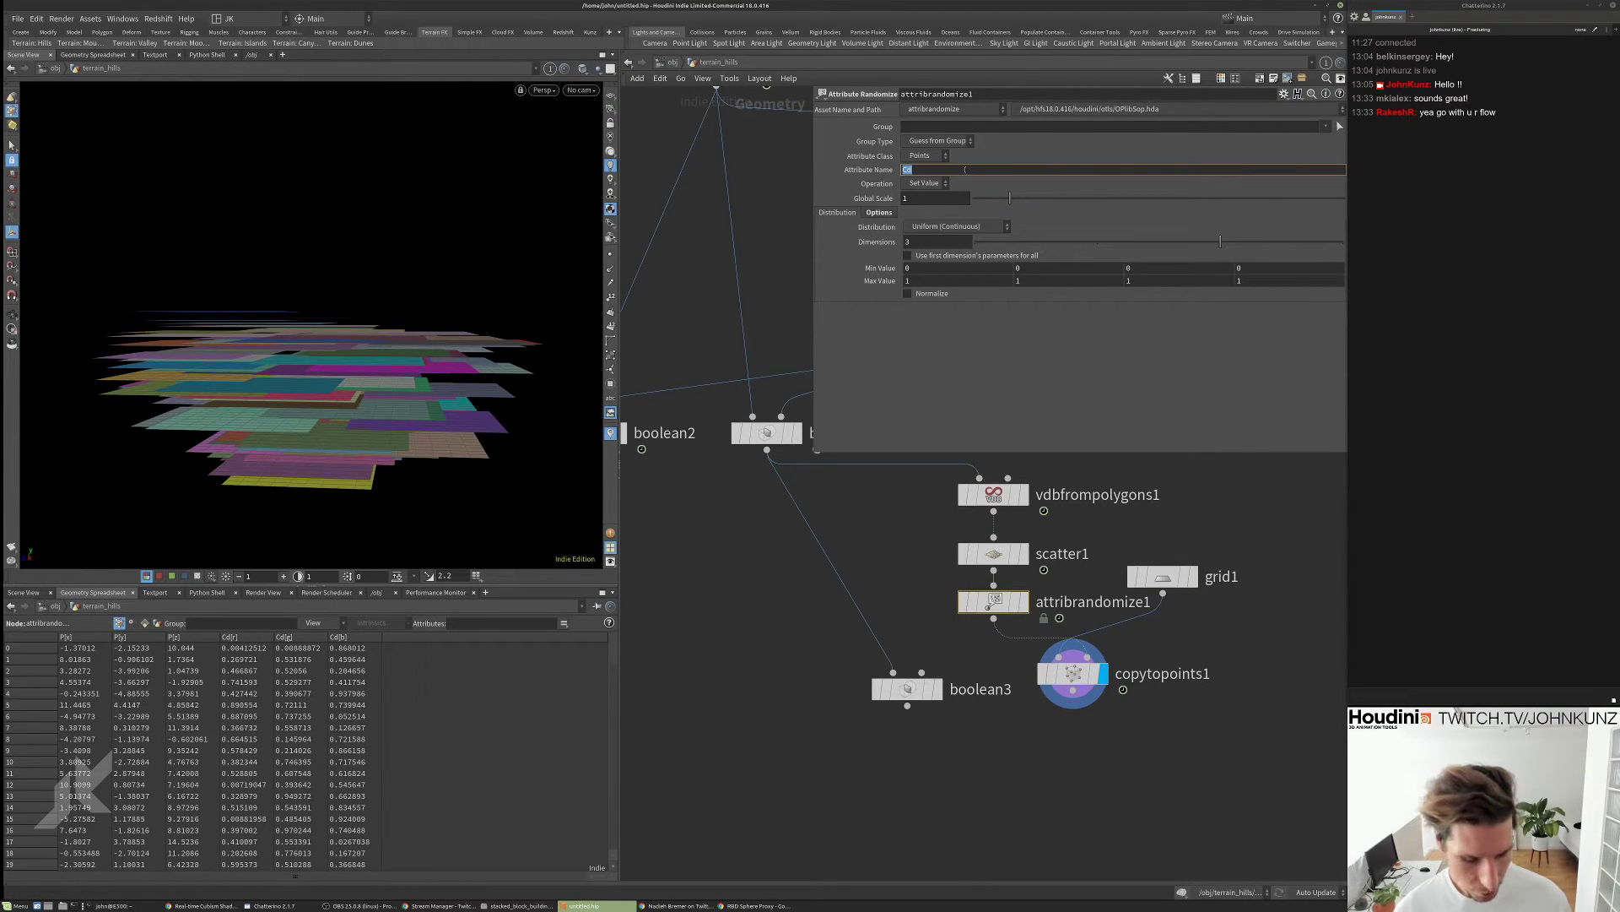
pyautogui.write('H')
pyautogui.press('Return')
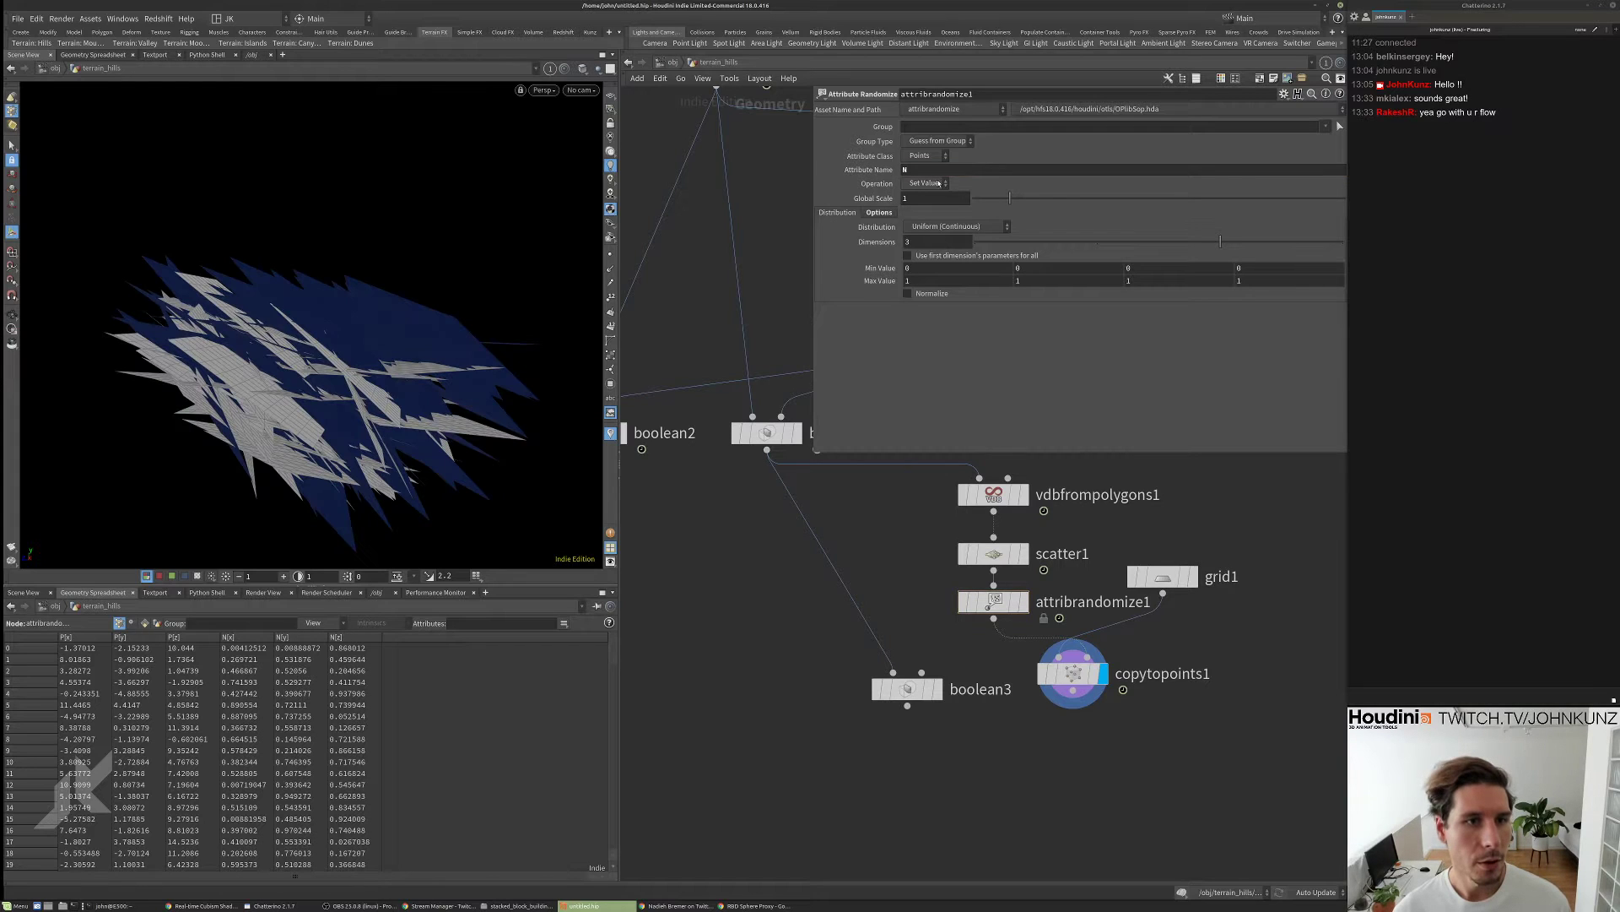
pyautogui.click(936, 228)
pyautogui.press('Escape')
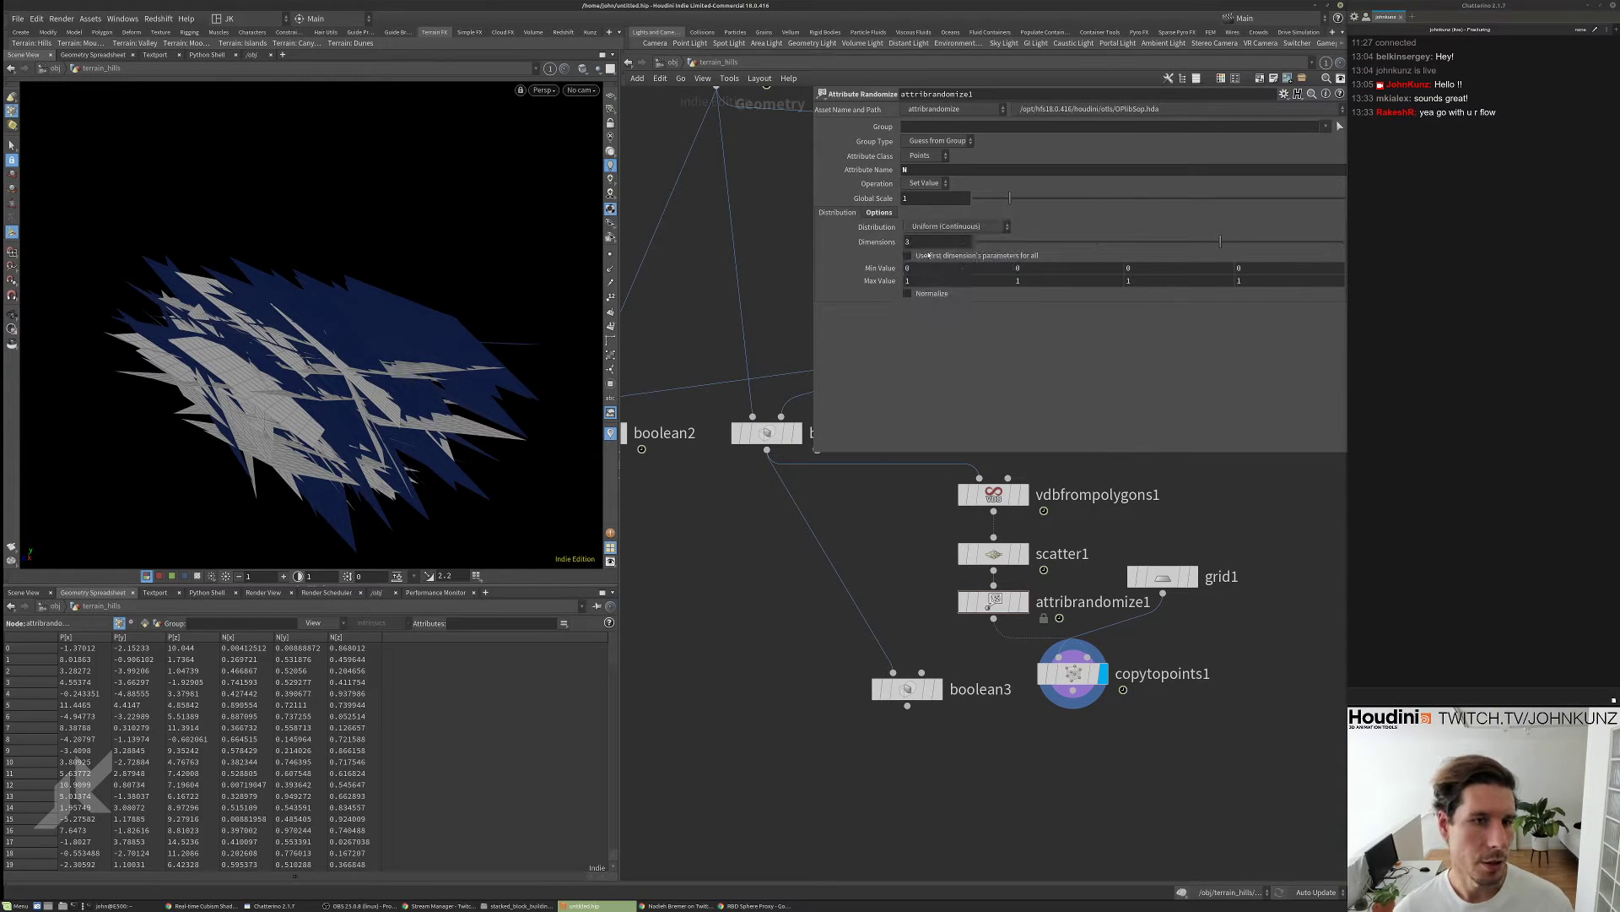
pyautogui.keyDown('alt'); pyautogui.moveTo(416, 307); pyautogui.dragTo(447, 317); pyautogui.keyUp('alt')
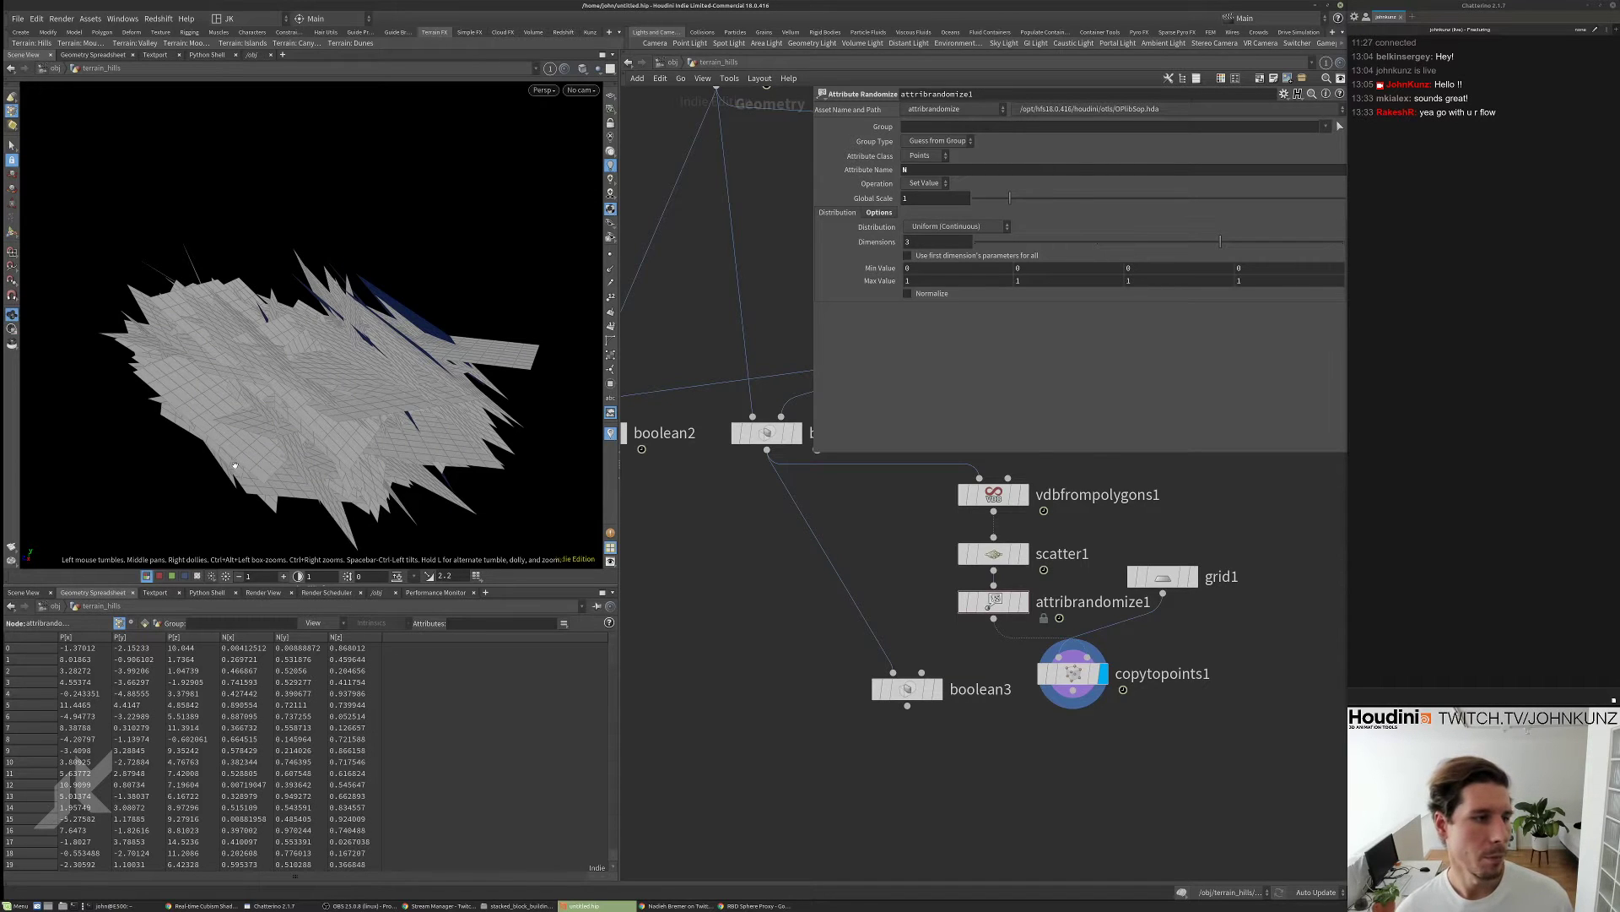
pyautogui.keyDown('alt'); pyautogui.moveTo(585, 334); pyautogui.dragTo(309, 434); pyautogui.keyUp('alt')
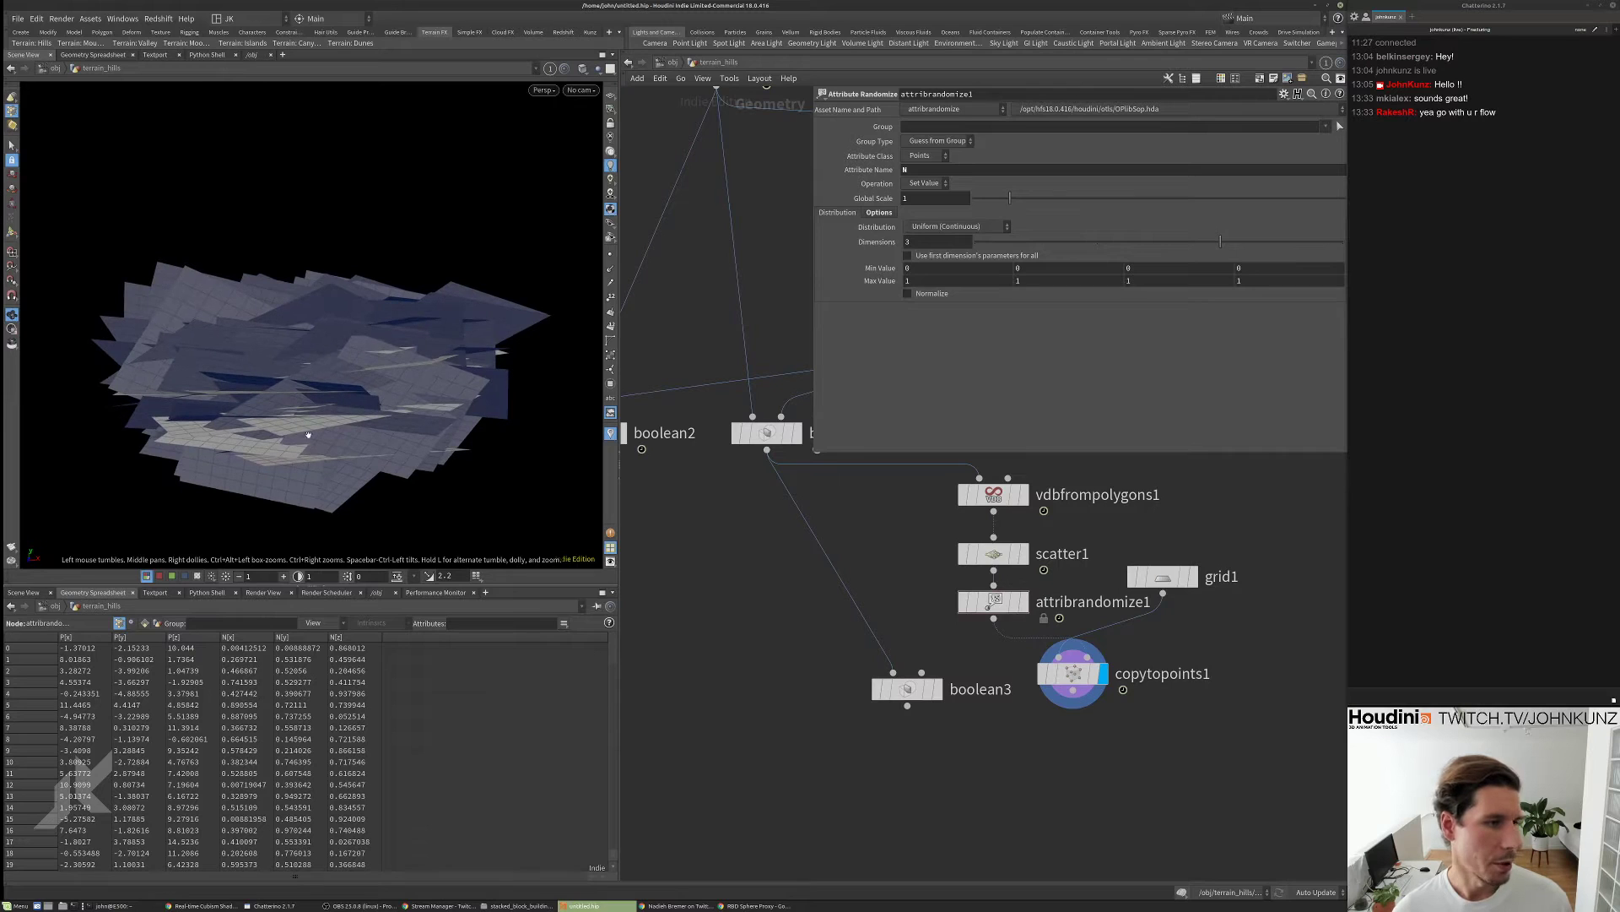
pyautogui.keyDown('alt'); pyautogui.moveTo(312, 152); pyautogui.dragTo(222, 226); pyautogui.keyUp('alt')
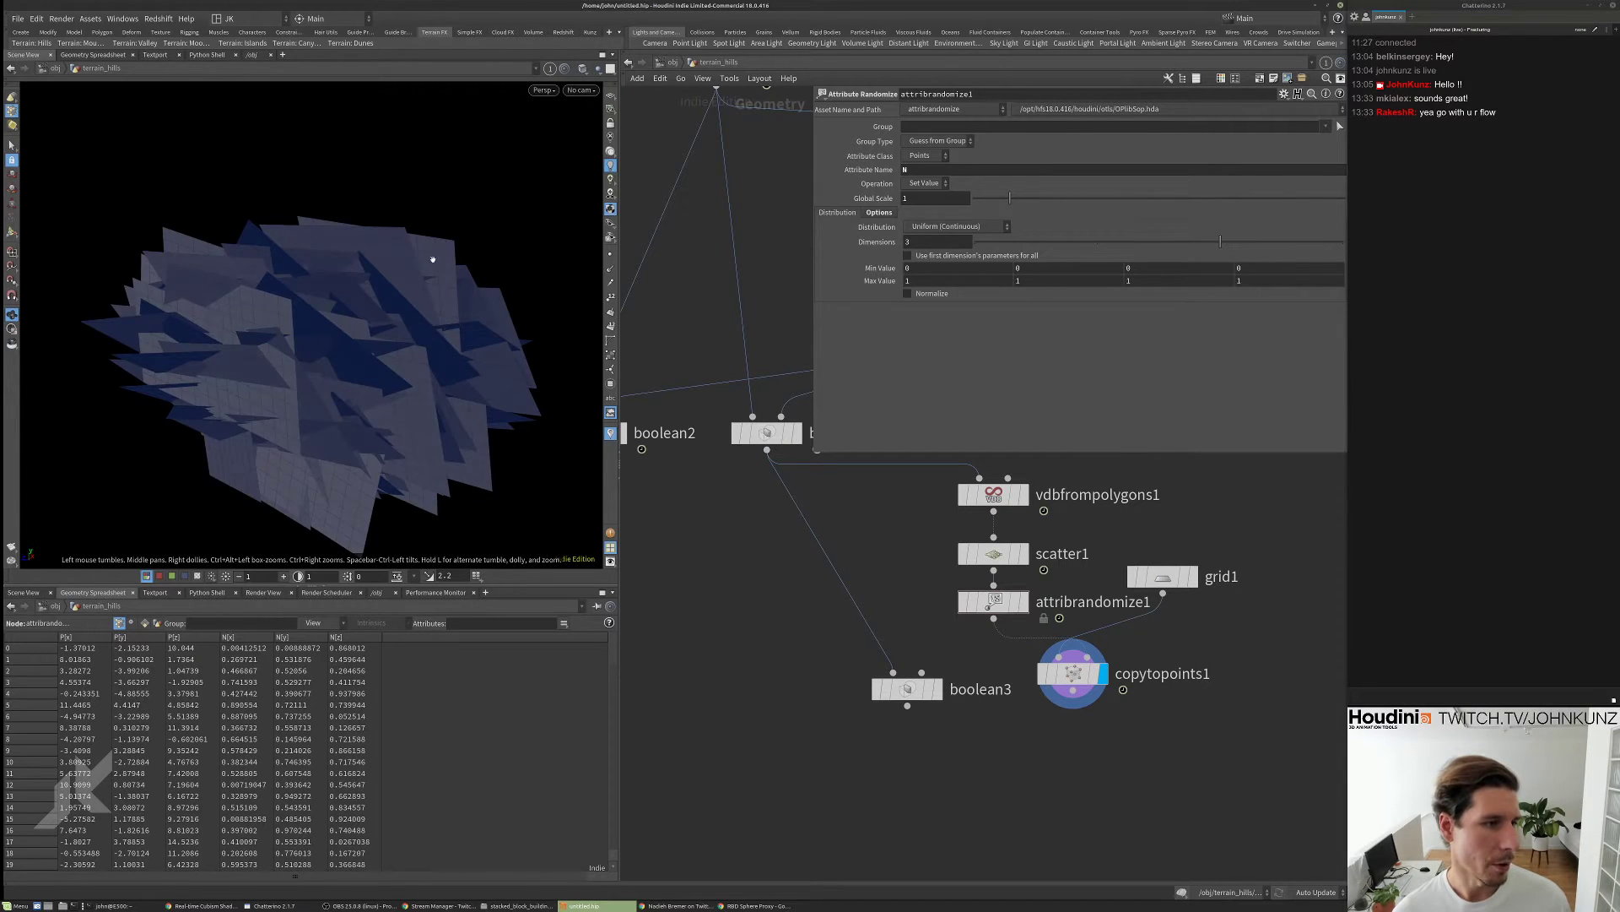
pyautogui.moveTo(432, 259); pyautogui.dragTo(314, 343)
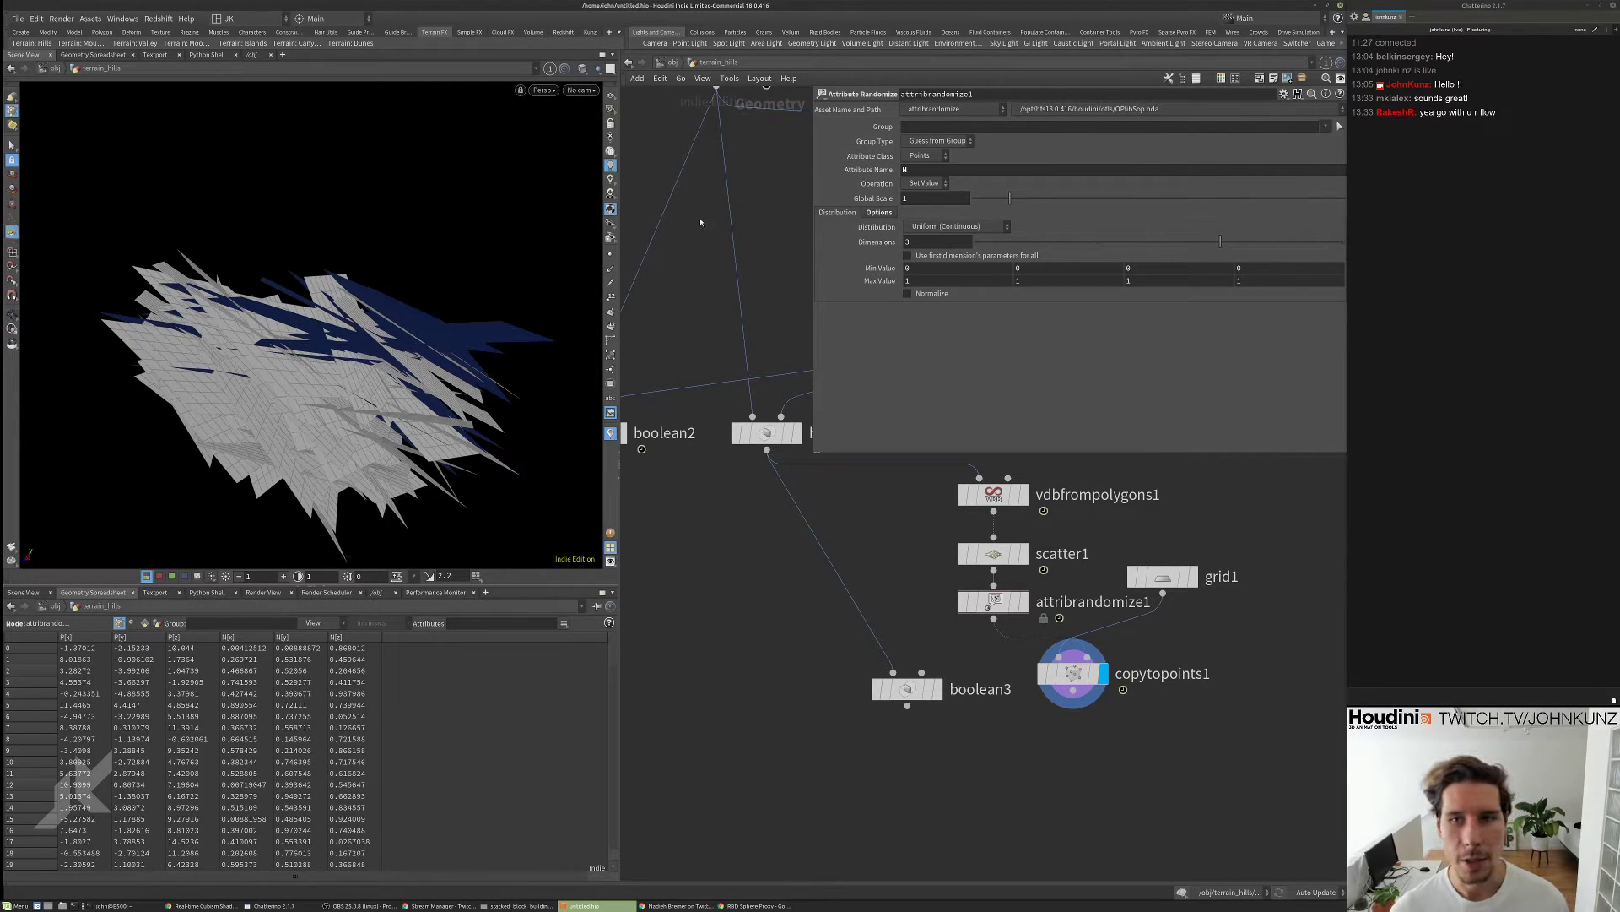
# - Change attribrandomize1's Distribution to Direction or Orientation and check the grid copies all around
pyautogui.click(937, 226)
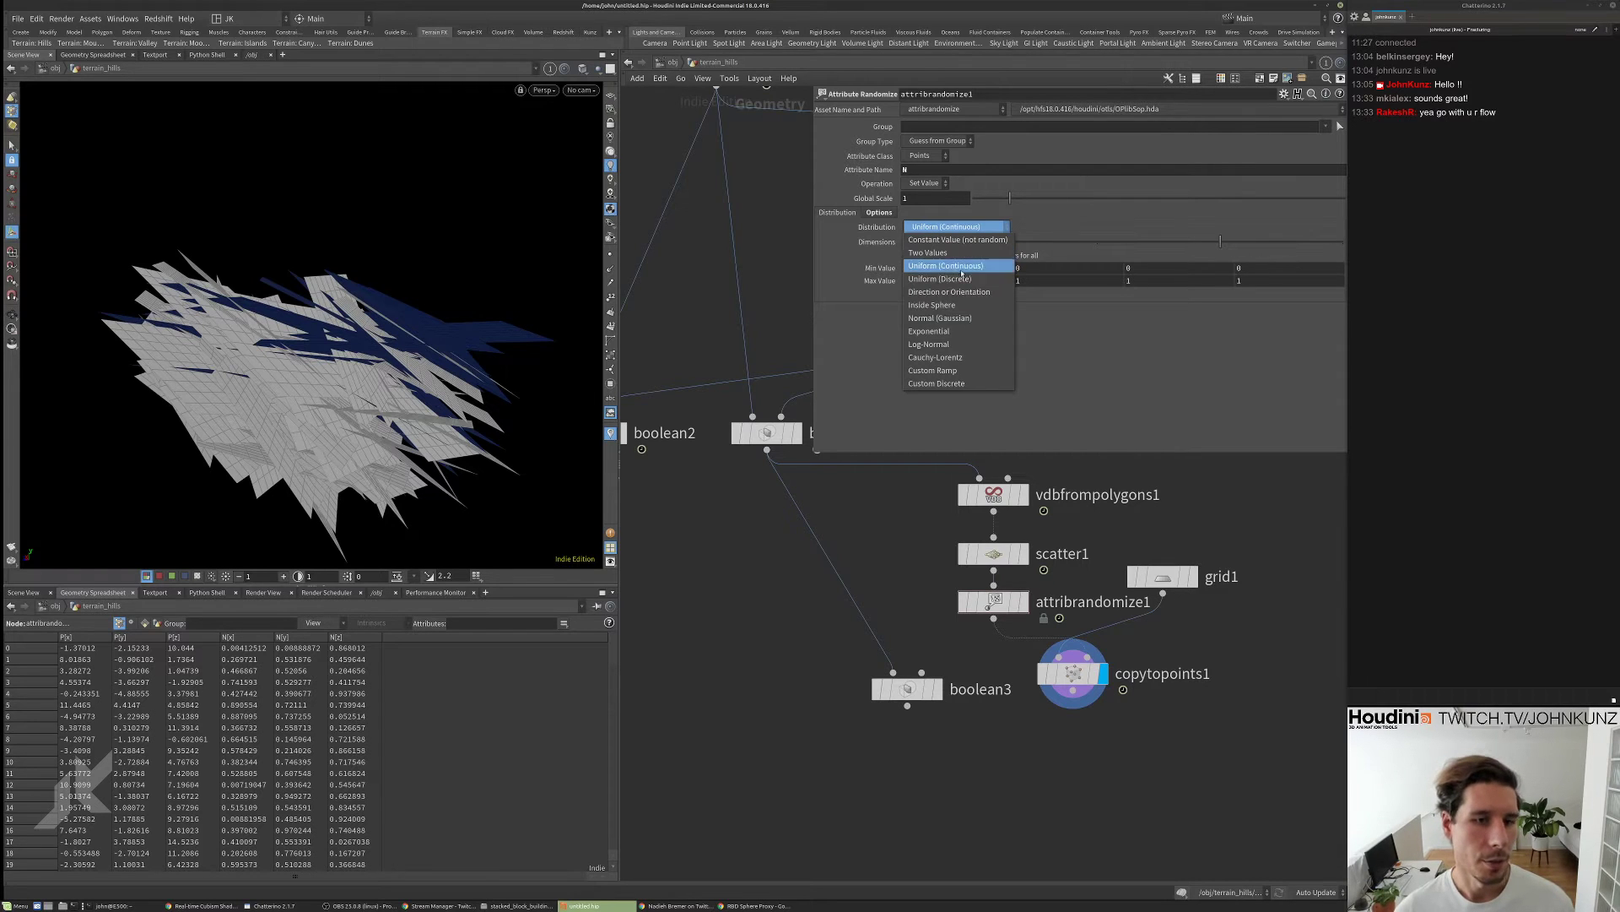
pyautogui.click(971, 294)
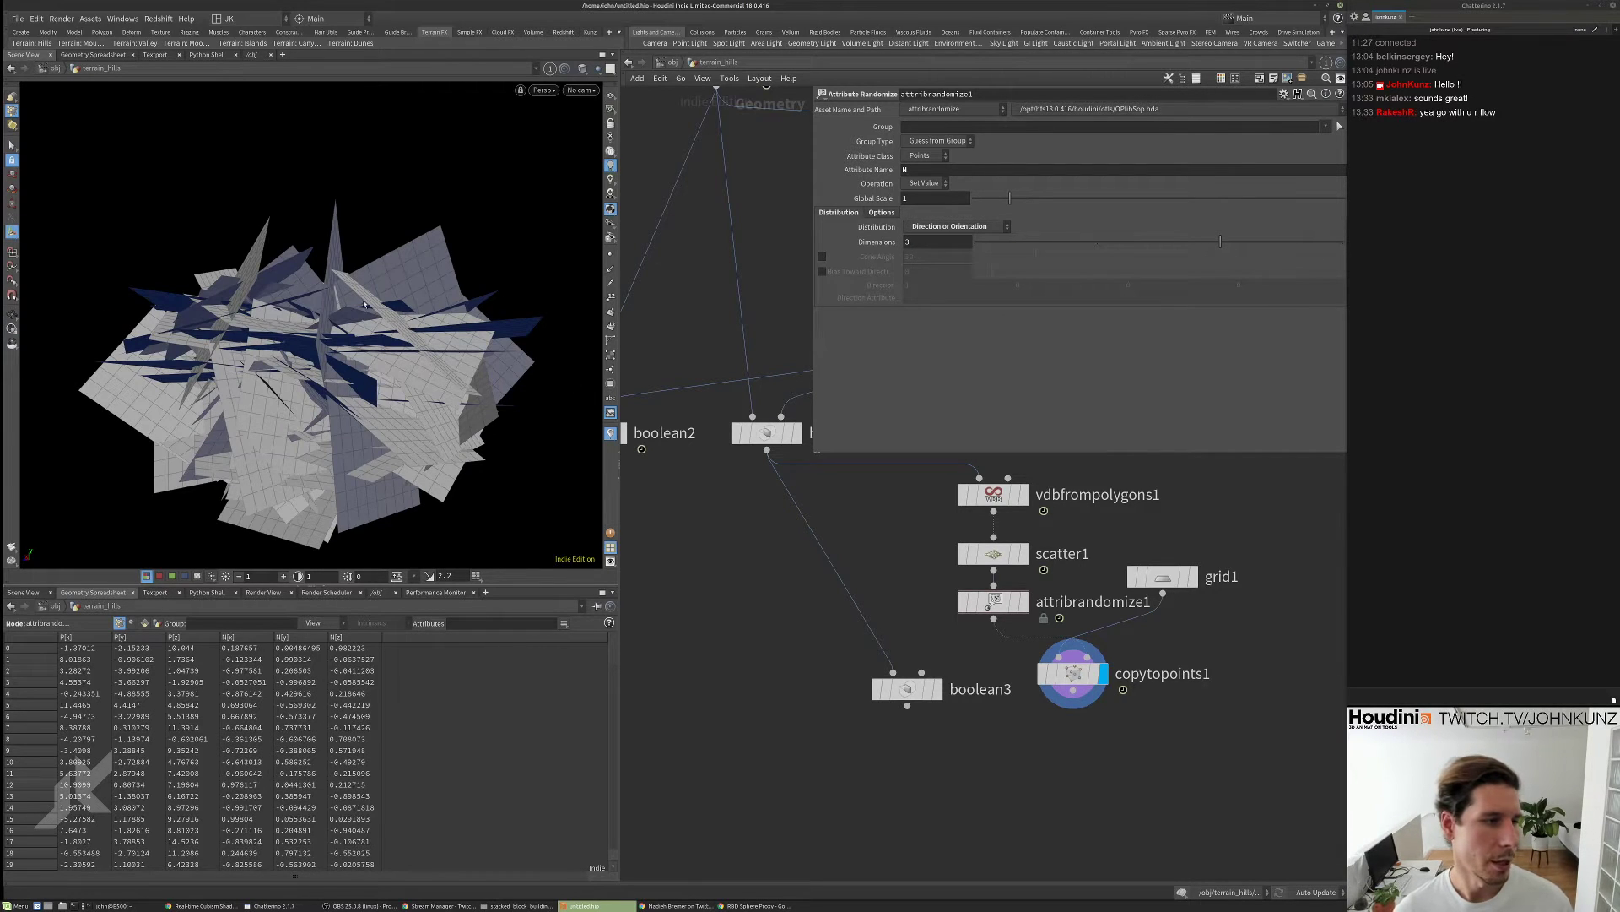
pyautogui.moveTo(364, 303); pyautogui.dragTo(588, 317)
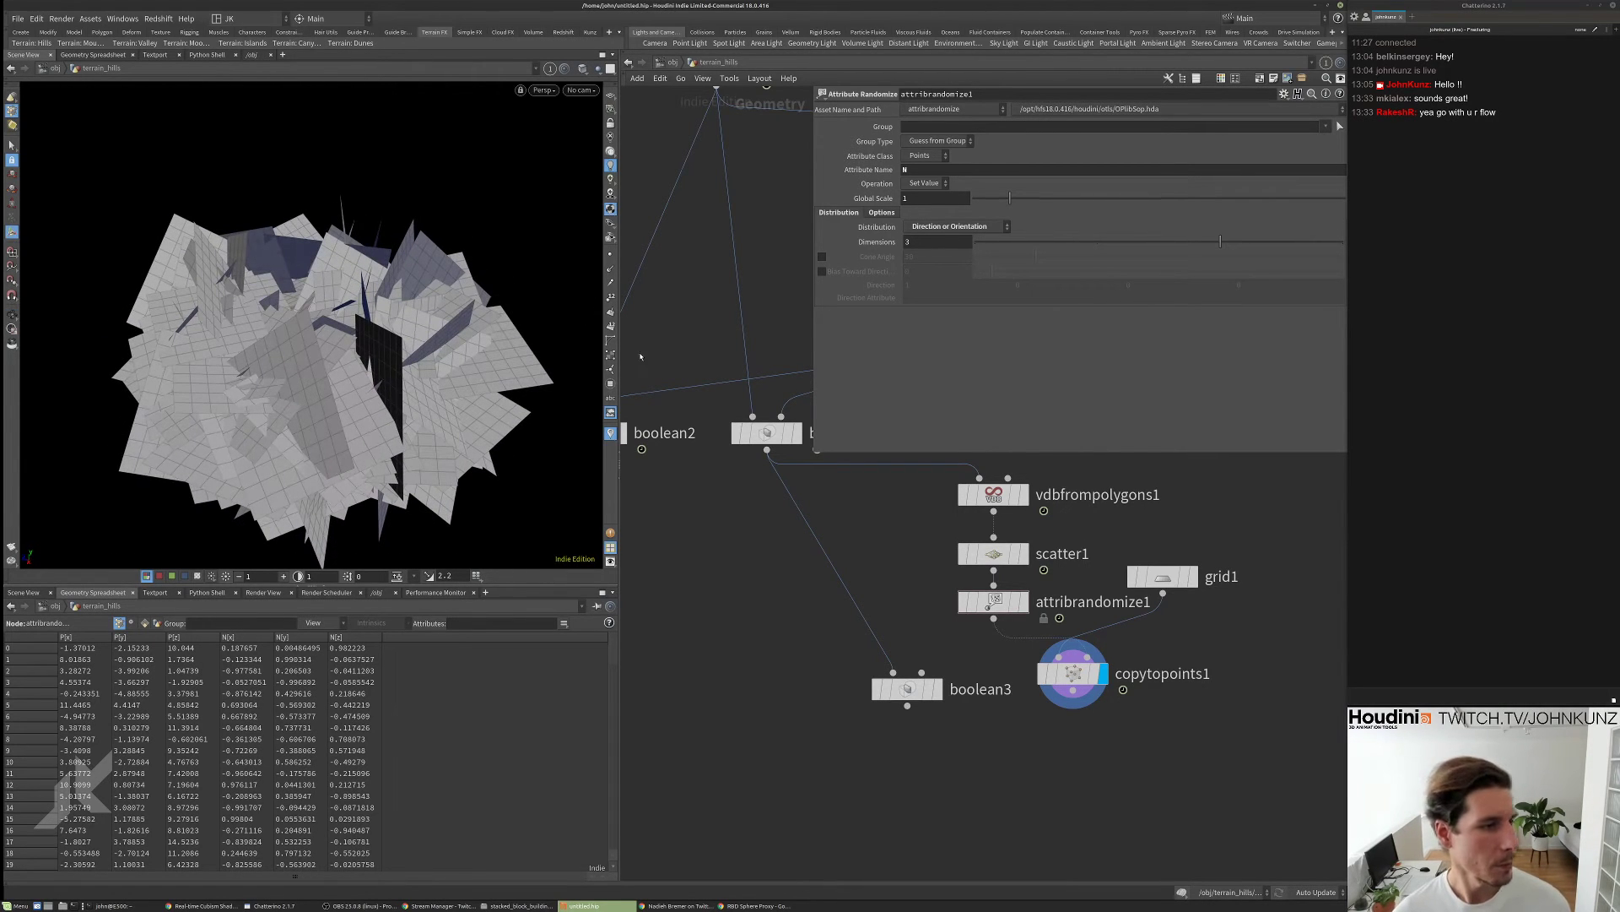
# - Move boolean3 further down the network, below copytopoints1
pyautogui.moveTo(911, 634); pyautogui.dragTo(895, 593, button='middle')
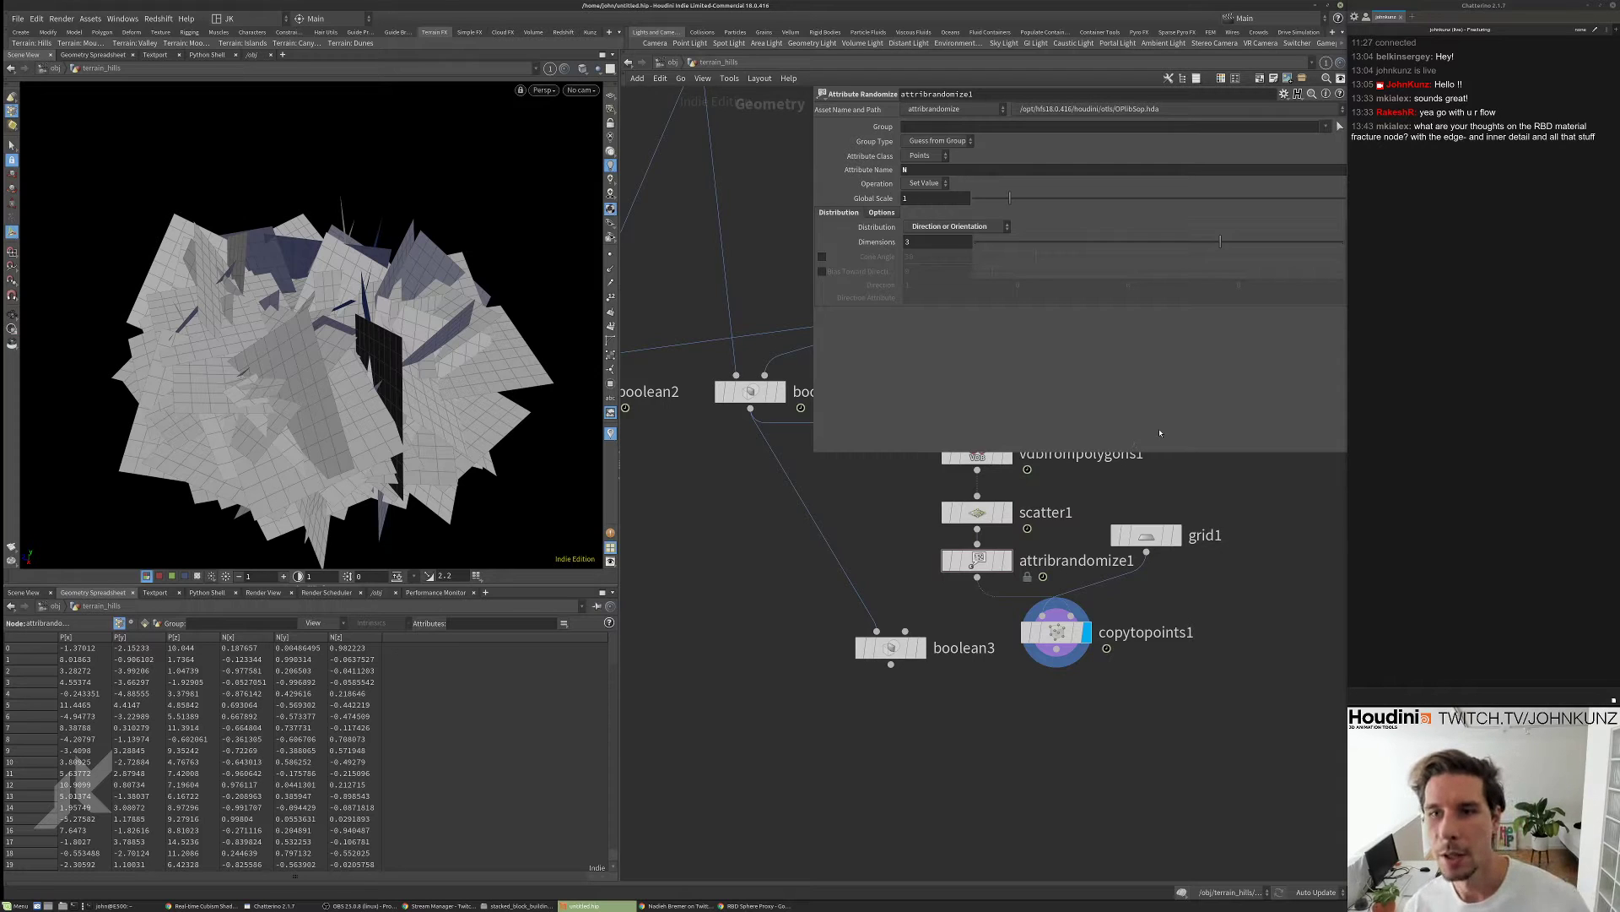
pyautogui.moveTo(892, 647); pyautogui.dragTo(878, 742)
pyautogui.scroll(-3, 897, 652)
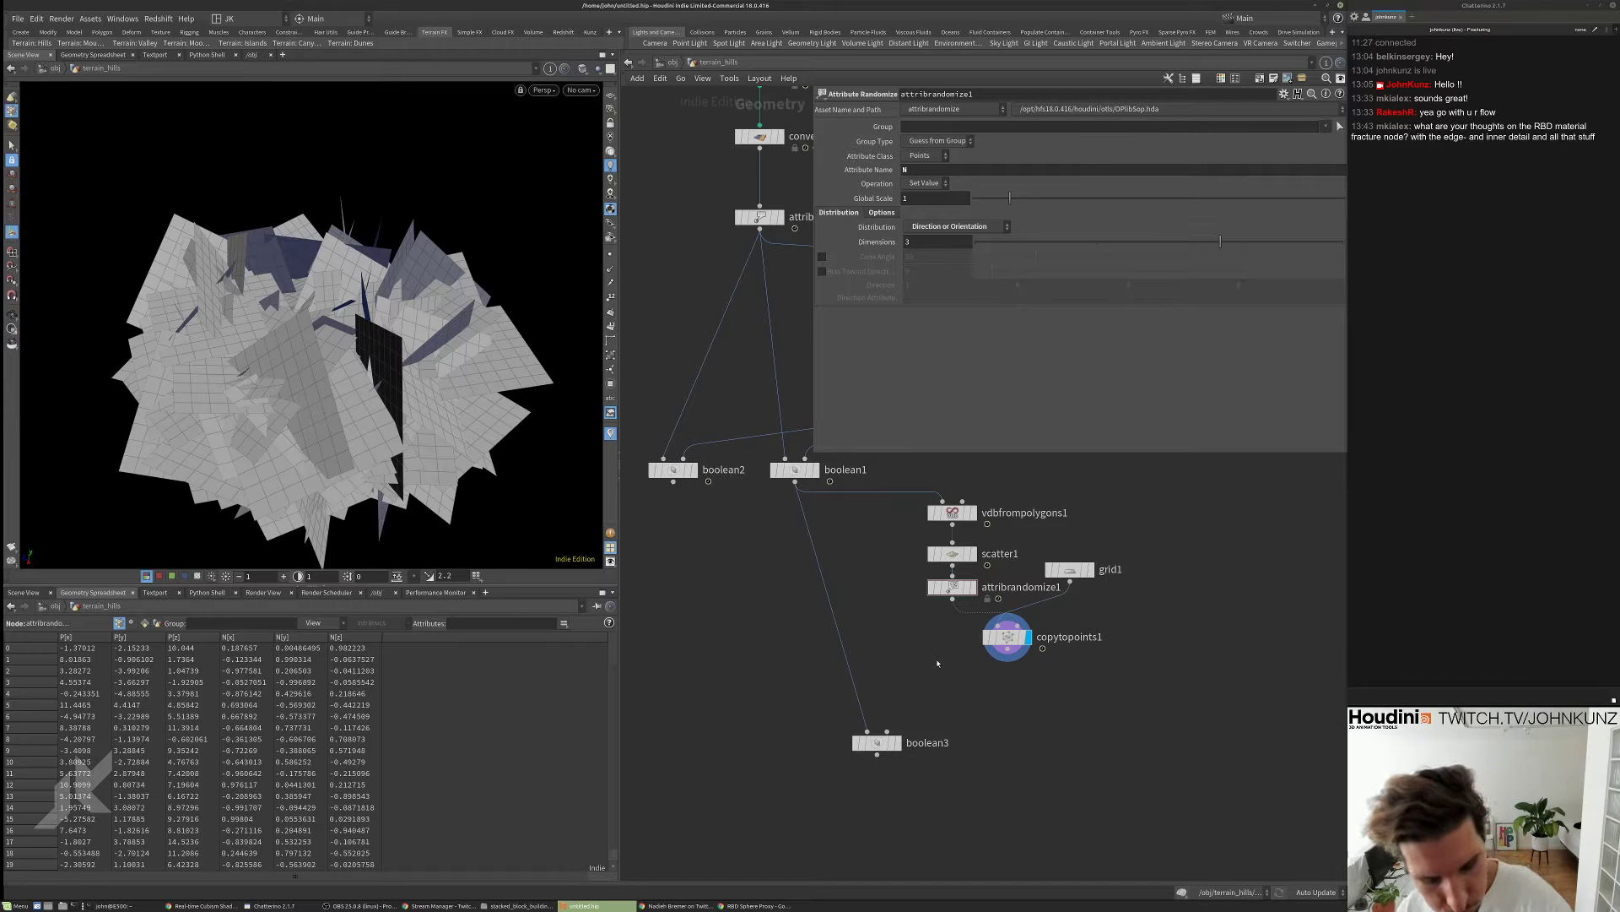
# - Add a Solid Fracture node, left unconnected, beside grid1
pyautogui.press('Tab')
pyautogui.write('frac')
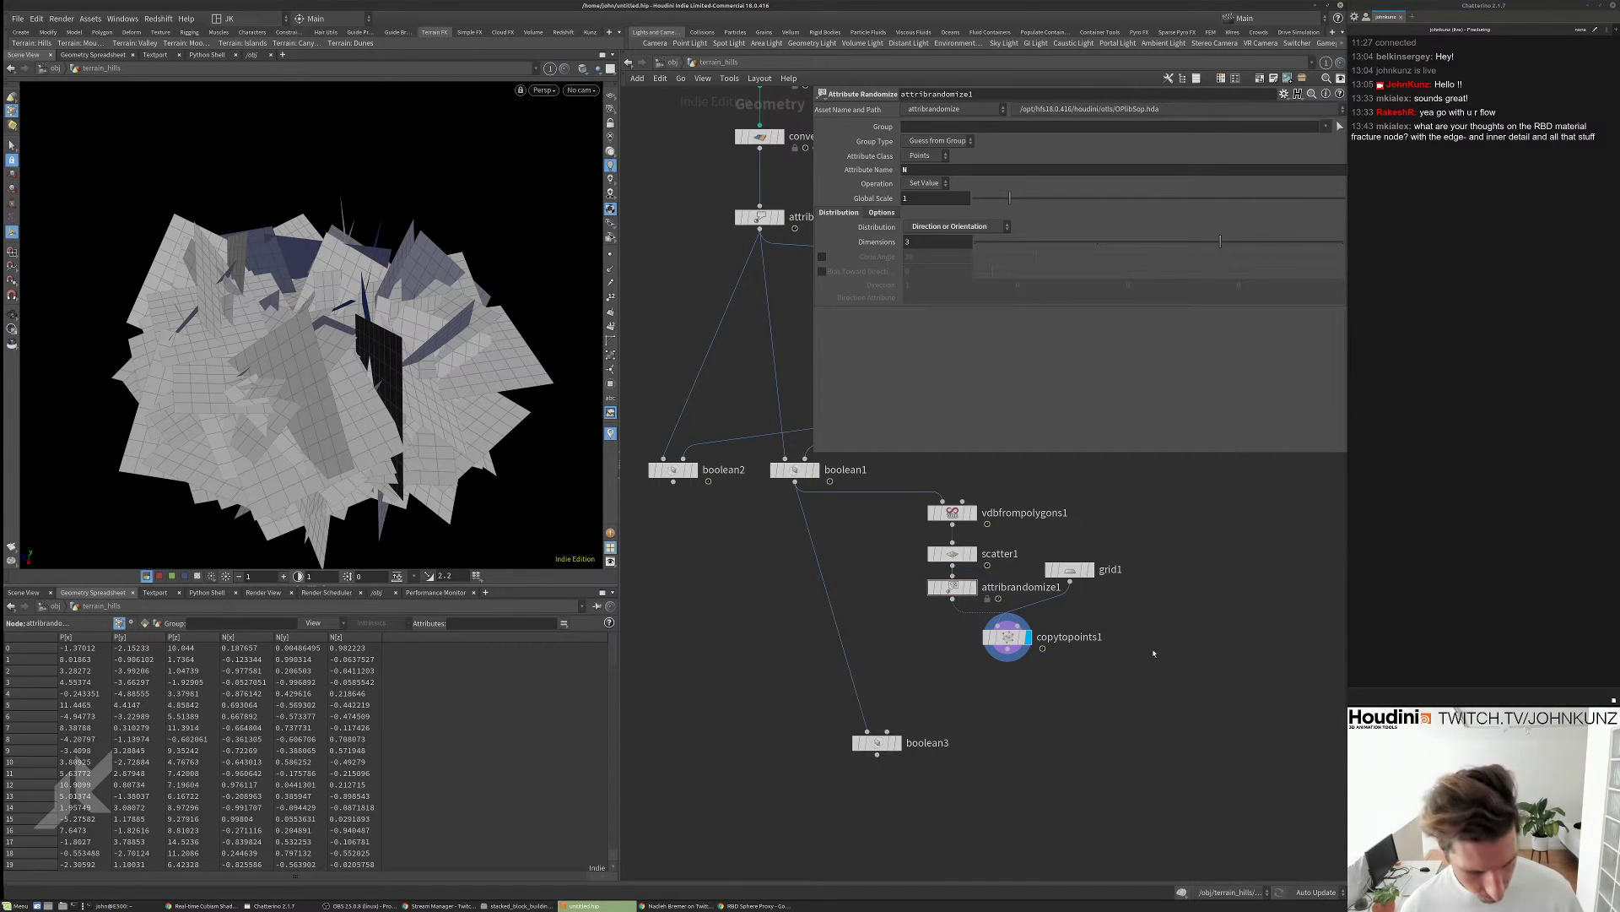
pyautogui.press('Tab')
pyautogui.write('soli')
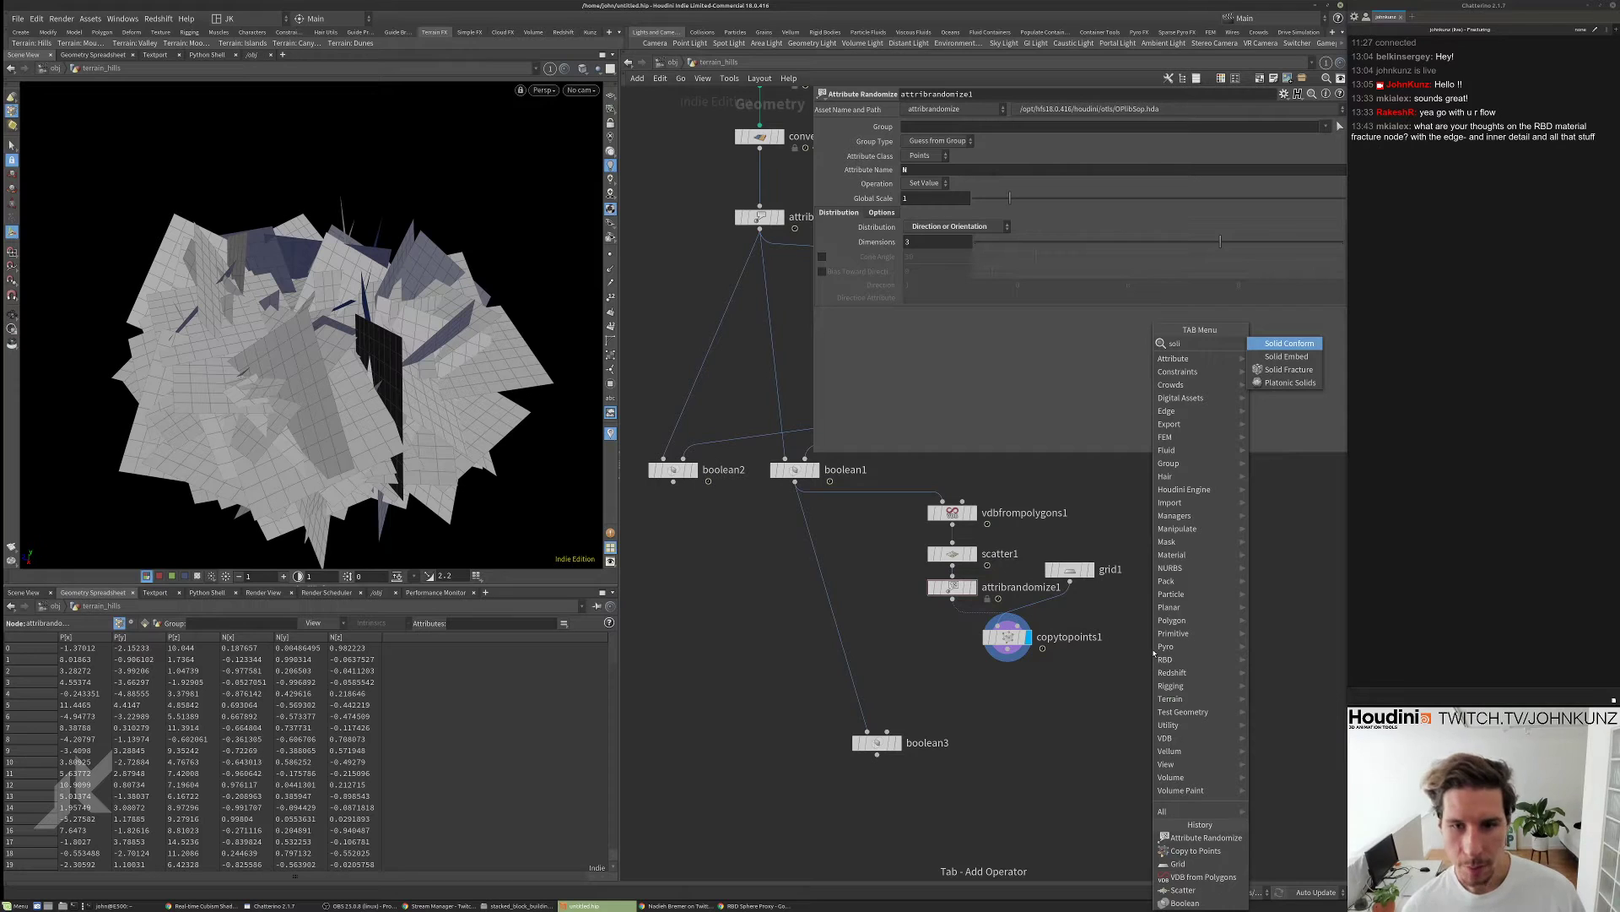
pyautogui.press('Down')
pyautogui.press('Down')
pyautogui.press('Return')
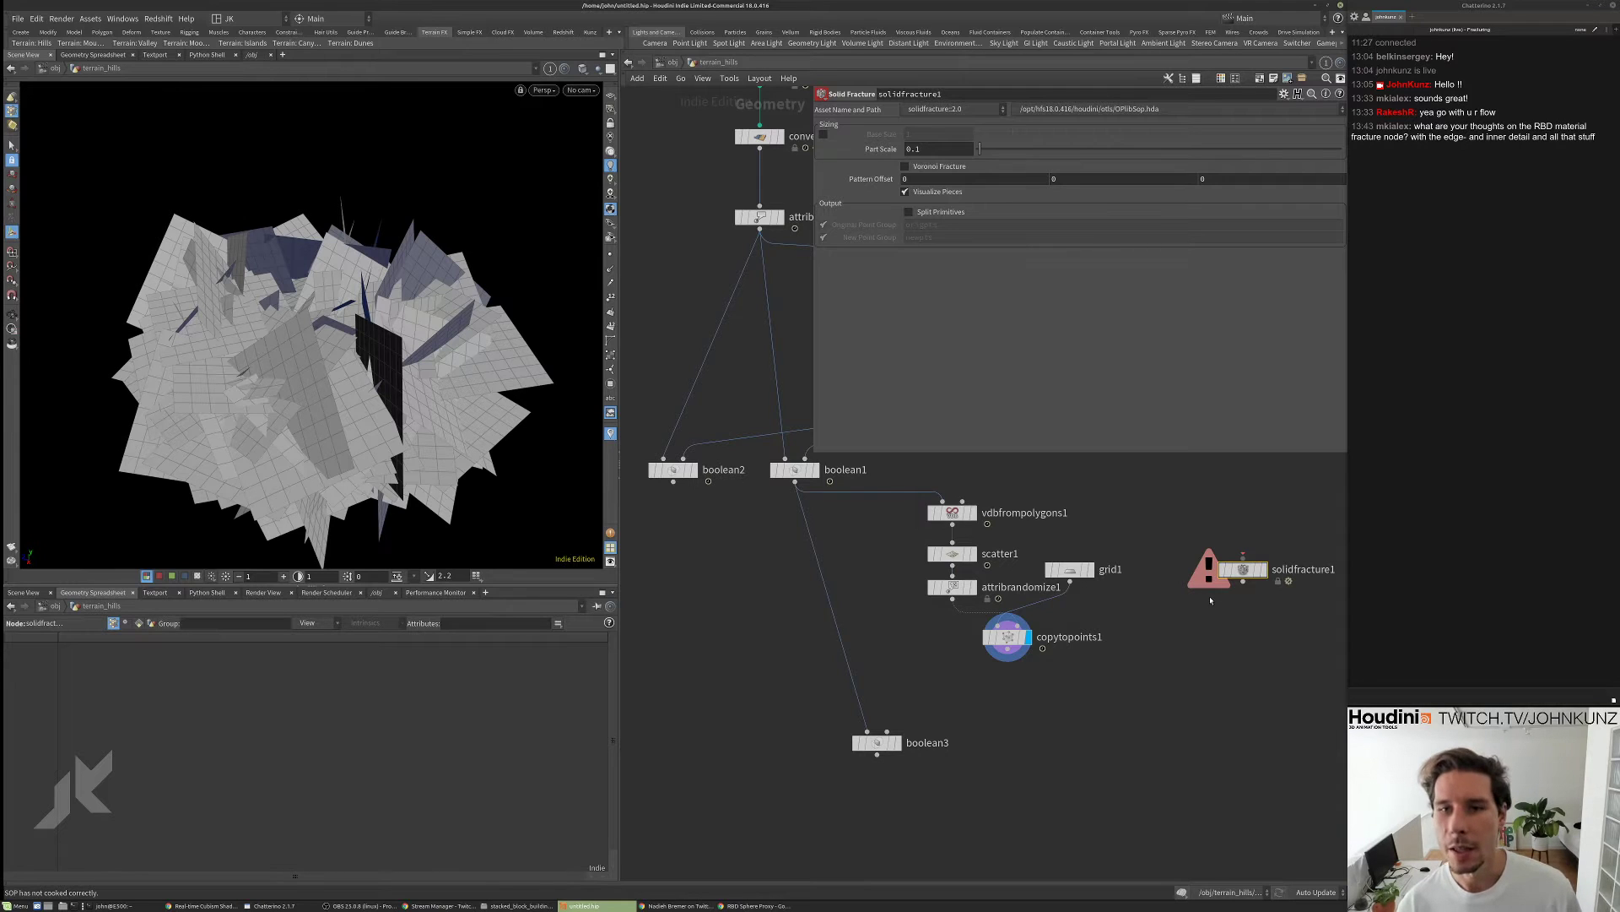
# - Add an unconnected RBD Material Fracture node with Material Type set to Glass, and display it
pyautogui.press('Tab')
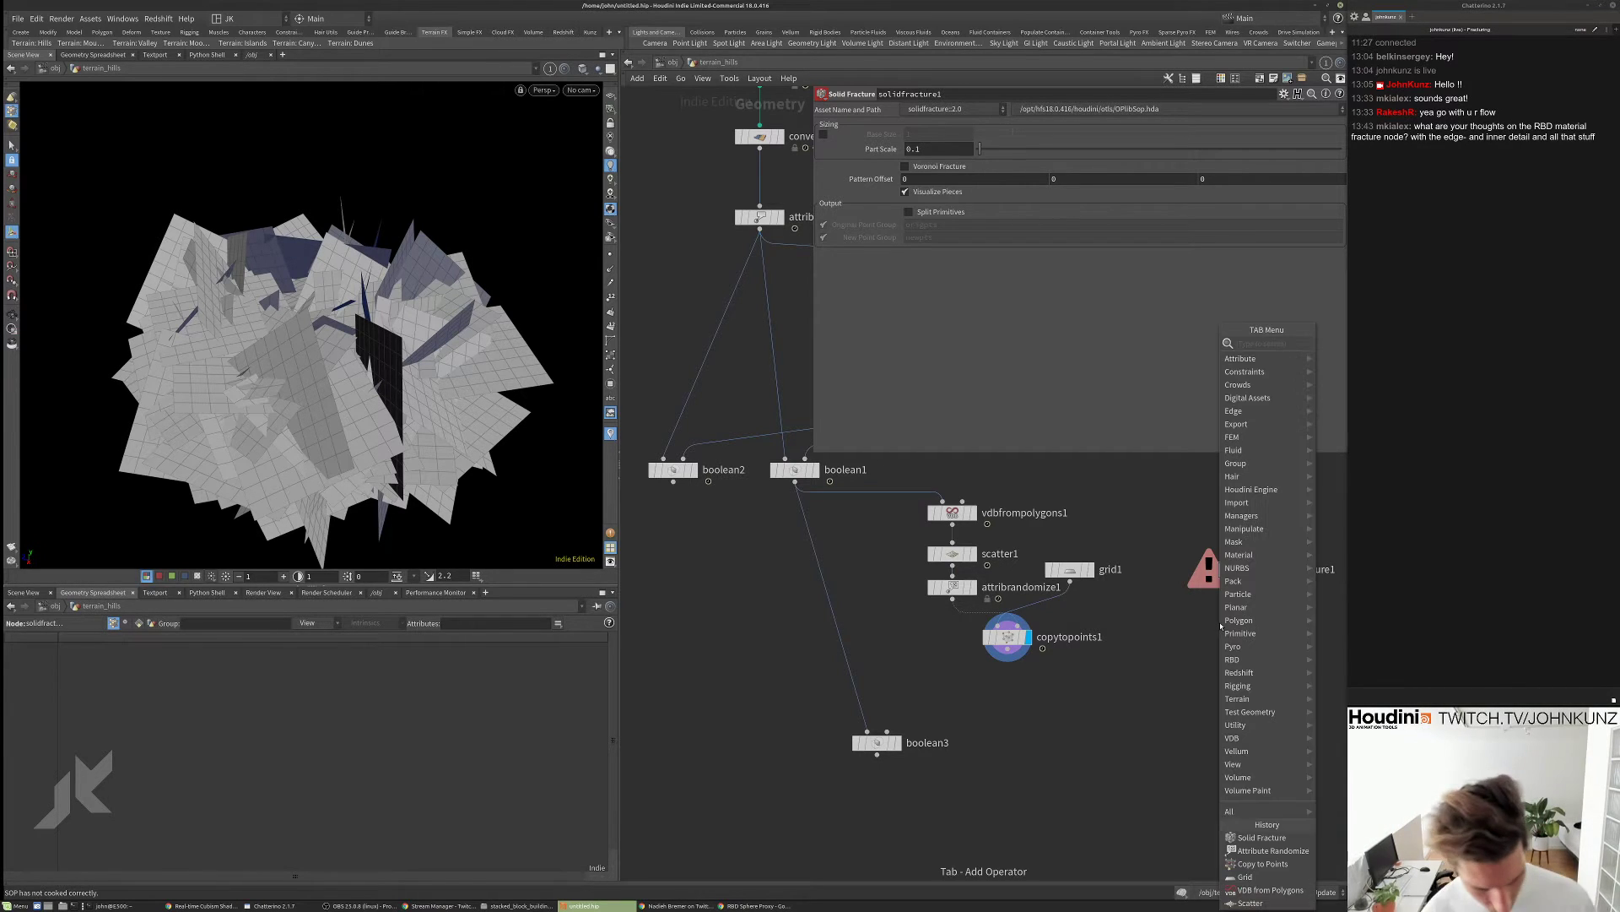
pyautogui.write('mater')
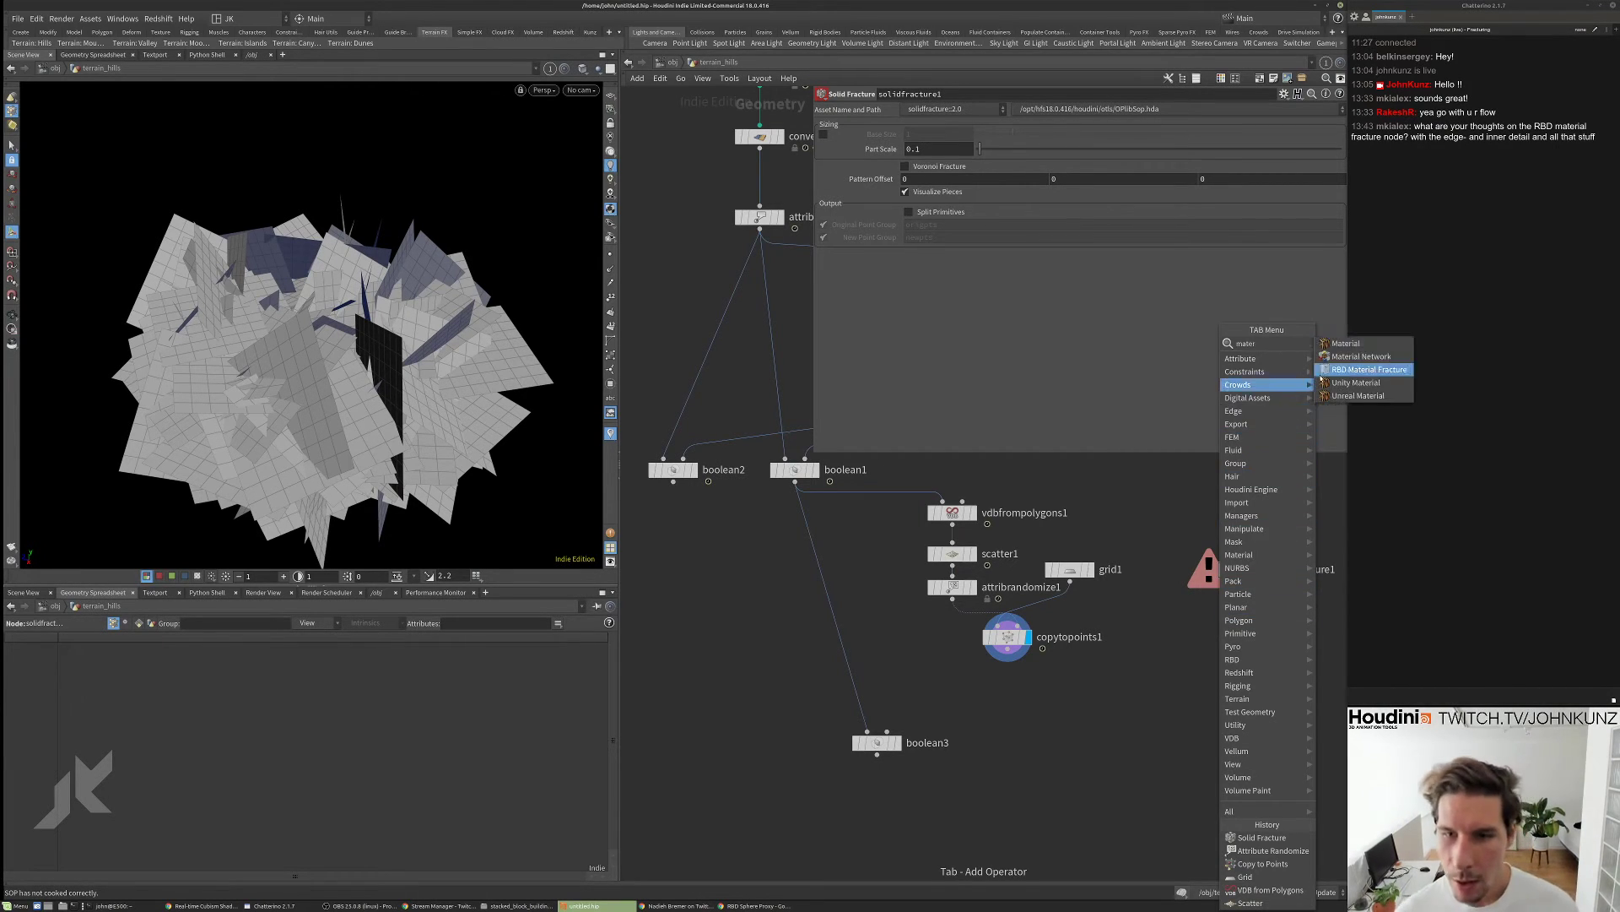
pyautogui.press('Return')
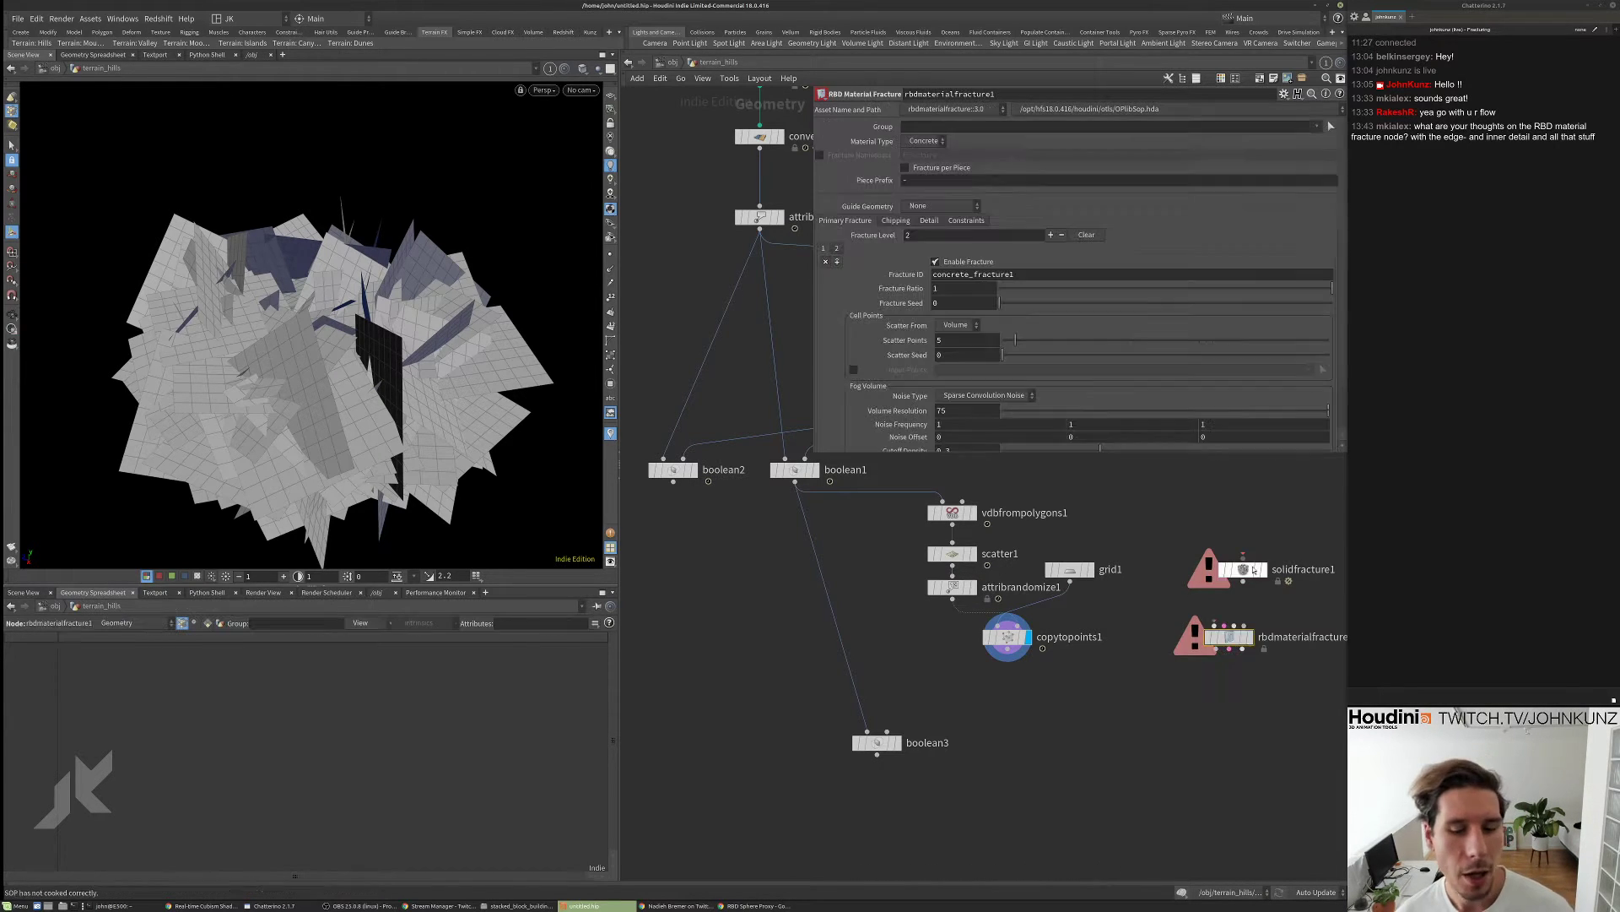
pyautogui.click(1228, 637)
pyautogui.click(924, 141)
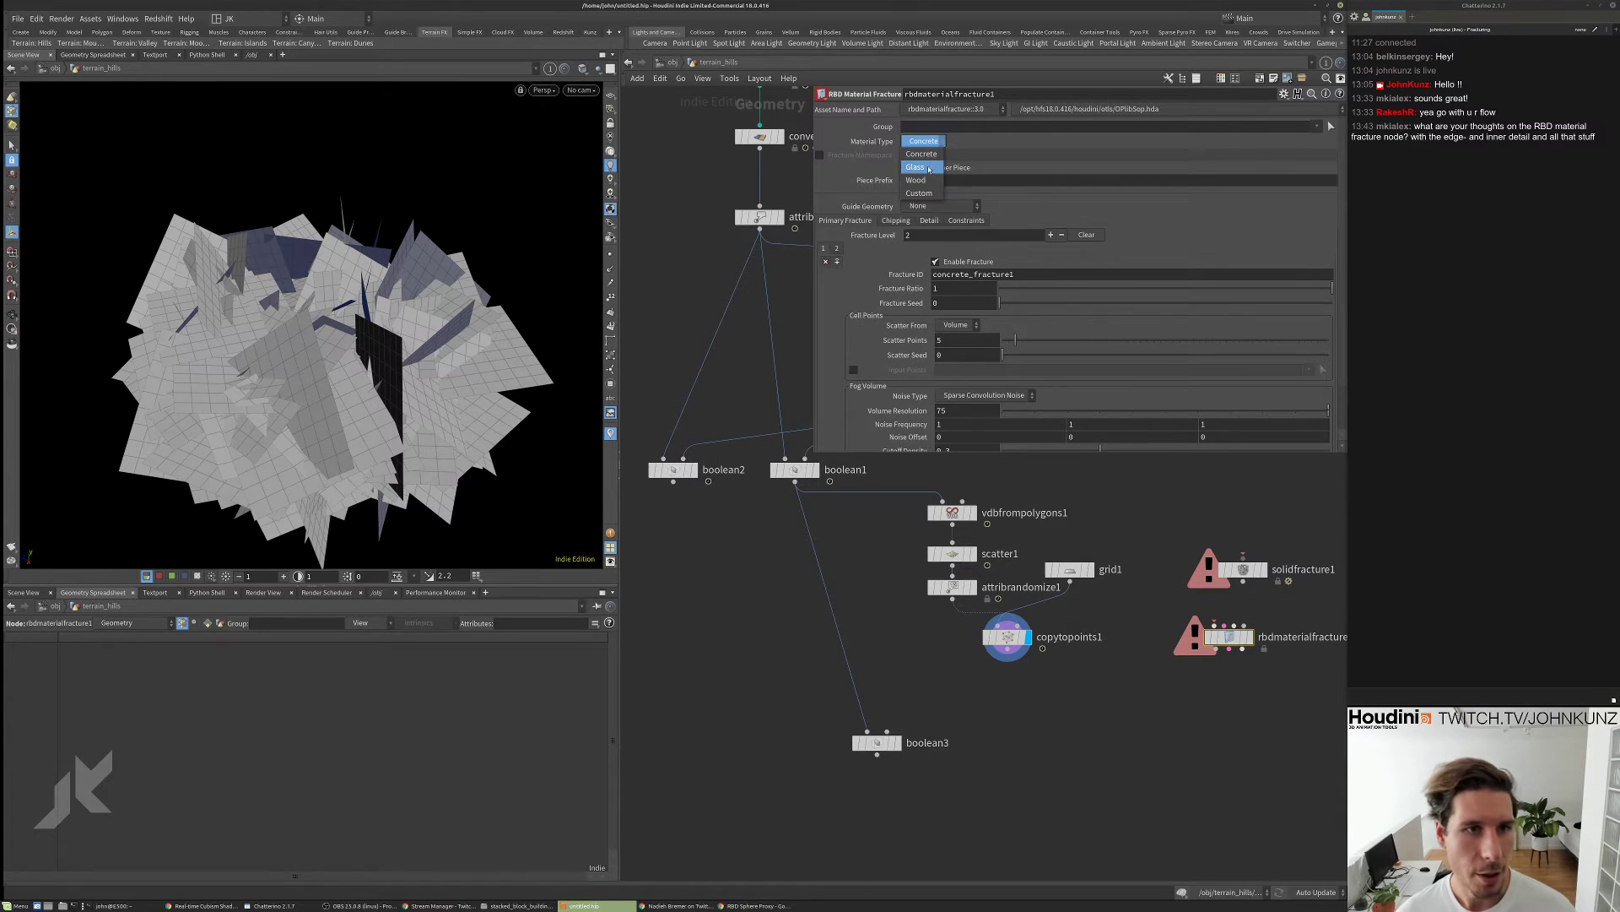
pyautogui.click(916, 168)
pyautogui.scroll(5, 1148, 572)
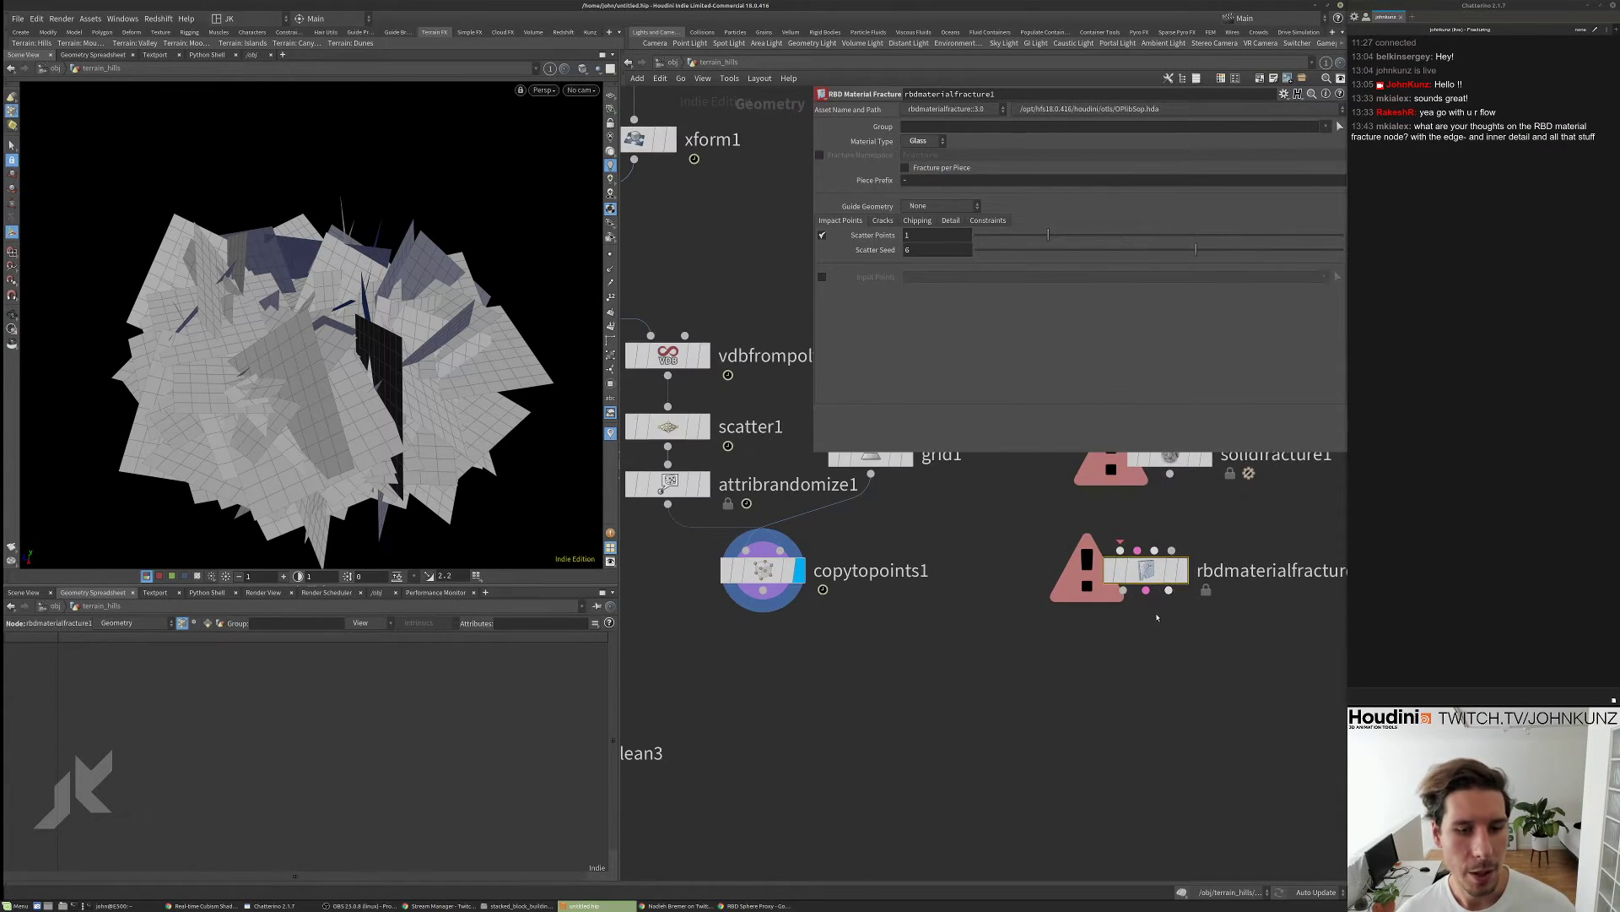
pyautogui.click(1179, 571)
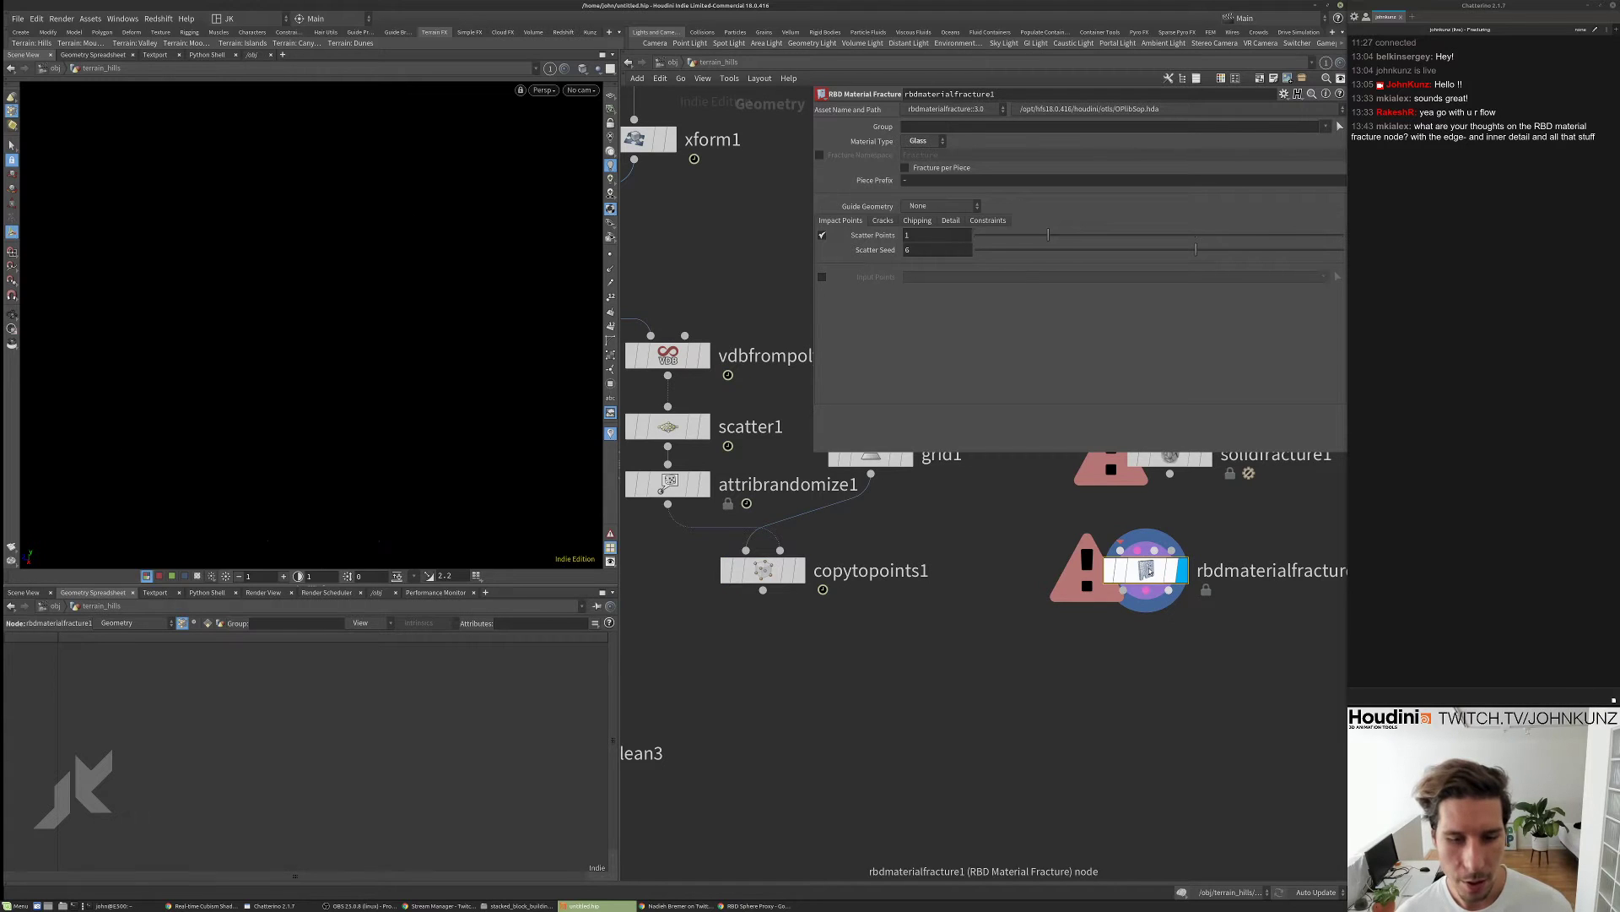
# - Examine the network inside rbdmaterialfracture1, from its constraints section and outputs to the fracture branches for each material
pyautogui.doubleClick(1148, 571)
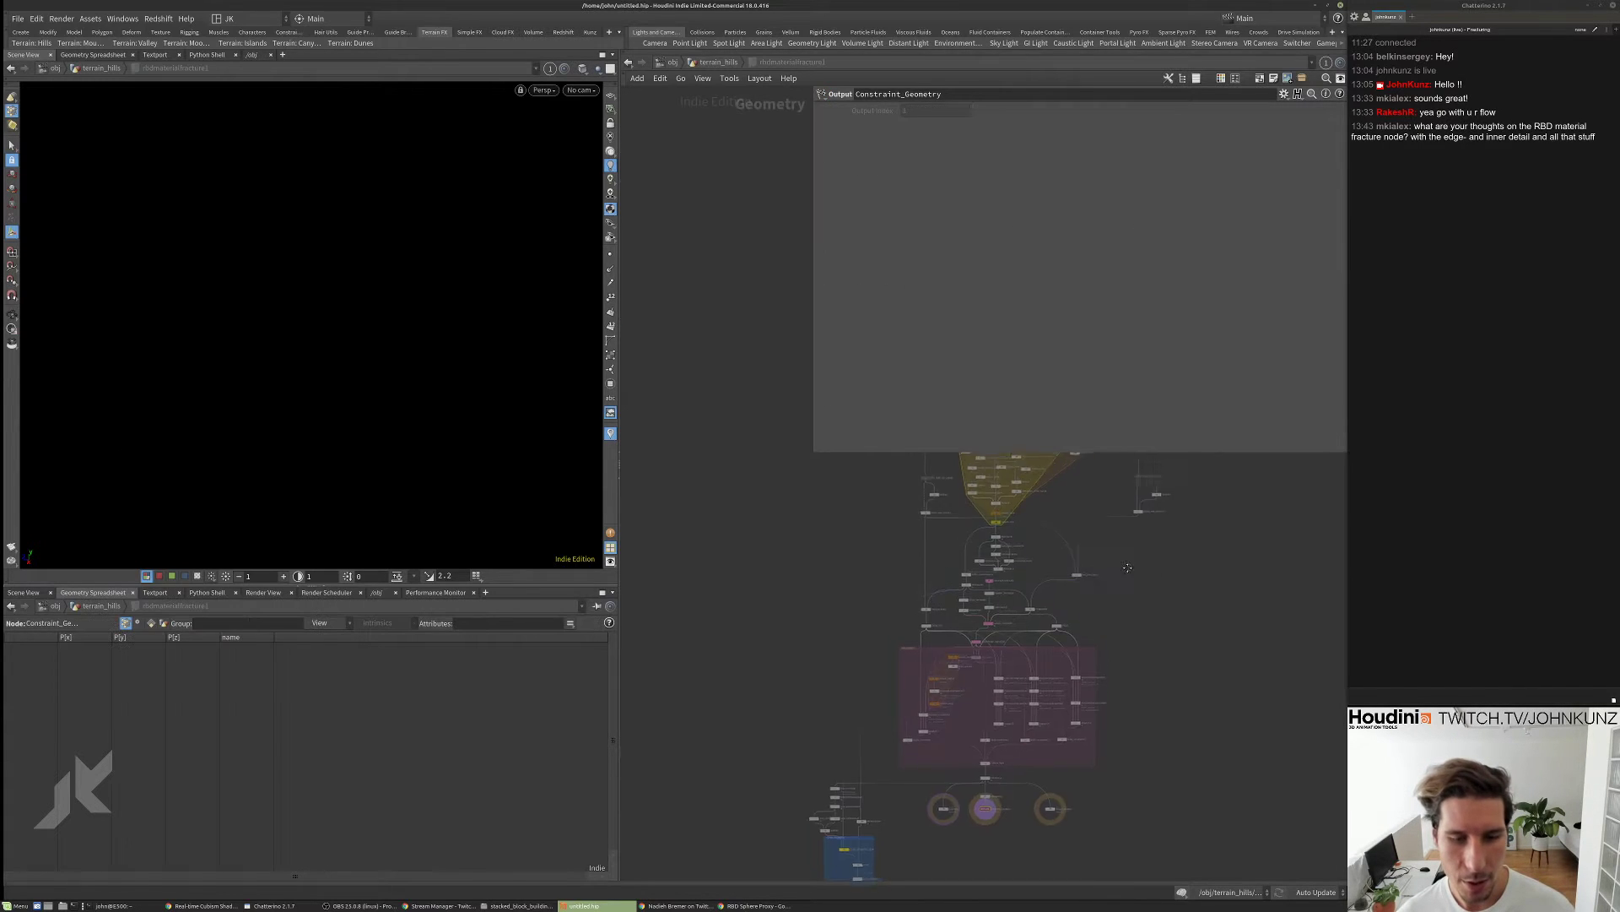
pyautogui.scroll(4, 979, 785)
pyautogui.scroll(2, 1031, 569)
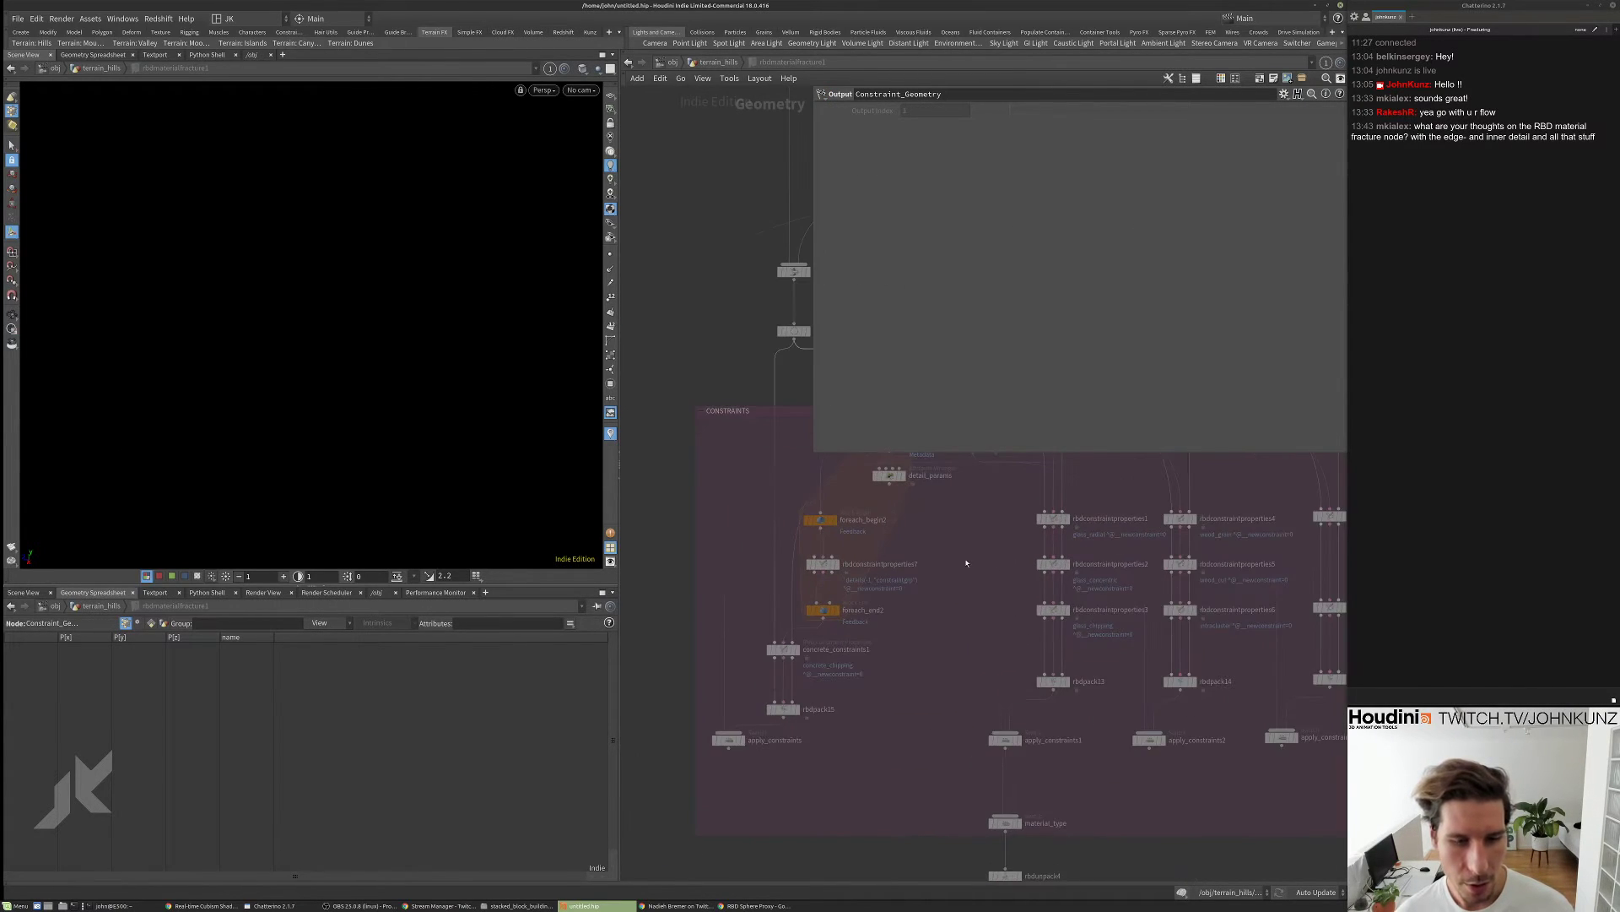
pyautogui.scroll(-3, 901, 604)
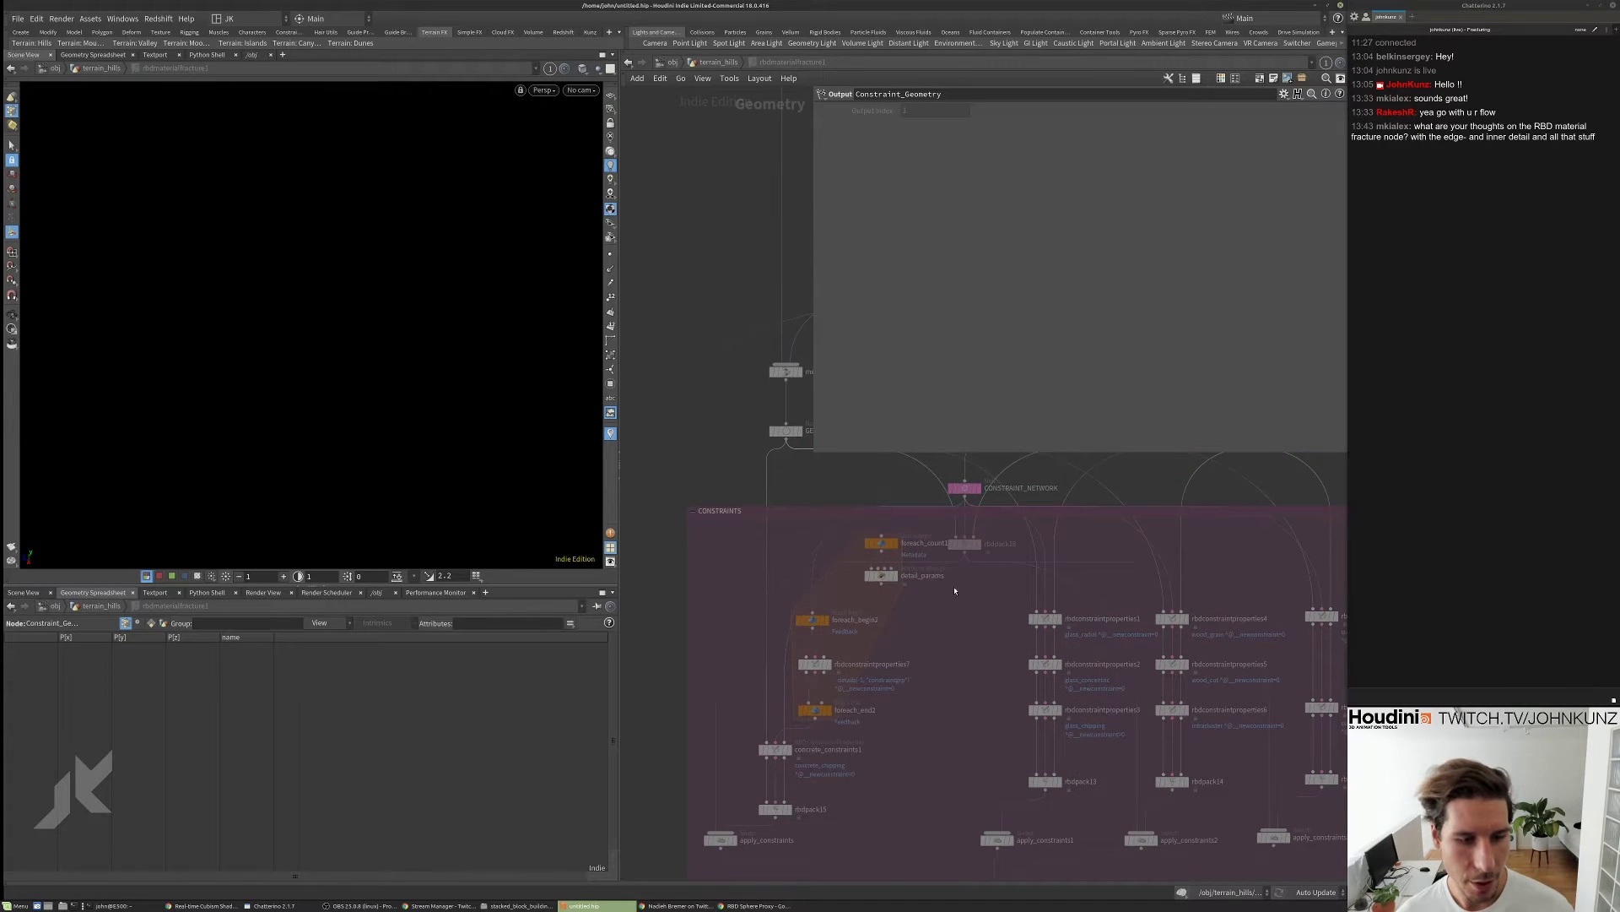
pyautogui.scroll(3, 785, 701)
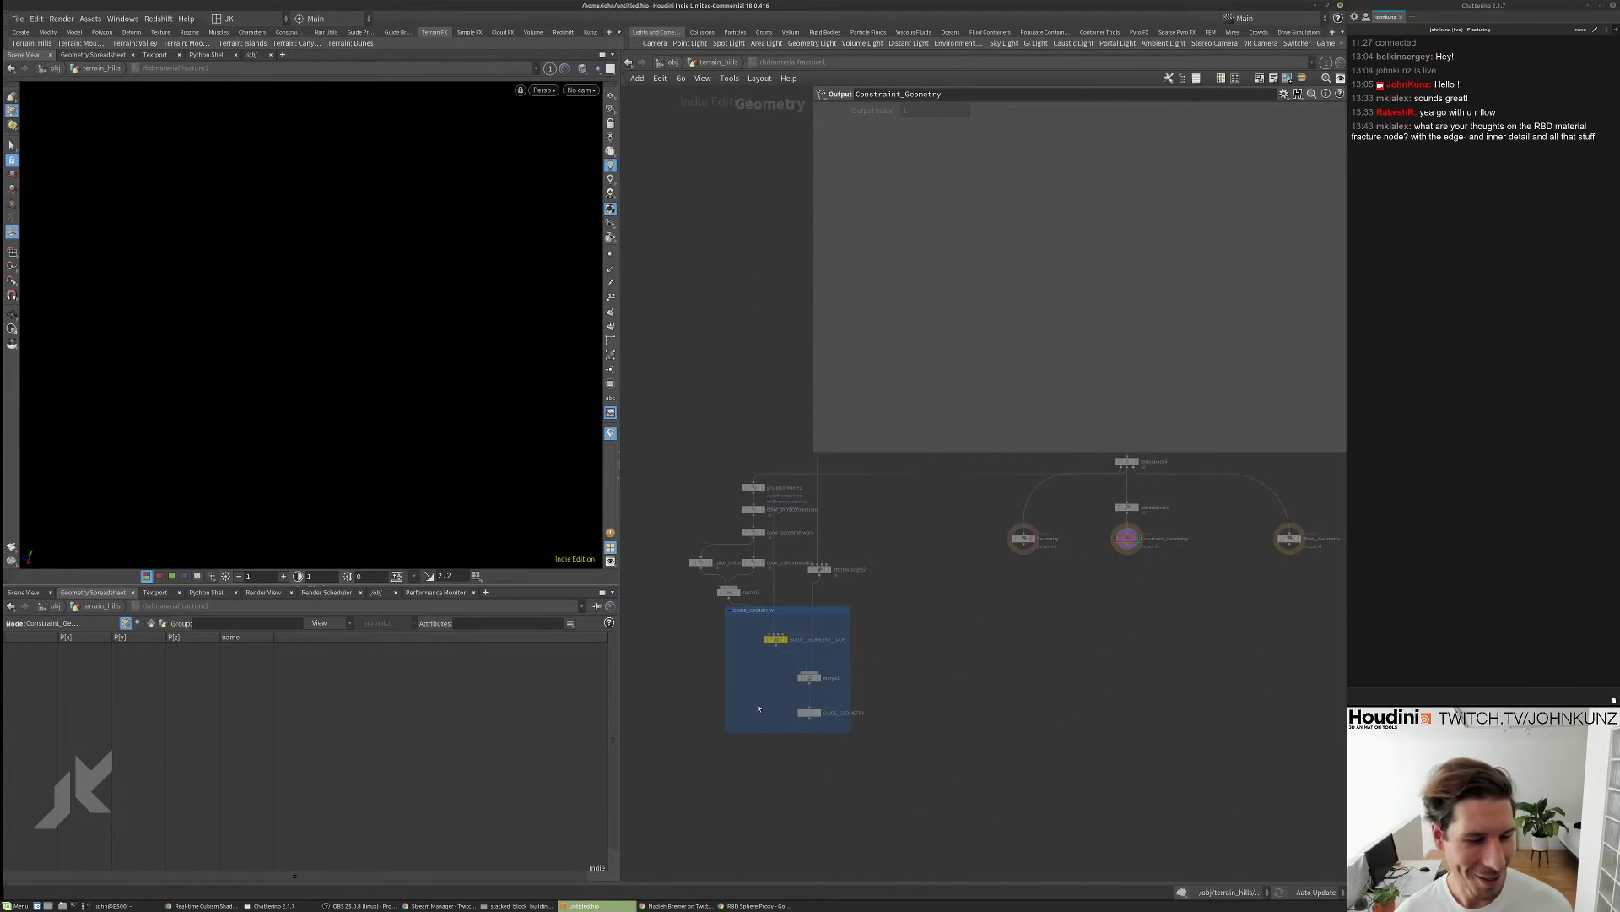
pyautogui.scroll(-3, 759, 655)
pyautogui.moveTo(889, 569); pyautogui.dragTo(822, 734, button='middle')
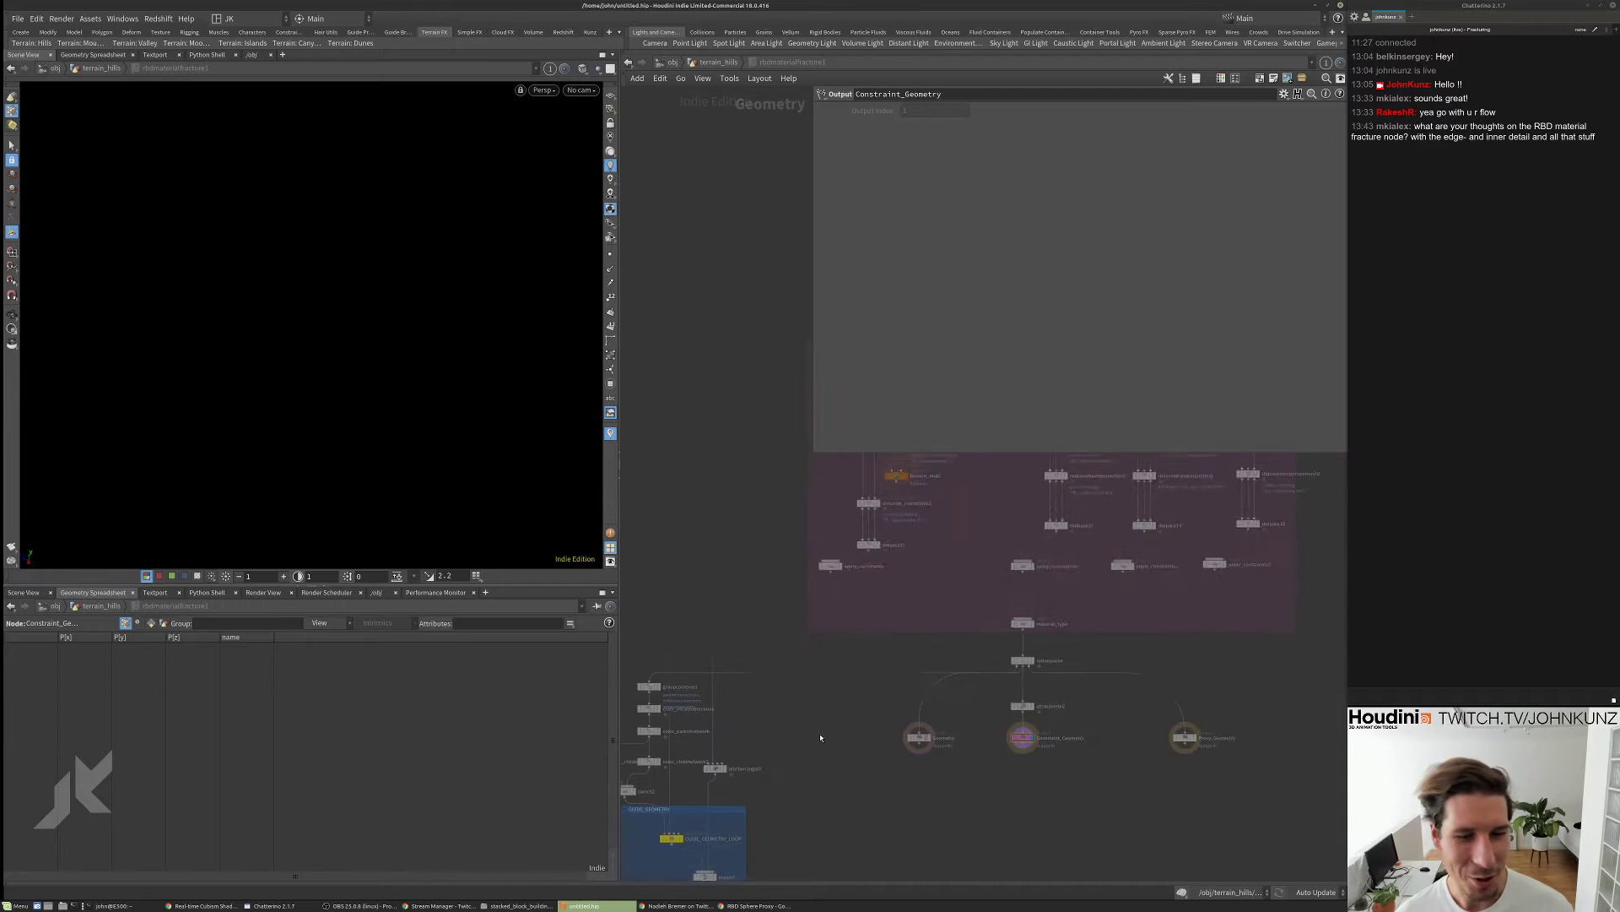
pyautogui.scroll(-3, 821, 735)
pyautogui.moveTo(698, 521); pyautogui.dragTo(662, 685, button='middle')
pyautogui.moveTo(749, 510); pyautogui.dragTo(734, 714, button='middle')
pyautogui.scroll(5, 863, 597)
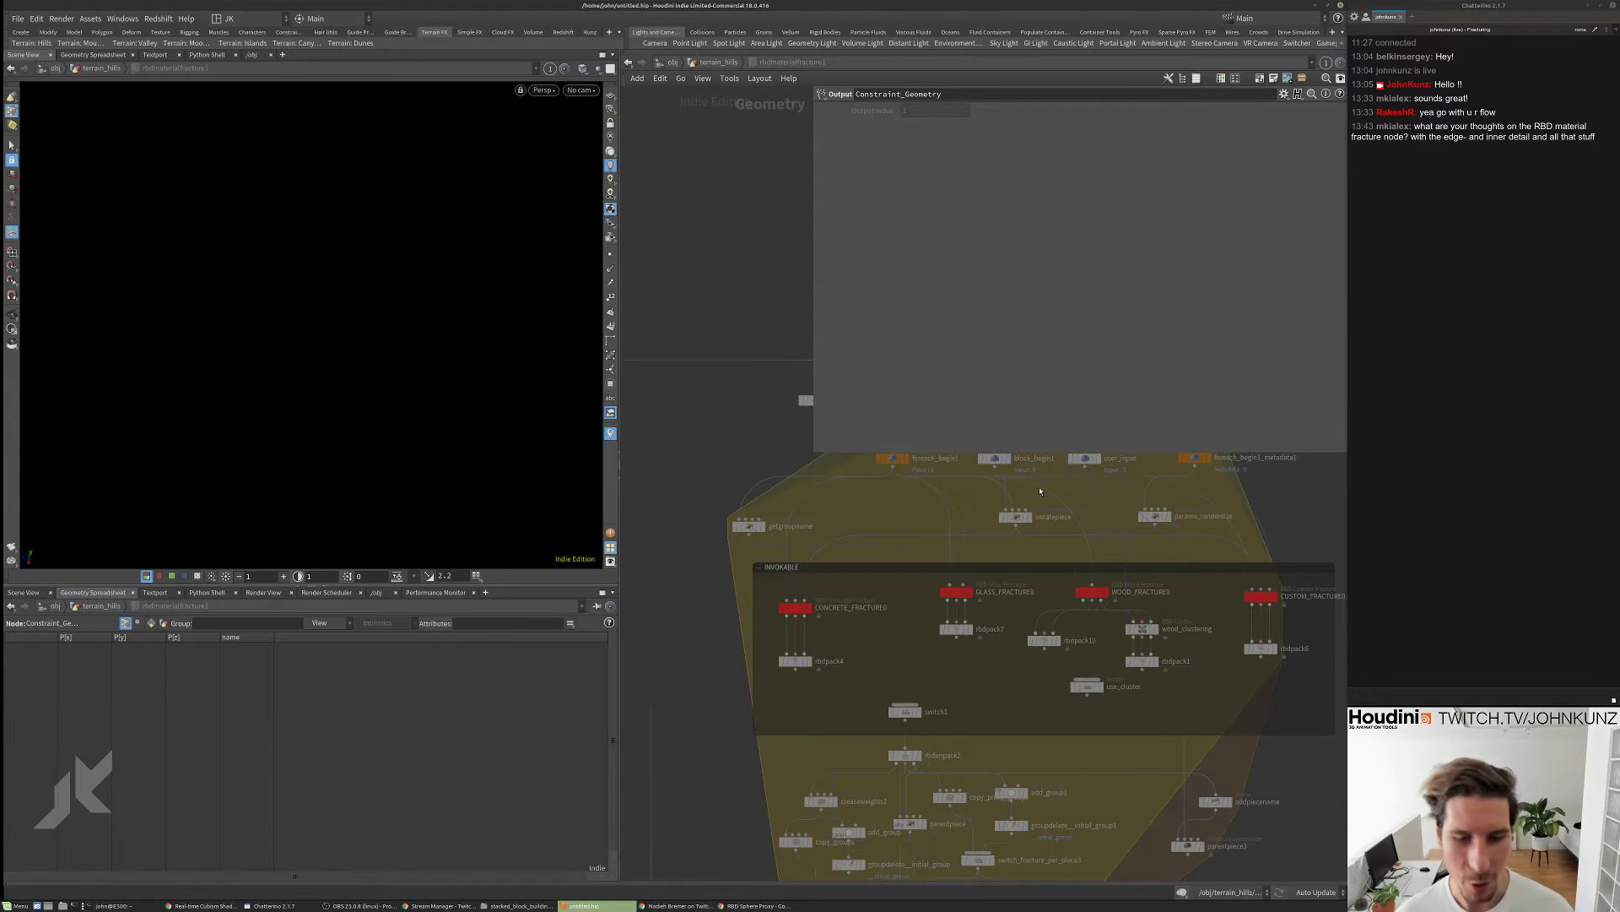
# - Return to the terrain_hills network and move rbdmaterialfracture1 a little further below solidfracture1
pyautogui.scroll(3, 1095, 604)
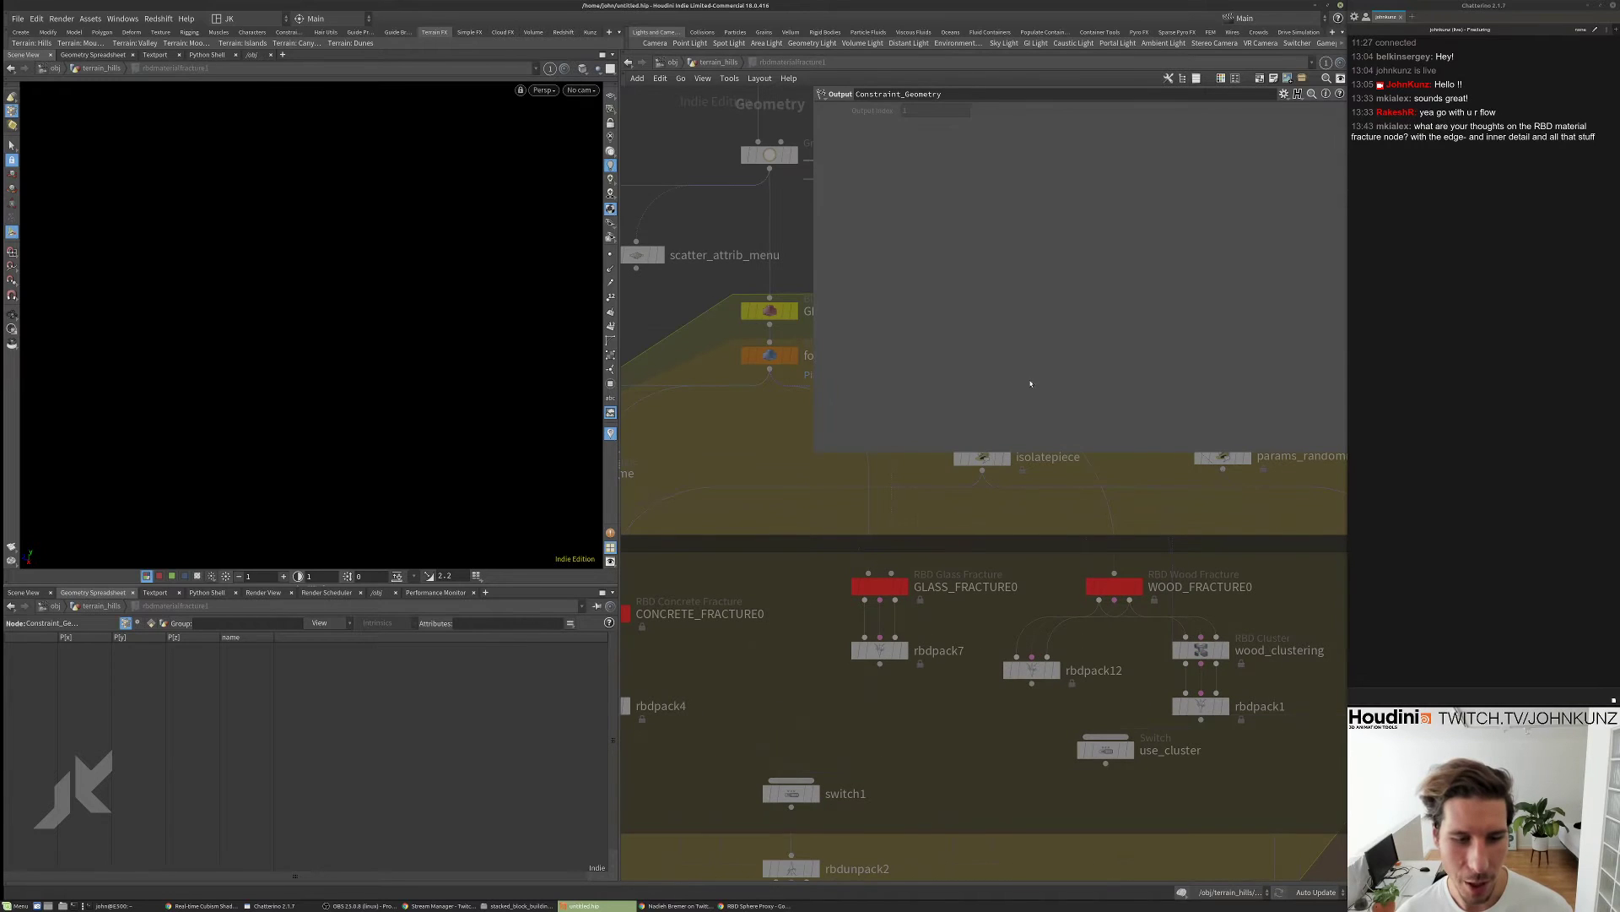
pyautogui.press('u')
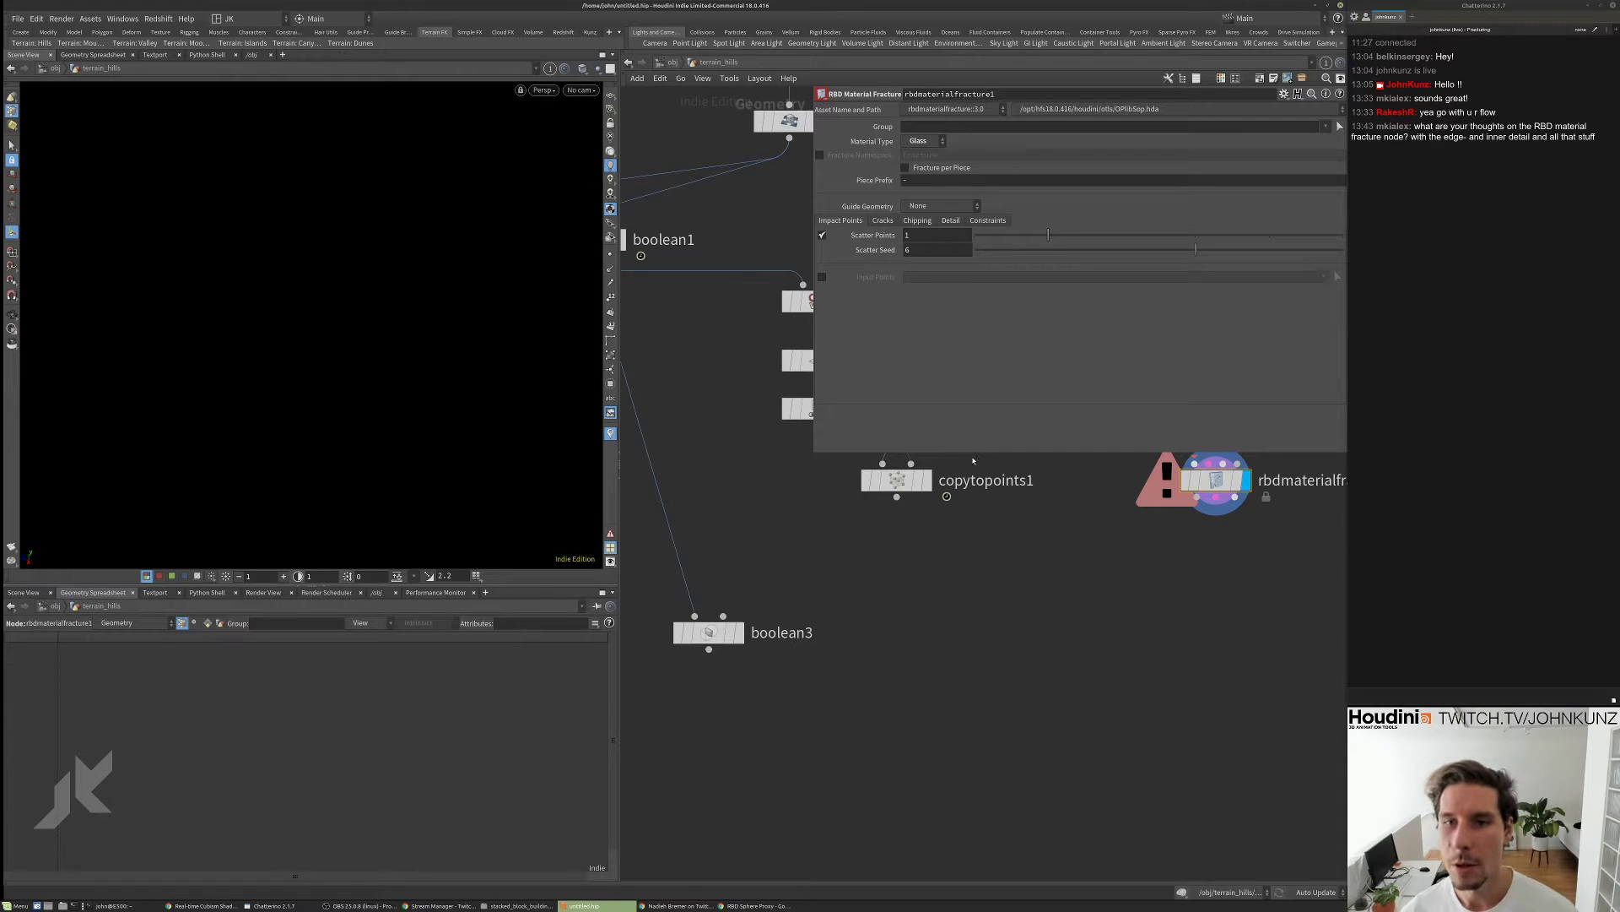
pyautogui.scroll(-2, 970, 506)
pyautogui.moveTo(1163, 560); pyautogui.dragTo(1171, 540)
pyautogui.moveTo(1177, 483); pyautogui.dragTo(1156, 541, button='middle')
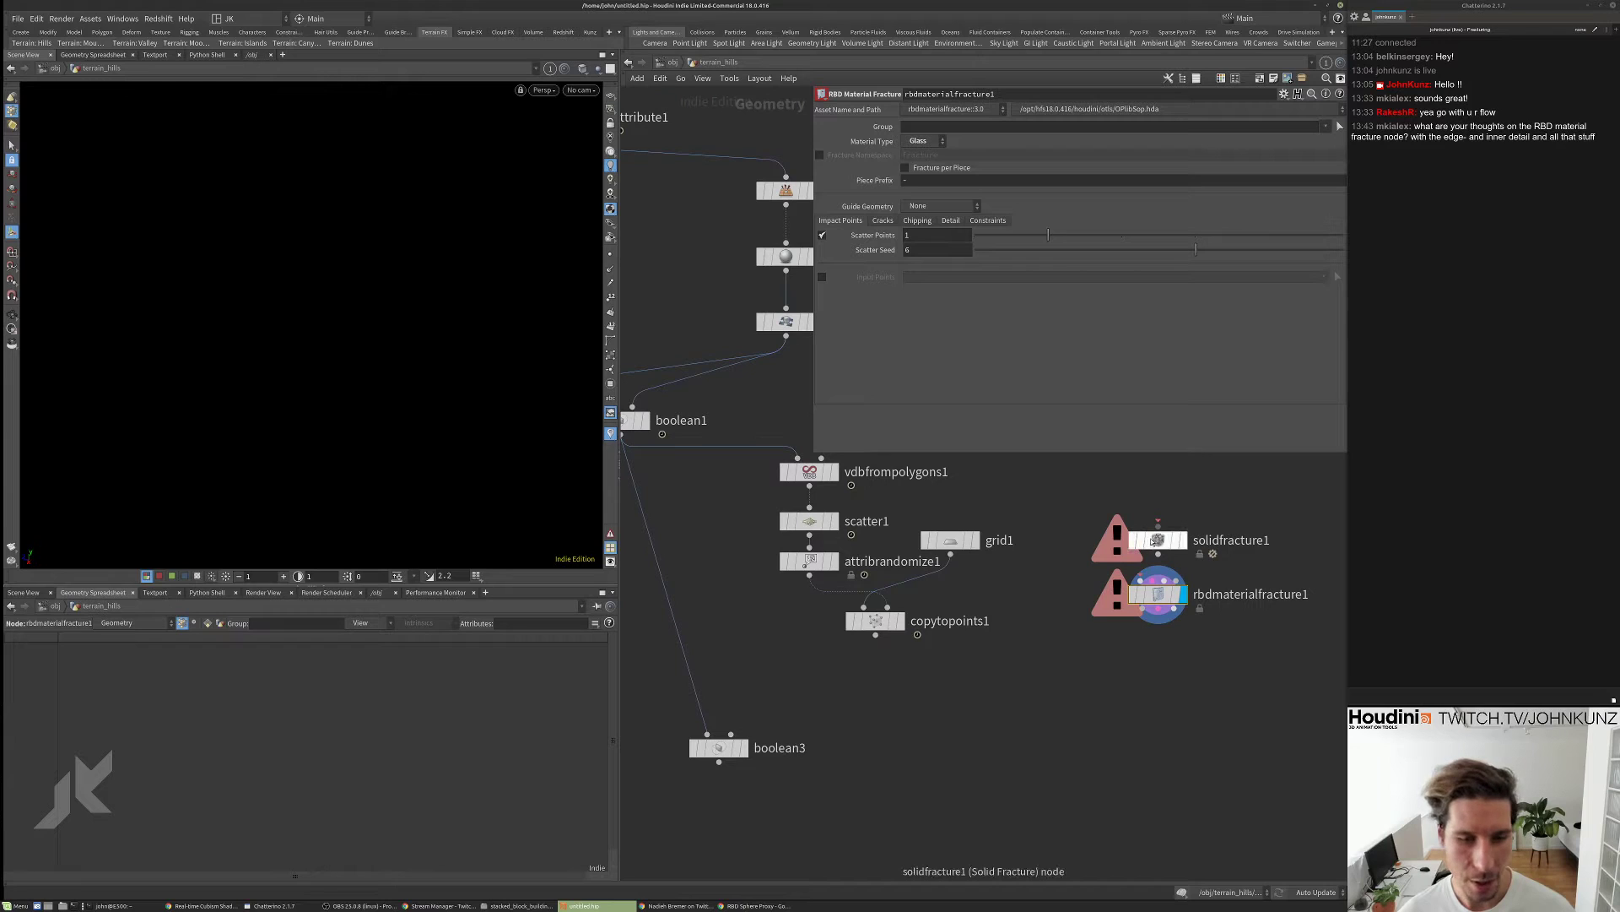
pyautogui.moveTo(1157, 595); pyautogui.dragTo(1161, 625)
pyautogui.moveTo(1146, 672); pyautogui.dragTo(1178, 593, button='middle')
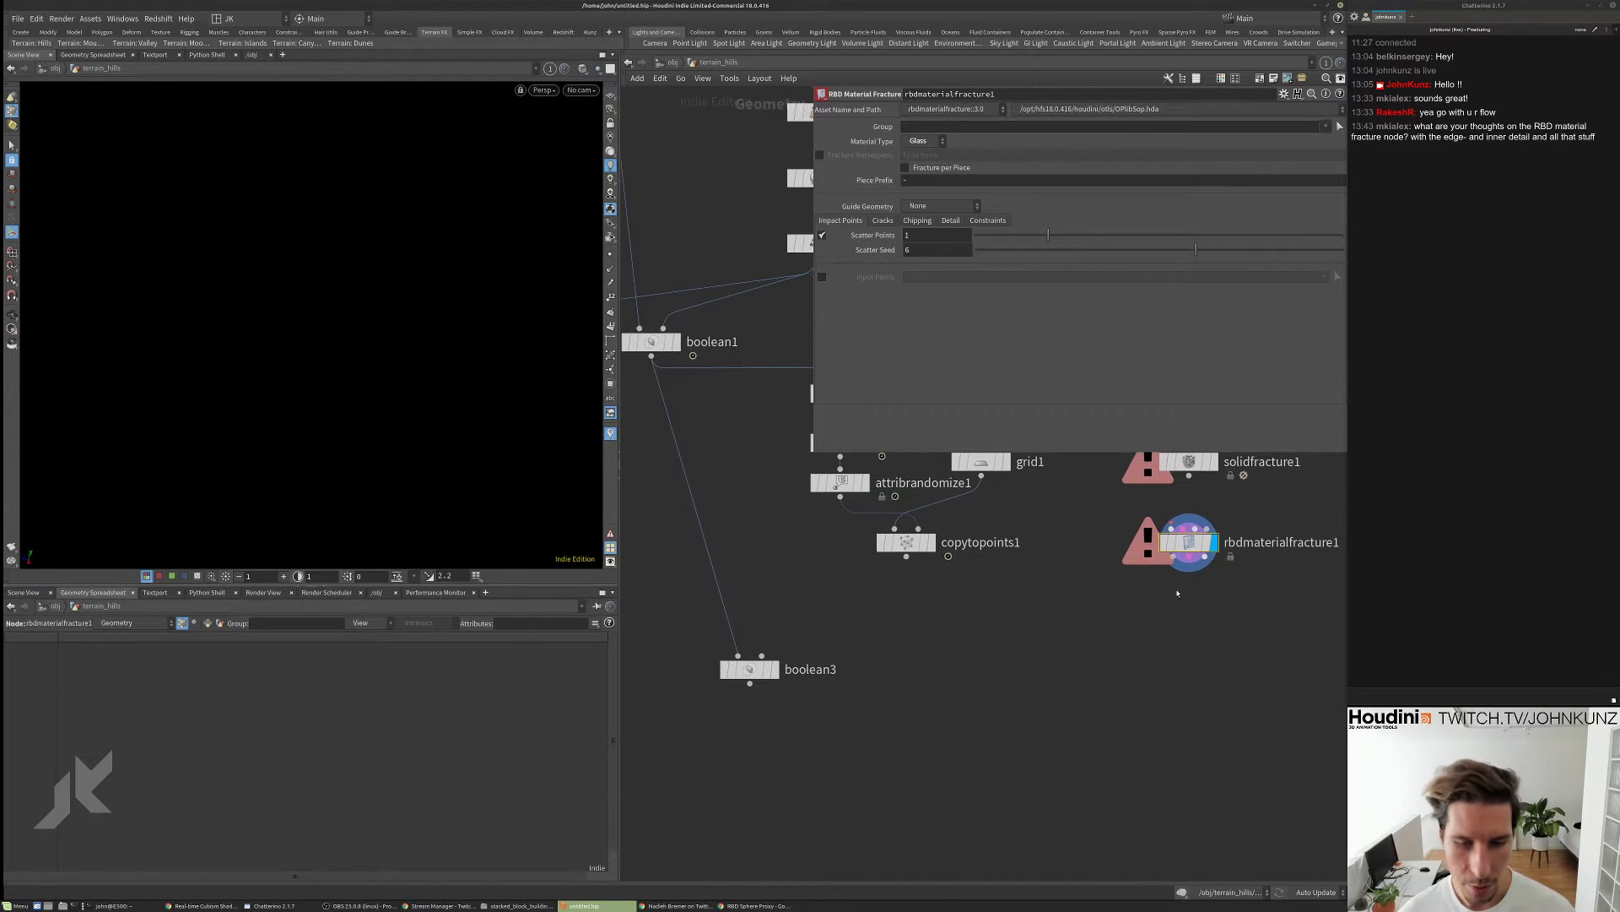
# - Connect copytopoints1's output to the second input of boolean3 and display boolean3
pyautogui.moveTo(884, 652); pyautogui.dragTo(1013, 658, button='middle')
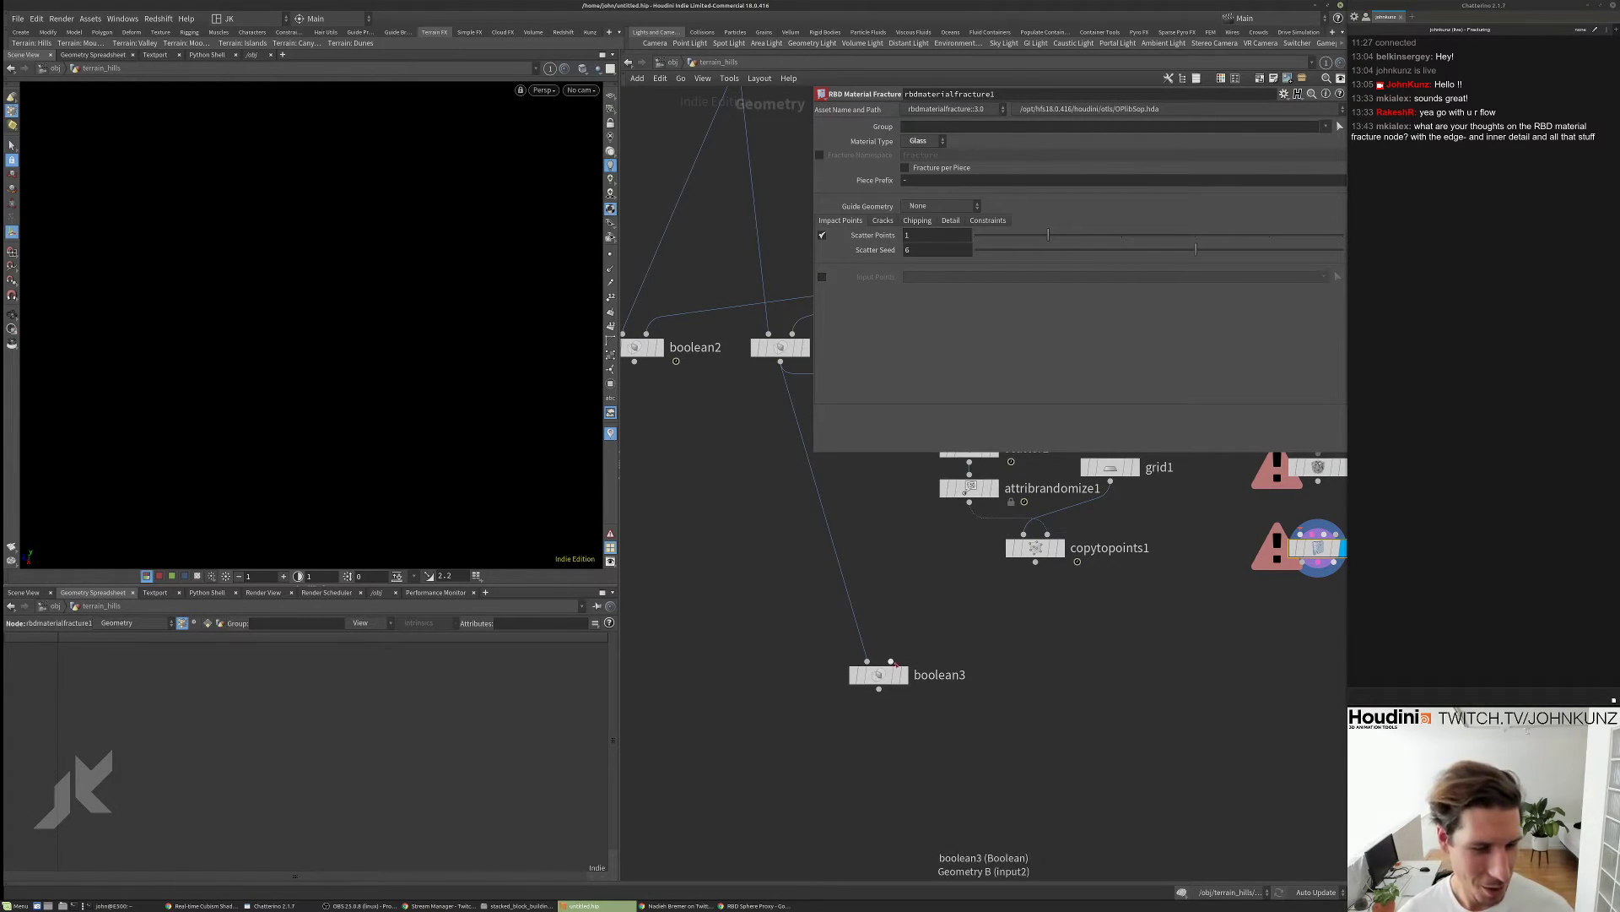
pyautogui.moveTo(930, 571); pyautogui.dragTo(923, 608, button='middle')
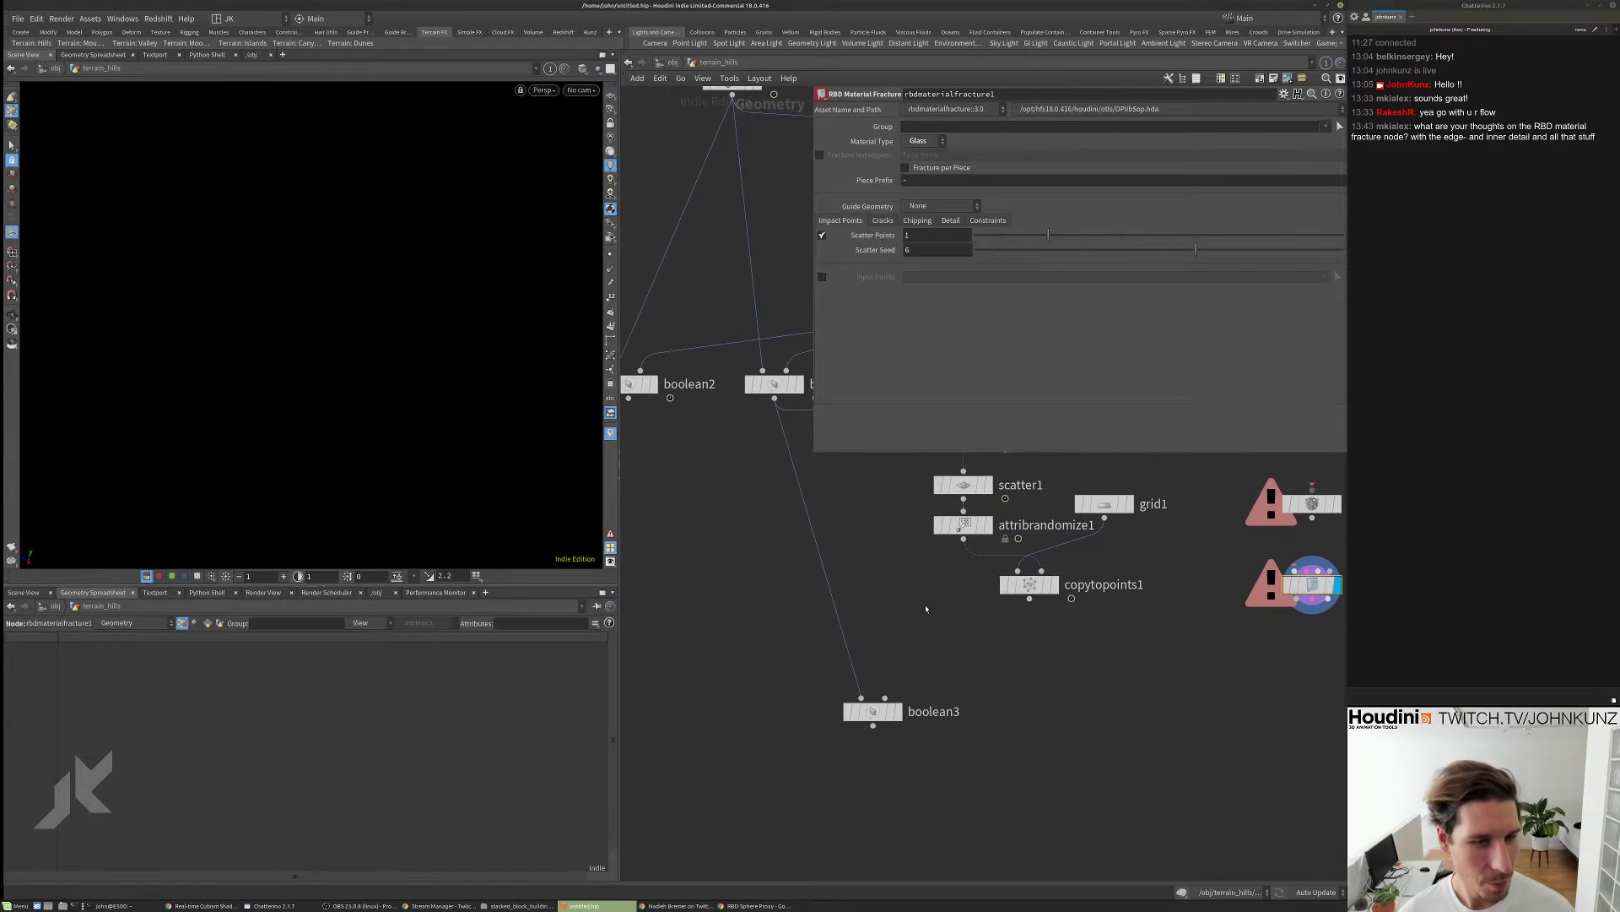
pyautogui.click(1038, 587)
pyautogui.moveTo(1028, 613); pyautogui.dragTo(885, 699)
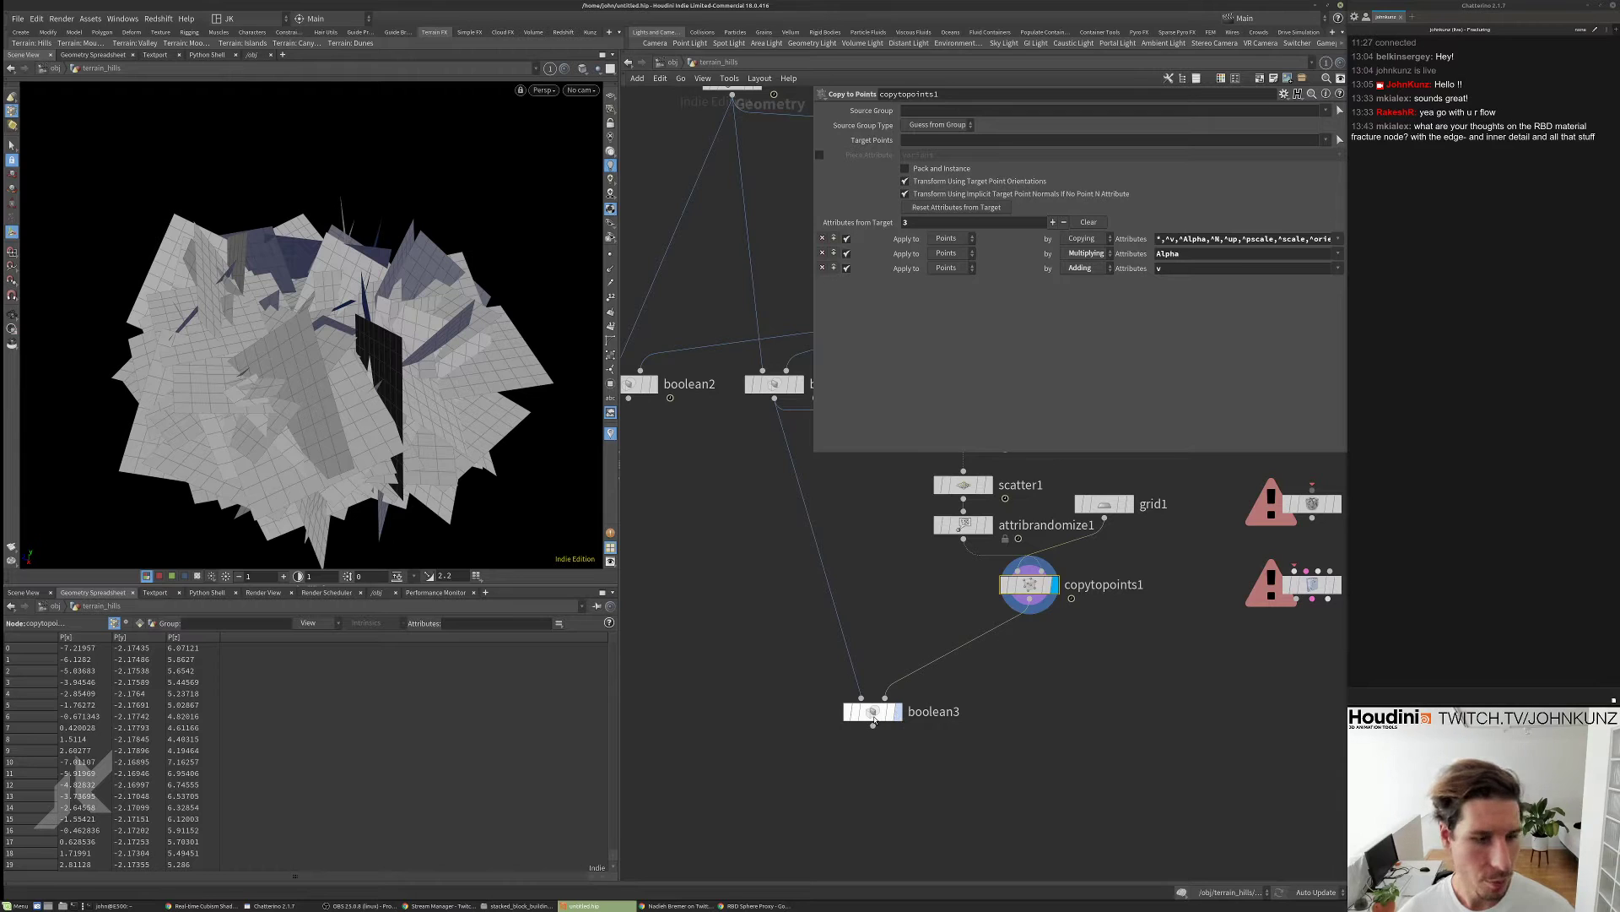
pyautogui.click(875, 716)
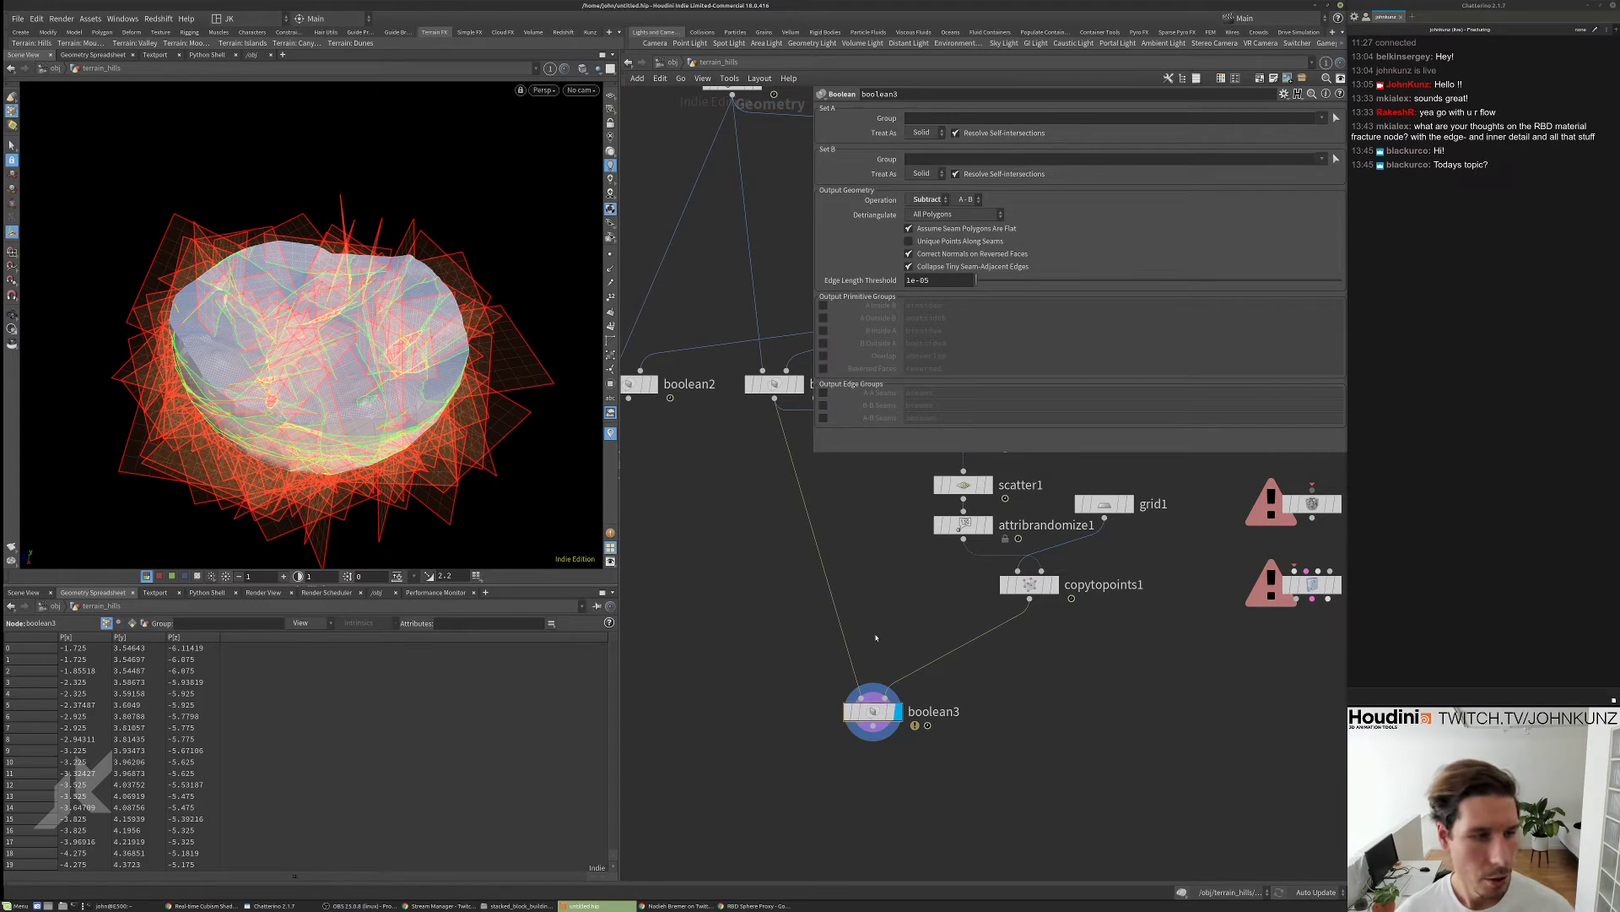
# - Align boolean3 directly beneath boolean1 and inspect the subtracted terrain chunk up close
pyautogui.moveTo(845, 447); pyautogui.dragTo(832, 471, button='middle')
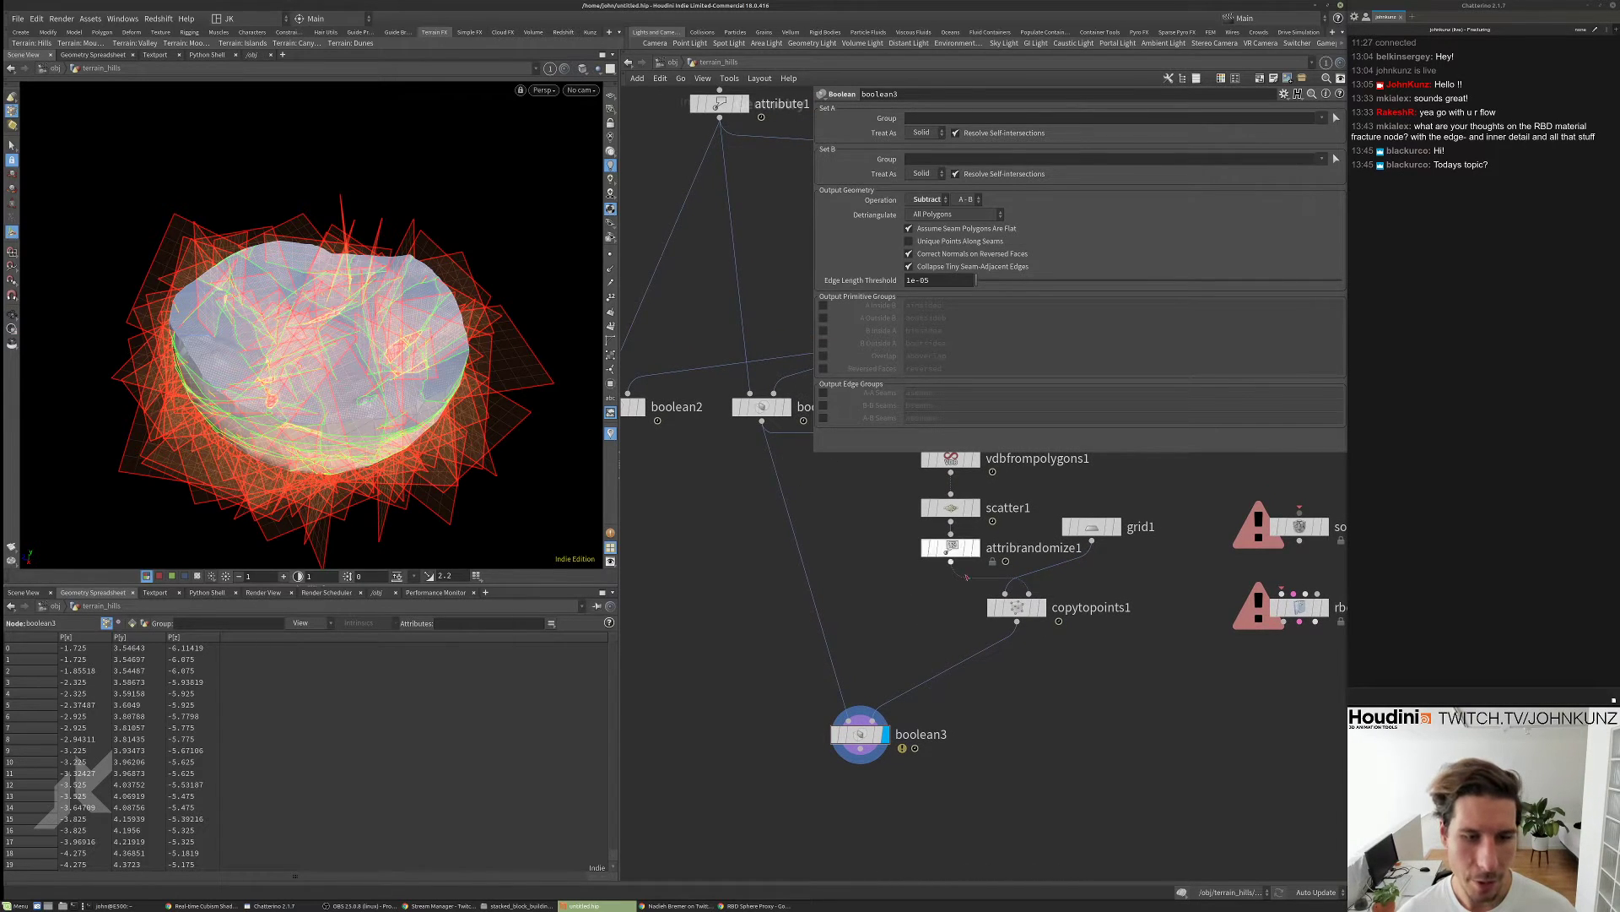
pyautogui.scroll(-2, 1041, 682)
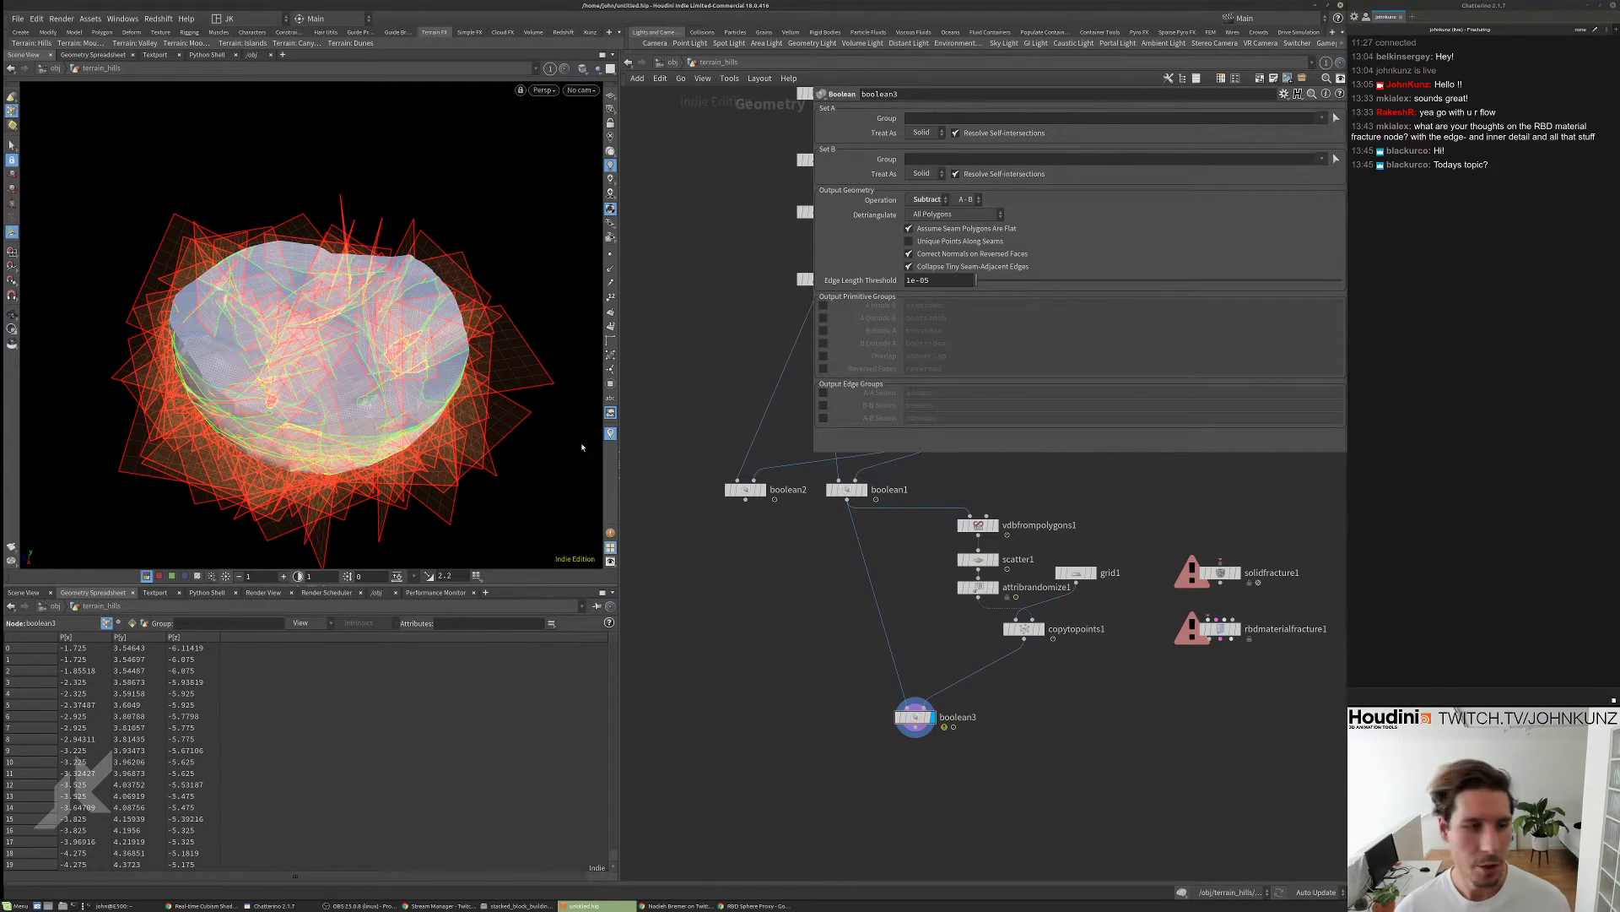
pyautogui.scroll(-5, 422, 373)
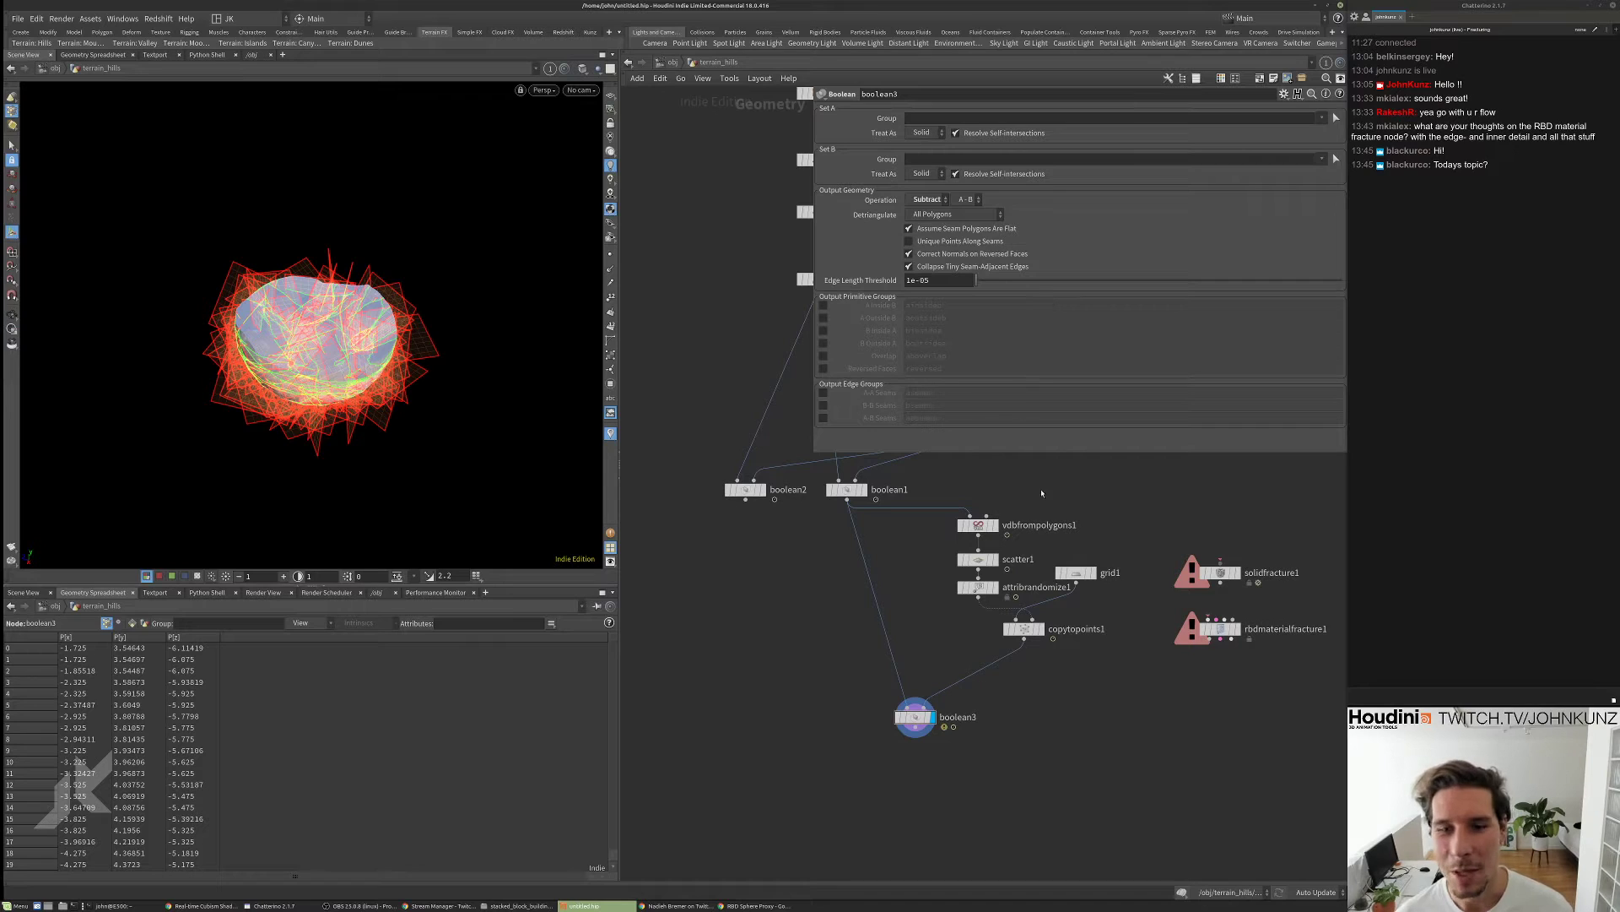
pyautogui.moveTo(935, 624); pyautogui.dragTo(957, 592, button='middle')
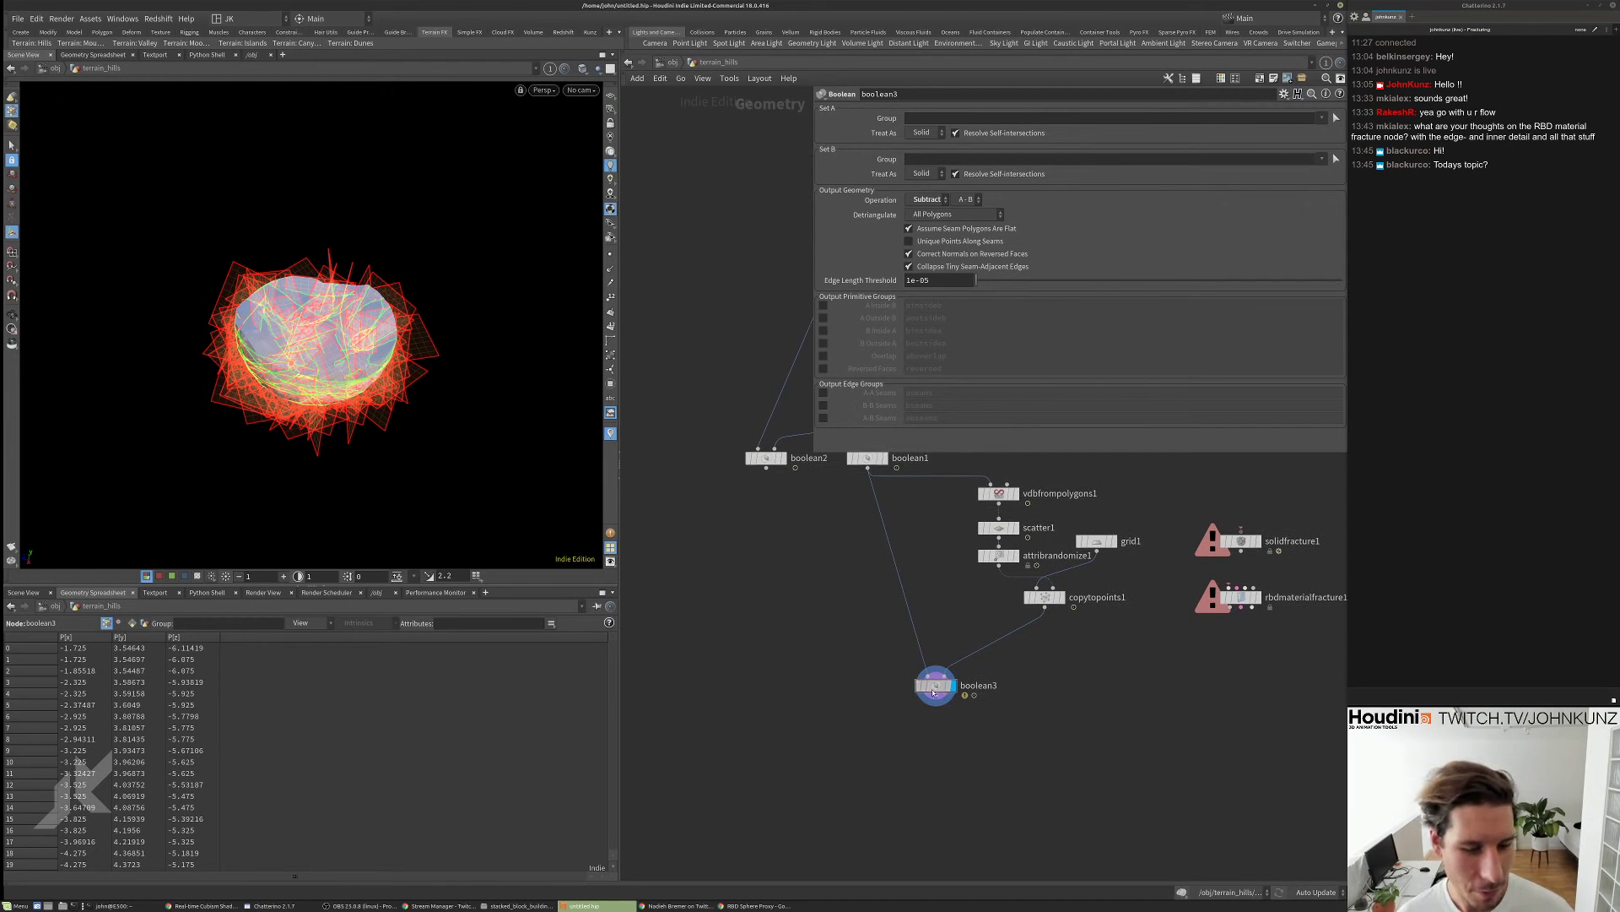
pyautogui.moveTo(950, 694); pyautogui.dragTo(882, 692)
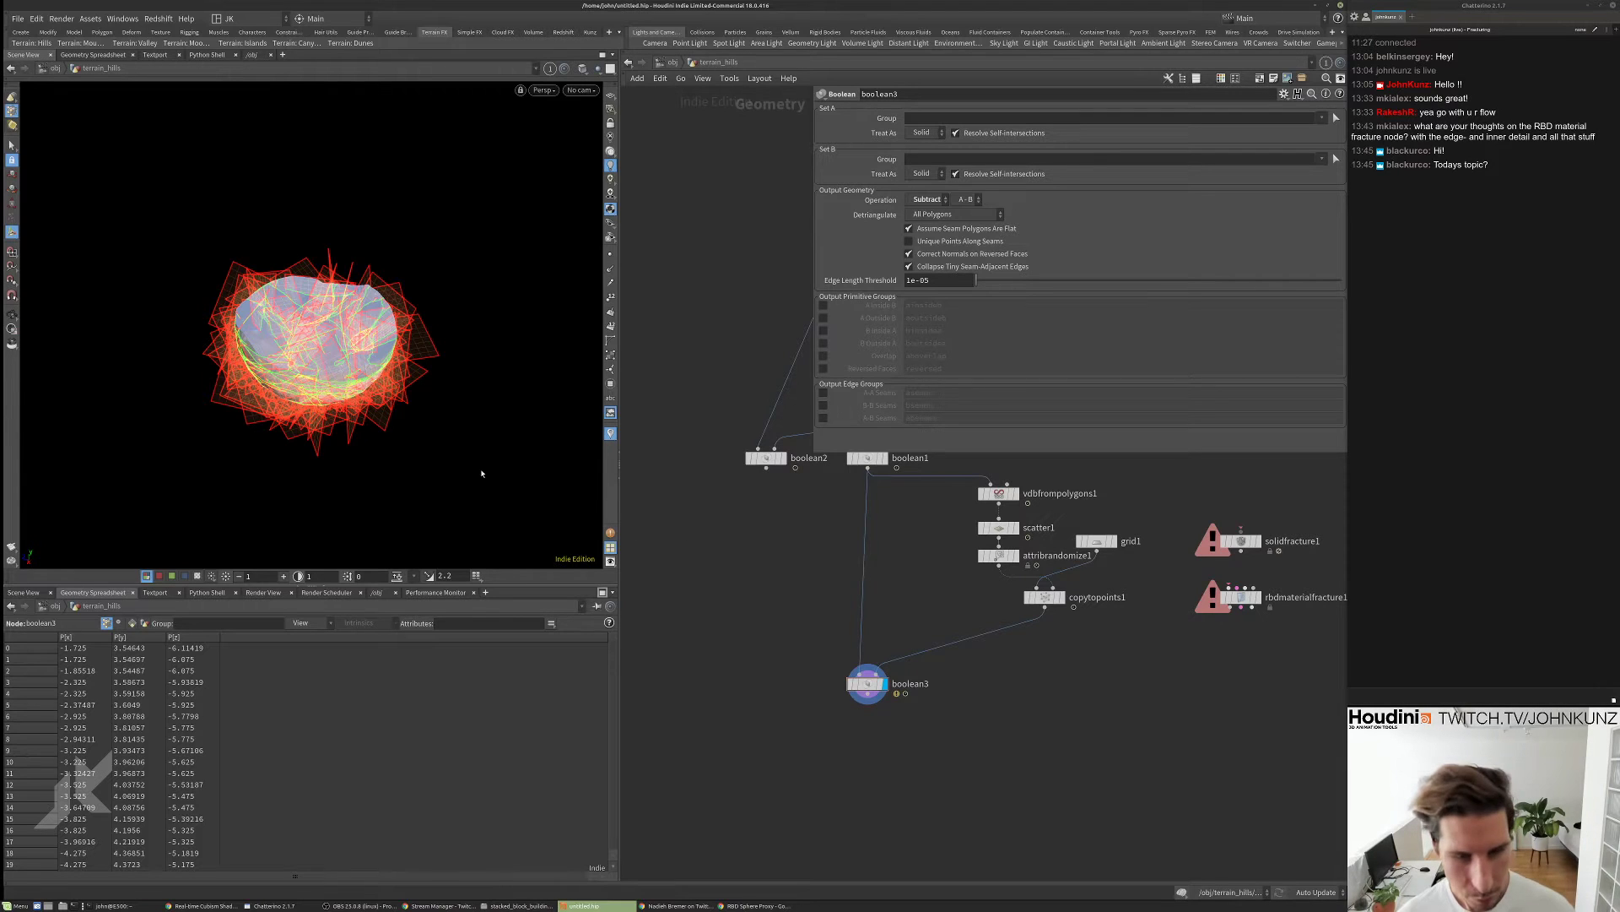
pyautogui.moveTo(481, 474); pyautogui.dragTo(361, 301)
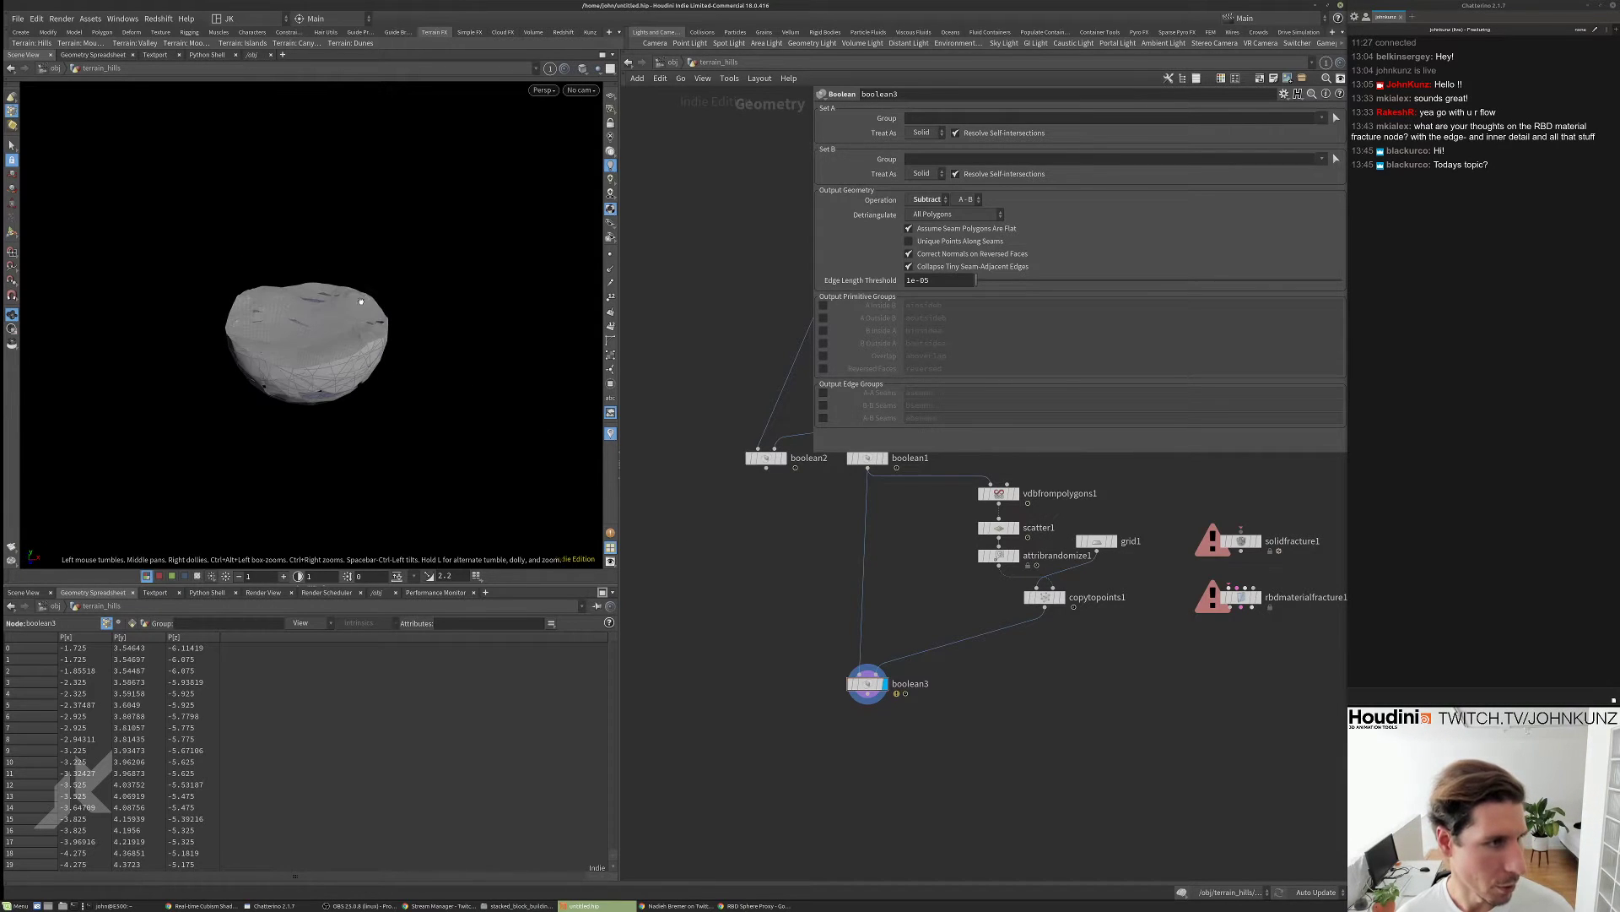
pyautogui.moveTo(362, 302); pyautogui.dragTo(477, 214, button='right')
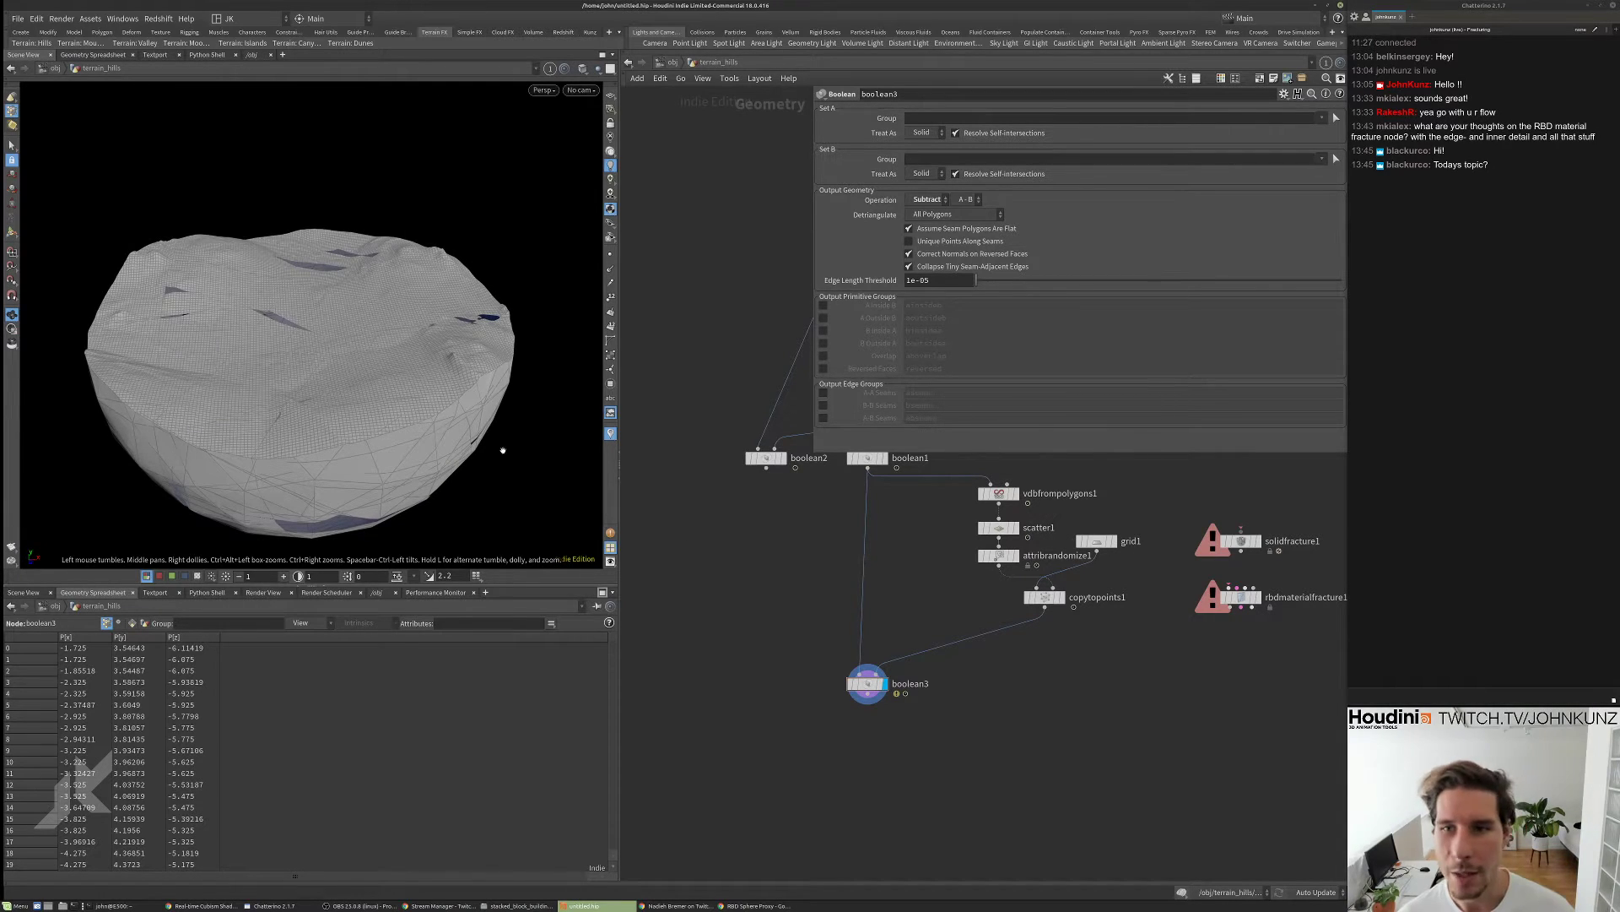
# - Set boolean3's Set B to be treated as Surface and check the cuts across the terrain chunk
pyautogui.moveTo(953, 591); pyautogui.dragTo(904, 669, button='middle')
pyautogui.scroll(2, 988, 684)
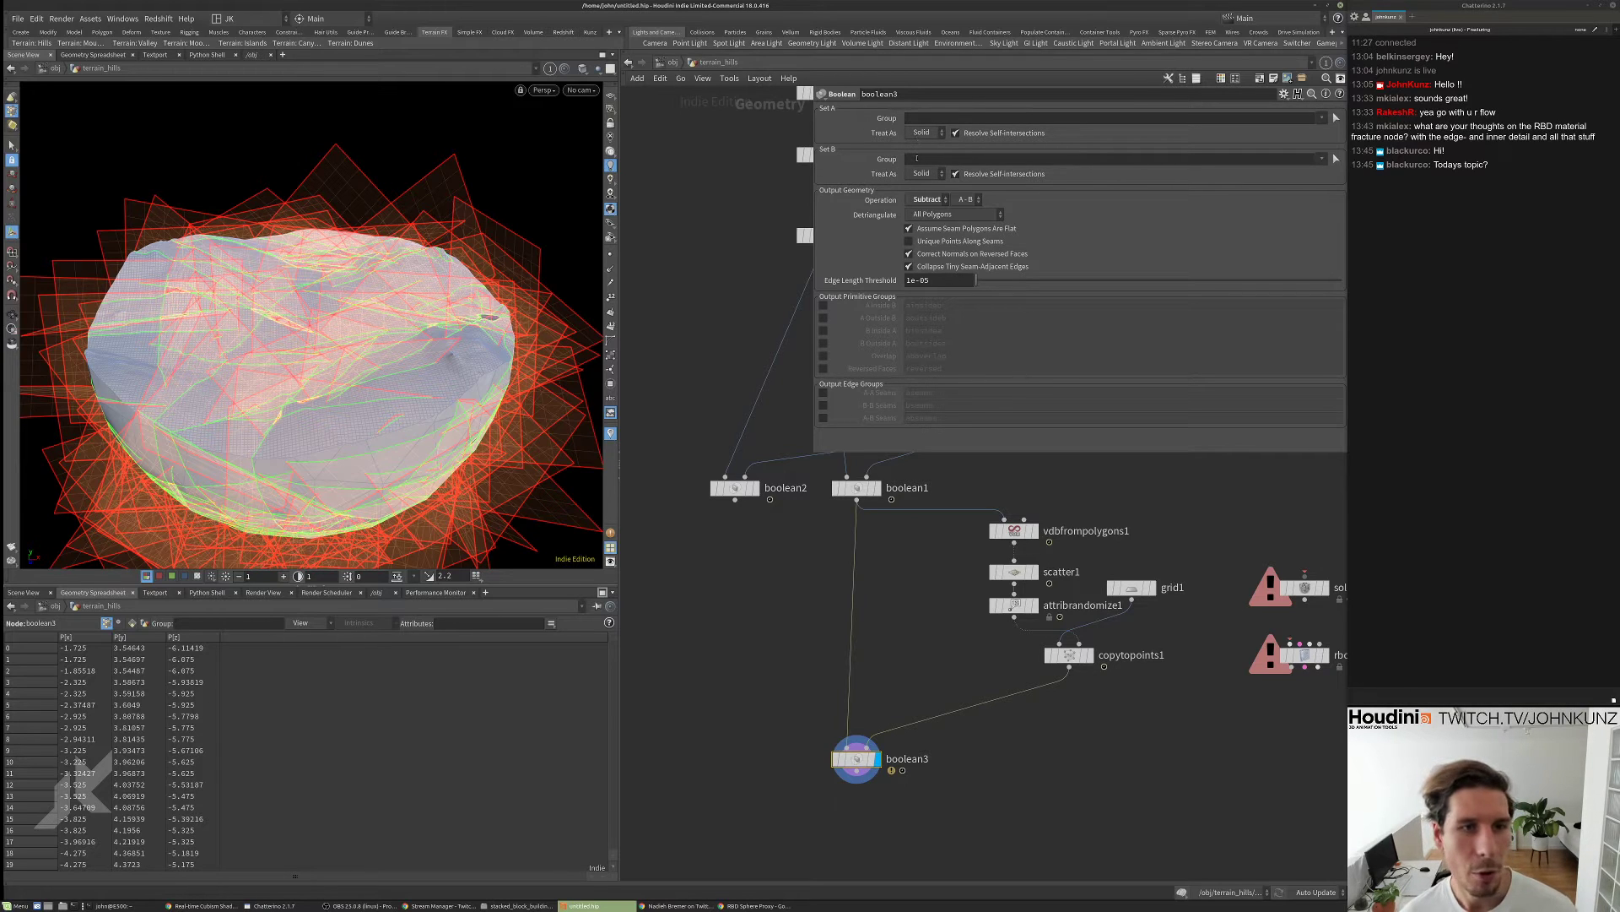
pyautogui.click(924, 173)
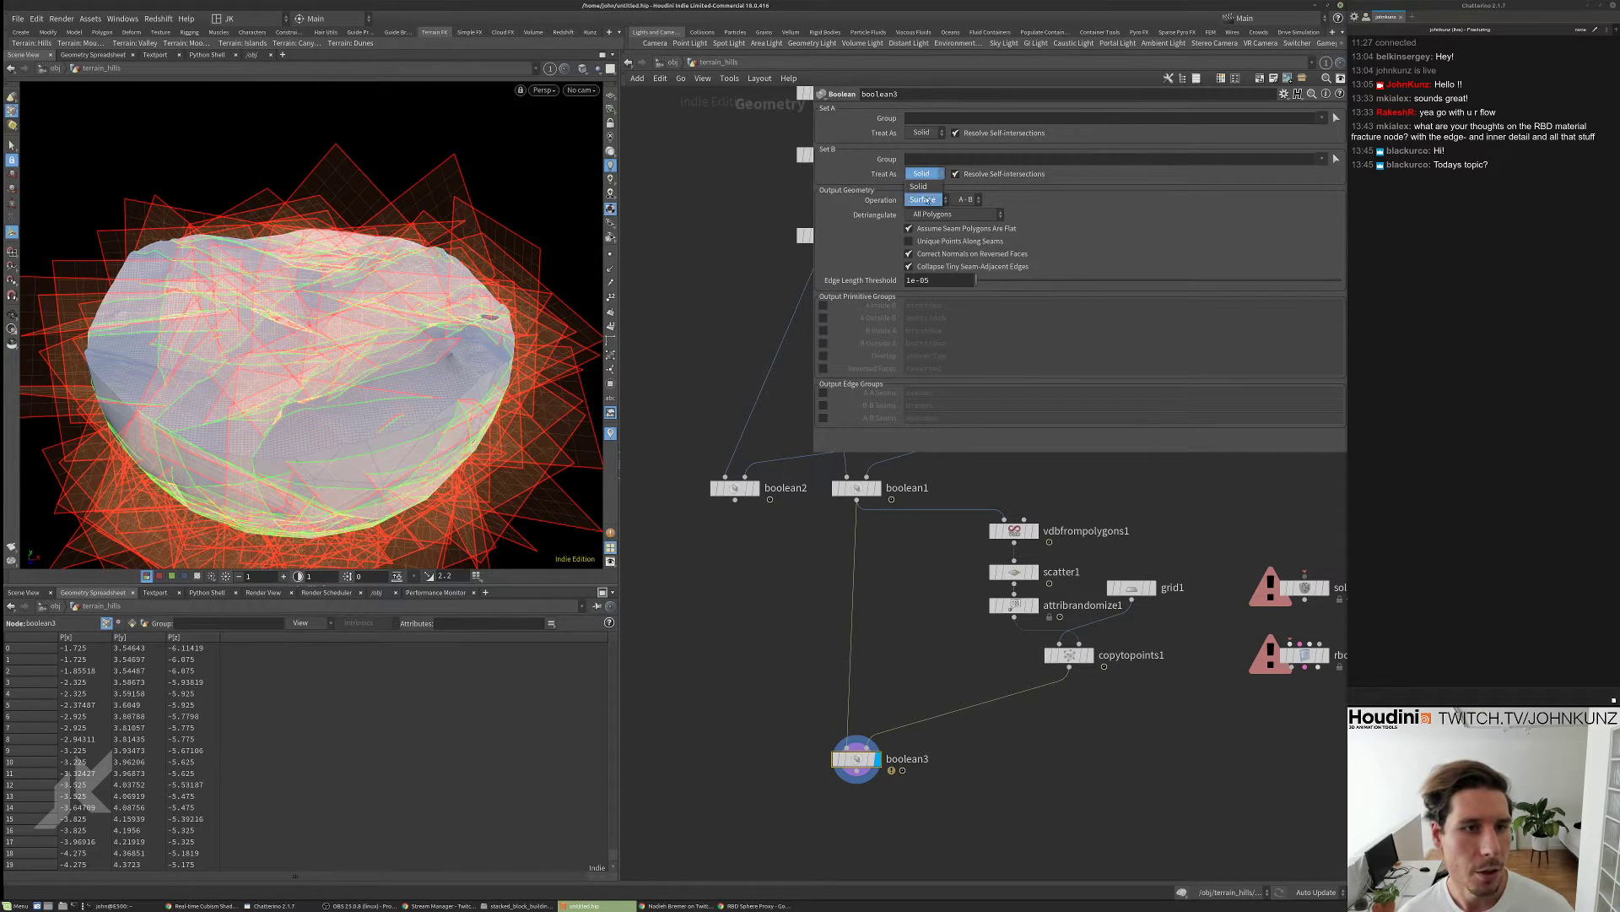
pyautogui.click(926, 187)
pyautogui.press('Escape')
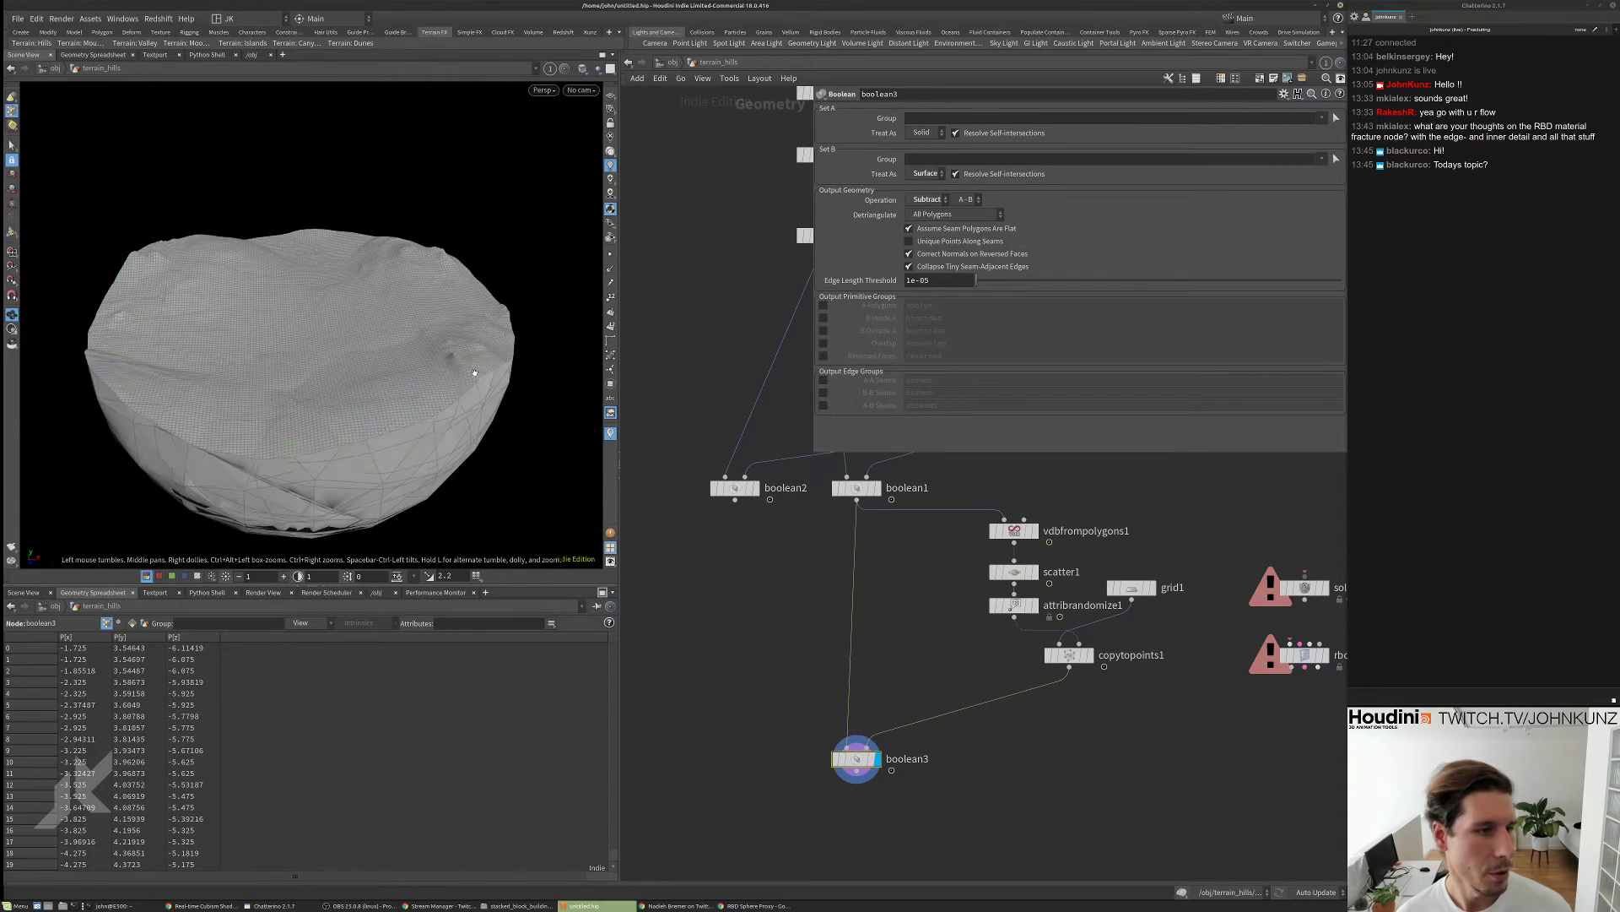
pyautogui.moveTo(557, 253); pyautogui.dragTo(560, 354)
pyautogui.moveTo(616, 427); pyautogui.dragTo(575, 405)
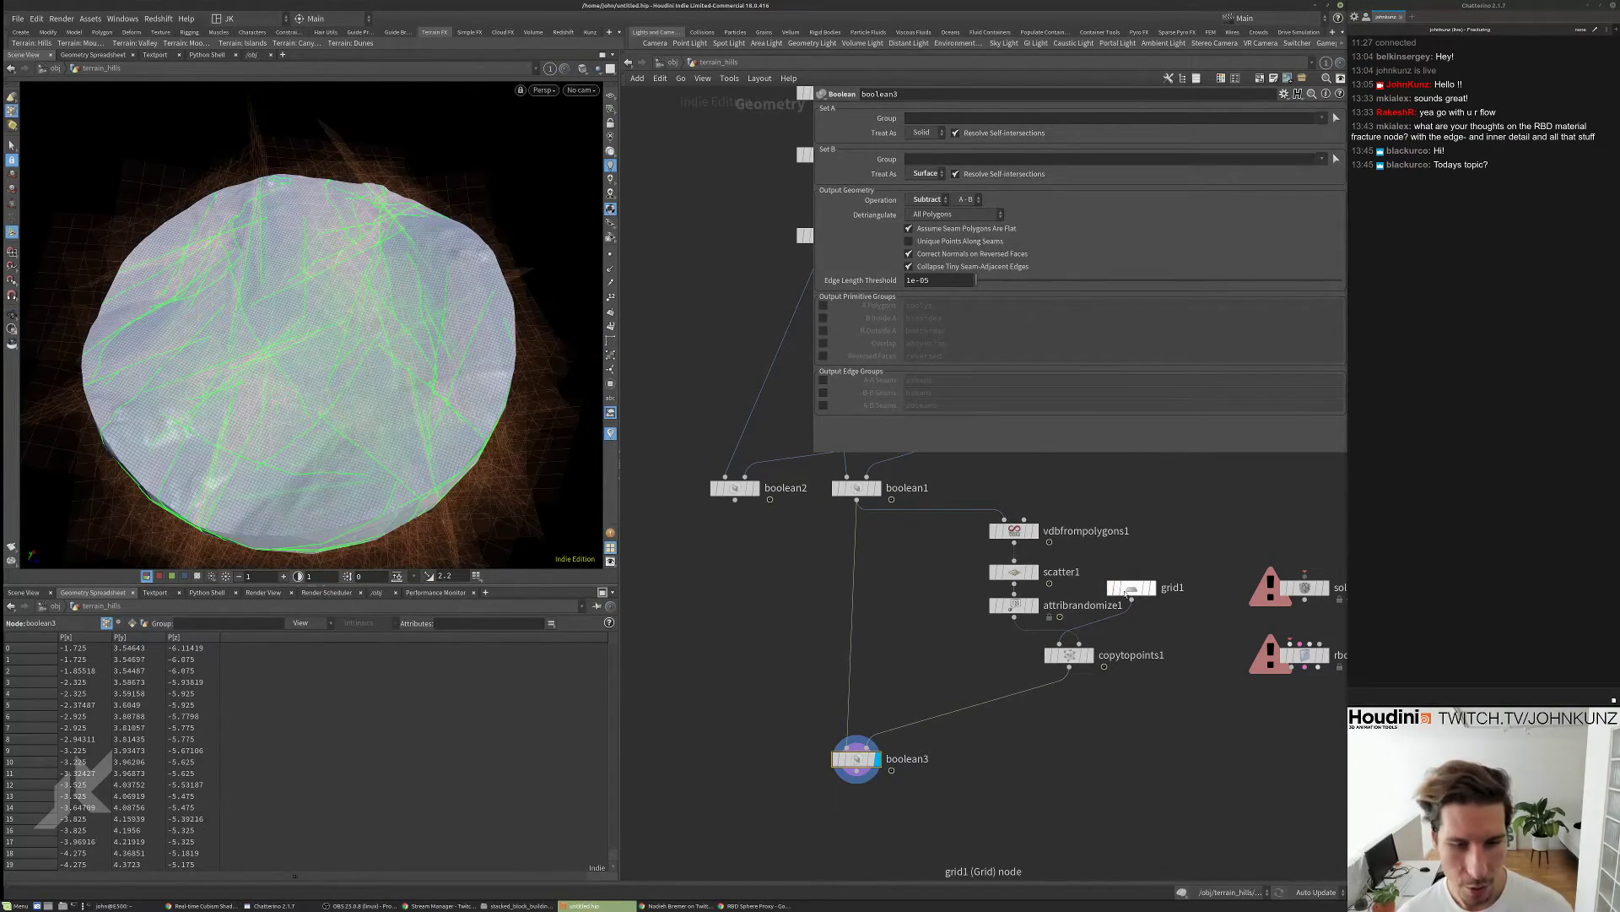
# - Move grid1 closer to copytopoints1 and preview the copied grids as a template over the boolean3 result
pyautogui.moveTo(1131, 588); pyautogui.dragTo(1137, 605)
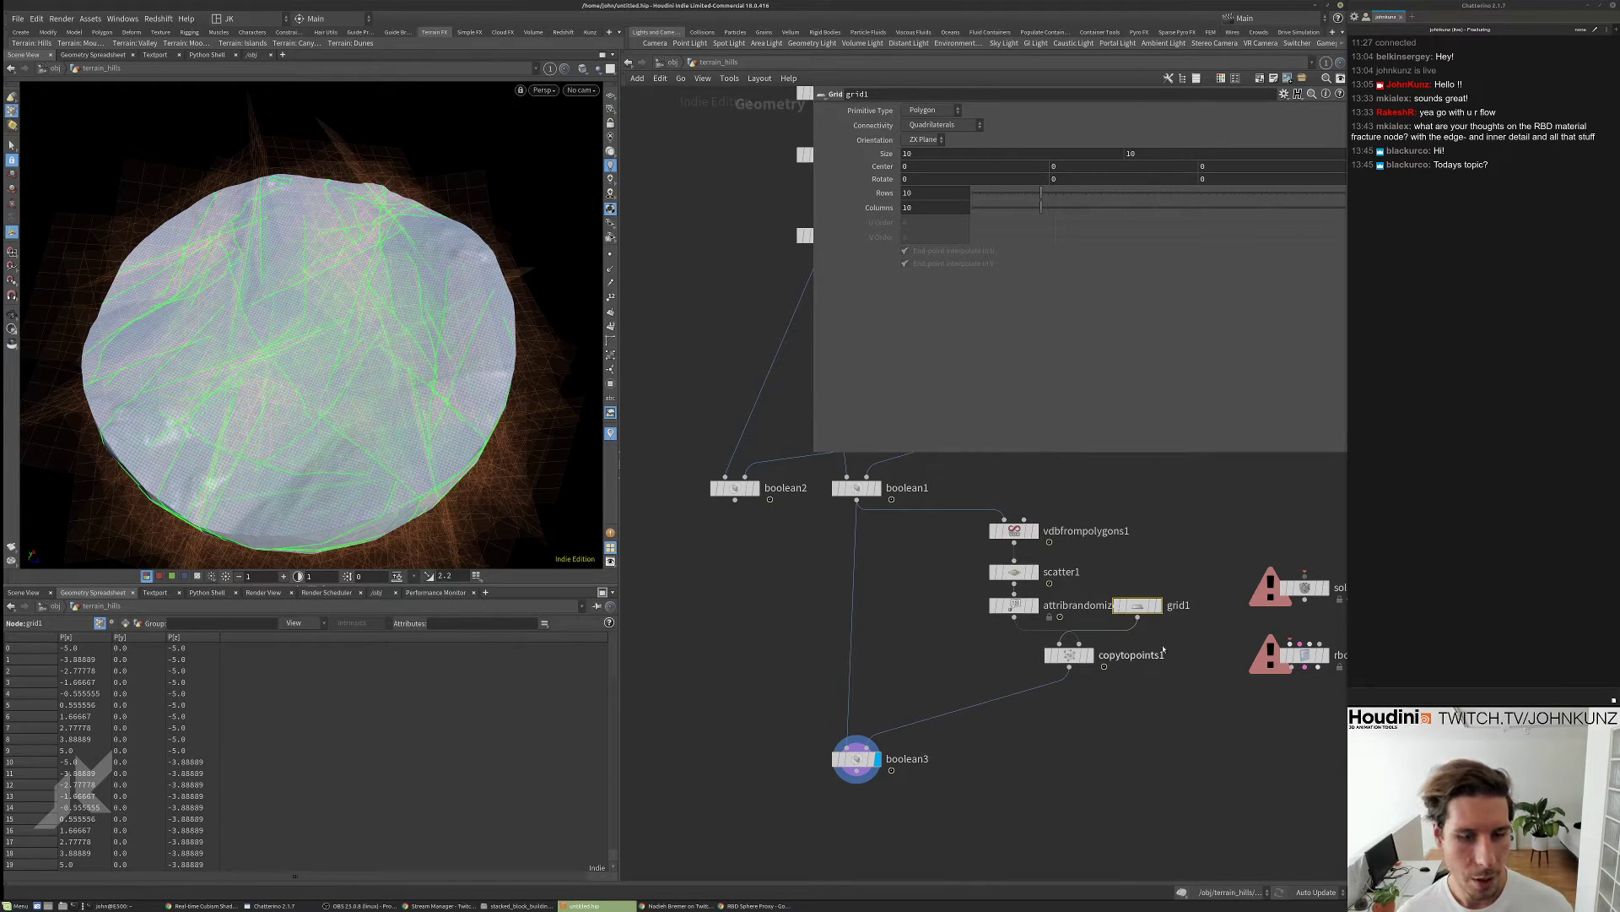
pyautogui.click(1085, 655)
pyautogui.press('Escape')
pyautogui.moveTo(606, 452); pyautogui.dragTo(456, 304)
pyautogui.scroll(3, 474, 296)
pyautogui.press('s')
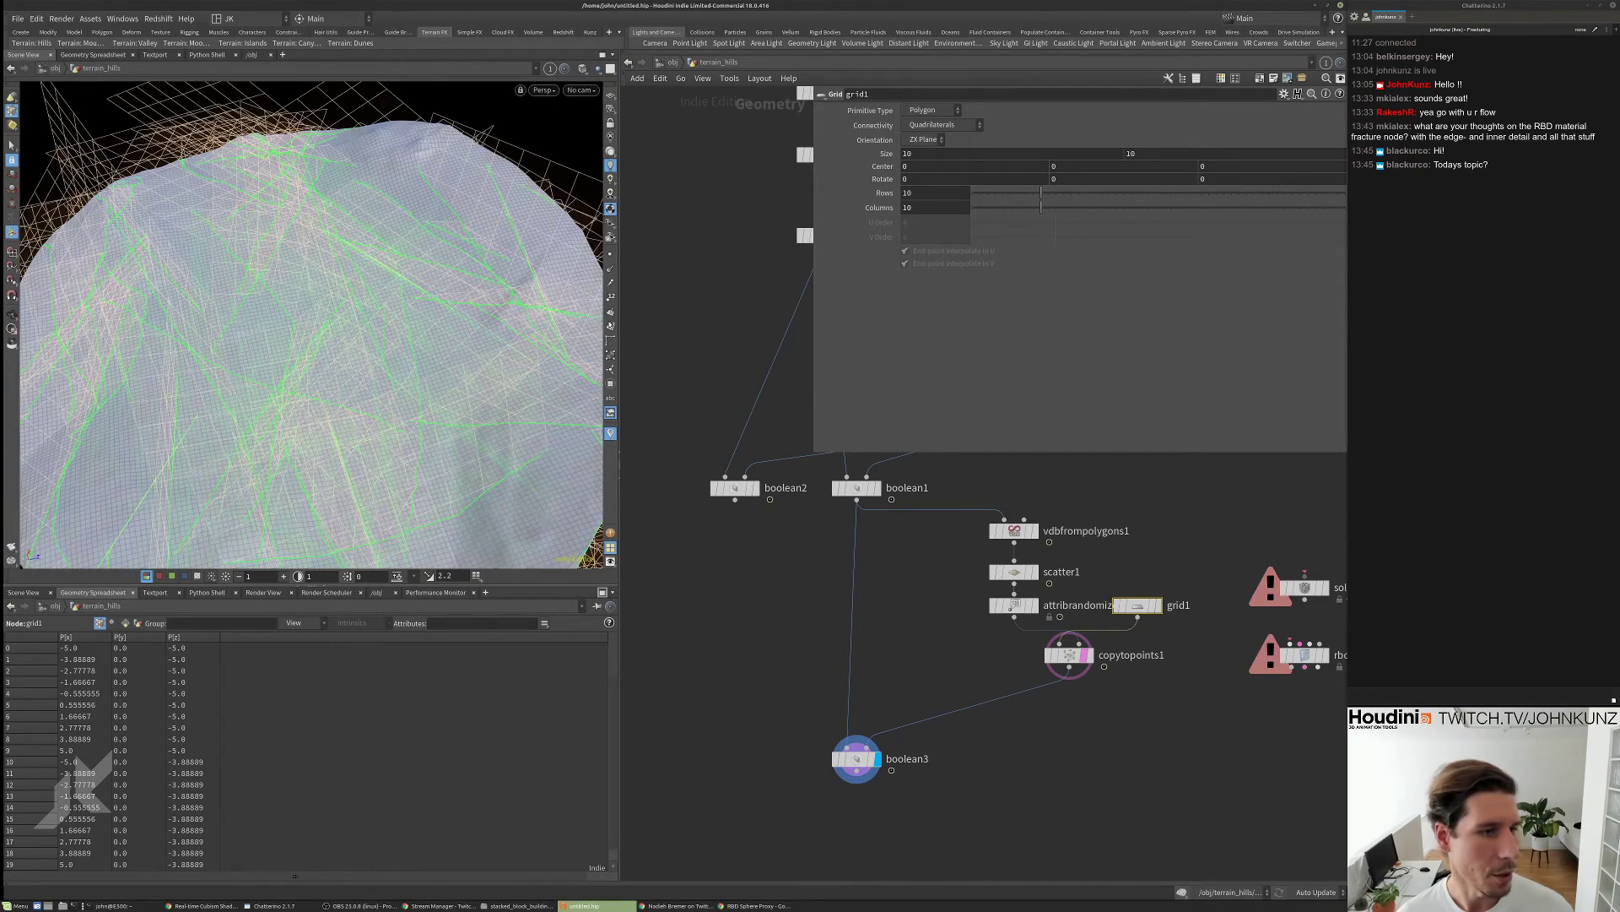
# - Add an Assemble node directly below boolean3, connected to its output, and display it
pyautogui.moveTo(1060, 741); pyautogui.dragTo(1060, 689, button='middle')
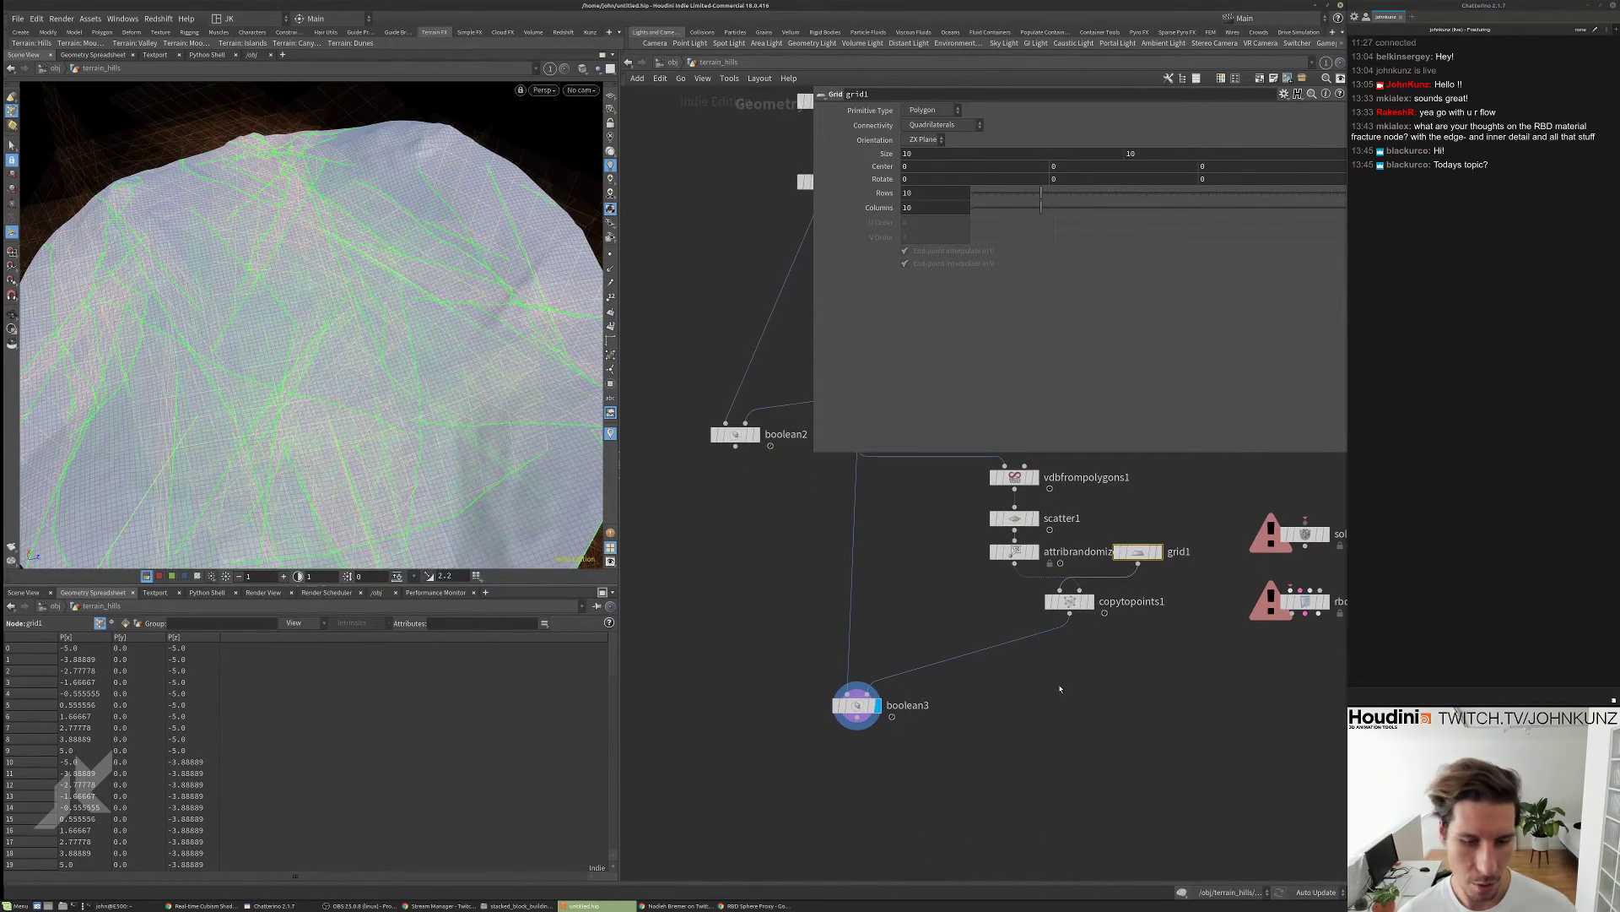
pyautogui.press('Tab')
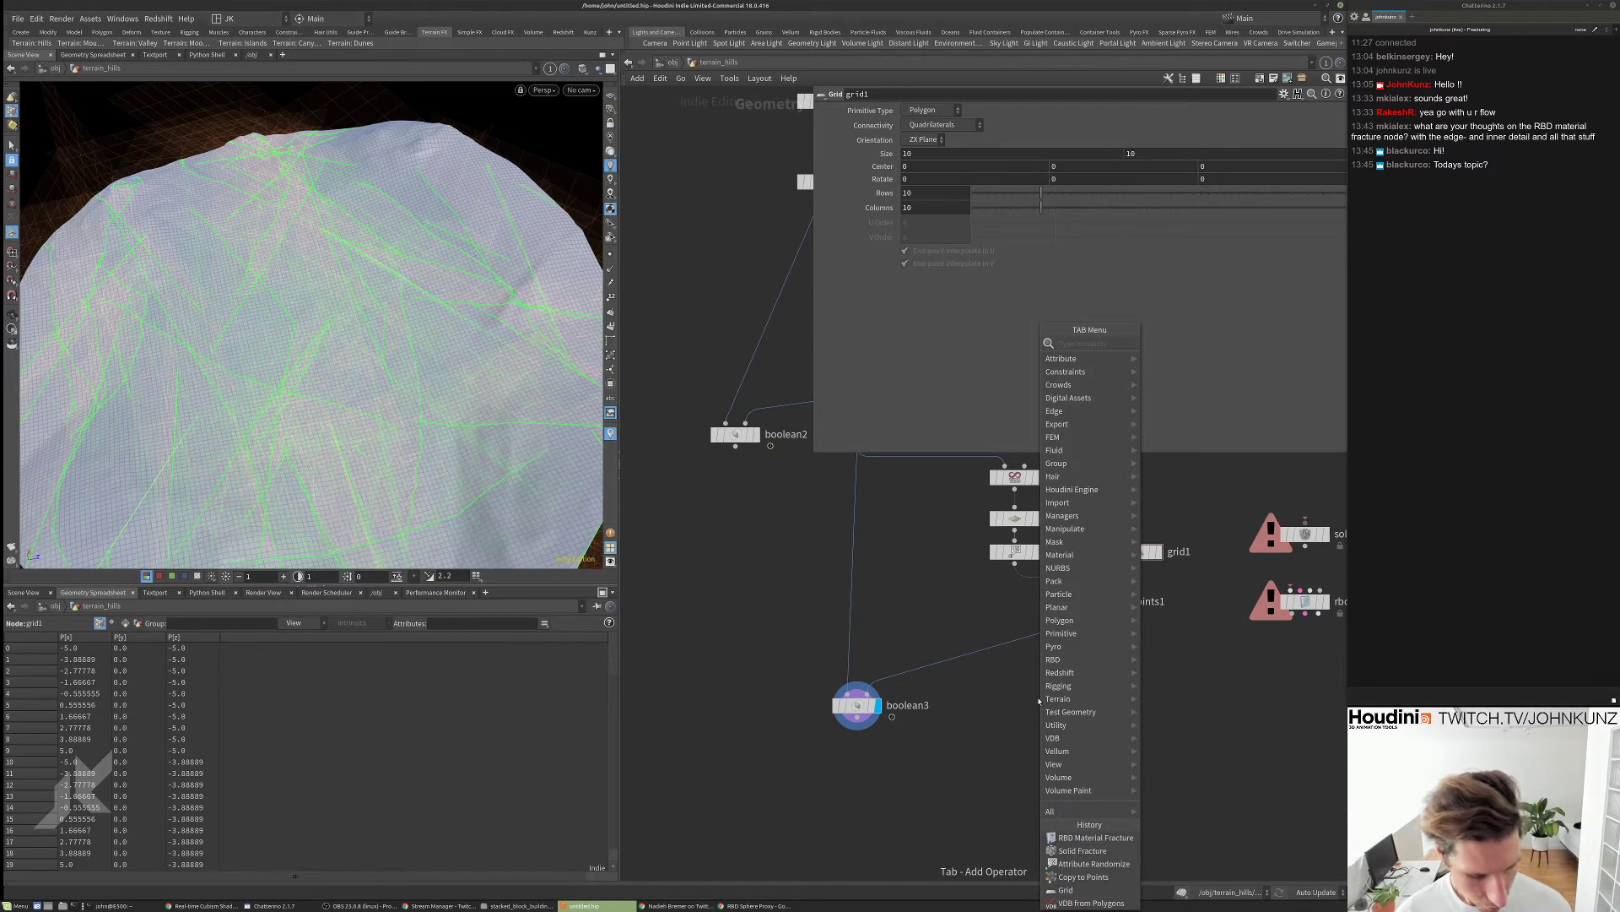
pyautogui.write('ass')
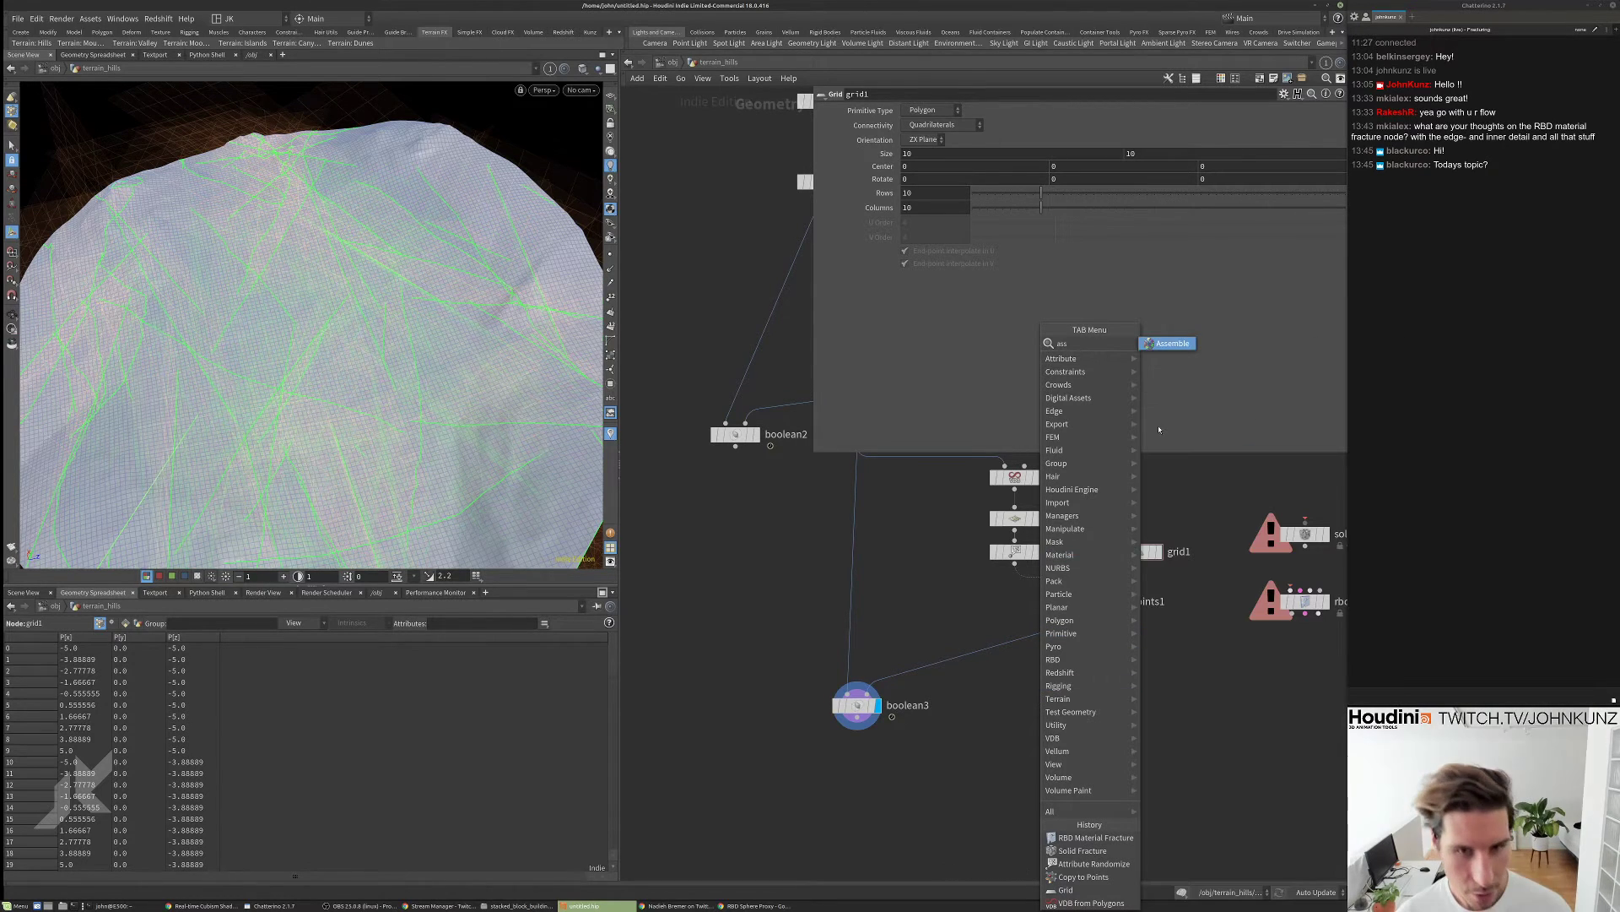
pyautogui.click(1159, 343)
pyautogui.click(967, 729)
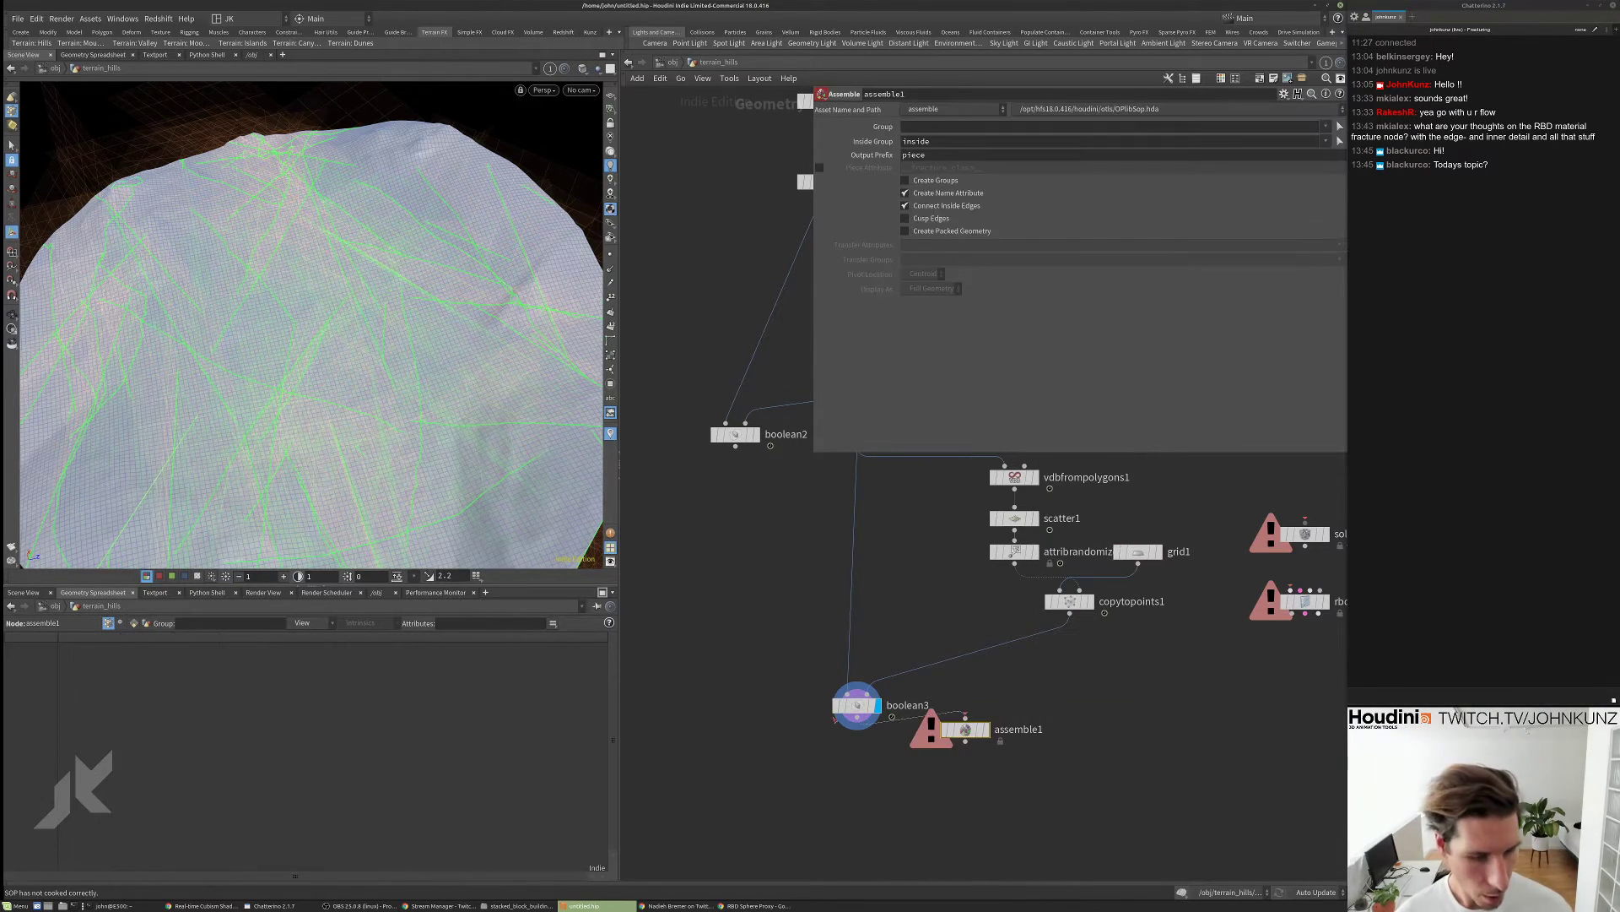
pyautogui.moveTo(974, 737); pyautogui.dragTo(867, 762)
pyautogui.moveTo(960, 816); pyautogui.dragTo(935, 731, button='middle')
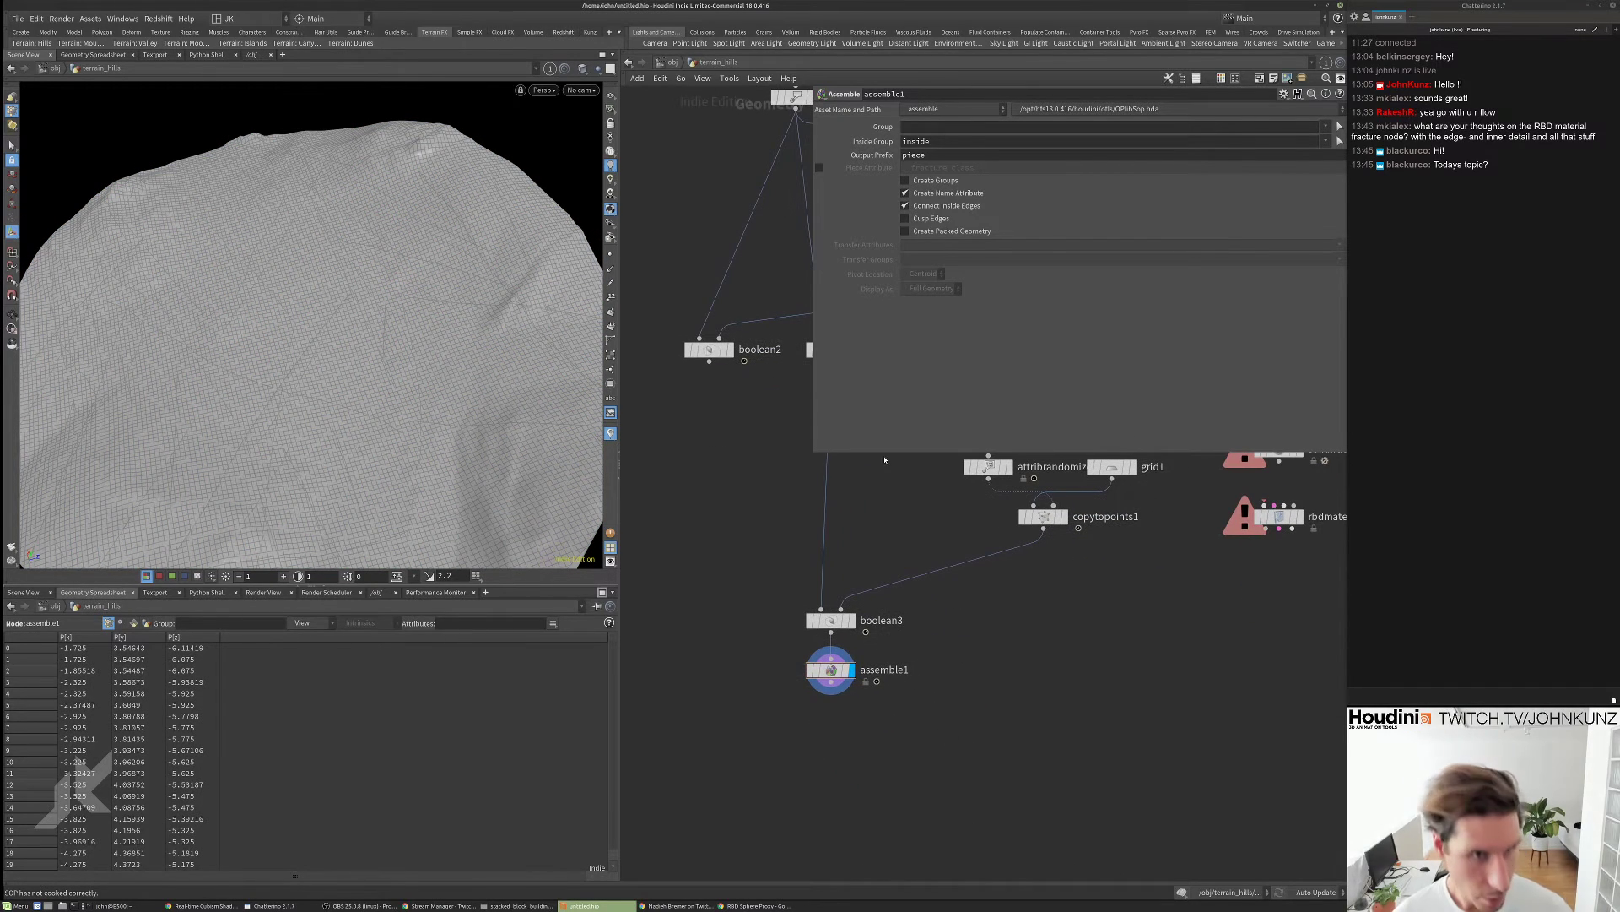
# - Add a Color node below assemble1, connected to its output, and display it
pyautogui.press('Tab')
pyautogui.write('col')
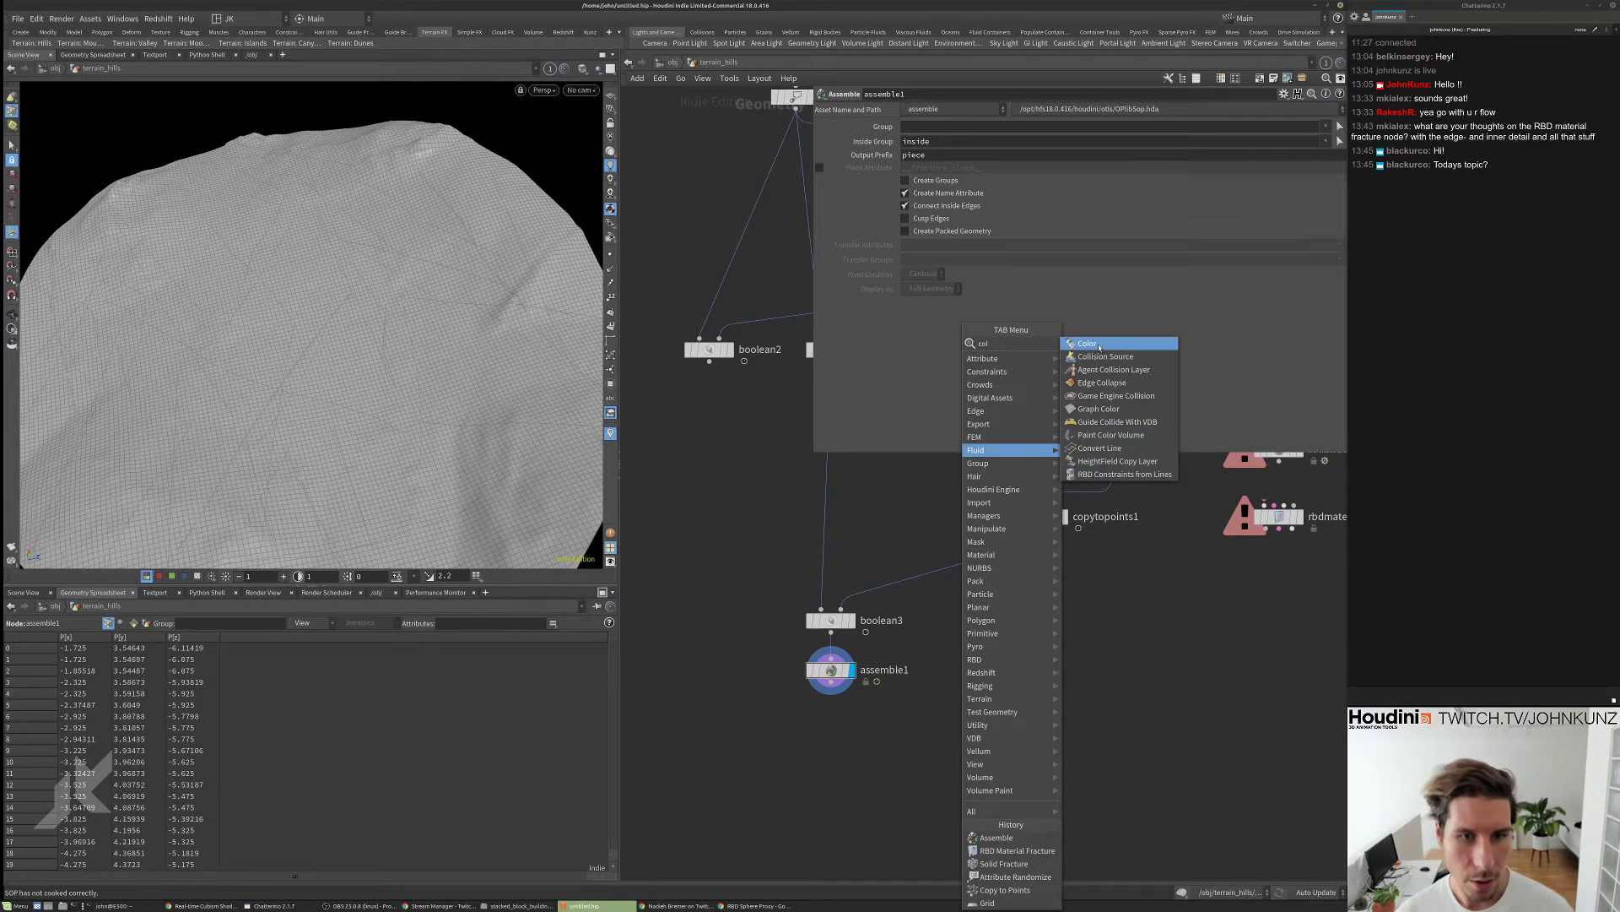
pyautogui.click(1089, 344)
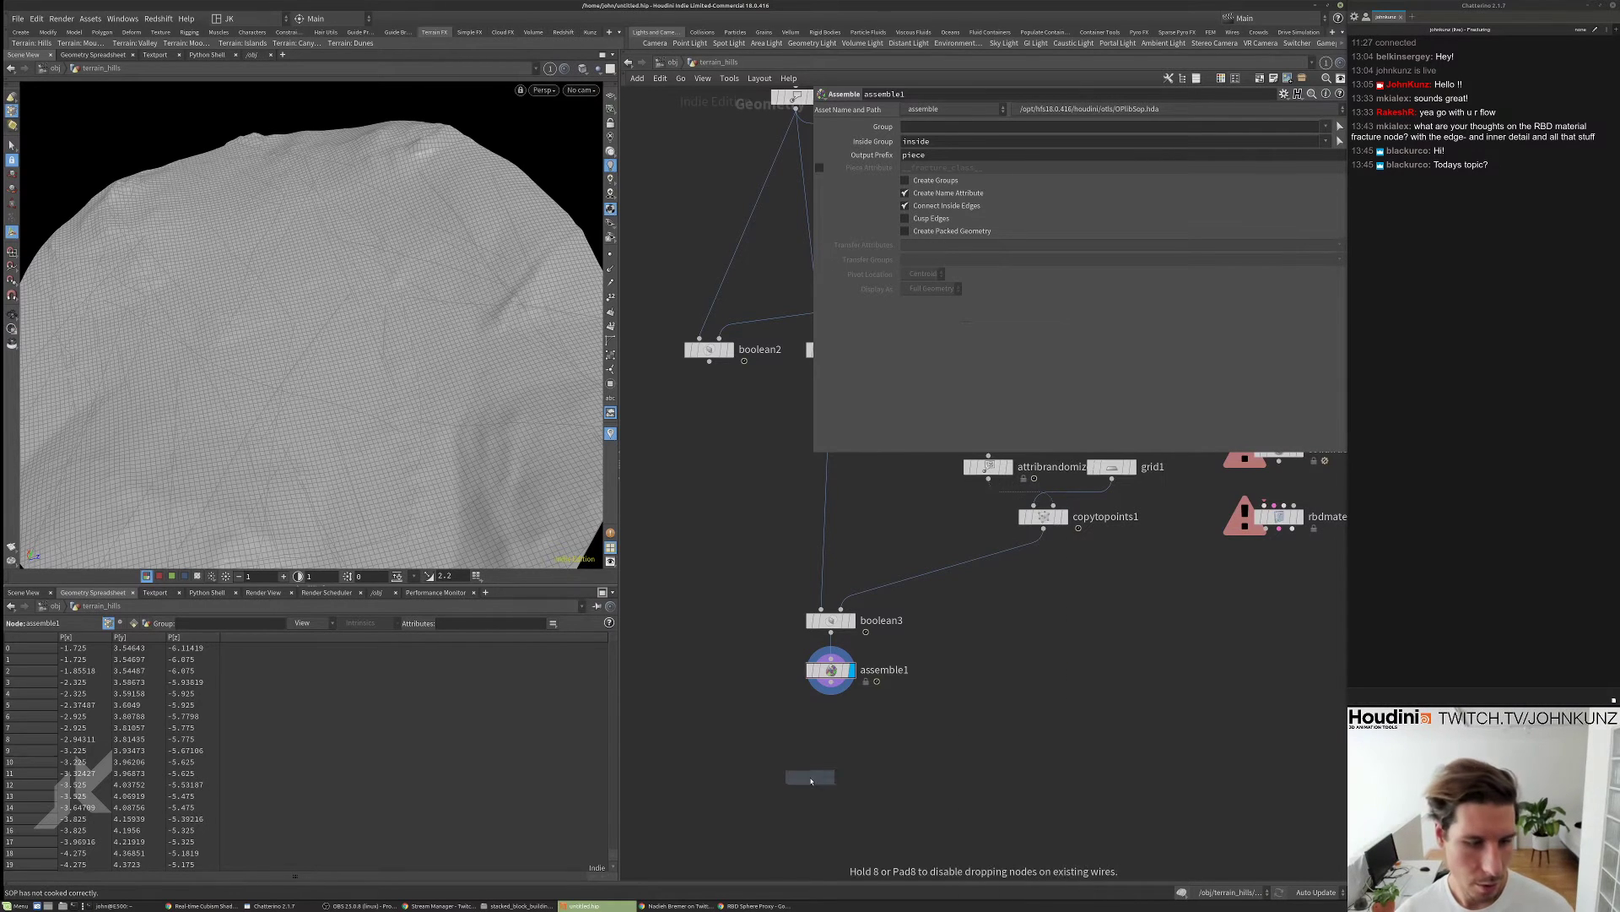
pyautogui.click(837, 778)
pyautogui.click(834, 777)
pyautogui.moveTo(812, 777); pyautogui.dragTo(831, 739)
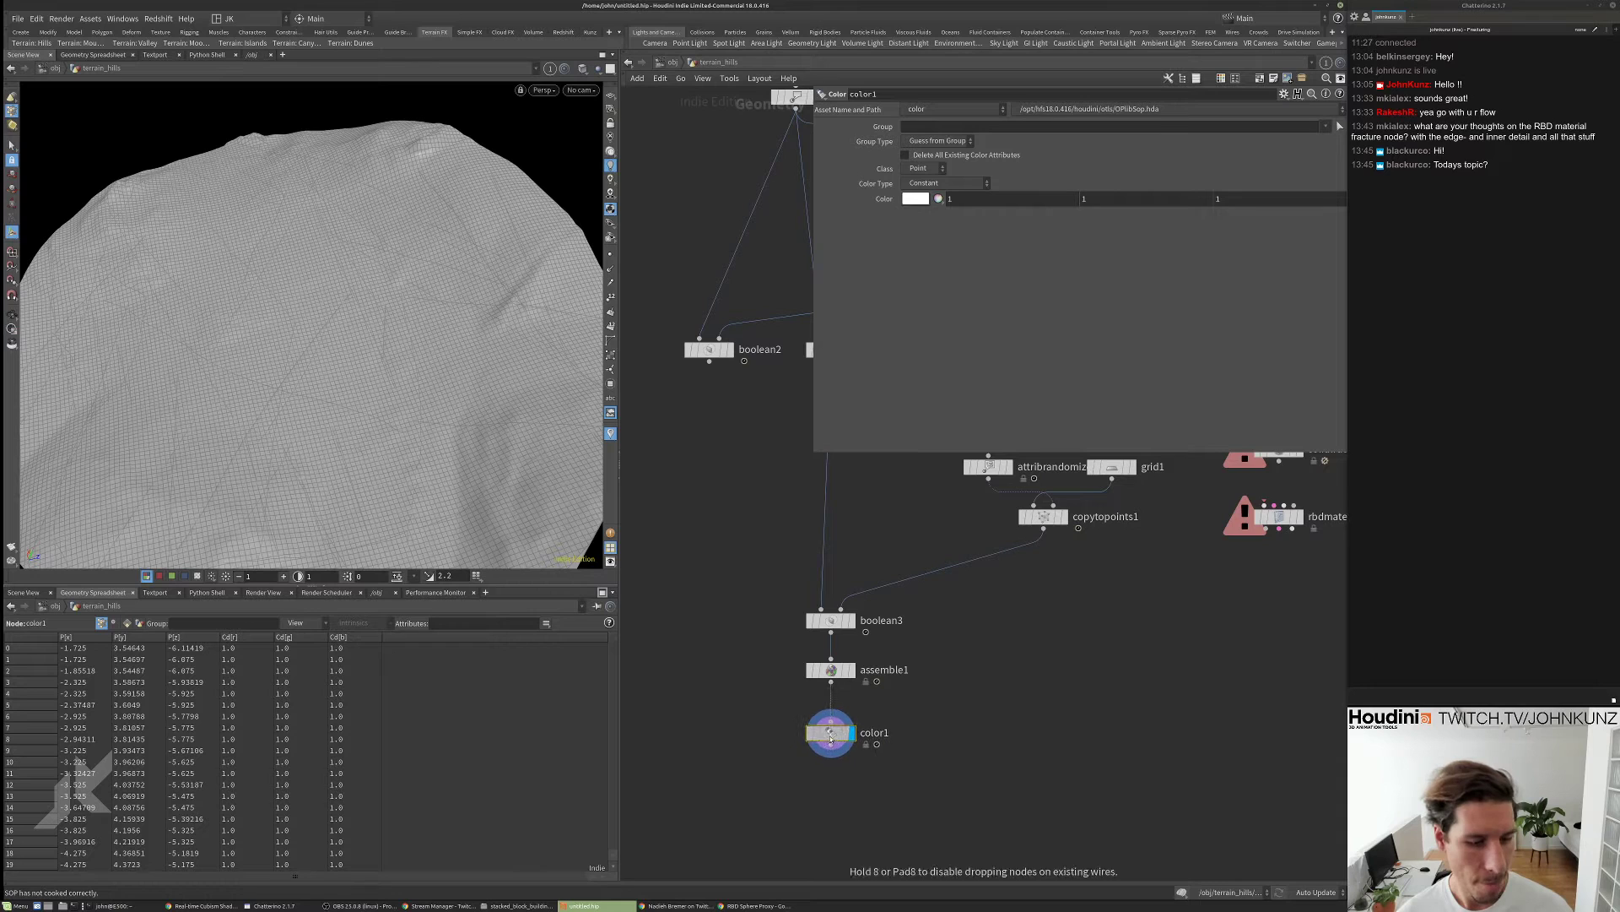
# - Color the fractured pieces by setting color1 to Primitive class, Random from Attribute, with the attribute name, and view the whole chunk
pyautogui.click(922, 168)
pyautogui.click(922, 201)
pyautogui.click(947, 183)
pyautogui.click(925, 218)
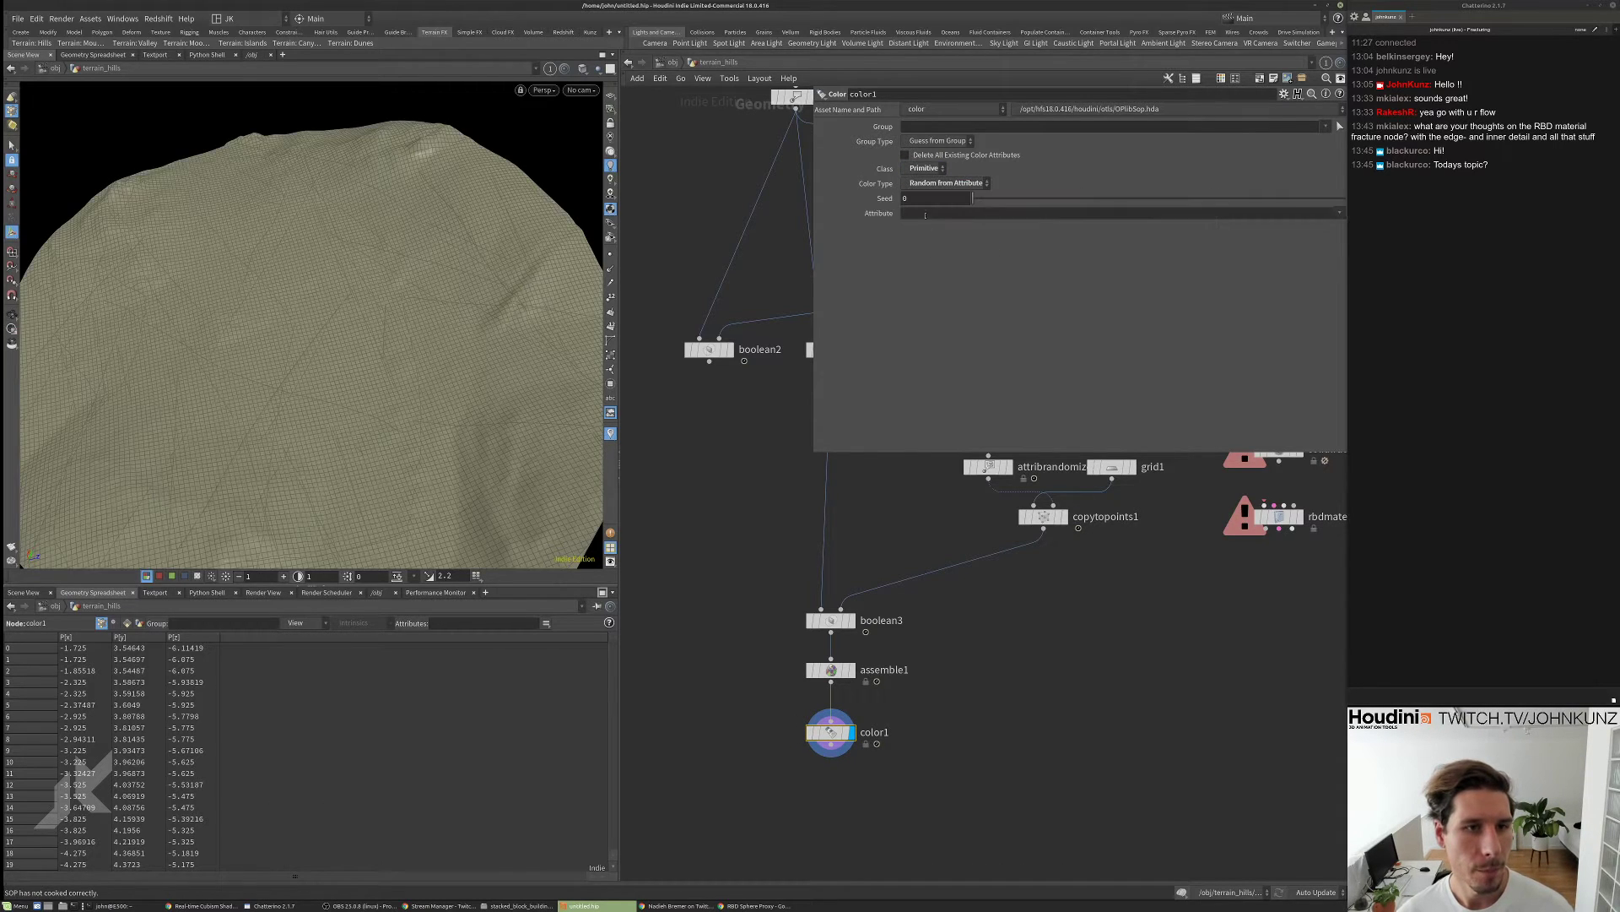
pyautogui.click(926, 212)
pyautogui.write('name')
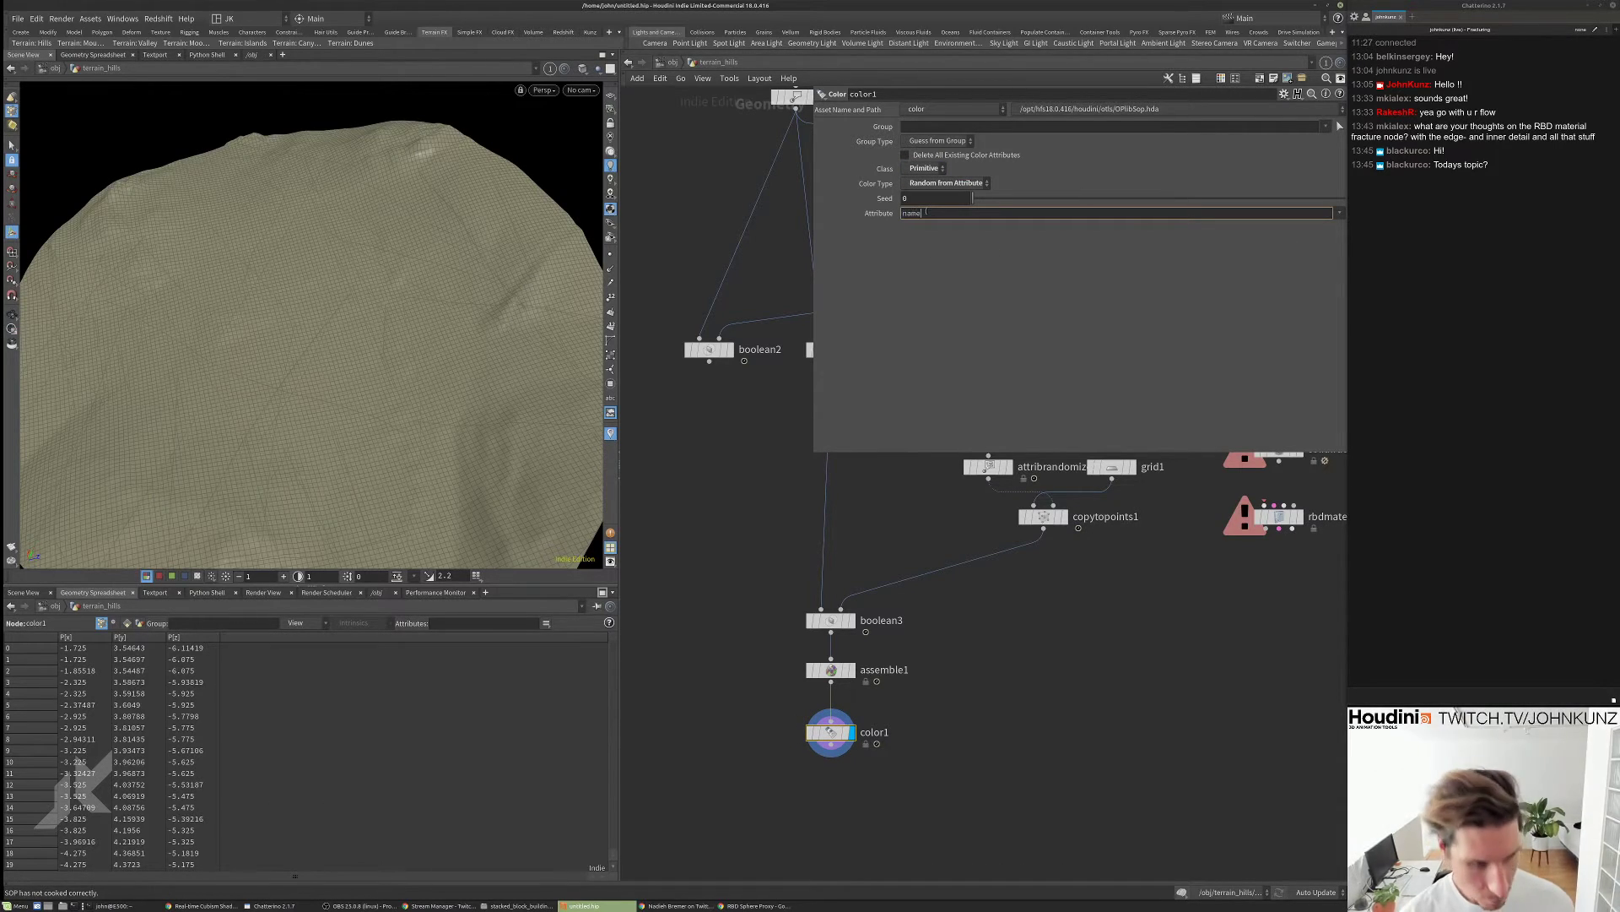
pyautogui.press('Return')
pyautogui.moveTo(397, 354); pyautogui.dragTo(348, 258)
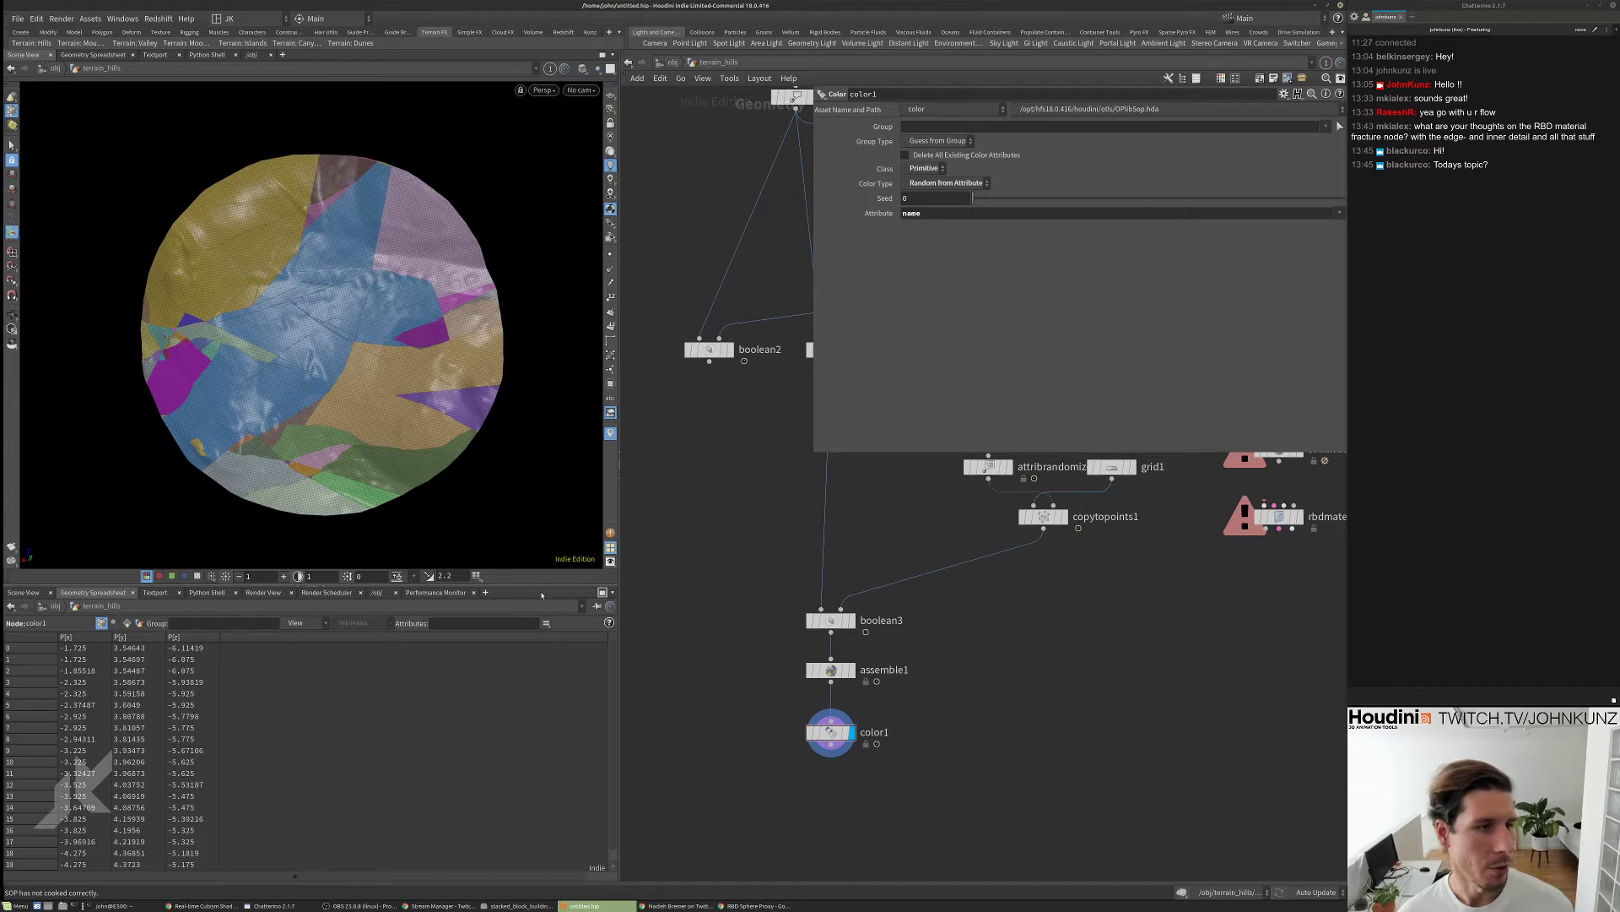
# - Select grid1 to show its parameters, move copytopoints1 slightly down, and display copytopoints1
pyautogui.moveTo(819, 606); pyautogui.dragTo(751, 692, button='middle')
pyautogui.click(1044, 553)
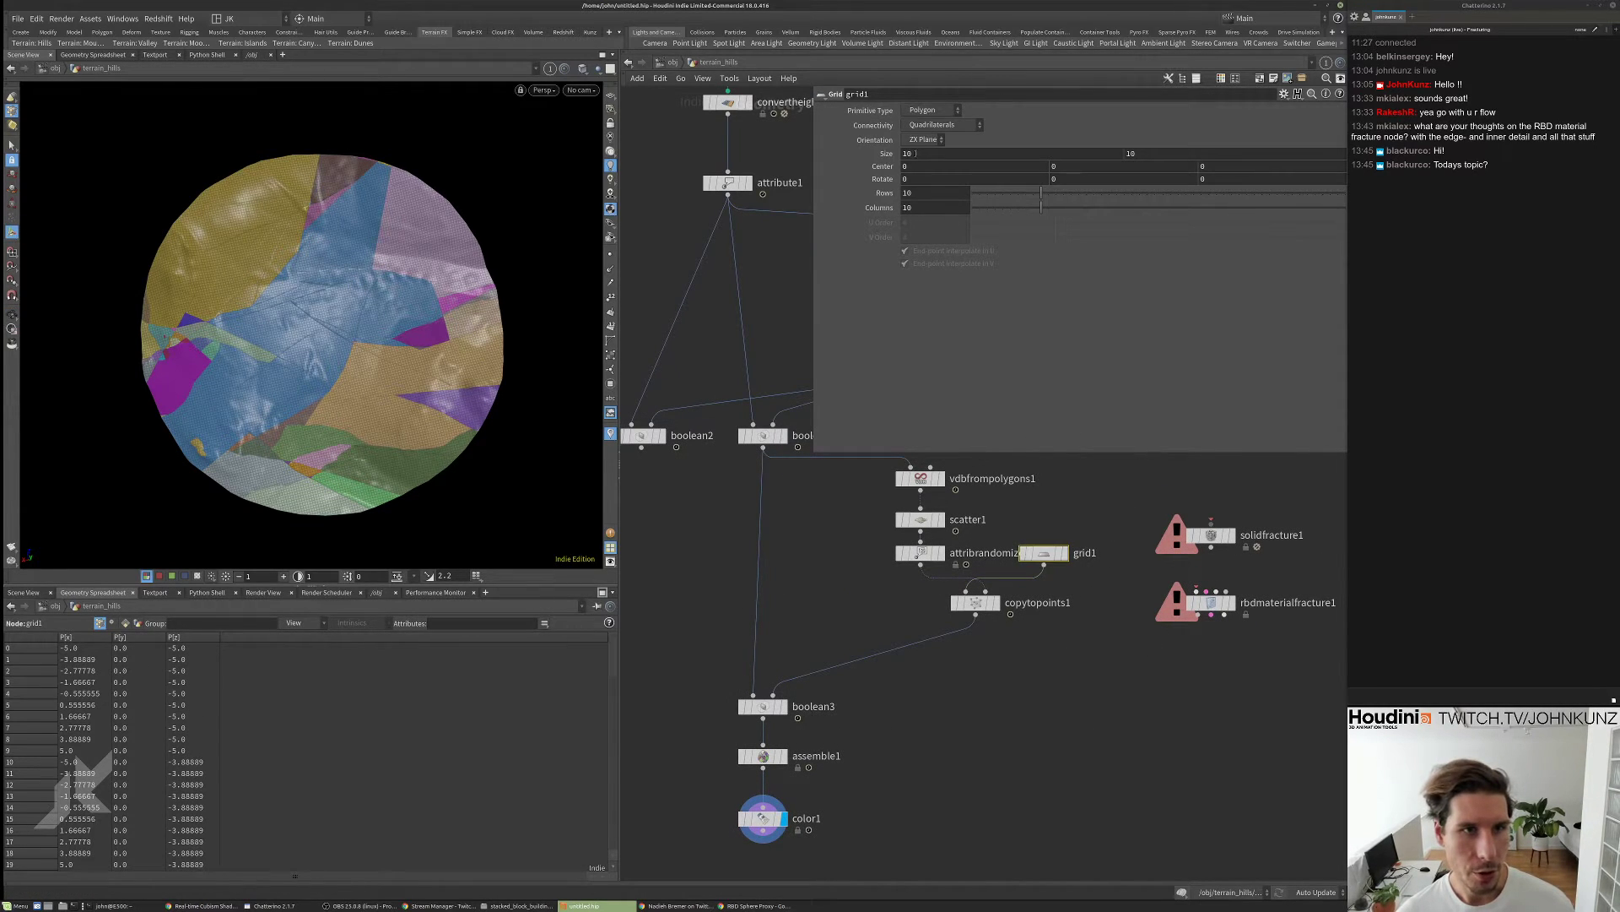
pyautogui.moveTo(1000, 602); pyautogui.dragTo(998, 620)
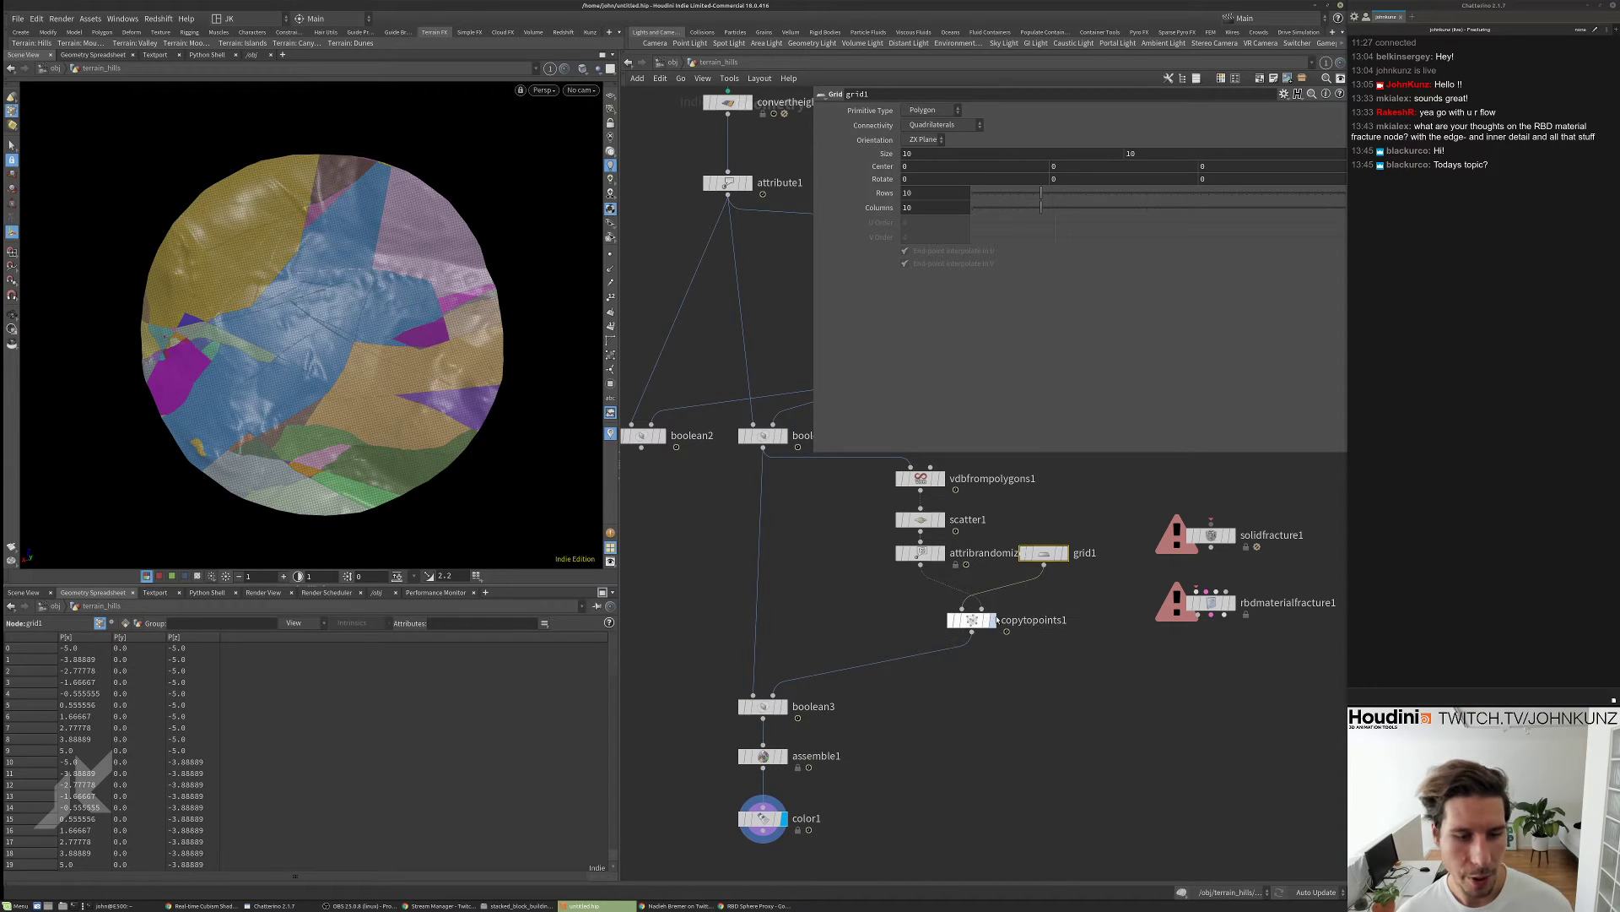
pyautogui.click(993, 621)
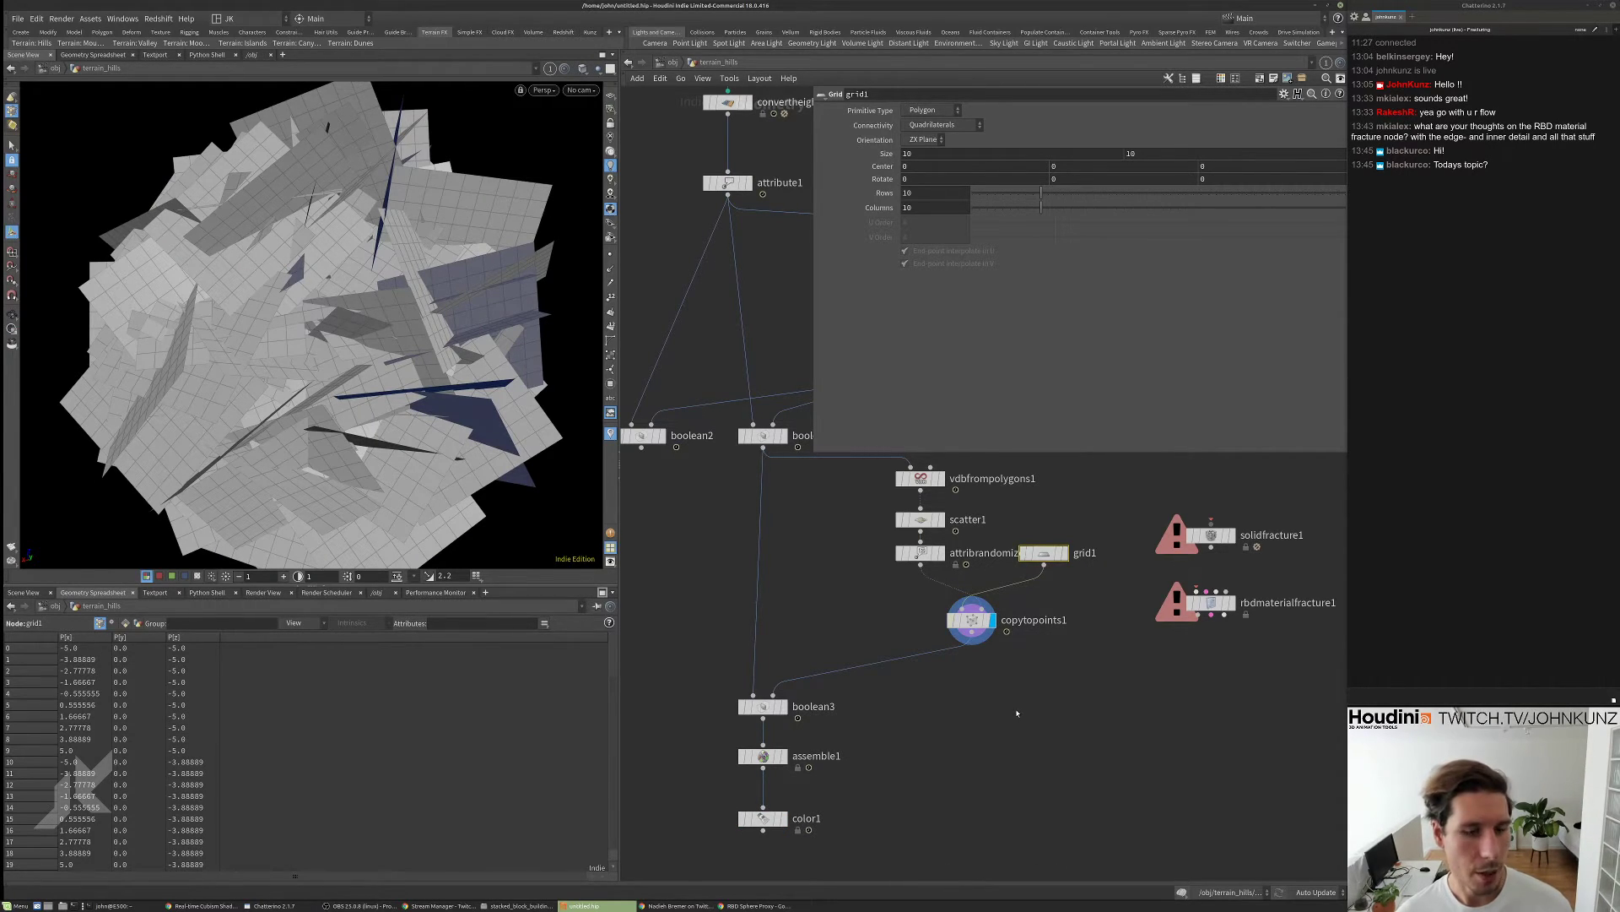
# - Insert a Transform node between grid1 and copytopoints1 and set its Uniform Scale to 5
pyautogui.press('Tab')
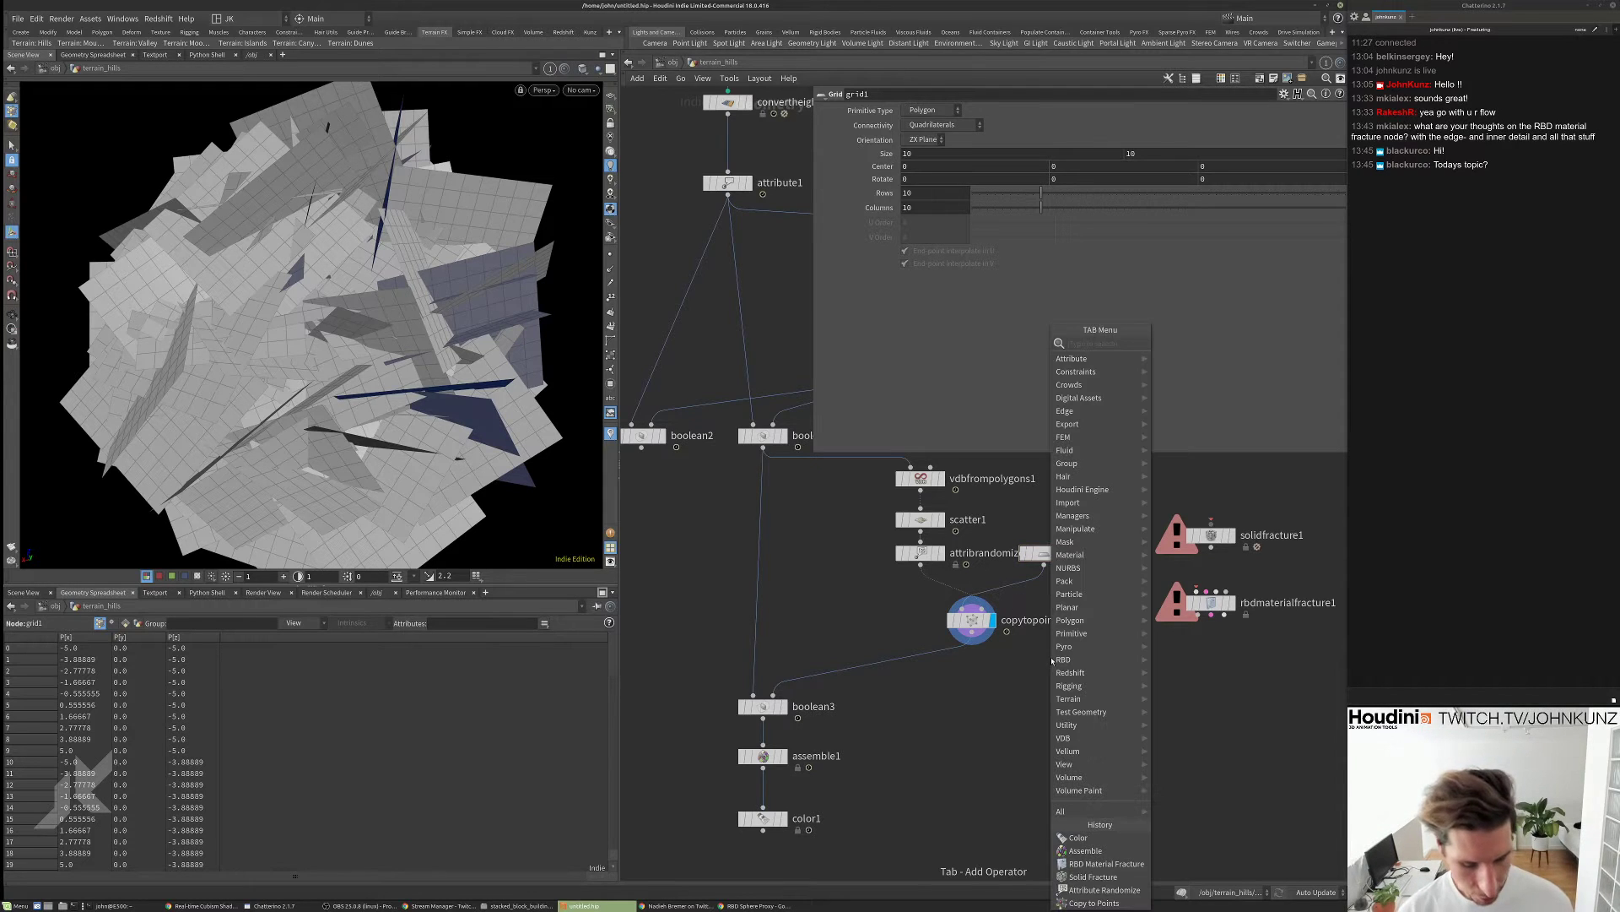
pyautogui.write('xform')
pyautogui.press('Return')
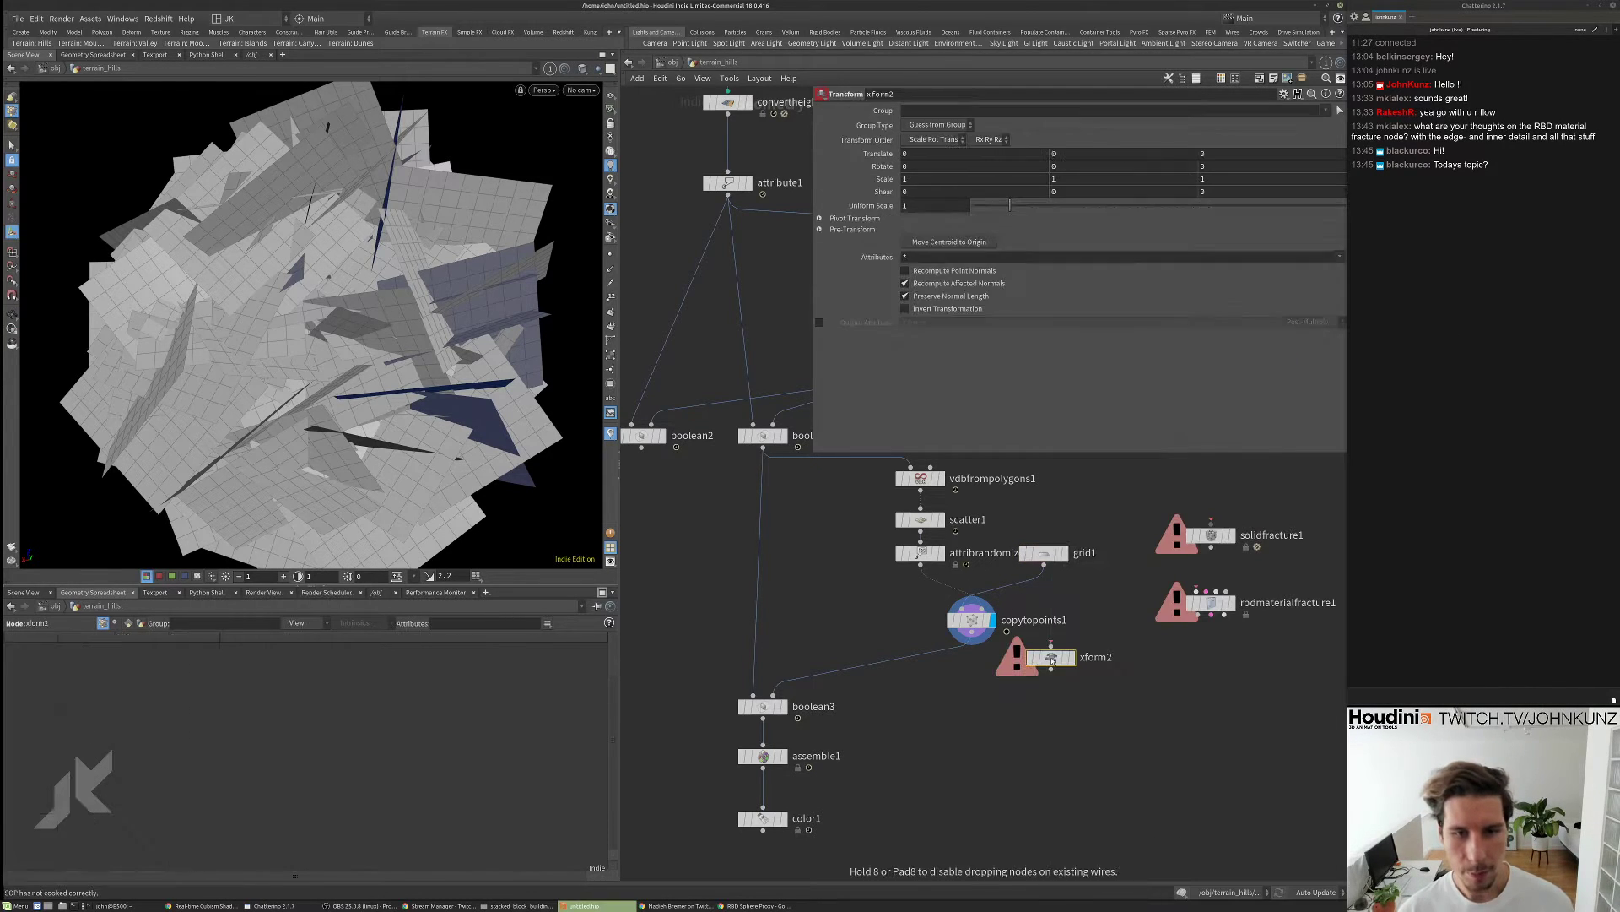
pyautogui.click(1044, 585)
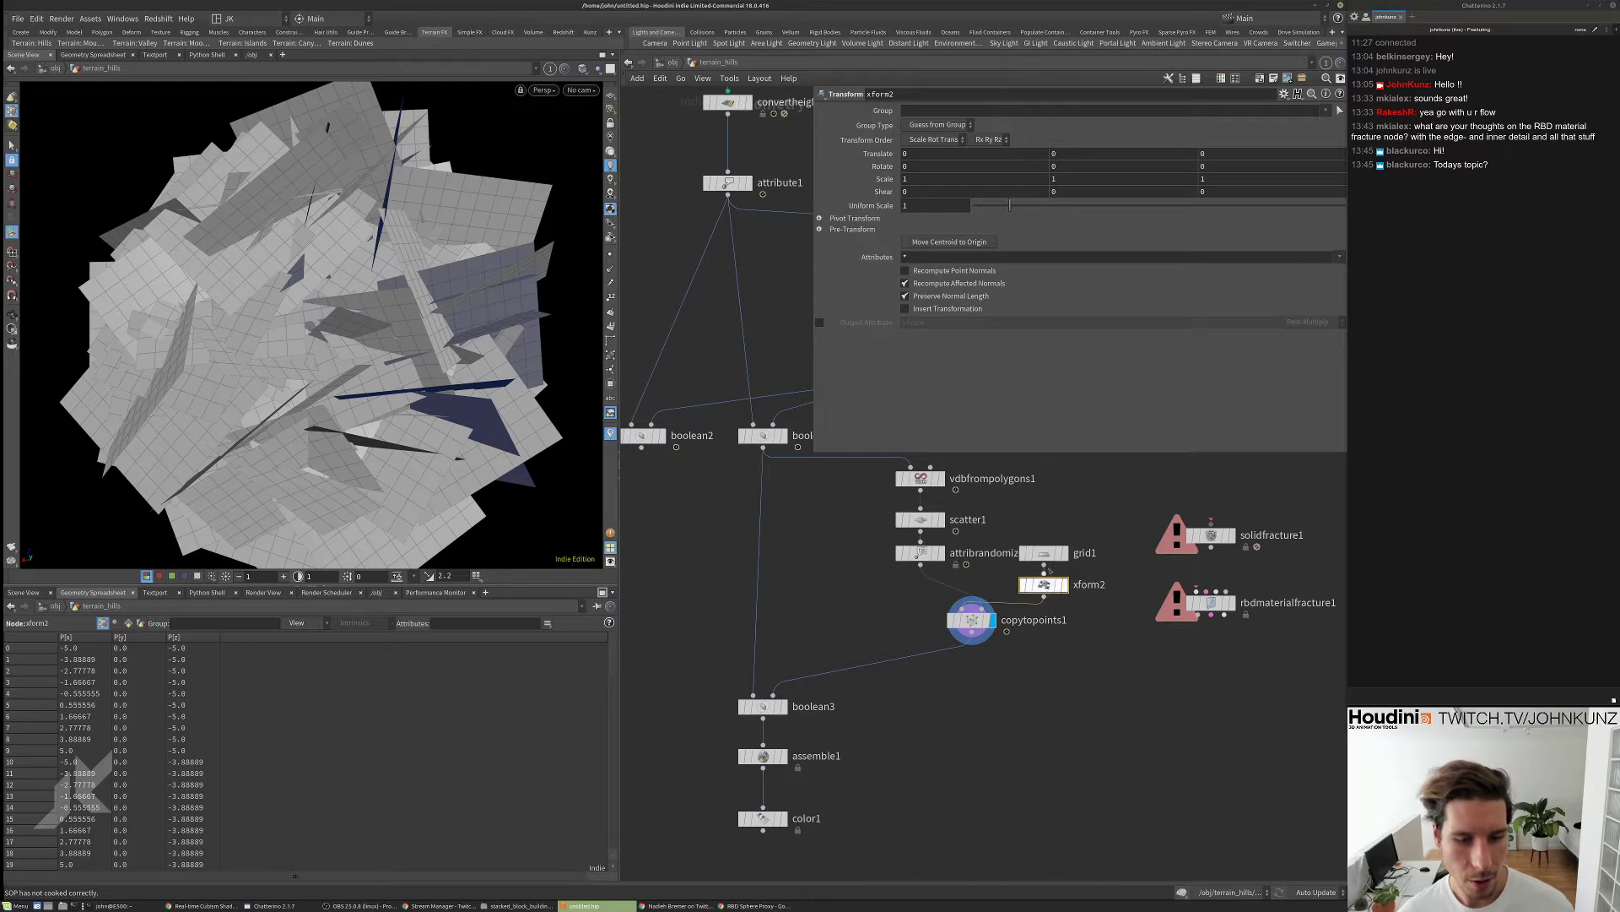
pyautogui.click(920, 205)
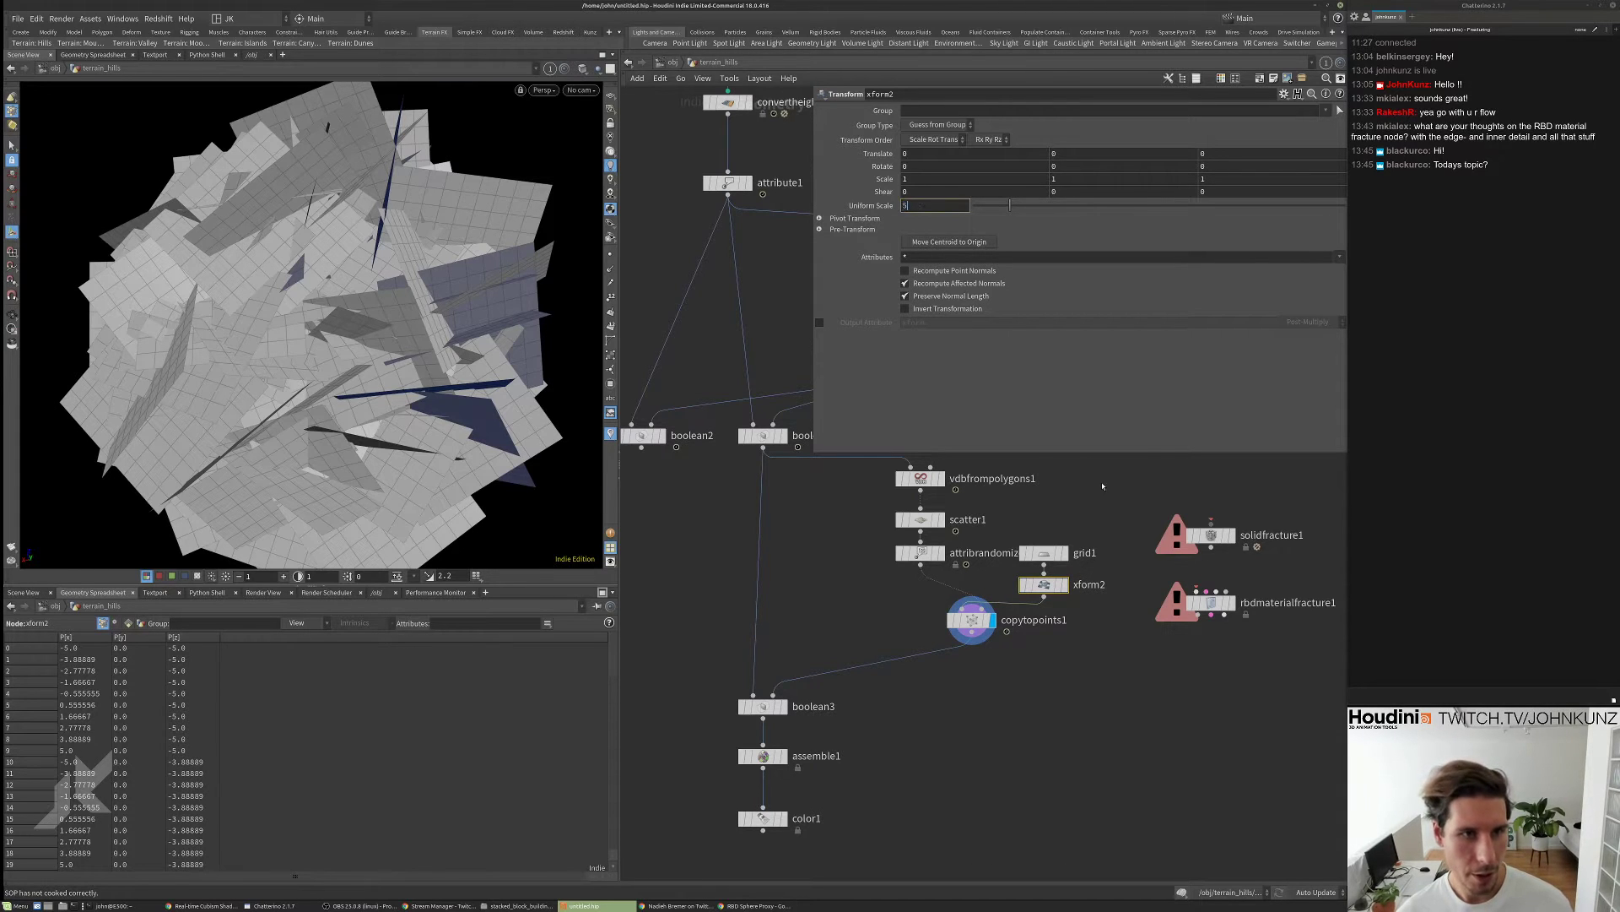
pyautogui.write('5')
pyautogui.press('Return')
pyautogui.press('h')
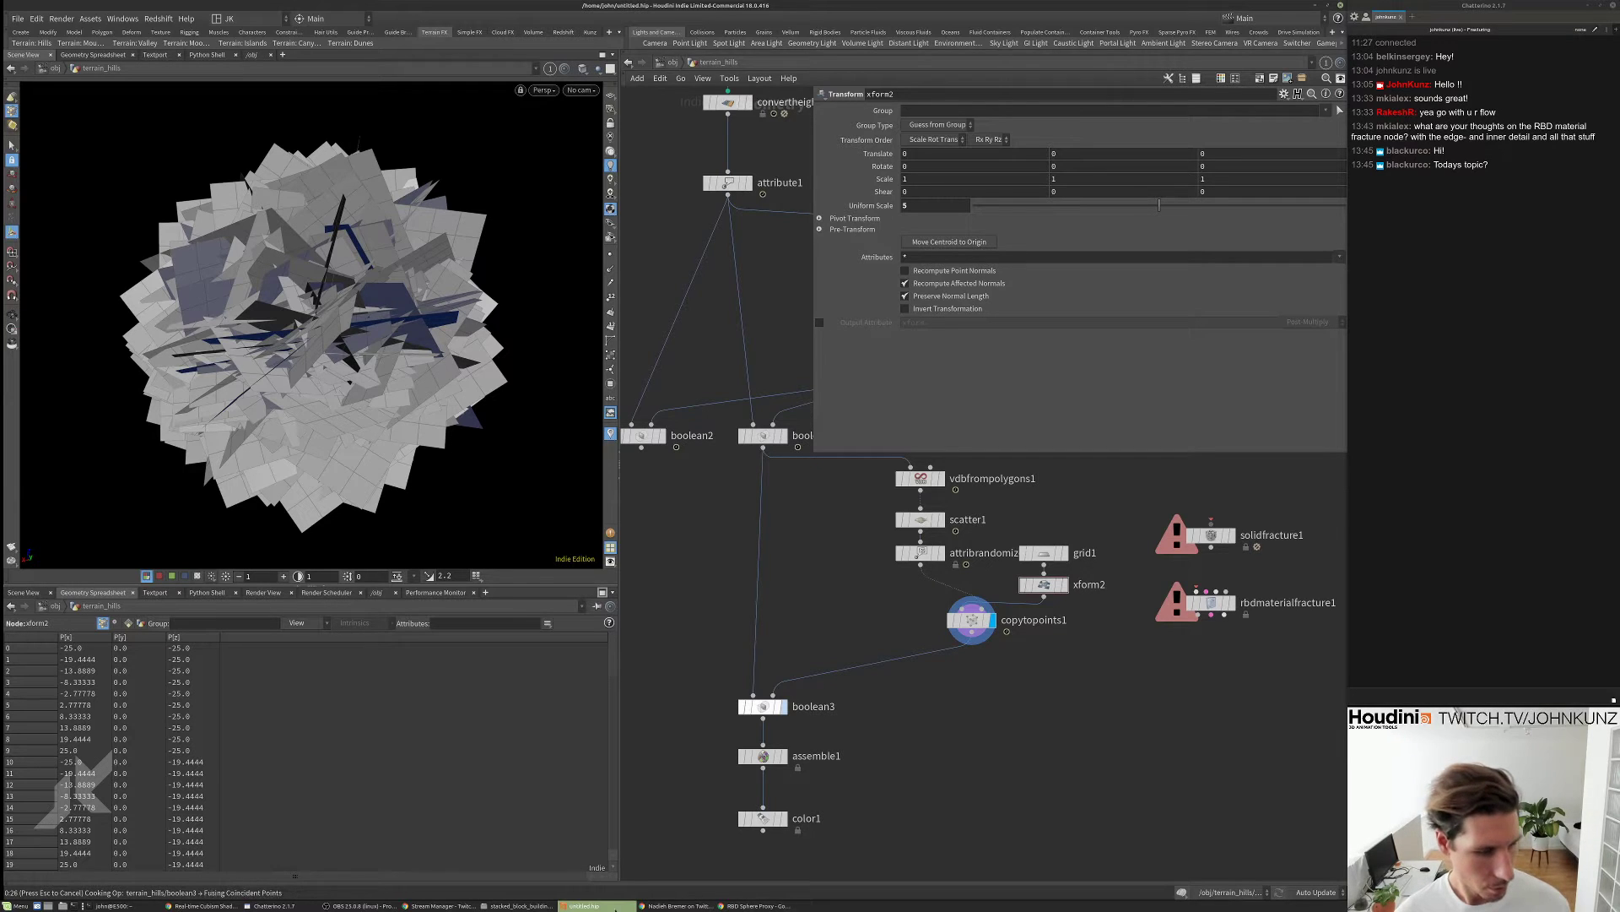
# - Switch to the terminal and run htop to check the processor load while boolean3 cooks
pyautogui.click(145, 907)
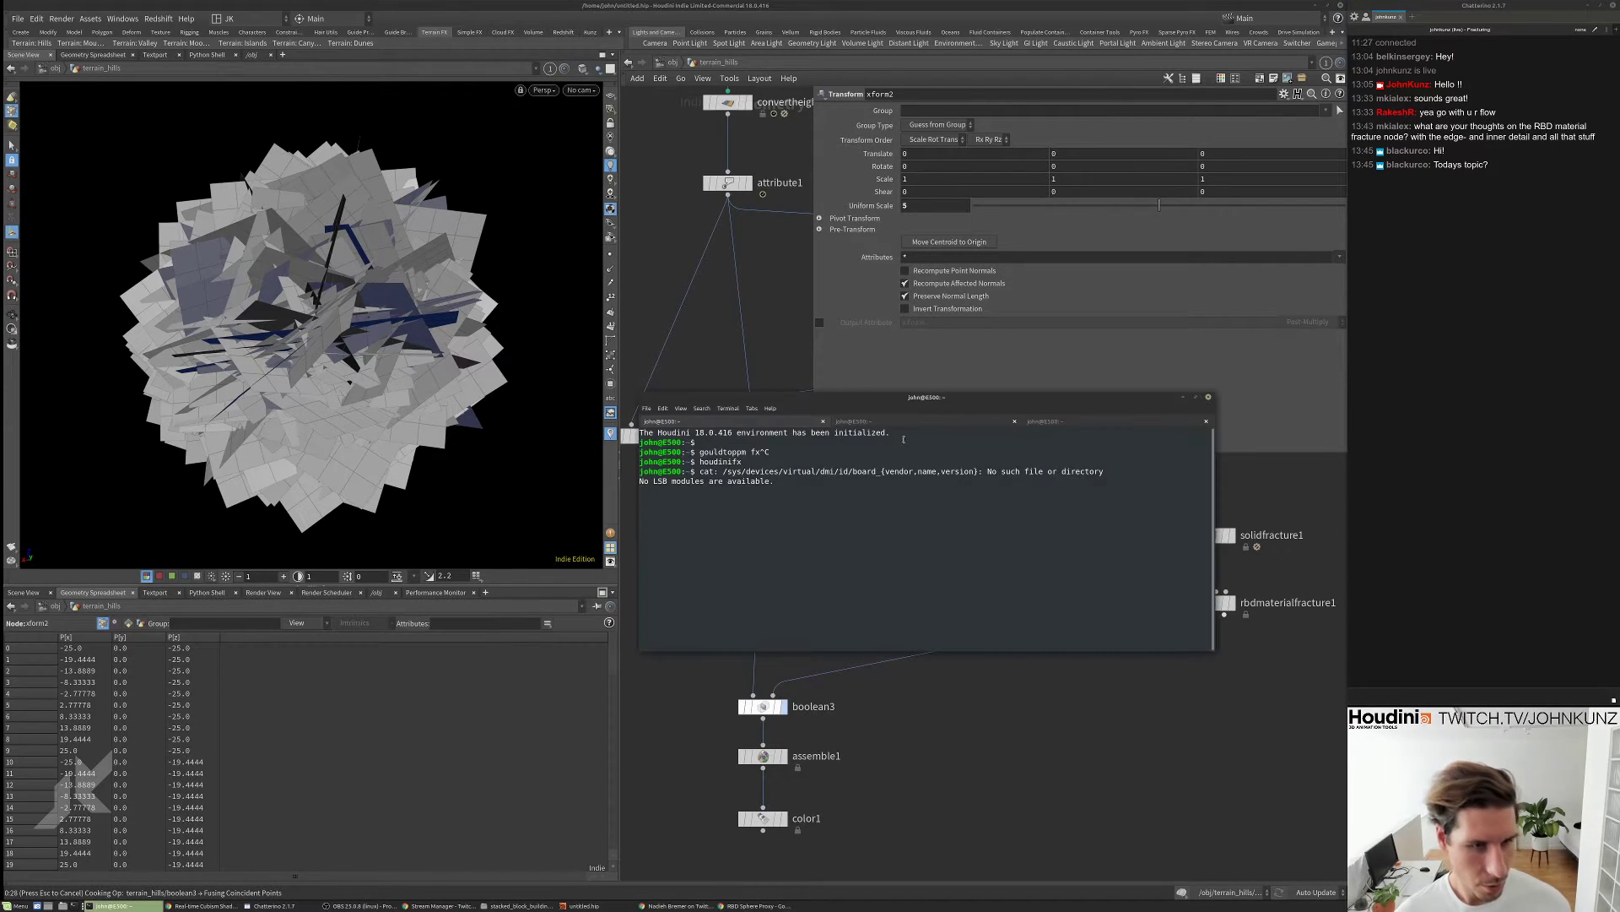
pyautogui.write('htop')
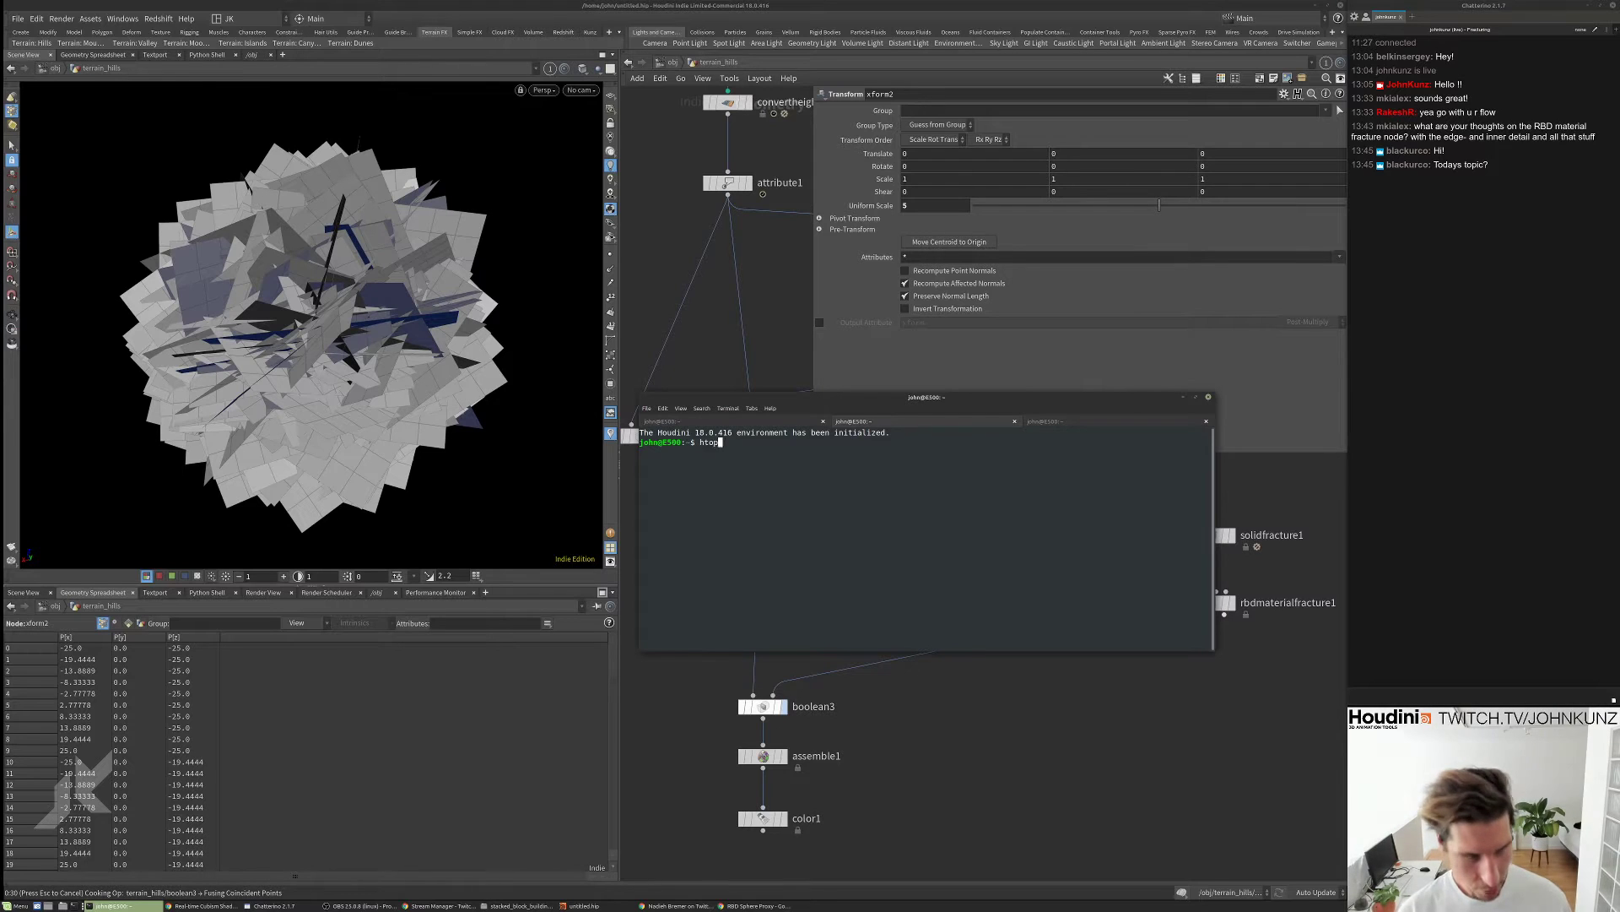
pyautogui.press('Return')
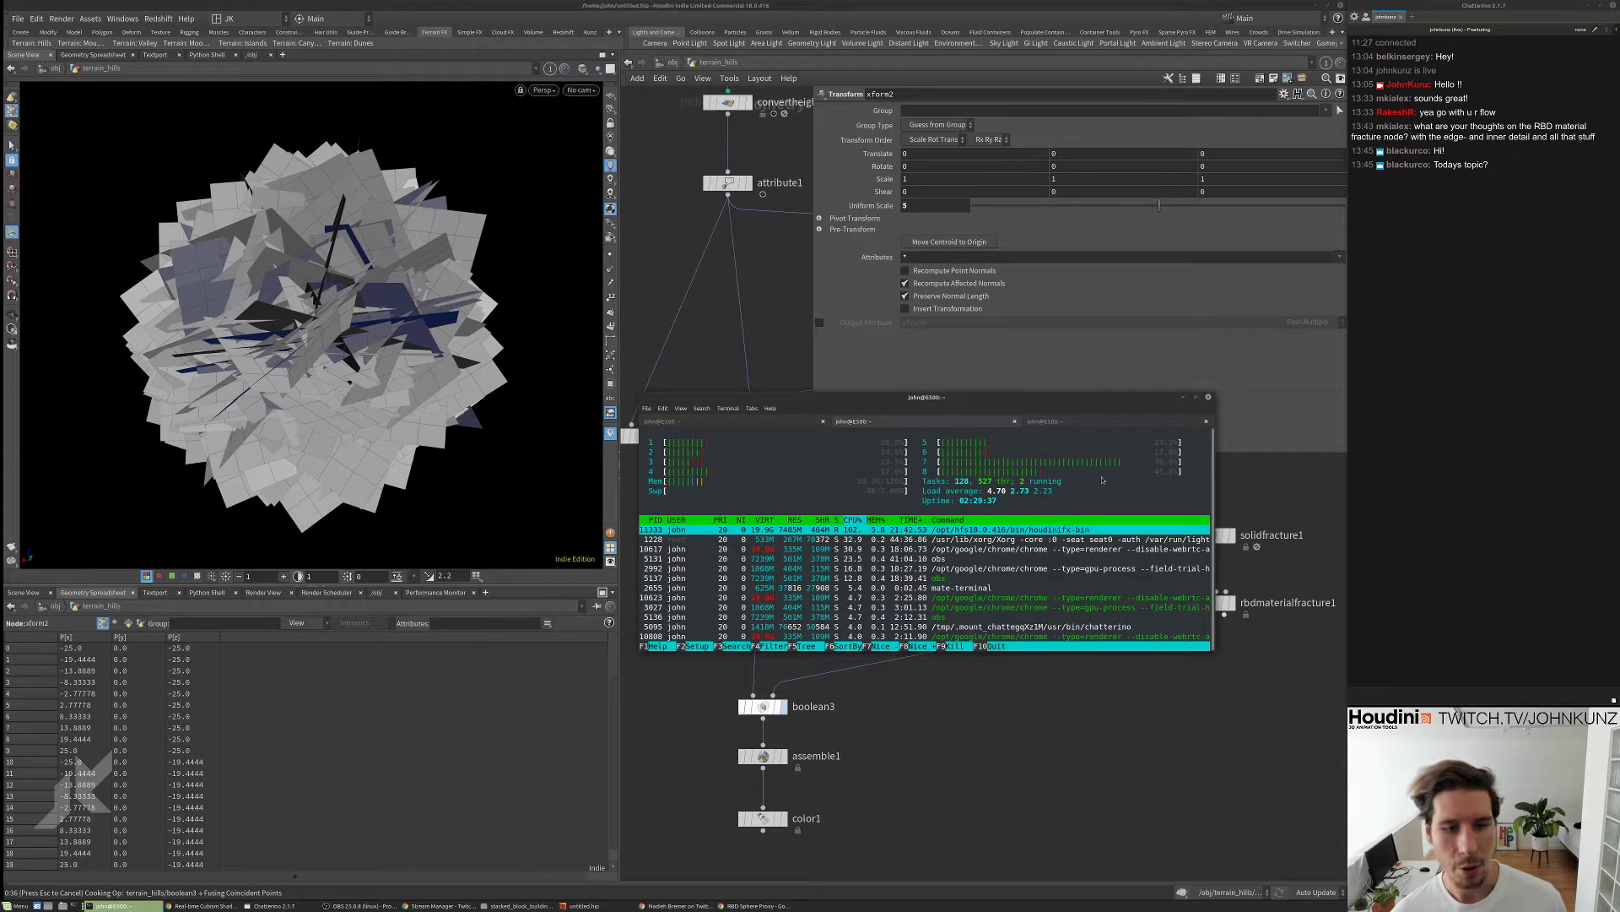
pyautogui.moveTo(917, 397); pyautogui.dragTo(1024, 563)
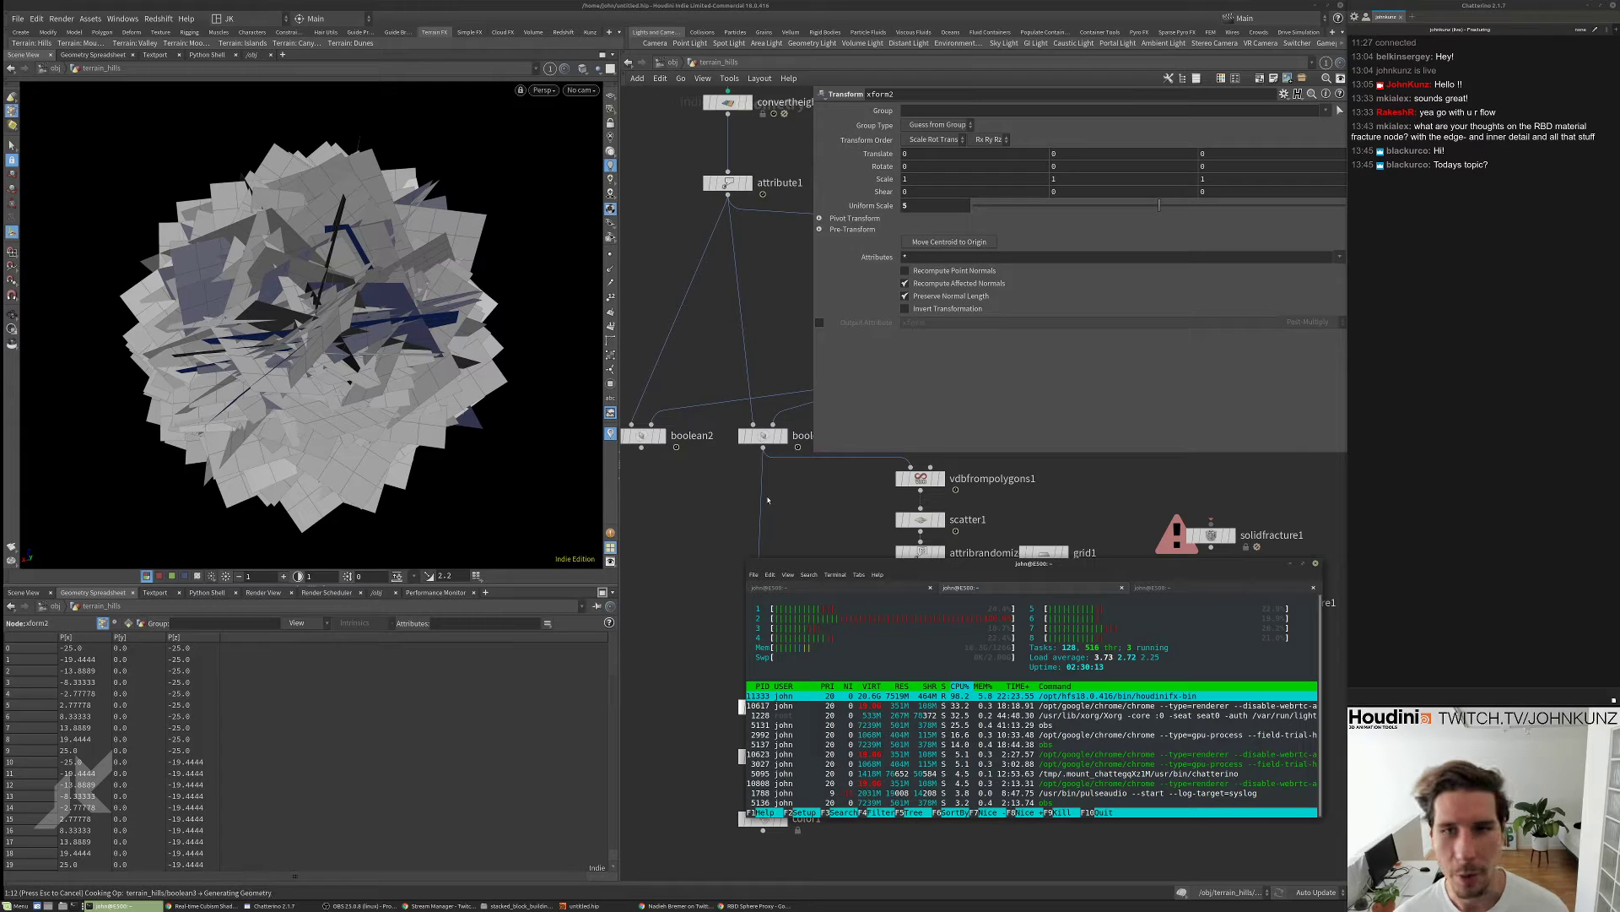
pyautogui.click(814, 521)
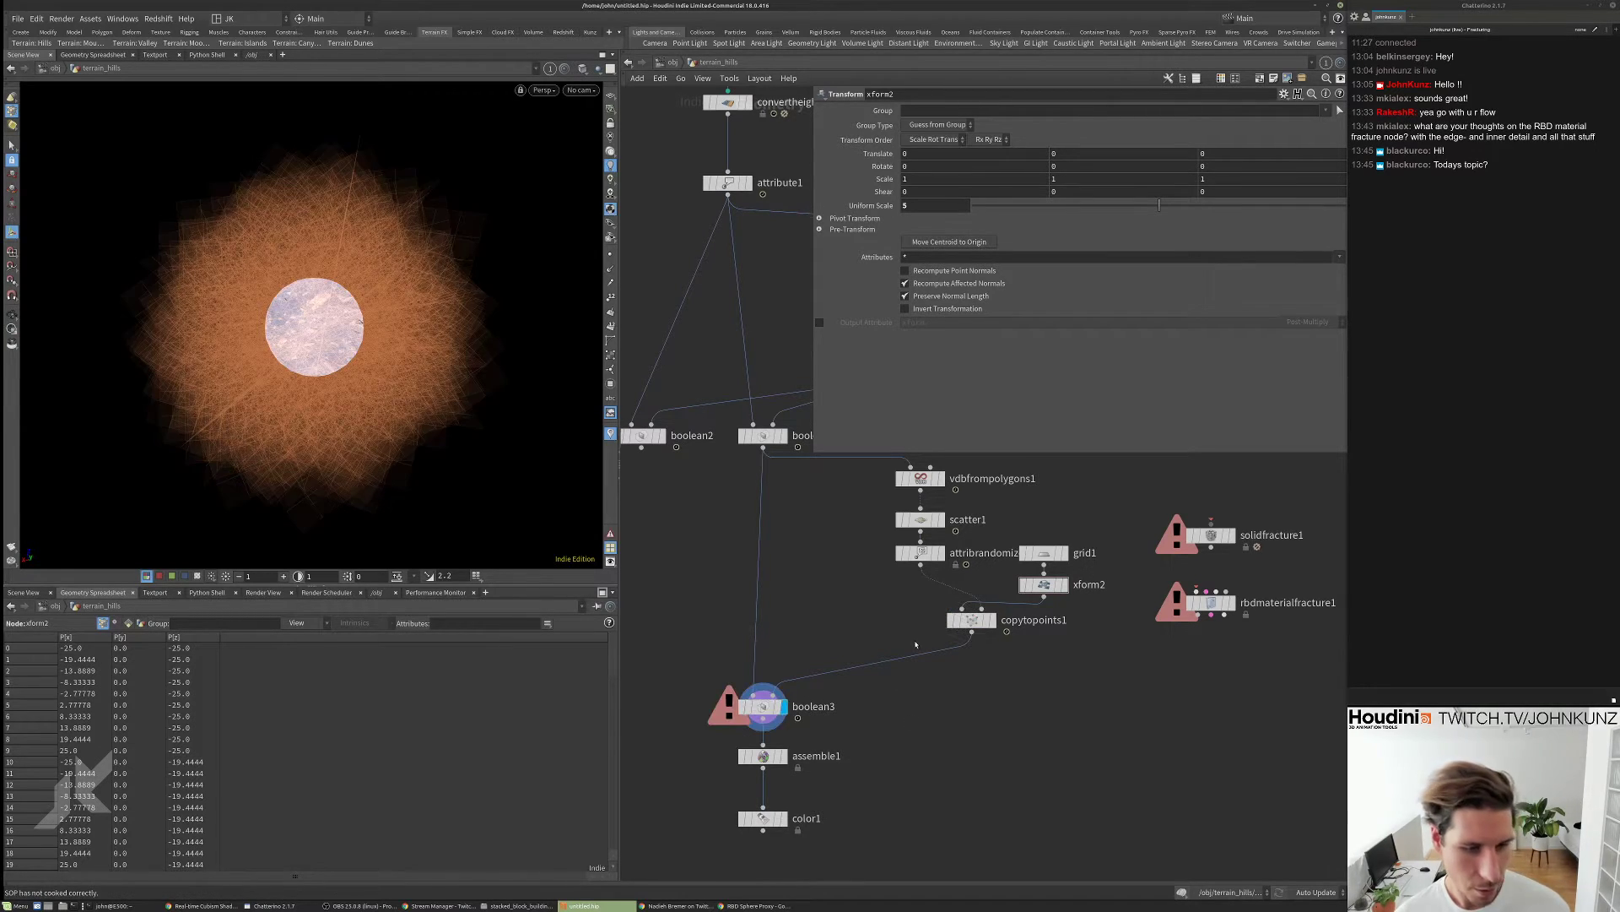
# - Set the Force Total Count of scatter1 to 24
pyautogui.moveTo(898, 629); pyautogui.dragTo(856, 720, button='middle')
pyautogui.scroll(2, 882, 643)
pyautogui.click(873, 594)
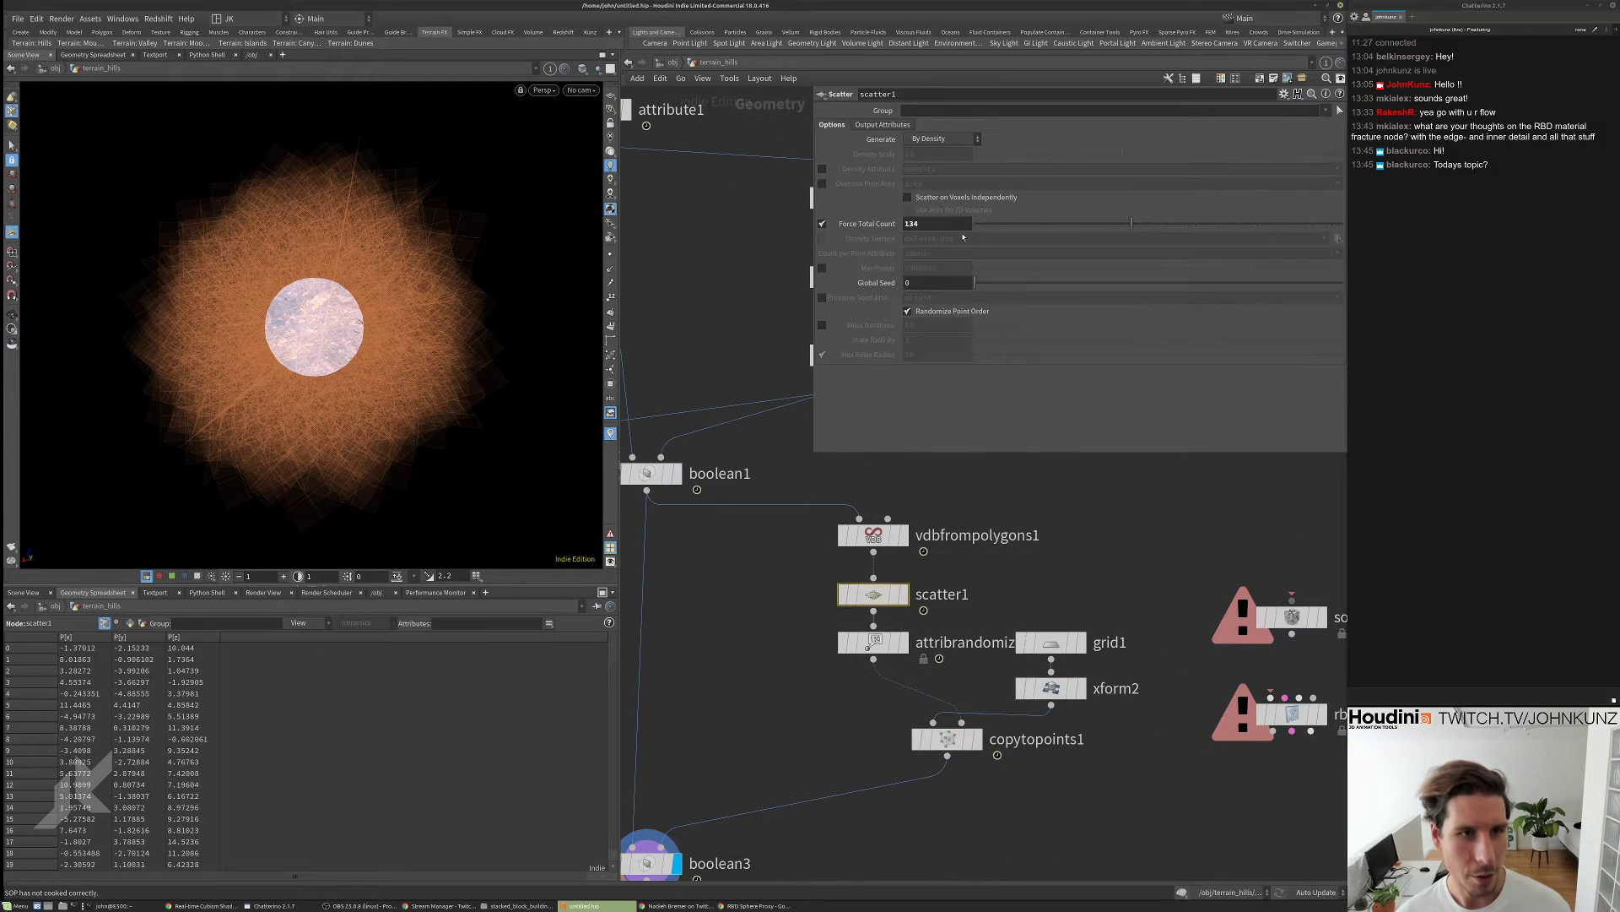
pyautogui.click(947, 224)
pyautogui.doubleClick(949, 226)
pyautogui.write('24')
pyautogui.press('Return')
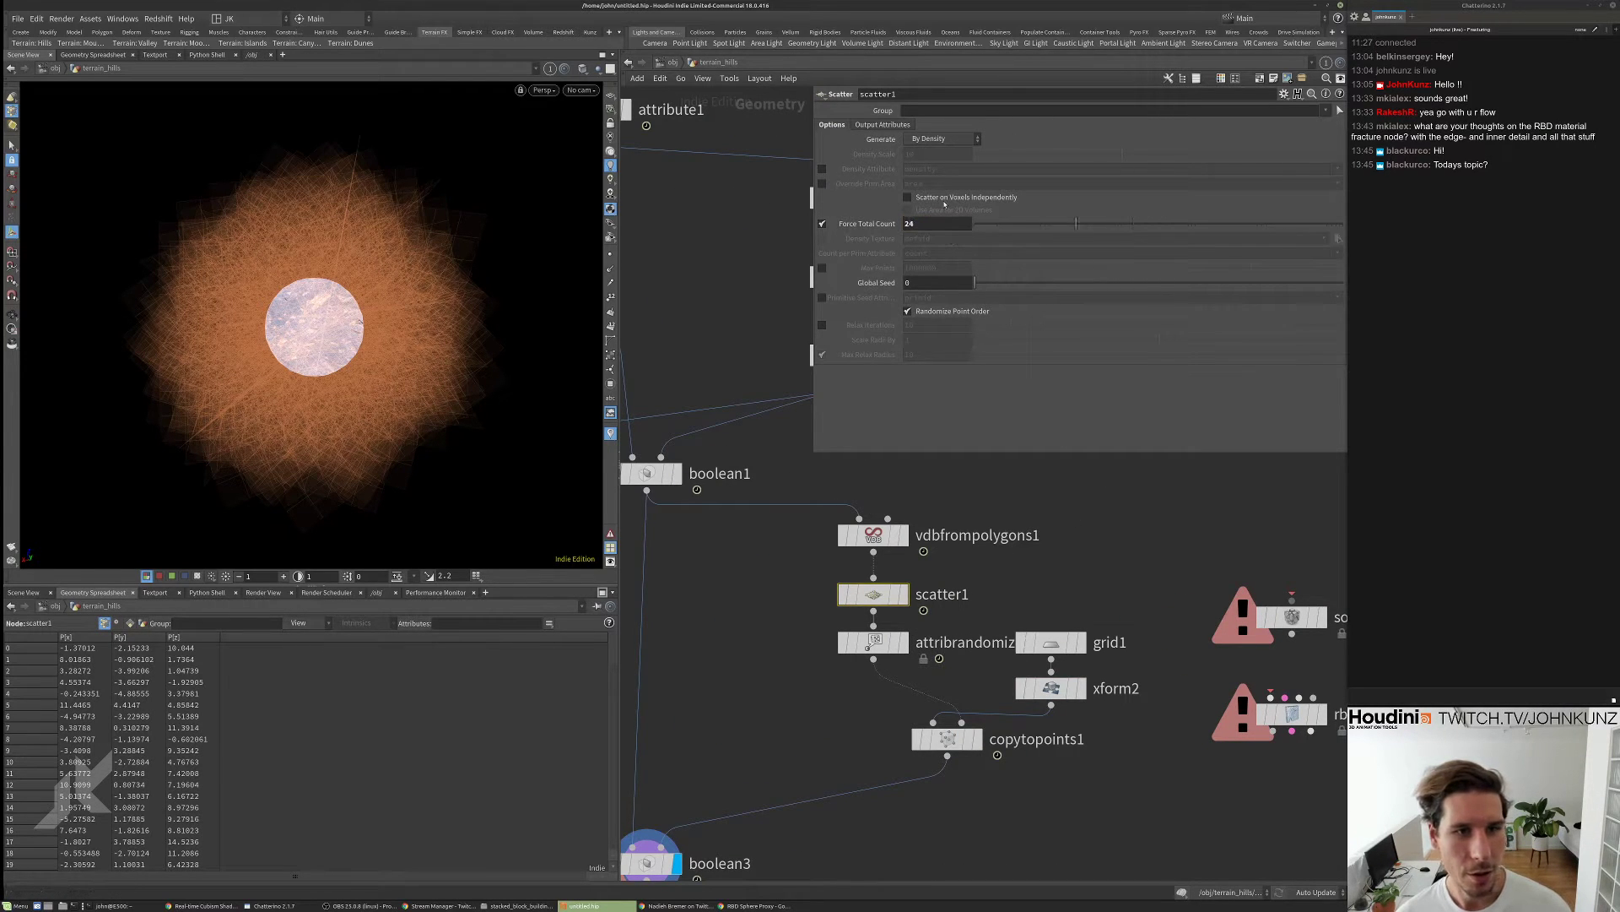
# - Display and select color1, and inspect the colored fracture pieces of the whole chunk
pyautogui.moveTo(790, 654); pyautogui.dragTo(884, 500, button='middle')
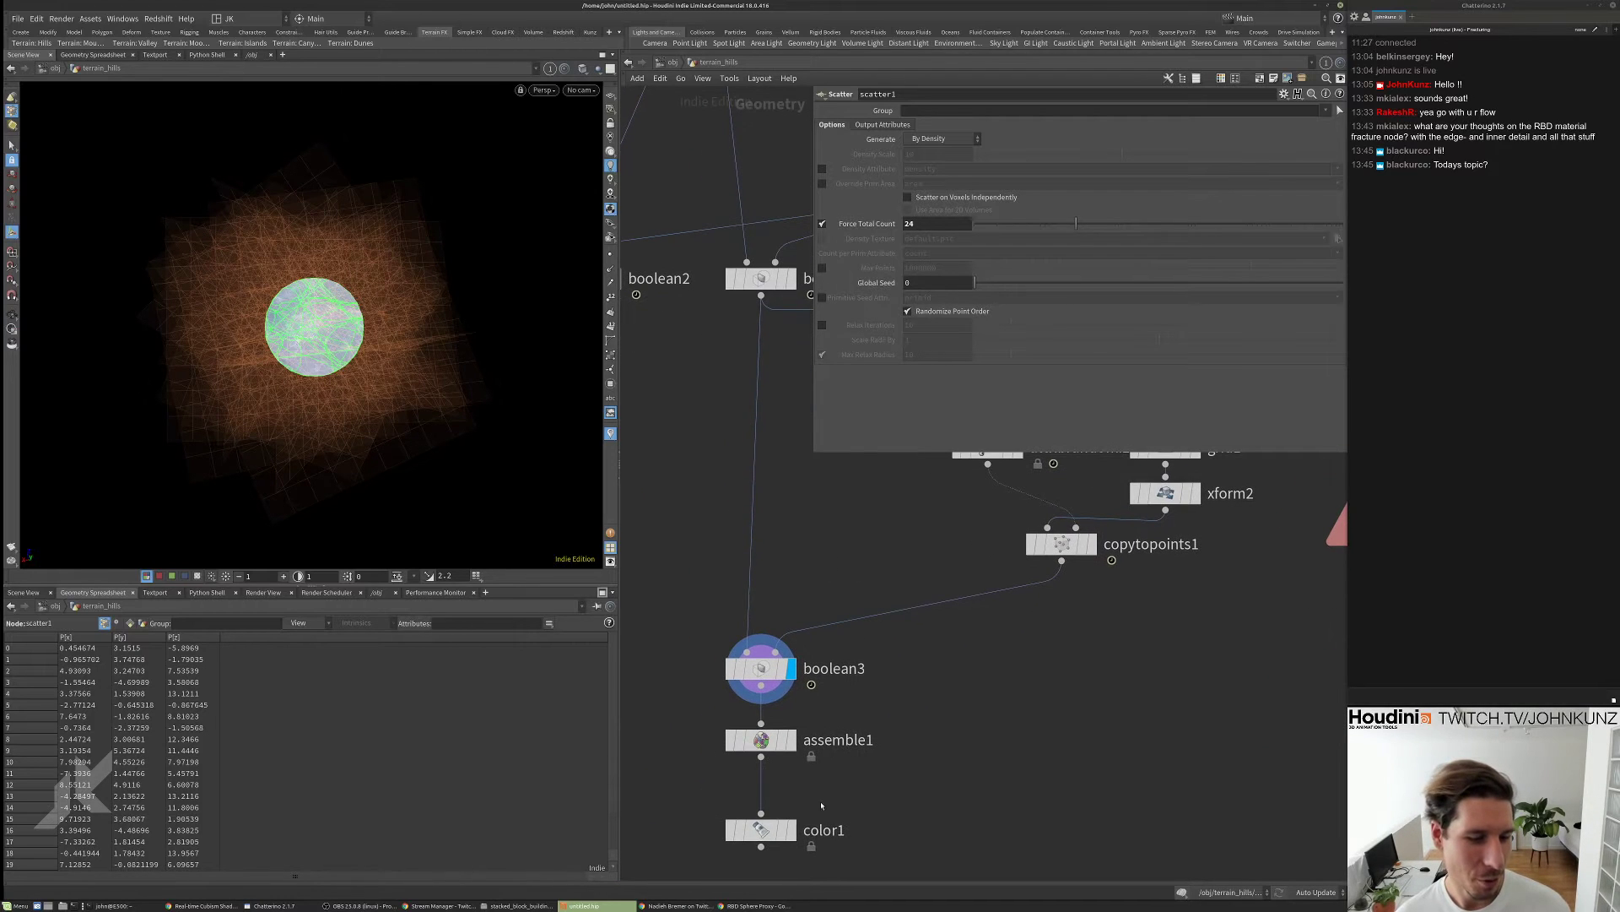
pyautogui.click(791, 829)
pyautogui.click(761, 830)
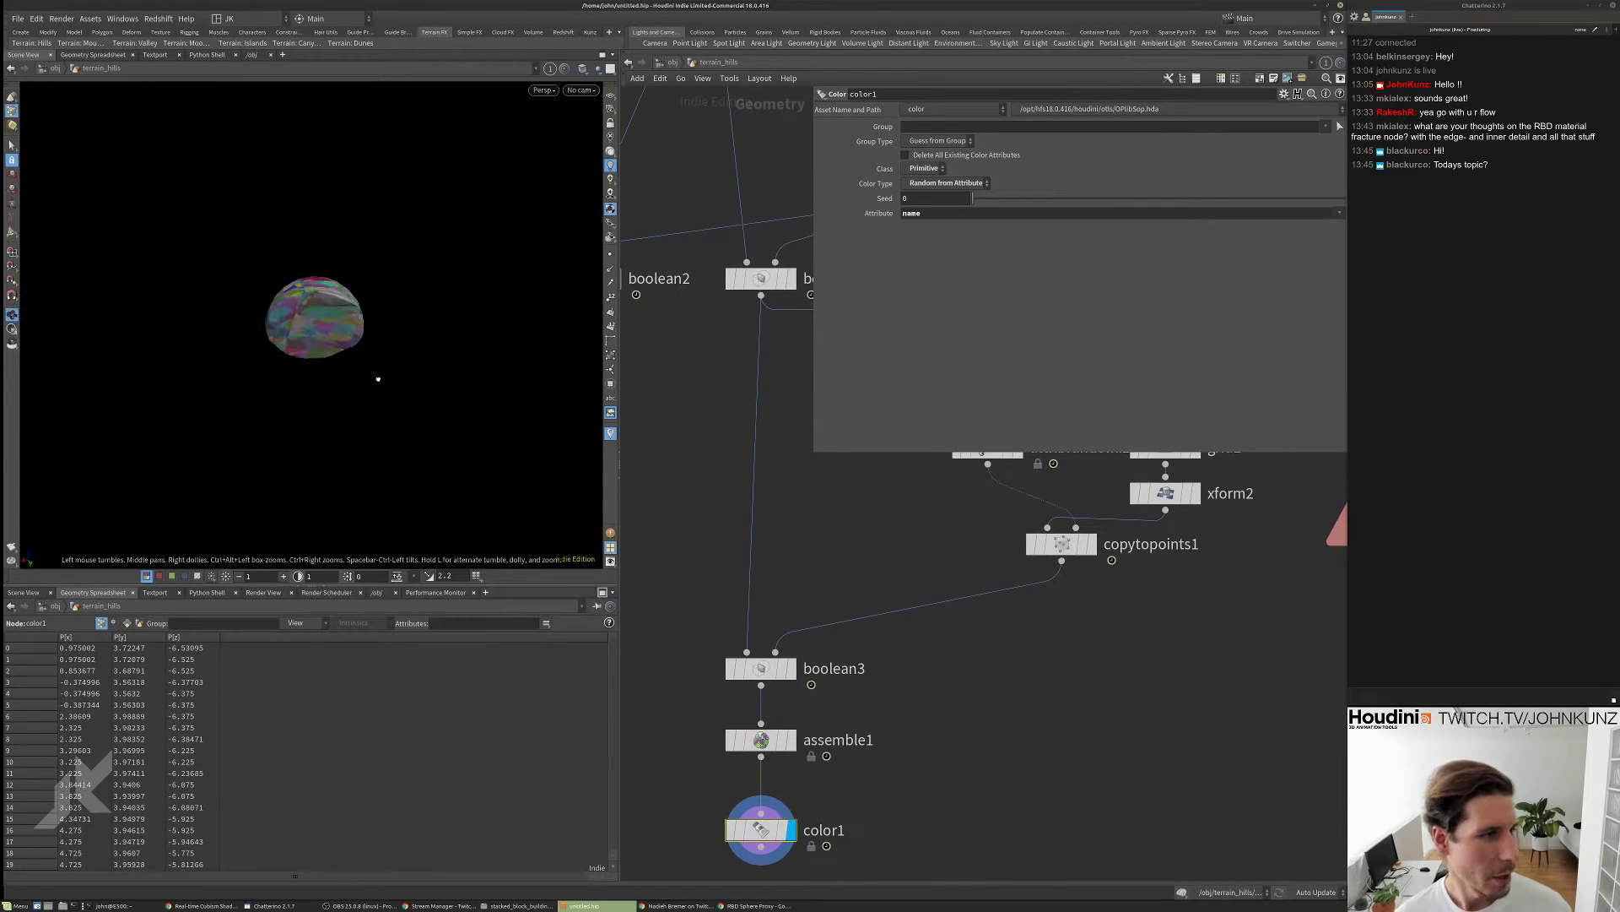
pyautogui.hotkey('space', 'g')
pyautogui.moveTo(304, 376); pyautogui.dragTo(308, 397)
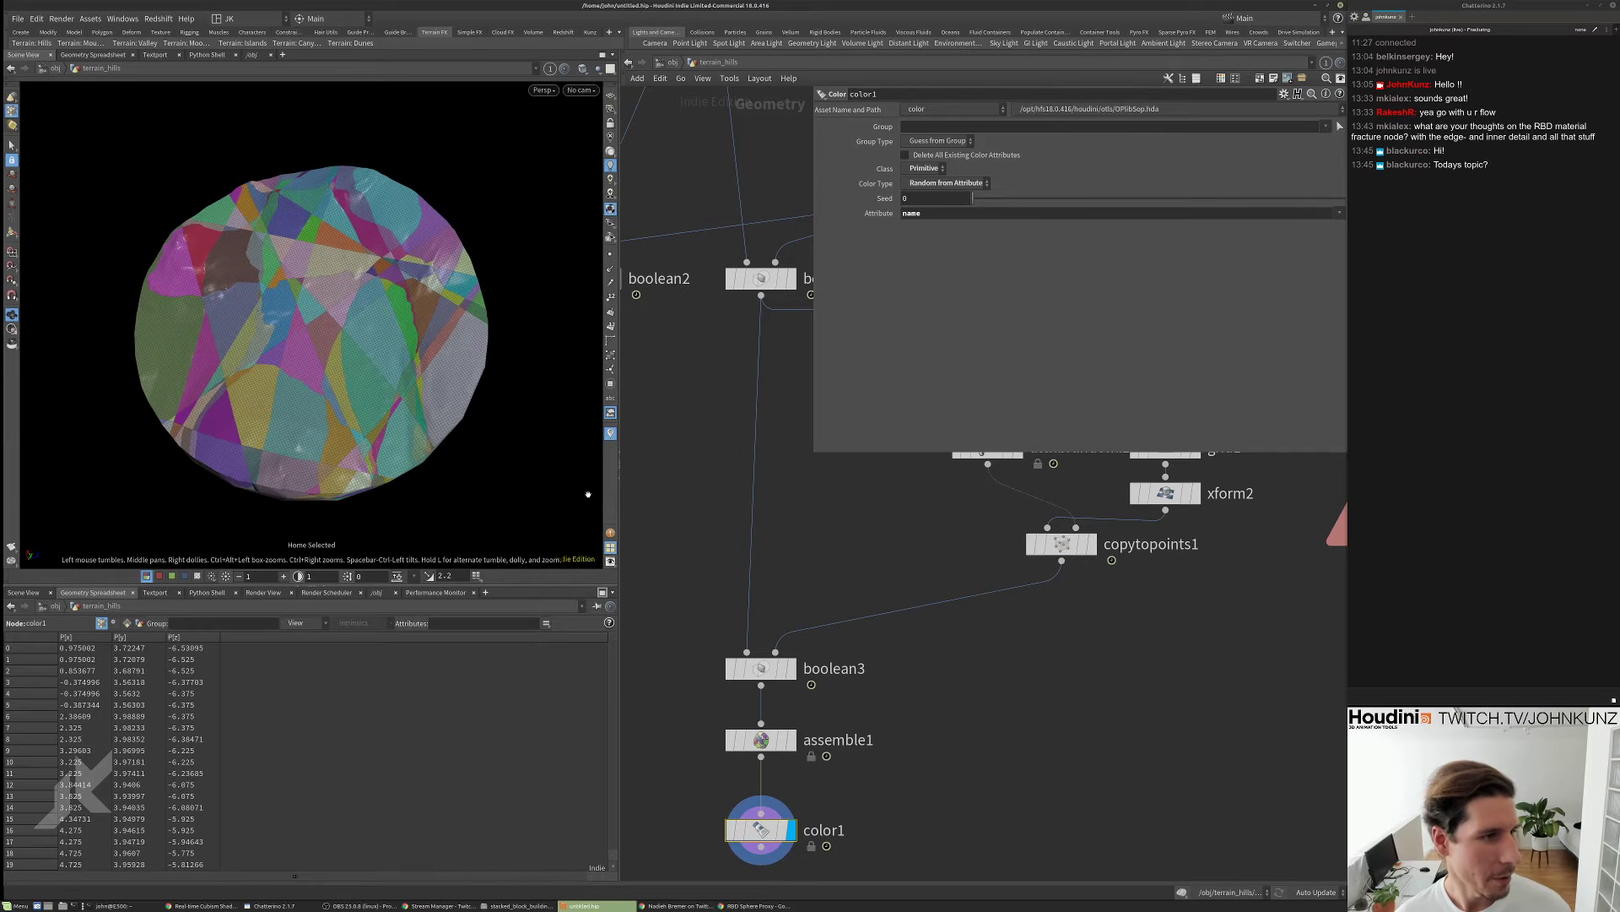
# - Move copytopoints1 down, insert a Mountain node between xform2 and copytopoints1, and display it
pyautogui.moveTo(1061, 561); pyautogui.dragTo(946, 701, button='middle')
pyautogui.moveTo(946, 701); pyautogui.dragTo(918, 774)
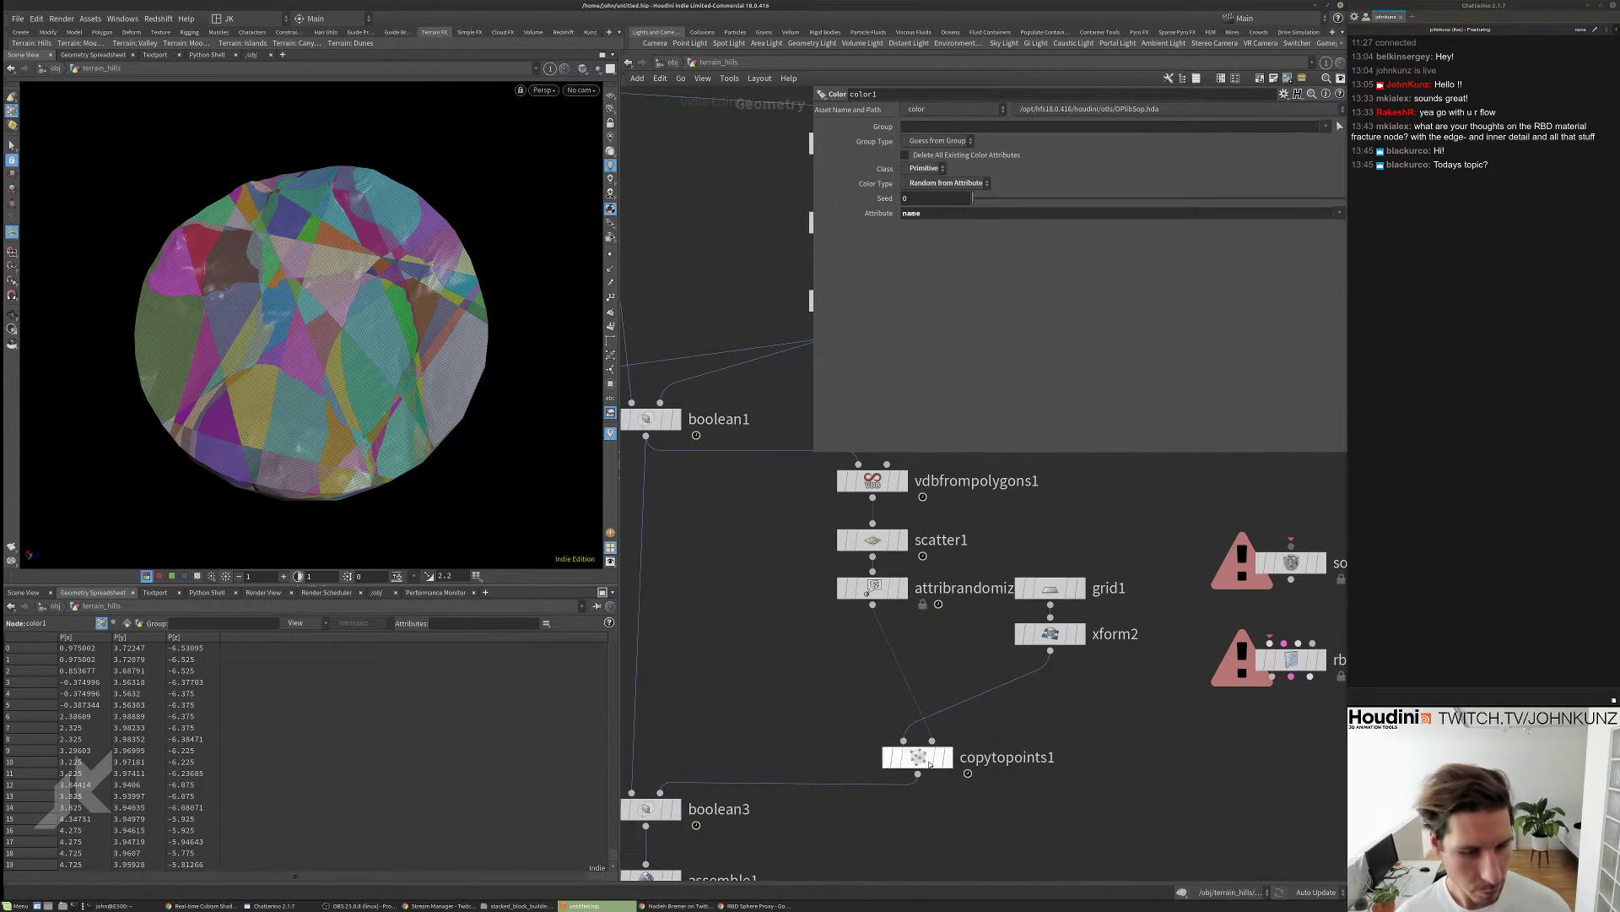
pyautogui.moveTo(1084, 742); pyautogui.dragTo(1072, 692, button='middle')
pyautogui.press('Tab')
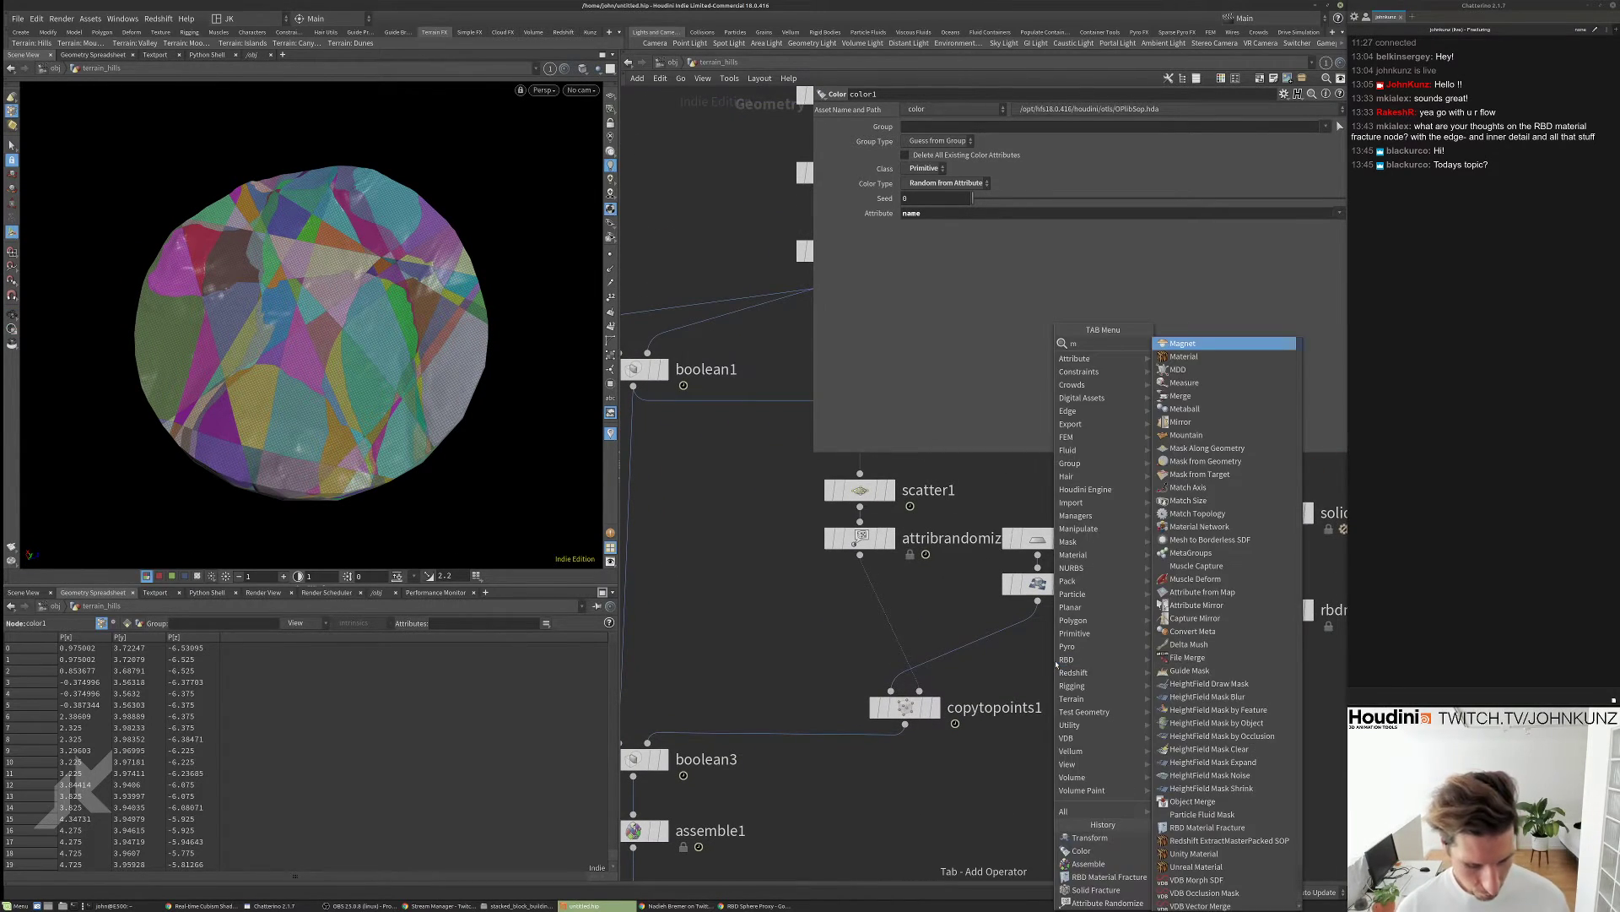
pyautogui.write('mou')
pyautogui.click(1175, 344)
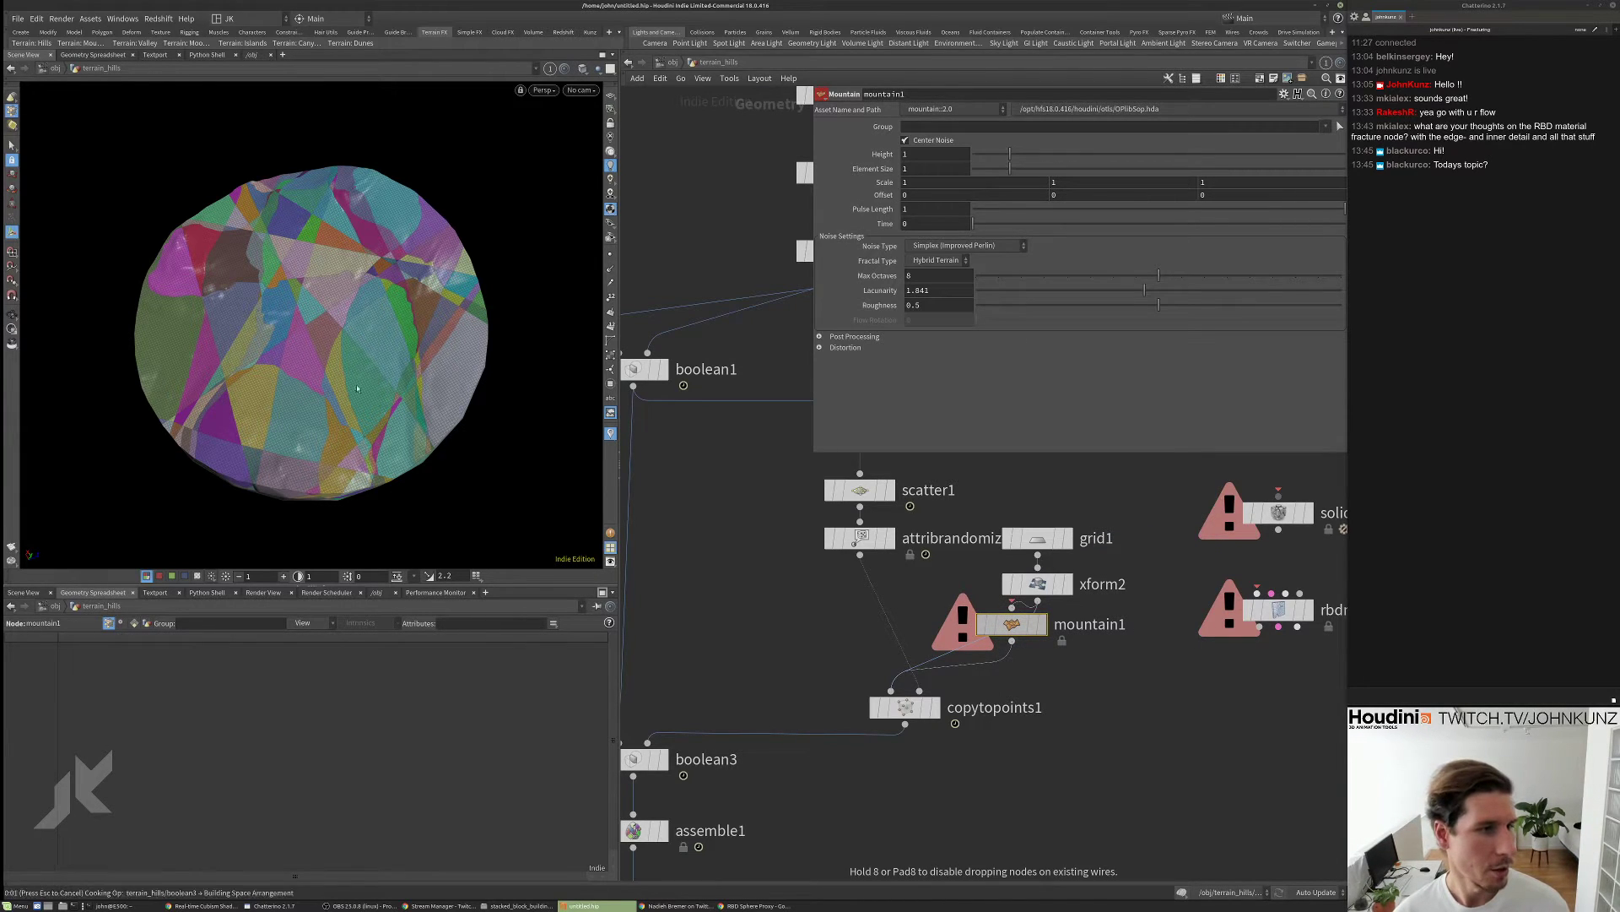
pyautogui.click(1043, 625)
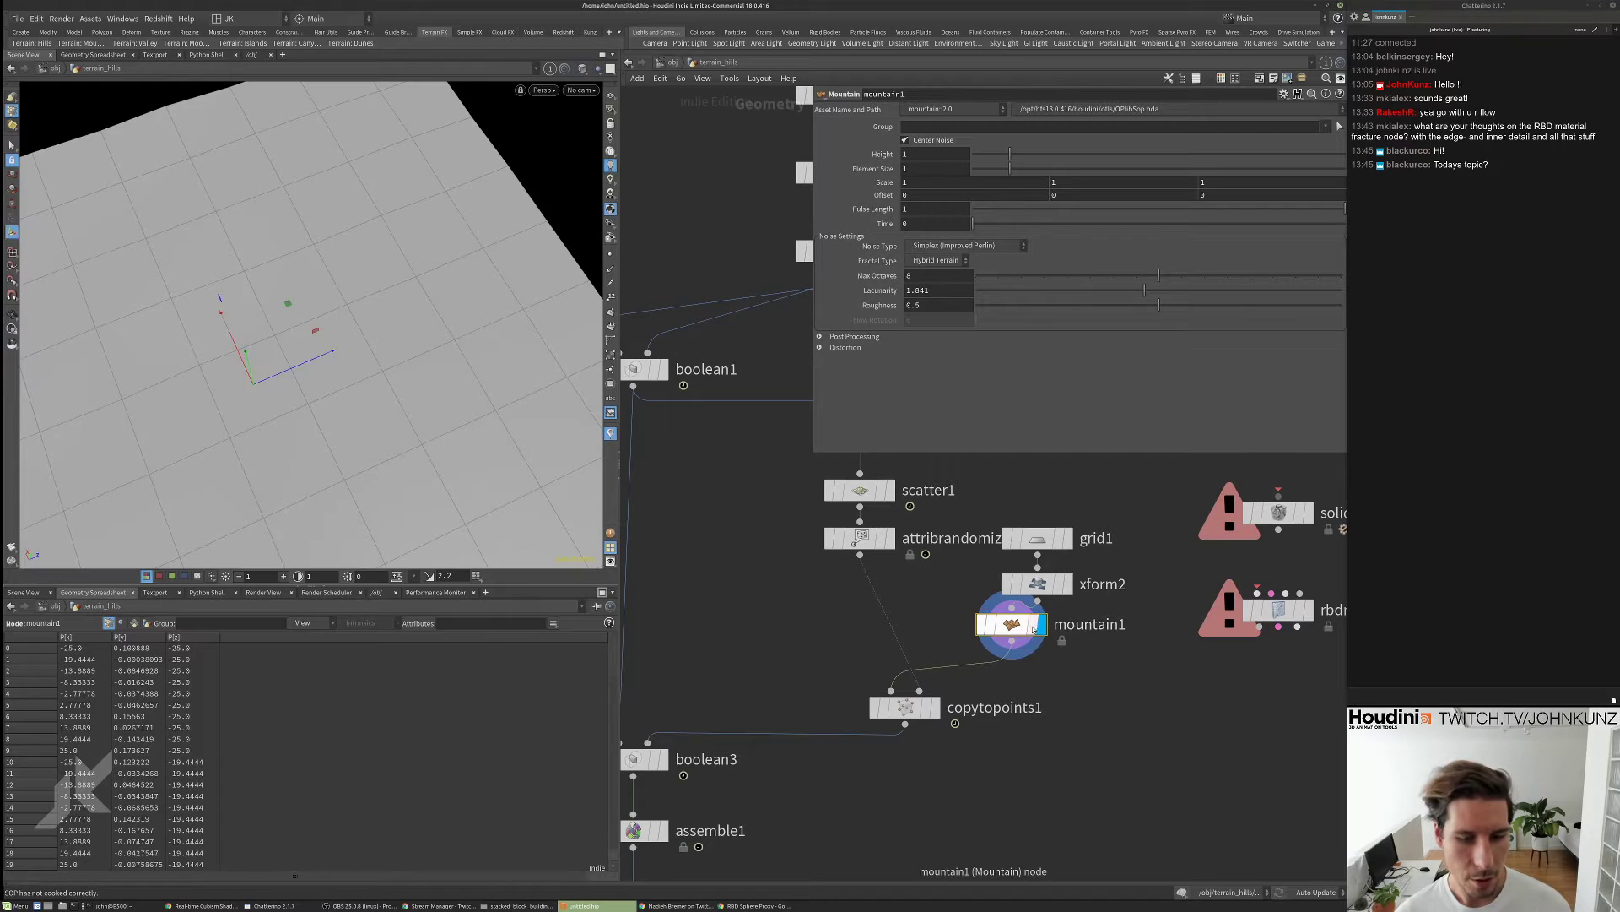
pyautogui.moveTo(1009, 628); pyautogui.dragTo(1036, 644)
pyautogui.press('h')
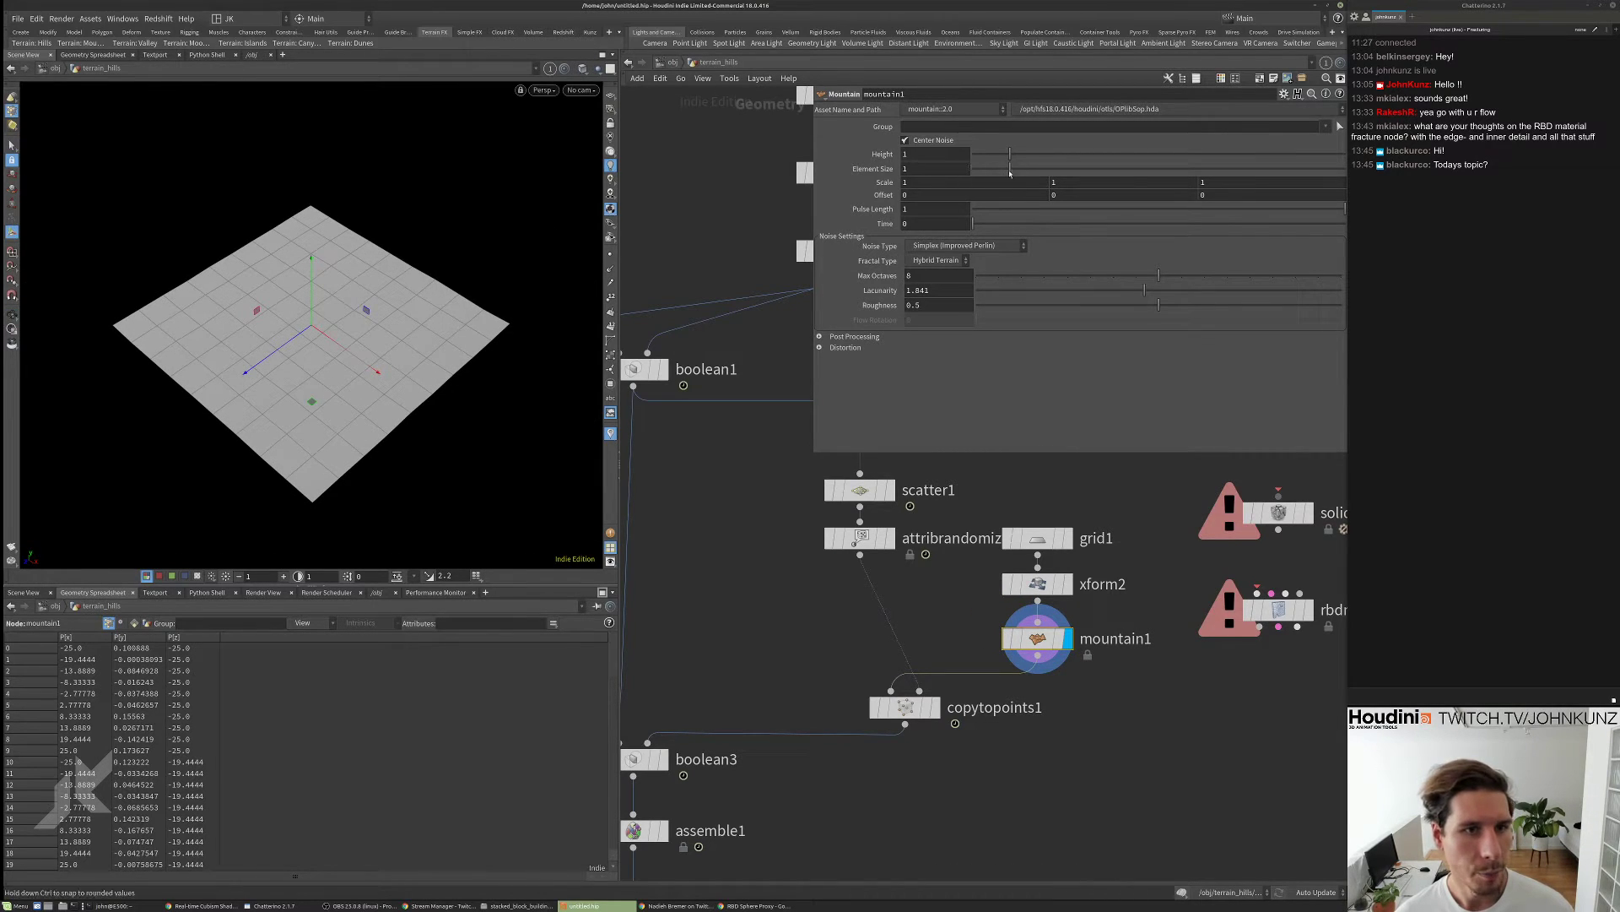
# - Set mountain1's noise to Height 25 and Element Size 0.37
pyautogui.moveTo(1009, 154); pyautogui.dragTo(1345, 154)
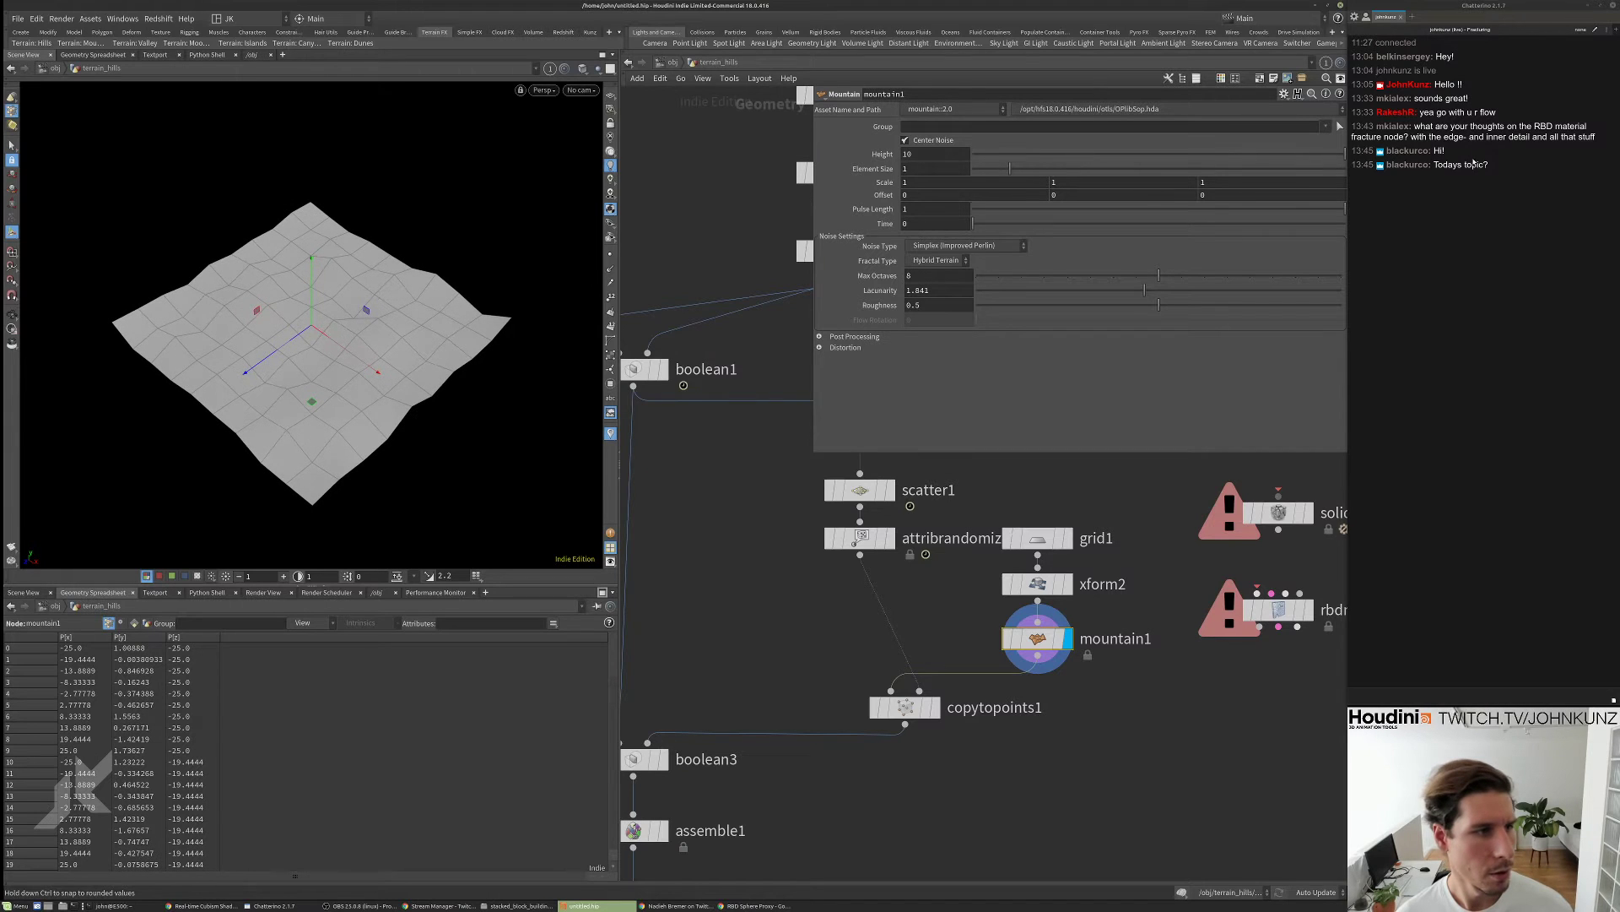
pyautogui.moveTo(1009, 168); pyautogui.dragTo(987, 176)
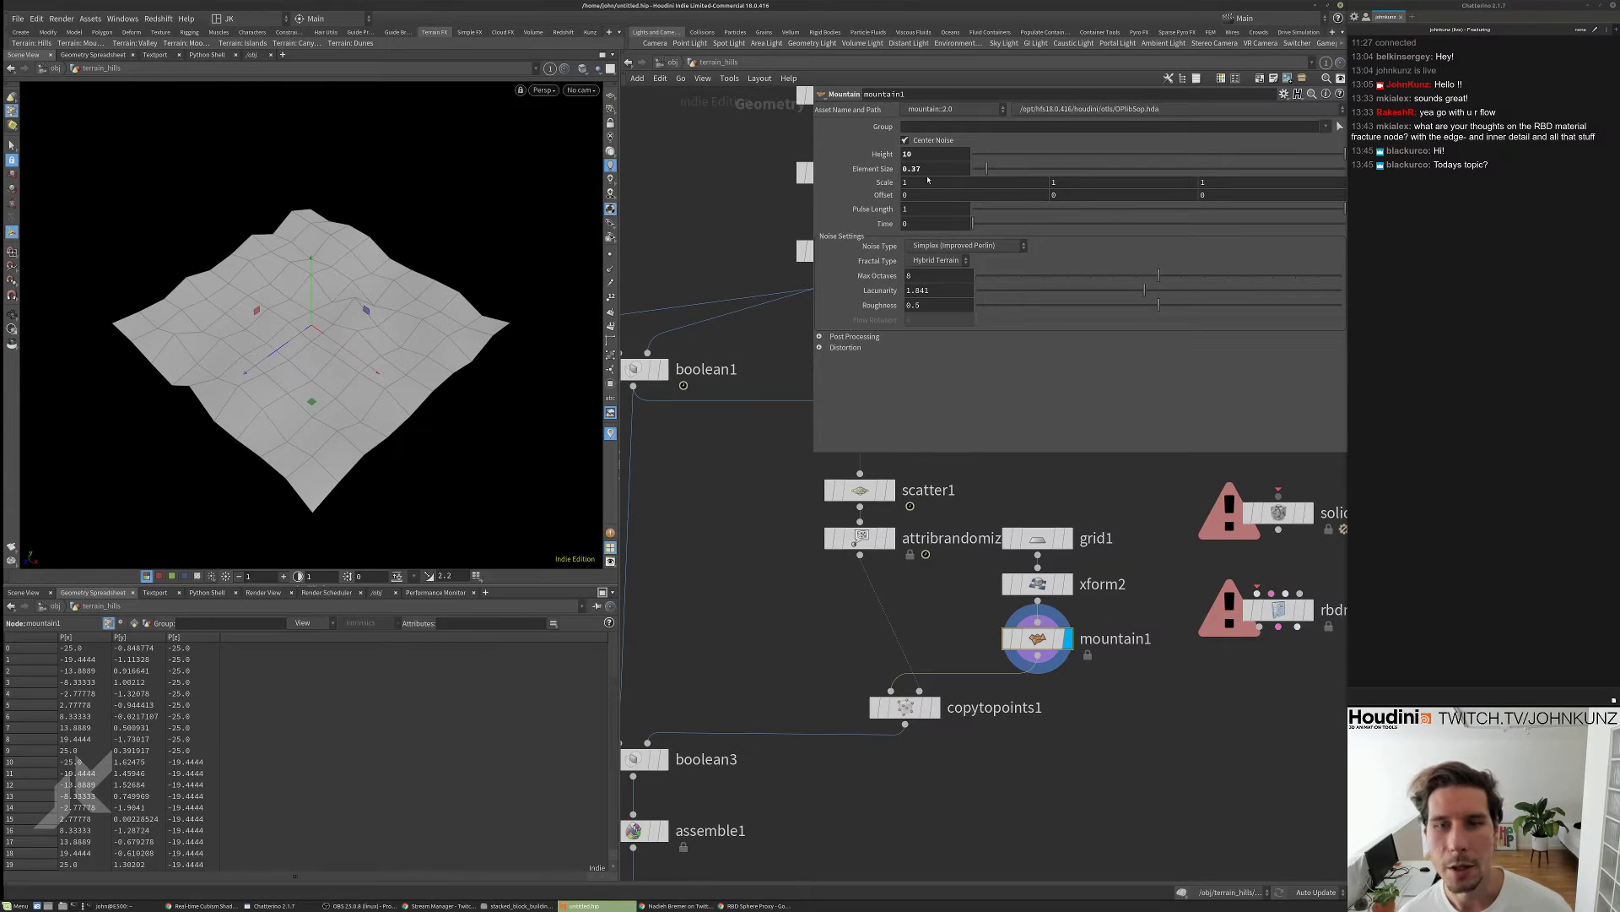
pyautogui.click(943, 155)
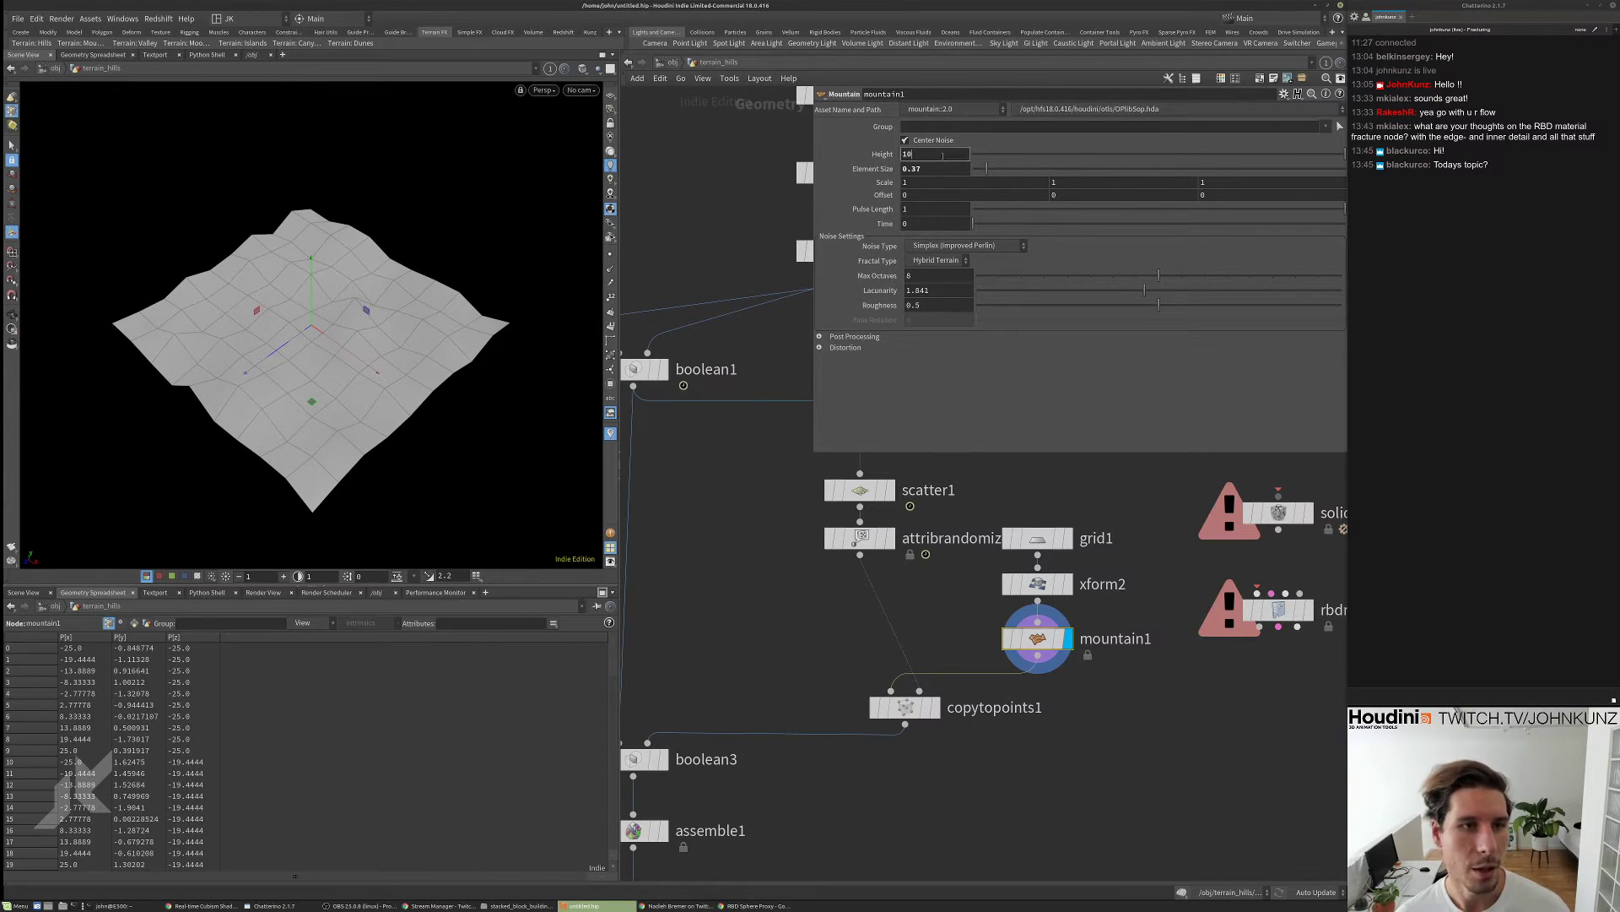
pyautogui.write('5')
pyautogui.press('Return')
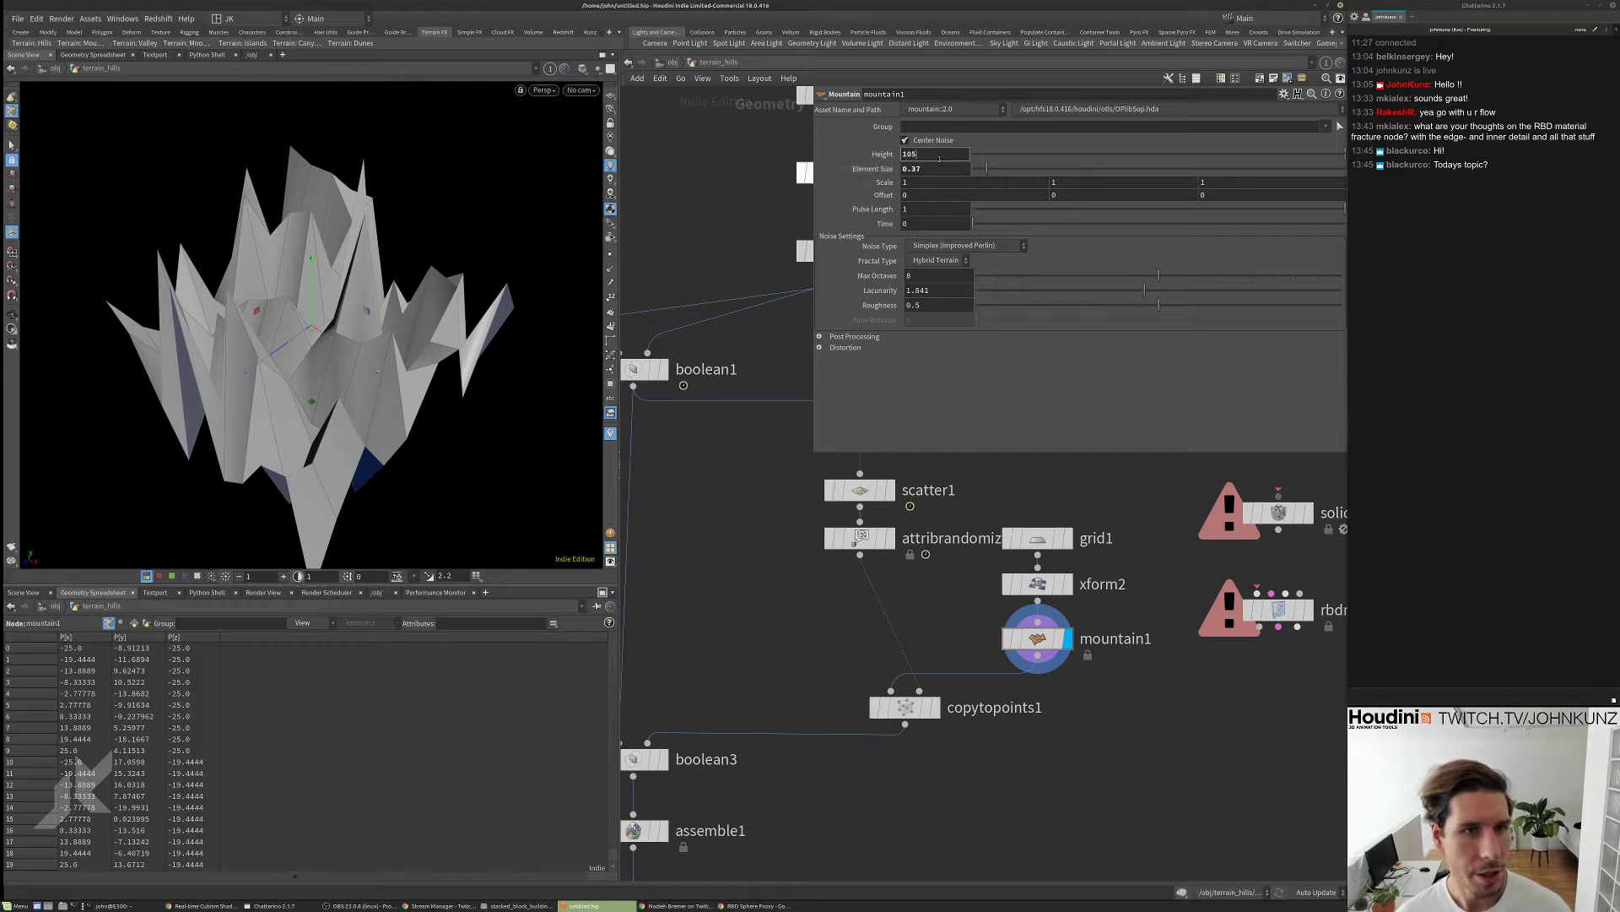
pyautogui.write('25')
pyautogui.press('Return')
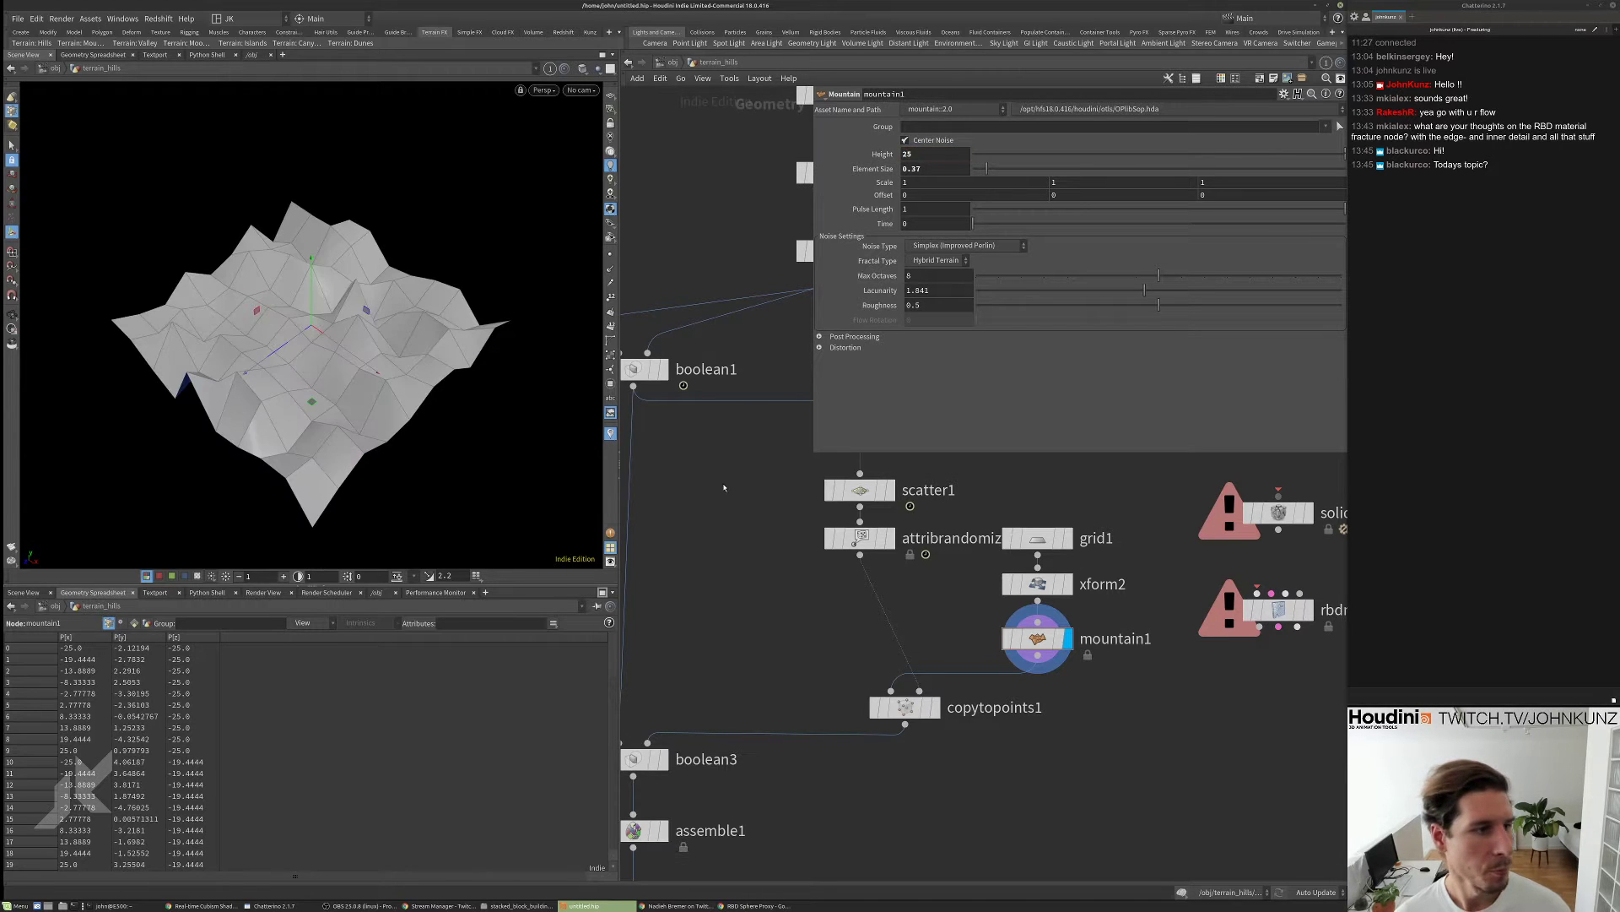
# - Display and select copytopoints1 to inspect the noisy grids copied onto the scattered points
pyautogui.moveTo(723, 487); pyautogui.dragTo(723, 434, button='middle')
pyautogui.click(928, 655)
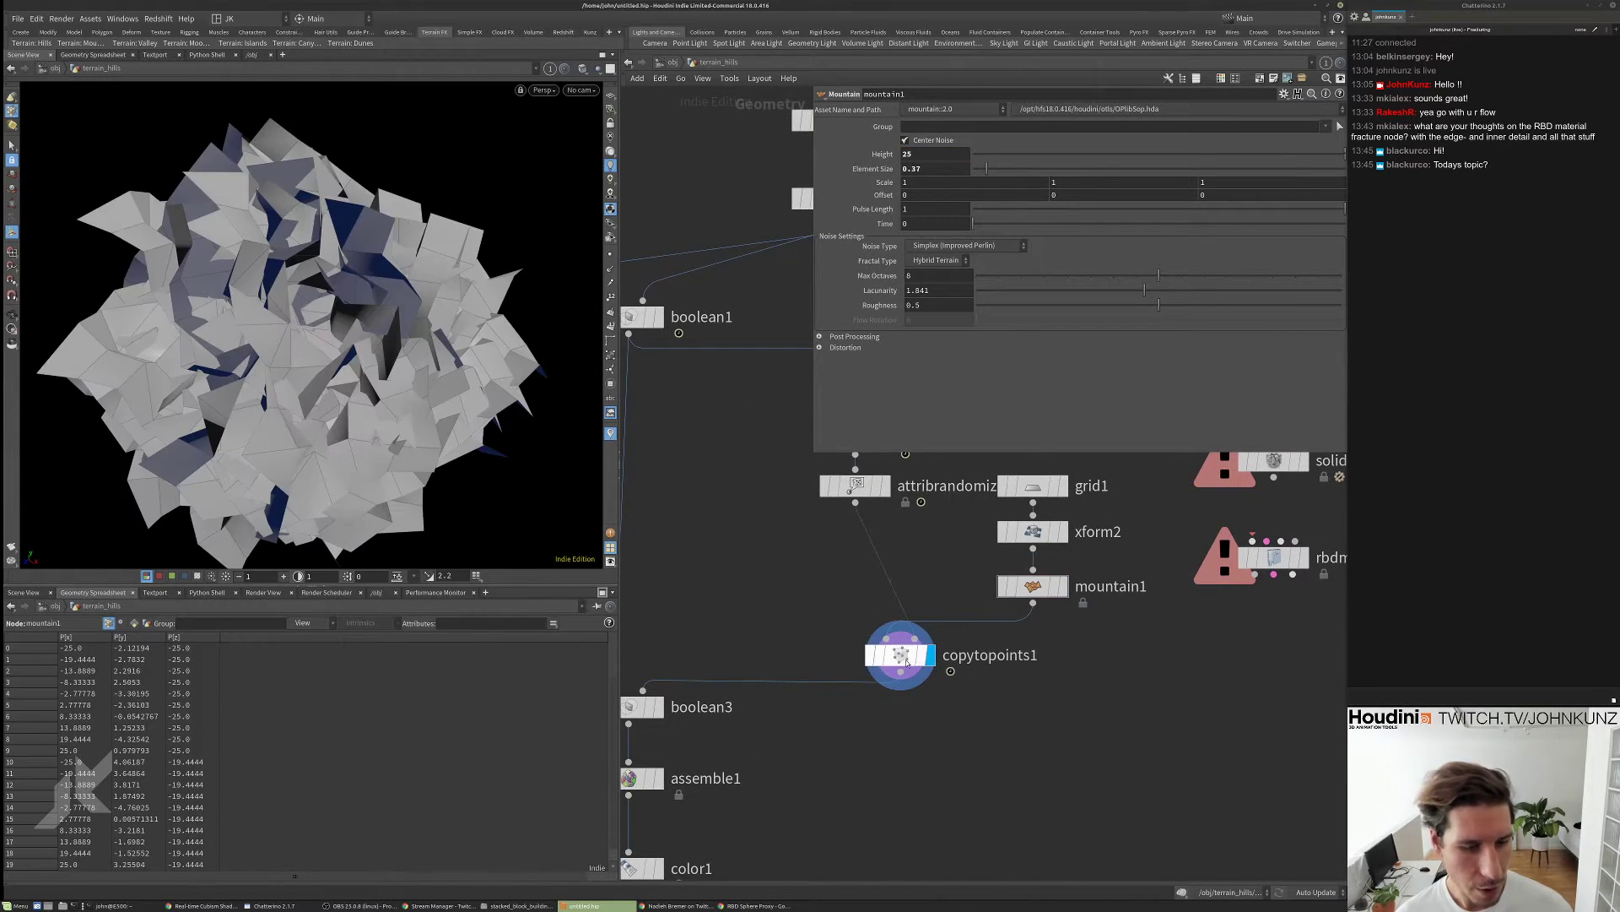
pyautogui.click(907, 664)
pyautogui.moveTo(481, 409); pyautogui.dragTo(422, 376)
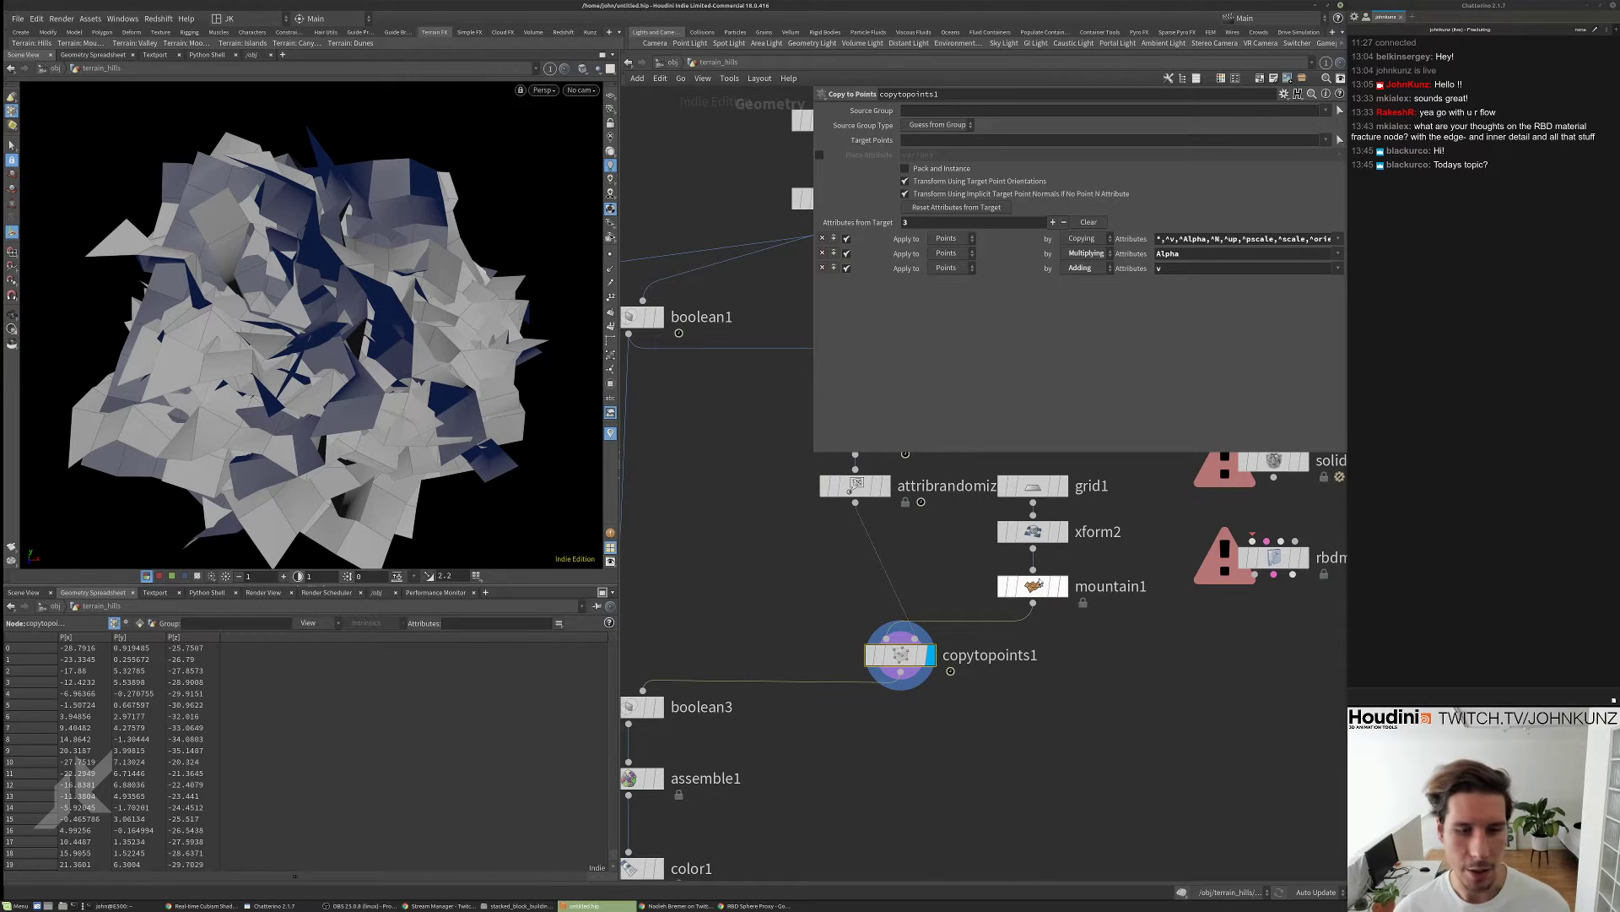
# - Rewire mountain1 between copytopoints1 and boolean3, display it, and move copytopoints1 slightly up
pyautogui.moveTo(1029, 588); pyautogui.dragTo(896, 710)
pyautogui.click(932, 707)
pyautogui.click(927, 709)
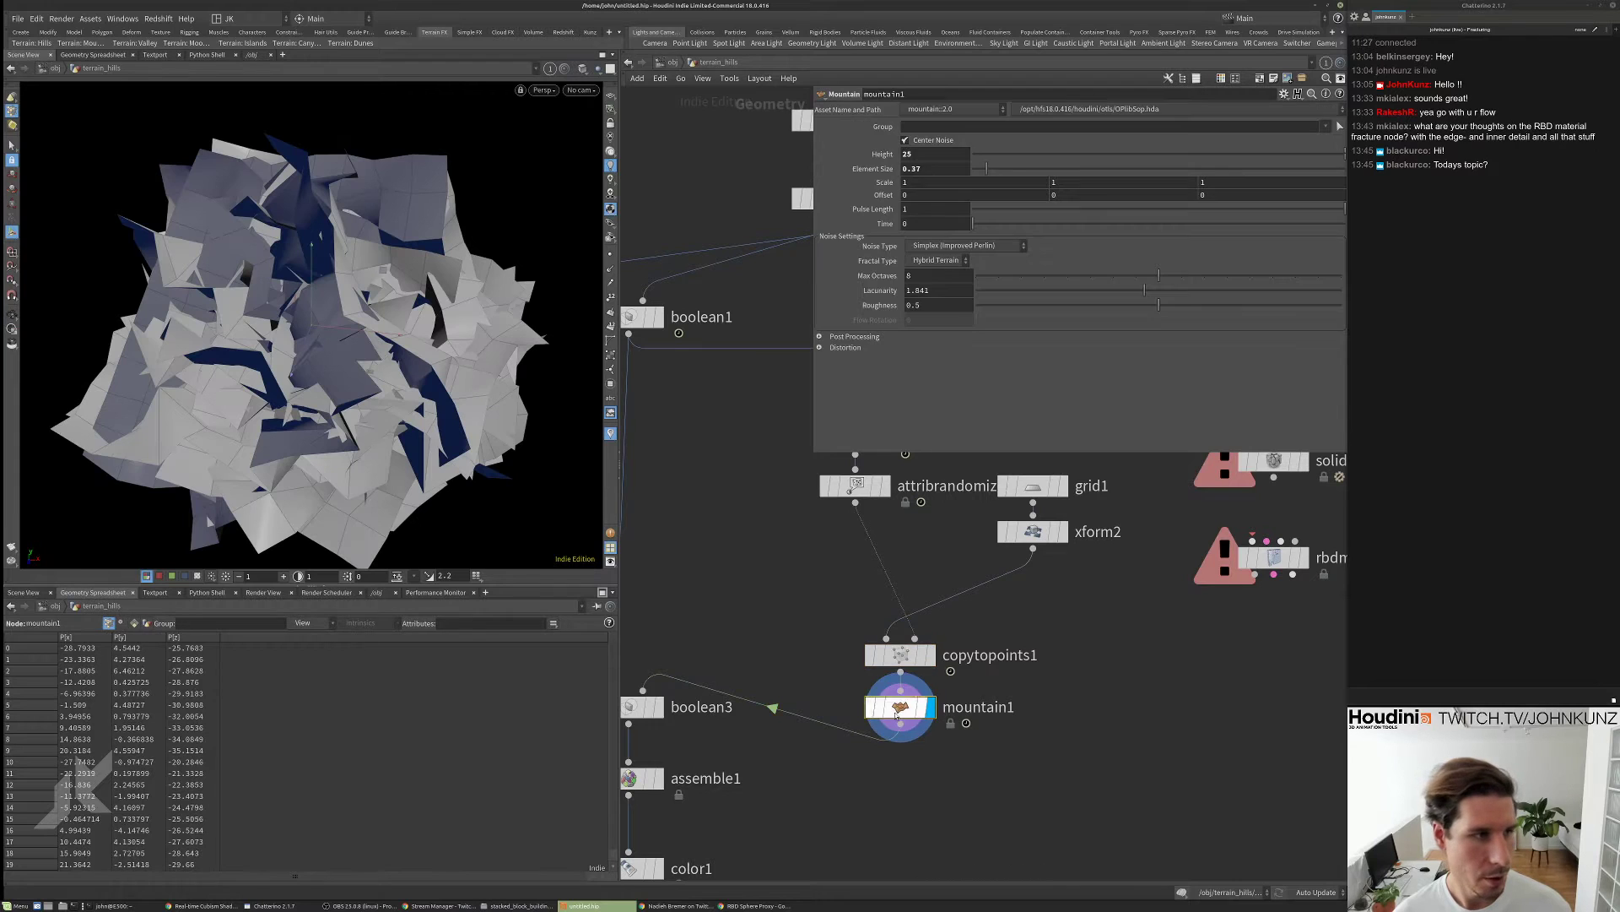
pyautogui.moveTo(357, 398); pyautogui.dragTo(358, 267)
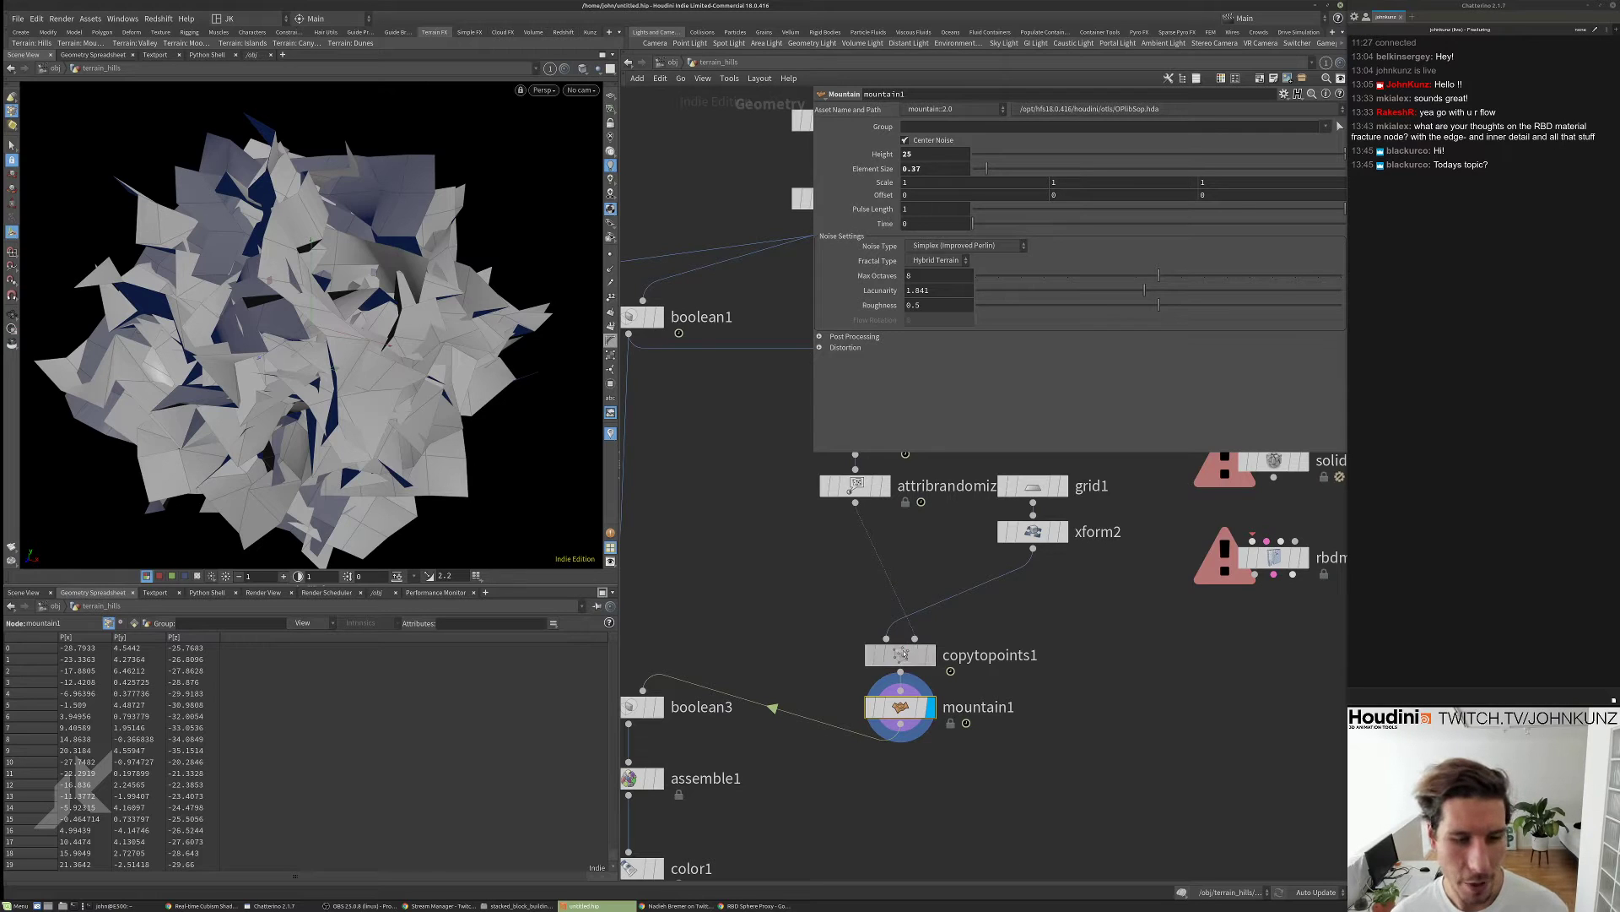
pyautogui.moveTo(912, 655); pyautogui.dragTo(912, 621)
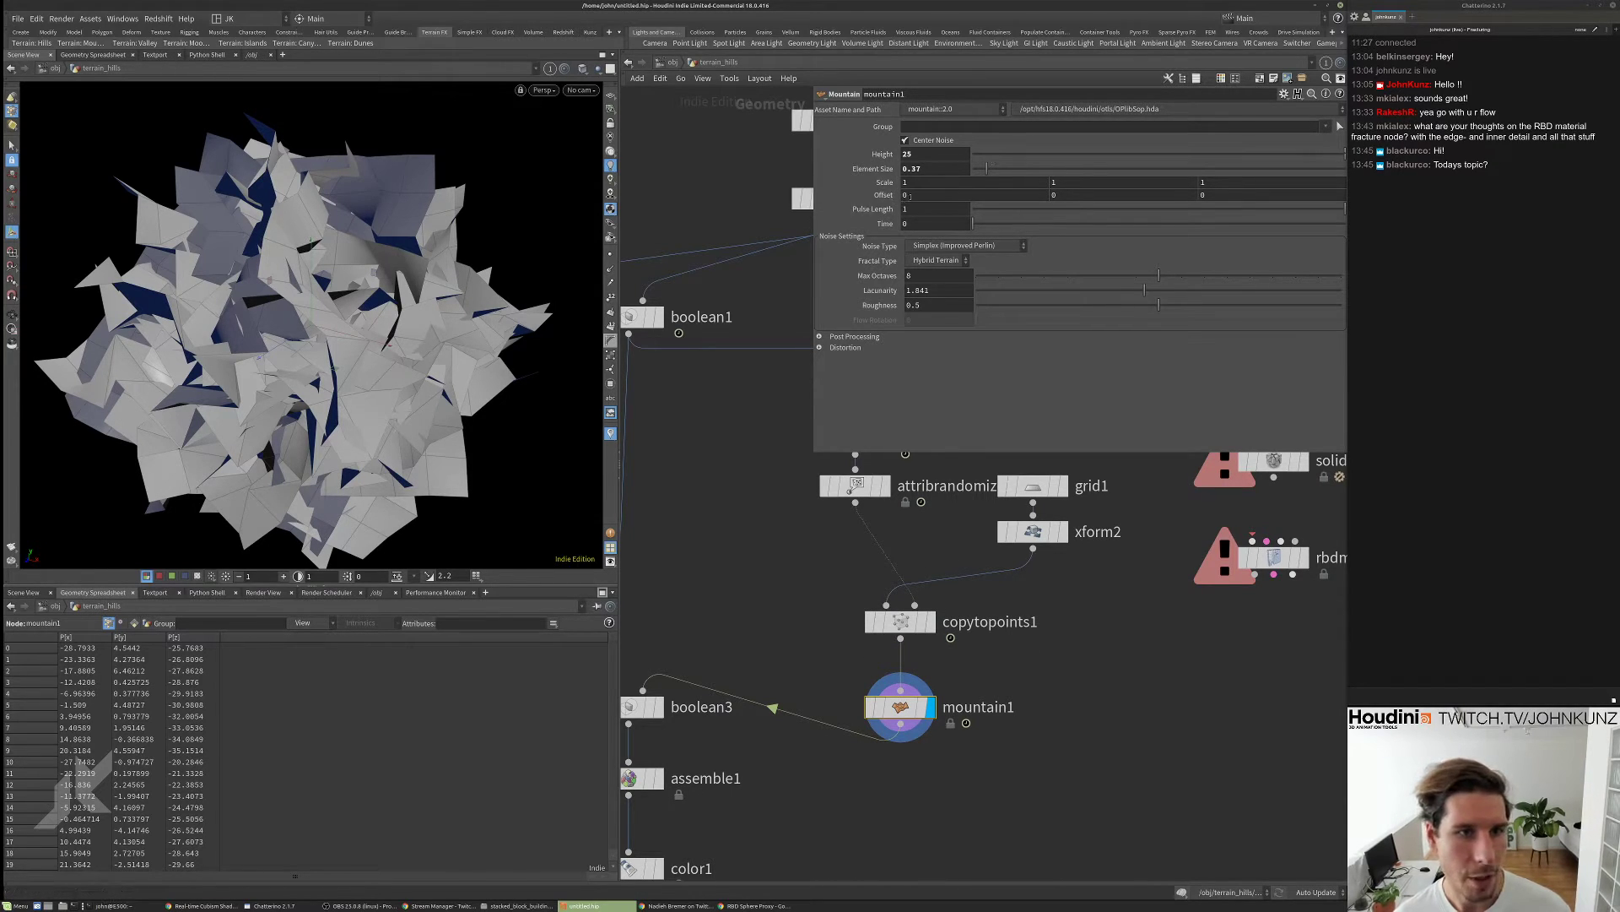
# - Increase grid1's resolution to 45 rows and 45 columns and inspect the displaced grids
pyautogui.click(1033, 486)
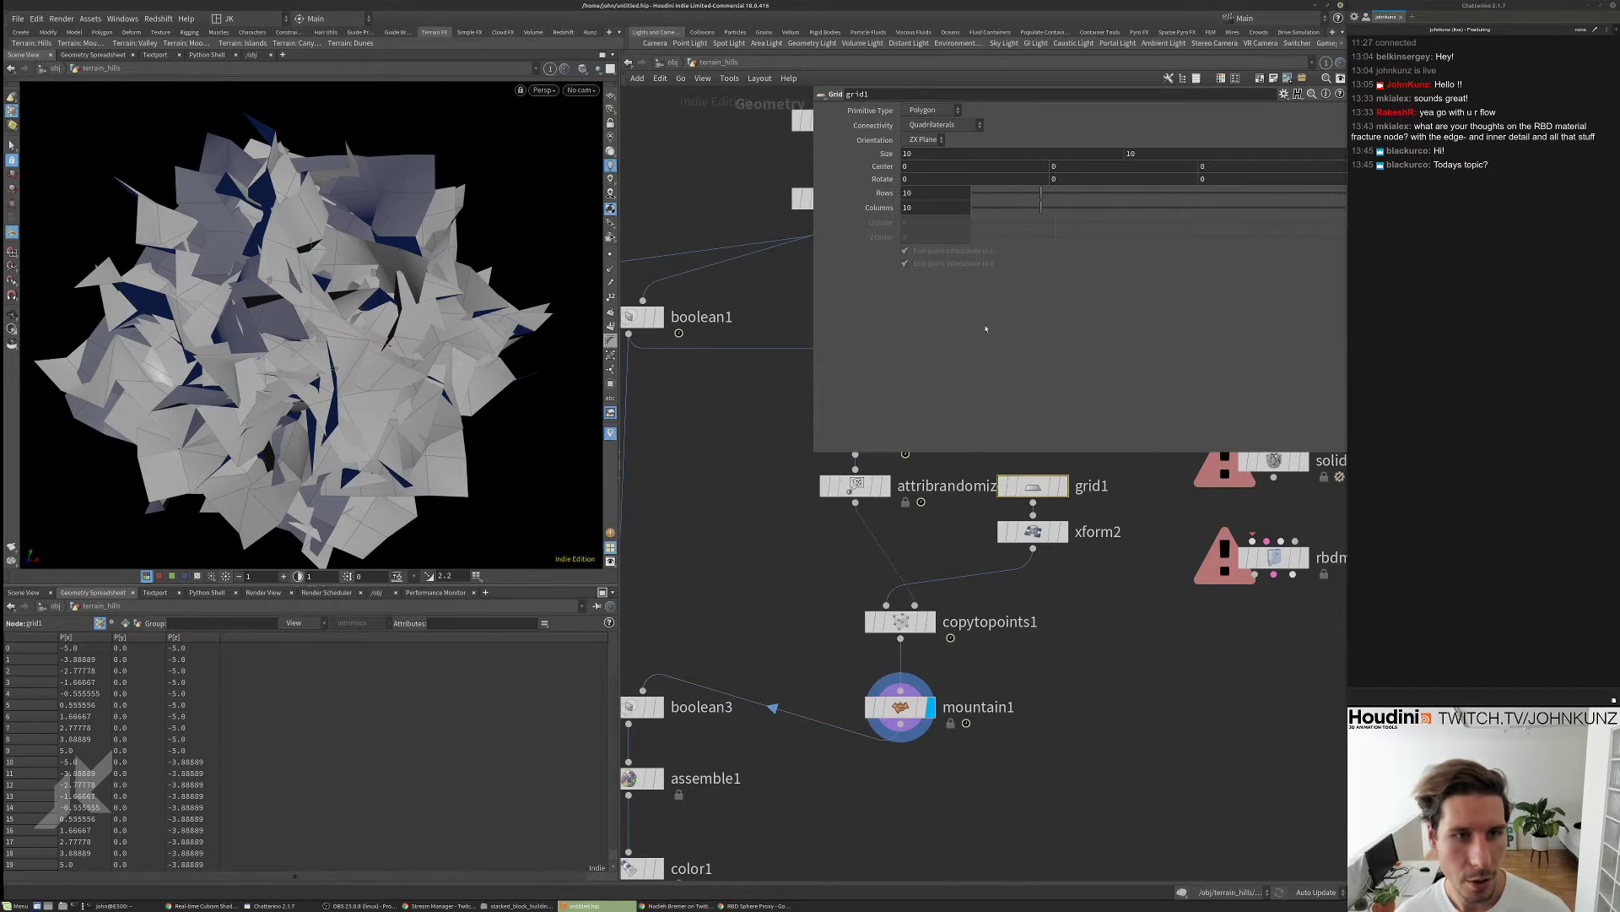
pyautogui.doubleClick(929, 196)
pyautogui.write('45')
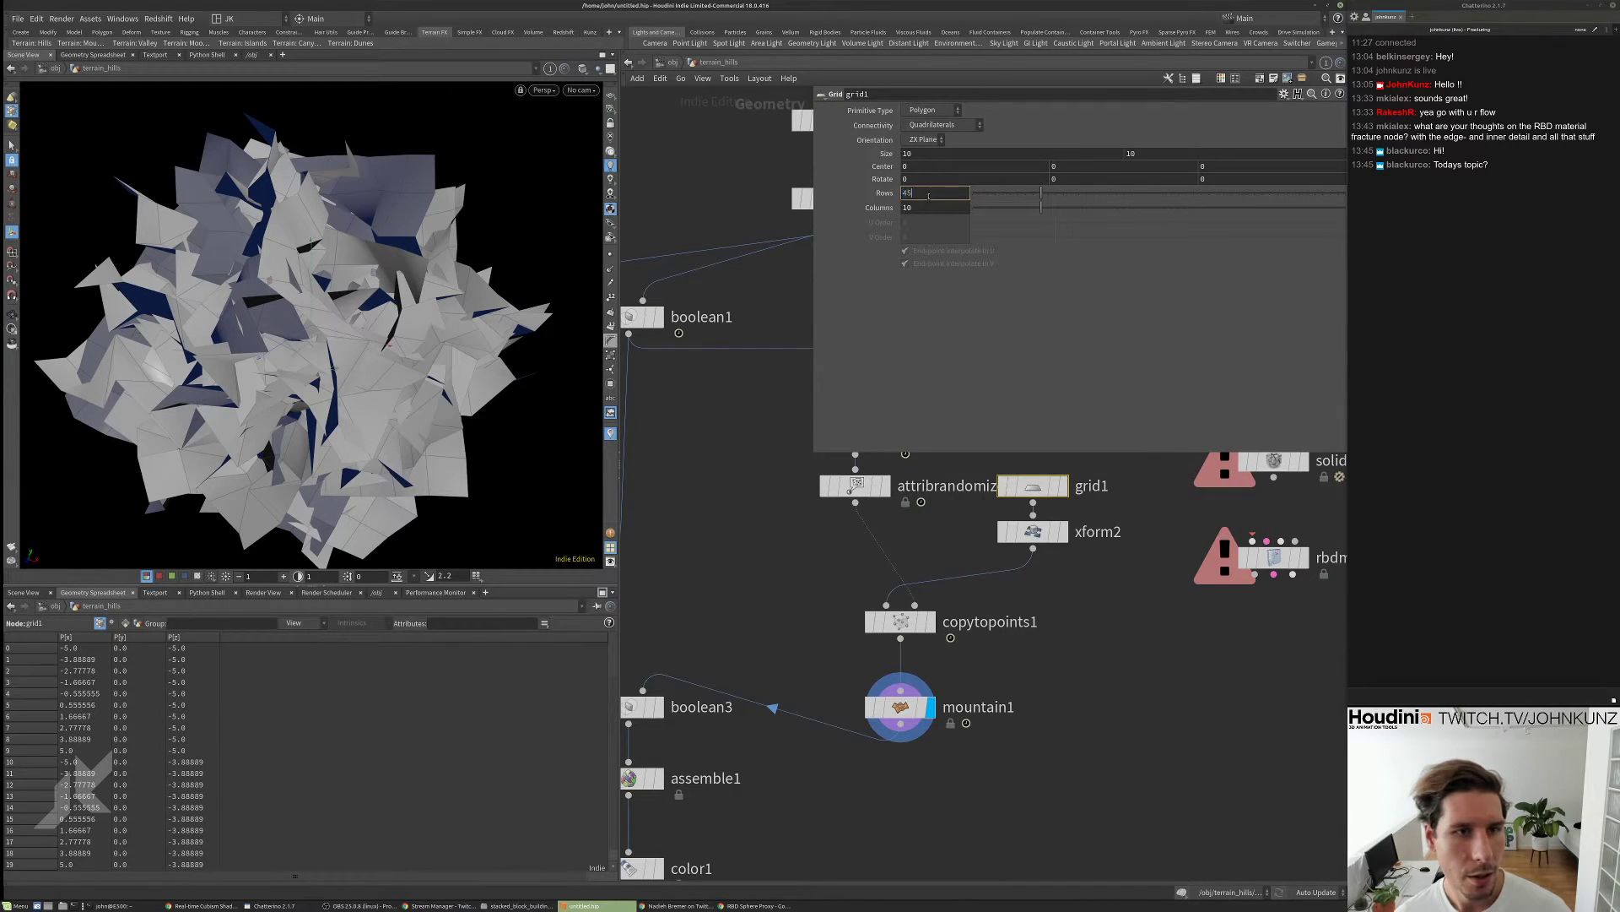
pyautogui.press('Tab')
pyautogui.write('45')
pyautogui.press('Return')
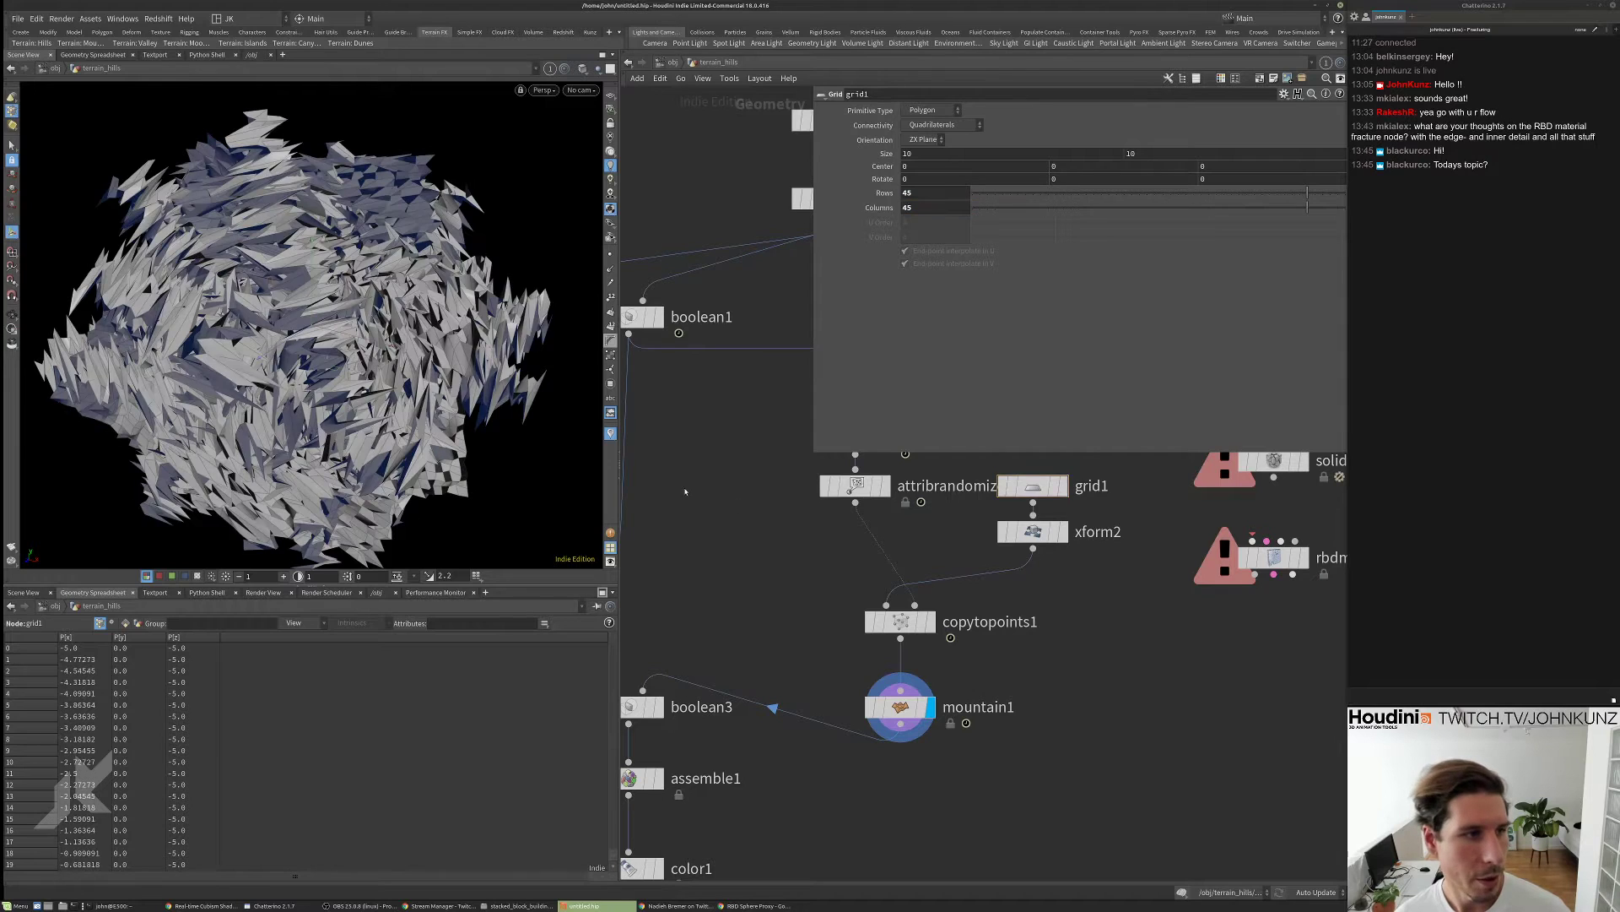
pyautogui.moveTo(498, 369); pyautogui.dragTo(573, 447)
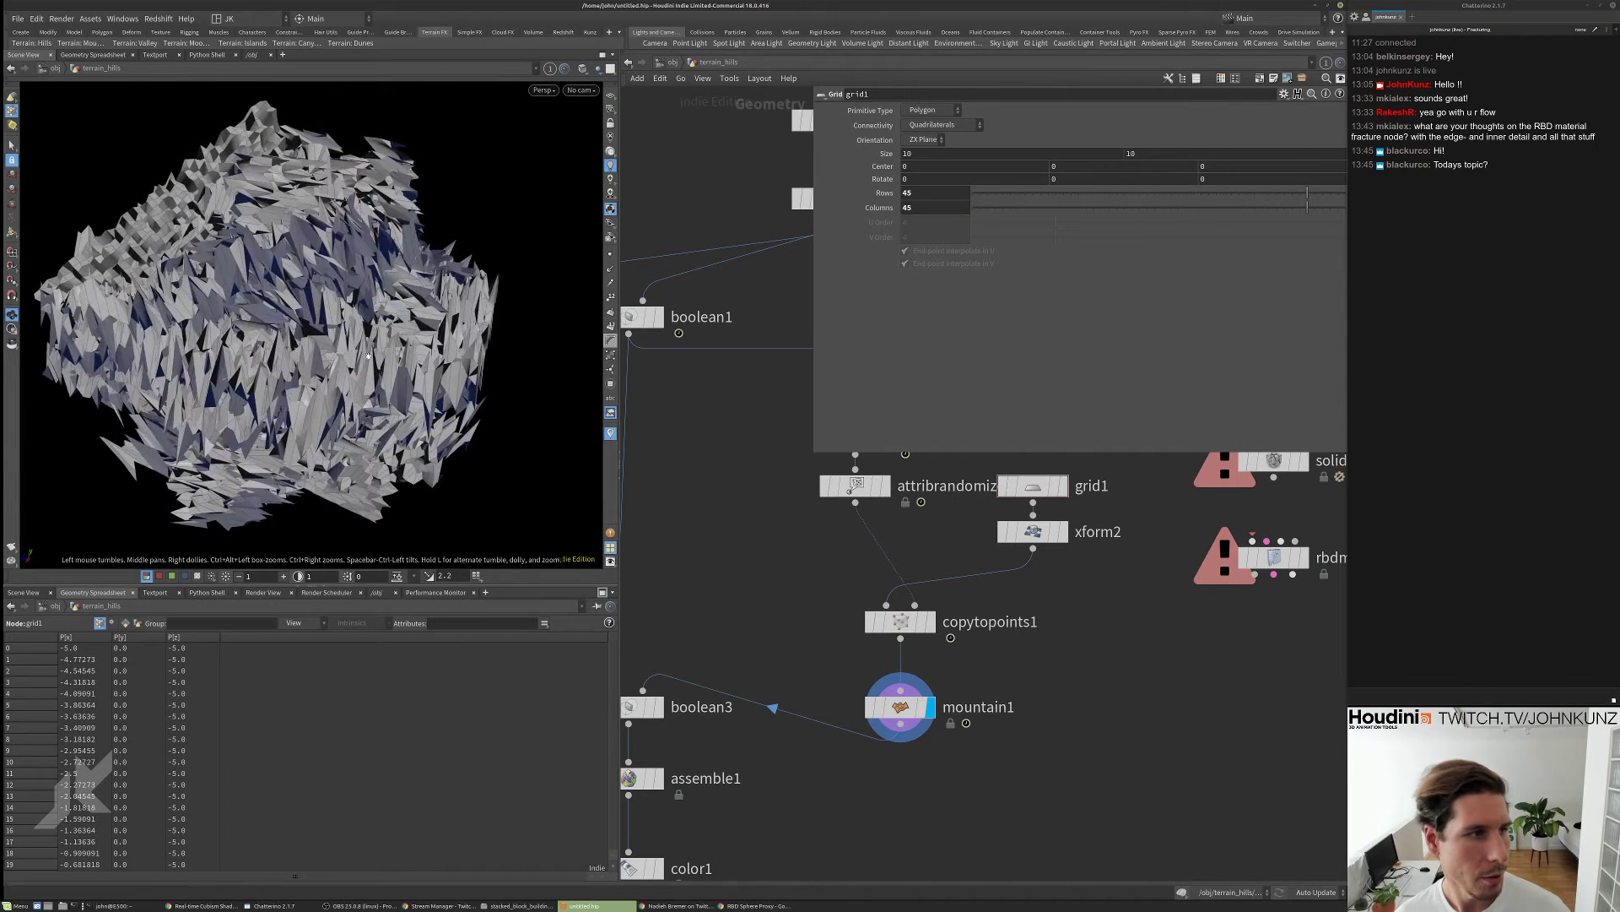
# - Set mountain1's Element Size to 45 and its noise Height to 33
pyautogui.click(901, 714)
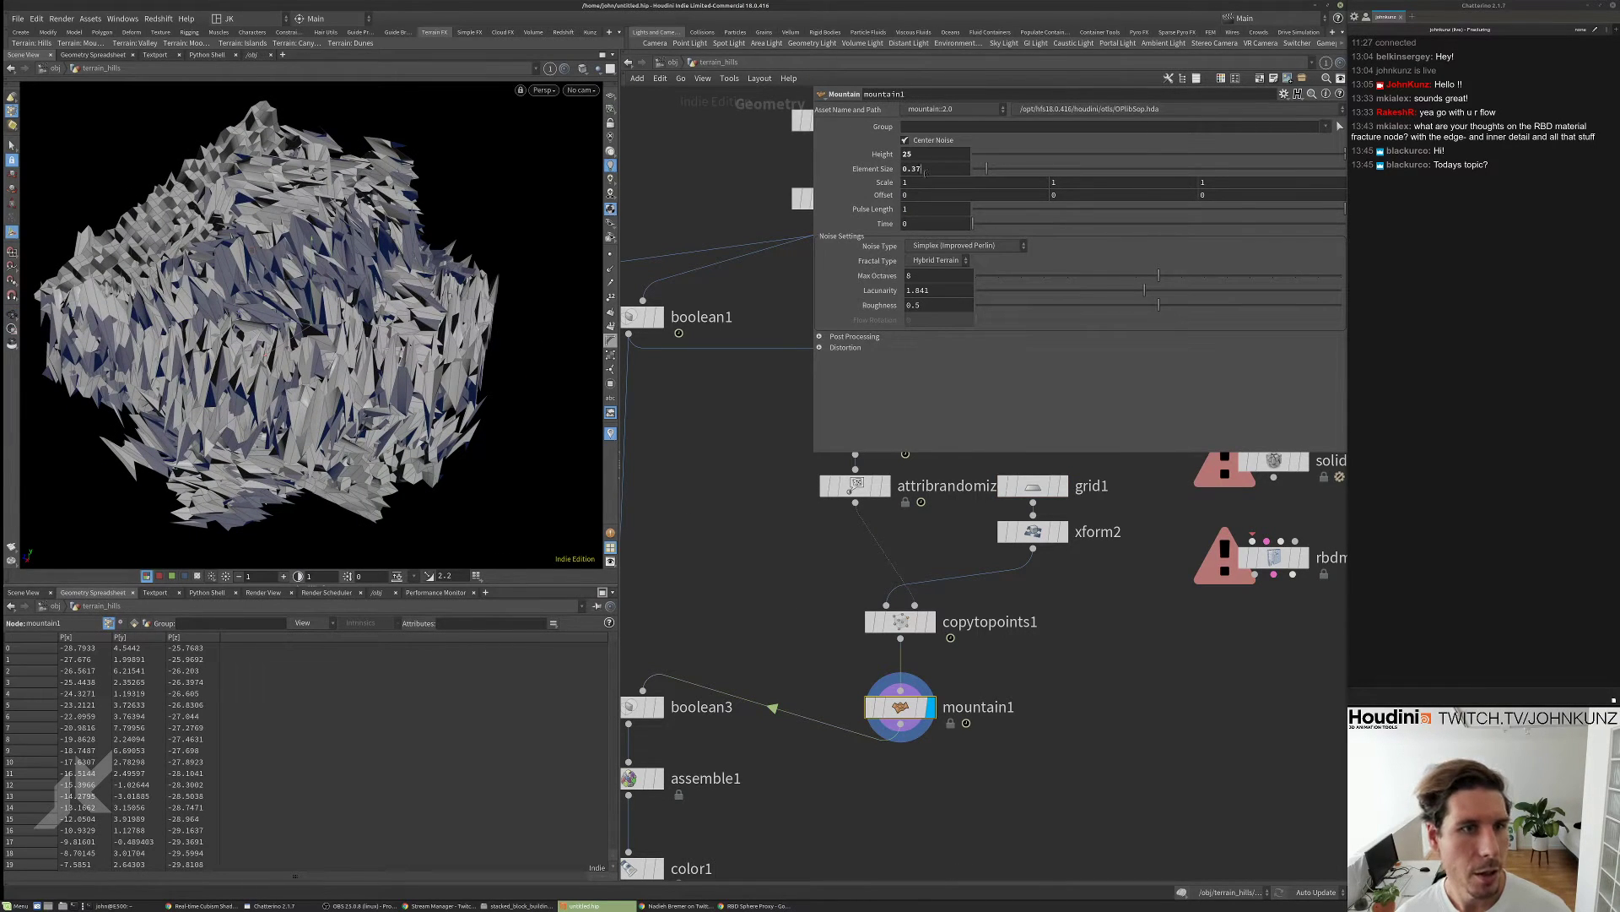
pyautogui.moveTo(987, 169); pyautogui.dragTo(1283, 234)
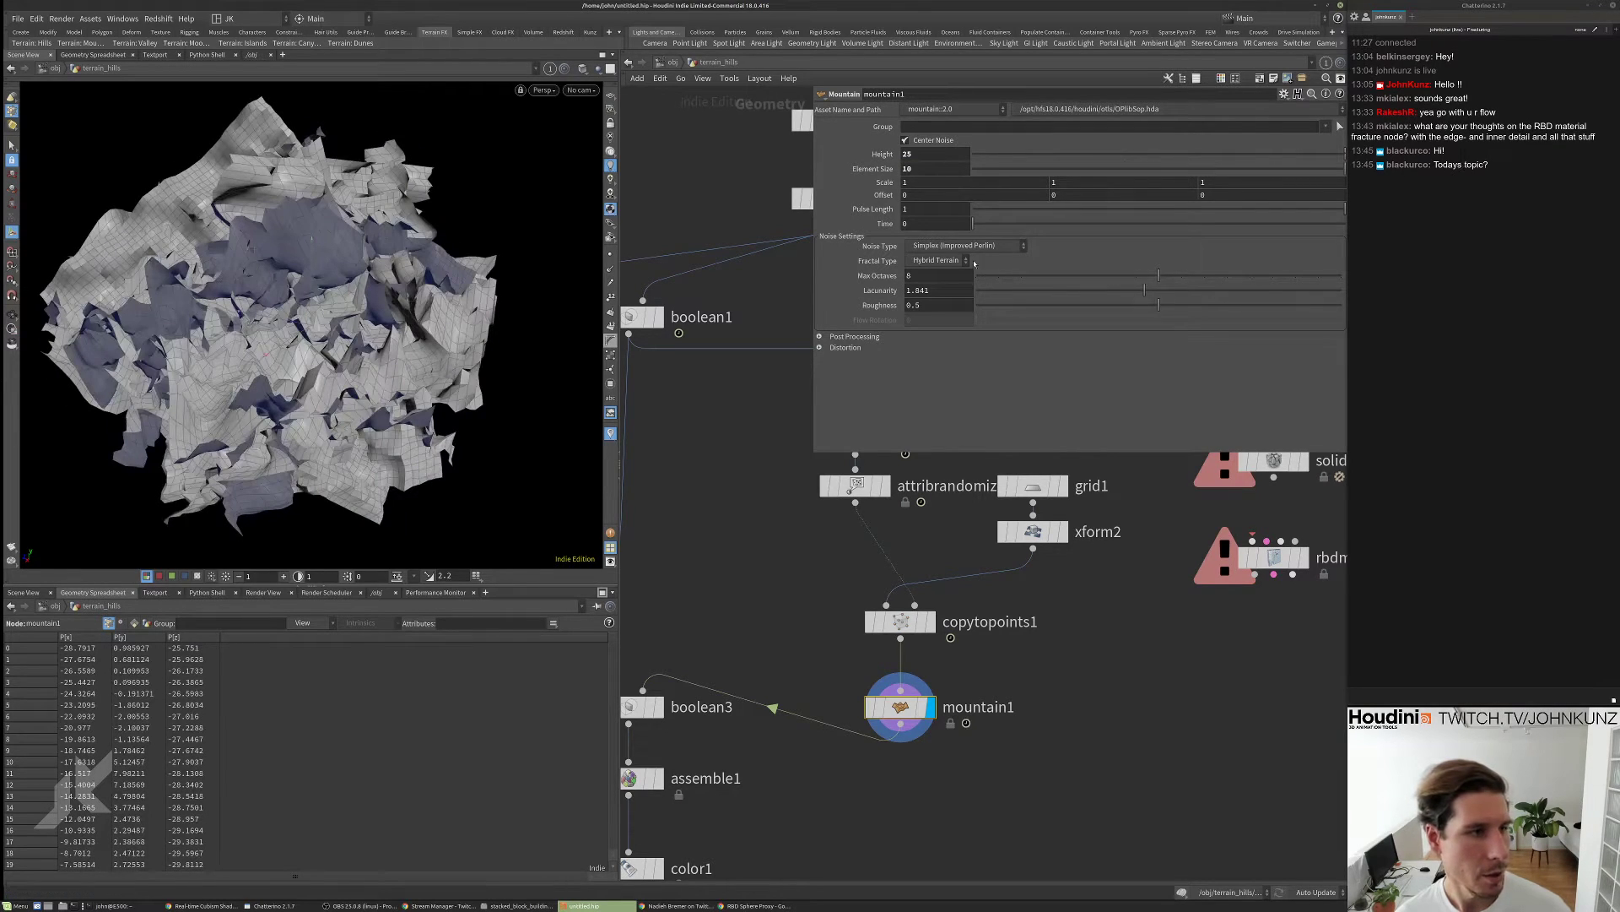
pyautogui.doubleClick(920, 169)
pyautogui.write('45')
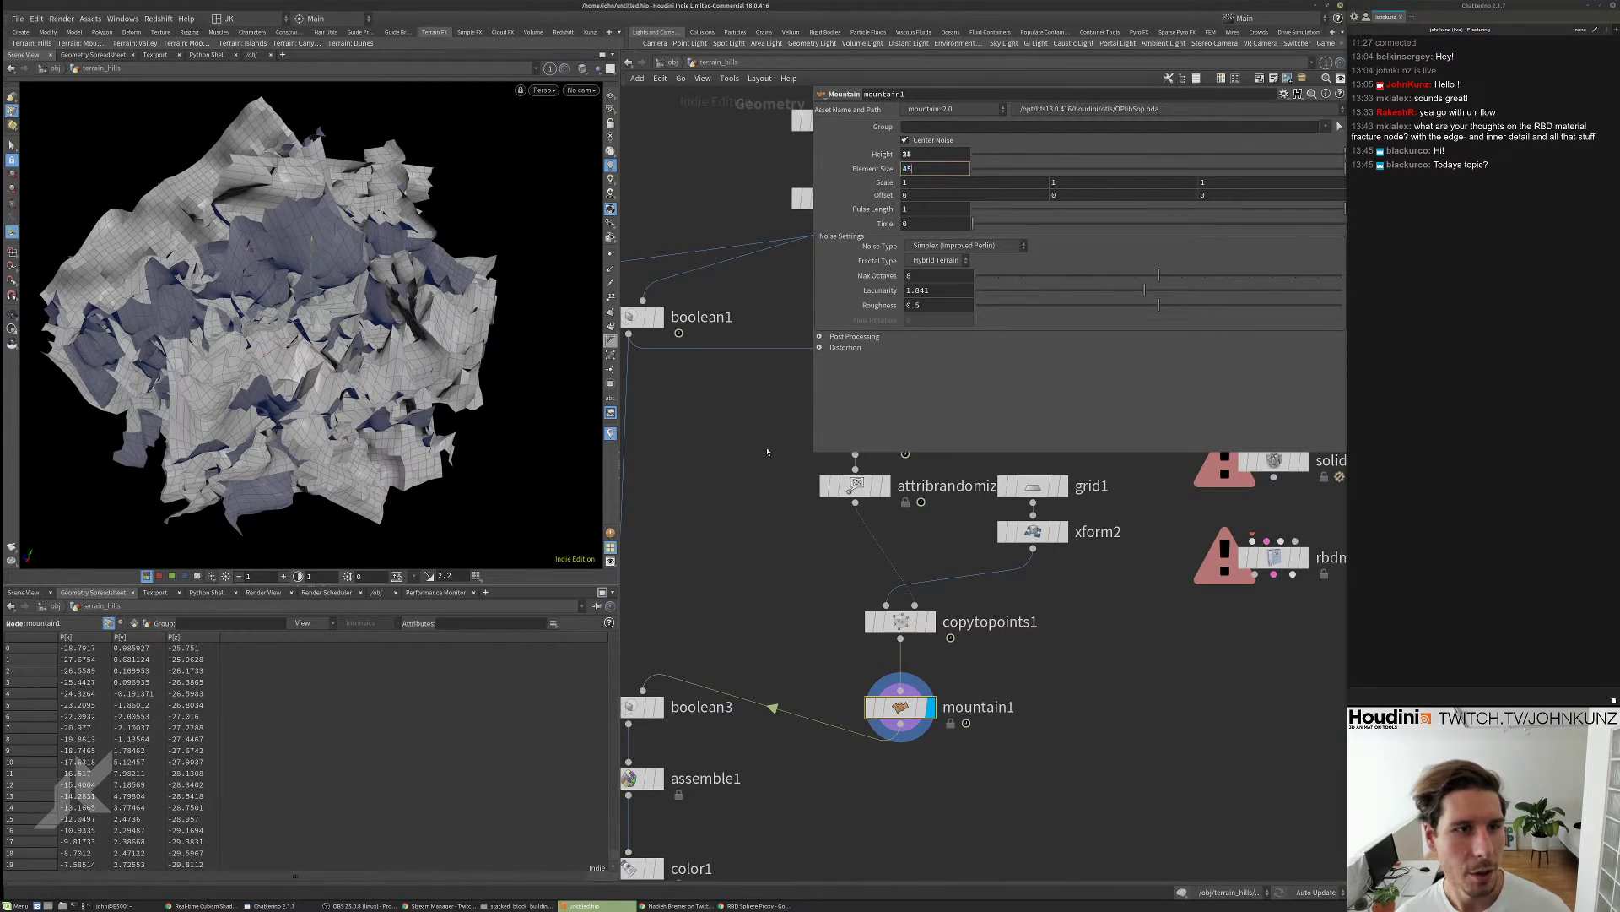
pyautogui.press('Return')
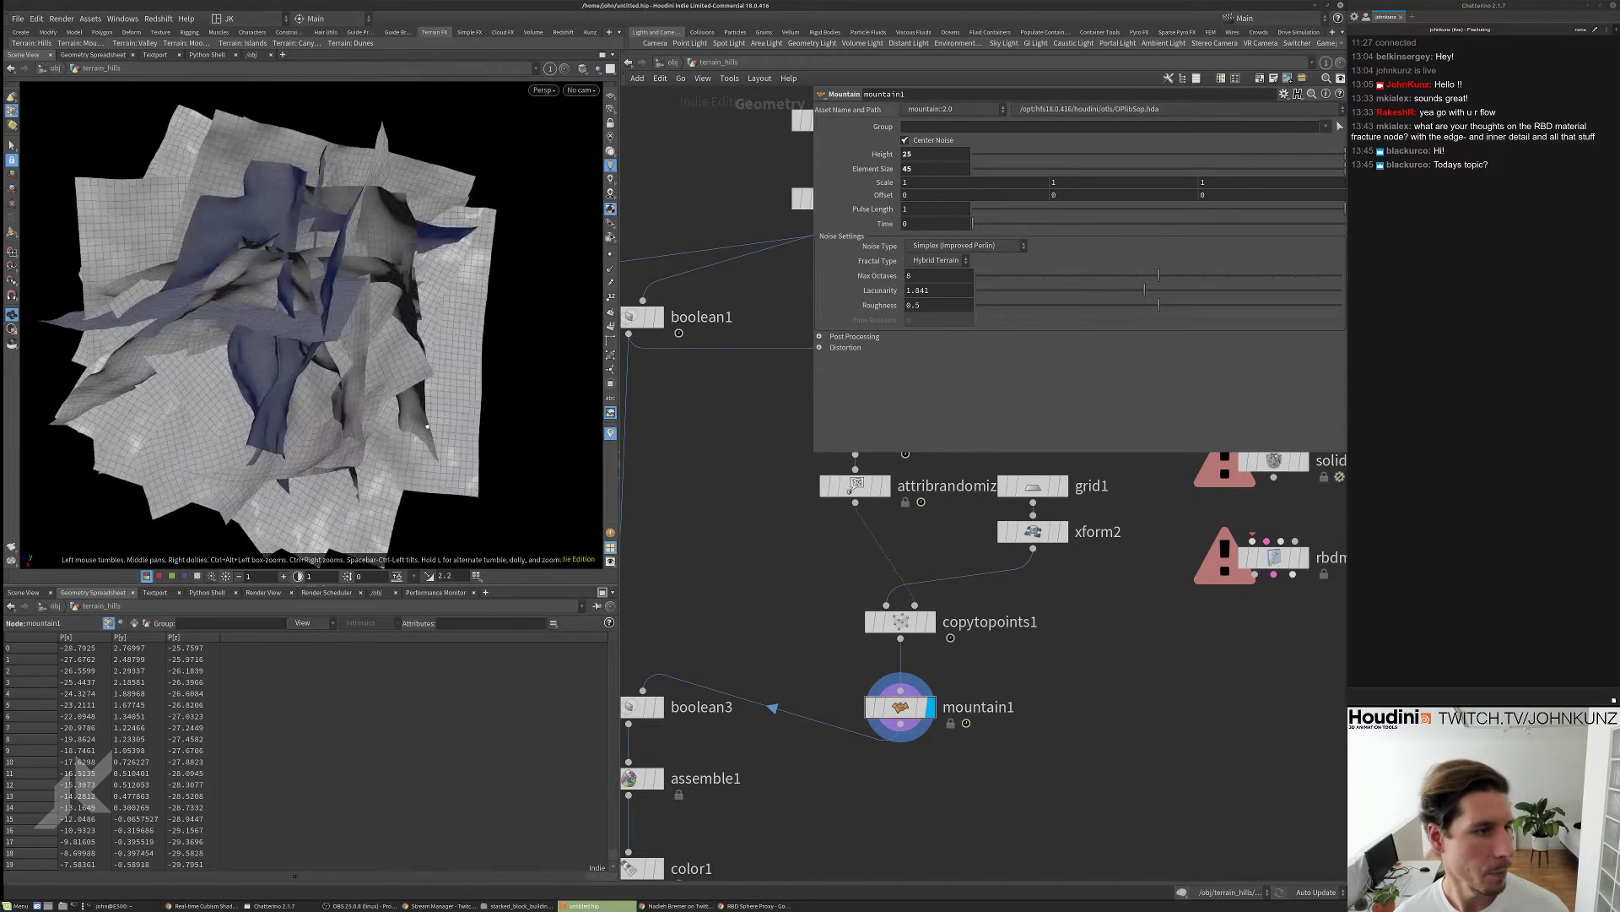
pyautogui.moveTo(937, 154); pyautogui.dragTo(983, 129, button='middle')
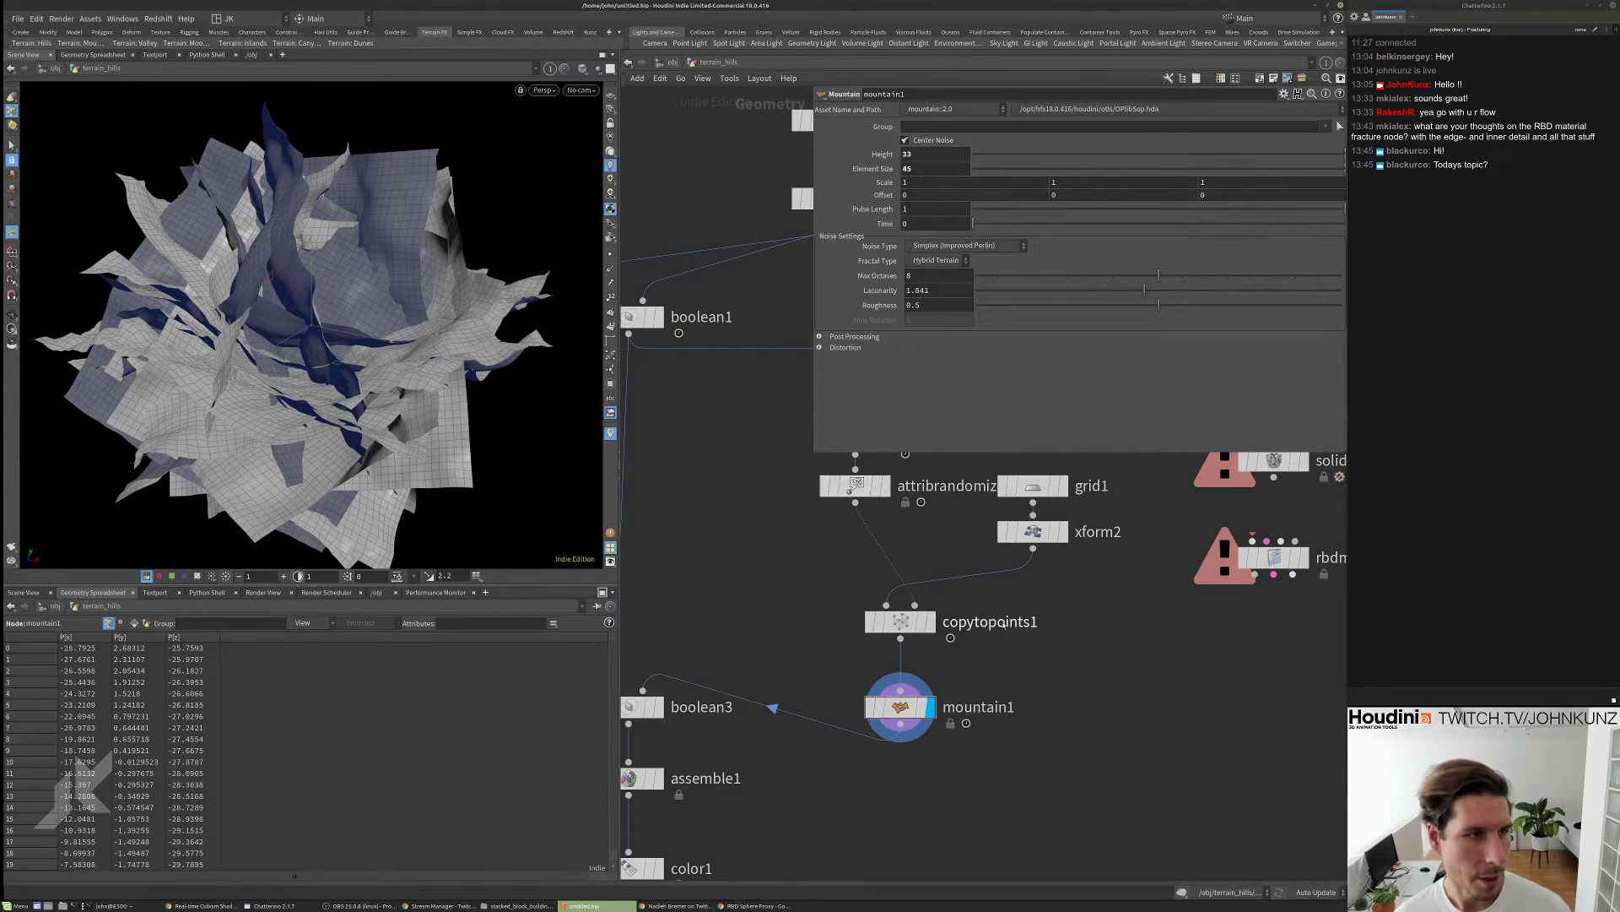
# - Try mountain1 between xform2 and copytopoints1, and display copytopoints1 to inspect the displaced copies
pyautogui.moveTo(946, 707); pyautogui.dragTo(1056, 577)
pyautogui.click(900, 621)
pyautogui.click(931, 621)
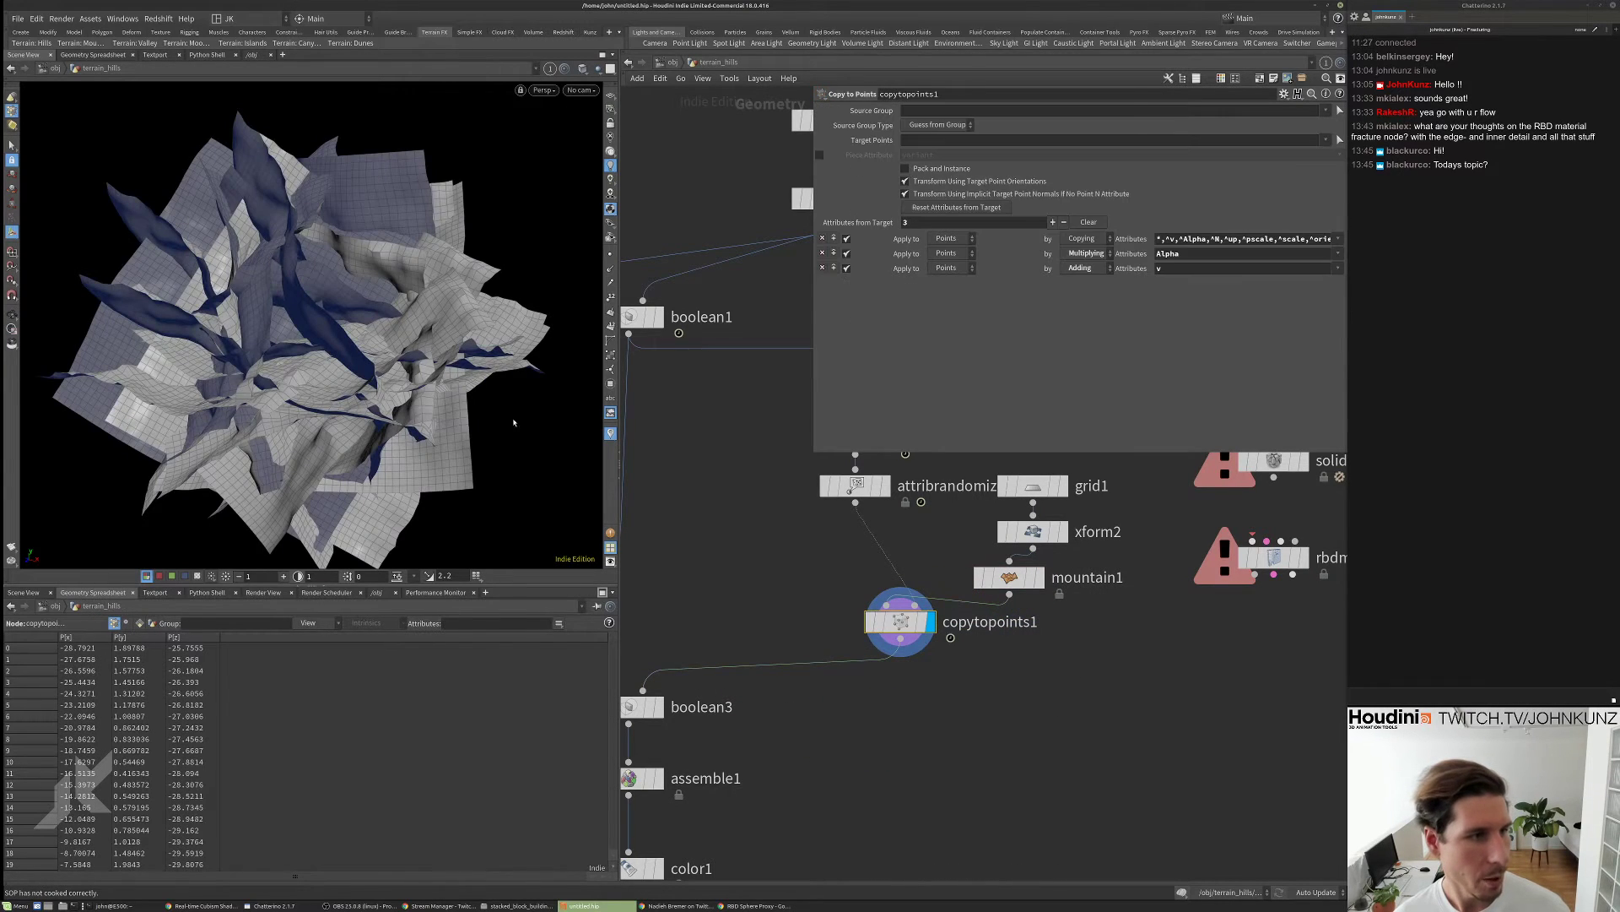
pyautogui.moveTo(211, 295); pyautogui.dragTo(342, 244)
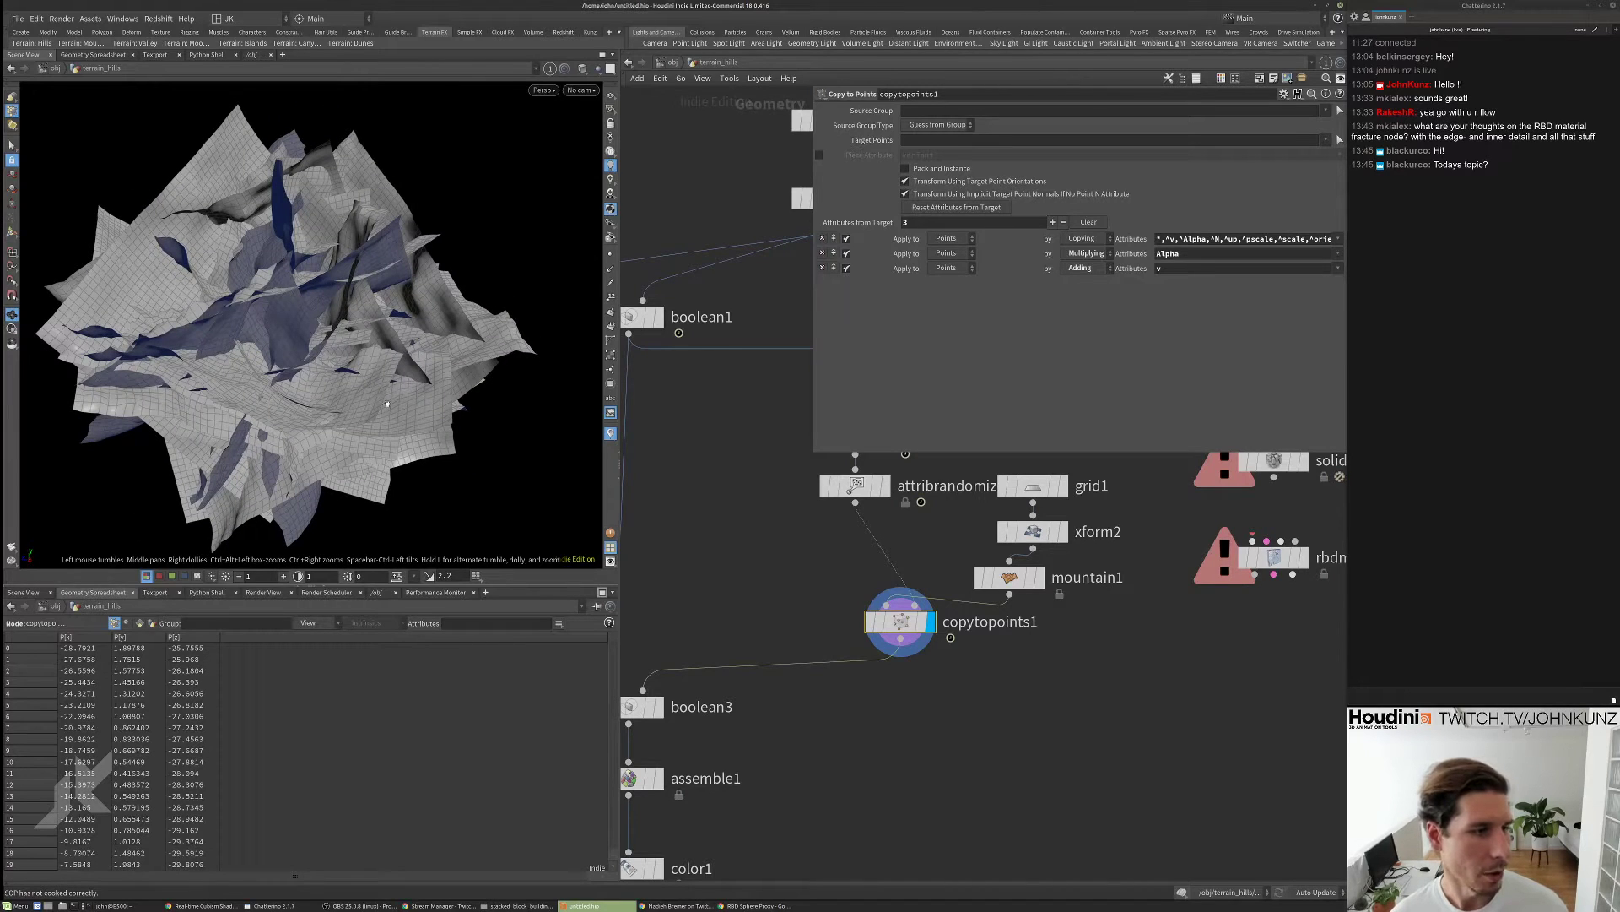
# - Rewire mountain1 back between copytopoints1 and boolean3, display it, and inspect the displaced grids from several angles
pyautogui.moveTo(1009, 577); pyautogui.dragTo(900, 683)
pyautogui.click(910, 689)
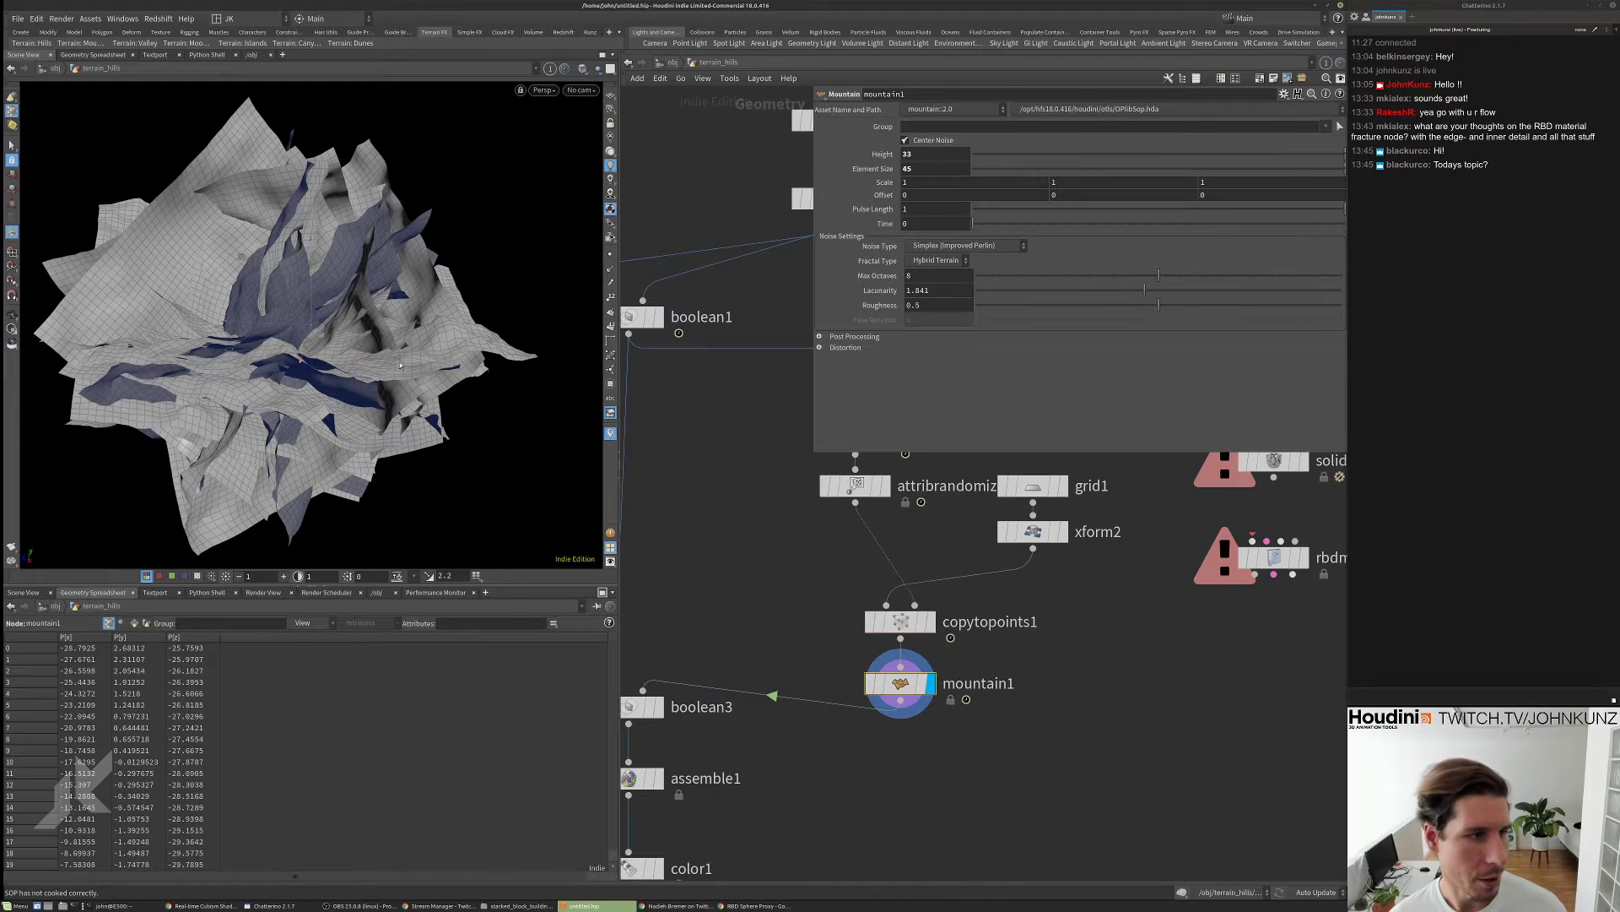
pyautogui.moveTo(434, 360); pyautogui.dragTo(302, 364)
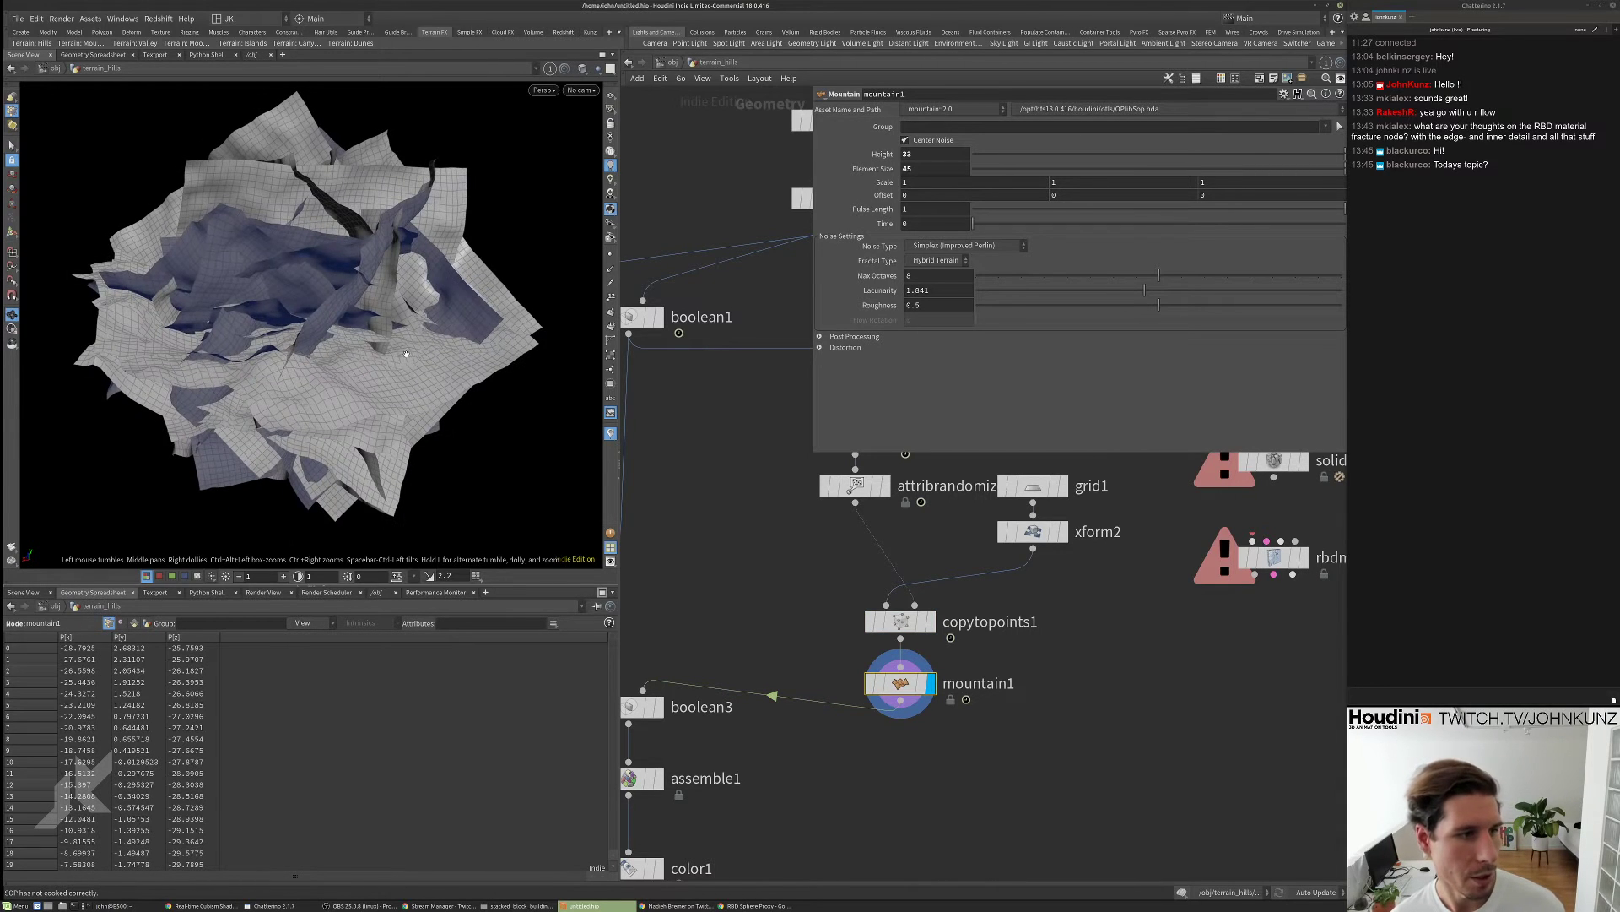
pyautogui.moveTo(406, 355); pyautogui.dragTo(345, 329)
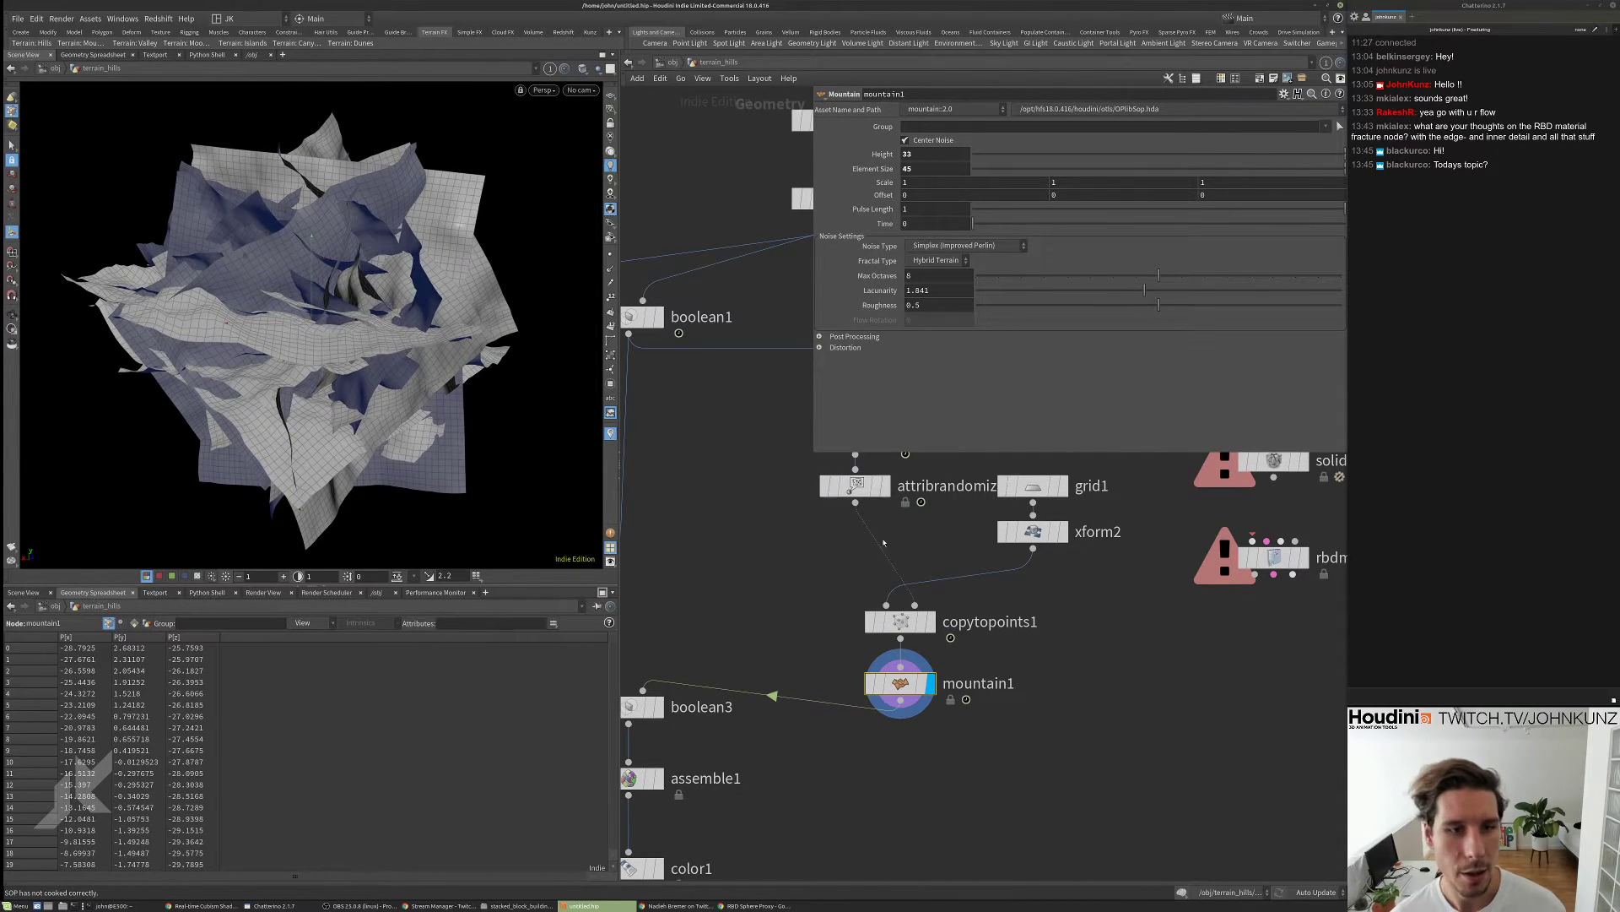
# - Display and select color1 and frame the fractured chunk to inspect its colored pieces
pyautogui.moveTo(649, 875); pyautogui.dragTo(742, 777, button='middle')
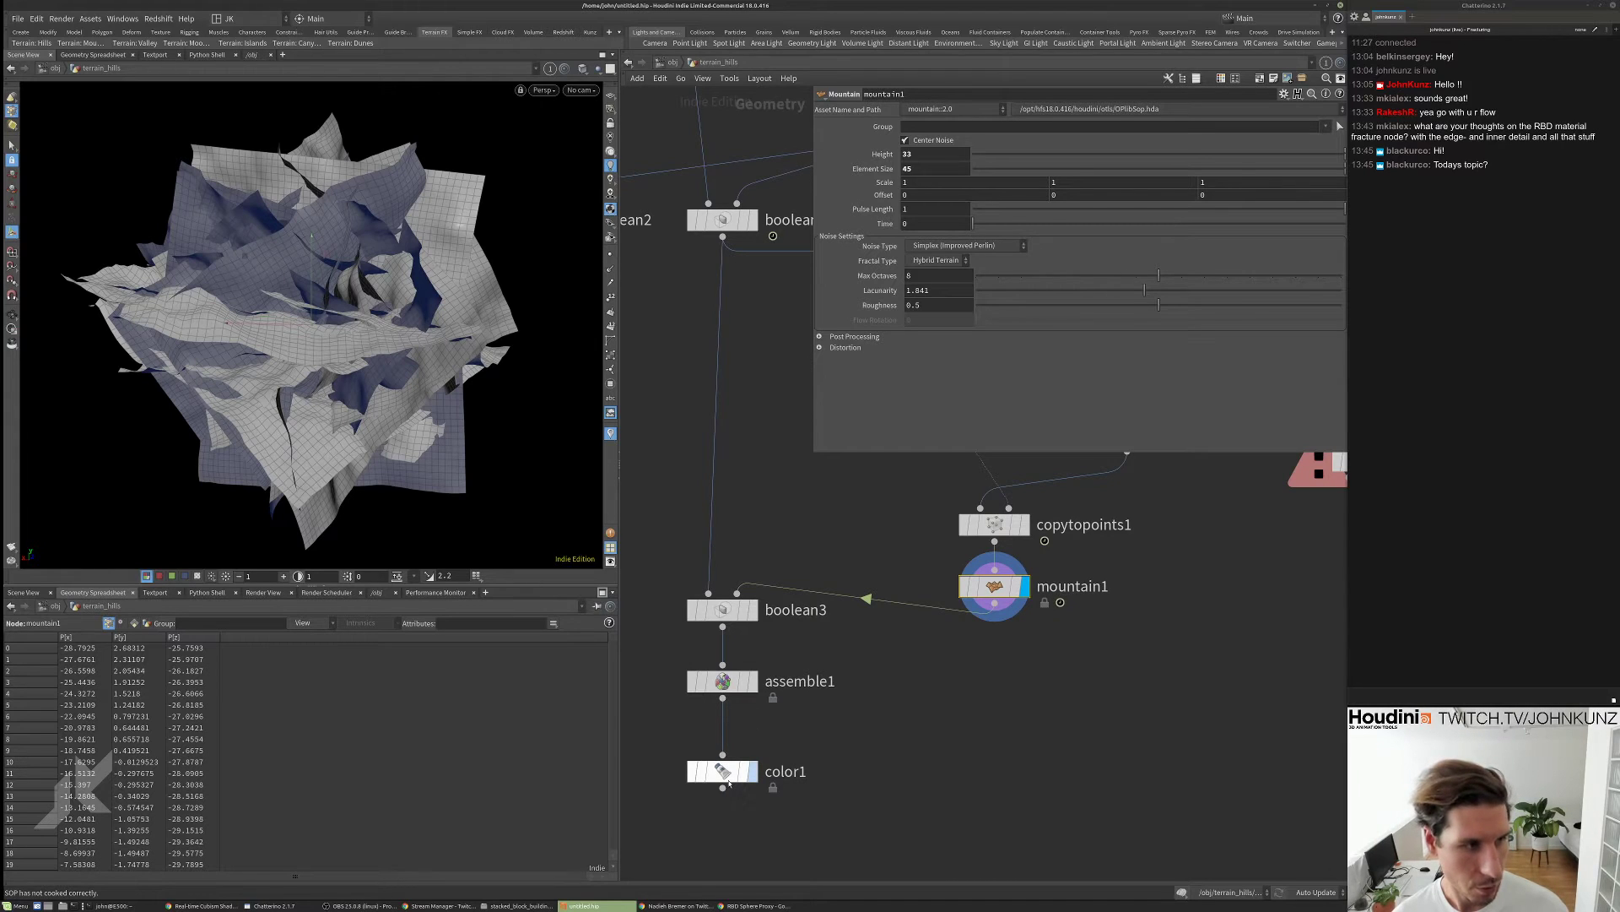
pyautogui.press('r')
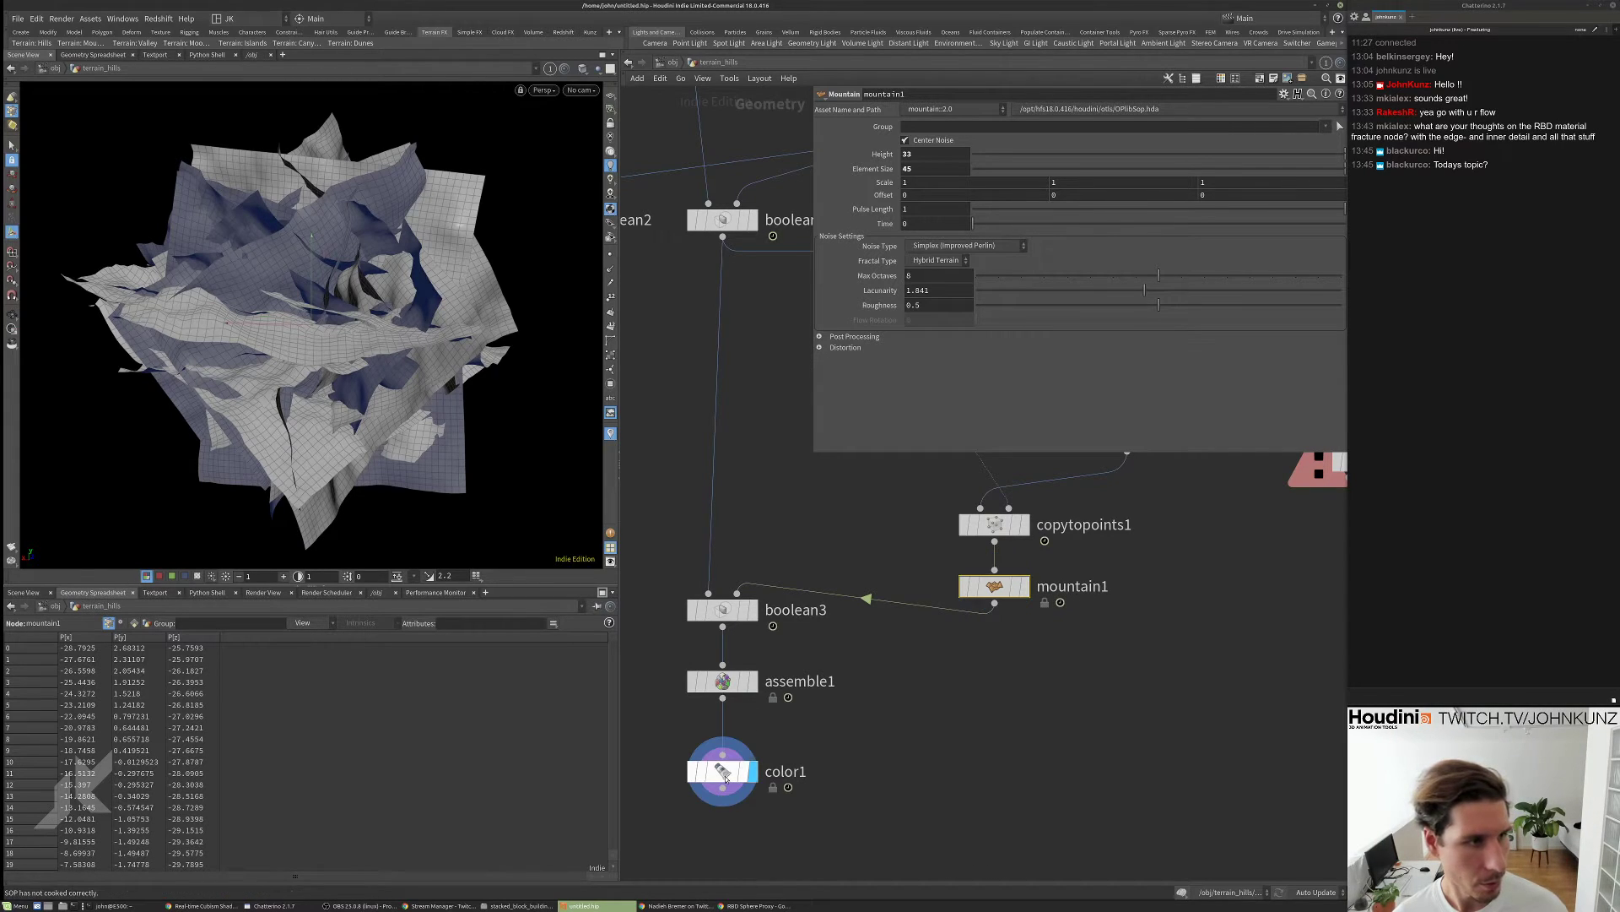
pyautogui.click(725, 777)
pyautogui.press('g')
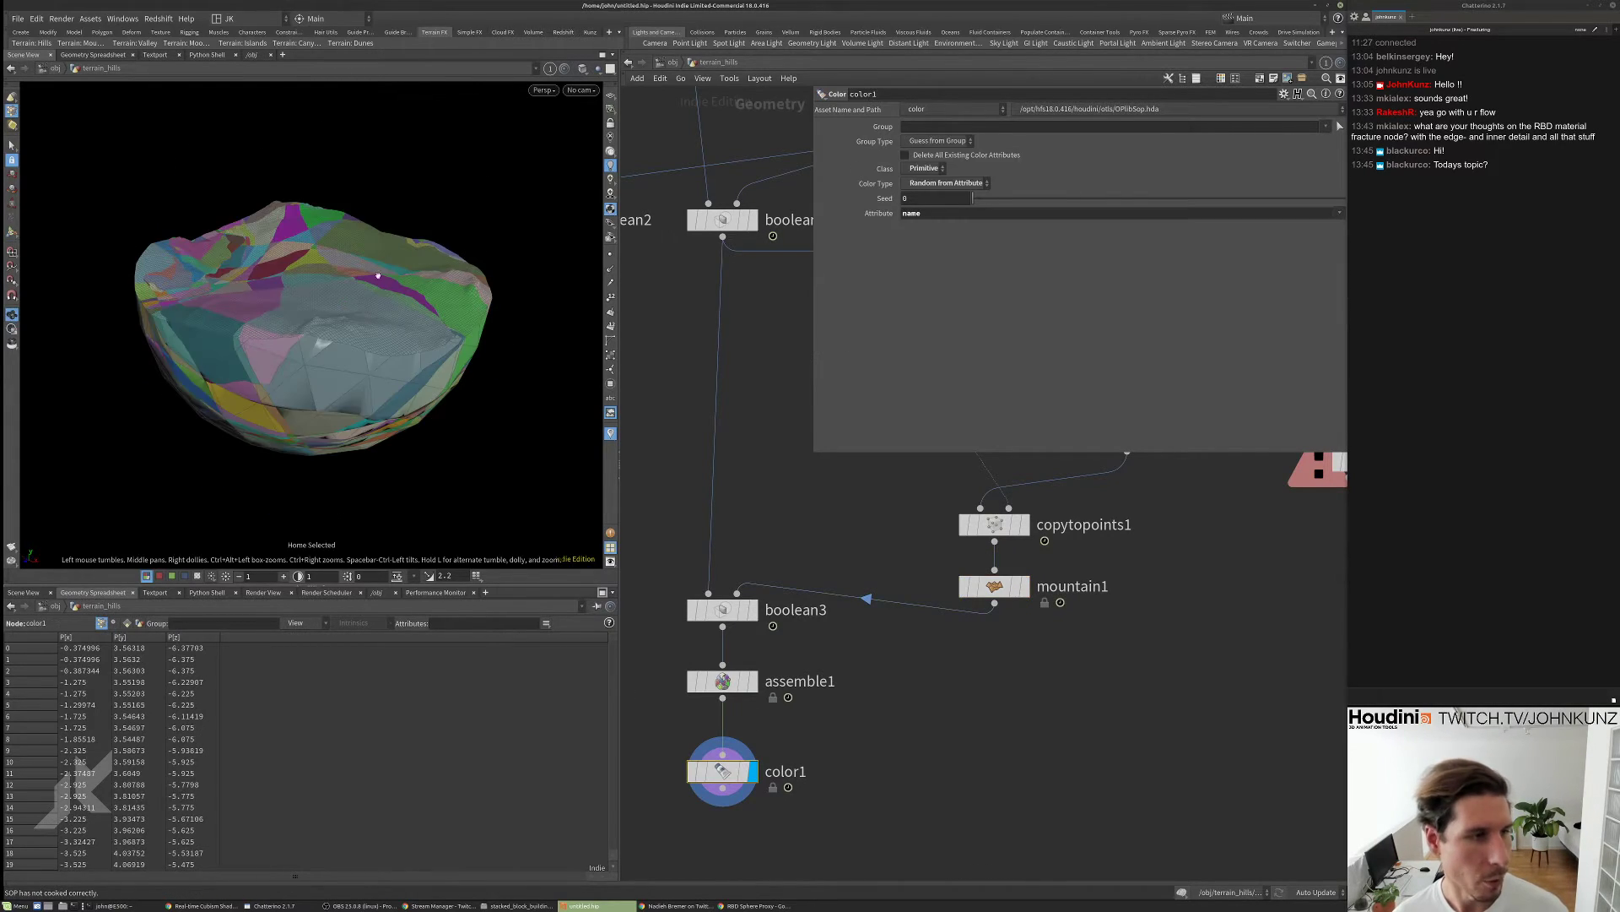
pyautogui.scroll(8, 377, 328)
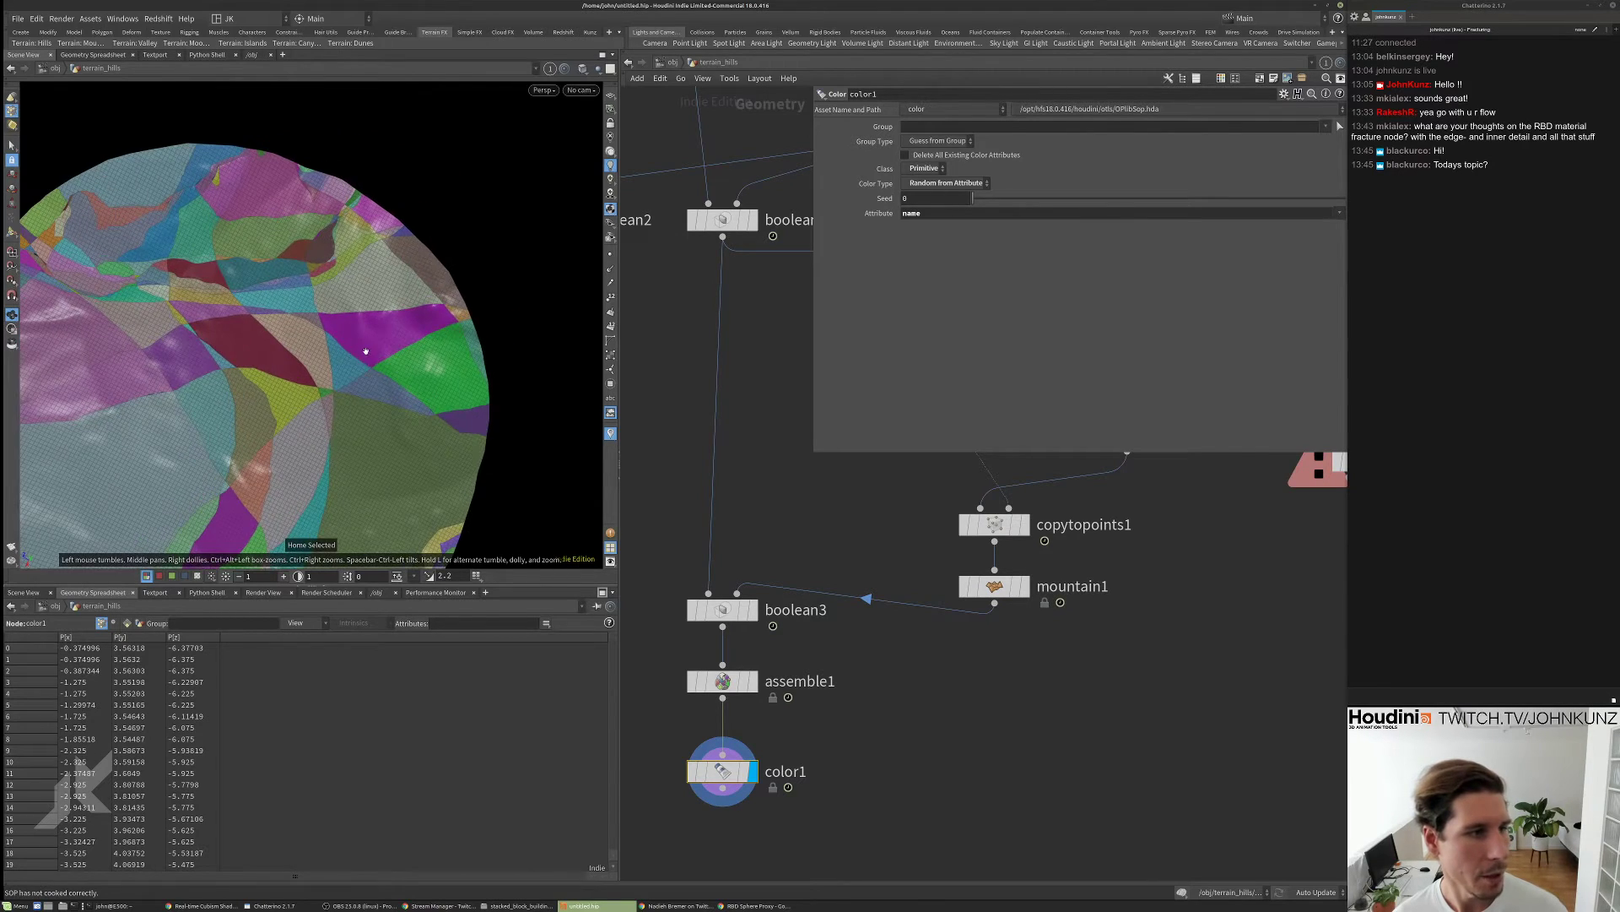
# - Set mountain1's Roughness to 0.596 and its Offset to 41 in X and 51 in Y, checking the fractured pieces
pyautogui.click(964, 583)
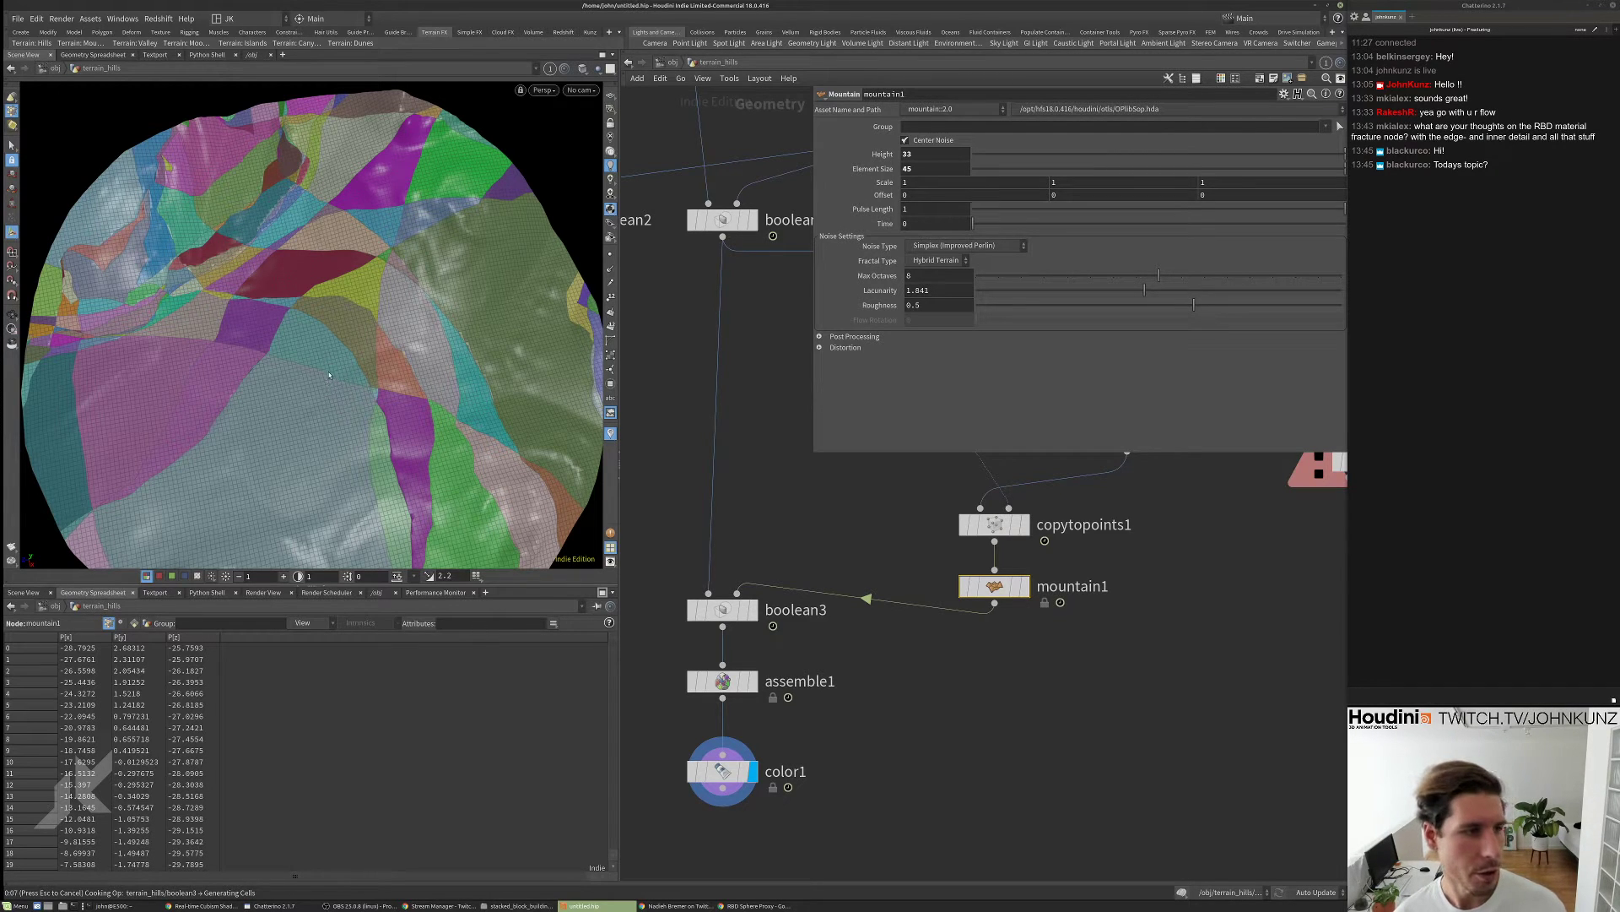
pyautogui.moveTo(320, 389); pyautogui.dragTo(362, 337)
pyautogui.click(918, 195)
pyautogui.write('41')
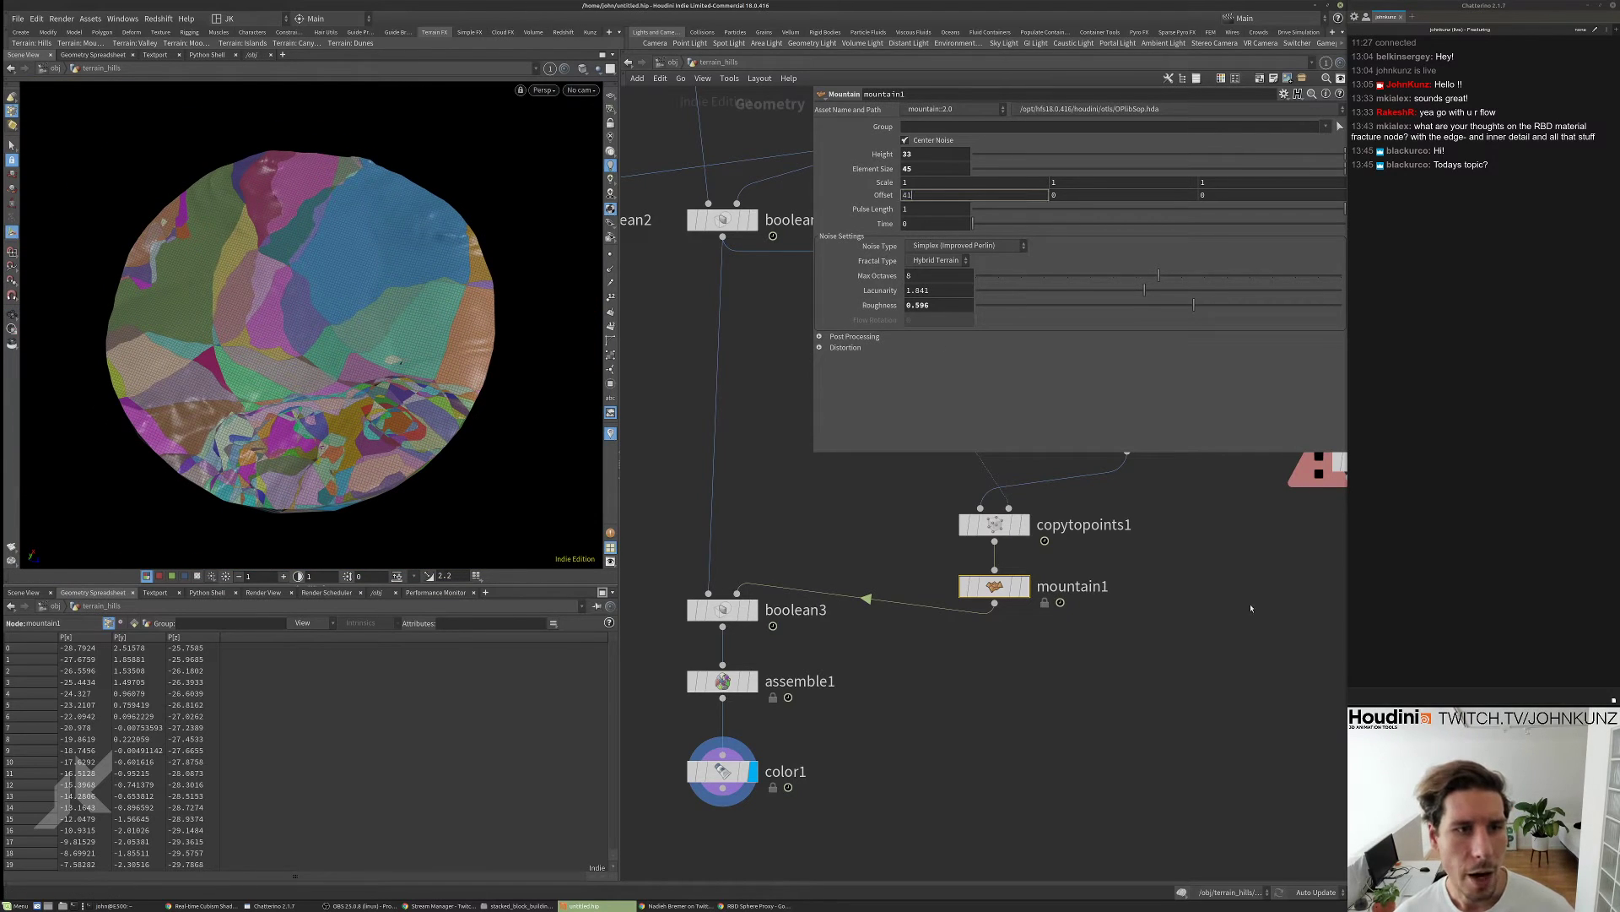
pyautogui.press('Return')
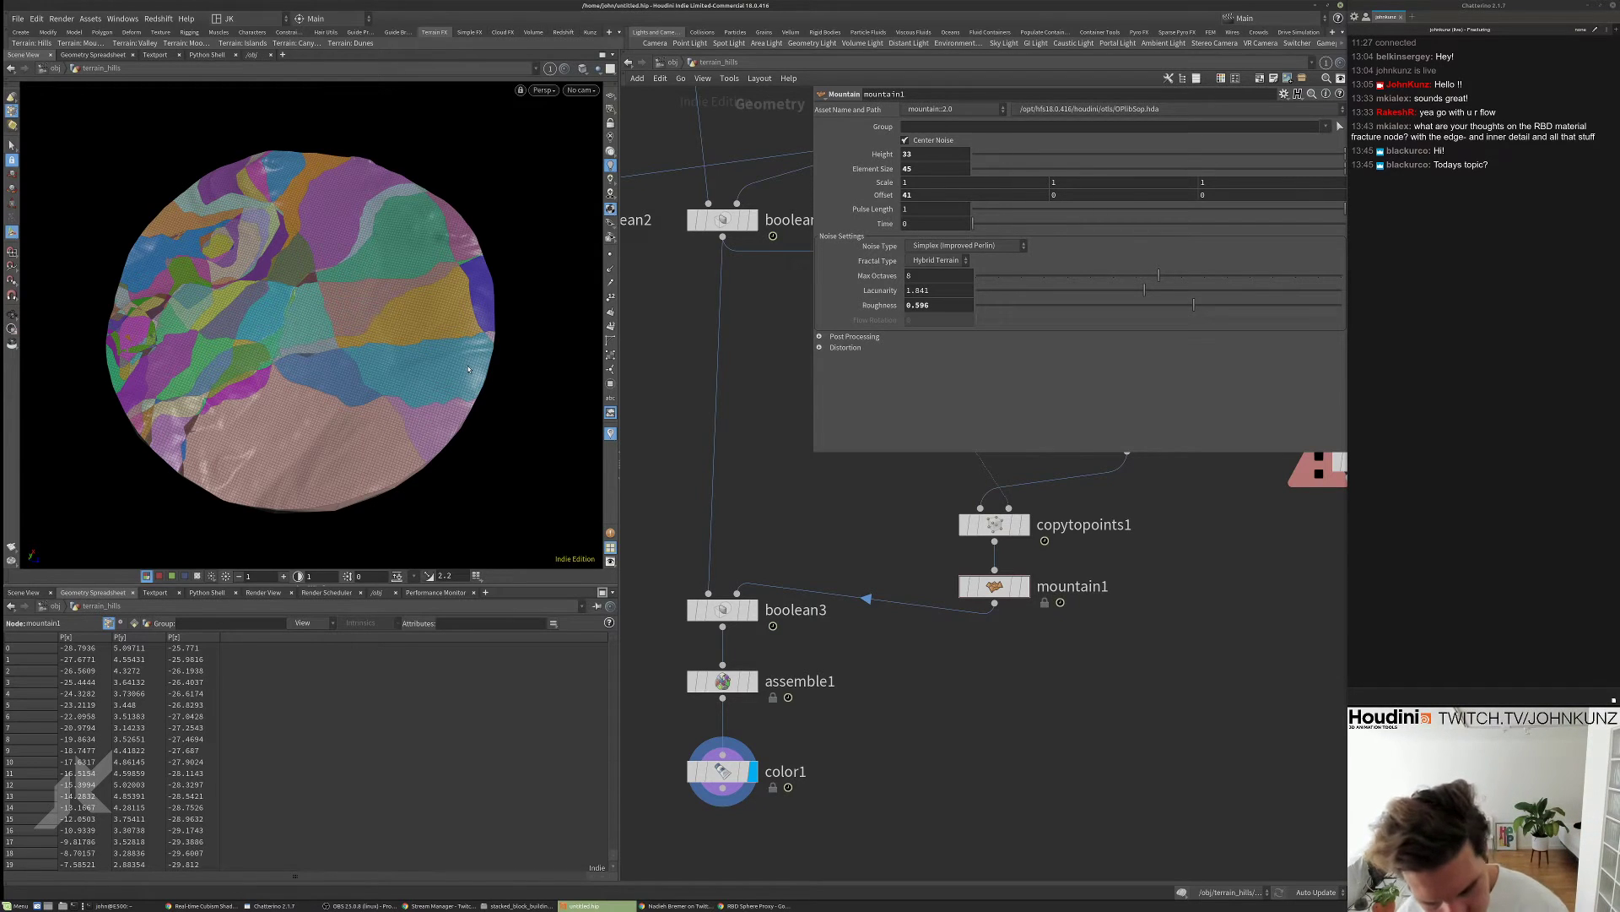
pyautogui.moveTo(448, 414); pyautogui.dragTo(322, 399)
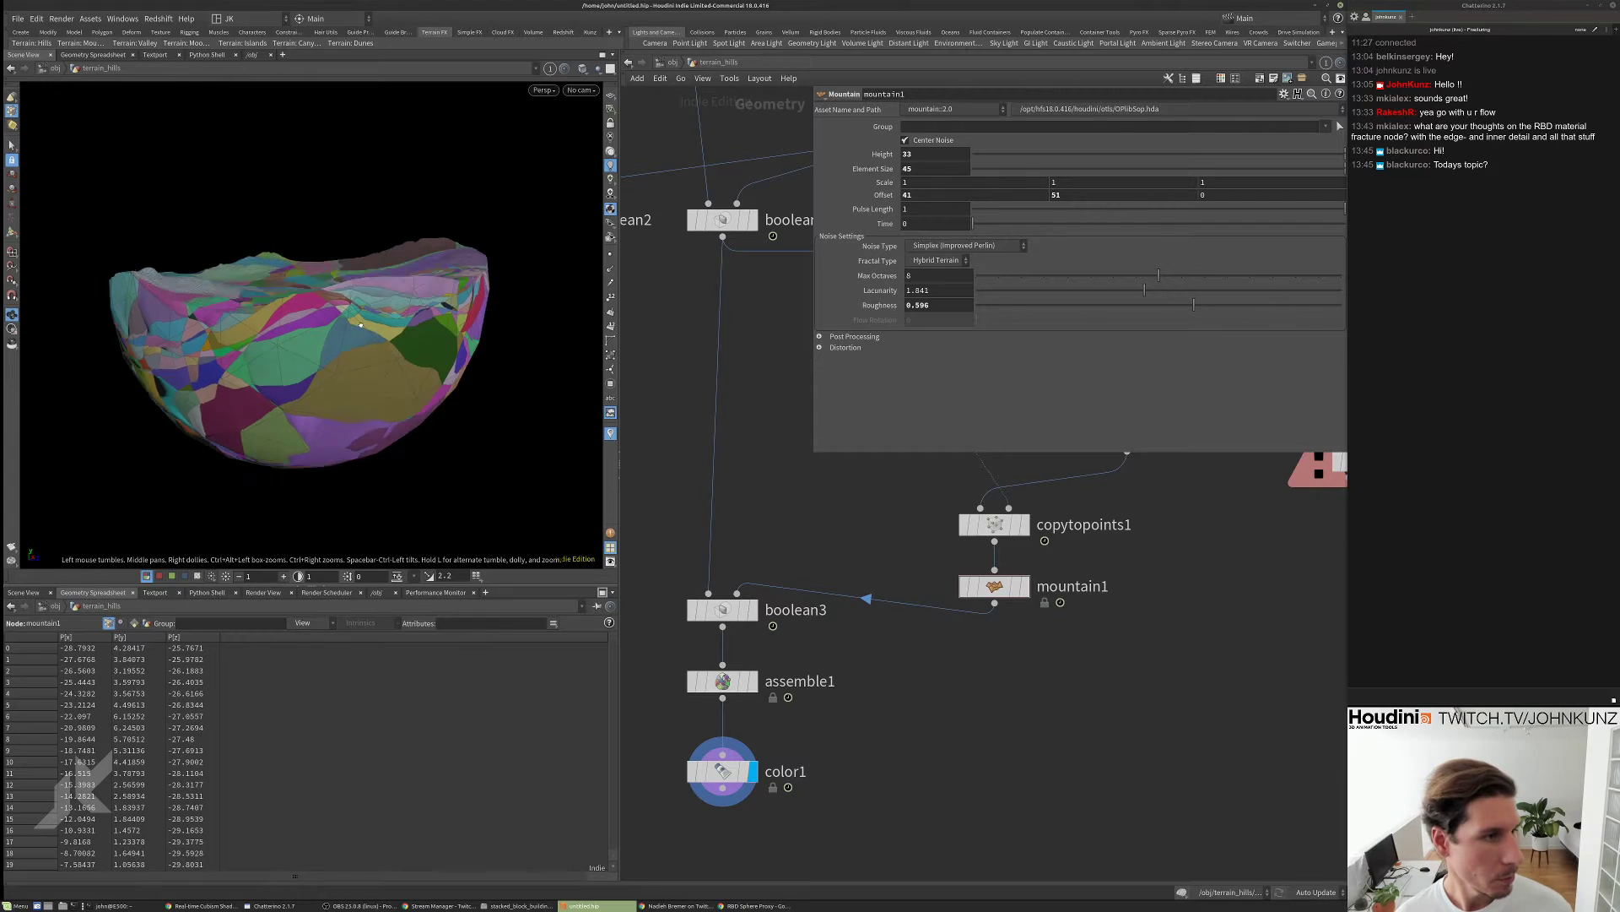
pyautogui.moveTo(355, 287); pyautogui.dragTo(412, 399)
pyautogui.moveTo(1015, 644); pyautogui.dragTo(1017, 673, button='middle')
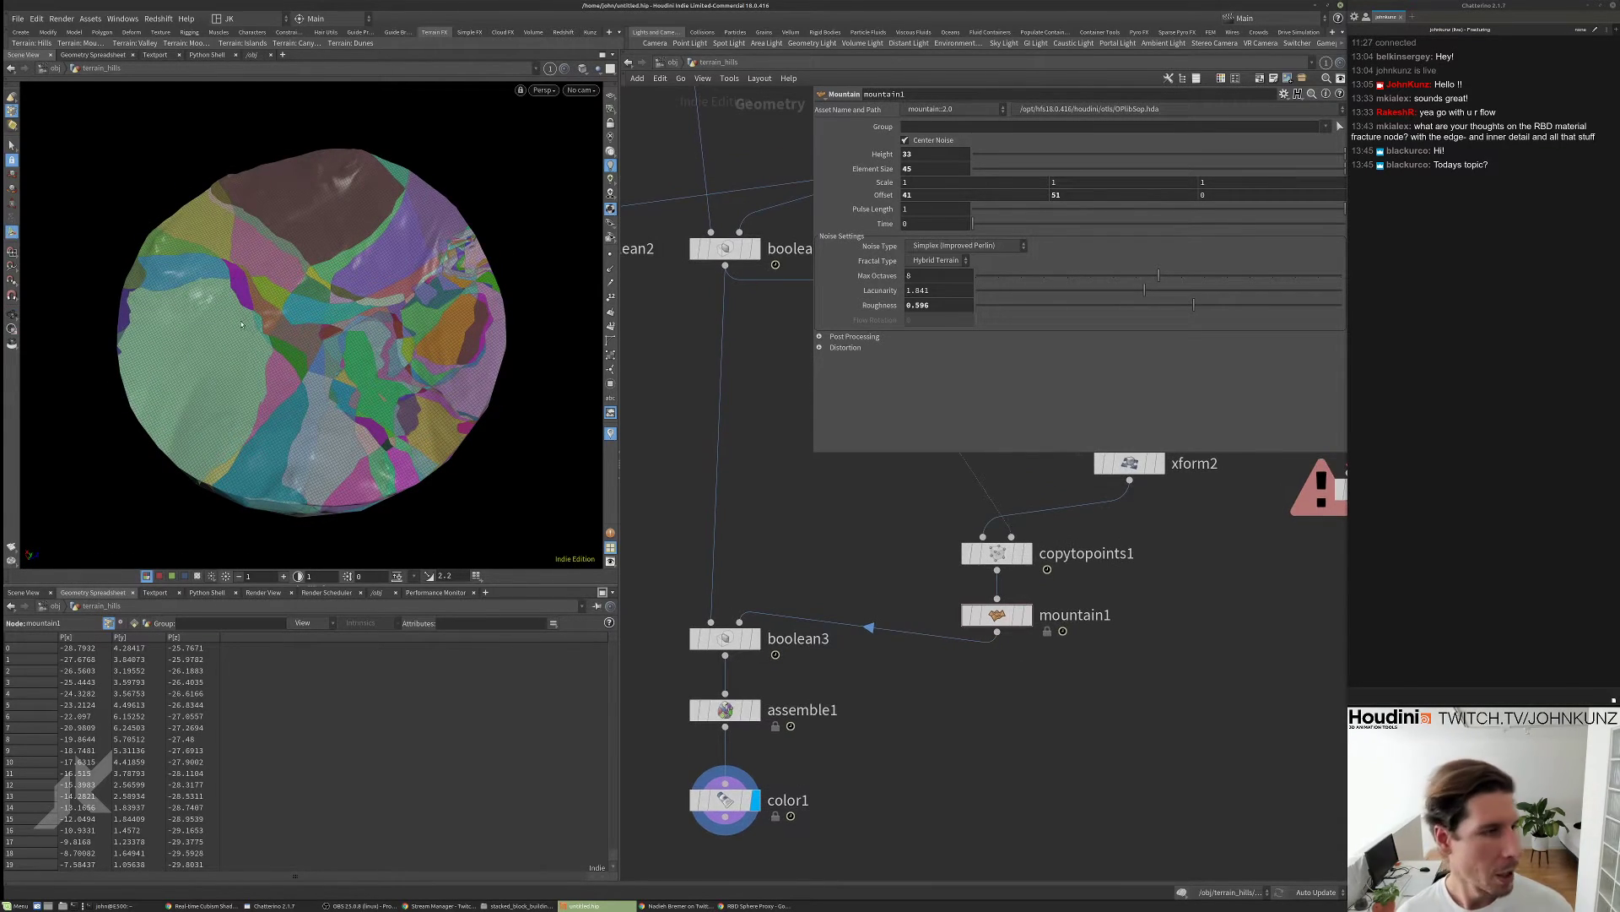
pyautogui.scroll(5, 242, 325)
pyautogui.moveTo(241, 325); pyautogui.dragTo(415, 216)
pyautogui.moveTo(353, 265); pyautogui.dragTo(245, 412)
# - Add a Sphere node beside mountain1 in the network and display it
pyautogui.moveTo(1227, 680); pyautogui.dragTo(1185, 661, button='middle')
pyautogui.press('Tab')
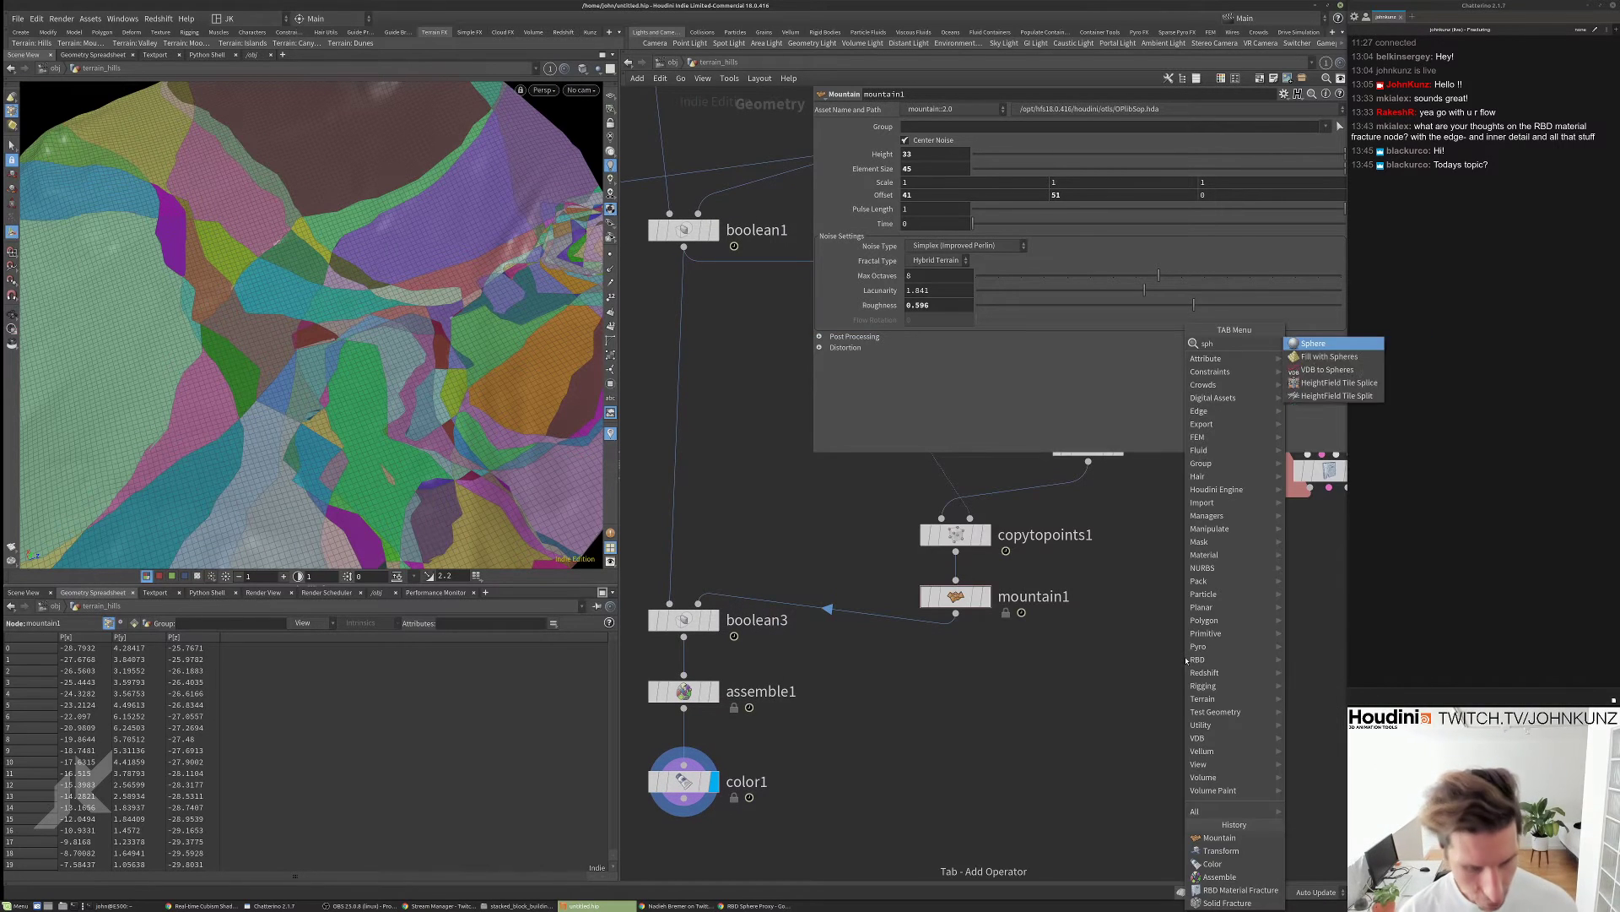
pyautogui.press('Return')
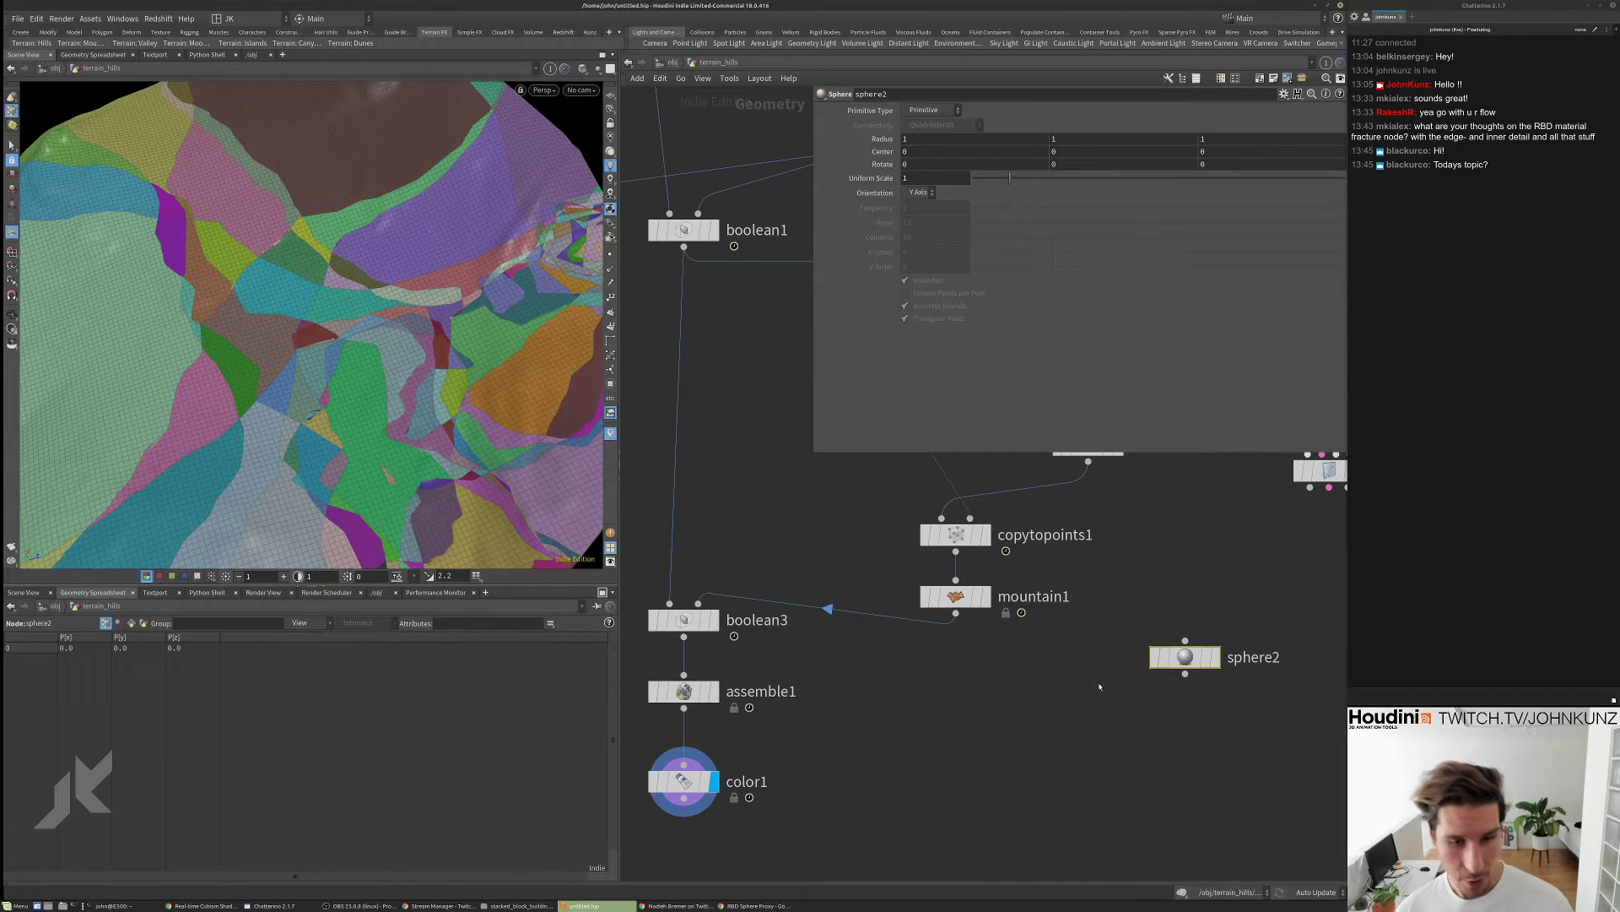
pyautogui.click(1216, 657)
pyautogui.moveTo(1194, 659); pyautogui.dragTo(1188, 599)
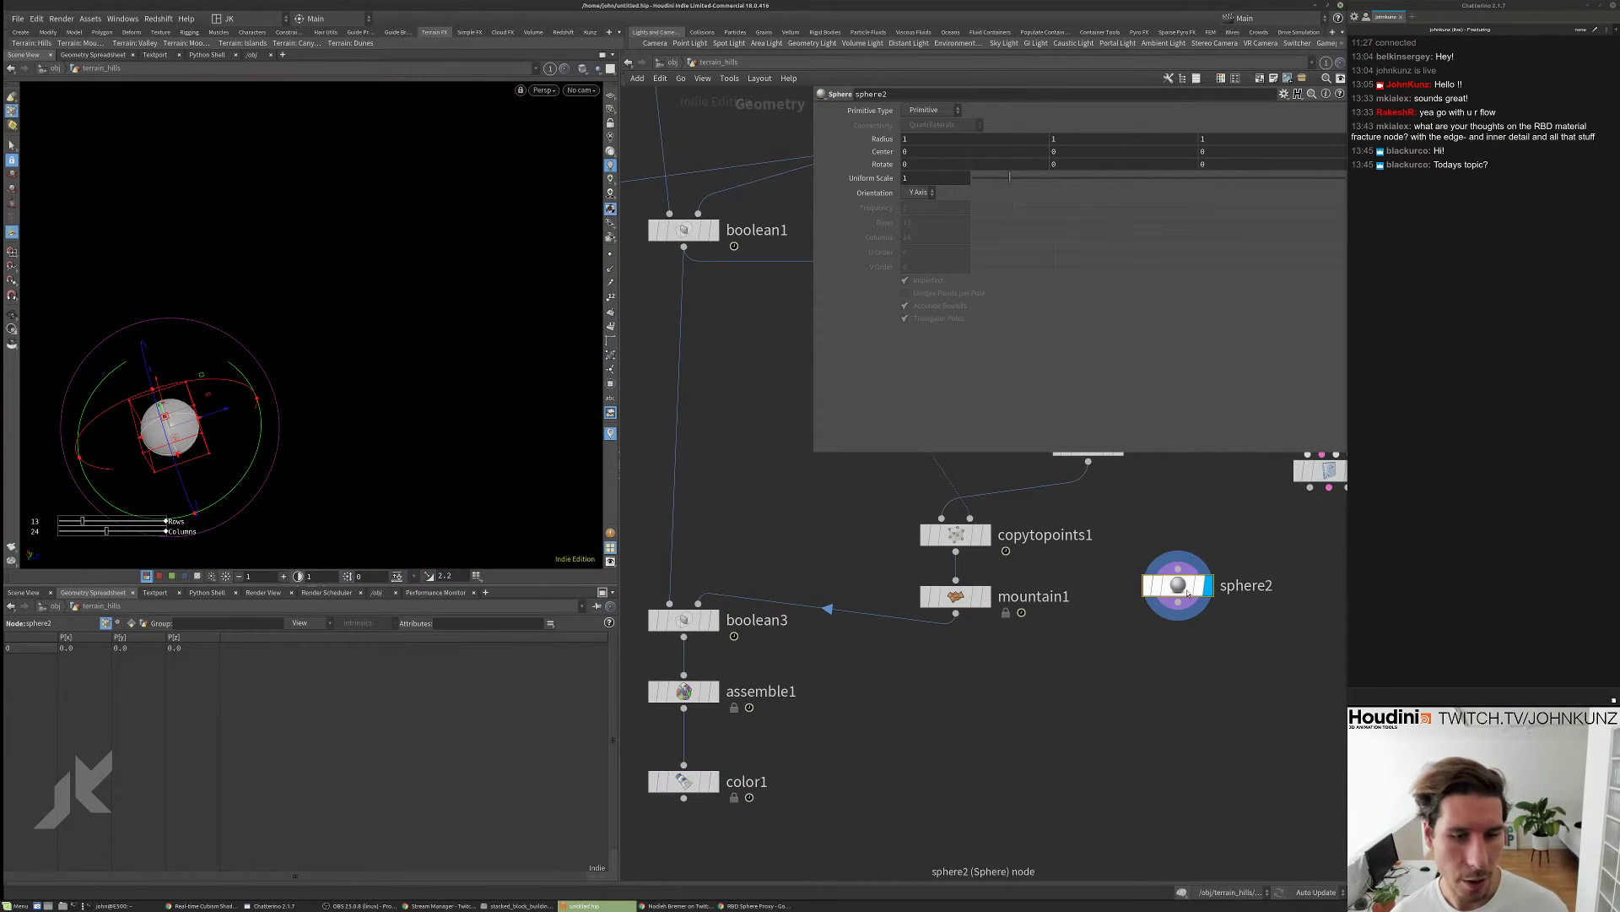
# - Copy xform1's Pivot Translate and paste its values into sphere2's Center
pyautogui.scroll(-2, 848, 616)
pyautogui.scroll(-2, 848, 616)
pyautogui.moveTo(848, 616); pyautogui.dragTo(802, 687, button='middle')
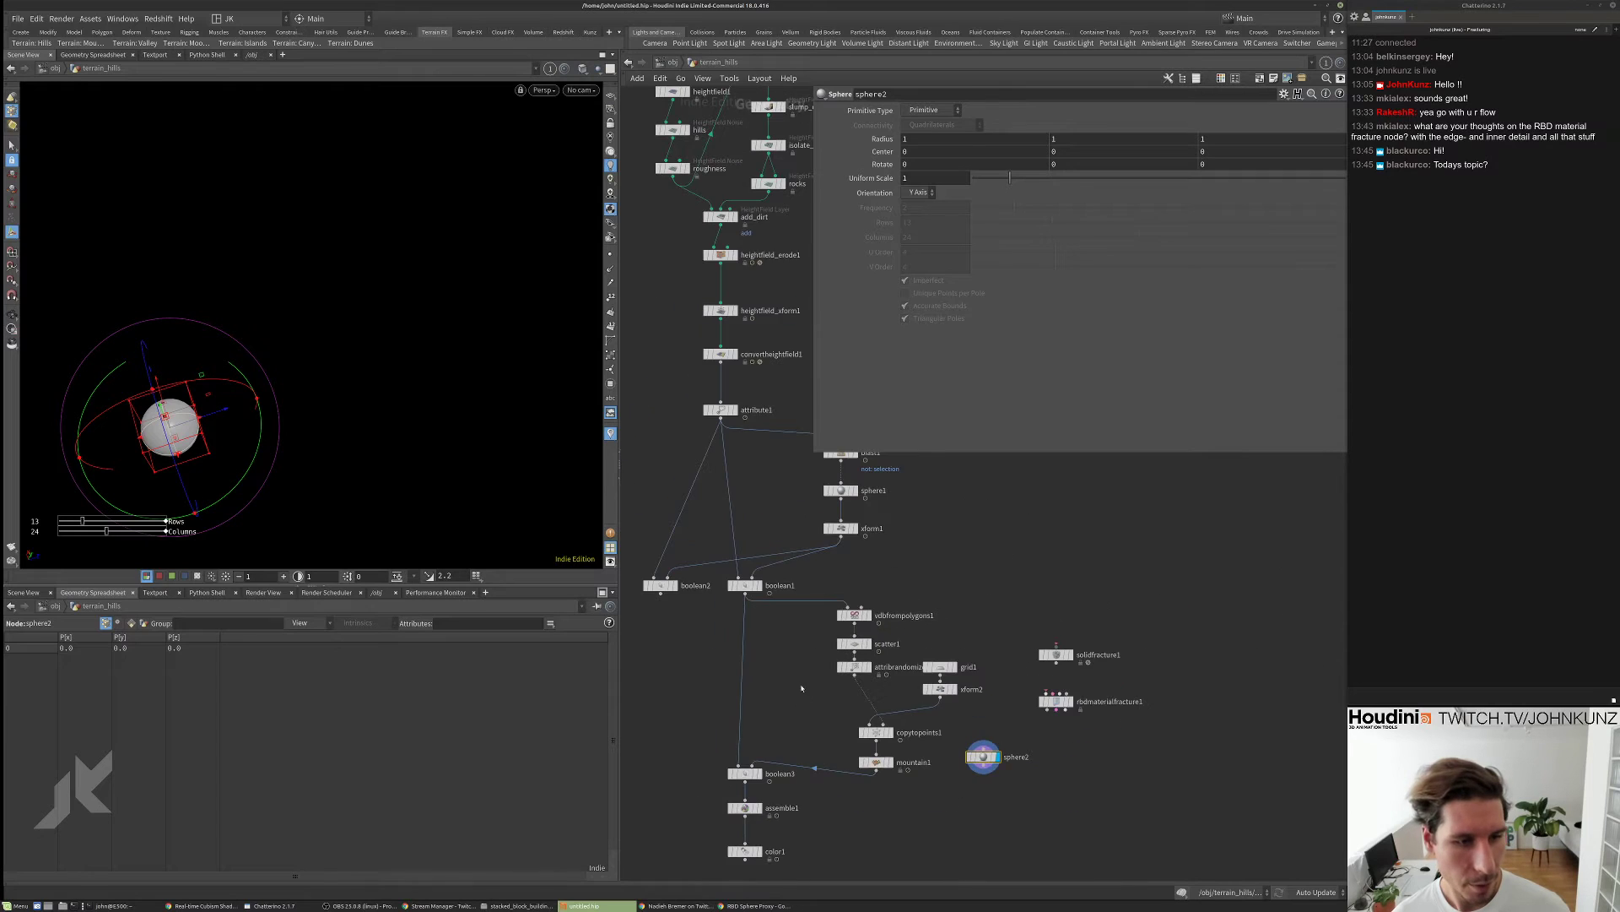
pyautogui.moveTo(911, 581); pyautogui.dragTo(889, 628, button='middle')
pyautogui.scroll(2, 889, 628)
pyautogui.click(789, 555)
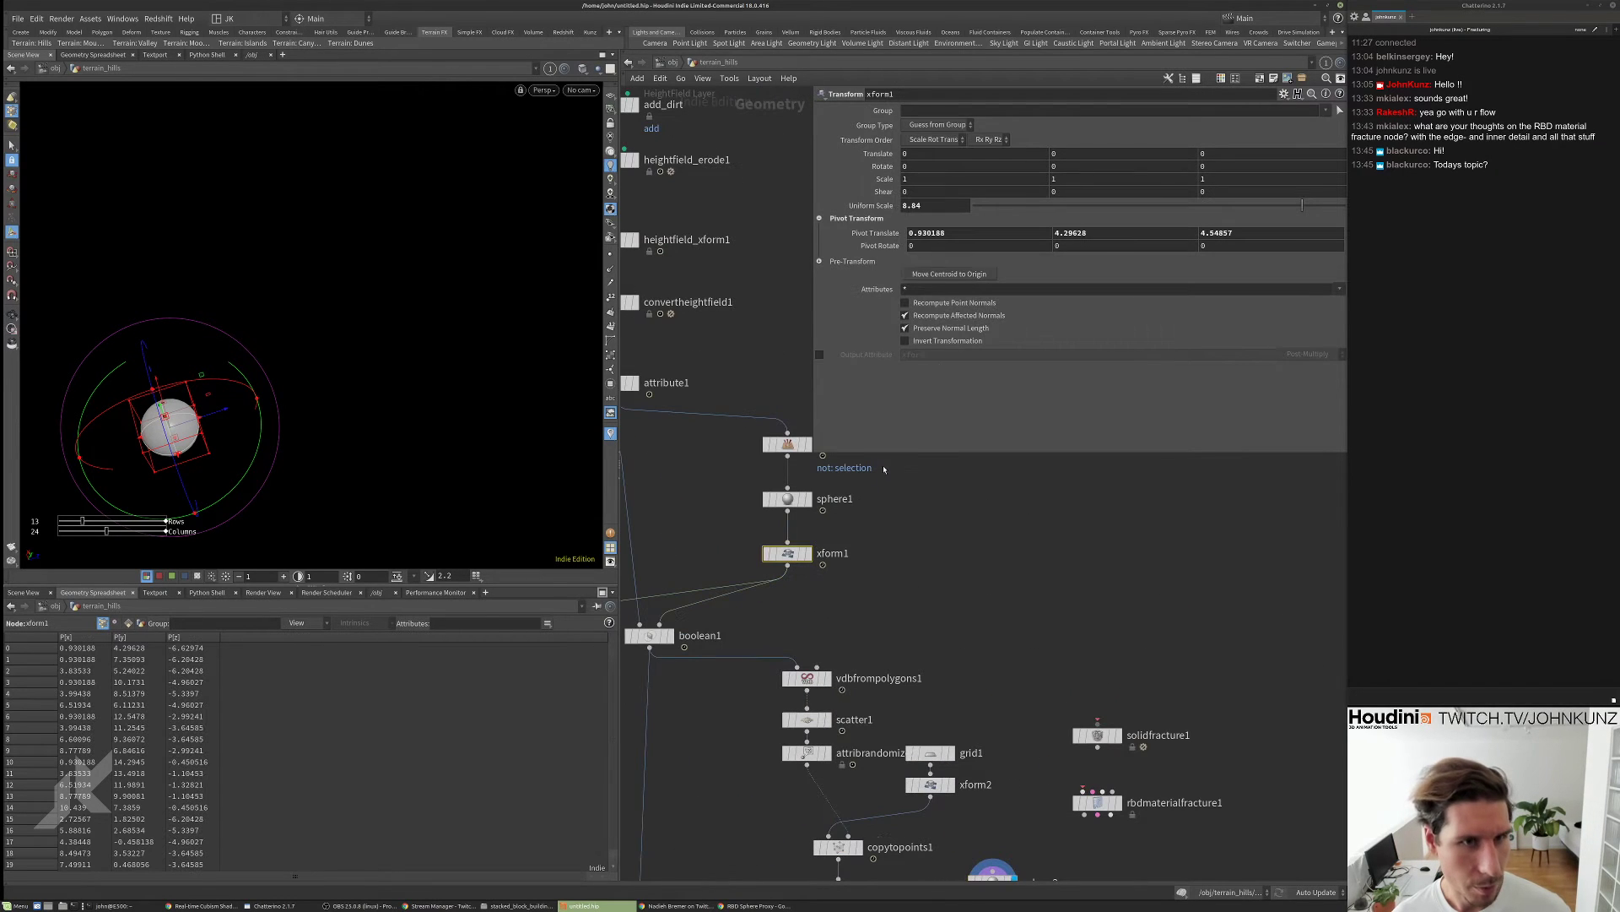
pyautogui.rightClick(870, 233)
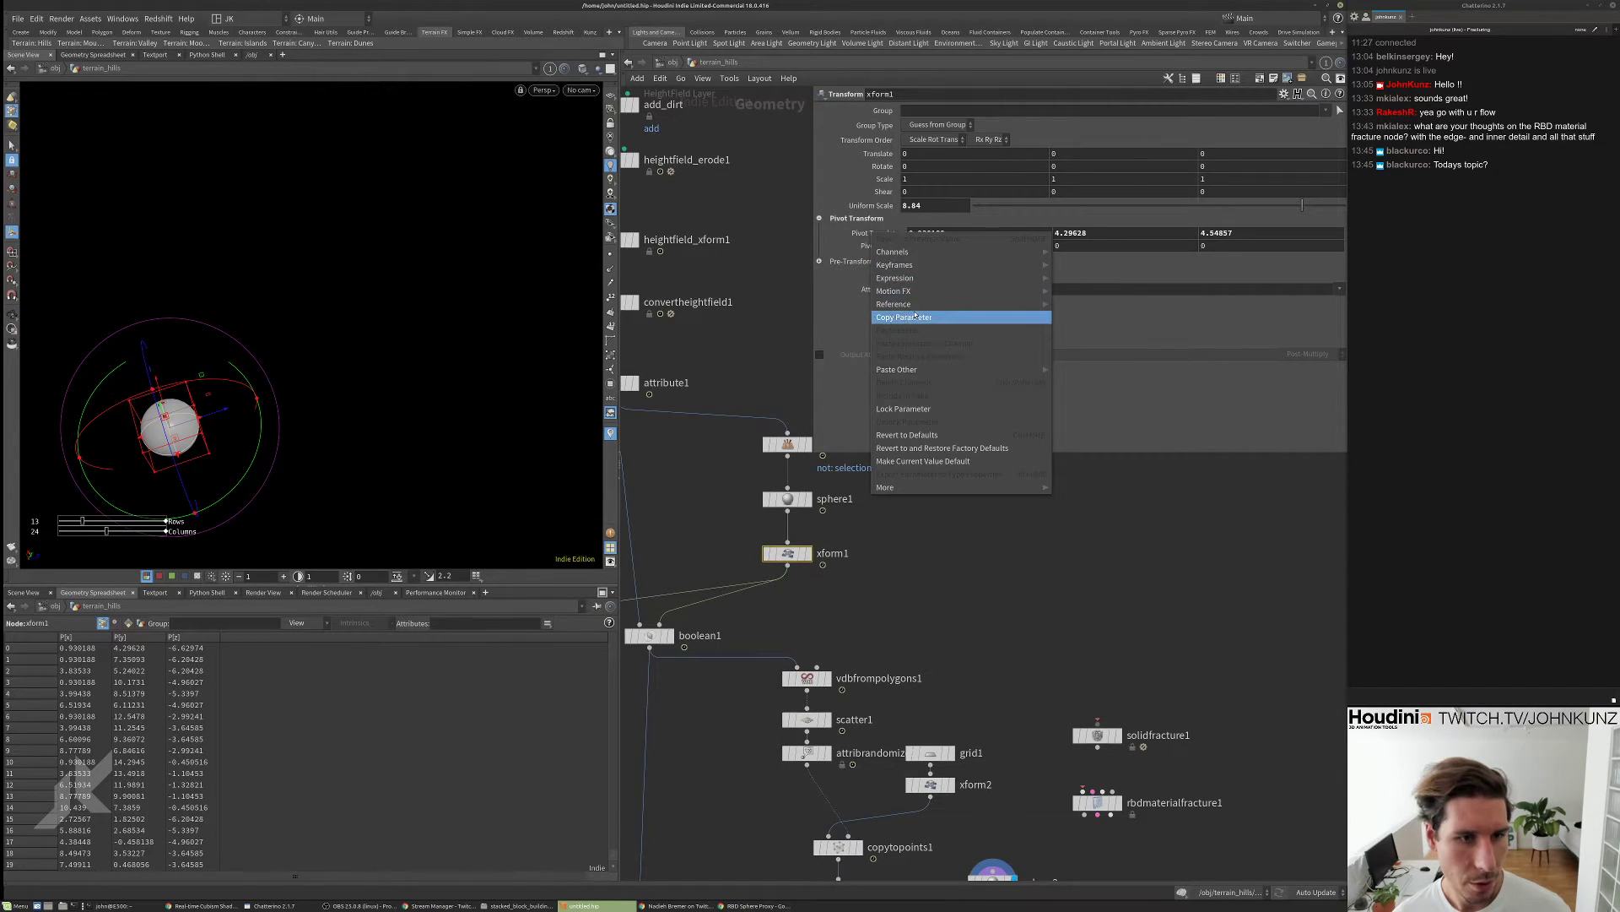
pyautogui.click(897, 316)
pyautogui.moveTo(929, 590); pyautogui.dragTo(958, 441, button='middle')
pyautogui.click(1023, 732)
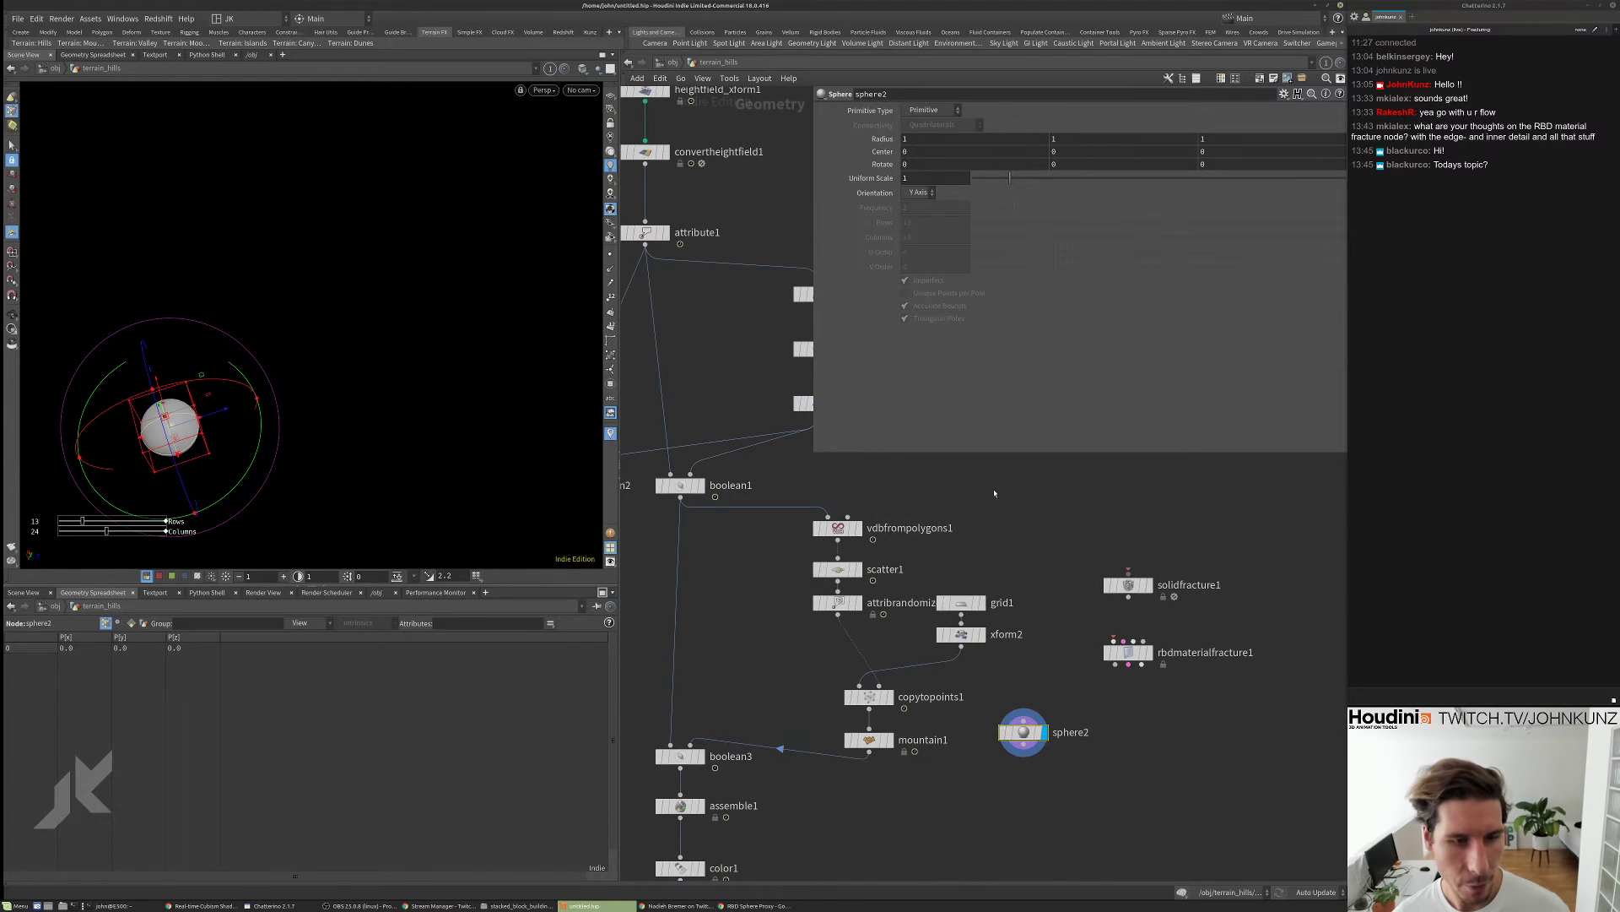
pyautogui.rightClick(878, 153)
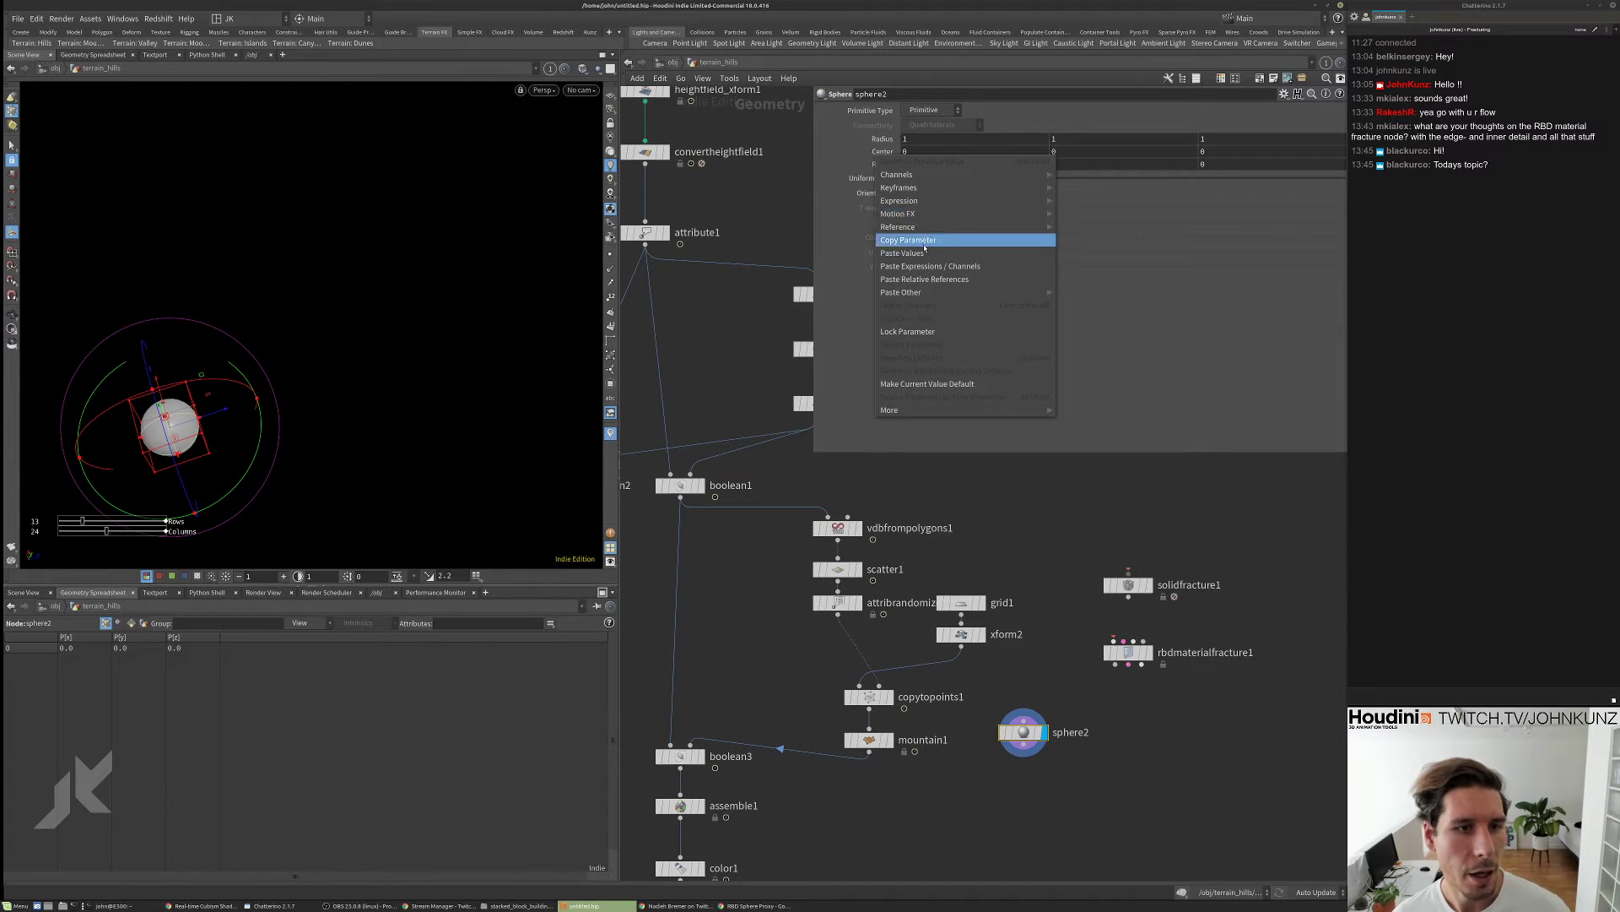
pyautogui.click(902, 253)
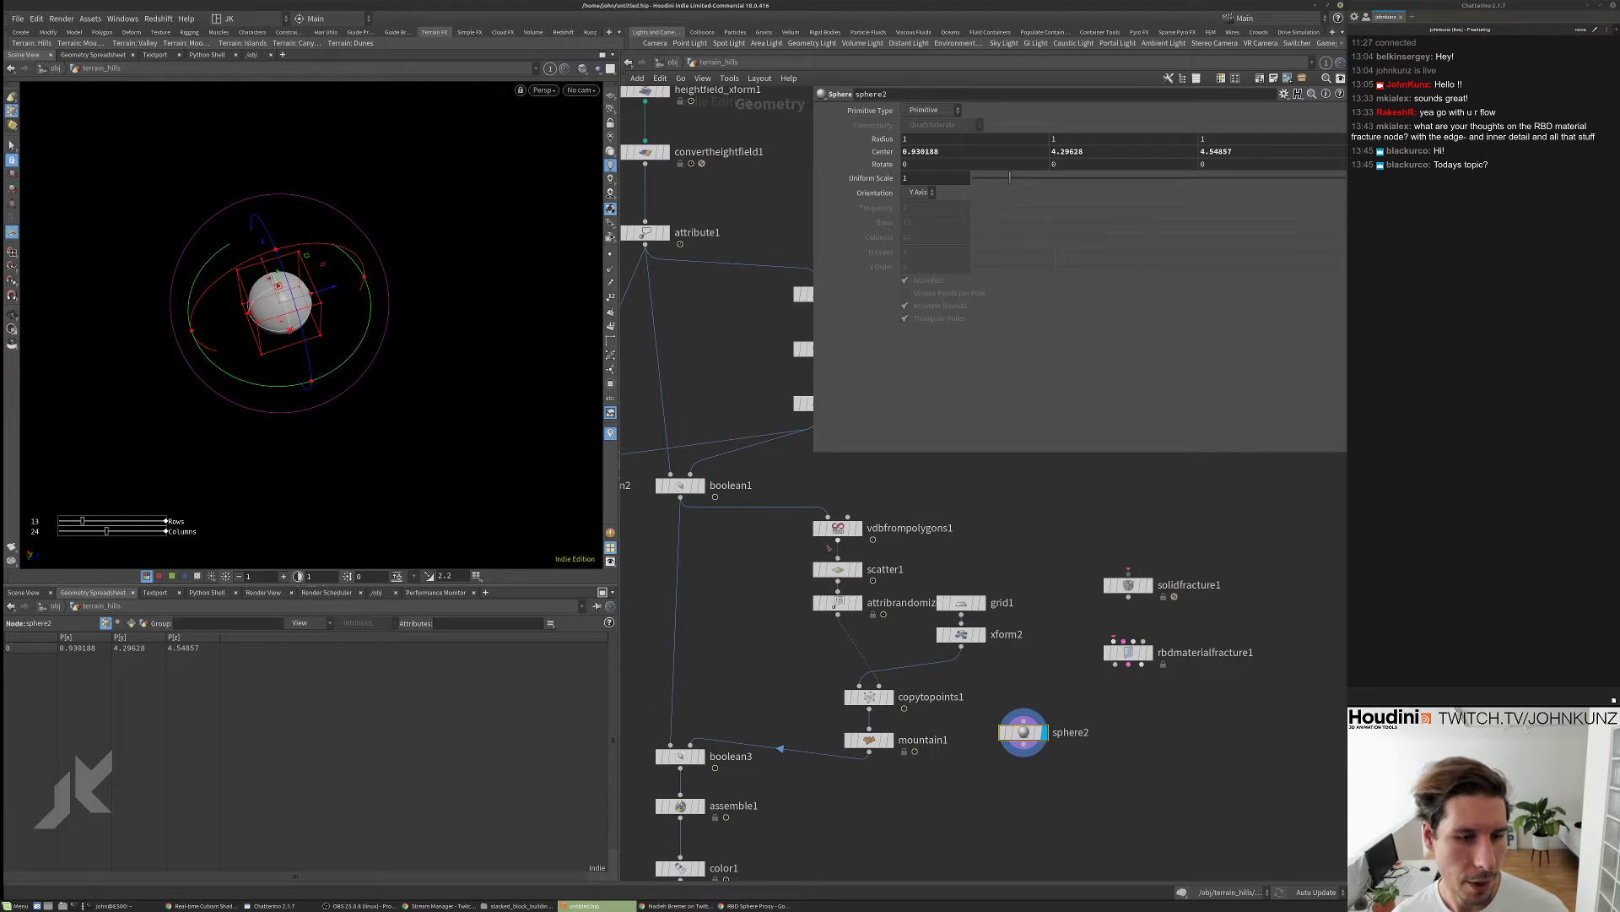
# - Display boolean1 to view the terrain chunk, and return the display to sphere2
pyautogui.click(702, 486)
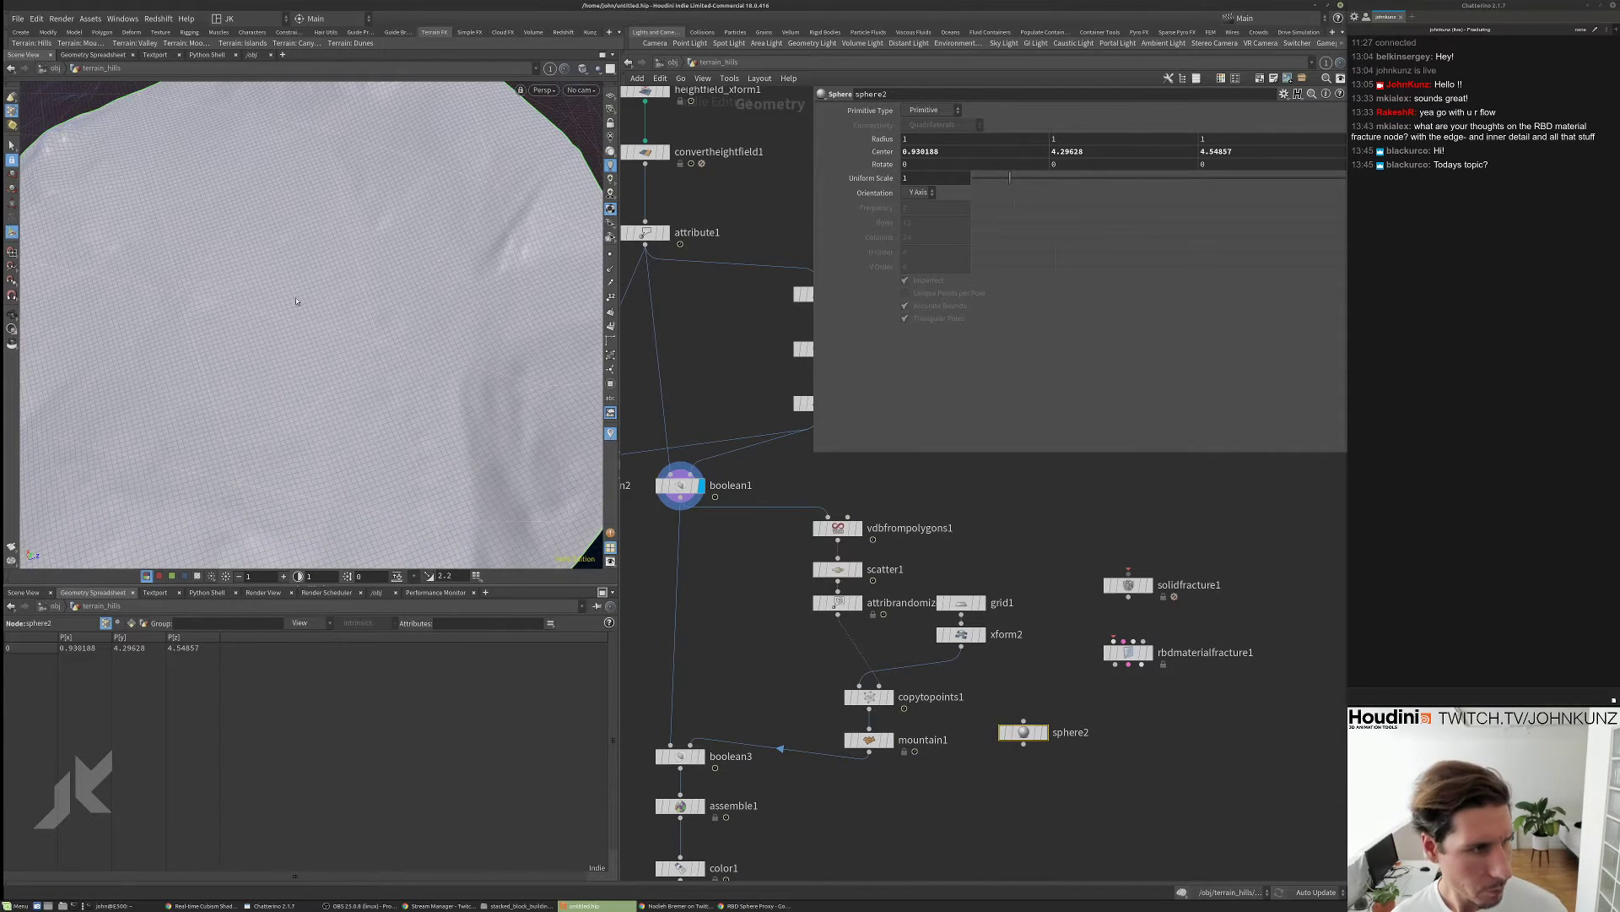
pyautogui.moveTo(764, 777); pyautogui.dragTo(792, 679, button='middle')
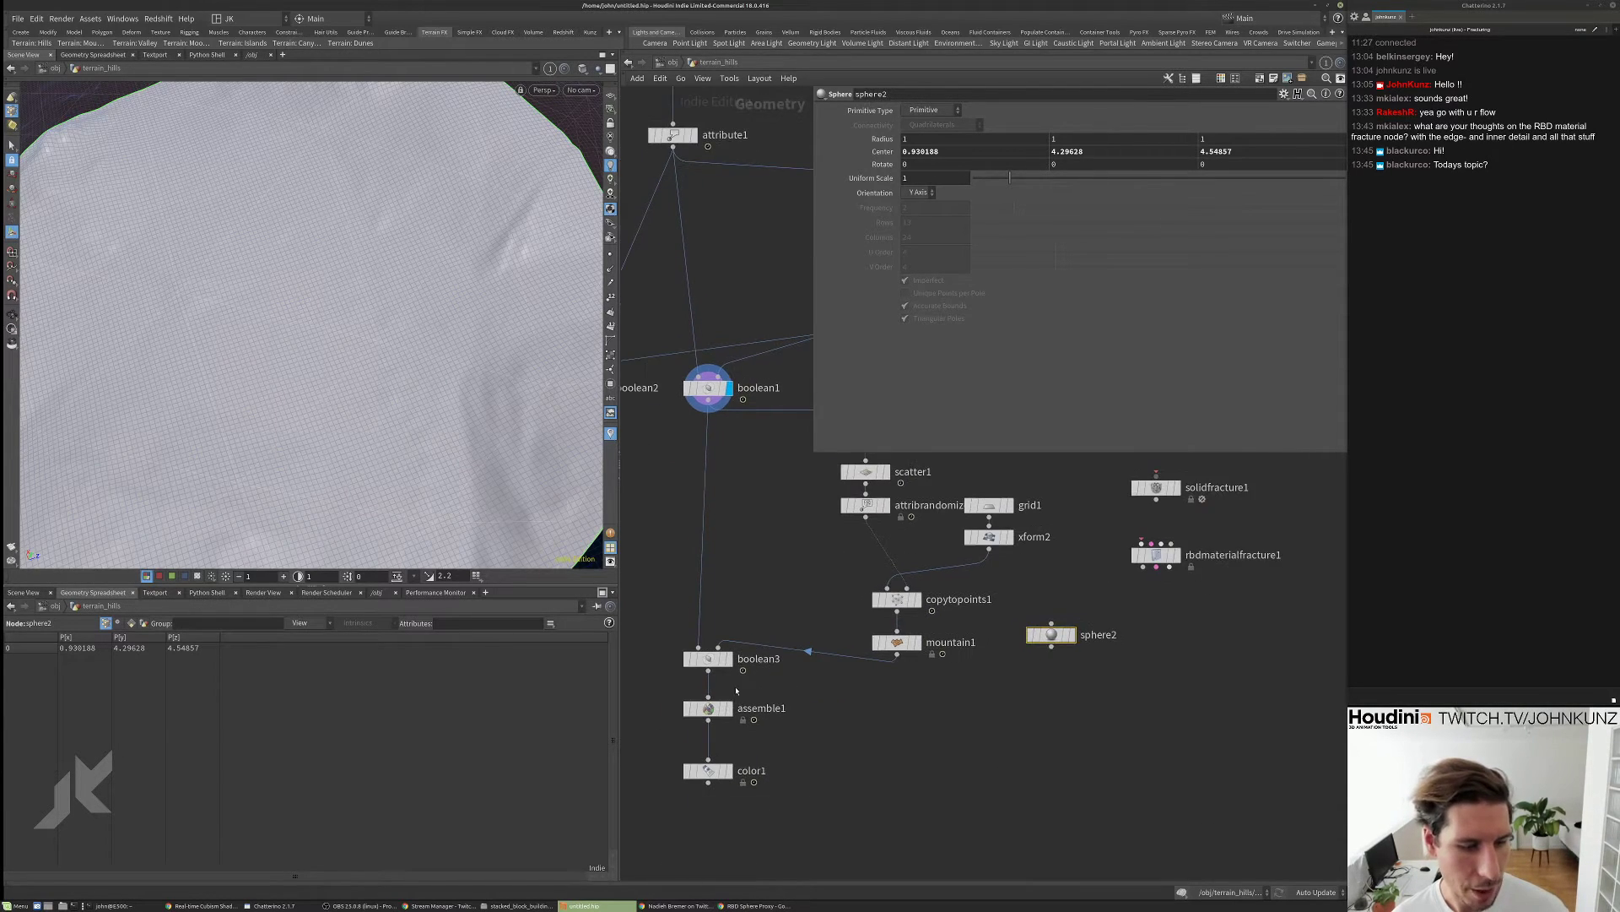
pyautogui.click(1072, 636)
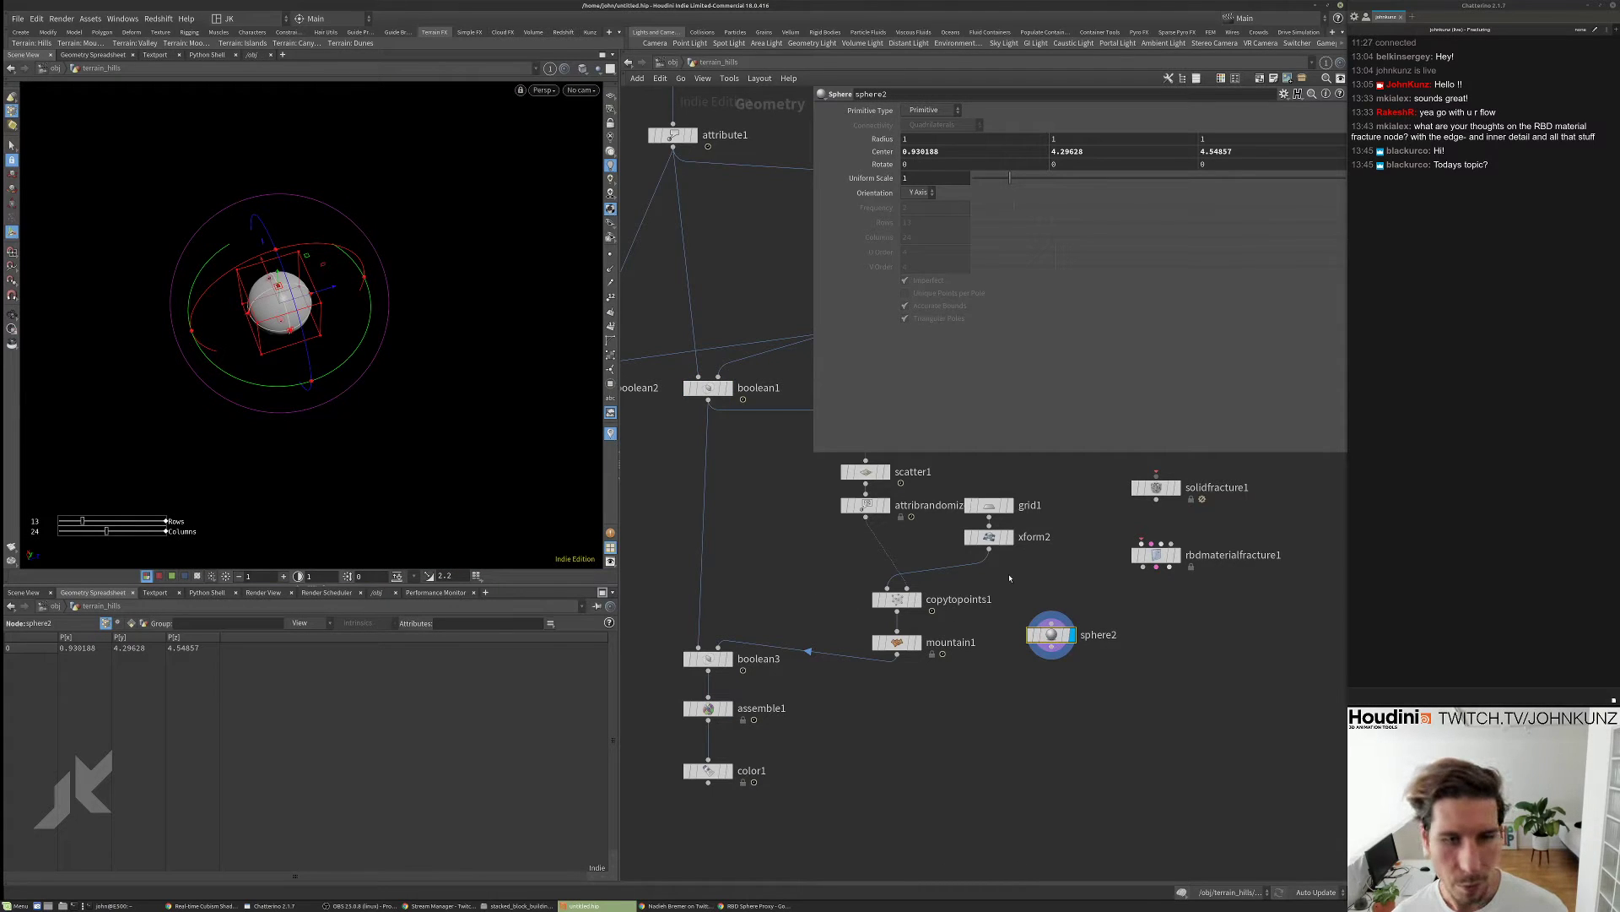
# - Change sphere2's Primitive Type to Polygon
pyautogui.scroll(3, 1063, 696)
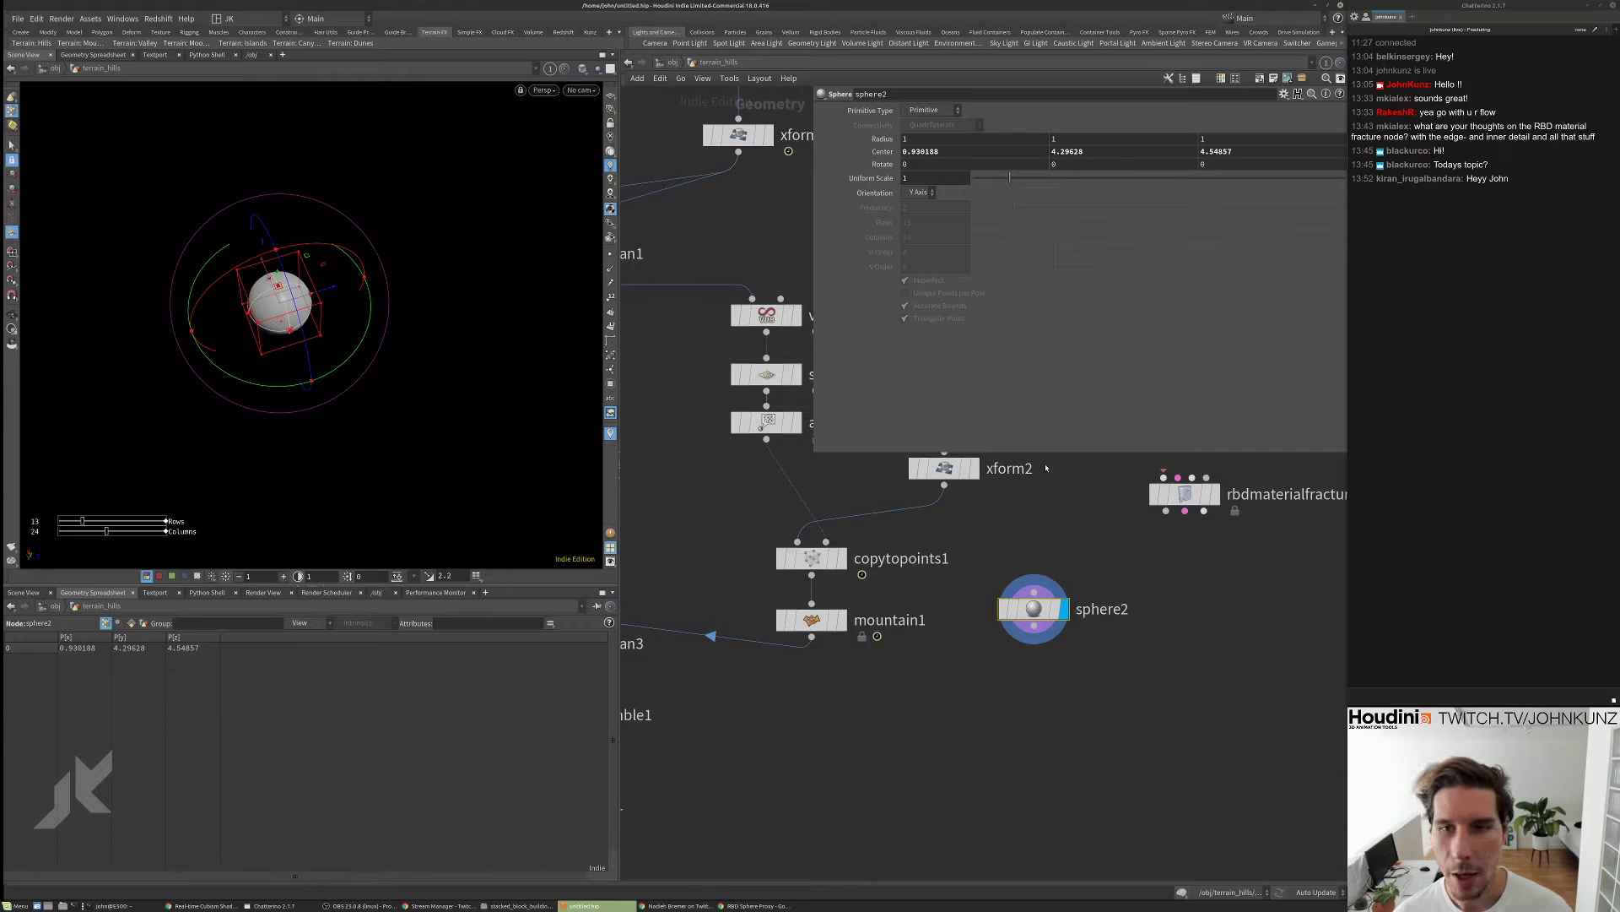
pyautogui.click(944, 110)
pyautogui.click(929, 125)
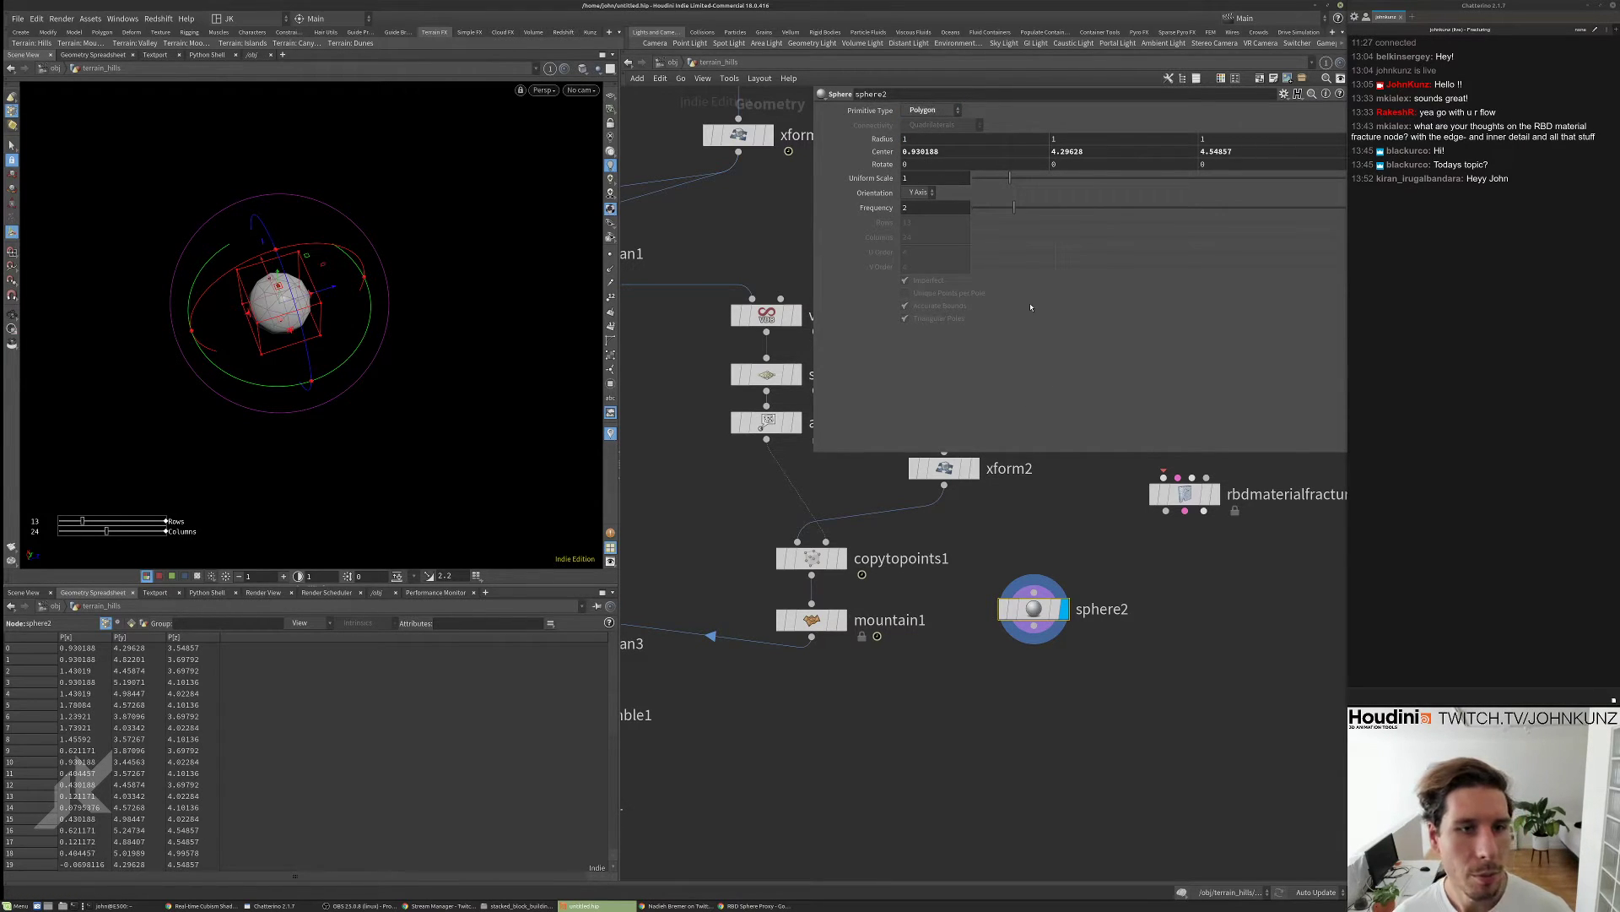
# - Add a Copy and Transform node below sphere2, connected to its output, and display it
pyautogui.press('Tab')
pyautogui.write('cop')
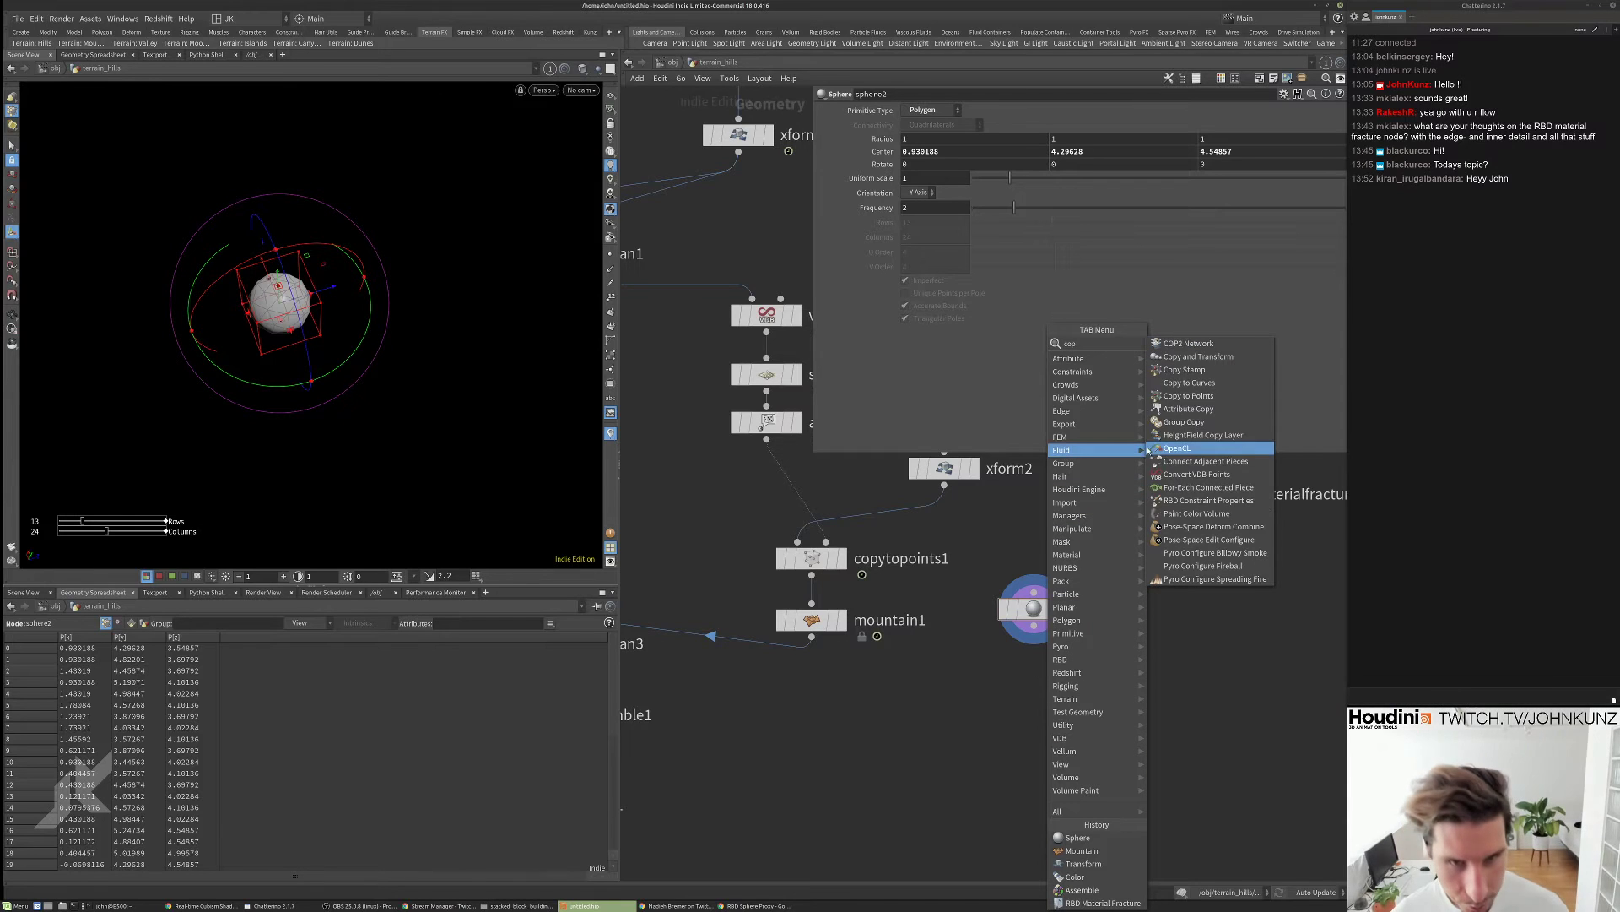
pyautogui.click(1199, 357)
pyautogui.click(1035, 696)
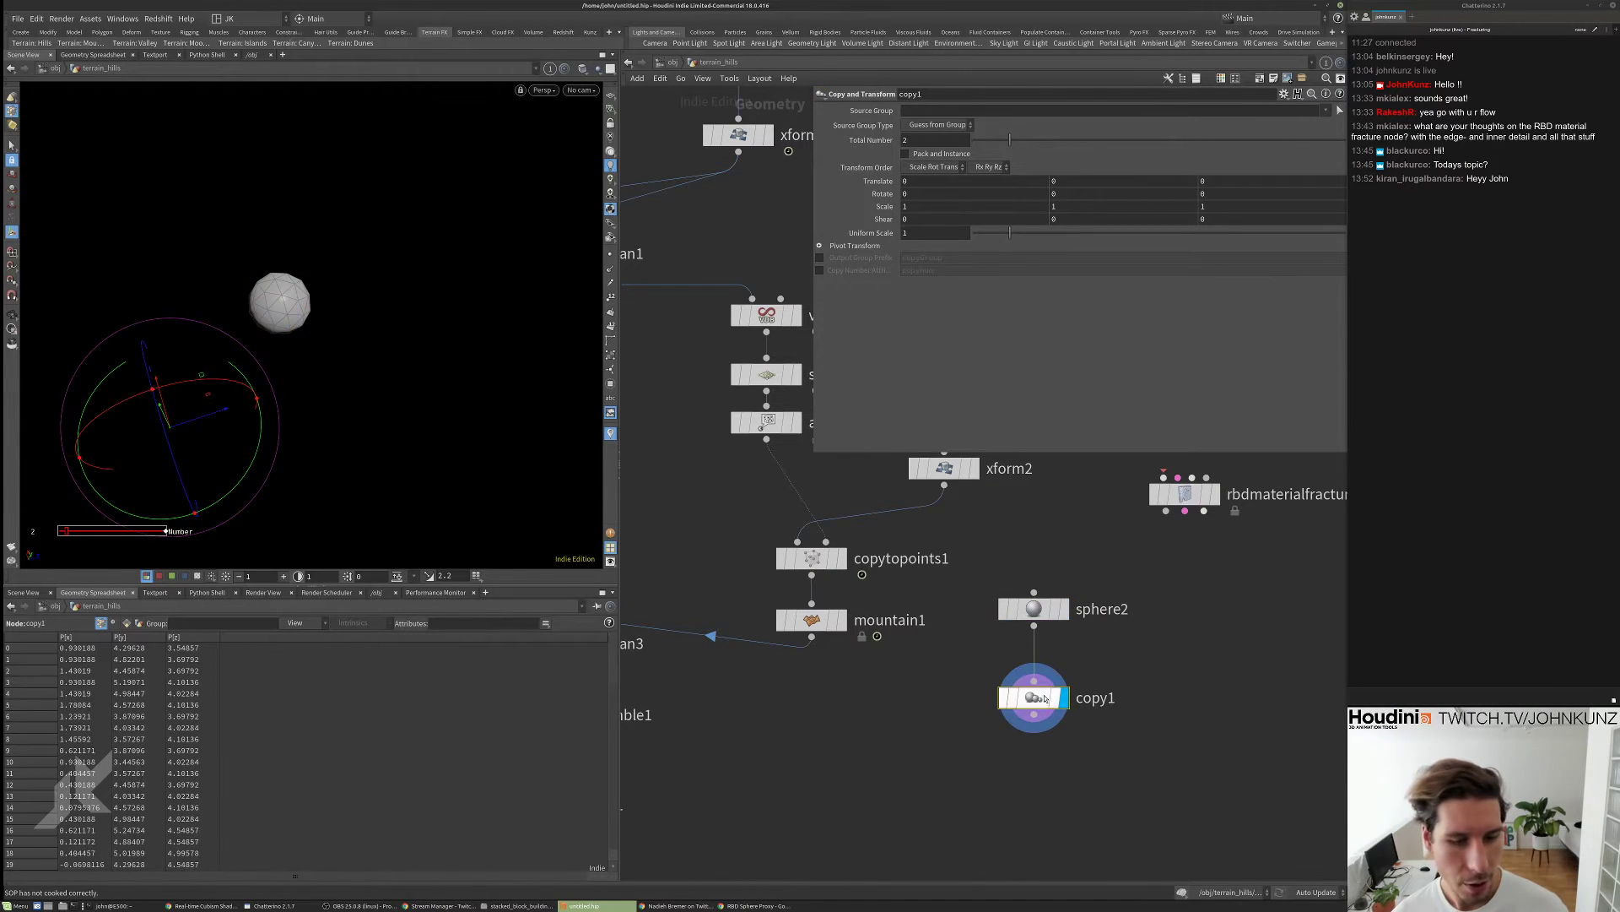
# - Paste the copied pivot values into copy1's Pivot Translate in its Pivot Transform settings
pyautogui.click(845, 245)
pyautogui.rightClick(874, 261)
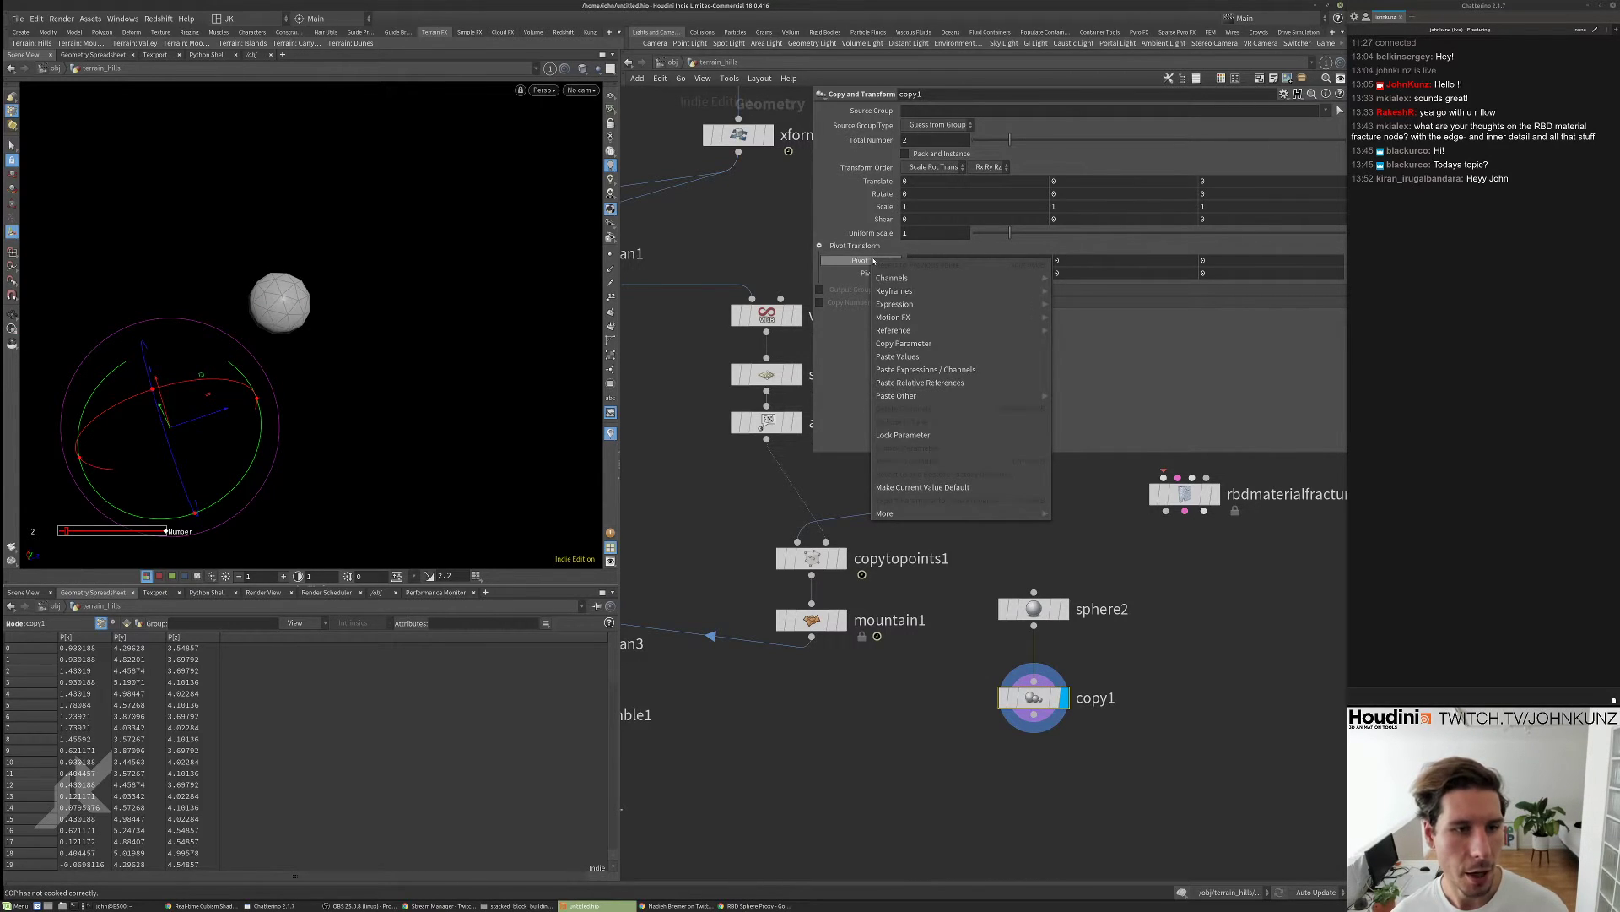
pyautogui.click(915, 357)
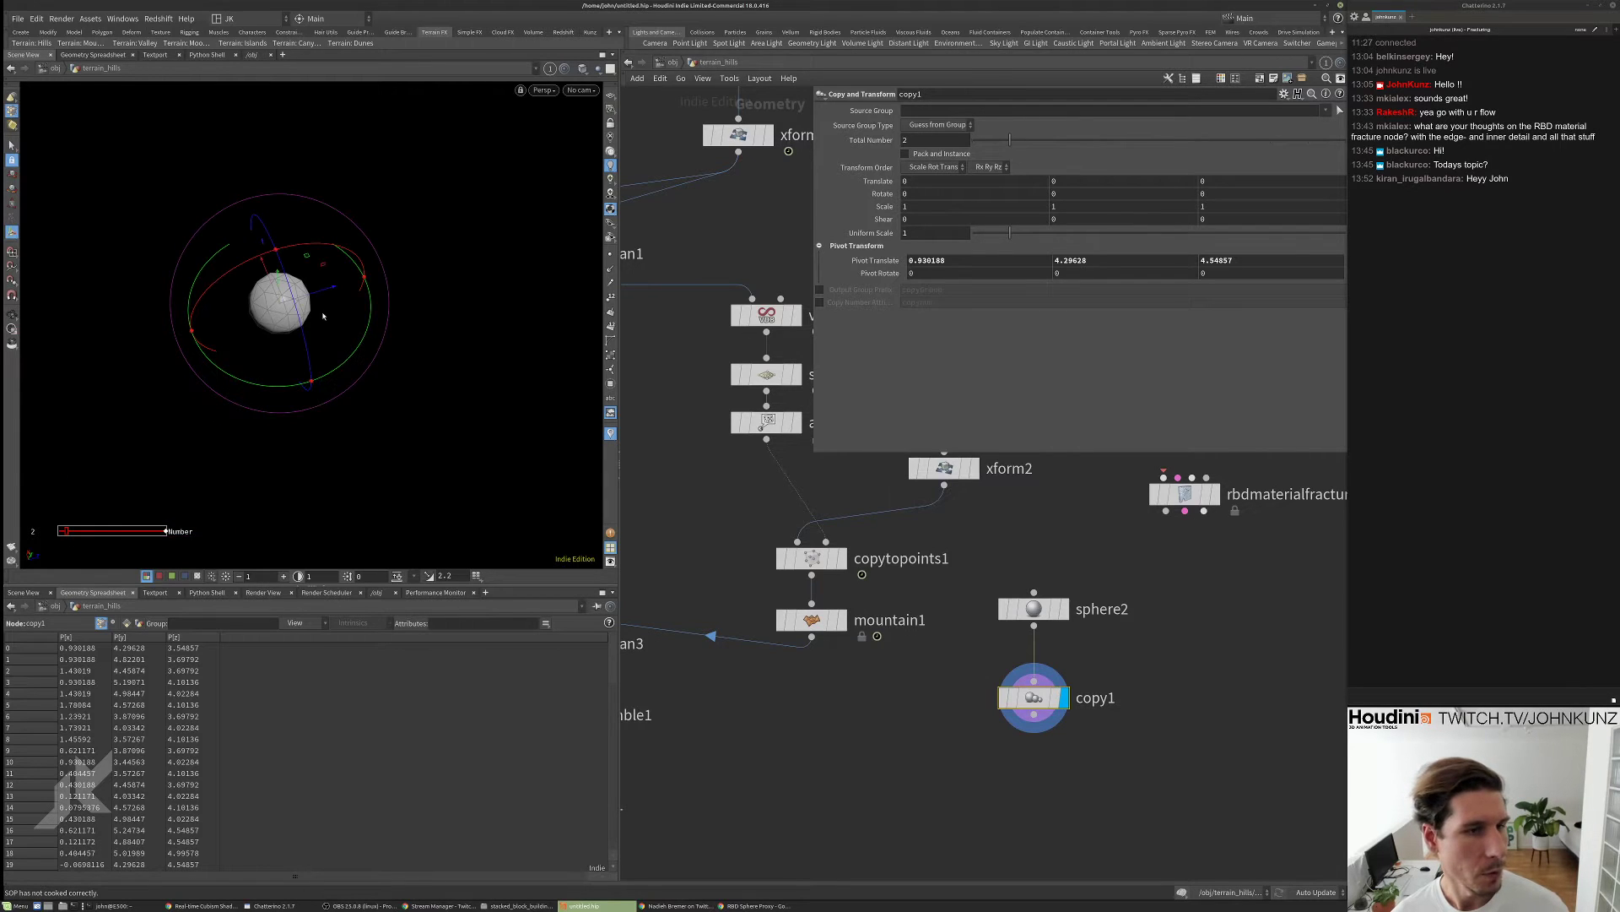
# - Set copy1's Uniform Scale to 1.8 and Total Number to 6, and fit the nested spheres in view
pyautogui.moveTo(1040, 677); pyautogui.dragTo(1048, 626, button='middle')
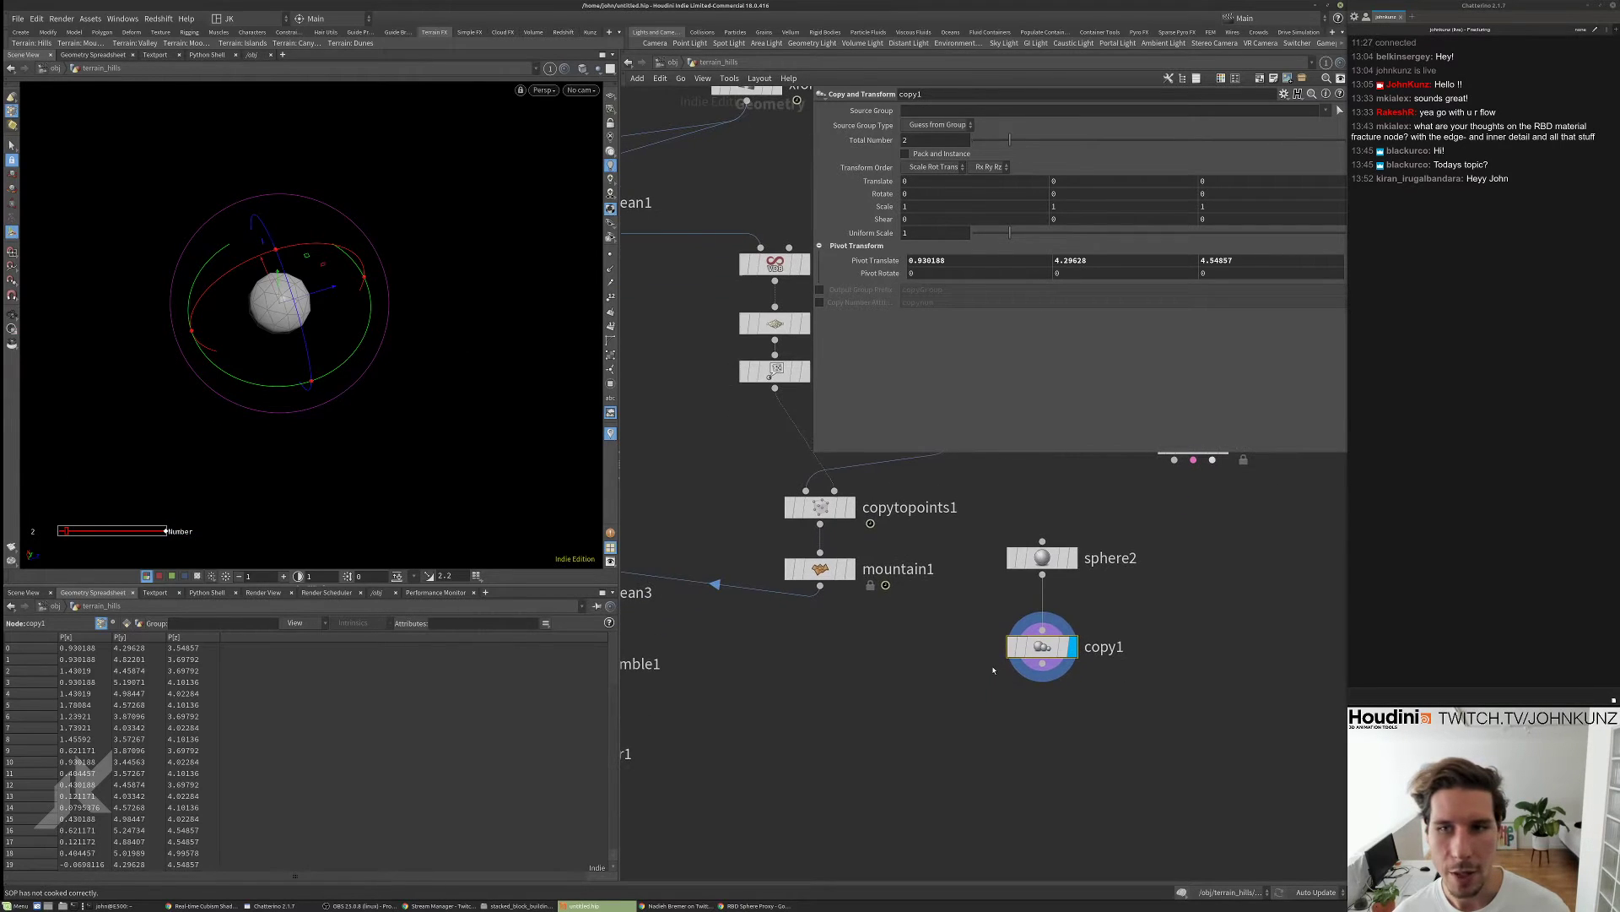
pyautogui.click(1051, 559)
pyautogui.click(1041, 646)
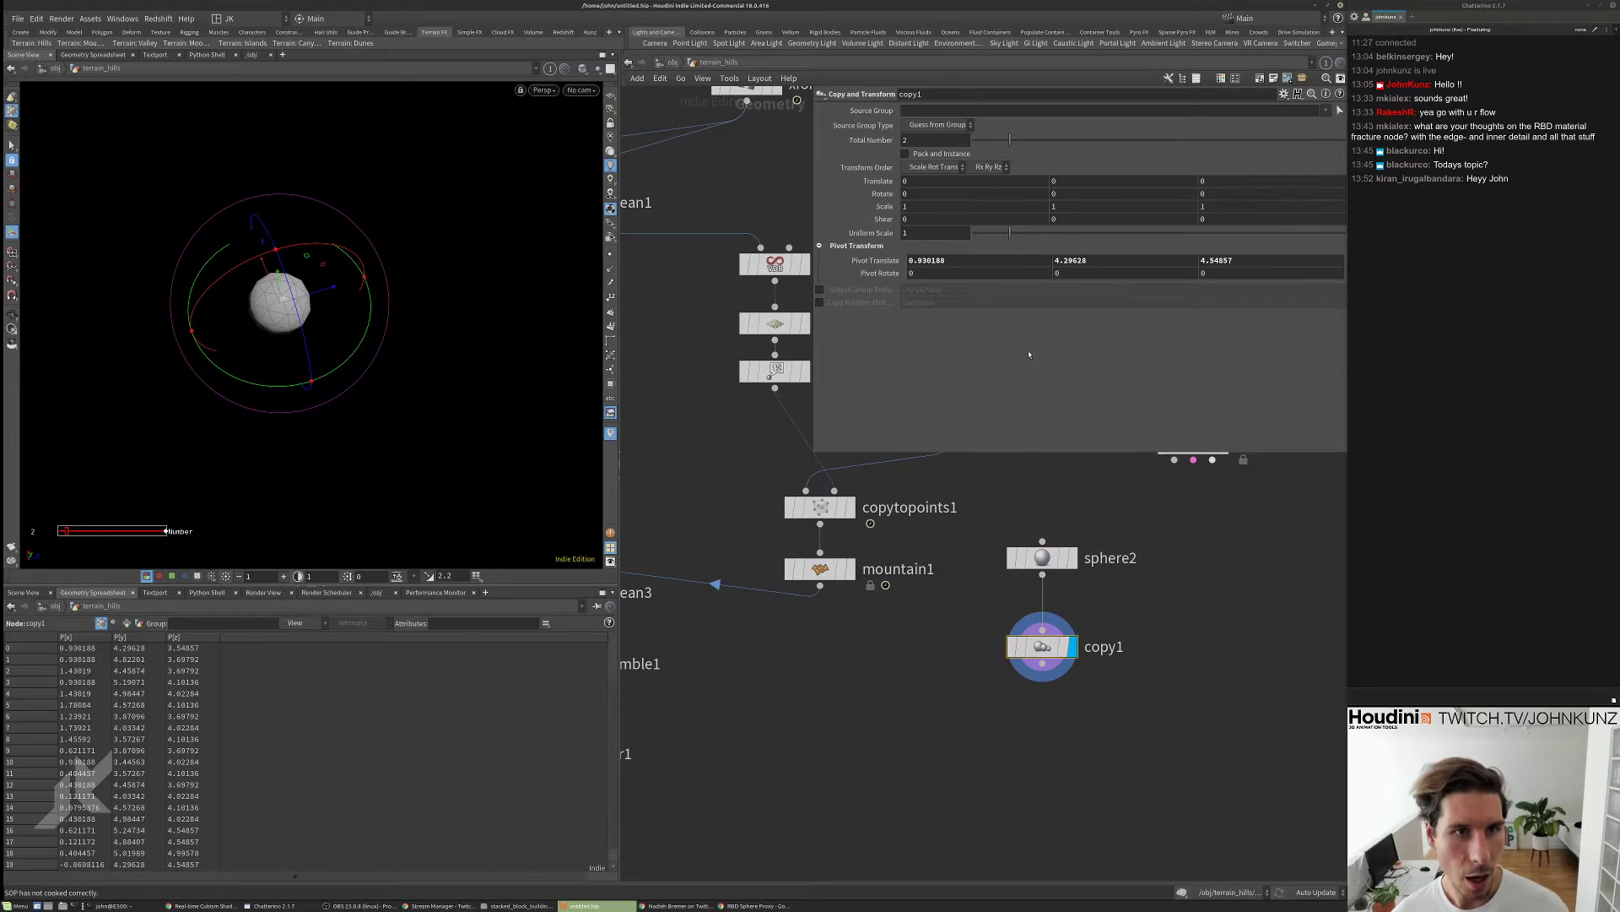
pyautogui.moveTo(1009, 233); pyautogui.dragTo(1040, 233)
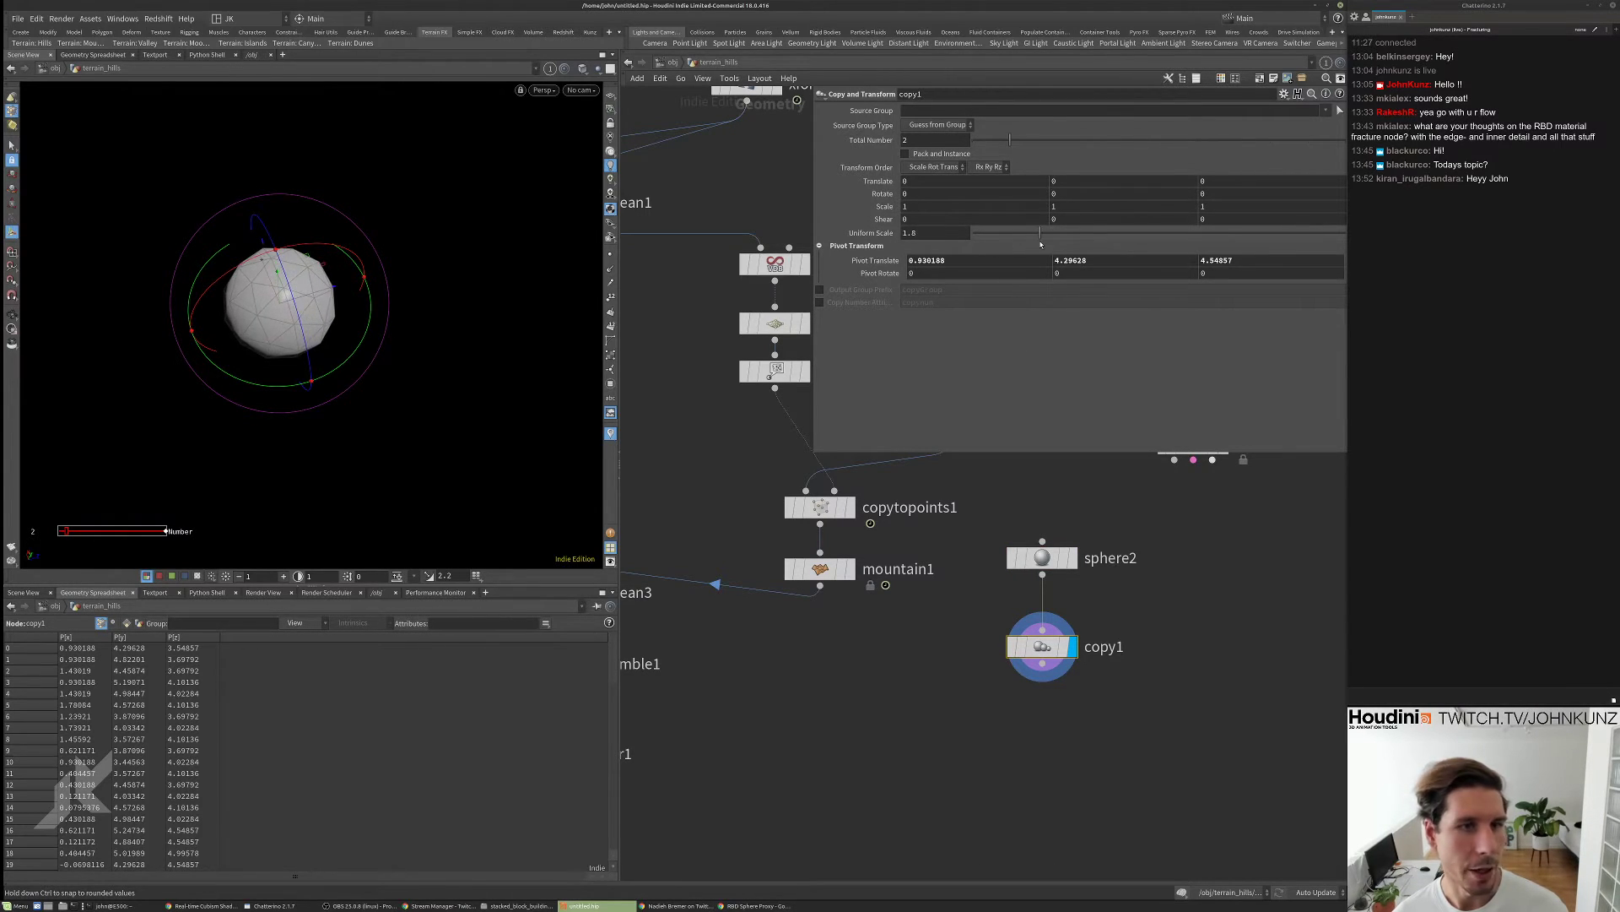
pyautogui.moveTo(1010, 140); pyautogui.dragTo(1085, 140)
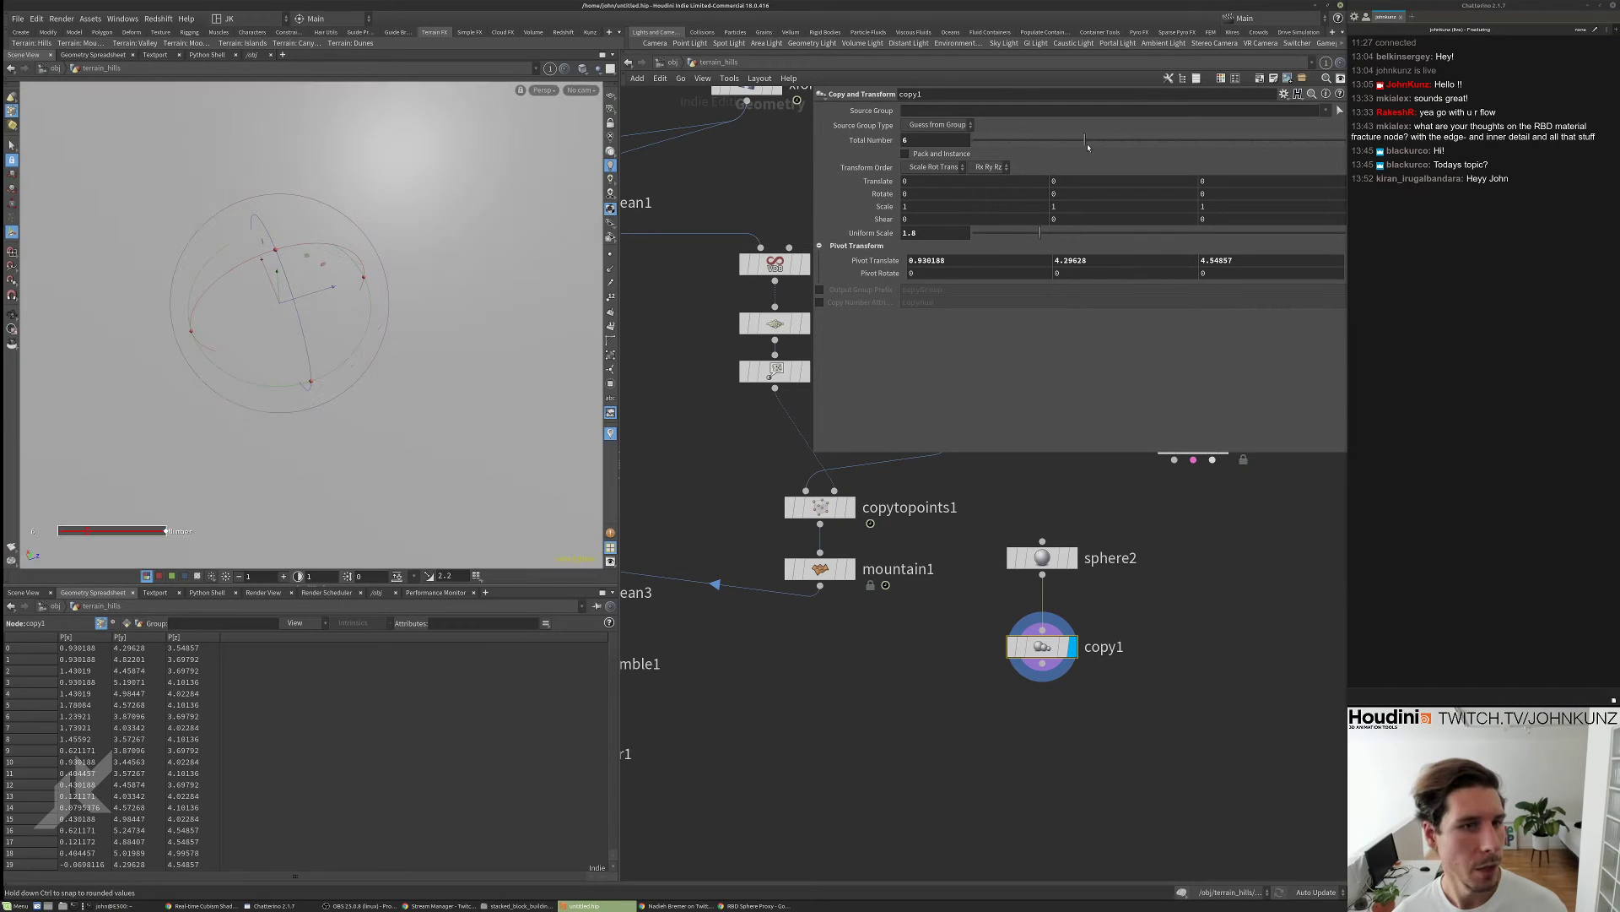
pyautogui.press('Escape')
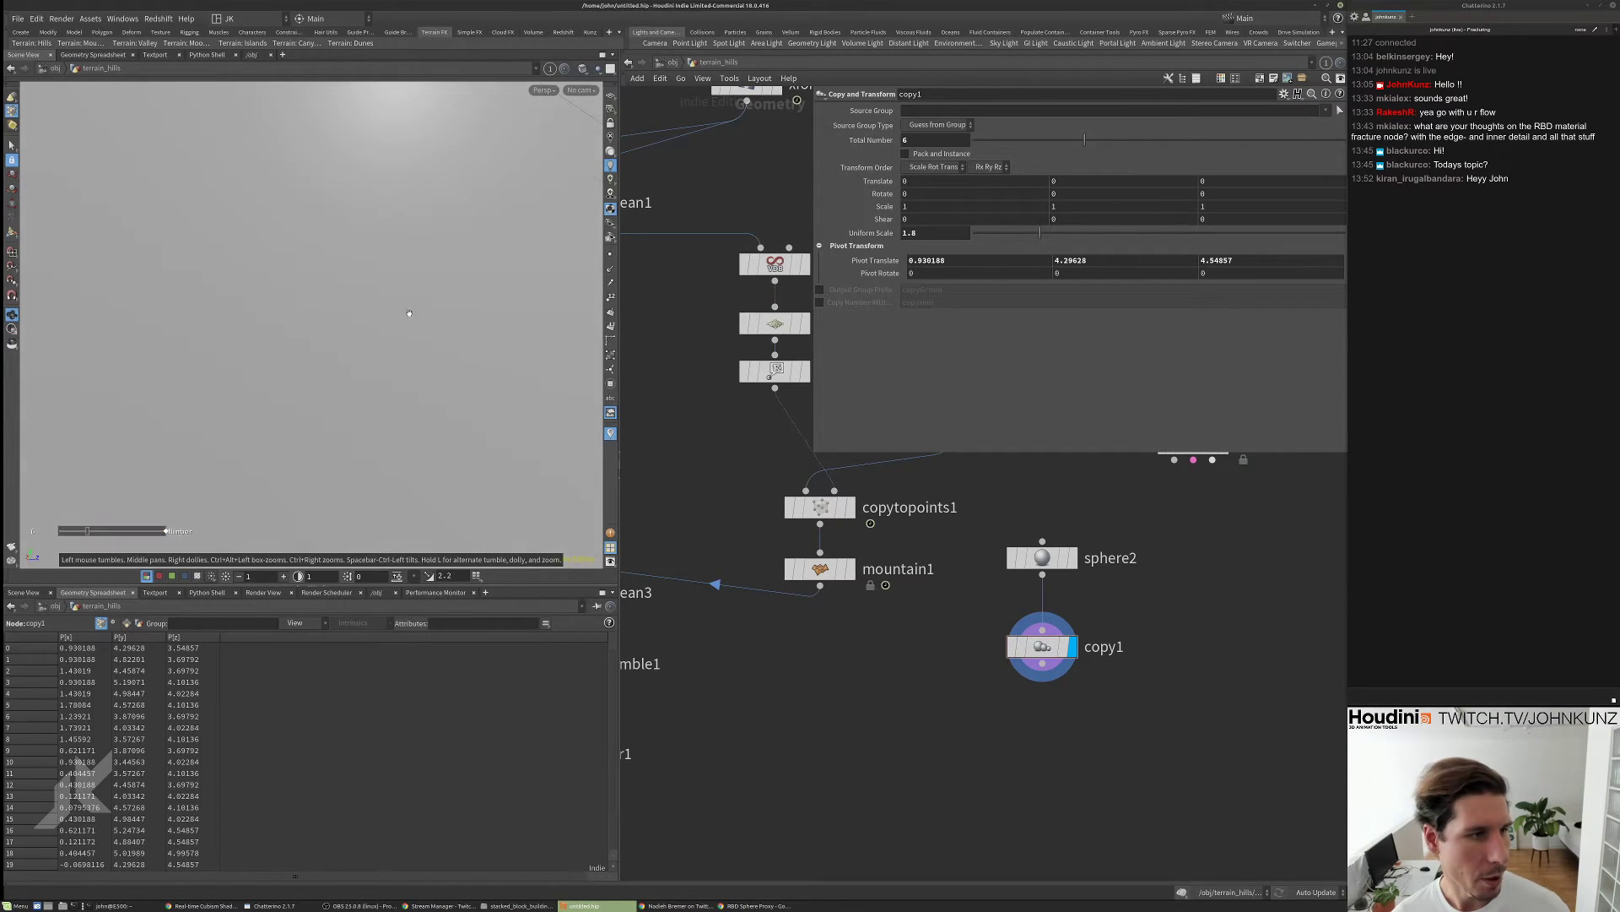
pyautogui.scroll(-5, 314, 286)
pyautogui.press('Return')
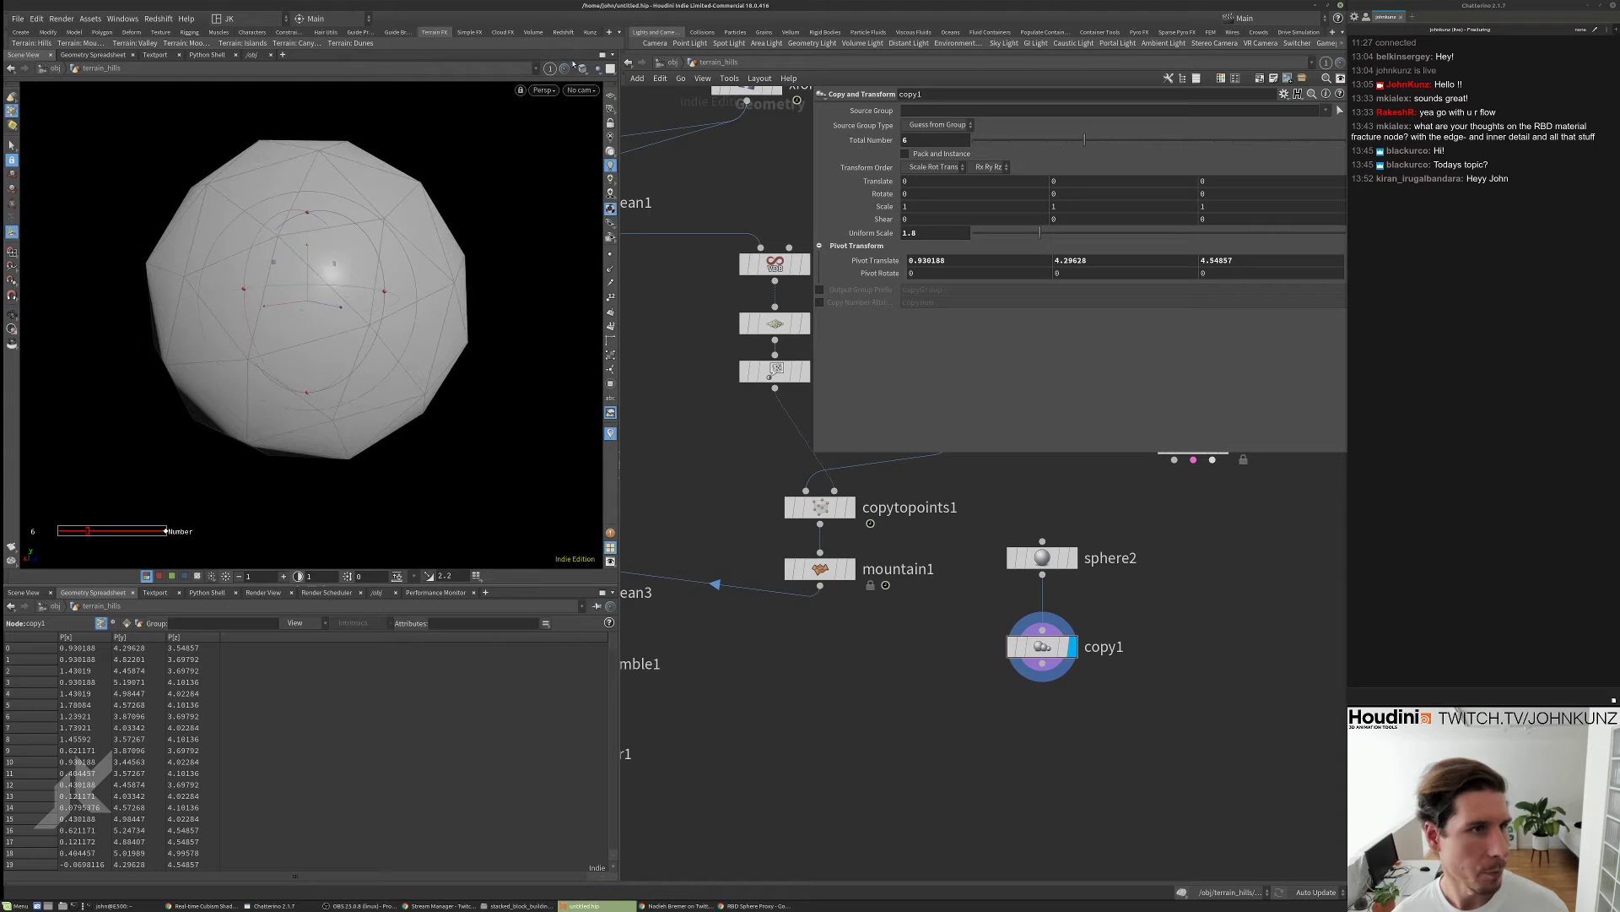
# - Inspect the nested sphere copies in Wireframe display, and return the viewport to Smooth Shaded
pyautogui.click(583, 68)
pyautogui.click(609, 109)
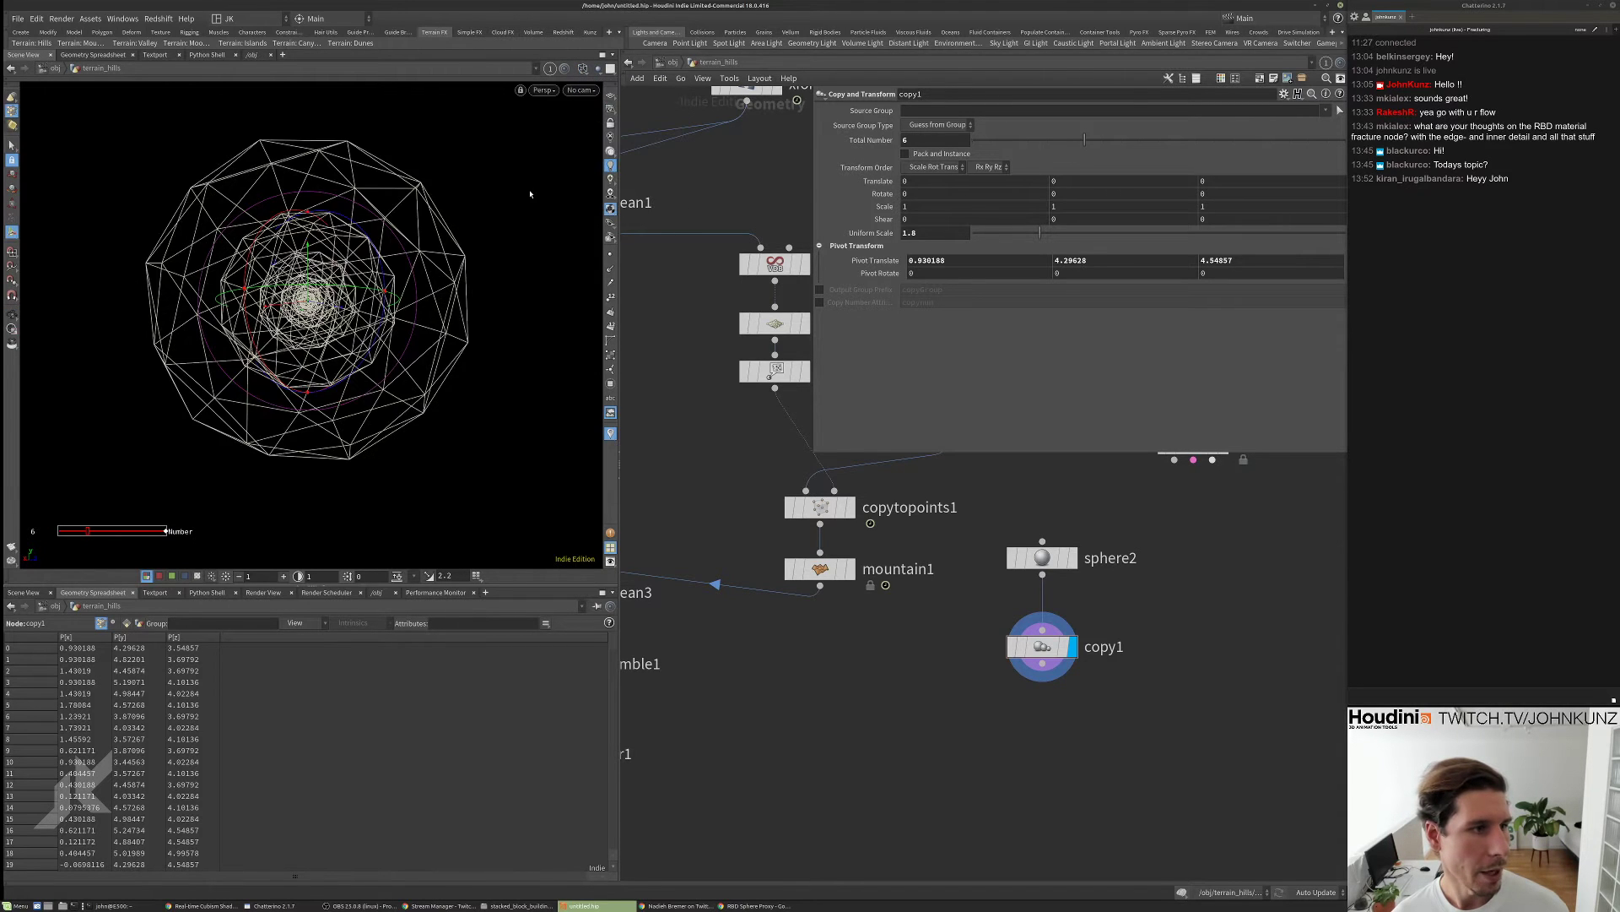
pyautogui.scroll(3, 281, 307)
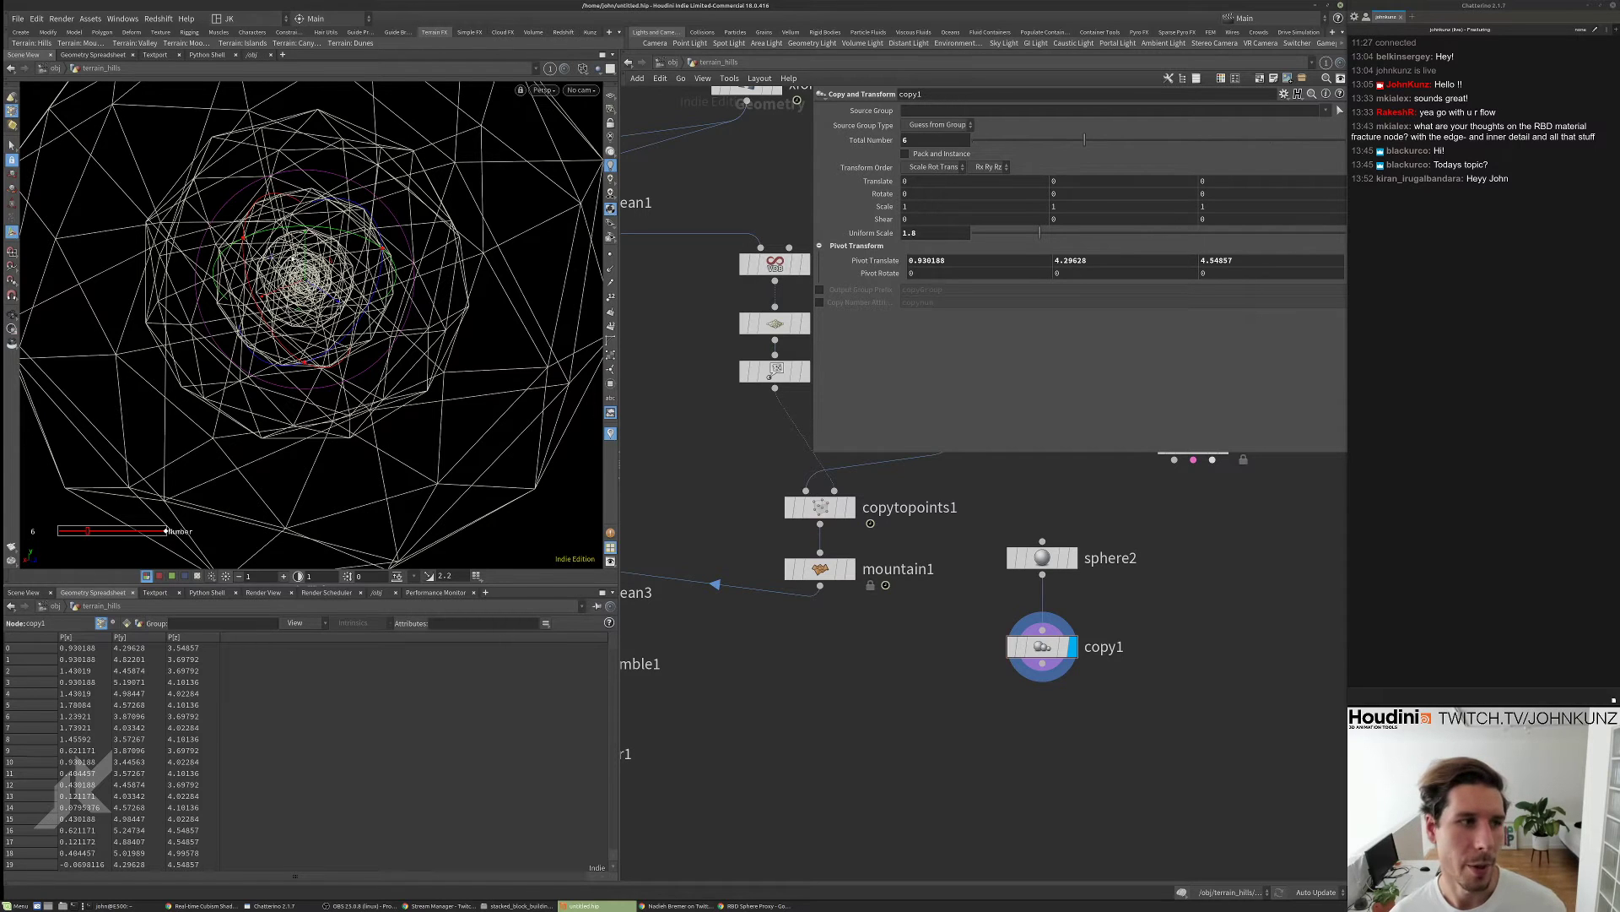
pyautogui.scroll(-5, 328, 294)
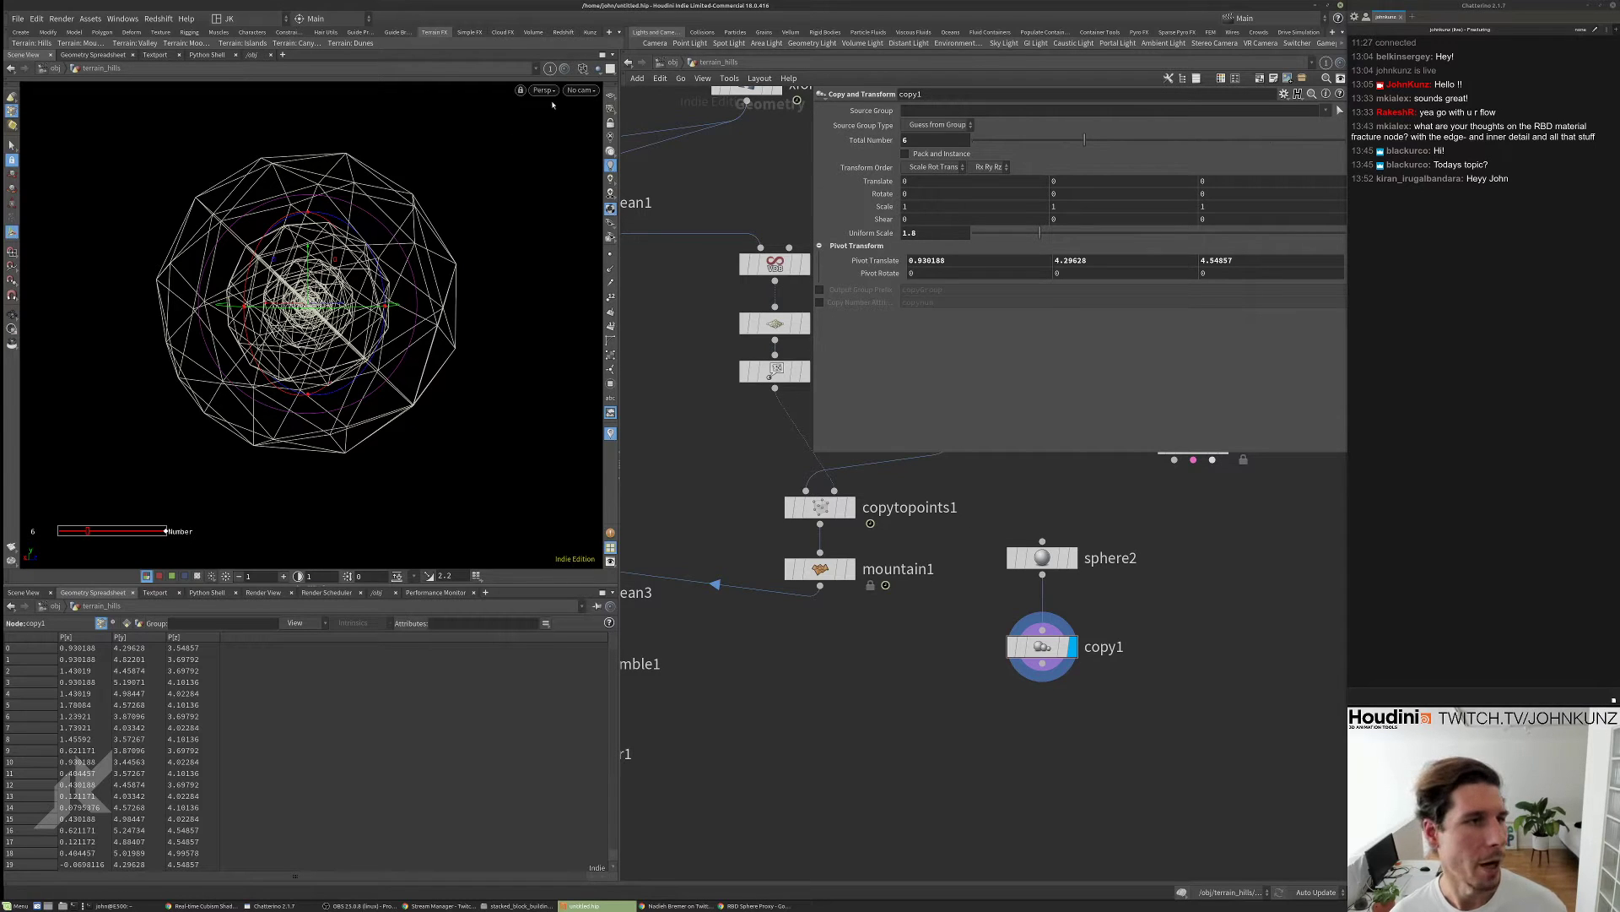
pyautogui.click(582, 68)
pyautogui.click(616, 187)
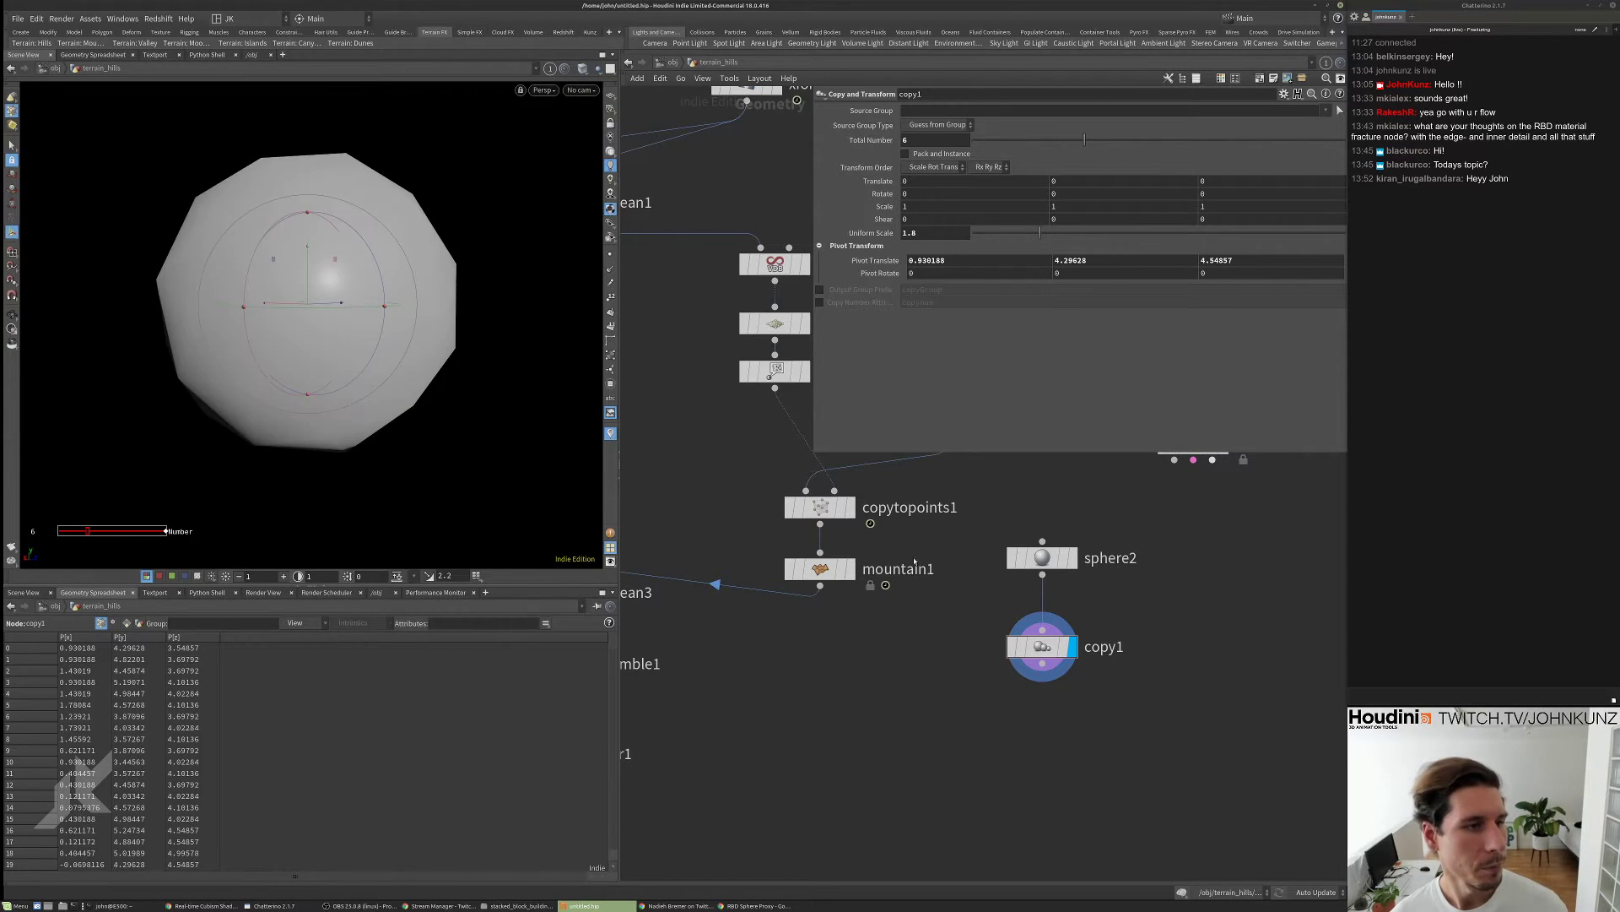
# - Add a duplicate of the mountain1 node below copy1, connected to its output, and display it
pyautogui.moveTo(1003, 696); pyautogui.dragTo(1011, 668, button='middle')
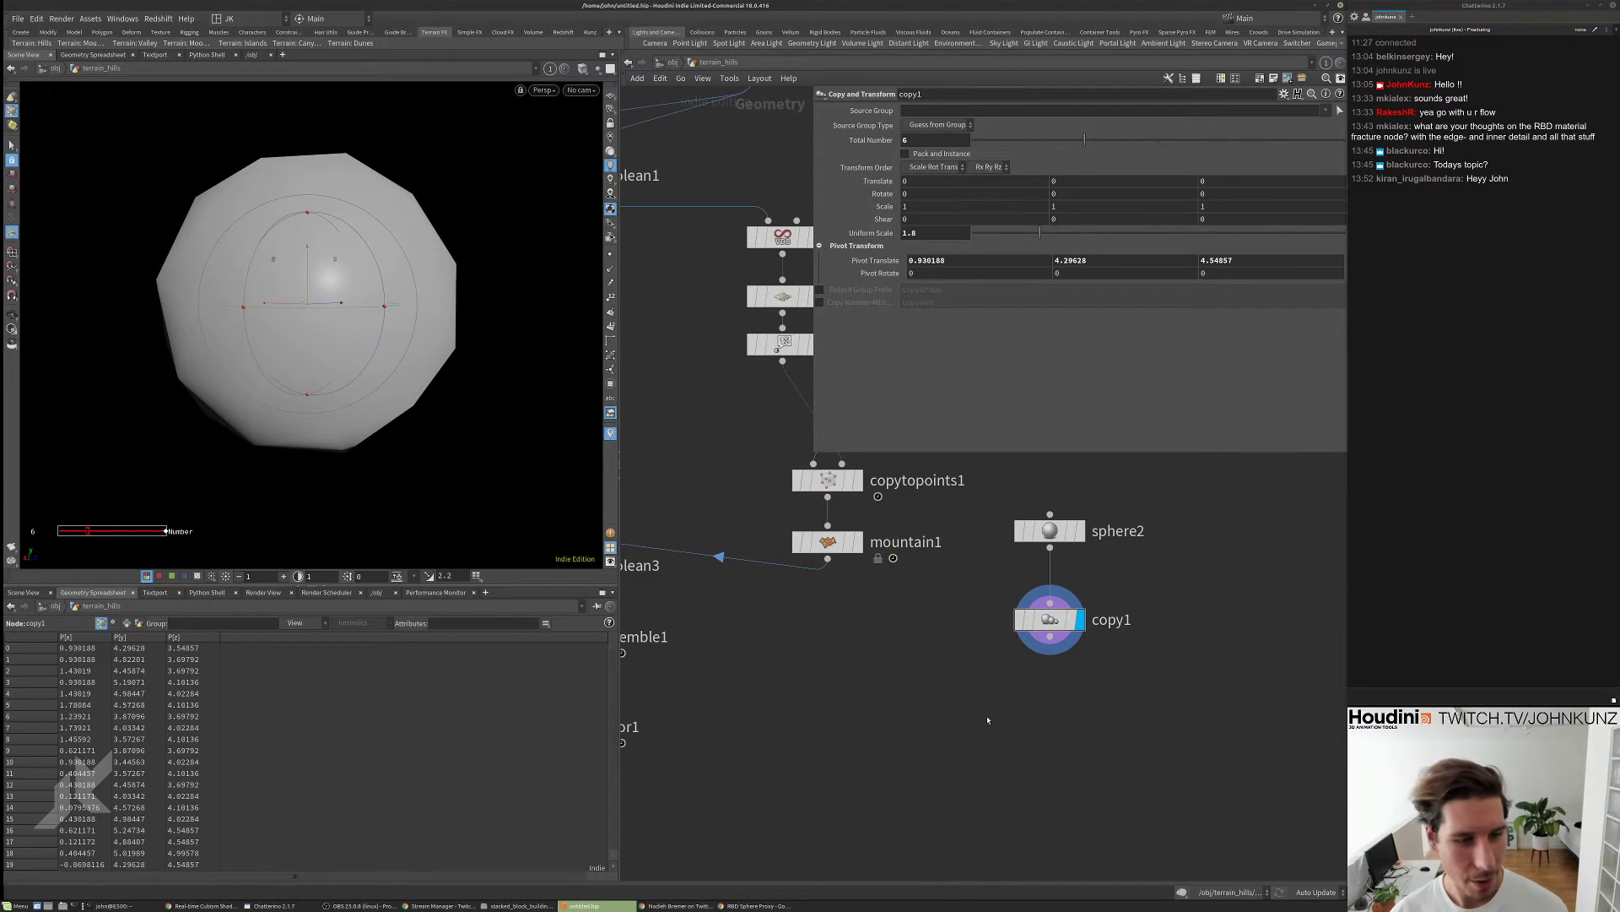
pyautogui.moveTo(977, 696); pyautogui.dragTo(1046, 699, button='middle')
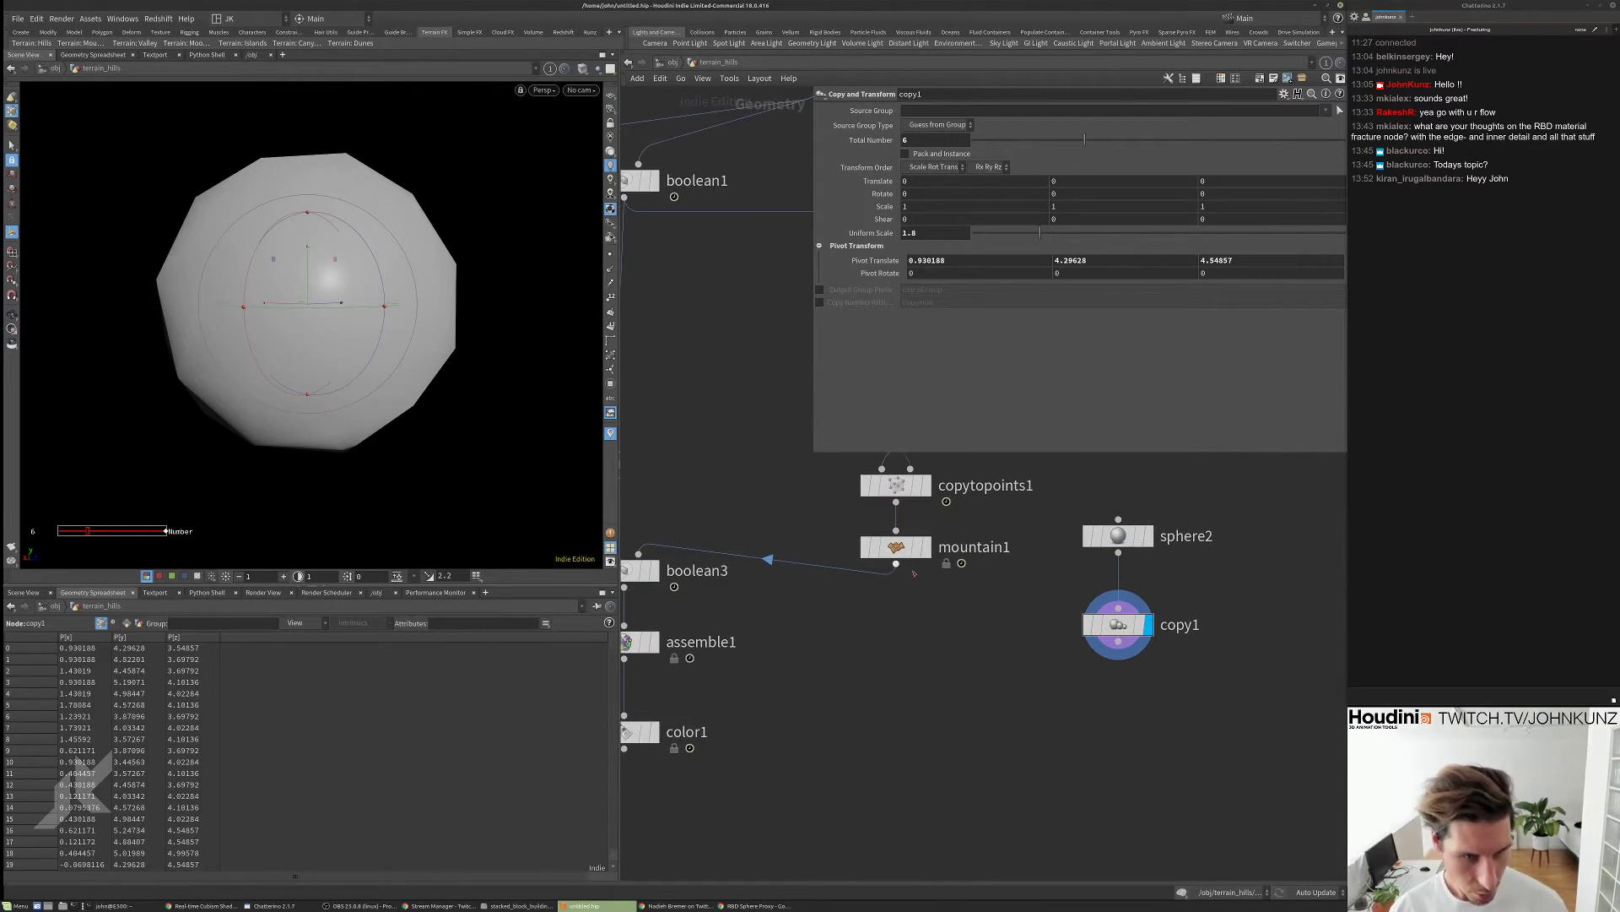
pyautogui.press('Tab')
pyautogui.write('mountain')
pyautogui.press('Return')
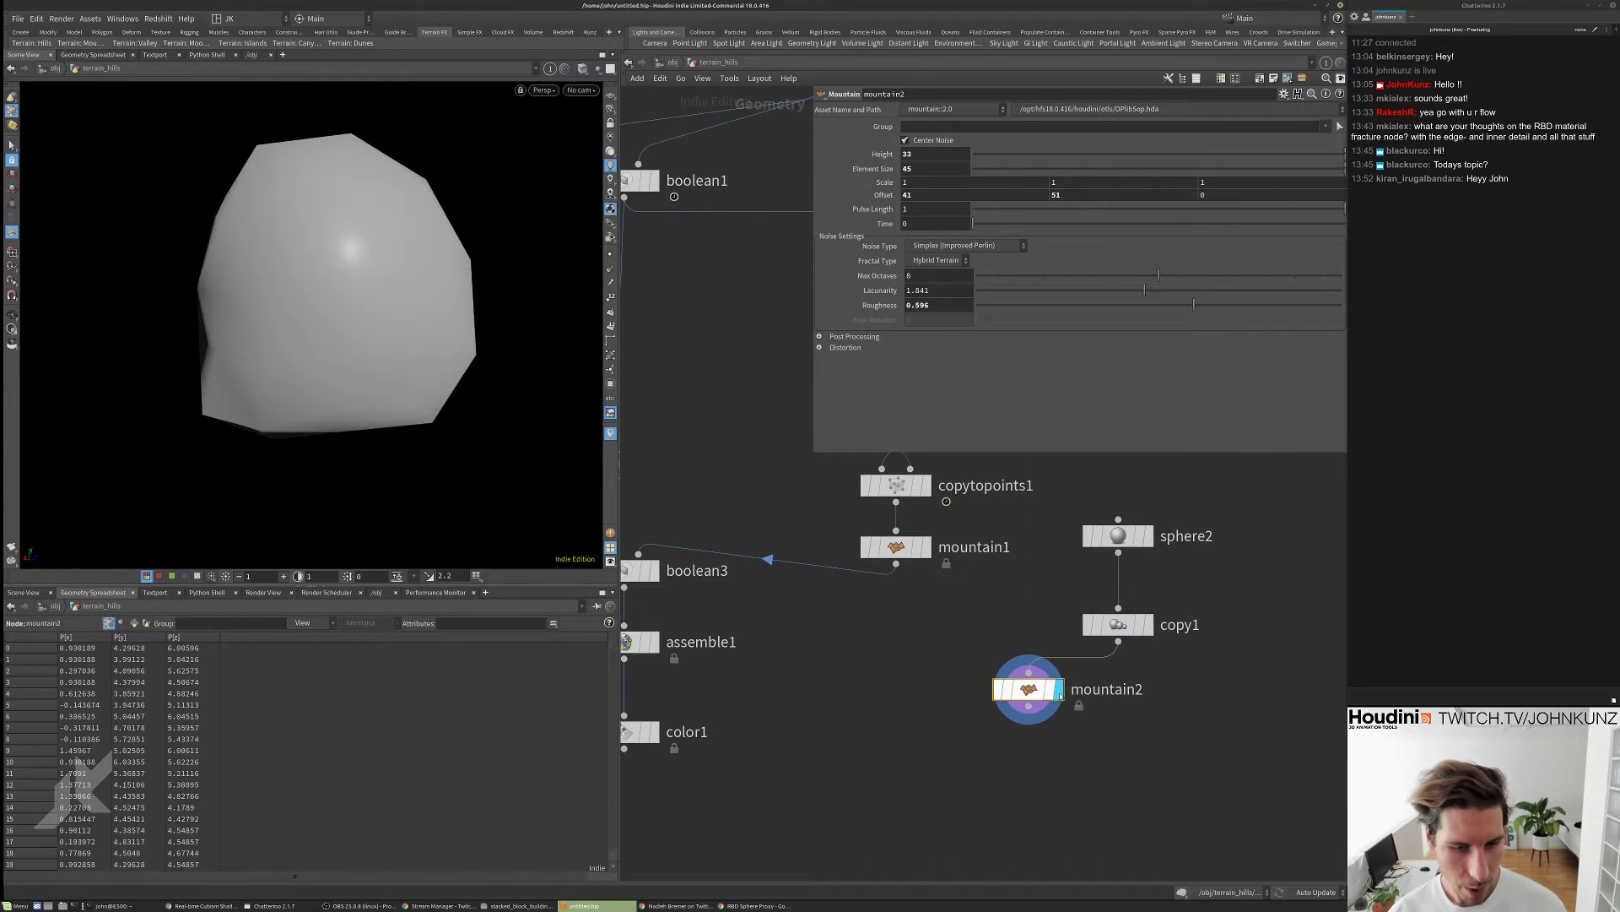
pyautogui.click(1139, 699)
# - Check the settings of sphere2 and copy1, and set mountain2's Element Size to 12
pyautogui.click(1126, 544)
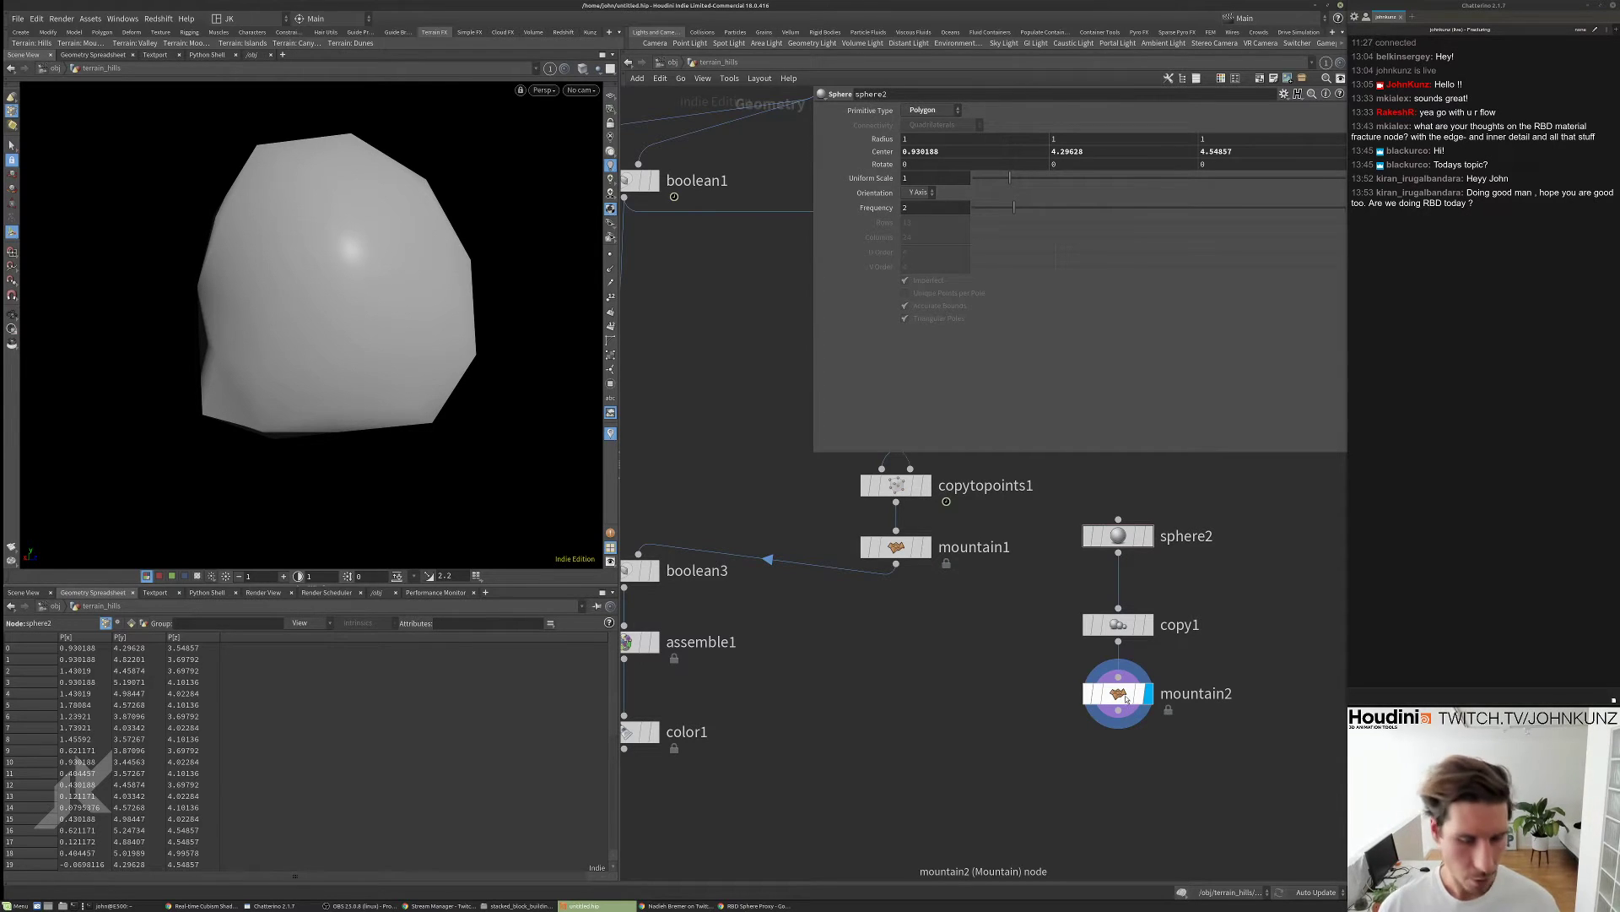
pyautogui.click(1118, 625)
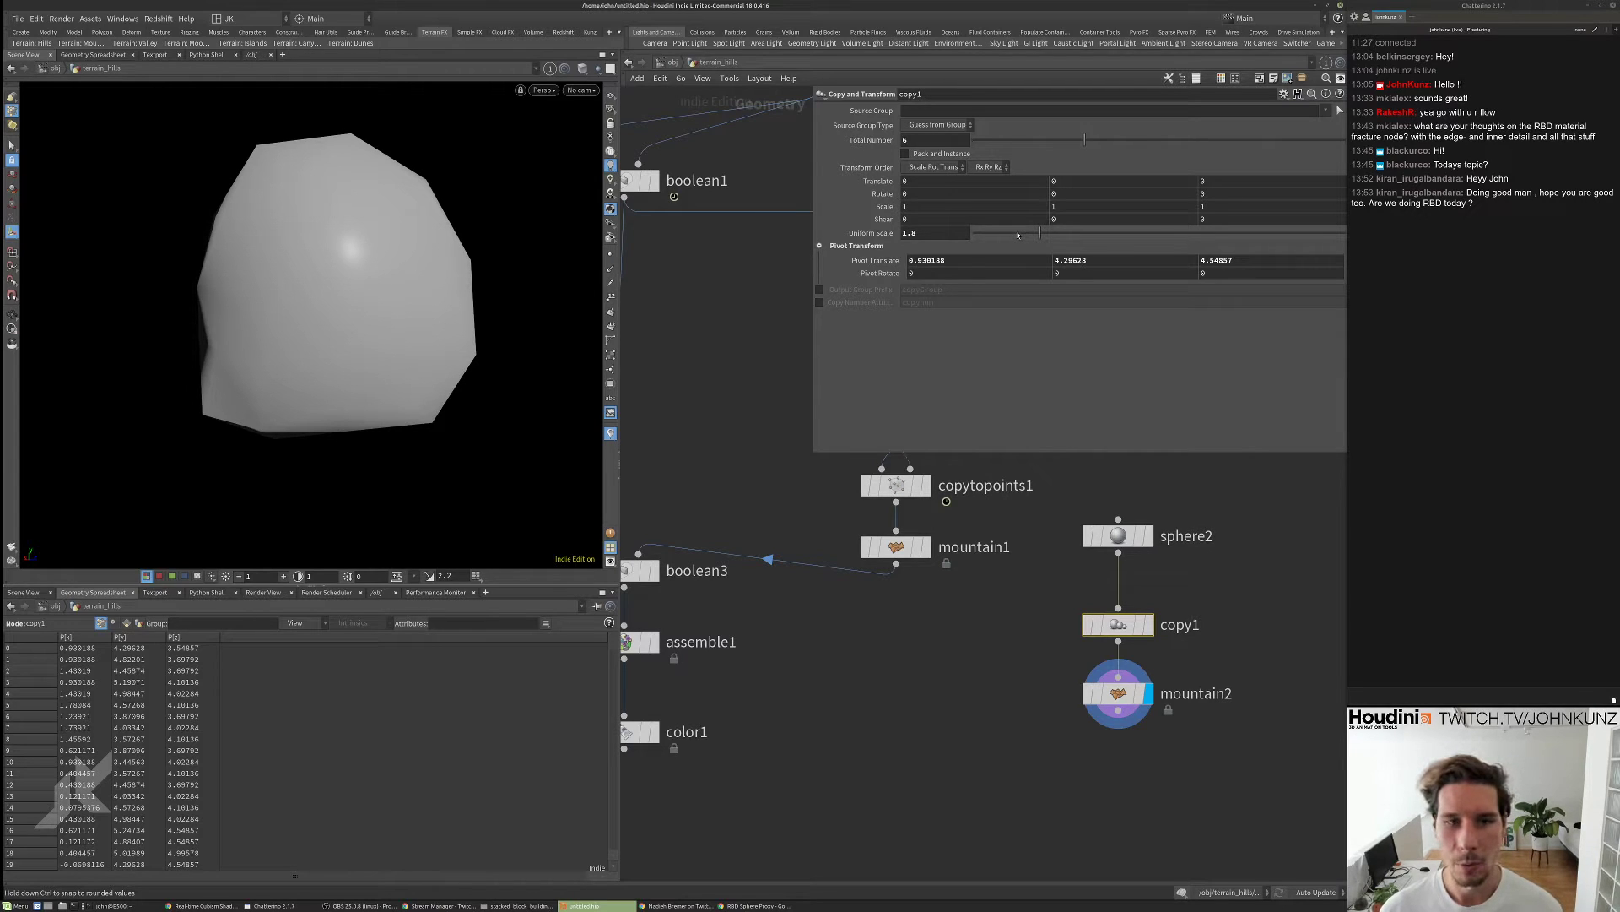
pyautogui.click(1114, 691)
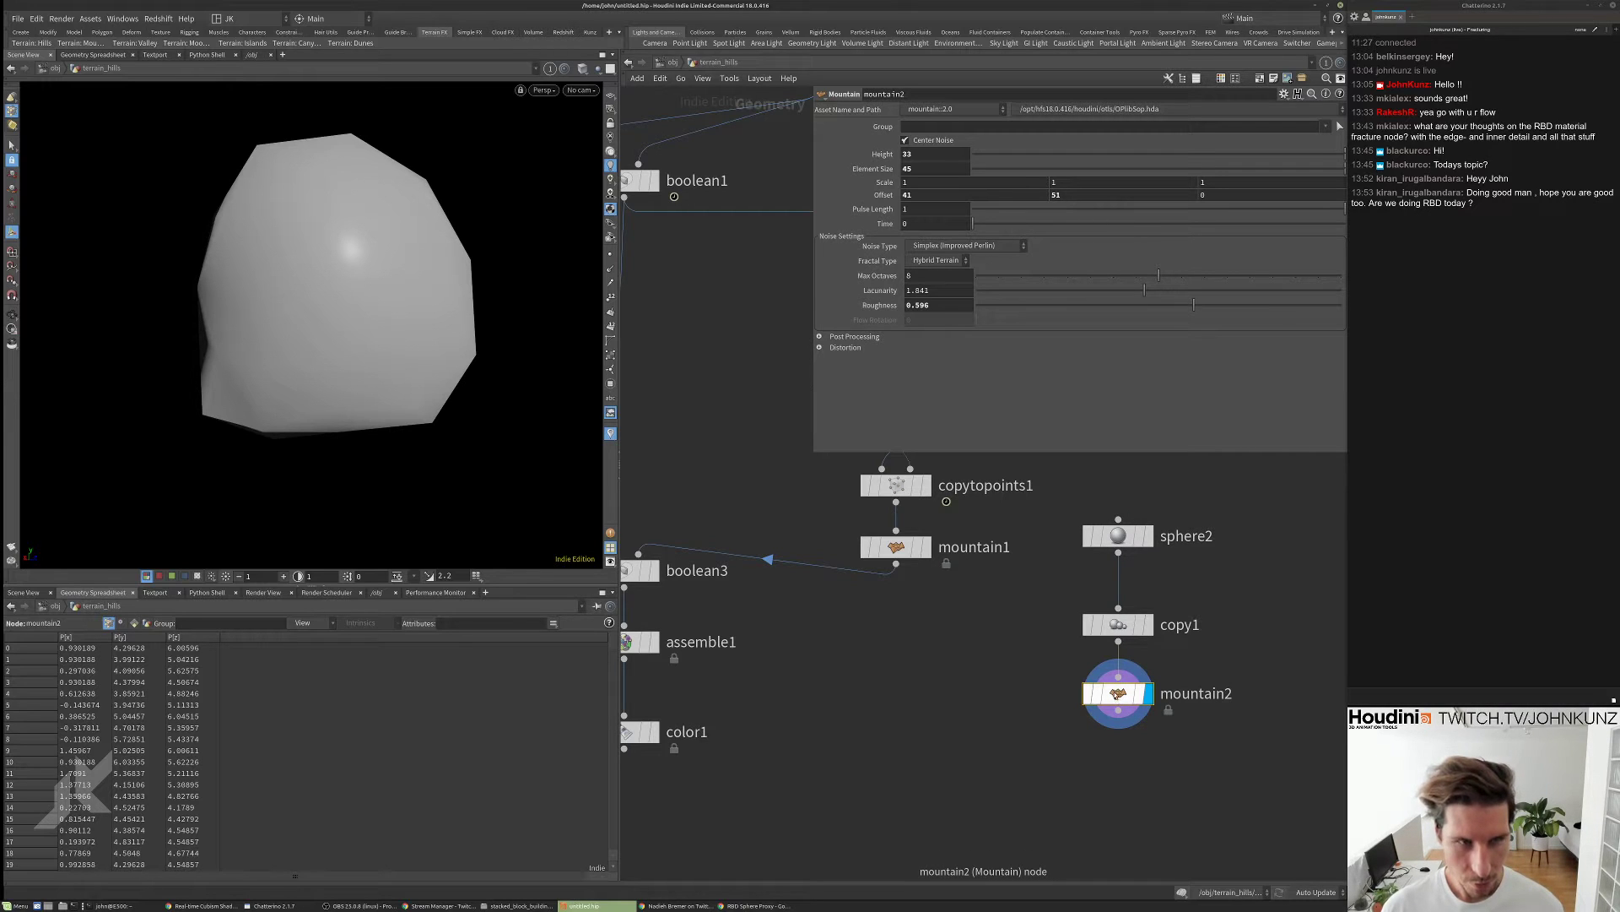
pyautogui.click(935, 168)
pyautogui.write('12')
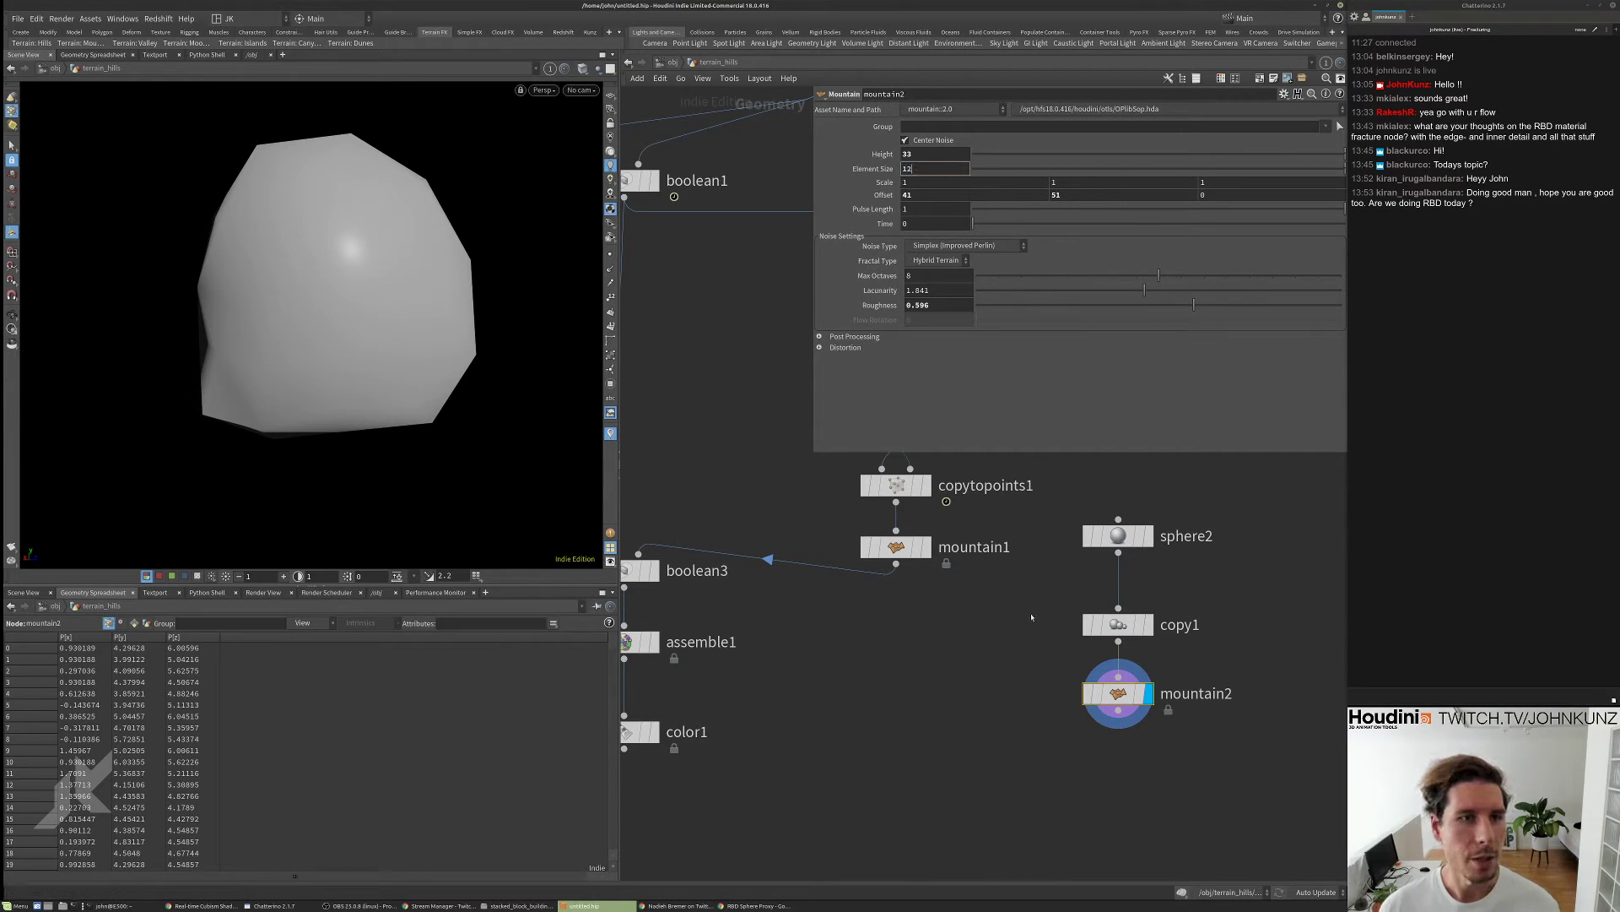
pyautogui.press('Return')
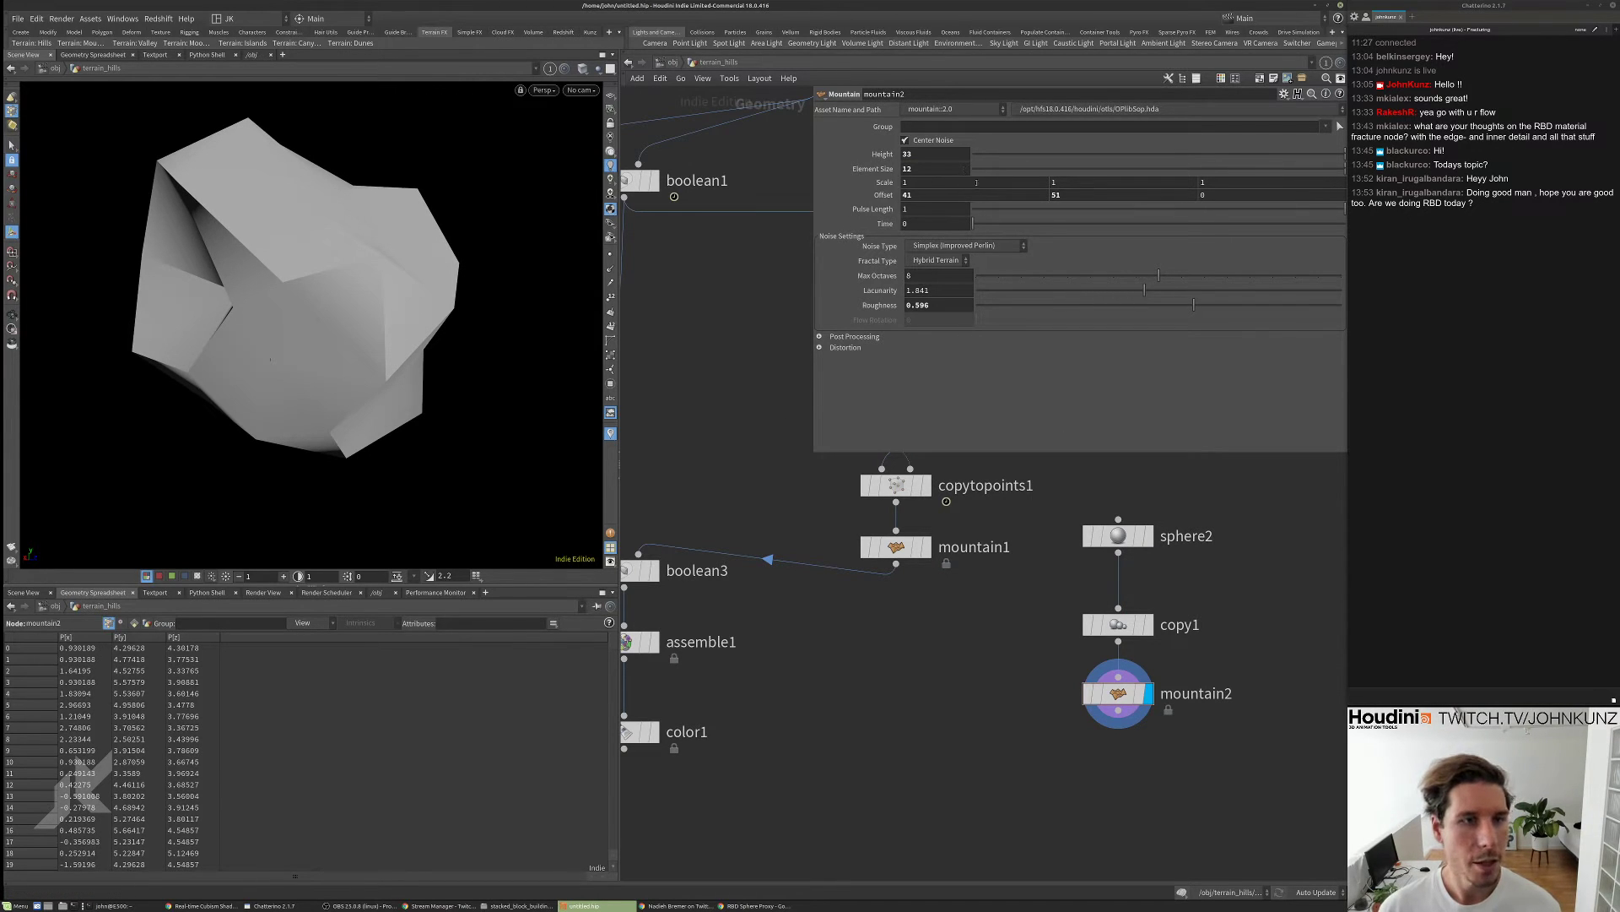
# - Raise sphere2's Frequency to 10, switch the viewport to Smooth Wire Shaded, and increase the Frequency to 21
pyautogui.click(1118, 535)
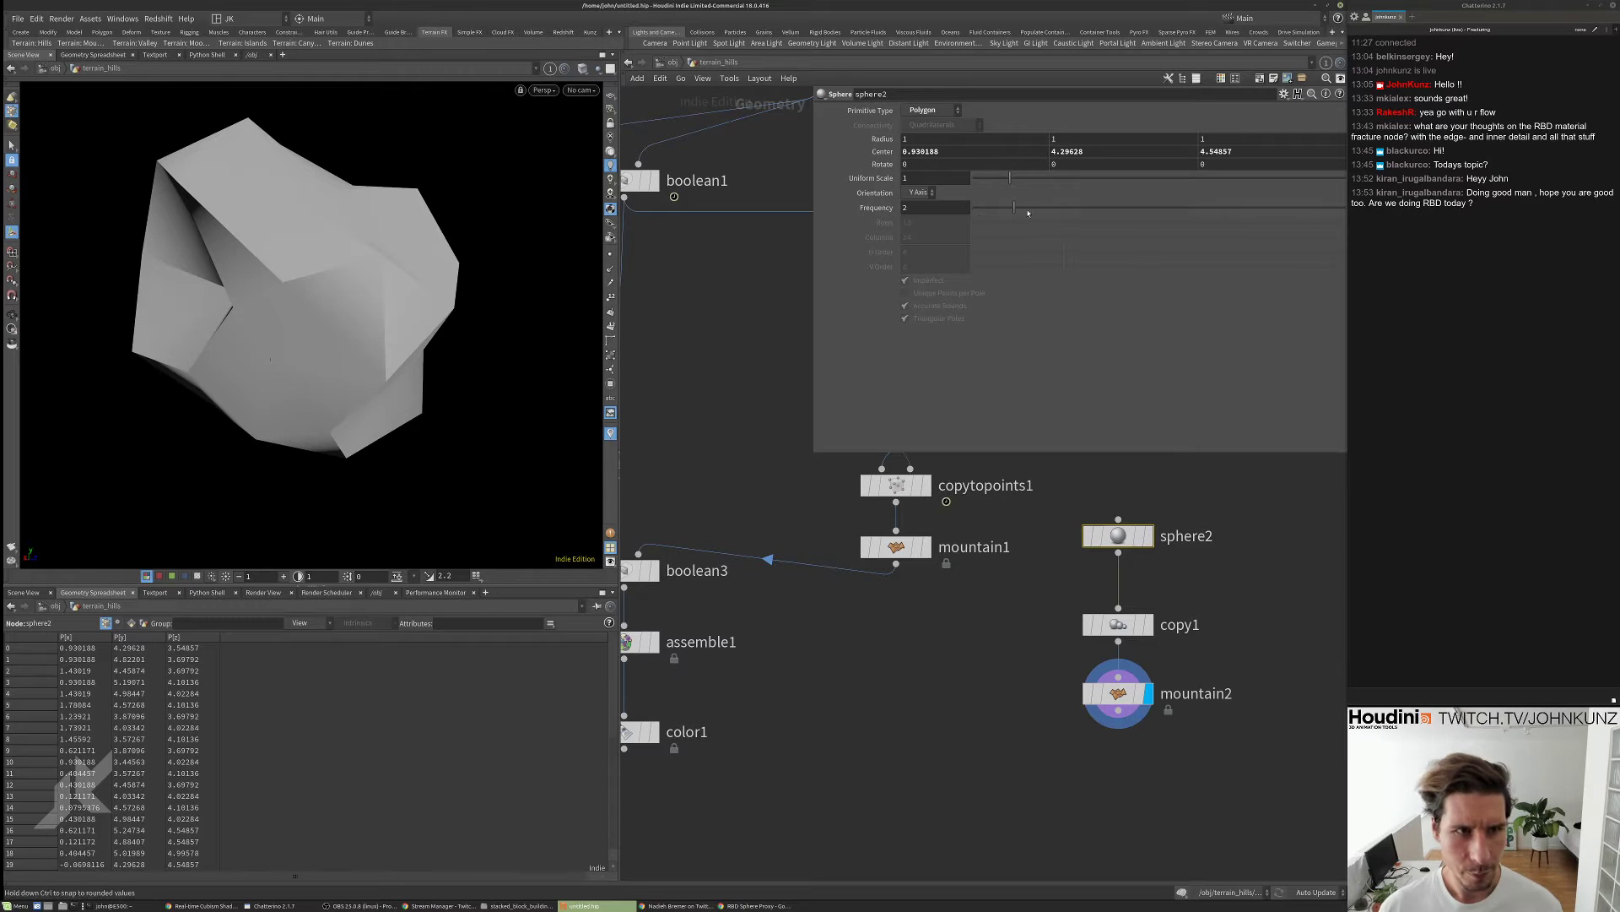
pyautogui.moveTo(1067, 208); pyautogui.dragTo(1344, 211)
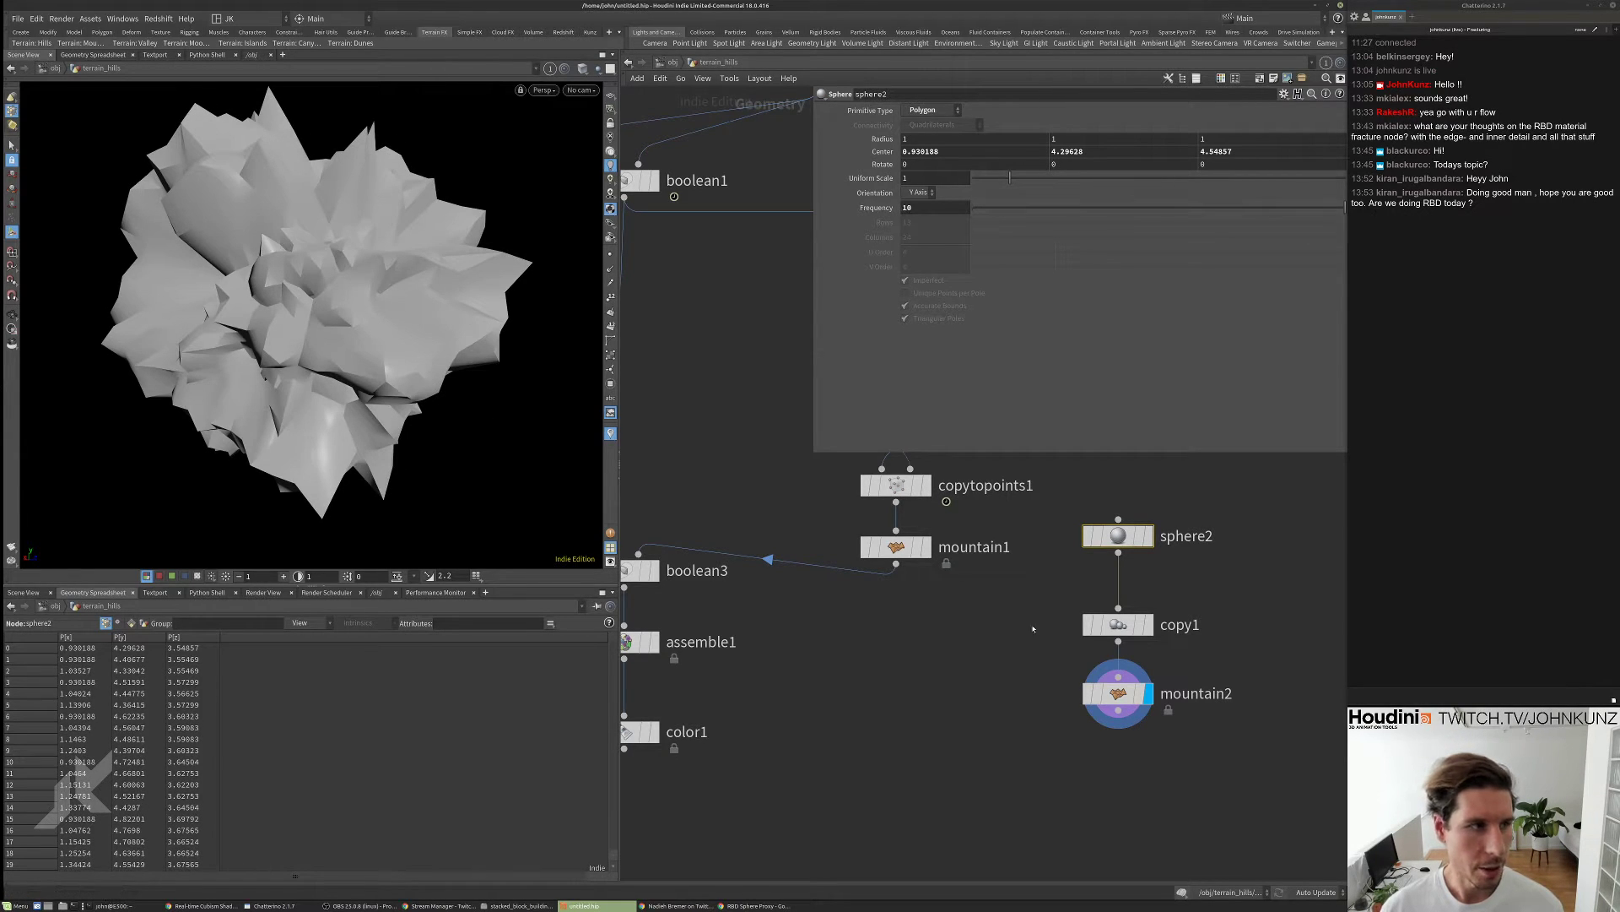
pyautogui.click(583, 69)
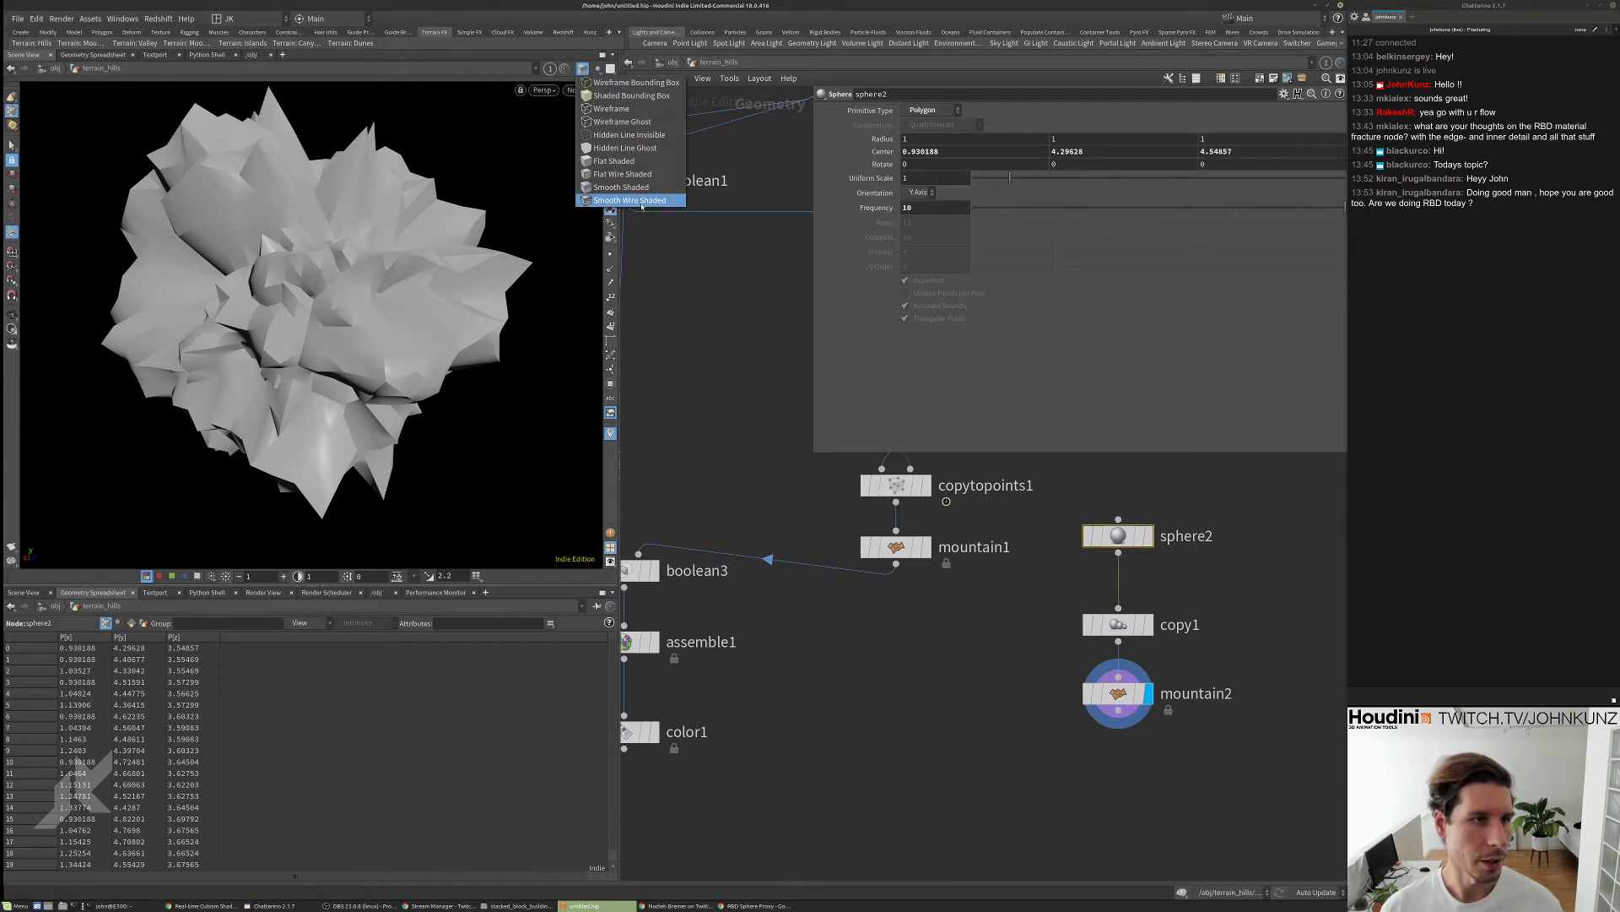
pyautogui.click(642, 200)
pyautogui.doubleClick(916, 208)
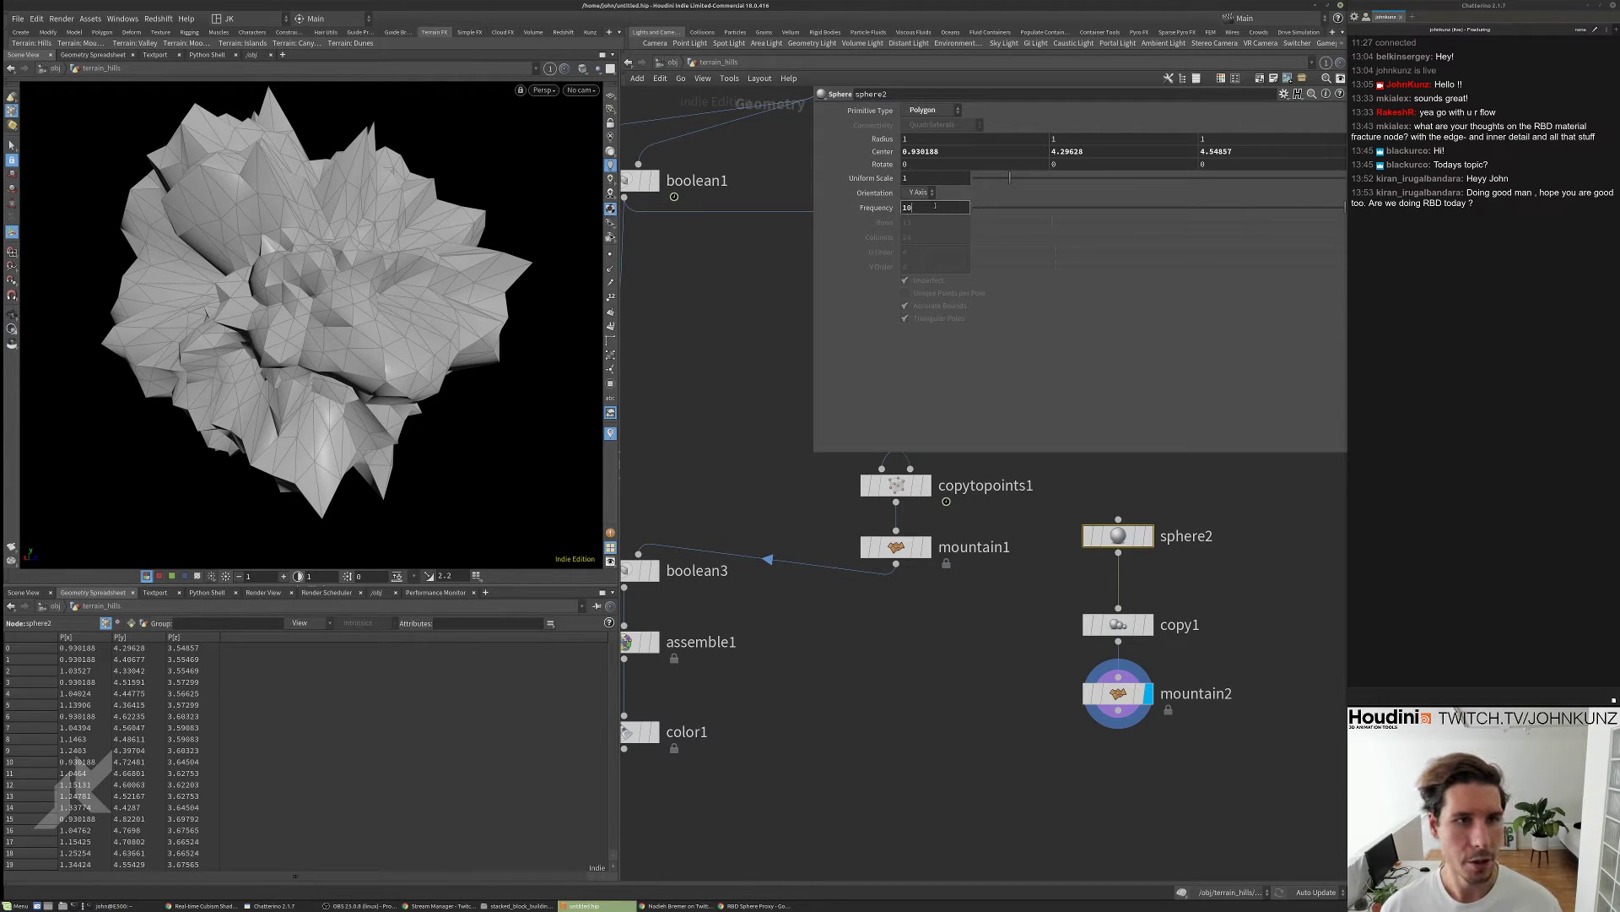
pyautogui.write('21')
pyautogui.press('Return')
# - Switch the viewport to Wireframe and examine the interior of the noise-displaced spheres up close
pyautogui.moveTo(422, 283); pyautogui.dragTo(292, 178)
pyautogui.click(583, 68)
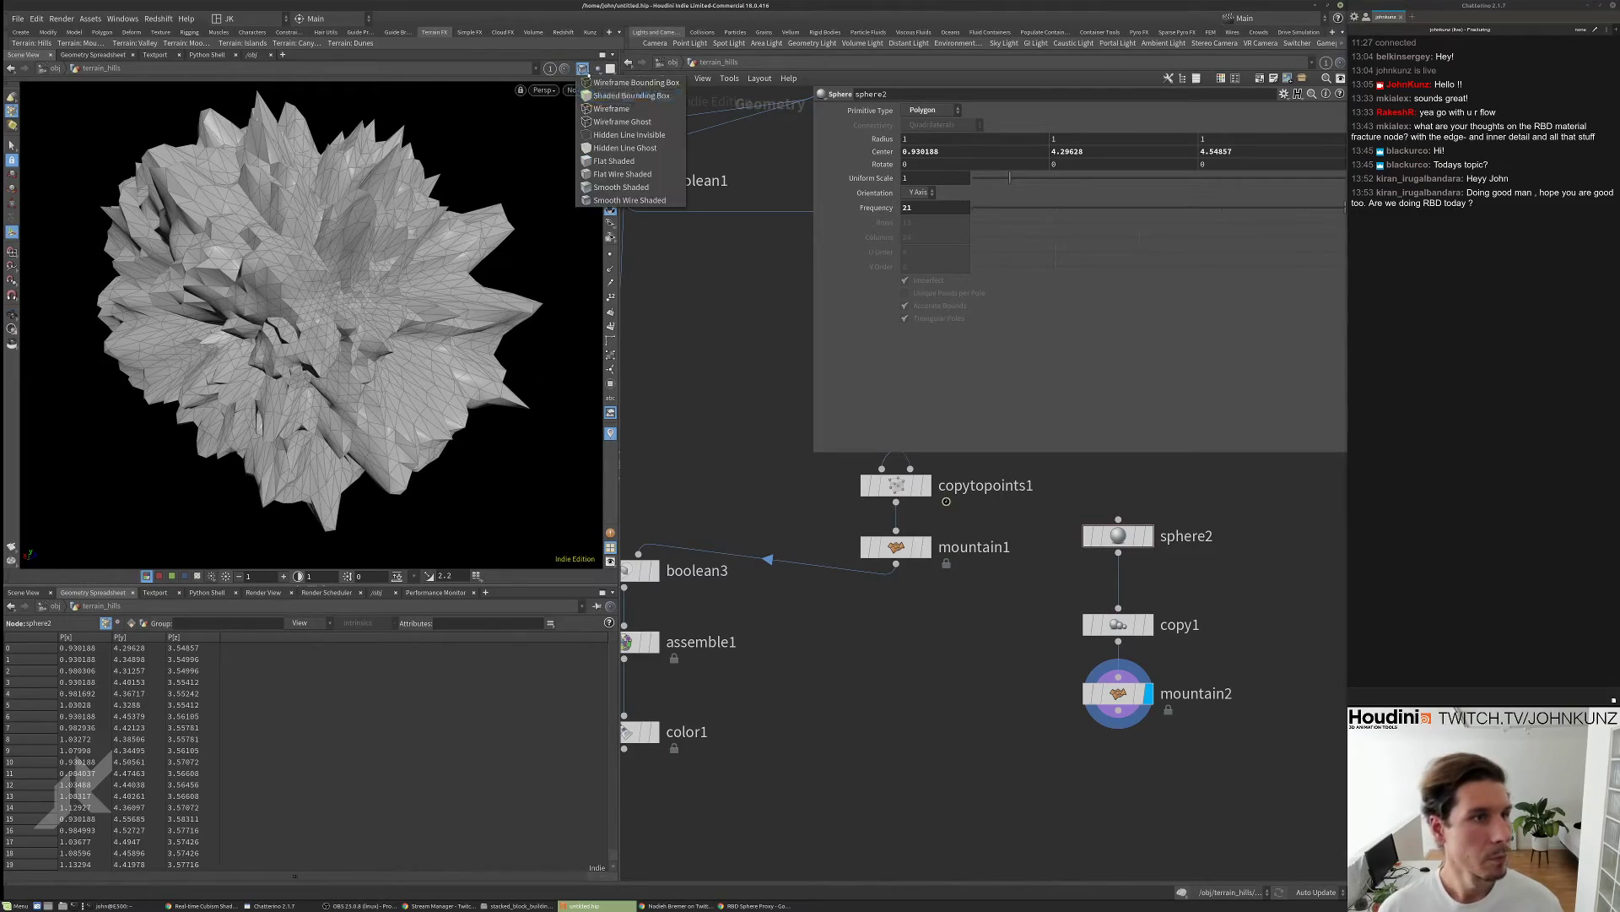
pyautogui.click(629, 107)
pyautogui.scroll(10, 323, 317)
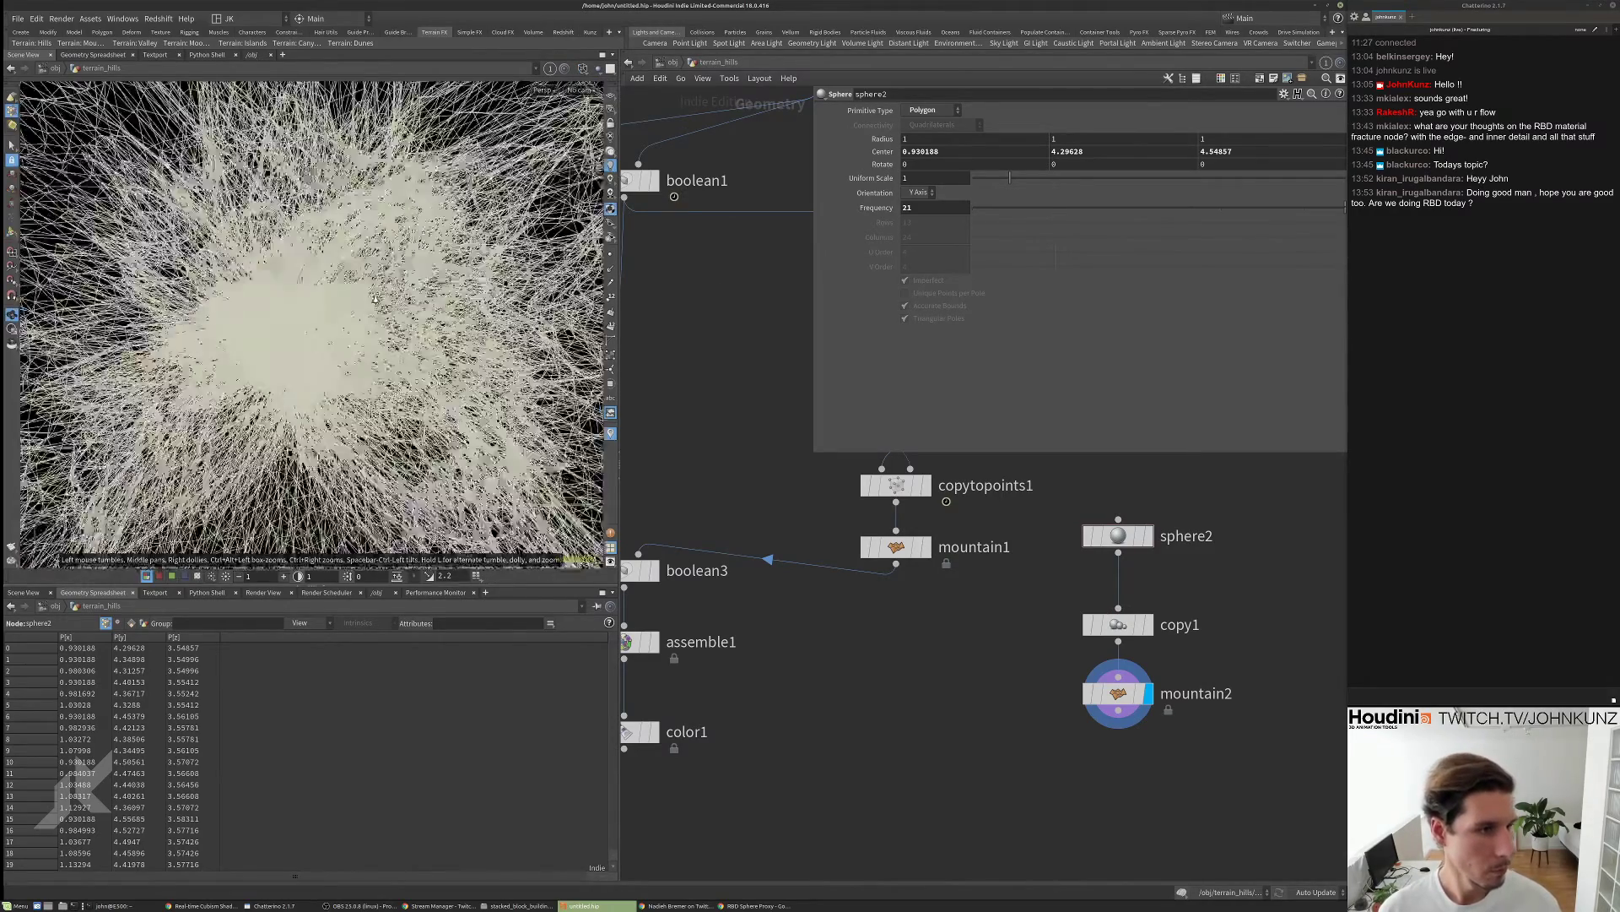
pyautogui.scroll(5, 323, 318)
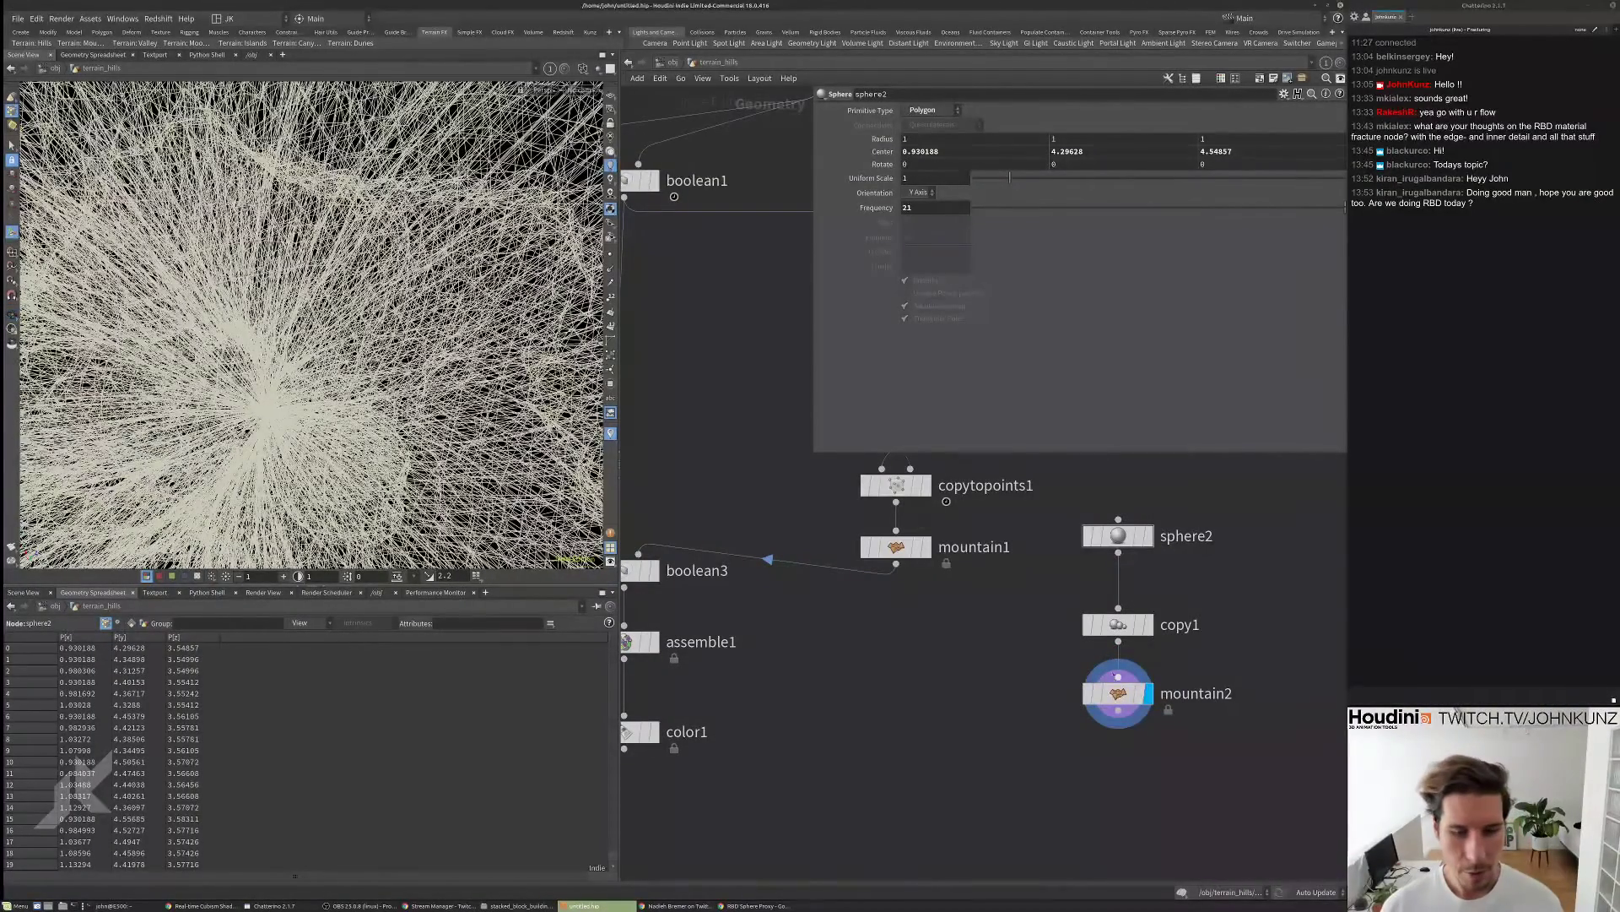
# - Change mountain2's Noise Type to Manhattan Worley (cellular) F1
pyautogui.click(1117, 693)
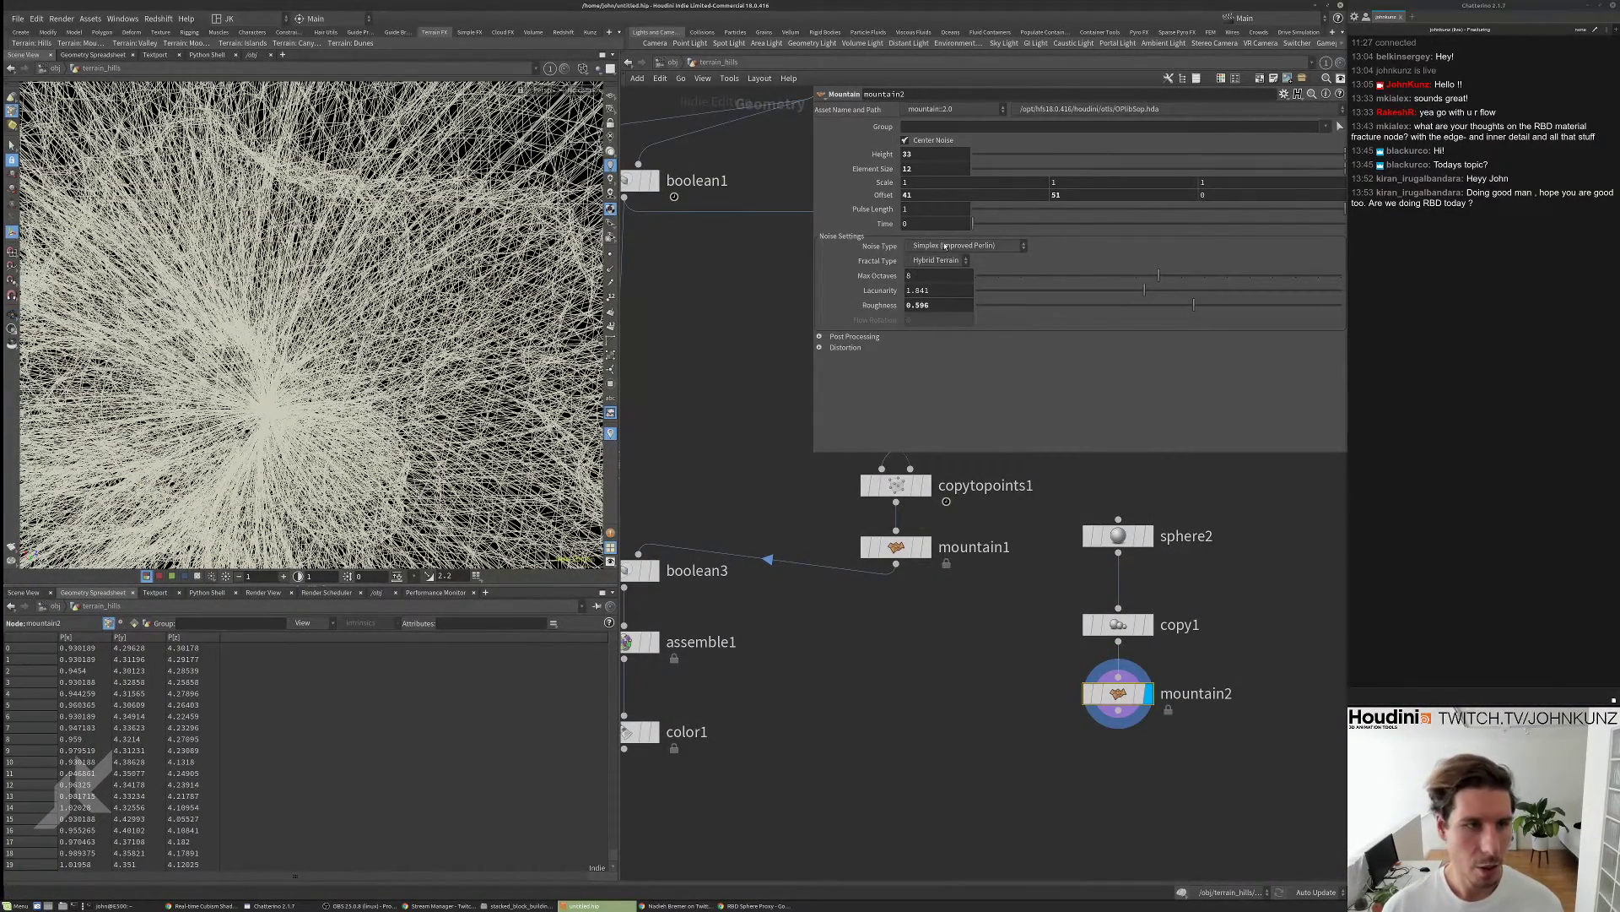
pyautogui.click(945, 246)
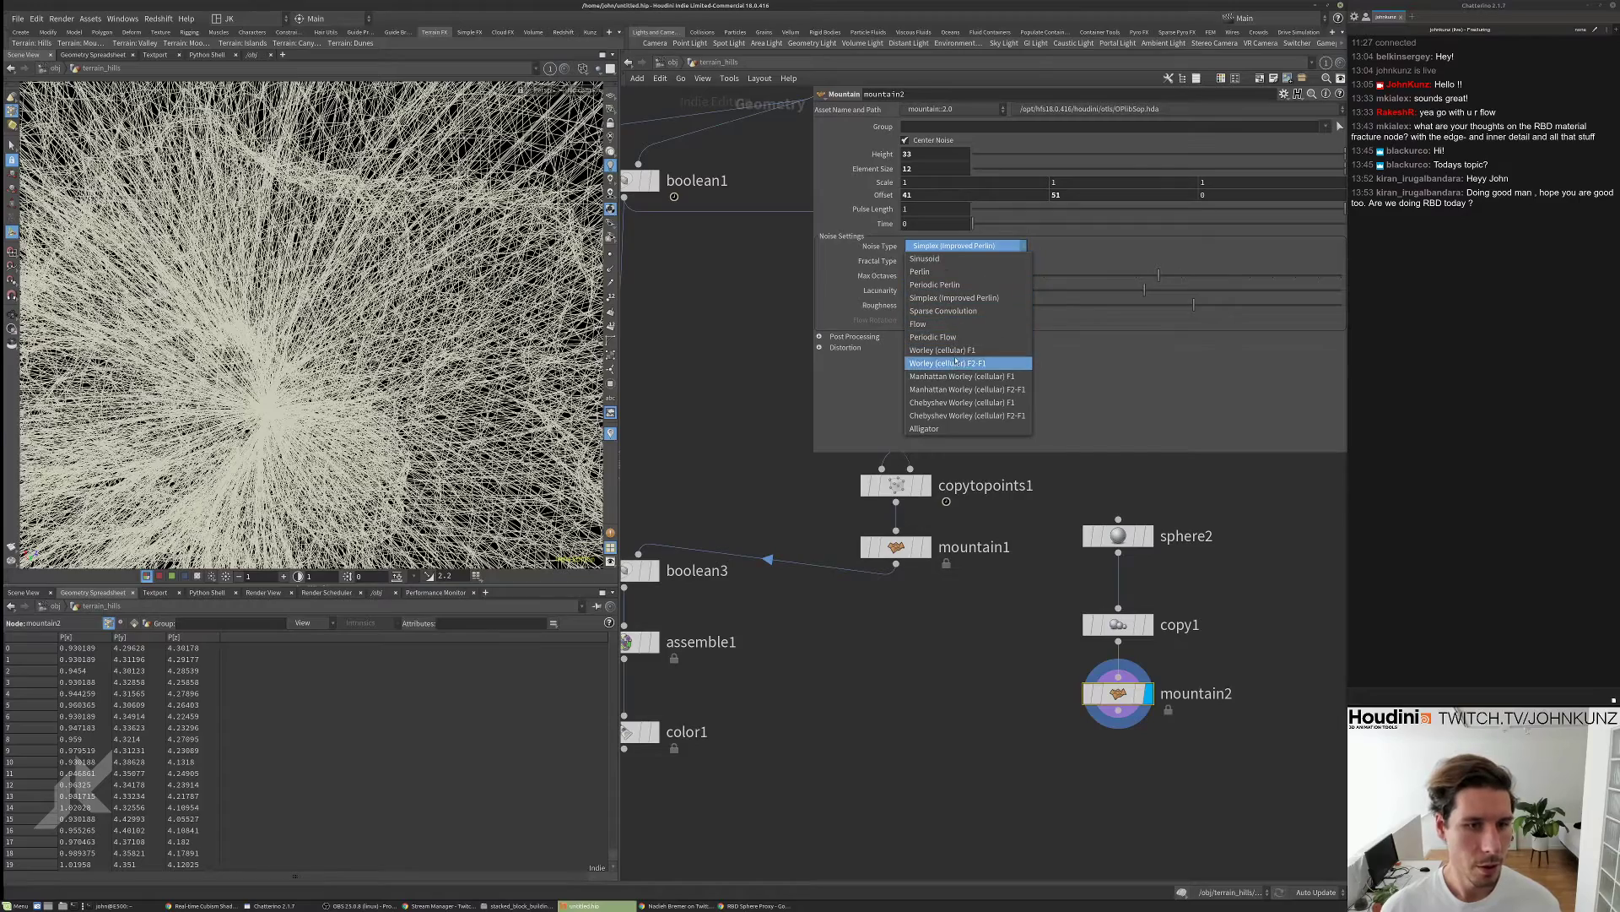
pyautogui.click(962, 375)
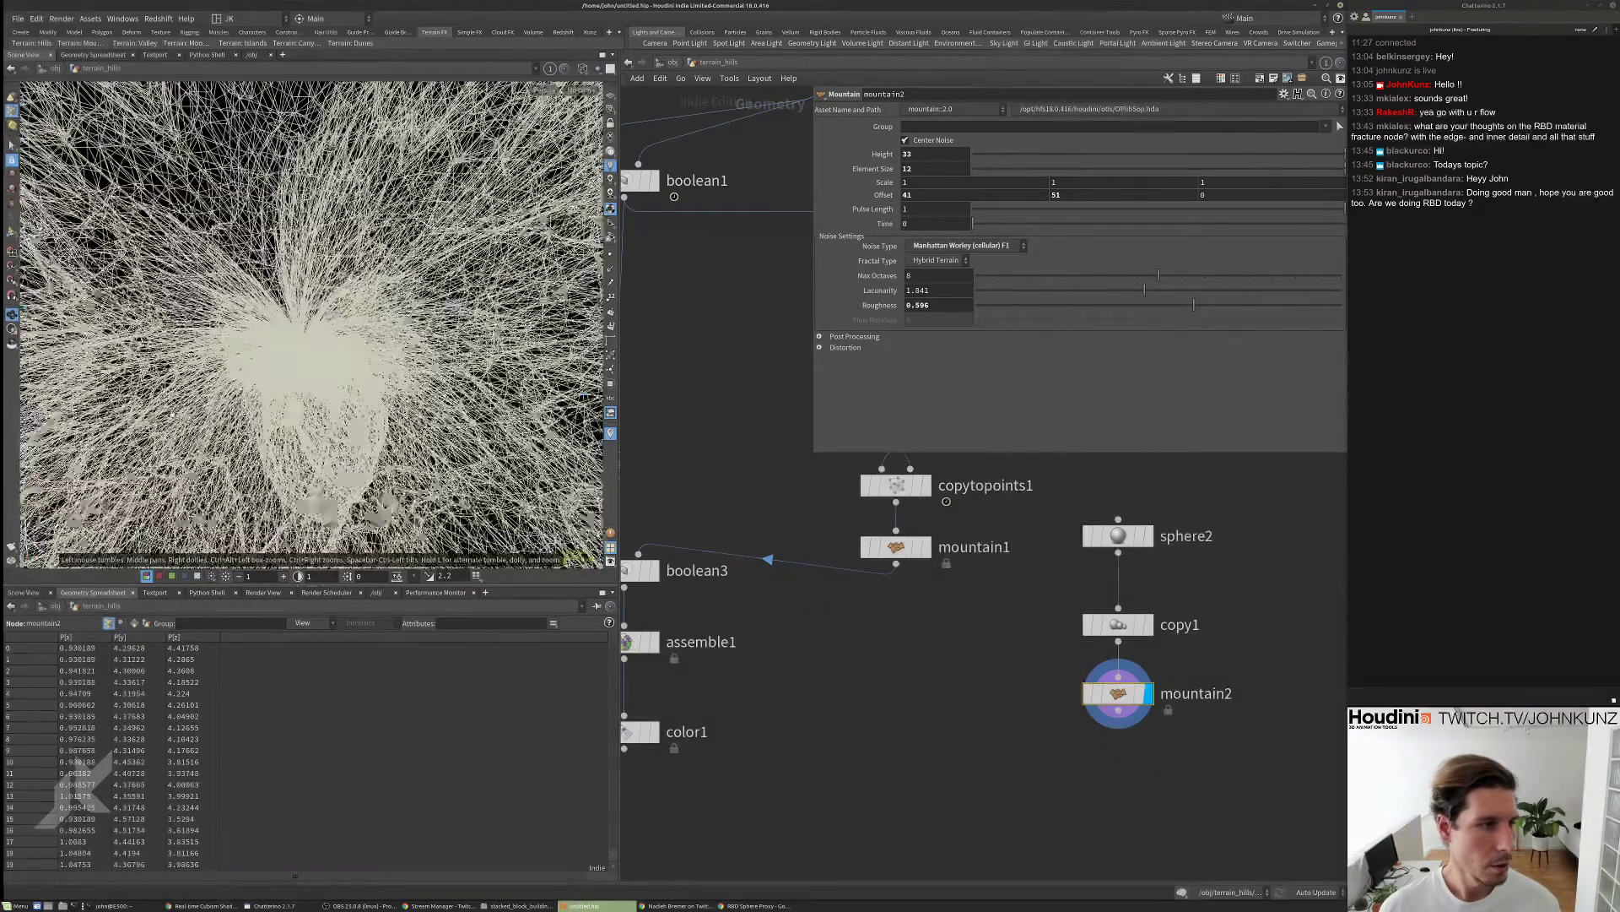
# - Return the viewport to Smooth Shaded and examine the shape of the displaced spheres from different angles
pyautogui.moveTo(1117, 709); pyautogui.dragTo(980, 618, button='middle')
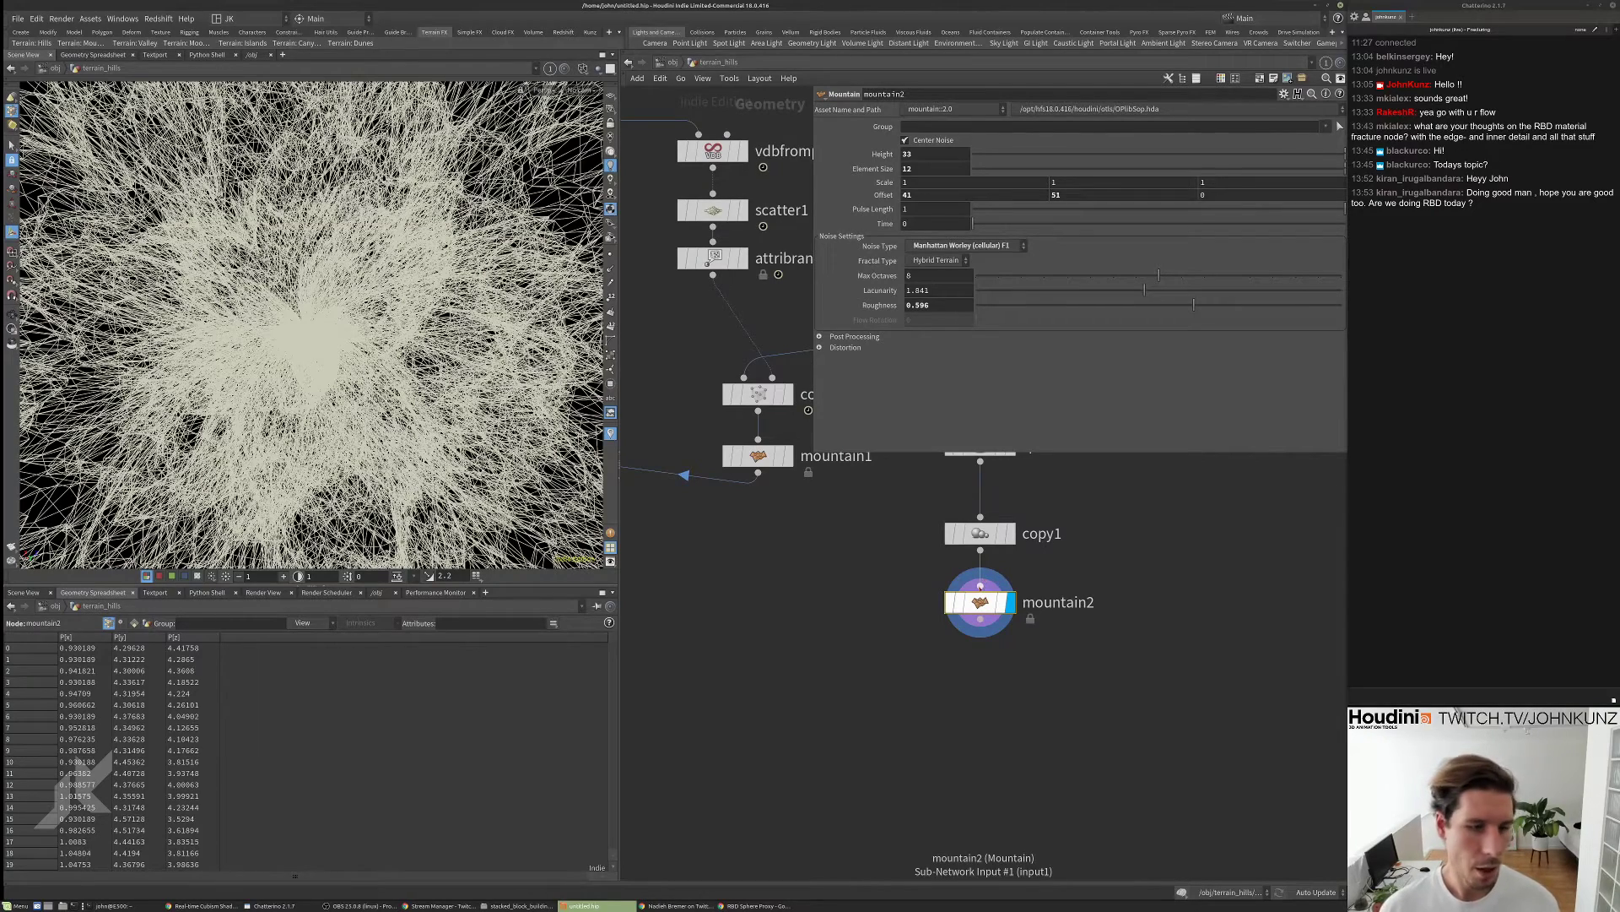
pyautogui.scroll(2, 980, 591)
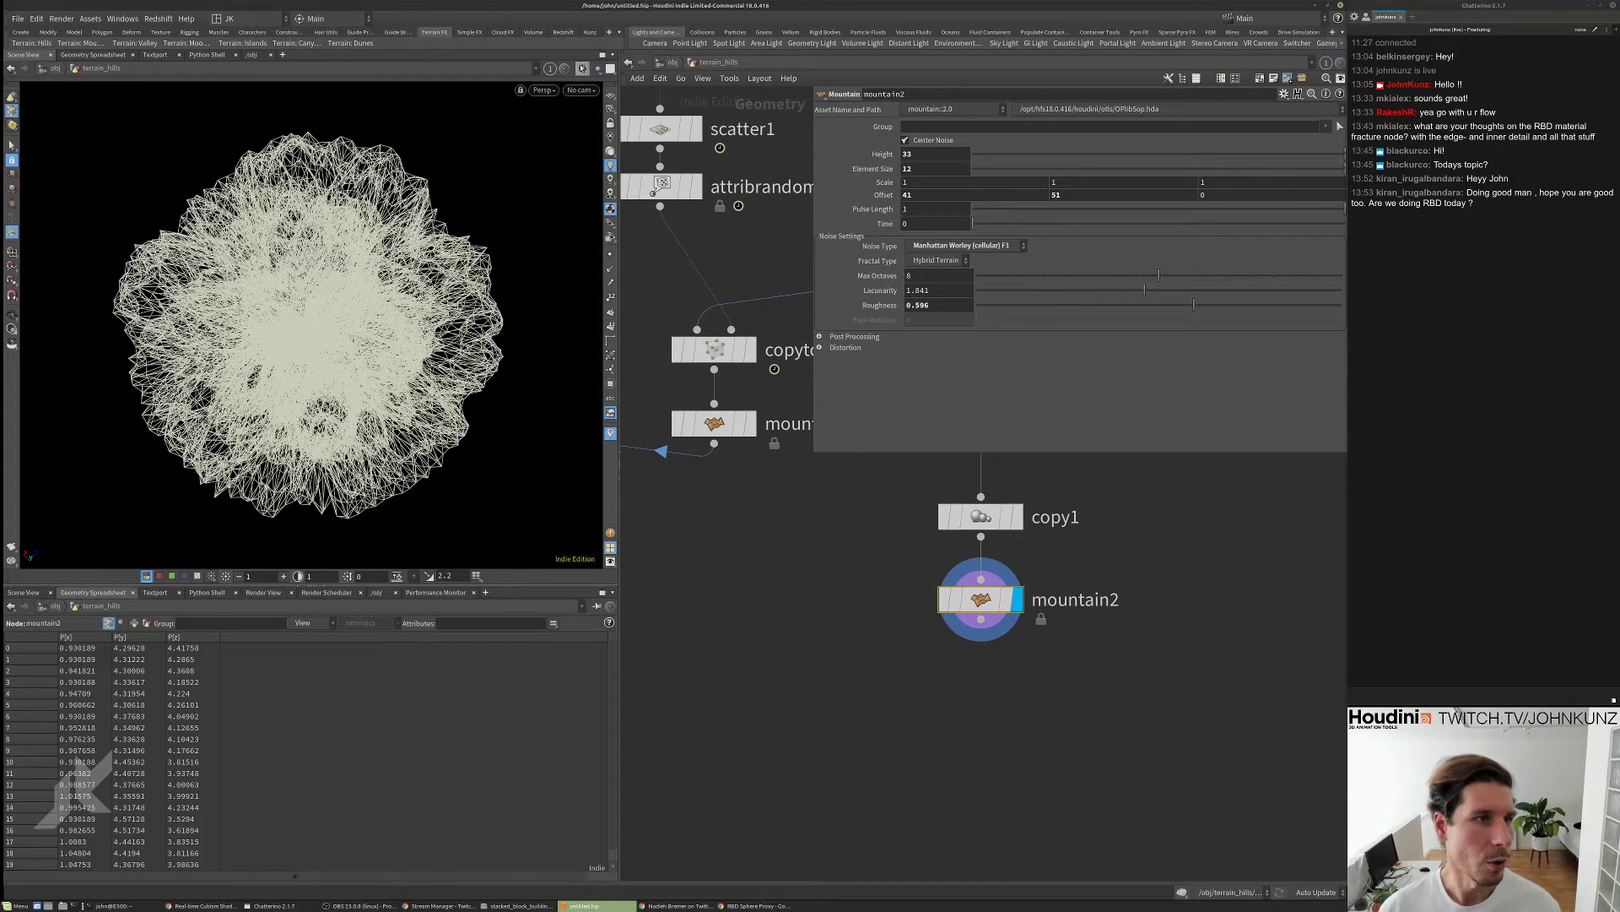
pyautogui.click(583, 69)
pyautogui.click(621, 186)
pyautogui.press('Escape')
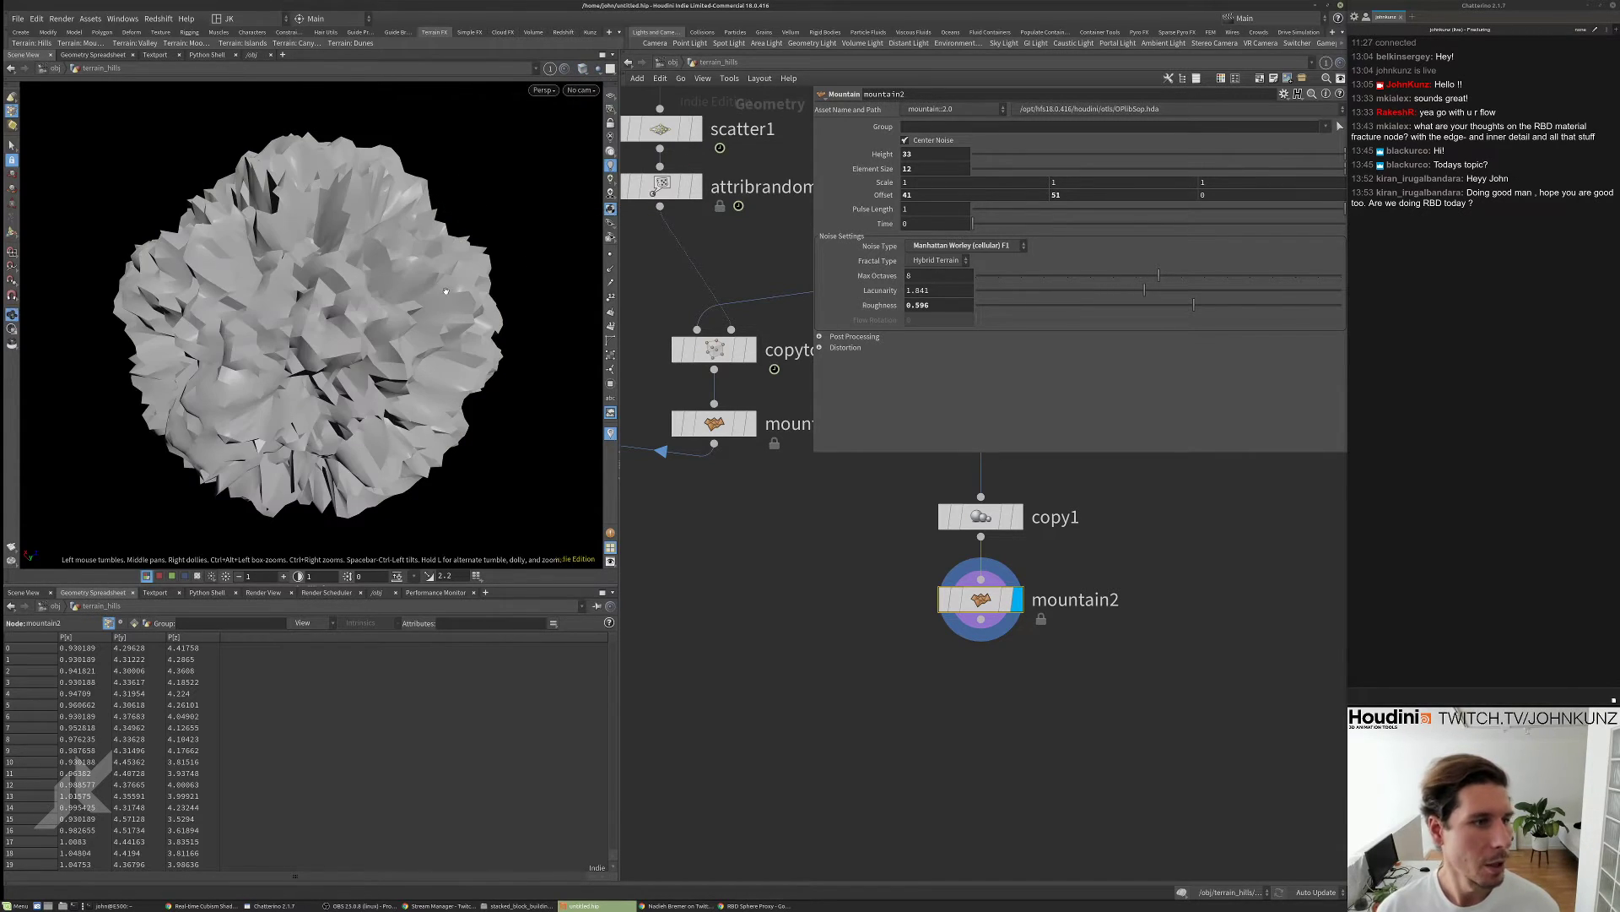
pyautogui.moveTo(254, 237); pyautogui.dragTo(287, 234)
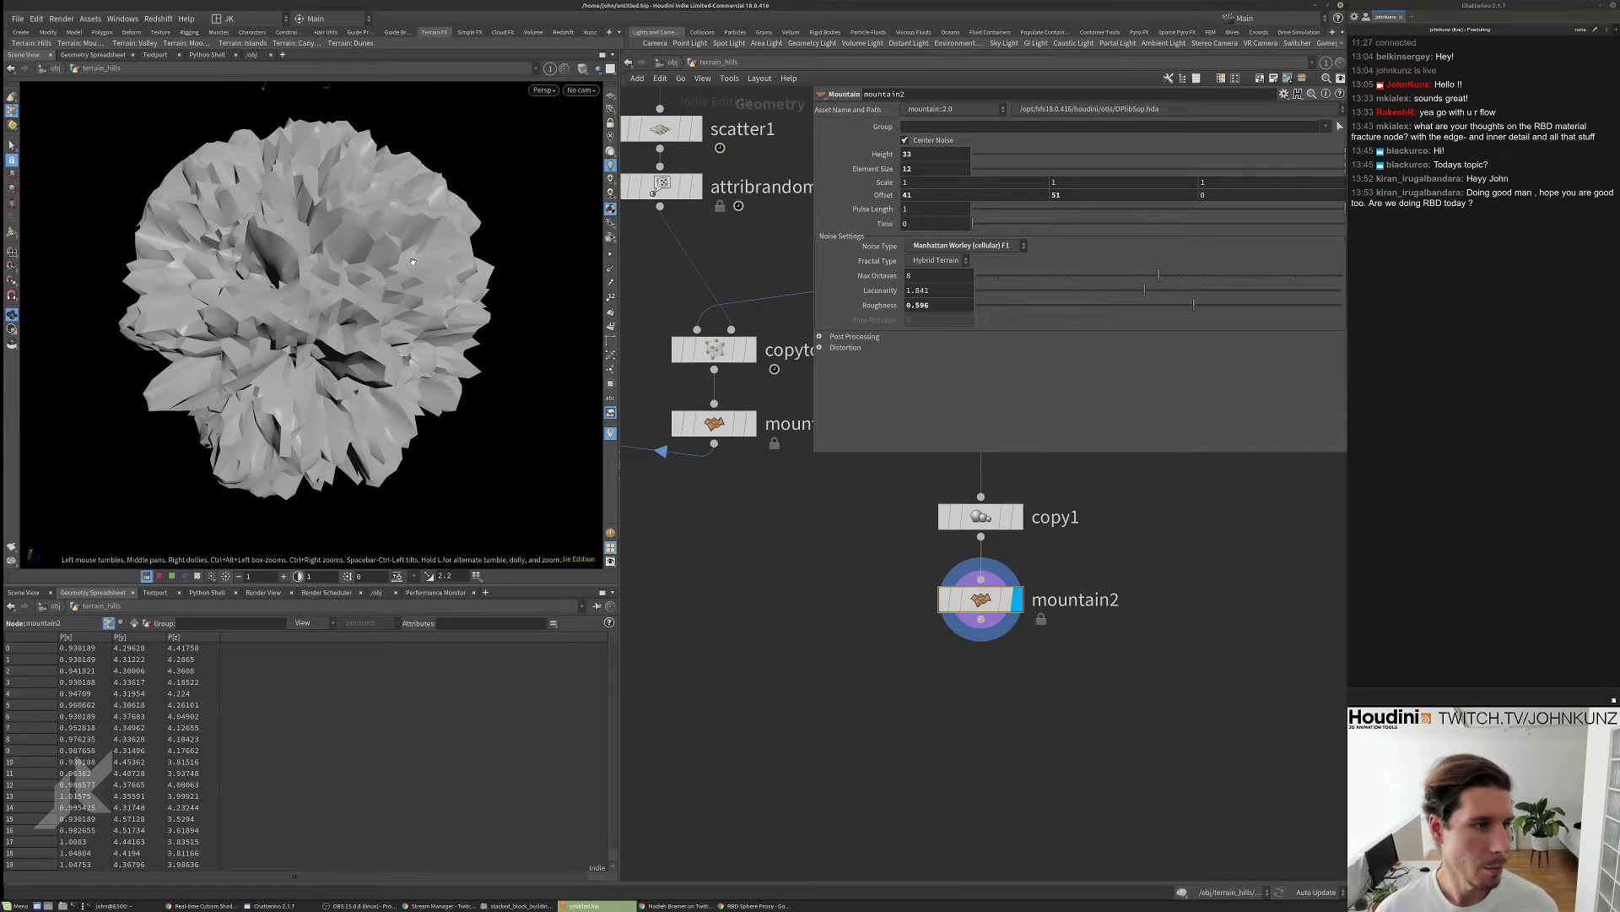
pyautogui.moveTo(413, 262); pyautogui.dragTo(297, 292, button='right')
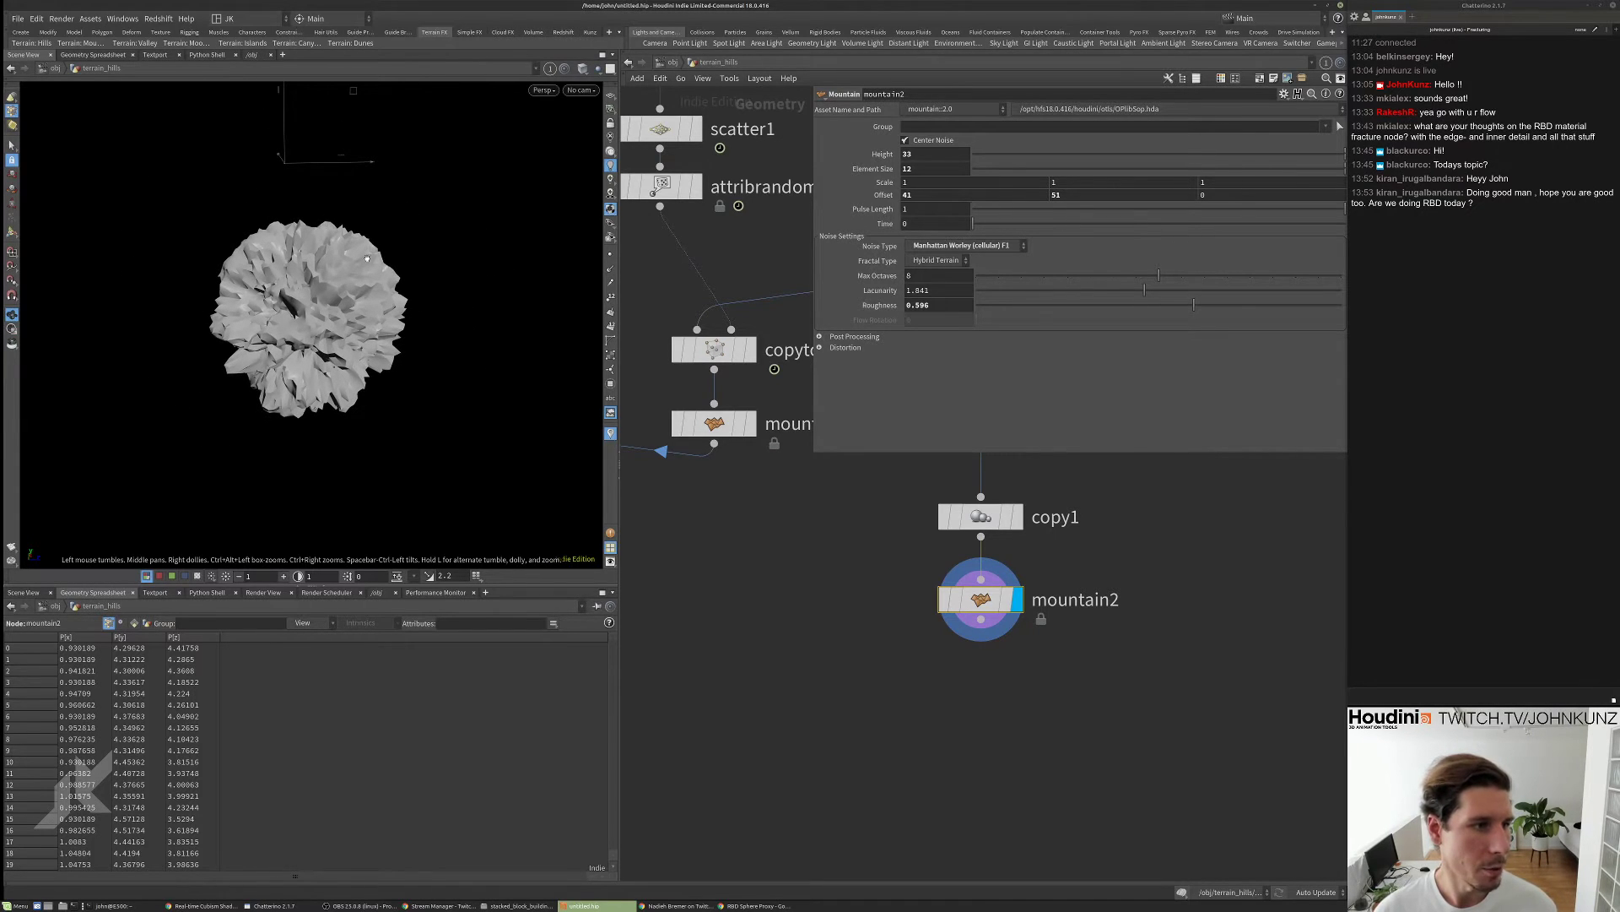
# - Add an Attribute Noise node beside mountain2, feed it from copy1, and display its result
pyautogui.press('Tab')
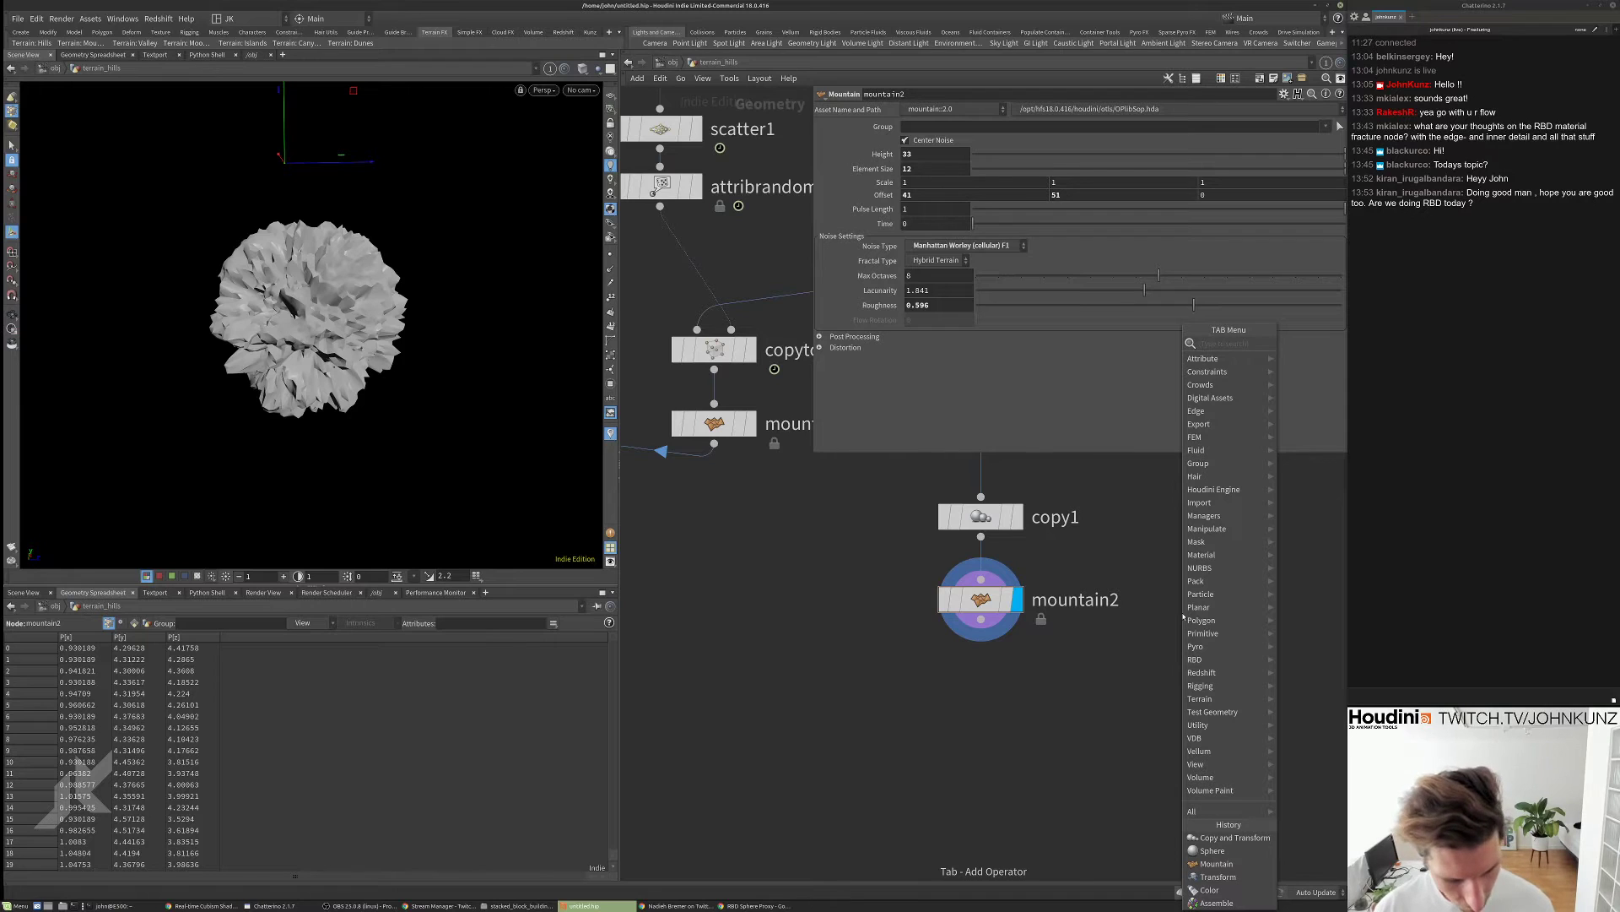
pyautogui.click(1316, 342)
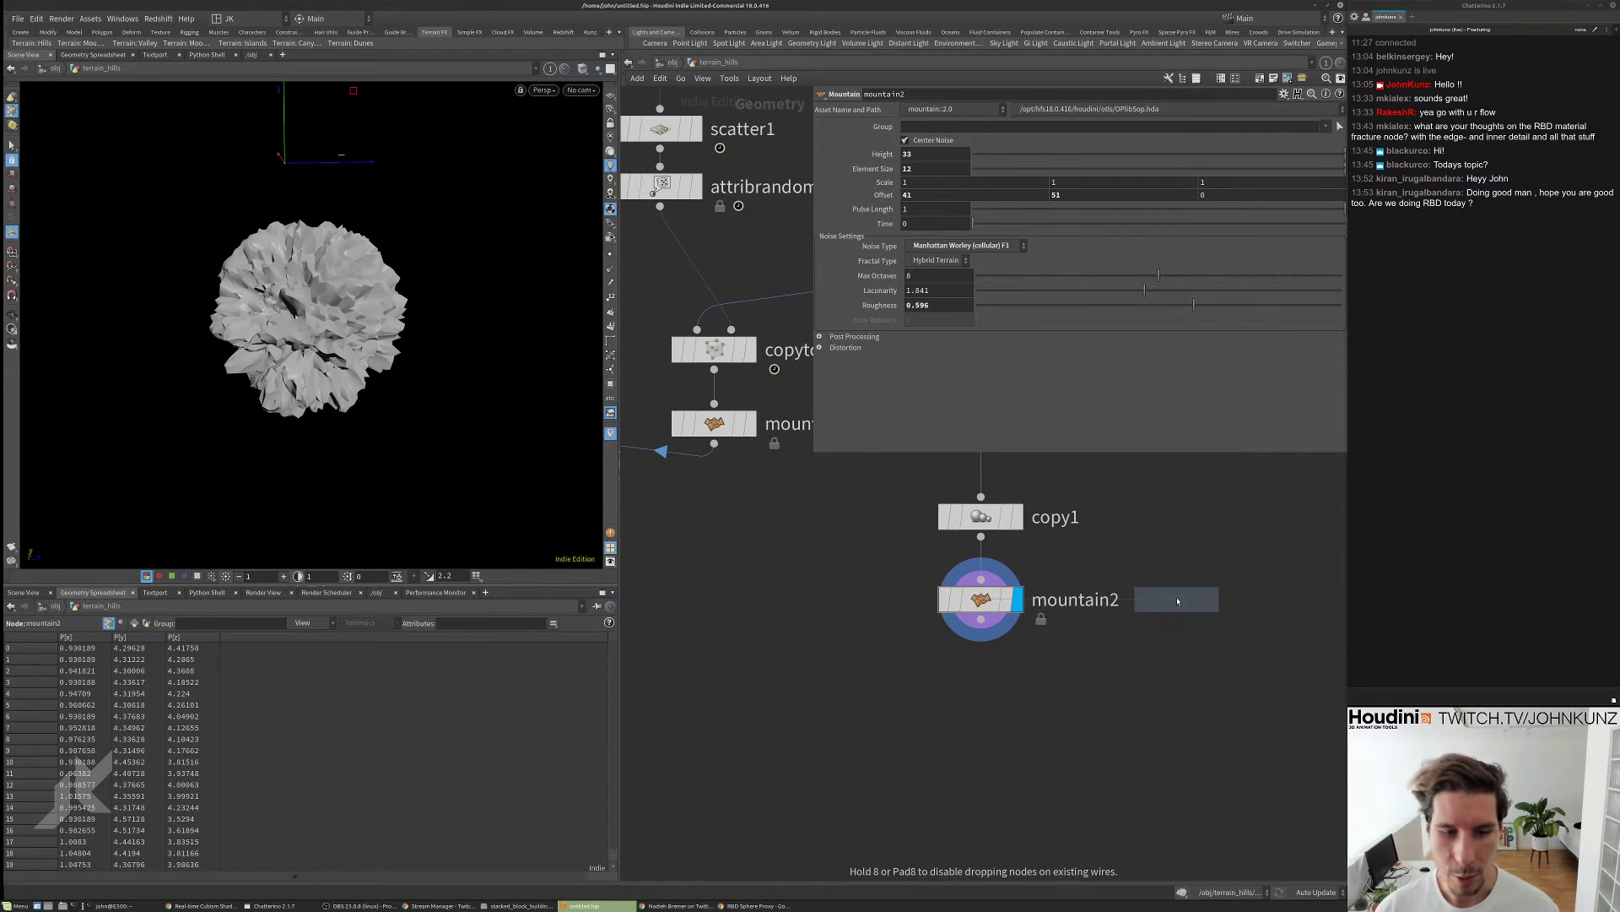
pyautogui.click(1178, 600)
pyautogui.moveTo(981, 536); pyautogui.dragTo(1177, 579)
pyautogui.click(1215, 601)
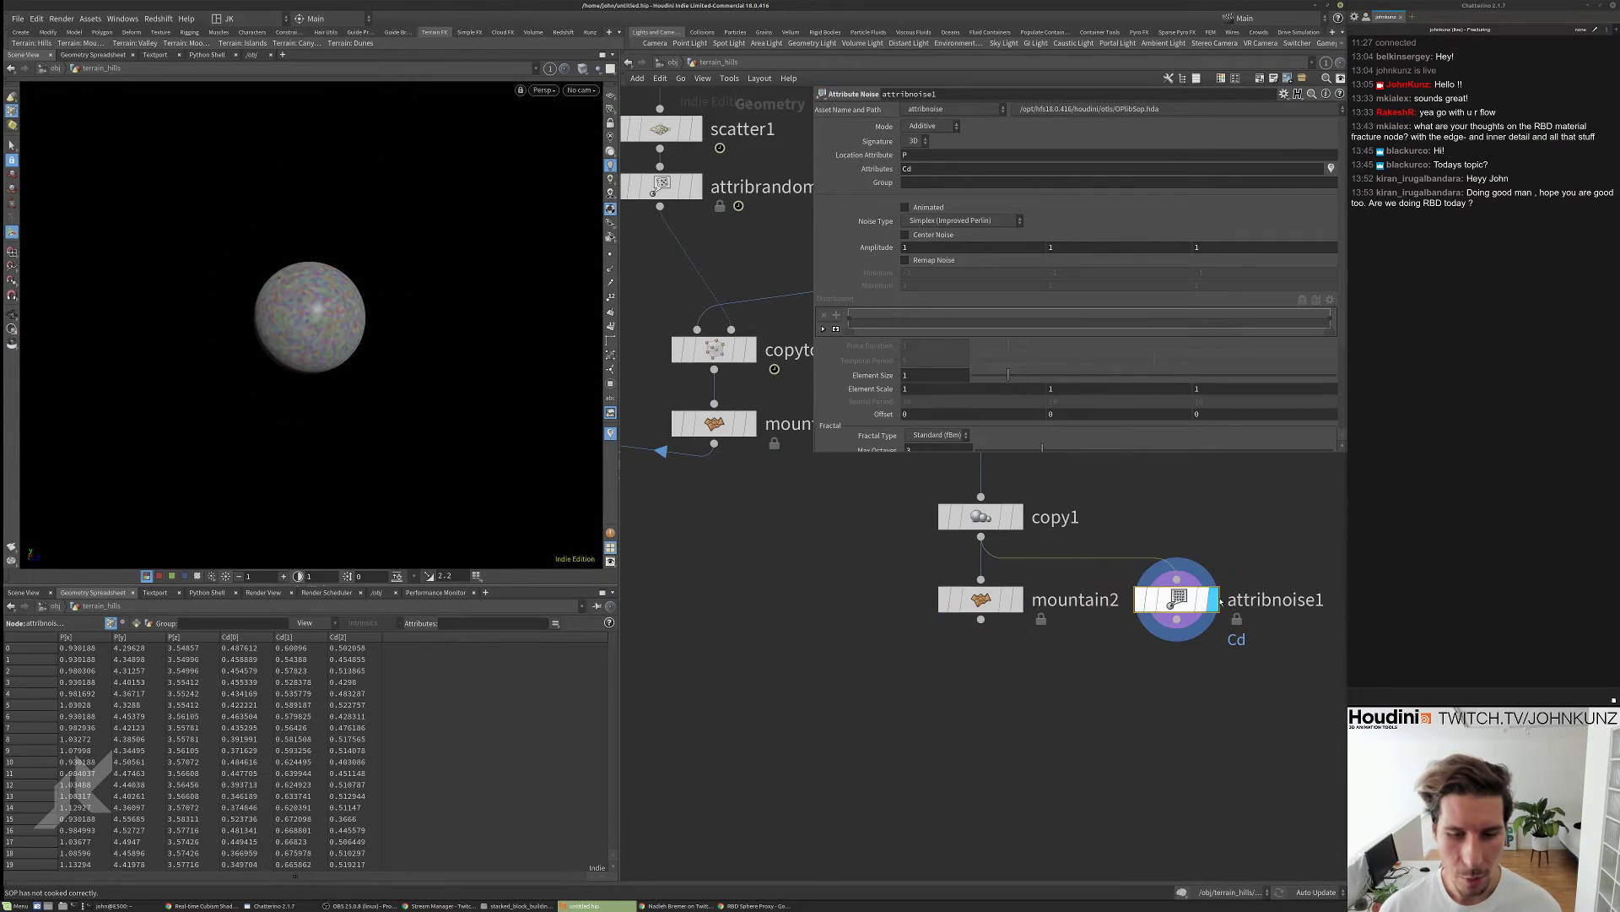
# - Make attribnoise1 affect the P attribute, set its Amplitude to 8 on all axes, and enable Center Noise
pyautogui.doubleClick(926, 168)
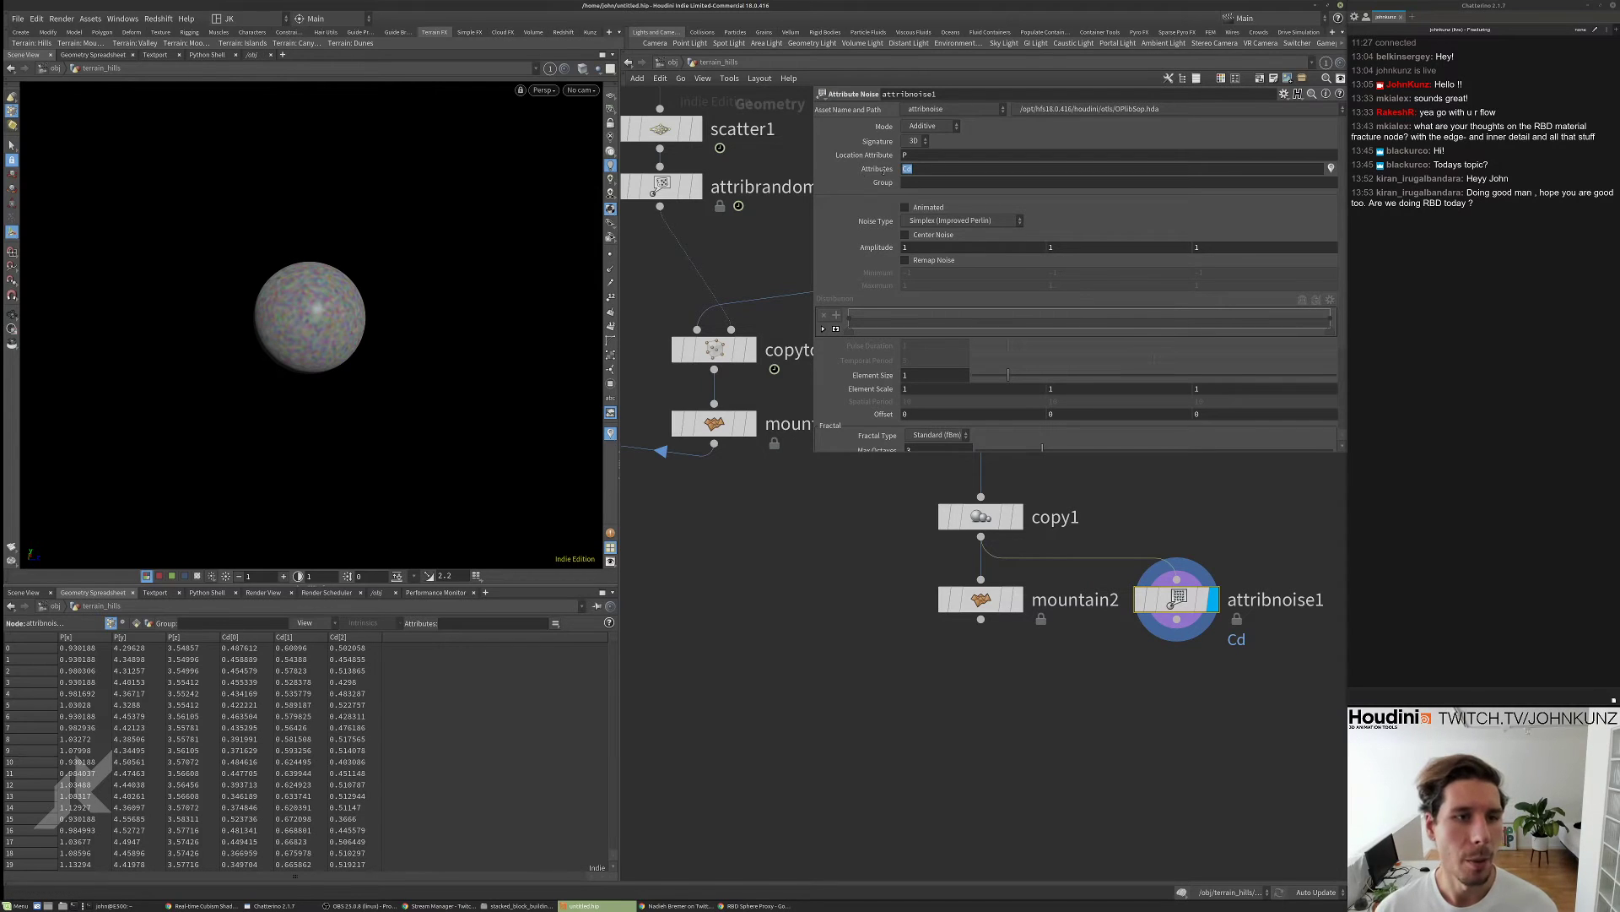
pyautogui.write('P')
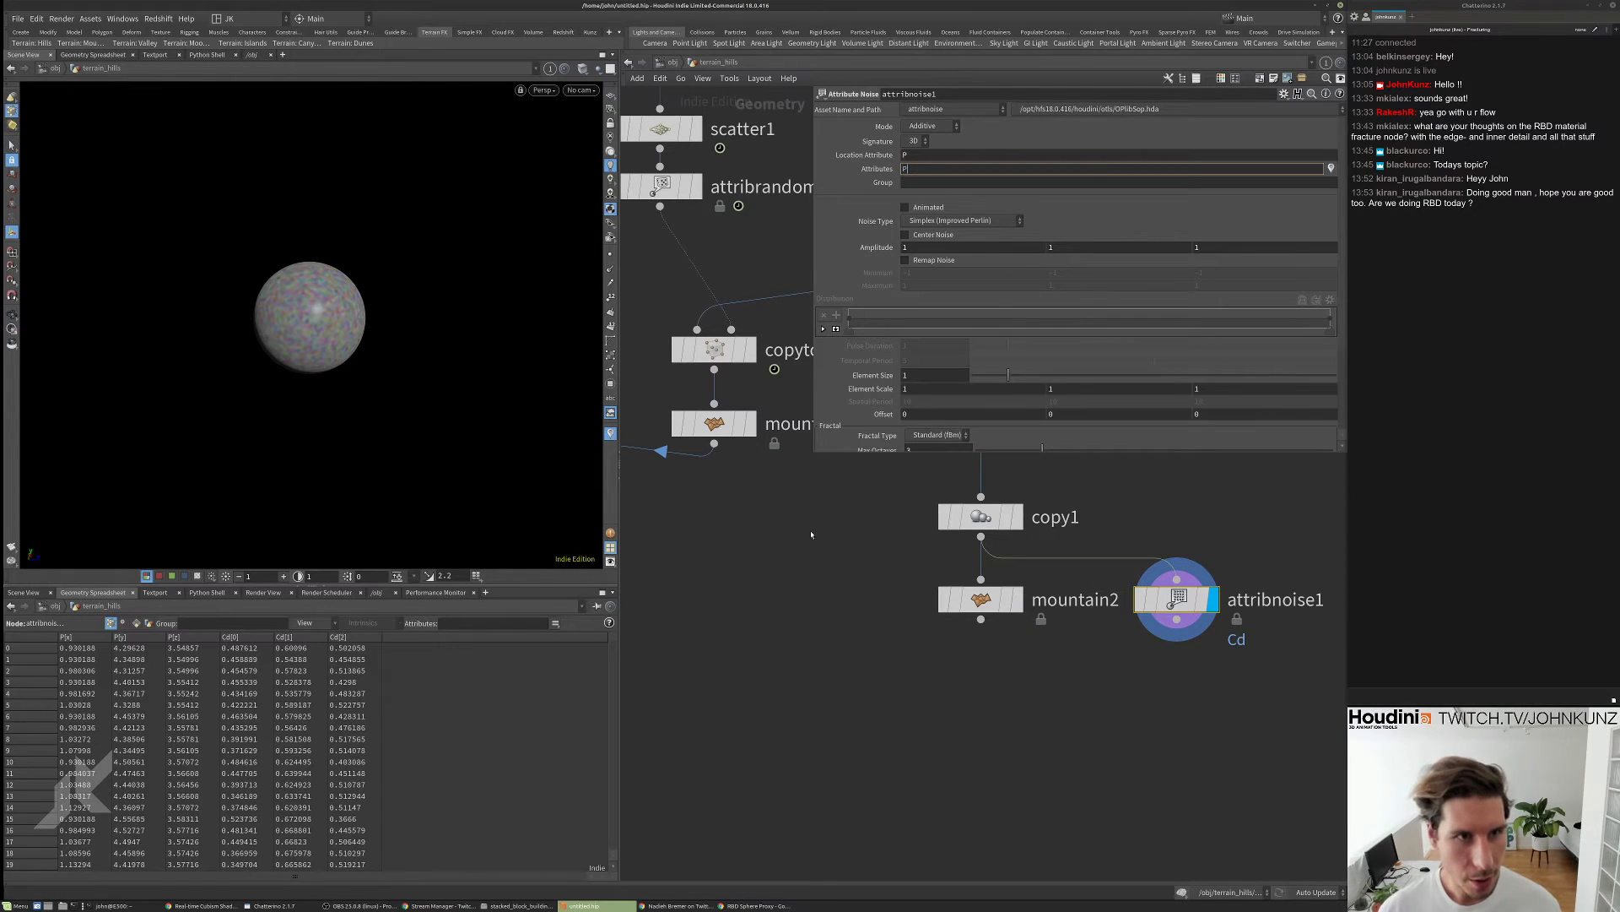
pyautogui.press('Return')
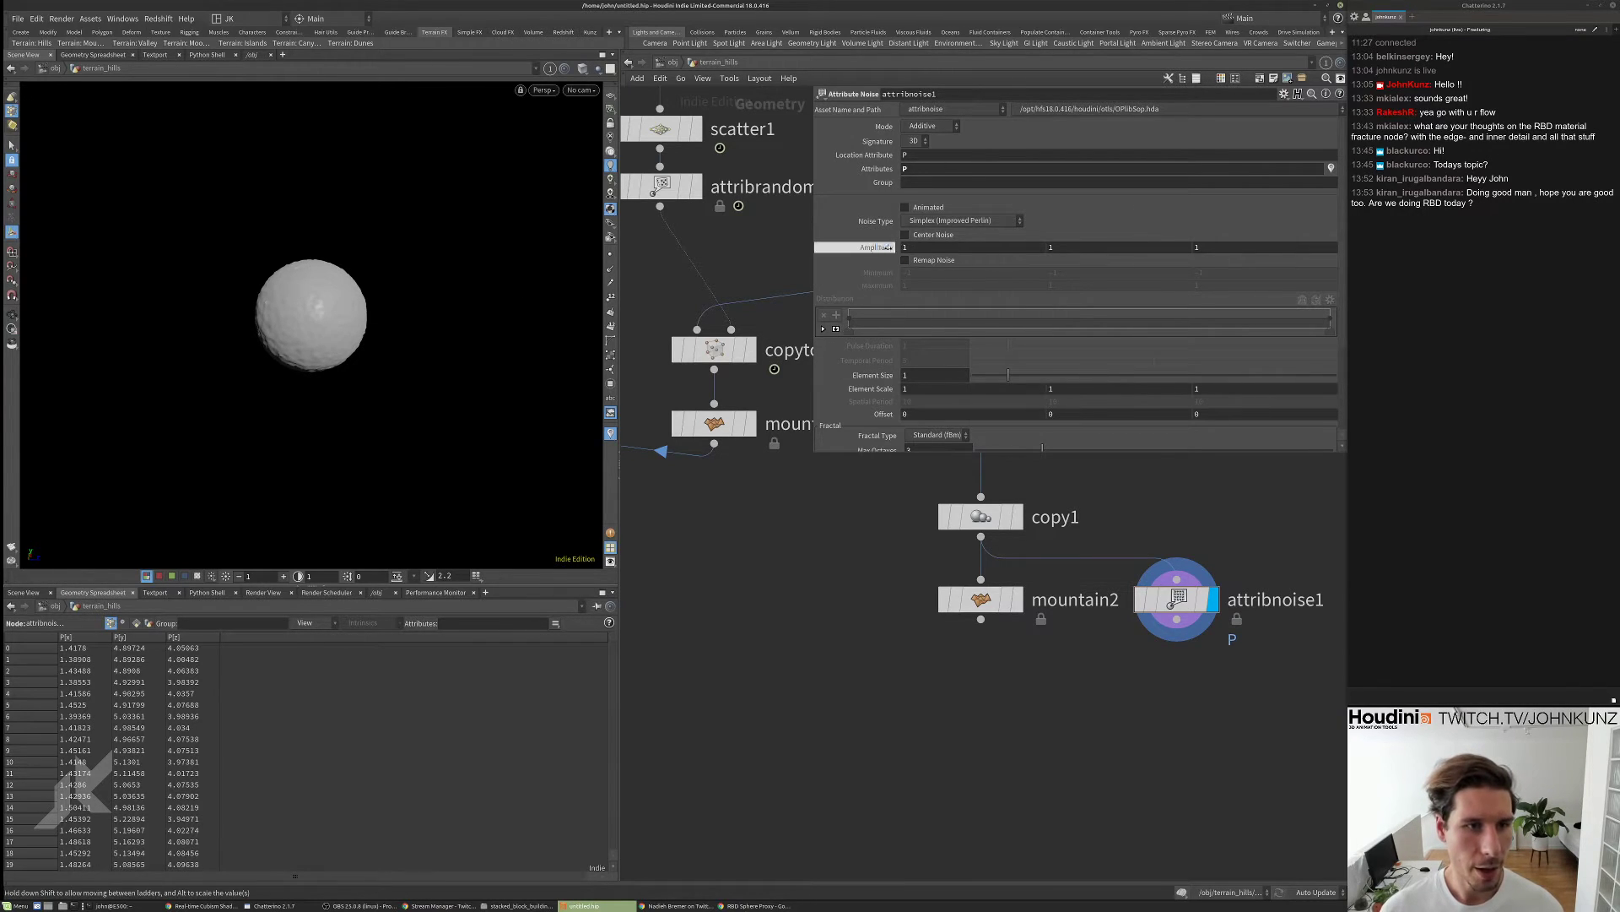
pyautogui.moveTo(887, 247); pyautogui.dragTo(941, 222, button='middle')
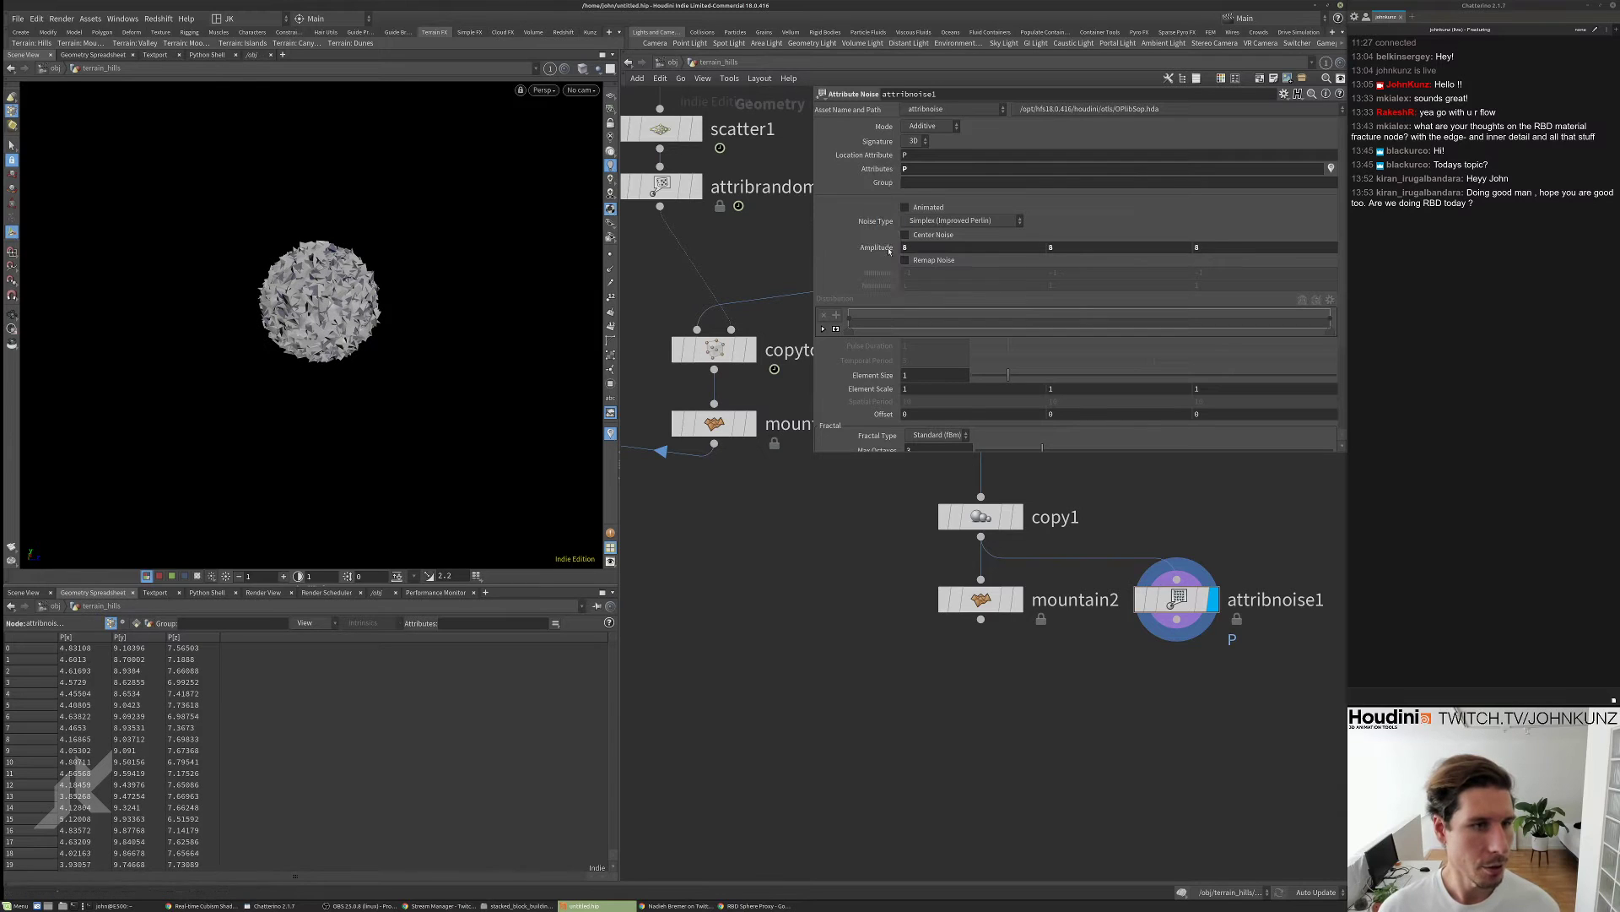
pyautogui.click(930, 238)
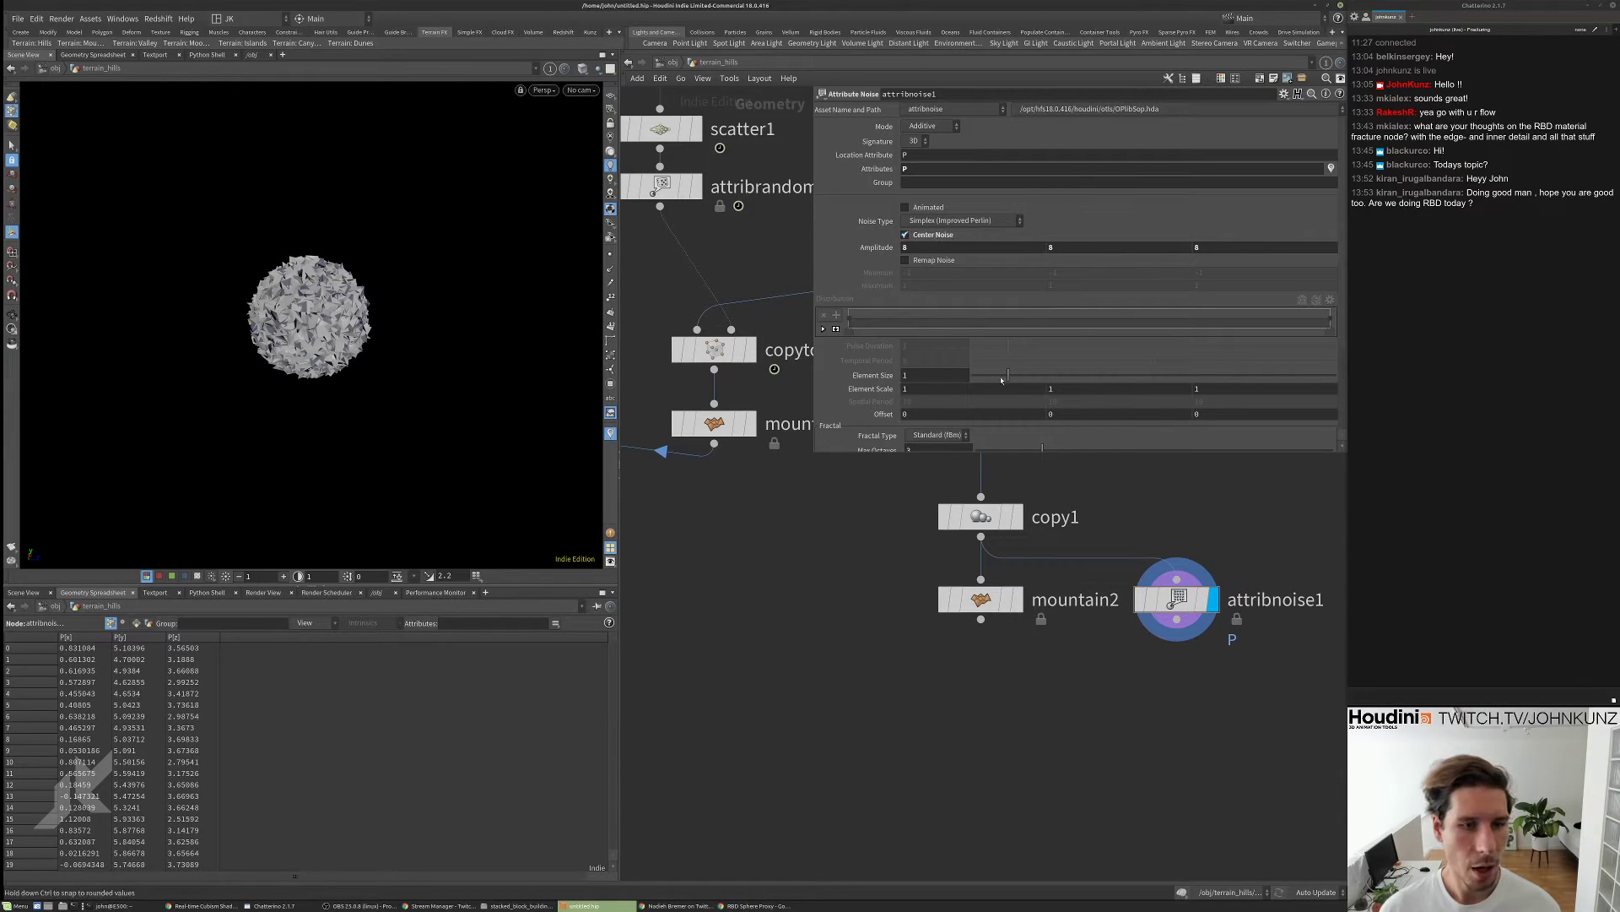
# - Raise attribnoise1's Element Size to 18 and examine the displaced sphere from several angles
pyautogui.moveTo(1008, 374); pyautogui.dragTo(1407, 391)
pyautogui.moveTo(977, 371)
pyautogui.mouseDown(button='middle')
pyautogui.moveTo(951, 367)
pyautogui.moveTo(968, 354)
pyautogui.mouseUp(button='middle')
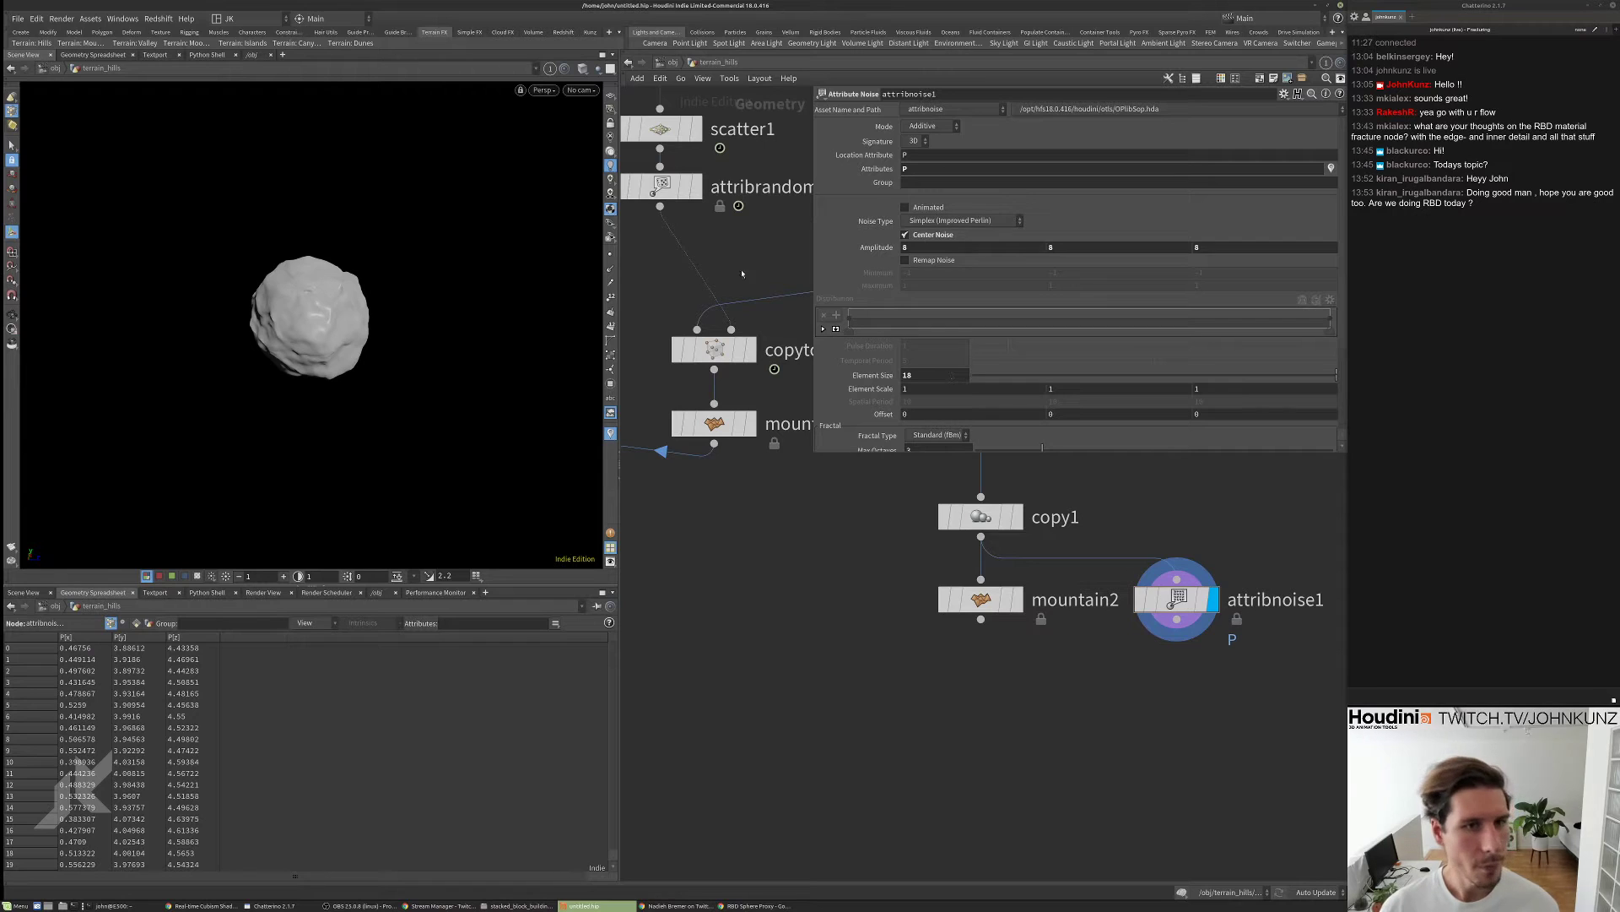
pyautogui.keyDown('alt'); pyautogui.moveTo(285, 312); pyautogui.dragTo(445, 261, button='right'); pyautogui.keyUp('alt')
pyautogui.keyDown('alt'); pyautogui.moveTo(444, 260); pyautogui.dragTo(323, 166); pyautogui.keyUp('alt')
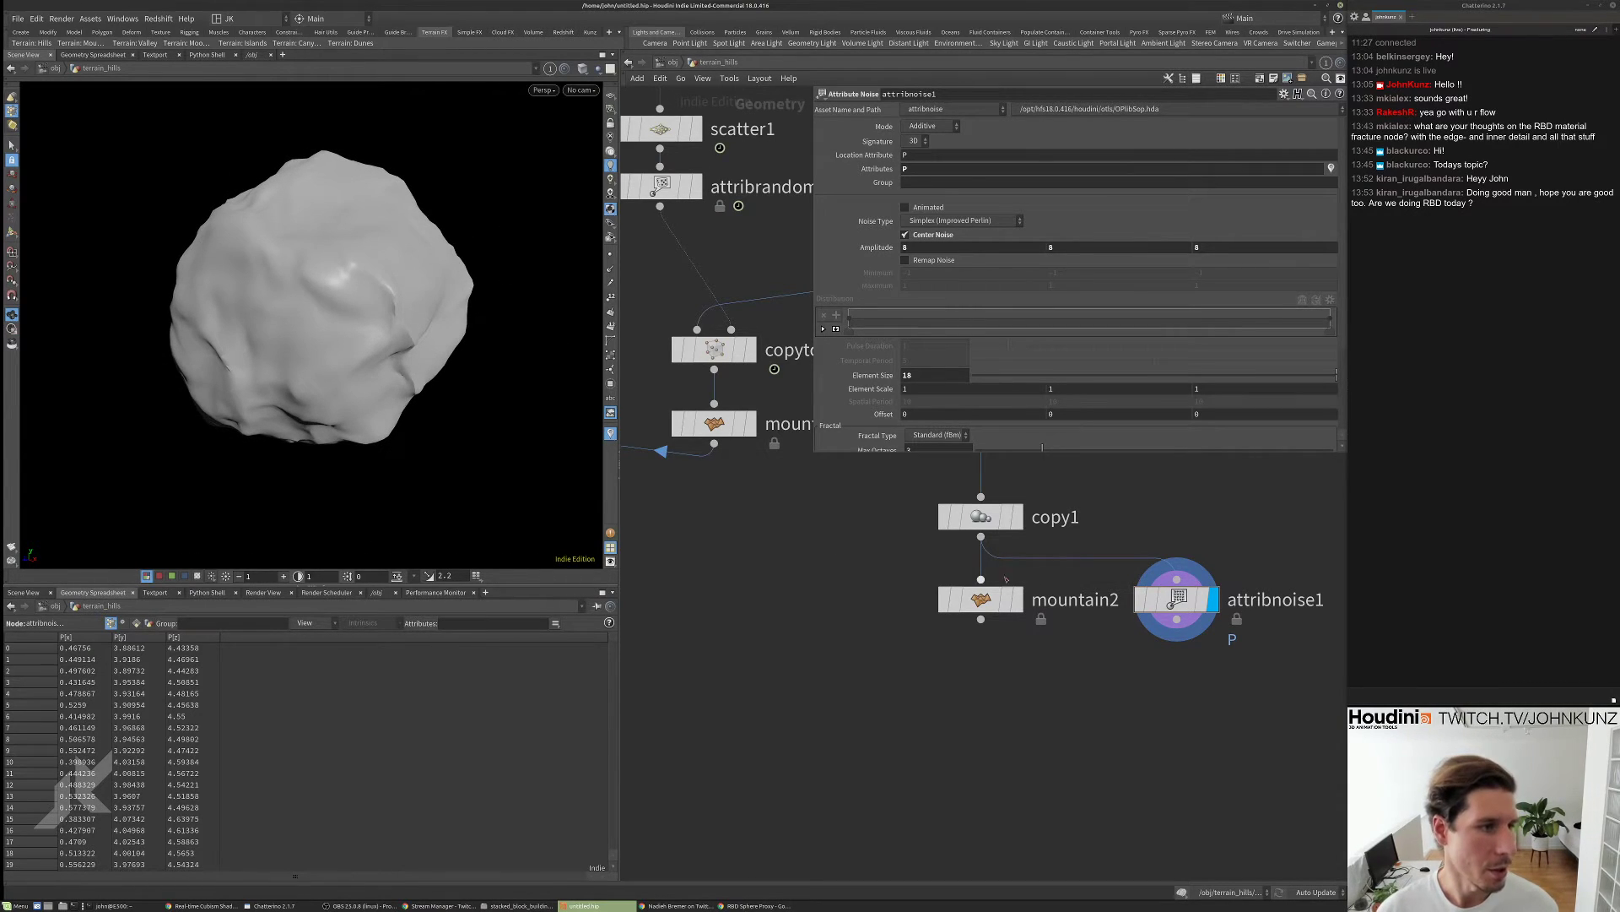
pyautogui.moveTo(418, 300); pyautogui.dragTo(331, 272)
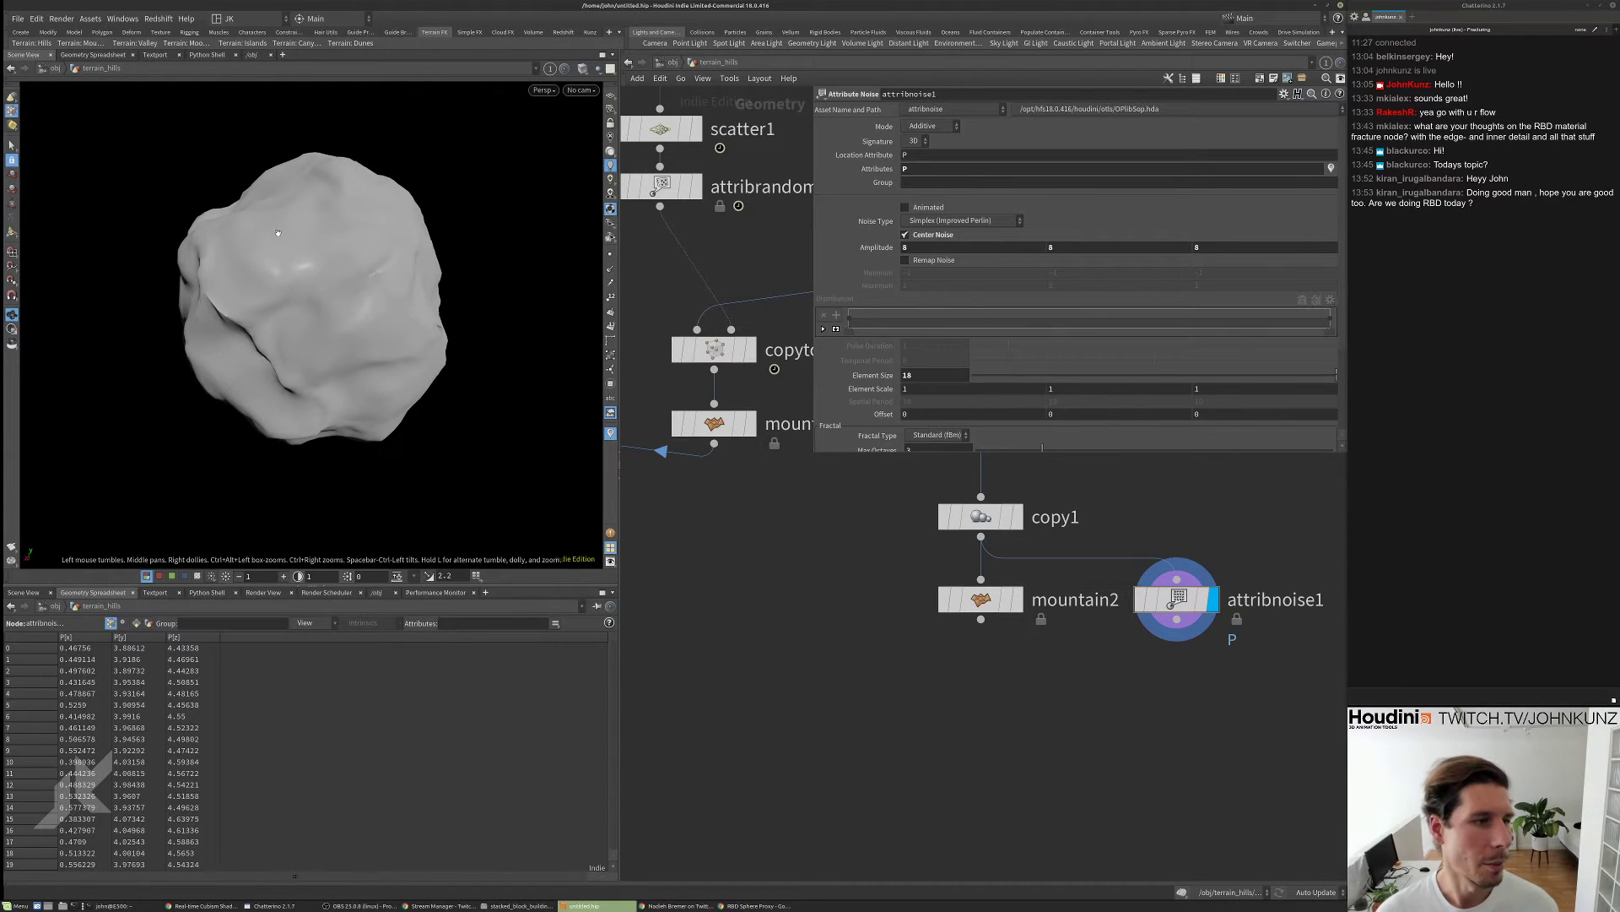
pyautogui.moveTo(325, 252); pyautogui.dragTo(417, 267)
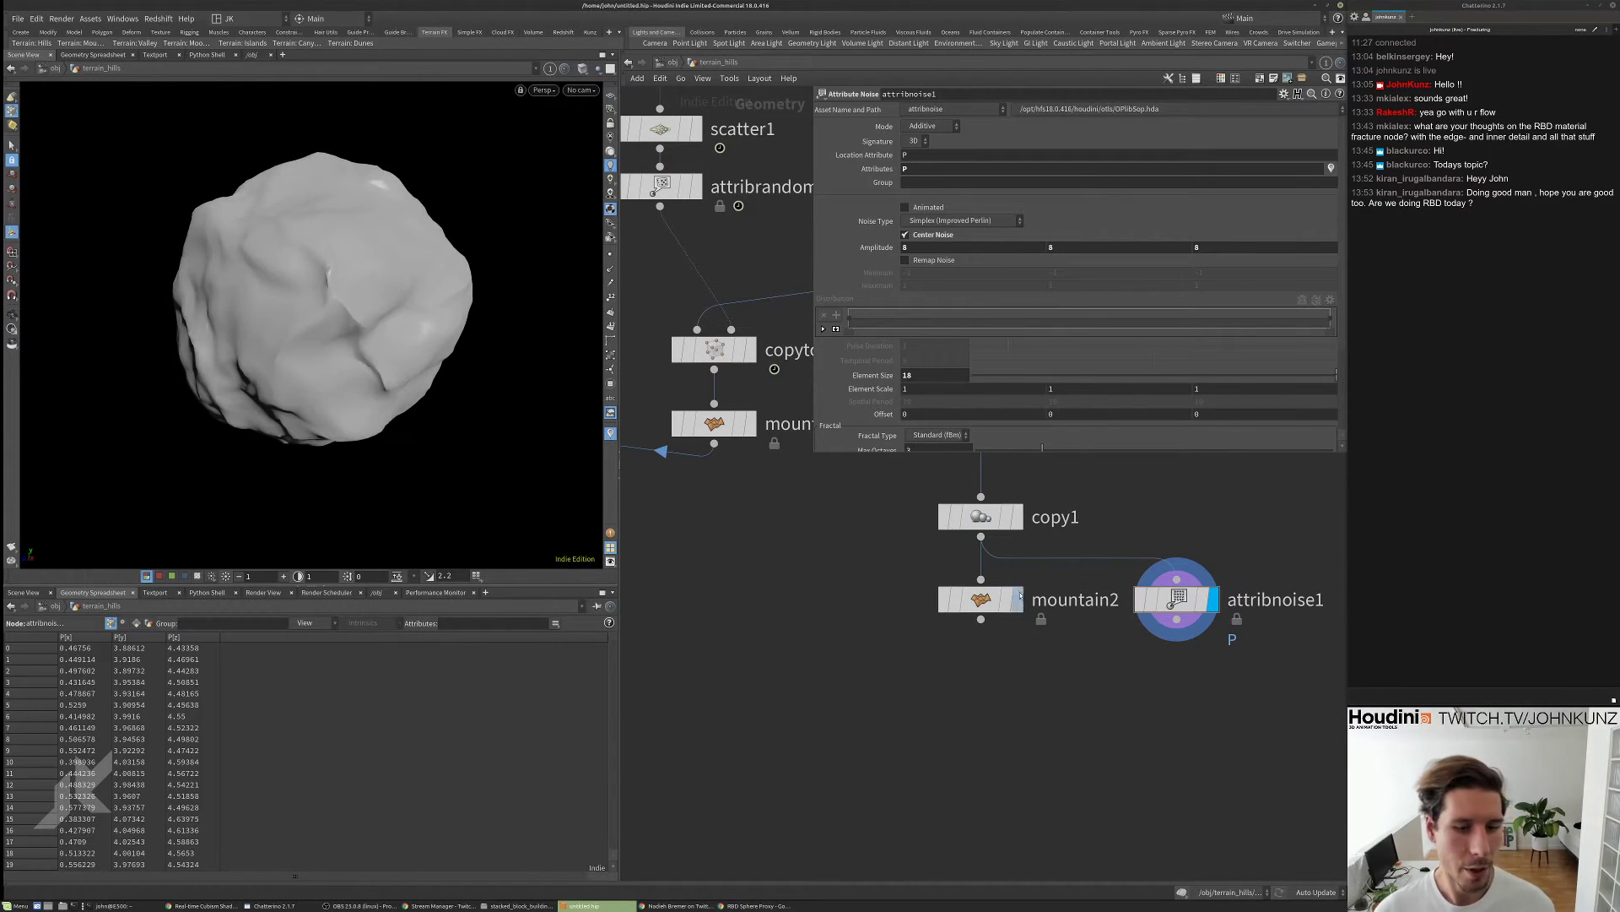
# - Compare the mountain2 and attribnoise1 displacements by displaying each node in turn
pyautogui.click(1015, 600)
pyautogui.click(999, 605)
pyautogui.scroll(-3, 301, 164)
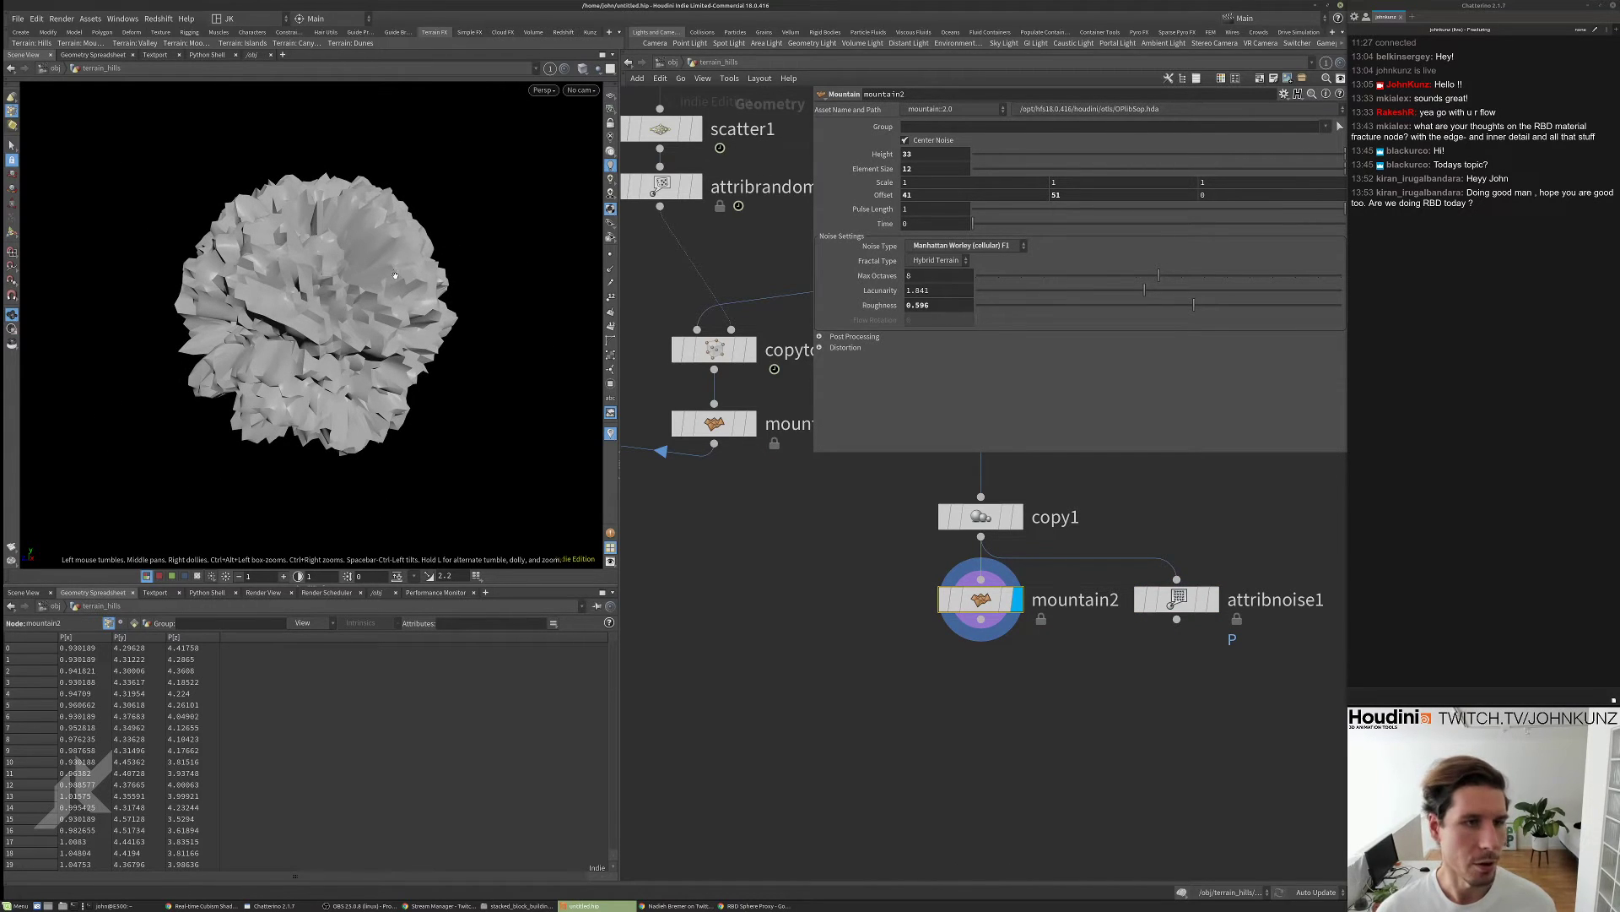
pyautogui.click(1177, 600)
pyautogui.click(1213, 600)
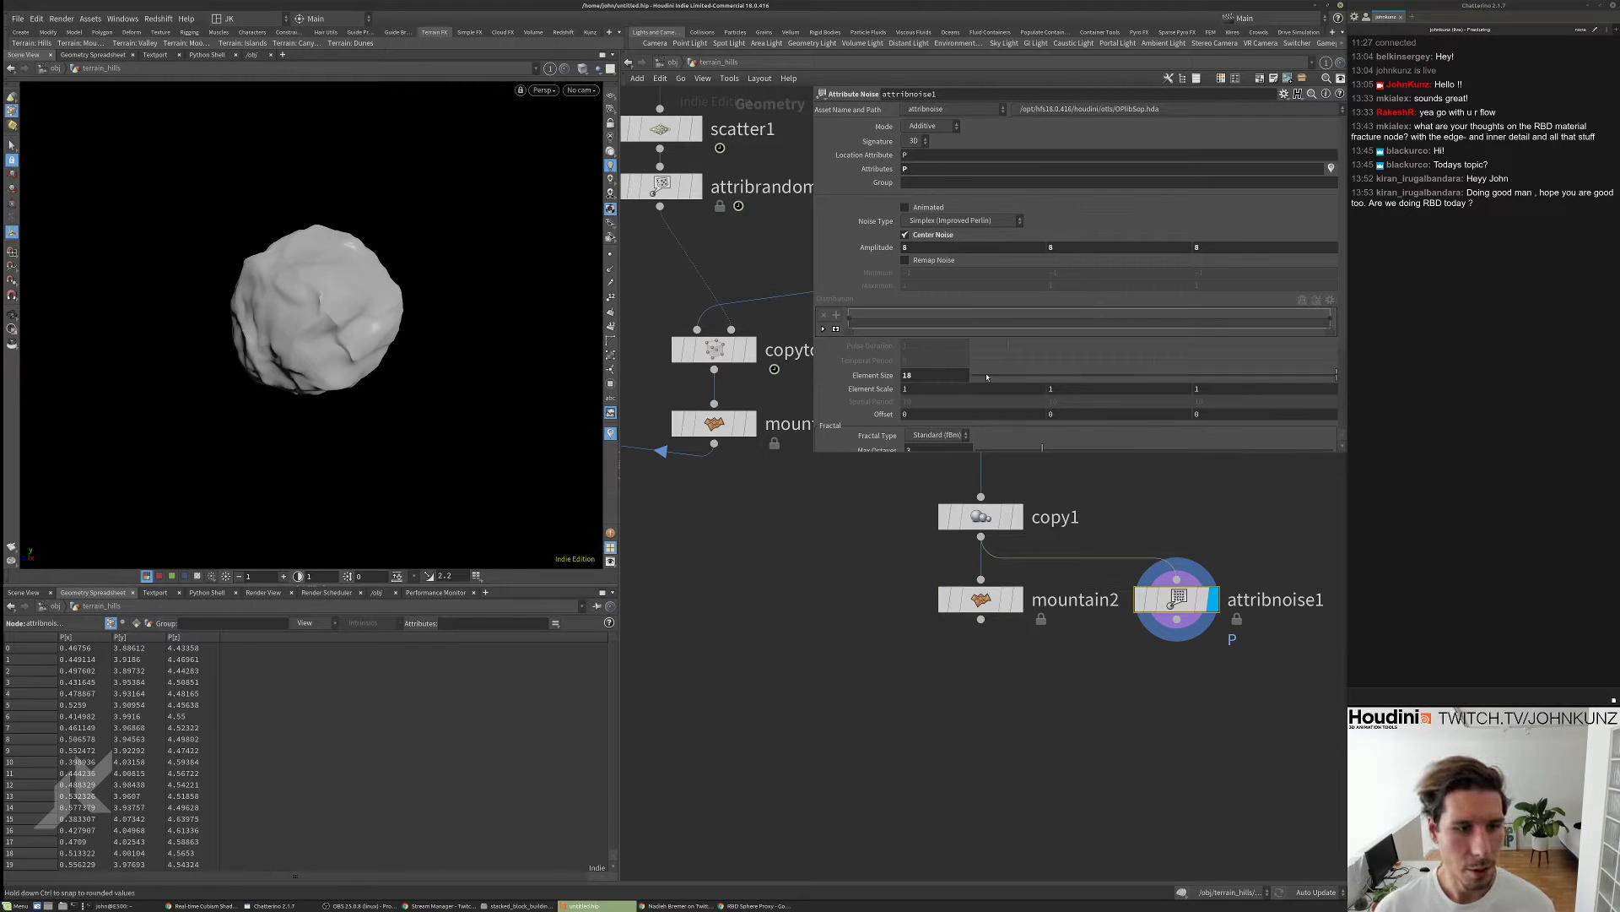
# - Set attribnoise1's Element Size to 4 and raise its Amplitude to 28 on all axes
pyautogui.click(929, 375)
pyautogui.write('4')
pyautogui.press('Return')
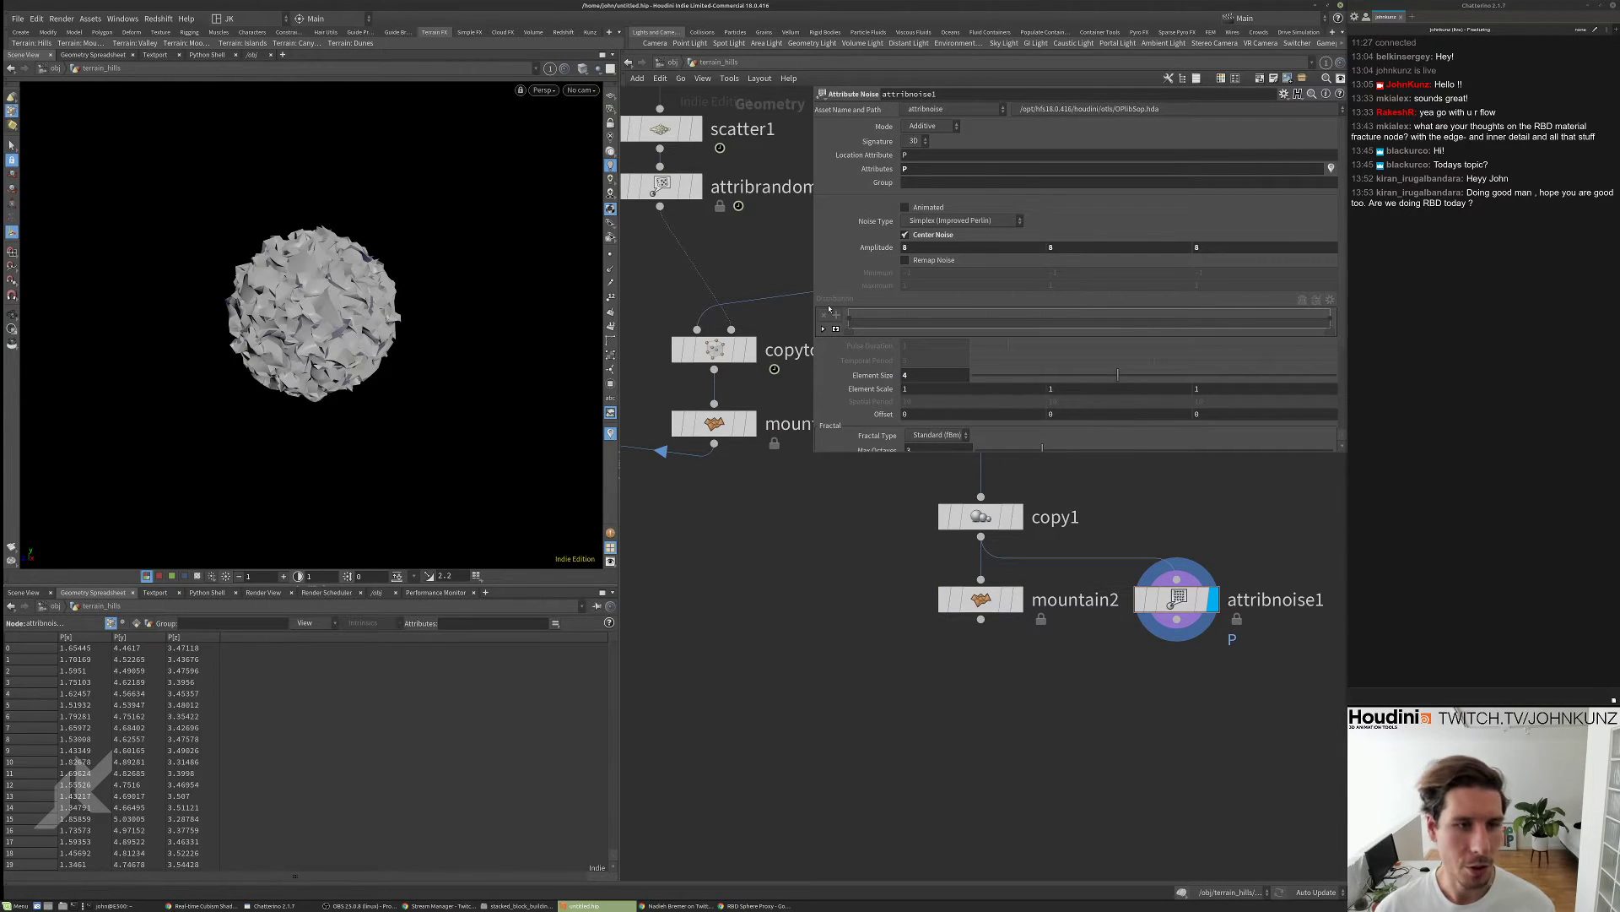
pyautogui.moveTo(892, 254); pyautogui.dragTo(908, 204, button='middle')
# - Move attribnoise1 below mountain1, wire it into boolean3's second input in place of mountain1, and display color1
pyautogui.scroll(-2, 850, 587)
pyautogui.moveTo(849, 586); pyautogui.dragTo(962, 582, button='middle')
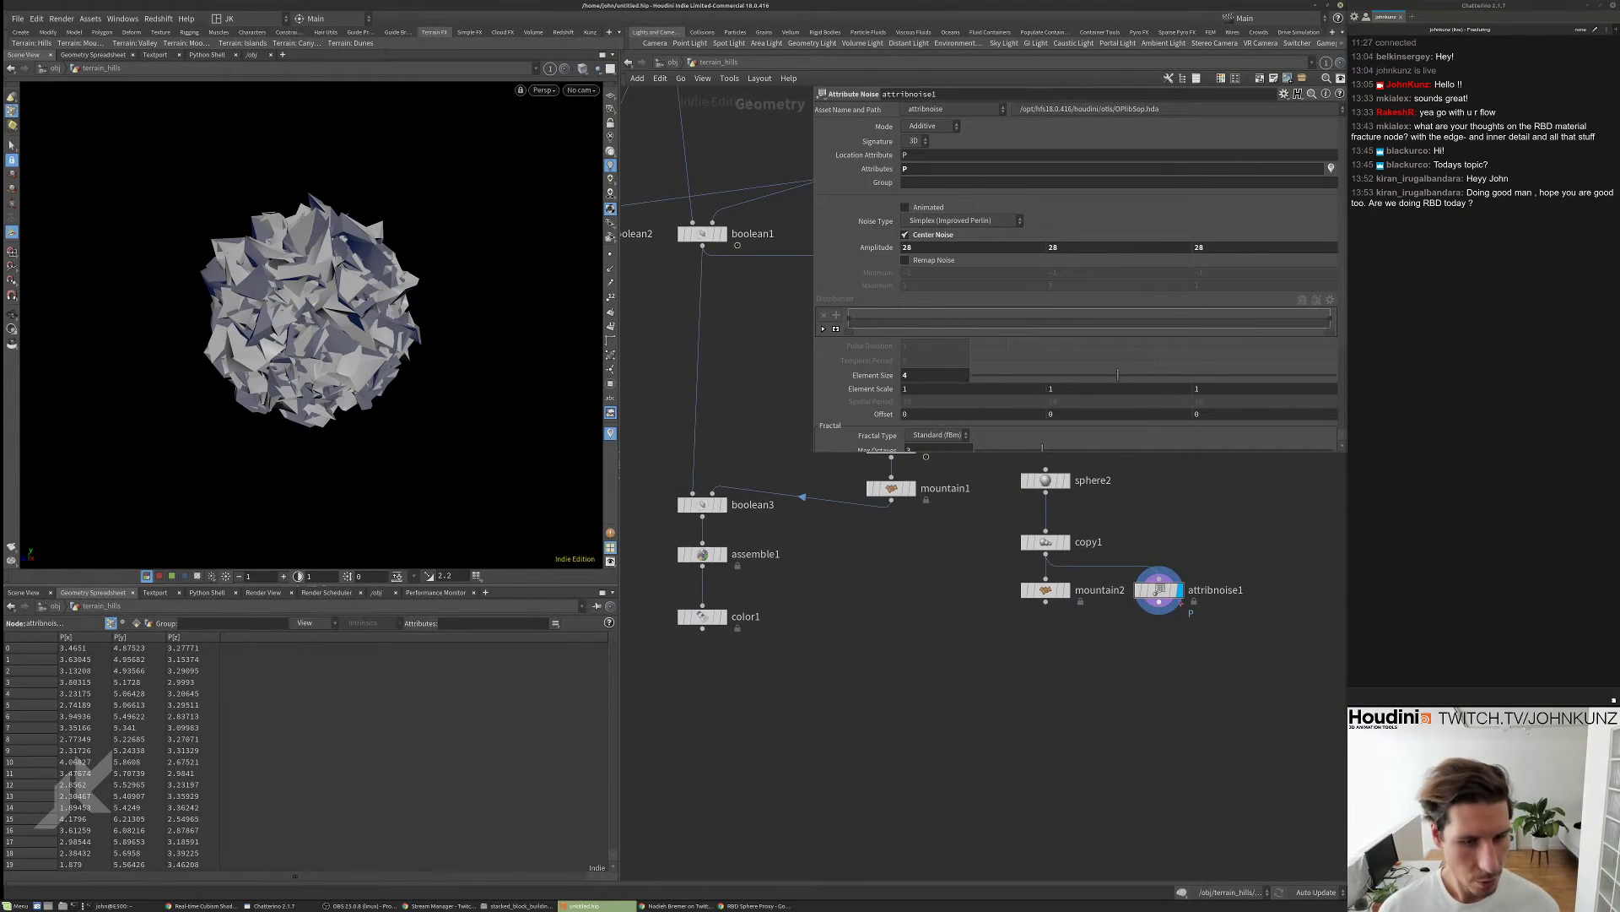
pyautogui.moveTo(1145, 590); pyautogui.dragTo(920, 557)
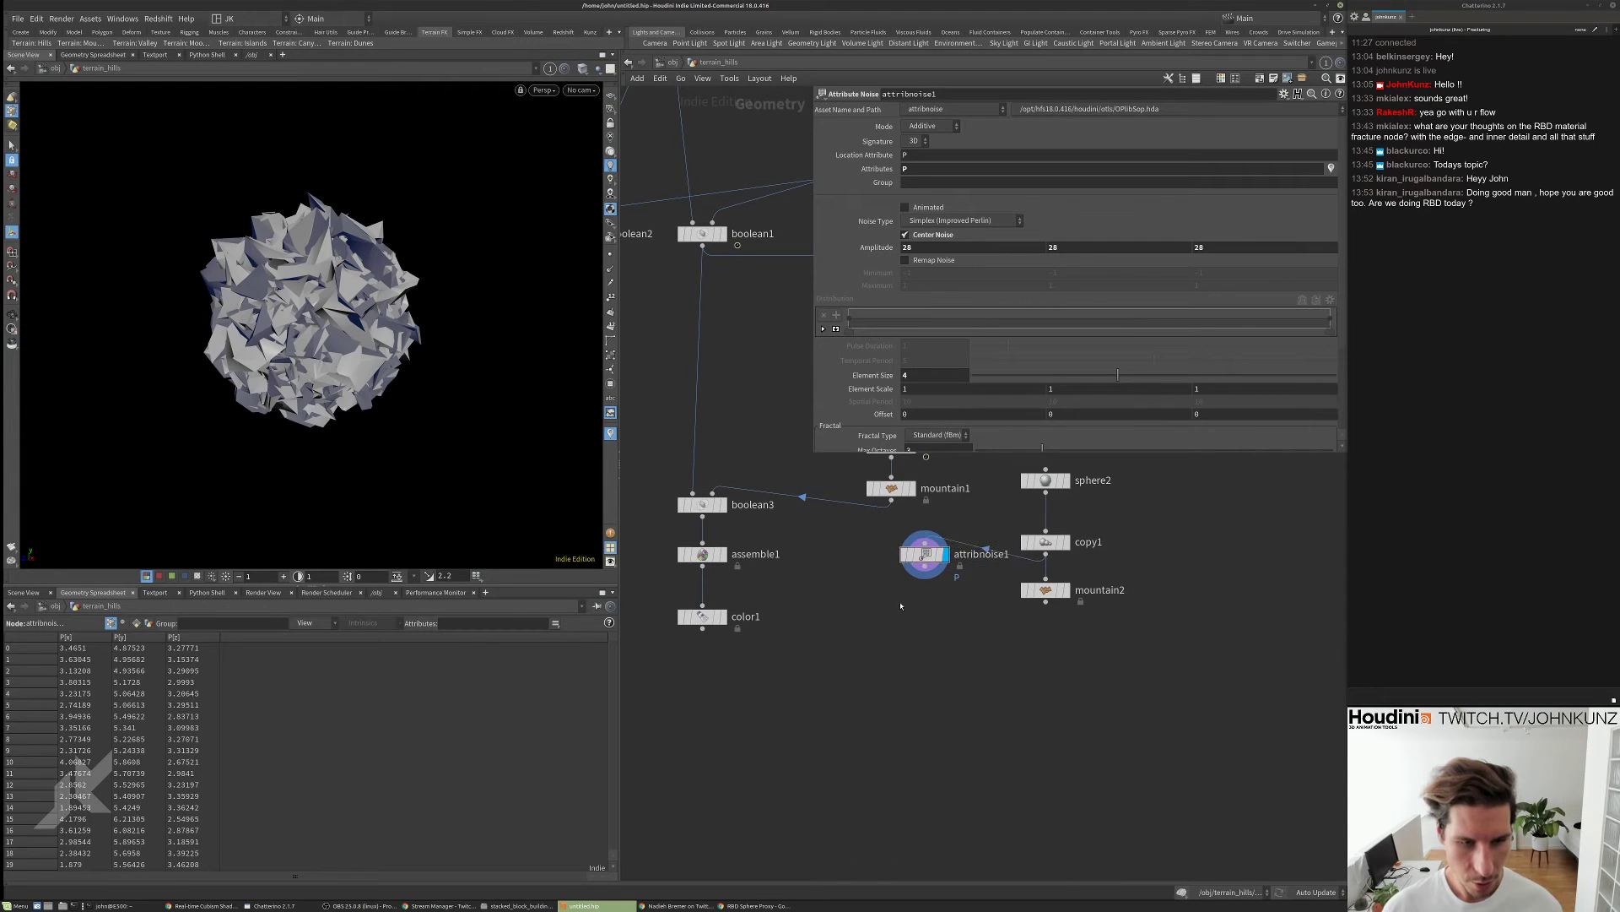
pyautogui.scroll(3, 879, 597)
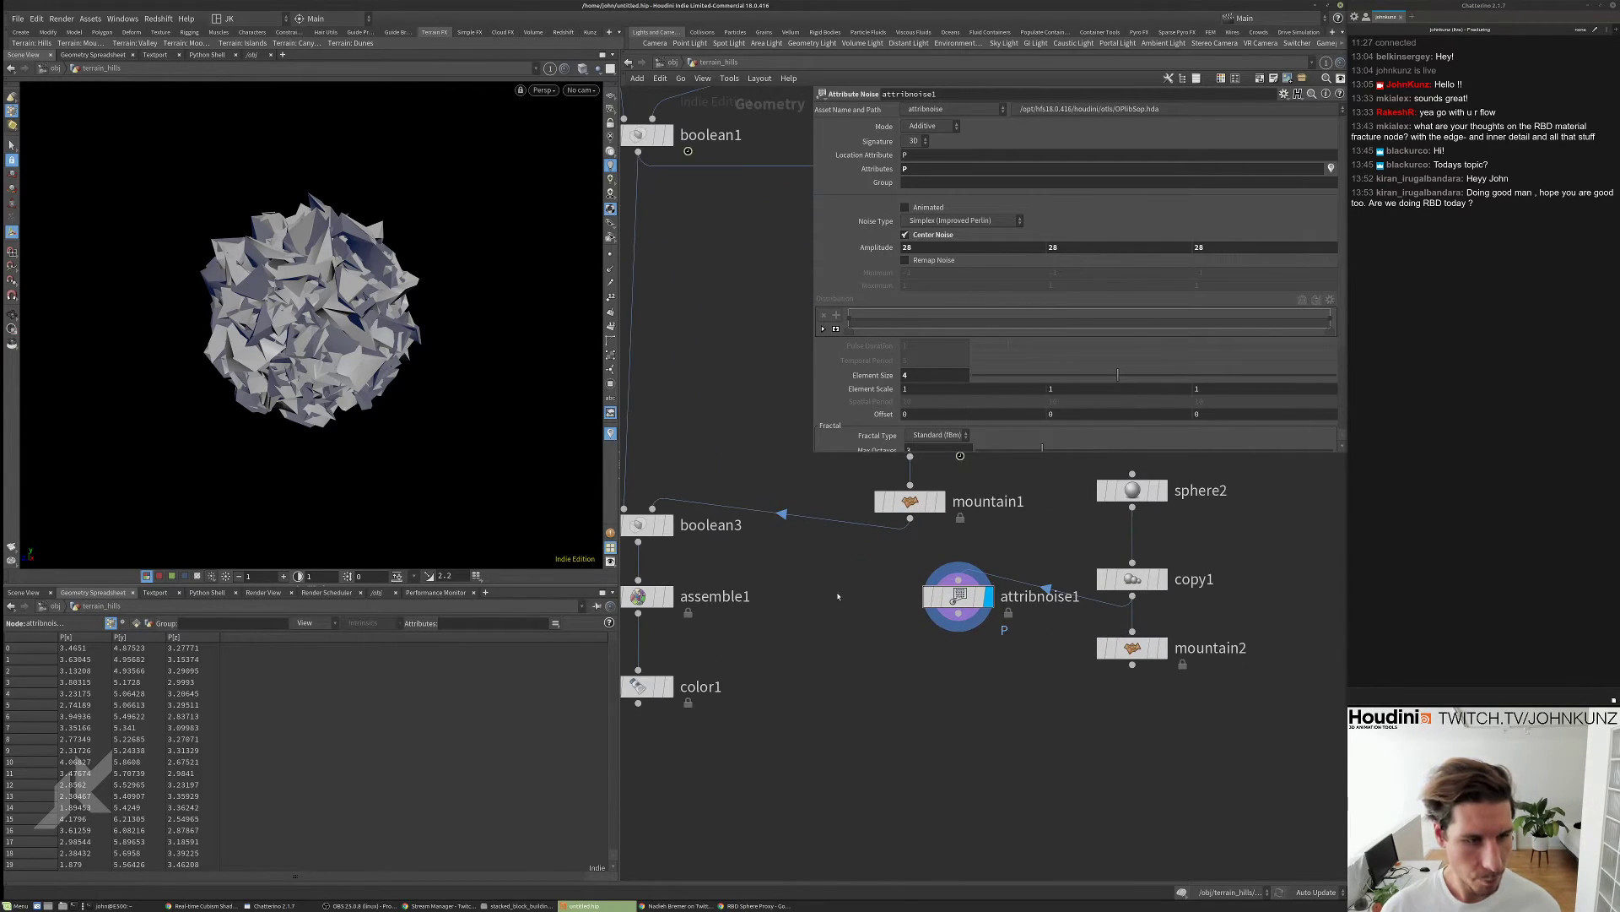
pyautogui.moveTo(958, 614); pyautogui.dragTo(652, 509)
pyautogui.moveTo(864, 660); pyautogui.dragTo(913, 620, button='middle')
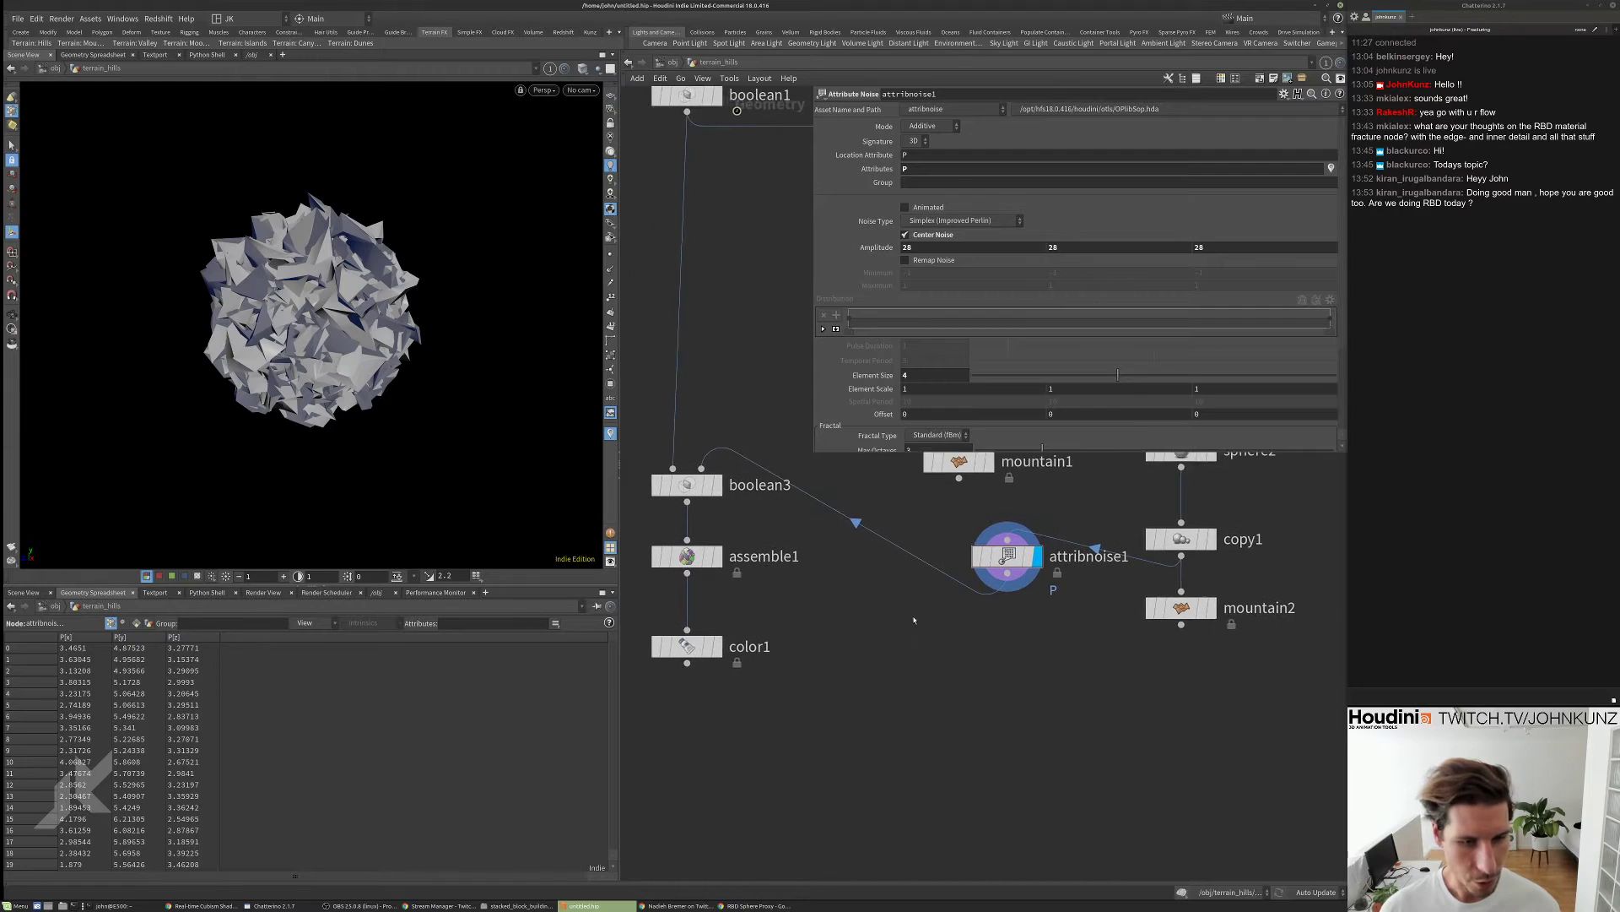
pyautogui.scroll(2, 913, 620)
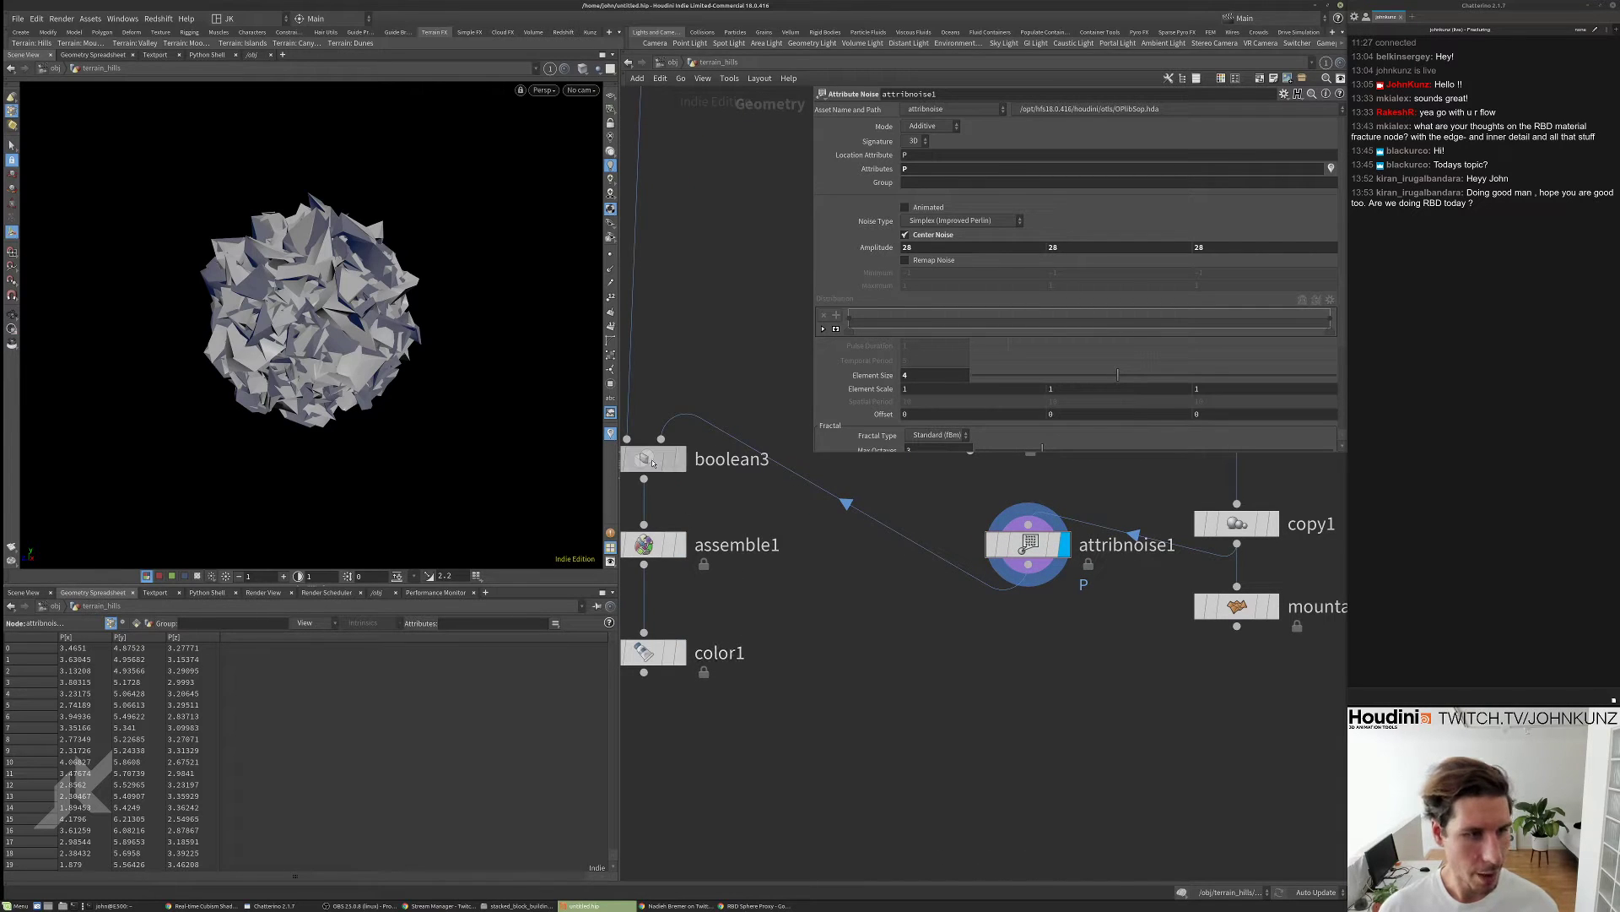
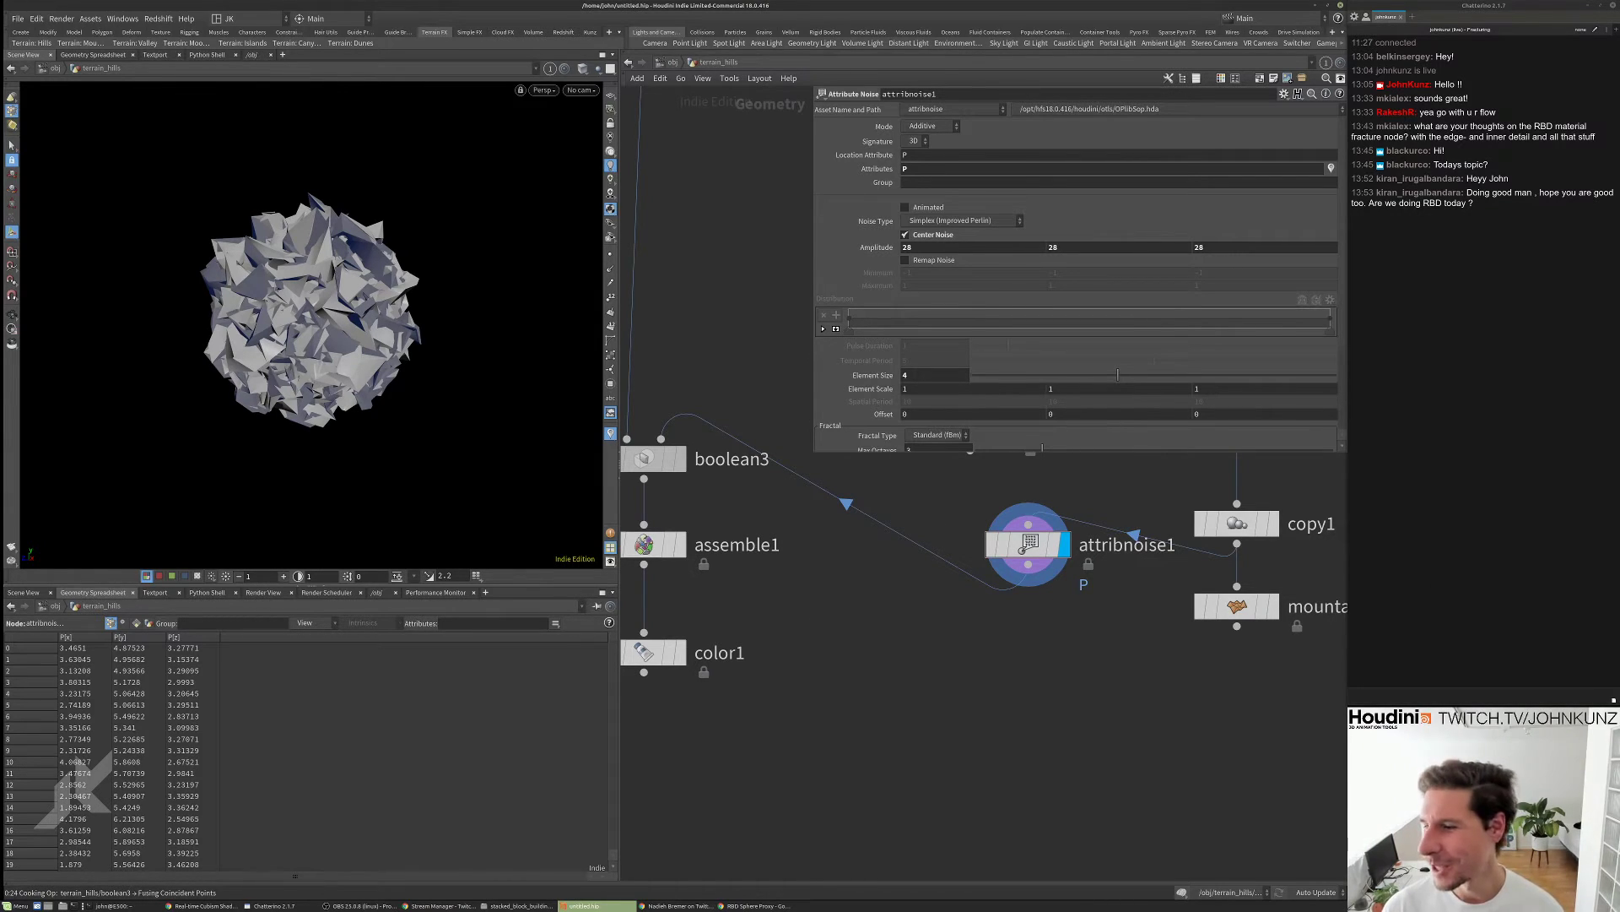
pyautogui.hotkey('alt', 'Tab')
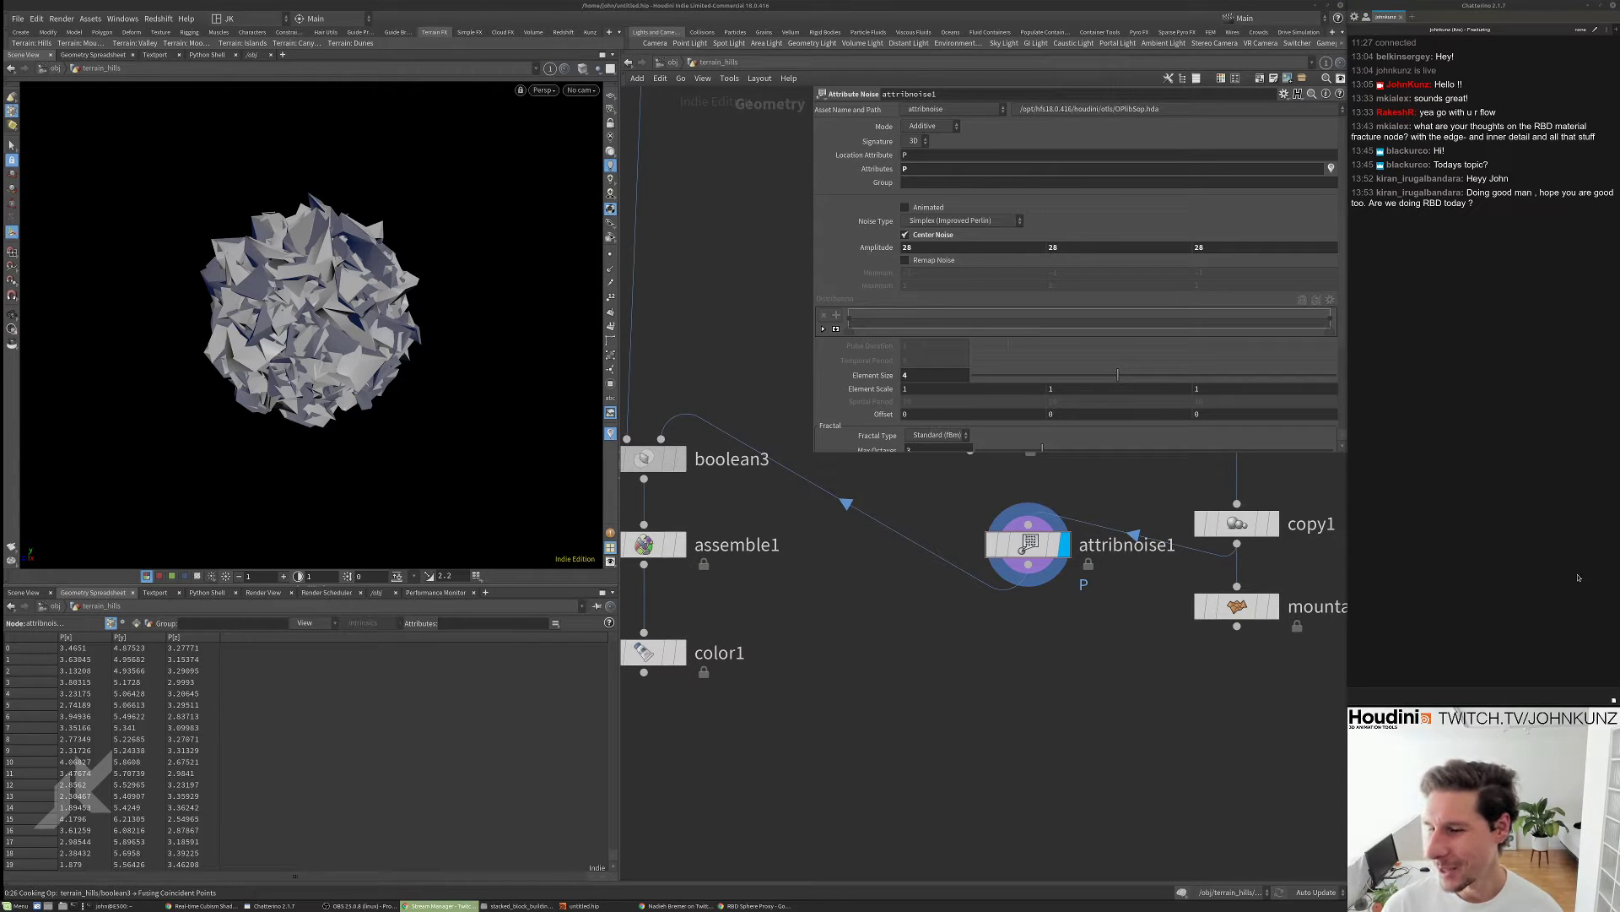
pyautogui.hotkey('alt', 'Tab')
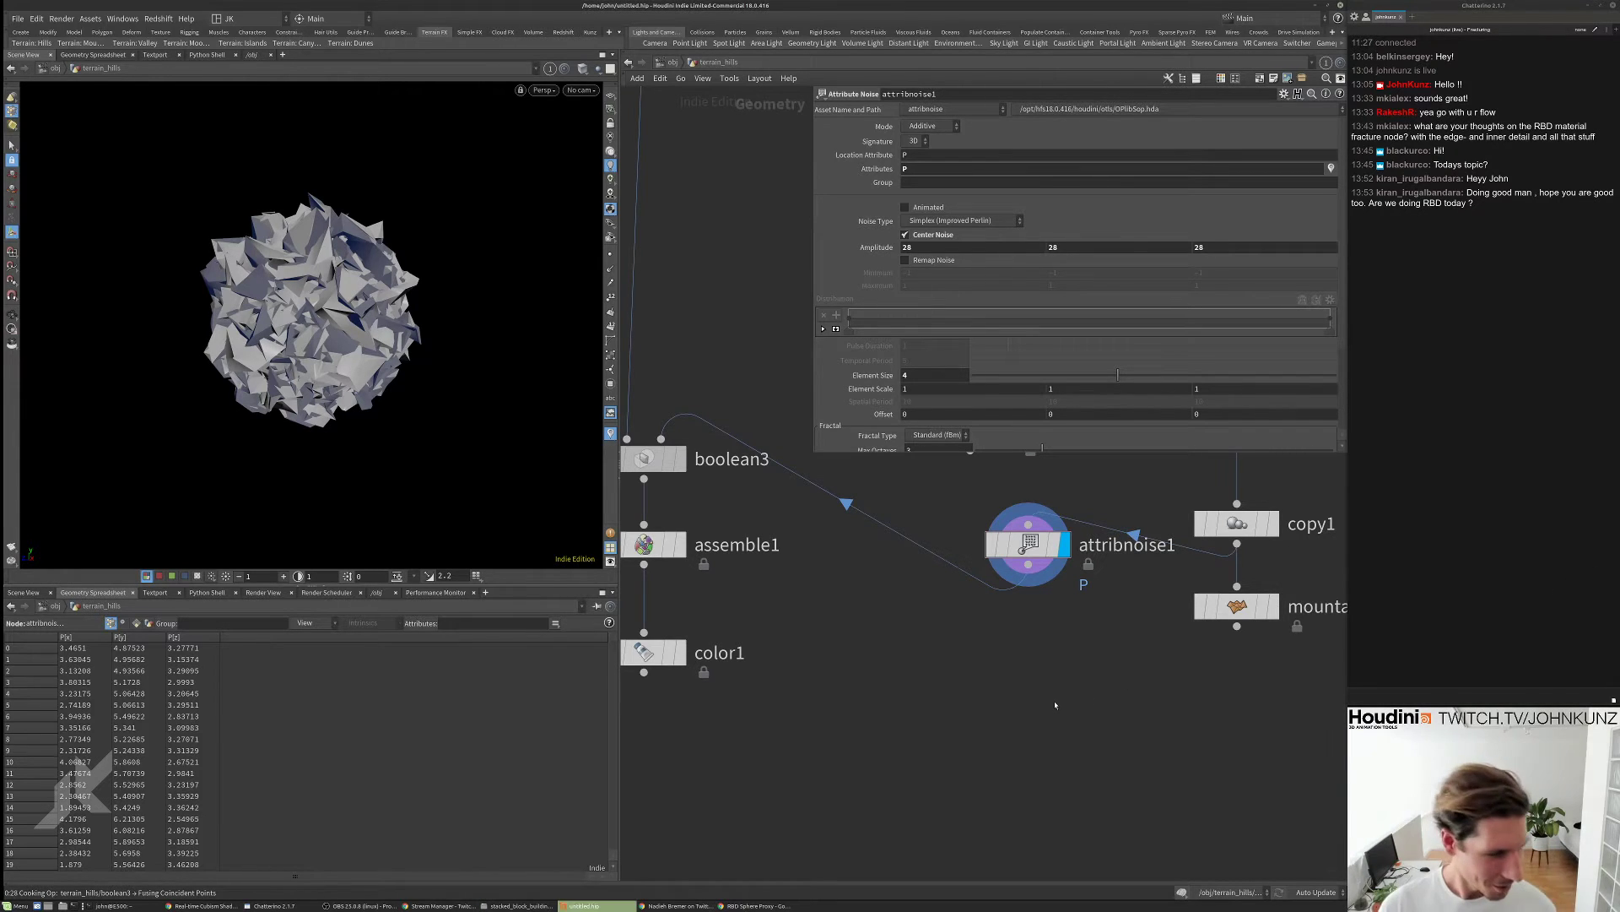
pyautogui.press('Up')
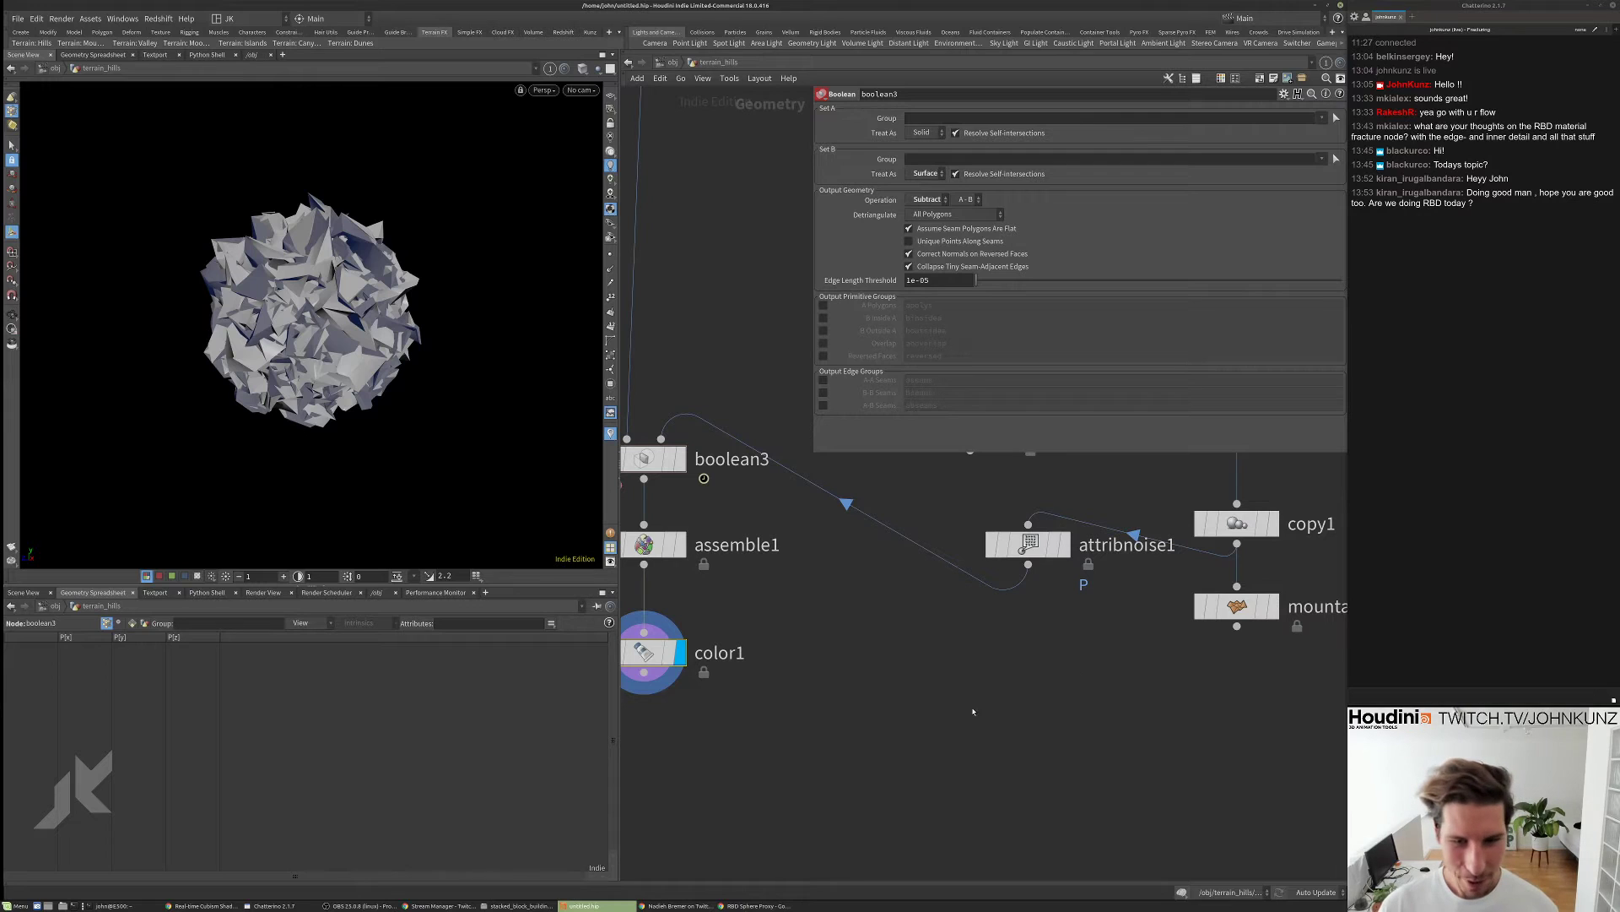
# - Display copy1 and set its Total Number of copies to 3
pyautogui.moveTo(1167, 562); pyautogui.dragTo(1030, 636, button='middle')
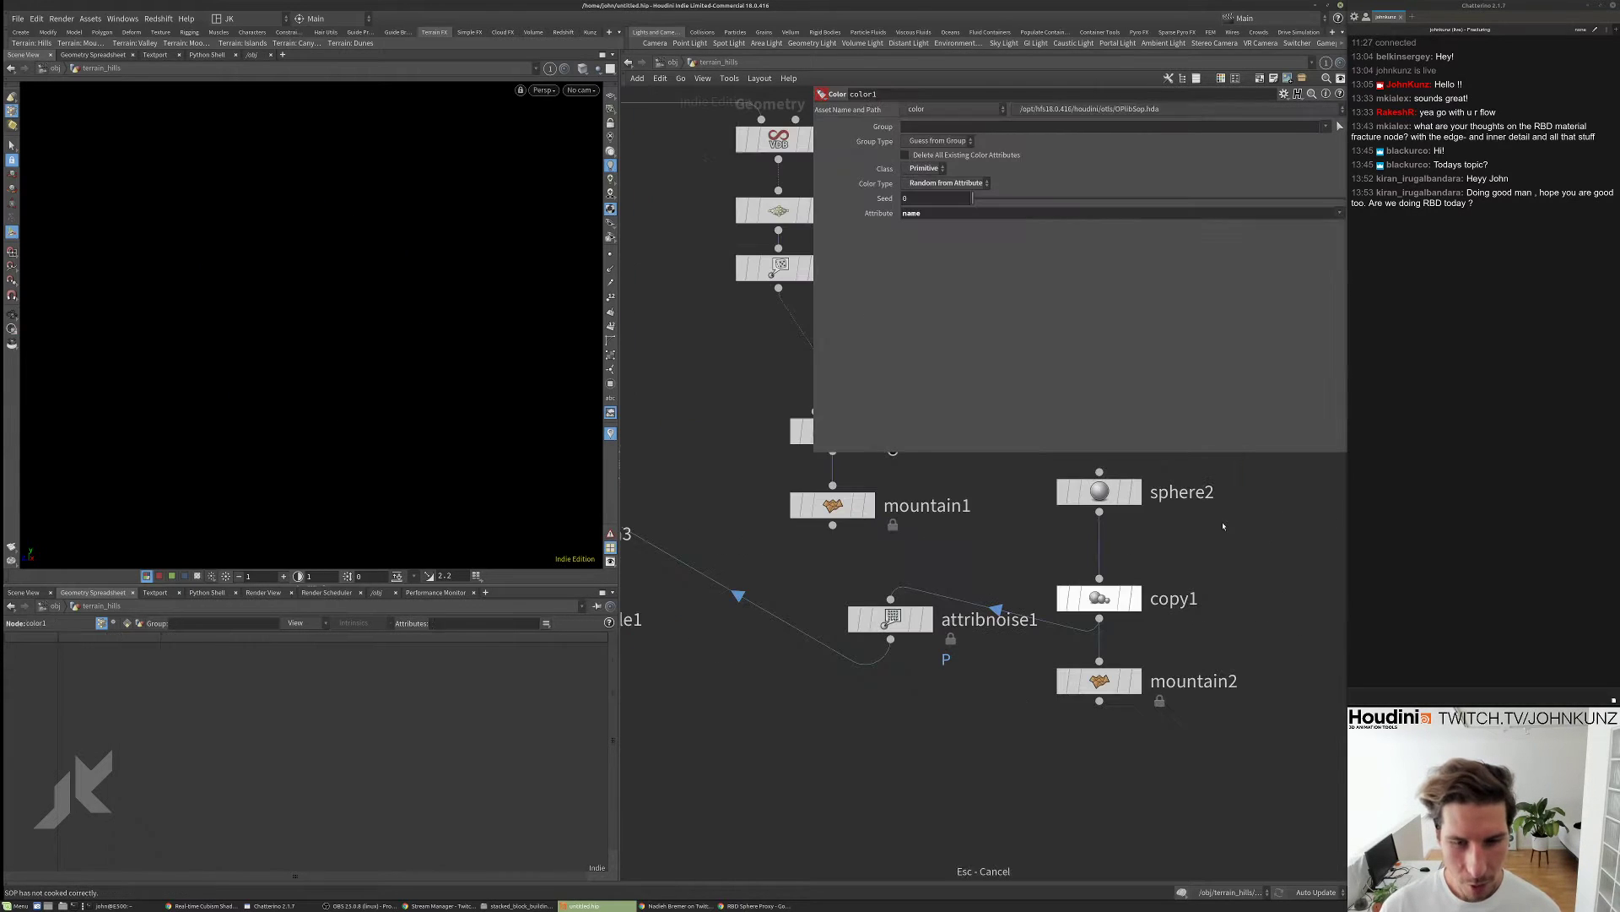
pyautogui.click(1099, 598)
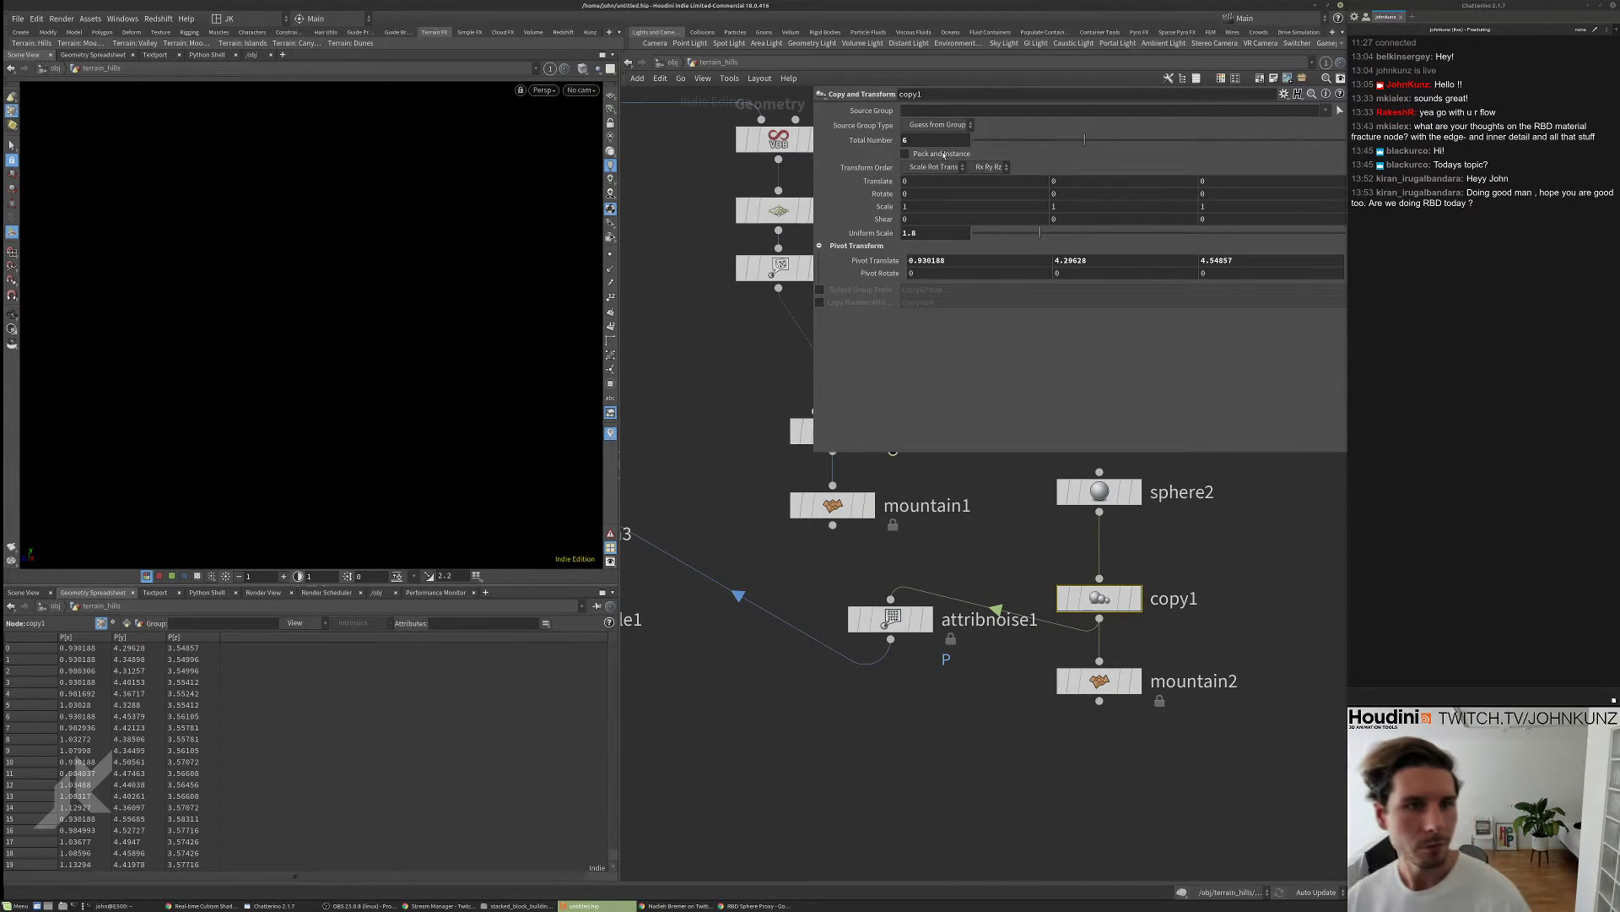
pyautogui.click(1135, 599)
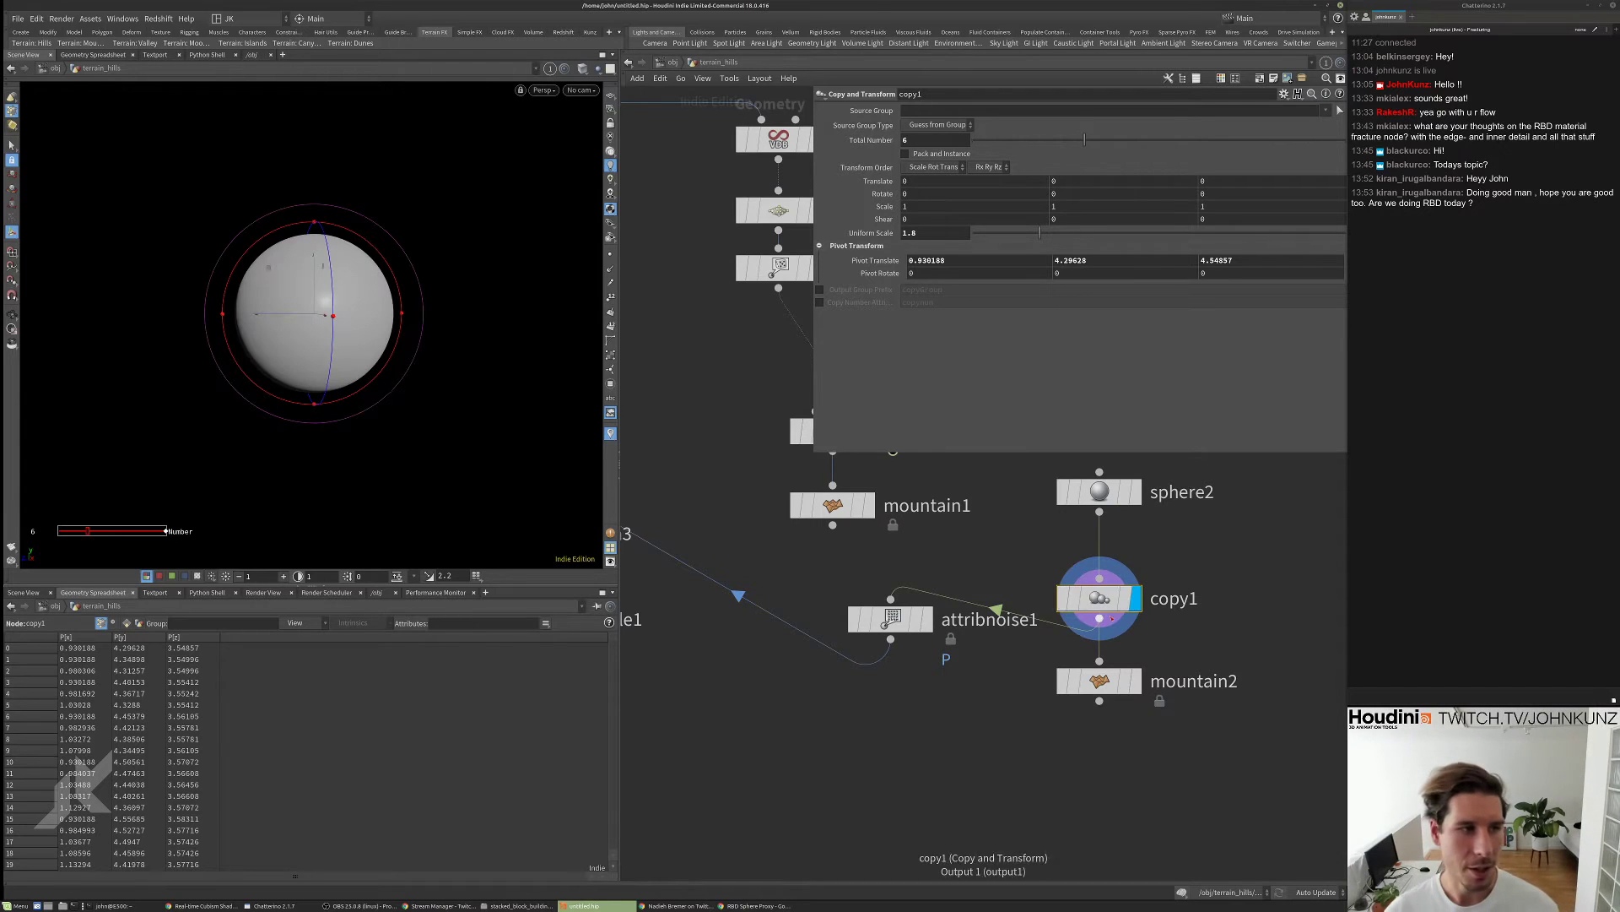
pyautogui.press('Tab')
pyautogui.write('3')
pyautogui.press('Return')
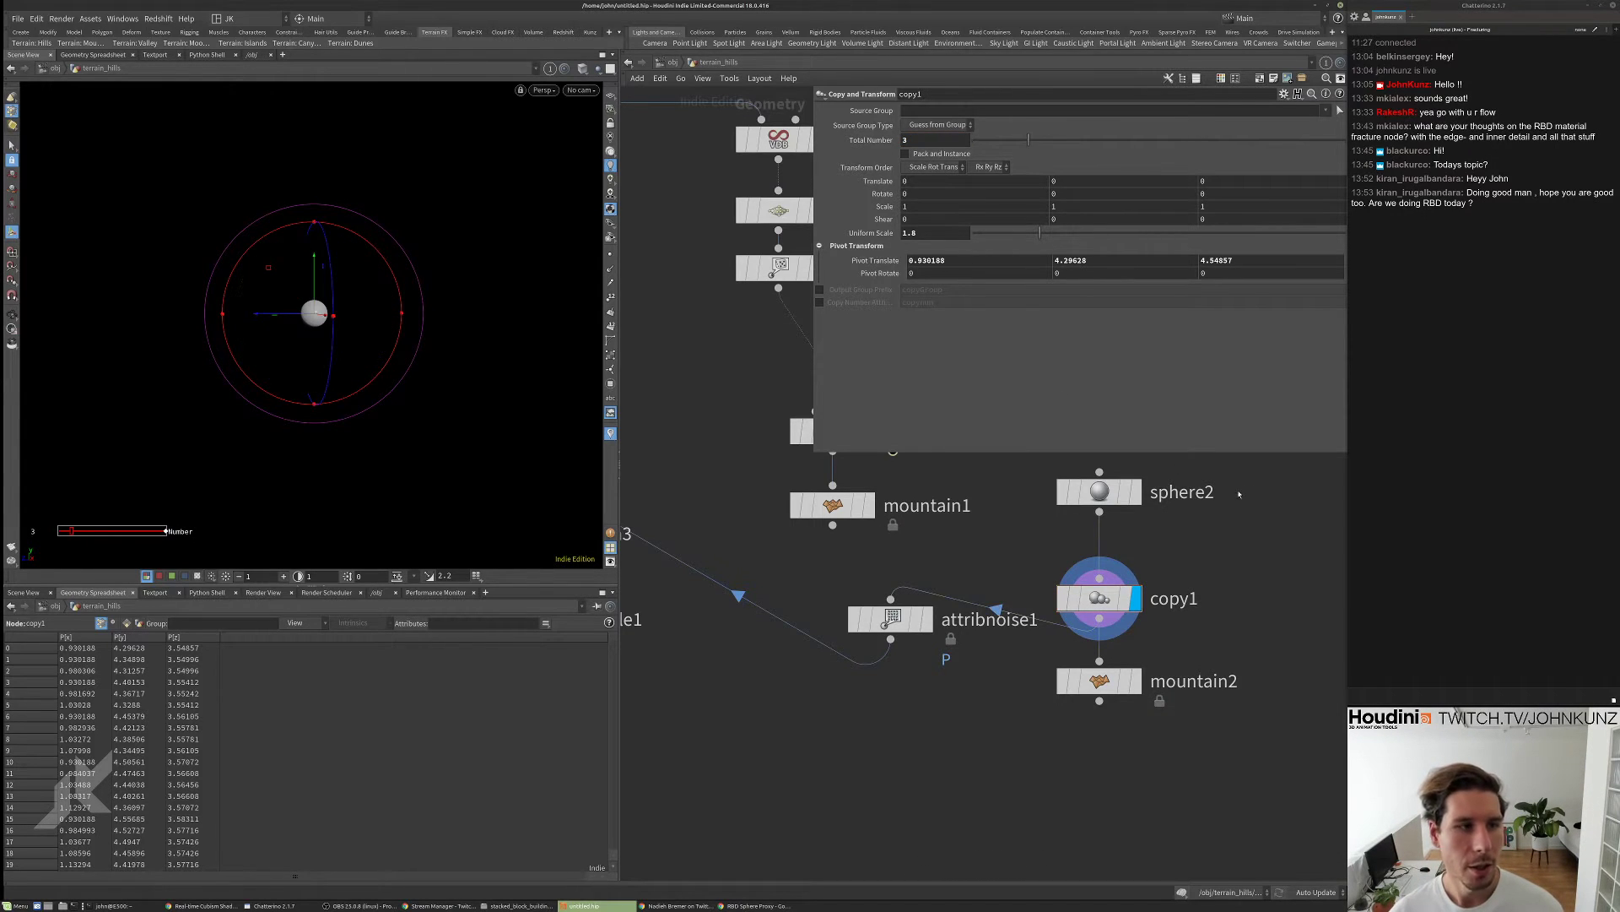
# - Set sphere2's Frequency to 12 and display the color1 result
pyautogui.click(1109, 494)
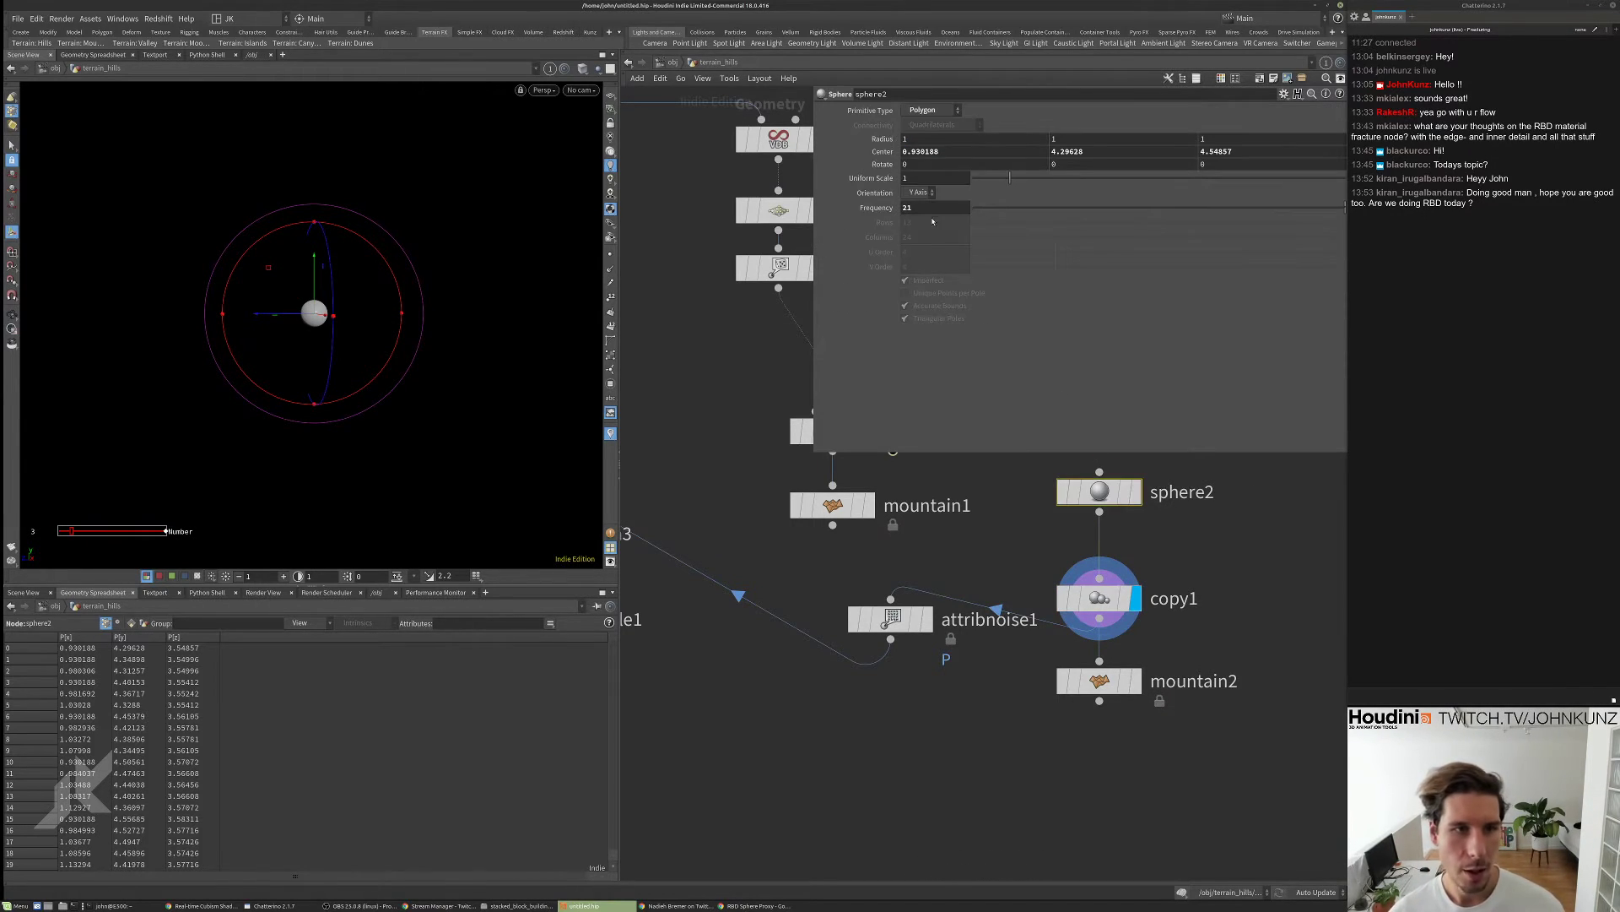
pyautogui.doubleClick(926, 209)
pyautogui.write('12')
pyautogui.press('Return')
pyautogui.moveTo(1025, 591); pyautogui.dragTo(1251, 529, button='middle')
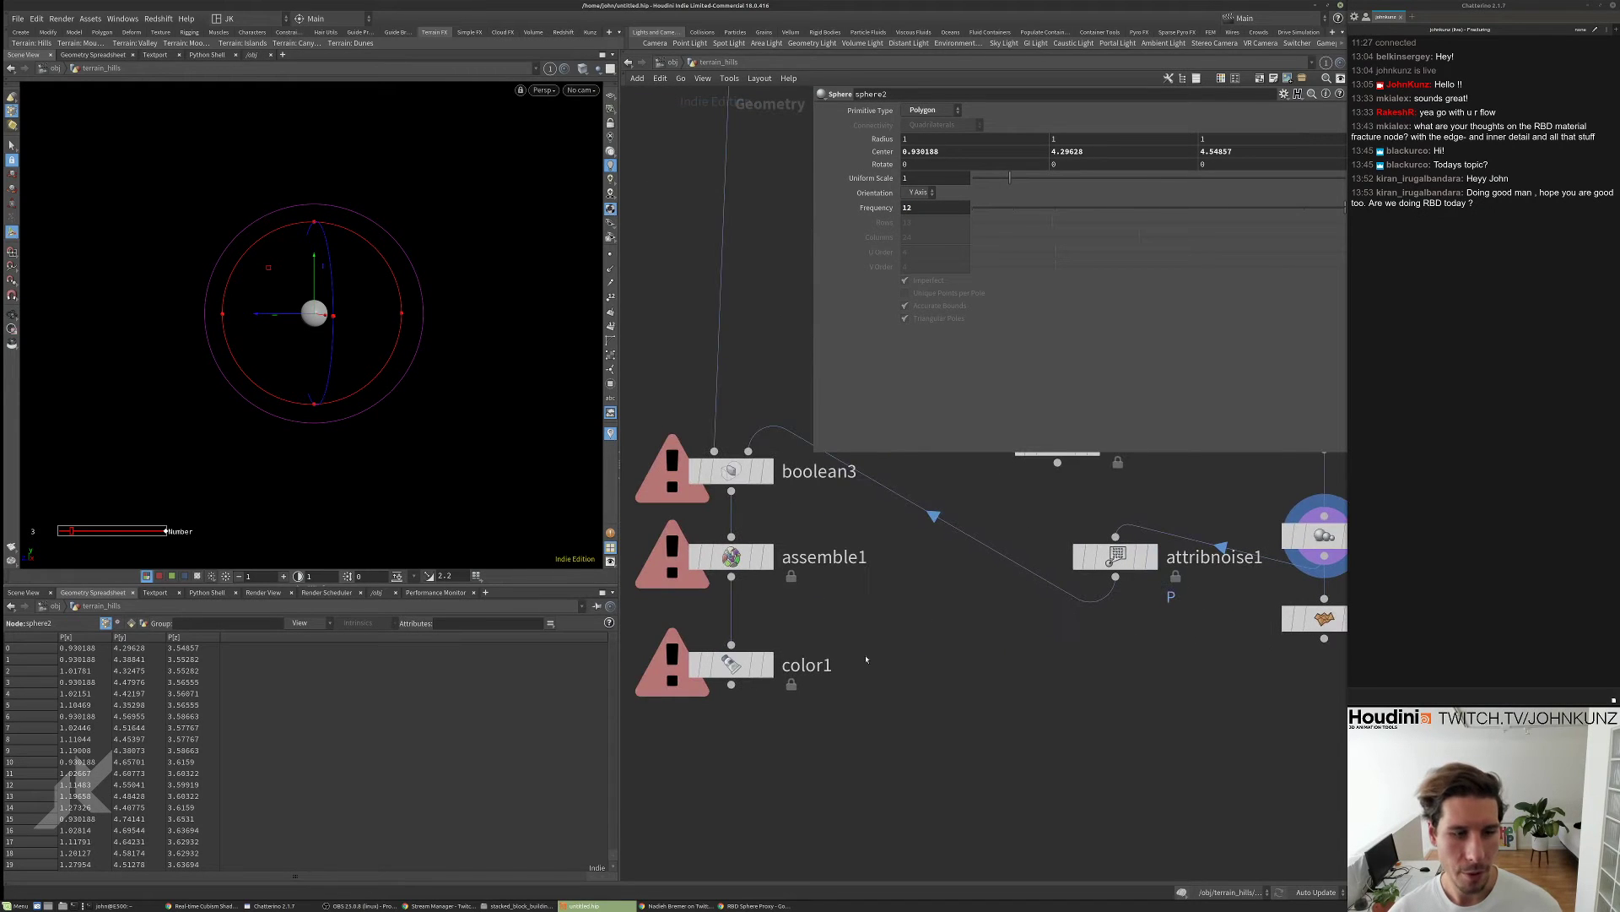
pyautogui.press('r')
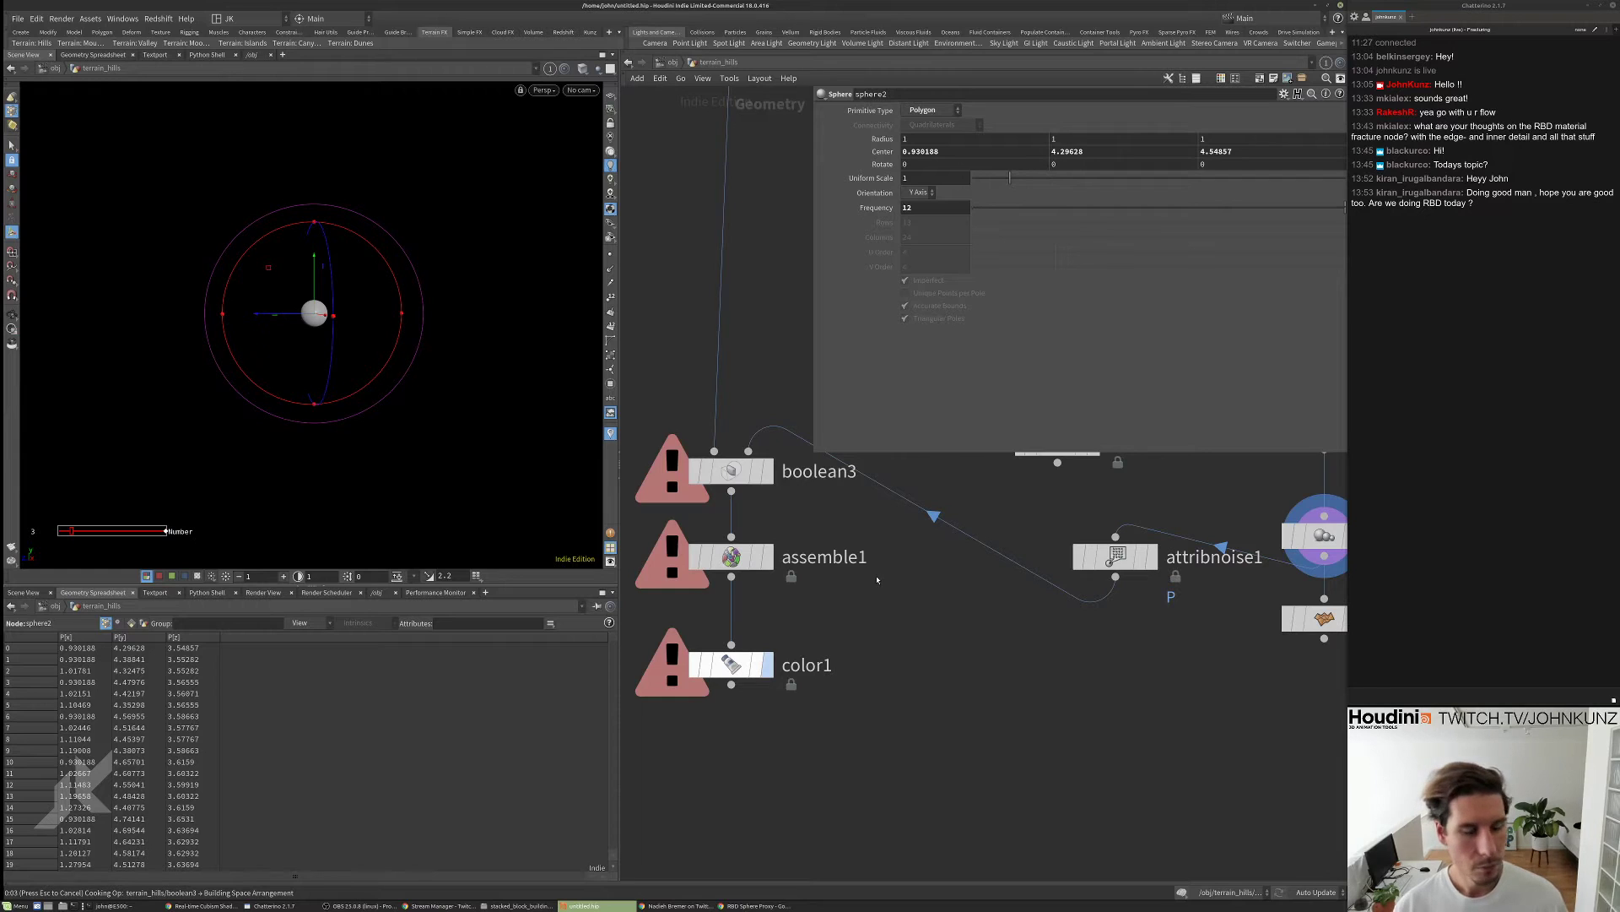
pyautogui.press('Escape')
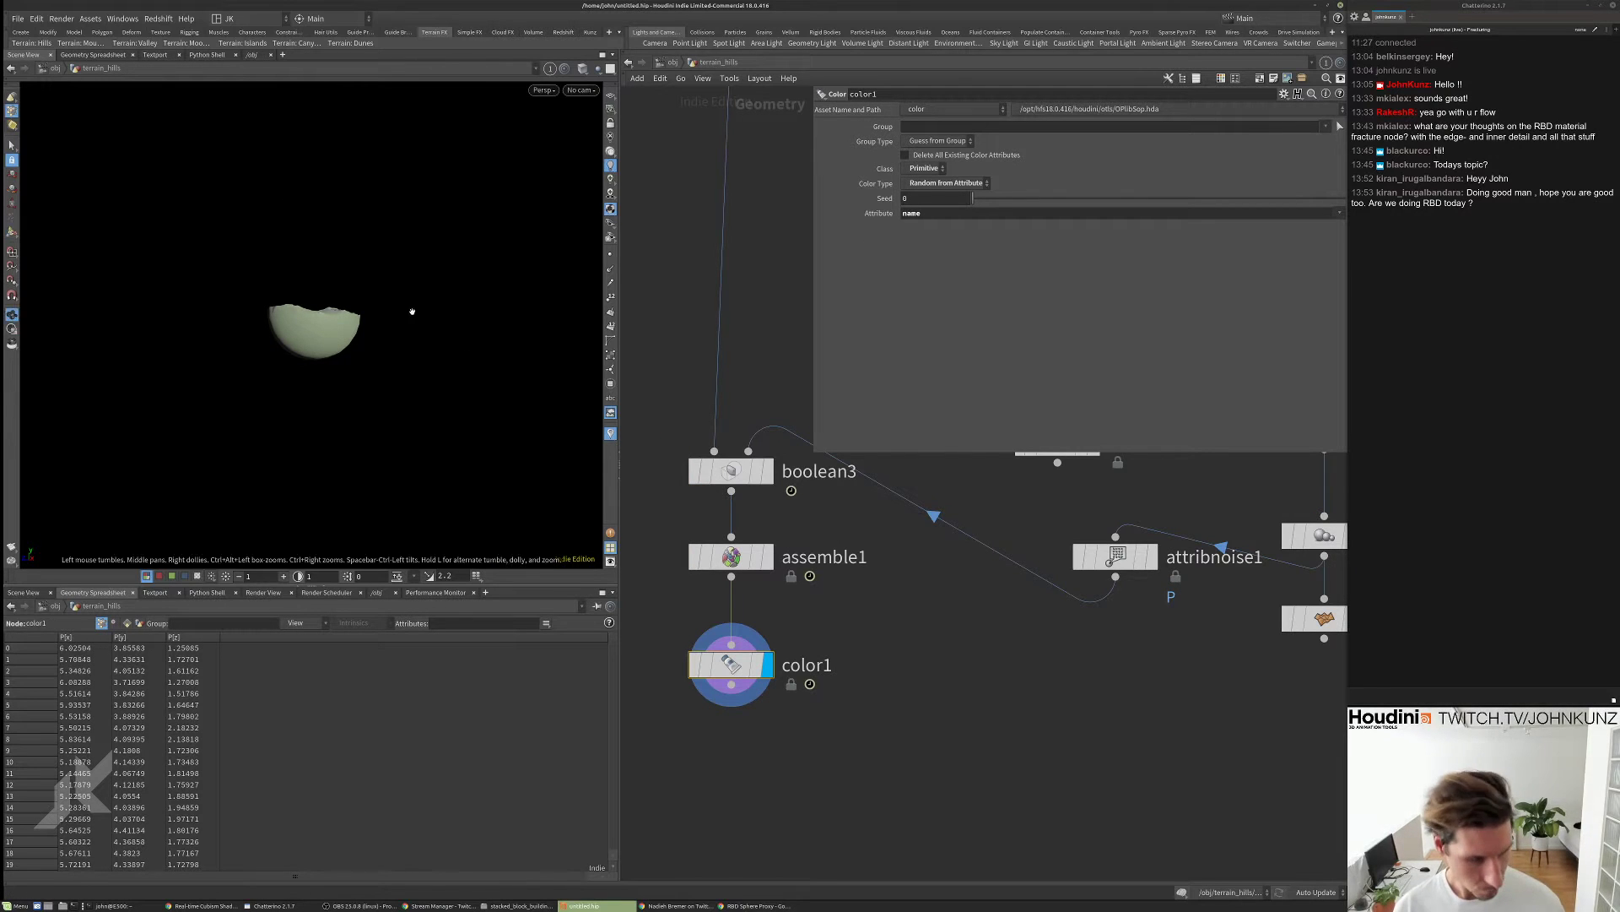
# - Examine the colored fracture pieces on the terrain chunk from above, close up, and from the side
pyautogui.moveTo(413, 311); pyautogui.dragTo(416, 408)
pyautogui.moveTo(416, 408); pyautogui.dragTo(517, 231, button='right')
pyautogui.scroll(5, 462, 314)
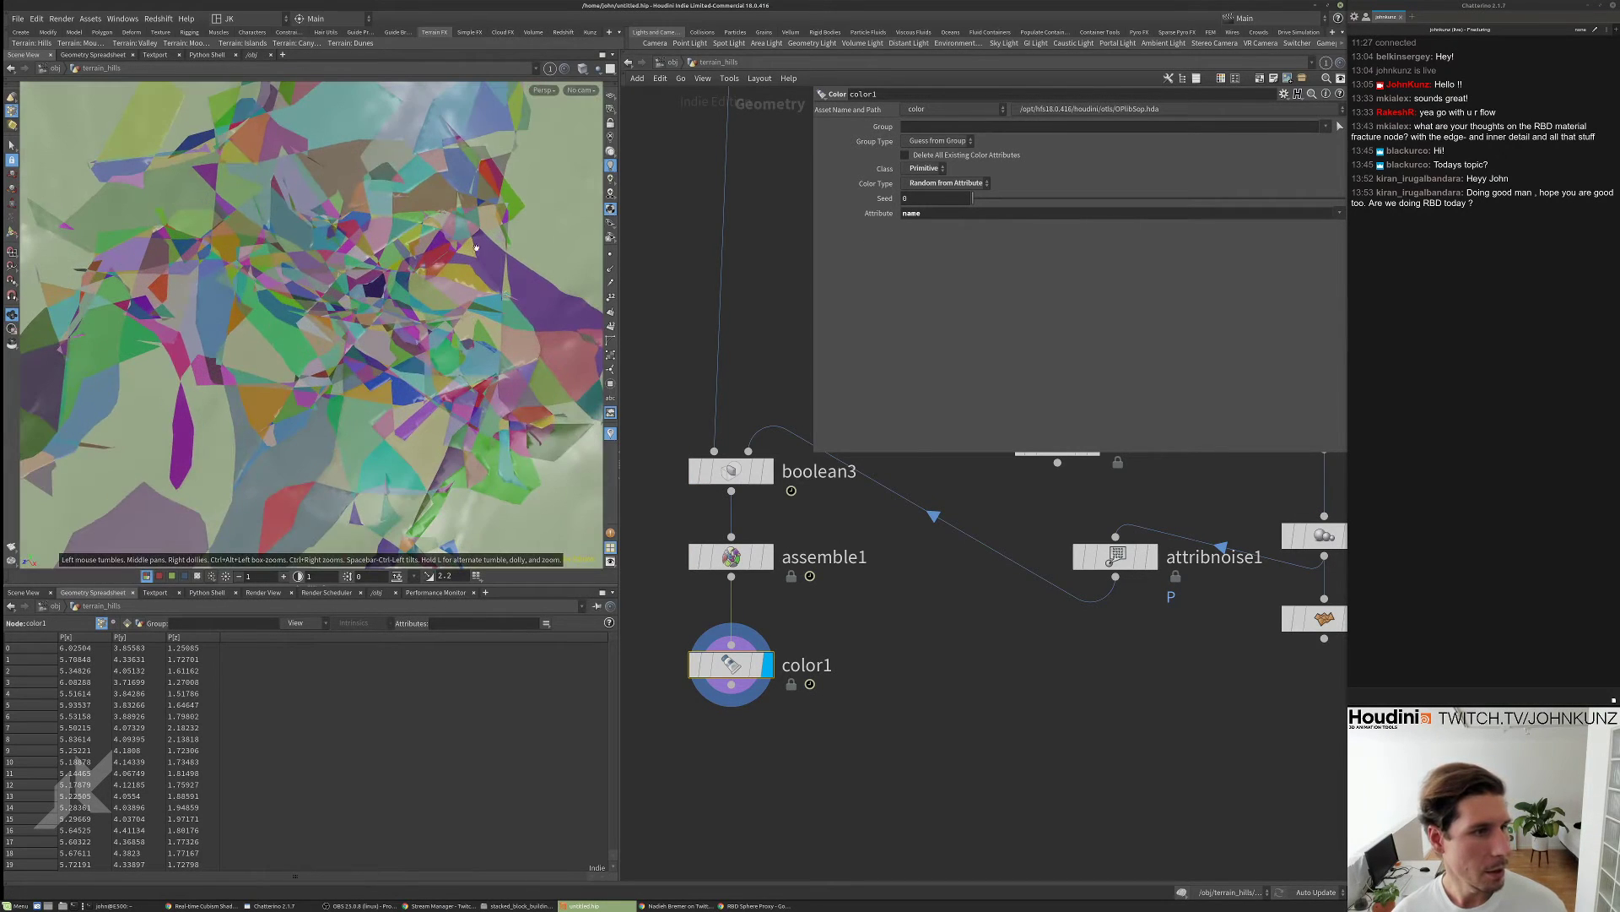
pyautogui.scroll(-3, 347, 323)
pyautogui.scroll(-2, 320, 361)
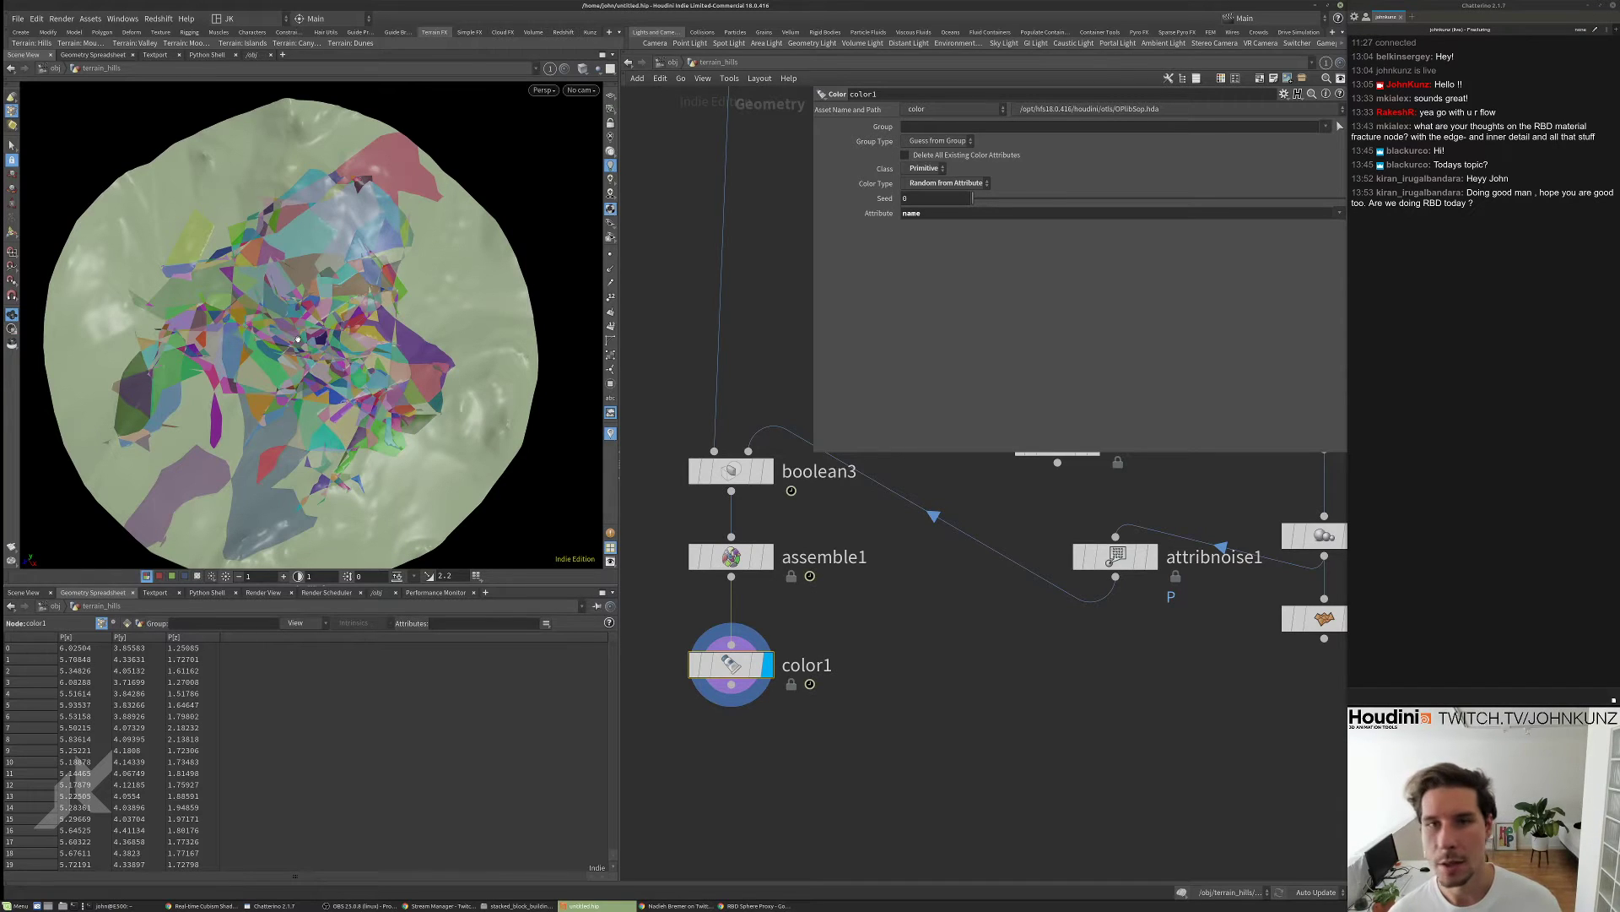
pyautogui.scroll(-5, 314, 319)
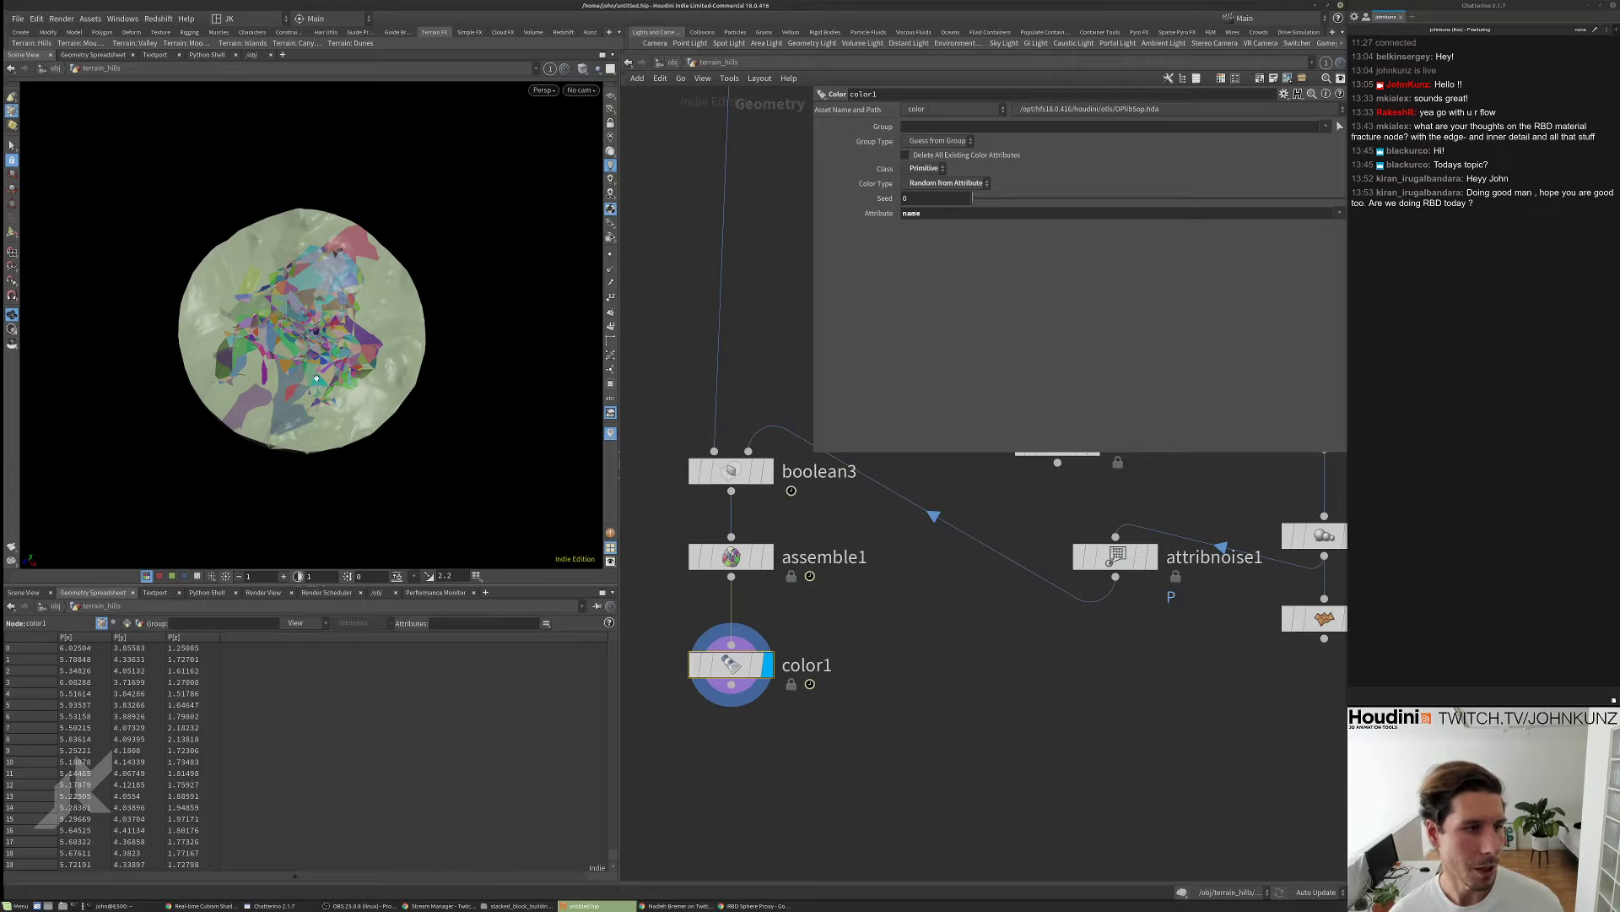
pyautogui.moveTo(317, 379); pyautogui.dragTo(389, 321)
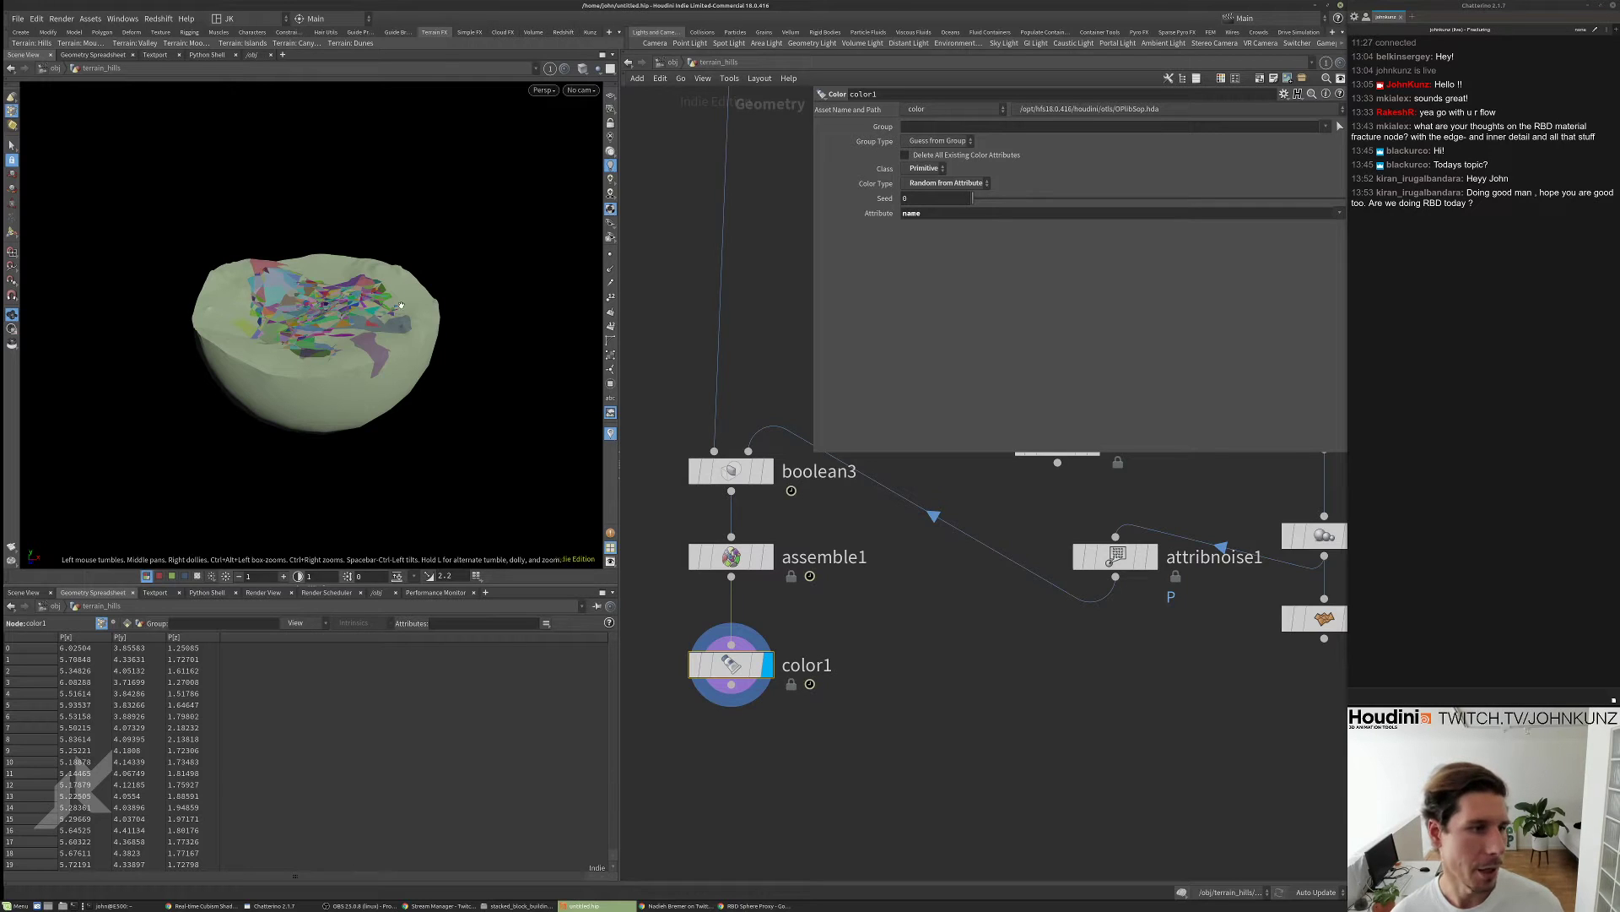
pyautogui.scroll(-3, 401, 304)
pyautogui.scroll(-5, 848, 633)
# - Add a Merge node beside color1 and wire boolean2's output into it
pyautogui.press('Tab')
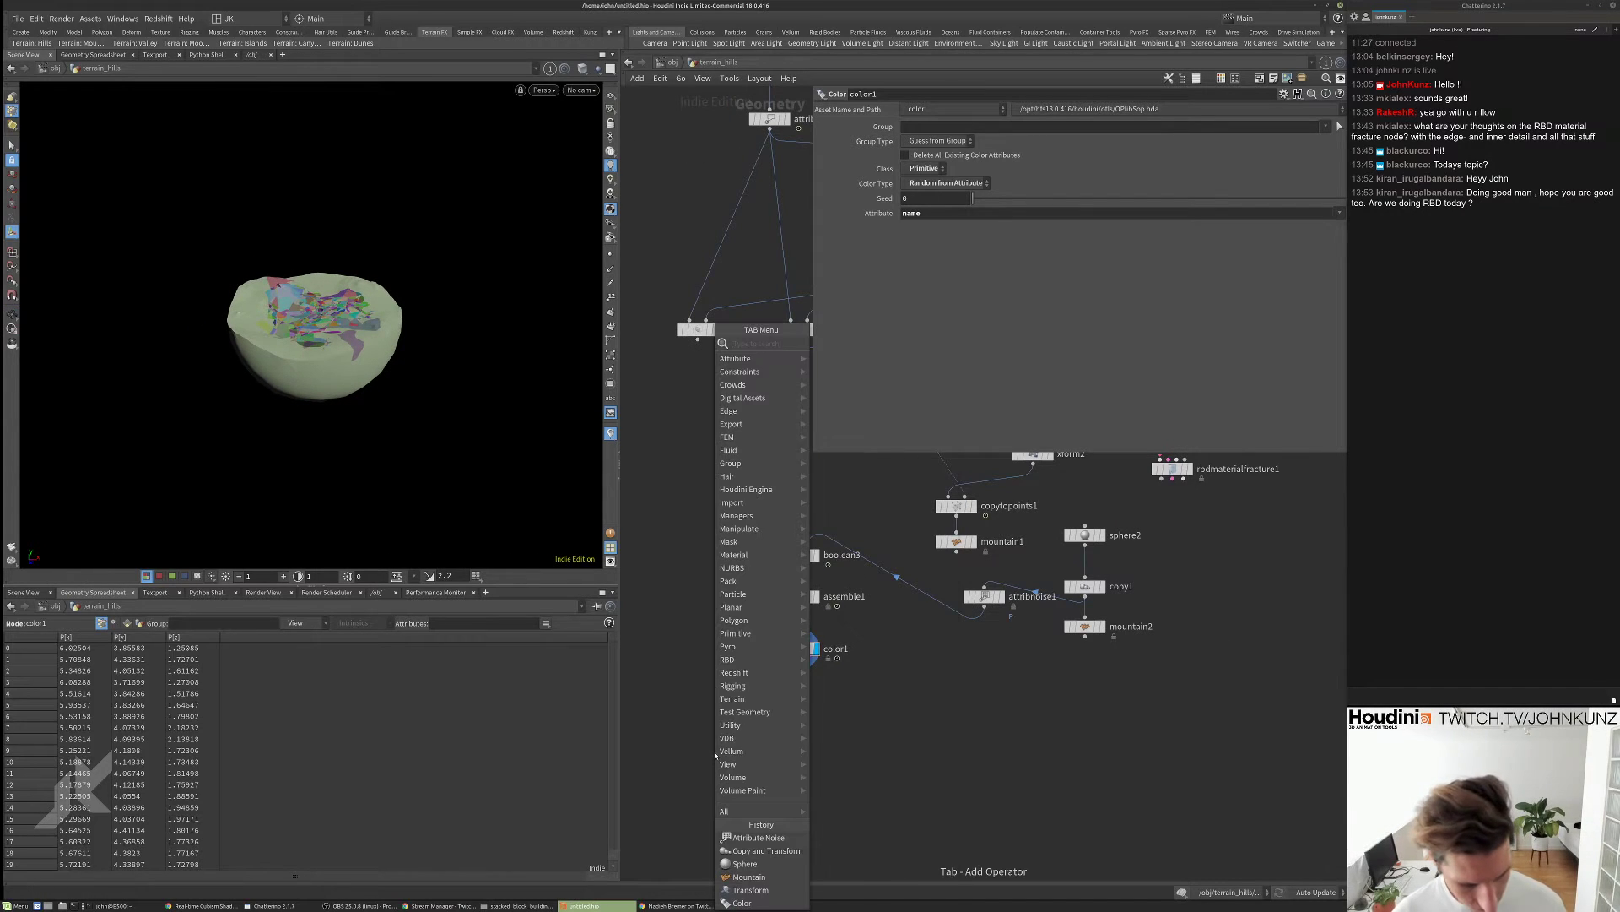
pyautogui.write('merge')
pyautogui.press('Return')
pyautogui.click(689, 659)
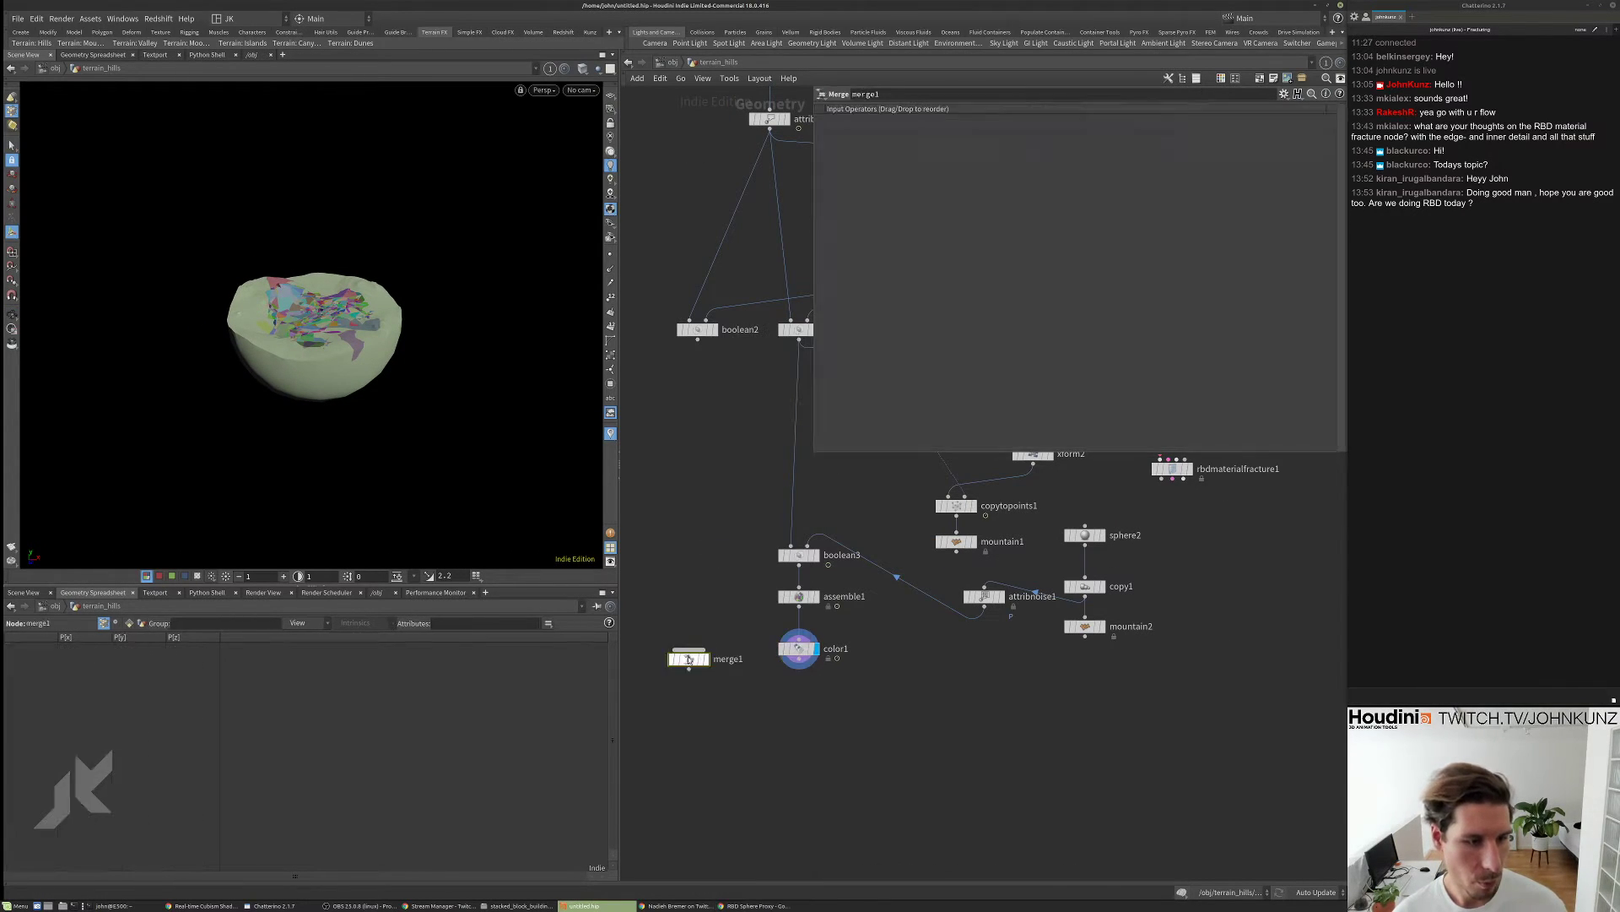
pyautogui.moveTo(689, 649); pyautogui.dragTo(694, 356)
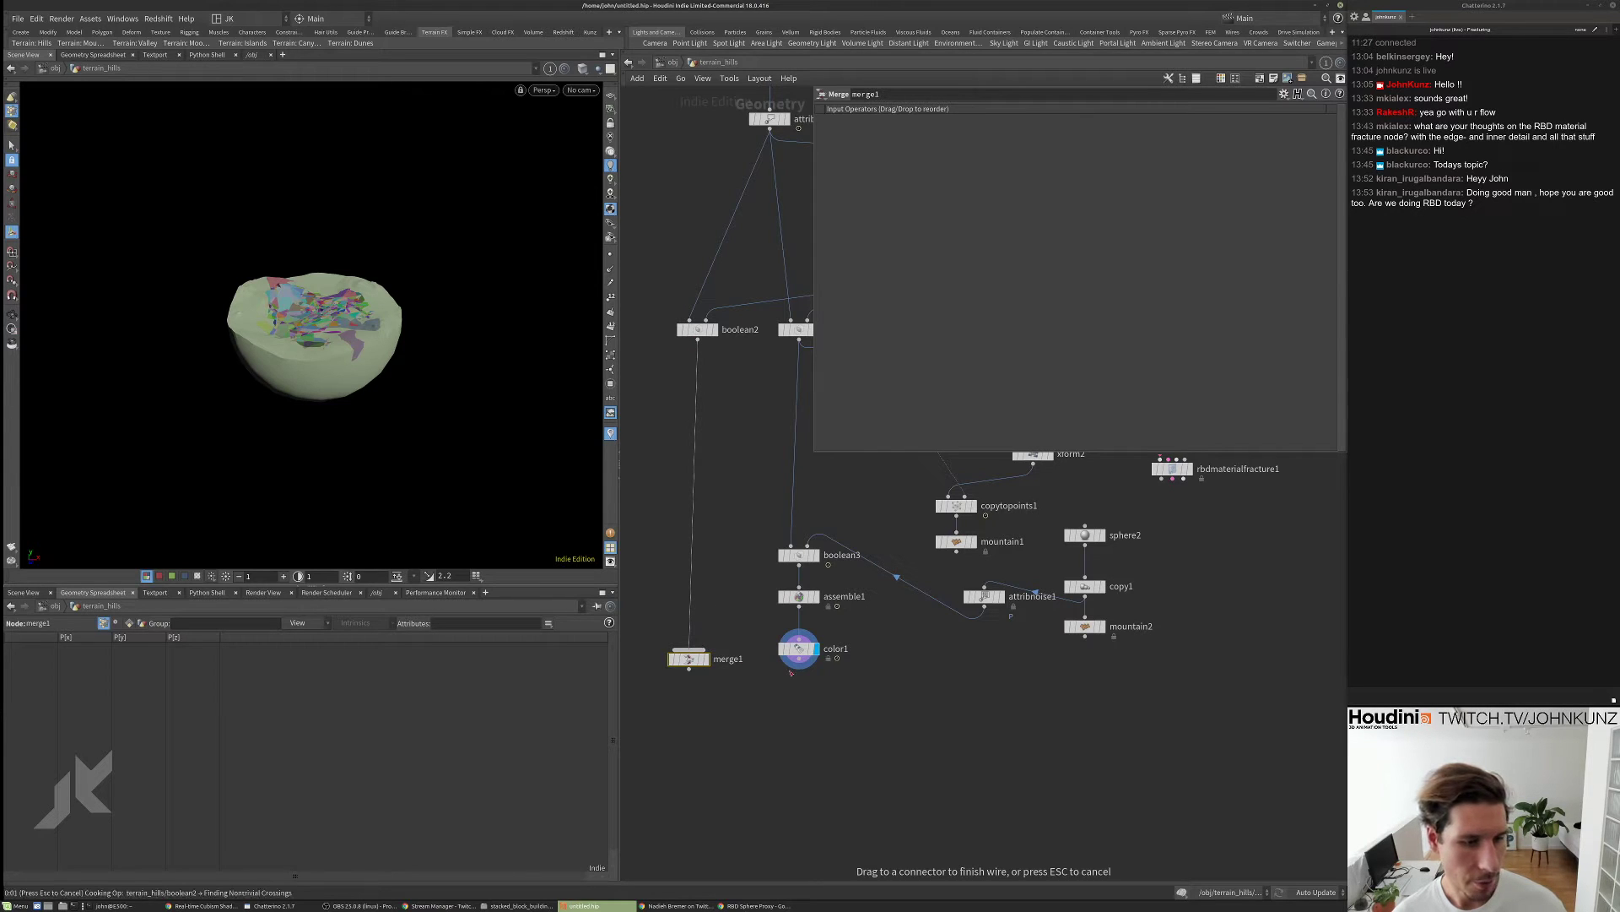
# - Wire color1 into merge1 alongside boolean2 and display the merged terrain with its fractured pieces
pyautogui.moveTo(794, 670); pyautogui.dragTo(697, 657)
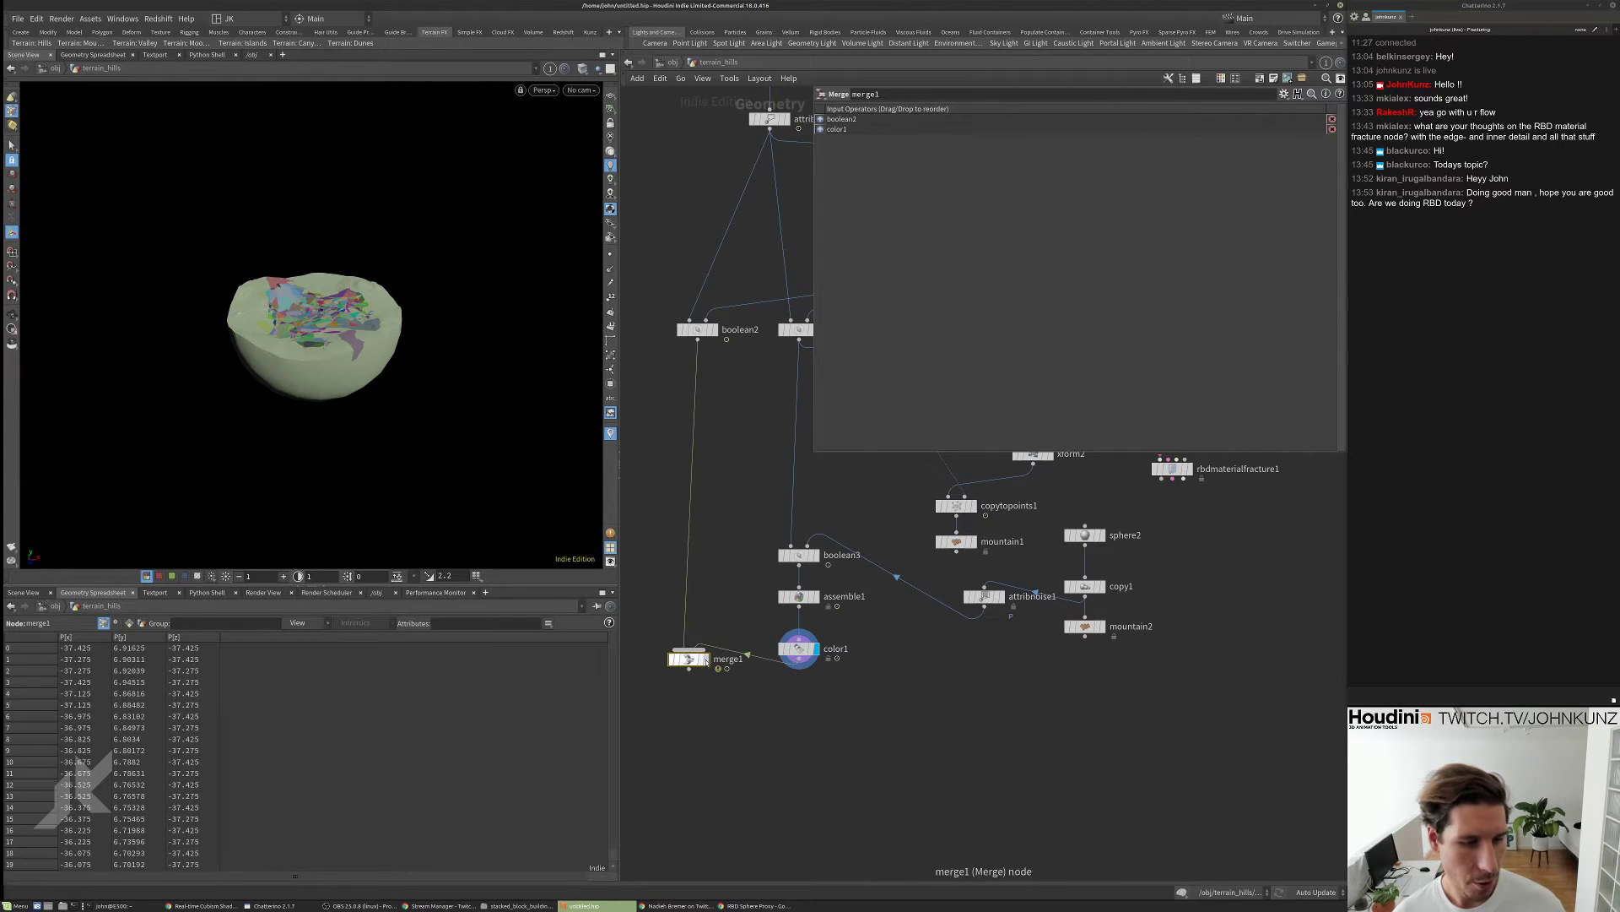
pyautogui.moveTo(287, 321); pyautogui.dragTo(314, 389)
pyautogui.scroll(3, 358, 317)
pyautogui.scroll(3, 377, 294)
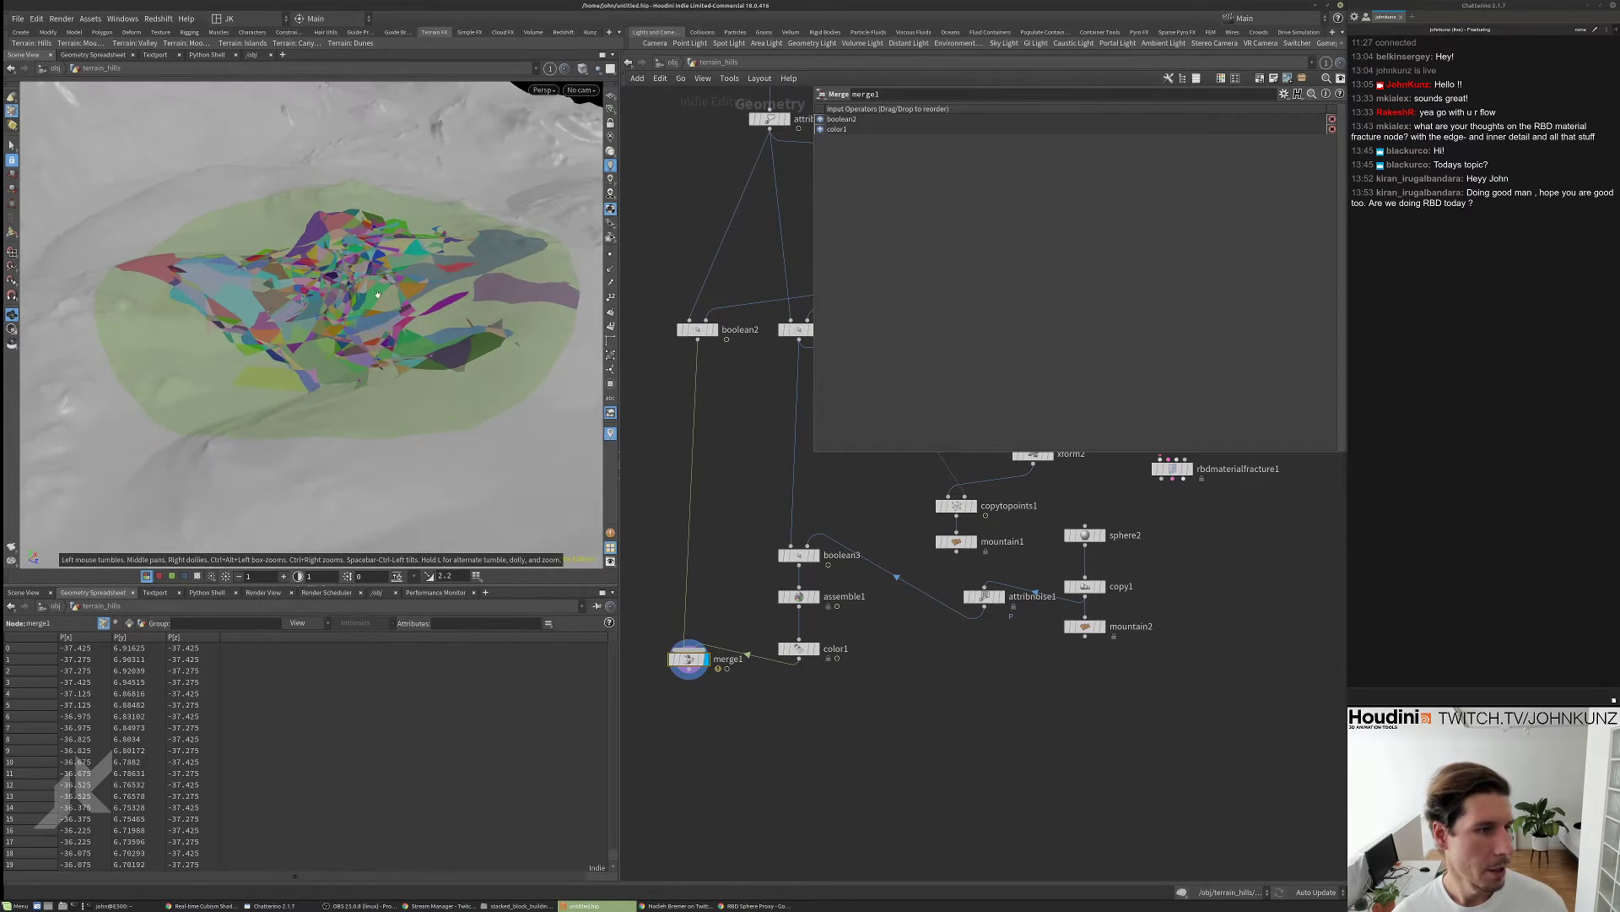
pyautogui.scroll(-5, 173, 405)
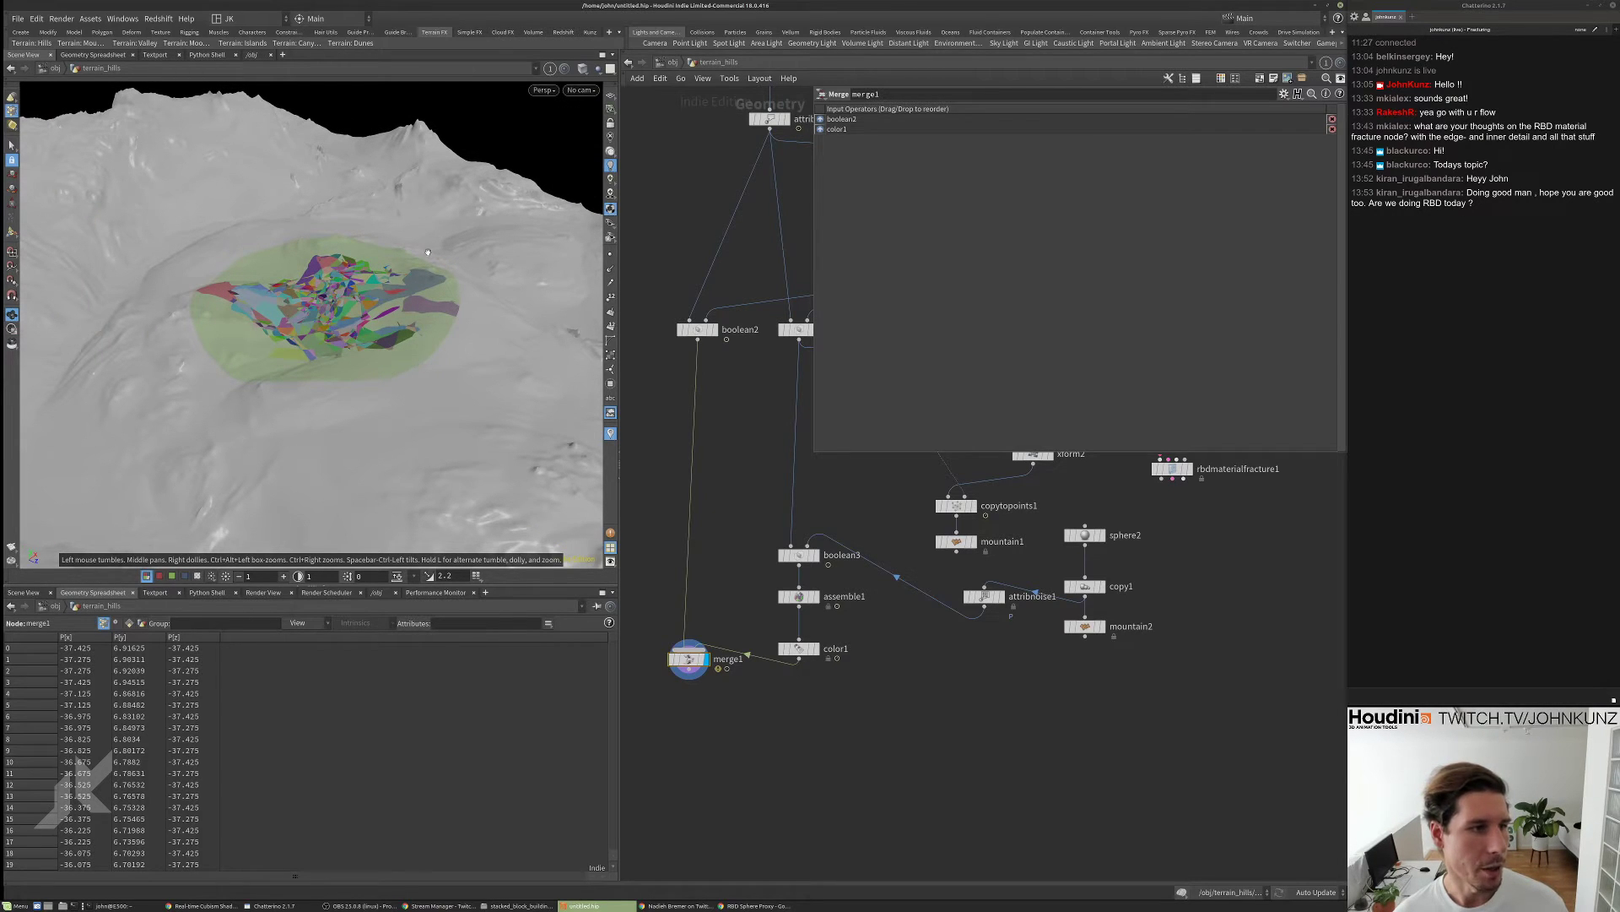
pyautogui.moveTo(316, 339); pyautogui.dragTo(296, 253)
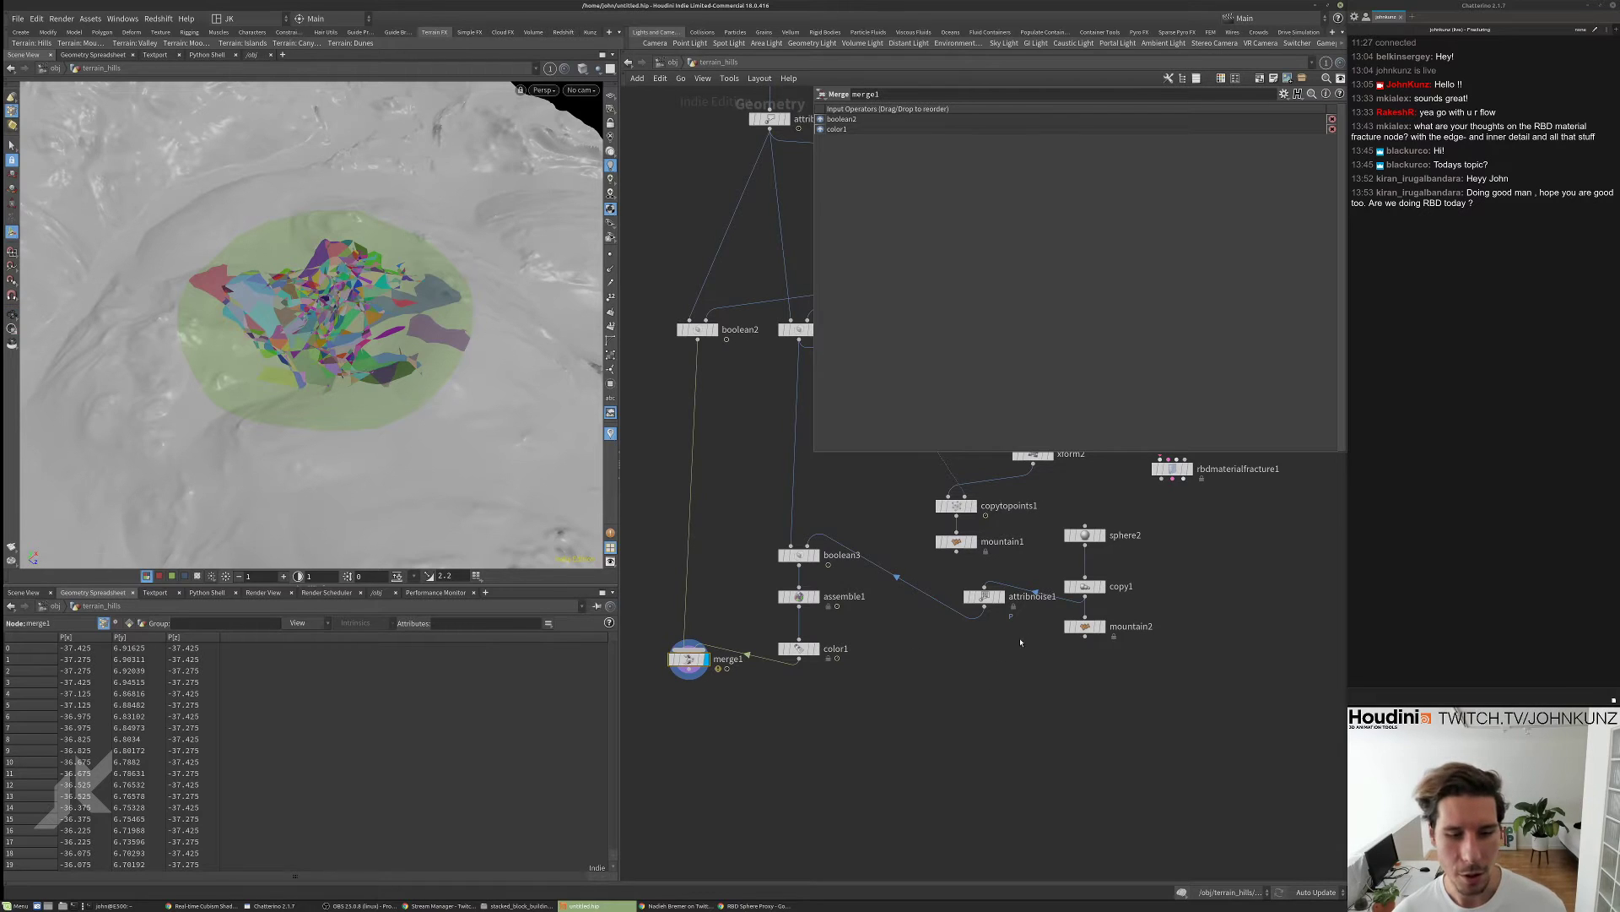
# - Set the attribnoise1 amplitude to 8 on all axes and display the color1 fracture result
pyautogui.scroll(2, 993, 613)
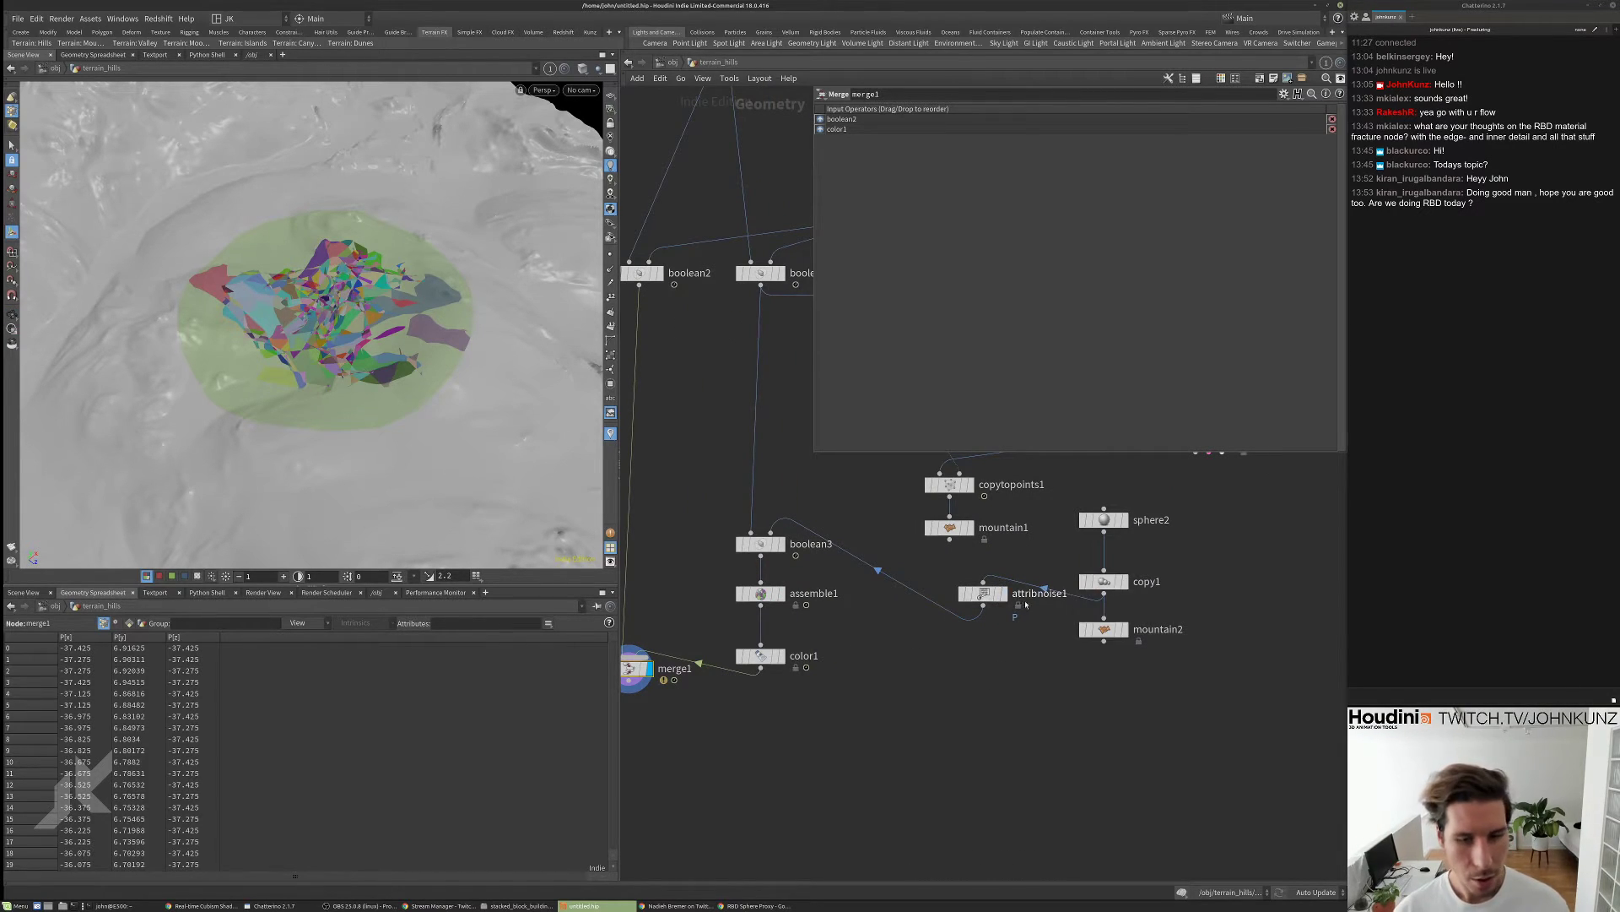
pyautogui.click(1004, 595)
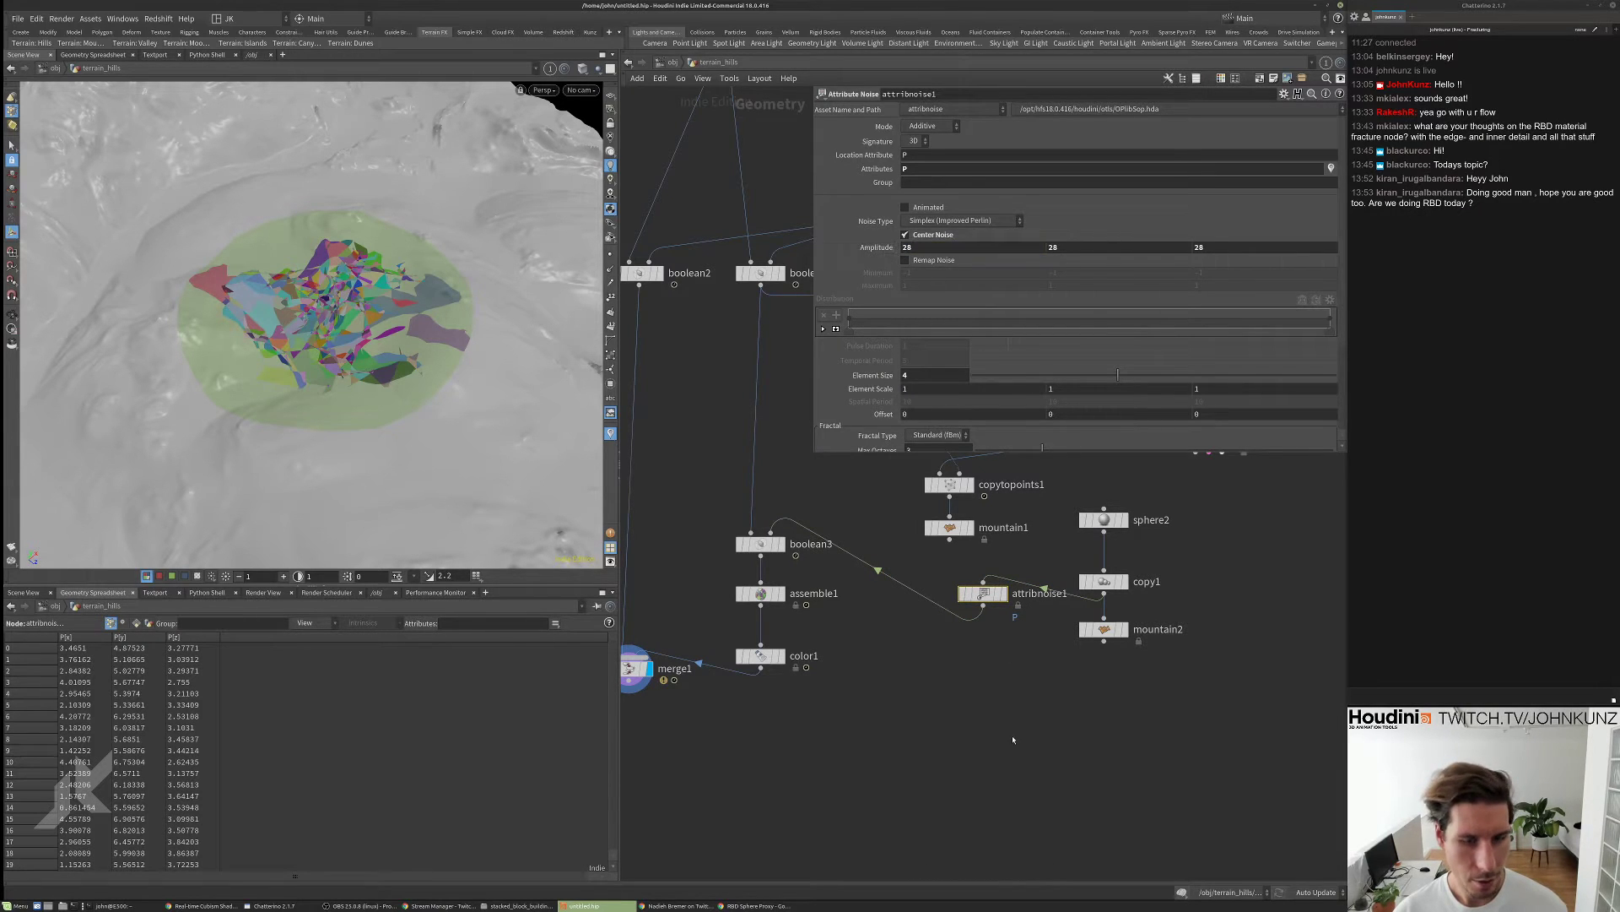
pyautogui.click(1003, 593)
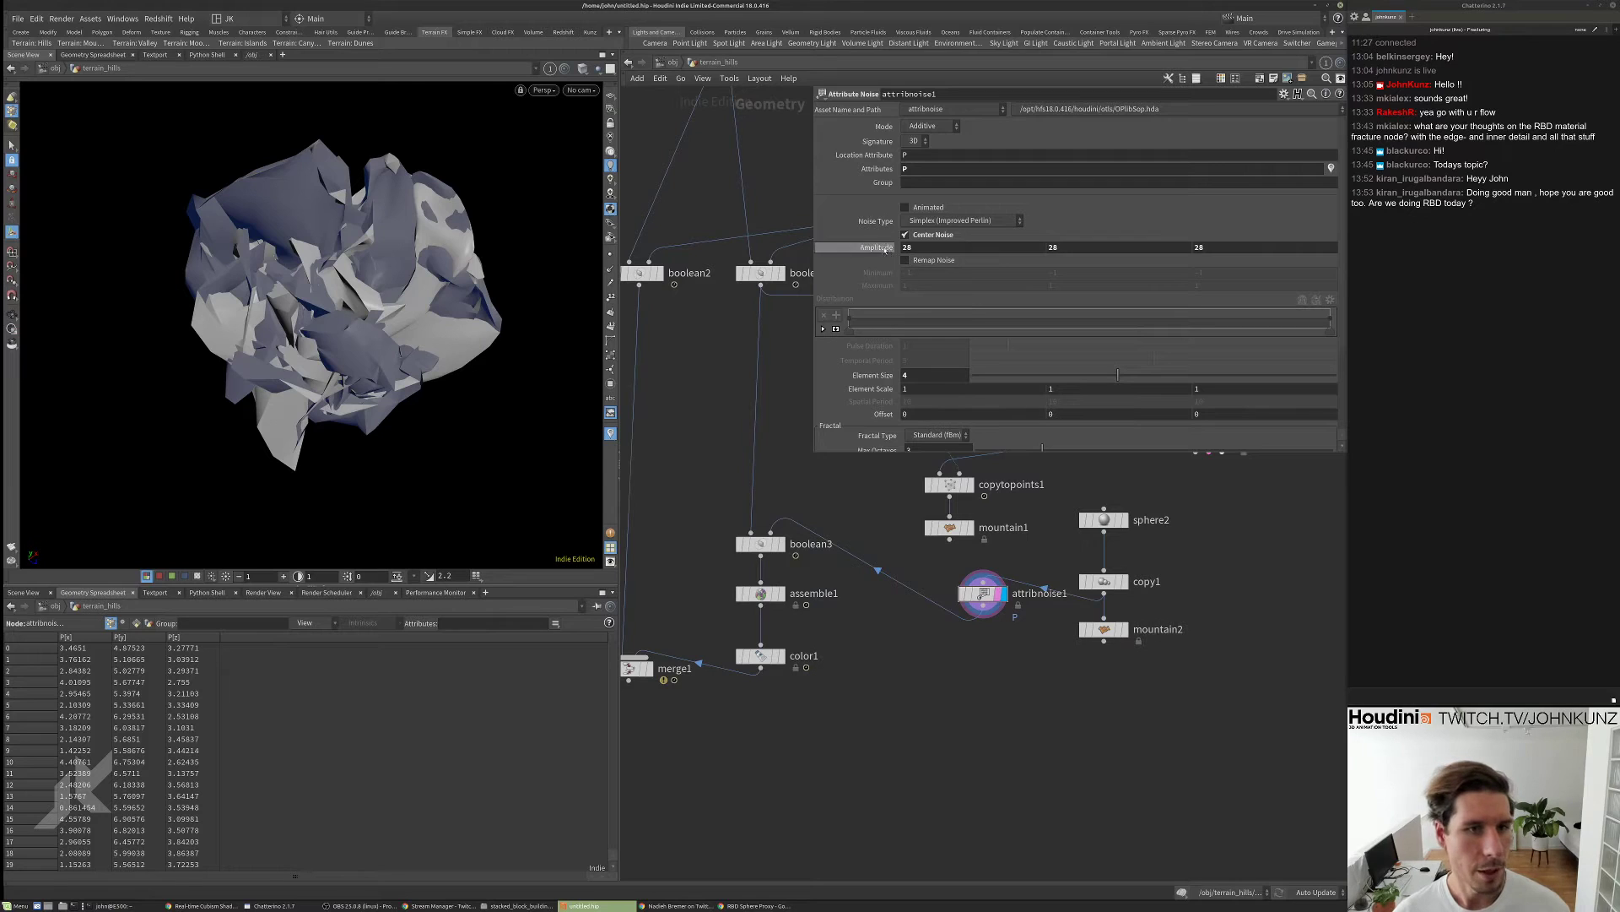
pyautogui.moveTo(883, 249); pyautogui.dragTo(844, 211, button='middle')
pyautogui.moveTo(794, 699); pyautogui.dragTo(875, 668, button='middle')
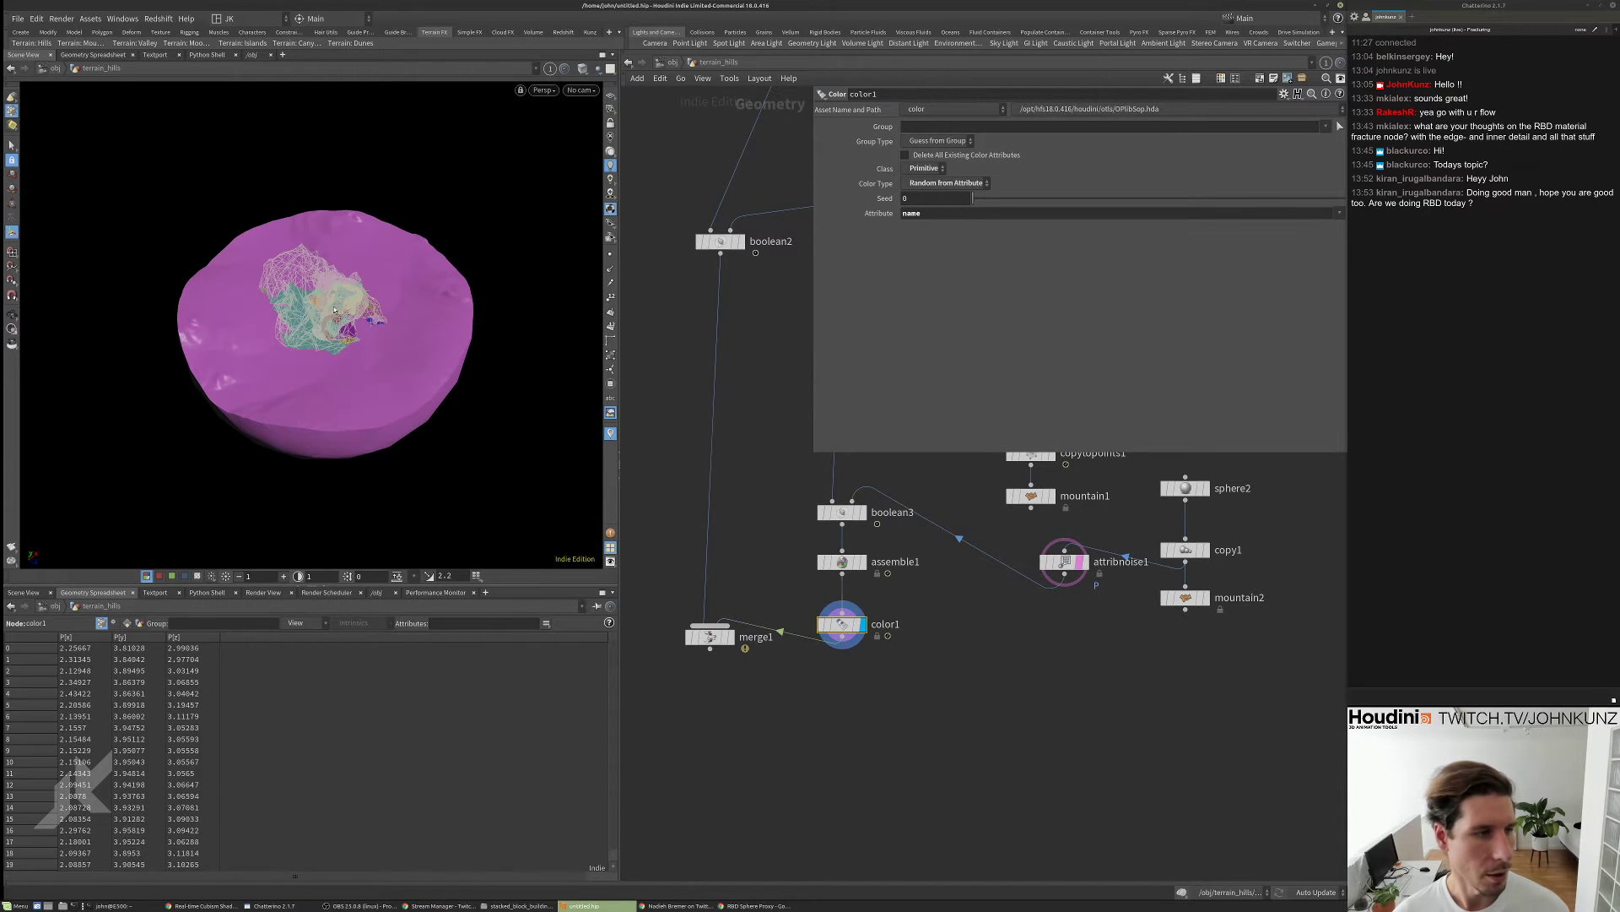
pyautogui.scroll(5, 479, 251)
pyautogui.moveTo(397, 310); pyautogui.dragTo(376, 89)
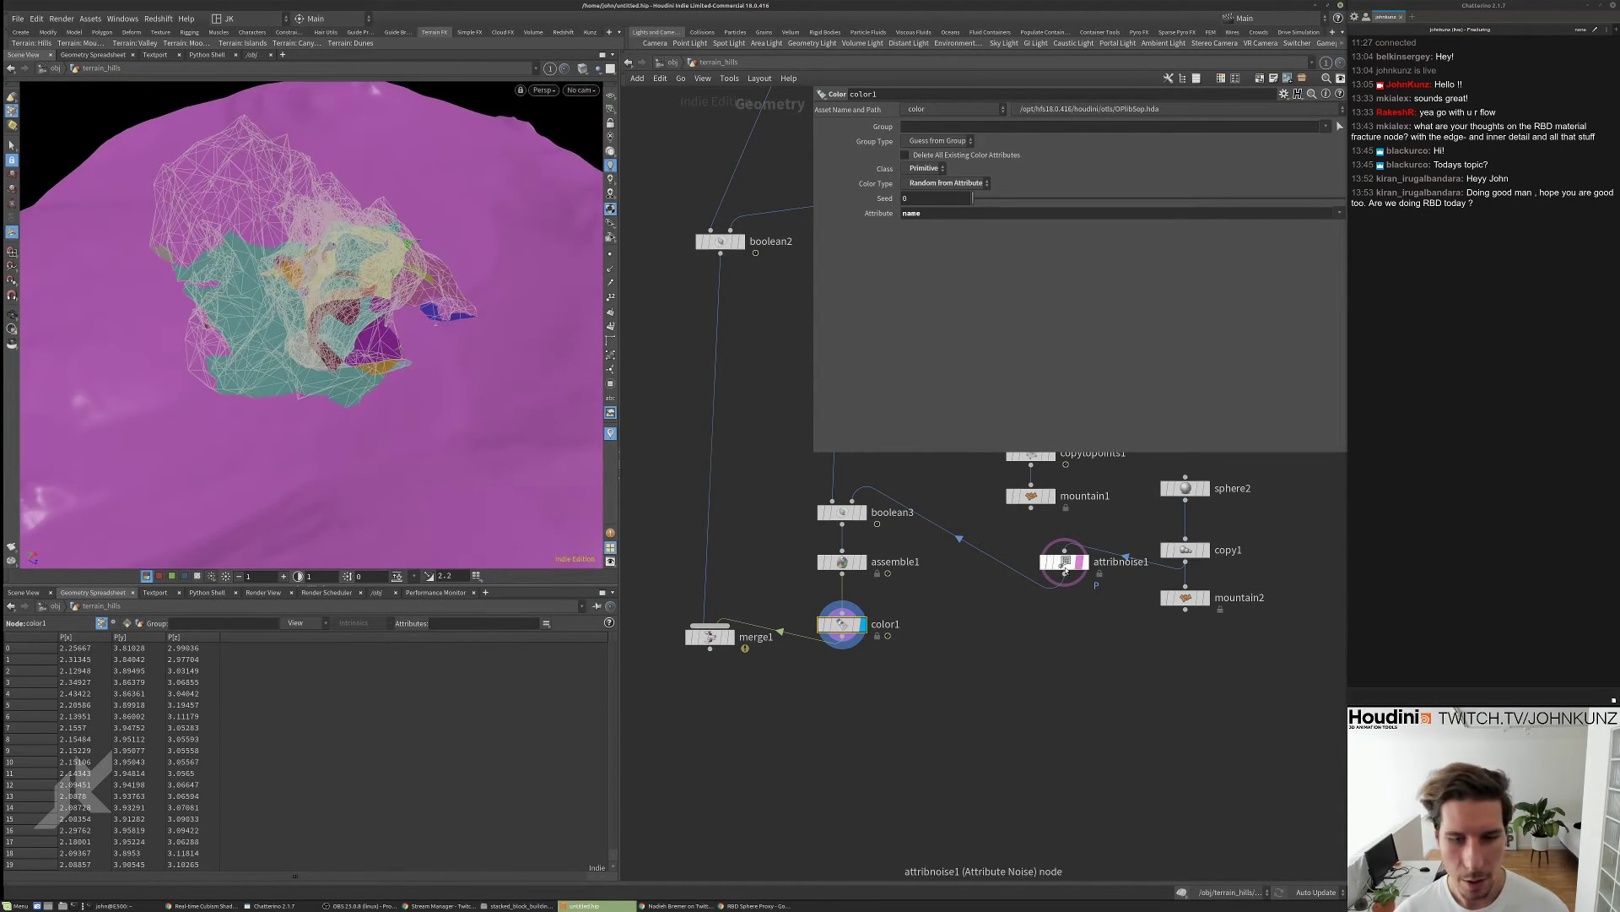
# - Set the attribnoise1 element size to 2 and inspect the fractured pieces up close
pyautogui.click(1065, 562)
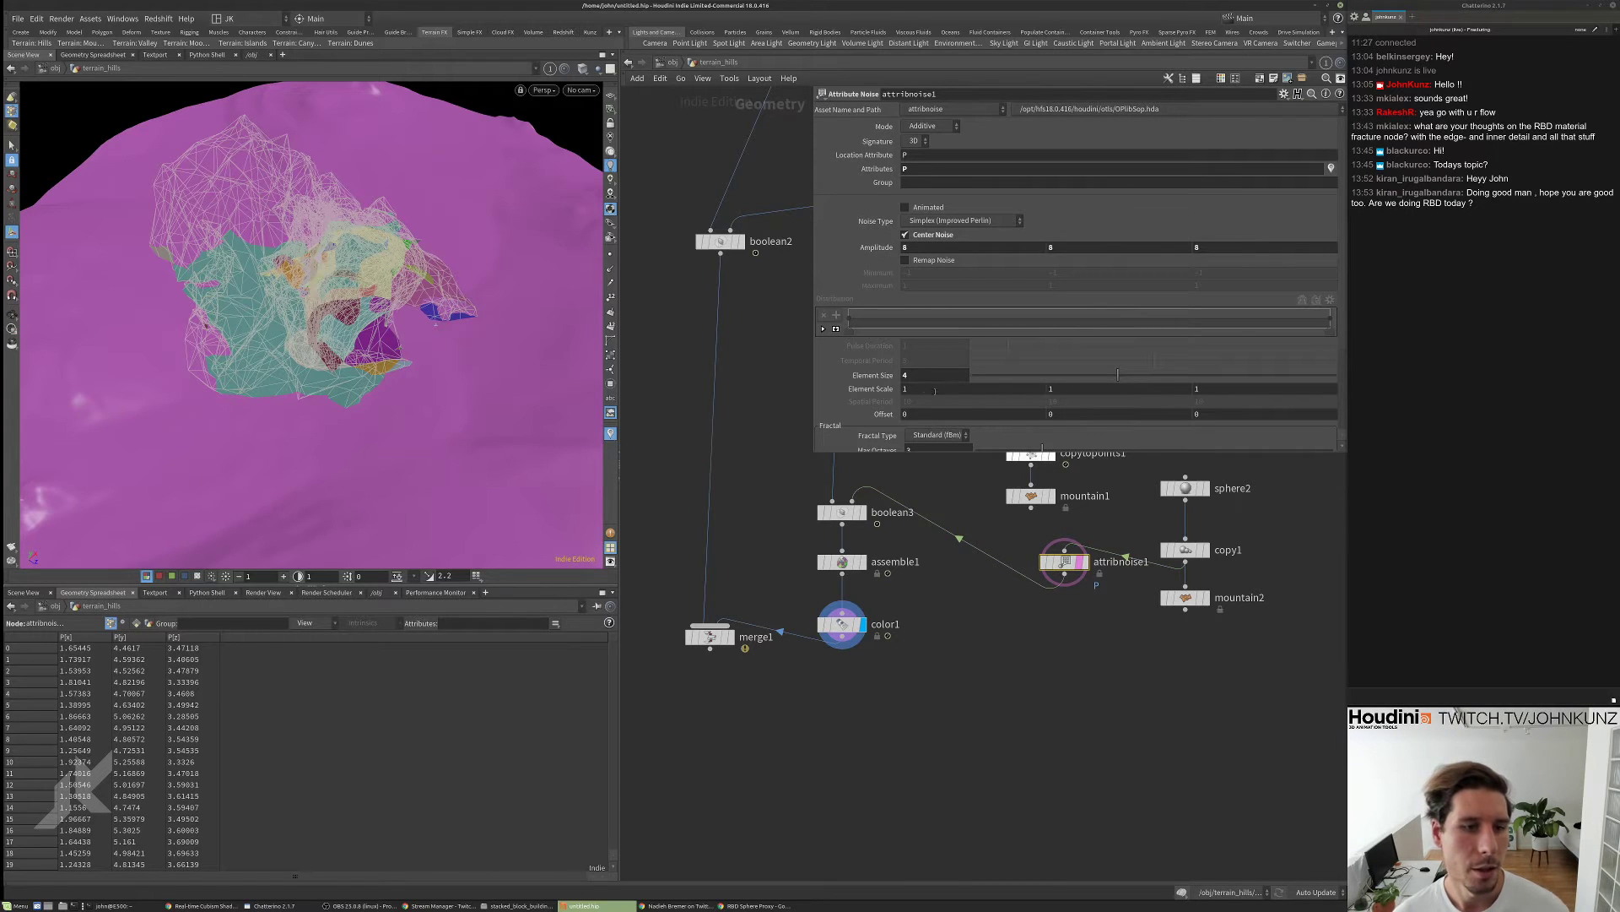
pyautogui.click(918, 374)
pyautogui.write('2')
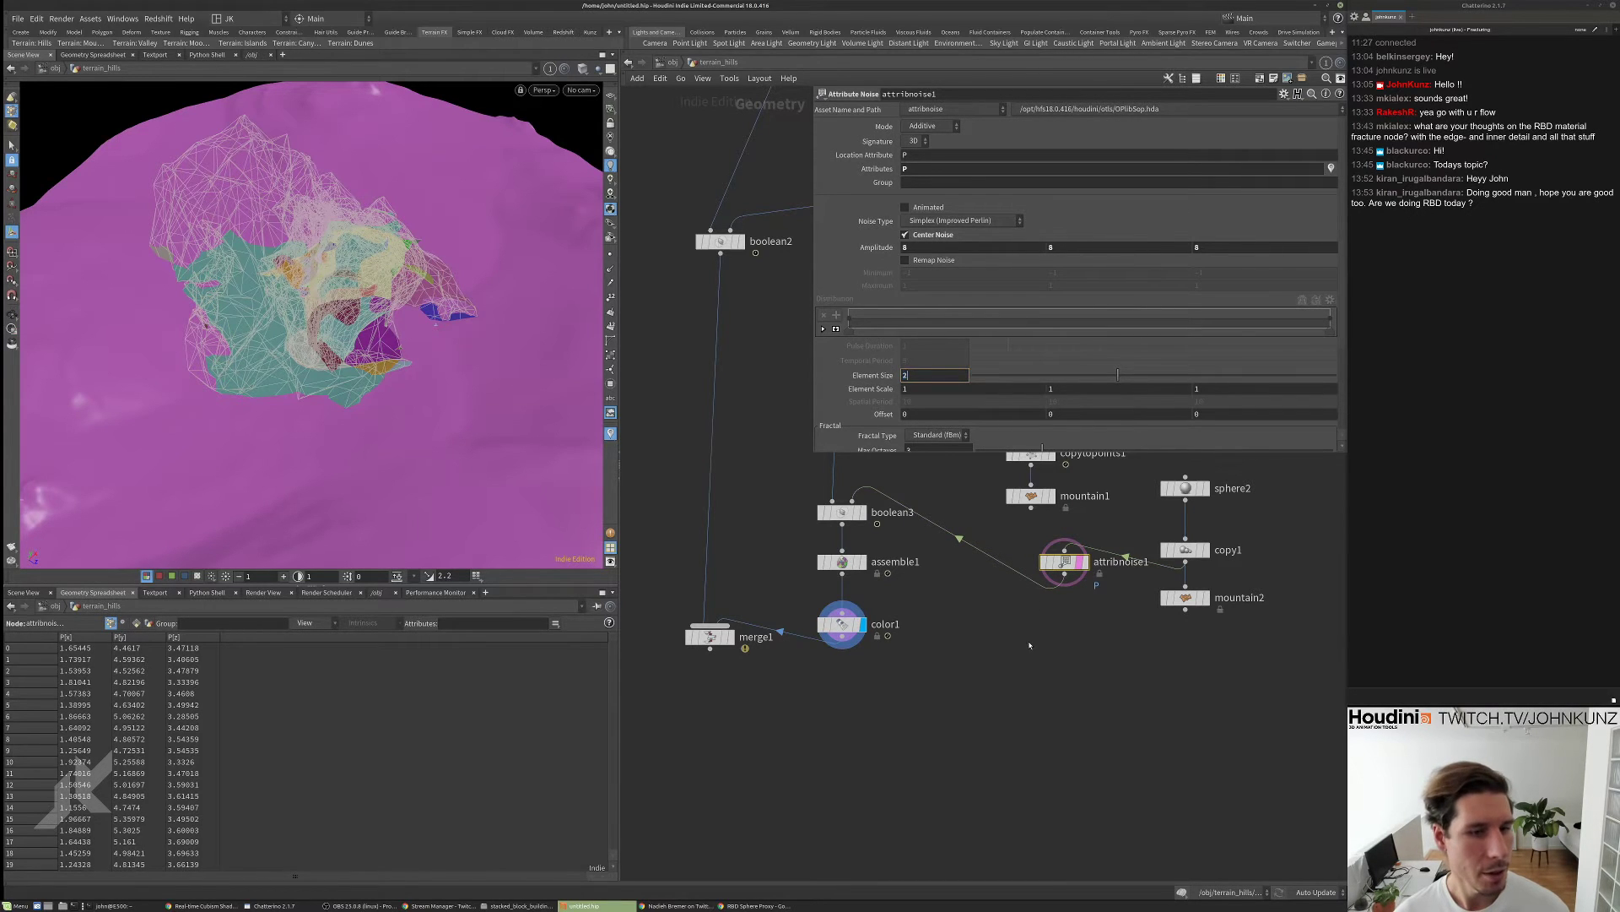
pyautogui.press('Return')
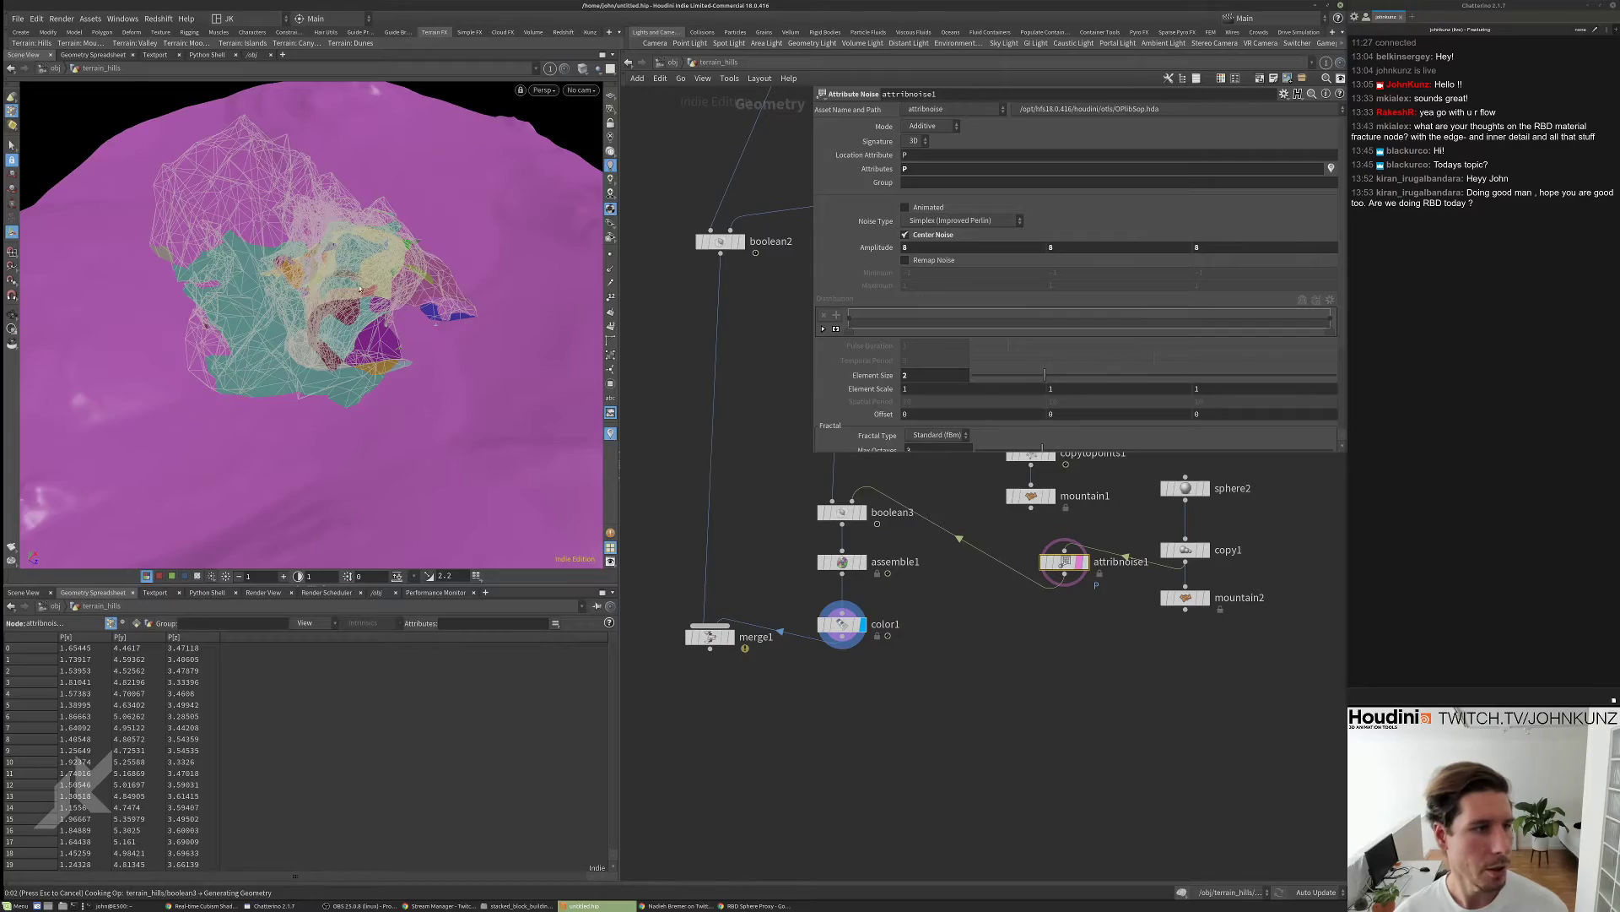
pyautogui.press('space')
pyautogui.scroll(5, 340, 327)
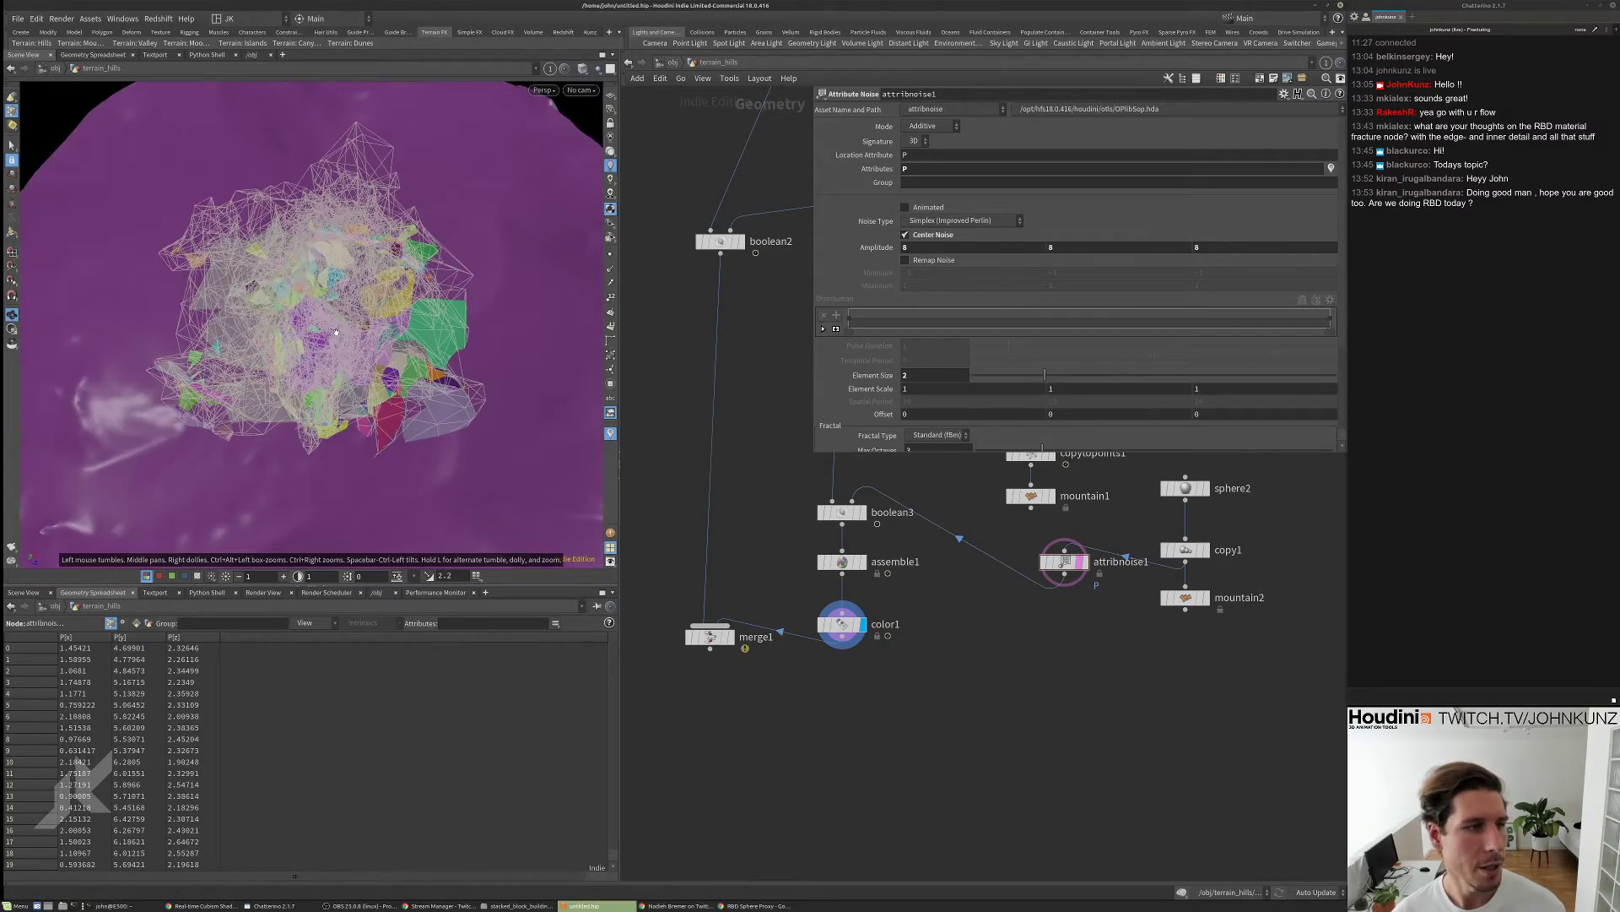
pyautogui.scroll(-8, 253, 380)
pyautogui.scroll(6, 219, 402)
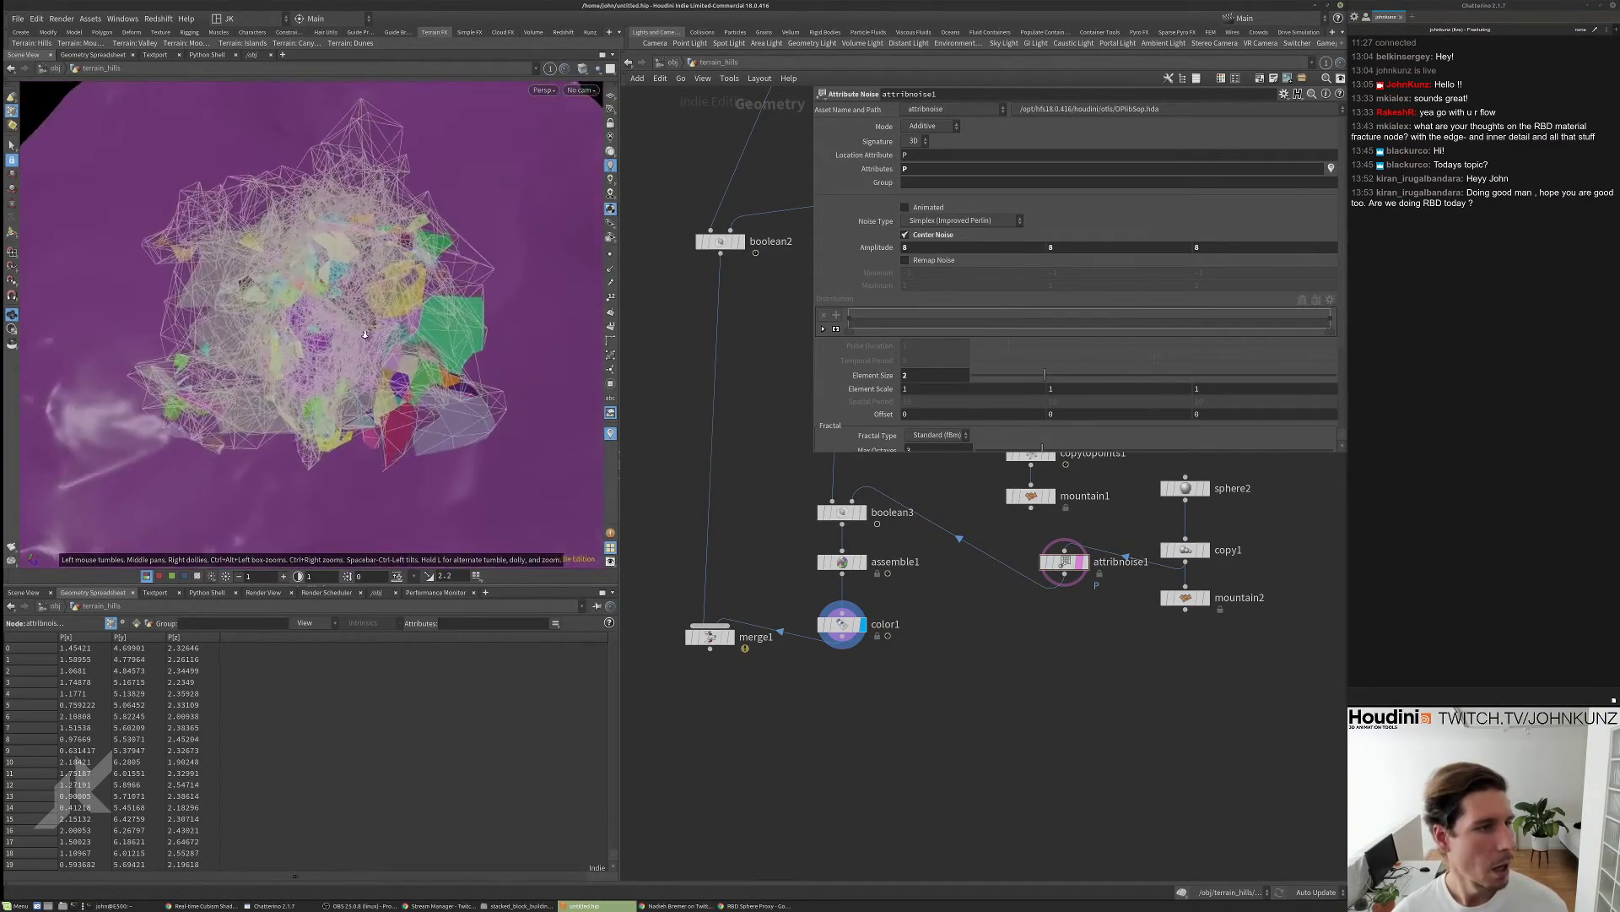
pyautogui.scroll(-3, 220, 403)
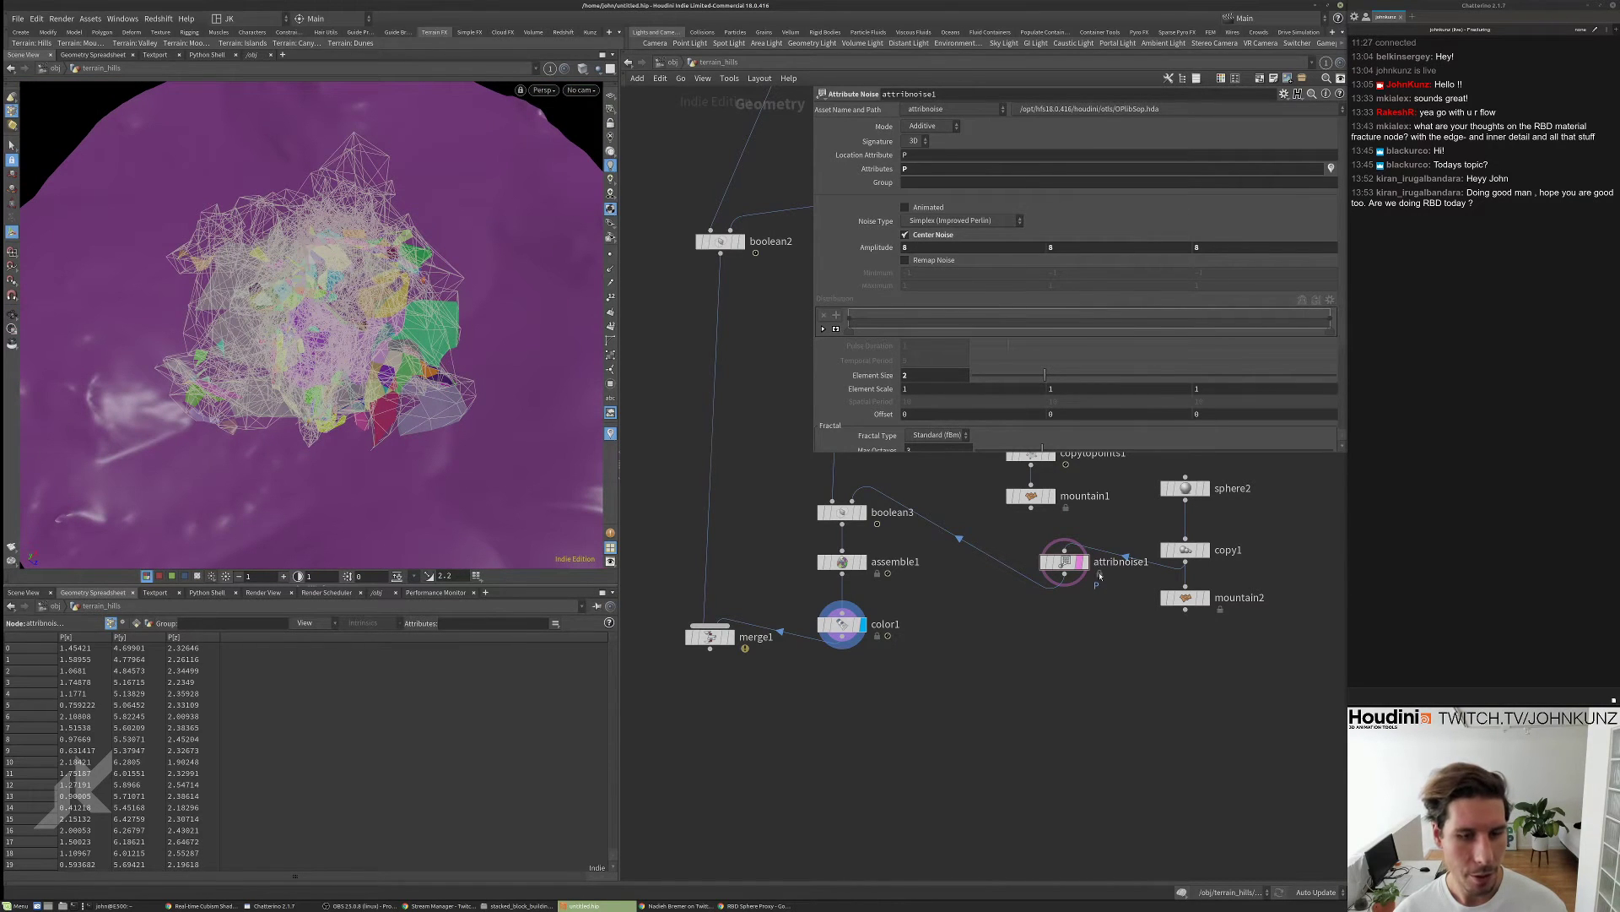
# - Lower the attribnoise1 amplitude to 3 on all axes and display color1 again
pyautogui.click(1087, 558)
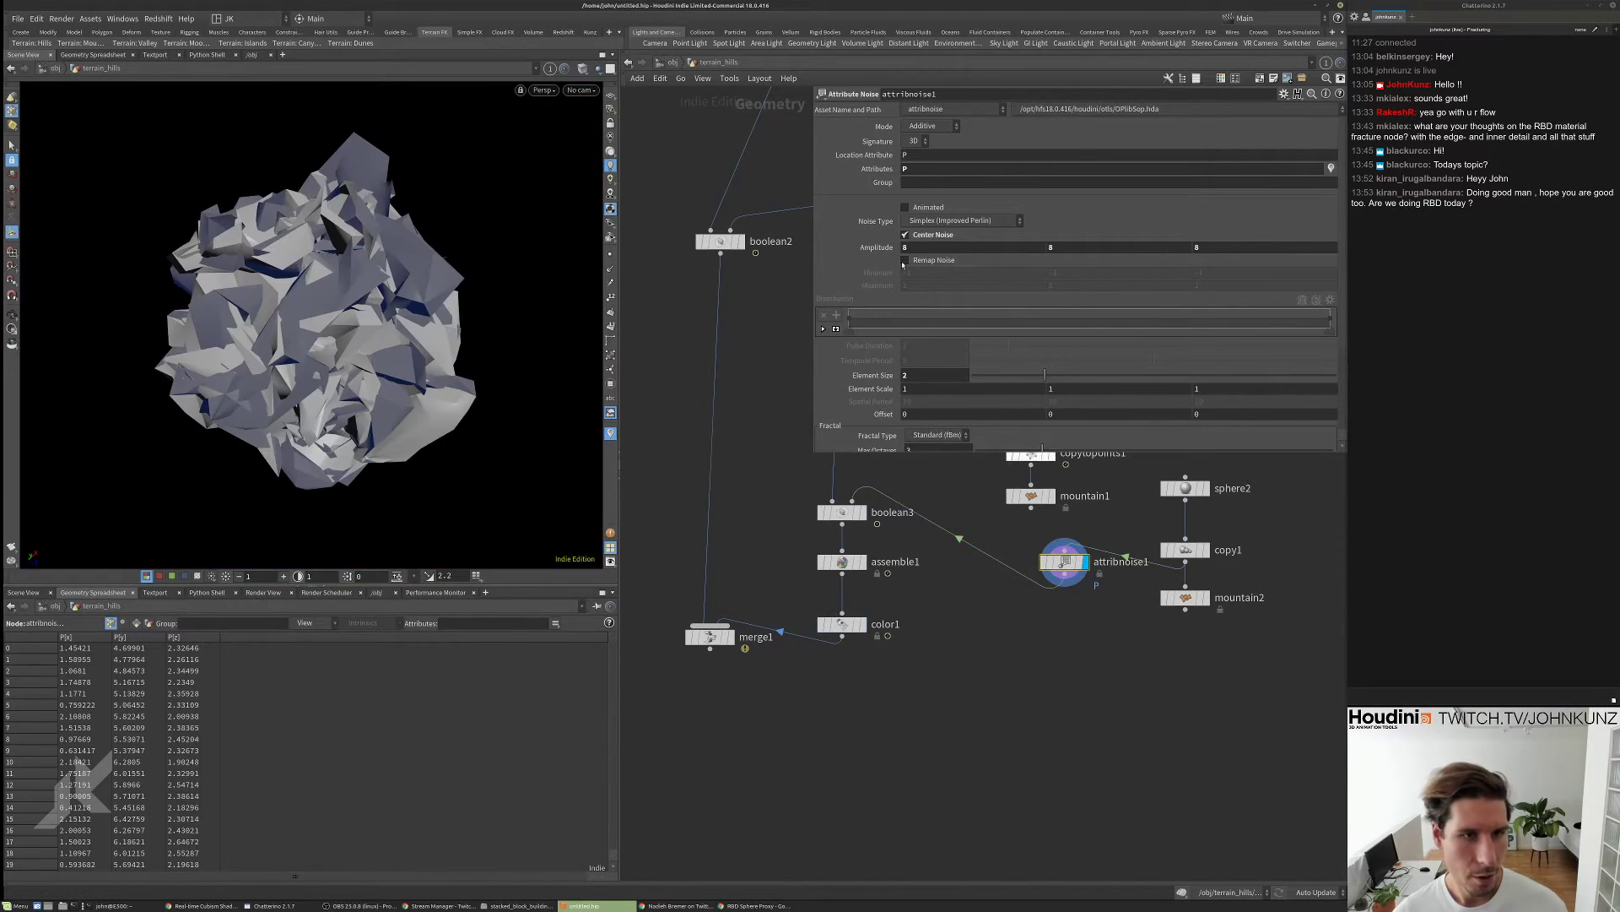
pyautogui.moveTo(885, 248); pyautogui.dragTo(846, 231, button='middle')
pyautogui.click(844, 624)
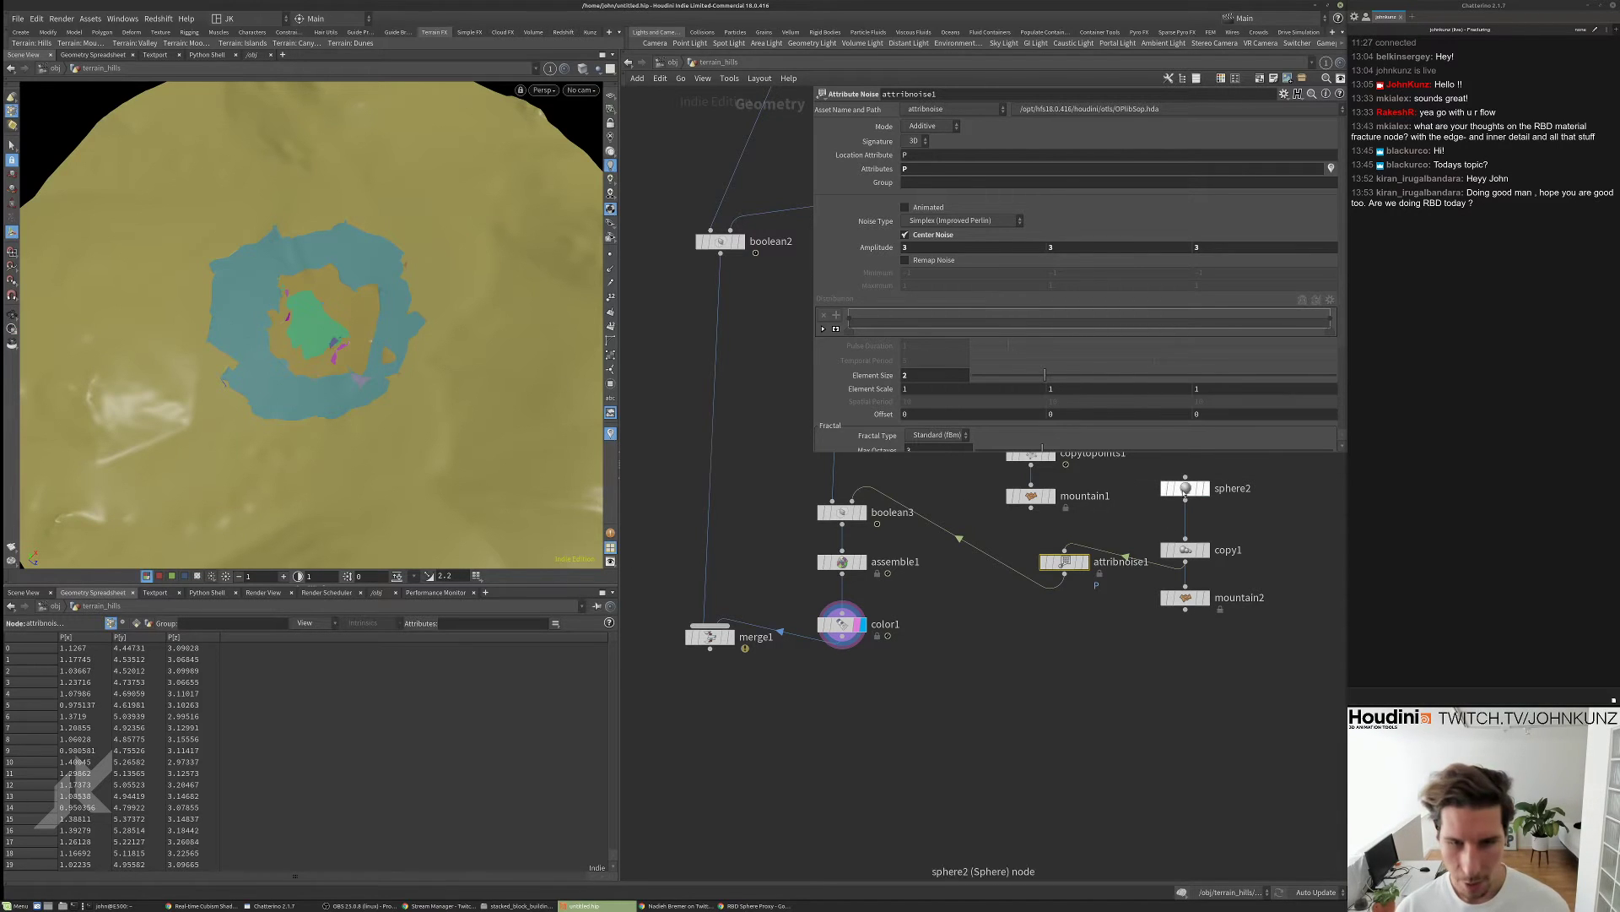
# - Set the frequency of the sphere2 polygon sphere to 22
pyautogui.click(1186, 488)
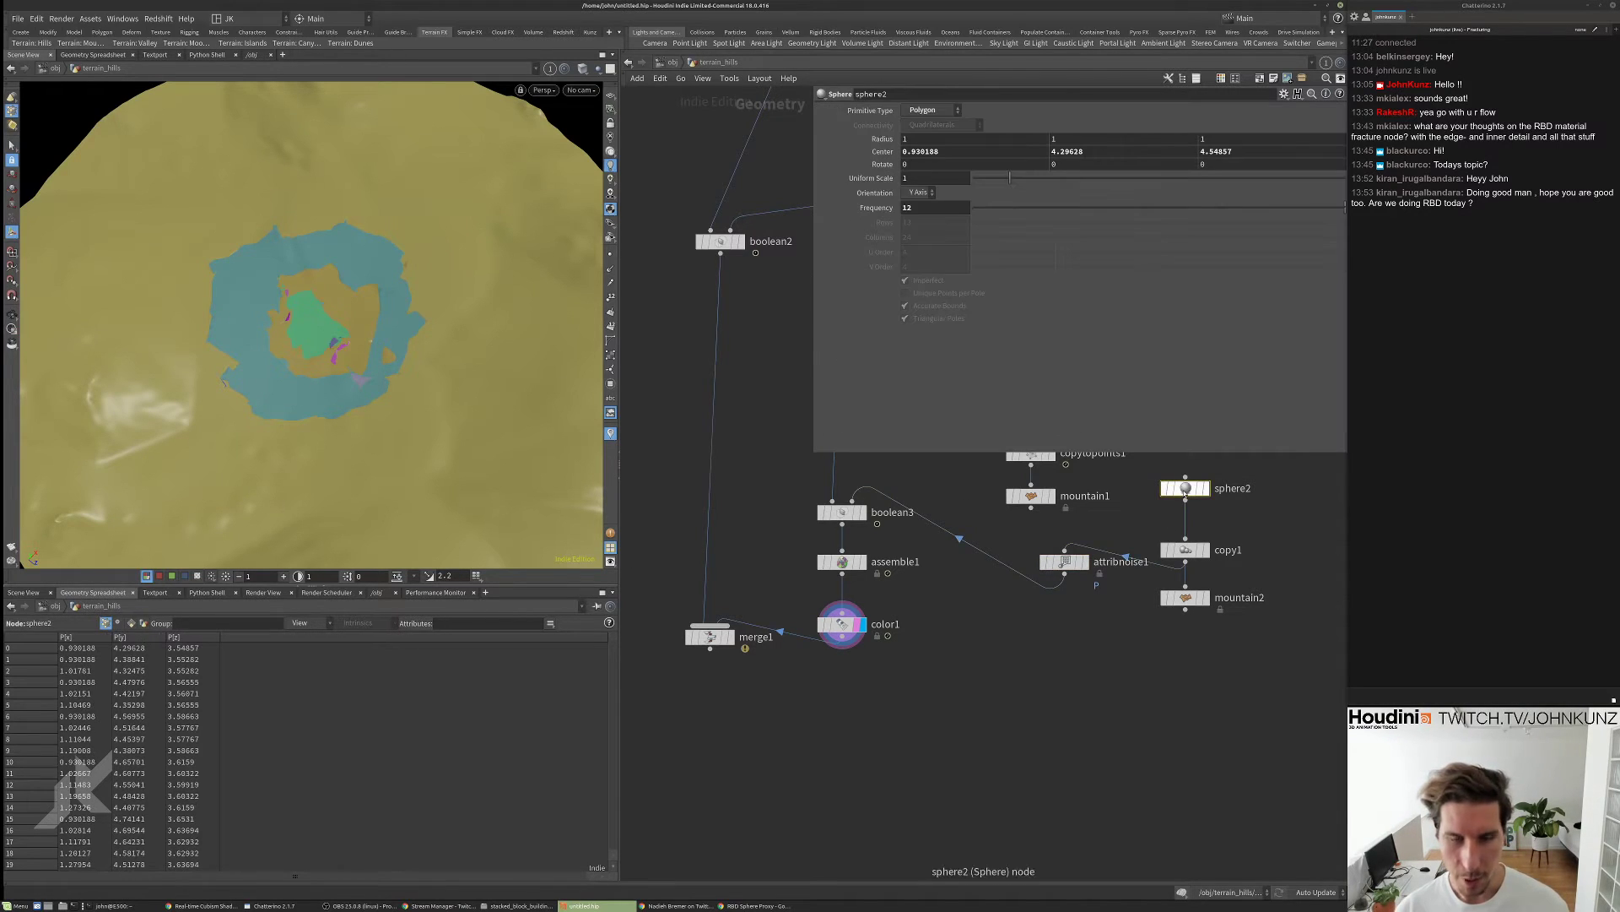
pyautogui.click(925, 208)
pyautogui.write('2')
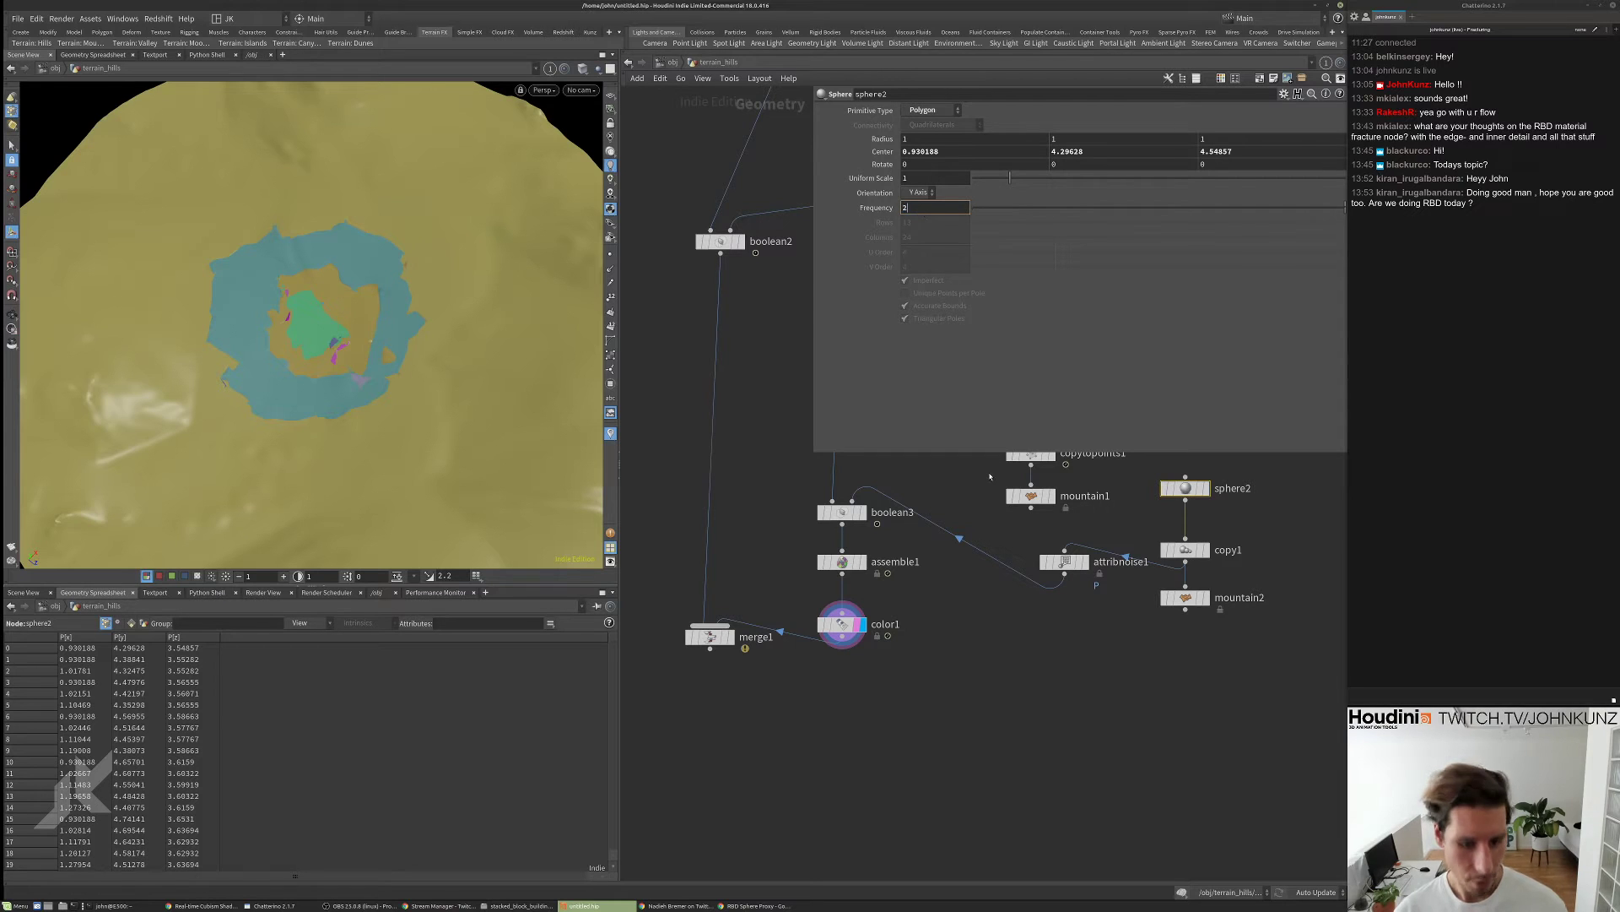
pyautogui.write('2')
pyautogui.press('Return')
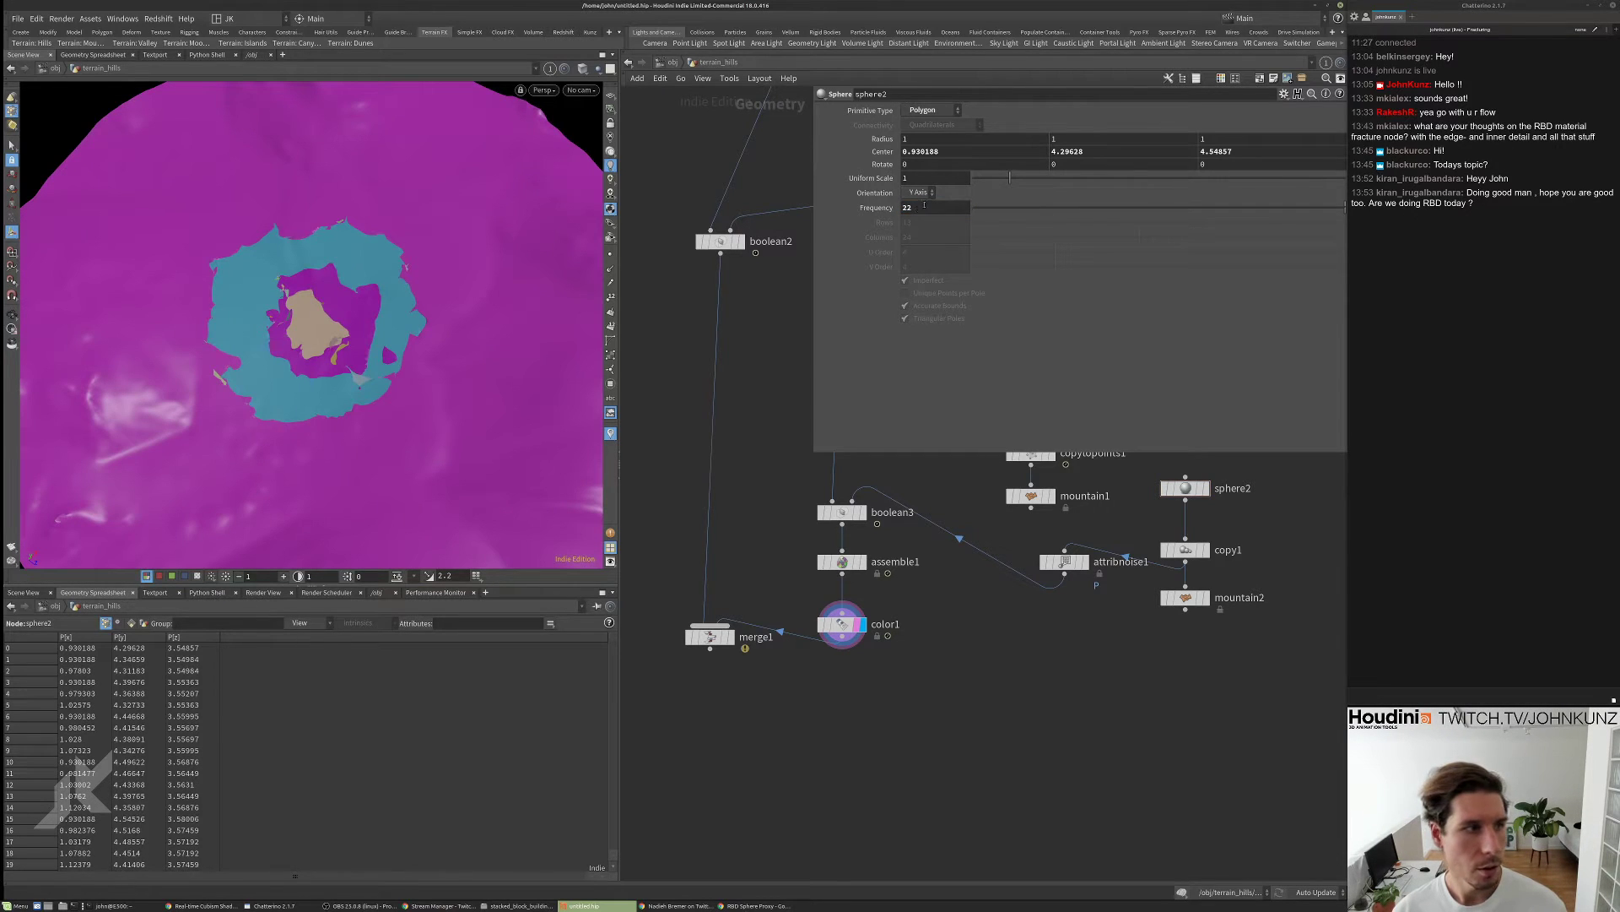
# - Set copy1's uniform scale to 1.35 and its total number to 6, then check the concentric fracture rings
pyautogui.click(1195, 551)
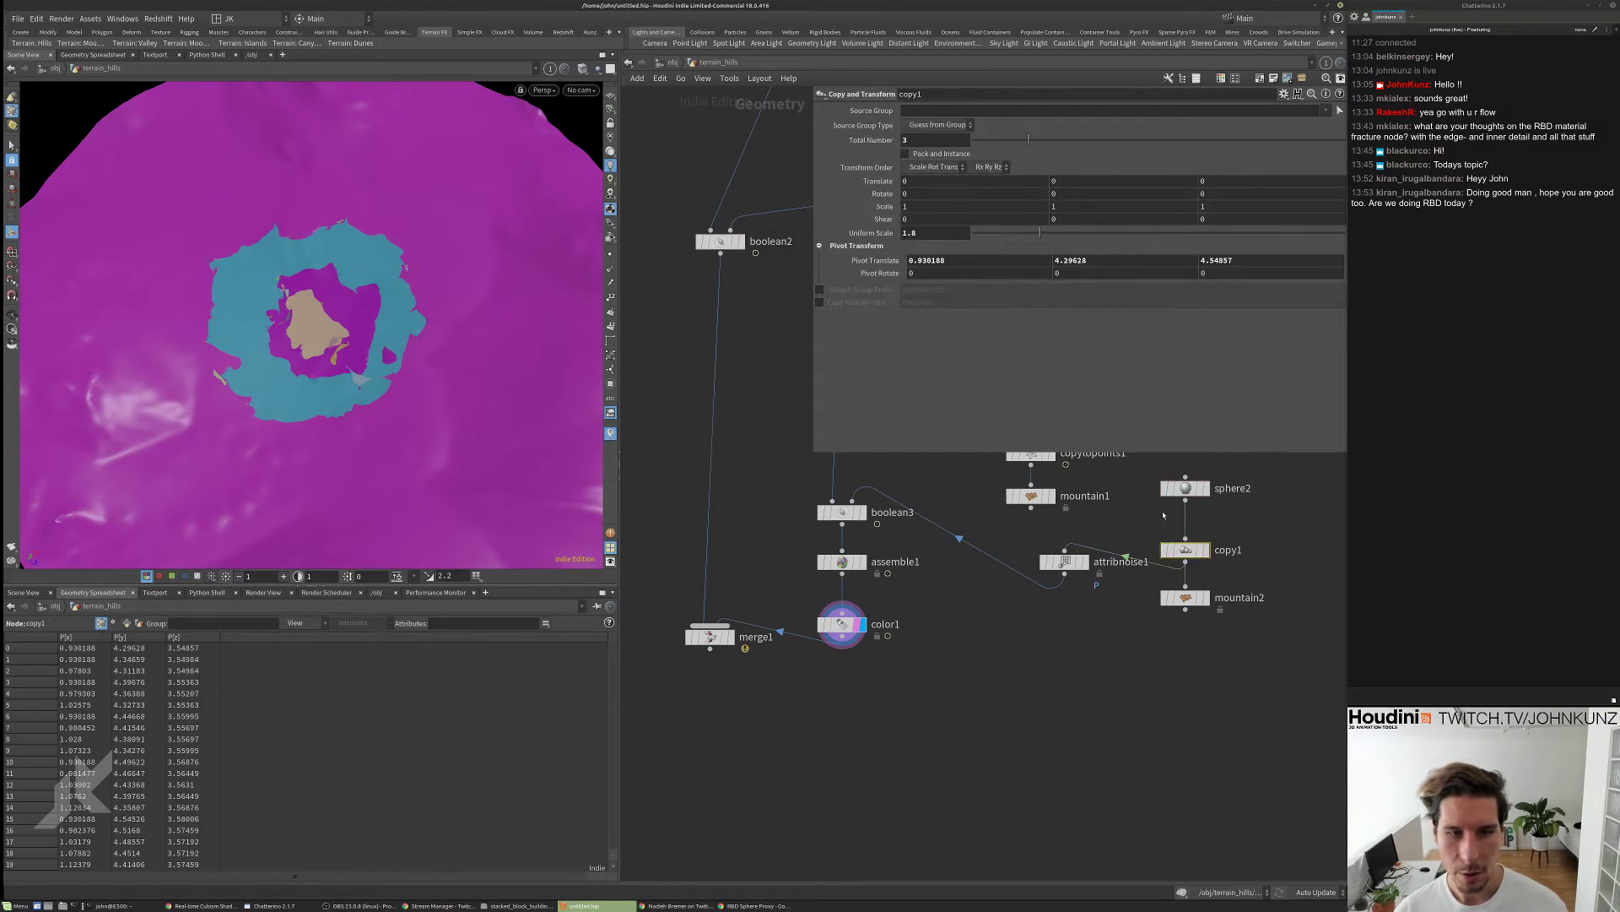
pyautogui.write('35')
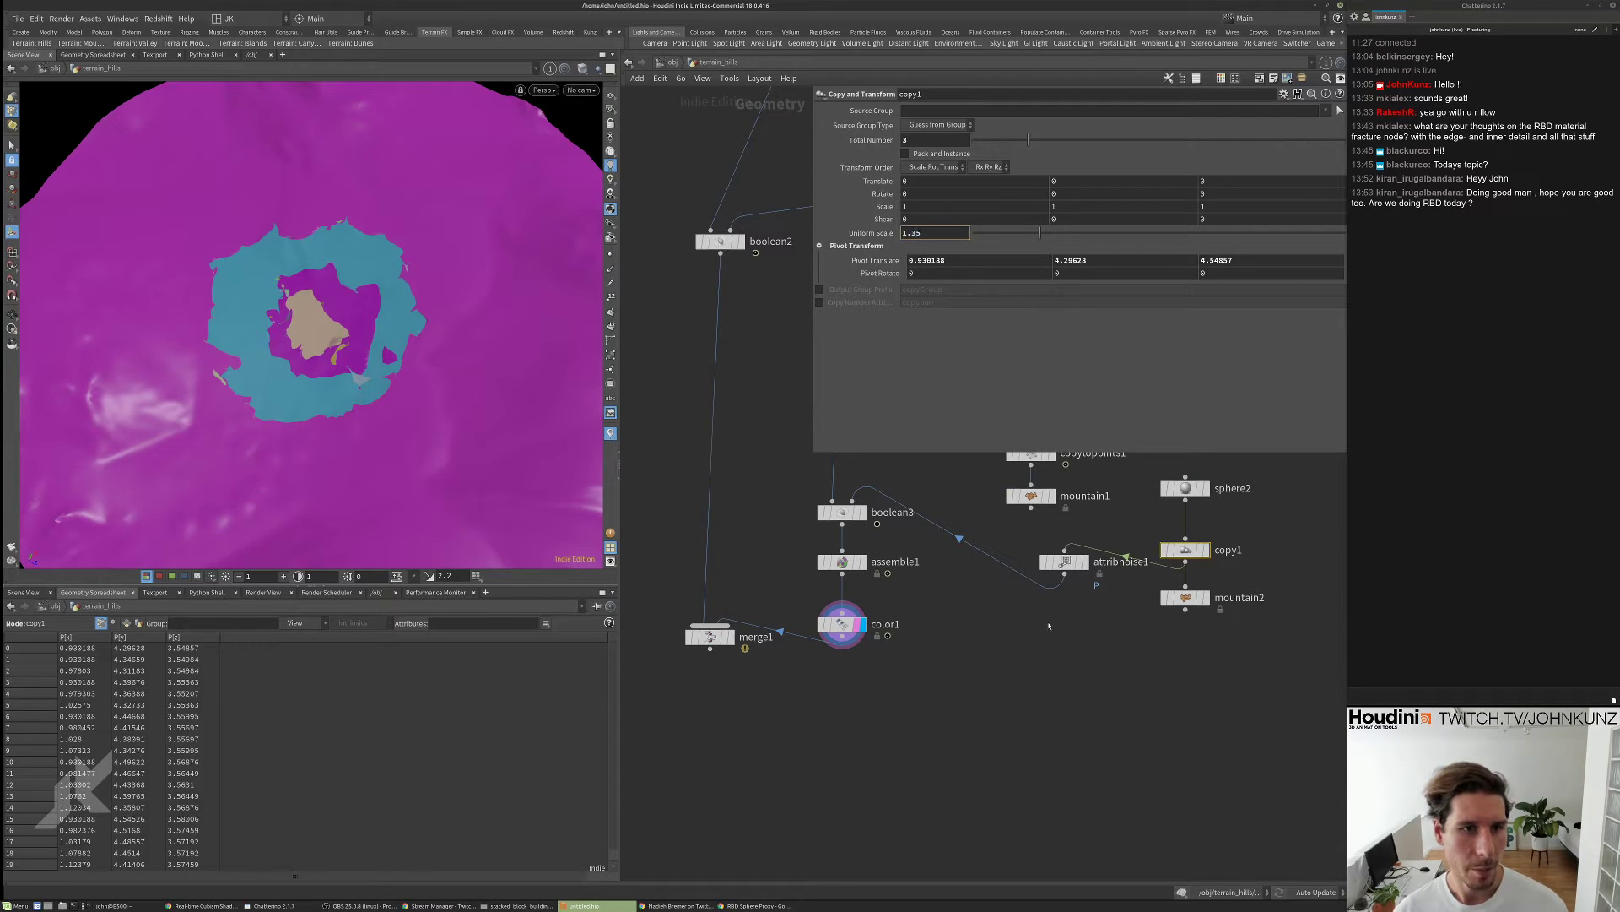
pyautogui.press('Return')
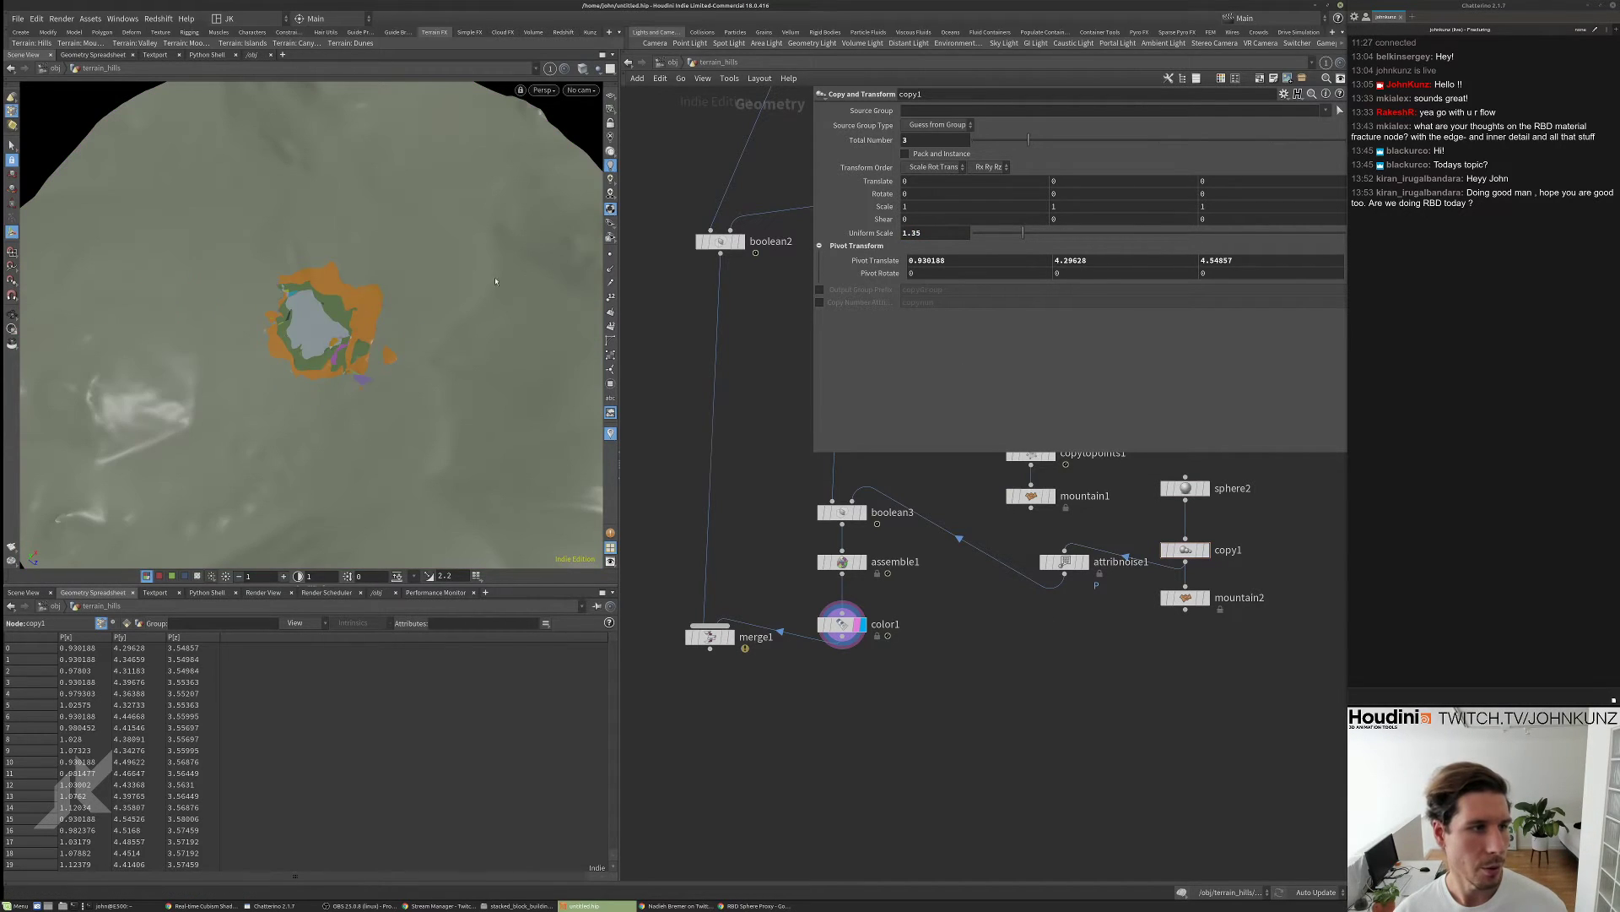
pyautogui.click(919, 141)
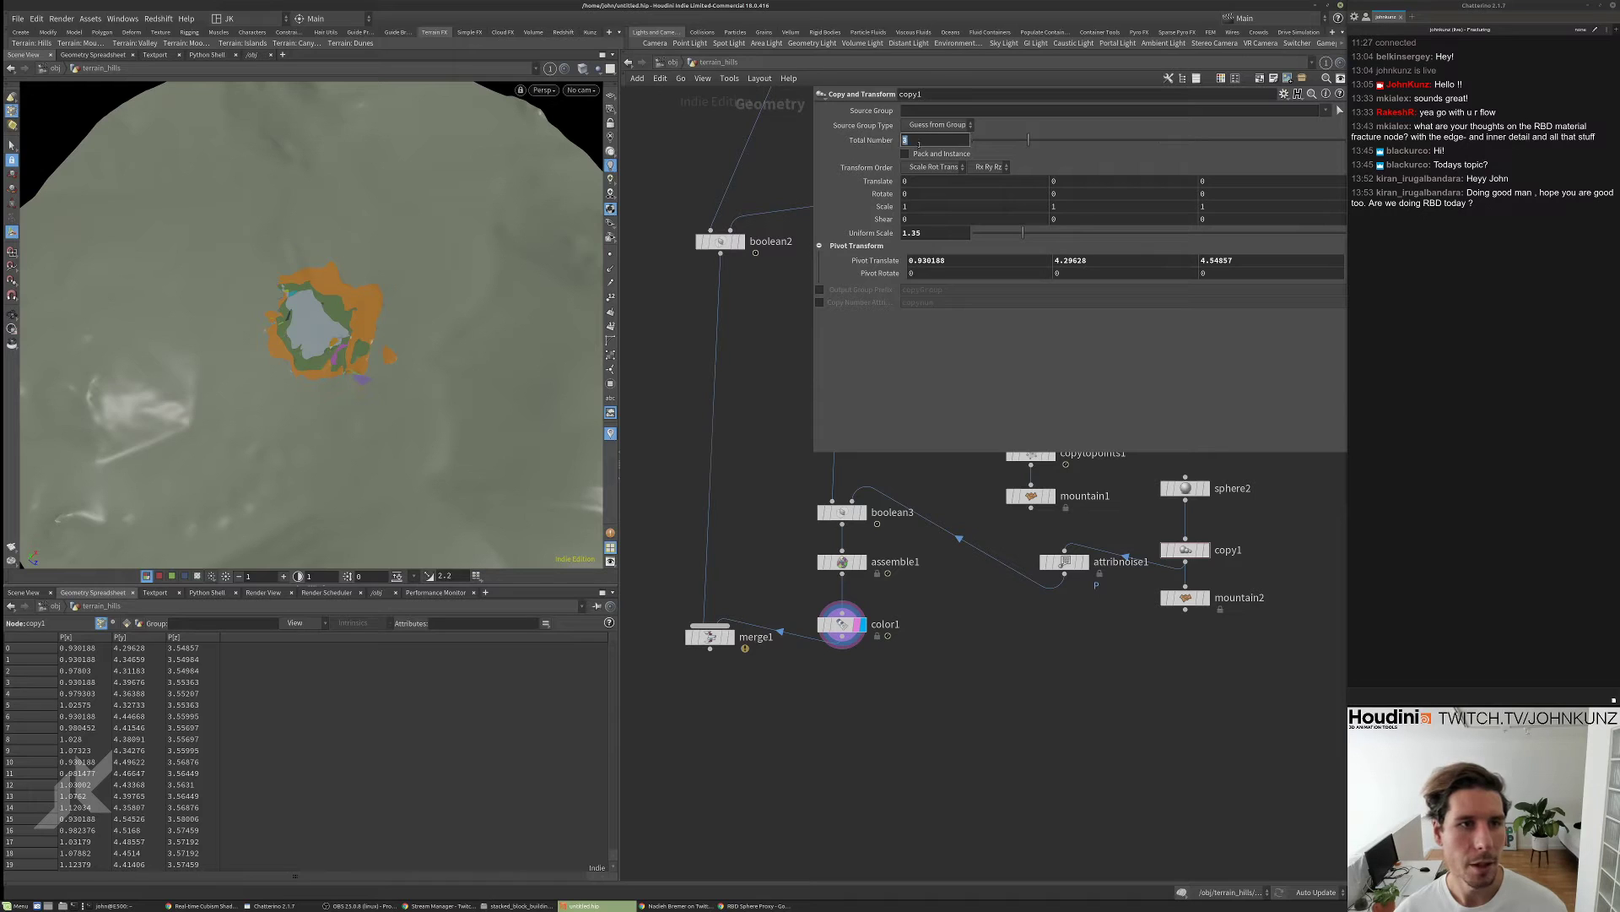
pyautogui.press('Return')
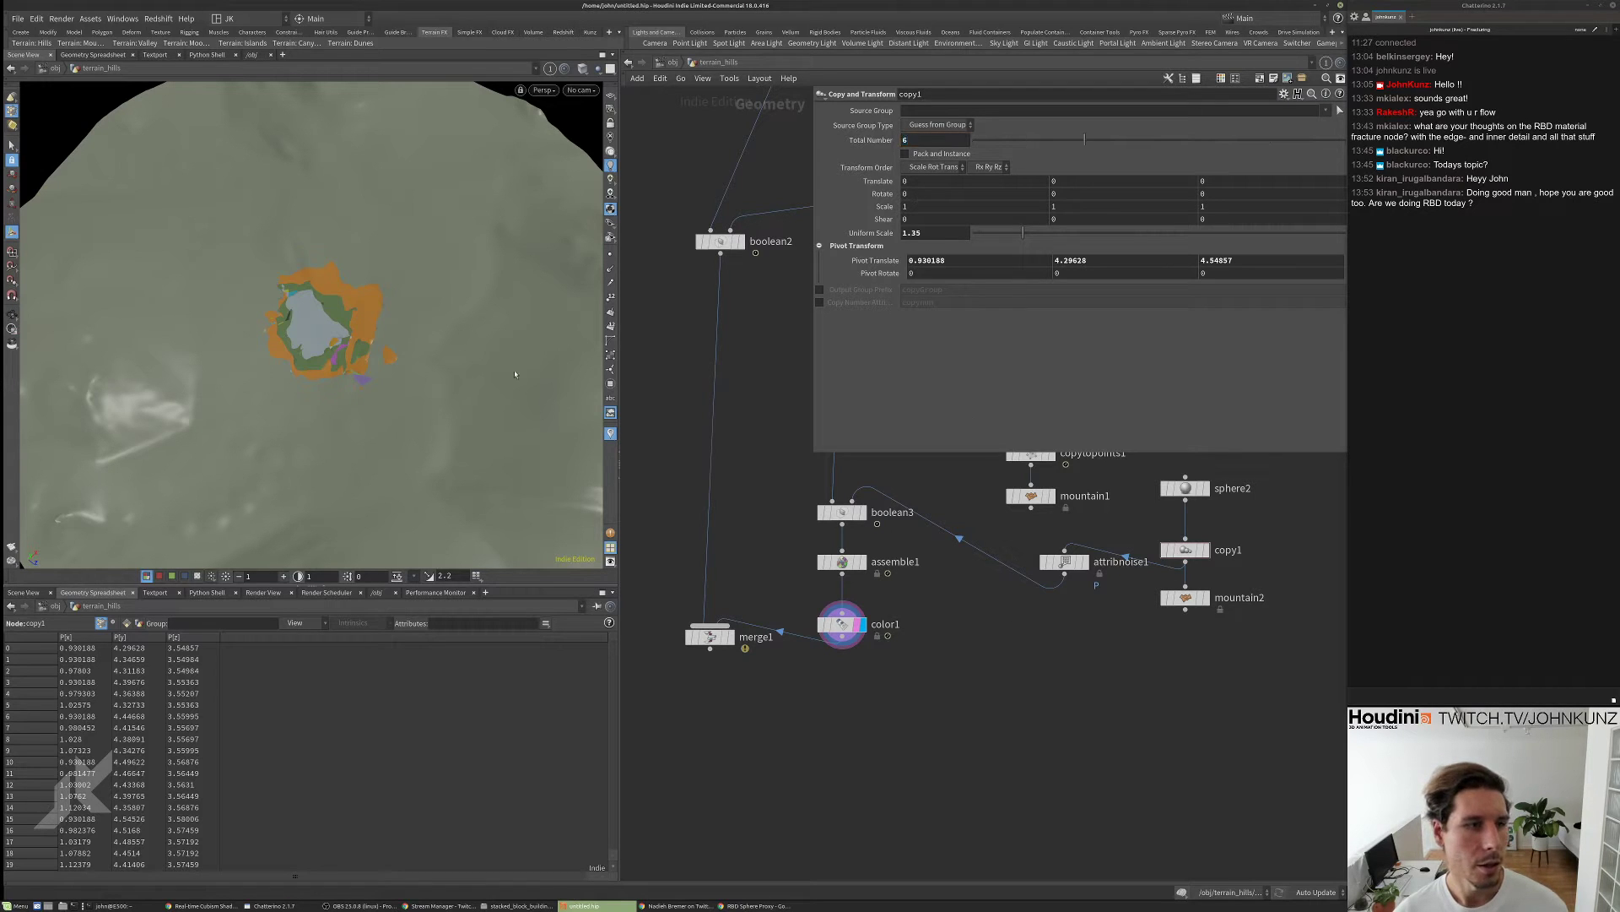
pyautogui.scroll(-2, 318, 302)
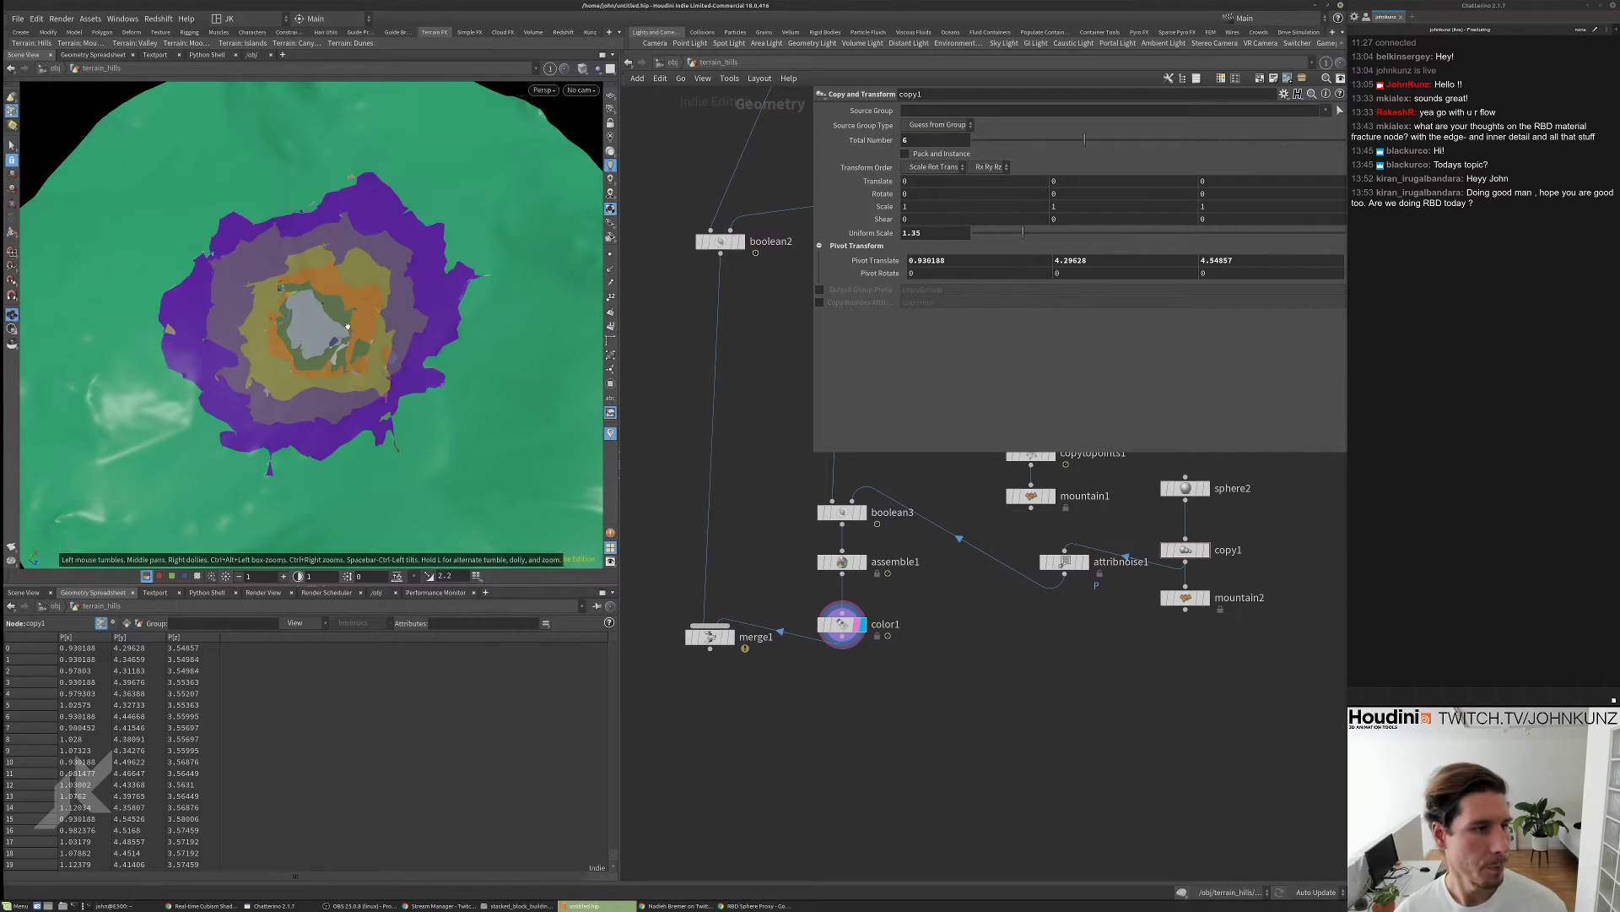
pyautogui.moveTo(318, 301); pyautogui.dragTo(258, 302)
pyautogui.scroll(3, 418, 262)
pyautogui.scroll(-3, 355, 287)
pyautogui.scroll(3, 345, 292)
pyautogui.scroll(-3, 346, 292)
pyautogui.scroll(3, 322, 263)
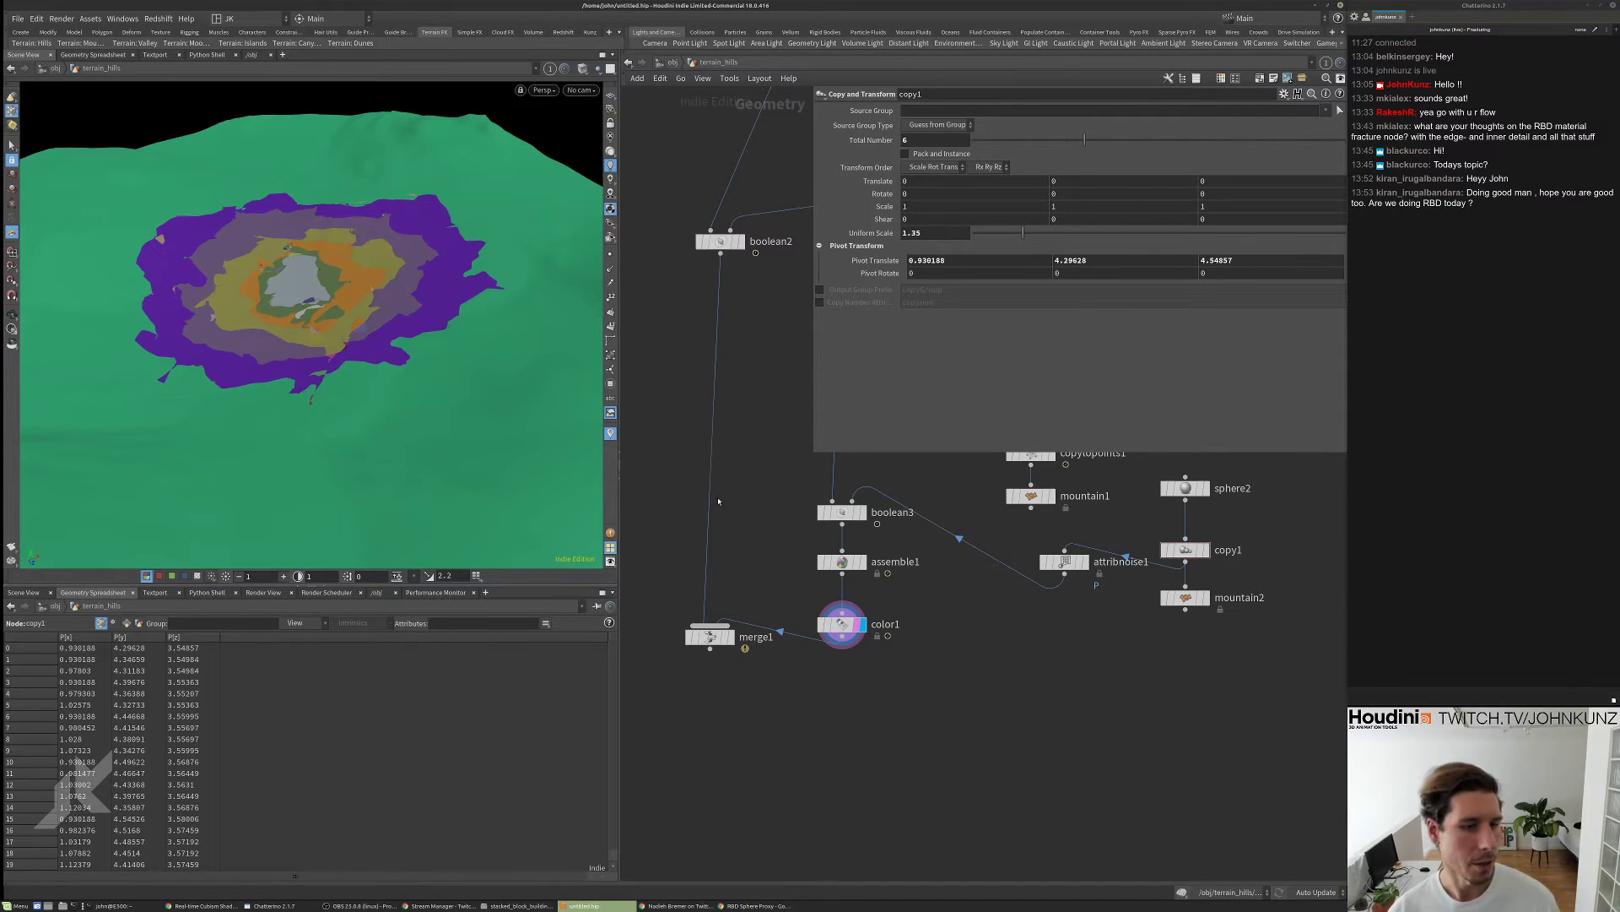
# - Add a Merge node combining attribnoise1 and mountain1, and feed it into boolean3 as the cutting geometry
pyautogui.moveTo(718, 501); pyautogui.dragTo(731, 646, button='middle')
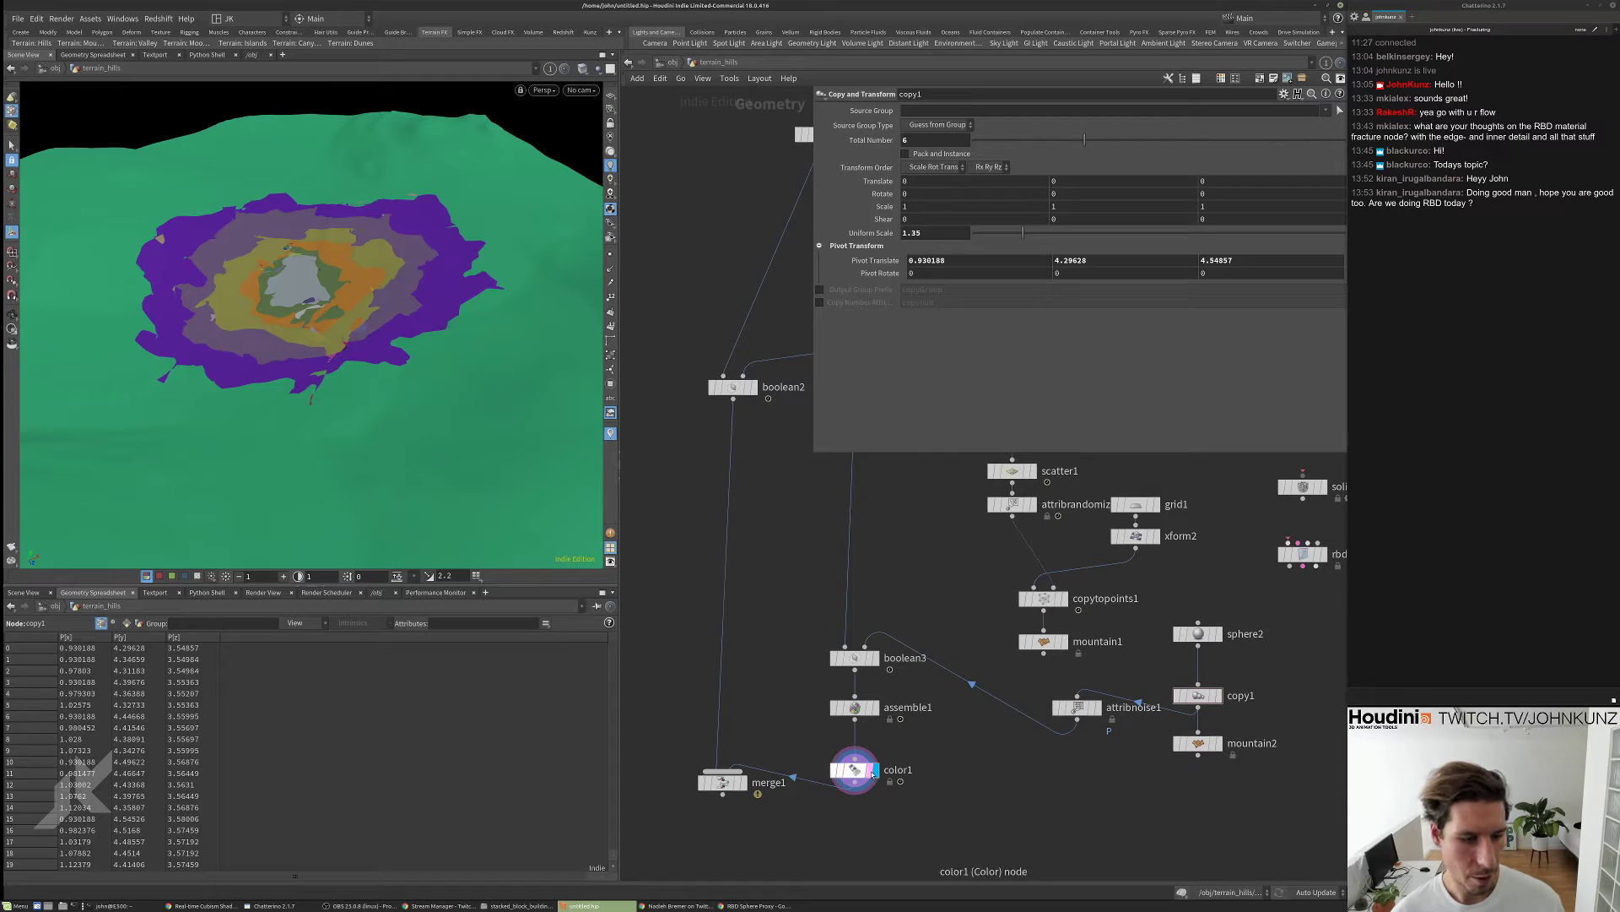
pyautogui.press('Tab')
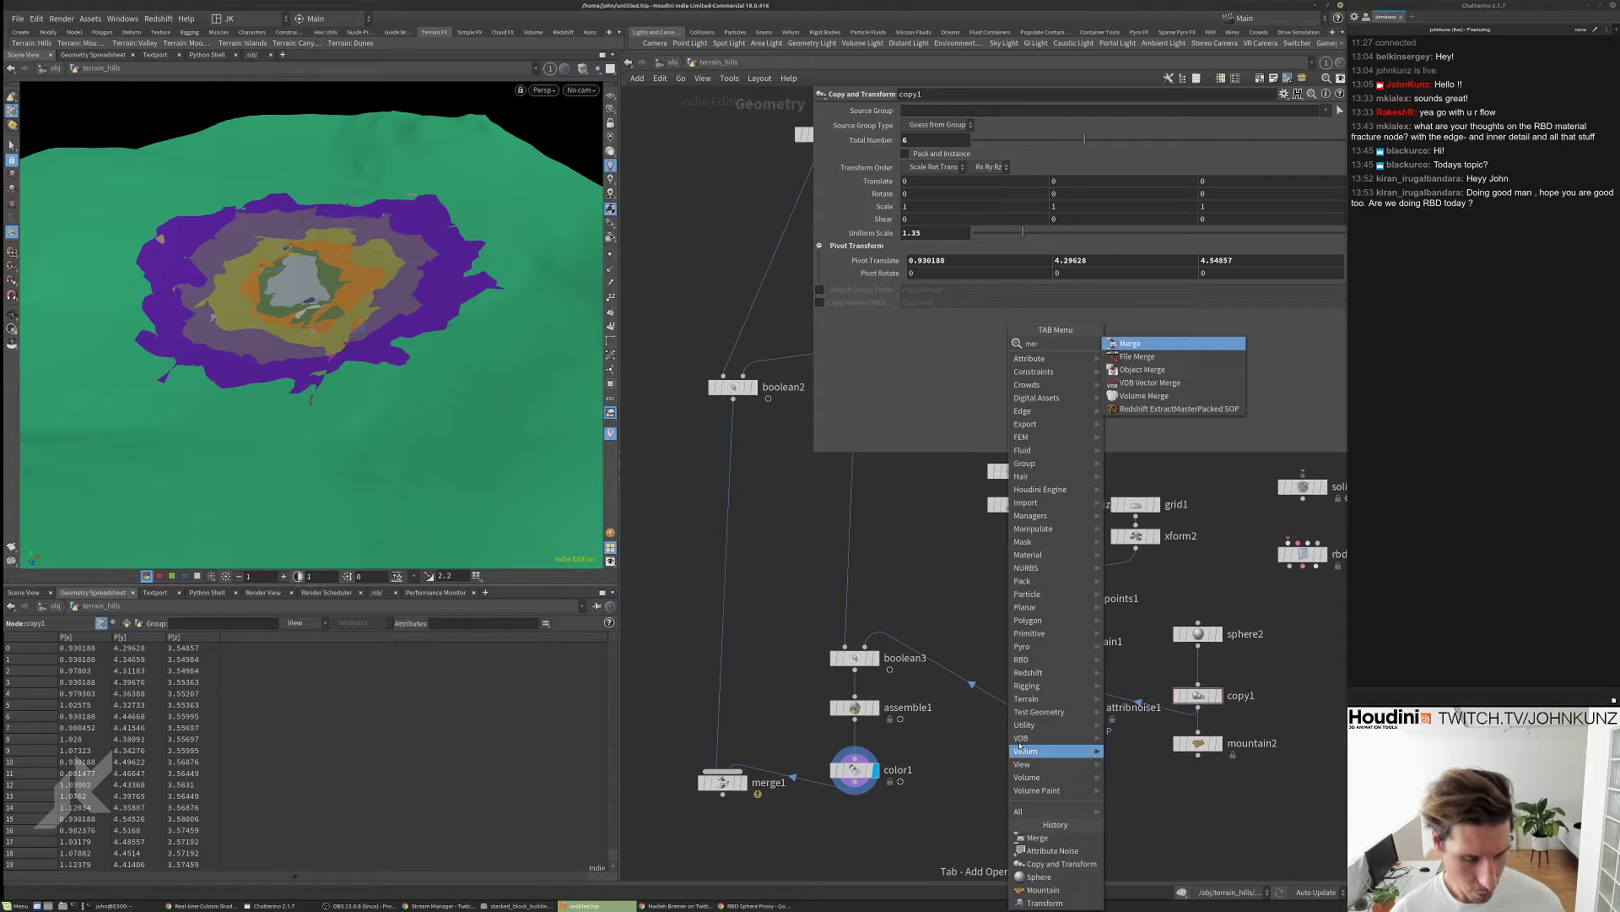
pyautogui.click(1131, 390)
pyautogui.click(1031, 736)
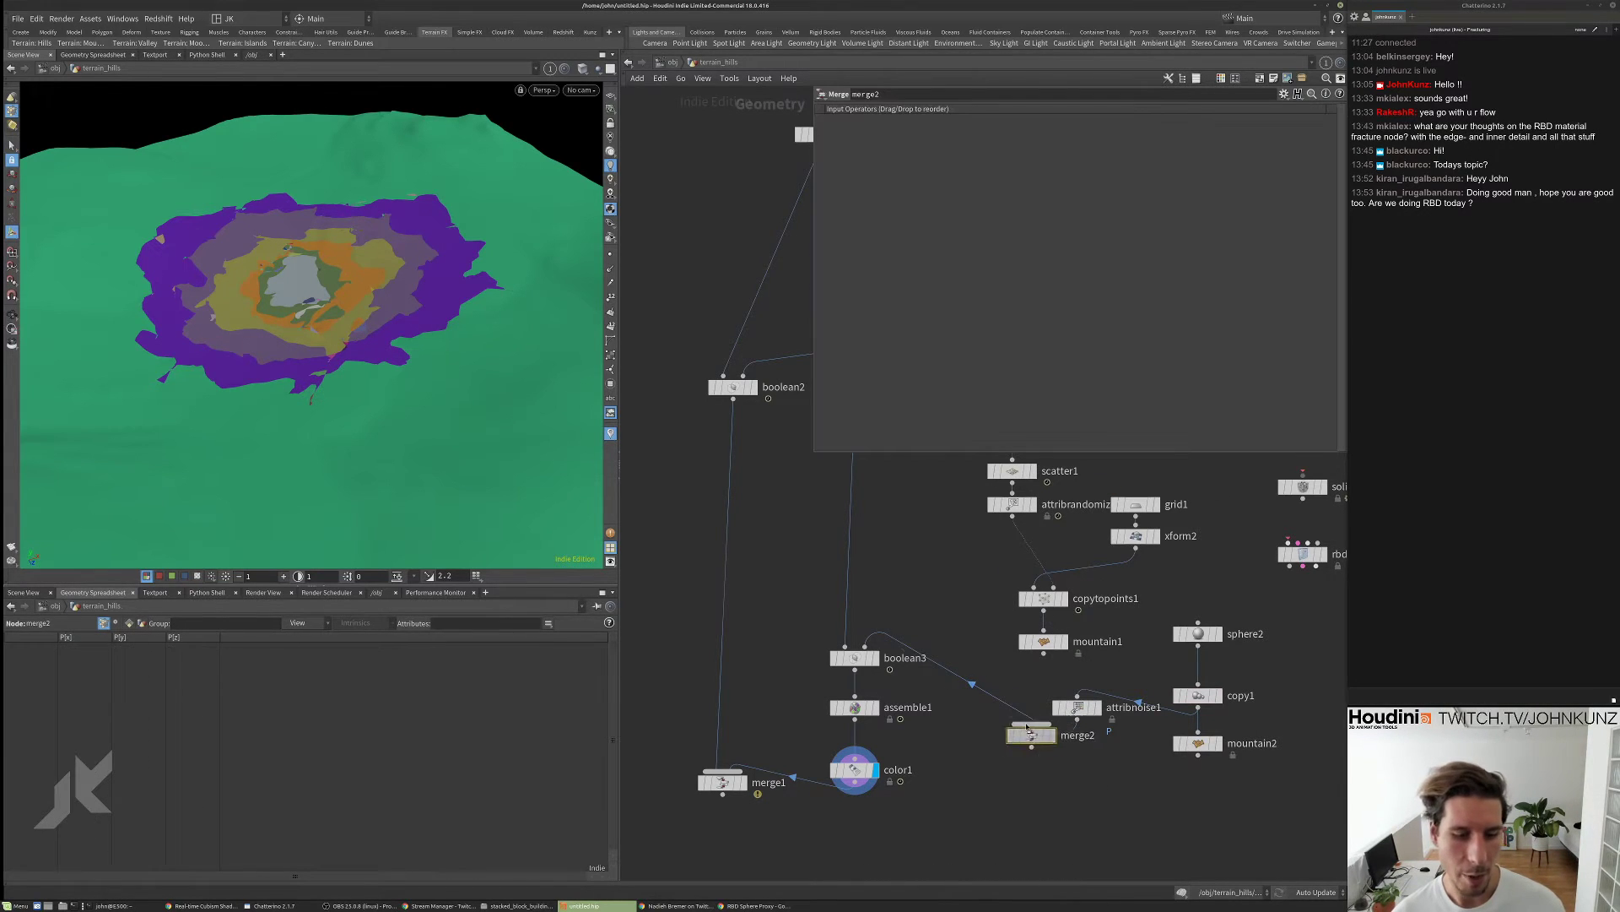
pyautogui.moveTo(1029, 742); pyautogui.dragTo(1053, 644)
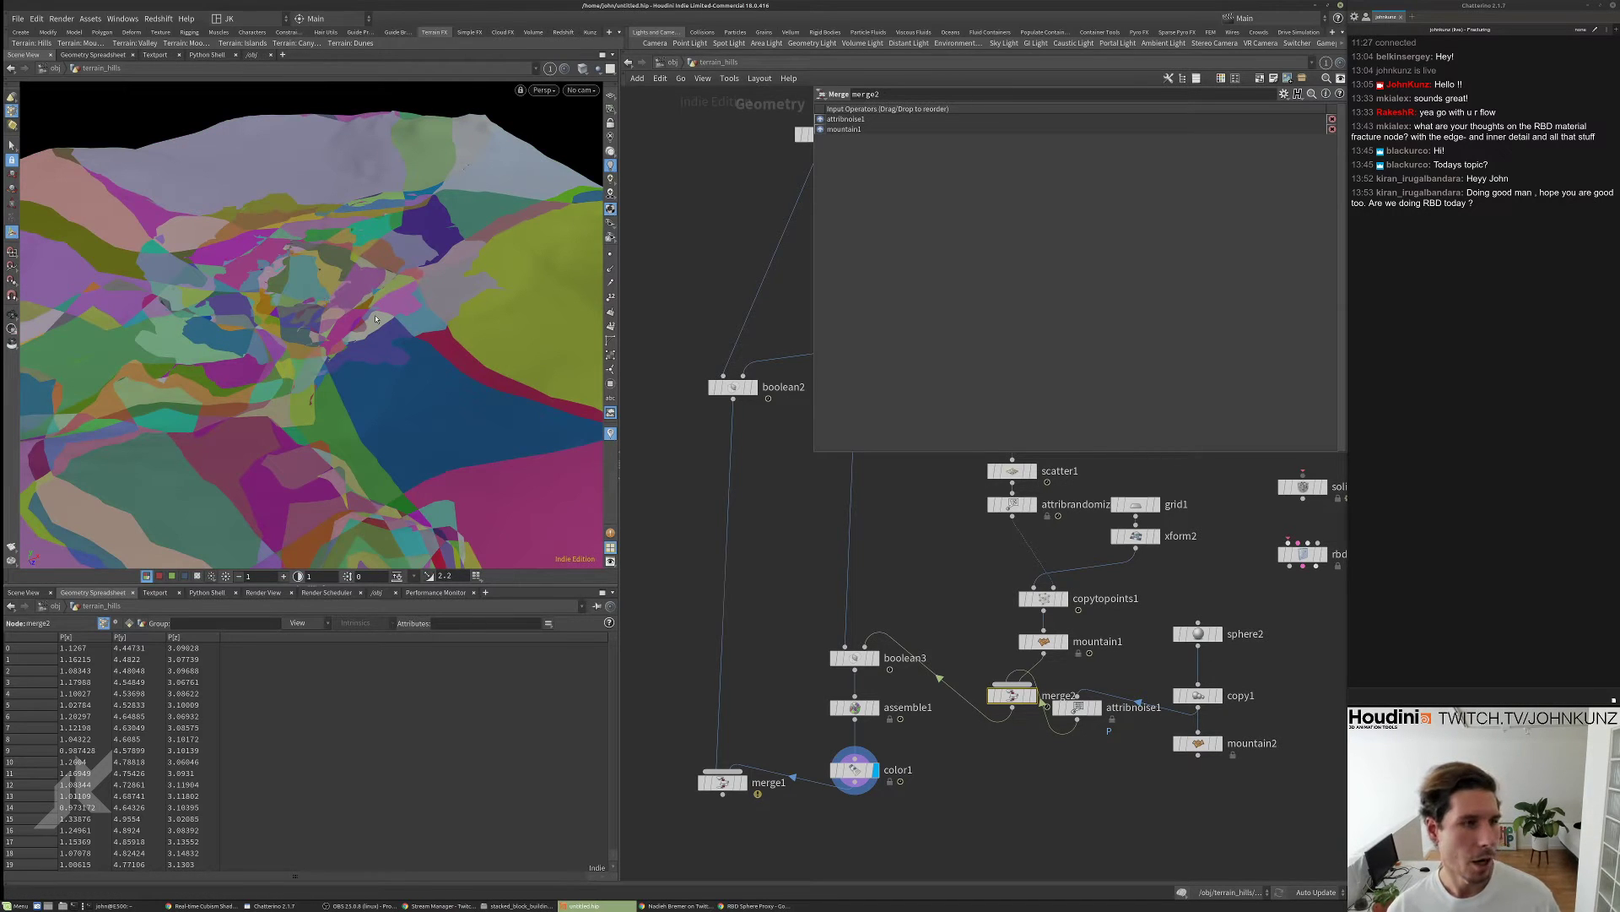
# - Examine the combined fracture pattern on the terrain chunk from several angles and distances
pyautogui.moveTo(387, 299); pyautogui.dragTo(243, 254)
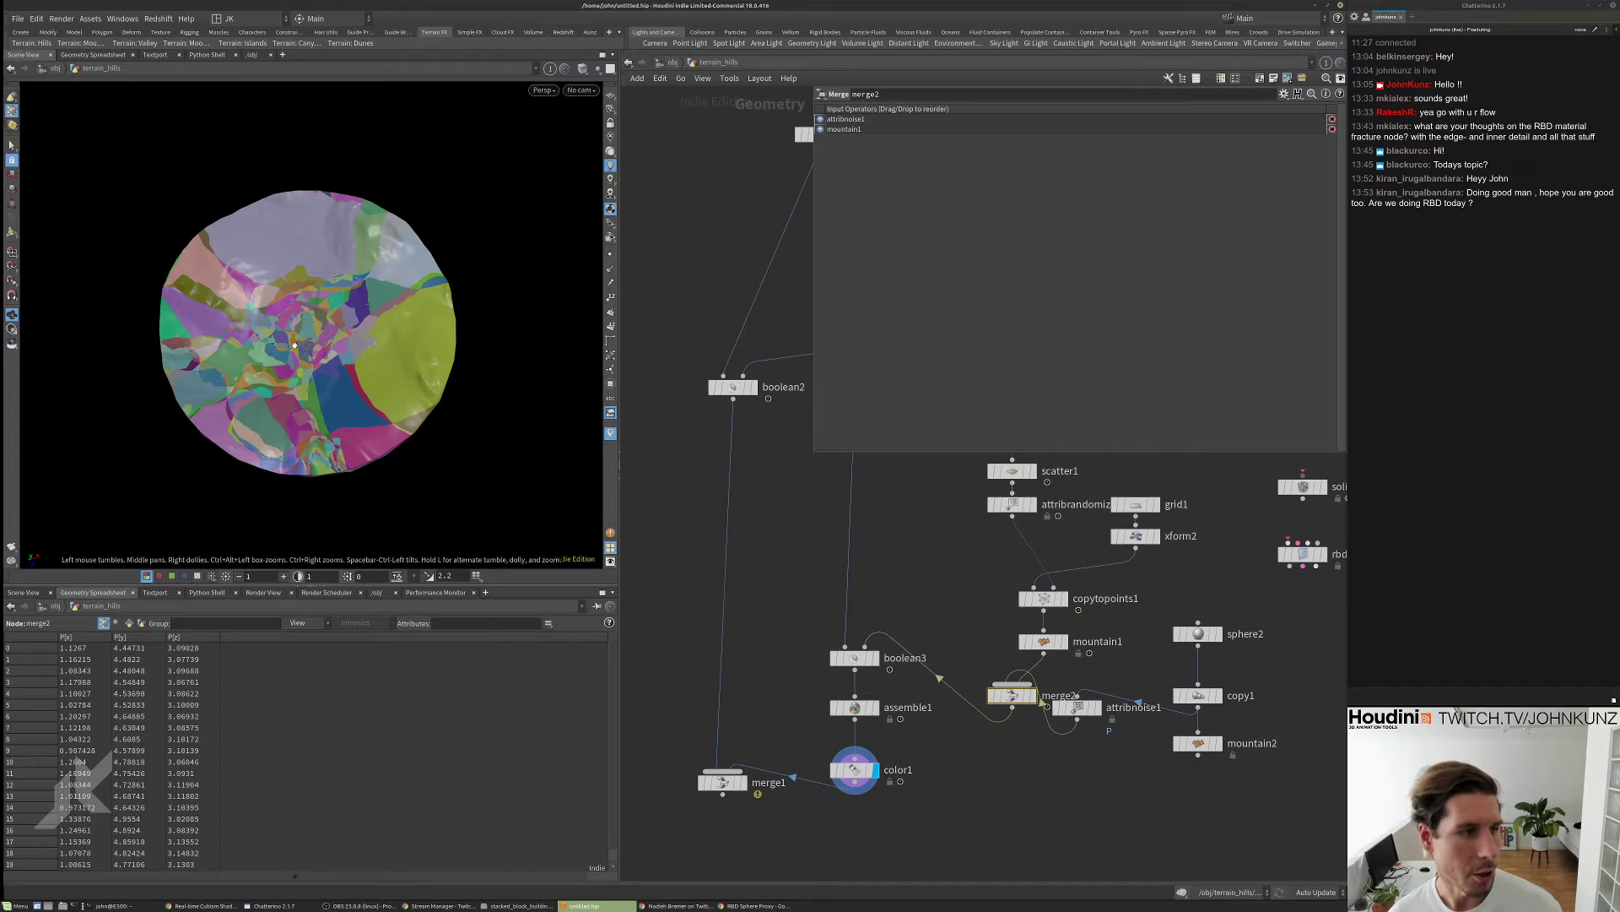
pyautogui.moveTo(295, 345); pyautogui.dragTo(378, 335, button='right')
pyautogui.moveTo(304, 365); pyautogui.dragTo(405, 338)
pyautogui.moveTo(406, 338); pyautogui.dragTo(445, 323, button='right')
pyautogui.moveTo(445, 322); pyautogui.dragTo(328, 389)
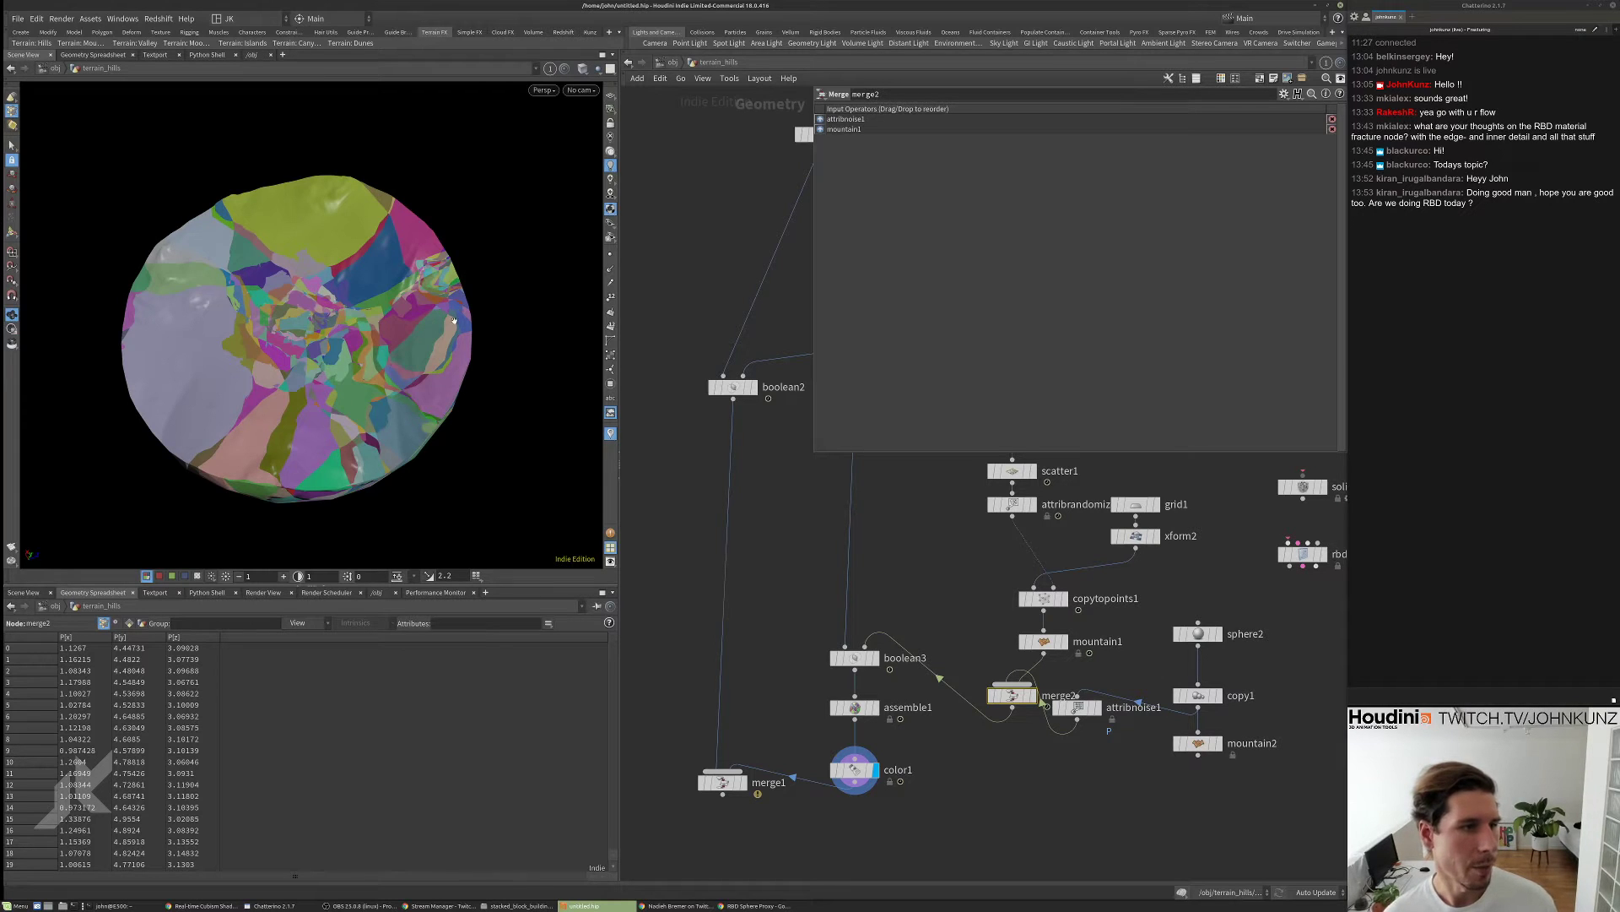
pyautogui.moveTo(453, 320); pyautogui.dragTo(492, 369)
pyautogui.scroll(3, 464, 292)
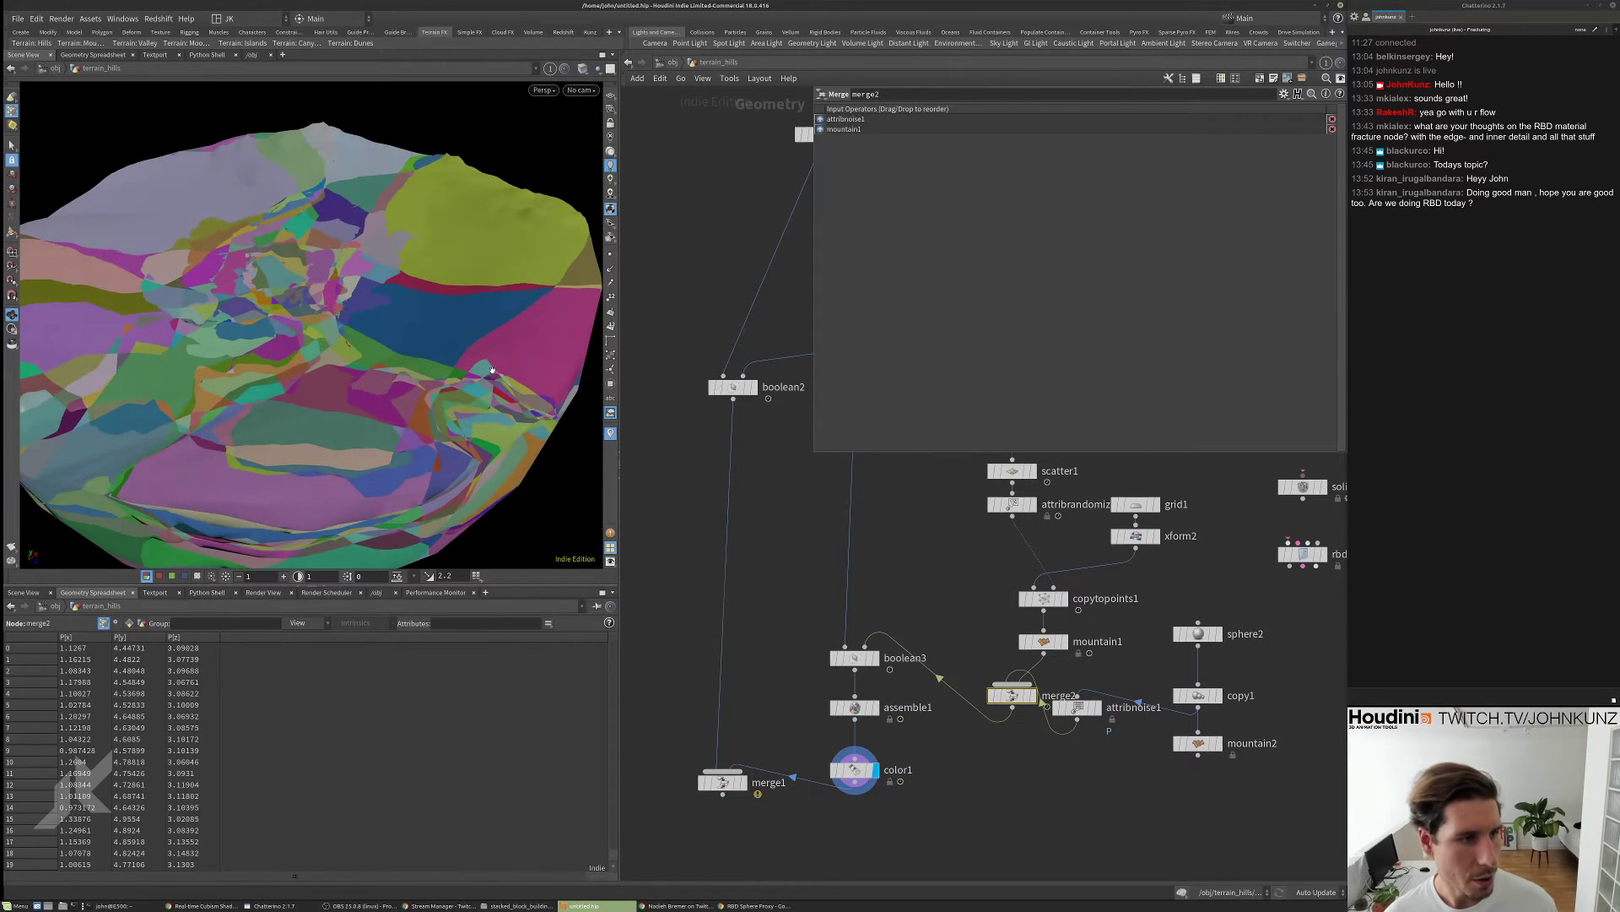
pyautogui.scroll(-6, 511, 387)
pyautogui.moveTo(264, 474); pyautogui.dragTo(337, 312)
pyautogui.moveTo(1012, 505); pyautogui.dragTo(974, 609, button='middle')
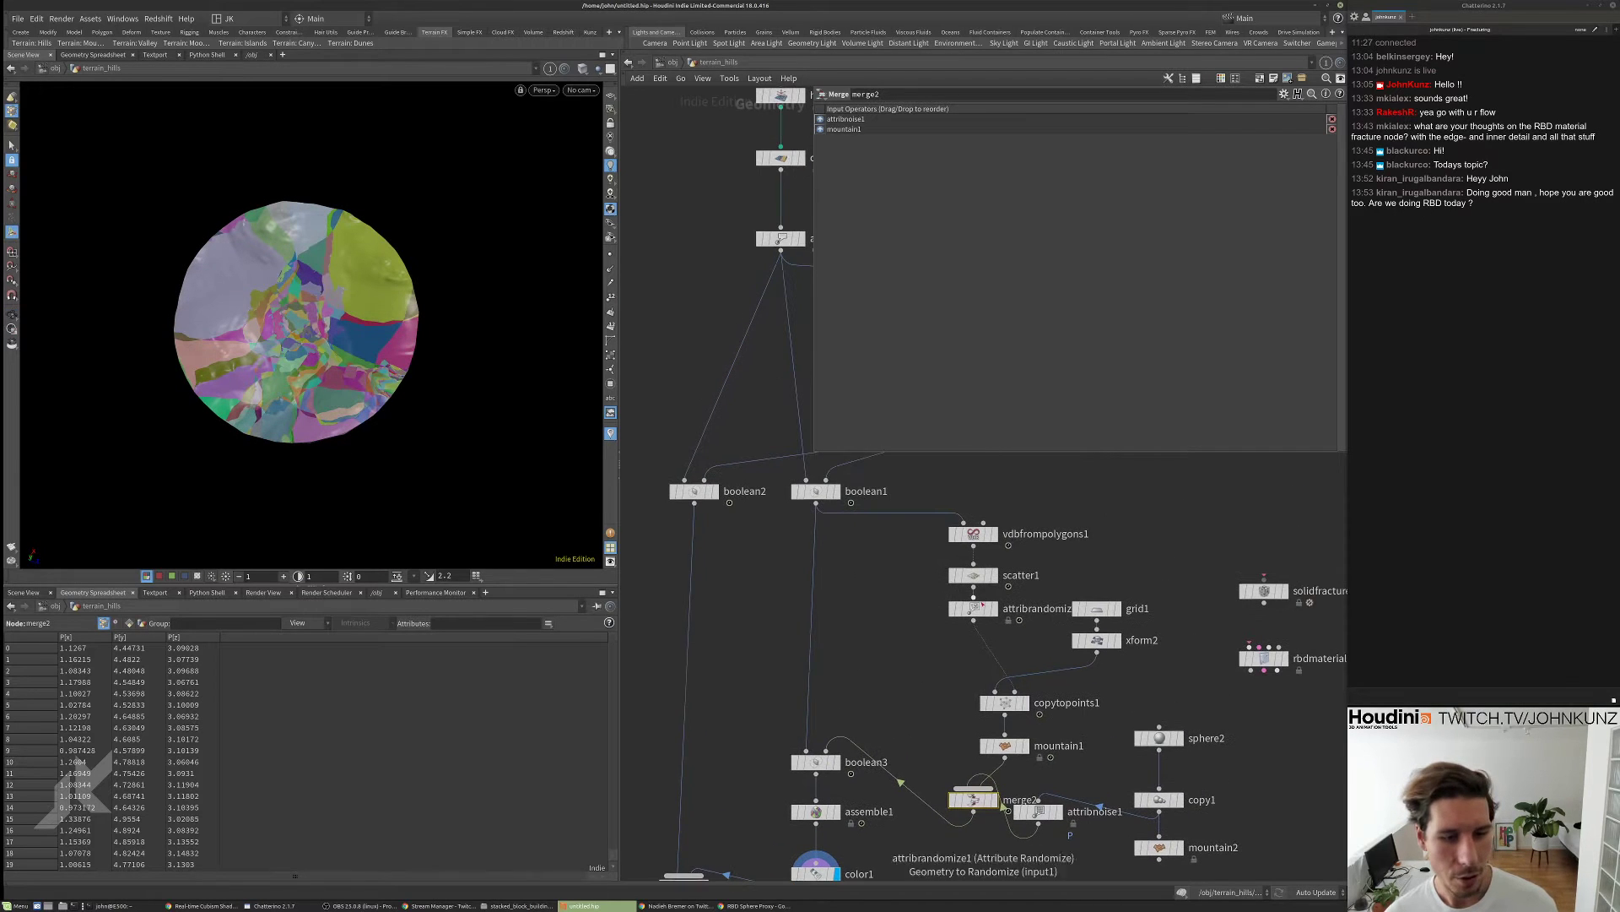
# - Set the second offset value of mountain1's noise to -63
pyautogui.click(1005, 745)
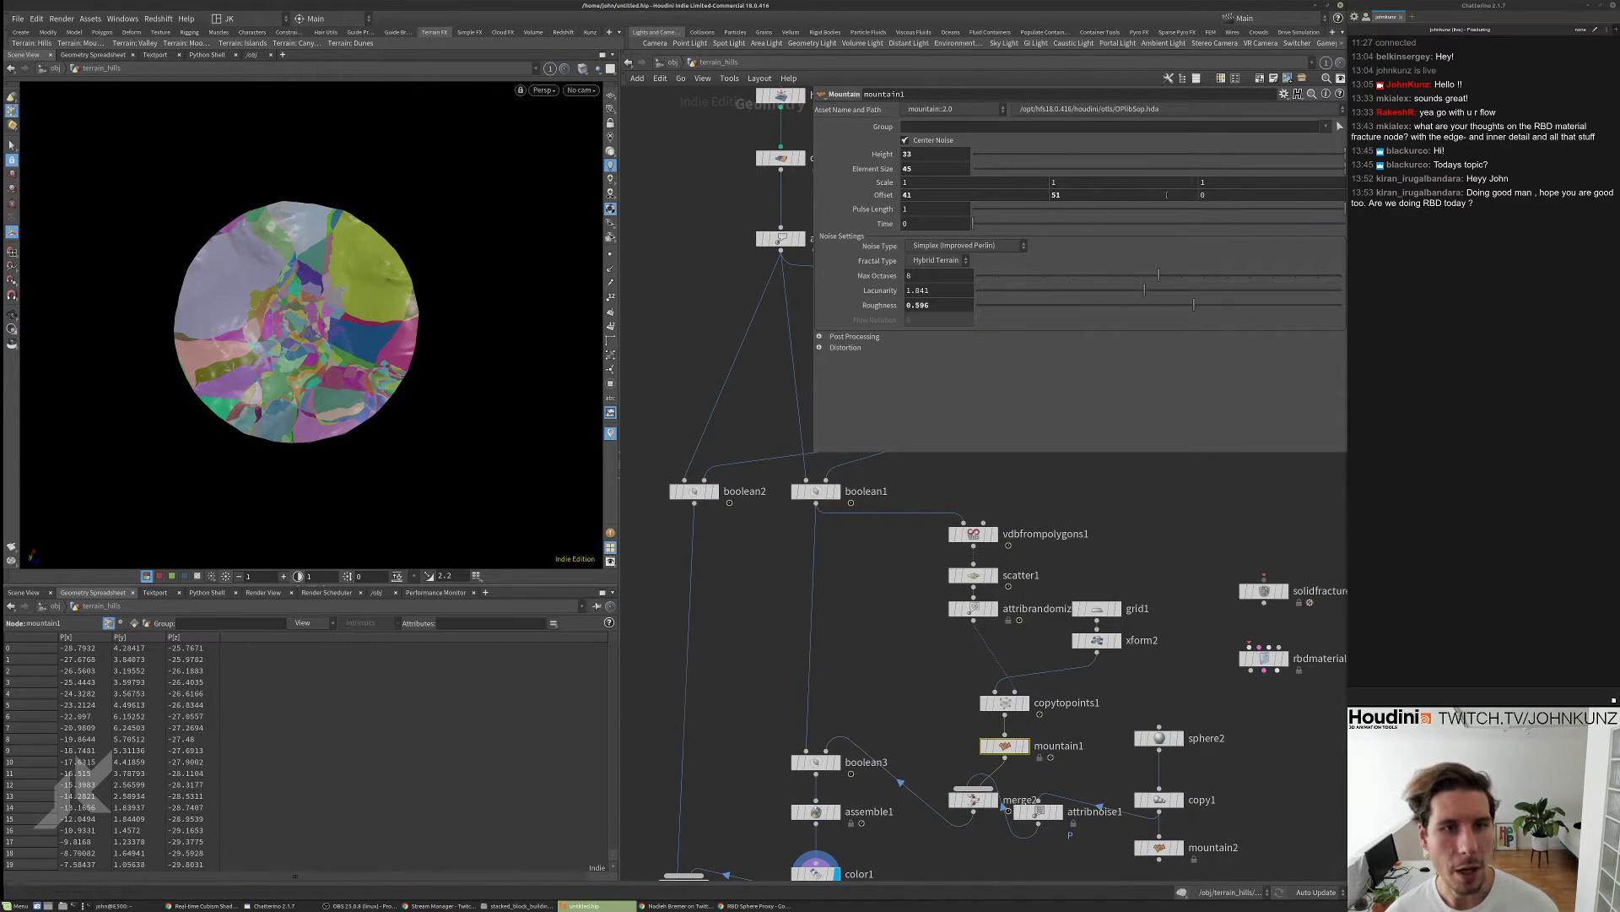
pyautogui.click(1184, 195)
pyautogui.write('-63')
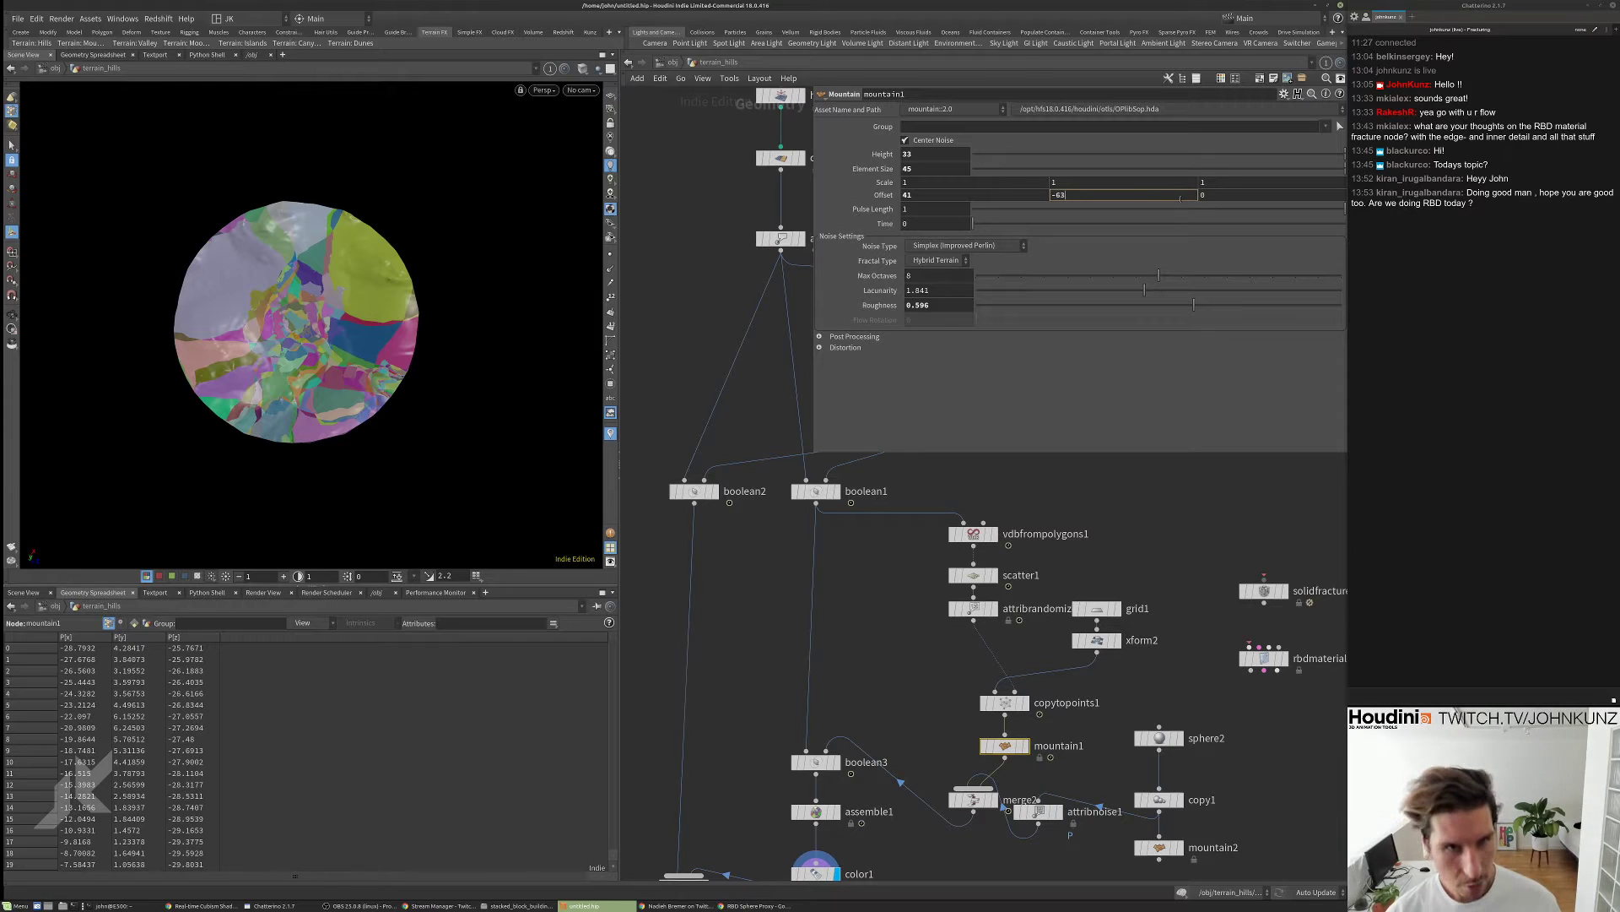
pyautogui.press('Return')
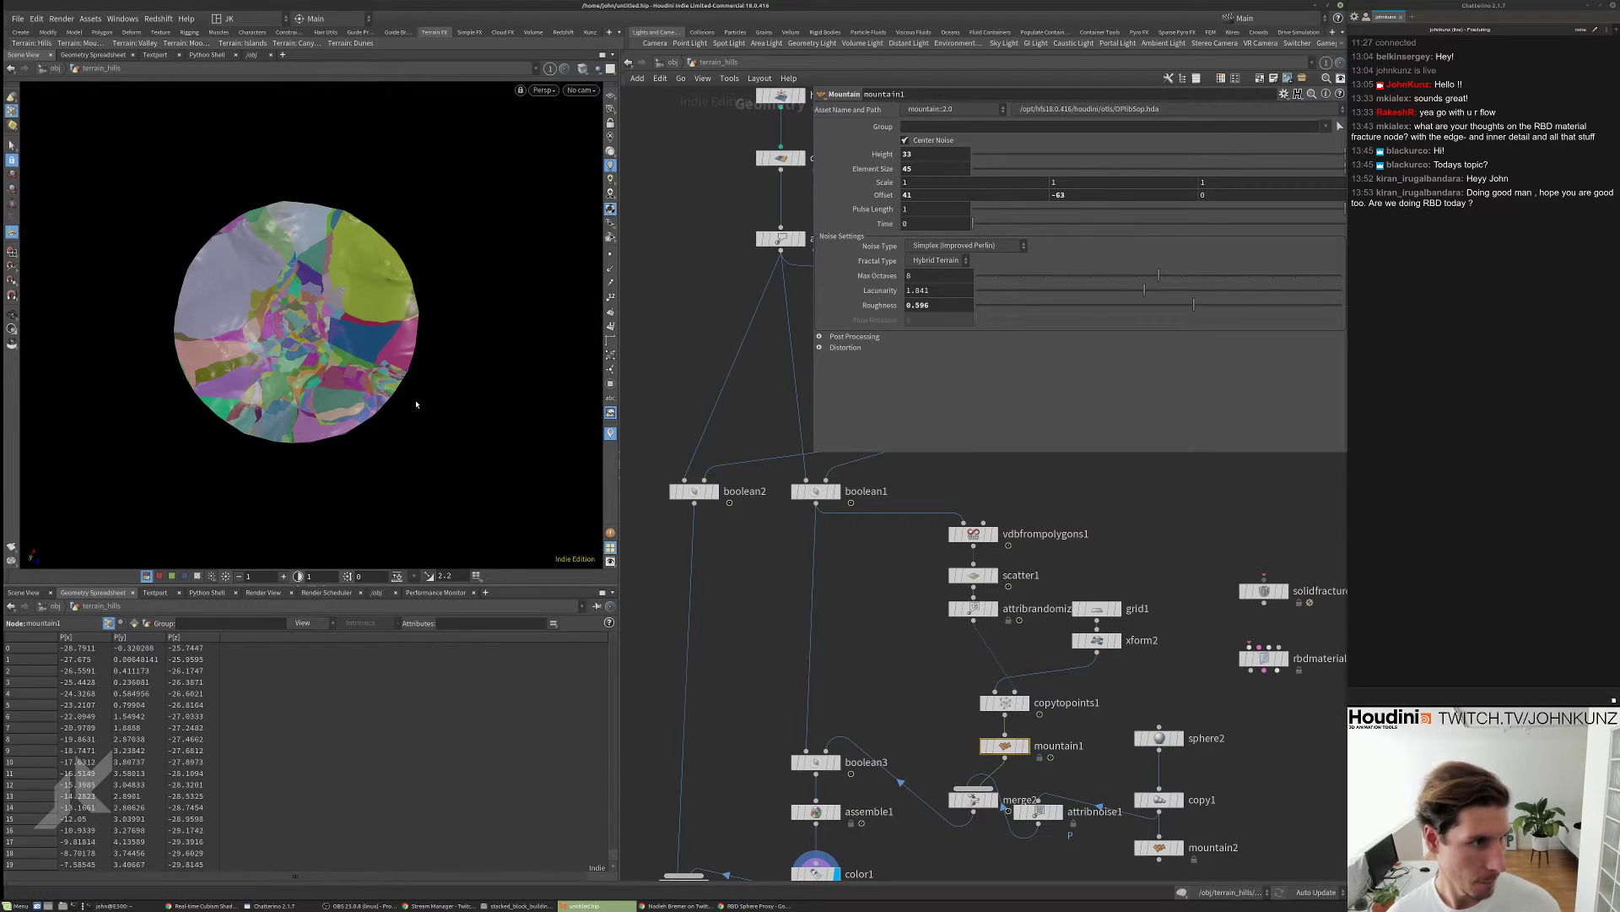
# - Examine the recomputed fracture pattern on the terrain chunk from above, below and close to its center
pyautogui.moveTo(413, 397); pyautogui.dragTo(434, 319)
pyautogui.scroll(5, 436, 320)
pyautogui.scroll(10, 436, 320)
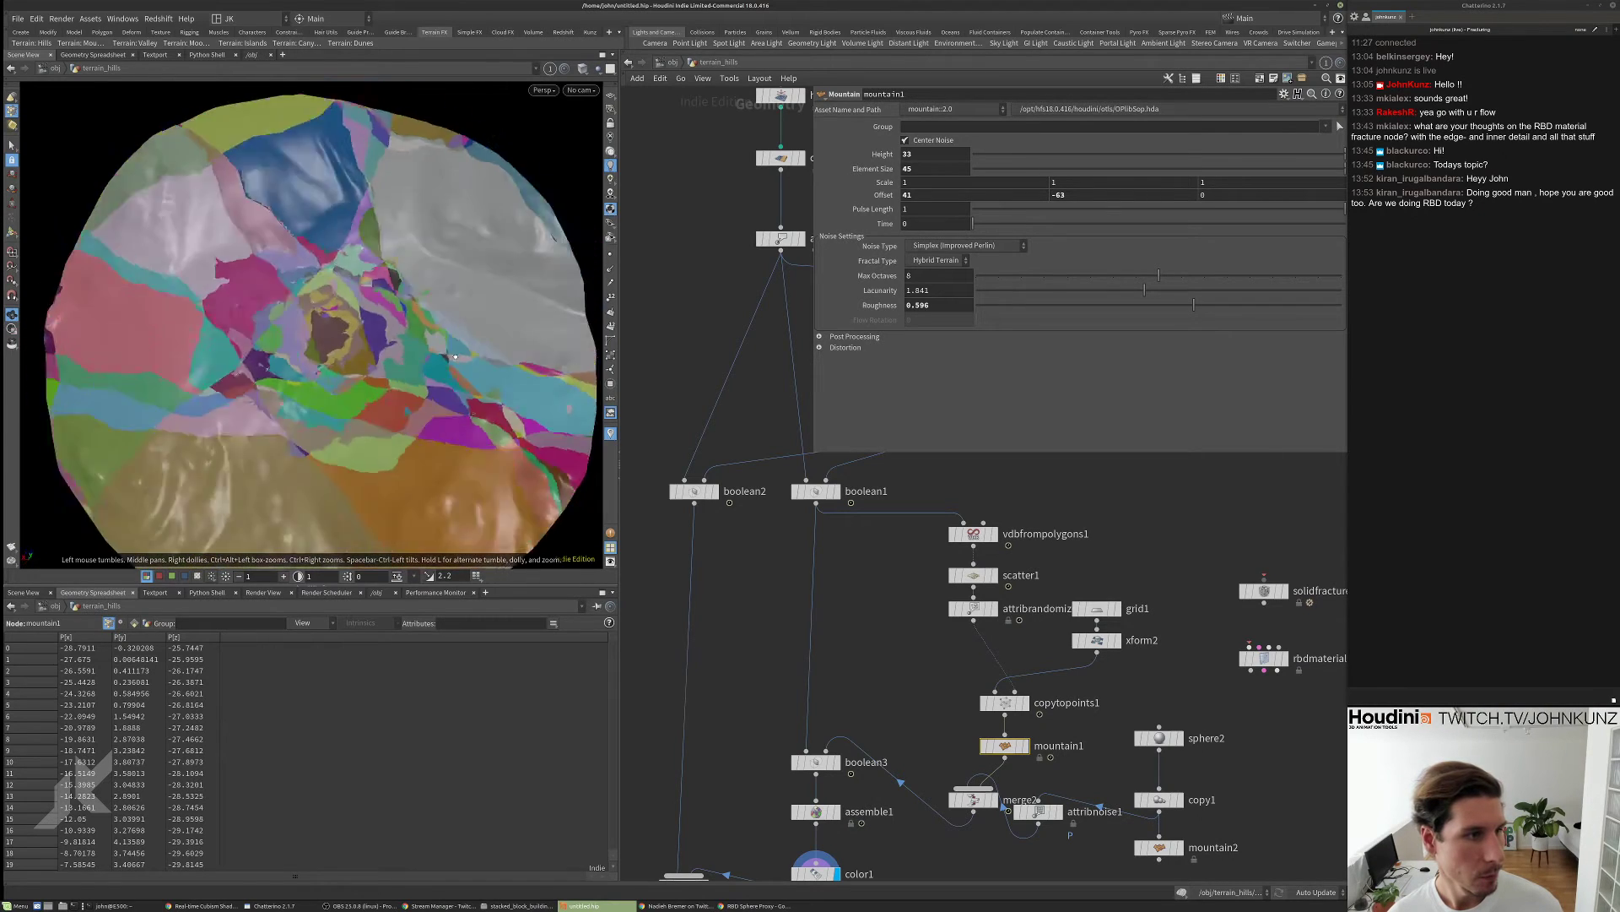
pyautogui.scroll(8, 540, 244)
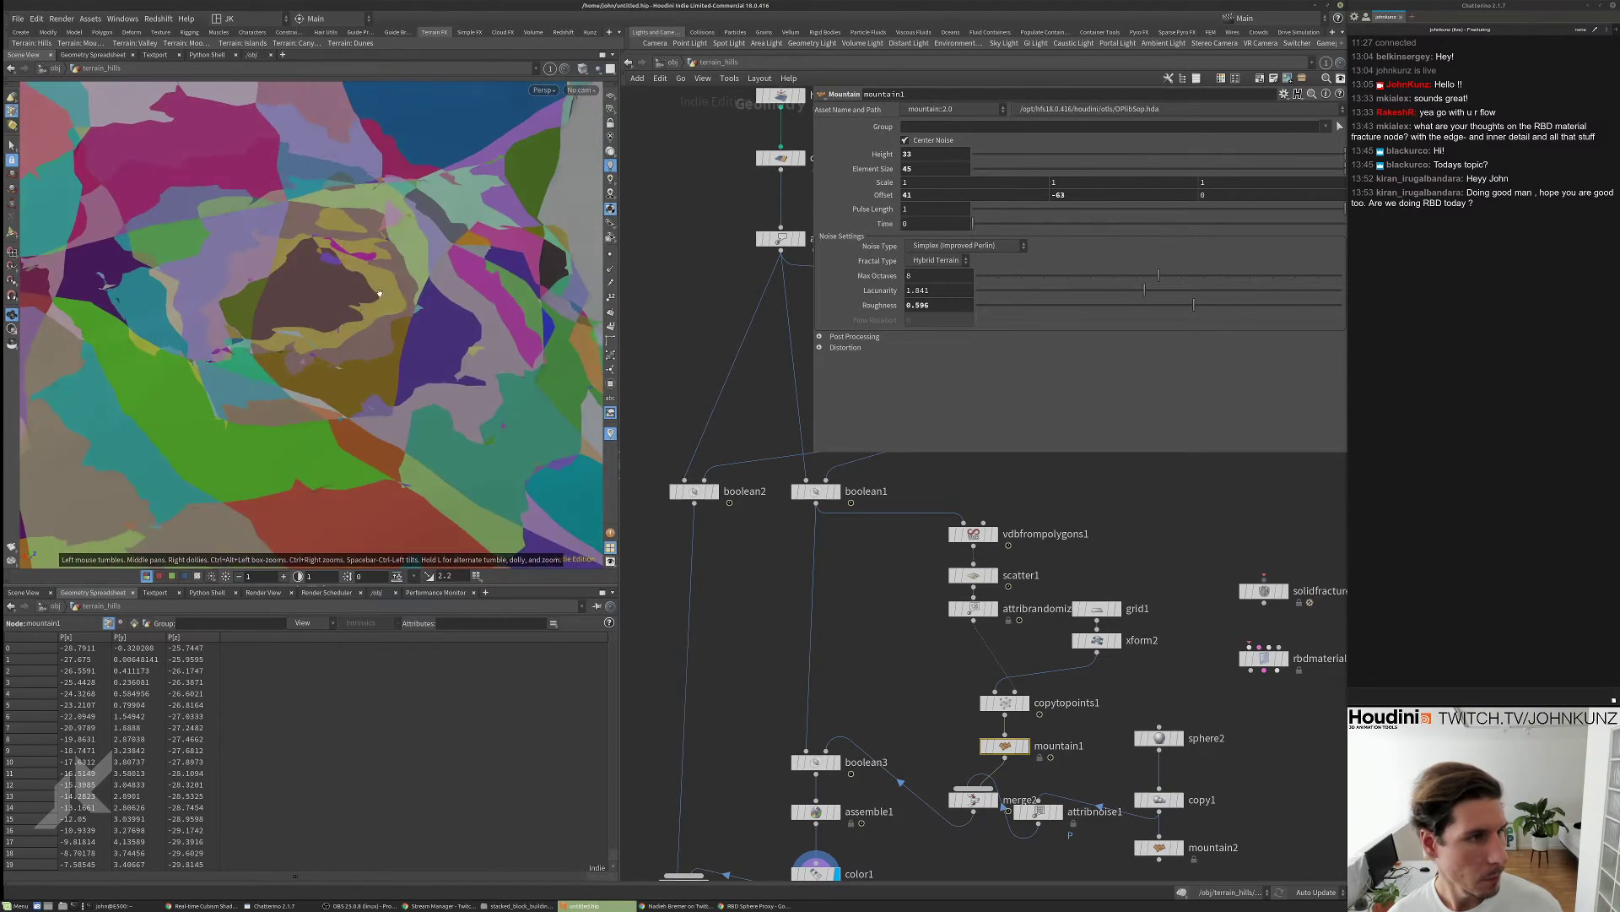
pyautogui.moveTo(224, 397); pyautogui.dragTo(429, 316)
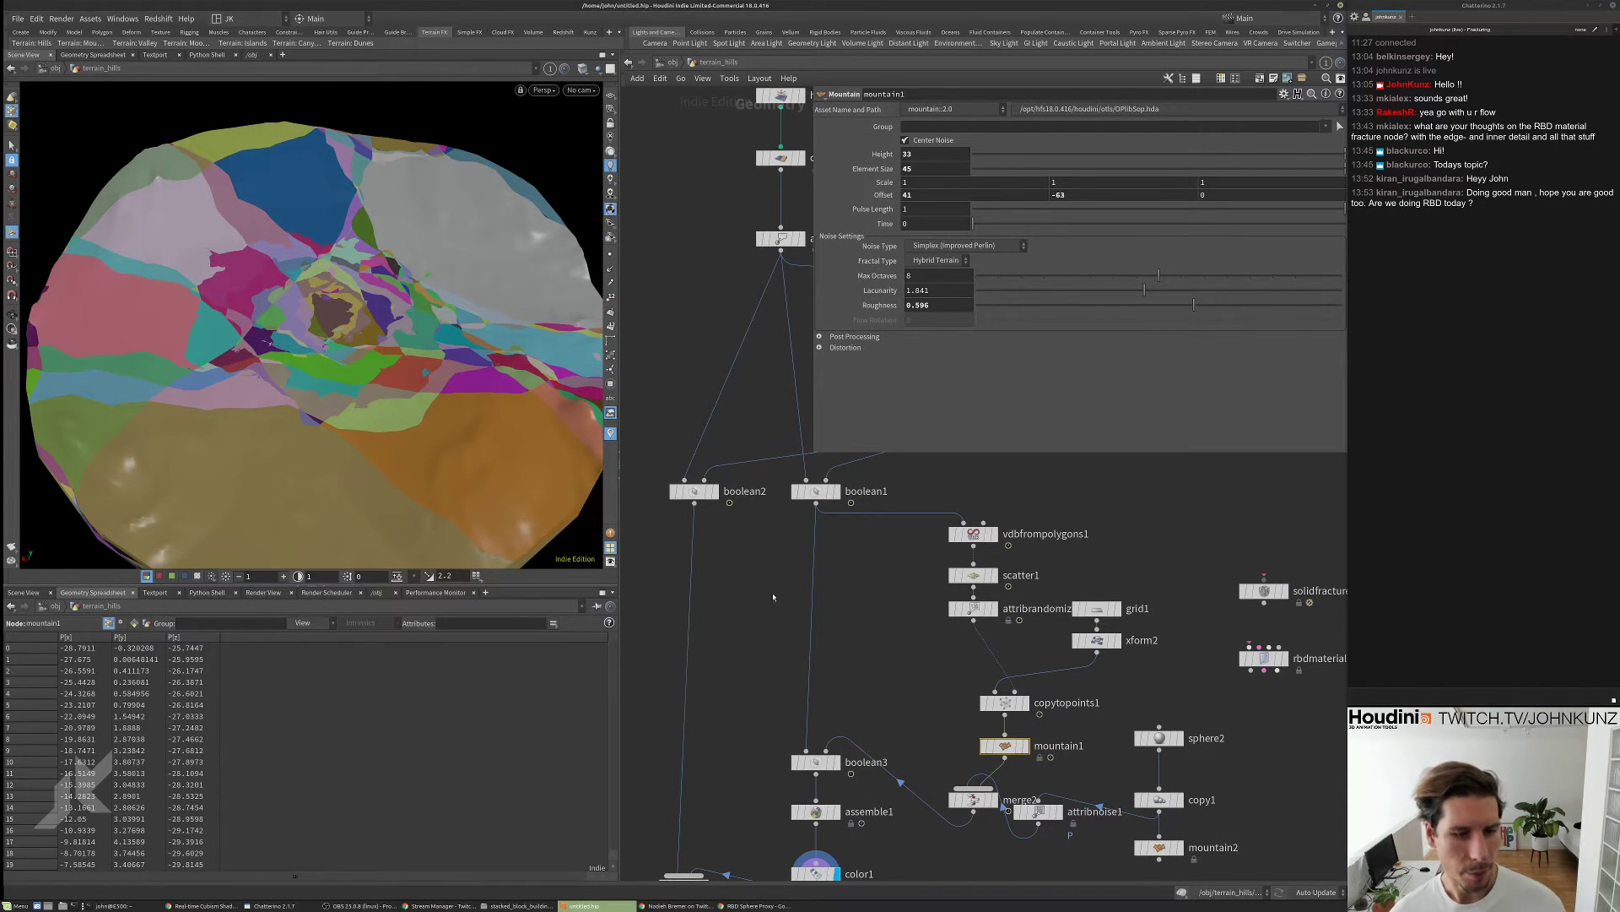
pyautogui.scroll(-5, 486, 472)
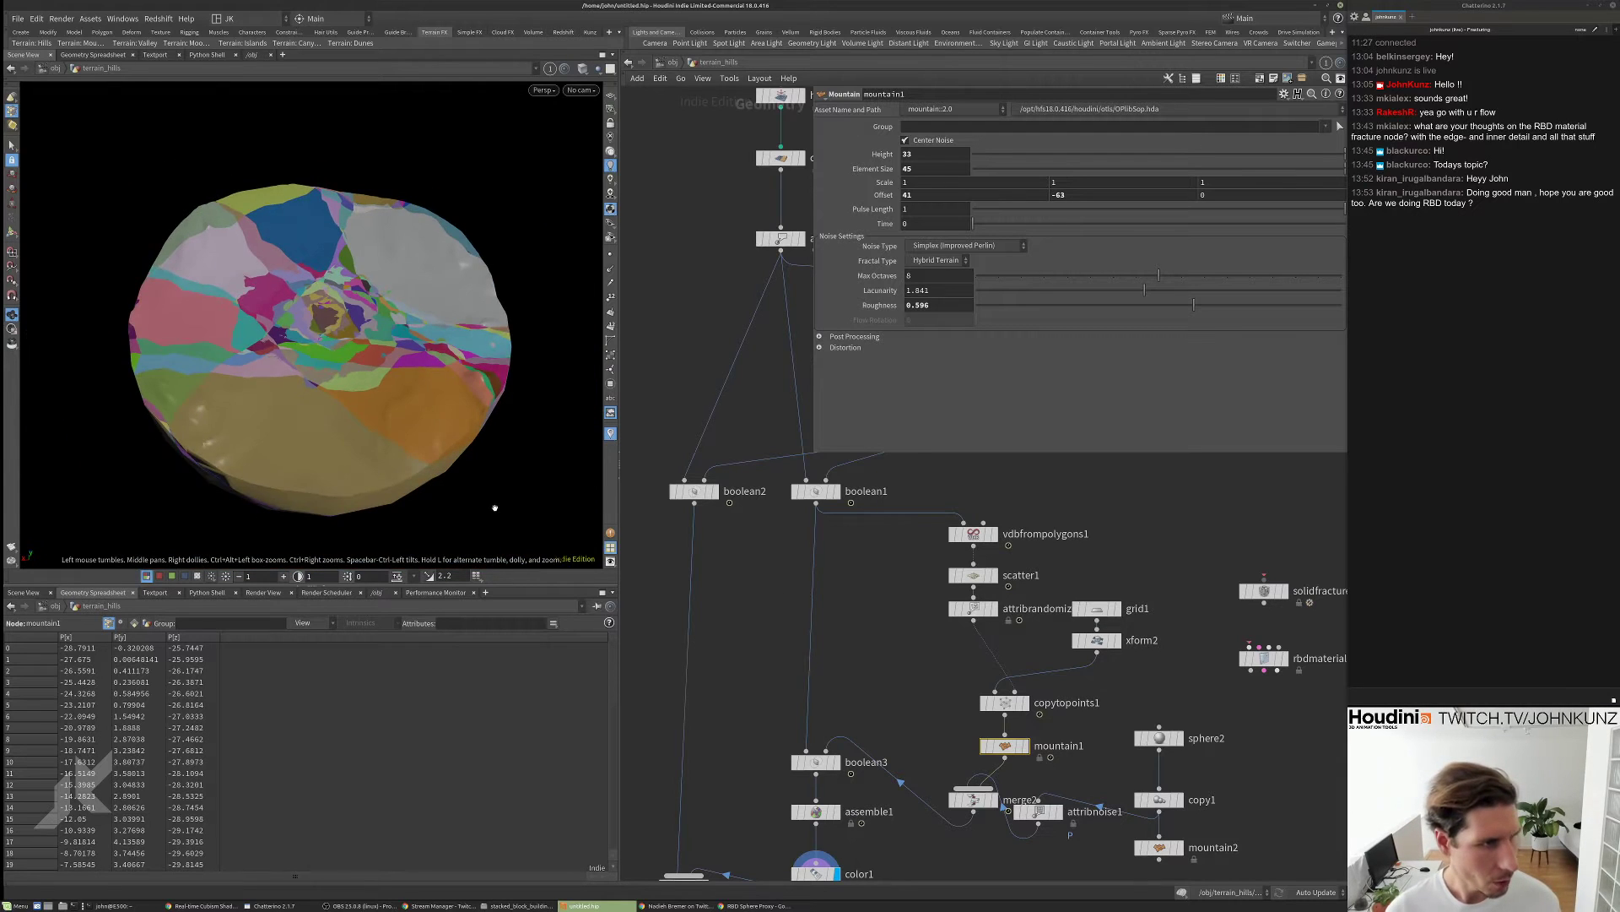
pyautogui.moveTo(485, 473); pyautogui.dragTo(476, 395)
pyautogui.moveTo(404, 406); pyautogui.dragTo(353, 360)
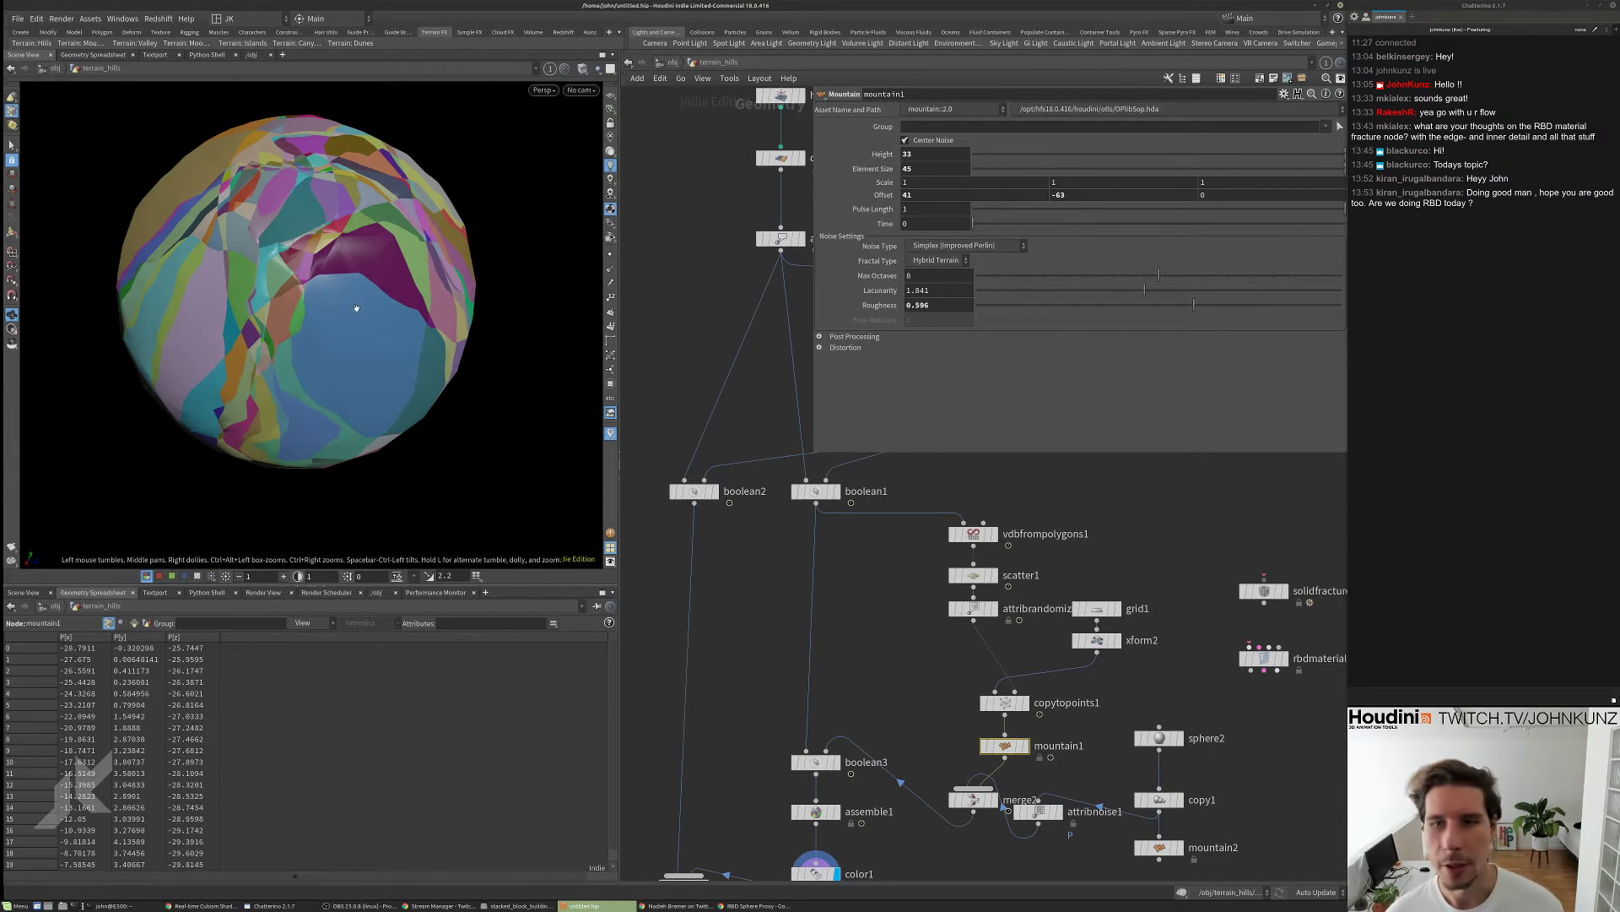
pyautogui.moveTo(359, 298); pyautogui.dragTo(405, 351)
pyautogui.moveTo(405, 351); pyautogui.dragTo(312, 325, button='right')
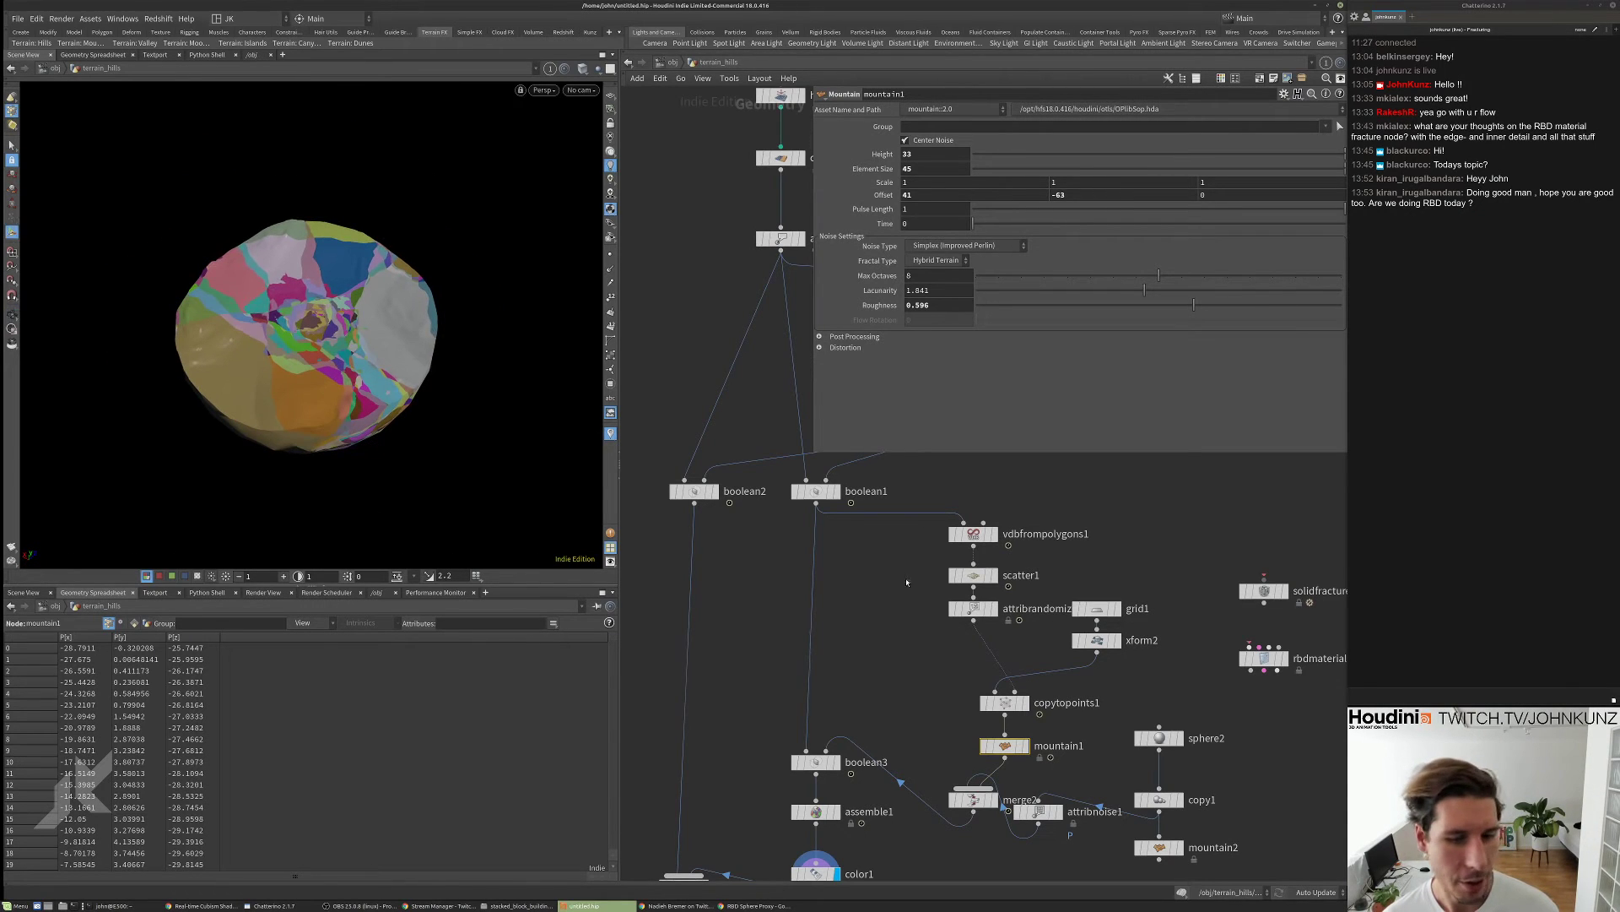
# - Display boolean1 and enable its A Inside B output primitive group, ainsideb
pyautogui.scroll(2, 967, 557)
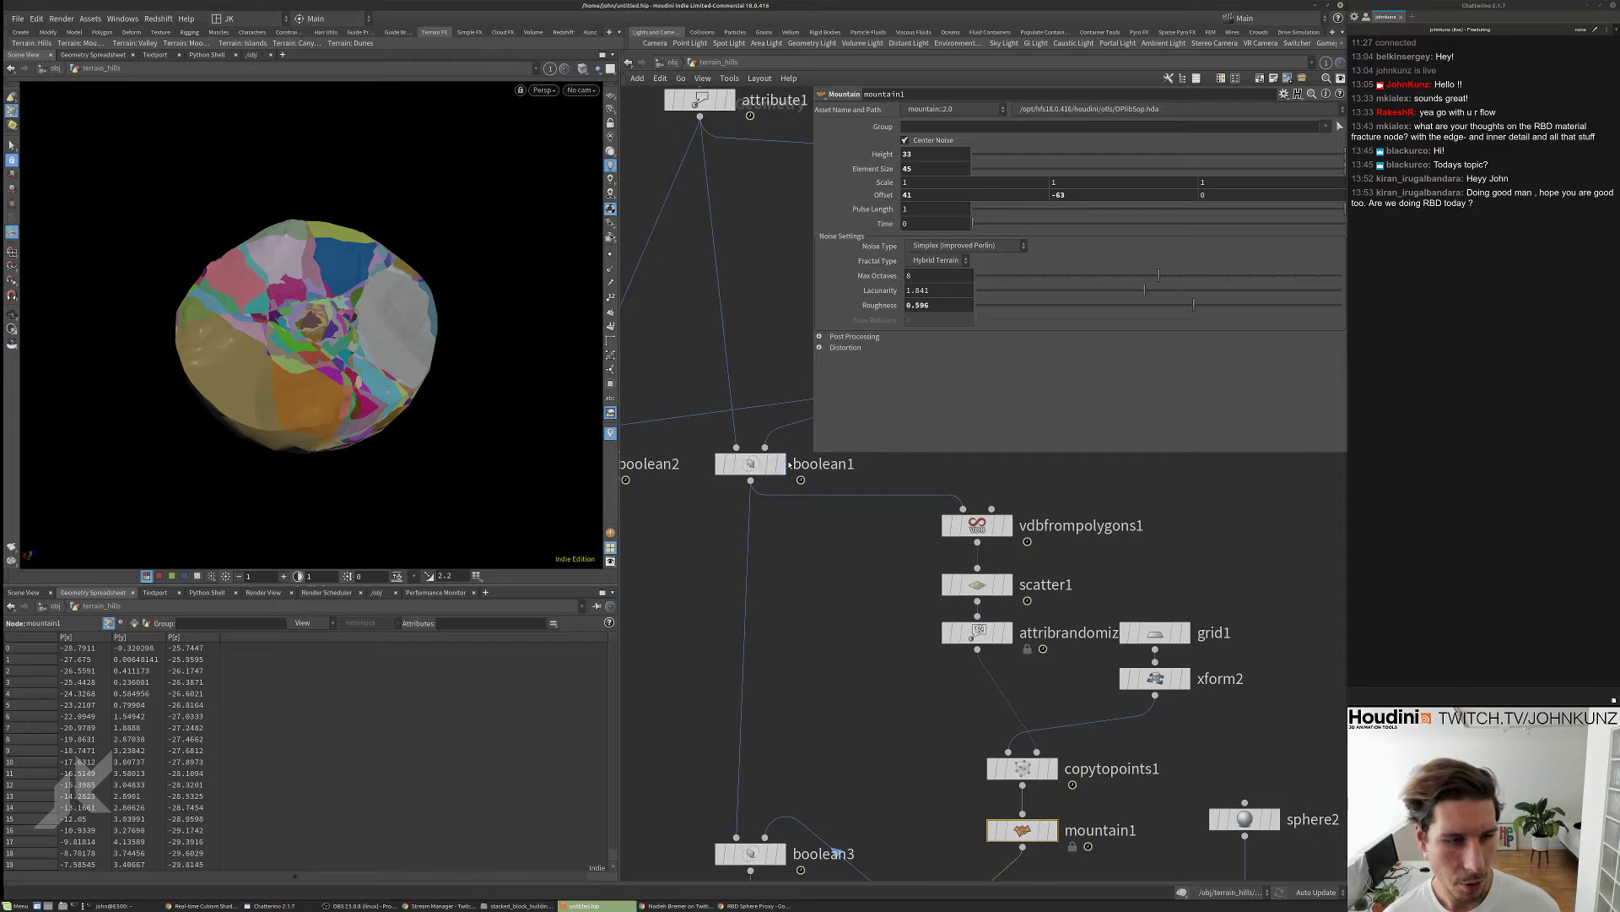
pyautogui.click(750, 463)
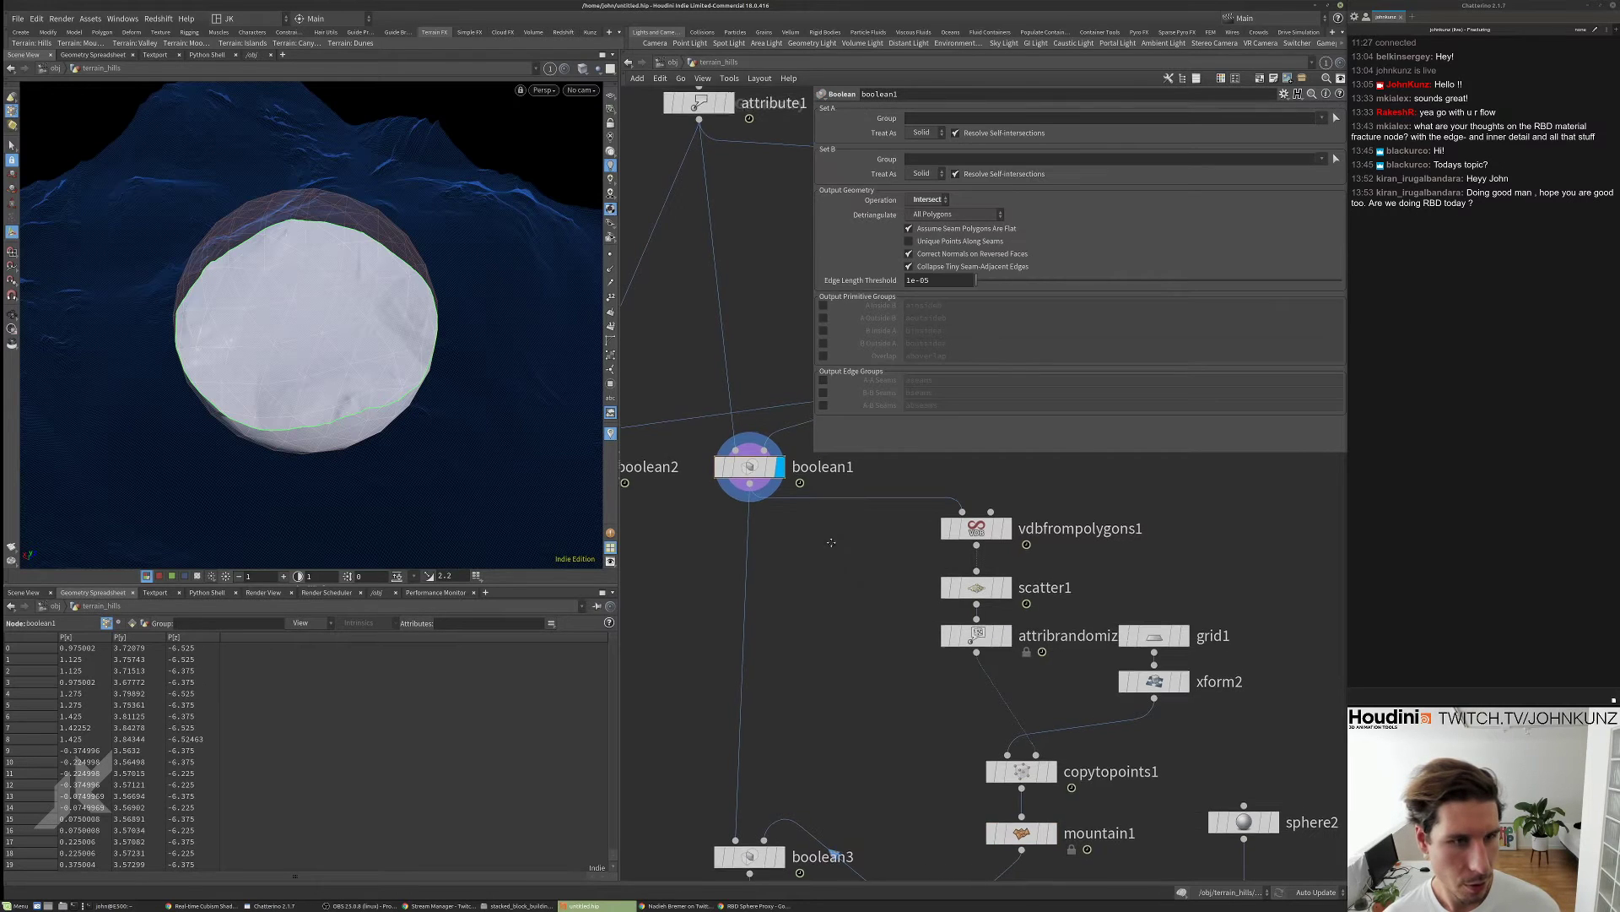
pyautogui.scroll(-2, 812, 555)
pyautogui.moveTo(306, 278); pyautogui.dragTo(311, 230)
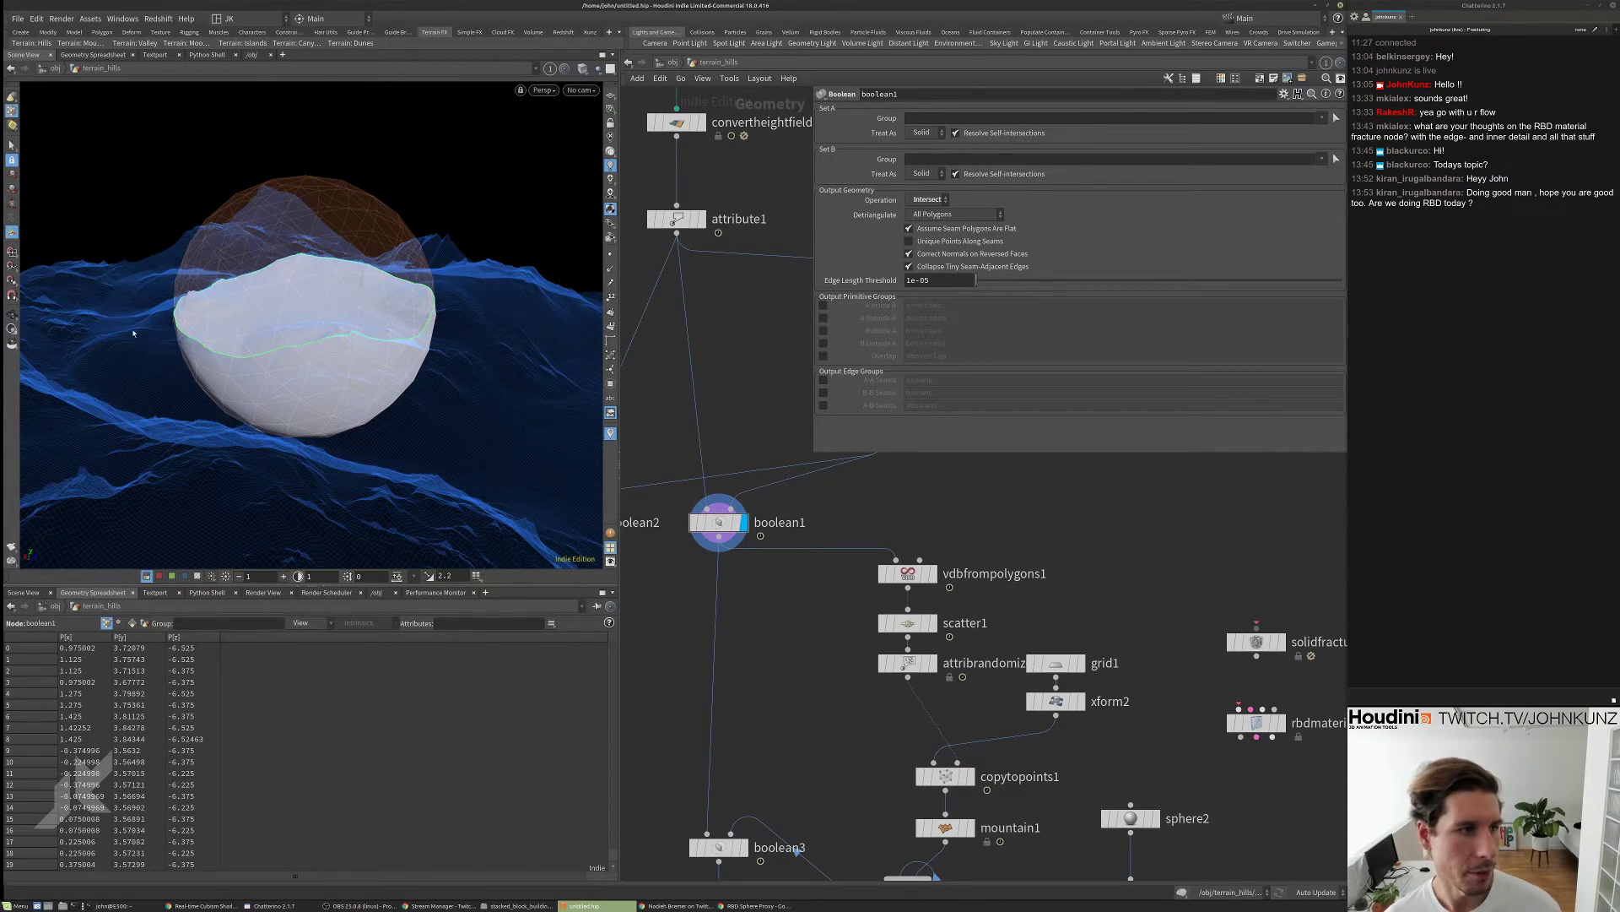
pyautogui.click(823, 306)
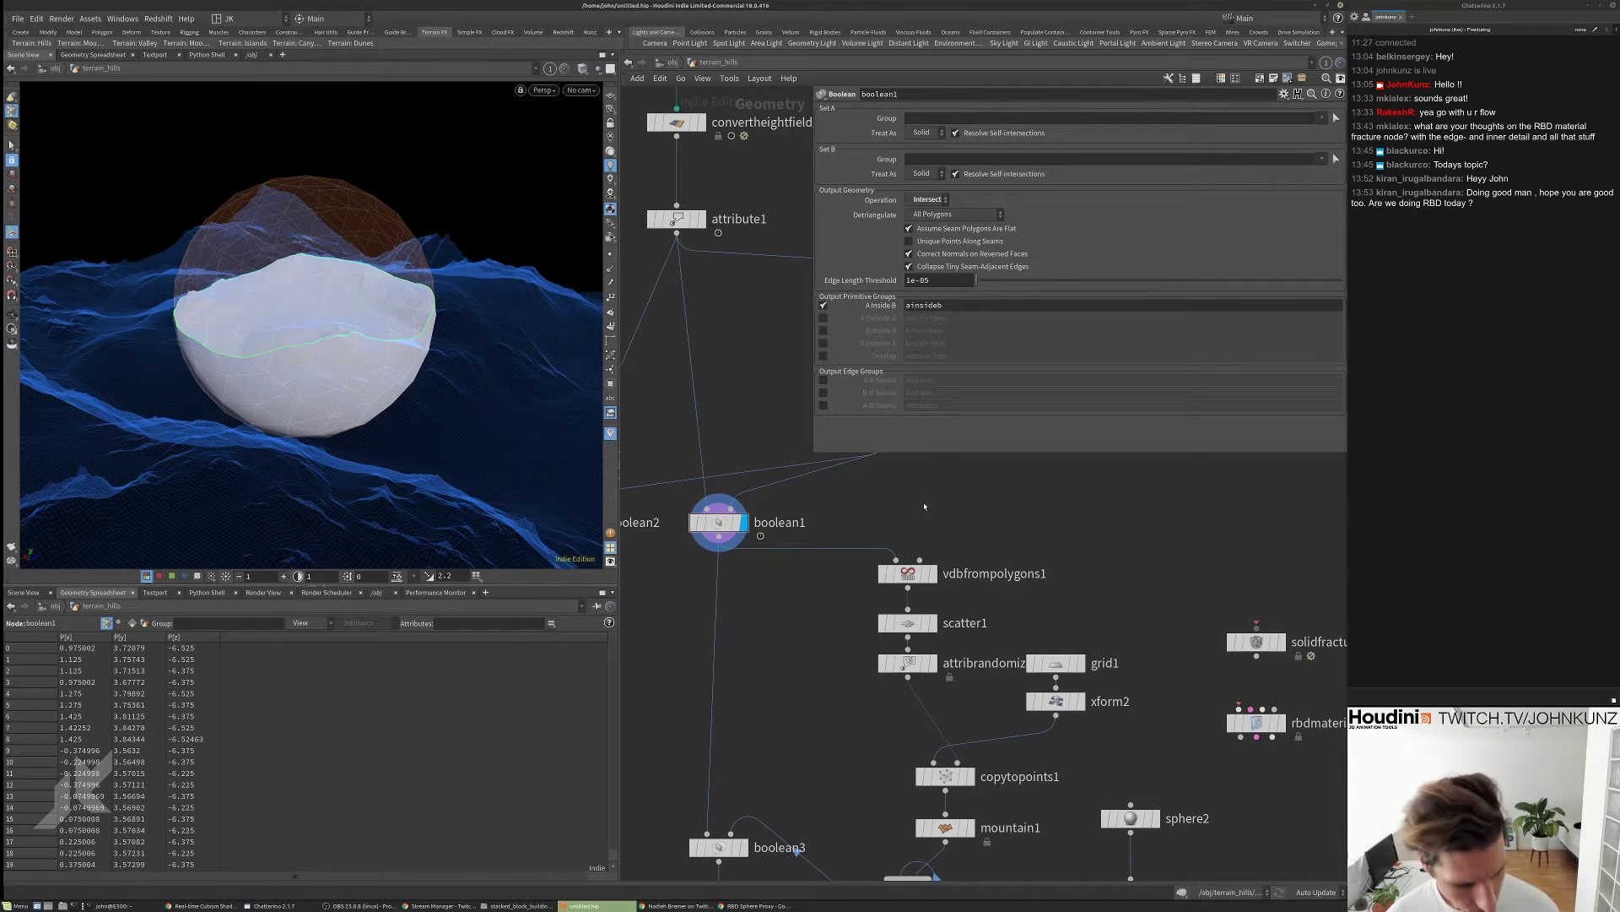
# - Insert a Blast node between boolean1 and vdbfrompolygons1 and display its result
pyautogui.press('Tab')
pyautogui.write('blas')
pyautogui.press('Return')
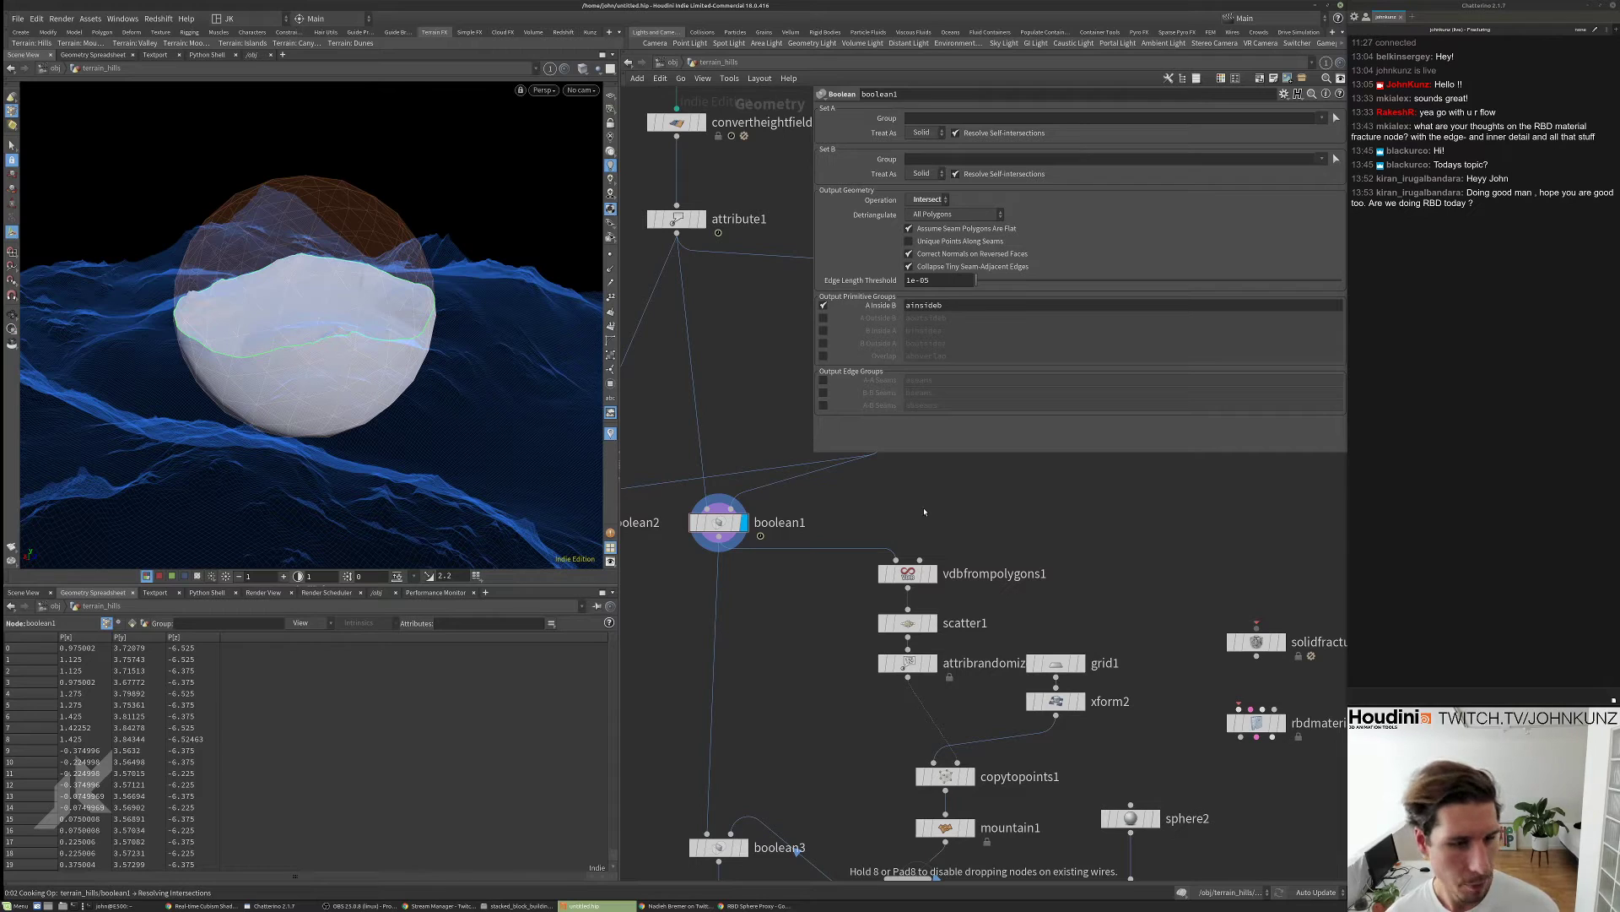
pyautogui.click(916, 506)
pyautogui.moveTo(912, 505)
pyautogui.mouseDown()
pyautogui.moveTo(859, 538)
pyautogui.moveTo(897, 527)
pyautogui.mouseUp()
pyautogui.click(933, 523)
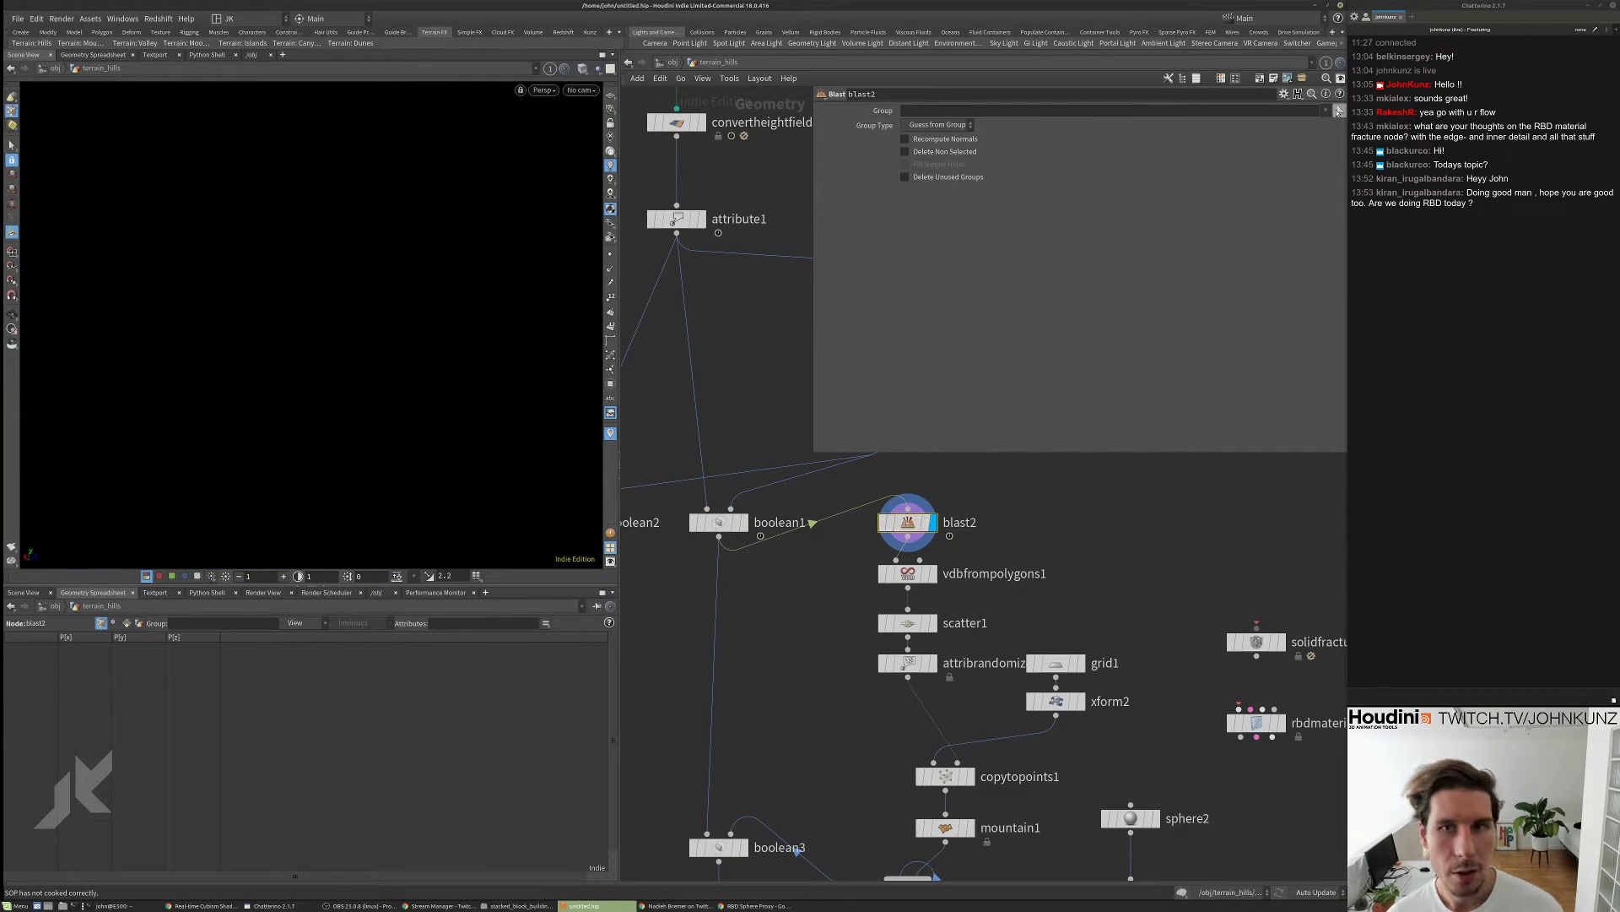
# - Set blast2's group to ainsideb and delete the non-selected geometry, keeping only the terrain surface
pyautogui.click(1326, 111)
pyautogui.click(1330, 126)
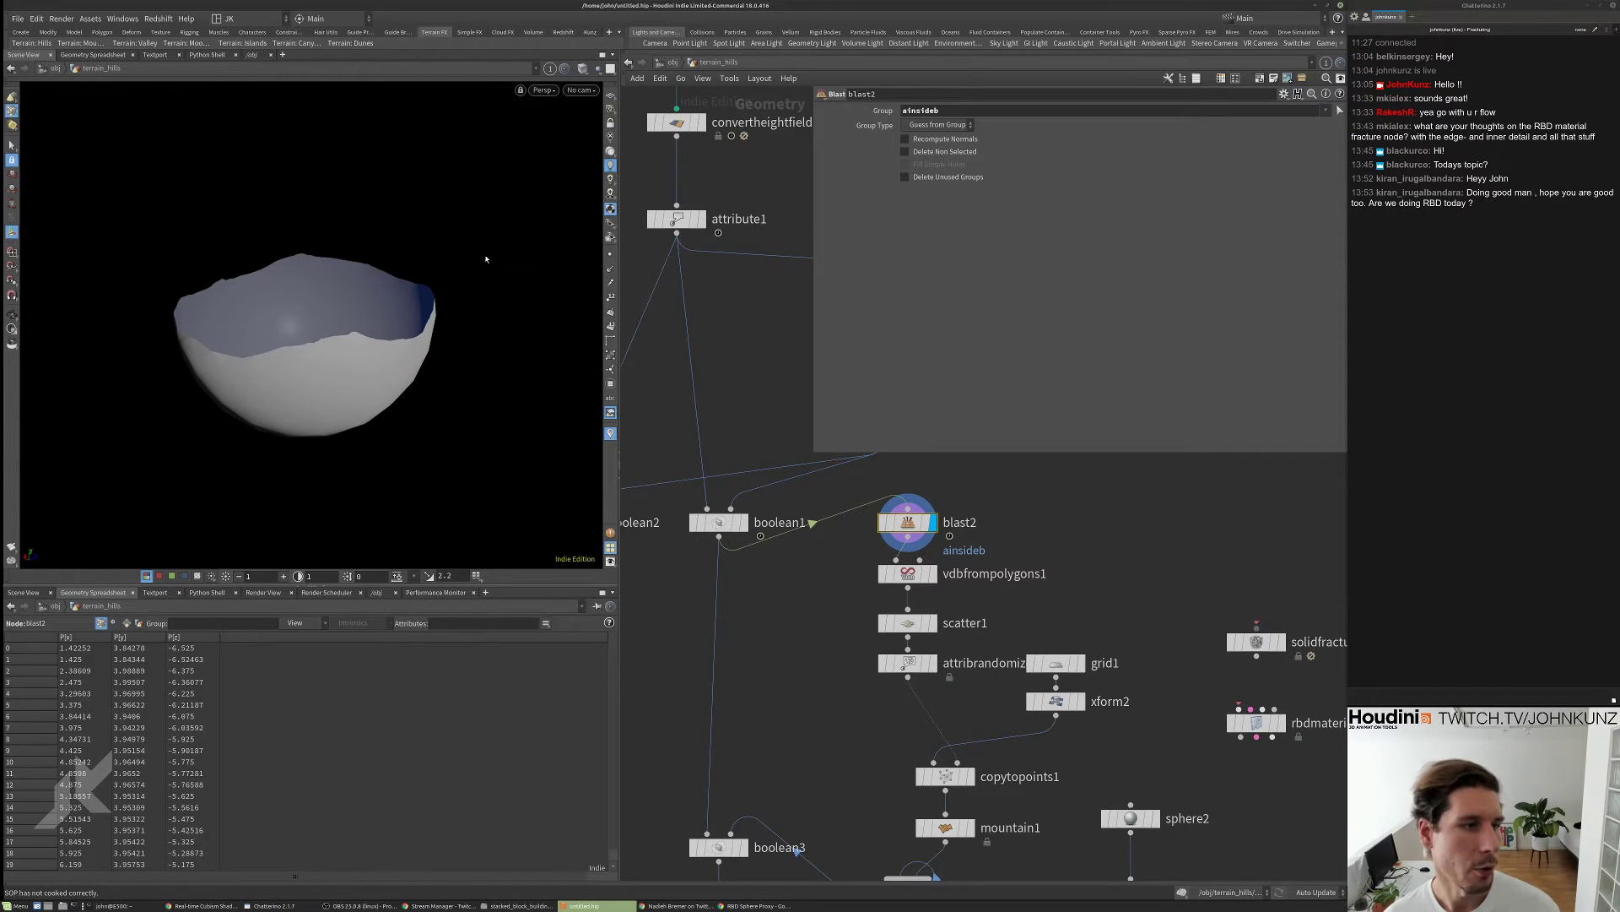
pyautogui.click(926, 151)
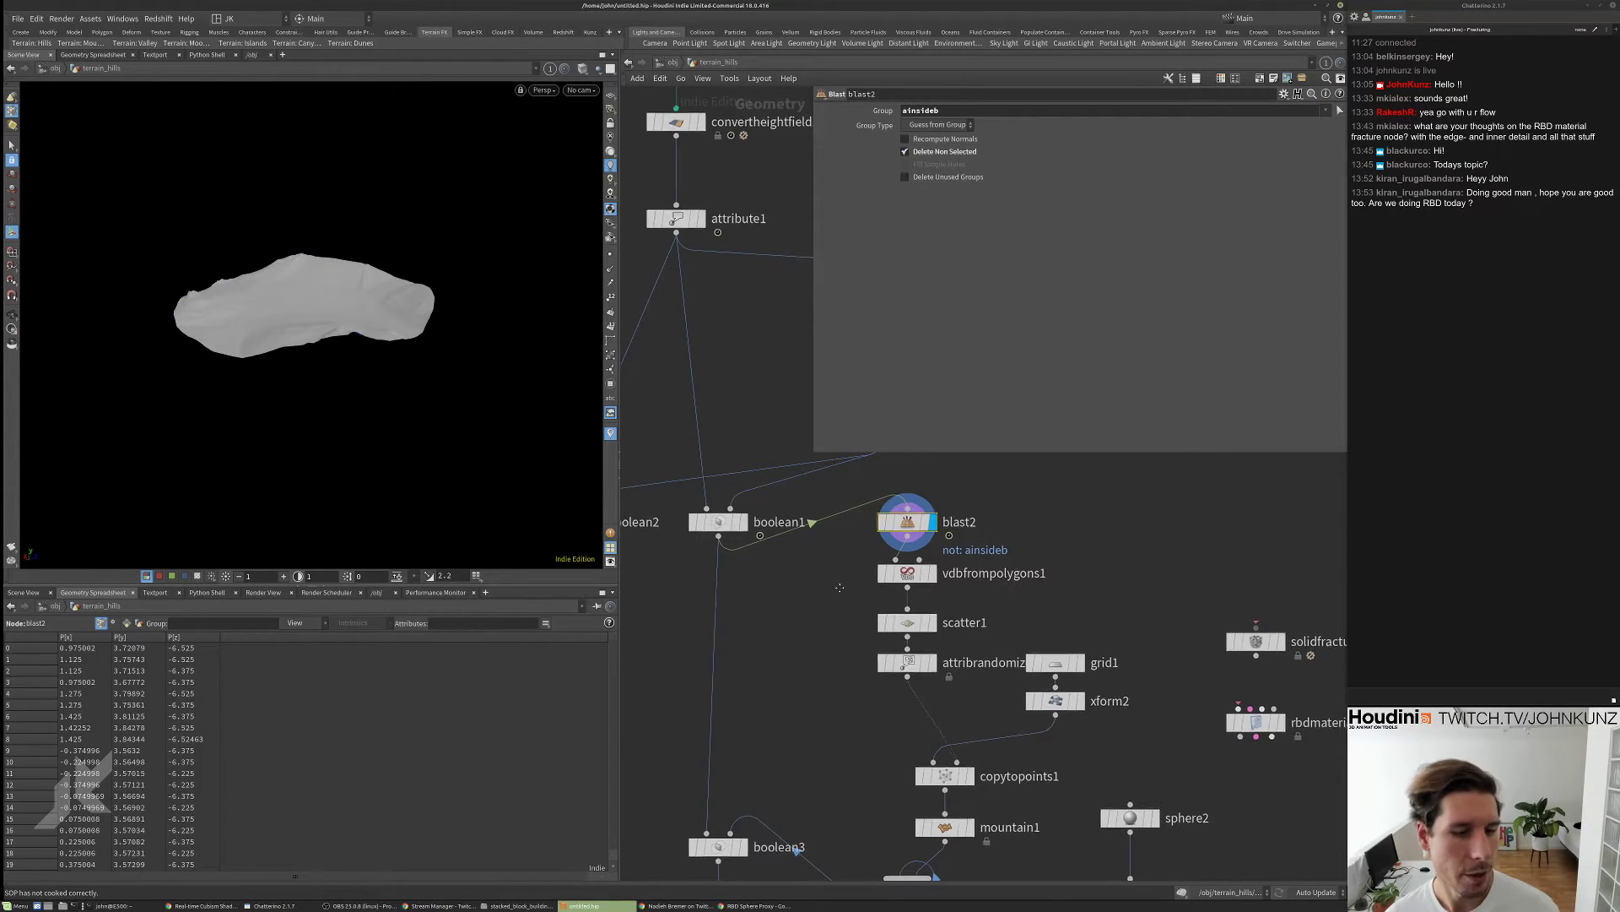
# - Bypass vdbfrompolygons1 so scatter1 works on the blasted surface, and check the scattered points and copytopoints1's grids
pyautogui.moveTo(895, 574); pyautogui.dragTo(882, 524, button='middle')
pyautogui.scroll(3, 882, 530)
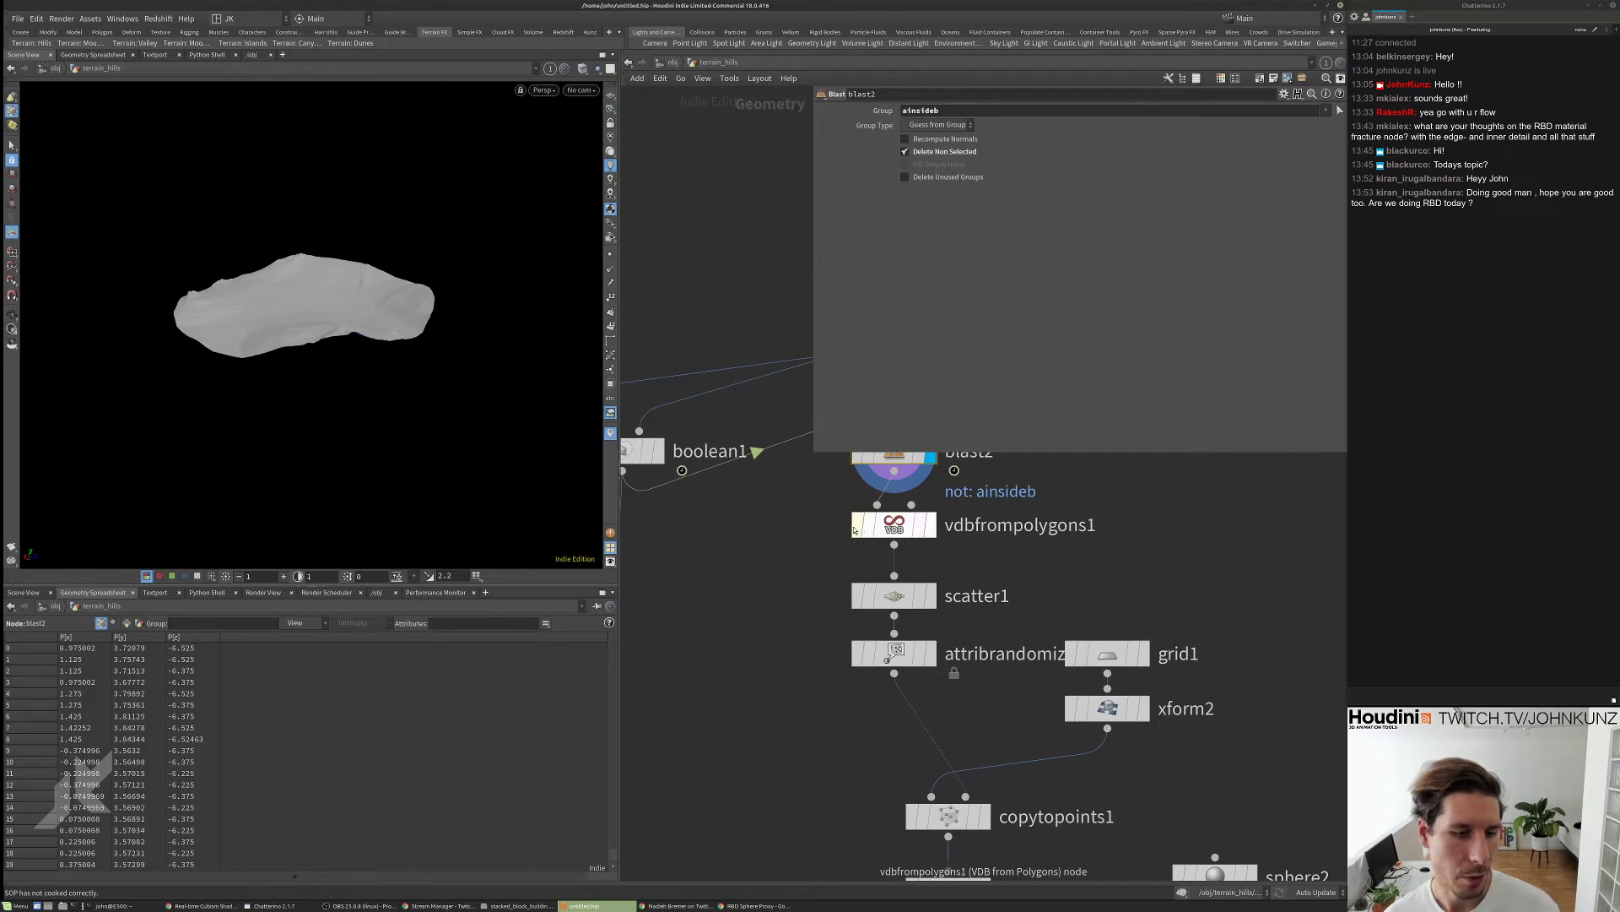
pyautogui.click(859, 525)
pyautogui.press('r')
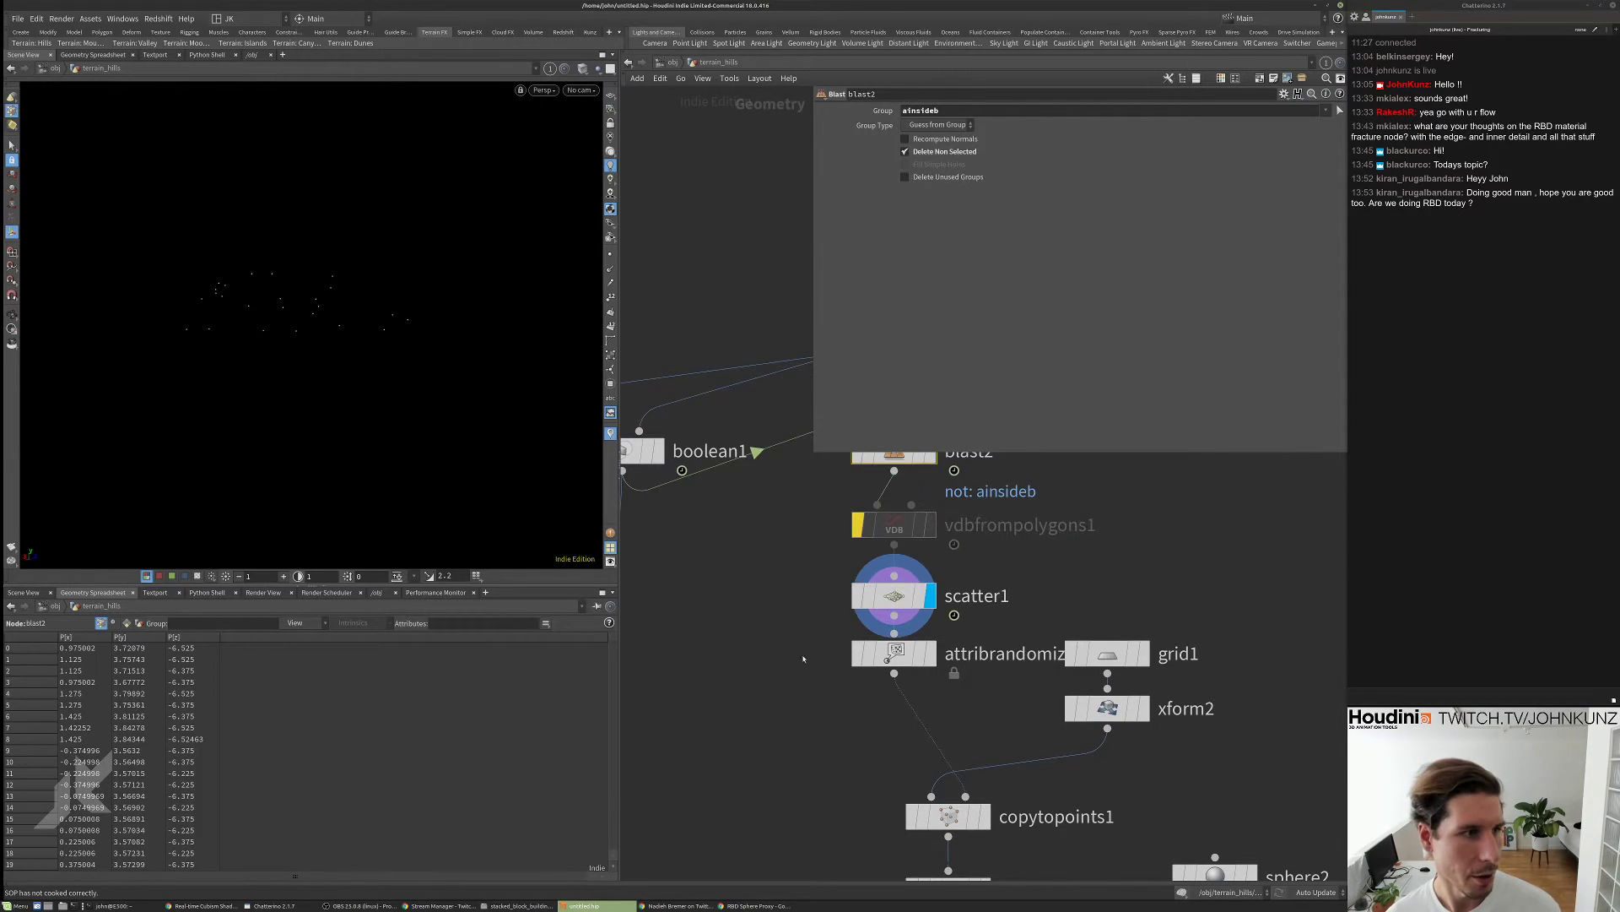
pyautogui.moveTo(803, 662); pyautogui.dragTo(800, 555, button='middle')
pyautogui.press('r')
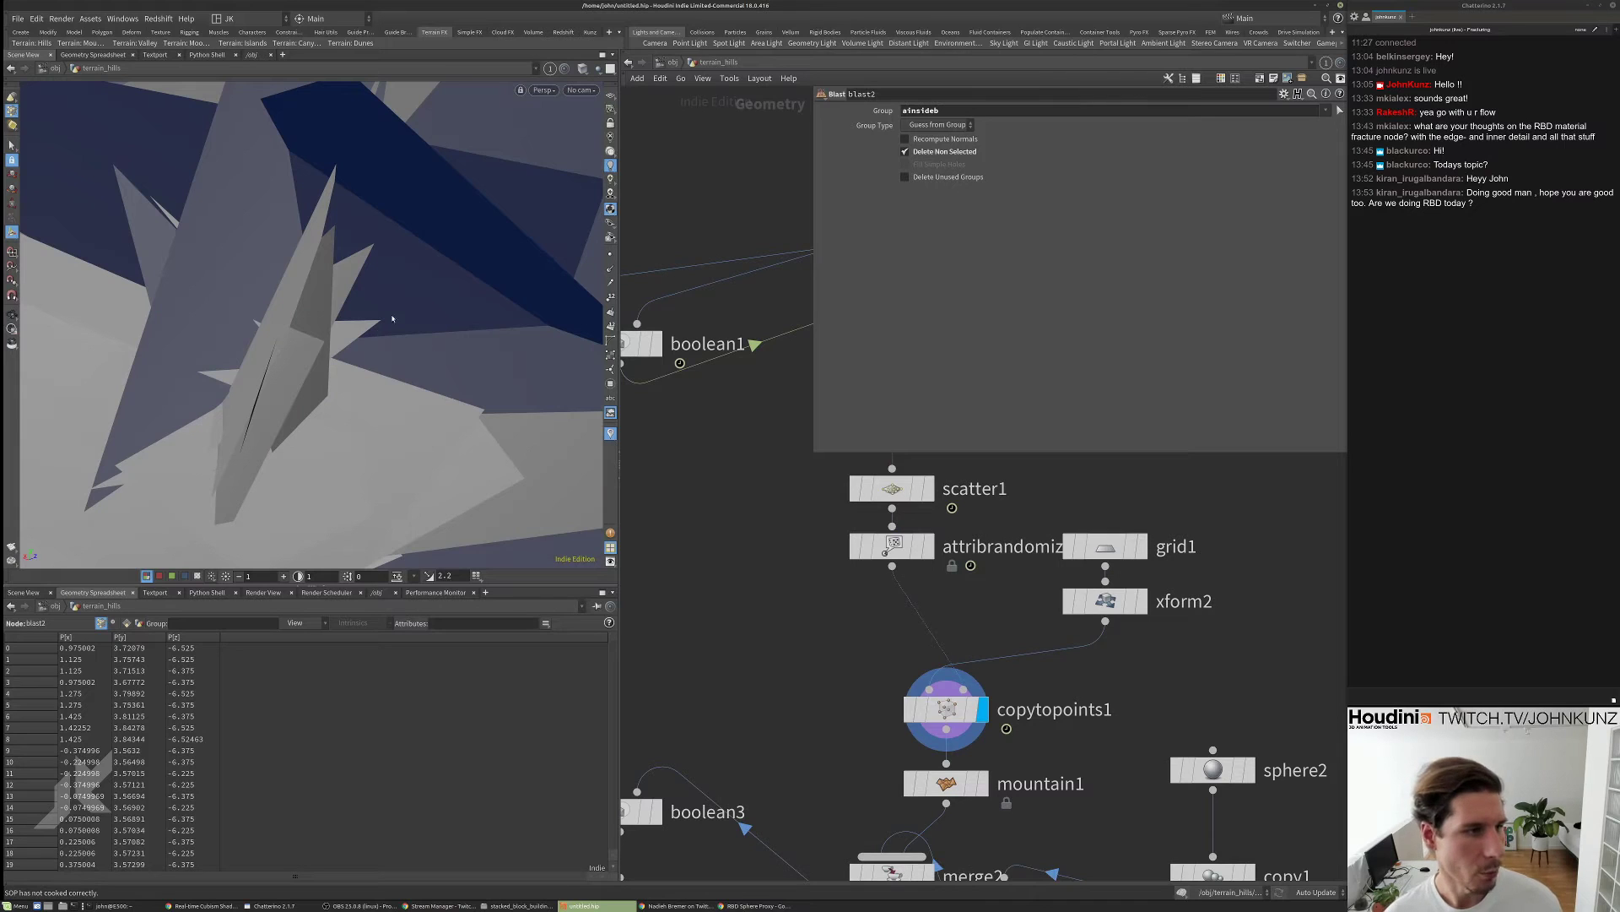
pyautogui.press('Escape')
pyautogui.press('h')
pyautogui.moveTo(318, 372); pyautogui.dragTo(317, 355)
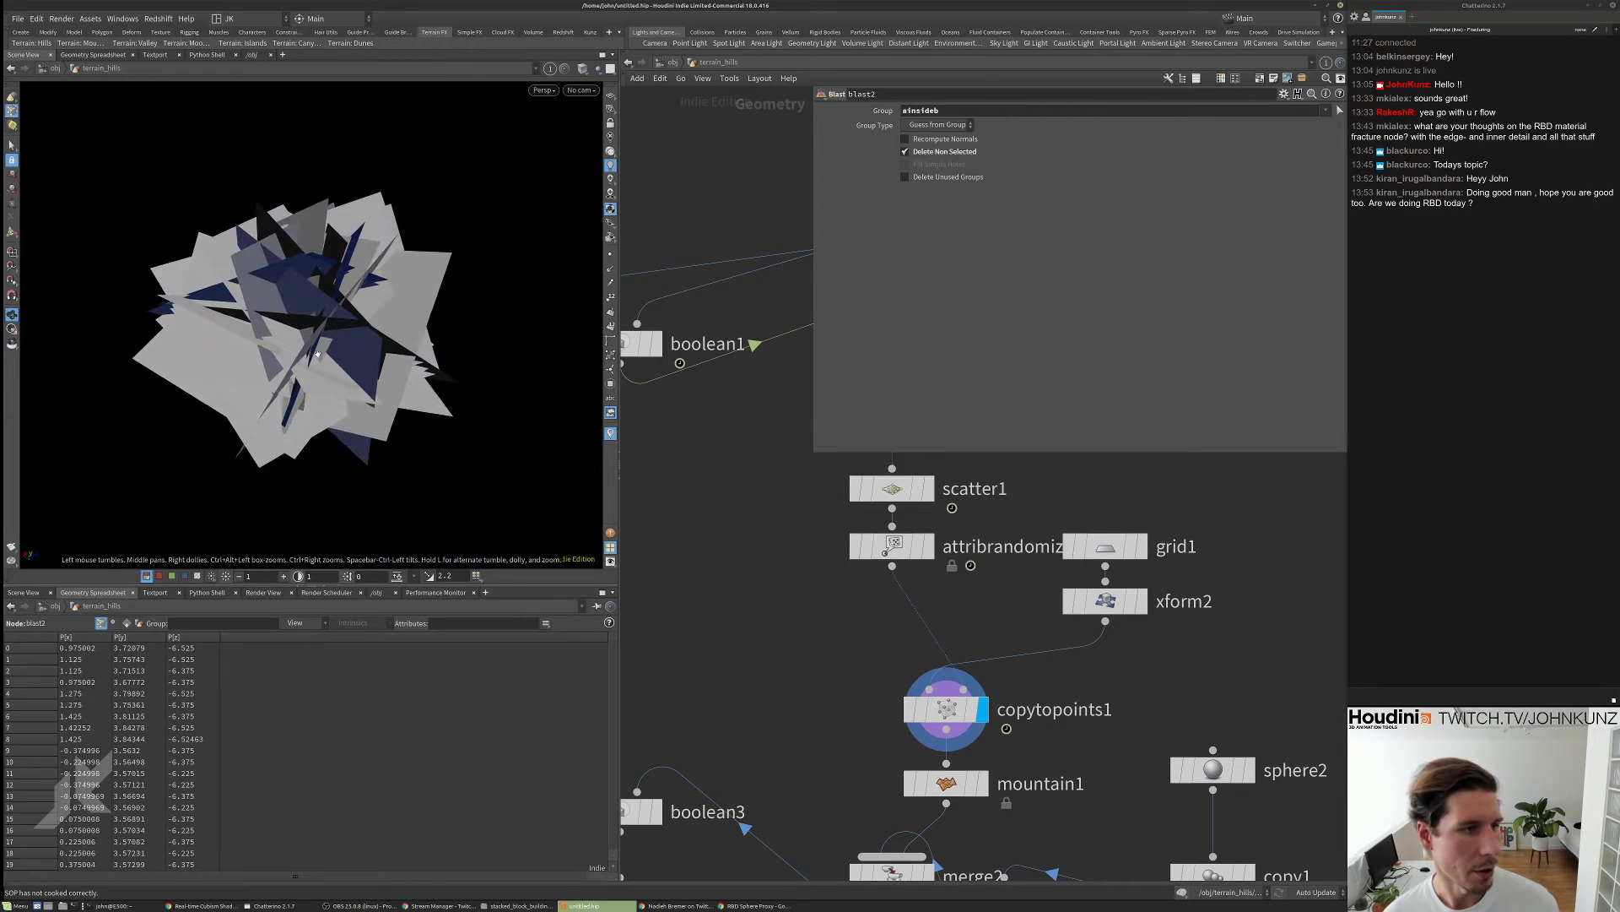
# - Set xform2's uniform scale to 2
pyautogui.click(1106, 601)
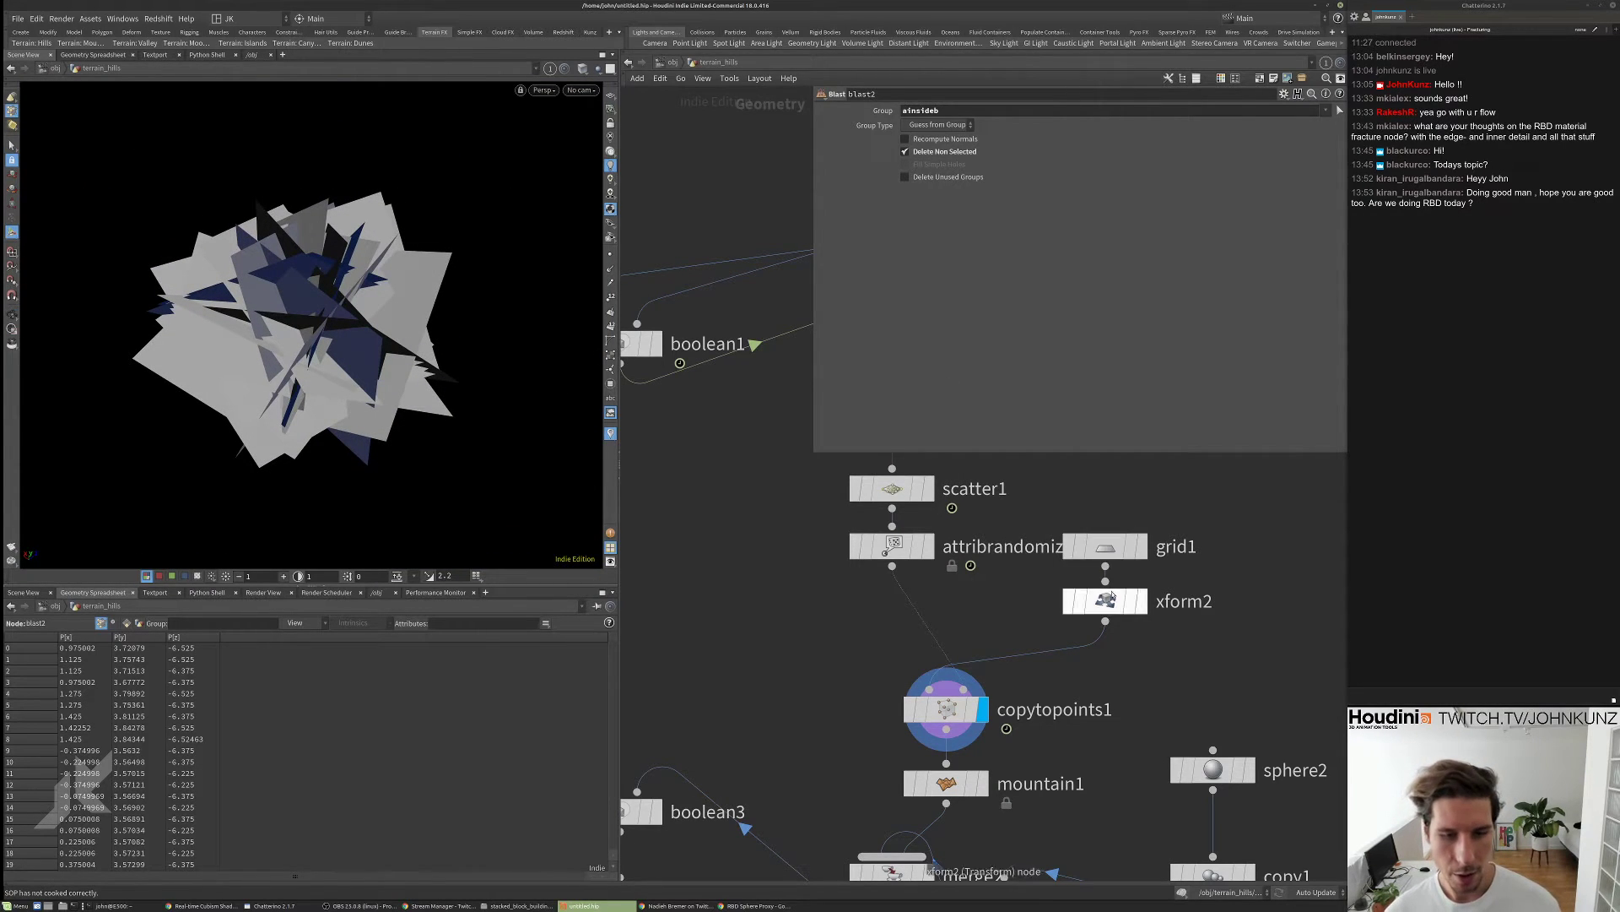
pyautogui.click(928, 206)
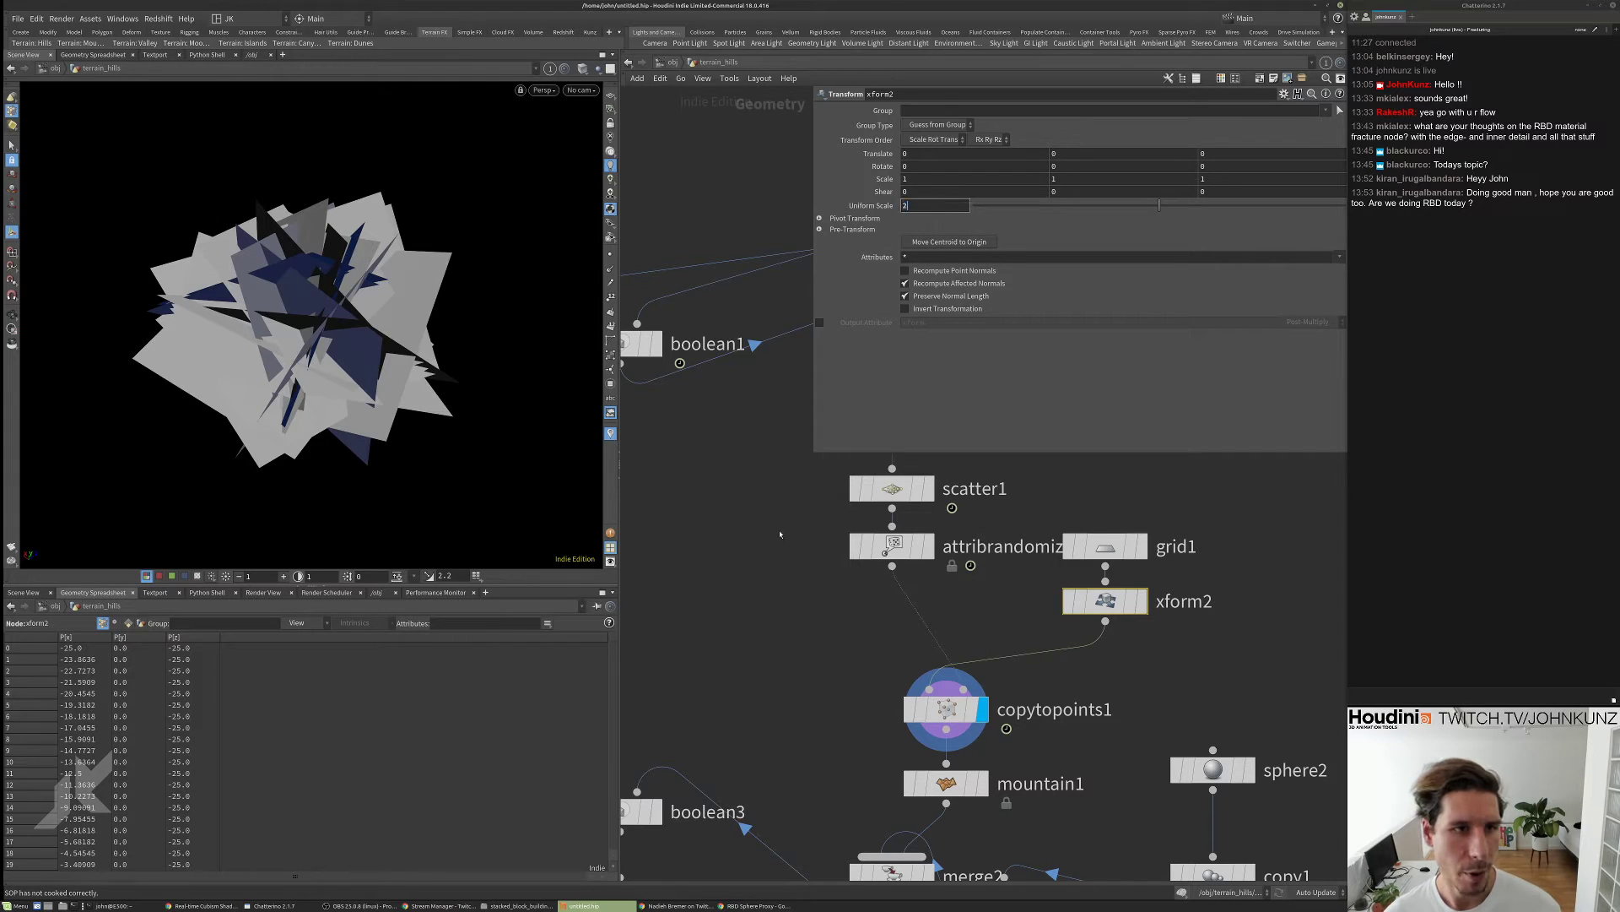
pyautogui.write('2')
pyautogui.press('Return')
# - Reposition merge2 farther below mountain1 and move attribnoise1 next to mountain2 in the network
pyautogui.moveTo(846, 720); pyautogui.dragTo(865, 478, button='middle')
pyautogui.moveTo(924, 634); pyautogui.dragTo(979, 750)
pyautogui.moveTo(1033, 658); pyautogui.dragTo(1136, 721)
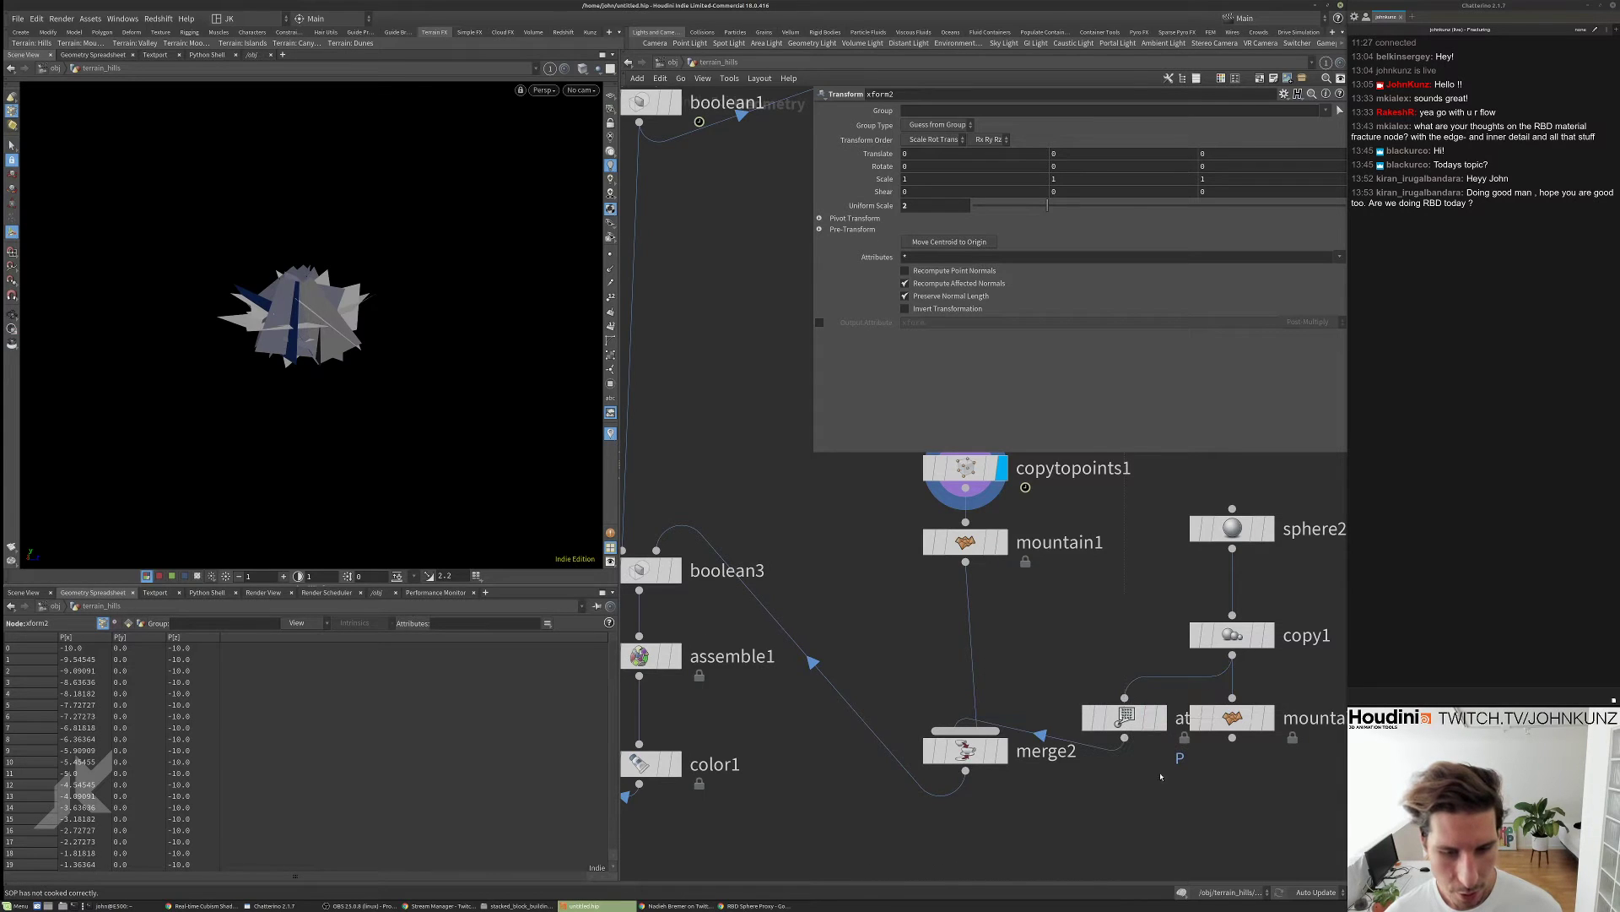
pyautogui.moveTo(1160, 777); pyautogui.dragTo(1148, 714, button='middle')
# - Reorder merge2's inputs so that mountain1 comes before attribnoise1
pyautogui.click(952, 688)
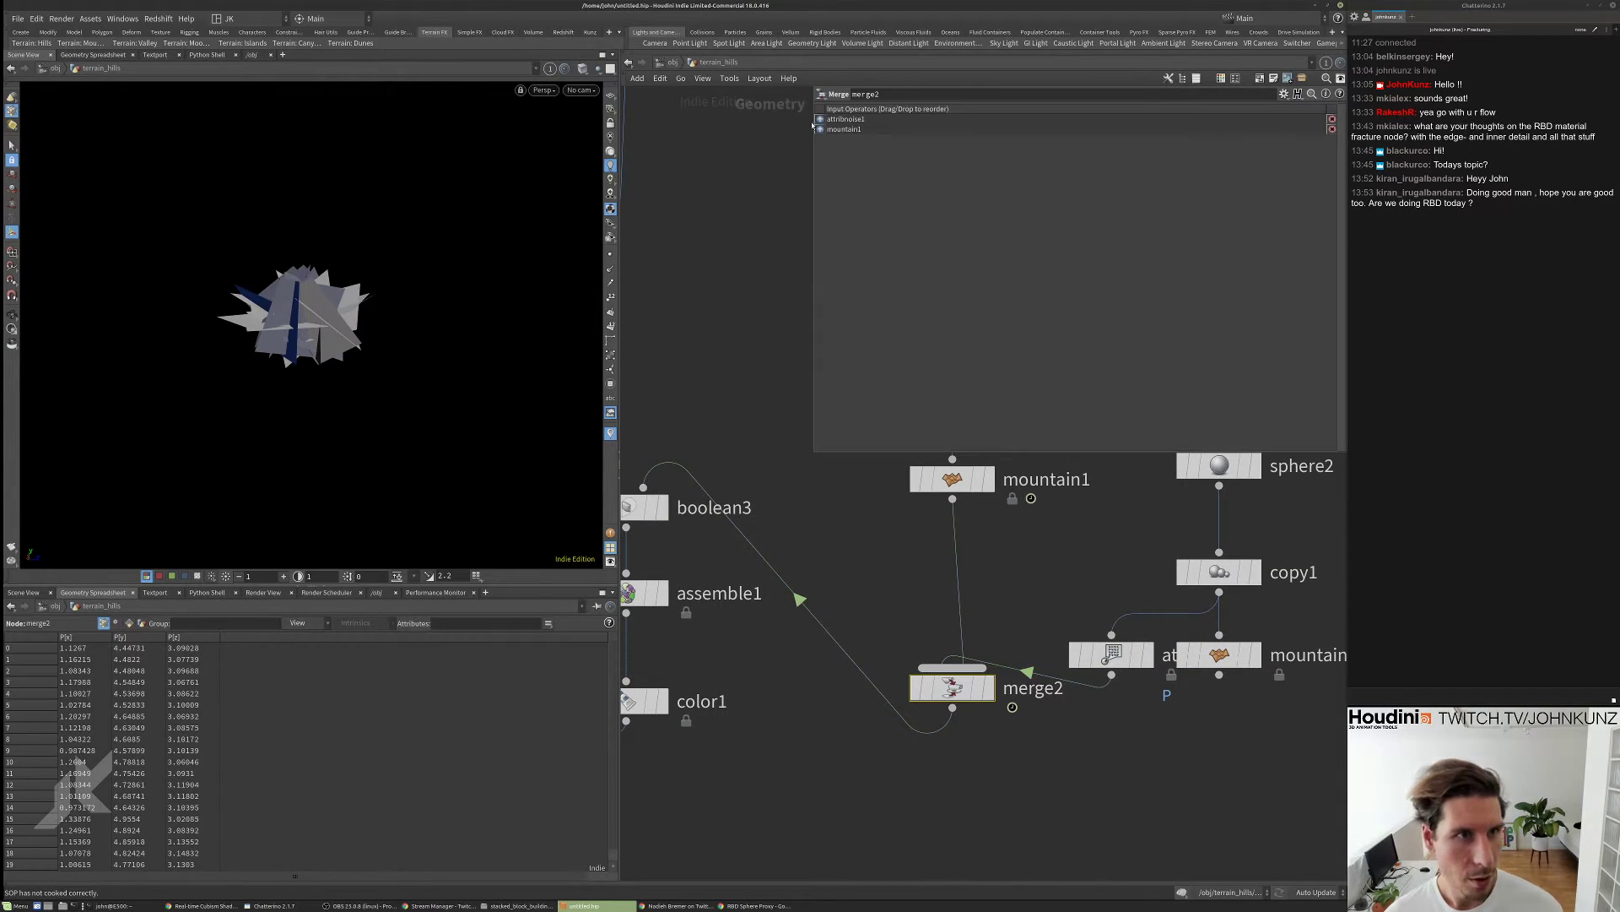
pyautogui.click(819, 129)
pyautogui.scroll(-3, 954, 631)
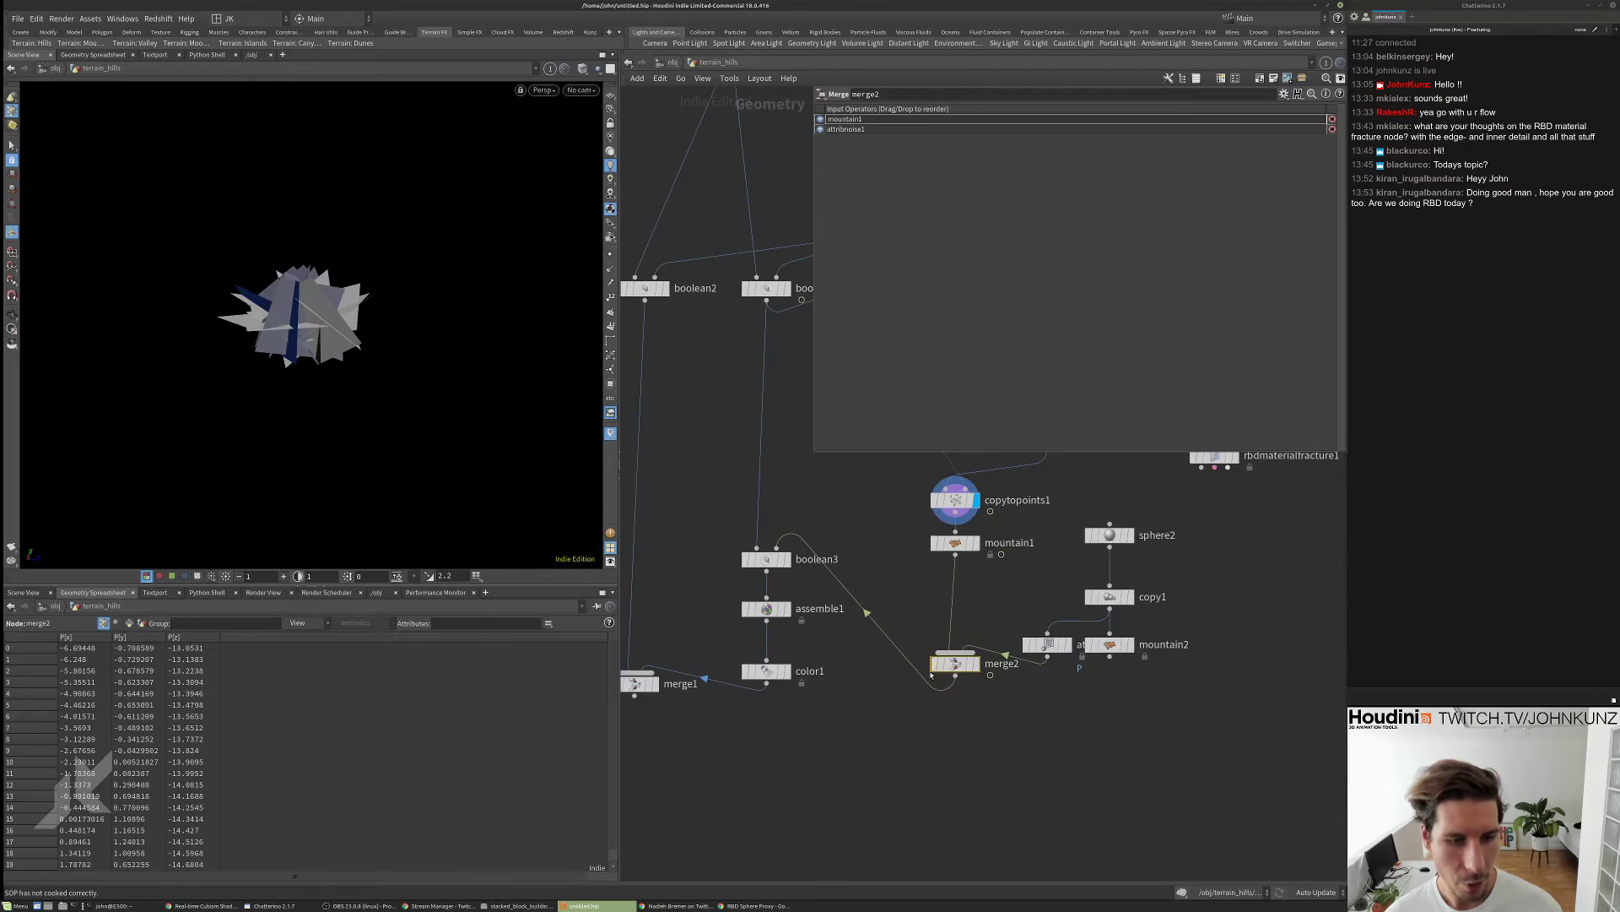
pyautogui.scroll(2, 929, 667)
# - Bypass merge2 and display color1 to inspect the chunk fractured by the mountain1 grid cuts alone
pyautogui.click(935, 663)
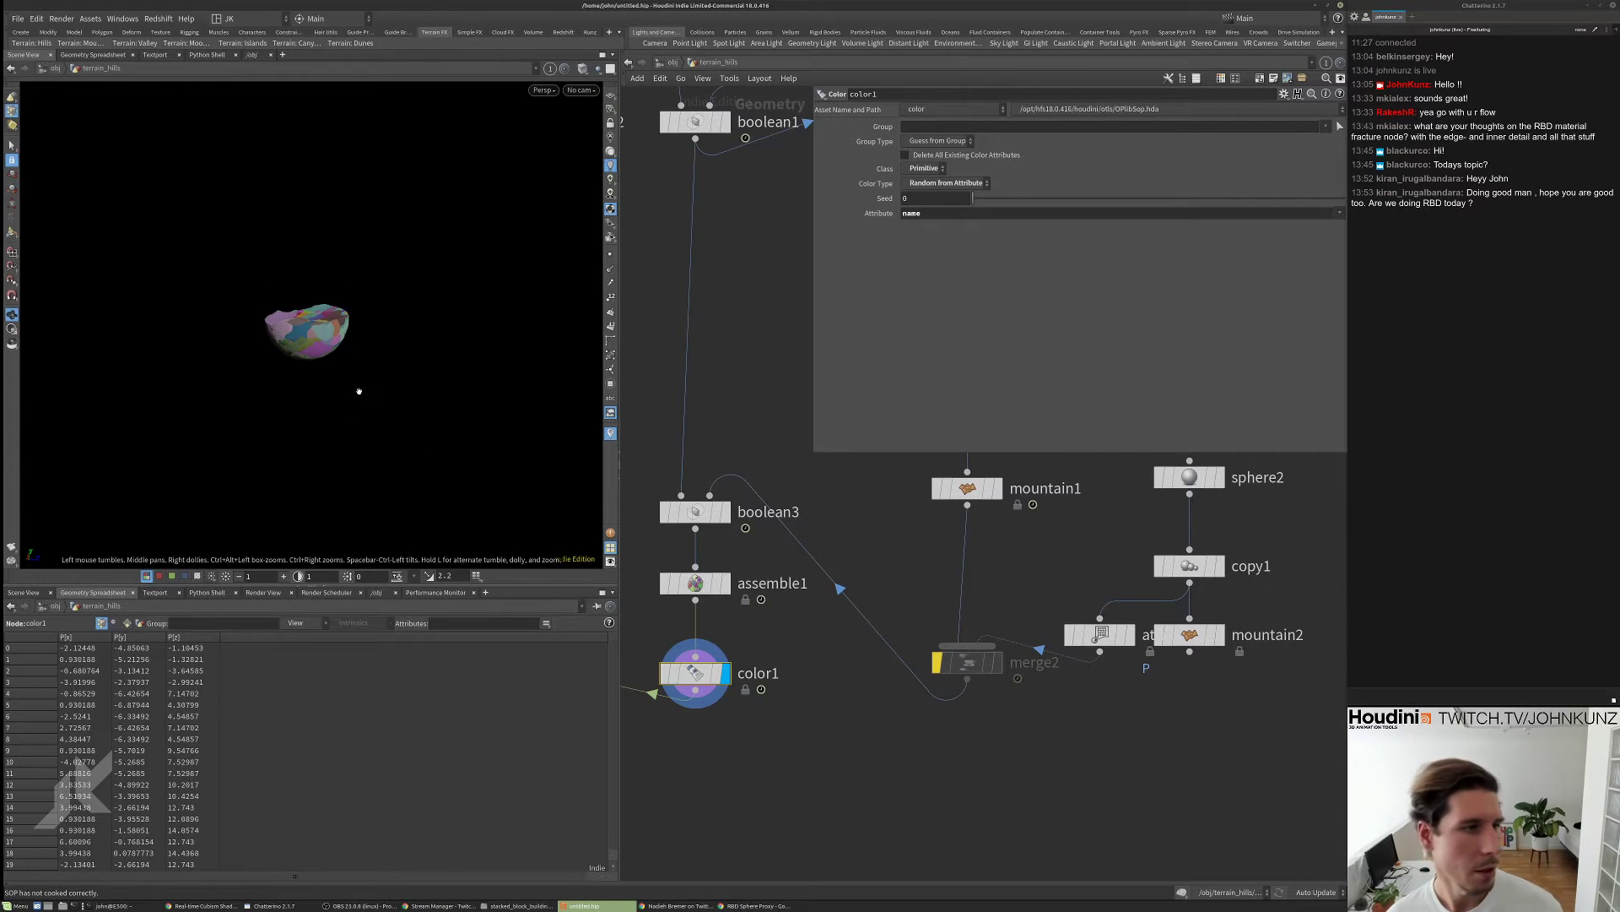
pyautogui.scroll(5, 364, 403)
pyautogui.moveTo(364, 404); pyautogui.dragTo(325, 300)
pyautogui.moveTo(264, 386); pyautogui.dragTo(338, 300)
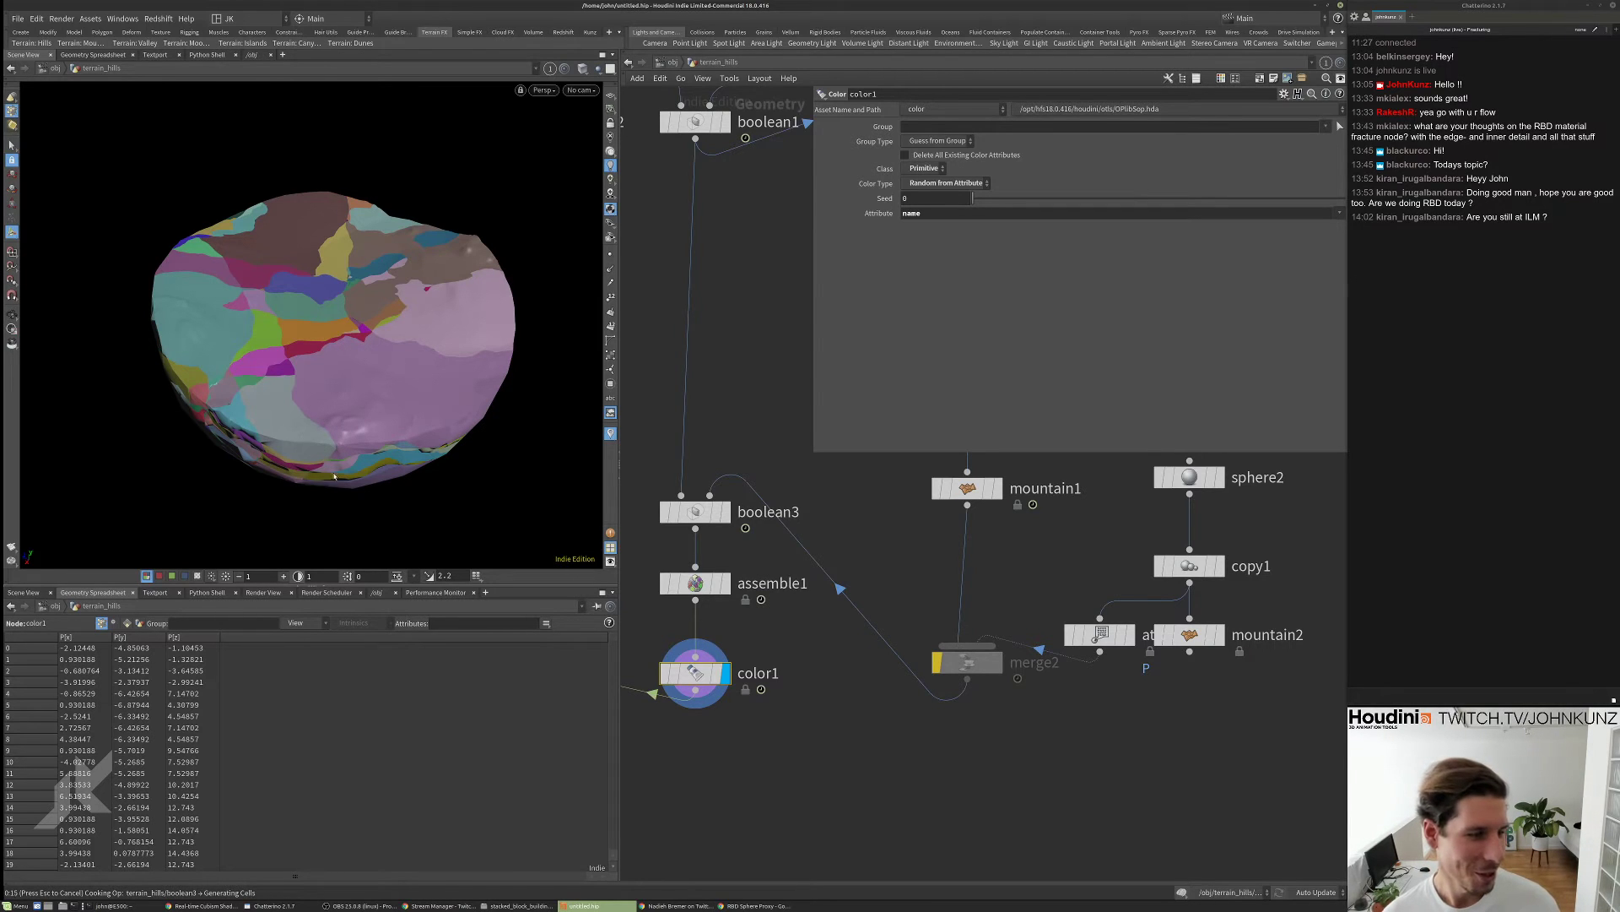
# - Re-enable merge2 and examine the combined fracture pieces on the chunk's top surface and underside
pyautogui.moveTo(333, 338); pyautogui.dragTo(402, 312)
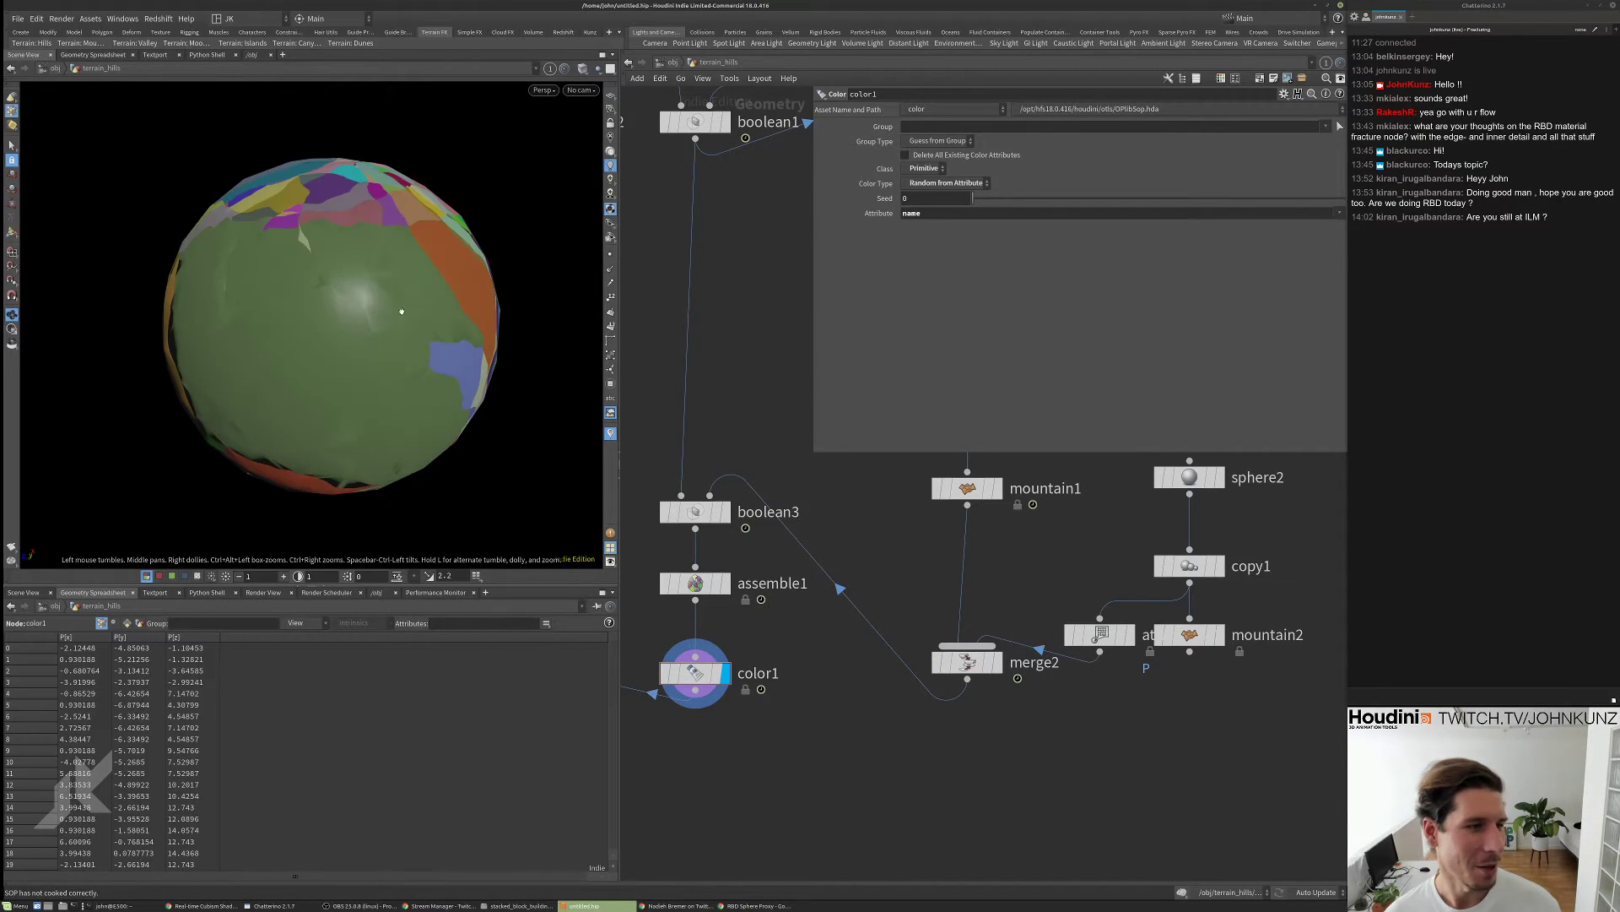
pyautogui.moveTo(292, 371); pyautogui.dragTo(298, 430)
pyautogui.scroll(10, 298, 431)
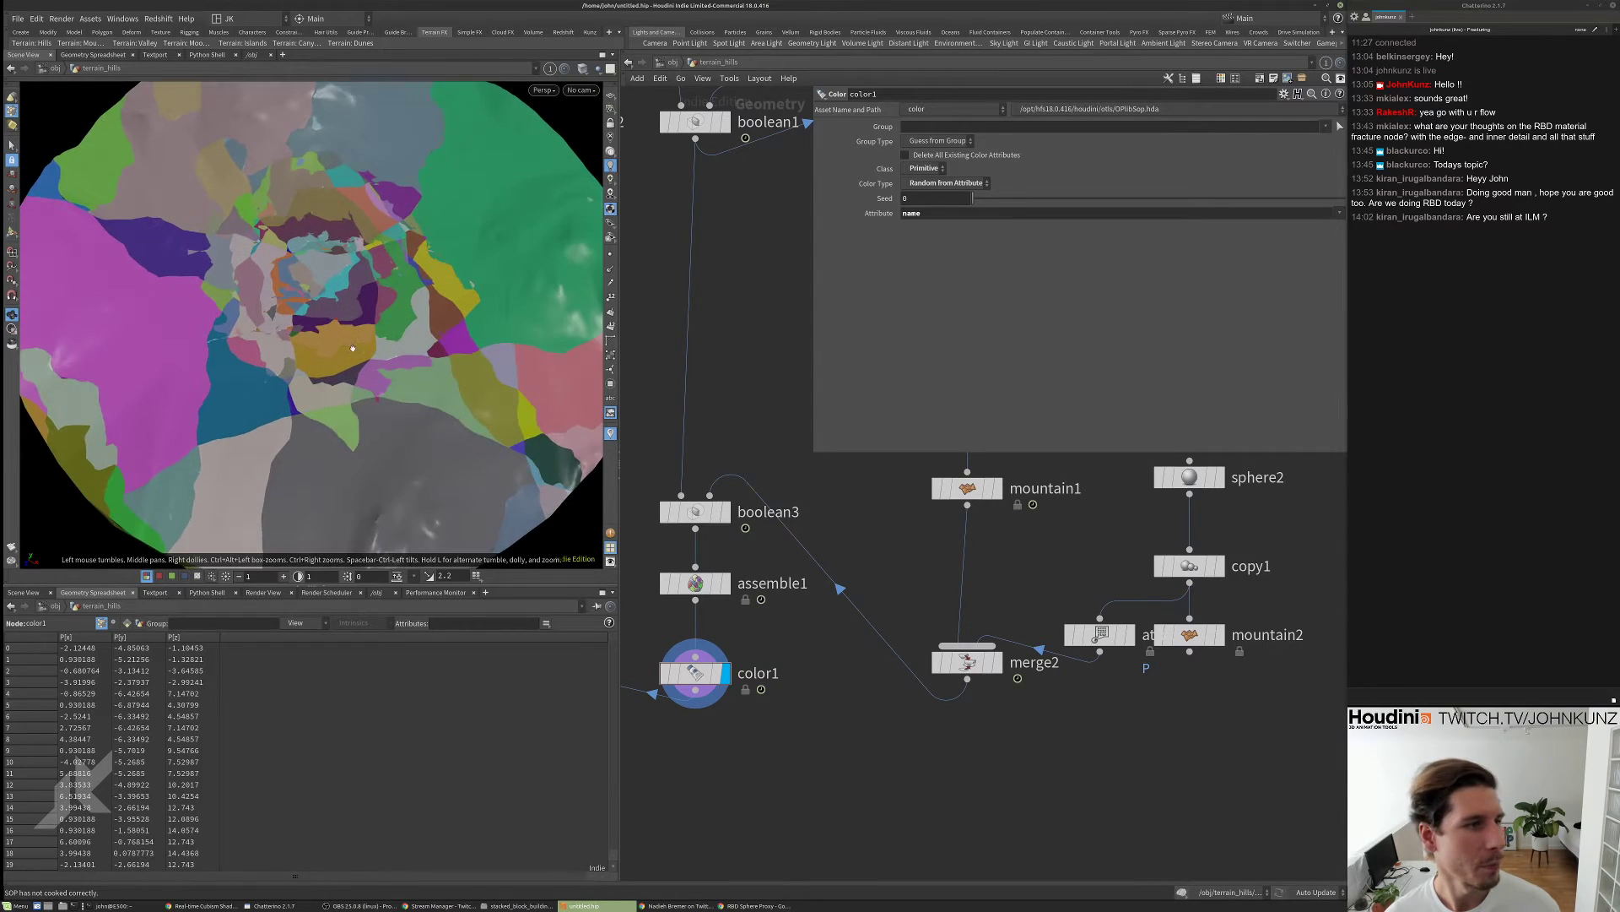
pyautogui.moveTo(362, 324); pyautogui.dragTo(340, 461)
pyautogui.moveTo(642, 671); pyautogui.dragTo(949, 639, button='middle')
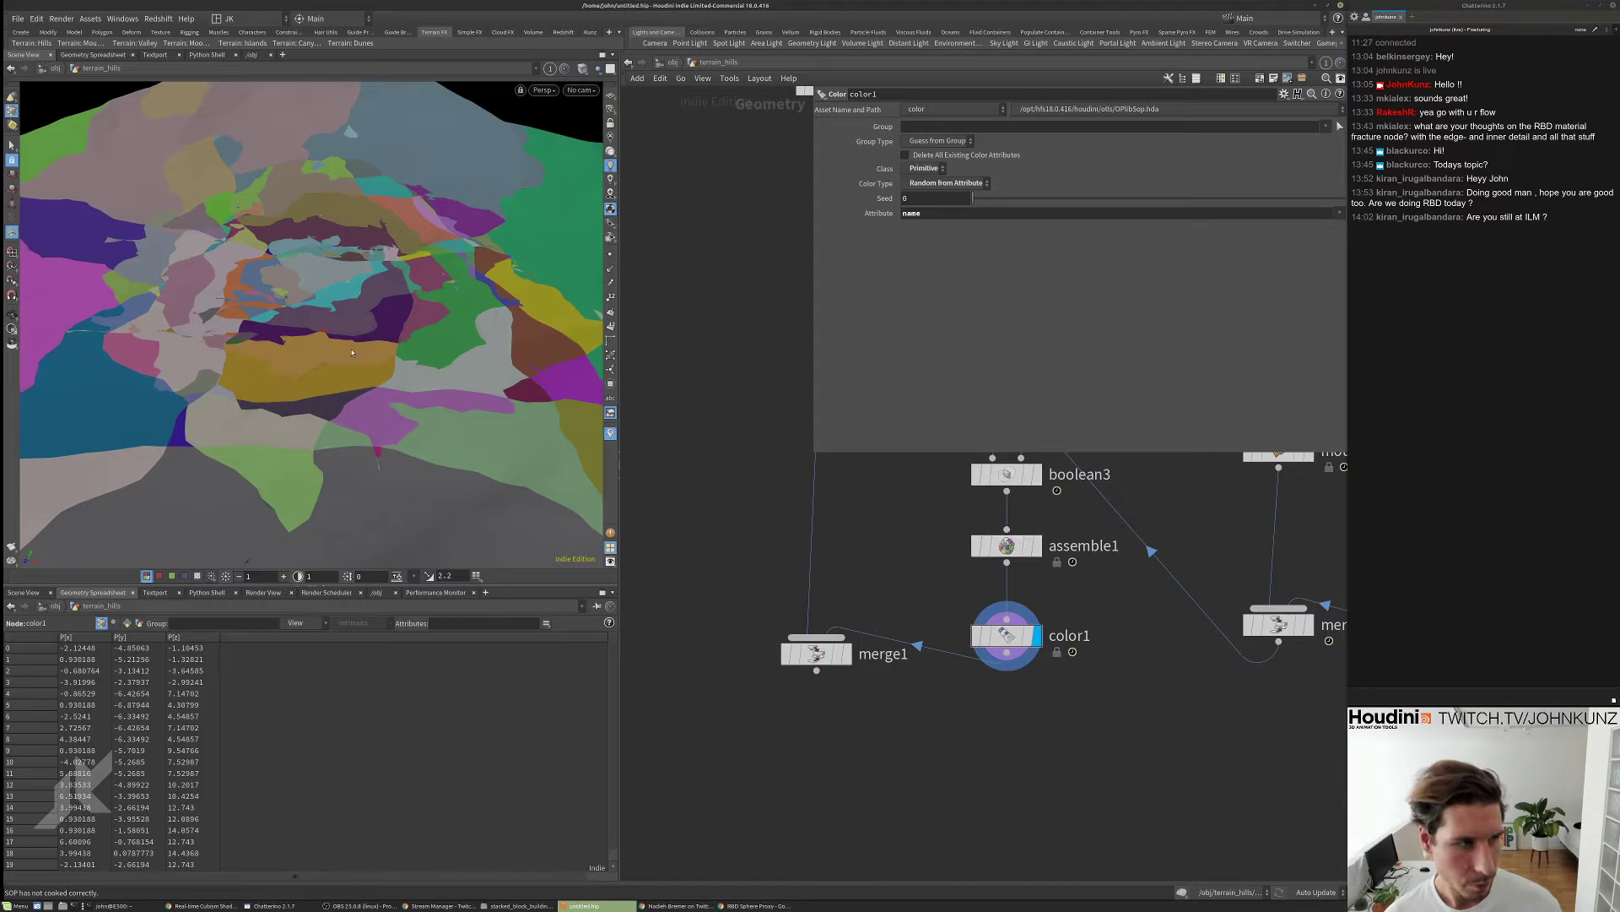
pyautogui.moveTo(304, 473); pyautogui.dragTo(338, 321)
pyautogui.scroll(5, 387, 316)
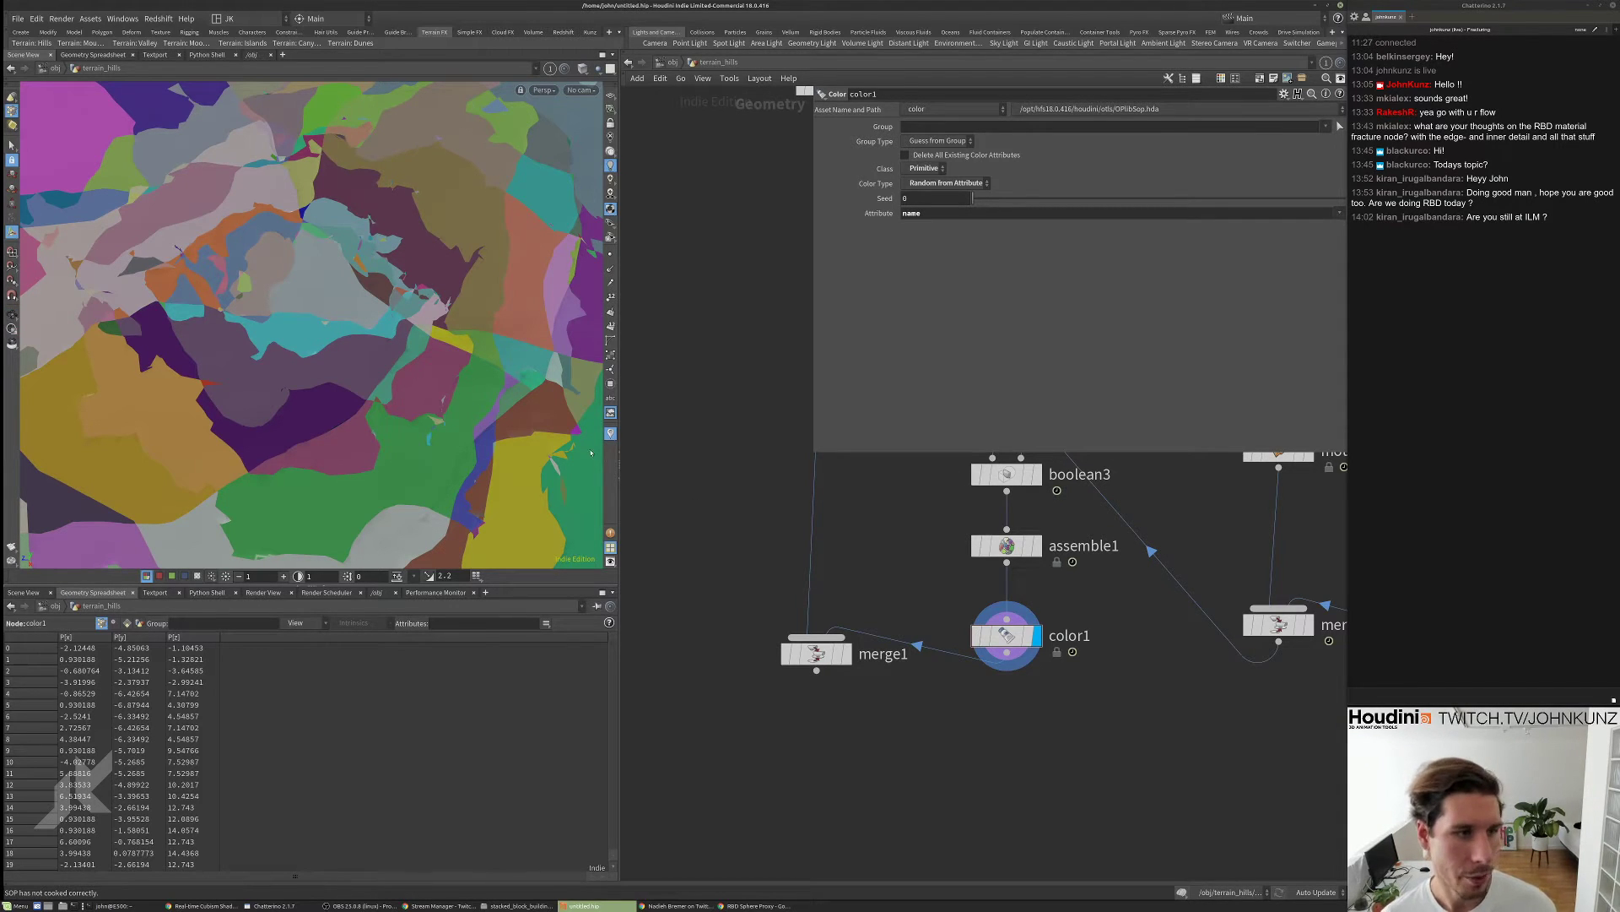
pyautogui.scroll(-3, 801, 607)
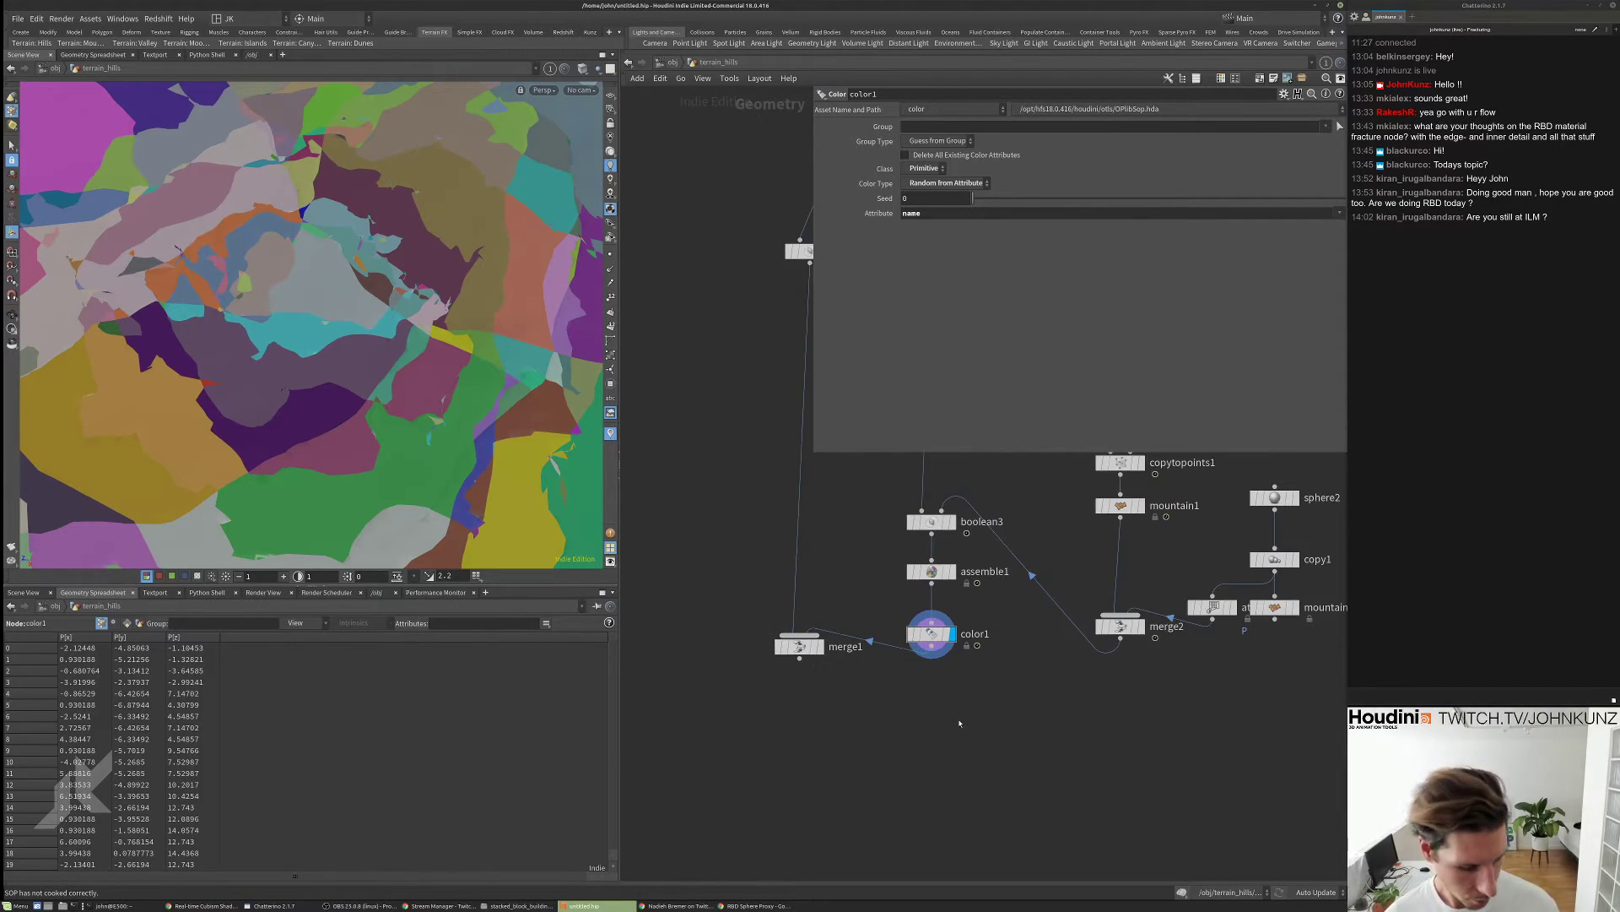
pyautogui.press('Tab')
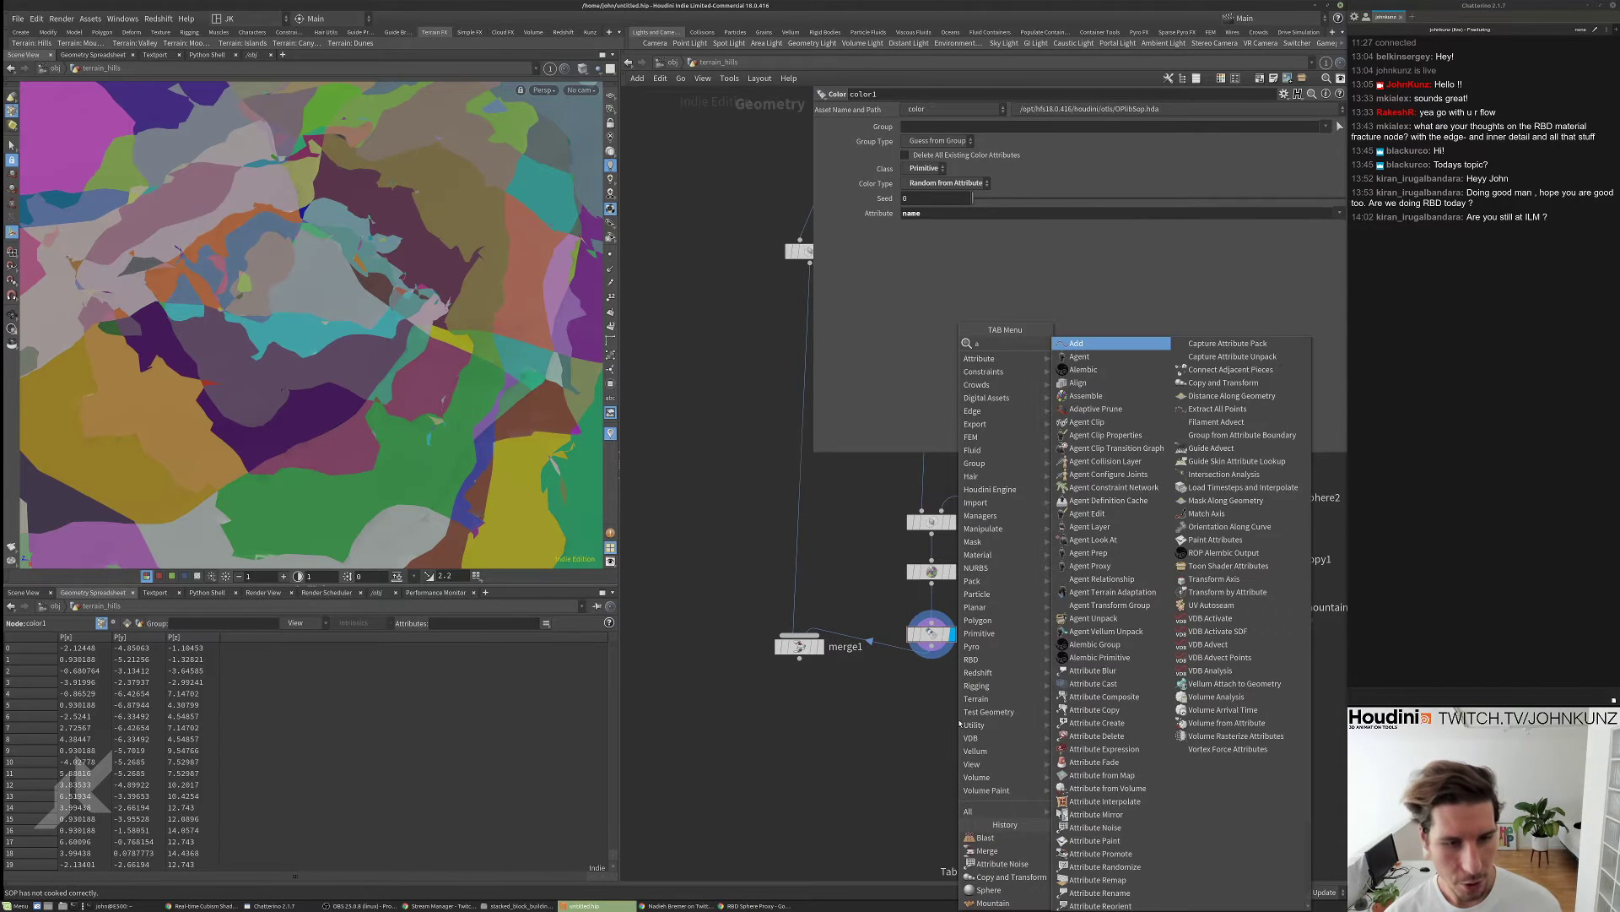
pyautogui.press('Escape')
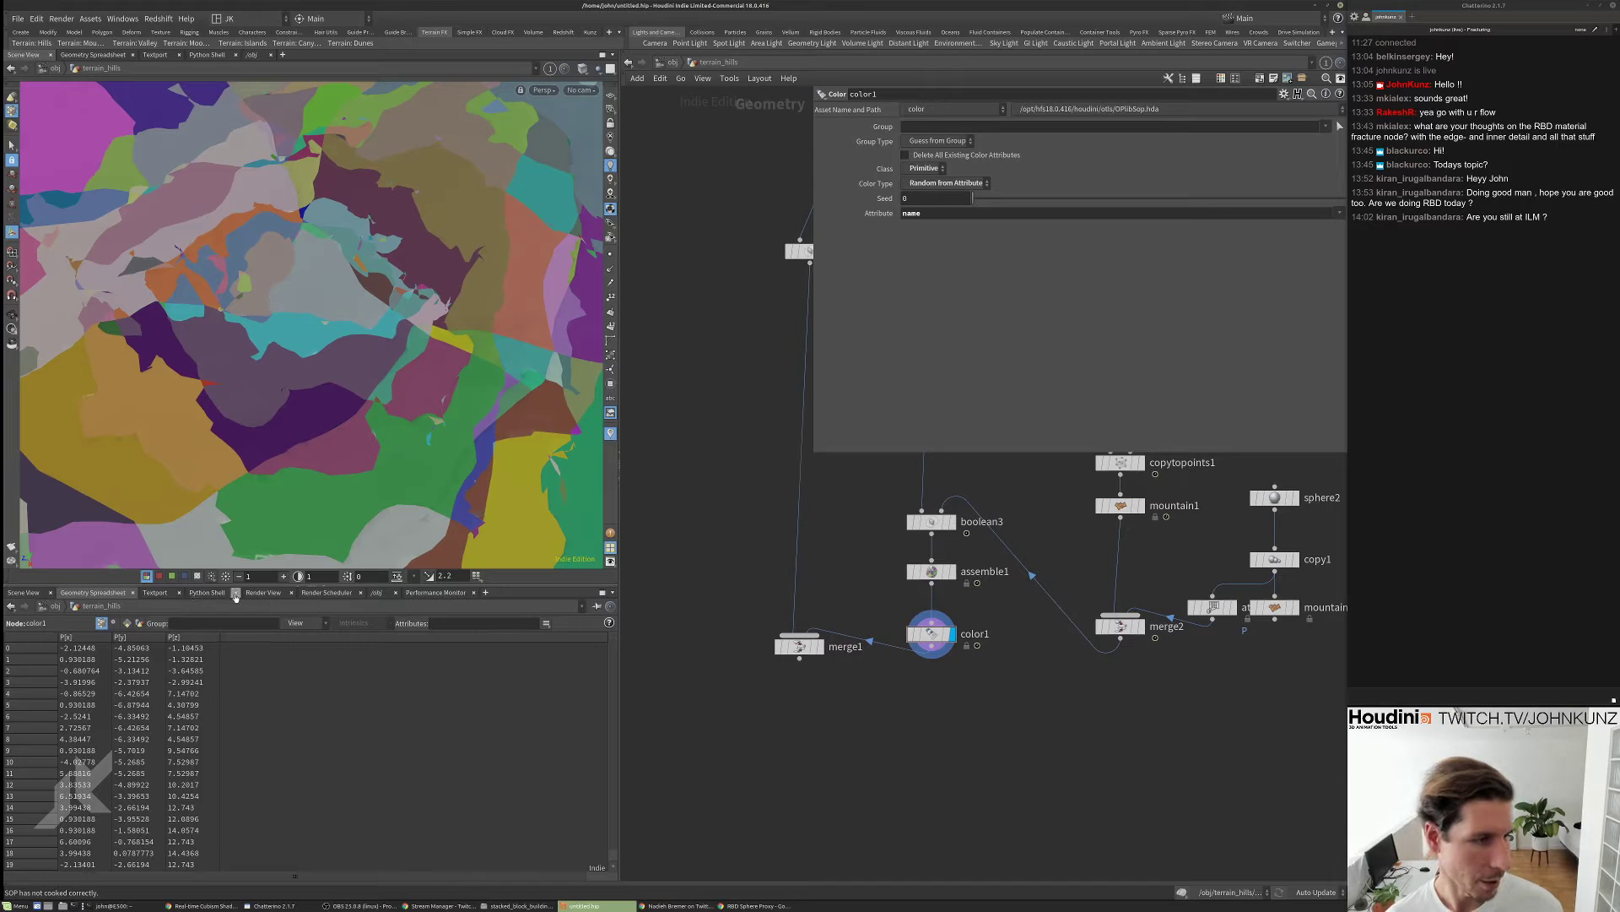
pyautogui.moveTo(995, 730); pyautogui.dragTo(951, 724, button='middle')
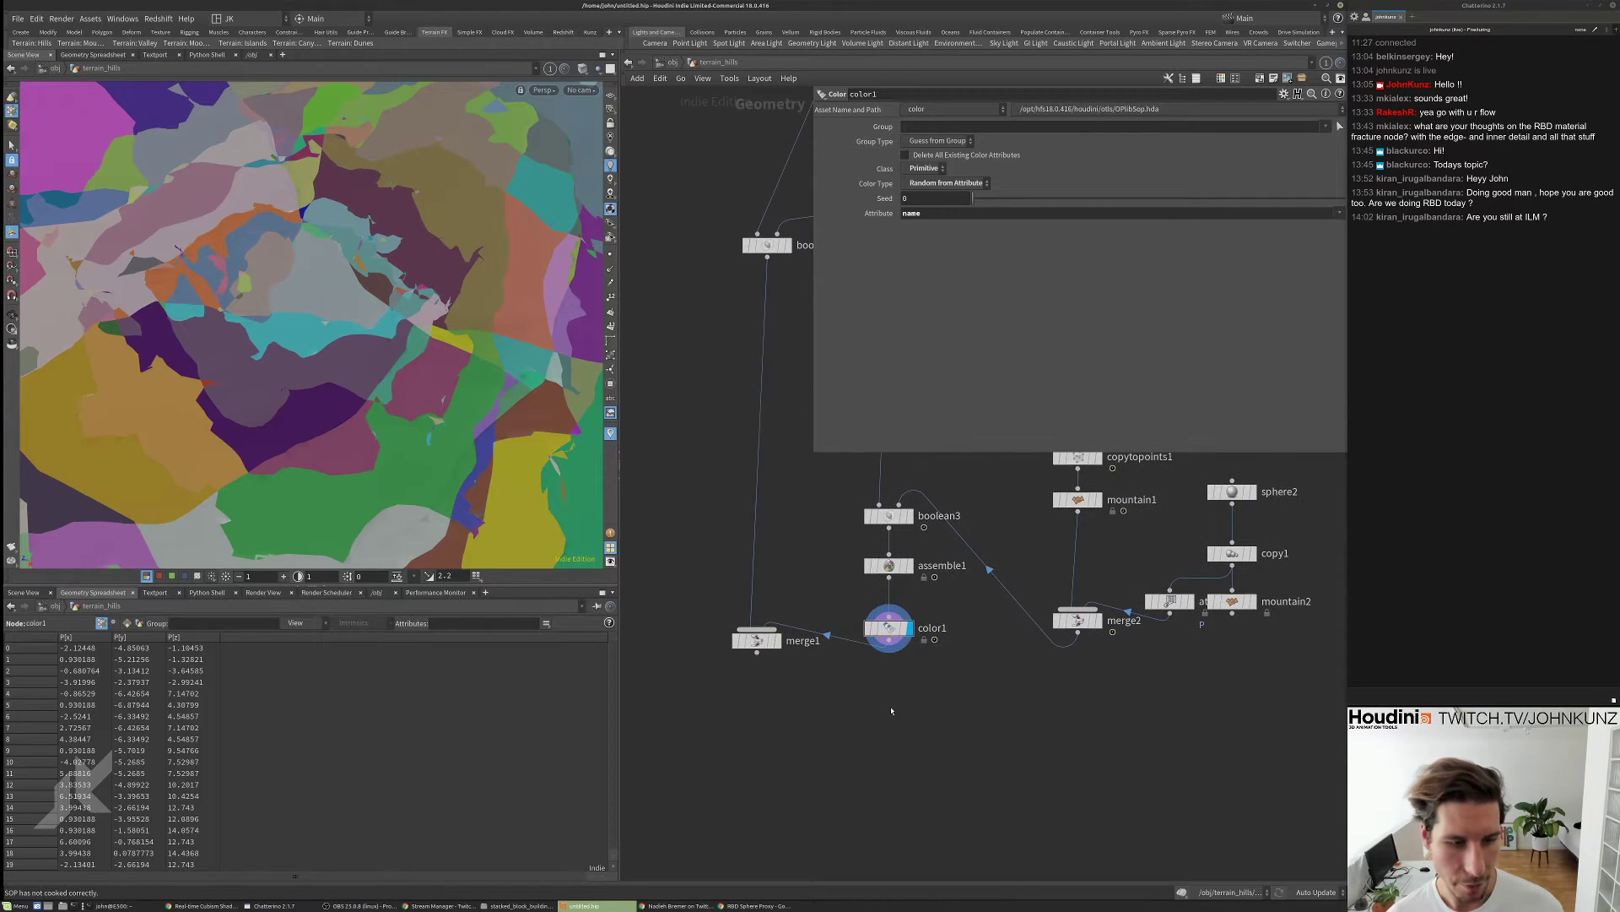
pyautogui.middleClick(889, 627)
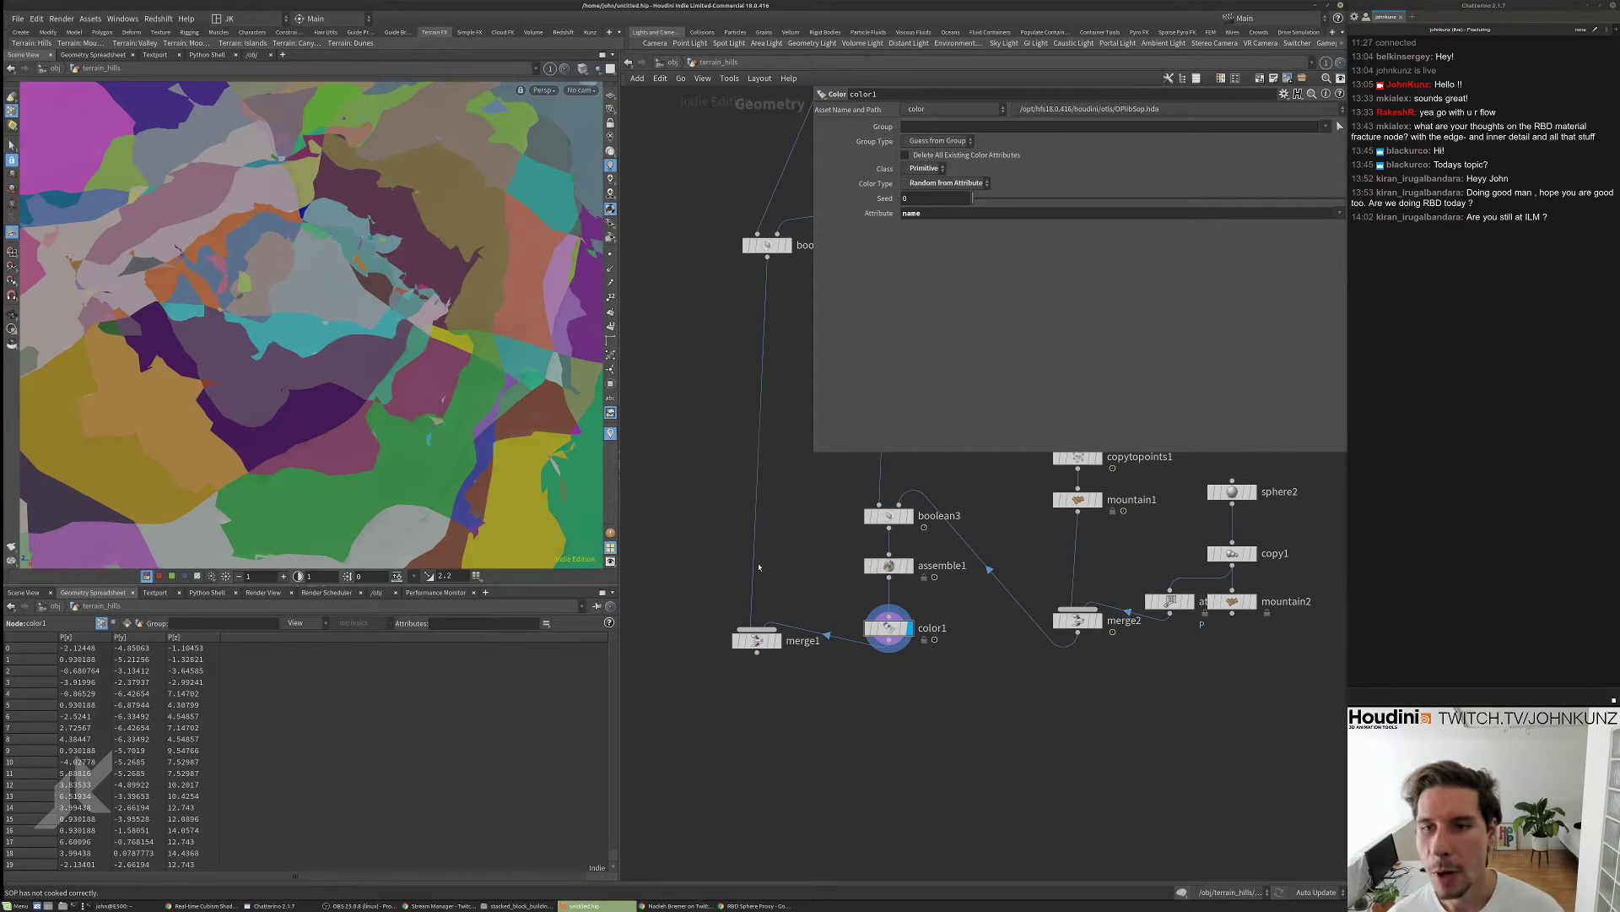
pyautogui.moveTo(892, 631); pyautogui.dragTo(905, 574, button='middle')
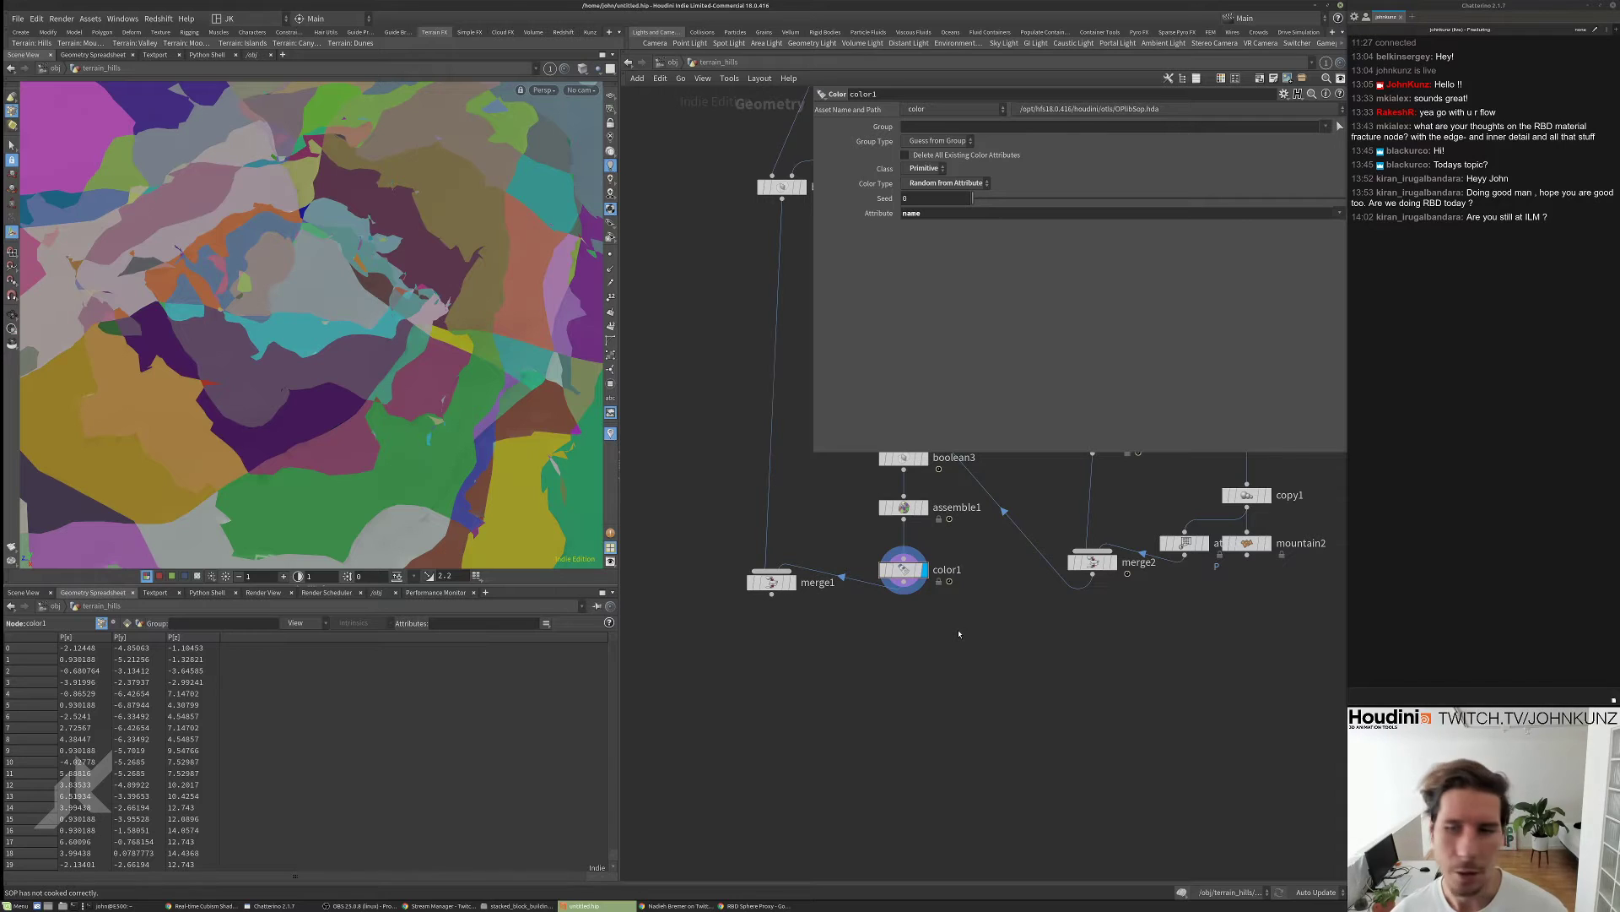
pyautogui.scroll(2, 934, 621)
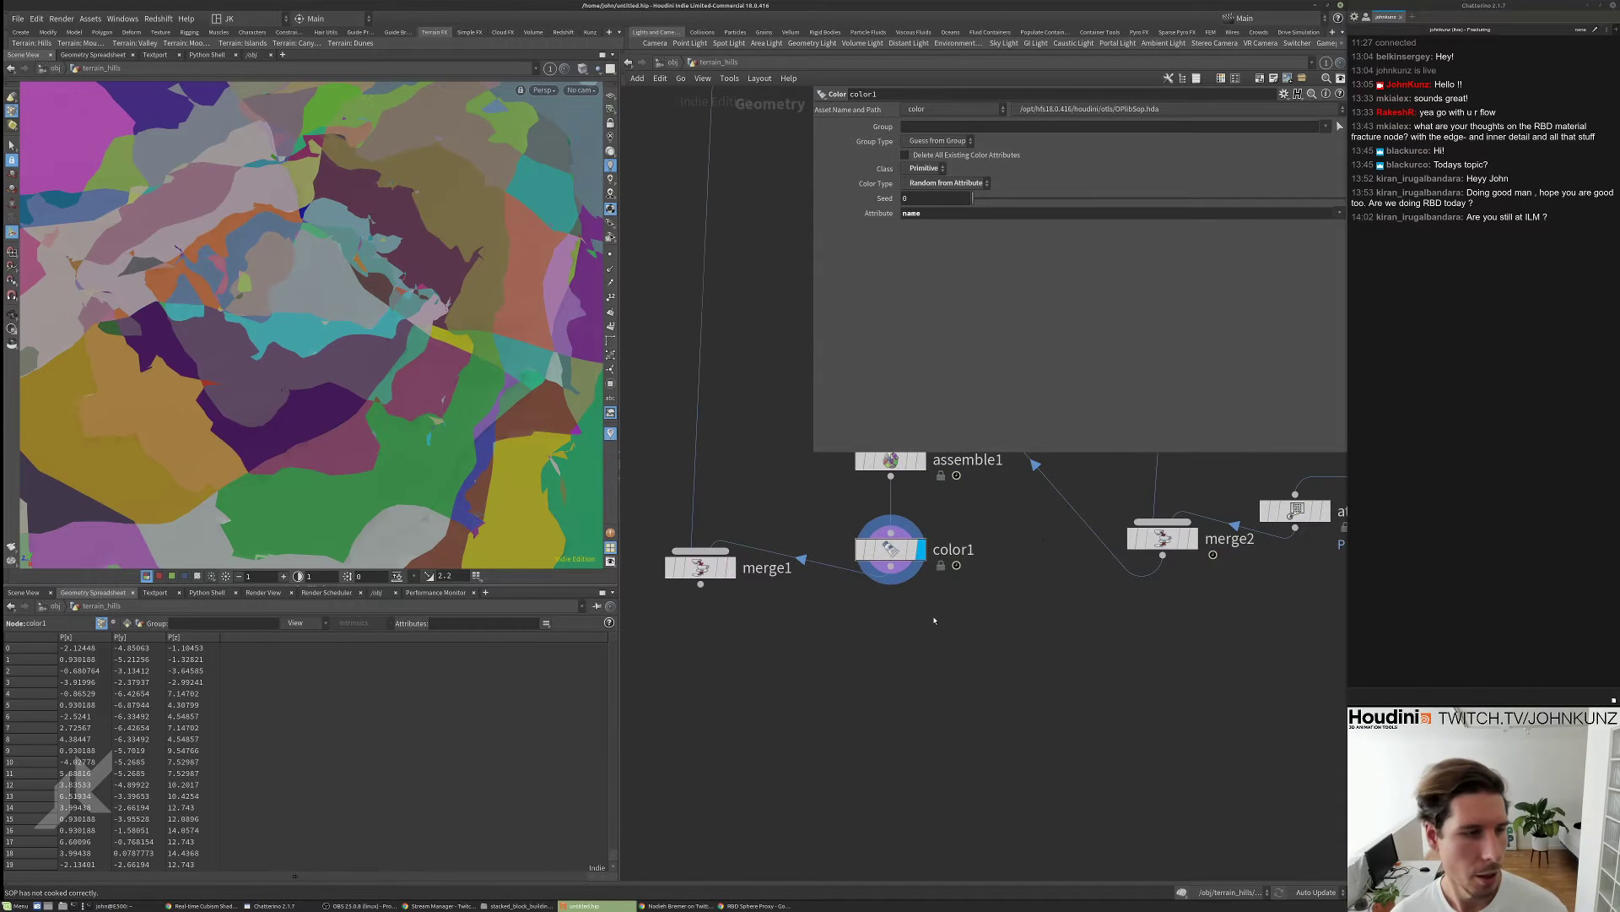
pyautogui.moveTo(947, 668); pyautogui.dragTo(943, 623, button='middle')
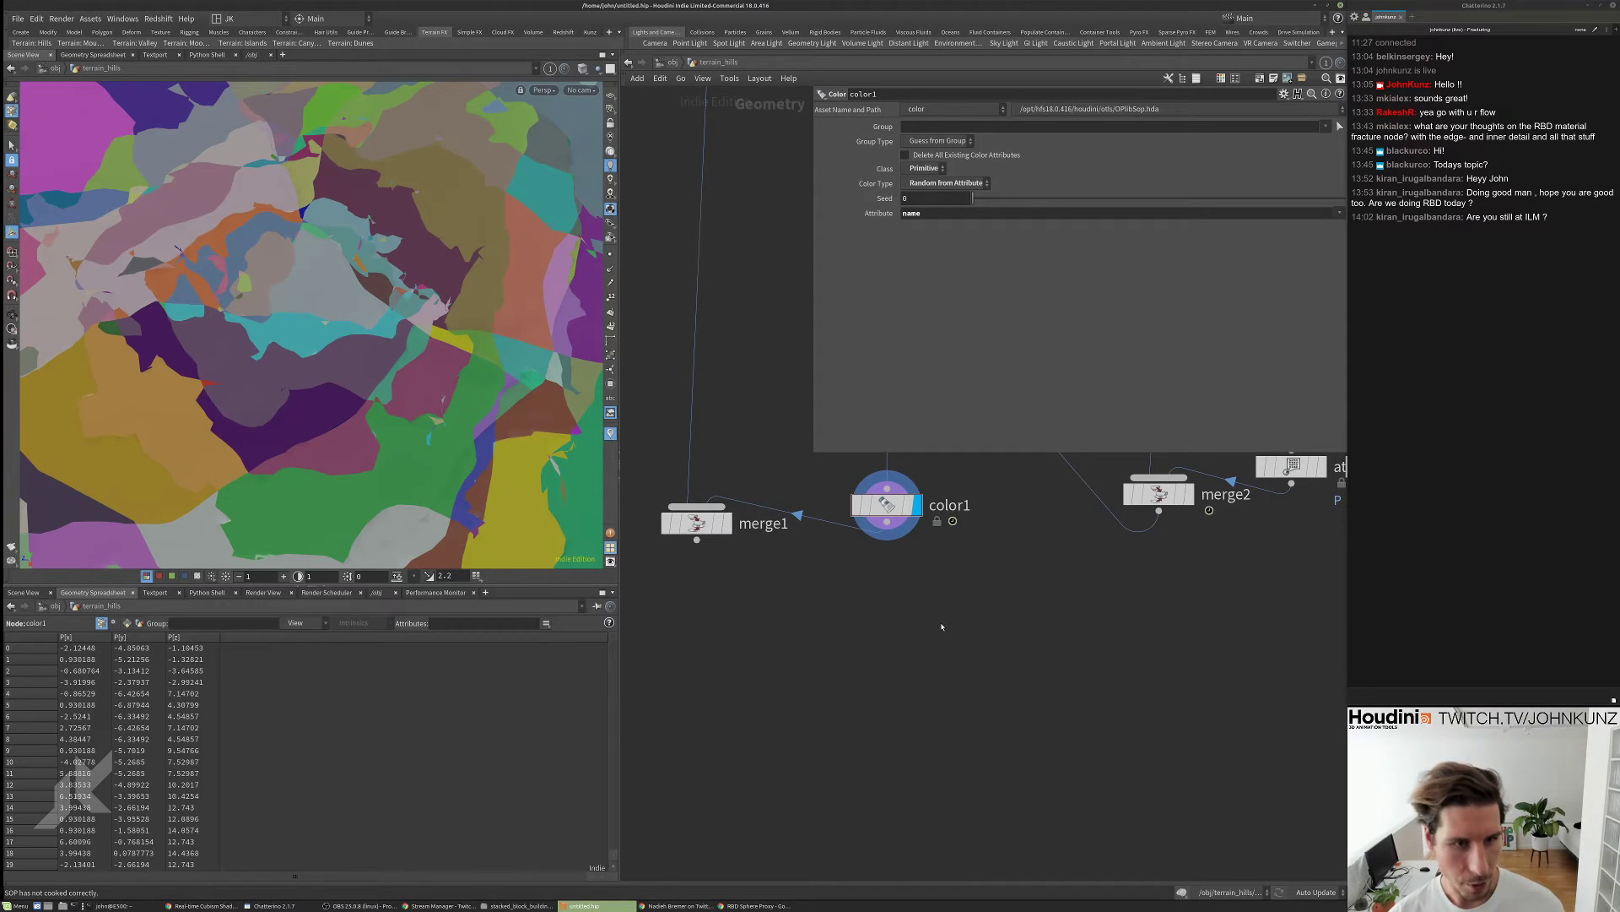
pyautogui.press('Tab')
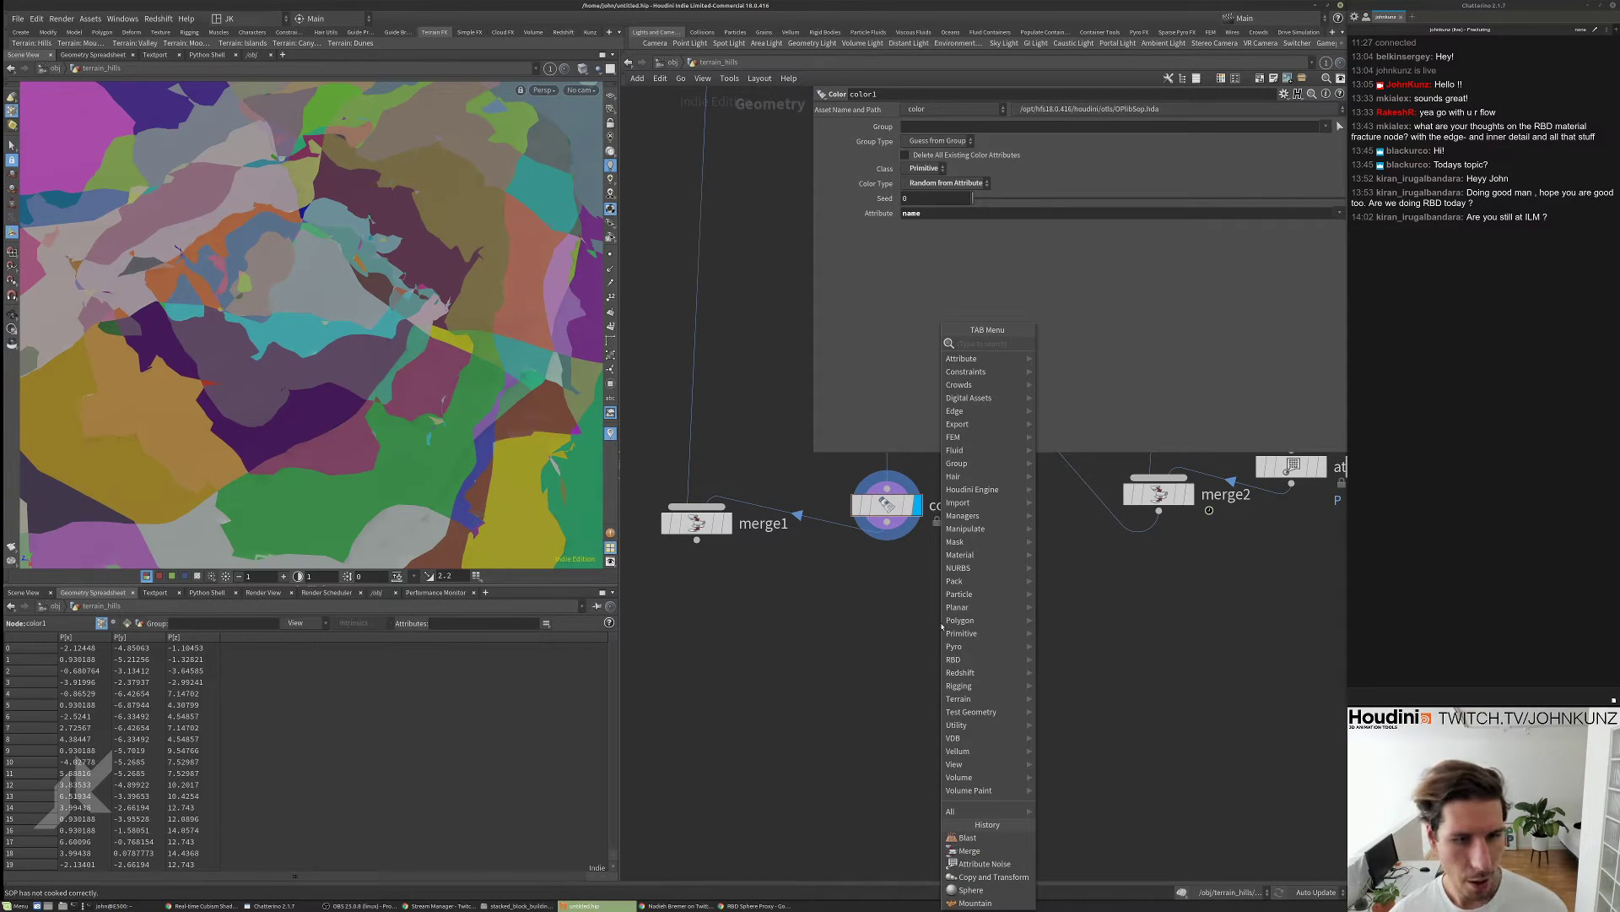
pyautogui.moveTo(943, 623)
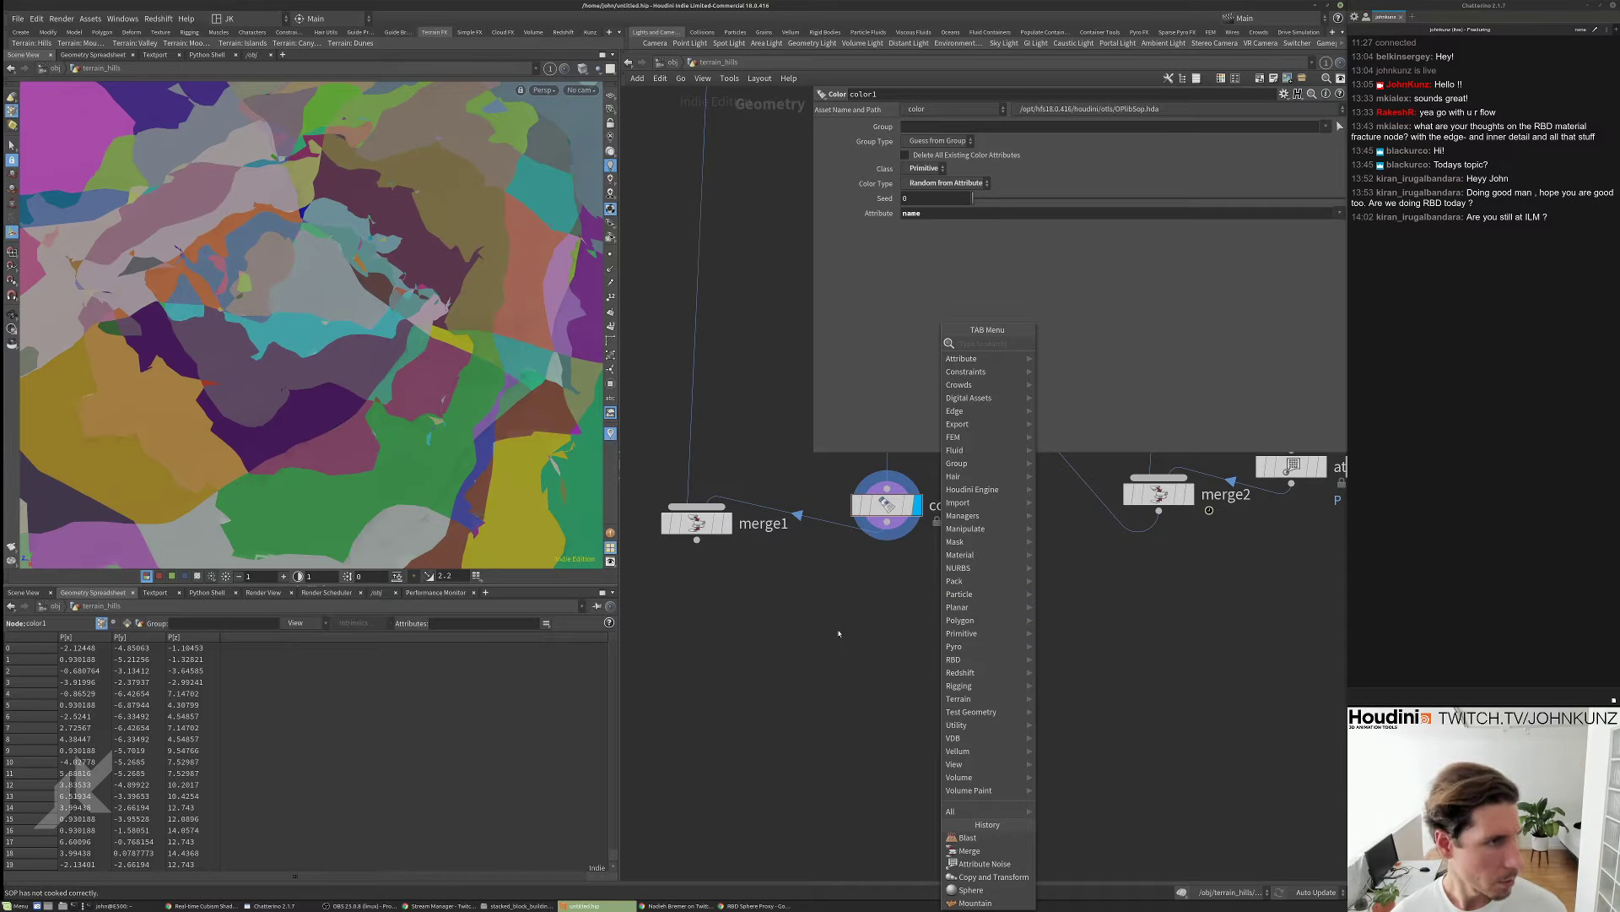
pyautogui.moveTo(321, 422); pyautogui.dragTo(380, 472)
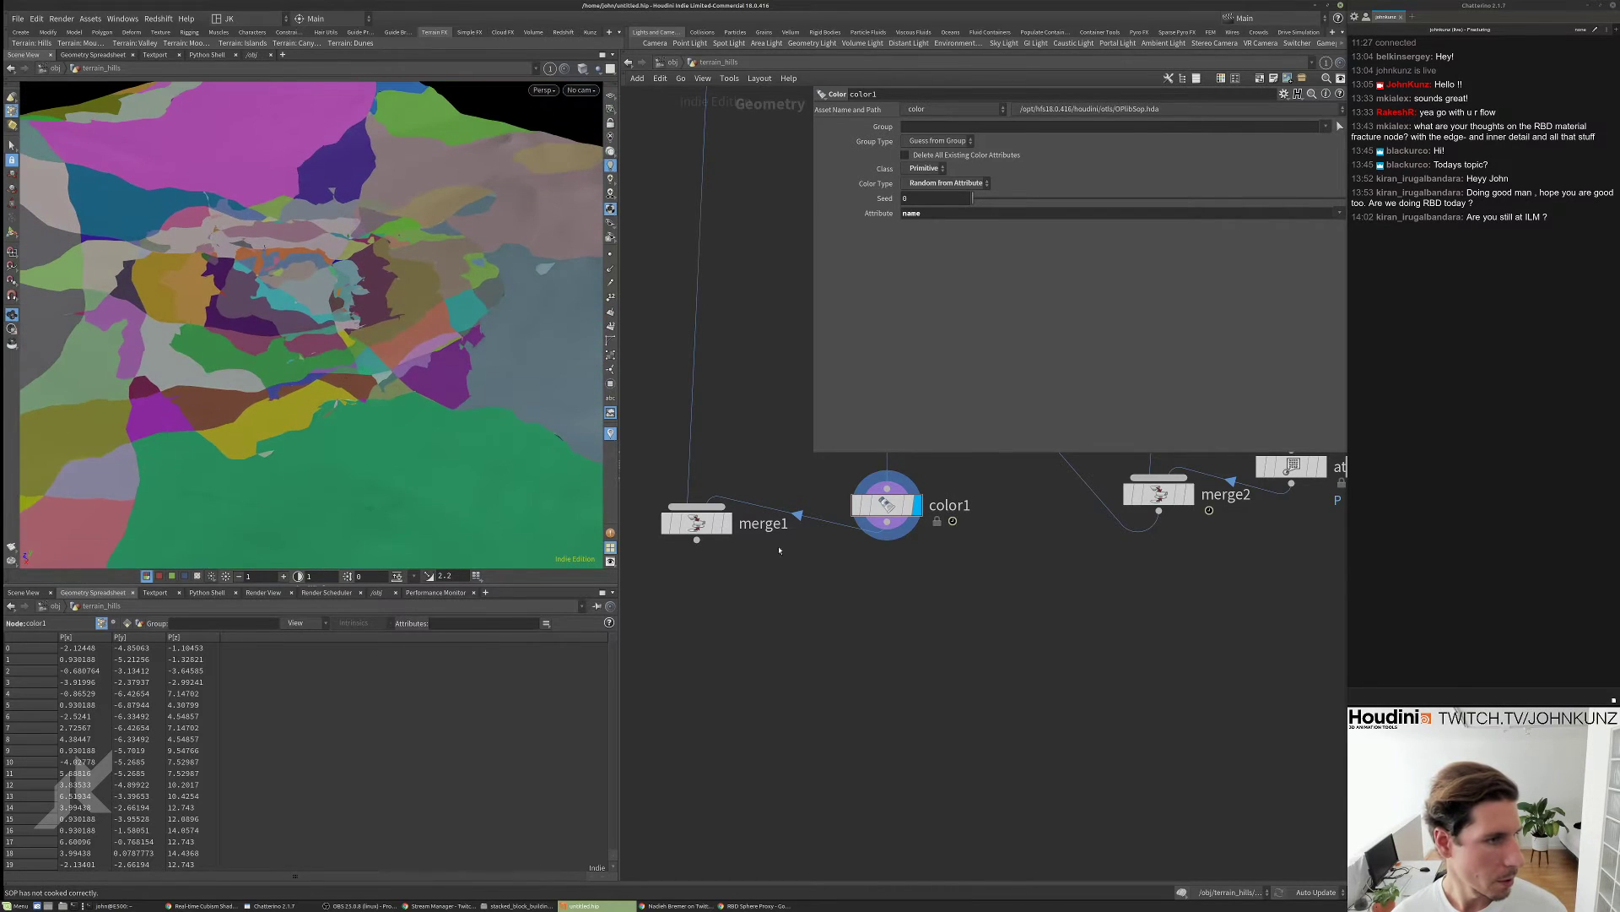
# - Add a Pack node below color1, wire color1's output into it, and display it
pyautogui.press('Tab')
pyautogui.write('pack')
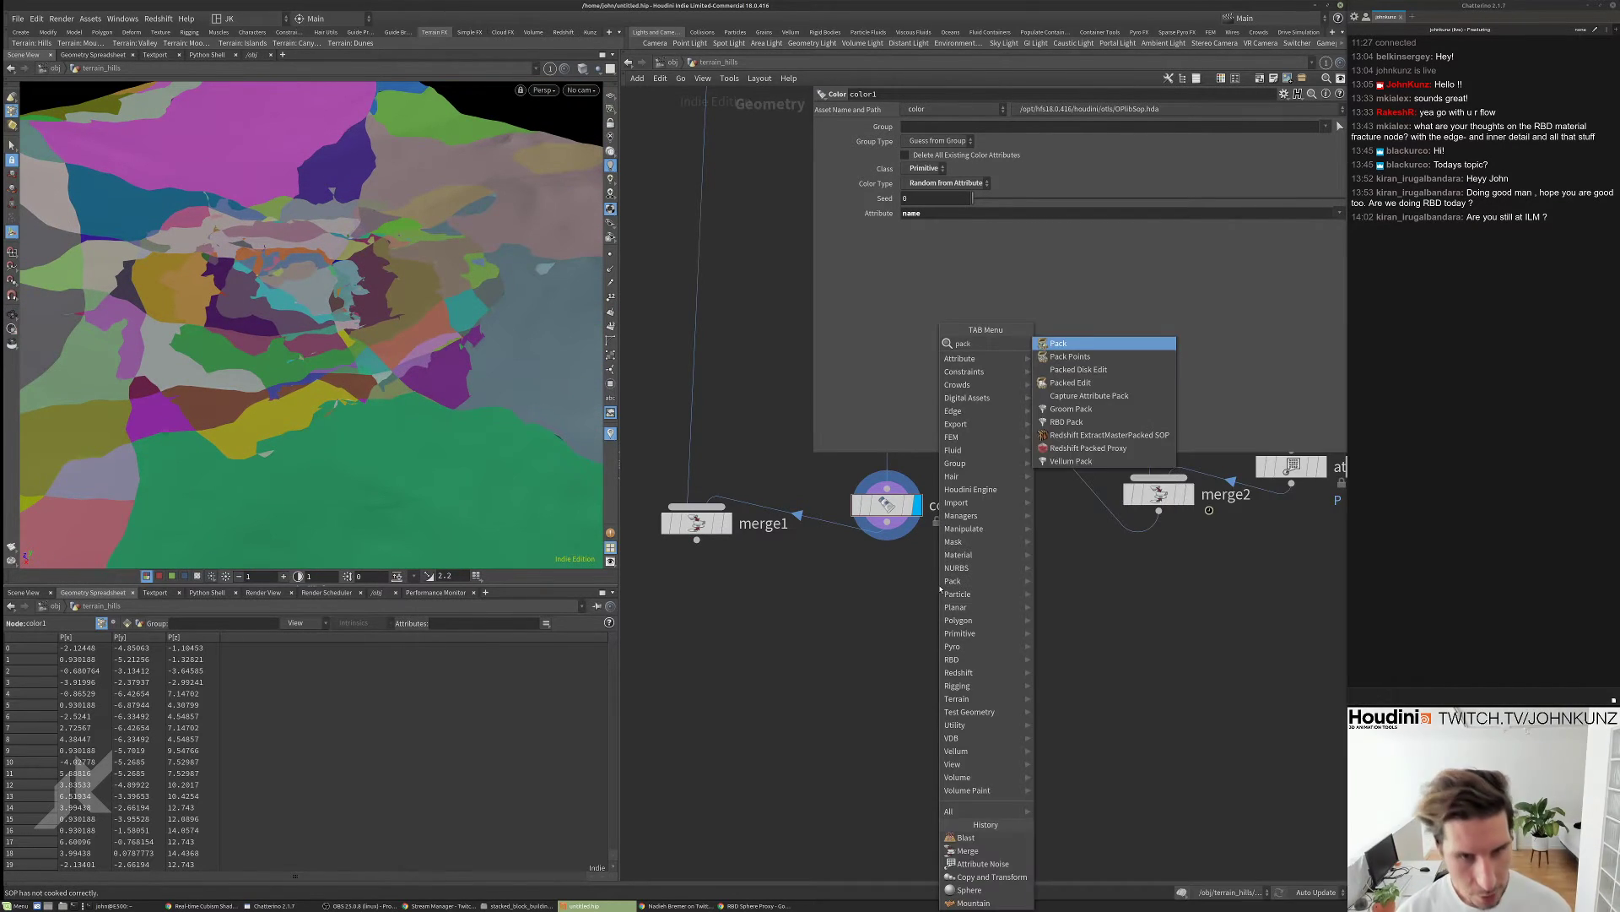
pyautogui.press('Return')
pyautogui.click(981, 652)
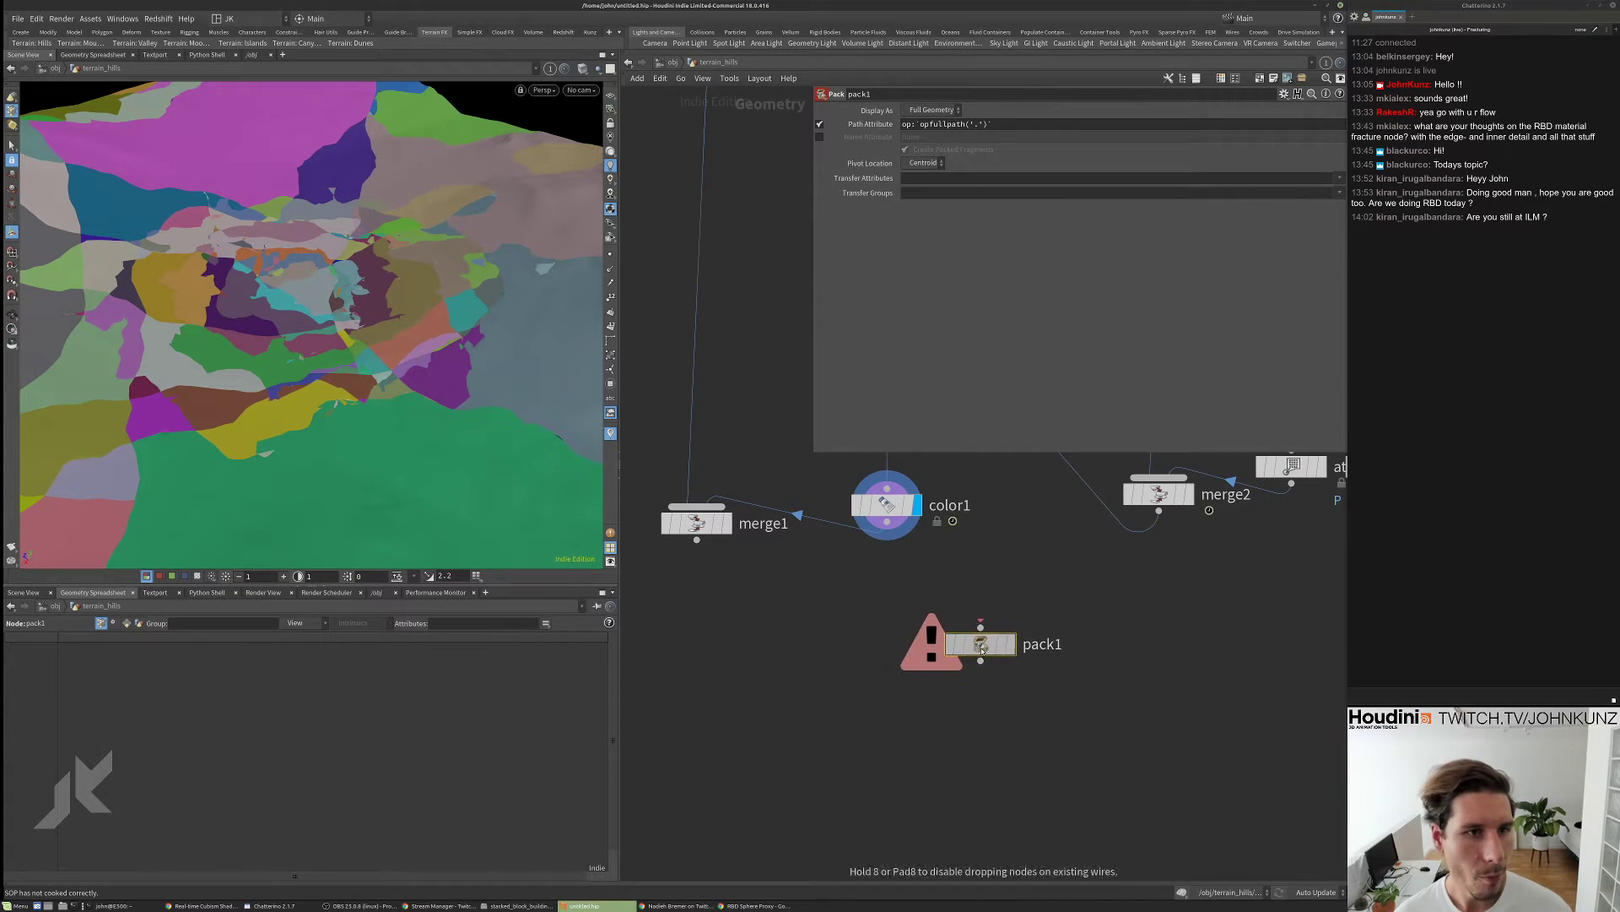
pyautogui.click(886, 505)
pyautogui.click(127, 623)
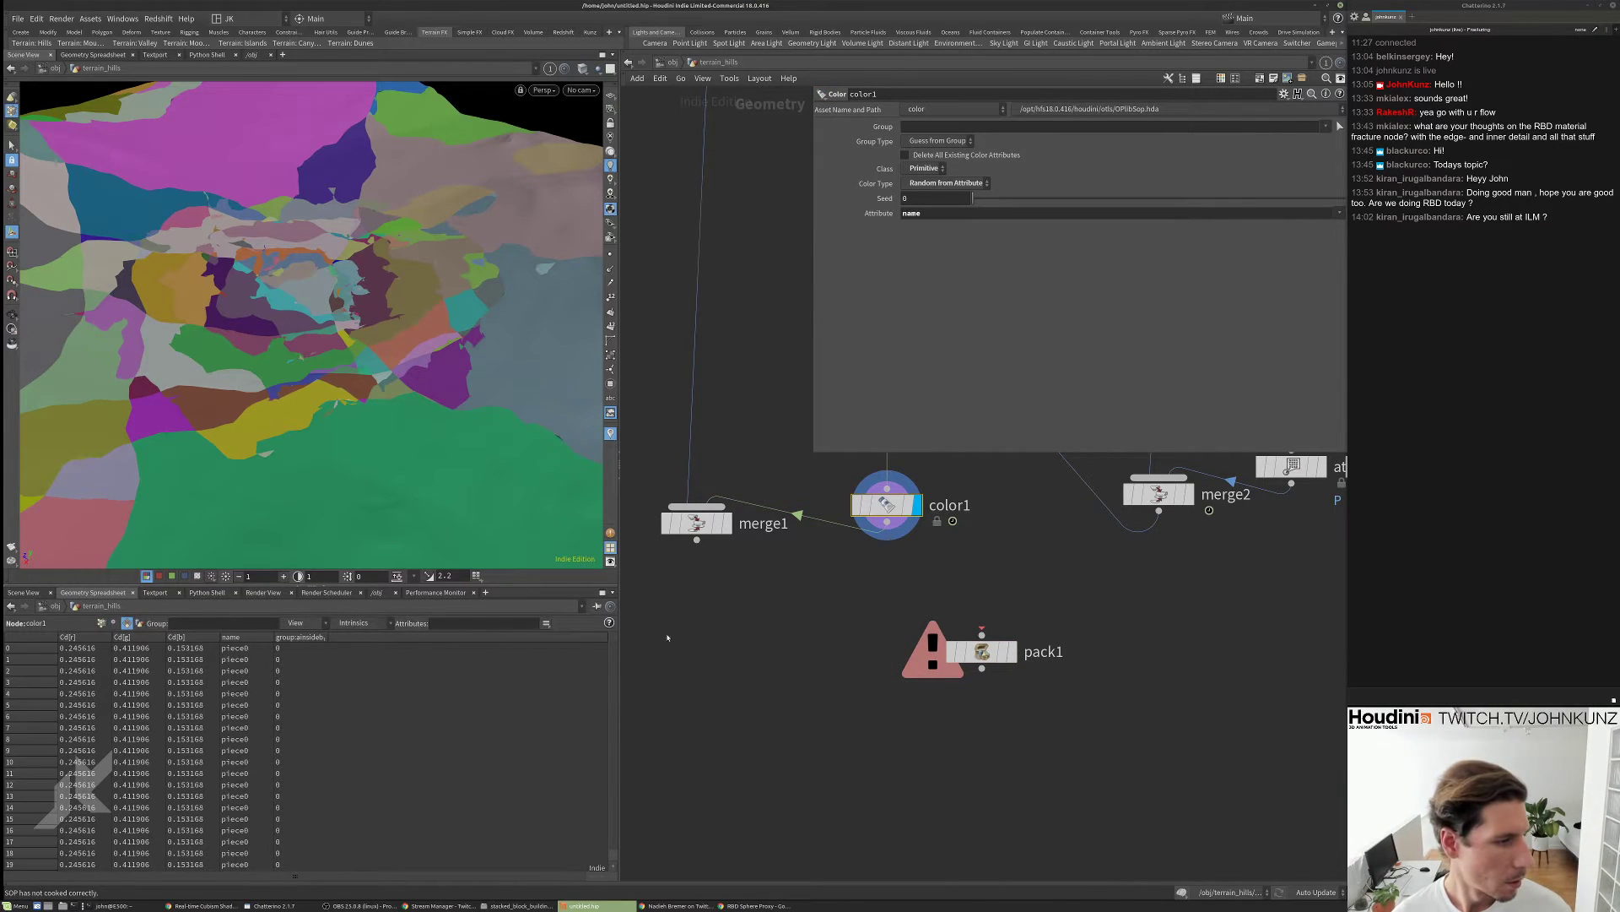
pyautogui.moveTo(865, 532); pyautogui.dragTo(886, 528)
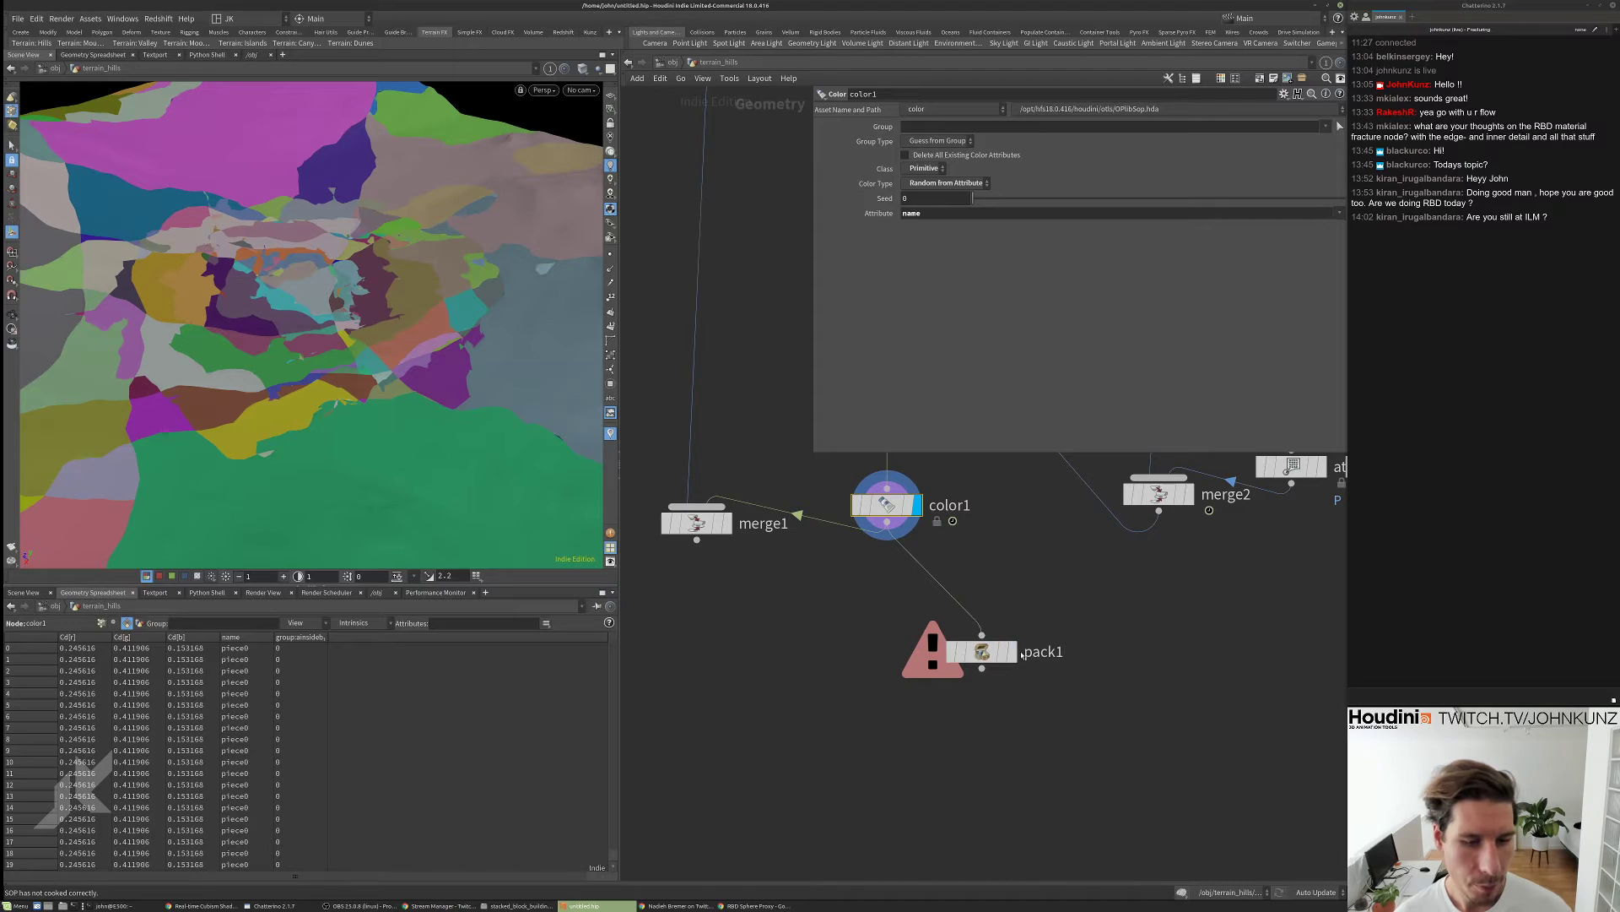
pyautogui.click(971, 658)
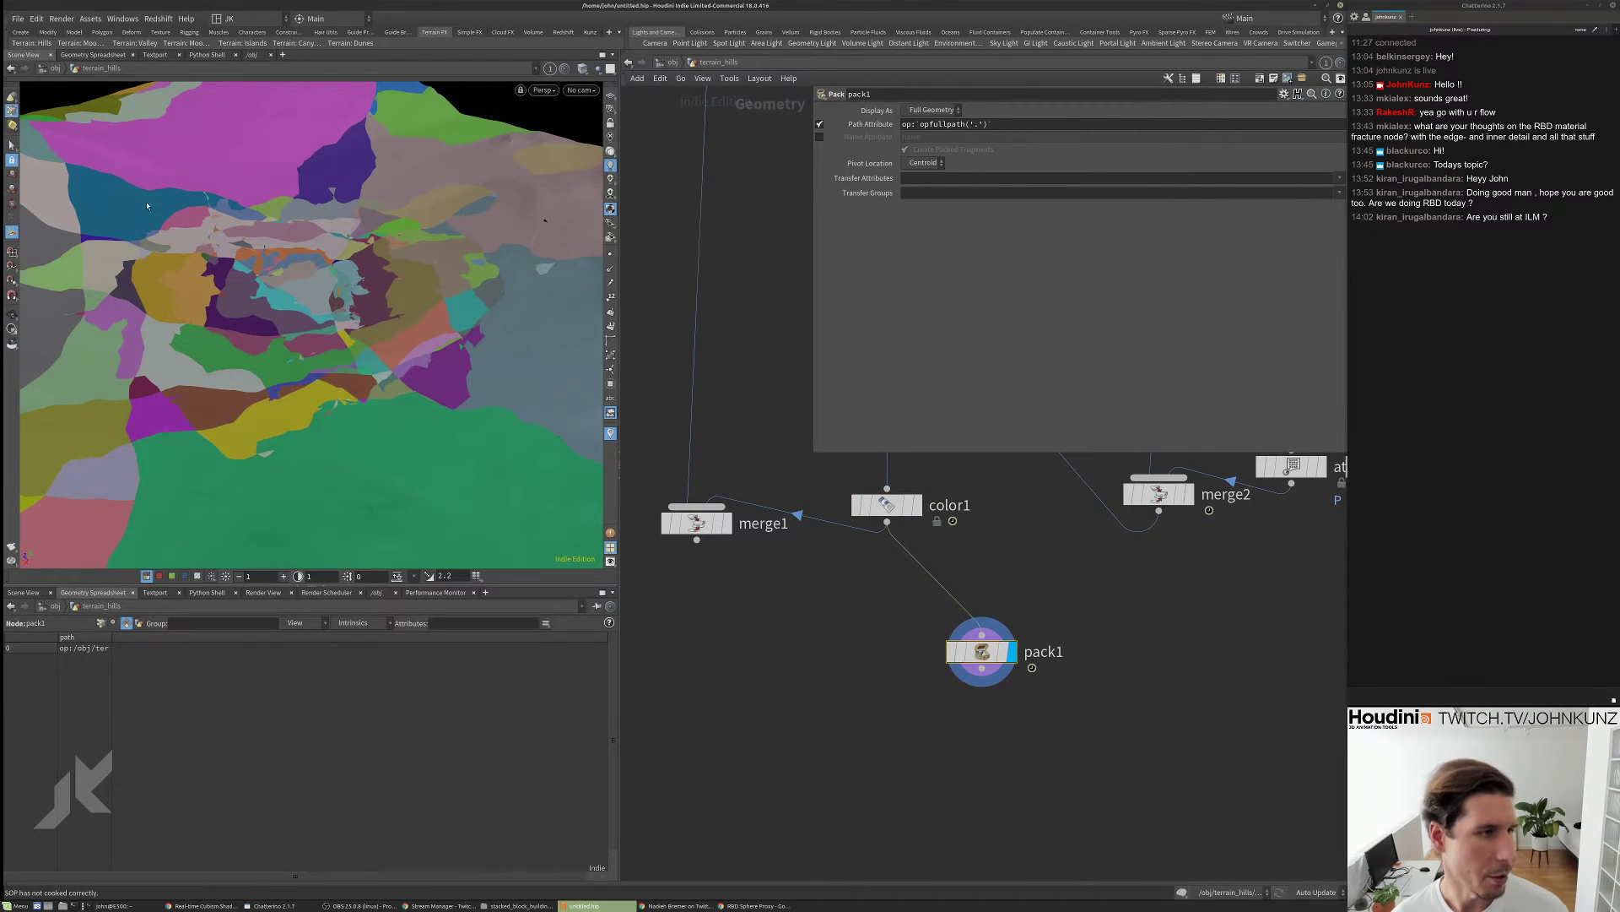
# - Frame the whole chunk and switch to the geometry Select tool to check how the packed result is selectable
pyautogui.click(11, 146)
pyautogui.press('h')
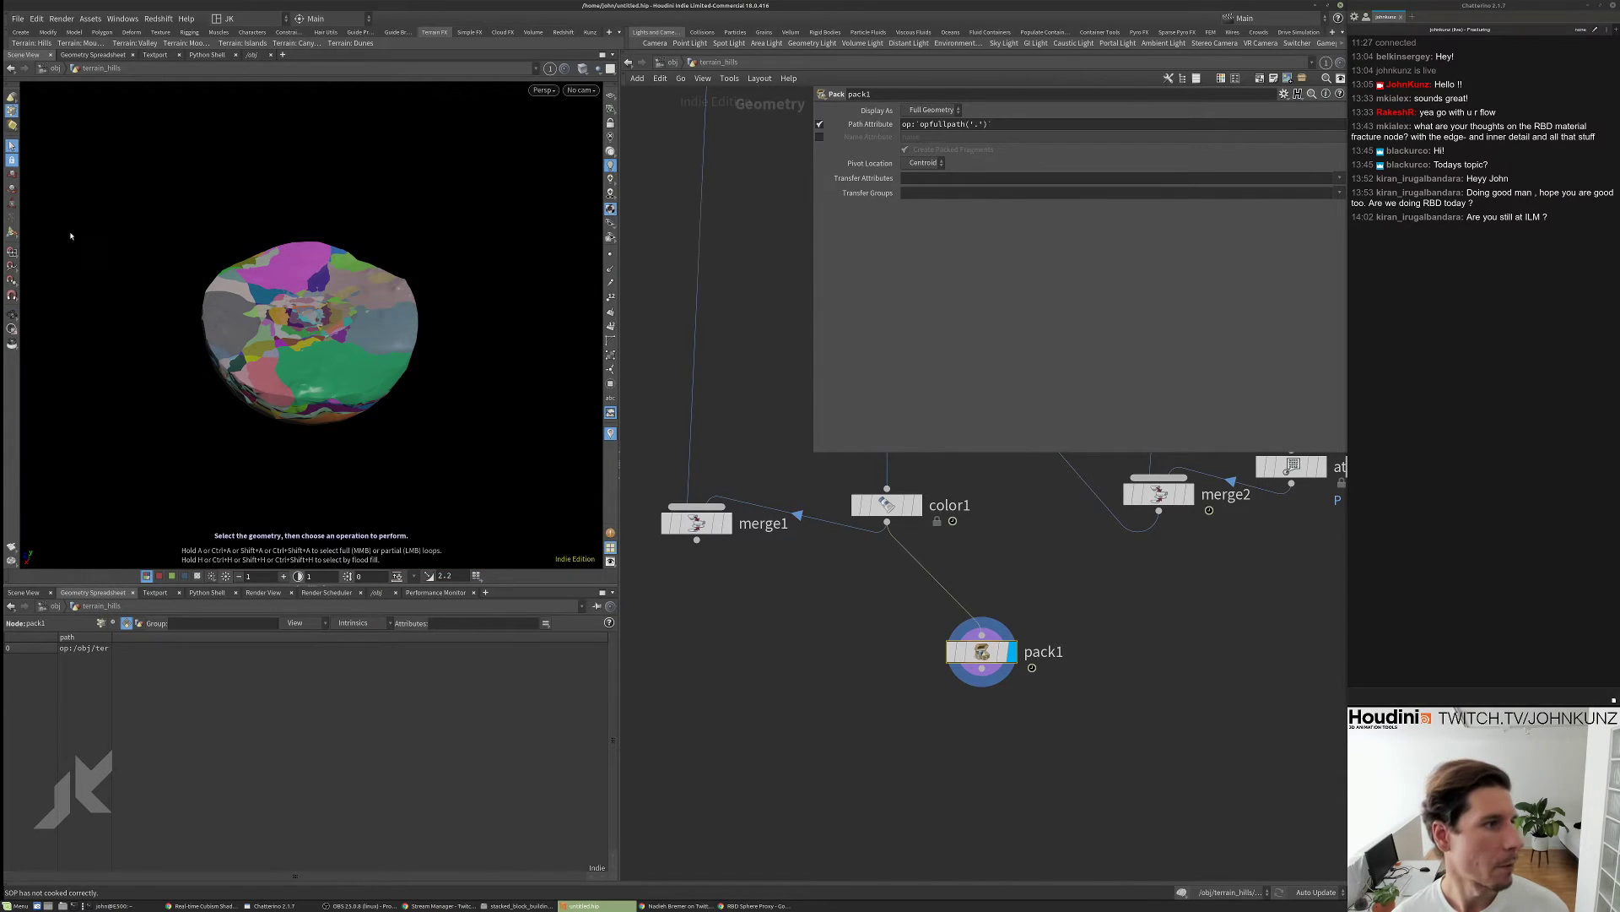
pyautogui.click(13, 233)
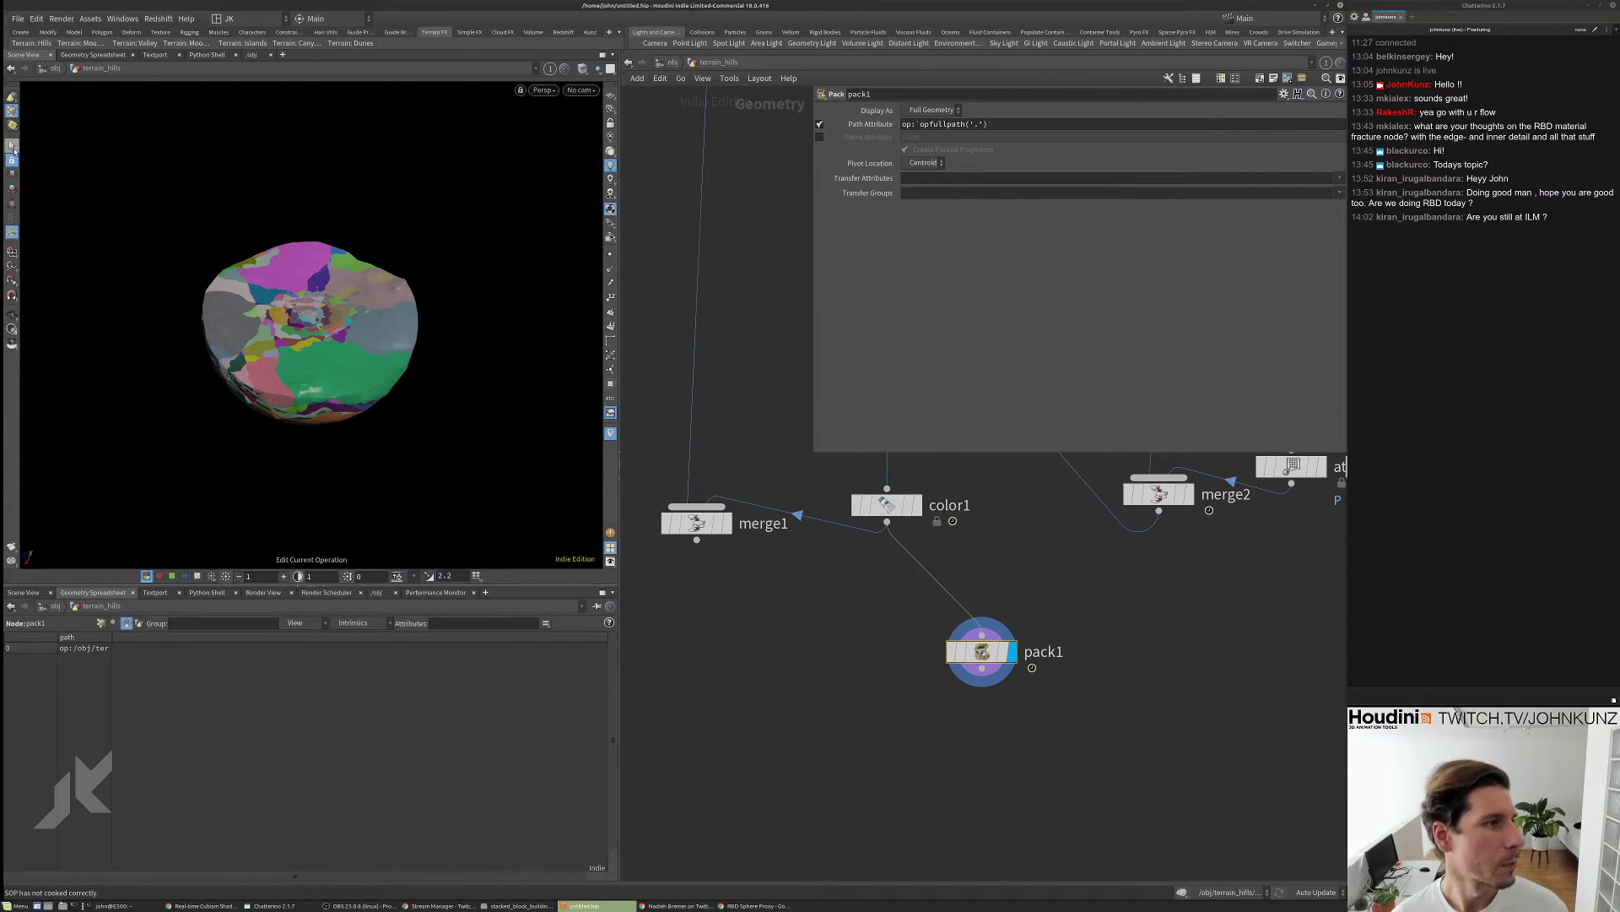
pyautogui.click(13, 147)
pyautogui.rightClick(13, 147)
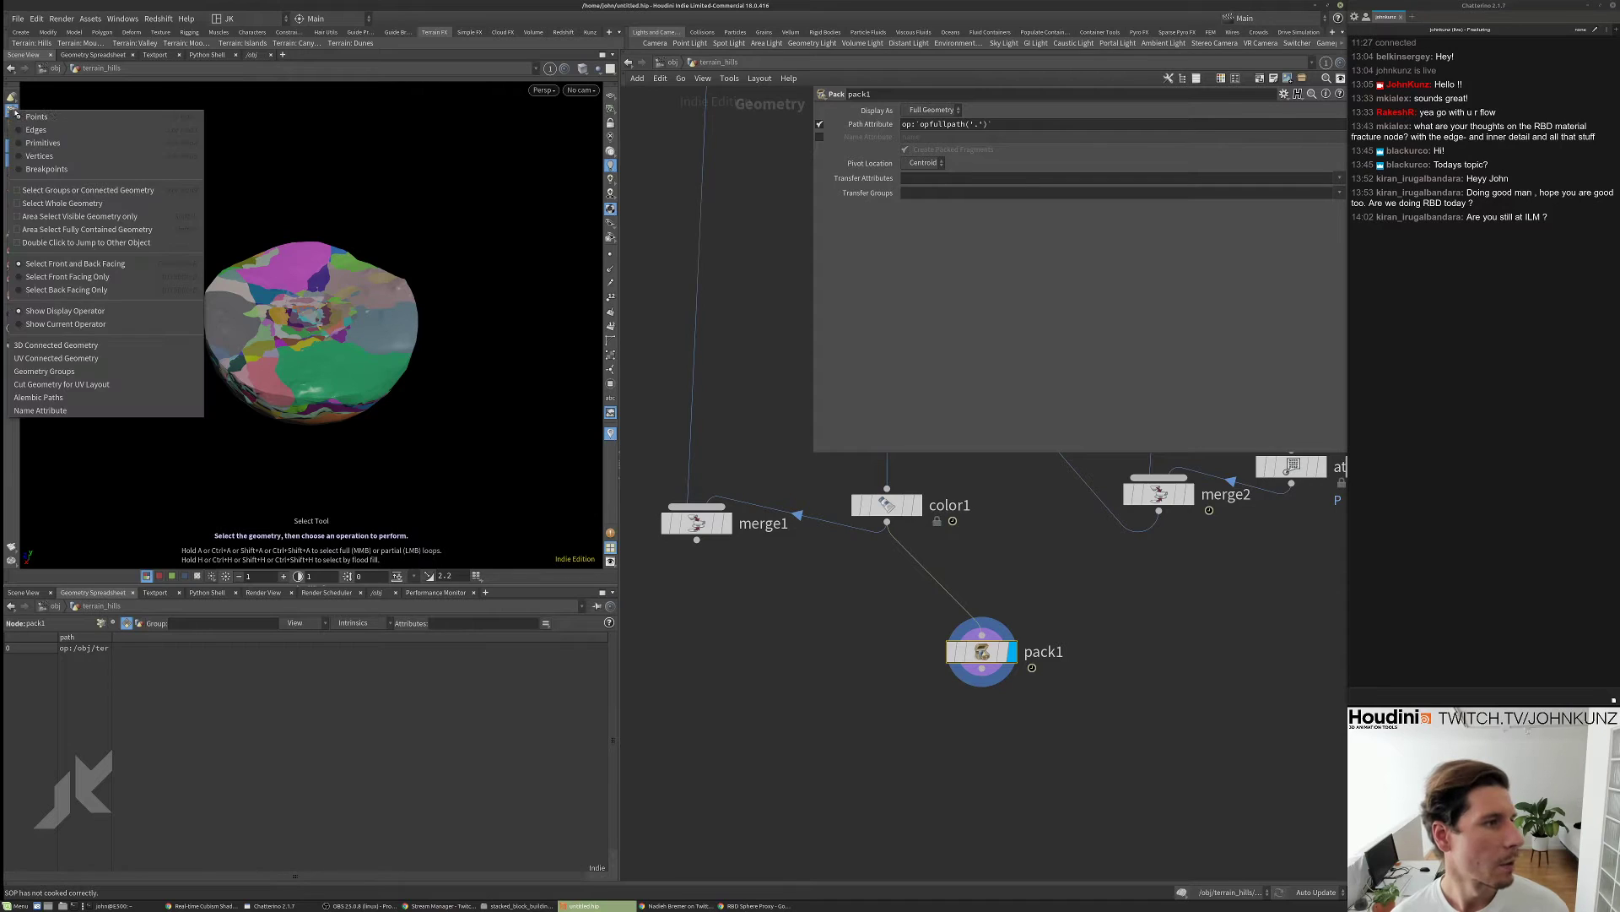
pyautogui.click(57, 168)
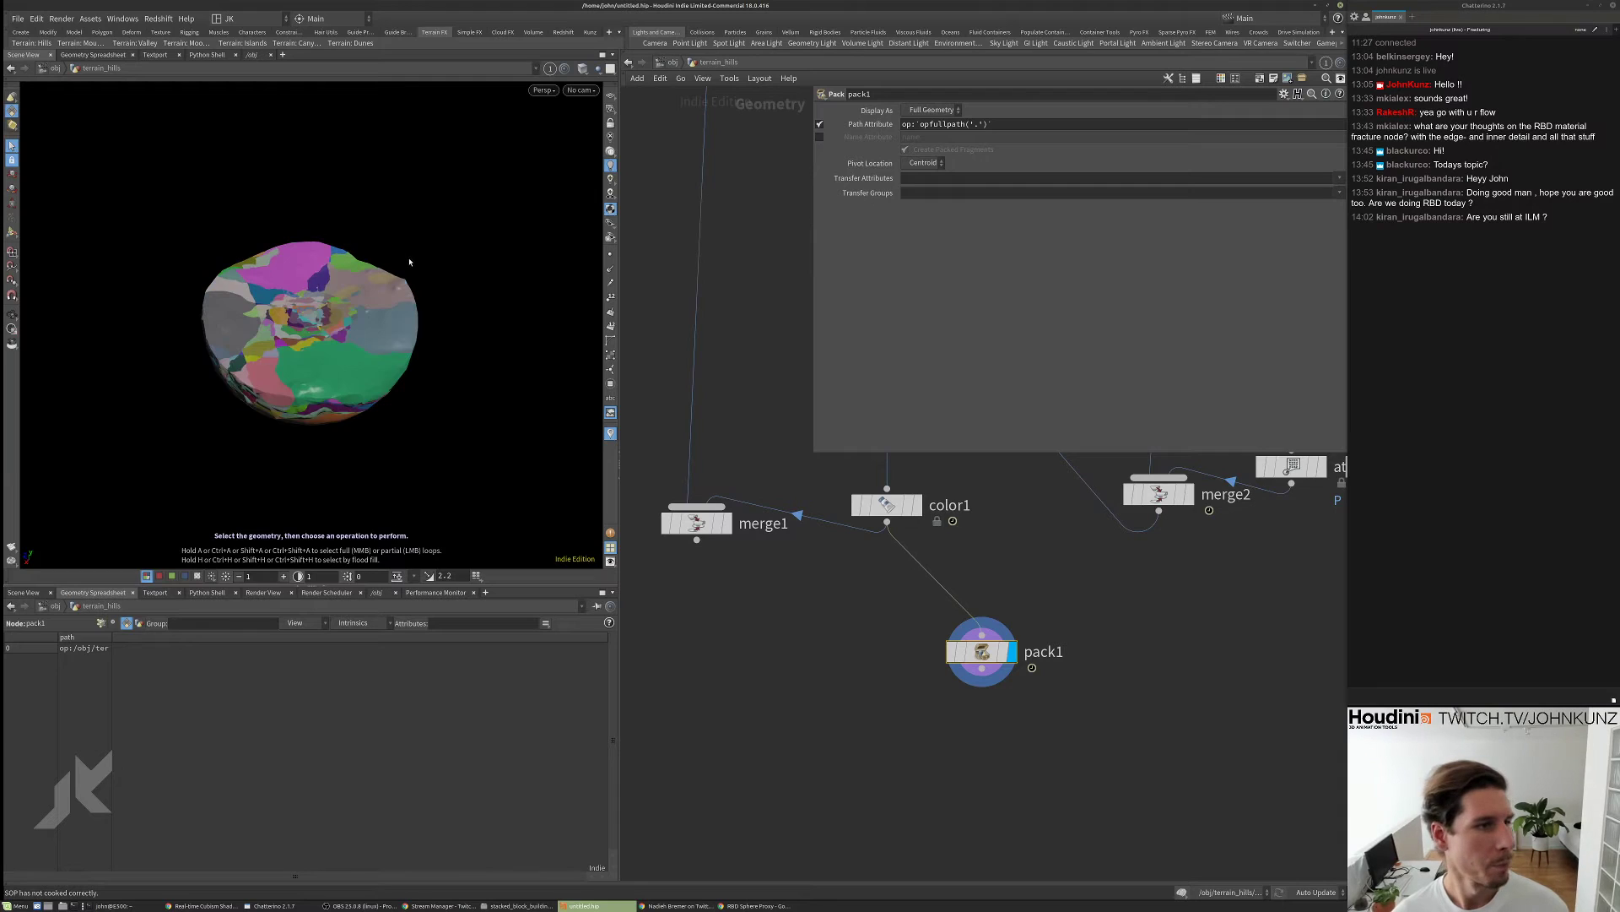
# - Enable pack1's Name Attribute with the value name so that each named piece is packed separately
pyautogui.moveTo(967, 563); pyautogui.dragTo(898, 598, button='middle')
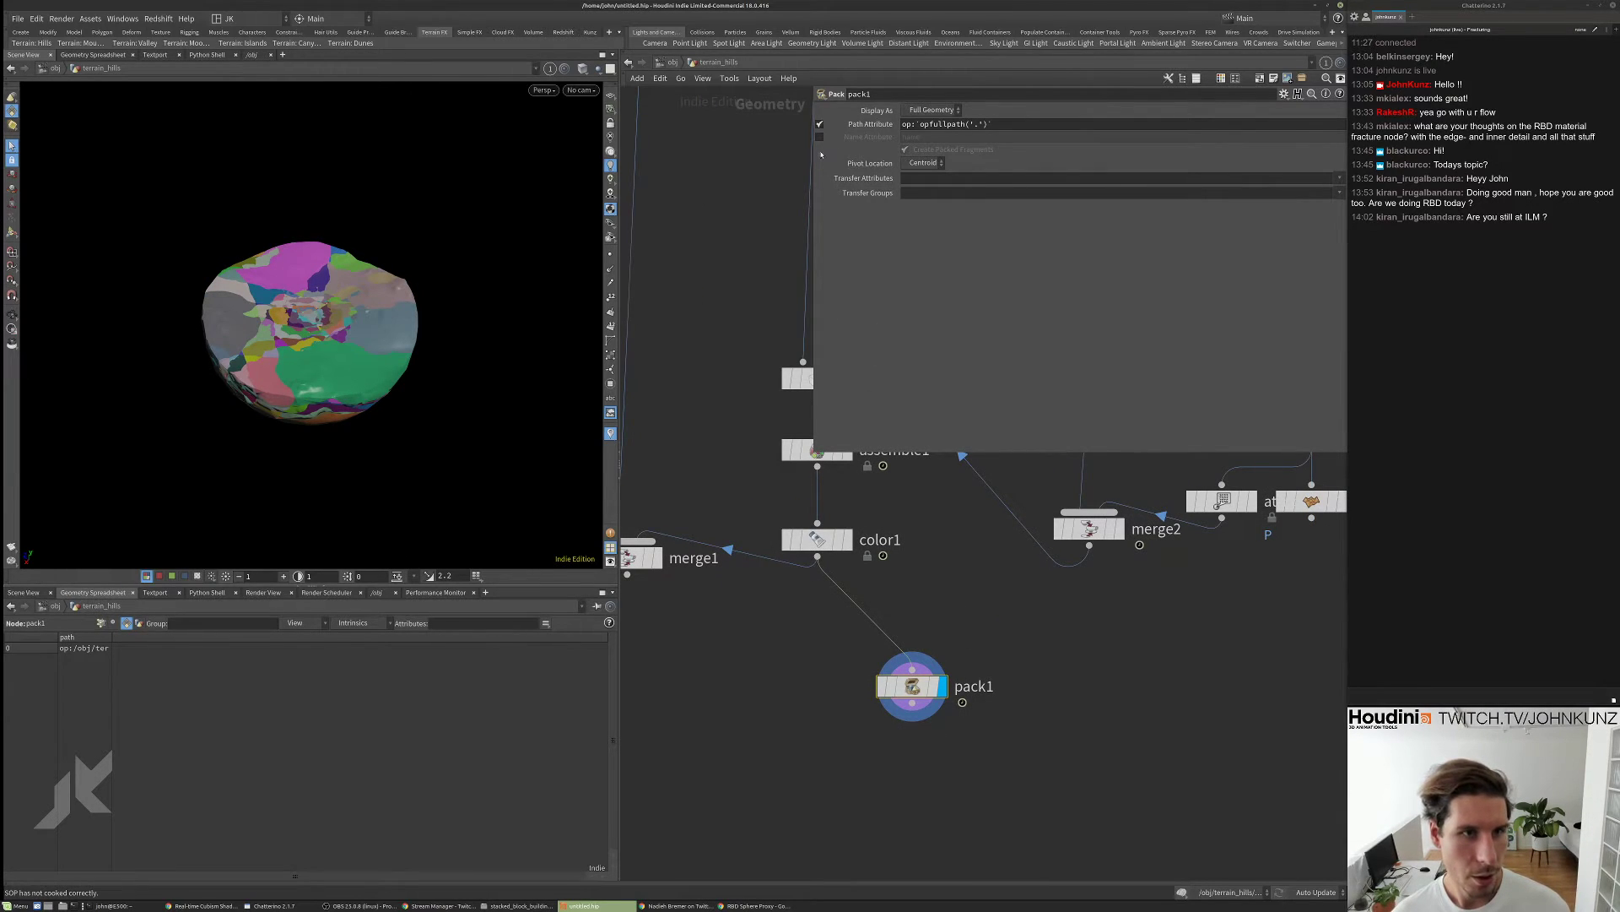
pyautogui.click(819, 137)
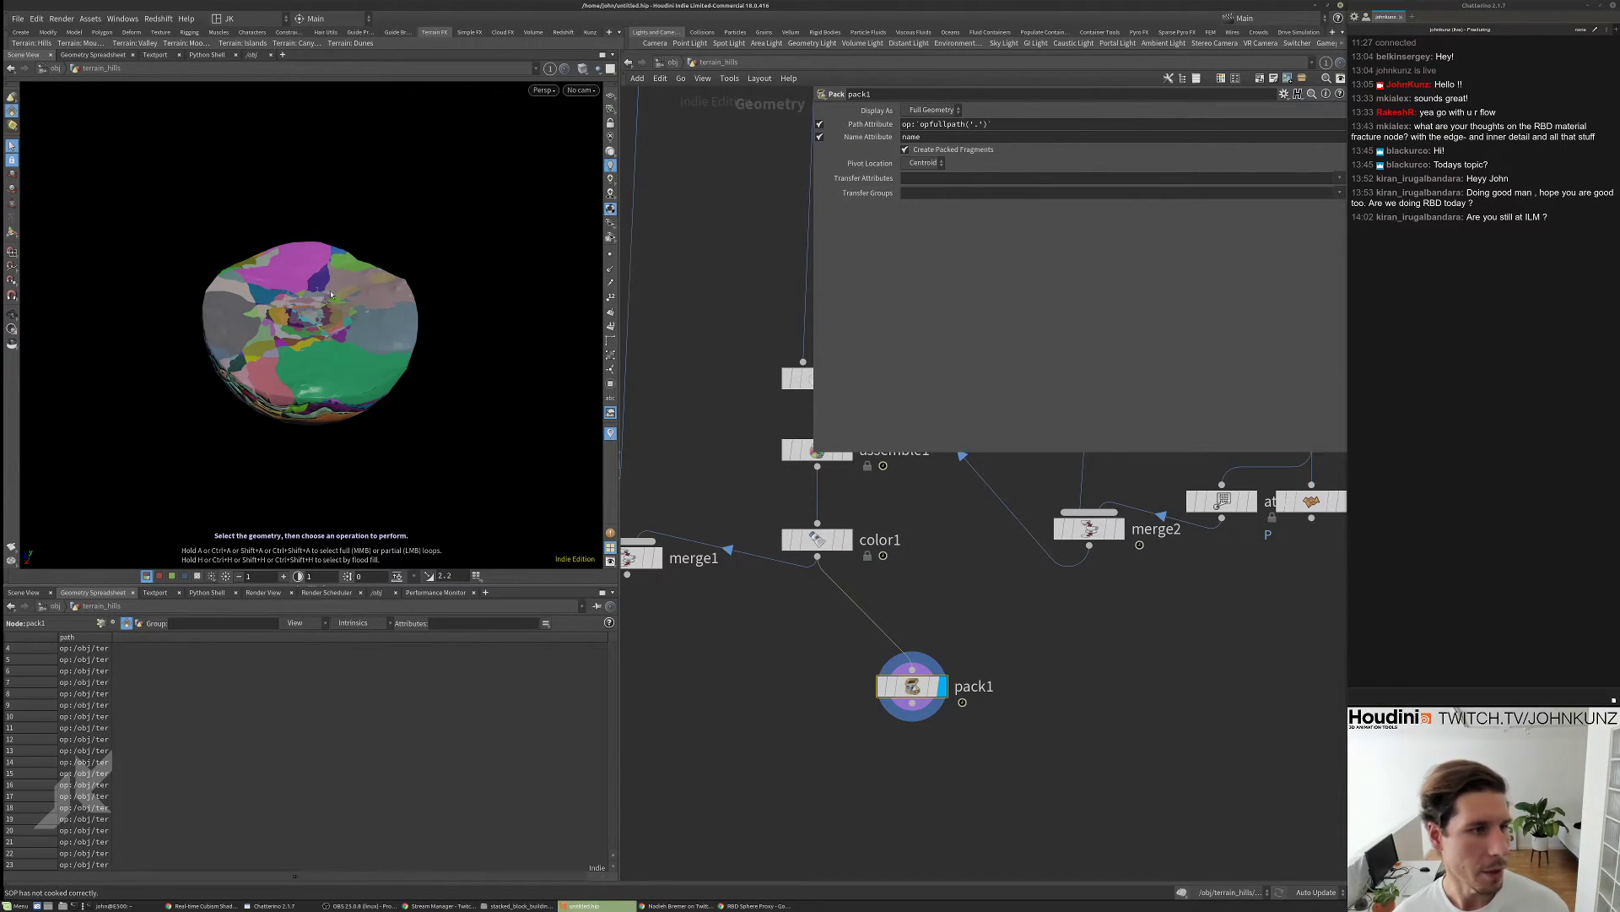
# - Disconnect pack1 from color1 and enable Create Packed Geometry on assemble1 instead
pyautogui.moveTo(818, 450); pyautogui.dragTo(825, 505, button='middle')
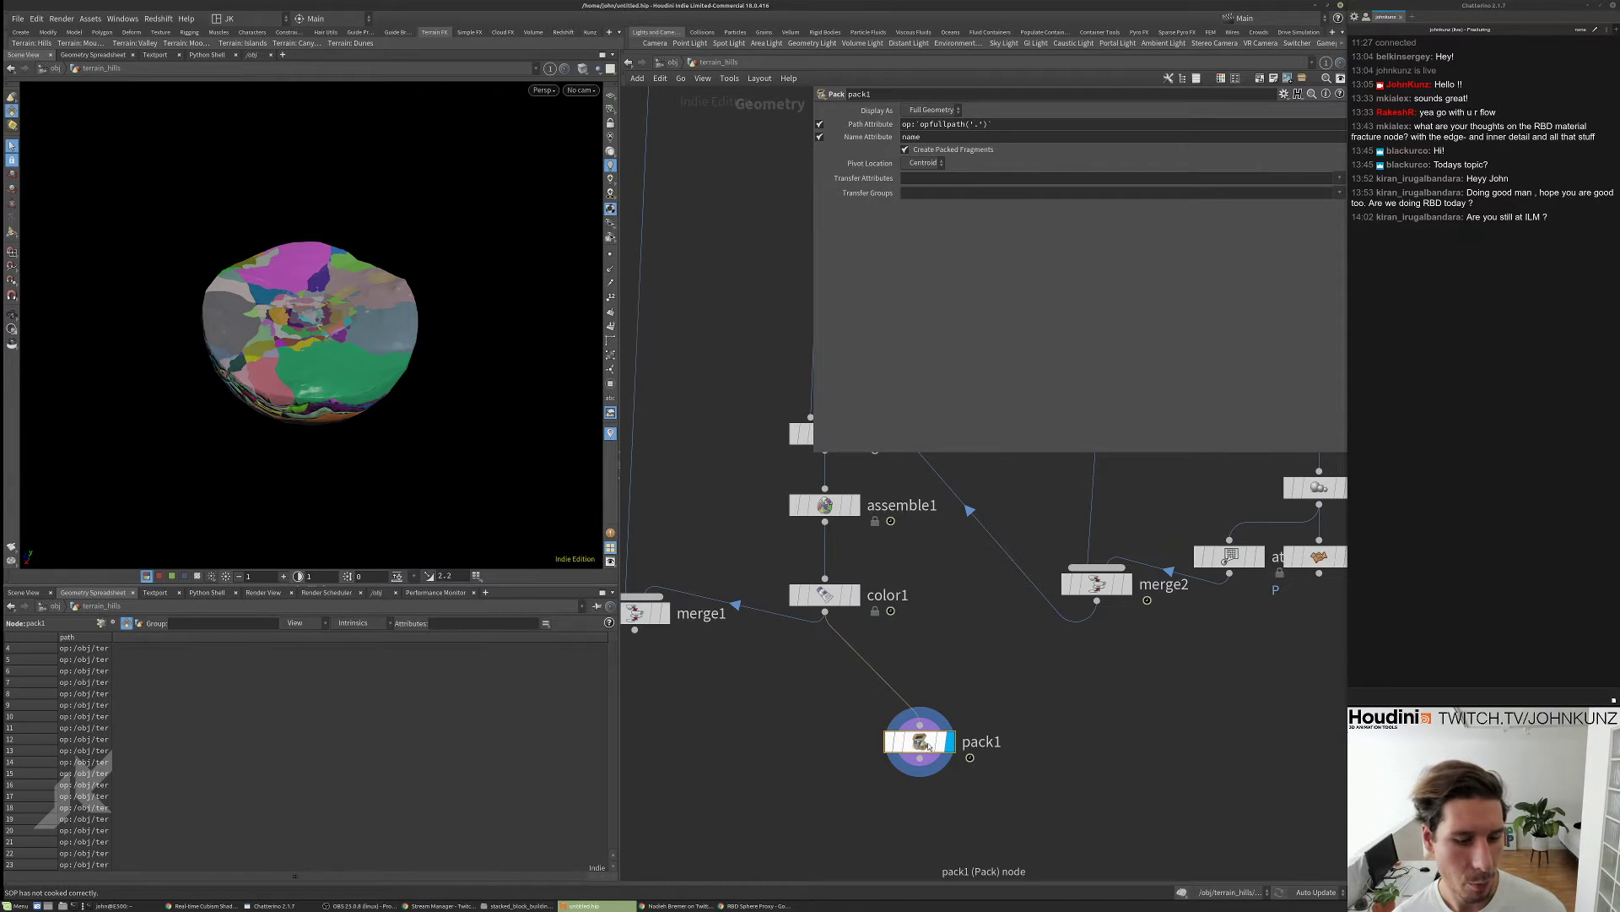
pyautogui.scroll(2, 886, 591)
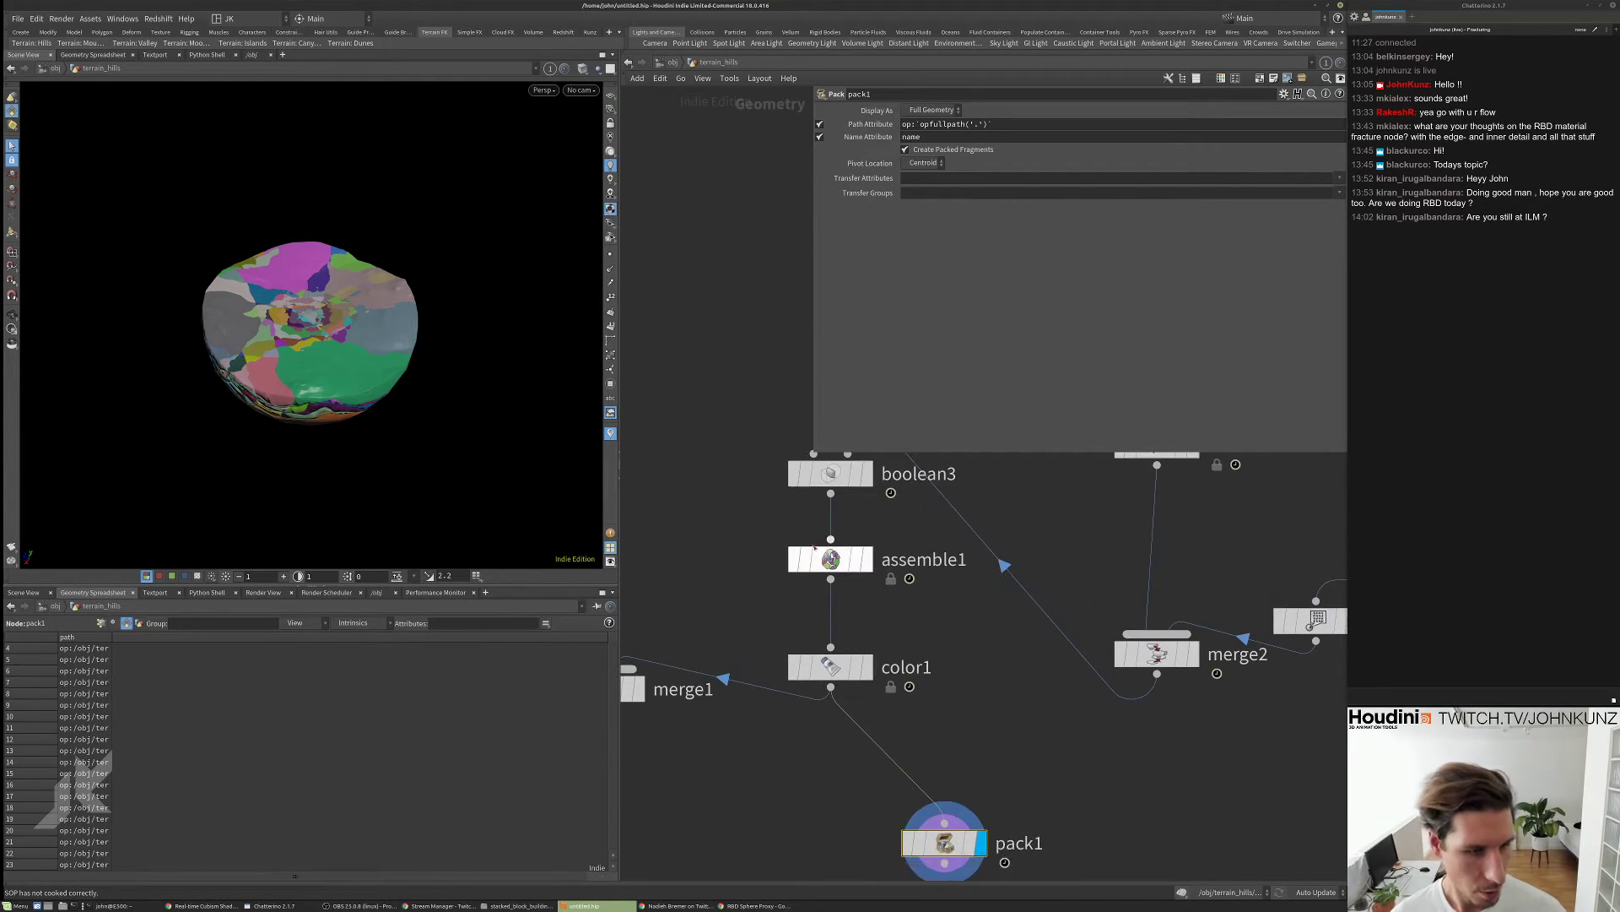
pyautogui.click(831, 559)
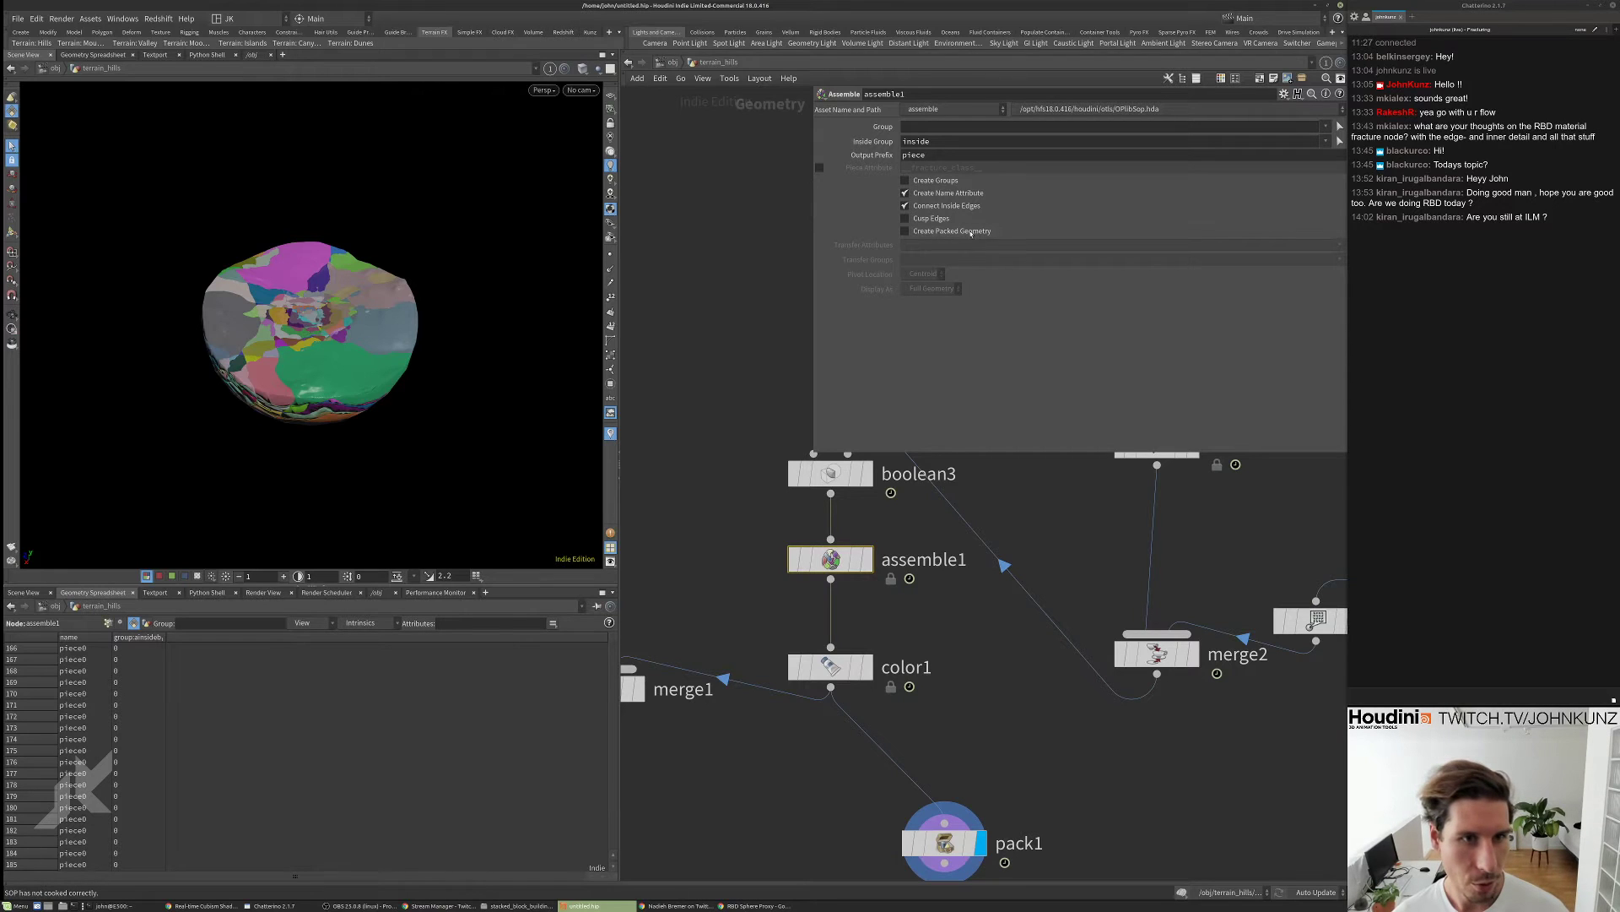
pyautogui.moveTo(970, 760); pyautogui.dragTo(978, 679, button='middle')
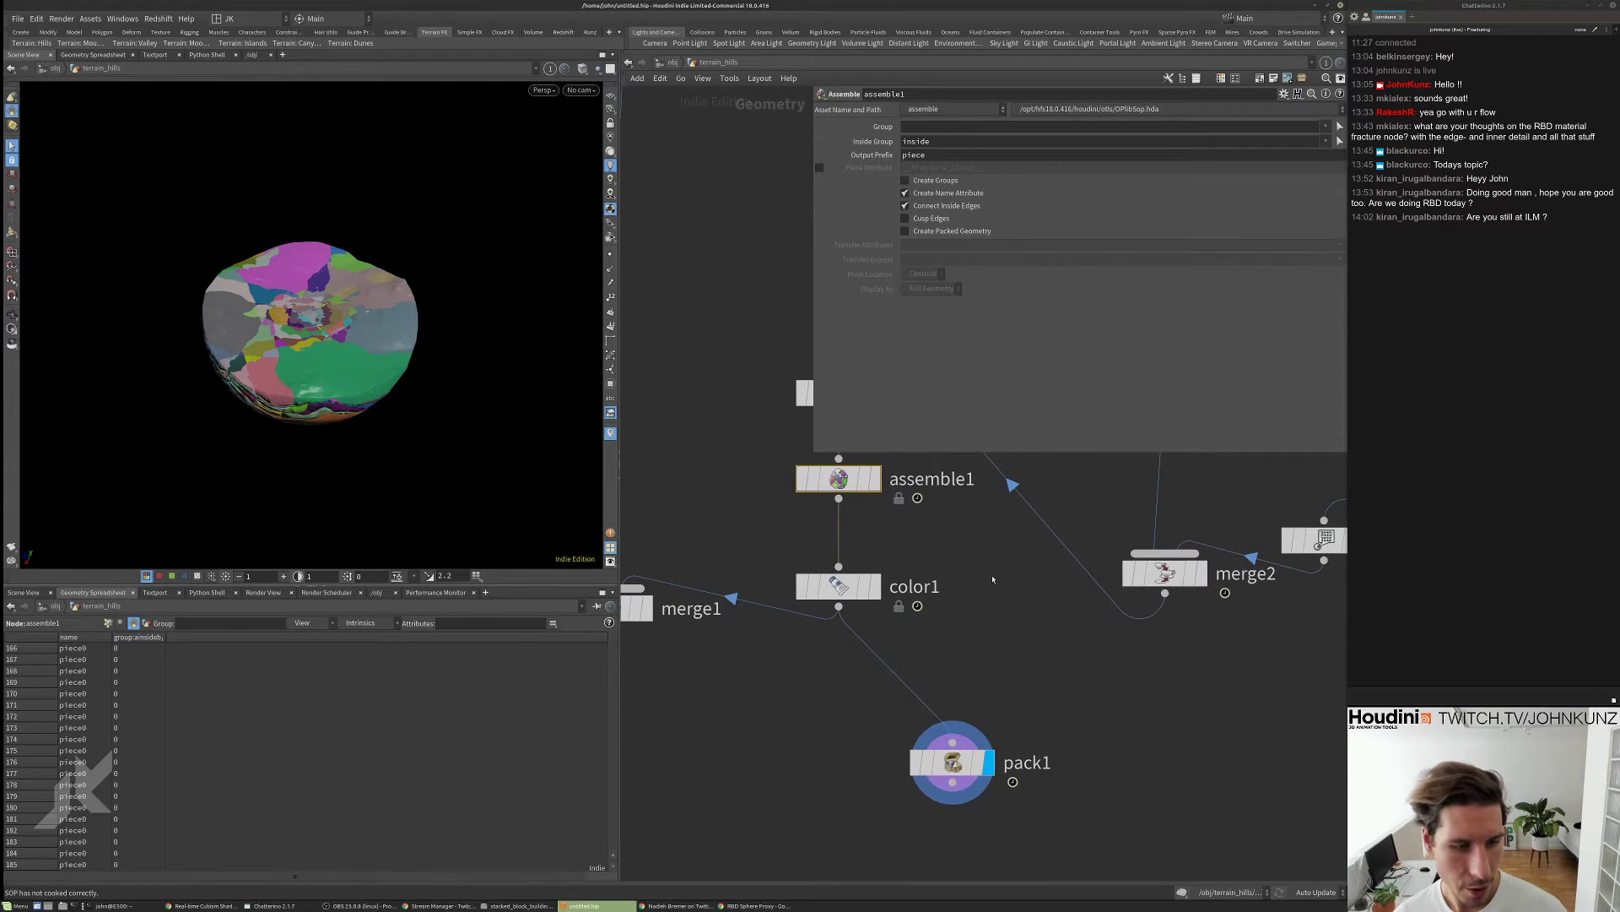
pyautogui.moveTo(944, 777); pyautogui.dragTo(834, 703)
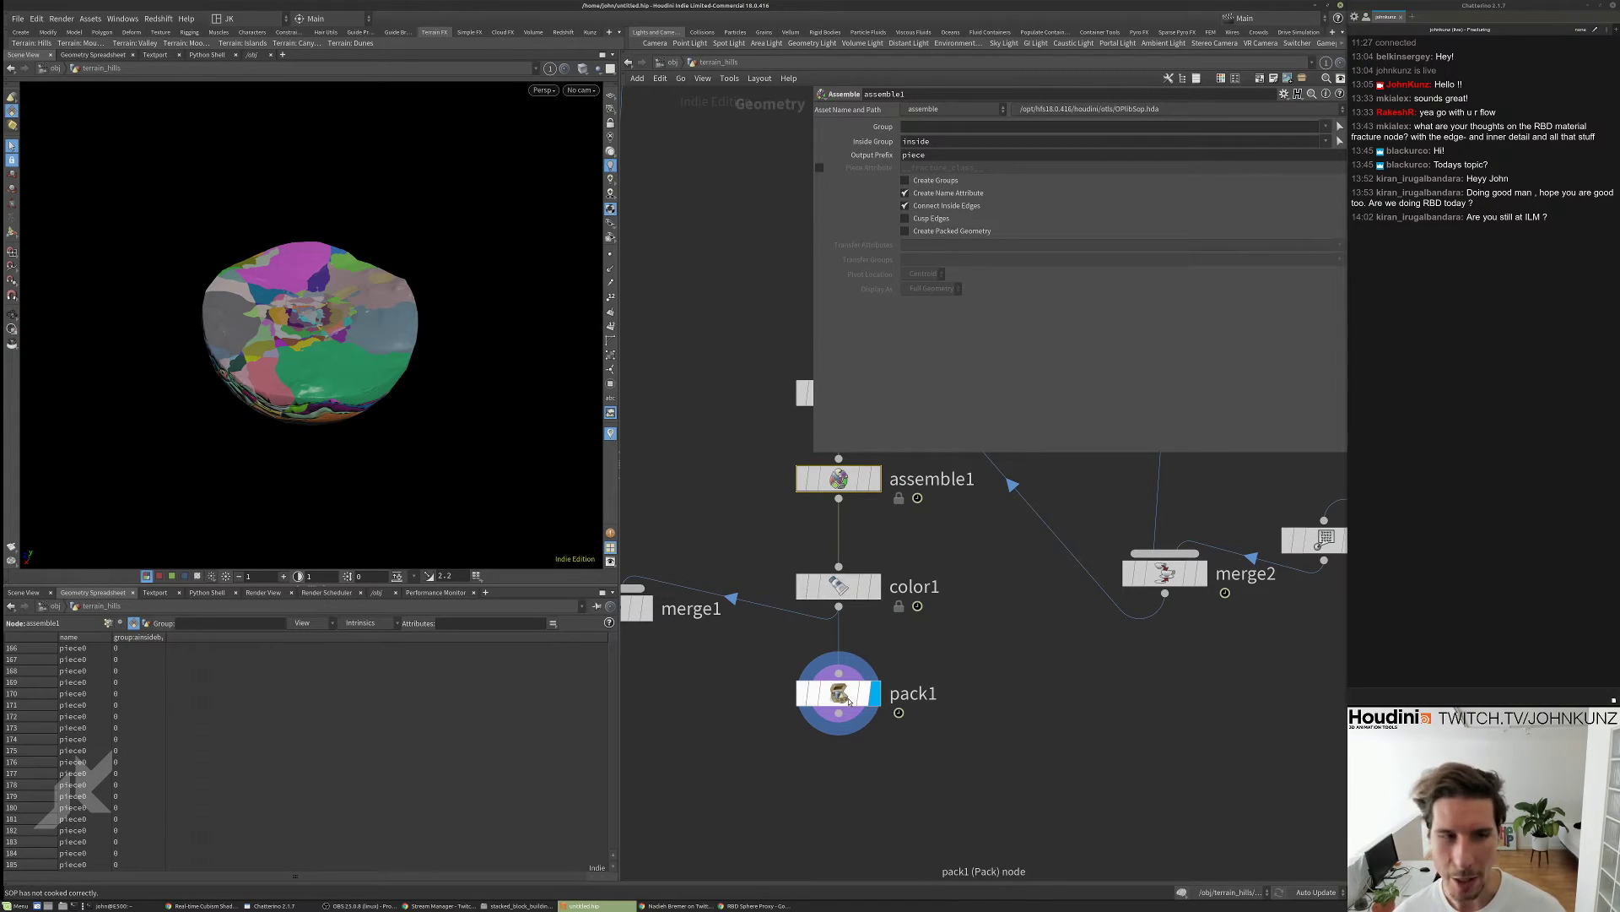
pyautogui.moveTo(849, 701); pyautogui.dragTo(986, 716)
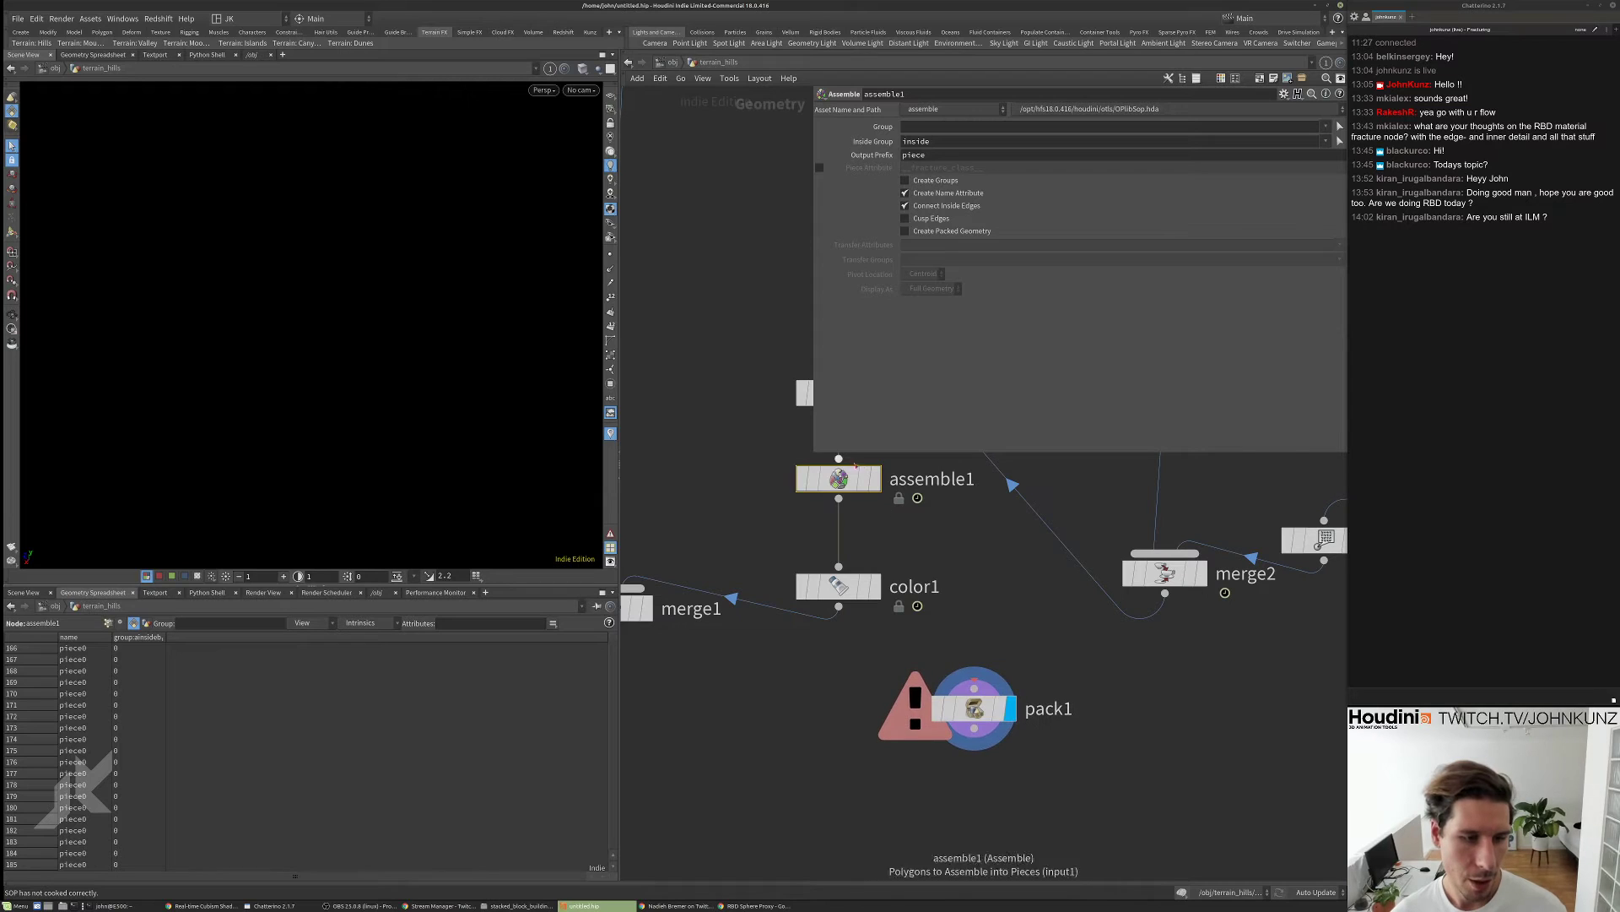
pyautogui.click(960, 231)
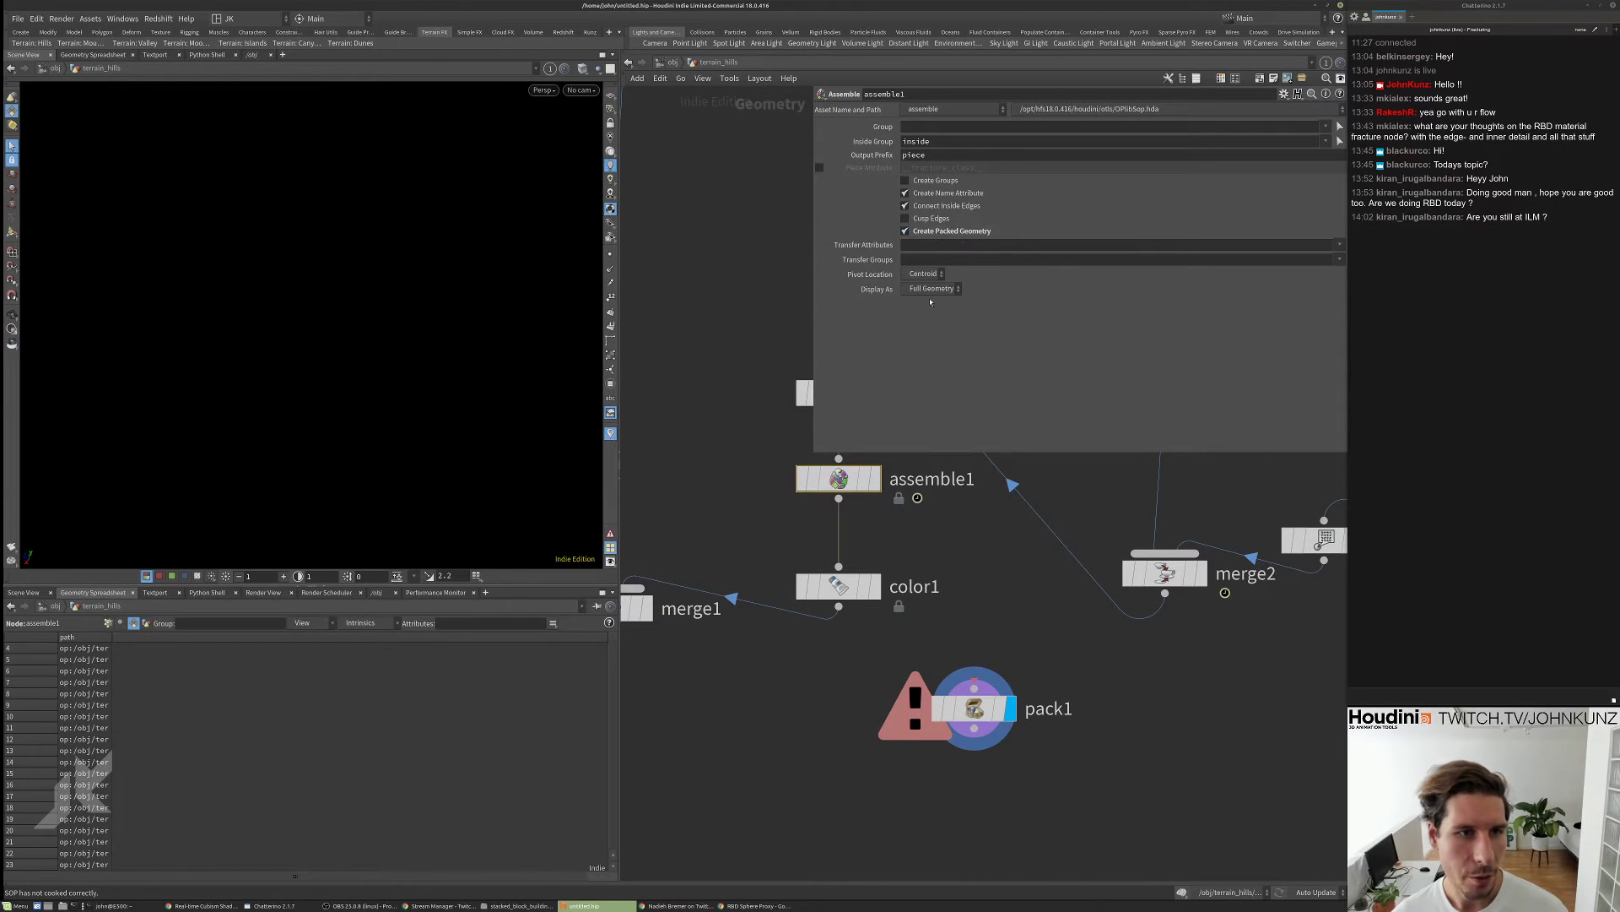
# - Display color1, set its Class to Point for the packed pieces, and check the chunk's coloring in the viewport
pyautogui.click(861, 574)
pyautogui.click(875, 586)
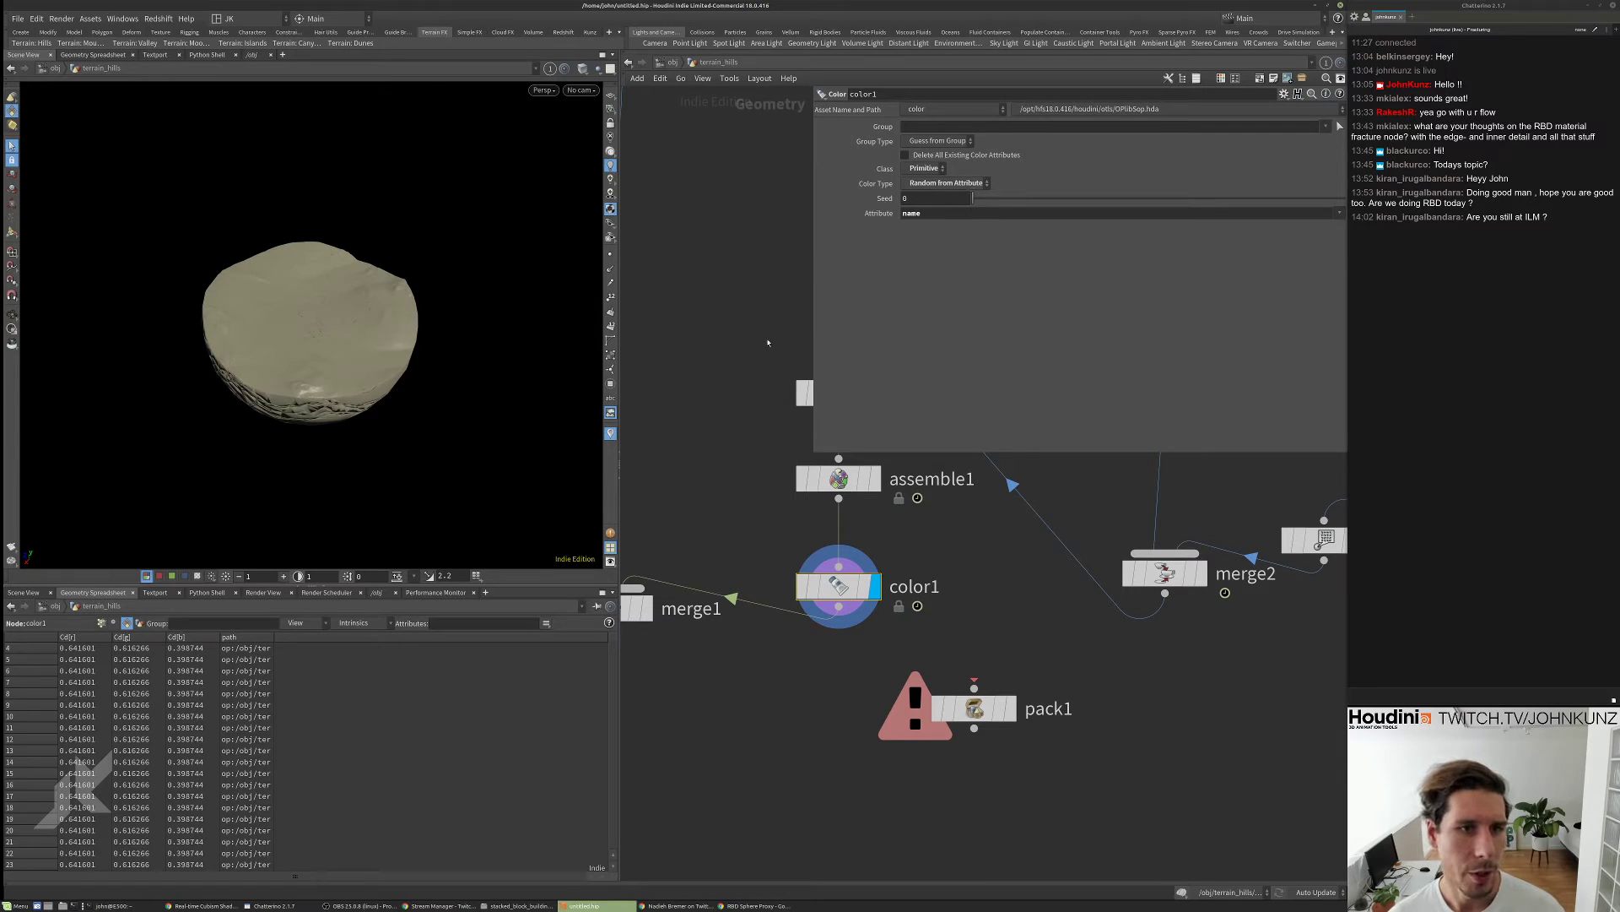
pyautogui.click(101, 623)
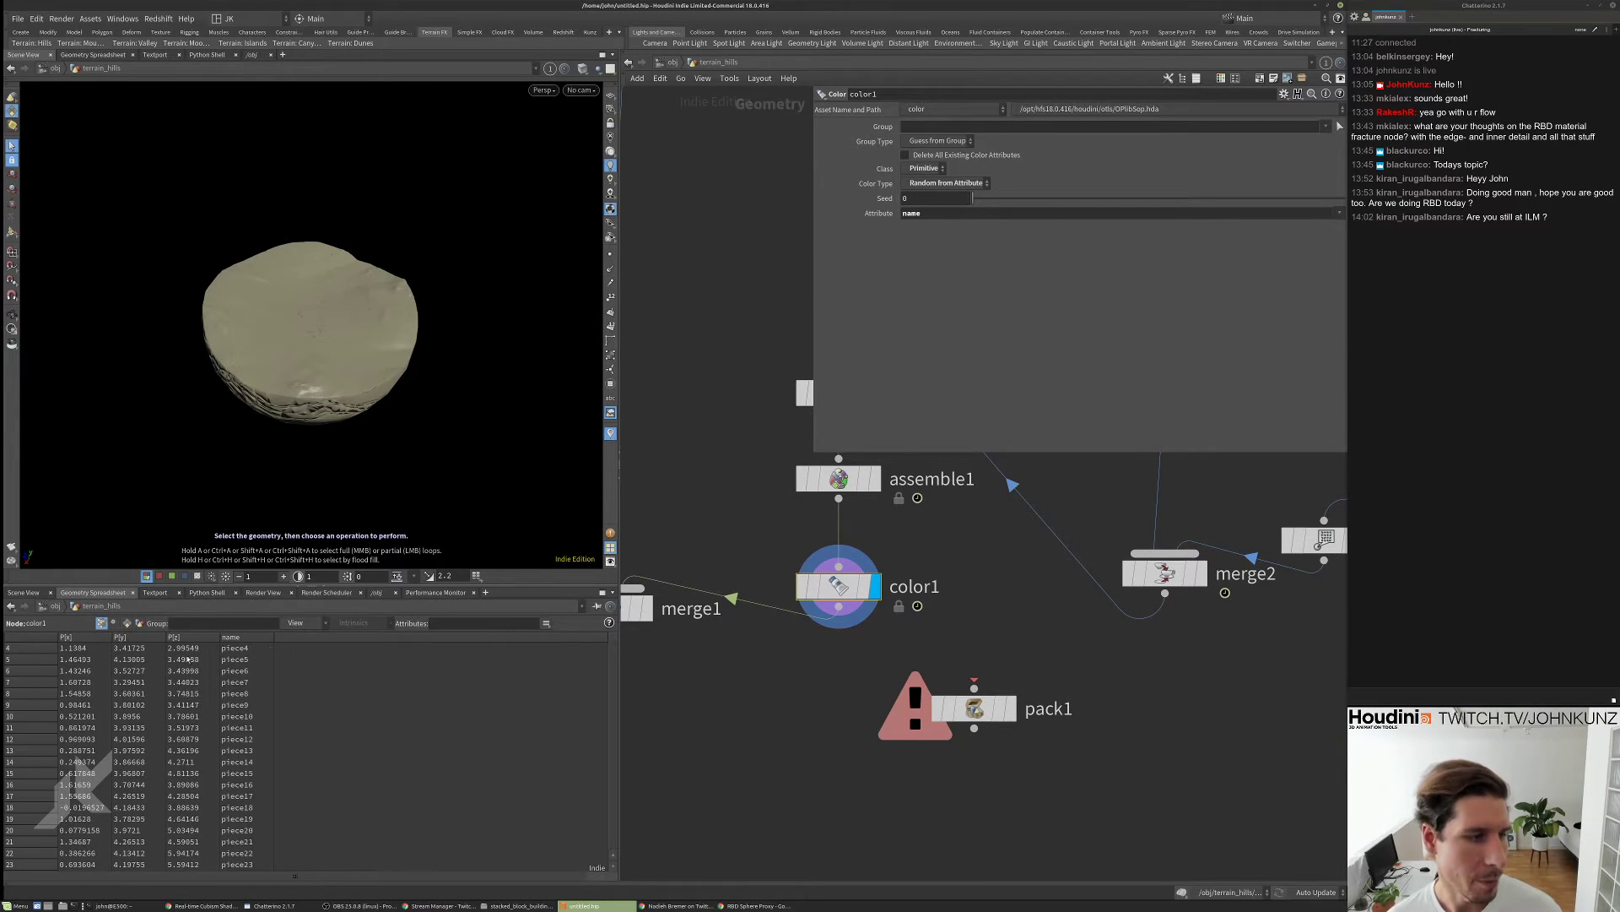
pyautogui.click(926, 169)
pyautogui.click(917, 180)
pyautogui.click(928, 182)
pyautogui.click(926, 169)
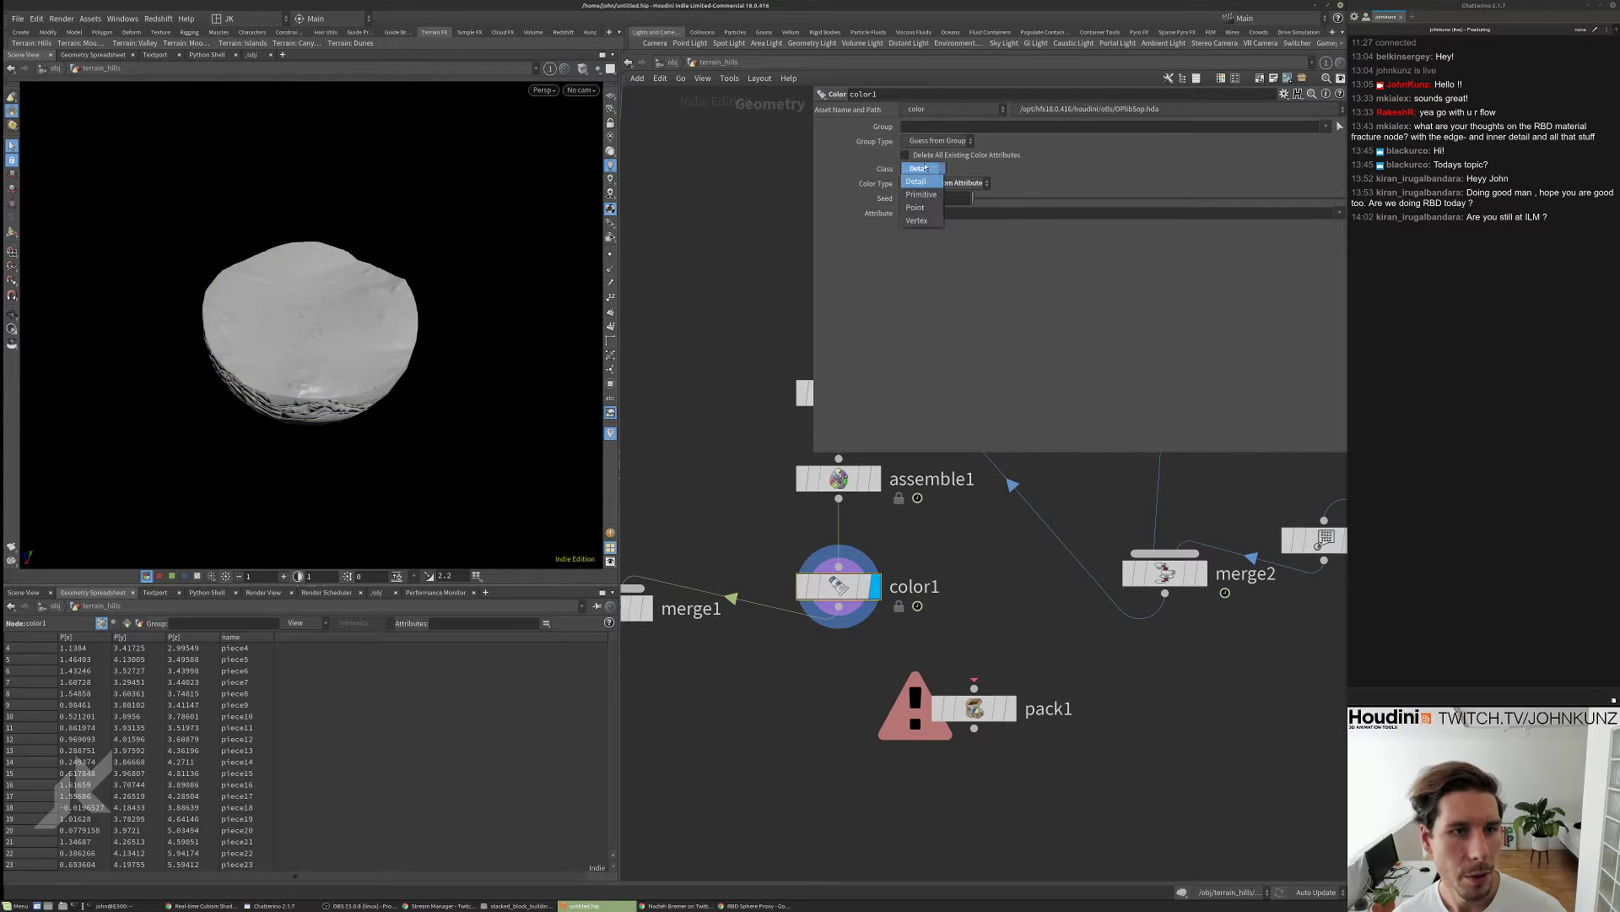
pyautogui.click(916, 207)
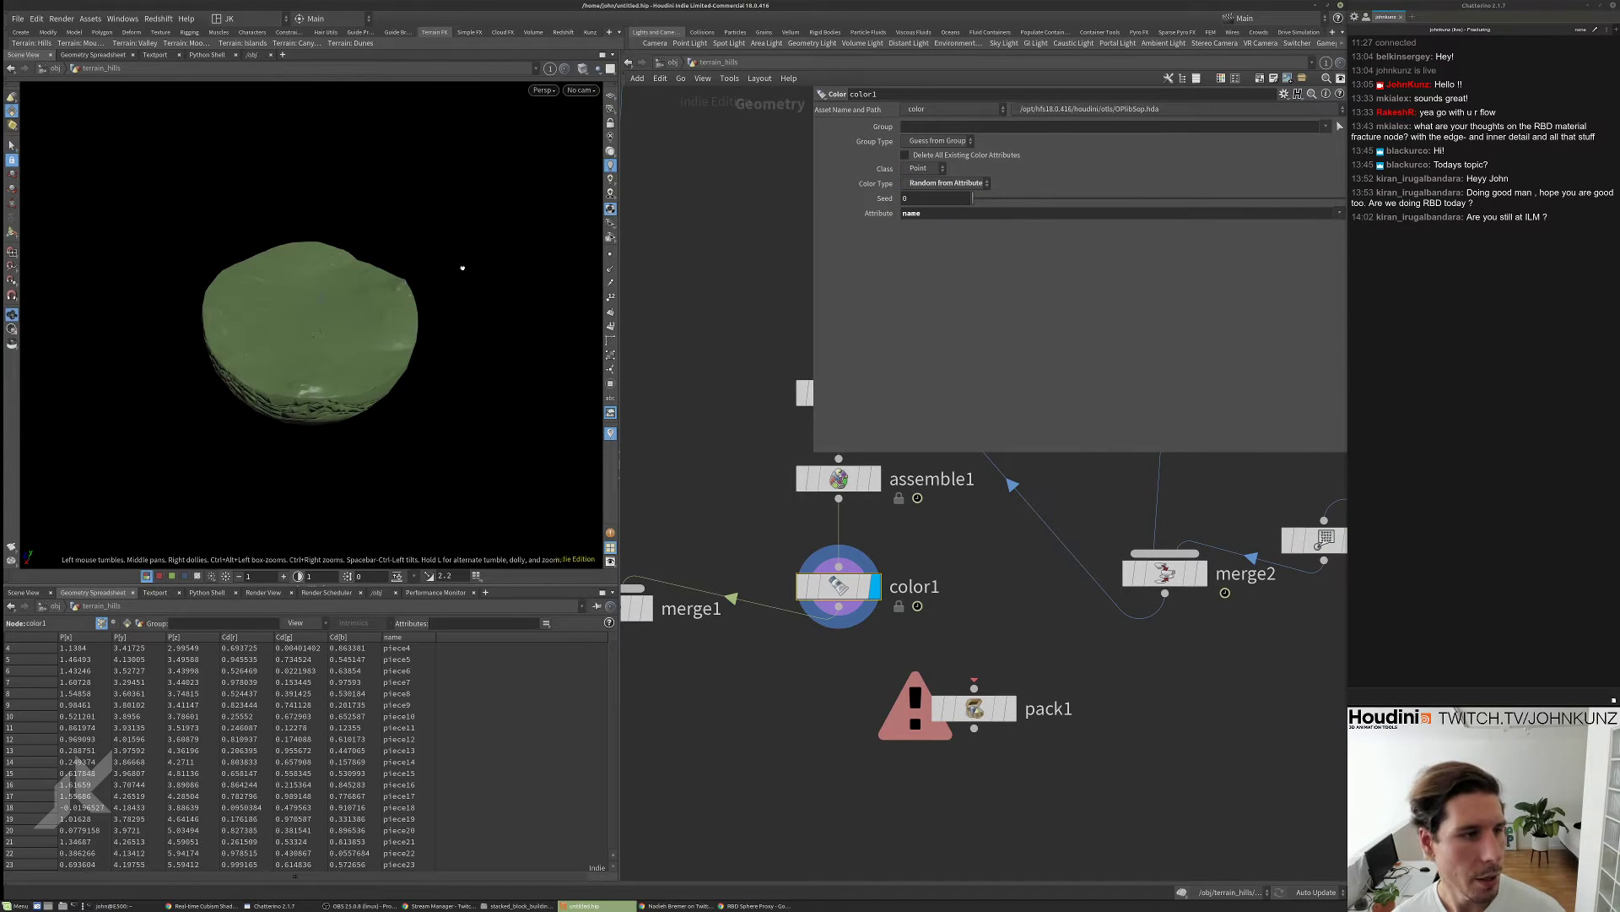
pyautogui.moveTo(463, 267); pyautogui.dragTo(462, 312)
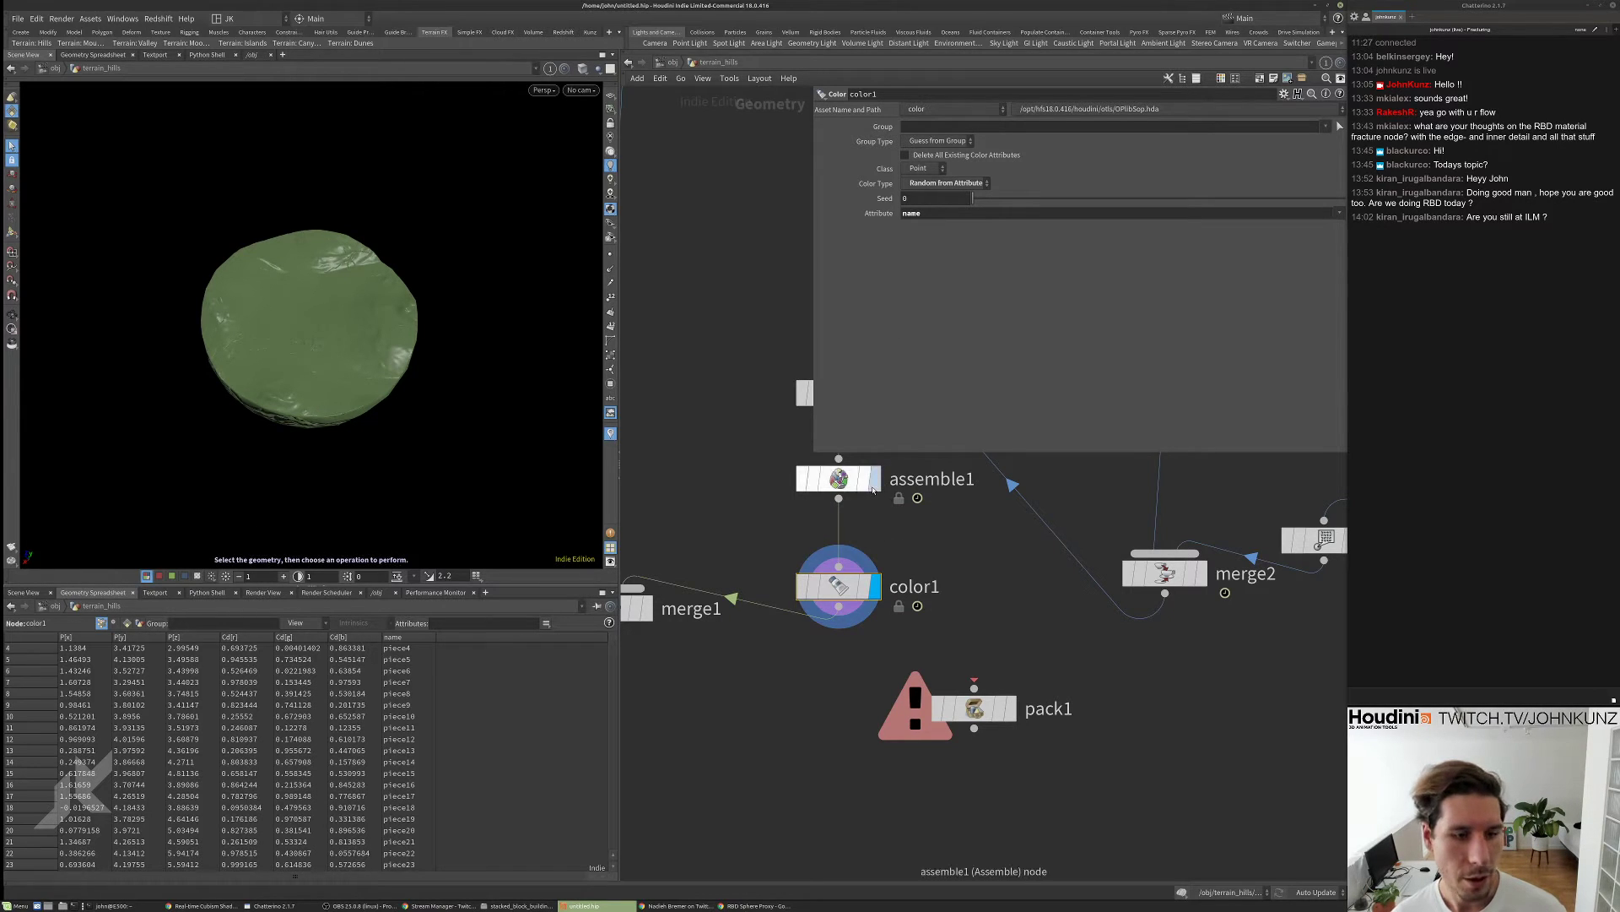
pyautogui.click(838, 478)
pyautogui.click(845, 583)
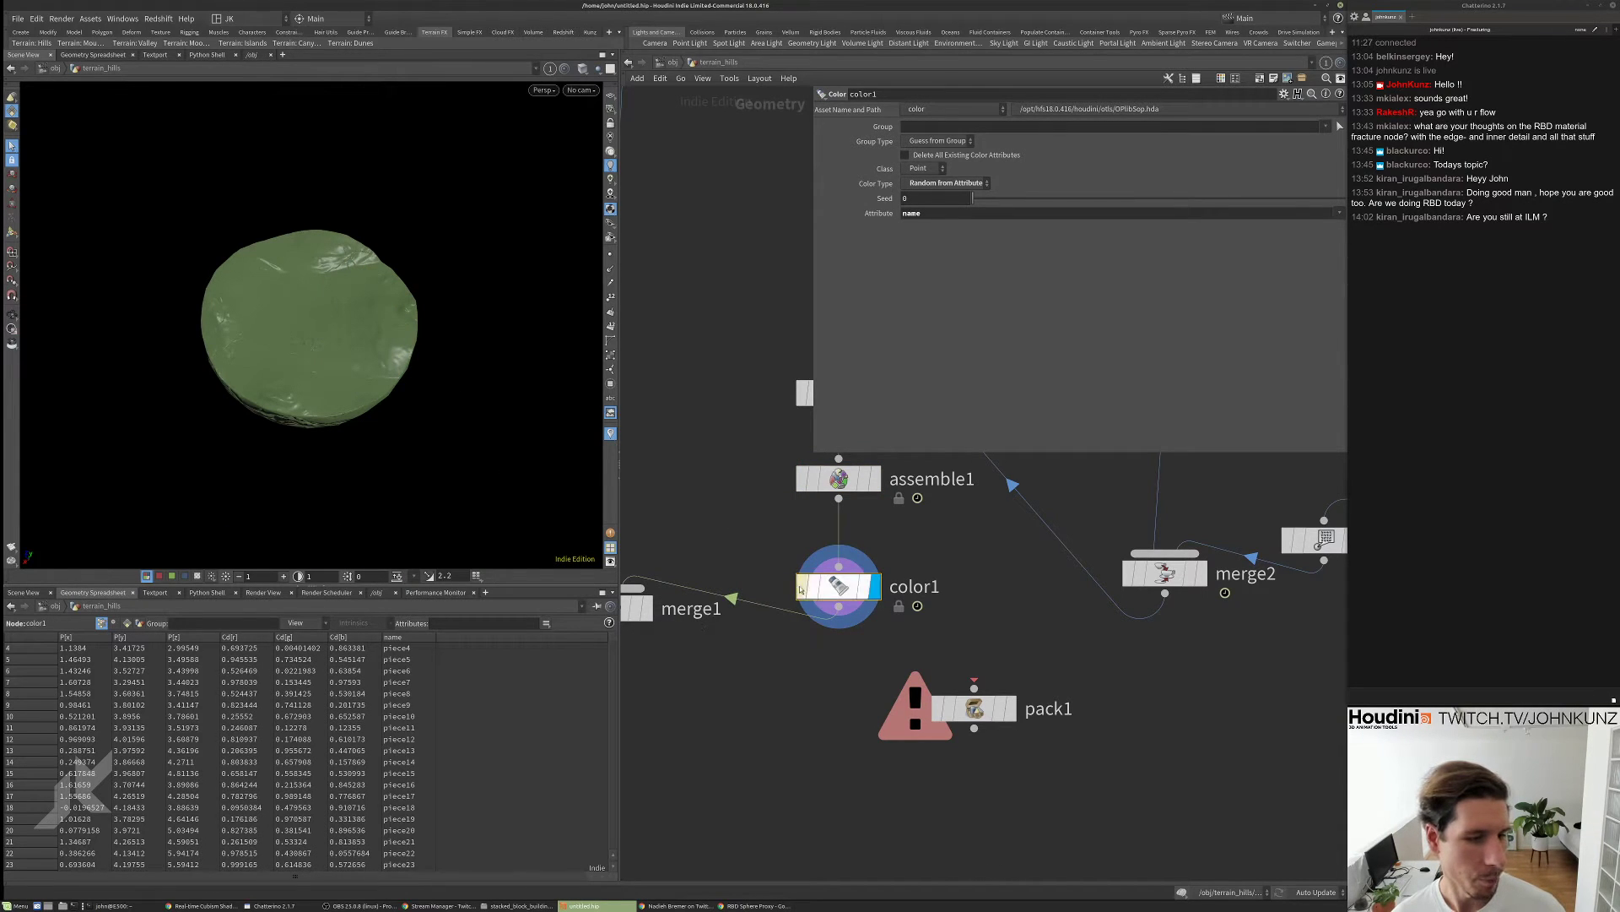
pyautogui.moveTo(323, 389); pyautogui.dragTo(320, 312)
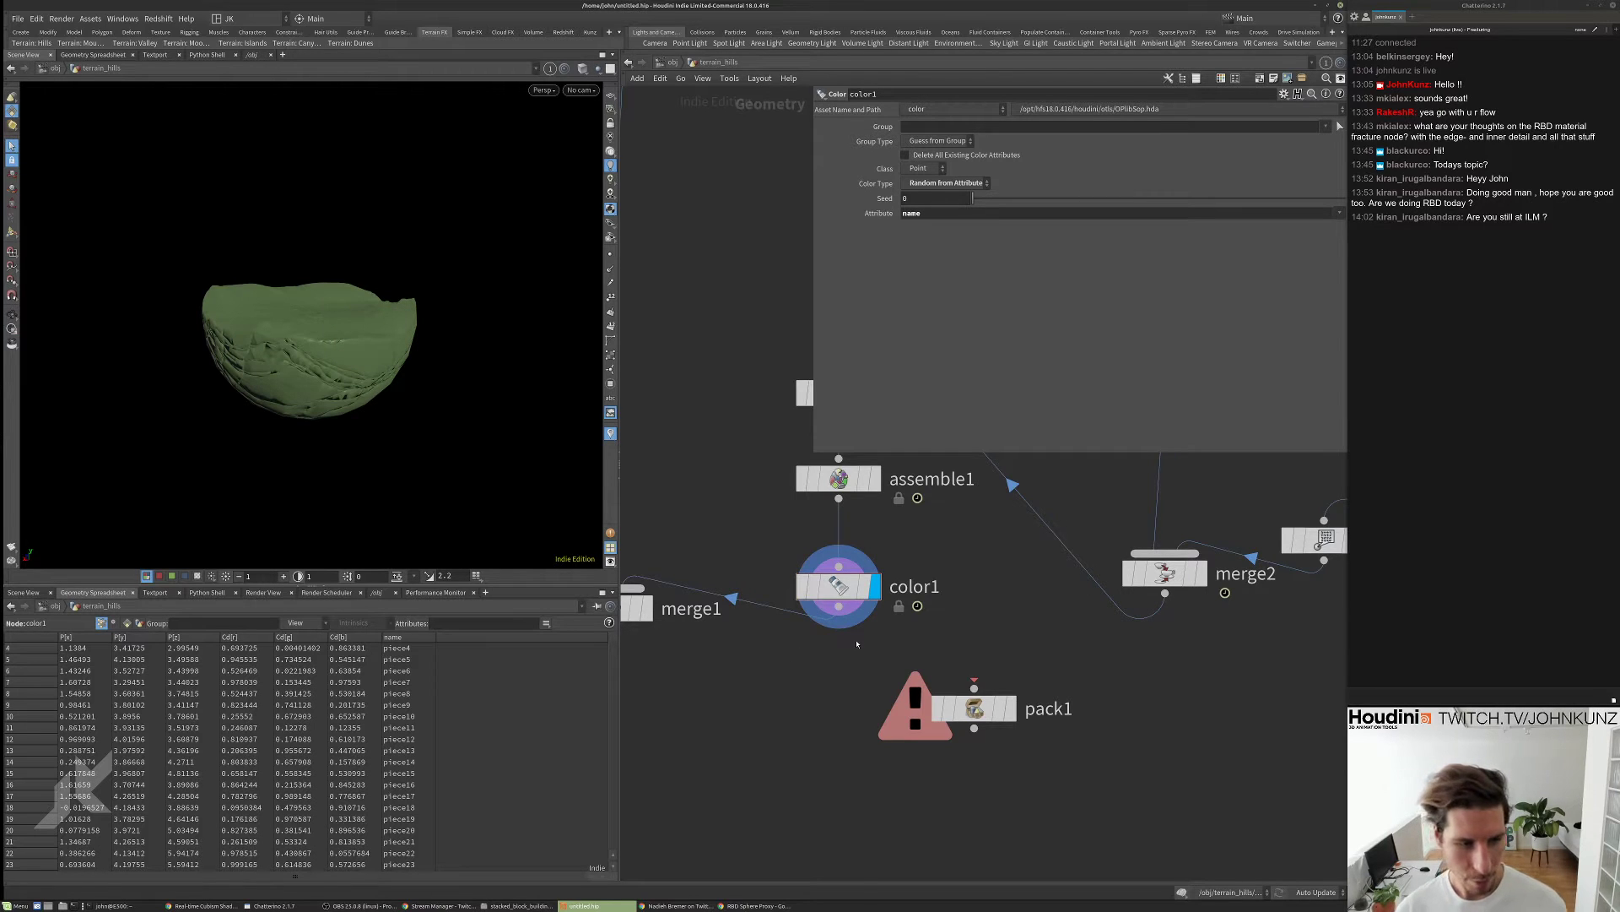
pyautogui.press('Tab')
pyautogui.write('explod')
pyautogui.press('Return')
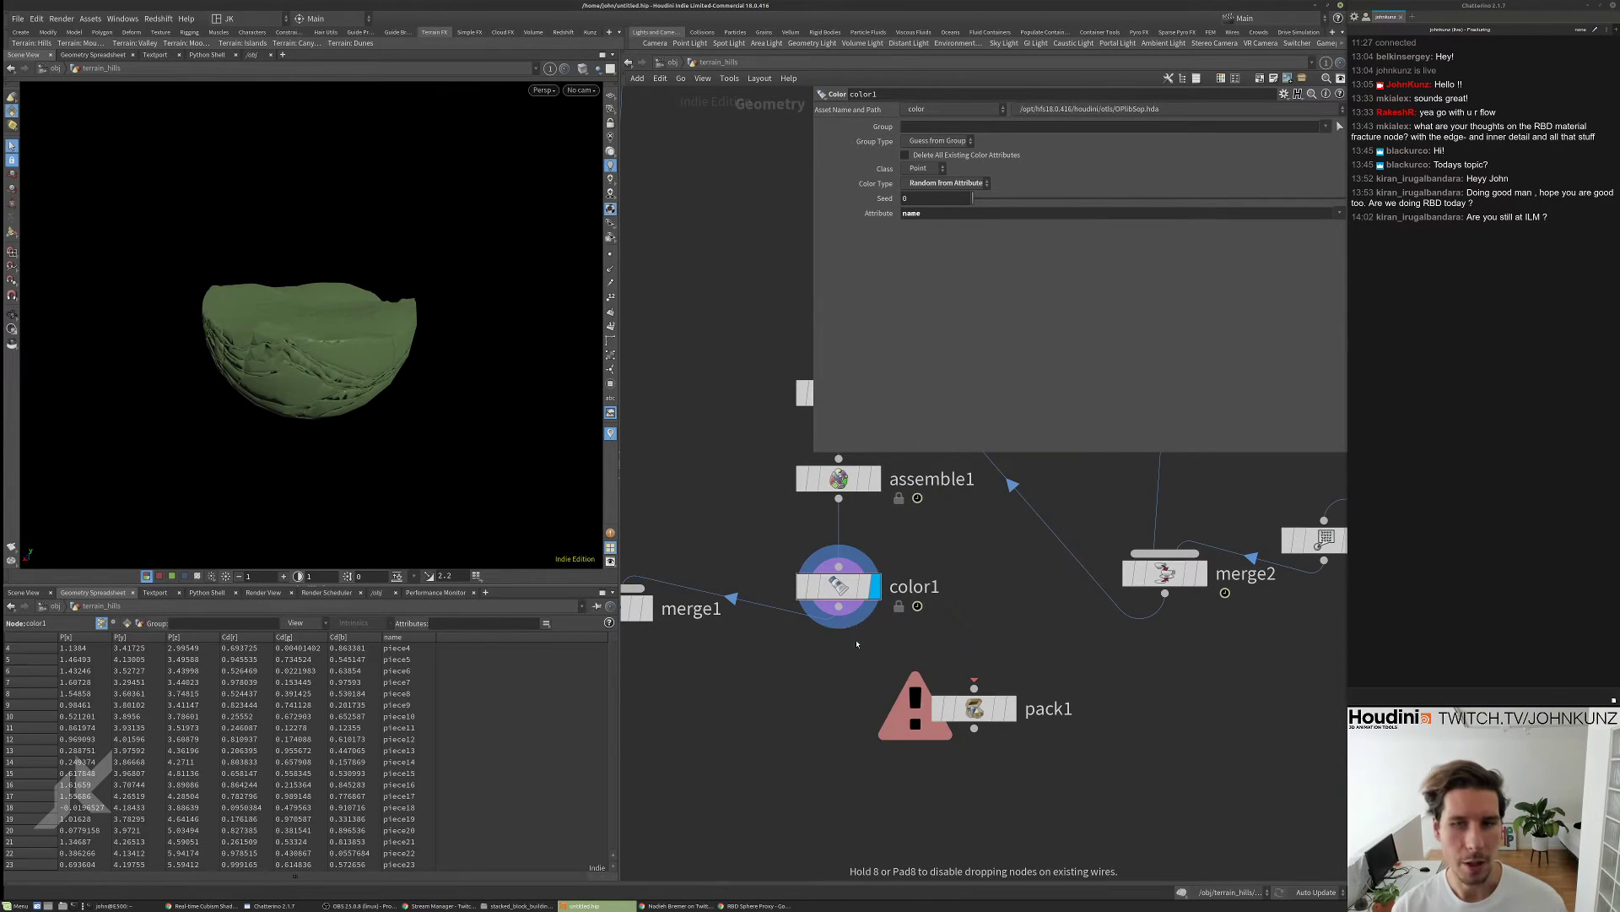
pyautogui.click(857, 644)
pyautogui.press('Delete')
# - Add an Attribute Promote node directly below color1 in the chain and display it
pyautogui.press('Tab')
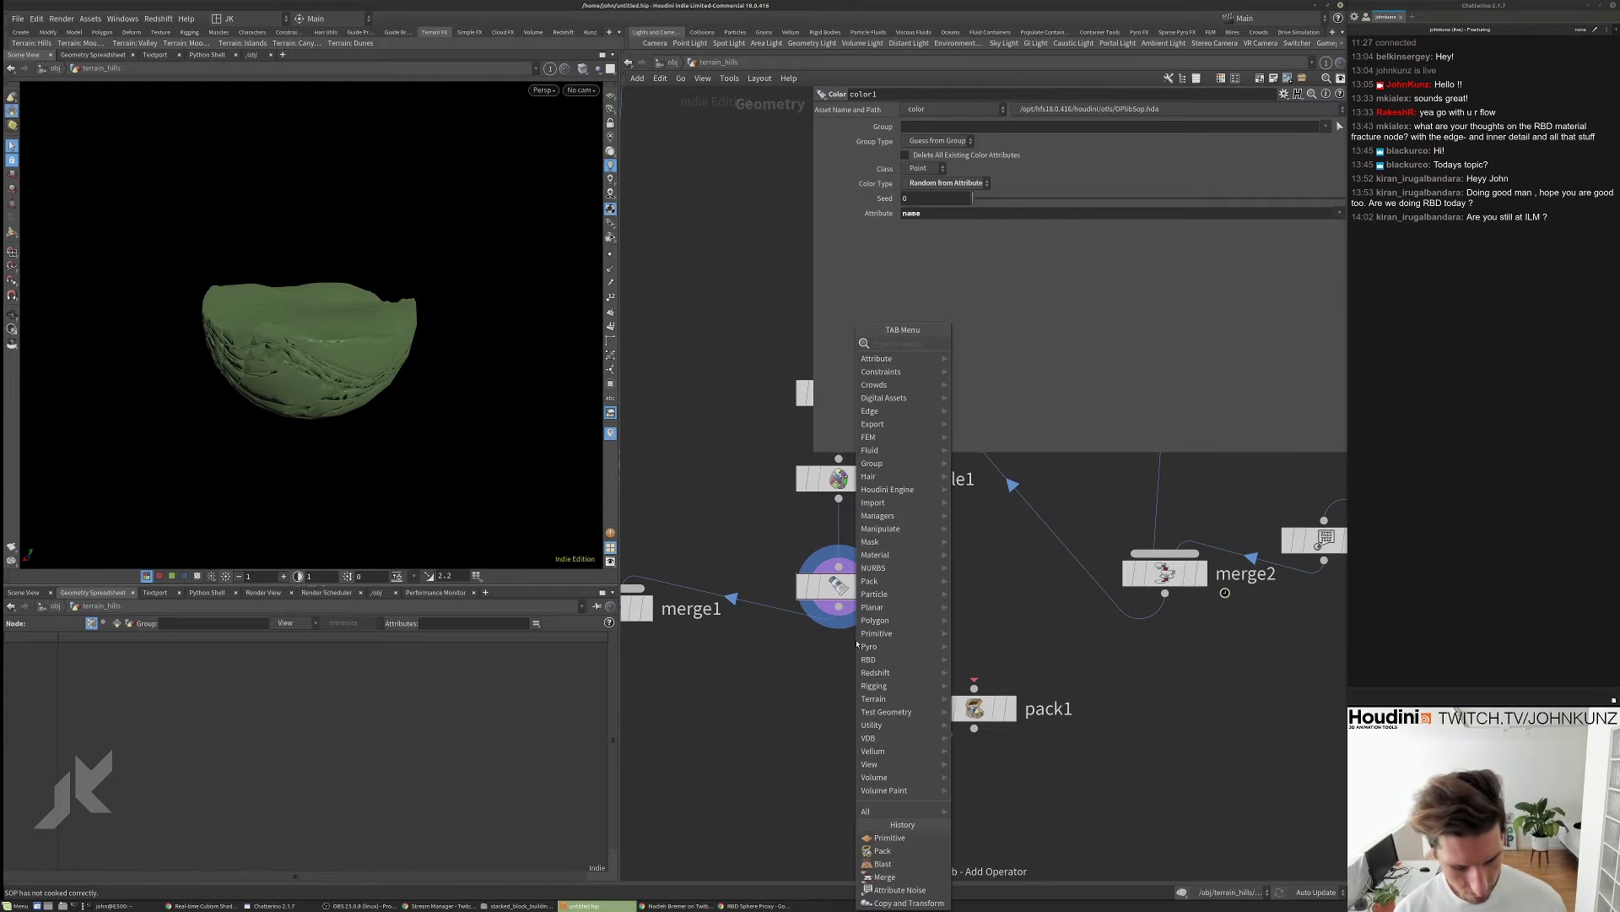
pyautogui.write('attribpromote')
pyautogui.press('Return')
pyautogui.click(857, 641)
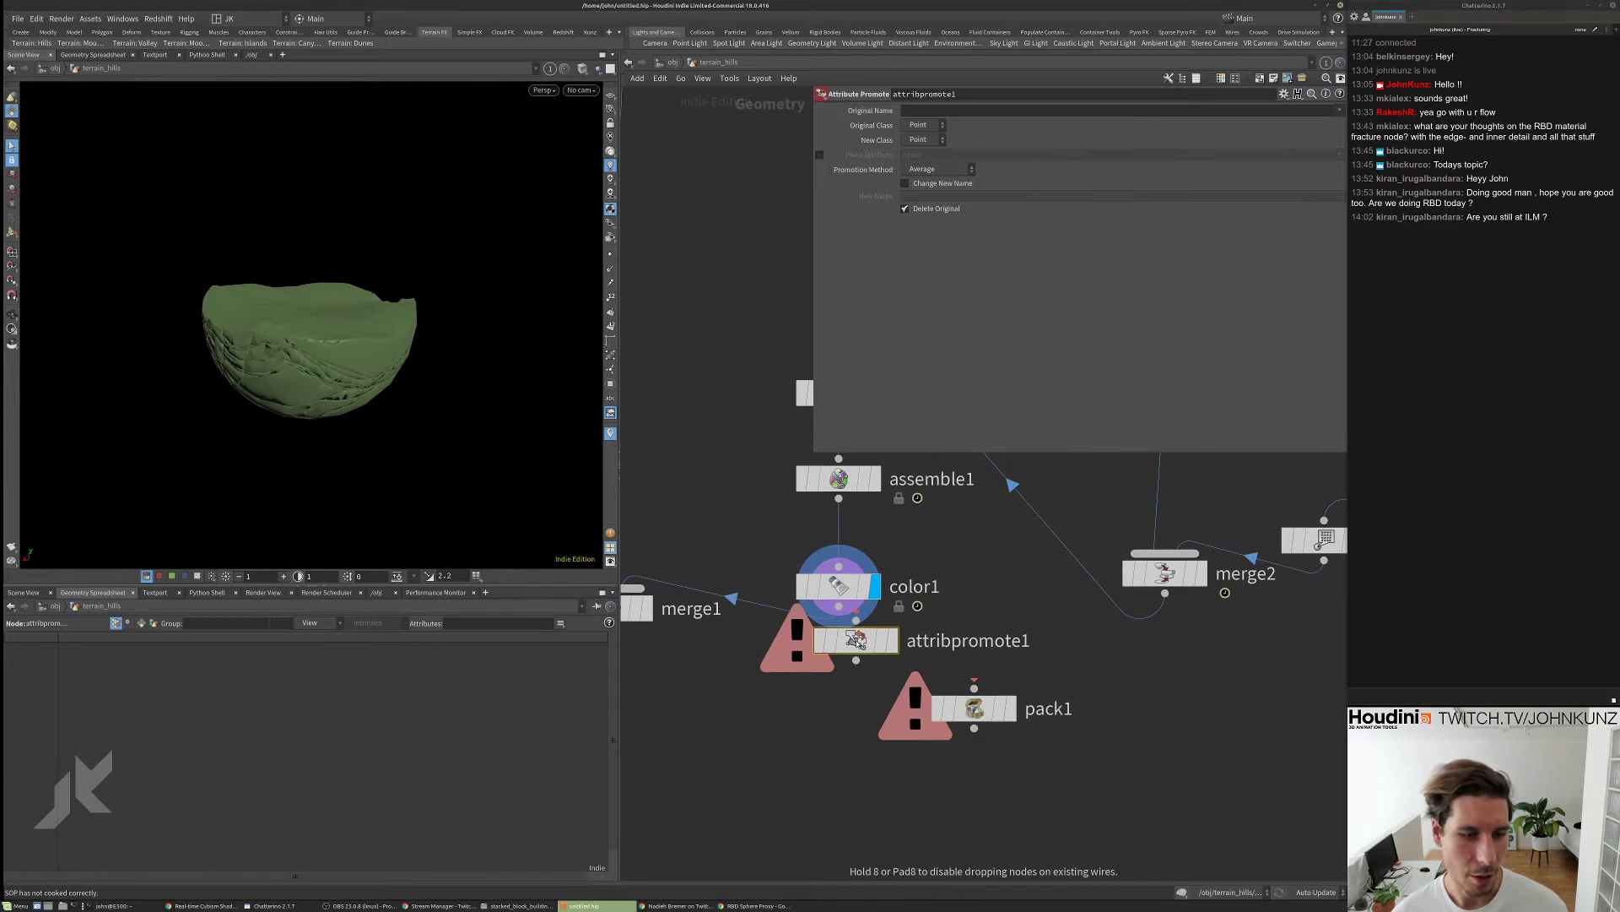
pyautogui.moveTo(857, 640); pyautogui.dragTo(839, 643)
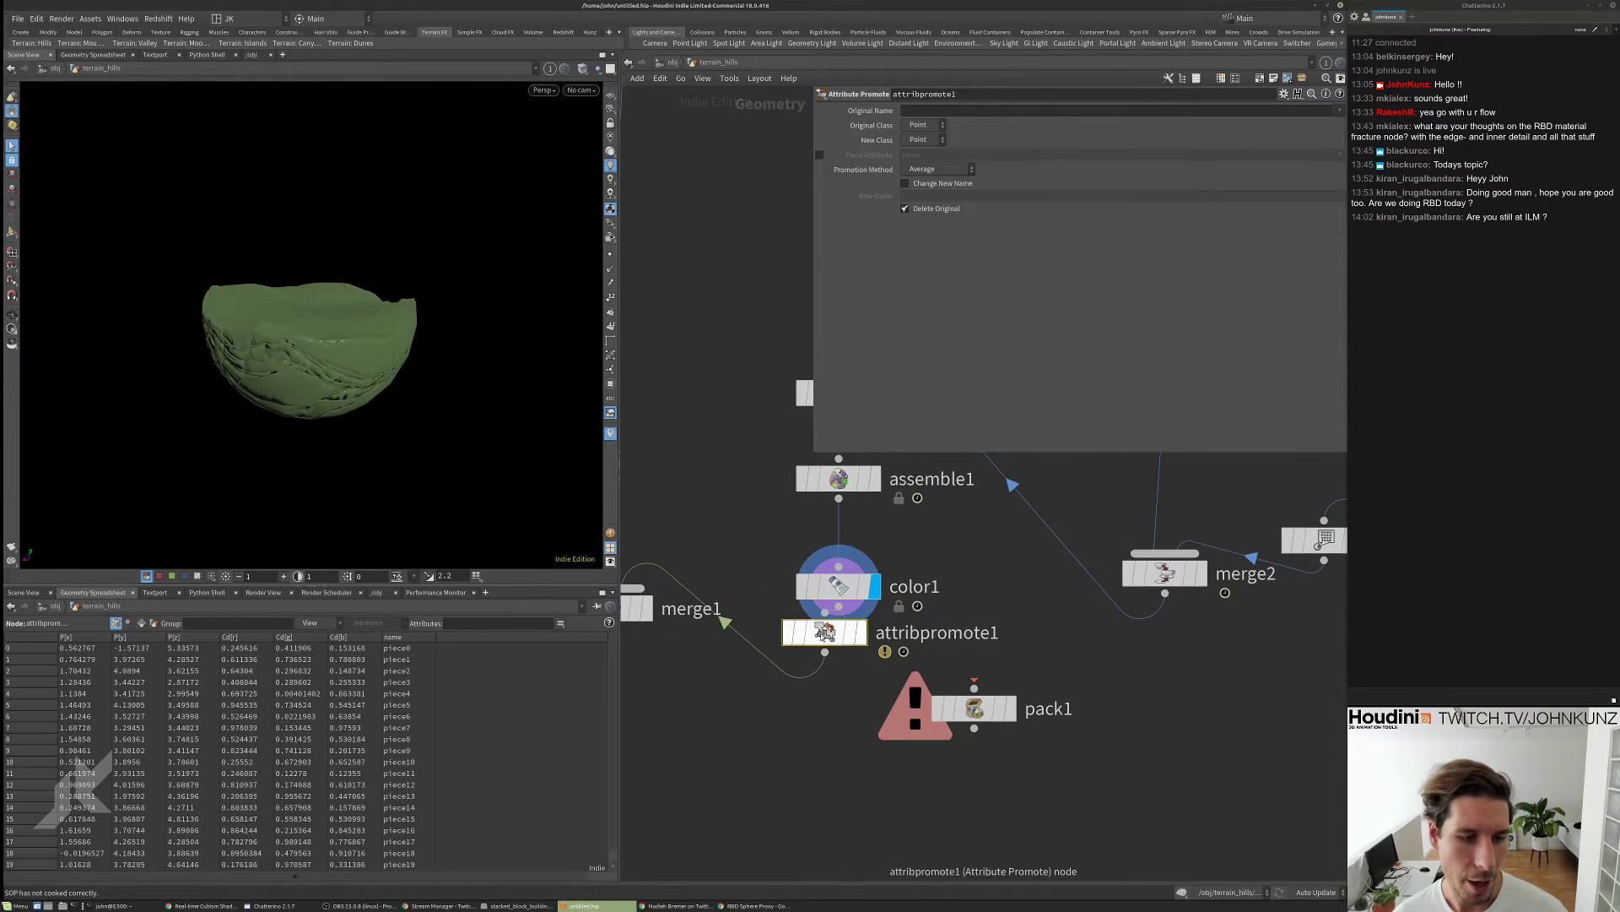
pyautogui.click(874, 644)
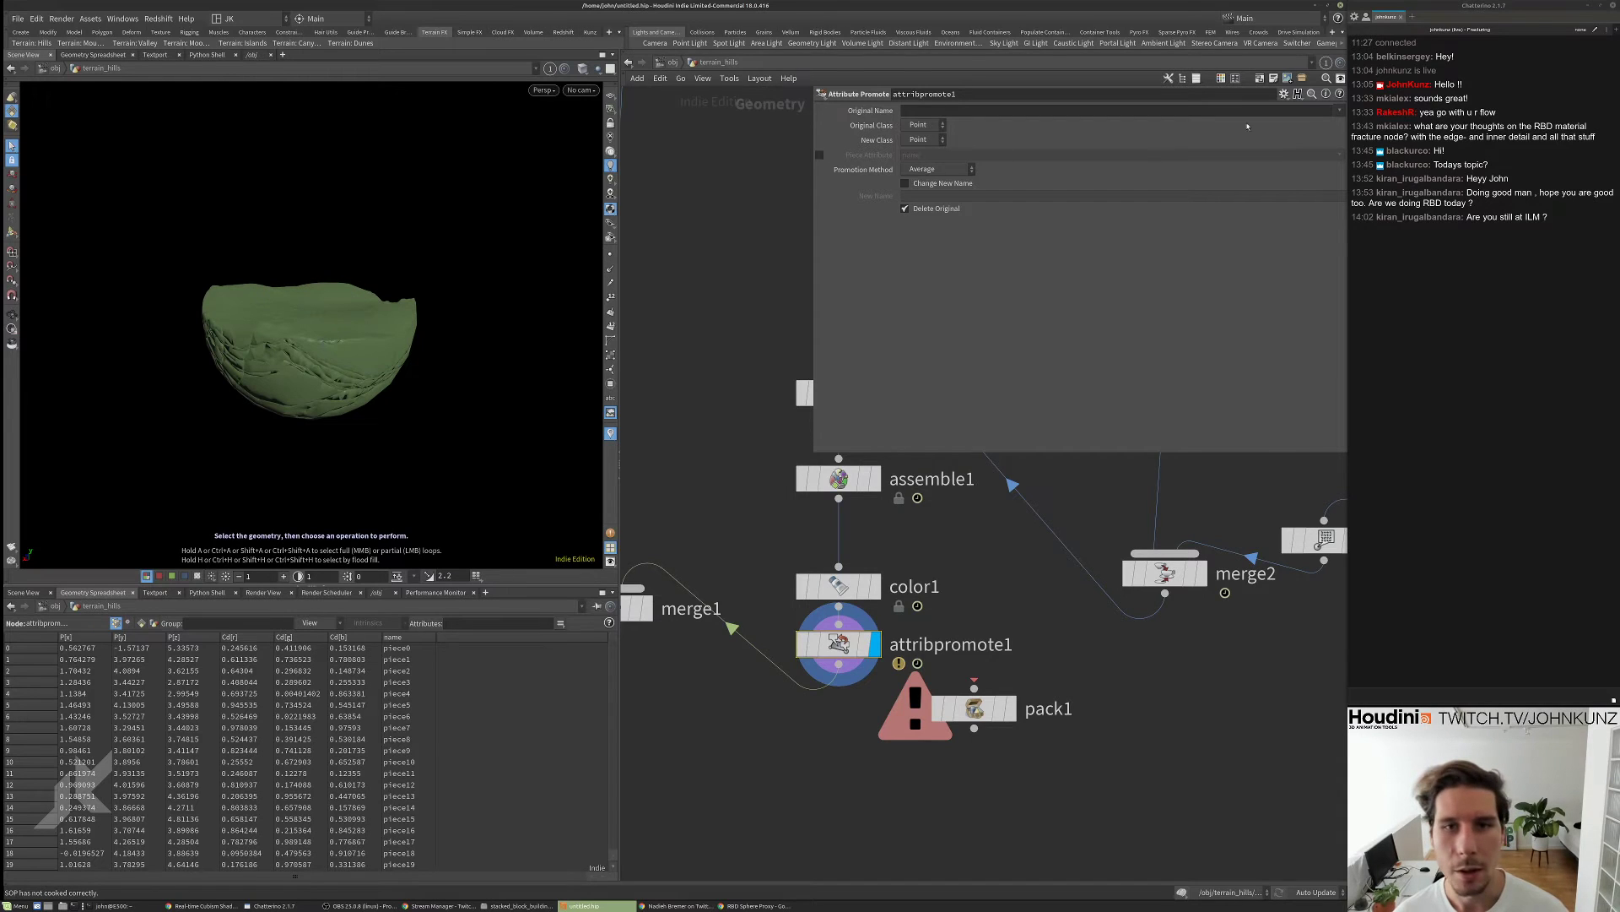
# - Promote the Cd attribute from Point to Primitive on attribpromote1
pyautogui.click(920, 126)
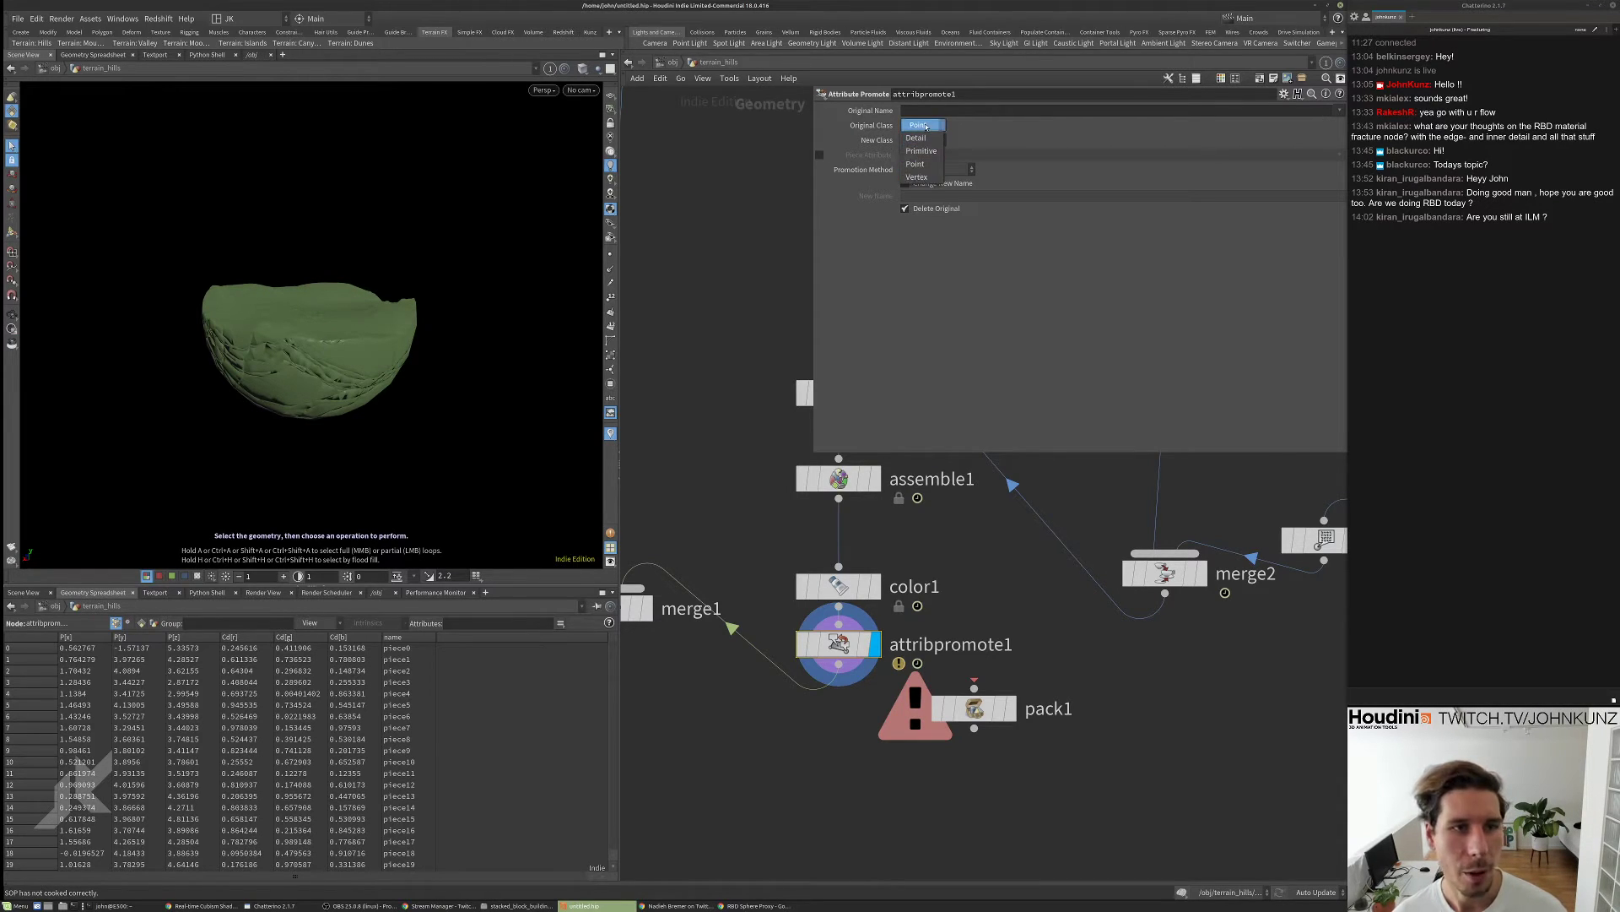
pyautogui.click(926, 126)
pyautogui.click(922, 140)
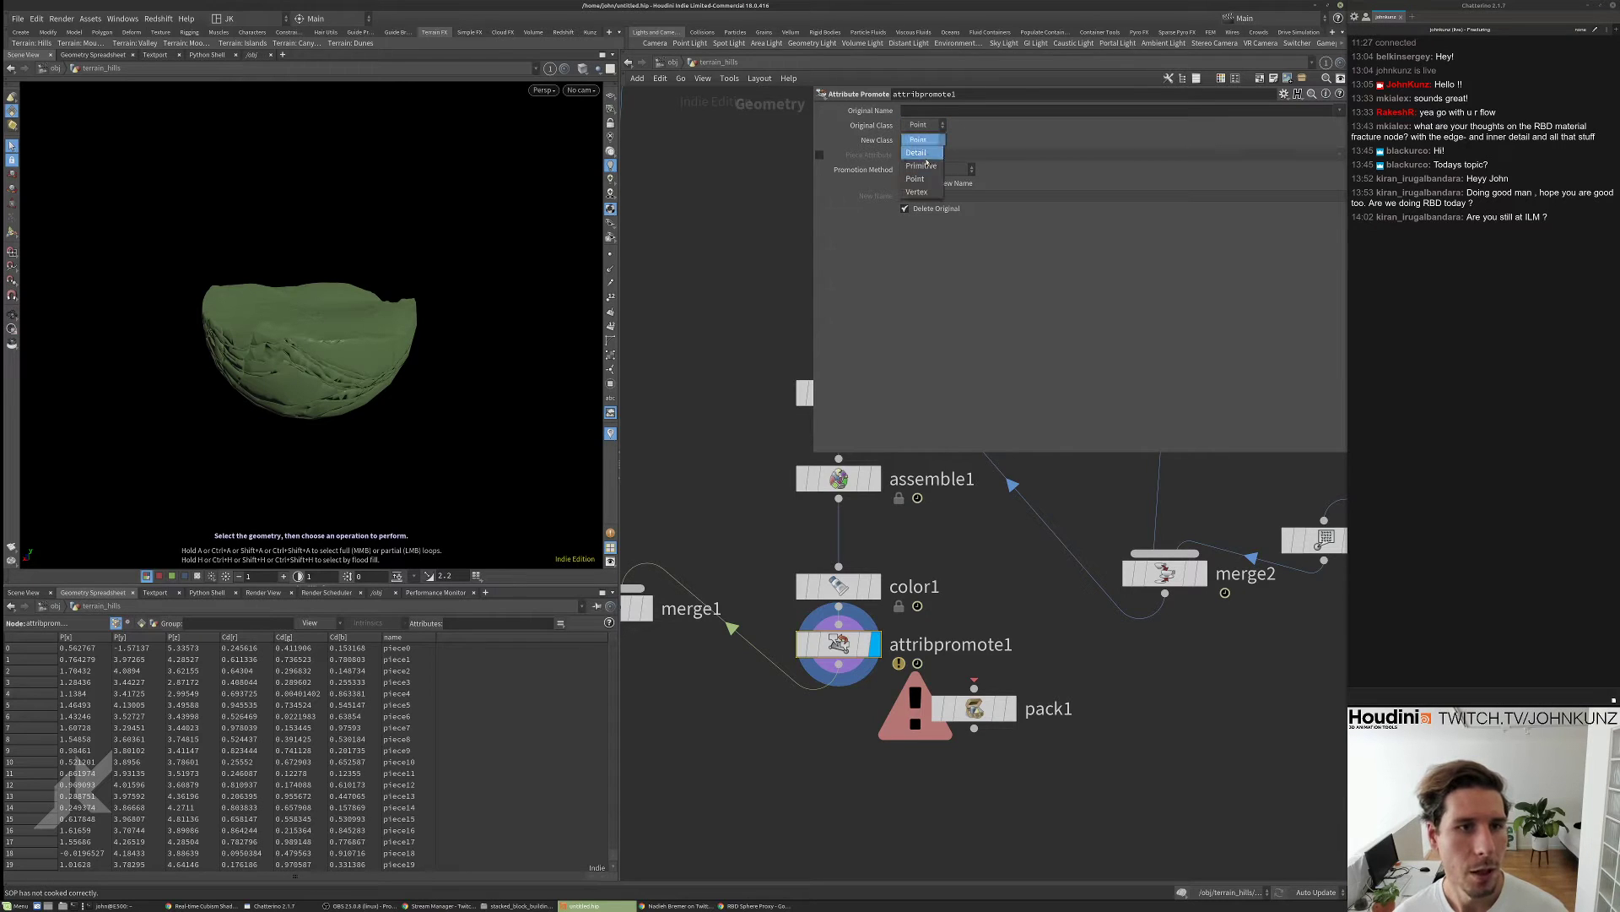
pyautogui.click(924, 126)
pyautogui.click(1342, 111)
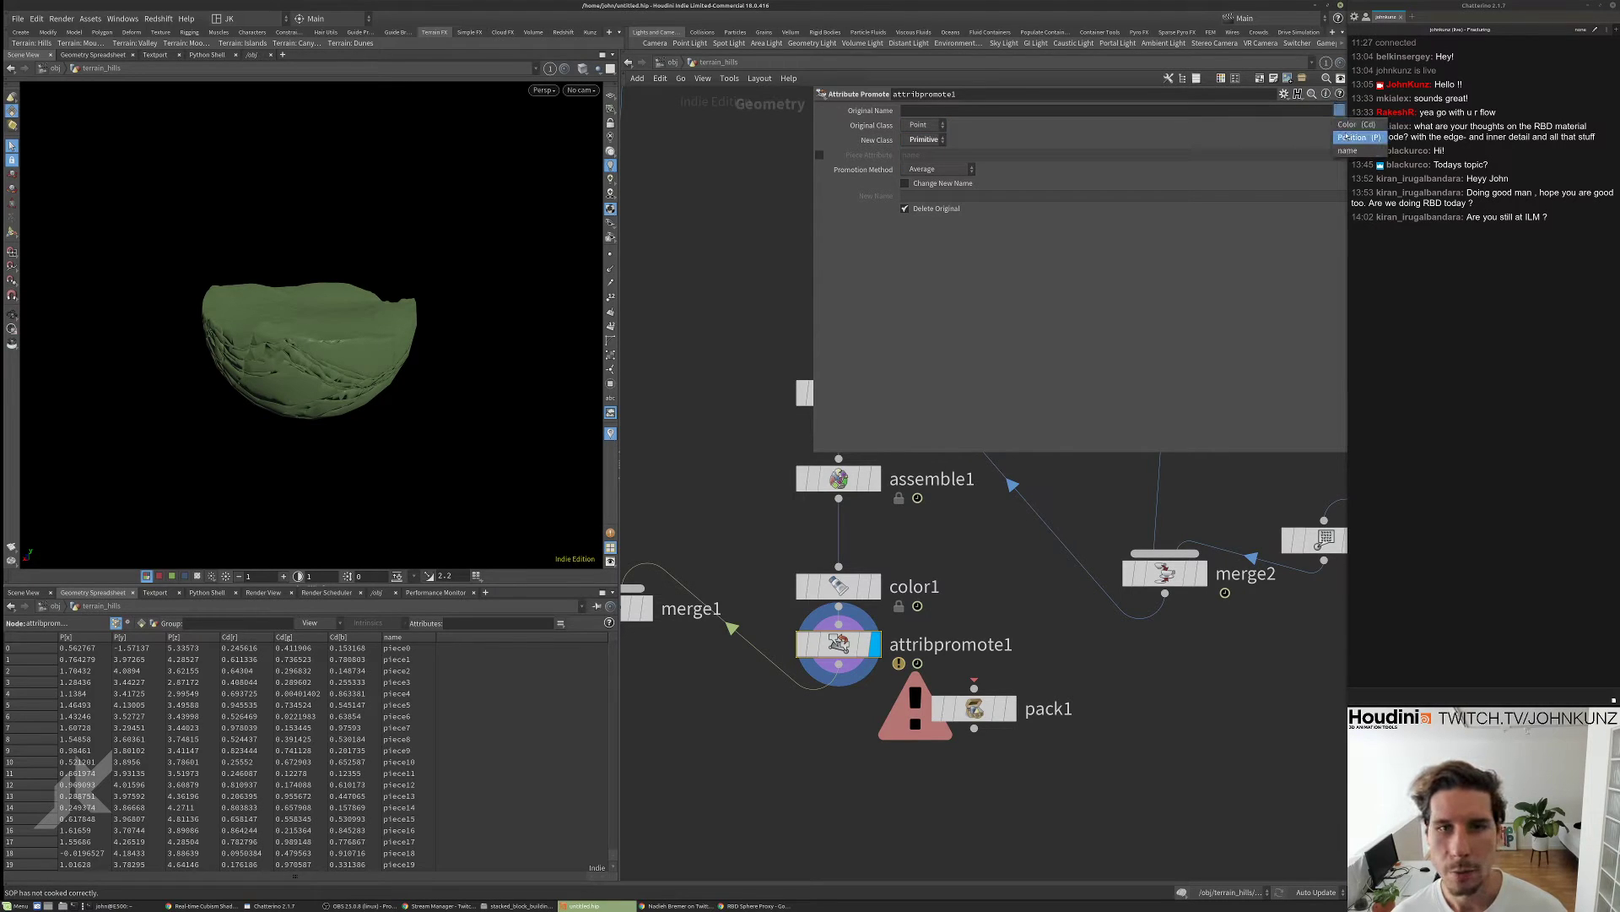
pyautogui.click(1355, 124)
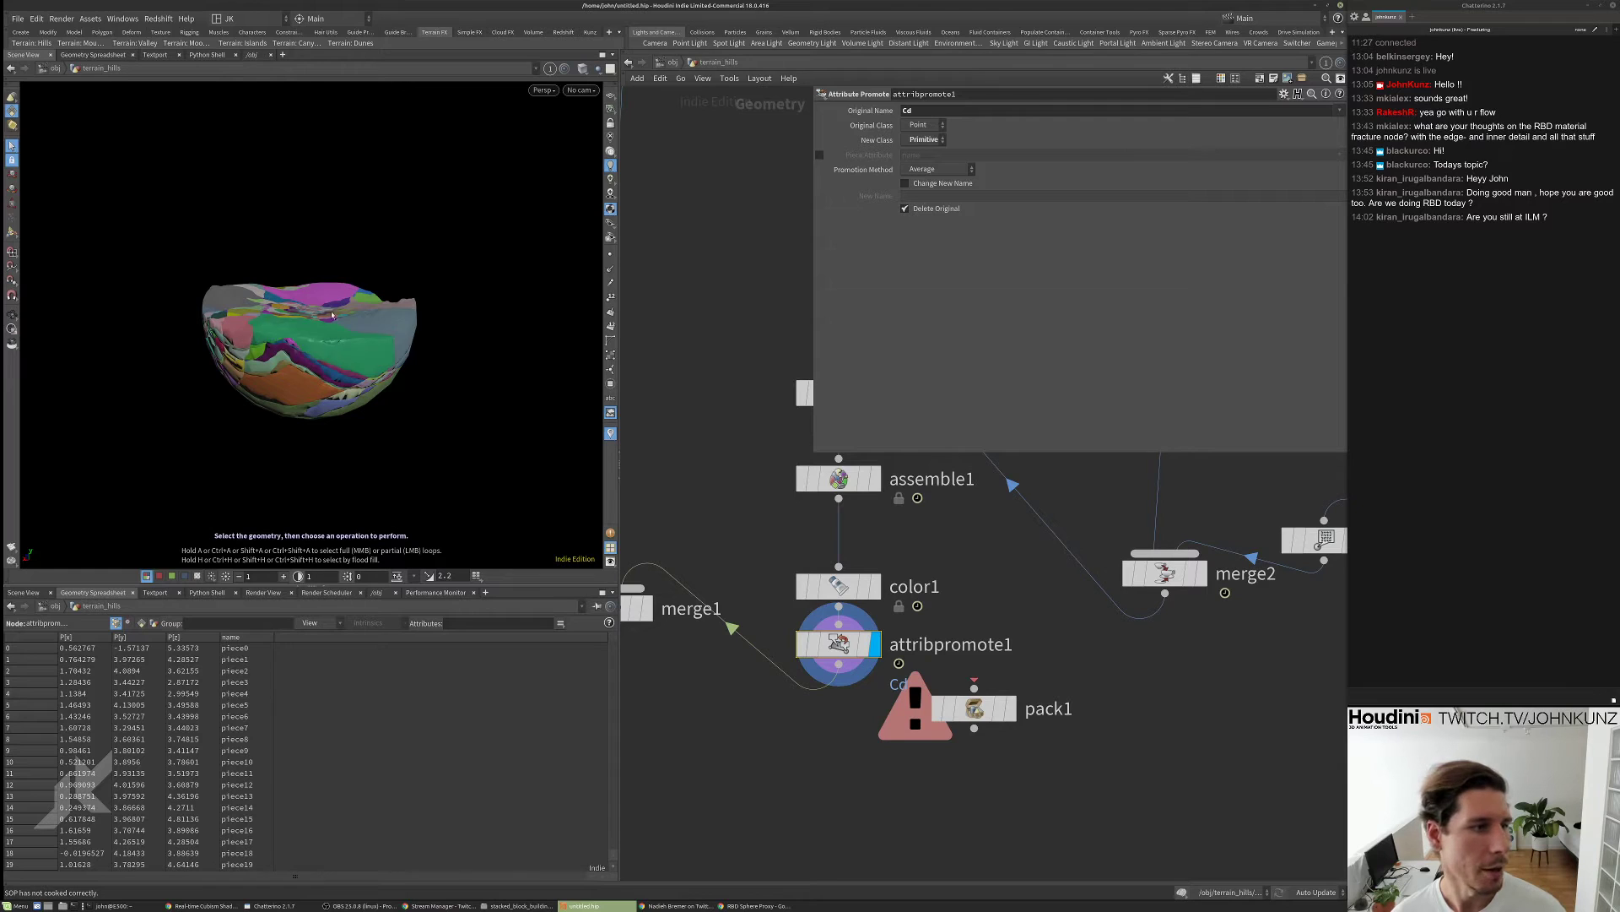
# - Delete the disconnected pack1 node, tidy the promote node's placement and check the colored pieces up close
pyautogui.click(975, 709)
pyautogui.press('Delete')
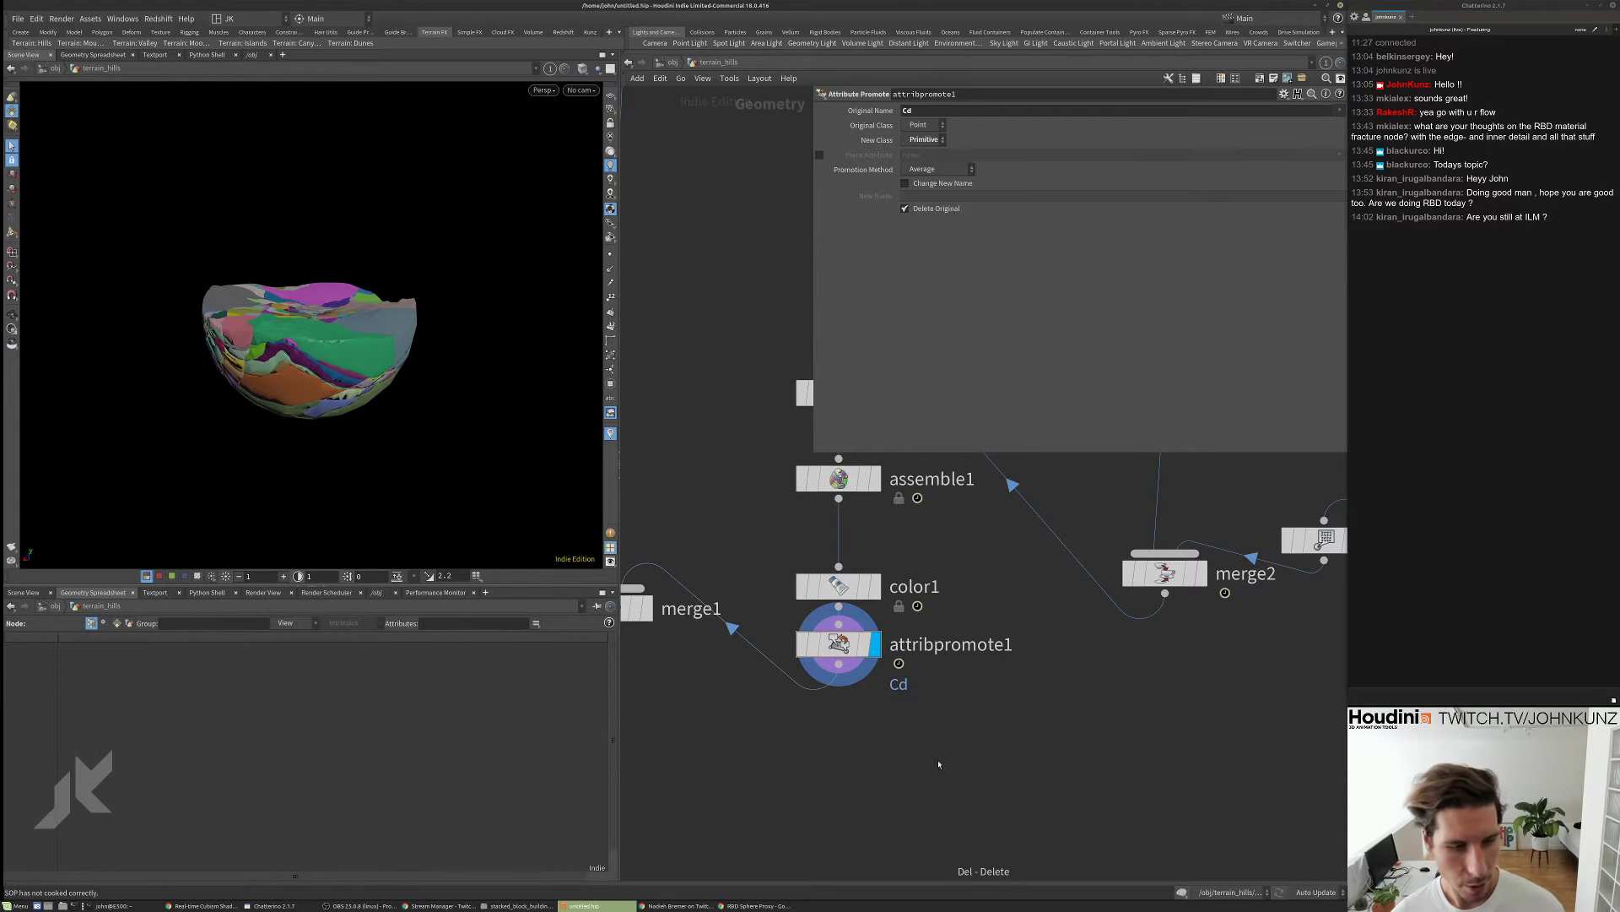
pyautogui.moveTo(939, 764); pyautogui.dragTo(988, 692, button='middle')
pyautogui.moveTo(884, 574); pyautogui.dragTo(884, 609)
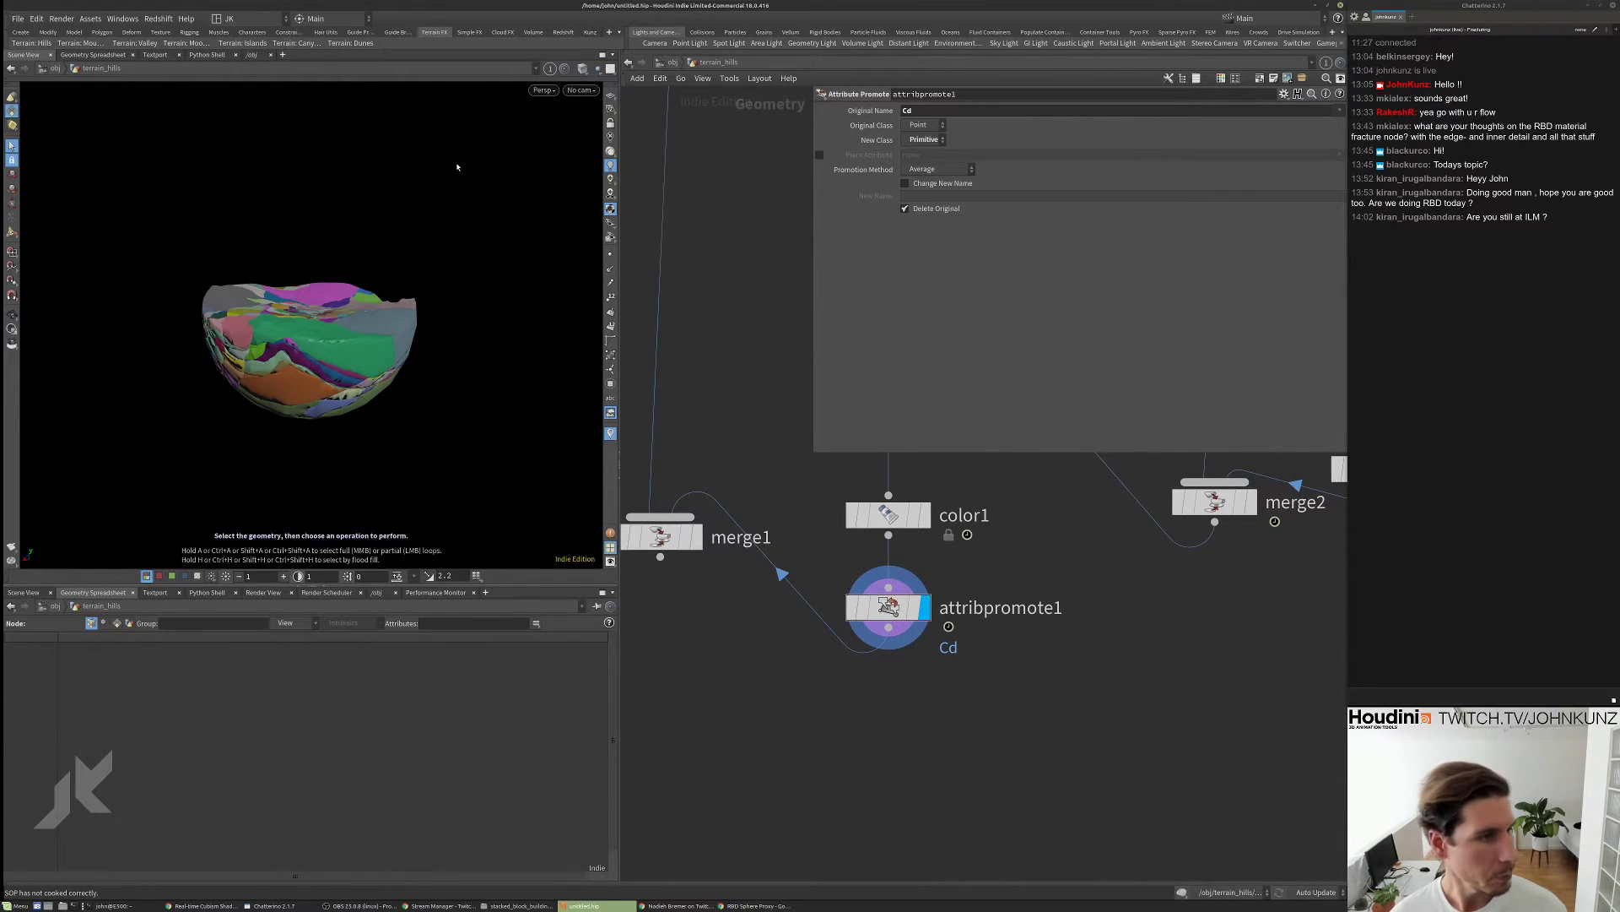
pyautogui.moveTo(457, 166); pyautogui.dragTo(402, 261)
pyautogui.scroll(5, 401, 261)
pyautogui.press('Tab')
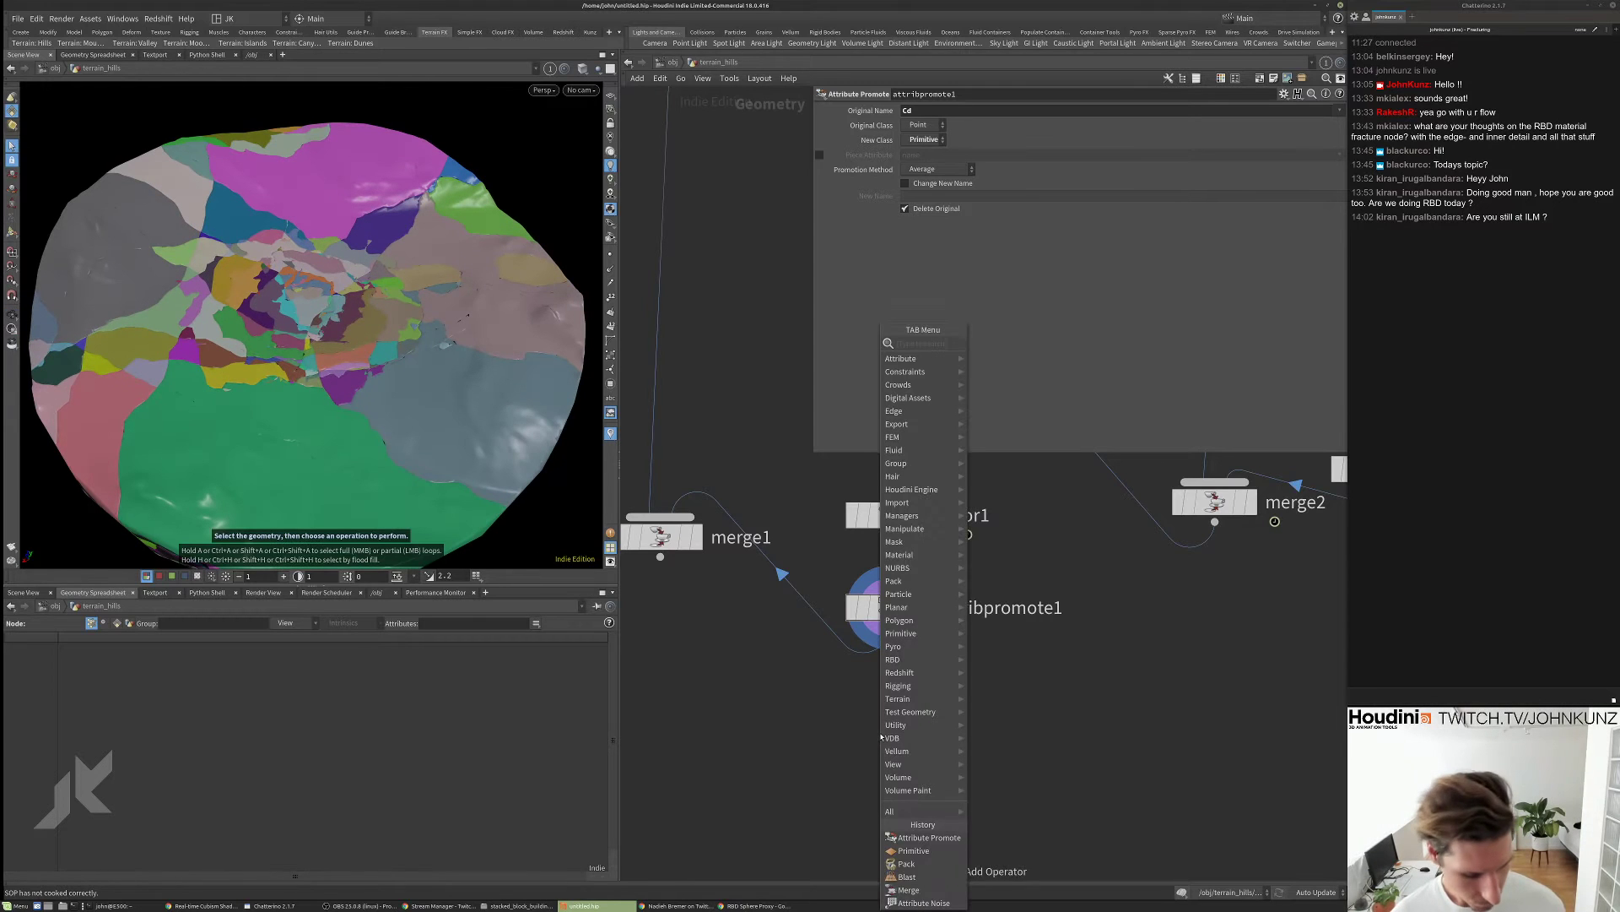
pyautogui.write('sxpl')
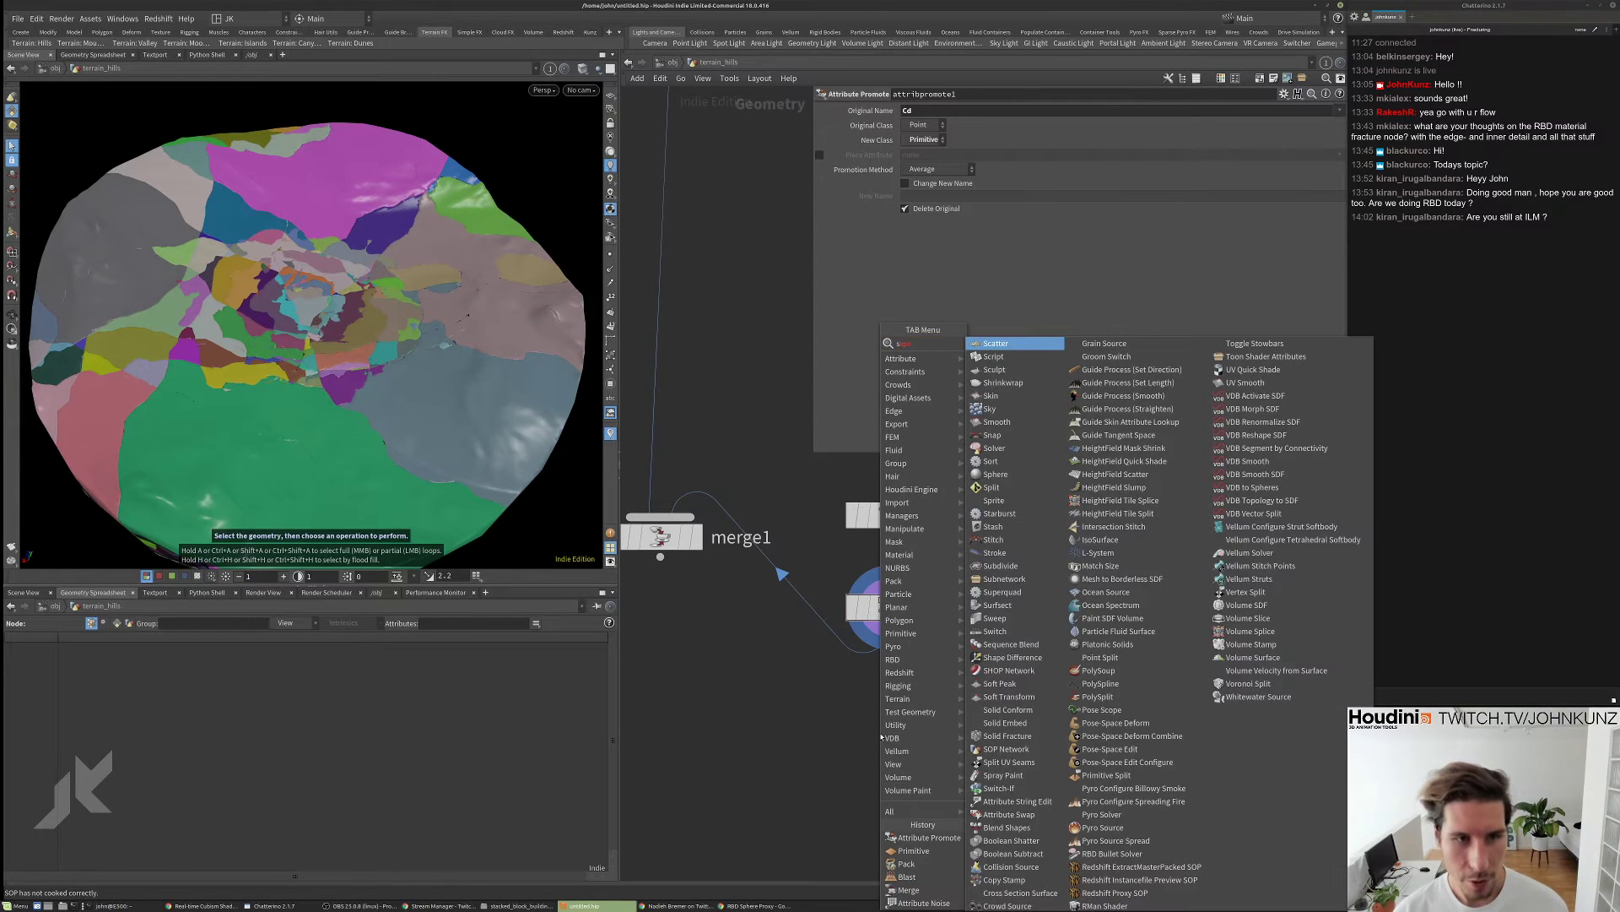
pyautogui.press('Escape')
pyautogui.press('Tab')
pyautogui.write('w')
pyautogui.press('BackSpace')
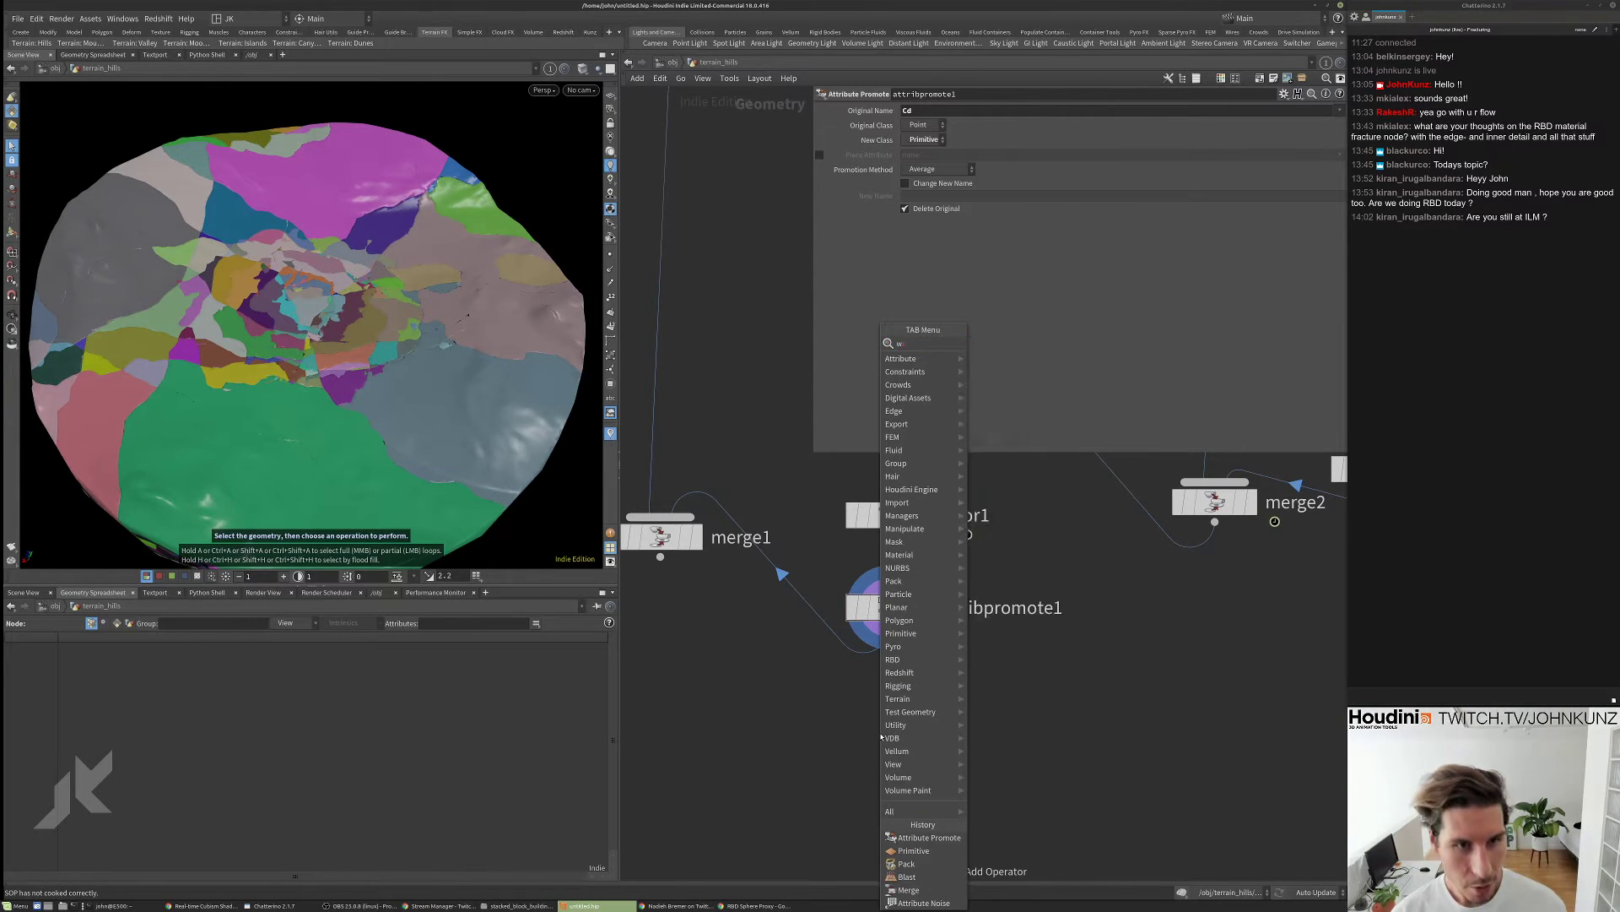
pyautogui.write('w')
pyautogui.press('Escape')
# - Add the Utility version of Exploded View after attribpromote1 and display it
pyautogui.press('Tab')
pyautogui.write('explo')
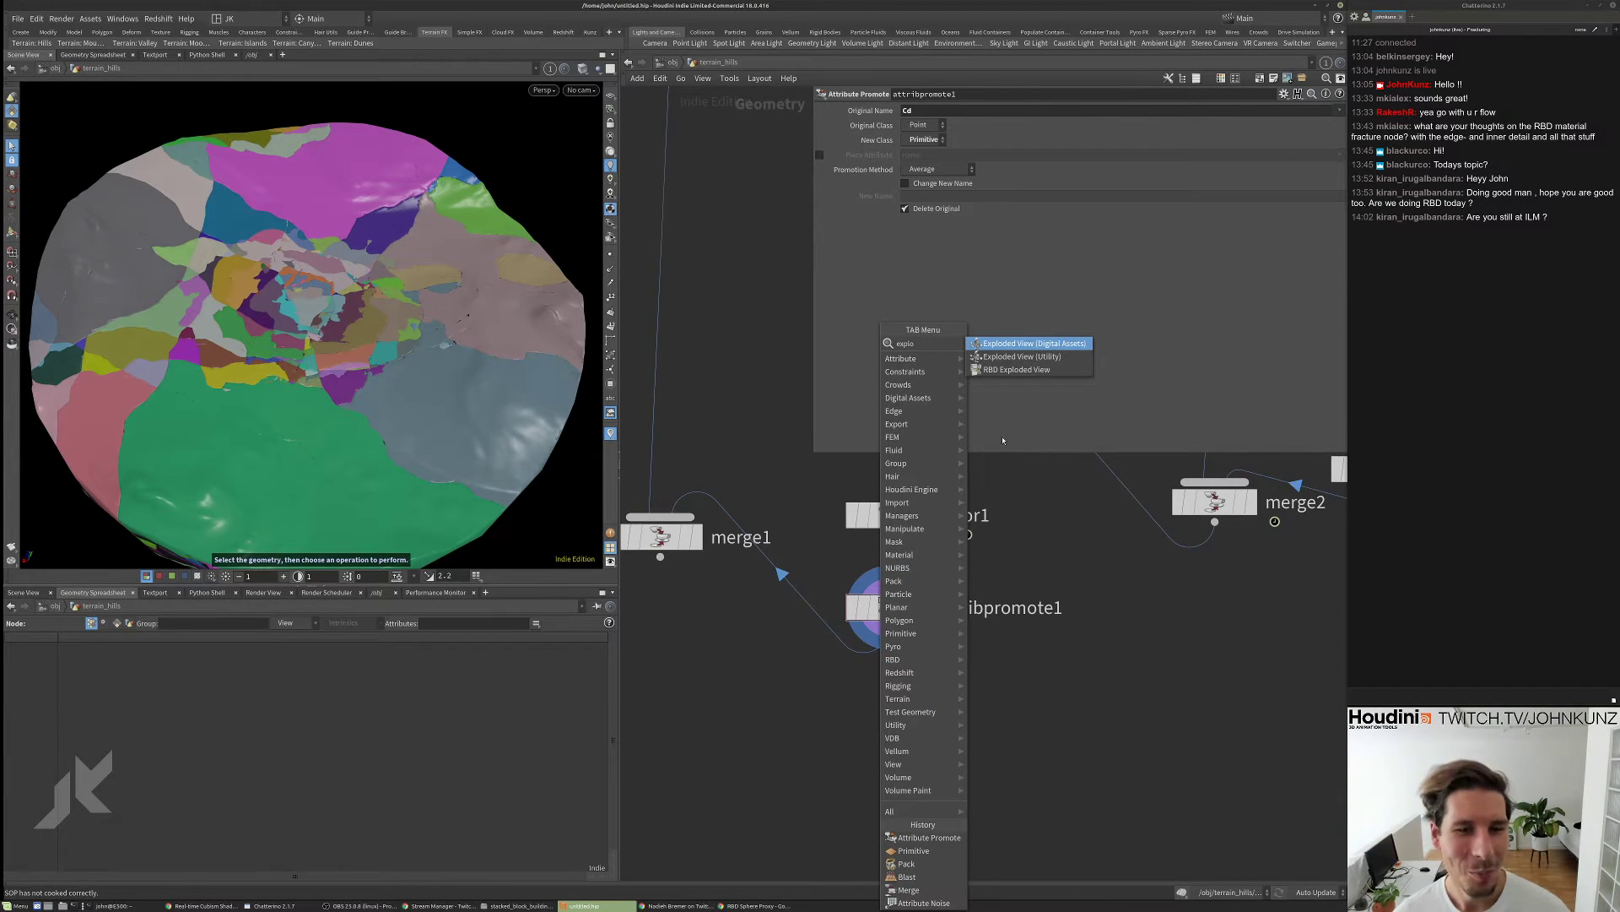
pyautogui.click(1023, 357)
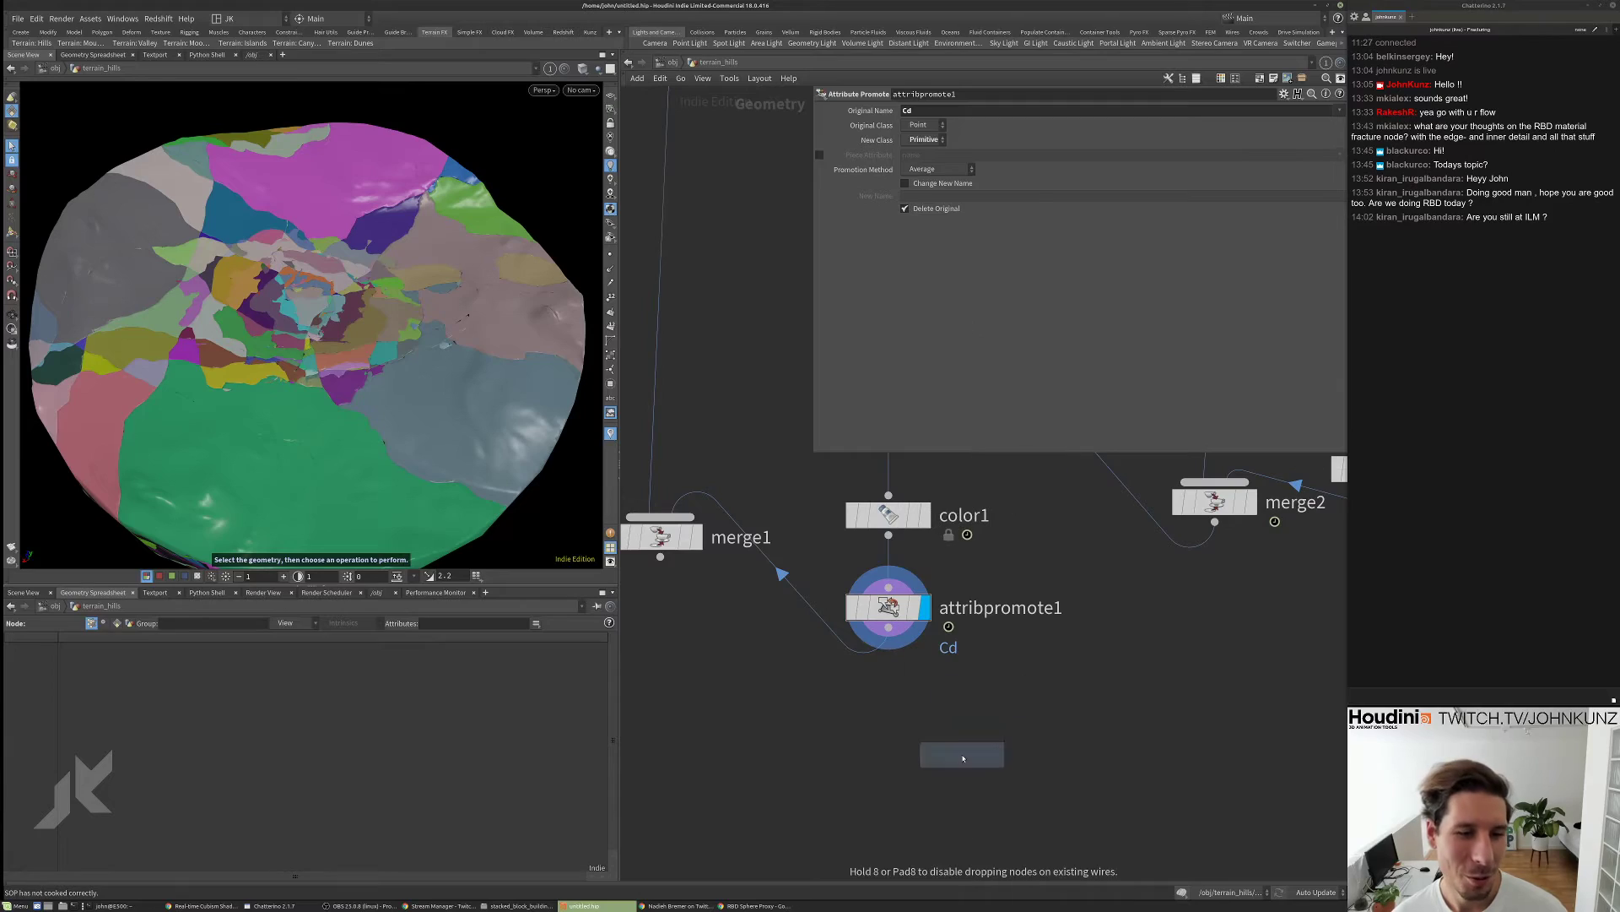
pyautogui.click(999, 746)
pyautogui.click(998, 752)
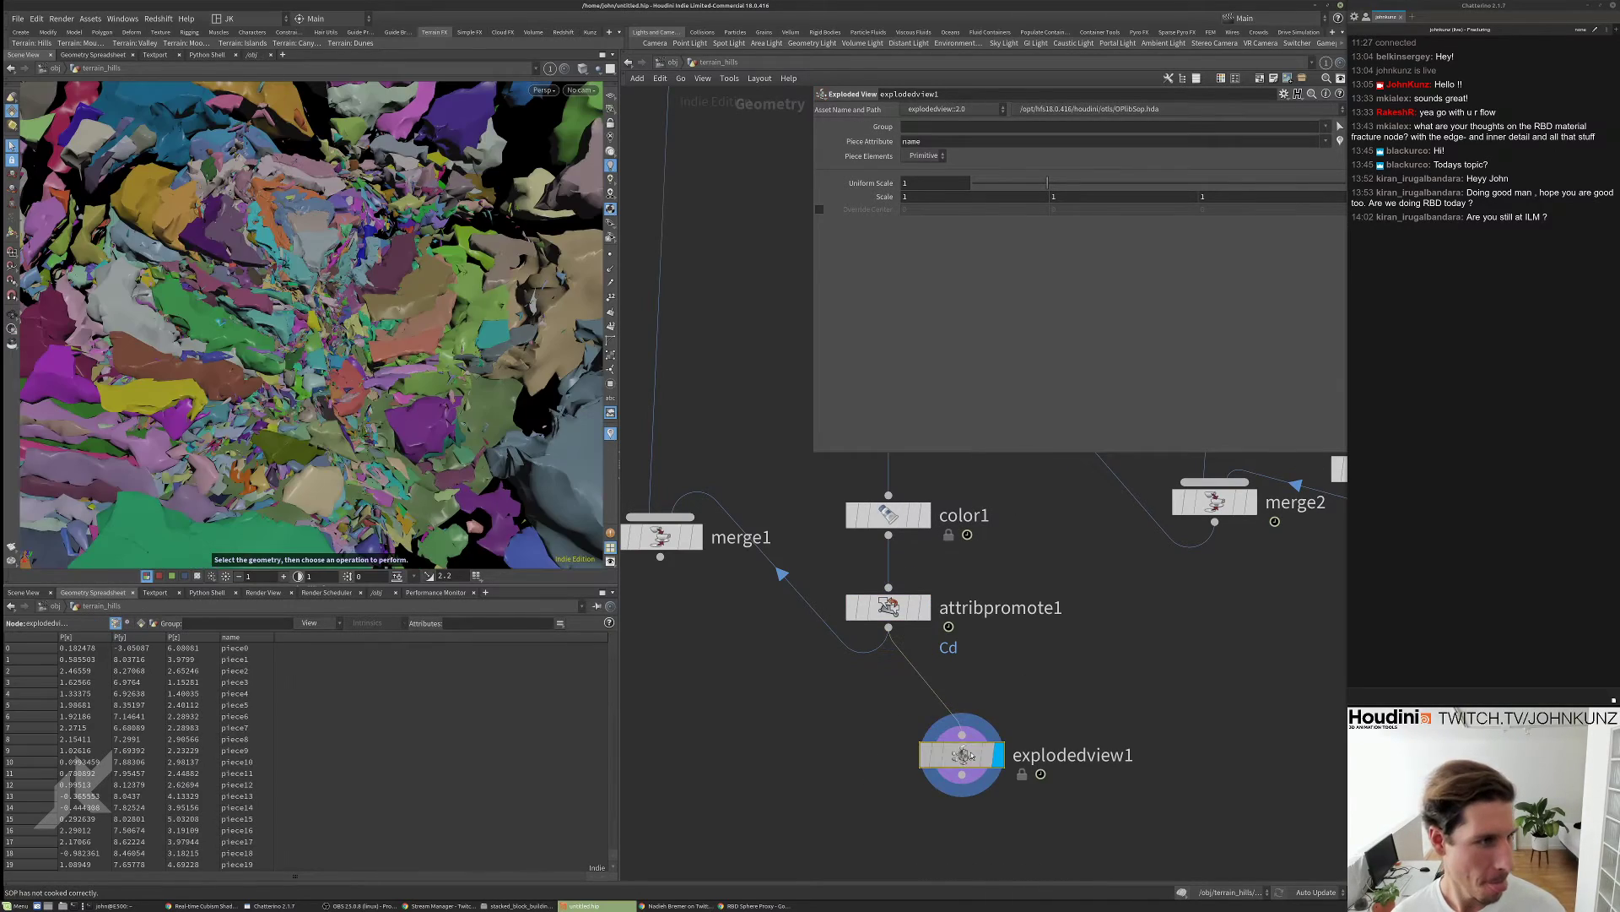
# - Examine the exploded chunk pieces from the side and from above
pyautogui.scroll(3, 331, 313)
pyautogui.moveTo(332, 312)
pyautogui.mouseDown()
pyautogui.moveTo(279, 338)
pyautogui.moveTo(300, 321)
pyautogui.moveTo(314, 376)
pyautogui.moveTo(345, 326)
pyautogui.mouseUp()
pyautogui.moveTo(345, 326); pyautogui.dragTo(308, 418, button='right')
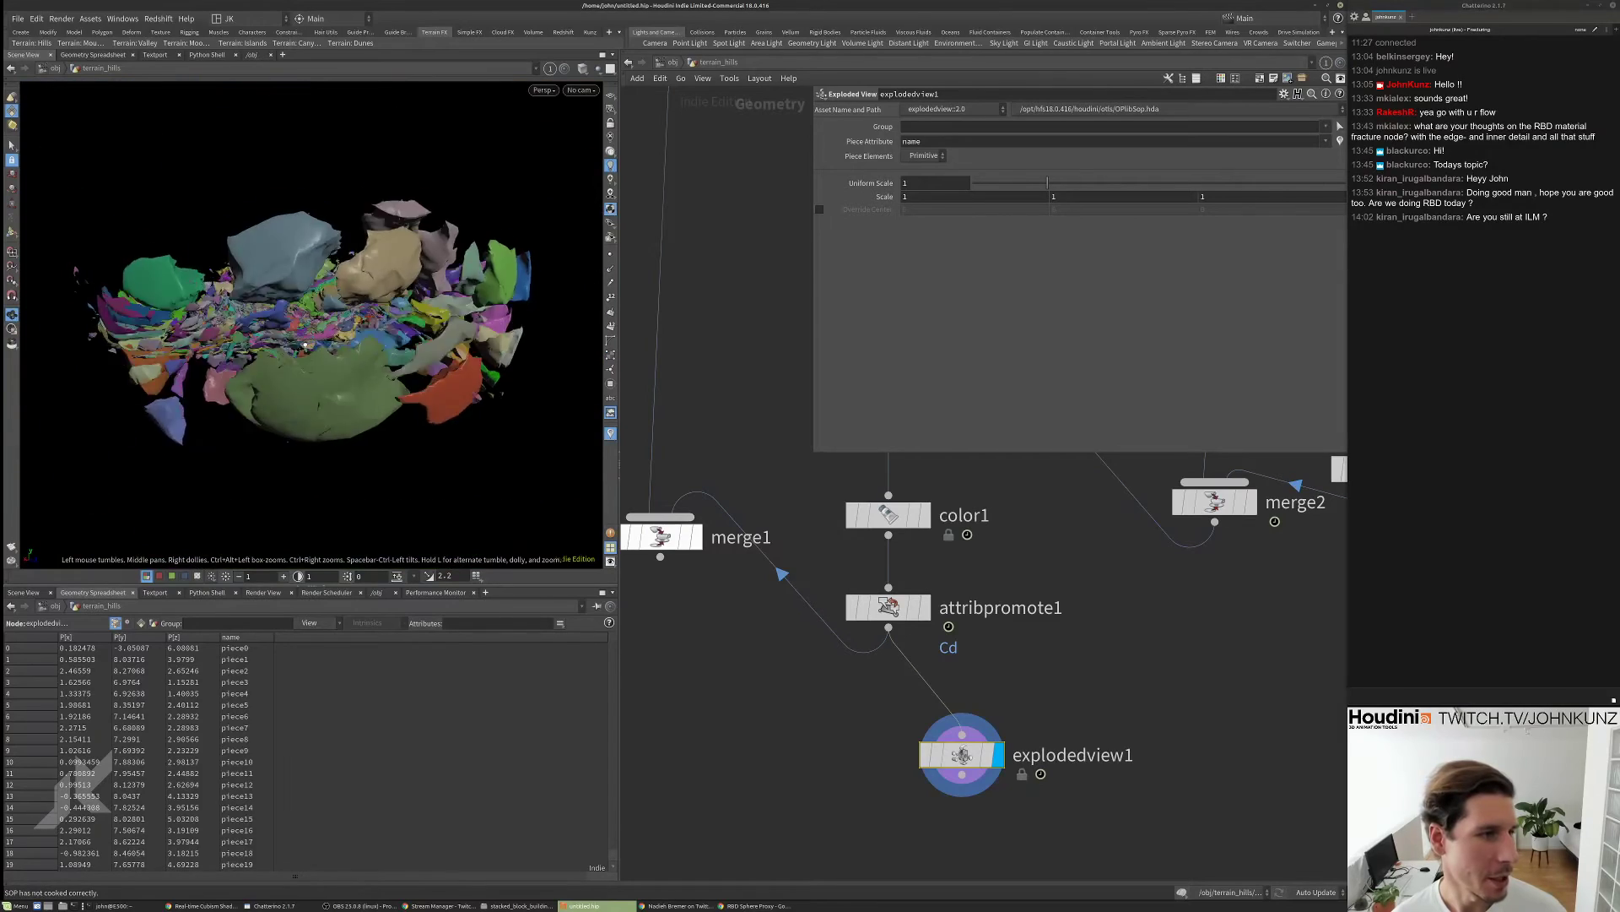
pyautogui.moveTo(308, 418); pyautogui.dragTo(481, 397)
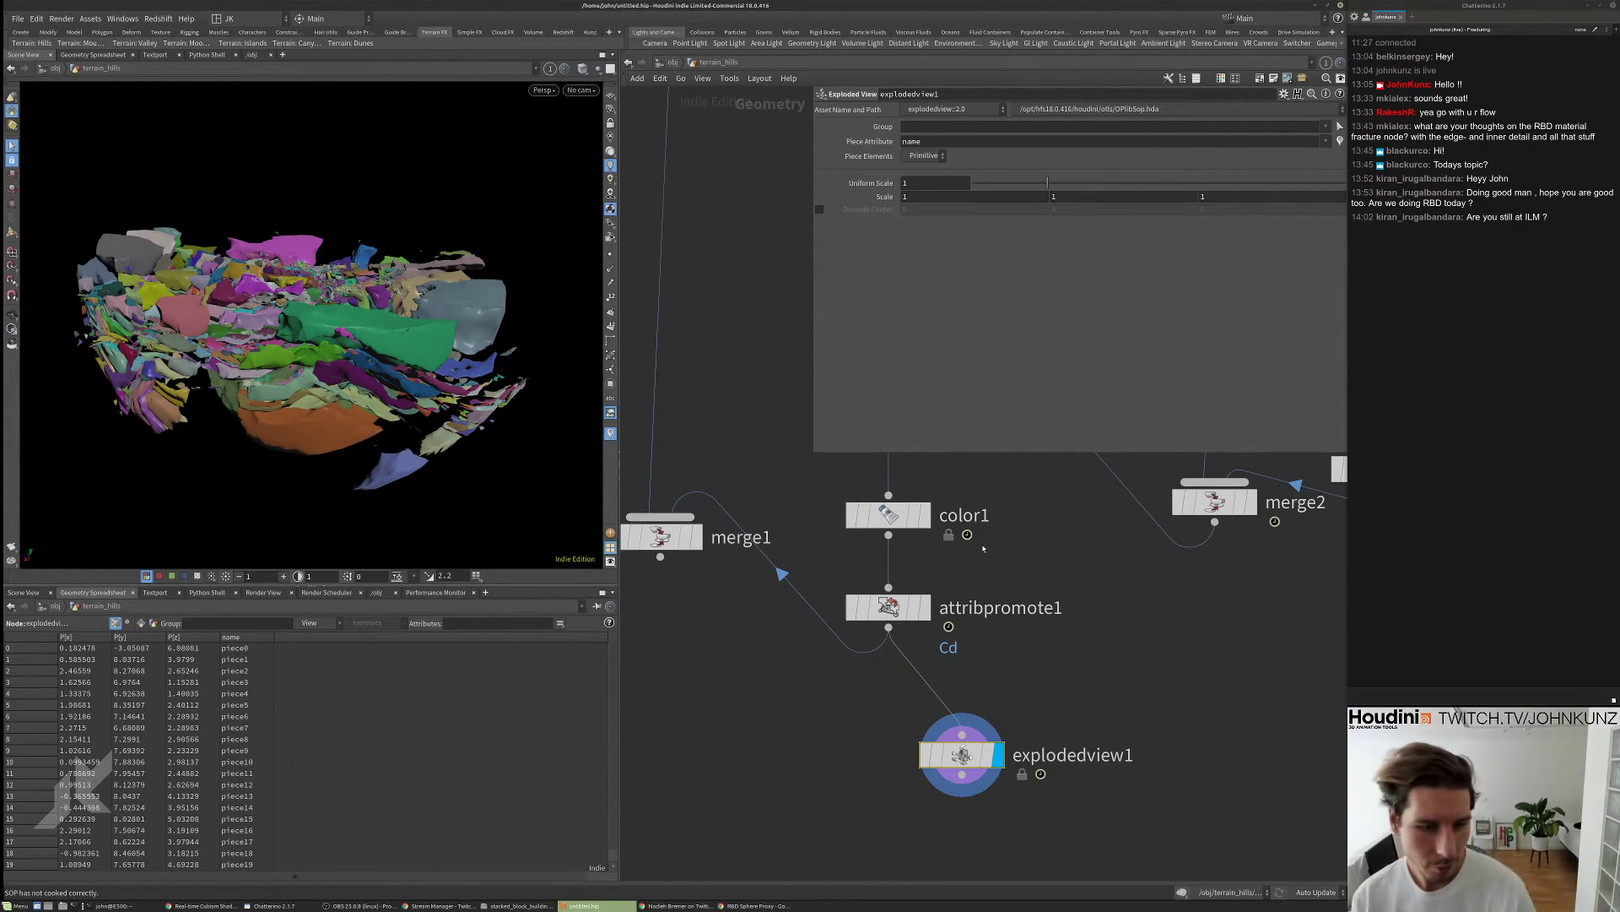
pyautogui.middleClick(890, 608)
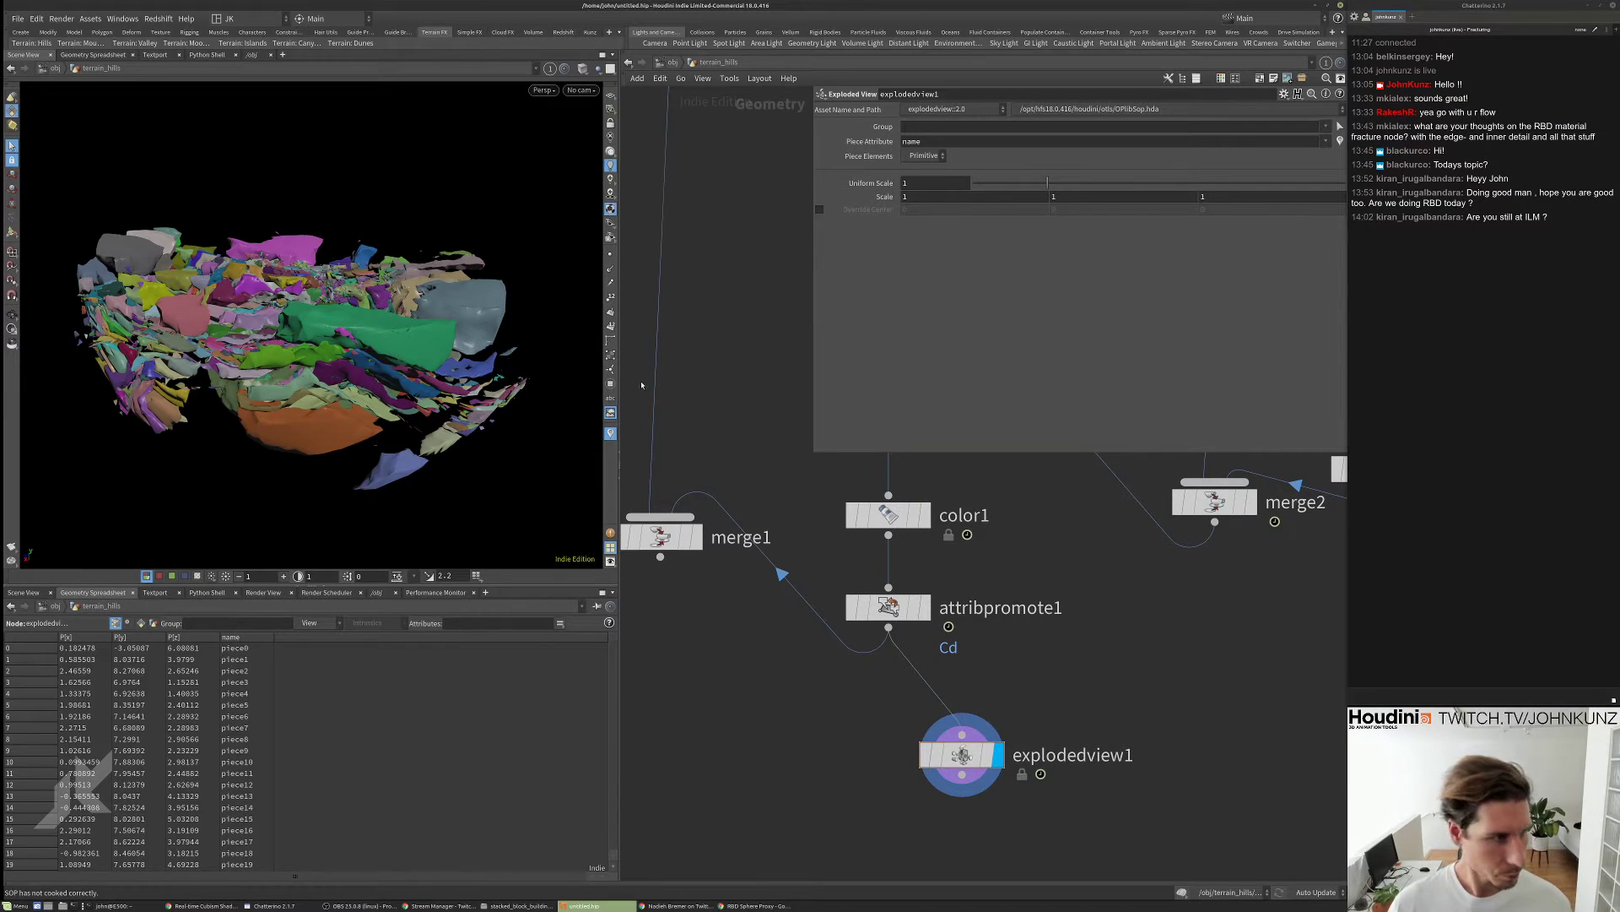
pyautogui.moveTo(354, 337)
pyautogui.mouseDown()
pyautogui.moveTo(329, 363)
pyautogui.moveTo(361, 349)
pyautogui.mouseUp()
pyautogui.press('s')
# - Add an Attribute Wrangle fed by attribpromote1 and display it
pyautogui.press('Tab')
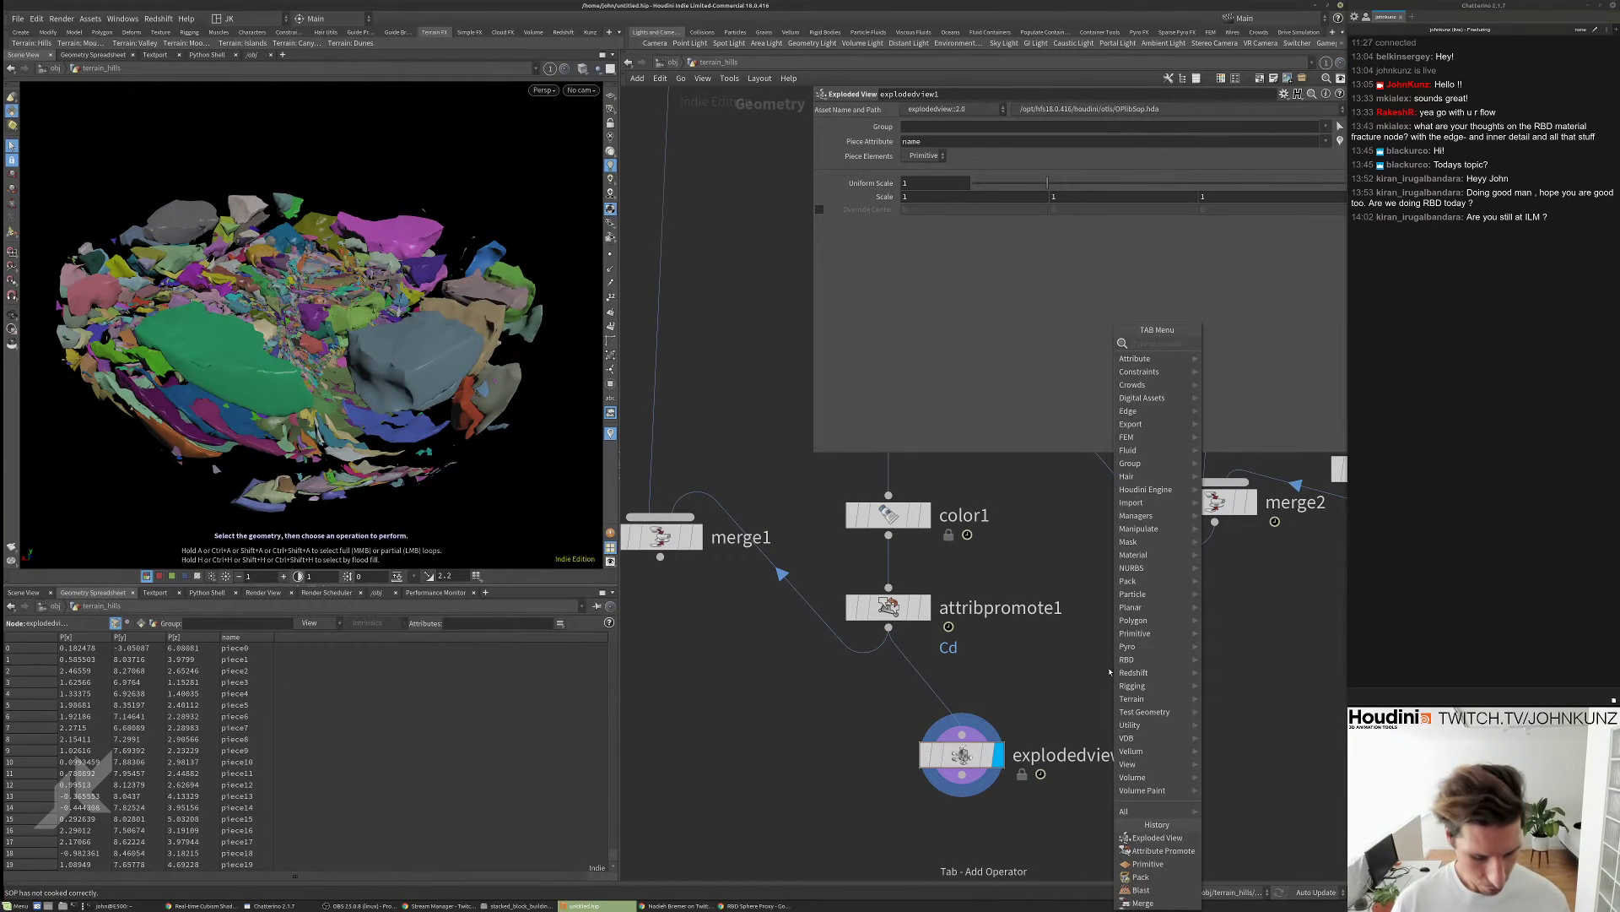
pyautogui.write('null')
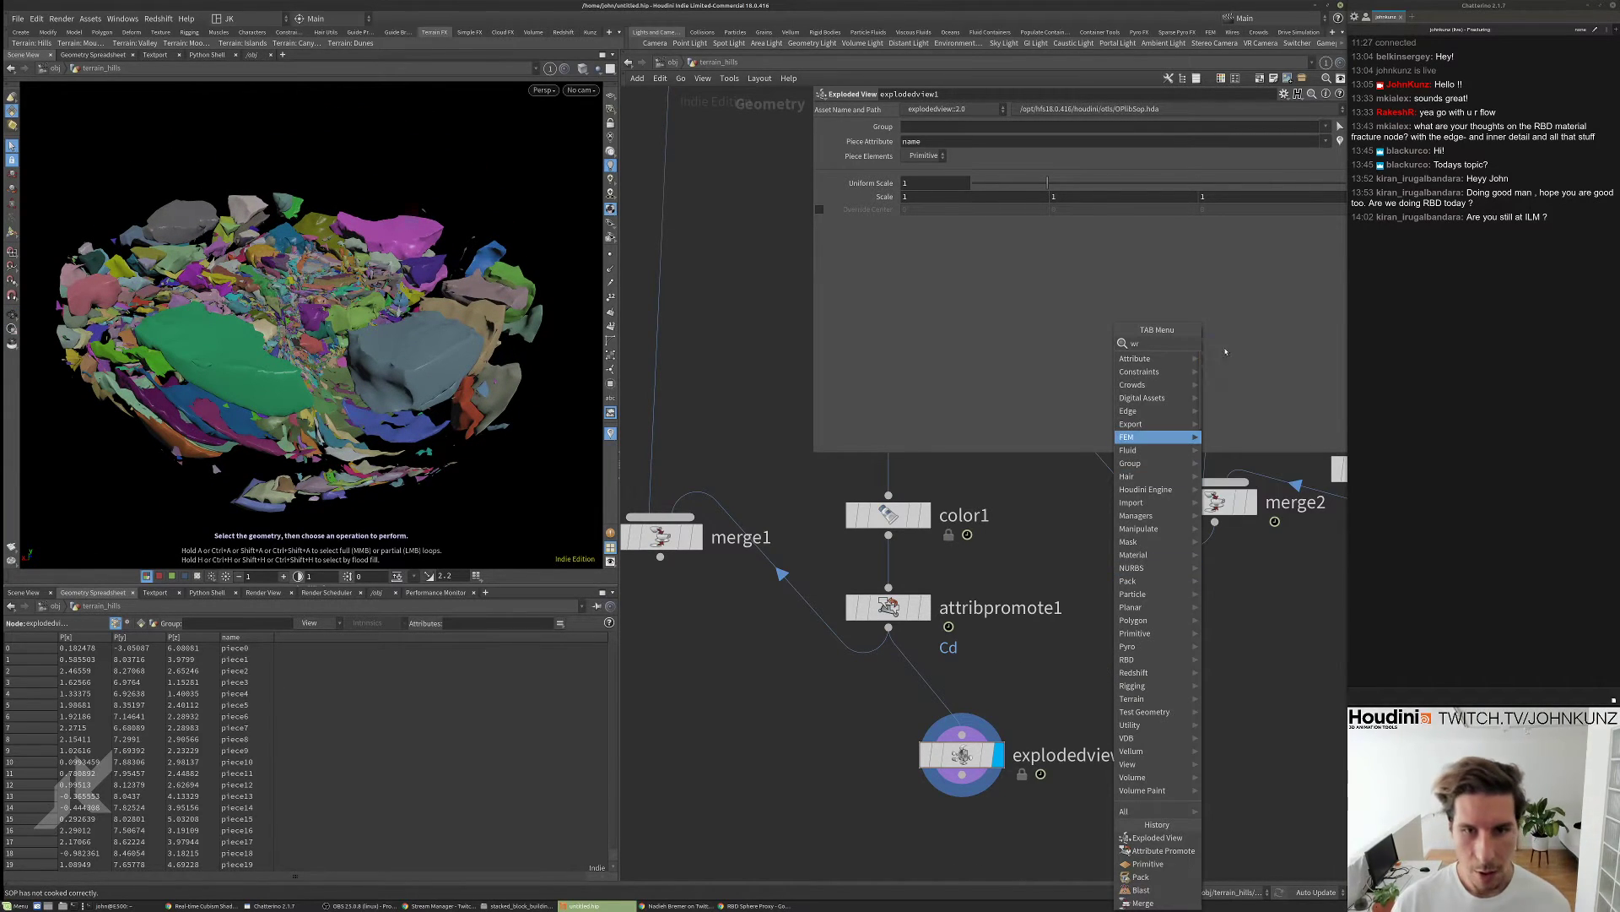
pyautogui.press('Return')
pyautogui.click(1055, 664)
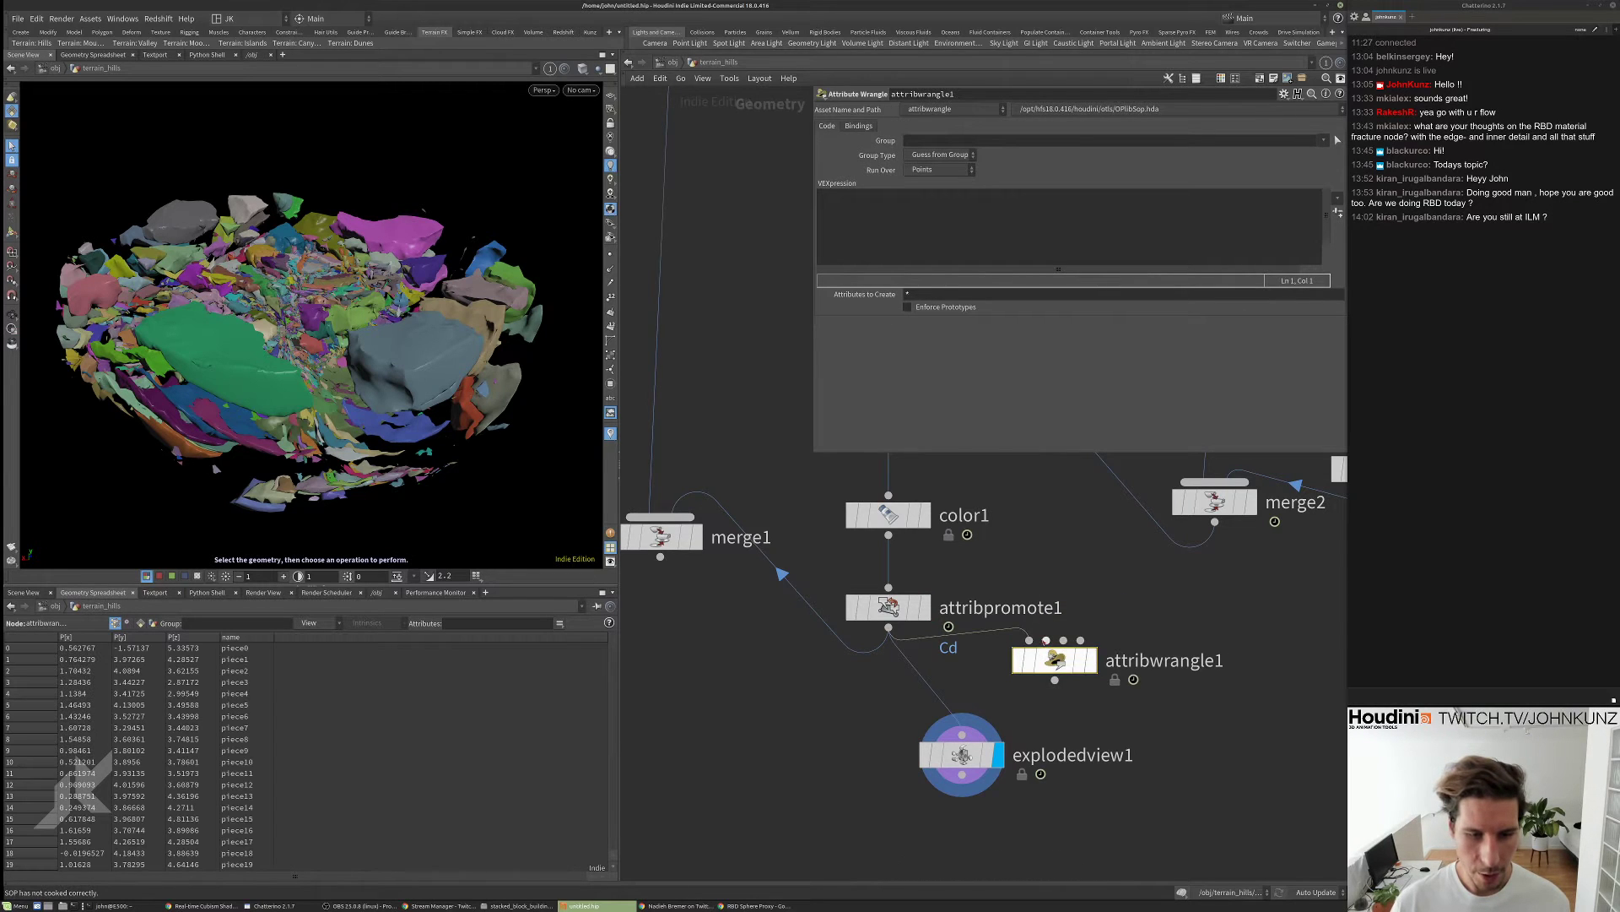
pyautogui.scroll(-3, 1062, 656)
pyautogui.click(1077, 653)
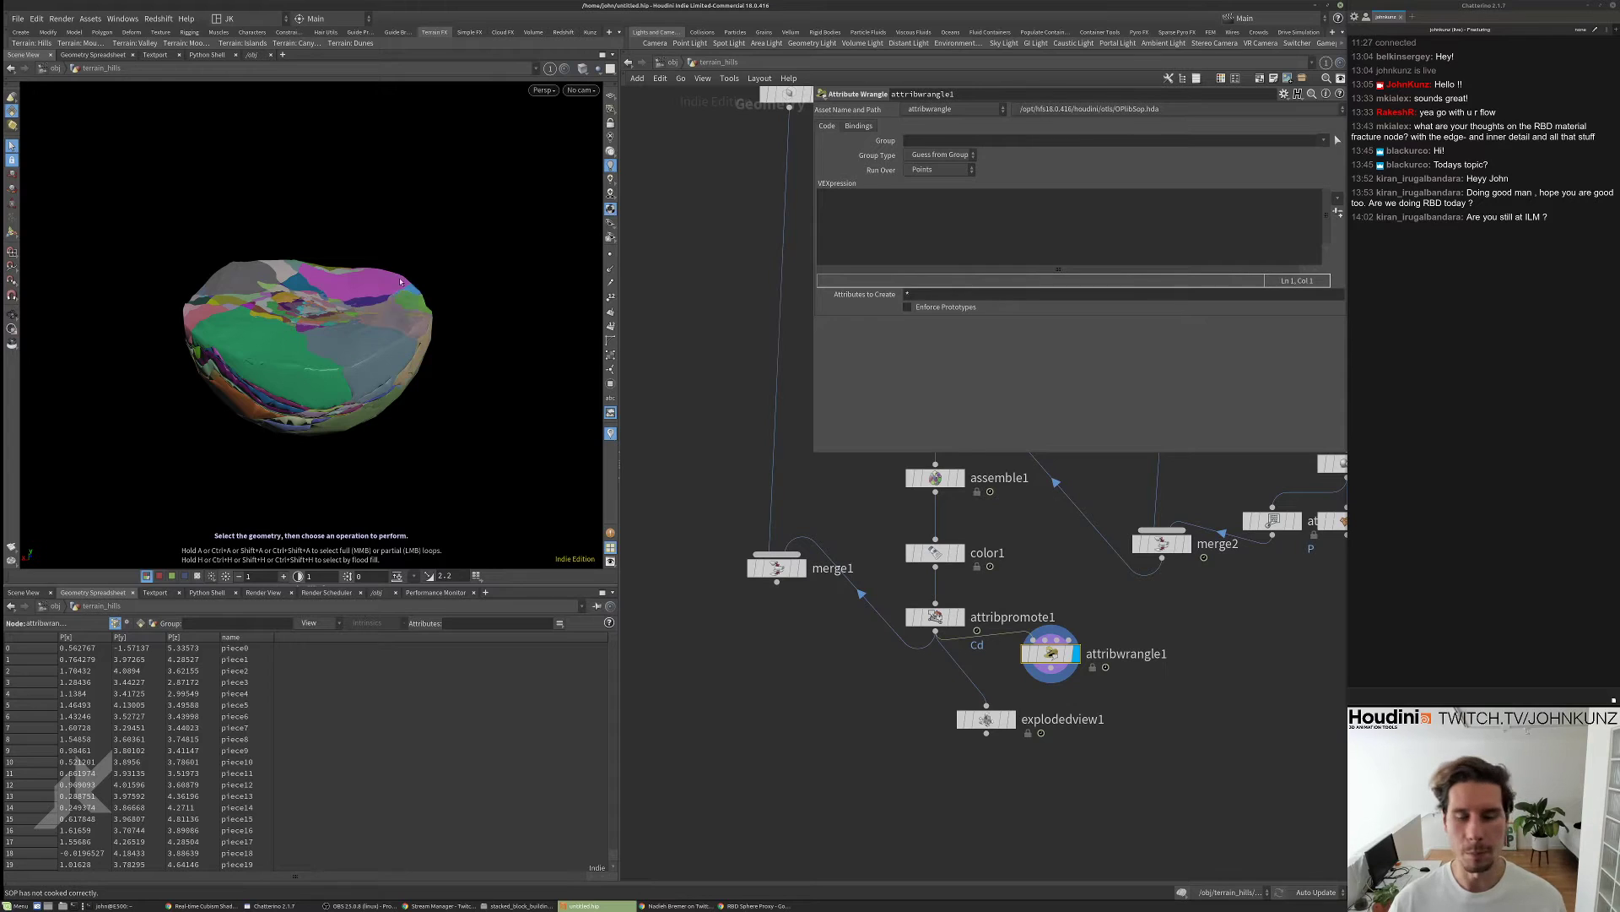
# - Enter the VEX expression @P += rand(@P); in attribwrangle1 to offset each packed piece randomly
pyautogui.moveTo(355, 285); pyautogui.dragTo(413, 280)
pyautogui.scroll(5, 422, 280)
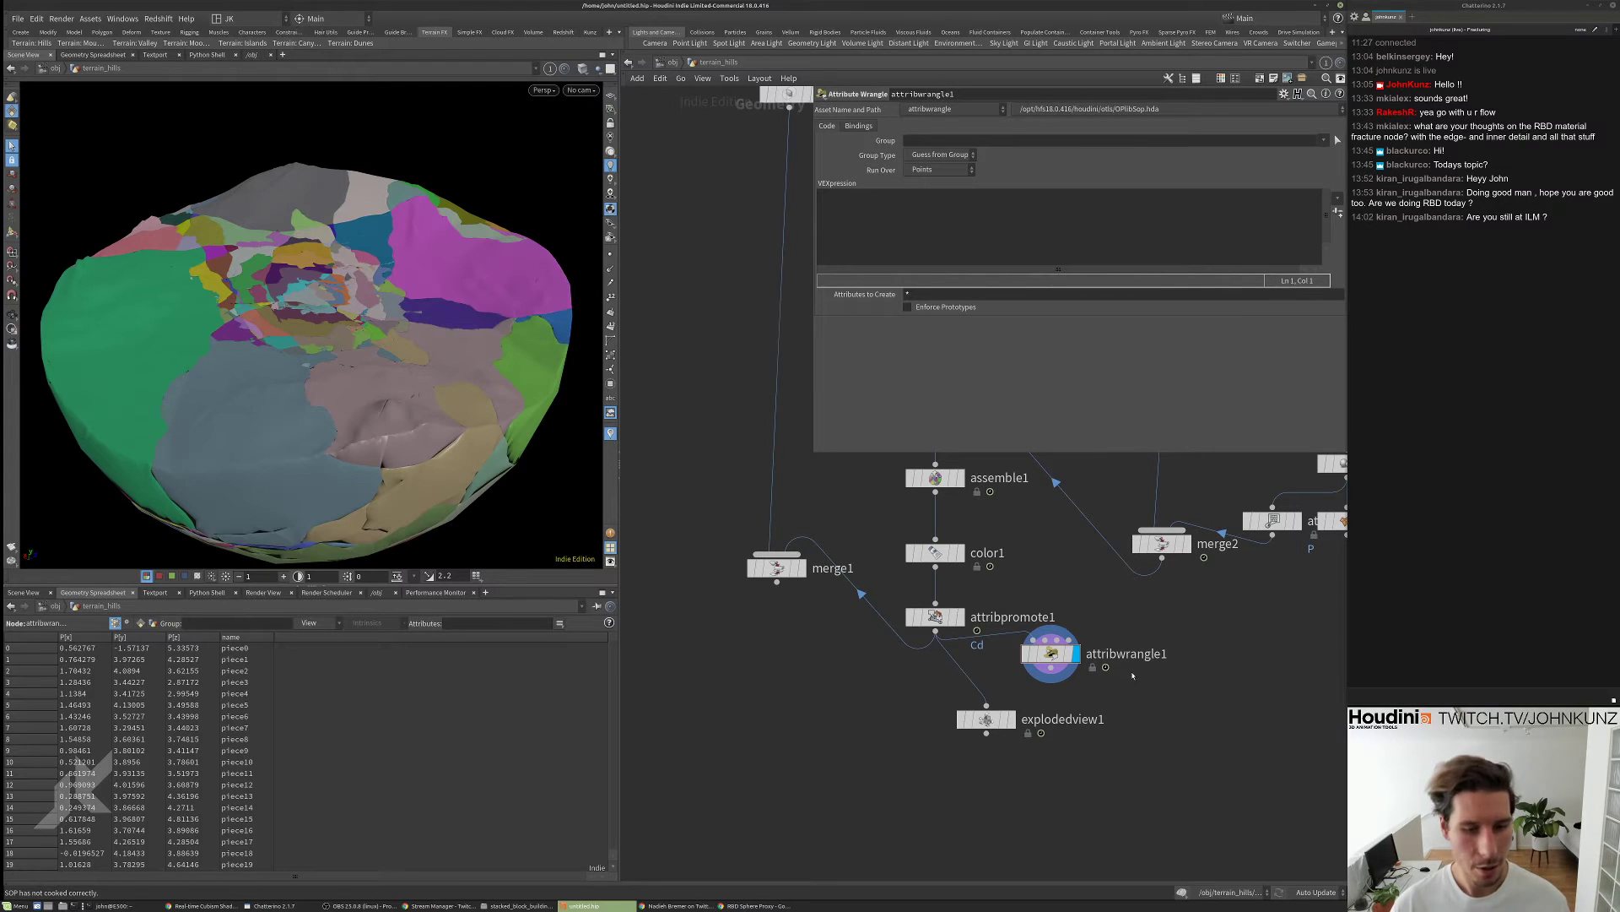
pyautogui.click(932, 257)
pyautogui.write('@')
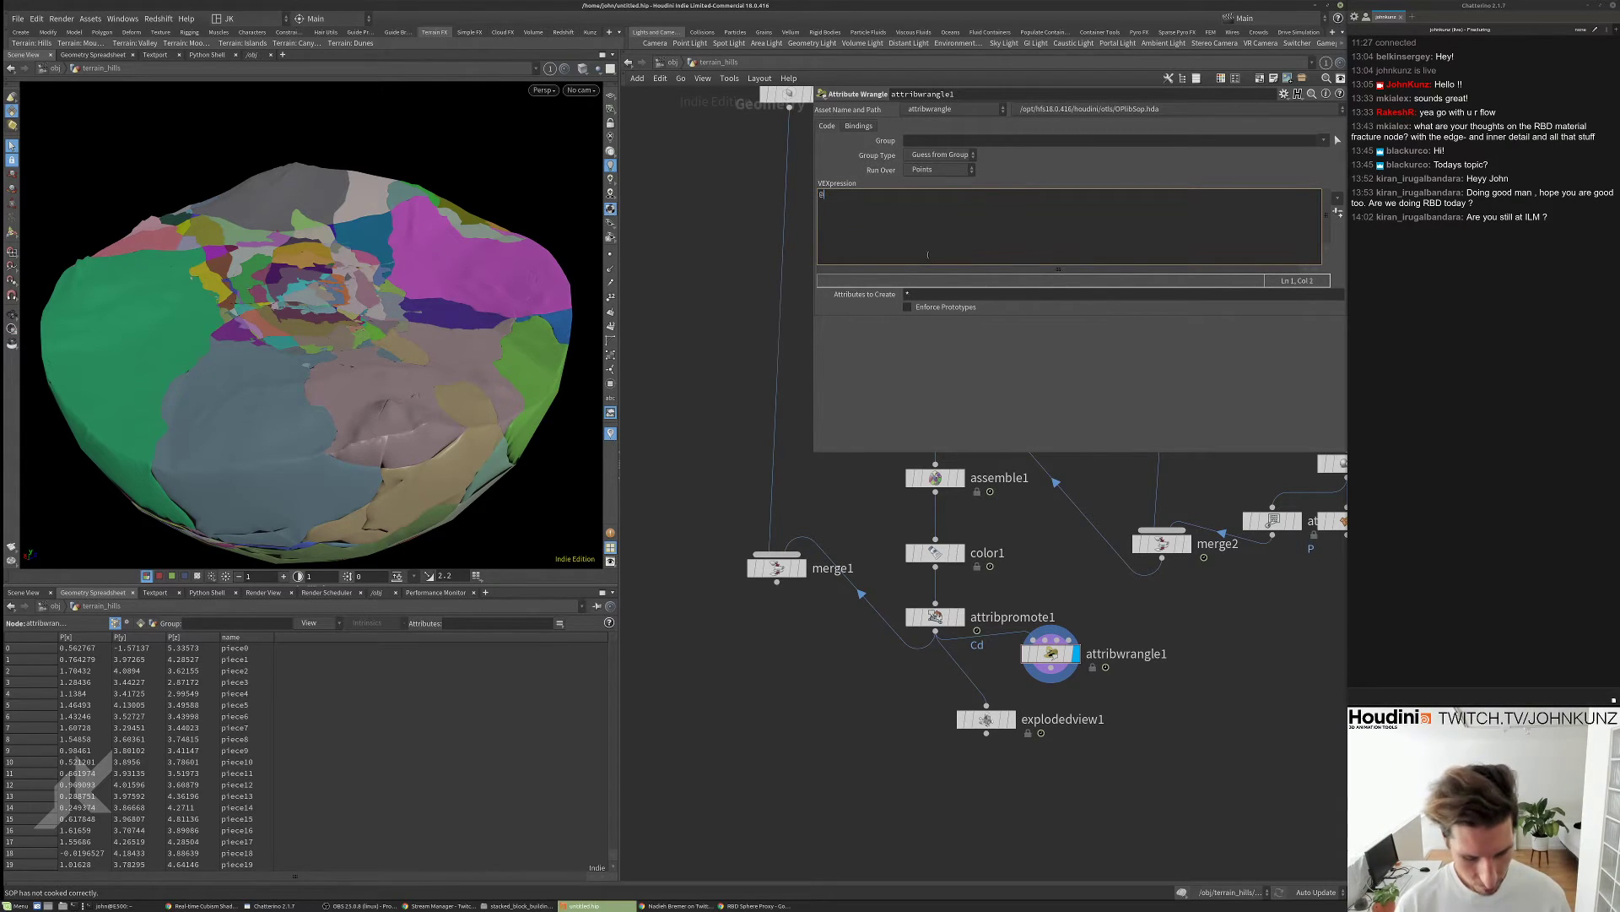
pyautogui.write('P')
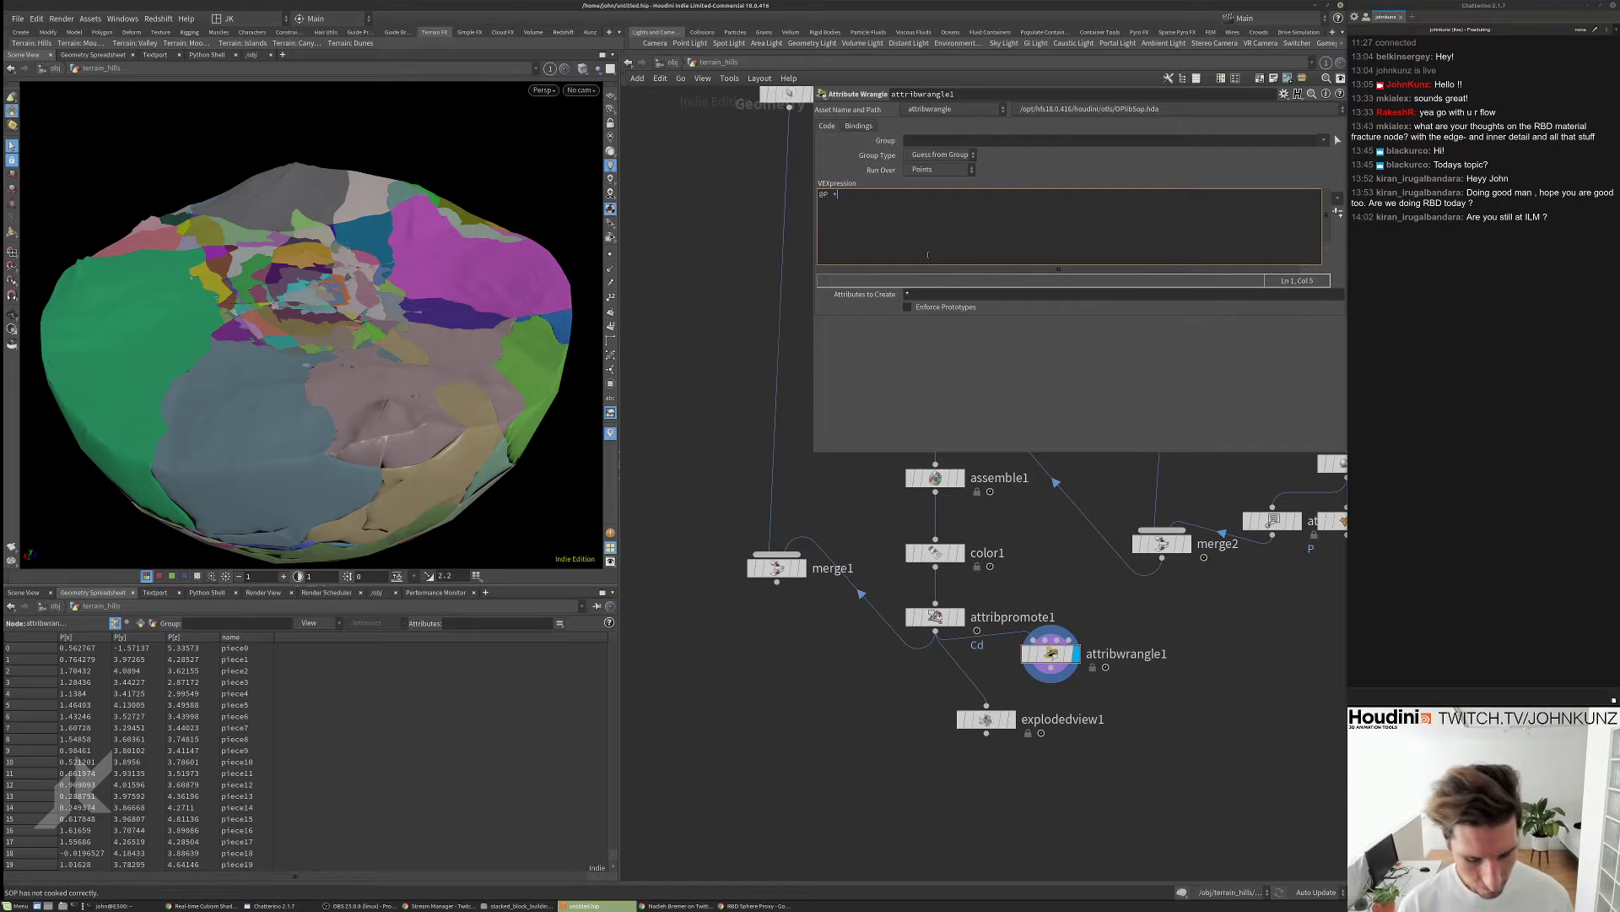
pyautogui.write(' + rand();')
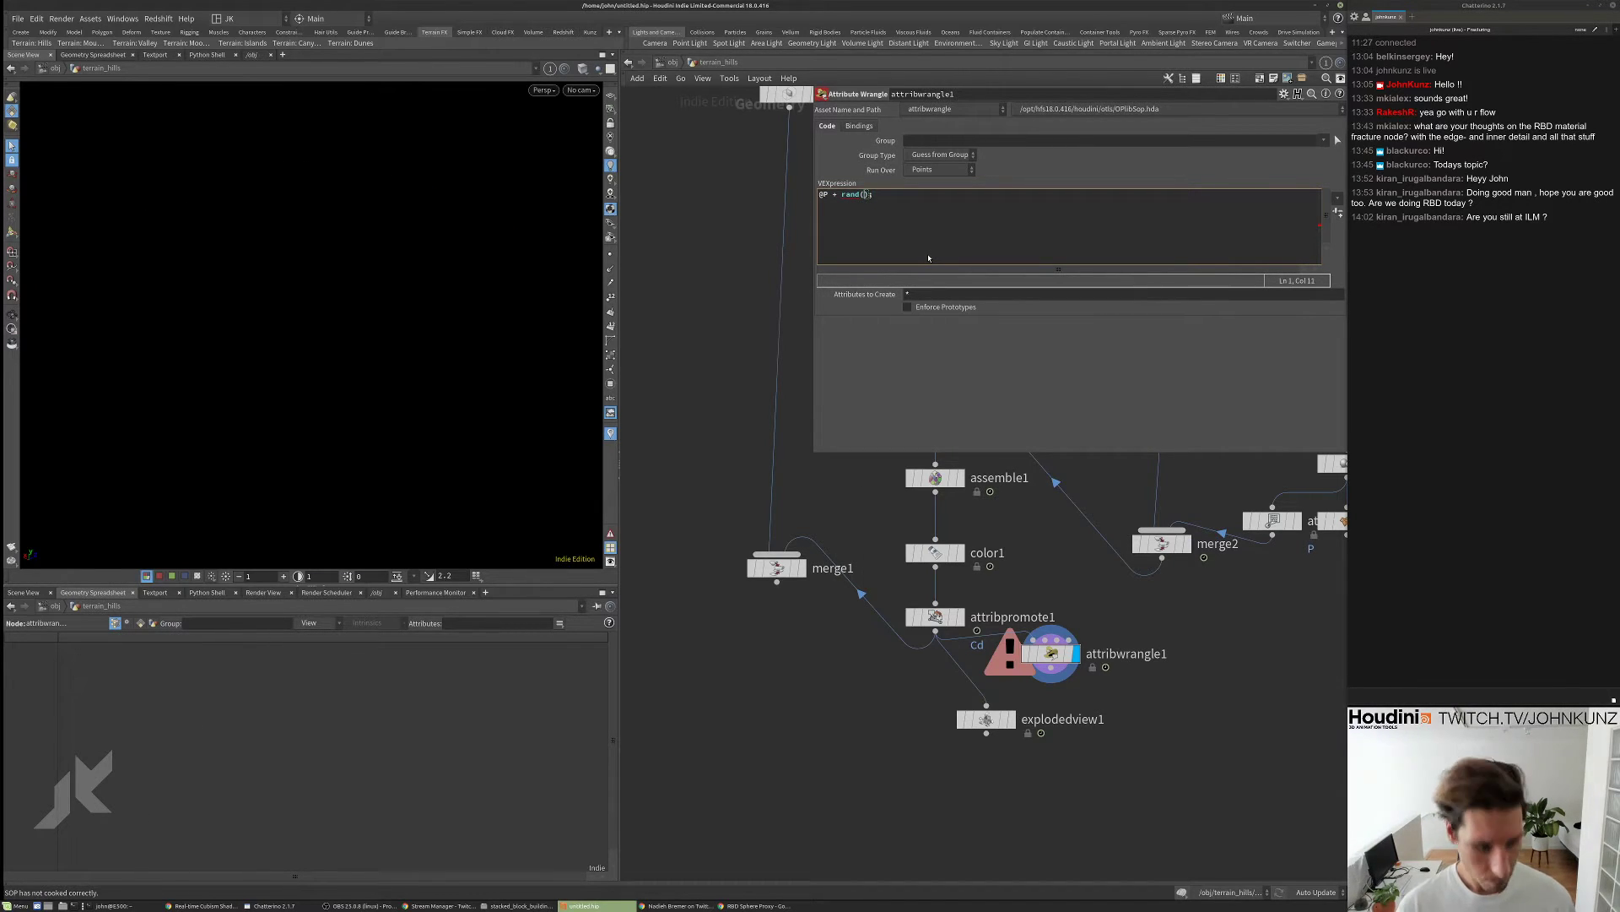
pyautogui.write('@P')
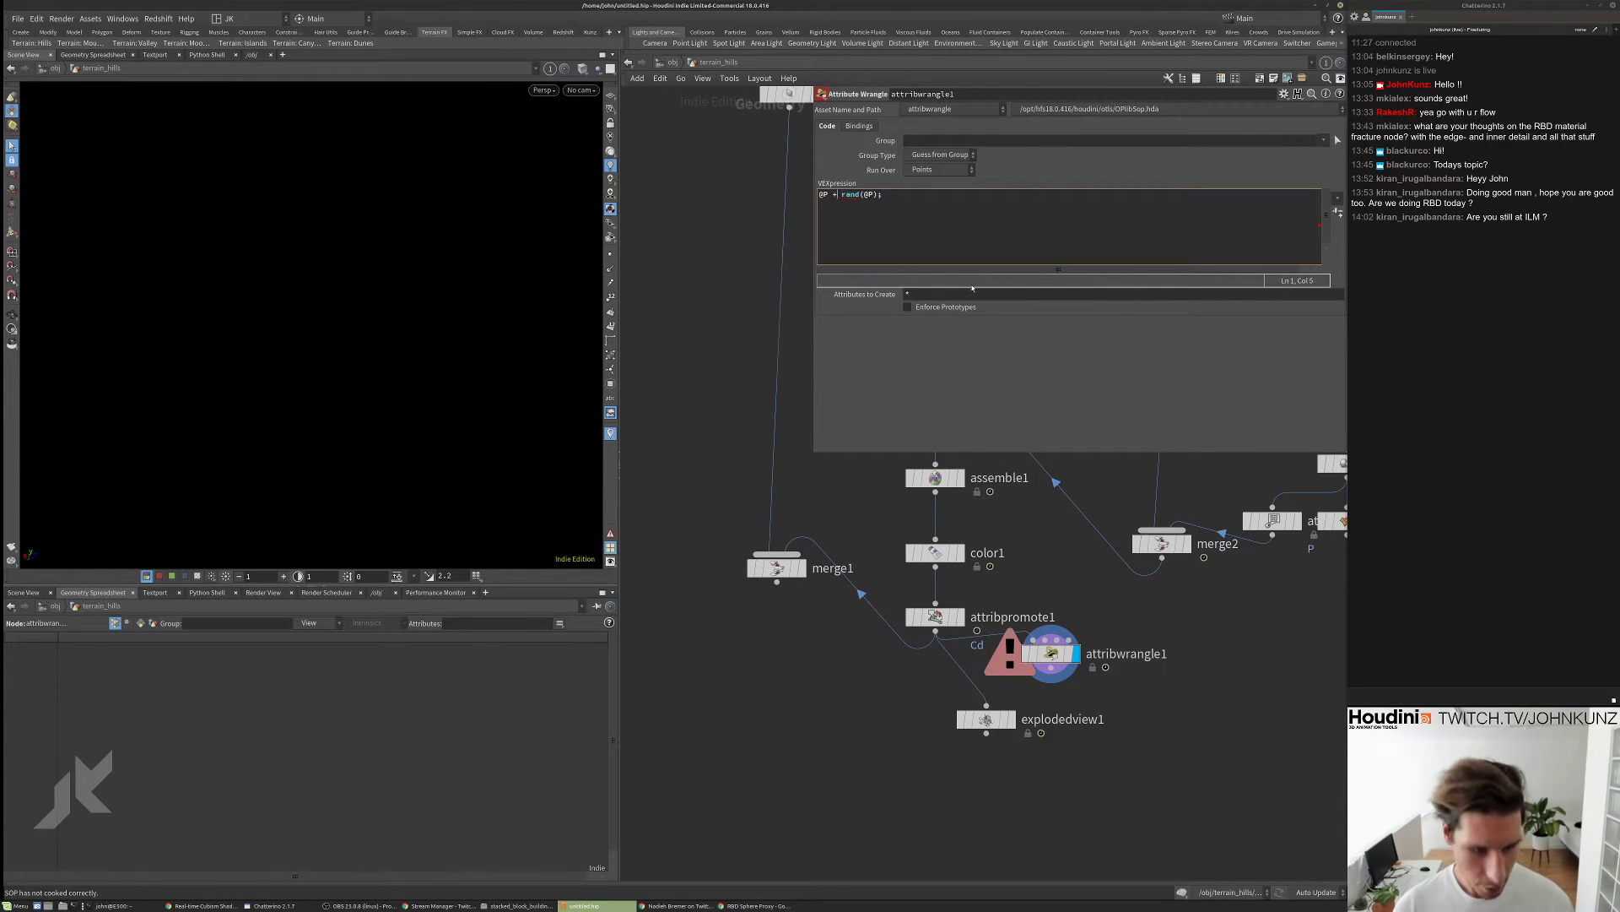
pyautogui.write('+')
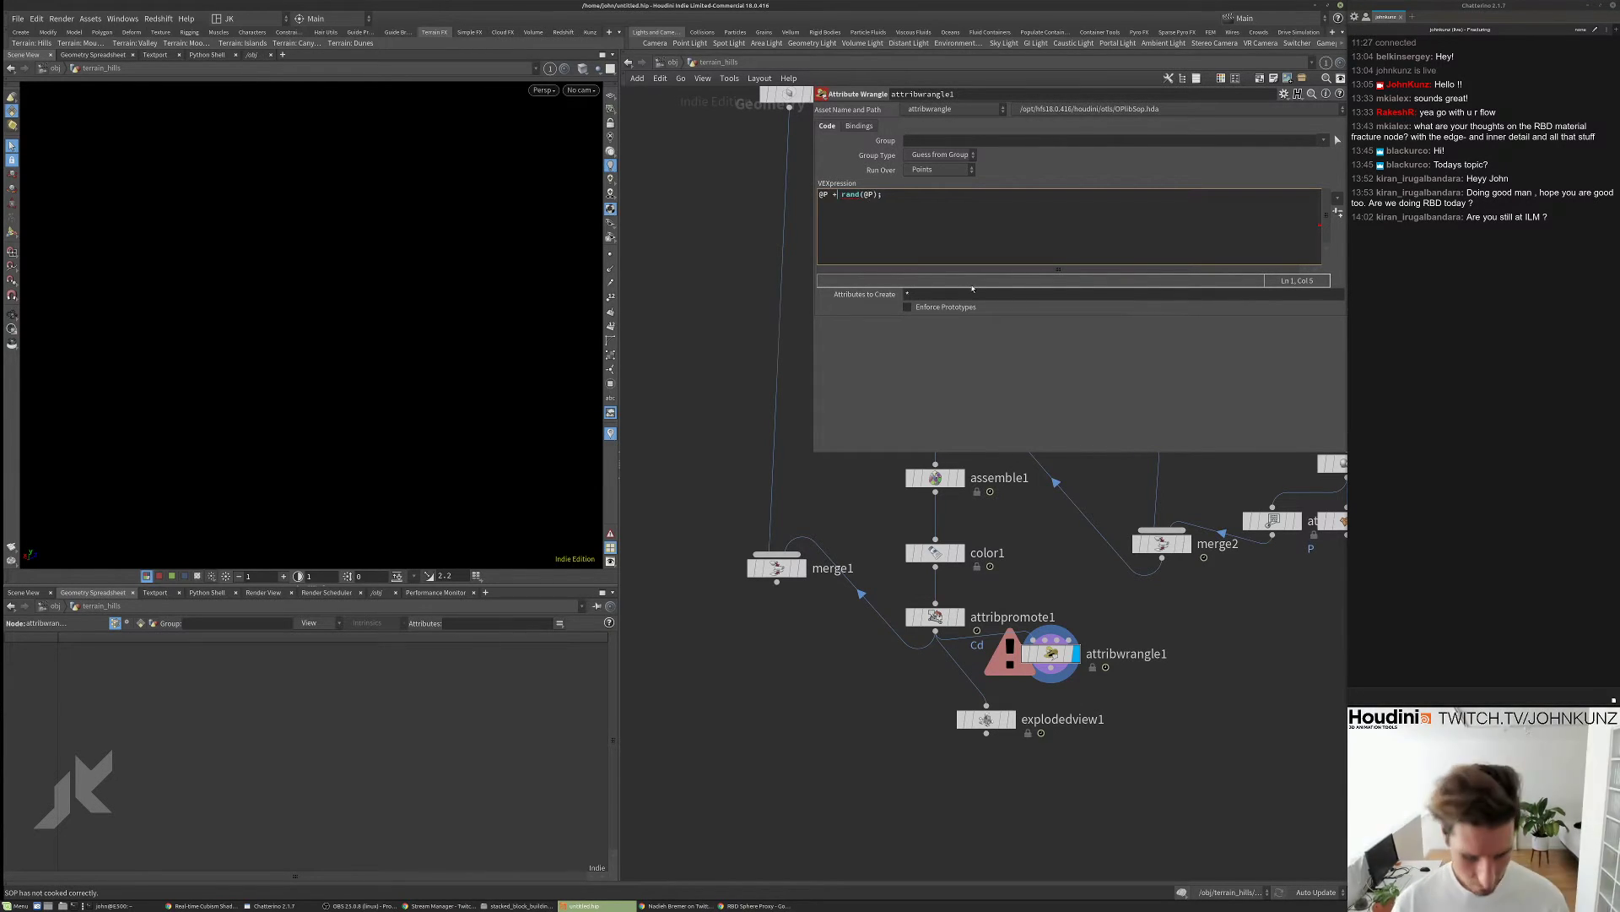
pyautogui.press('BackSpace')
pyautogui.write('=')
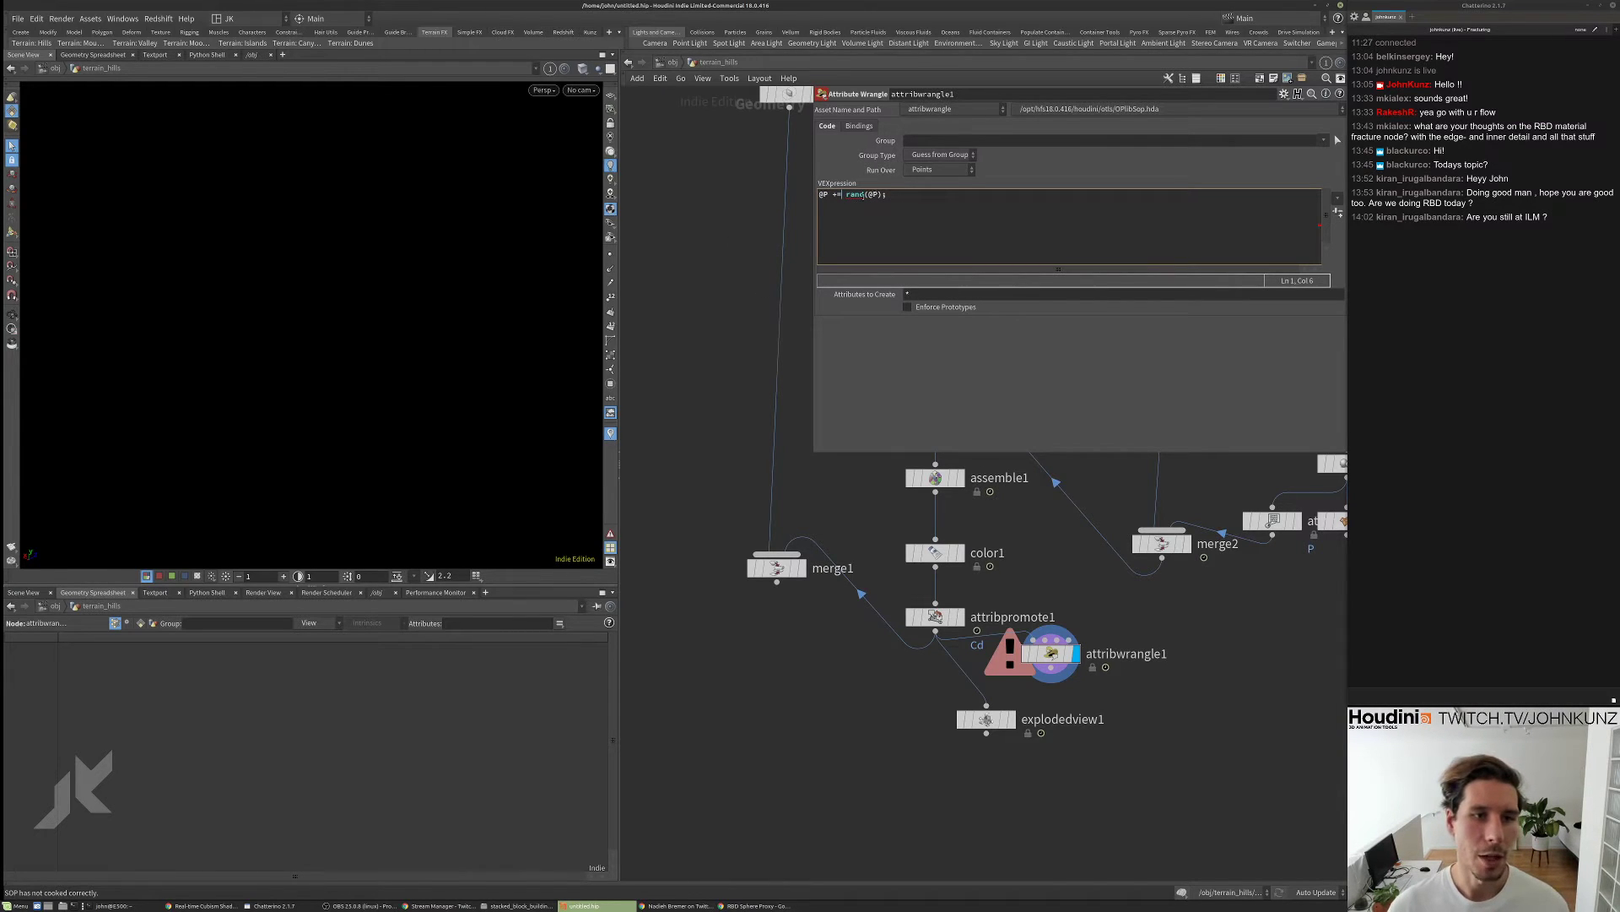
# - Compare the chunk with attribwrangle1 bypassed and active, examining the offset pieces up close
pyautogui.moveTo(372, 321); pyautogui.dragTo(389, 244)
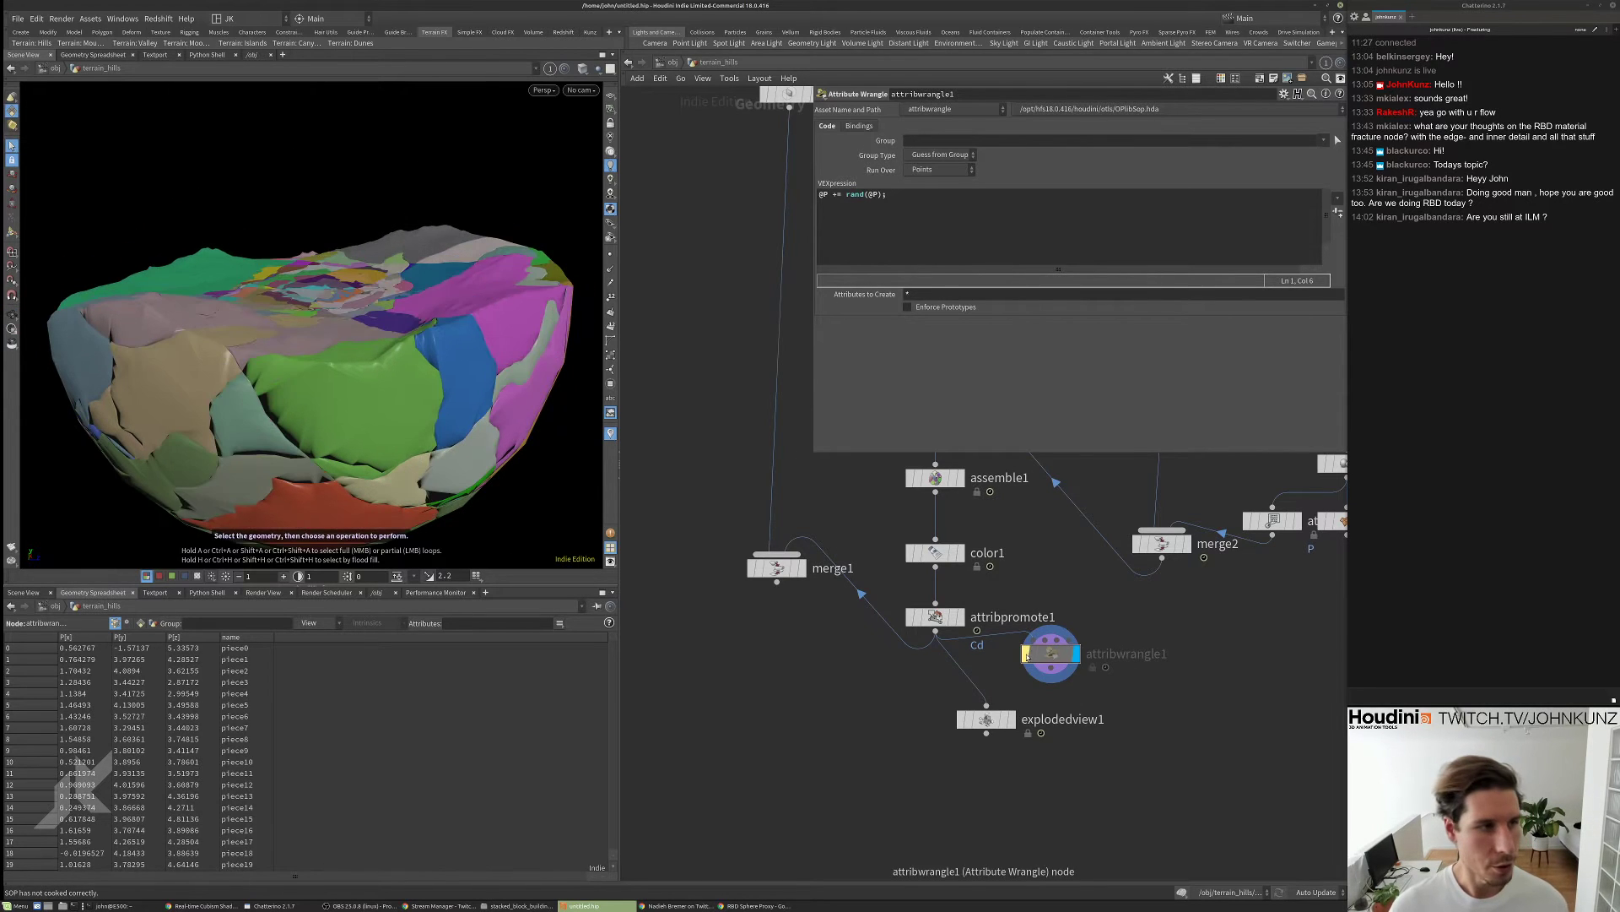
pyautogui.click(1026, 659)
pyautogui.moveTo(399, 321); pyautogui.dragTo(409, 372)
pyautogui.moveTo(410, 372); pyautogui.dragTo(460, 342, button='right')
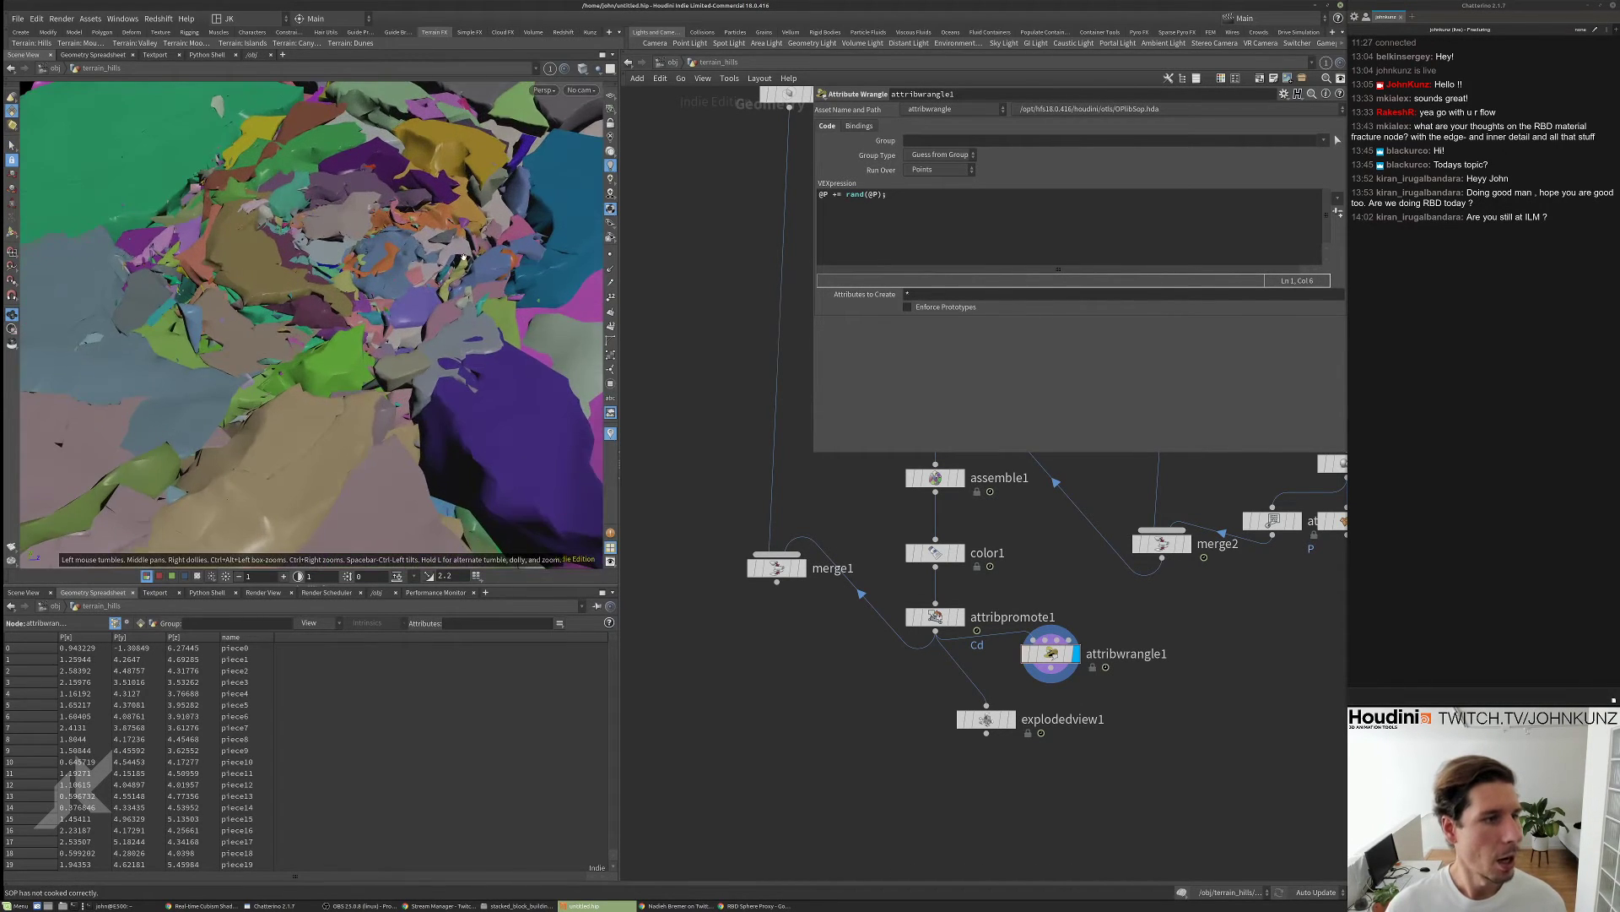
pyautogui.moveTo(460, 342); pyautogui.dragTo(426, 253)
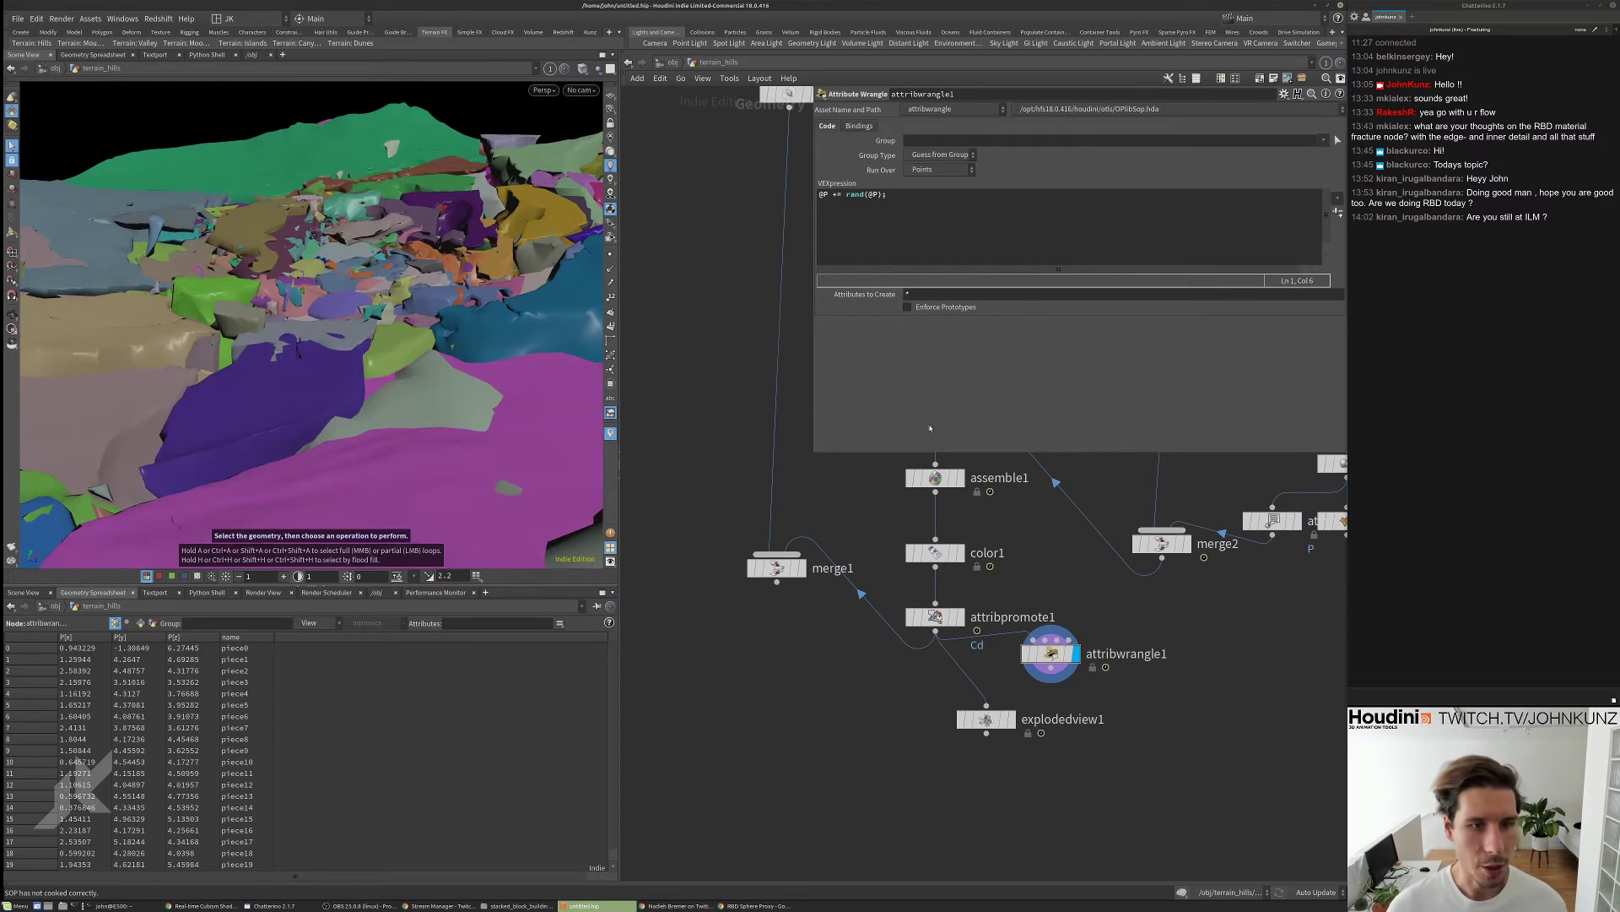
# - Rewire attribwrangle1's input to boolean3 and check the random offset on the unpacked geometry
pyautogui.moveTo(1074, 529); pyautogui.dragTo(1010, 565, button='middle')
pyautogui.moveTo(977, 669); pyautogui.dragTo(883, 472)
pyautogui.moveTo(396, 337); pyautogui.dragTo(341, 380, button='right')
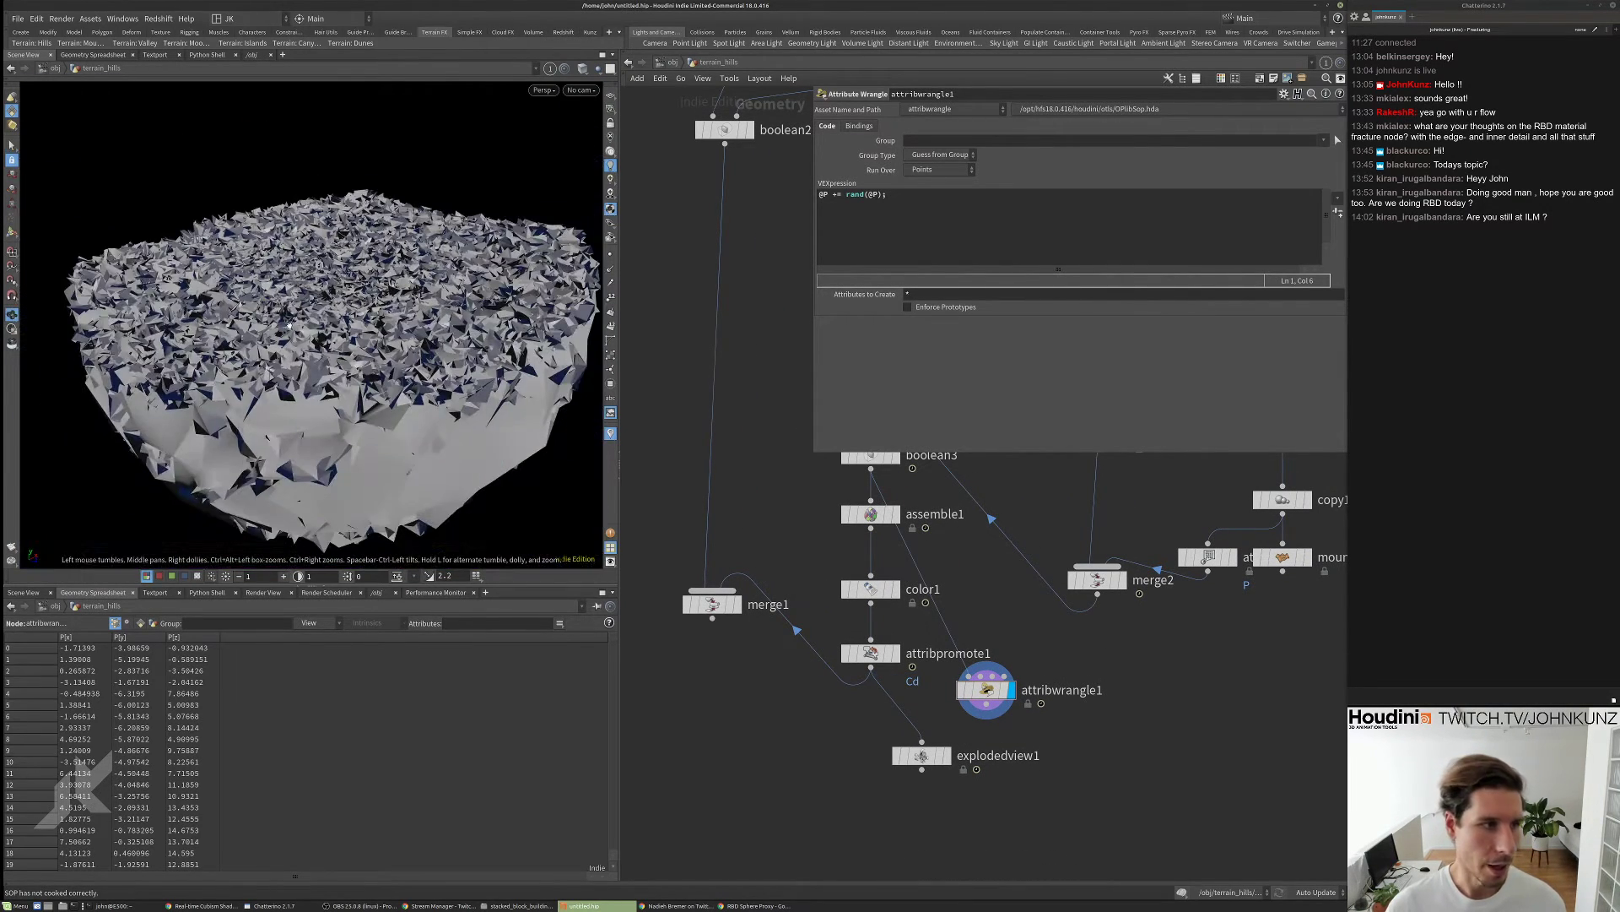
pyautogui.moveTo(342, 380); pyautogui.dragTo(527, 377)
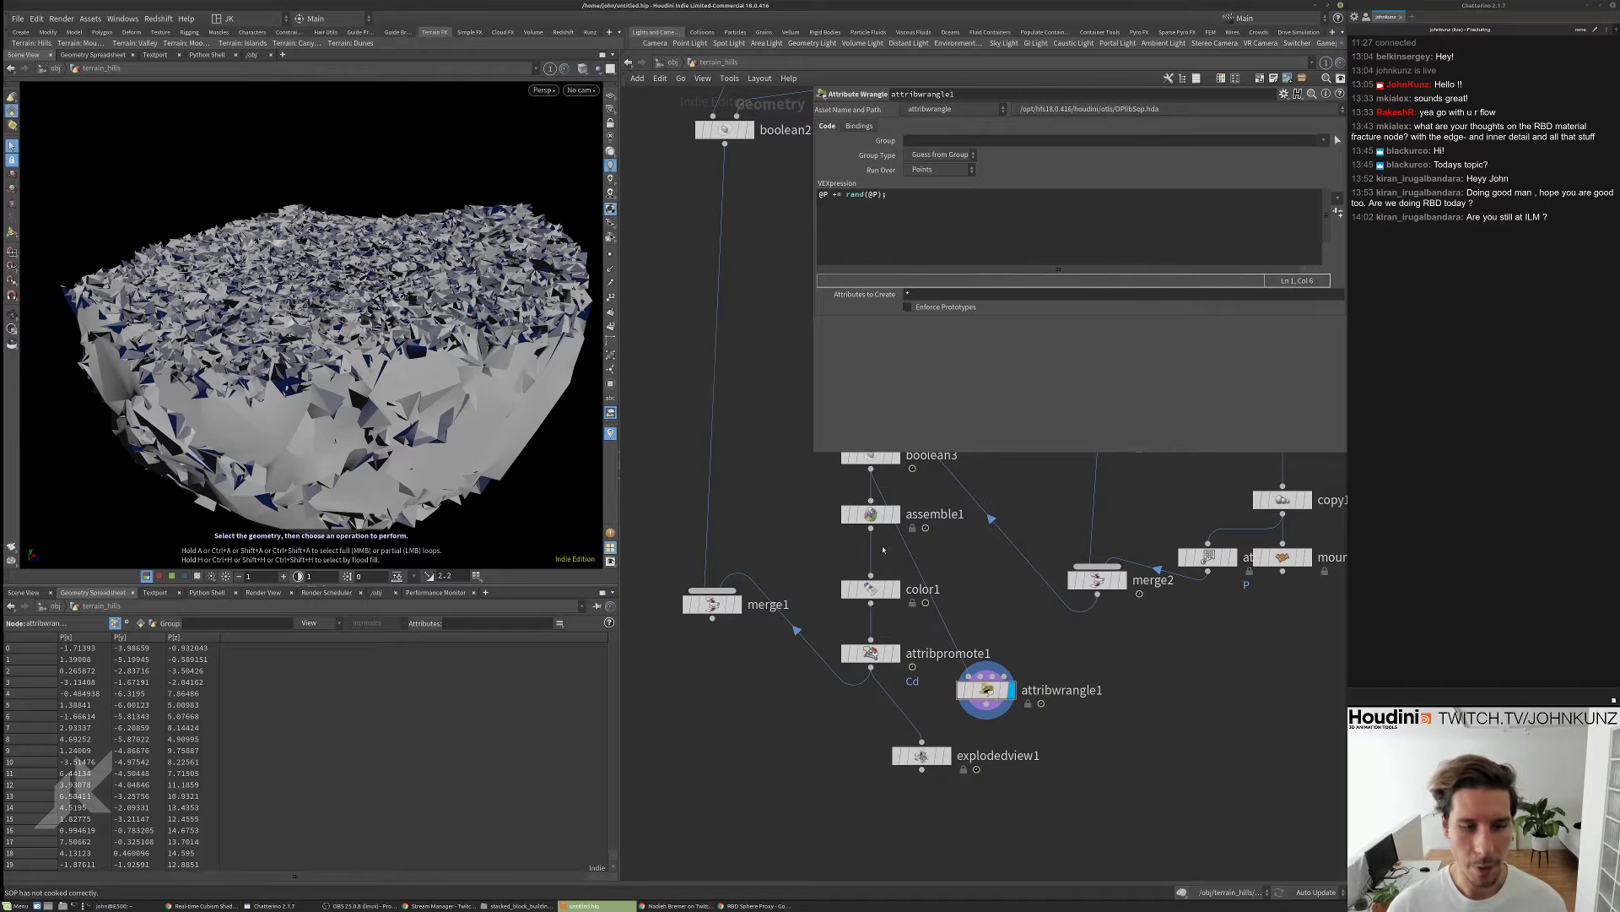
# - Move assemble1 closer to color1 and display attribpromote1 to show the colored pieces
pyautogui.moveTo(883, 550); pyautogui.dragTo(821, 525, button='middle')
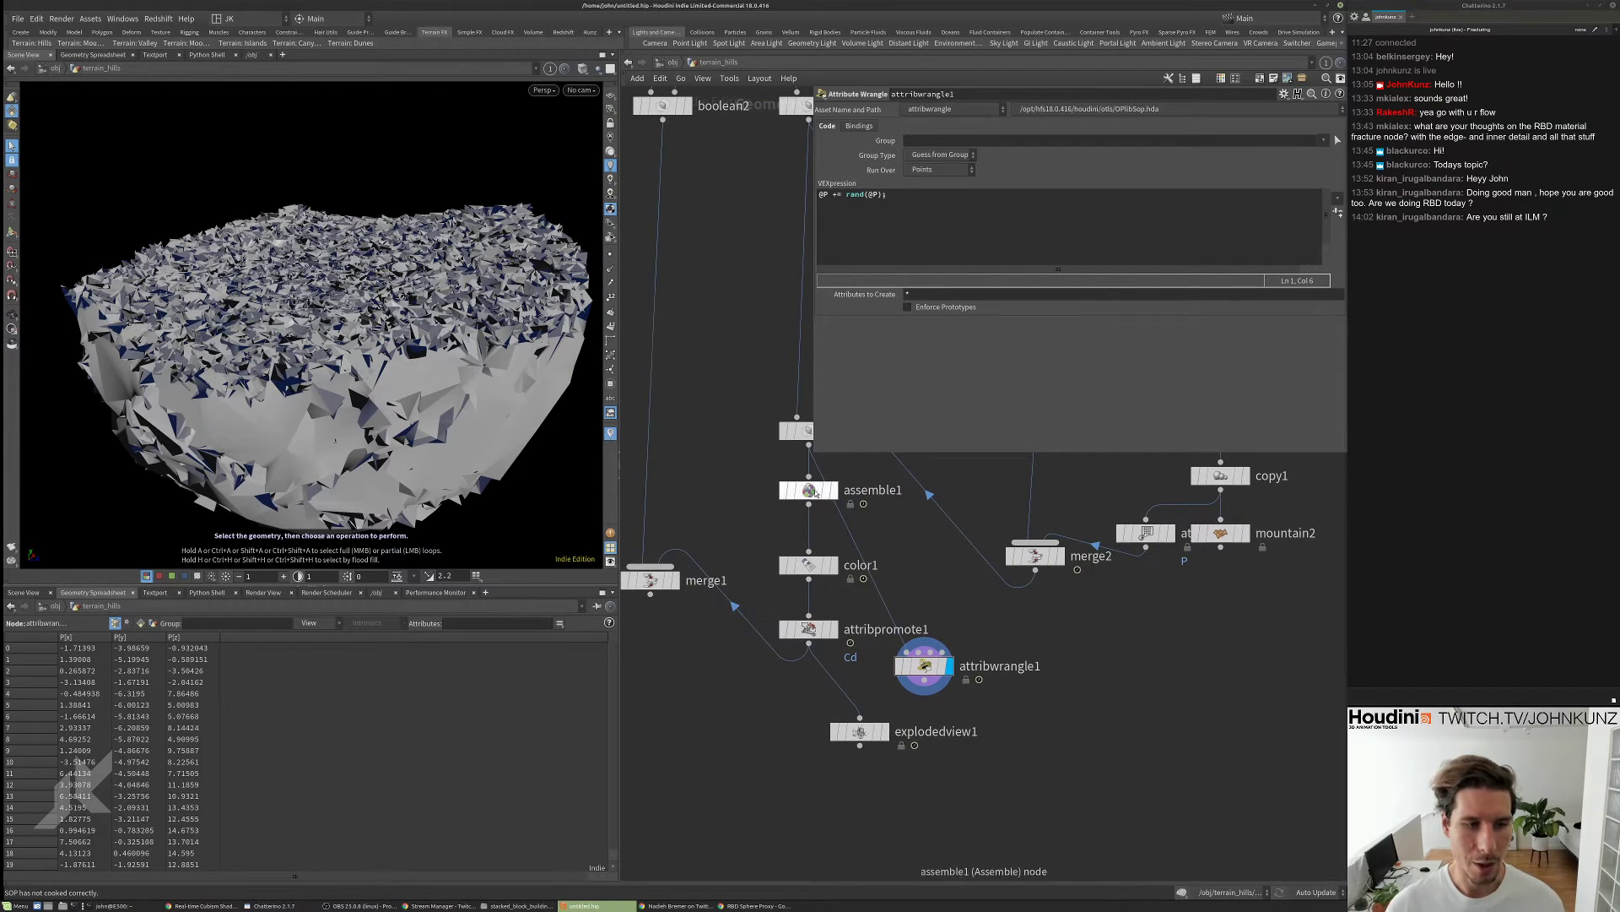
pyautogui.moveTo(815, 494); pyautogui.dragTo(815, 519)
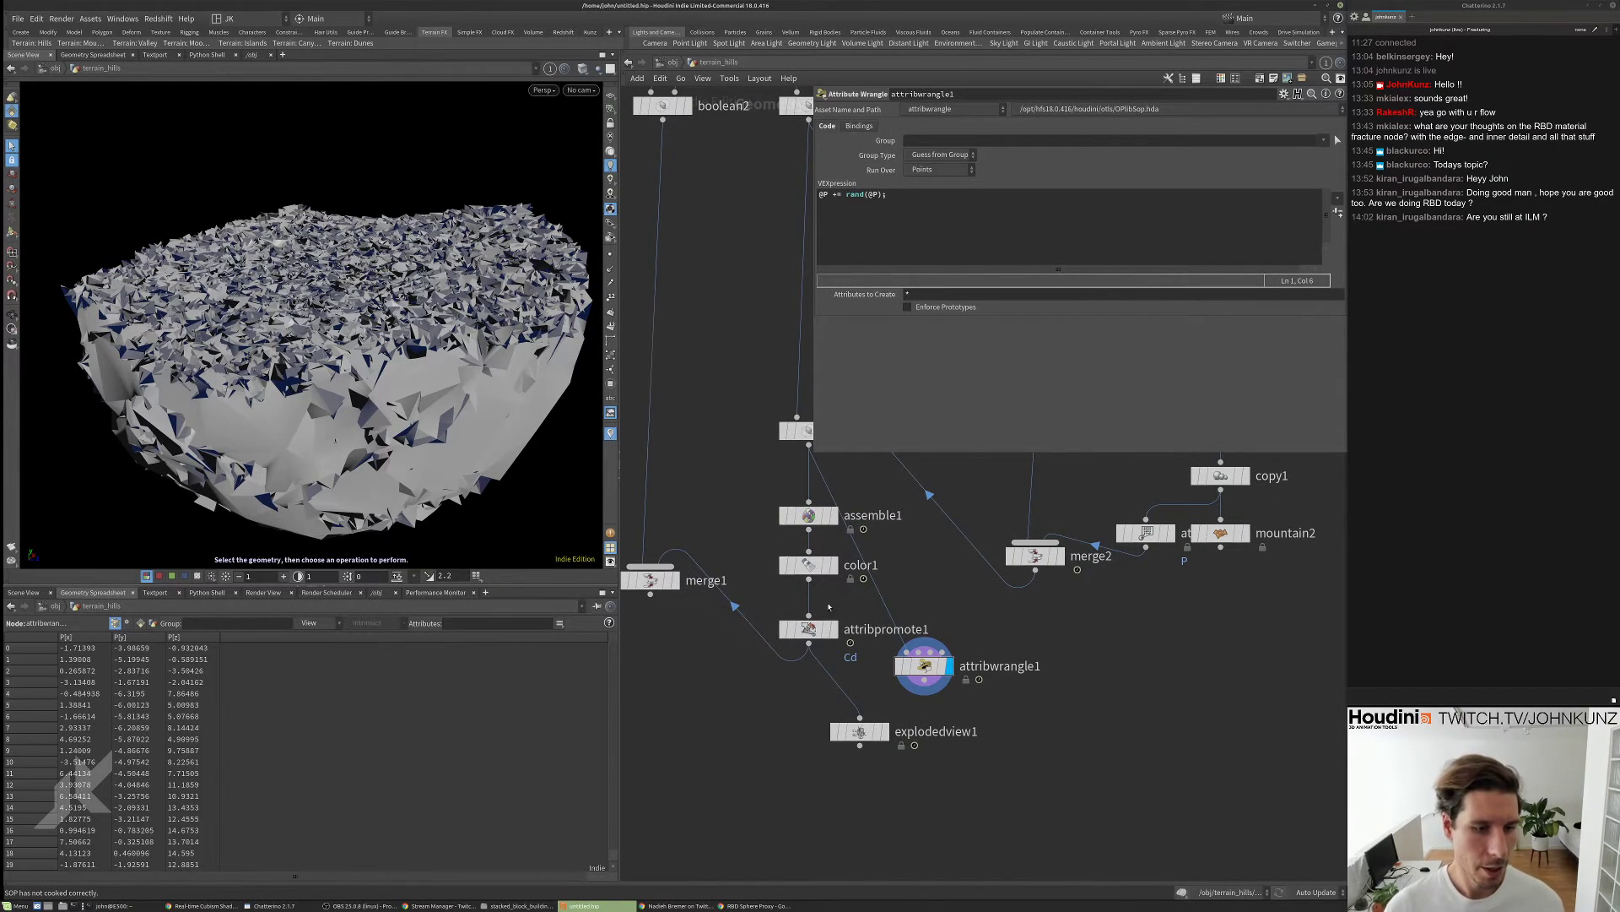
pyautogui.click(834, 630)
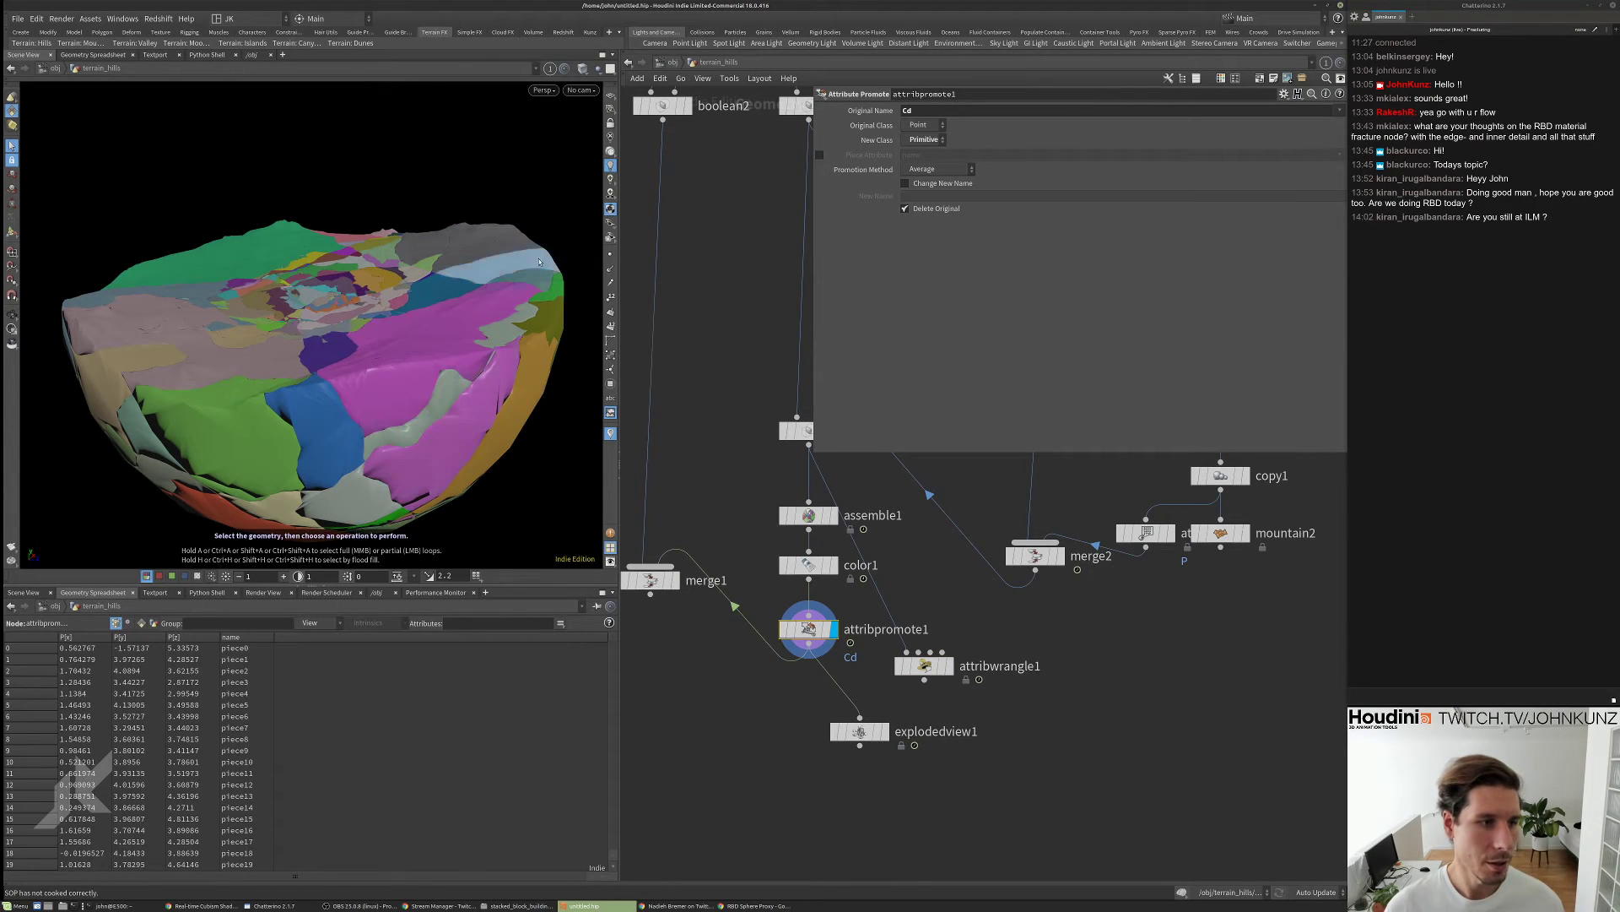
pyautogui.moveTo(1045, 681); pyautogui.dragTo(1022, 650, button='middle')
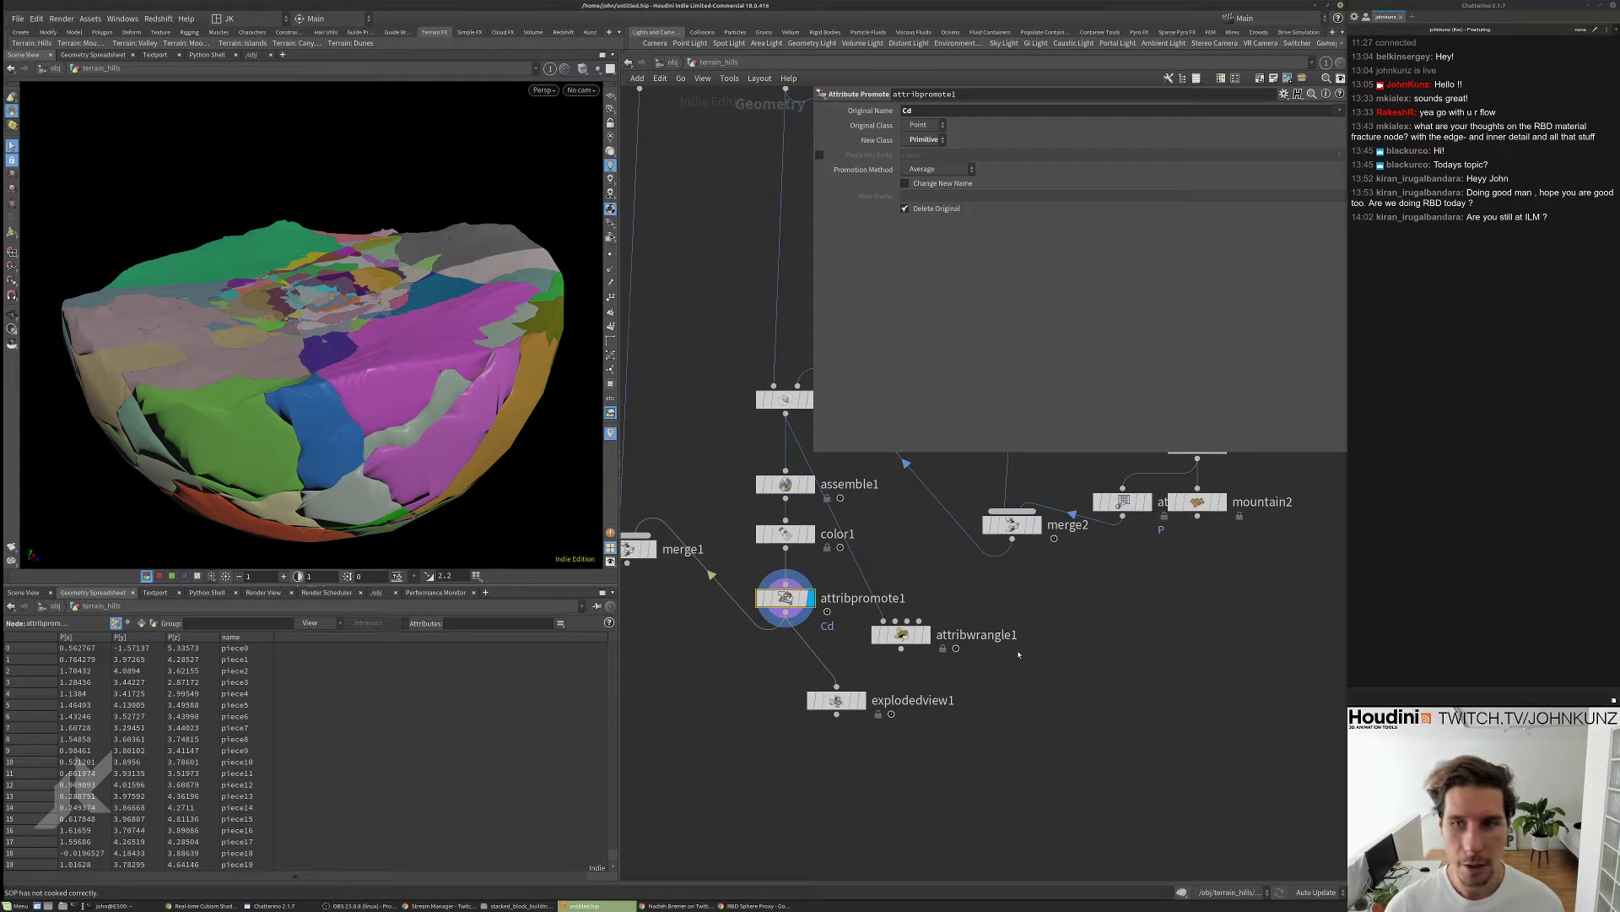
pyautogui.press('Tab')
pyautogui.write('fo')
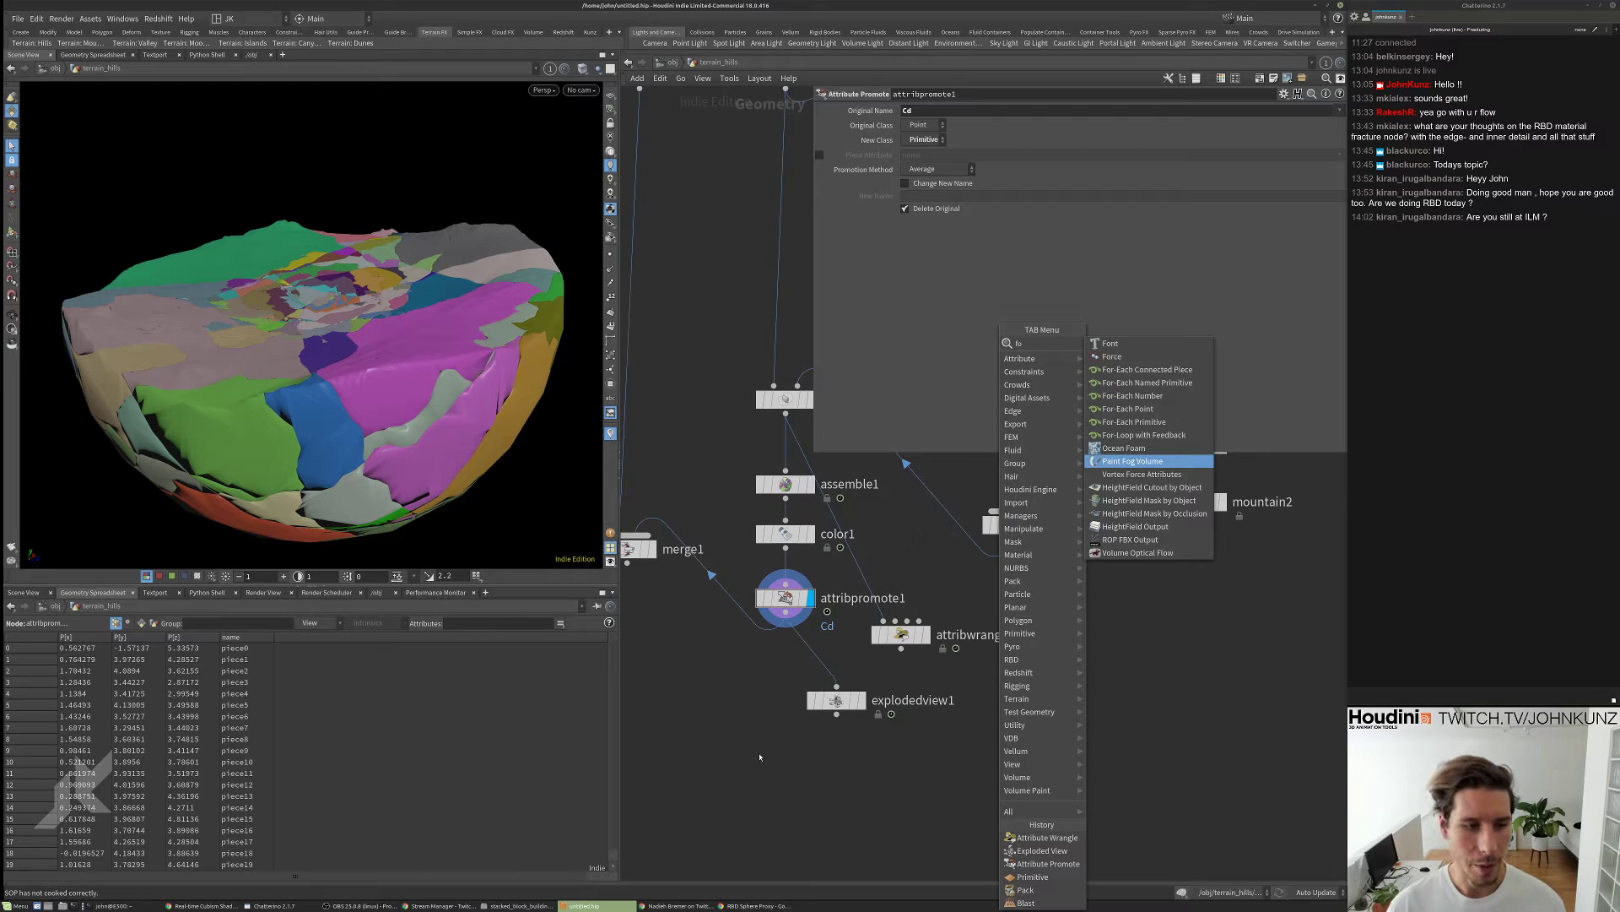
pyautogui.press('Escape')
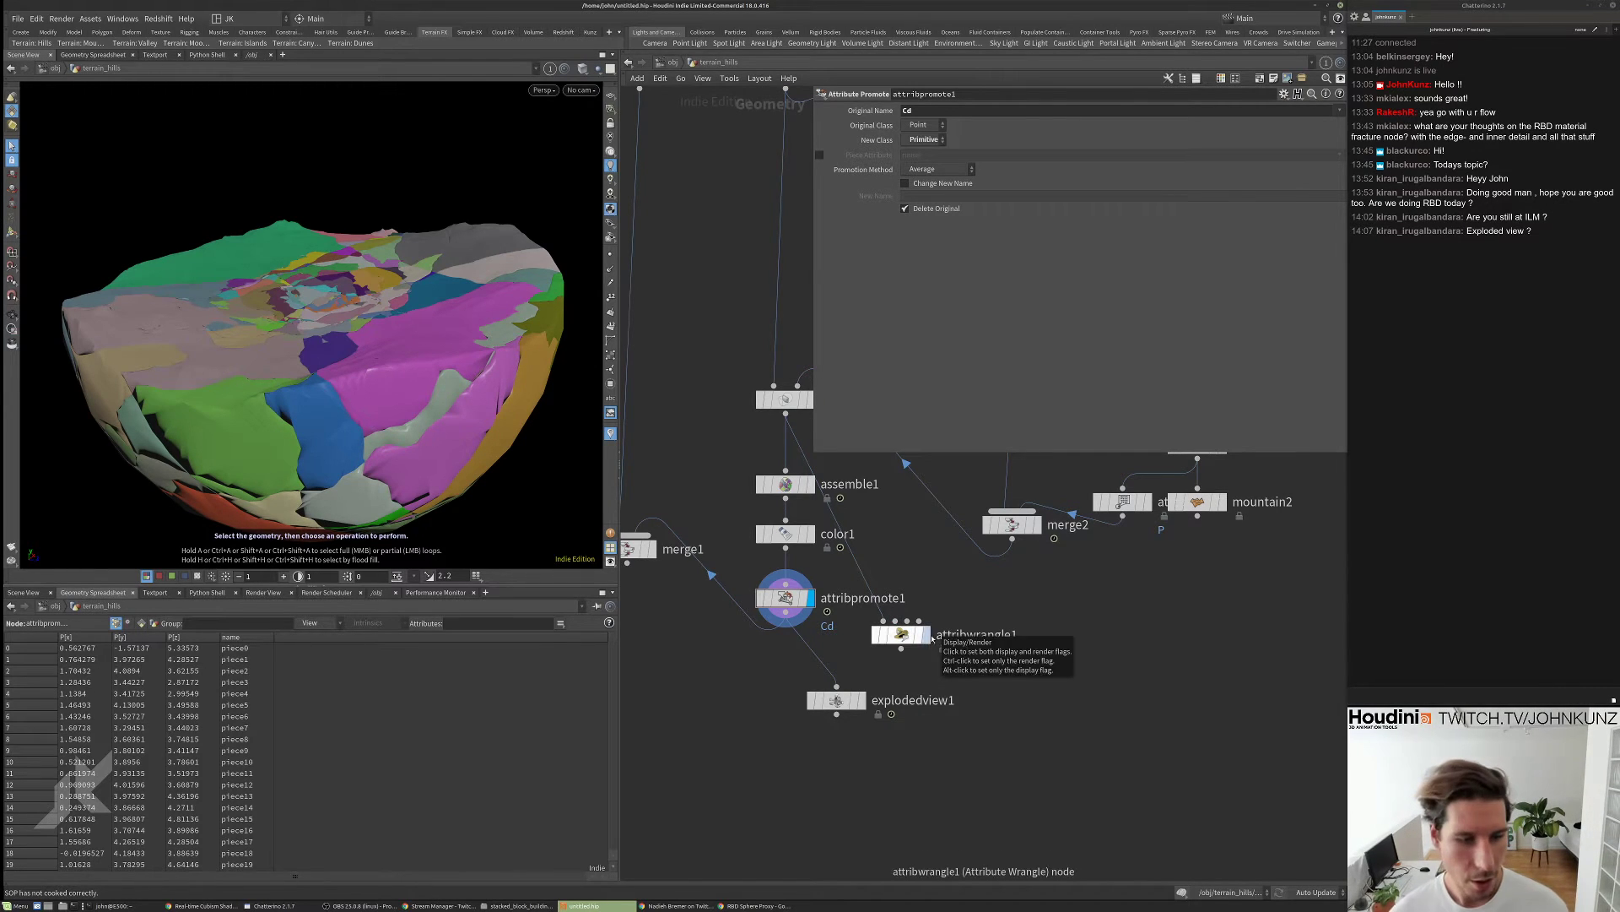
# - Compare attribwrangle1 with explodedview1, and rewire attribwrangle1's first input to attribpromote1 with the wrangle displayed
pyautogui.click(926, 635)
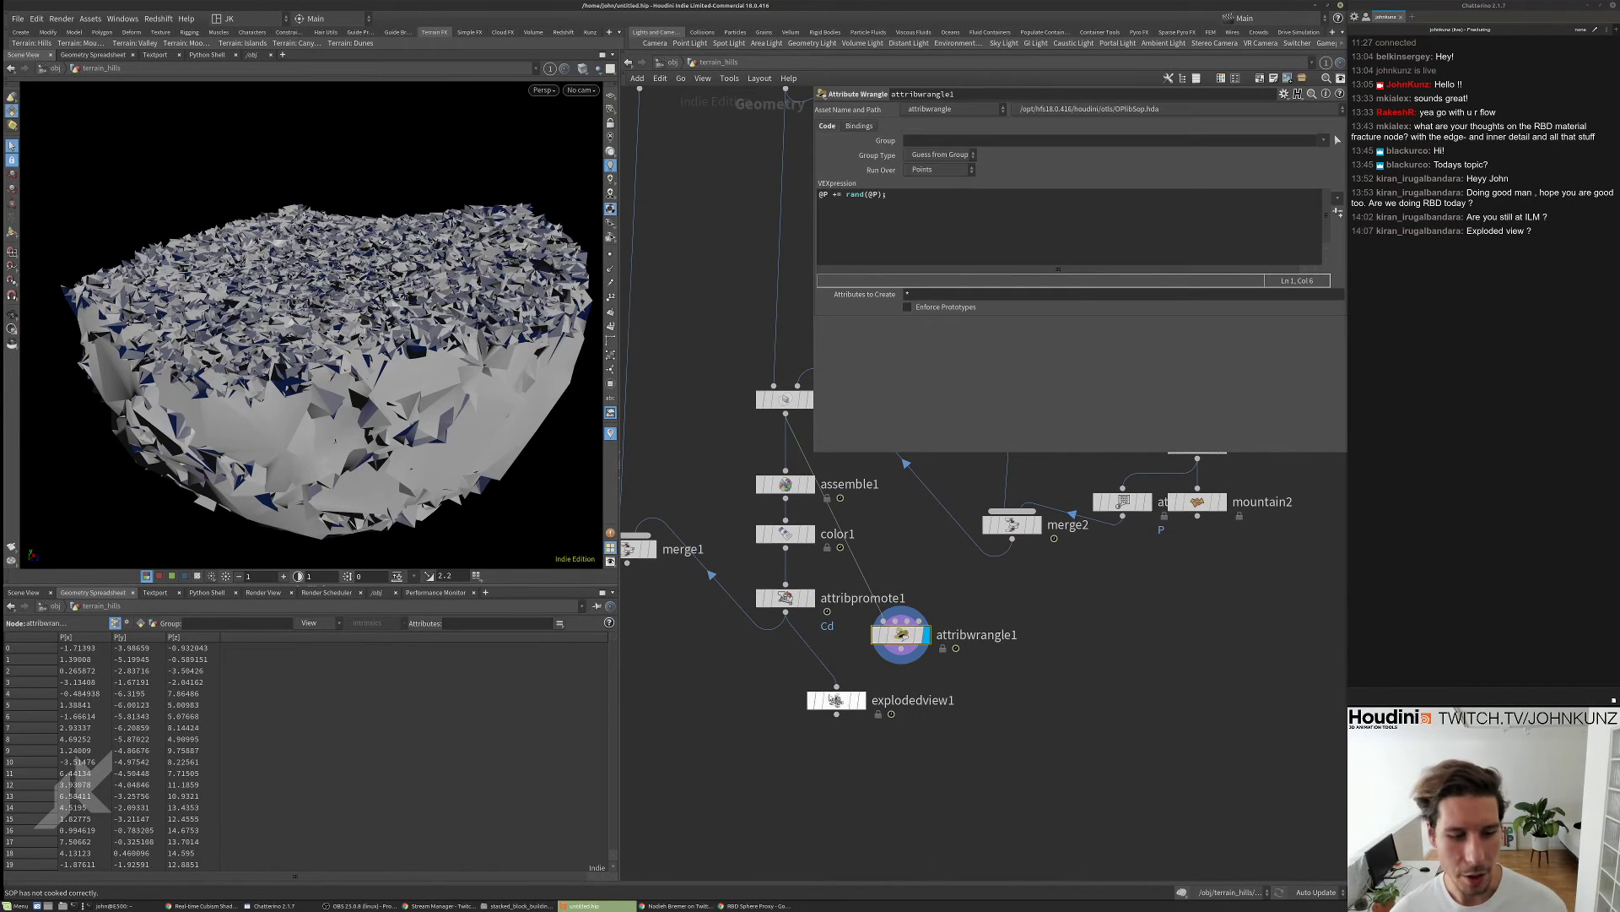
pyautogui.click(860, 700)
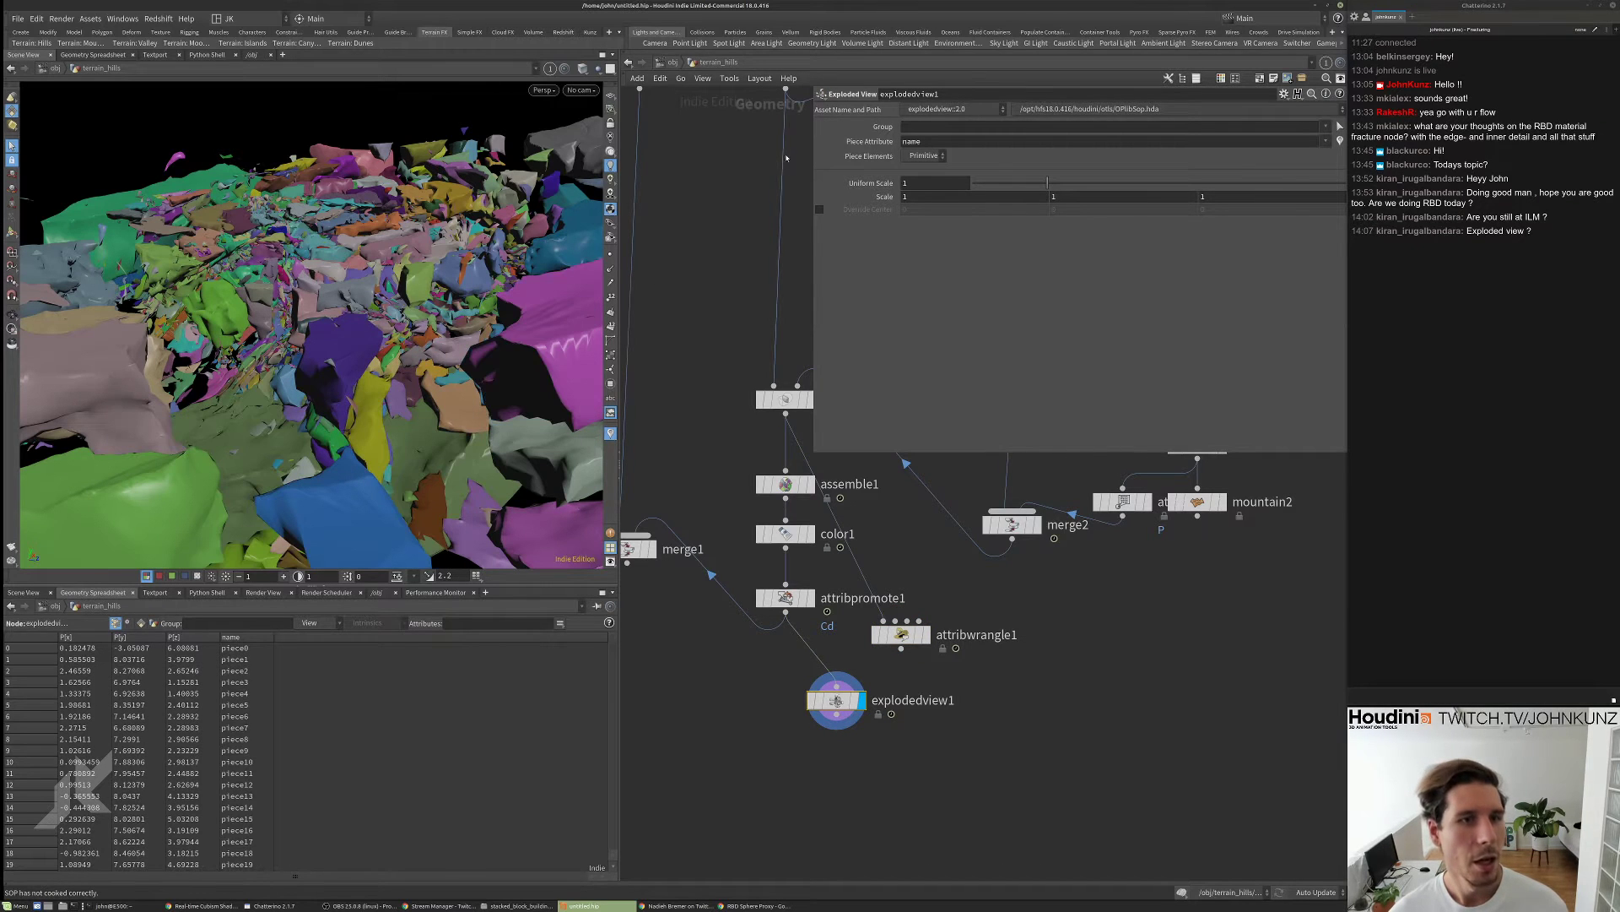
pyautogui.moveTo(901, 633); pyautogui.dragTo(949, 658)
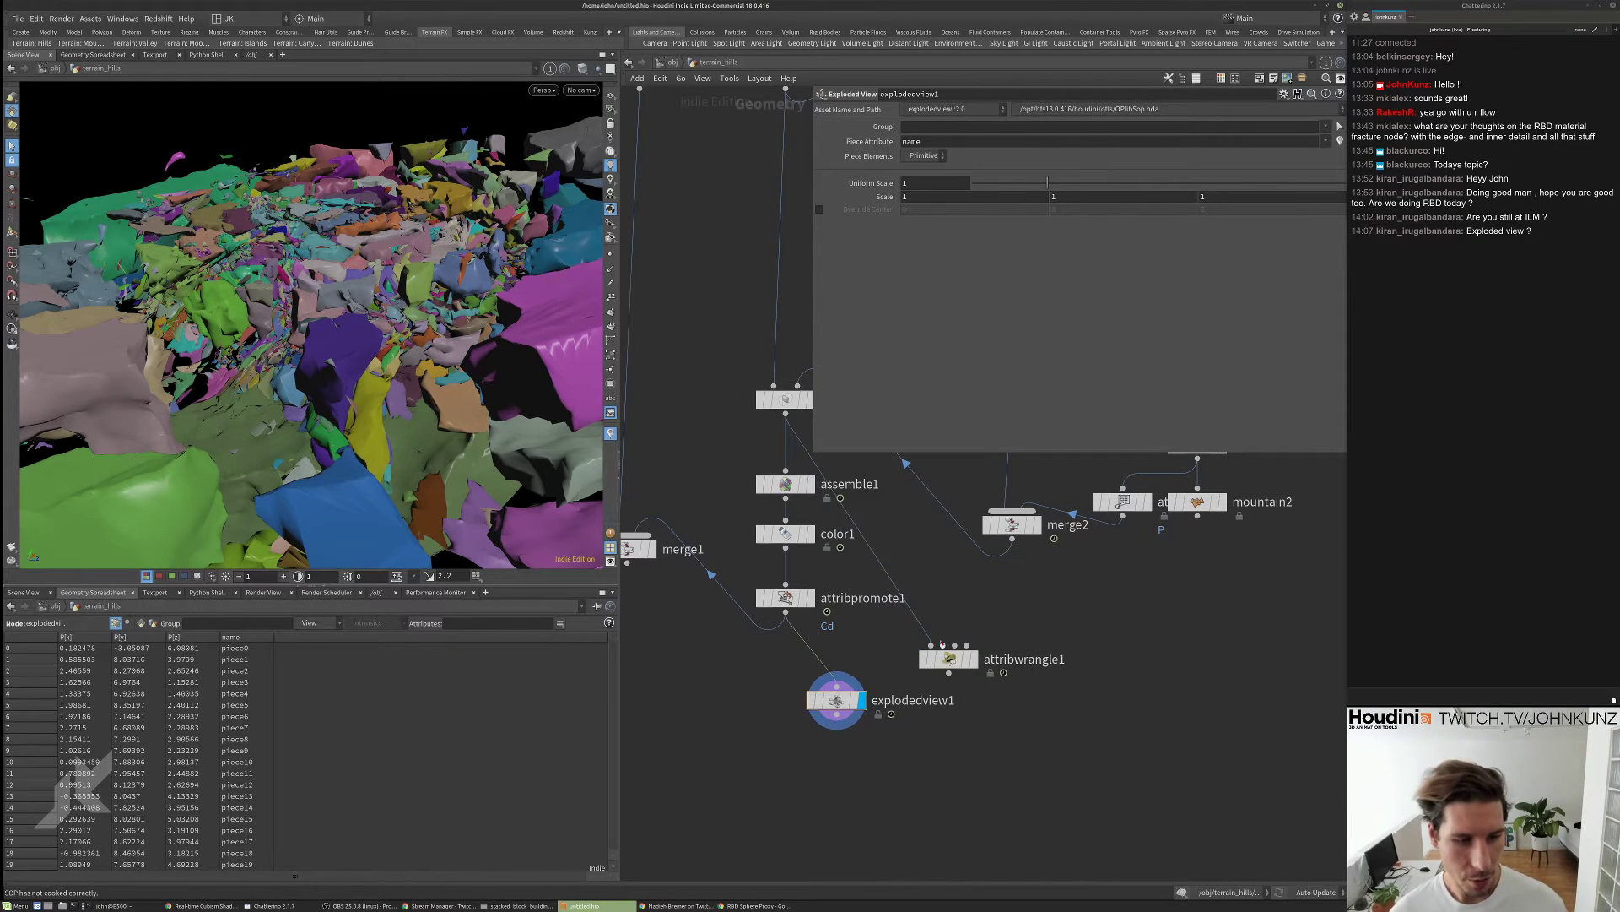
pyautogui.click(934, 646)
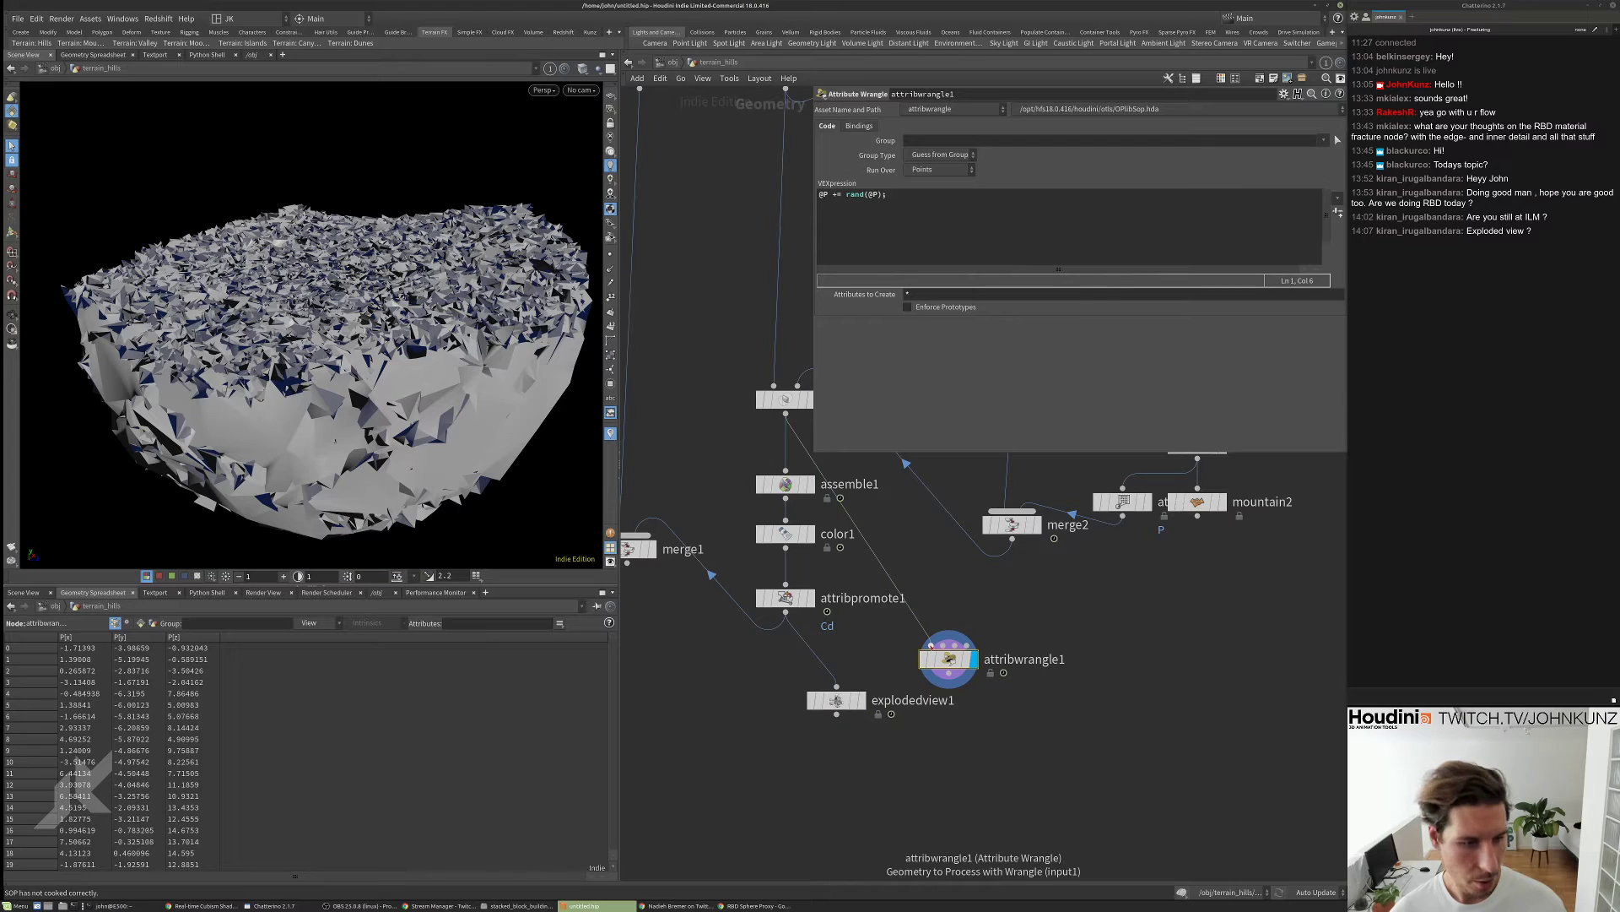
pyautogui.moveTo(948, 646); pyautogui.dragTo(785, 609)
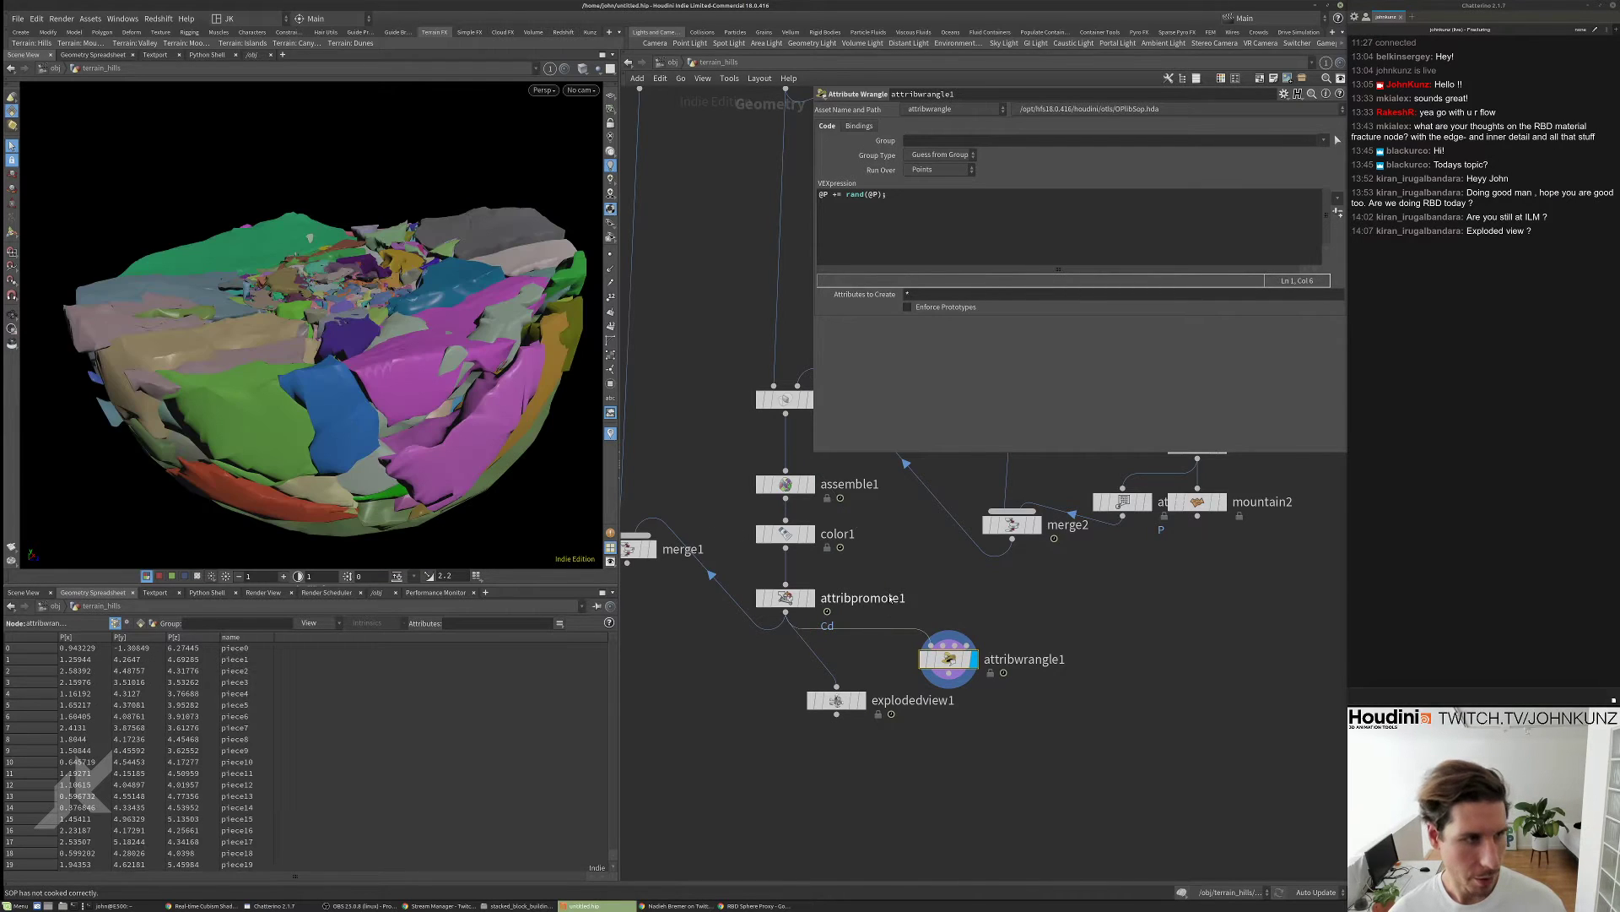
# - Wire xform1's output into attribwrangle1's second input and display xform1 to check the bounding sphere
pyautogui.scroll(-2, 968, 664)
pyautogui.click(968, 663)
pyautogui.scroll(-3, 968, 664)
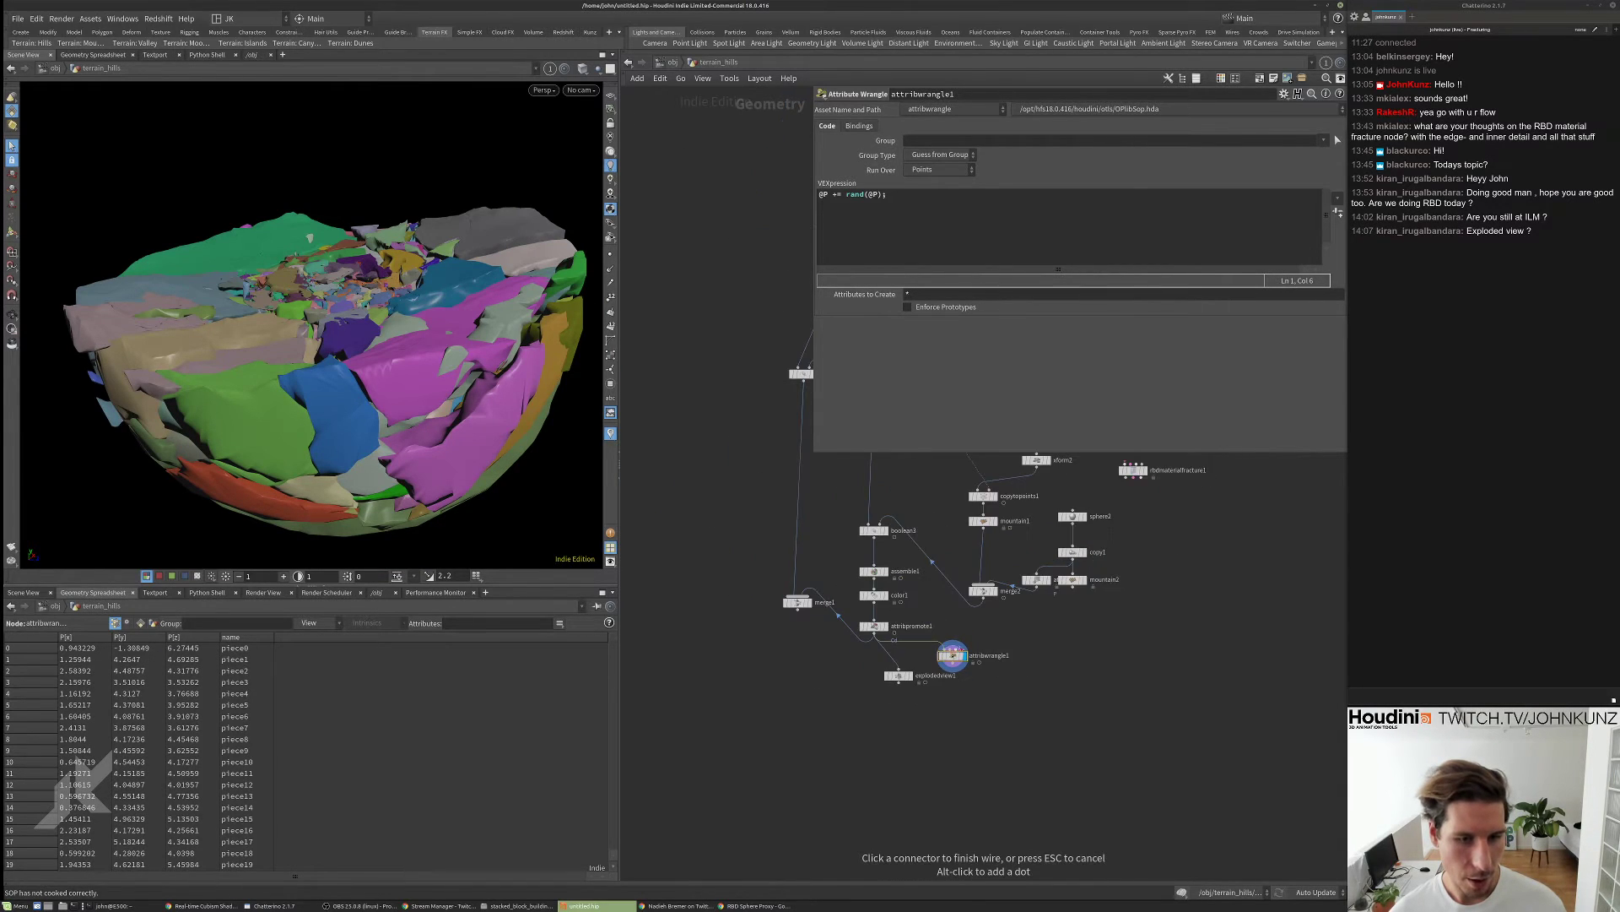
pyautogui.moveTo(939, 507); pyautogui.dragTo(939, 633, button='middle')
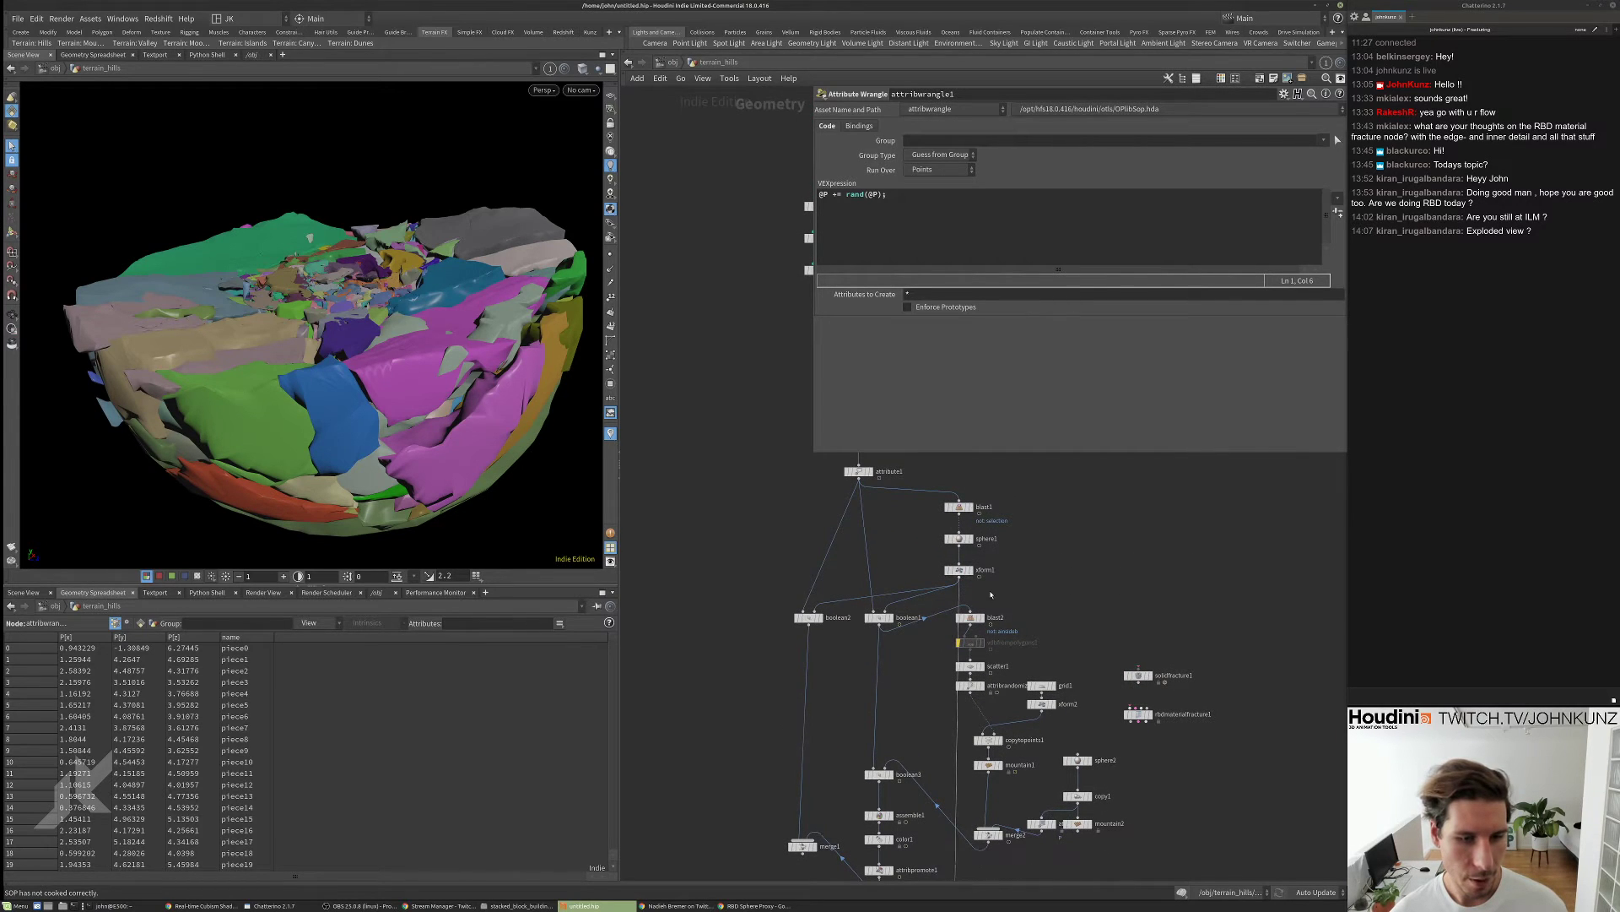
pyautogui.scroll(2, 969, 541)
pyautogui.scroll(1, 968, 541)
pyautogui.click(935, 504)
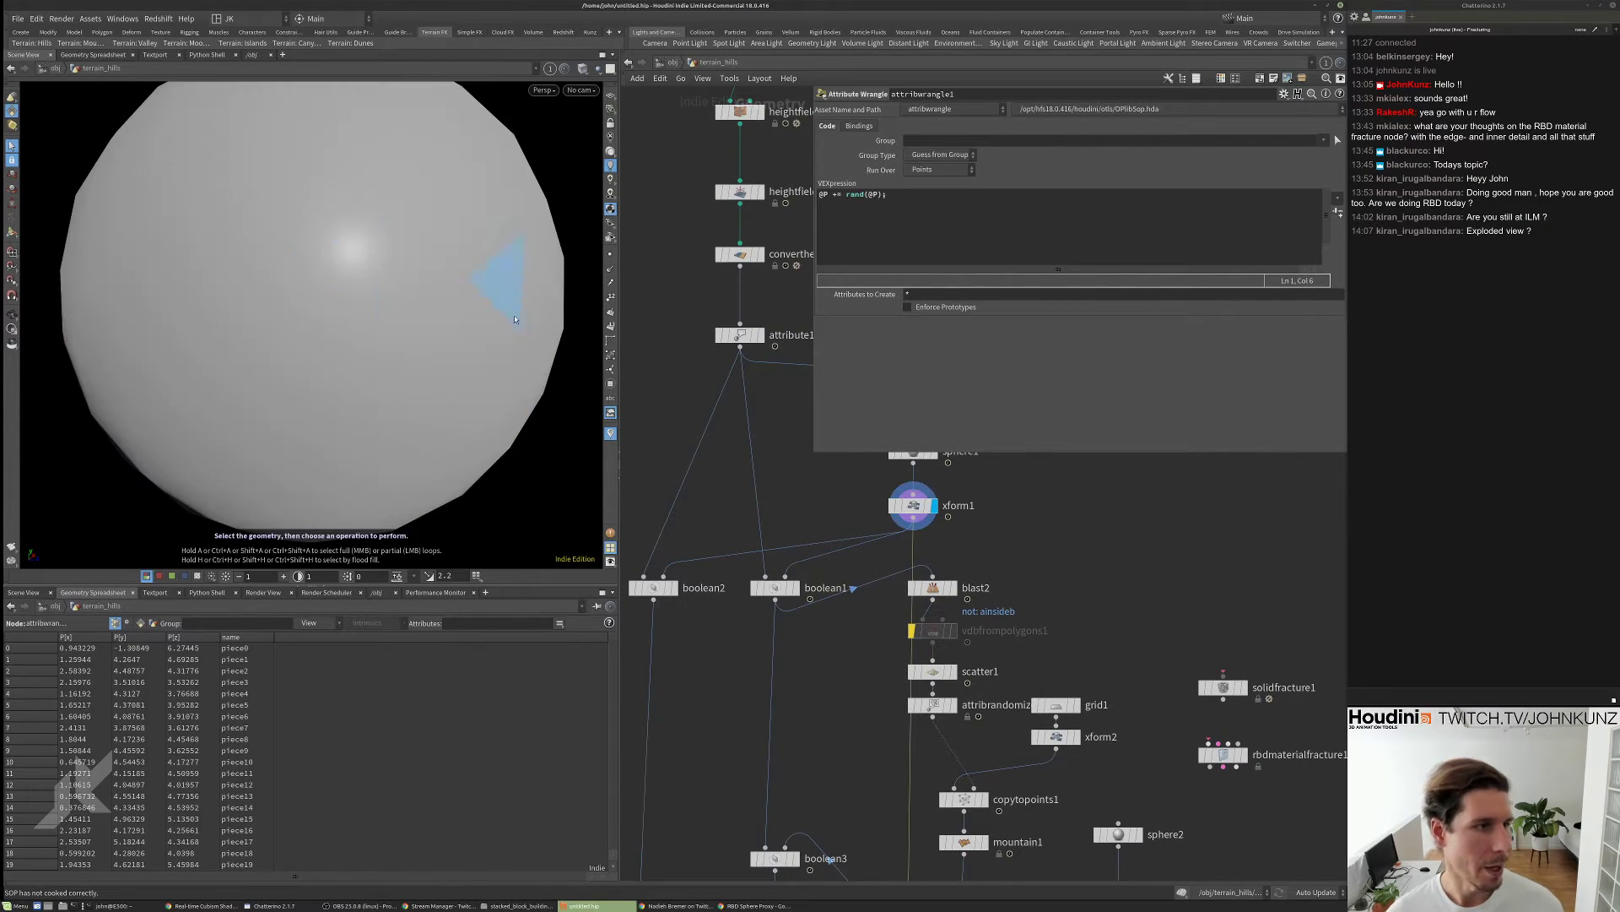
pyautogui.middleClick(920, 454)
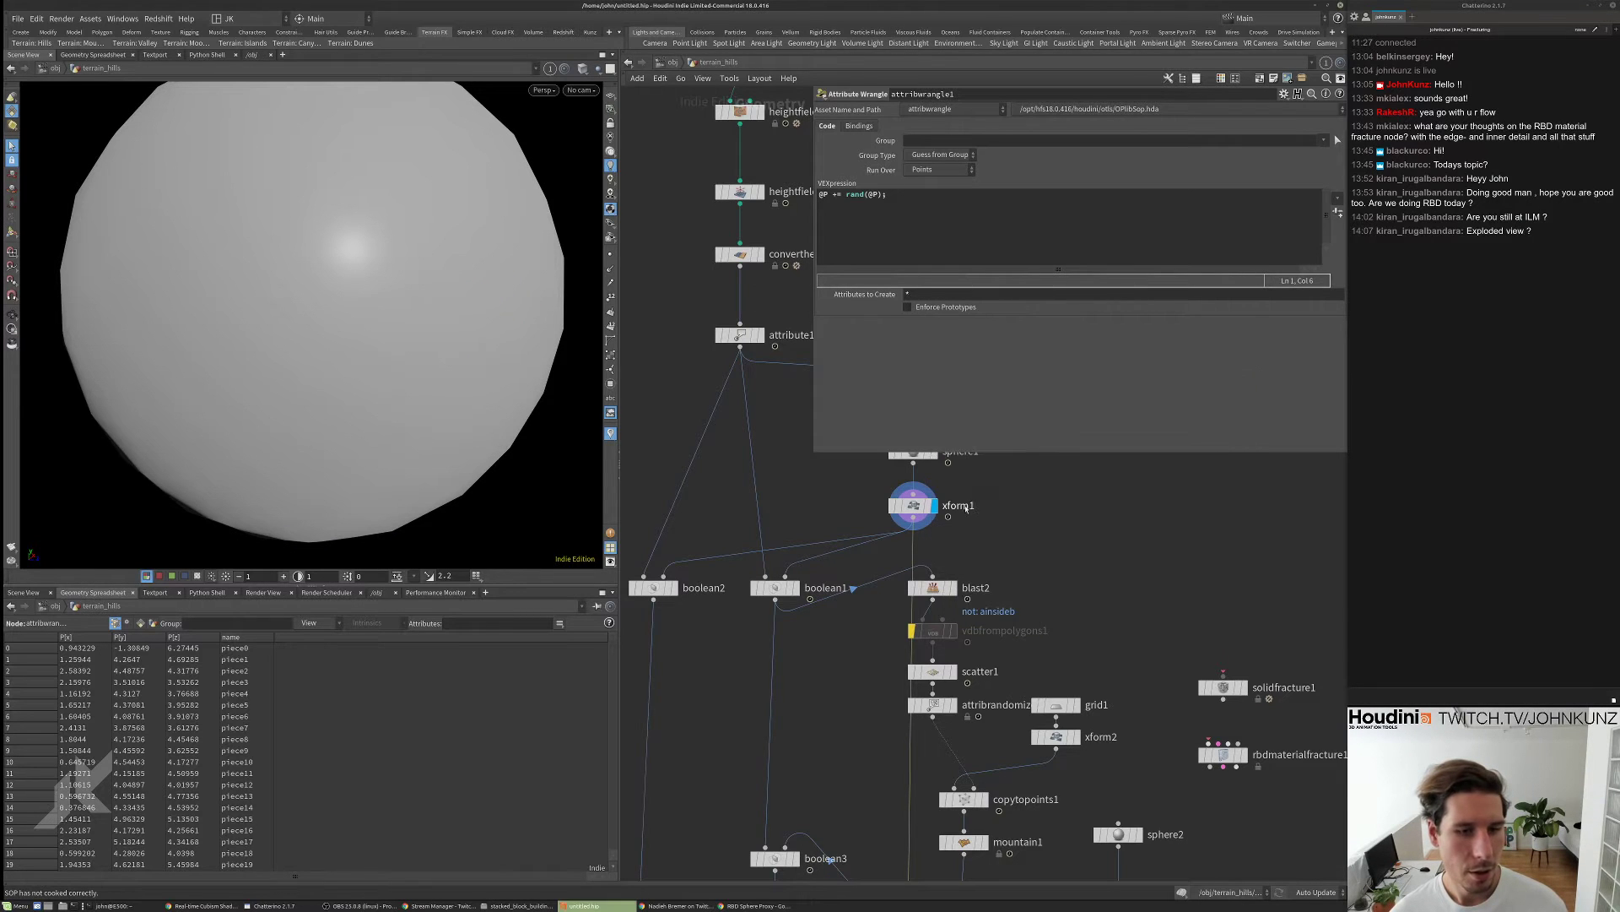
pyautogui.scroll(-1, 976, 549)
pyautogui.moveTo(976, 549); pyautogui.dragTo(970, 427, button='middle')
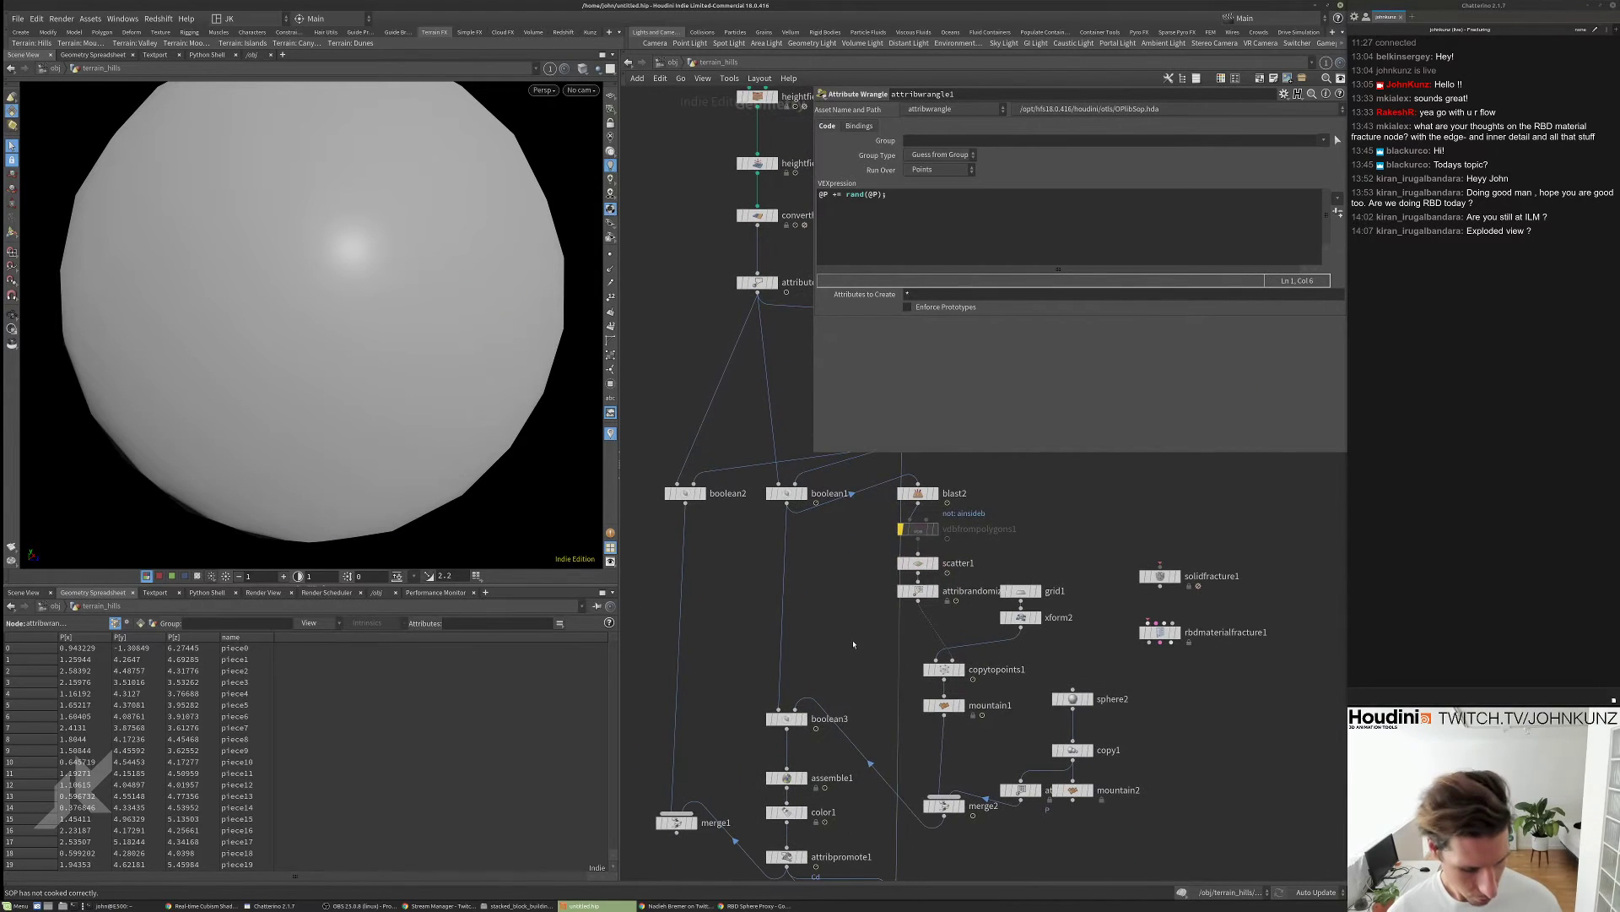
# - Insert a Sphere node on the wire between xform1 and attribwrangle1, placing it beside the mountain2 branch
pyautogui.press('Tab')
pyautogui.write('sph')
pyautogui.press('Return')
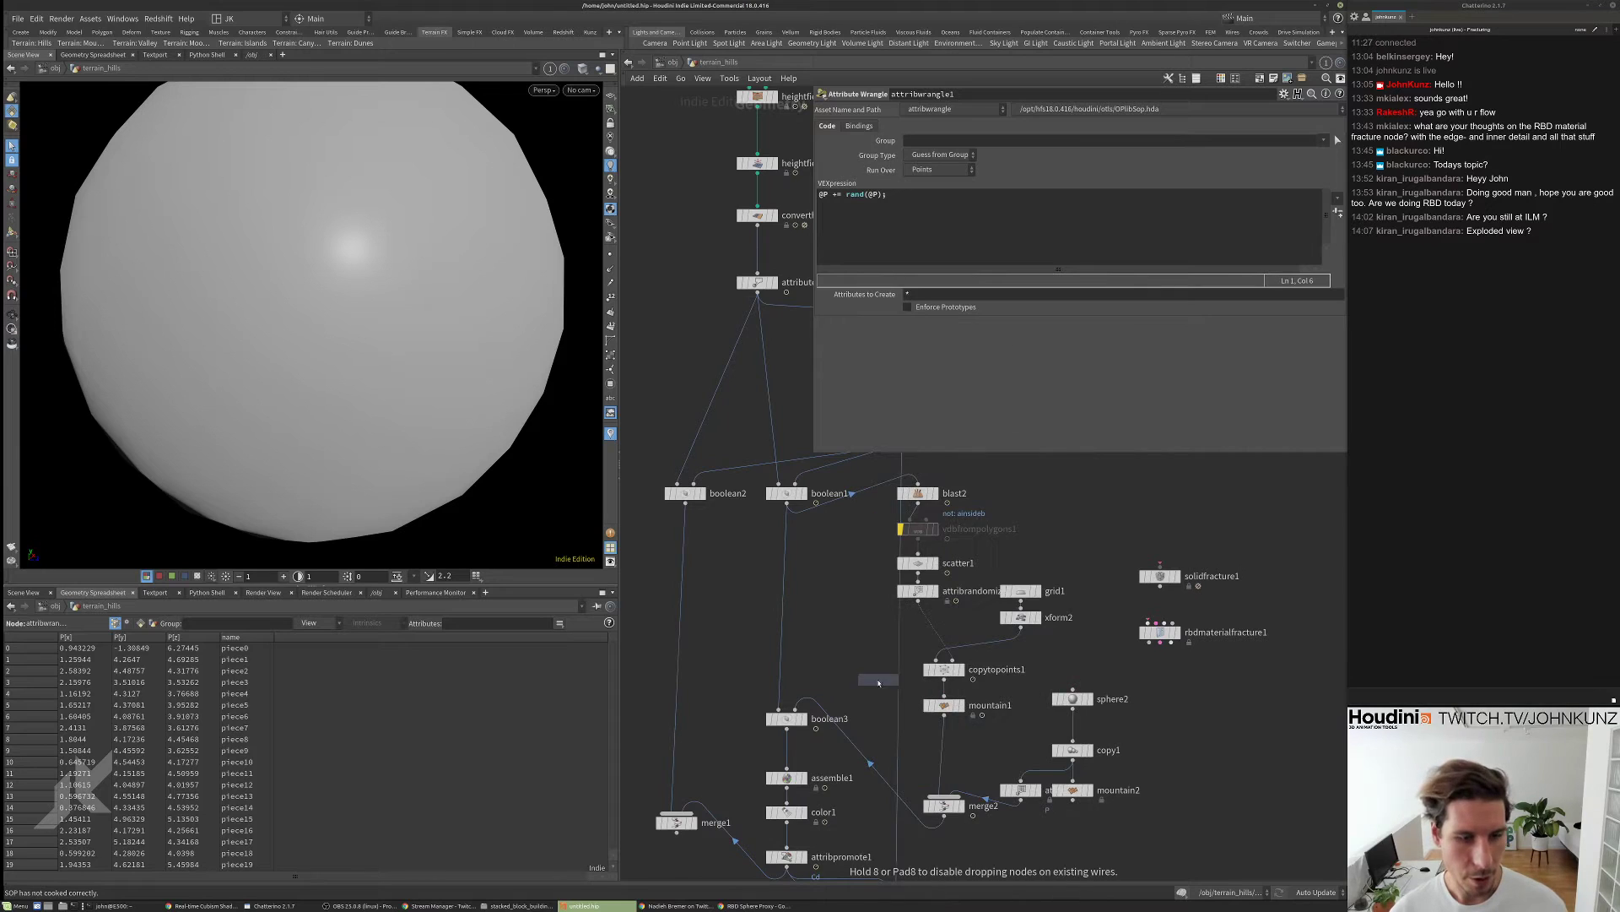
pyautogui.click(862, 679)
pyautogui.moveTo(861, 684); pyautogui.dragTo(1129, 731)
pyautogui.middleClick(895, 651)
pyautogui.scroll(-5, 936, 611)
pyautogui.scroll(5, 951, 862)
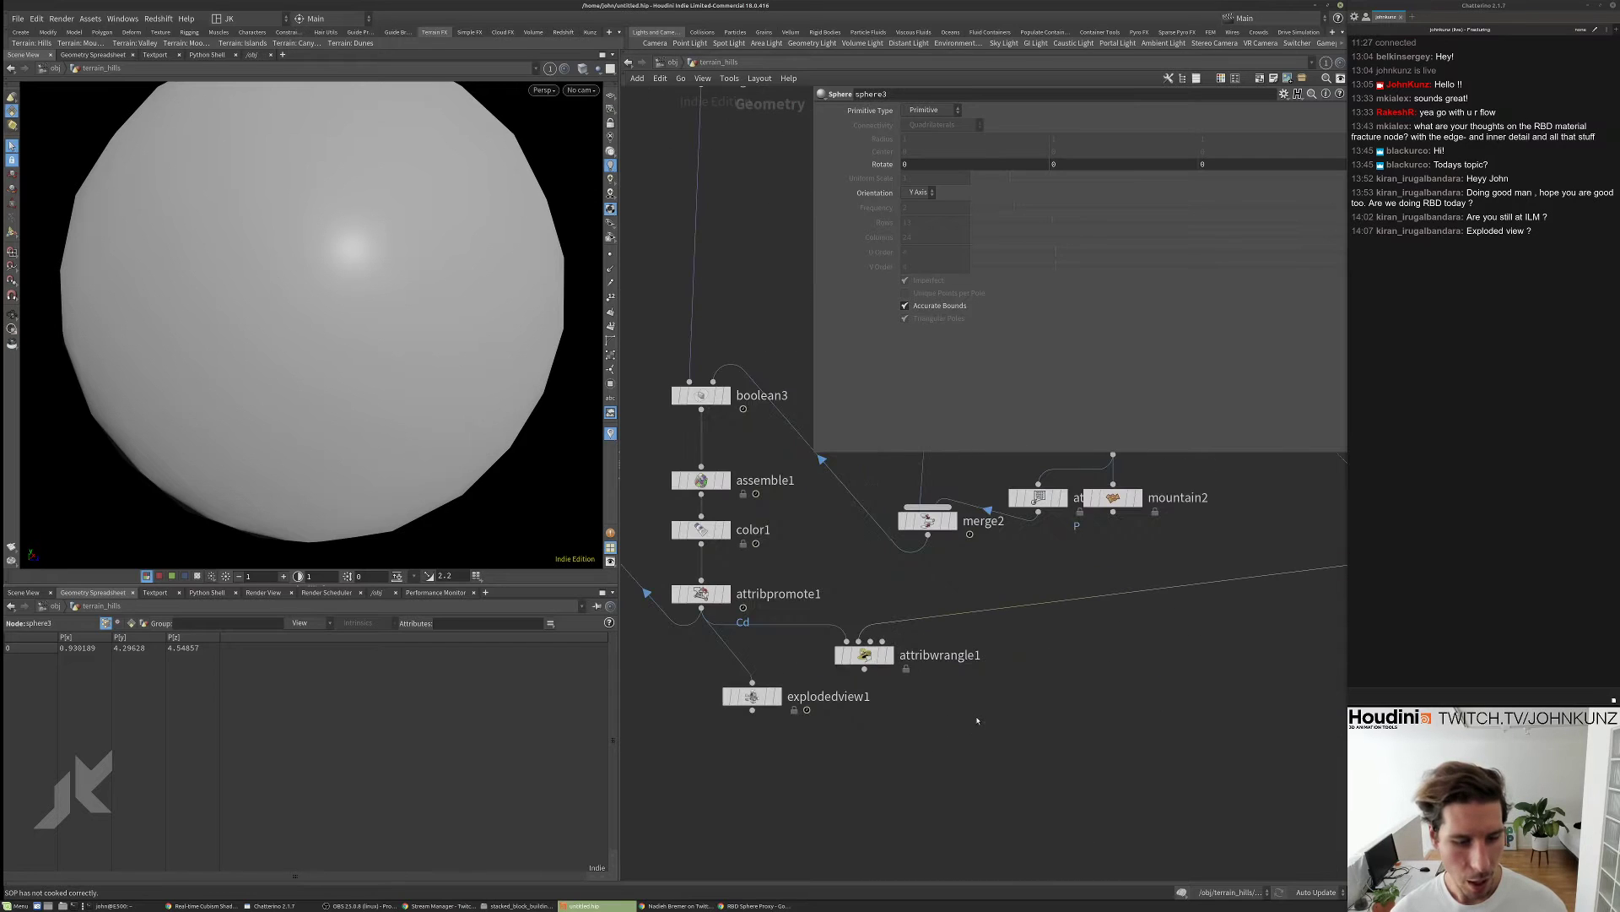
# - Display attribwrangle1 and replace its random offset expression with the start of a vector declaration
pyautogui.press('r')
pyautogui.click(870, 662)
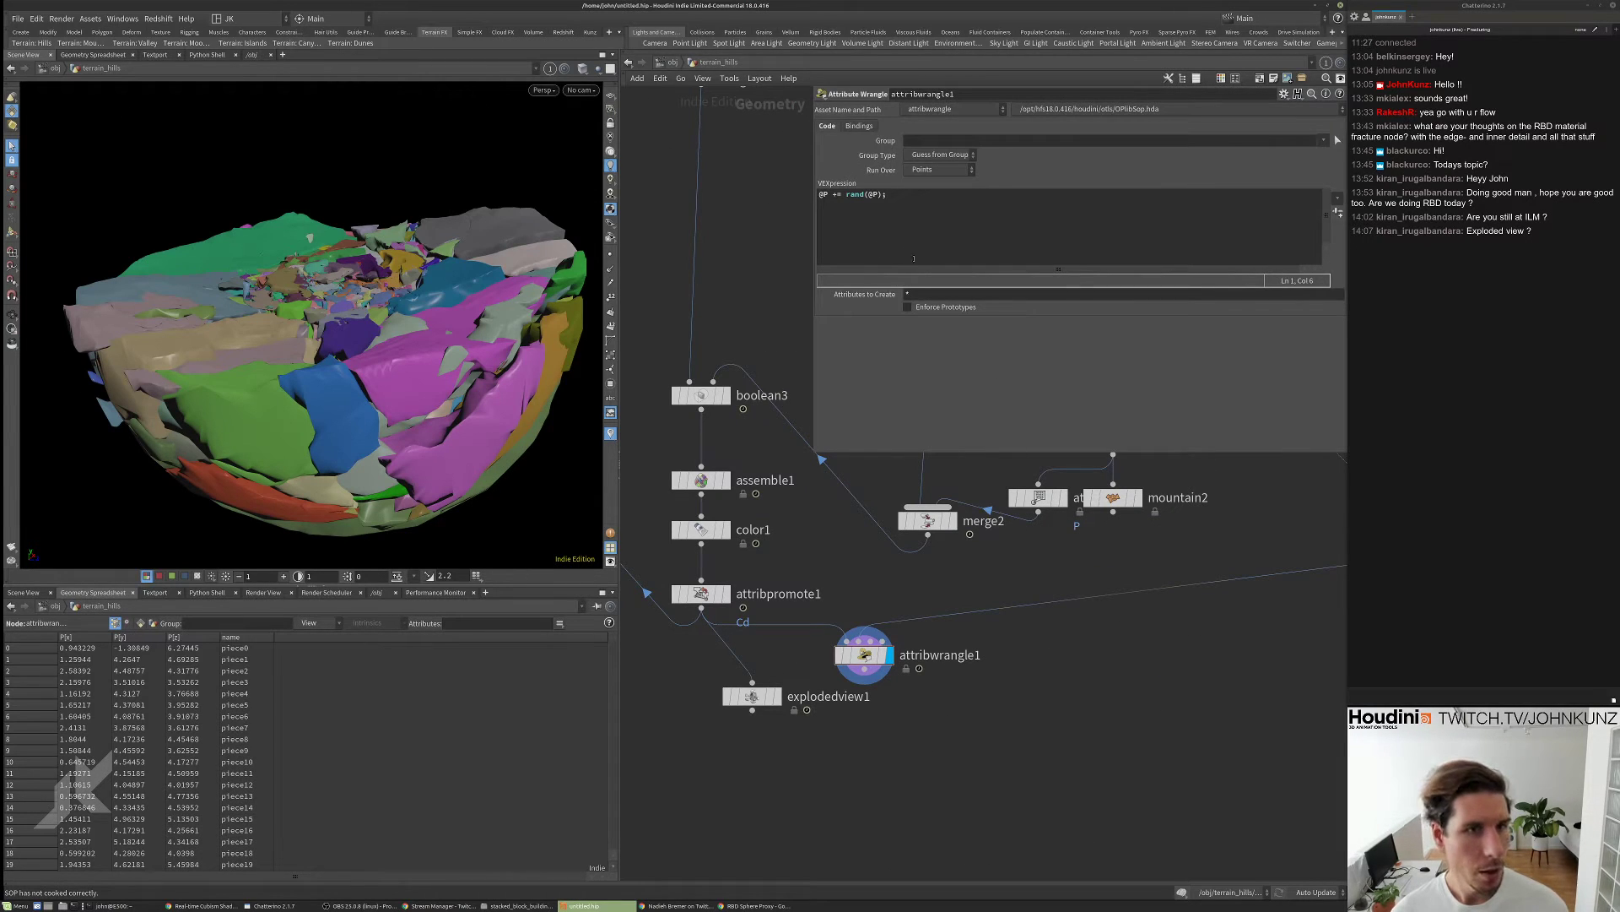
pyautogui.click(900, 197)
pyautogui.moveTo(886, 195); pyautogui.dragTo(844, 197)
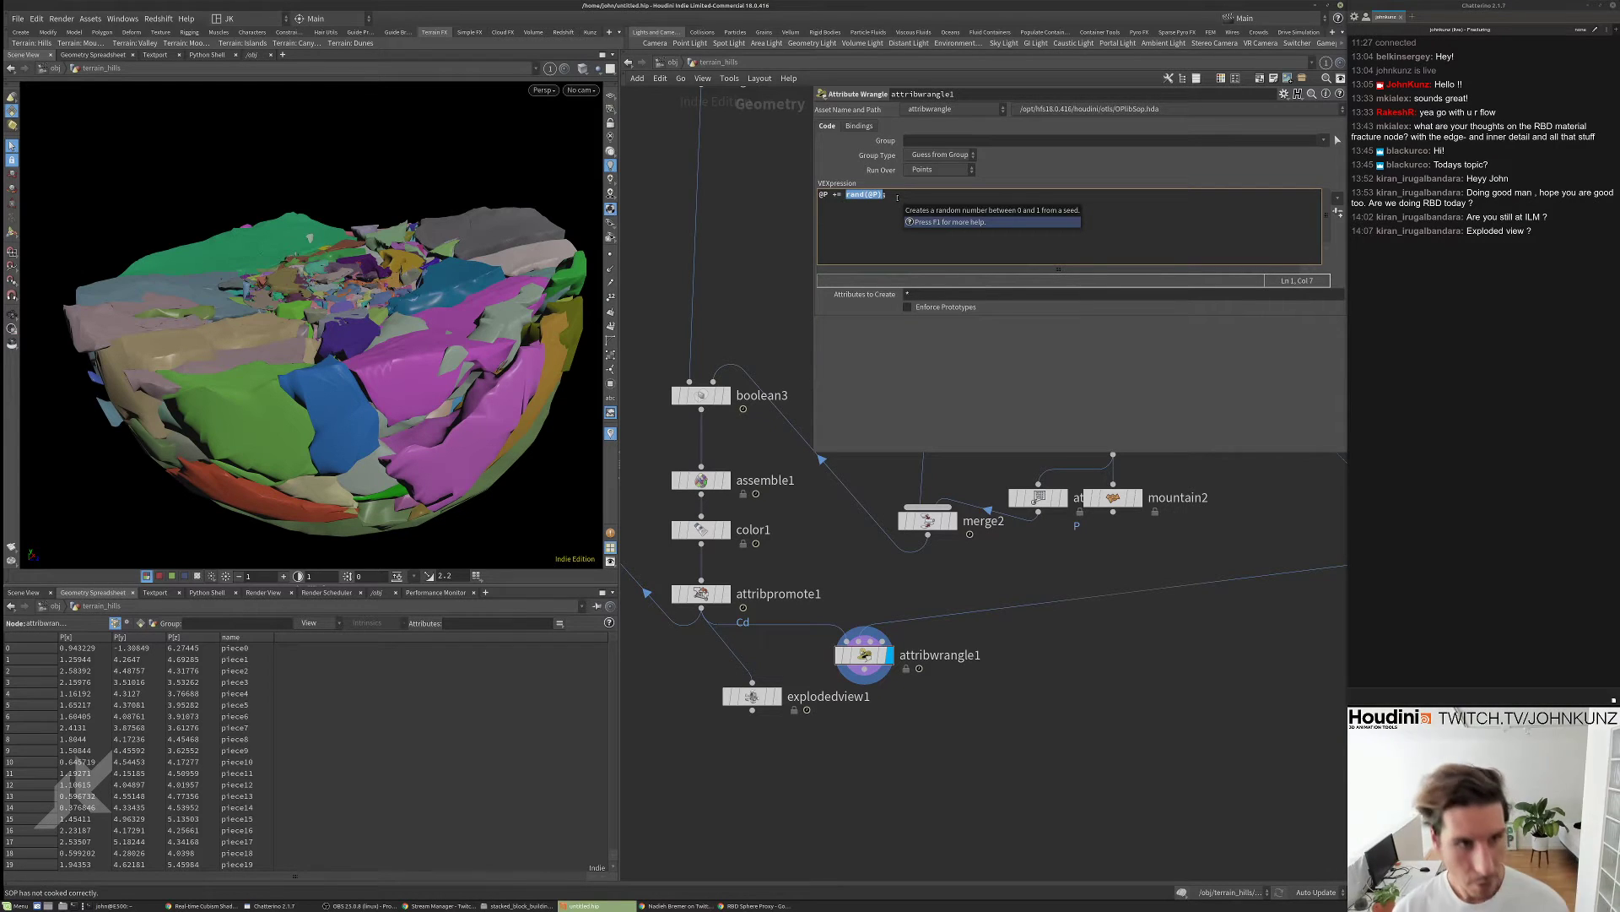
pyautogui.press('BackSpace')
pyautogui.press('BackSpace')
pyautogui.press('BackSpace')
pyautogui.press('BackSpace')
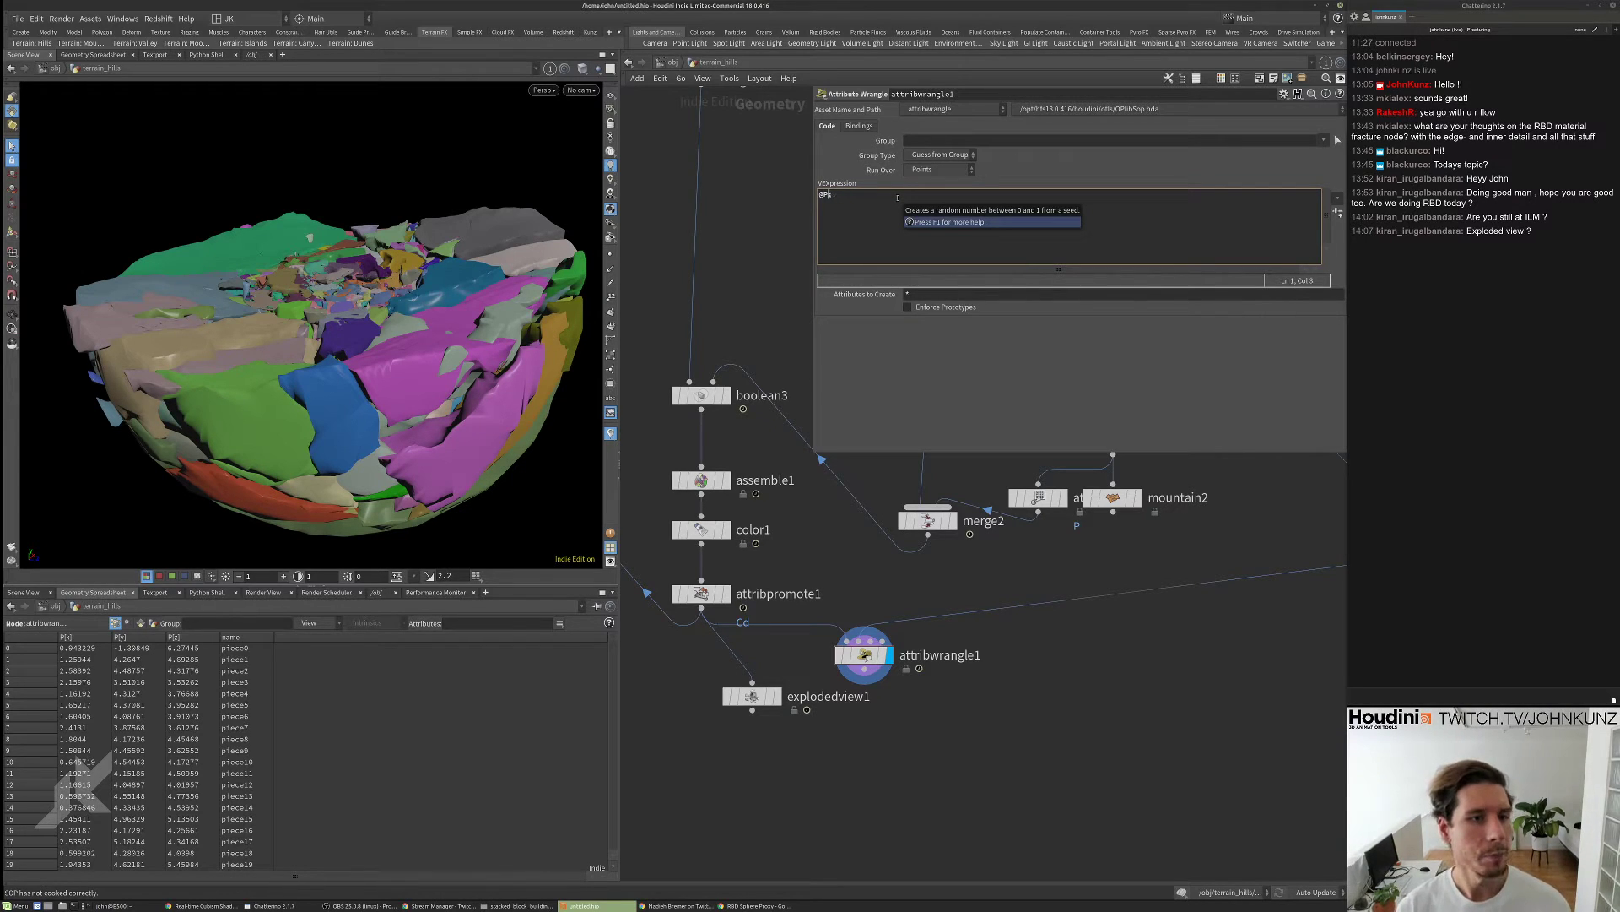
pyautogui.write('v')
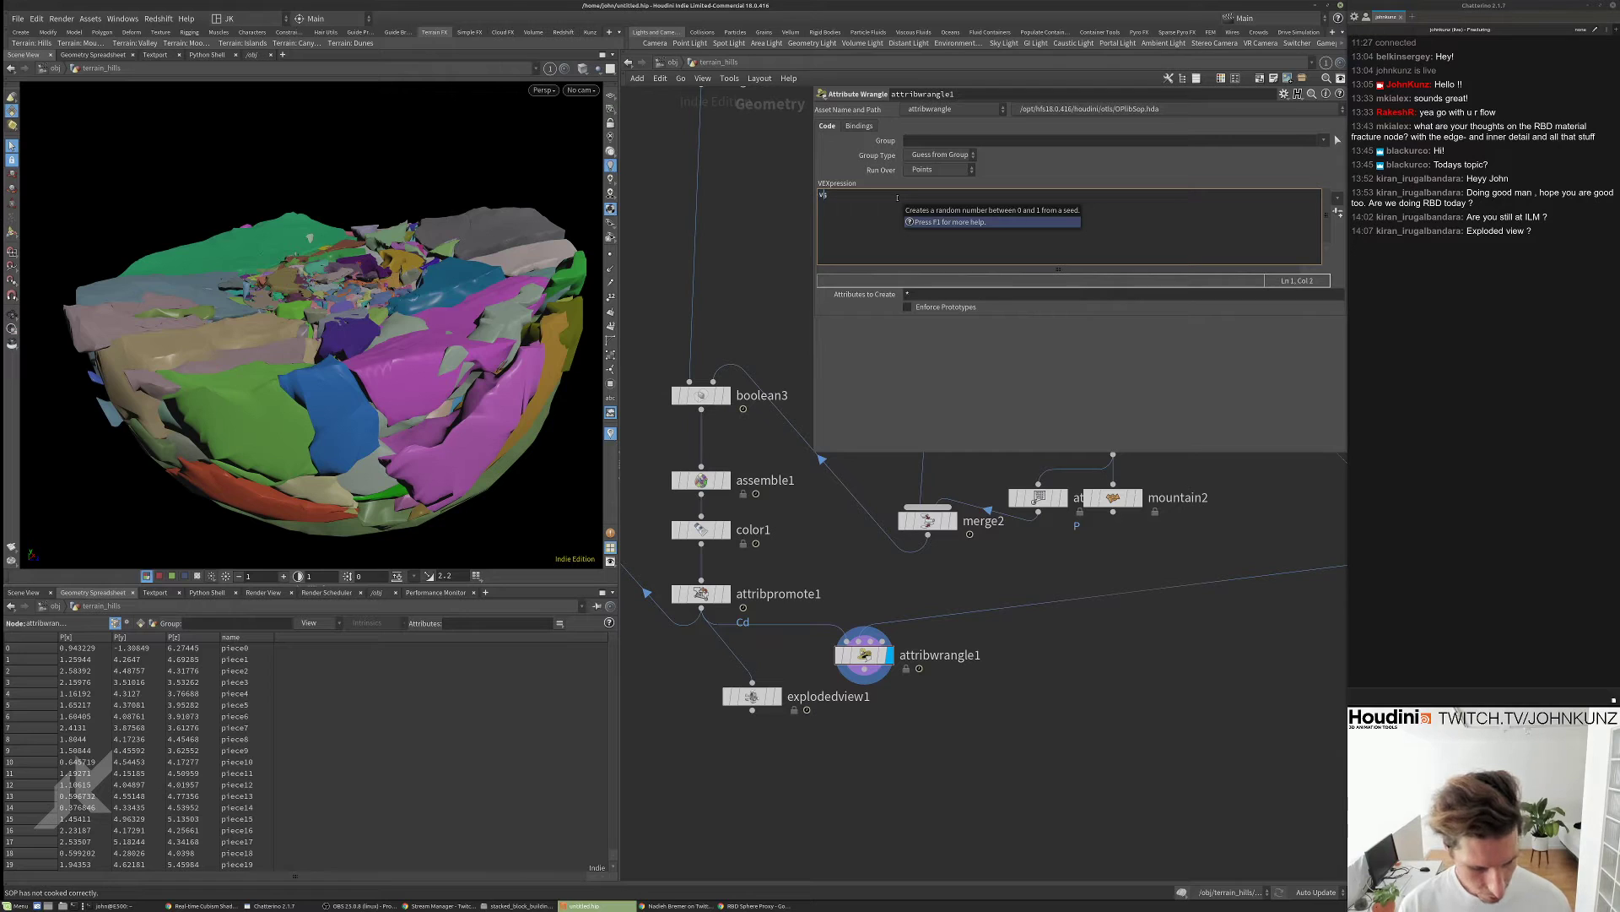
pyautogui.write('ector')
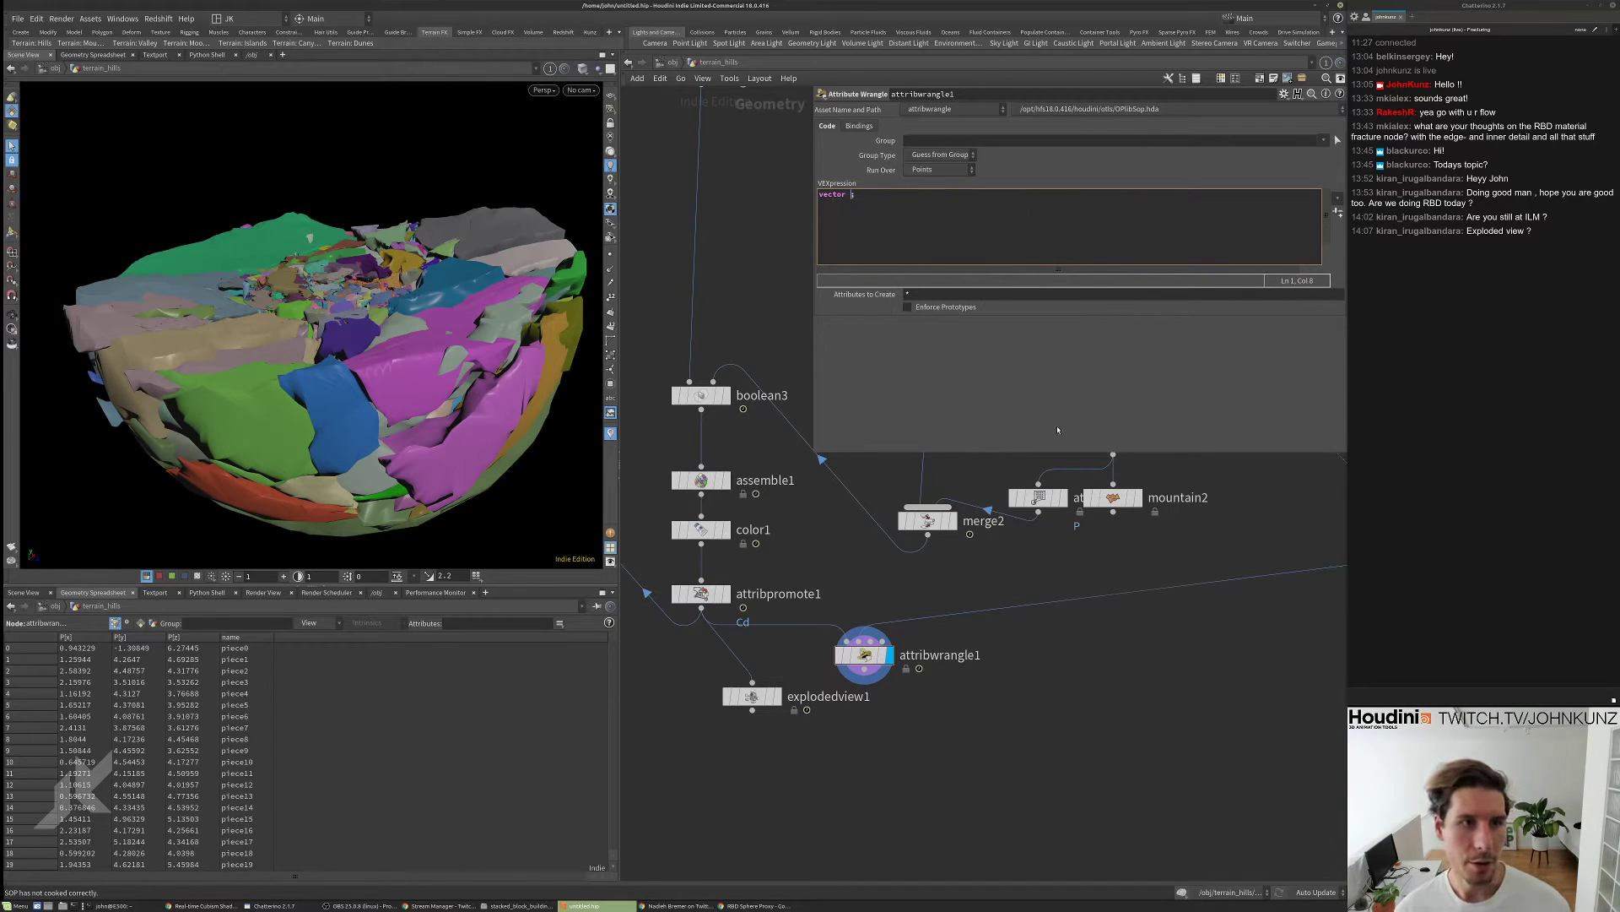
# - Complete the VEX line as vector c = point(1,"P",0); and check sphere3's node info
pyautogui.moveTo(1057, 430); pyautogui.dragTo(909, 474, button='middle')
pyautogui.middleClick(1245, 575)
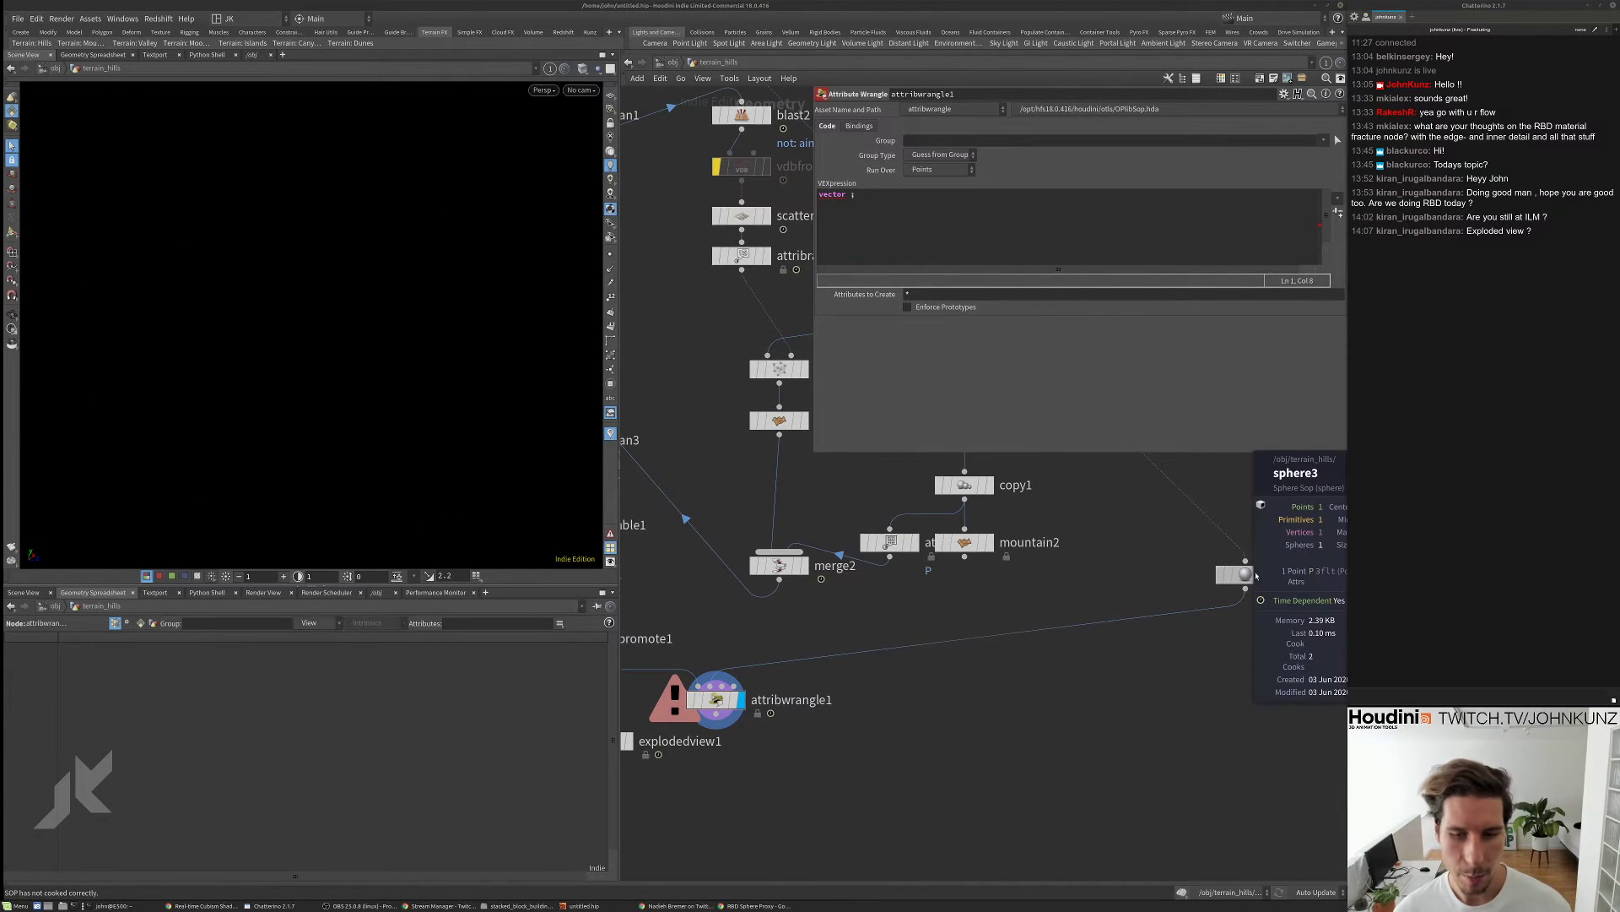
pyautogui.click(852, 195)
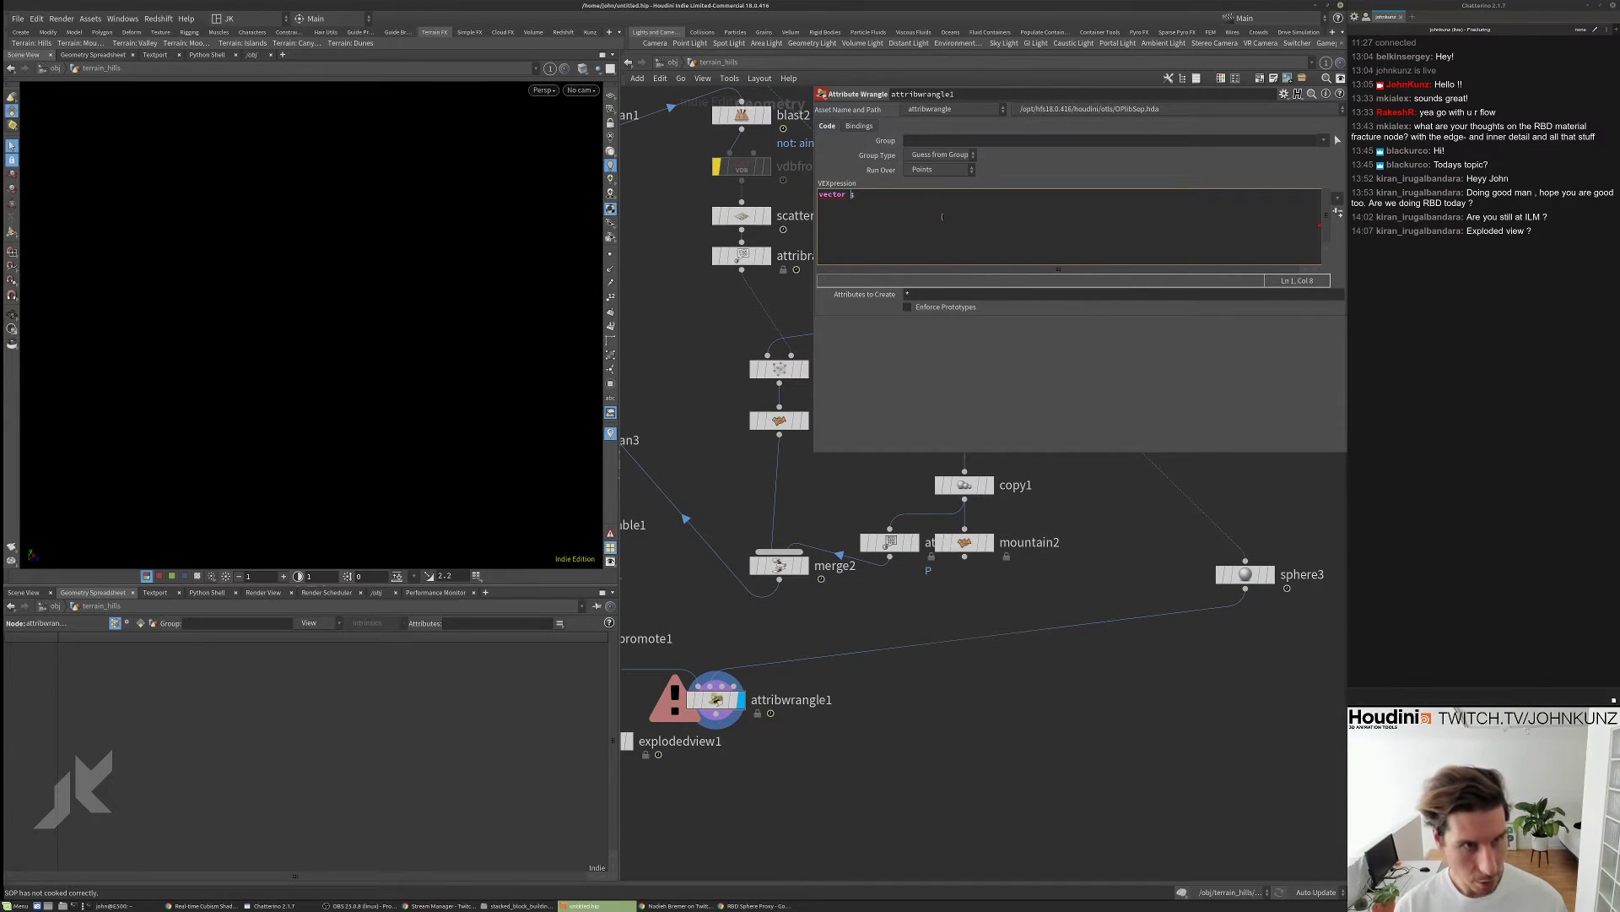
pyautogui.write('c')
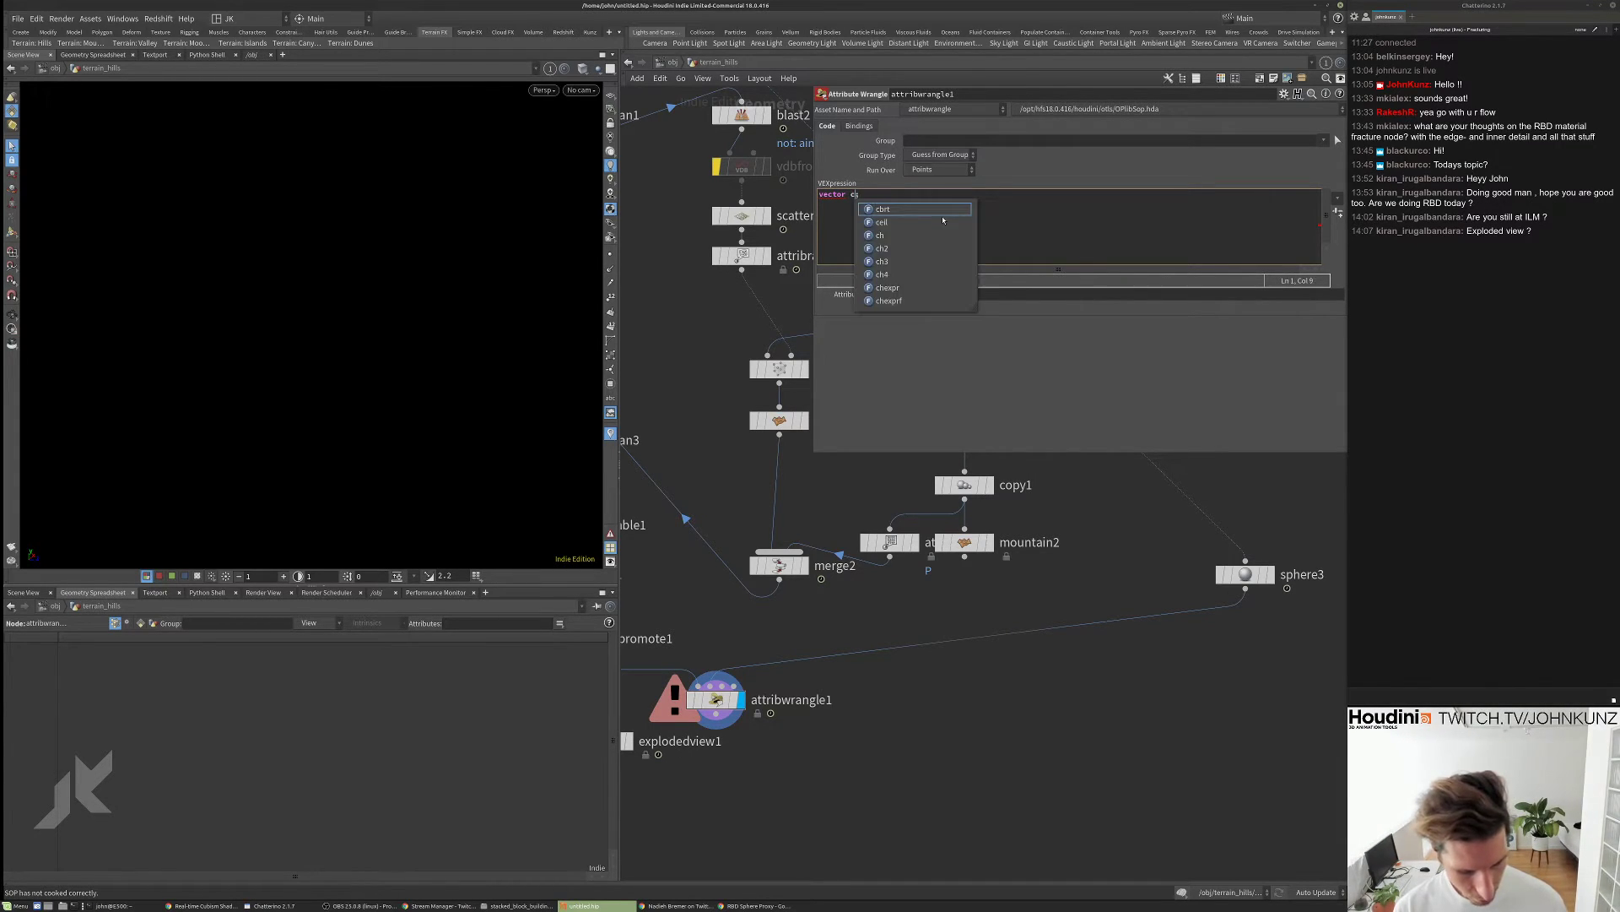
pyautogui.write(' = p')
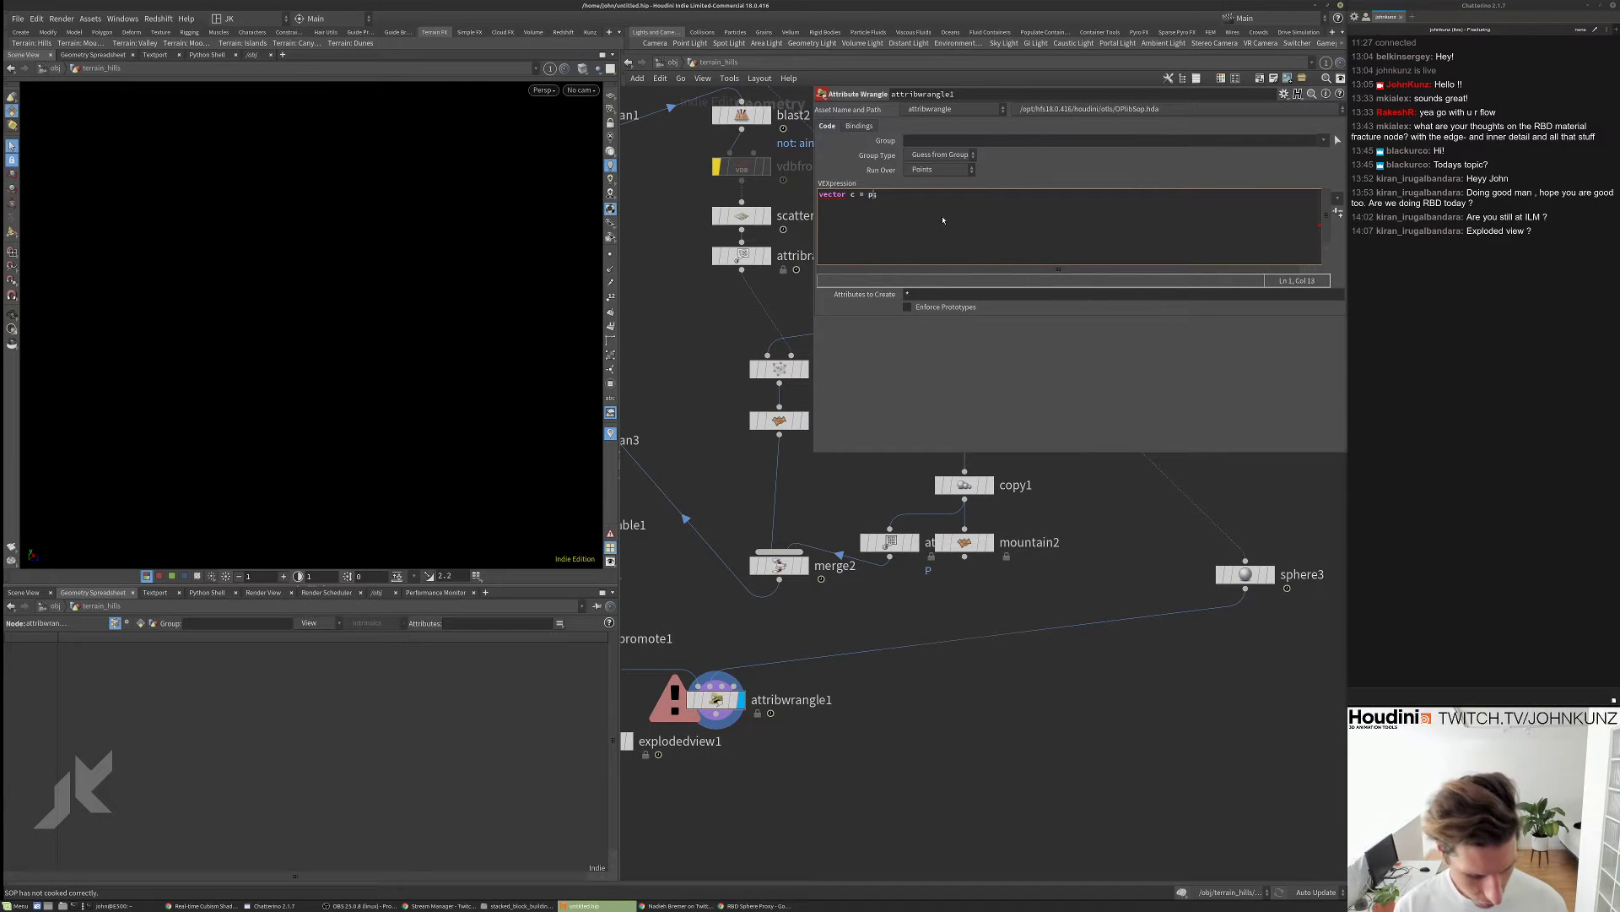
pyautogui.write('oint(')
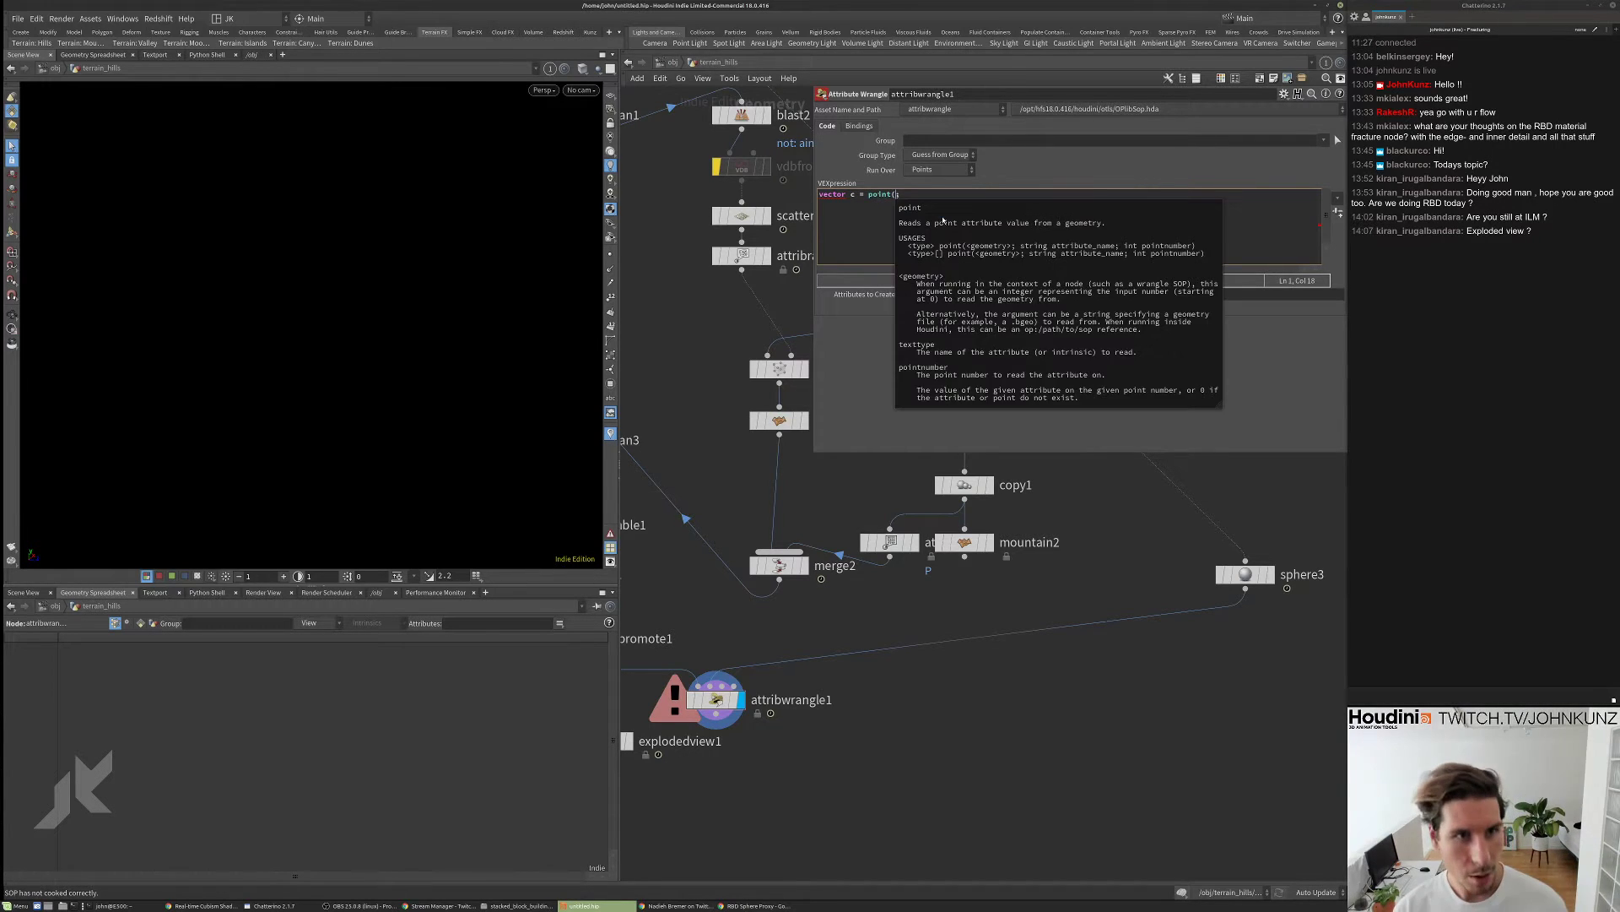
pyautogui.write('1,')
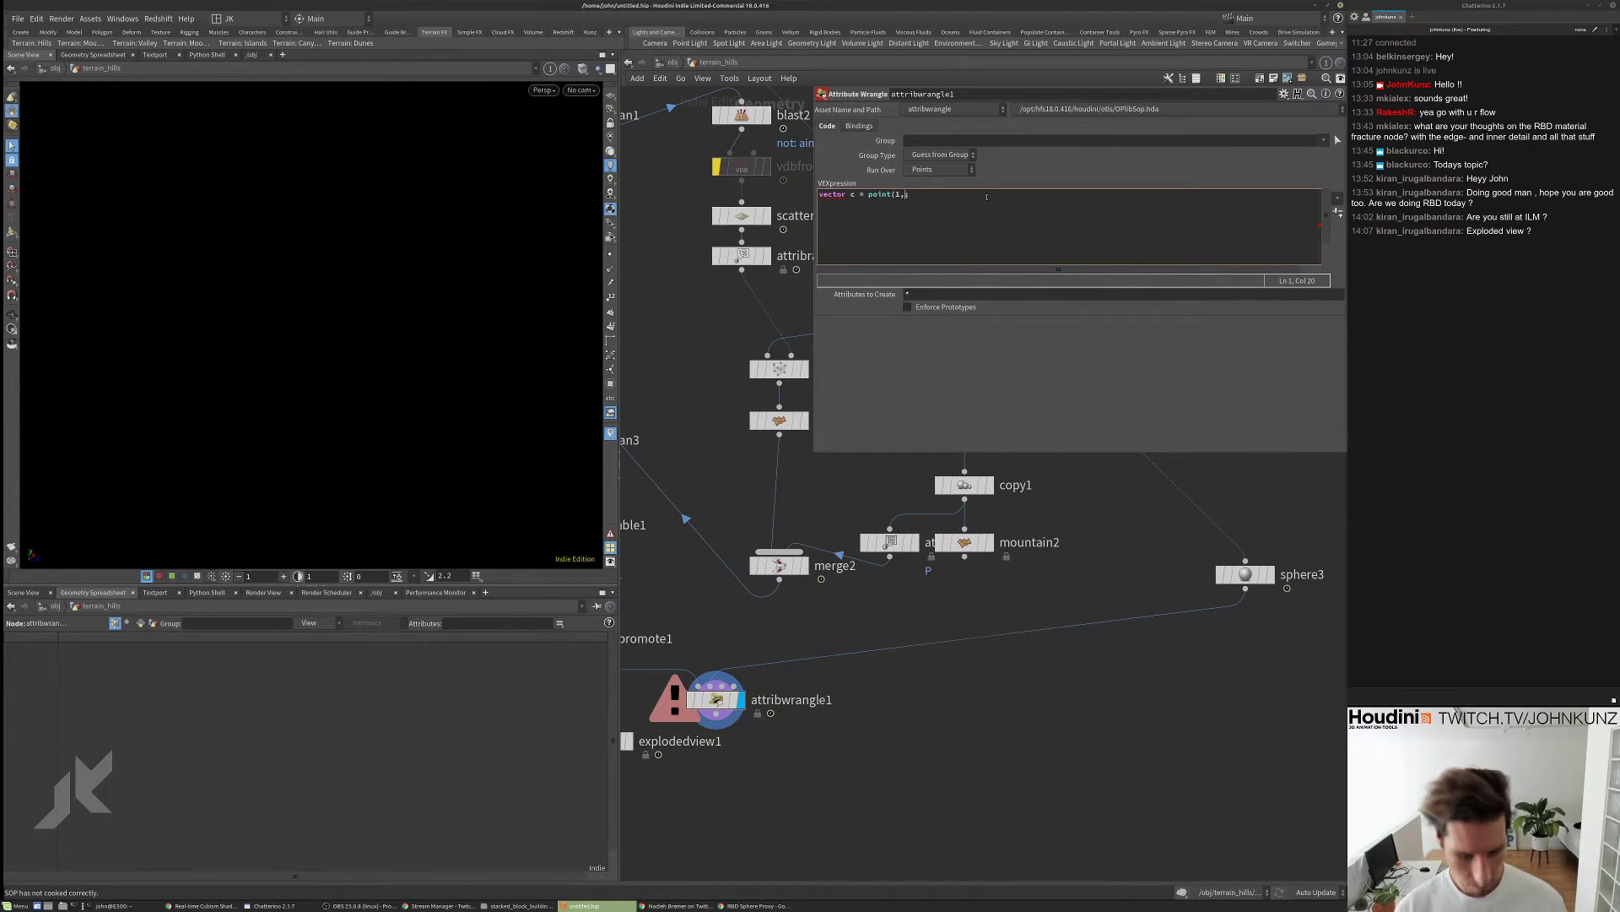
pyautogui.write("'P',0);")
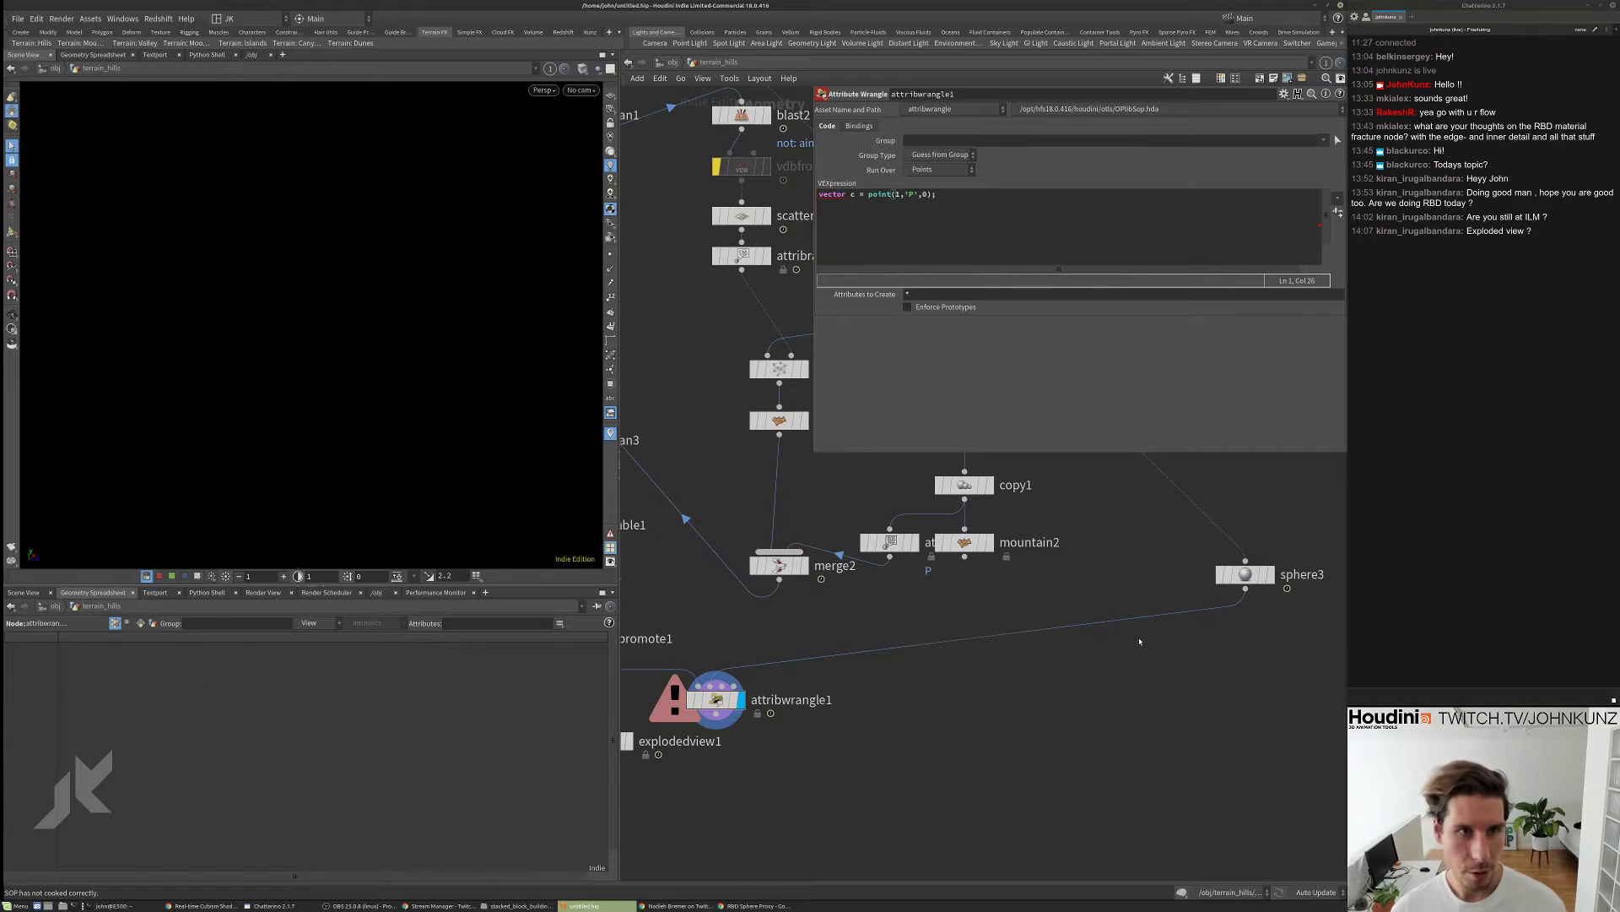
pyautogui.middleClick(1244, 575)
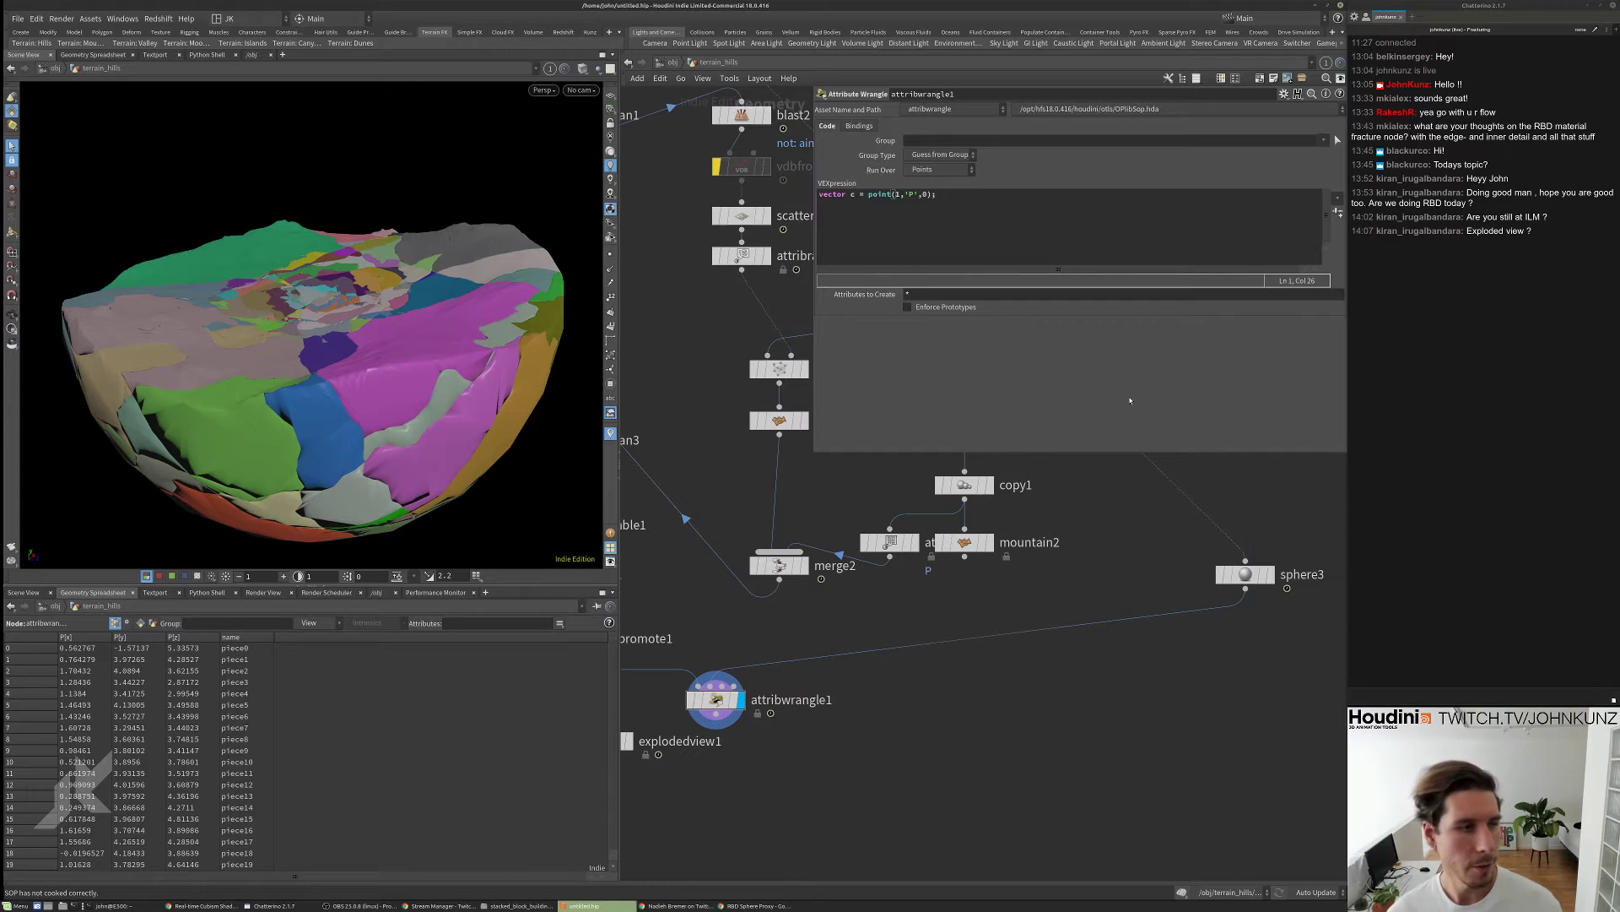
# - Add a second VEX line, @P += @P - c;, to push the pieces away from the sphere's center
pyautogui.click(965, 196)
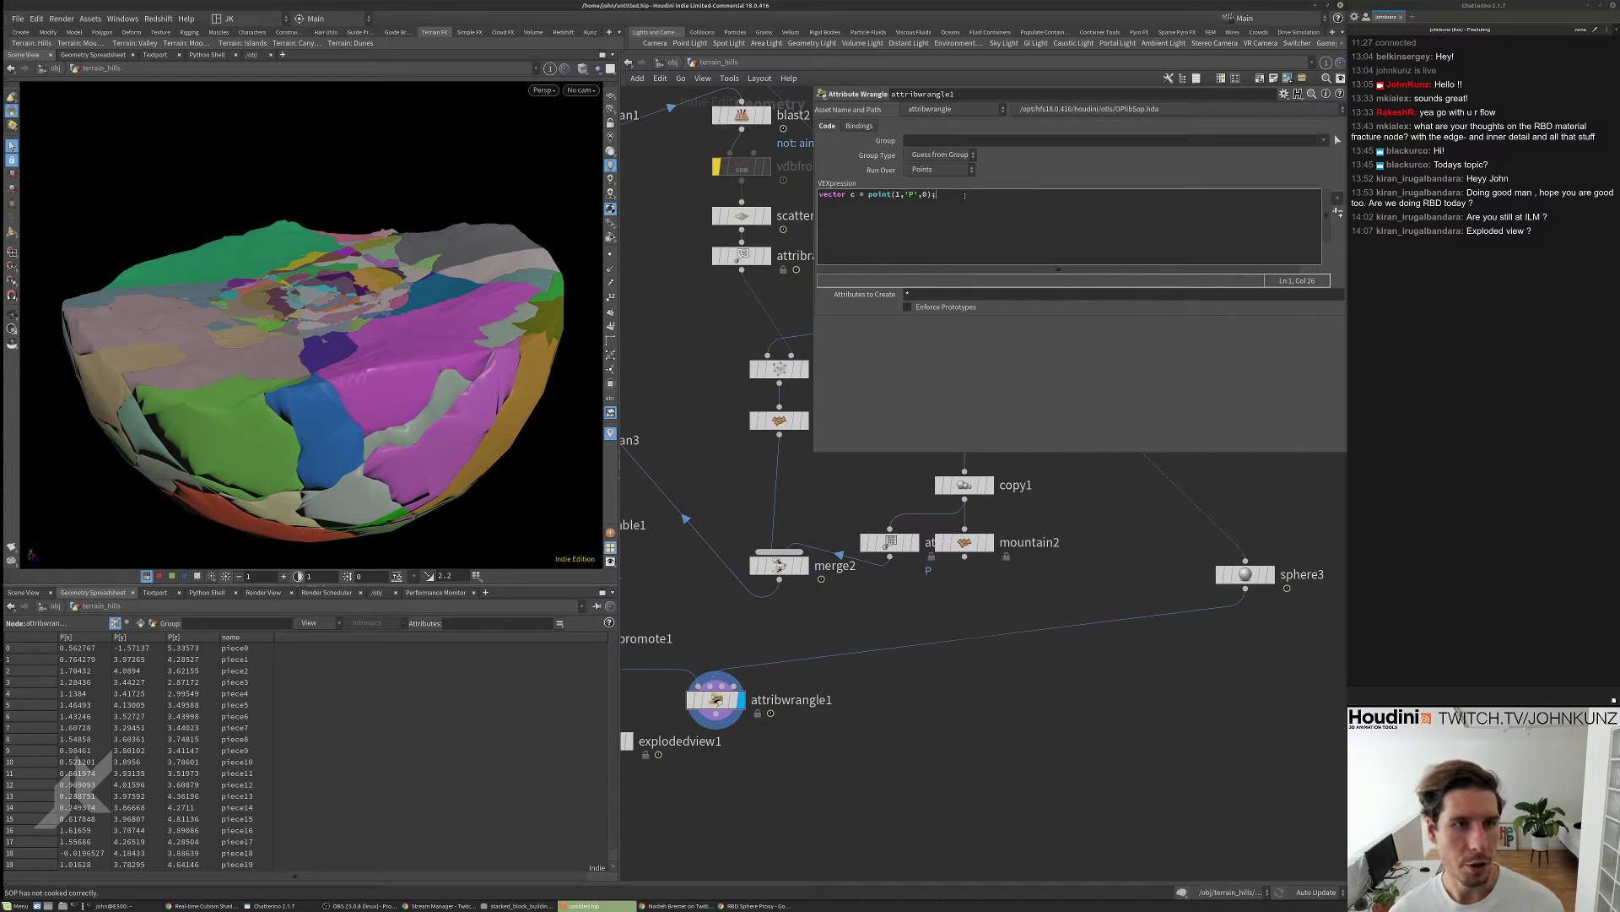
pyautogui.press('Return')
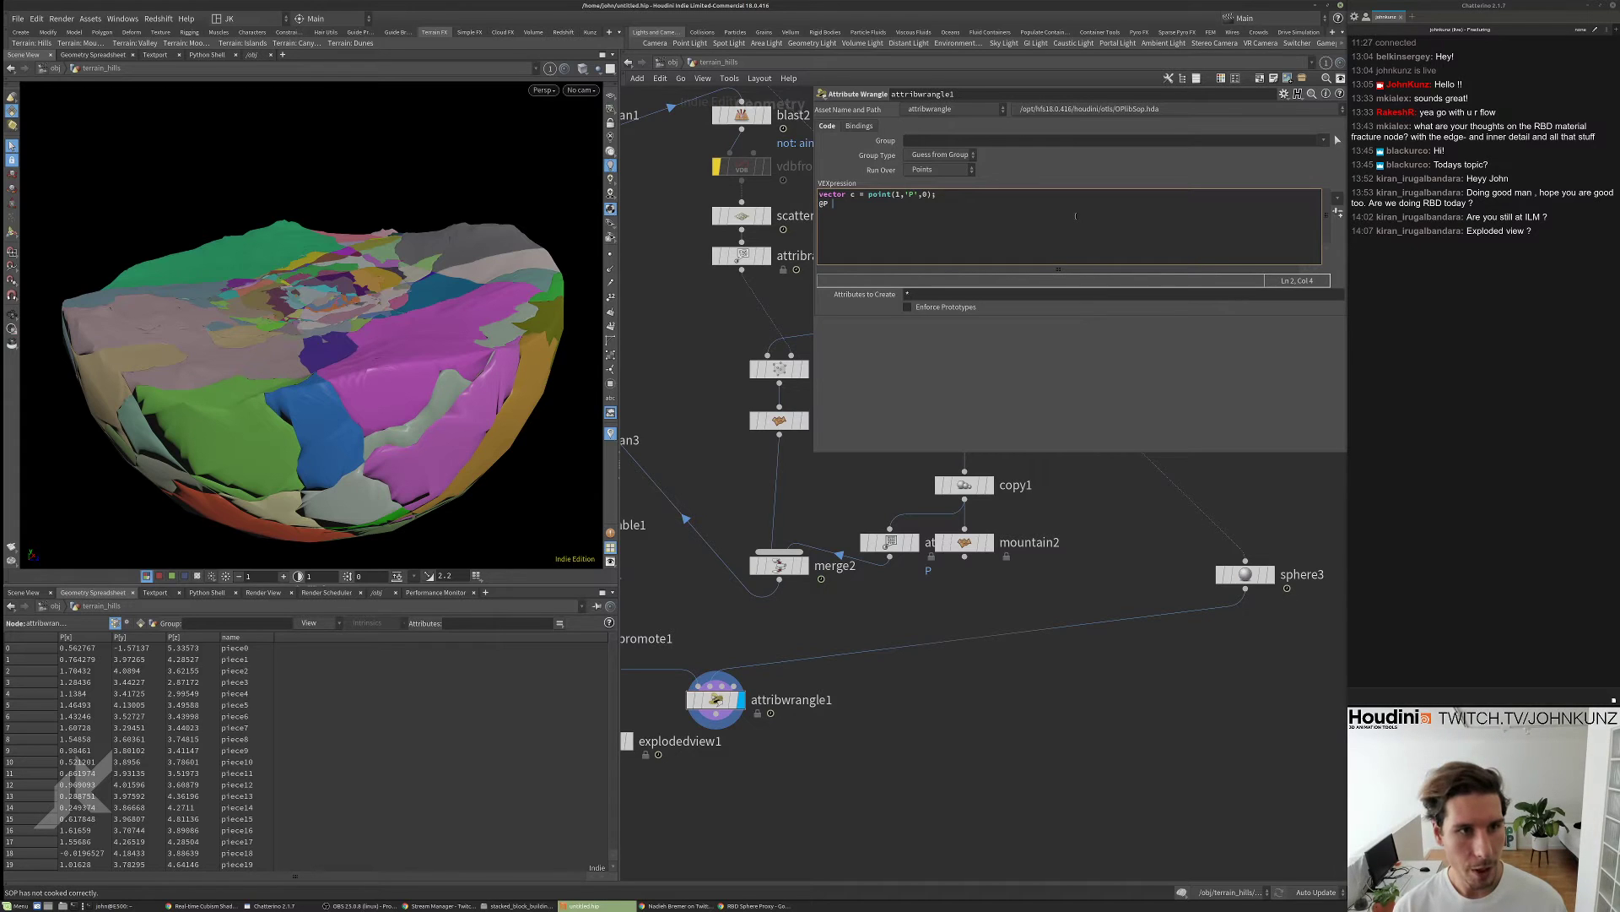
pyautogui.write('@P += ')
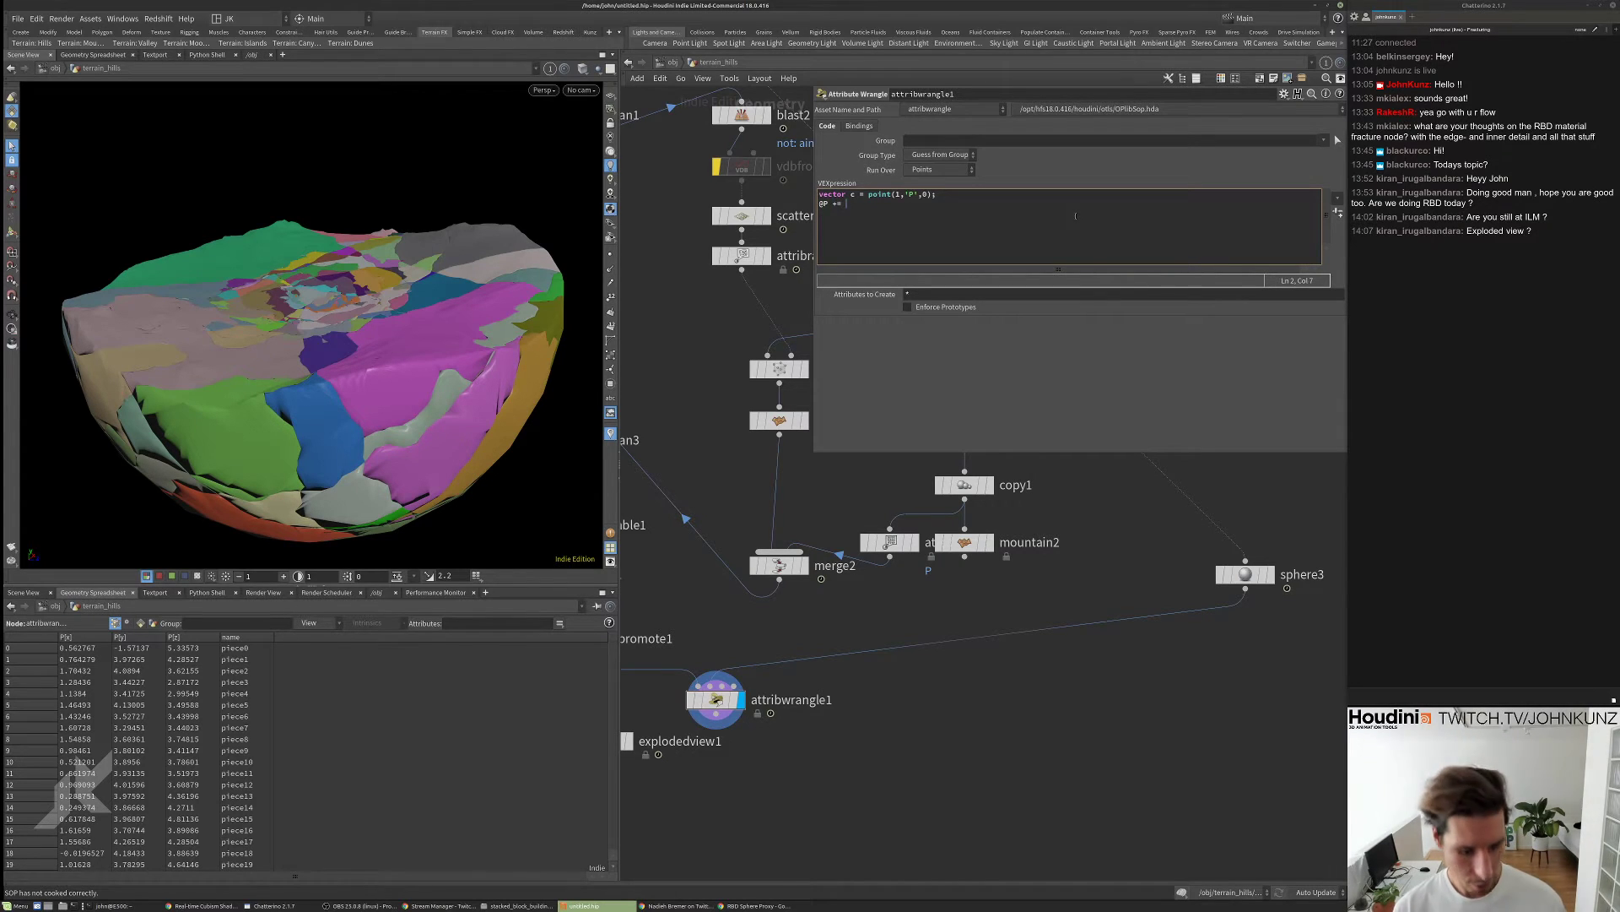
pyautogui.write('cP - c;')
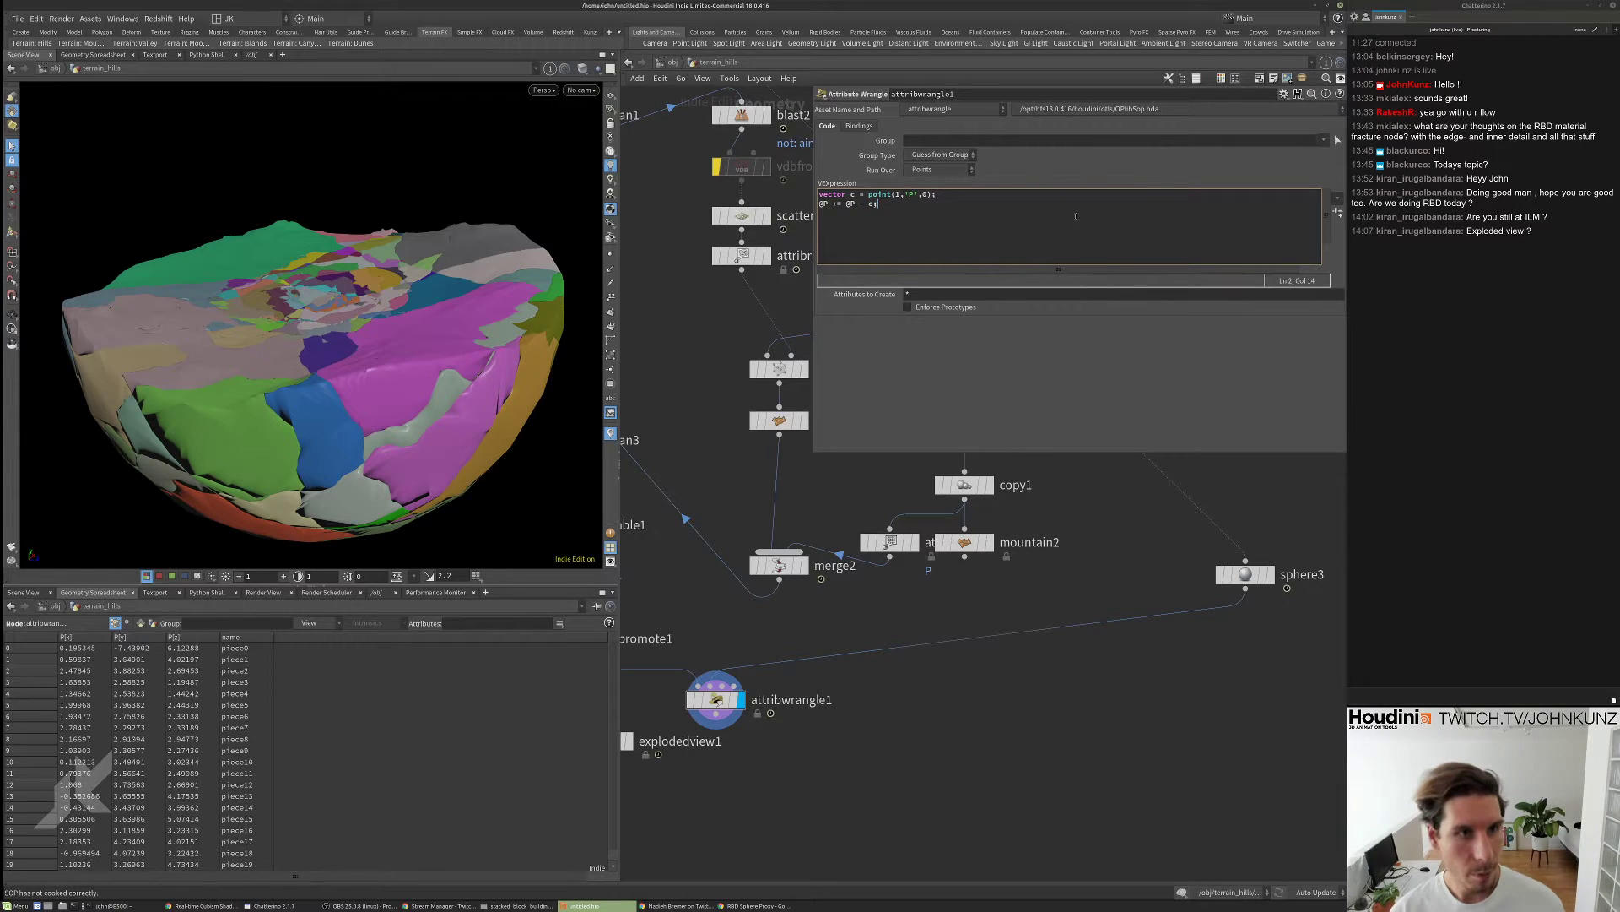
# - Inspect the exploded terrain pieces from several angles, bypassing and re-enabling attribwrangle1 to compare them with the intact chunk
pyautogui.keyDown('alt'); pyautogui.moveTo(456, 397); pyautogui.dragTo(296, 388, button='right'); pyautogui.keyUp('alt')
pyautogui.keyDown('alt'); pyautogui.moveTo(296, 388); pyautogui.dragTo(308, 422); pyautogui.keyUp('alt')
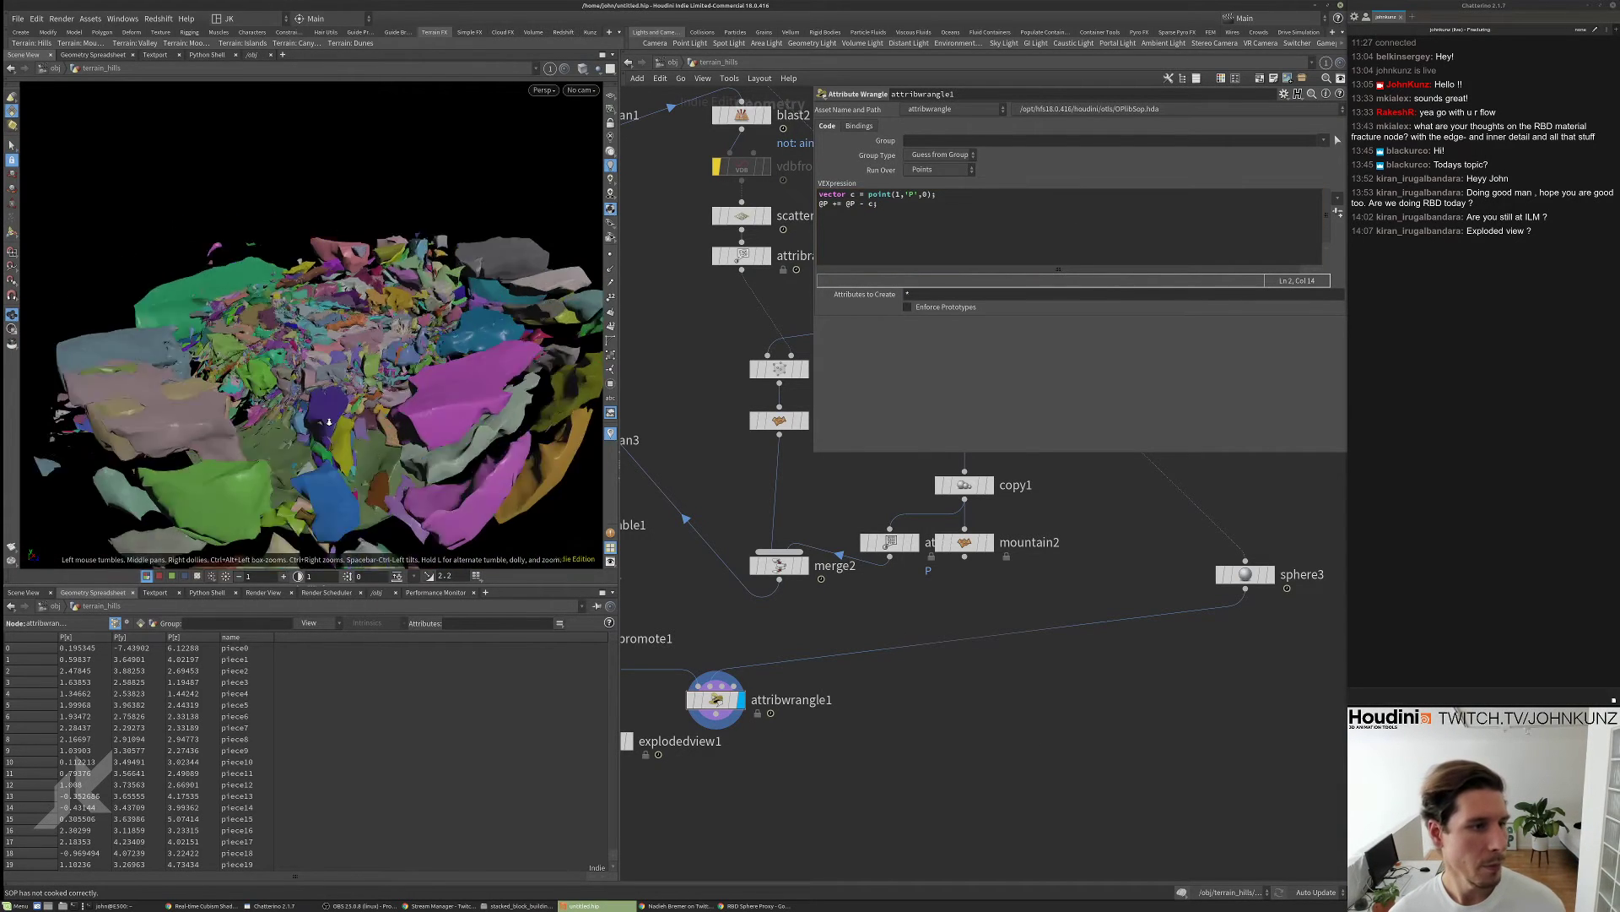
pyautogui.click(690, 701)
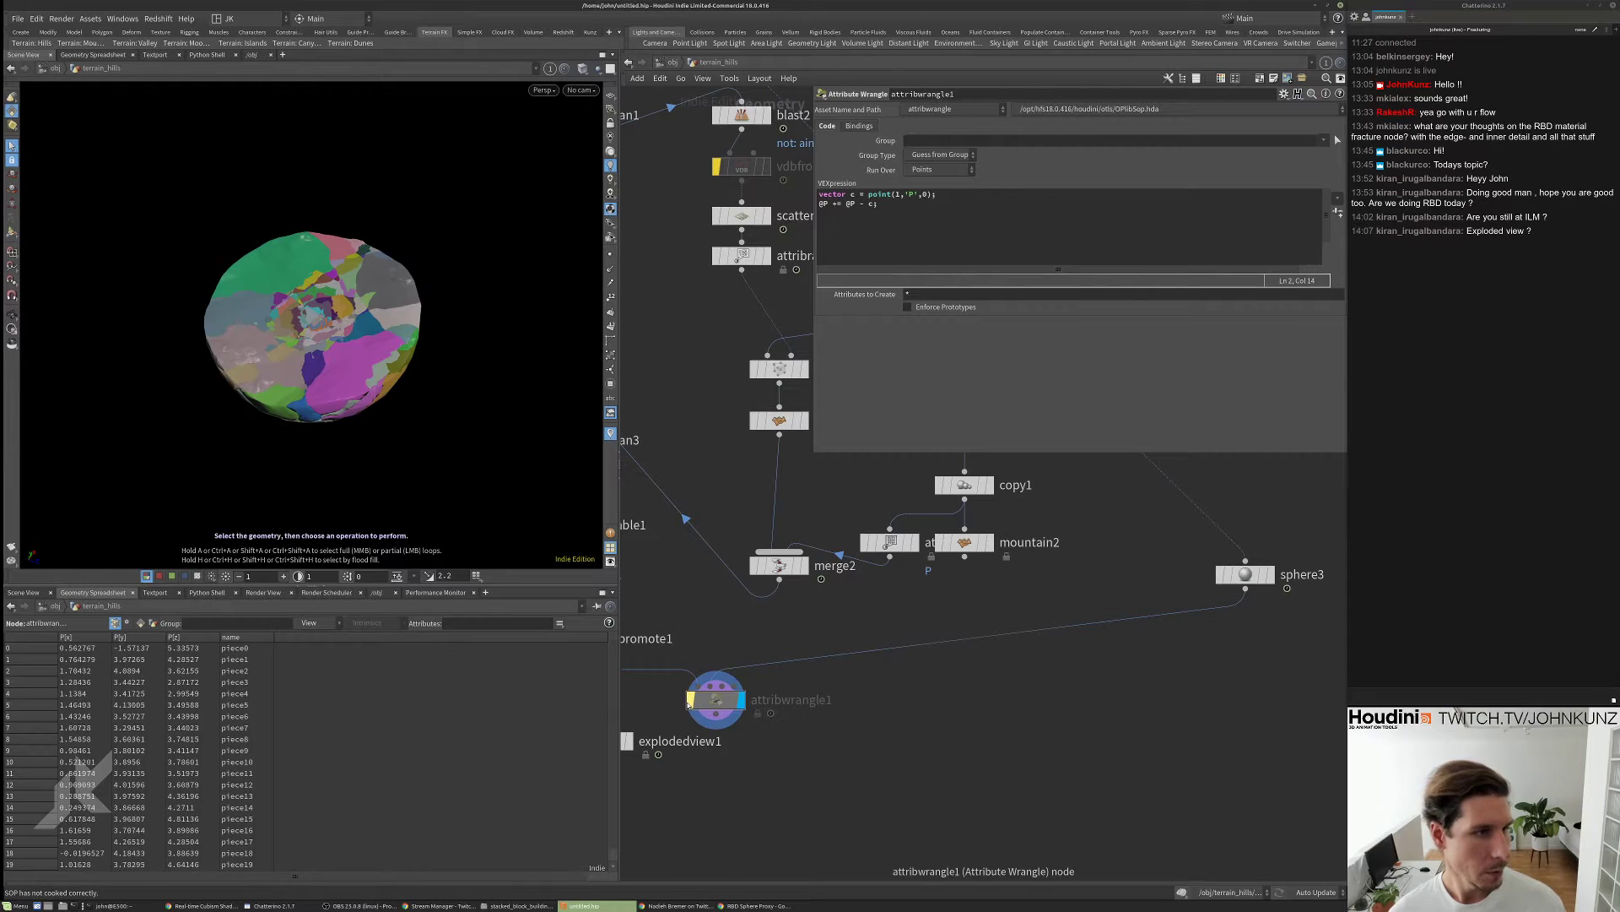
pyautogui.click(689, 700)
pyautogui.keyDown('alt'); pyautogui.moveTo(343, 407); pyautogui.dragTo(299, 365); pyautogui.keyUp('alt')
pyautogui.press('s')
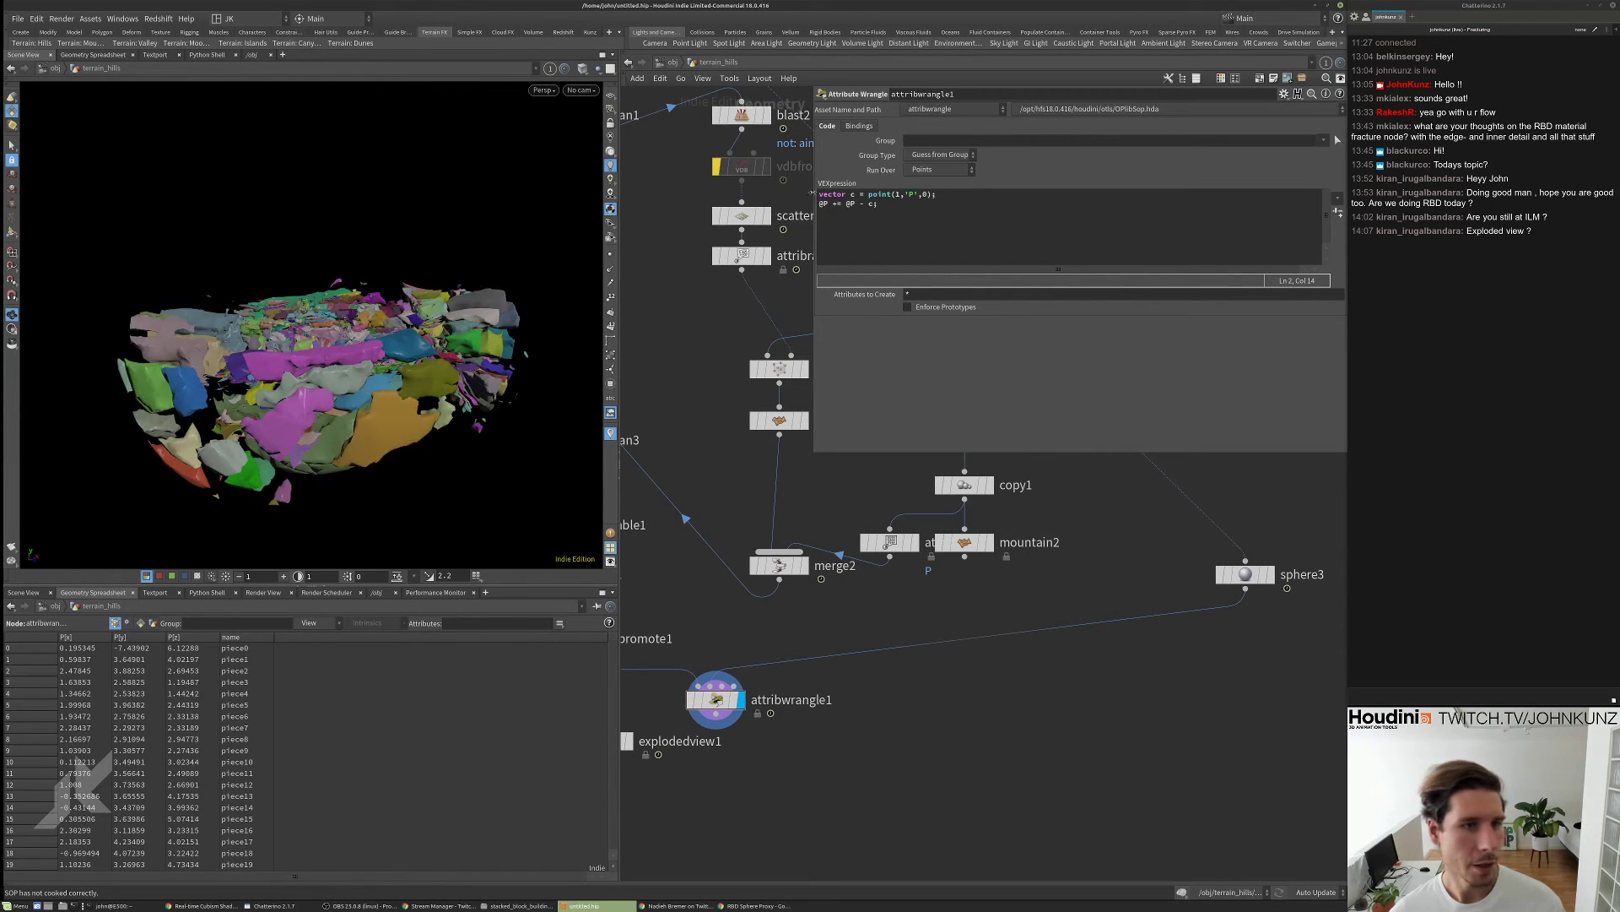
# - Insert the VEX line vector direction = @P - c; above the @P line in attribwrangle1
pyautogui.click(844, 203)
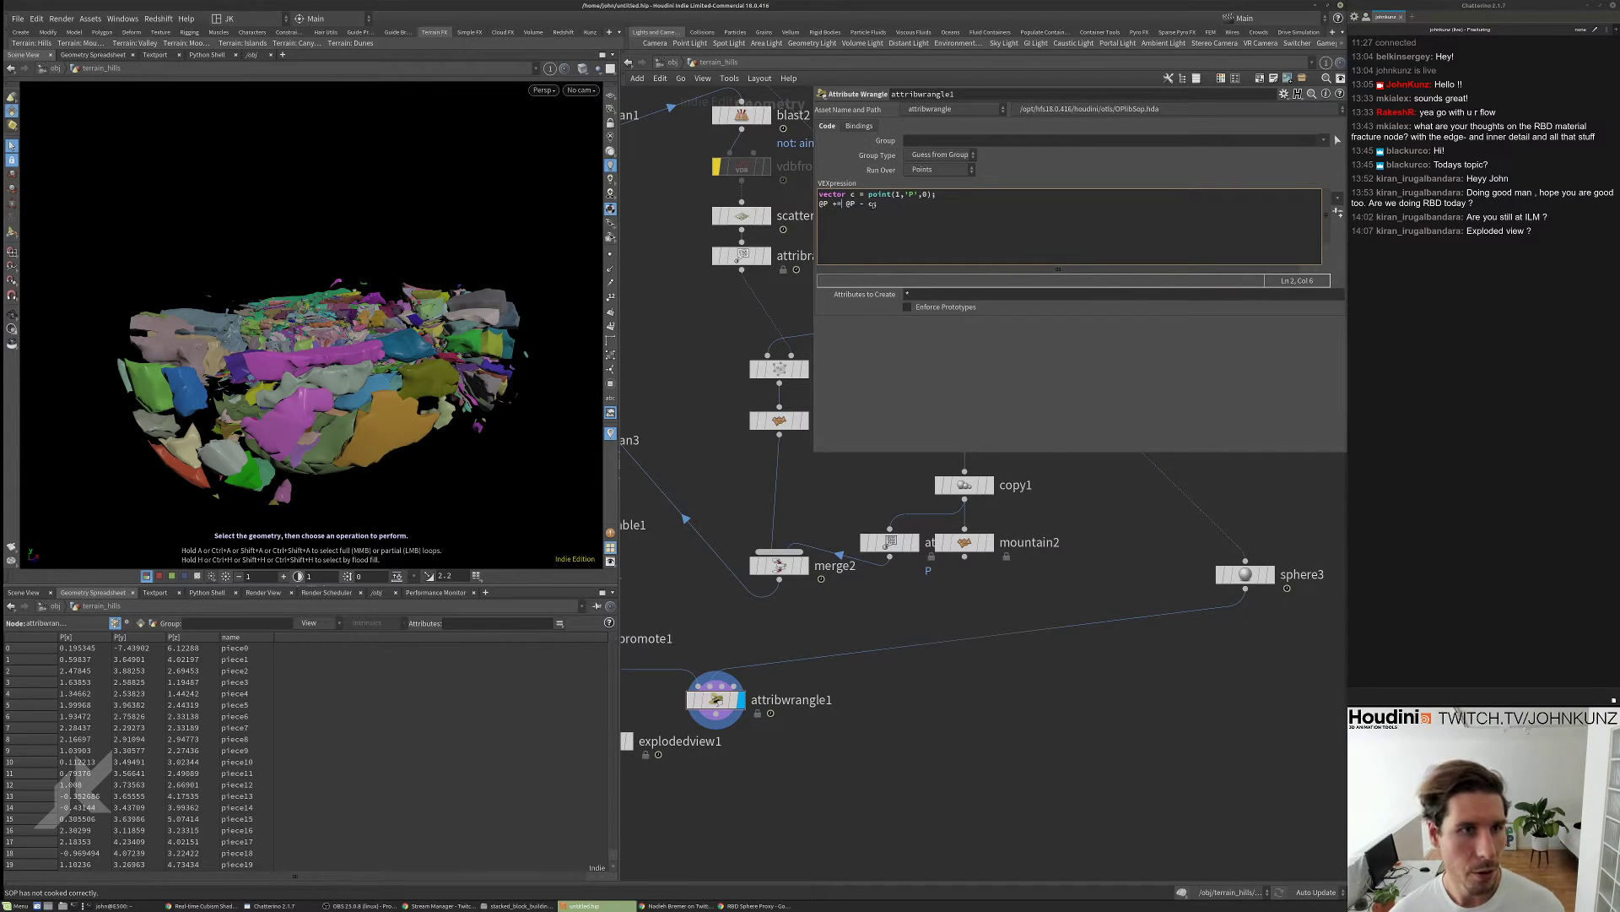
pyautogui.moveTo(877, 204); pyautogui.dragTo(846, 205)
pyautogui.press('Home')
pyautogui.press('Return')
pyautogui.press('Up')
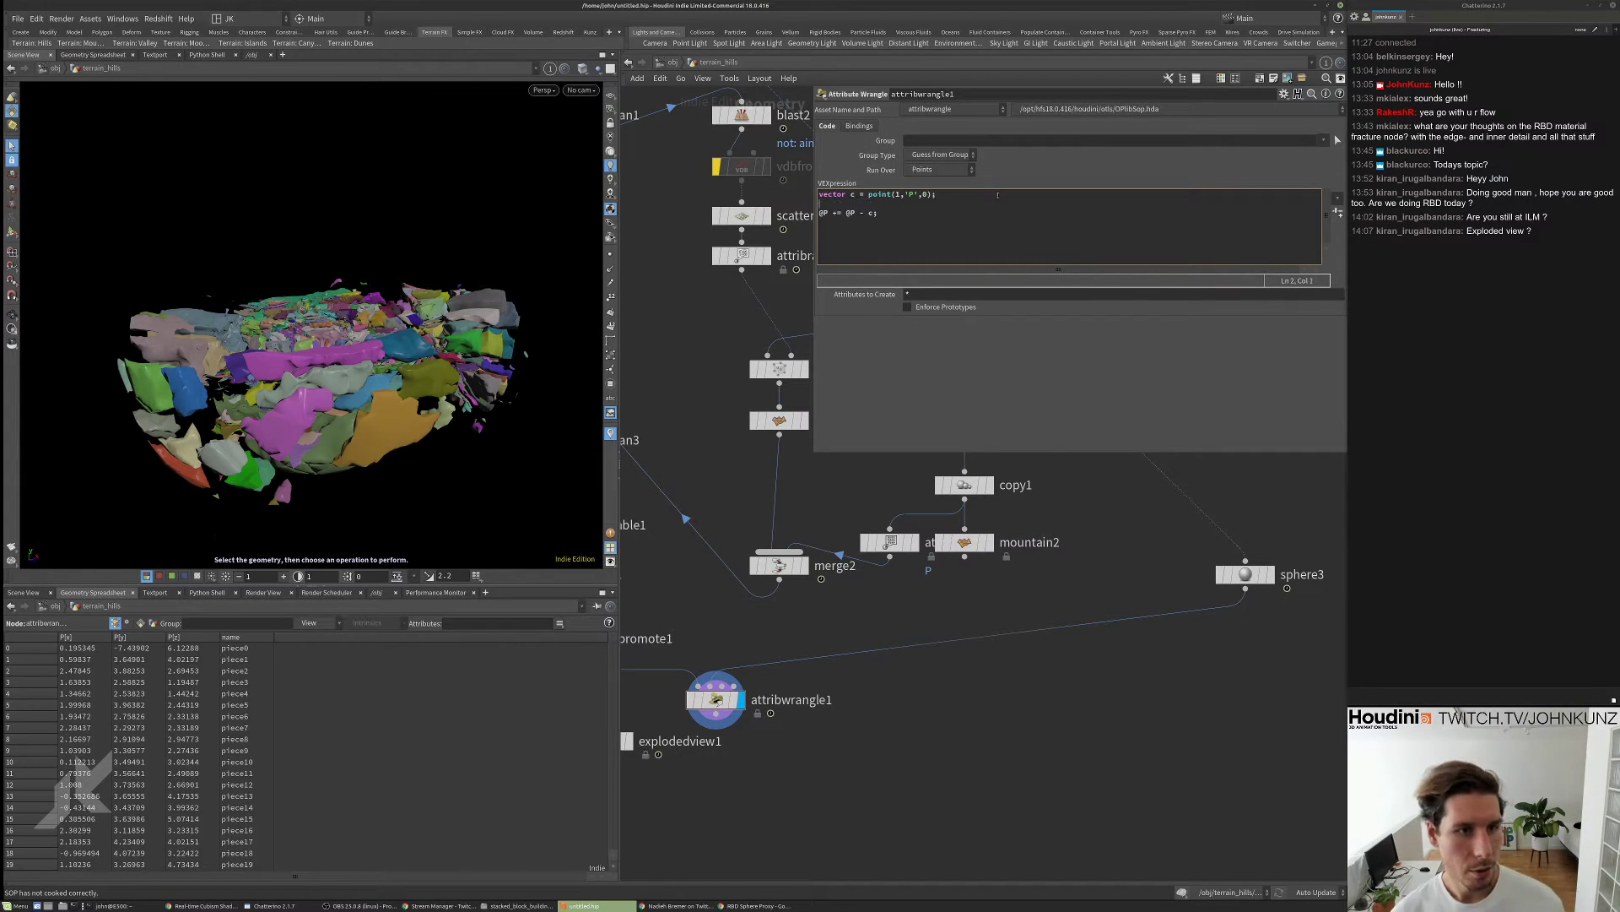
pyautogui.write('vector dire')
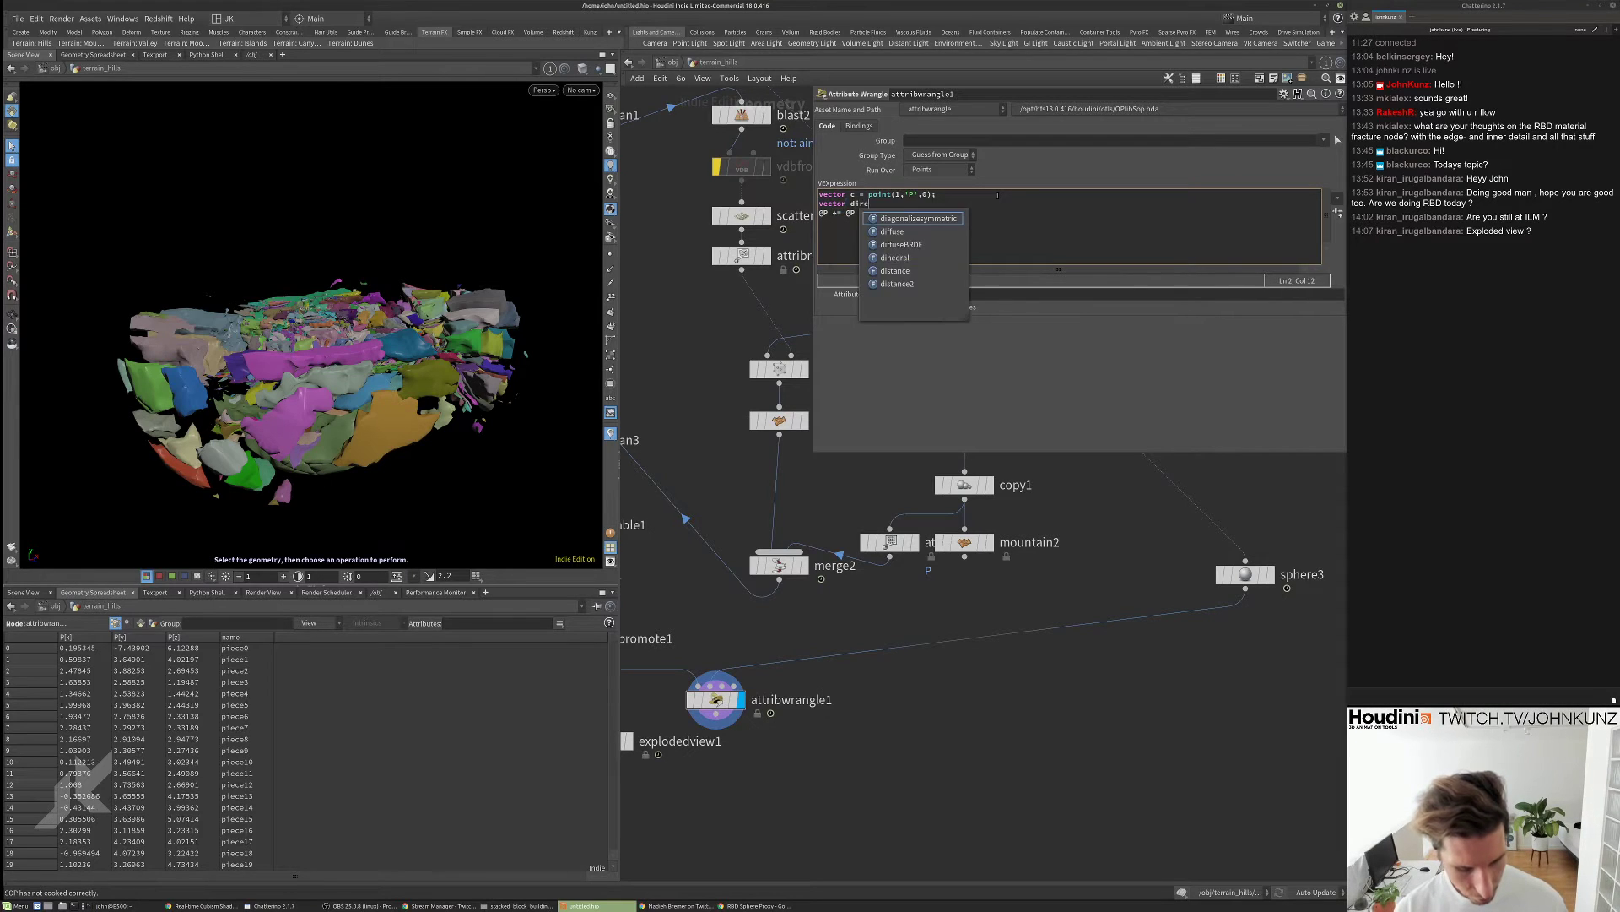
pyautogui.write('ction = @P - c;')
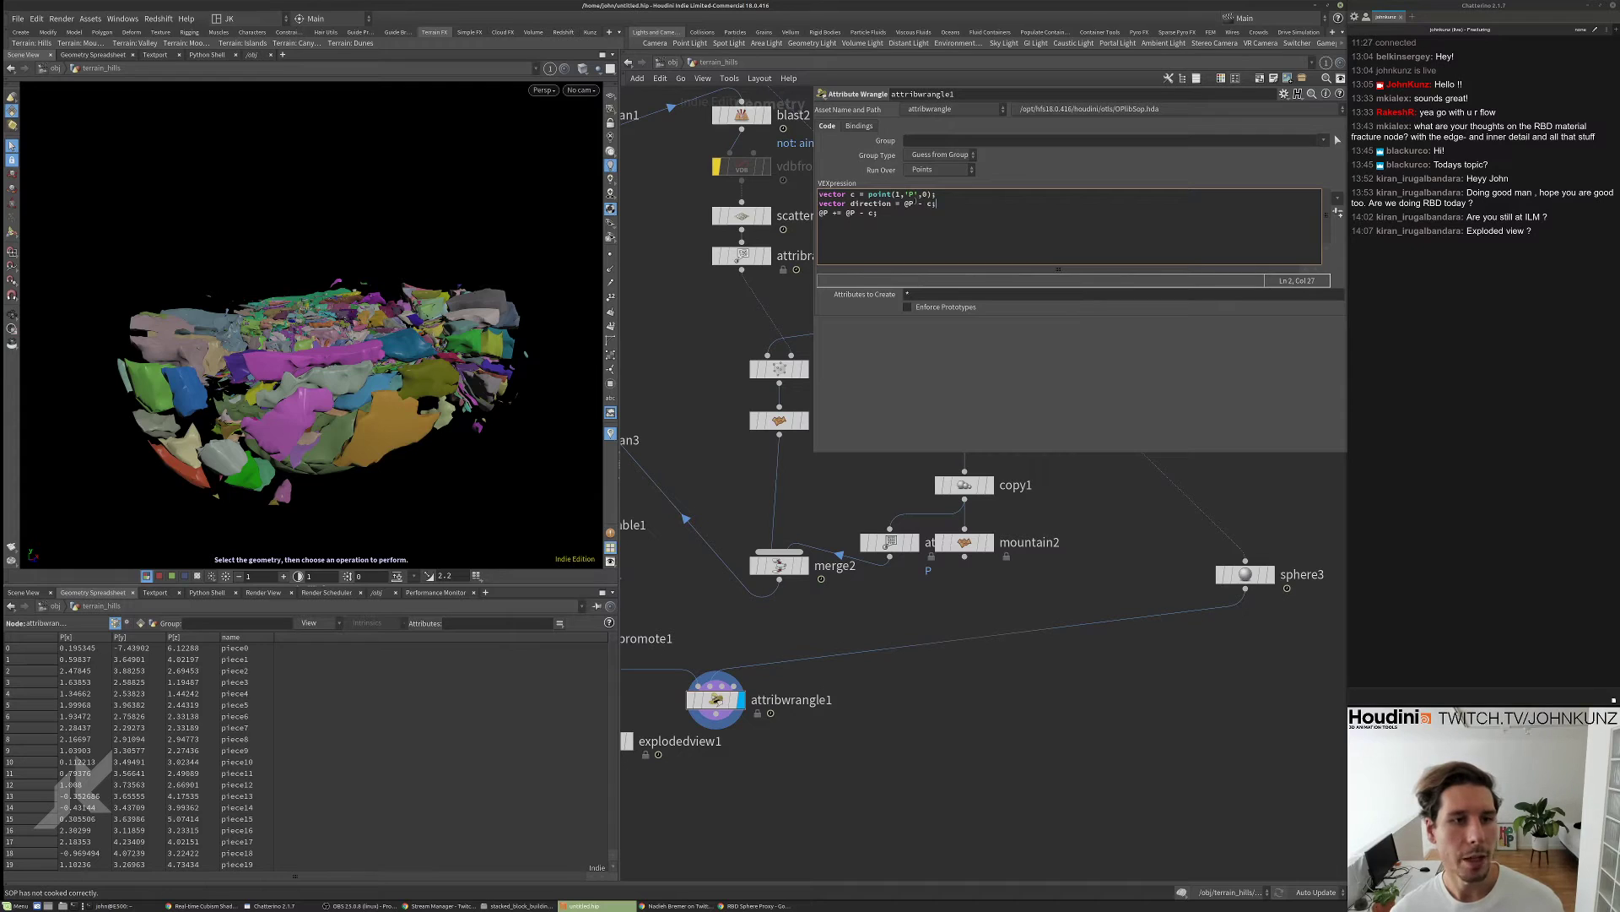
# - Replace @P - c in the last VEX line with the direction variable, giving @P += direction;
pyautogui.doubleClick(884, 203)
pyautogui.hotkey('ctrl', 'c')
pyautogui.moveTo(876, 213); pyautogui.dragTo(847, 214)
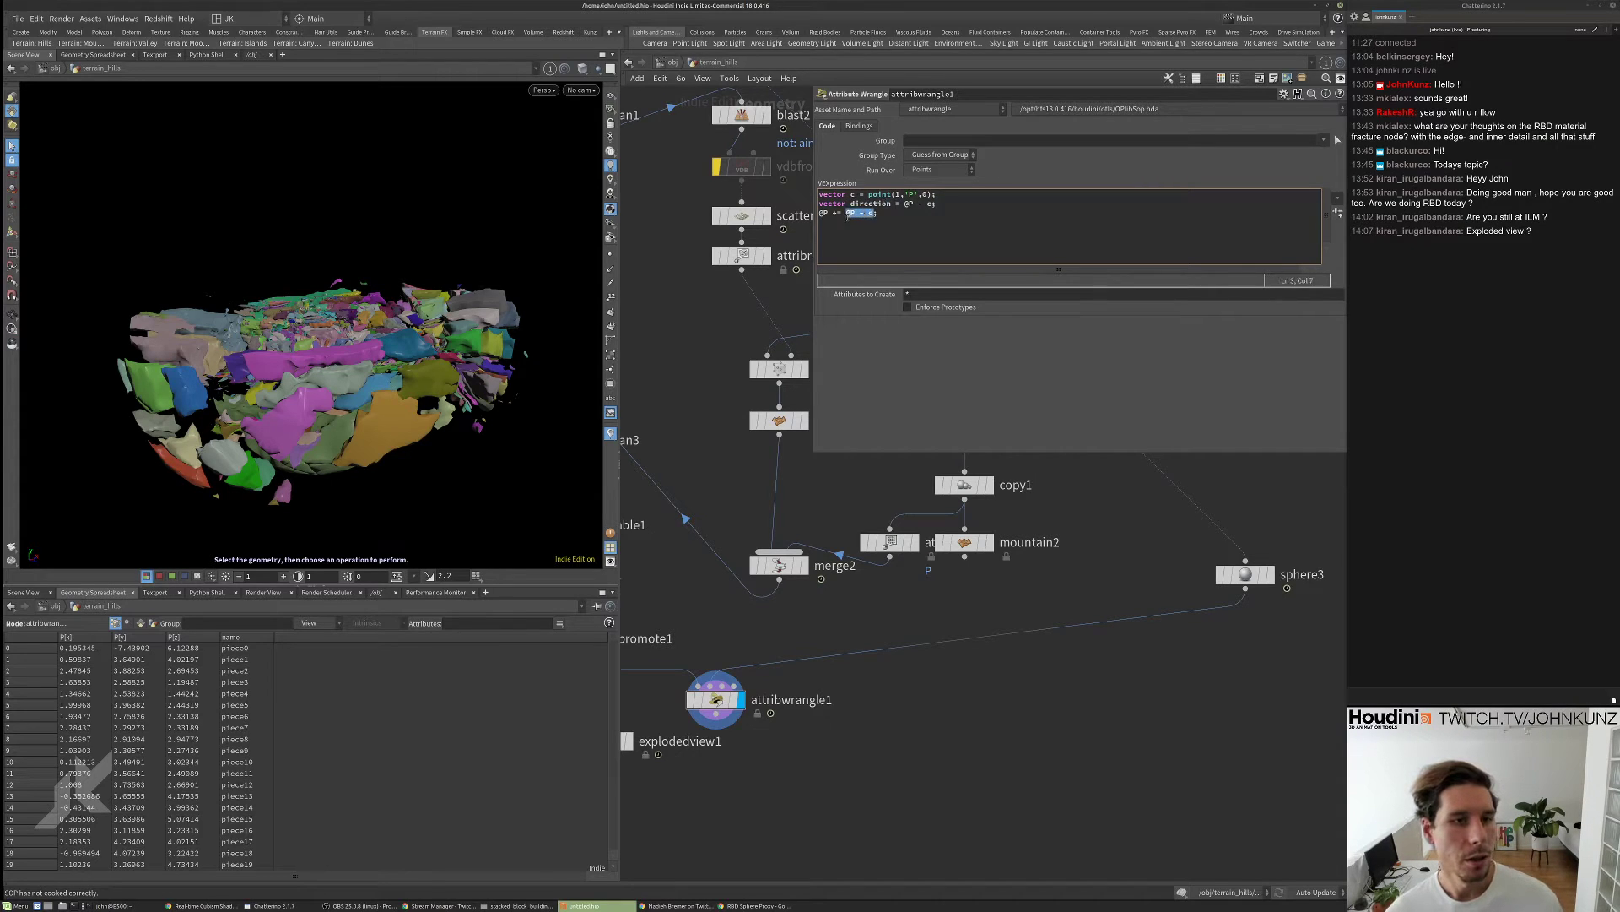
pyautogui.hotkey('ctrl', 'v')
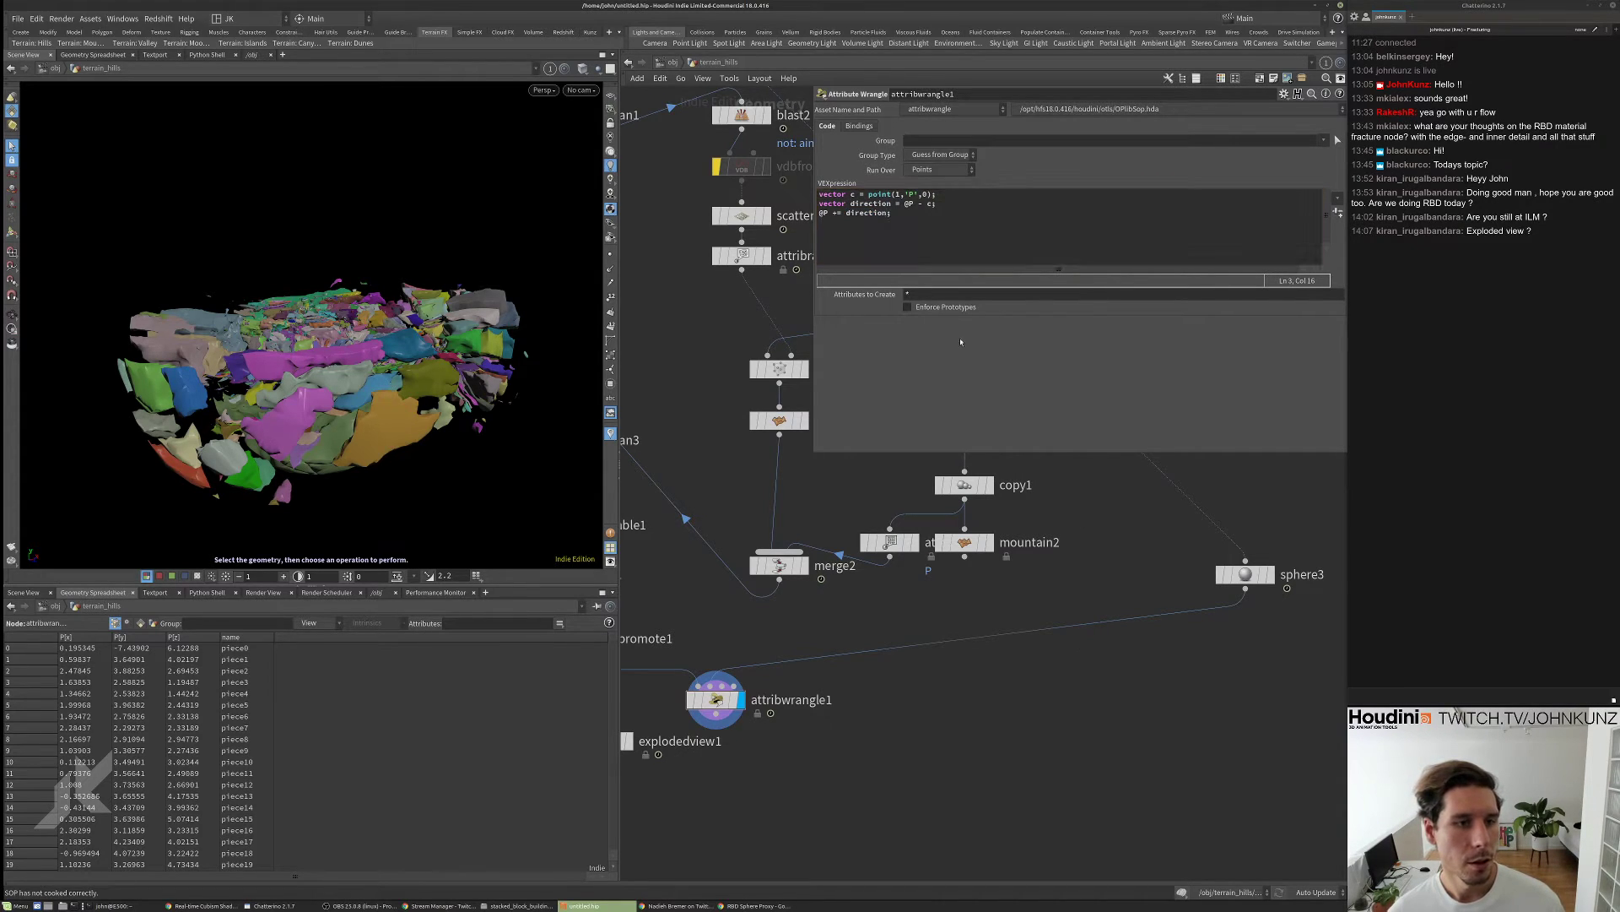
# - Multiply direction by length(direction) in the @P line and examine the scattered pieces near and far
pyautogui.click(902, 211)
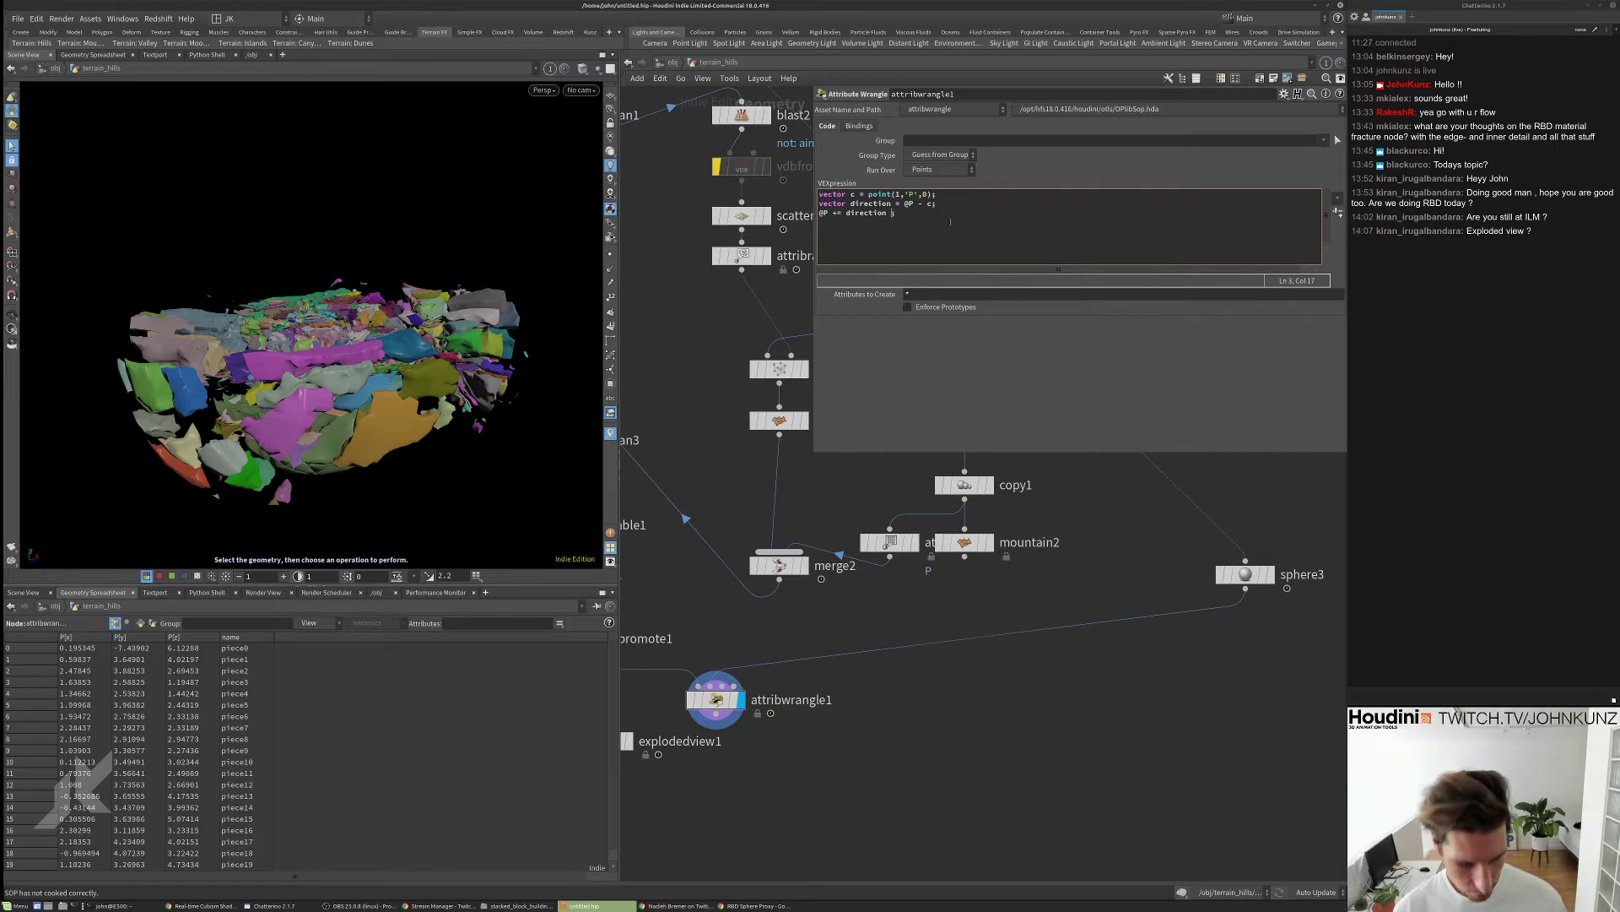
pyautogui.write('* ')
pyautogui.write('length')
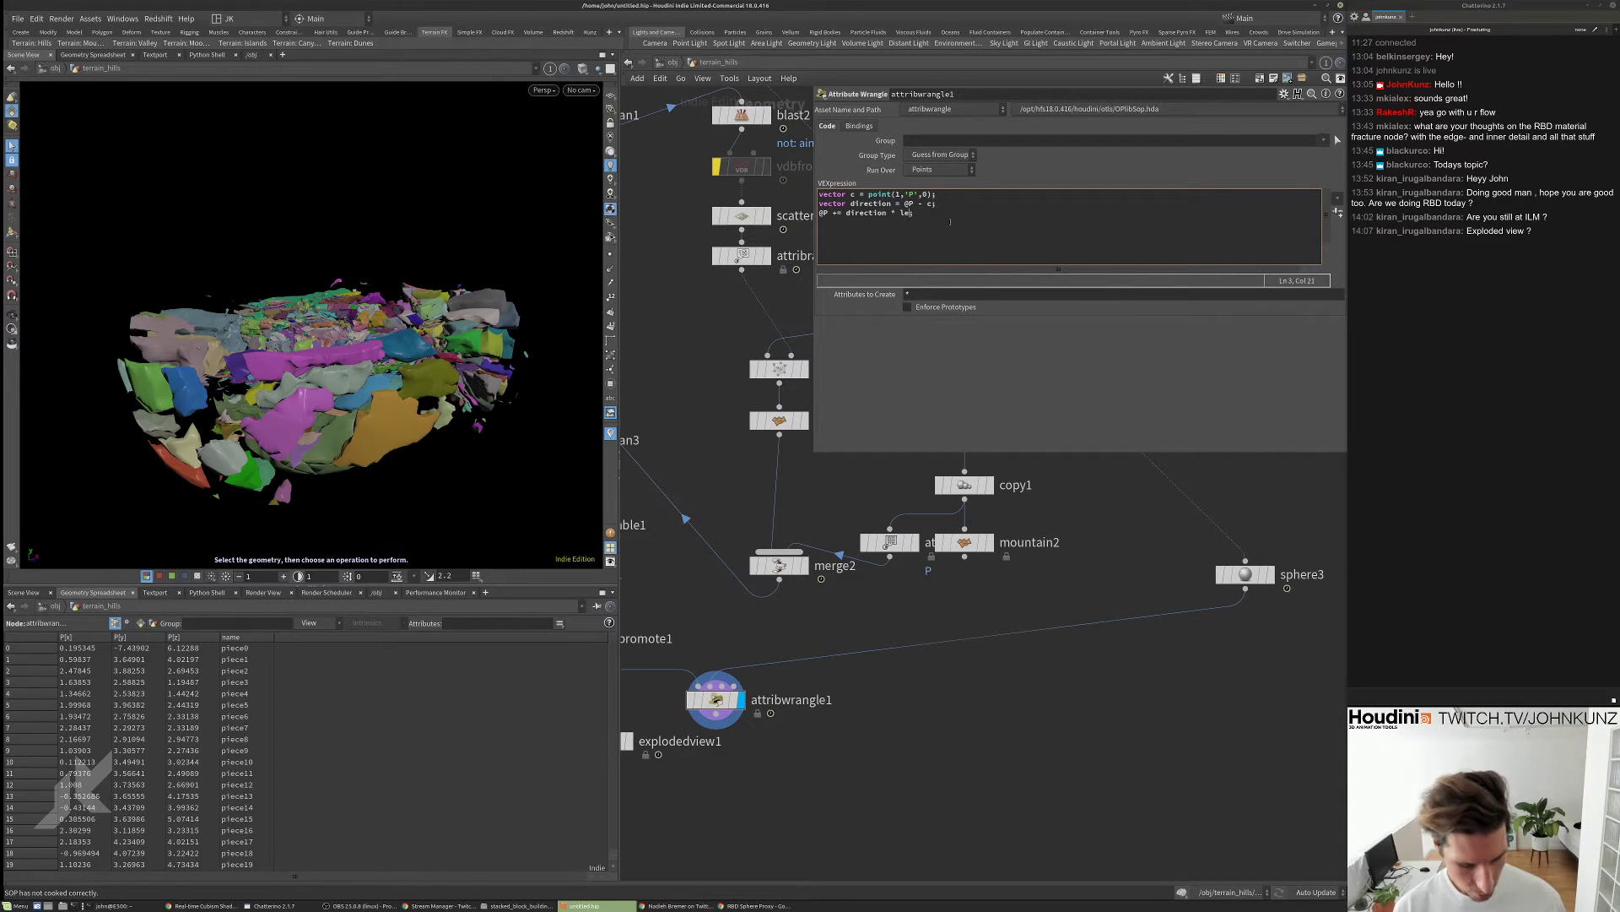
pyautogui.write('(')
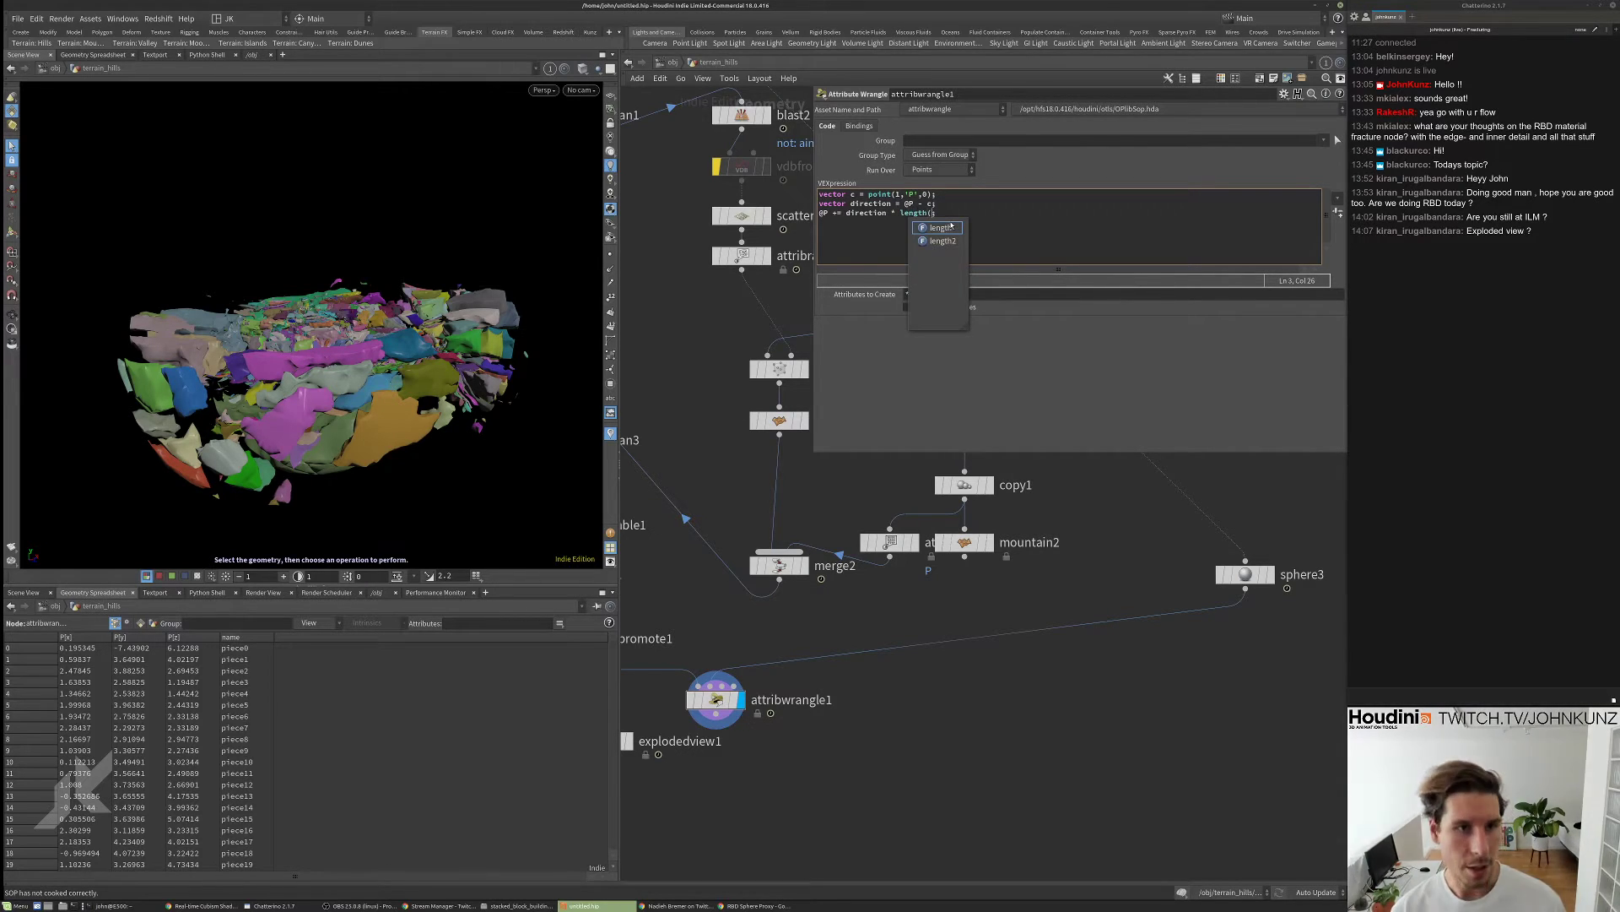
pyautogui.write(')')
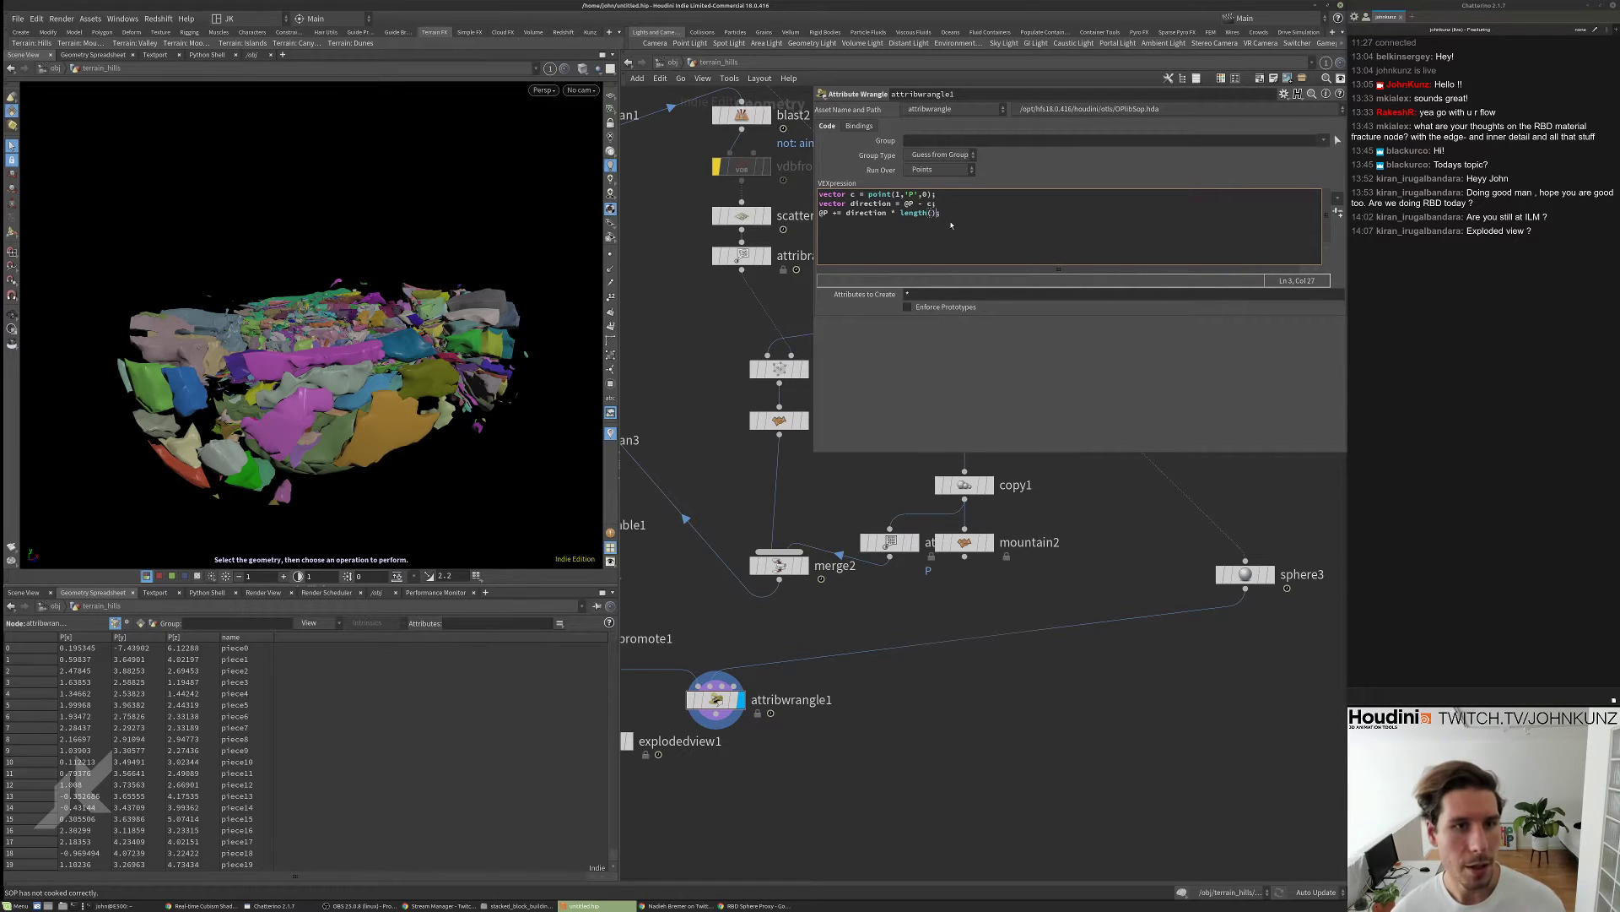
pyautogui.press('Left')
pyautogui.write('direction')
pyautogui.click(1225, 653)
pyautogui.scroll(5, 347, 414)
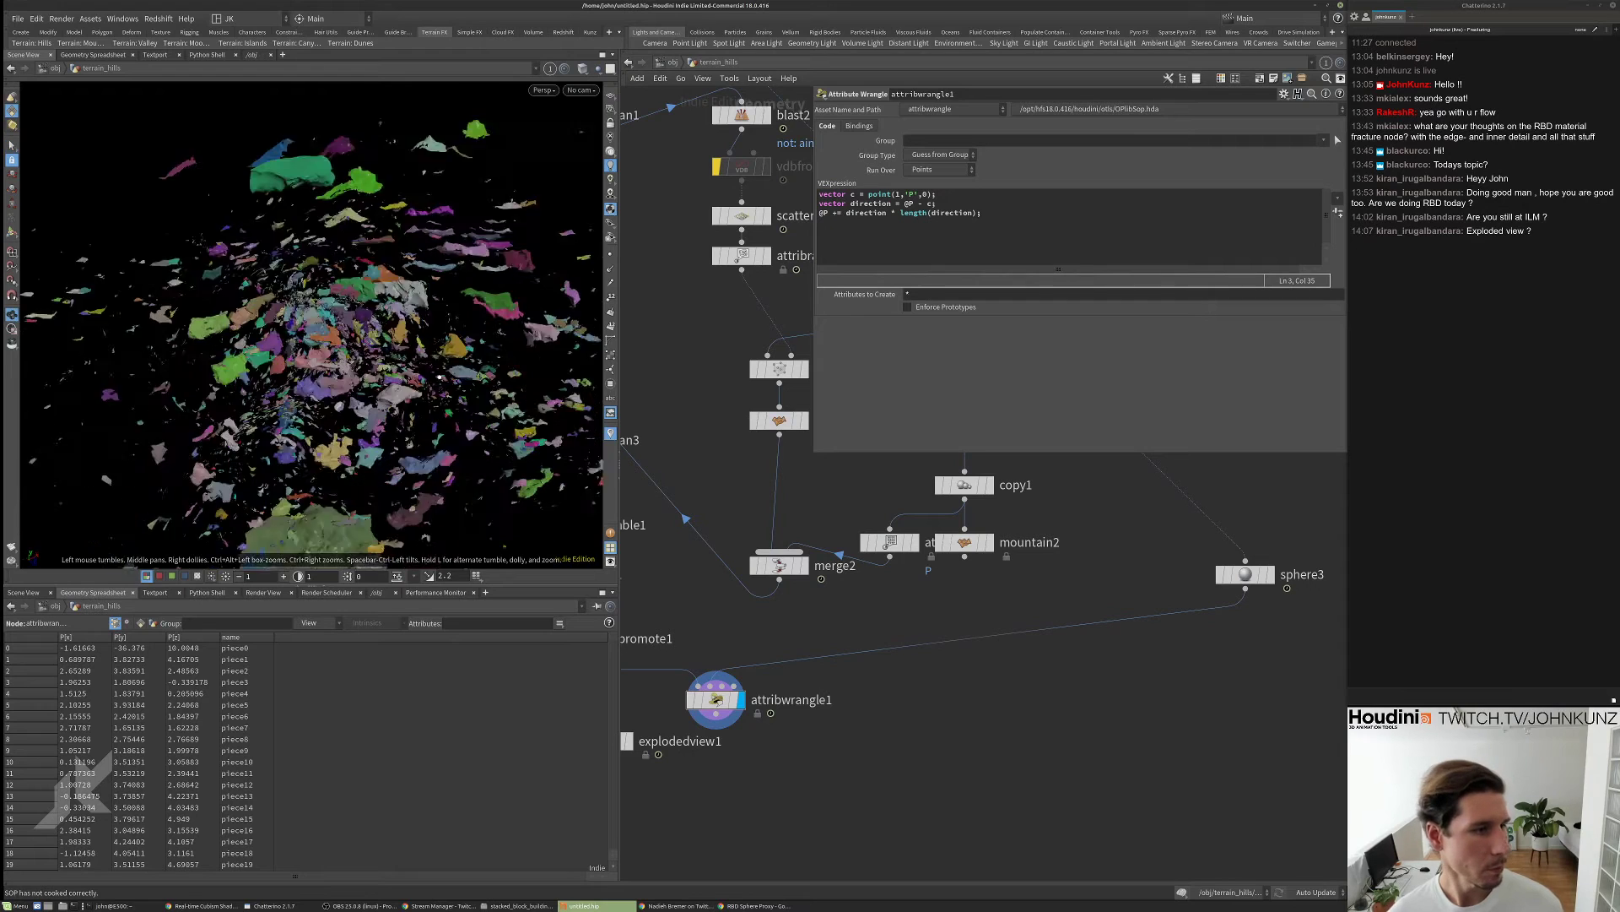
pyautogui.scroll(-5, 347, 414)
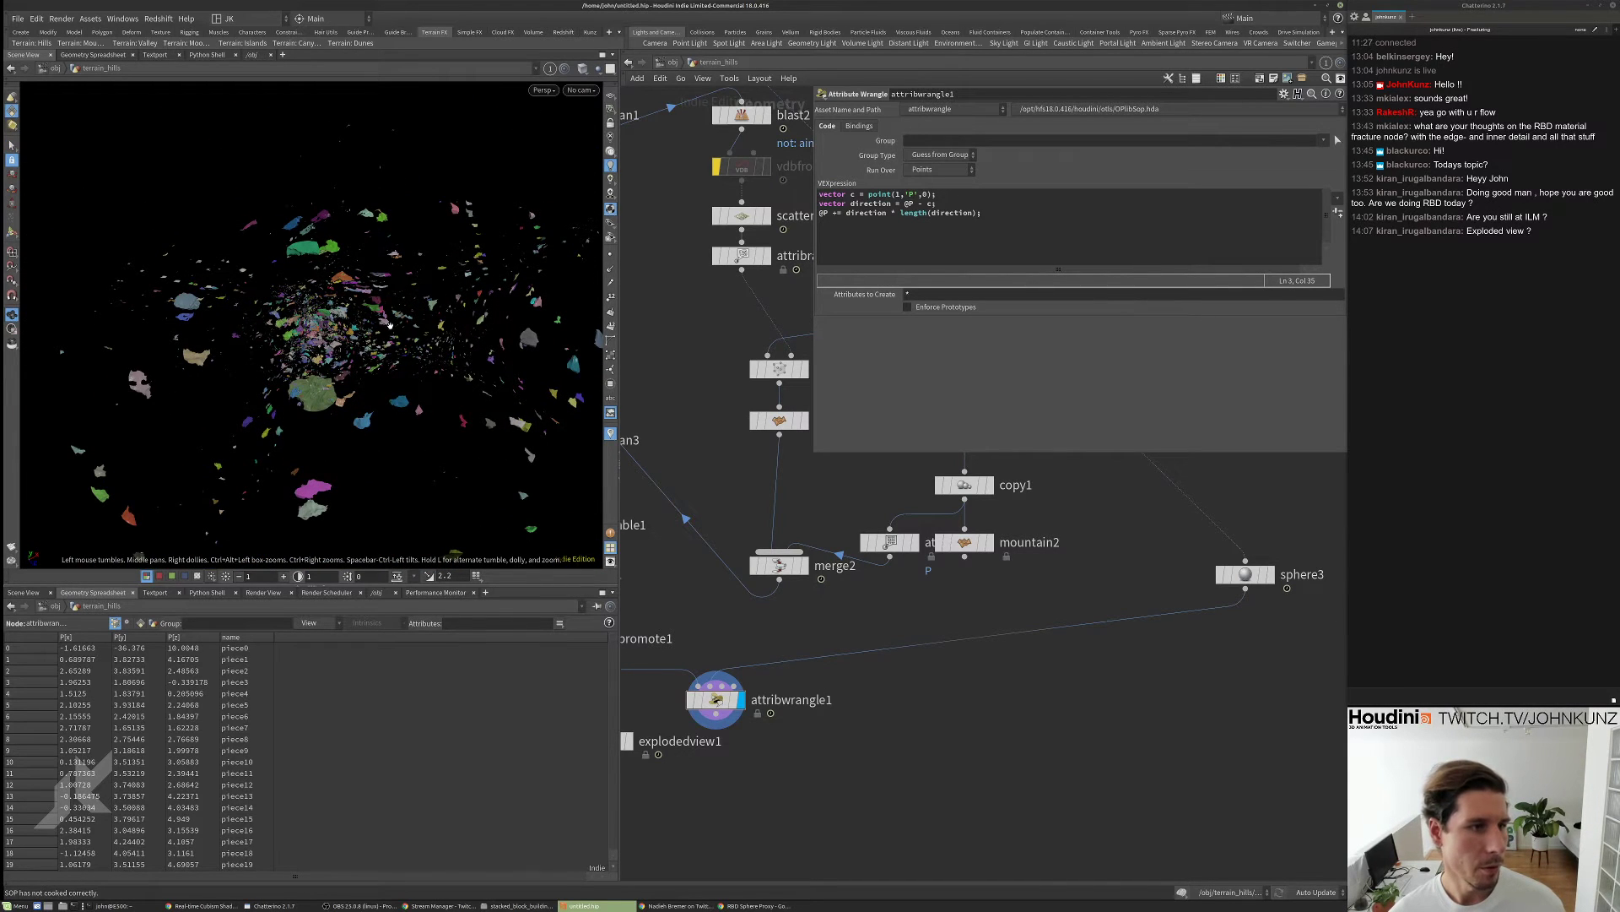
pyautogui.scroll(5, 375, 338)
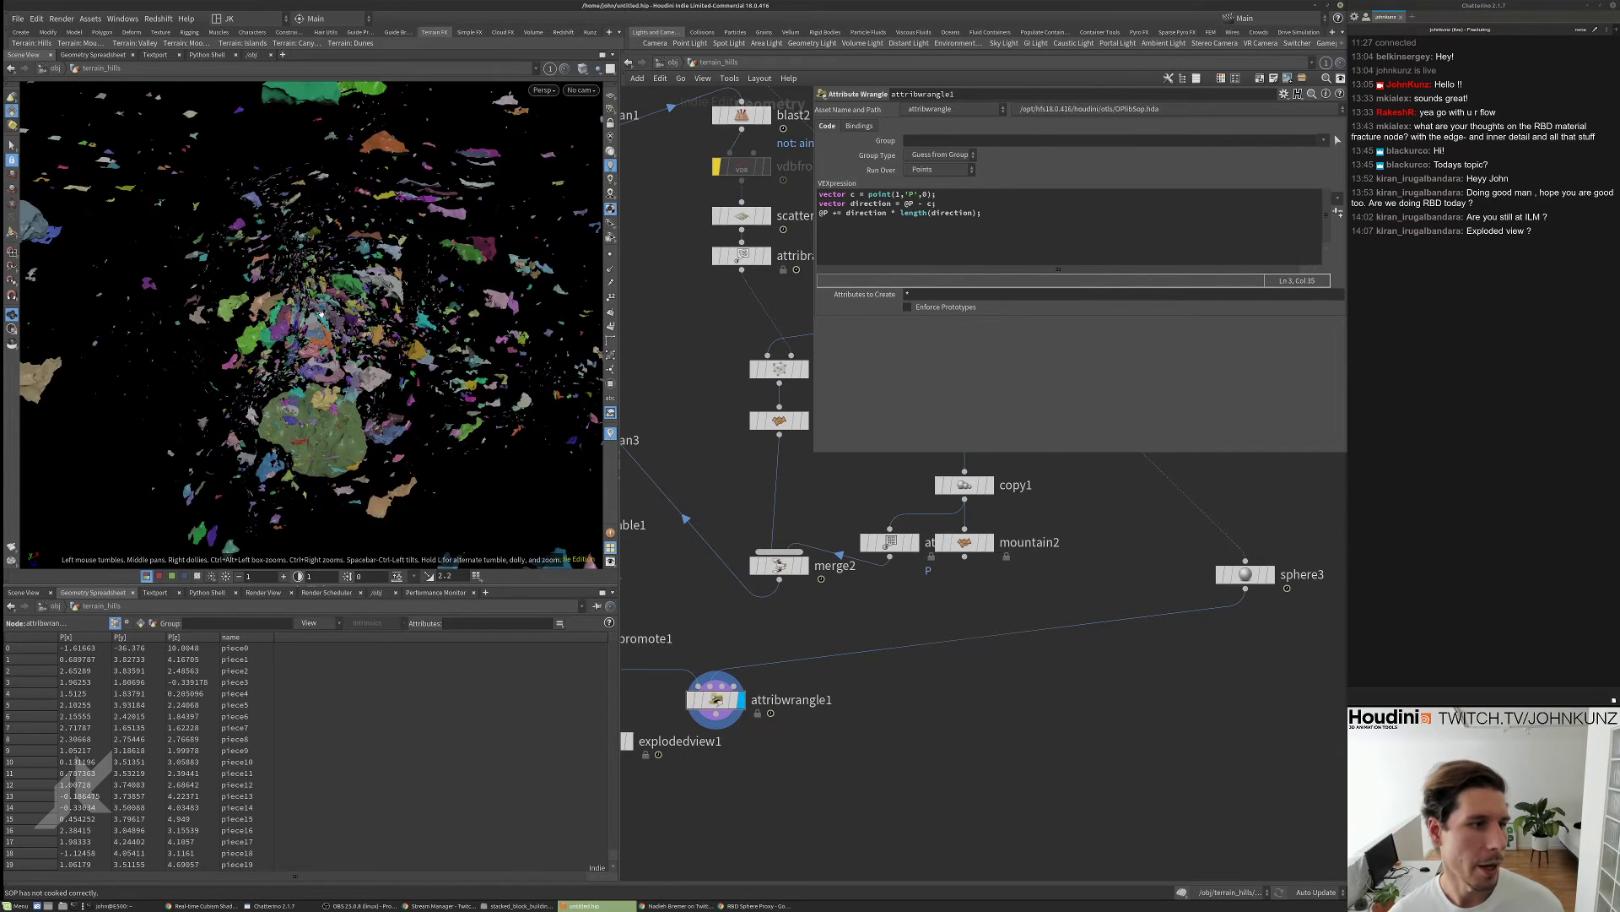
pyautogui.press('s')
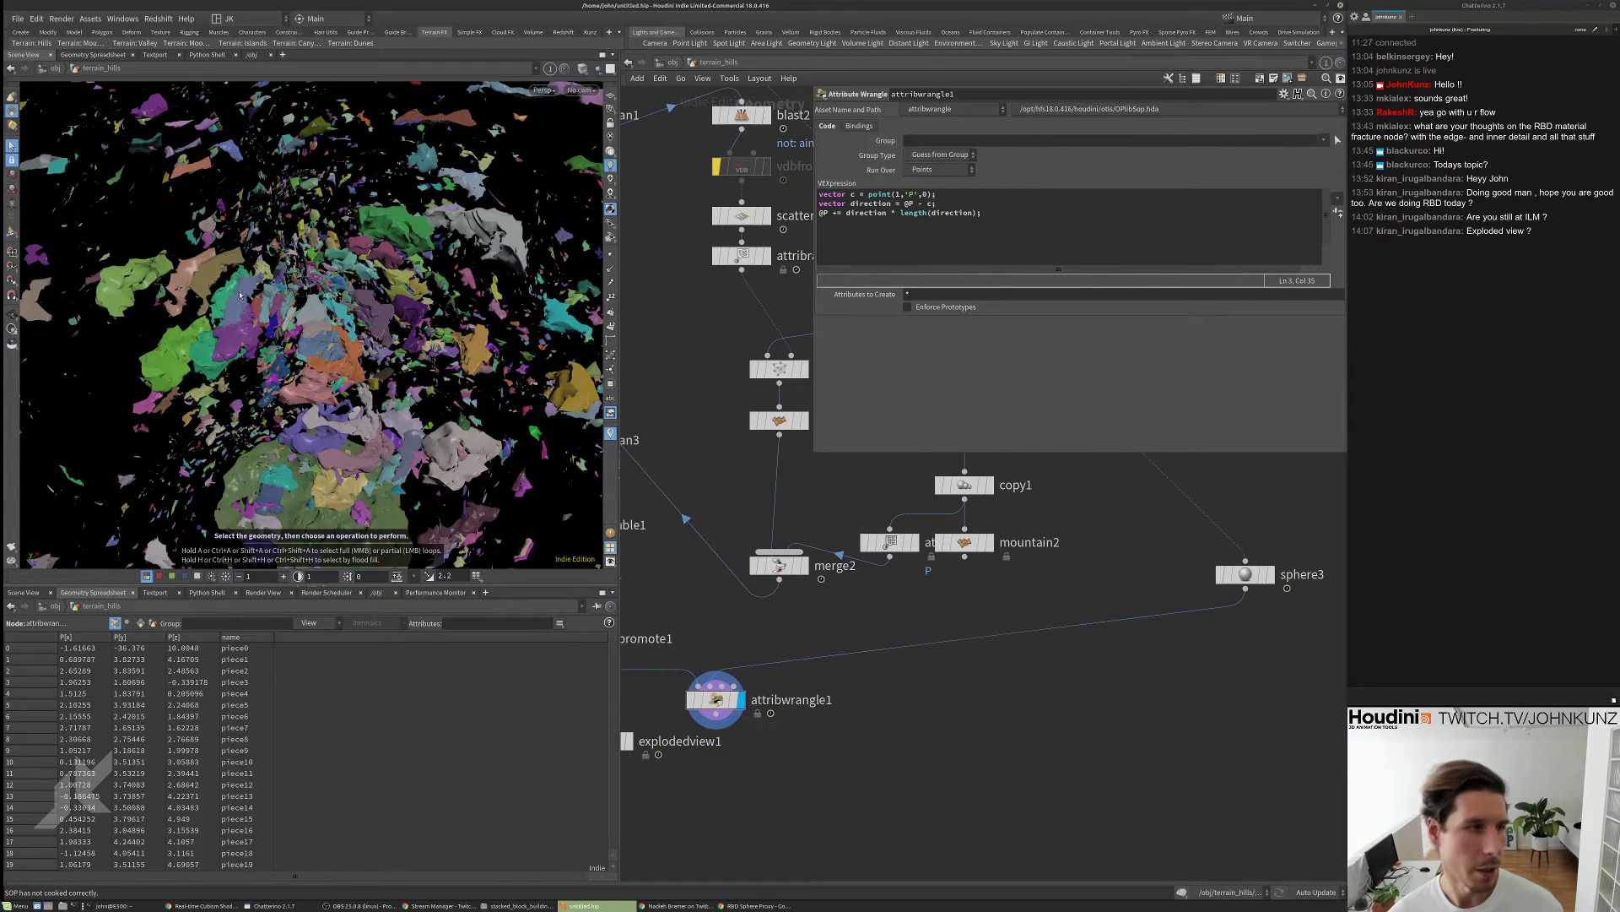
# - Wrap length(direction) in a fit function with the arguments 0.025, 0.75, 1, 0 and check the terrain pieces
pyautogui.click(900, 214)
pyautogui.write('fit')
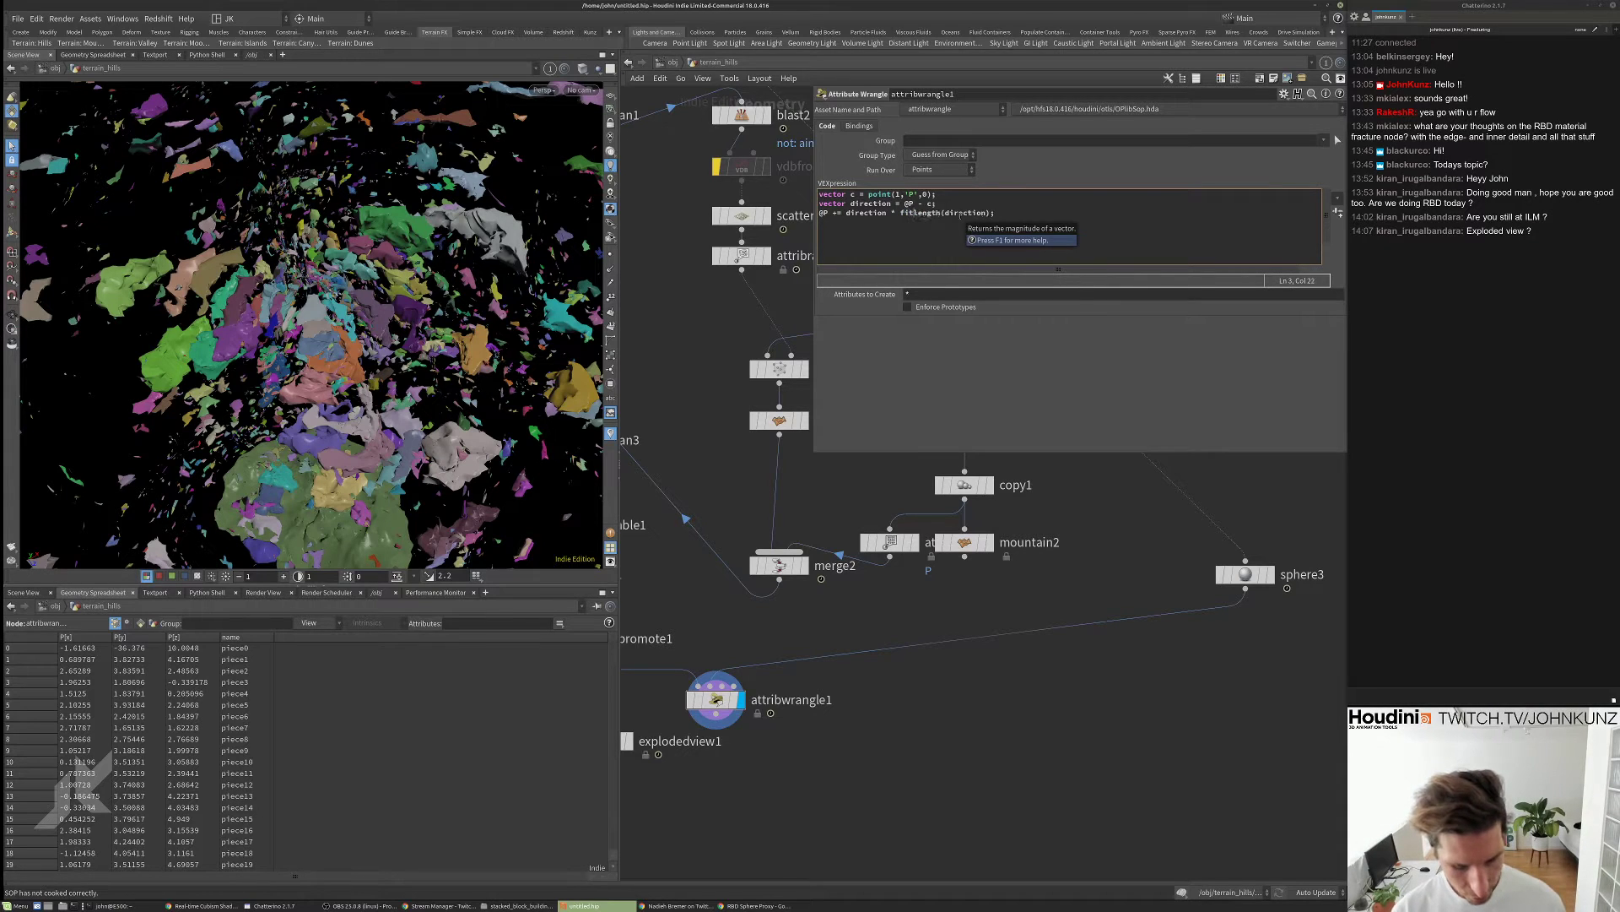
pyautogui.write('(')
pyautogui.click(1012, 212)
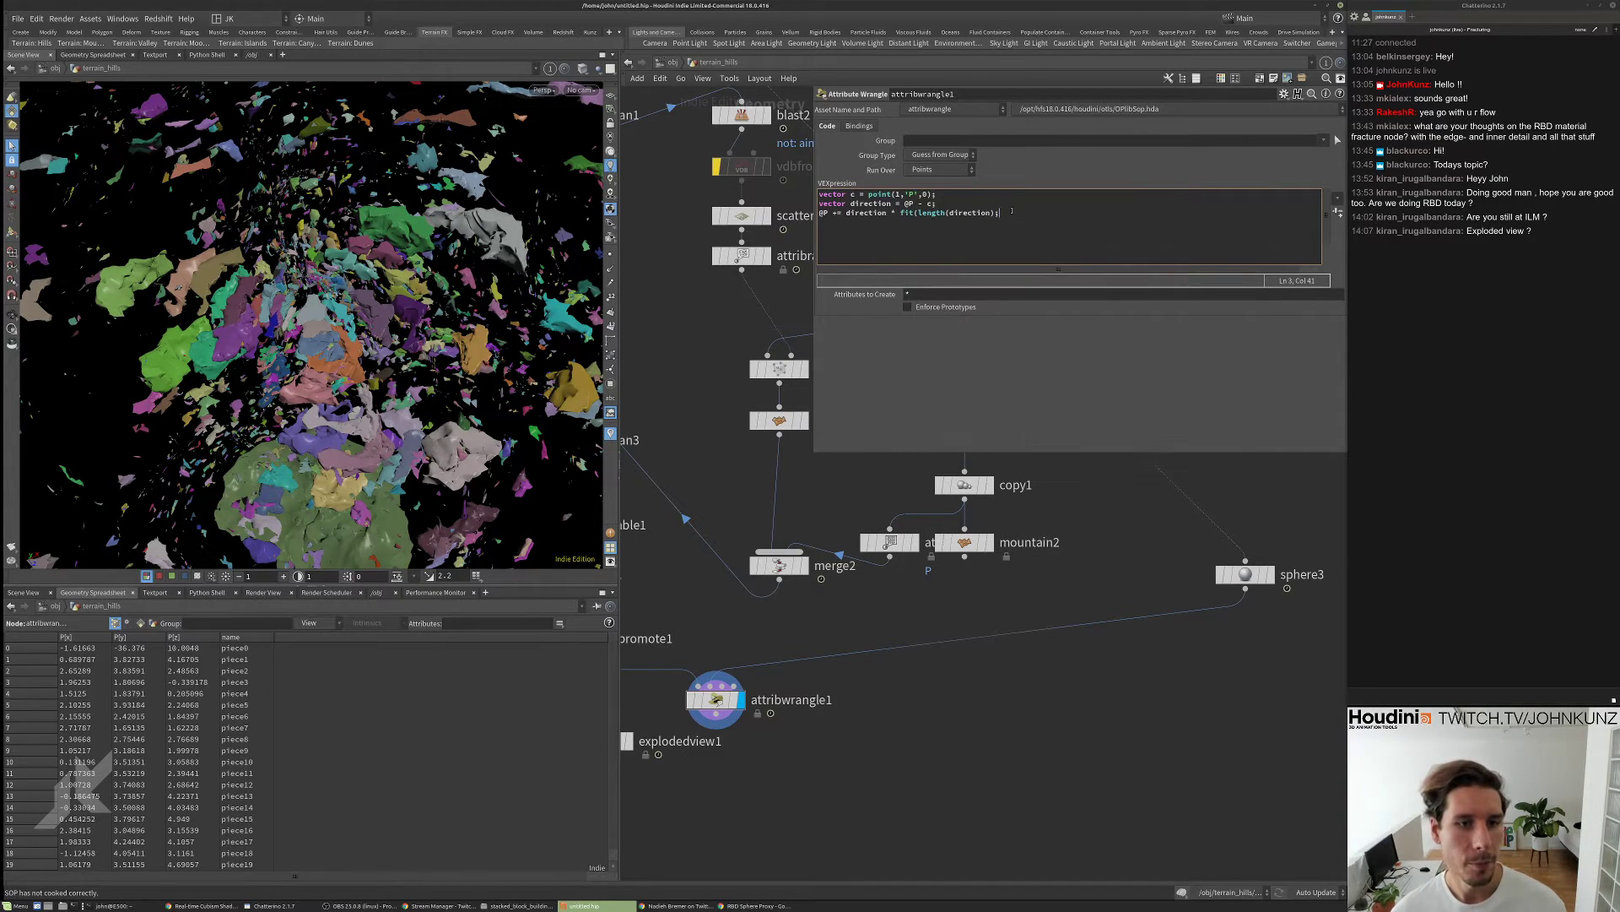
pyautogui.write(',0.')
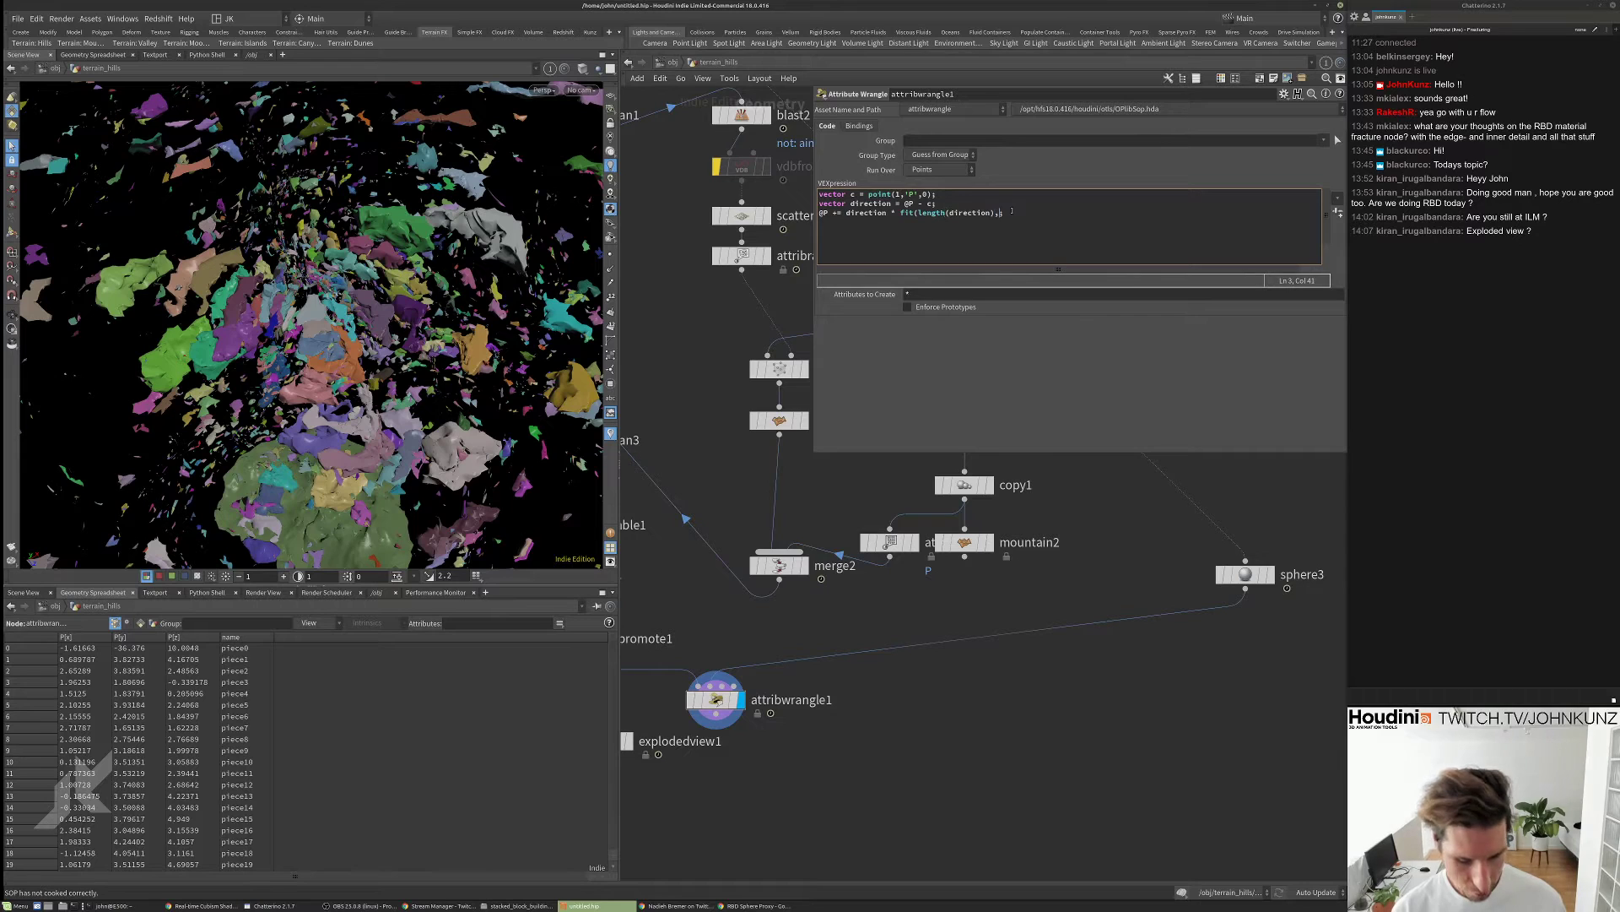
pyautogui.write('025, 0.')
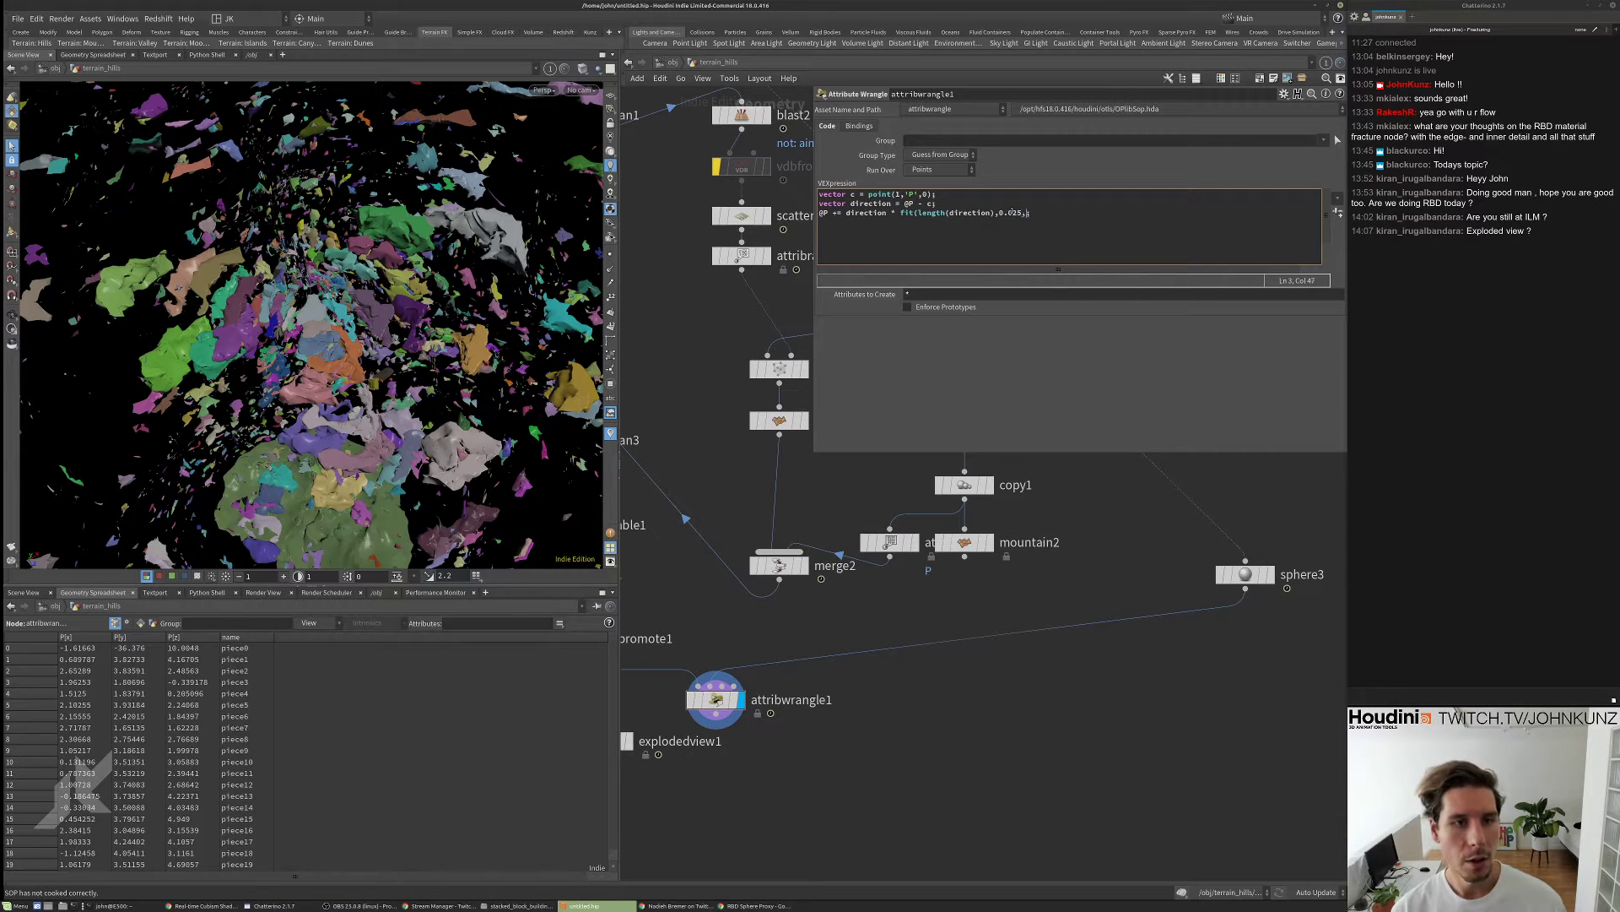
pyautogui.press('BackSpace')
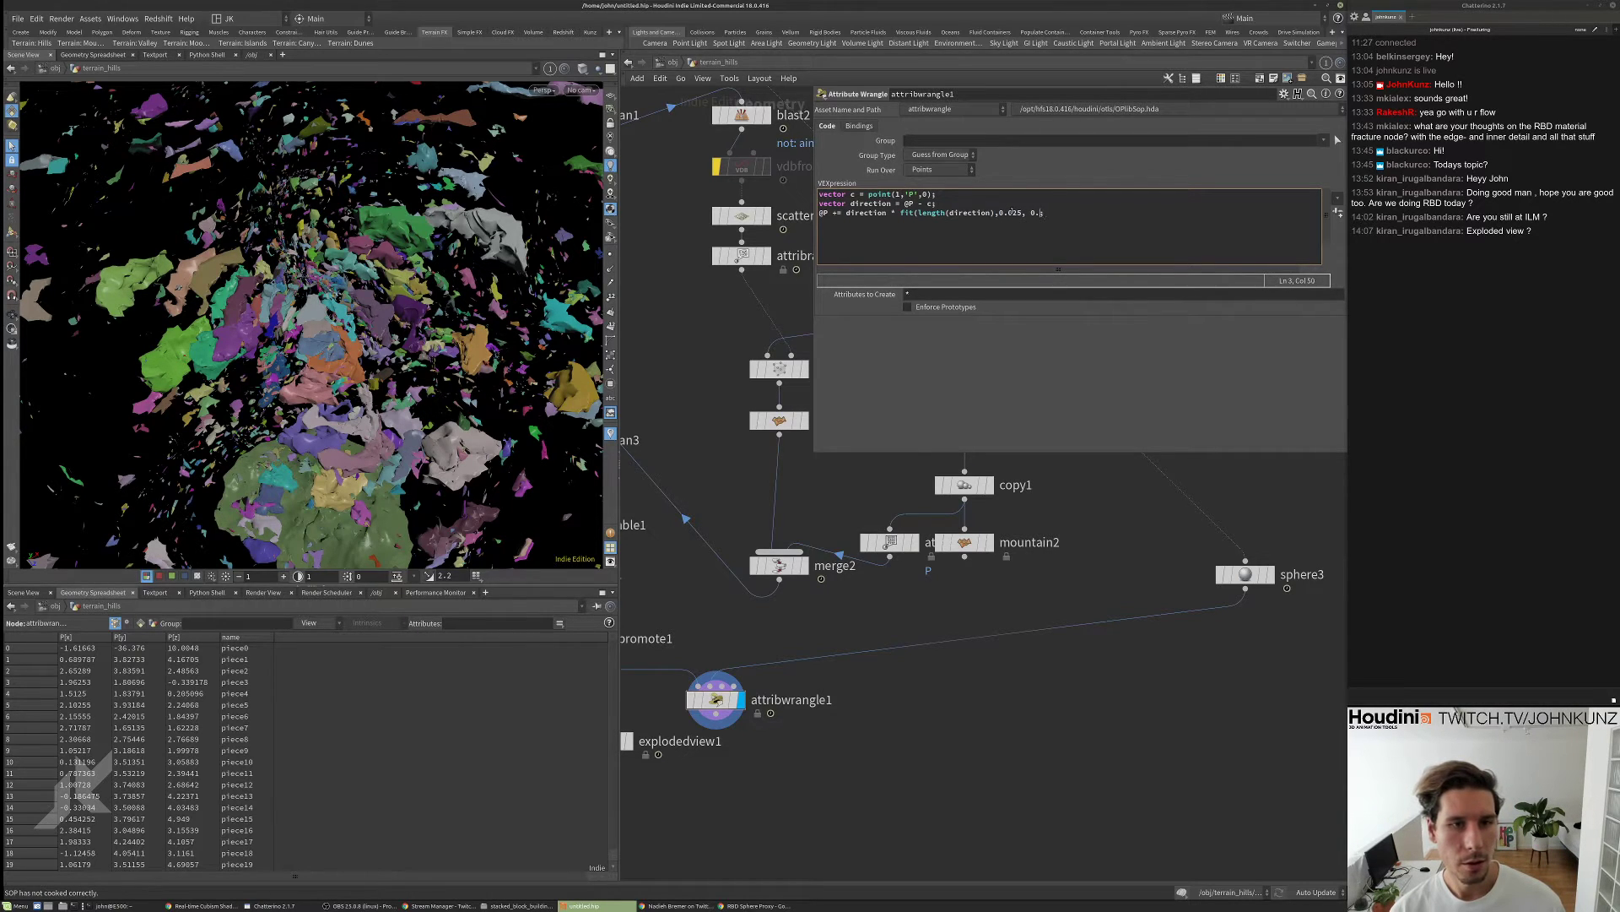
pyautogui.write('75, 1, 0);')
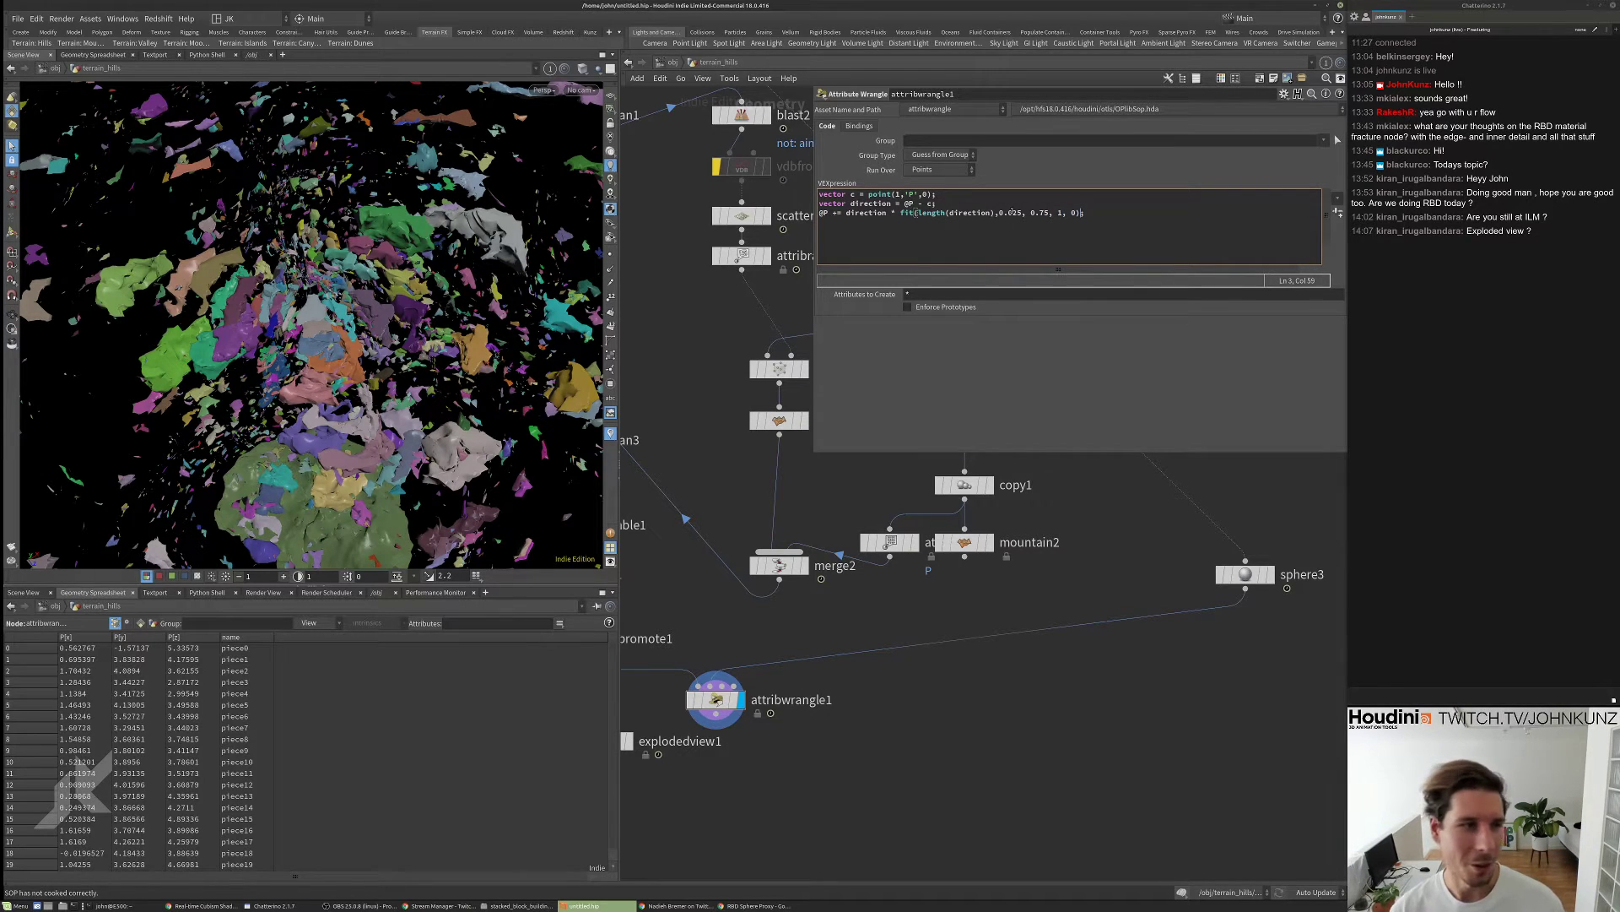
pyautogui.hotkey('ctrl', 'Return')
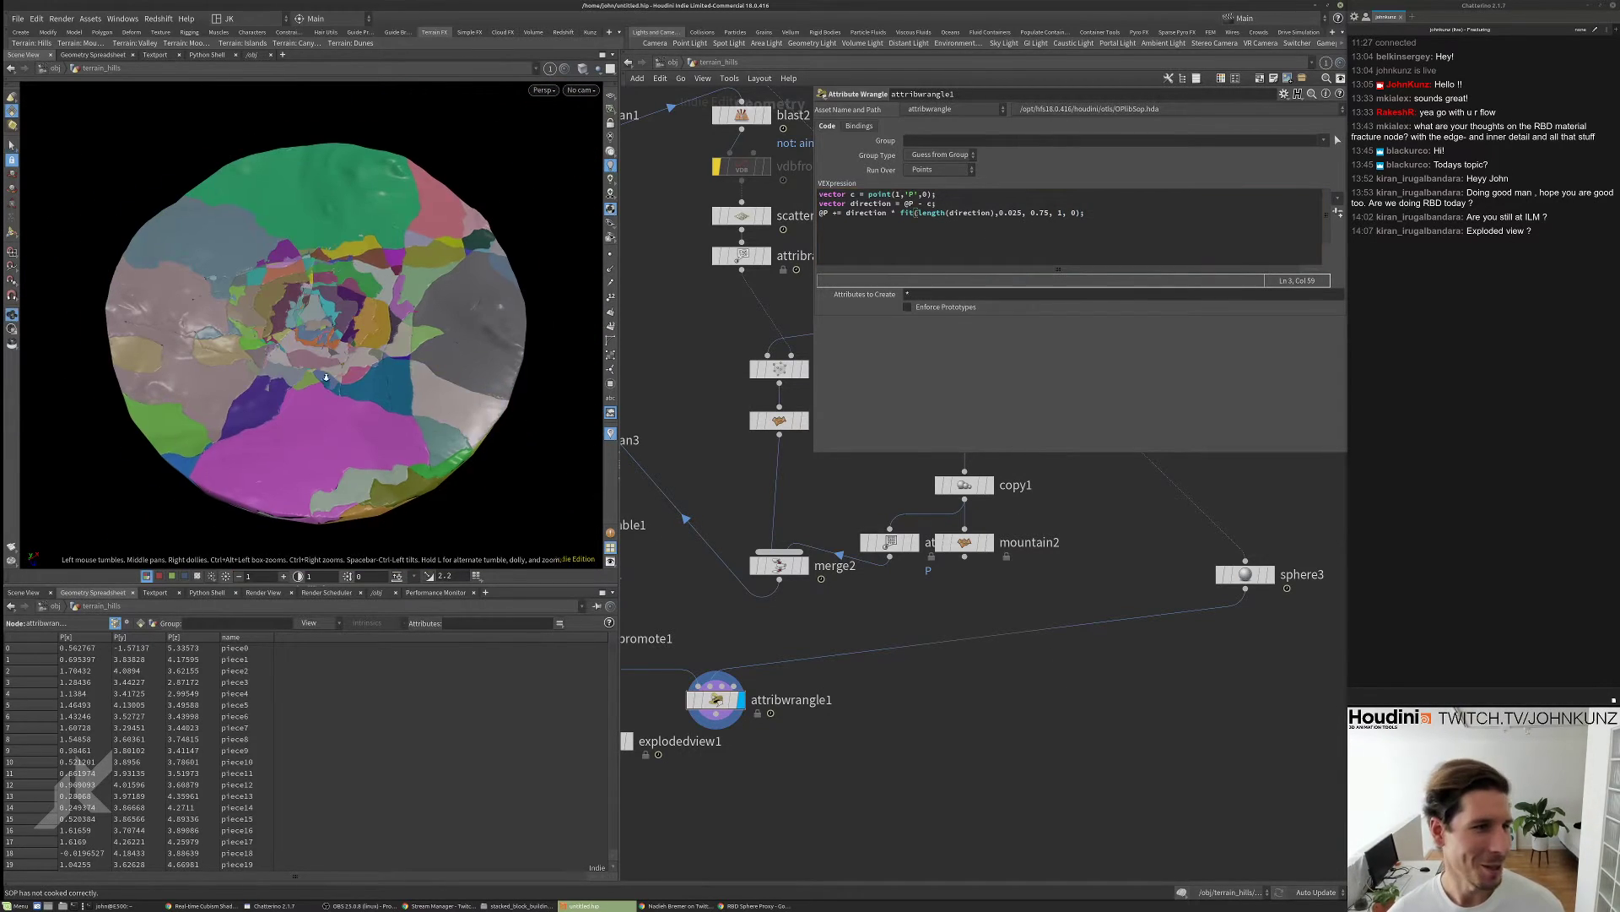
pyautogui.moveTo(320, 338); pyautogui.dragTo(359, 278)
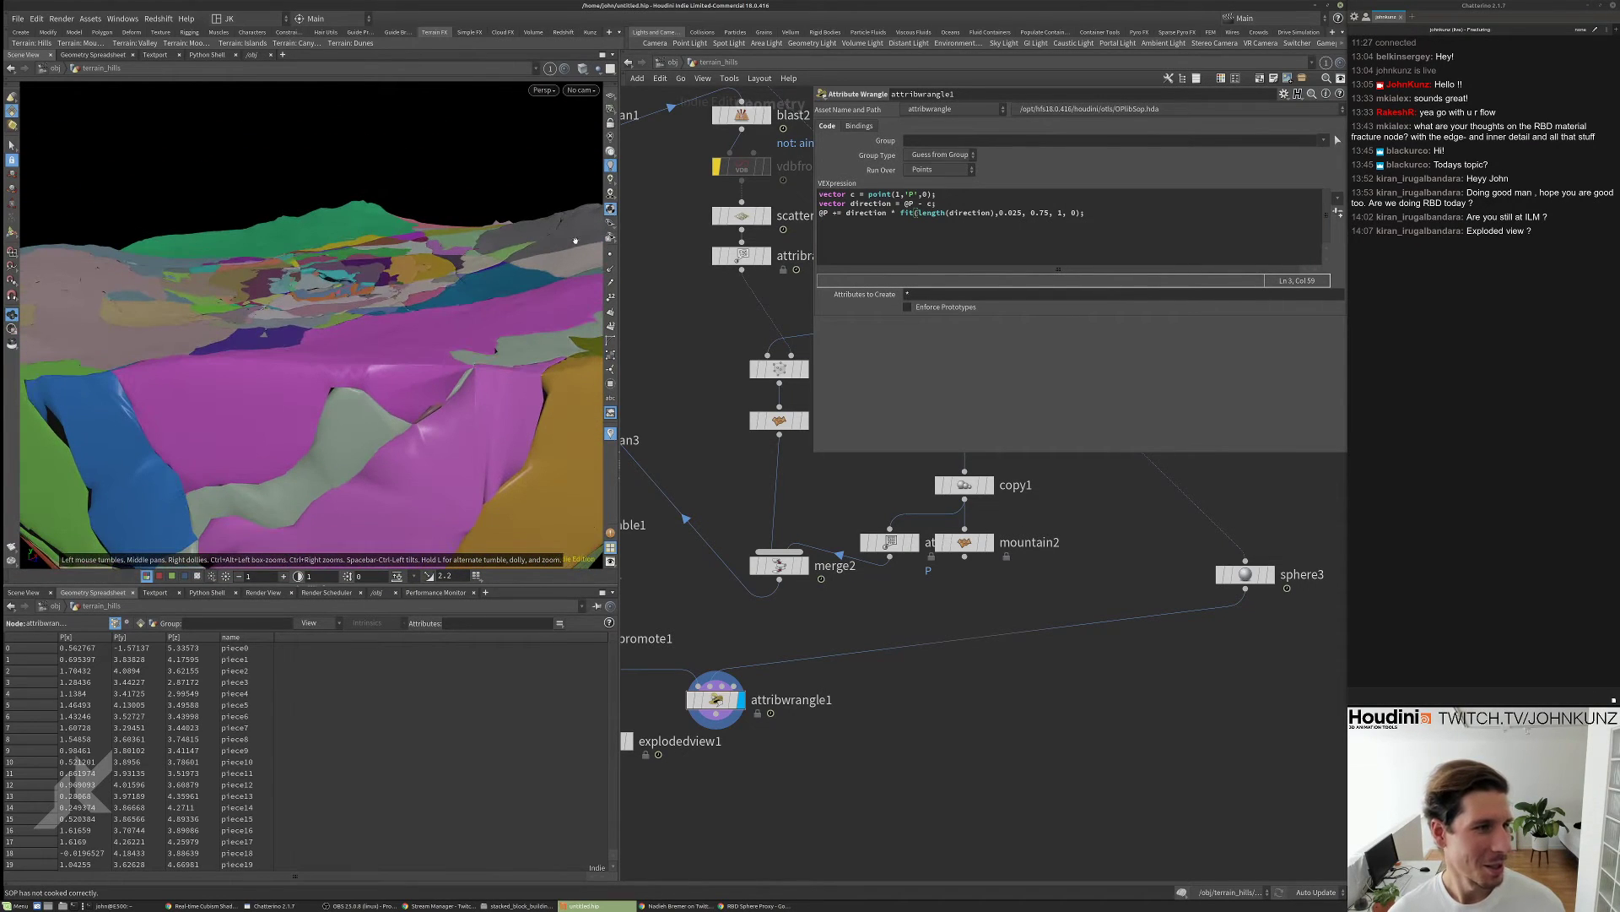
# - Raise the fit function's second range value to 1.75 and finally 4.75, checking how the central pieces spread
pyautogui.click(1033, 213)
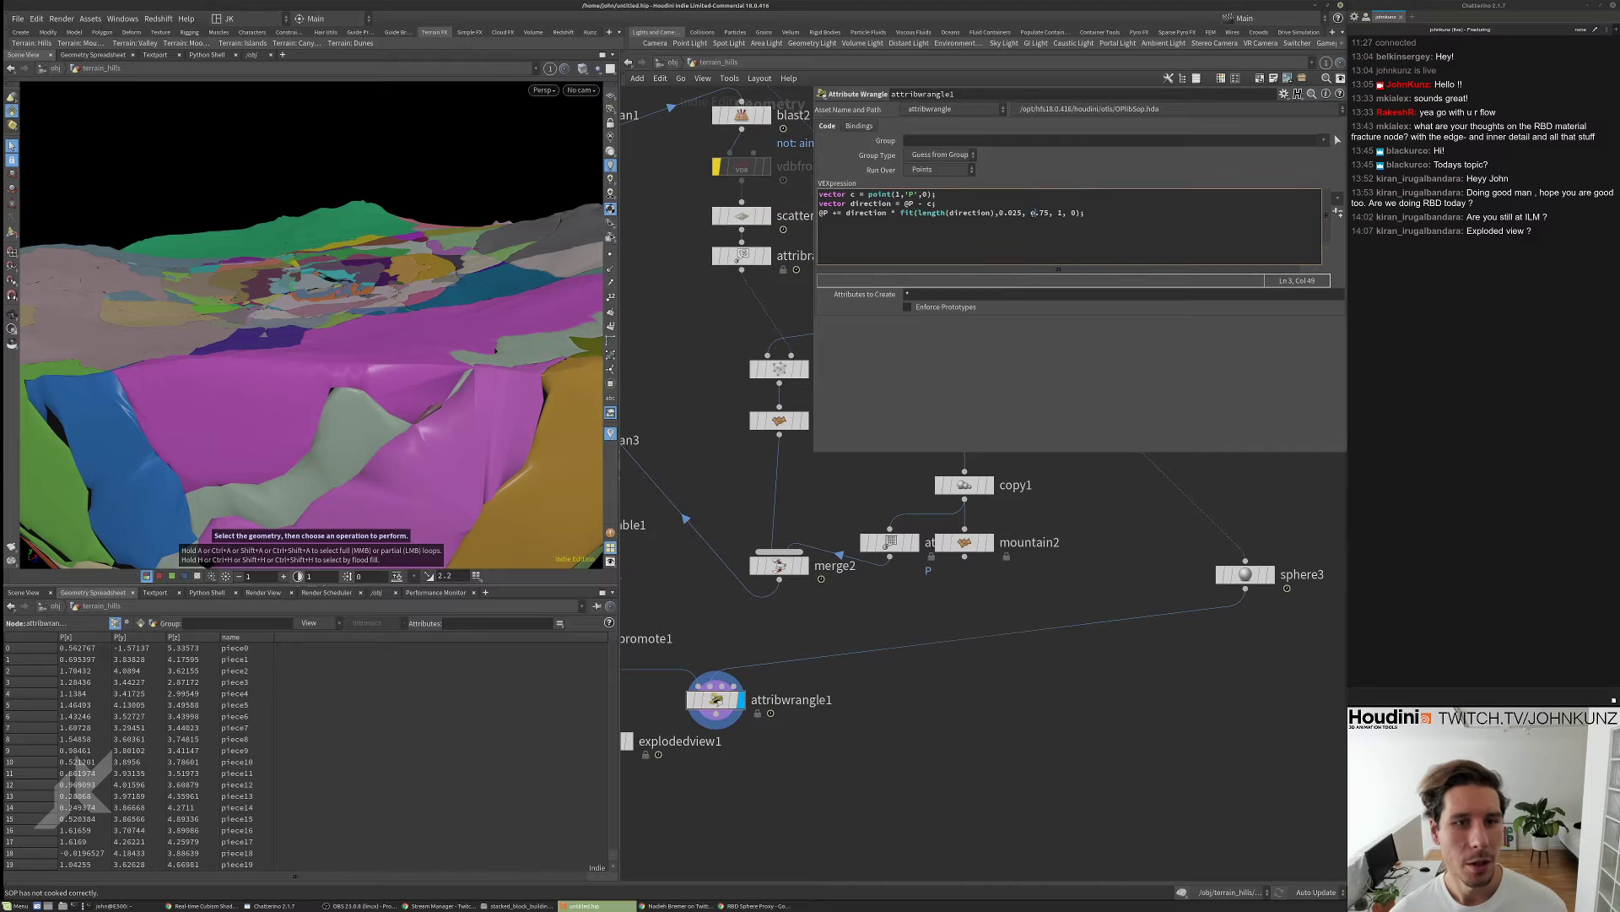
pyautogui.click(1146, 621)
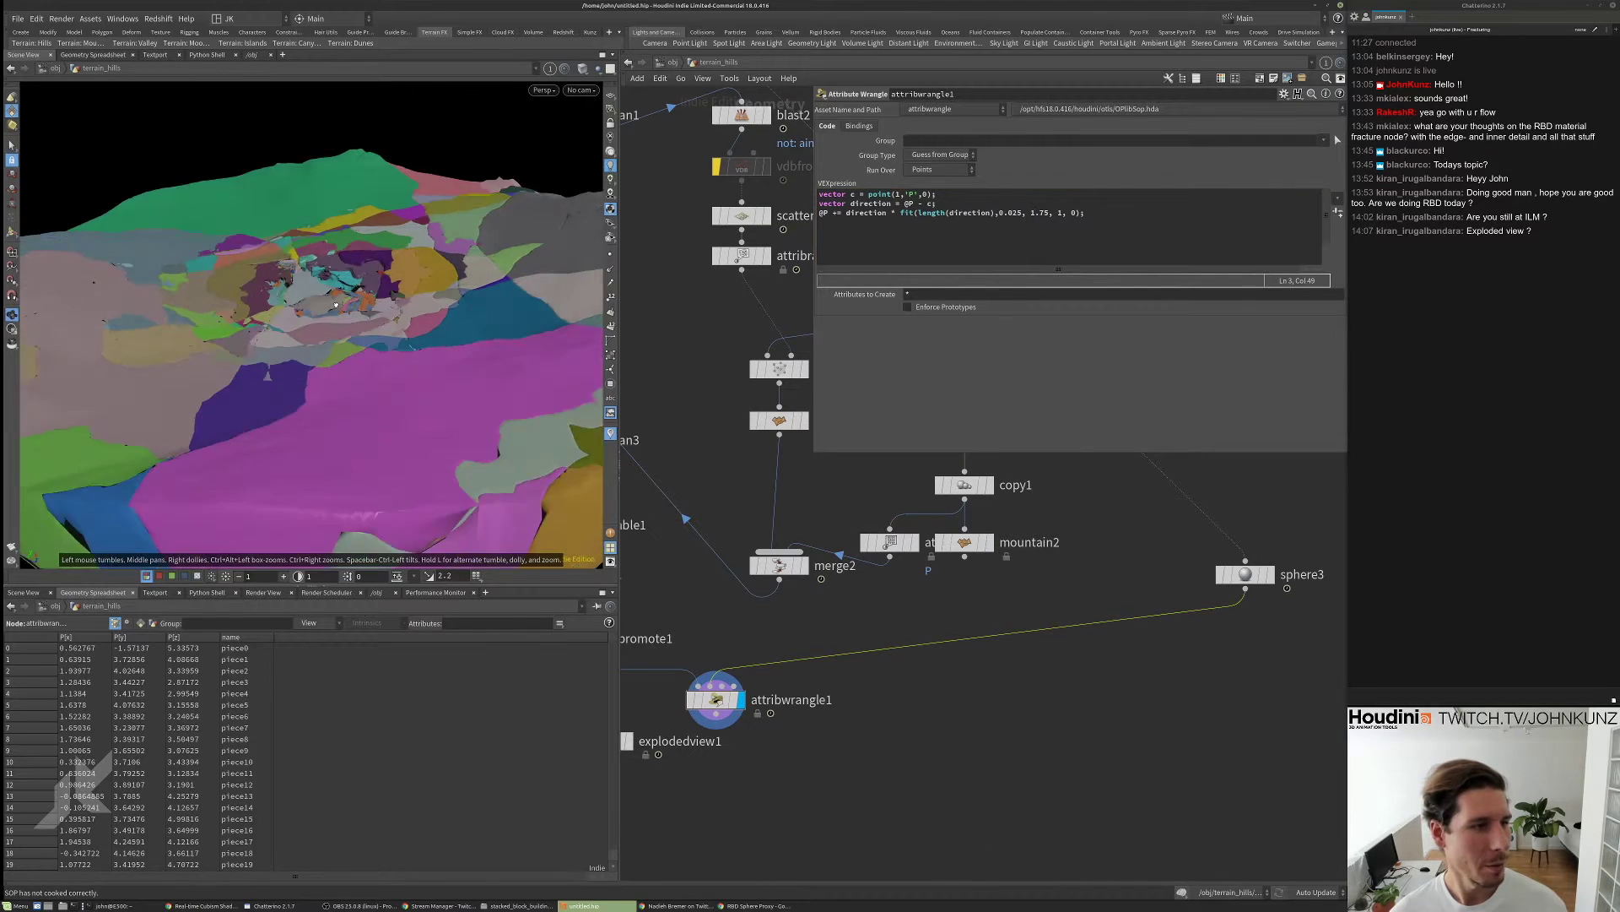
pyautogui.click(1031, 213)
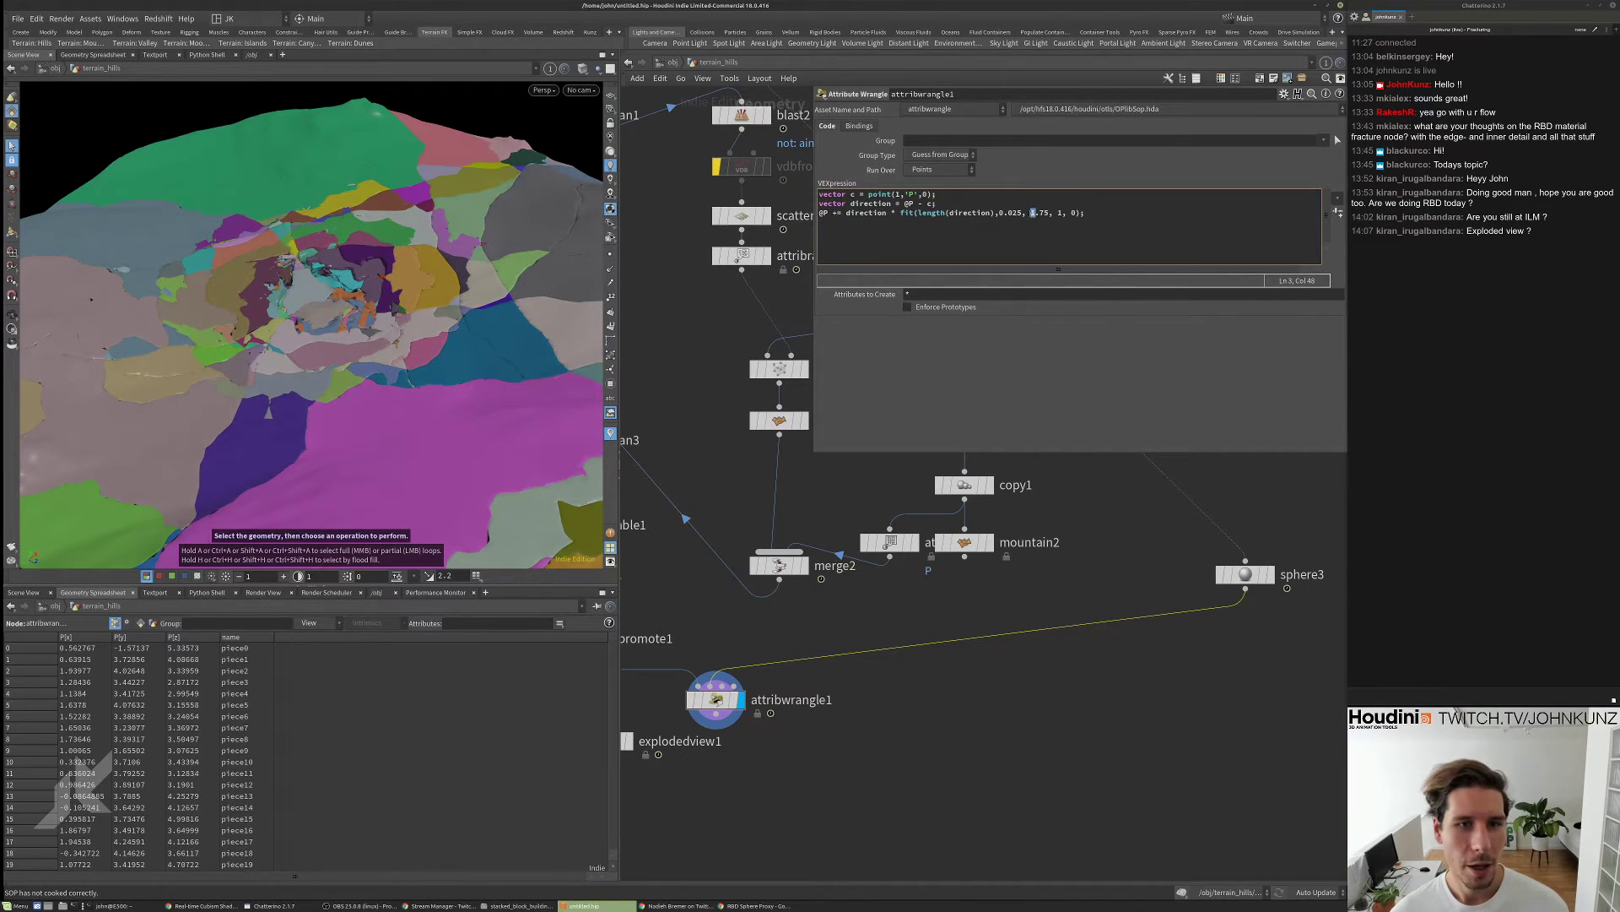
pyautogui.press('Escape')
pyautogui.moveTo(363, 396); pyautogui.dragTo(426, 372)
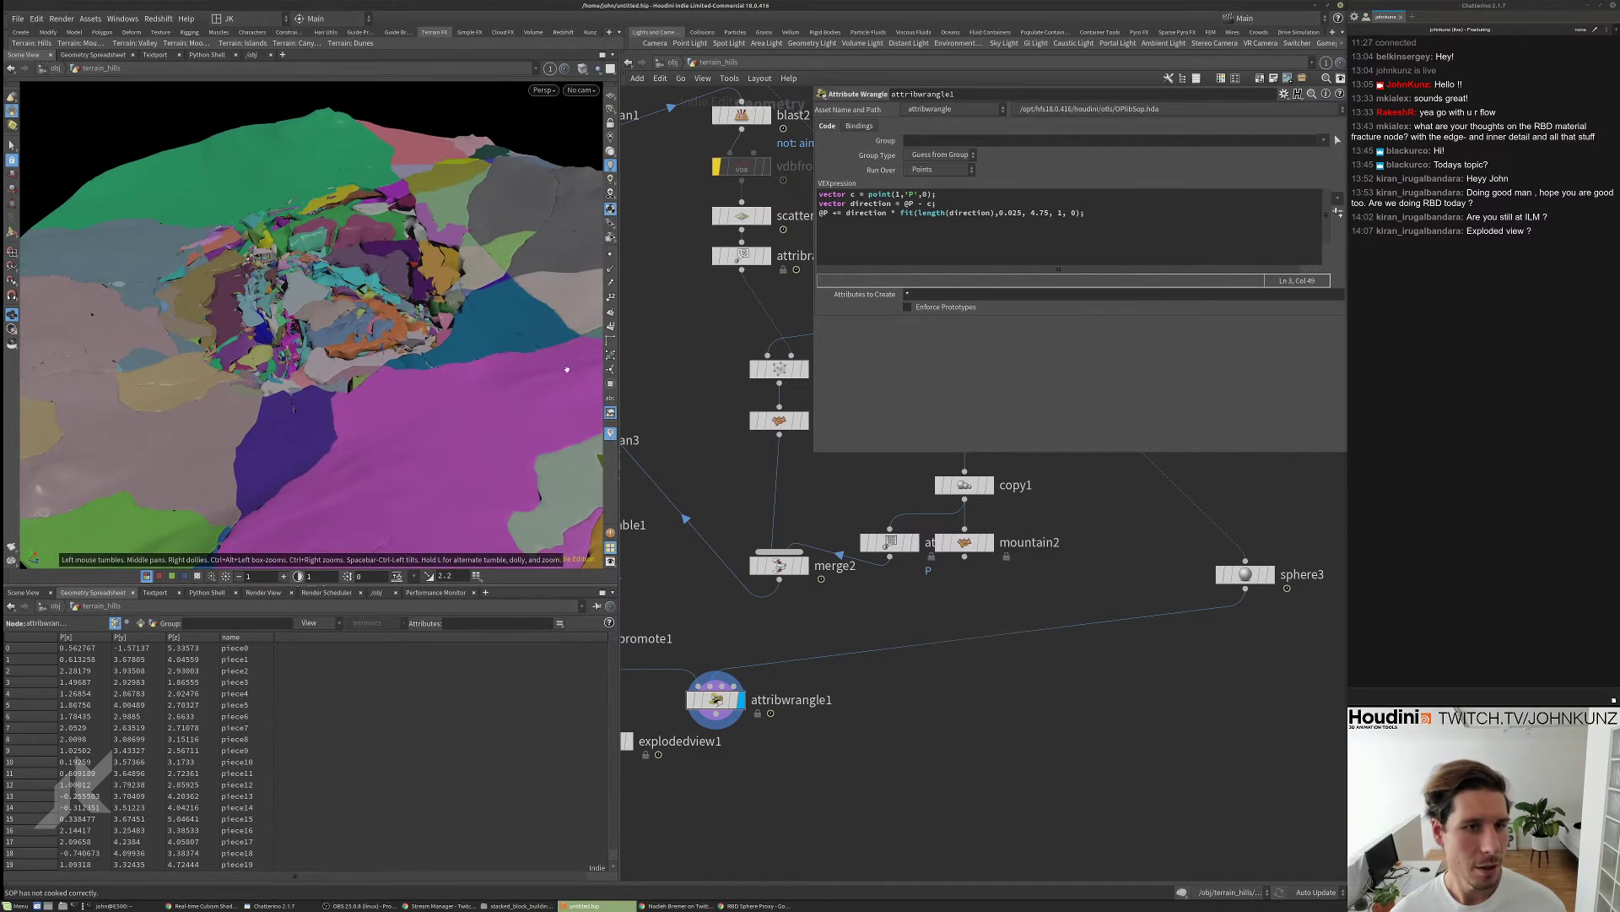
# - Try negating direction in the @P line, and undo that change
pyautogui.click(846, 213)
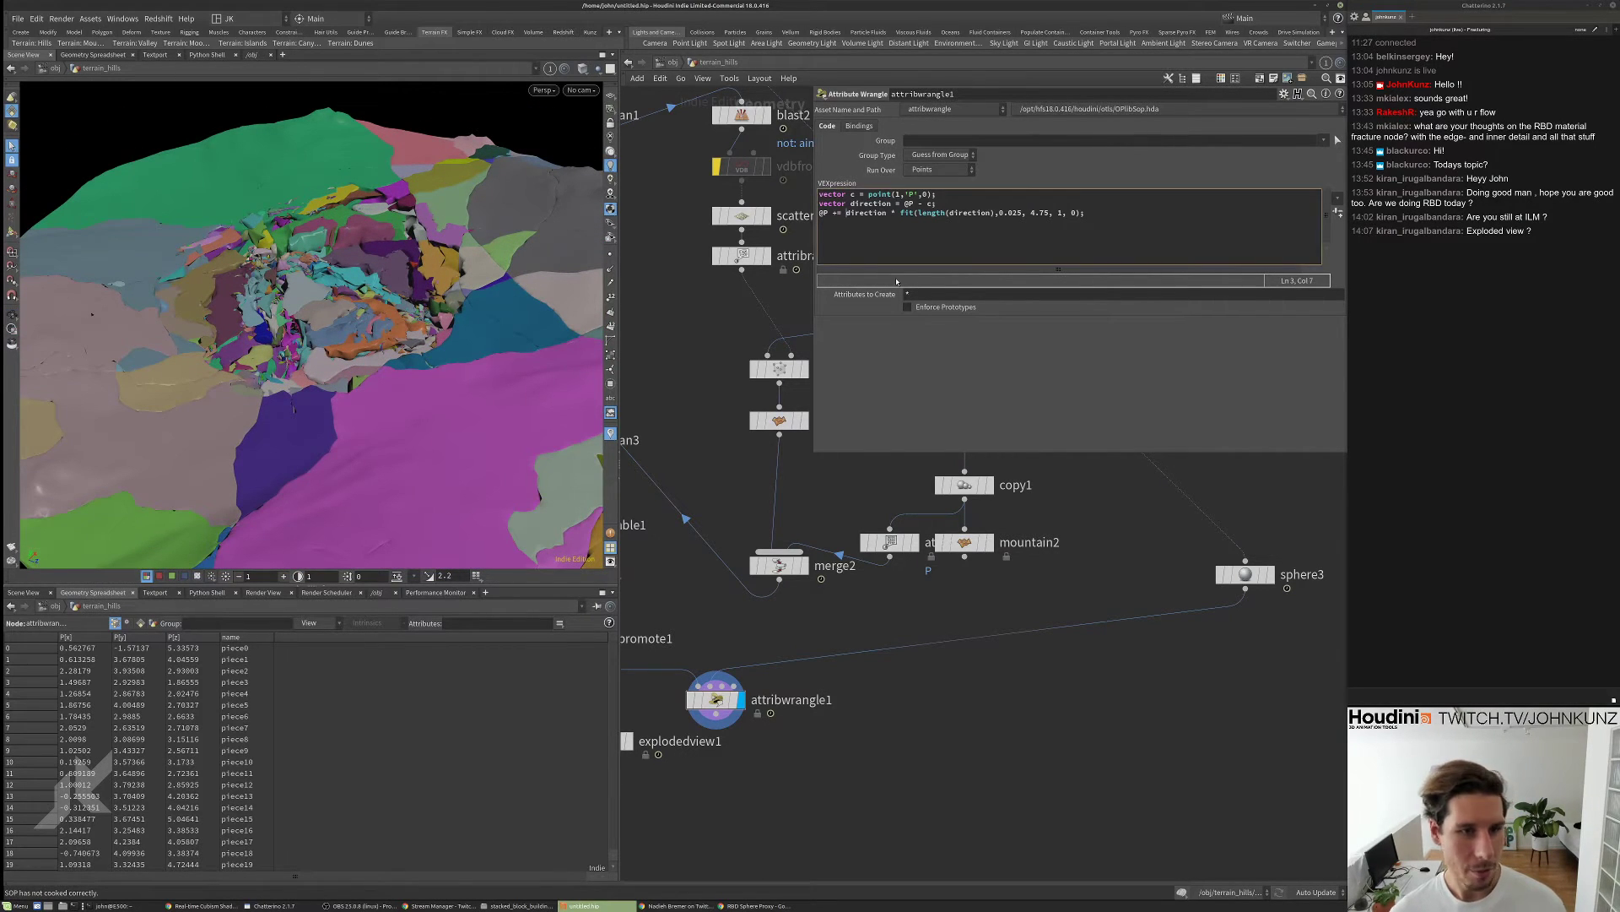
pyautogui.write('-')
pyautogui.press('Escape')
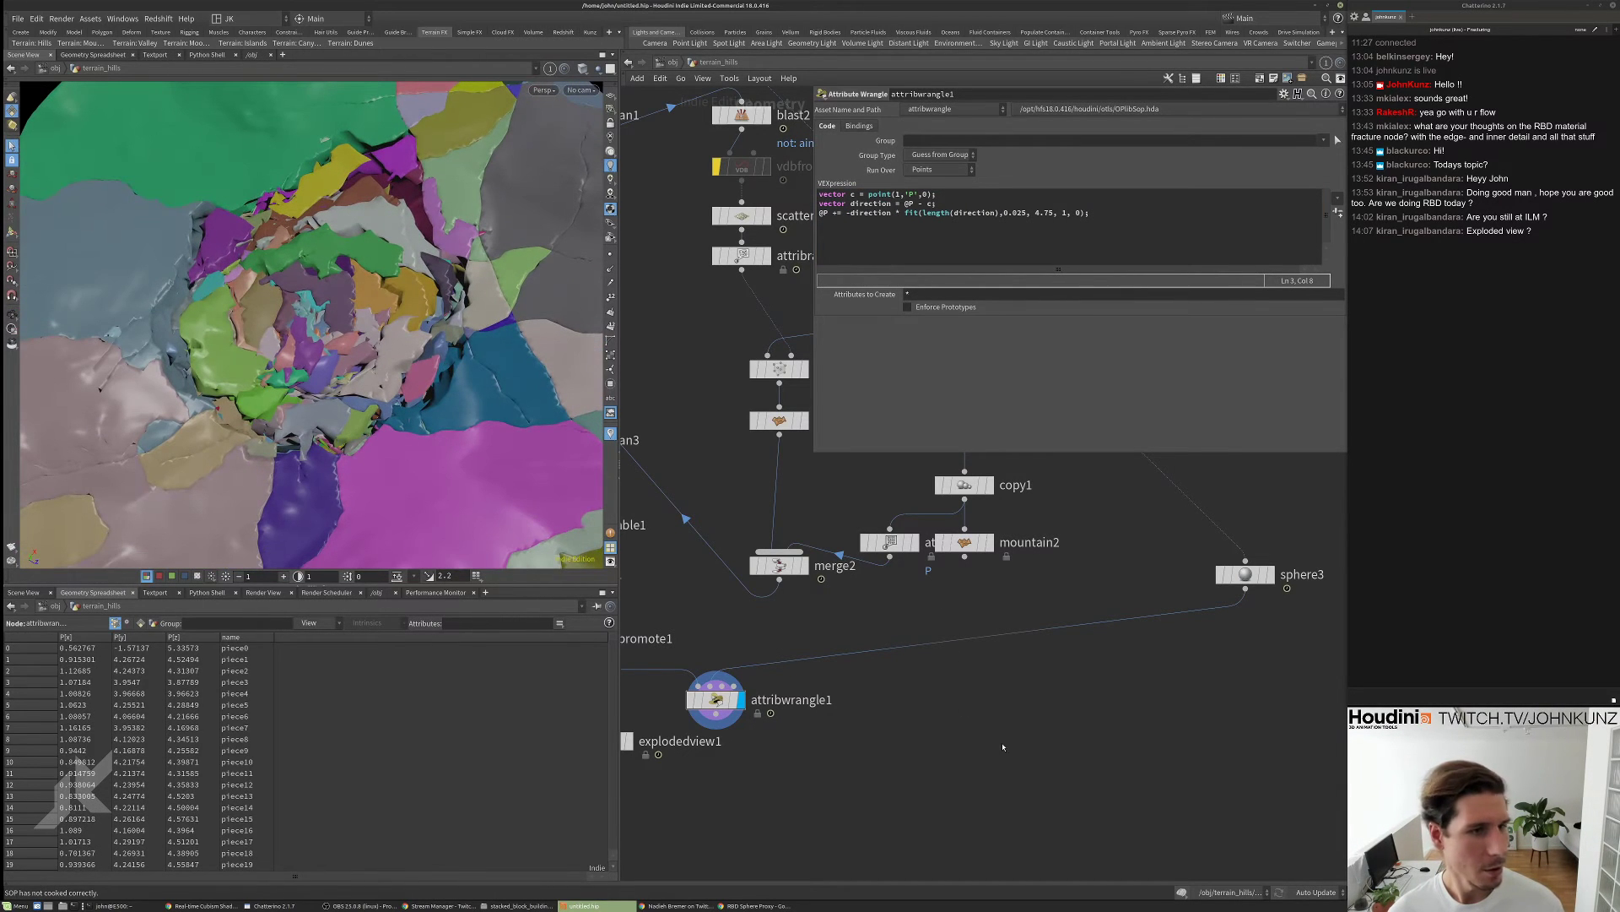
pyautogui.hotkey('ctrl', 'z')
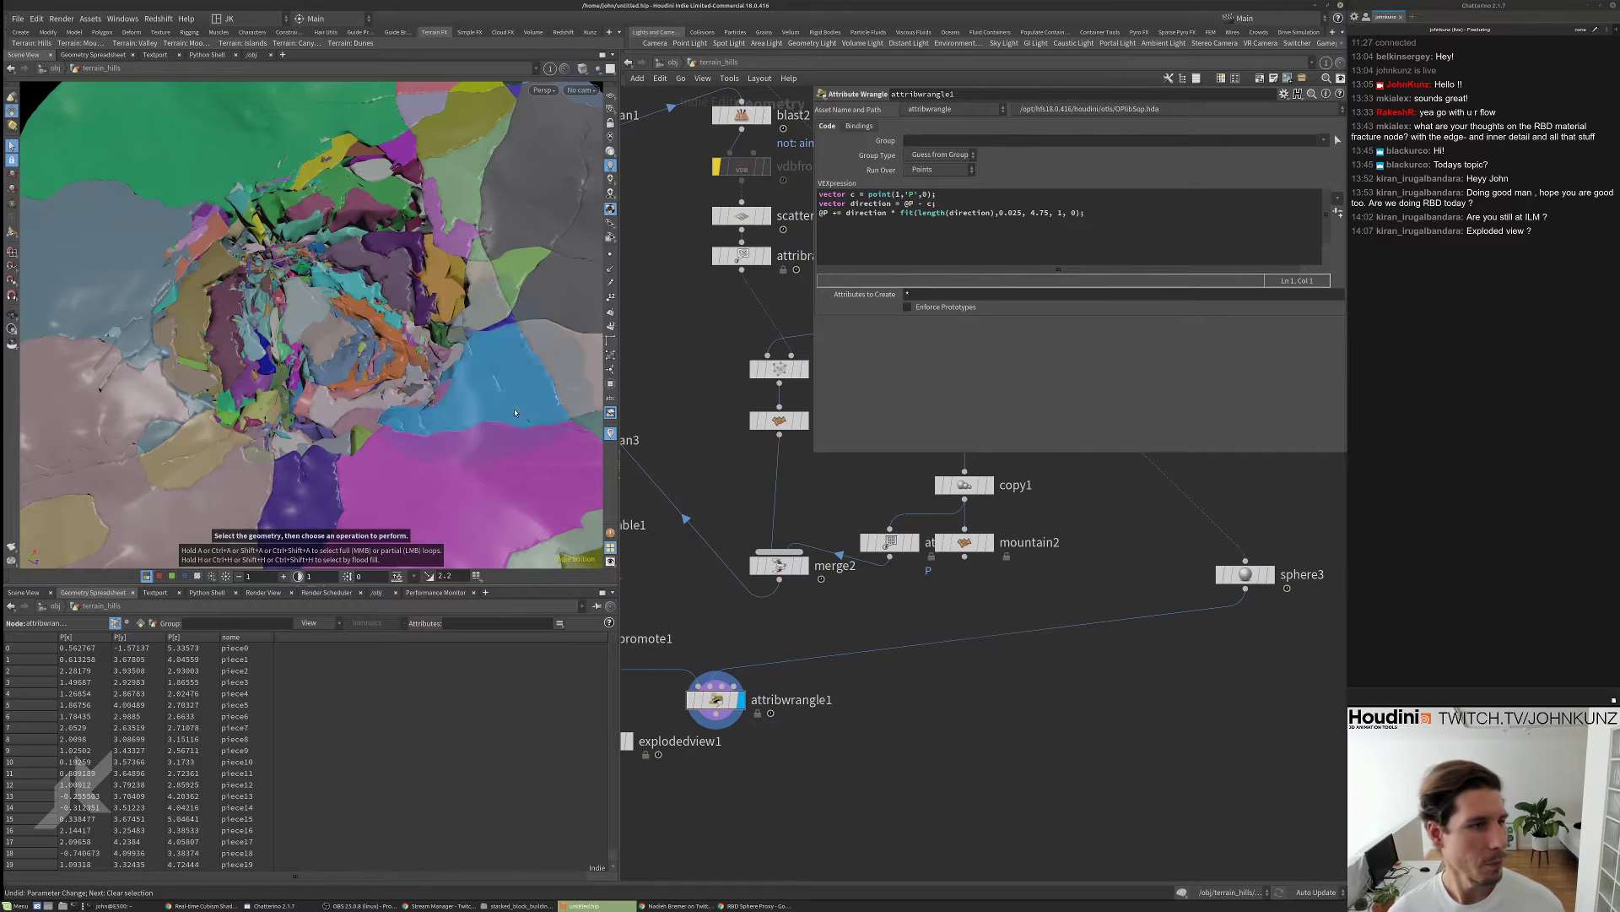
# - Add a Transform node to the network just below sphere3
pyautogui.moveTo(782, 610); pyautogui.dragTo(854, 622, button='middle')
pyautogui.moveTo(253, 355); pyautogui.dragTo(268, 182)
pyautogui.moveTo(1155, 597); pyautogui.dragTo(1085, 622, button='middle')
pyautogui.press('Tab')
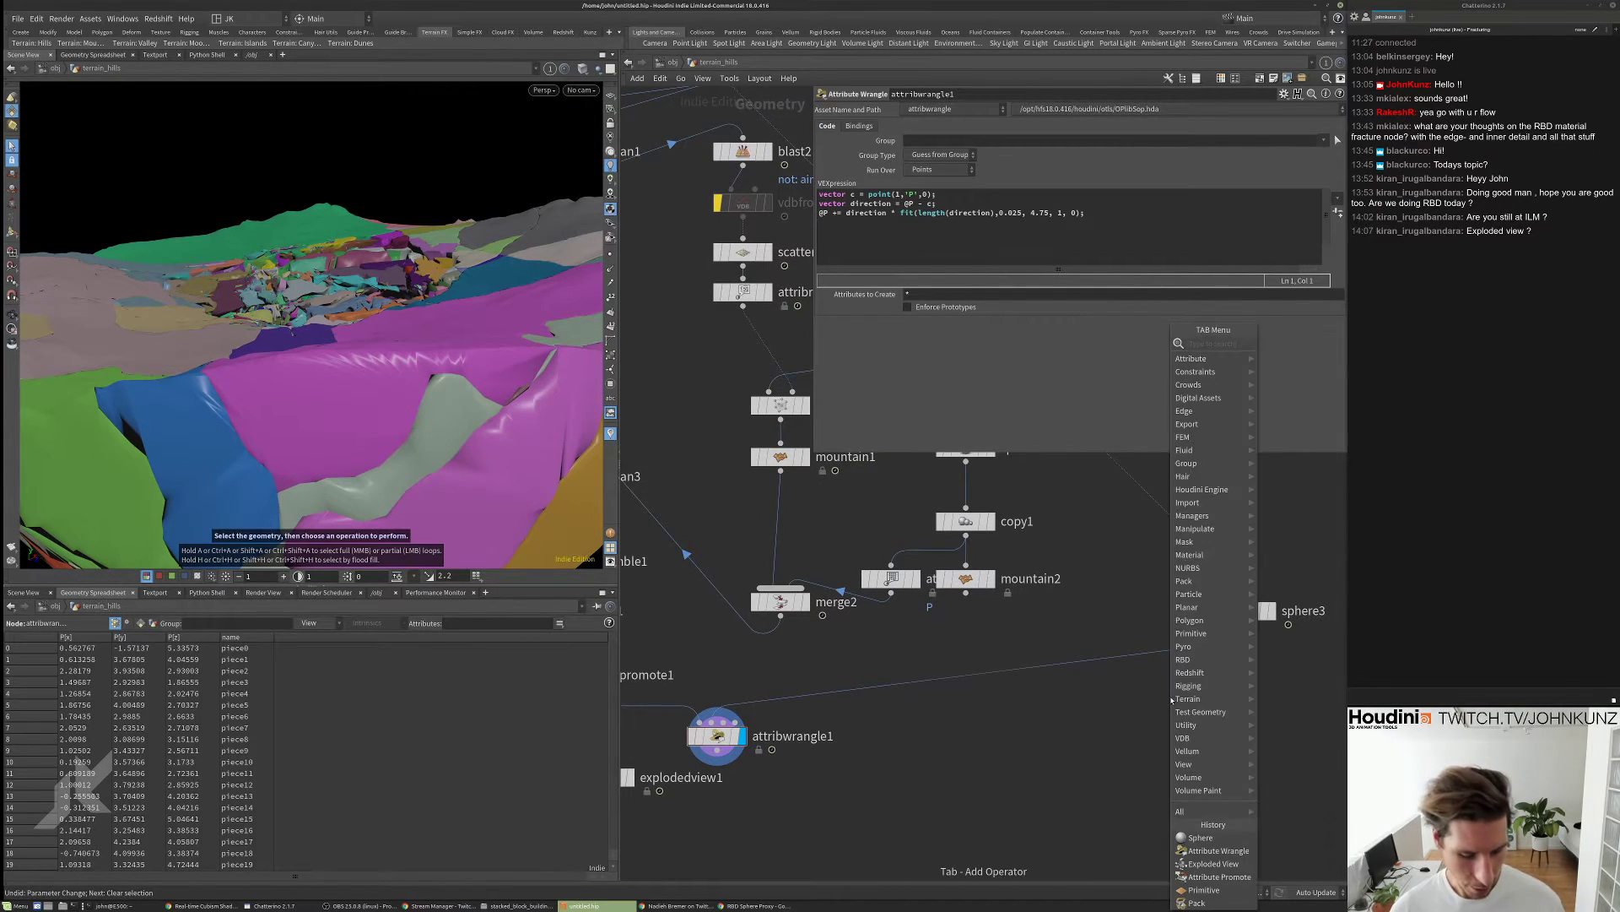
pyautogui.click(1325, 371)
pyautogui.click(1228, 681)
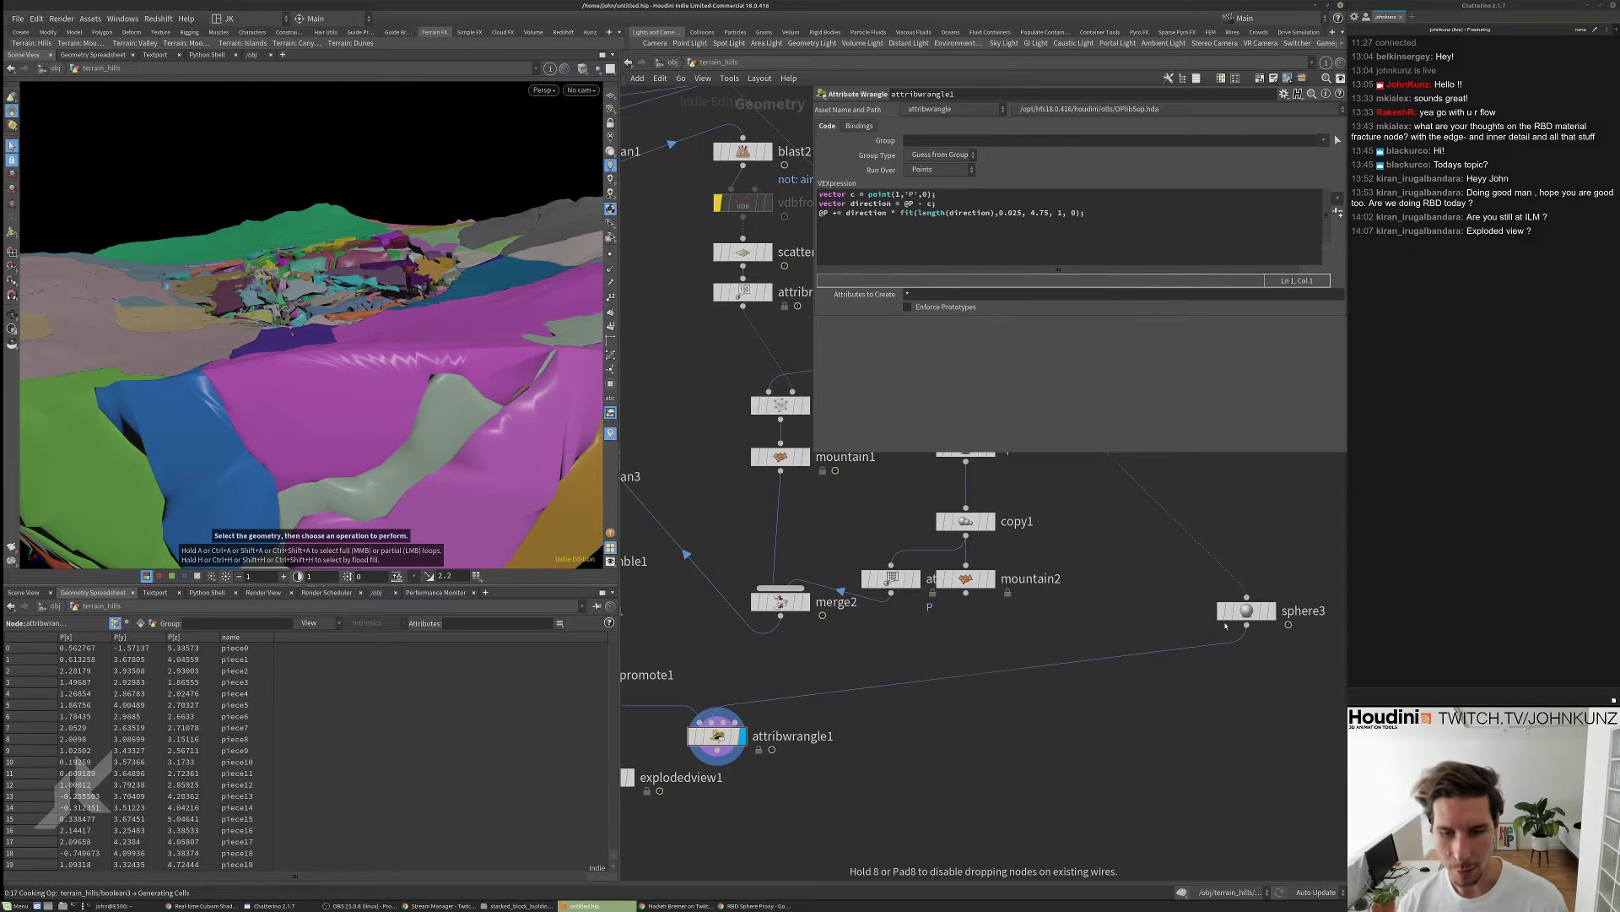
pyautogui.click(1180, 663)
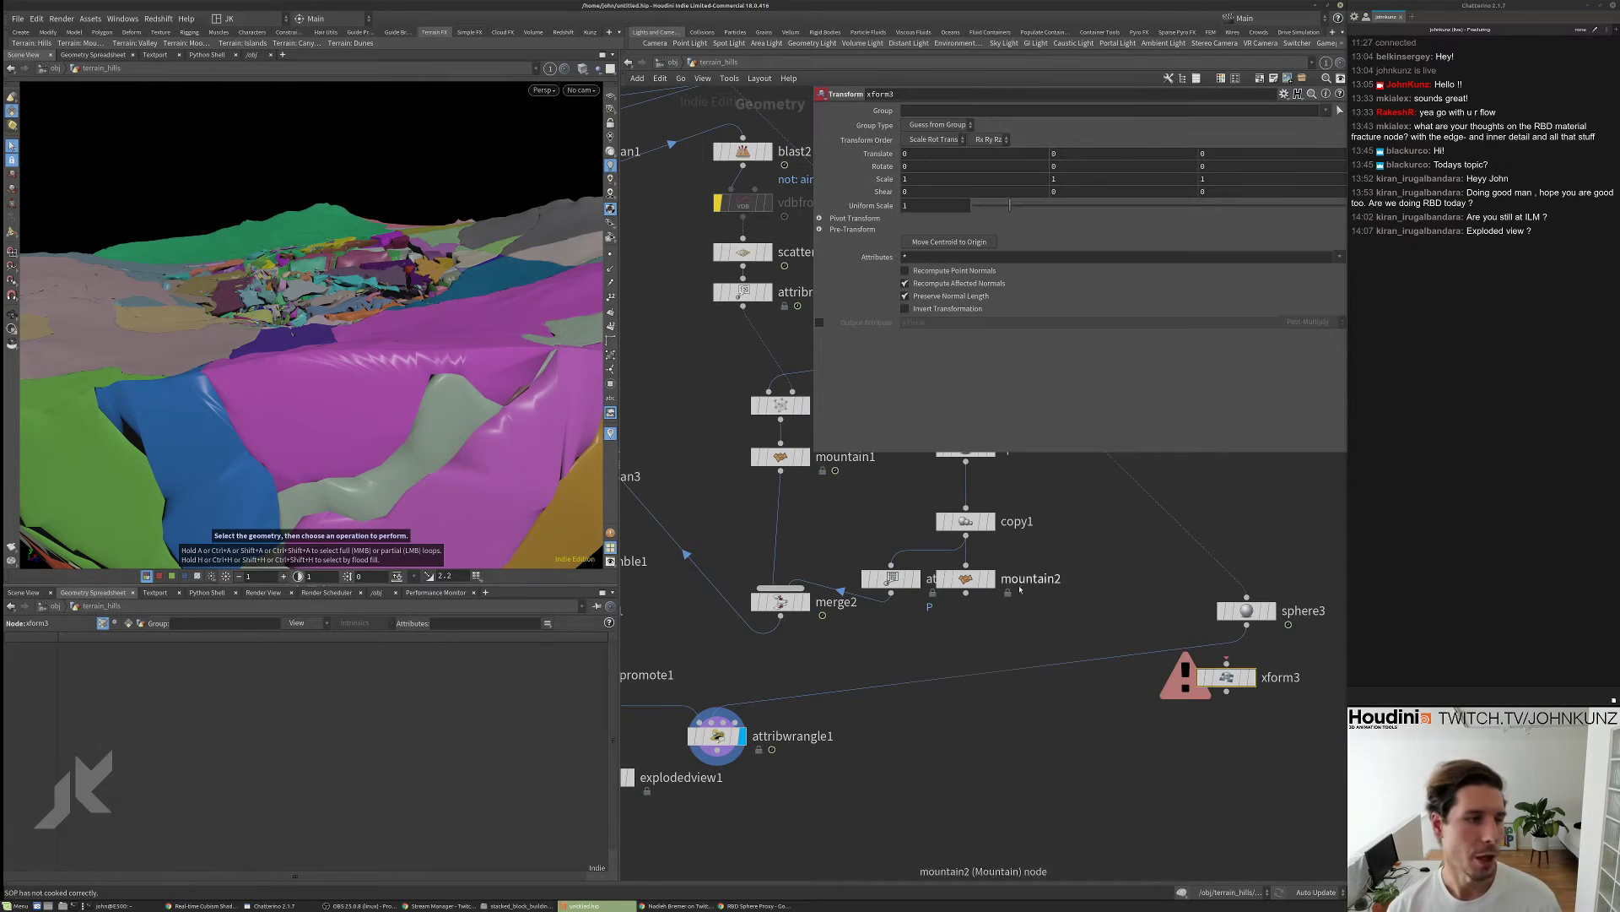
# - Wire the Transform node between sphere3 and attribwrangle1, and set its Y translation to -2
pyautogui.press('l')
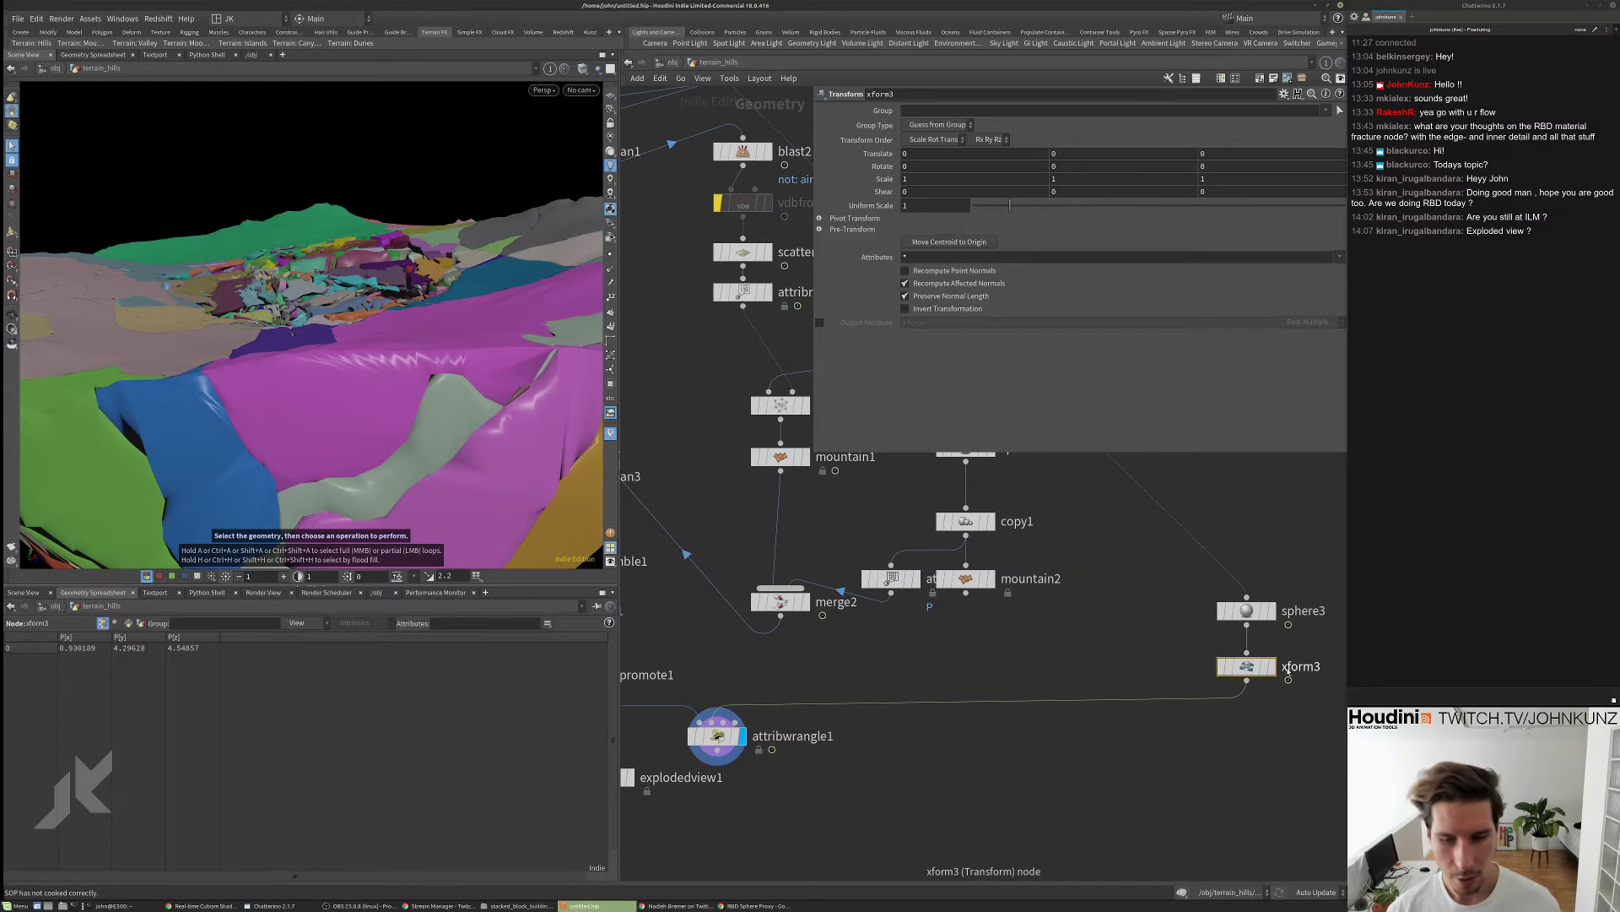
pyautogui.scroll(-3, 1031, 675)
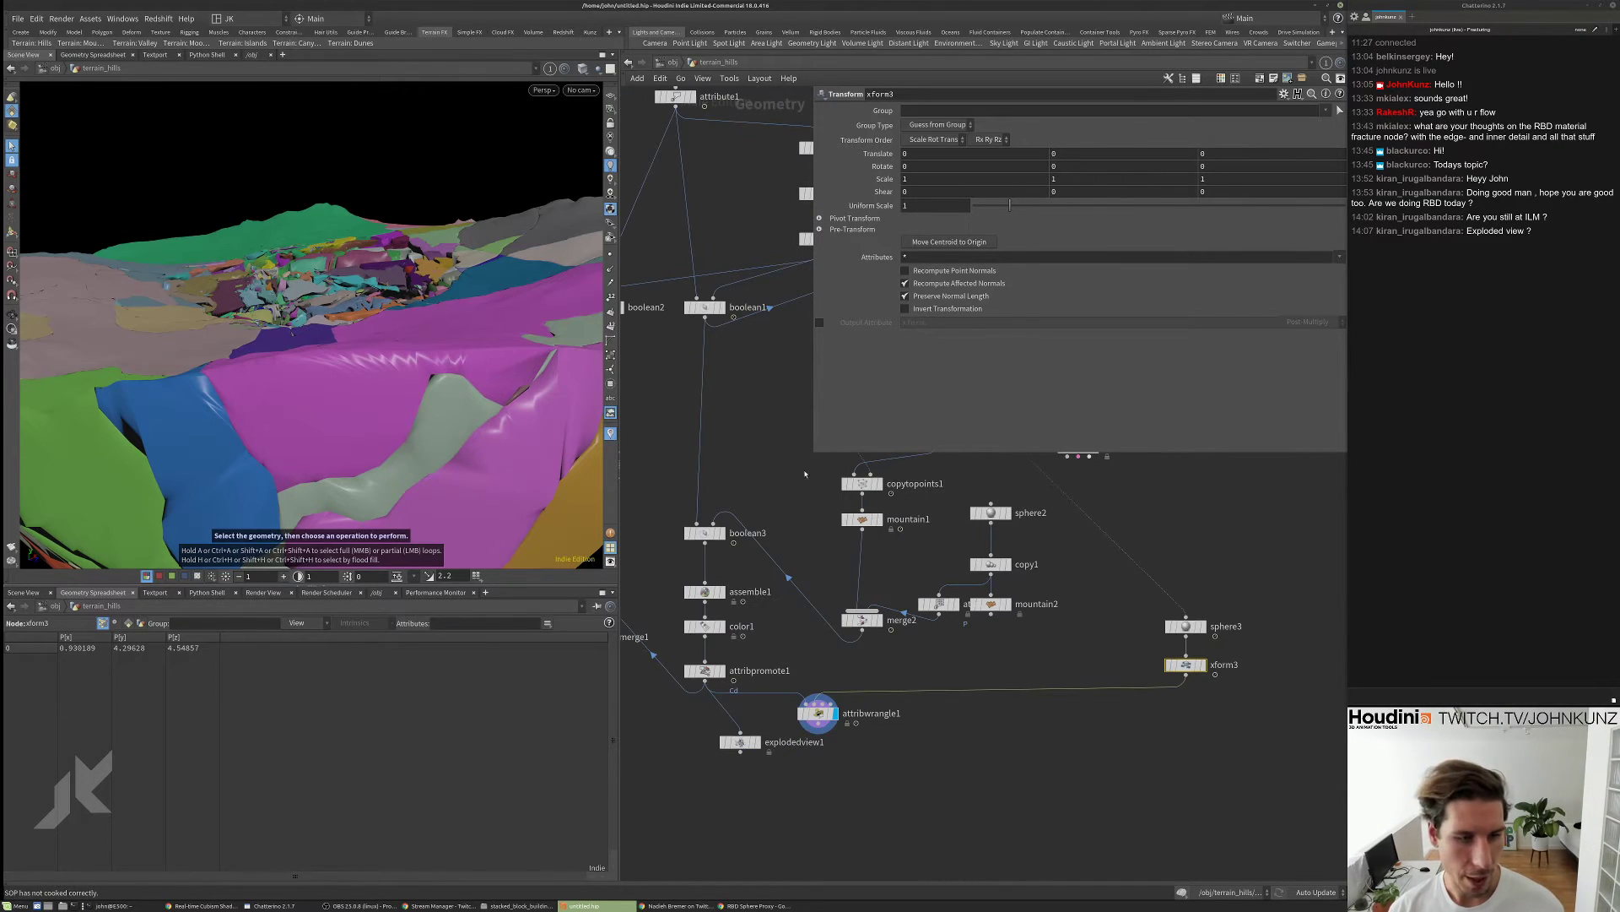
pyautogui.moveTo(822, 622); pyautogui.dragTo(806, 722, button='middle')
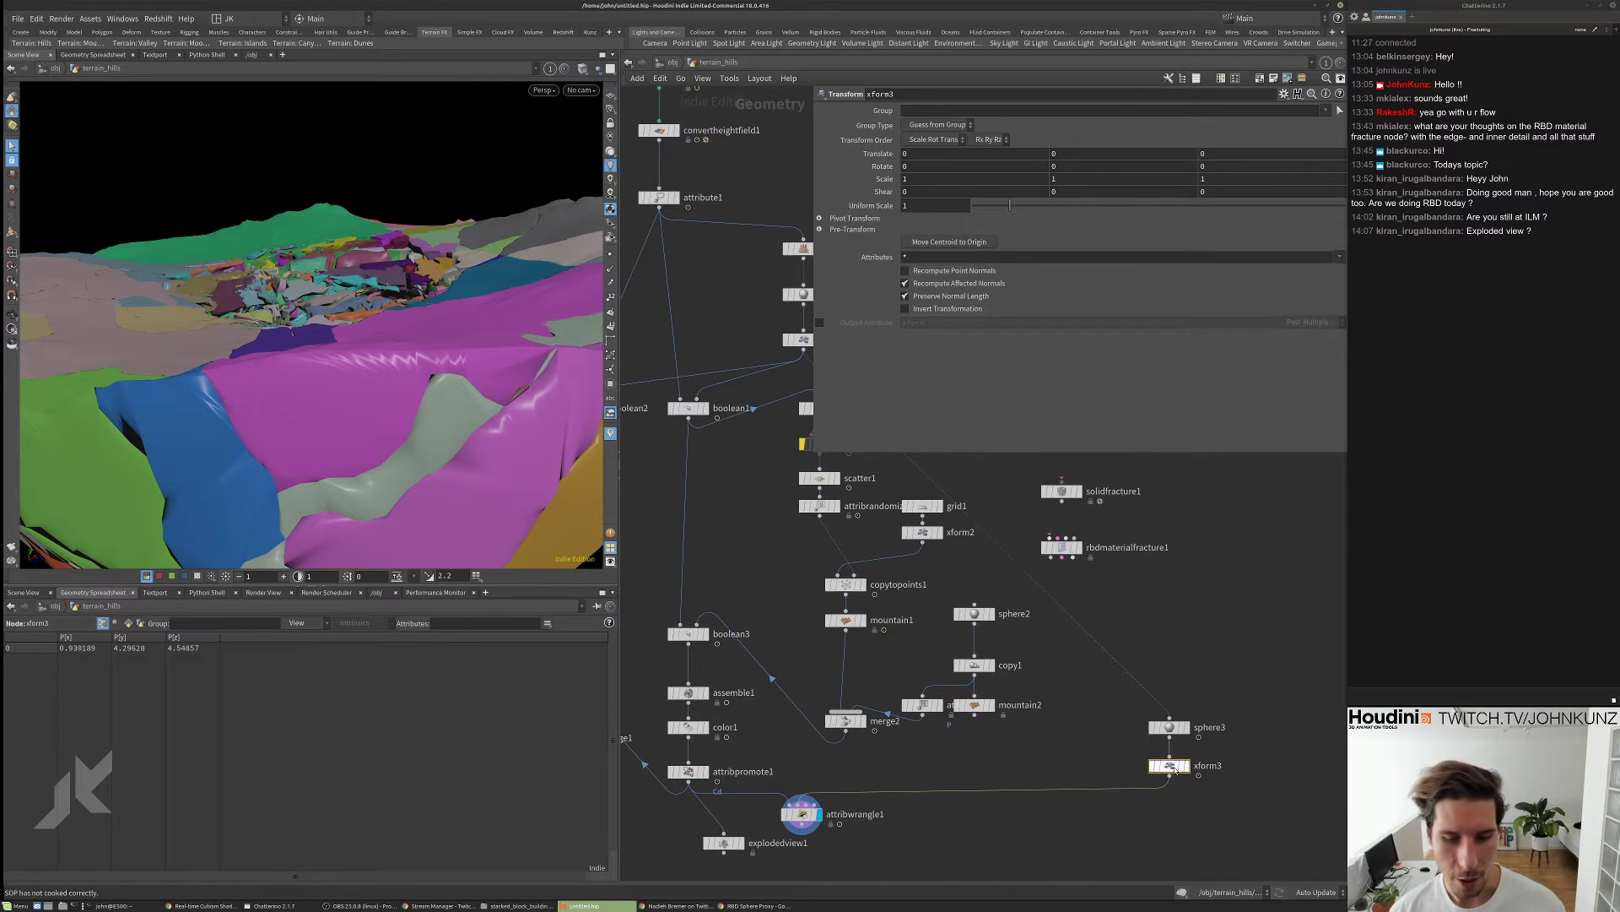
pyautogui.moveTo(1070, 158); pyautogui.dragTo(936, 162, button='middle')
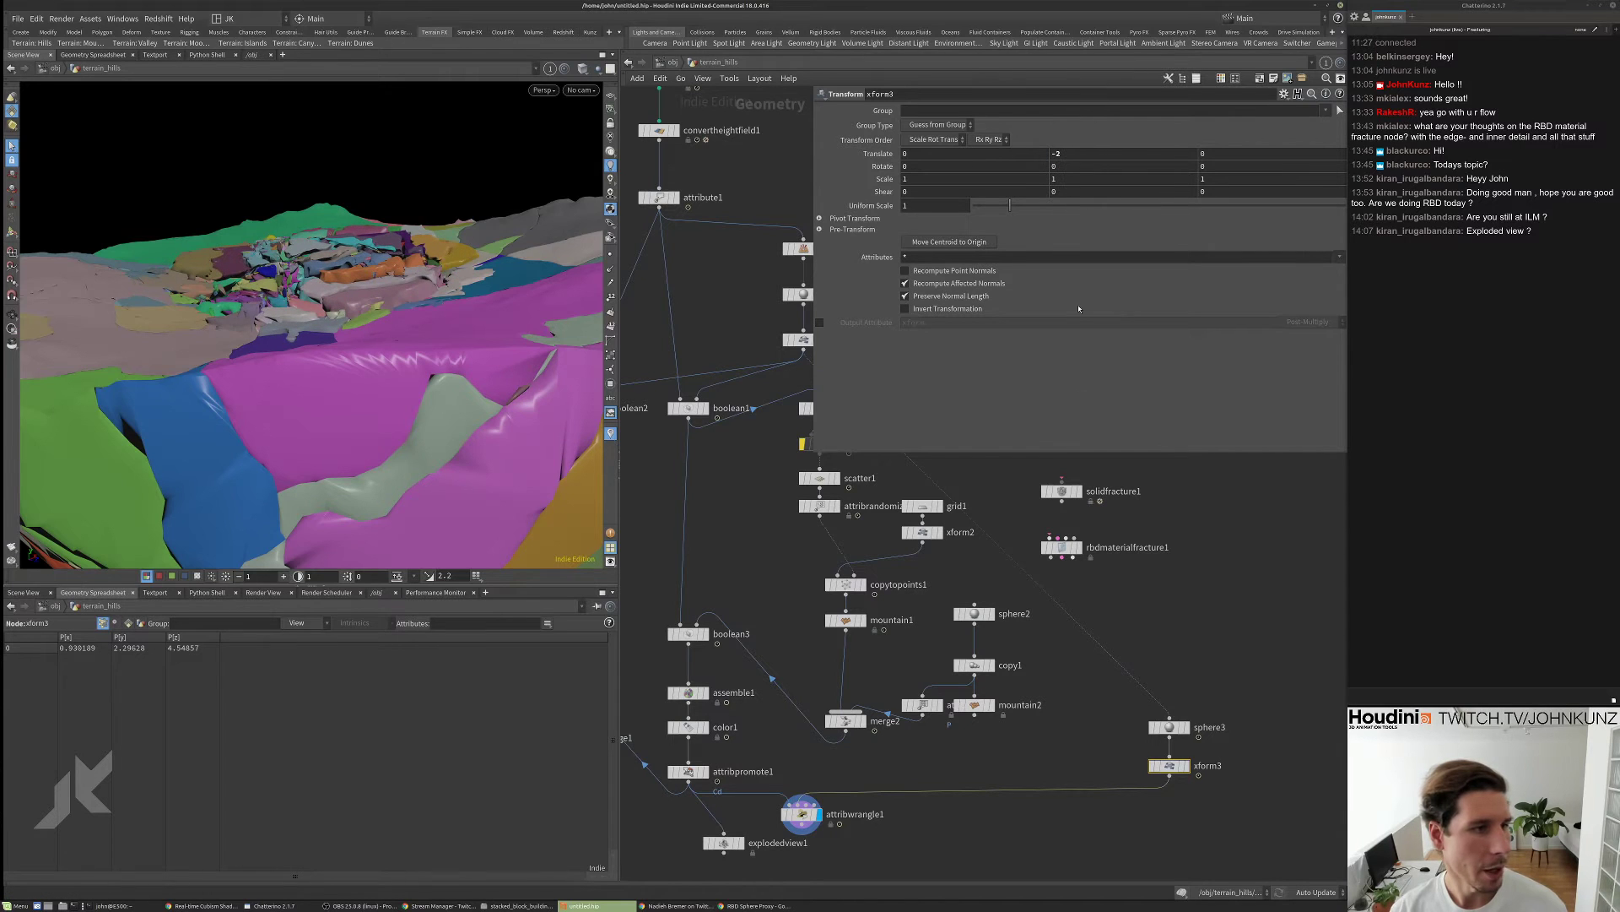
# - Inspect the fractured pieces up close and adjust xform3's Y translation to -0.7
pyautogui.press('Escape')
pyautogui.moveTo(438, 253)
pyautogui.mouseDown()
pyautogui.moveTo(449, 331)
pyautogui.moveTo(382, 300)
pyautogui.moveTo(432, 243)
pyautogui.mouseUp()
pyautogui.press('Escape')
pyautogui.middleClick(1093, 153)
pyautogui.moveTo(1093, 152); pyautogui.dragTo(1177, 153, button='middle')
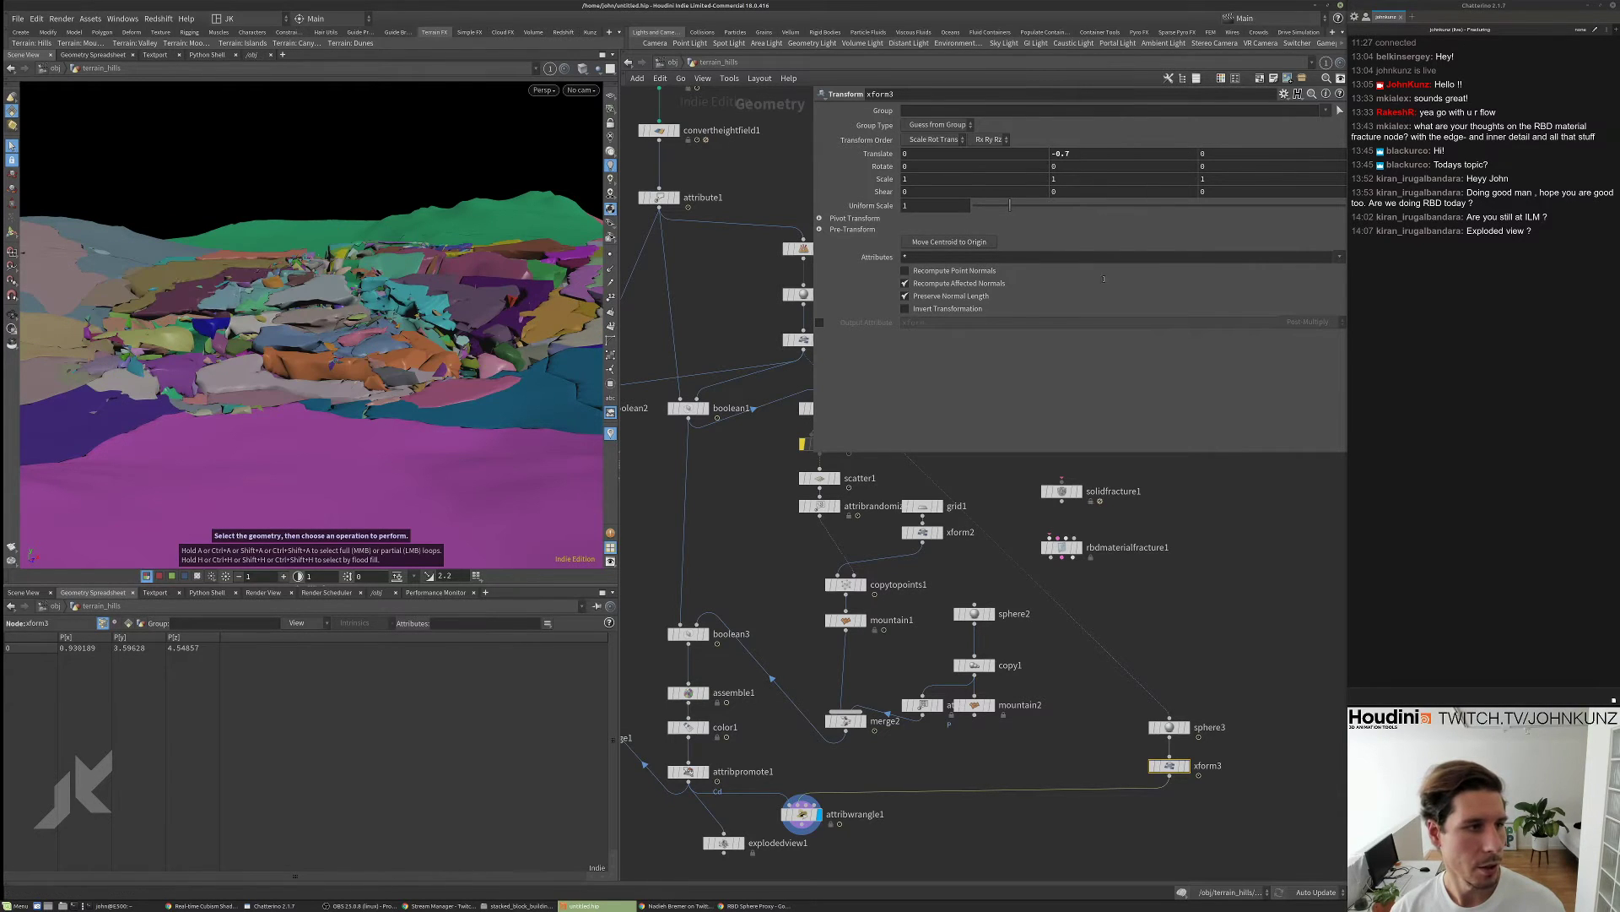
# - Bypass color1 and attribpromote1, and examine the uncoloured exploded chunk from the side and from above
pyautogui.scroll(3, 1039, 778)
pyautogui.click(929, 651)
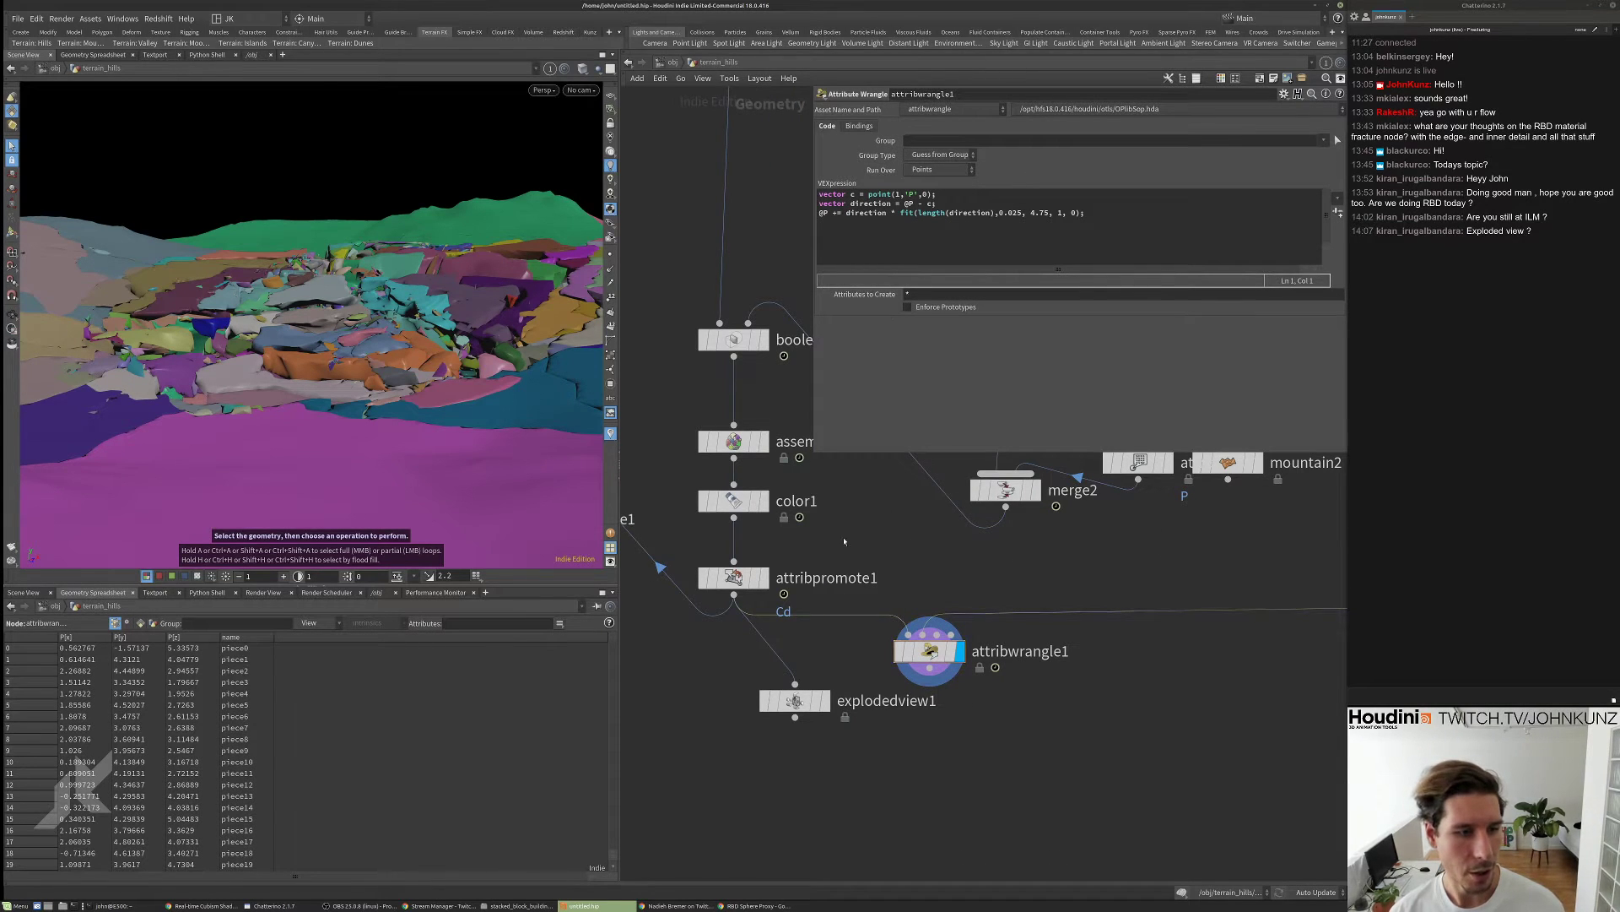
pyautogui.moveTo(844, 541); pyautogui.dragTo(864, 515, button='middle')
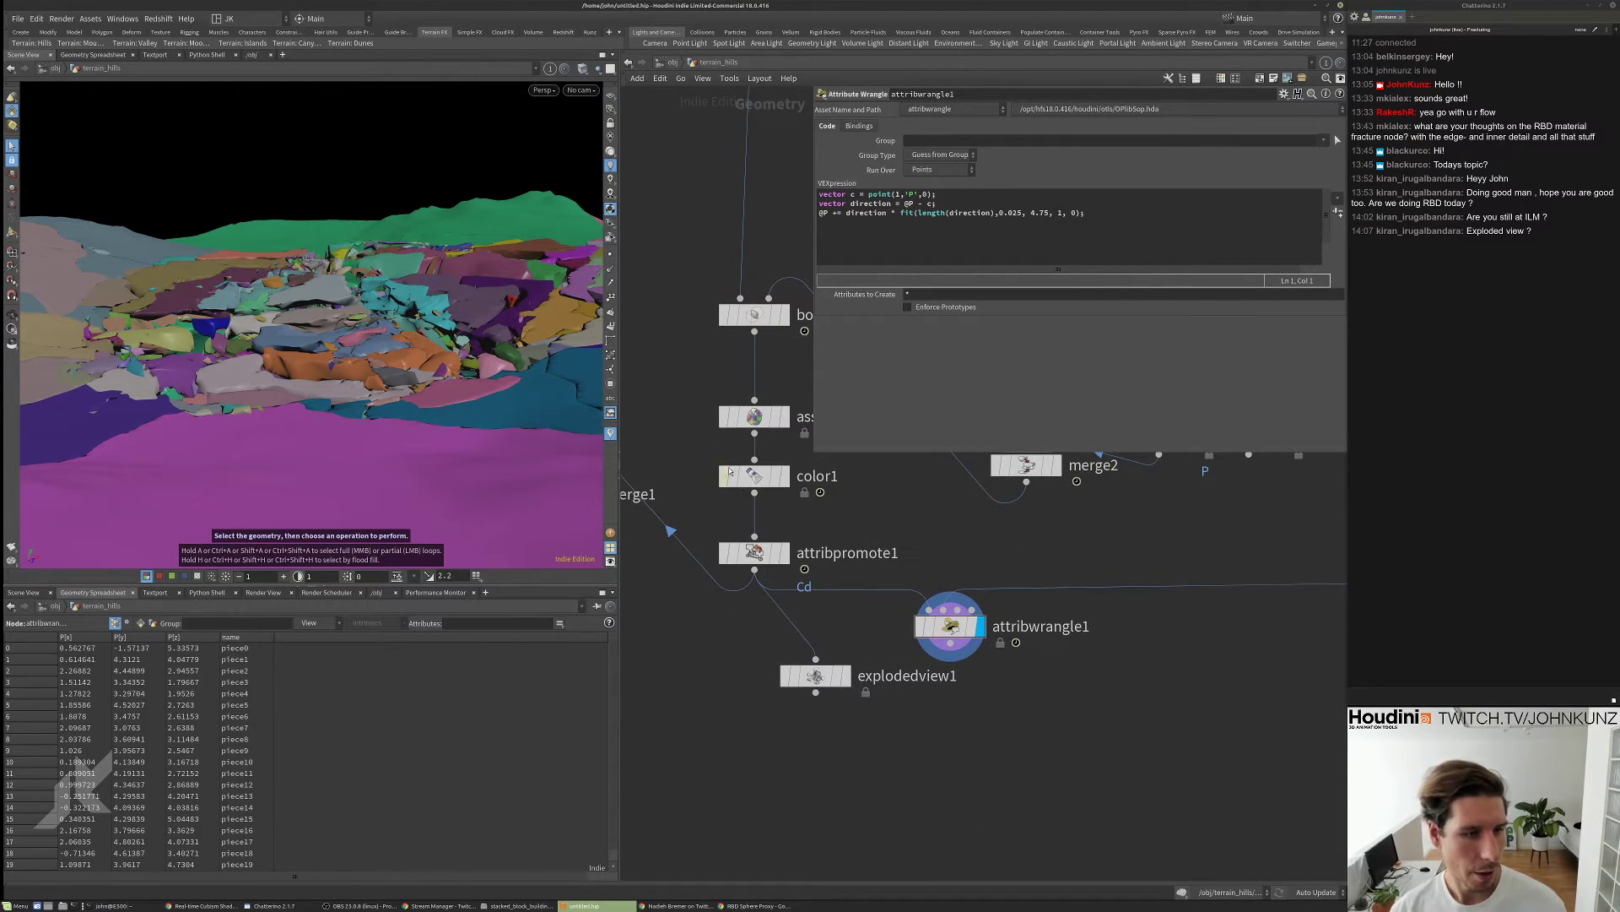
pyautogui.moveTo(725, 483); pyautogui.dragTo(726, 508)
pyautogui.keyDown('shift'); pyautogui.click(726, 559); pyautogui.keyUp('shift')
pyautogui.press('q')
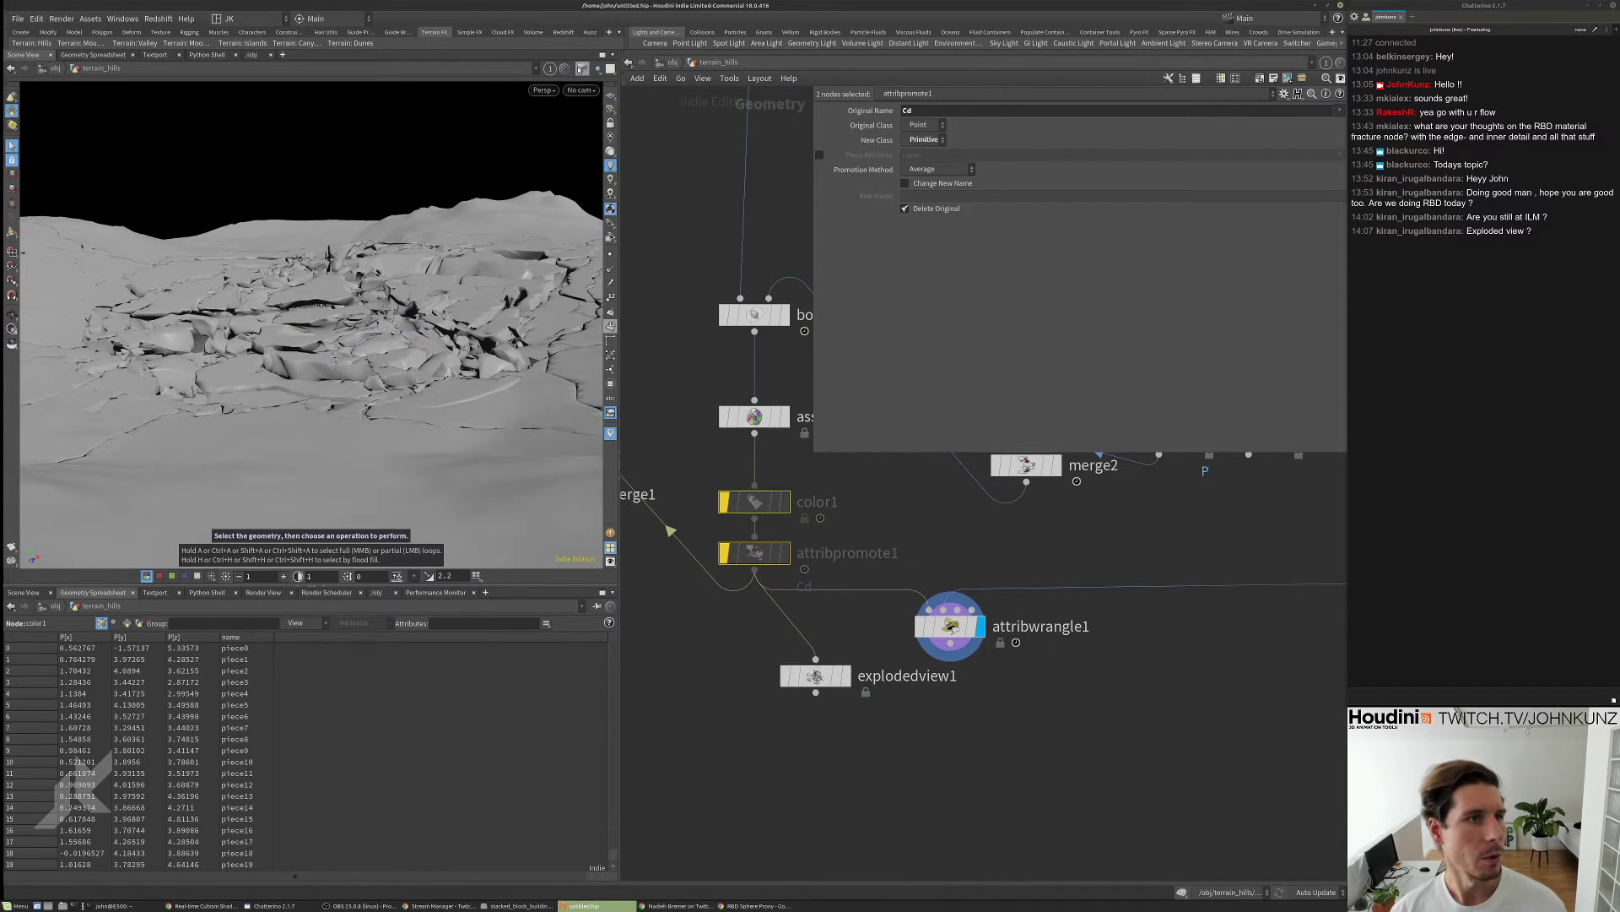
pyautogui.moveTo(447, 320); pyautogui.dragTo(338, 360)
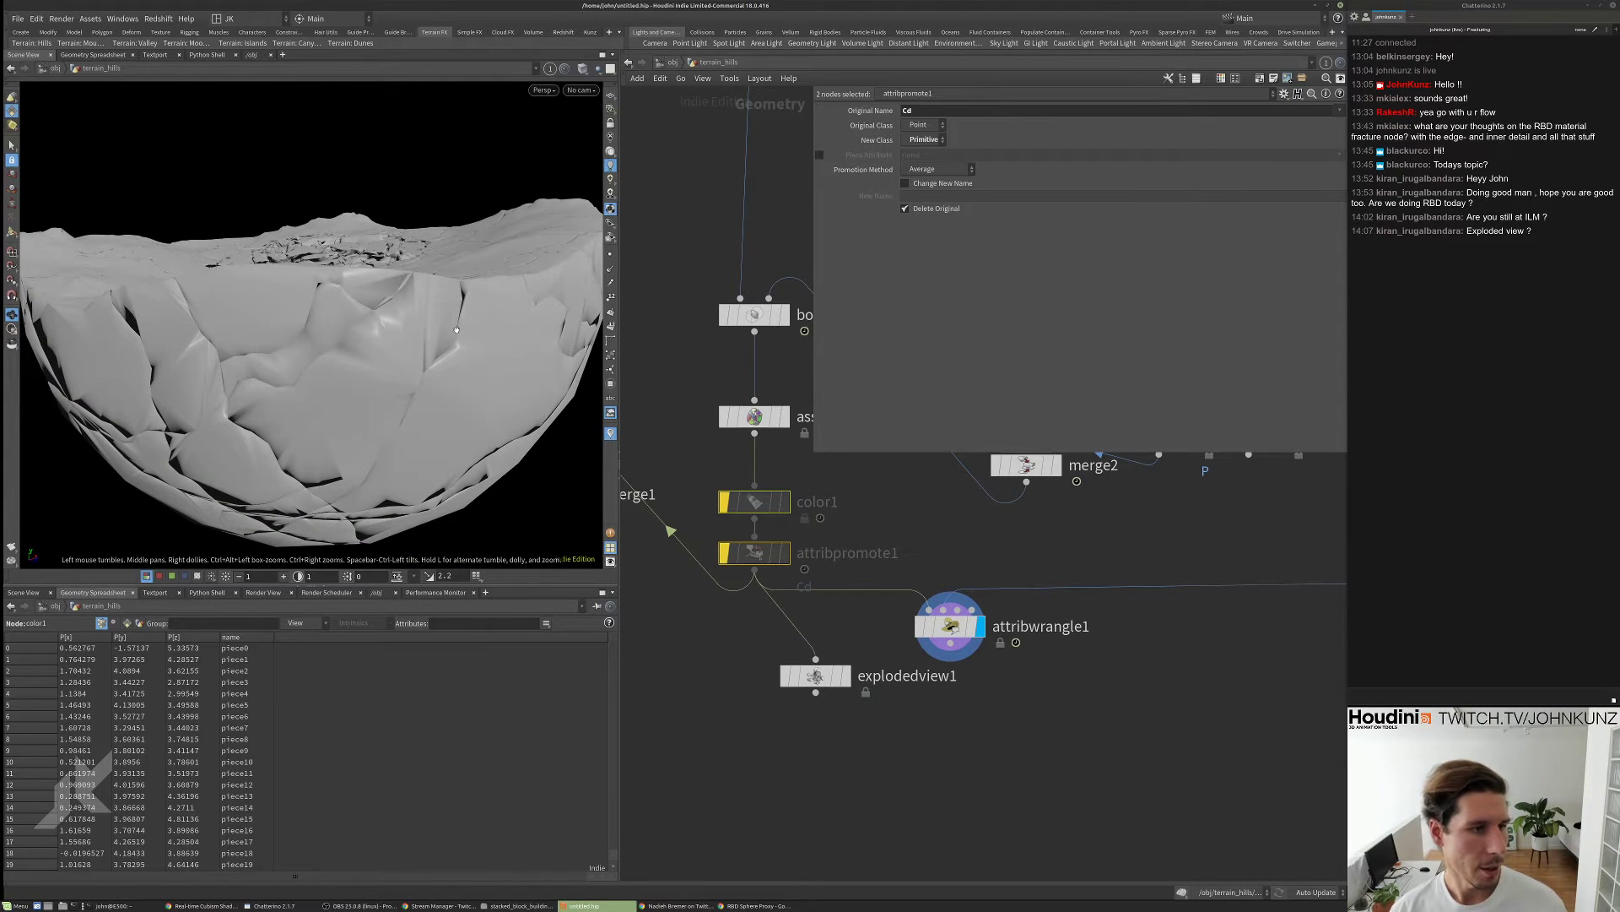
pyautogui.moveTo(456, 330); pyautogui.dragTo(435, 413)
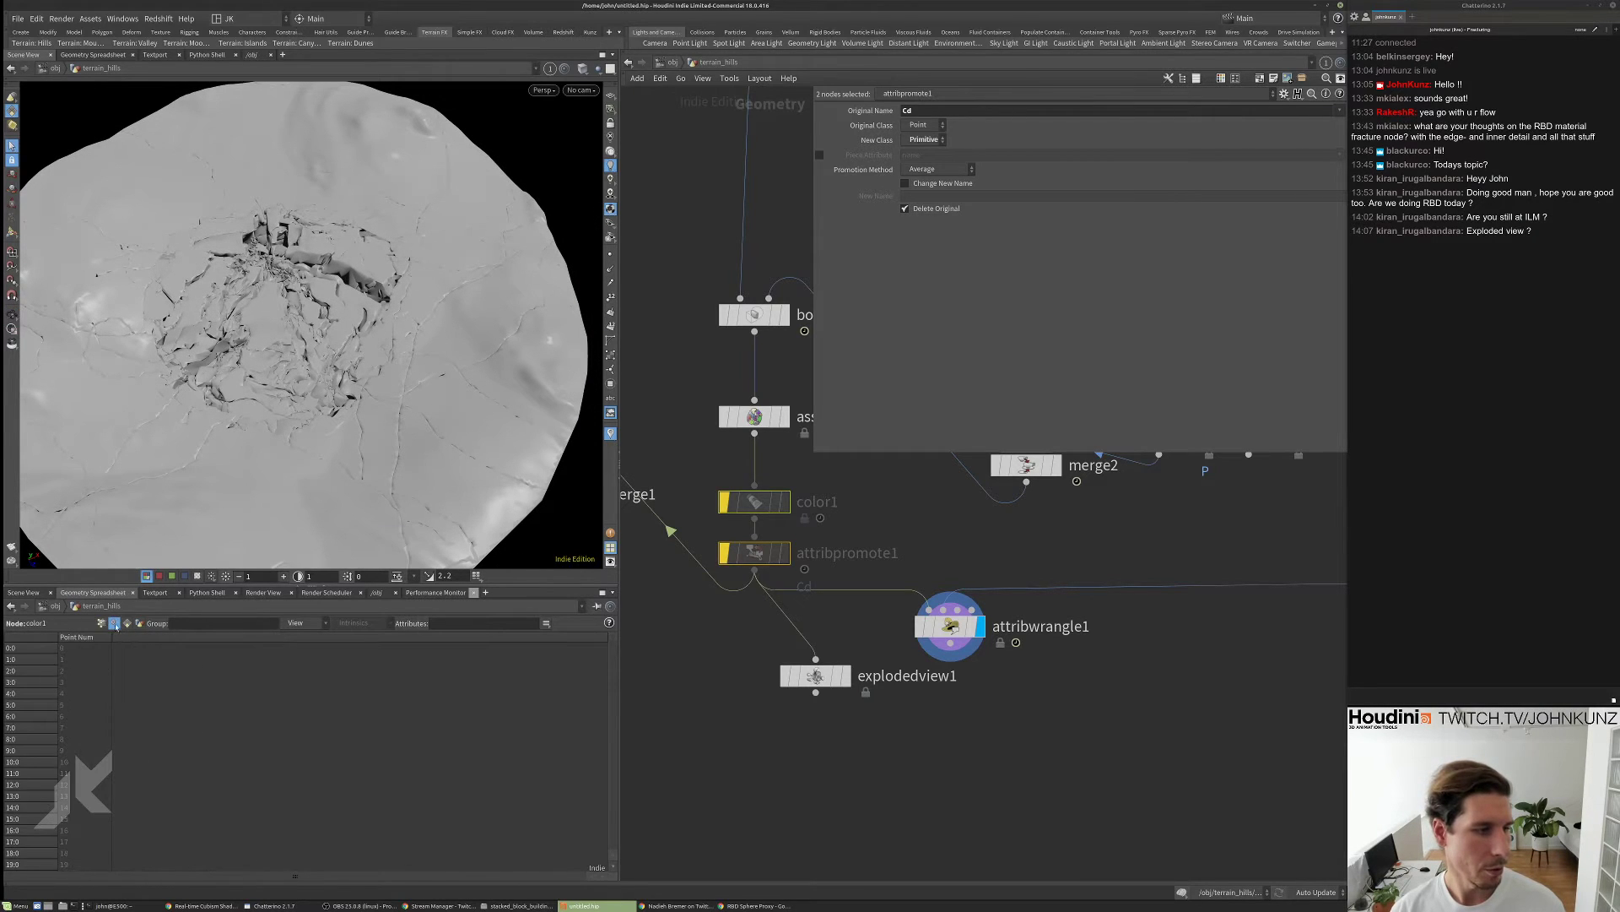
# - Display assemble1 and then boolean3 to compare their surface shading, and check the geometry attributes in the spreadsheet
pyautogui.scroll(2, 659, 477)
pyautogui.moveTo(796, 424); pyautogui.dragTo(696, 536, button='middle')
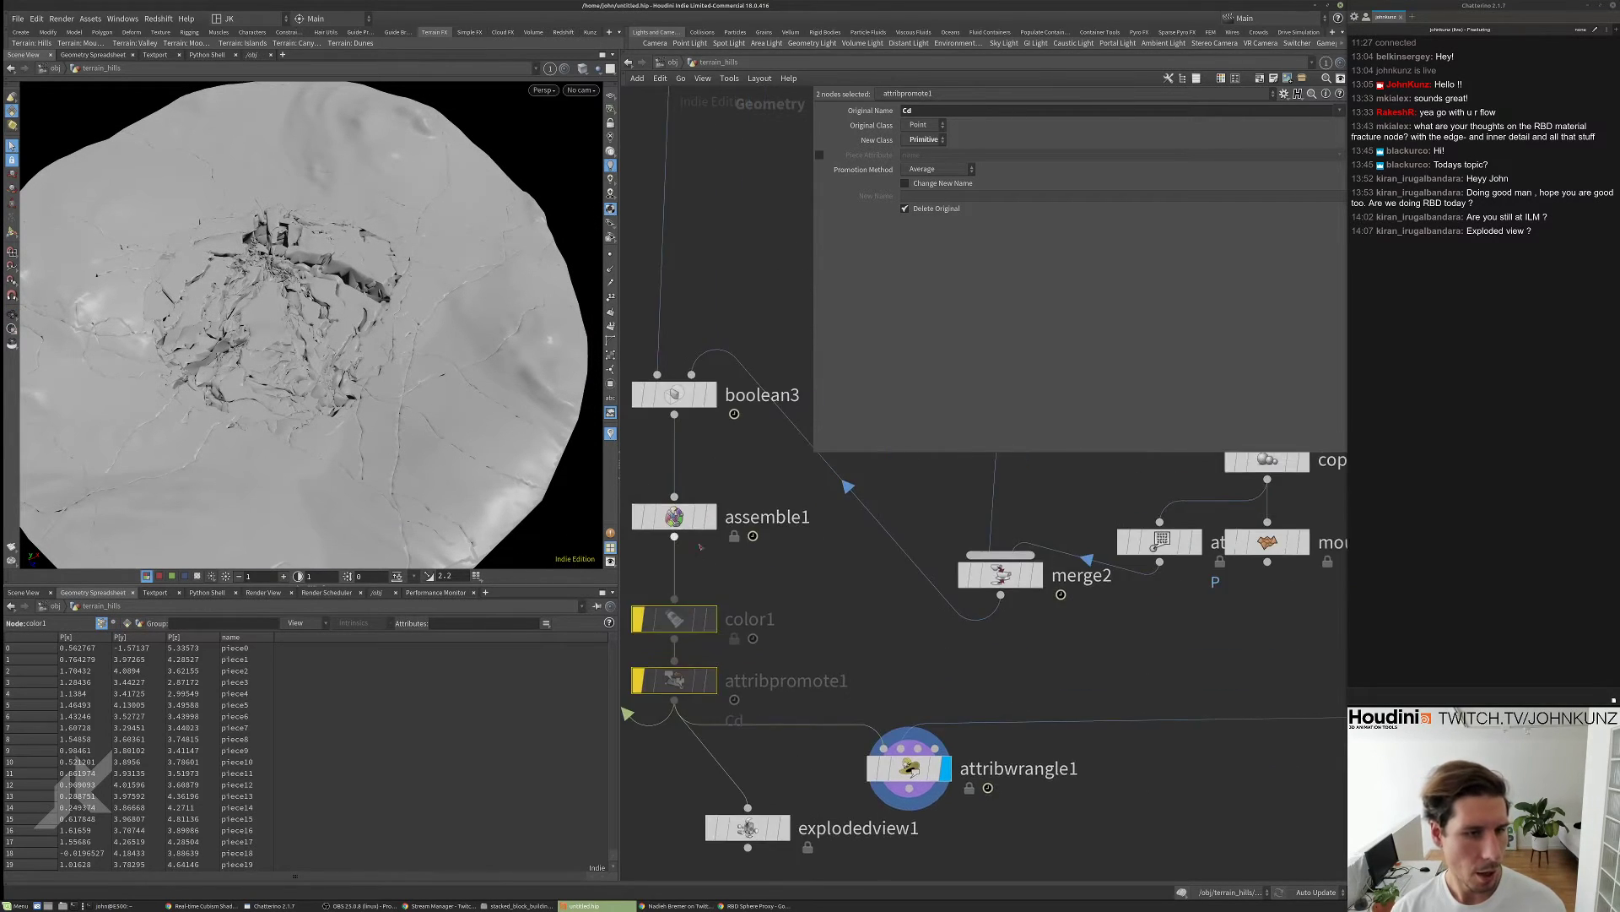
pyautogui.click(711, 516)
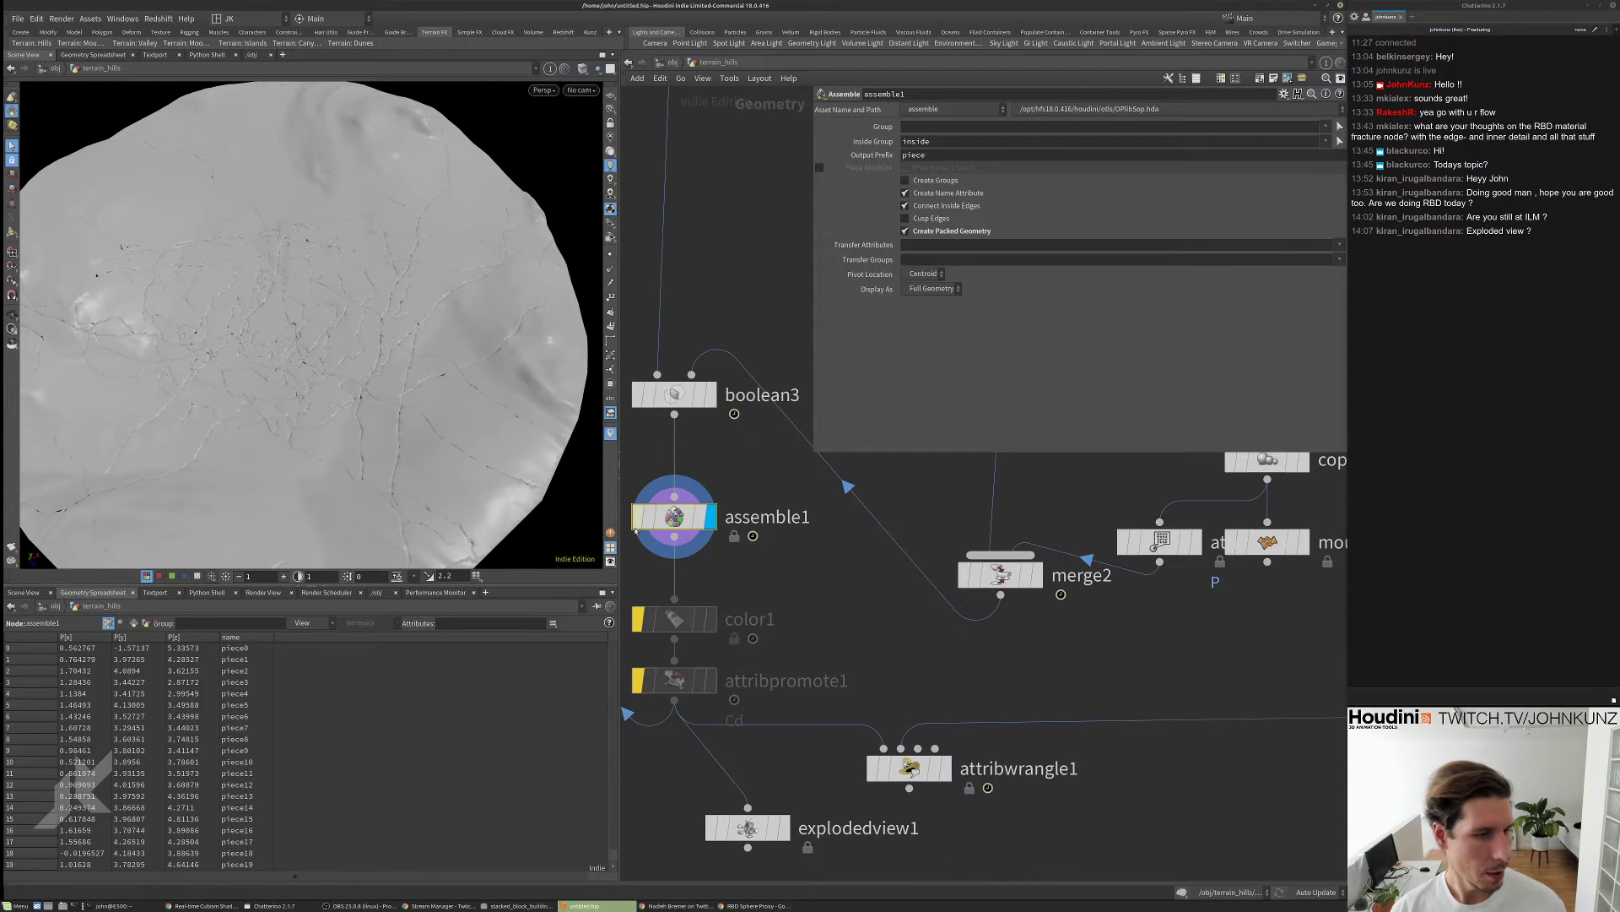
pyautogui.press('r')
pyautogui.click(676, 400)
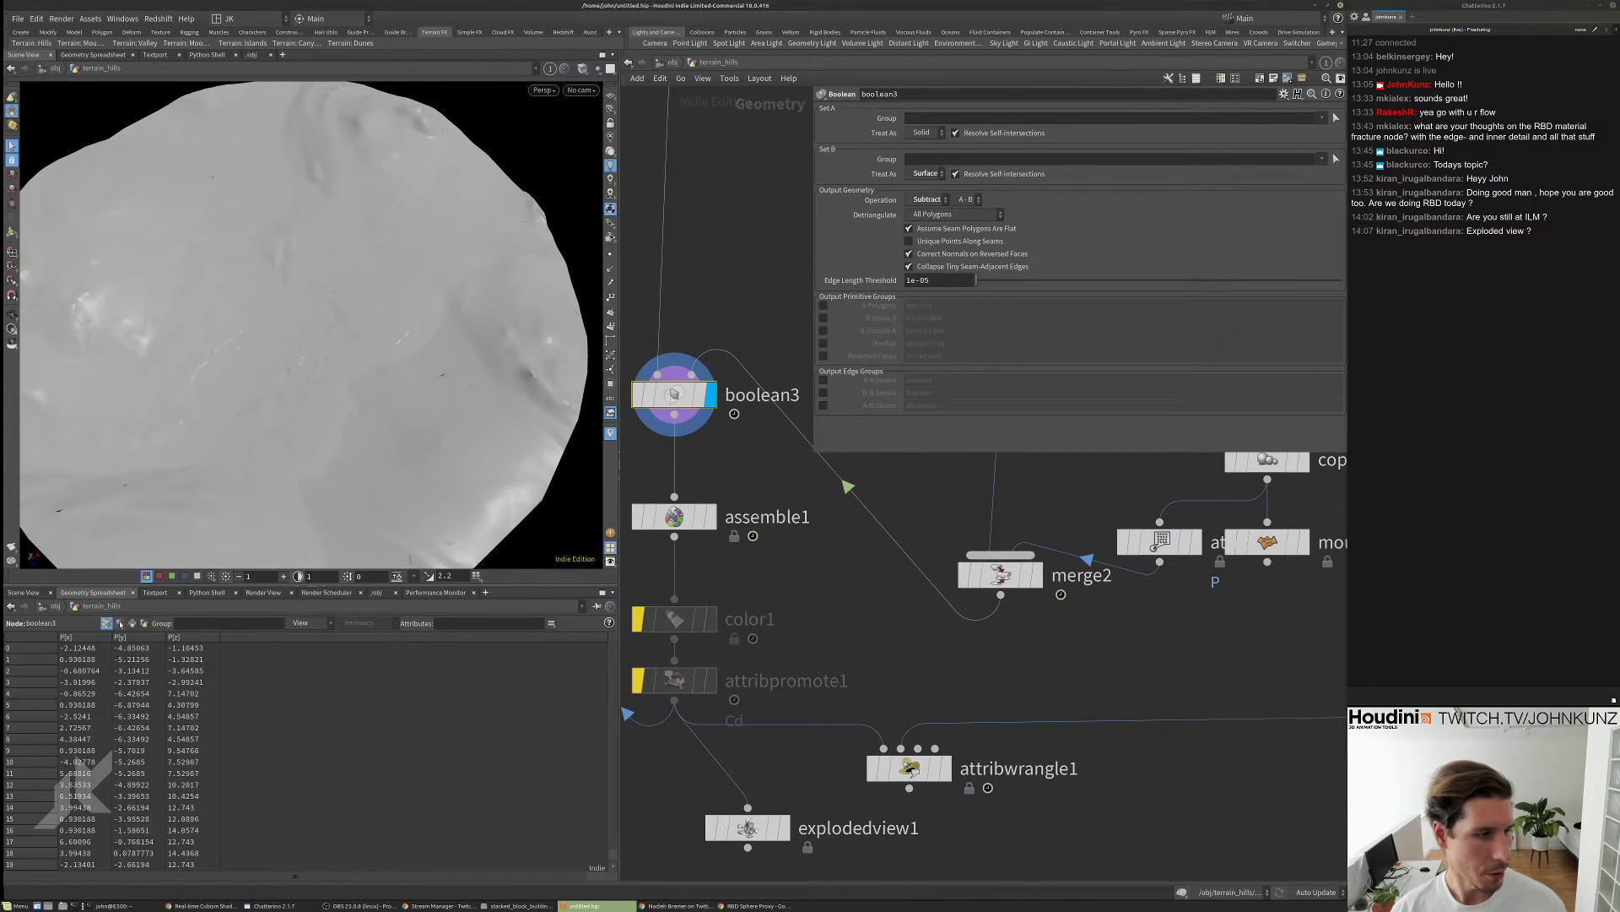
pyautogui.click(144, 622)
pyautogui.click(107, 623)
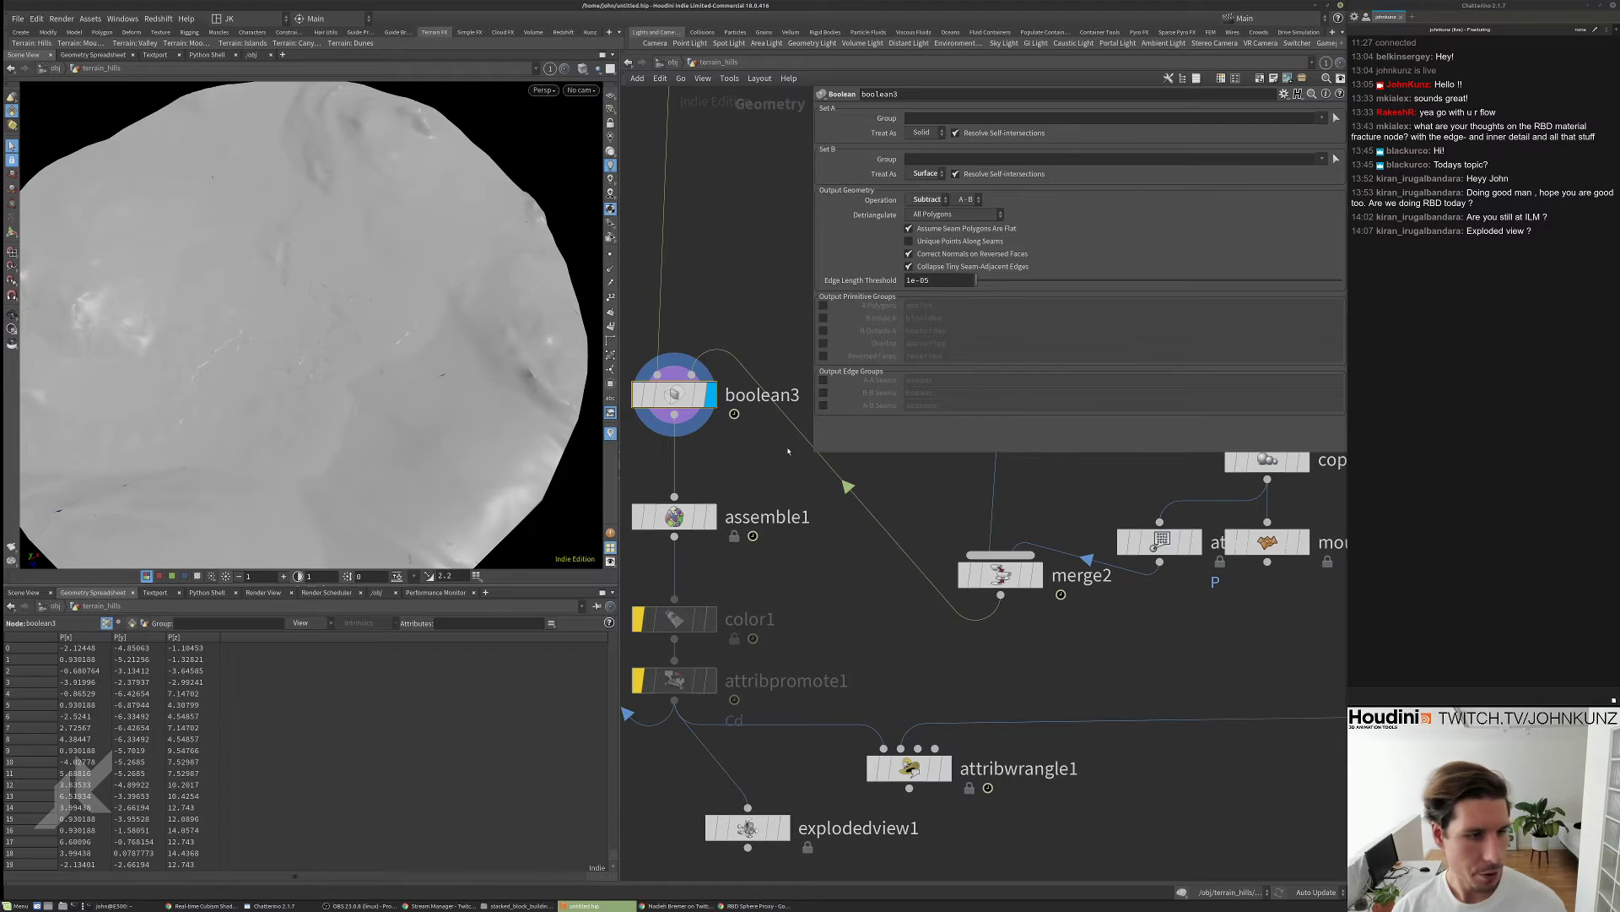
# - Insert a Normal node between boolean3 and assemble1 and display its output
pyautogui.moveTo(749, 474); pyautogui.dragTo(775, 526, button='middle')
pyautogui.press('Tab')
pyautogui.write('nor')
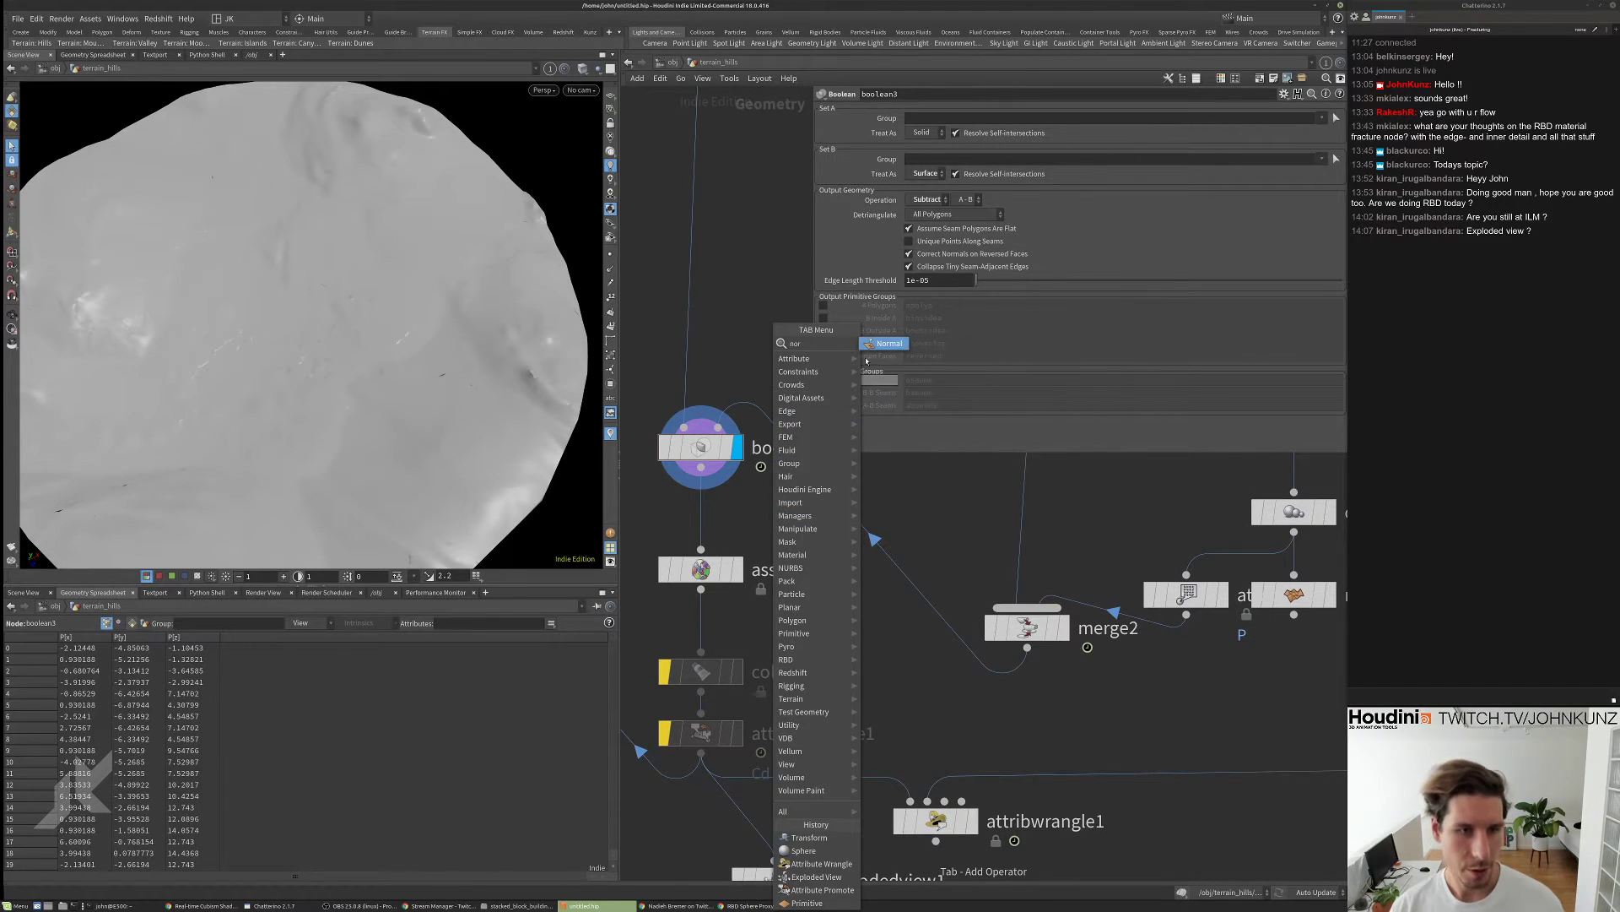
pyautogui.press('Return')
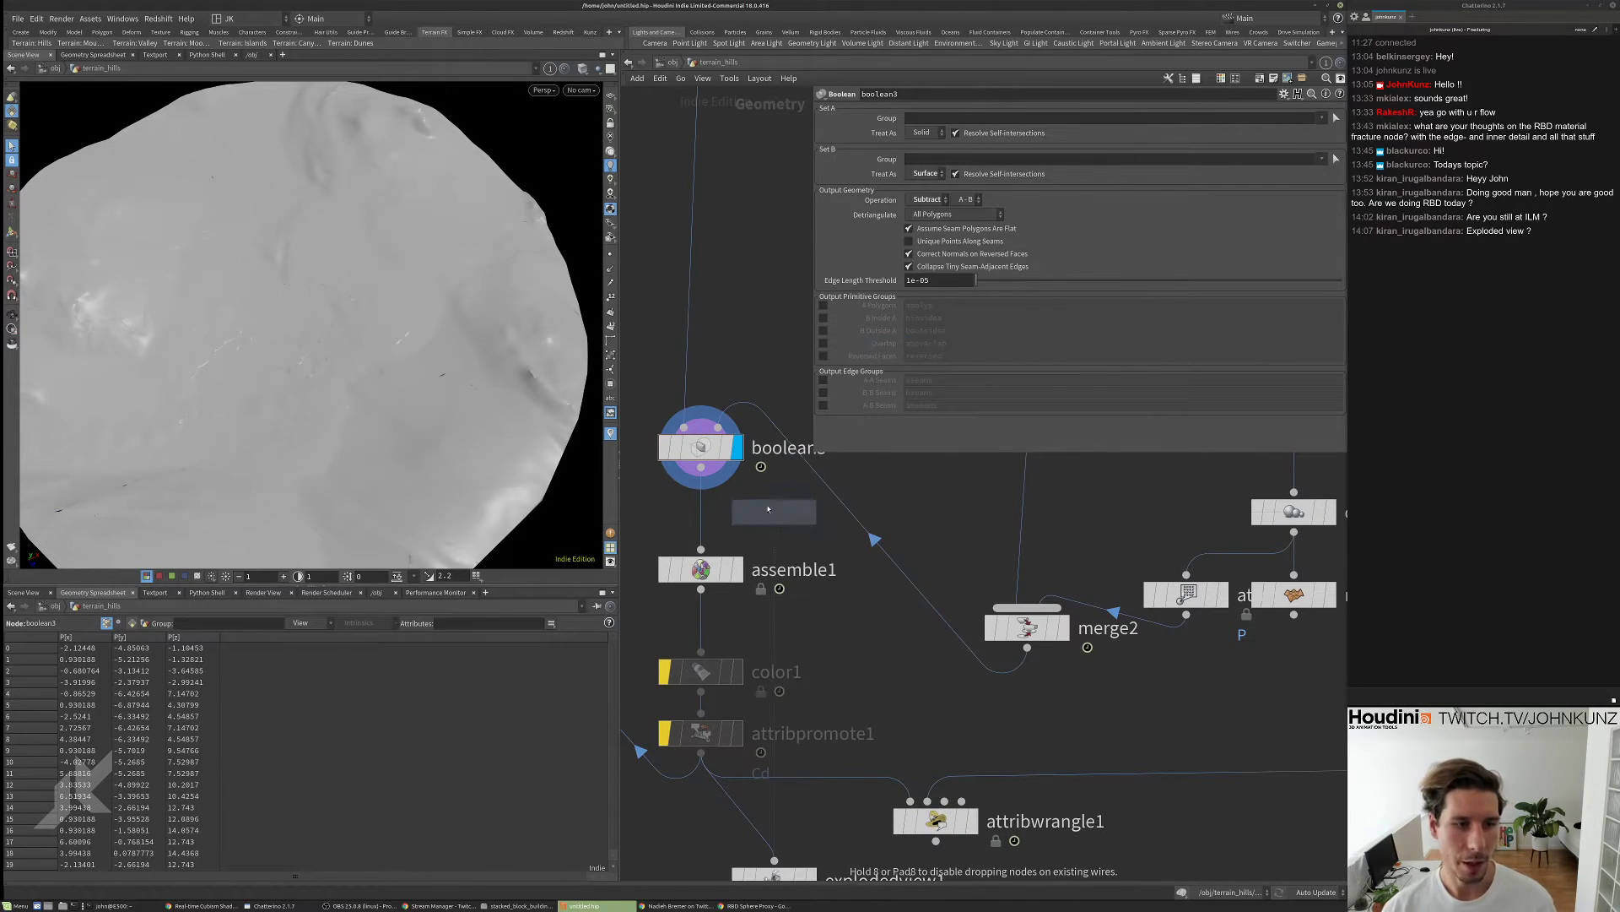
pyautogui.click(713, 509)
pyautogui.click(713, 510)
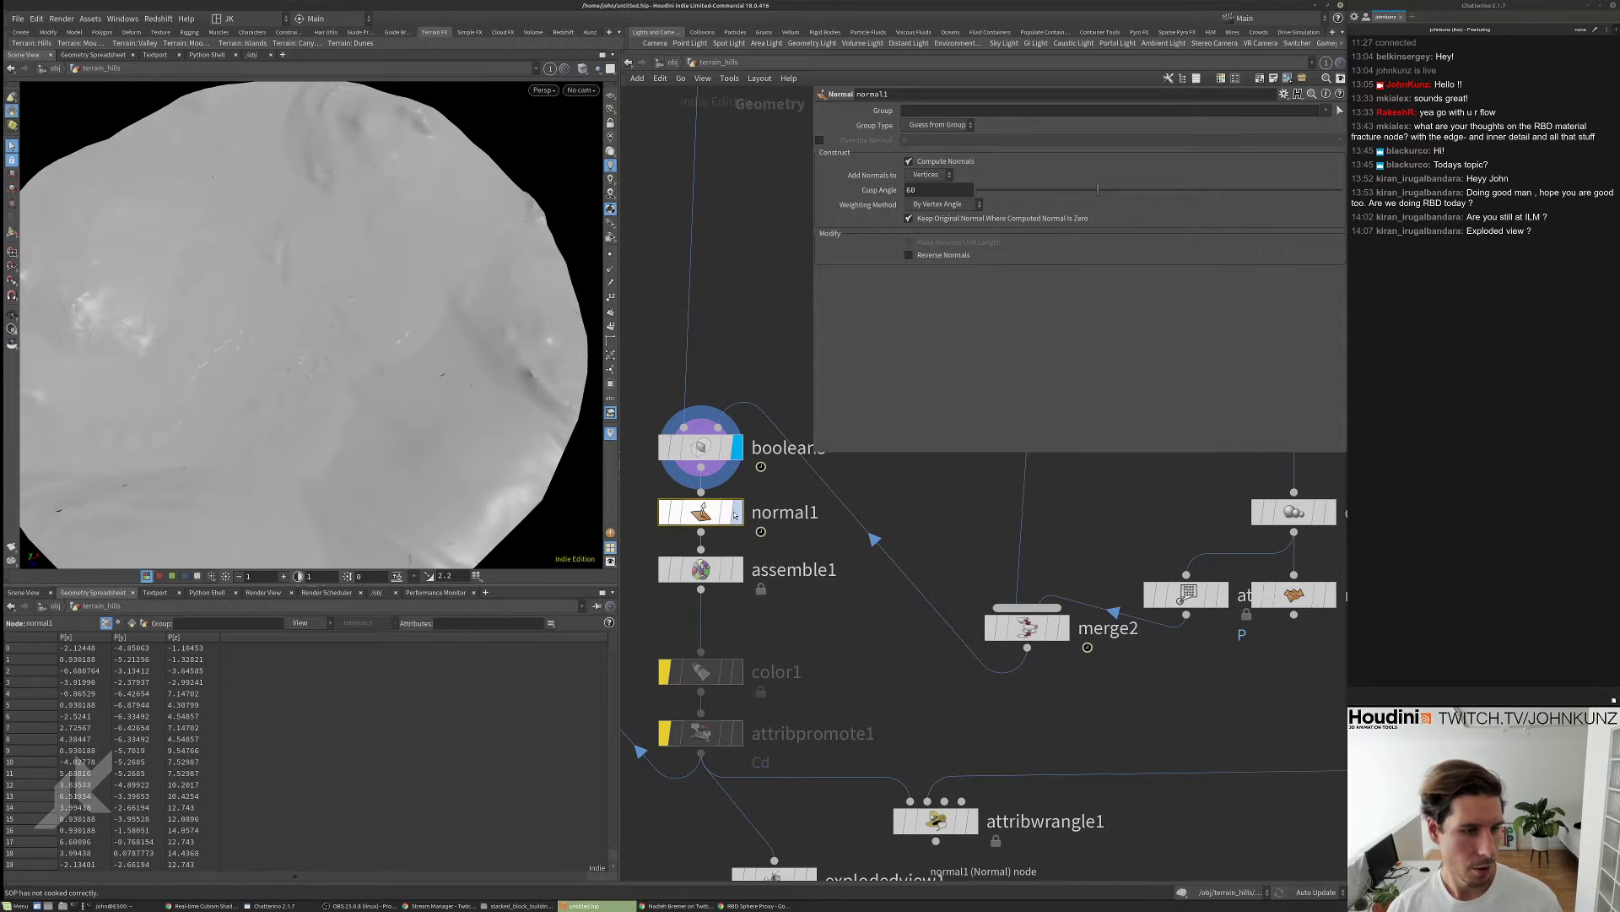
pyautogui.click(735, 513)
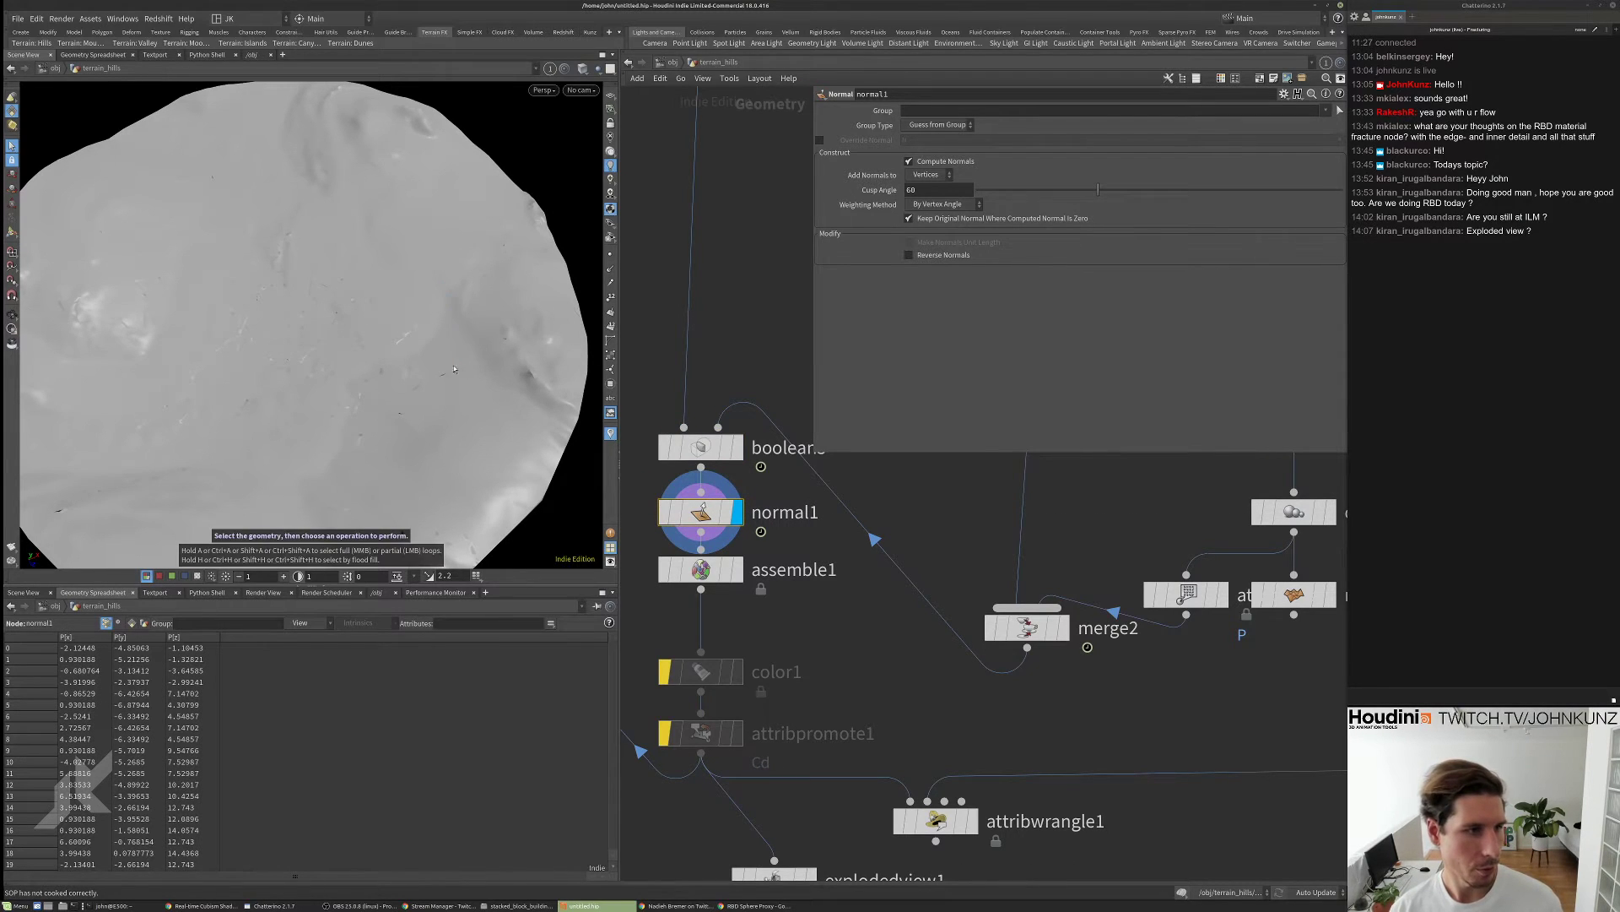
# - Display assemble1 and toggle the bypass on normal1 to compare the chunk's shading with and without computed normals
pyautogui.keyDown('alt'); pyautogui.moveTo(454, 369); pyautogui.dragTo(460, 287); pyautogui.keyUp('alt')
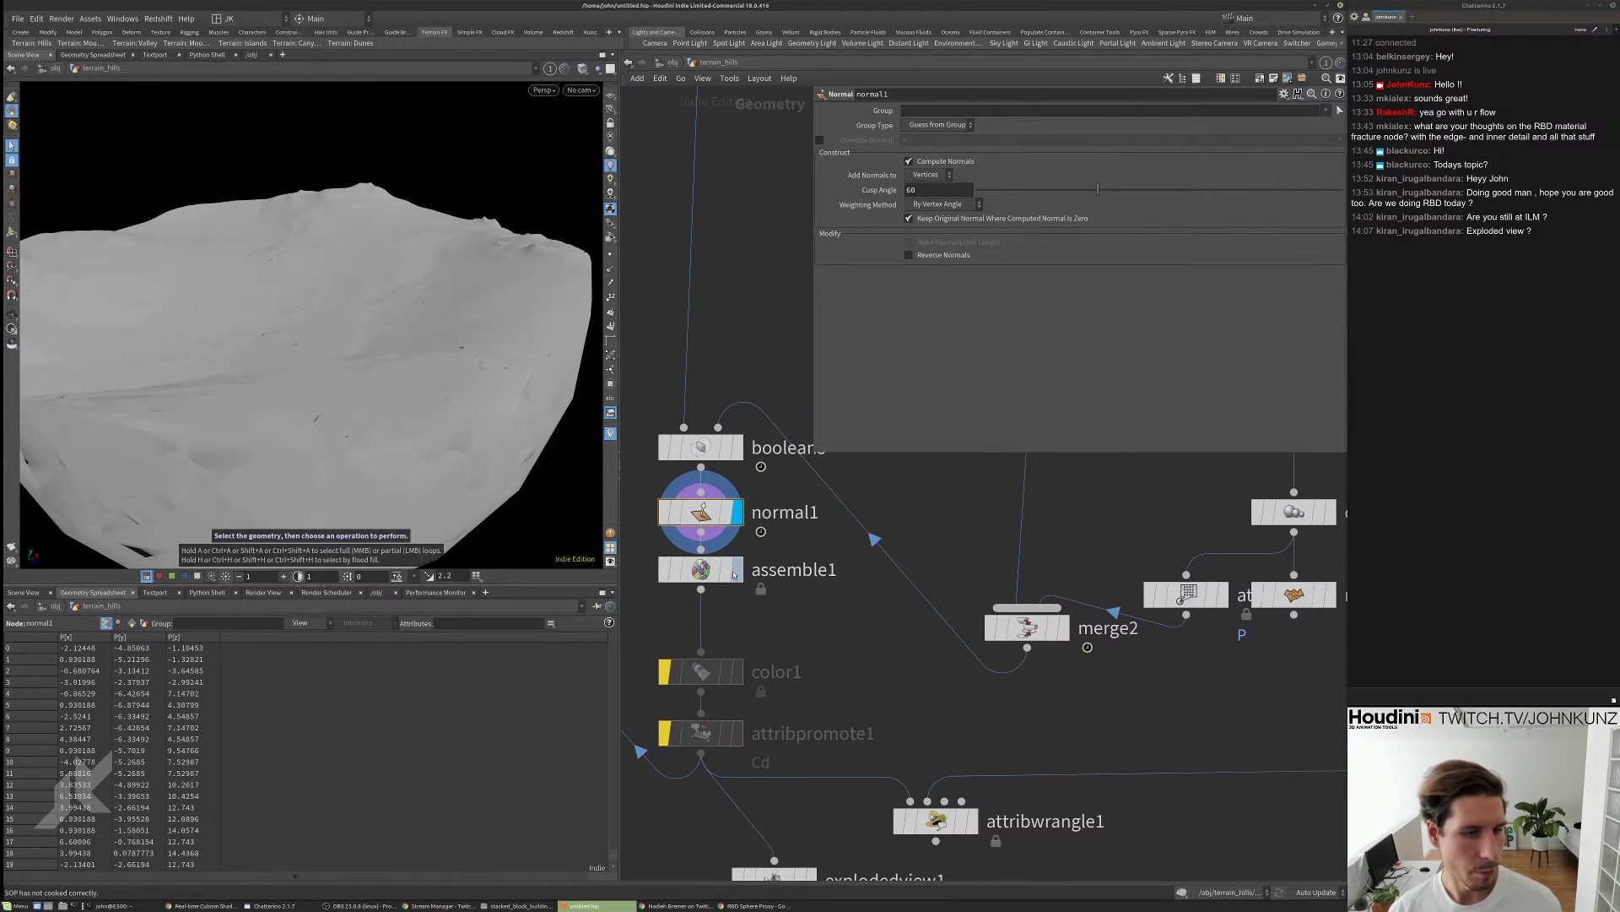
pyautogui.click(733, 575)
pyautogui.click(685, 570)
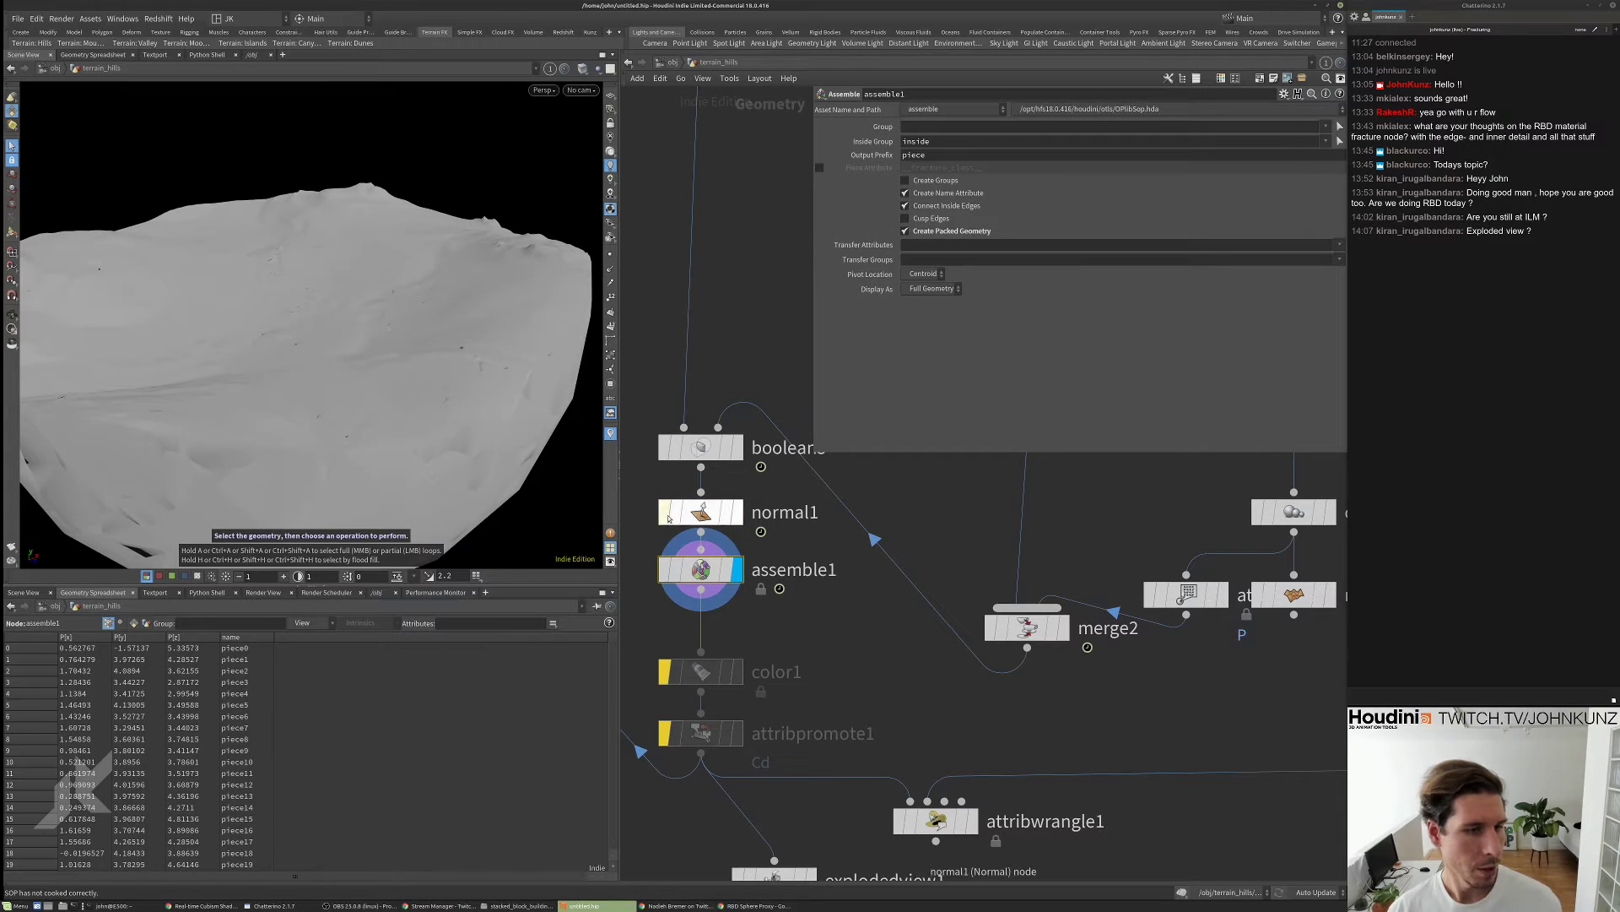
pyautogui.click(668, 518)
pyautogui.click(666, 518)
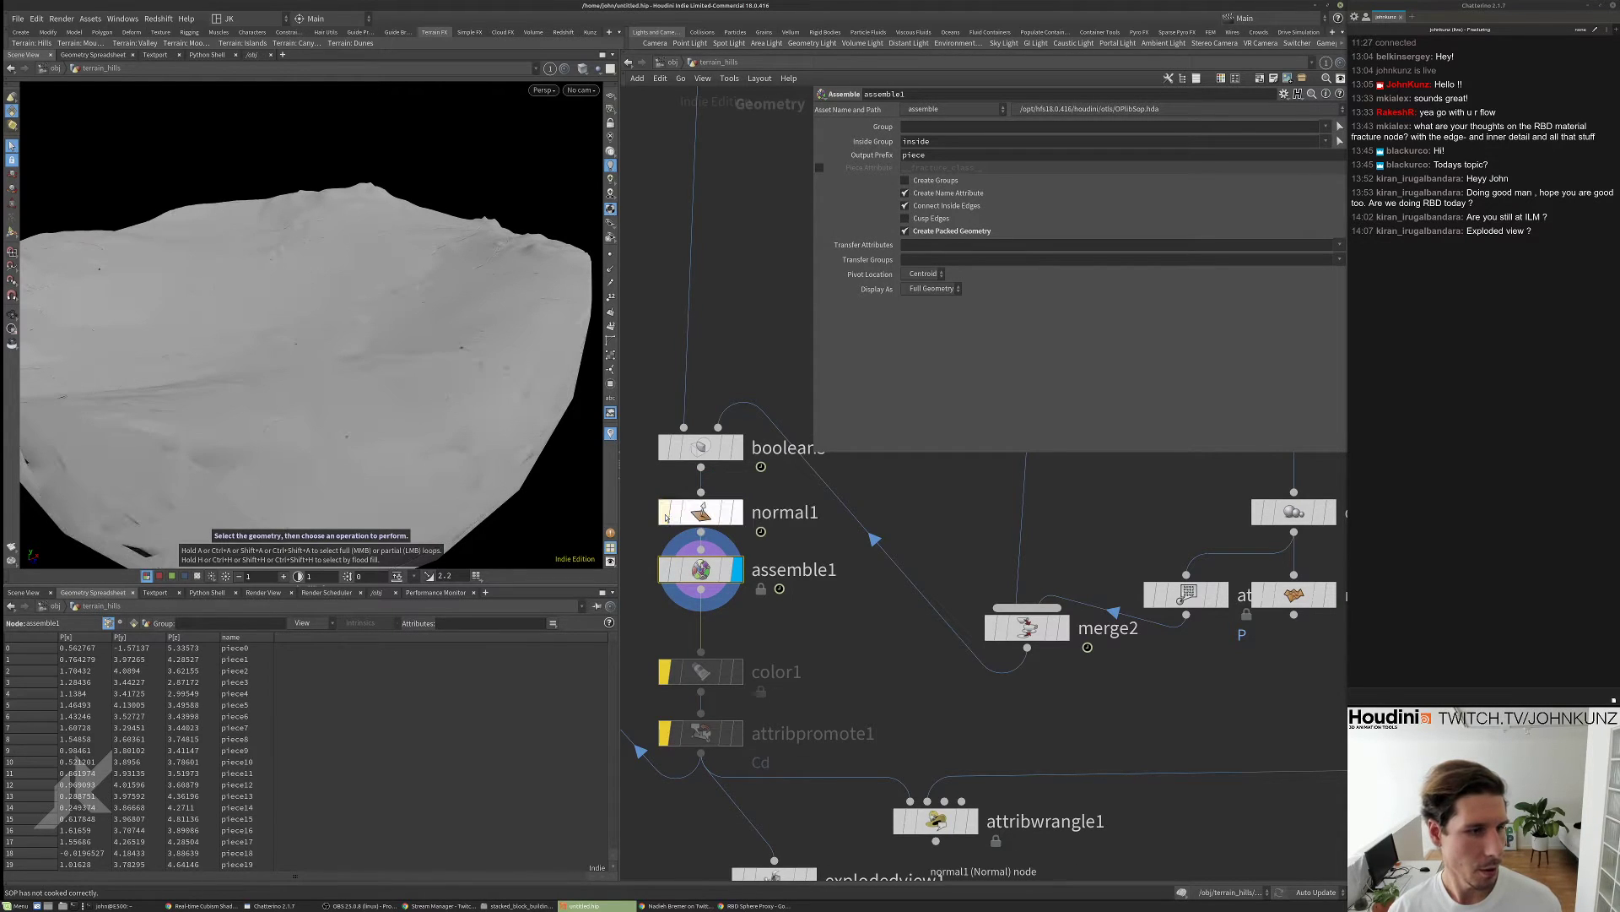
pyautogui.click(666, 518)
pyautogui.click(666, 518)
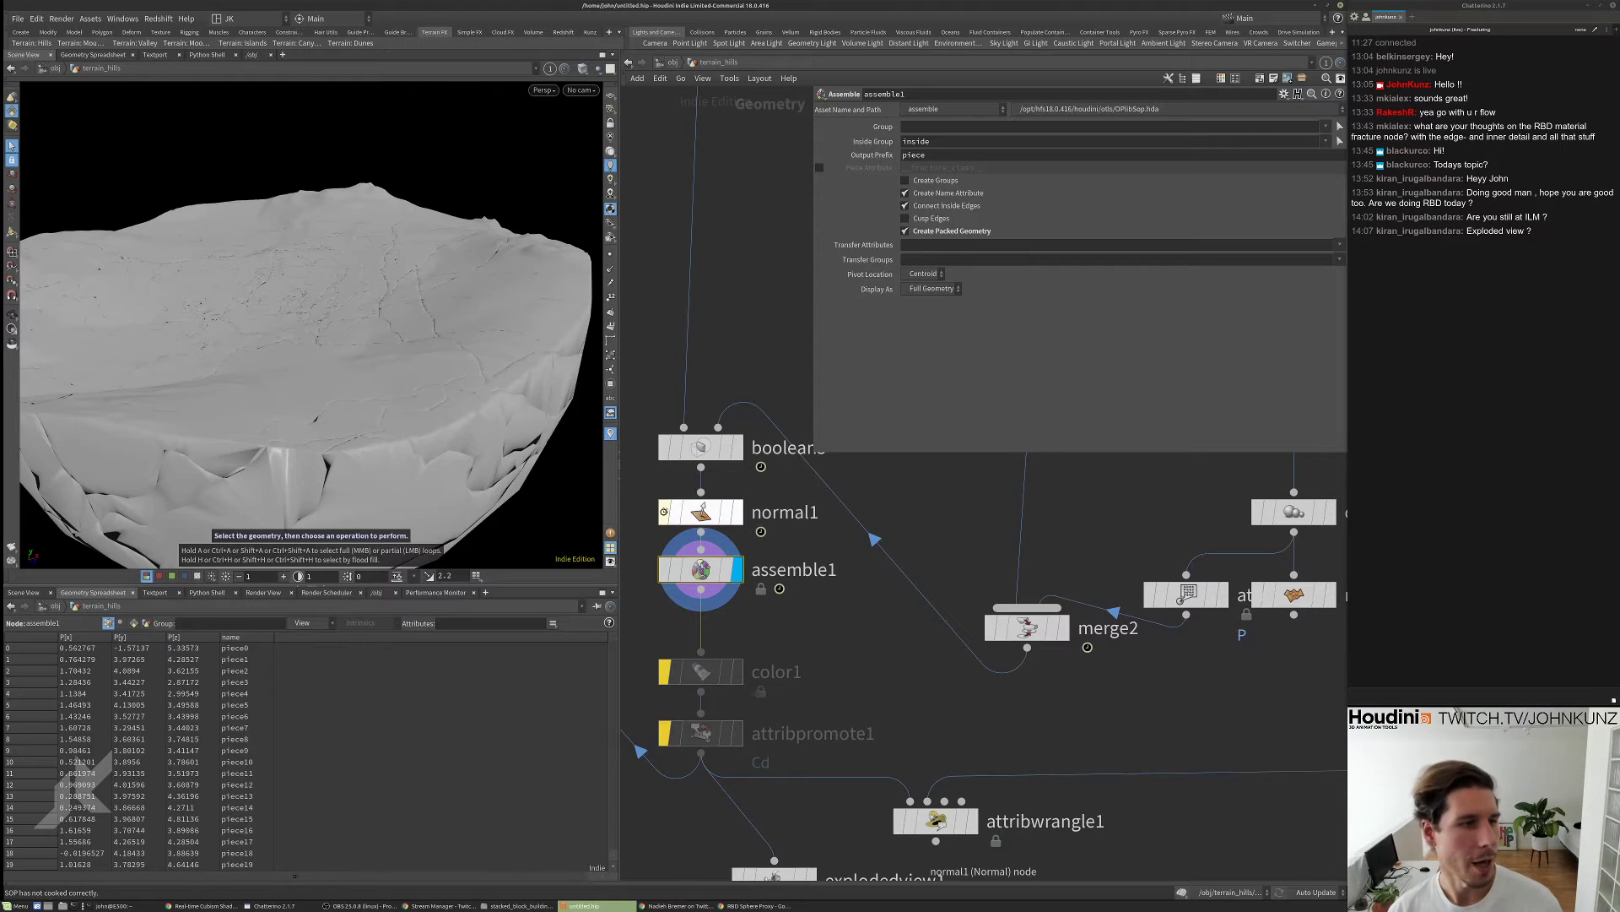
# - Display attribwrangle1 and view the exploded chunk with the new normals from above
pyautogui.scroll(-3, 808, 455)
pyautogui.scroll(3, 837, 705)
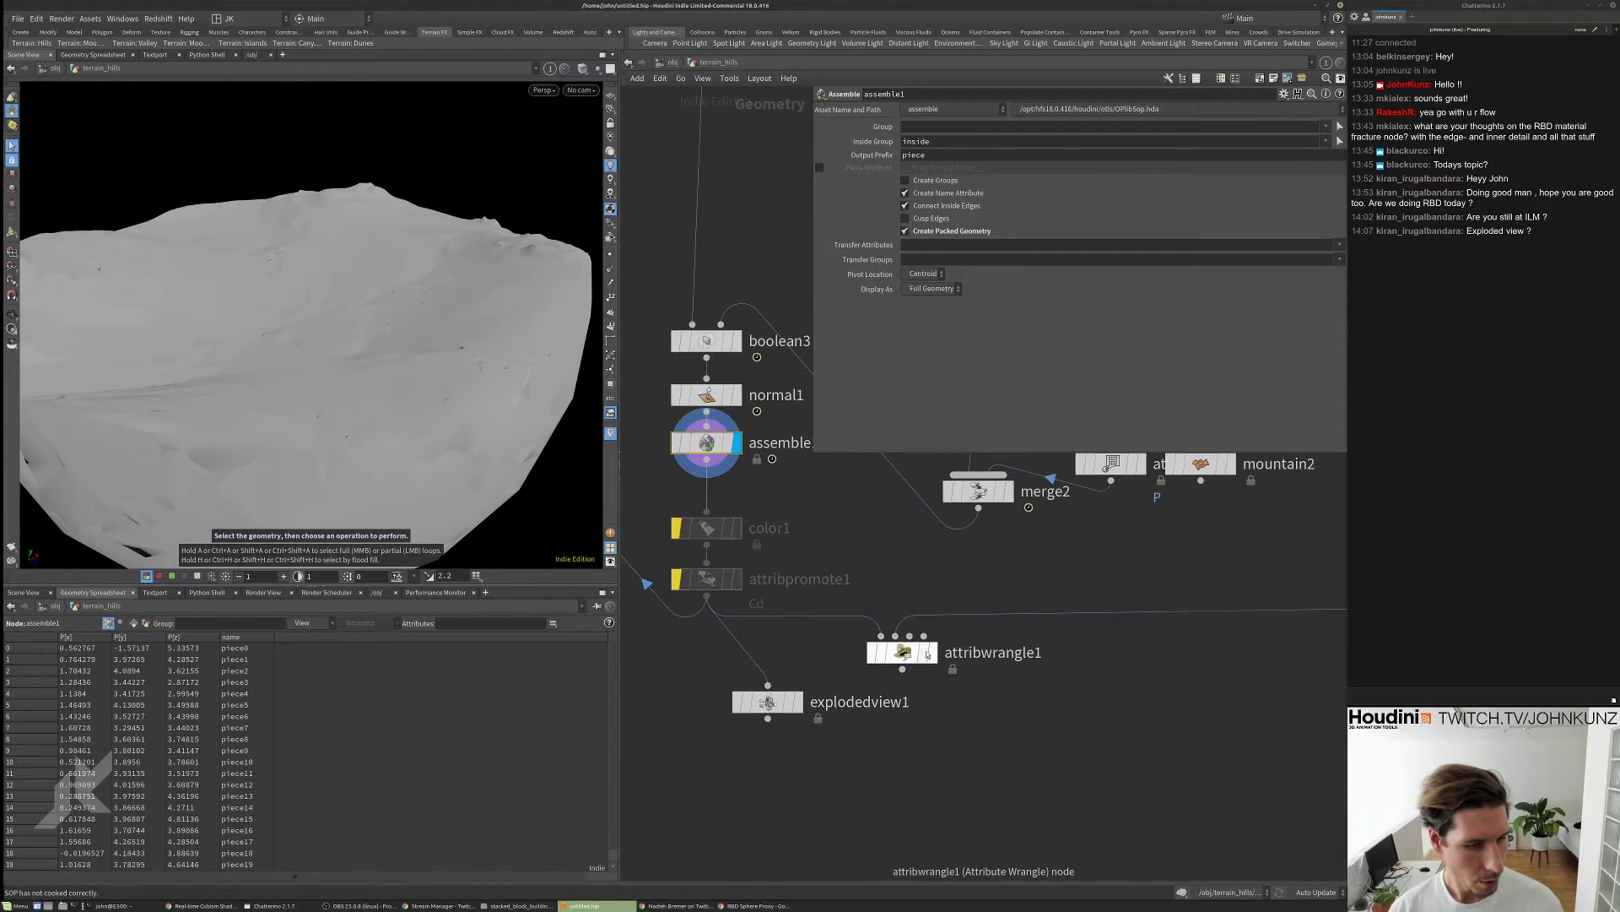
pyautogui.click(926, 653)
pyautogui.click(903, 657)
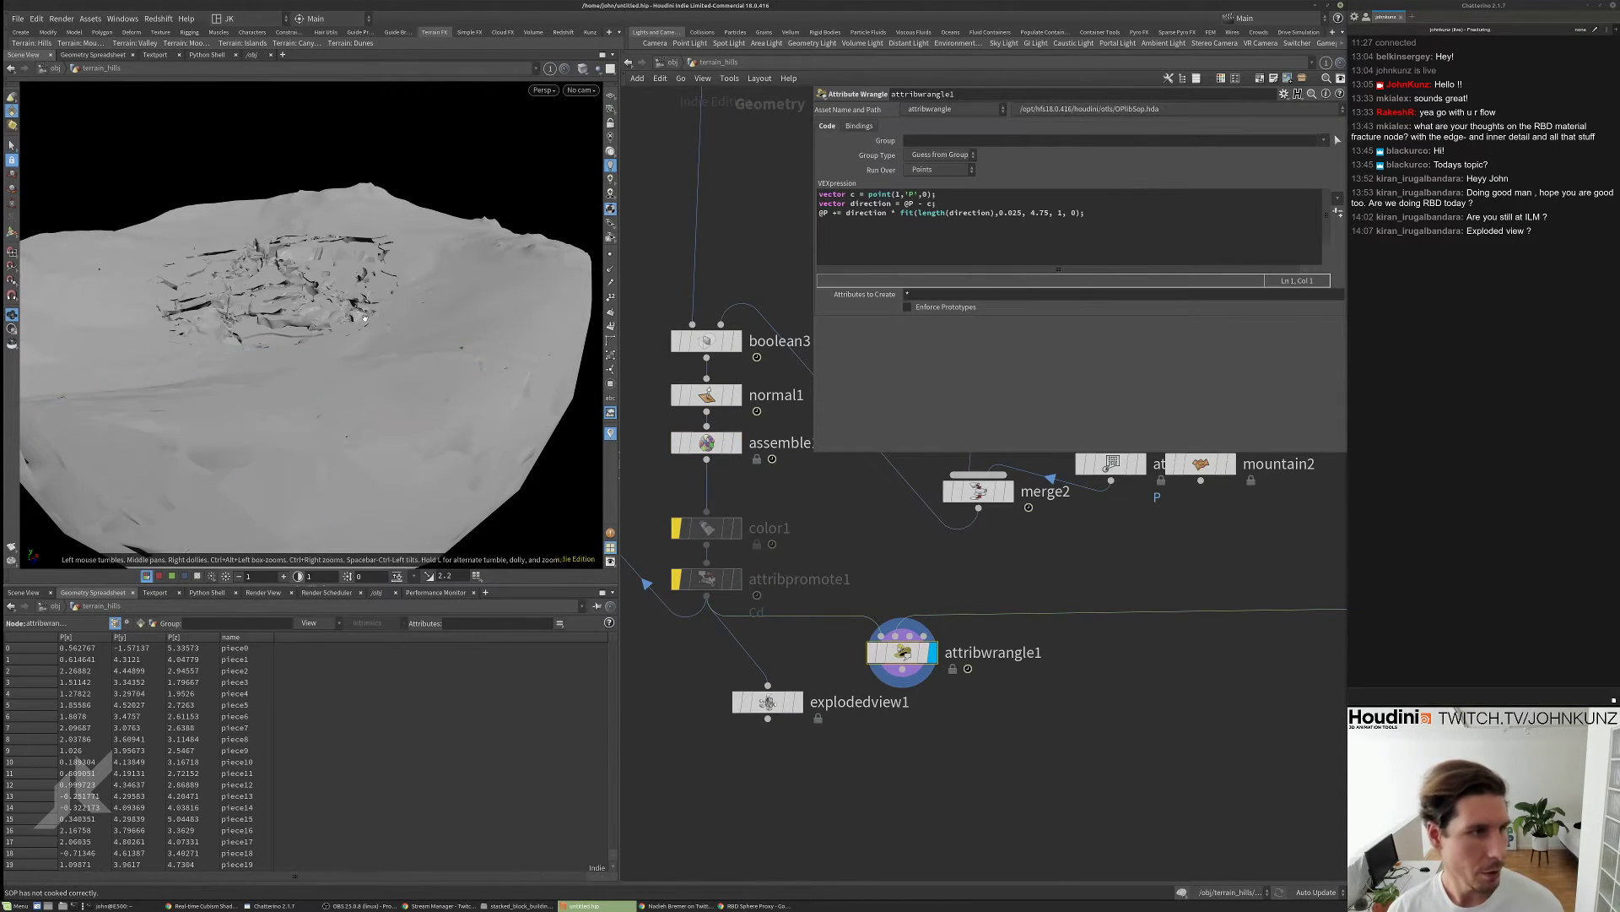
pyautogui.moveTo(338, 355); pyautogui.dragTo(400, 439)
pyautogui.press('s')
# - Replace merge1's attribpromote1 input with attribwrangle1's output, display the merge, and move it lower in the network
pyautogui.moveTo(683, 704); pyautogui.dragTo(862, 675, button='middle')
pyautogui.scroll(-3, 862, 675)
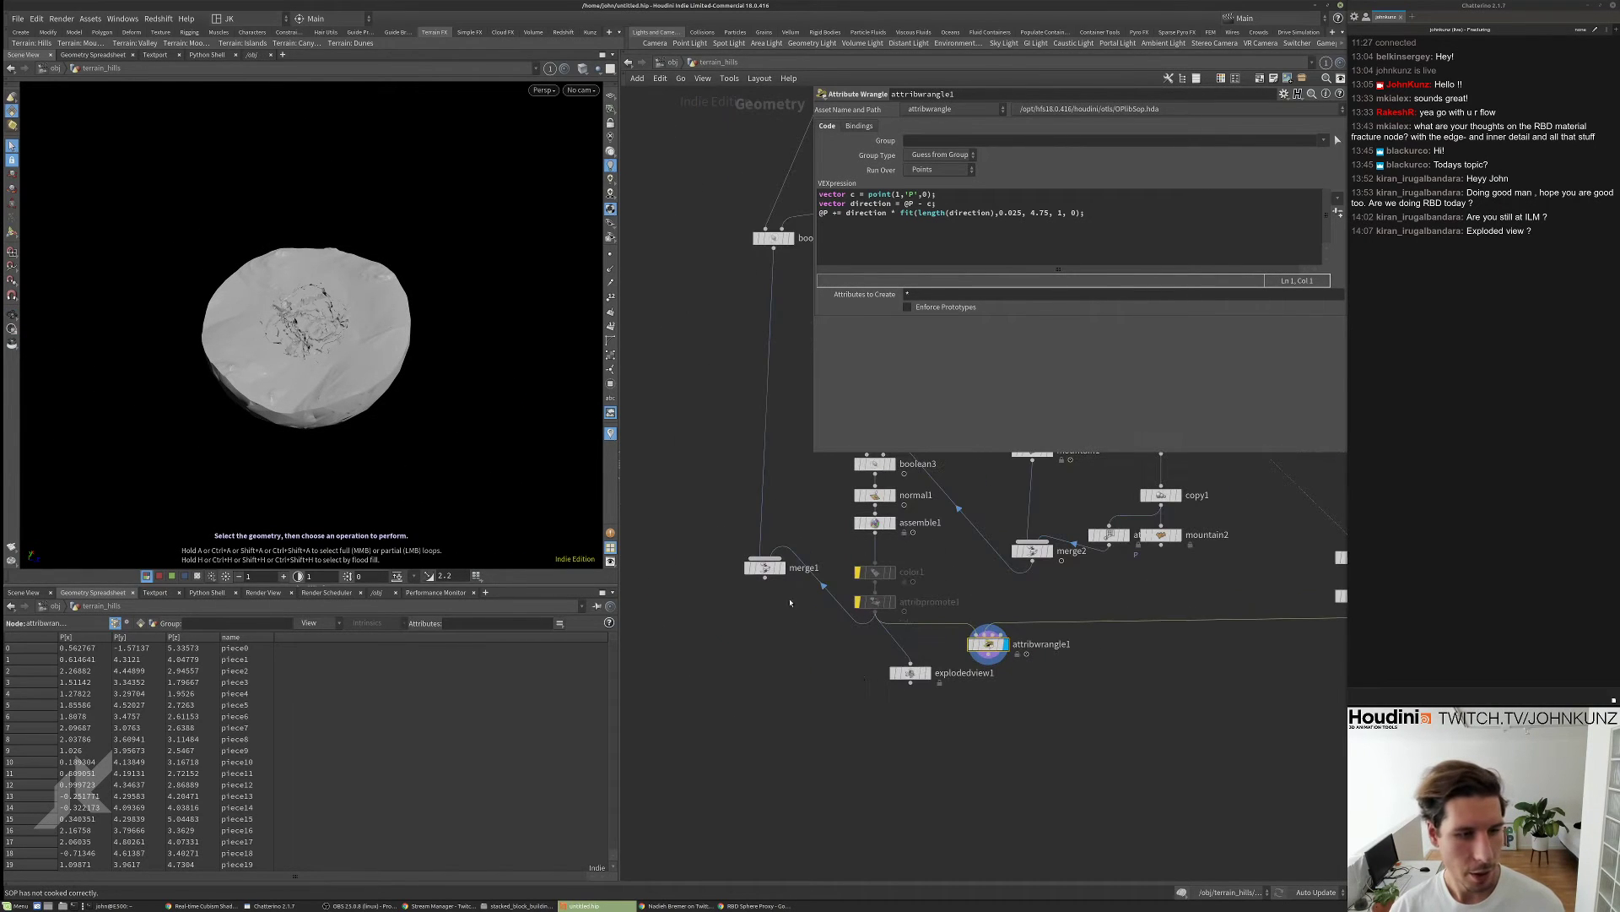
pyautogui.rightClick(820, 581)
pyautogui.click(839, 617)
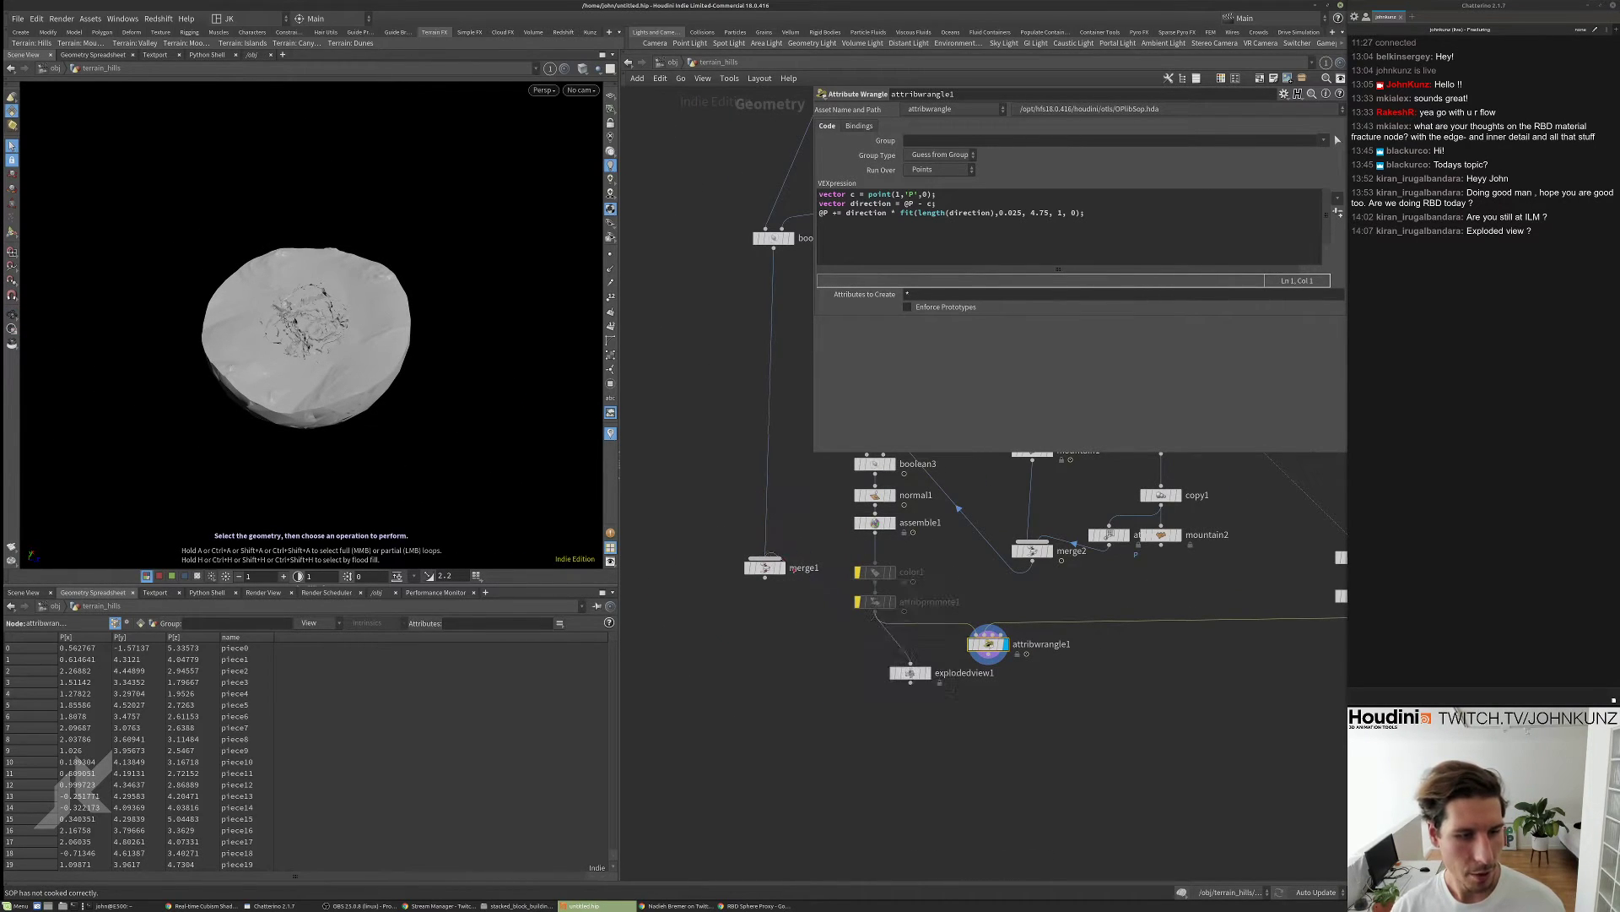
pyautogui.moveTo(988, 655); pyautogui.dragTo(775, 564)
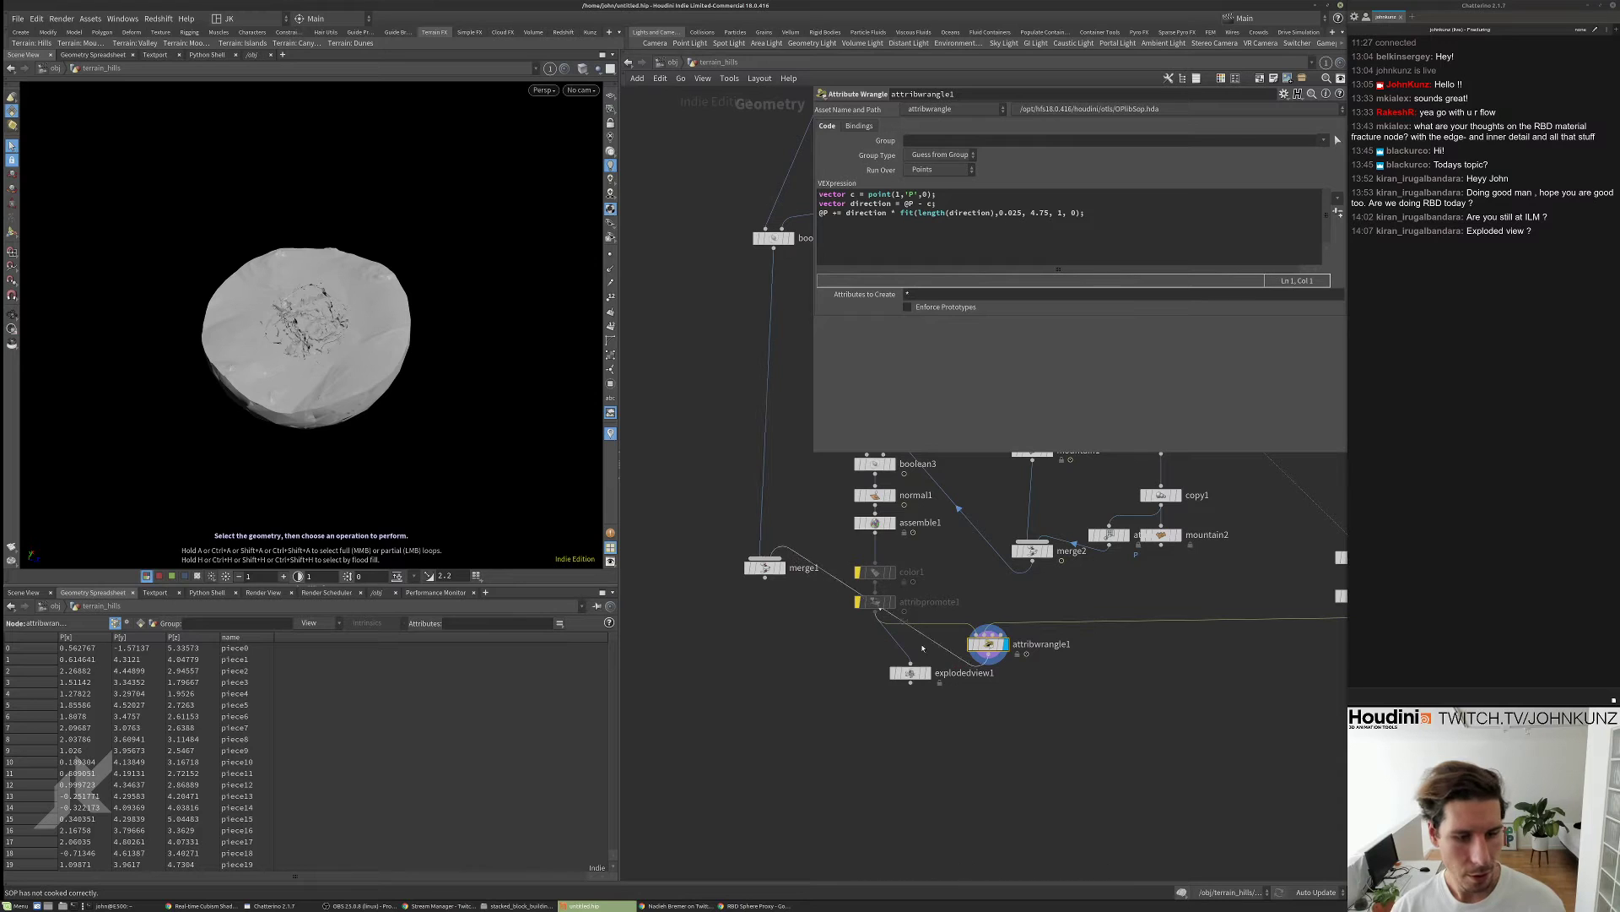
pyautogui.click(772, 569)
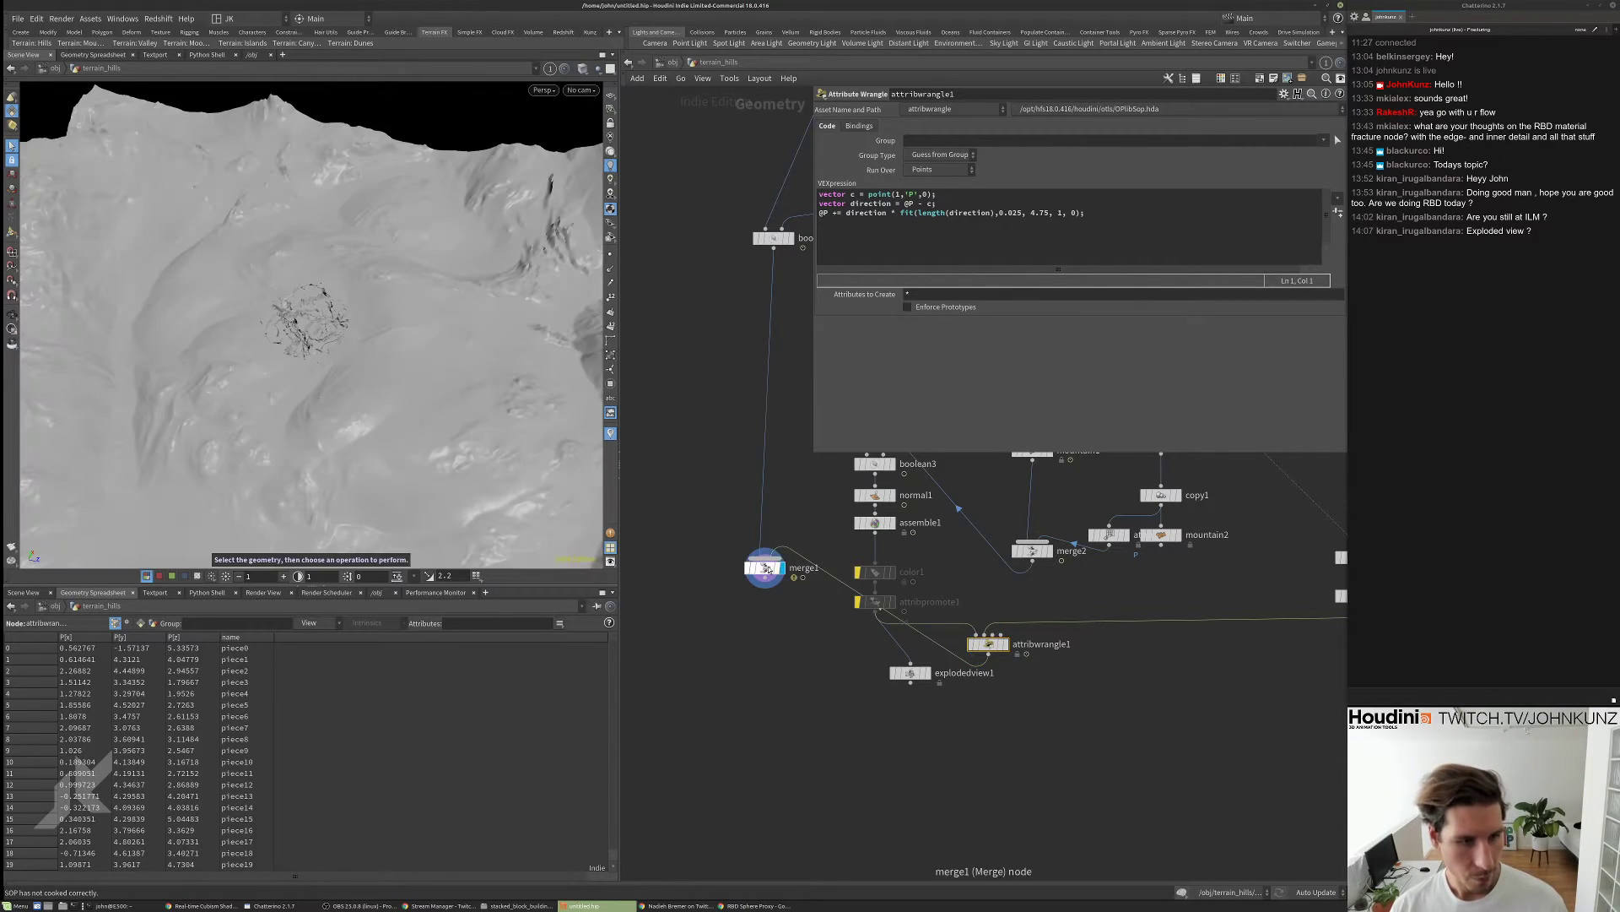
pyautogui.moveTo(770, 571); pyautogui.dragTo(799, 654)
# - Examine the exploded crater pieces within the surrounding terrain up close and from several angles
pyautogui.scroll(10, 334, 365)
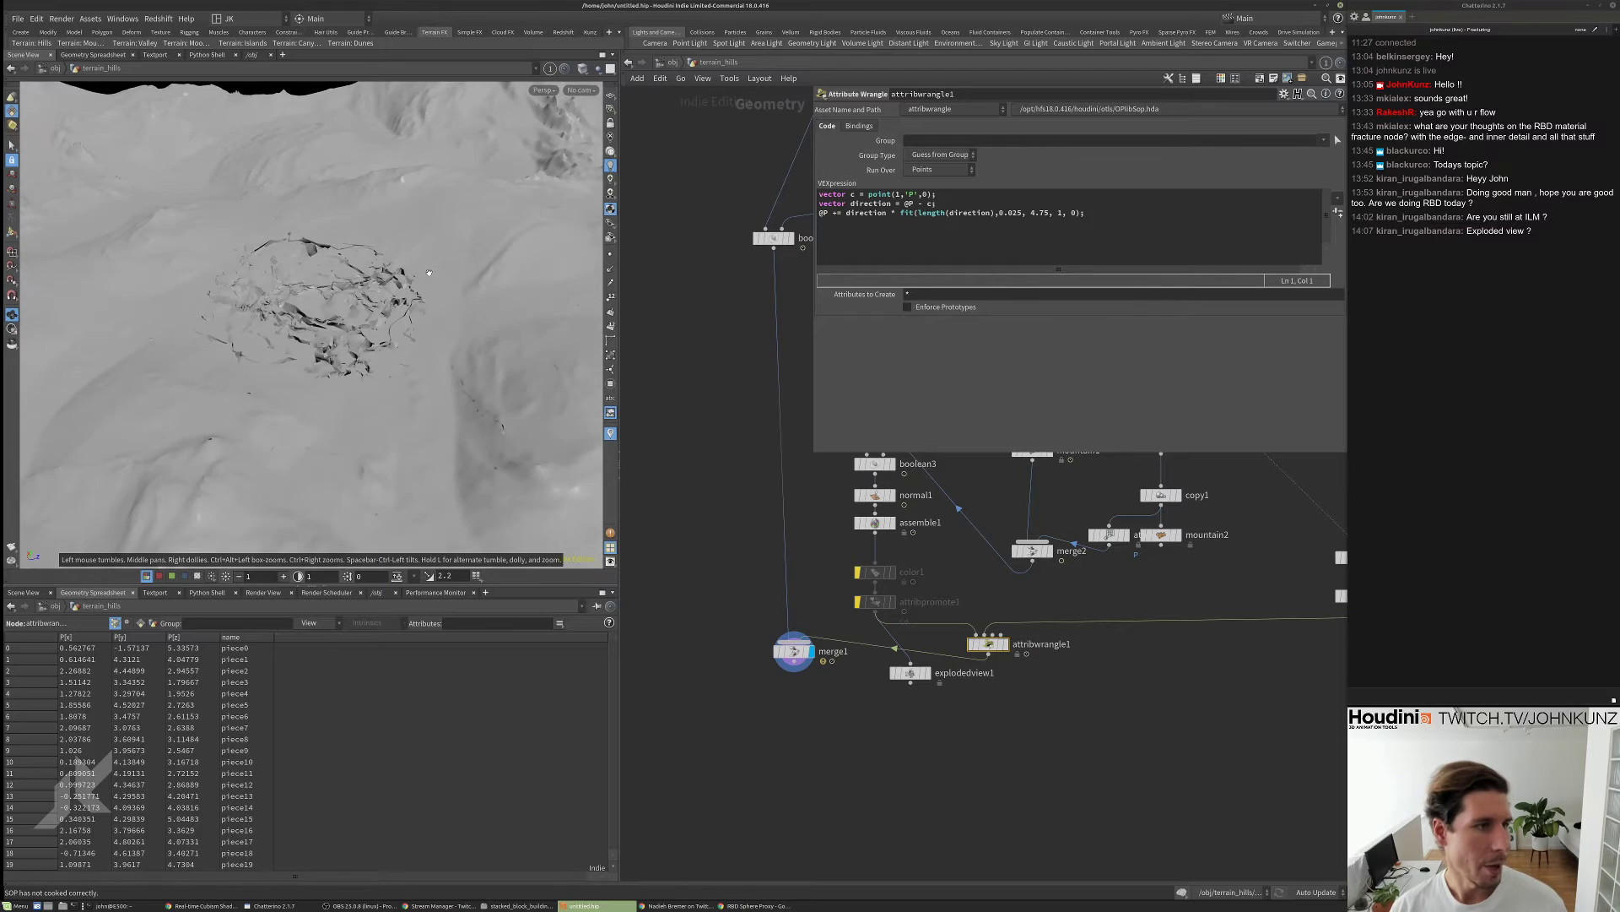
pyautogui.press('s')
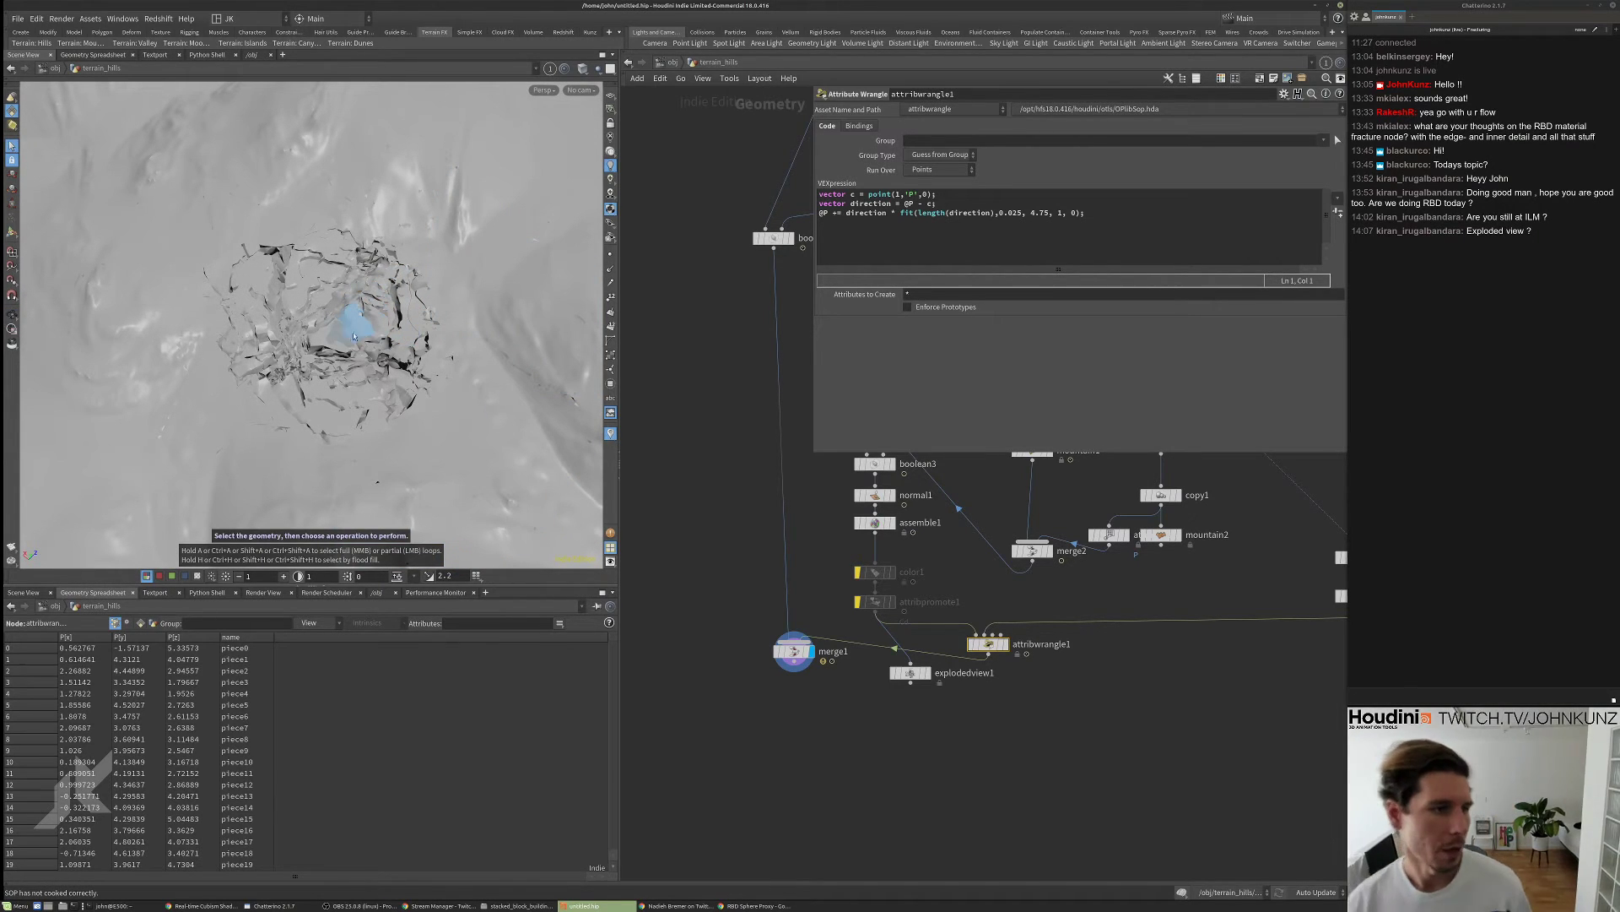
pyautogui.press('Escape')
pyautogui.scroll(10, 363, 324)
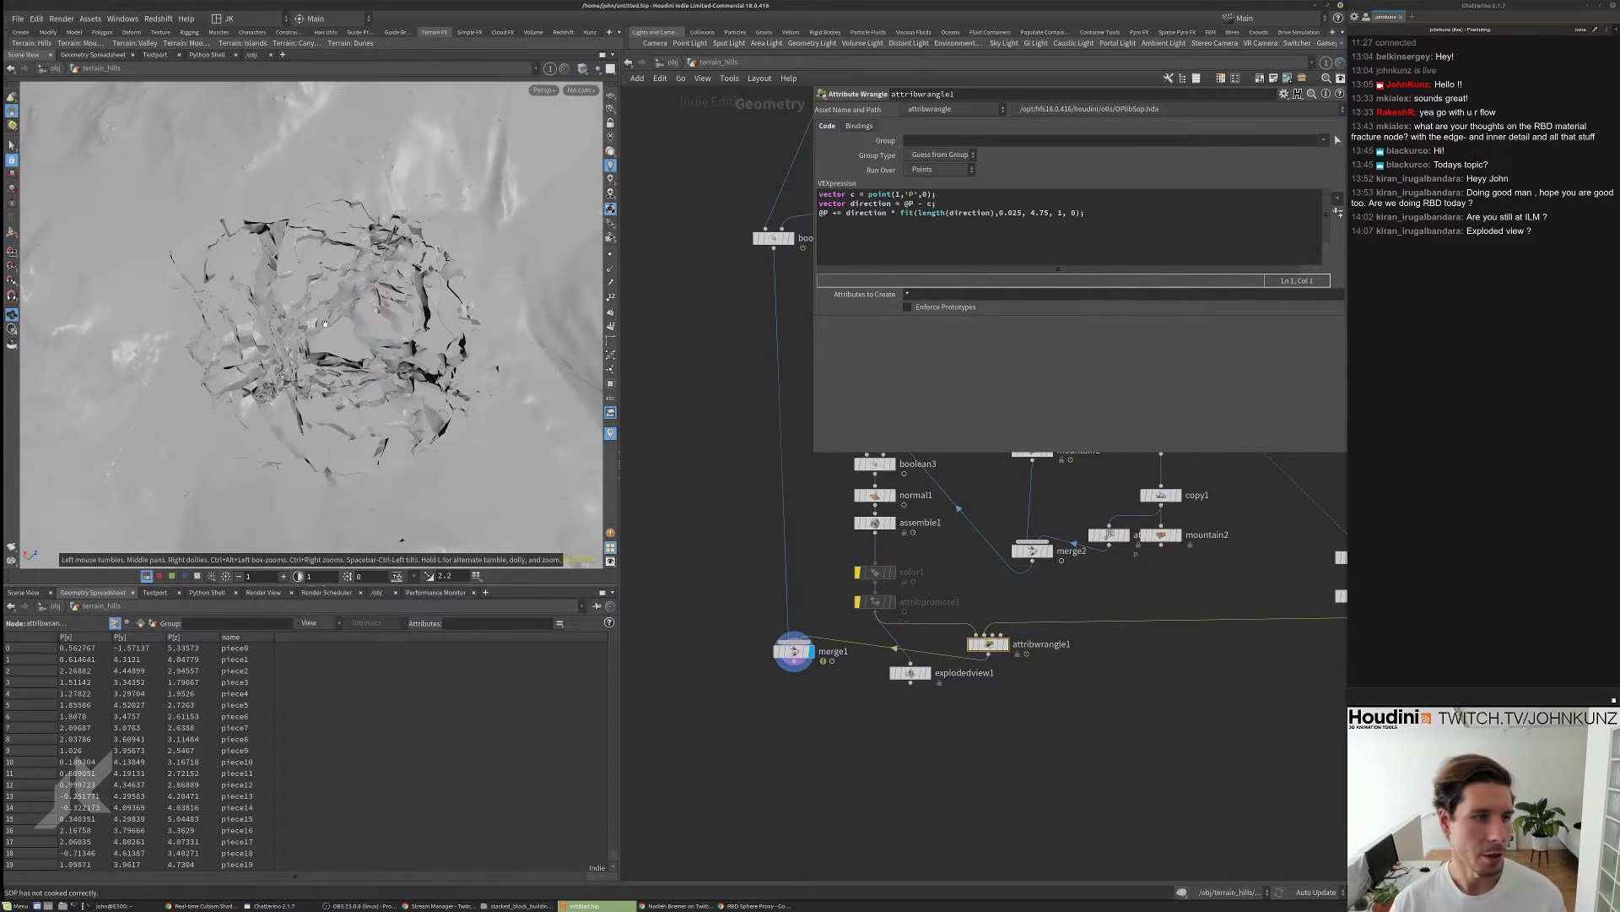
pyautogui.moveTo(371, 324); pyautogui.dragTo(221, 371)
pyautogui.scroll(-2, 219, 372)
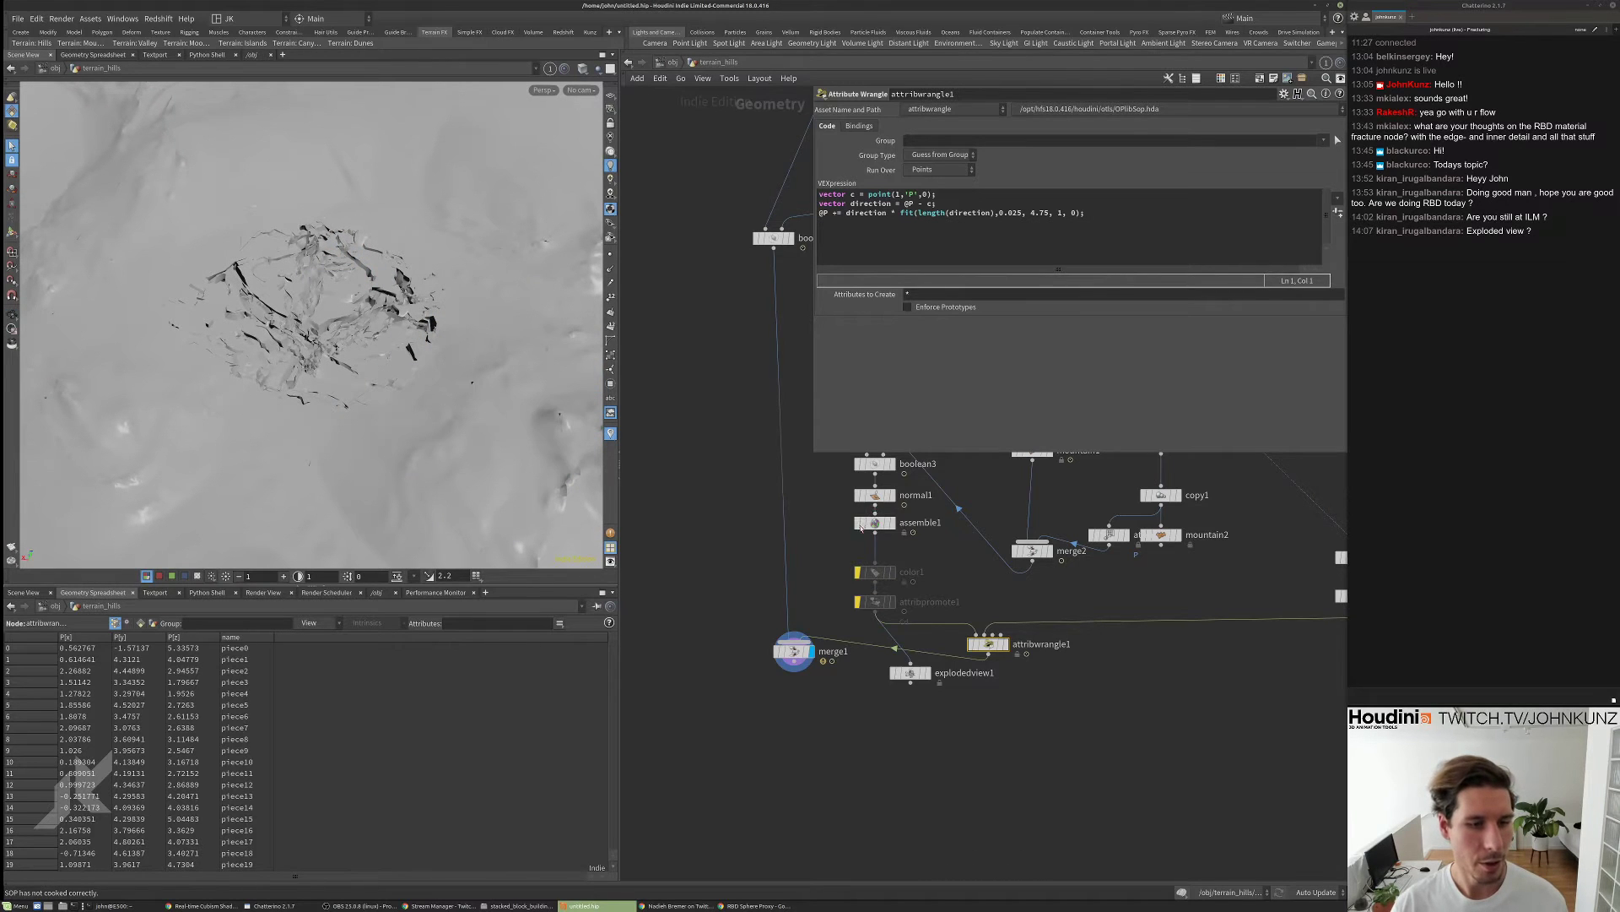
# - Re-enable color1 and attribpromote1, and view the coloured pieces within the whole terrain
pyautogui.scroll(2, 861, 525)
pyautogui.moveTo(928, 654); pyautogui.dragTo(840, 574)
pyautogui.press('b')
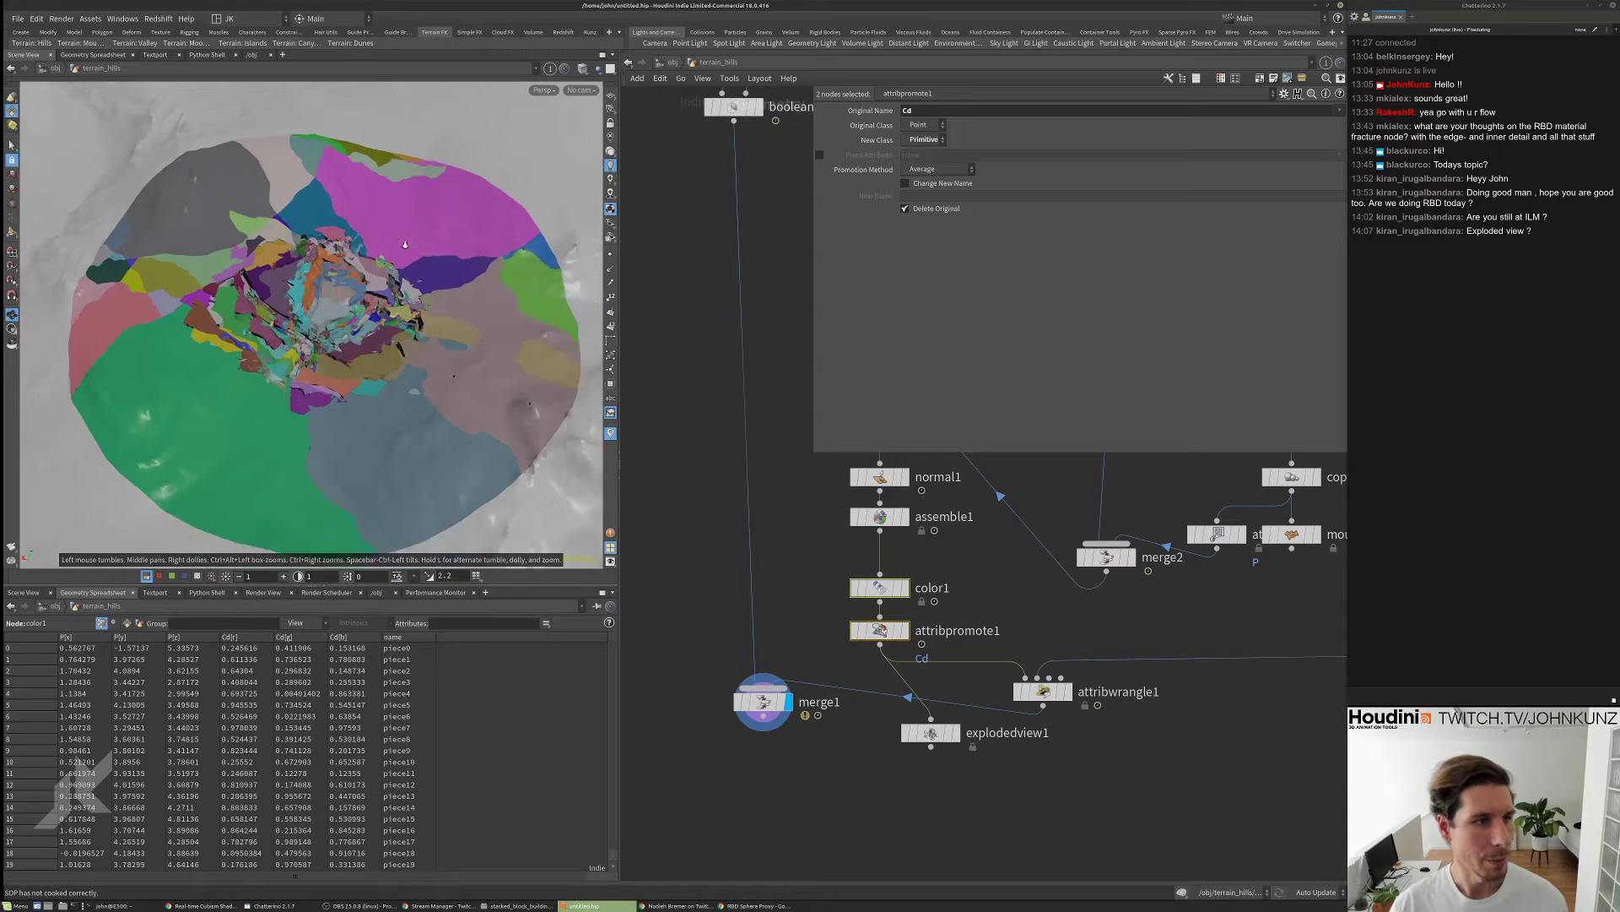
pyautogui.scroll(-3, 405, 245)
pyautogui.moveTo(405, 245); pyautogui.dragTo(335, 253)
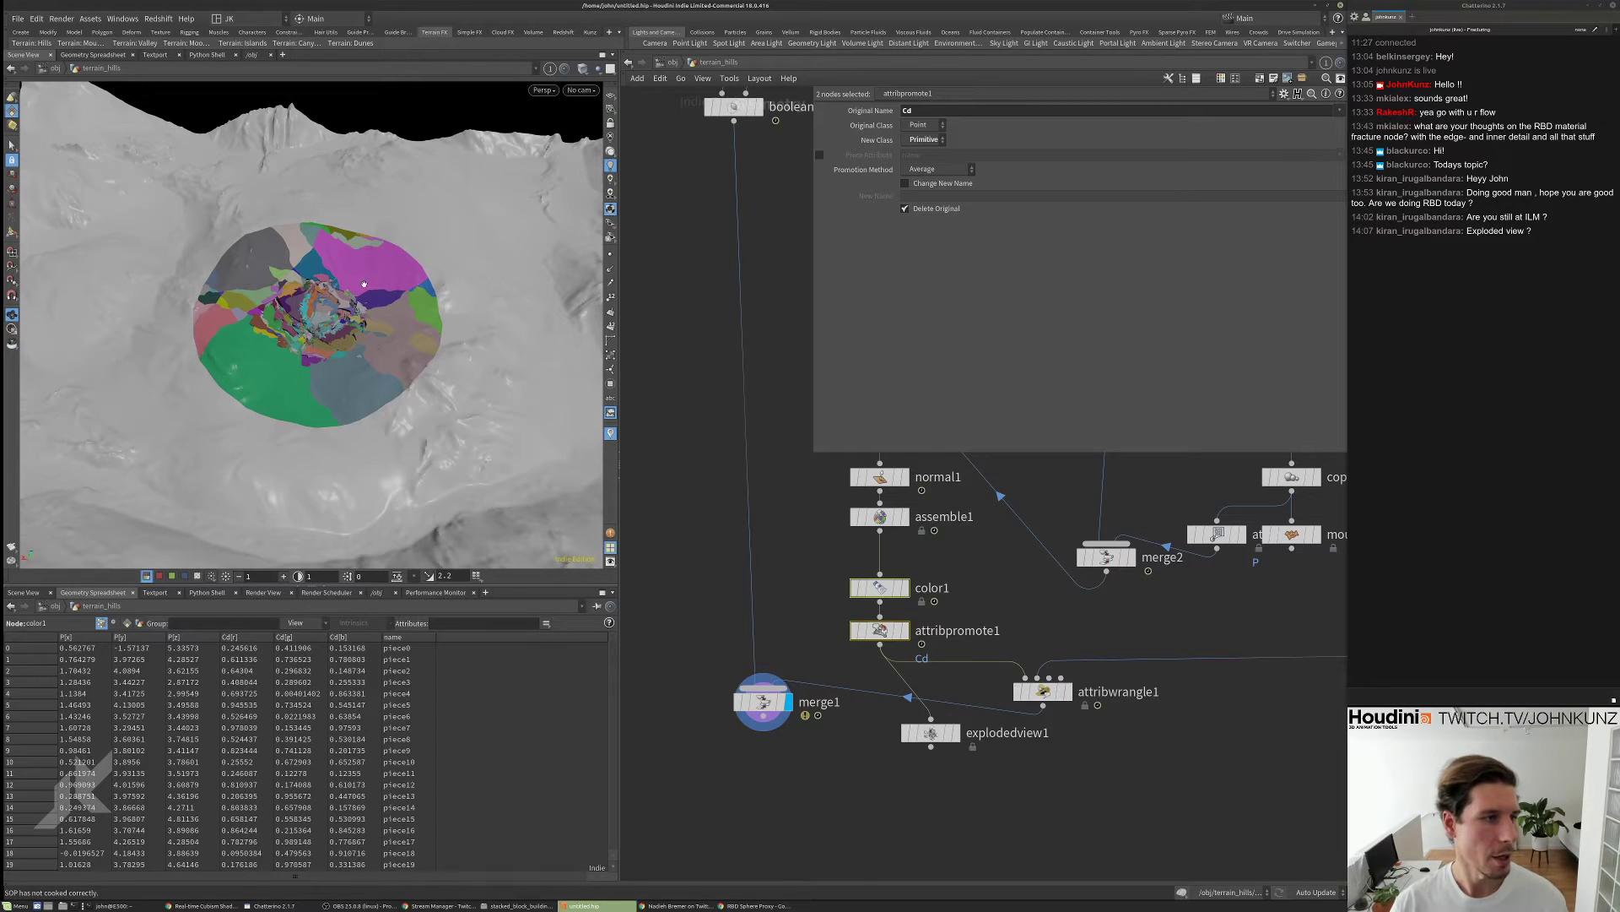
pyautogui.press('s')
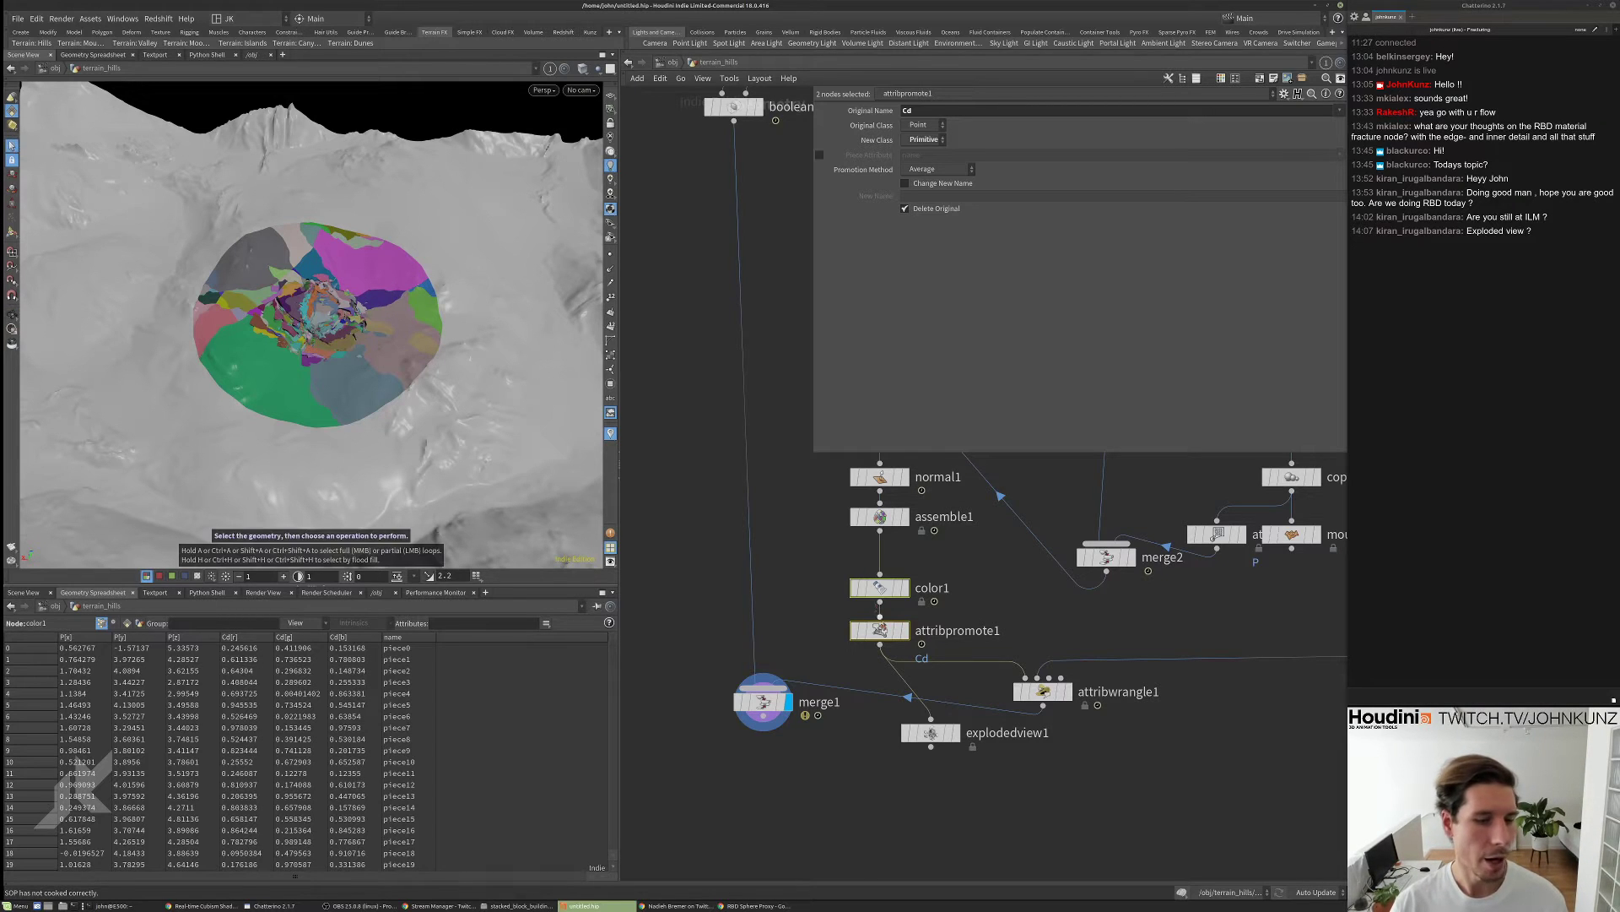
# - Bypass color1 and attribpromote1, and examine the uncoloured exploded pieces in the terrain up close and from several angles
pyautogui.click(854, 587)
pyautogui.keyDown('alt'); pyautogui.moveTo(415, 338); pyautogui.dragTo(484, 156); pyautogui.keyUp('alt')
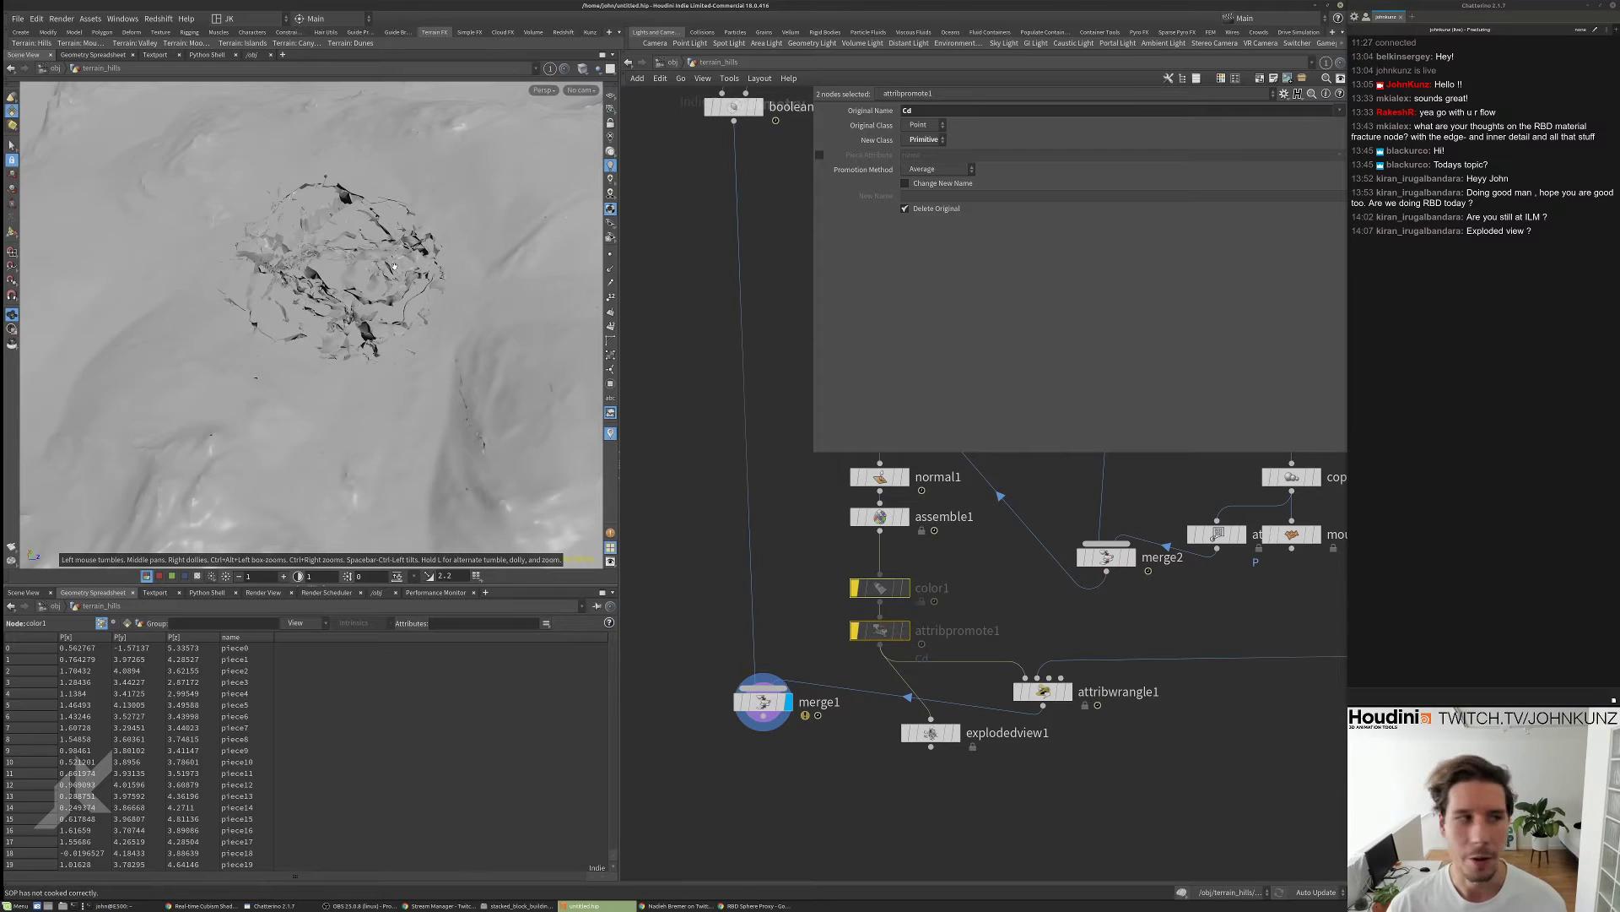
pyautogui.keyDown('alt'); pyautogui.moveTo(393, 266); pyautogui.dragTo(287, 305); pyautogui.keyUp('alt')
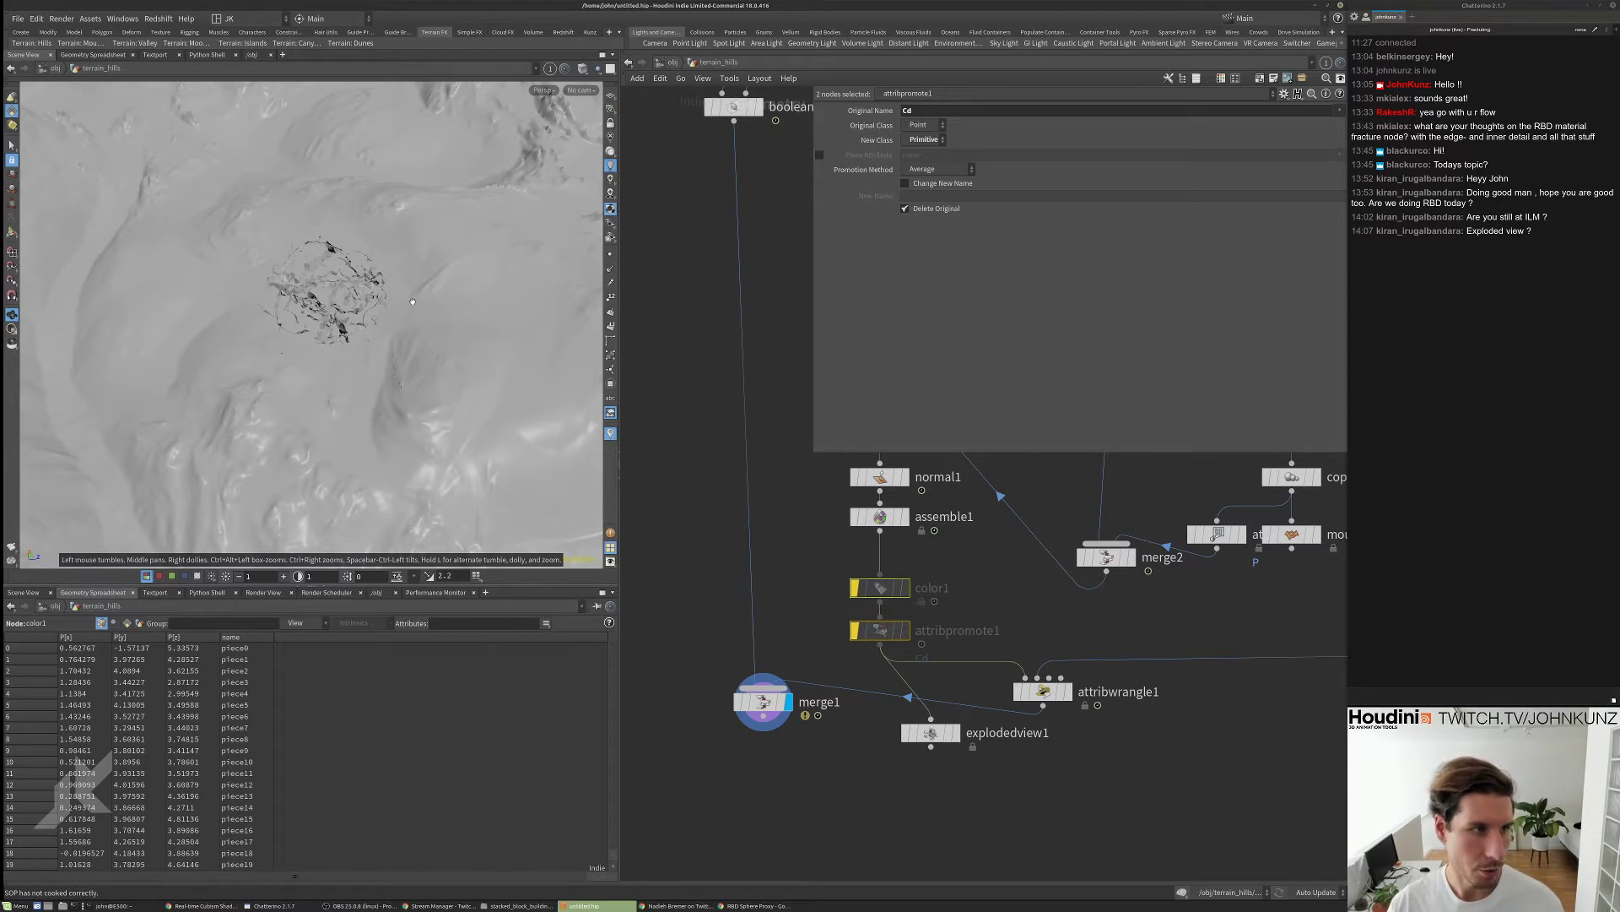
pyautogui.moveTo(413, 302)
pyautogui.mouseDown()
pyautogui.moveTo(373, 251)
pyautogui.moveTo(273, 328)
pyautogui.moveTo(377, 331)
pyautogui.moveTo(418, 370)
pyautogui.moveTo(336, 287)
pyautogui.moveTo(415, 277)
pyautogui.mouseUp()
pyautogui.scroll(15, 412, 292)
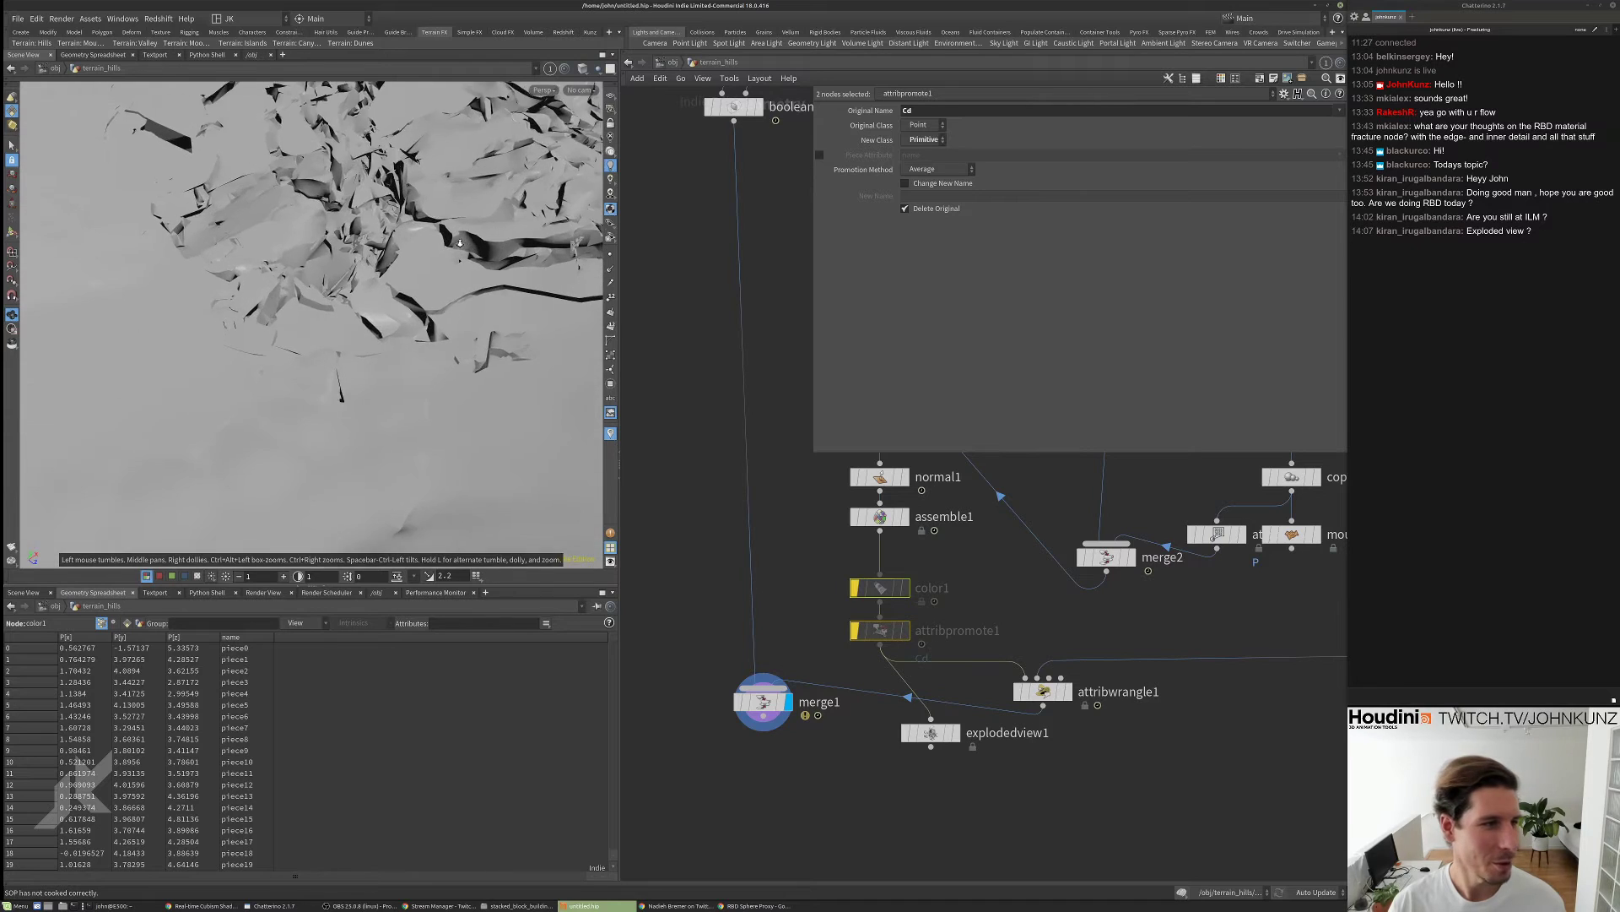
pyautogui.moveTo(417, 272); pyautogui.dragTo(426, 327)
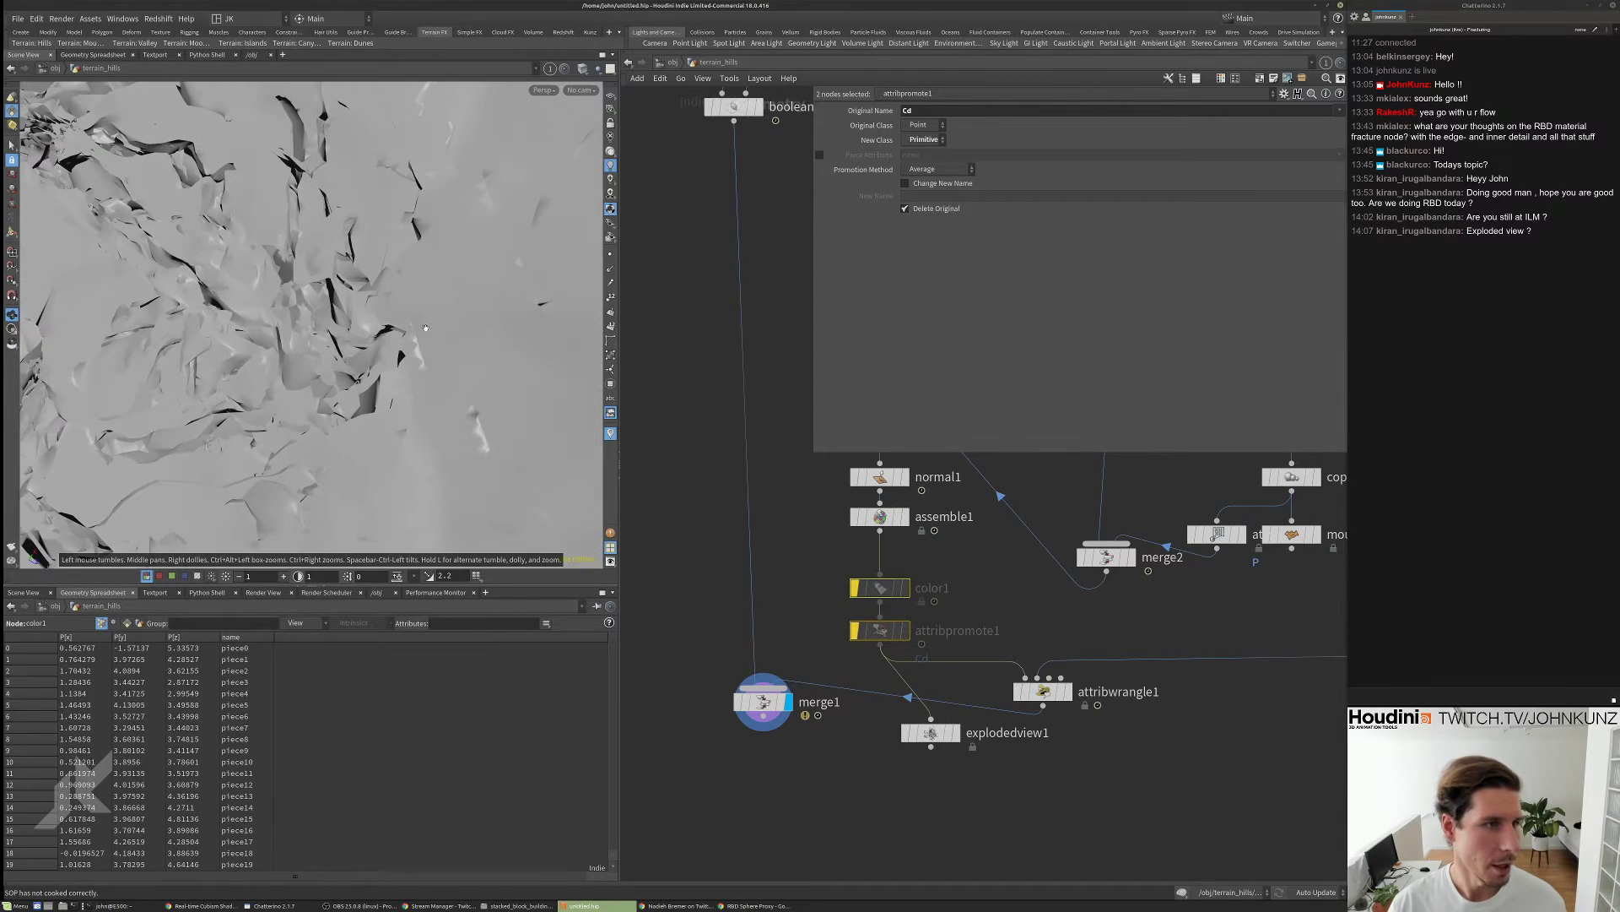
pyautogui.moveTo(484, 170); pyautogui.dragTo(298, 345)
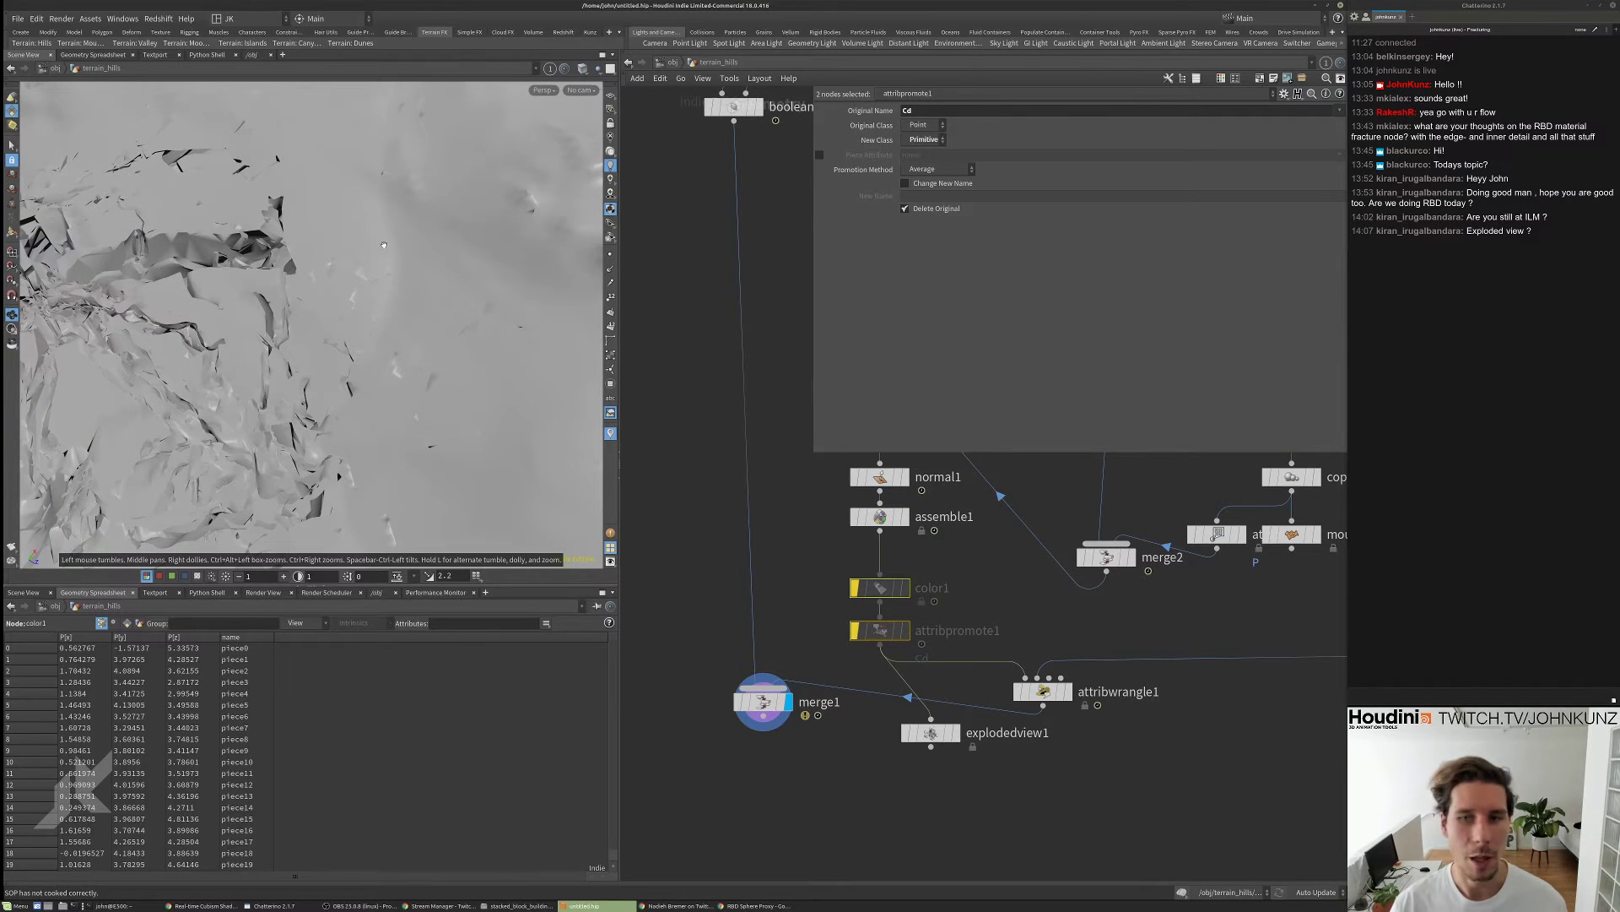
pyautogui.moveTo(400, 235); pyautogui.dragTo(346, 287)
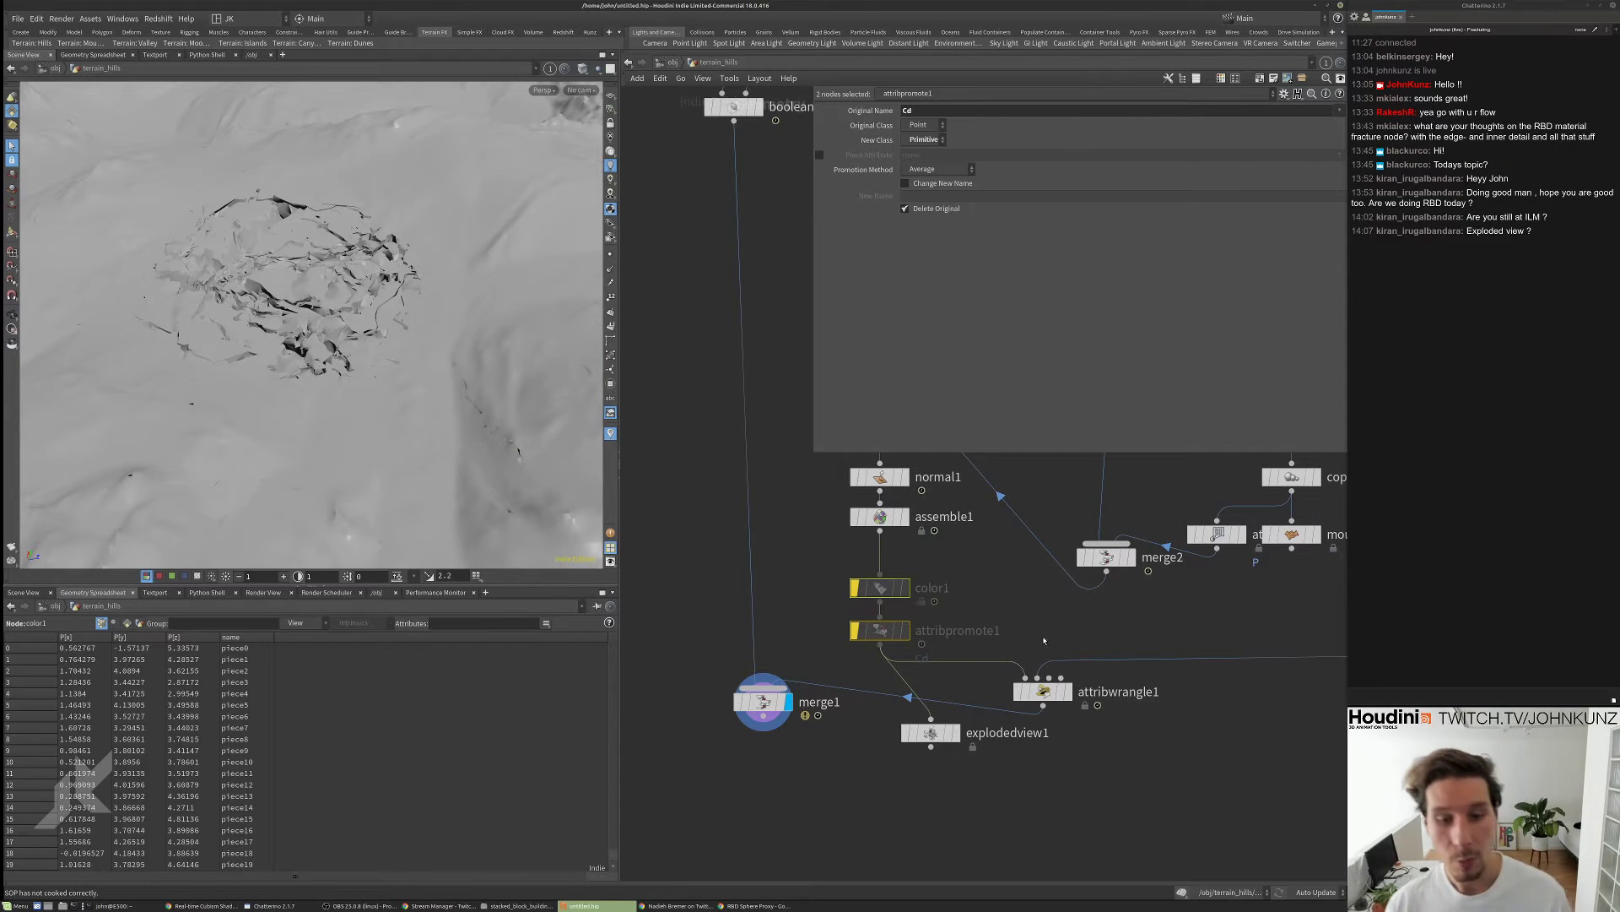
# - Move merge1 so it lines up directly below its boolean input, and display attribwrangle1
pyautogui.scroll(3, 1044, 641)
pyautogui.moveTo(704, 713); pyautogui.dragTo(827, 665, button='middle')
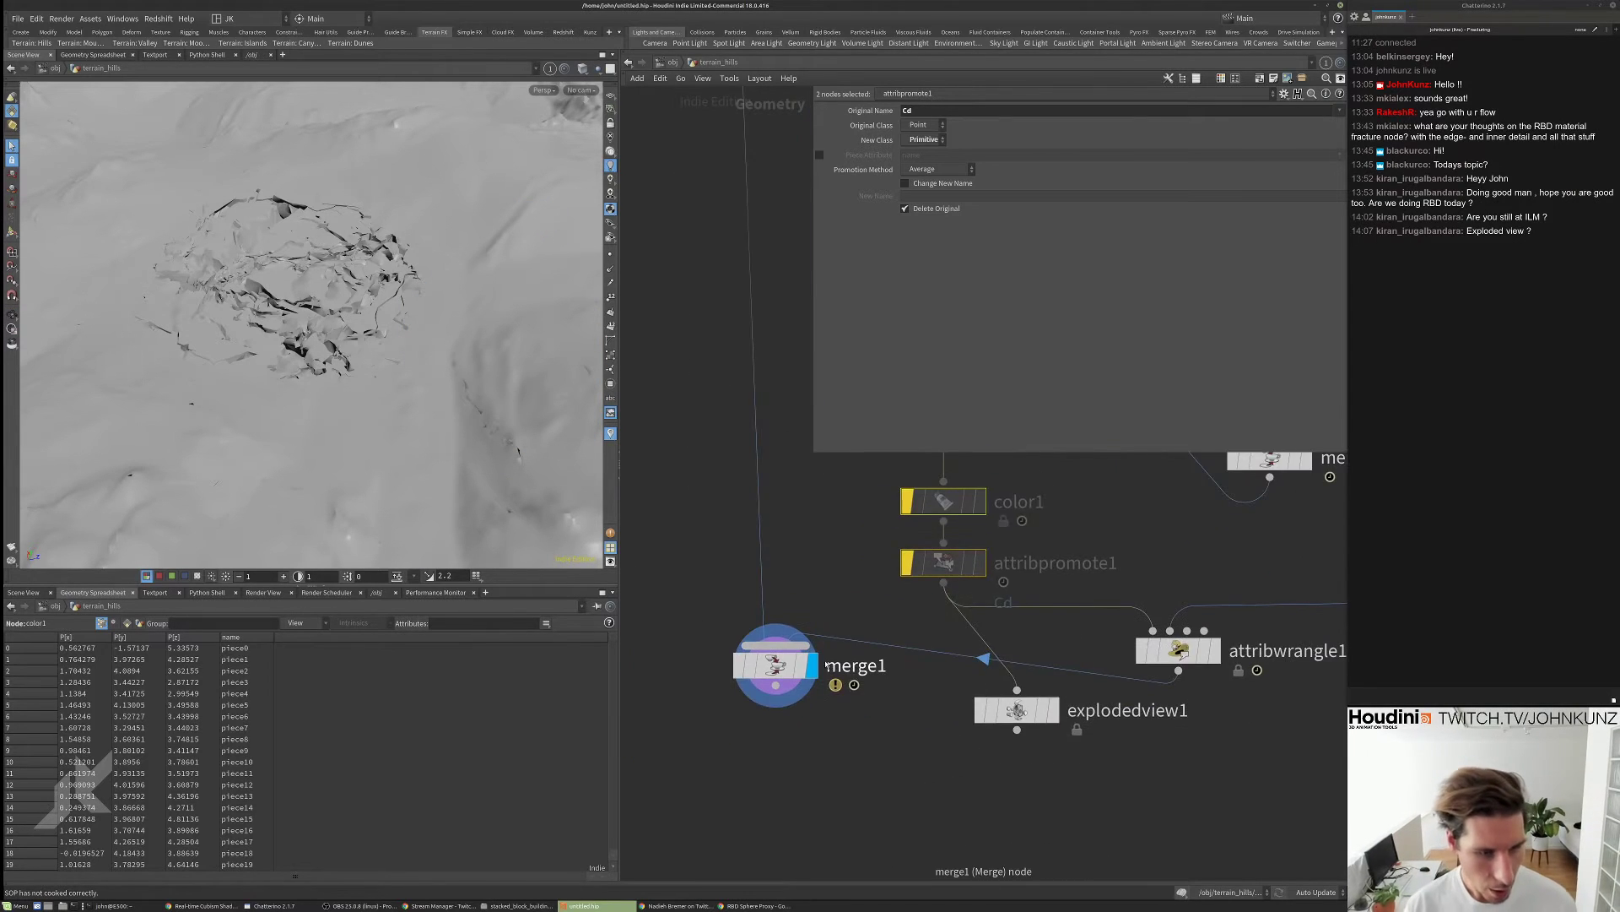
pyautogui.scroll(-4, 827, 665)
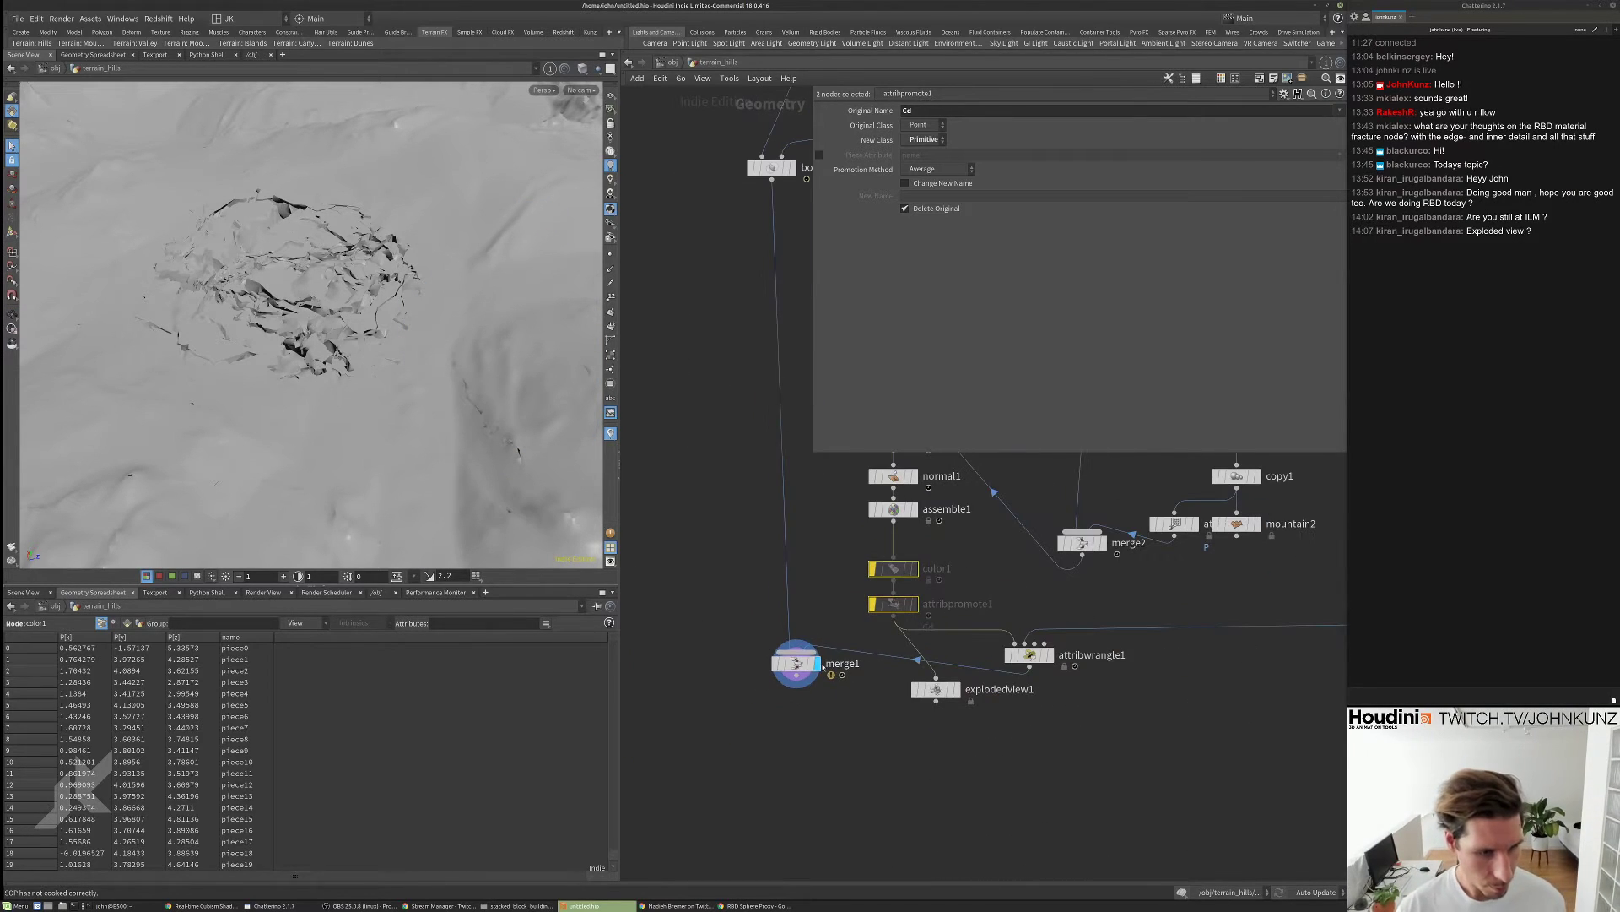
pyautogui.click(1145, 787)
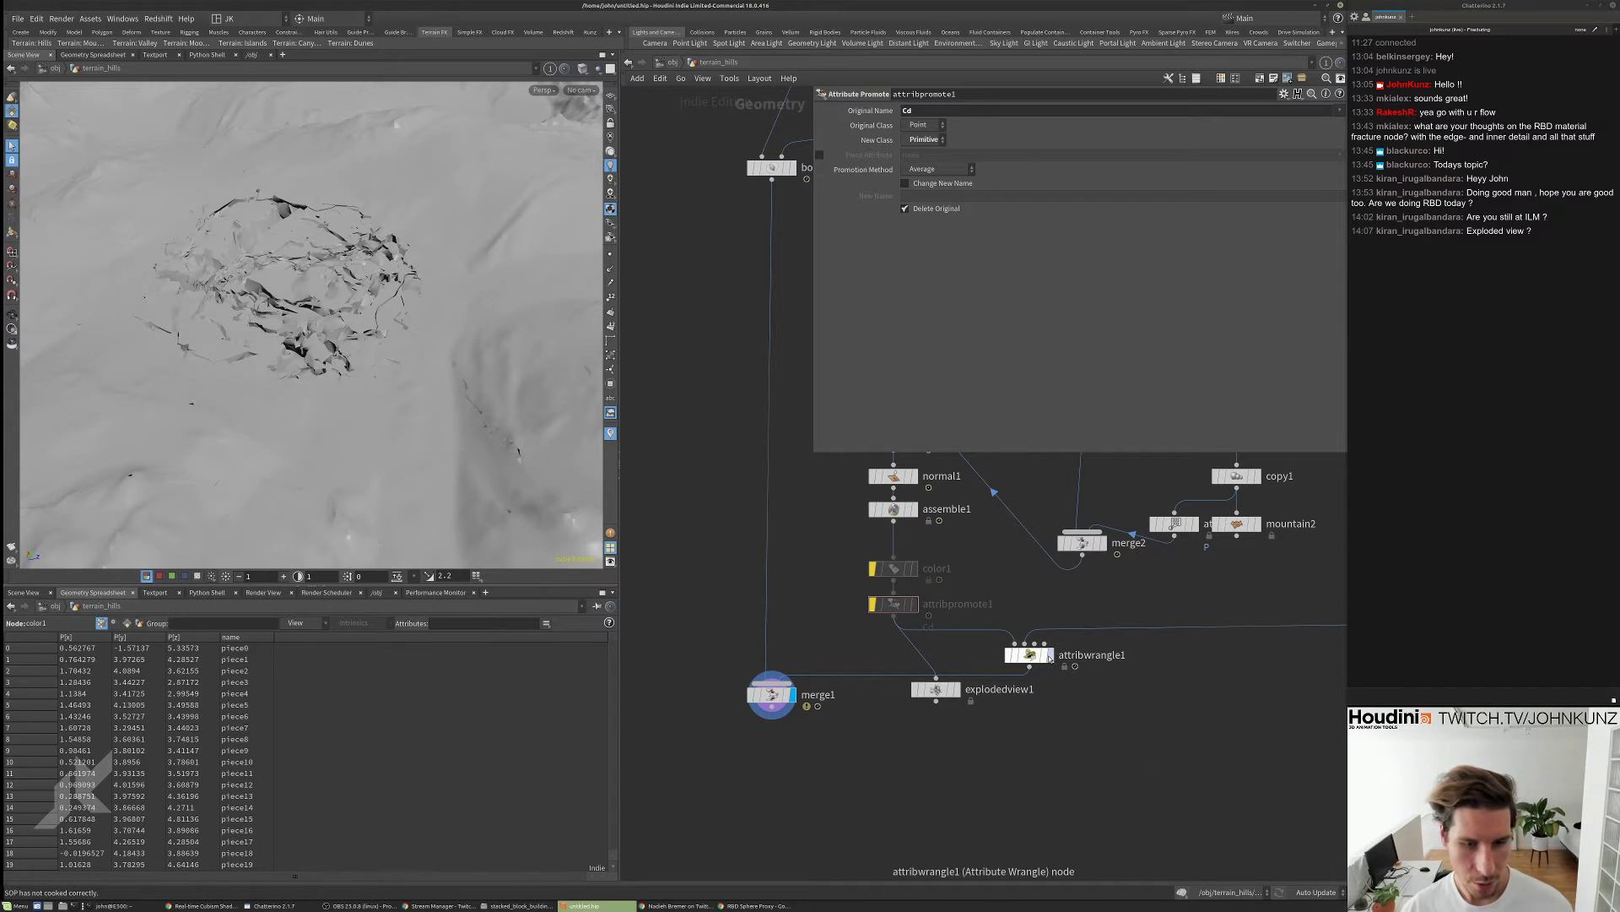
pyautogui.click(1050, 657)
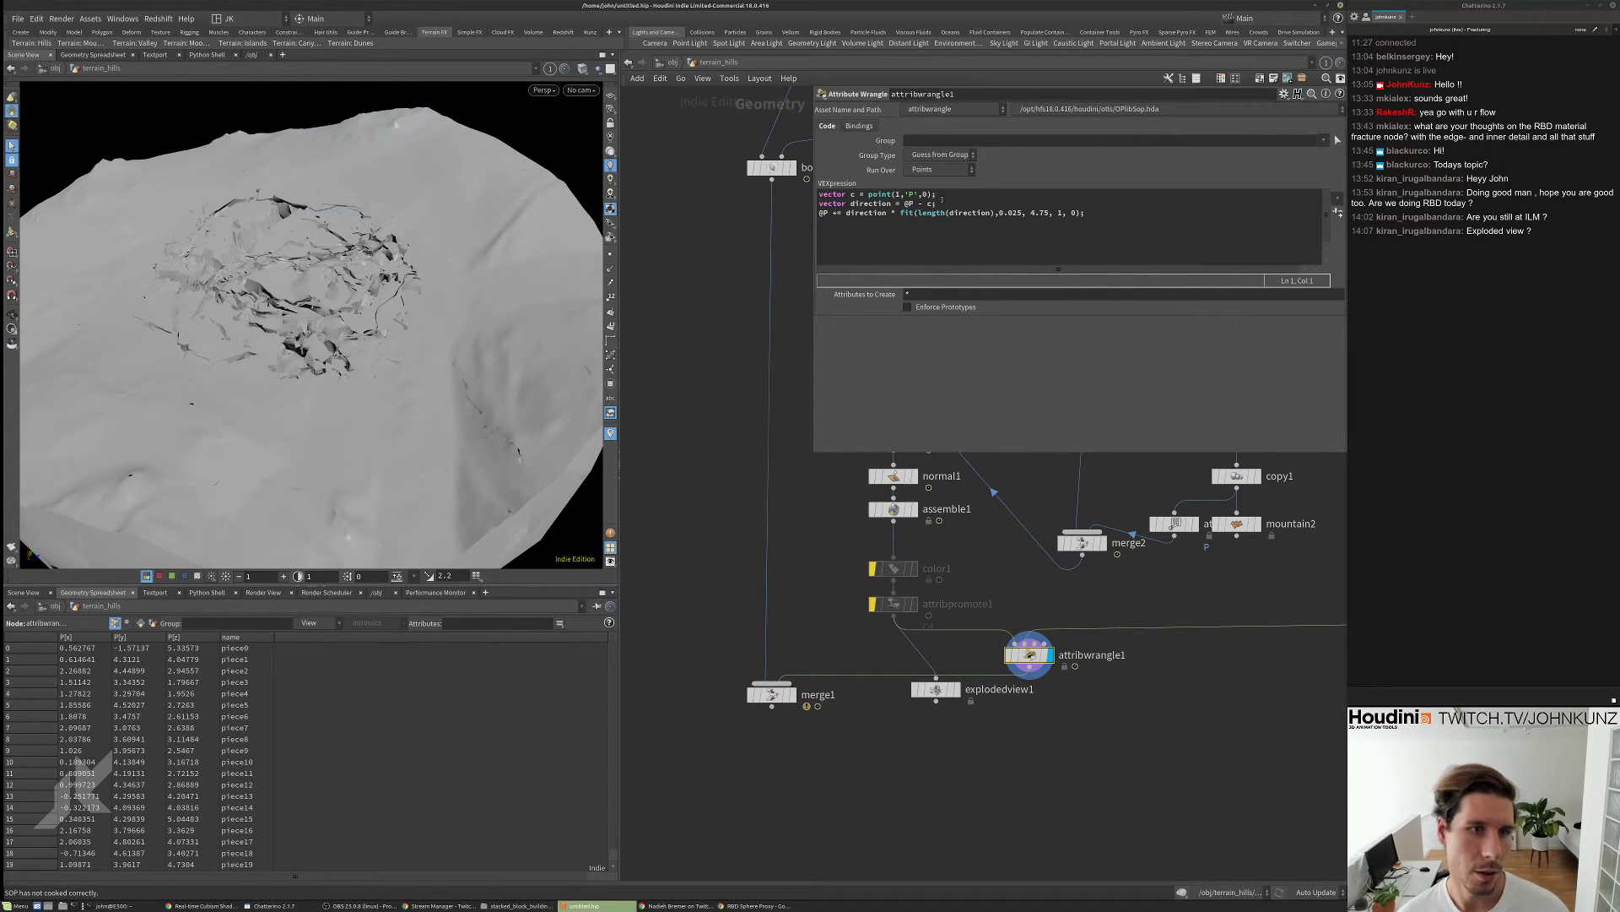
# - Duplicate attribwrangle1 with its input connections and place the copy below it in the network
pyautogui.moveTo(1066, 668); pyautogui.dragTo(1050, 639, button='middle')
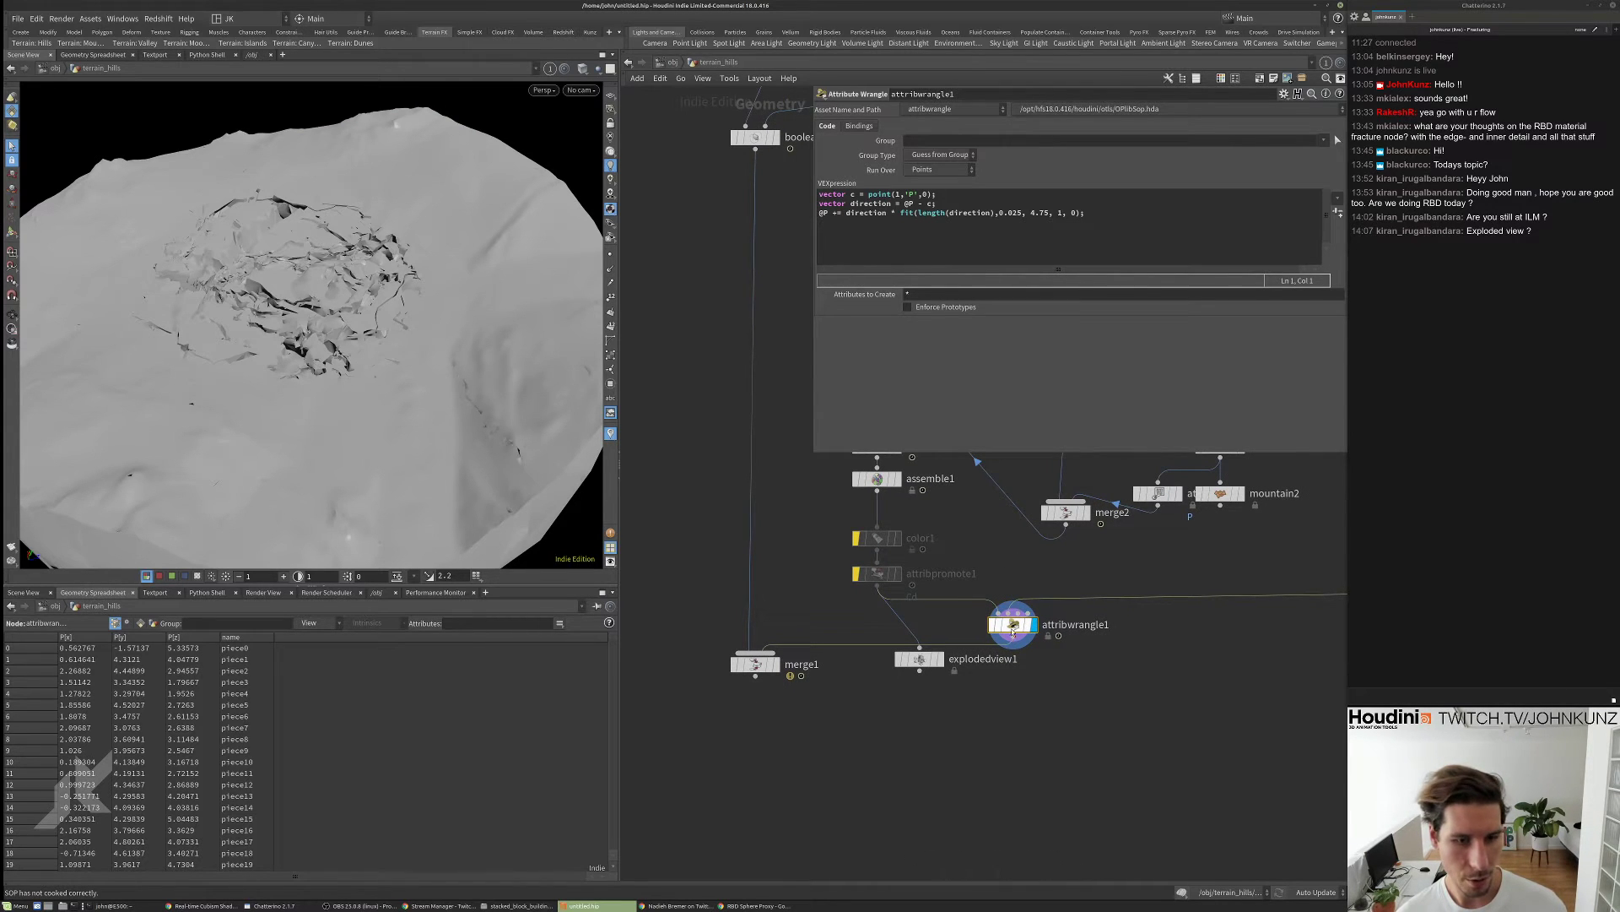
pyautogui.keyDown('alt'); pyautogui.moveTo(1012, 624); pyautogui.dragTo(1056, 751); pyautogui.keyUp('alt')
pyautogui.moveTo(930, 749); pyautogui.dragTo(905, 694, button='middle')
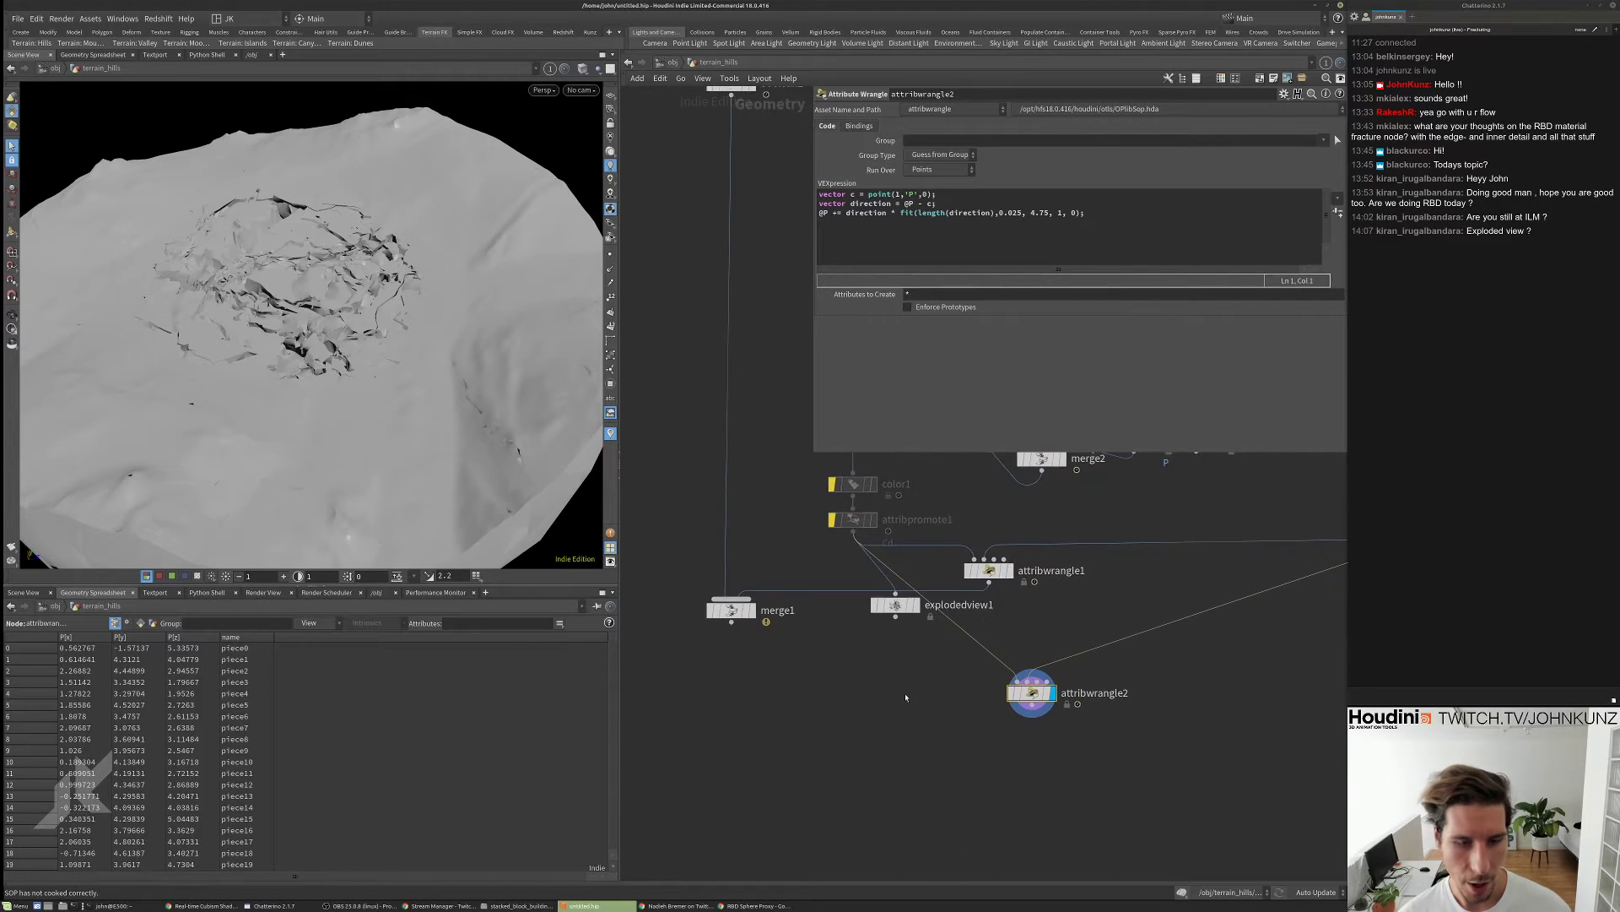
pyautogui.scroll(-2, 907, 697)
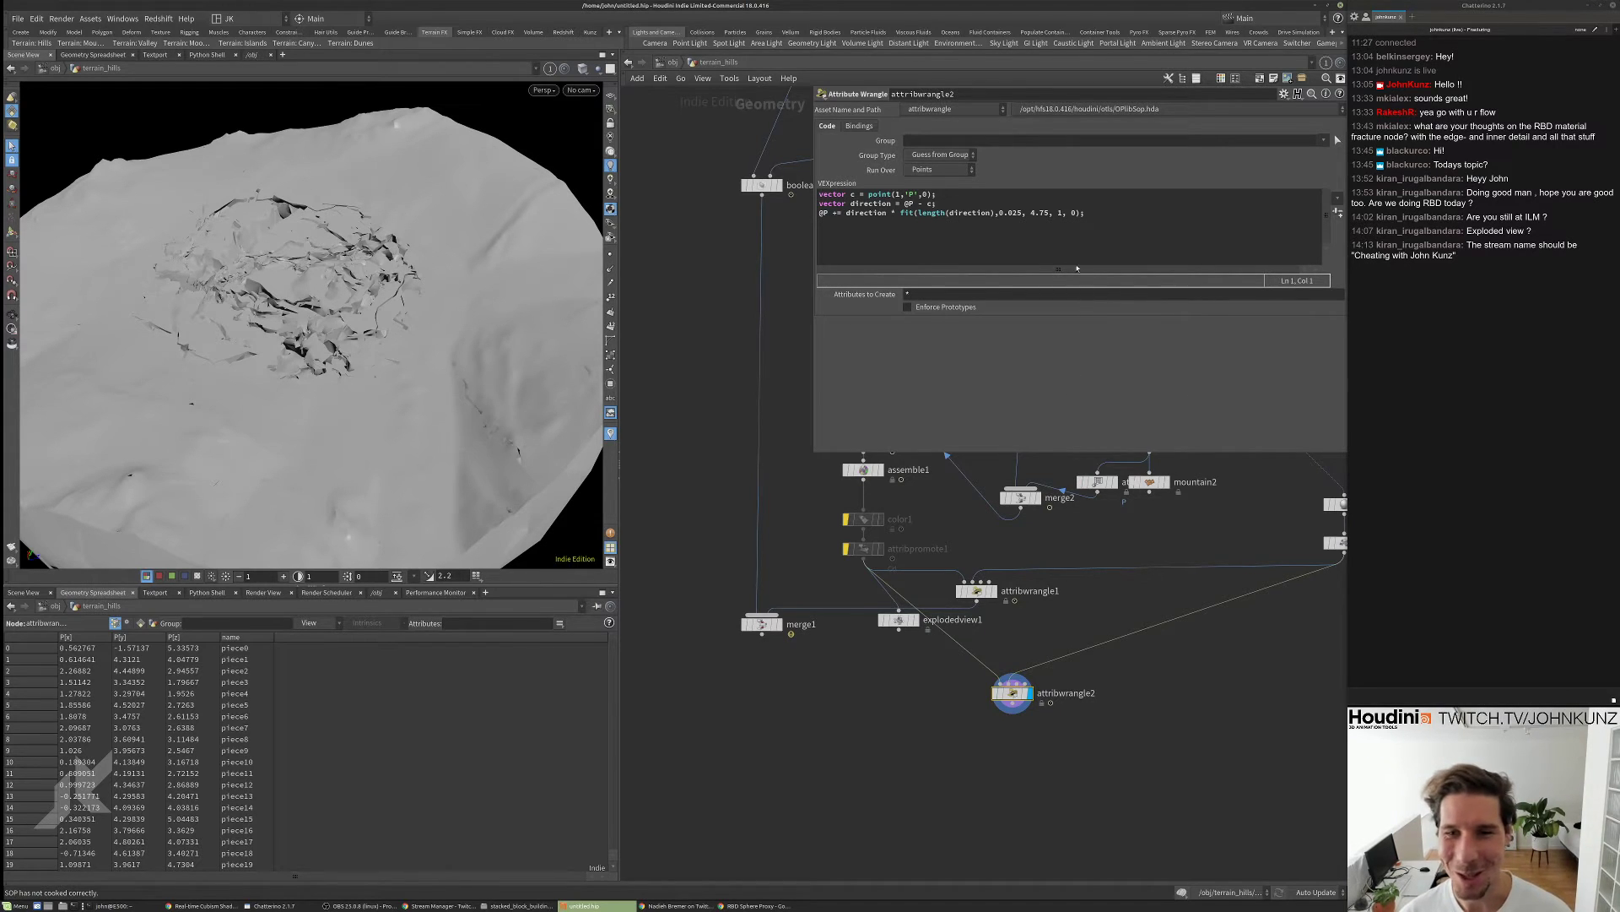
# - Set attribwrangle2 to run over Primitives and move the node further down the network
pyautogui.click(891, 213)
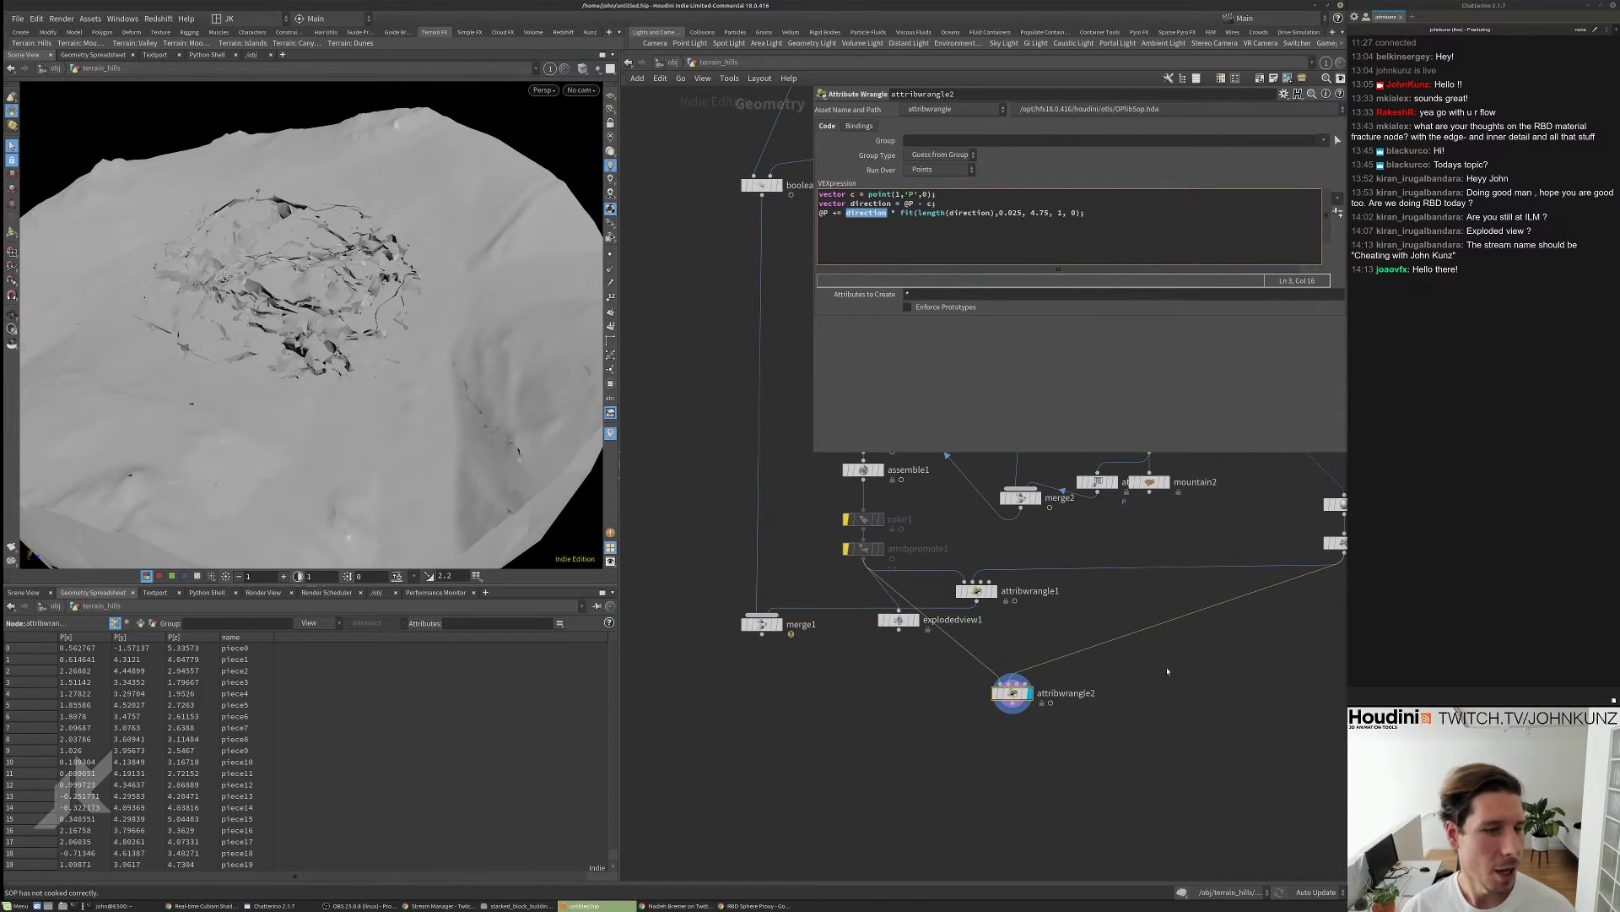
pyautogui.click(941, 170)
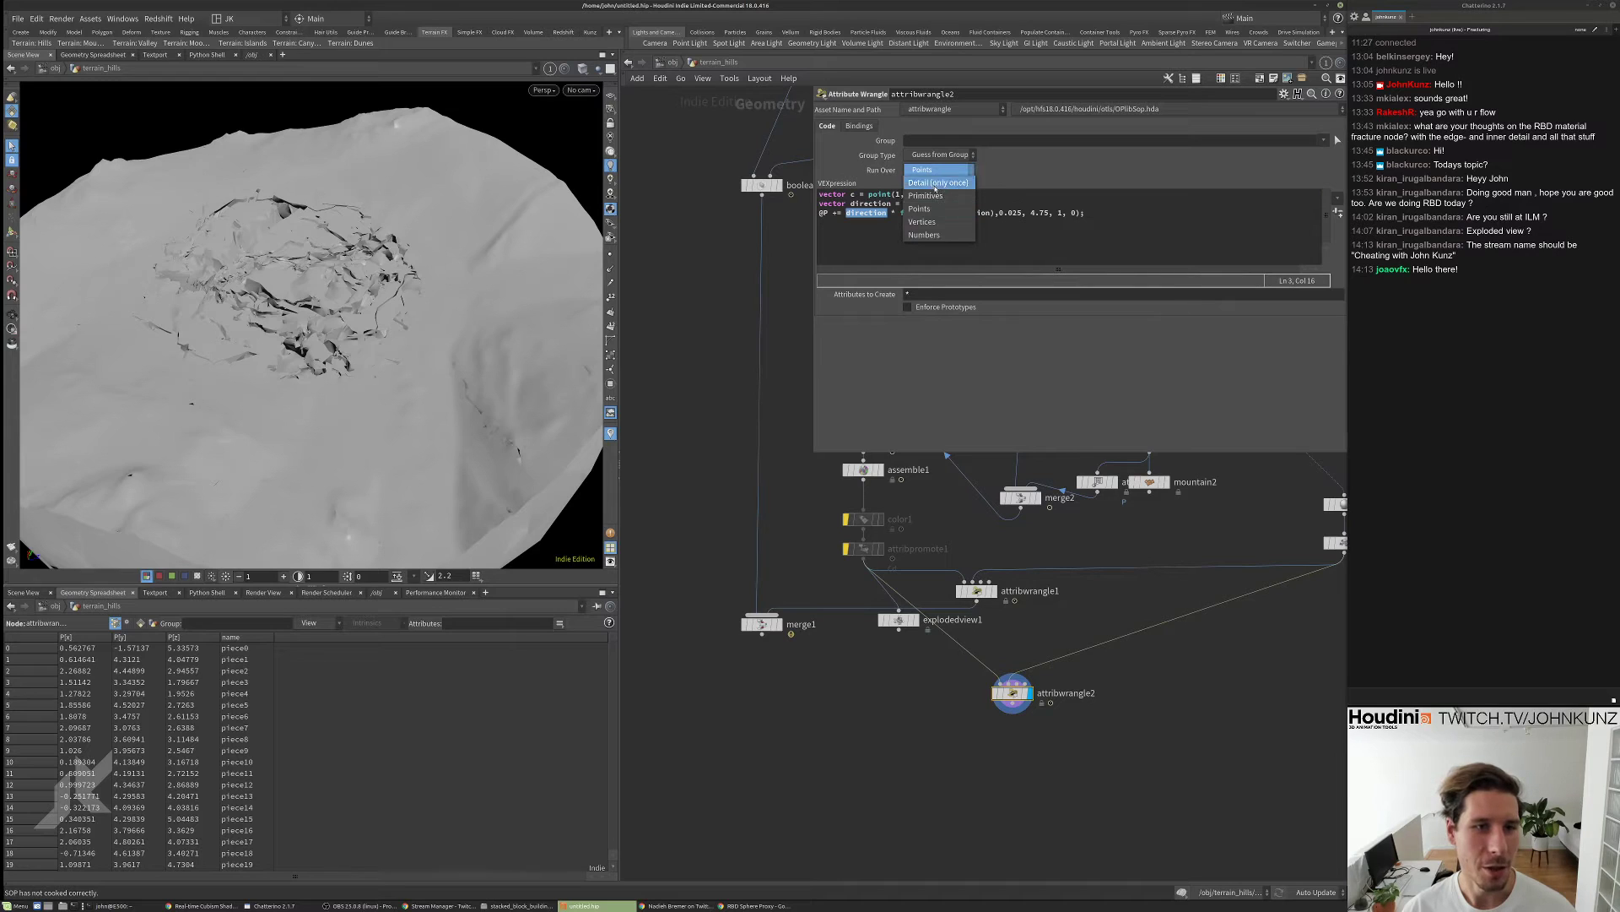
pyautogui.click(932, 195)
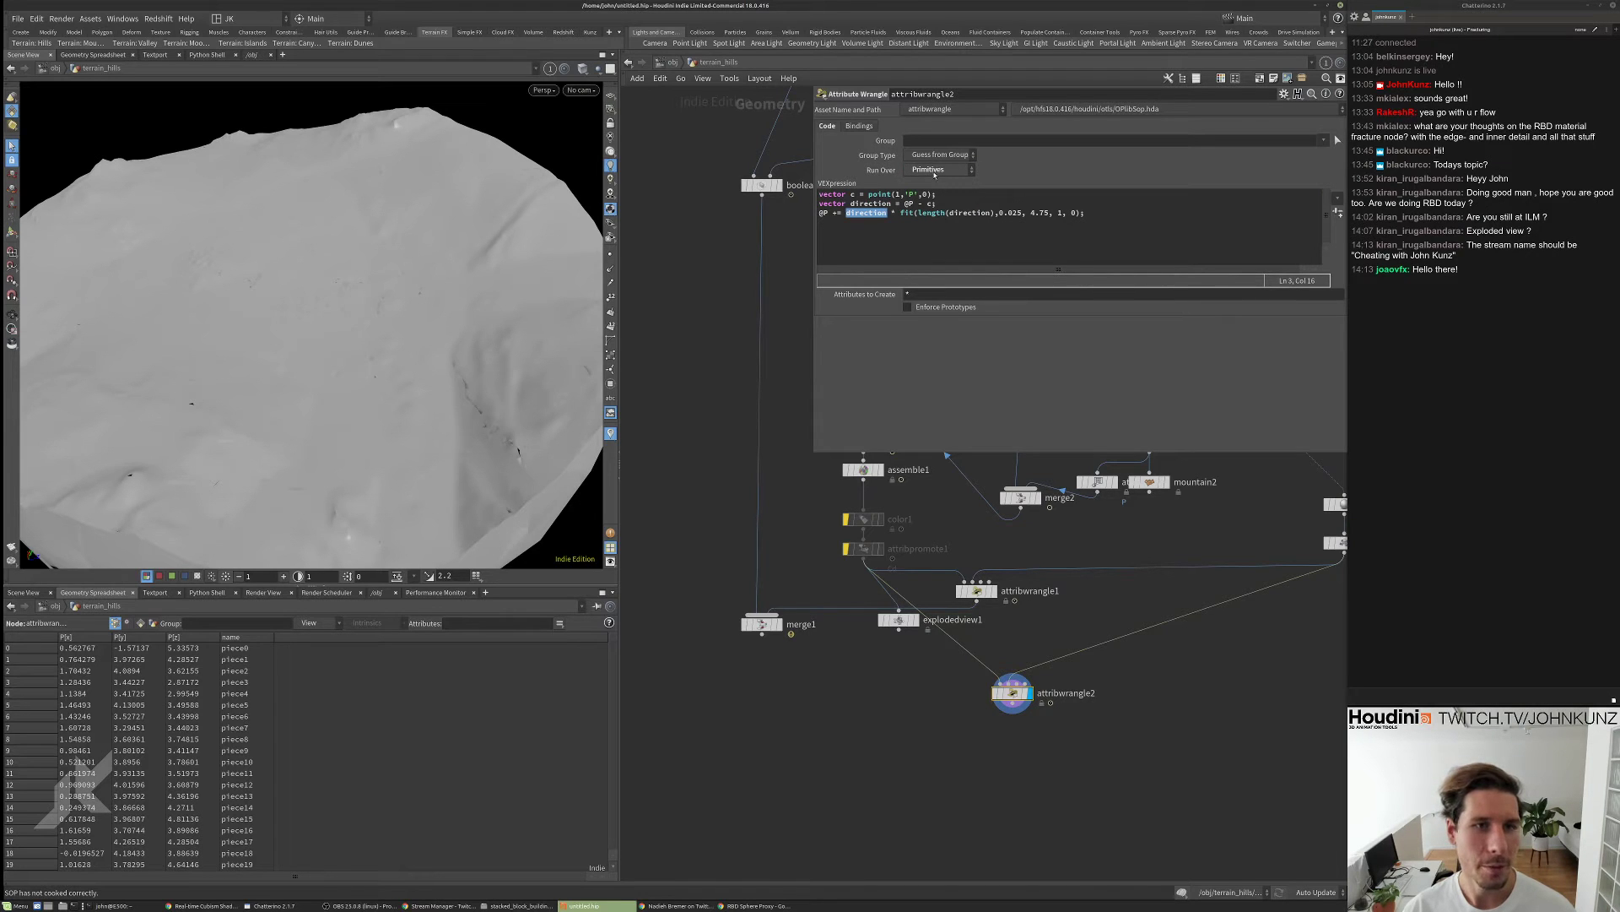
pyautogui.scroll(3, 970, 675)
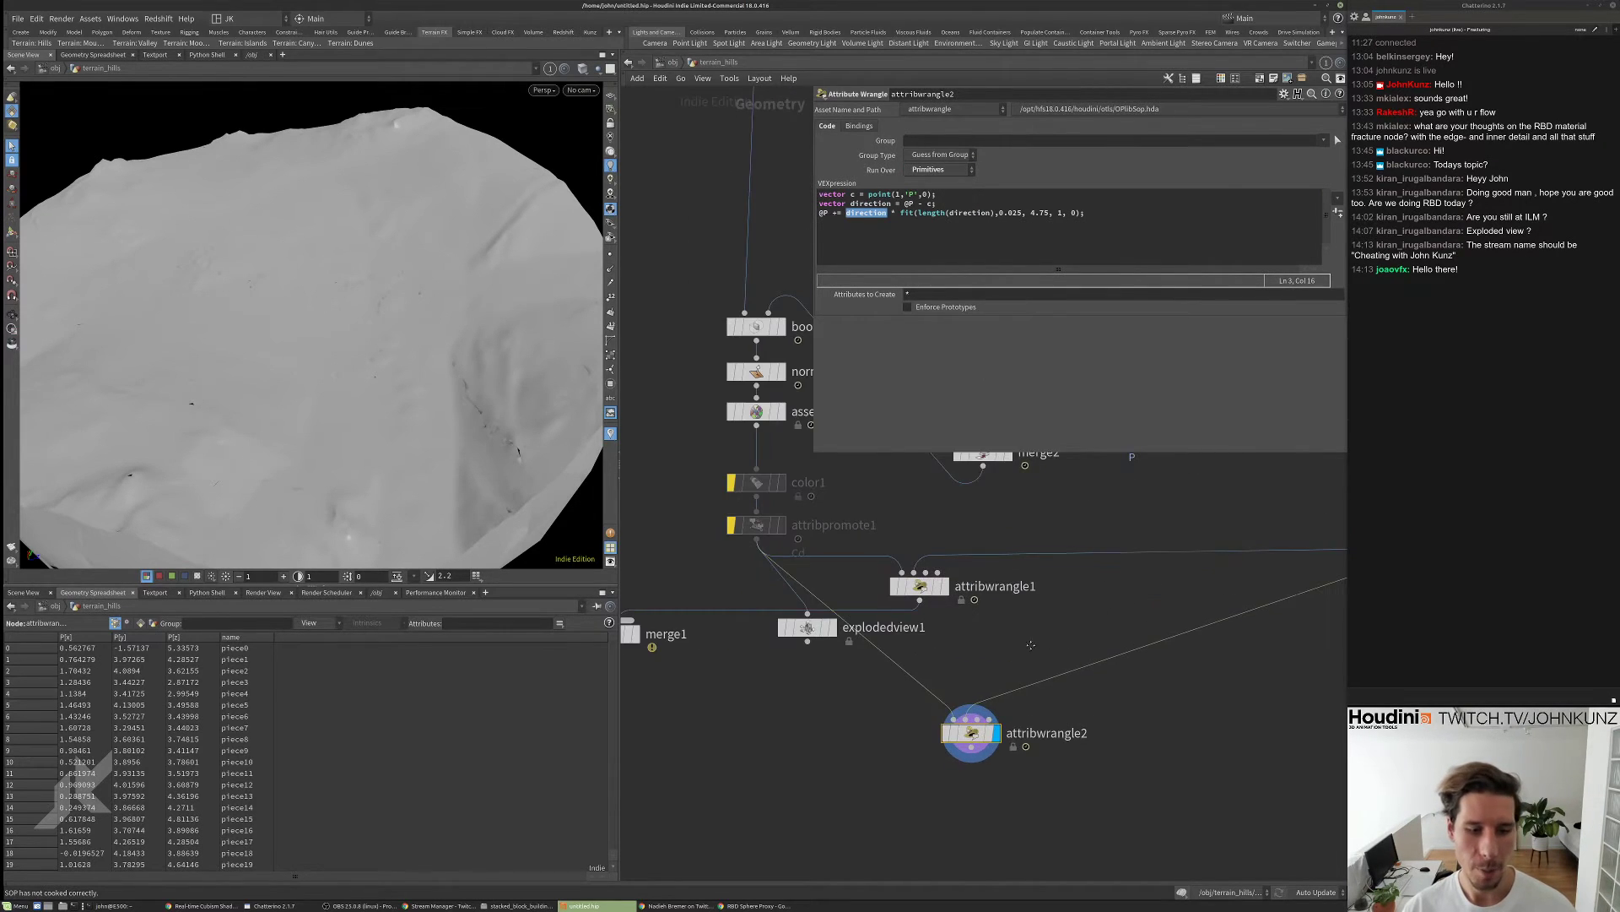
pyautogui.moveTo(983, 584); pyautogui.dragTo(936, 659)
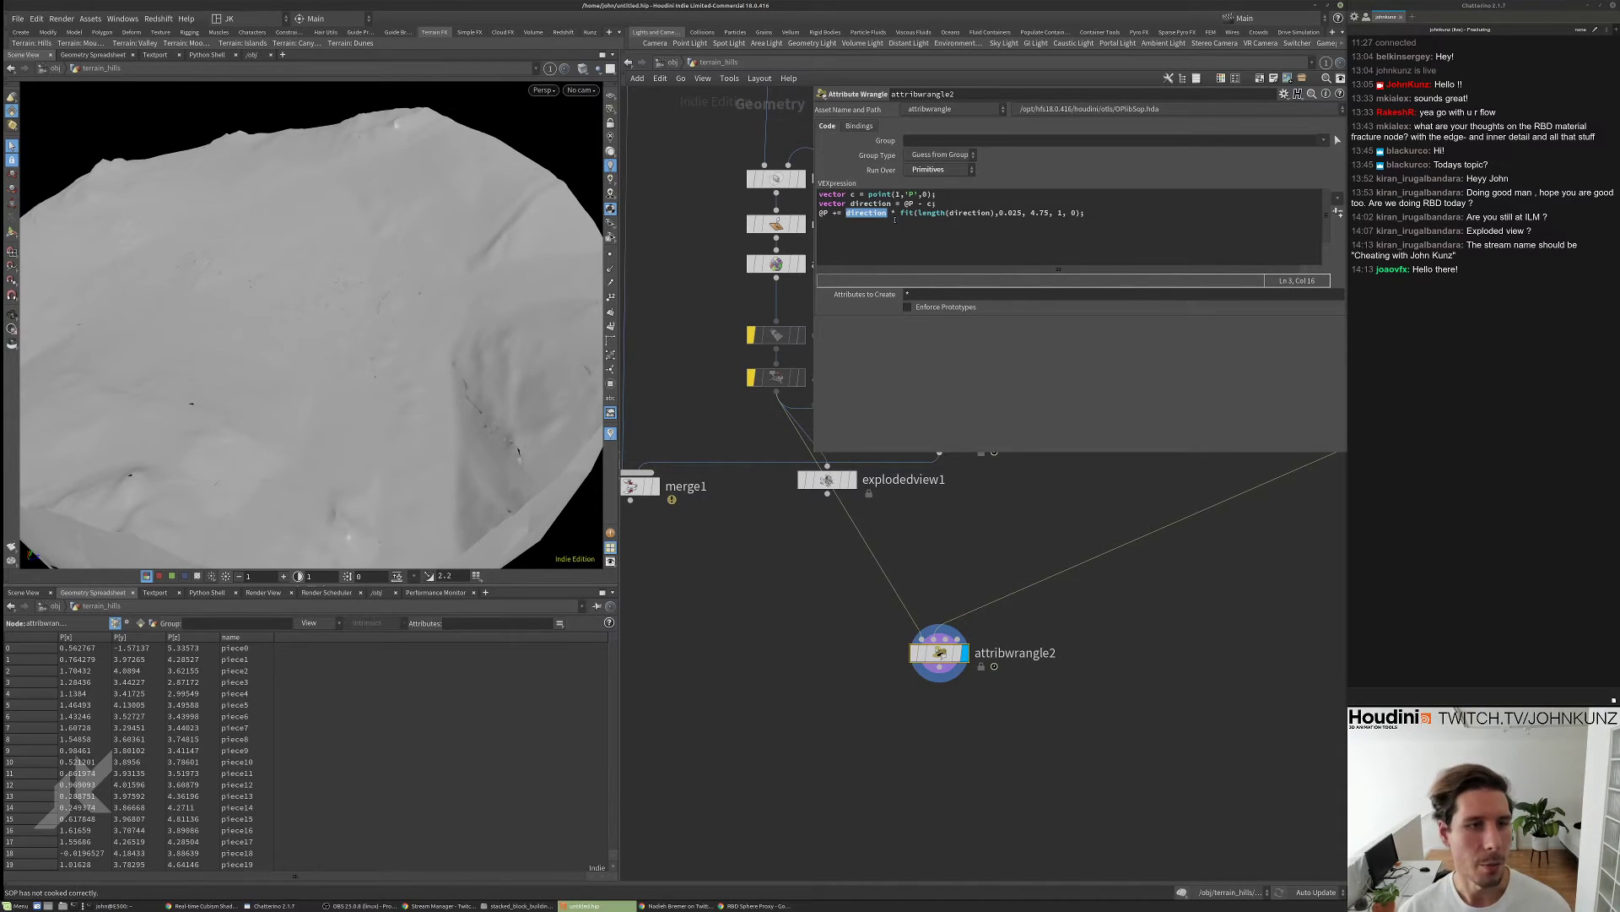
pyautogui.click(892, 213)
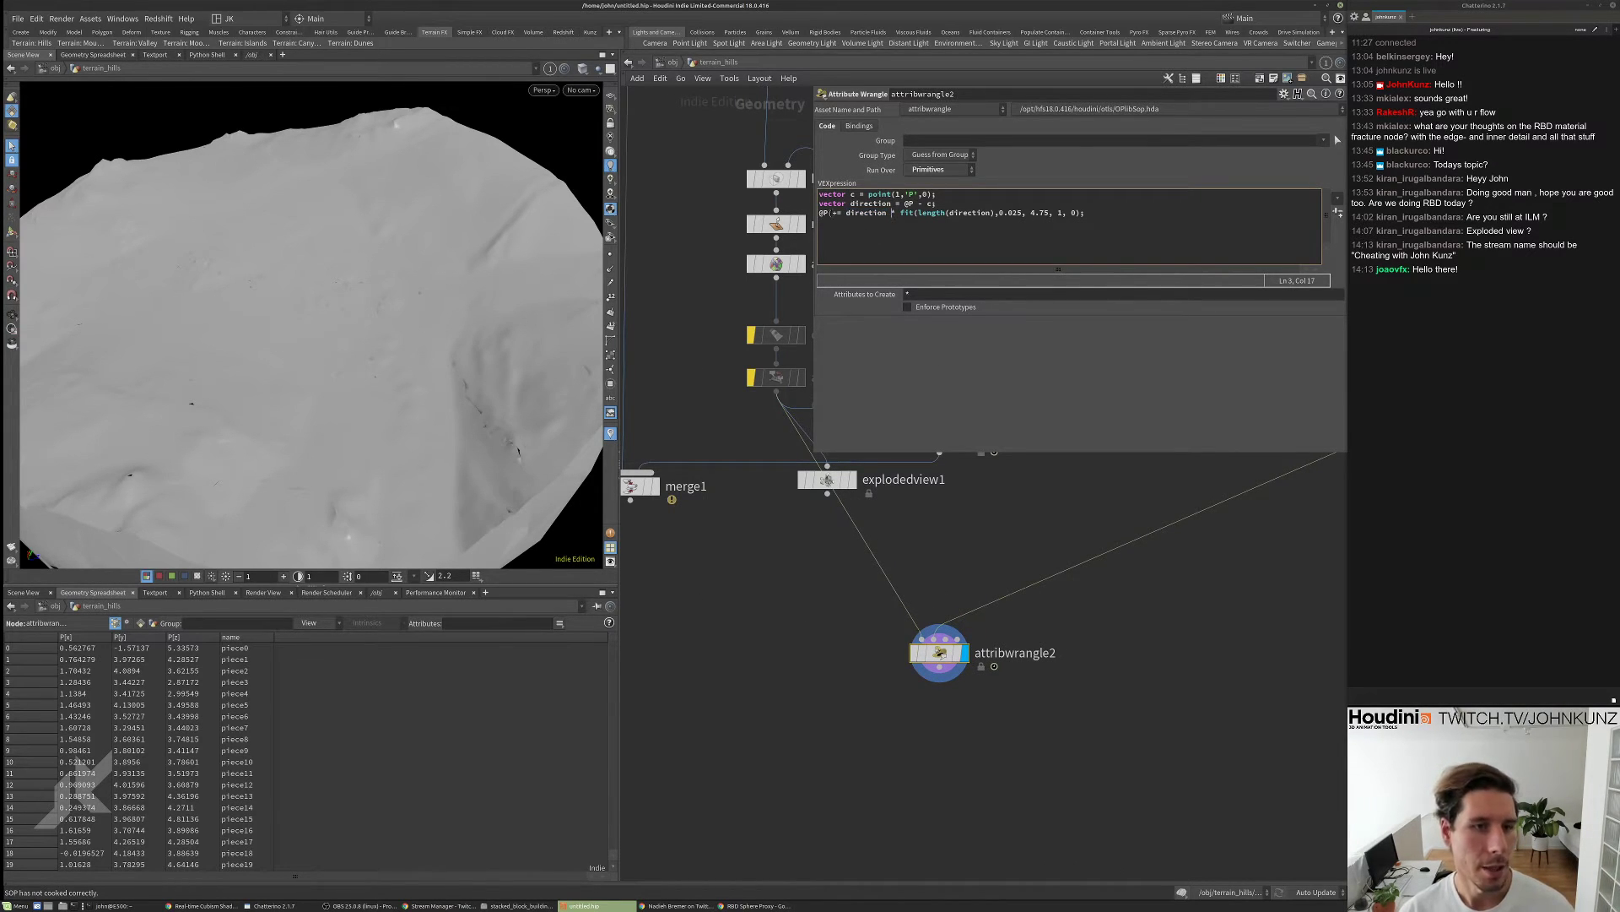
pyautogui.click(824, 213)
pyautogui.write('Cd')
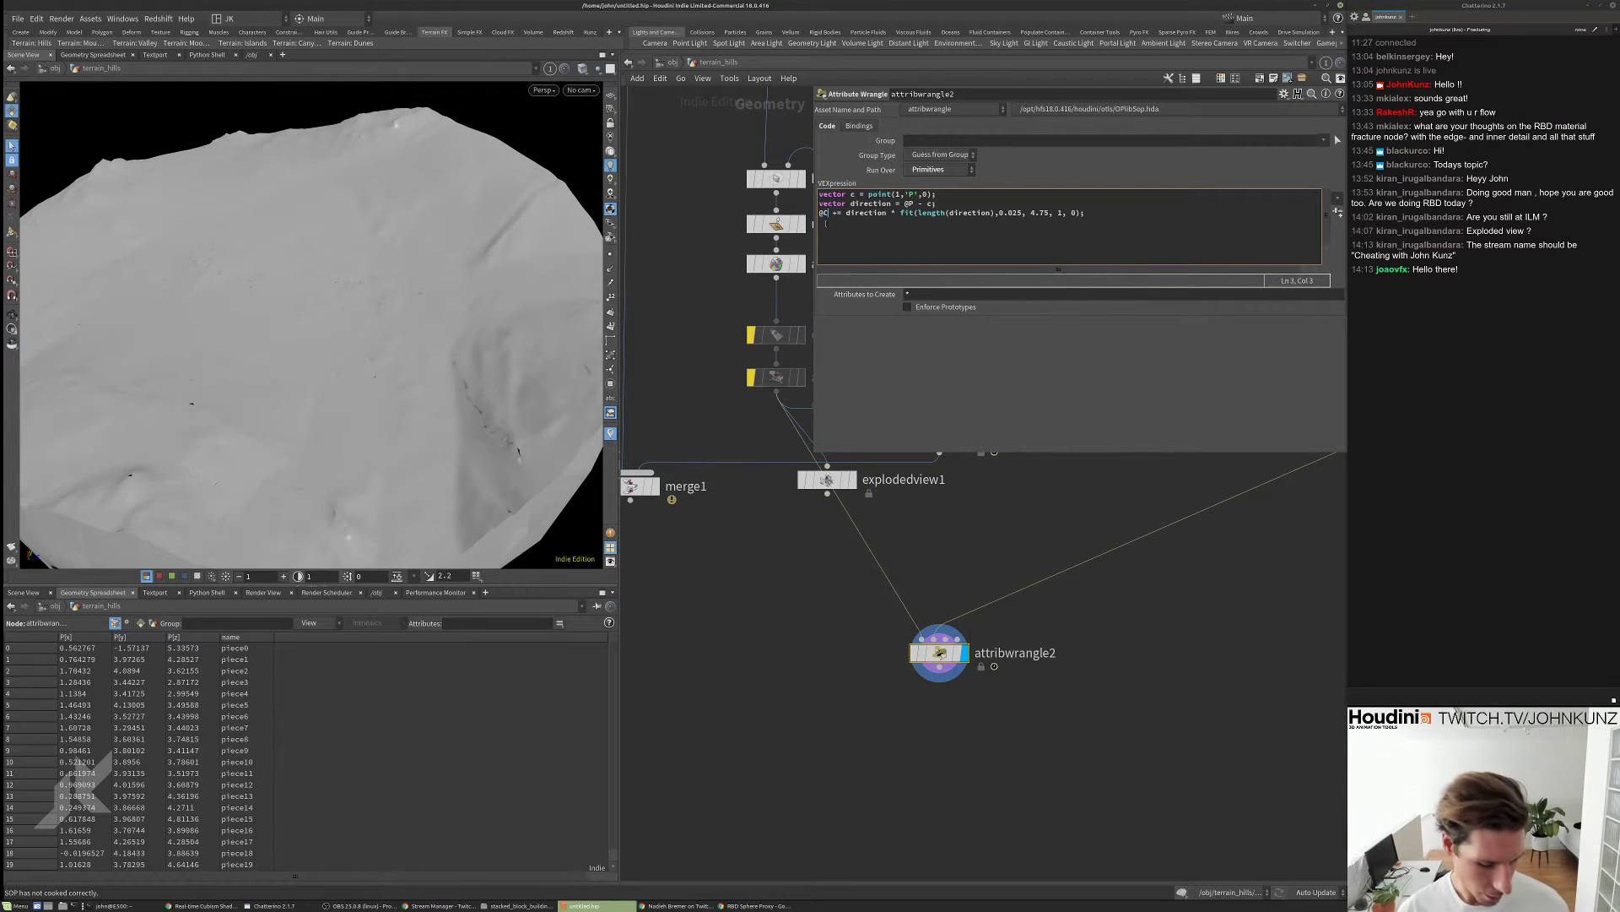
pyautogui.click(937, 425)
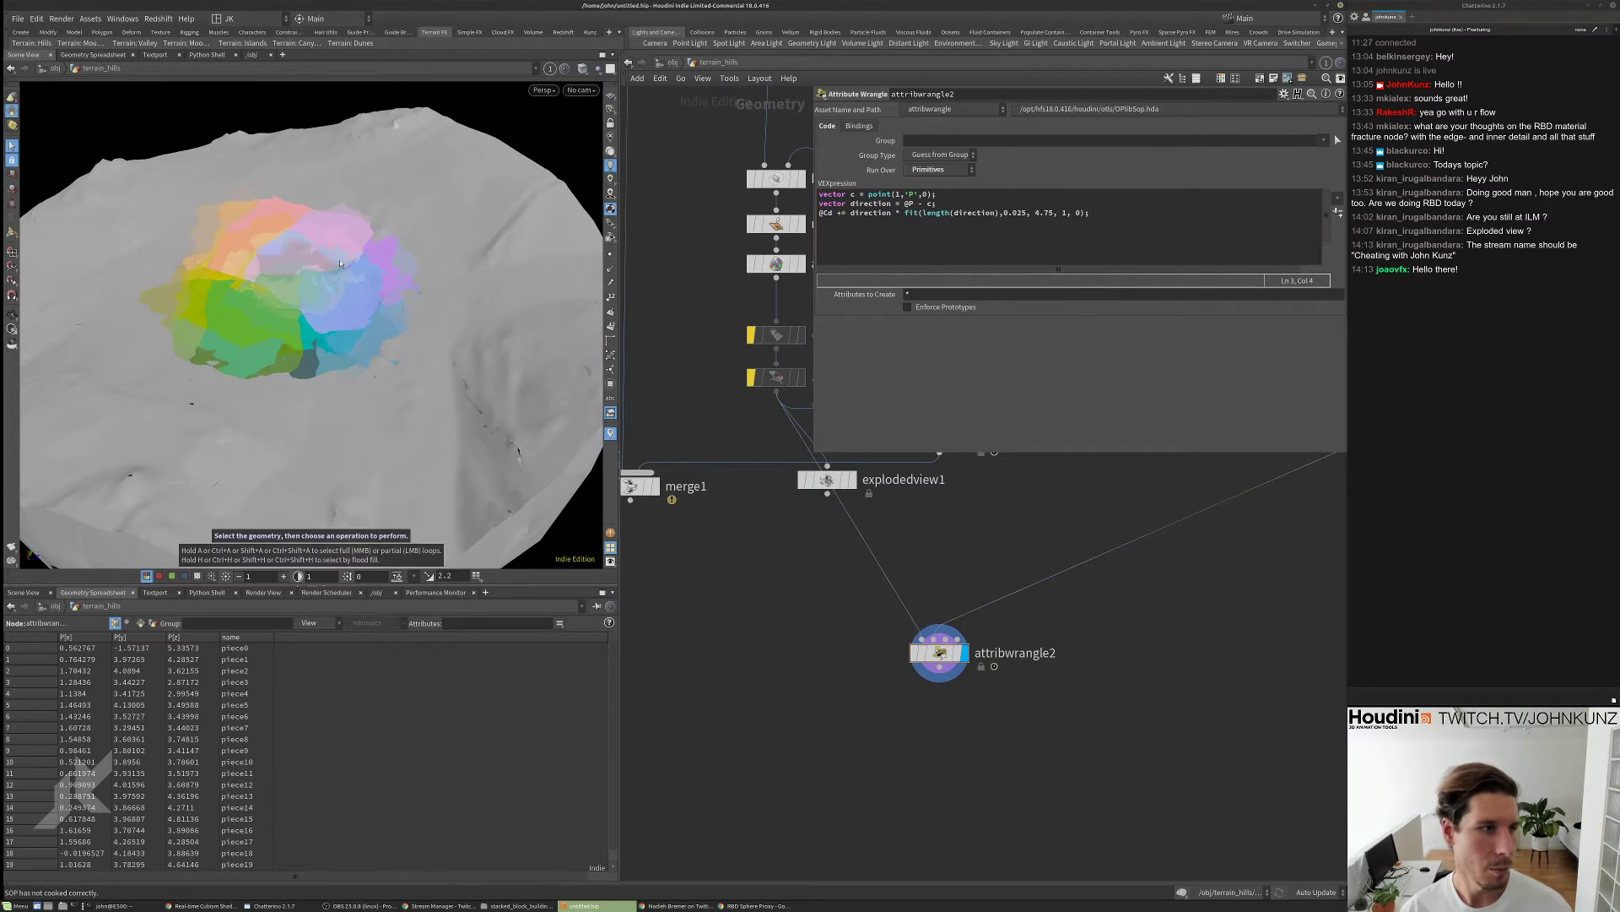
pyautogui.moveTo(400, 289)
pyautogui.mouseDown()
pyautogui.moveTo(403, 143)
pyautogui.moveTo(409, 317)
pyautogui.mouseUp()
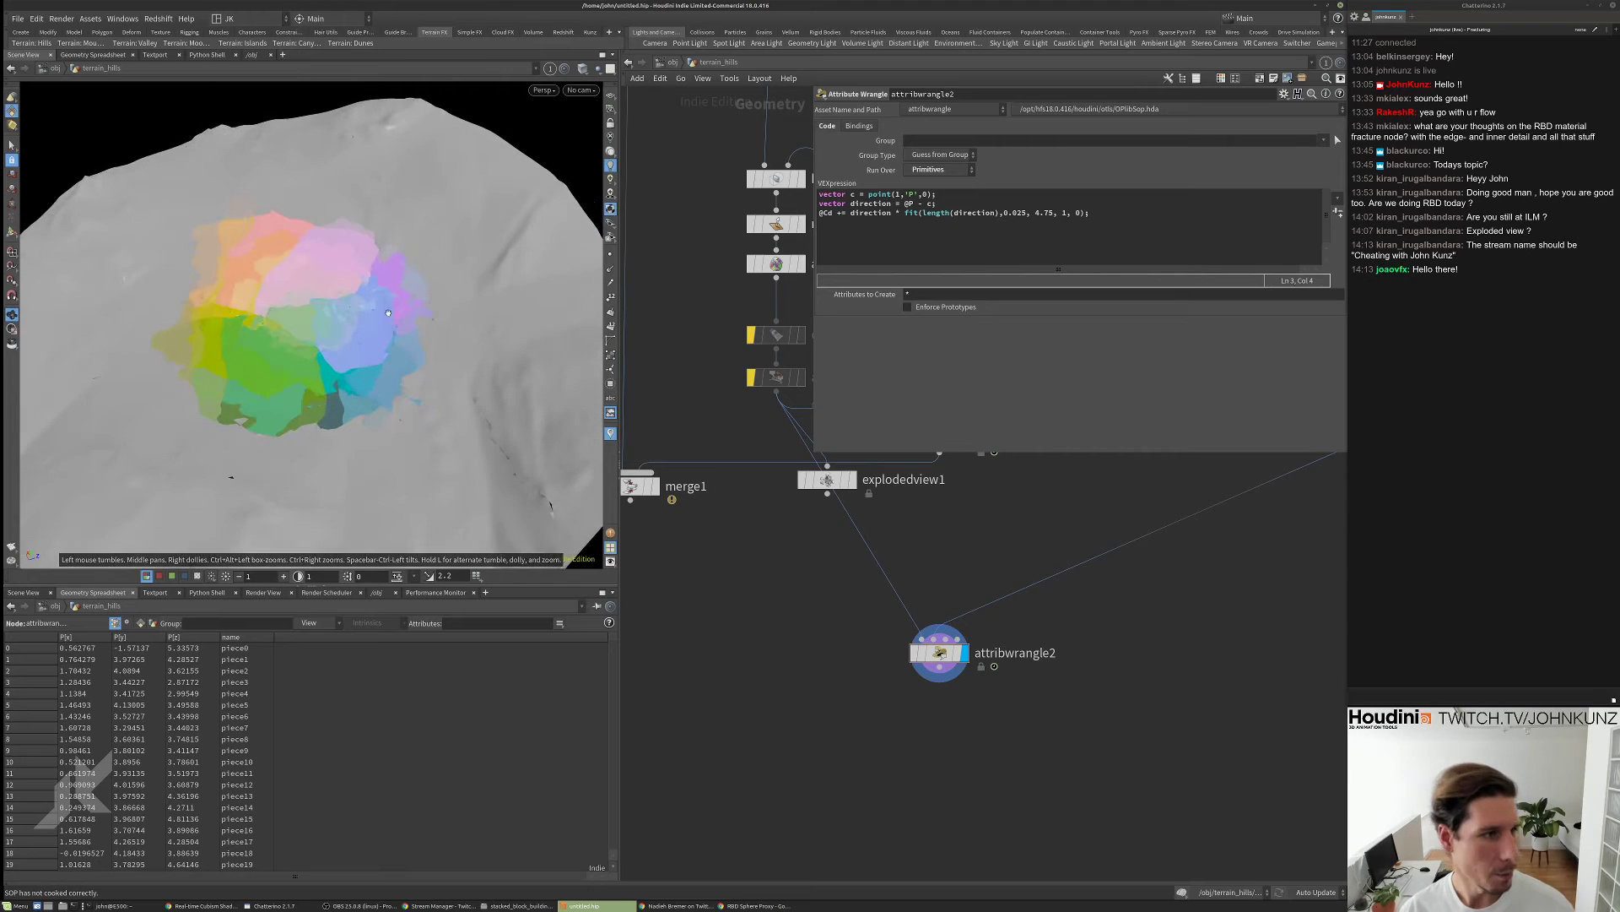
pyautogui.moveTo(857, 549); pyautogui.dragTo(822, 622, button='middle')
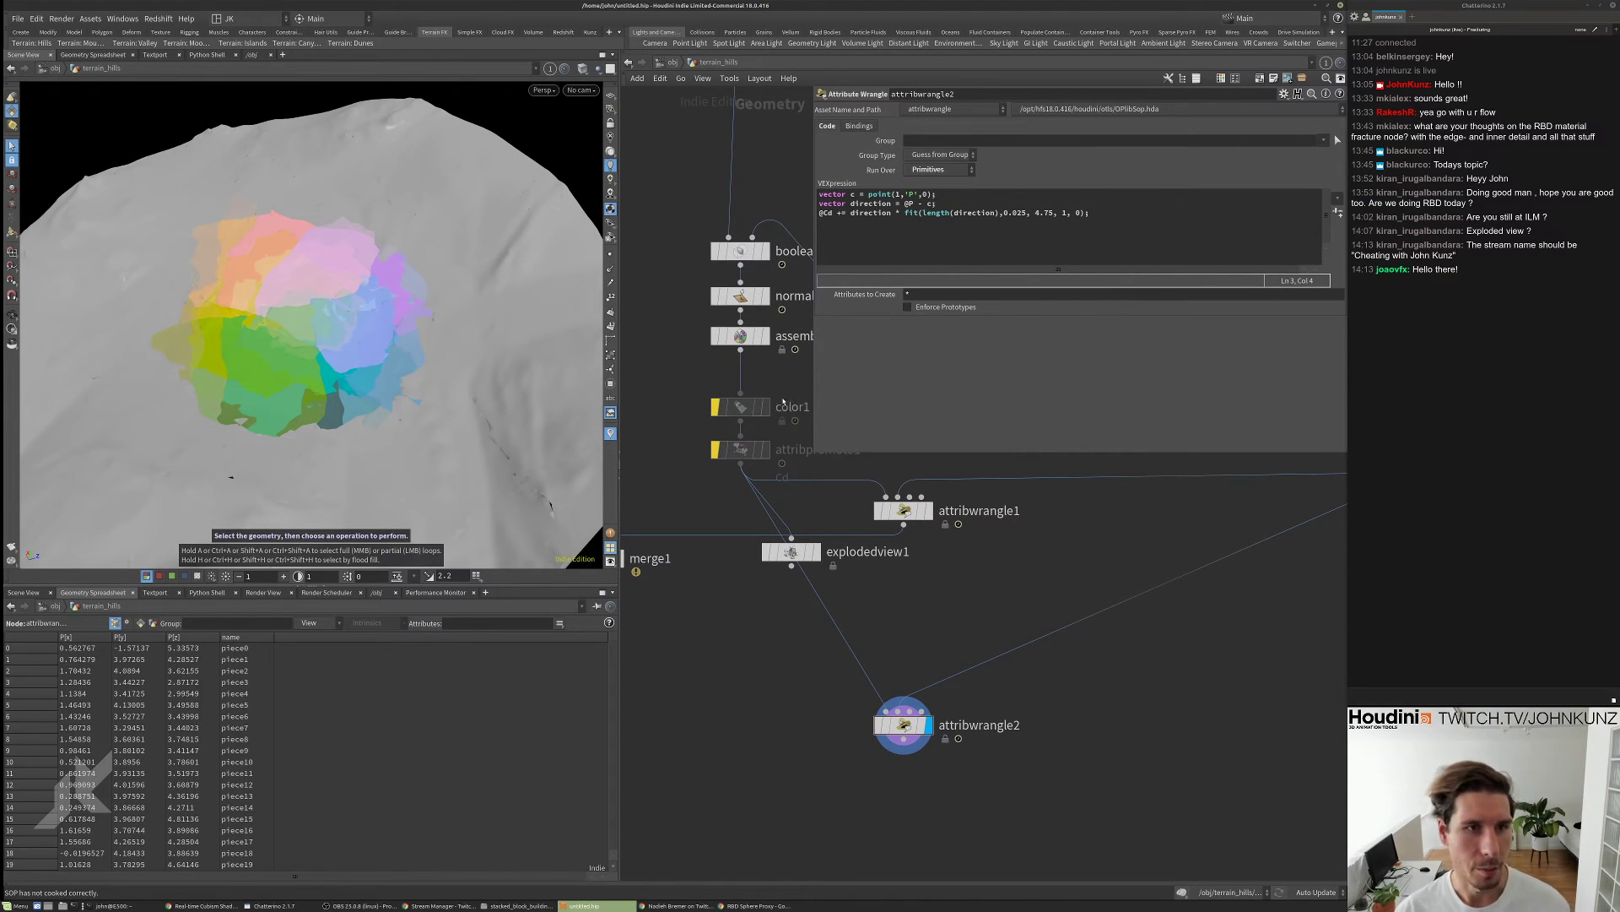
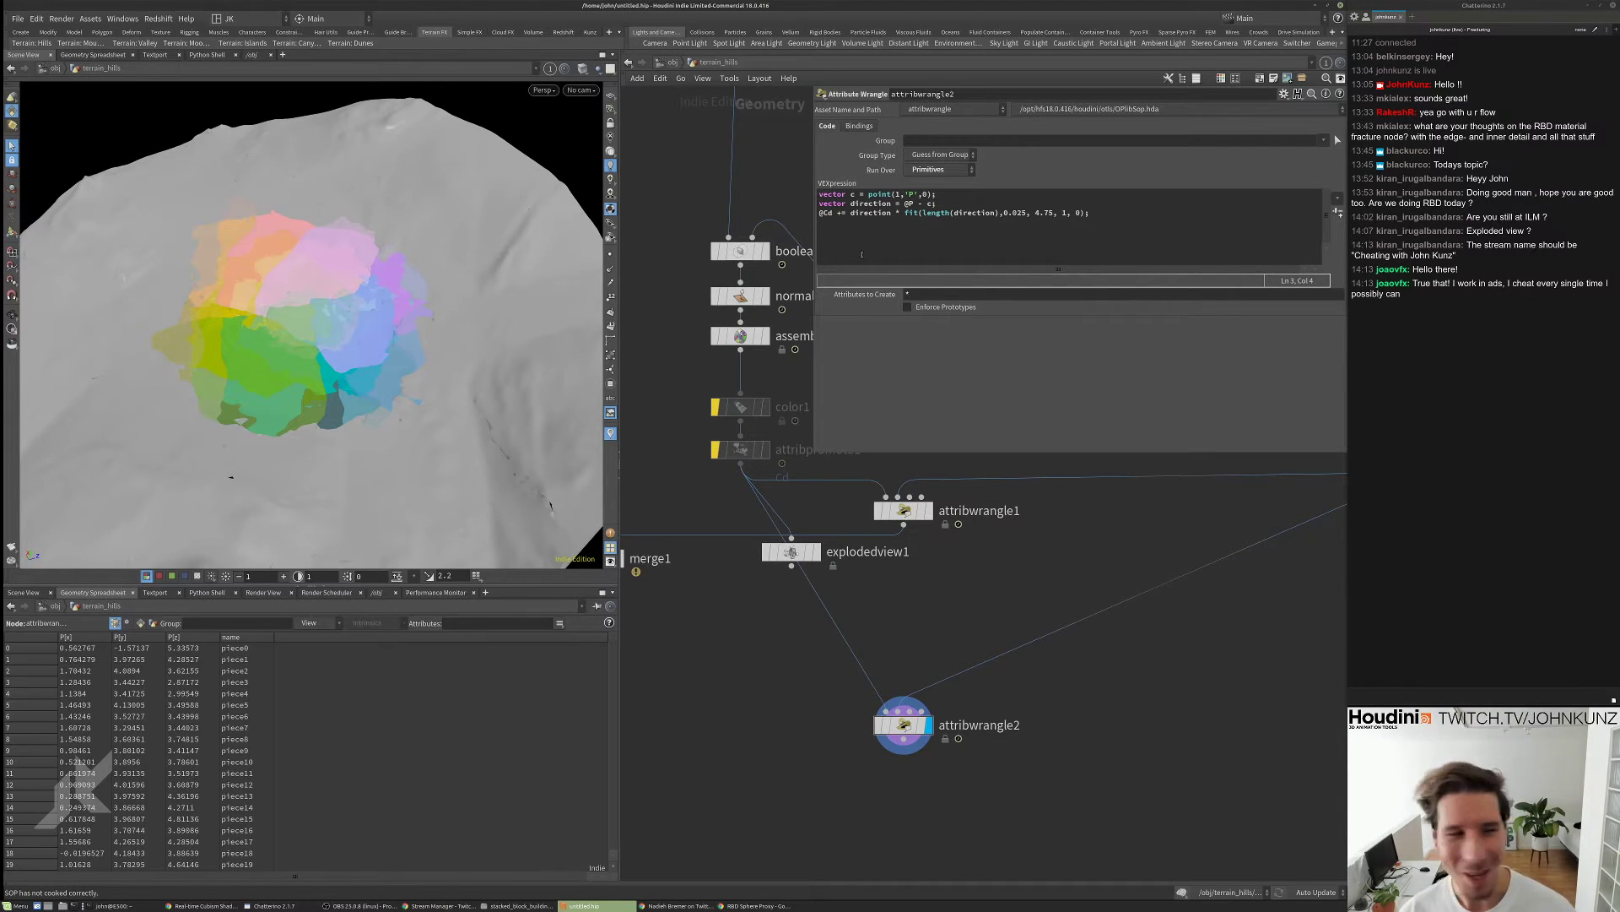
# - Move attribwrangle2 across the network so it sits below the attribpromote1 node chain
pyautogui.scroll(-2, 896, 444)
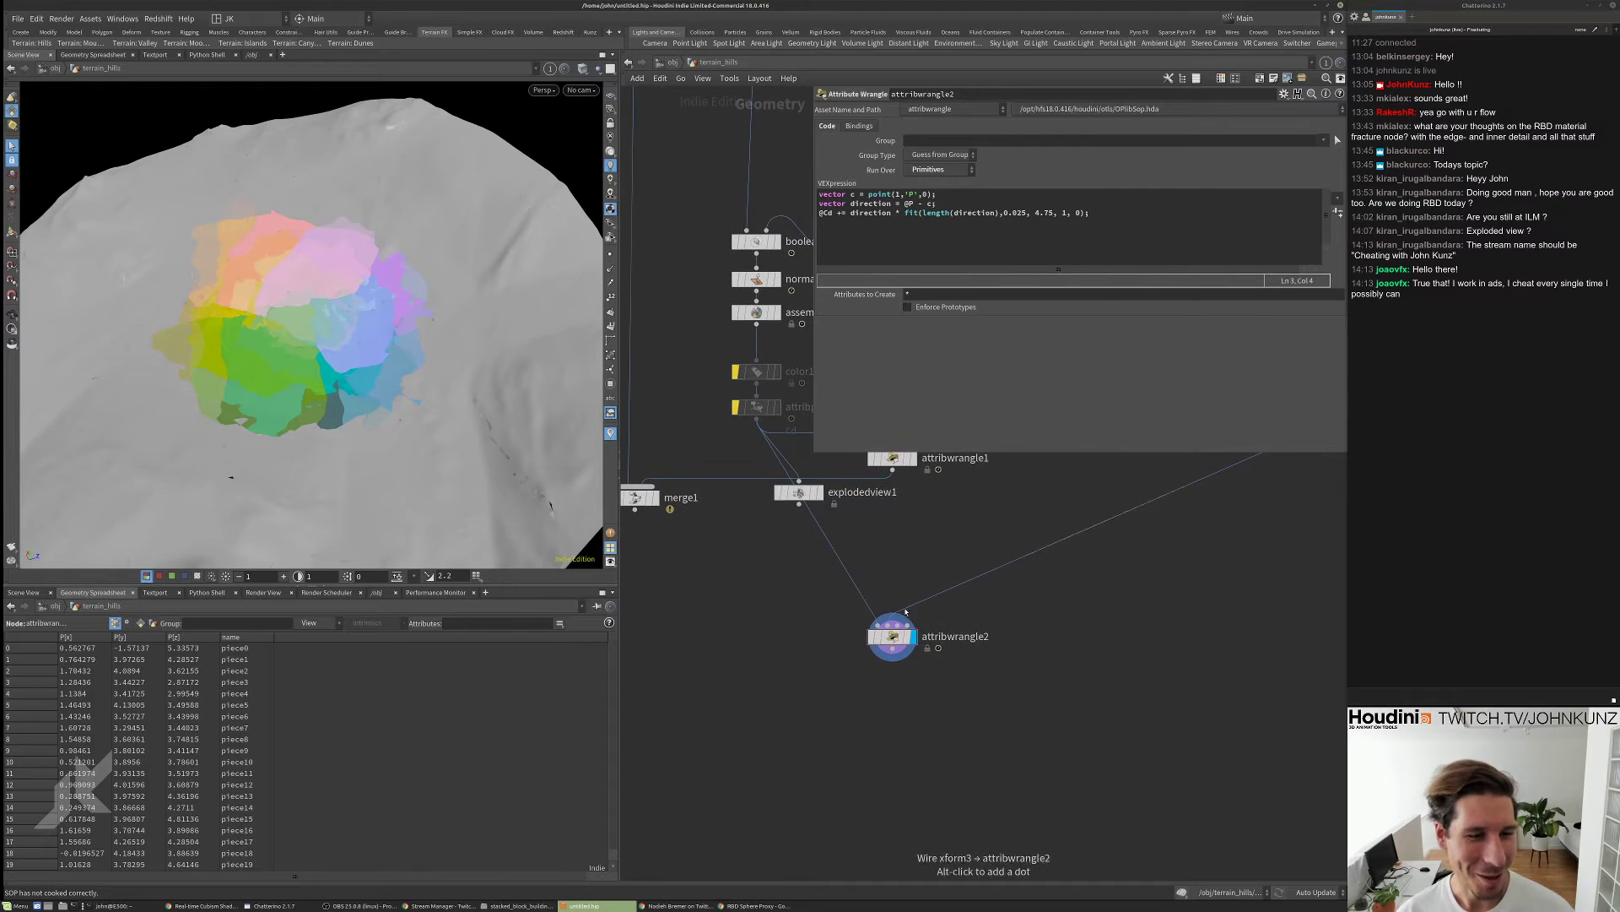
pyautogui.moveTo(895, 639); pyautogui.dragTo(753, 643)
pyautogui.press('l')
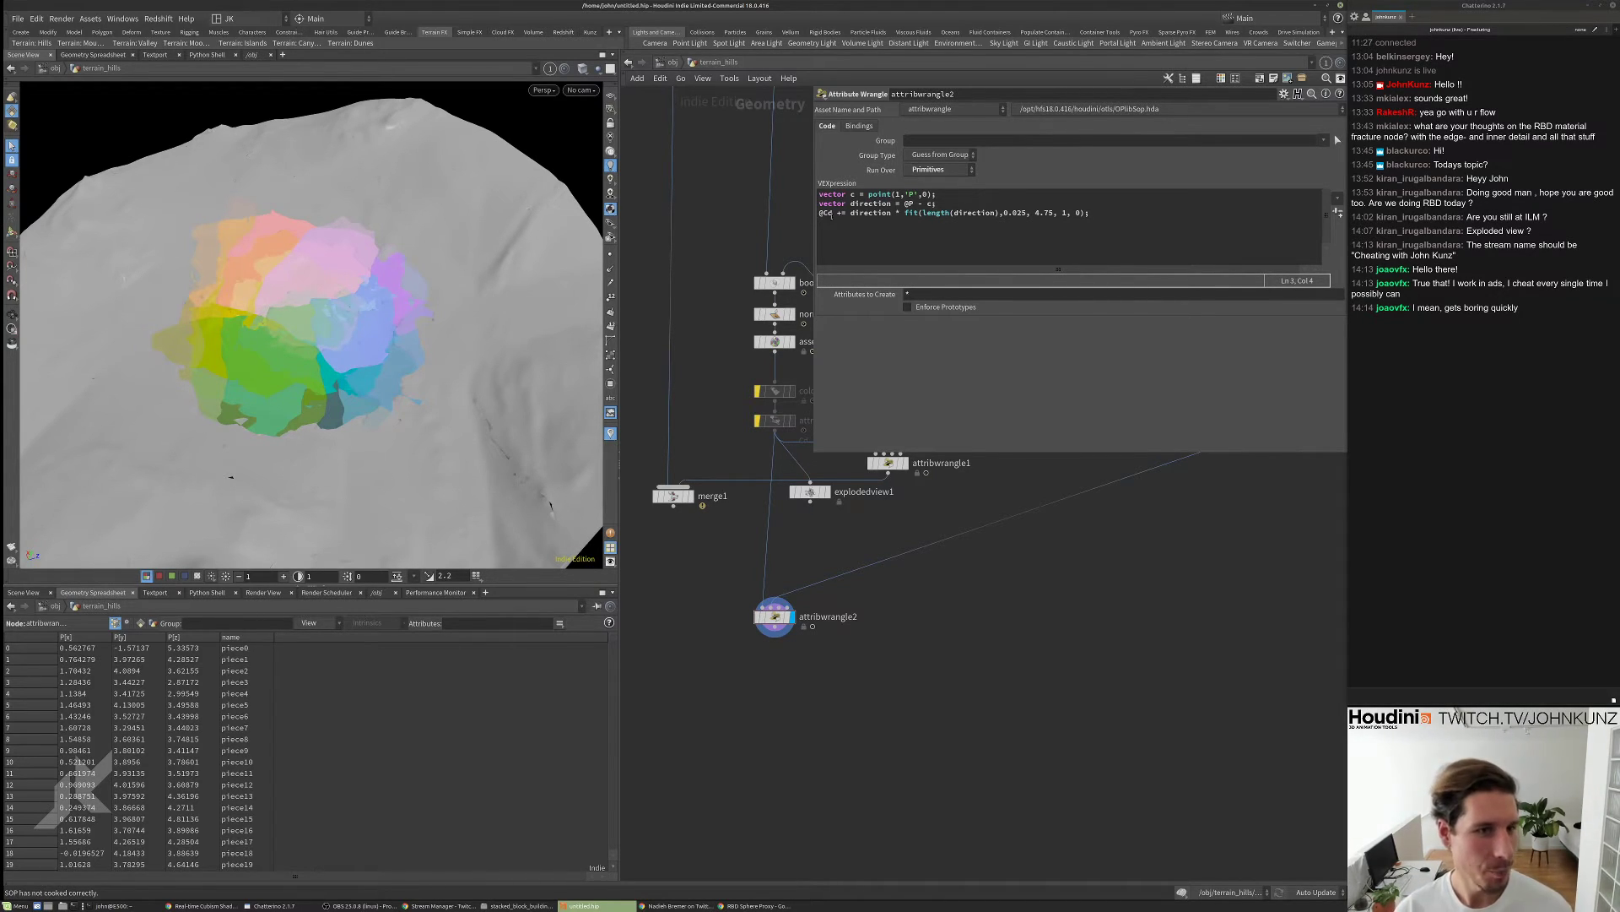
pyautogui.doubleClick(827, 214)
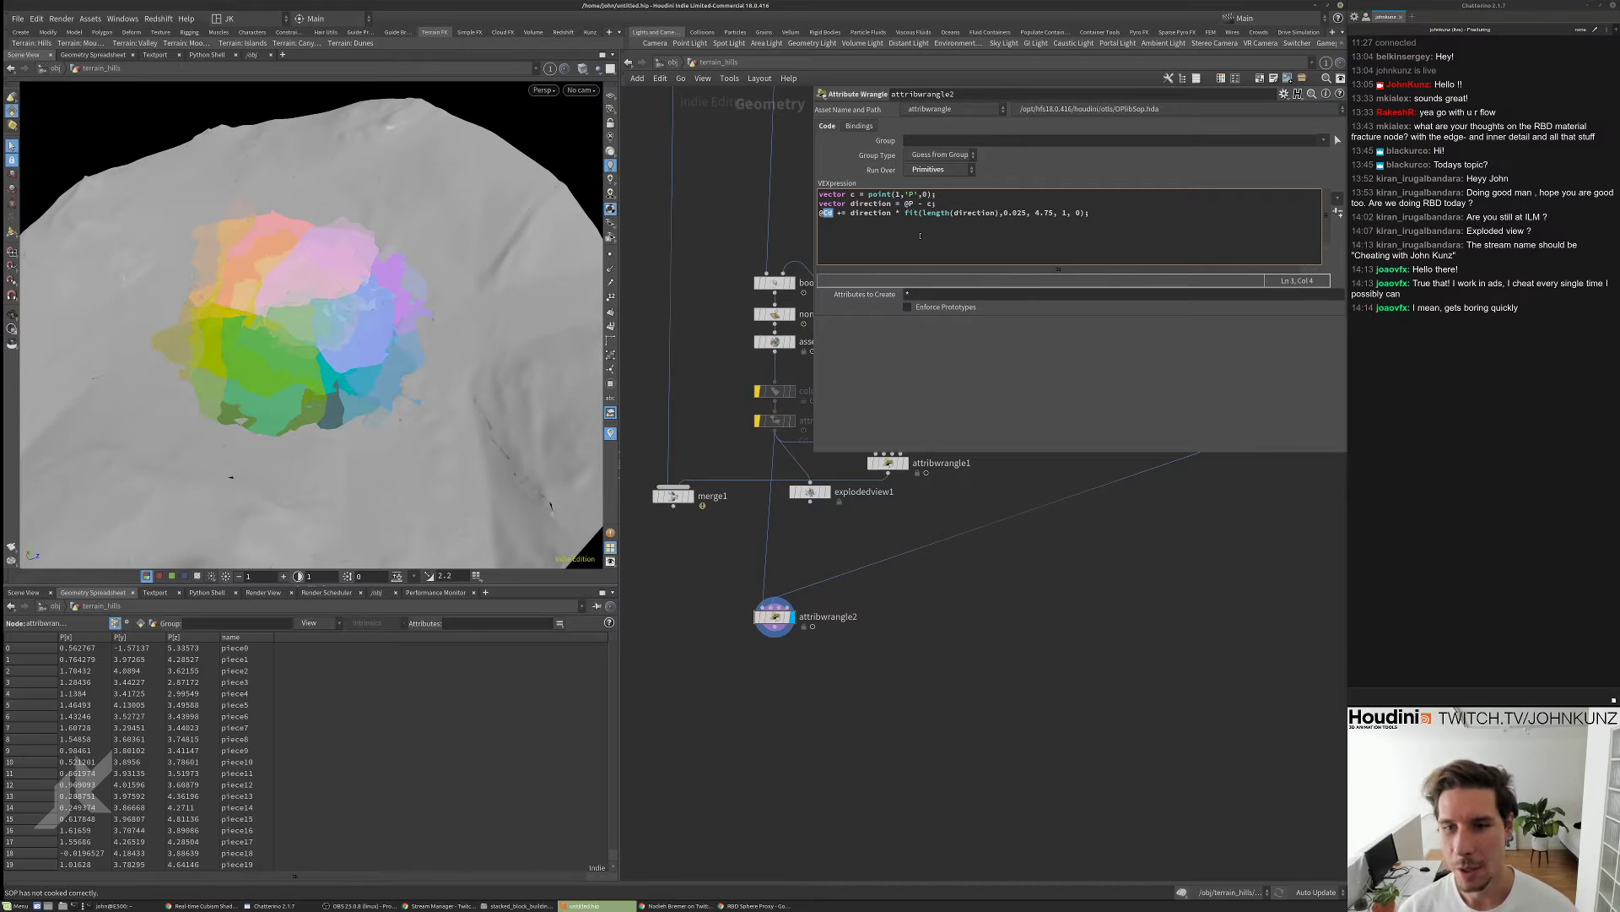
pyautogui.doubleClick(862, 215)
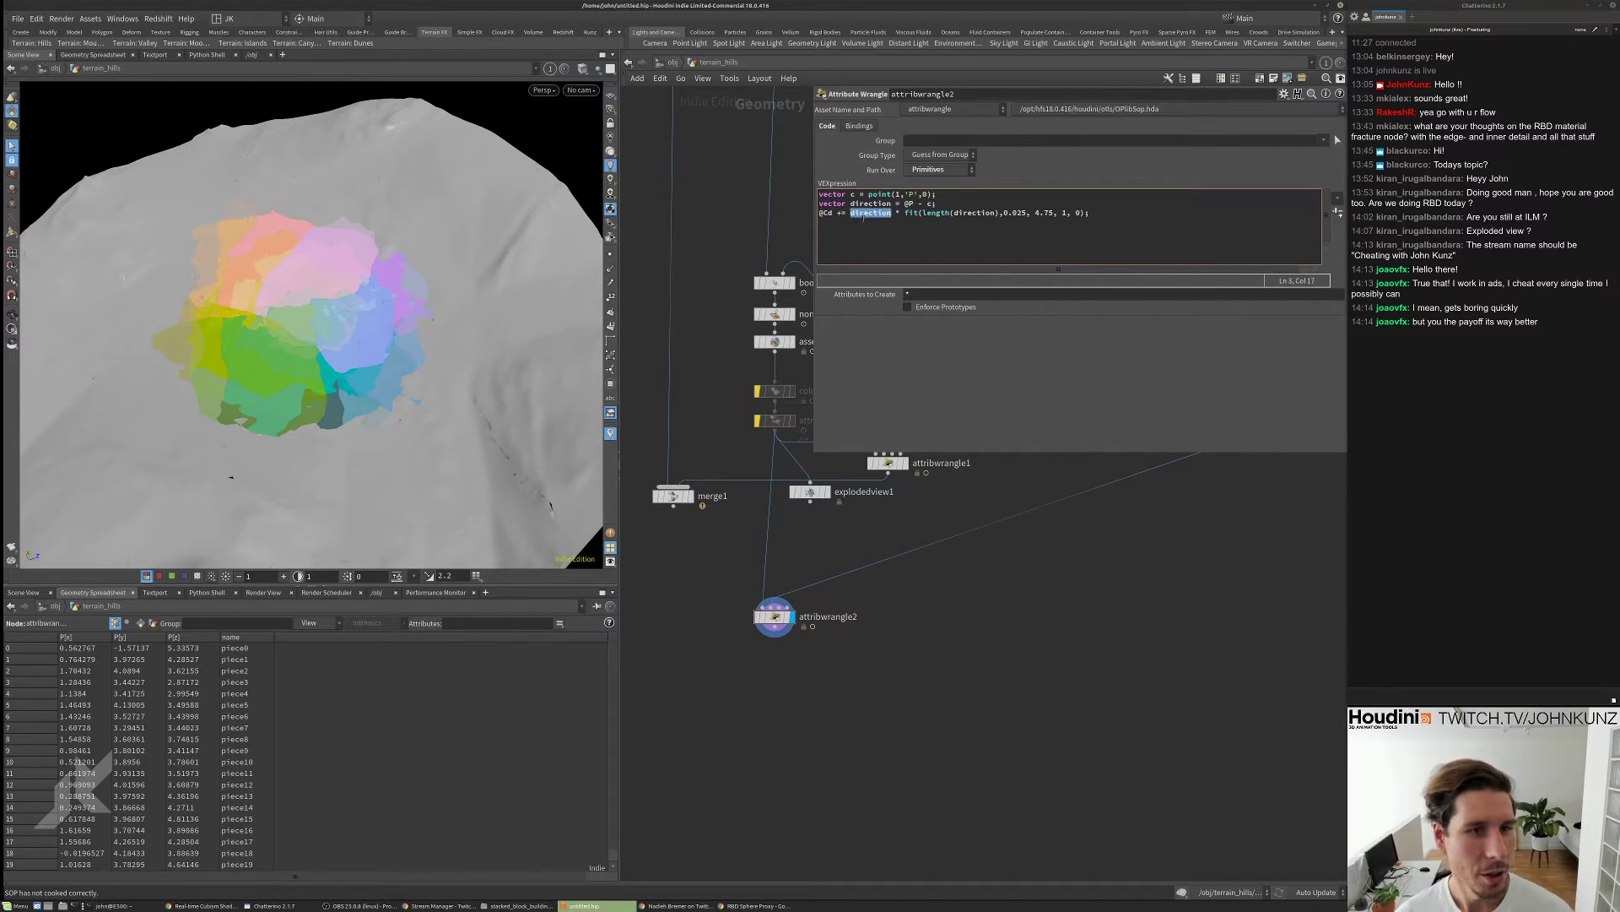
pyautogui.press('Delete')
pyautogui.press('Delete')
pyautogui.press('Delete')
pyautogui.press('Delete')
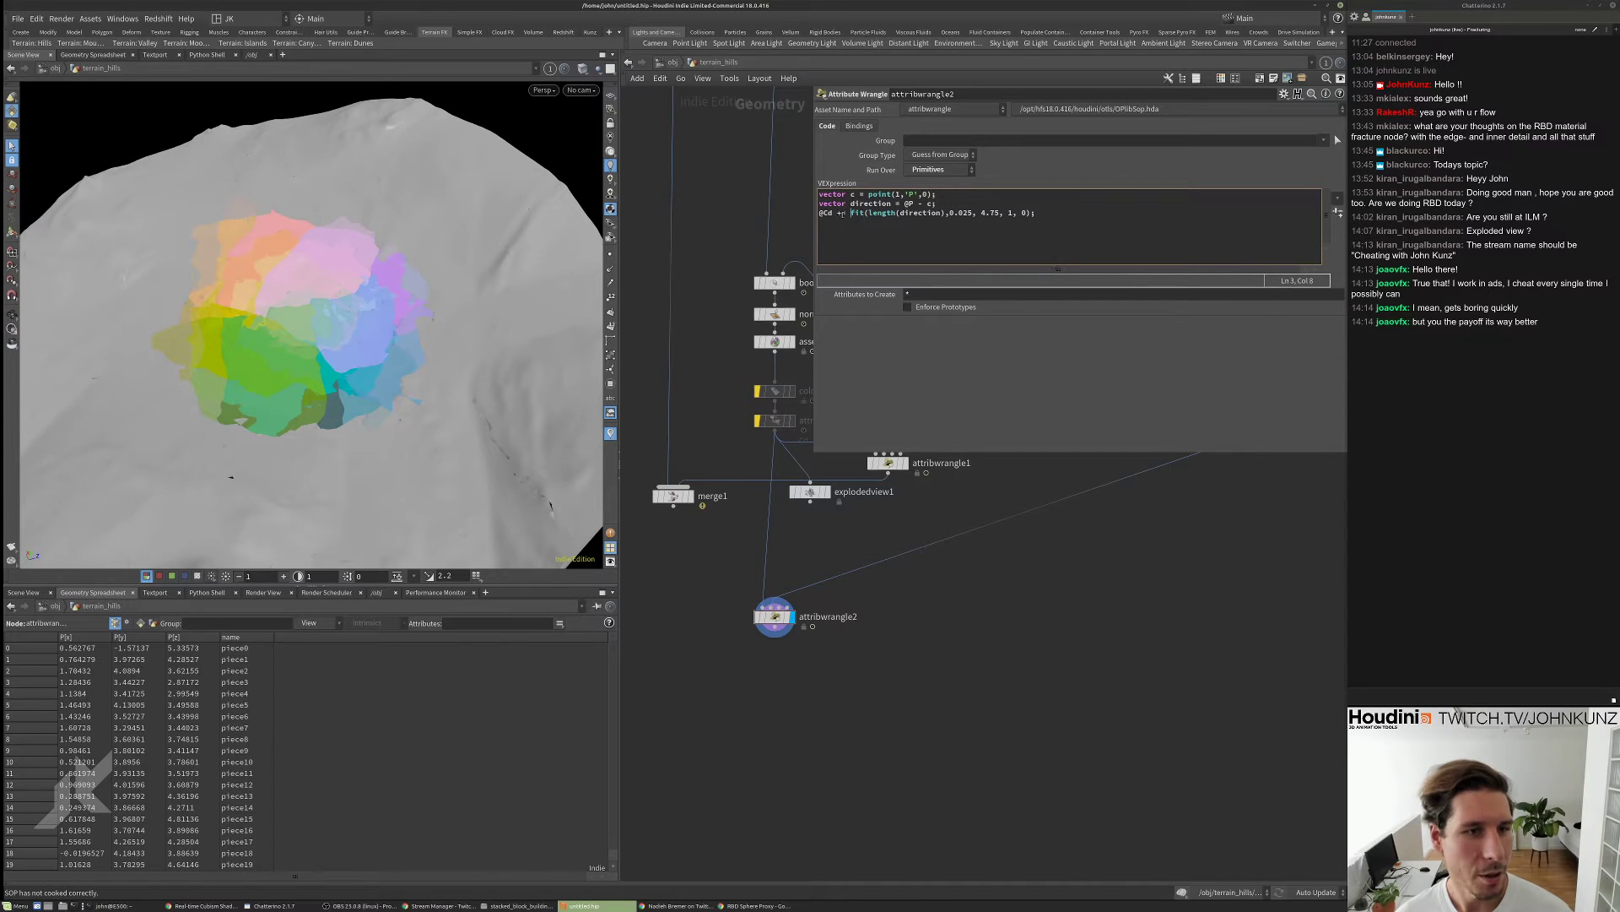
pyautogui.press('BackSpace')
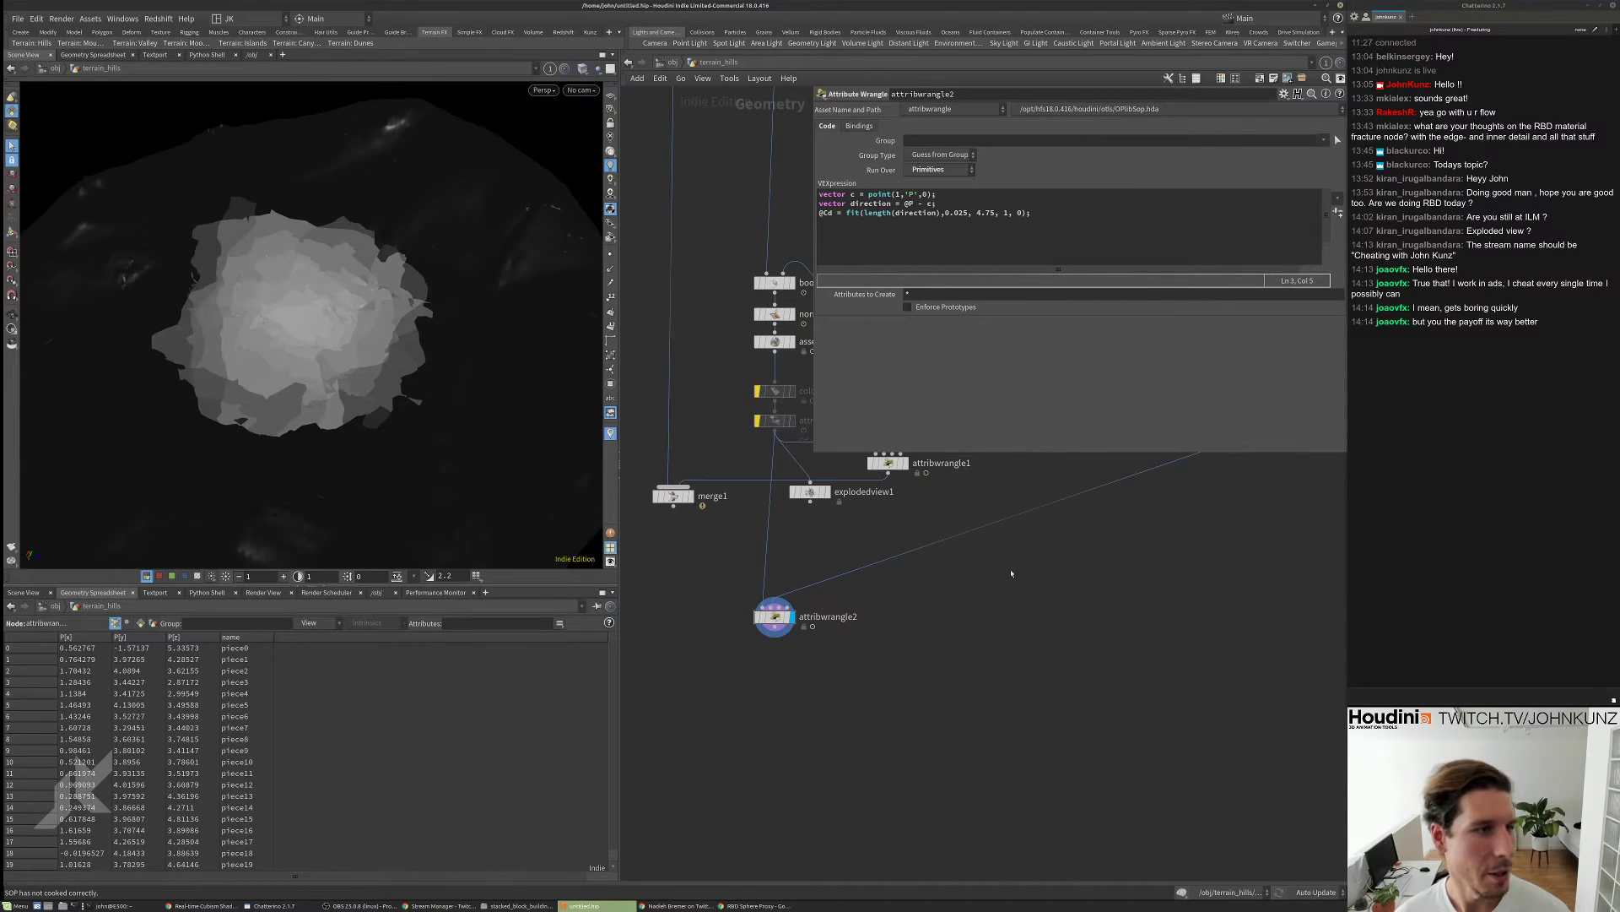
pyautogui.press('Escape')
pyautogui.moveTo(372, 369); pyautogui.dragTo(338, 388)
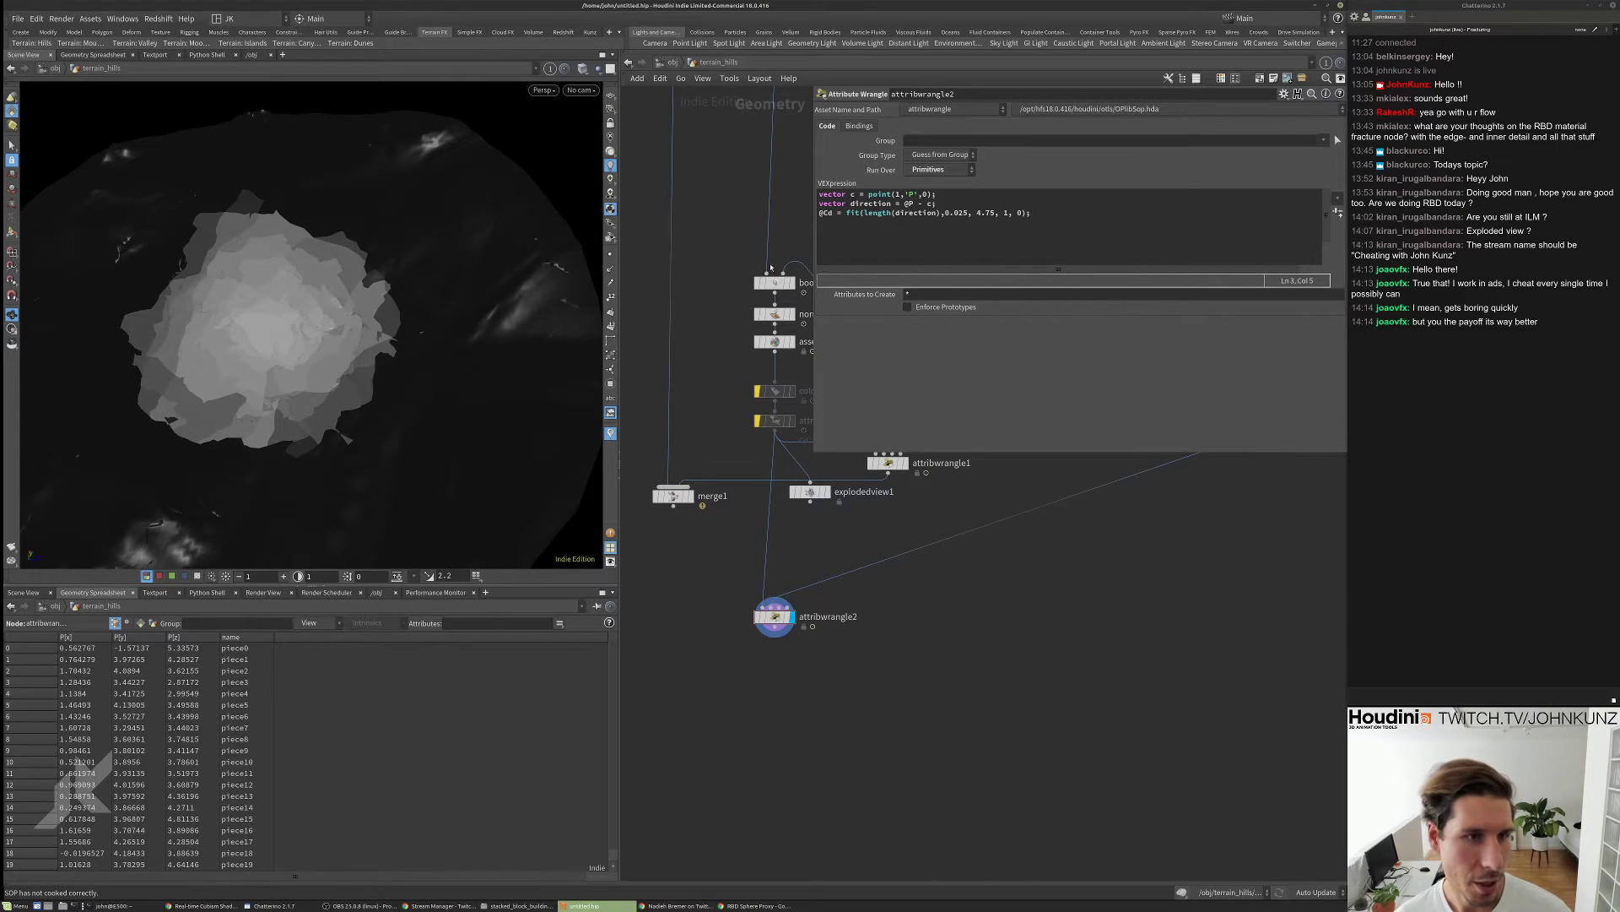
# - Display attribwrangle1 and highlight the fit(length(direction),0.025, 4.75, 1, 0) expression in its code
pyautogui.moveTo(951, 524); pyautogui.dragTo(939, 578, button='middle')
pyautogui.click(892, 517)
pyautogui.click(876, 518)
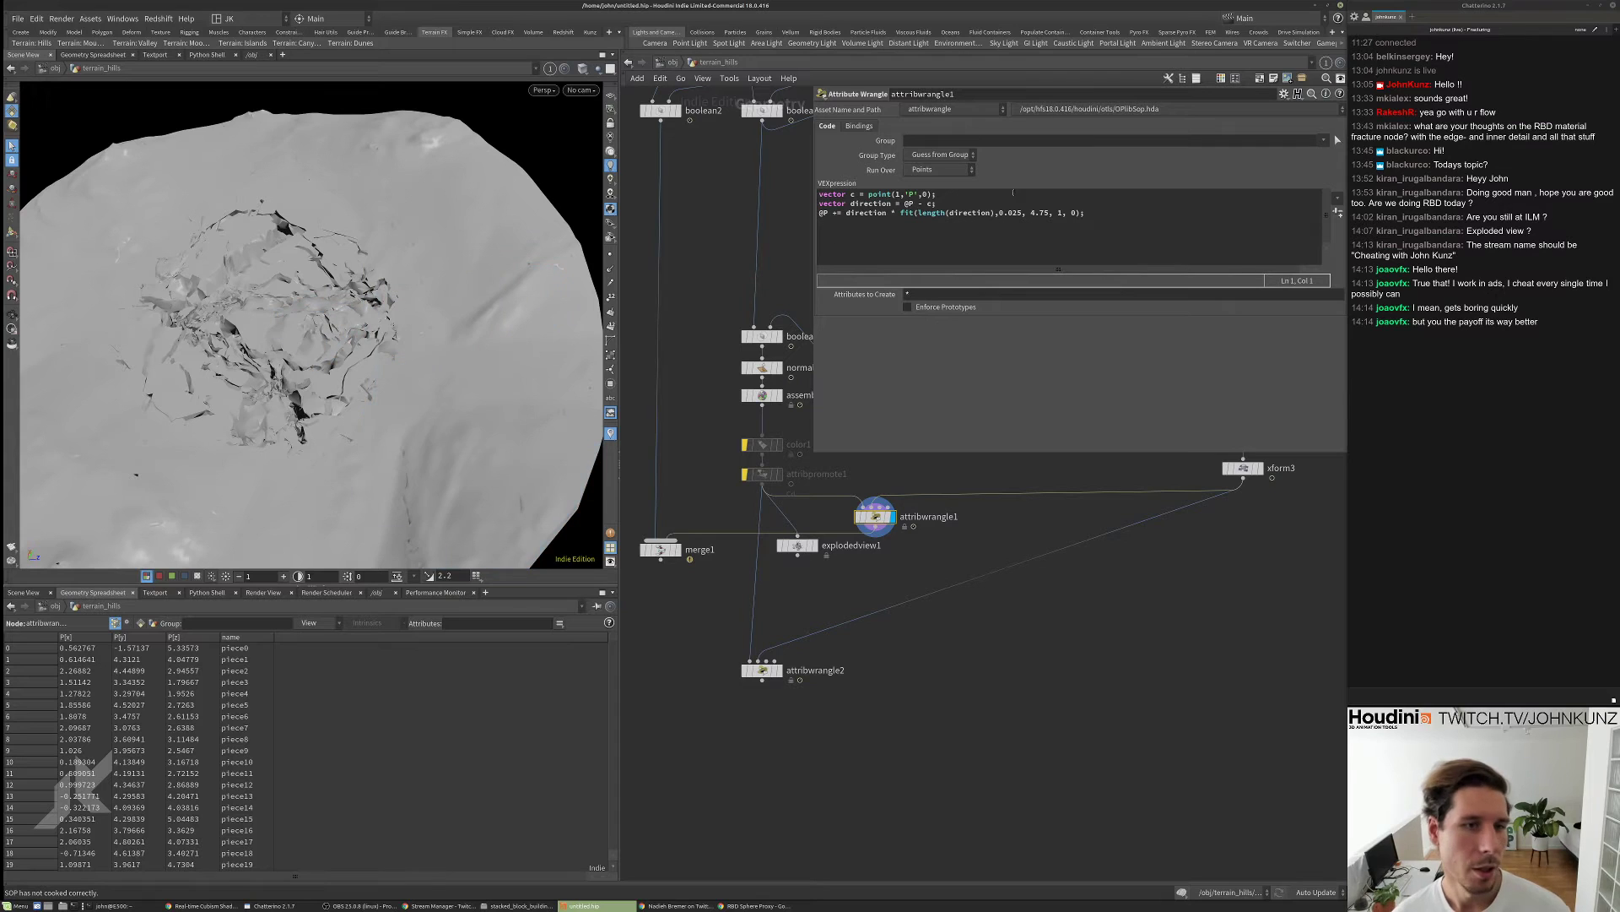
pyautogui.moveTo(899, 213); pyautogui.dragTo(1086, 213)
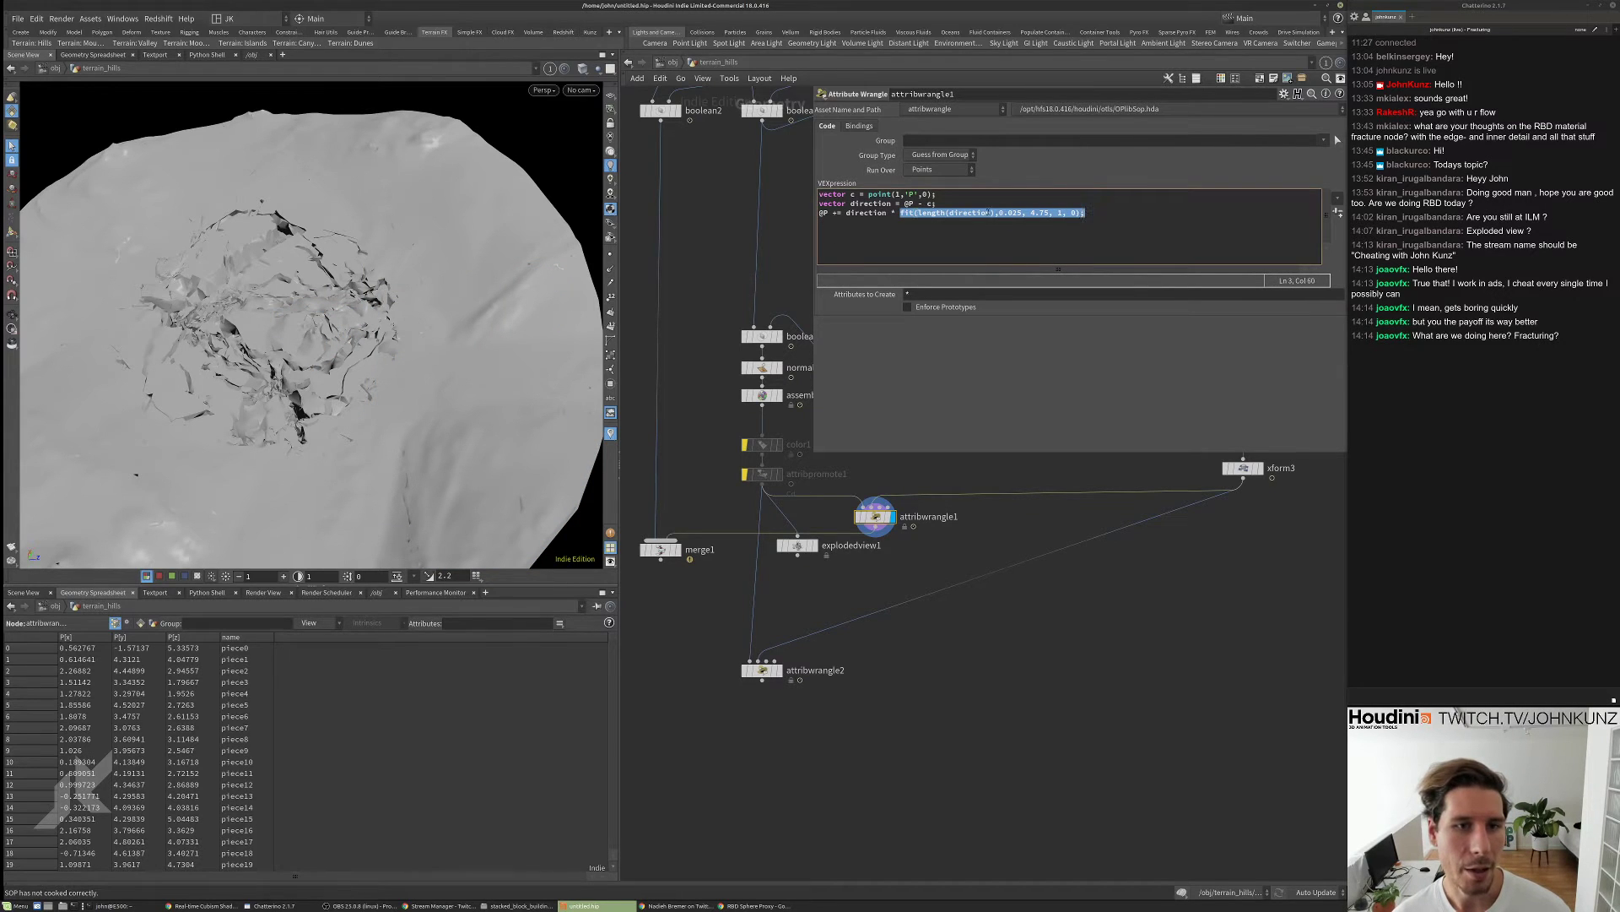
# - Display attribwrangle2 and view the greyscale falloff on the pieces from a low side angle
pyautogui.click(762, 671)
pyautogui.click(777, 670)
pyautogui.press('Escape')
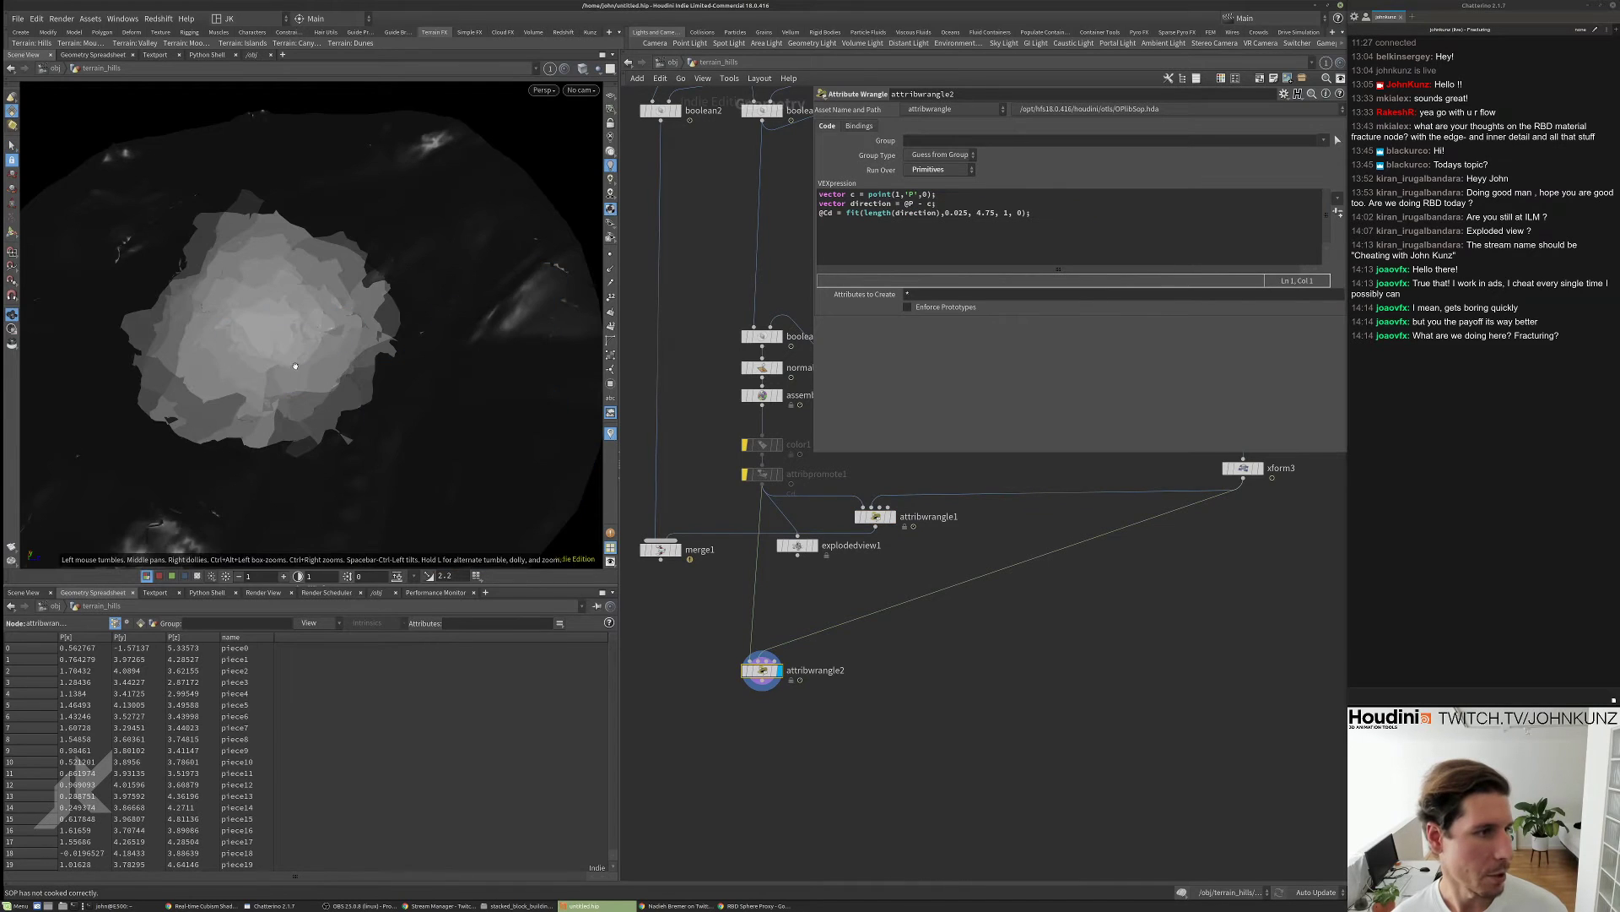
pyautogui.moveTo(261, 360); pyautogui.dragTo(341, 367)
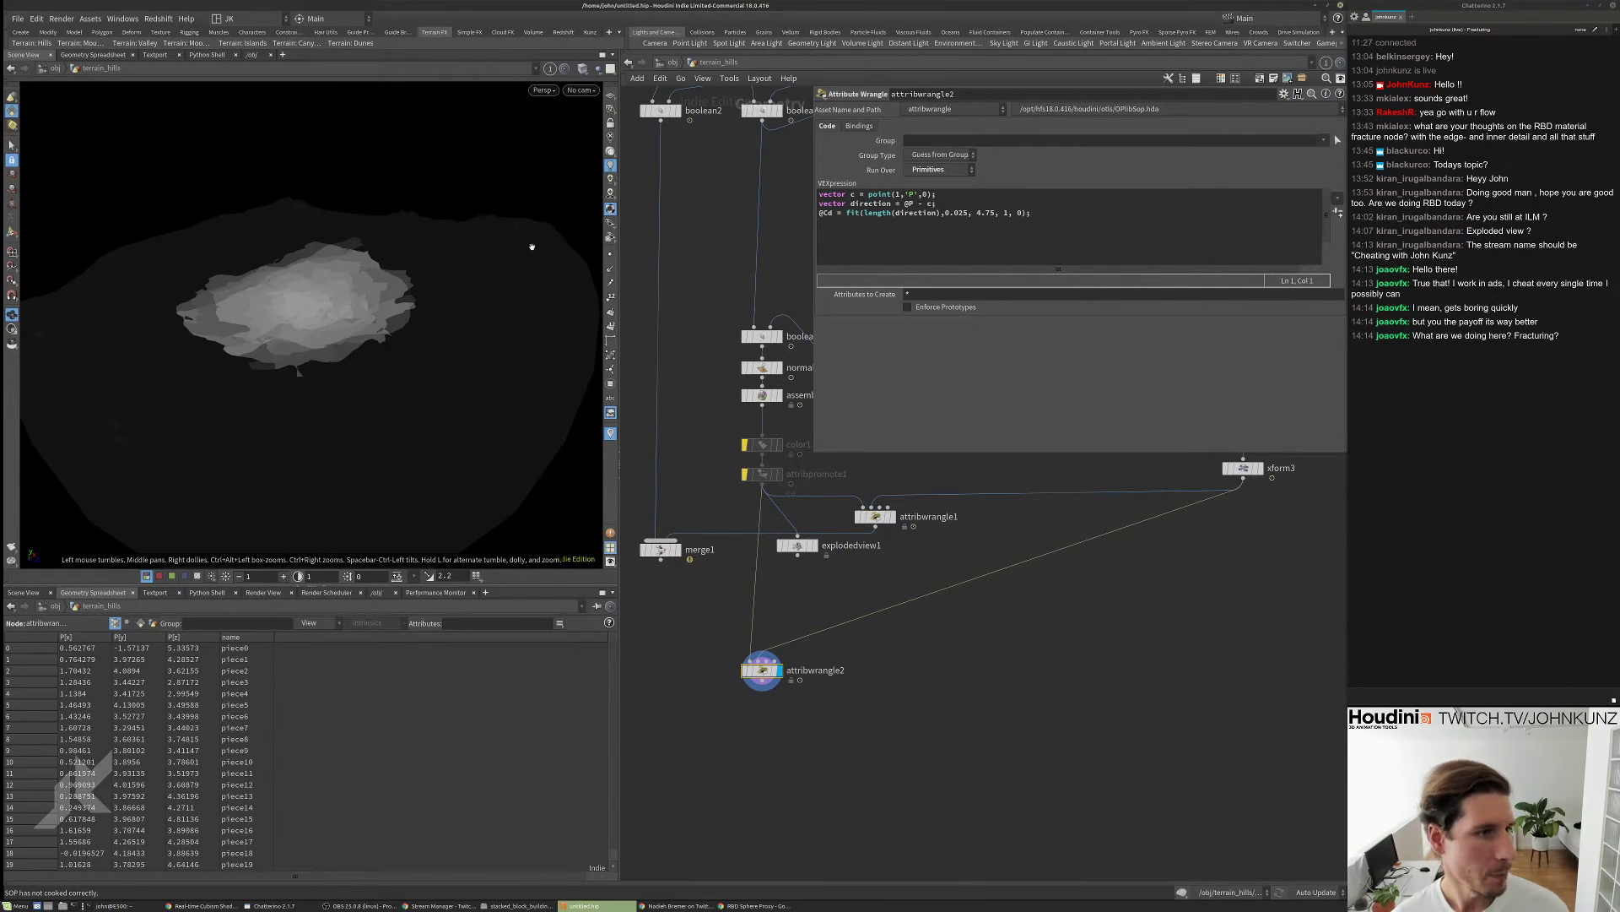
# - Template boolean2 so the surrounding terrain shows as wireframe around the falloff-coloured pieces
pyautogui.moveTo(481, 324); pyautogui.dragTo(411, 311)
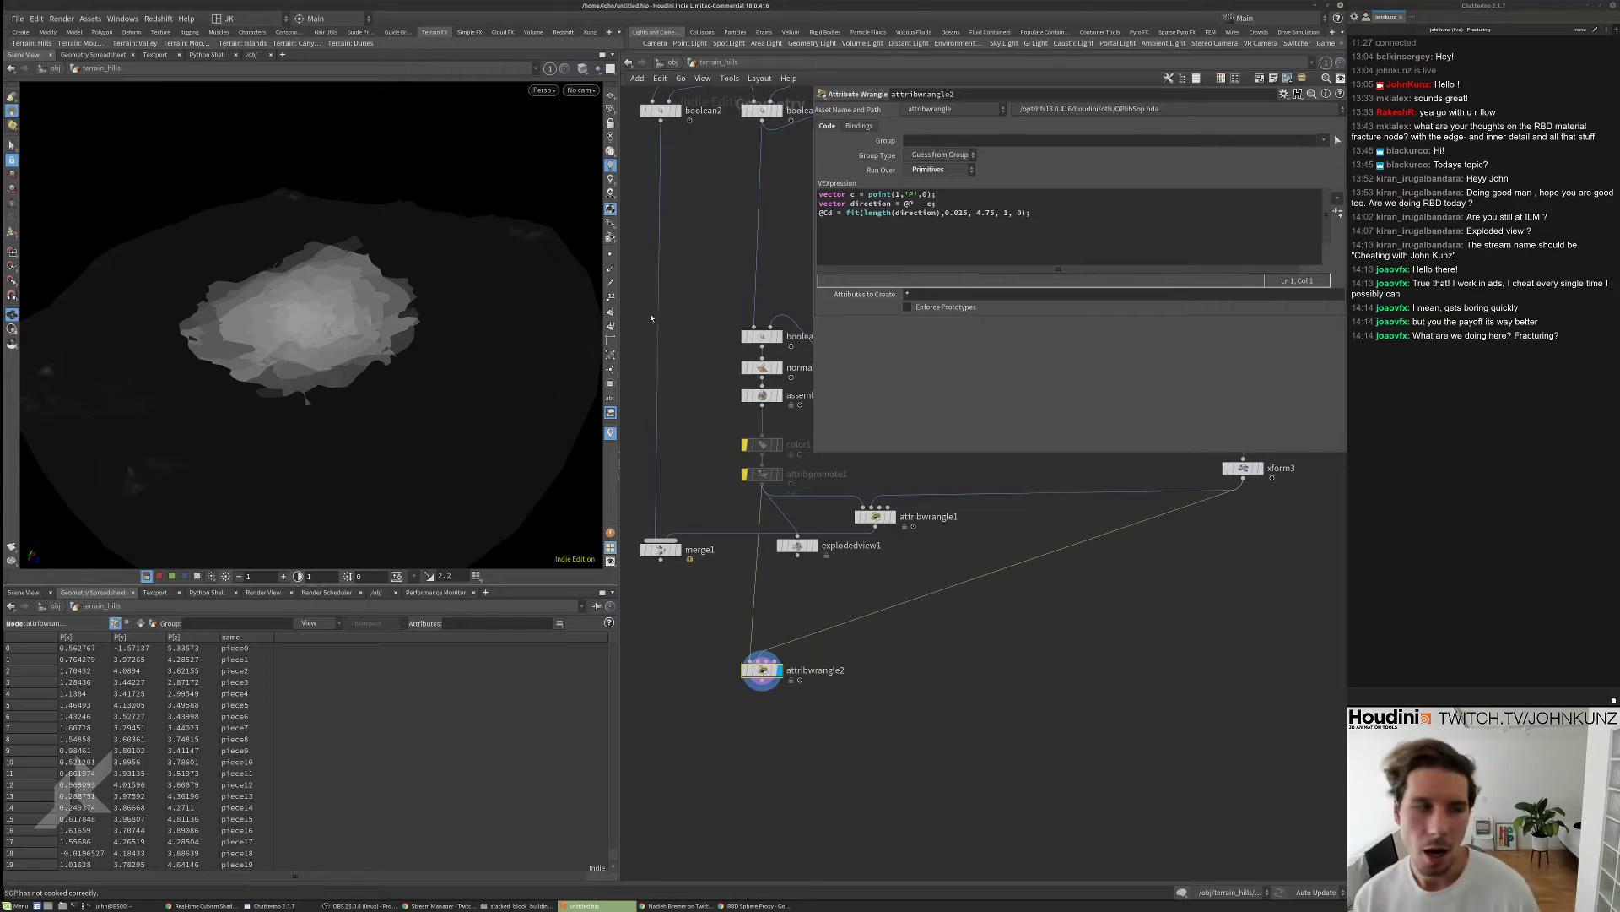
pyautogui.moveTo(546, 355); pyautogui.dragTo(437, 356, button='right')
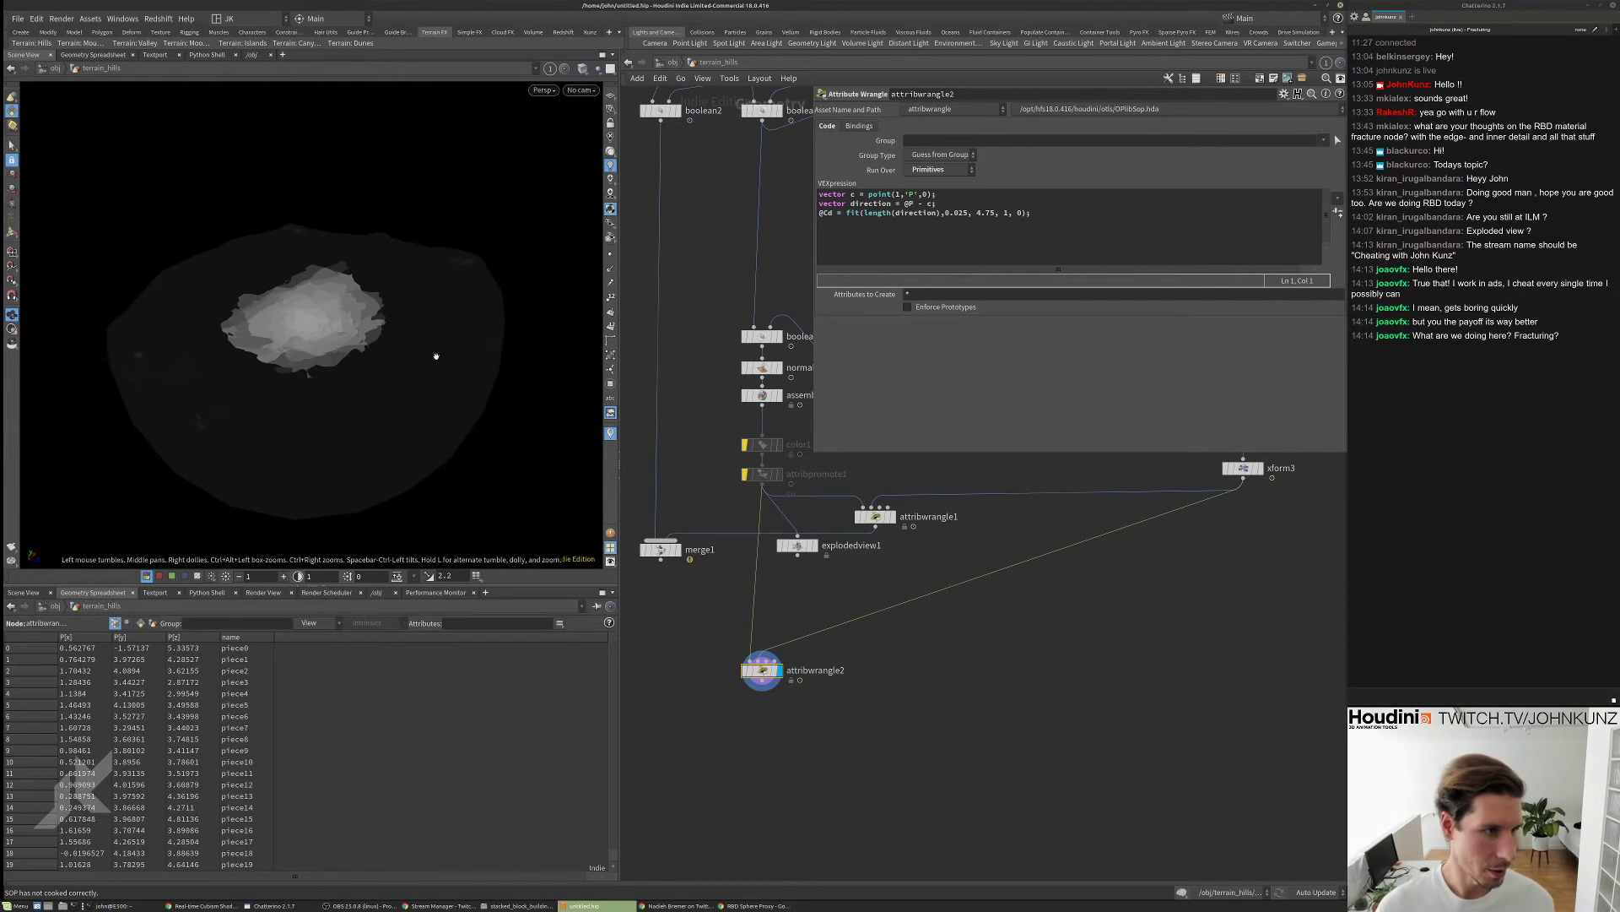
pyautogui.moveTo(436, 356); pyautogui.dragTo(293, 394)
pyautogui.scroll(-3, 849, 710)
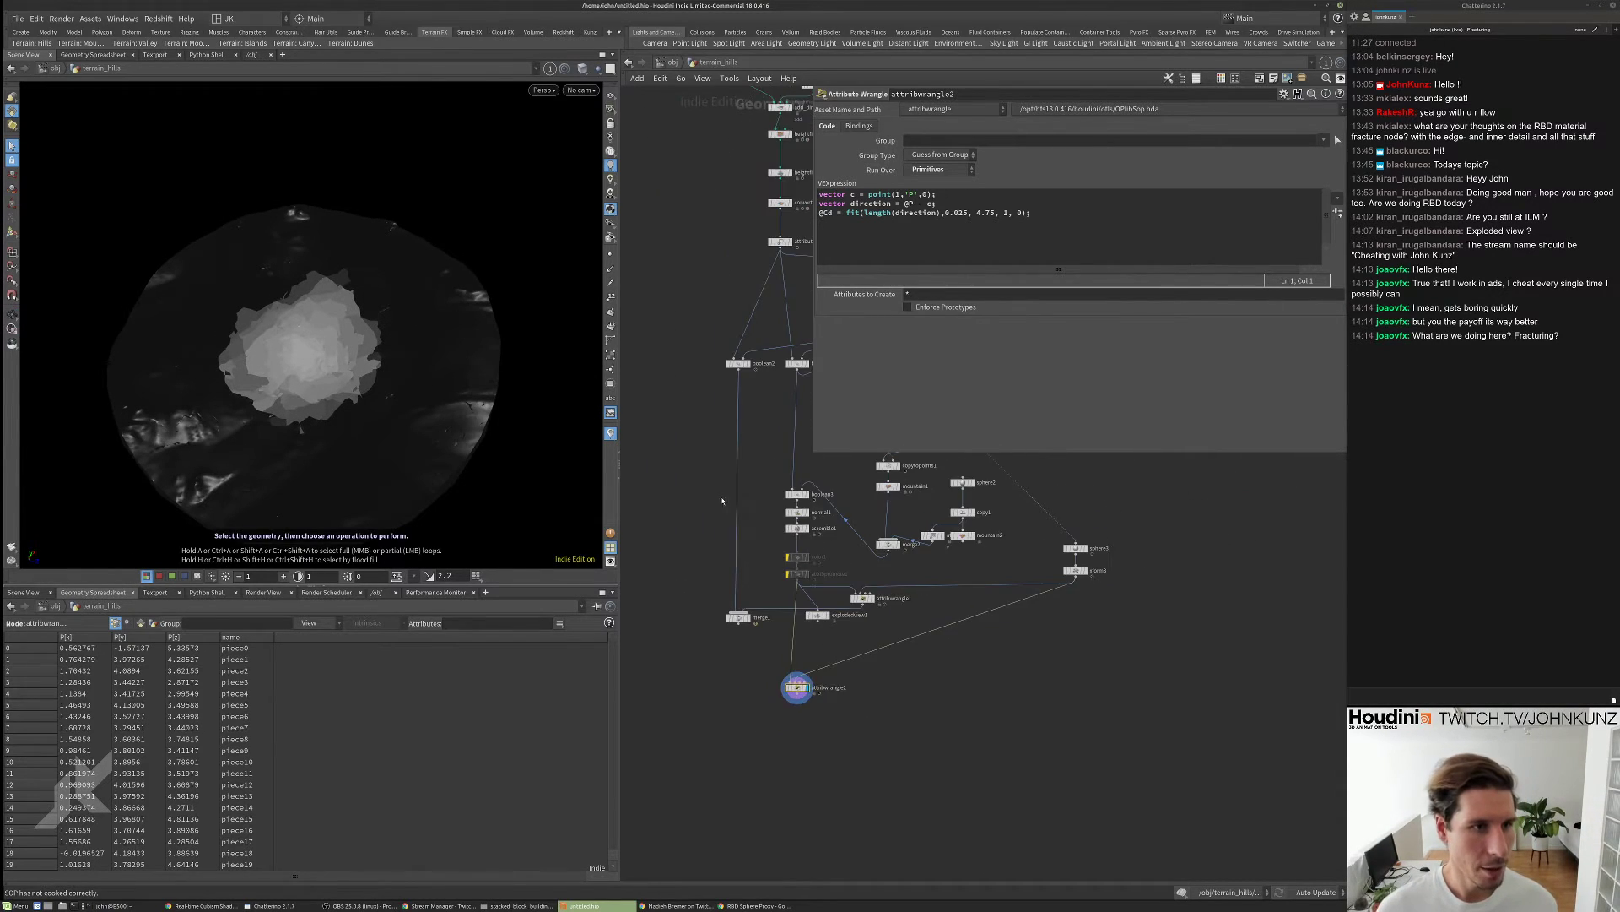
pyautogui.moveTo(763, 124); pyautogui.dragTo(735, 362, button='middle')
pyautogui.scroll(2, 727, 359)
pyautogui.scroll(3, 667, 636)
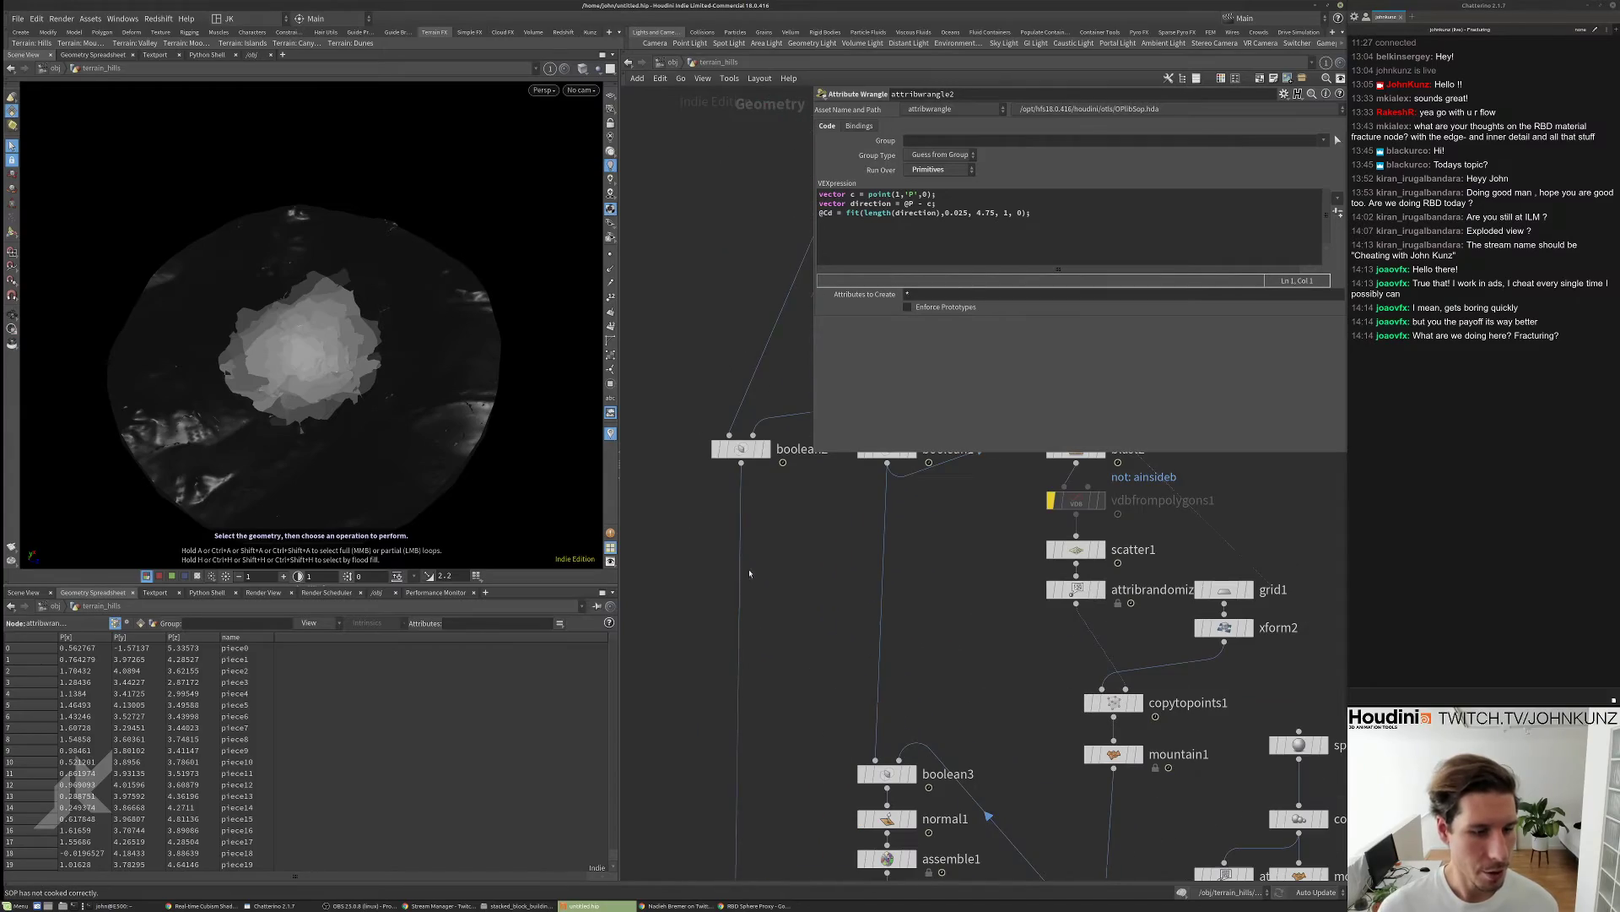
pyautogui.click(762, 448)
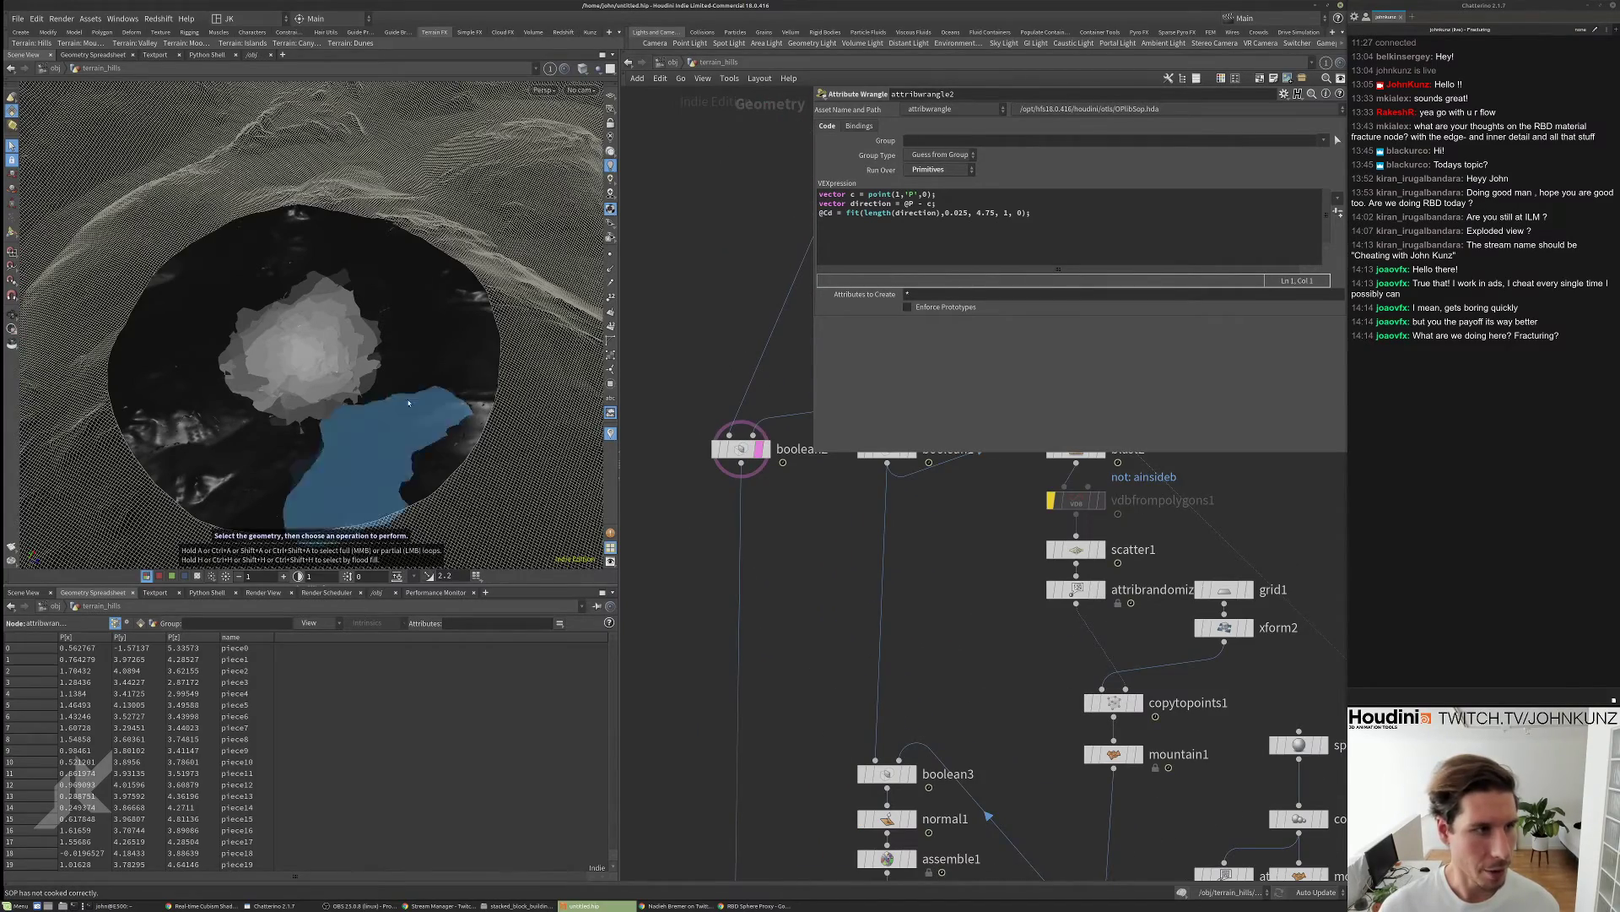
pyautogui.moveTo(330, 253); pyautogui.dragTo(381, 425)
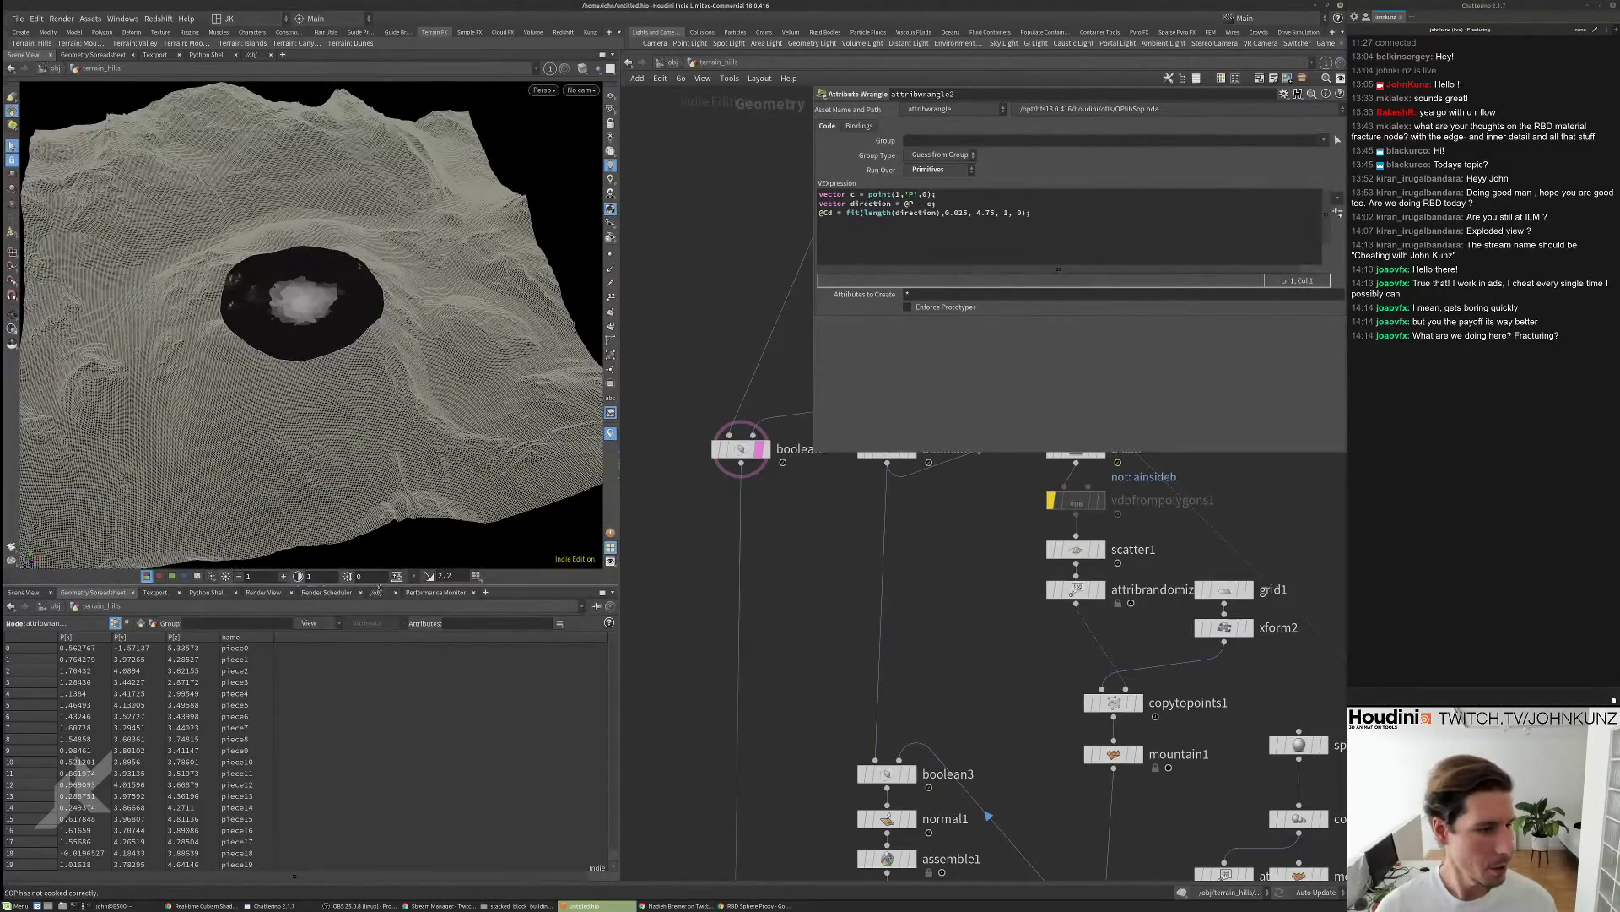
# - Enlarge the 3D viewport in height and width and view the coloured pieces within the terrain from a low angle
pyautogui.moveTo(381, 585); pyautogui.dragTo(380, 713)
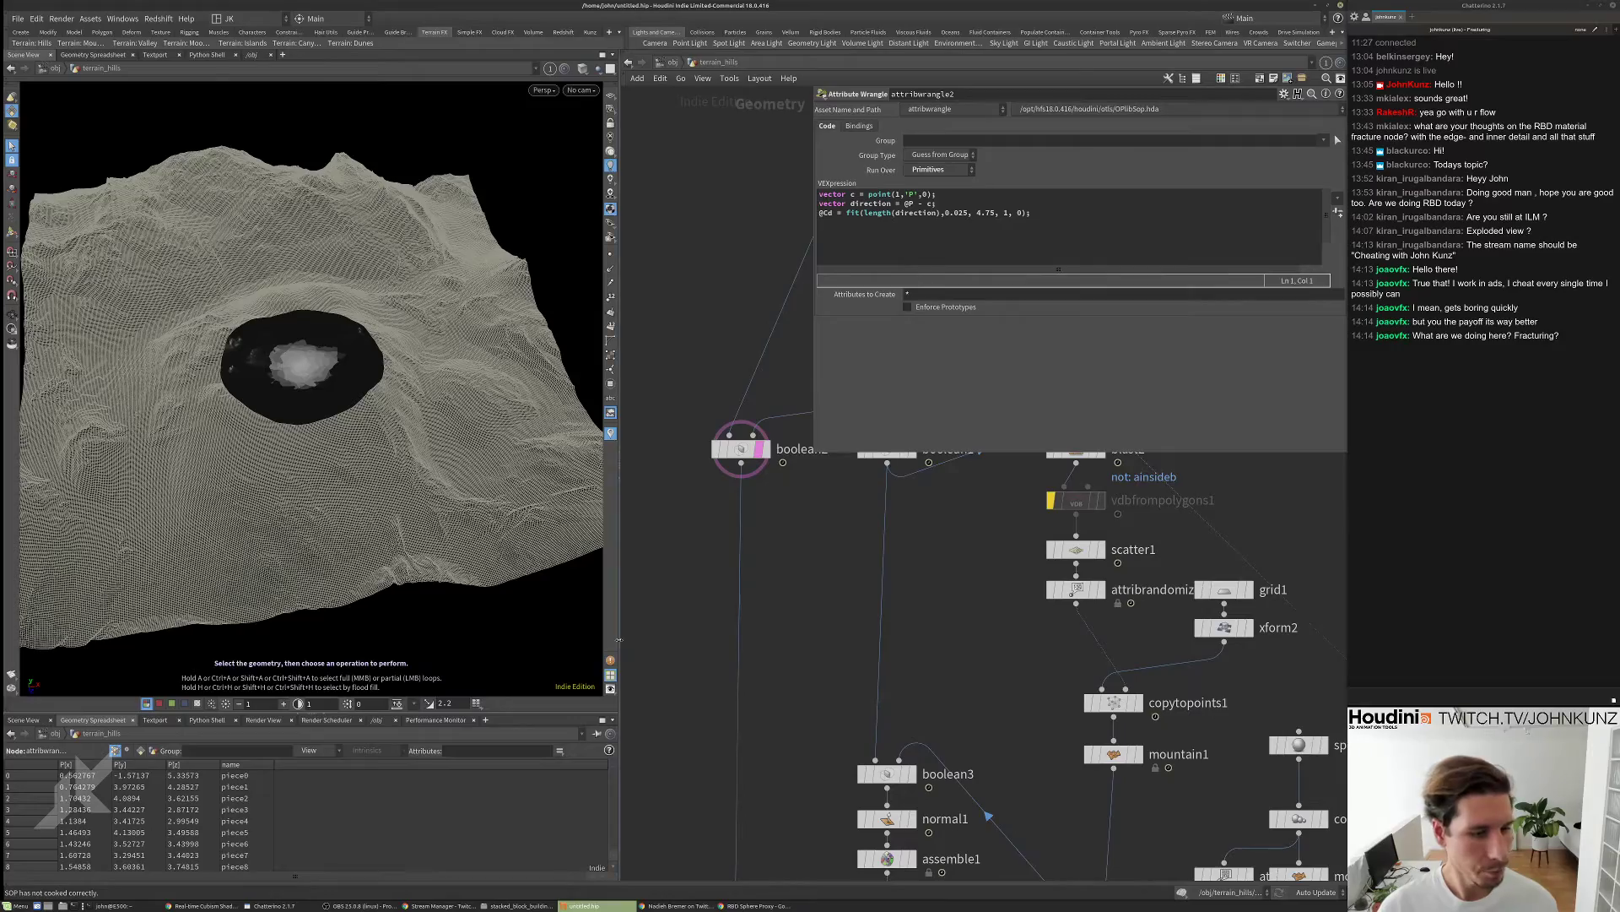
pyautogui.moveTo(621, 643); pyautogui.dragTo(752, 643)
pyautogui.moveTo(316, 412); pyautogui.dragTo(426, 303)
pyautogui.moveTo(426, 303); pyautogui.dragTo(313, 354, button='right')
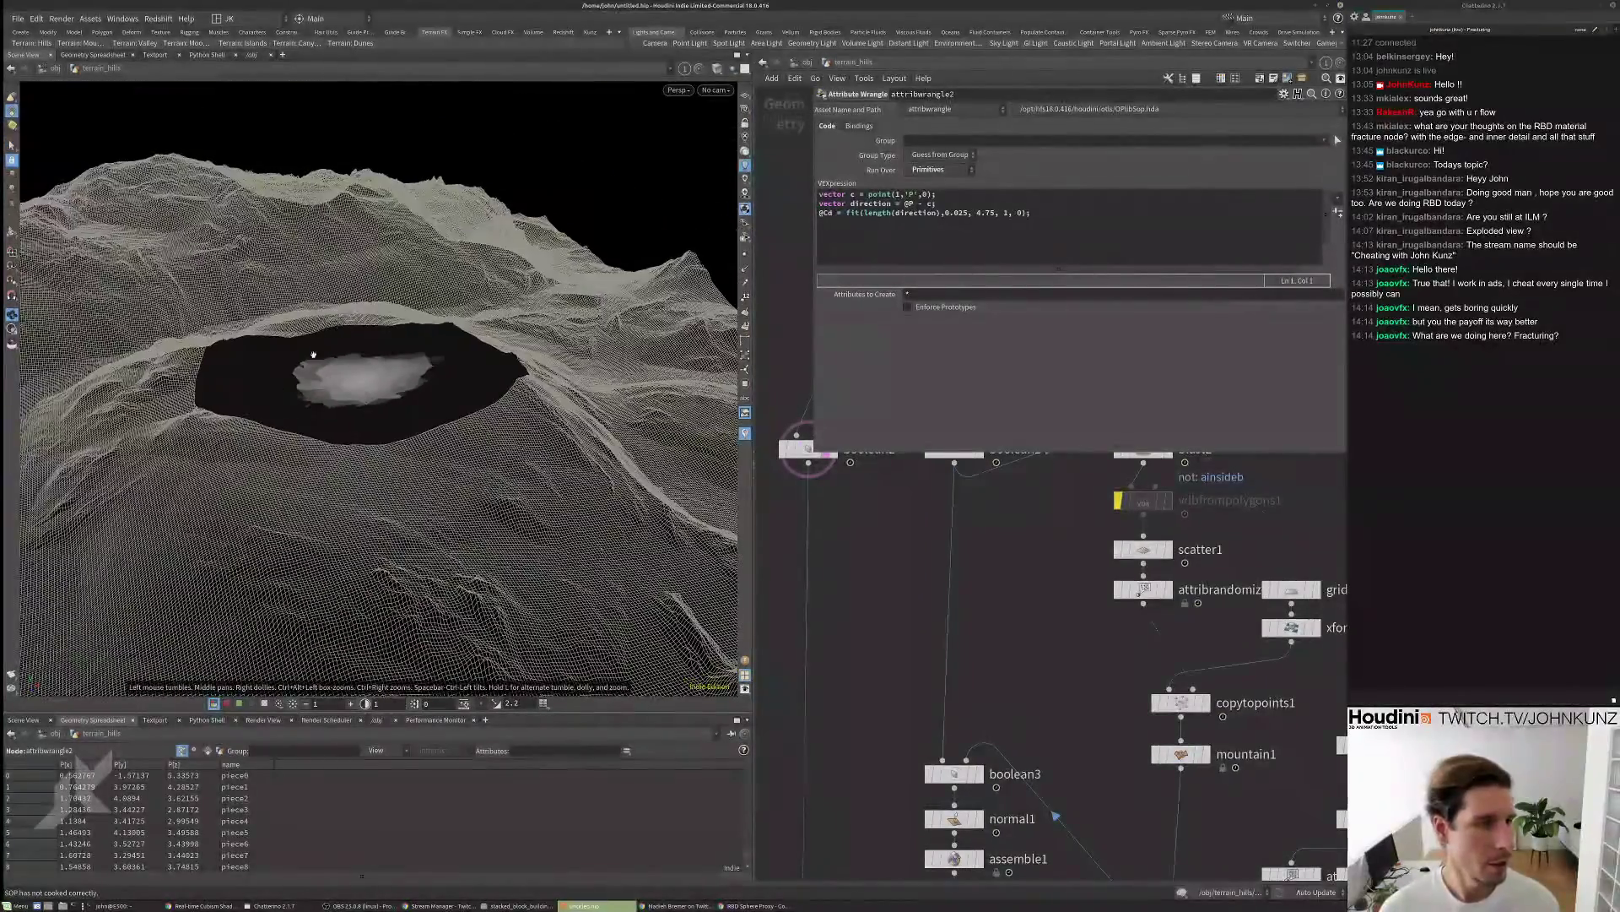
pyautogui.scroll(-4, 907, 572)
pyautogui.moveTo(947, 809); pyautogui.dragTo(957, 676, button='middle')
pyautogui.scroll(3, 957, 676)
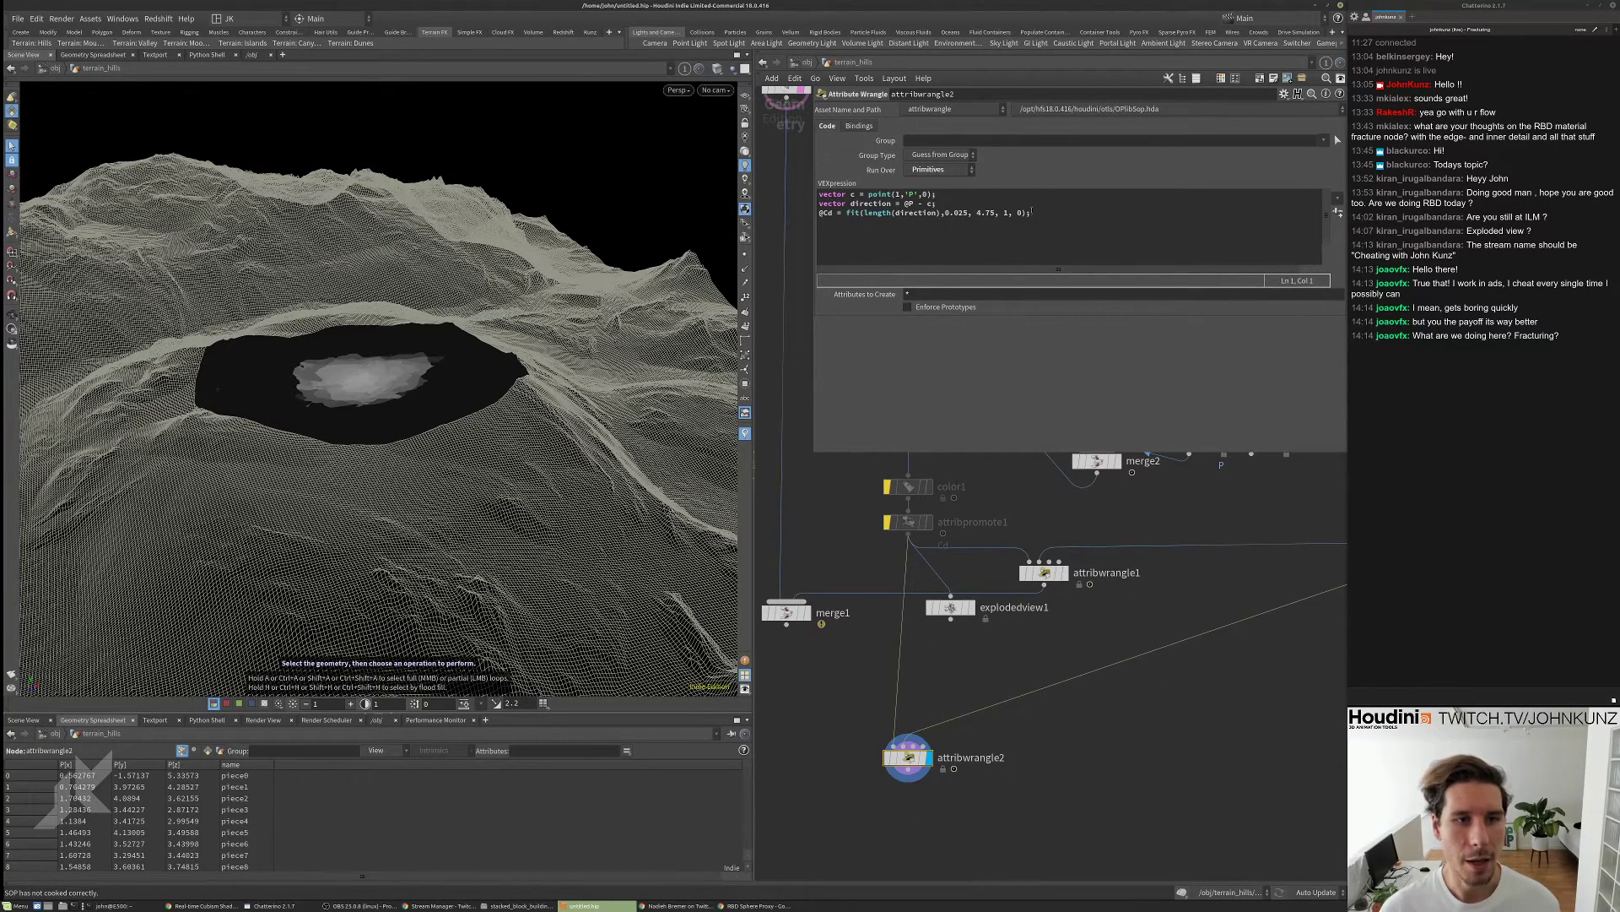
pyautogui.click(964, 214)
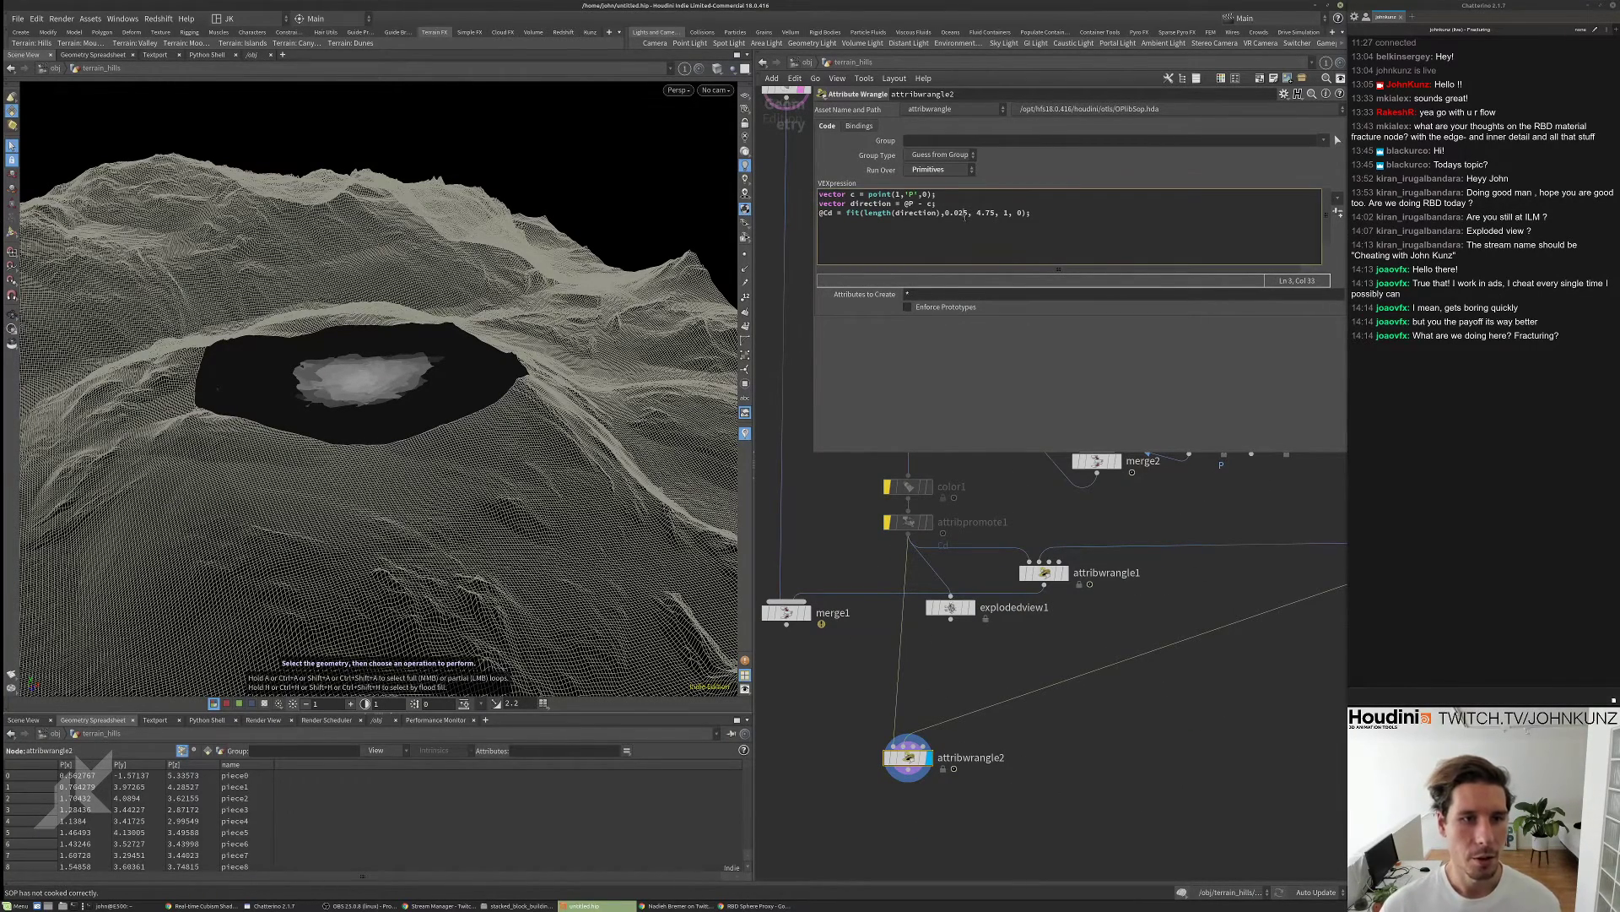
pyautogui.press('BackSpace')
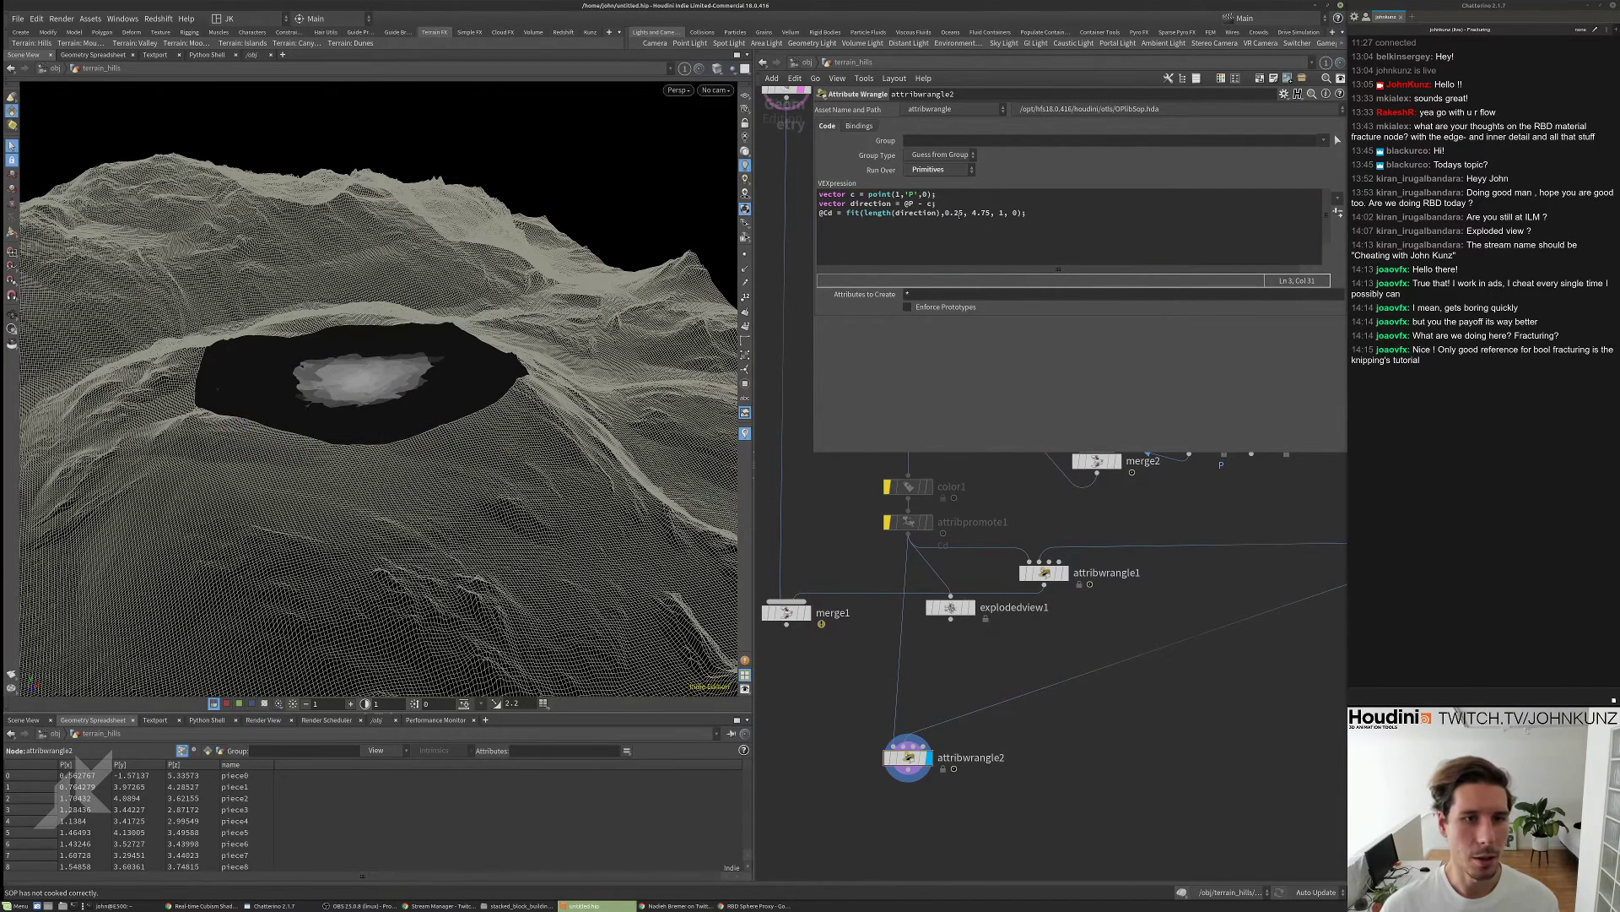
pyautogui.click(959, 213)
pyautogui.press('BackSpace')
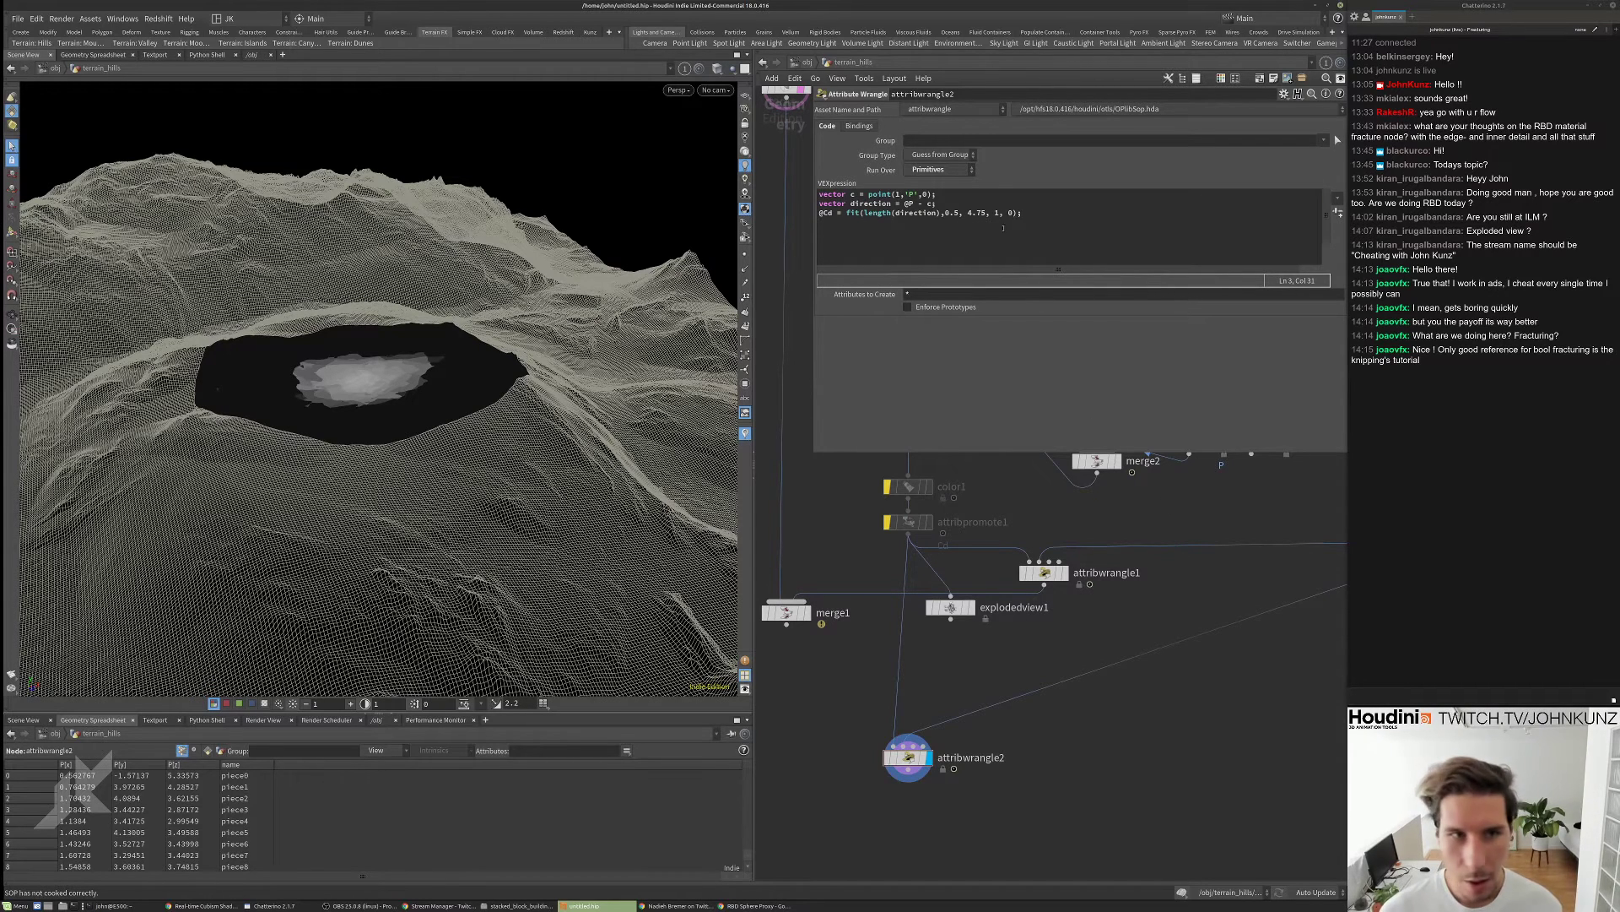
pyautogui.moveTo(944, 213); pyautogui.dragTo(939, 207)
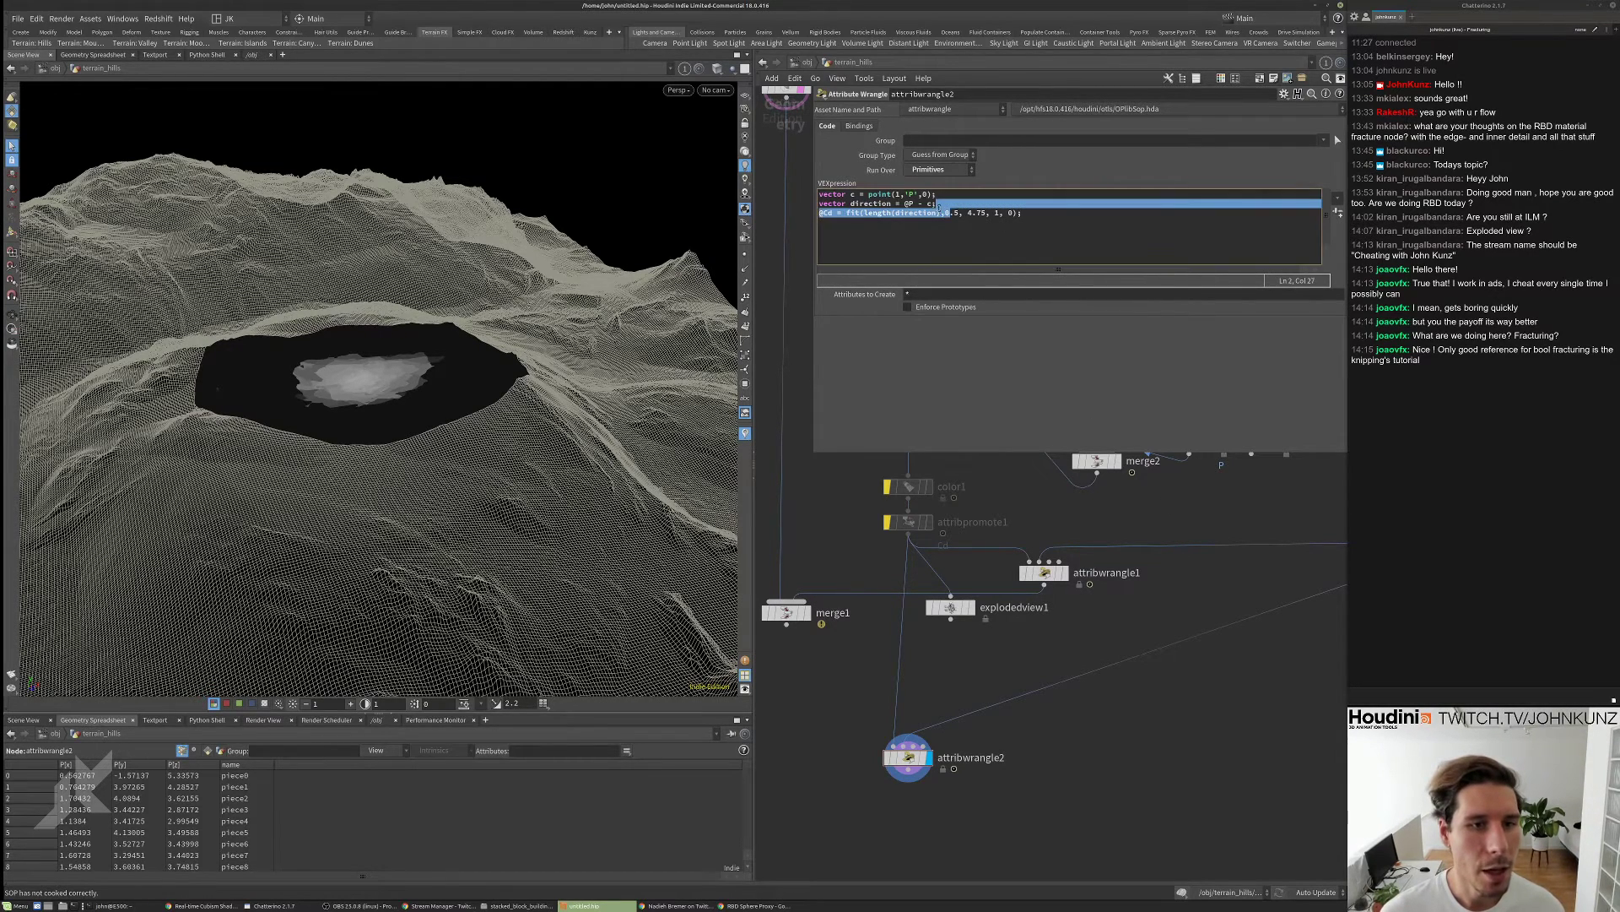
pyautogui.click(946, 212)
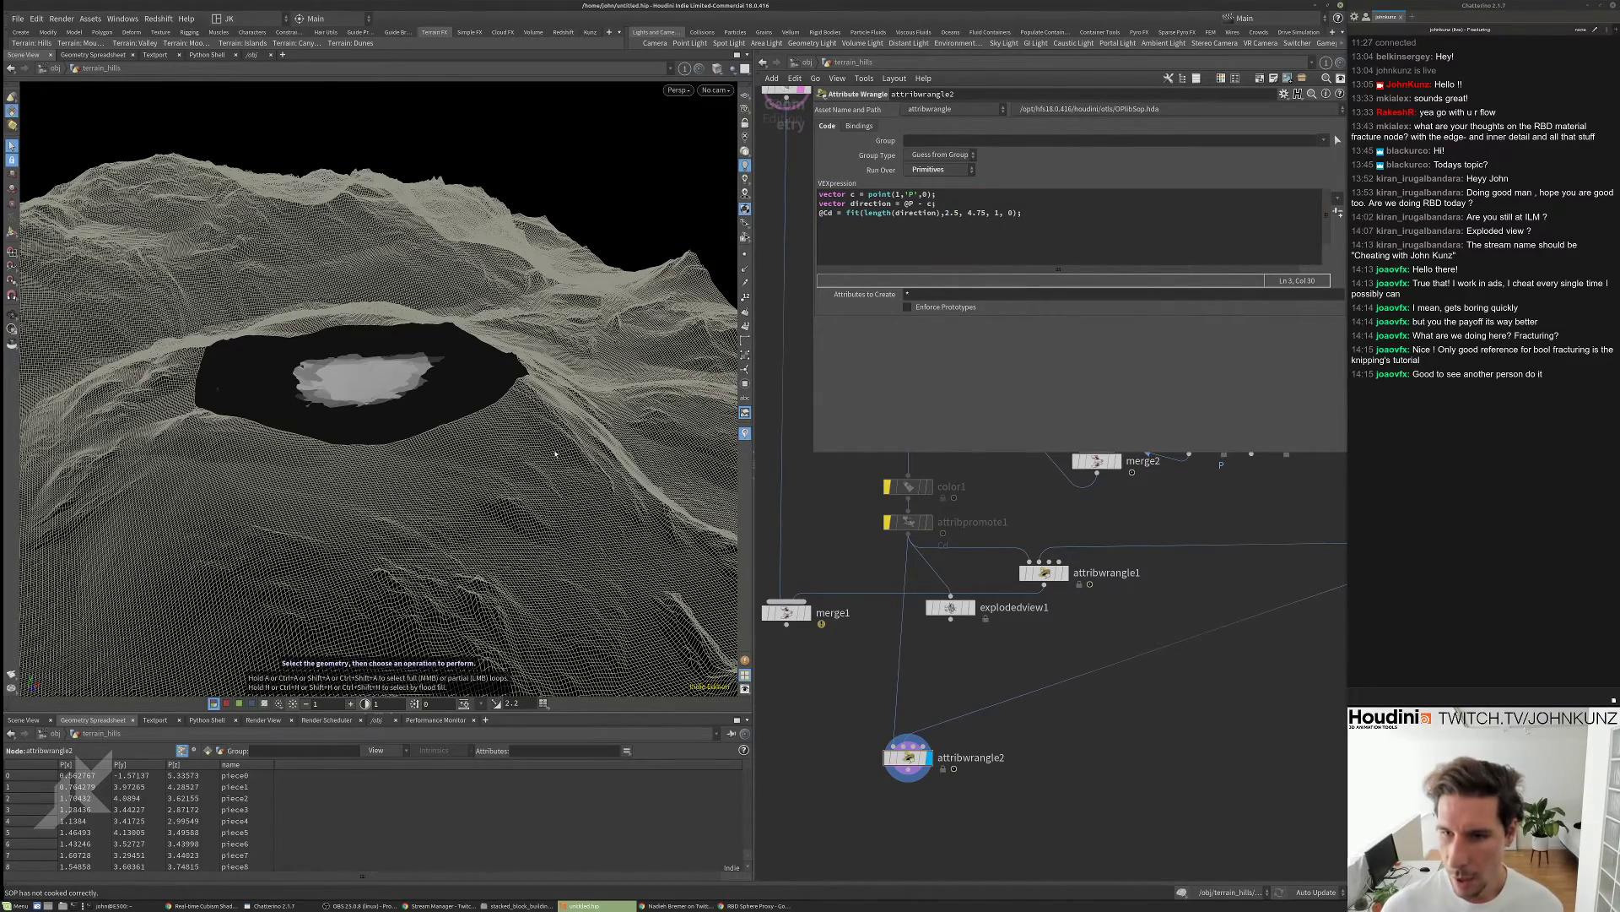
# - Inspect the falloff on the pieces and set the fit function's source maximum to 7.75 in attribwrangle2
pyautogui.press('Escape')
pyautogui.moveTo(532, 428); pyautogui.dragTo(311, 374)
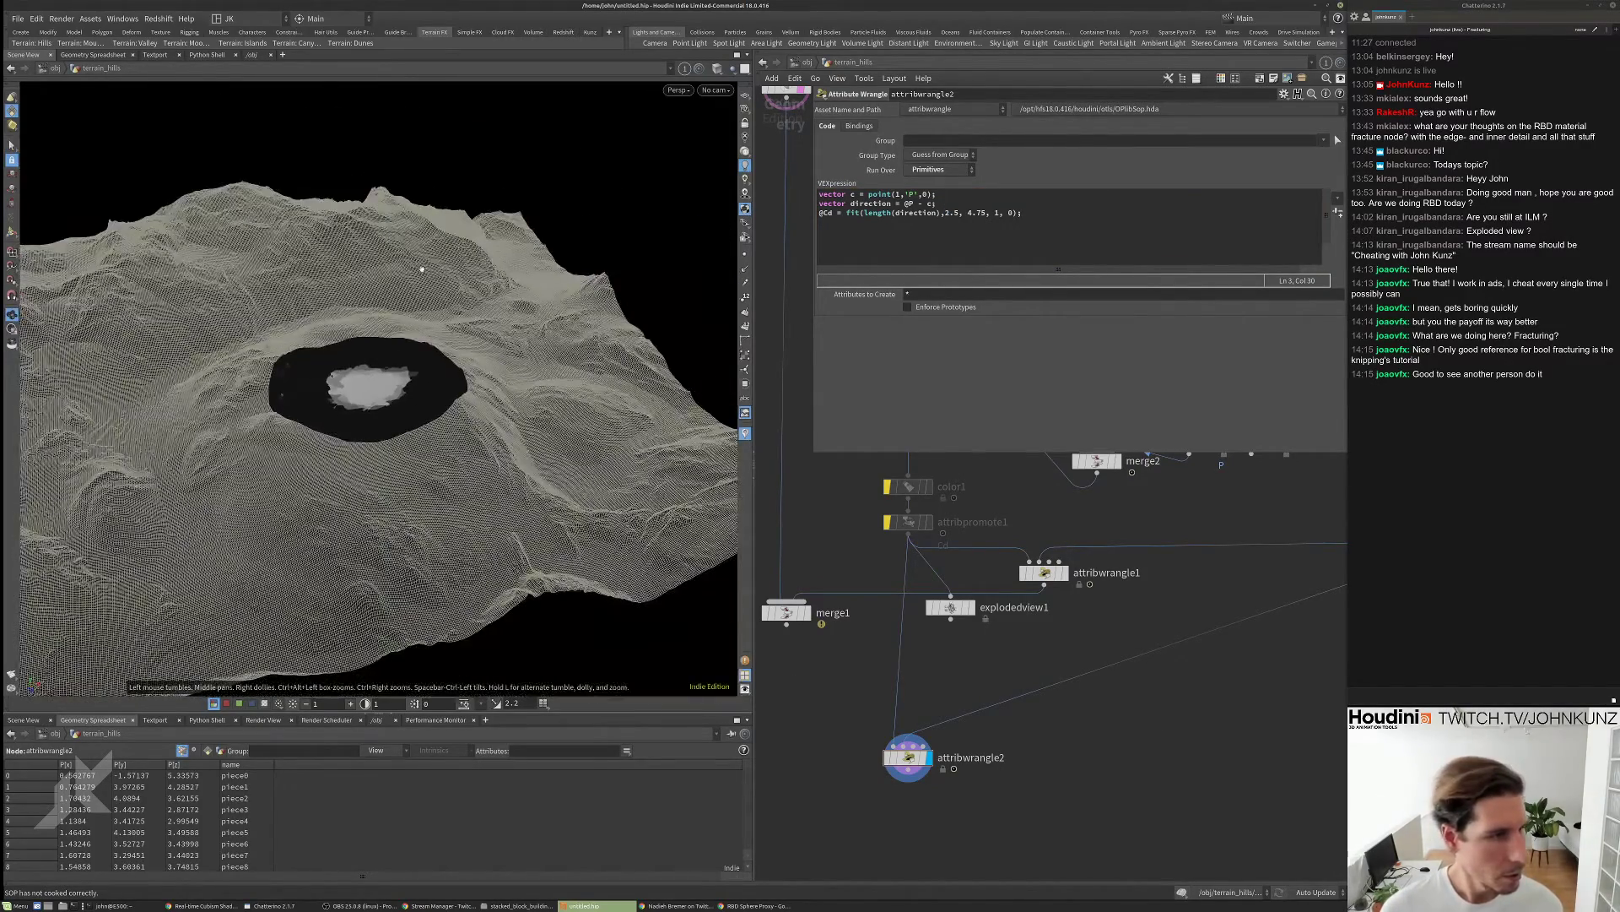
pyautogui.press('s')
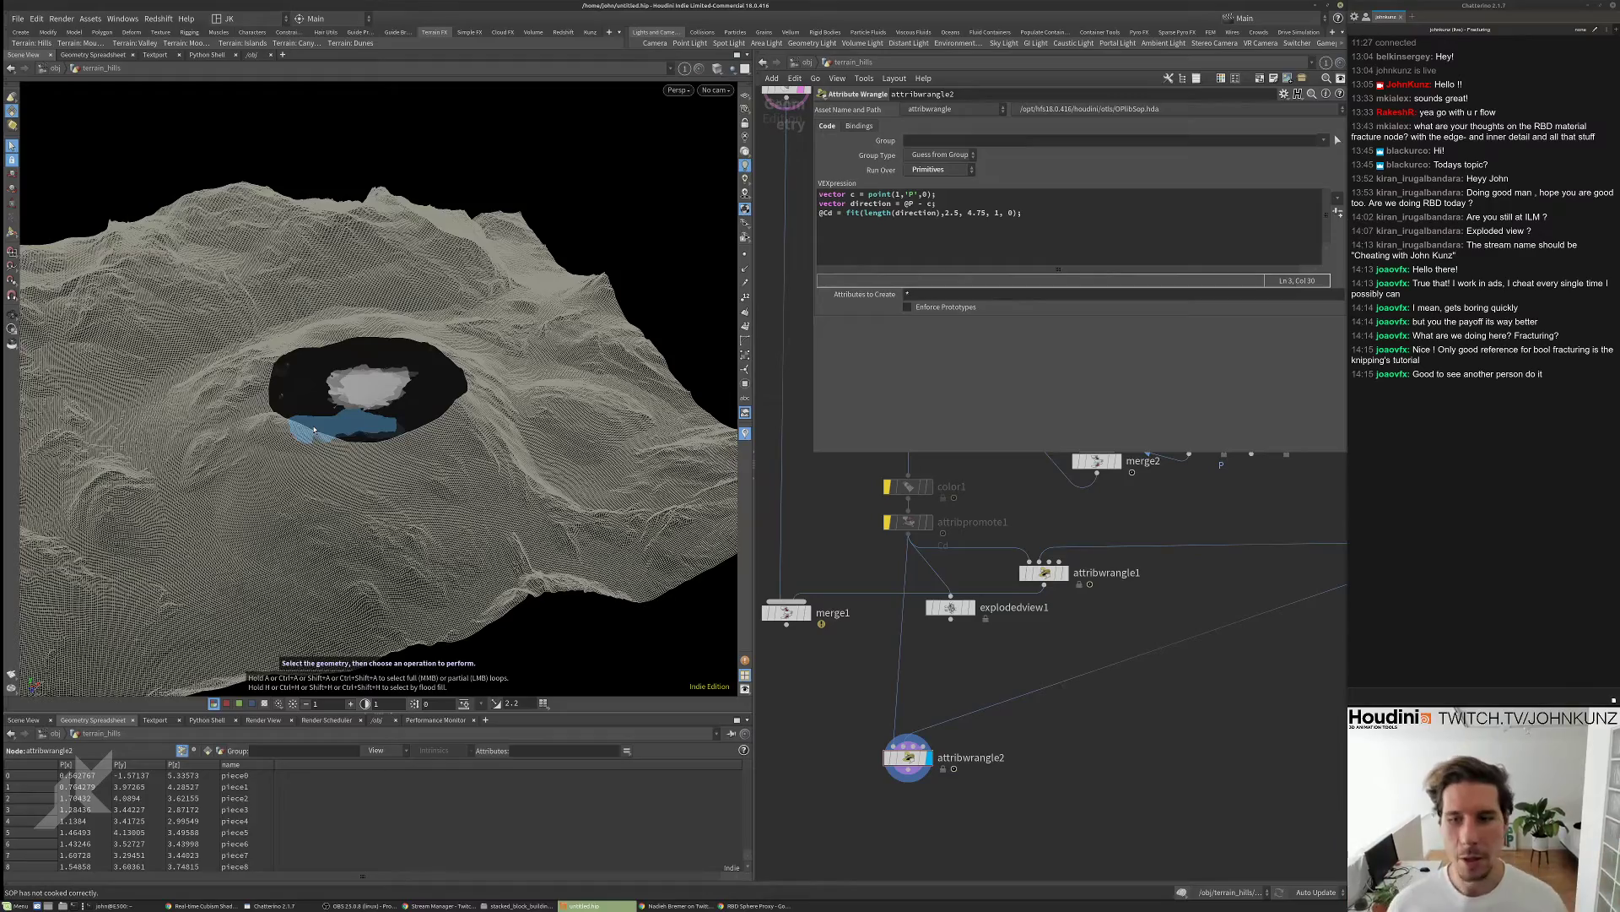
pyautogui.press('Escape')
pyautogui.scroll(10, 321, 412)
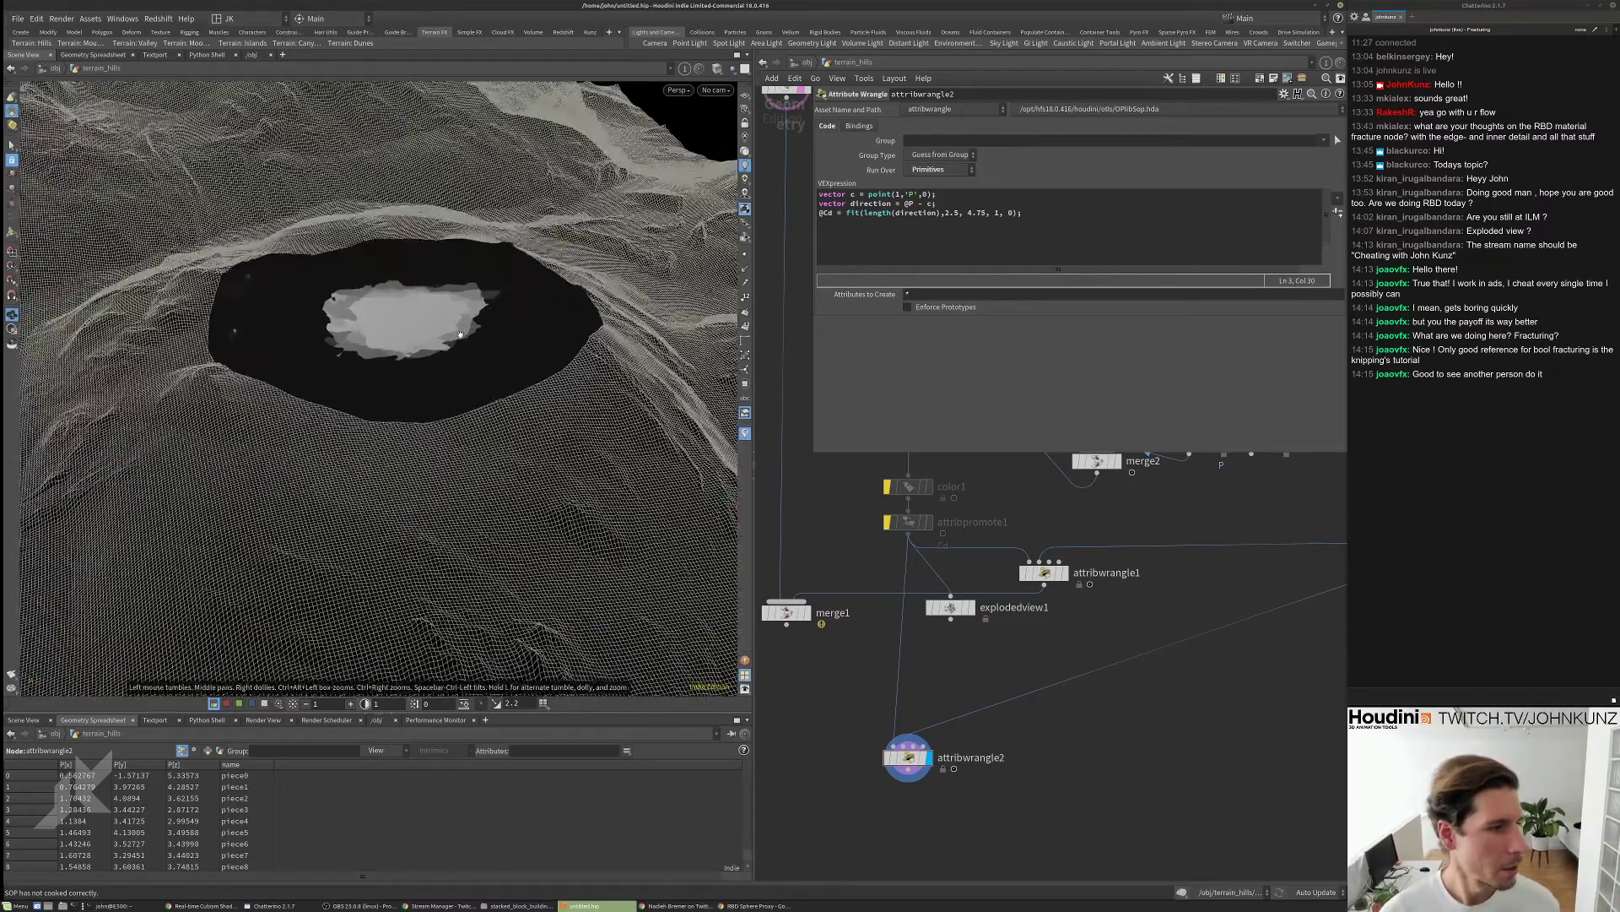
pyautogui.scroll(8, 454, 445)
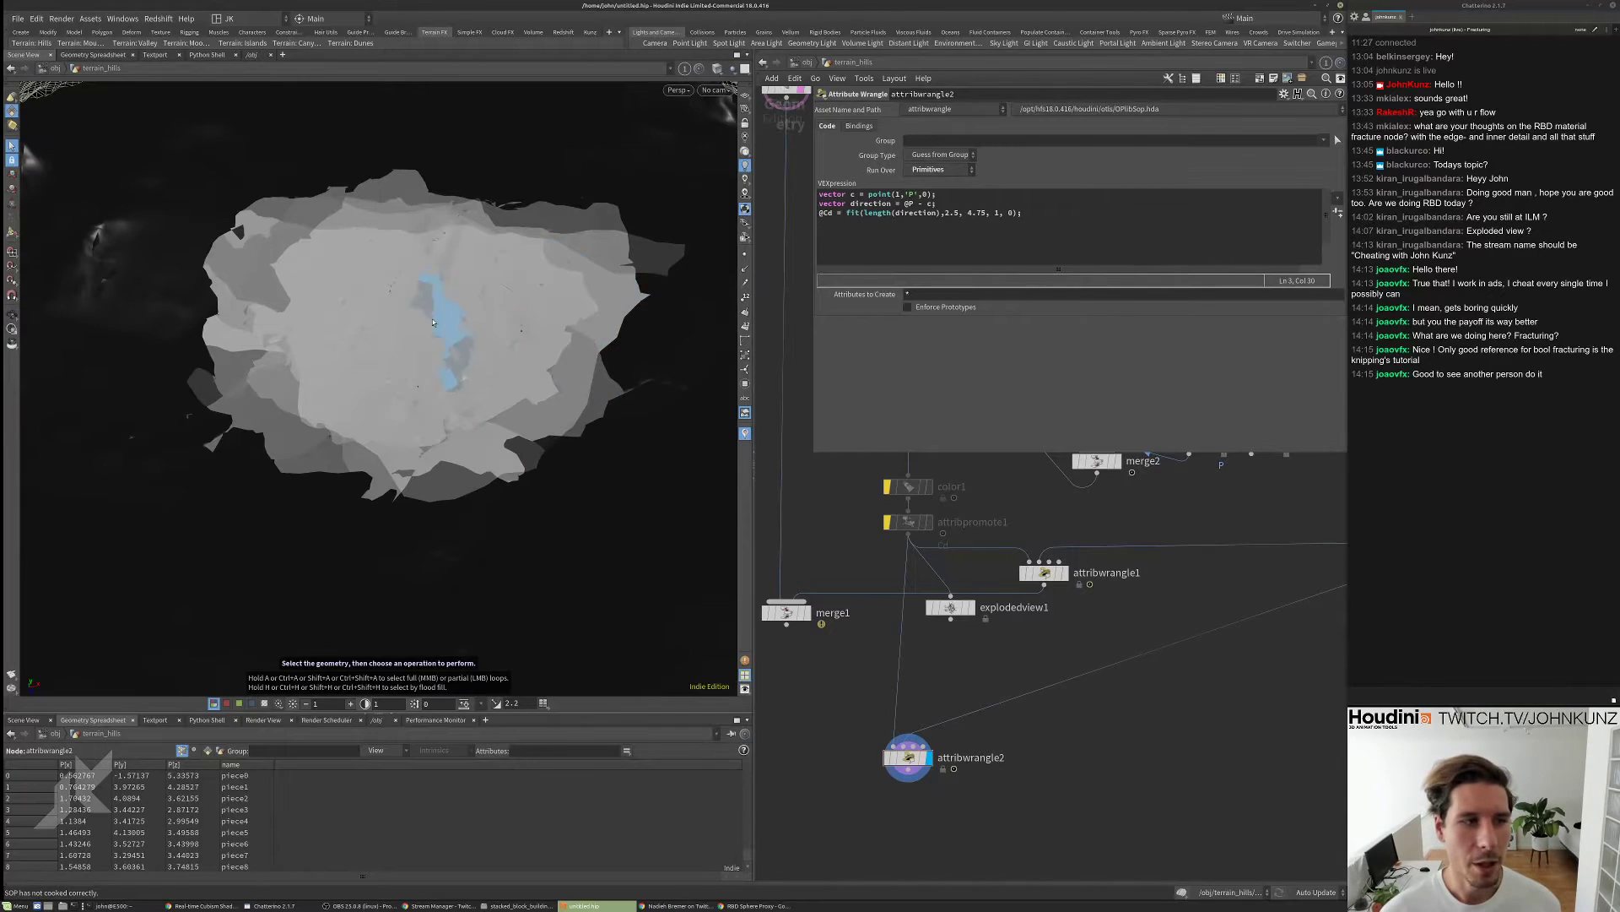
pyautogui.scroll(-6, 442, 355)
pyautogui.press('s')
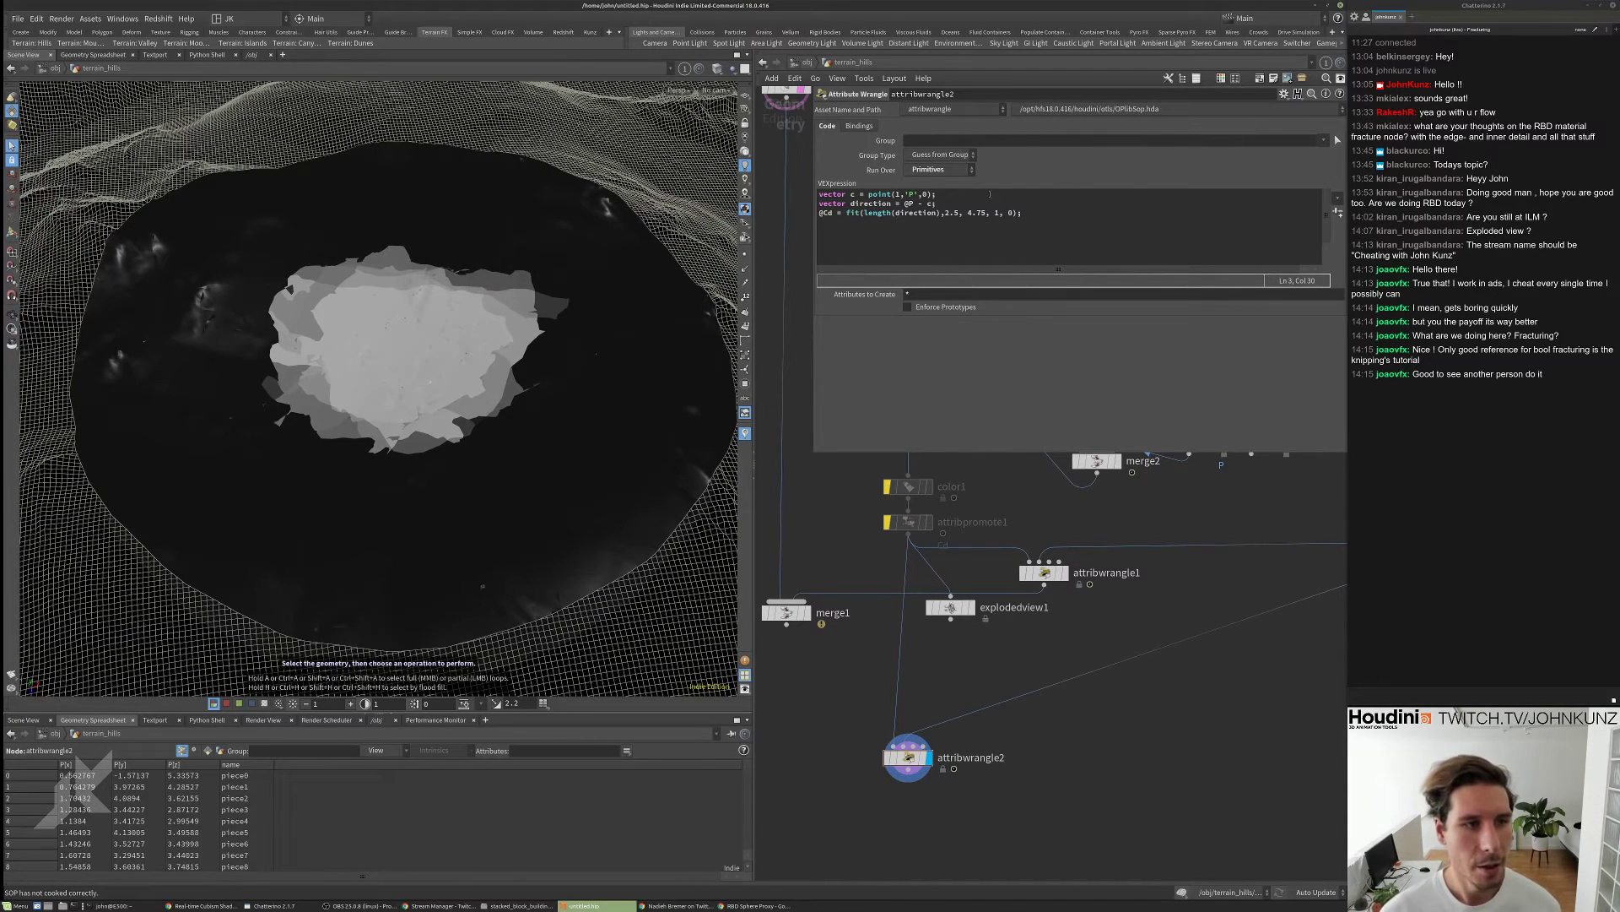
pyautogui.click(970, 213)
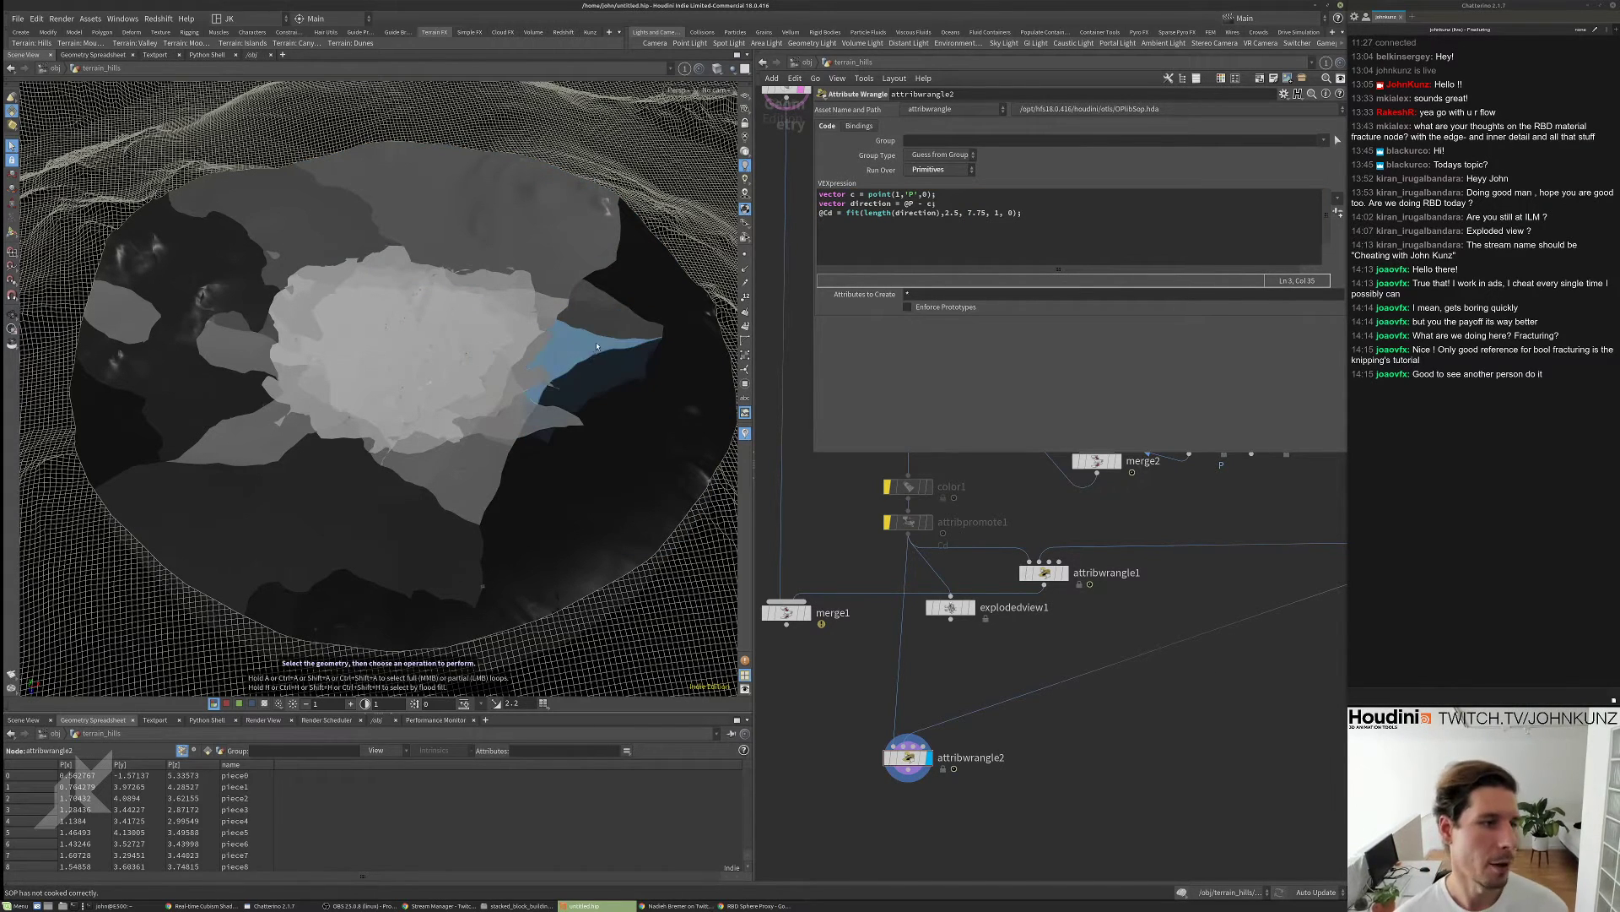
pyautogui.moveTo(595, 443); pyautogui.dragTo(434, 309)
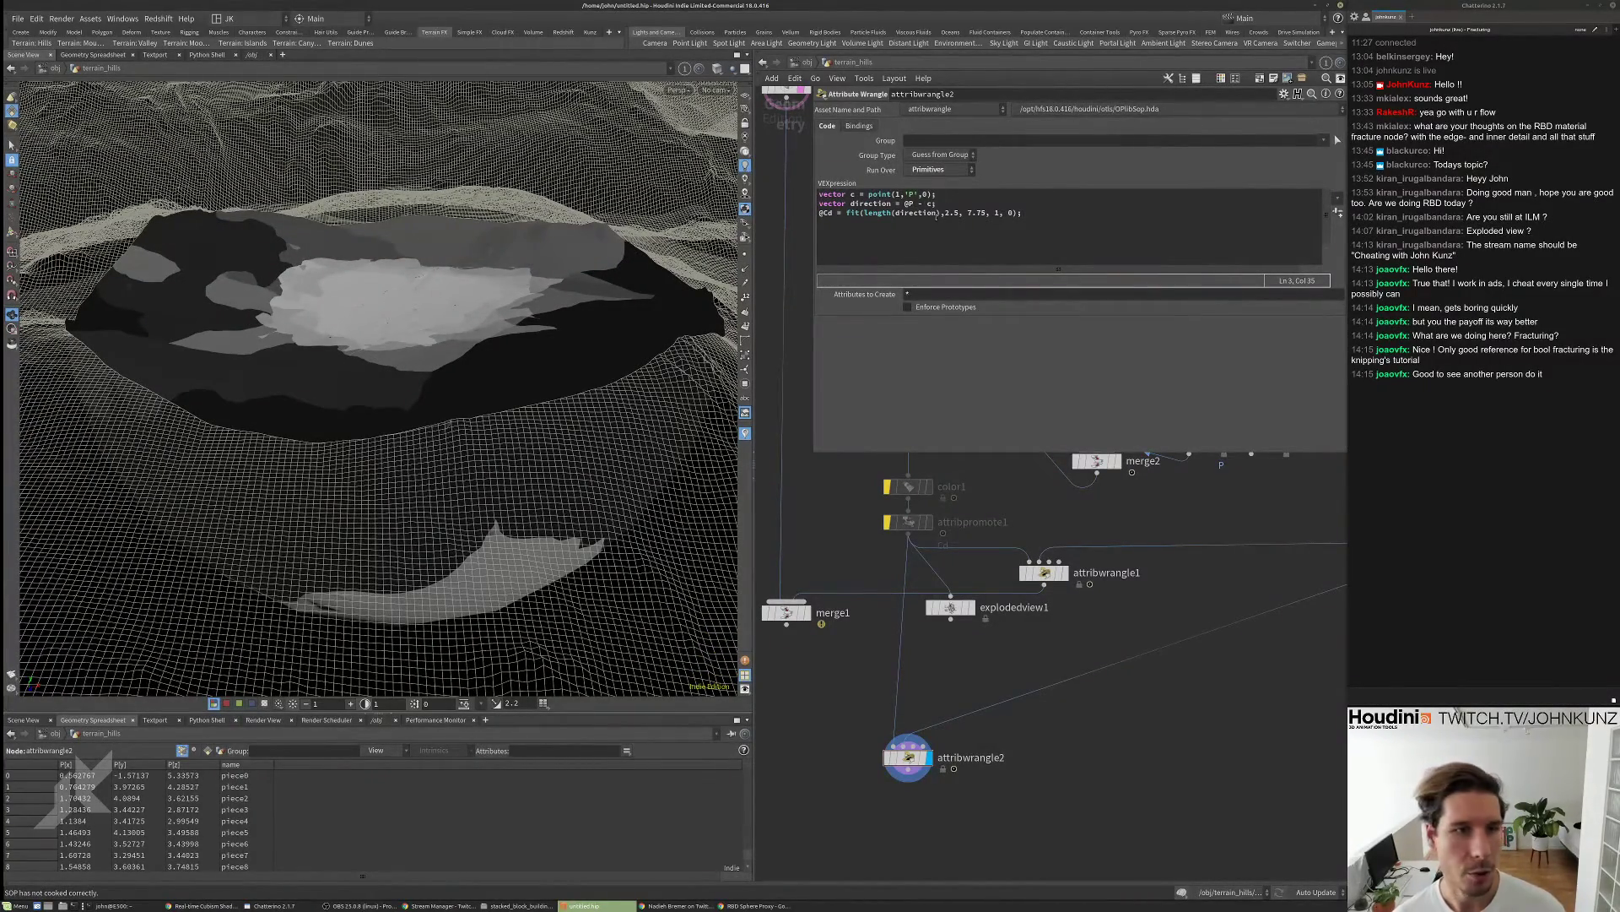
# - Rearrange the network so attribwrangle2 sits below attribwrangle1 and explodedview1 sits straight below attribpromote1
pyautogui.scroll(-2, 968, 584)
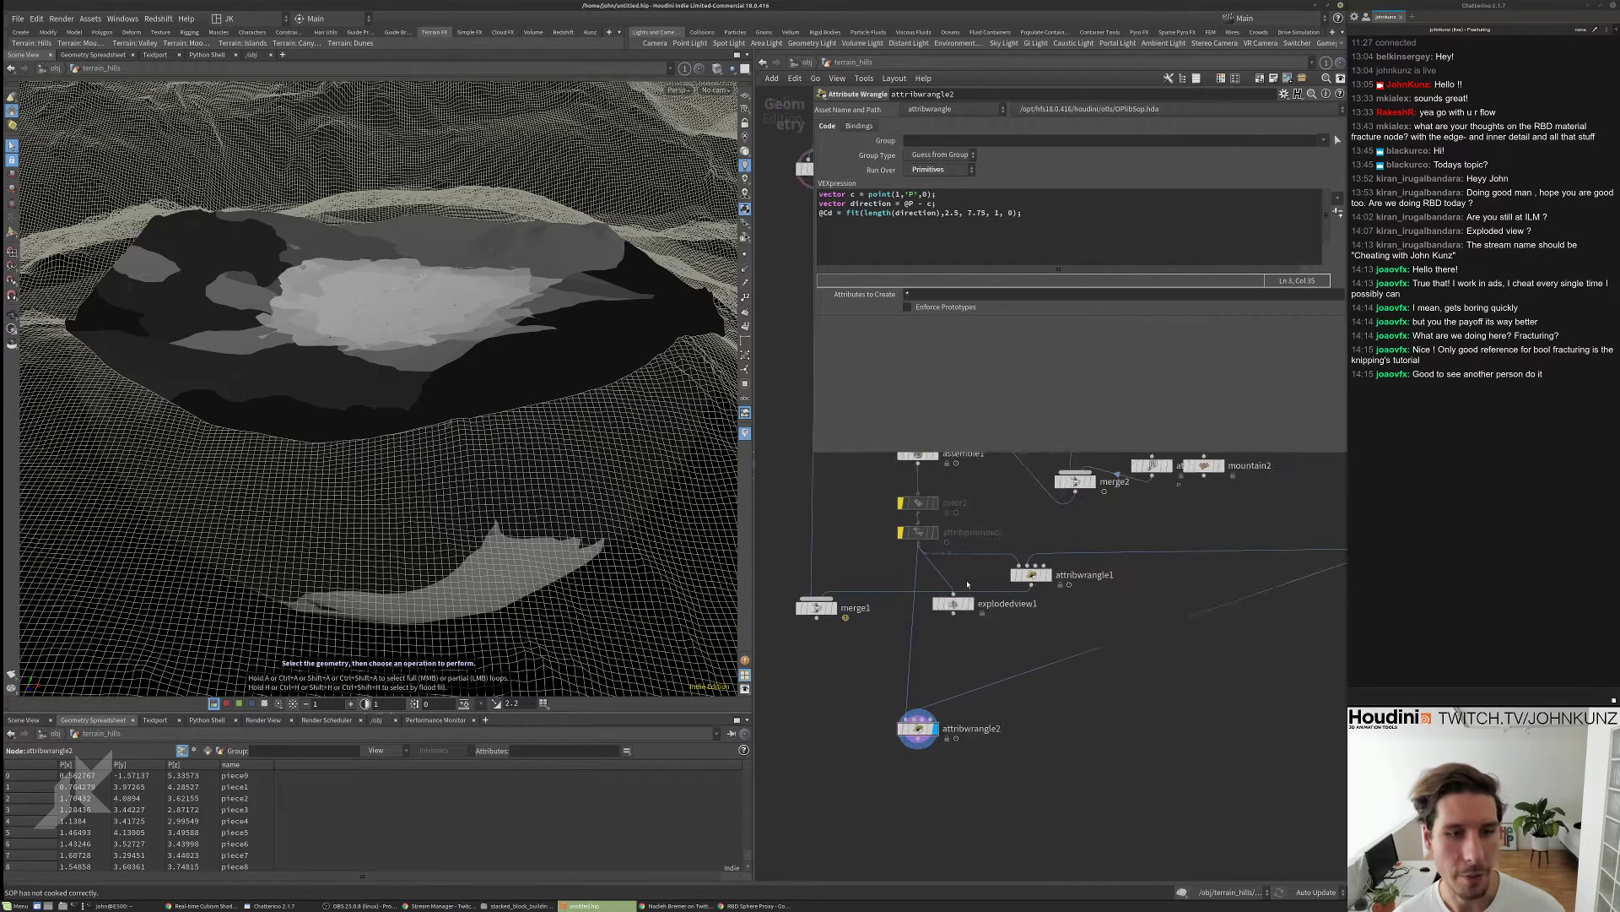
pyautogui.scroll(-2, 962, 599)
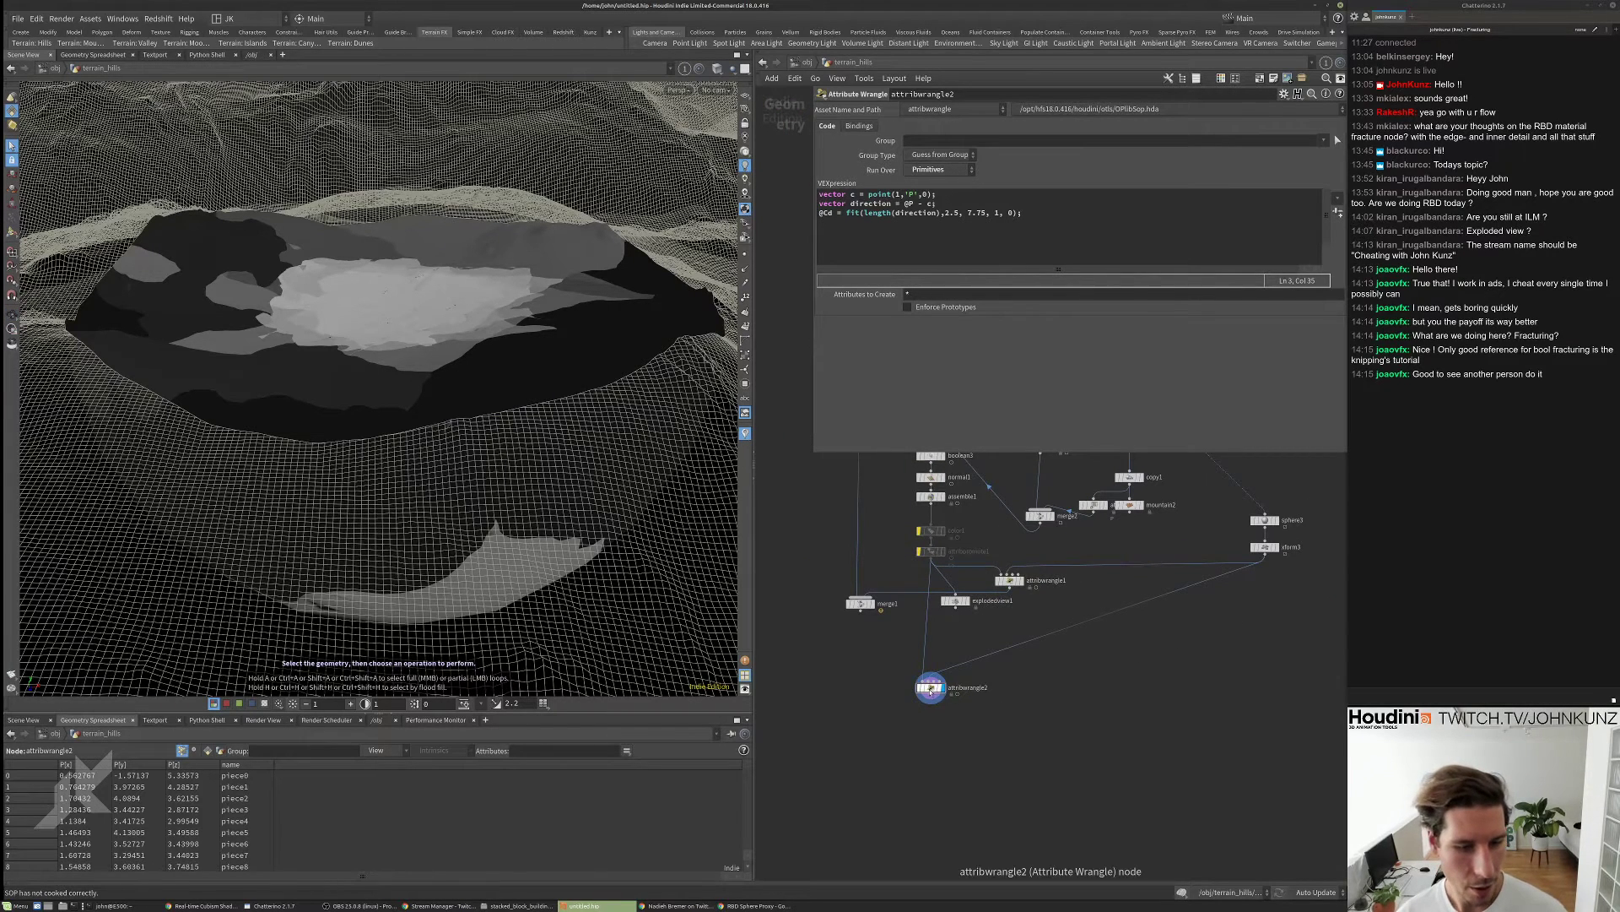
pyautogui.moveTo(931, 688); pyautogui.dragTo(1006, 670)
pyautogui.scroll(2, 1009, 669)
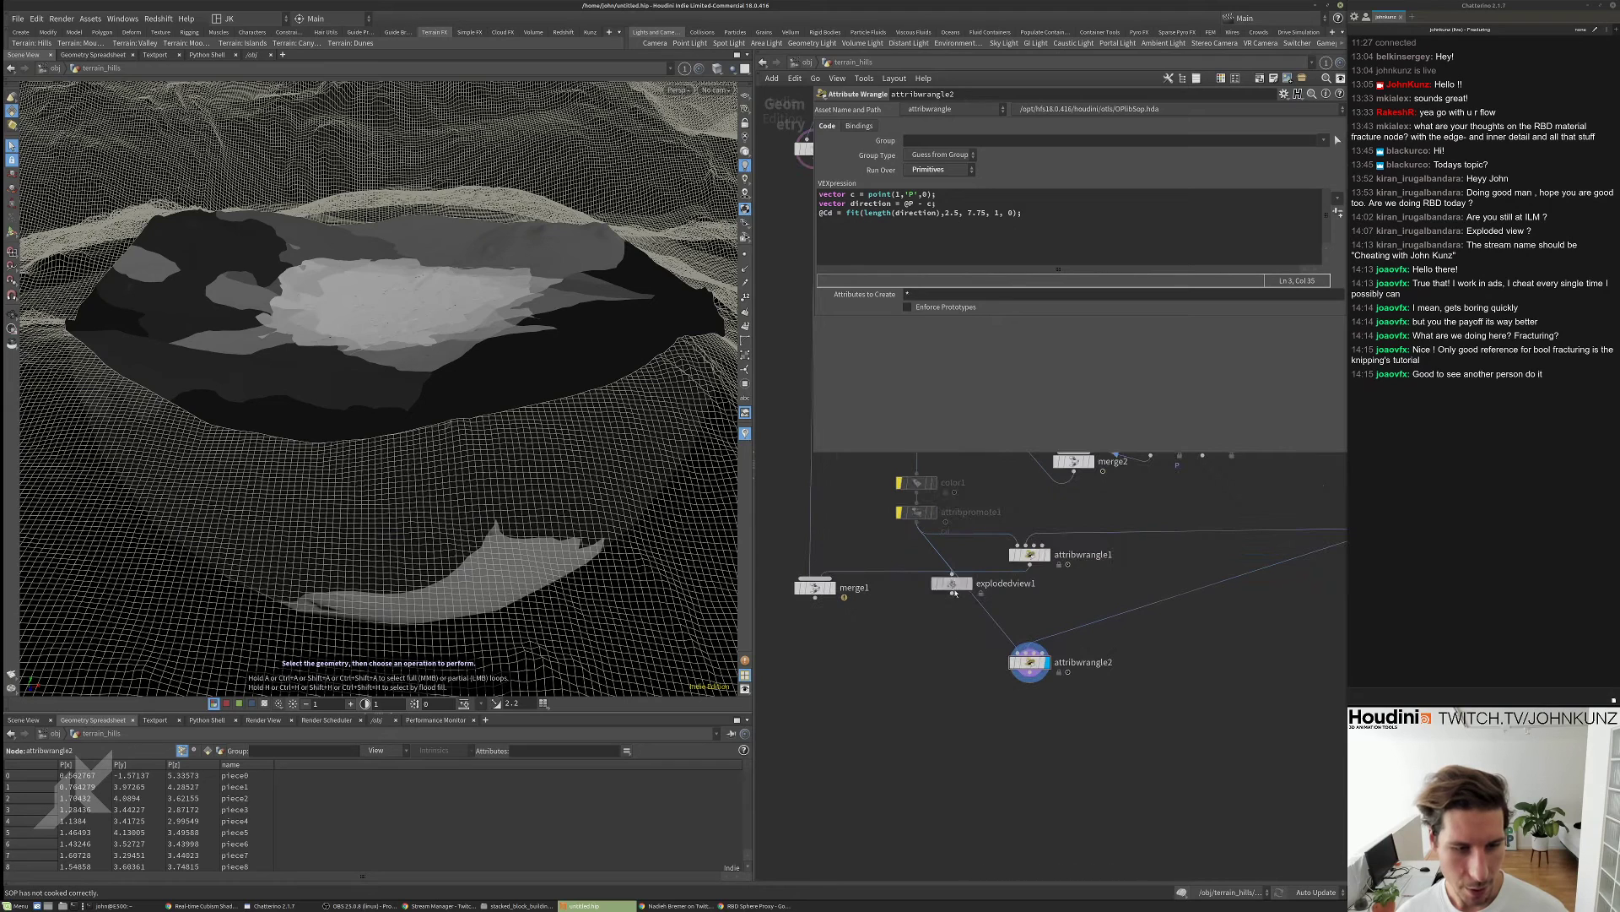
pyautogui.moveTo(954, 593); pyautogui.dragTo(919, 626)
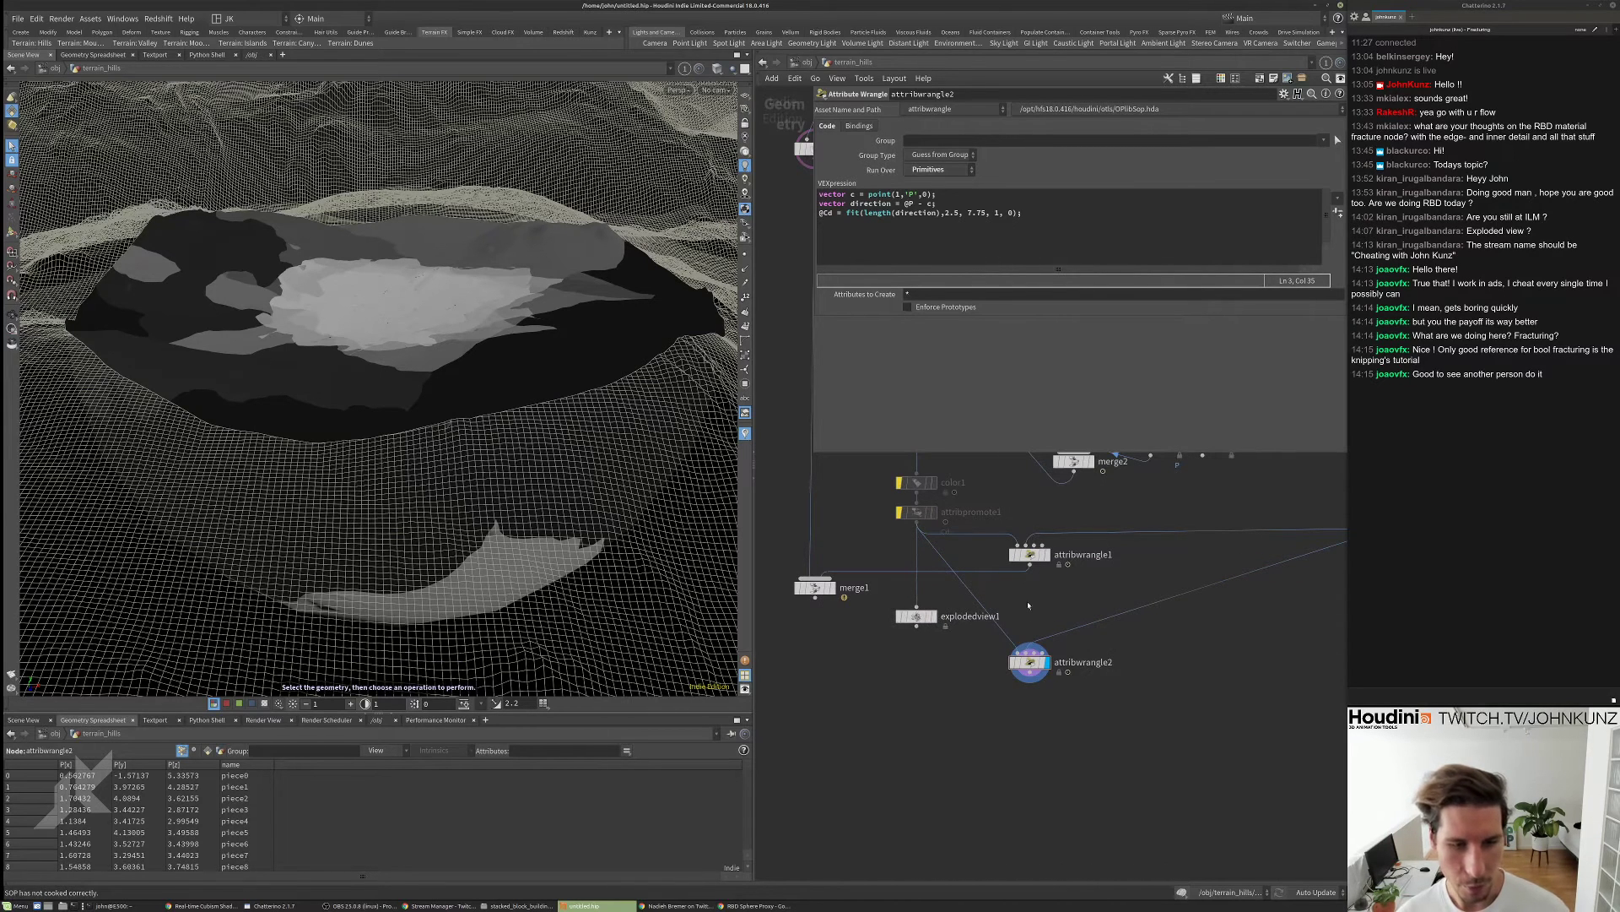
# - Select and display attribwrangle1 to show the exploded pieces and its VEX code
pyautogui.scroll(-3, 996, 680)
pyautogui.scroll(3, 1009, 631)
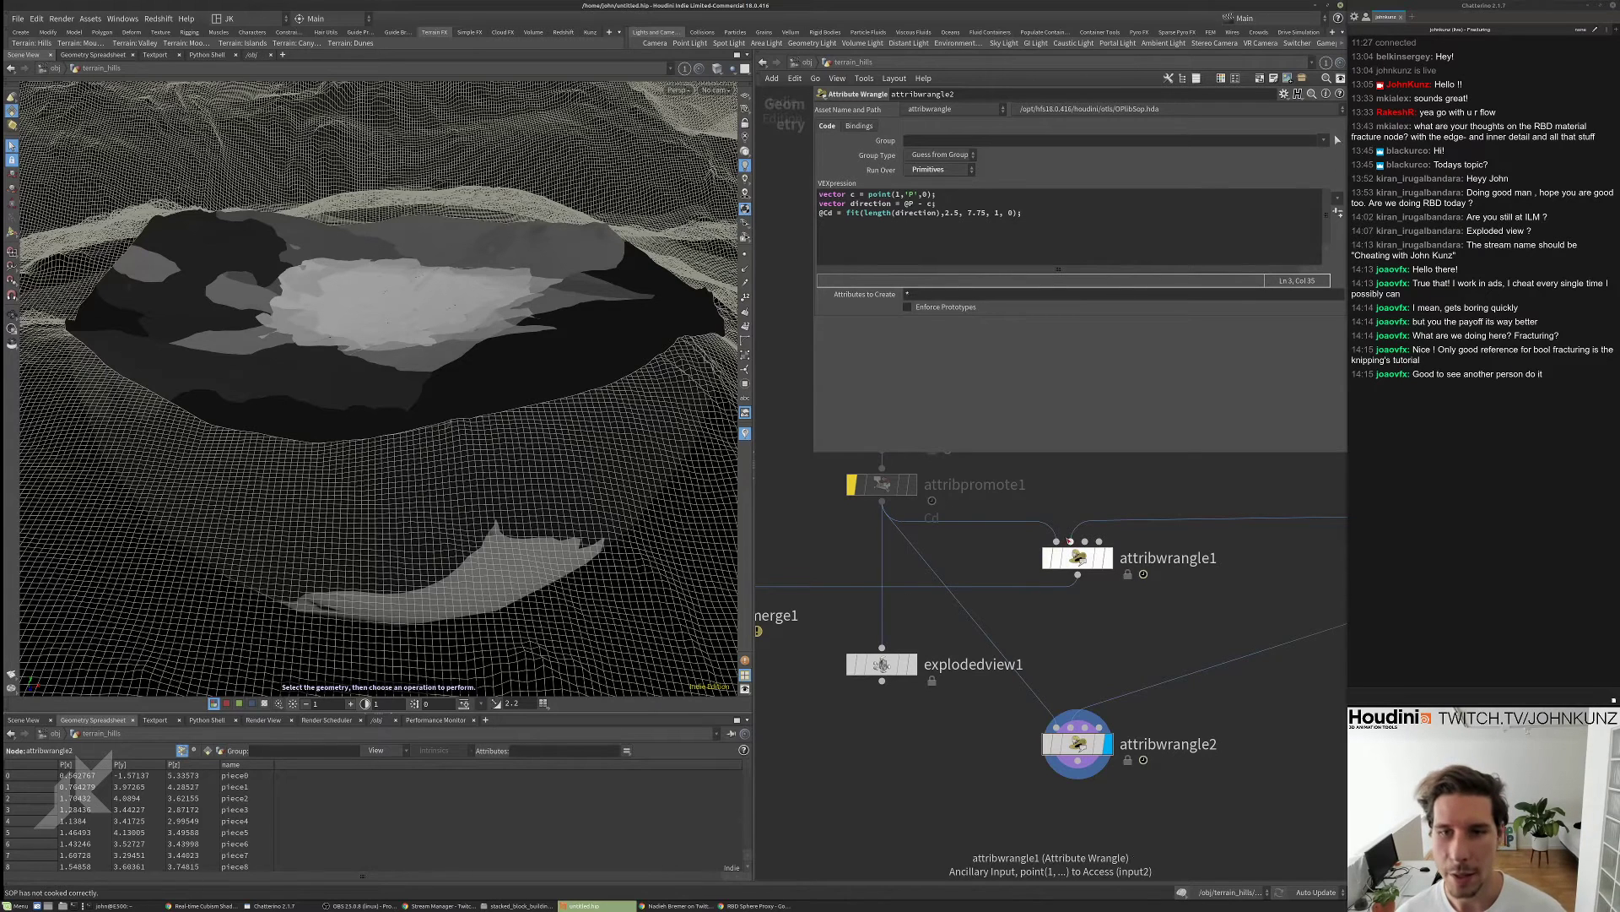
pyautogui.click(1090, 564)
pyautogui.click(1085, 561)
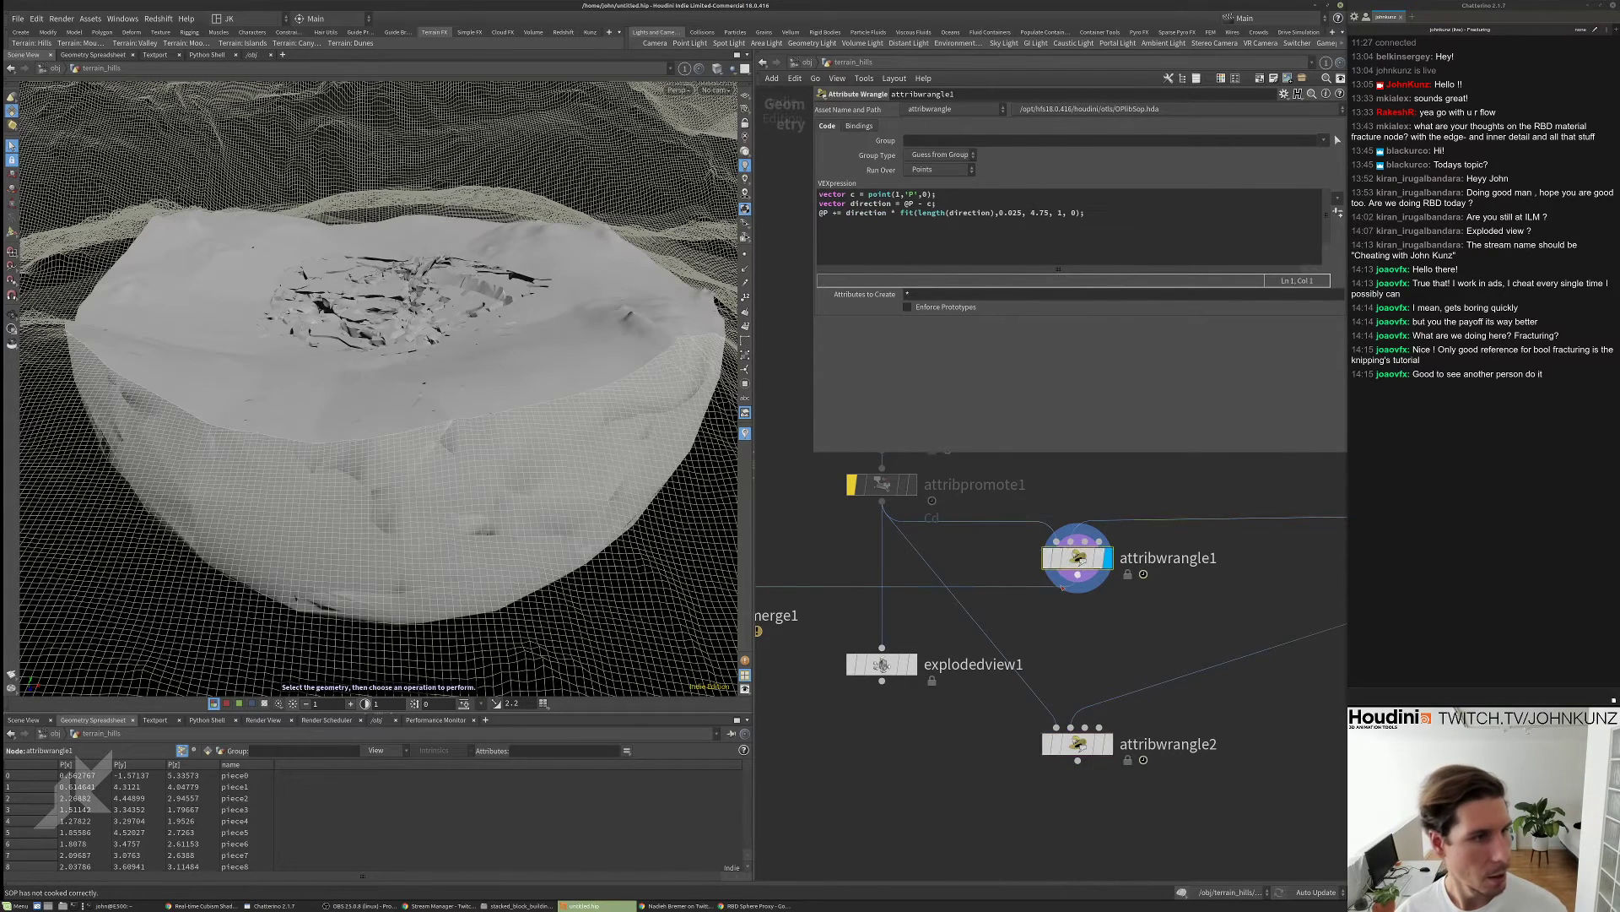
# - Add a DOP Network node and place it below explodedview1
pyautogui.scroll(-3, 967, 686)
pyautogui.press('Tab')
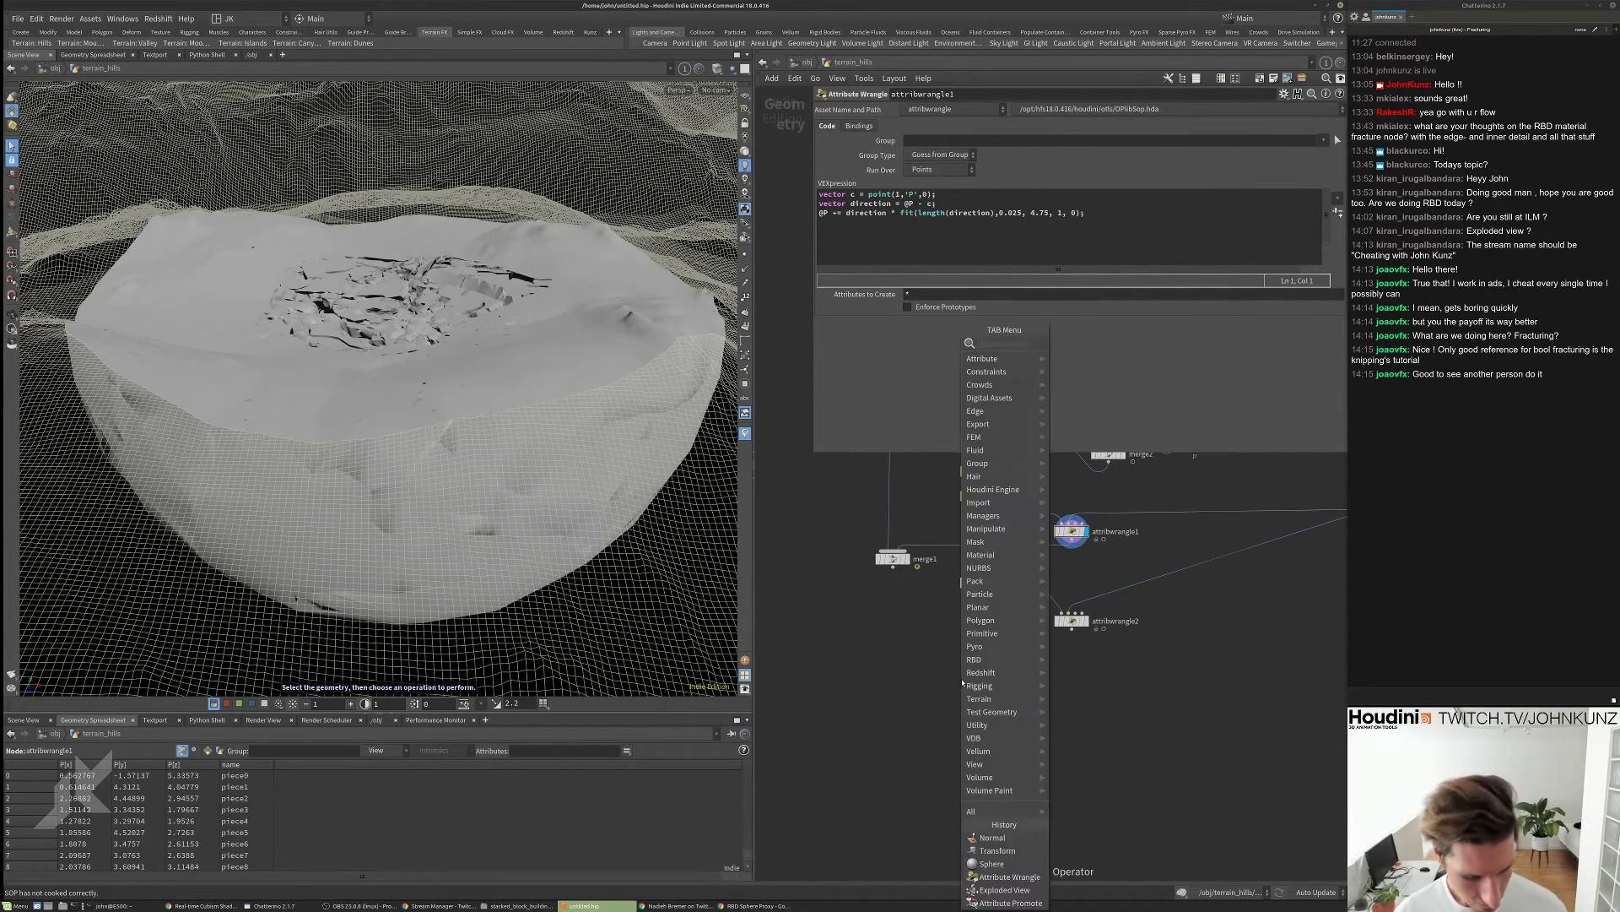
pyautogui.write('dop')
pyautogui.press('Down')
pyautogui.press('Down')
pyautogui.press('Down')
pyautogui.press('Down')
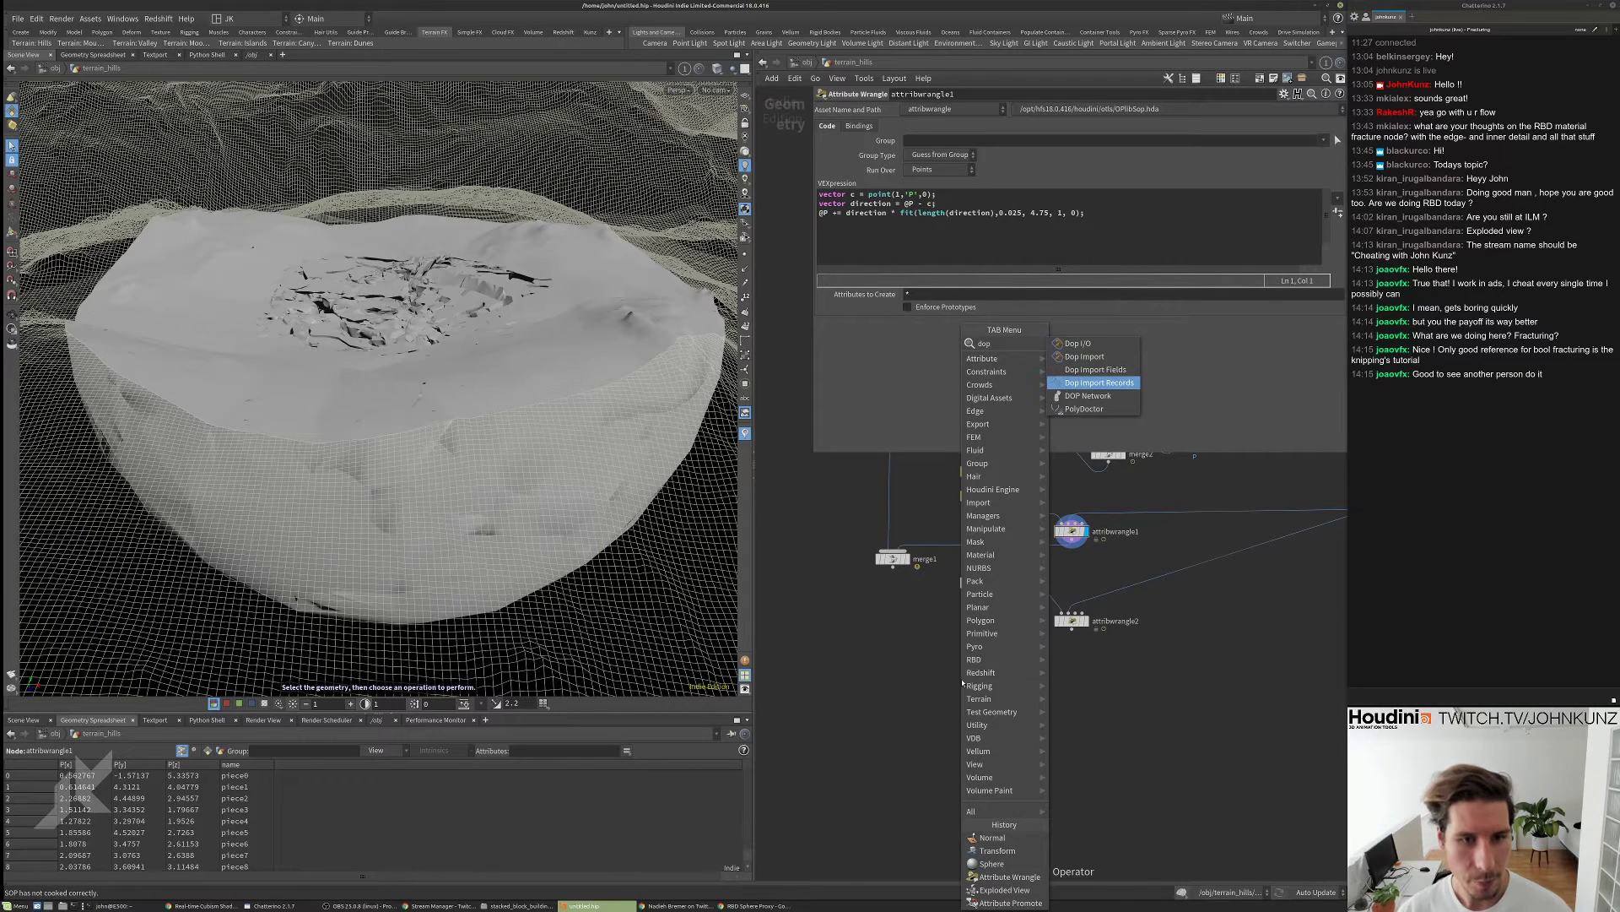
pyautogui.press('Return')
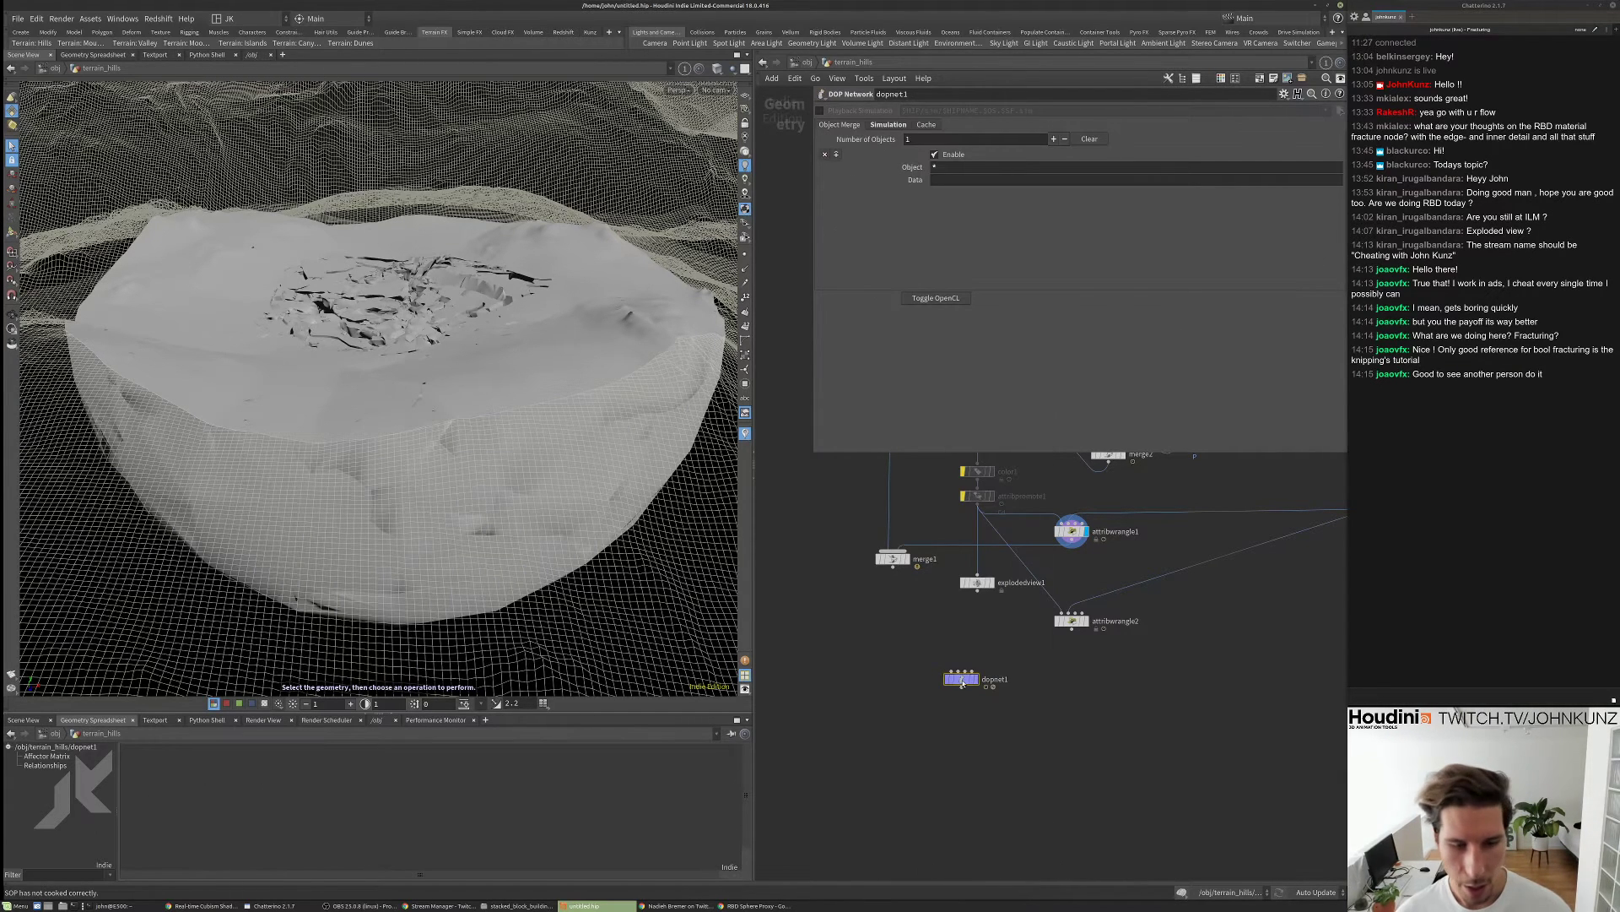
pyautogui.click(977, 696)
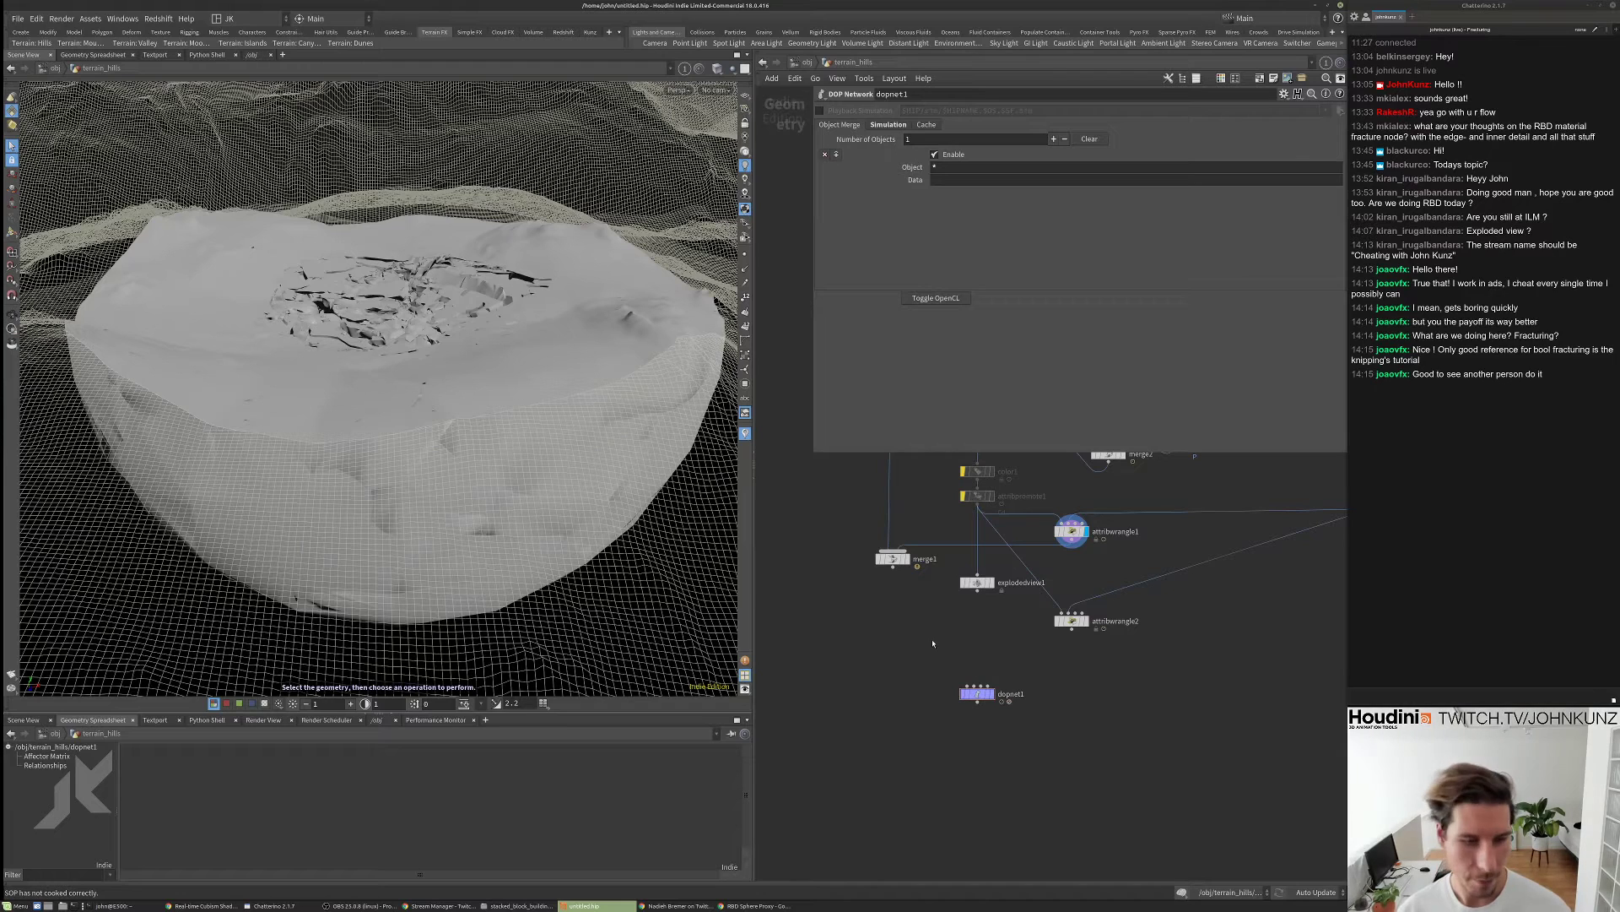
# - Start saving the scene under a new name and create the folder 2020_06_03 in /mnt/data/stream
pyautogui.click(18, 19)
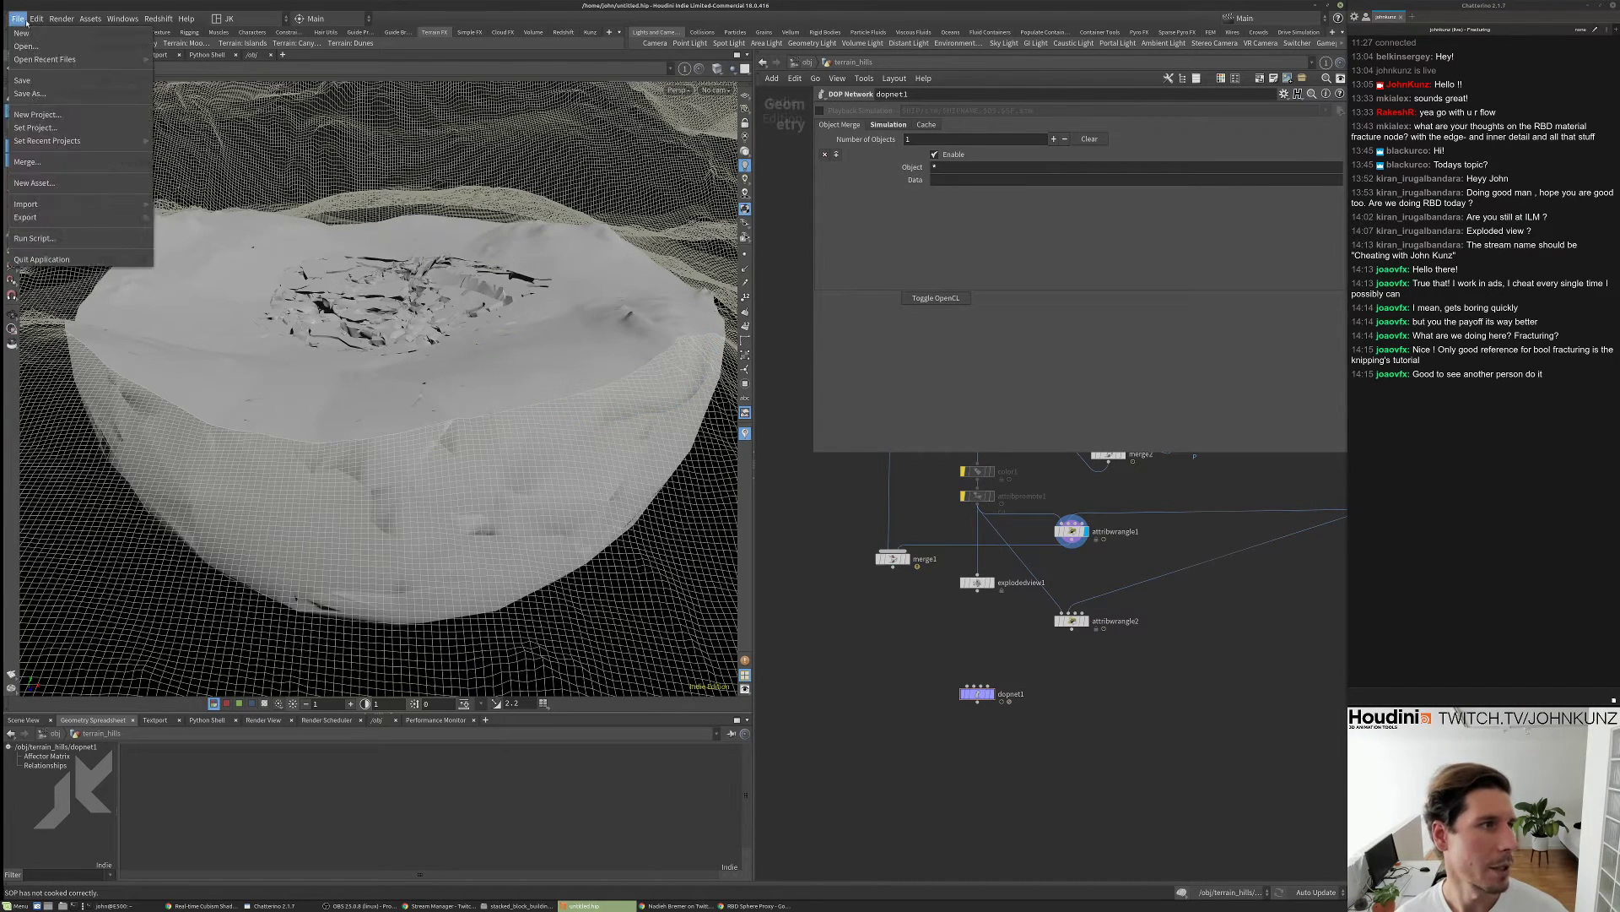
pyautogui.click(34, 94)
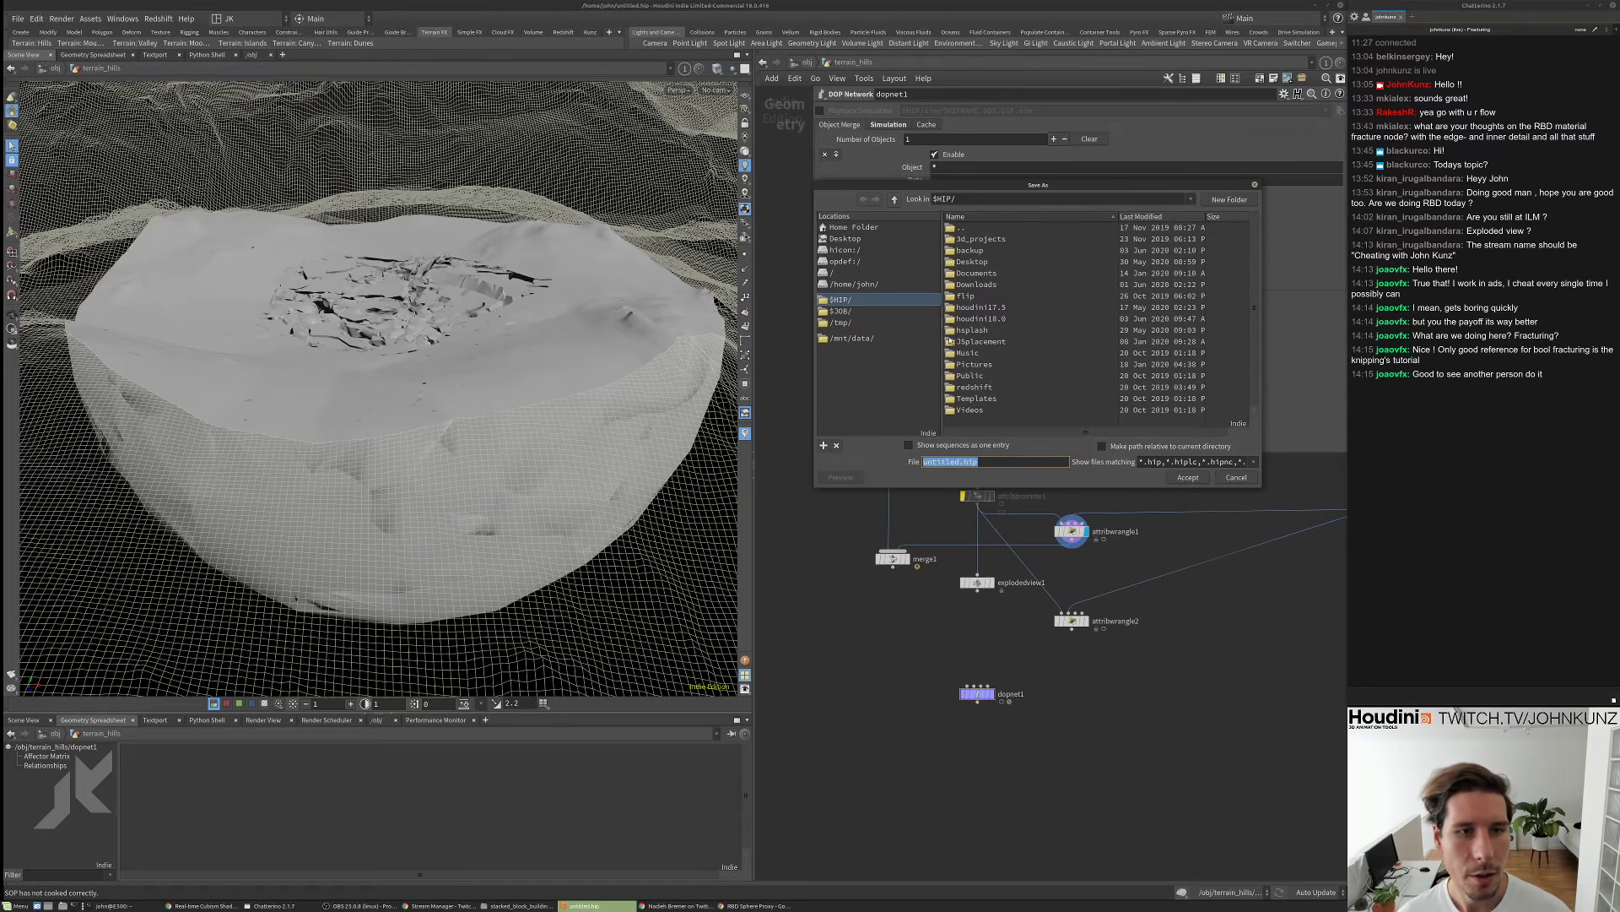
pyautogui.click(869, 338)
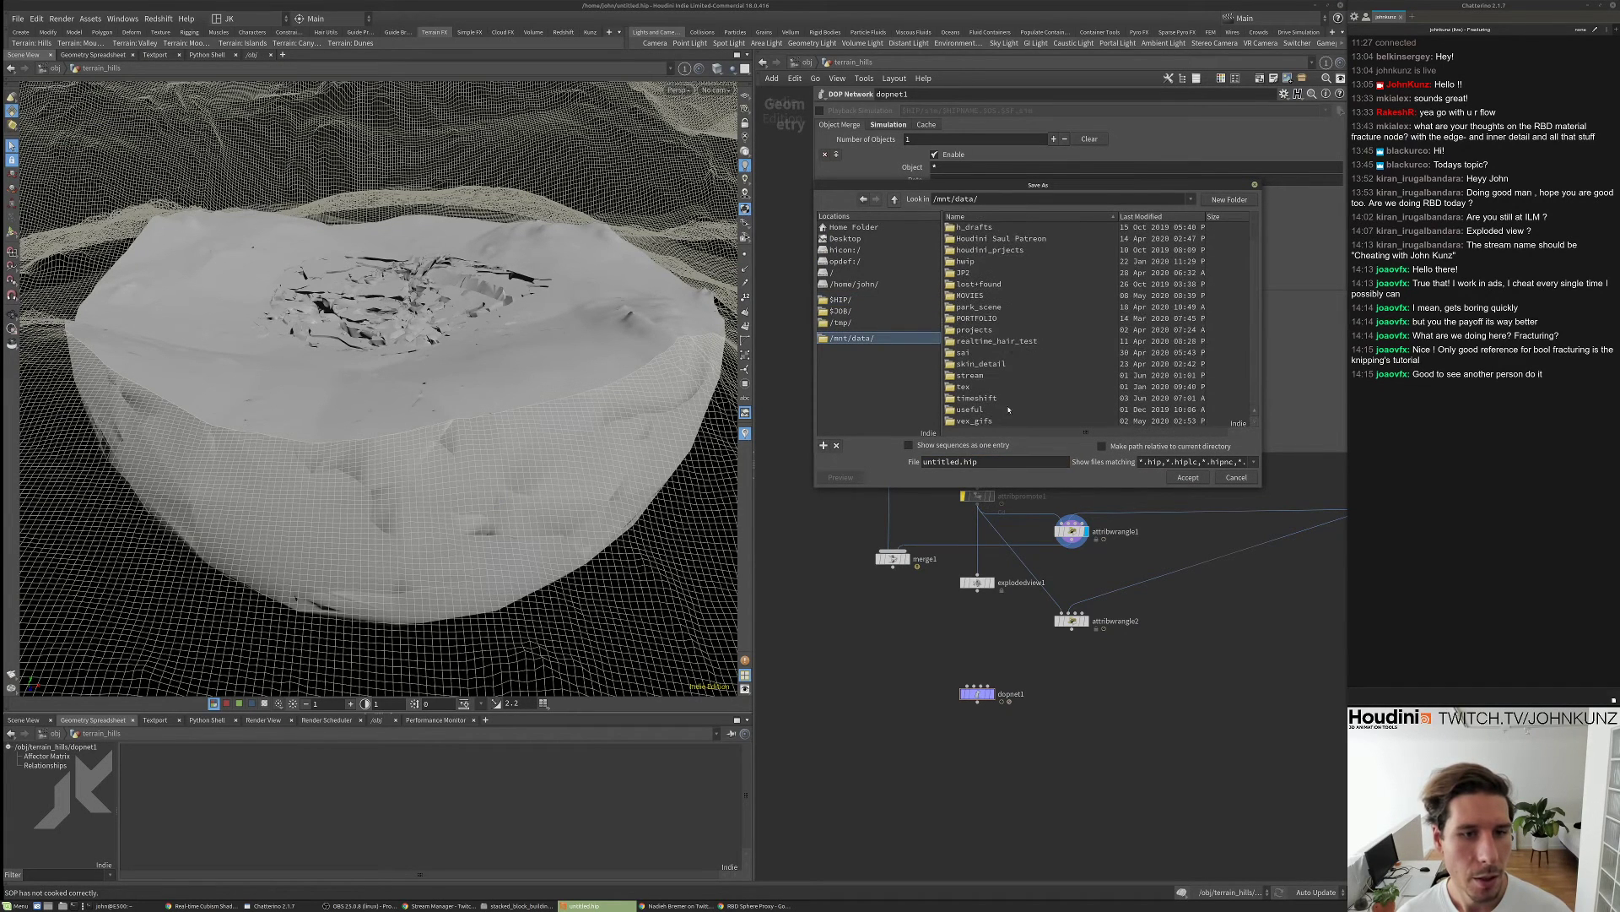
pyautogui.doubleClick(1013, 375)
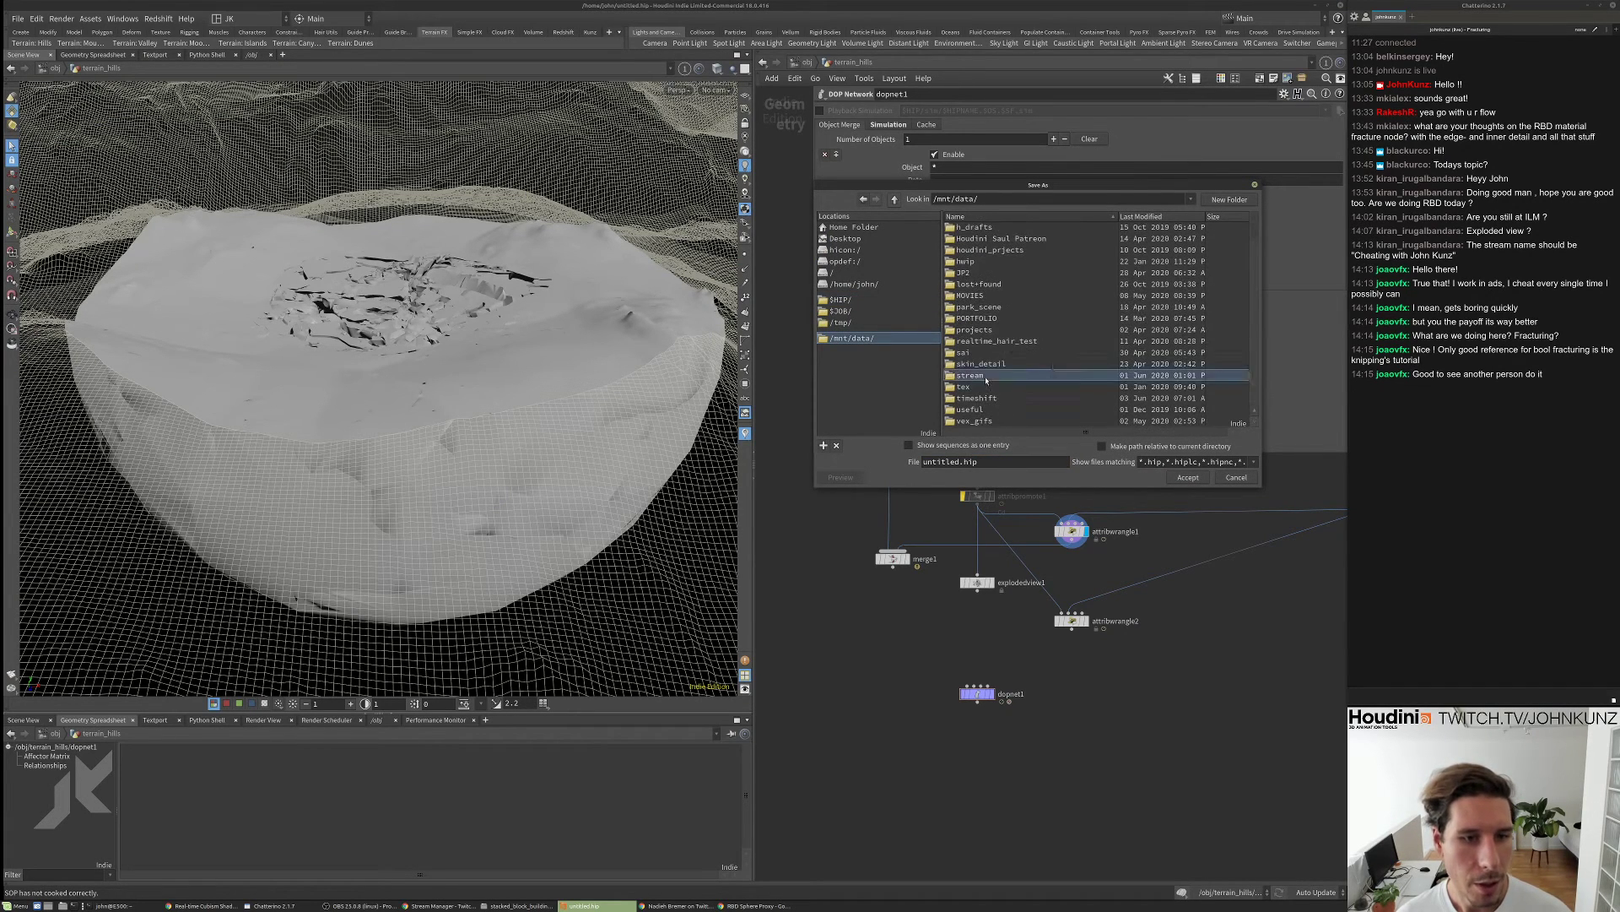
pyautogui.click(1230, 200)
pyautogui.write('2020_06')
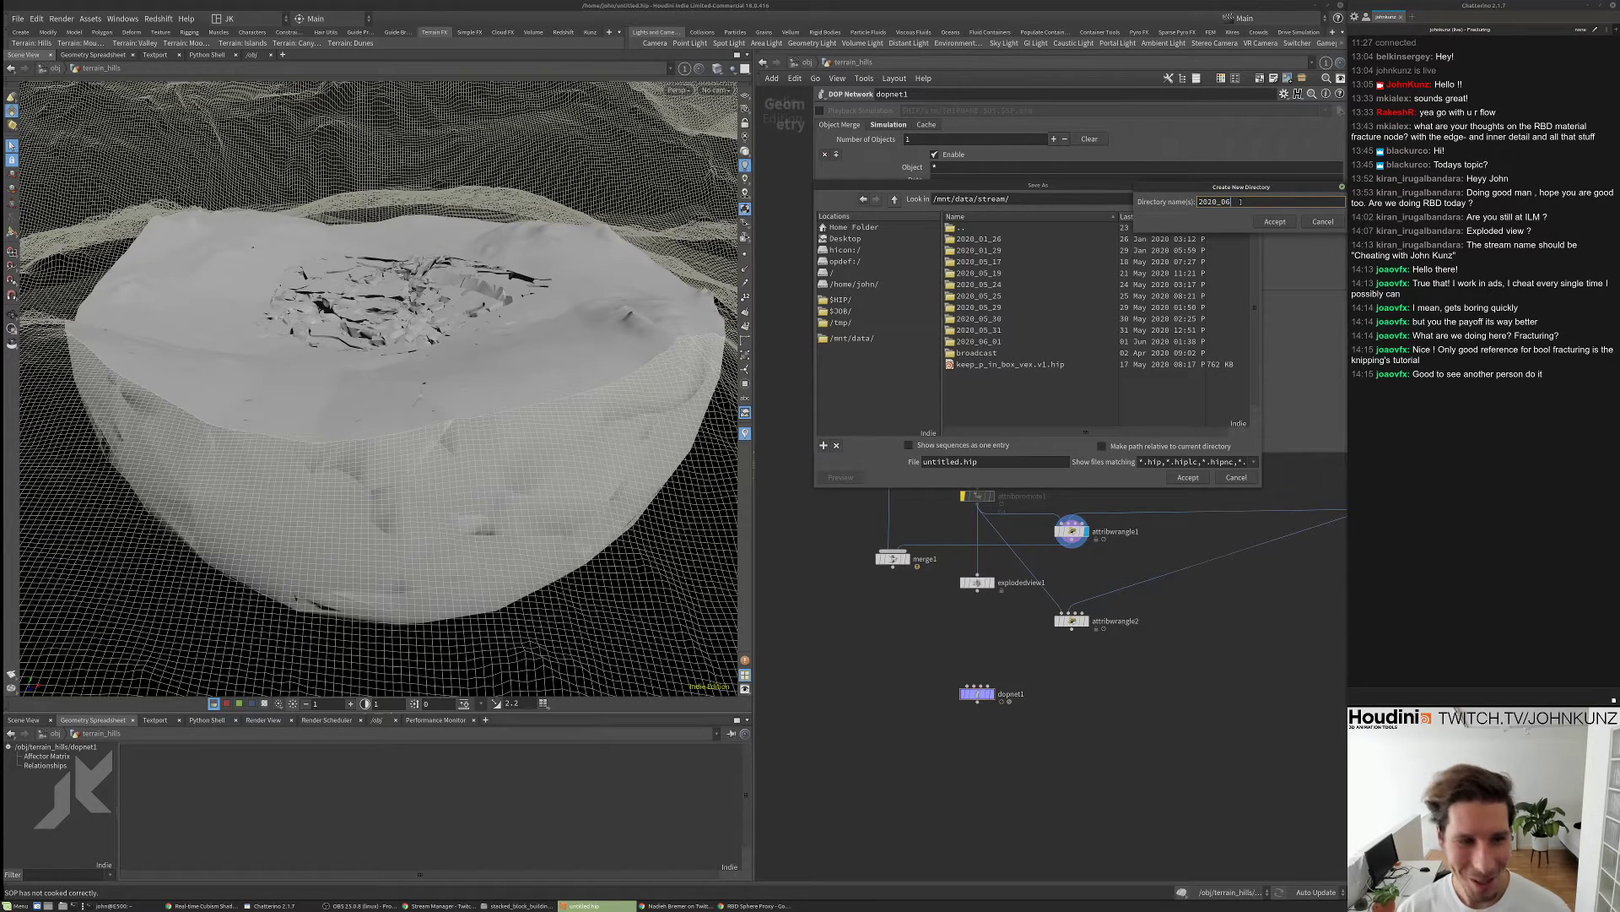
pyautogui.write('_')
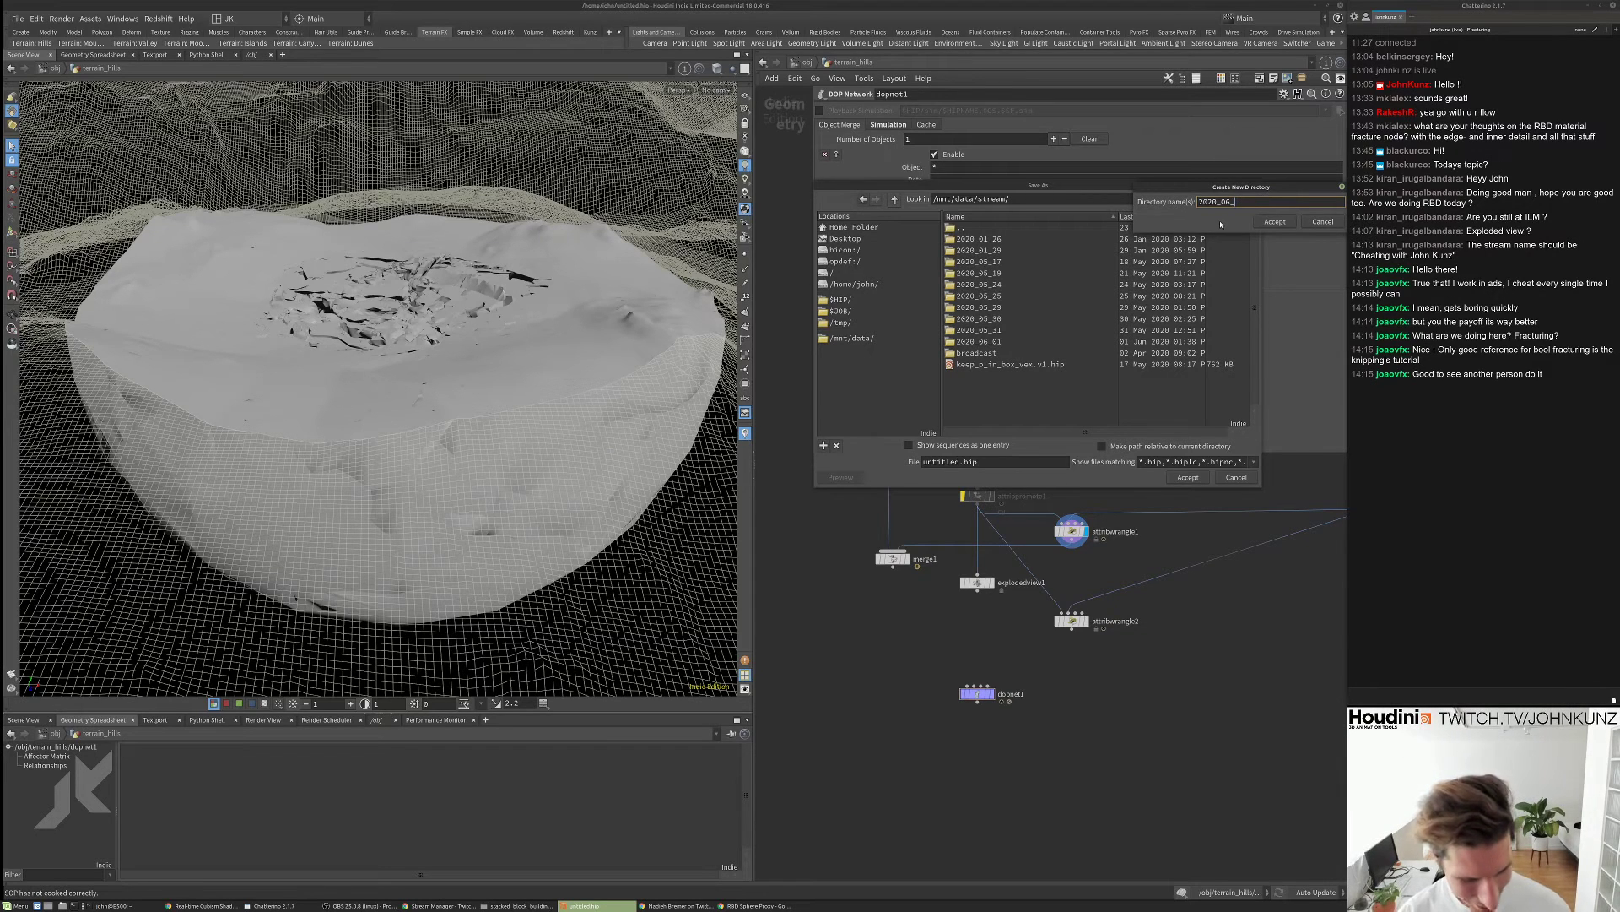
pyautogui.write('03')
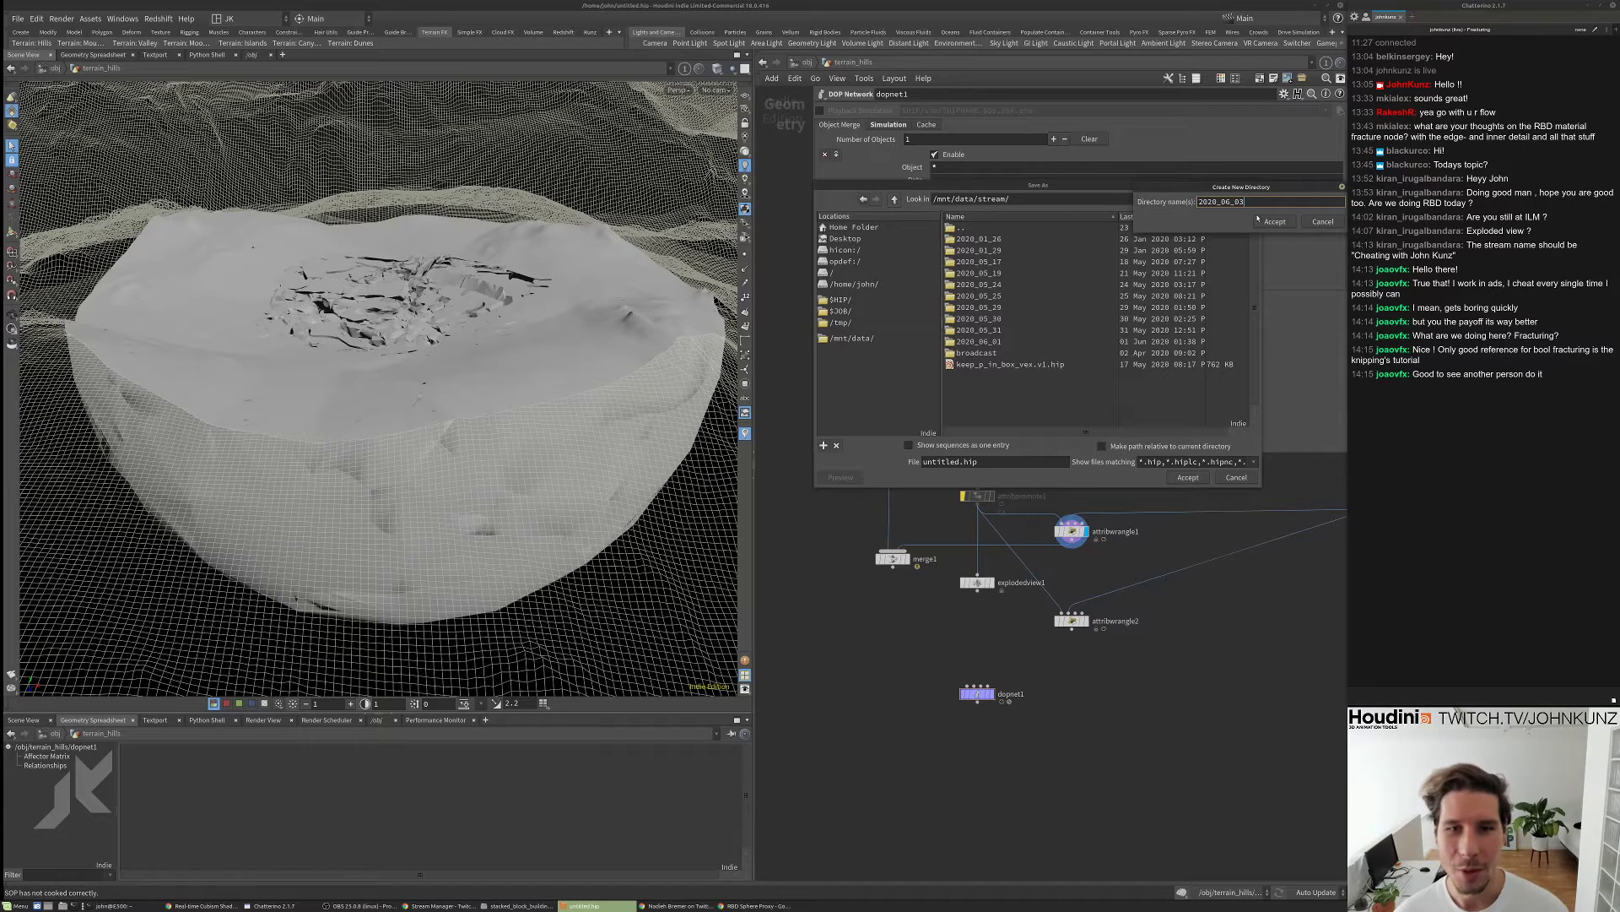
pyautogui.click(1274, 222)
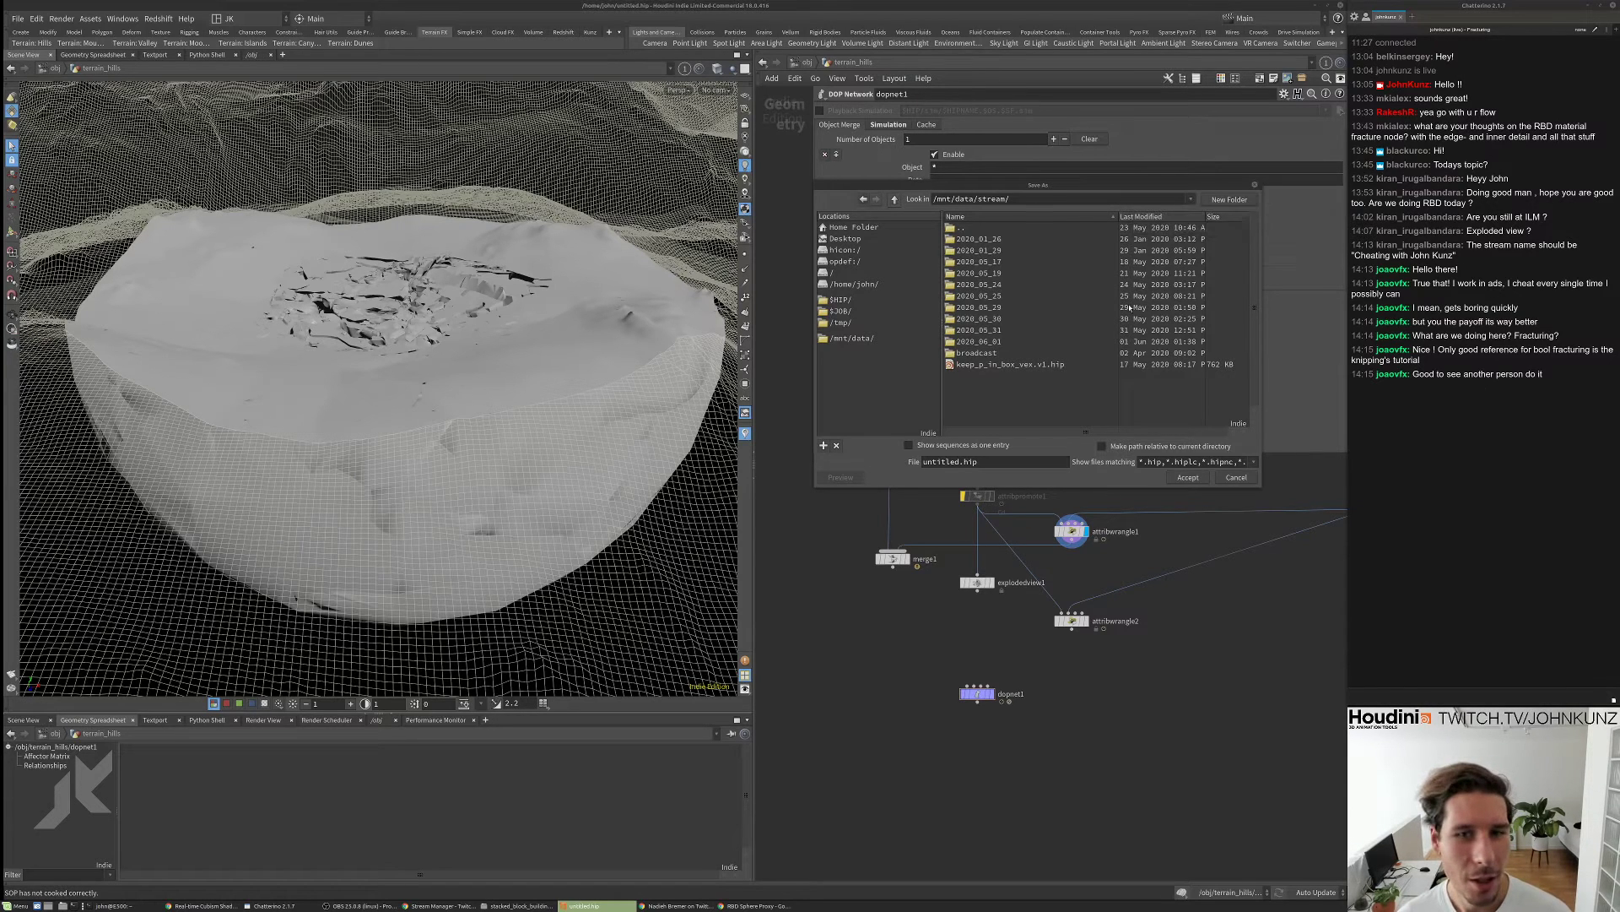
# - Create a scenes folder inside the 2020_06_03 directory
pyautogui.click(1246, 199)
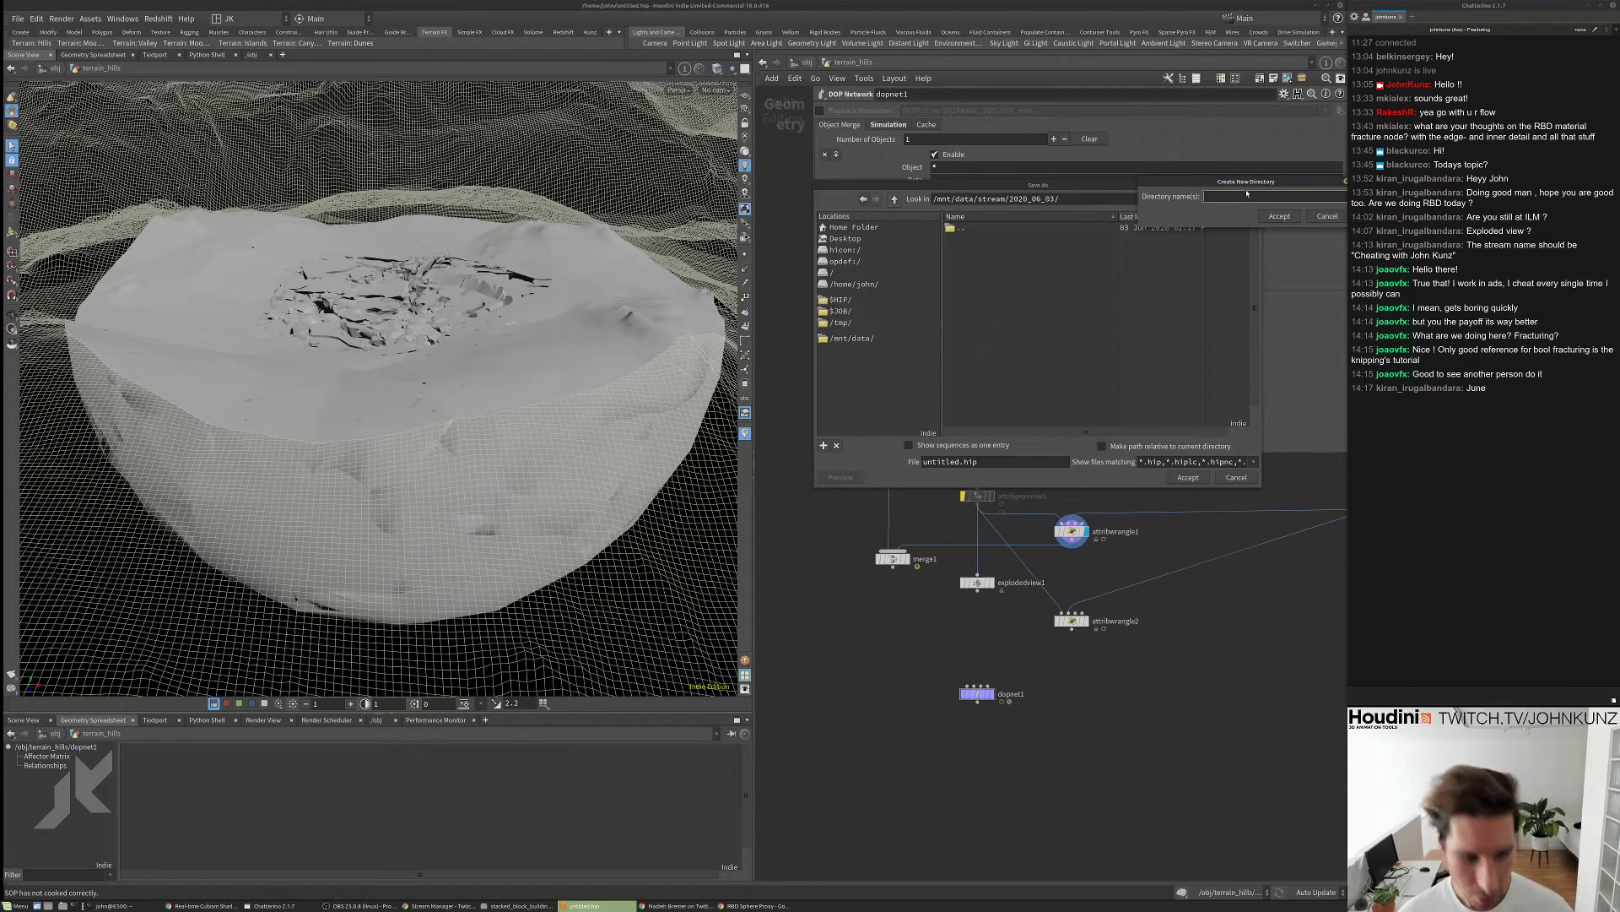
pyautogui.write('scenes_')
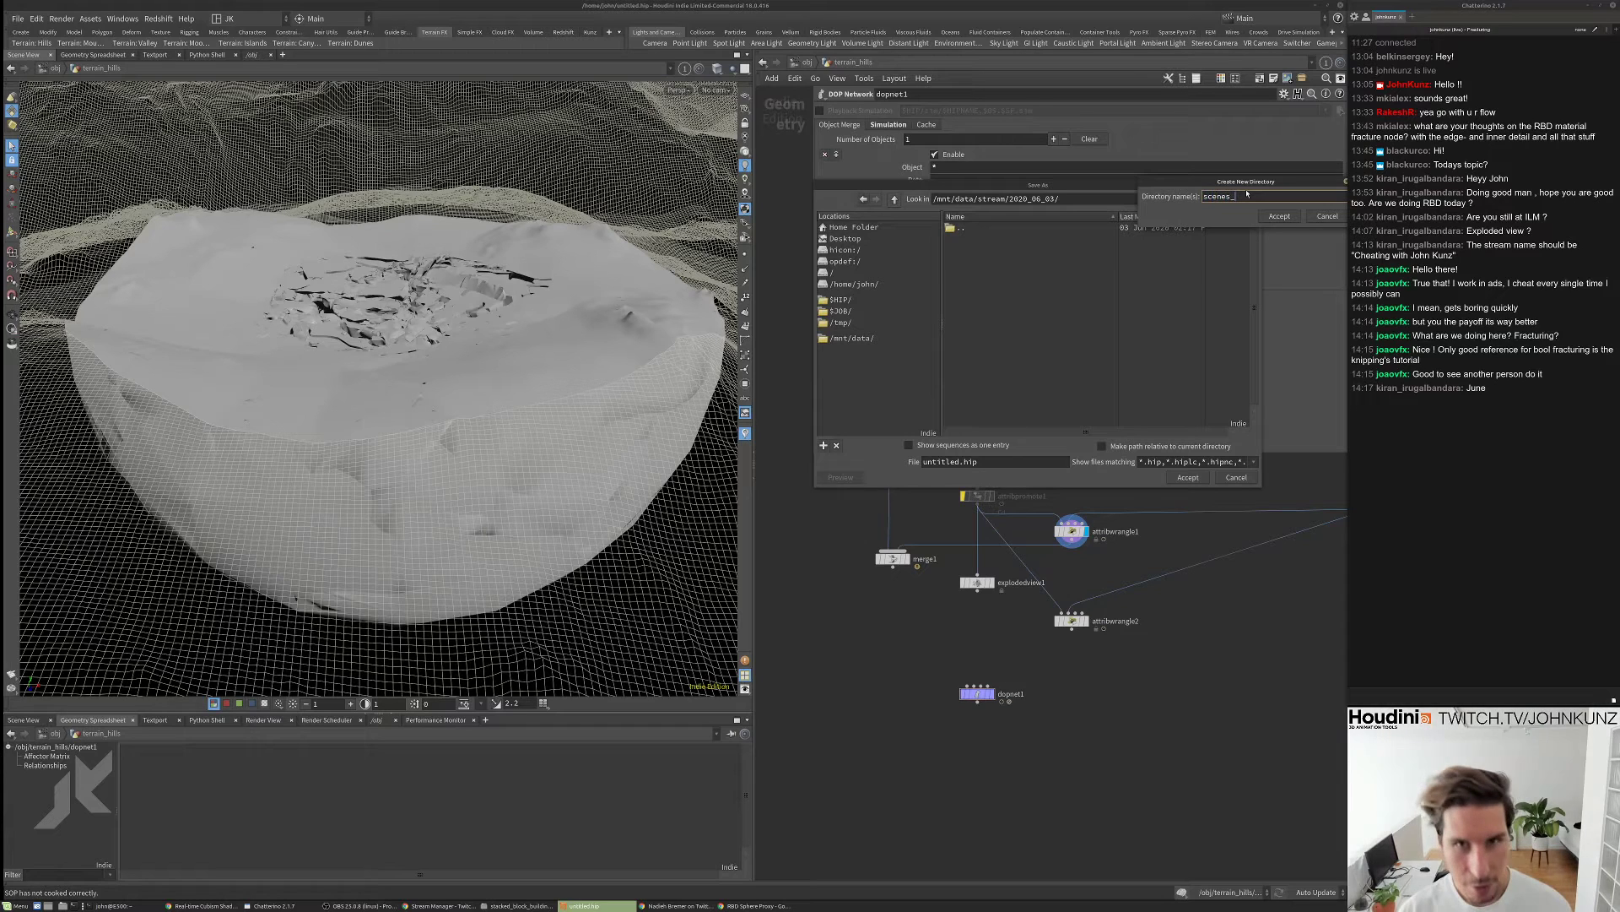
pyautogui.press('Return')
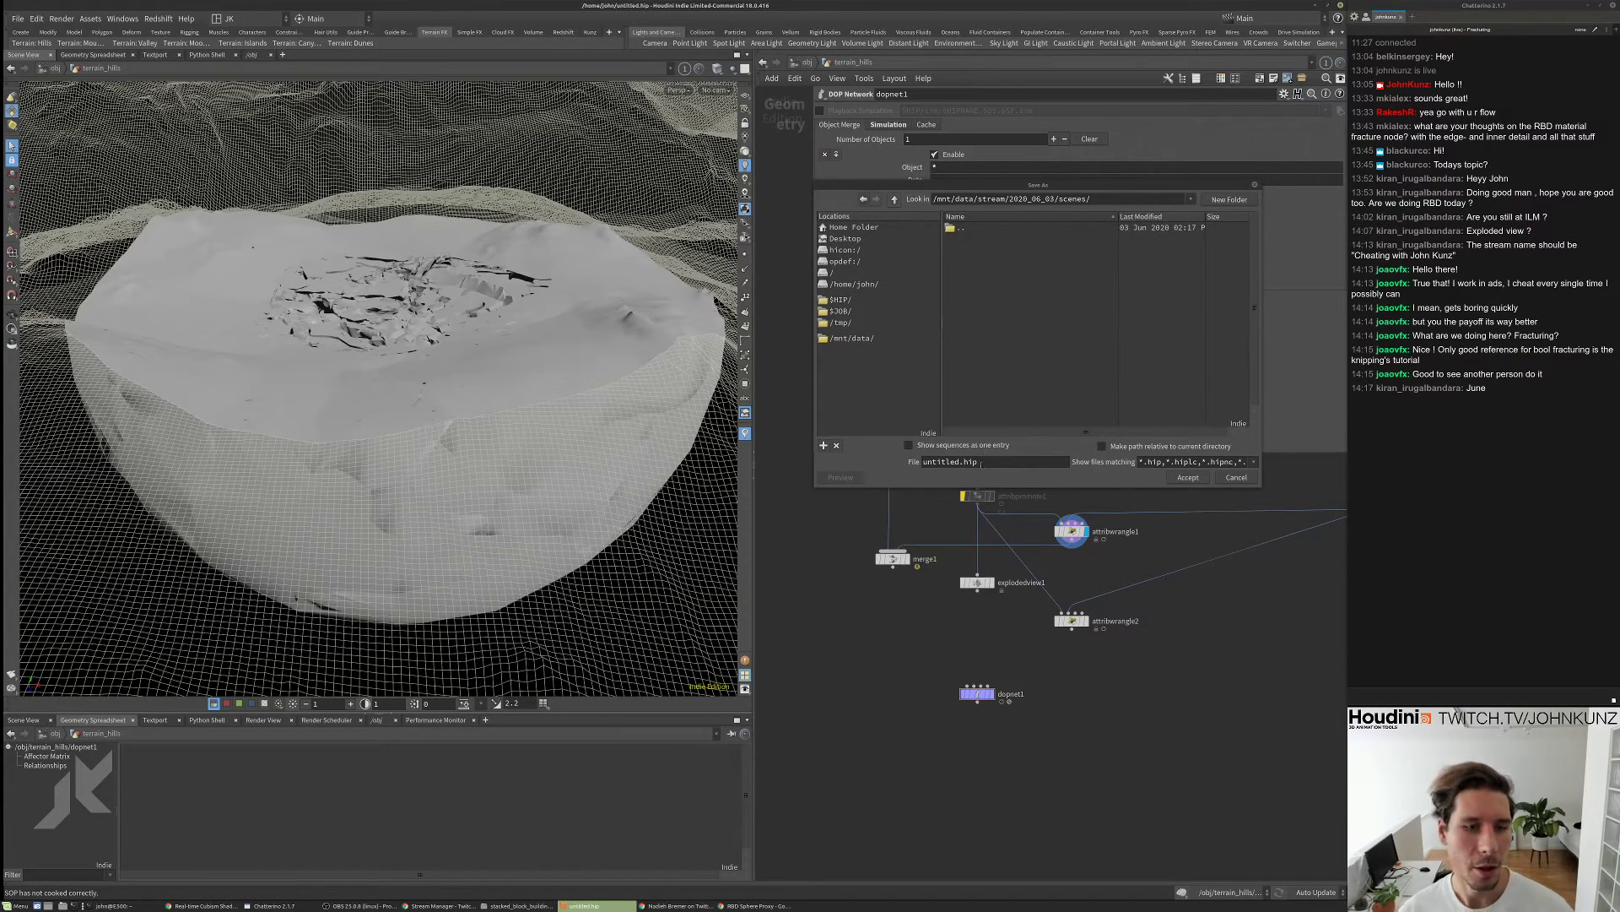
# - Save the scene as fracture_terrain.v1.hip in the scenes folder
pyautogui.moveTo(961, 461); pyautogui.dragTo(878, 462)
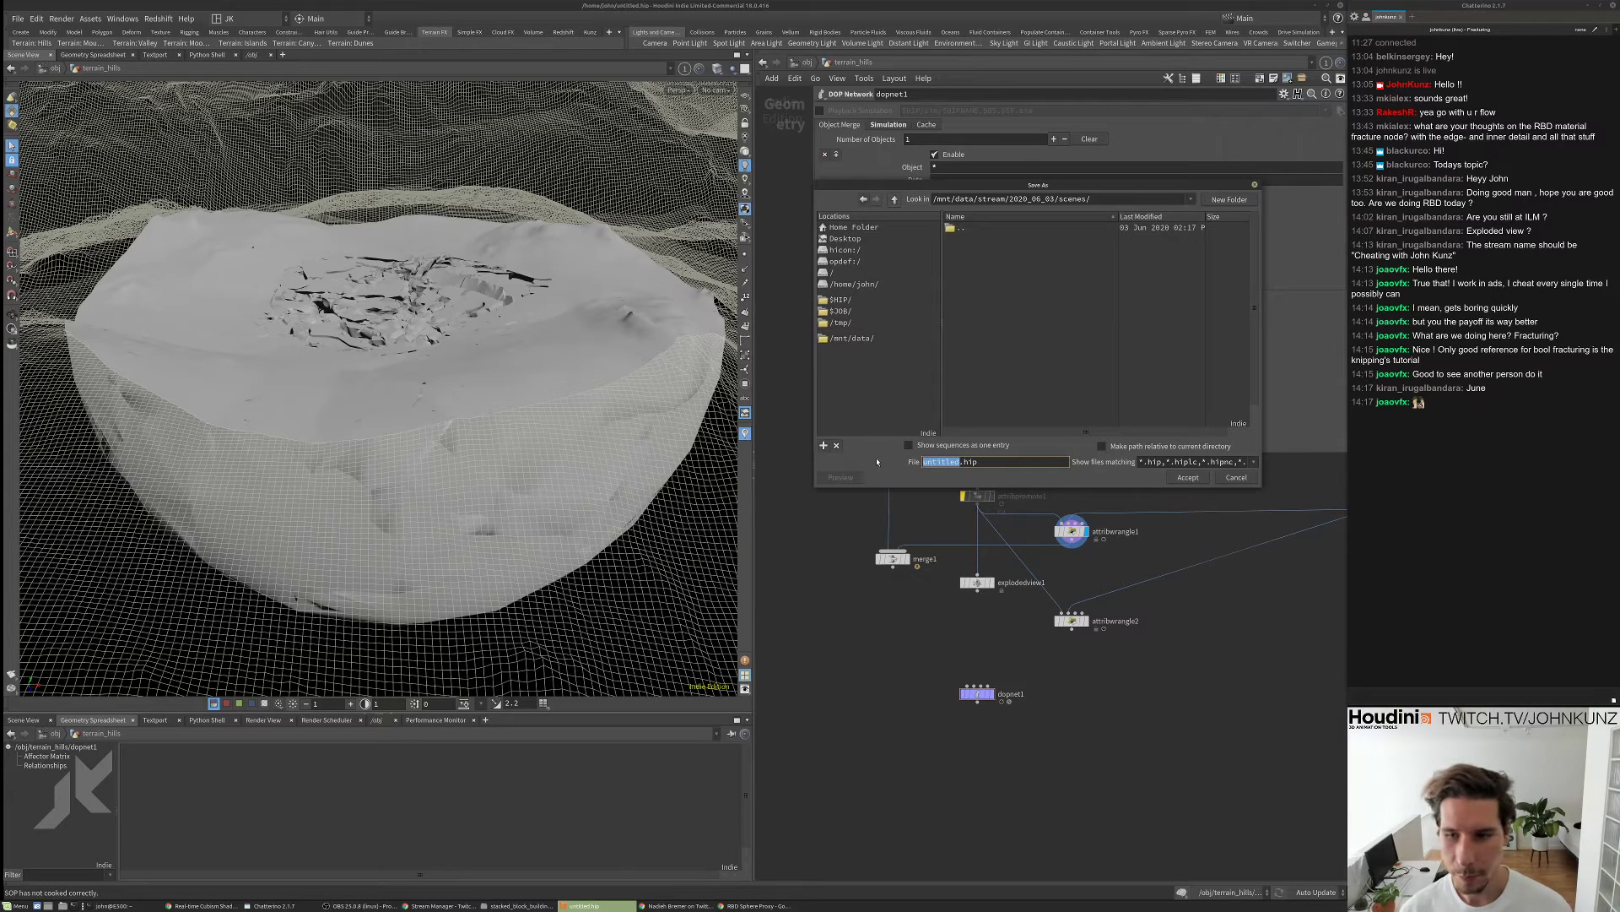
pyautogui.write('frac')
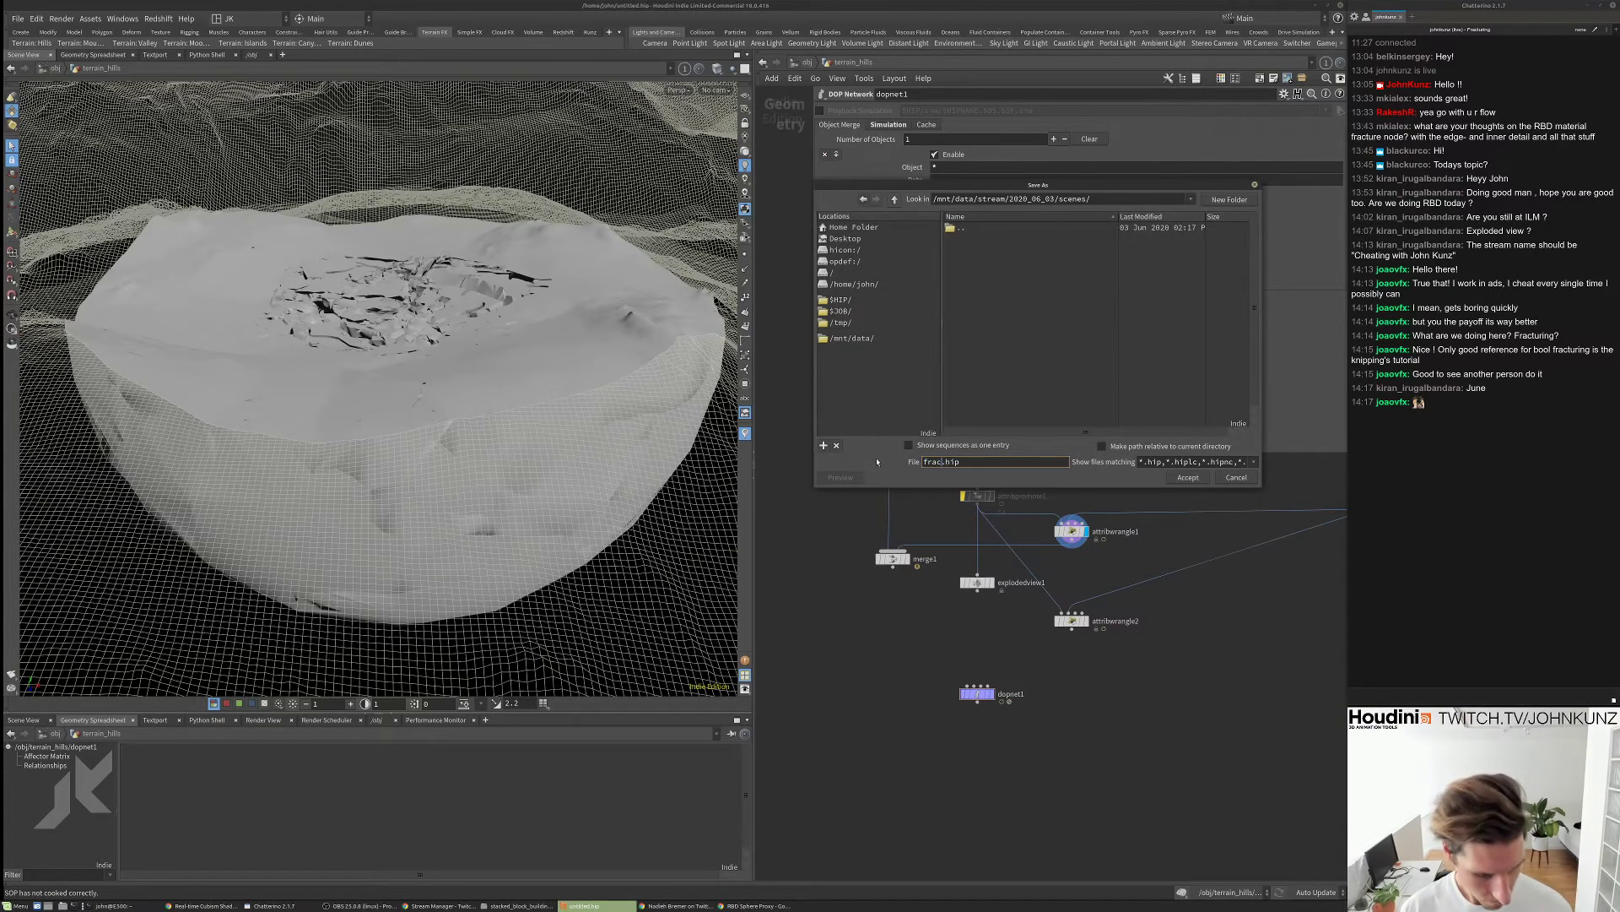
pyautogui.write('ture_')
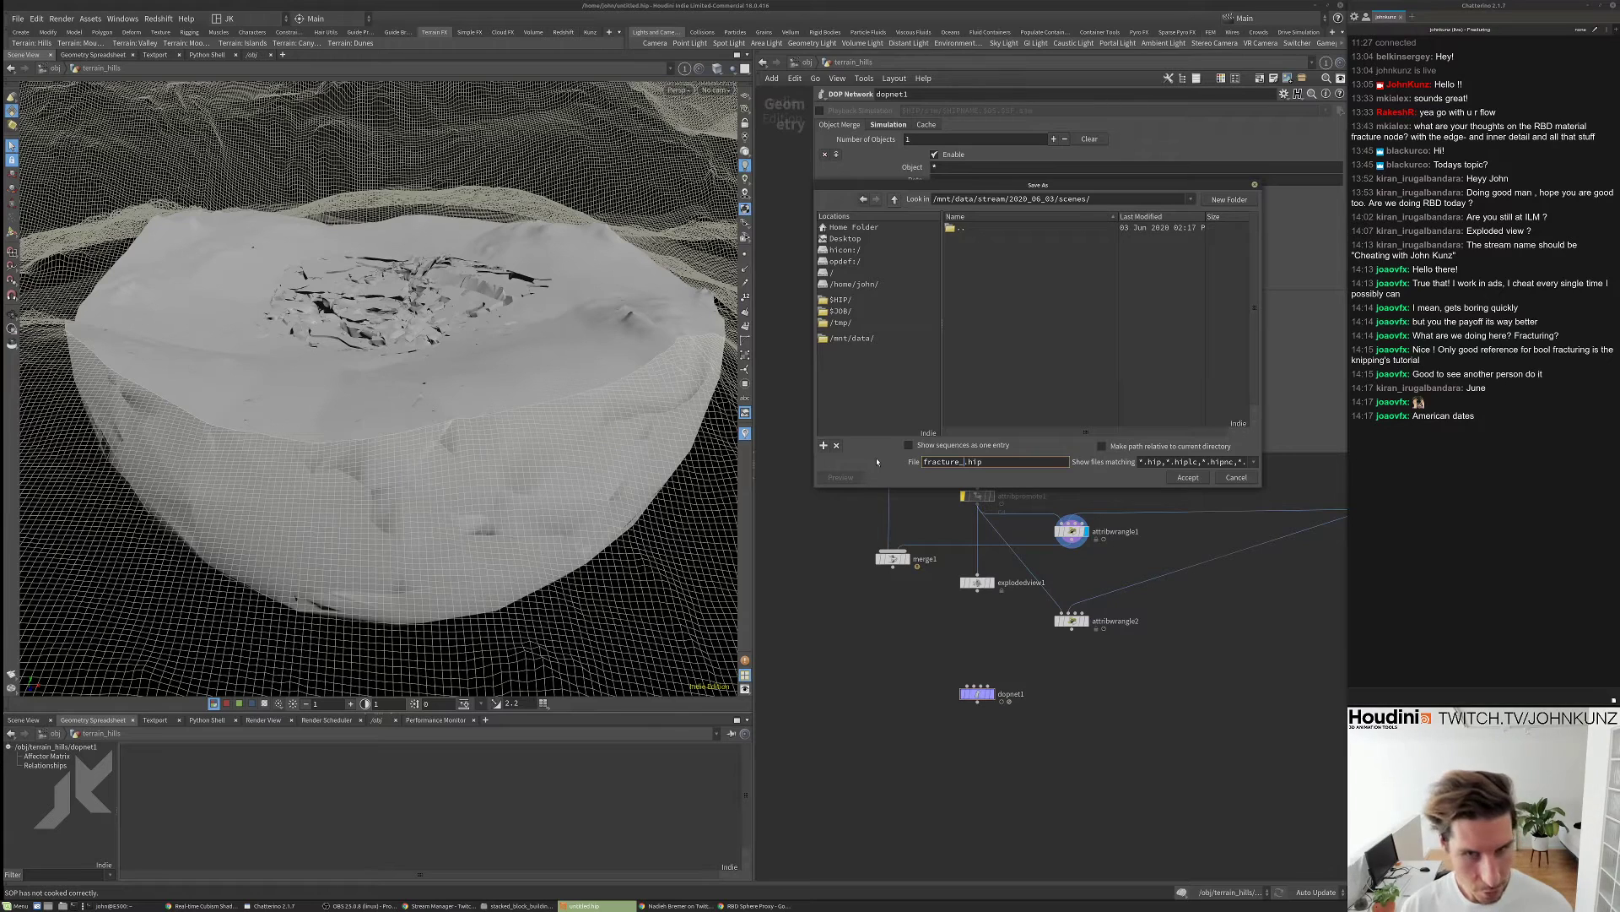
pyautogui.write('terrain')
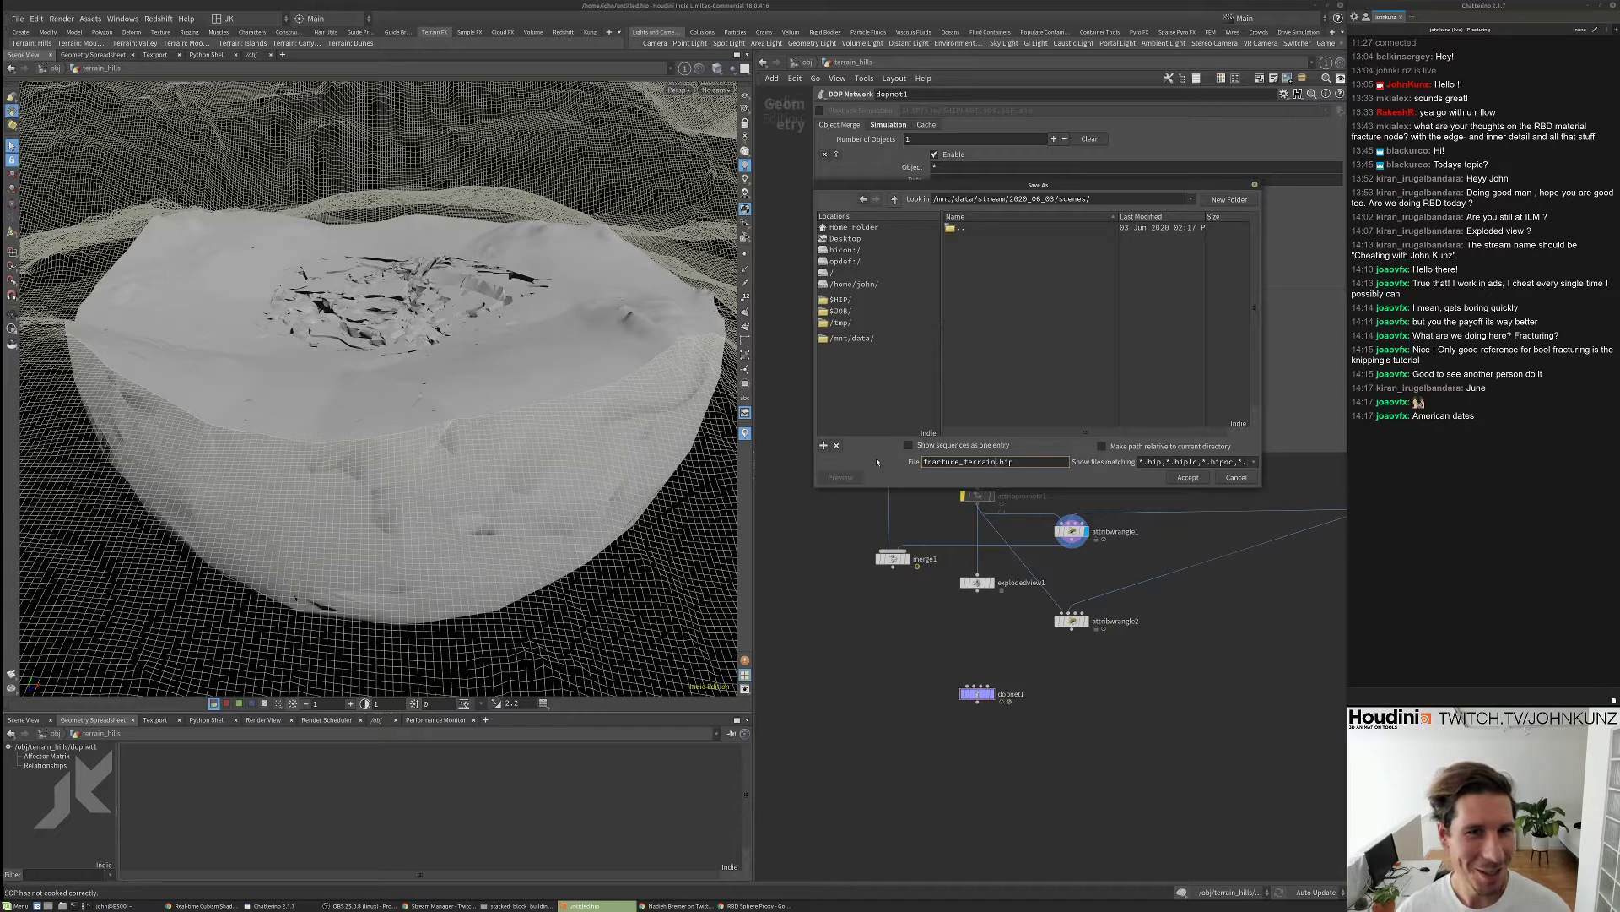
pyautogui.moveTo(1009, 199); pyautogui.dragTo(1056, 199)
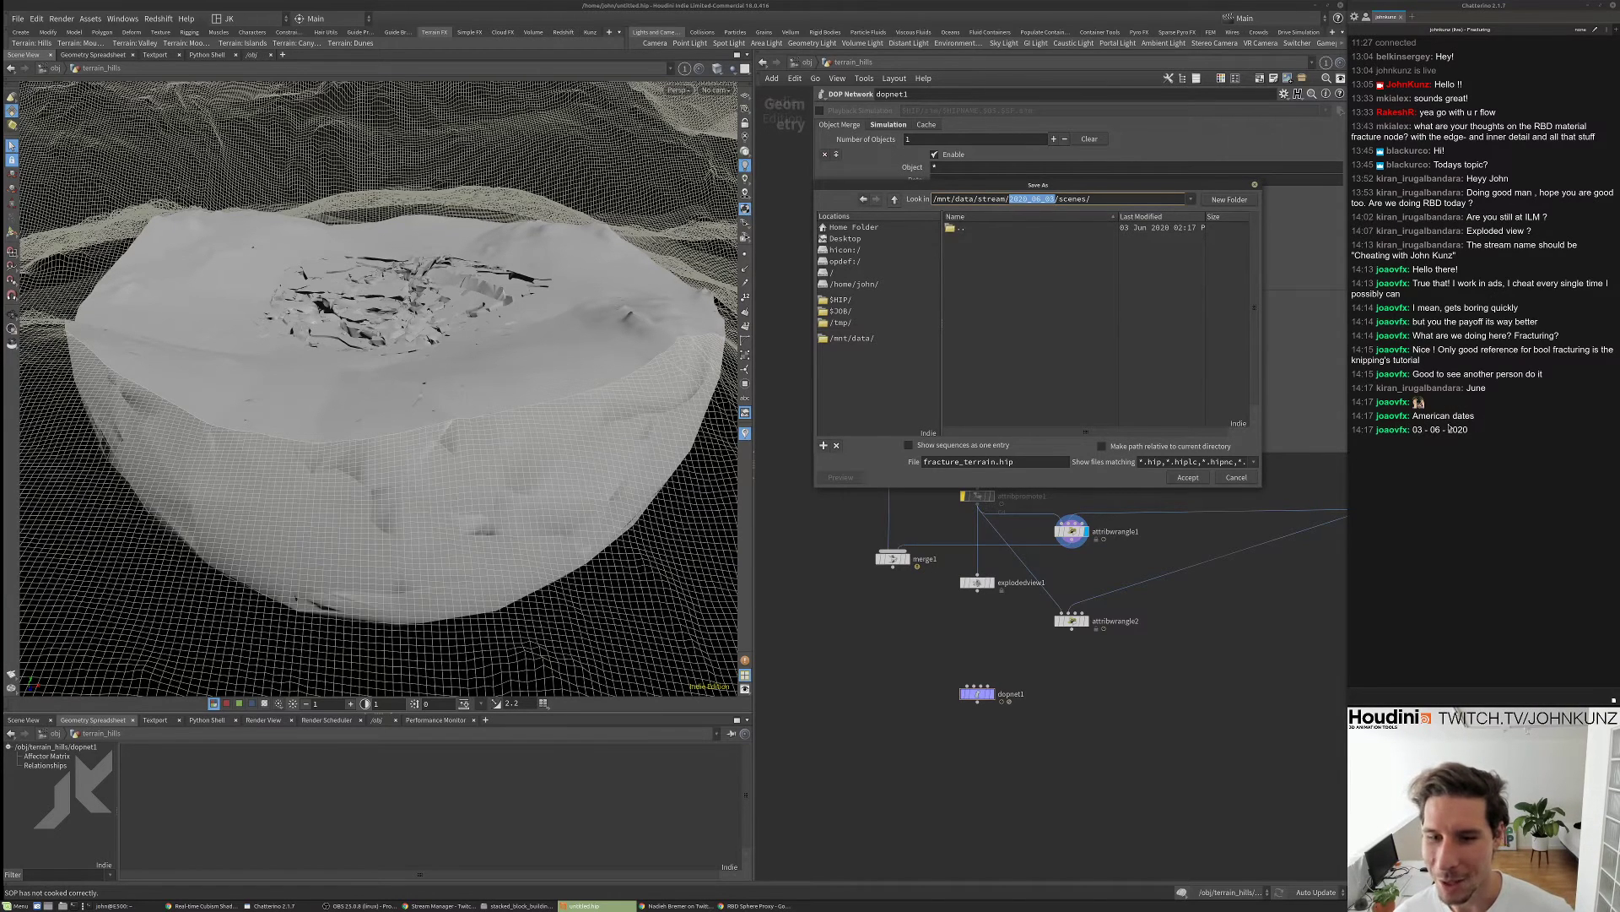
pyautogui.click(998, 463)
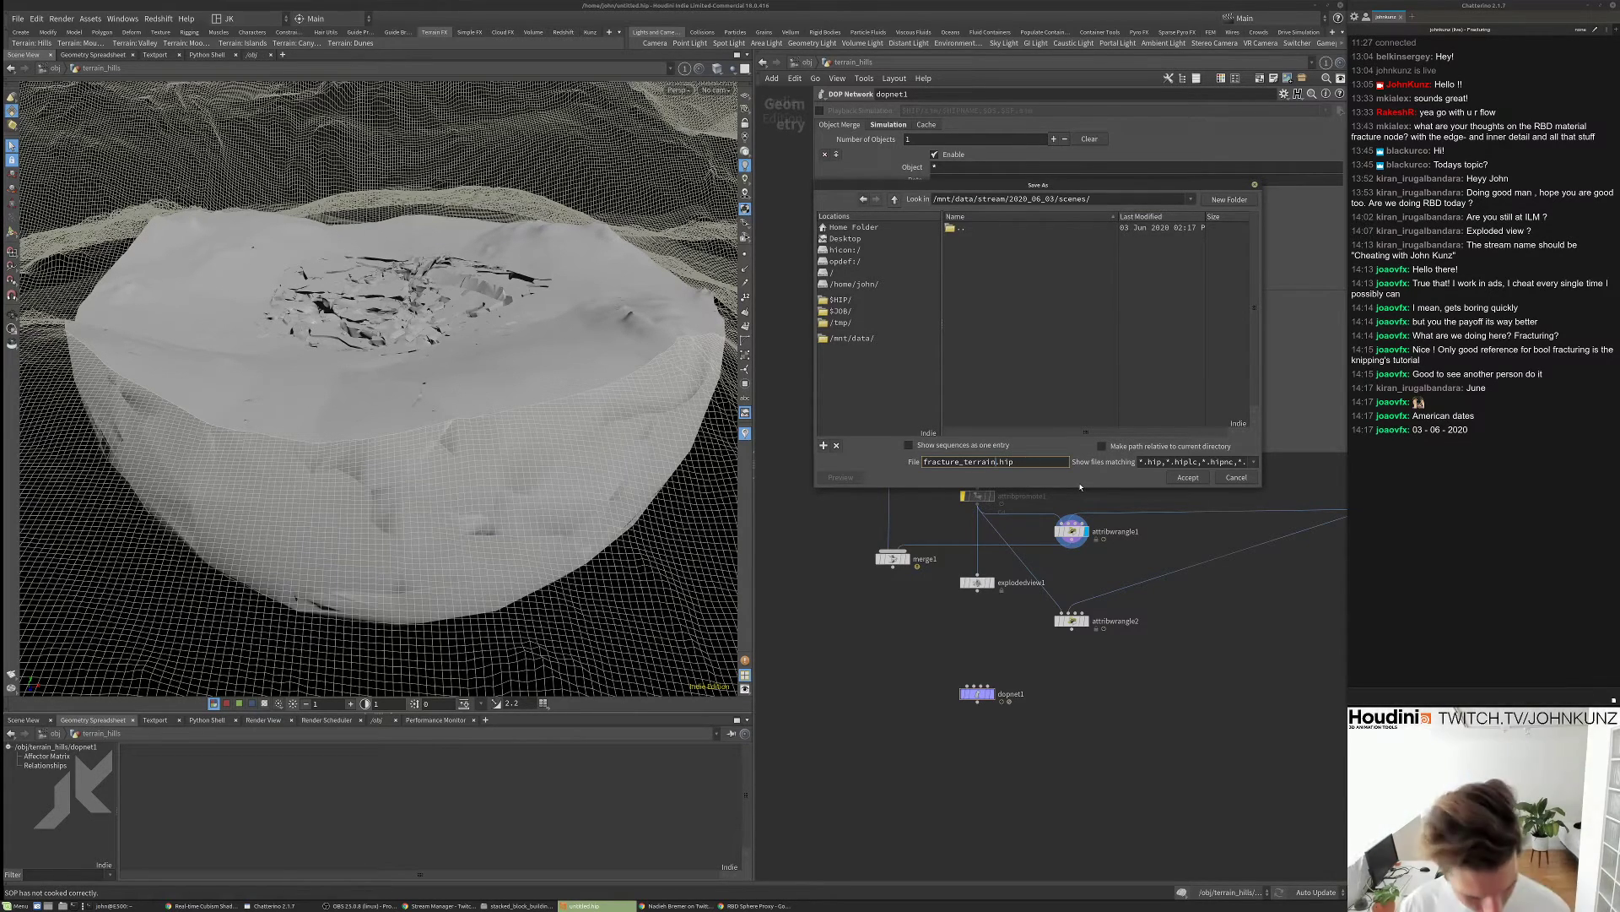
pyautogui.write('1.')
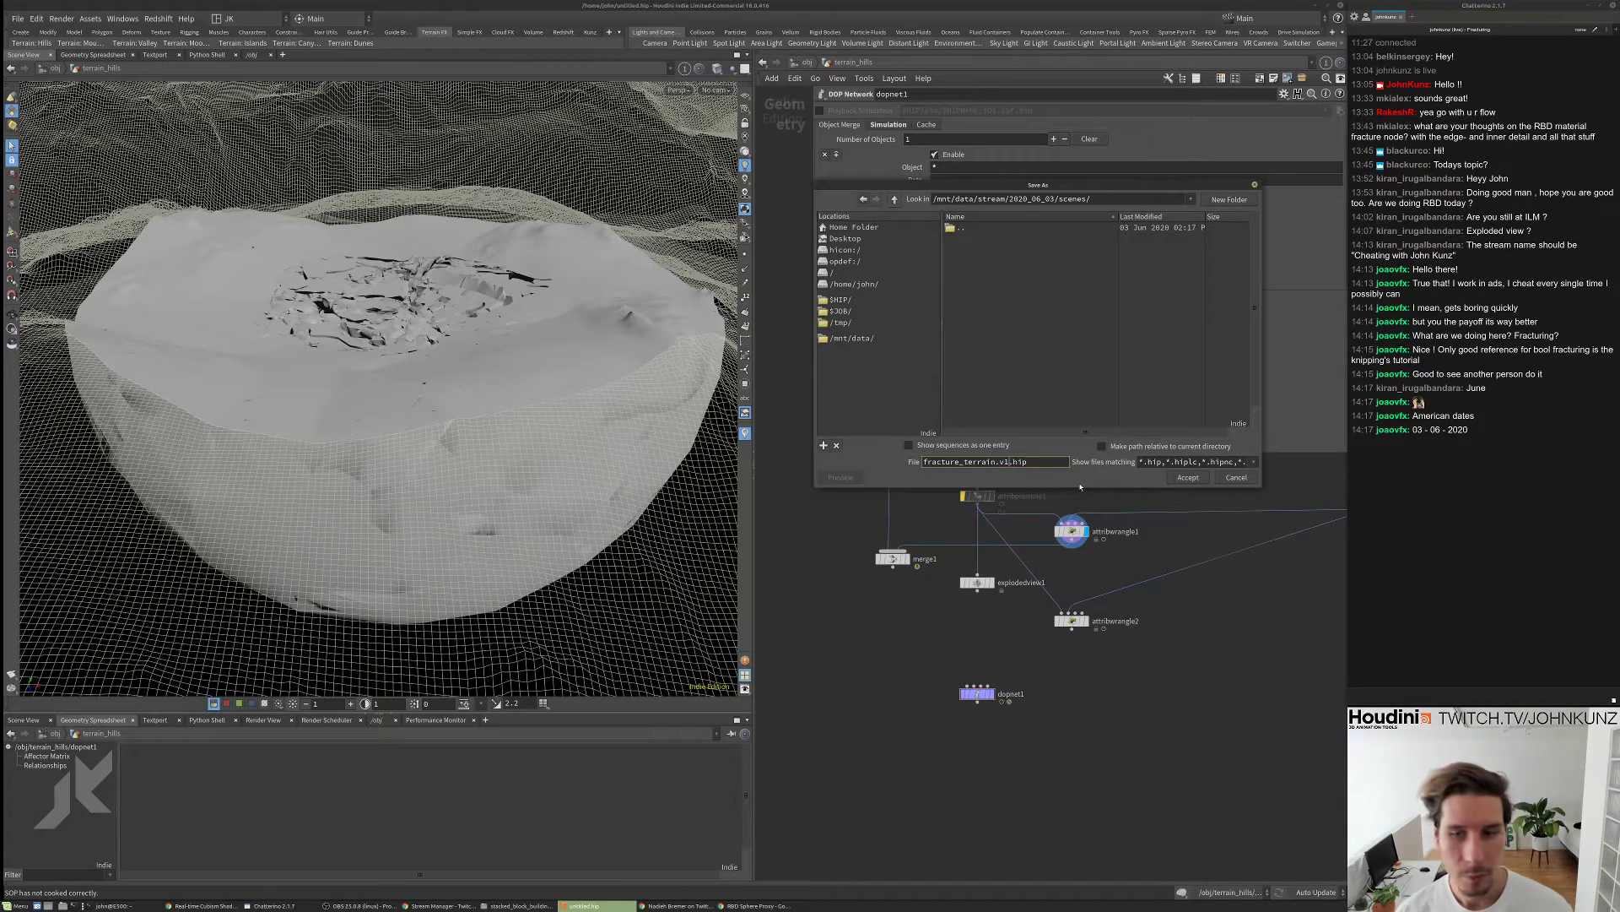
pyautogui.press('Return')
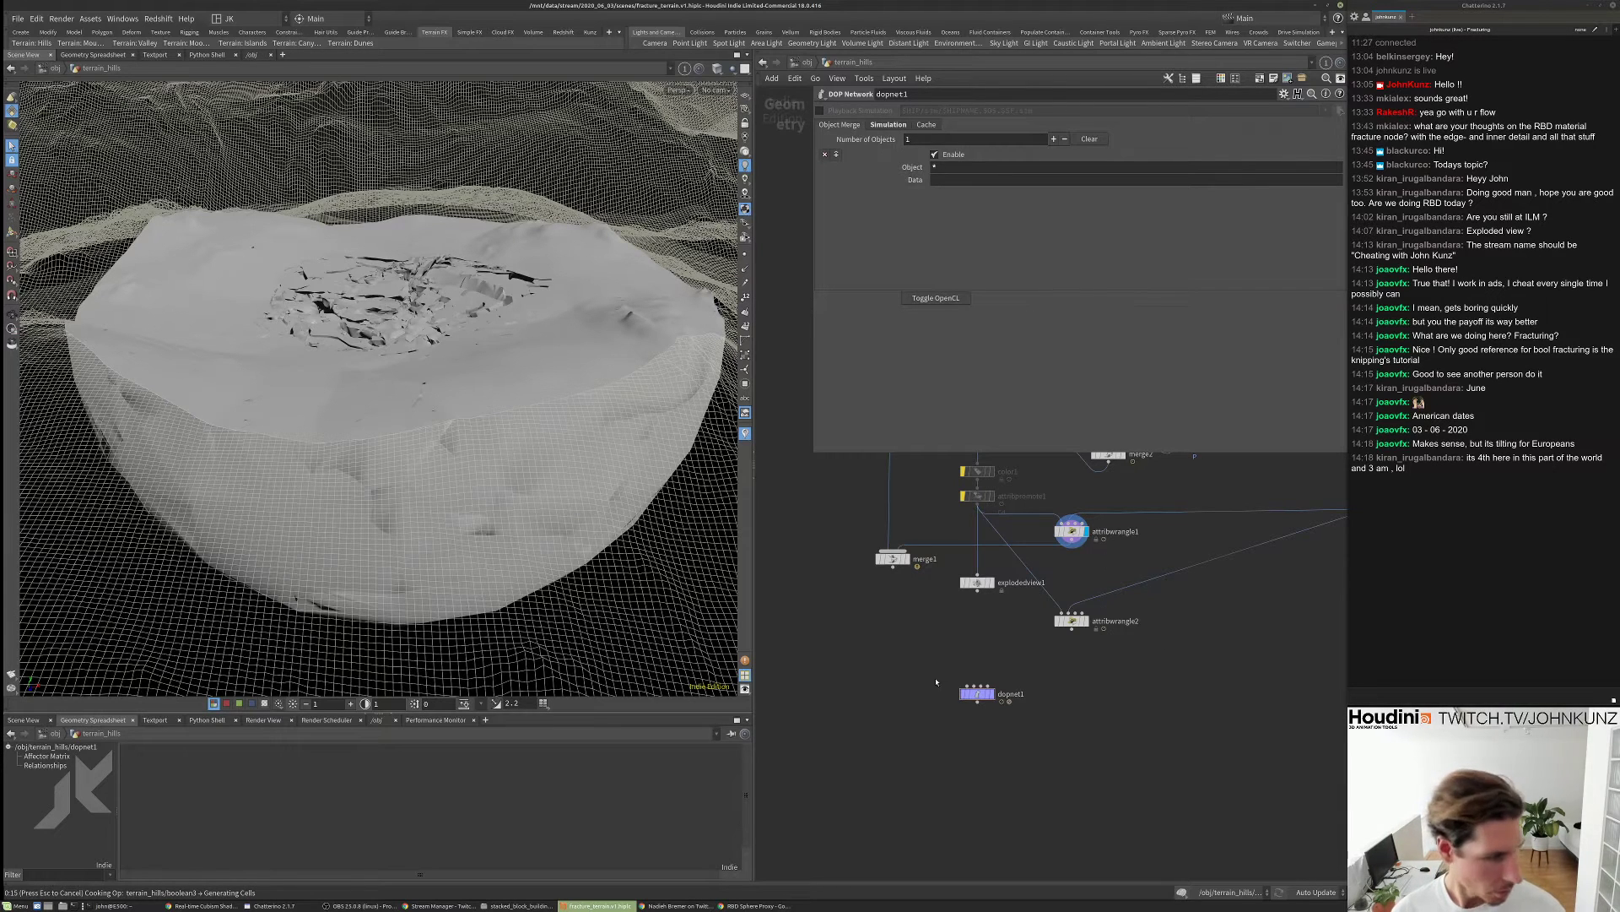
pyautogui.hotkey('ctrl', 's')
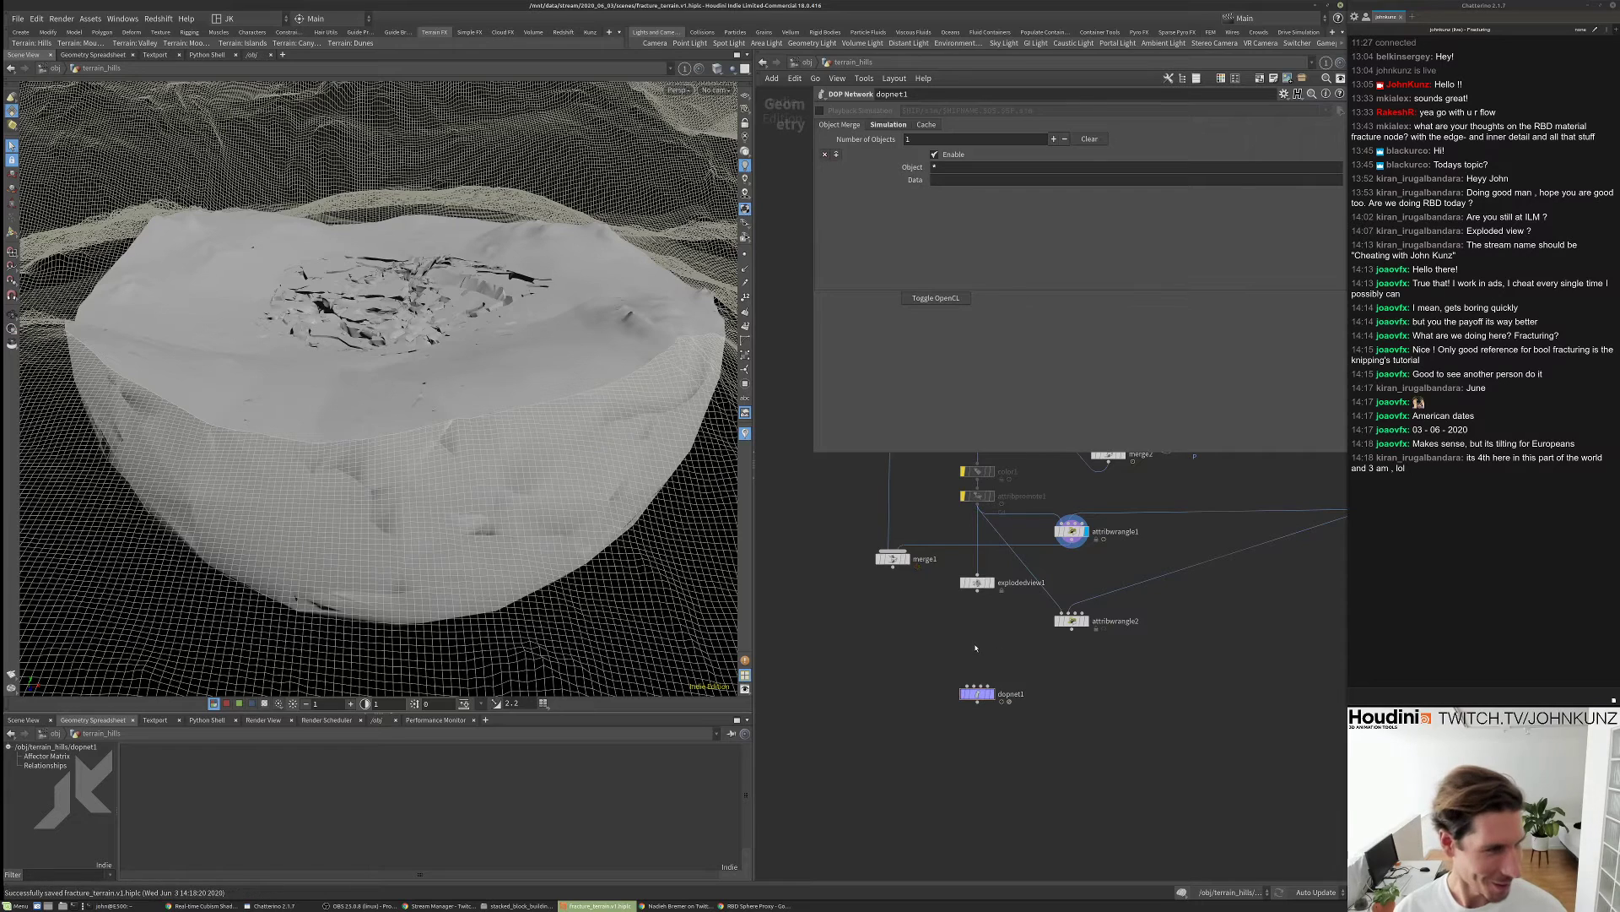
# - Move explodedview1 beside attribwrangle2 to clear the space between attribpromote1 and dopnet1
pyautogui.scroll(2, 977, 666)
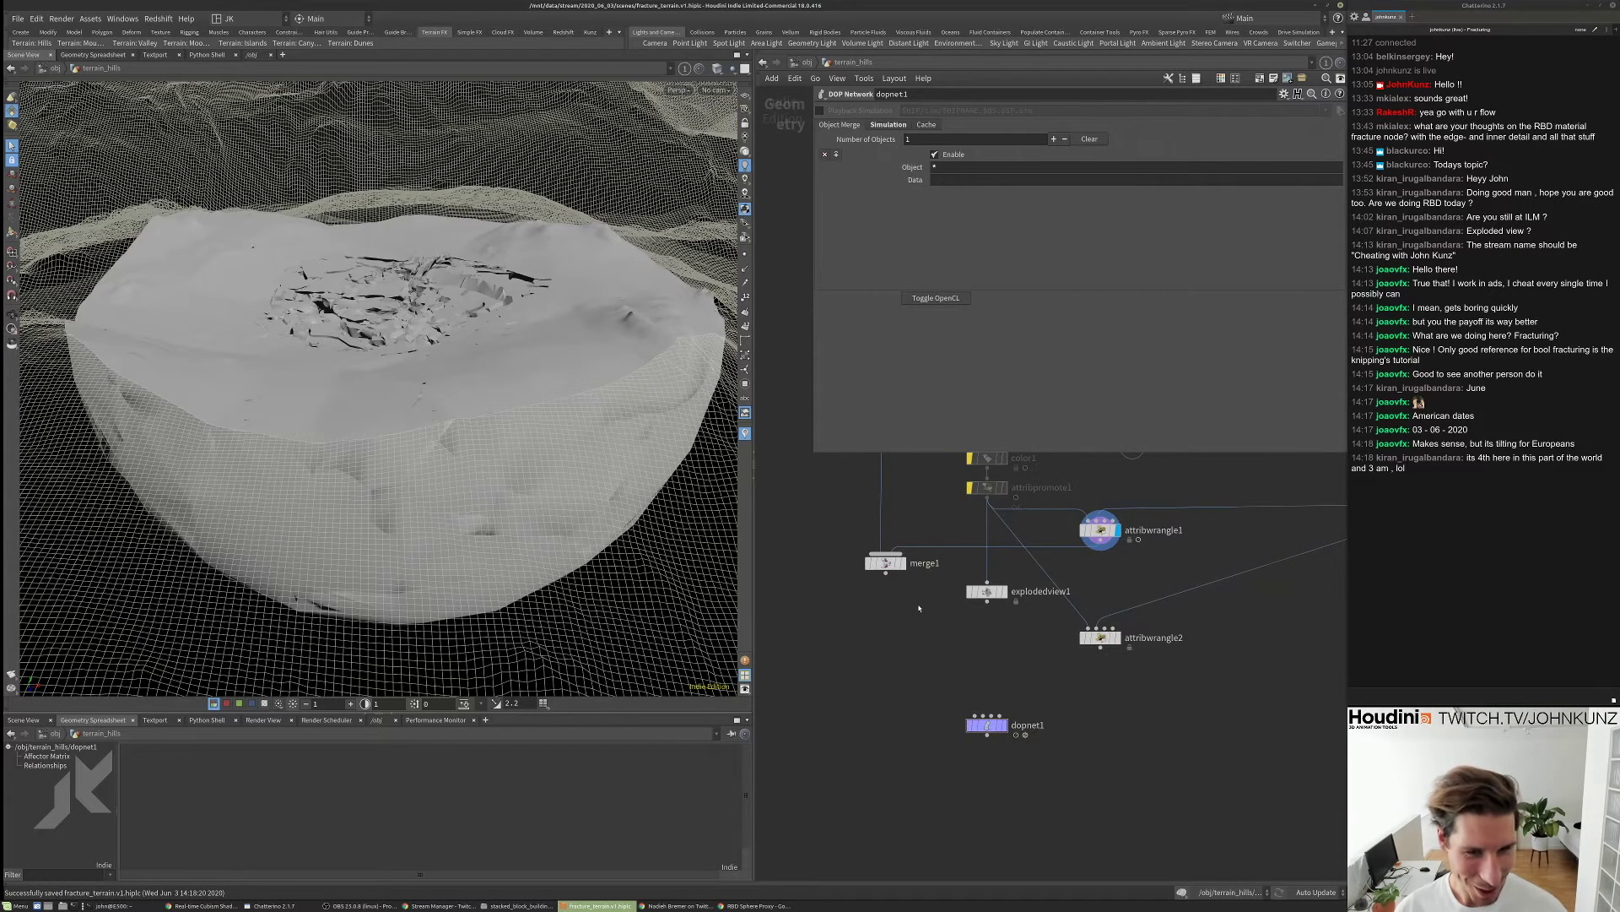
pyautogui.scroll(-3, 919, 608)
pyautogui.scroll(4, 988, 553)
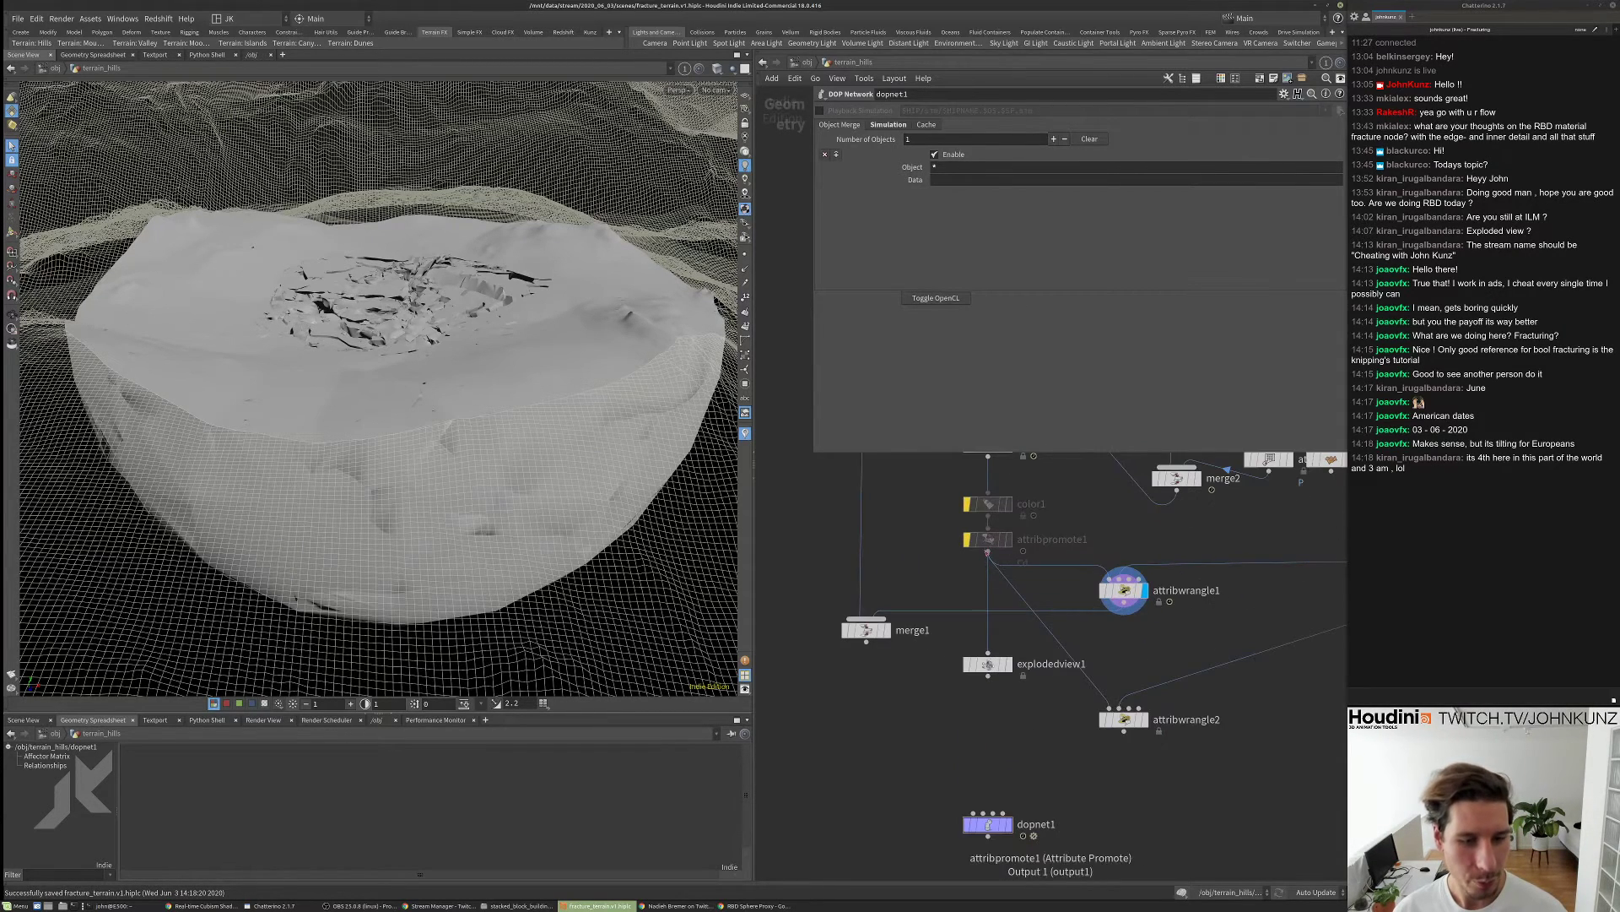
pyautogui.middleClick(987, 545)
pyautogui.scroll(-3, 987, 591)
pyautogui.scroll(3, 983, 642)
pyautogui.scroll(-2, 981, 659)
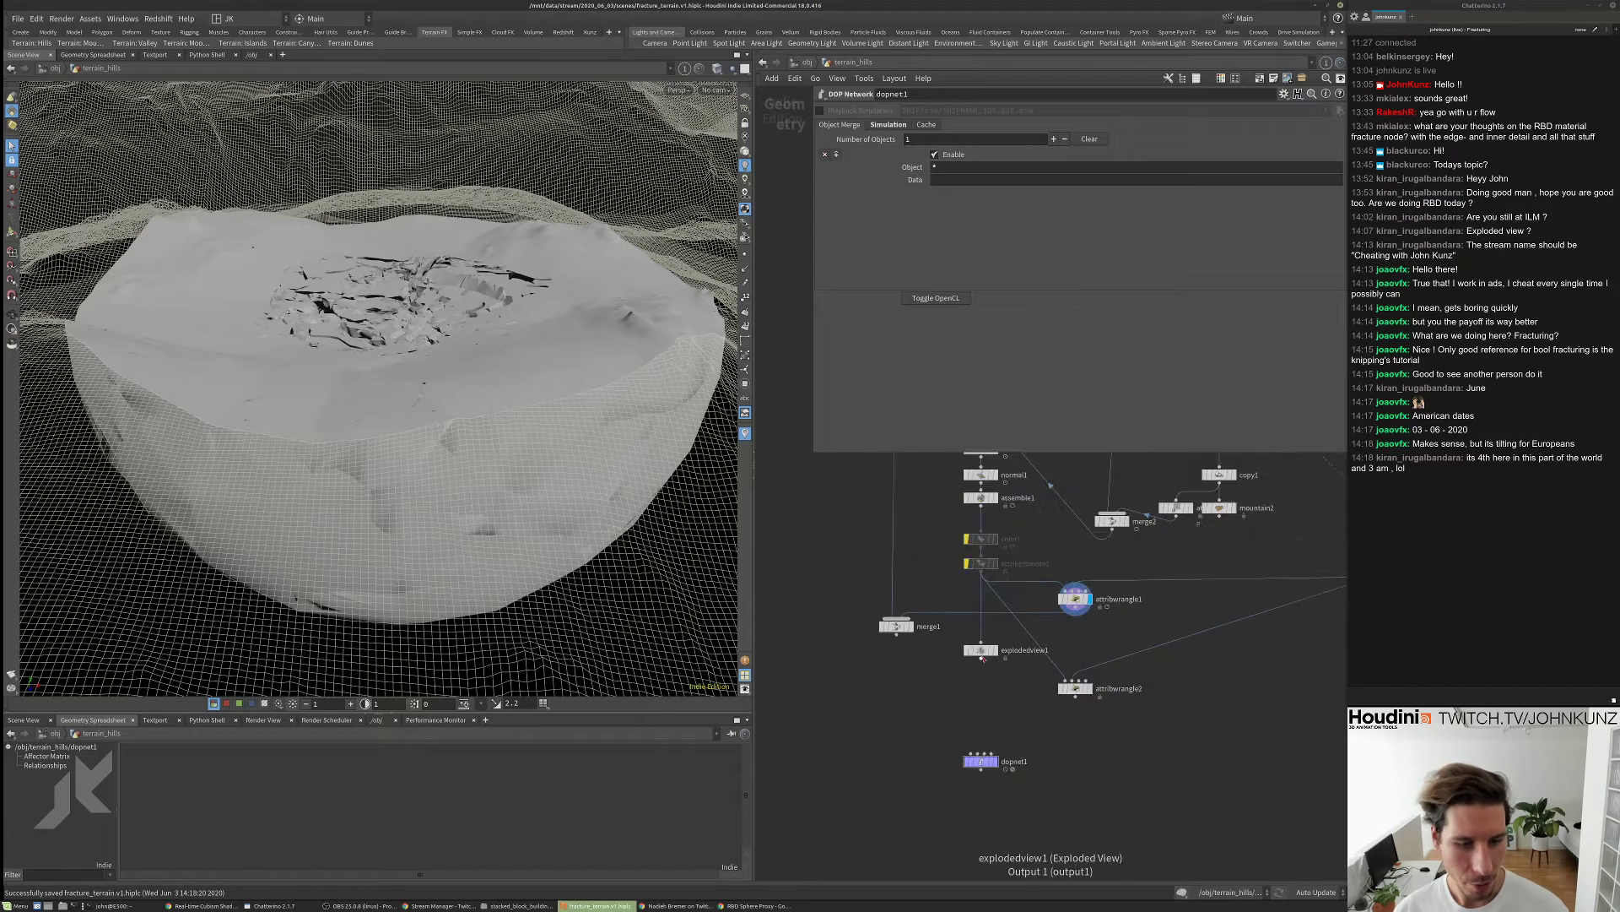
pyautogui.scroll(-2, 981, 658)
pyautogui.moveTo(981, 654); pyautogui.dragTo(1133, 676)
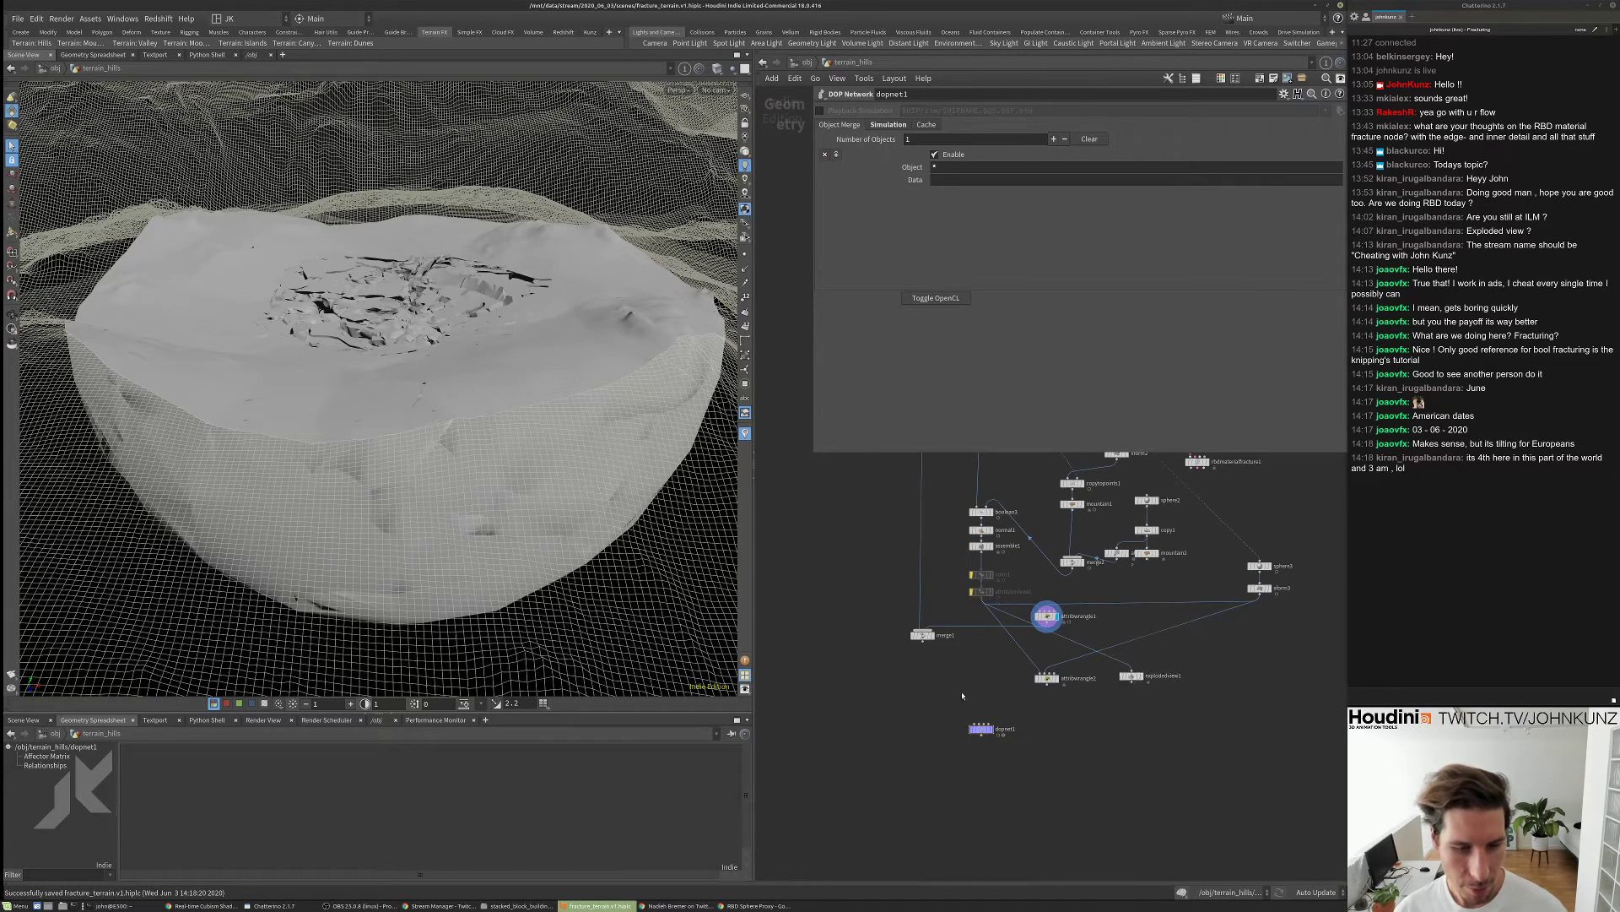
# - Add a Null node between attribpromote1 and dopnet1 and wire attribpromote1's output into it
pyautogui.press('Tab')
pyautogui.write('null')
pyautogui.press('Return')
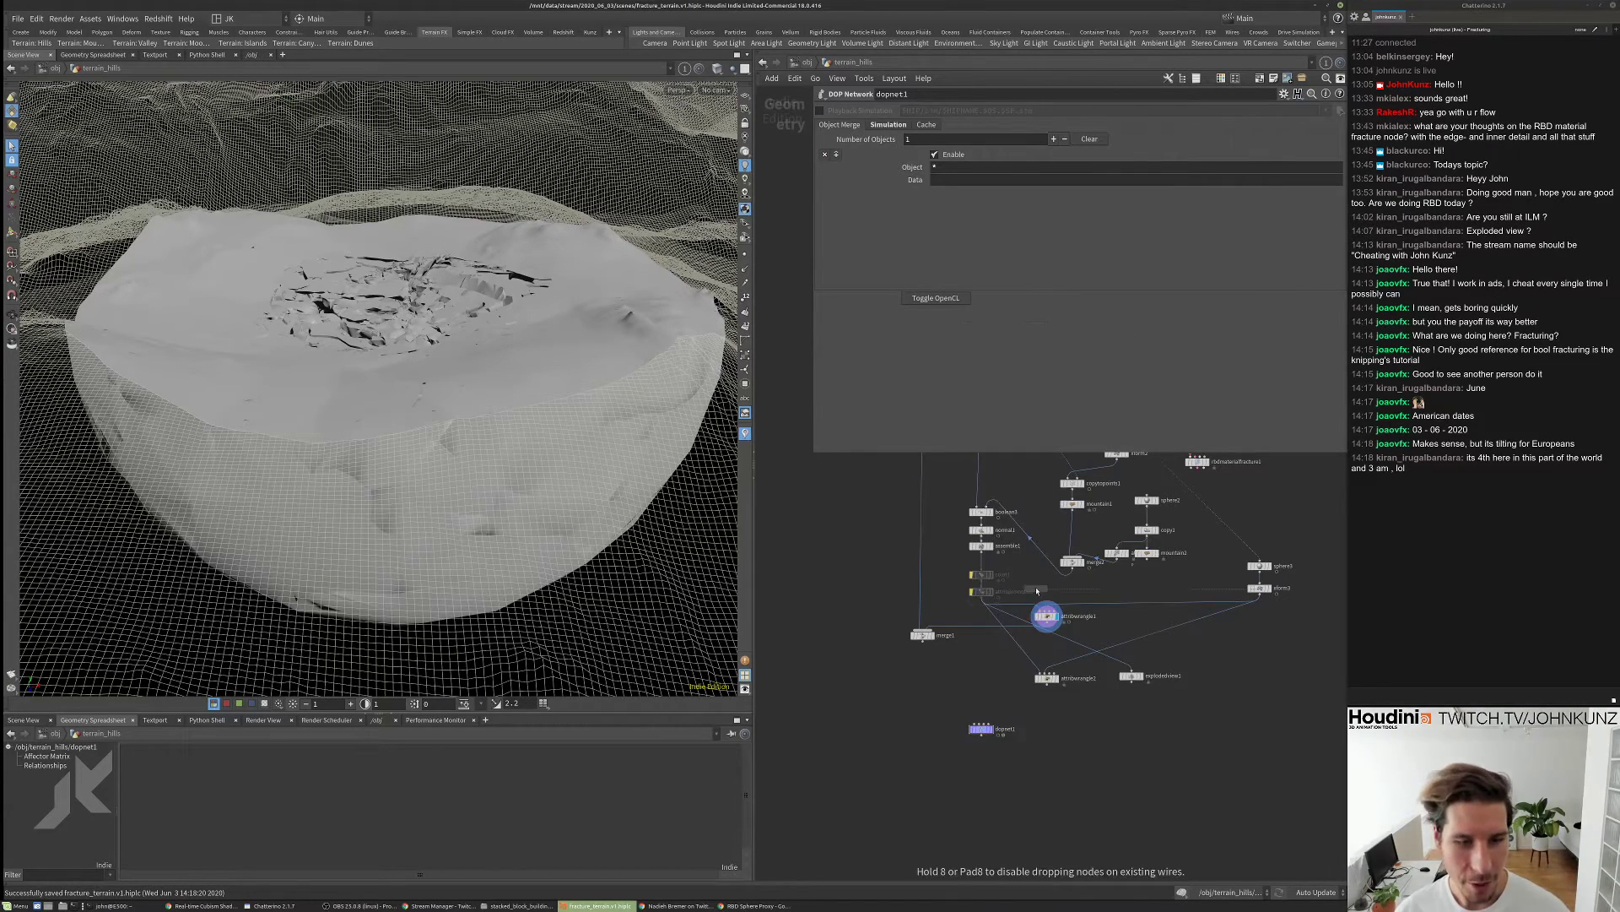
pyautogui.click(972, 669)
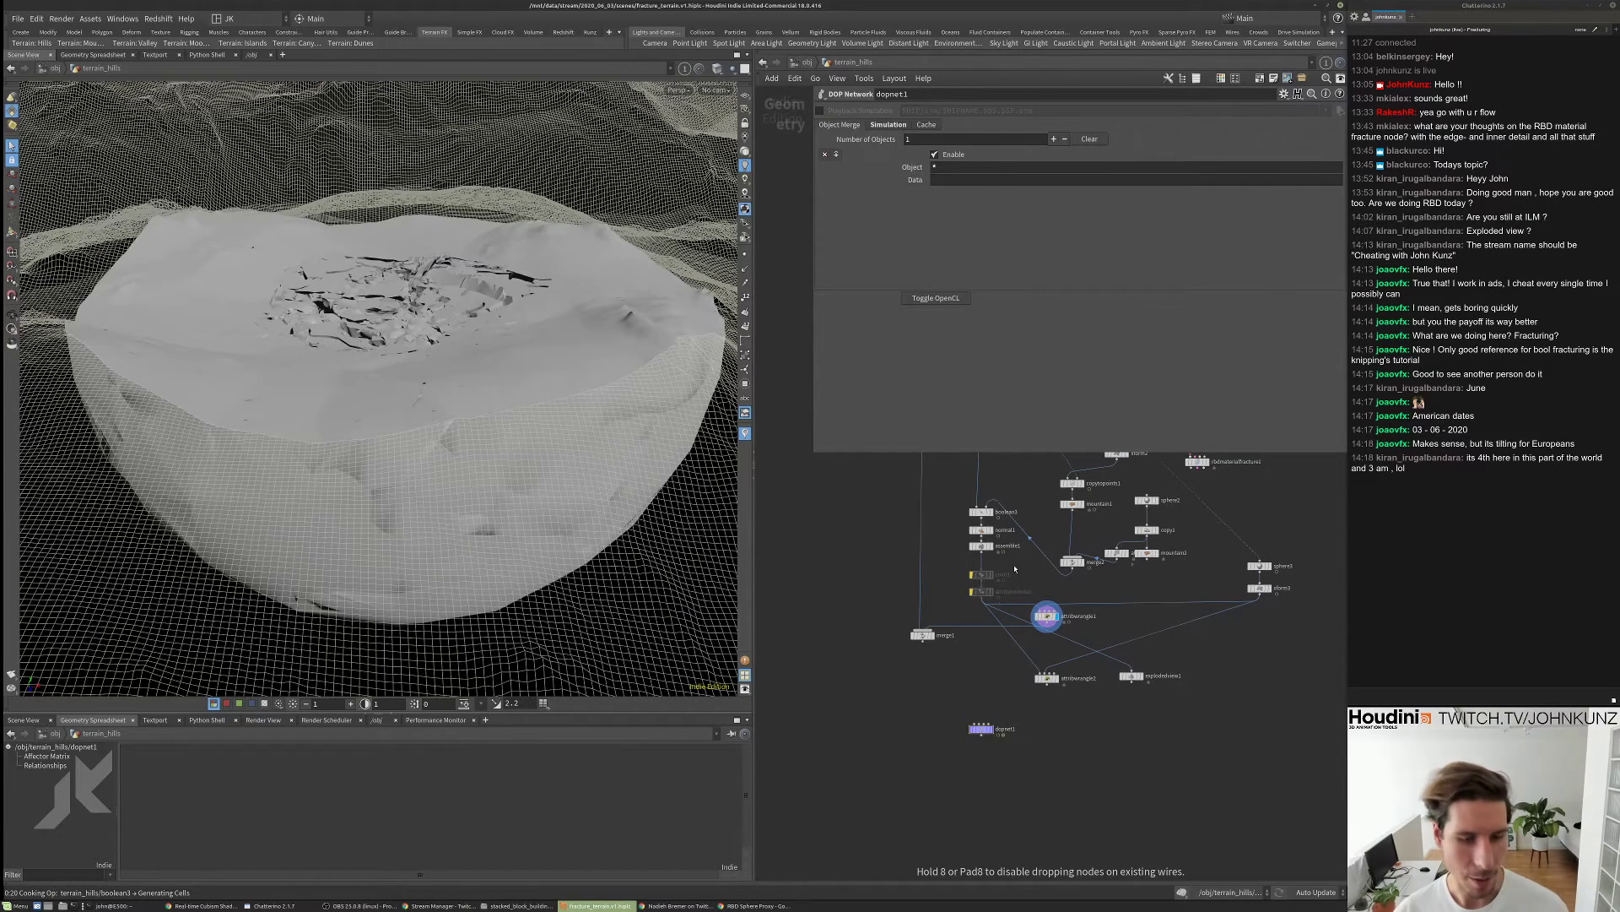
pyautogui.hotkey('ctrl', 's')
pyautogui.click(973, 666)
pyautogui.scroll(4, 987, 635)
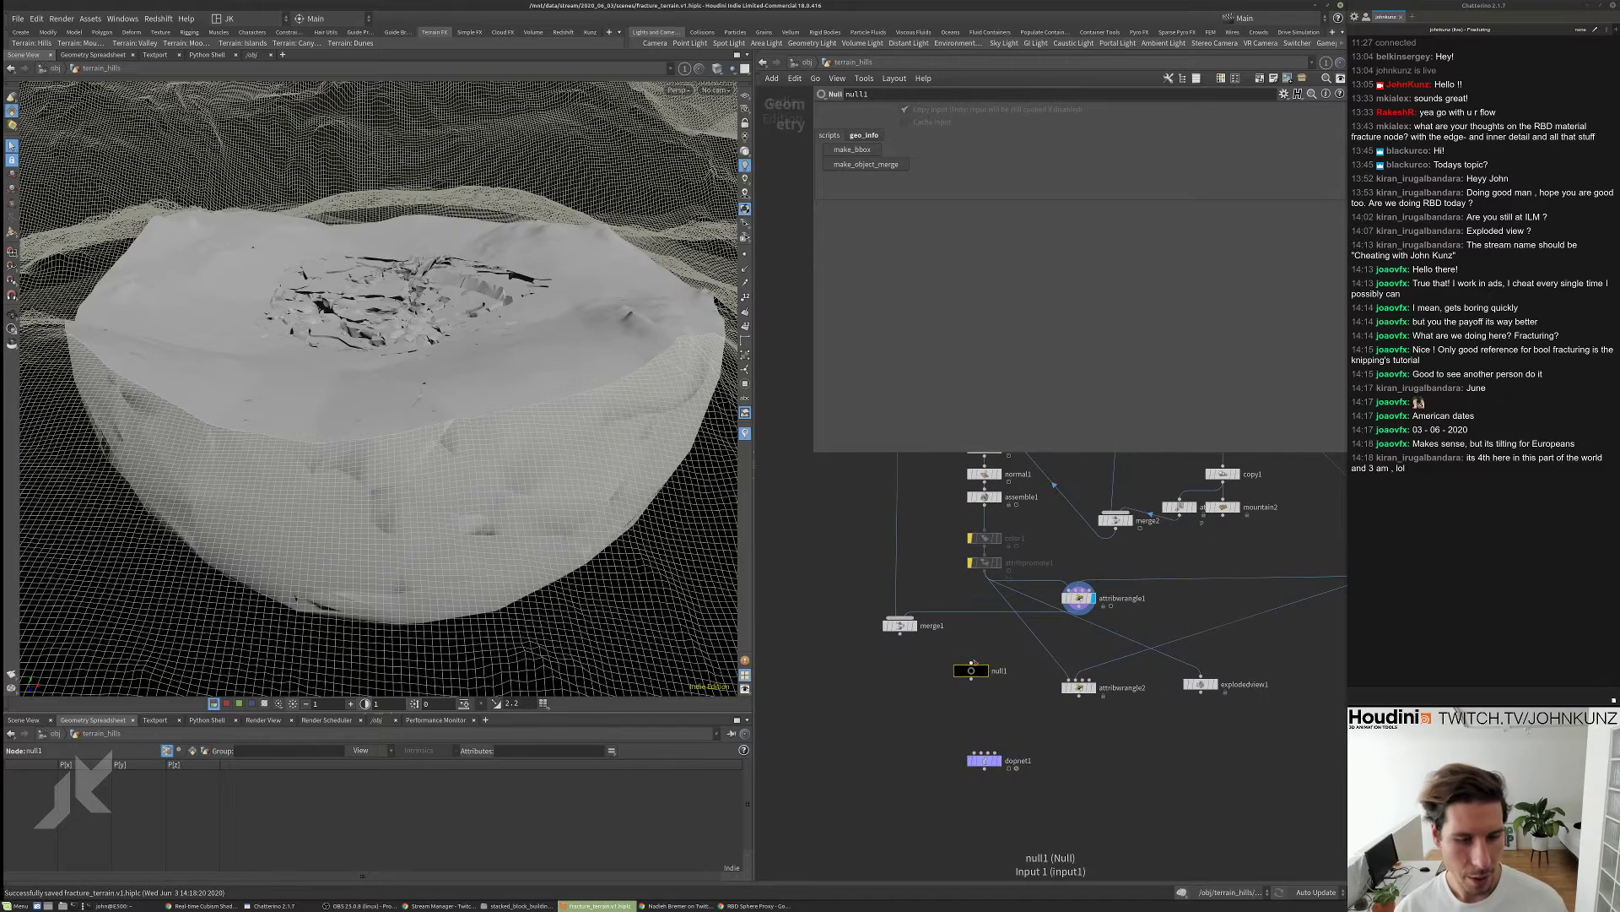
pyautogui.moveTo(984, 572); pyautogui.dragTo(990, 722)
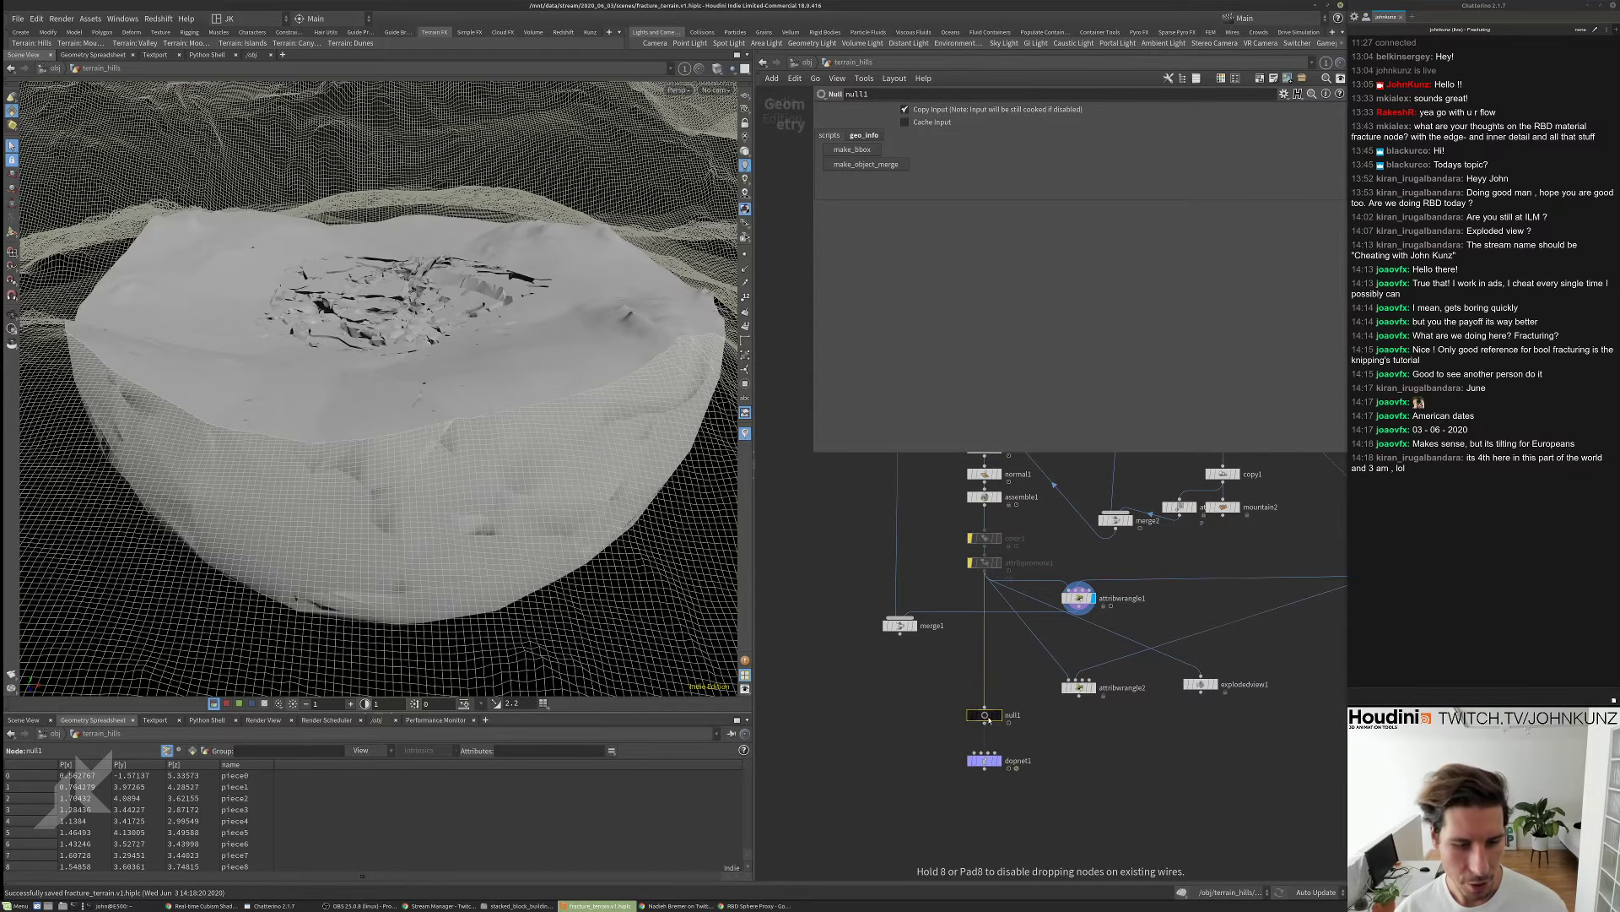
# - Rename the new Null node as OUT_packed_fracture
pyautogui.doubleClick(1012, 715)
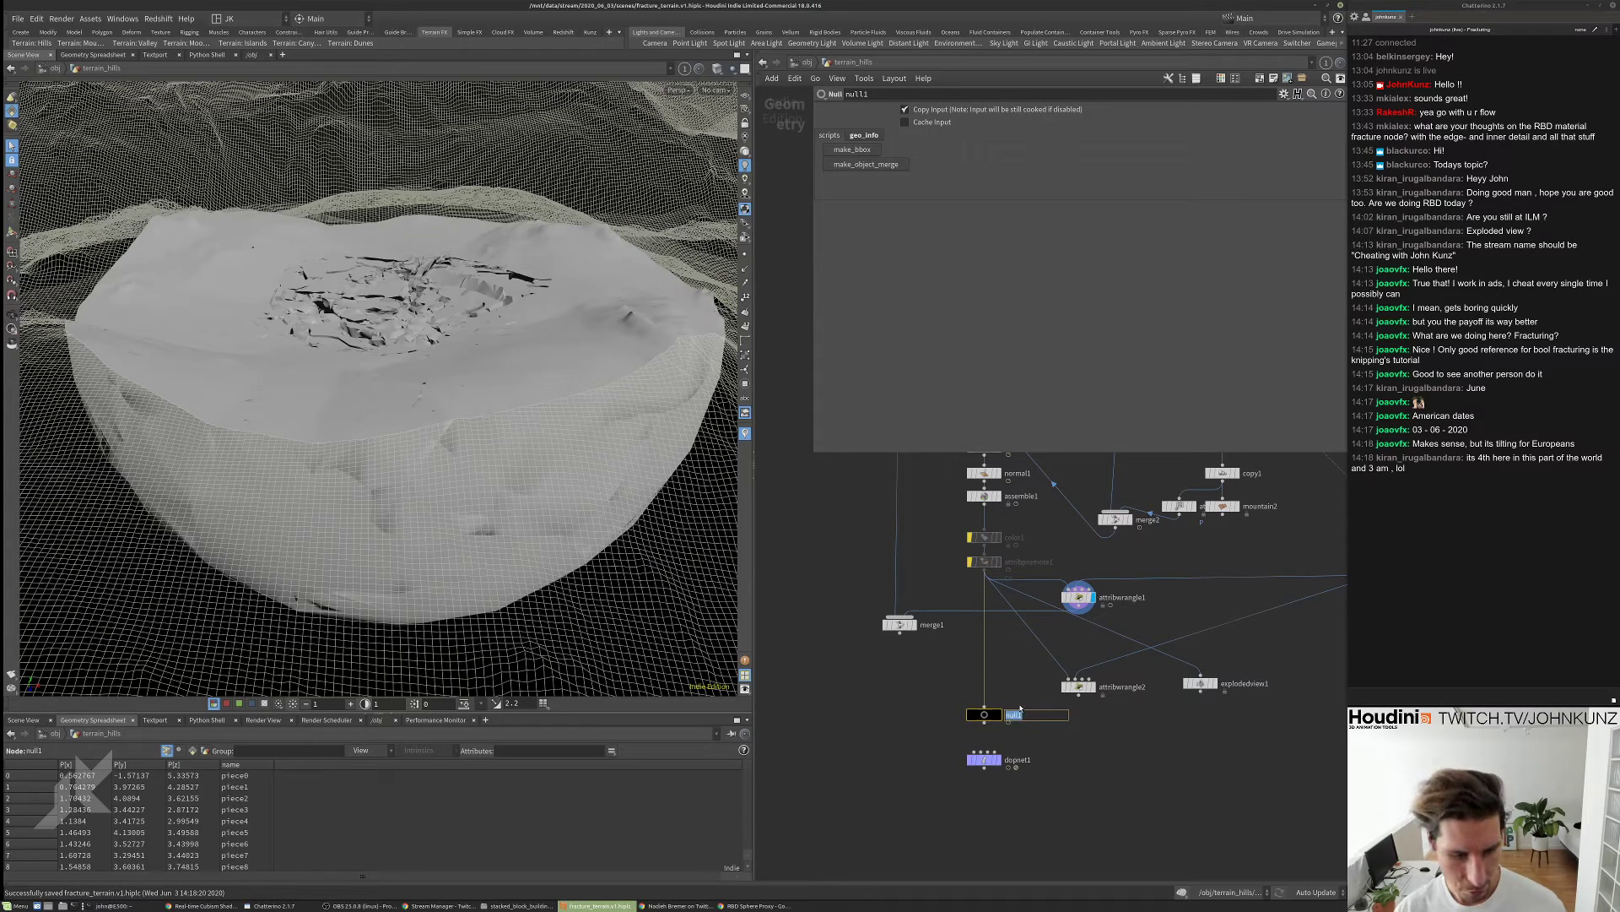
pyautogui.write('OU')
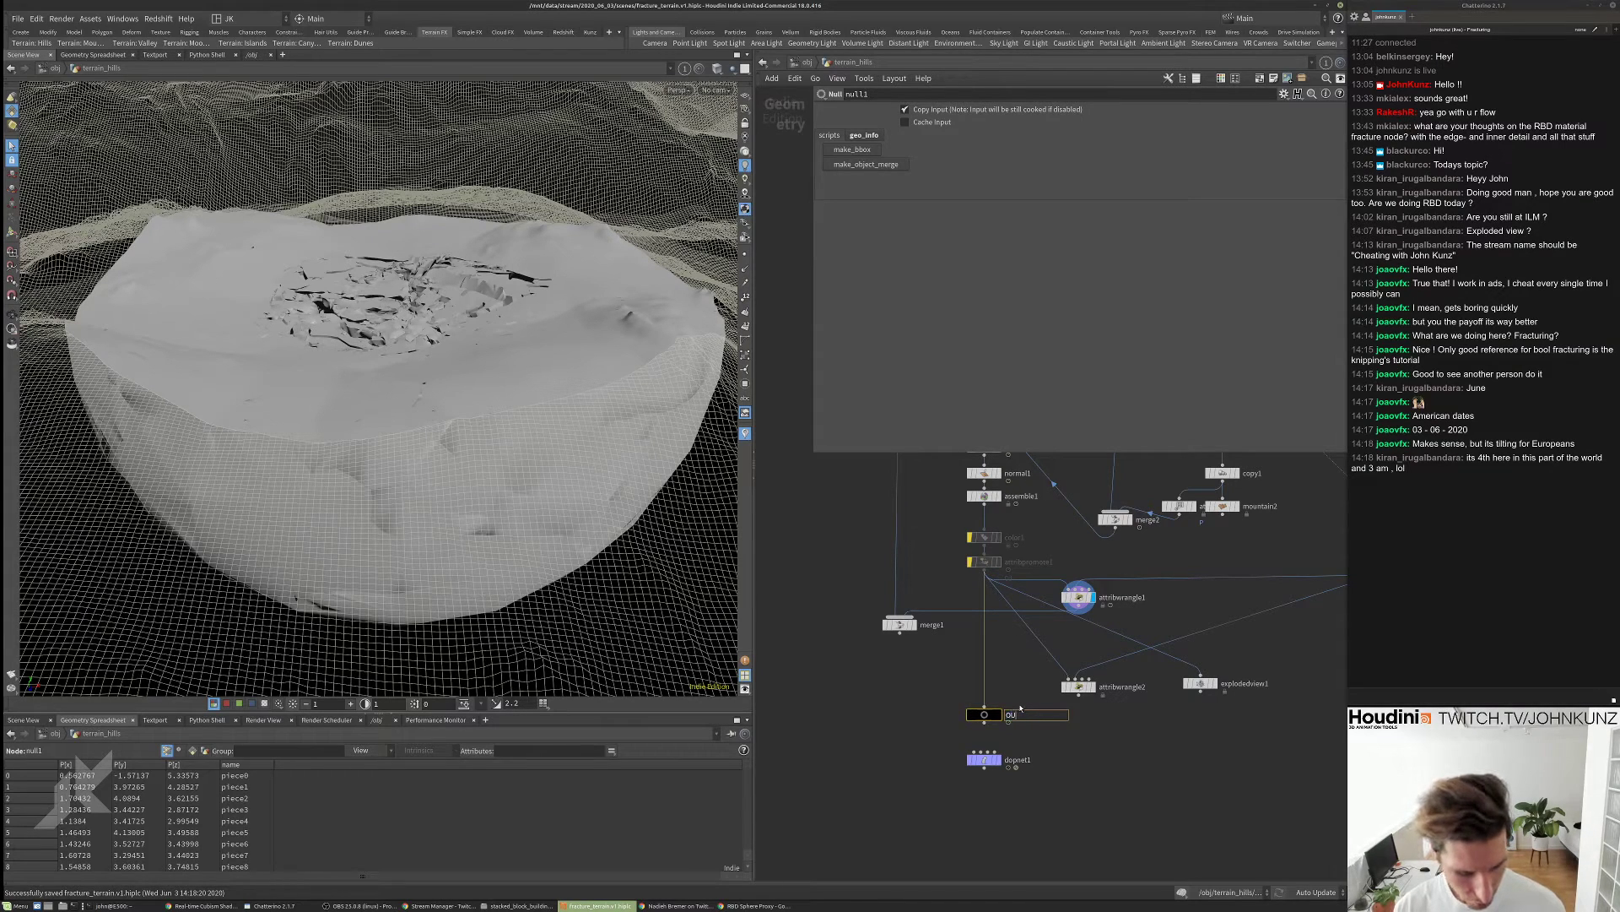
pyautogui.write('T_packed')
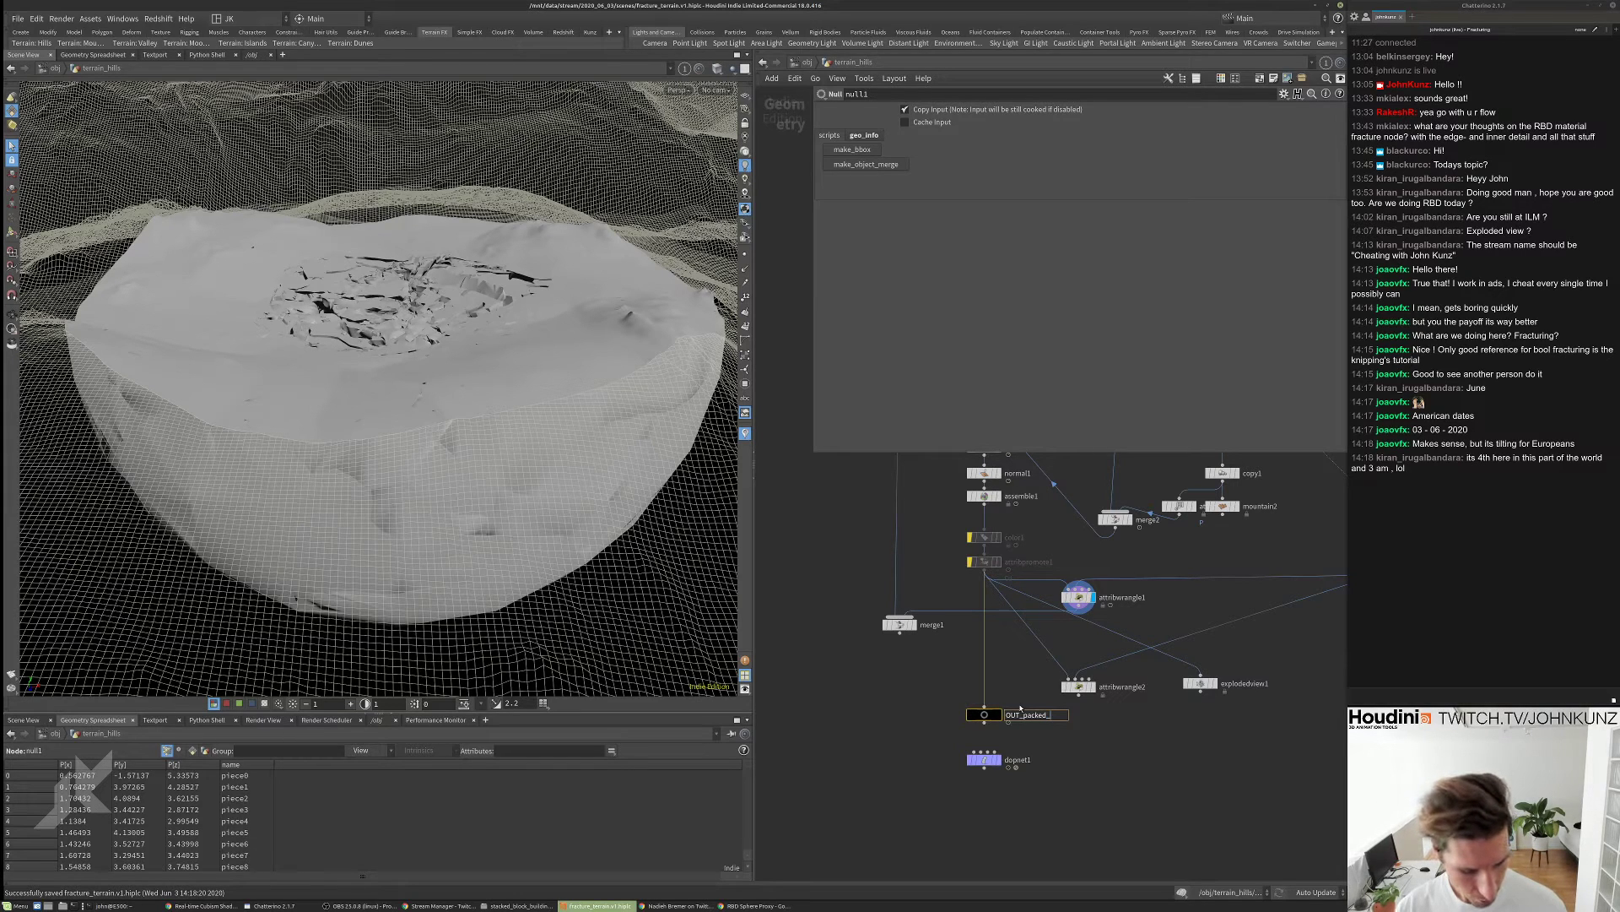
pyautogui.write('_fracture')
pyautogui.press('Return')
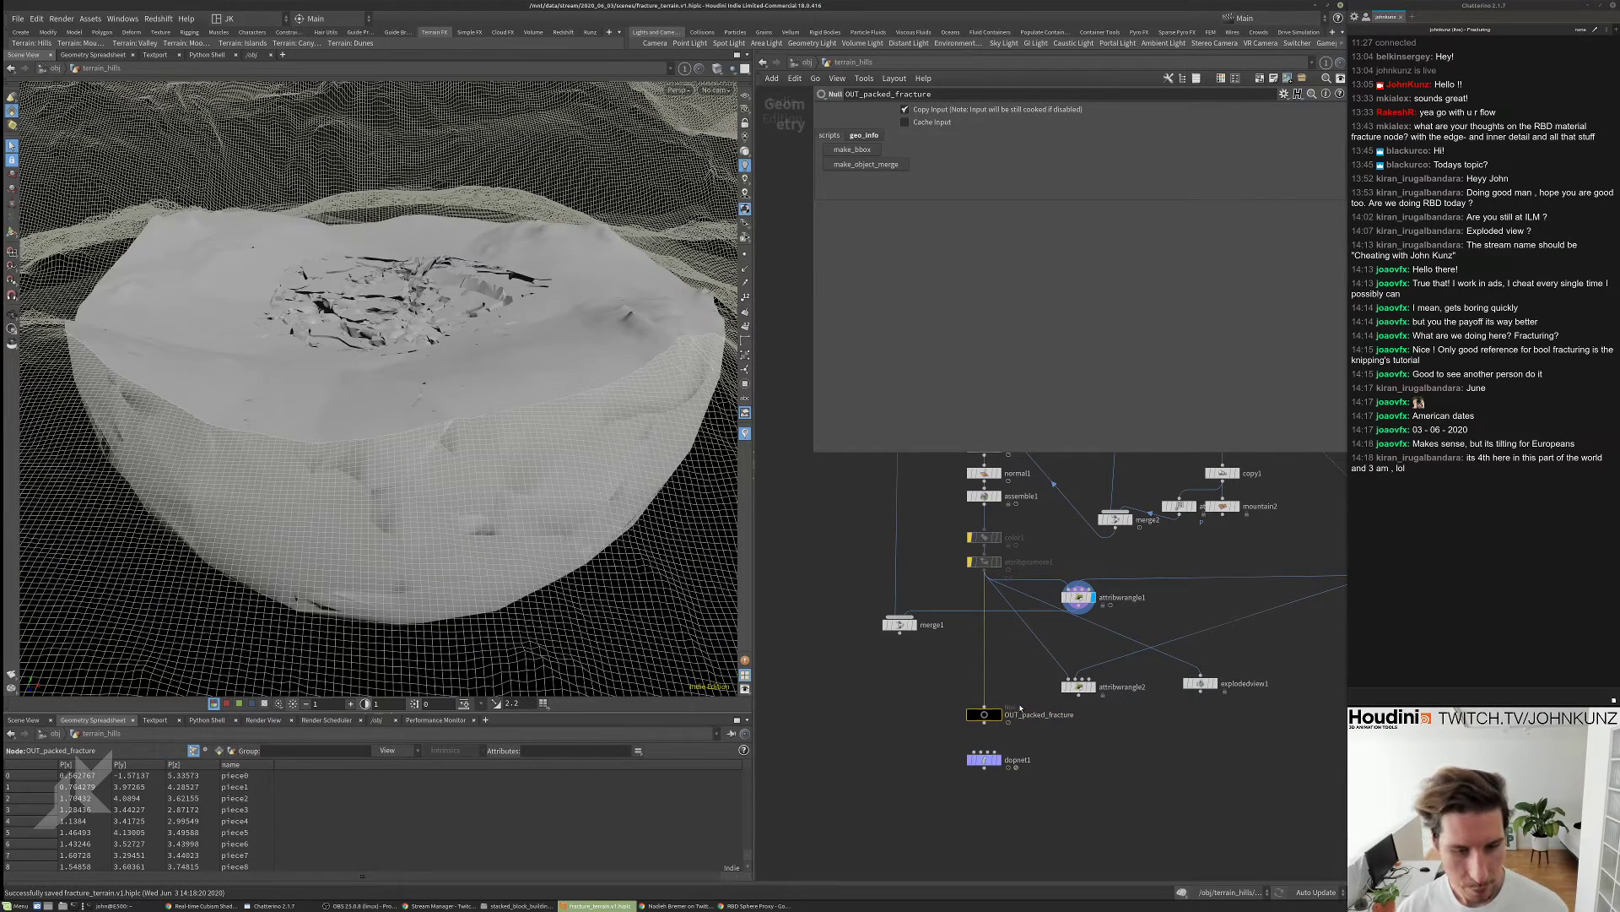
# - Display OUT_packed_fracture, check its geometry info, and move dopnet1 further below it
pyautogui.moveTo(1038, 735); pyautogui.dragTo(1055, 547, button='middle')
pyautogui.scroll(1, 1042, 542)
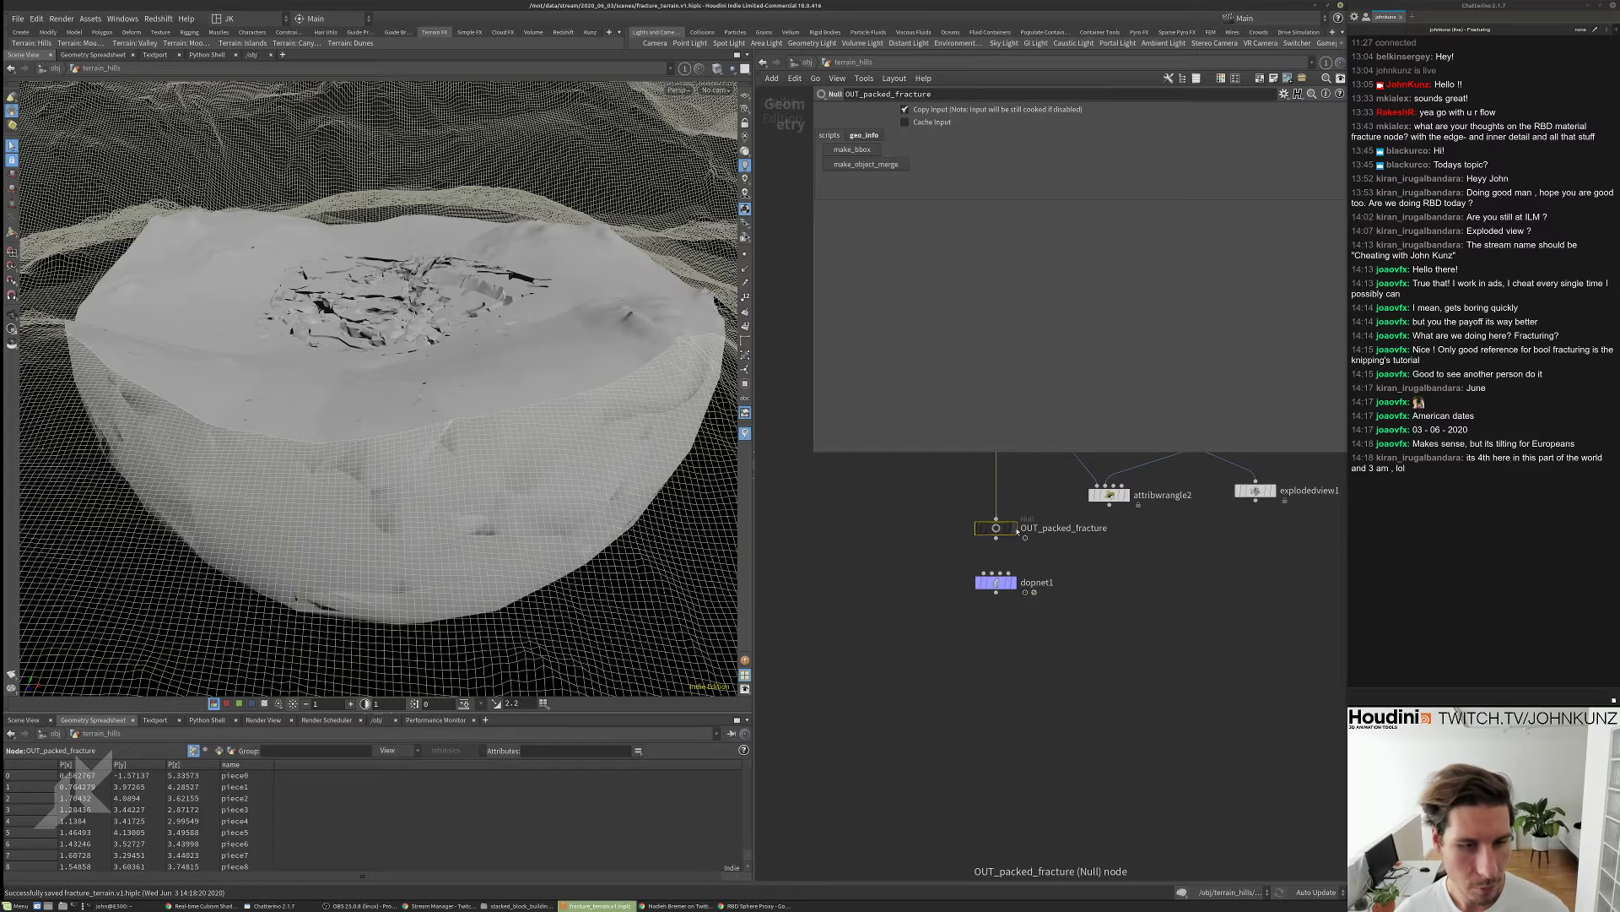
pyautogui.click(992, 530)
pyautogui.middleClick(996, 530)
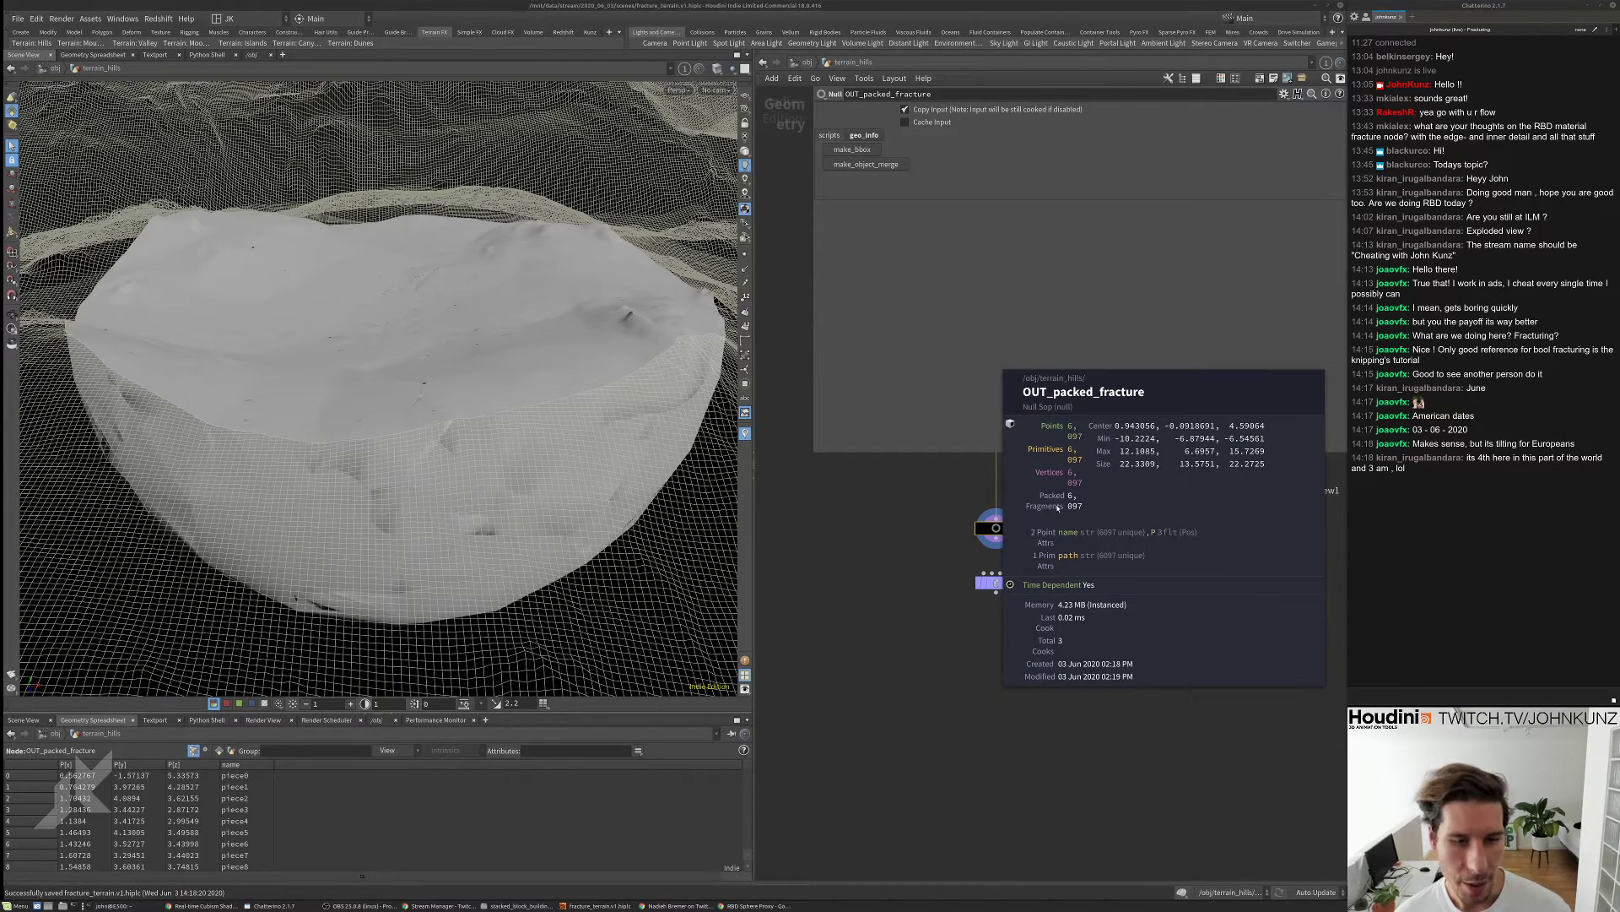
pyautogui.moveTo(995, 582); pyautogui.dragTo(1002, 651)
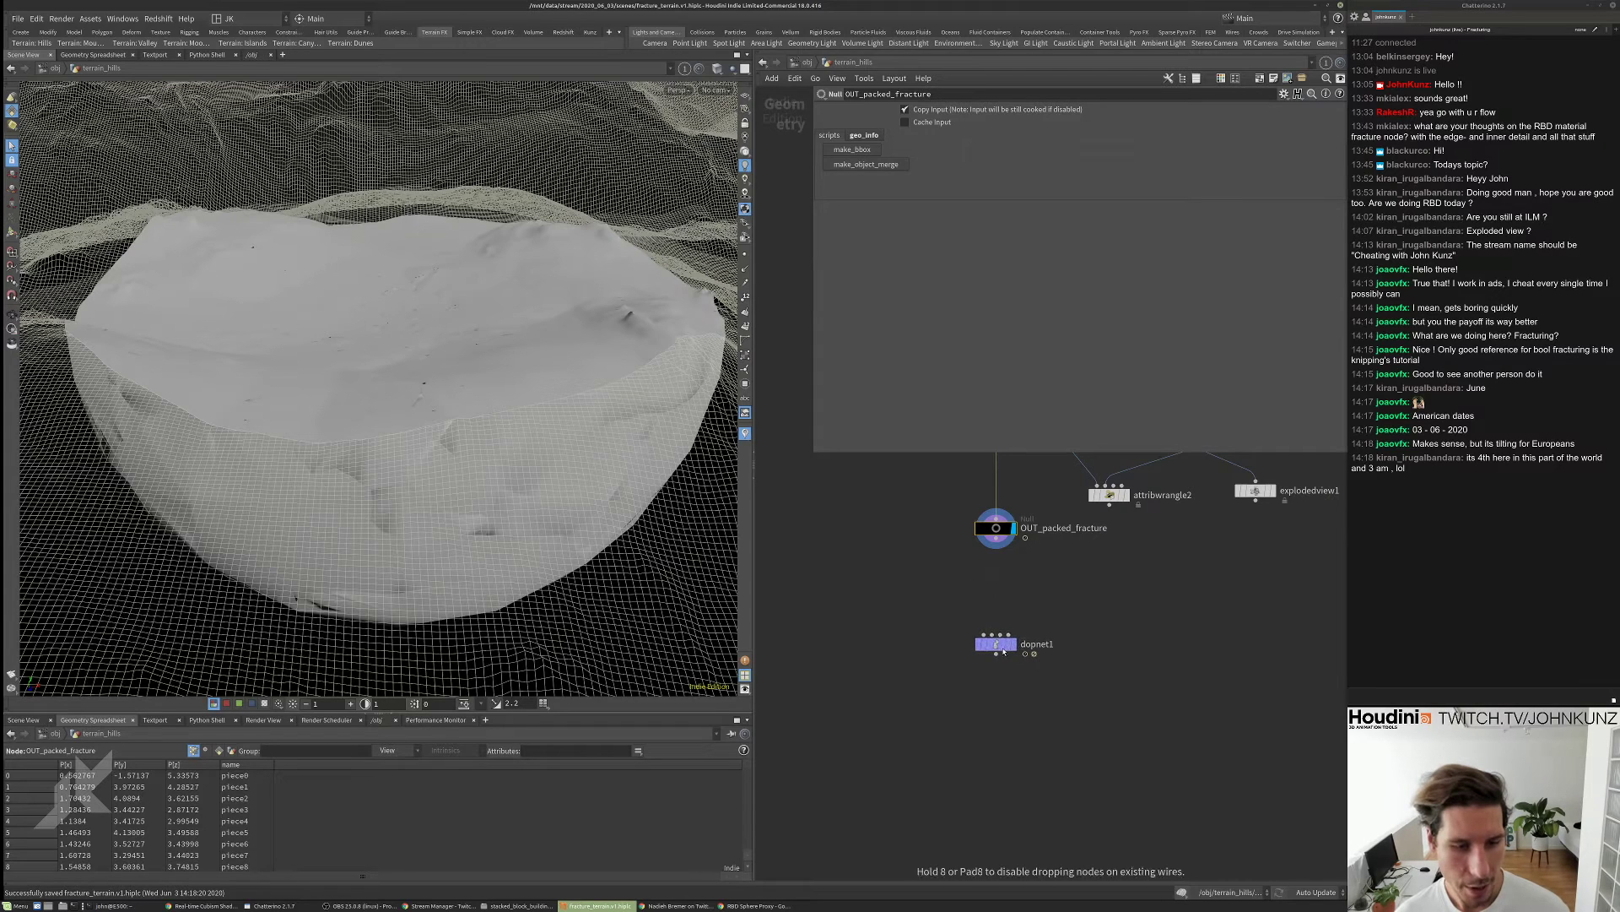
# - Wire OUT_packed_fracture into dopnet1's first input, display dopnet1 and go inside the network
pyautogui.moveTo(996, 538); pyautogui.dragTo(985, 634)
pyautogui.click(998, 650)
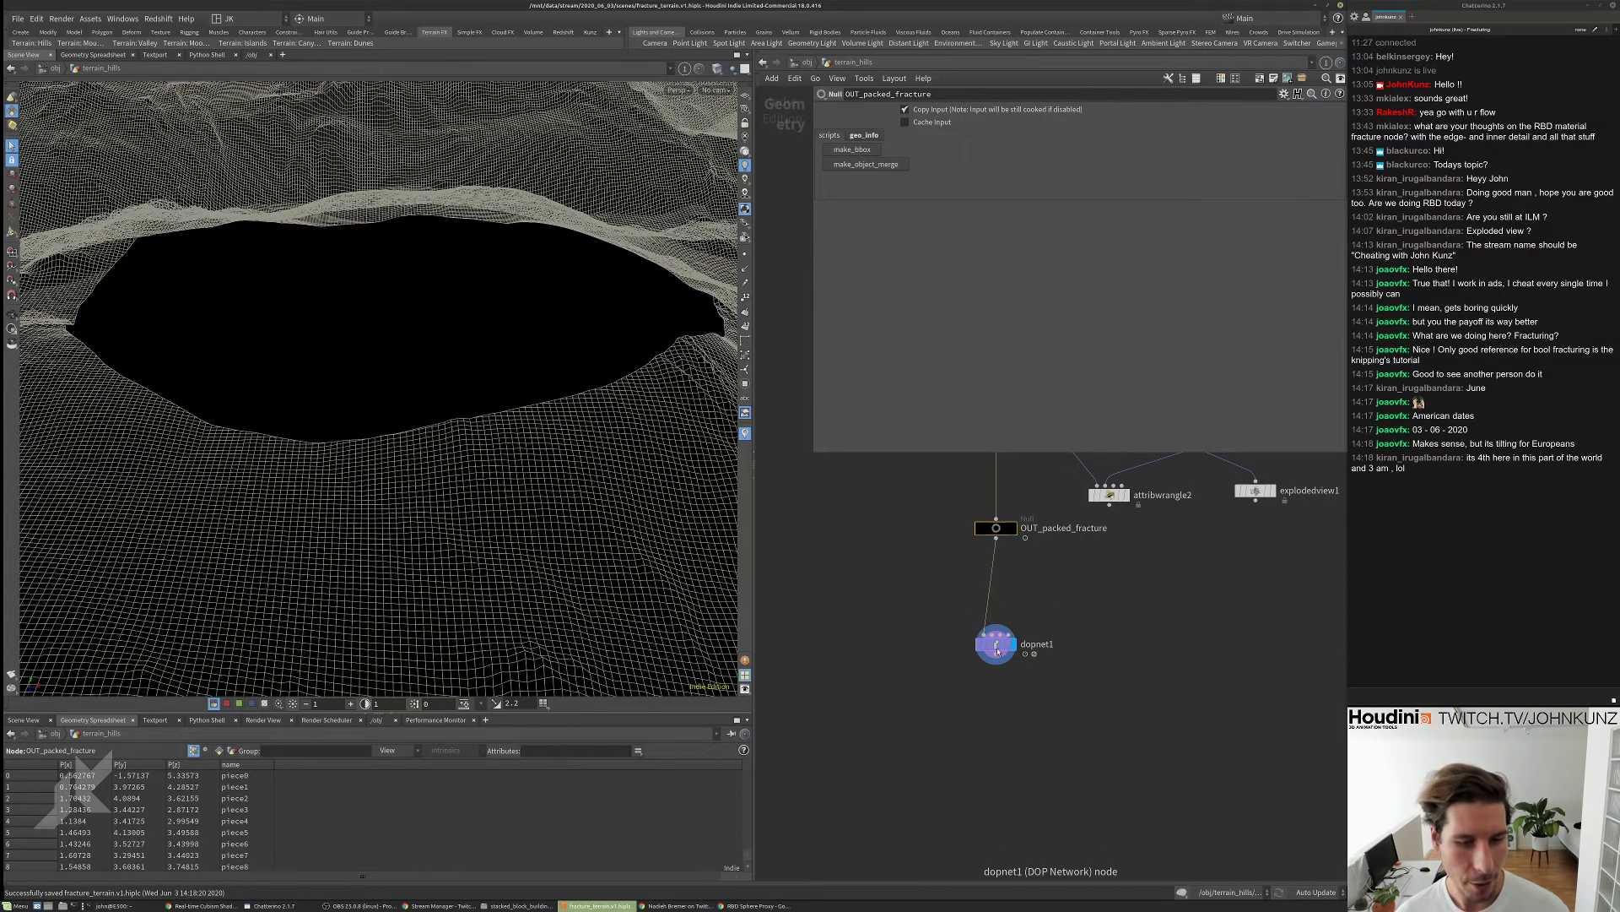
pyautogui.doubleClick(996, 649)
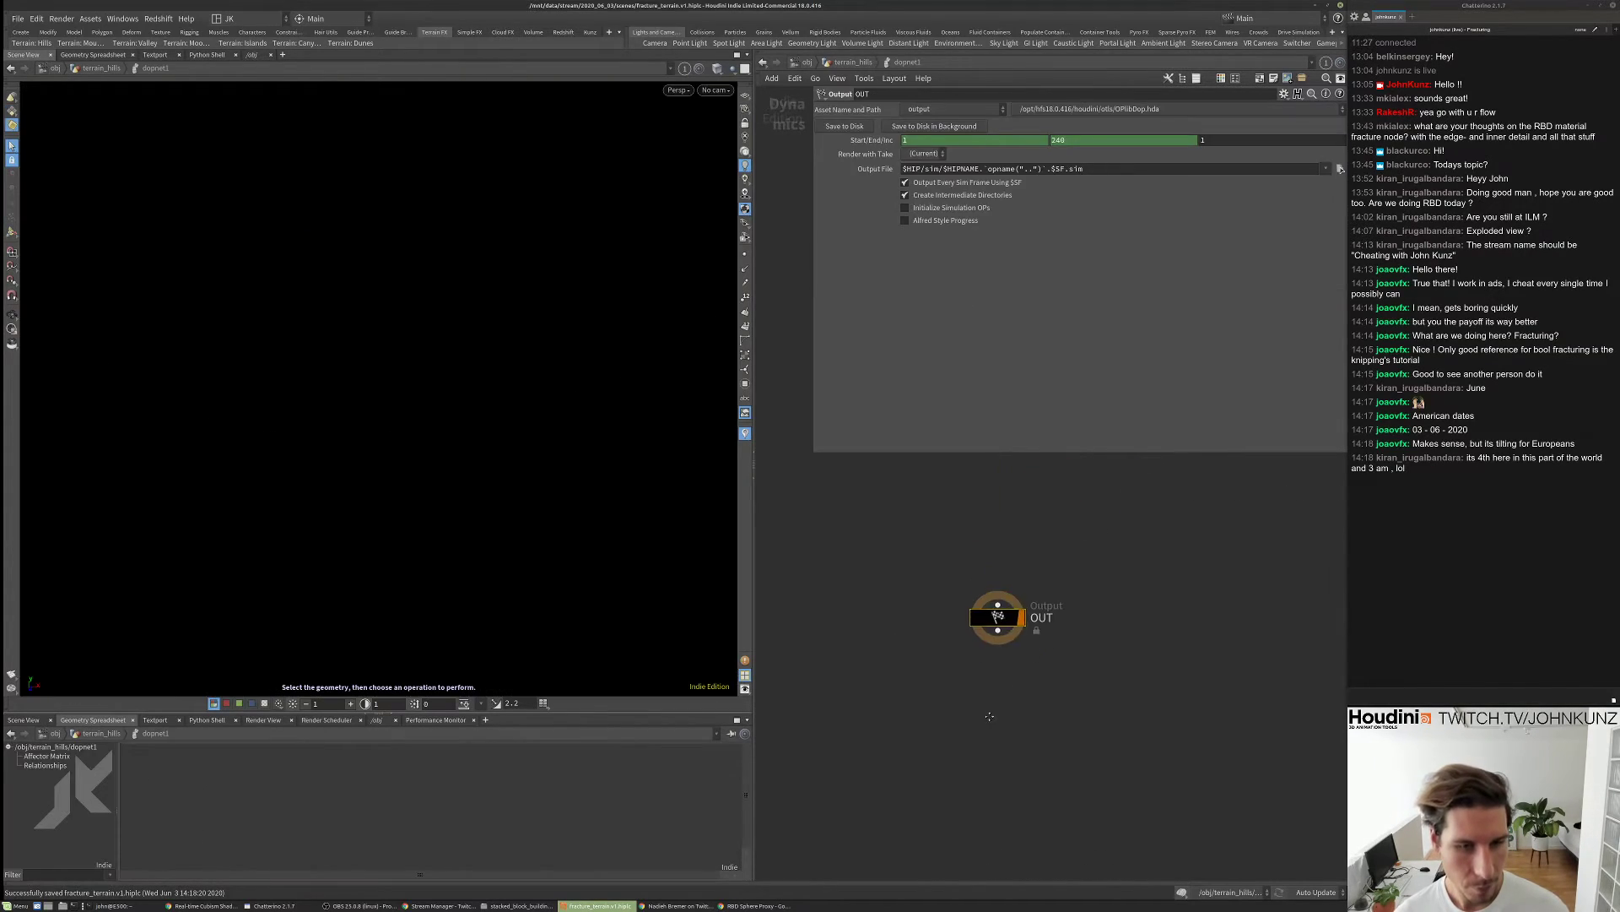
# - Add an RBD Packed Object node above OUT and connect it to OUT's input
pyautogui.press('Tab')
pyautogui.write('p')
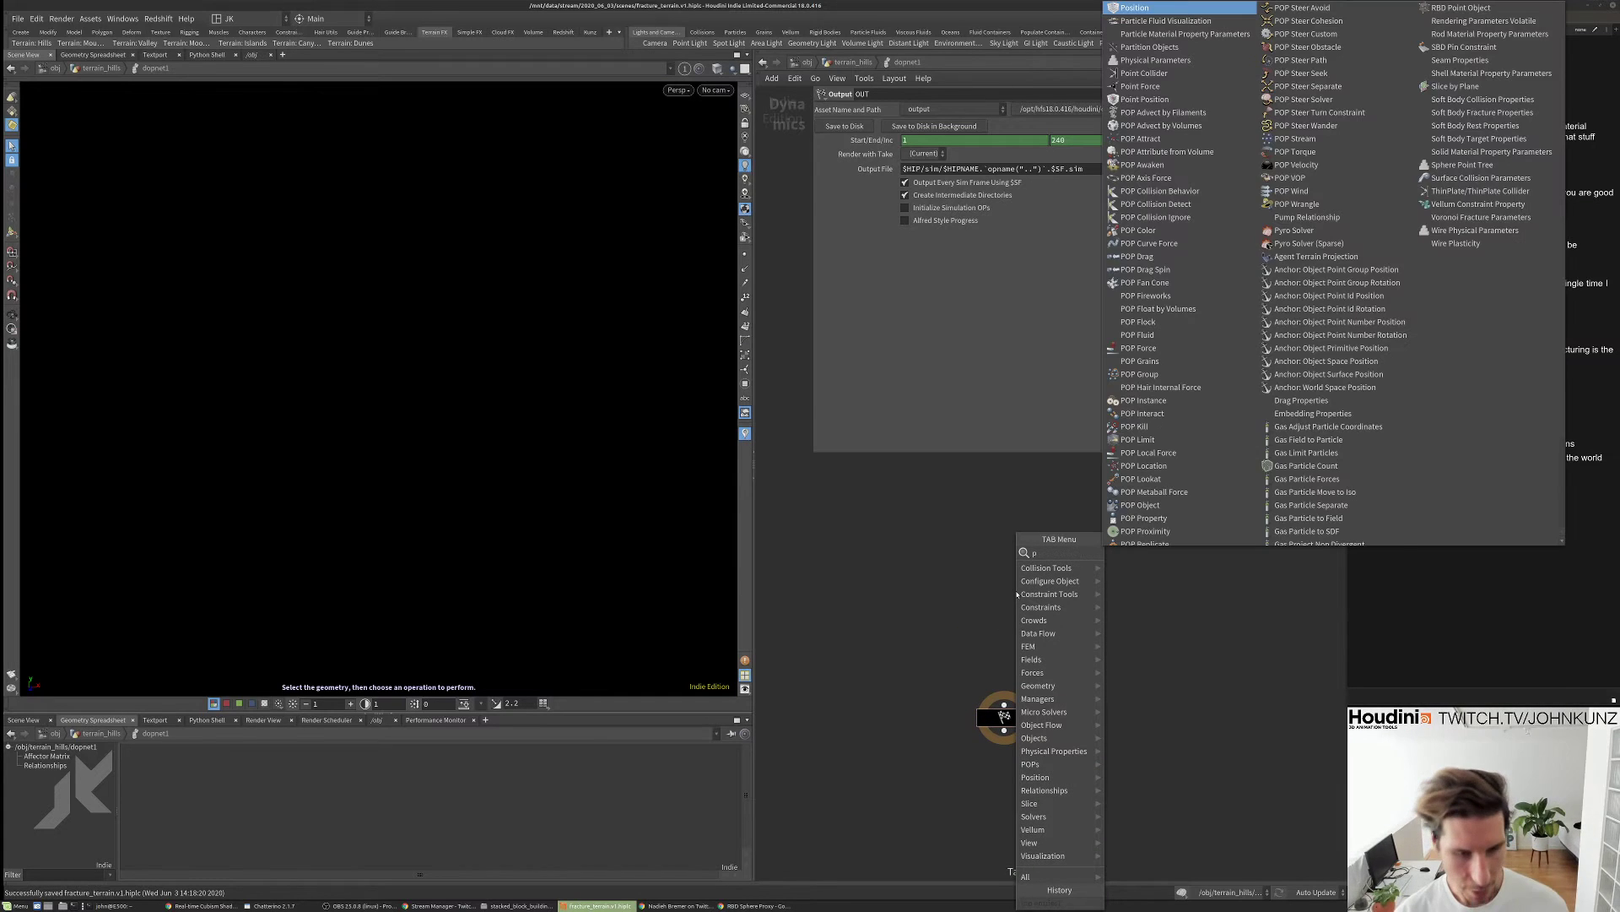
pyautogui.write('ack')
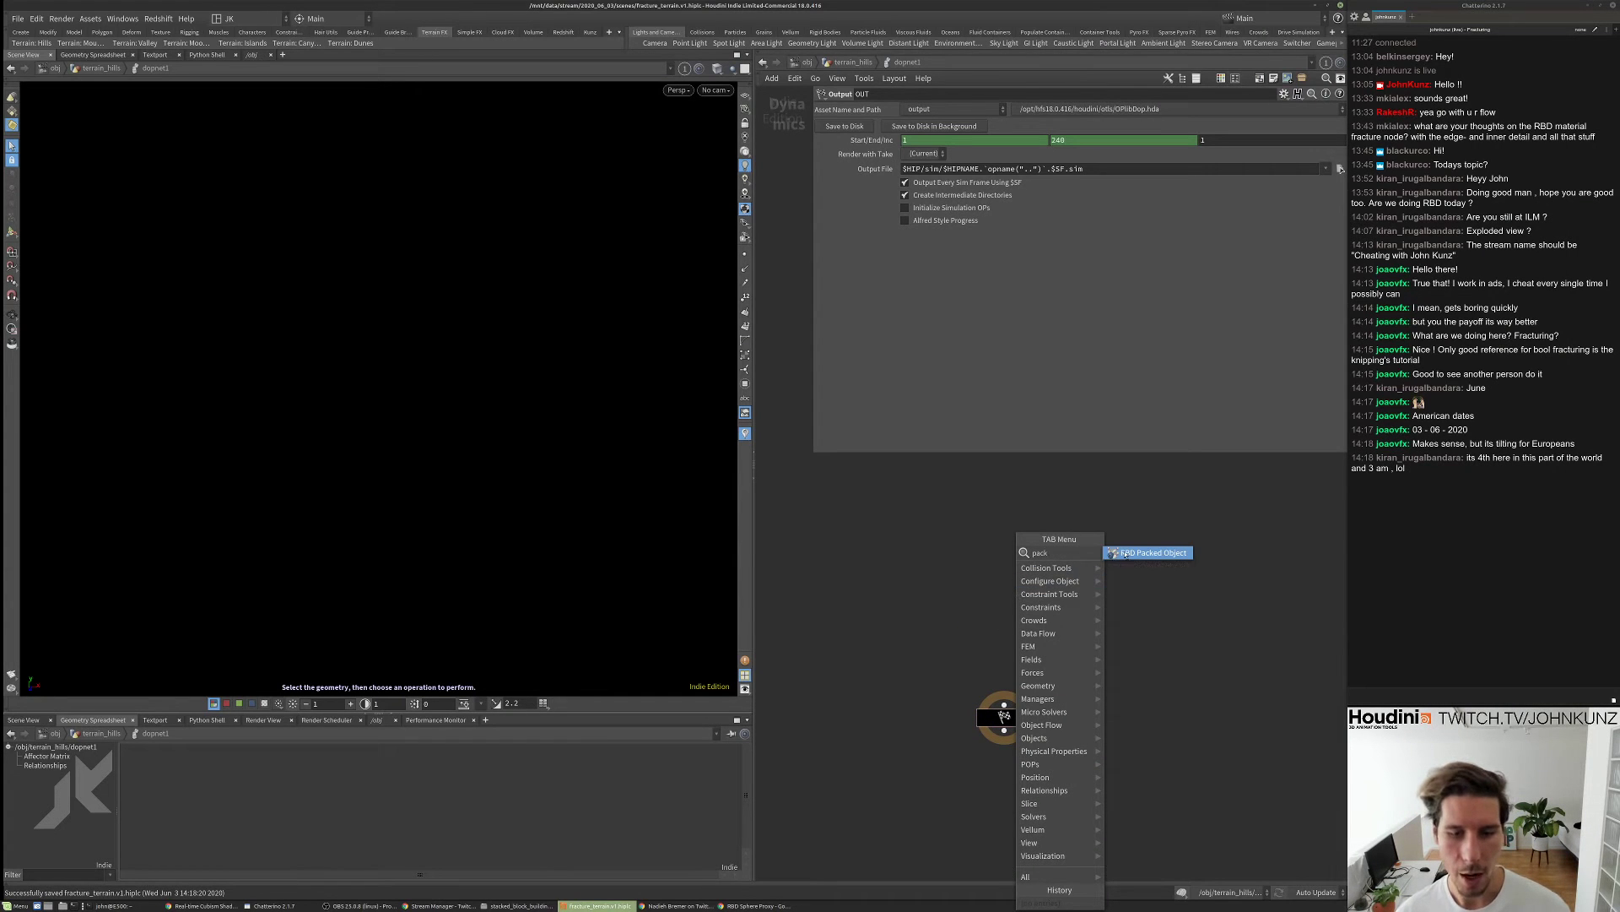
pyautogui.press('Return')
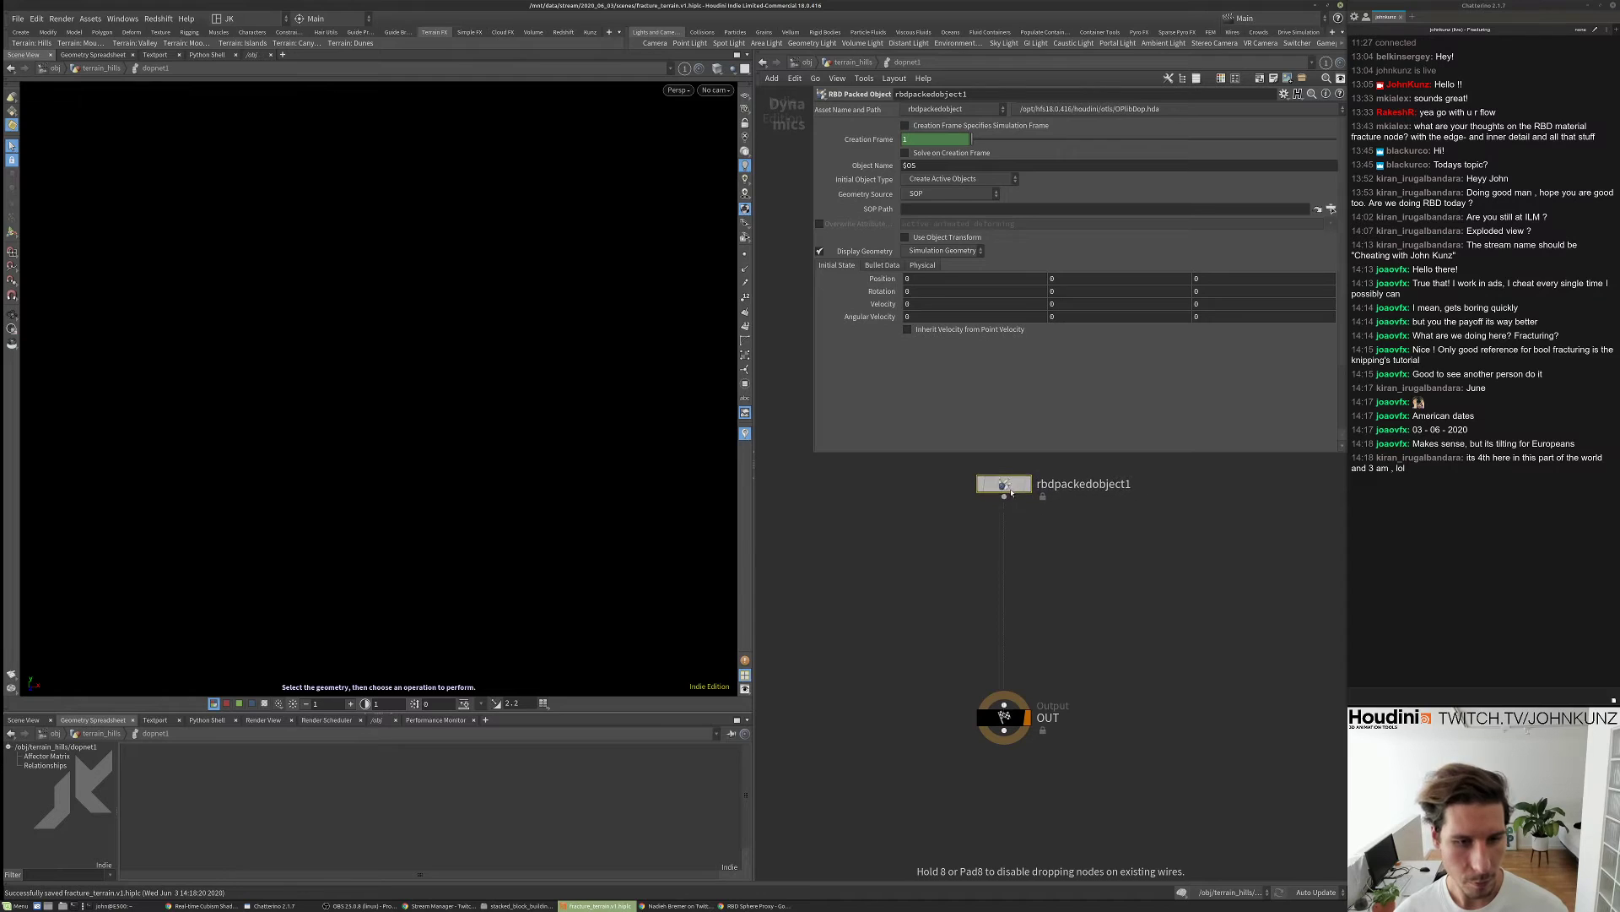
pyautogui.click(1009, 489)
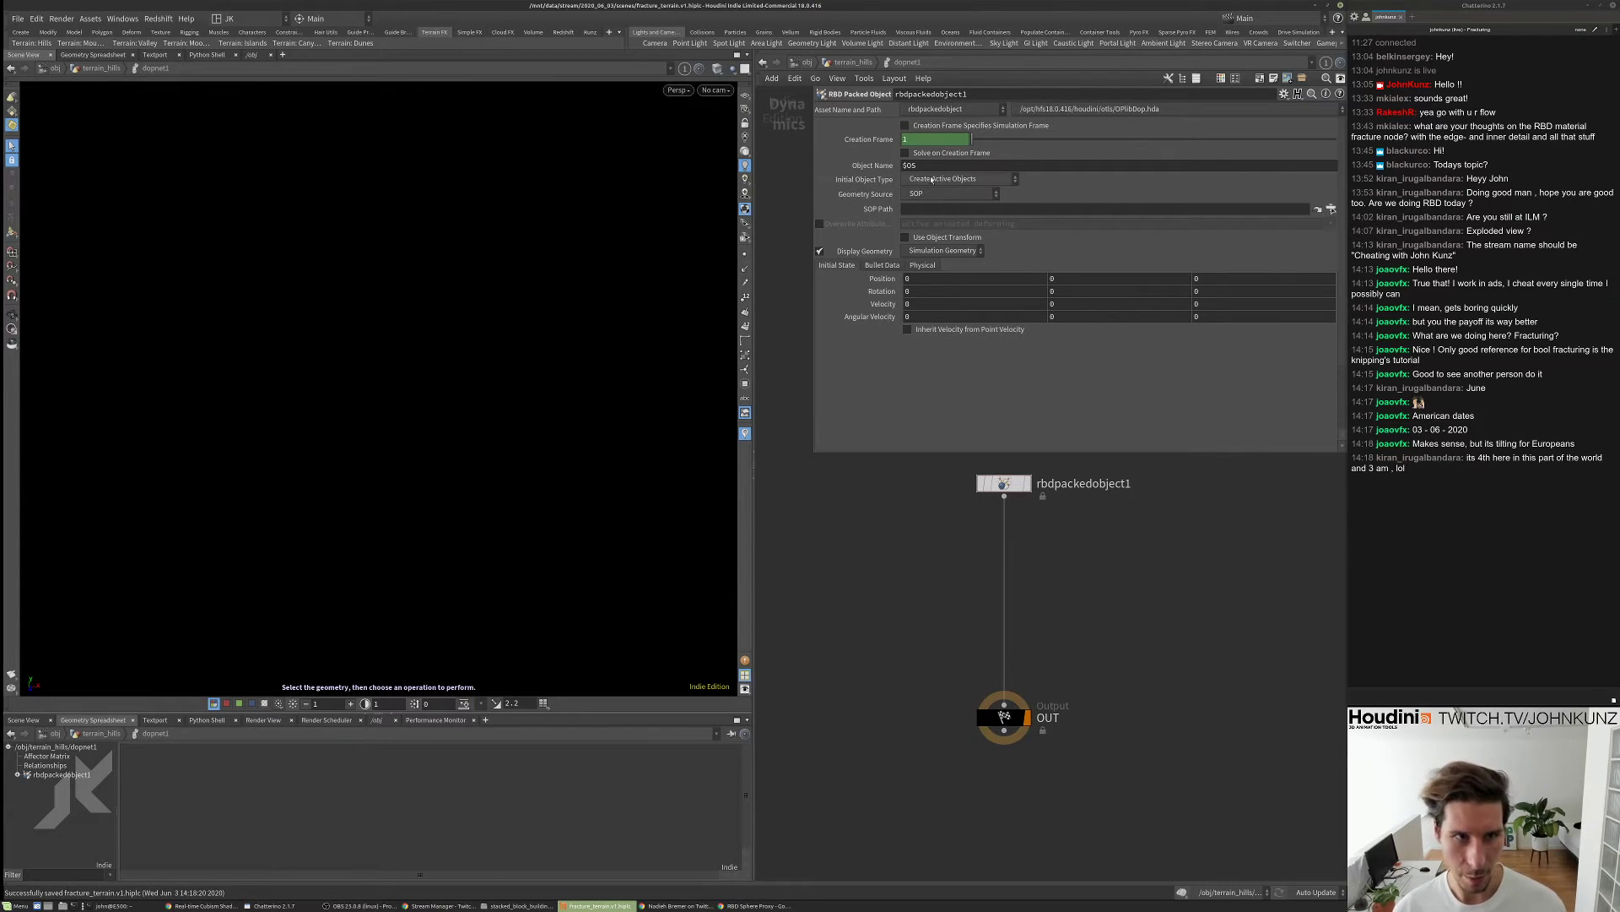
# - Set the RBD packed object's Geometry Source to First Context Geometry and enable Solve on Creation Frame
pyautogui.click(930, 194)
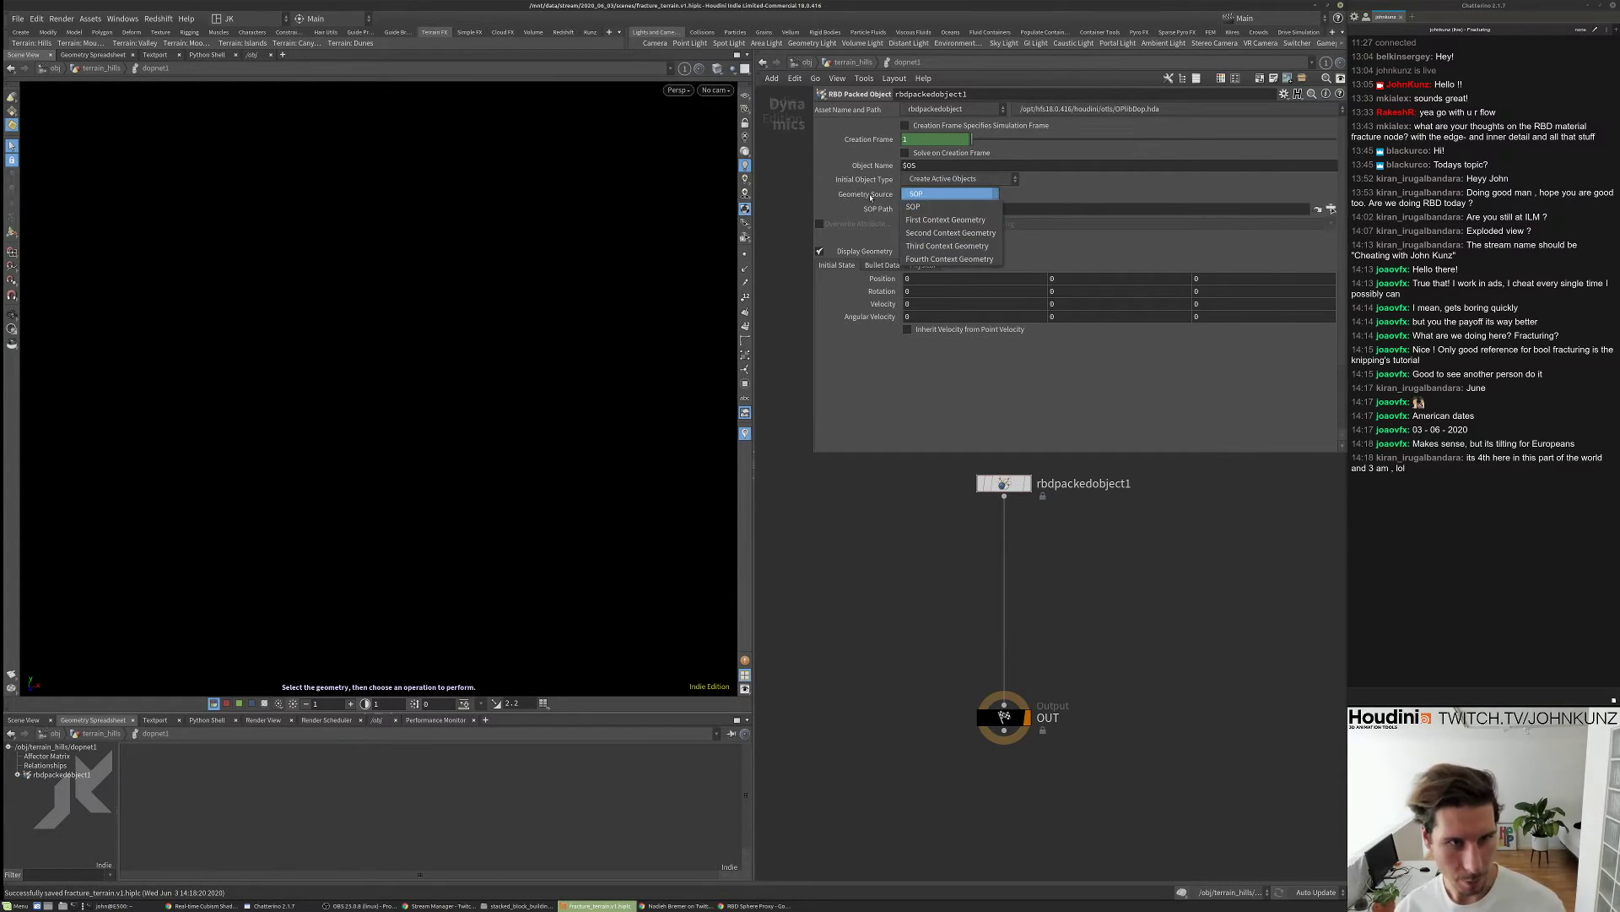
pyautogui.click(924, 219)
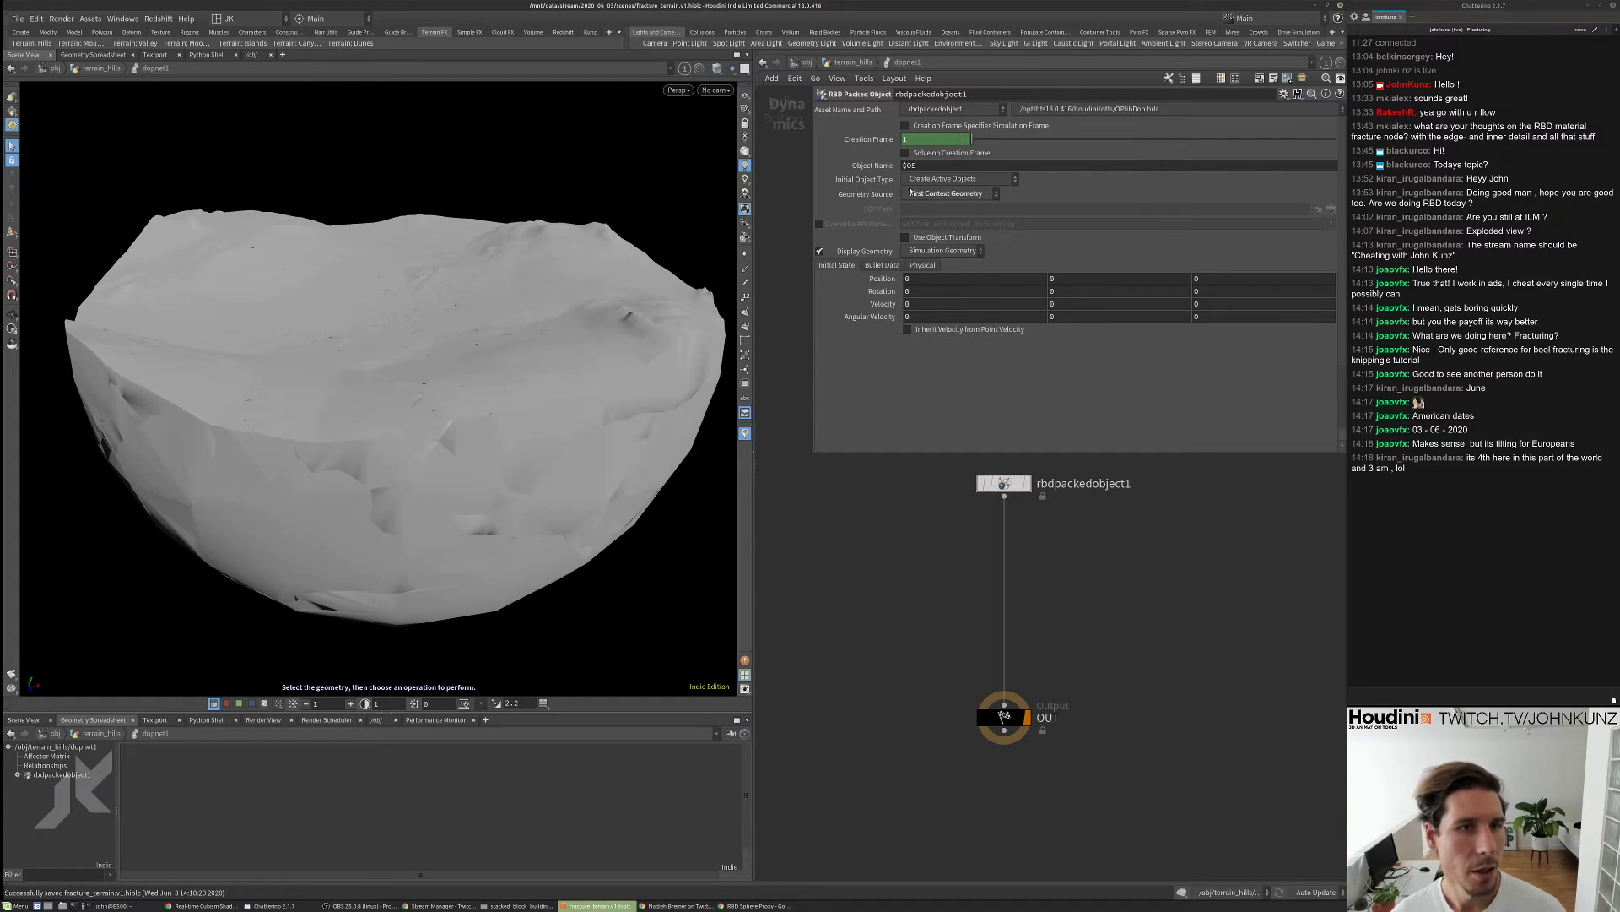
pyautogui.click(906, 153)
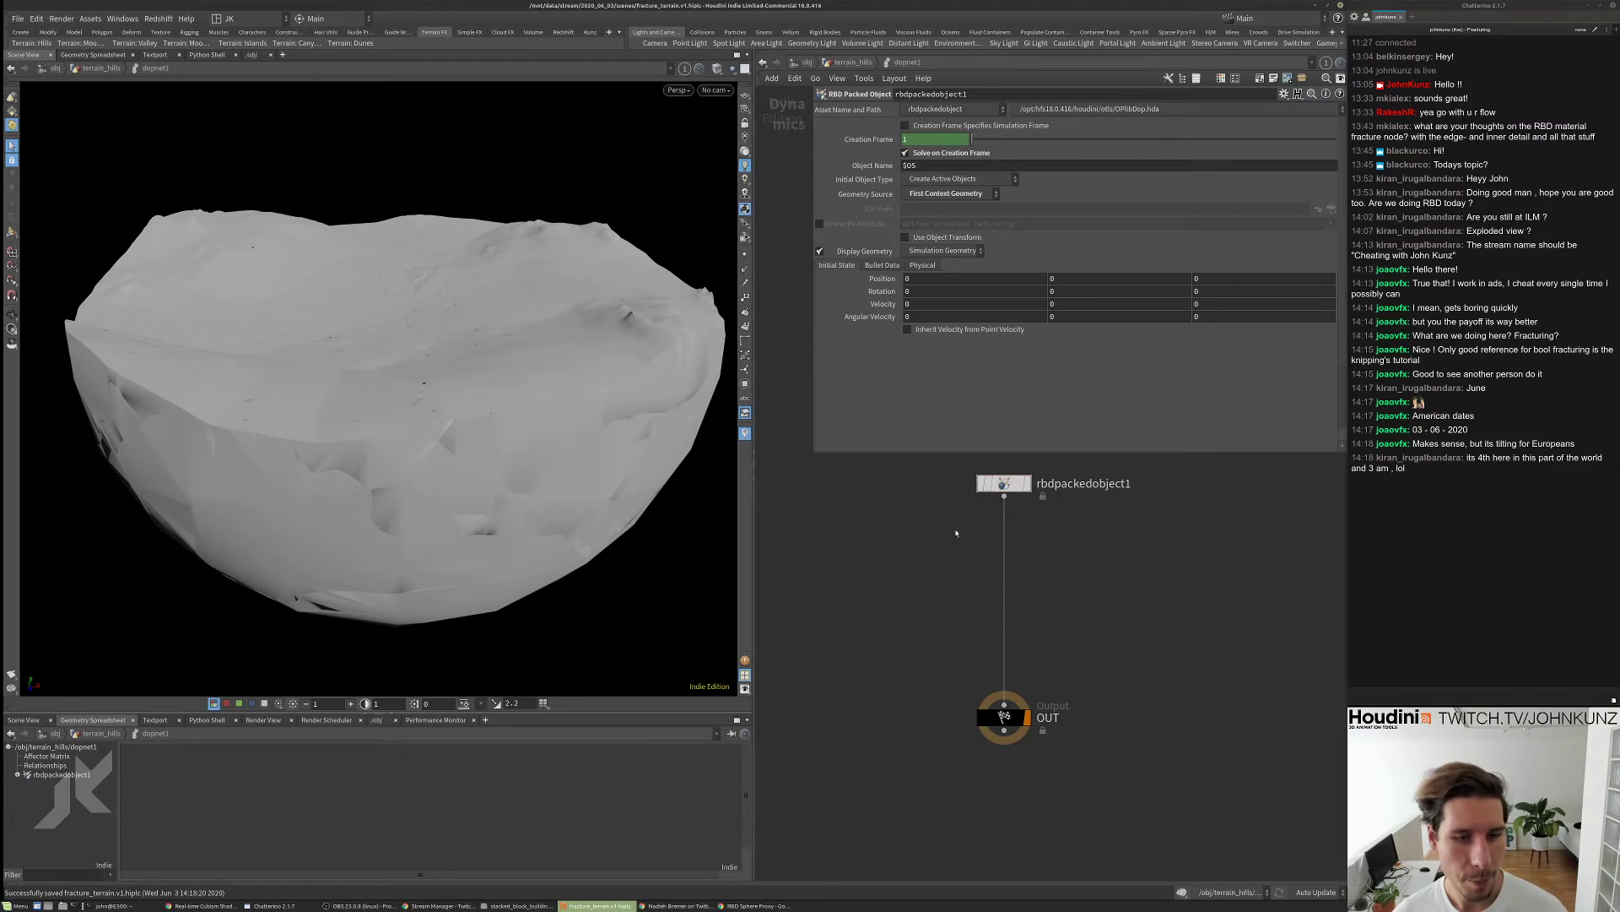
pyautogui.press('h')
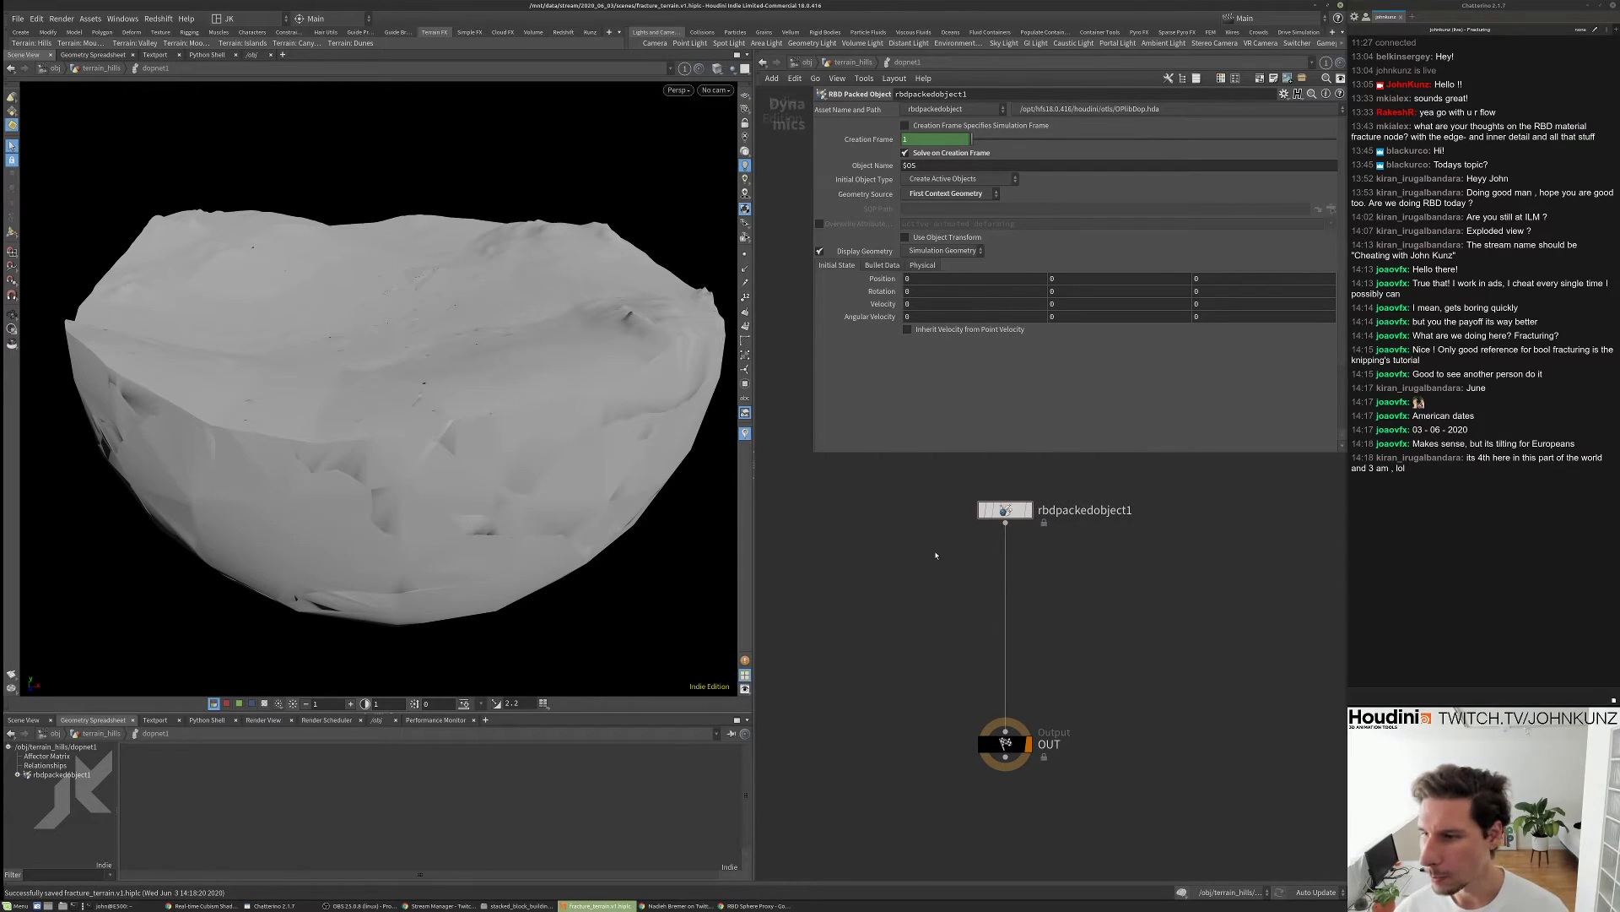
# - Hide the packed object's display geometry, show its Bullet guide geometry and examine the collision hulls from above
pyautogui.click(882, 266)
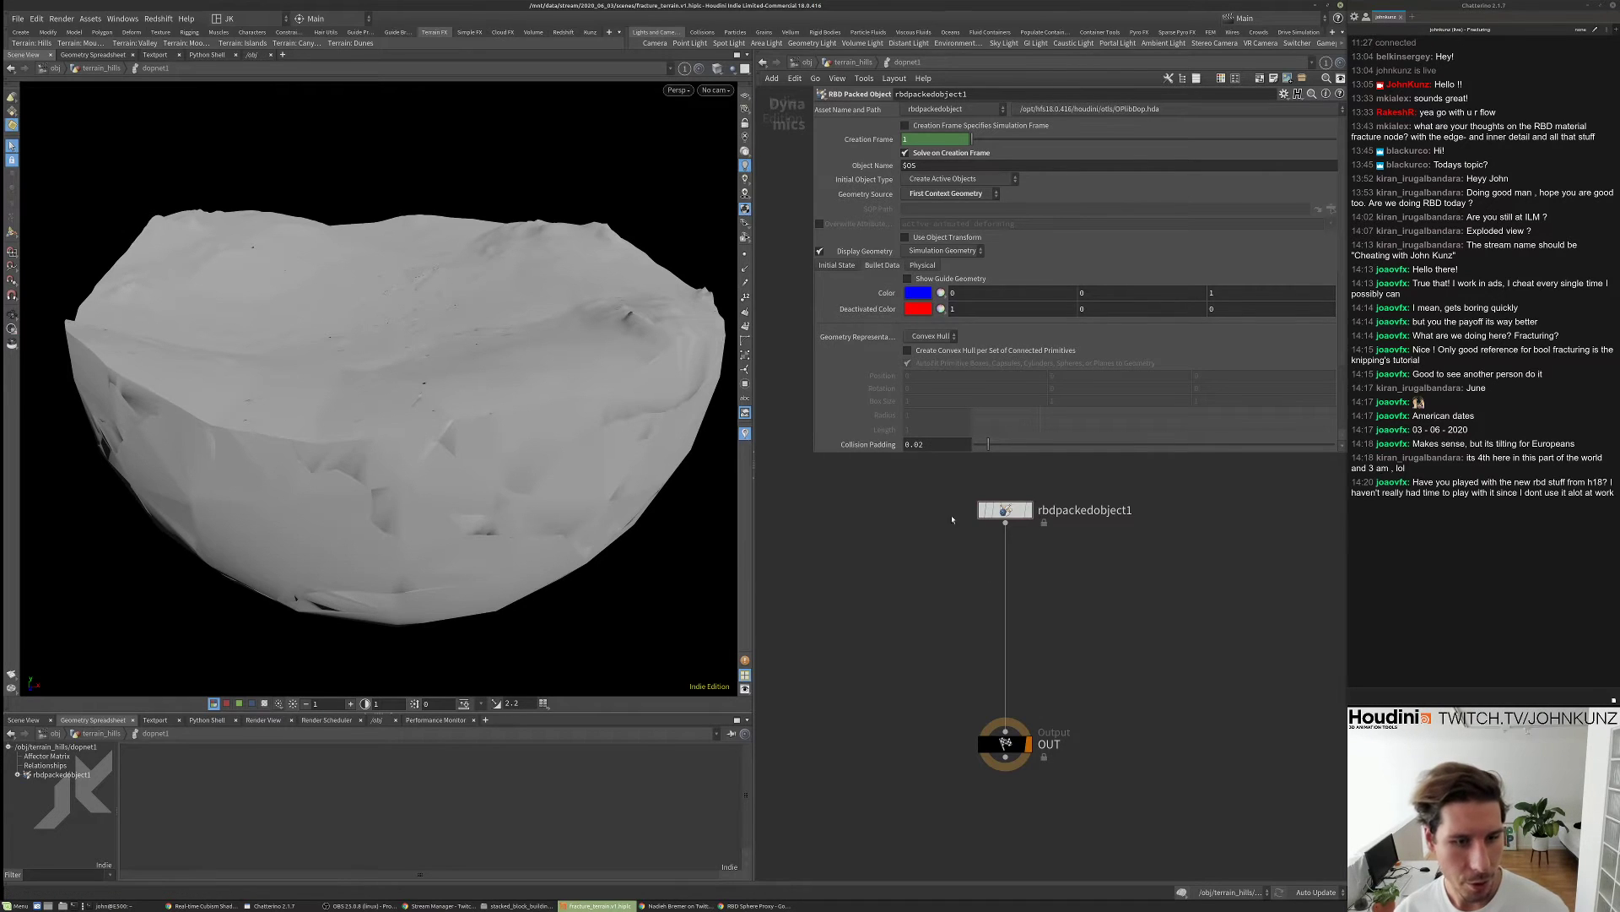
pyautogui.scroll(2, 1102, 590)
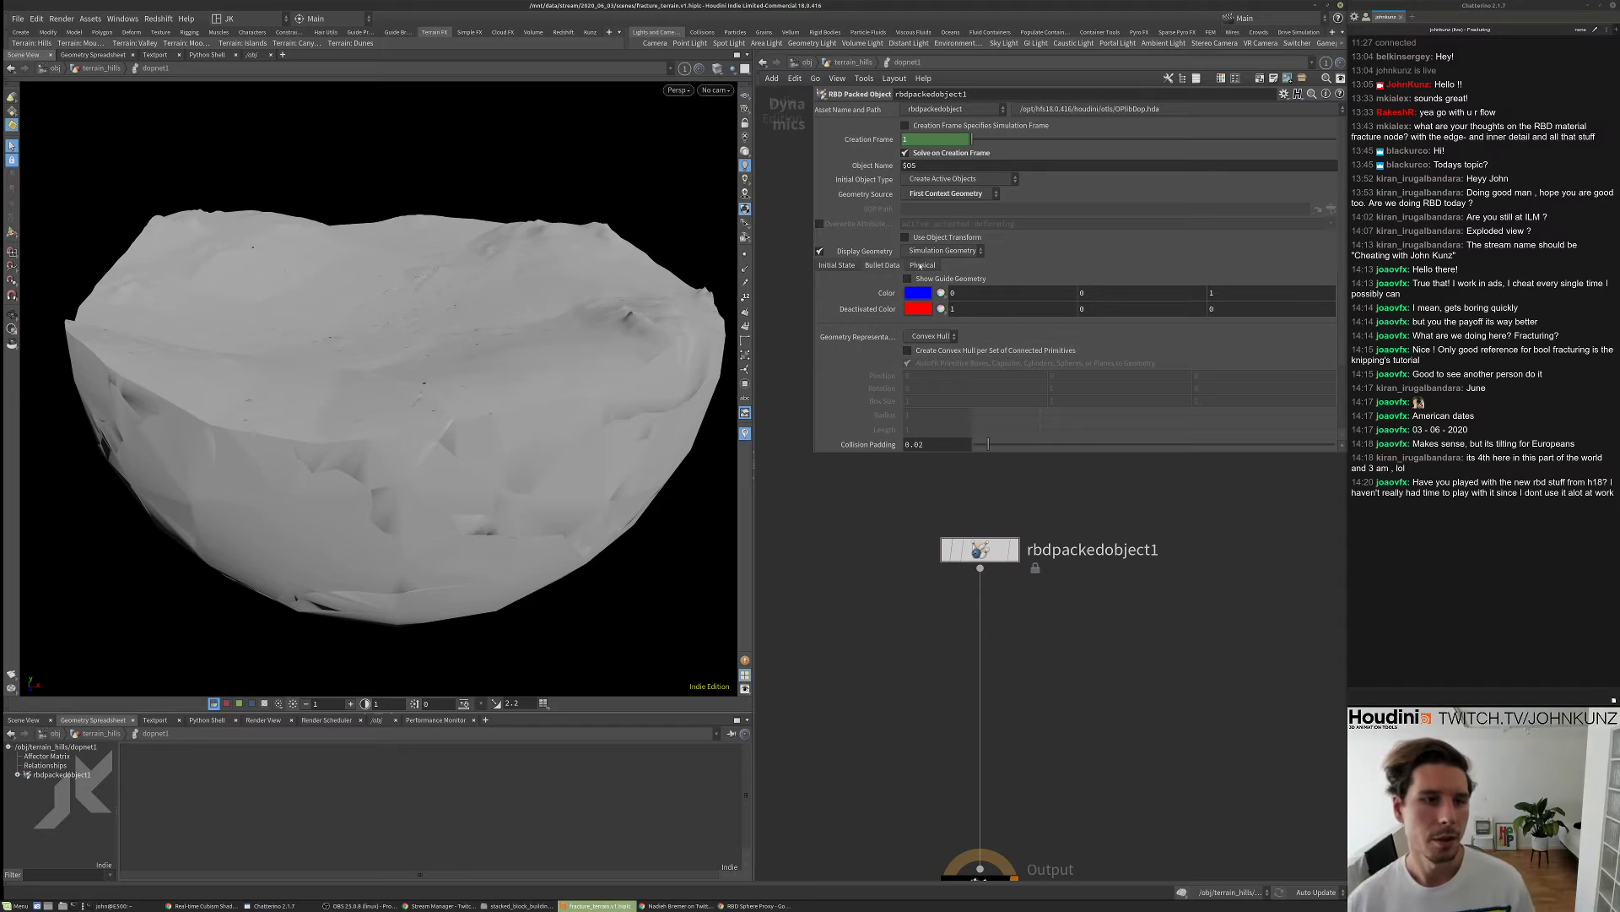
pyautogui.click(820, 252)
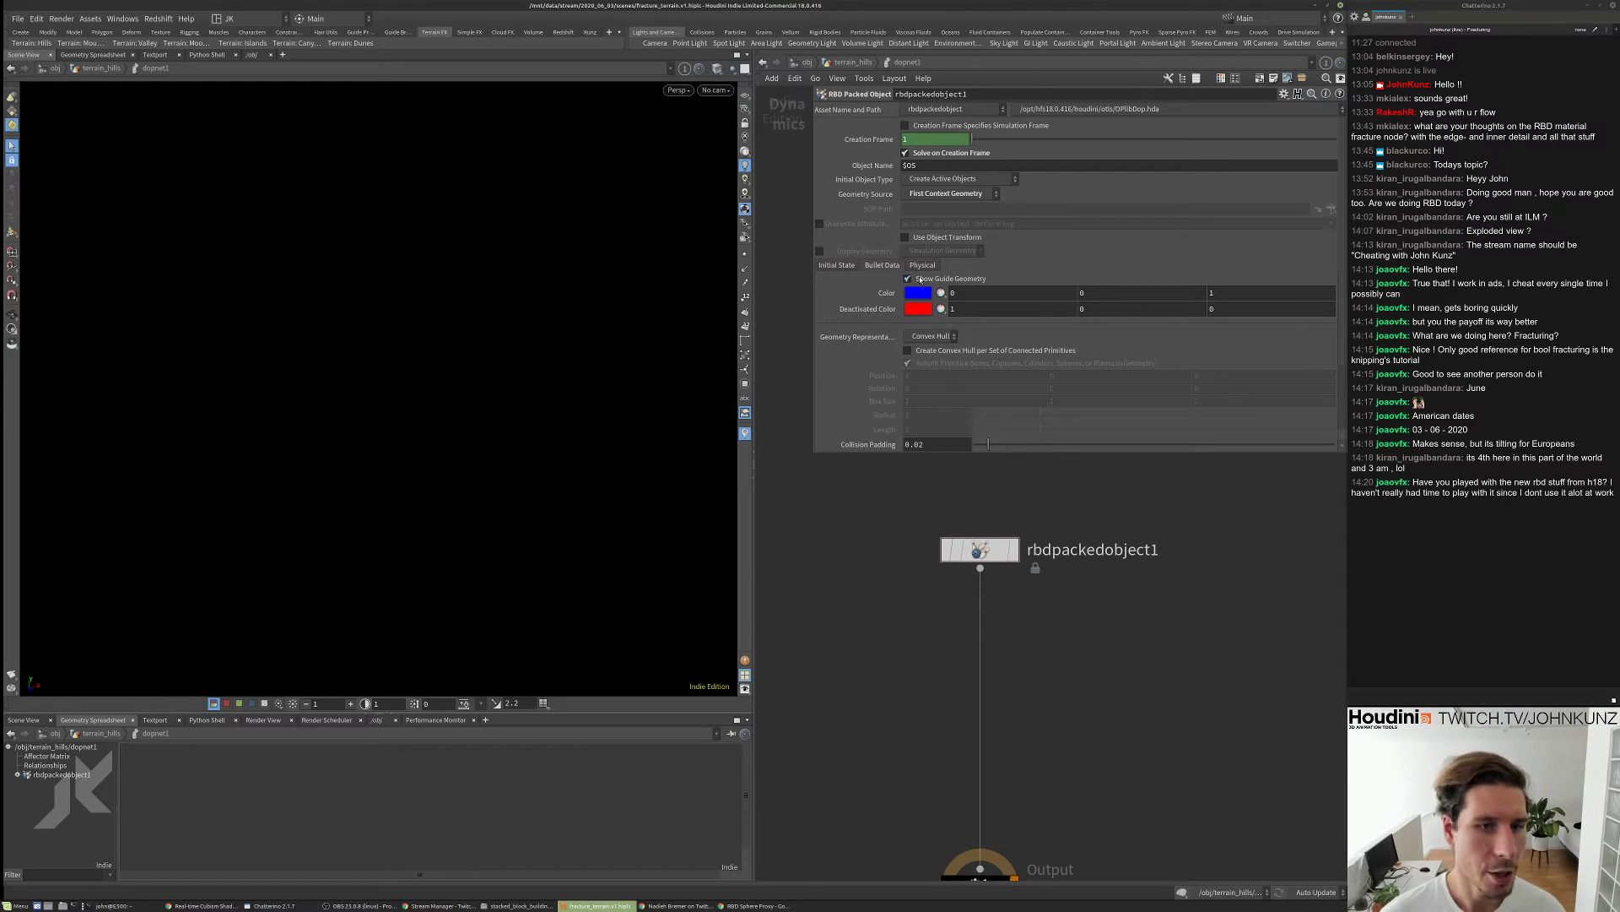
pyautogui.click(909, 279)
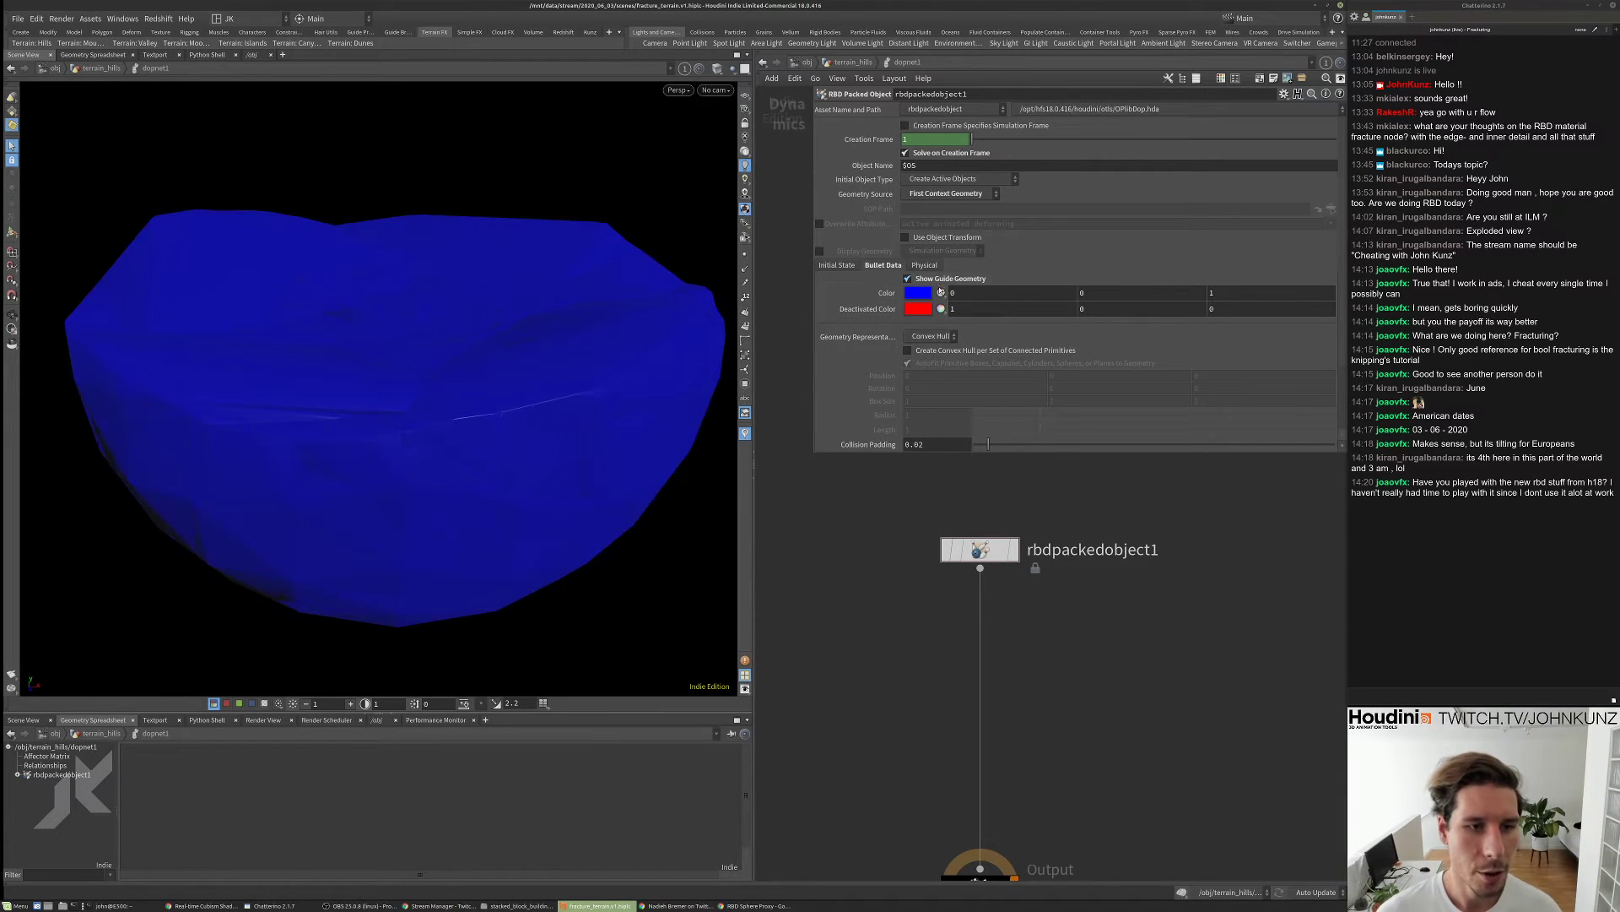
pyautogui.moveTo(516, 298); pyautogui.dragTo(420, 550)
pyautogui.moveTo(526, 422)
pyautogui.mouseDown()
pyautogui.moveTo(568, 430)
pyautogui.moveTo(525, 366)
pyautogui.moveTo(598, 356)
pyautogui.moveTo(550, 341)
pyautogui.moveTo(636, 311)
pyautogui.moveTo(398, 460)
pyautogui.moveTo(470, 351)
pyautogui.moveTo(474, 304)
pyautogui.moveTo(524, 301)
pyautogui.mouseUp()
pyautogui.press('s')
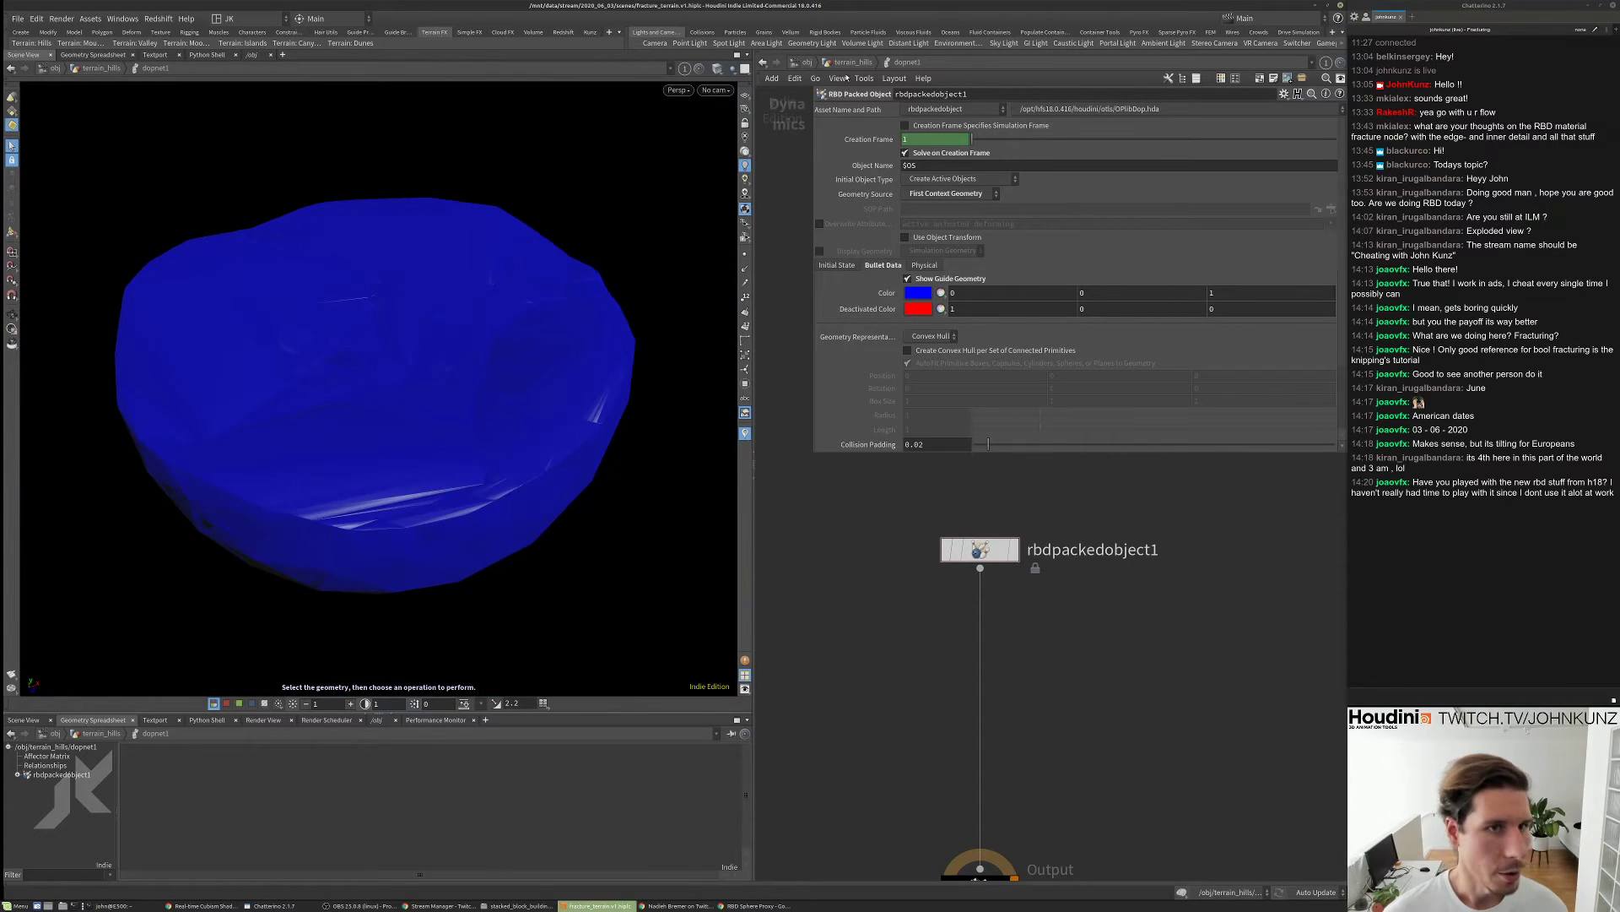
# - Return to terrain_hills and insert an Exploded View (Utility) node between OUT_packed_fracture and dopnet1
pyautogui.press('u')
pyautogui.press('Tab')
pyautogui.write('ex')
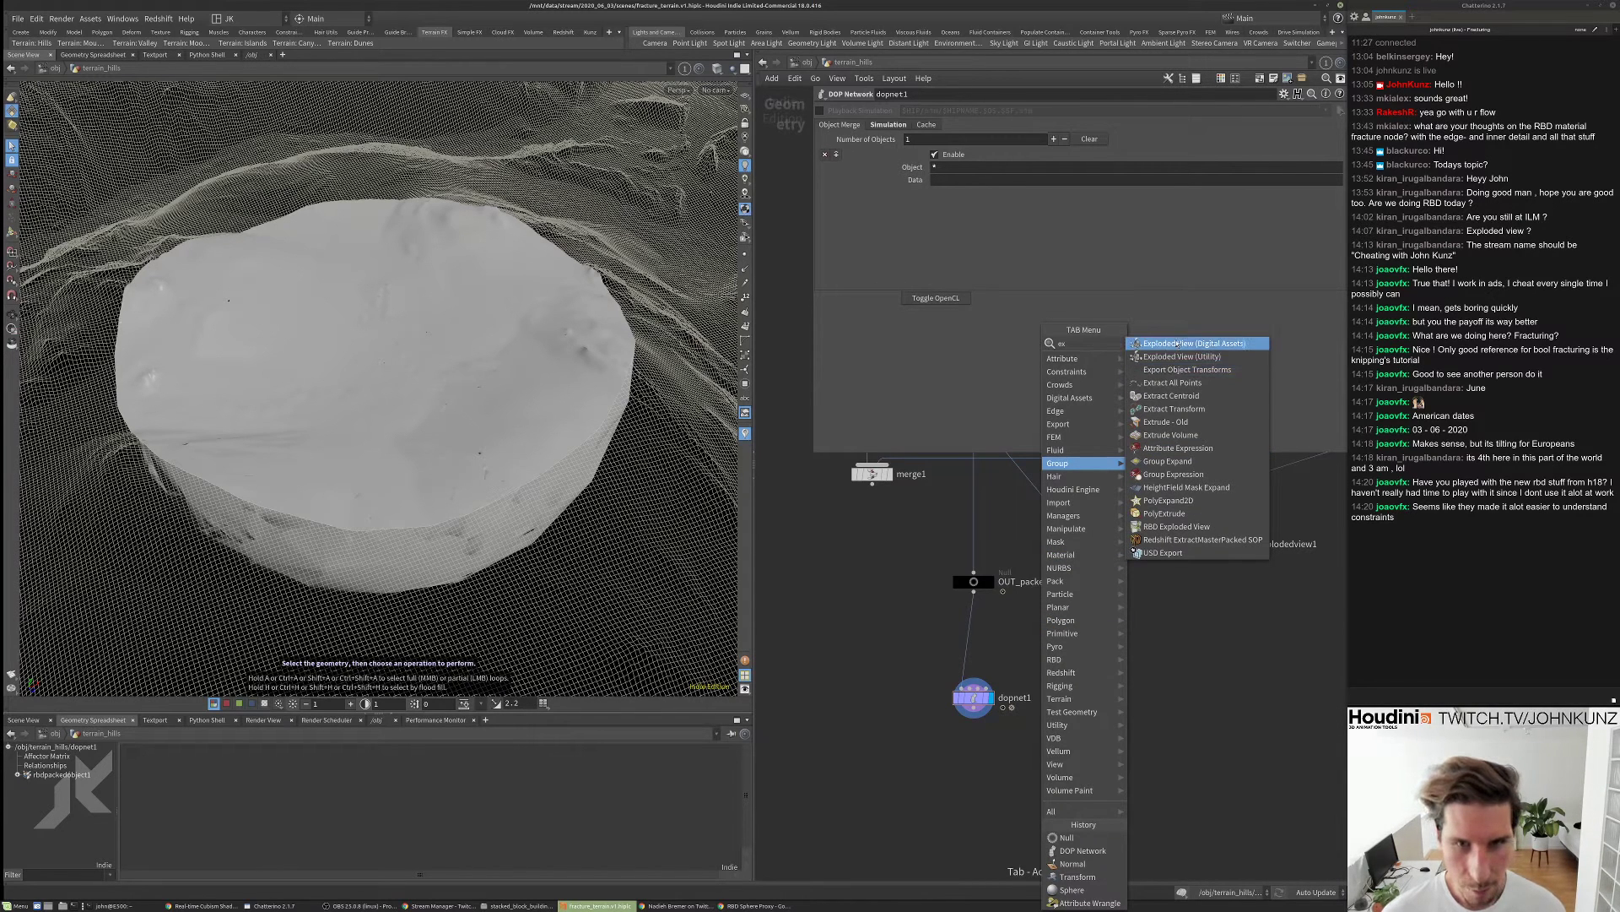
pyautogui.click(1173, 358)
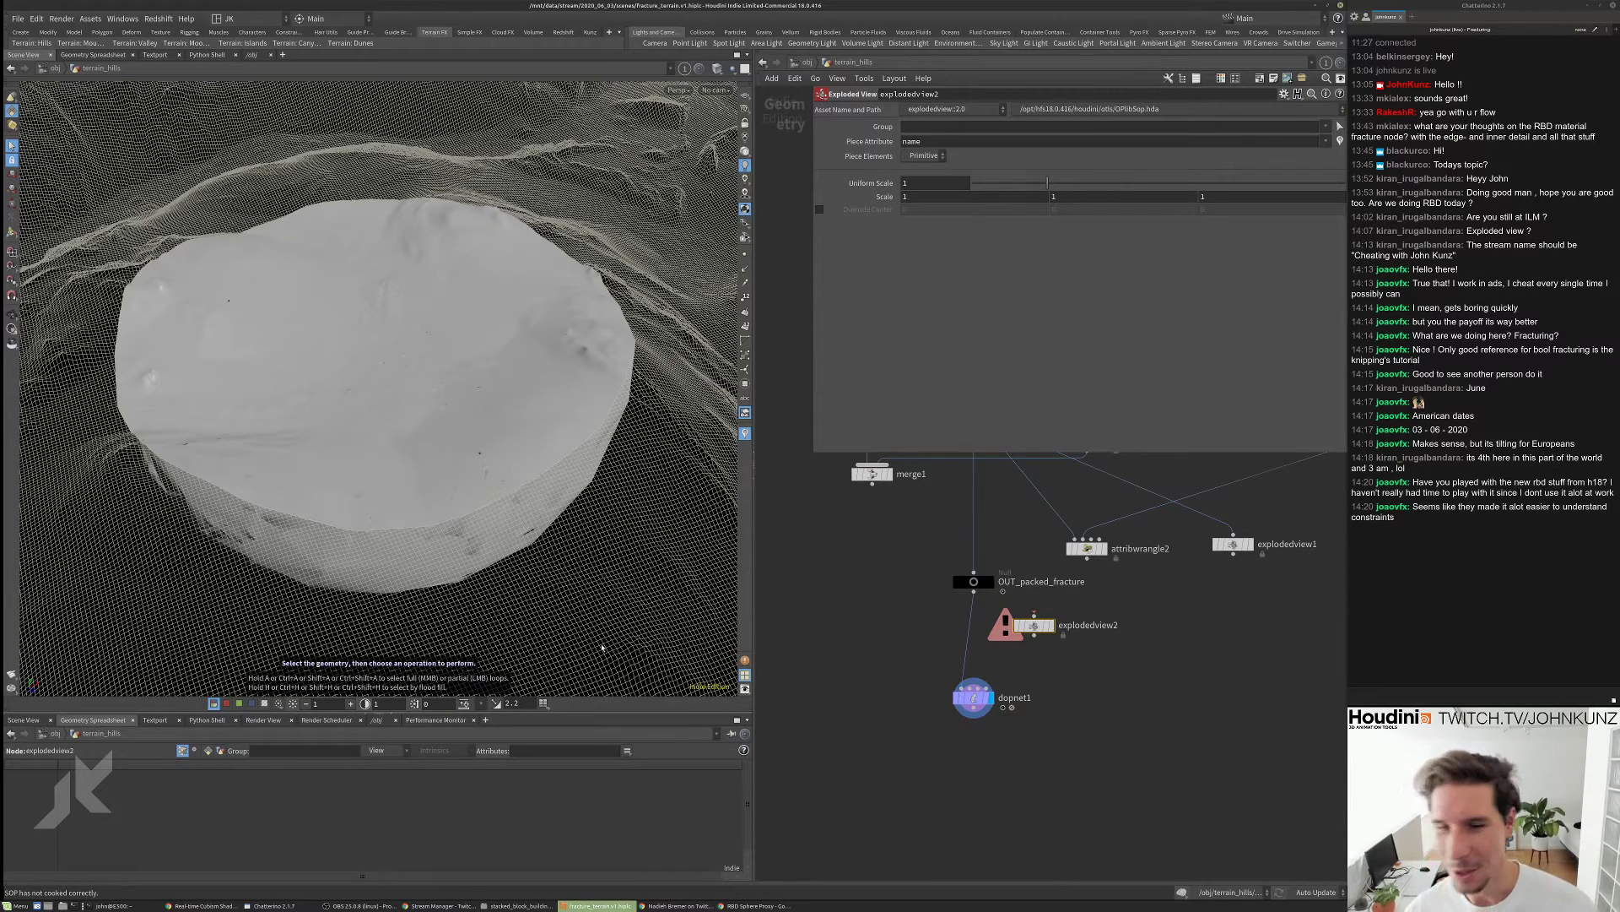
pyautogui.scroll(2, 998, 648)
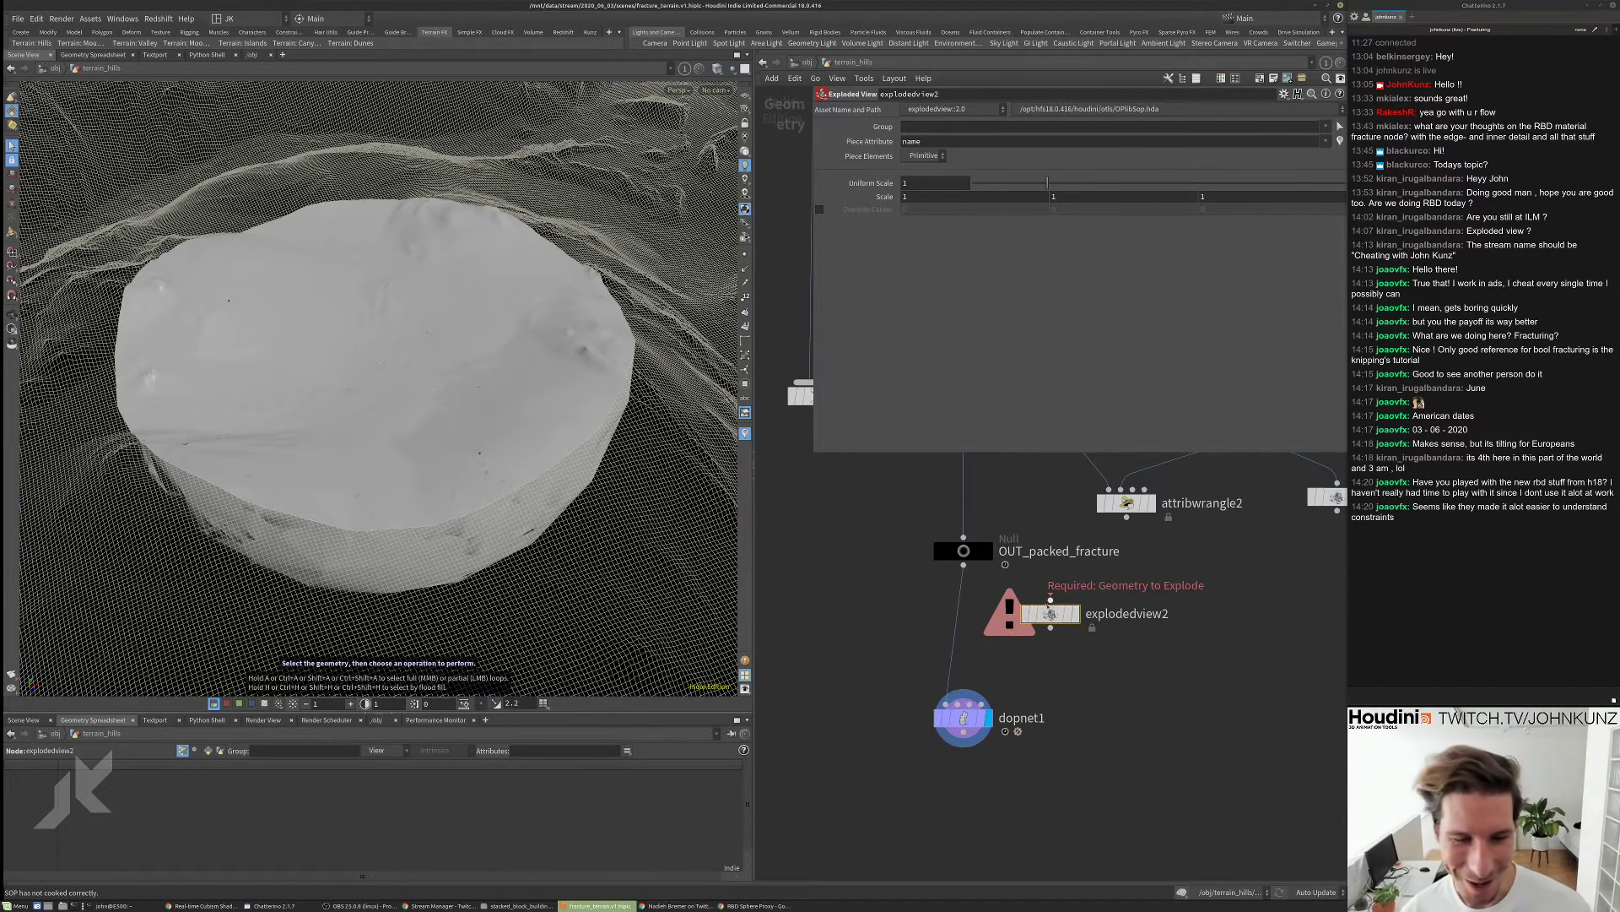
pyautogui.moveTo(1050, 613); pyautogui.dragTo(970, 635)
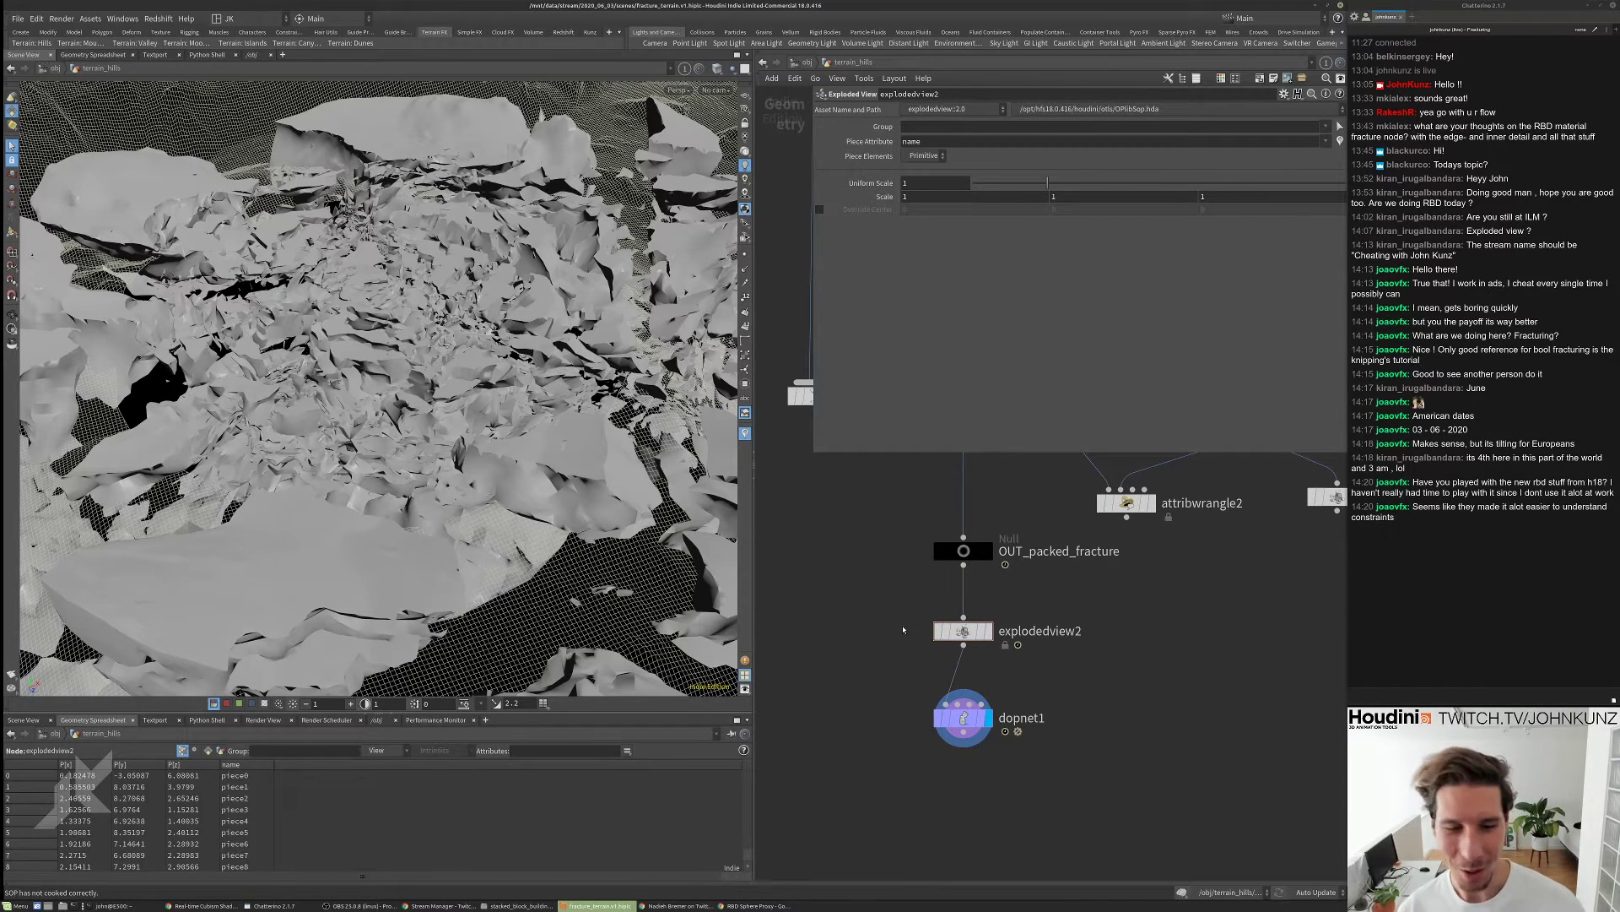
pyautogui.moveTo(902, 626); pyautogui.dragTo(904, 568, button='middle')
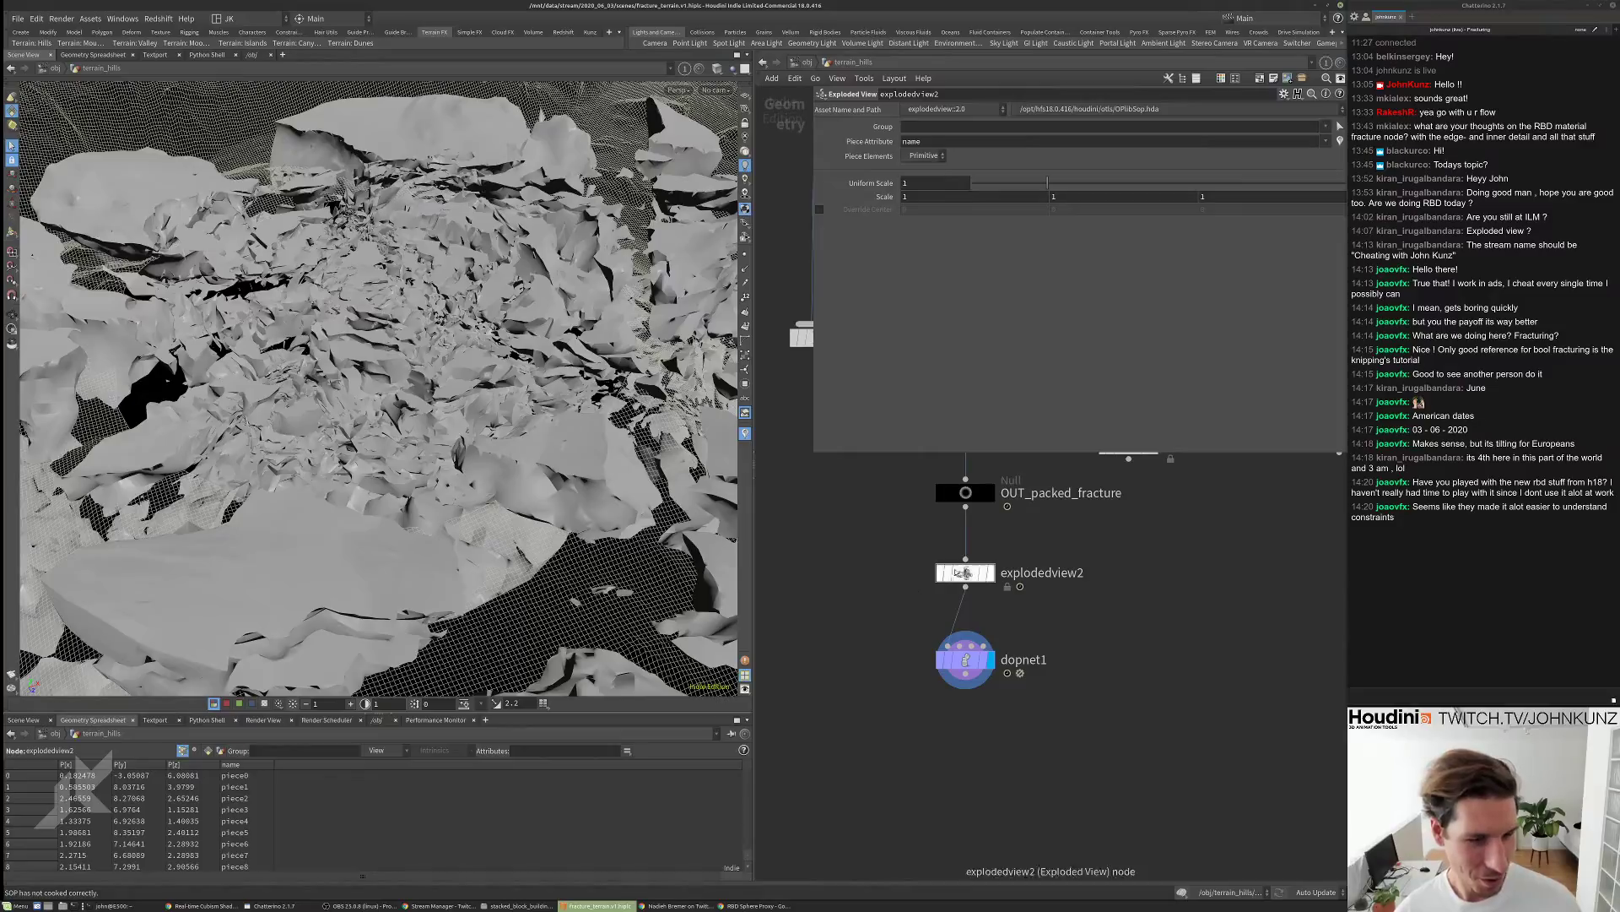
# - Examine the exploded terrain pieces up close from several angles
pyautogui.scroll(-6, 463, 464)
pyautogui.moveTo(463, 464); pyautogui.dragTo(284, 422)
pyautogui.scroll(4, 514, 479)
pyautogui.scroll(10, 285, 422)
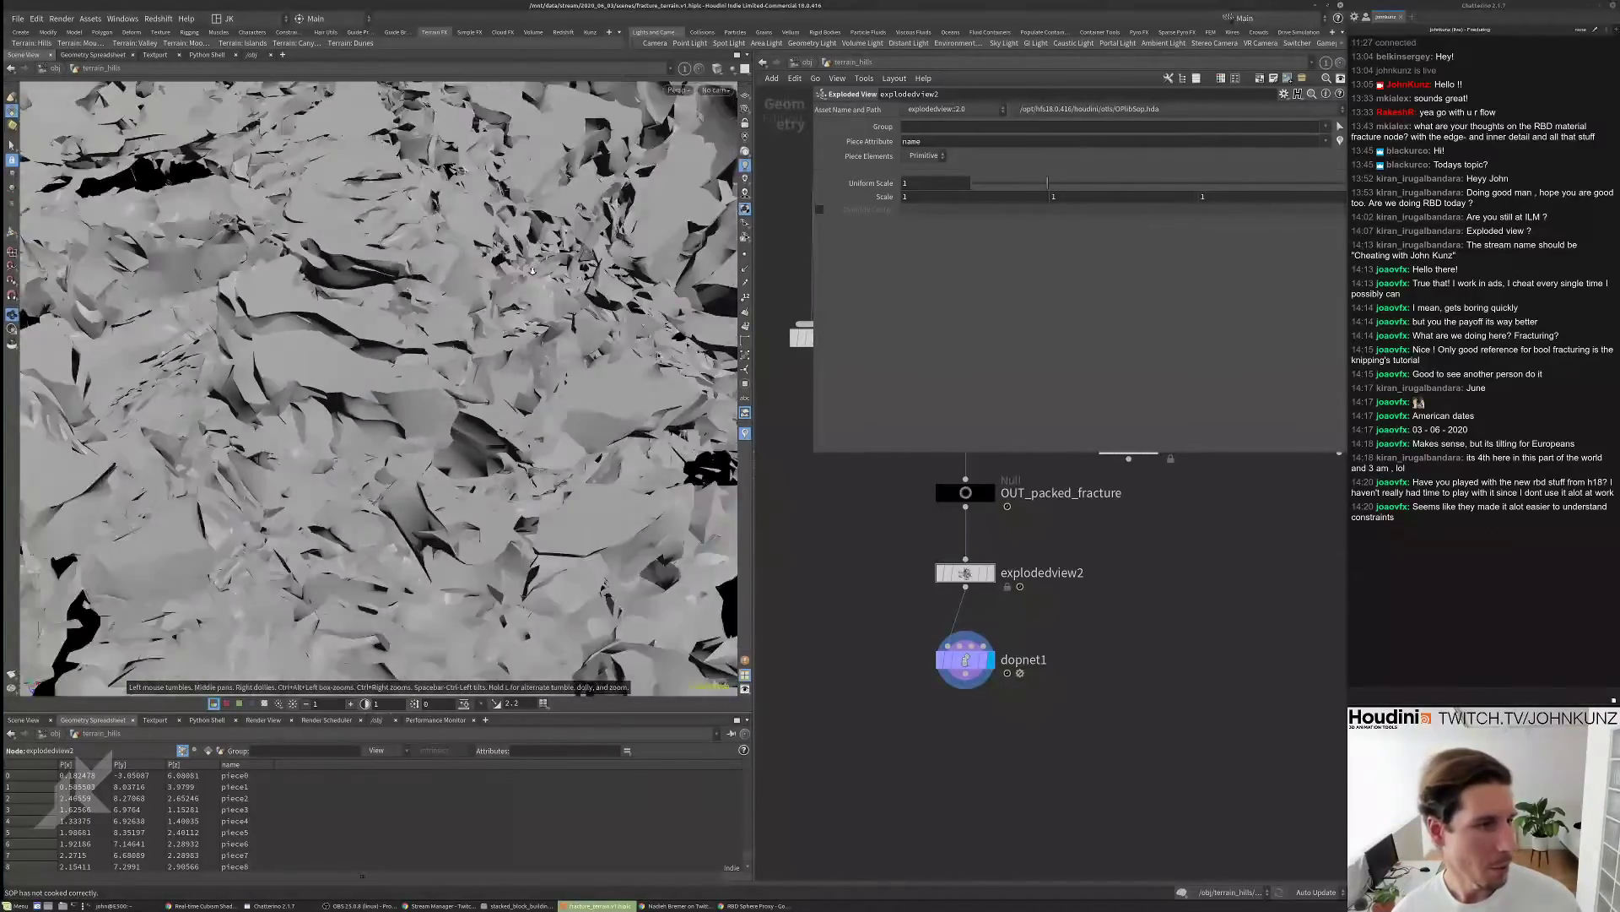
pyautogui.press('s')
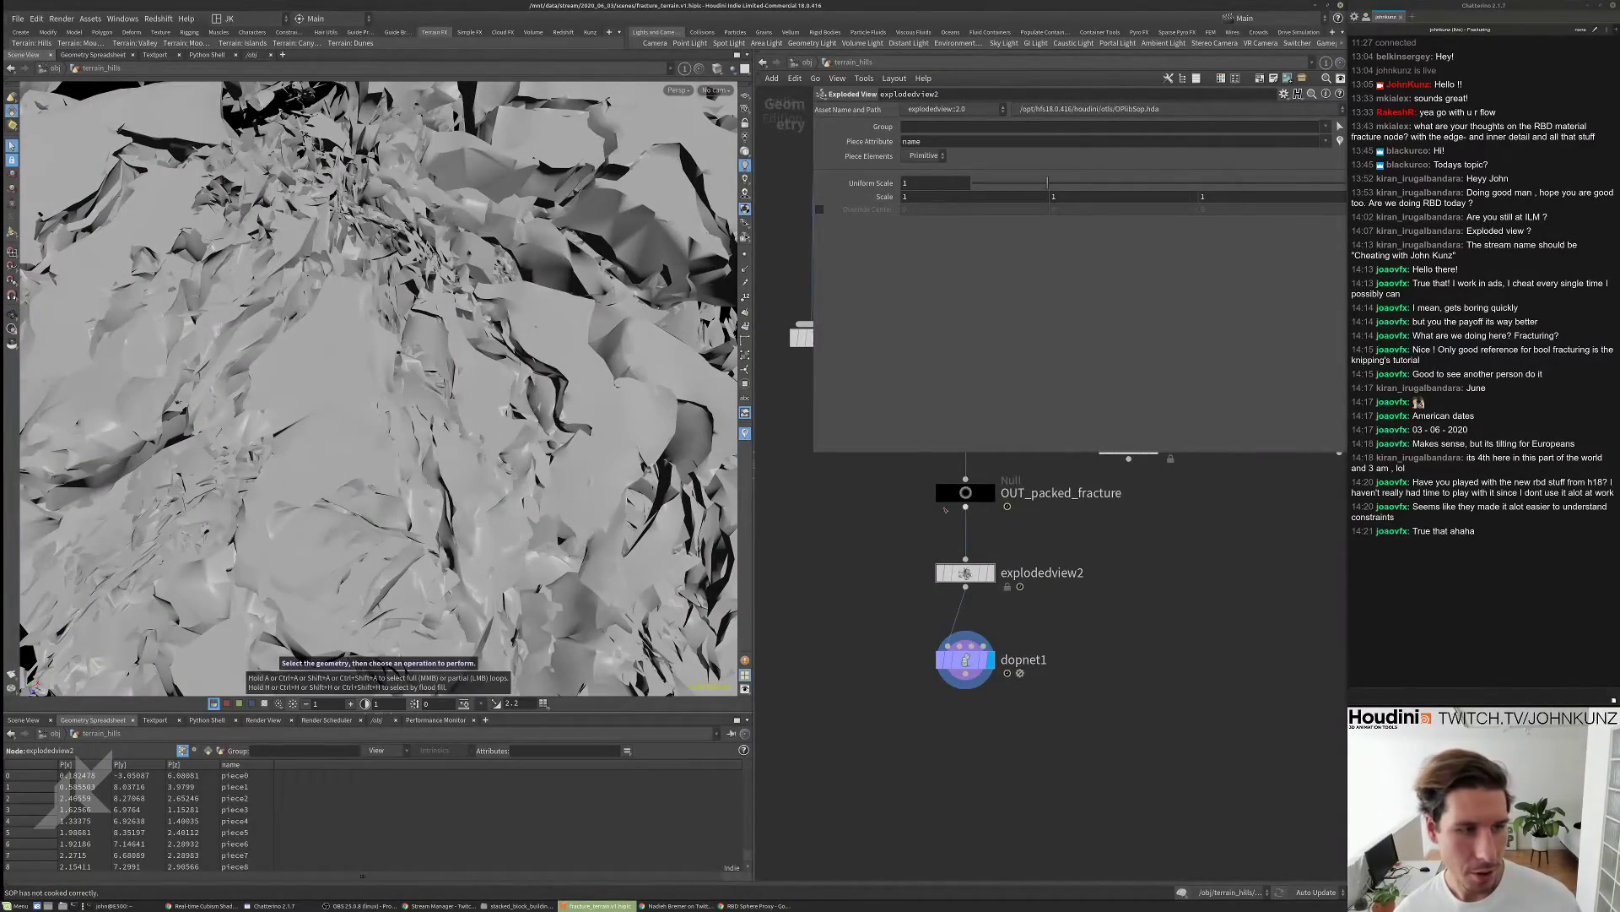
pyautogui.press('Escape')
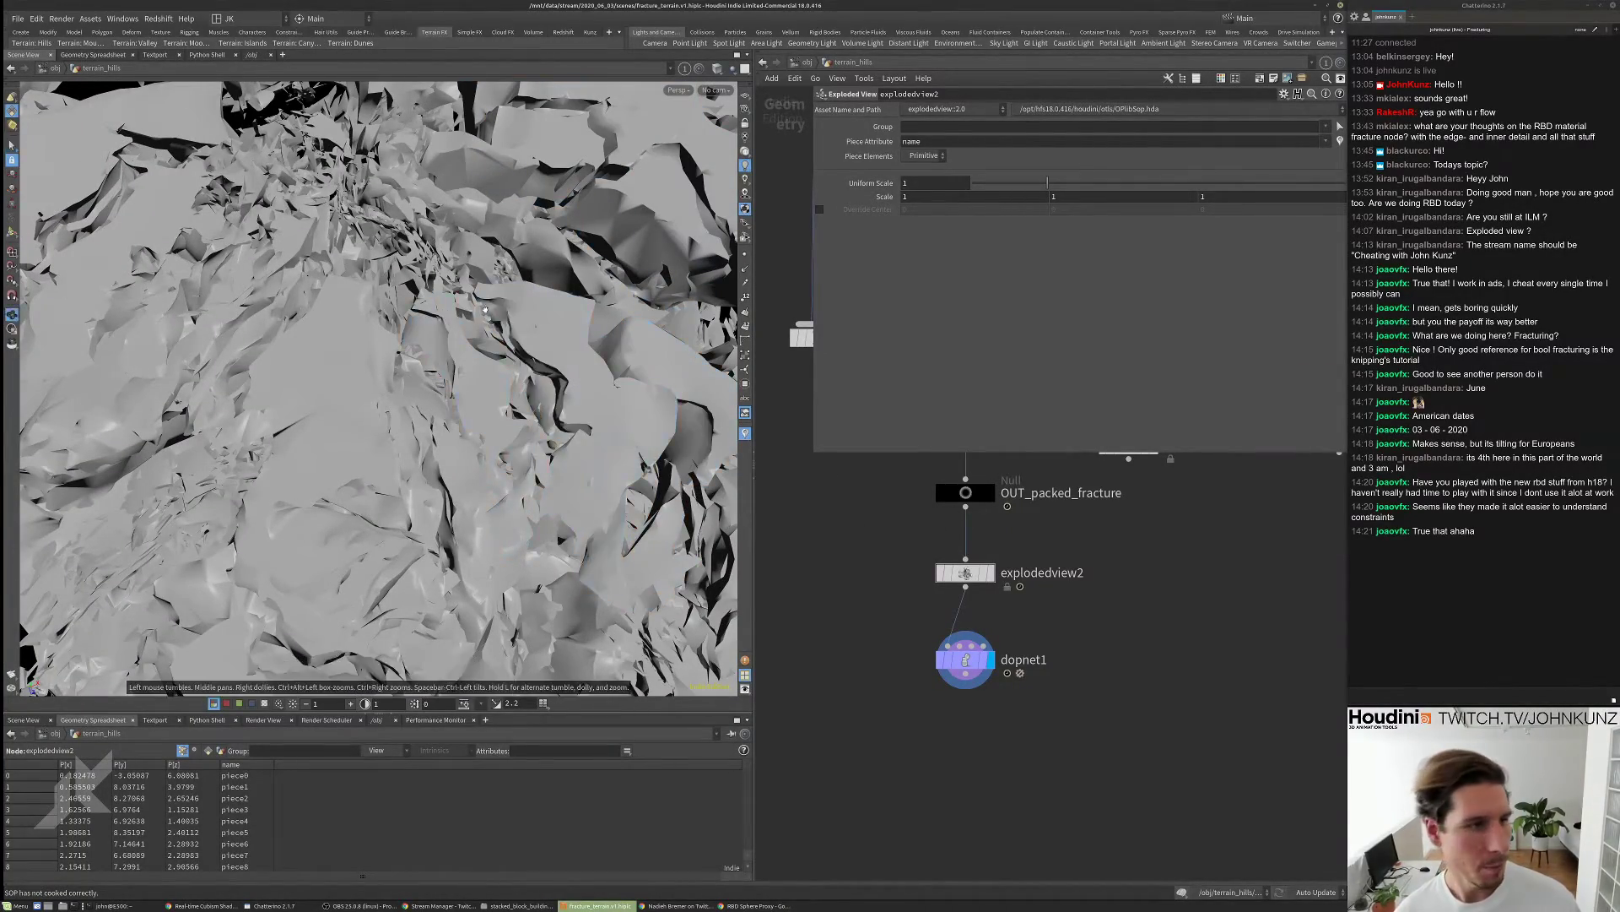
pyautogui.moveTo(439, 346); pyautogui.dragTo(472, 338)
pyautogui.press('s')
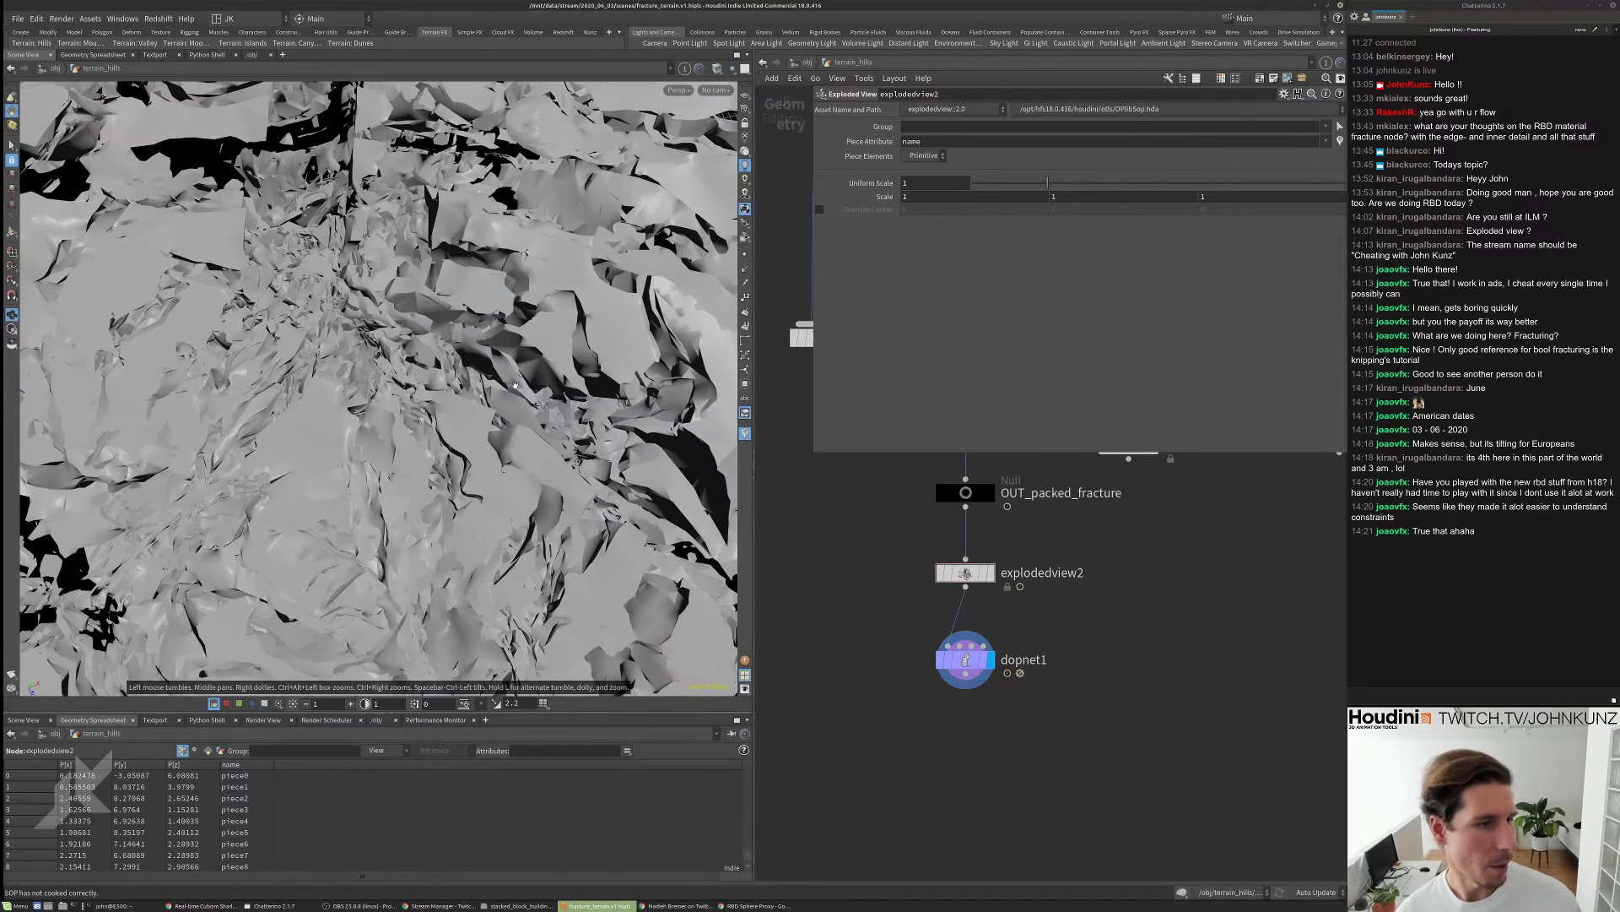
# - Go back into dopnet1, re-enable Display Geometry with Simulation Geometry and compare the pieces with their collision guides
pyautogui.doubleClick(971, 659)
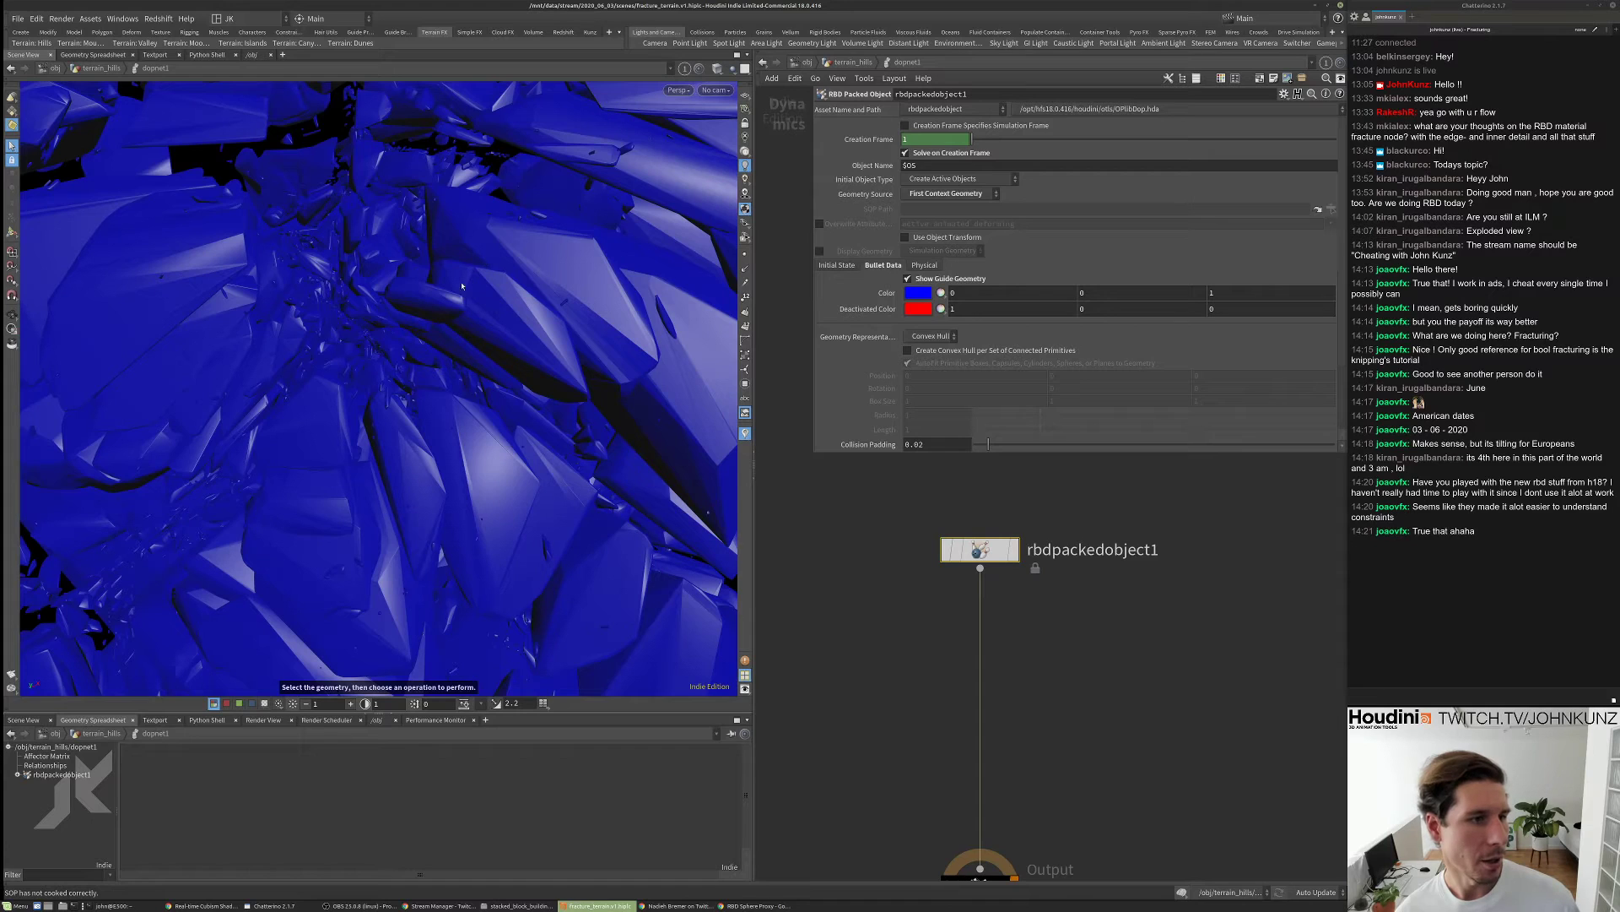
pyautogui.click(924, 280)
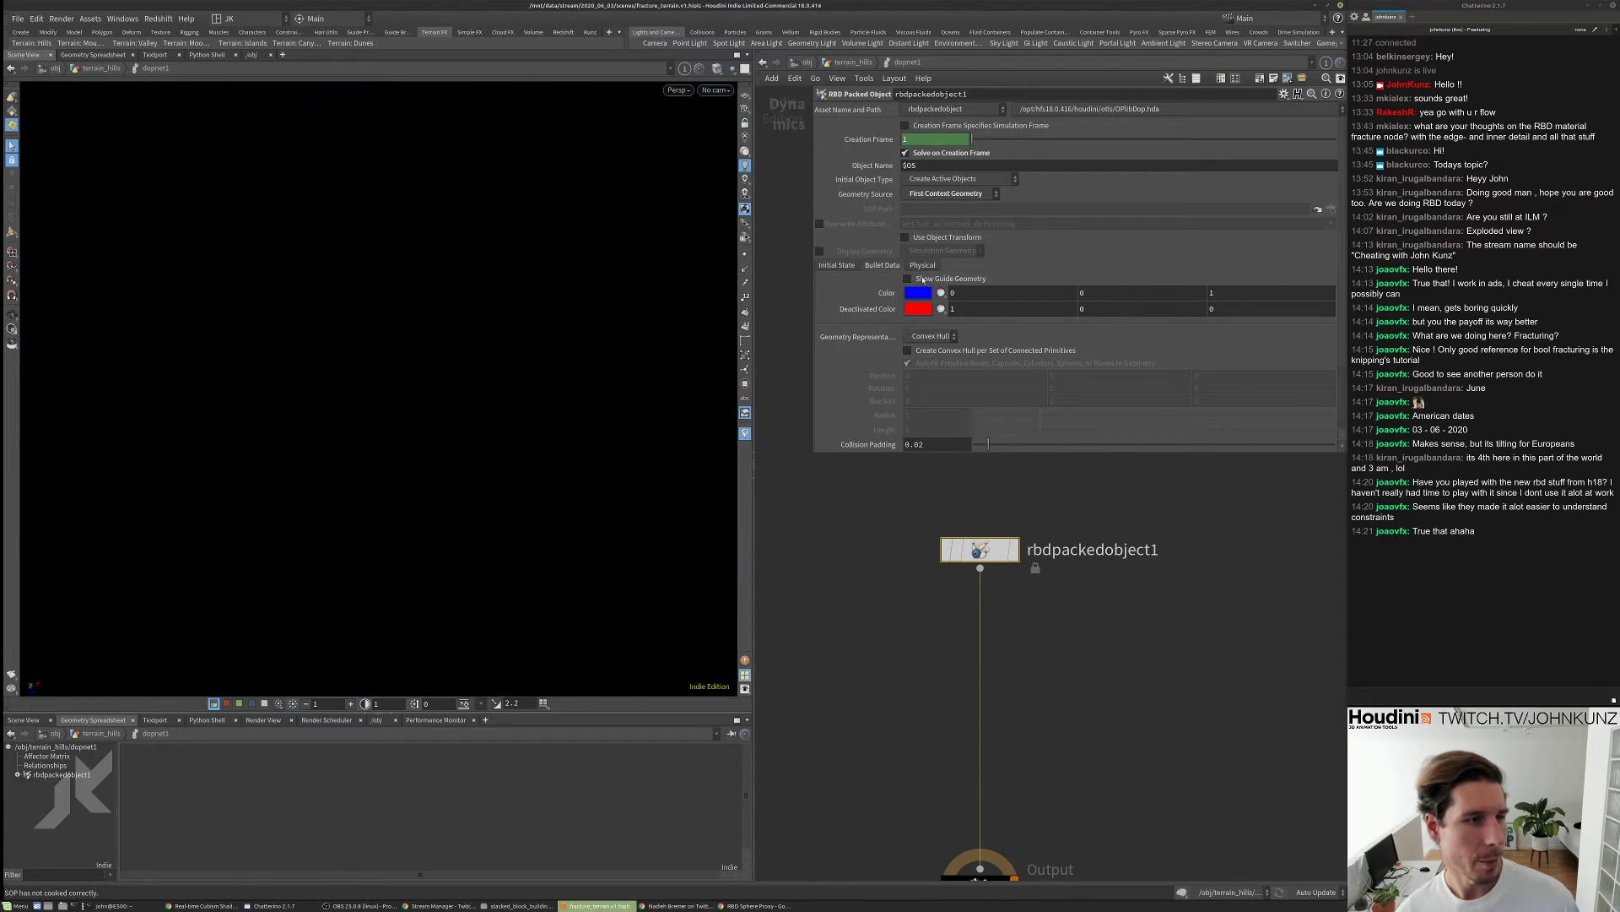
pyautogui.click(923, 280)
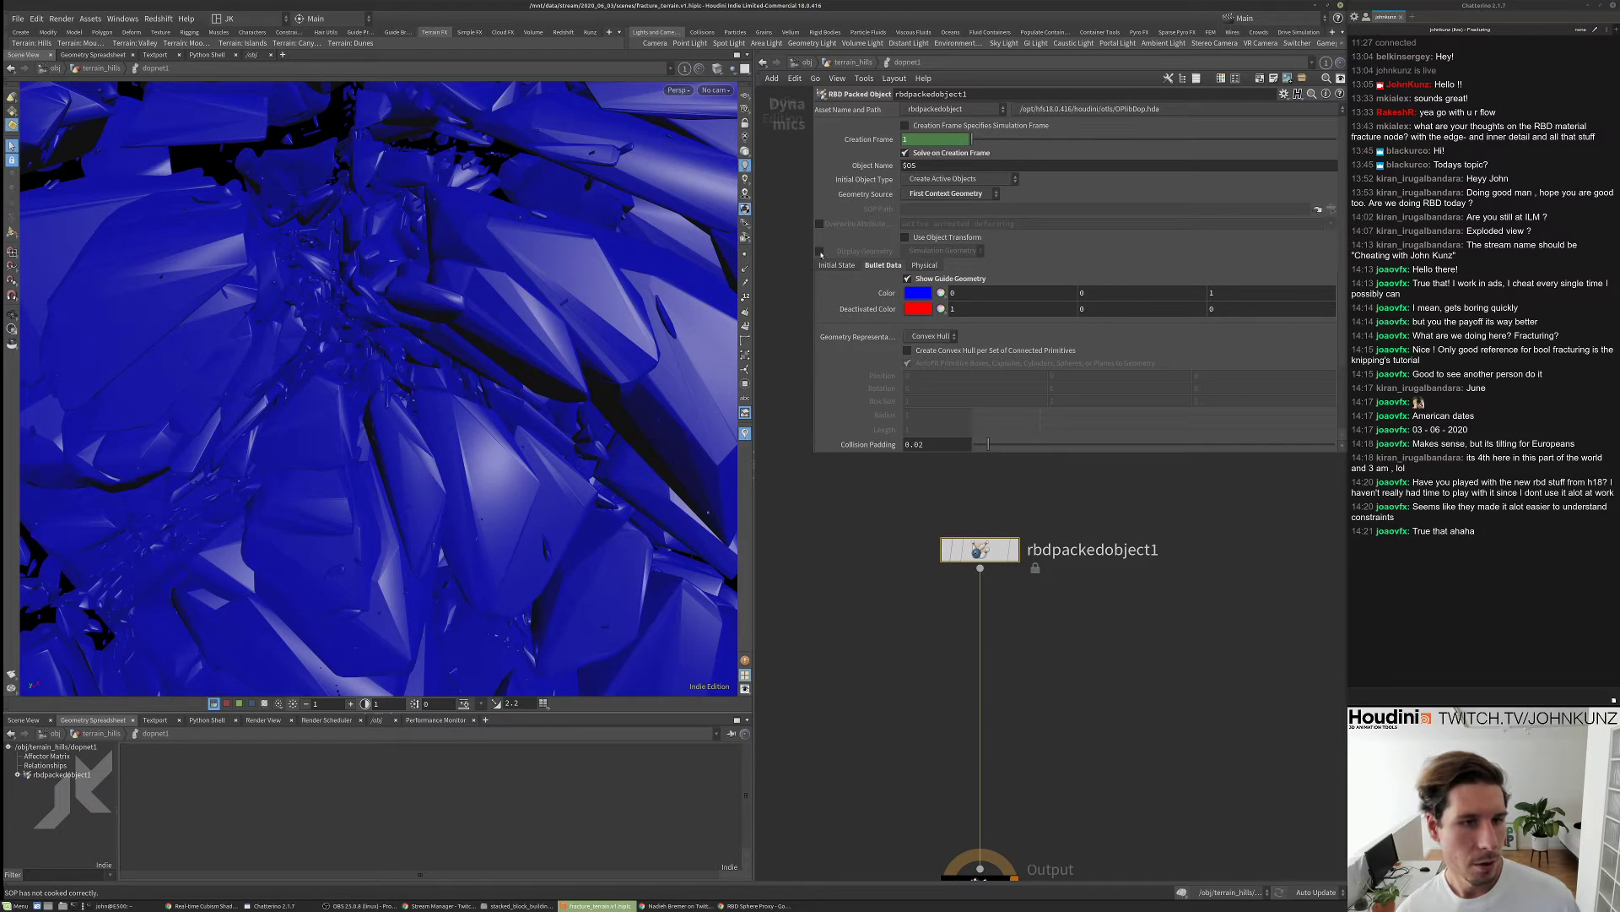
pyautogui.click(934, 253)
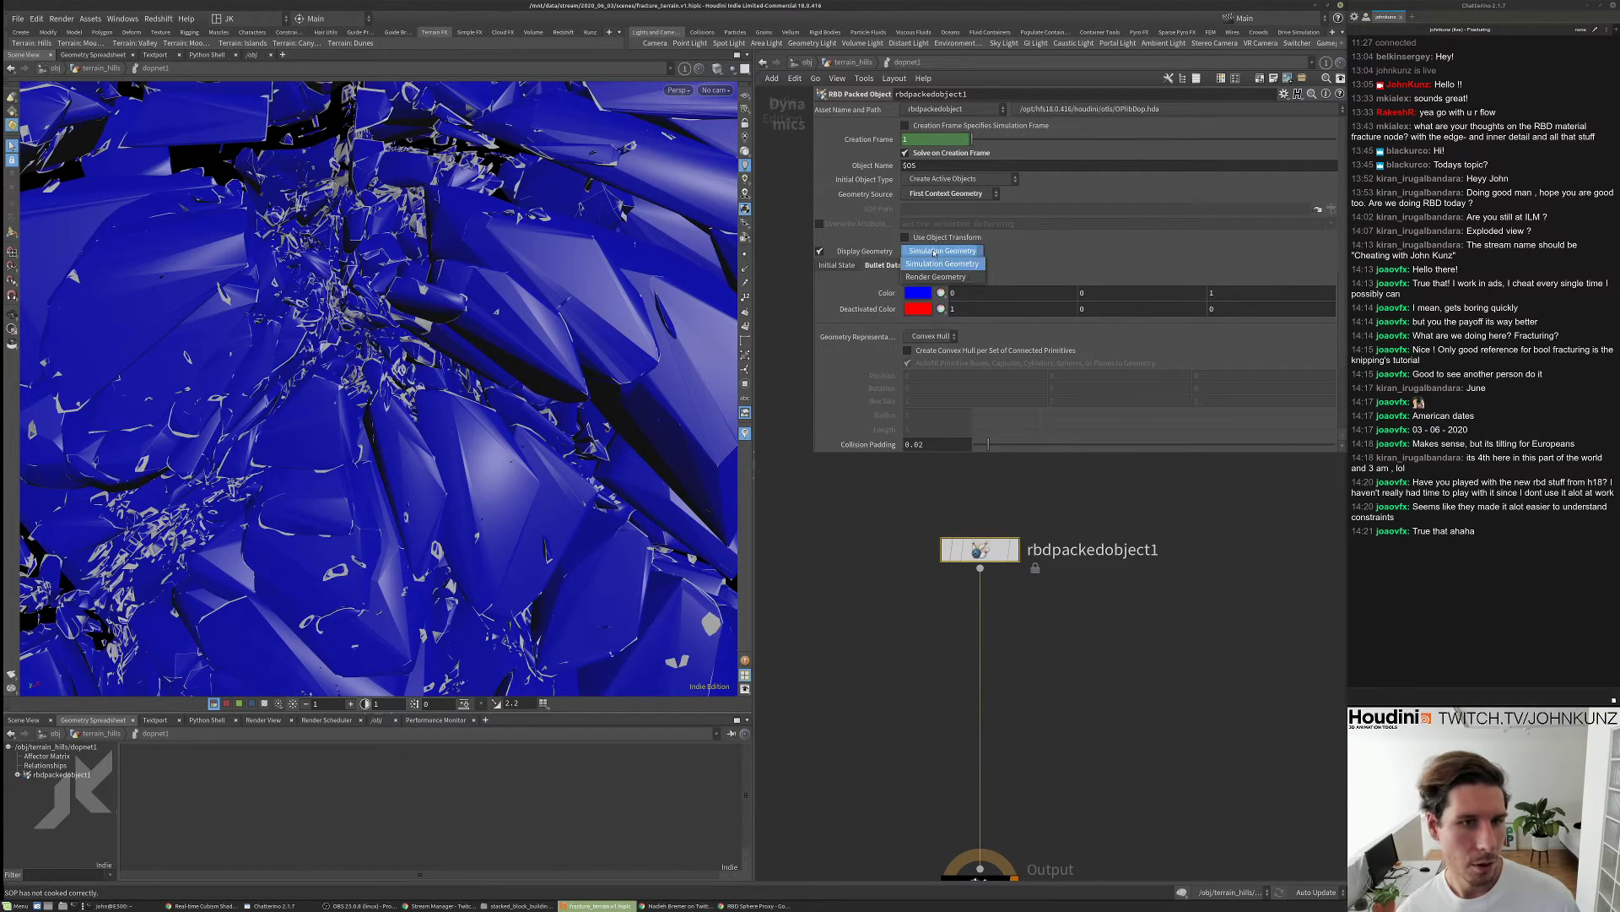
pyautogui.click(942, 263)
pyautogui.moveTo(855, 566); pyautogui.dragTo(854, 513, button='middle')
pyautogui.moveTo(473, 355); pyautogui.dragTo(531, 336)
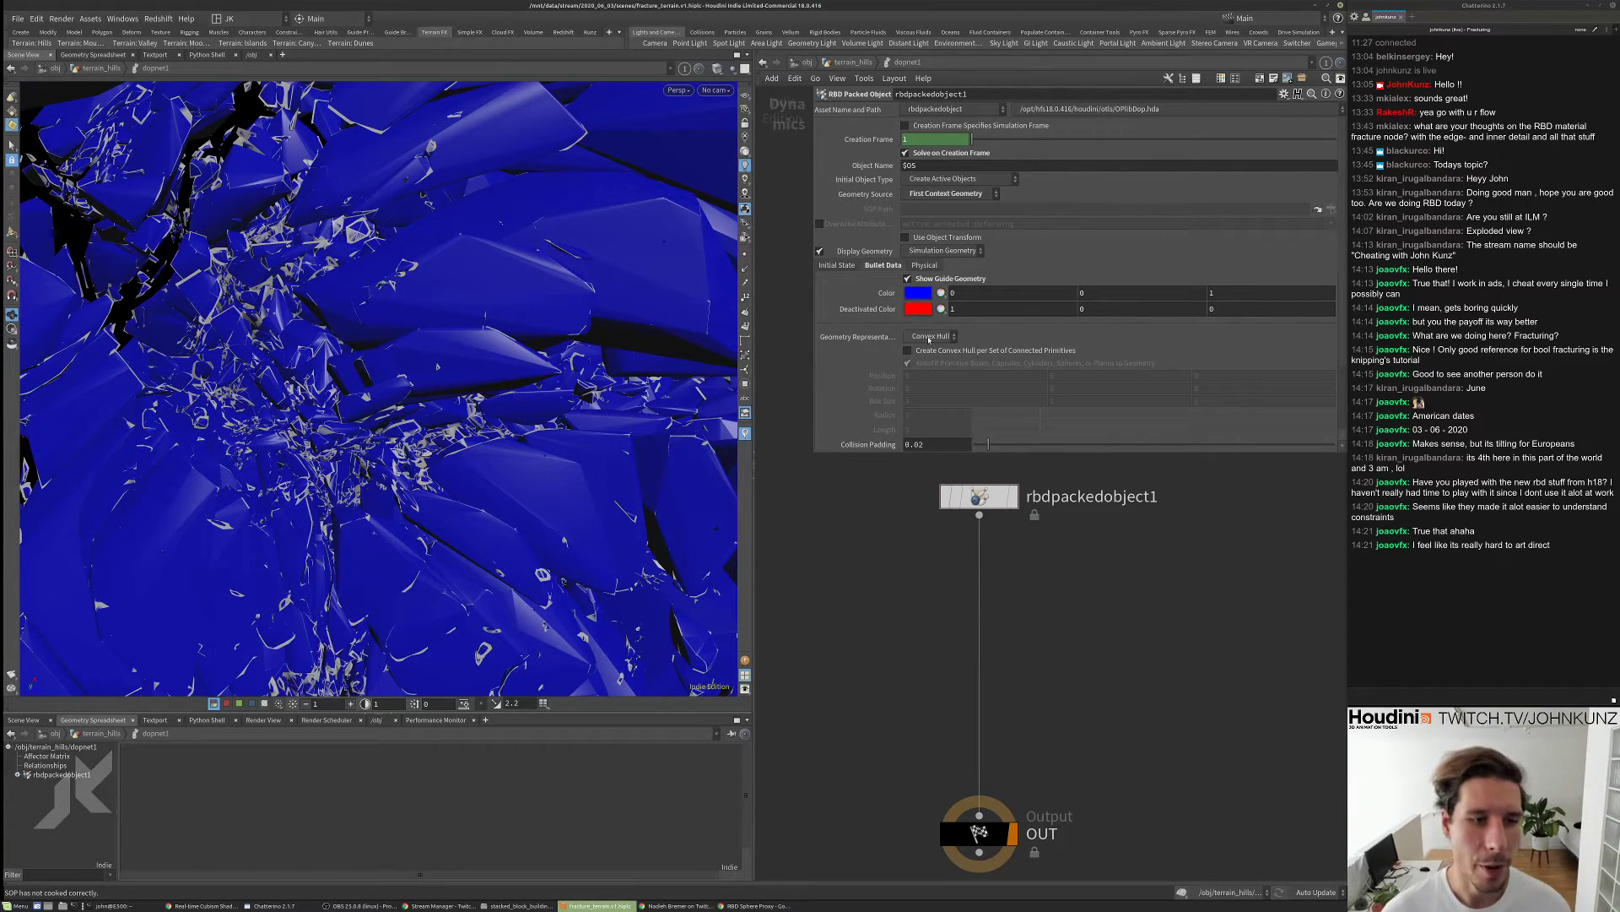
pyautogui.scroll(5, 557, 363)
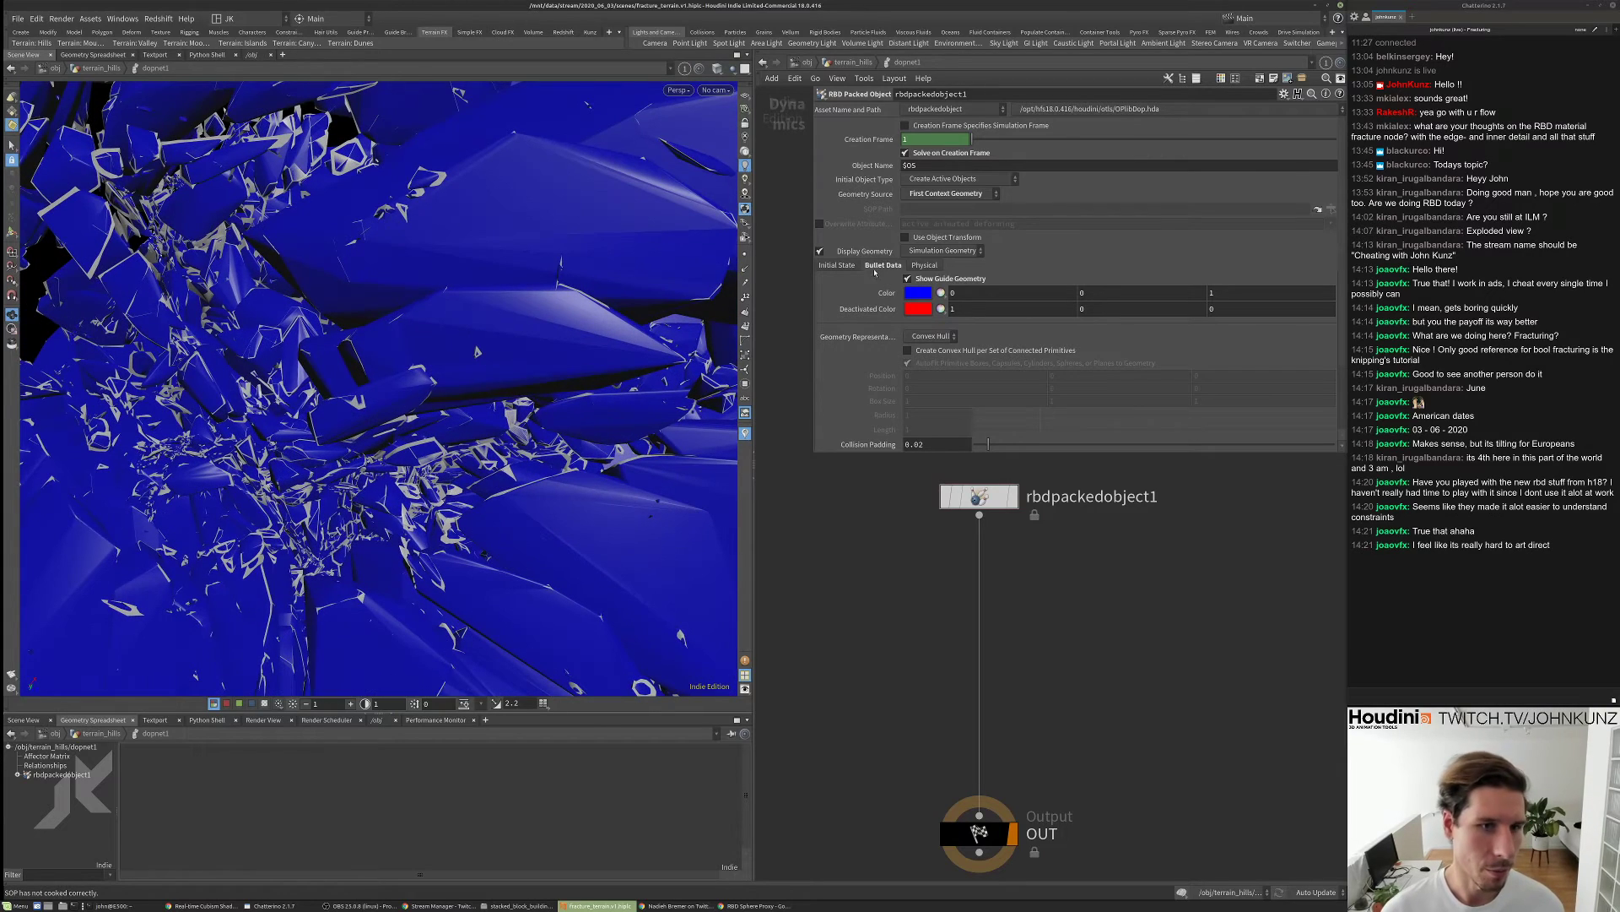
# - Hide the Bullet guide geometry and review the available Geometry Representation options without changing the selection
pyautogui.click(924, 279)
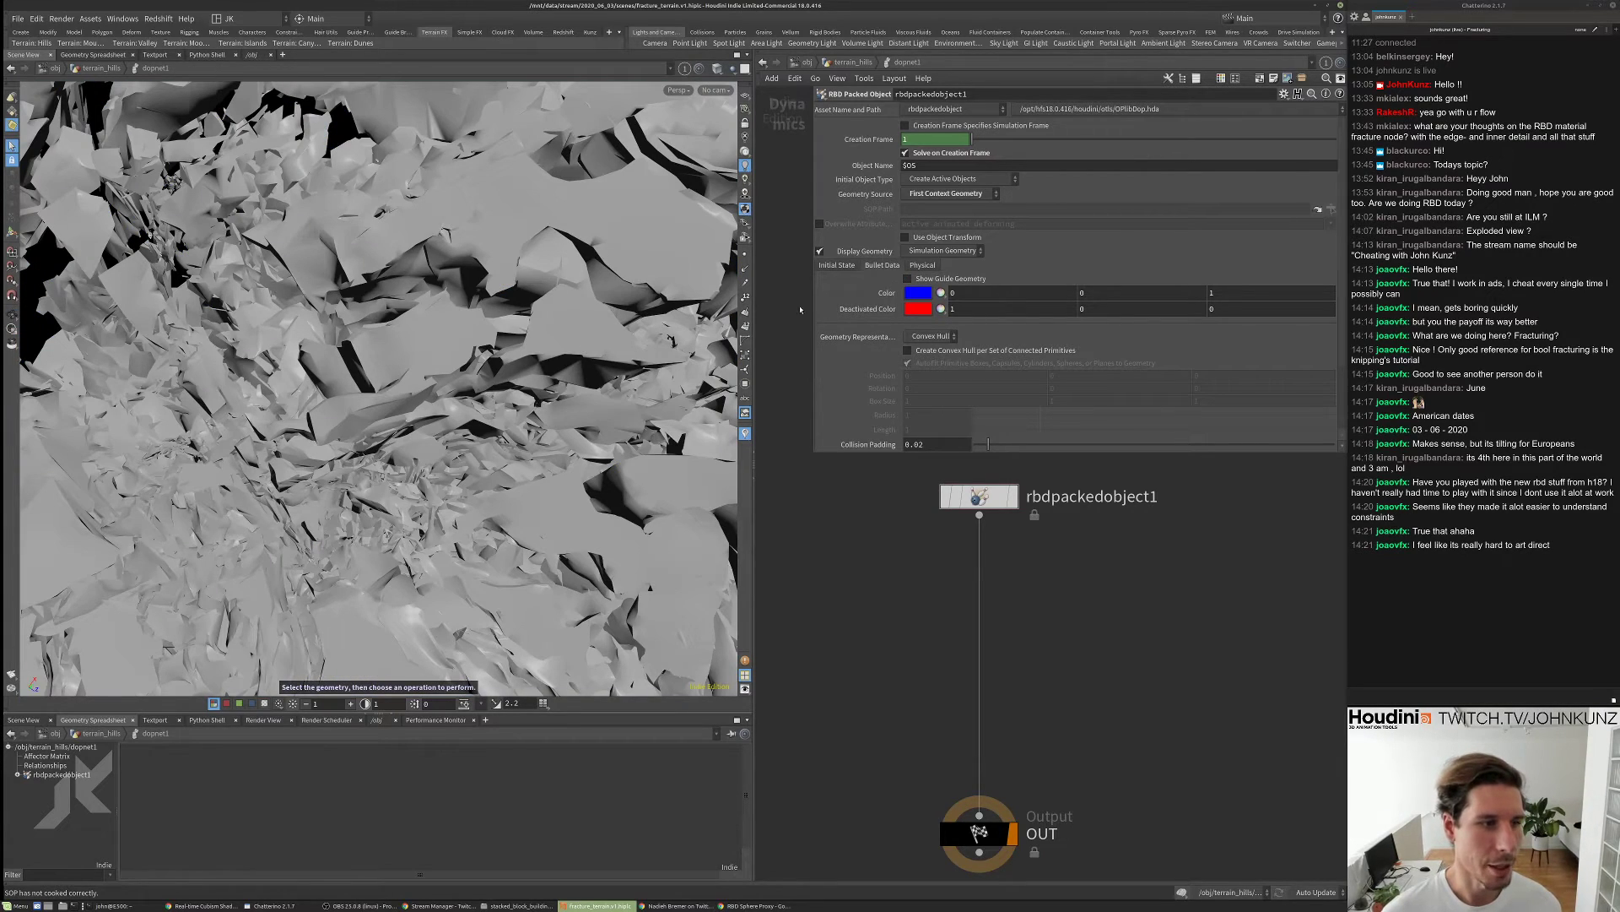
pyautogui.moveTo(597, 329); pyautogui.dragTo(489, 341)
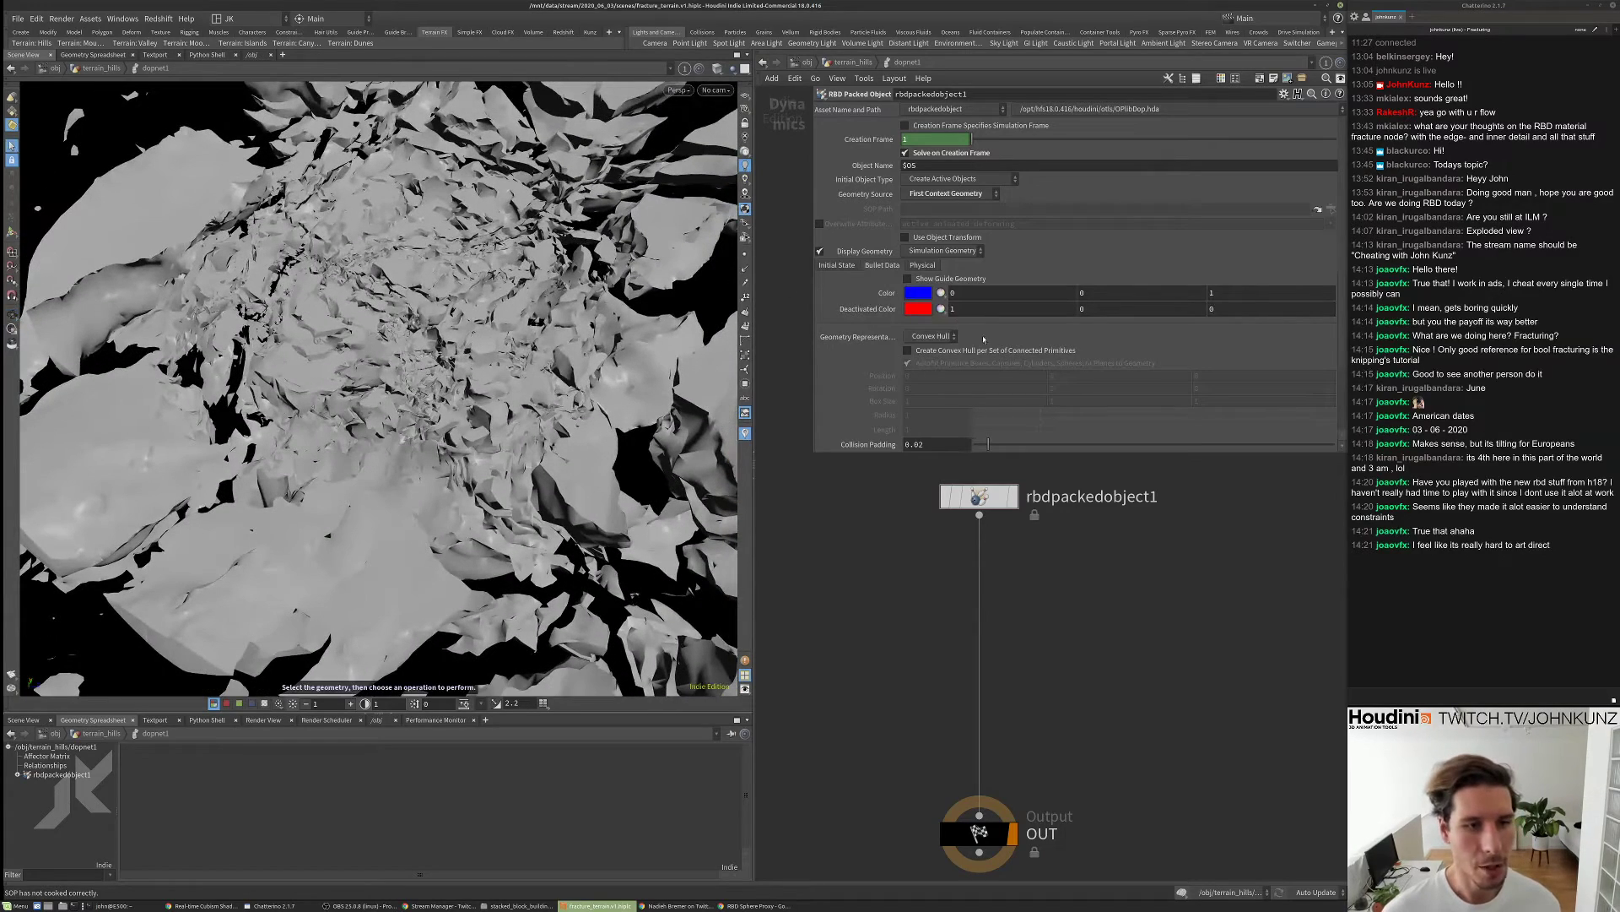
pyautogui.click(931, 336)
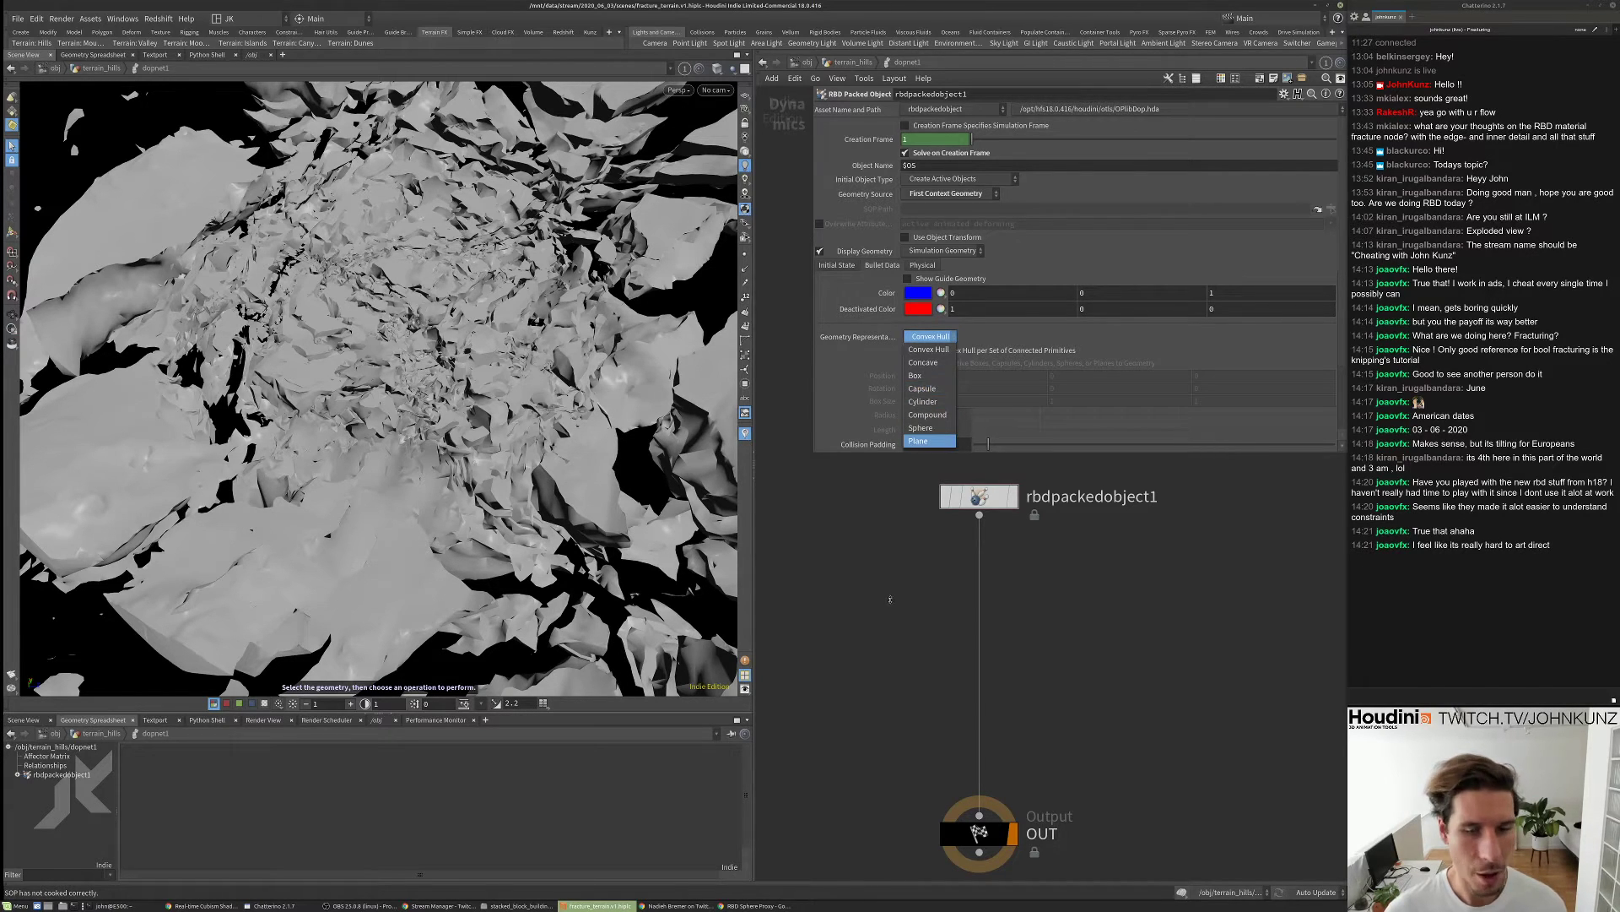
pyautogui.click(863, 582)
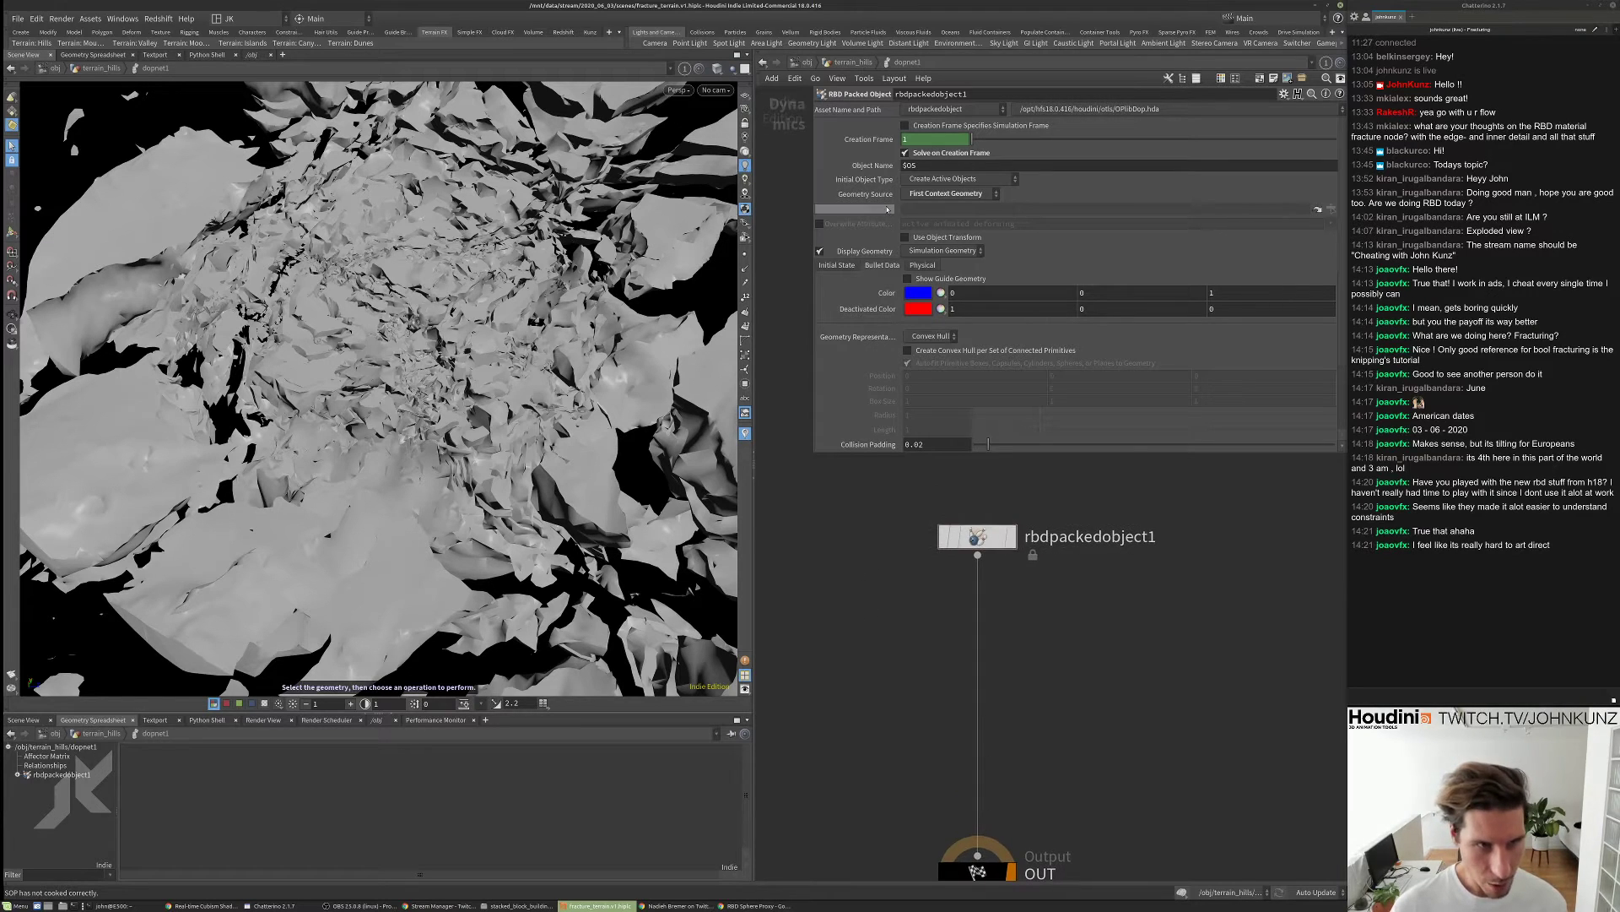
# - Return to terrain_hills and bypass explodedview2
pyautogui.press('u')
pyautogui.click(938, 570)
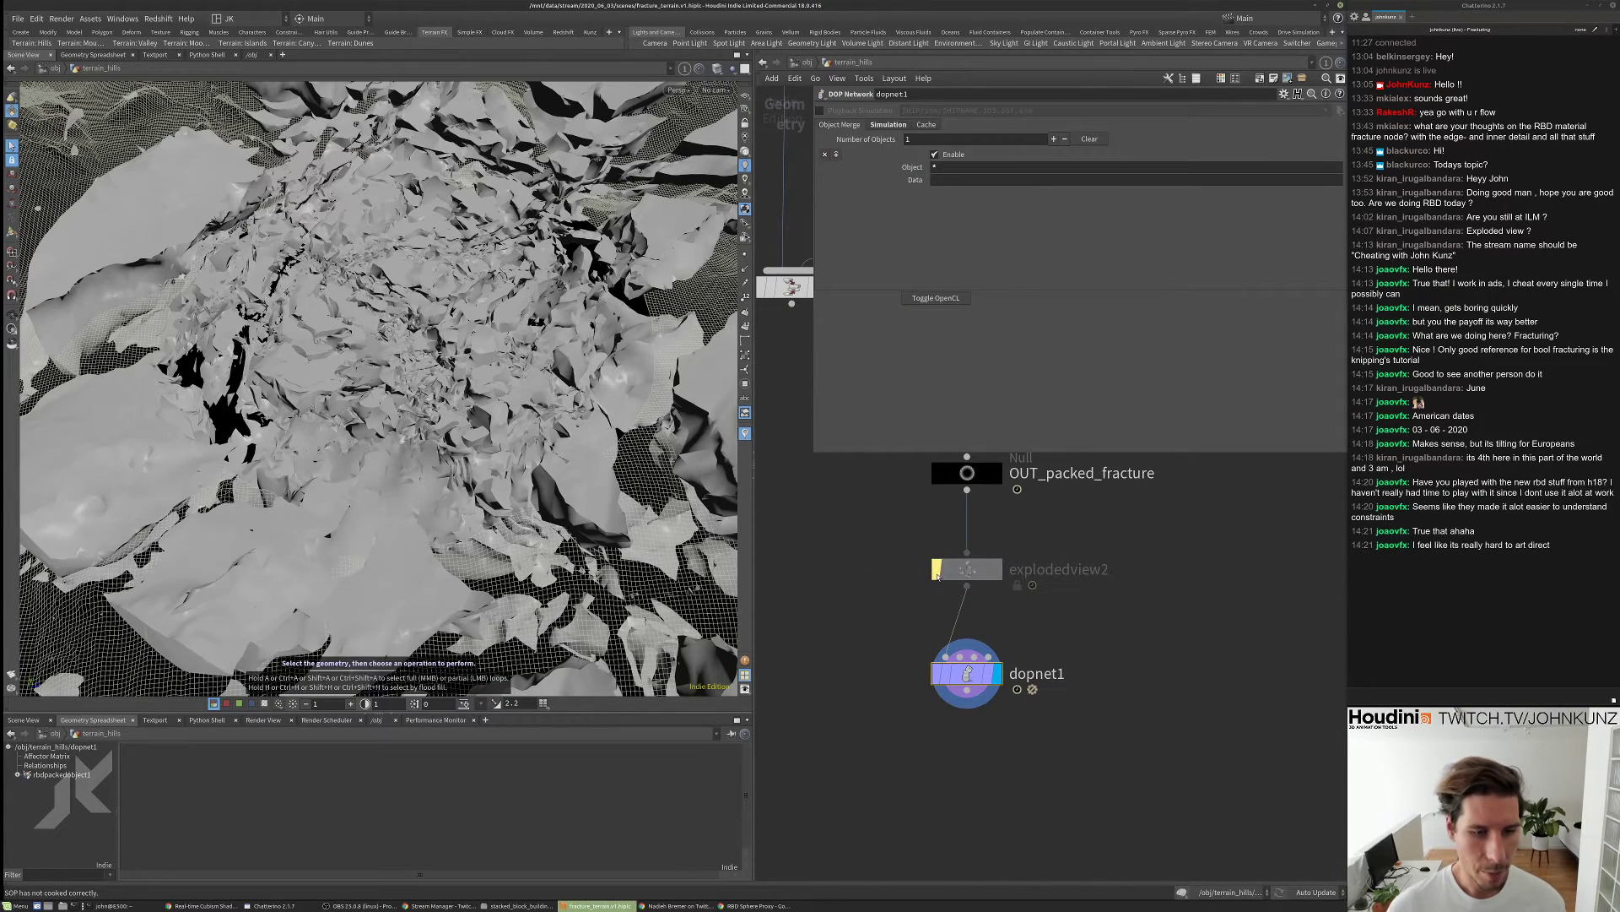
# - Go into dopnet1 and add a Rigid Body Solver node beside the connection between rbdpackedobject1 and OUT
pyautogui.doubleClick(968, 676)
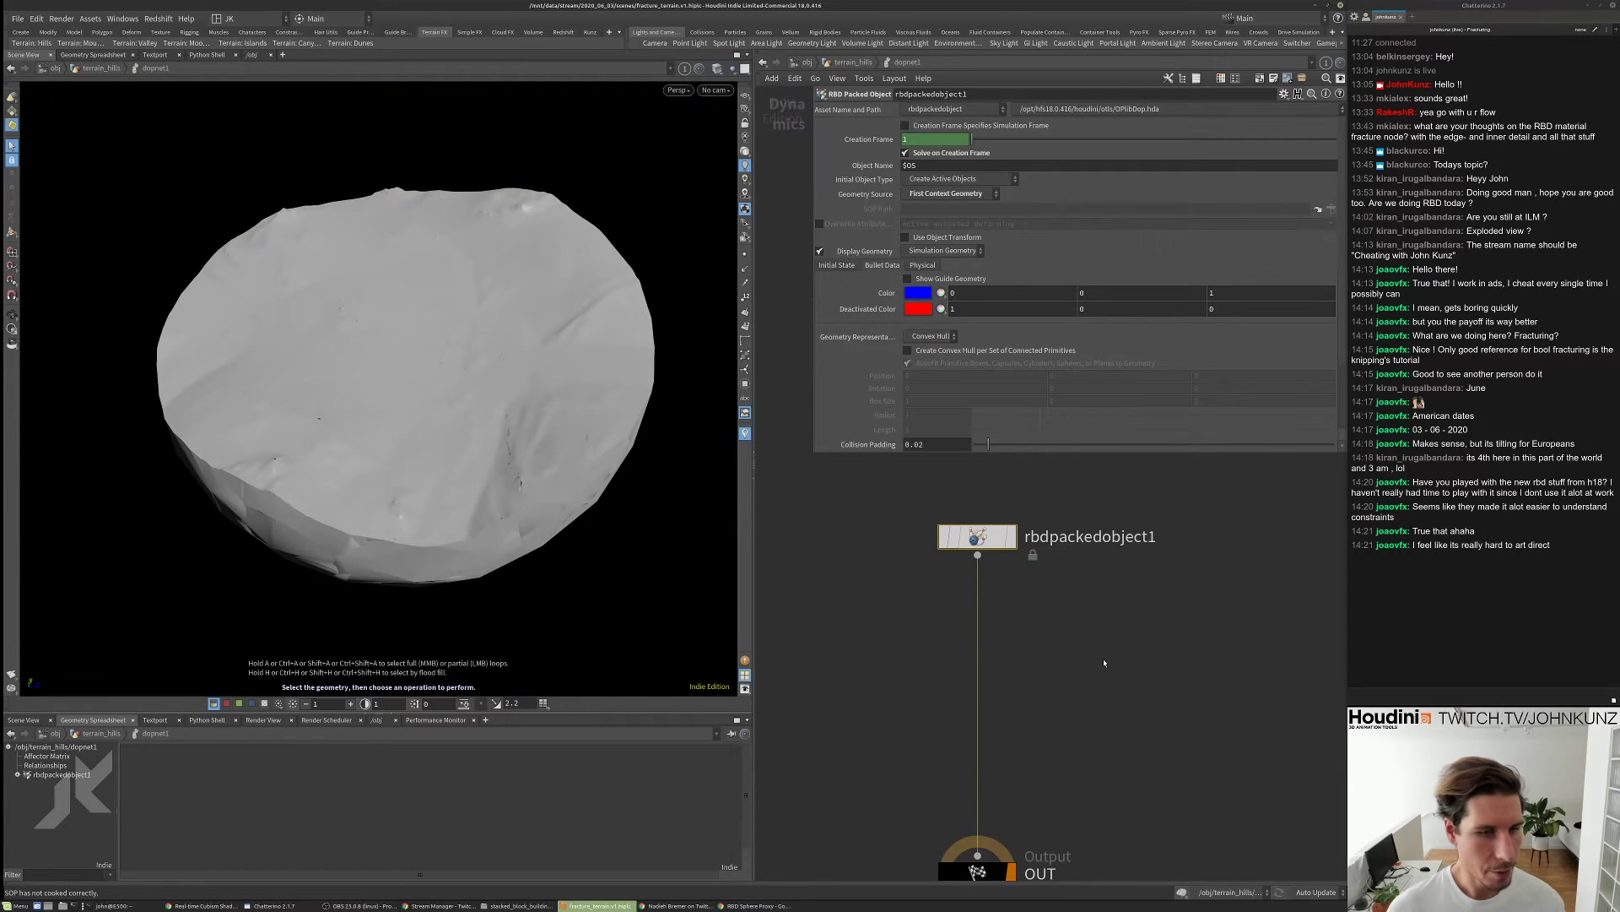
pyautogui.press('Tab')
pyautogui.write('r')
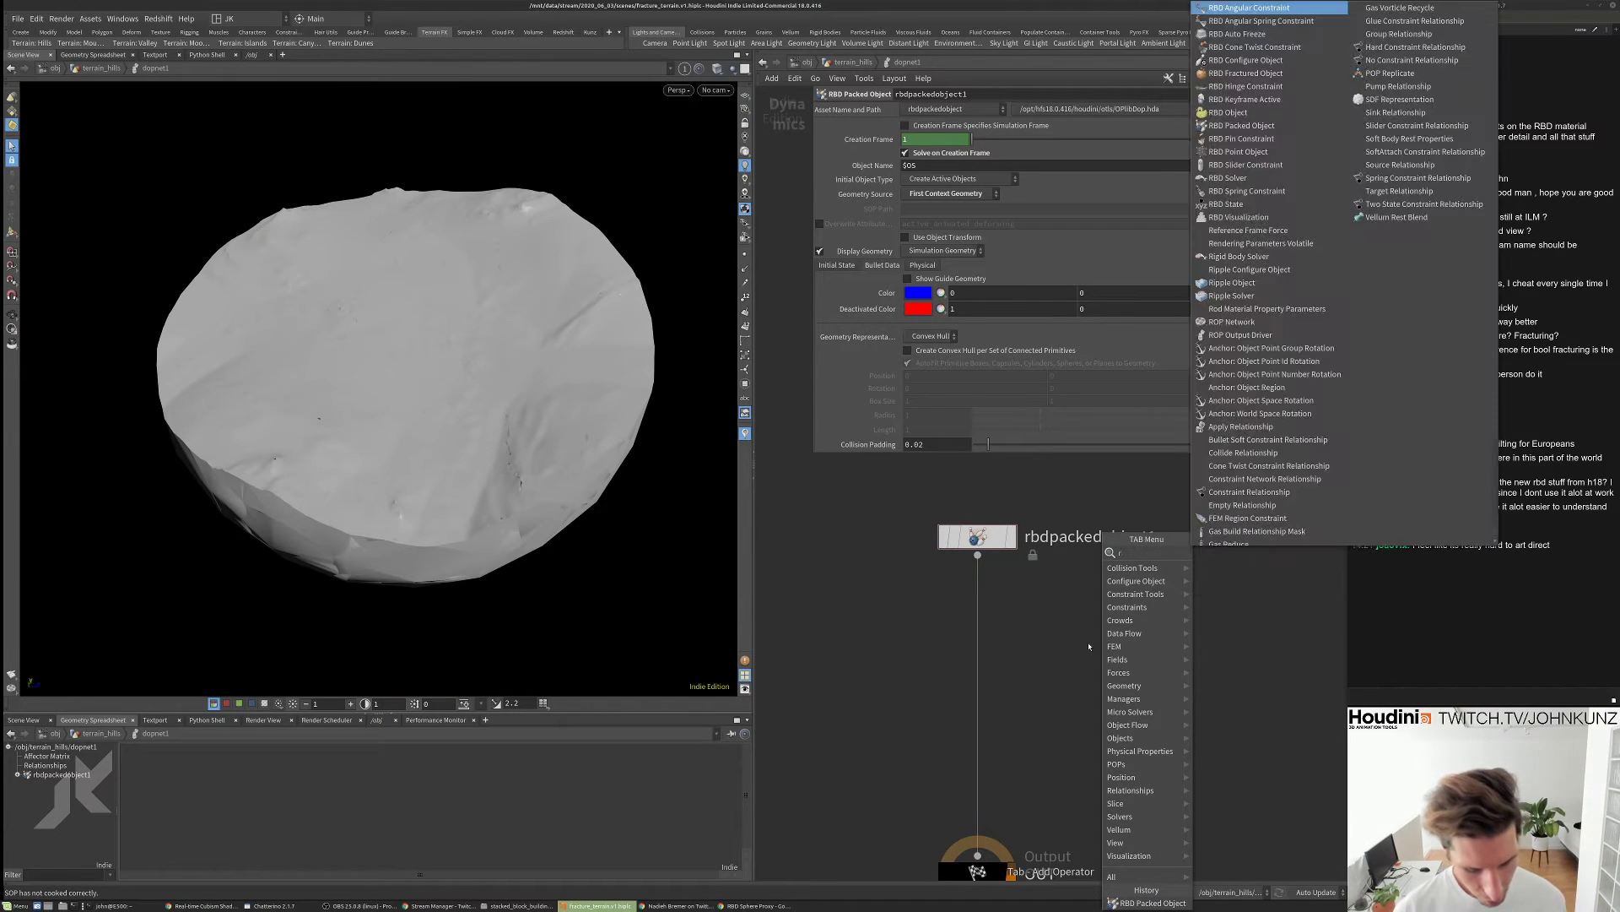
pyautogui.write('igid')
pyautogui.press('Return')
pyautogui.click(1089, 647)
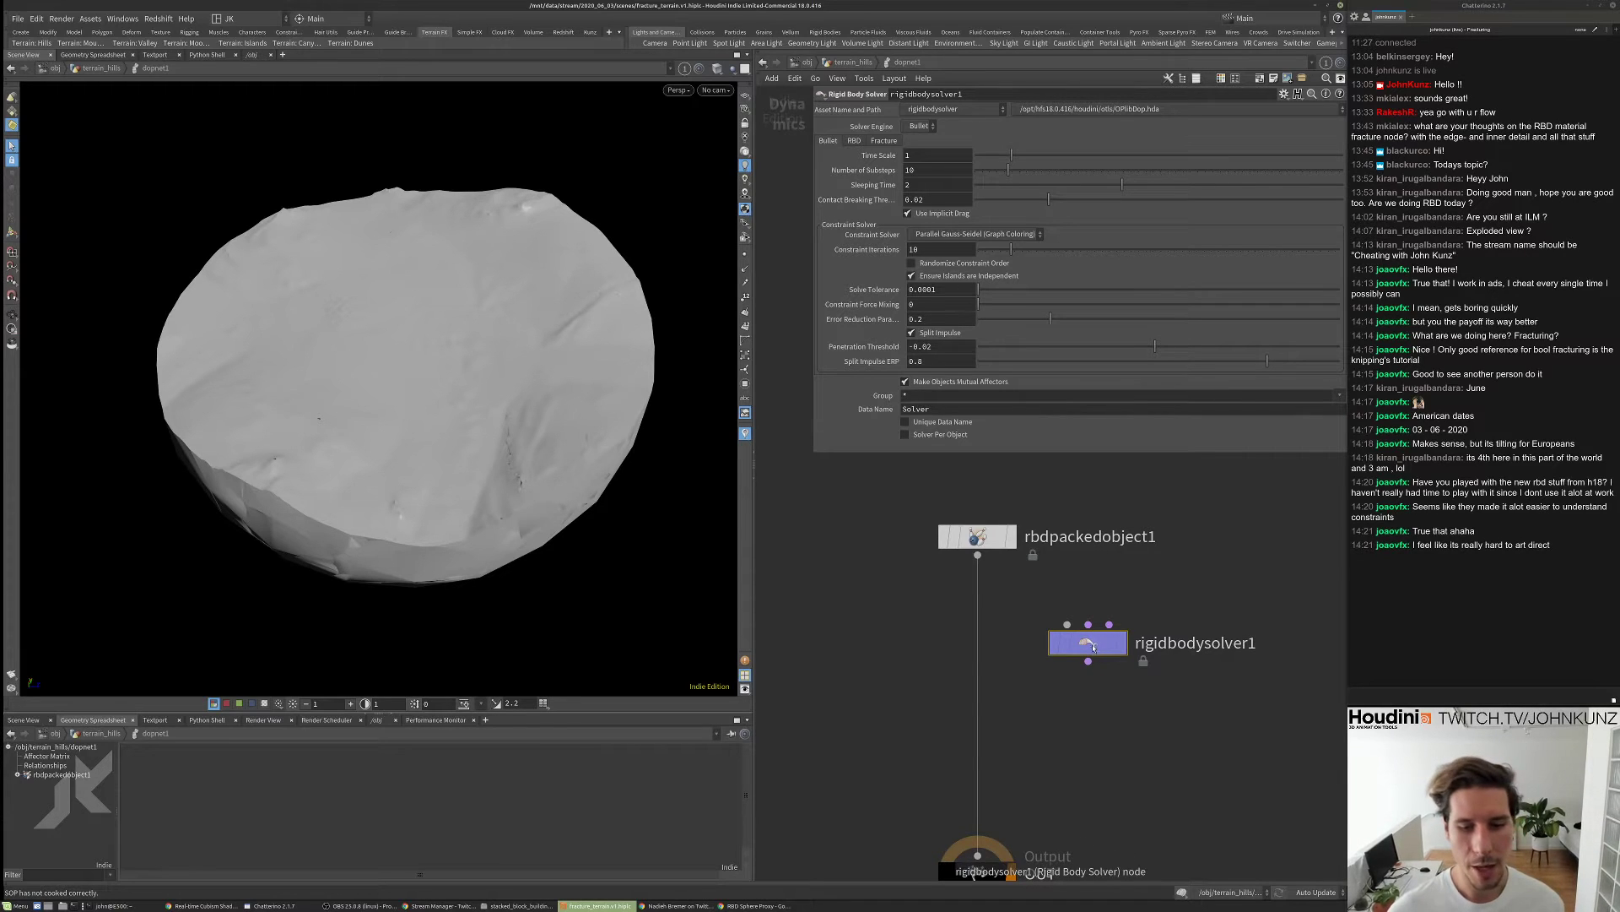
# - Insert rigidbodysolver1 into the connection between rbdpackedobject1 and OUT, and open its Solver Engine options
pyautogui.moveTo(1093, 647); pyautogui.dragTo(983, 655)
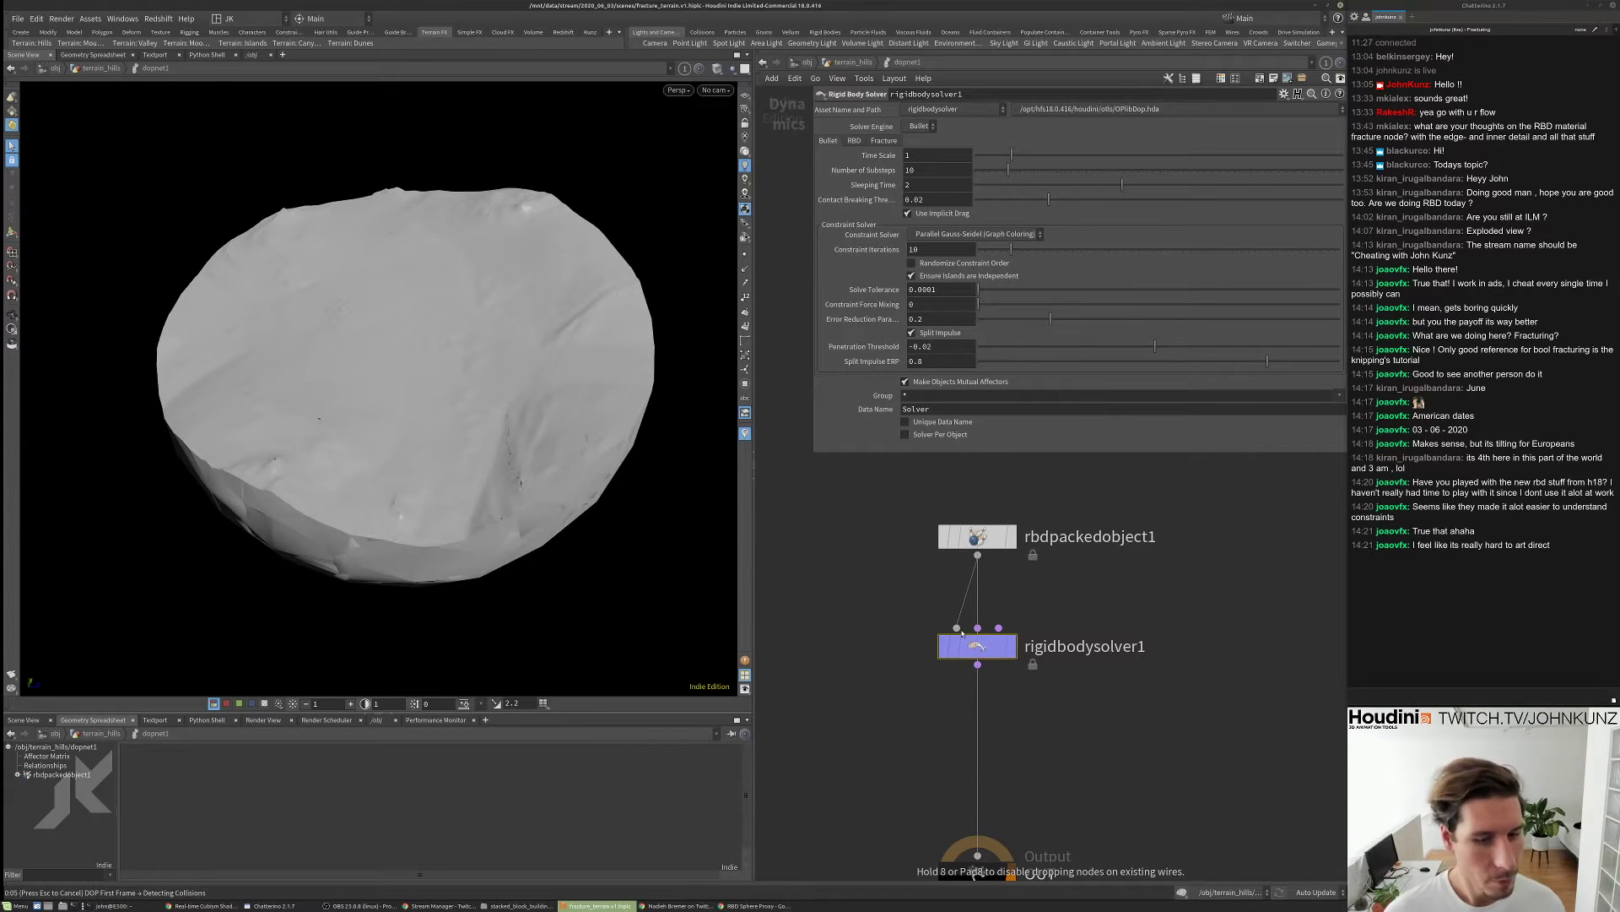
pyautogui.moveTo(962, 633); pyautogui.dragTo(962, 691)
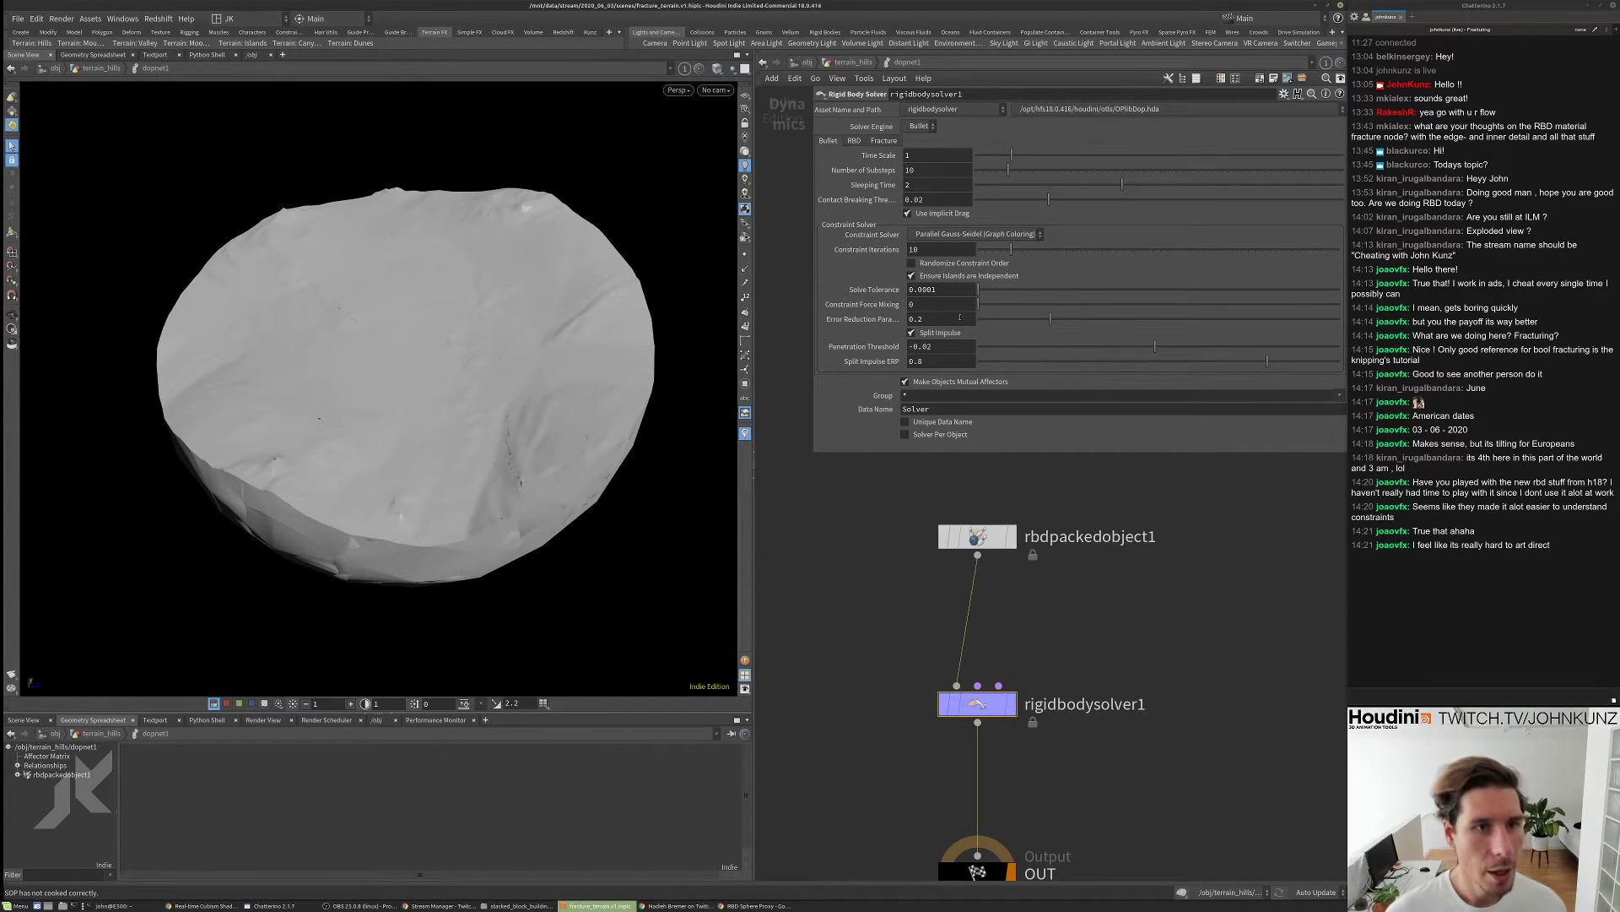
pyautogui.click(923, 127)
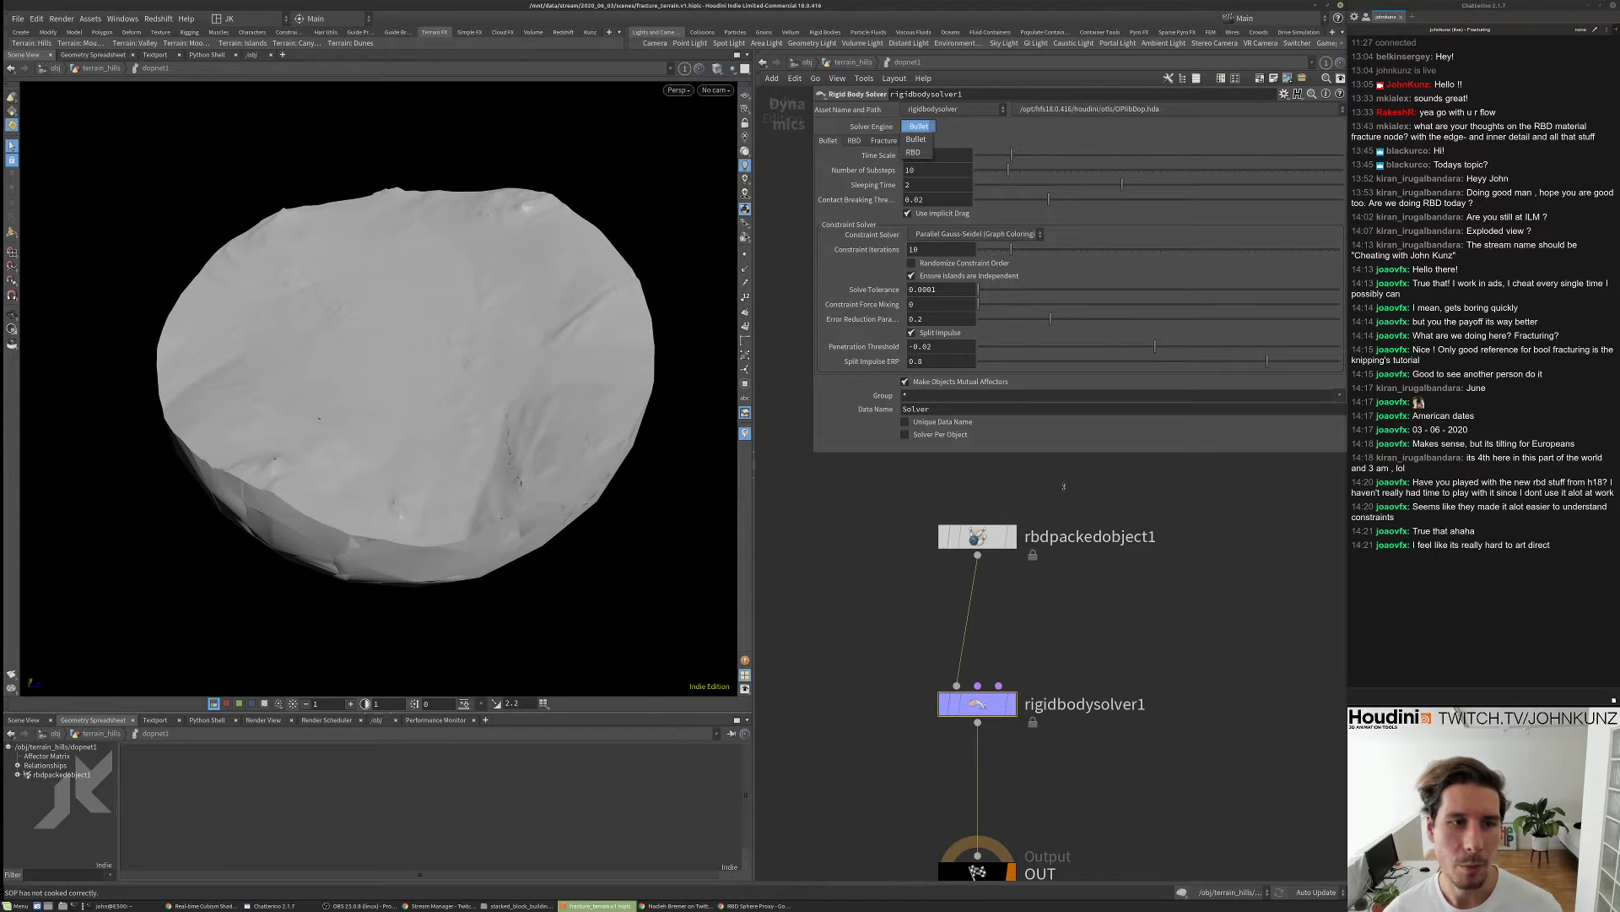
# - Add a POP Force node beside rbdpackedobject1 and wire it into the second input of rigidbodysolver1
pyautogui.press('Escape')
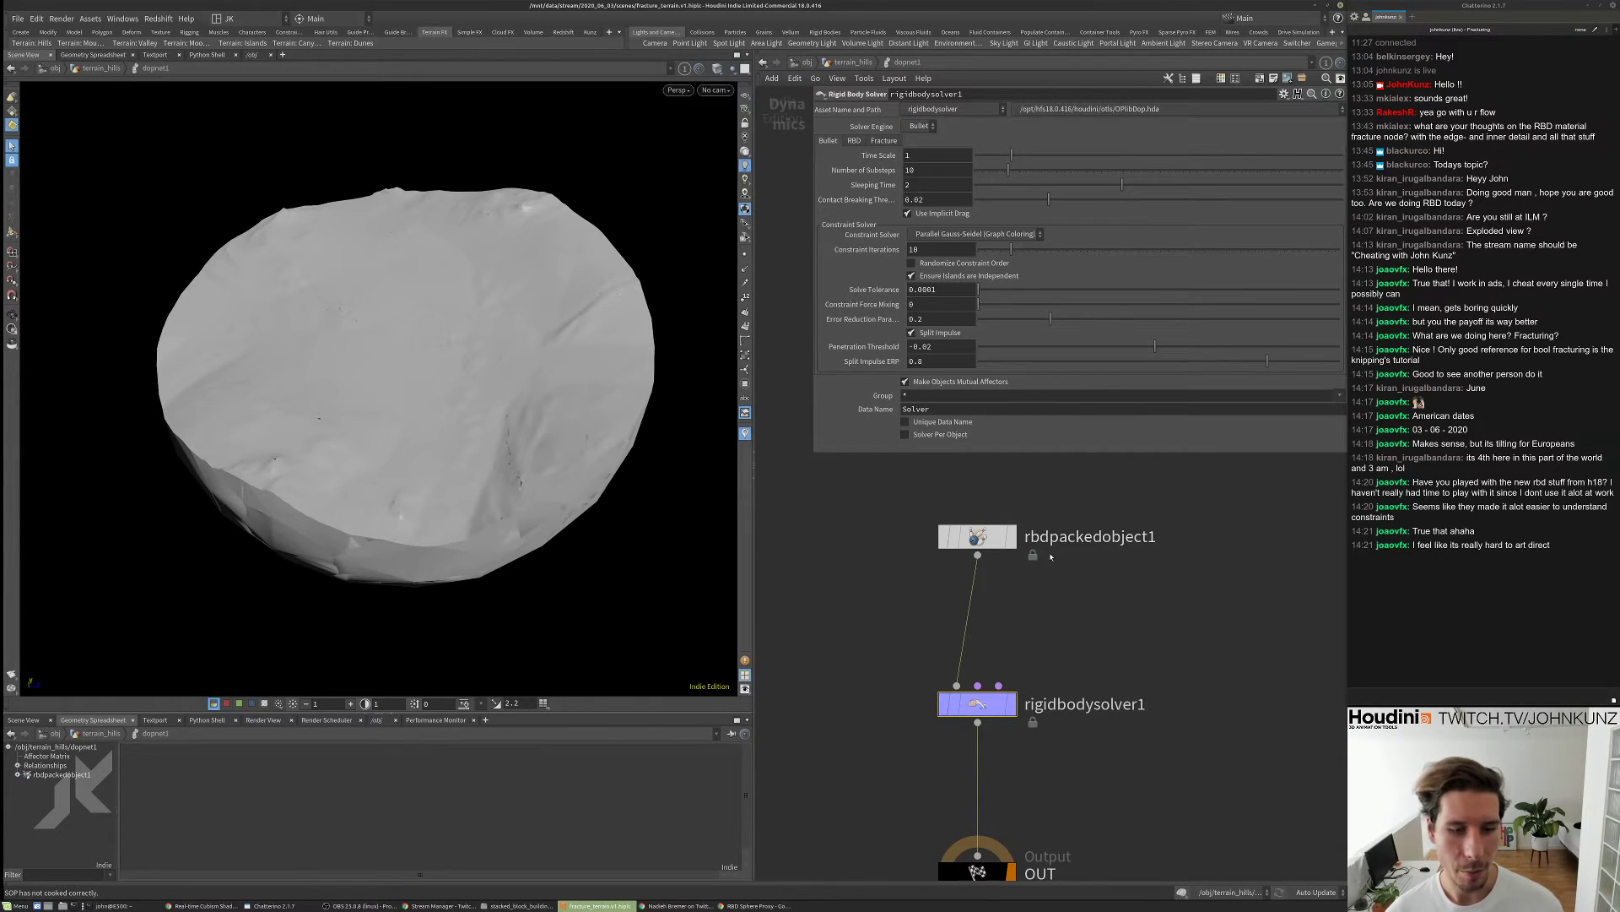
pyautogui.press('h')
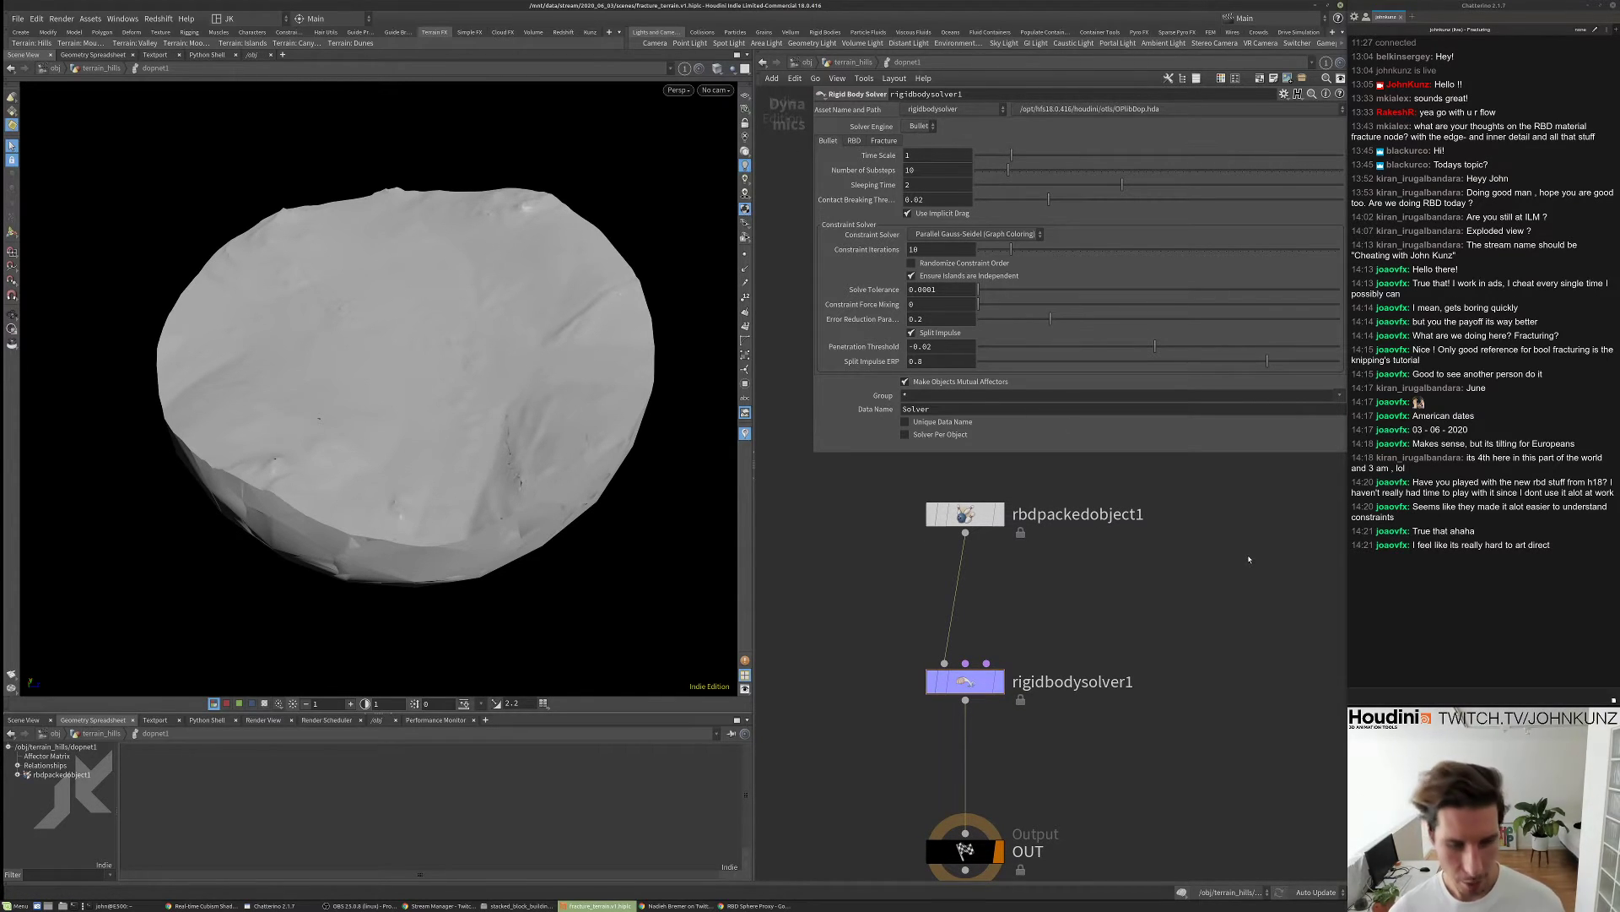
pyautogui.press('Tab')
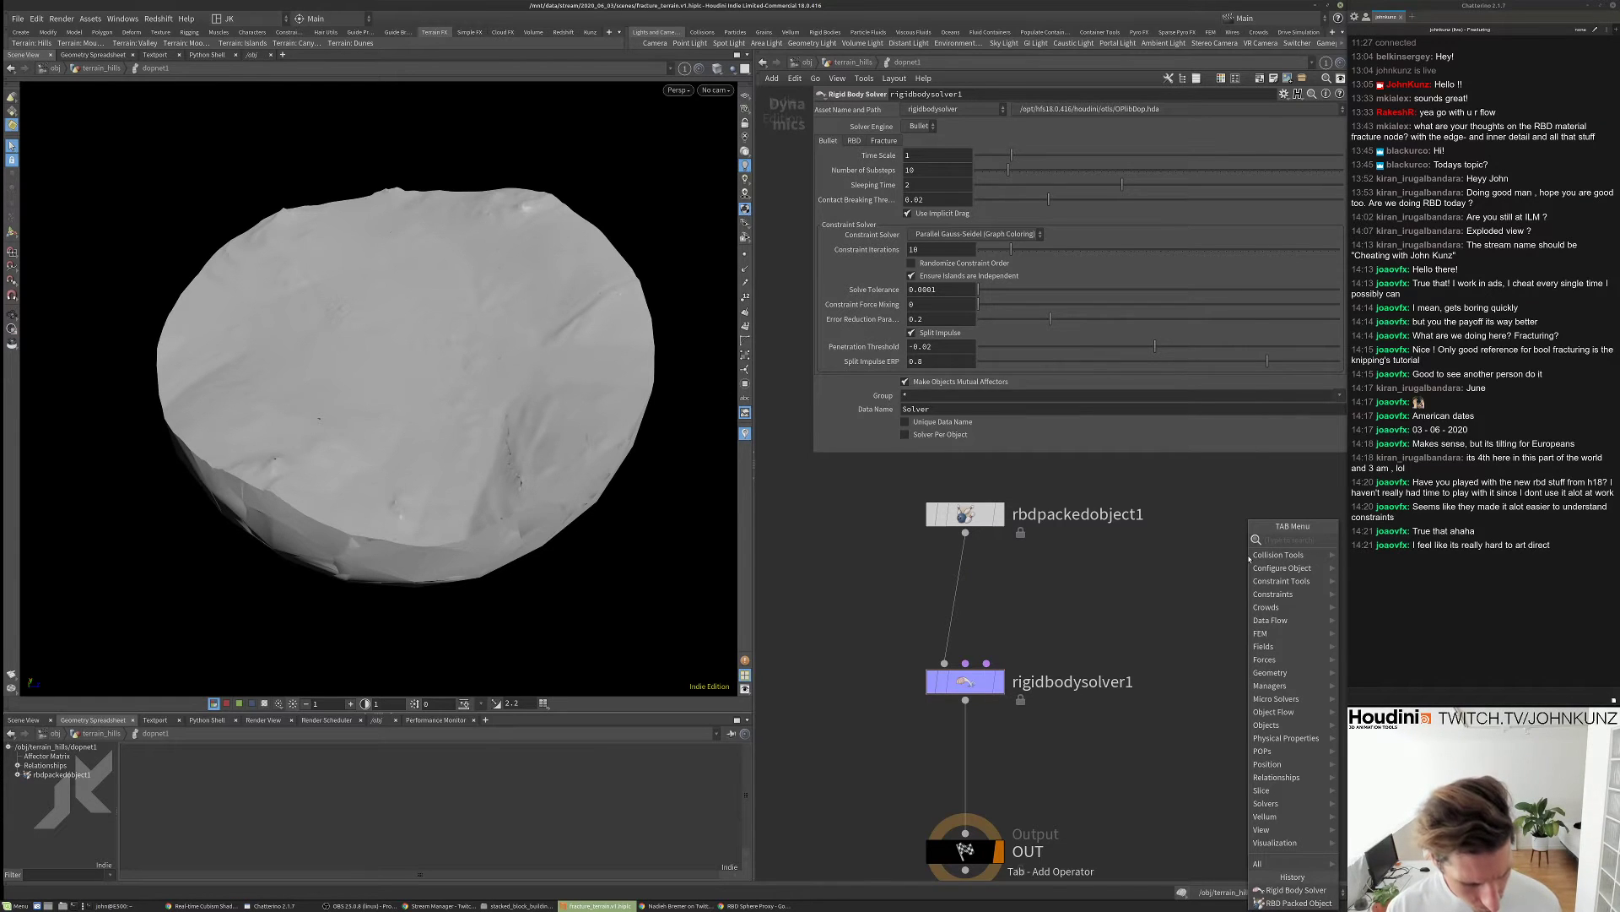
pyautogui.write('for')
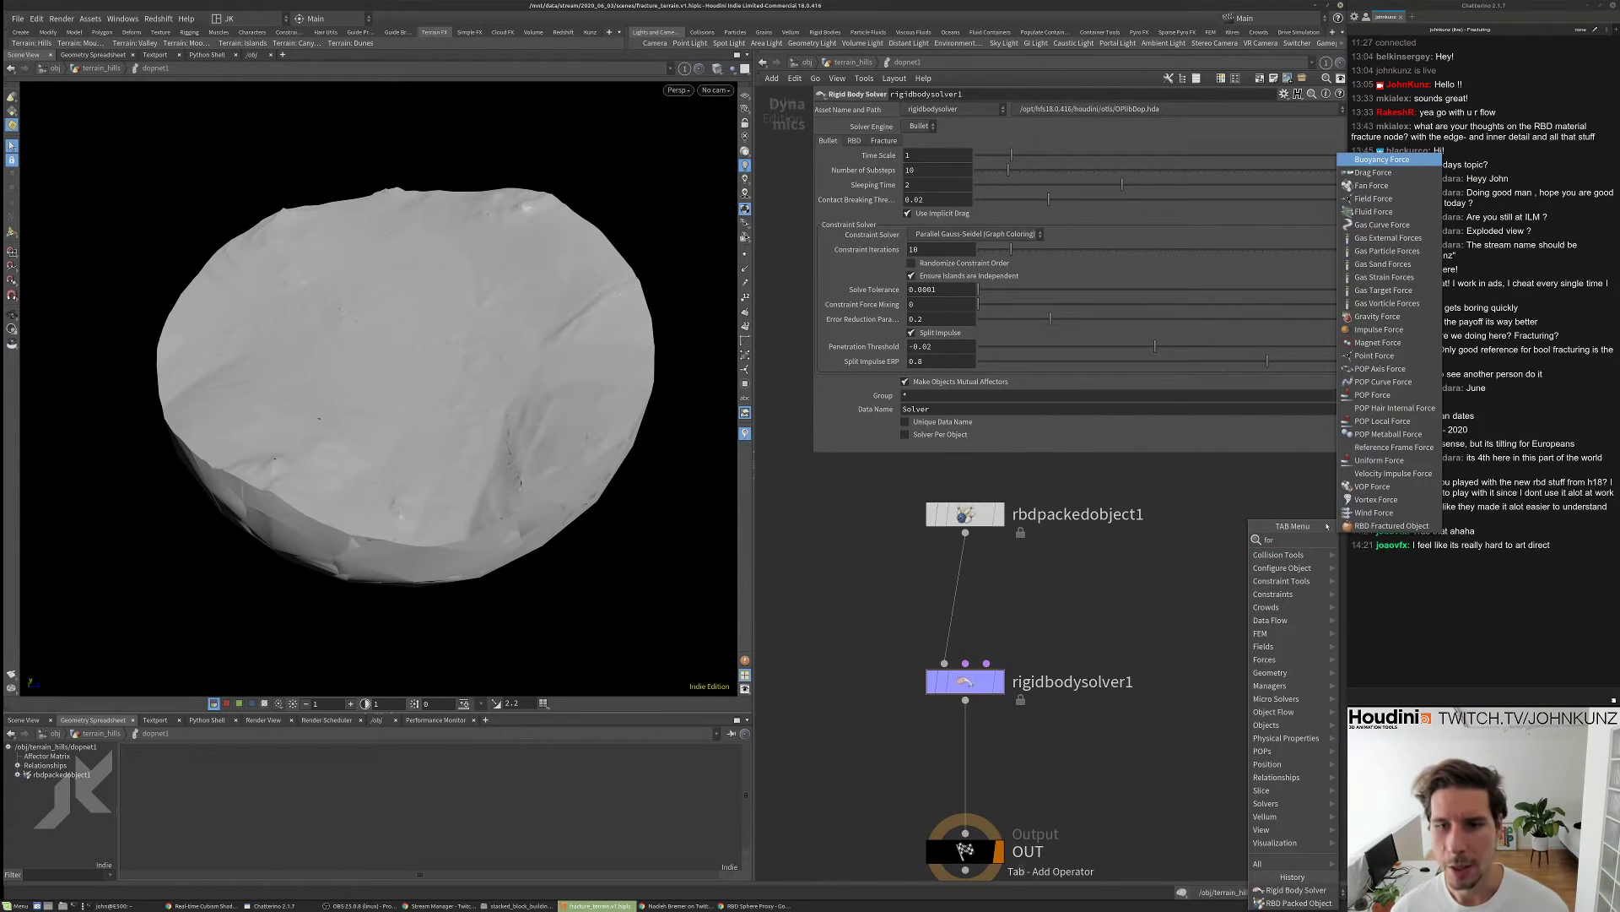
pyautogui.click(1372, 394)
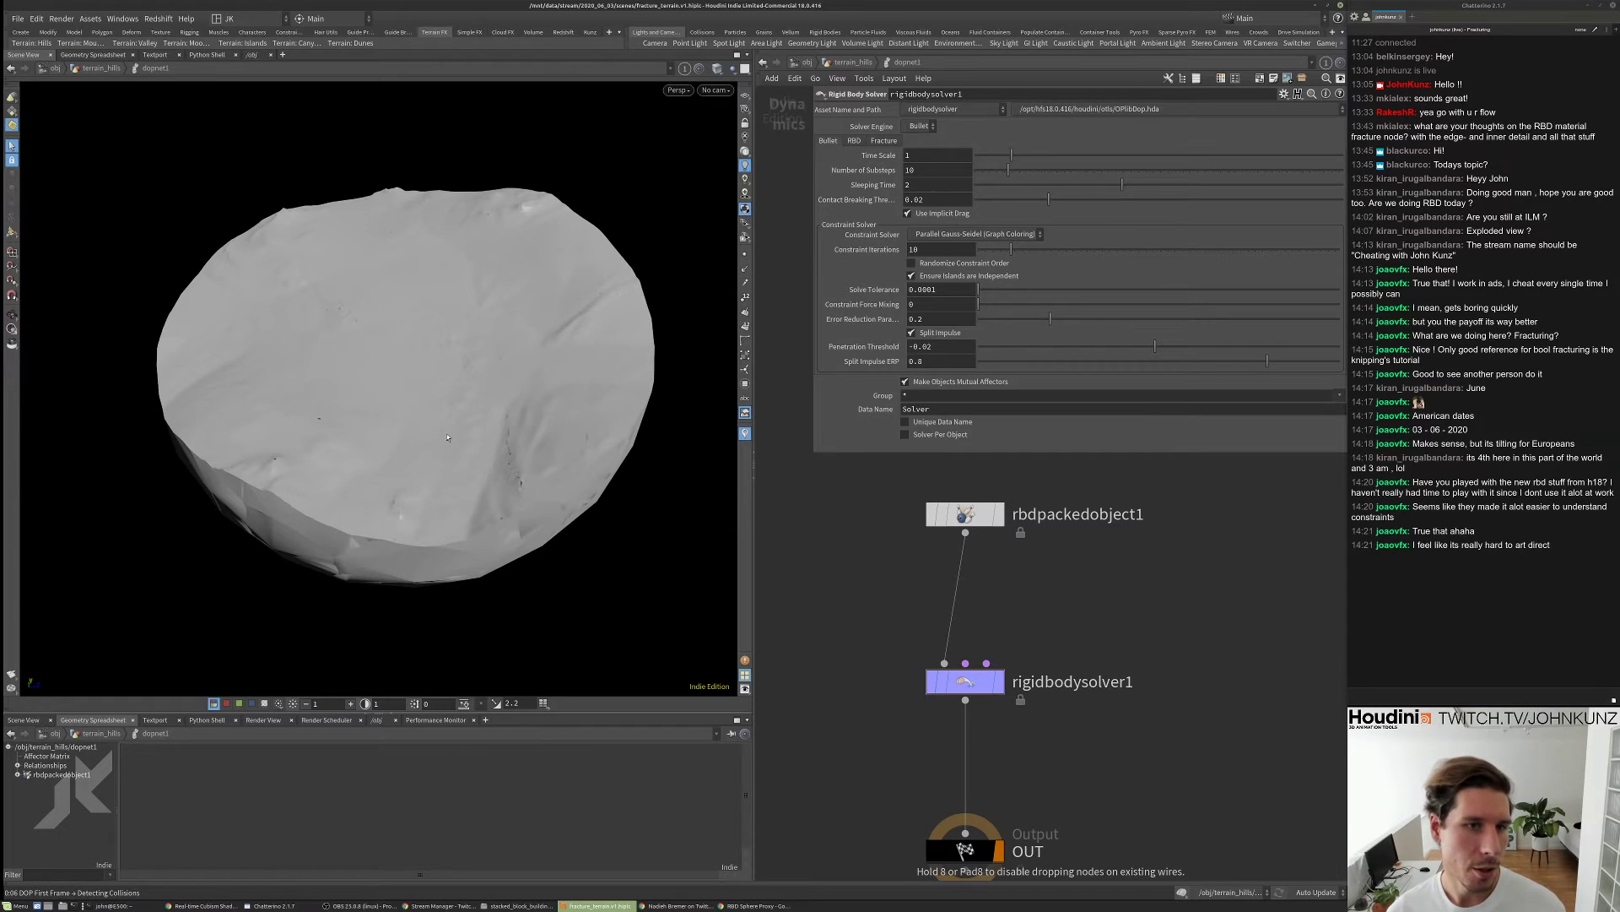
pyautogui.click(1197, 549)
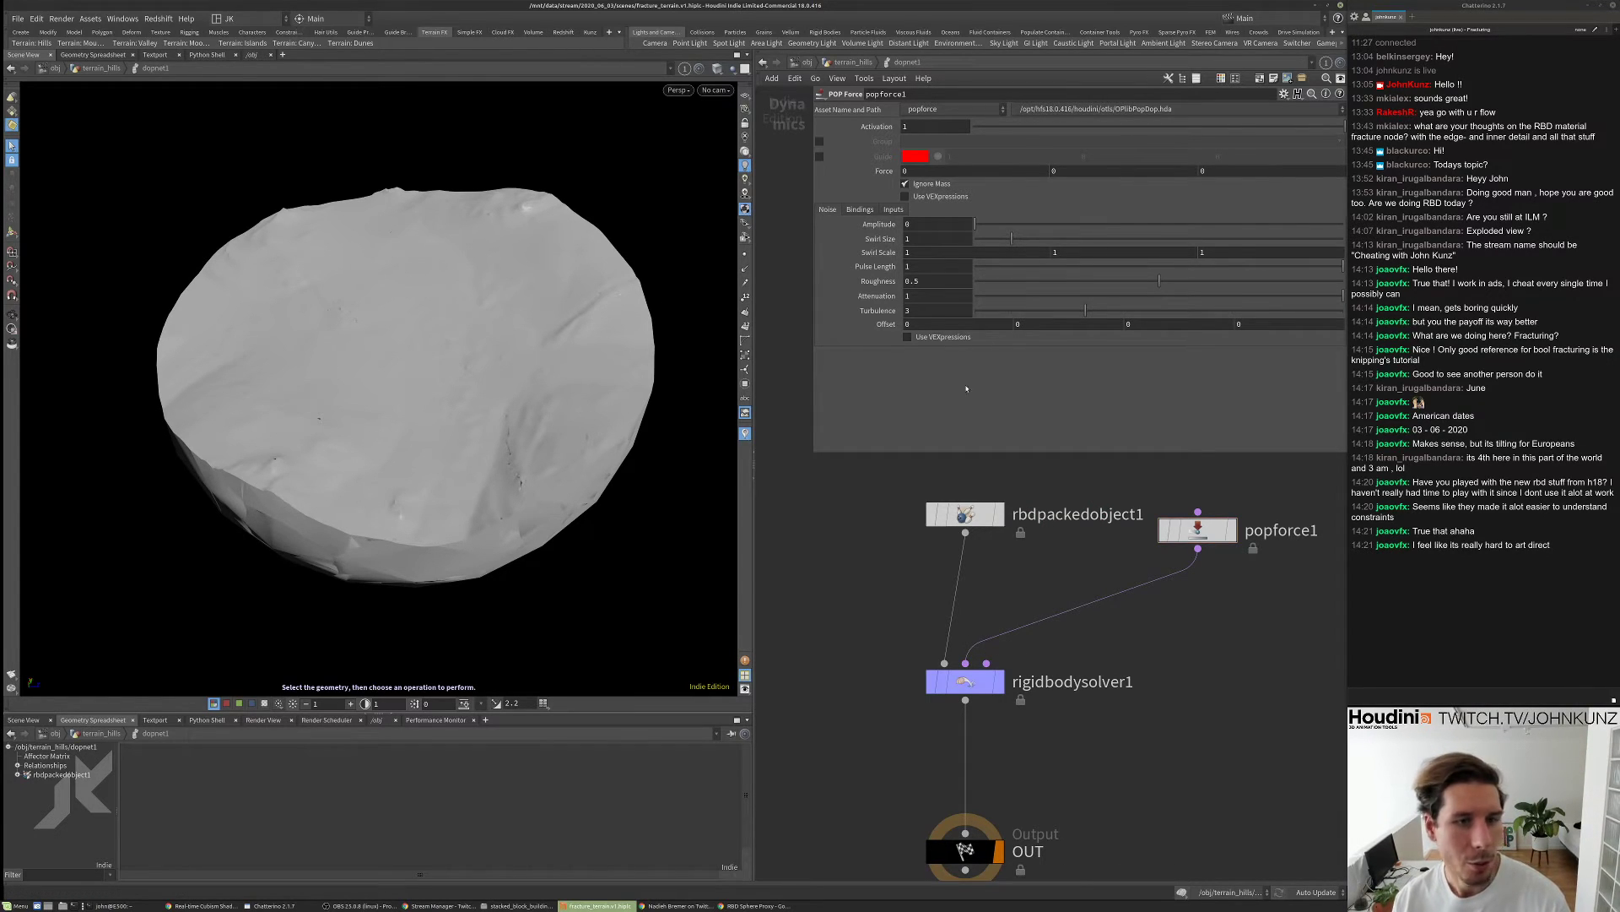
pyautogui.moveTo(1195, 527); pyautogui.dragTo(1171, 569)
pyautogui.moveTo(1097, 578); pyautogui.dragTo(1010, 536, button='middle')
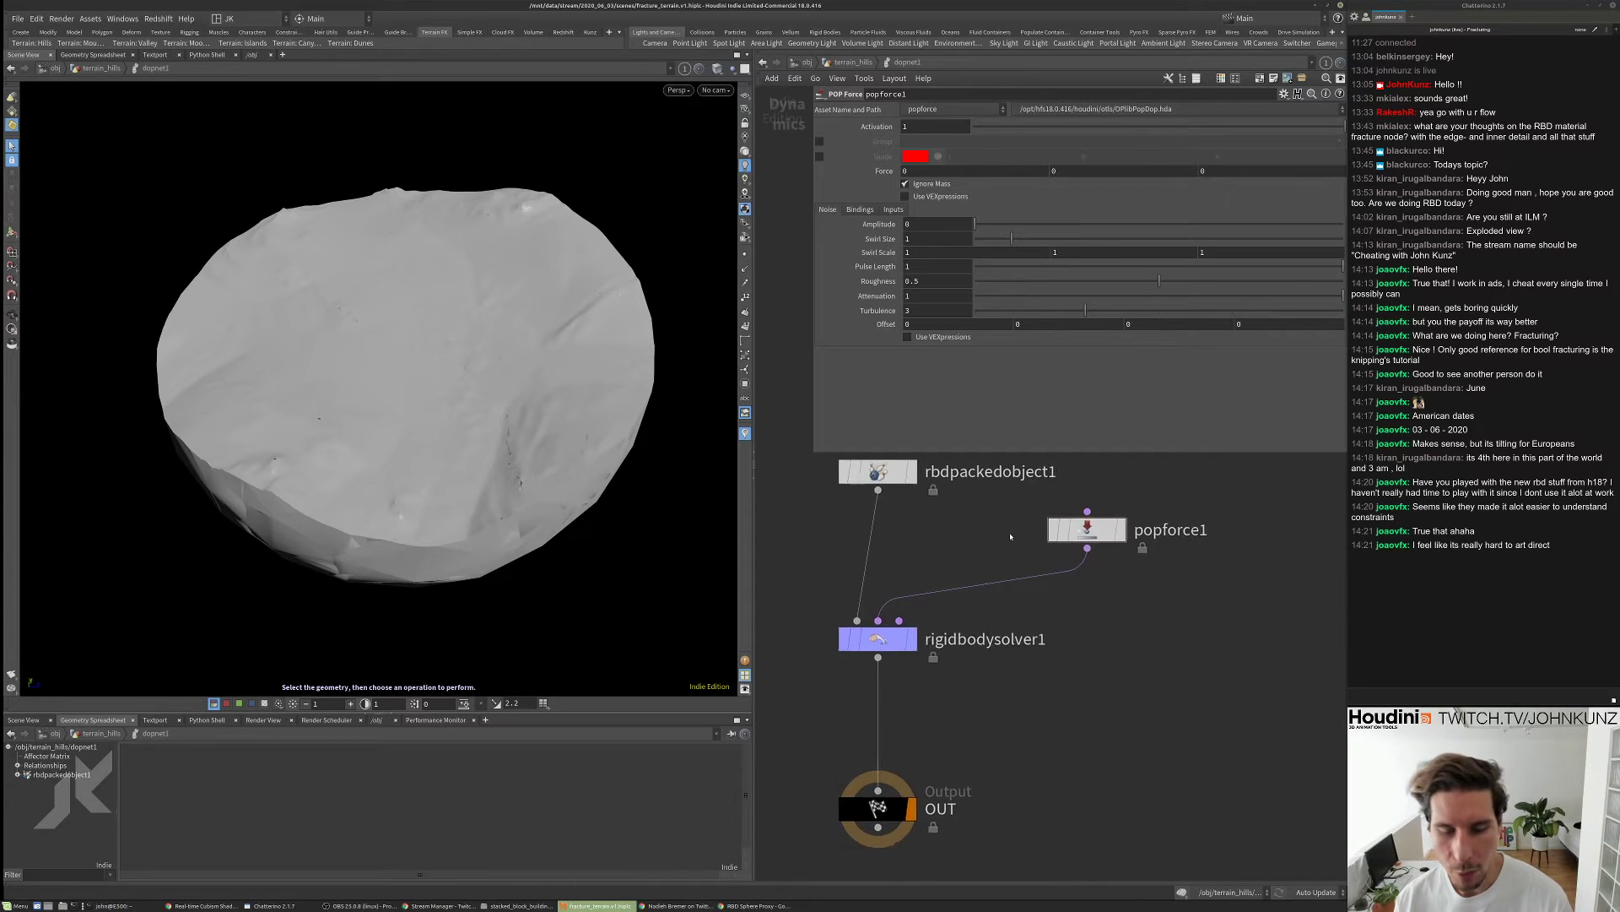
pyautogui.scroll(-4, 1033, 532)
pyautogui.scroll(5, 1085, 532)
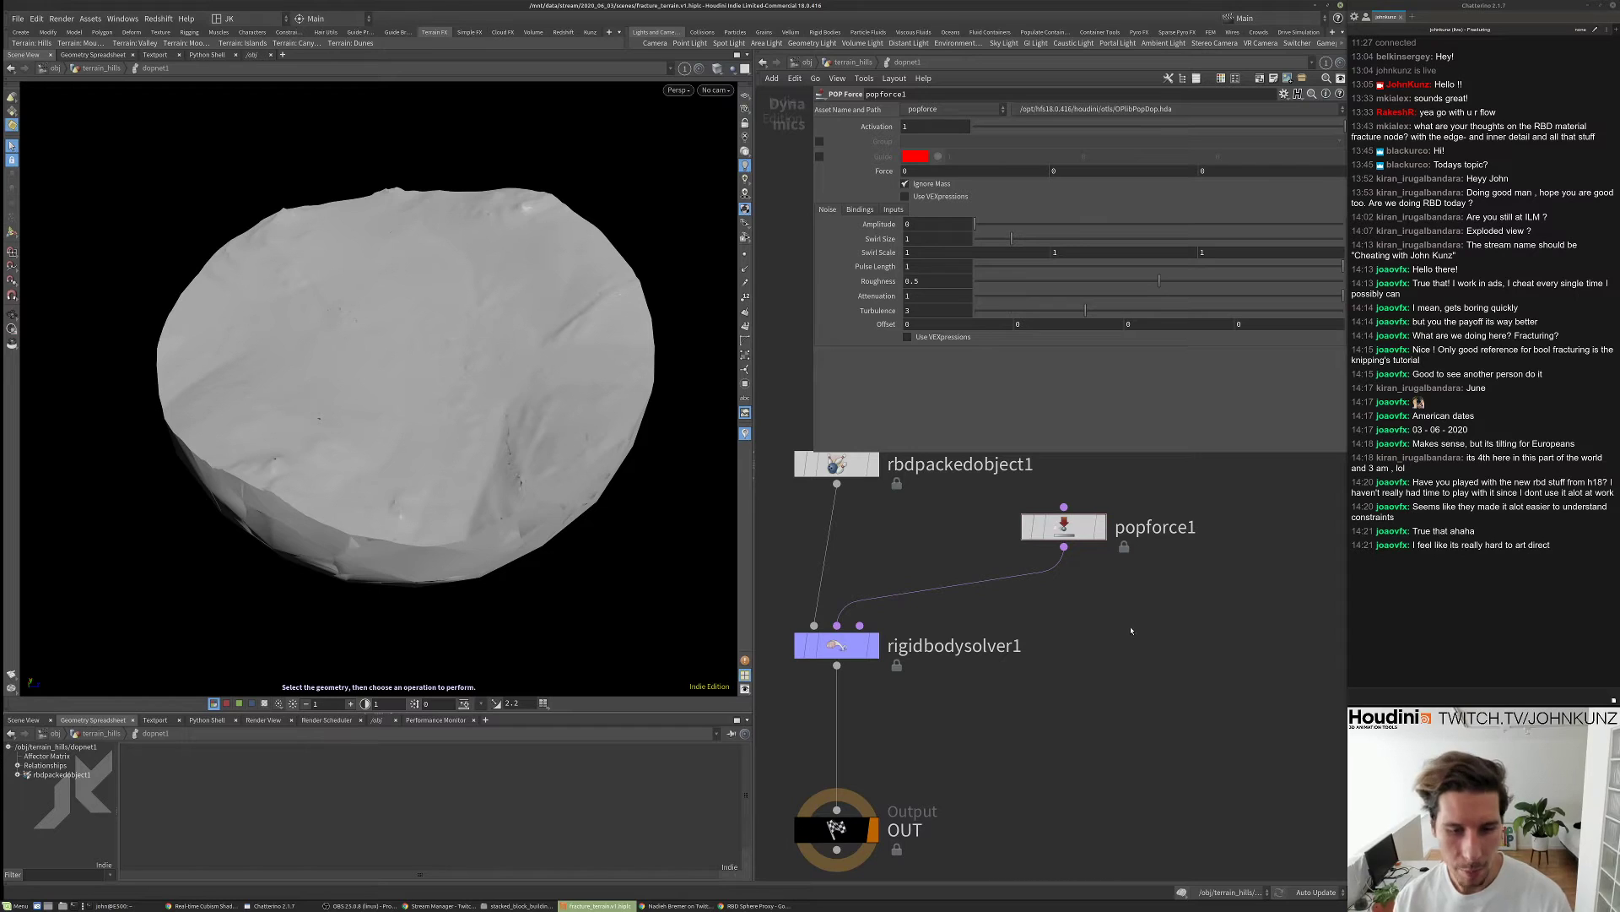
pyautogui.press('Tab')
pyautogui.moveTo(1168, 588)
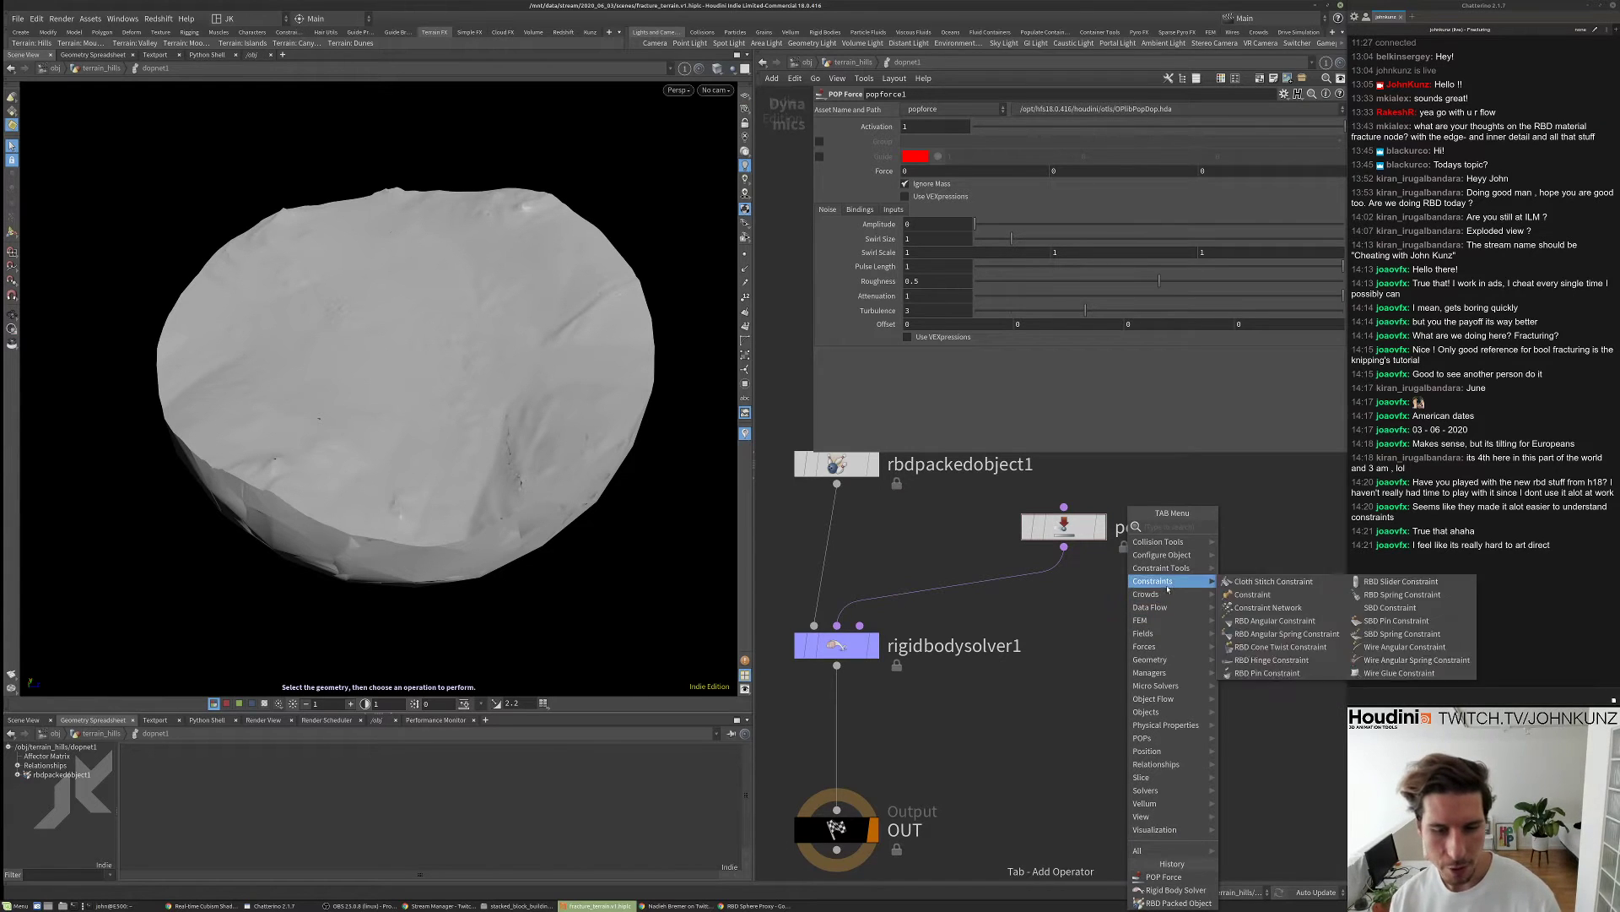
pyautogui.moveTo(1152, 738)
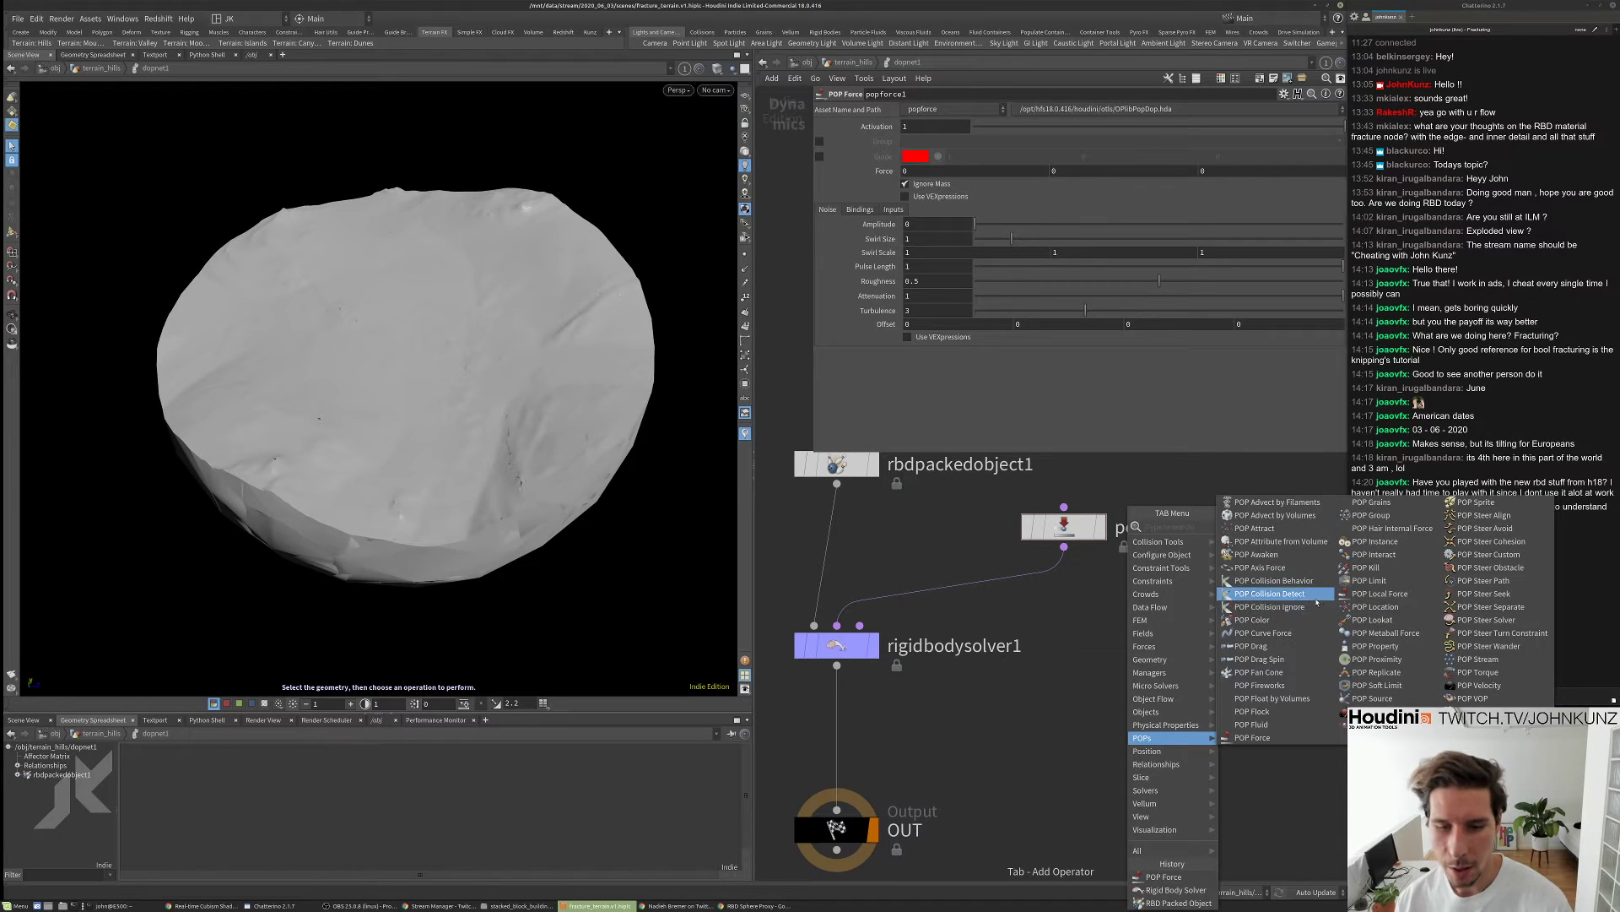
pyautogui.click(1041, 607)
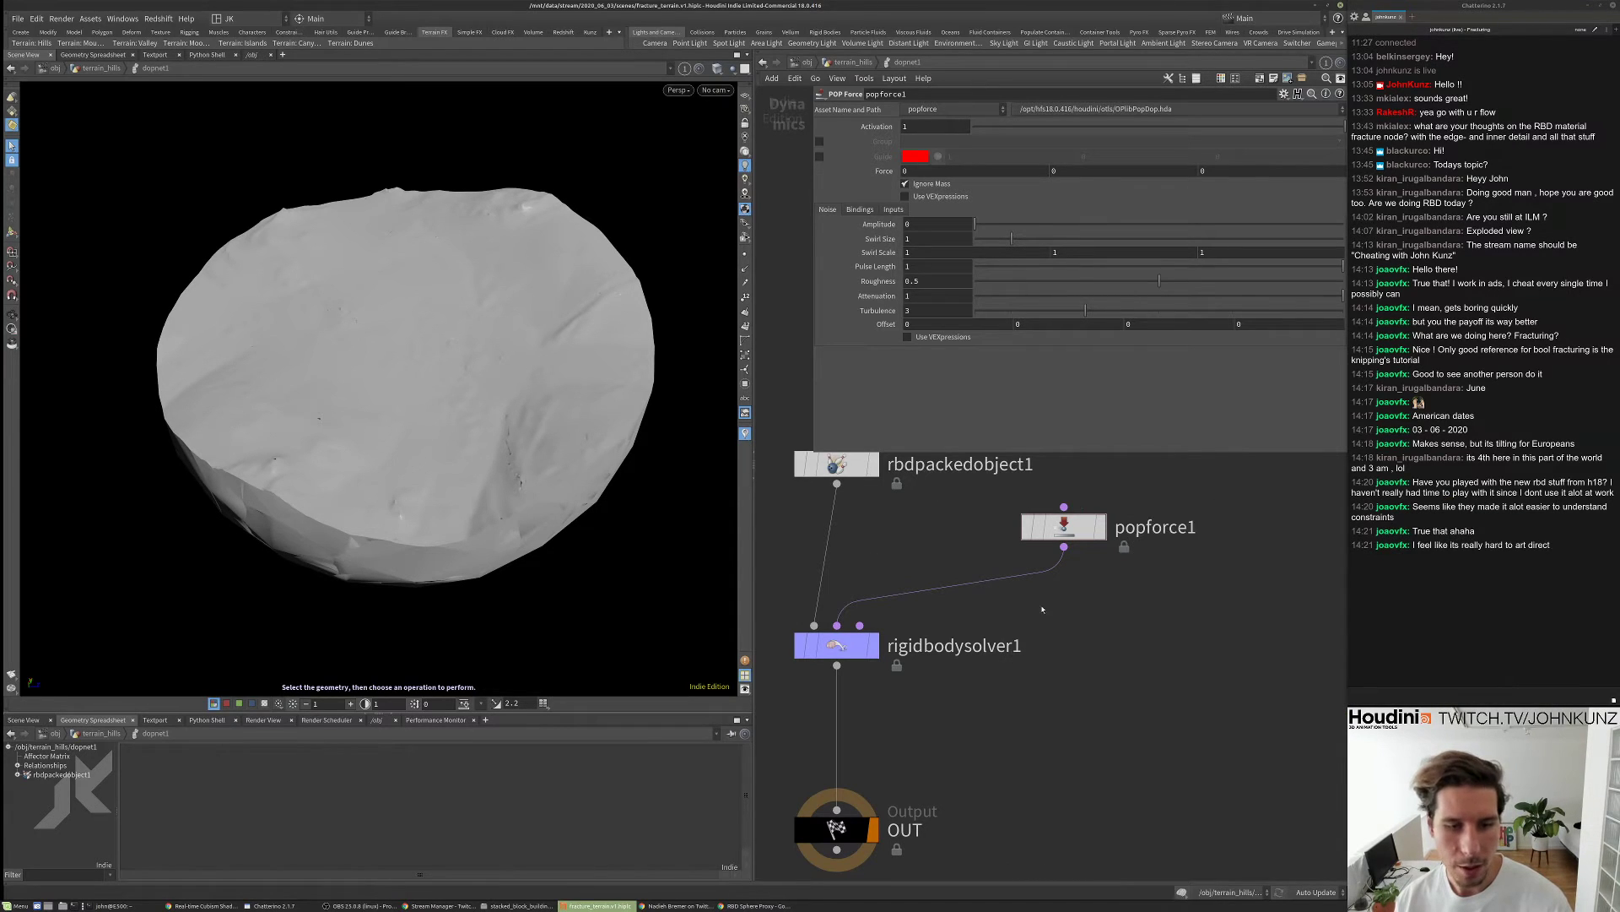
# - Set the noise amplitude of popforce1 to 9.81 and run the simulation for a few frames
pyautogui.click(1067, 528)
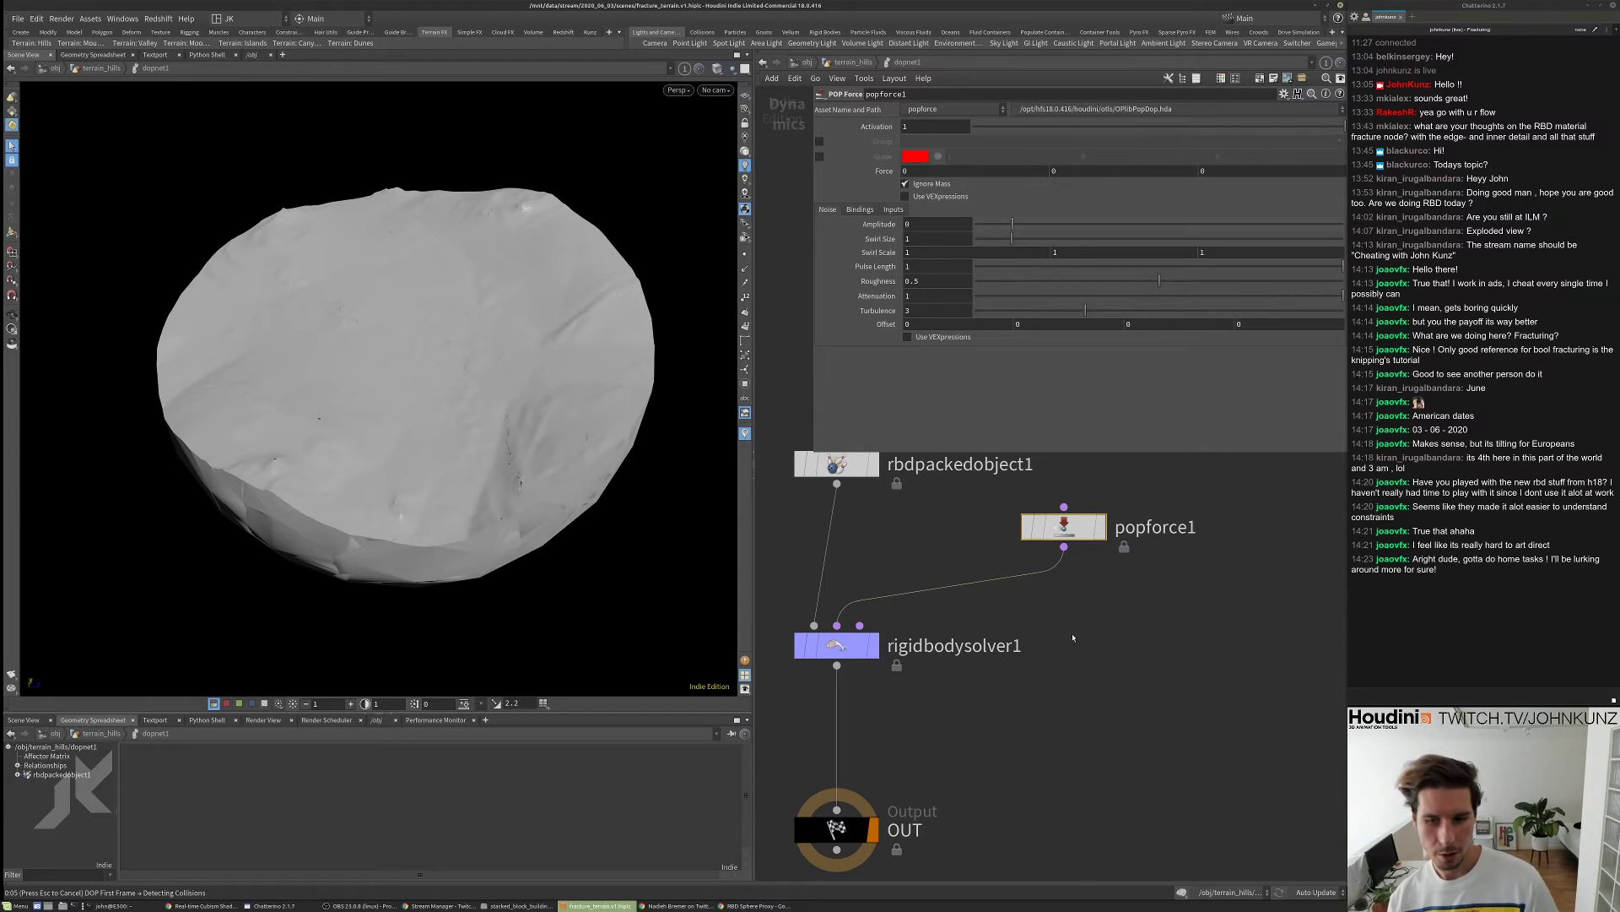
pyautogui.press('h')
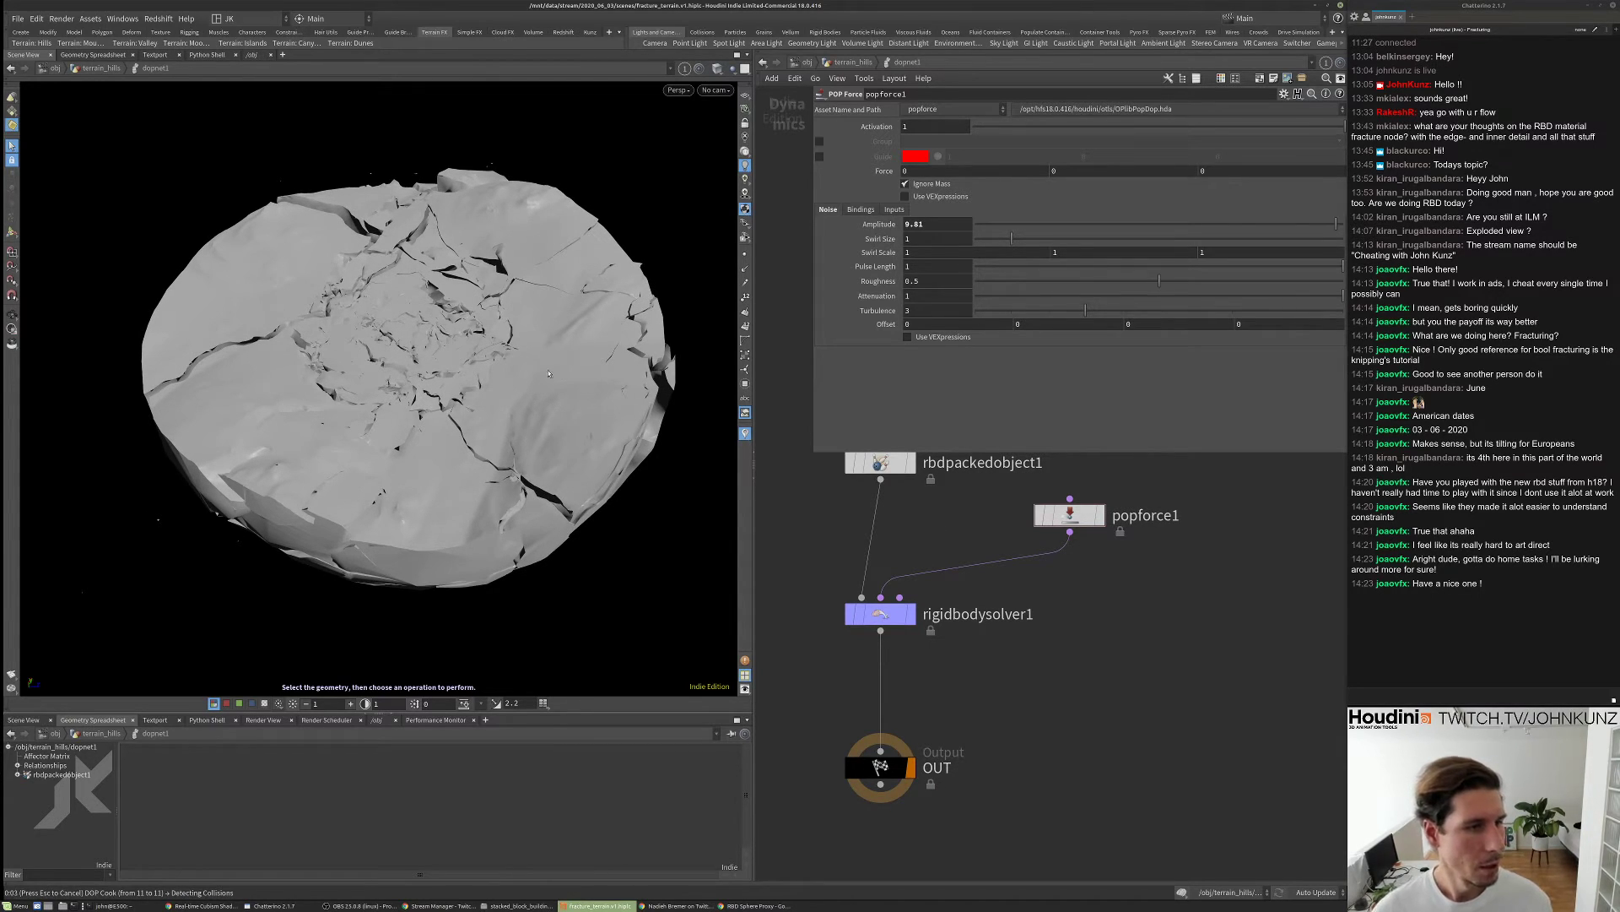
pyautogui.press('Escape')
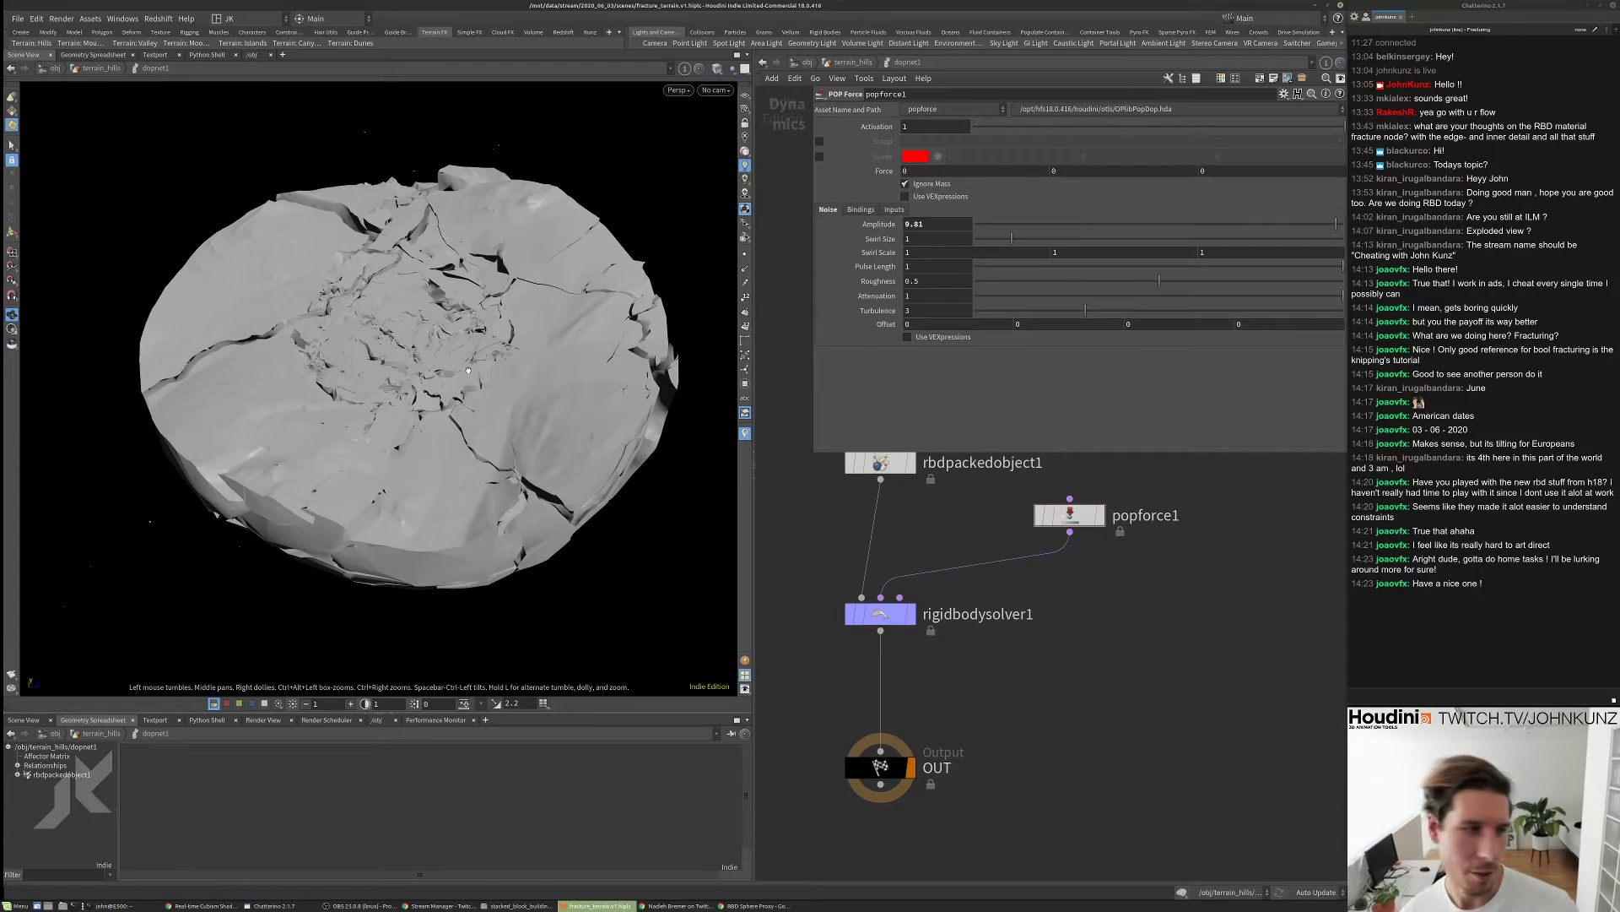
# - Examine the fractured pieces from the side, show the timeline and rewind to the first frame
pyautogui.moveTo(468, 370); pyautogui.dragTo(421, 420)
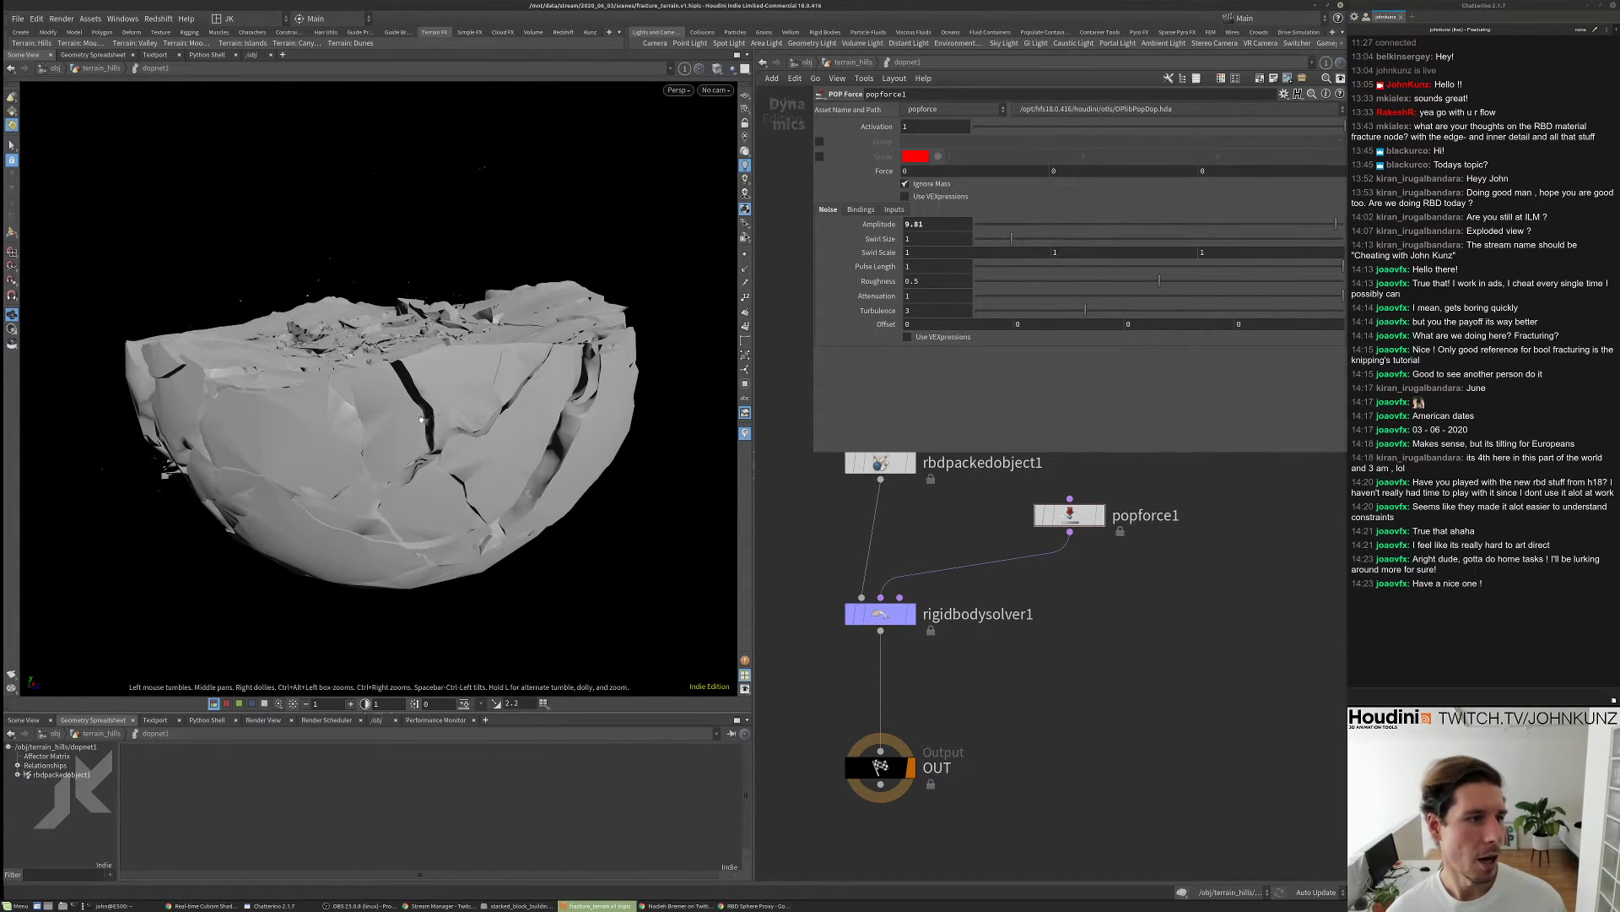
pyautogui.press('s')
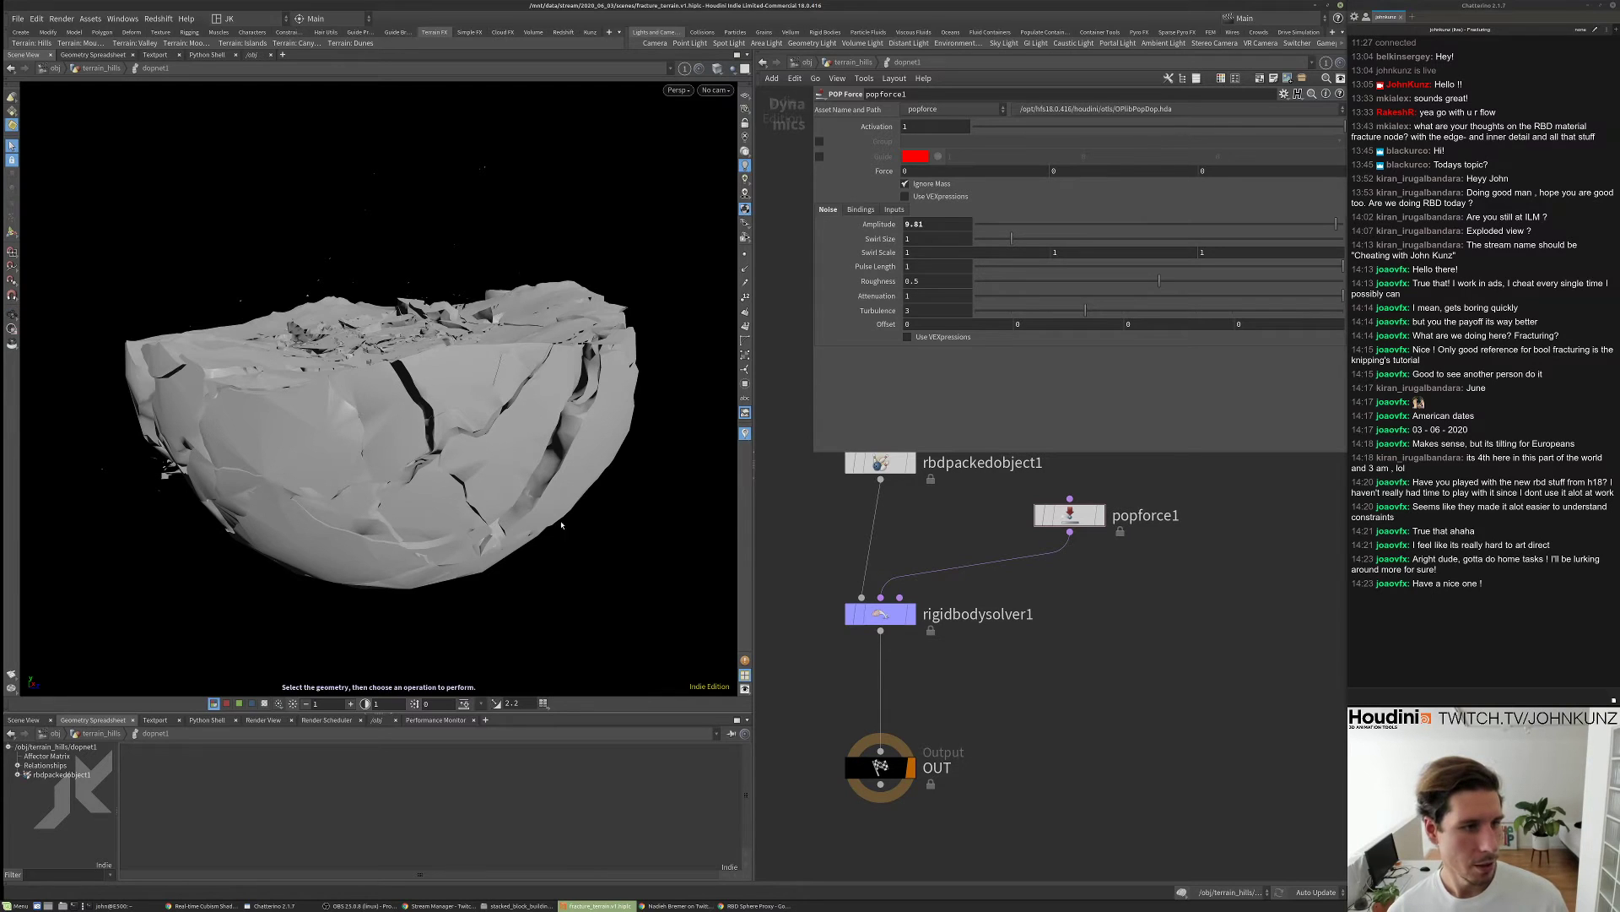
pyautogui.click(236, 883)
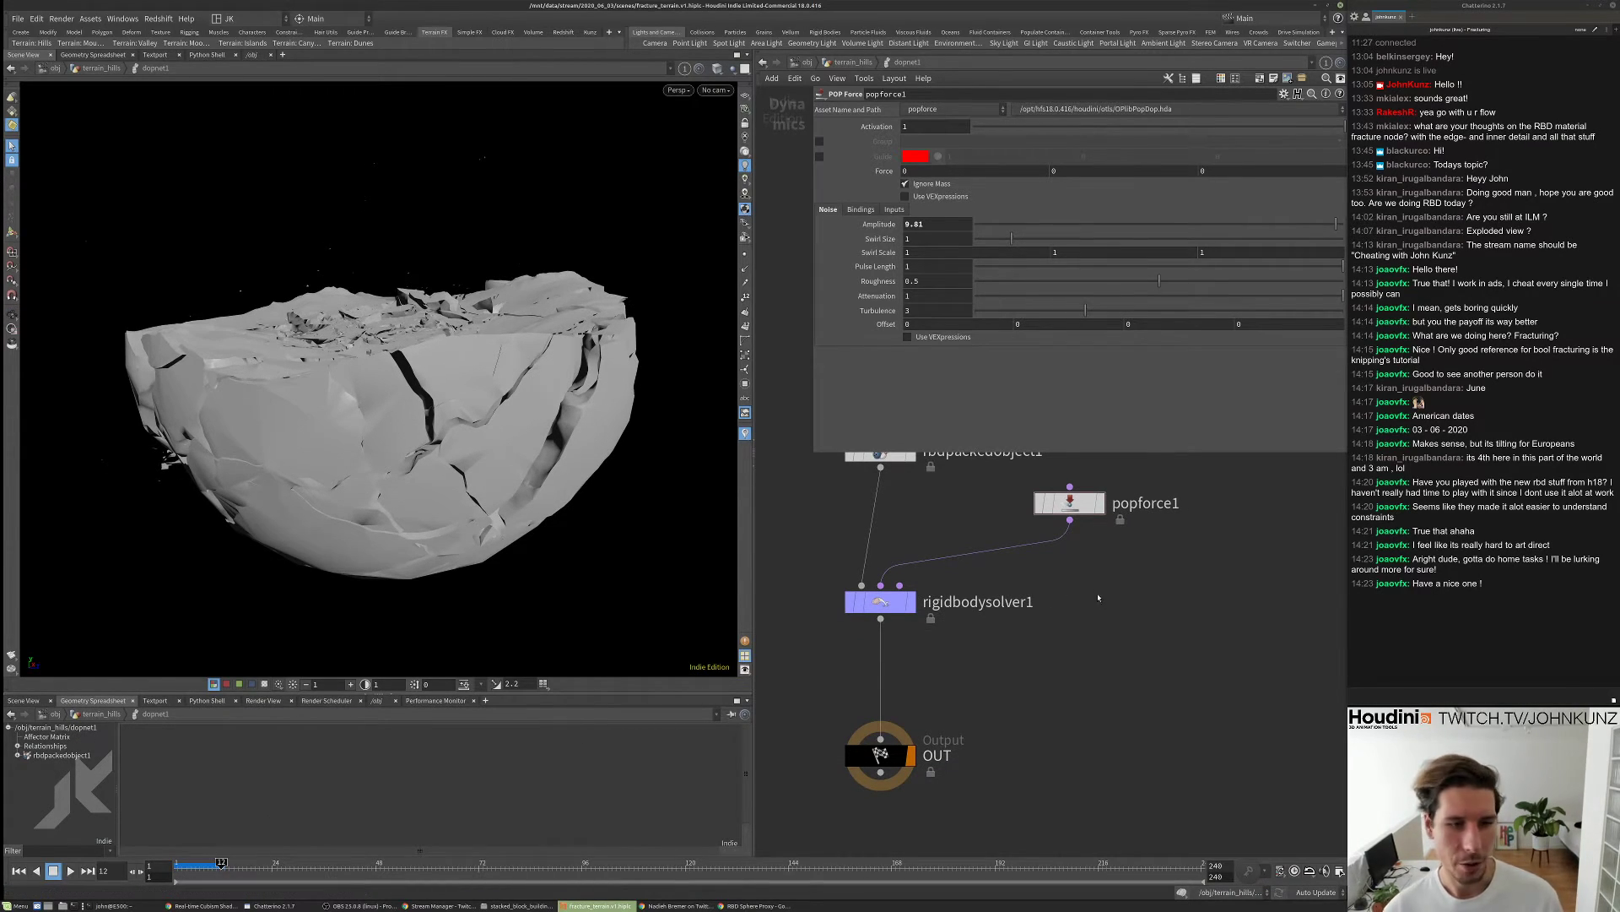
pyautogui.hotkey('ctrl', 'Up')
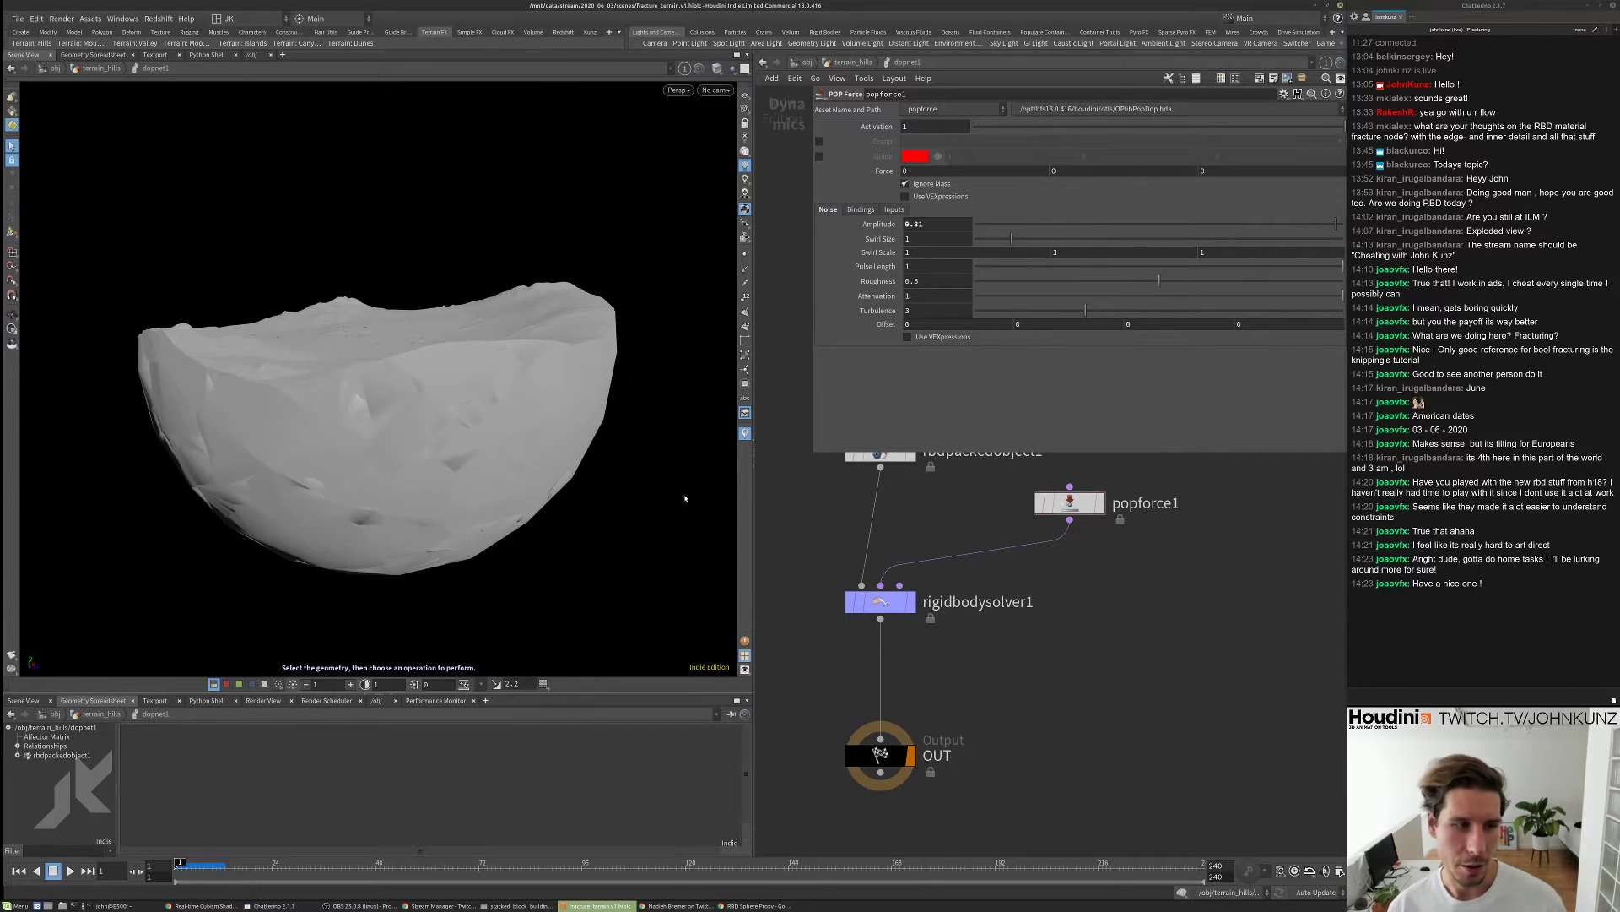
# - Go up to the terrain_hills network and shrink the floating parameter pane to uncover the node chain above dopnet1
pyautogui.moveTo(1026, 601); pyautogui.dragTo(1028, 669, button='middle')
pyautogui.scroll(-2, 1028, 669)
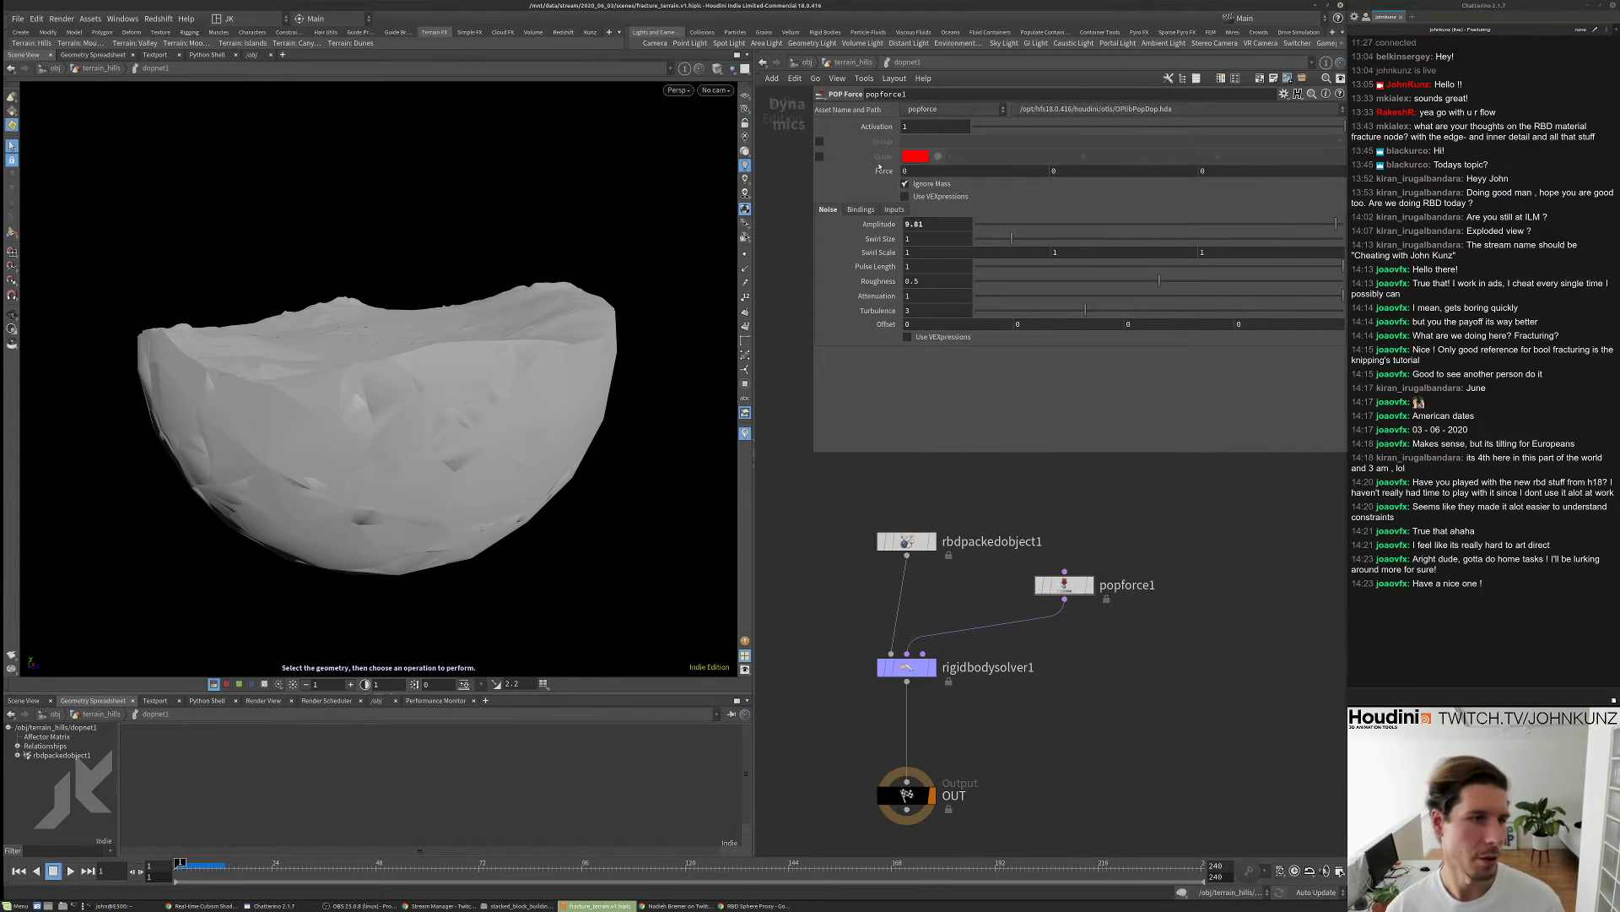
pyautogui.press('u')
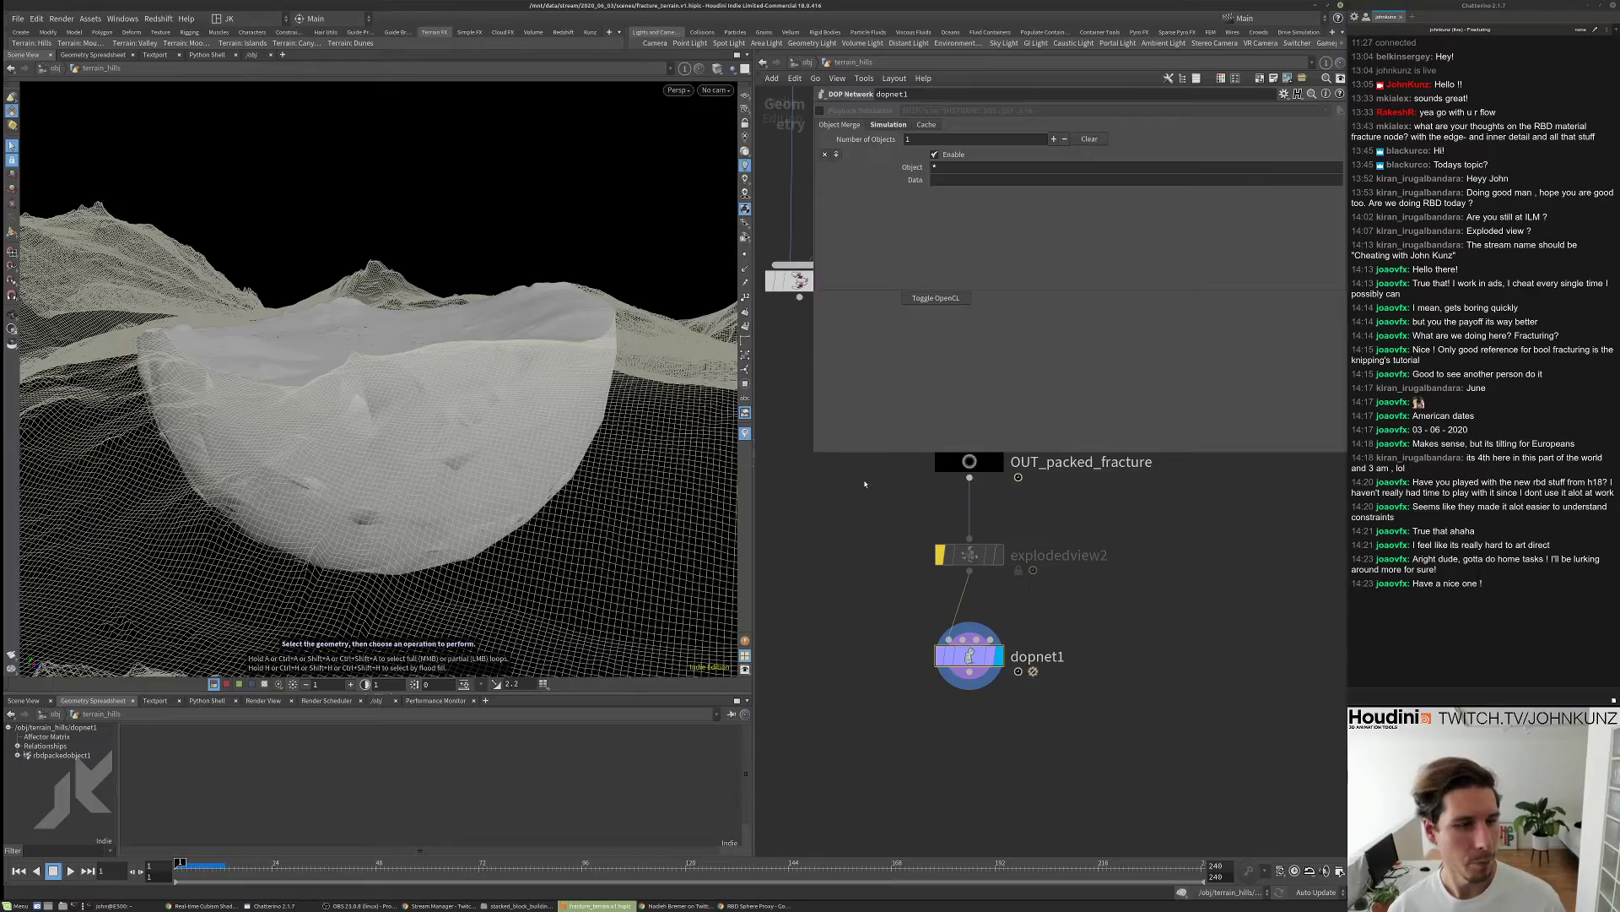
pyautogui.moveTo(864, 483); pyautogui.dragTo(855, 643, button='middle')
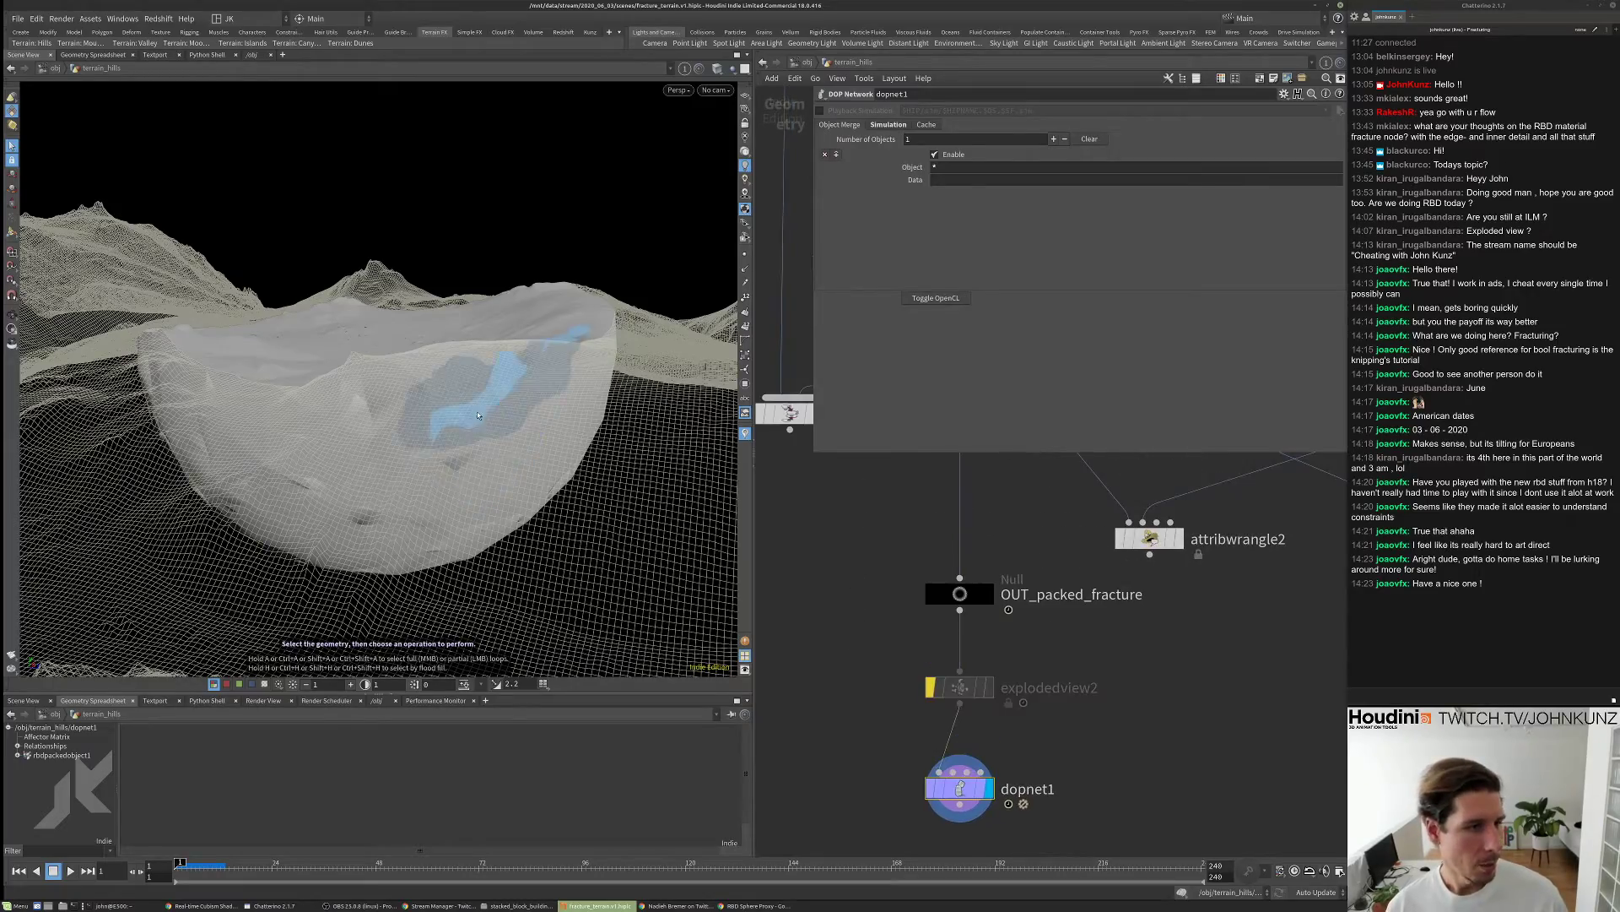
pyautogui.moveTo(473, 405); pyautogui.dragTo(424, 377)
pyautogui.scroll(5, 507, 474)
pyautogui.scroll(-5, 507, 475)
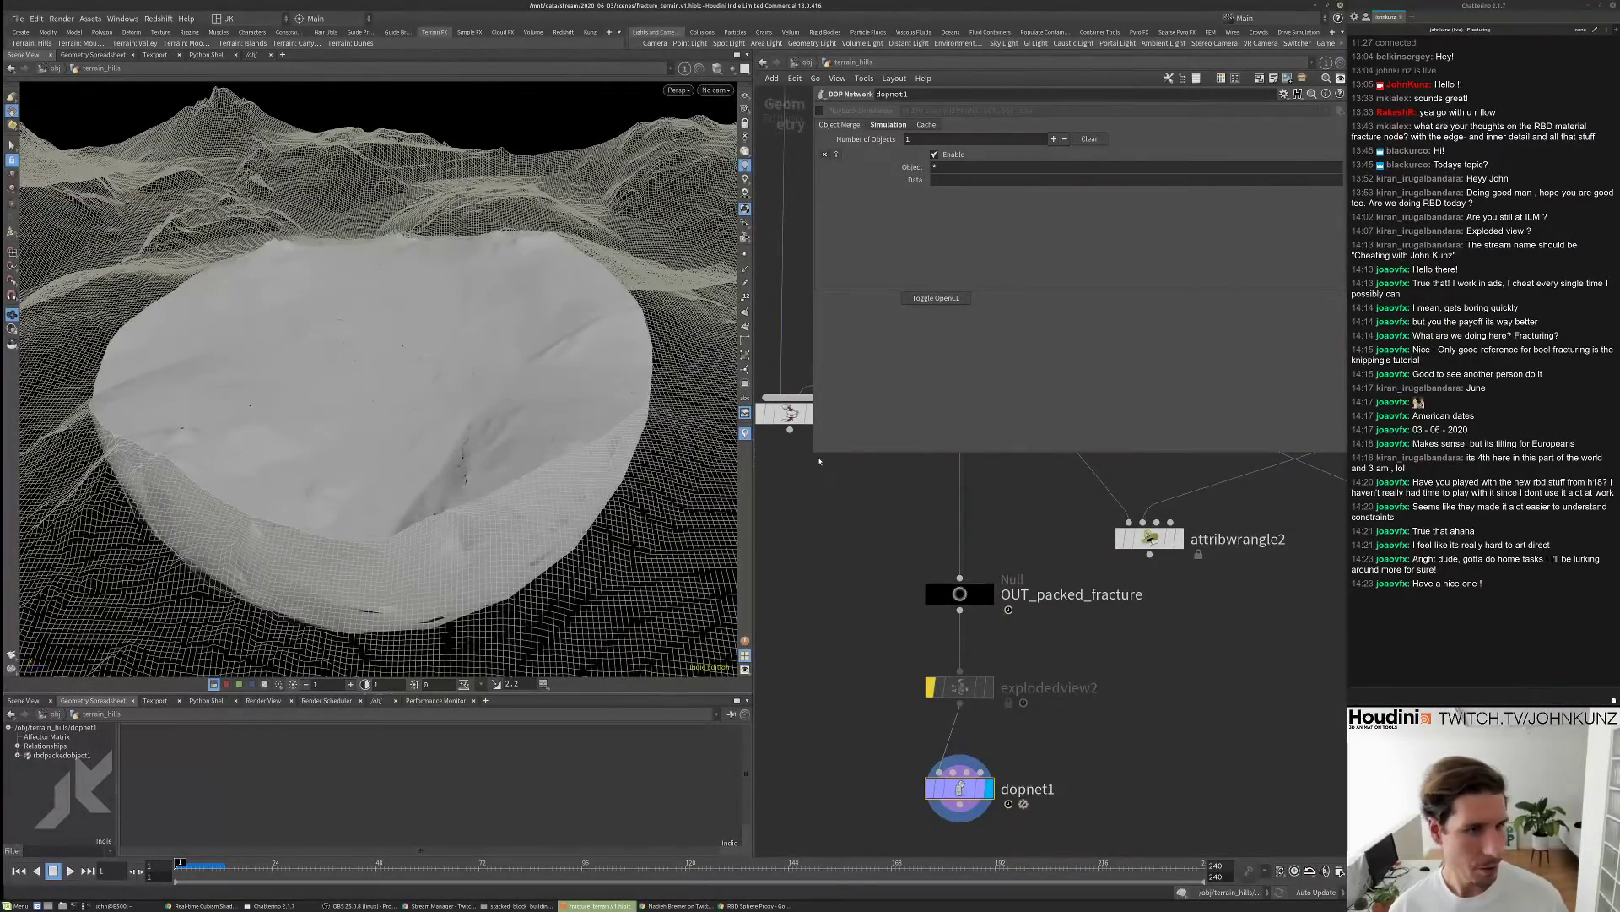
pyautogui.moveTo(817, 453); pyautogui.dragTo(898, 399)
pyautogui.moveTo(898, 399); pyautogui.dragTo(859, 527, button='middle')
pyautogui.scroll(-2, 863, 561)
pyautogui.scroll(-2, 859, 527)
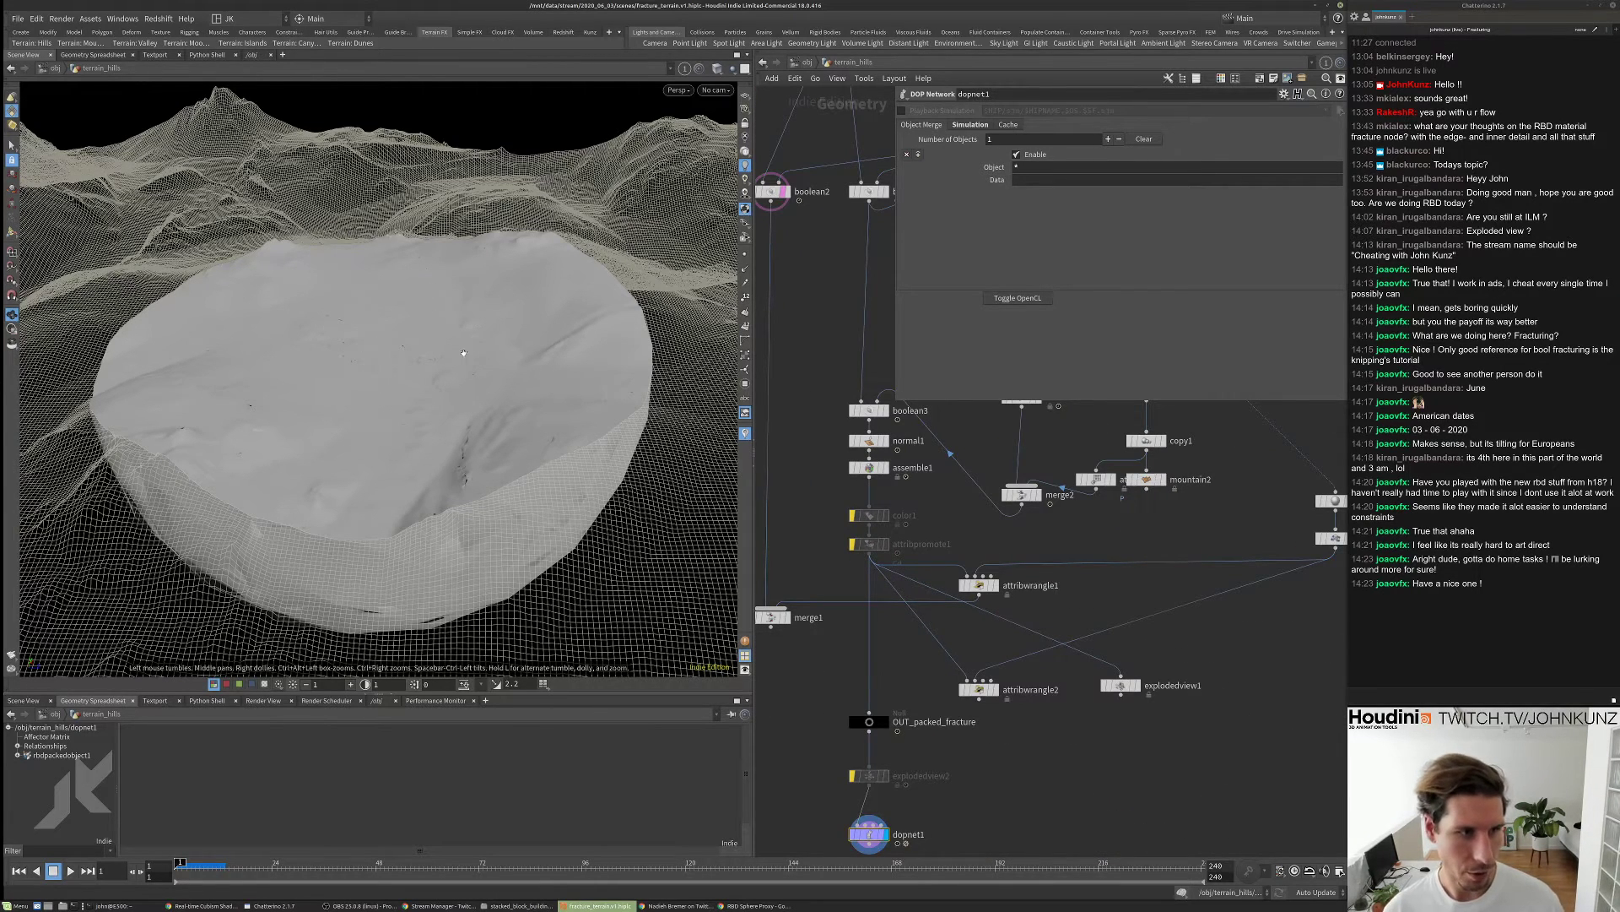
# - Display the outputs of assemble1 and normal1 one after the other to examine the fractured terrain geometry
pyautogui.click(869, 476)
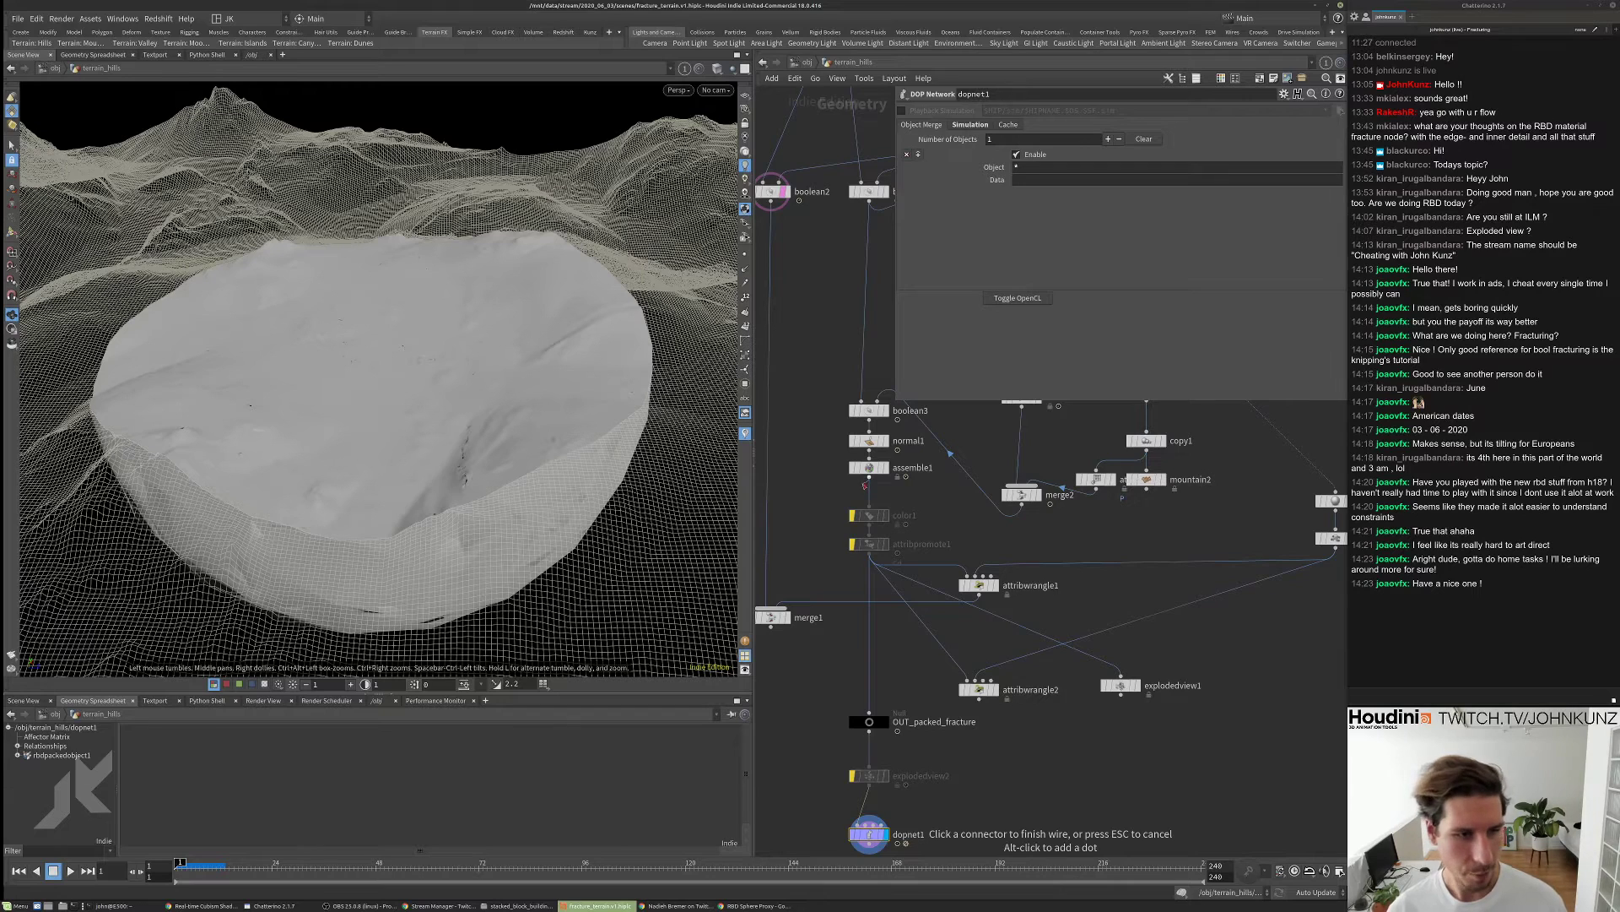
pyautogui.scroll(4, 867, 460)
pyautogui.press('Escape')
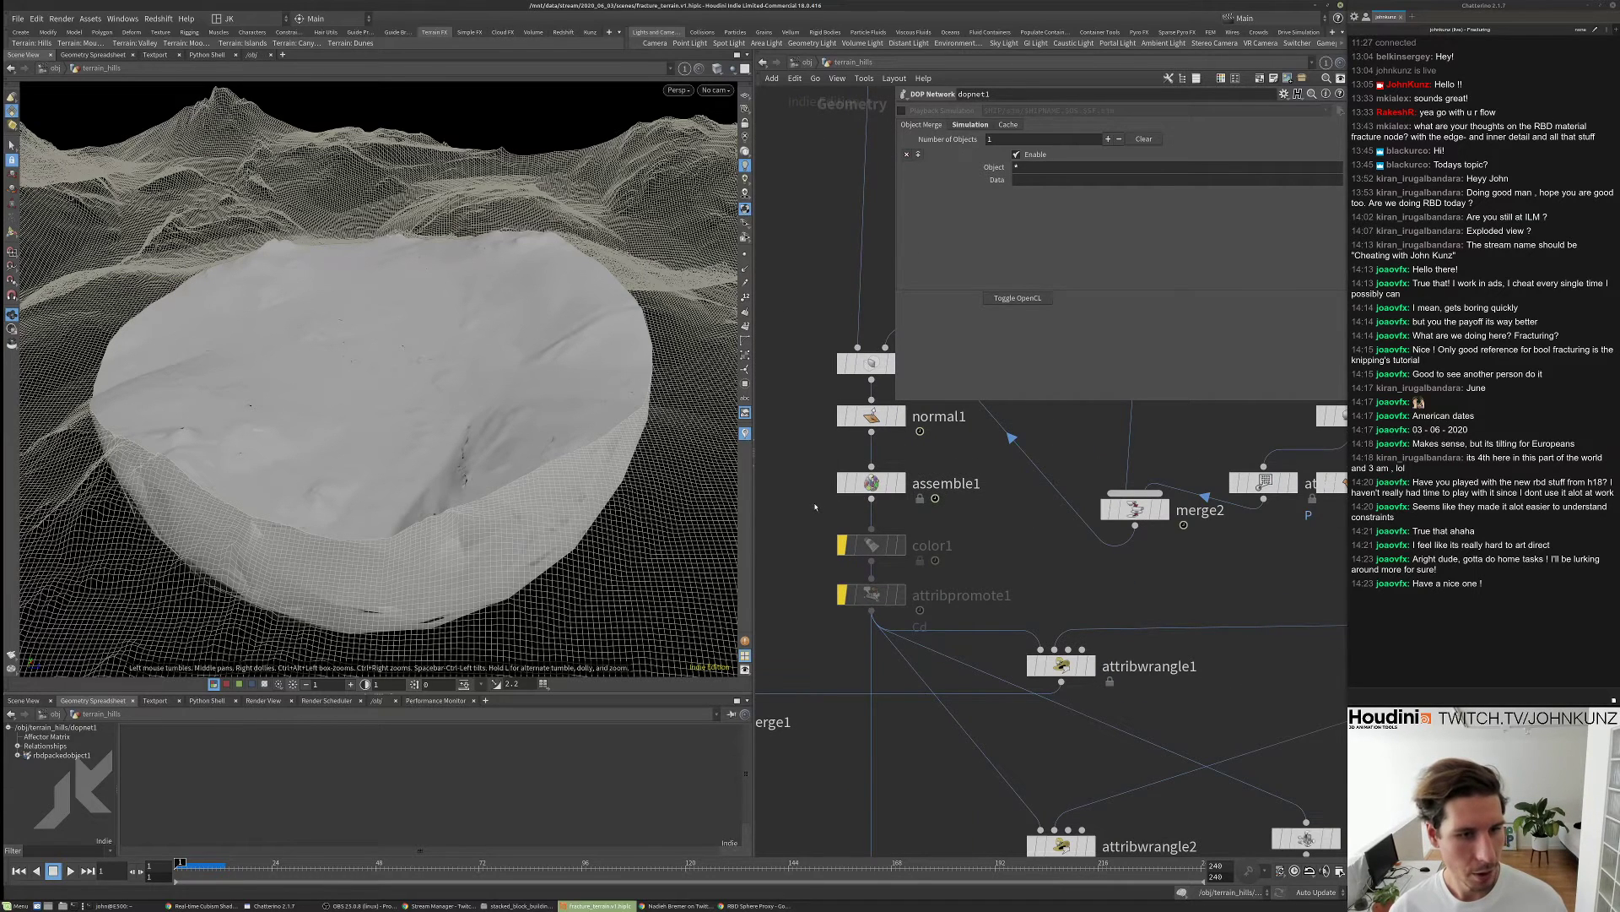
pyautogui.scroll(2, 899, 487)
pyautogui.click(921, 487)
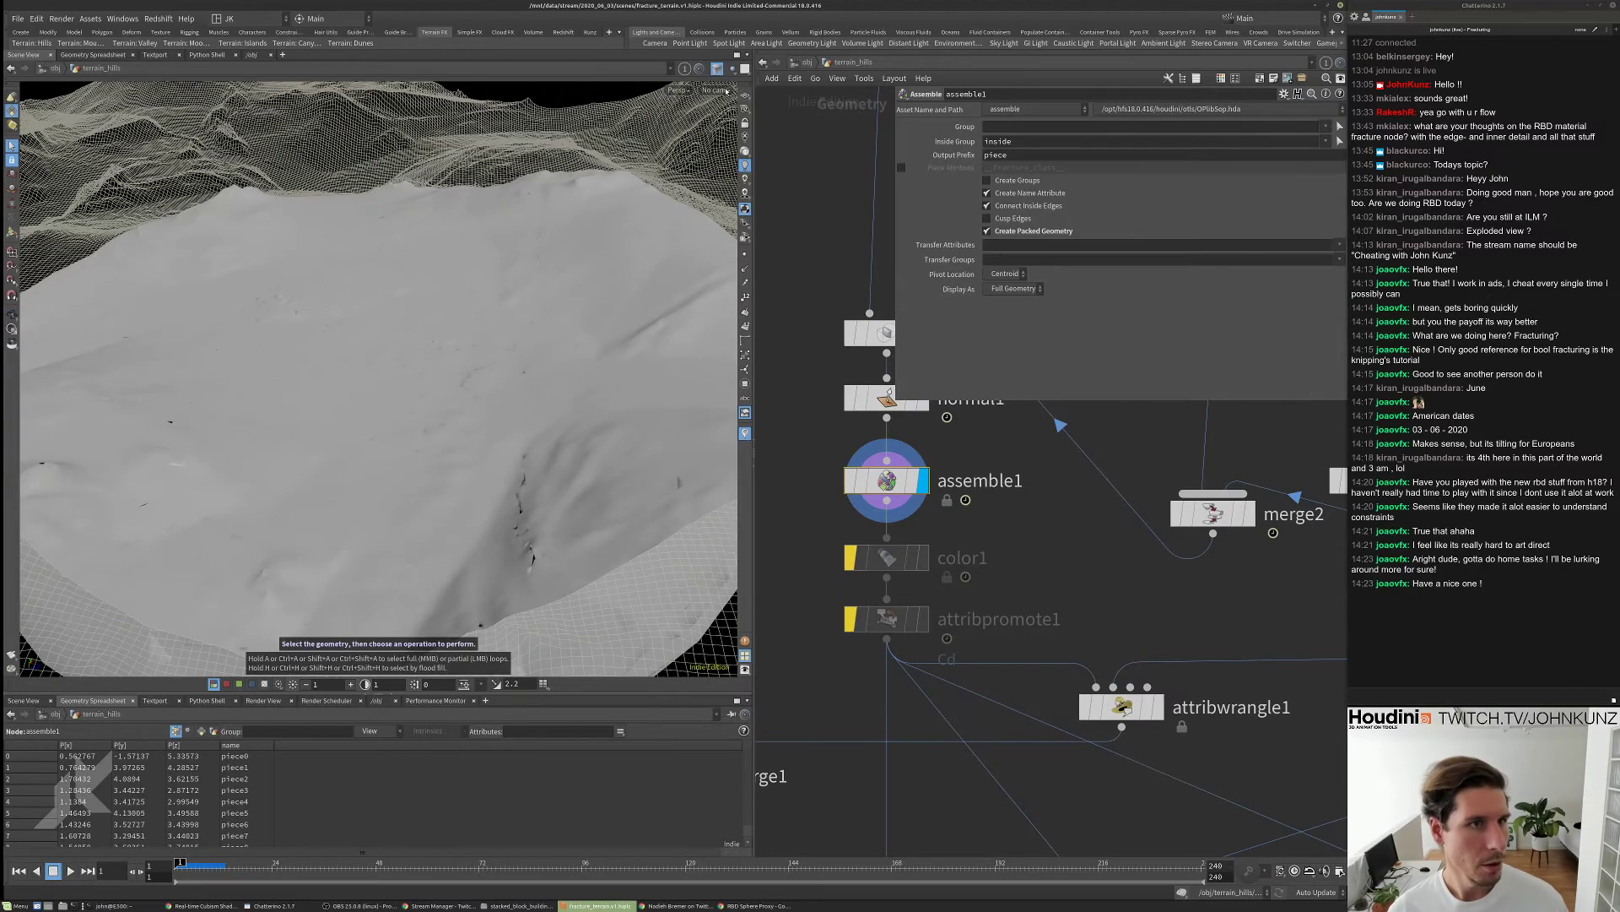
pyautogui.click(923, 403)
pyautogui.scroll(3, 469, 324)
pyautogui.moveTo(469, 324); pyautogui.dragTo(386, 435)
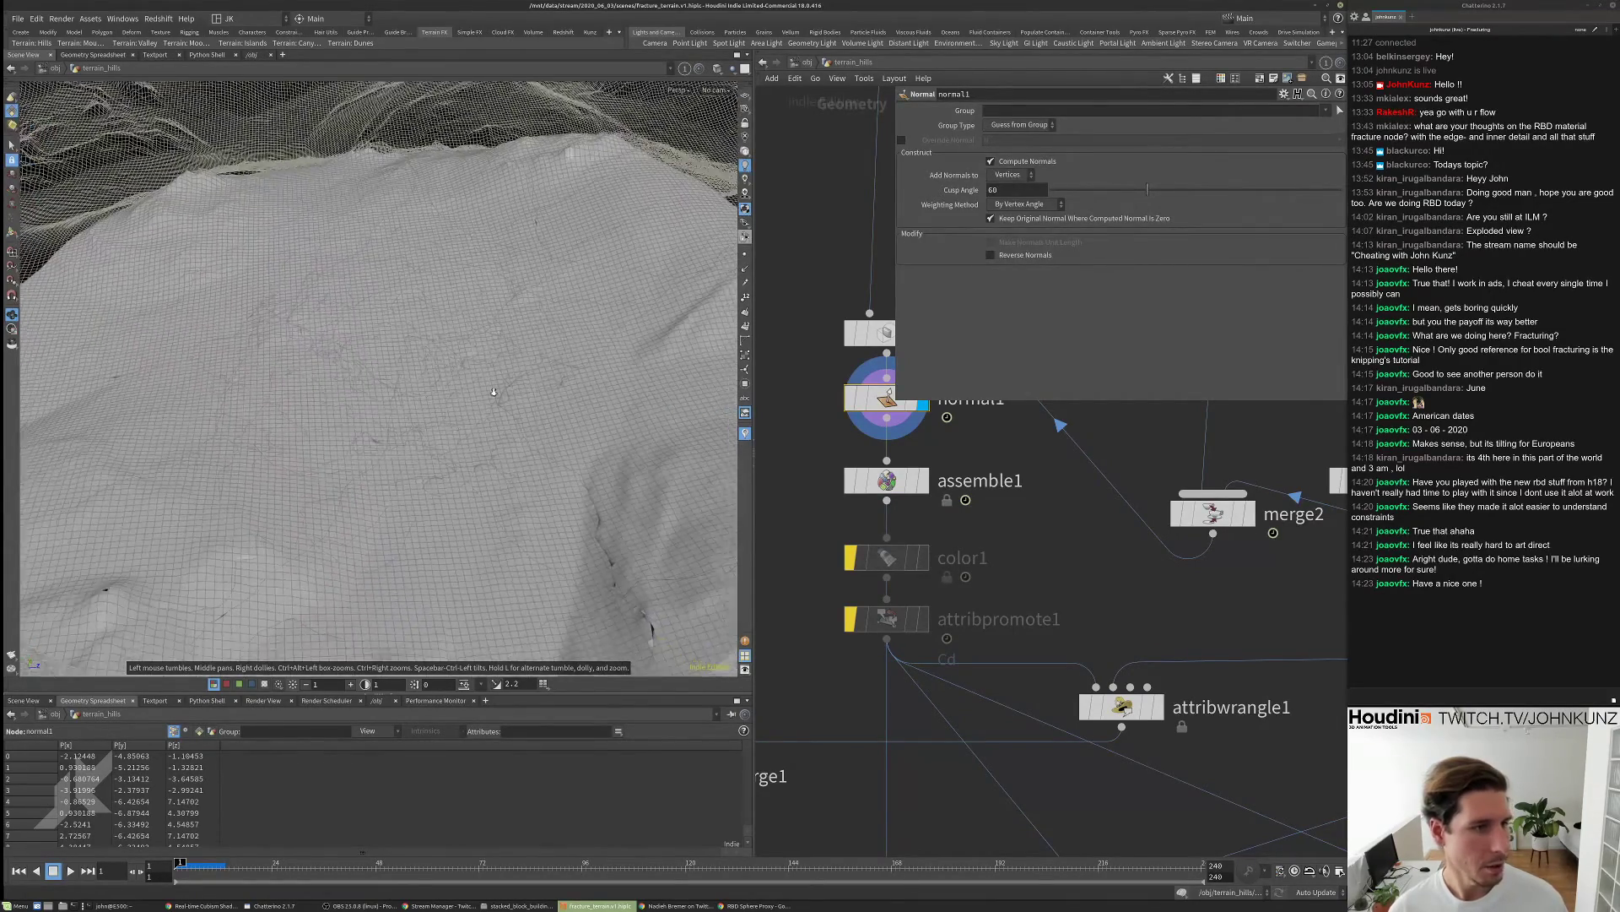
pyautogui.scroll(-4, 386, 435)
pyautogui.scroll(-2, 807, 435)
pyautogui.scroll(-5, 831, 529)
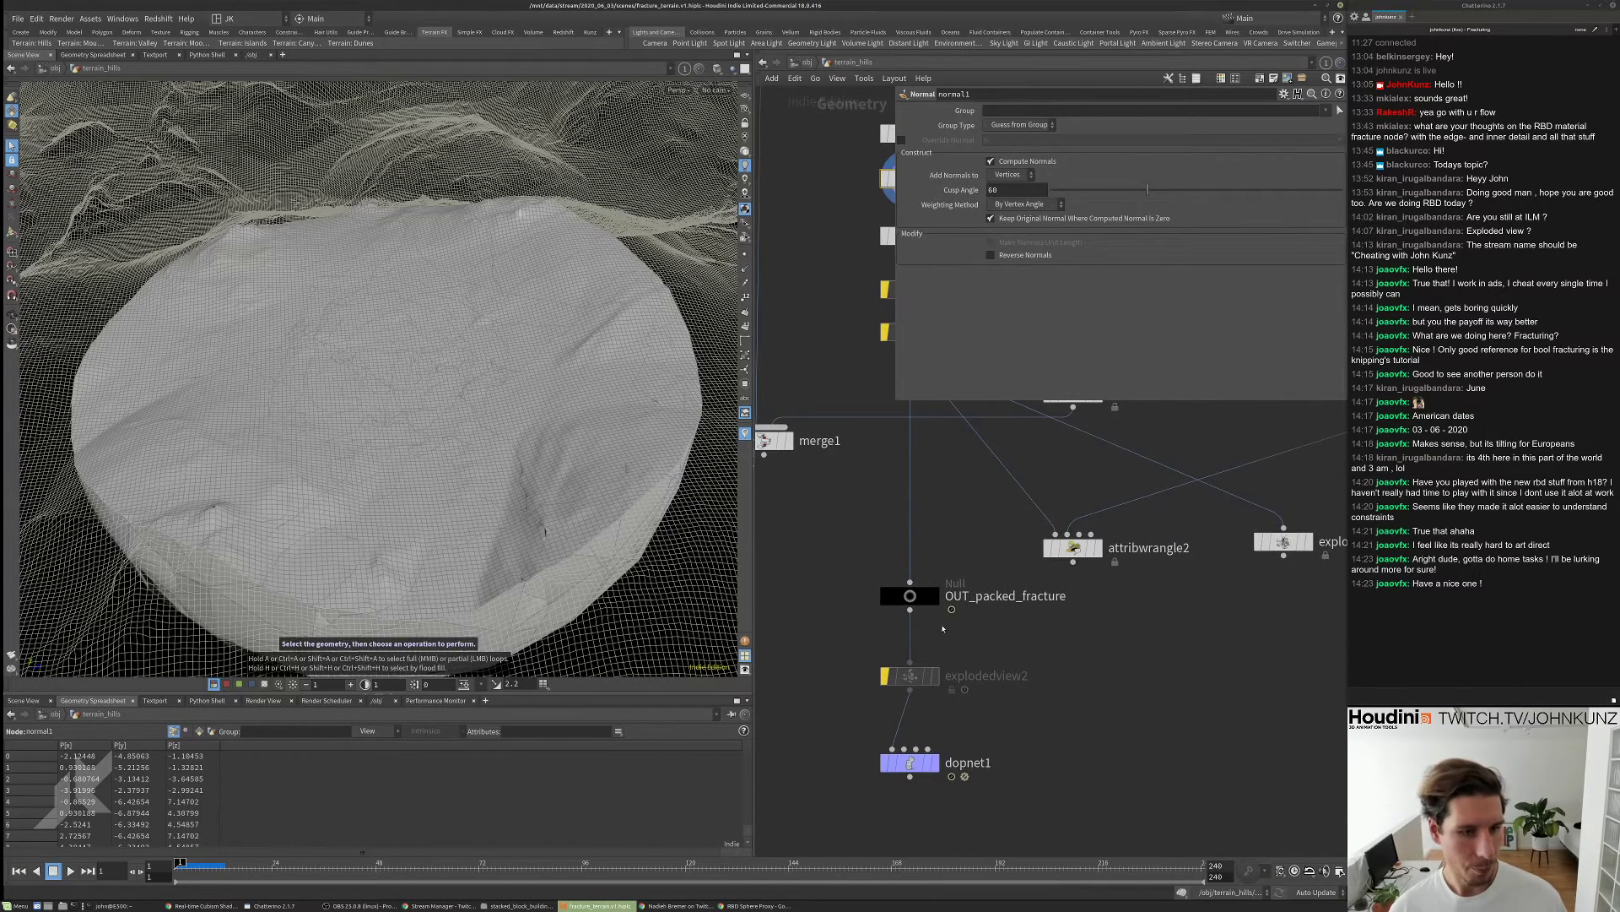
# - Display OUT_packed_fracture and place a Clip node beside it
pyautogui.click(935, 596)
pyautogui.scroll(-2, 901, 614)
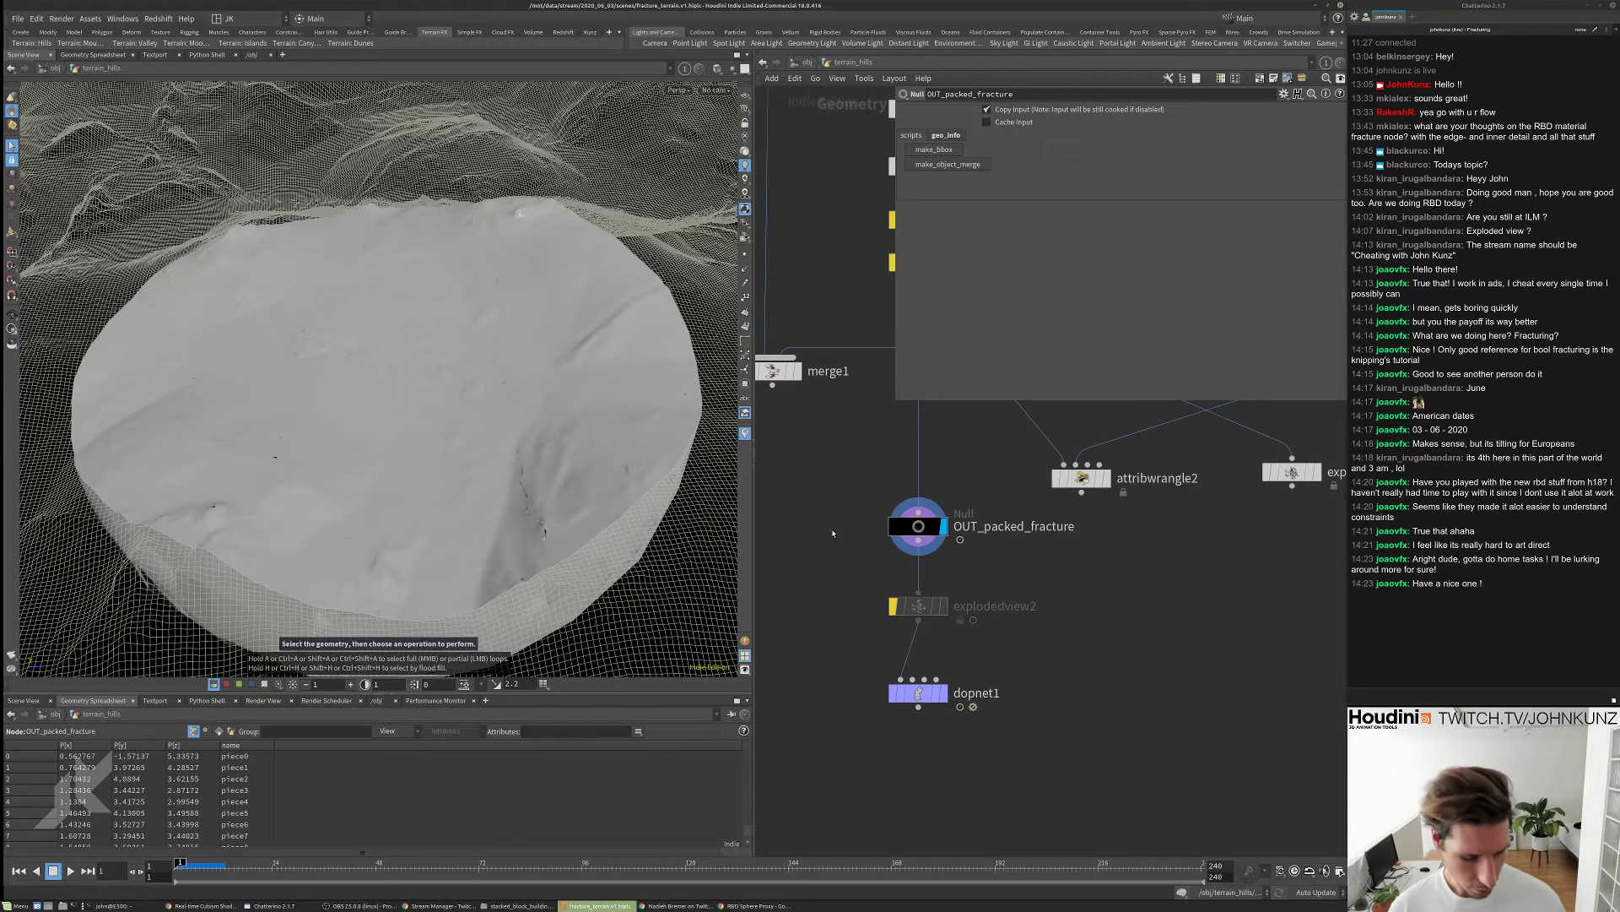
pyautogui.press('Tab')
pyautogui.write('clip')
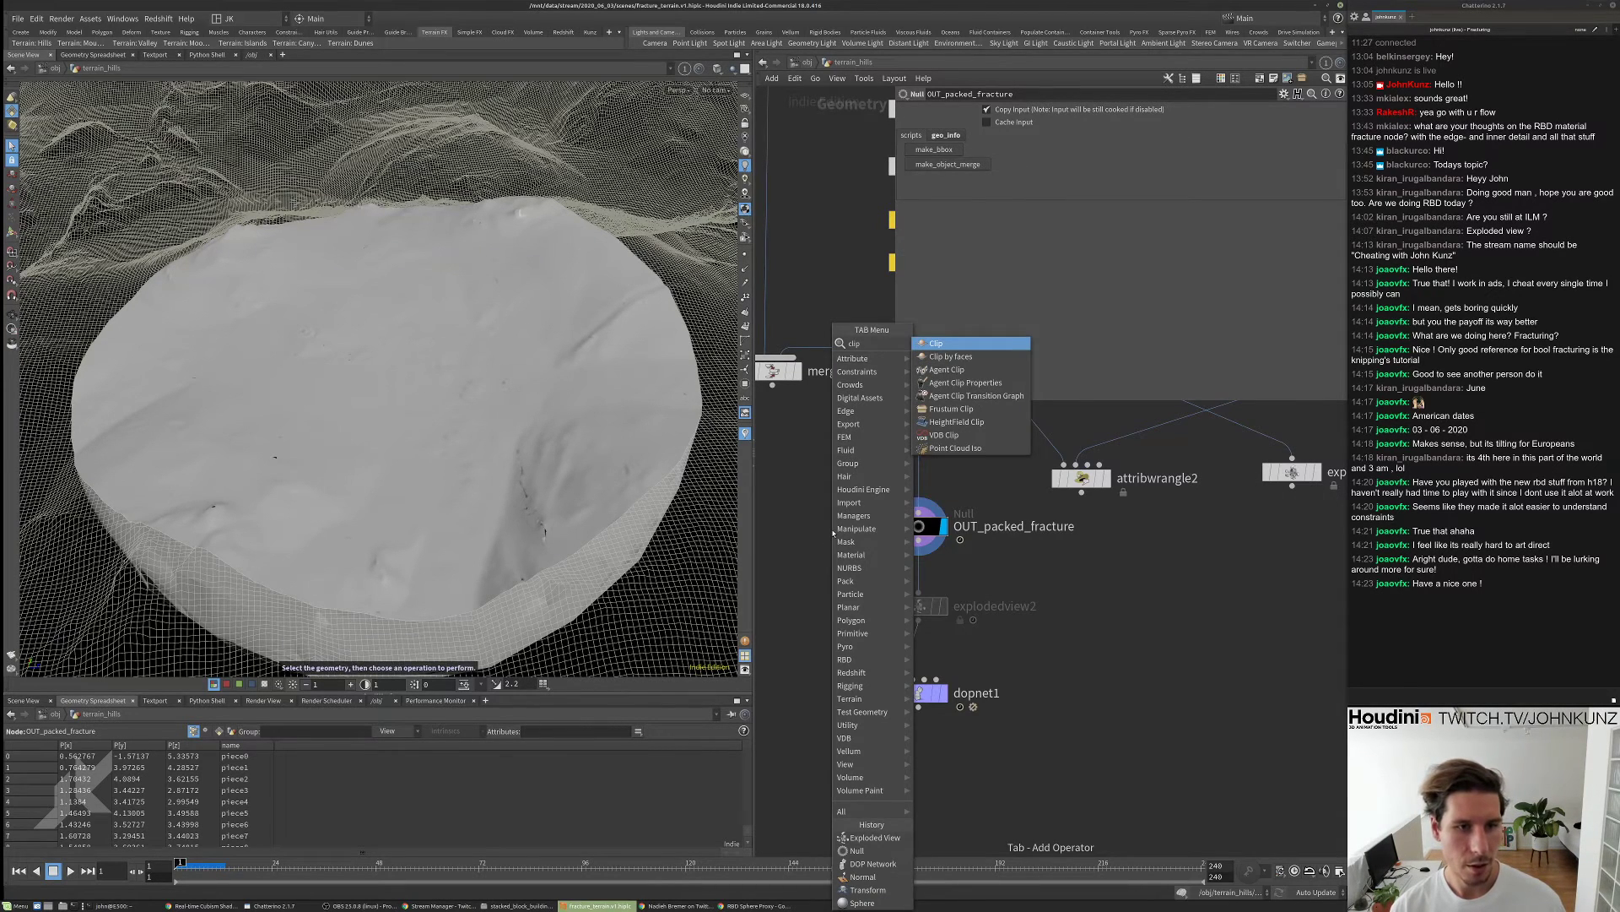
pyautogui.press('Return')
pyautogui.click(833, 533)
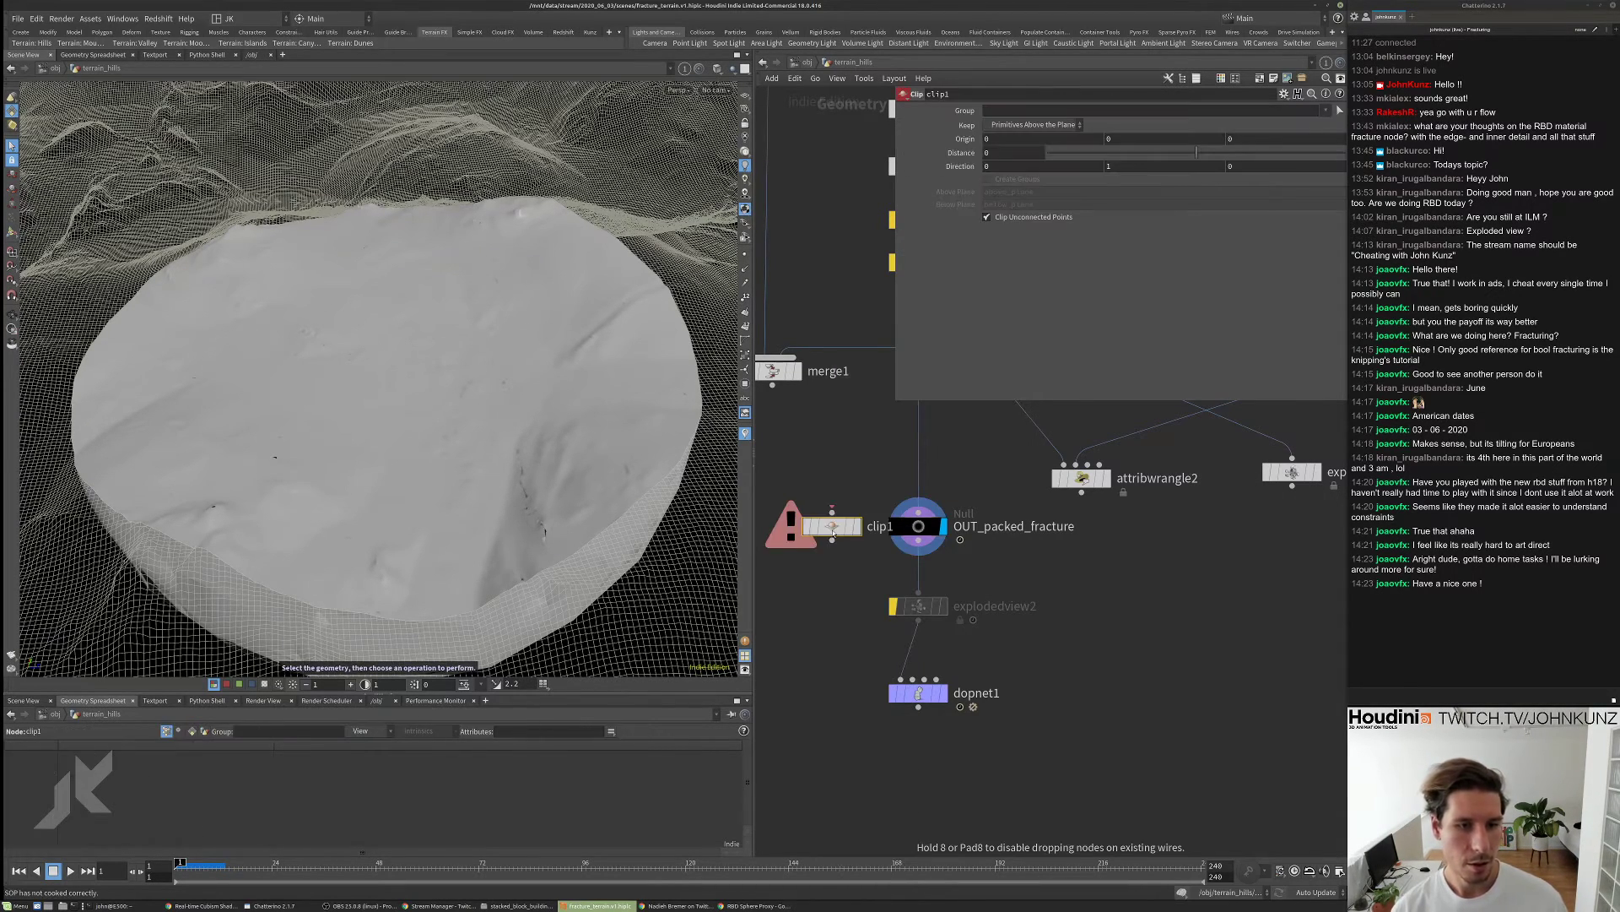
# - Wire the Clip node's input to the attribpromote1 output, display the clipped result and move the node up
pyautogui.moveTo(363, 362); pyautogui.dragTo(371, 460)
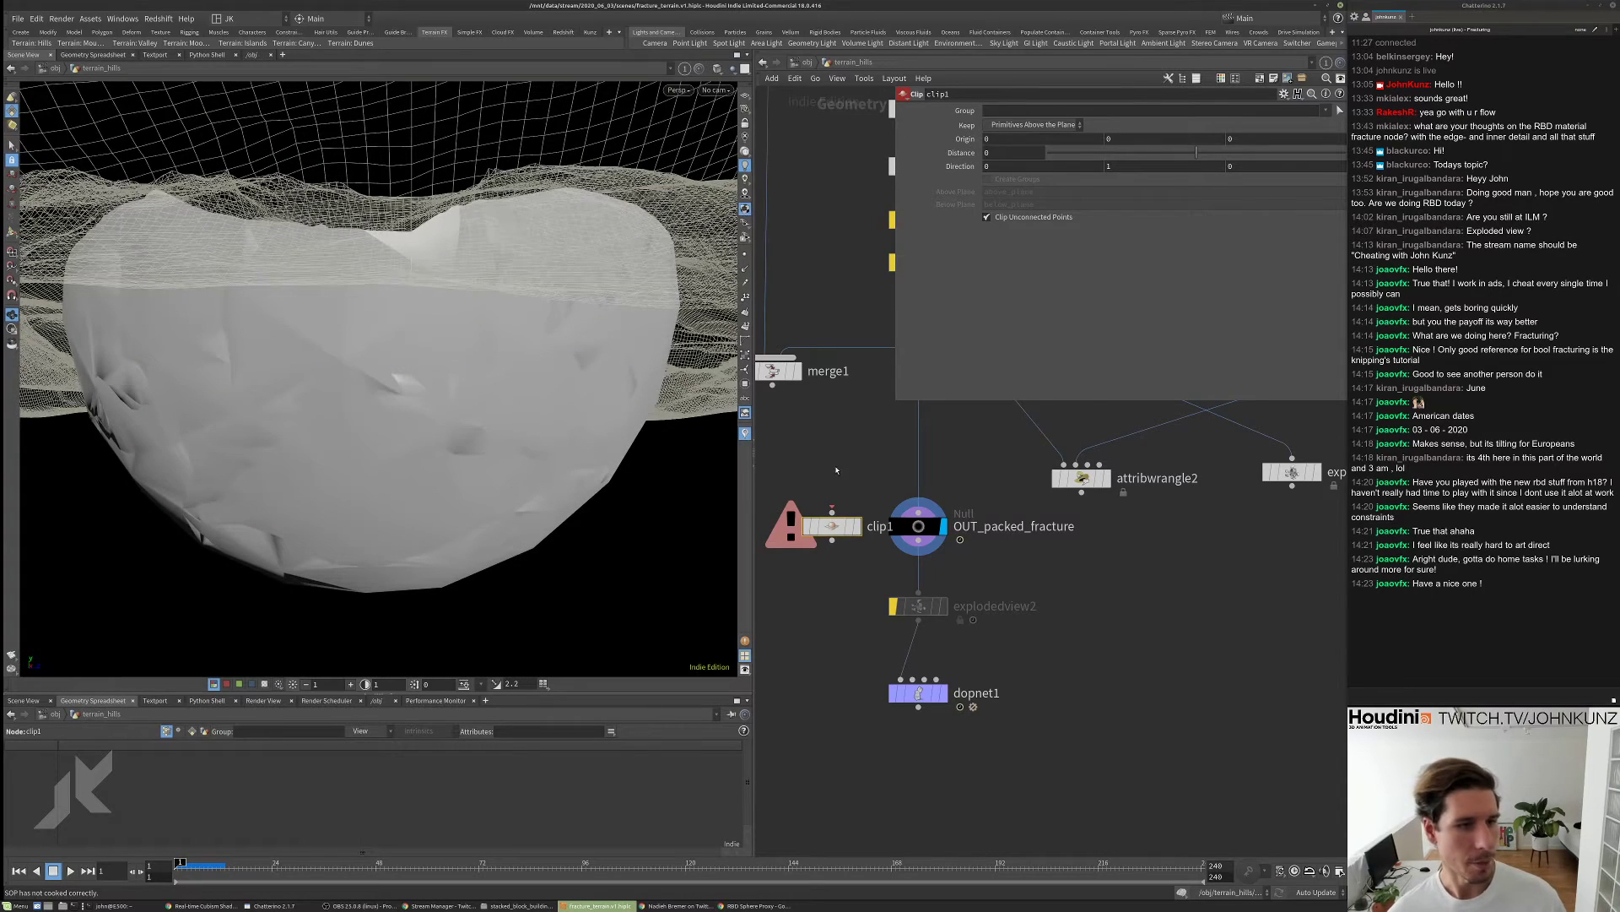
pyautogui.moveTo(855, 445); pyautogui.dragTo(850, 557, button='middle')
pyautogui.moveTo(826, 625); pyautogui.dragTo(911, 405)
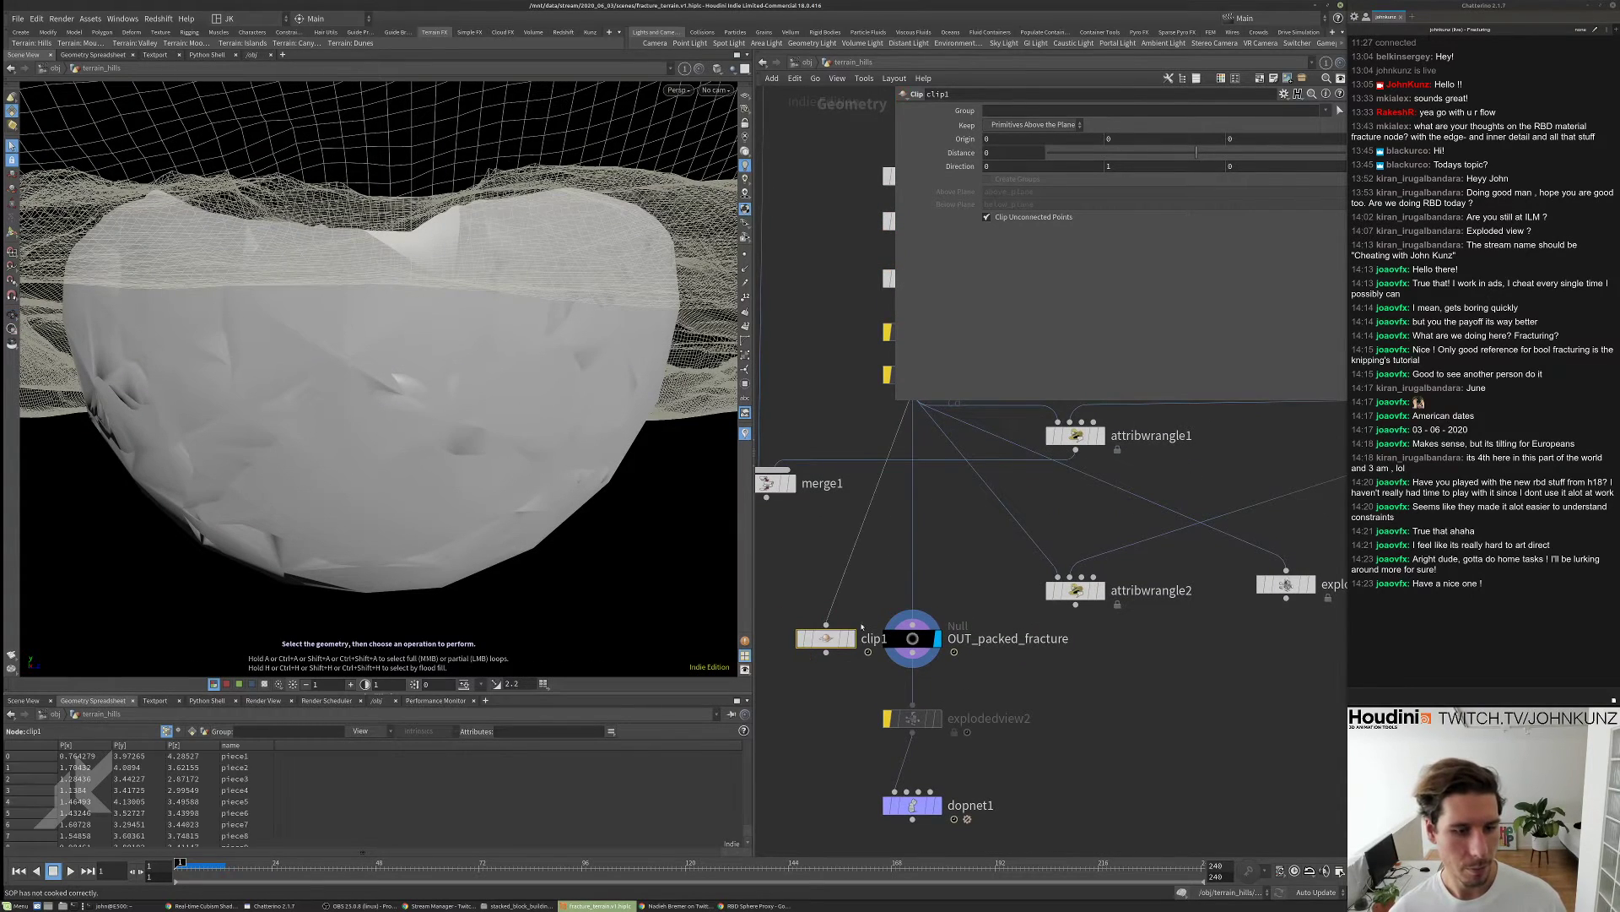
pyautogui.click(852, 638)
pyautogui.moveTo(827, 638); pyautogui.dragTo(830, 574)
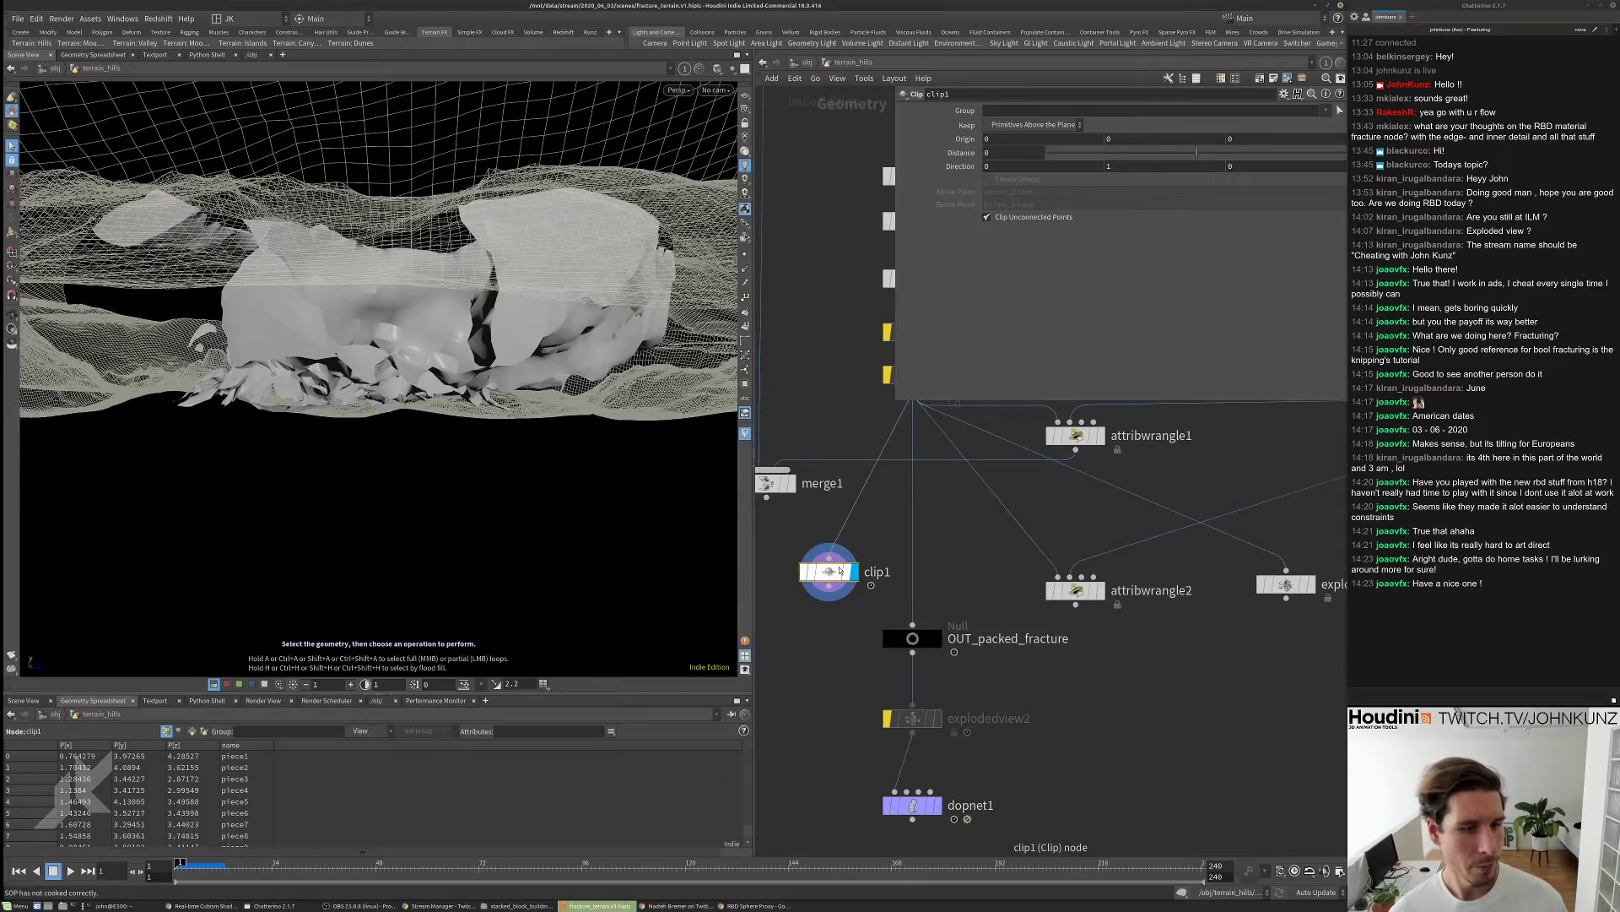
# - Set the Clip node's distance to -0.75 and examine the cut through the fractured pieces
pyautogui.scroll(2, 824, 573)
pyautogui.keyDown('alt'); pyautogui.moveTo(450, 295); pyautogui.dragTo(583, 325); pyautogui.keyUp('alt')
pyautogui.moveTo(1197, 153); pyautogui.dragTo(1173, 159)
pyautogui.keyDown('alt'); pyautogui.moveTo(396, 279); pyautogui.dragTo(439, 300); pyautogui.keyUp('alt')
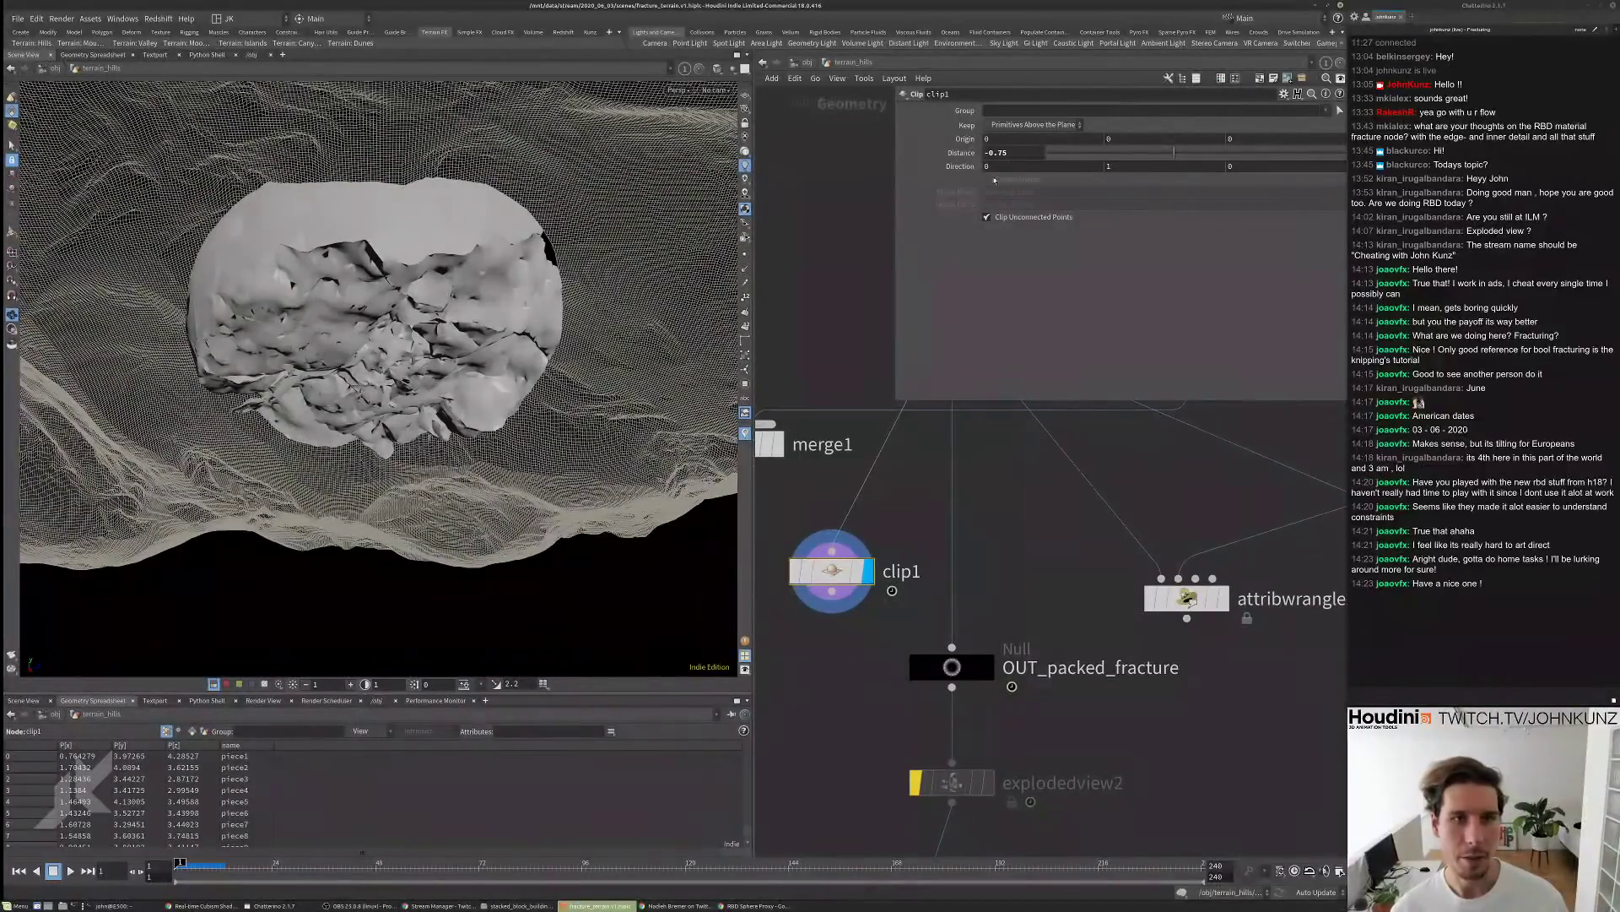
# - Make the Clip node keep All Primitives and create the above_plane and below_plane groups
pyautogui.moveTo(549, 288); pyautogui.dragTo(398, 365)
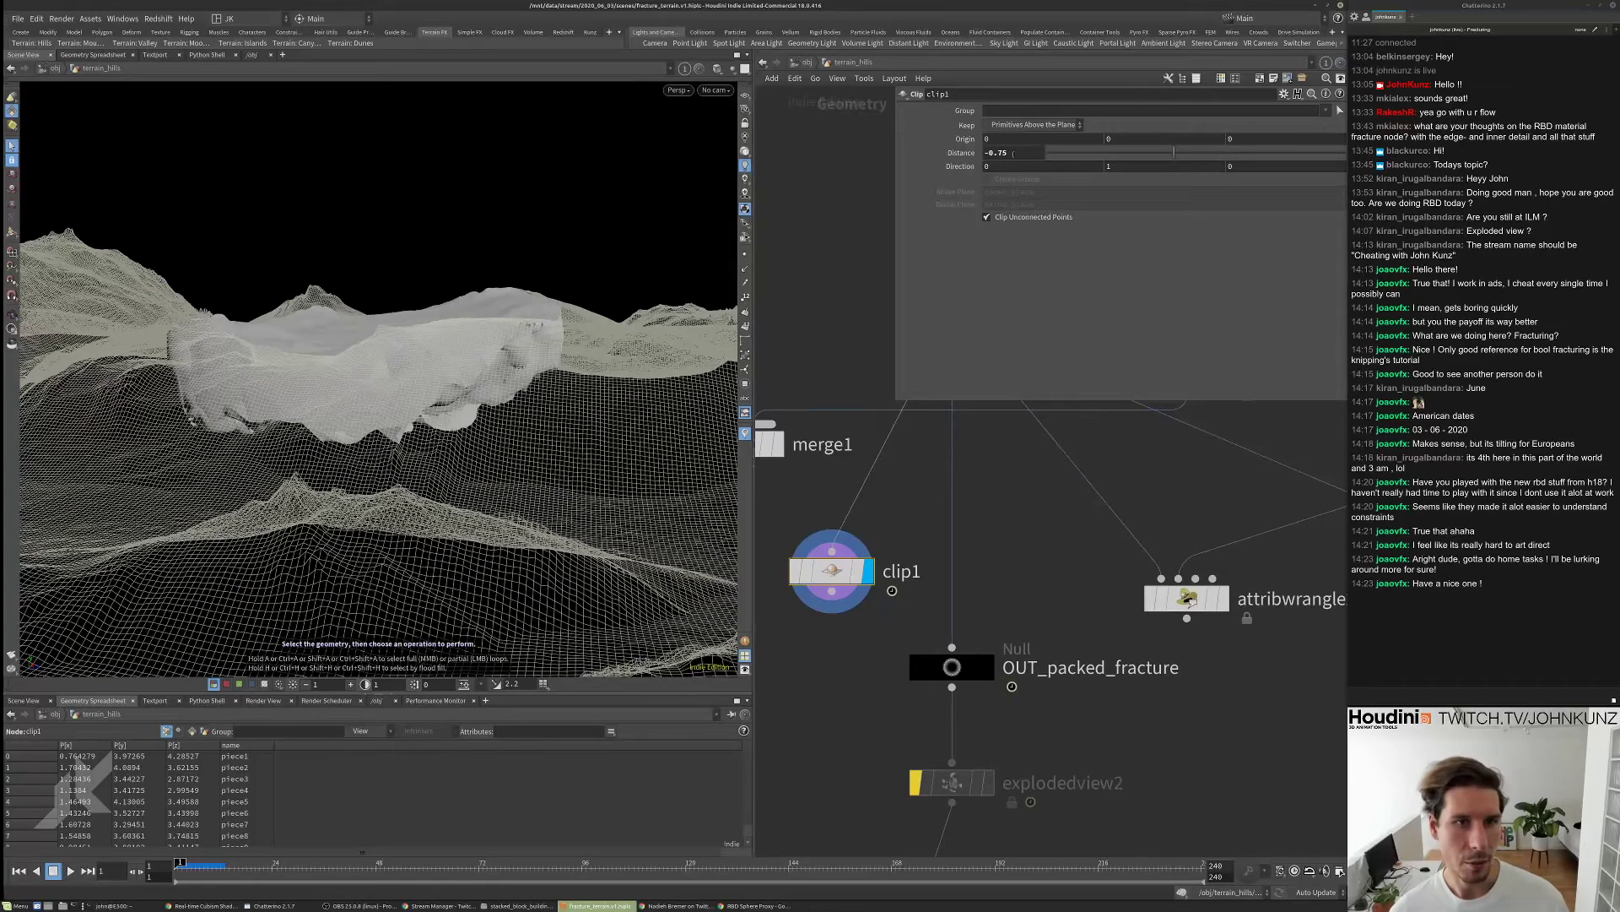
pyautogui.click(1000, 153)
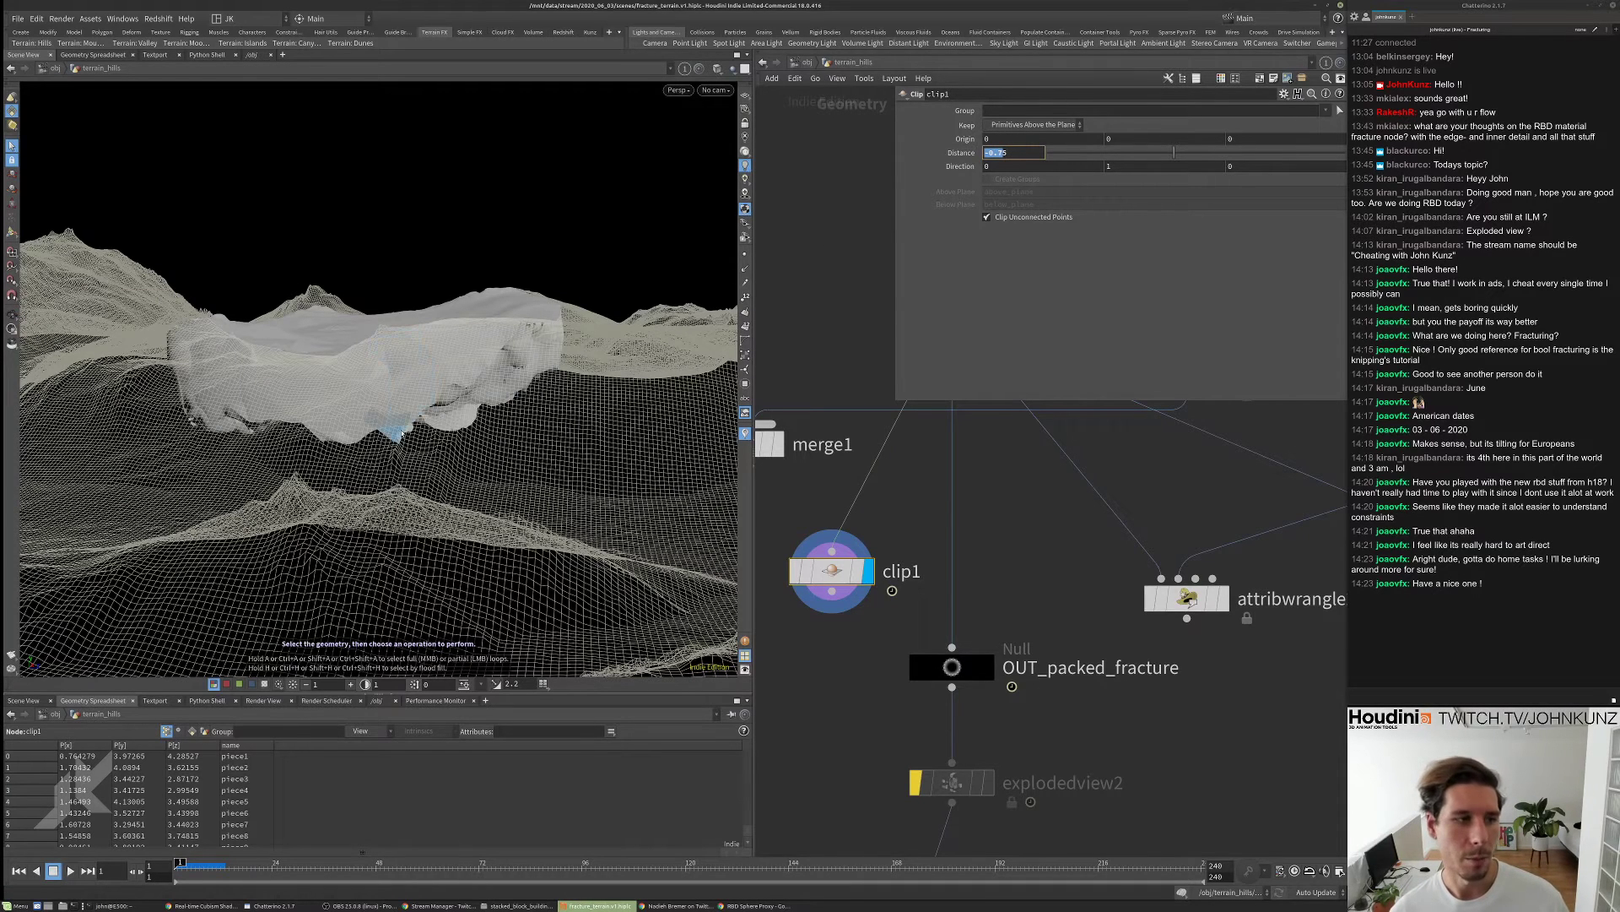
pyautogui.click(1035, 125)
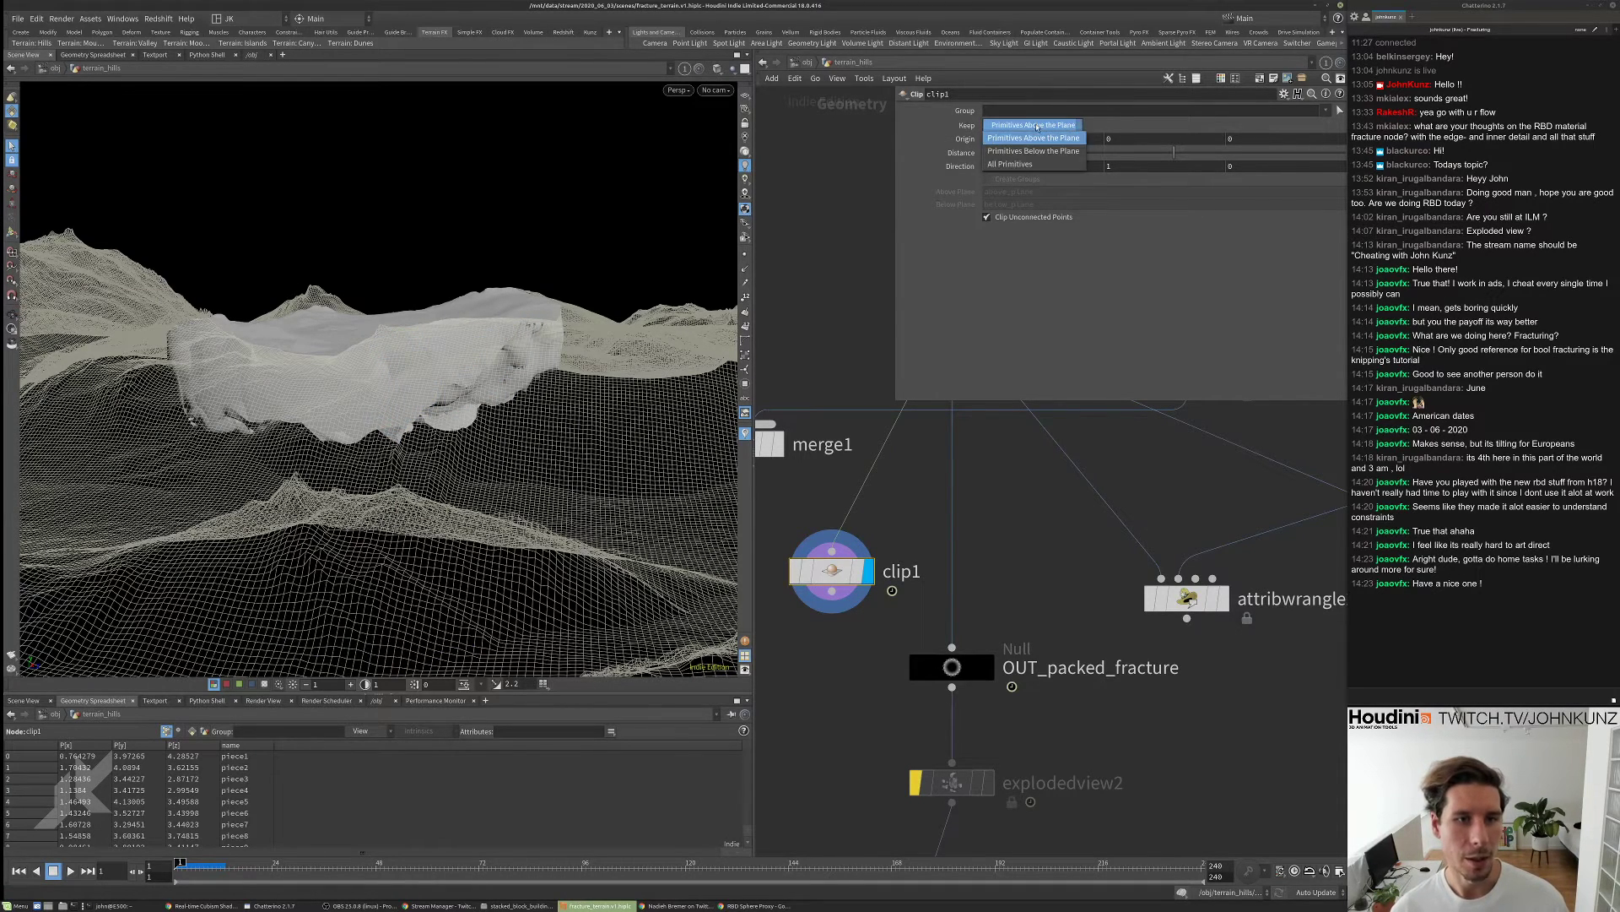
pyautogui.click(1041, 143)
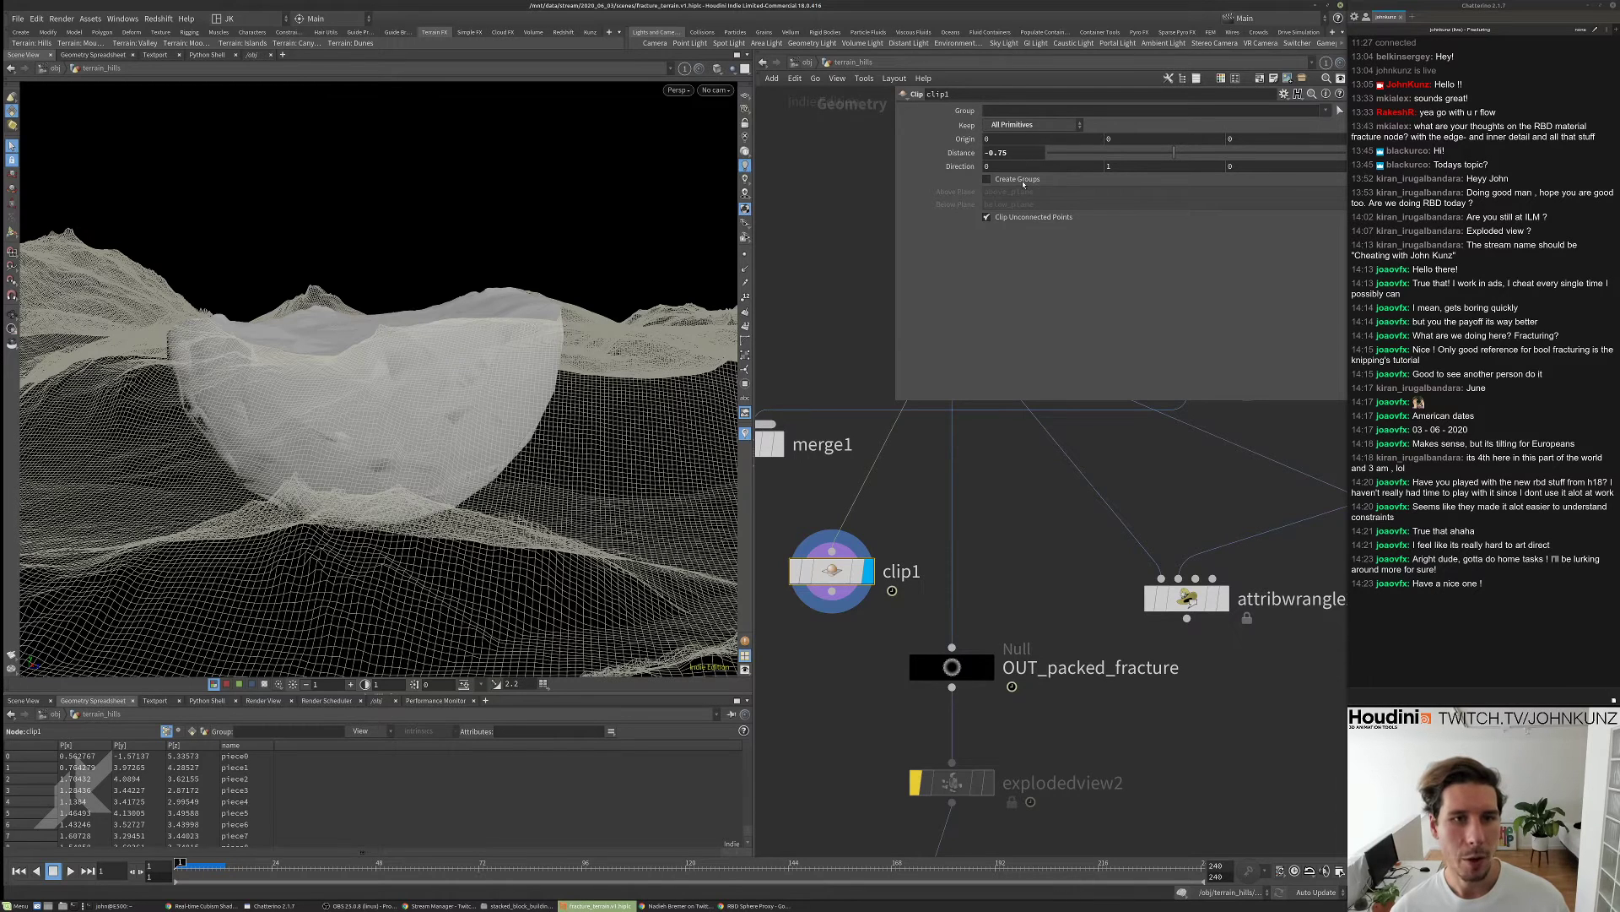
pyautogui.click(1021, 181)
# - Add a Split node wired below clip1, display it and set its group to above_plane
pyautogui.moveTo(850, 617); pyautogui.dragTo(901, 596, button='middle')
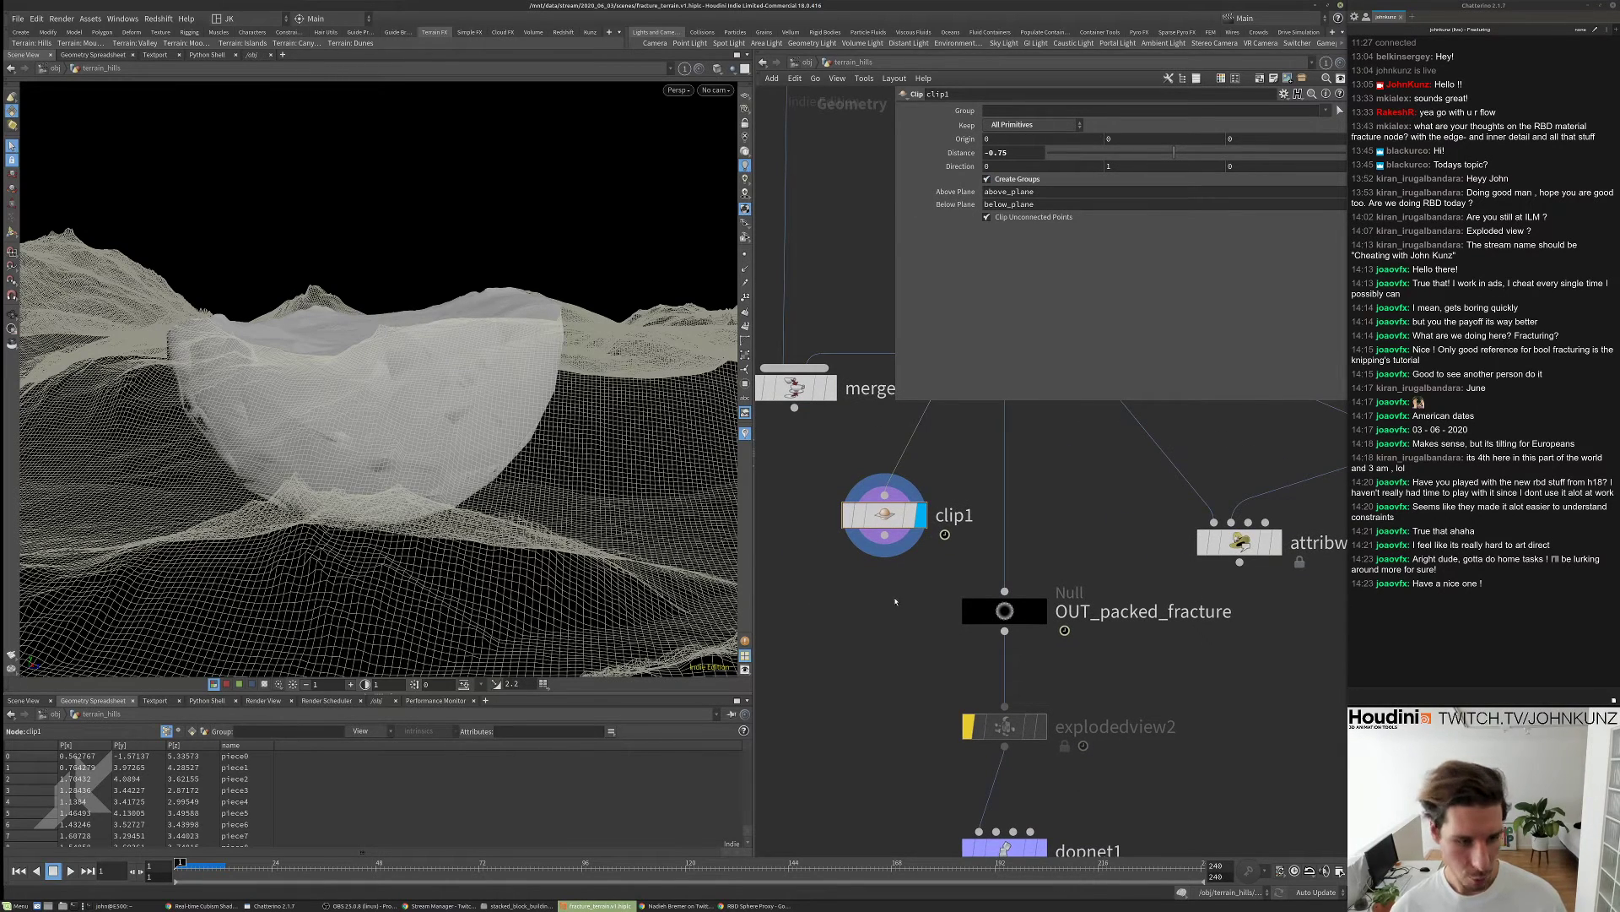
pyautogui.press('Tab')
pyautogui.write('split')
pyautogui.press('Return')
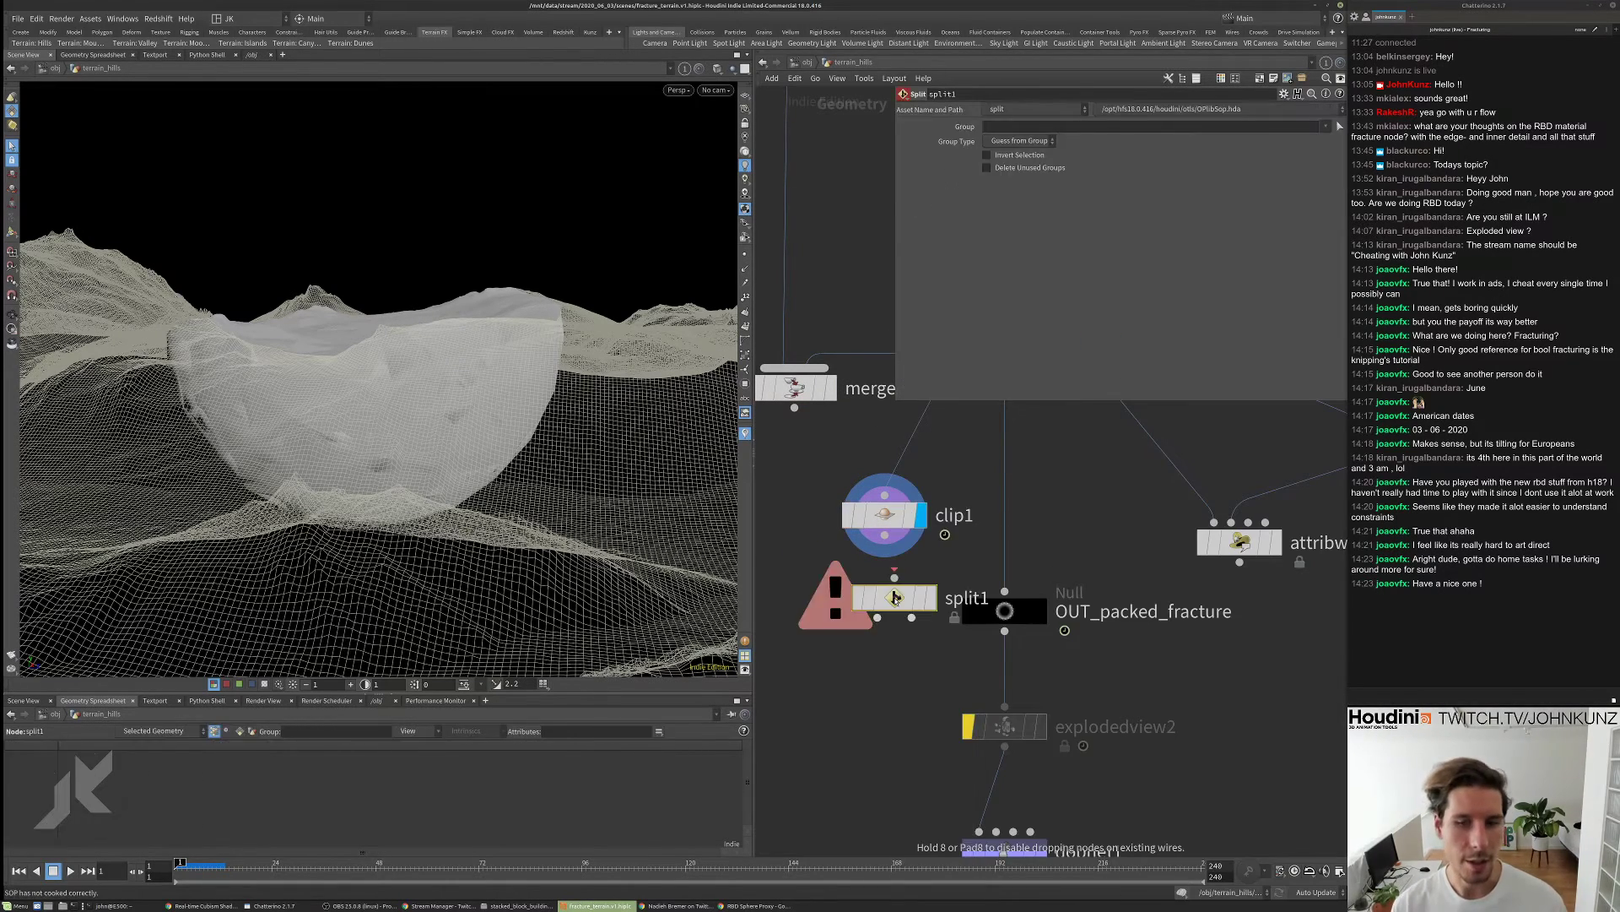
pyautogui.click(895, 597)
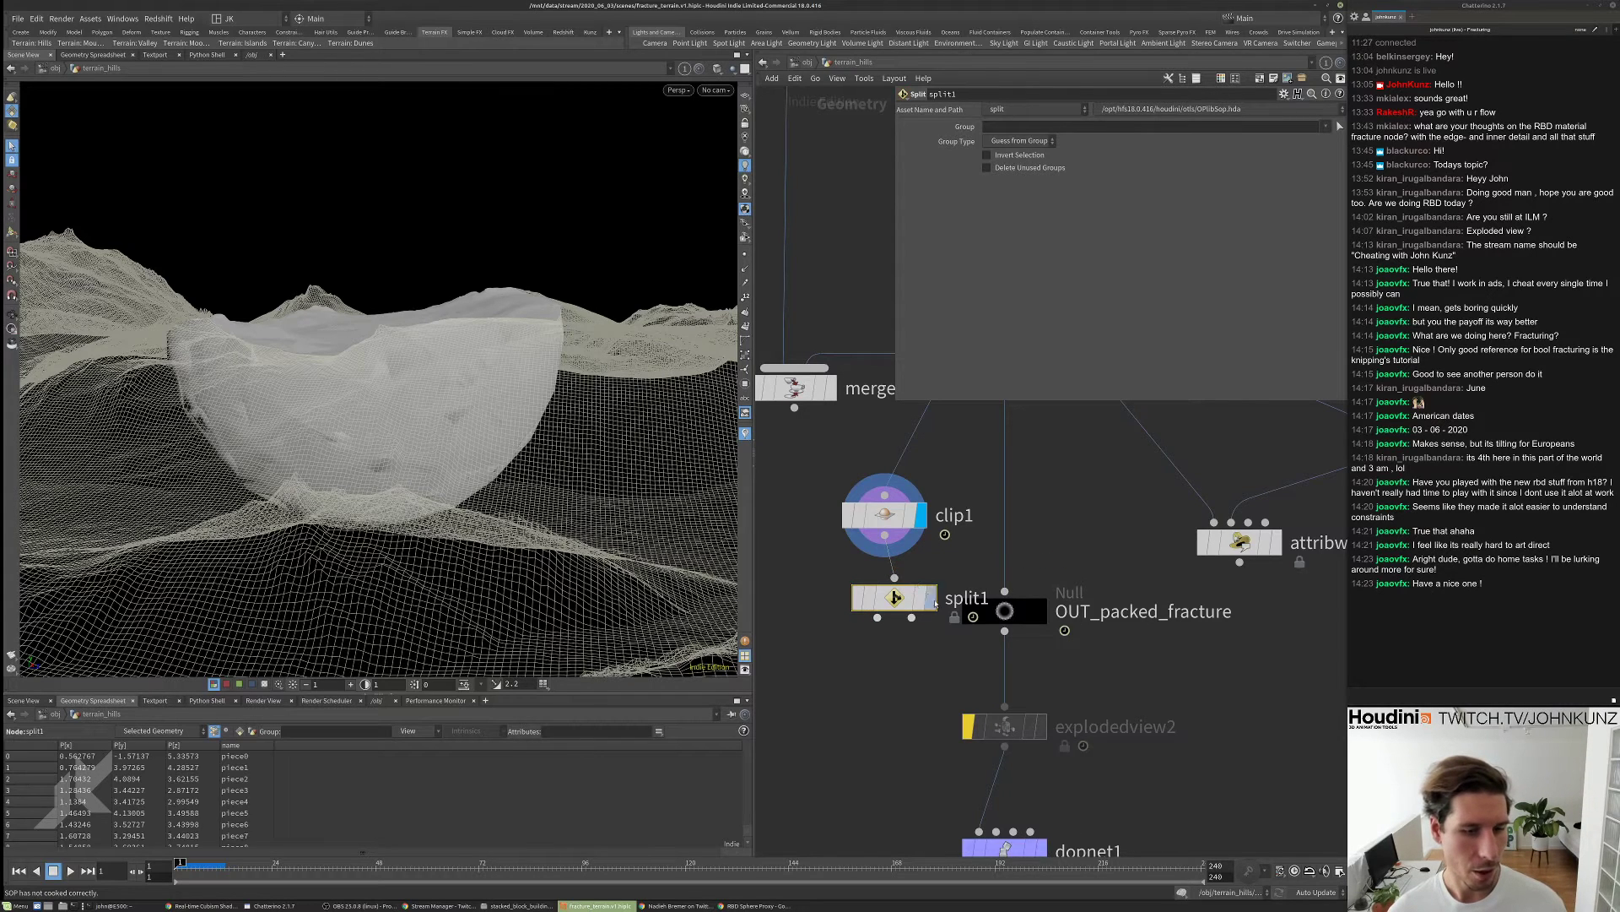
pyautogui.click(932, 597)
pyautogui.moveTo(924, 601); pyautogui.dragTo(913, 586)
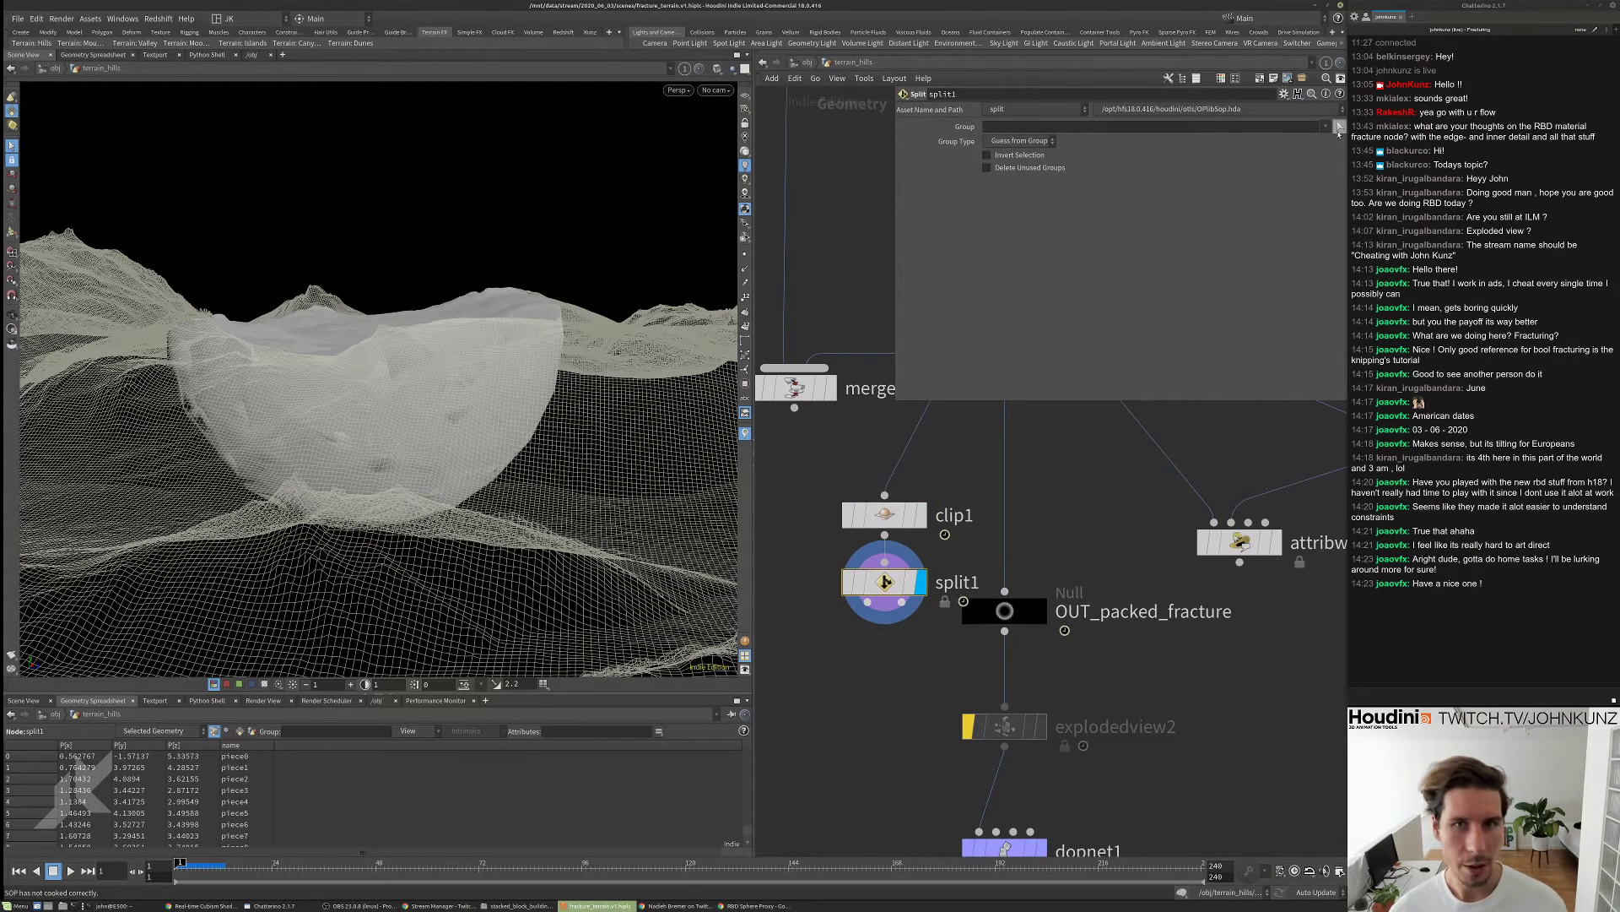
pyautogui.click(1340, 126)
pyautogui.click(1342, 143)
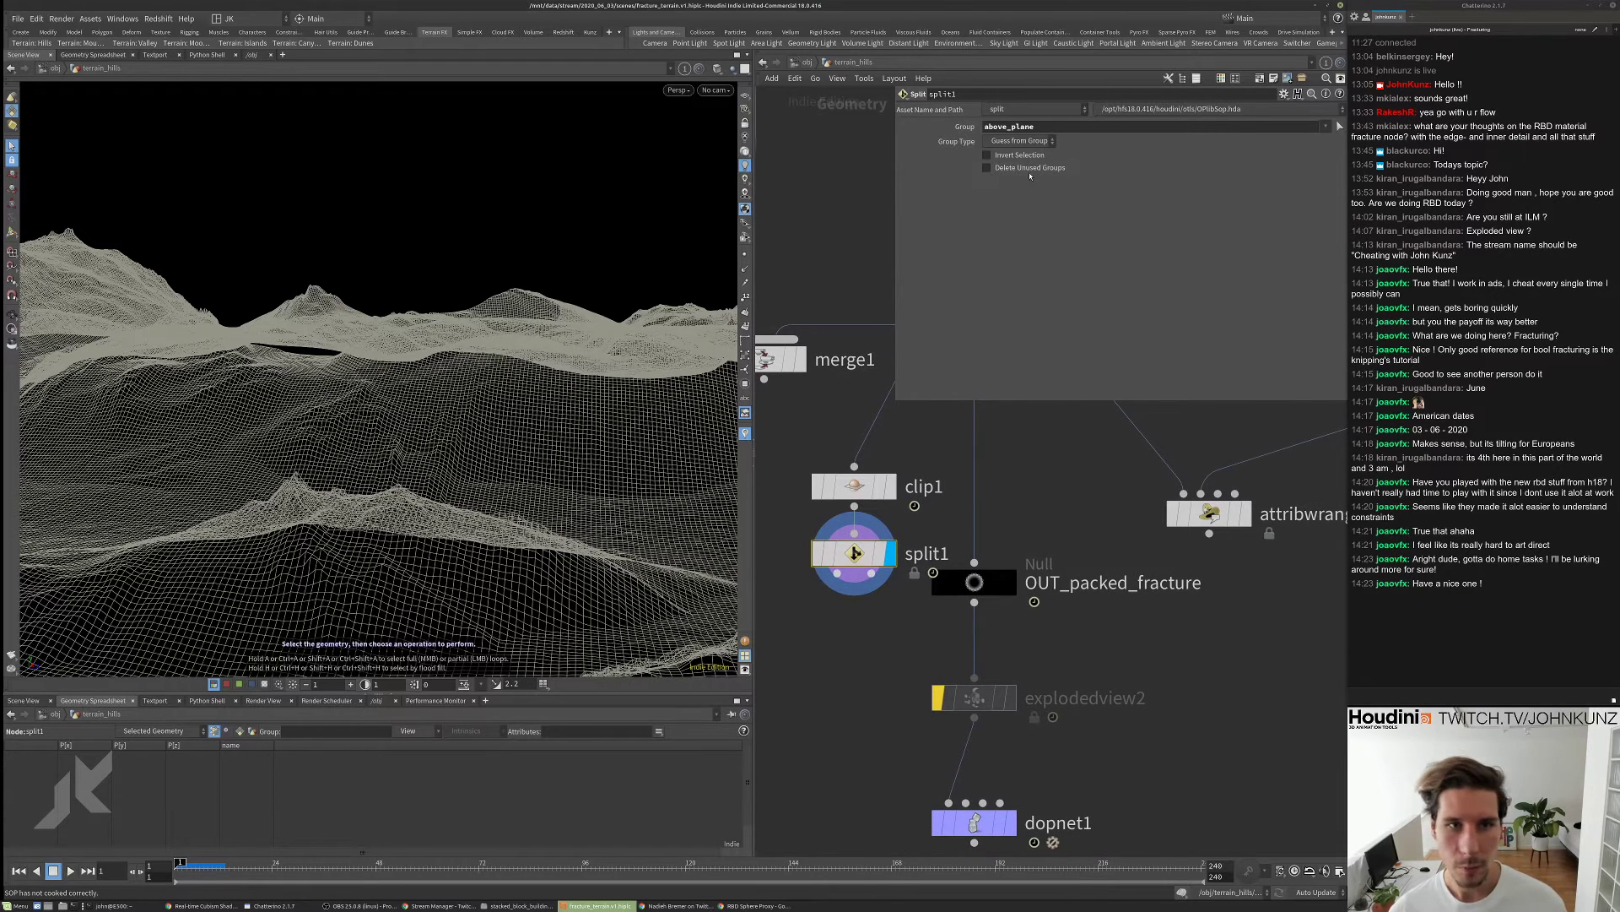
# - Examine clip1's keep mode, unconnected-points option and node info, including its primitive groups
pyautogui.scroll(-1, 928, 487)
pyautogui.click(865, 487)
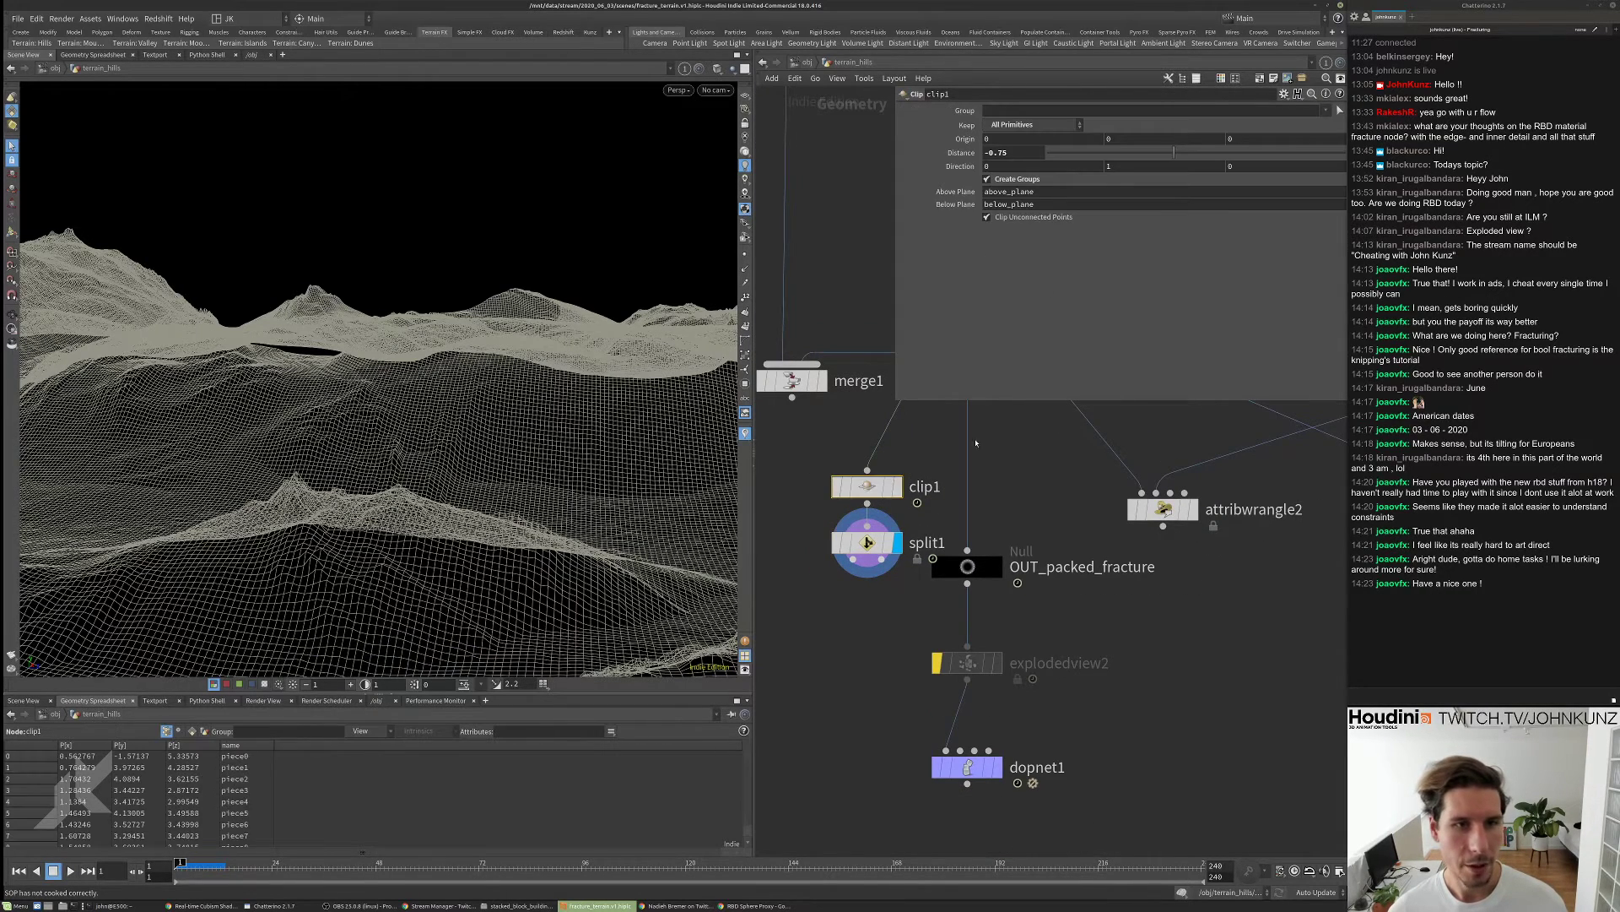
pyautogui.scroll(1, 917, 443)
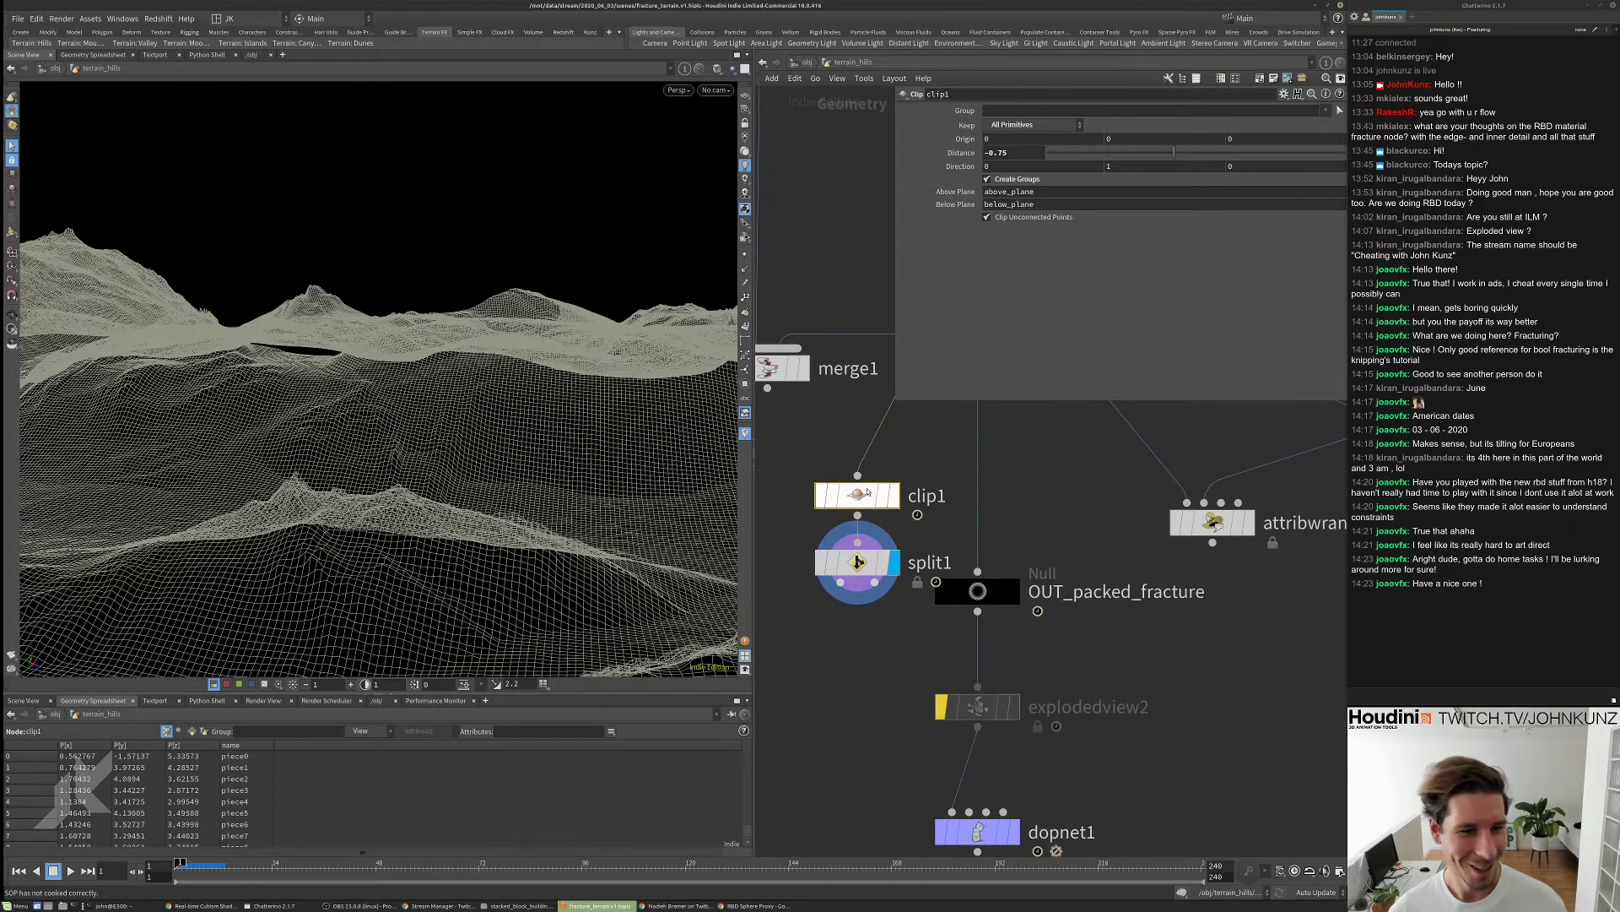
pyautogui.middleClick(886, 485)
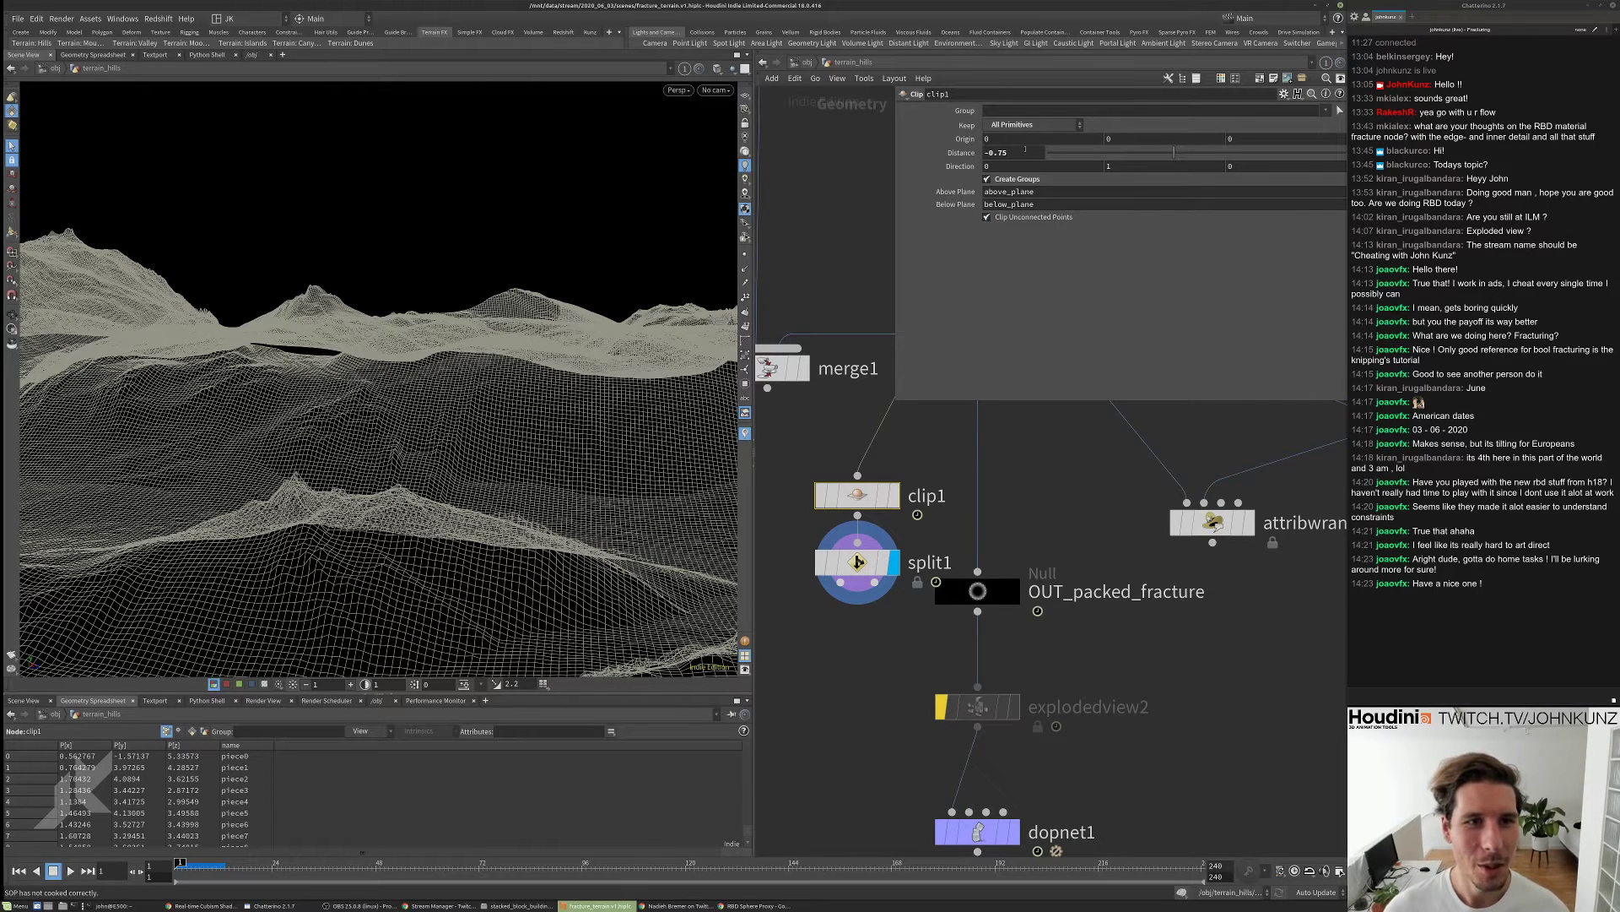
pyautogui.click(1013, 127)
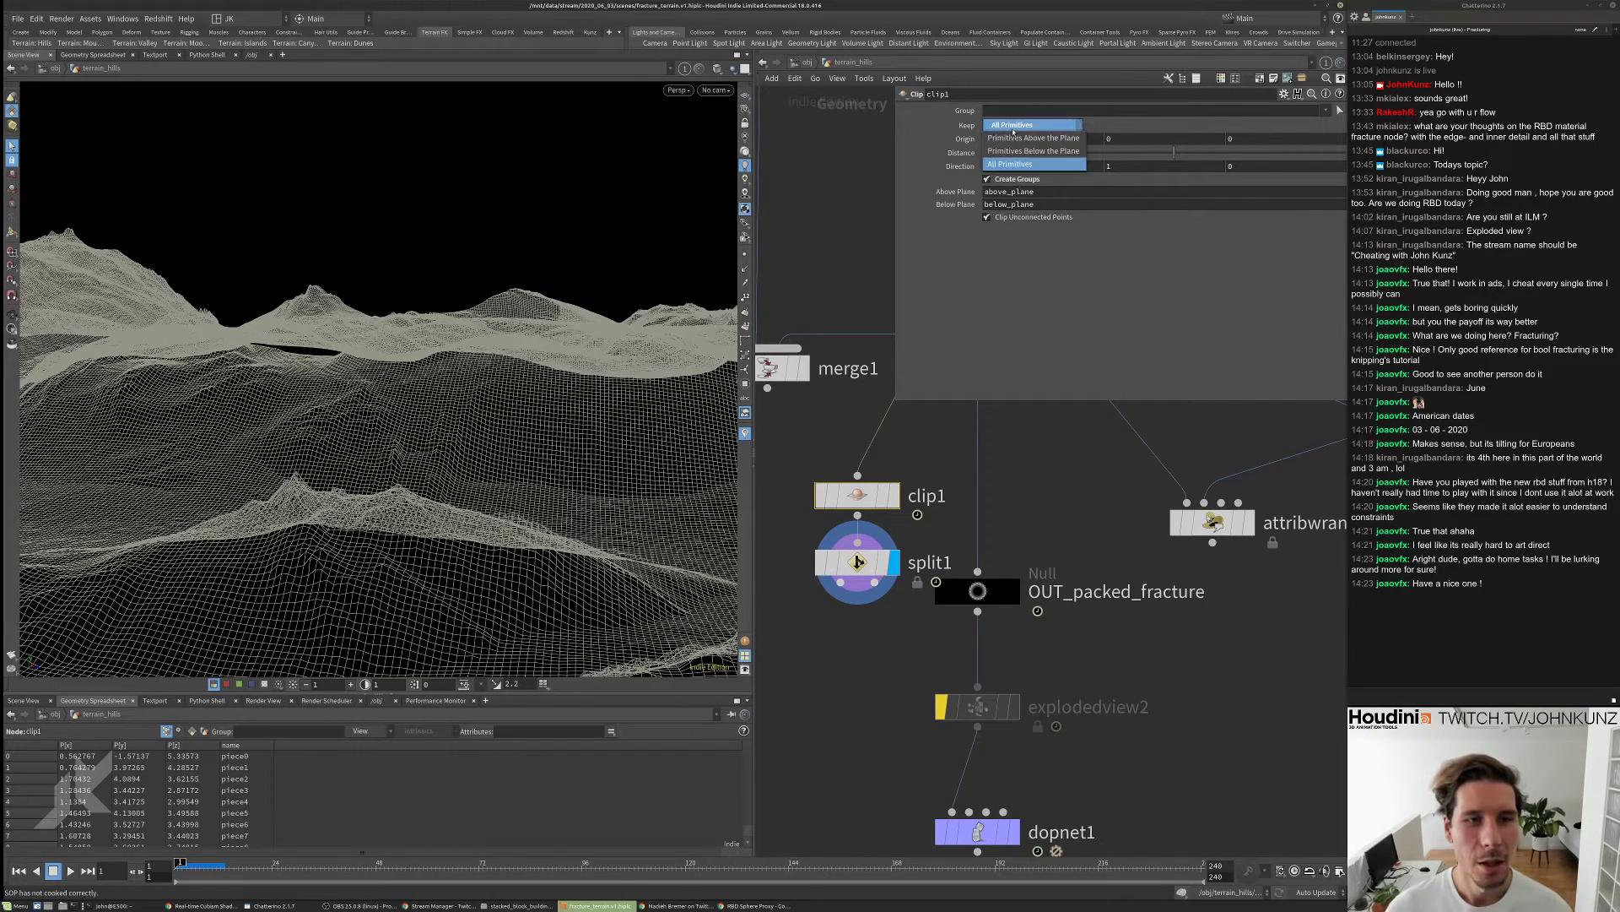
pyautogui.click(1012, 163)
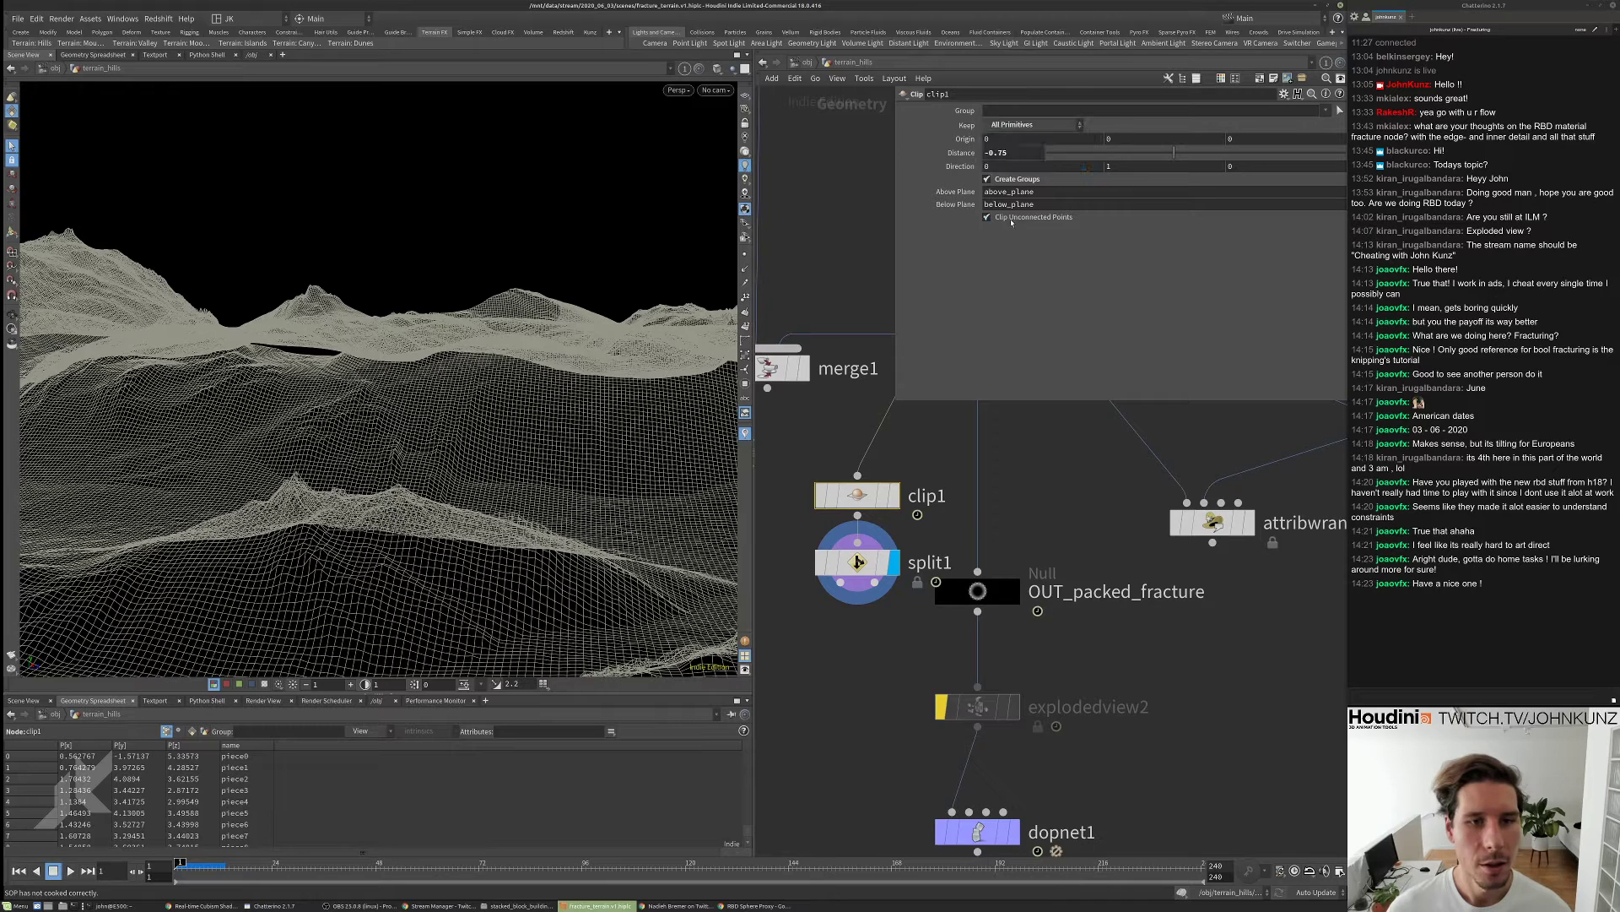
pyautogui.click(1012, 219)
pyautogui.click(1006, 219)
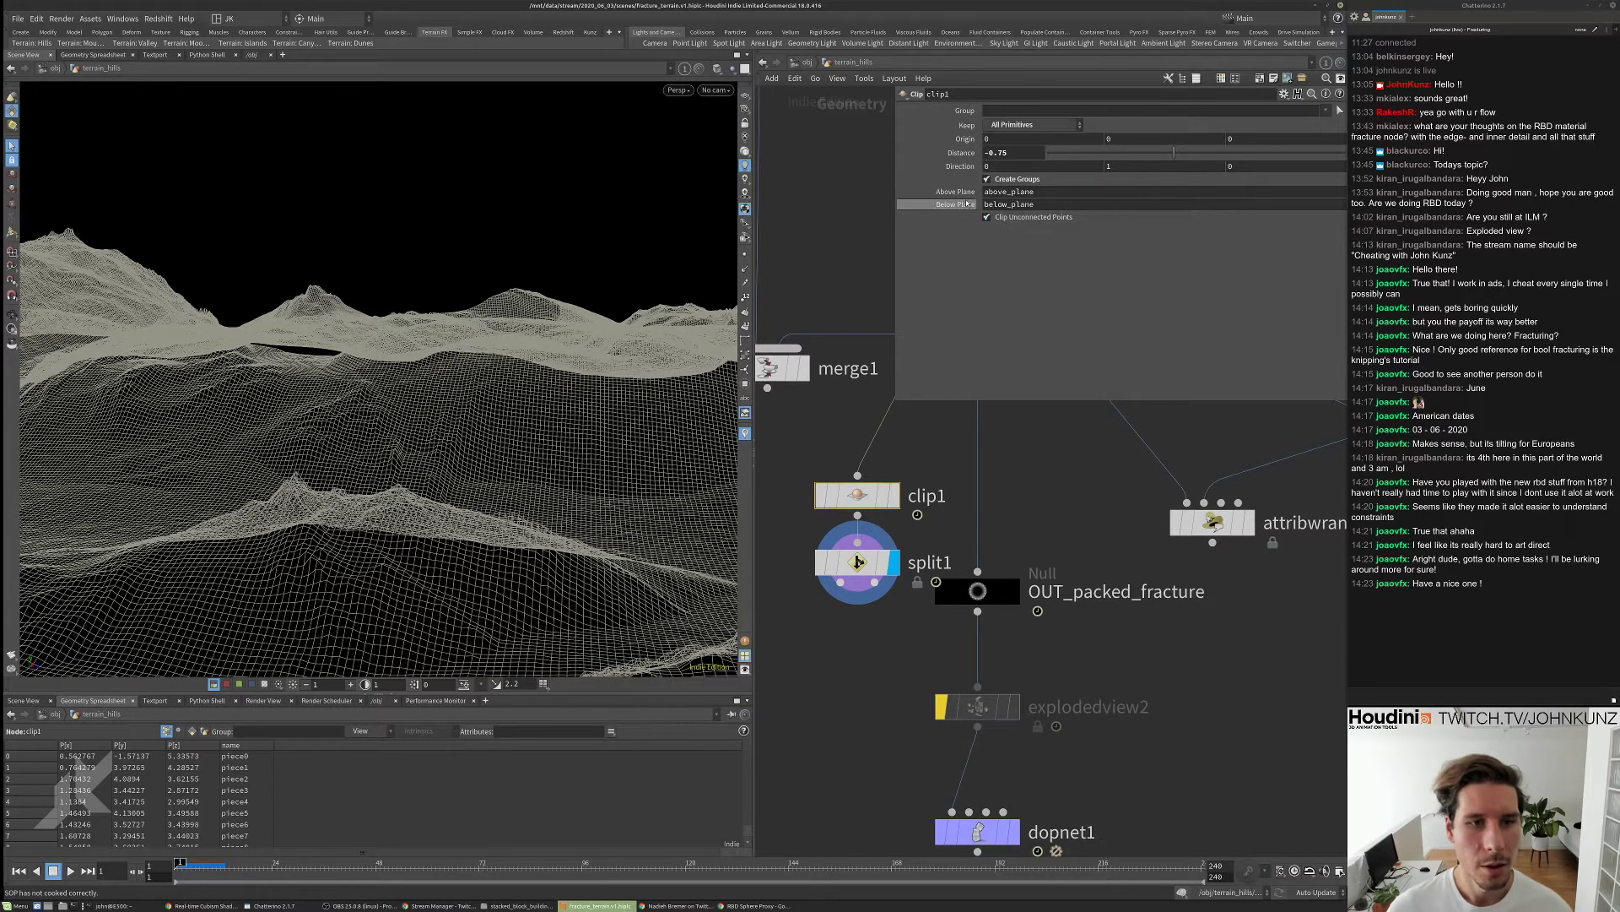
pyautogui.middleClick(861, 497)
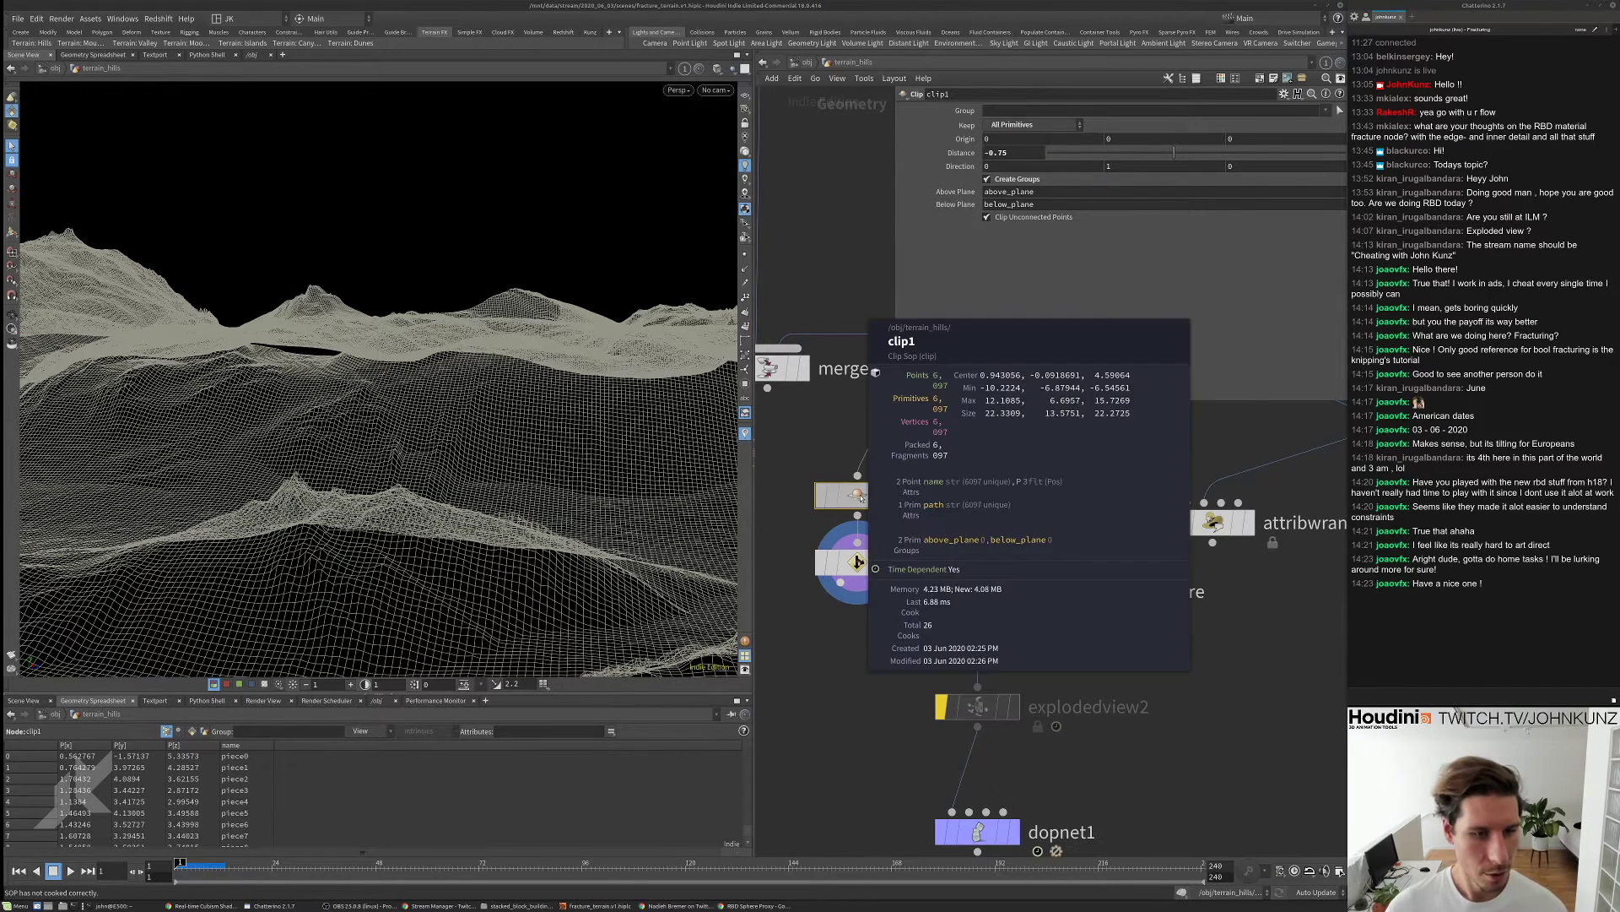
# - Delete the clip1 node and move split1 up into its place
pyautogui.click(860, 563)
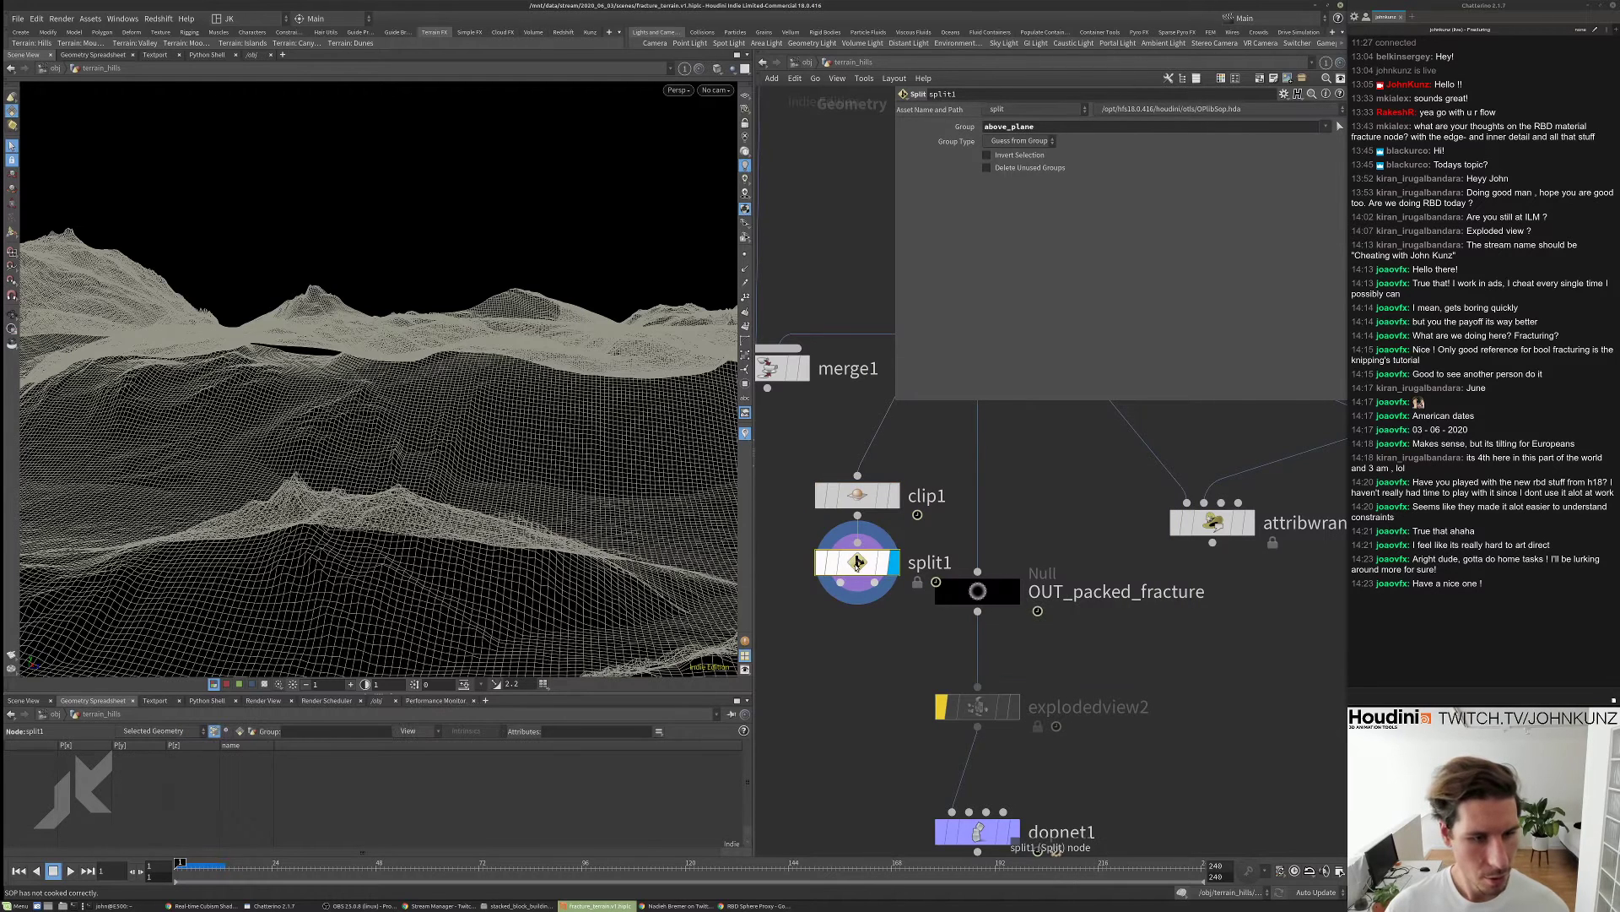
pyautogui.click(862, 506)
pyautogui.press('Delete')
pyautogui.moveTo(858, 559); pyautogui.dragTo(855, 520)
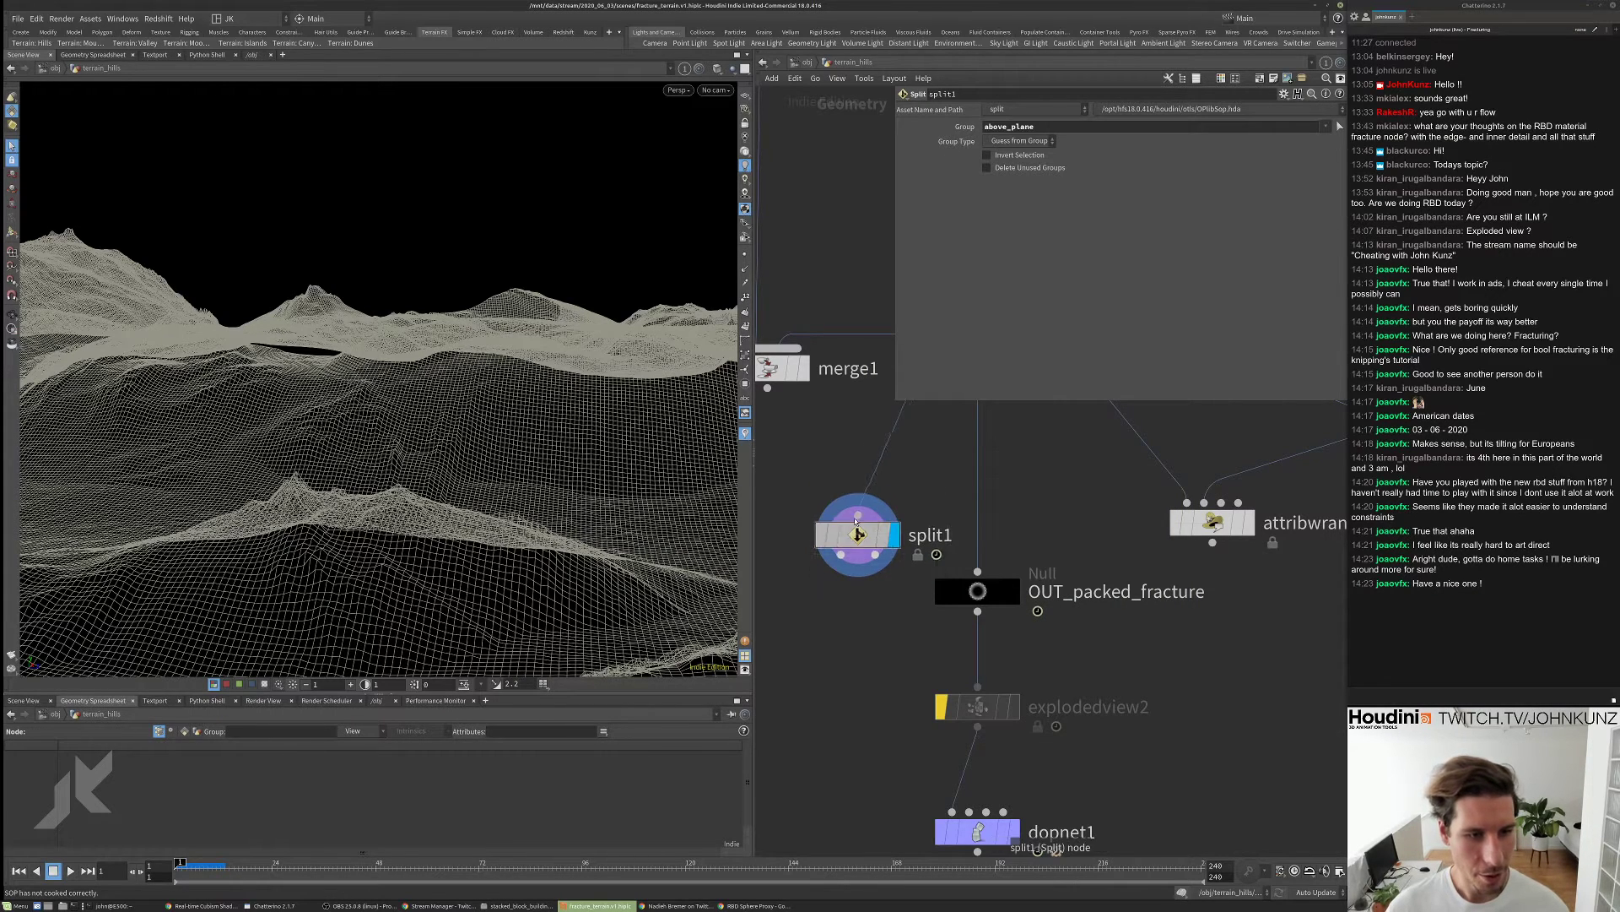
# - Set the Split node's group to the expression @P.y<1
pyautogui.doubleClick(1010, 127)
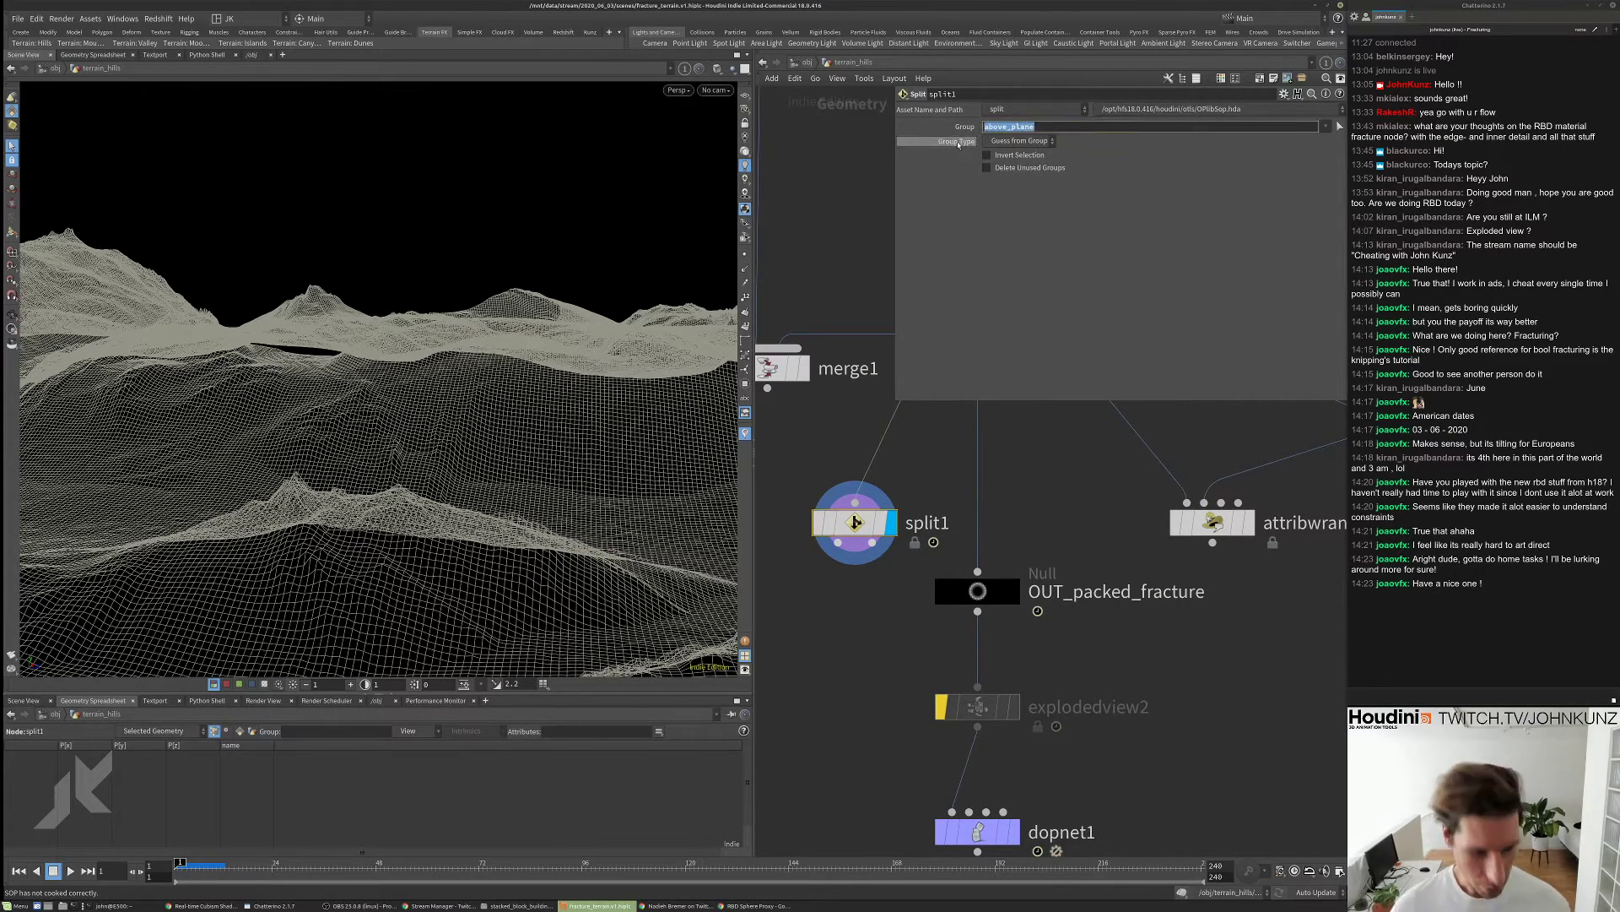
pyautogui.write('e')
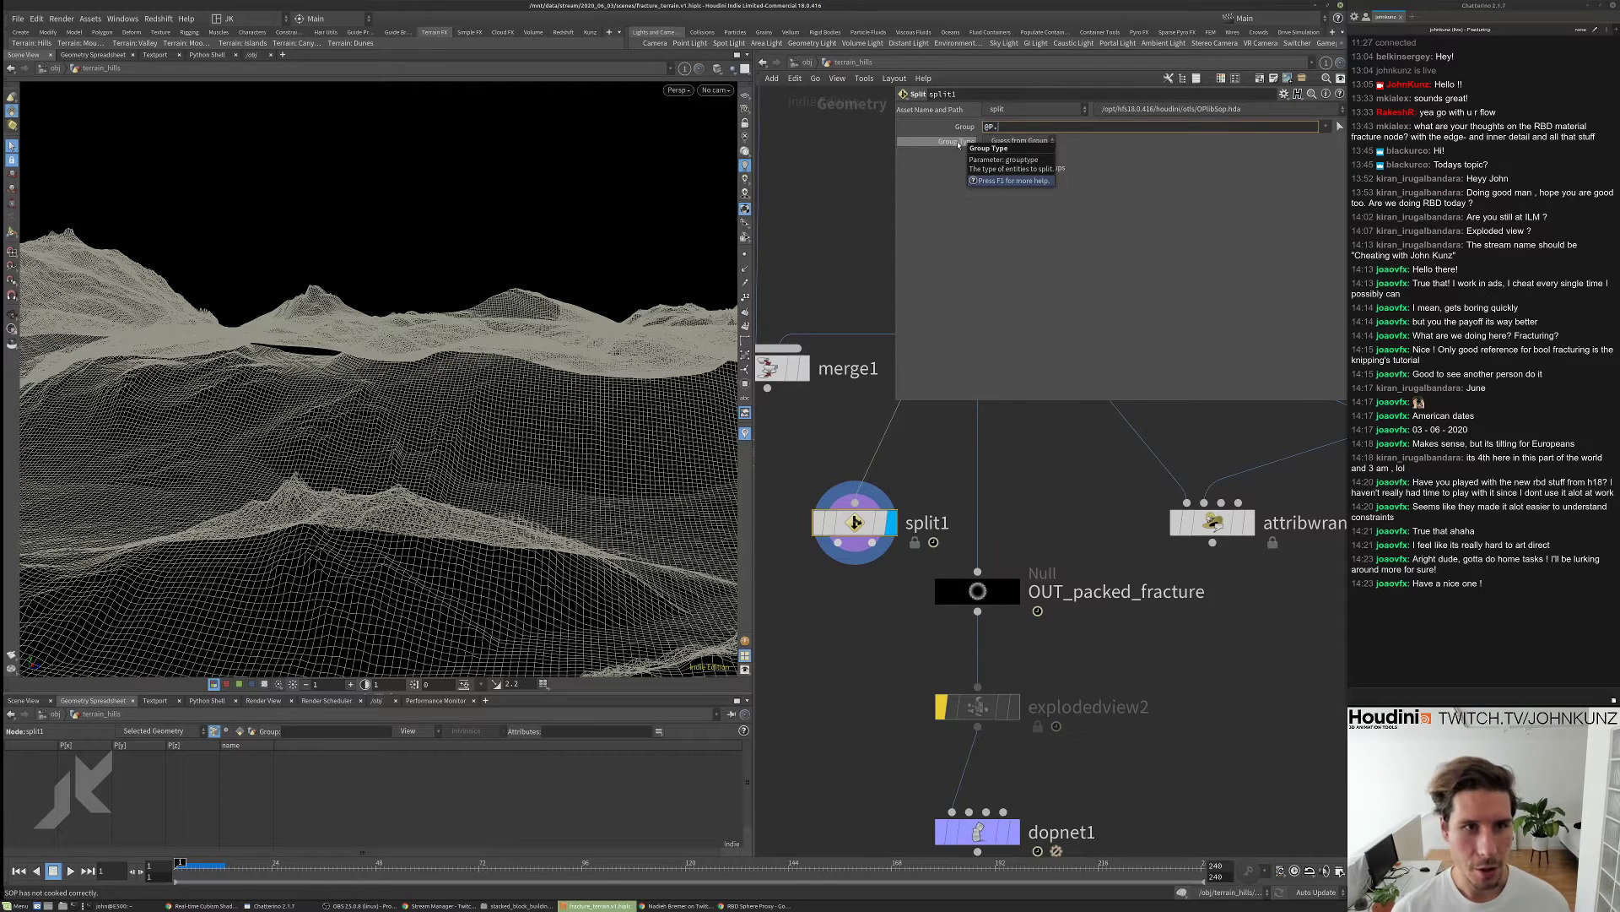
pyautogui.write('P.')
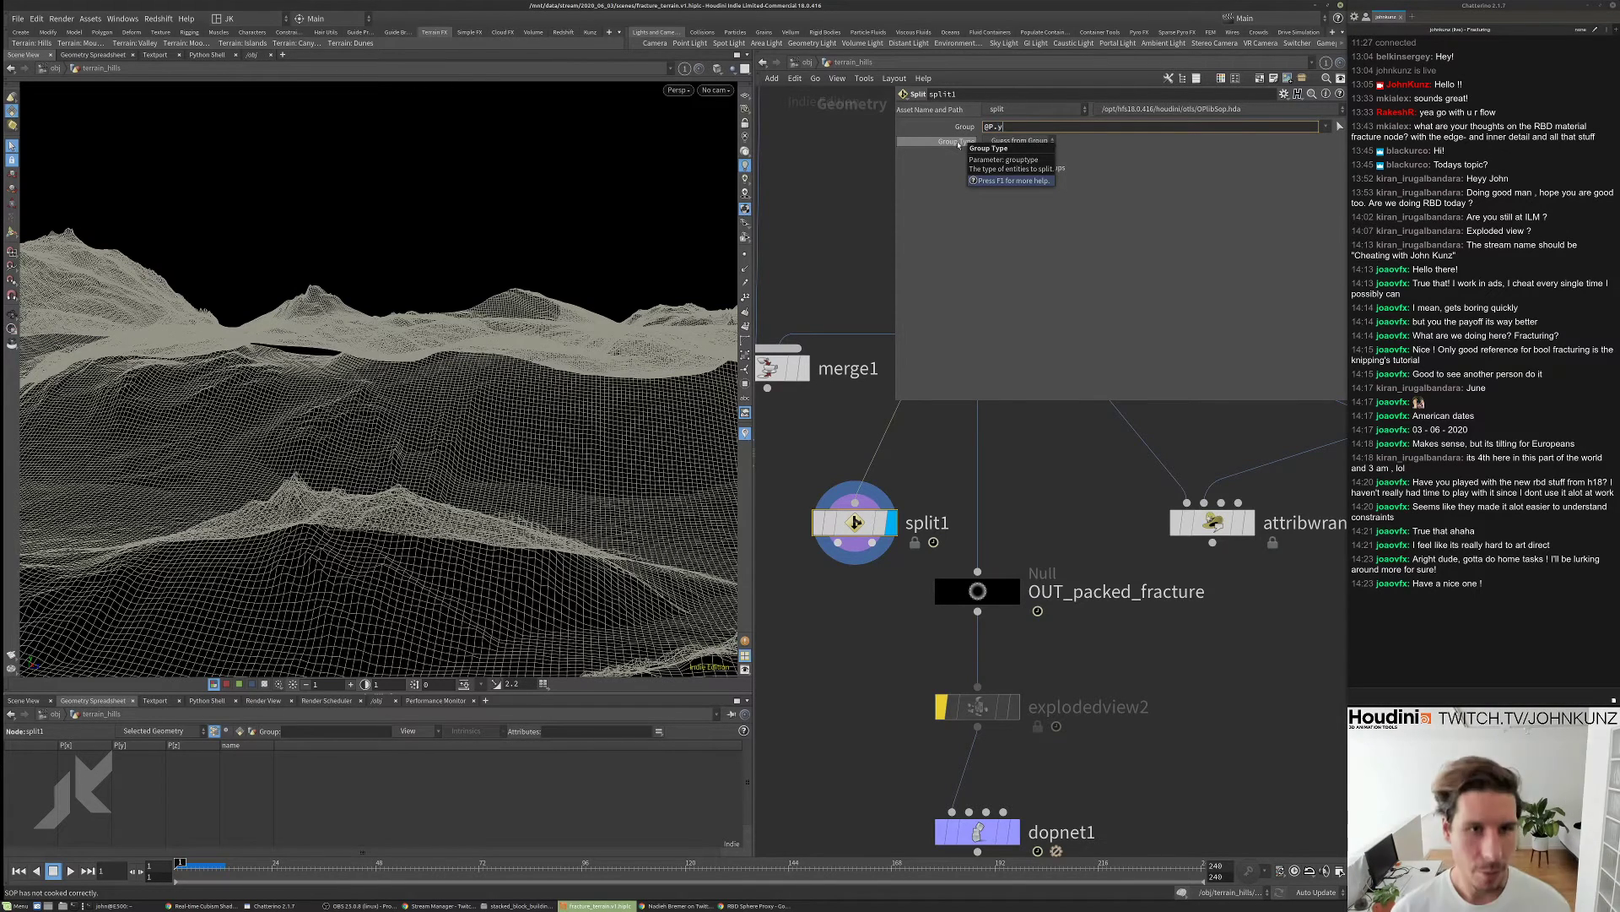
pyautogui.write('y')
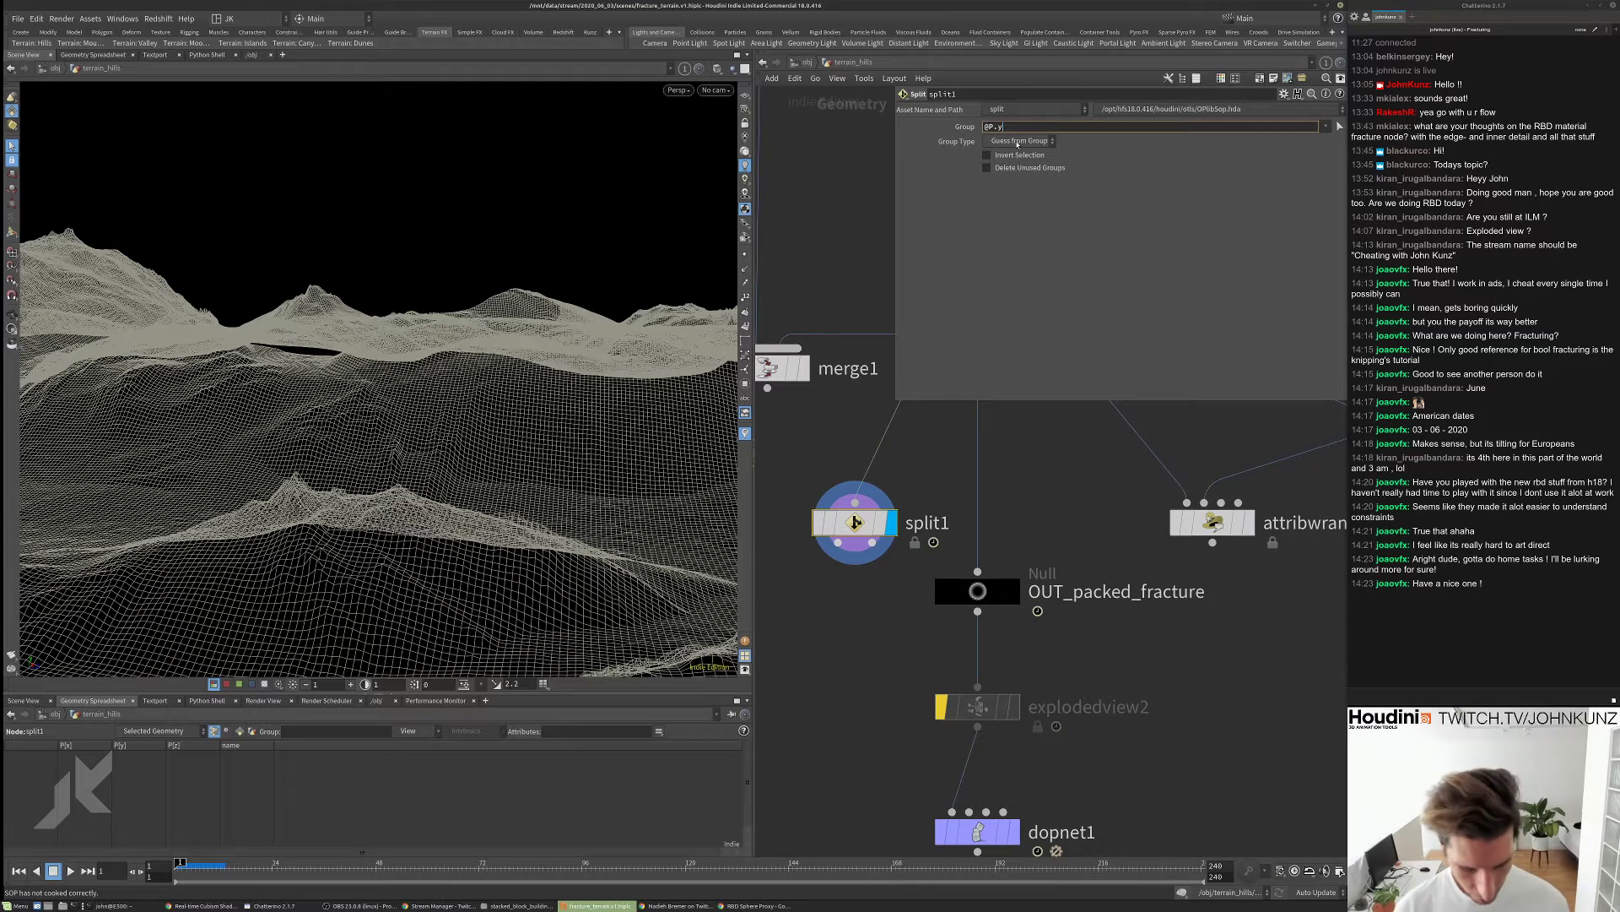
pyautogui.press('Return')
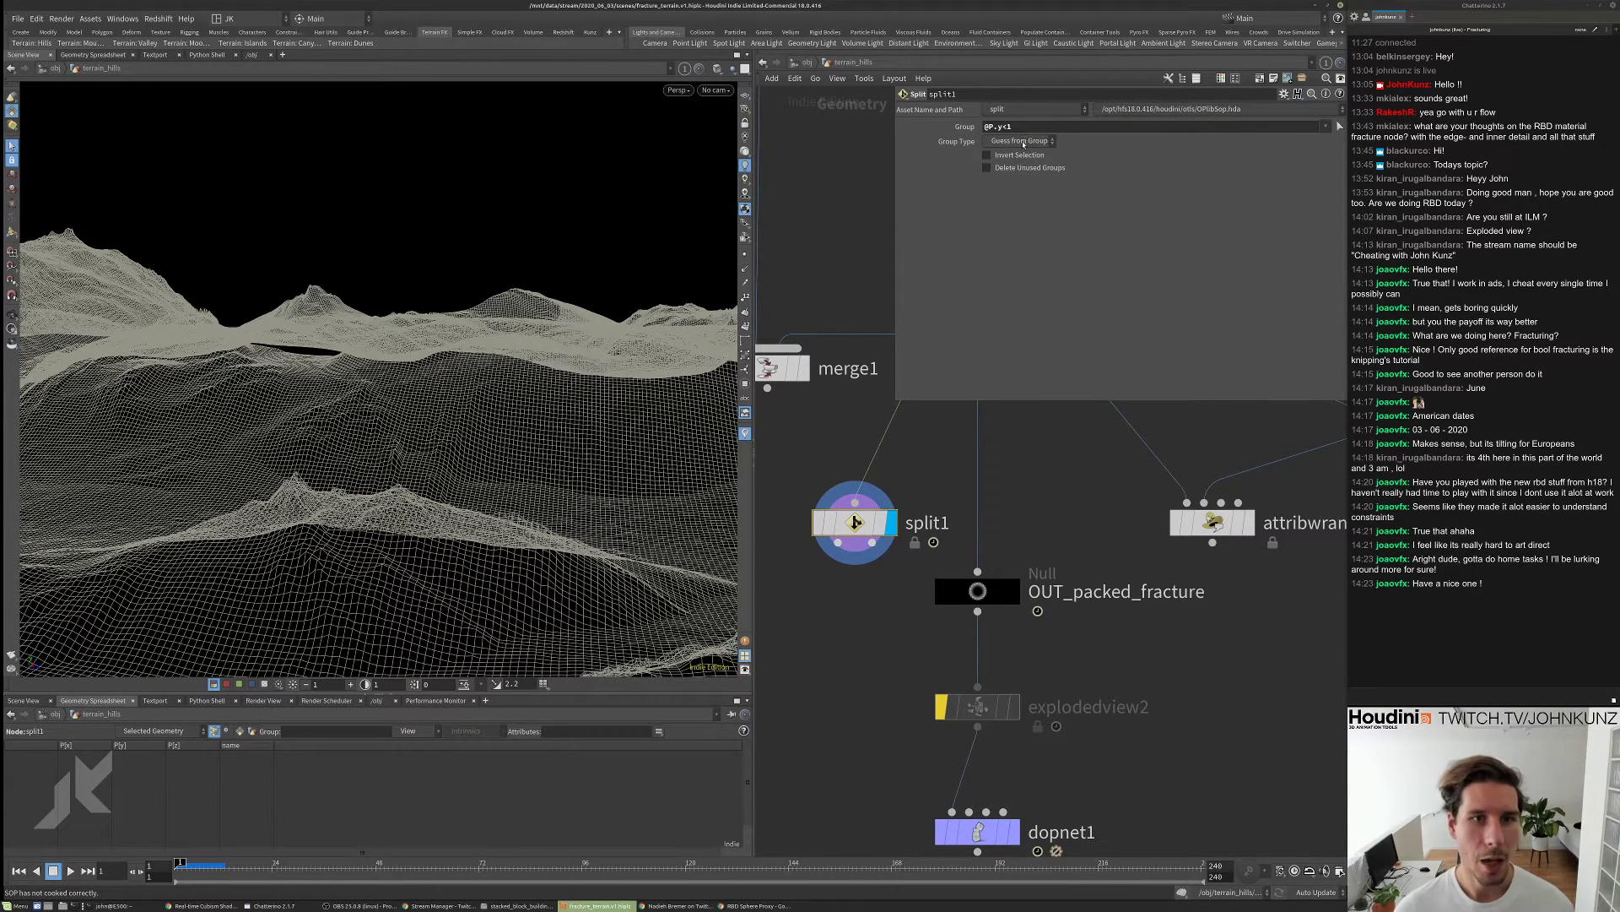
pyautogui.click(1023, 140)
pyautogui.click(1081, 481)
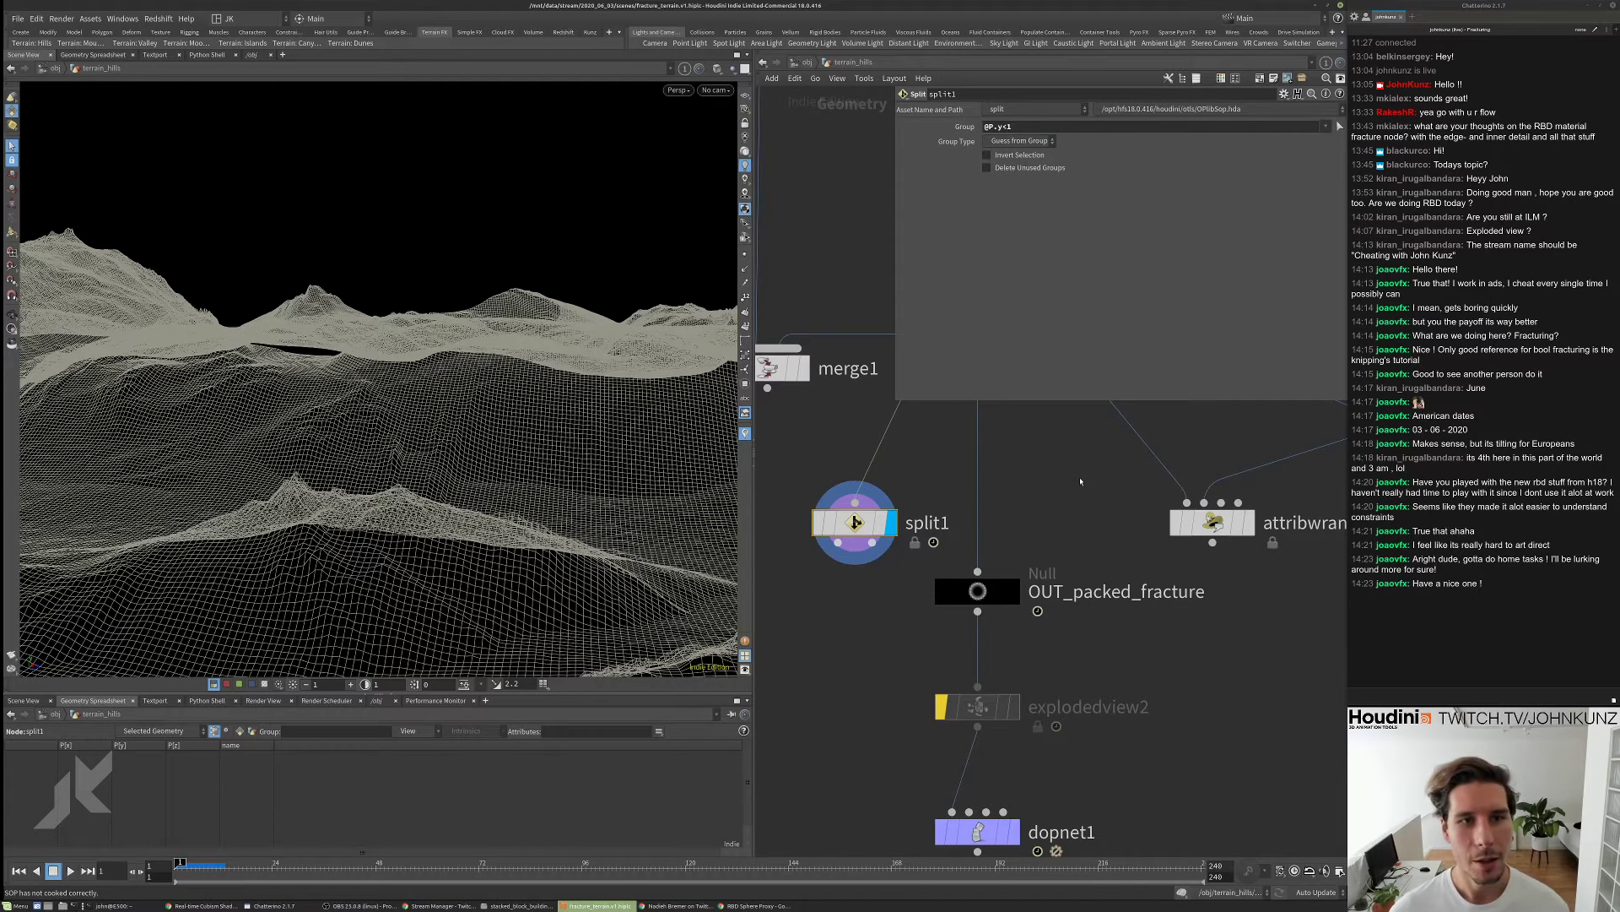
pyautogui.moveTo(1050, 496); pyautogui.dragTo(1047, 485, button='middle')
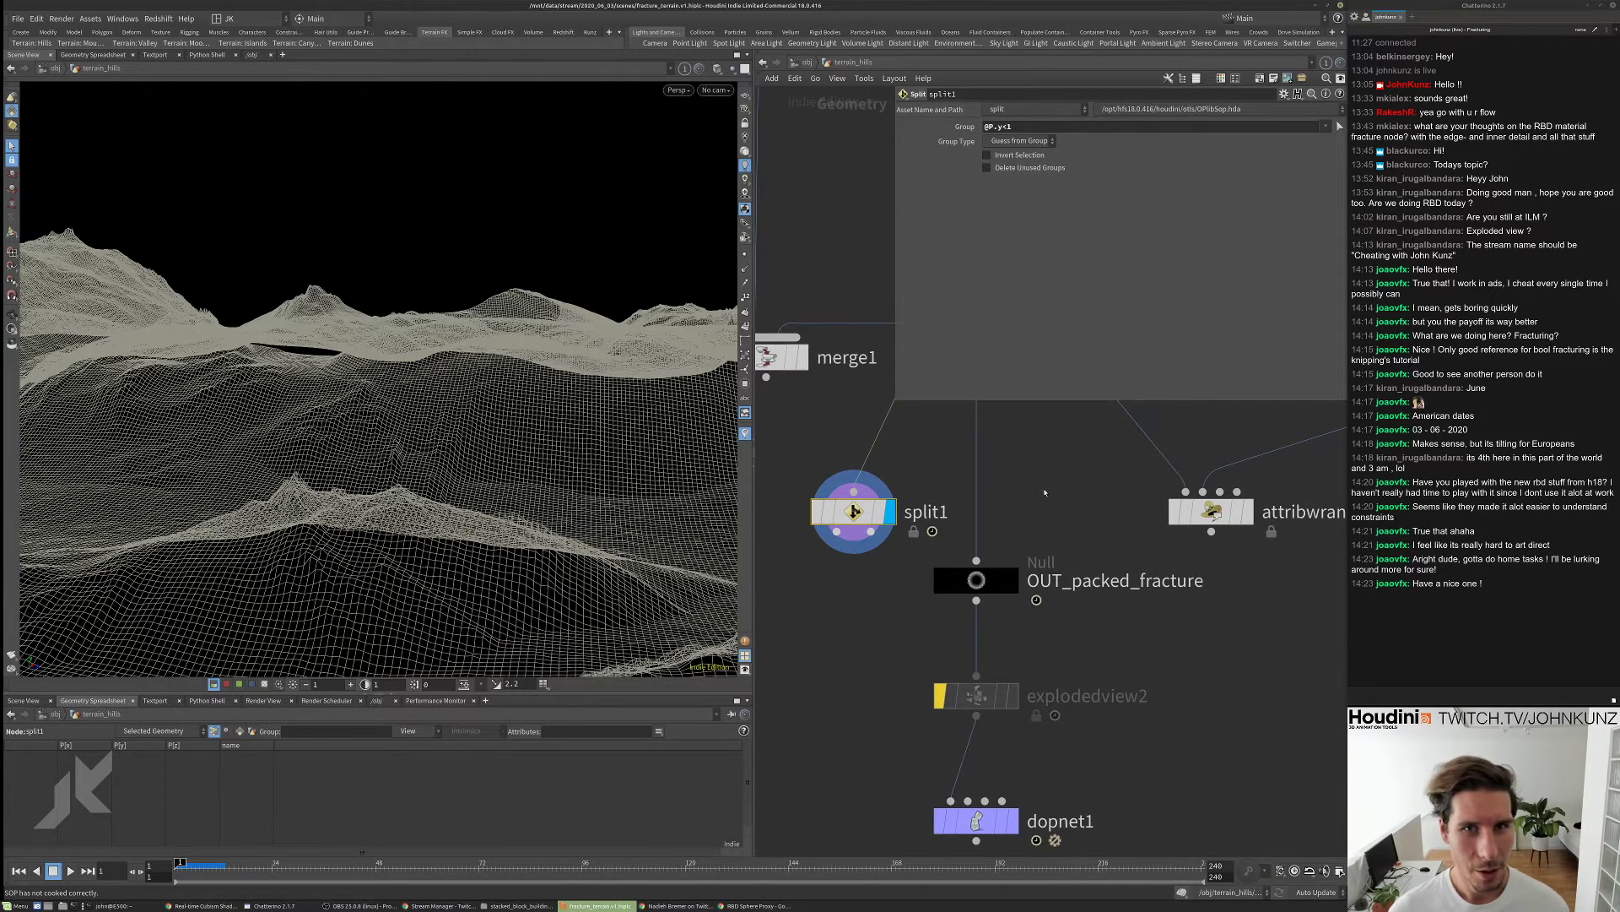
# - Undo the Split node's group expression, its move and the deletion of clip1
pyautogui.hotkey('ctrl', 'z')
pyautogui.hotkey('ctrl', 'z')
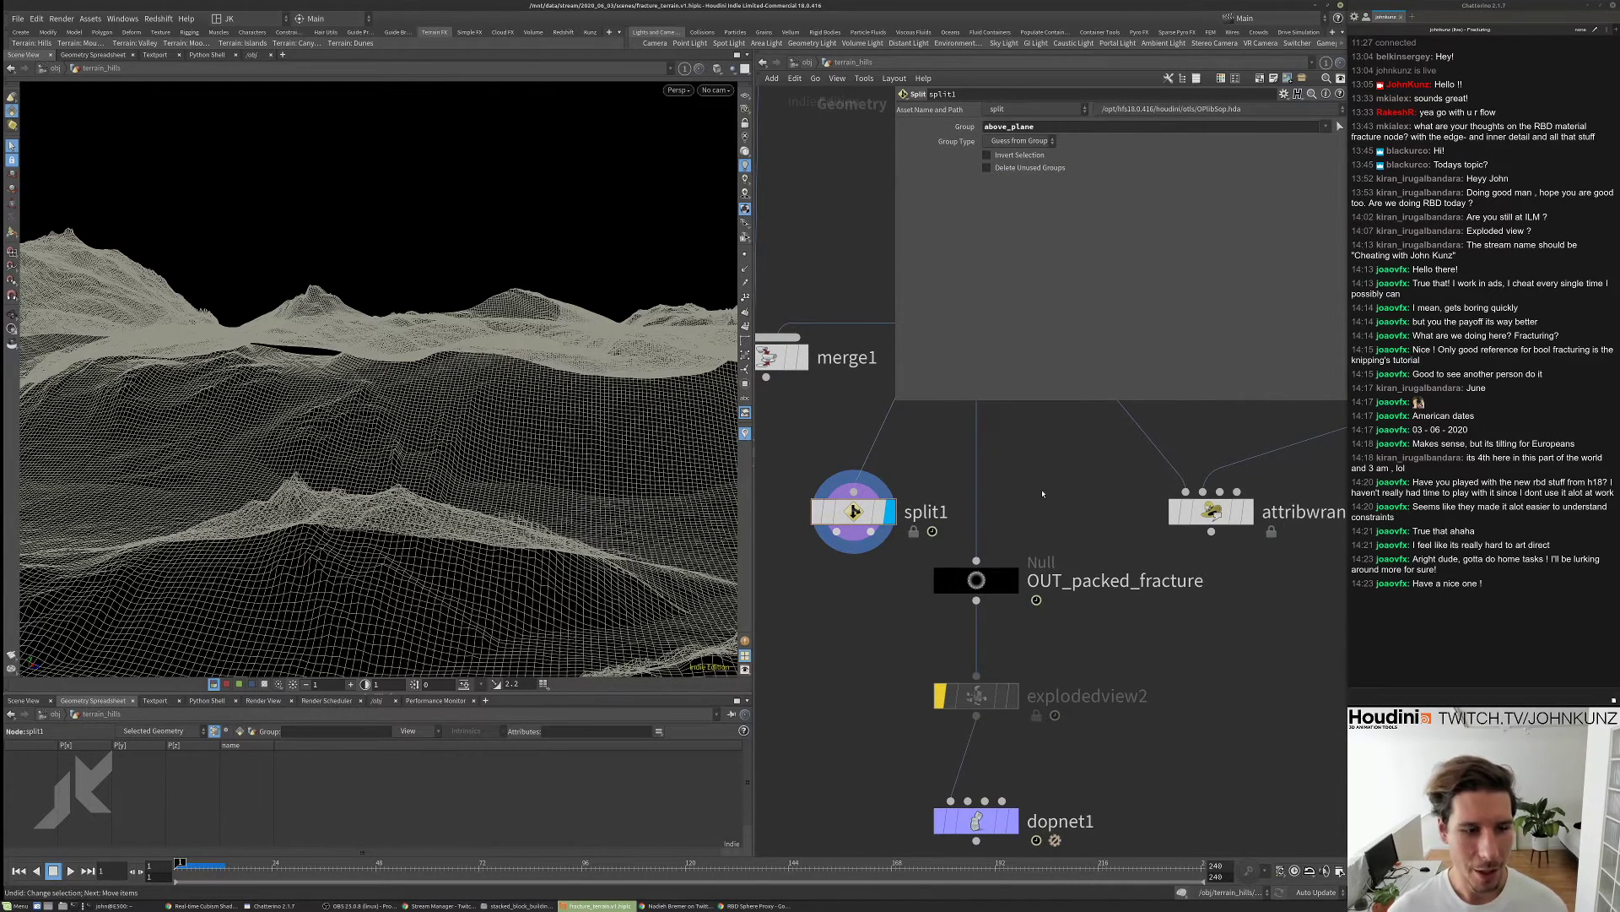
pyautogui.hotkey('ctrl', 'z')
pyautogui.hotkey('ctrl', 'z')
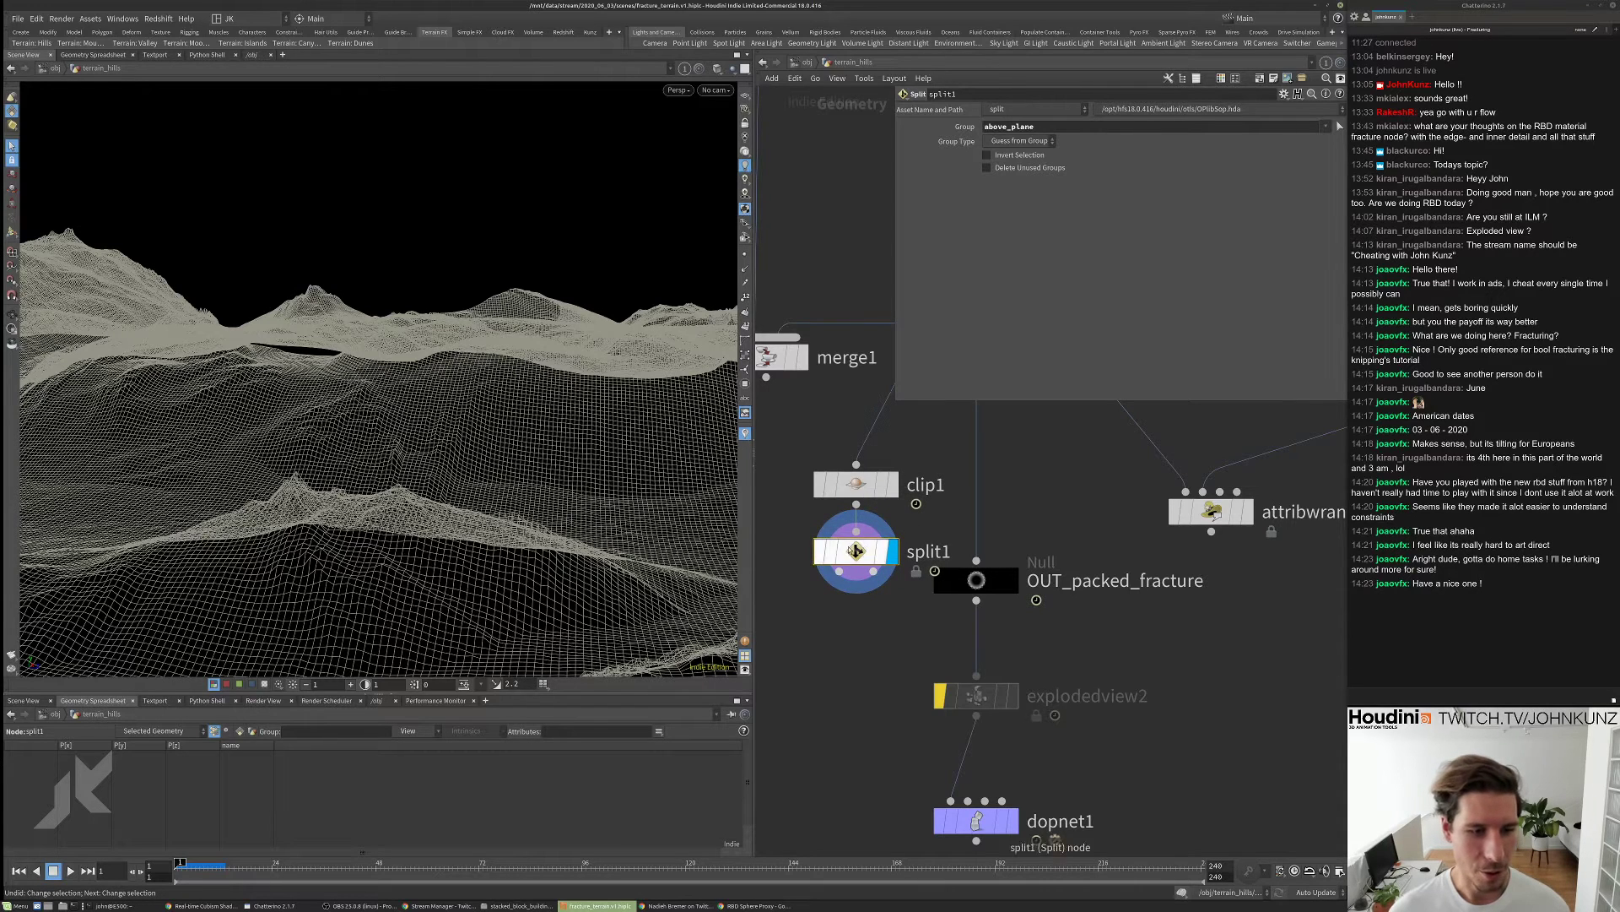
# - Try Primitives as the Split node's group type, and finish with it set to Points
pyautogui.click(1004, 140)
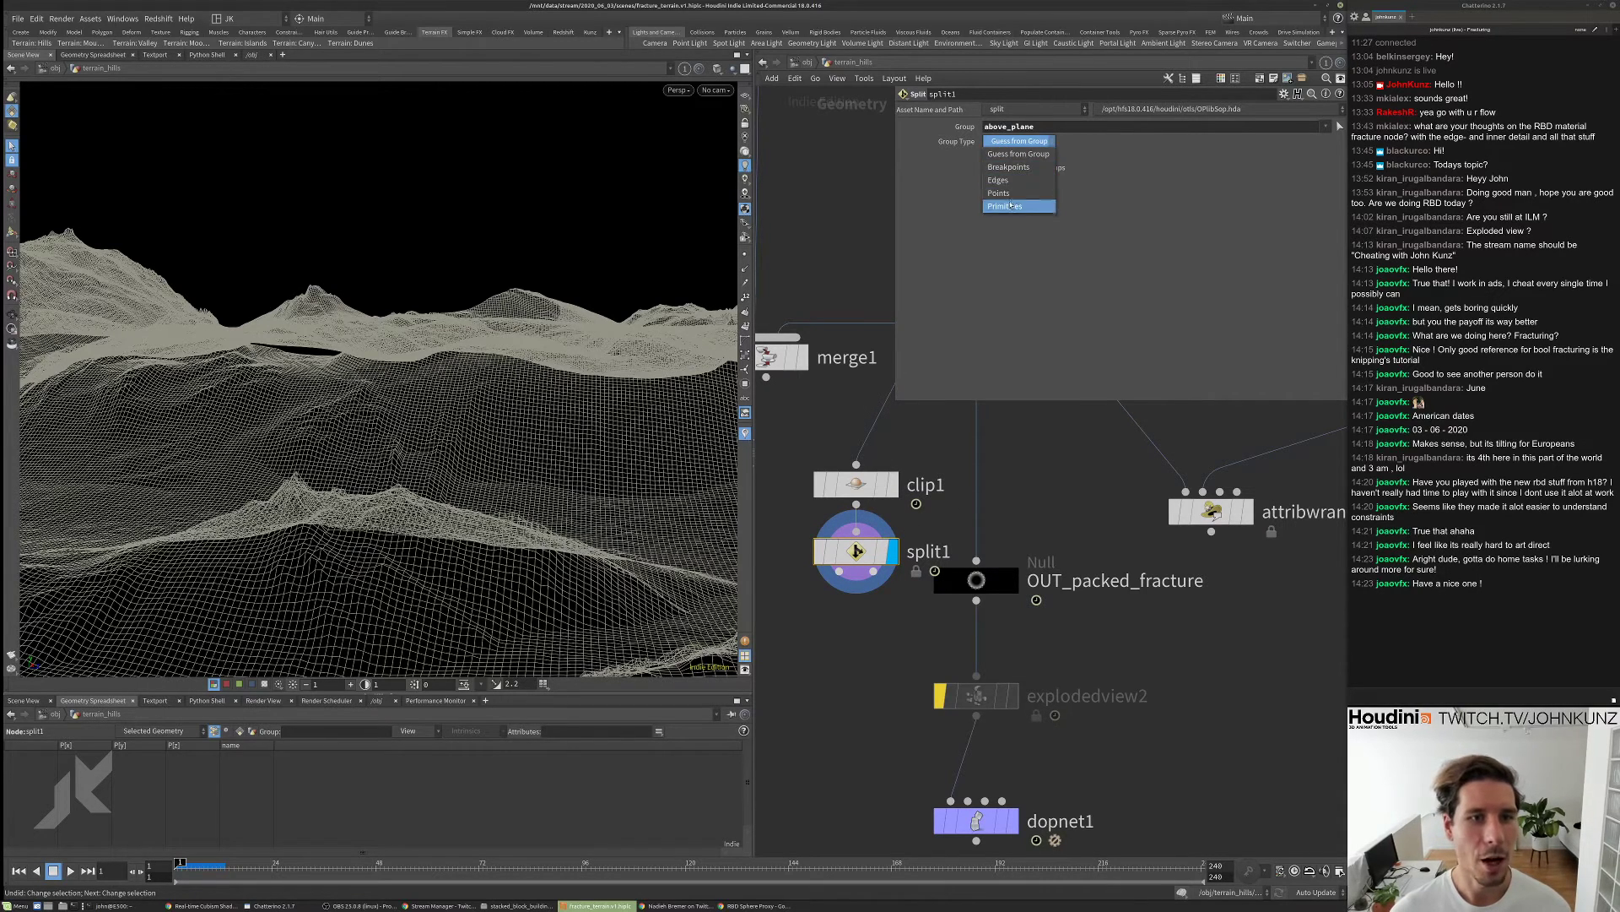
pyautogui.click(1004, 206)
pyautogui.click(1017, 141)
pyautogui.click(1000, 193)
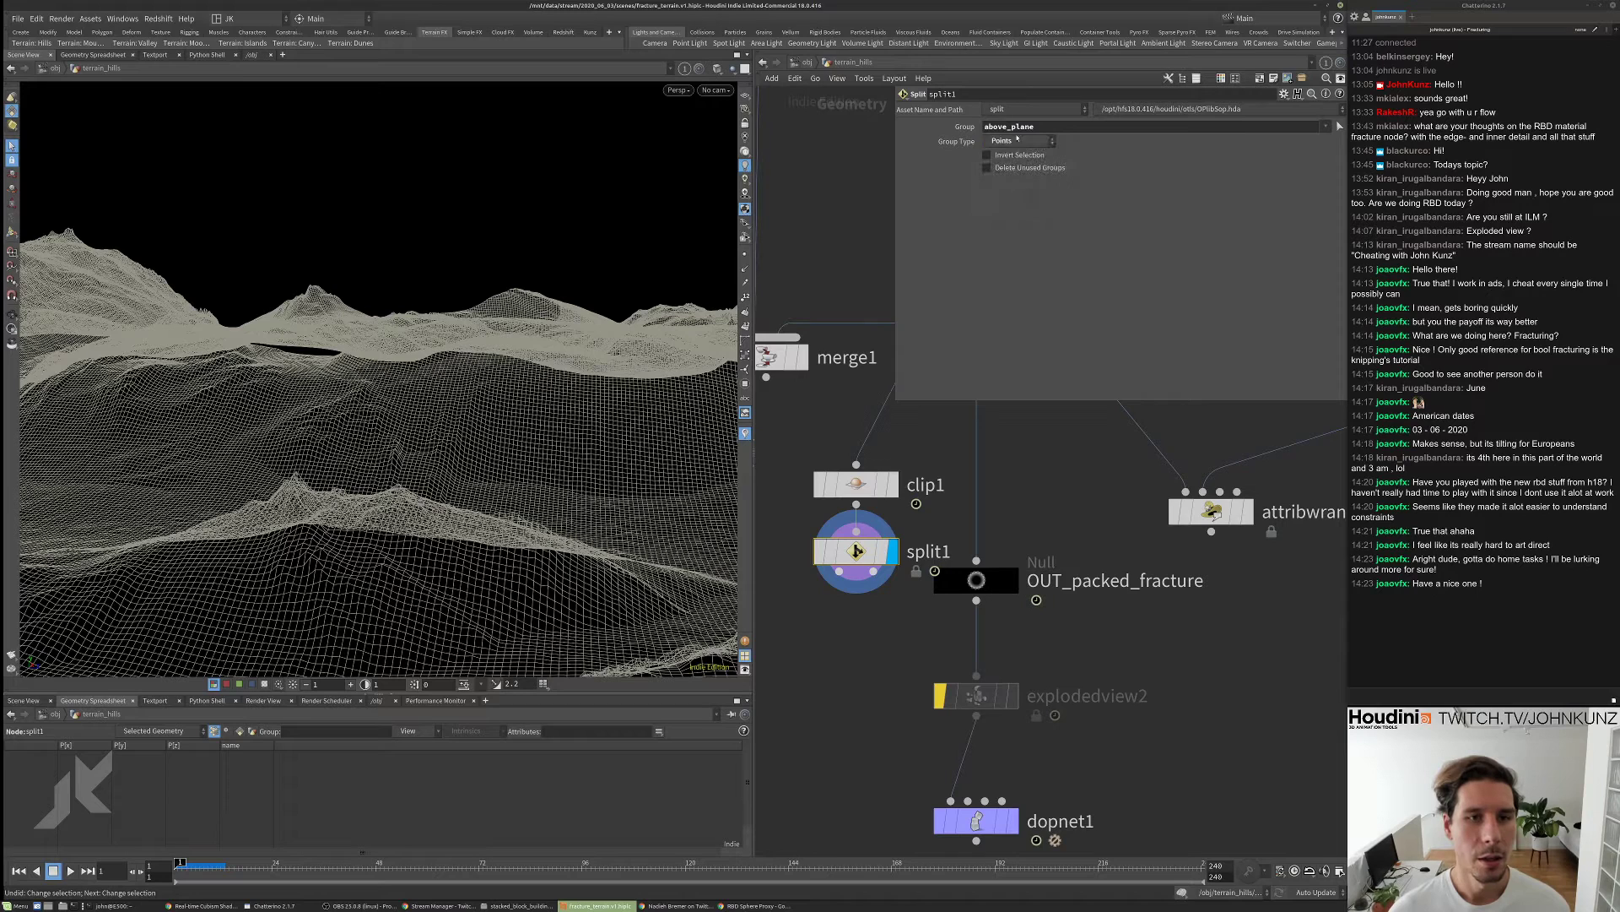
# - Check the distance value of the clip1 node above split1, and delete clip1 from the network
pyautogui.click(856, 484)
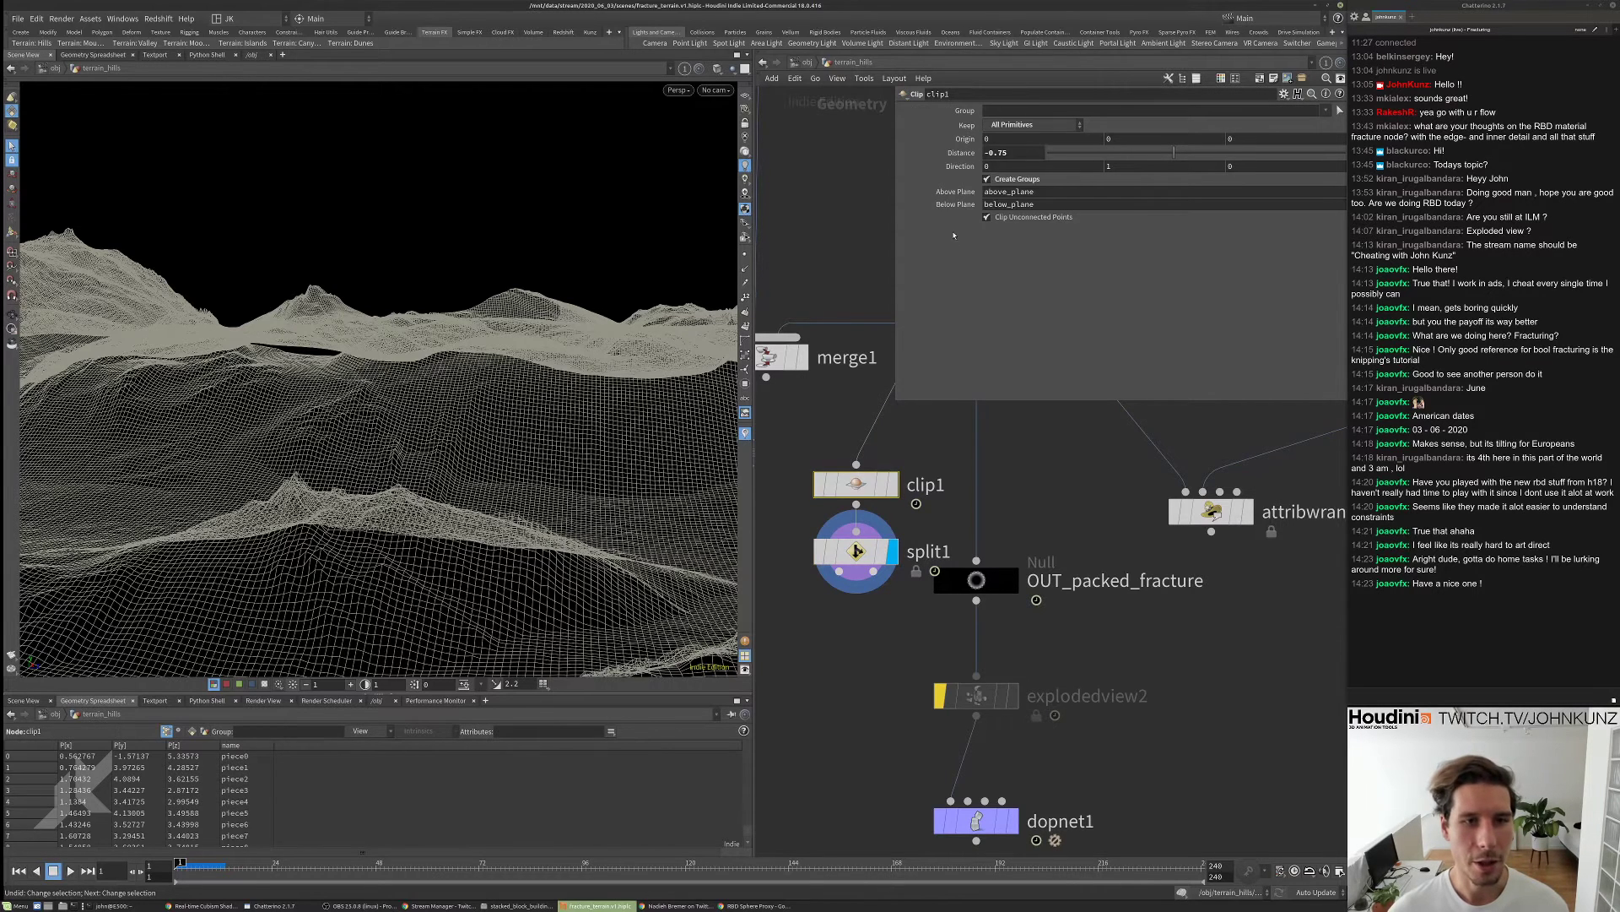
pyautogui.click(870, 553)
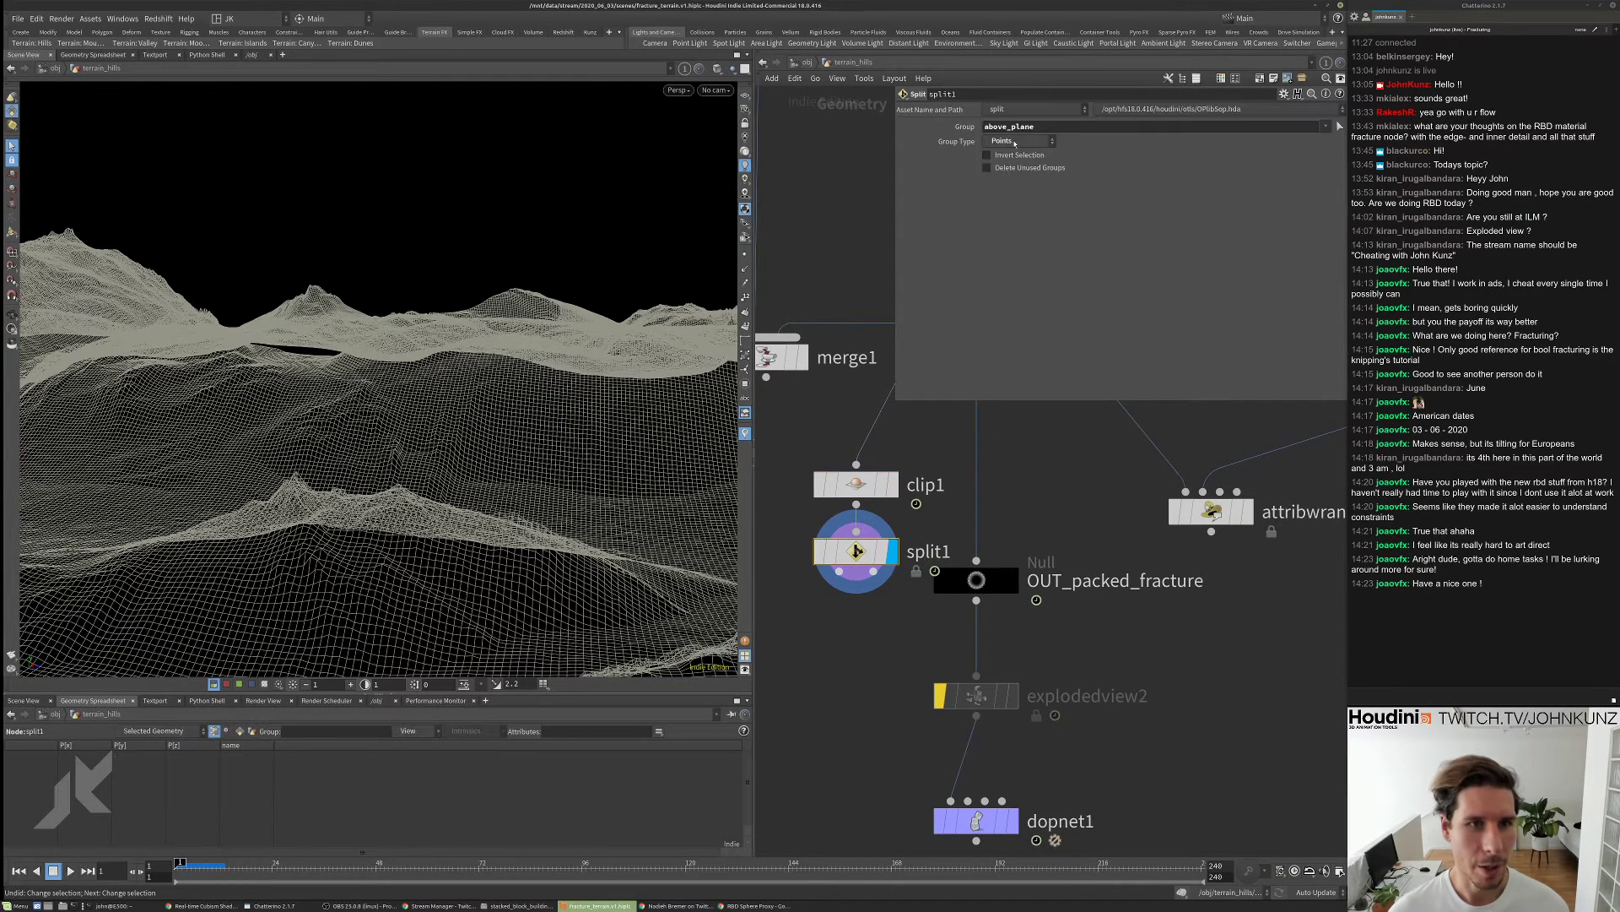
pyautogui.click(861, 485)
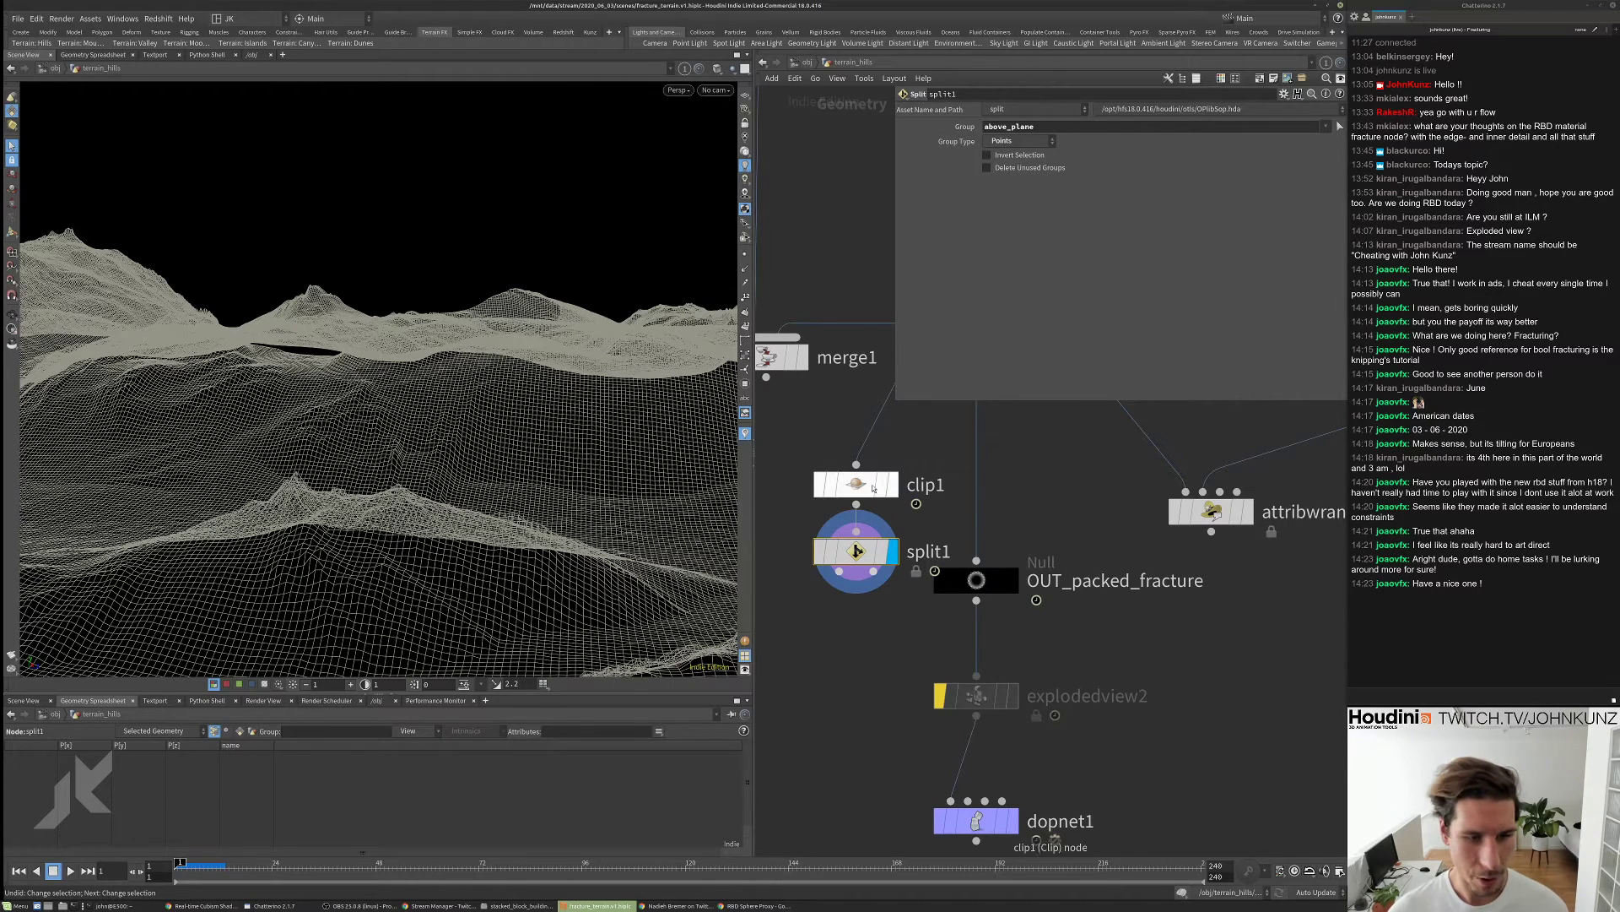
pyautogui.moveTo(1013, 152); pyautogui.dragTo(985, 151)
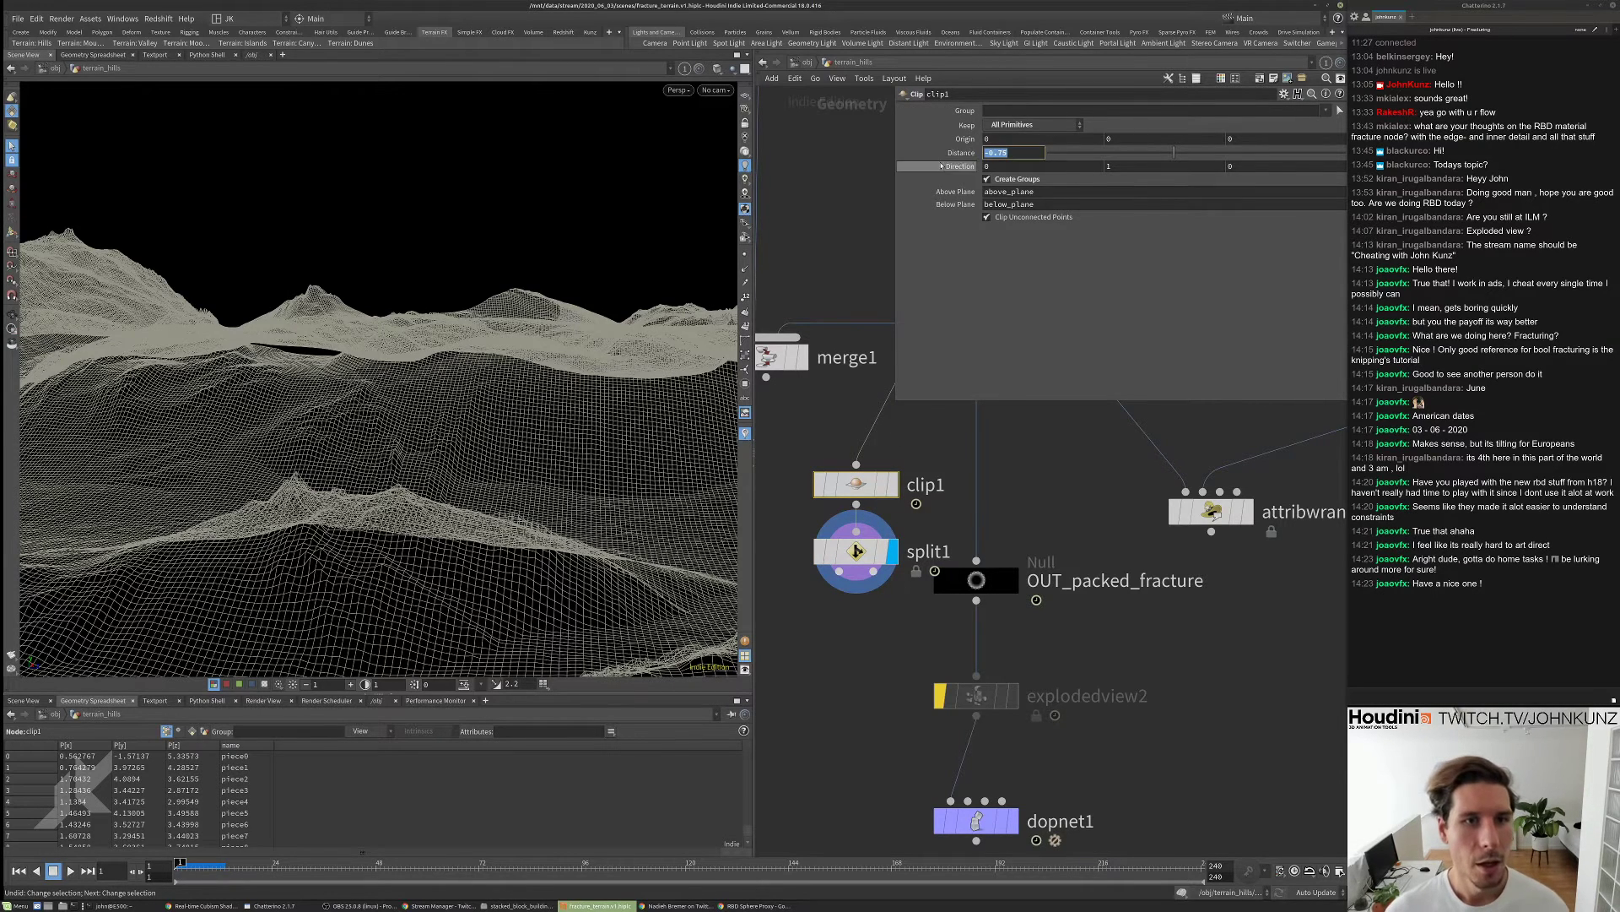
pyautogui.press('Delete')
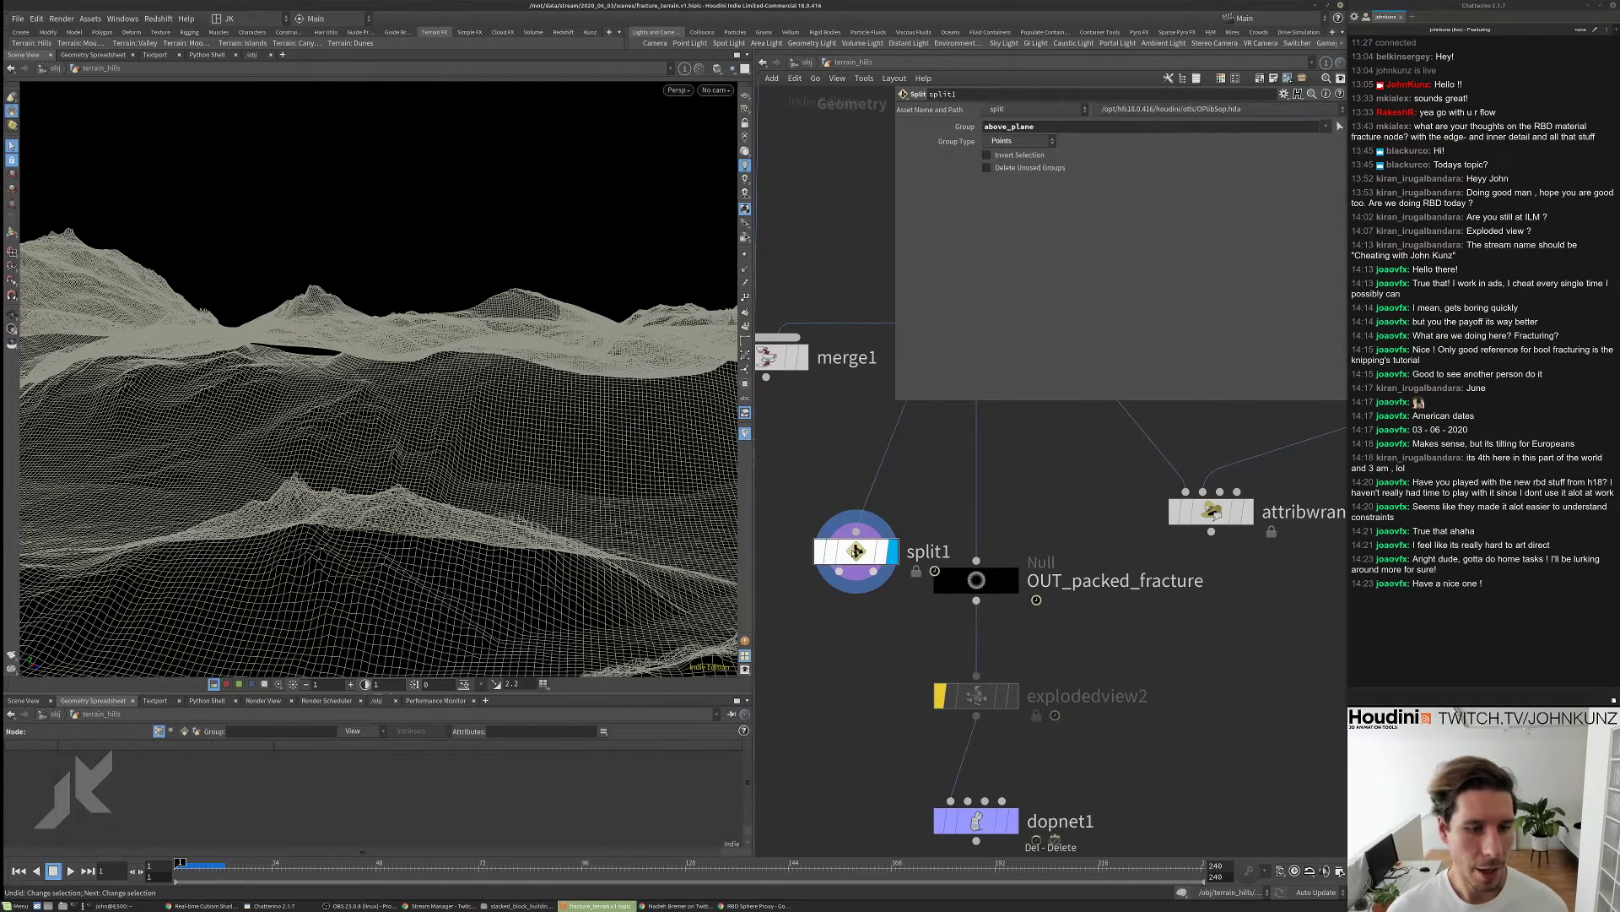
# - Set the Split node's group to the expression @P.y>-0.75
pyautogui.doubleClick(1052, 127)
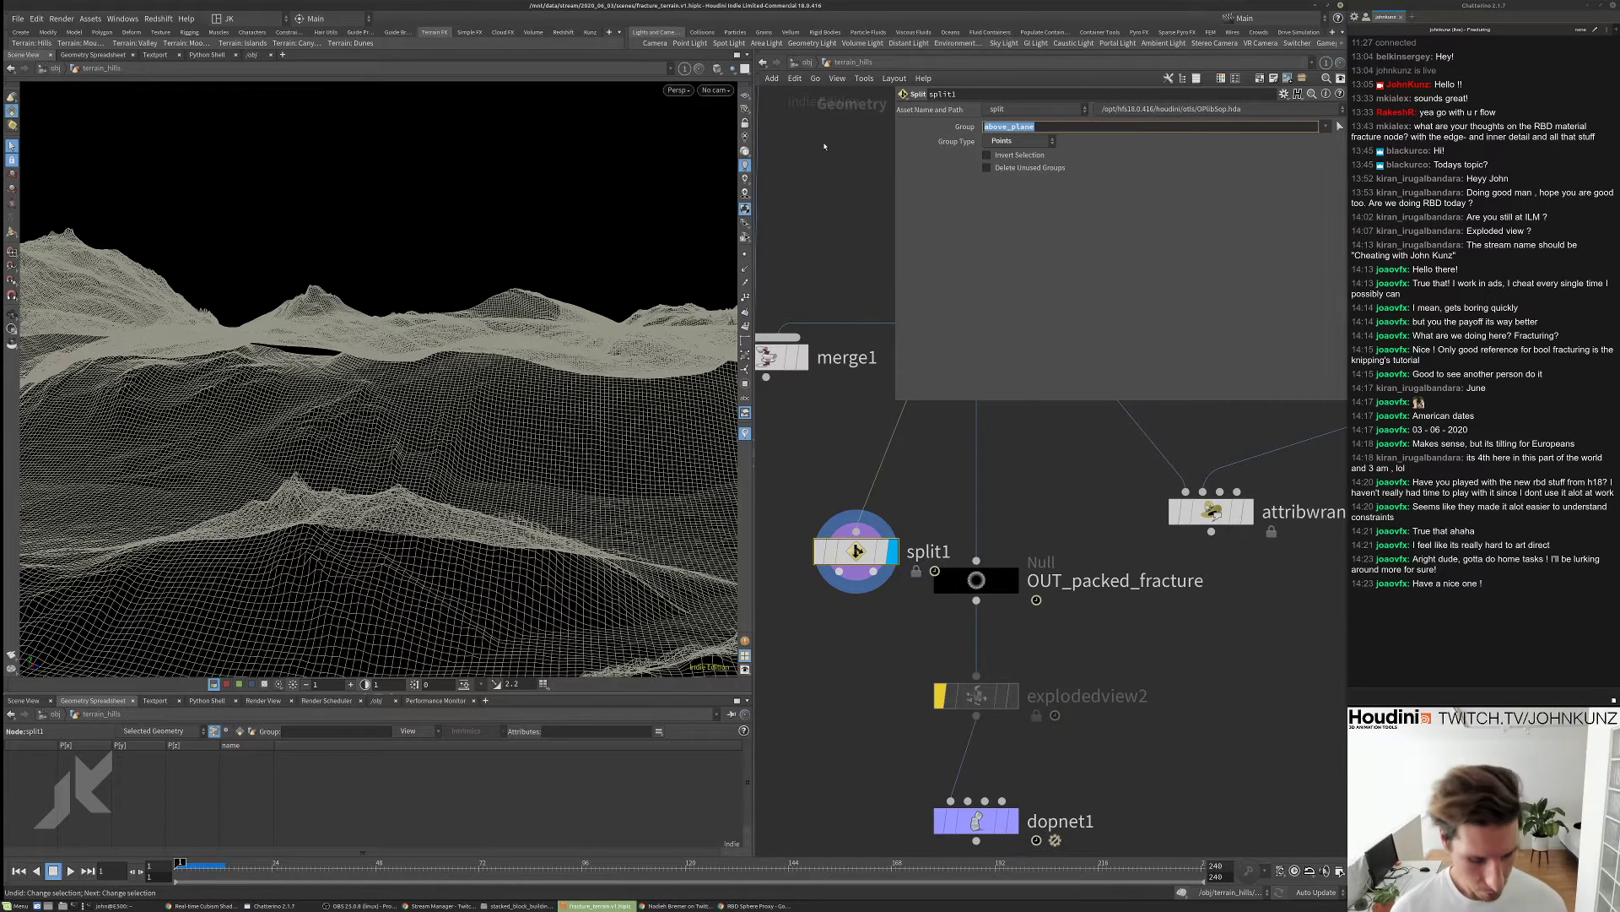
pyautogui.write('@P.y')
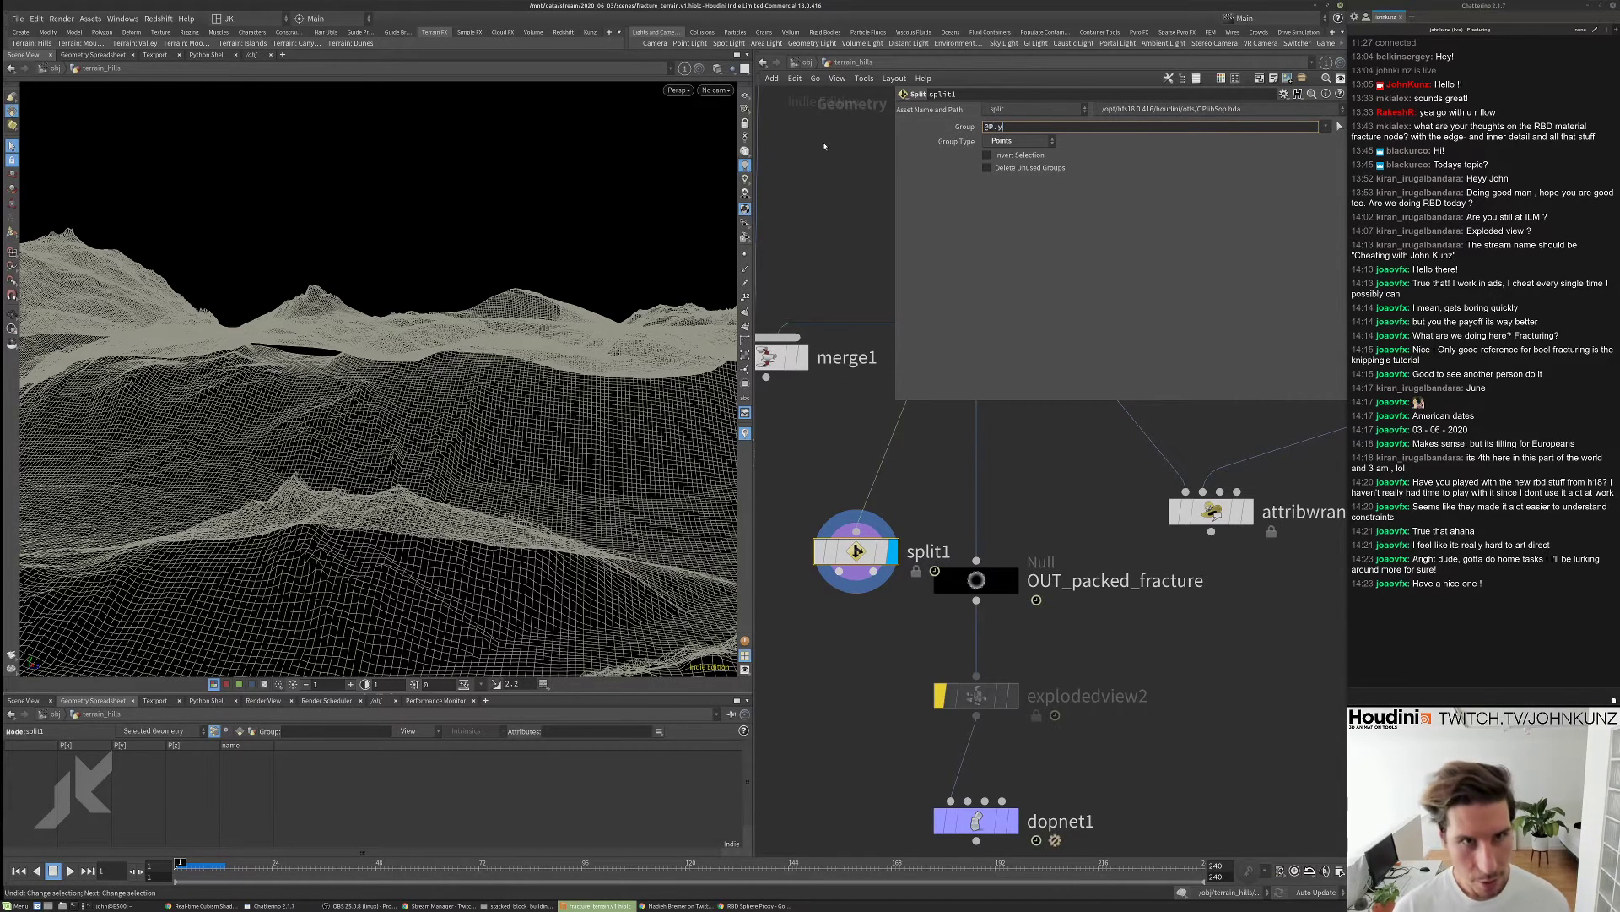
pyautogui.write('>-0.75')
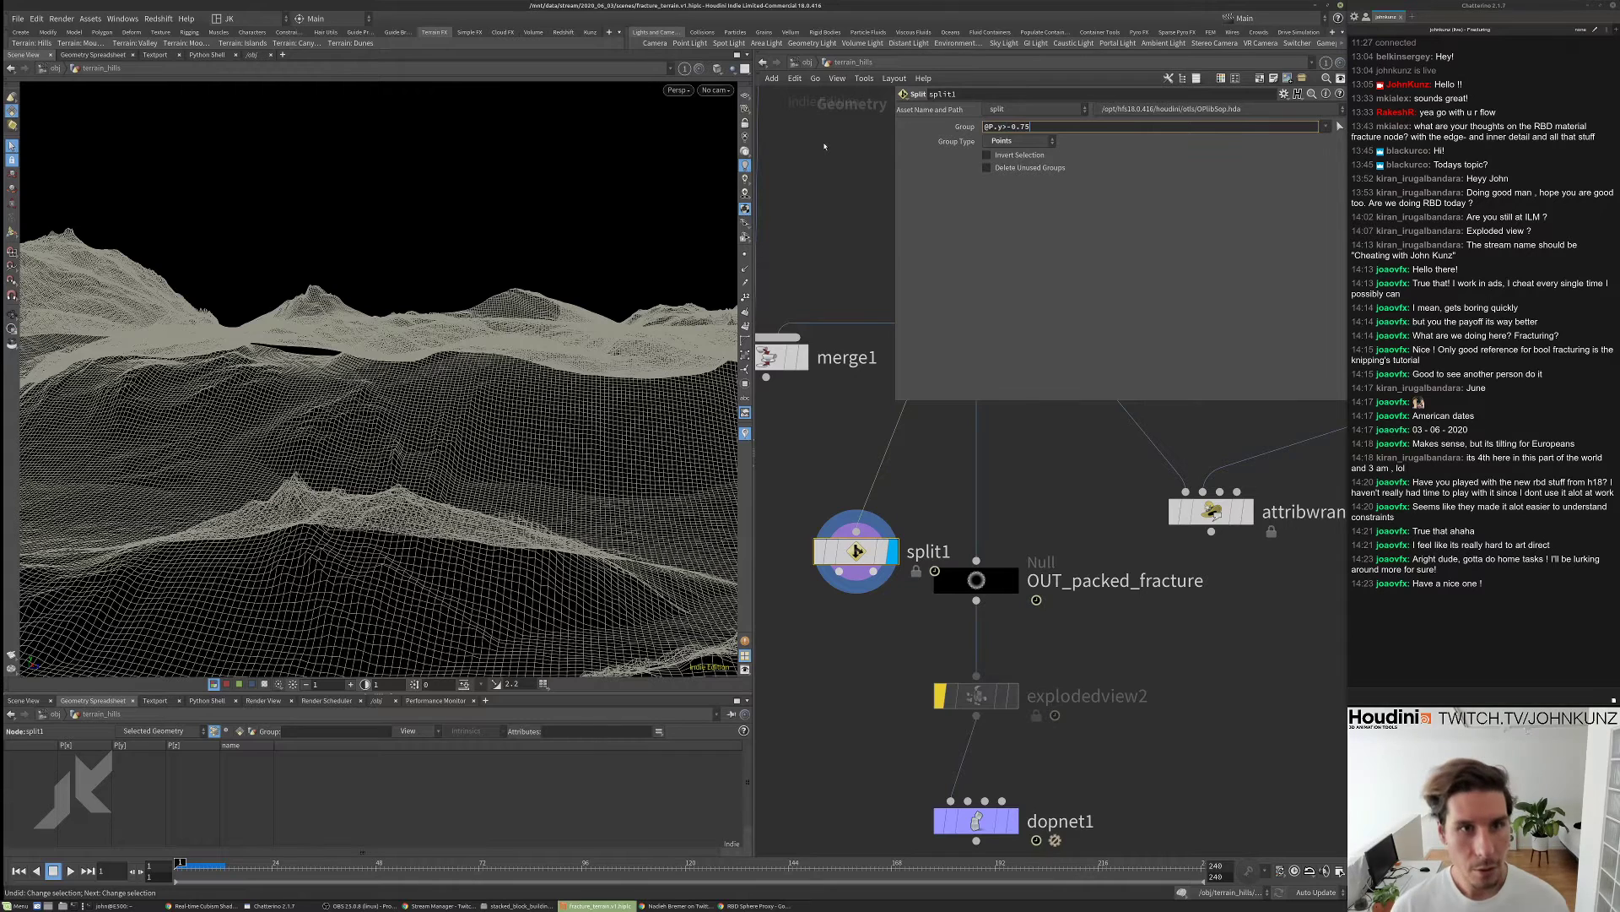
pyautogui.press('Return')
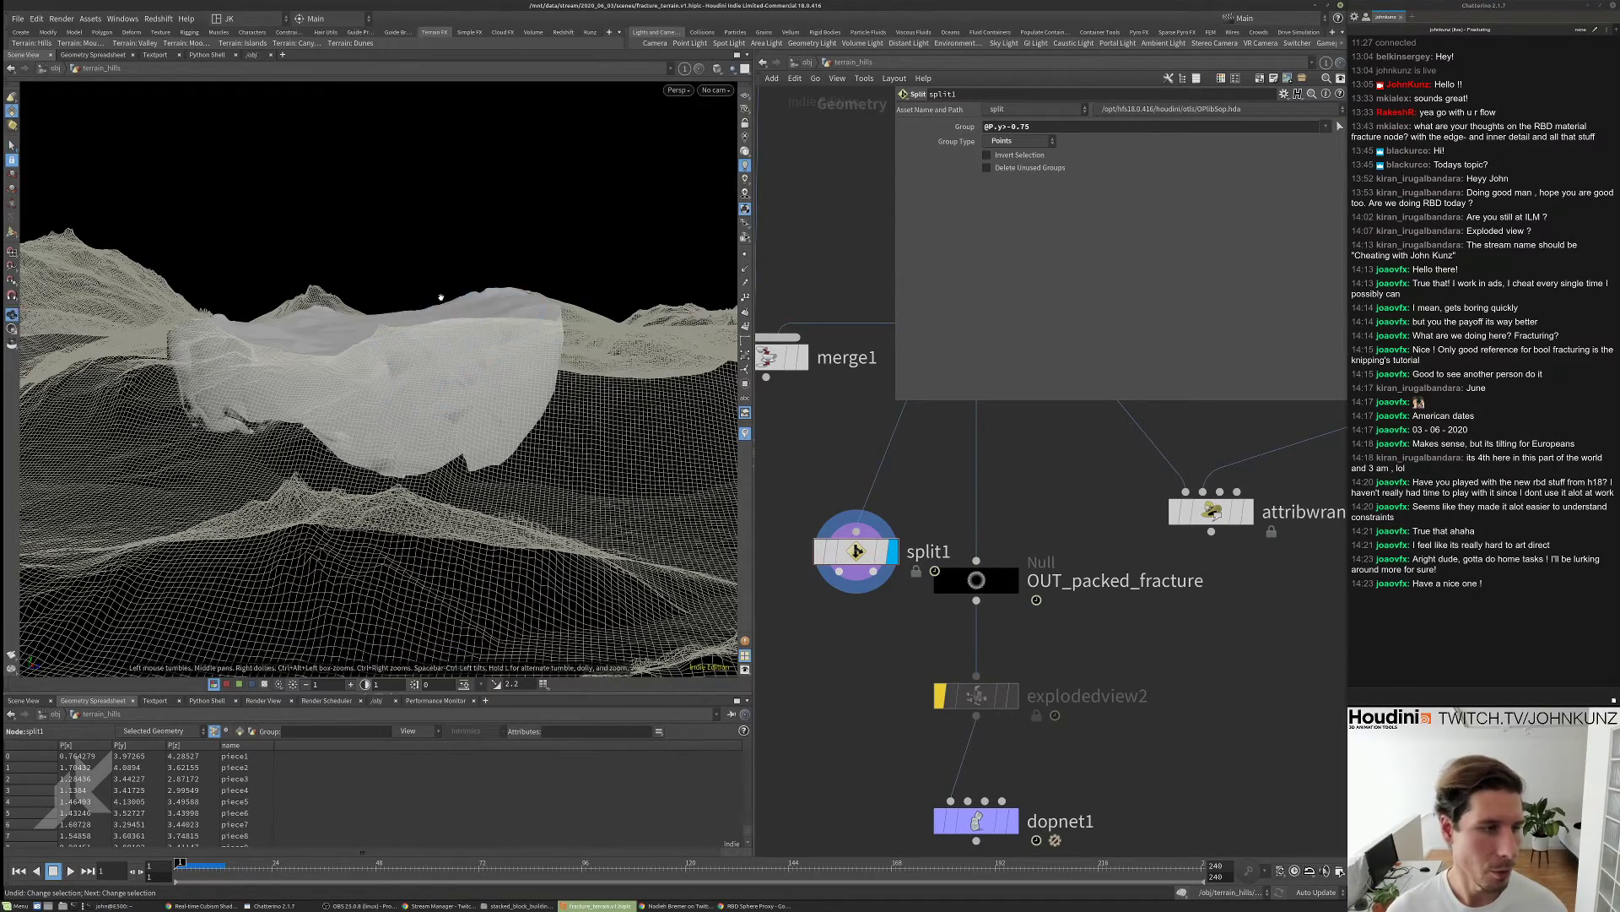
# - Check the pieces by temporarily inverting the Split node's selection, and compare the geometry info of attribpromote1 and split1
pyautogui.keyDown('alt'); pyautogui.moveTo(507, 405); pyautogui.dragTo(389, 413); pyautogui.keyUp('alt')
pyautogui.click(988, 155)
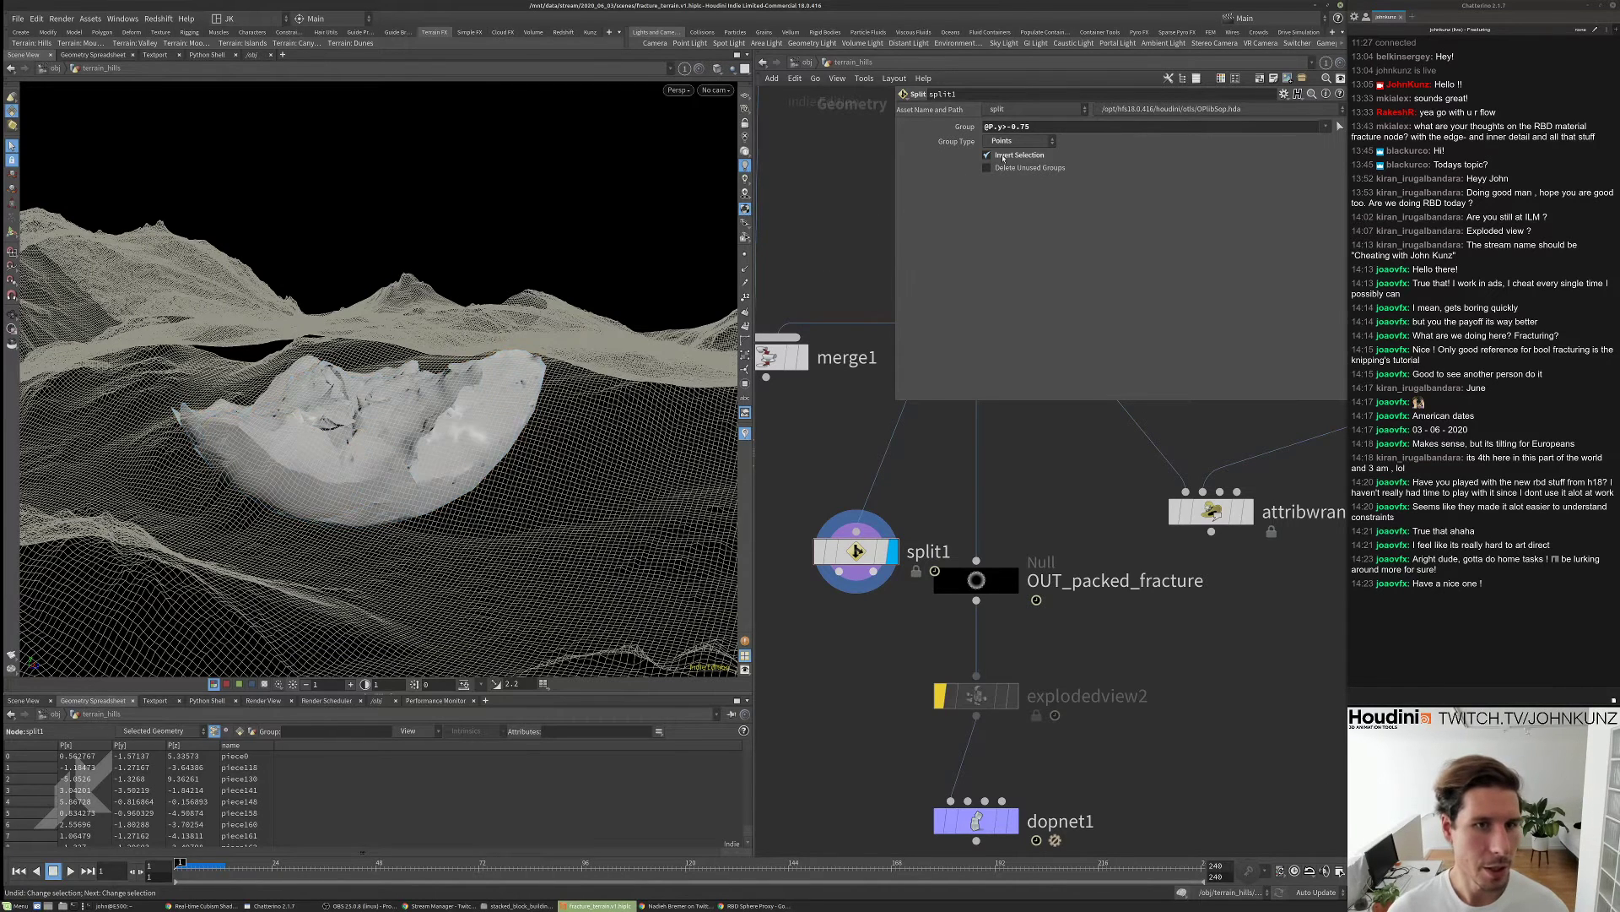
pyautogui.click(987, 155)
pyautogui.scroll(-3, 877, 527)
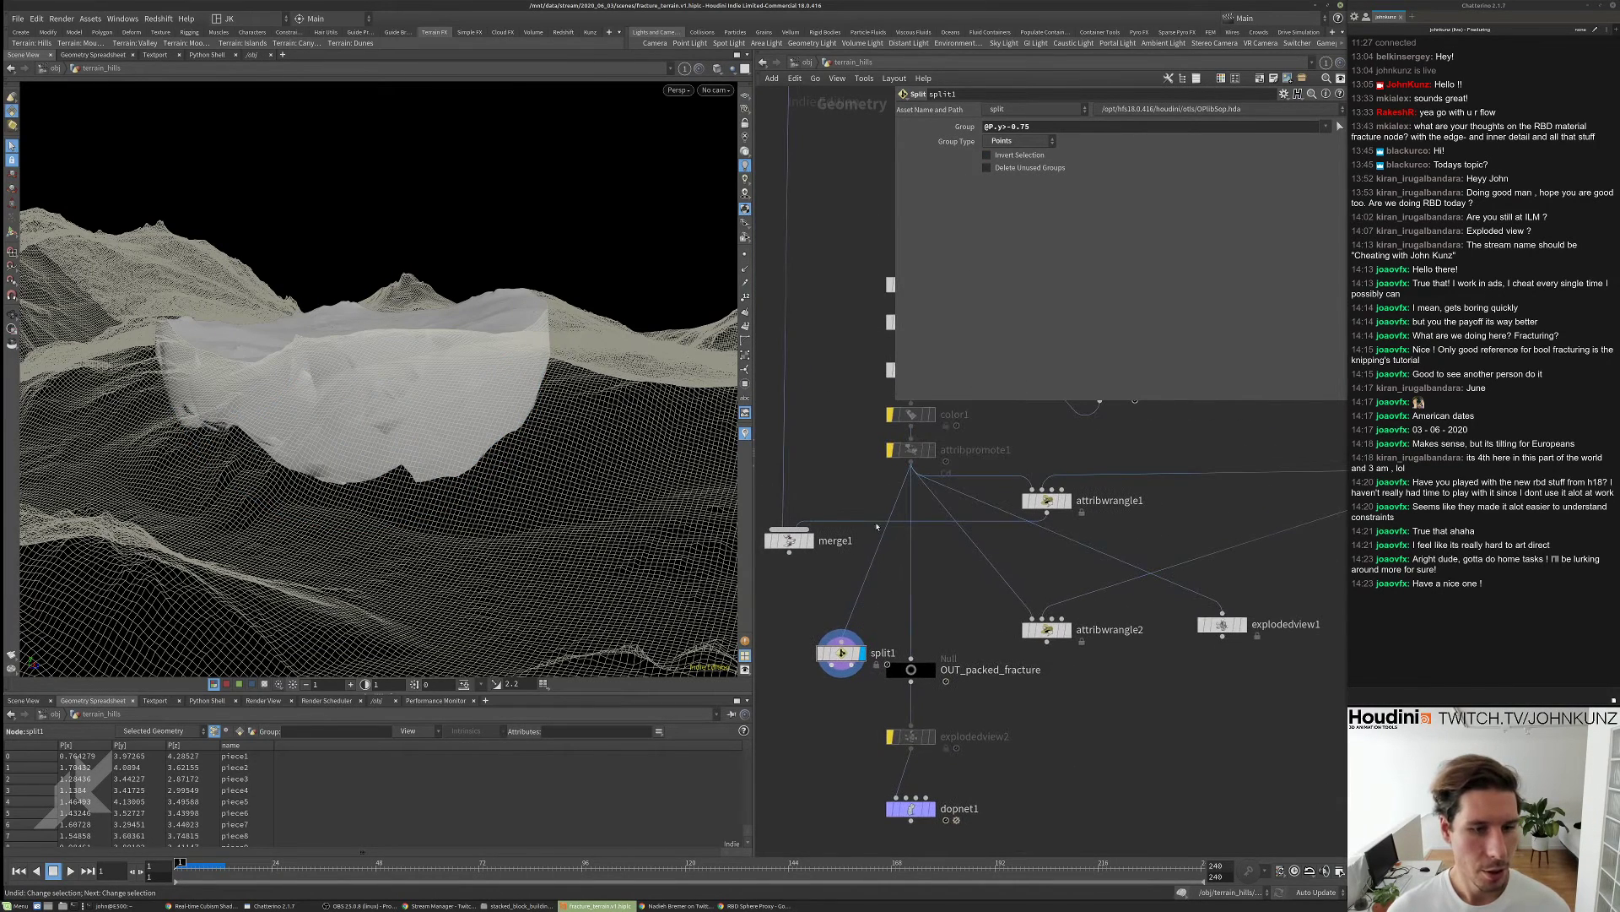
pyautogui.middleClick(920, 448)
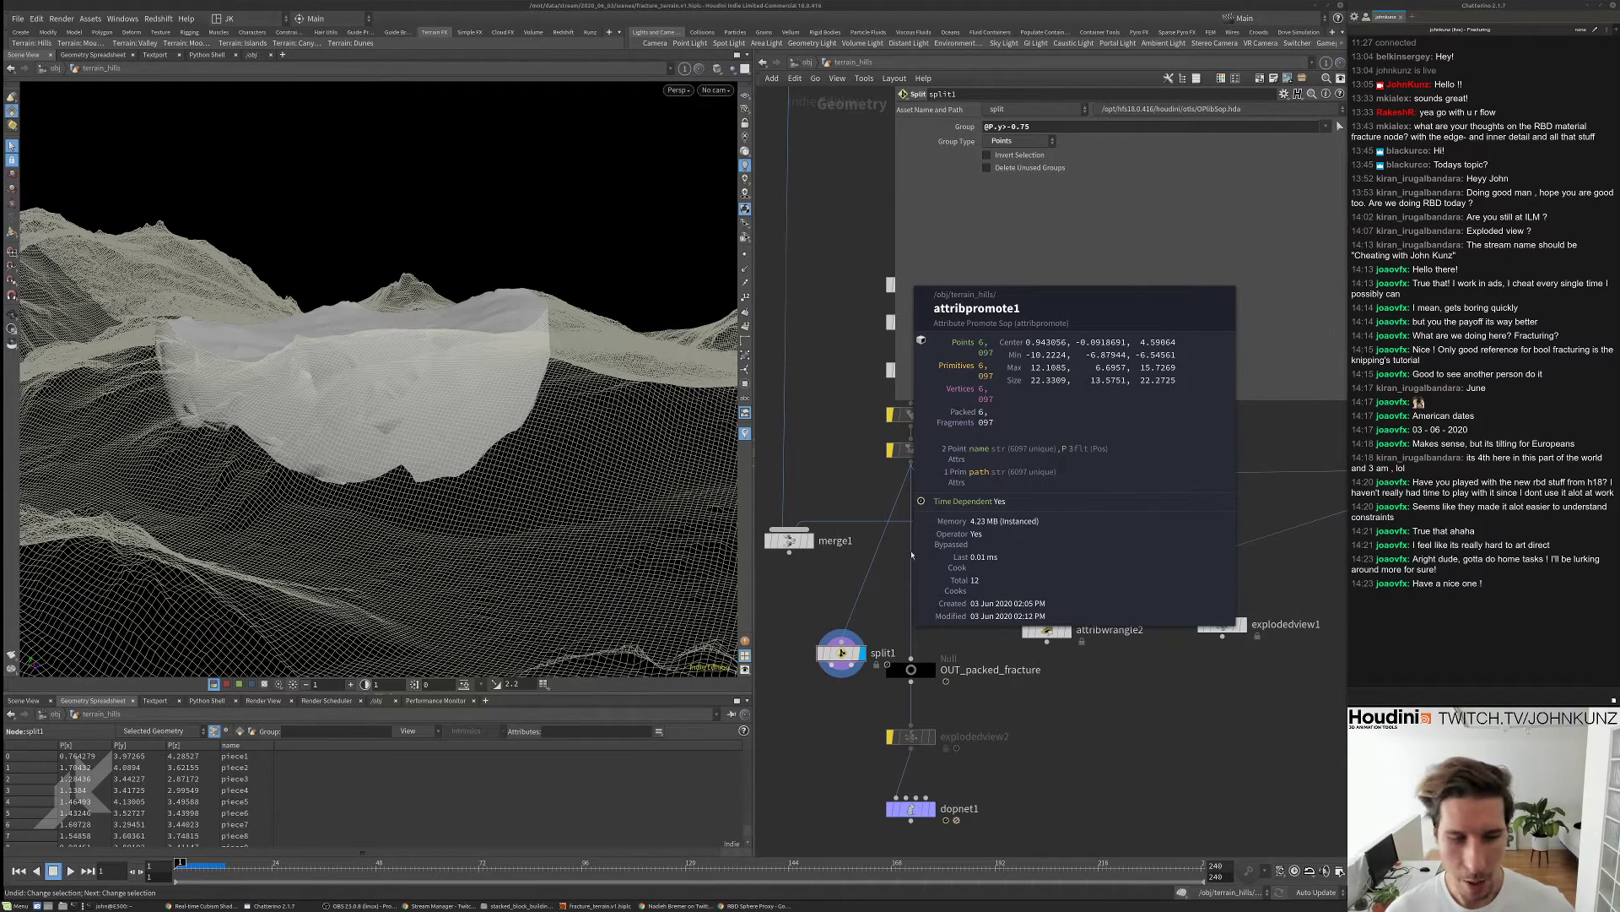
pyautogui.middleClick(842, 652)
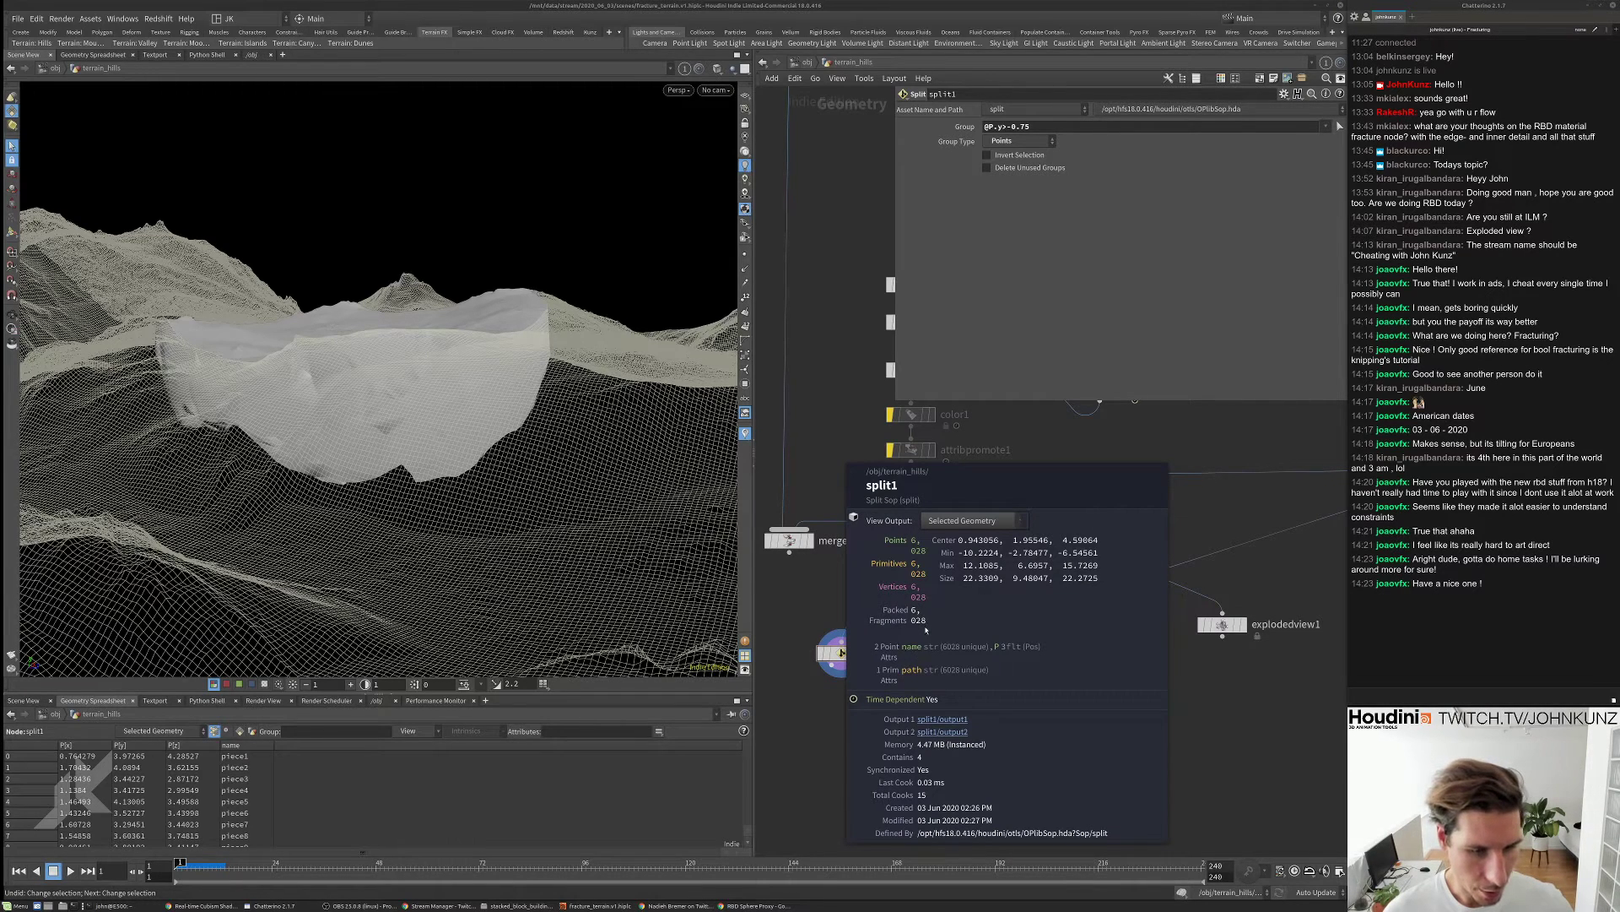
# - Move split1 up and wire its first output into the OUT_packed_fracture null
pyautogui.scroll(3, 802, 810)
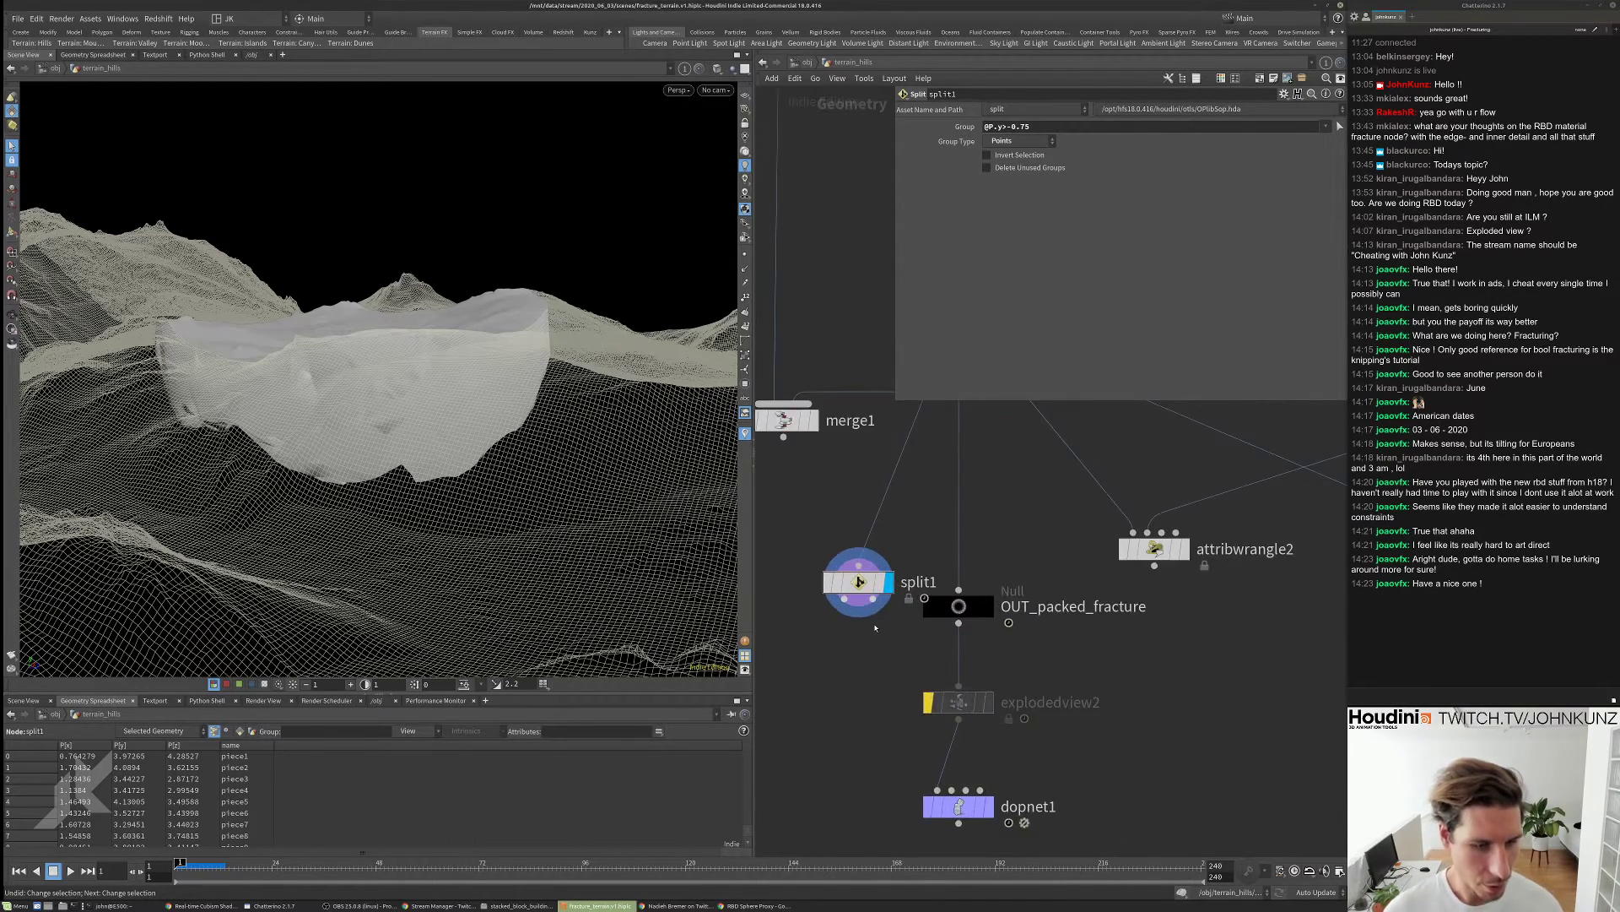
pyautogui.moveTo(859, 583); pyautogui.dragTo(865, 506)
pyautogui.moveTo(960, 588); pyautogui.dragTo(859, 548)
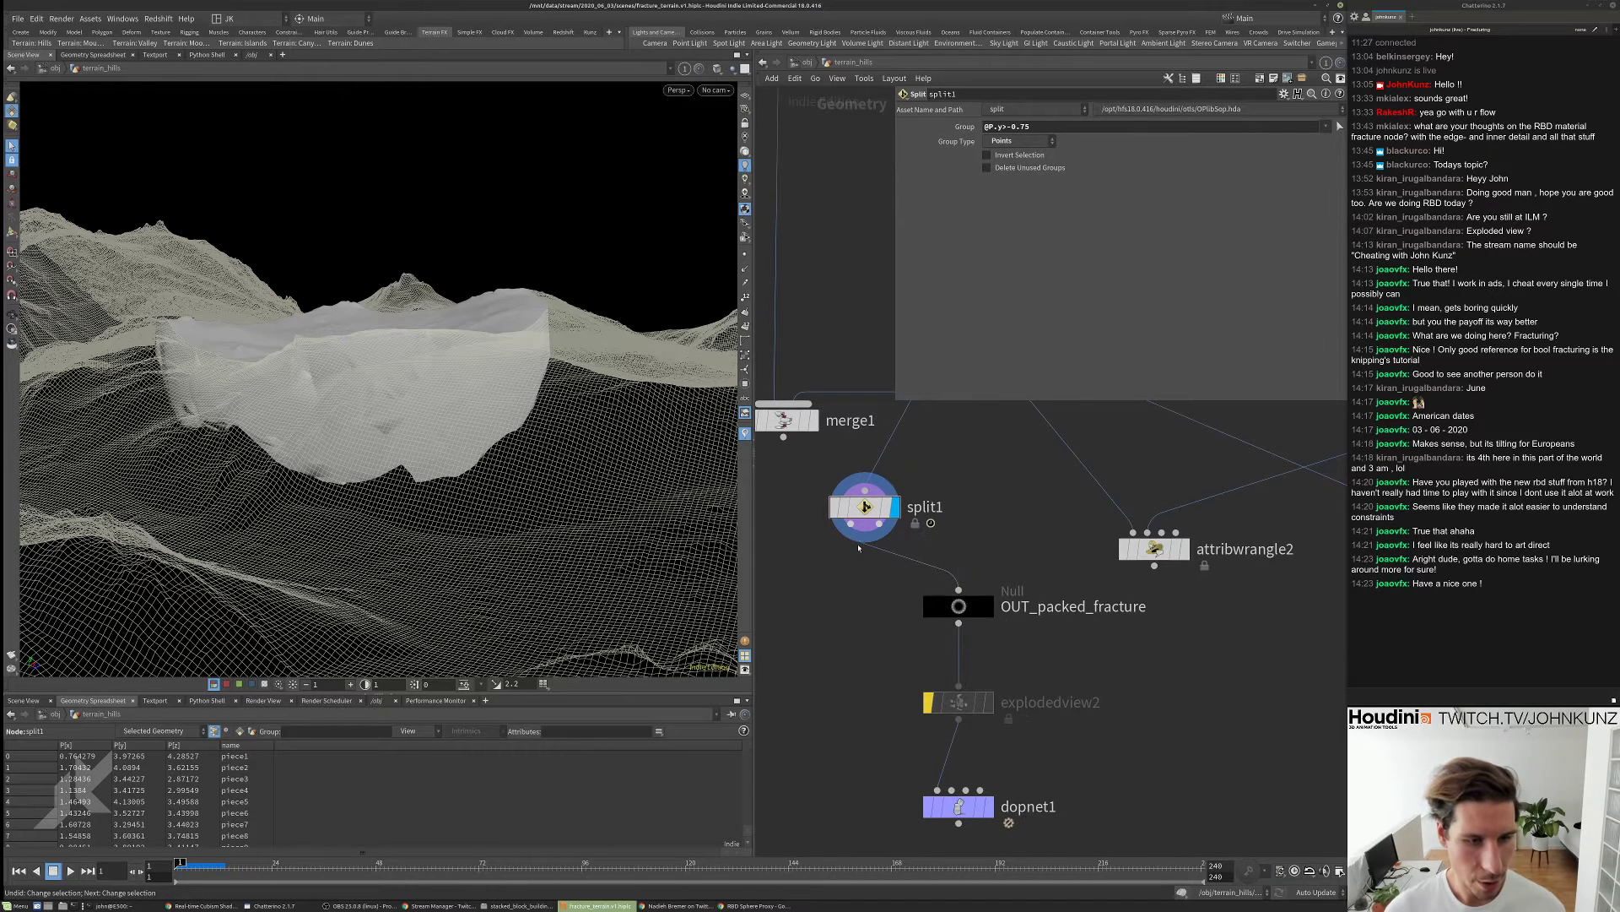
# - Compare the geometry info of OUT_packed_fracture with that of attribpromote1
pyautogui.middleClick(949, 606)
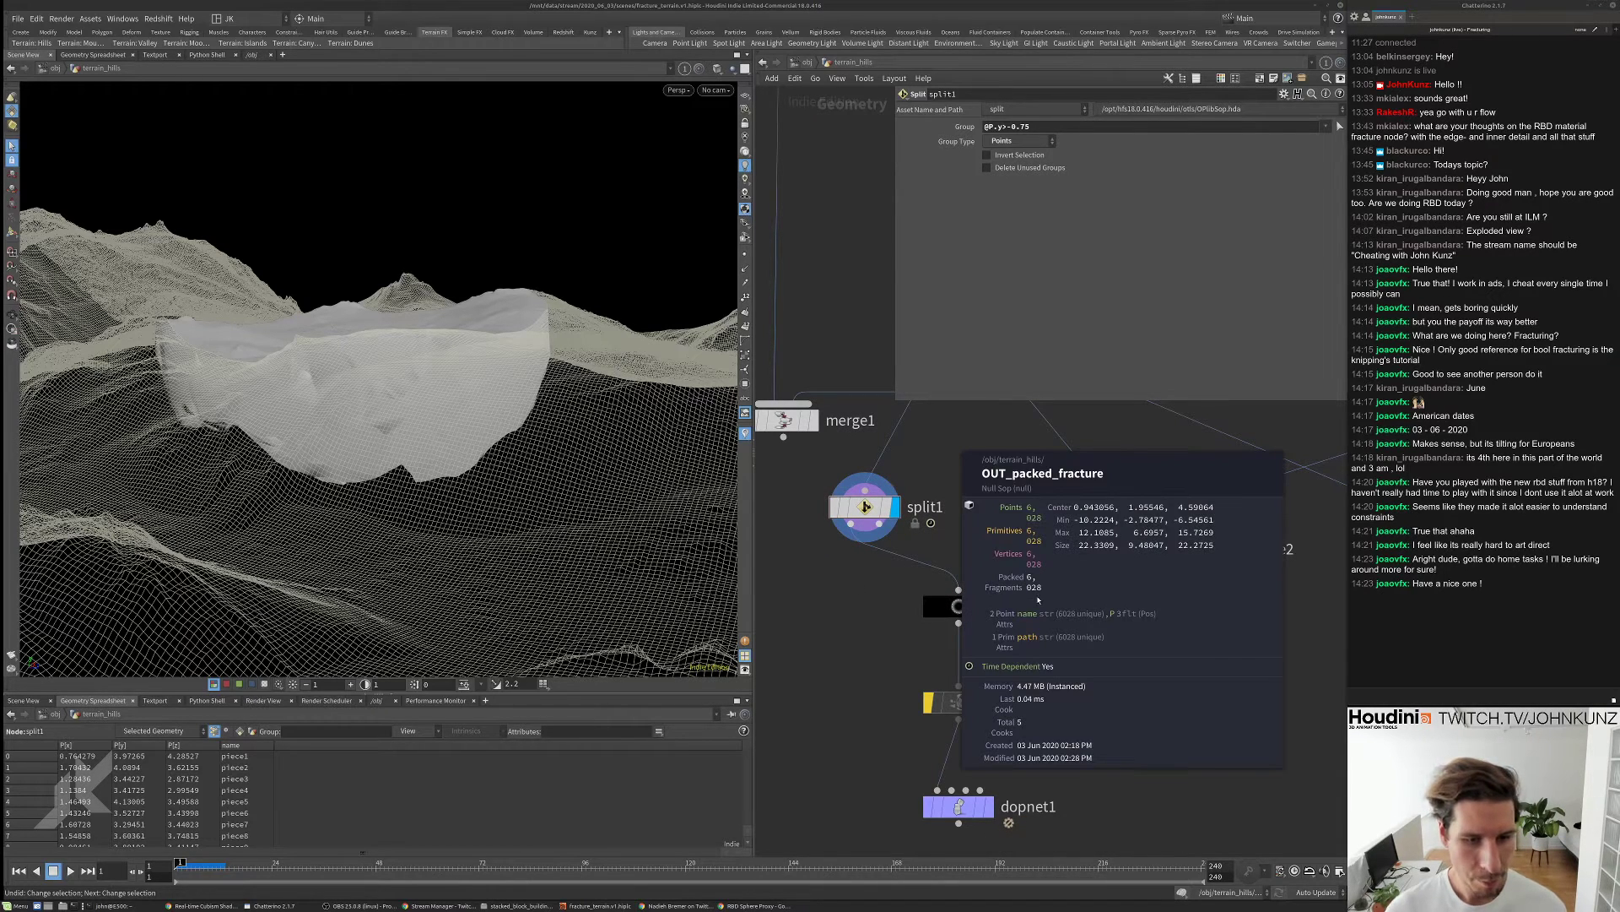
pyautogui.scroll(-2, 963, 578)
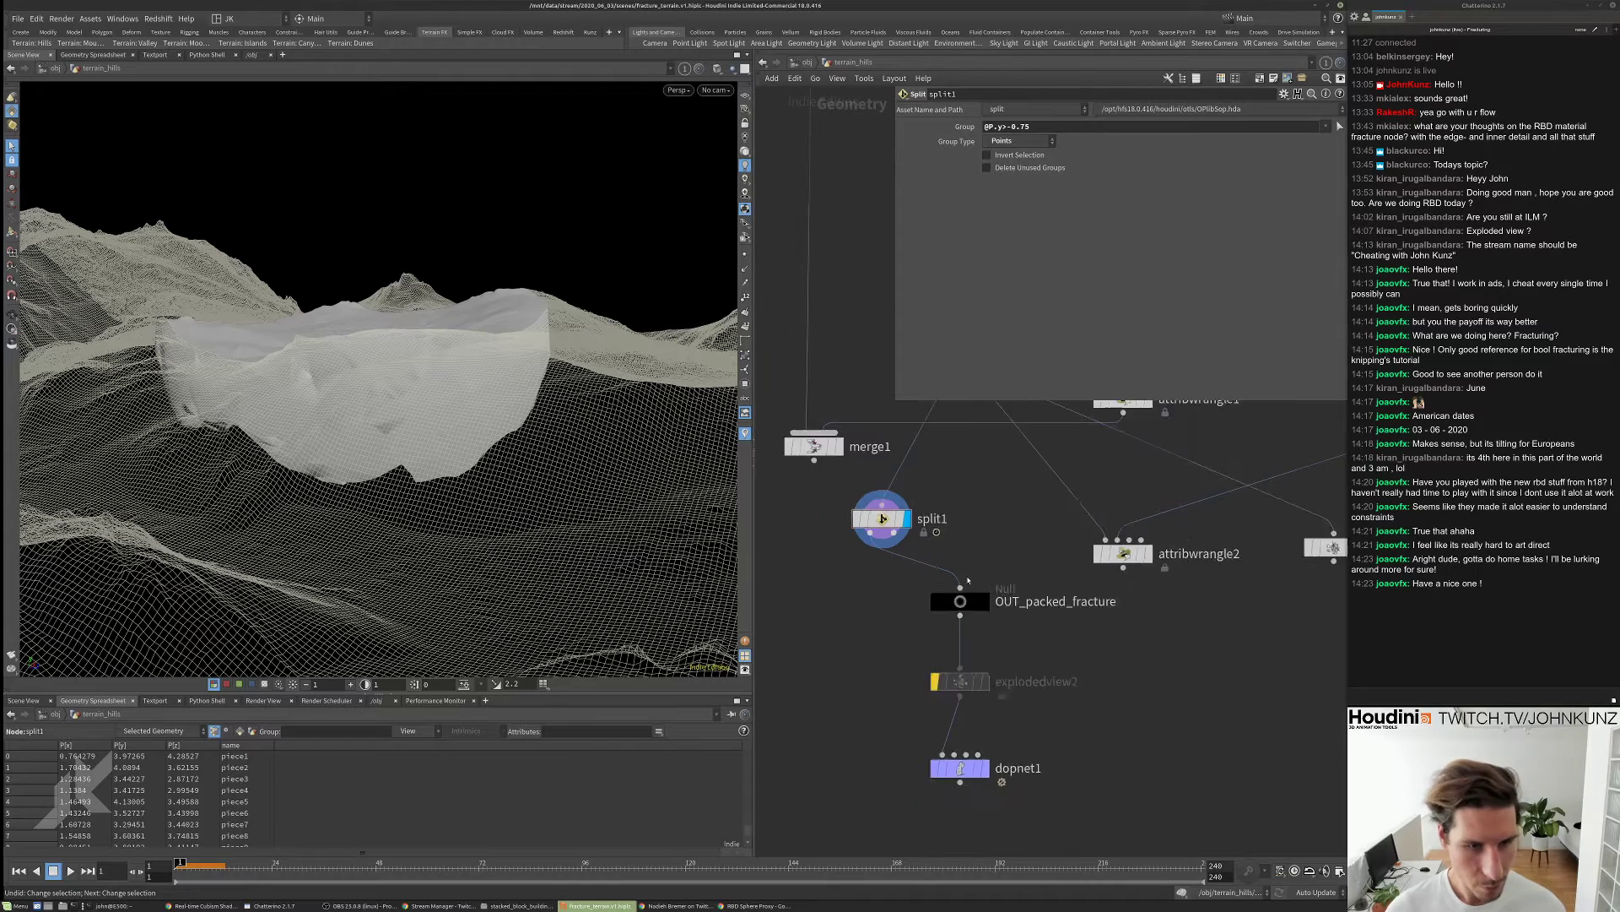
pyautogui.moveTo(962, 578); pyautogui.dragTo(961, 673, button='middle')
pyautogui.middleClick(959, 471)
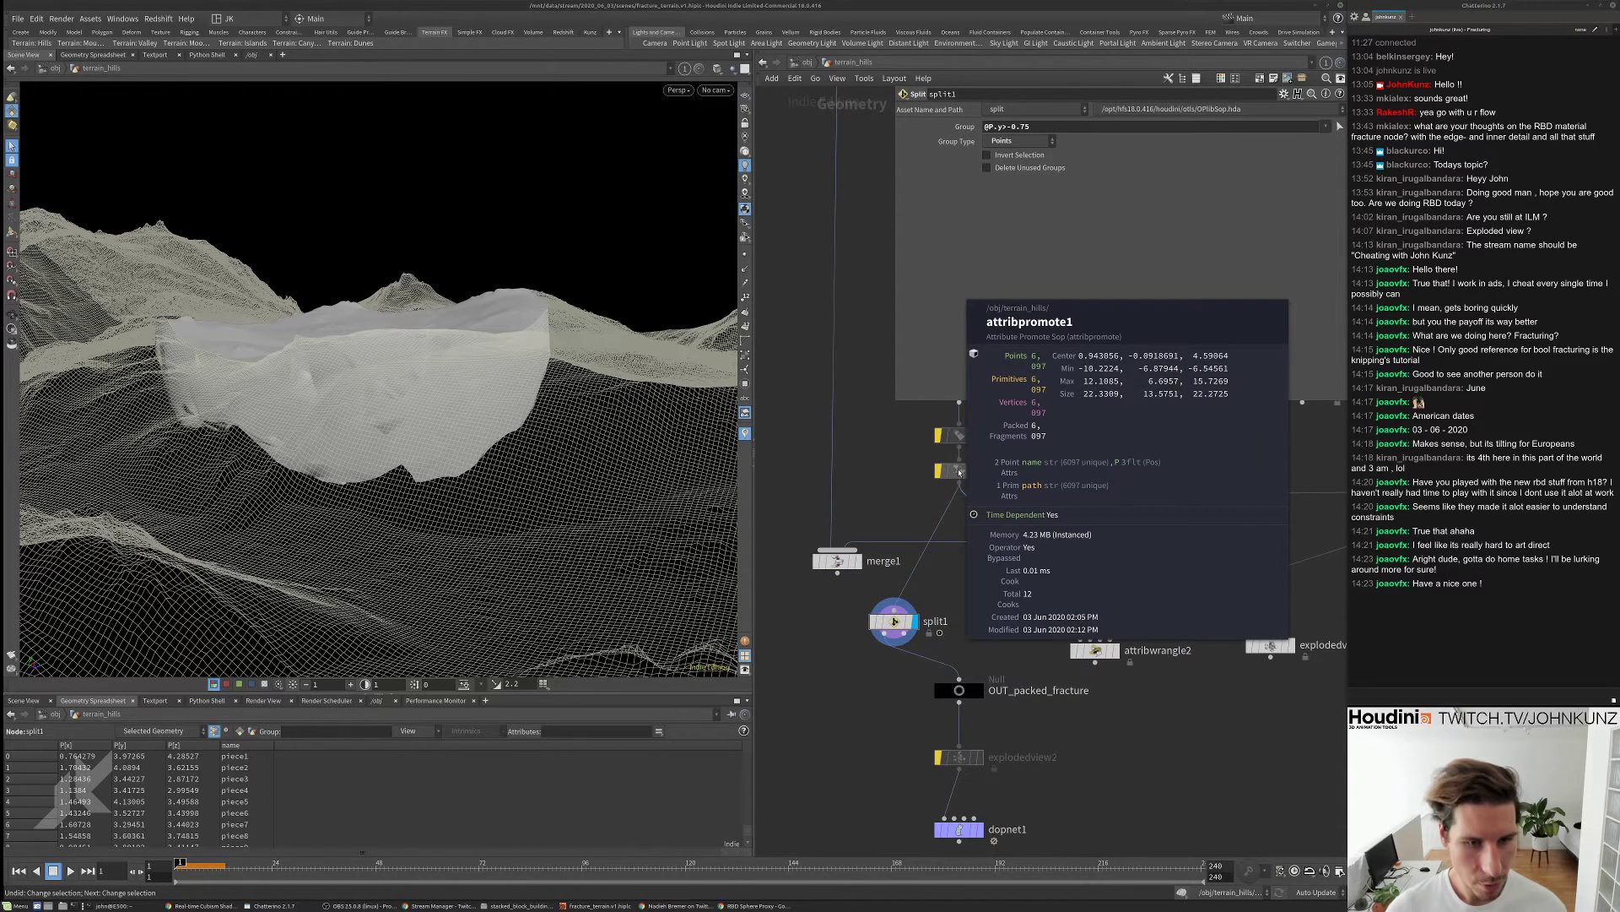
pyautogui.middleClick(959, 689)
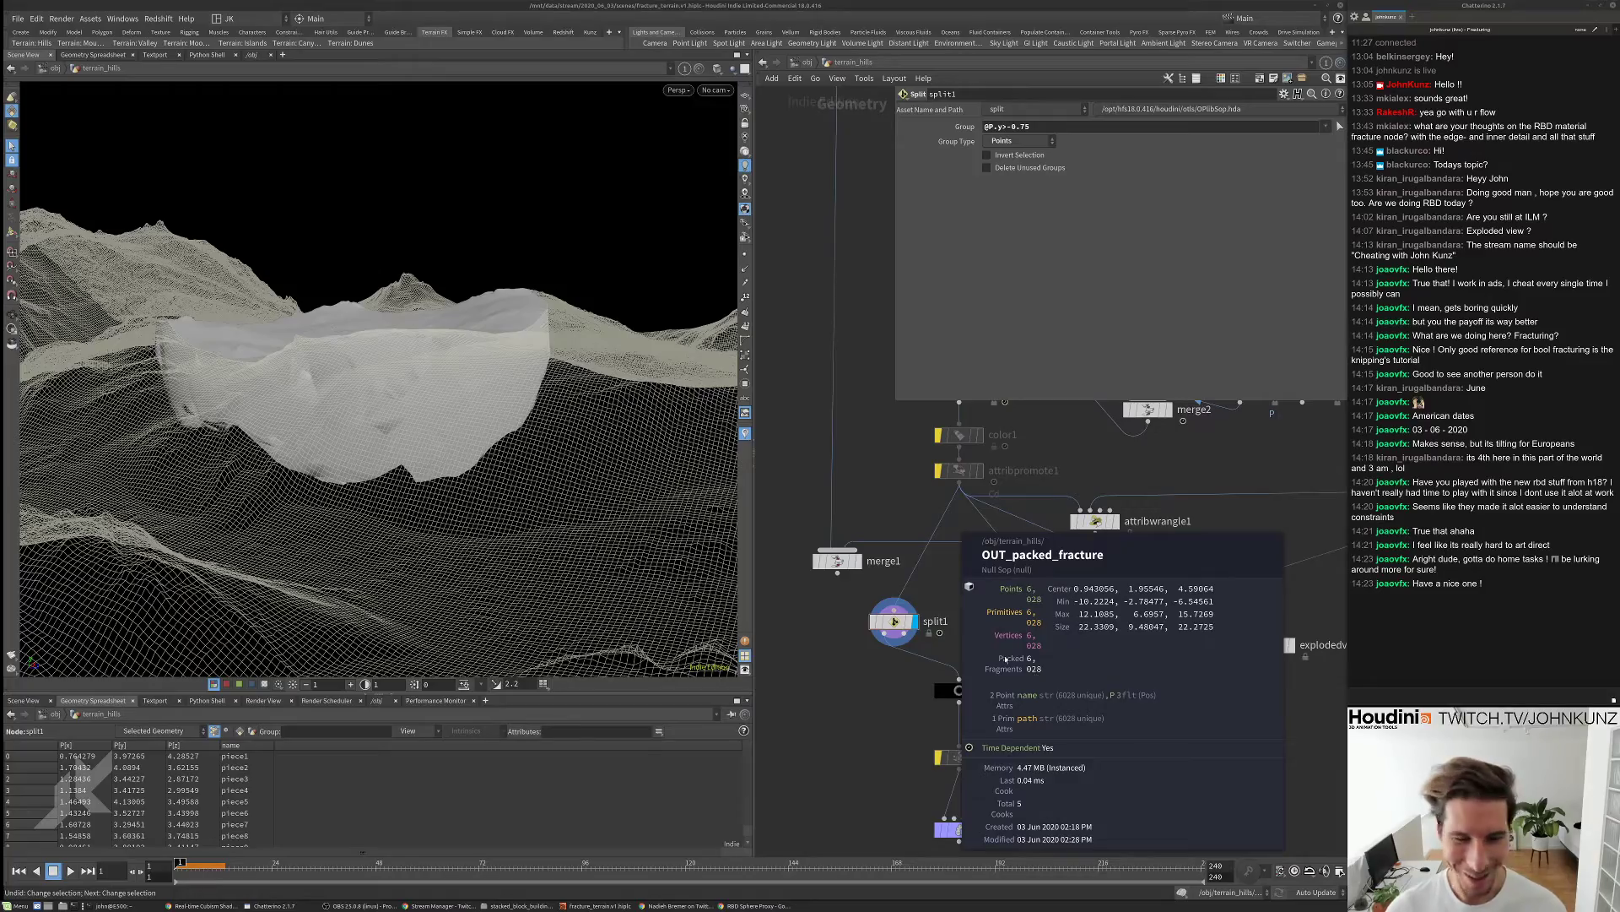
# - Try height thresholds of -0.96 and -0.55 in the Split node's @P.y> group expression
pyautogui.moveTo(481, 439); pyautogui.dragTo(506, 338)
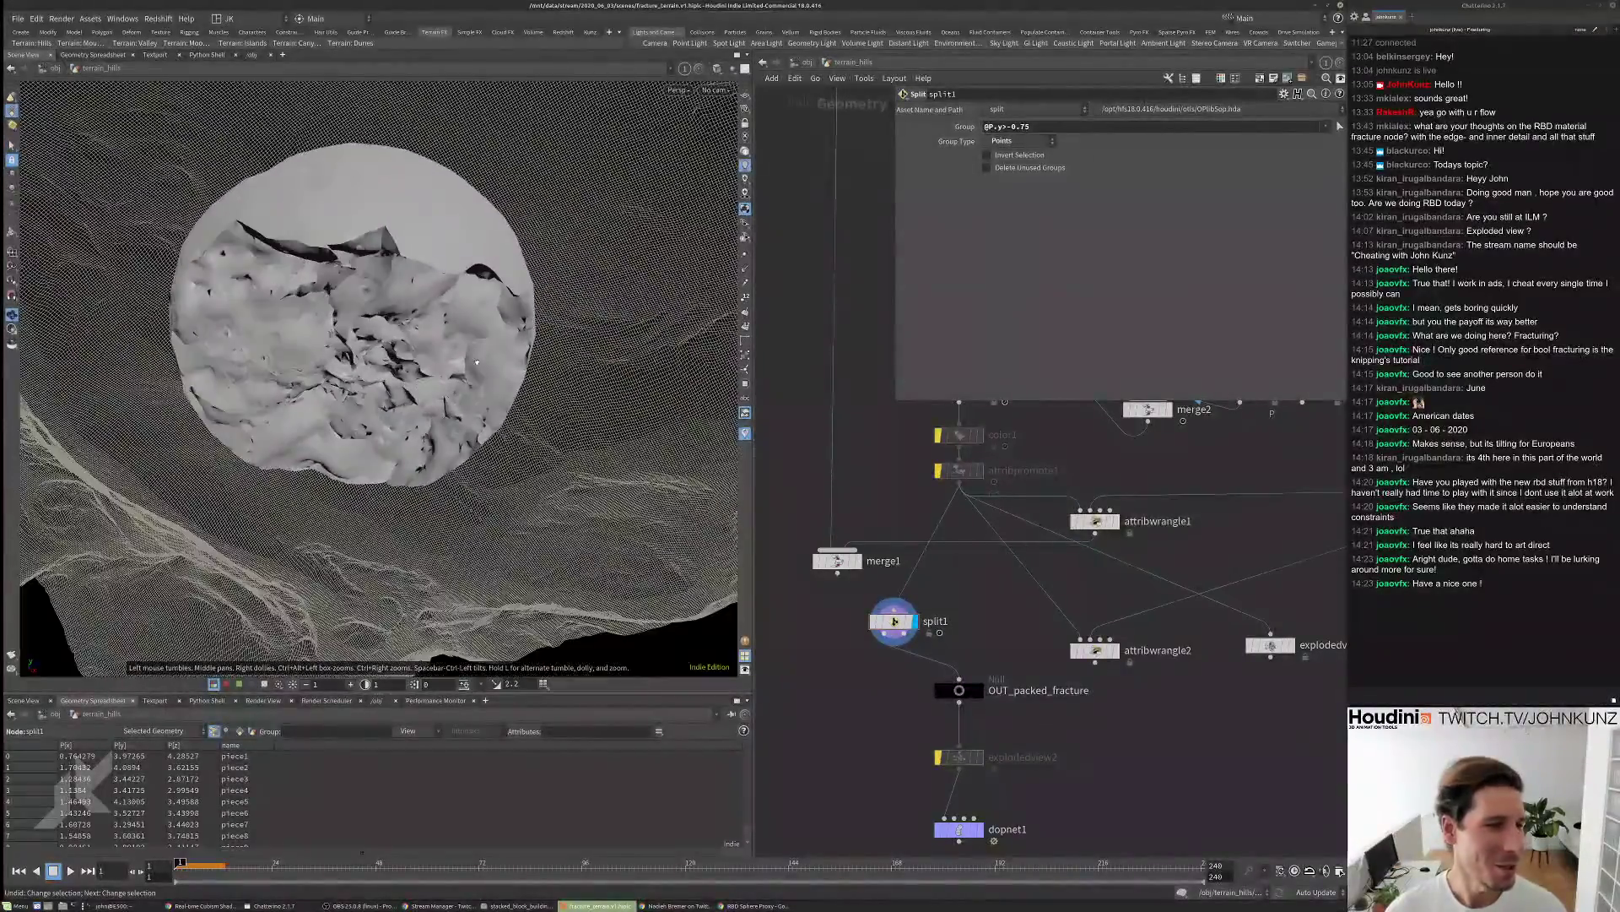
pyautogui.moveTo(1030, 127); pyautogui.dragTo(1019, 127)
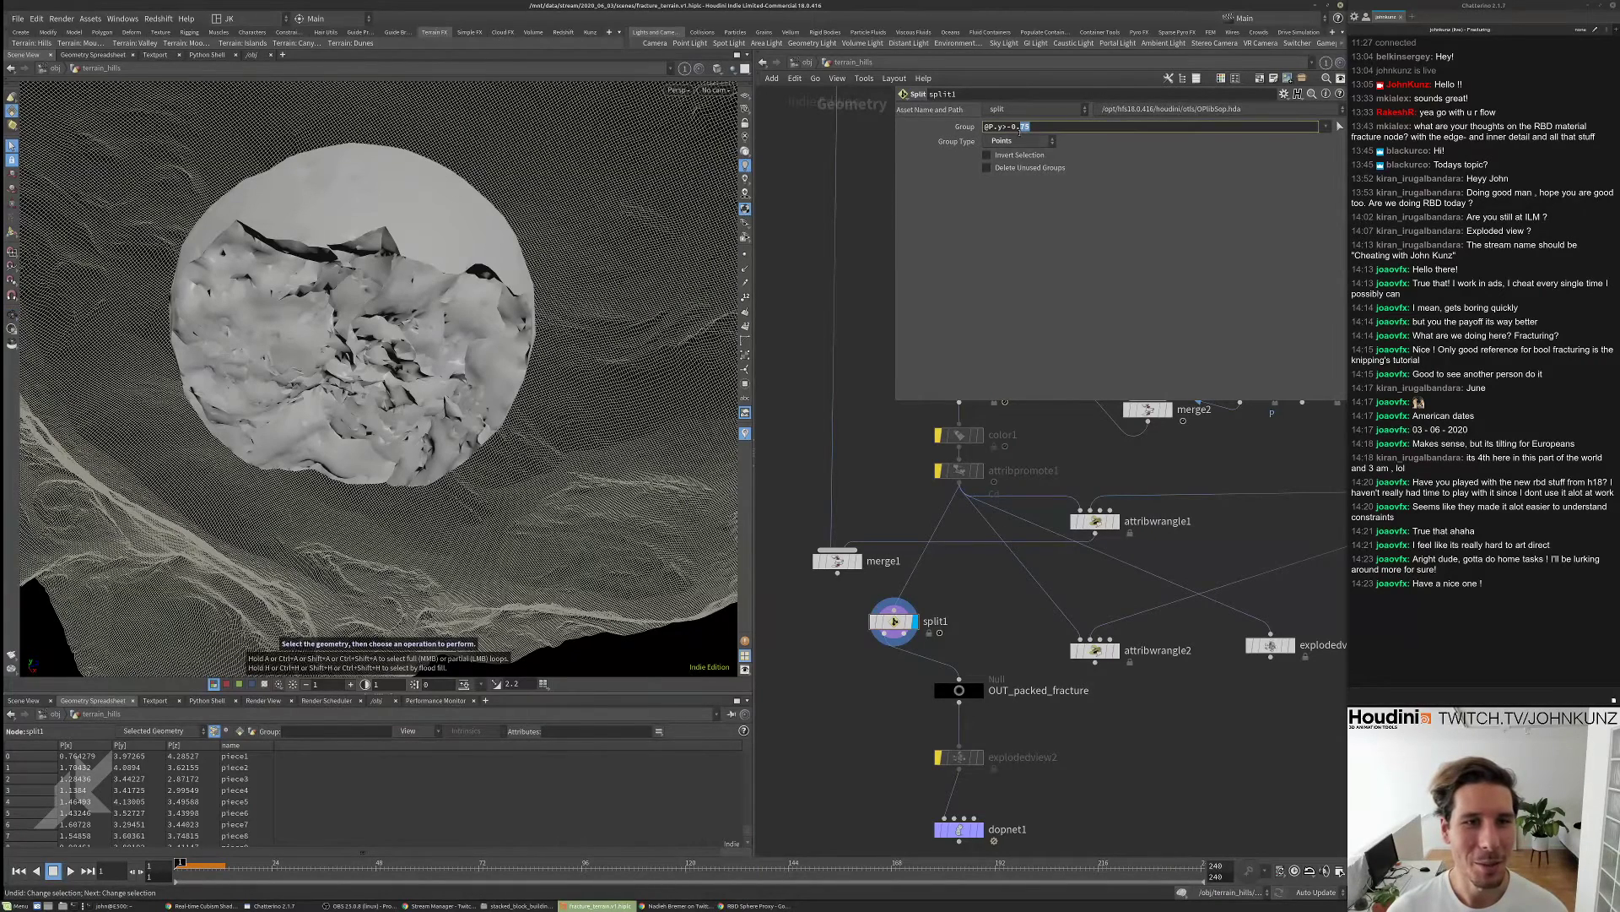
pyautogui.press('Return')
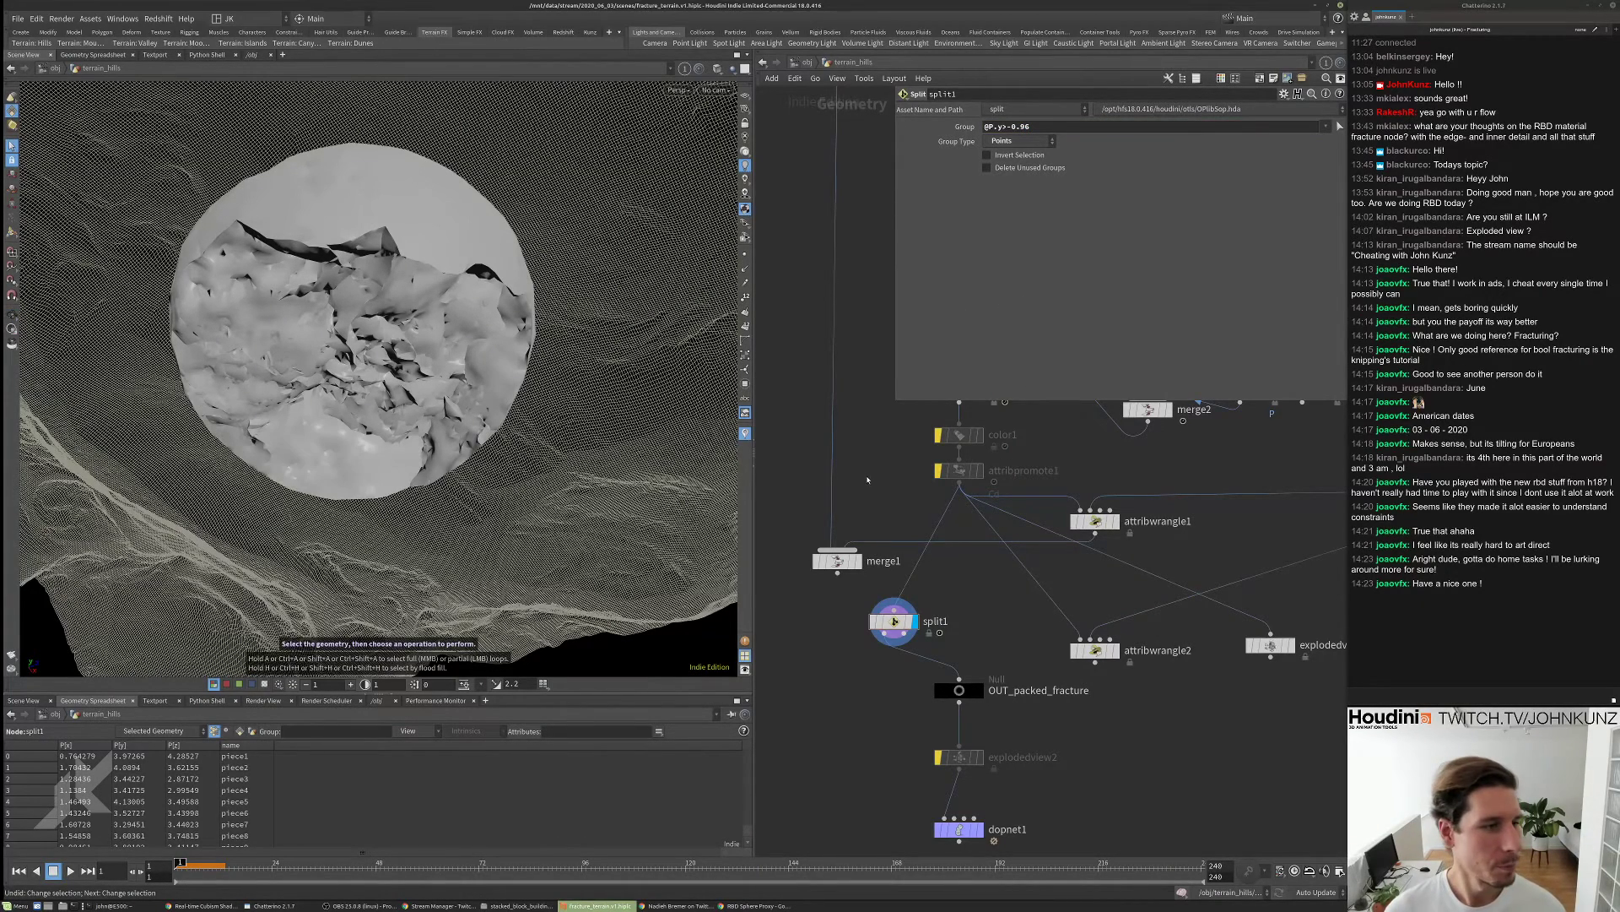
pyautogui.moveTo(1028, 127); pyautogui.dragTo(1022, 144)
pyautogui.write('5')
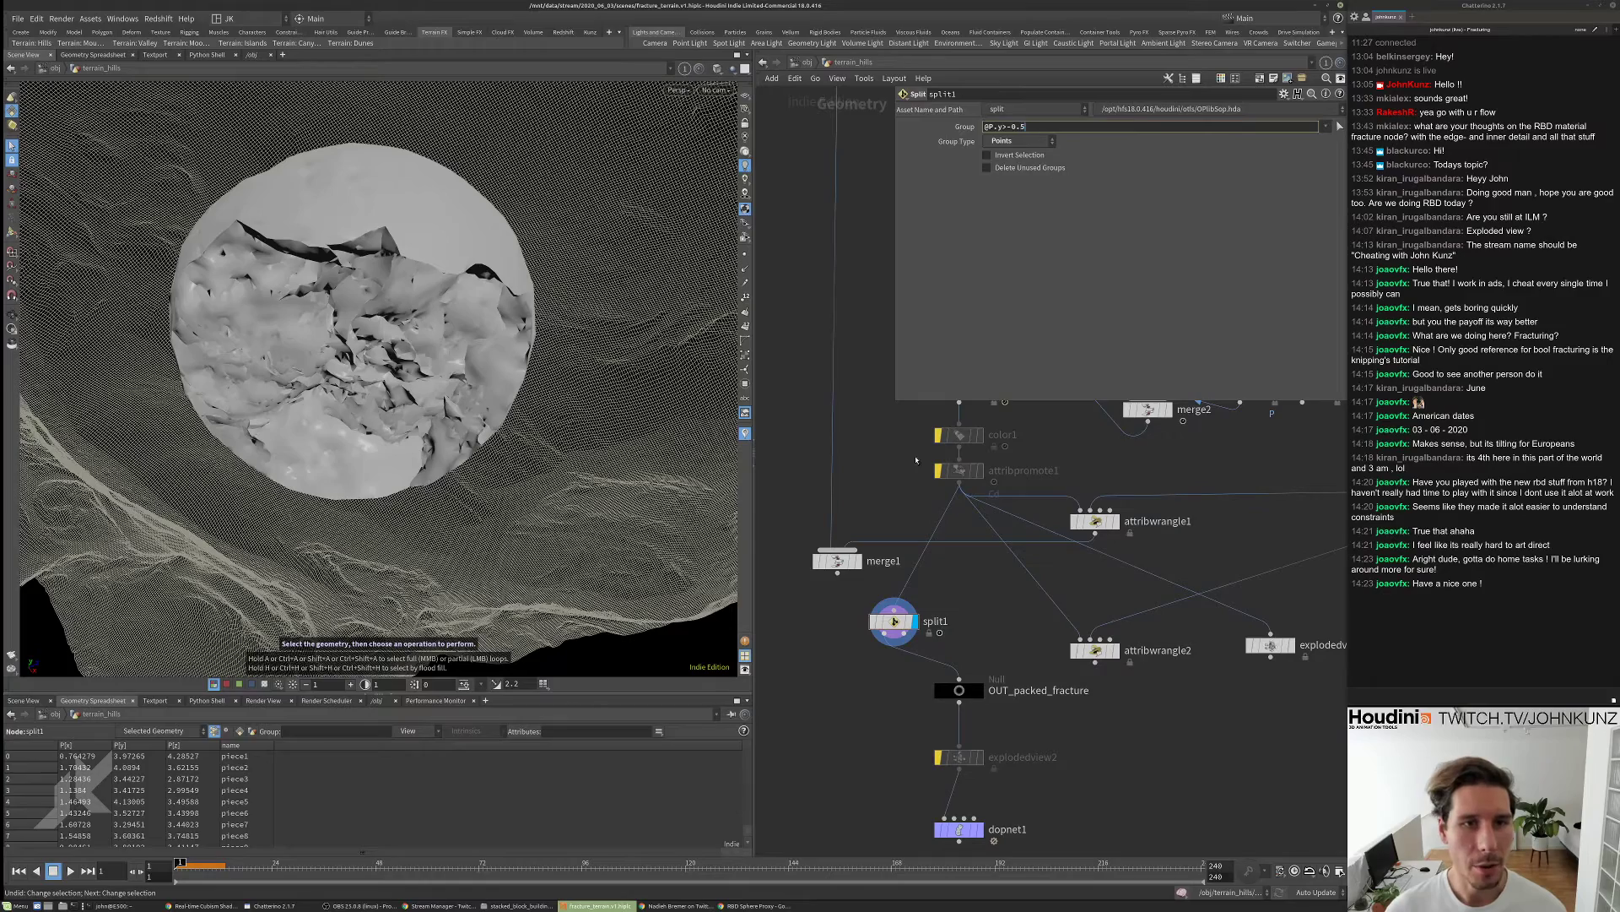
pyautogui.write('5')
pyautogui.press('Return')
# - Try height thresholds of -0.4 and -0.25 in the Split node's @P.y> group expression
pyautogui.moveTo(705, 439); pyautogui.dragTo(700, 341)
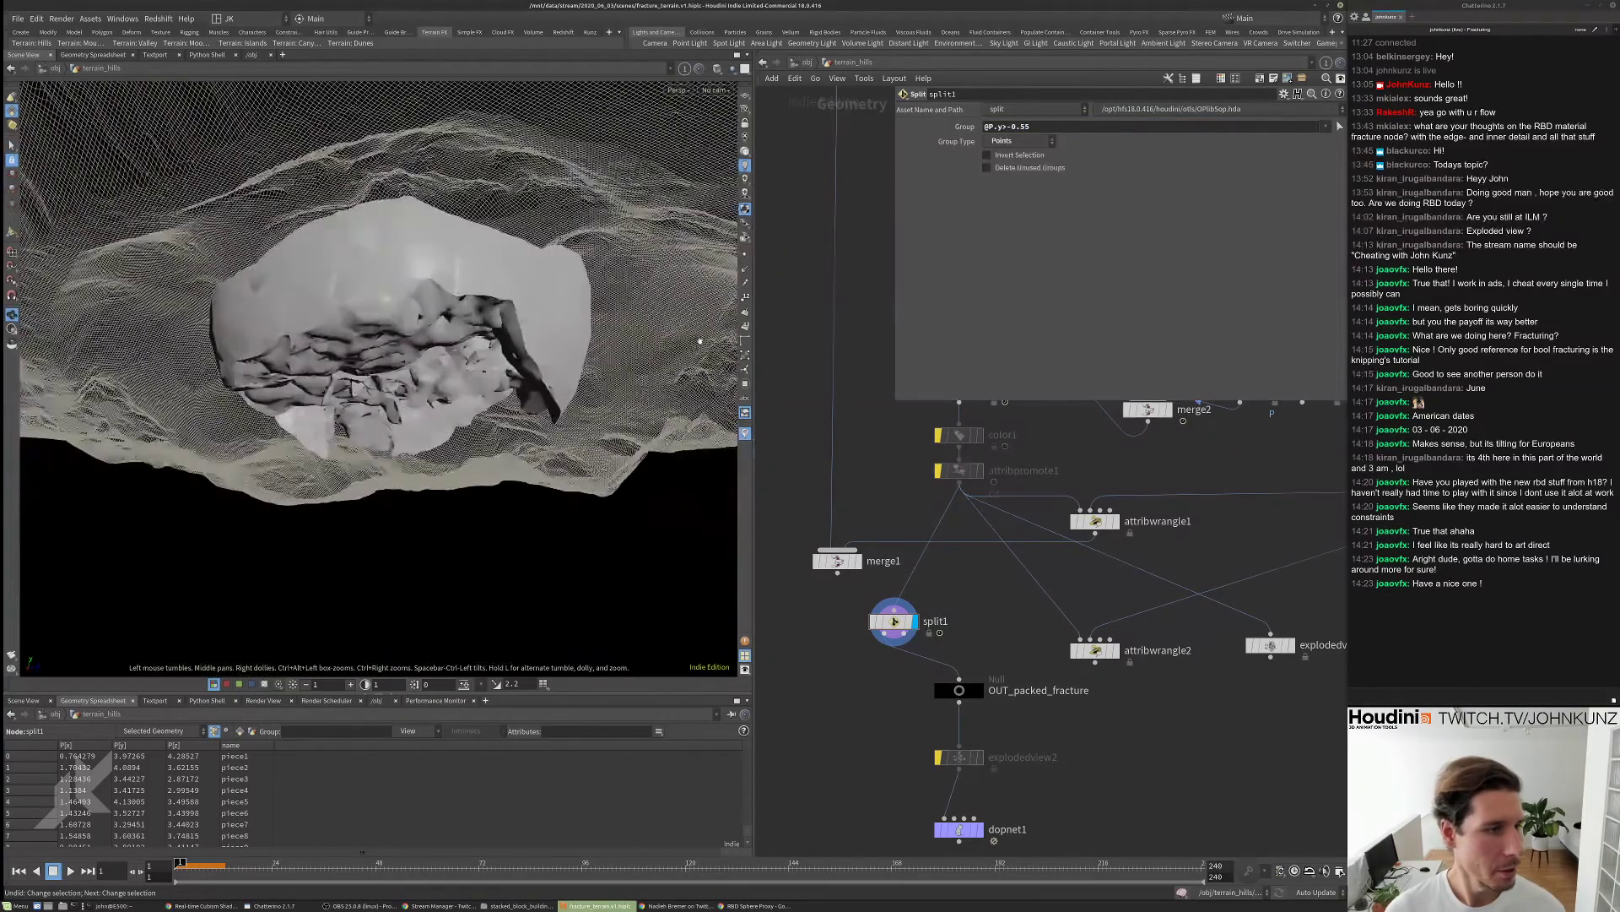
pyautogui.moveTo(1030, 126); pyautogui.dragTo(1021, 143)
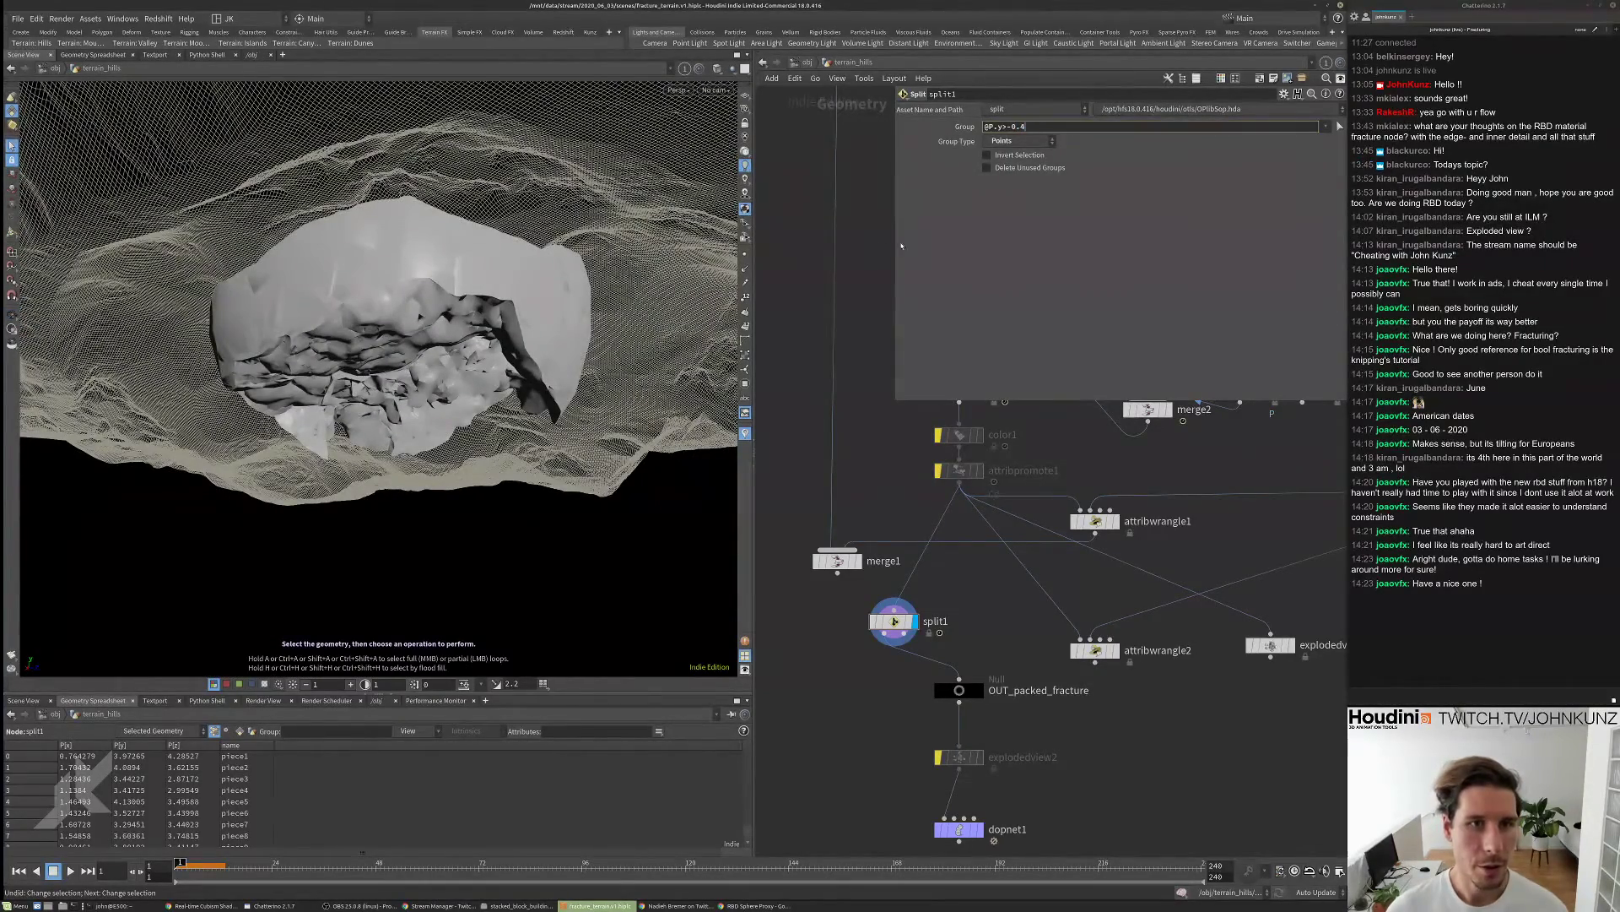
pyautogui.write('4')
pyautogui.press('Return')
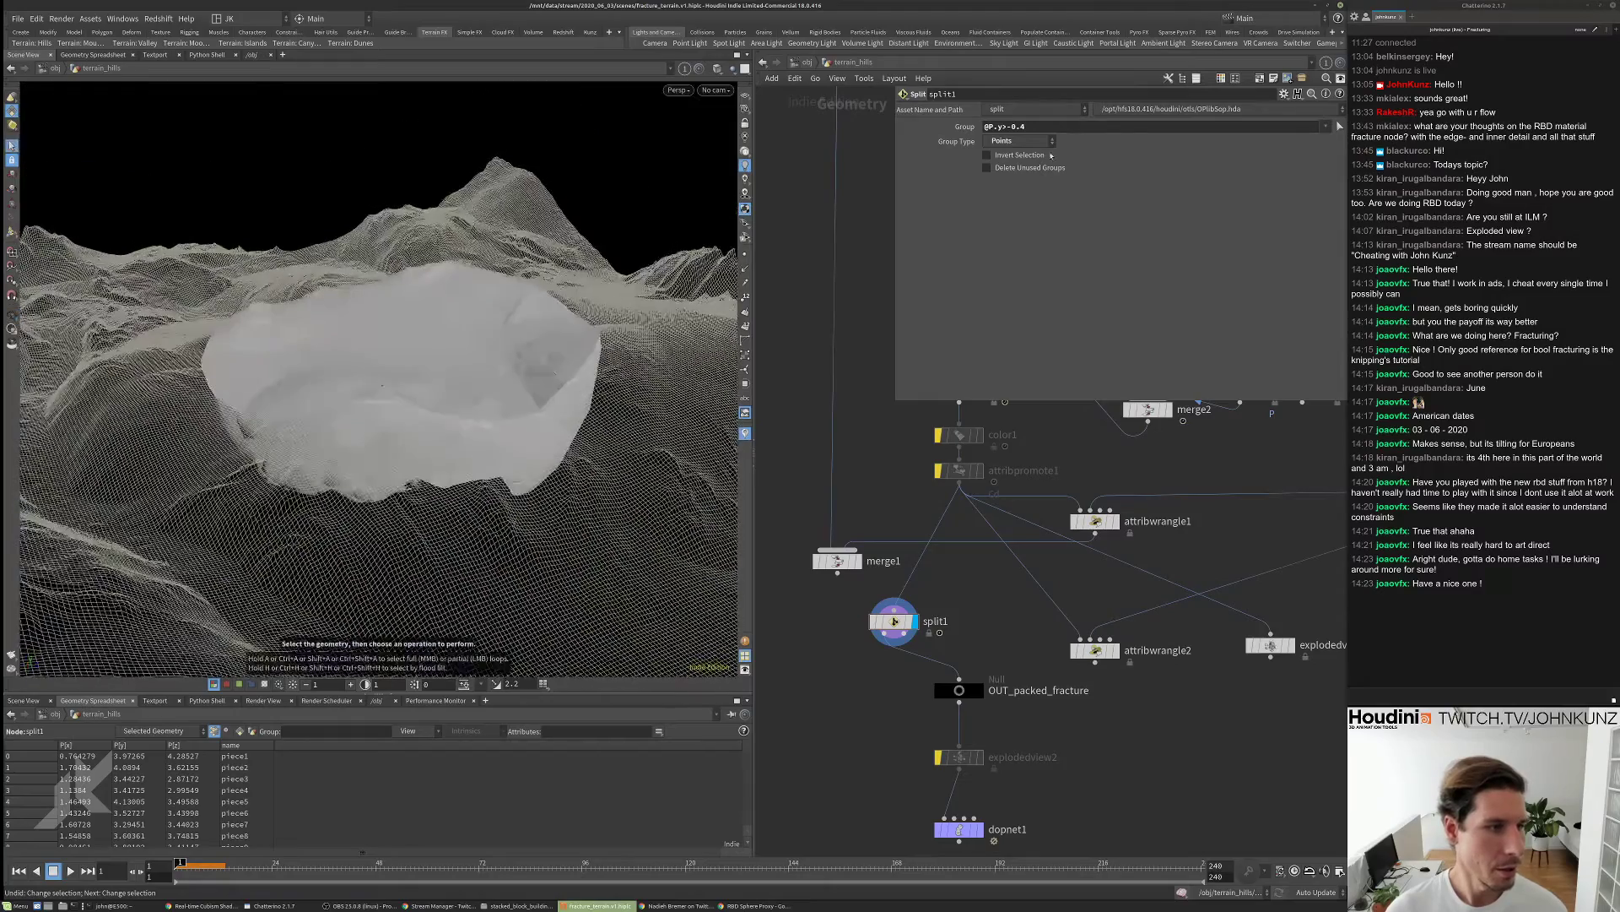
pyautogui.doubleClick(1021, 131)
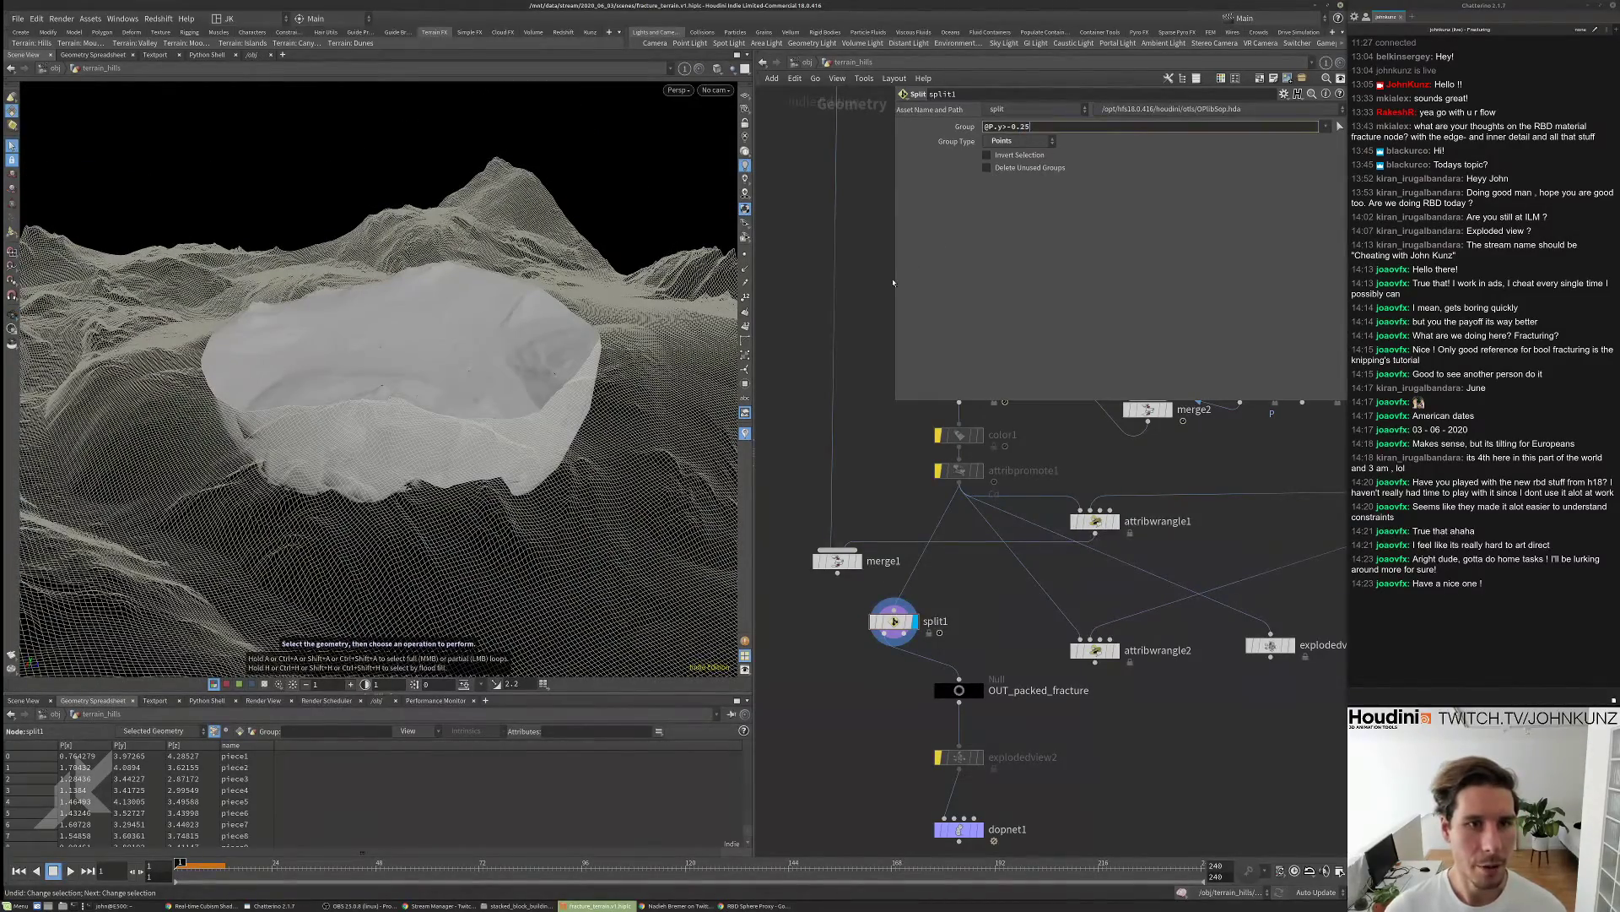
pyautogui.write('25')
pyautogui.press('Return')
# - Set the Split node's group expression to @P.y>-0.125 and inspect the remaining pieces from below
pyautogui.keyDown('alt'); pyautogui.moveTo(465, 337); pyautogui.dragTo(465, 506); pyautogui.keyUp('alt')
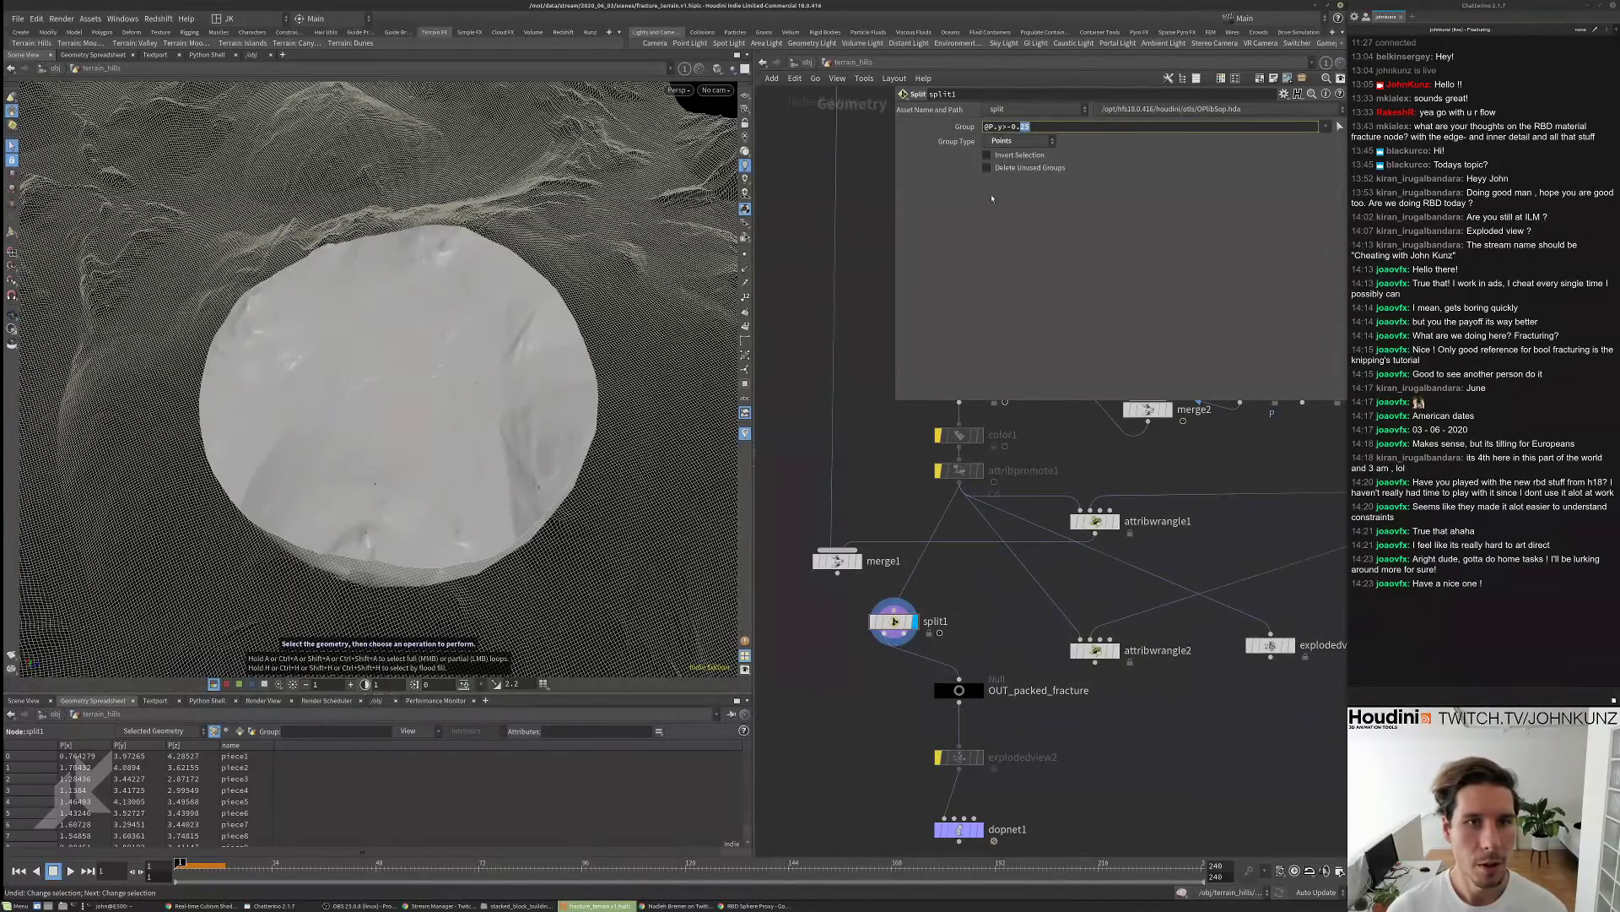
pyautogui.write('125')
pyautogui.press('Return')
pyautogui.scroll(2, 869, 793)
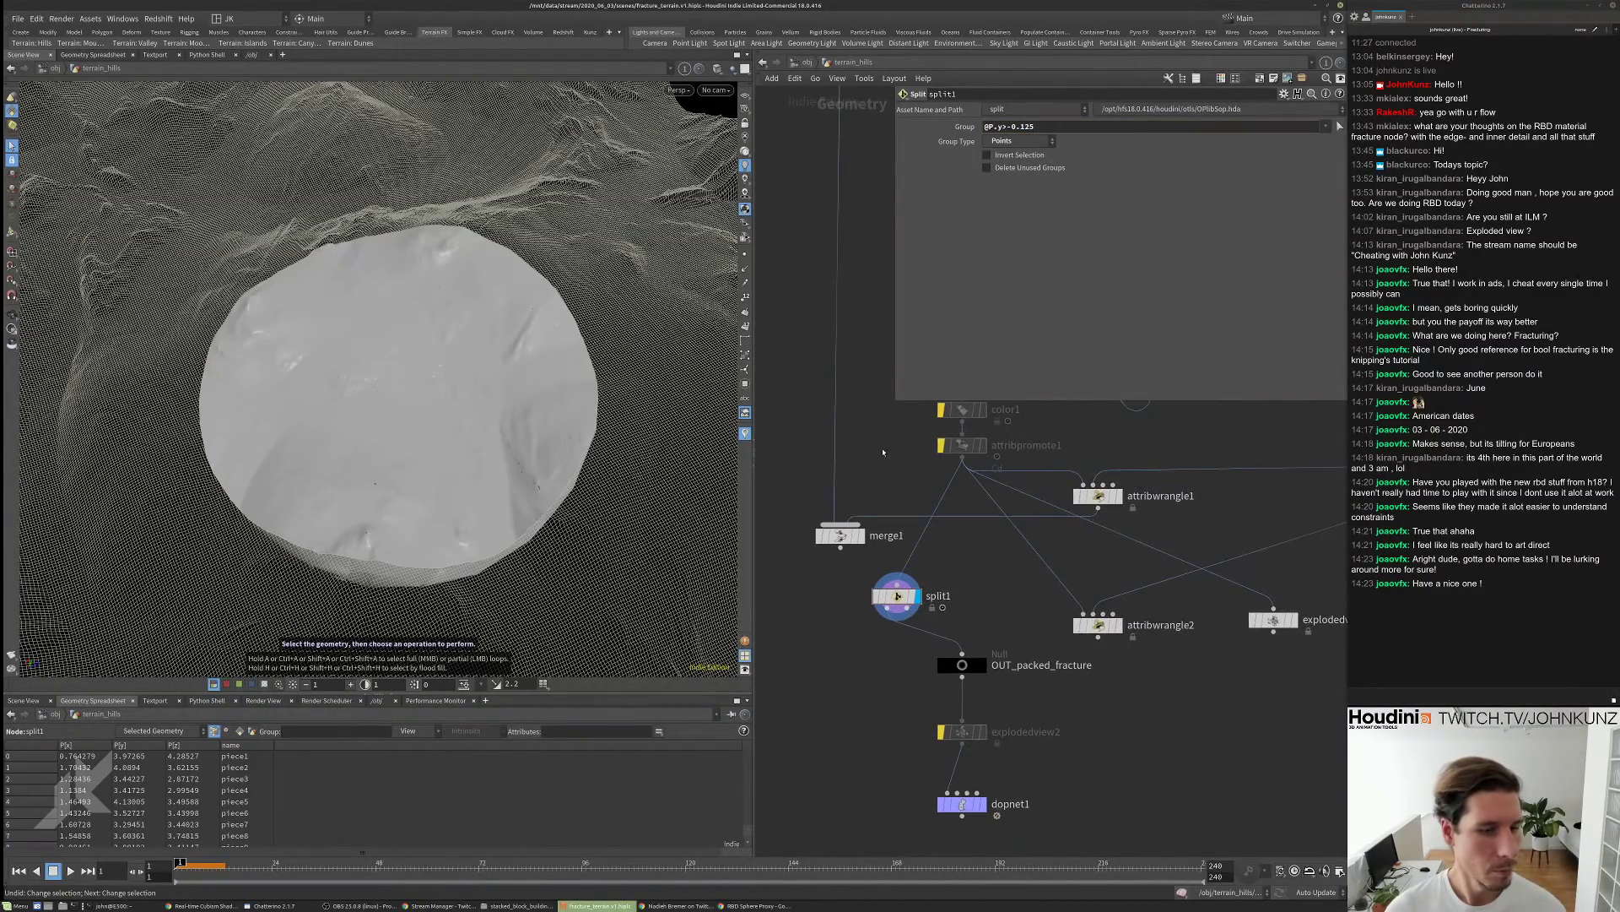
pyautogui.moveTo(574, 591); pyautogui.dragTo(571, 428)
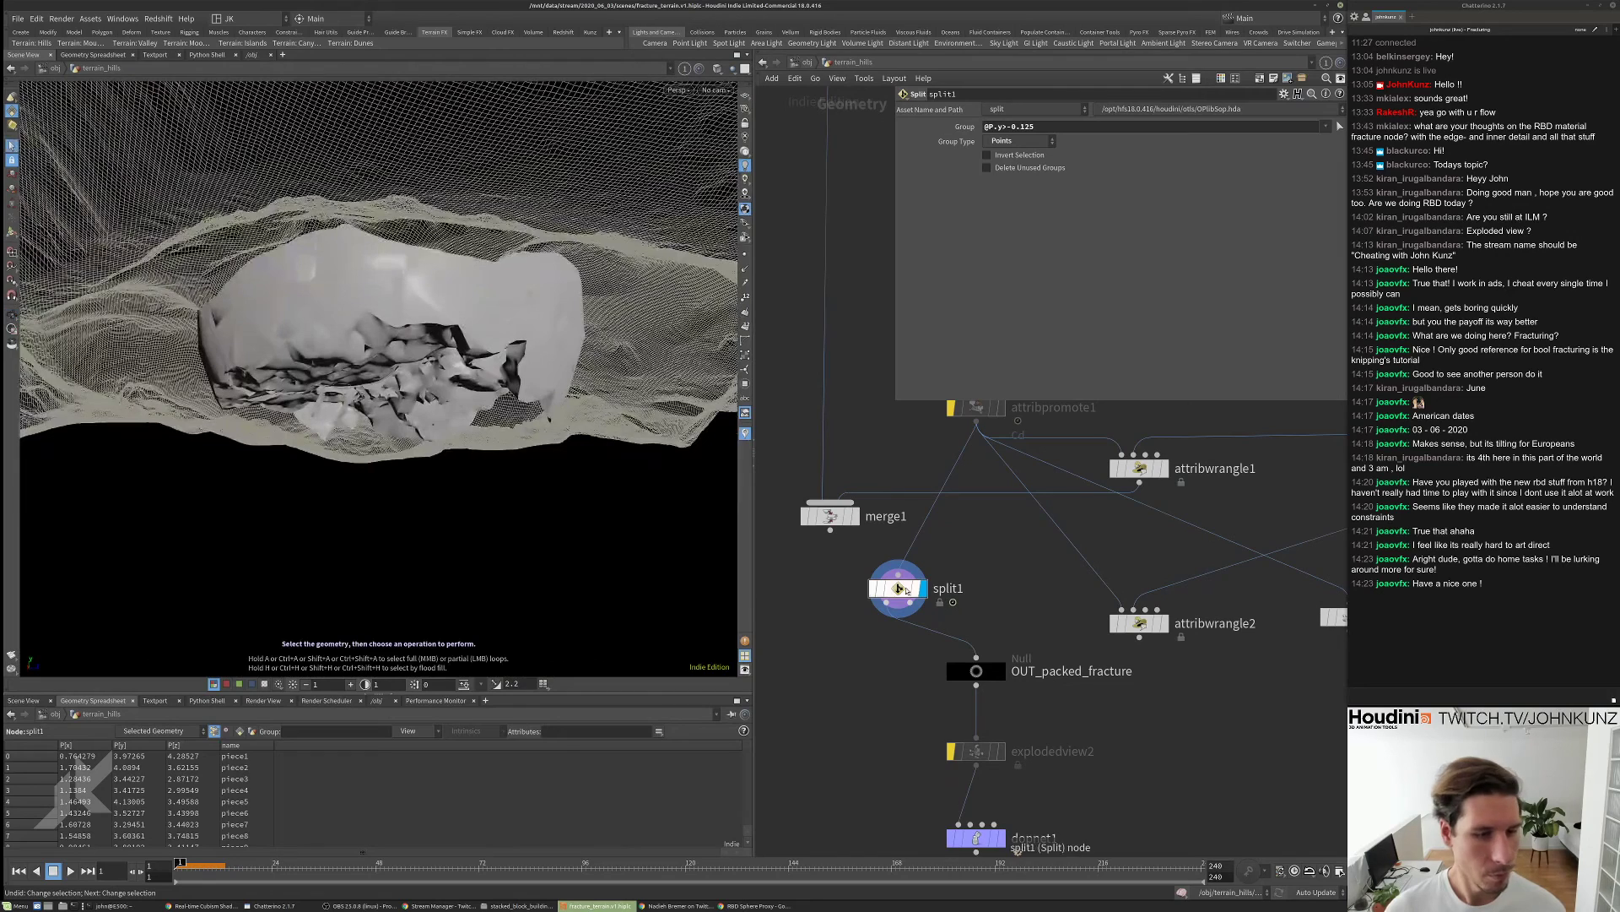
# - Display the dopnet1 node and play the rigid body simulation of the split pieces
pyautogui.middleClick(1031, 658)
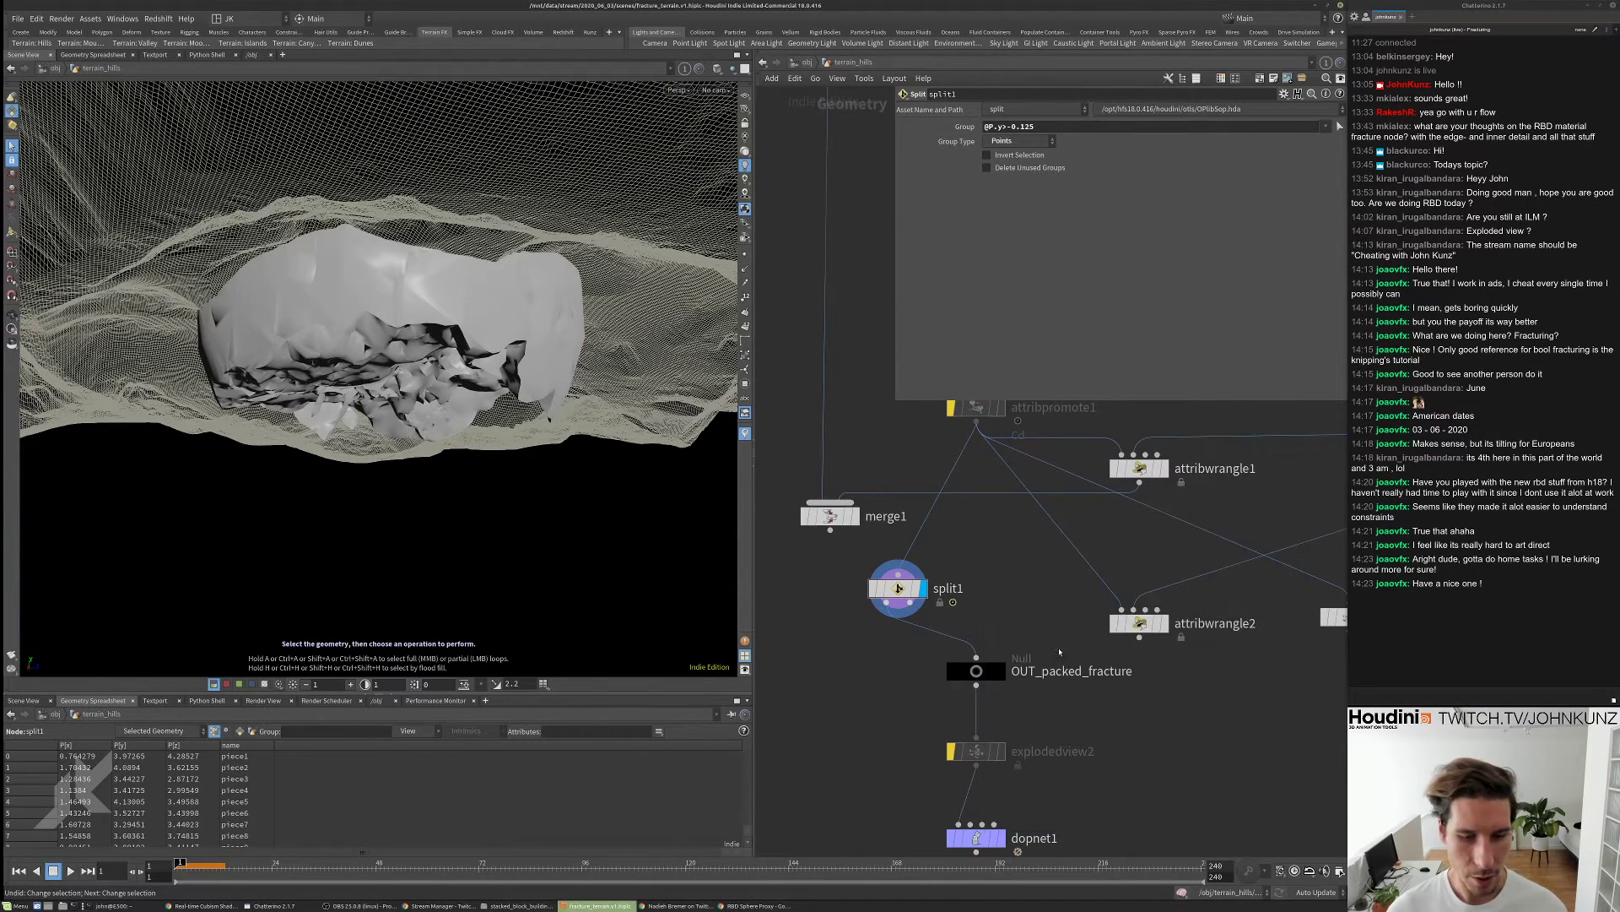
pyautogui.moveTo(995, 839); pyautogui.dragTo(988, 690, button='middle')
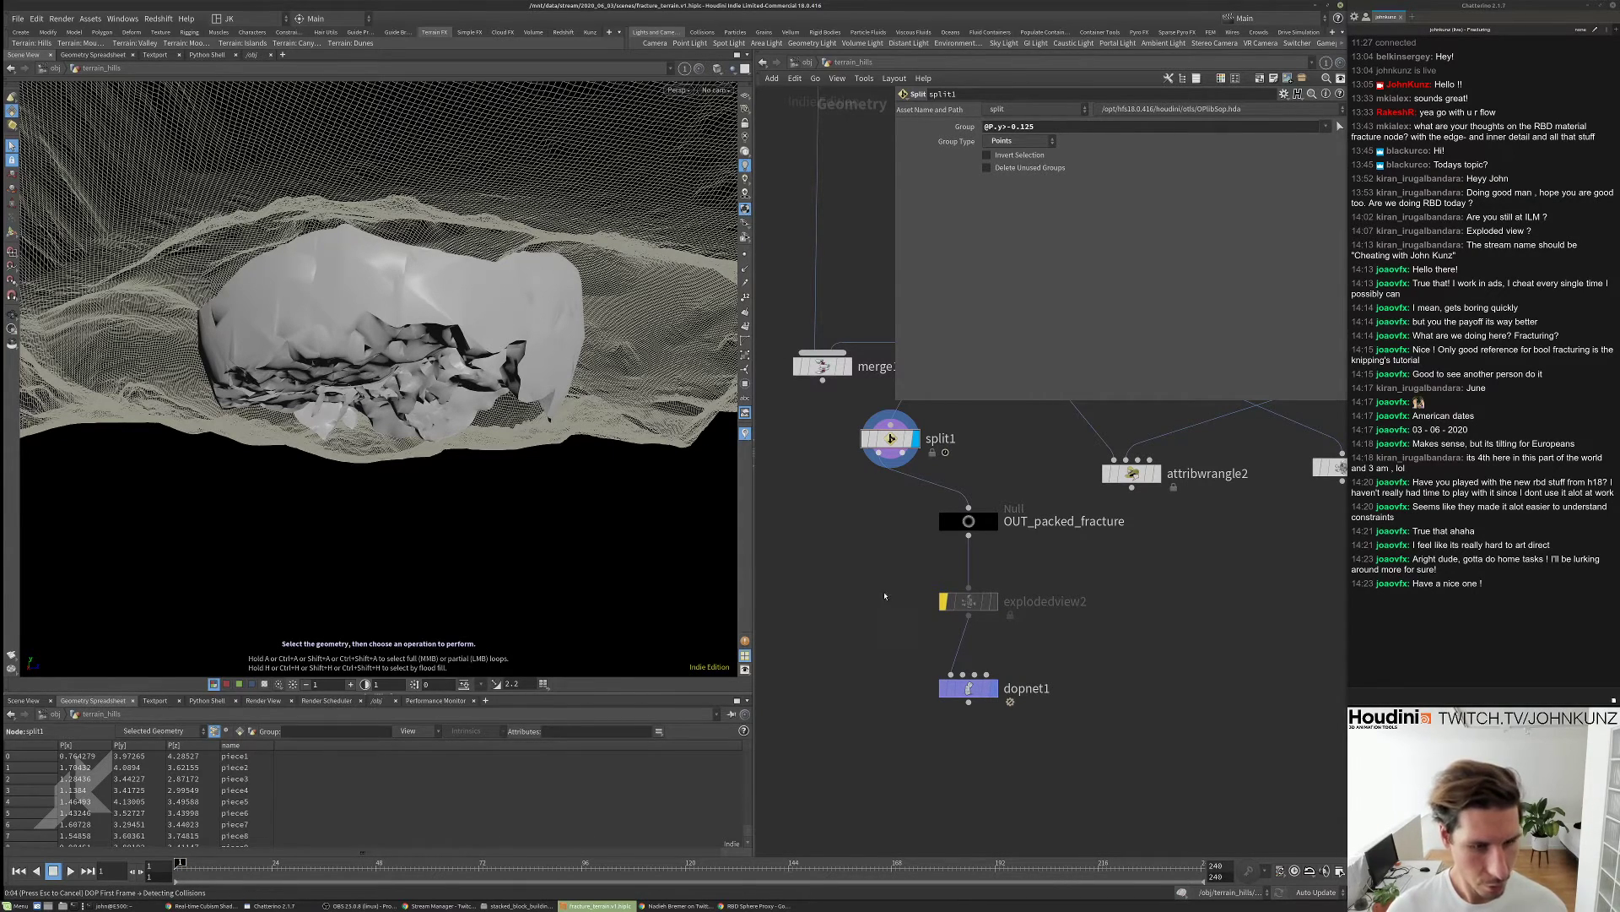
pyautogui.hotkey('ctrl', 'z')
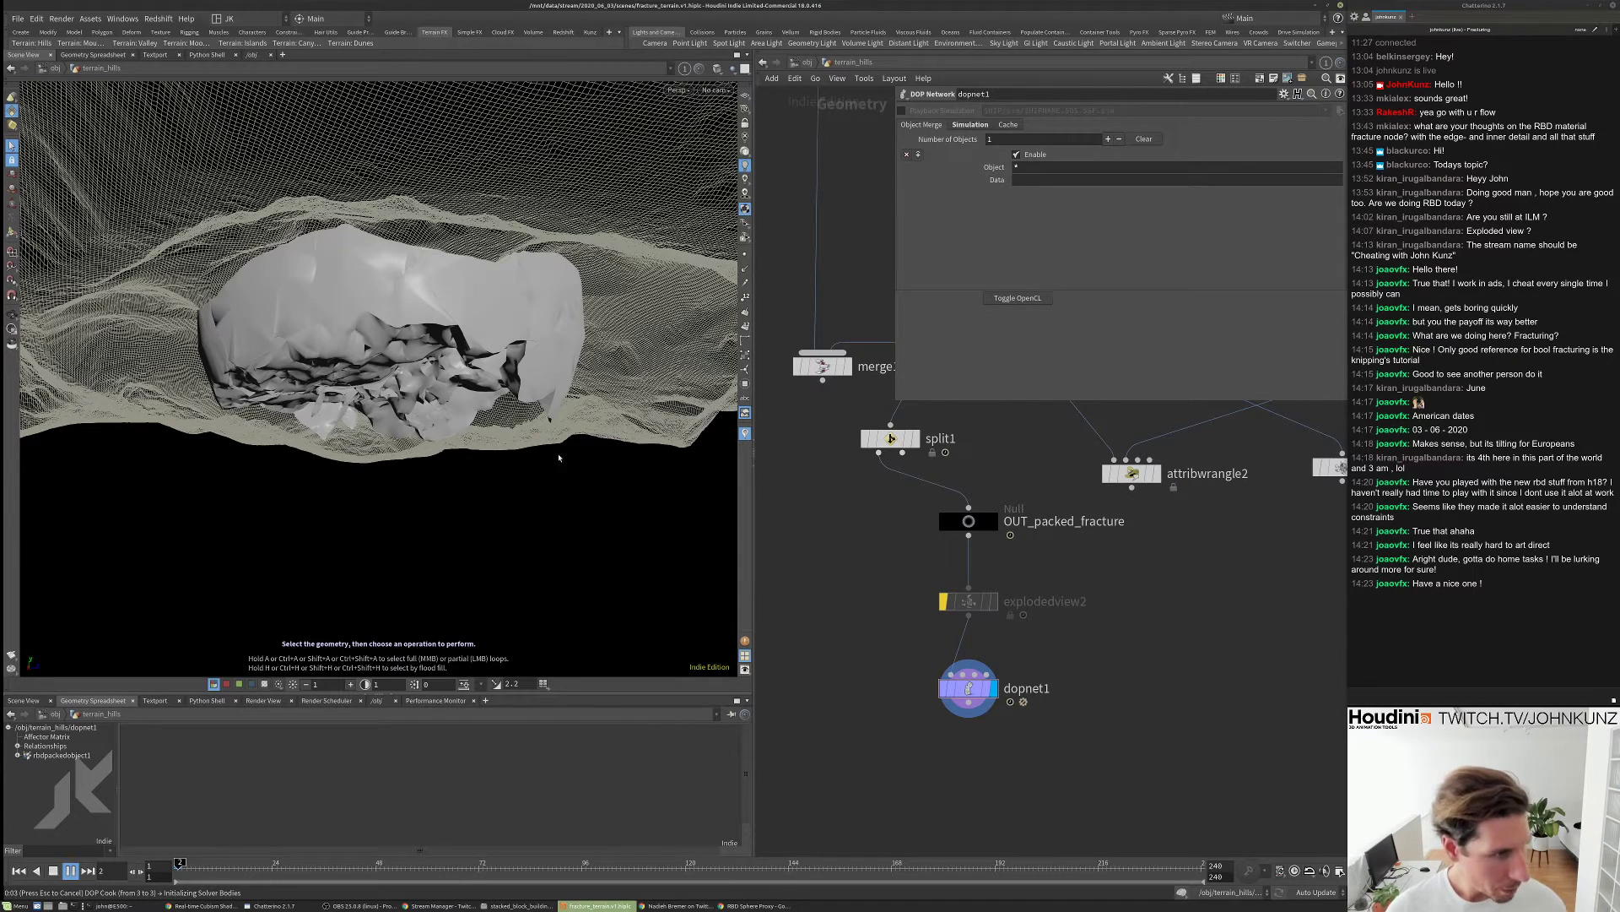
pyautogui.hotkey('ctrl', 'z')
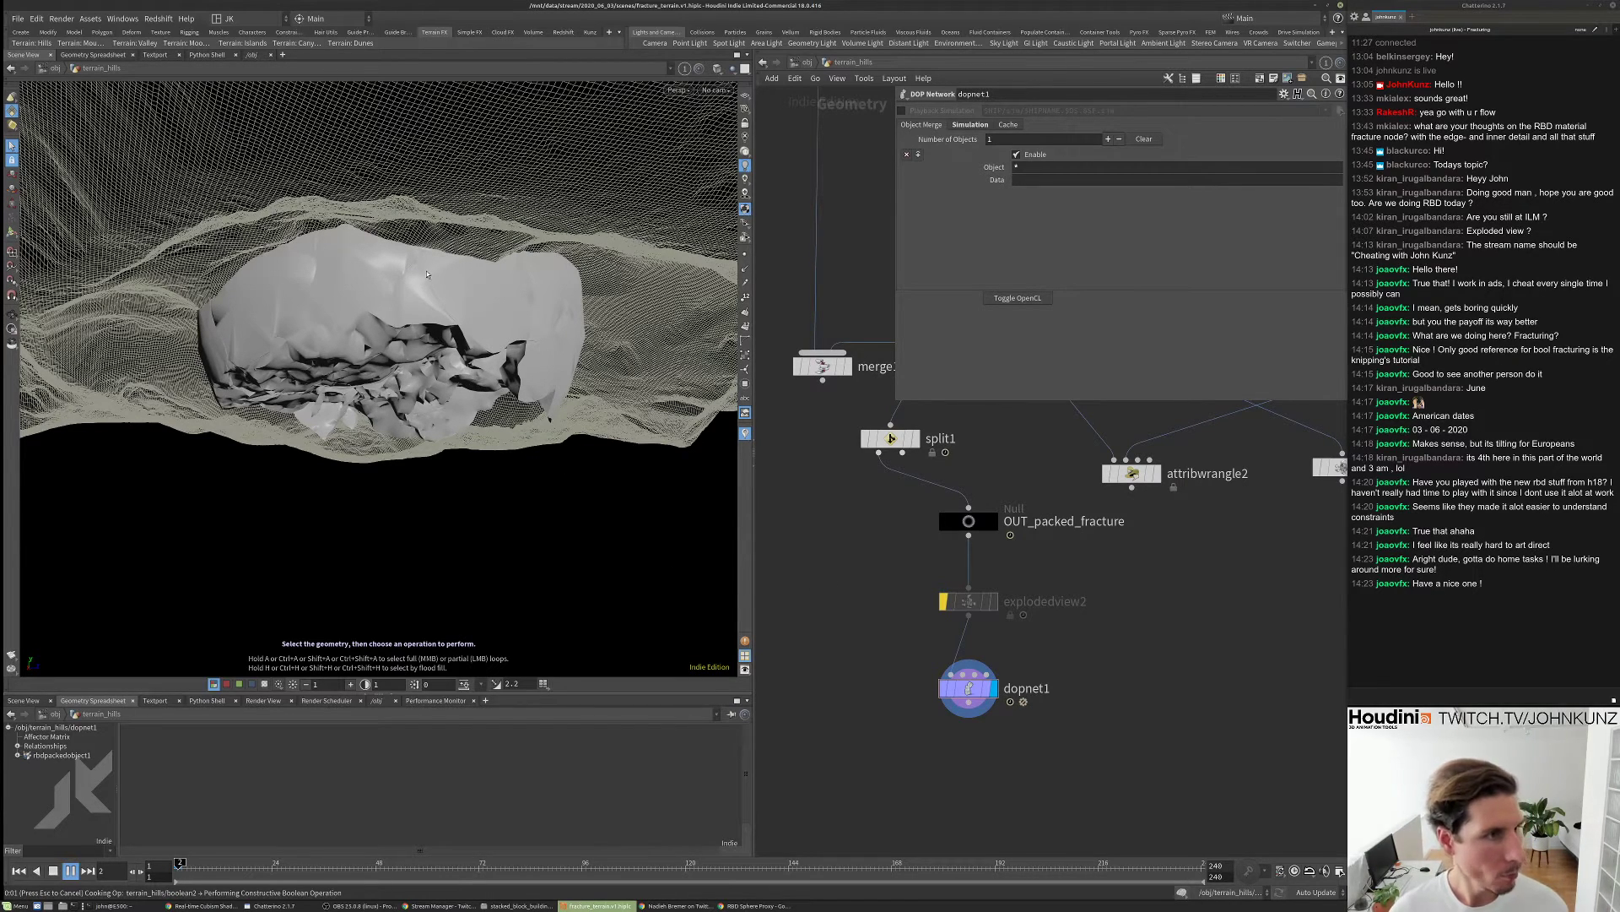
pyautogui.press('Escape')
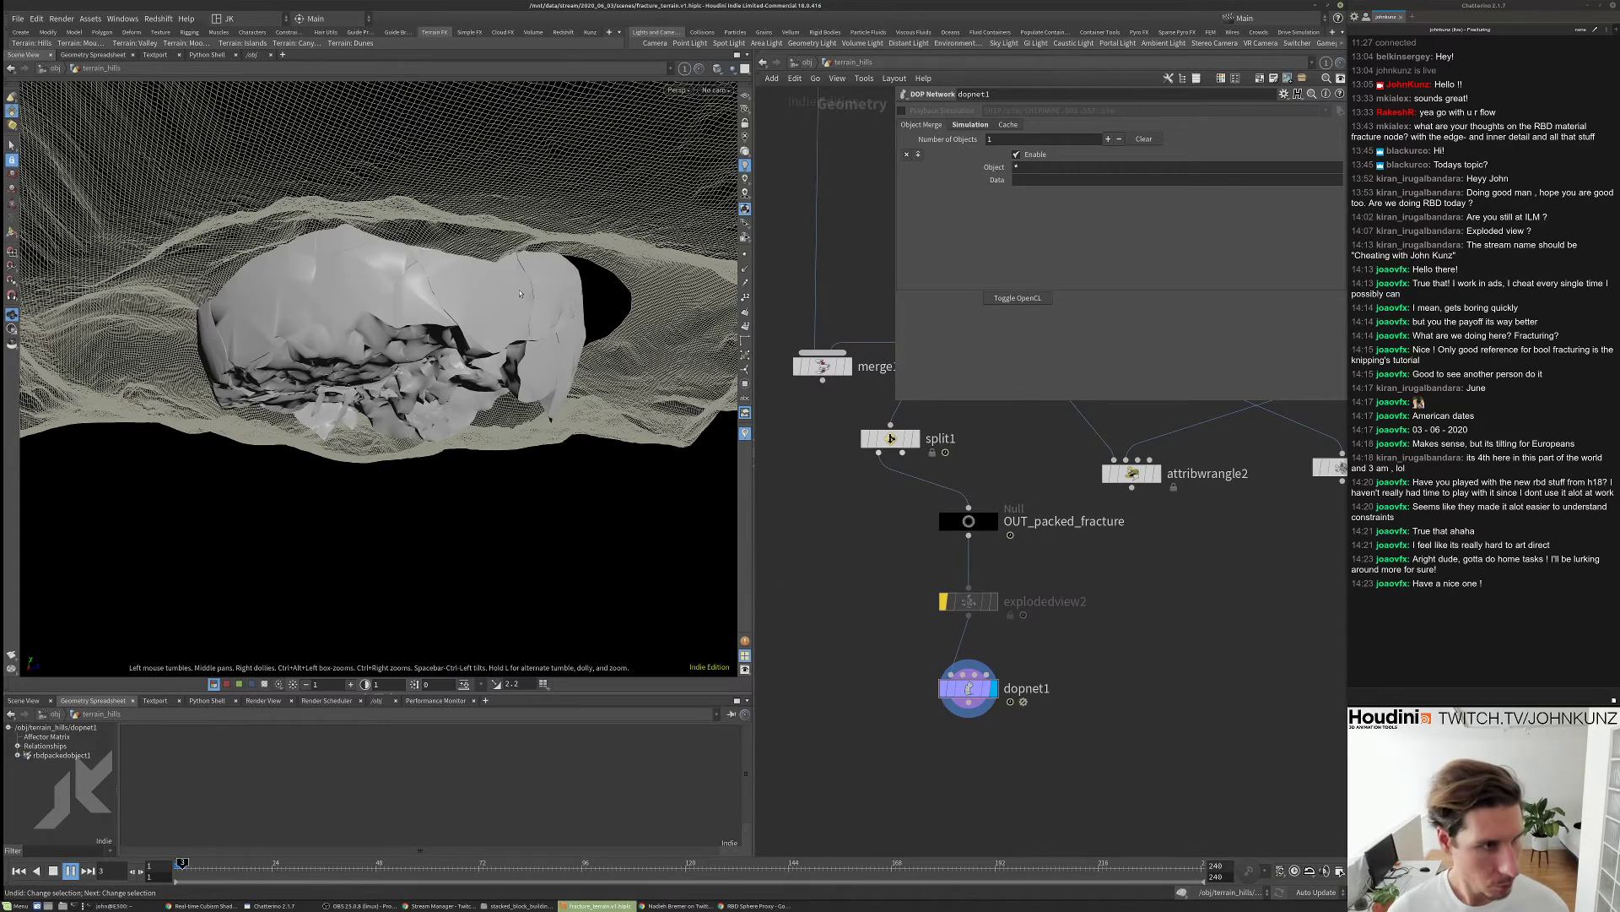
# - Stop the simulation playback and display split1, realigned above the OUT_packed_fracture null
pyautogui.press('Escape')
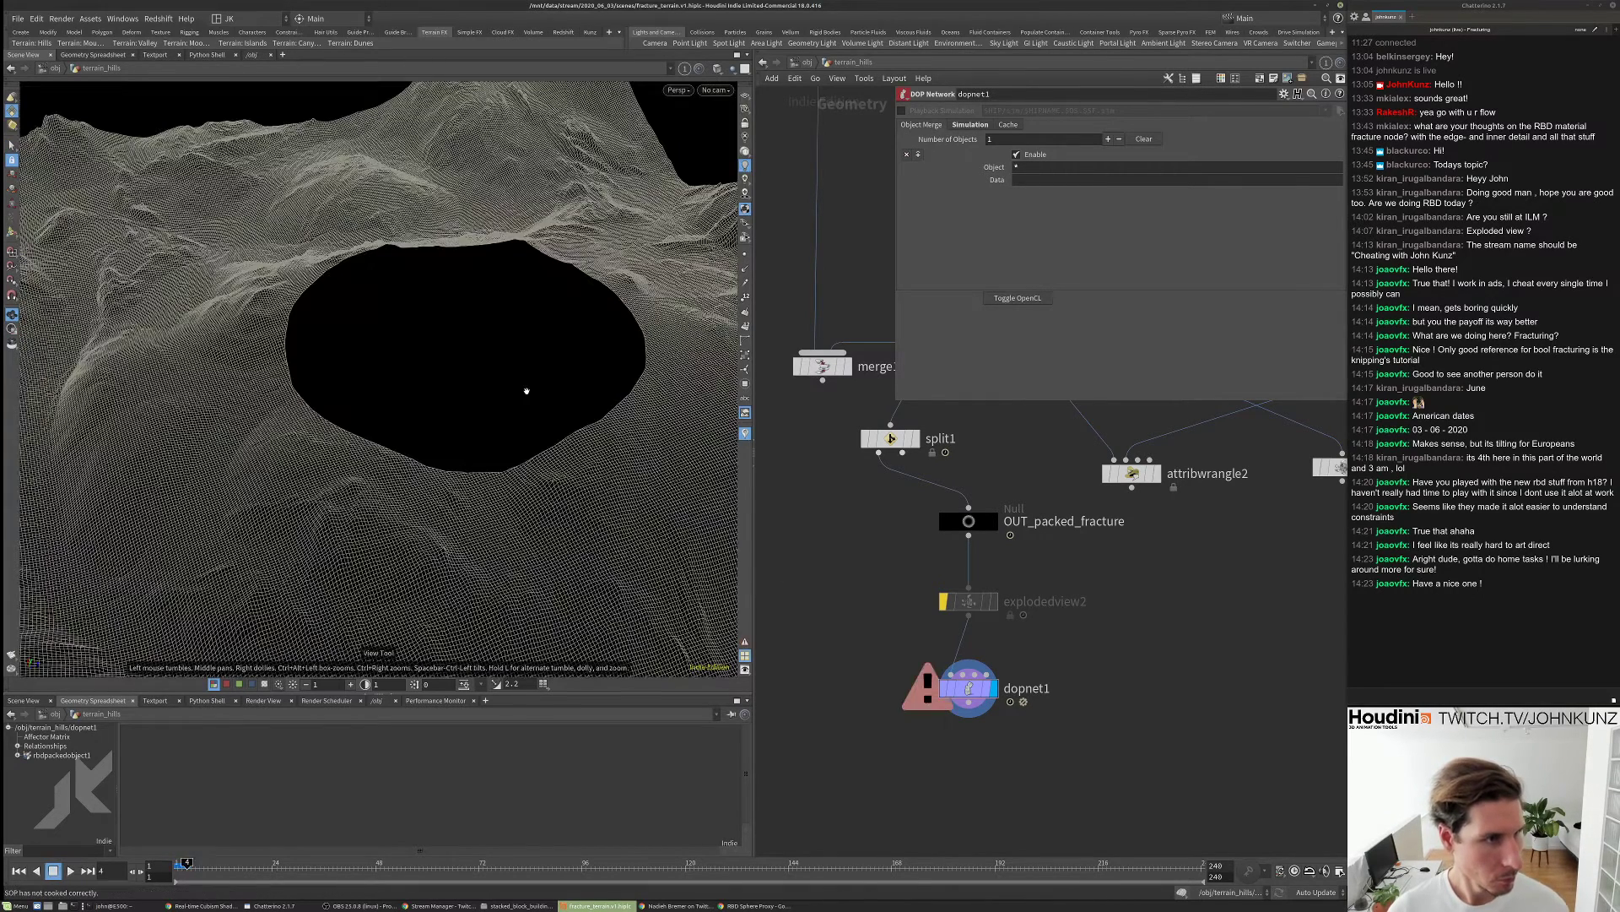
pyautogui.moveTo(906, 642); pyautogui.dragTo(890, 657, button='middle')
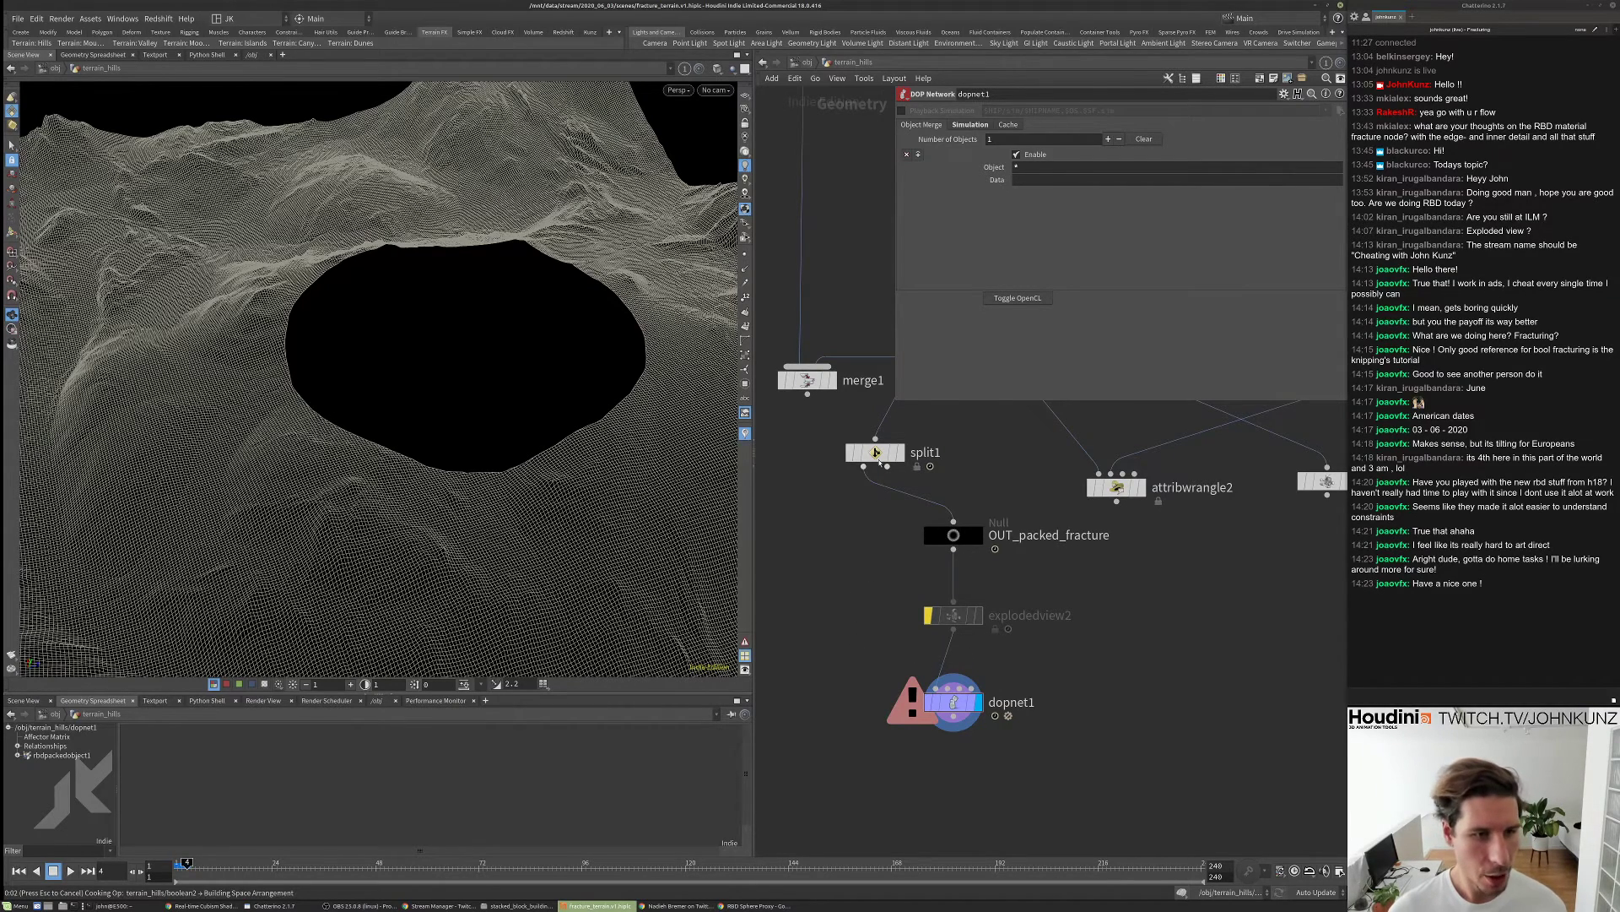
pyautogui.moveTo(855, 643); pyautogui.dragTo(857, 689, button='middle')
pyautogui.moveTo(883, 498); pyautogui.dragTo(959, 505)
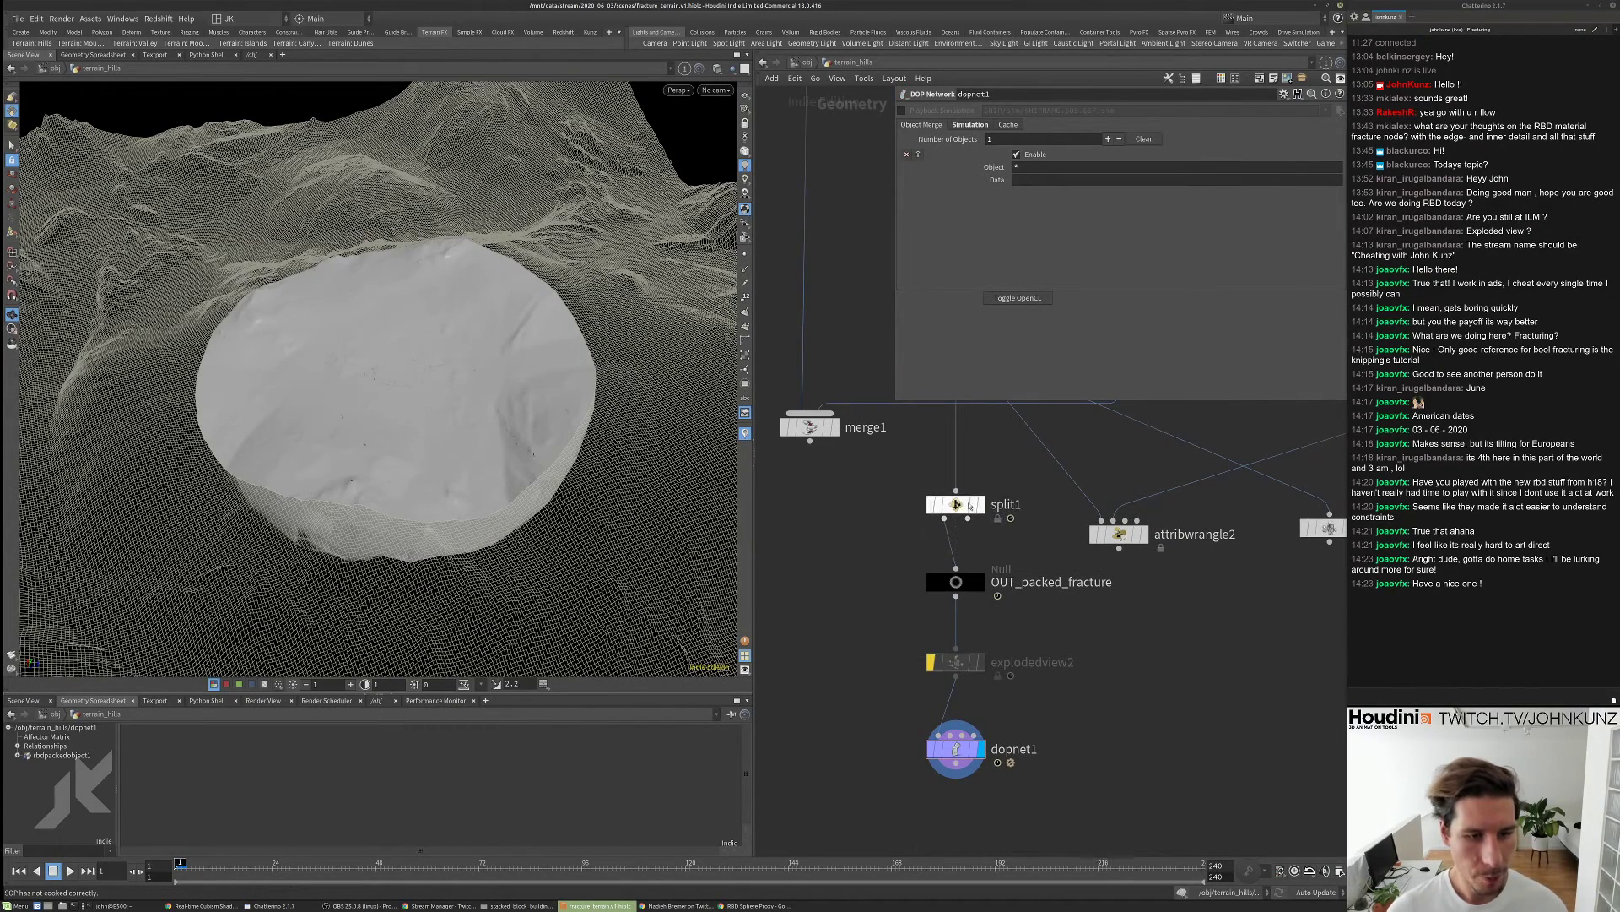
pyautogui.click(979, 504)
# - Display the boolean3 node and open its parameters to check the fractured geometry
pyautogui.moveTo(915, 489); pyautogui.dragTo(885, 590, button='middle')
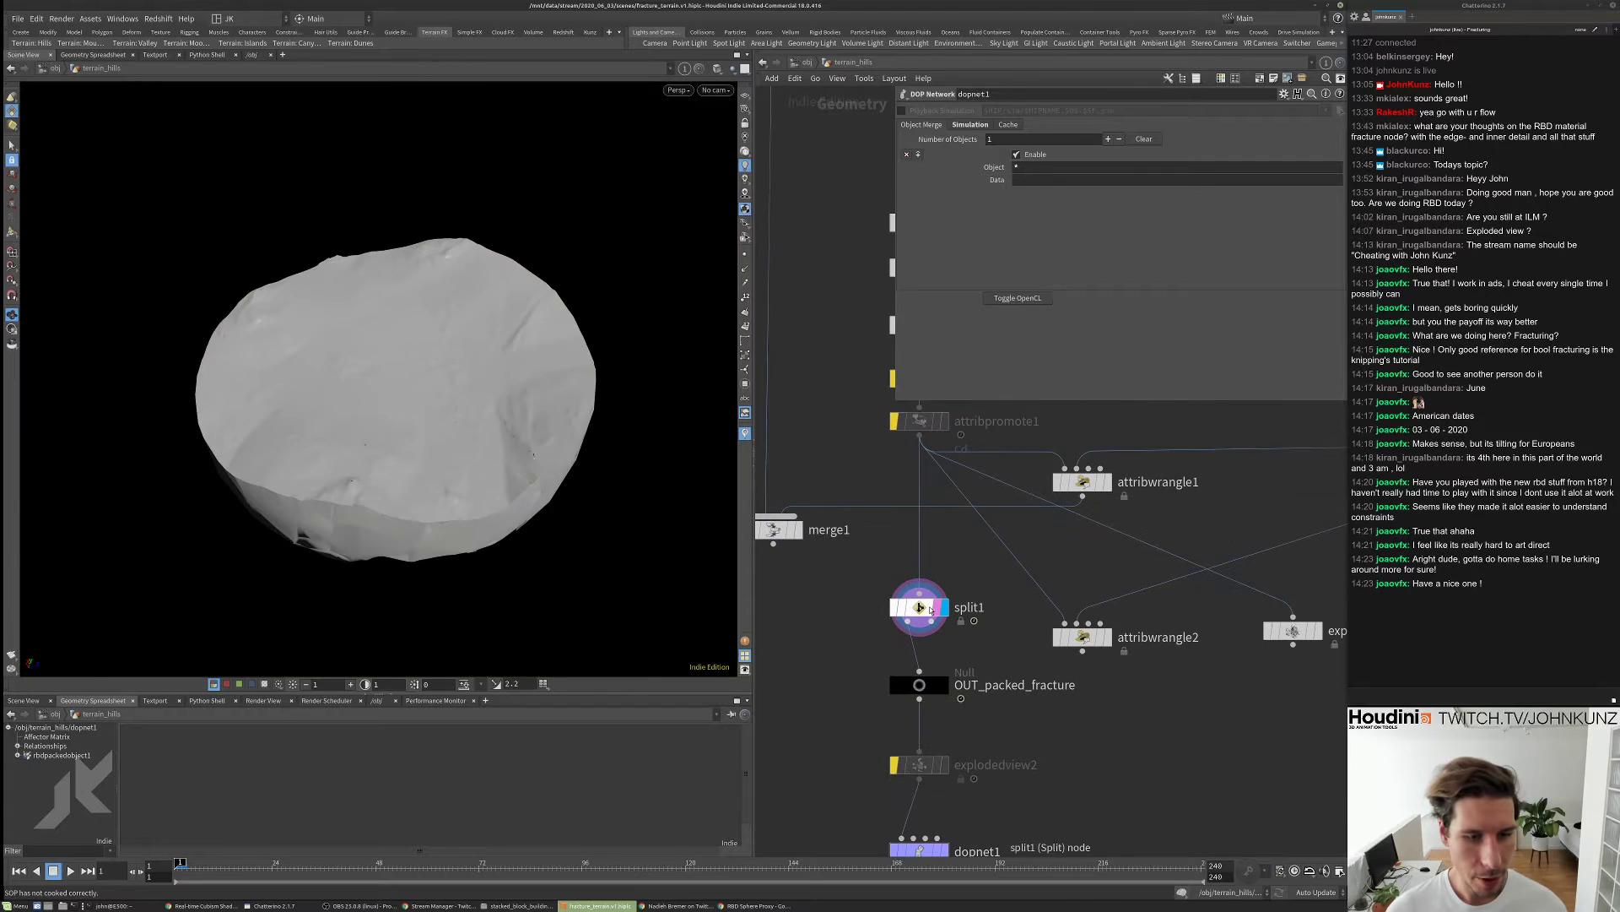
pyautogui.scroll(-3, 884, 591)
pyautogui.scroll(3, 905, 570)
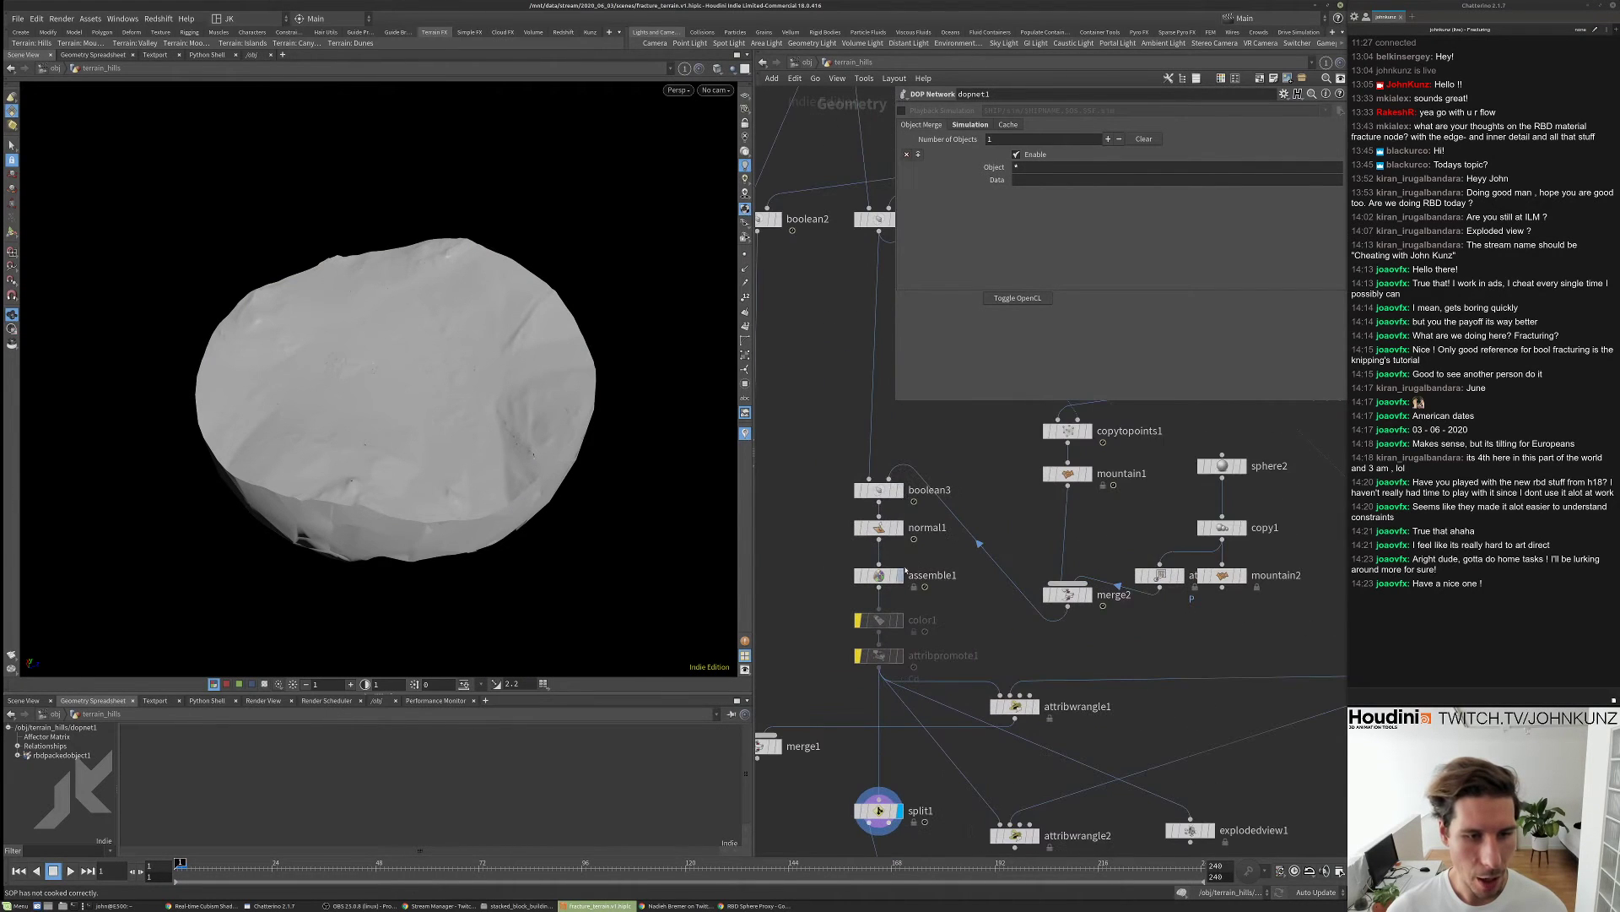
pyautogui.click(899, 490)
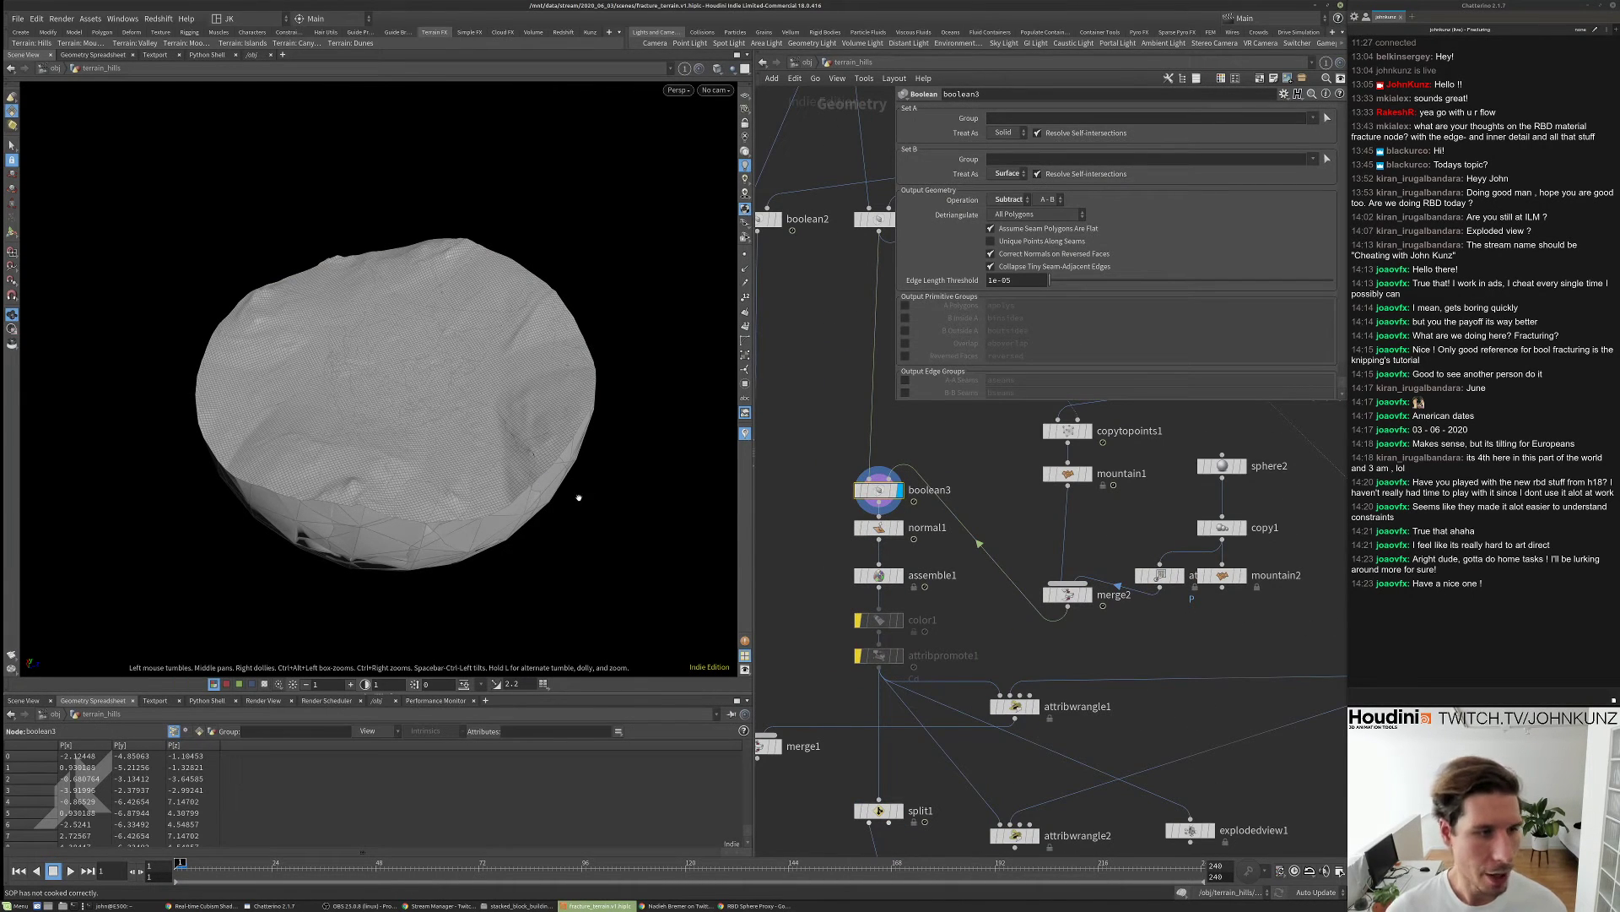
# - Display the mountain1 node and inspect the mesh density of its noisy cutting surfaces
pyautogui.moveTo(1009, 484); pyautogui.dragTo(914, 612, button='middle')
pyautogui.scroll(2, 1012, 610)
pyautogui.click(994, 602)
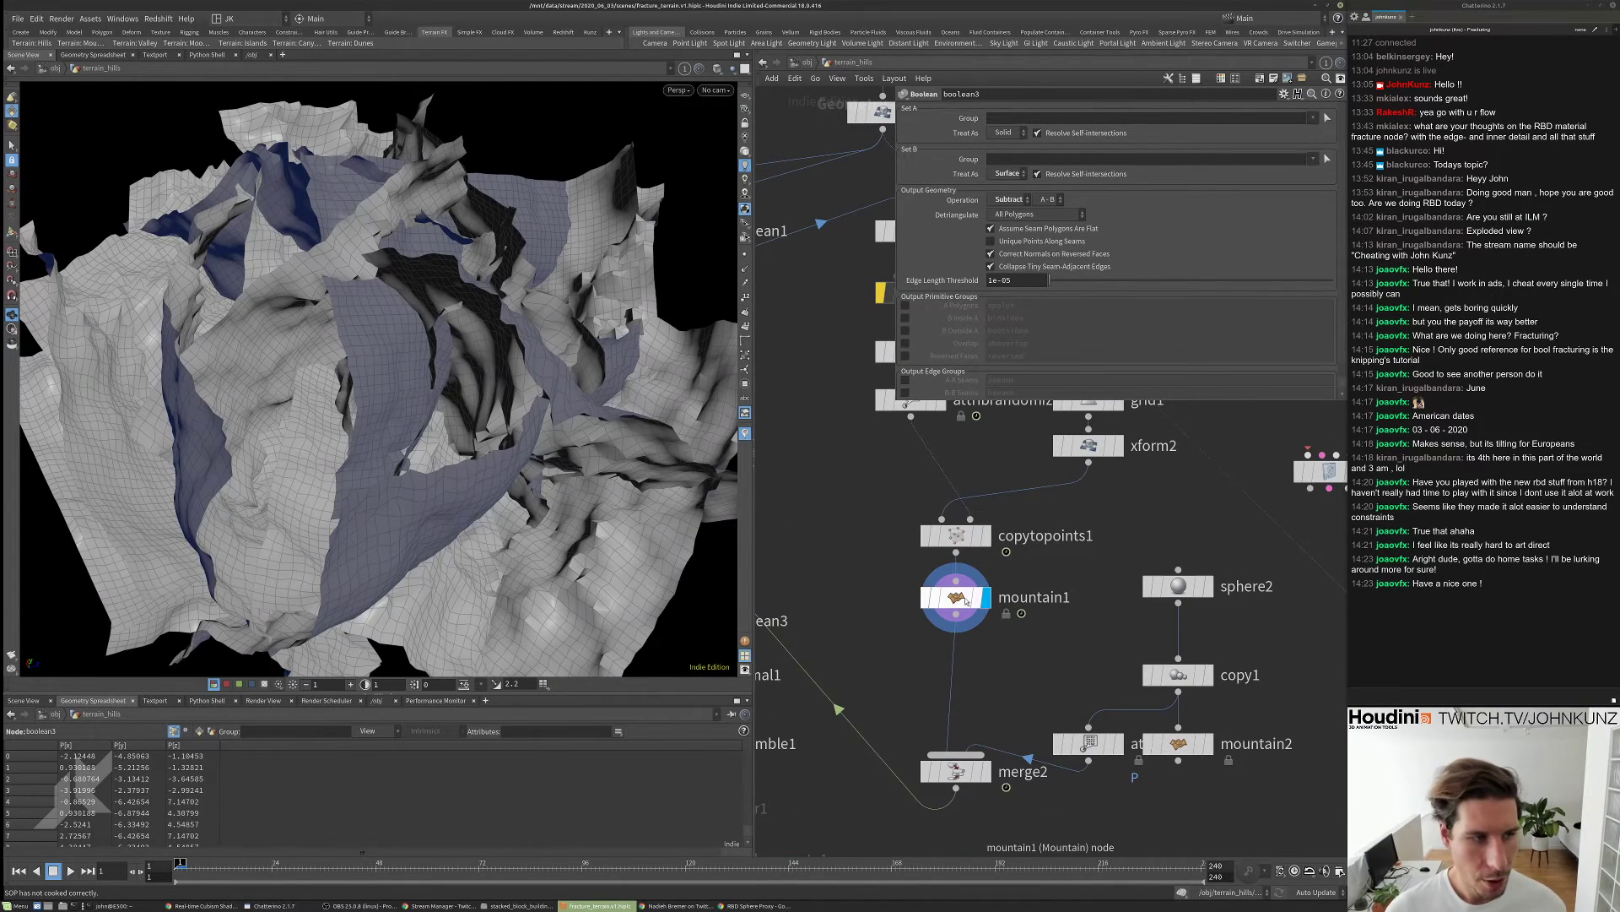
pyautogui.click(971, 602)
pyautogui.moveTo(579, 359); pyautogui.dragTo(553, 332)
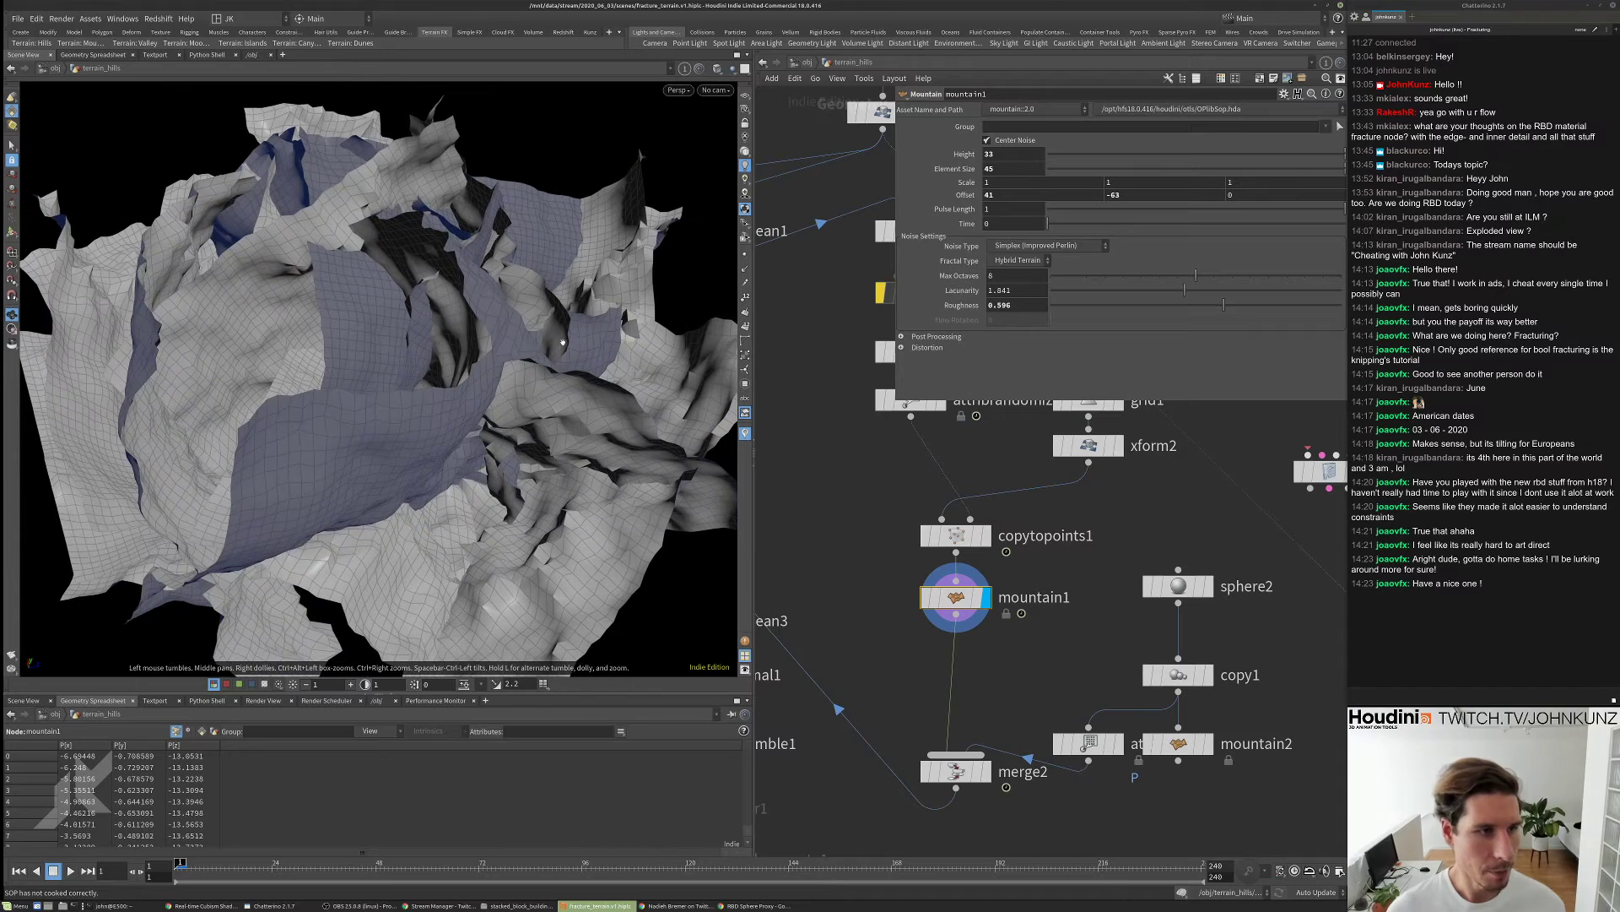
# - Set the rows and columns of grid1, the source of the cutting surfaces, to 23
pyautogui.moveTo(1108, 486); pyautogui.dragTo(1095, 519, button='middle')
pyautogui.click(1078, 435)
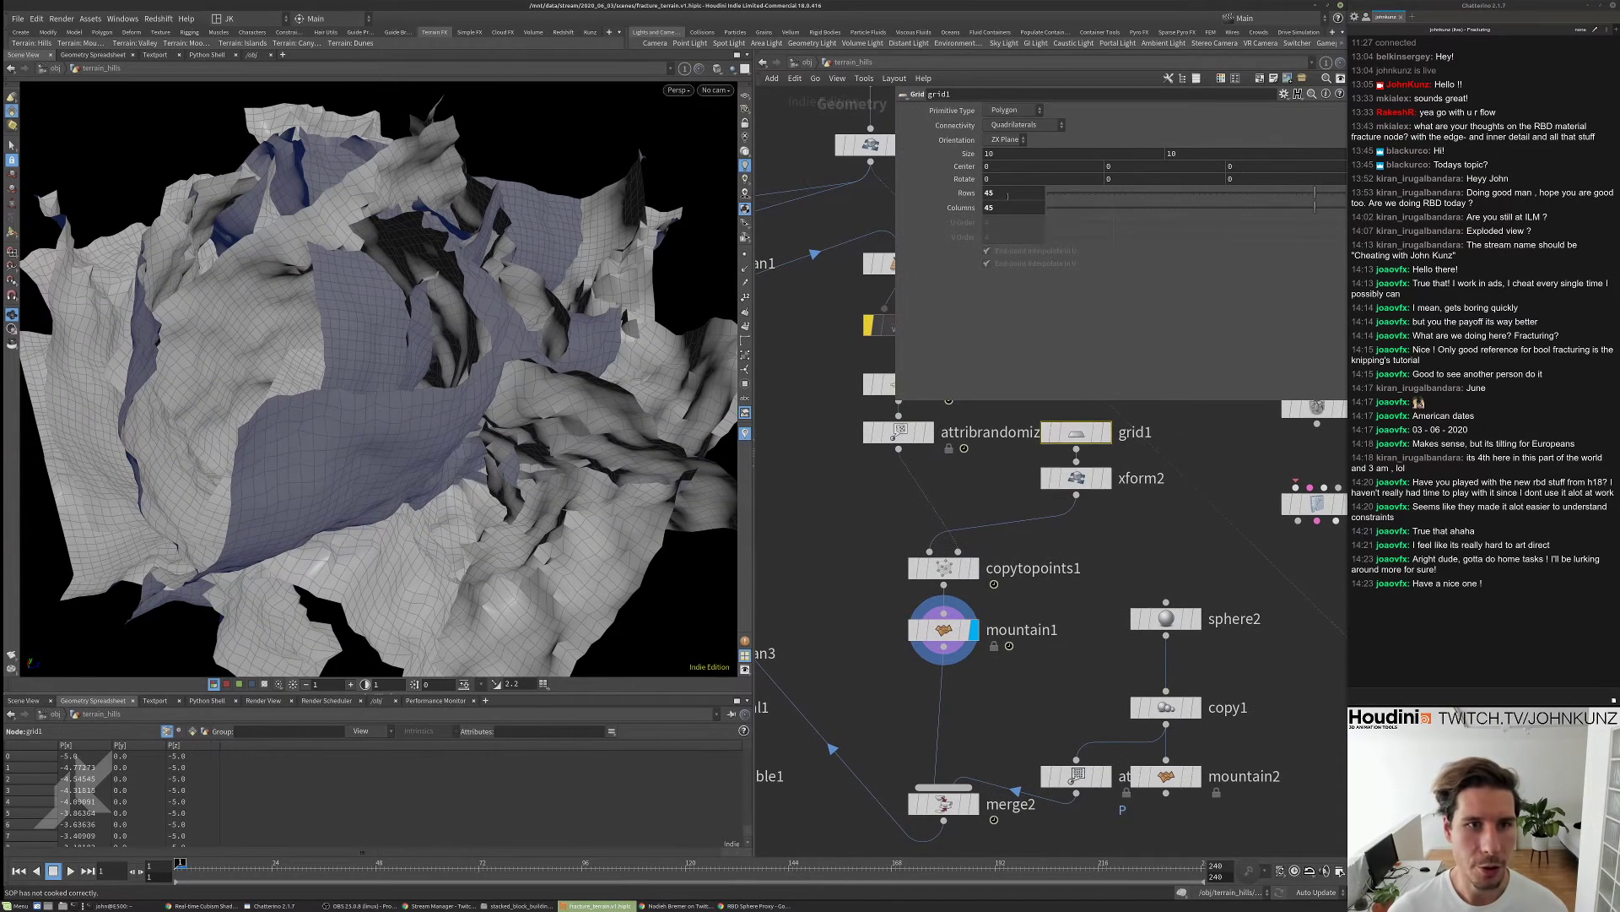
pyautogui.click(1013, 193)
pyautogui.write('23')
pyautogui.press('Tab')
pyautogui.write('23')
pyautogui.press('Return')
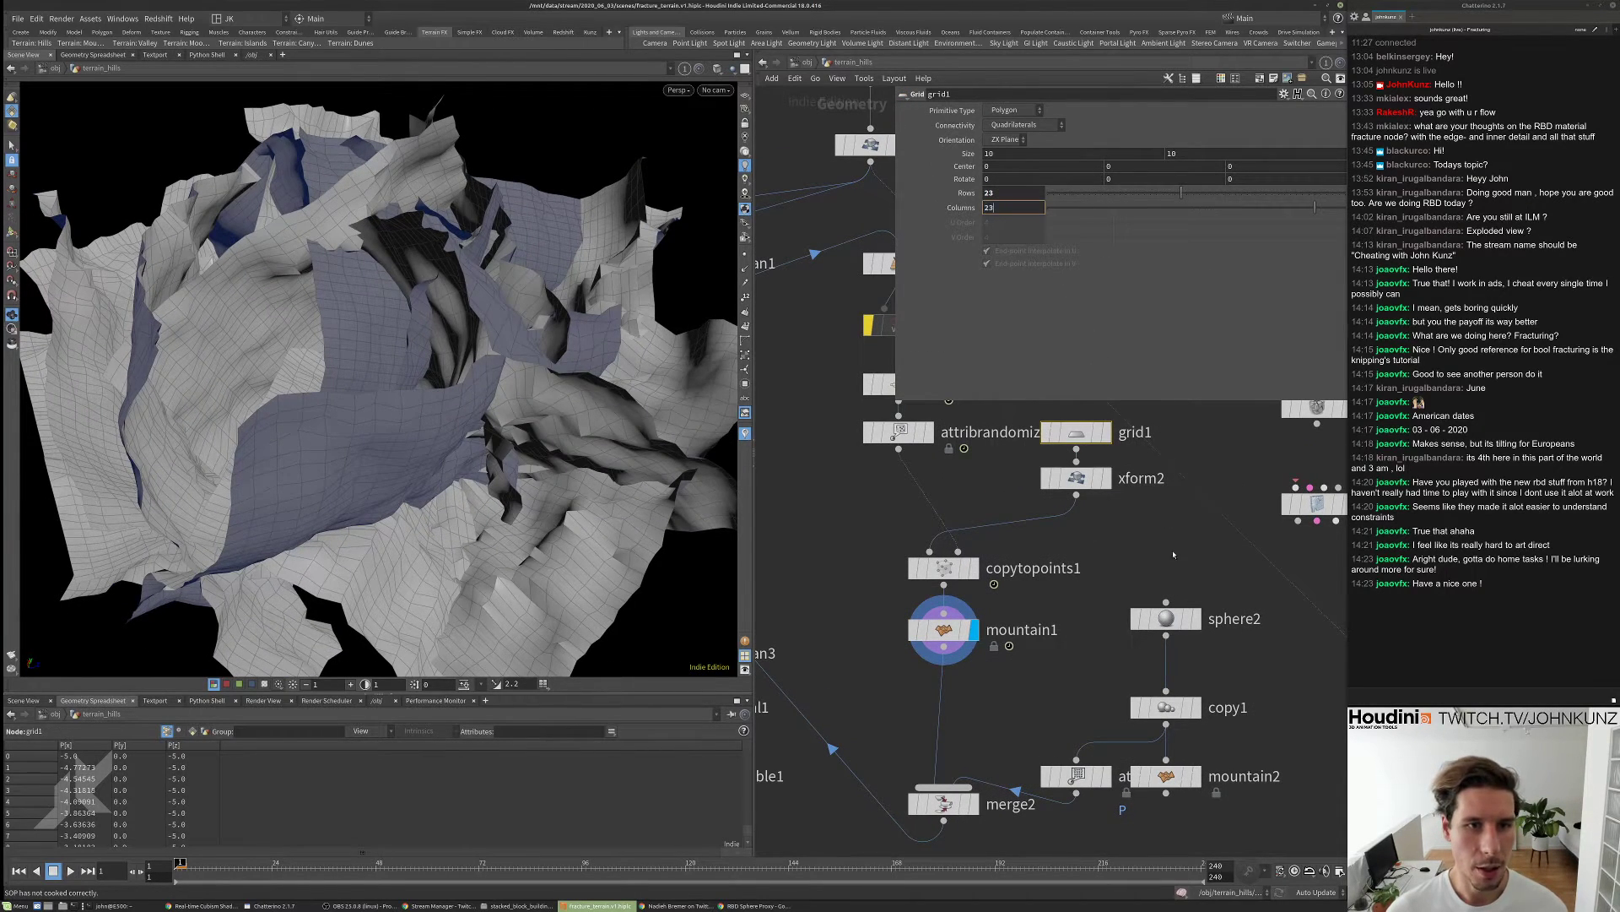
# - Shift the attribnoise1 node closer to copy1 and set the sphere2 frequency to 12
pyautogui.moveTo(838, 625); pyautogui.dragTo(940, 499, button='middle')
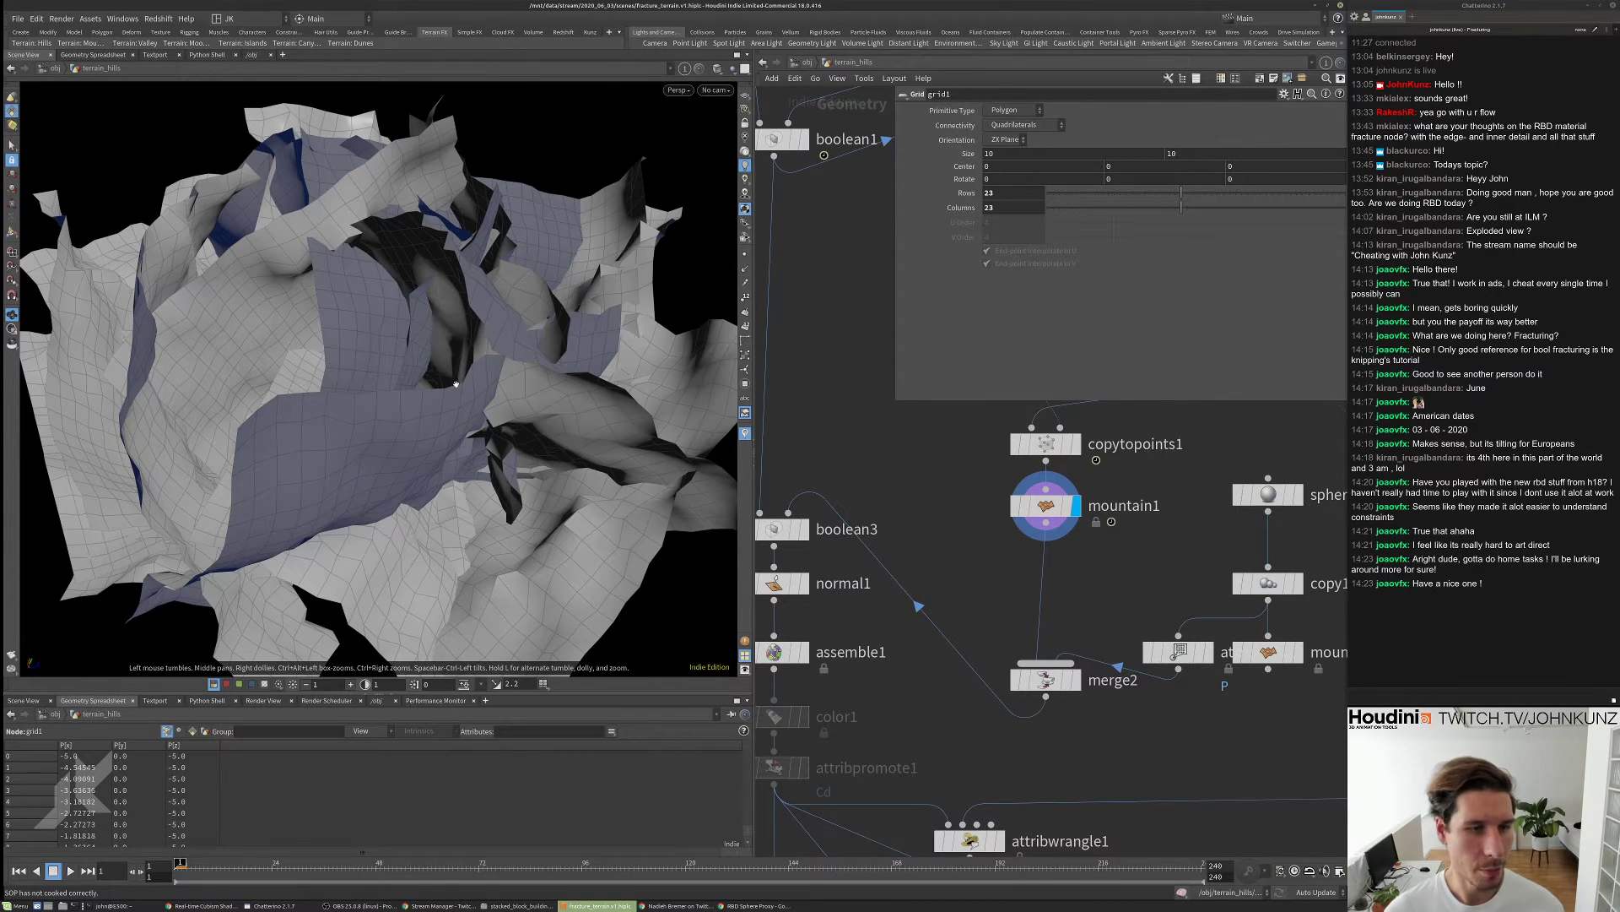
pyautogui.moveTo(864, 408); pyautogui.dragTo(774, 369, button='middle')
pyautogui.moveTo(1090, 614); pyautogui.dragTo(1068, 580)
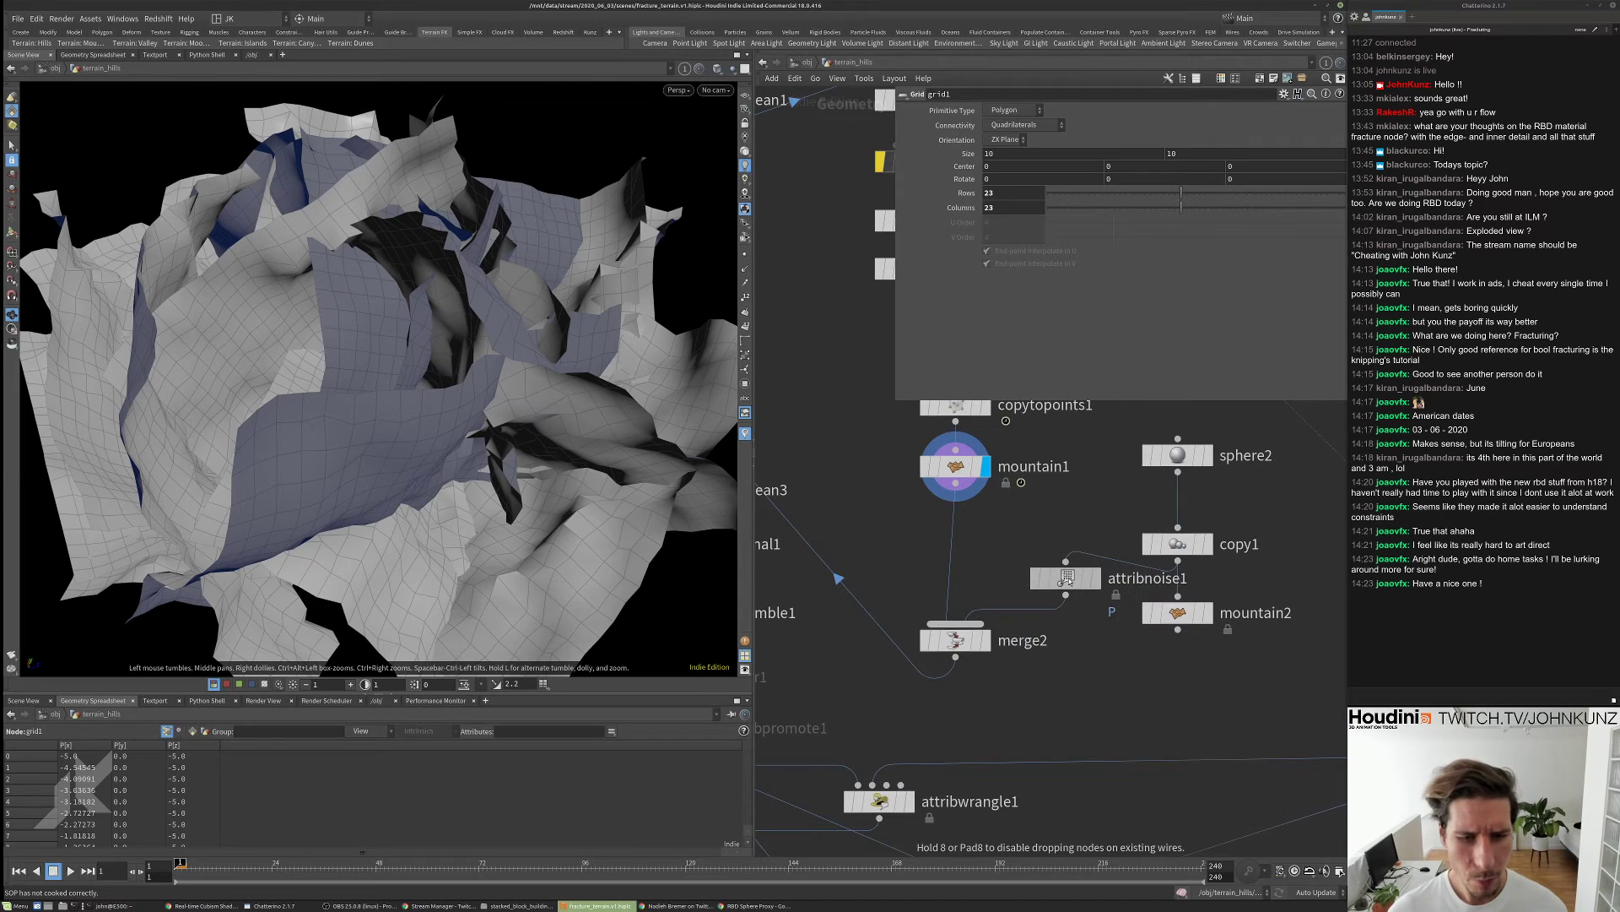
pyautogui.click(1178, 455)
pyautogui.click(1013, 206)
pyautogui.write('12')
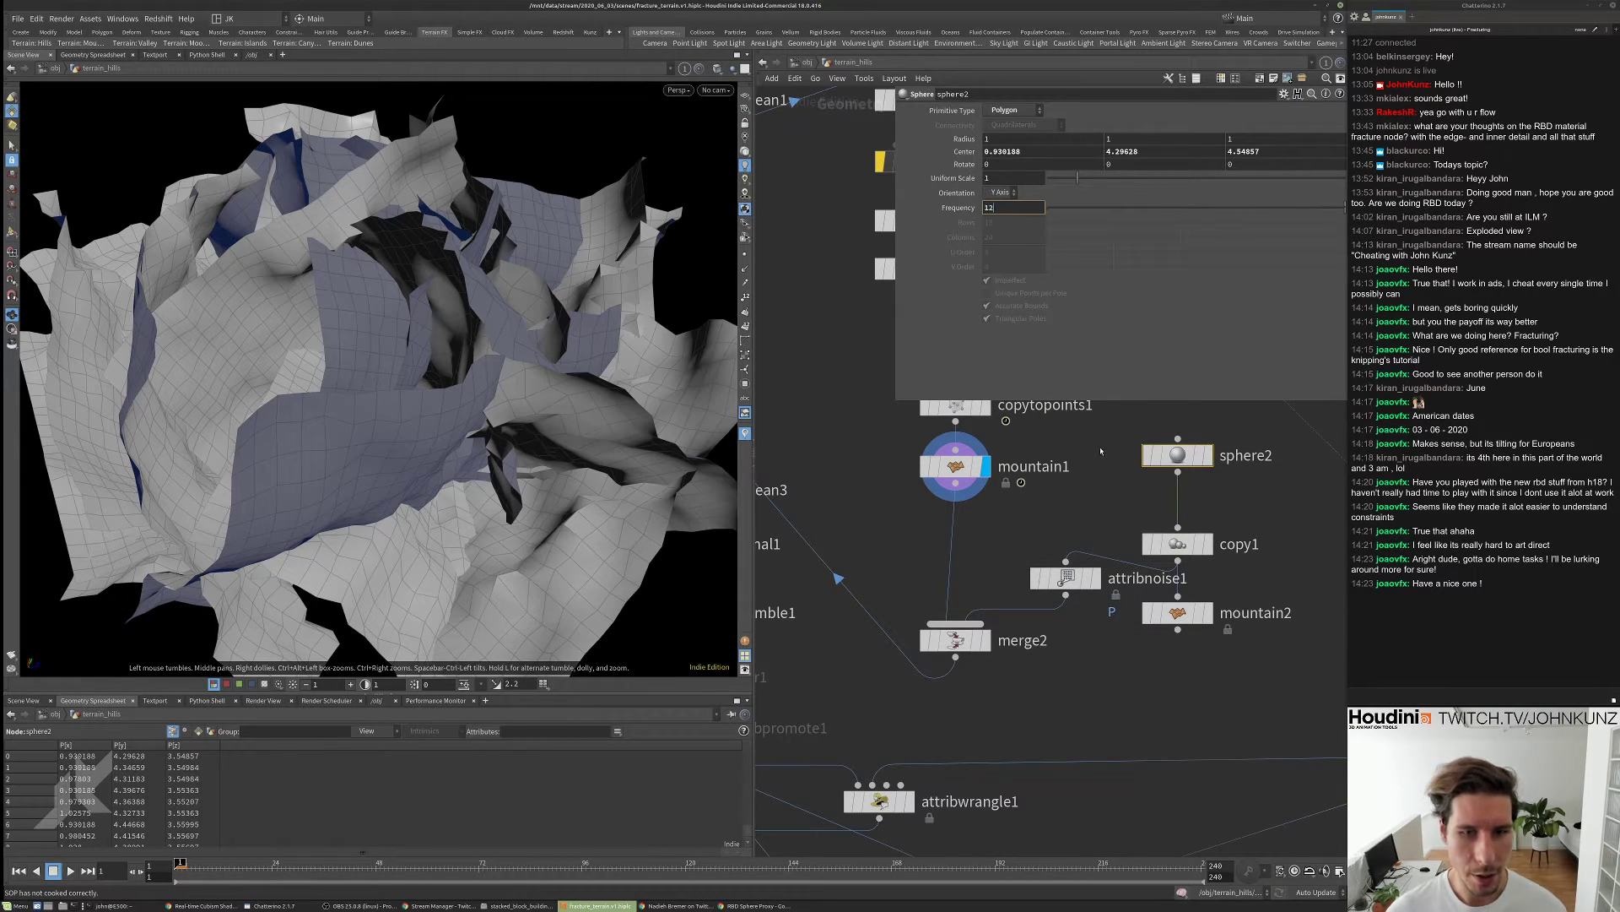
pyautogui.press('Return')
# - Display attribnoise1 and merge2 in turn to check the combined cutting surfaces
pyautogui.moveTo(1129, 495); pyautogui.dragTo(1143, 479, button='middle')
pyautogui.click(1111, 561)
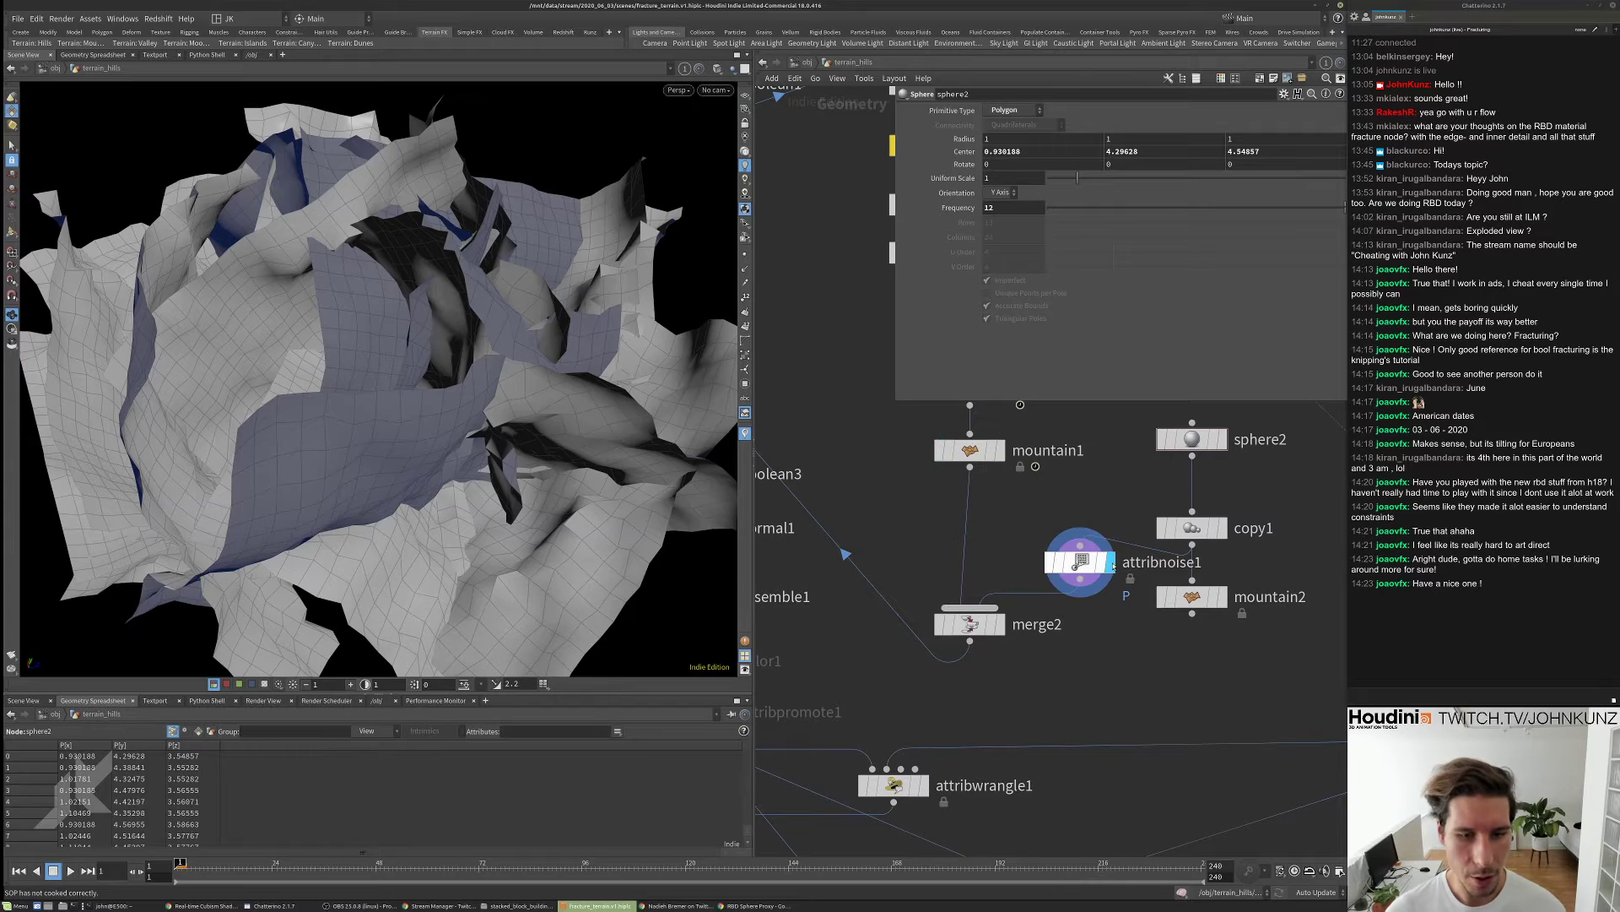
pyautogui.click(1081, 561)
pyautogui.click(999, 625)
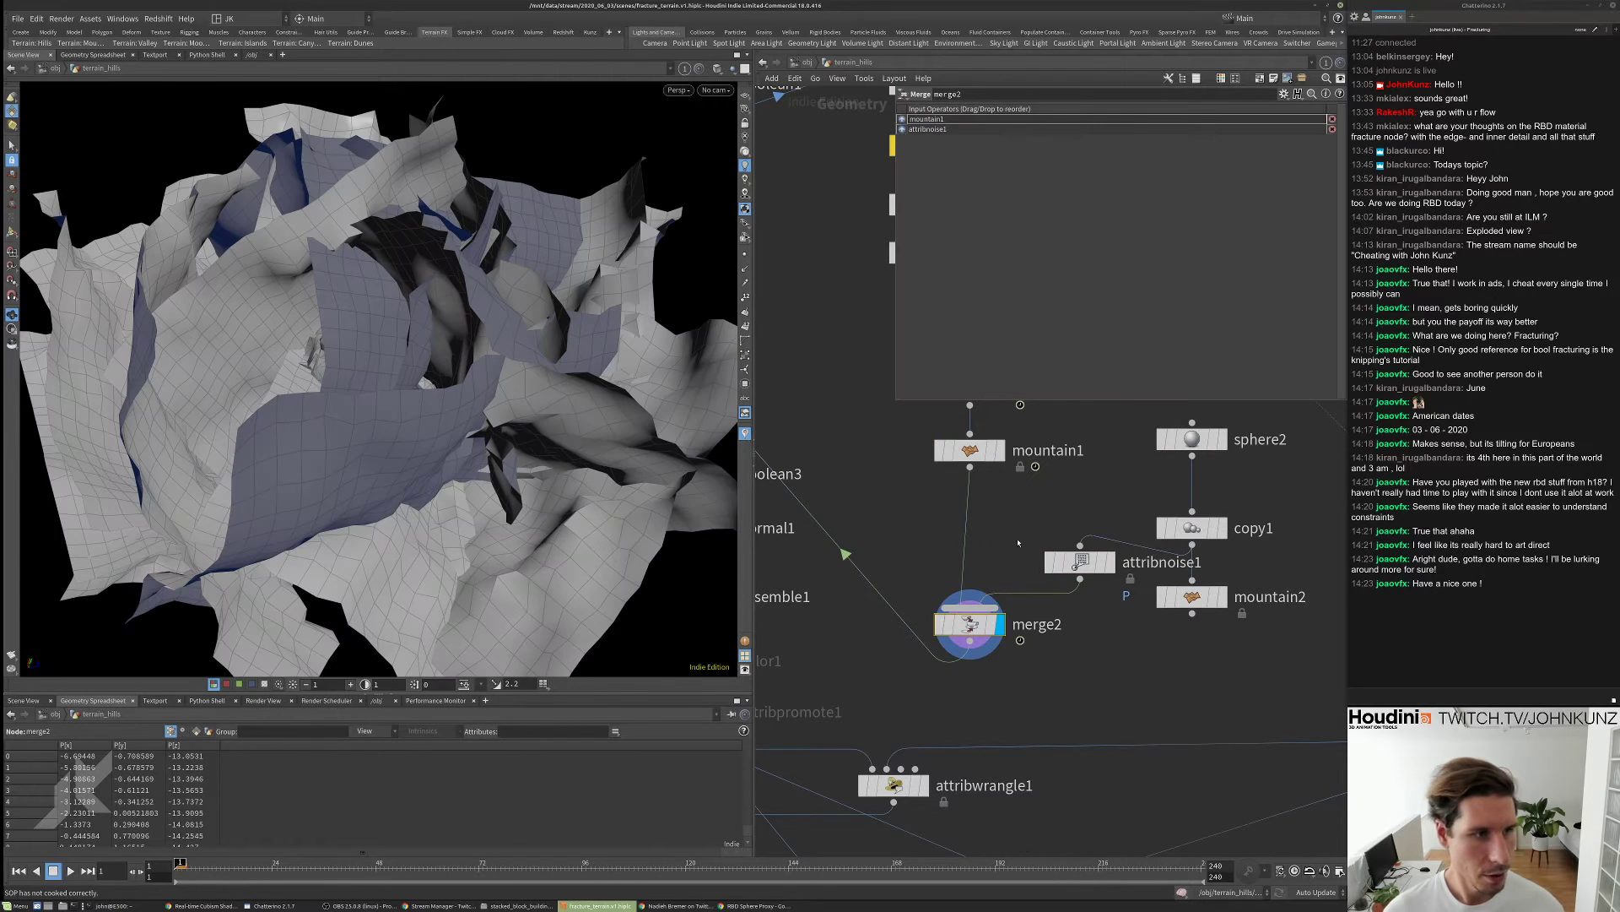
# - Set the total number of sphere copies in copy1 to 4
pyautogui.click(1190, 439)
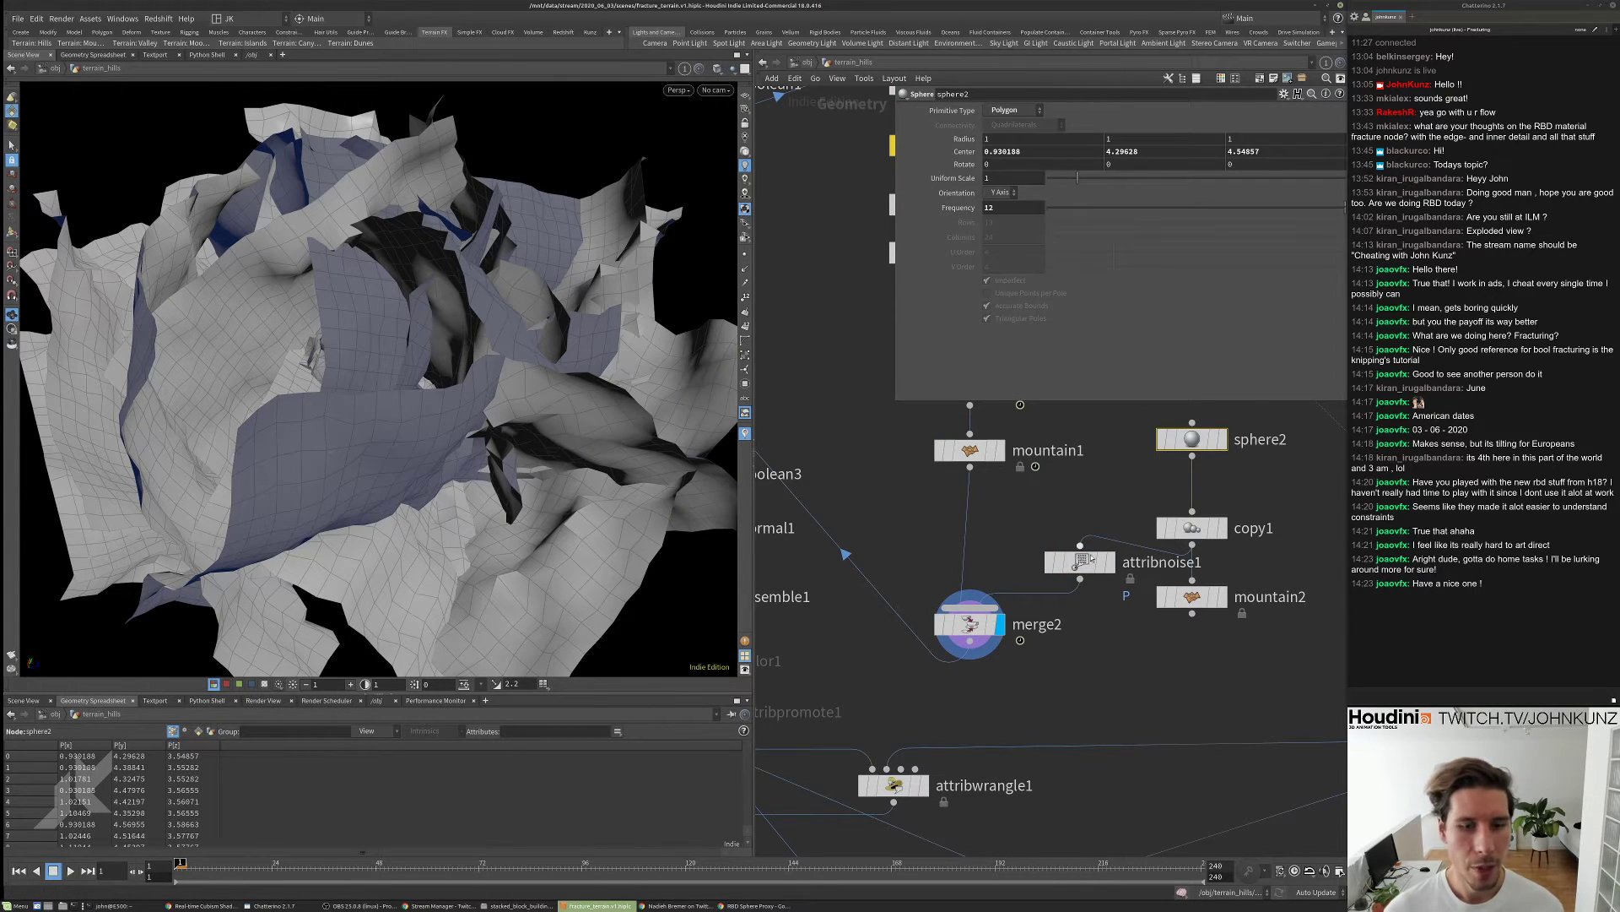
pyautogui.click(1192, 528)
pyautogui.write('4')
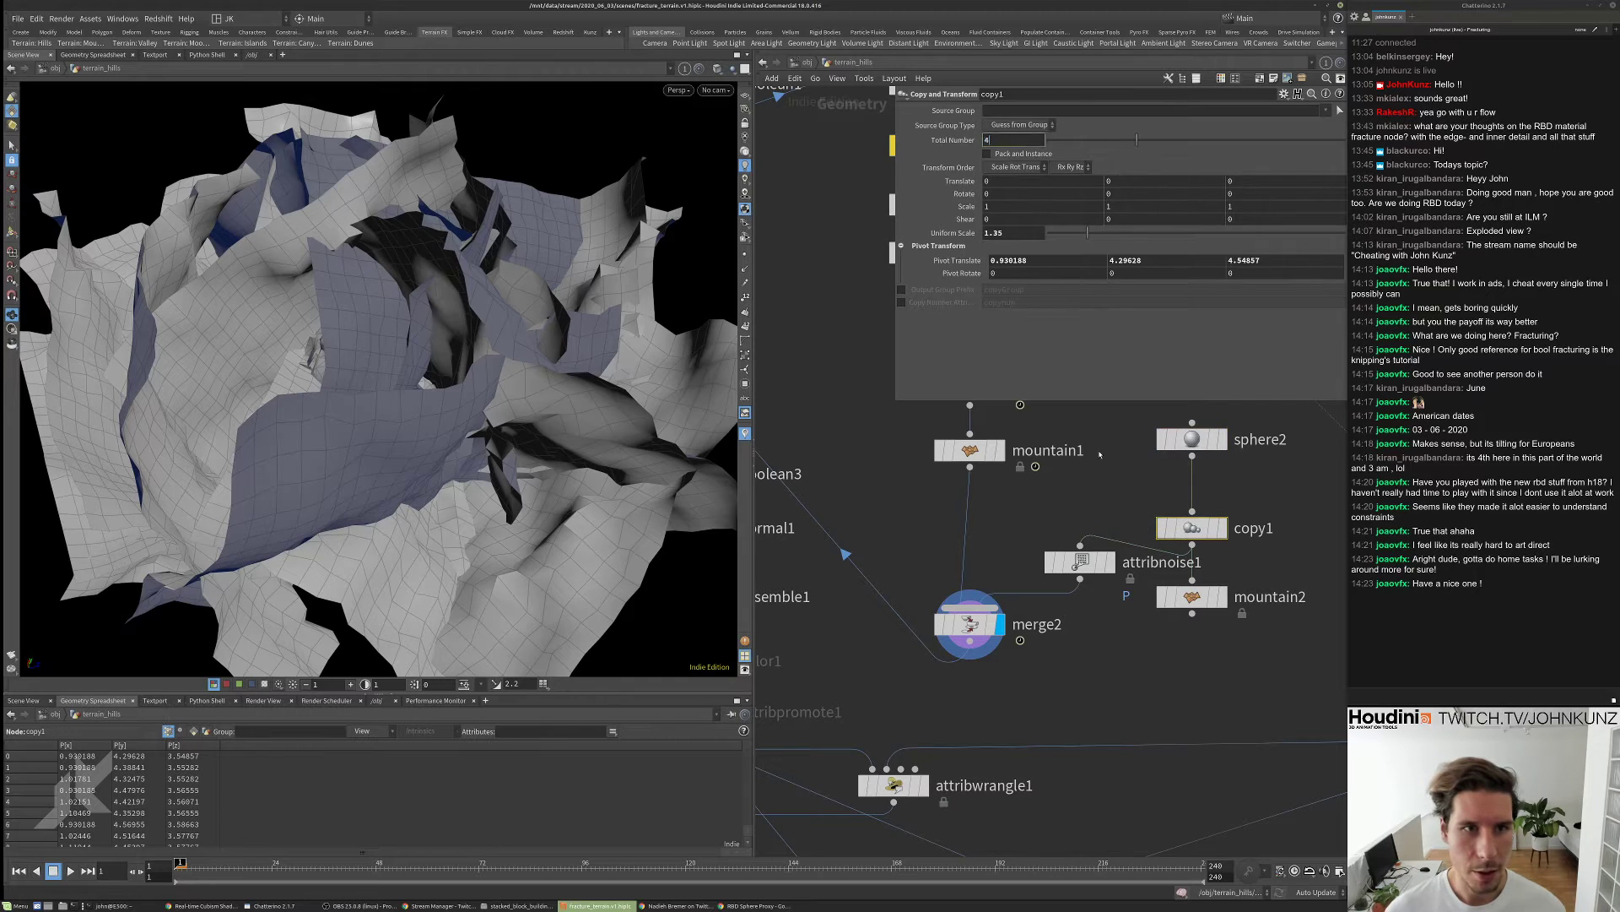
pyautogui.press('Return')
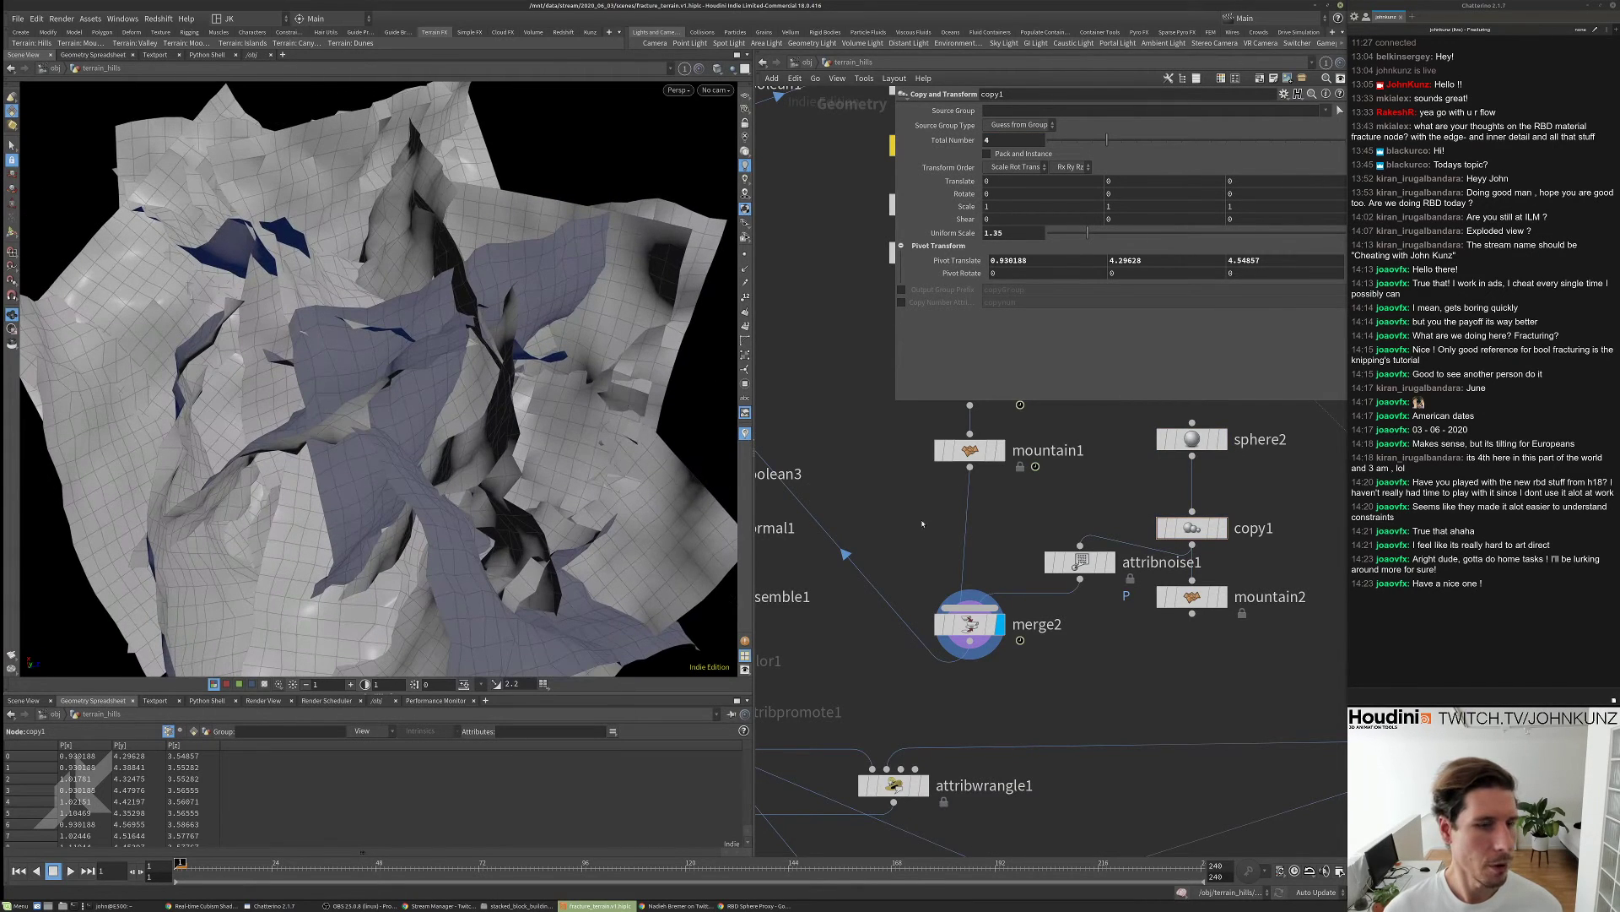
# - Display attribpromote1 and re-enable the bypassed color1 and attribpromote1 nodes to colour the pieces
pyautogui.moveTo(776, 604); pyautogui.dragTo(941, 586, button='middle')
pyautogui.click(891, 694)
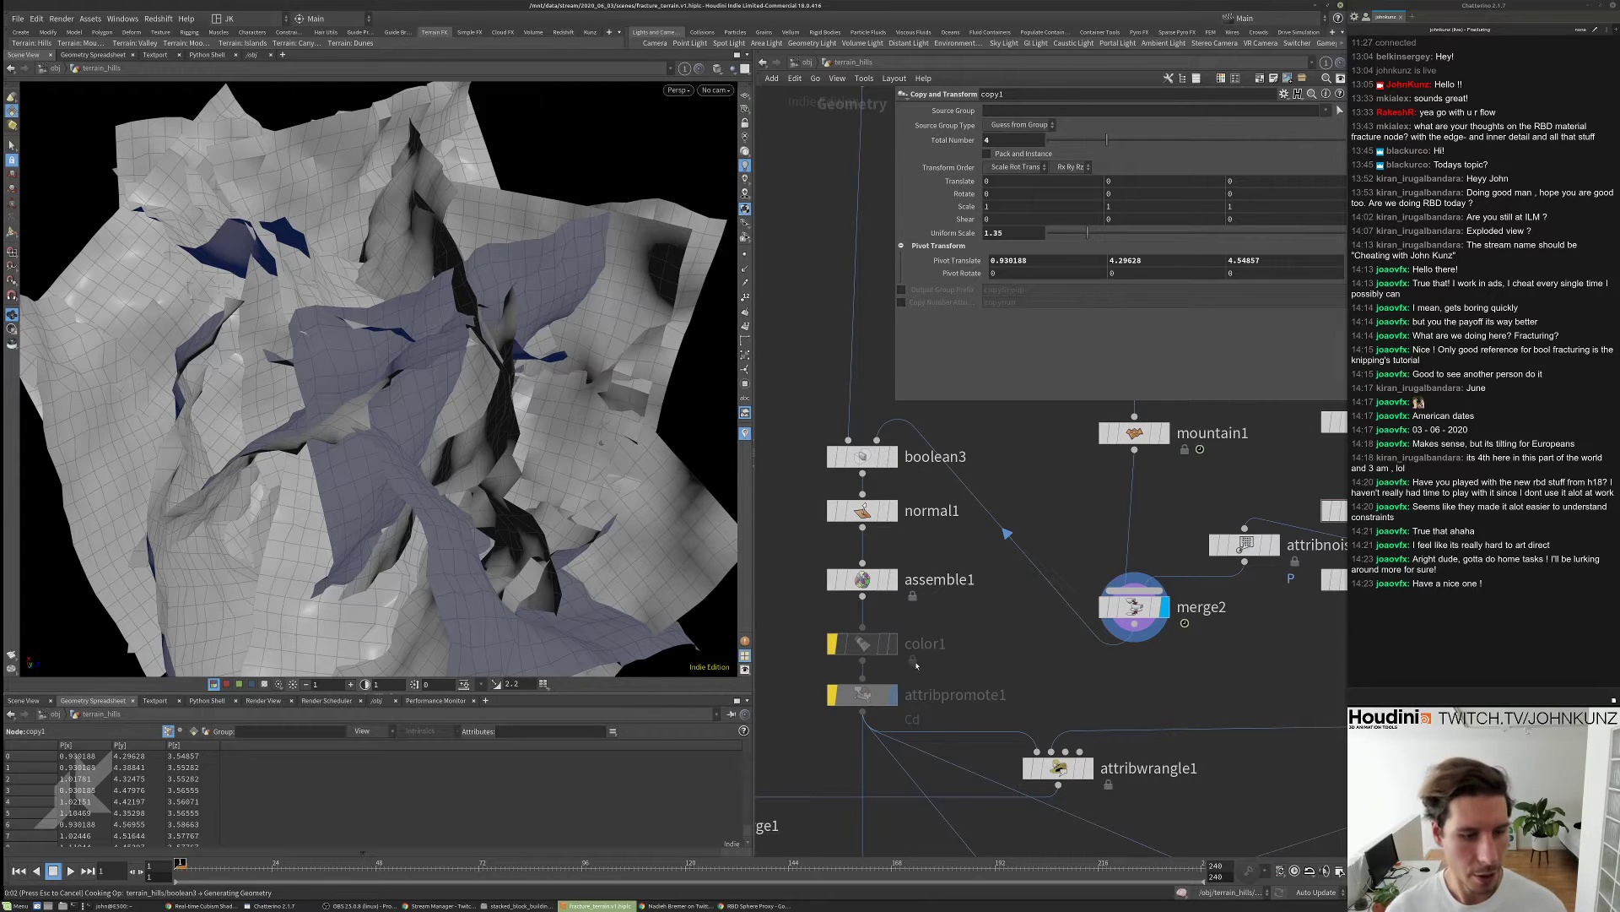
pyautogui.click(852, 696)
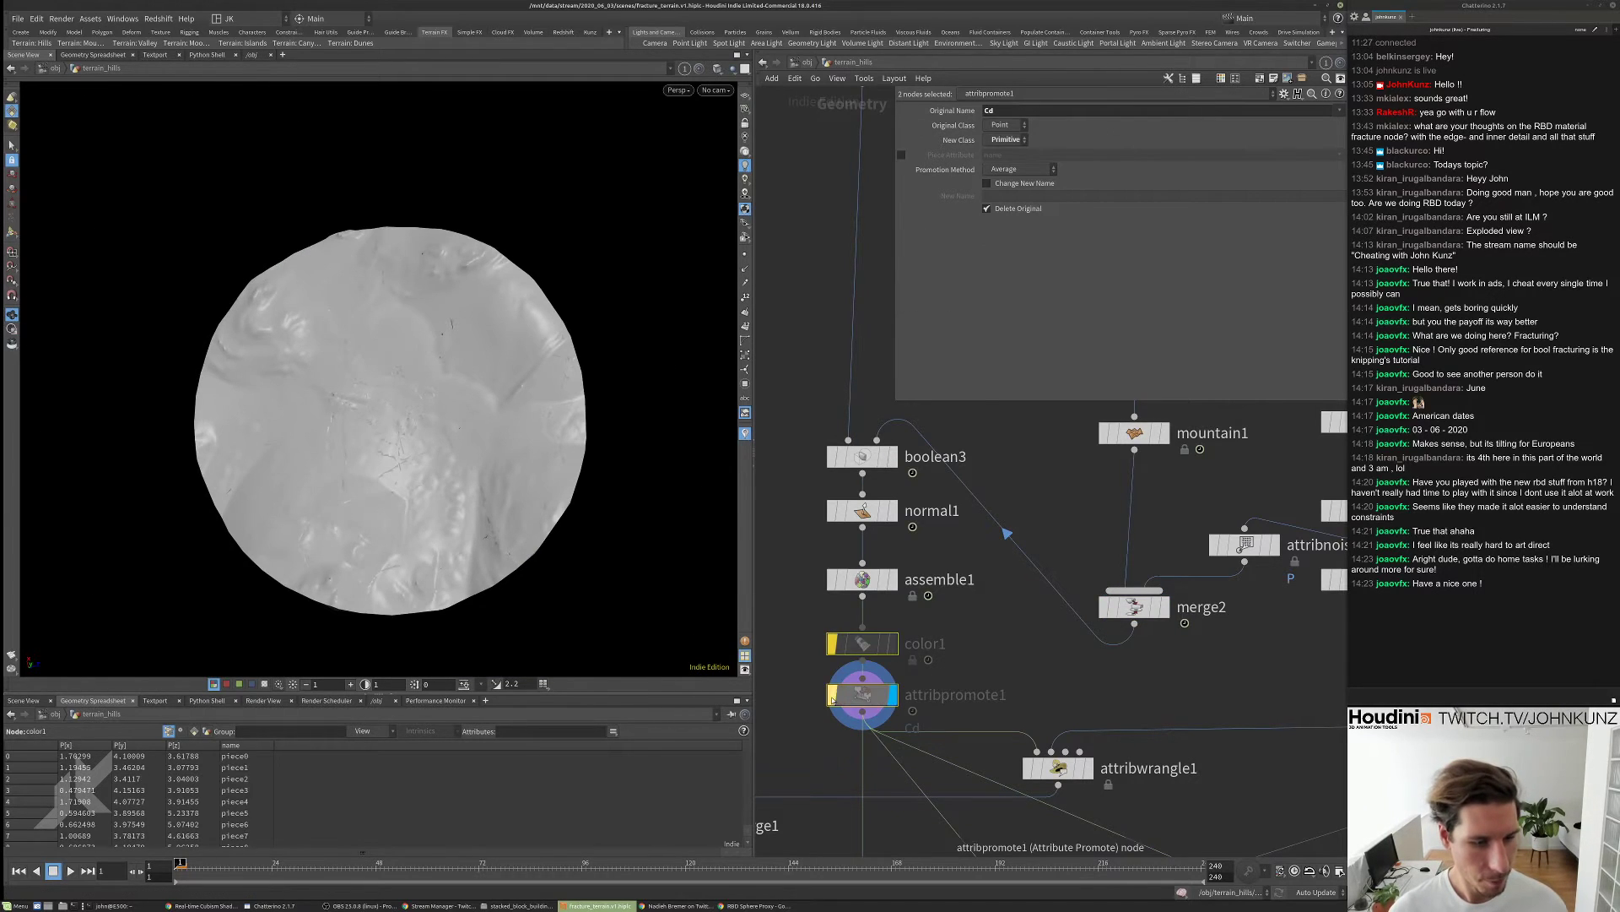
pyautogui.click(834, 694)
pyautogui.scroll(3, 395, 419)
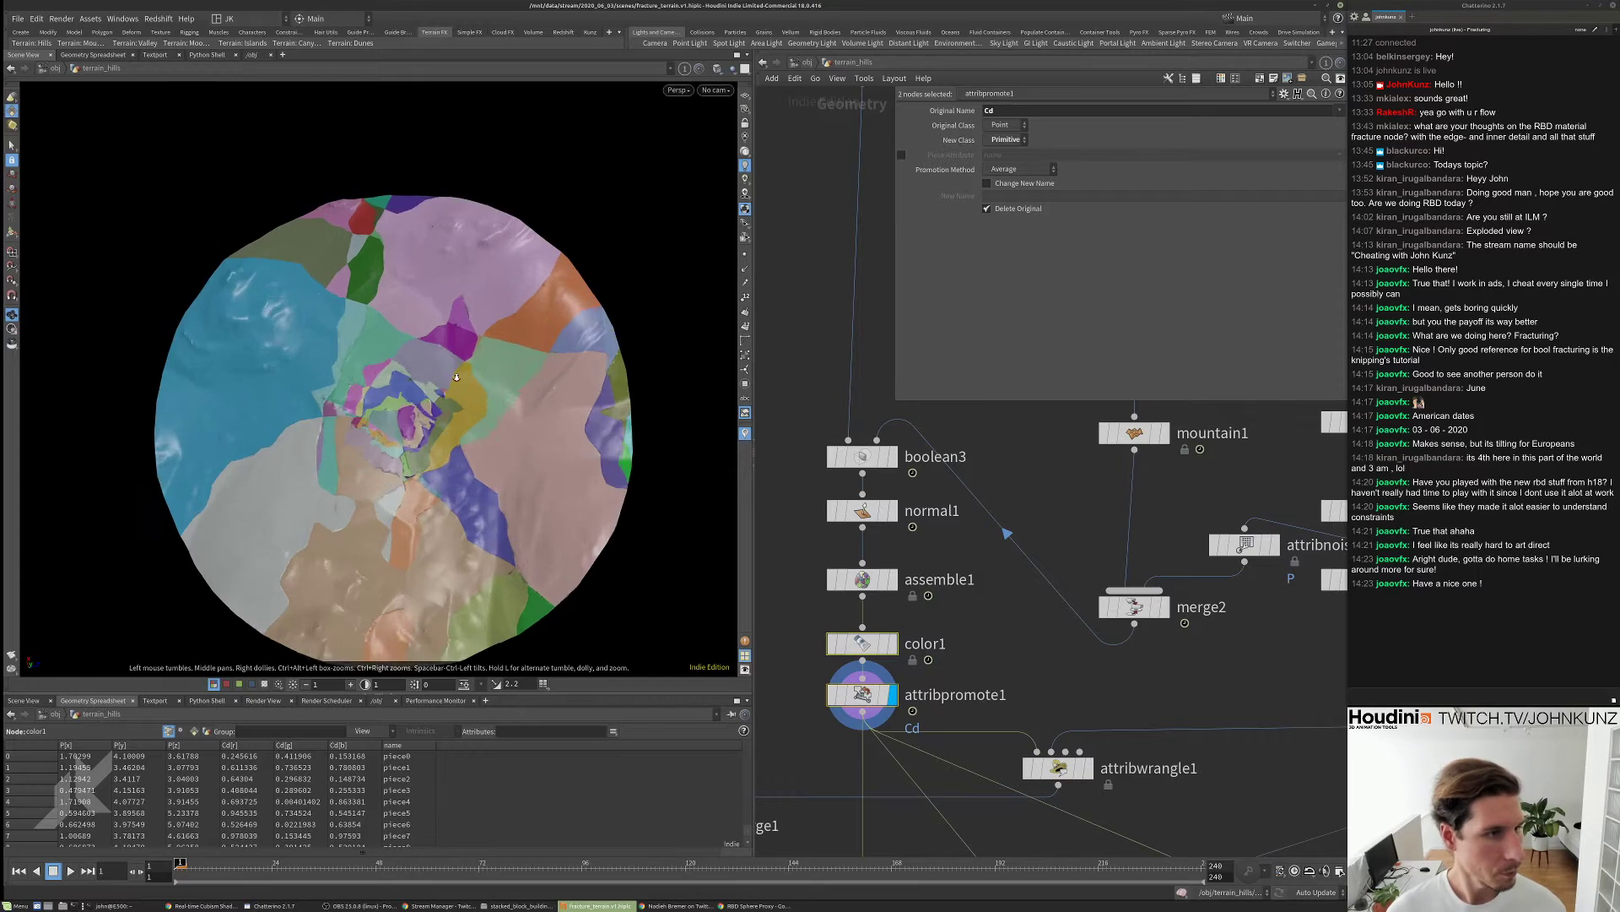
pyautogui.moveTo(395, 418); pyautogui.dragTo(398, 363)
# - Display the split1 node and inspect the coloured pieces from below
pyautogui.scroll(-5, 926, 735)
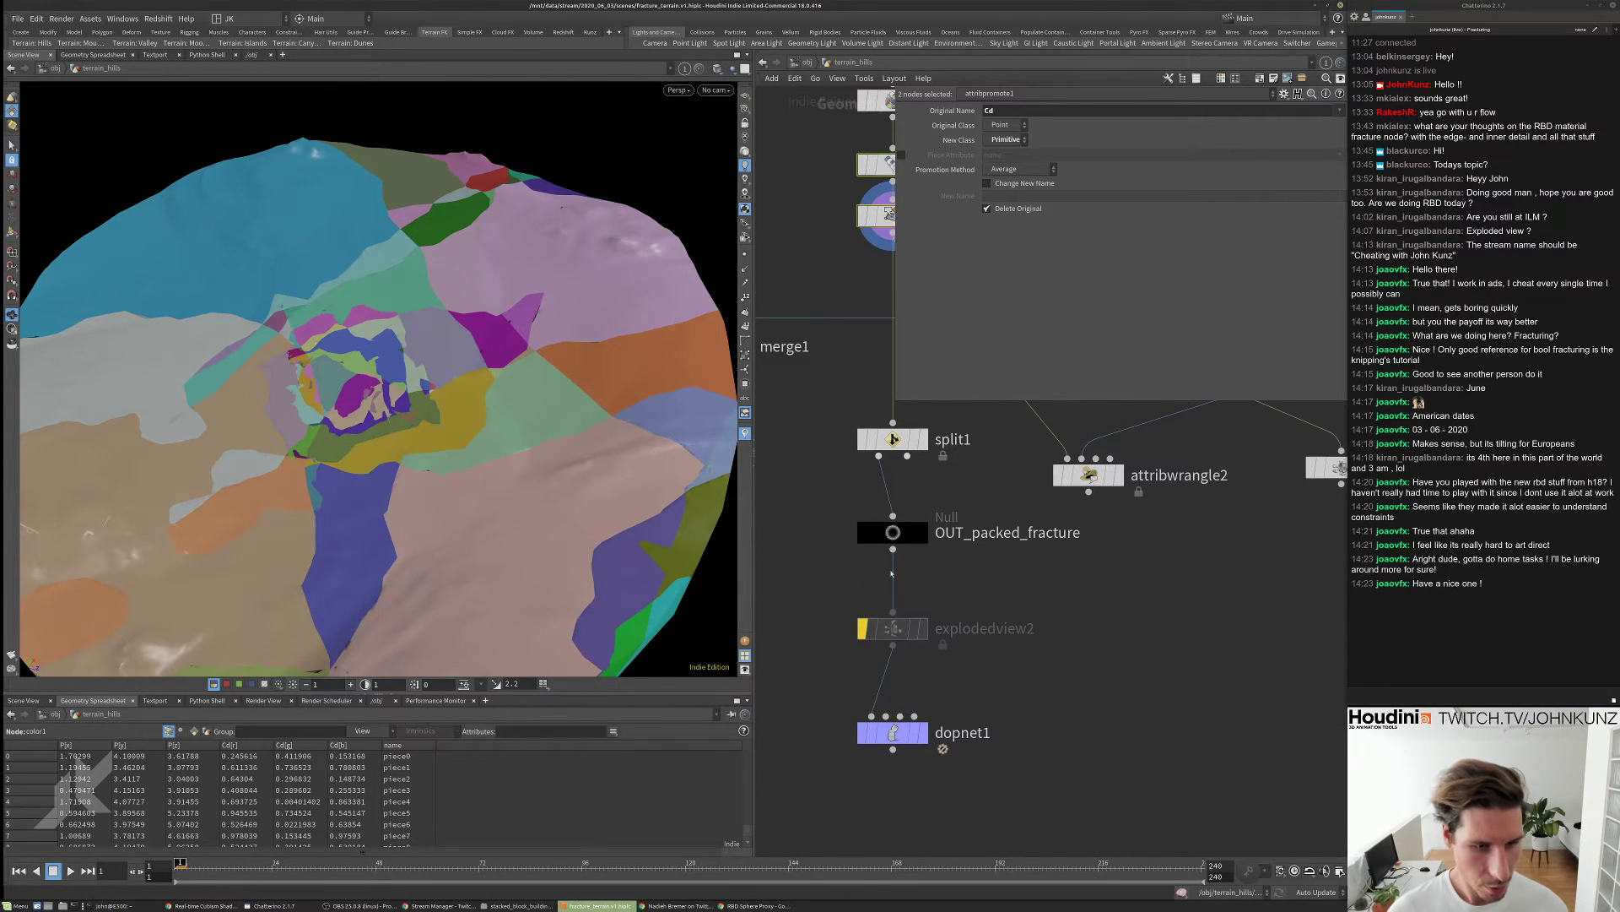
pyautogui.scroll(1, 912, 527)
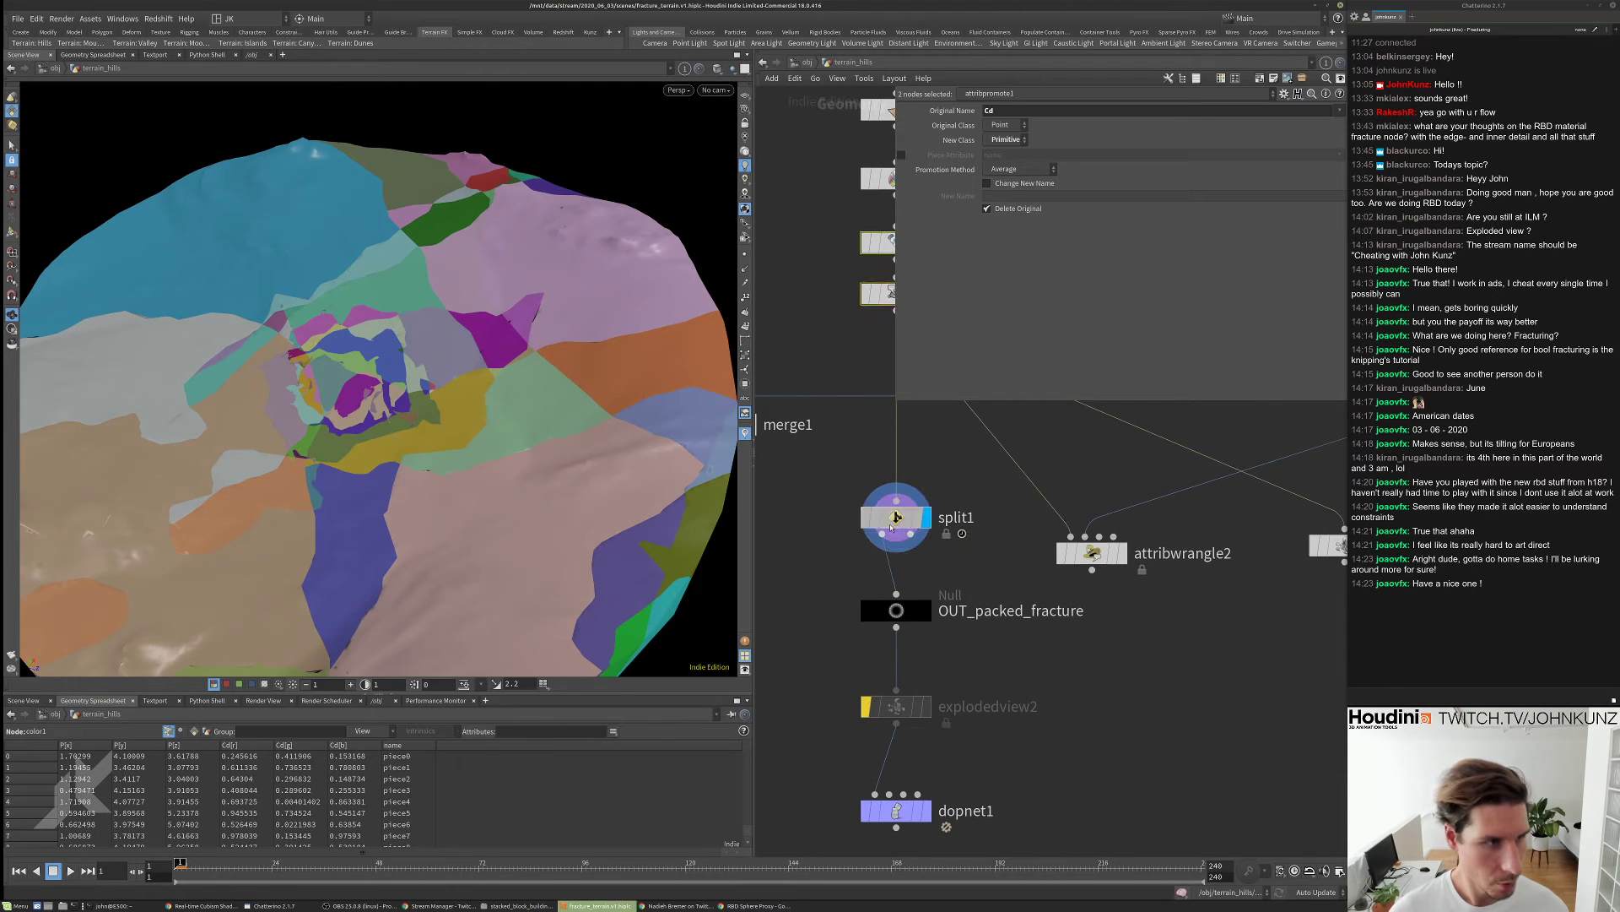
pyautogui.click(926, 517)
pyautogui.moveTo(473, 355); pyautogui.dragTo(562, 300)
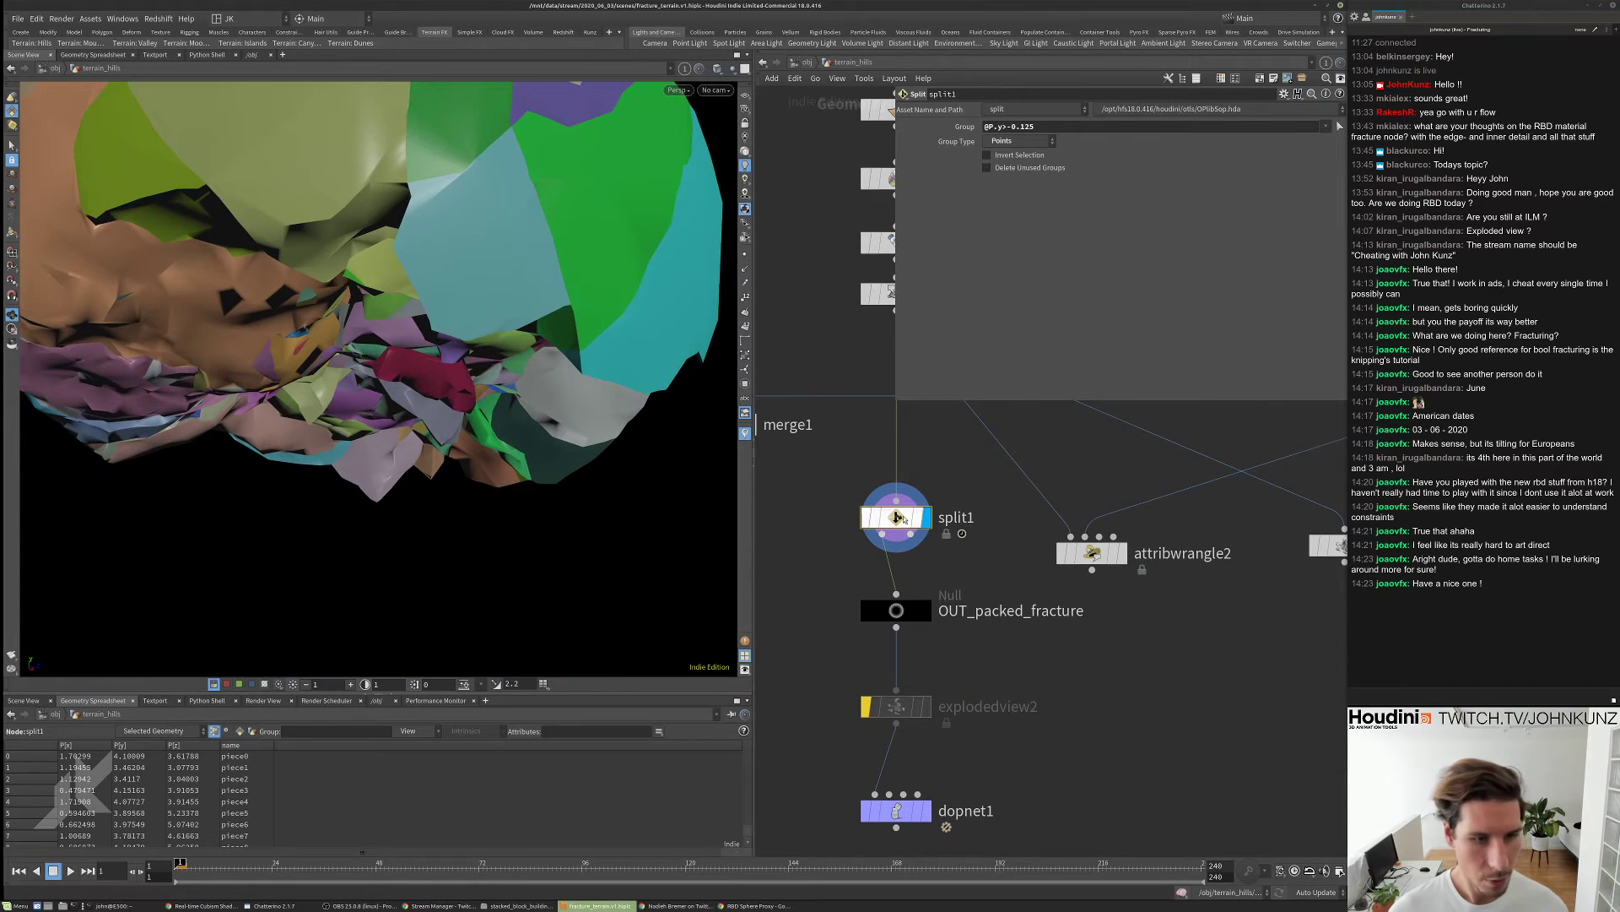
# - Check the node information of split1 and OUT_packed_fracture and frame the whole chunk in the viewport
pyautogui.middleClick(896, 517)
pyautogui.middleClick(896, 611)
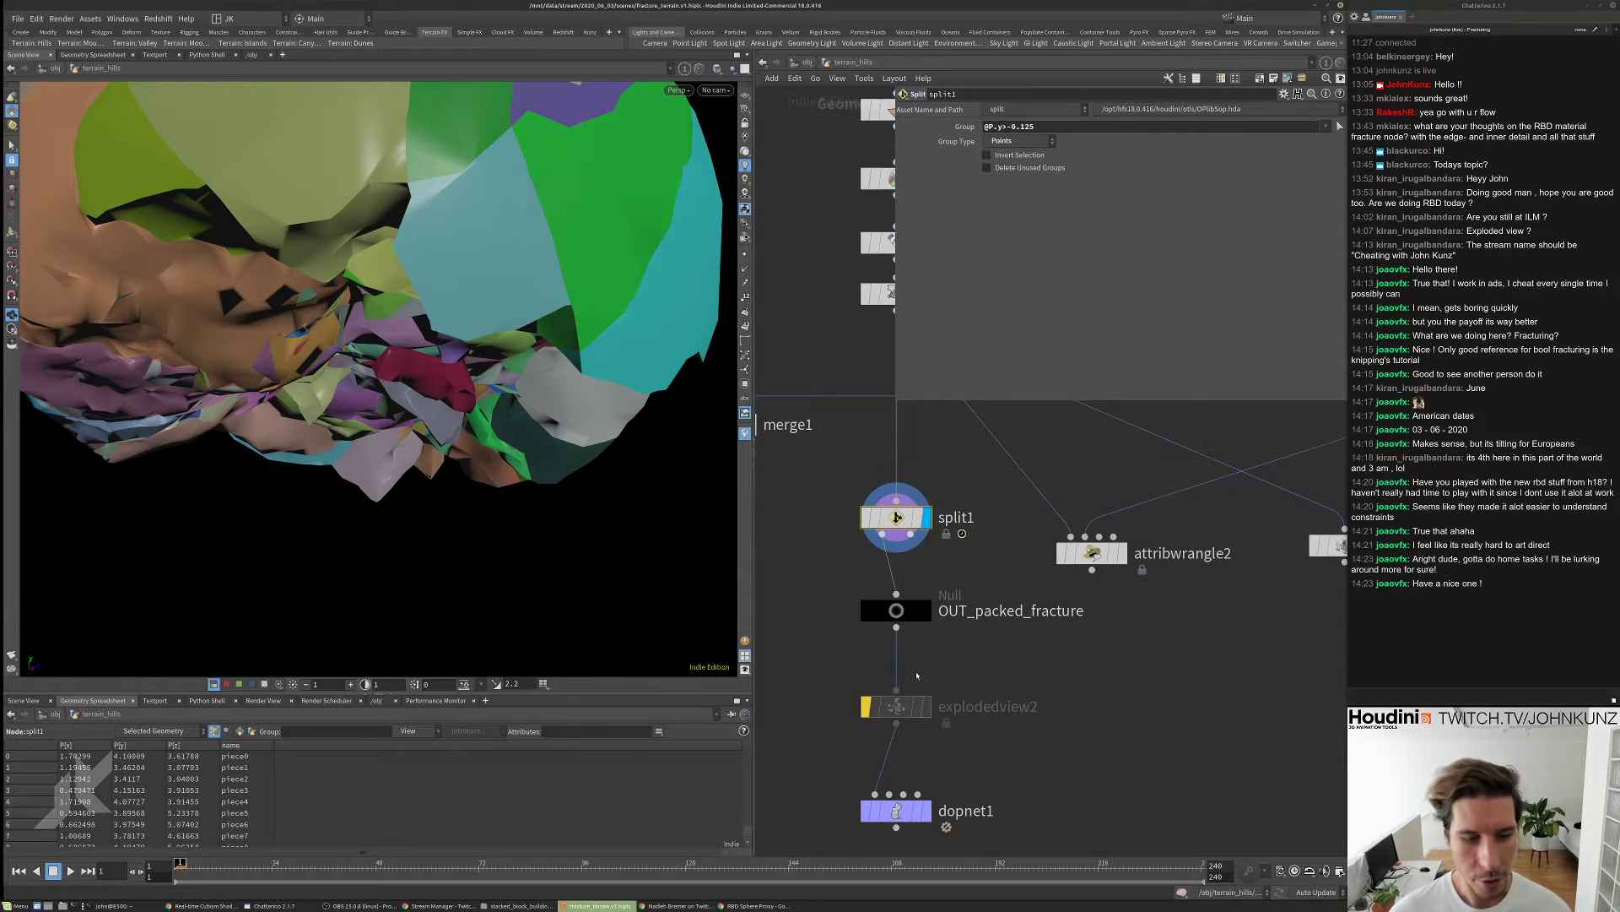
pyautogui.moveTo(506, 397); pyautogui.dragTo(582, 379)
pyautogui.press('h')
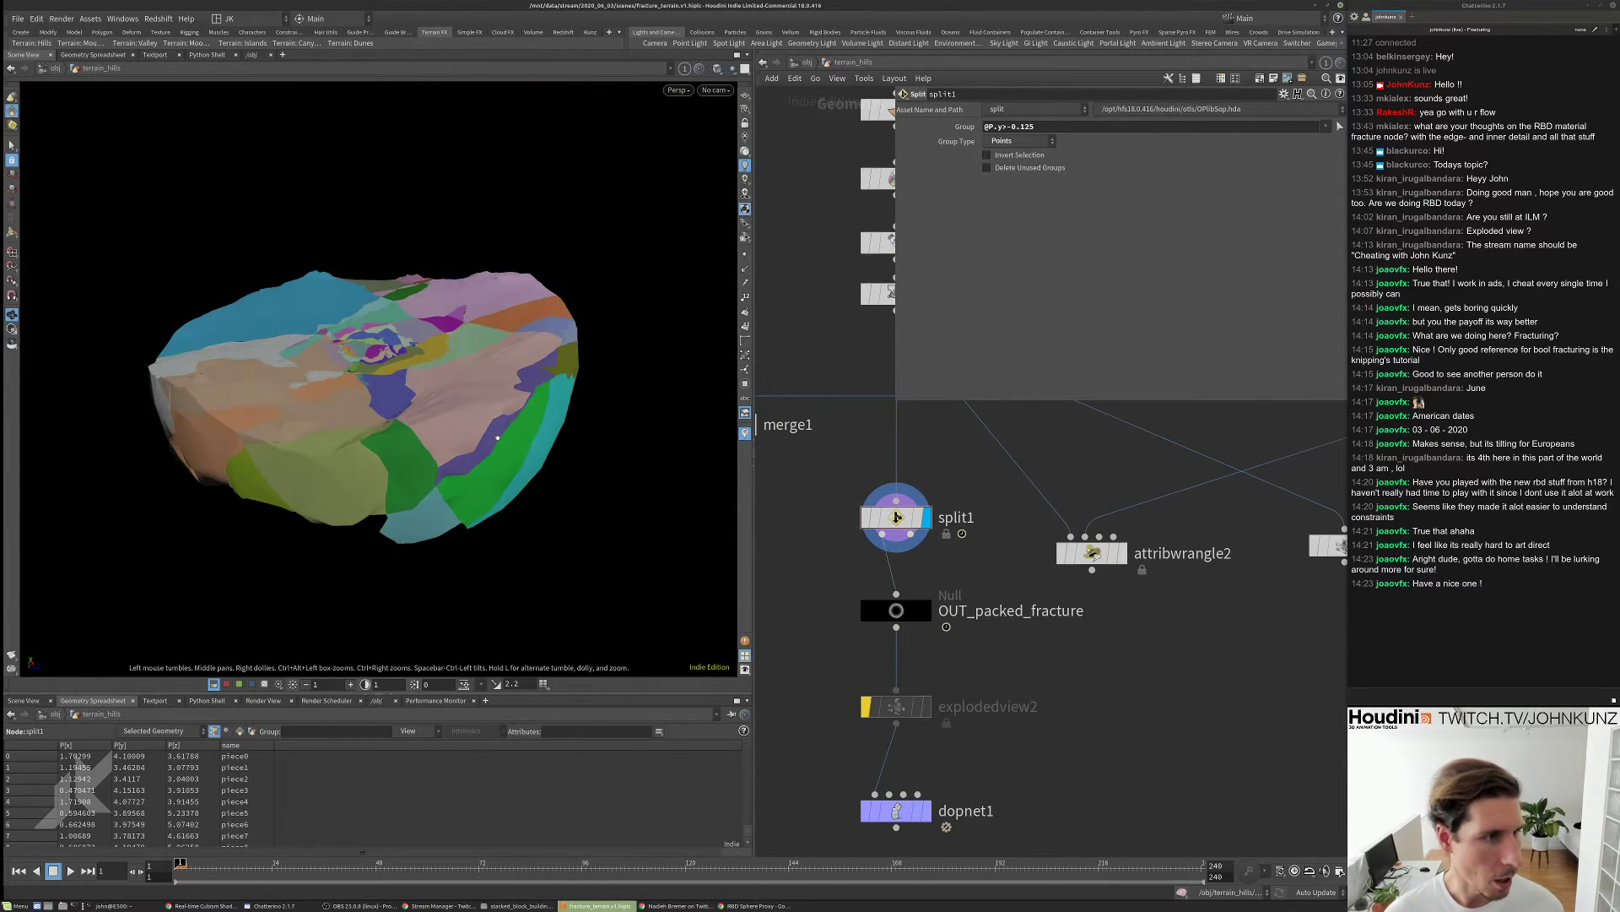
pyautogui.press('h')
# - Display dopnet1 and play the rigid body simulation of the coarser, coloured pieces
pyautogui.scroll(4, 1038, 634)
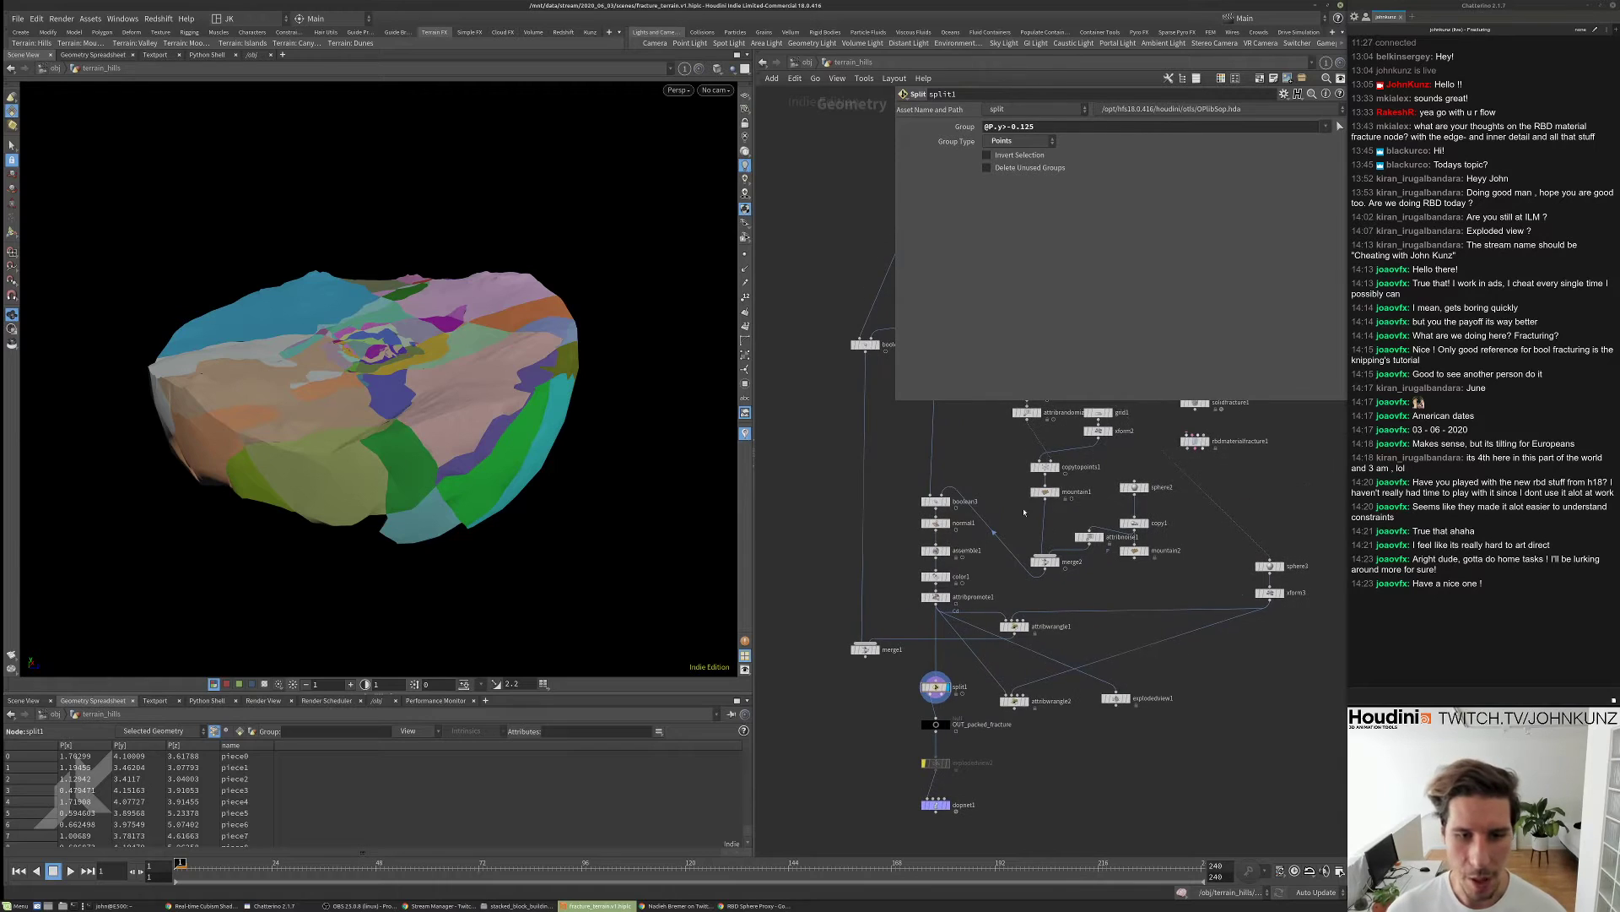
pyautogui.click(919, 751)
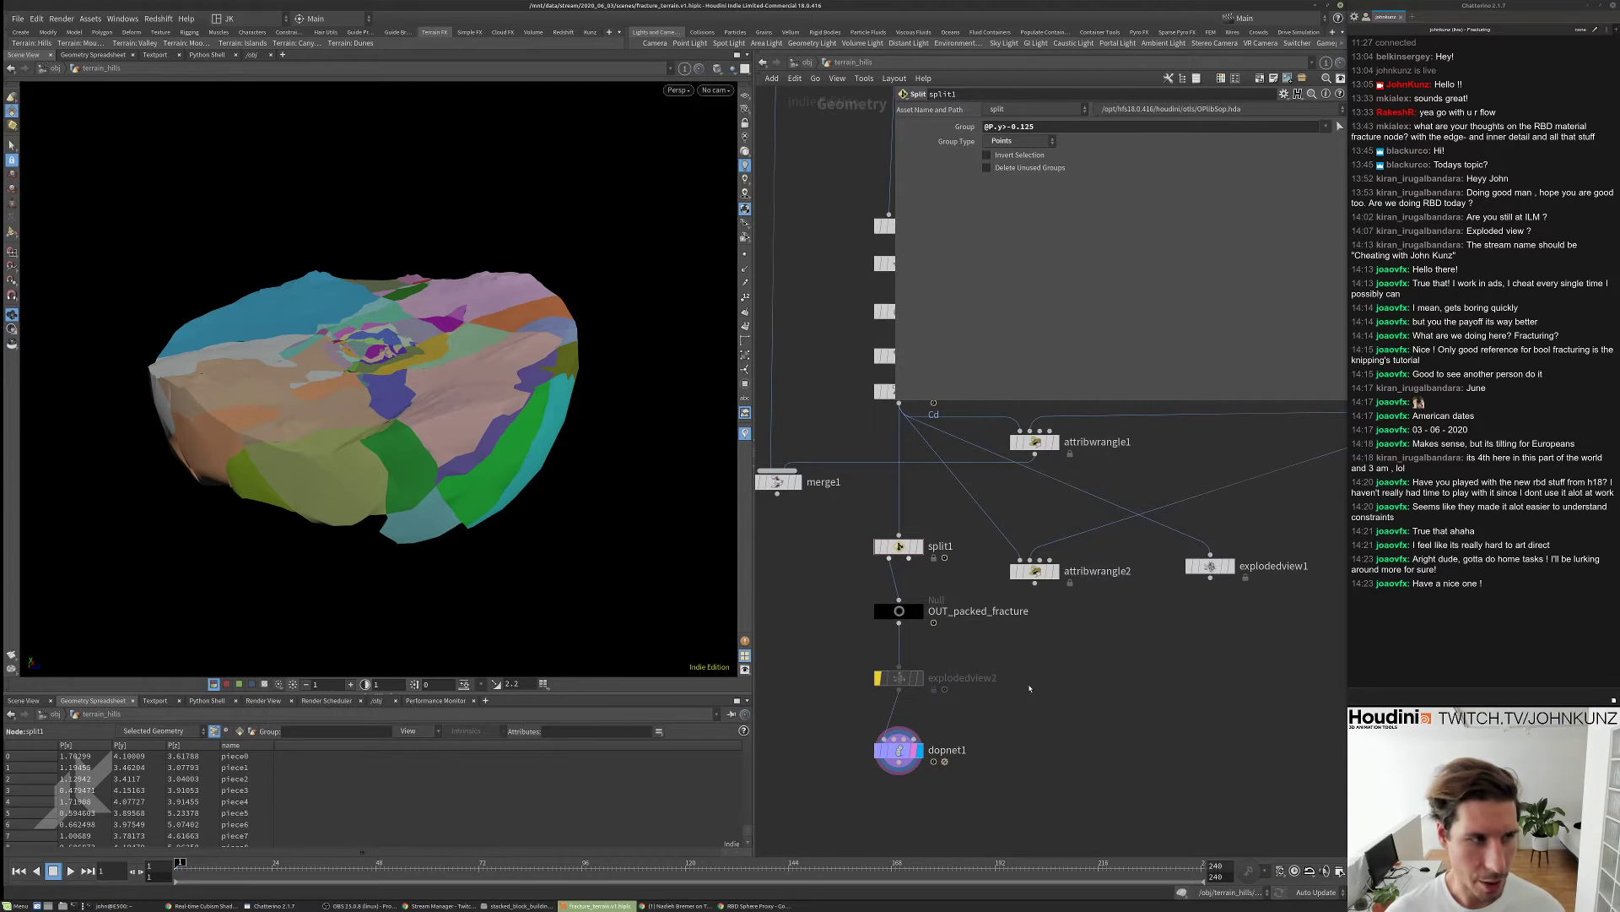
pyautogui.moveTo(1016, 735); pyautogui.dragTo(1025, 689, button='middle')
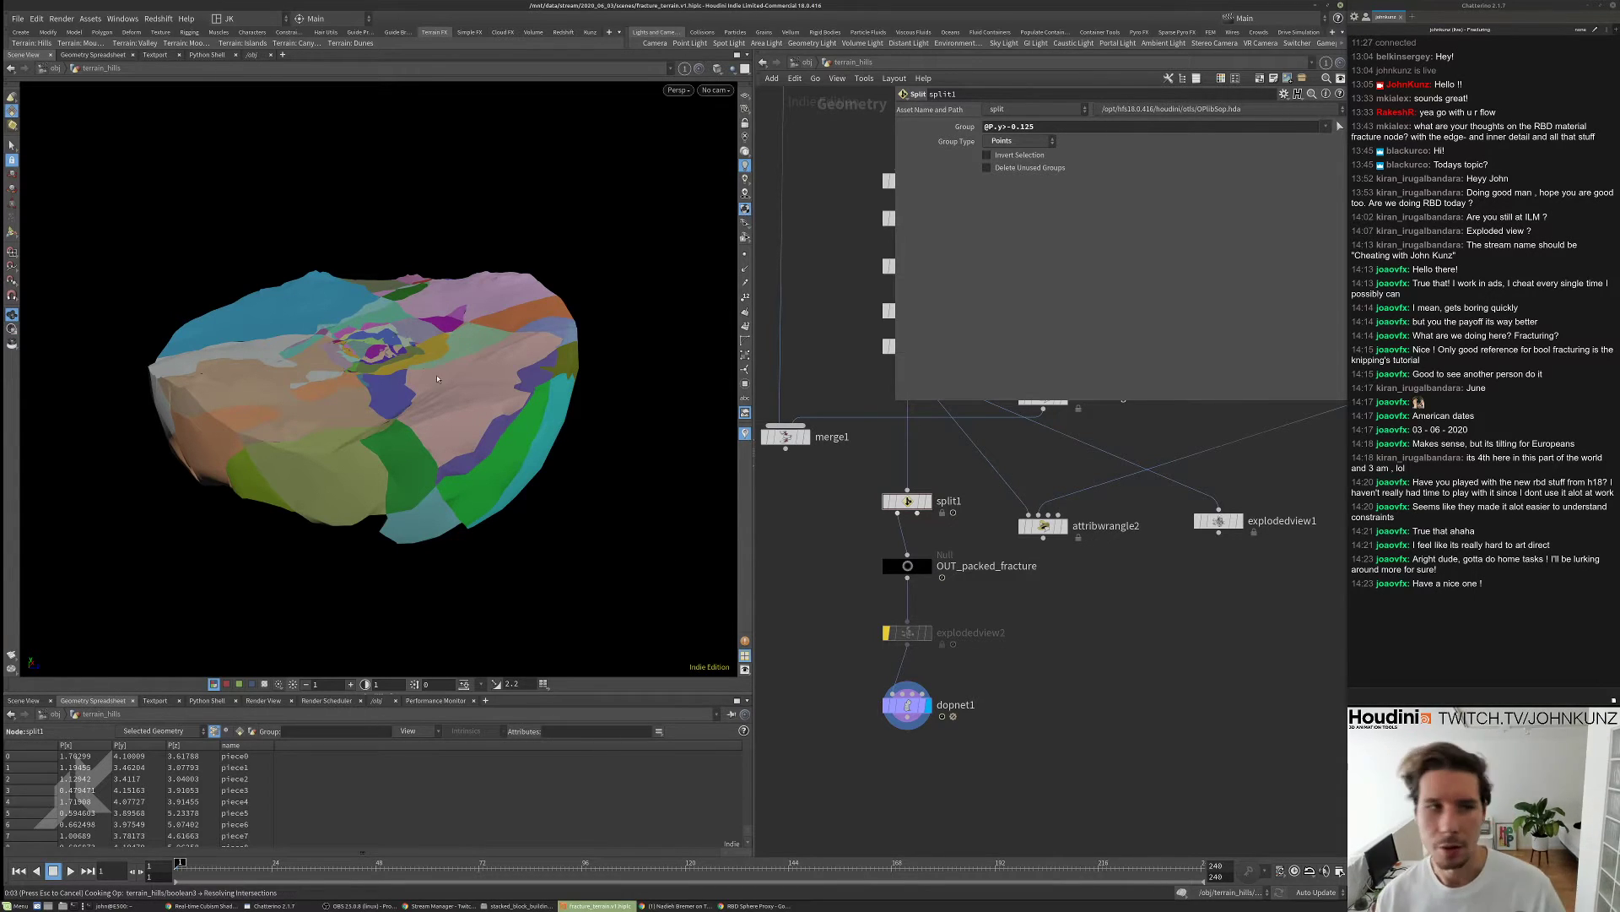
pyautogui.press('Up')
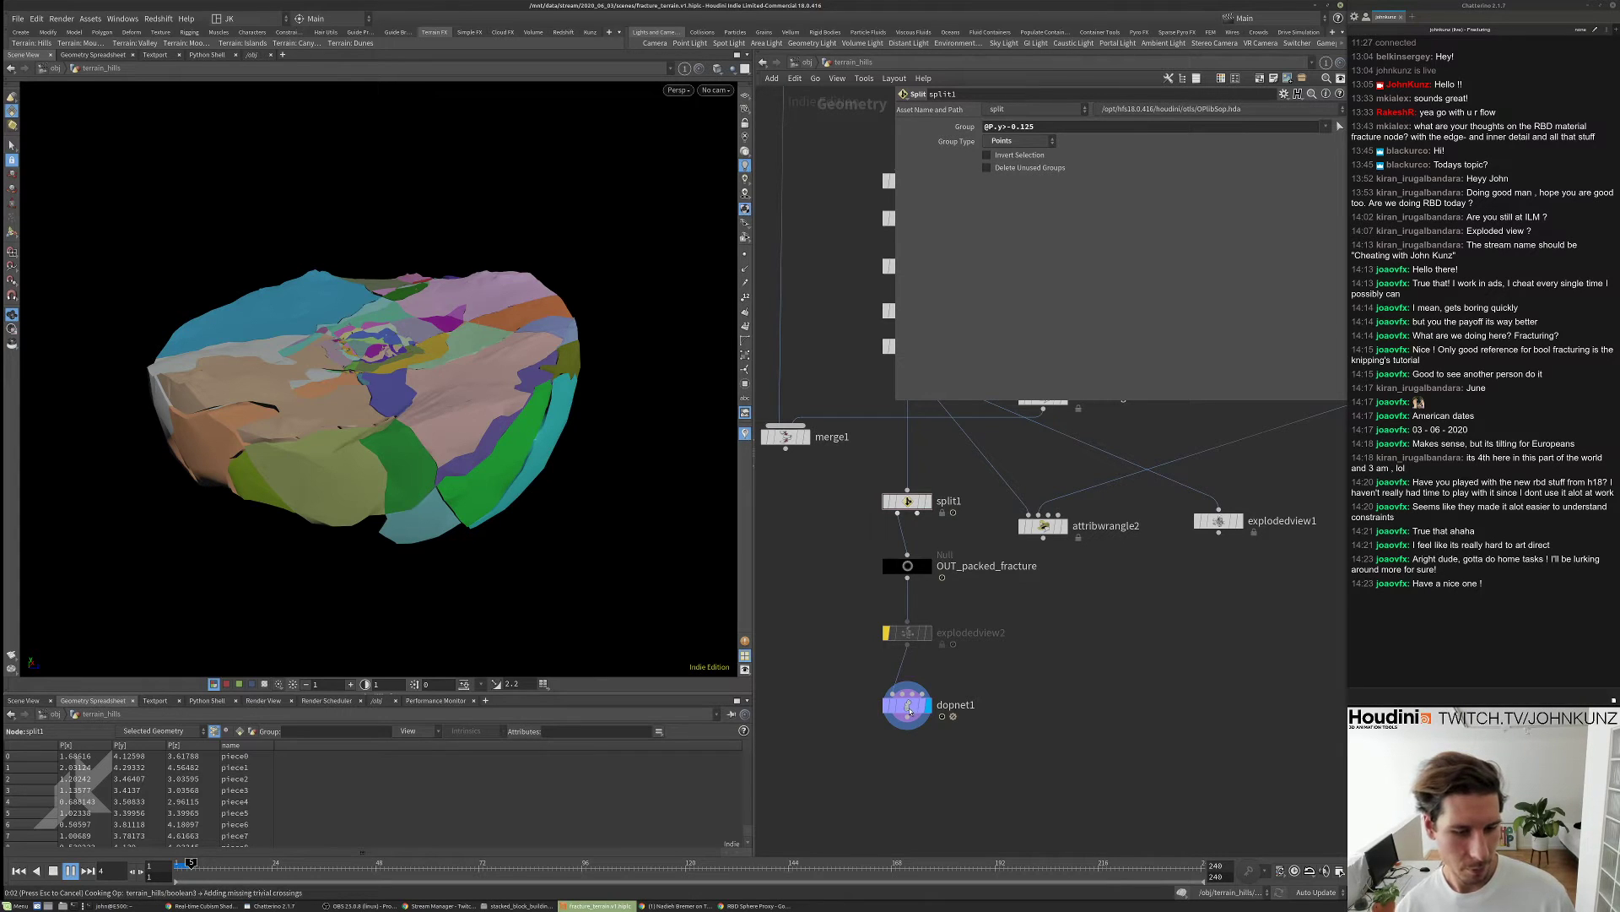
pyautogui.scroll(3, 909, 709)
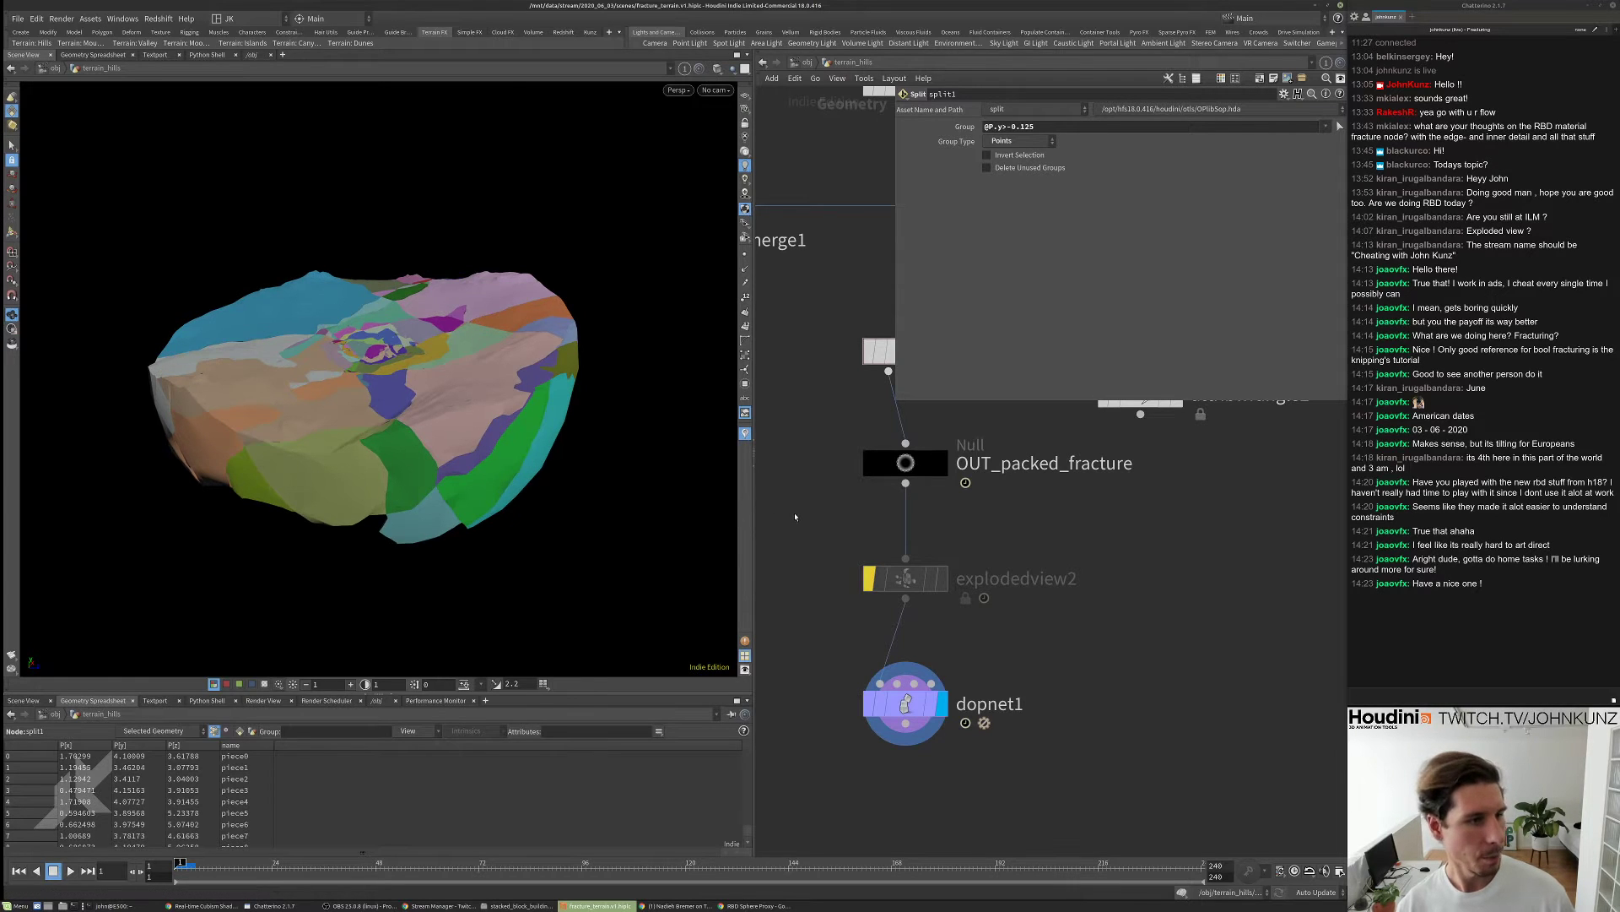
# - Go inside the dopnet1 network and replay the simulation while viewing the chunk from above
pyautogui.scroll(-4, 828, 608)
pyautogui.scroll(3, 882, 676)
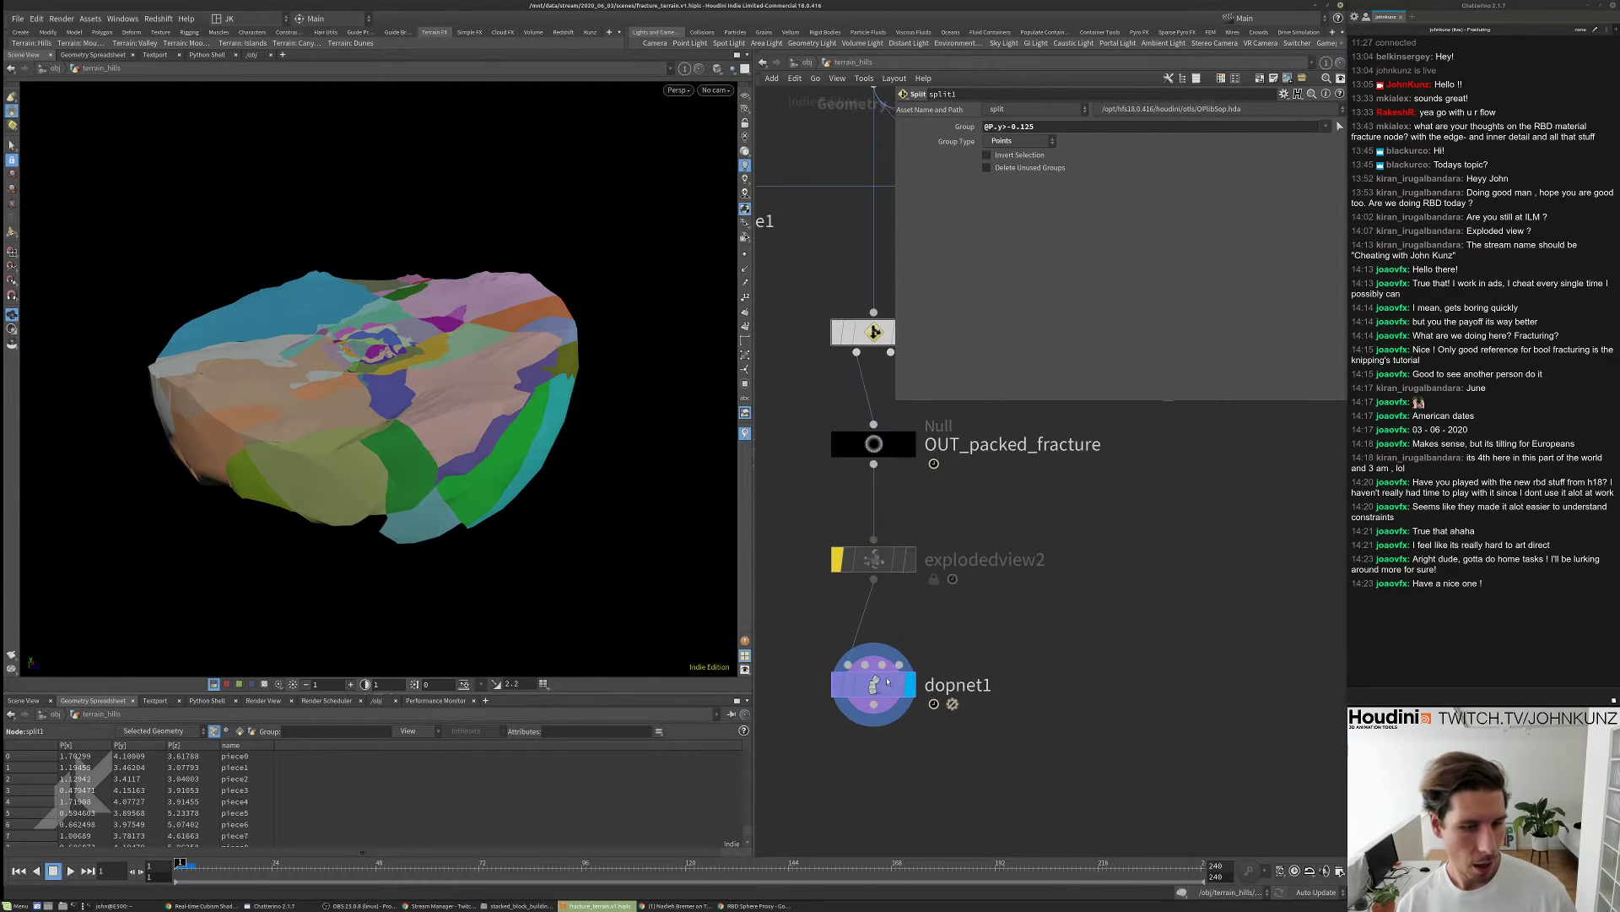
pyautogui.doubleClick(889, 672)
pyautogui.scroll(2, 1031, 581)
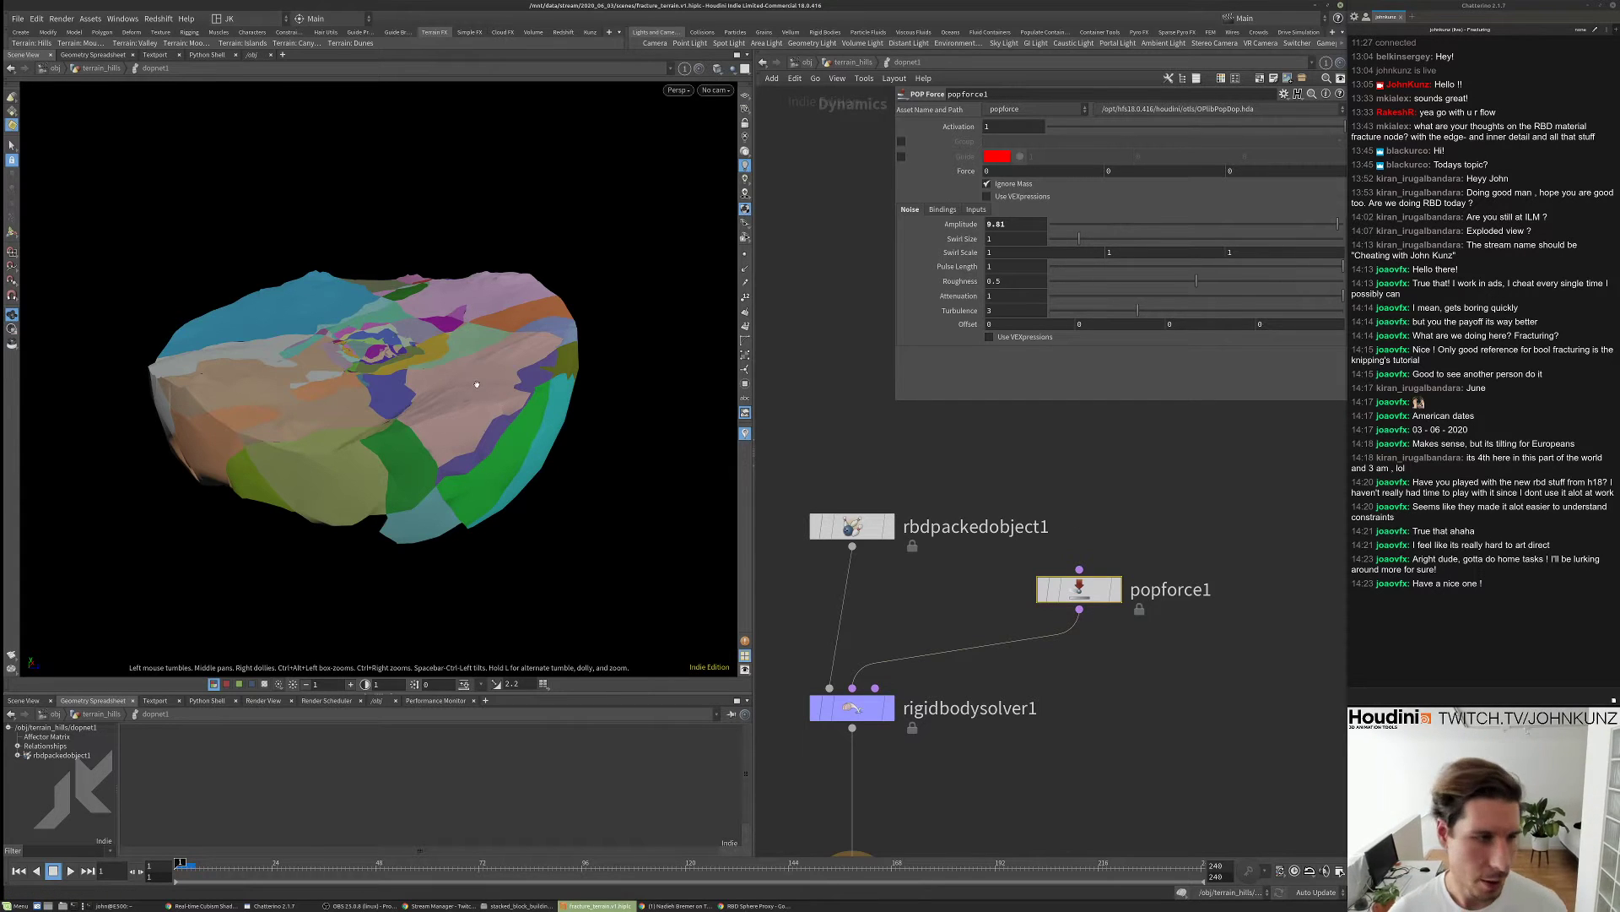
pyautogui.moveTo(596, 373); pyautogui.dragTo(532, 409)
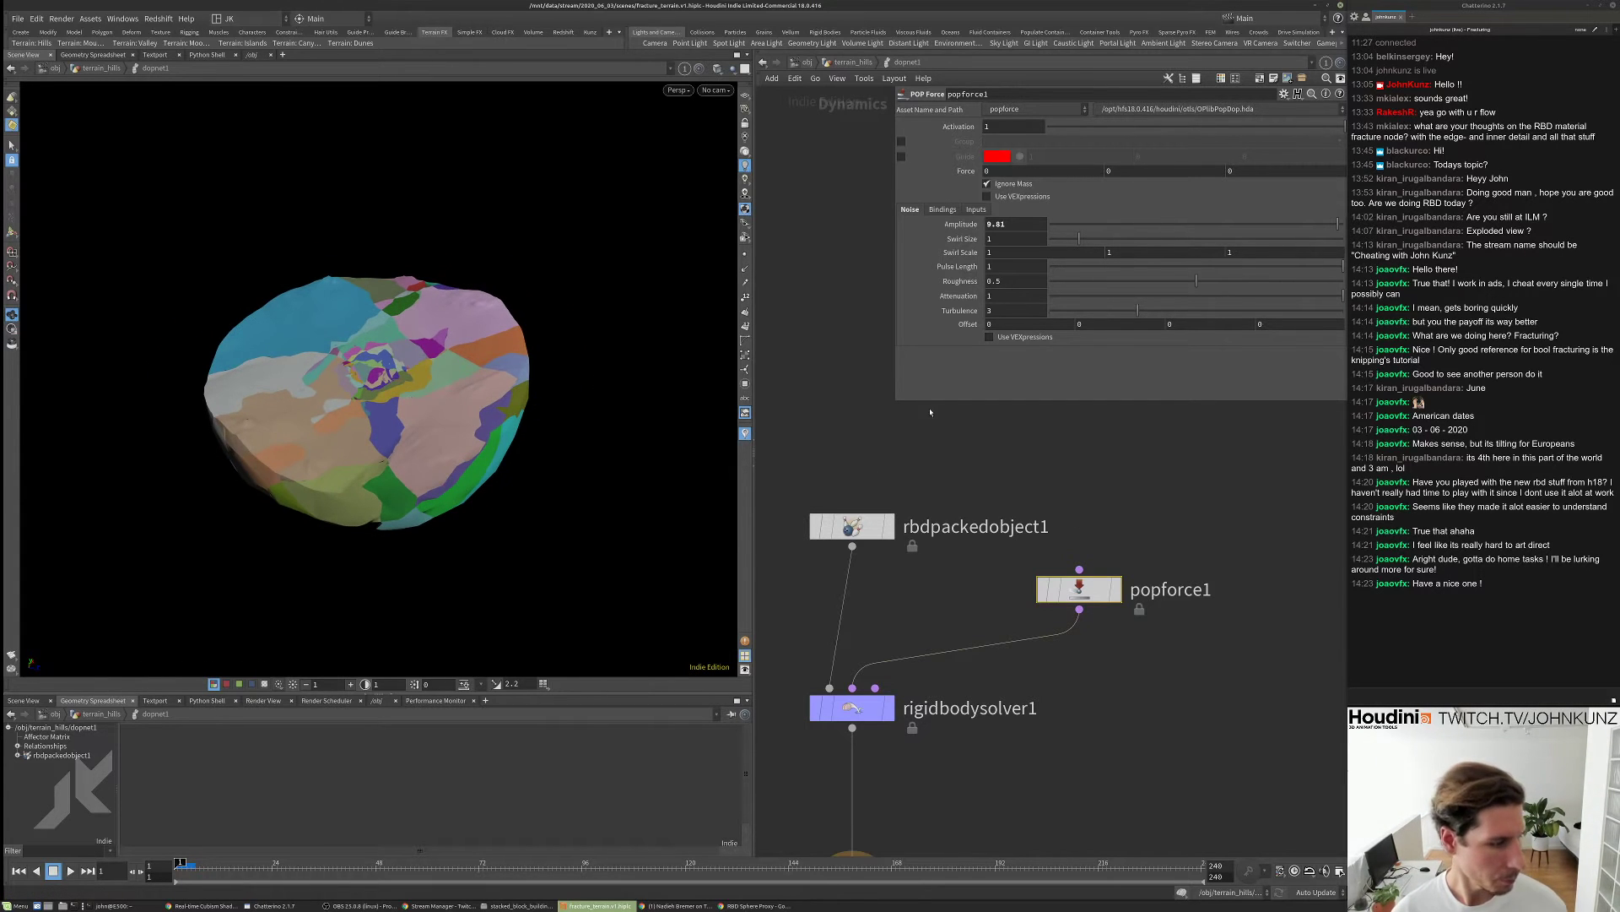
pyautogui.moveTo(979, 463); pyautogui.dragTo(981, 456, button='middle')
pyautogui.press('Up')
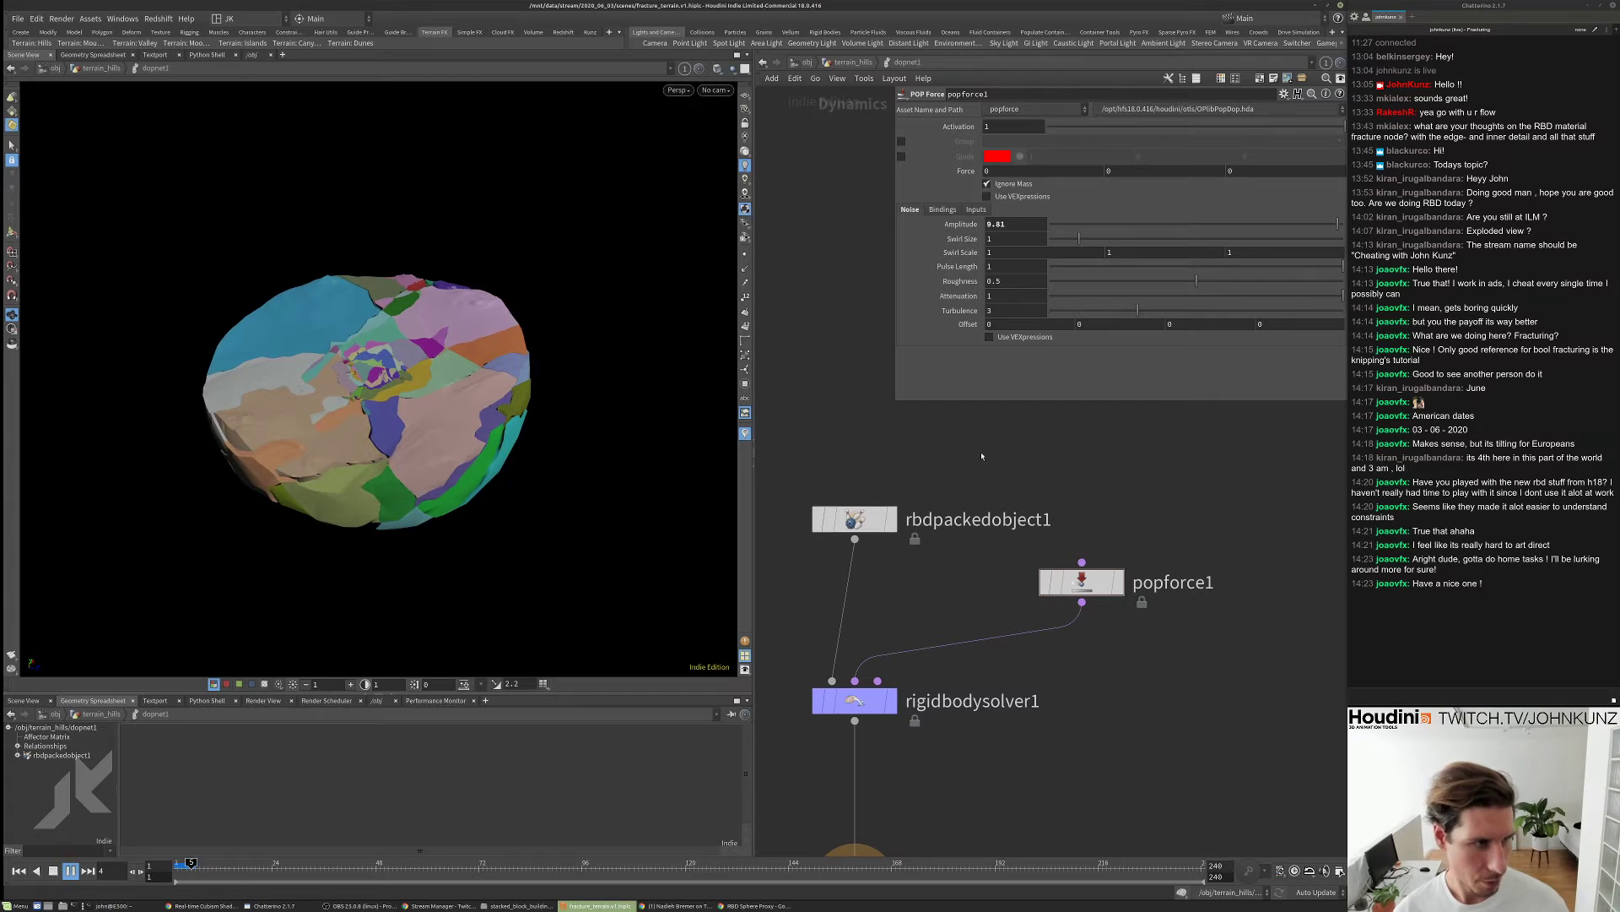
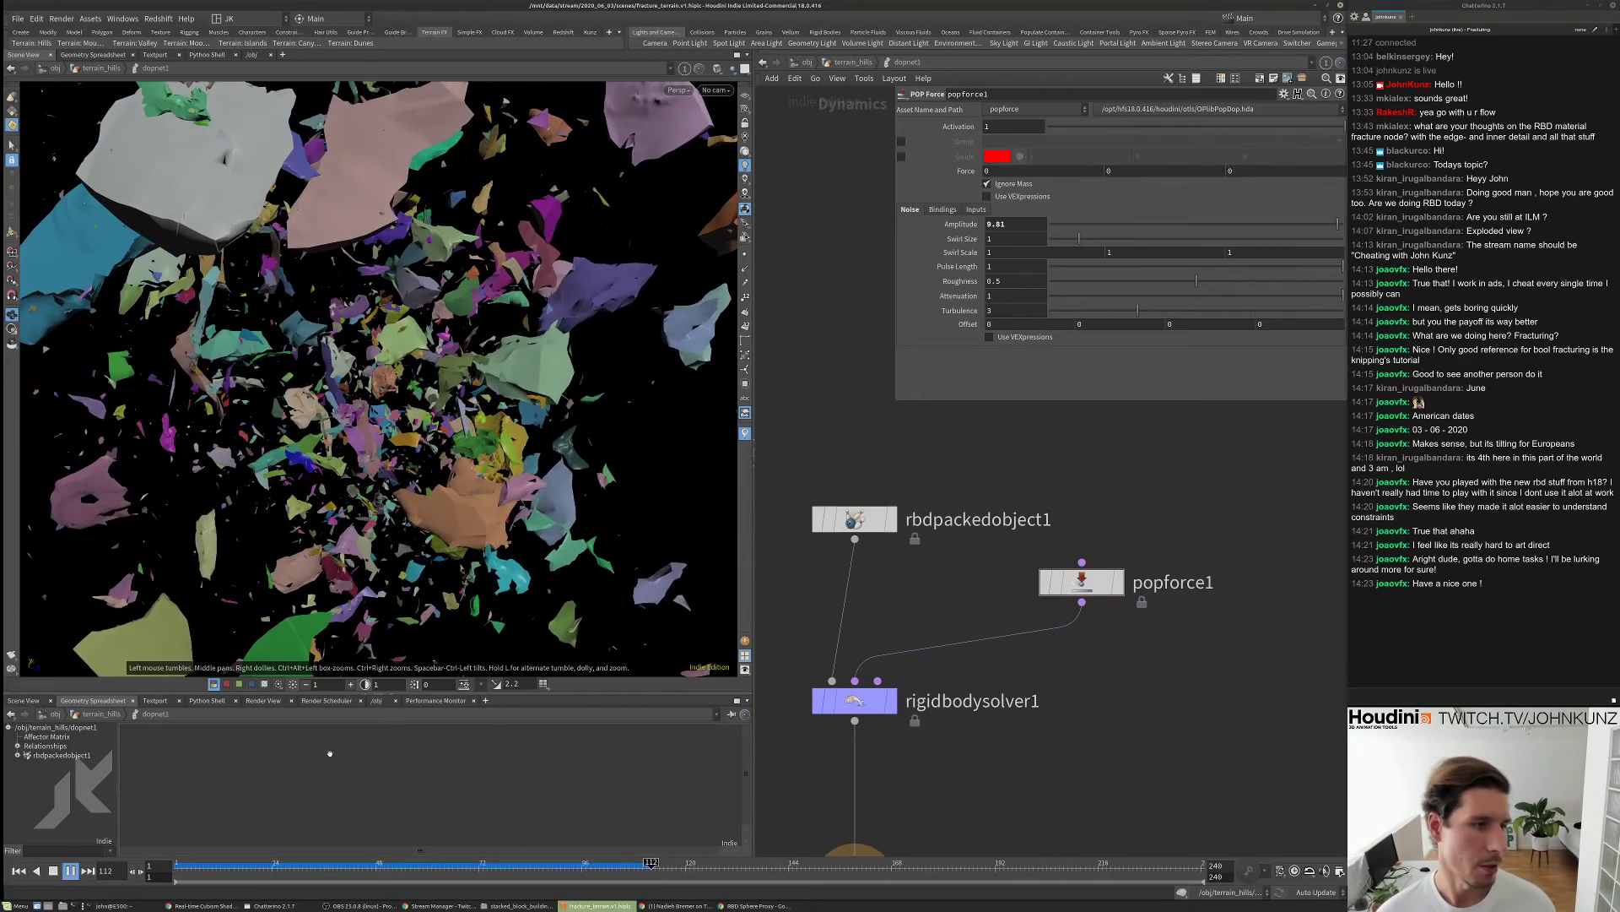
# - Rewind the simulation, scrub to frame 51 and examine the scattered pieces before playing a few more frames
pyautogui.hotkey('ctrl', 'Up')
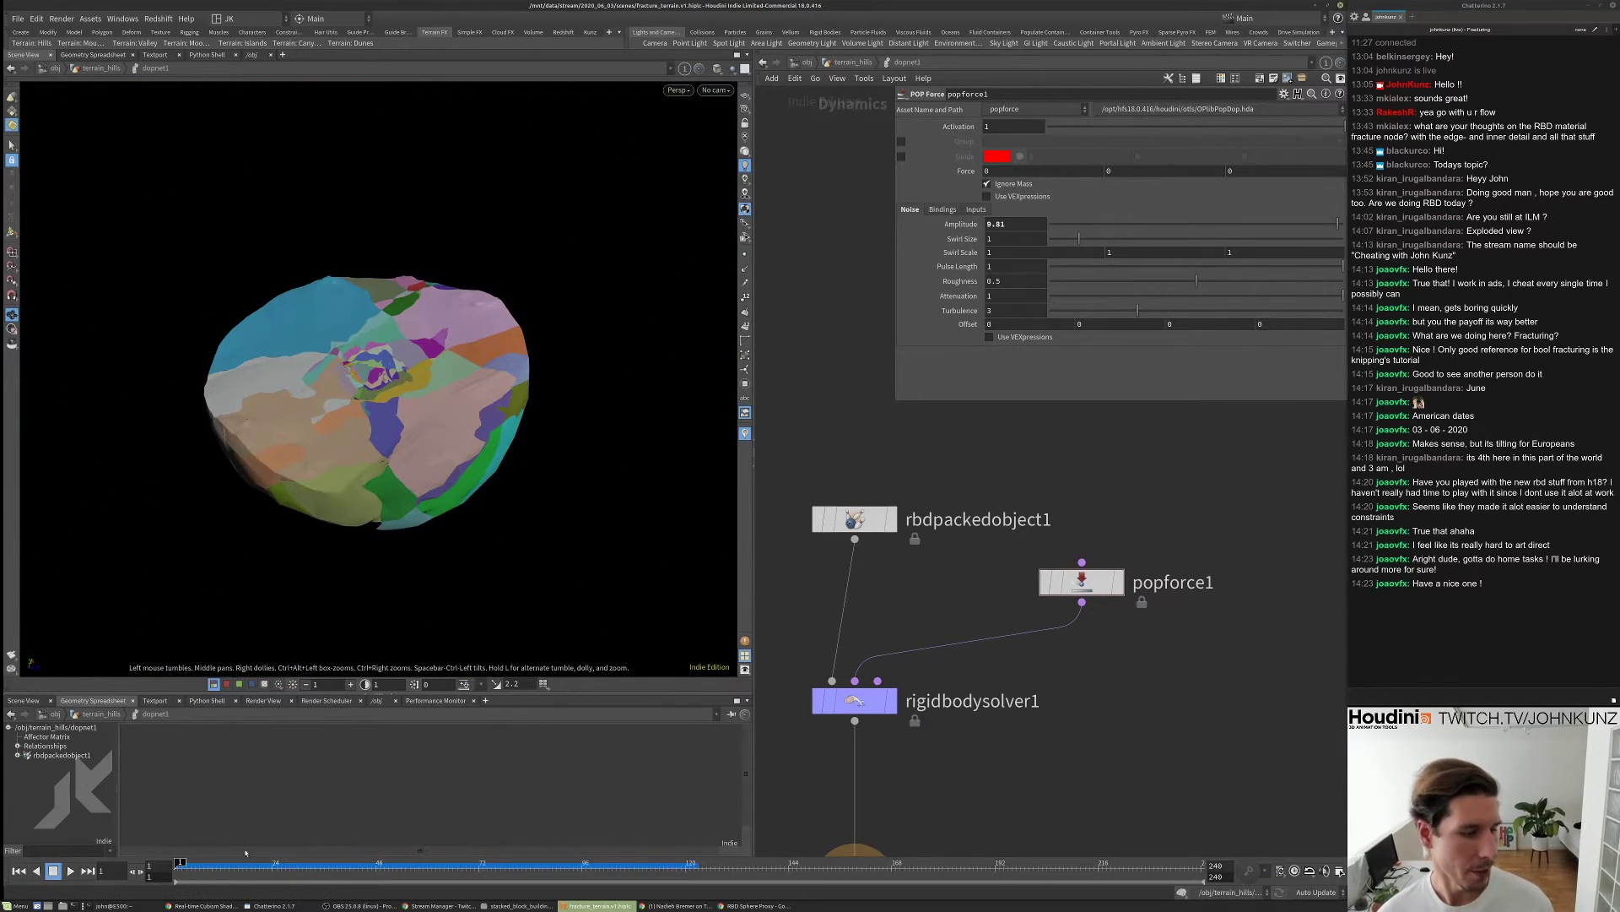
pyautogui.moveTo(224, 862); pyautogui.dragTo(388, 862)
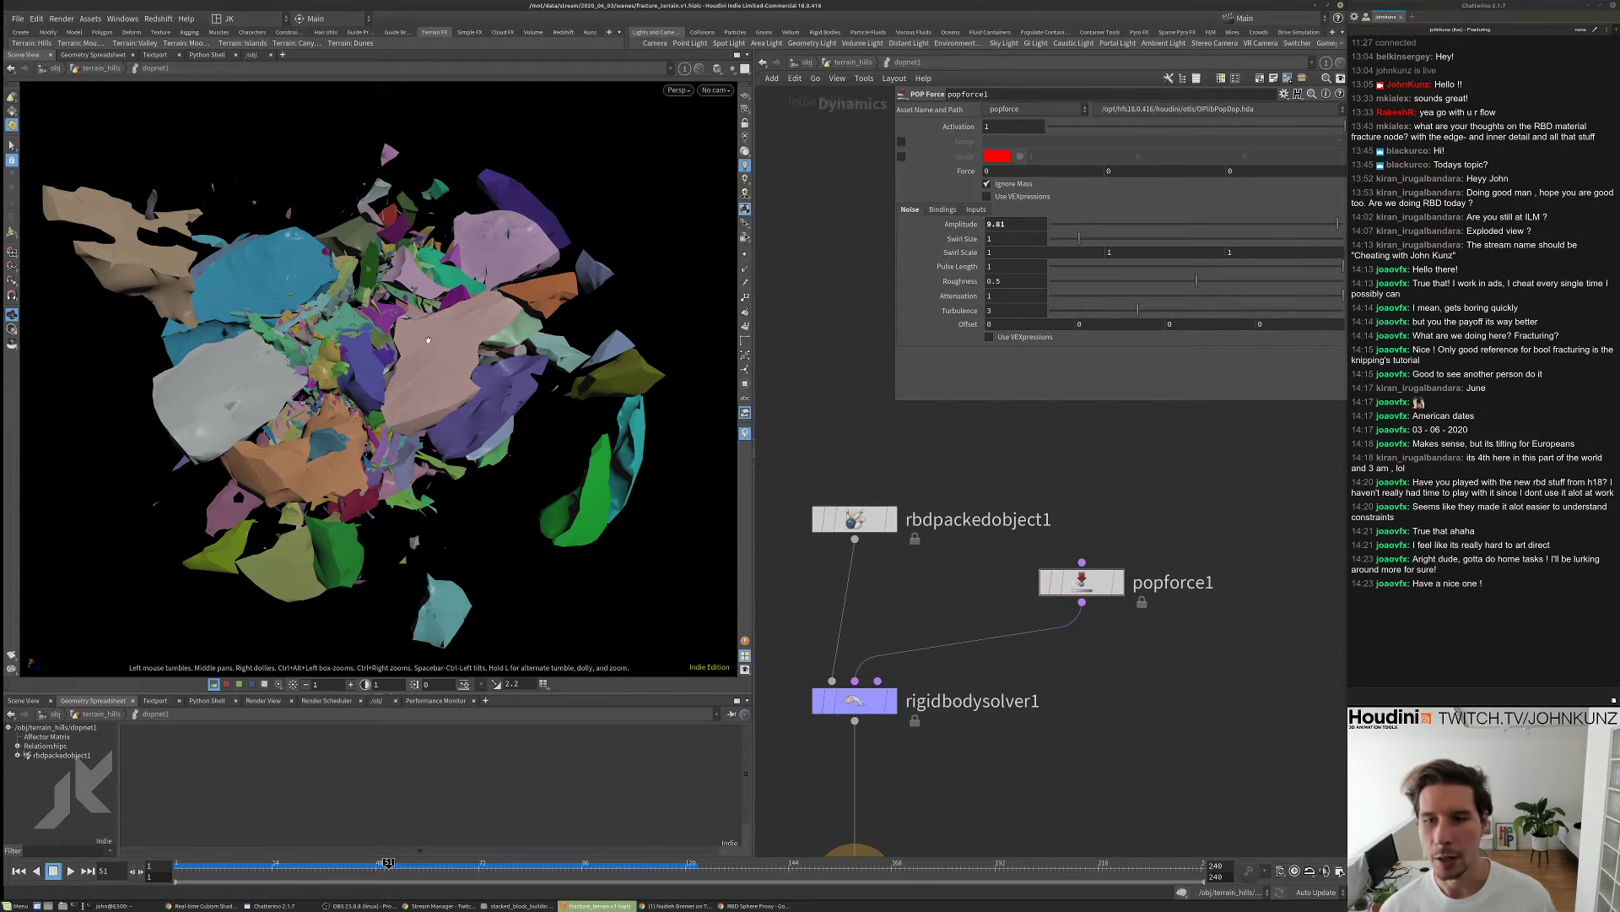
pyautogui.moveTo(422, 360); pyautogui.dragTo(394, 419)
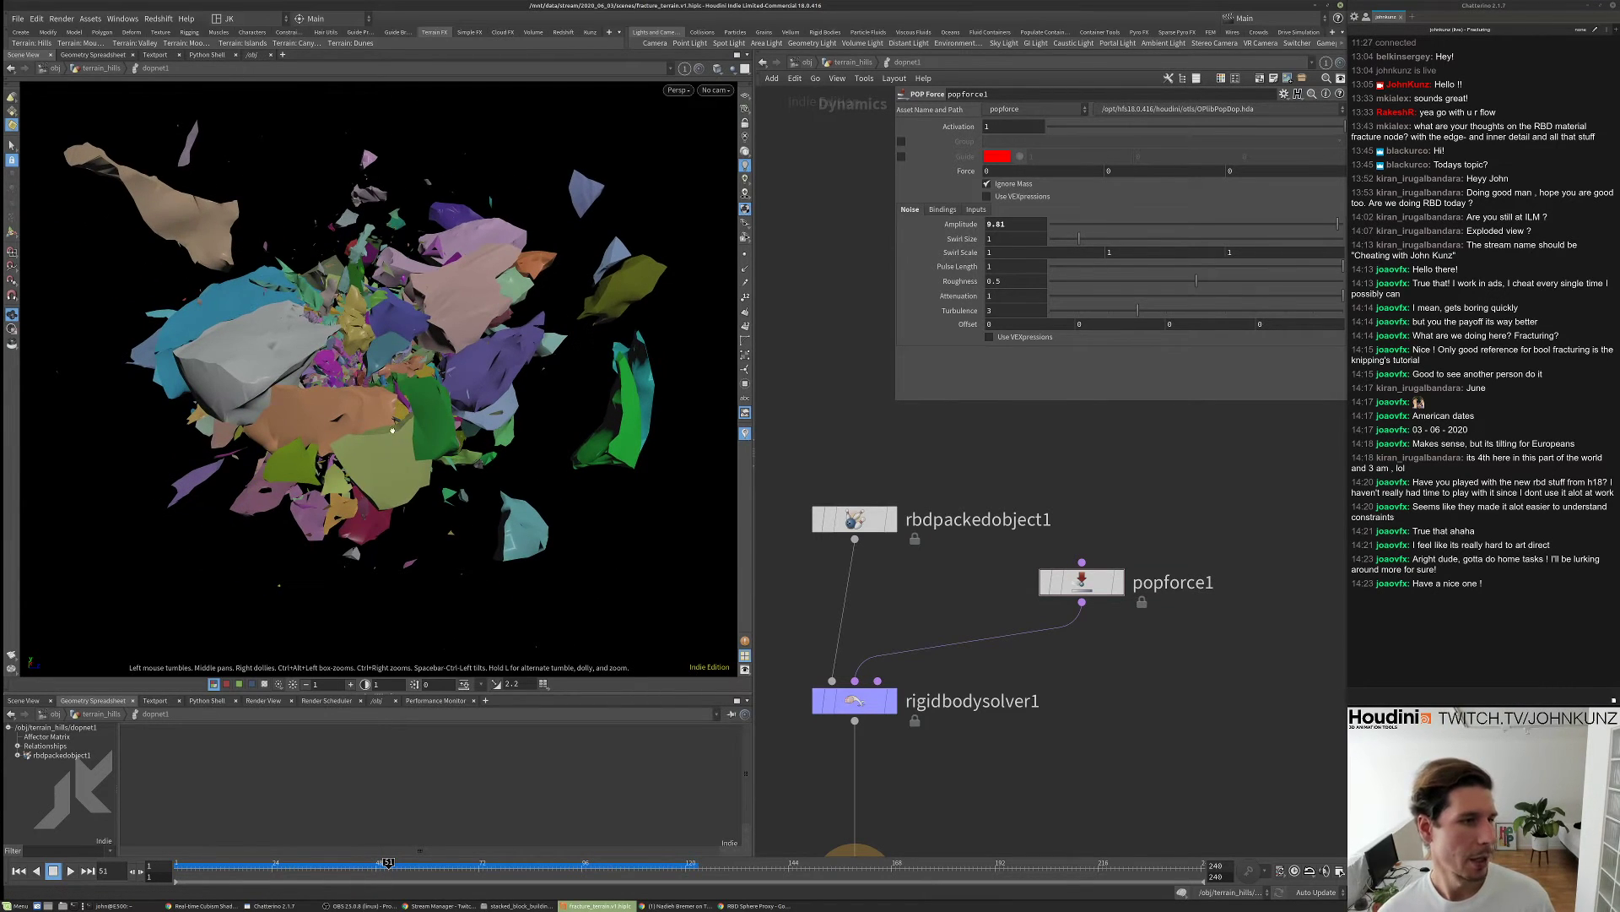
pyautogui.scroll(-2, 469, 337)
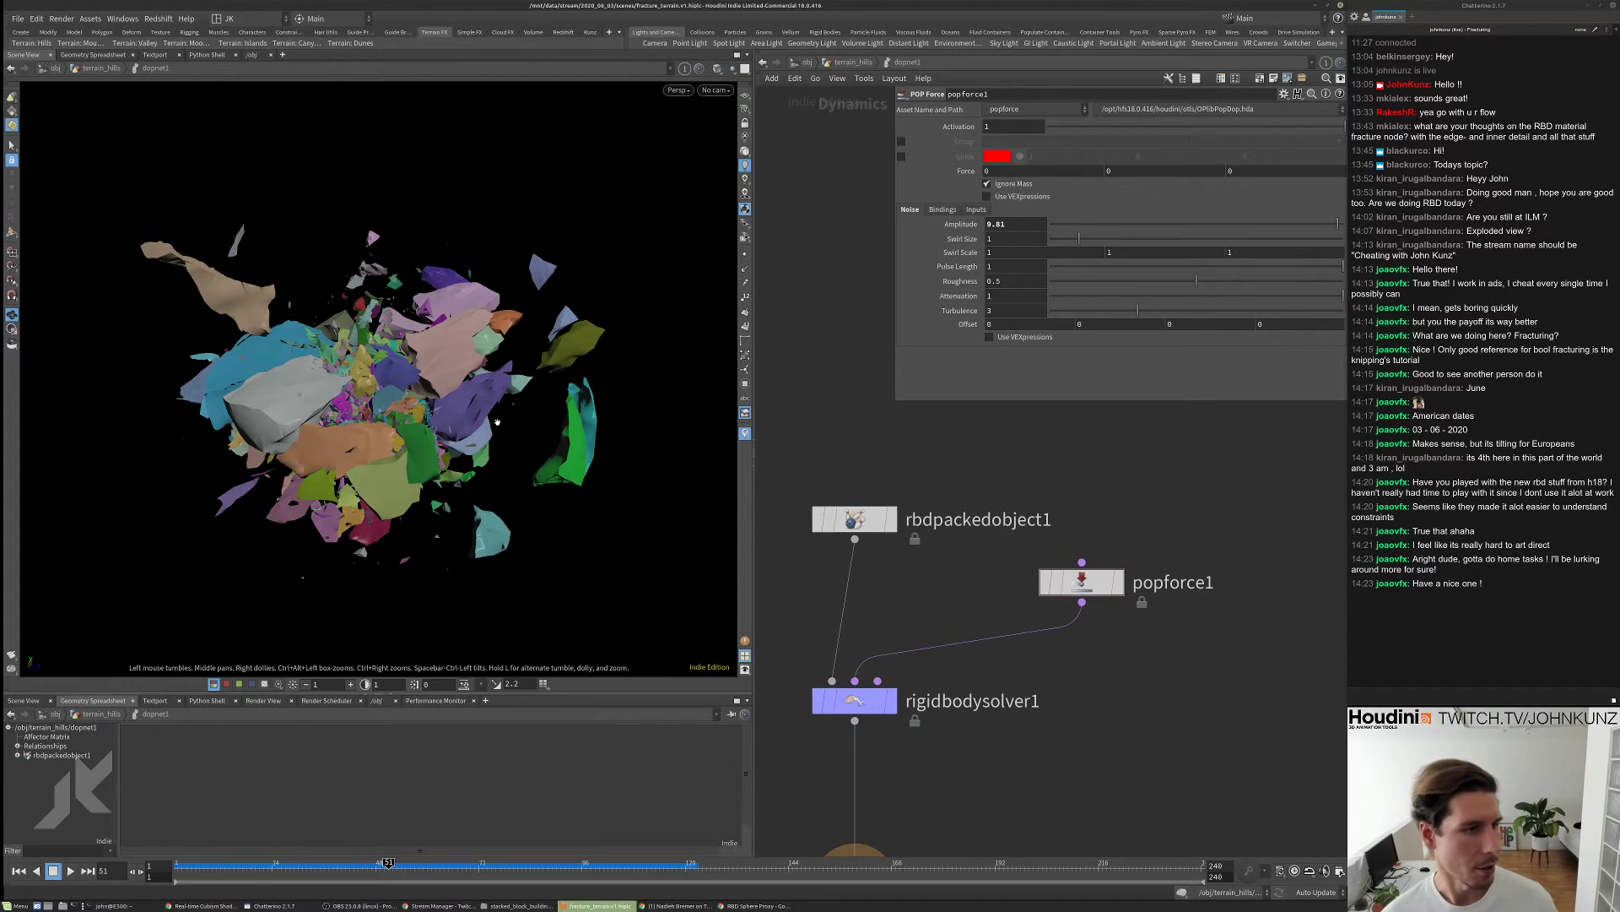
pyautogui.press('Up')
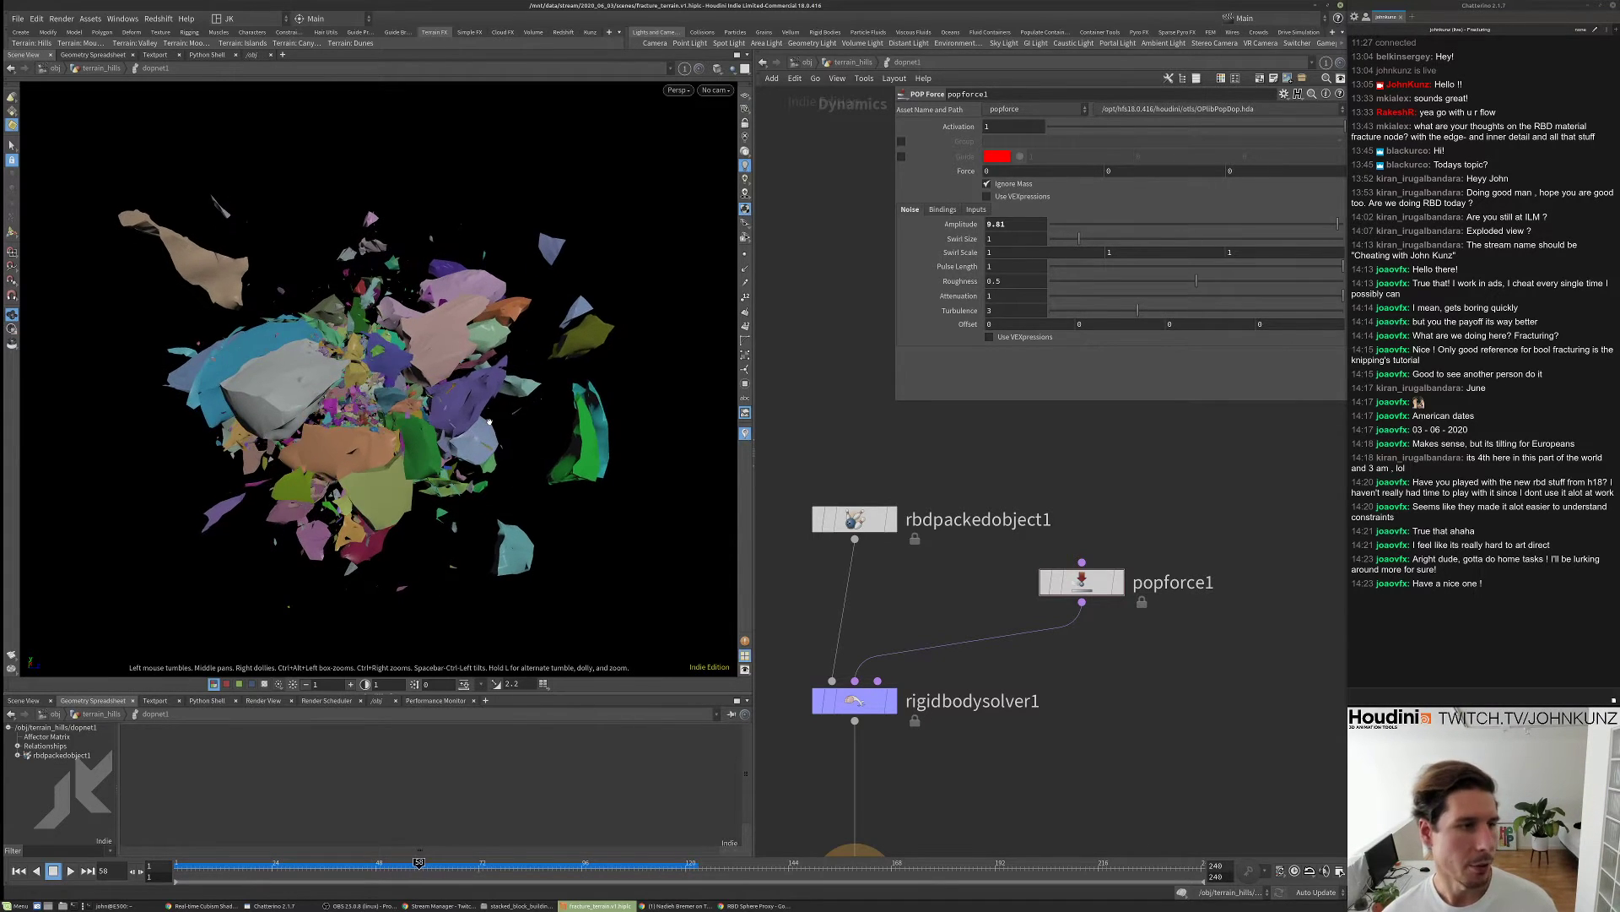
# - Replay the simulation from the start, pause at frame 32 and inspect the separating pieces from above
pyautogui.hotkey('ctrl', 'Up')
pyautogui.press('Up')
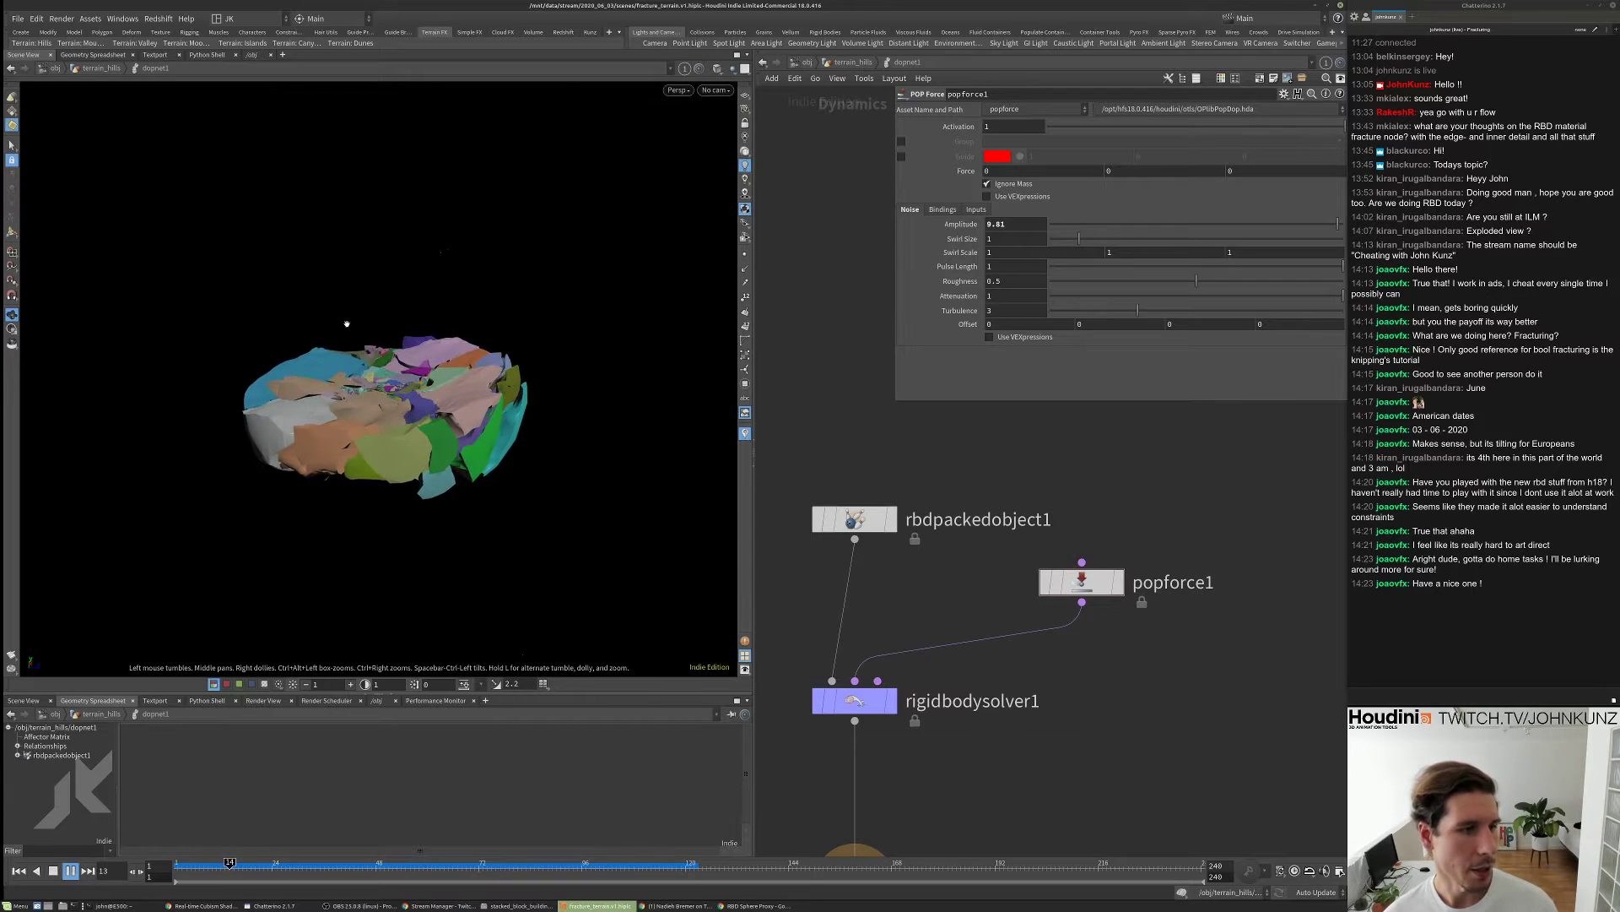
pyautogui.press('Up')
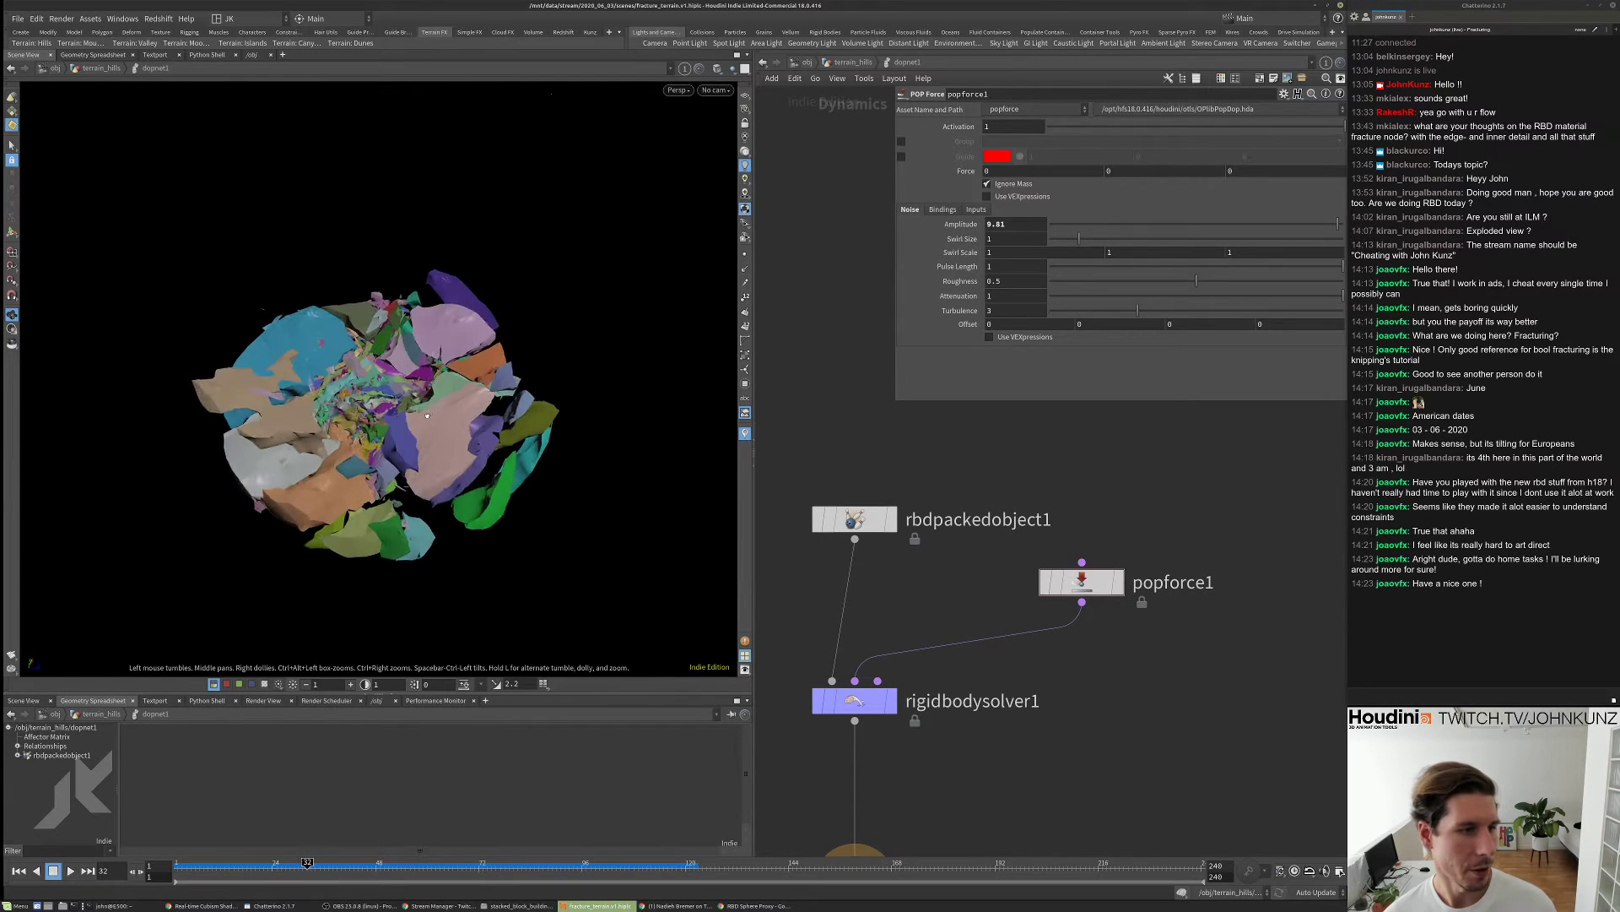
pyautogui.moveTo(376, 438); pyautogui.dragTo(431, 335)
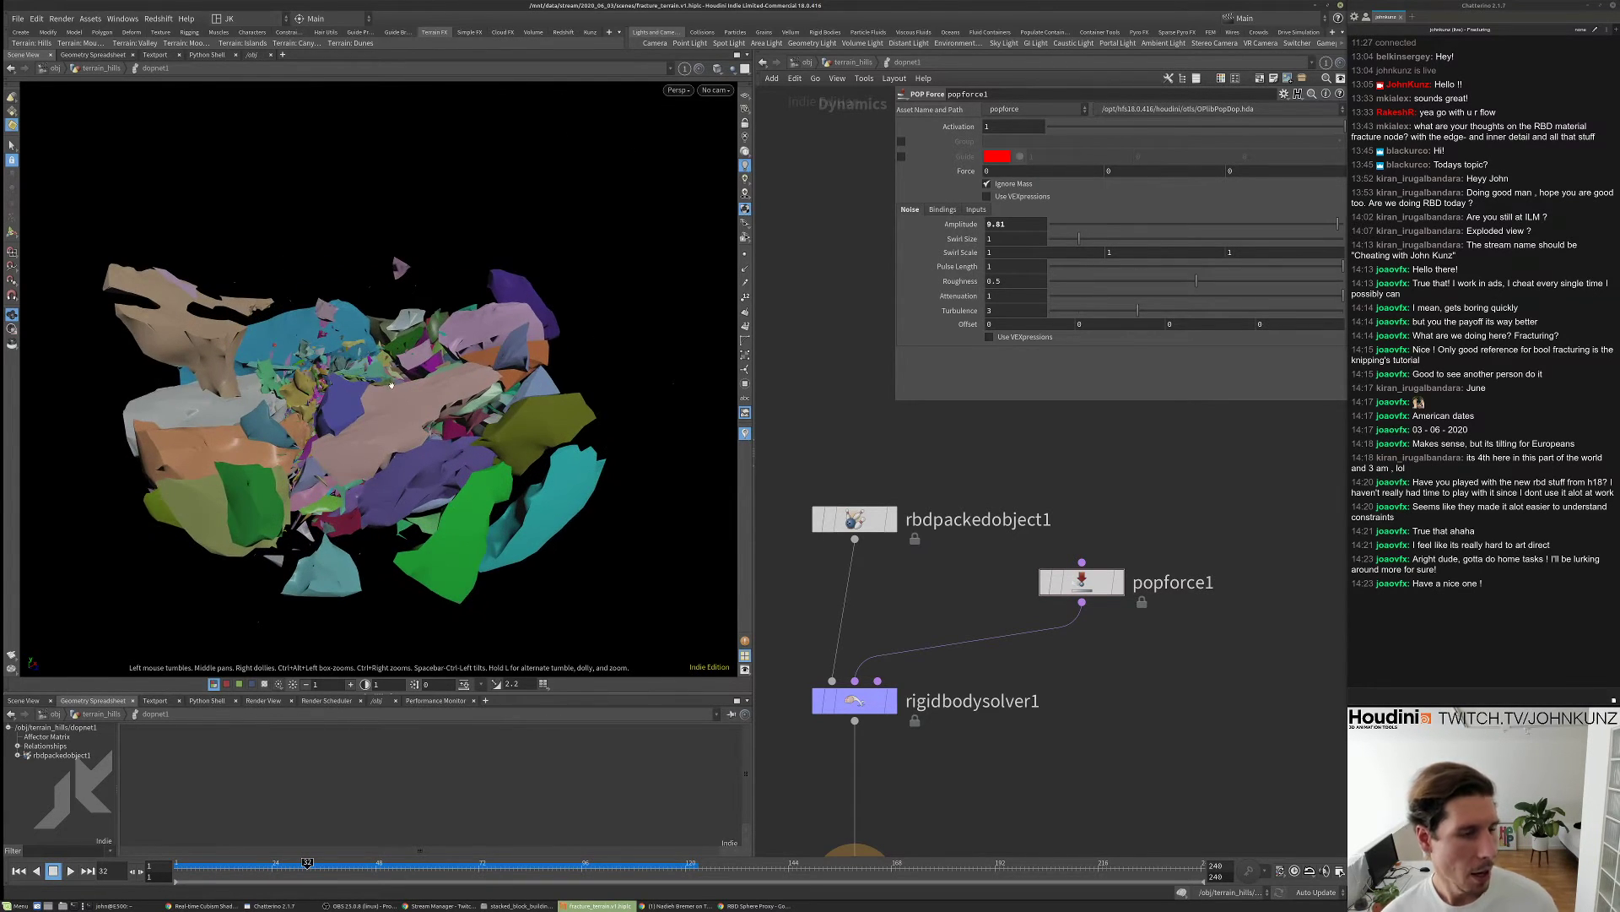
pyautogui.press('Right')
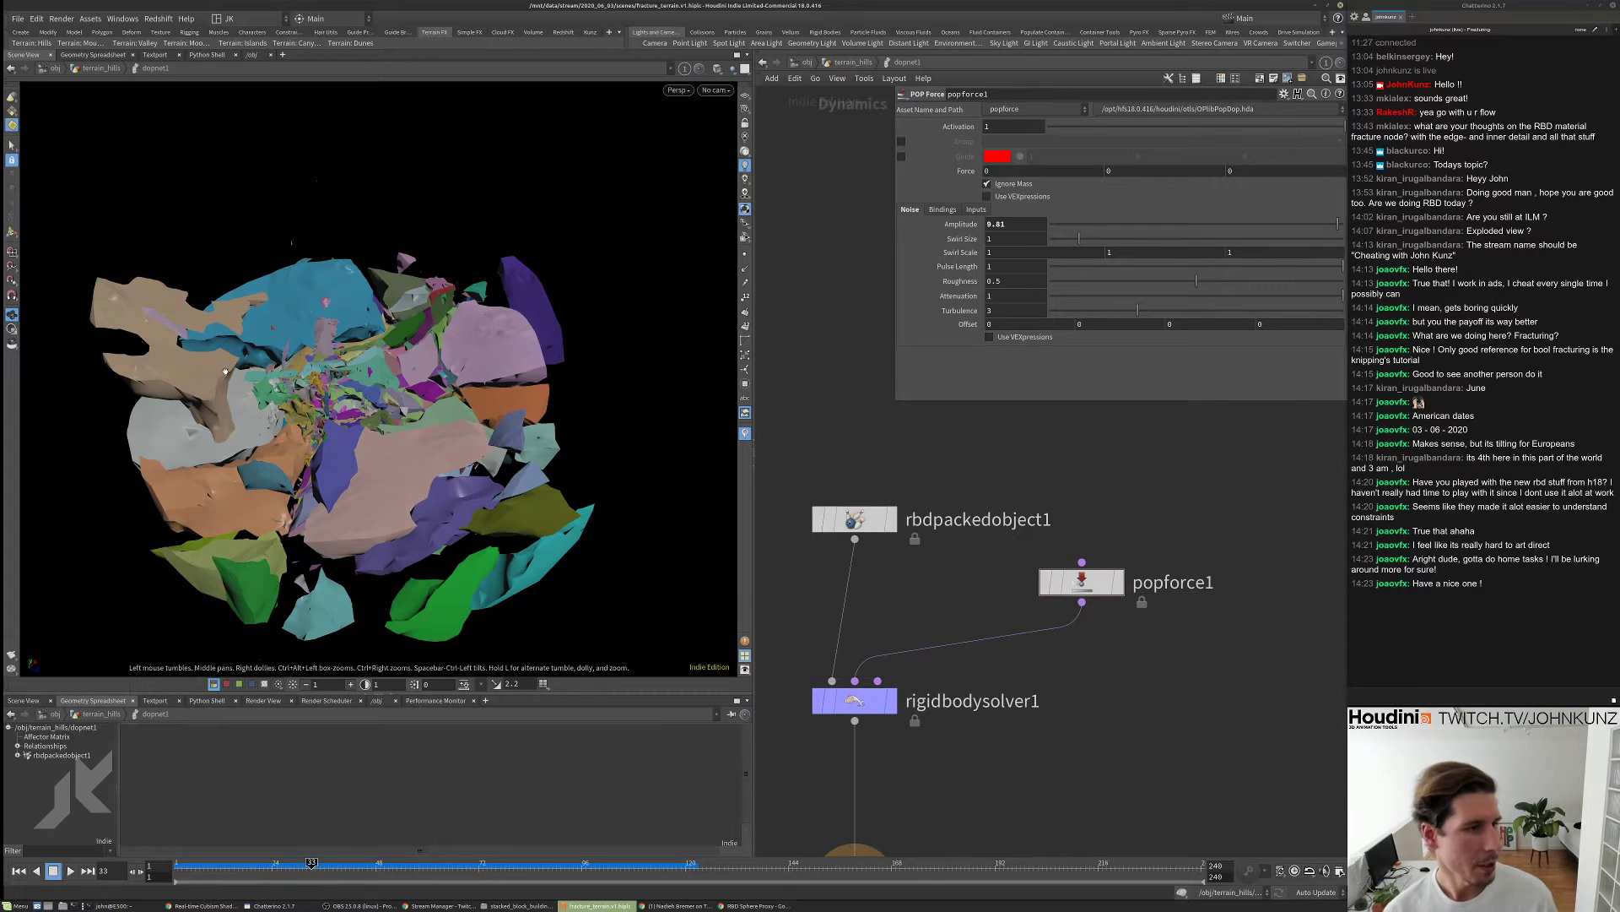
# - Play the simulation further with a pause at frame 58, inspecting the flying pieces from several angles
pyautogui.hotkey('ctrl', 'Left')
pyautogui.press('Up')
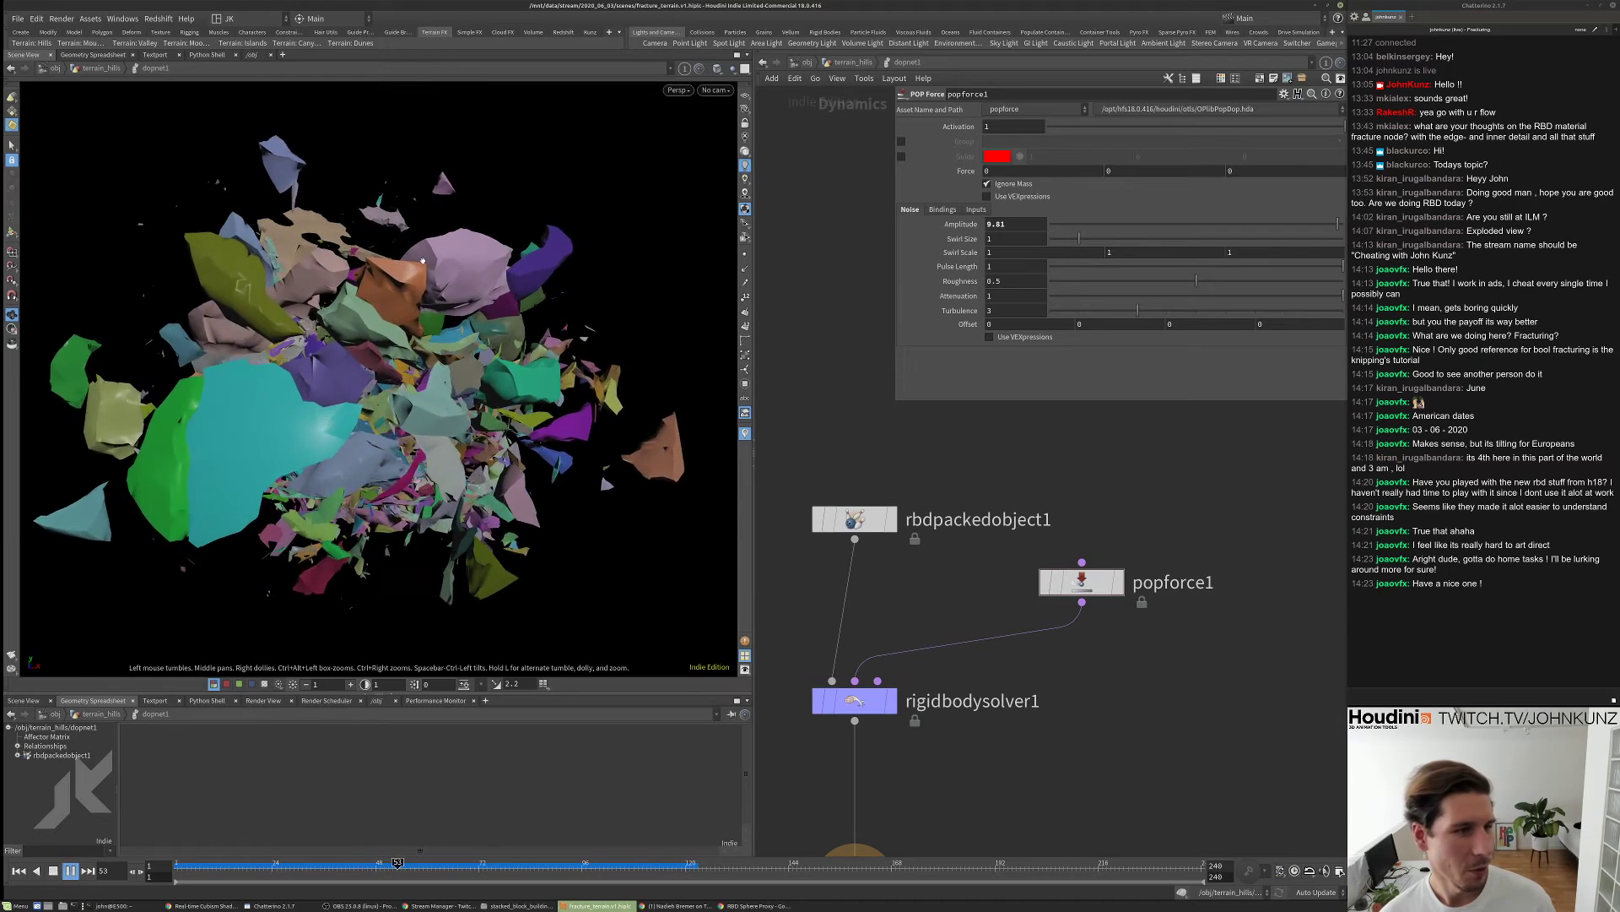
pyautogui.press('Up')
pyautogui.moveTo(422, 260); pyautogui.dragTo(426, 470)
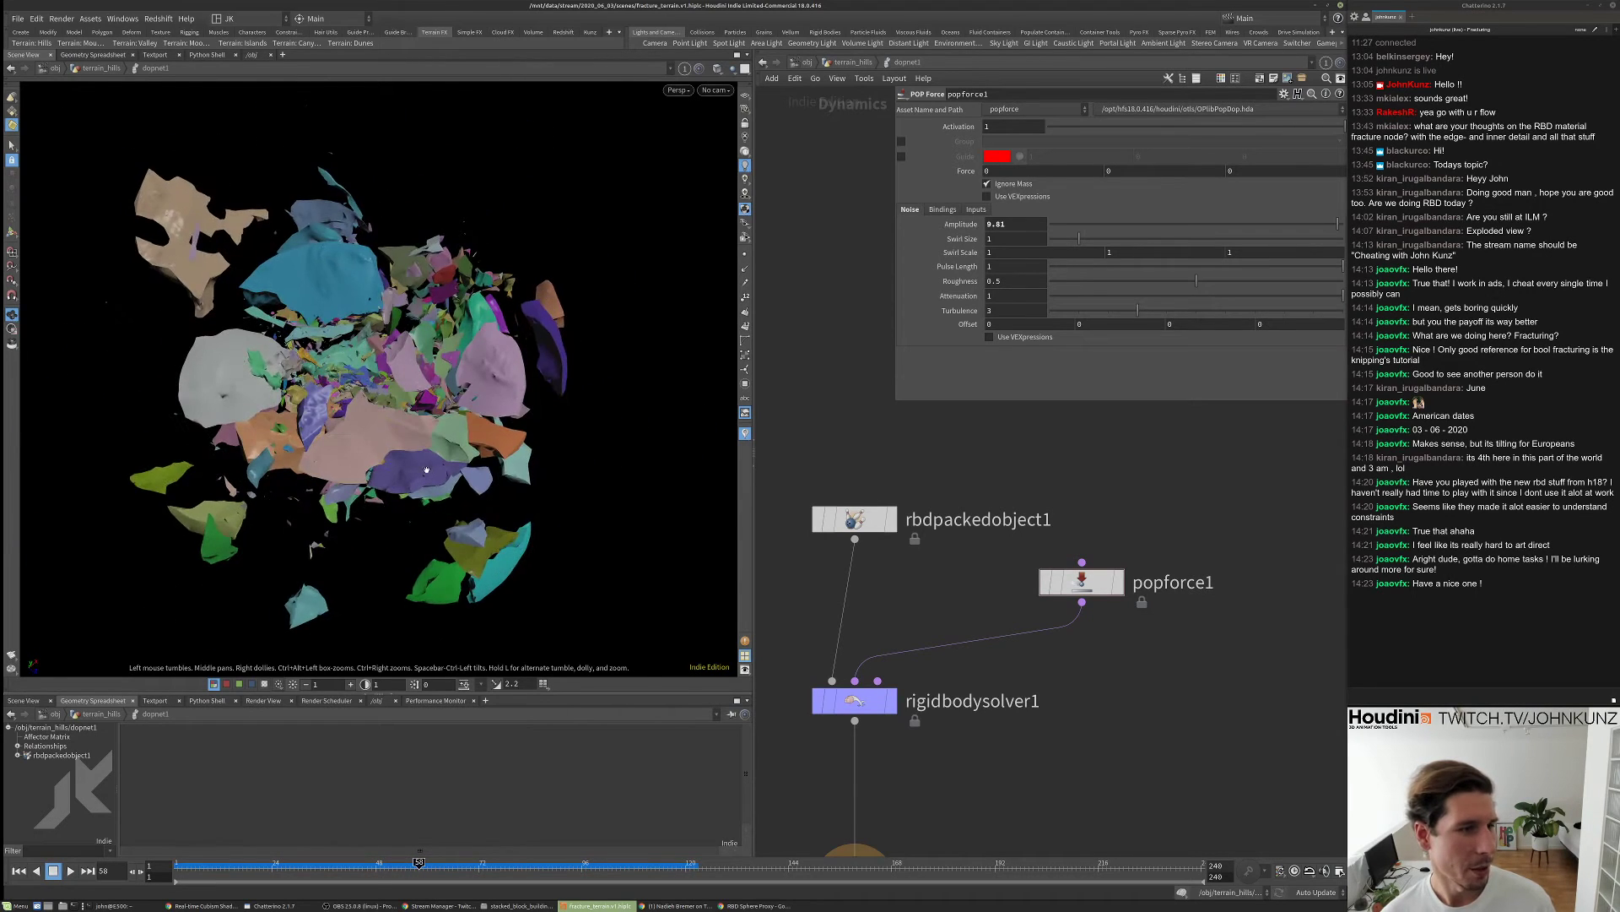
pyautogui.moveTo(398, 391); pyautogui.dragTo(411, 354)
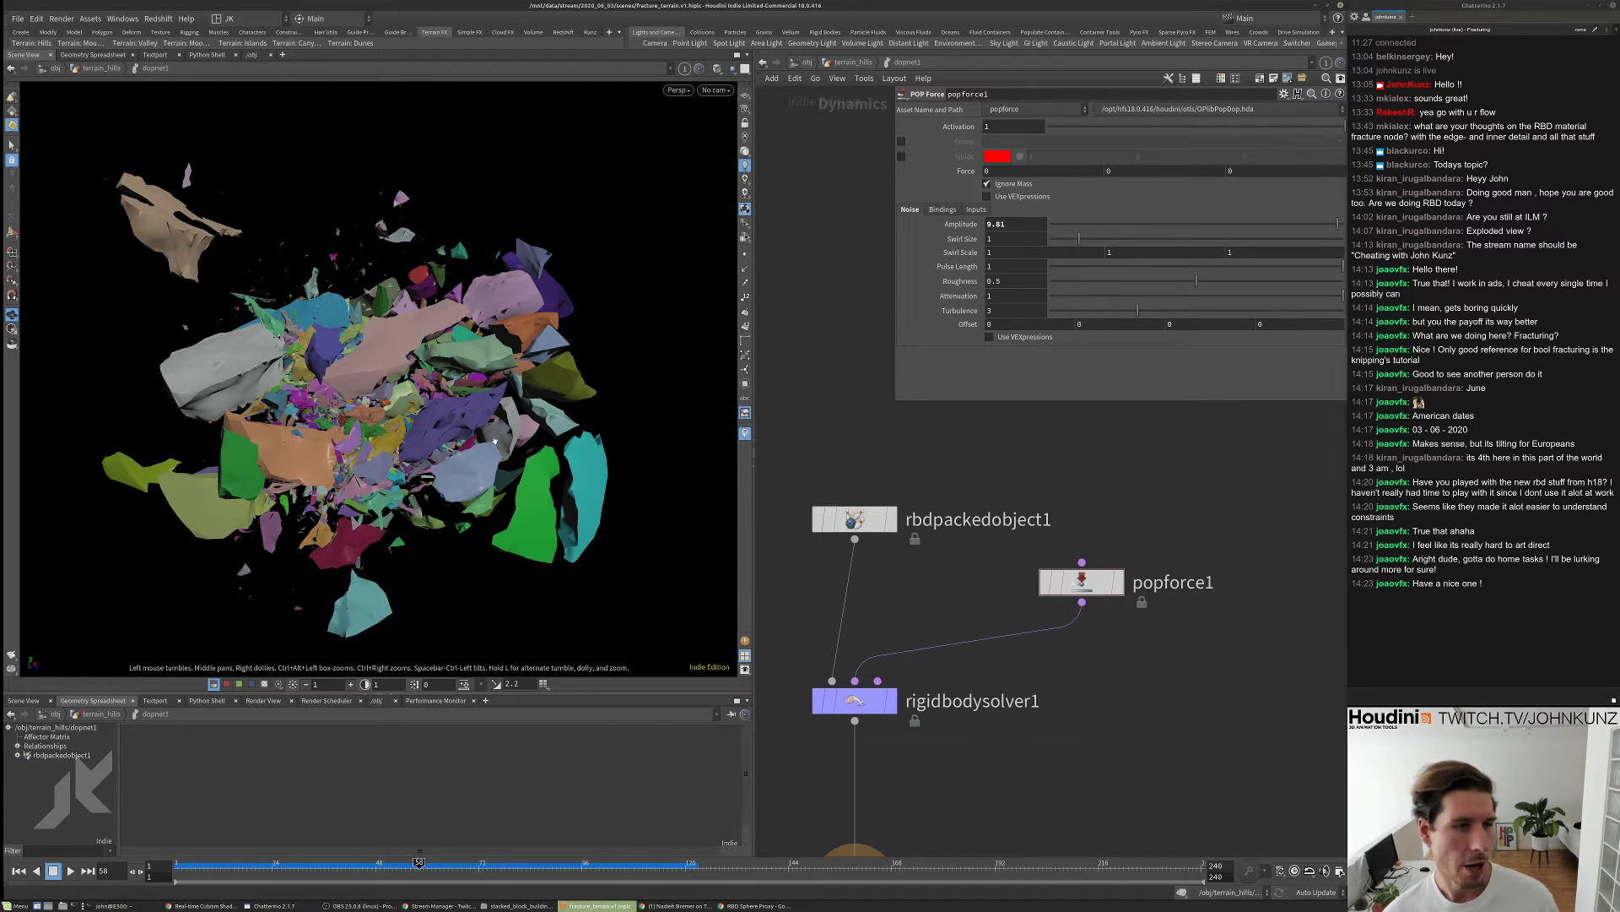
pyautogui.press('Up')
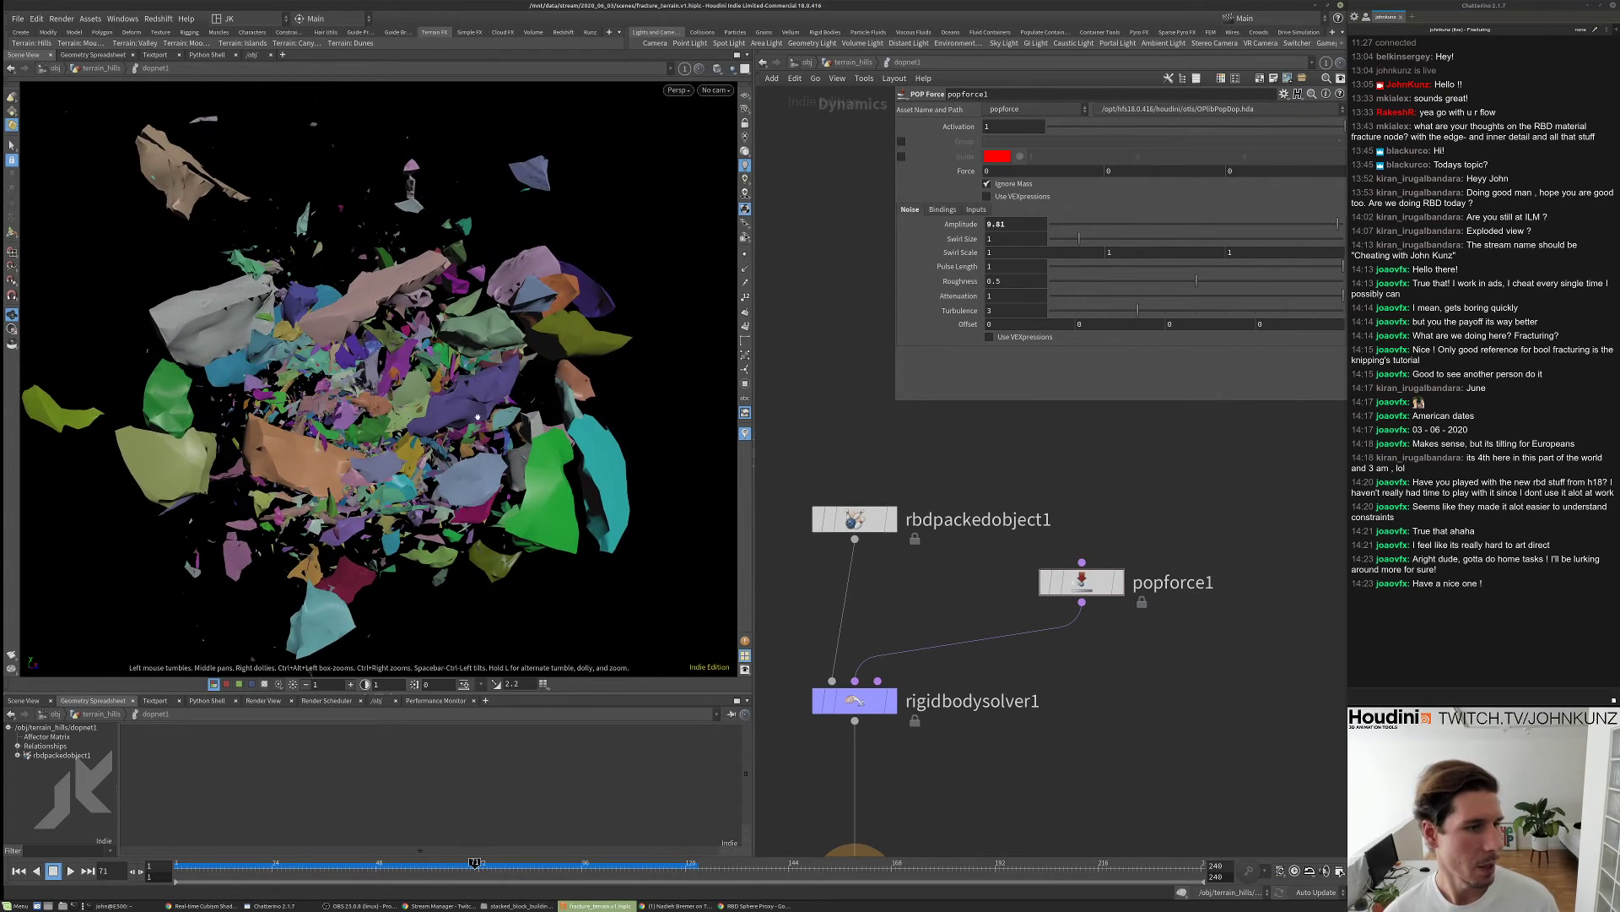
# - Return to the first frame and set the noise Swirl Size of popforce1 to 25
pyautogui.hotkey('ctrl', 'Up')
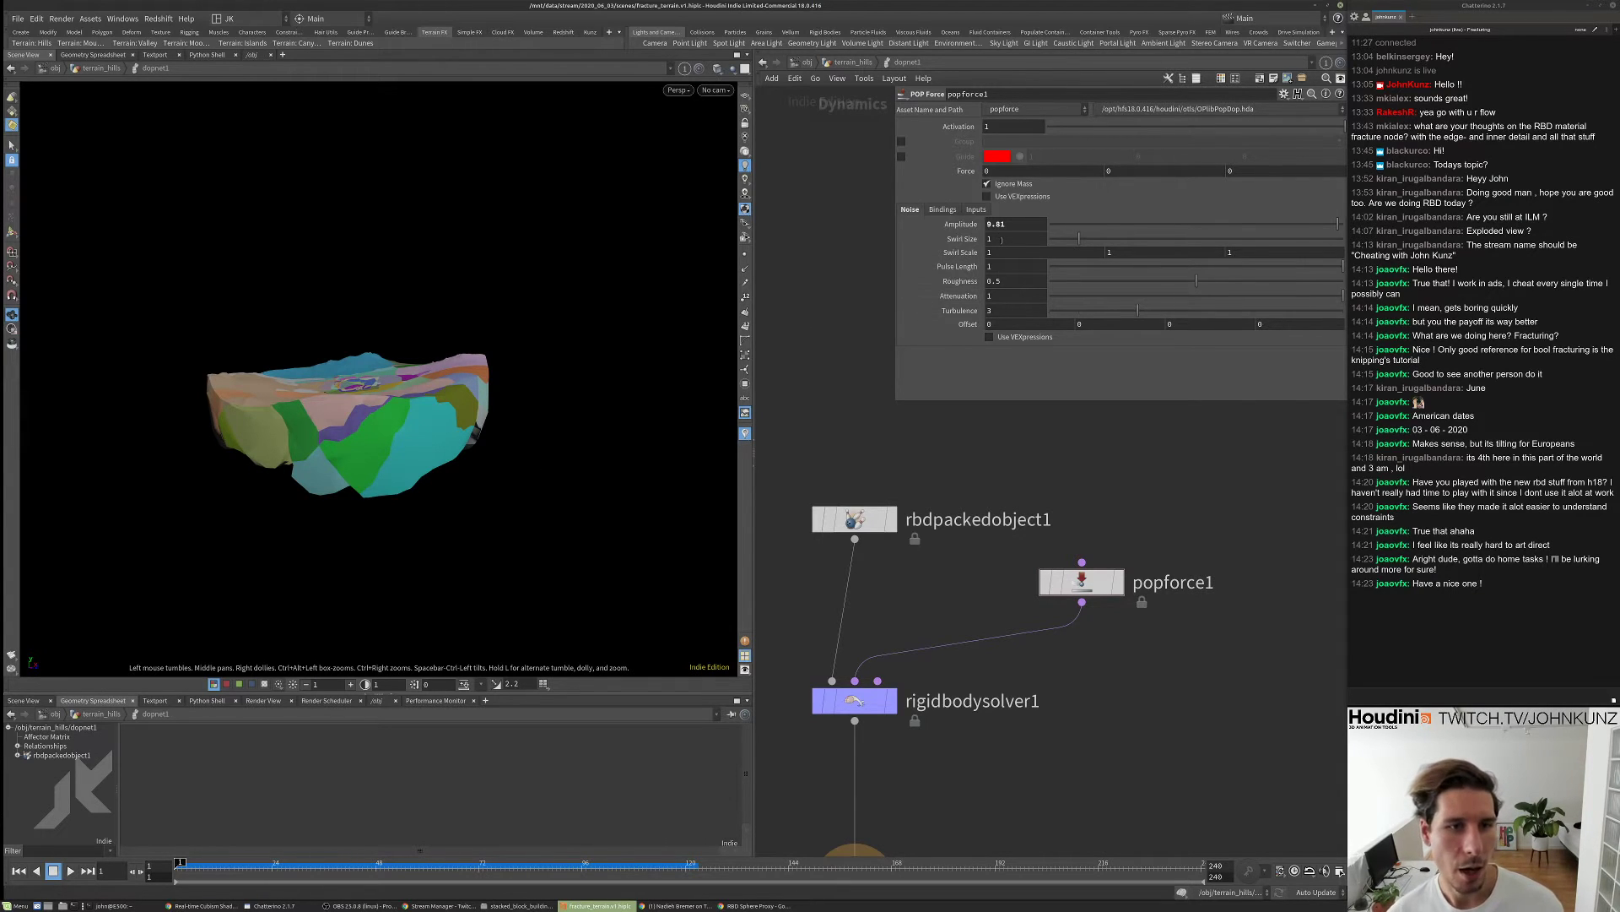
pyautogui.click(1002, 239)
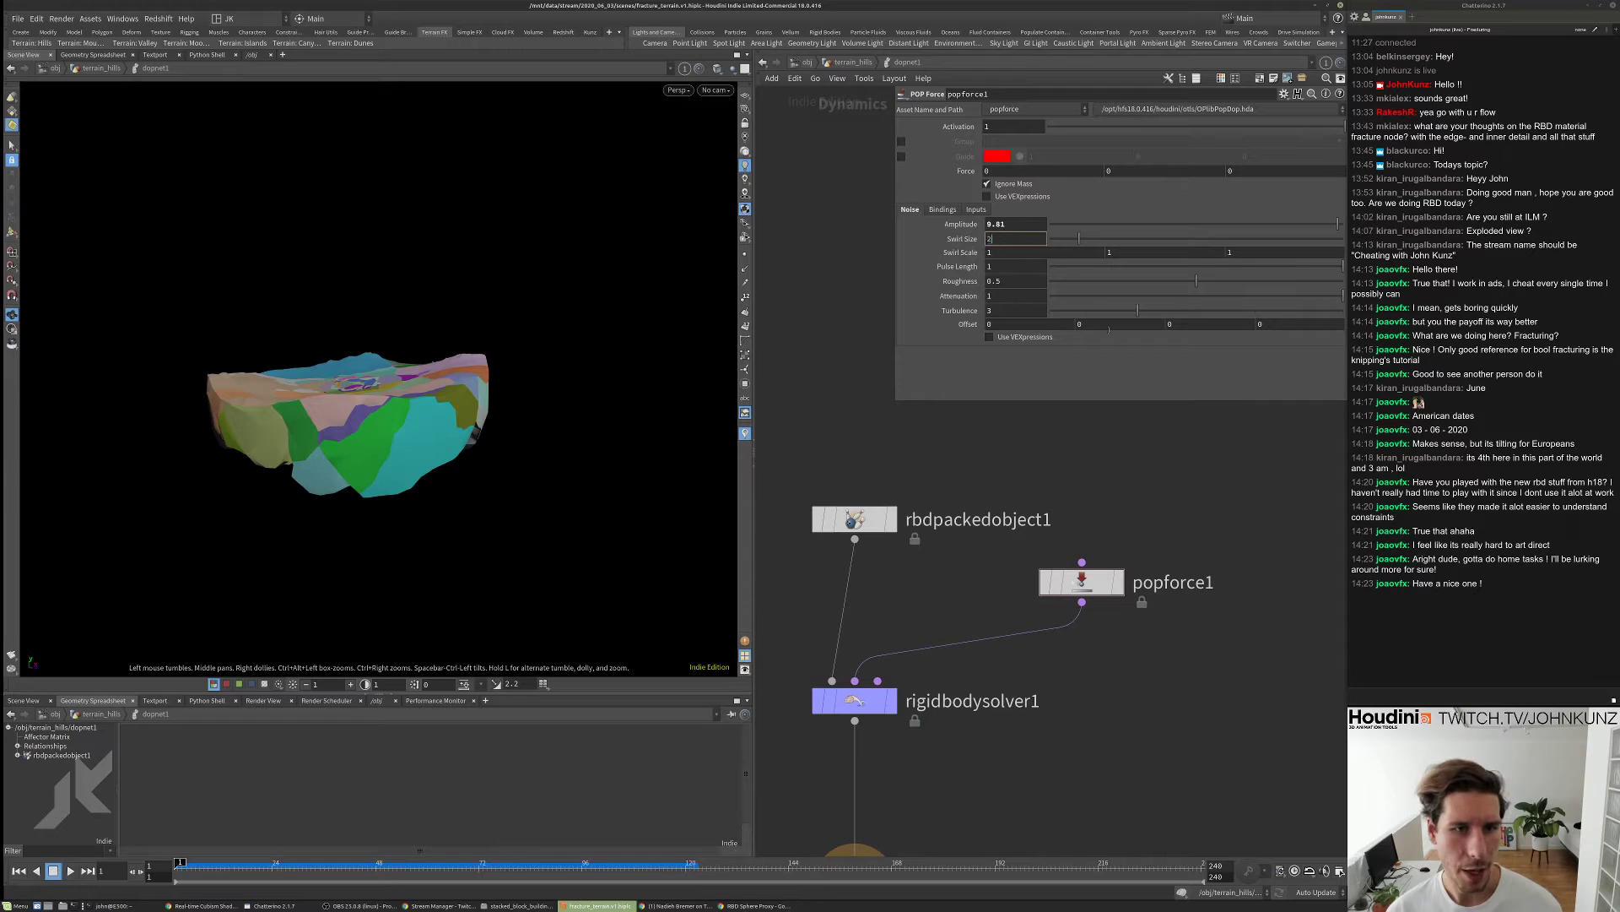
pyautogui.press('Return')
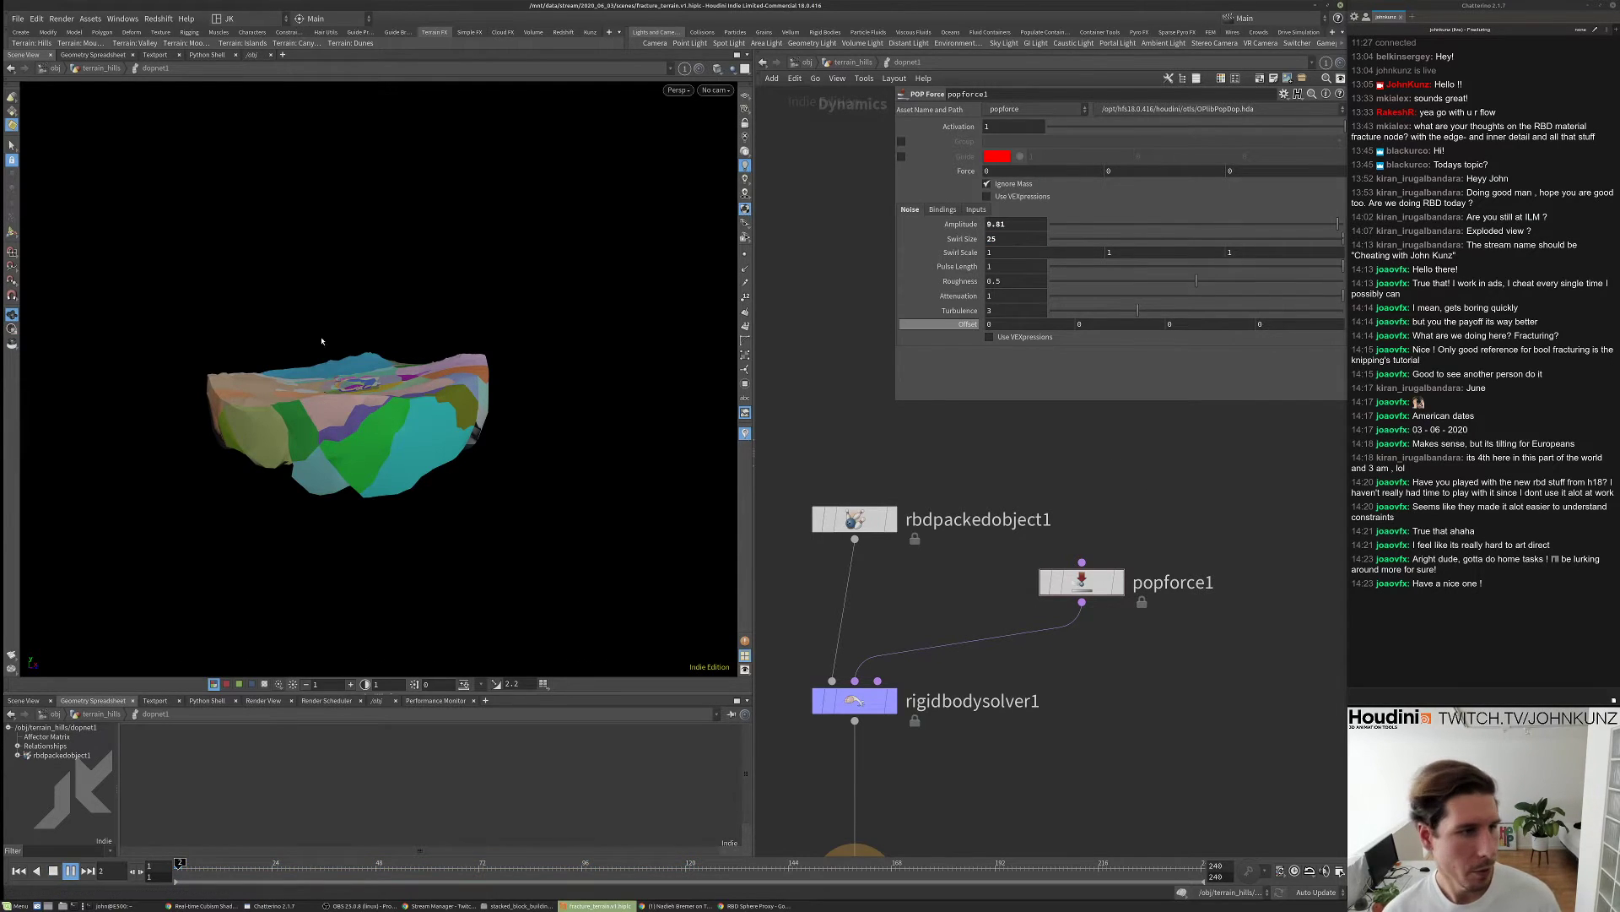
# - Play the simulation with the larger swirl size, inspect the pieces from another angle, replay it and rewind
pyautogui.press('Up')
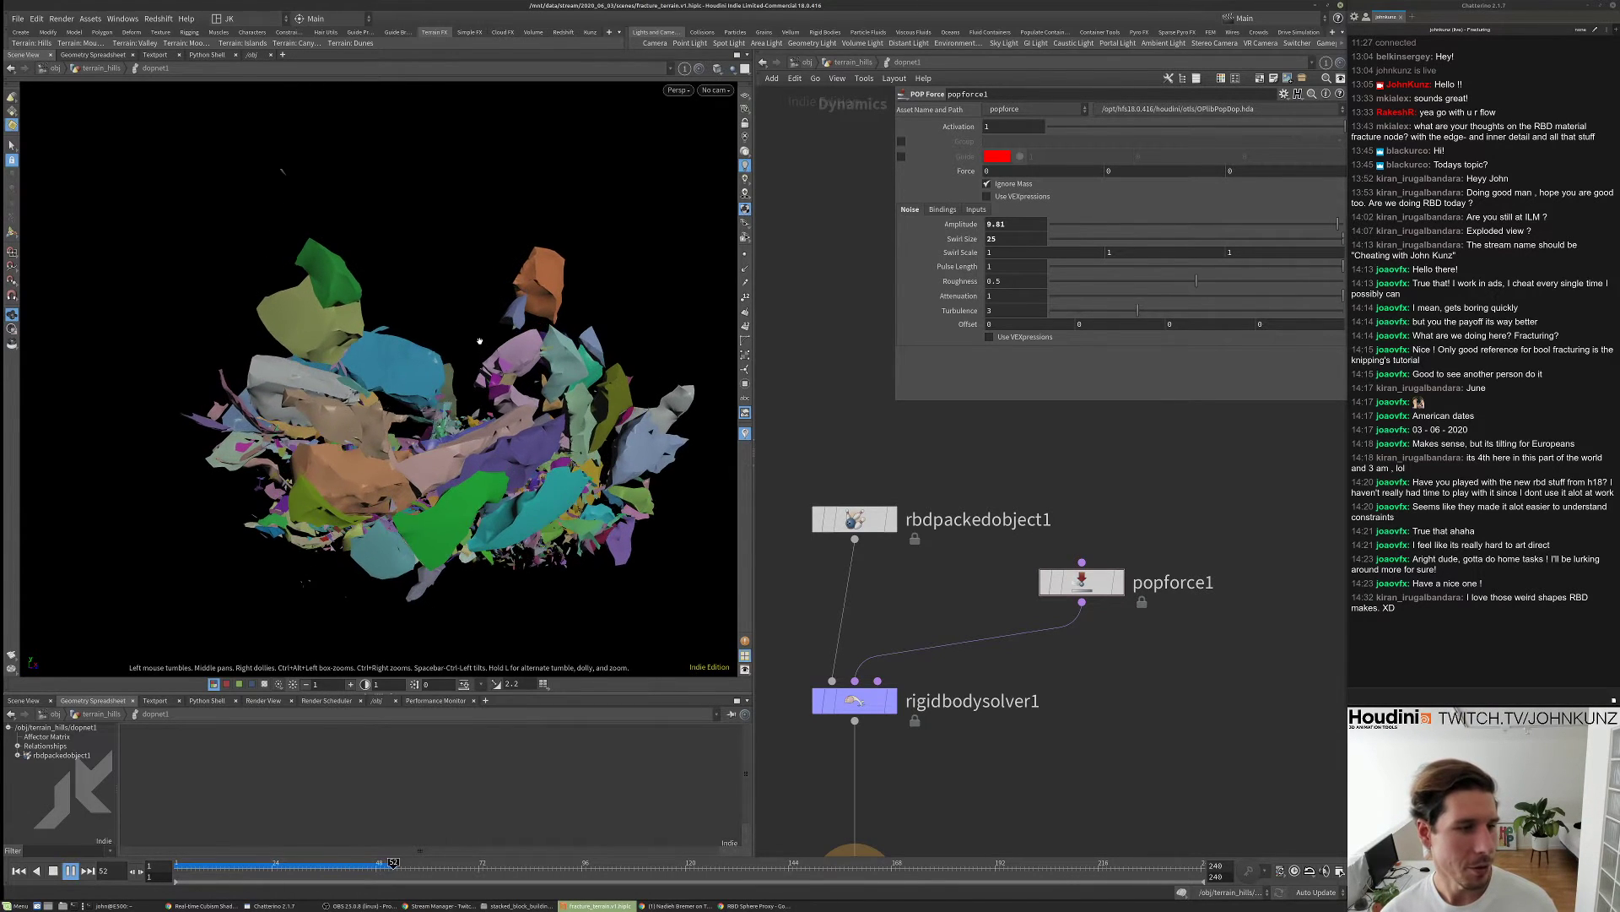
pyautogui.press('Up')
pyautogui.moveTo(473, 375); pyautogui.dragTo(450, 314)
pyautogui.hotkey('ctrl', 'Up')
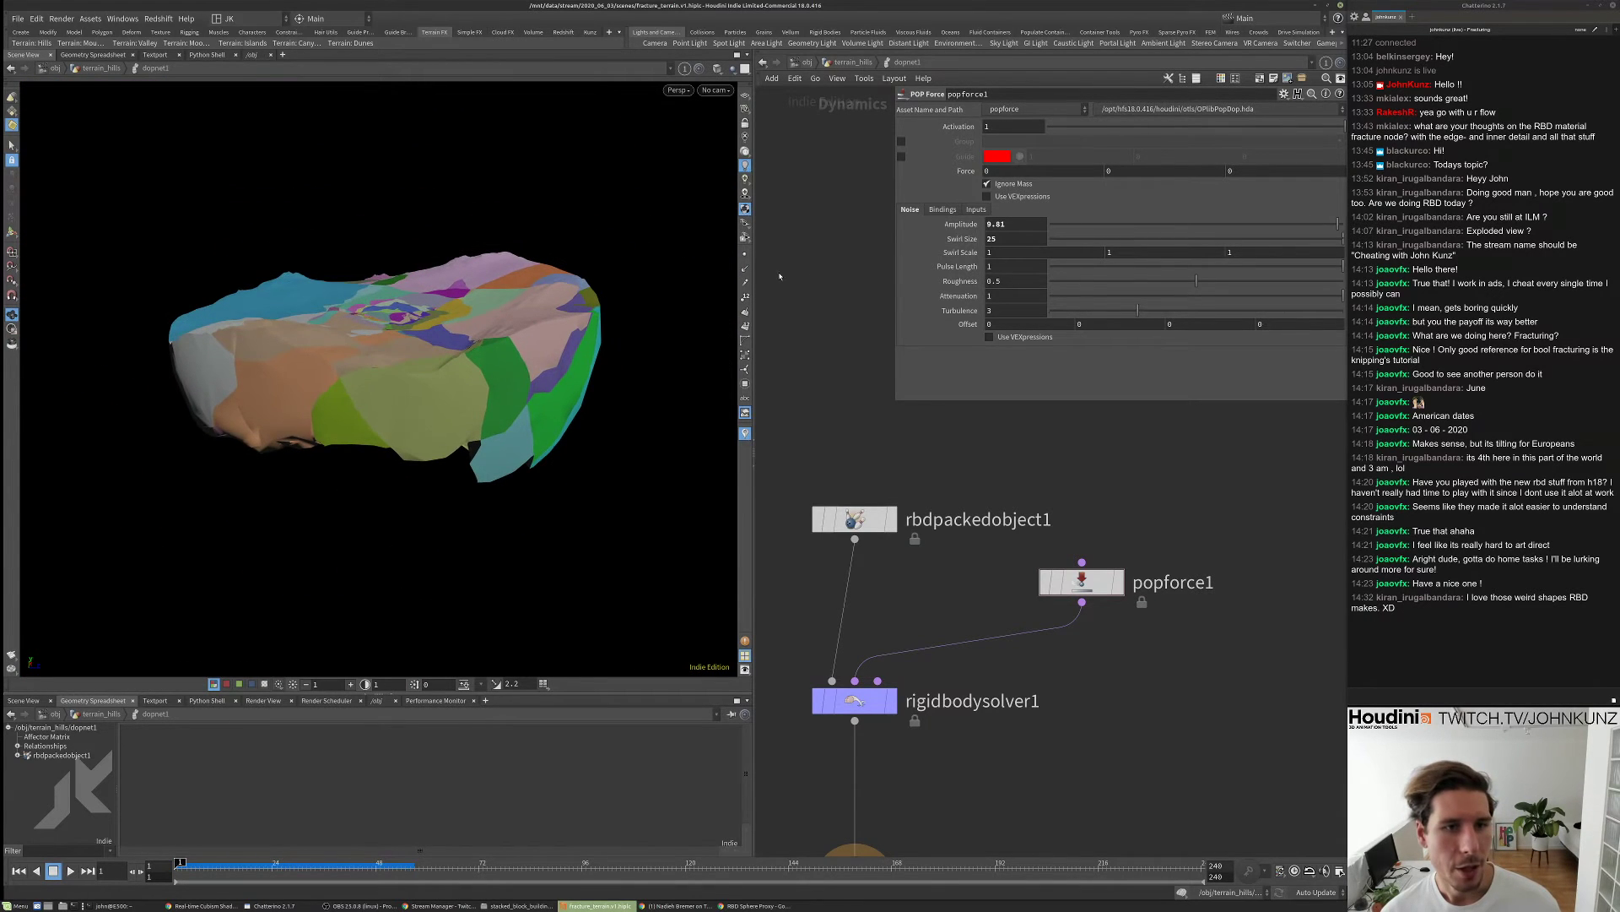
pyautogui.press('Up')
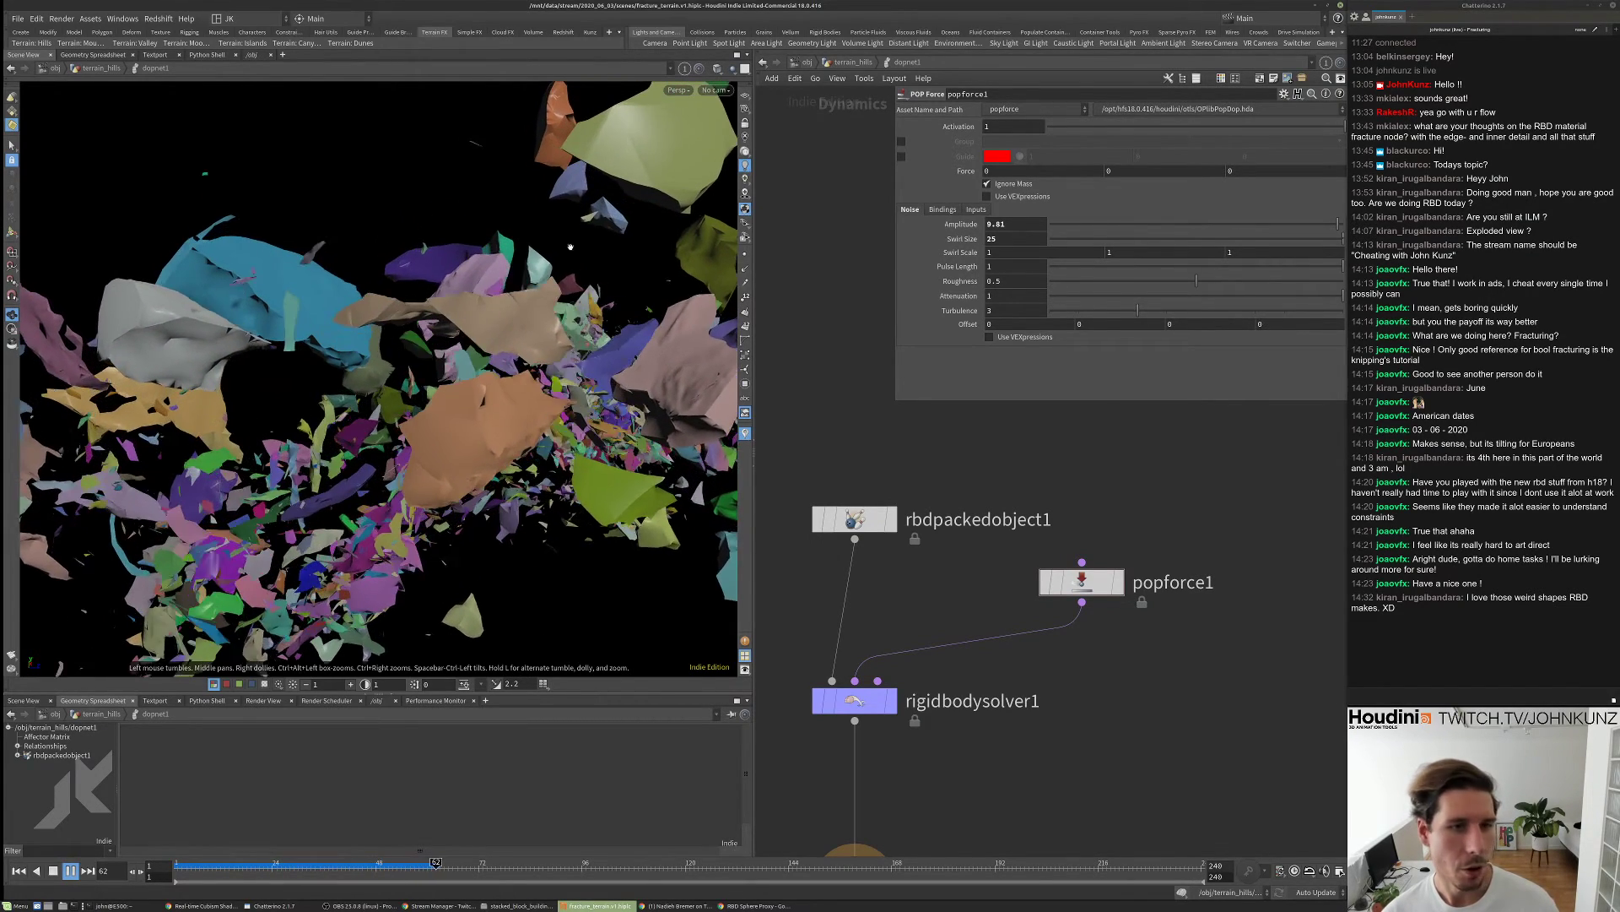
pyautogui.hotkey('ctrl', 'Up')
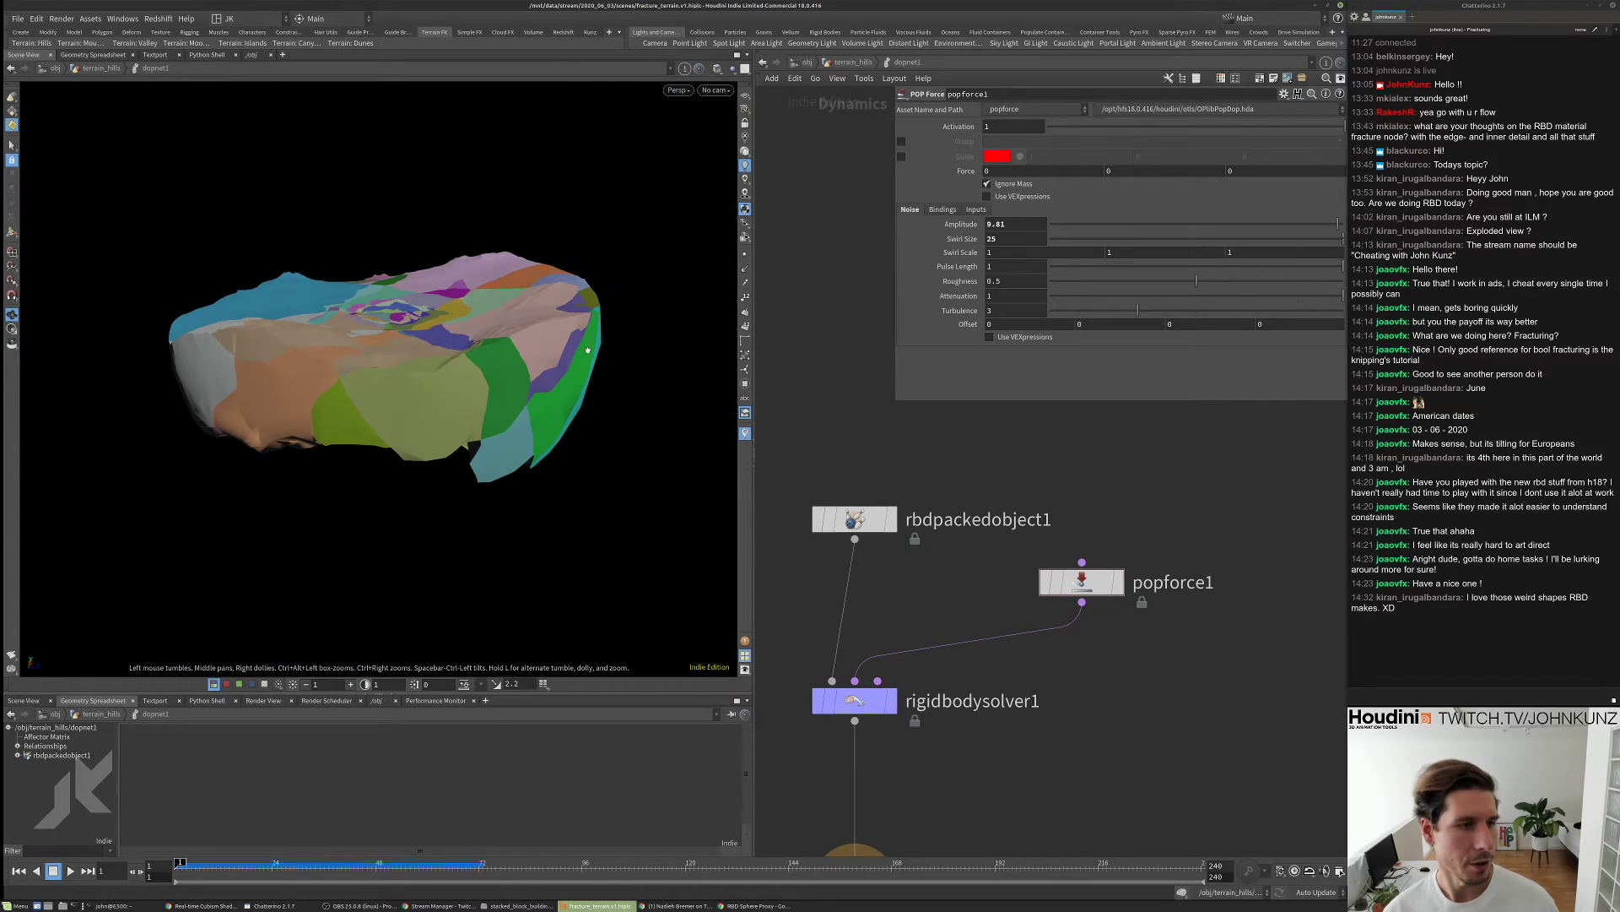
# - Set the noise Amplitude of popforce1 to 0 and its Y Force to -9.8
pyautogui.scroll(-3, 1090, 447)
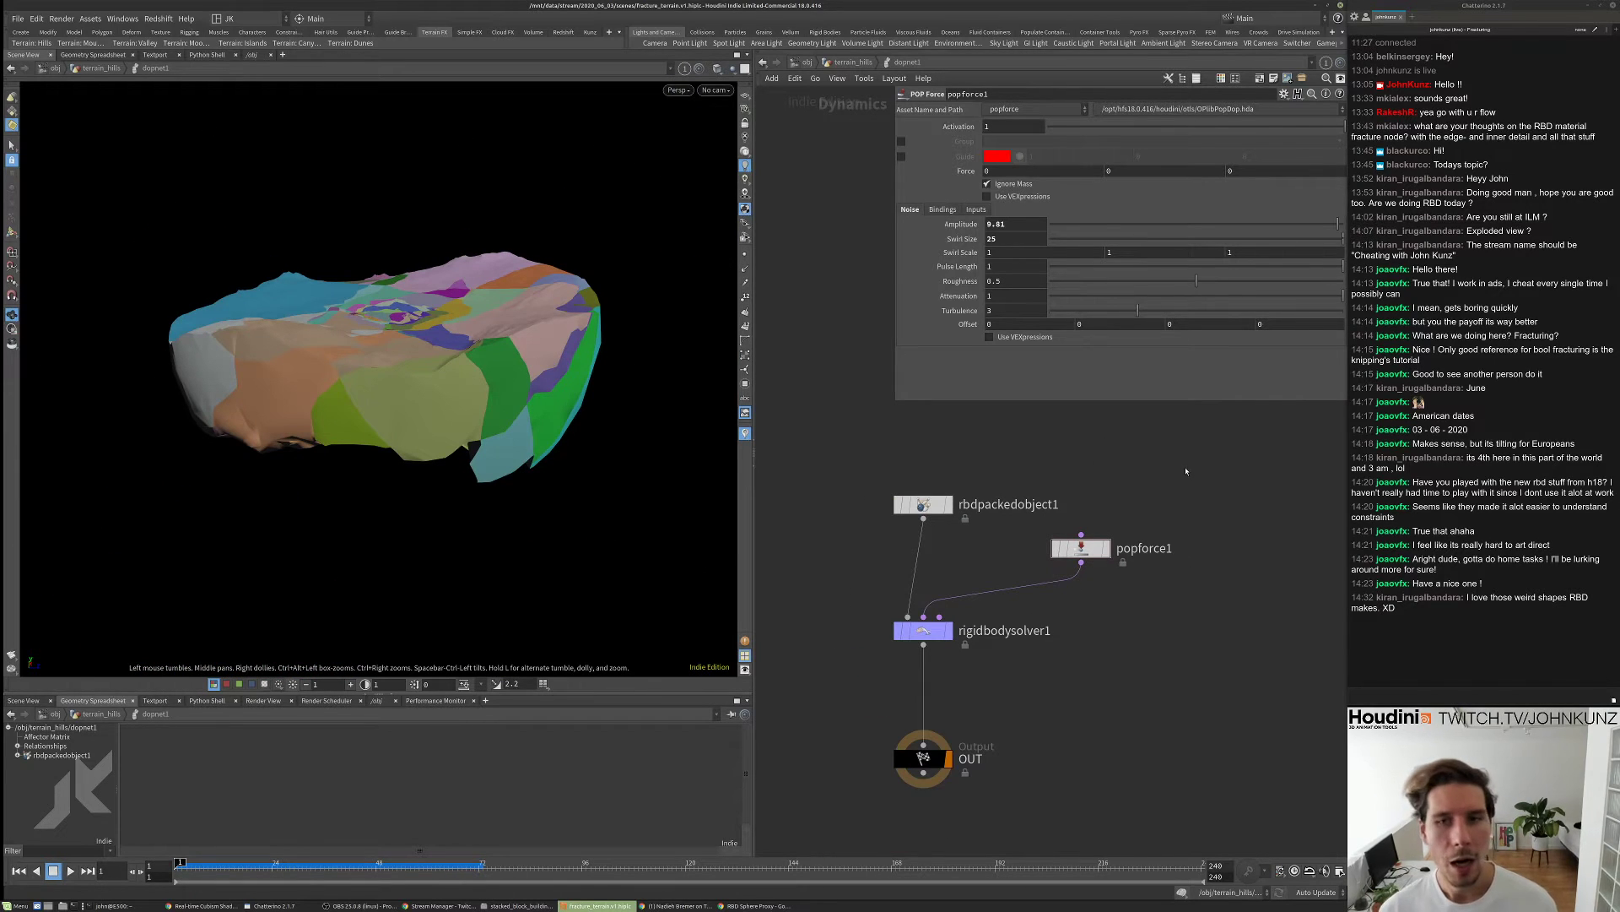
pyautogui.scroll(2, 1180, 477)
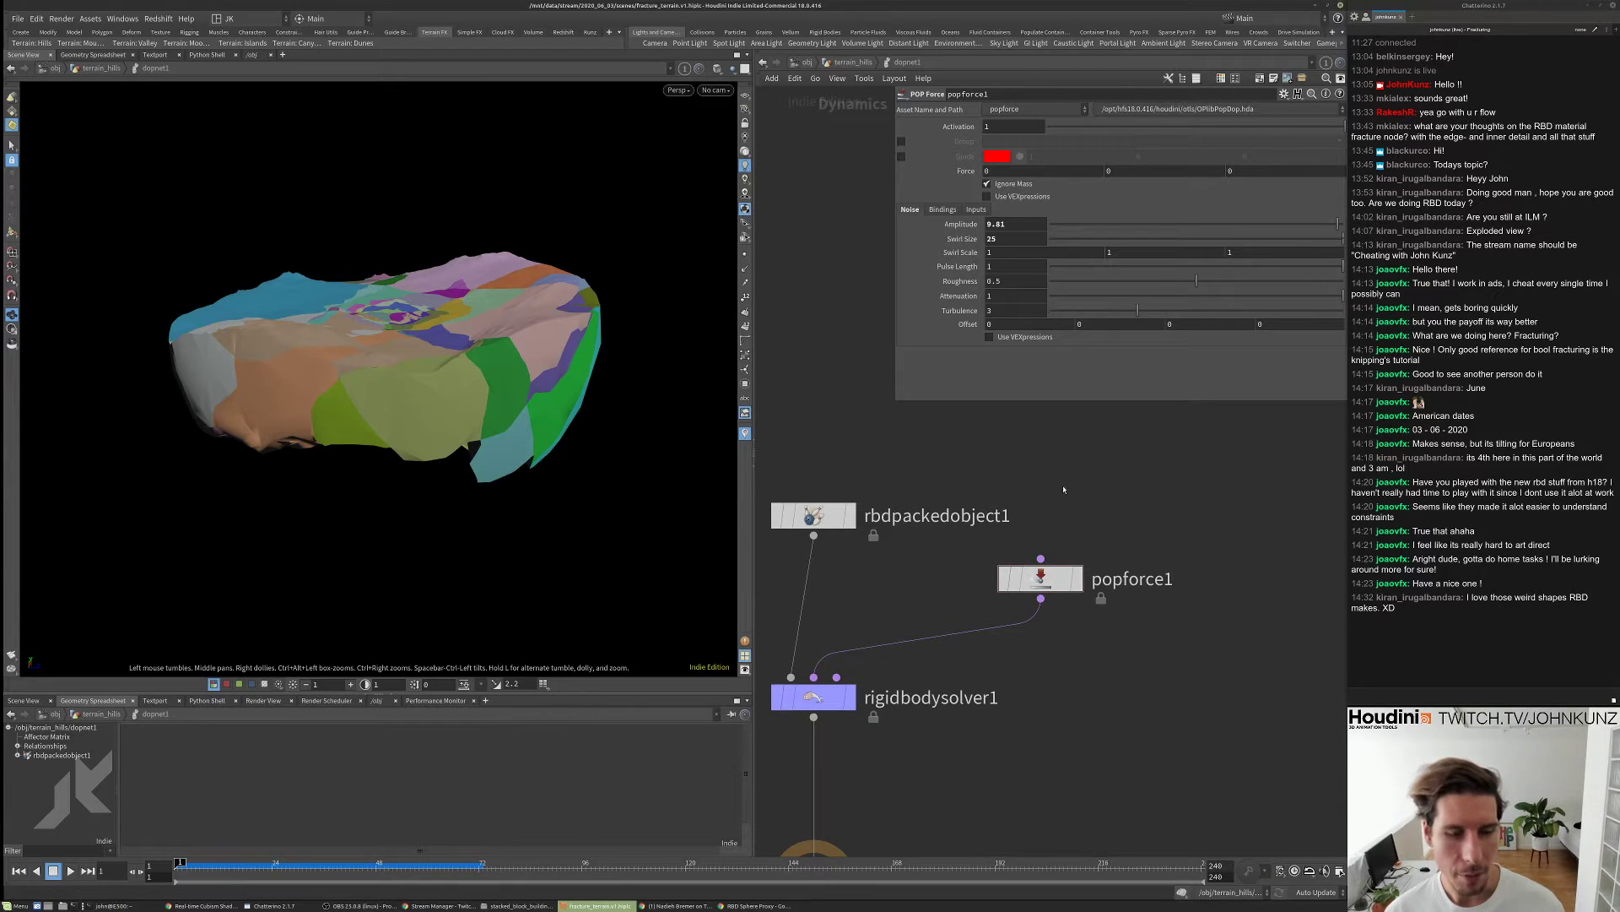
pyautogui.doubleClick(1003, 222)
pyautogui.write('0')
pyautogui.press('Return')
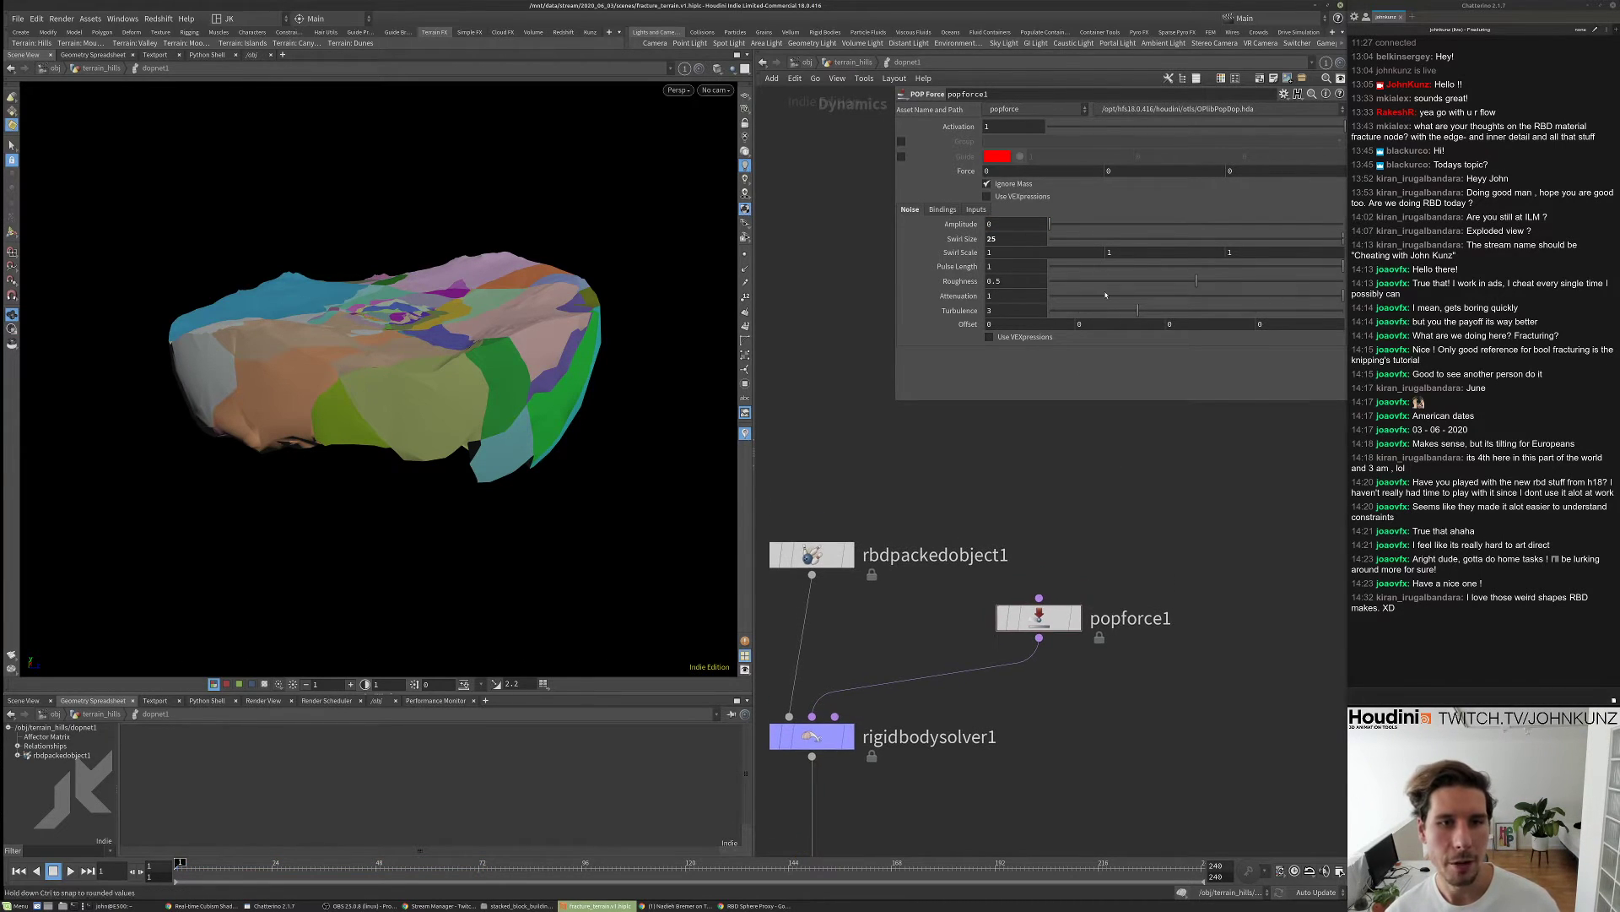
pyautogui.doubleClick(1129, 172)
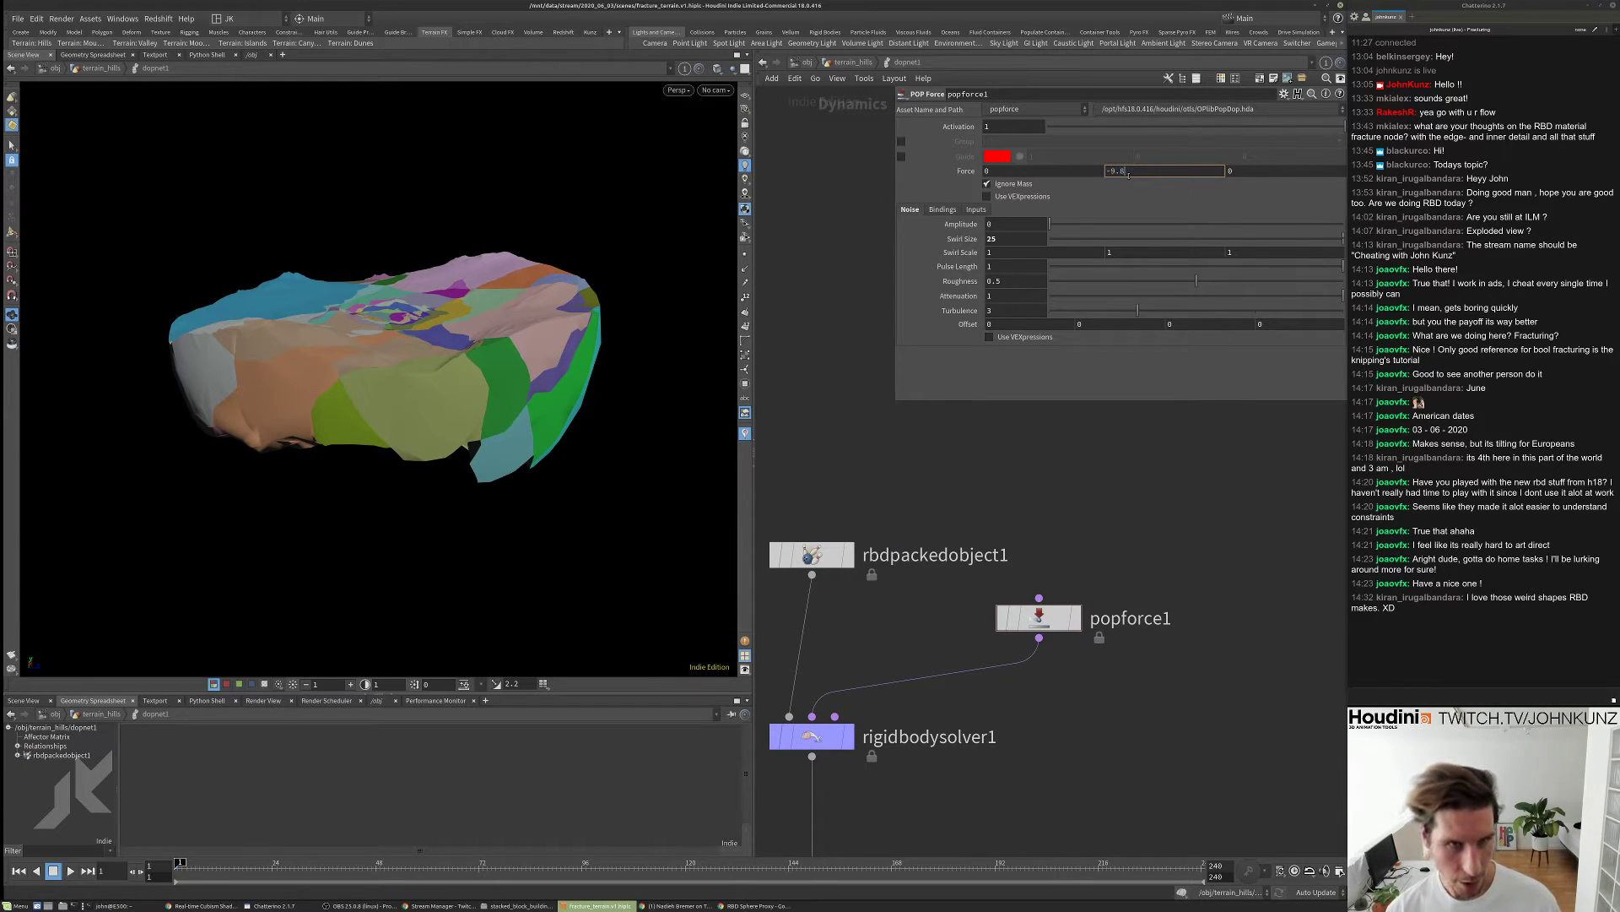
pyautogui.write('-9.8')
pyautogui.press('Return')
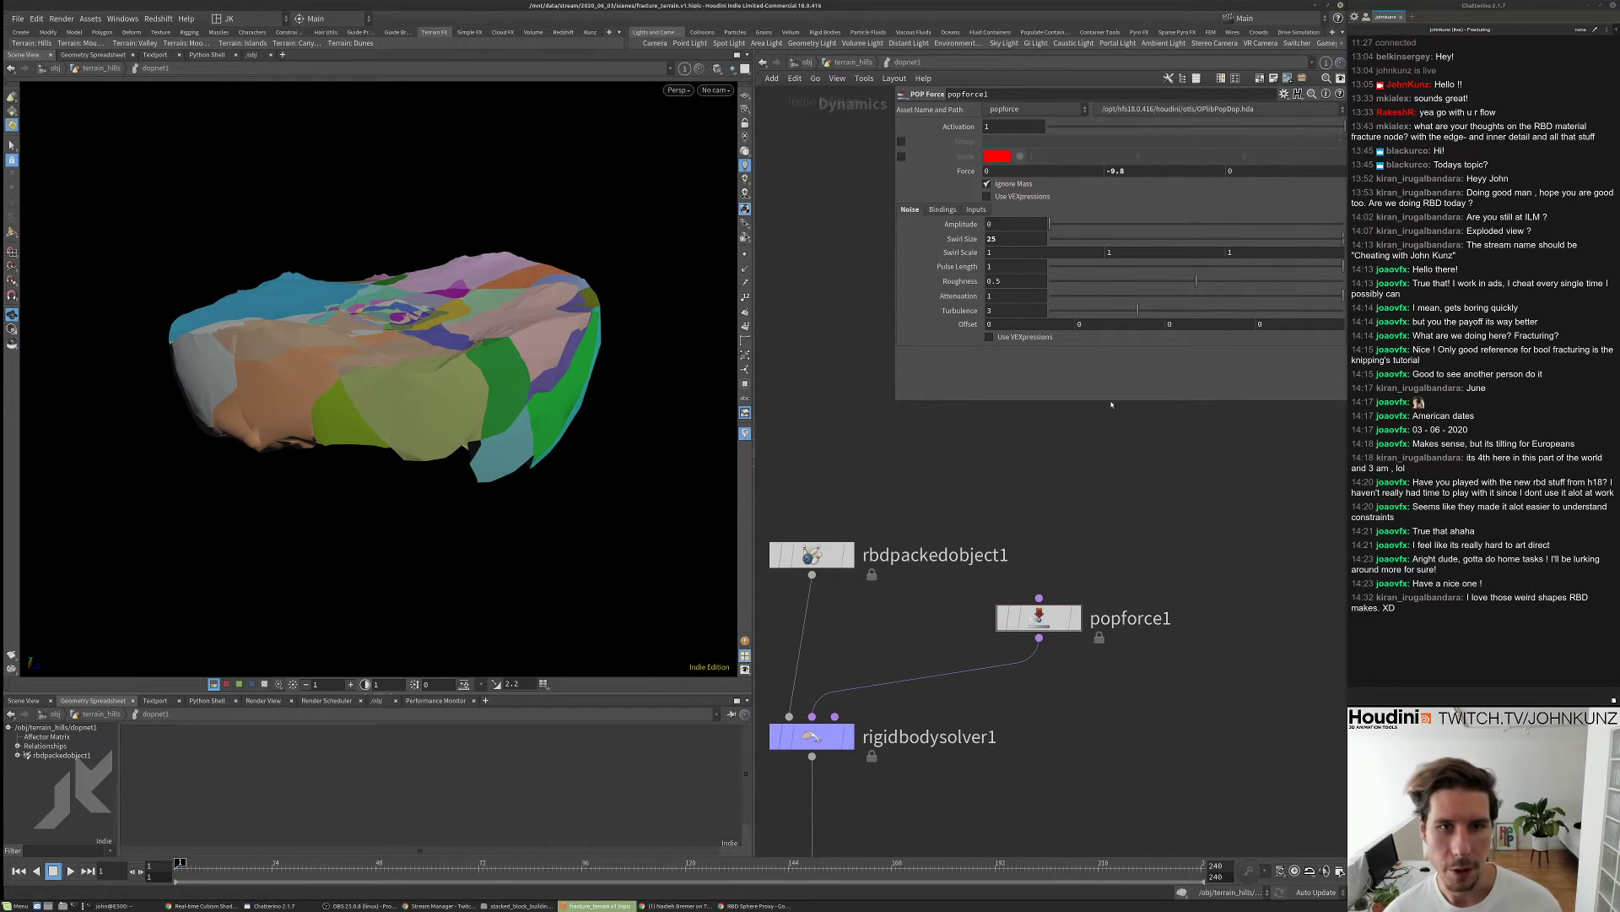
# - Move popforce1 closer to the rigid body solver in the network and rename it "gravity"
pyautogui.press('h')
pyautogui.moveTo(1068, 563); pyautogui.dragTo(1044, 568)
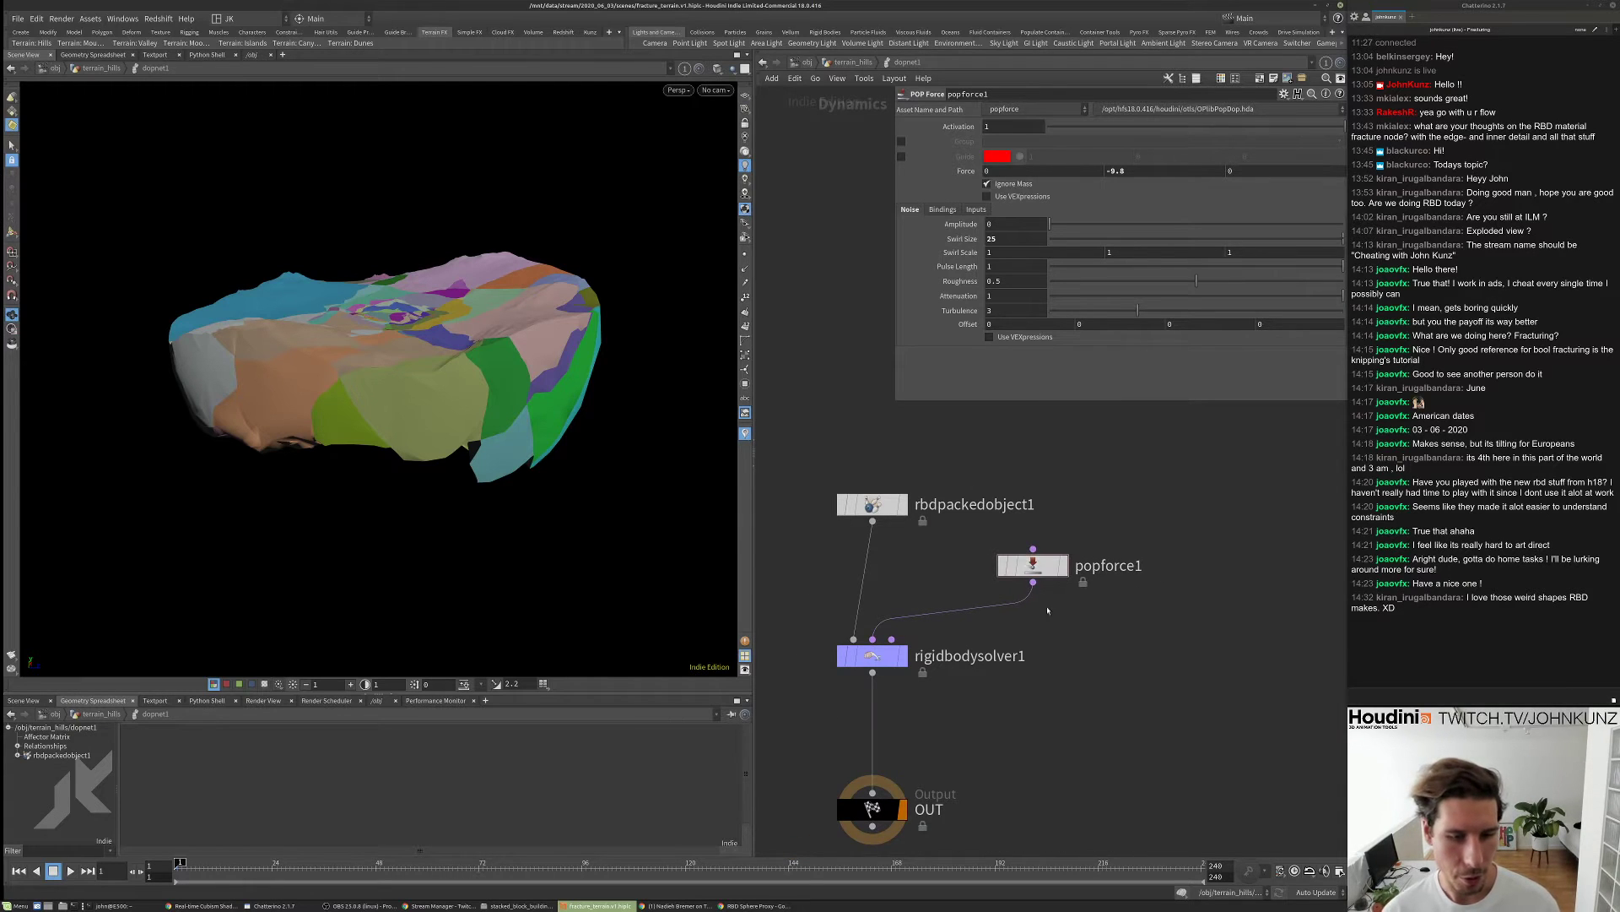
pyautogui.moveTo(1047, 630); pyautogui.dragTo(1040, 590, button='middle')
pyautogui.moveTo(1011, 523); pyautogui.dragTo(995, 551)
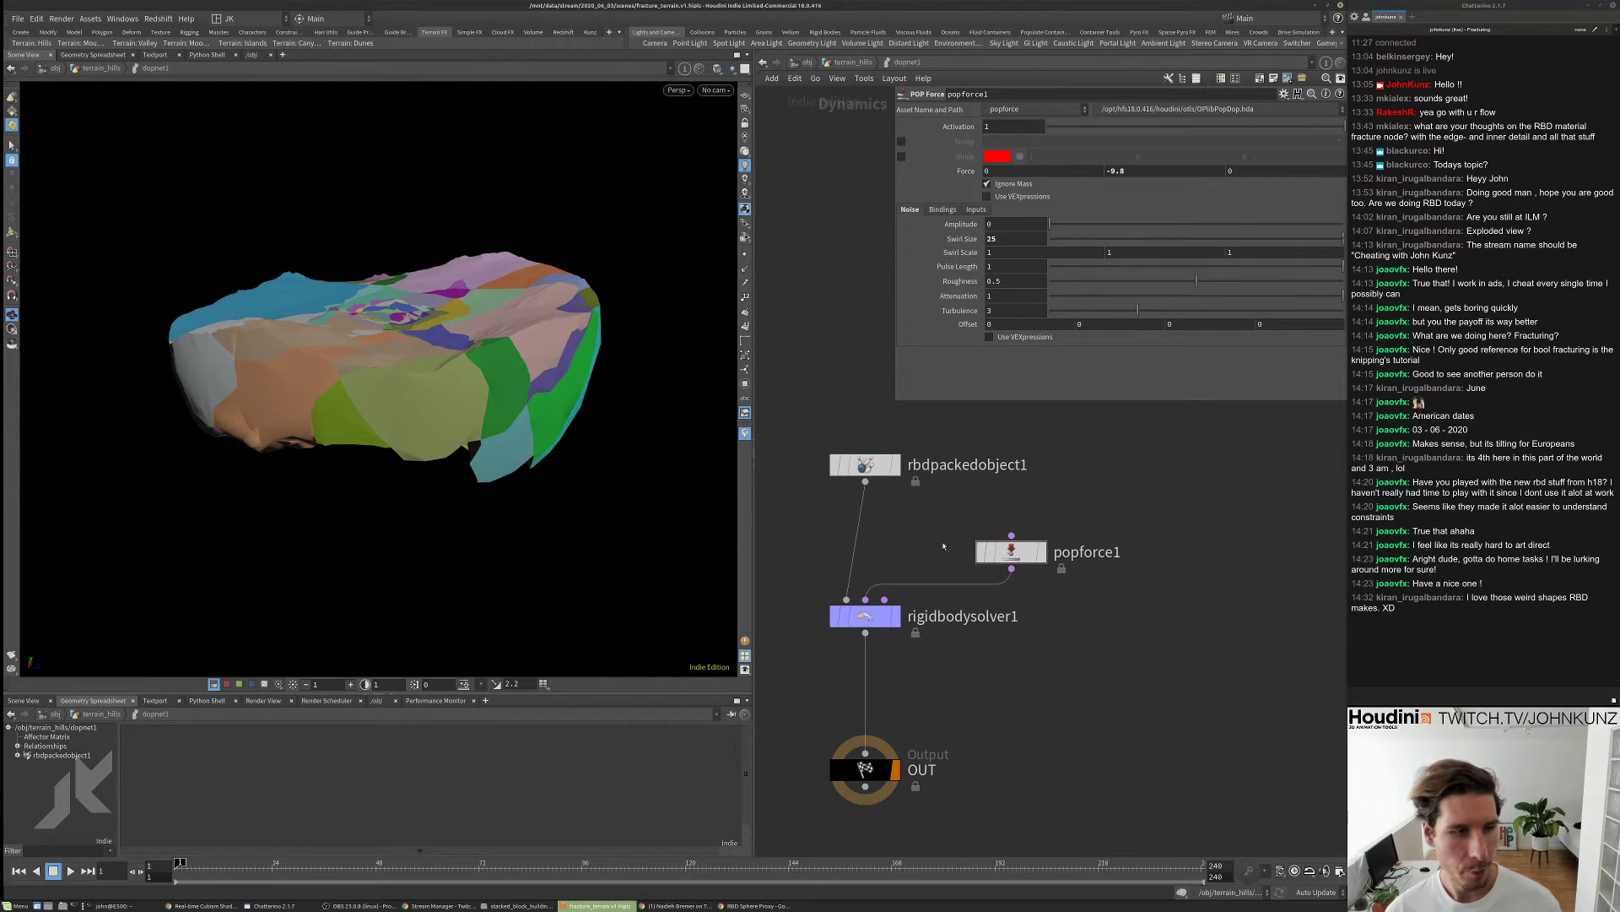
pyautogui.doubleClick(1102, 544)
pyautogui.write('gra')
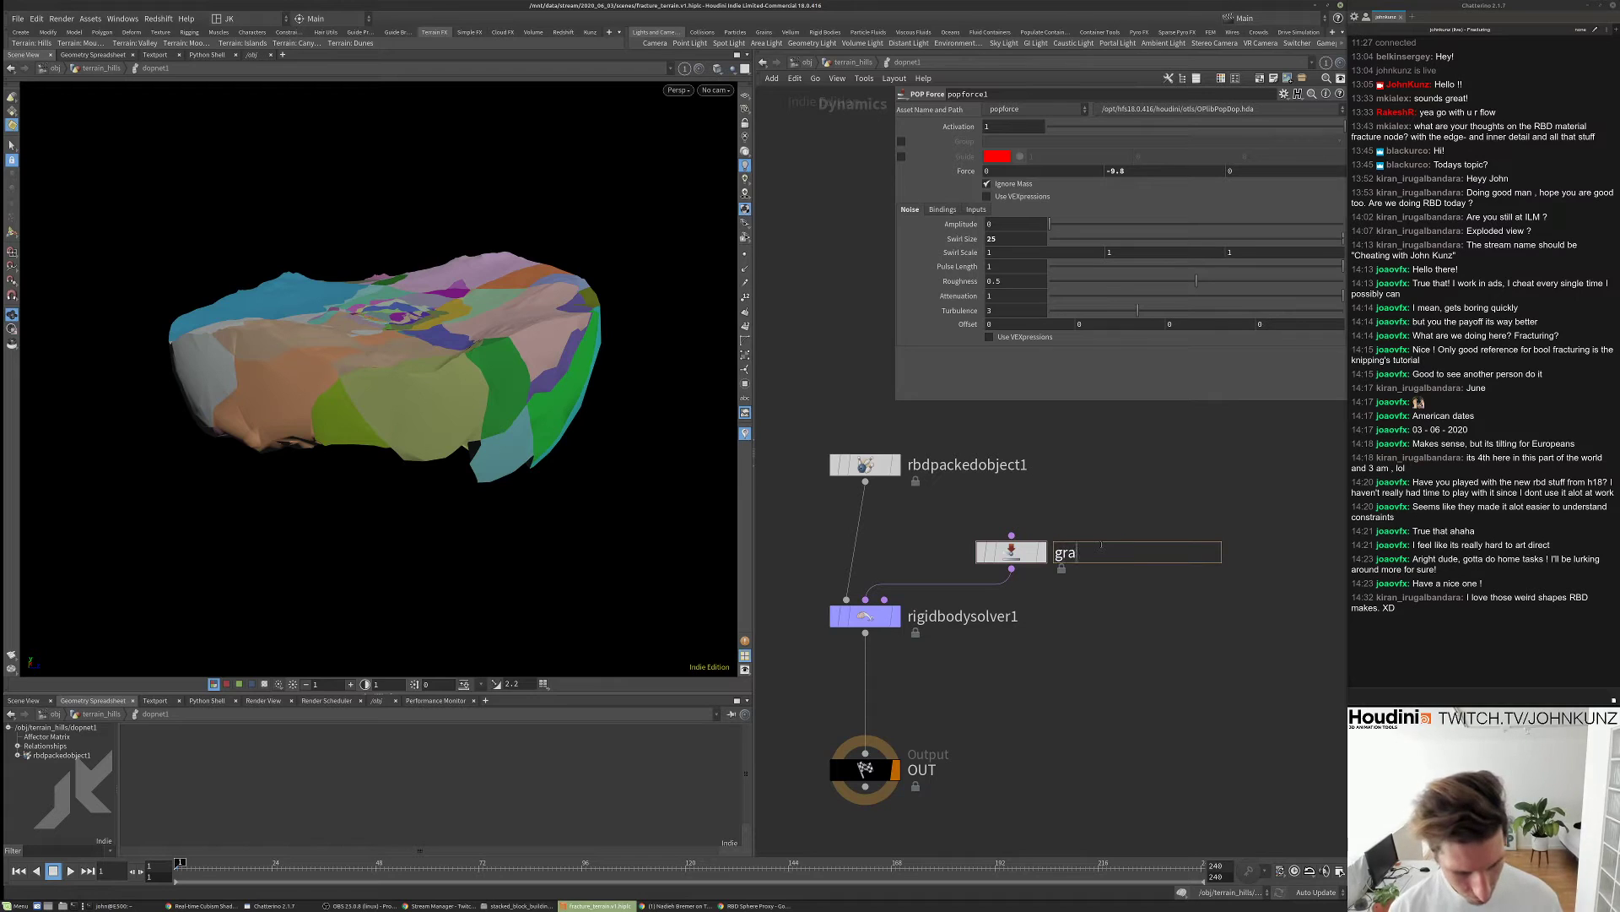
pyautogui.write('vity')
pyautogui.press('Return')
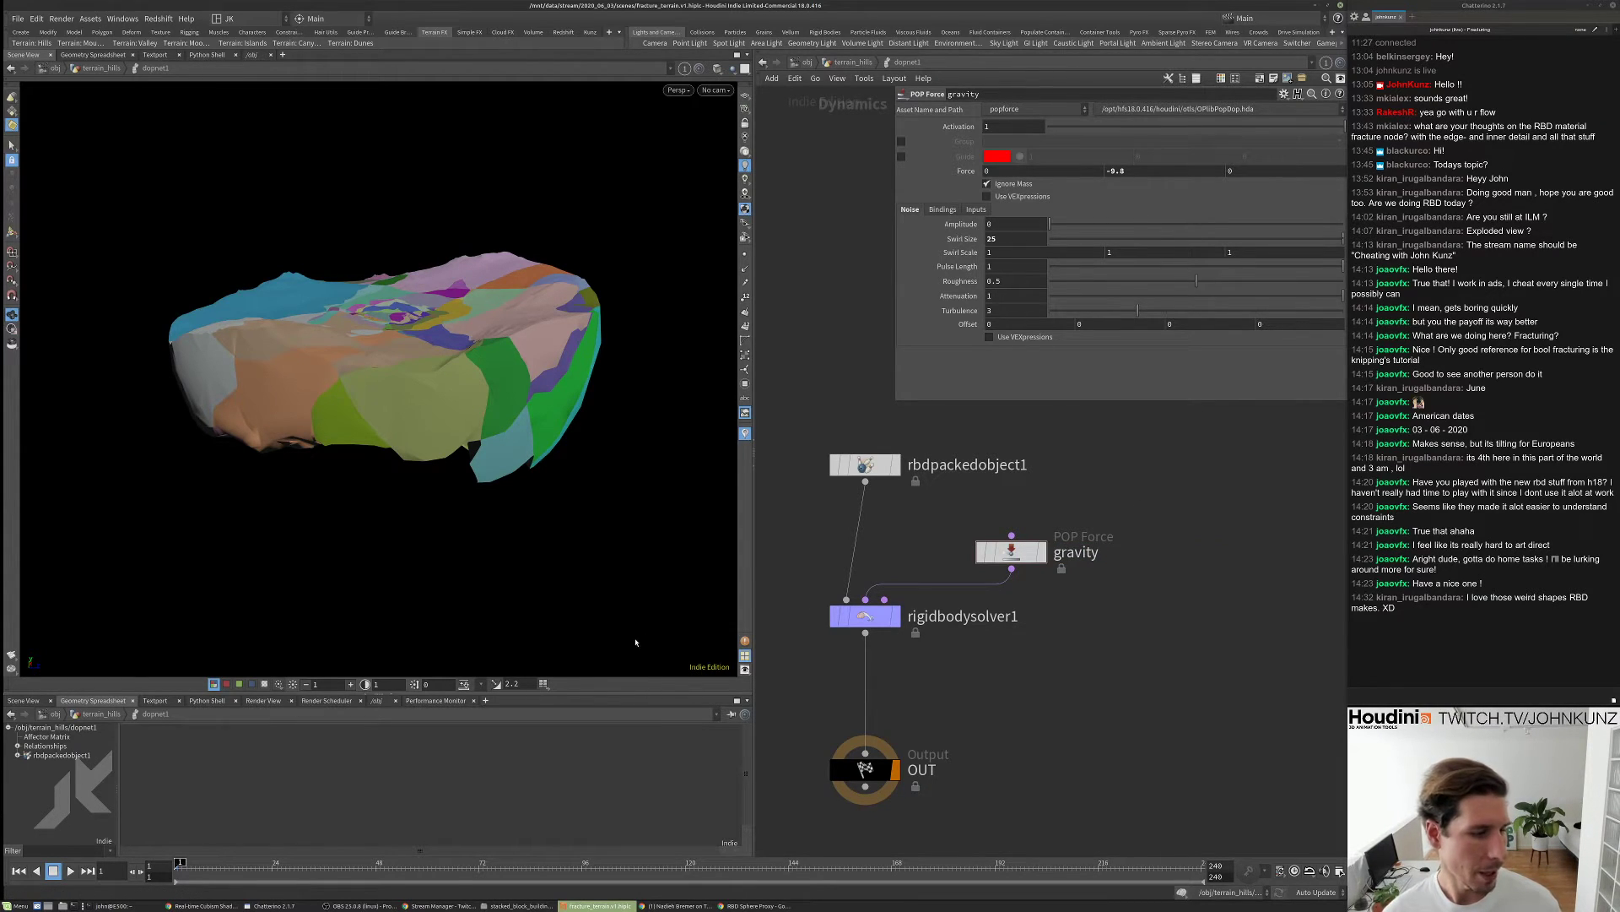
# - Play the first frames of the simulation under the gravity force and interrupt the cooking
pyautogui.press('Up')
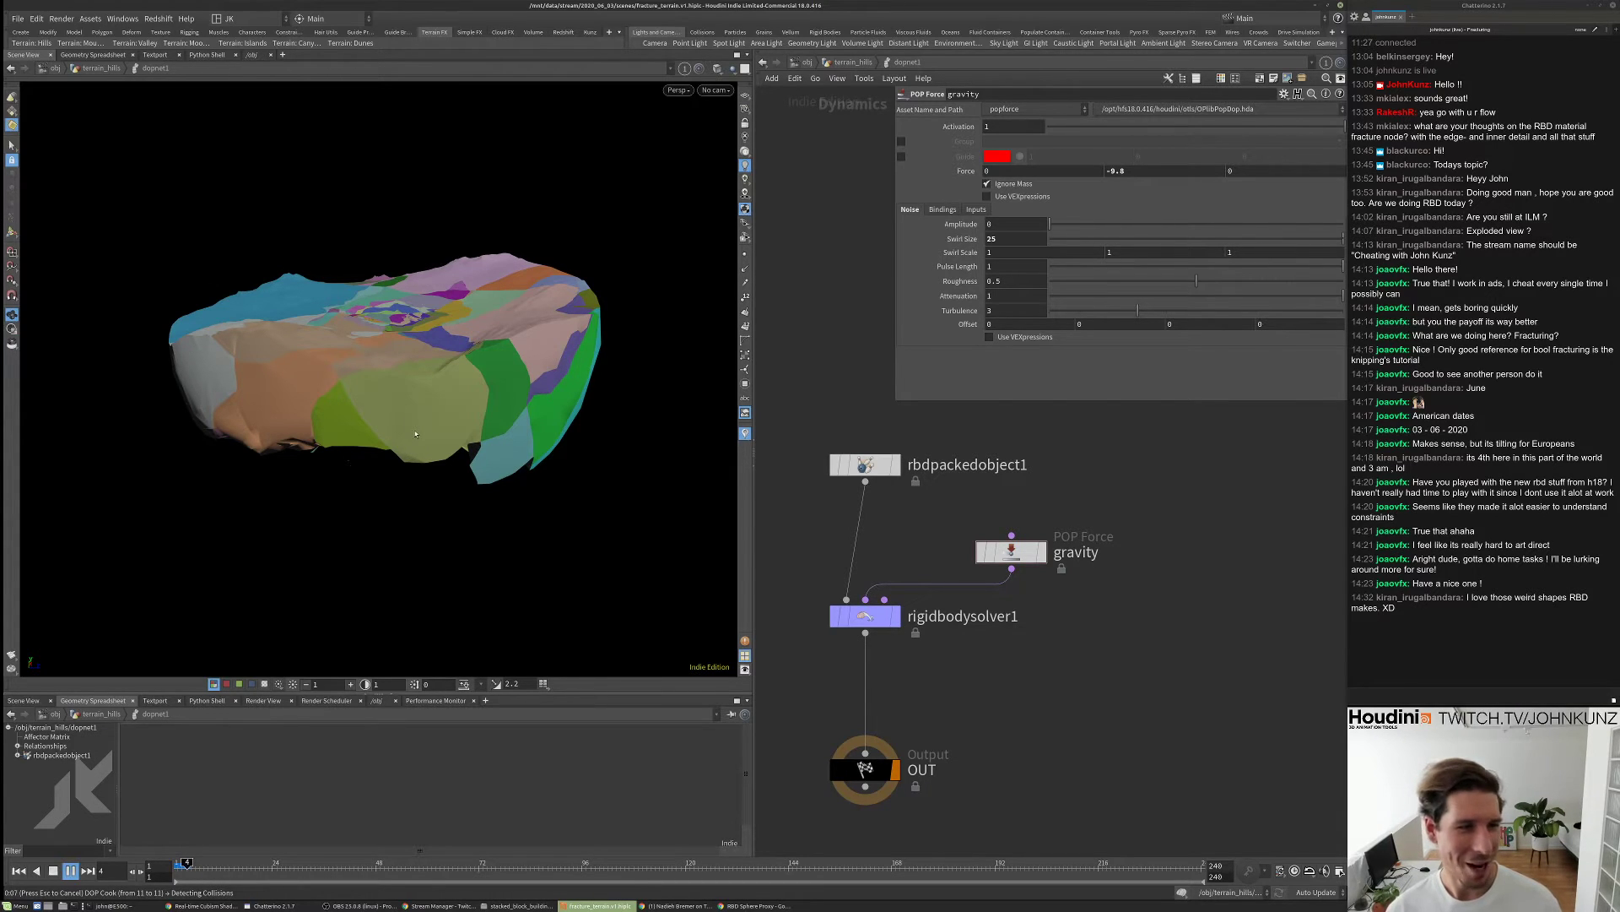
pyautogui.press('Escape')
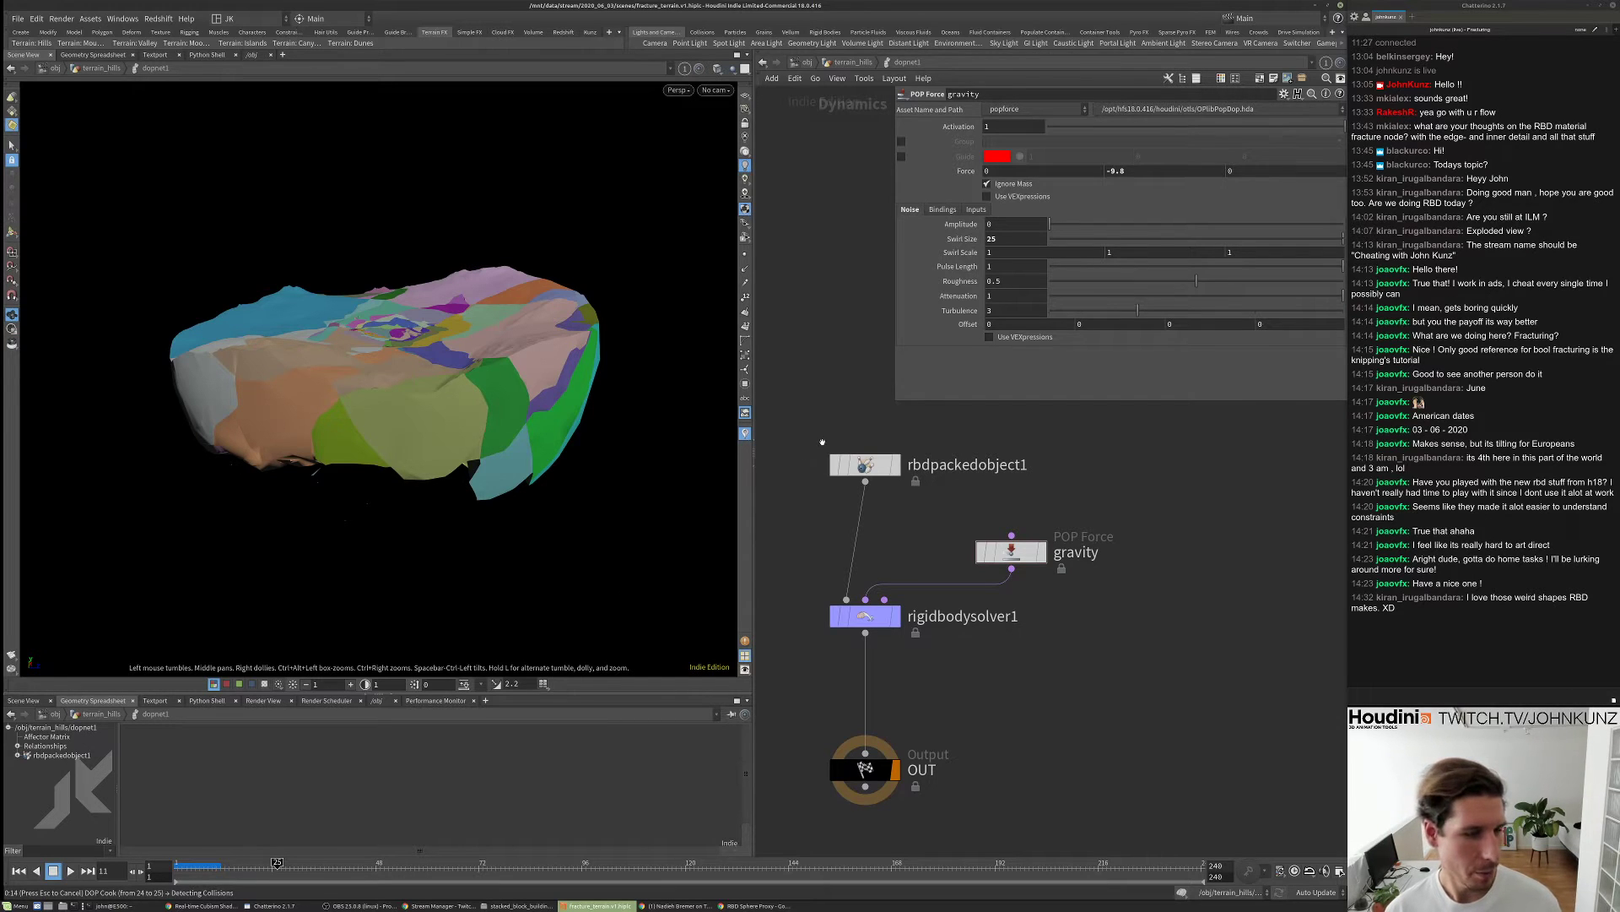
# - Open the Initial State settings of the rbdpackedobject1 node
pyautogui.click(876, 460)
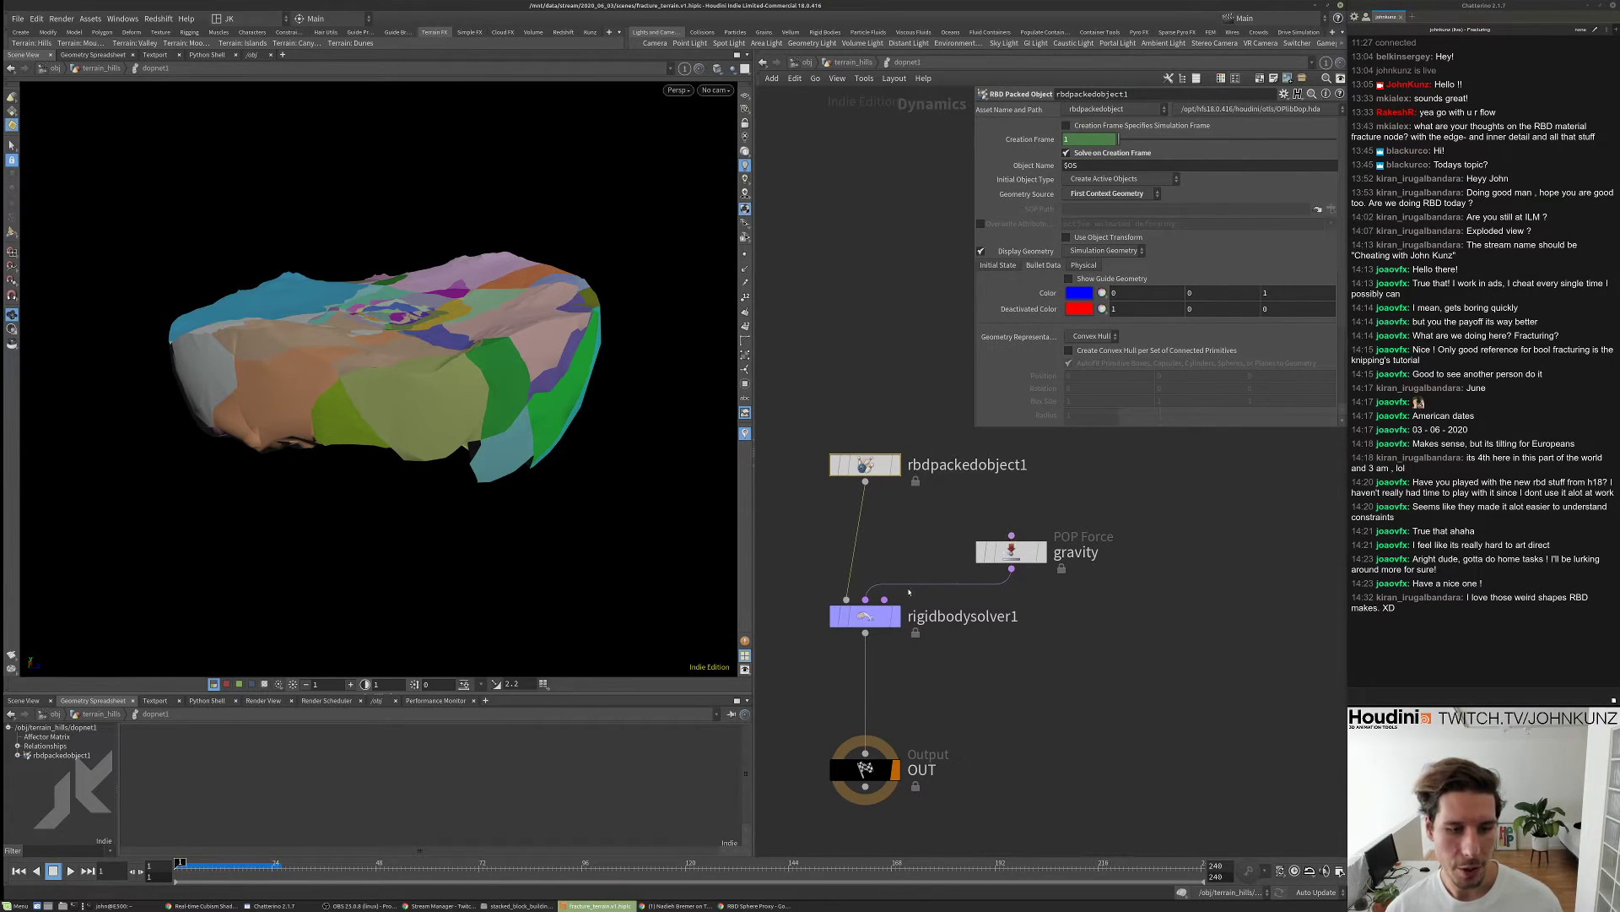
pyautogui.scroll(2, 1013, 552)
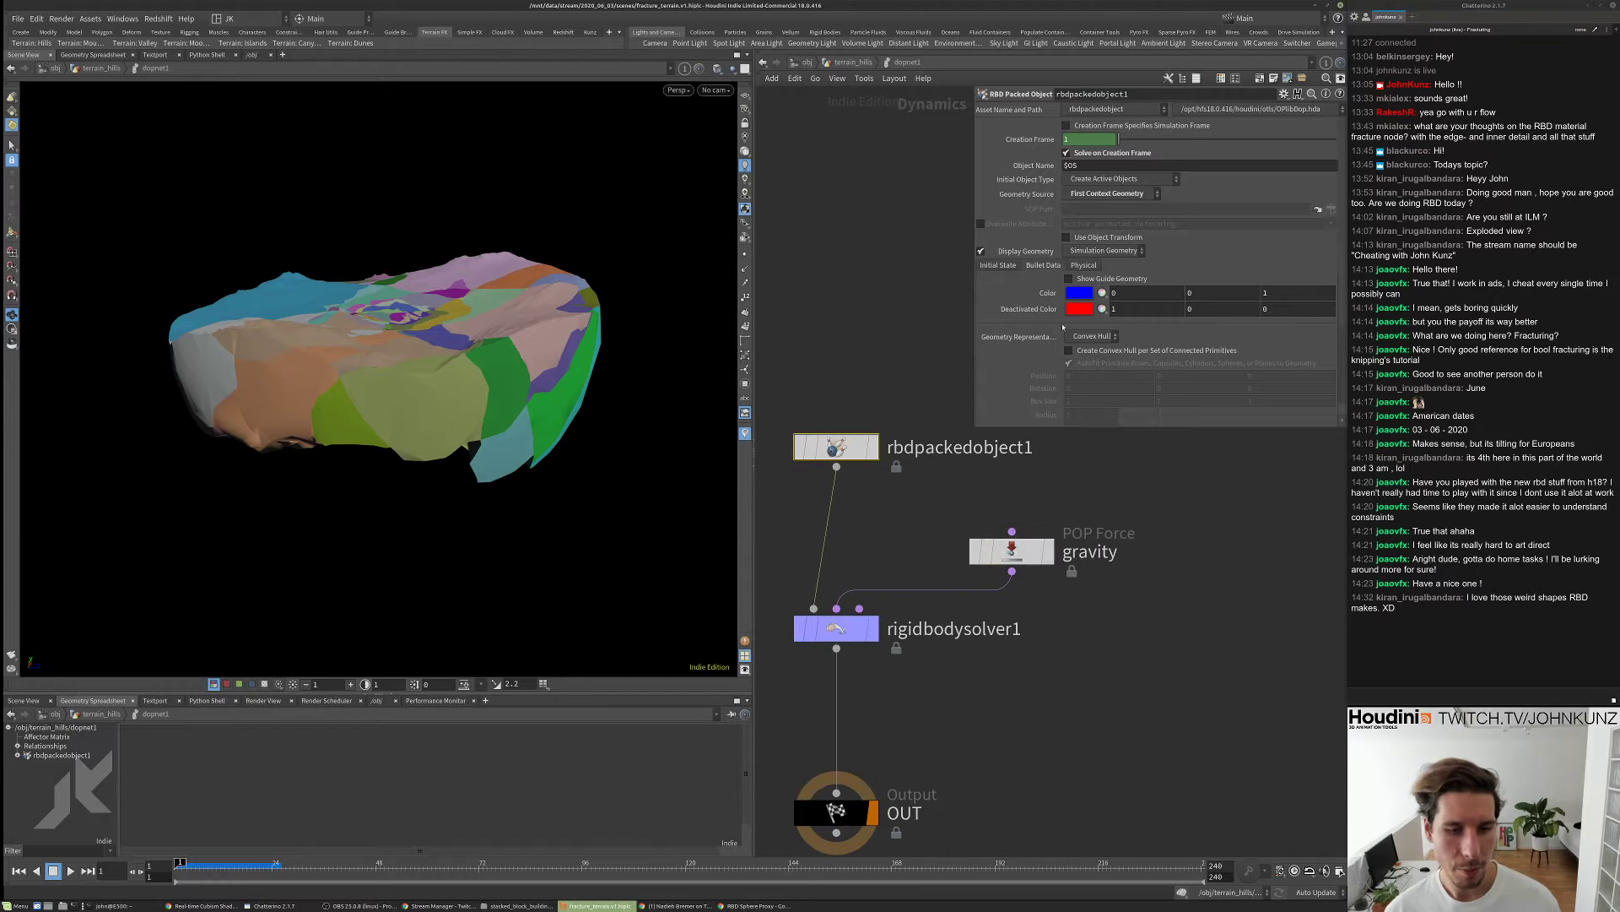
pyautogui.click(1008, 266)
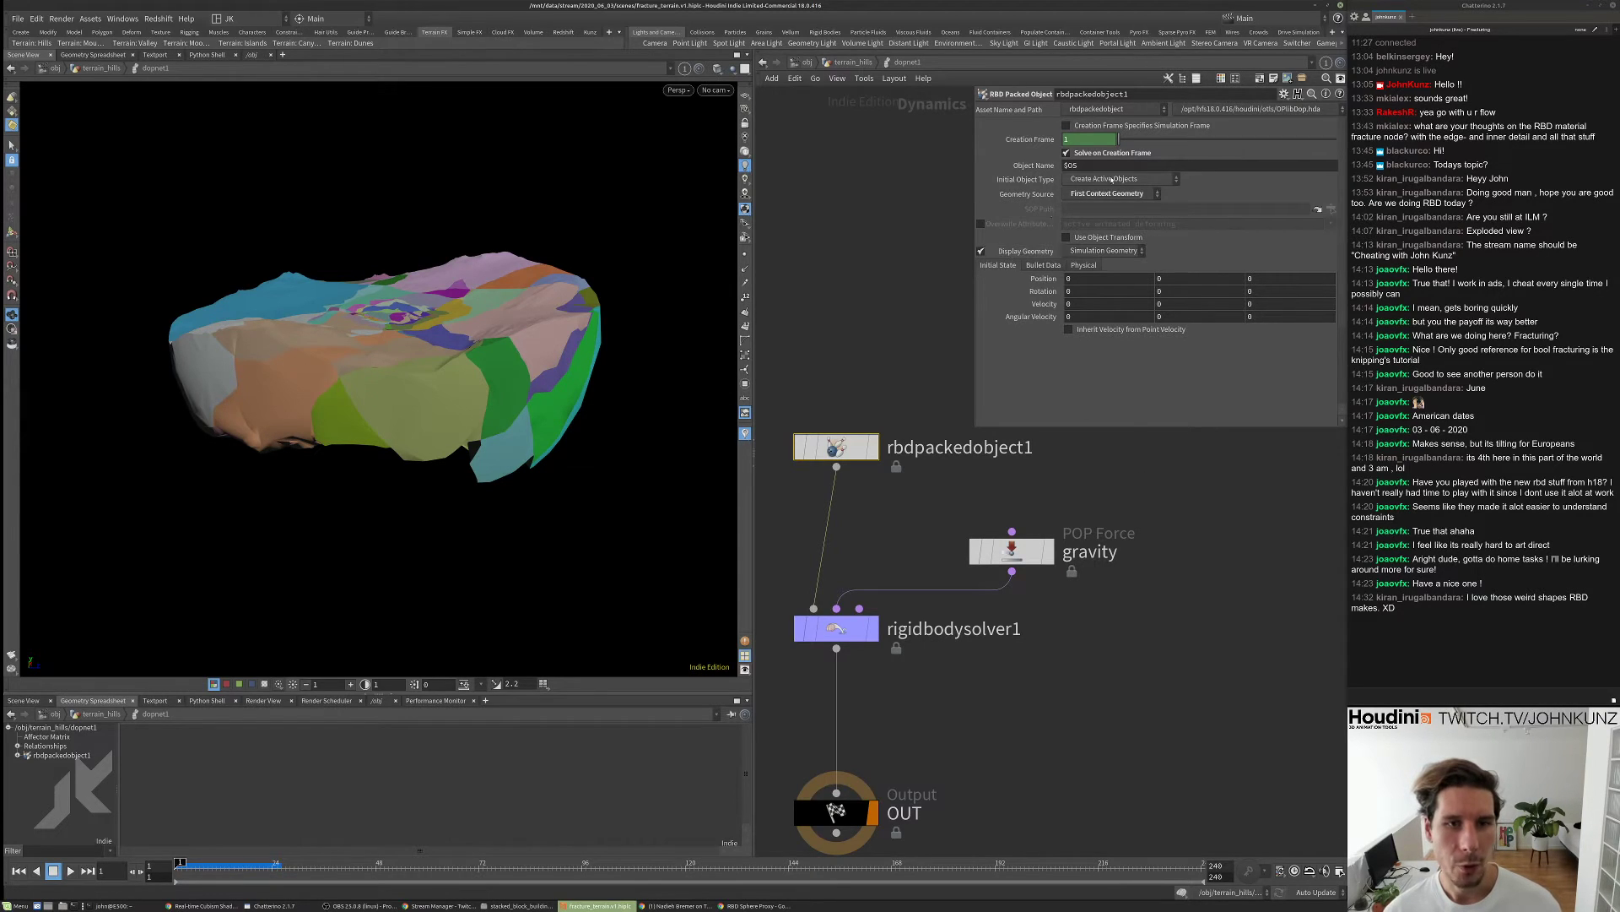
pyautogui.click(1112, 180)
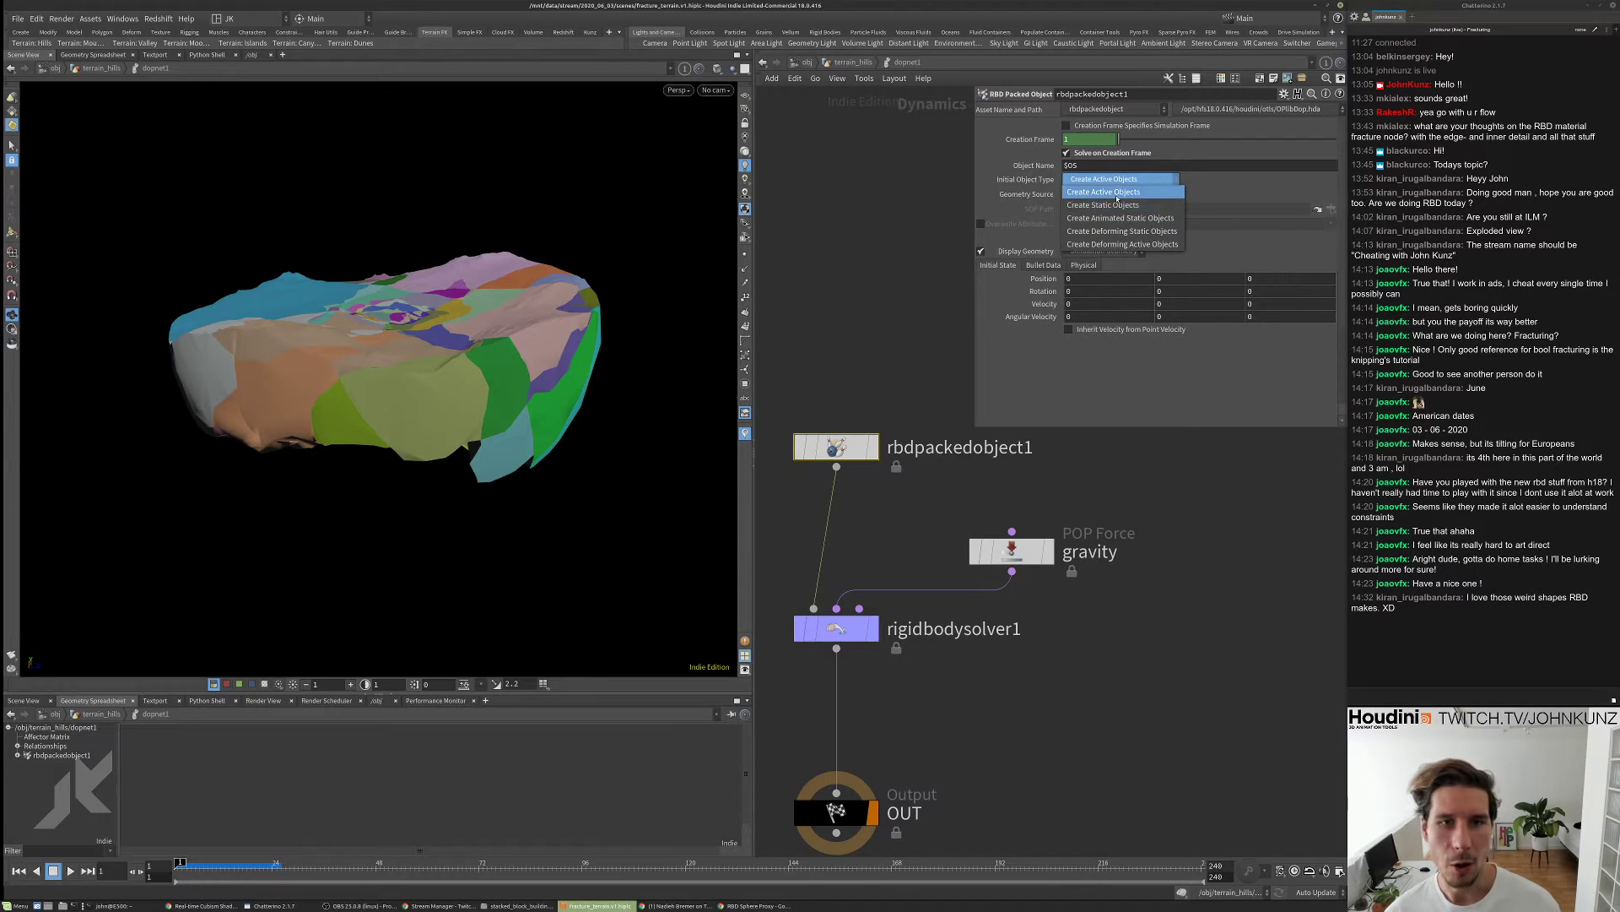
pyautogui.click(905, 230)
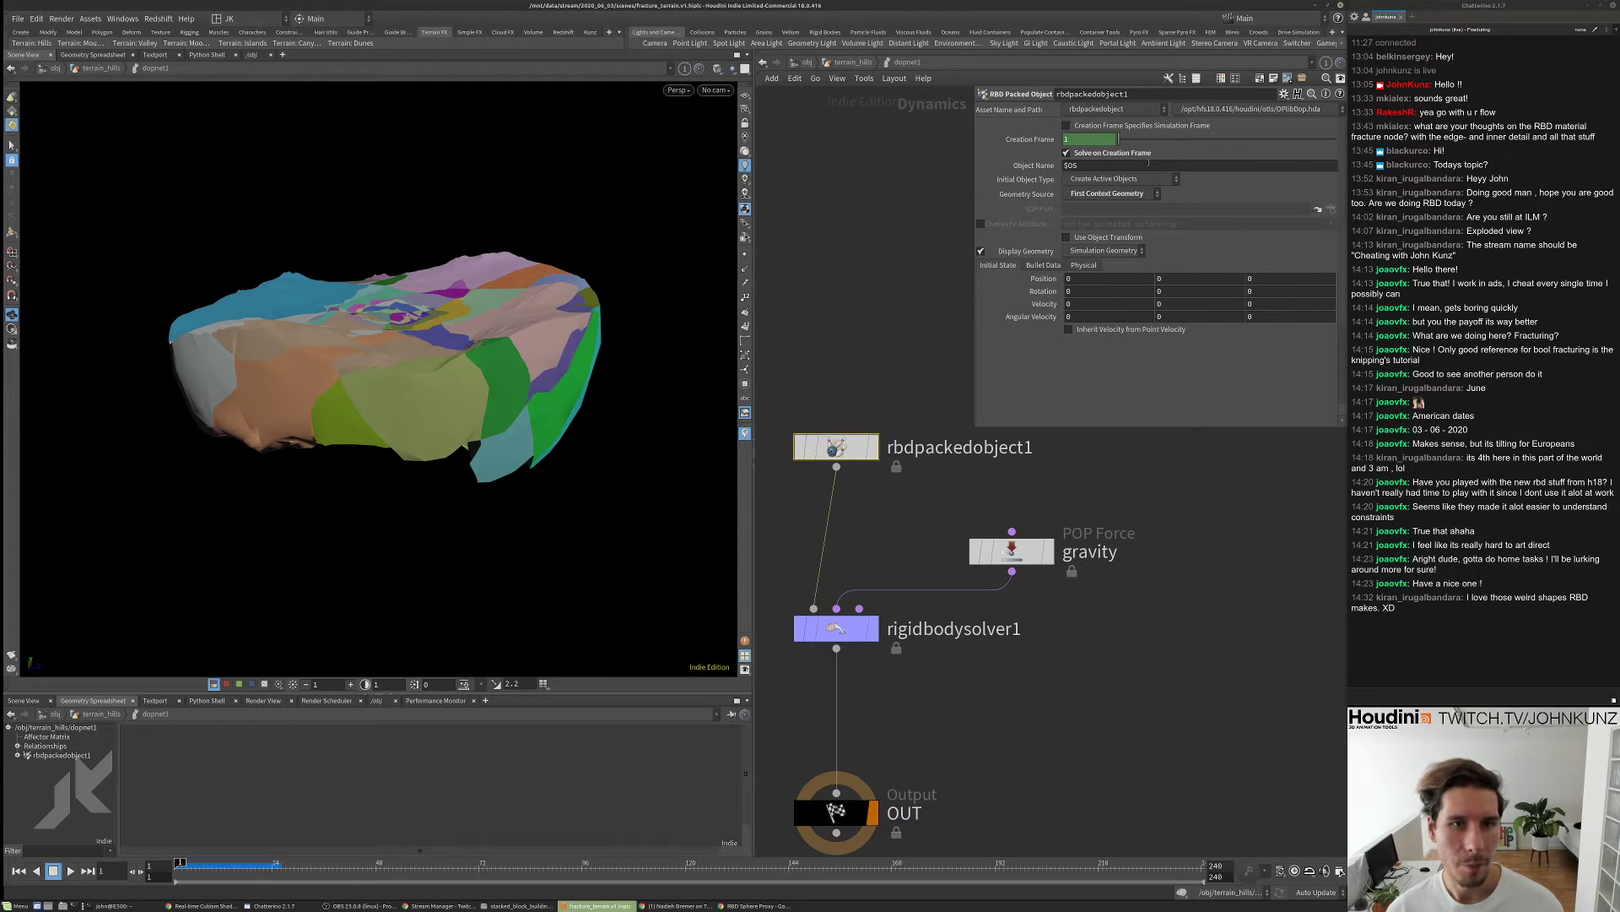
# - Go back up to the terrain_hills network and display attribwrangle2's distance mask on the fractured terrain
pyautogui.click(852, 63)
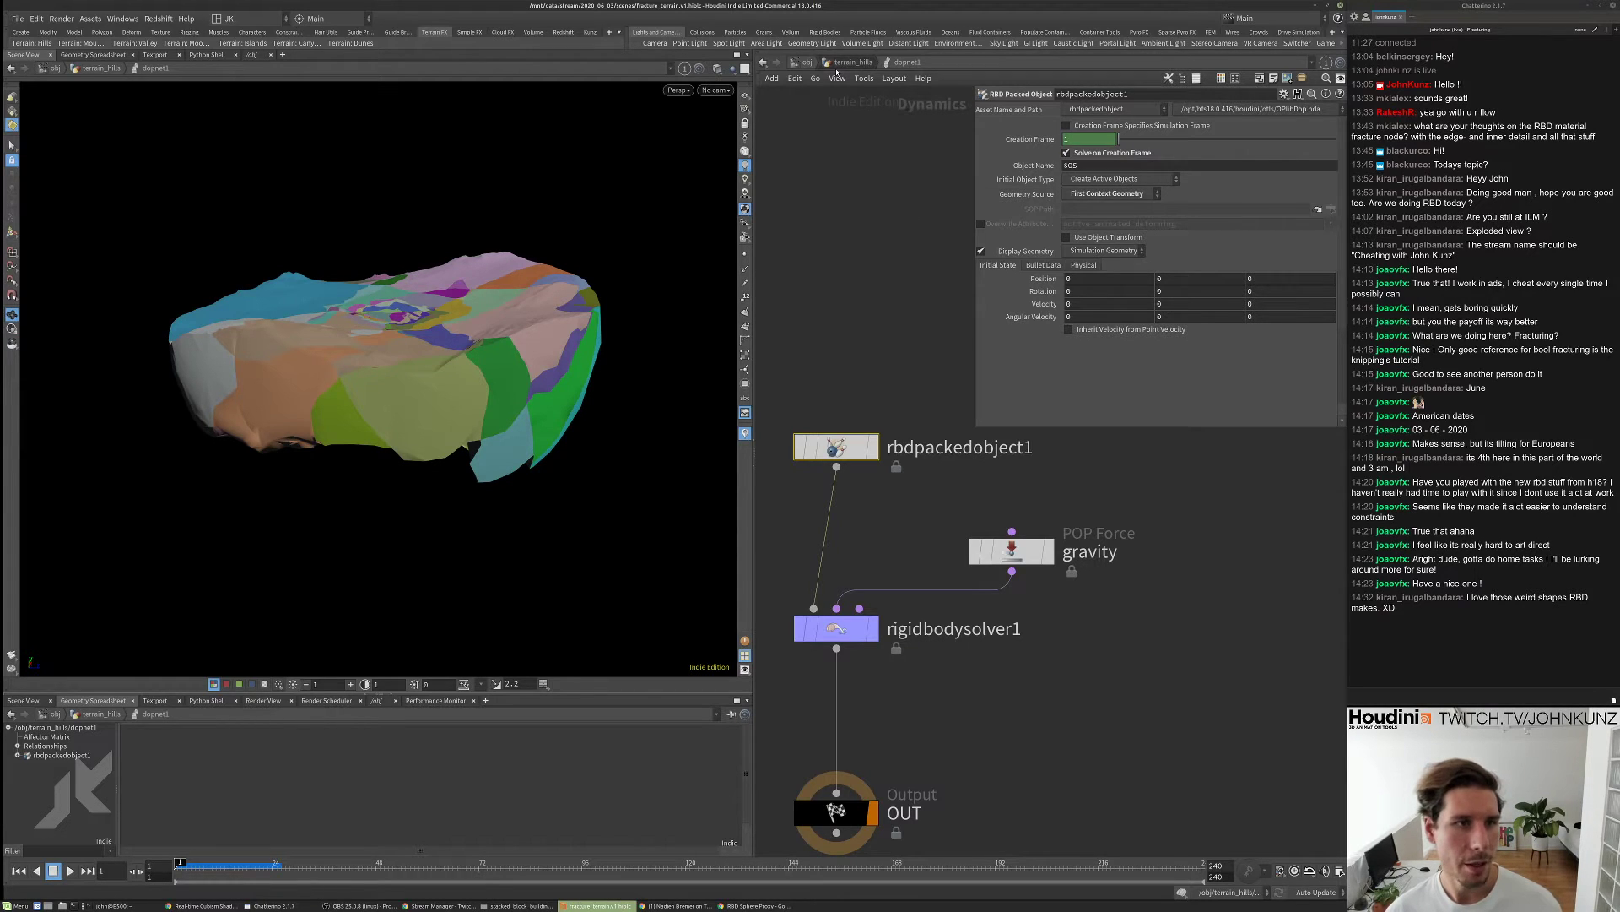
pyautogui.moveTo(1078, 554); pyautogui.dragTo(1040, 605, button='middle')
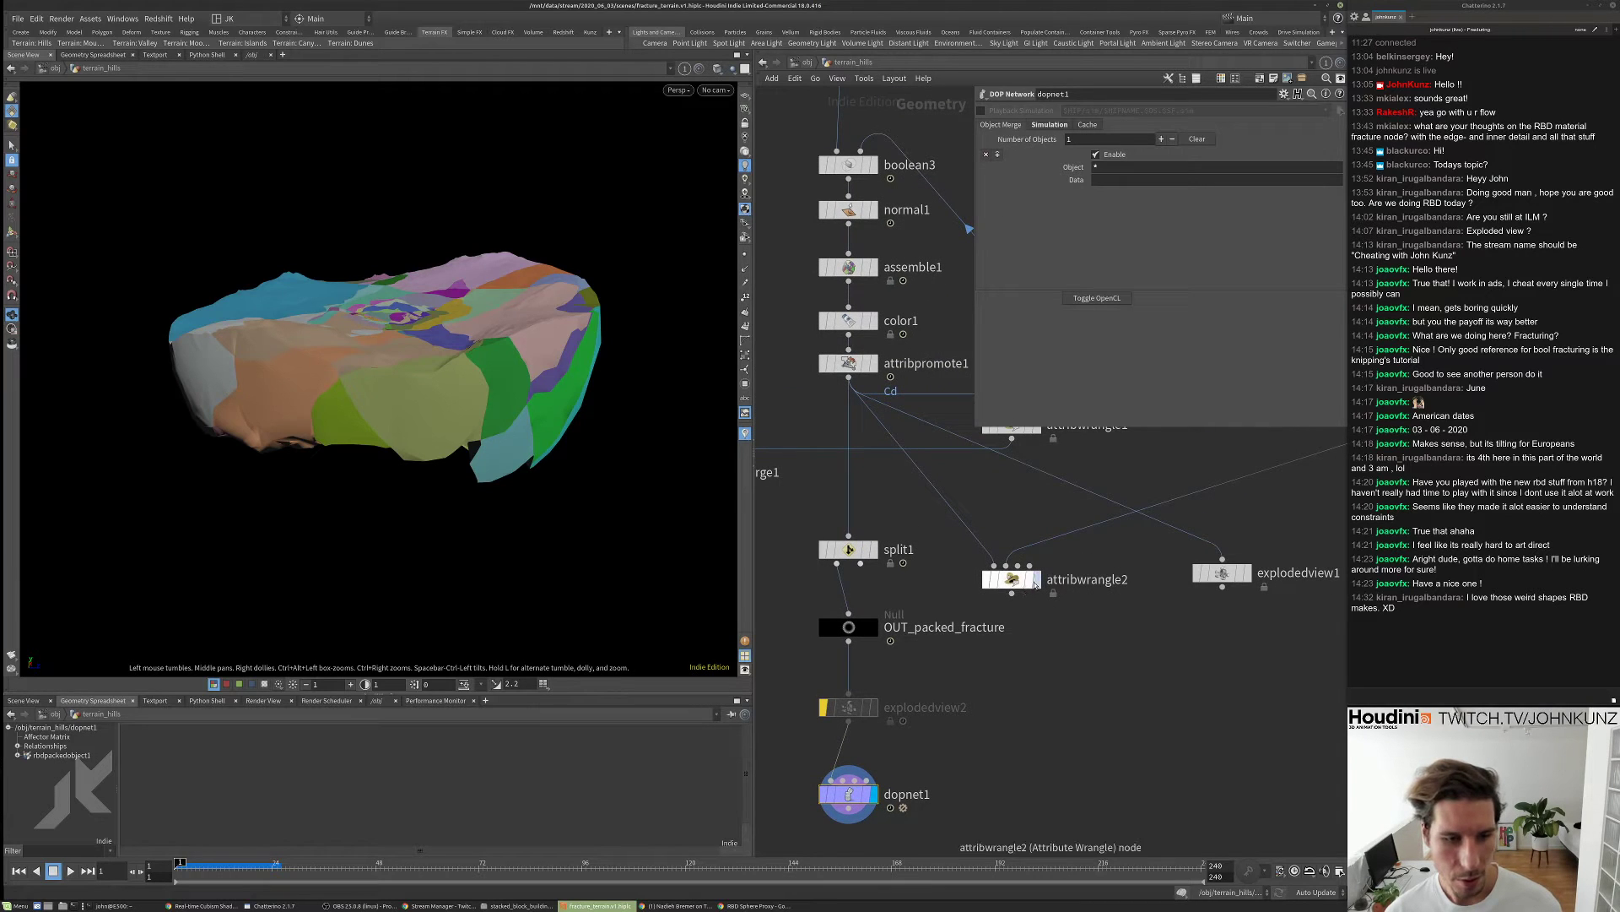
pyautogui.click(1034, 579)
pyautogui.moveTo(478, 281); pyautogui.dragTo(532, 262)
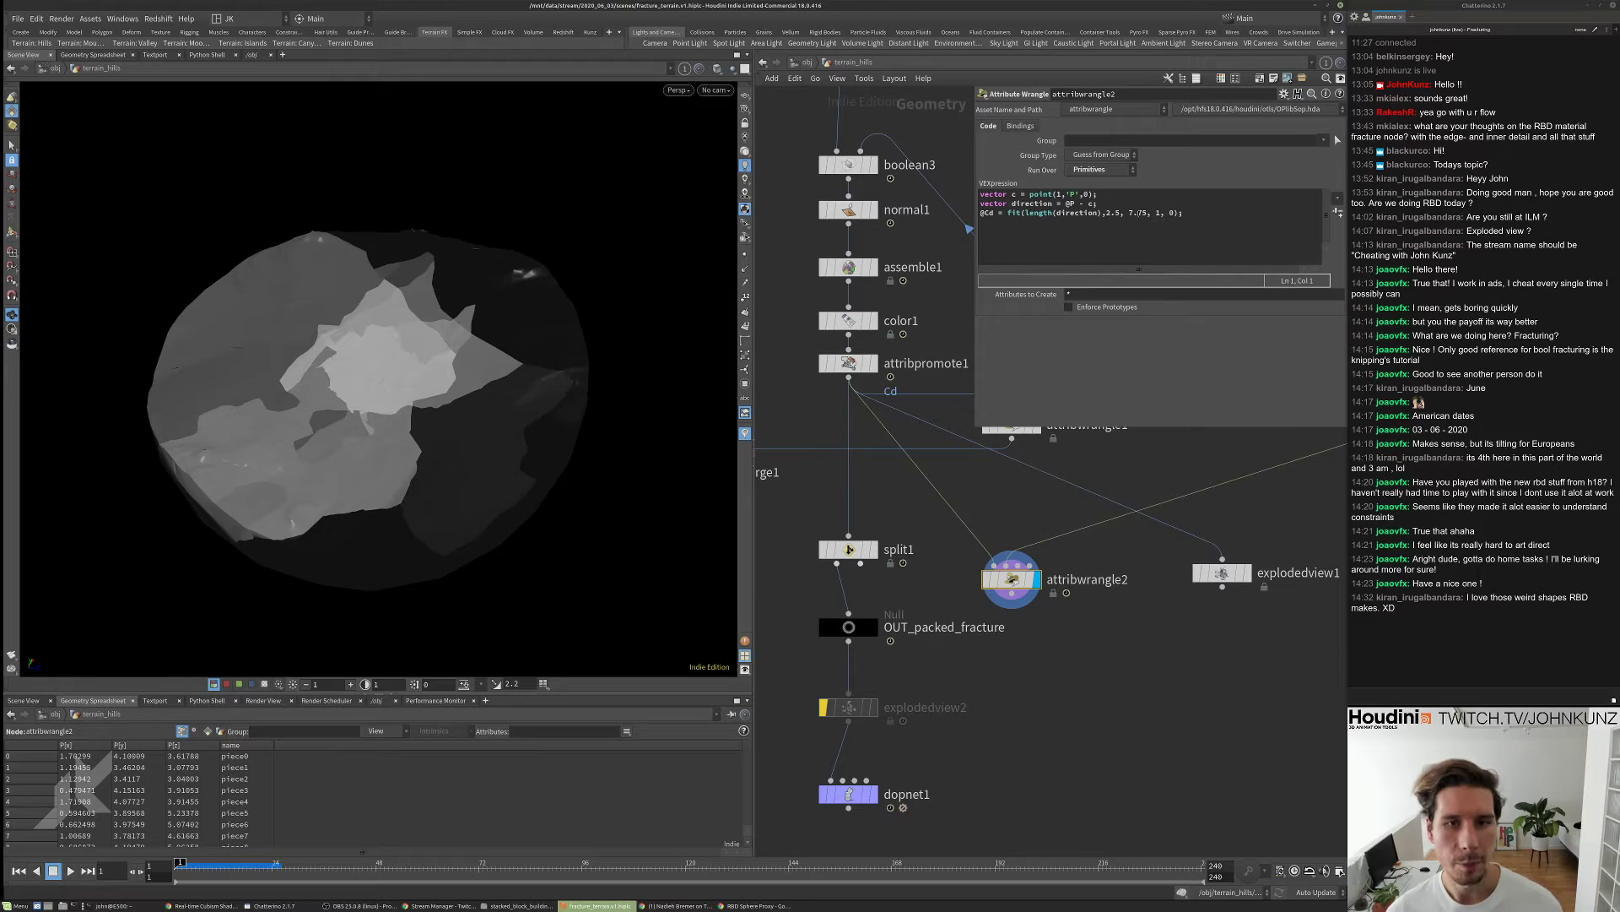
# - Tighten the distance mask in attribwrangle2 by setting the fit input range to 5.1 and 5.175
pyautogui.click(1131, 212)
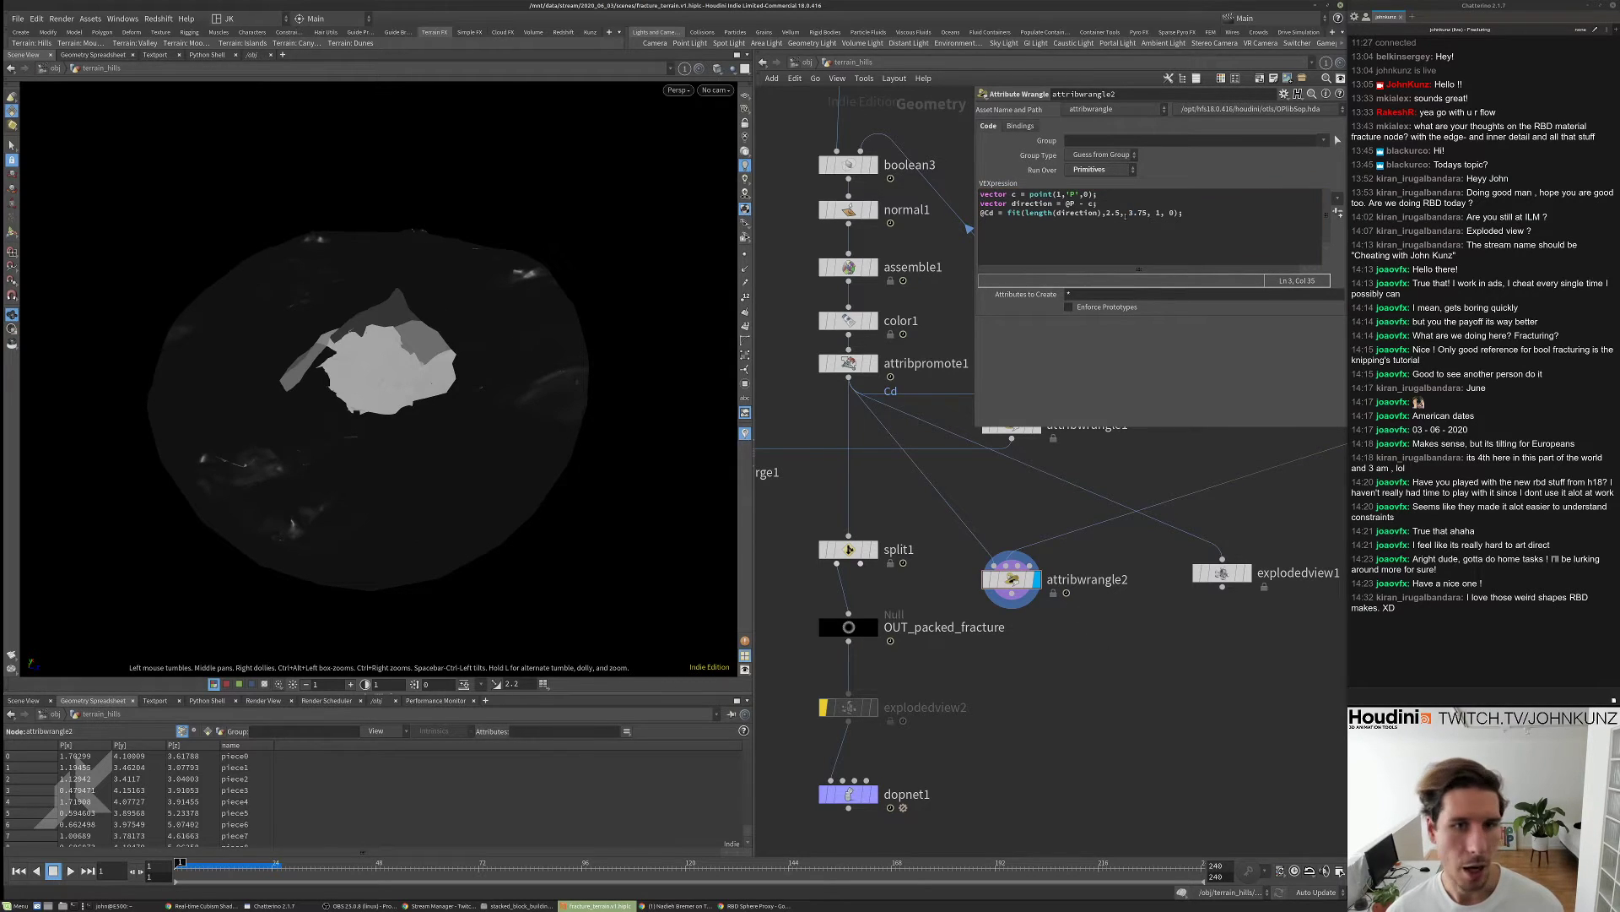
pyautogui.click(1131, 213)
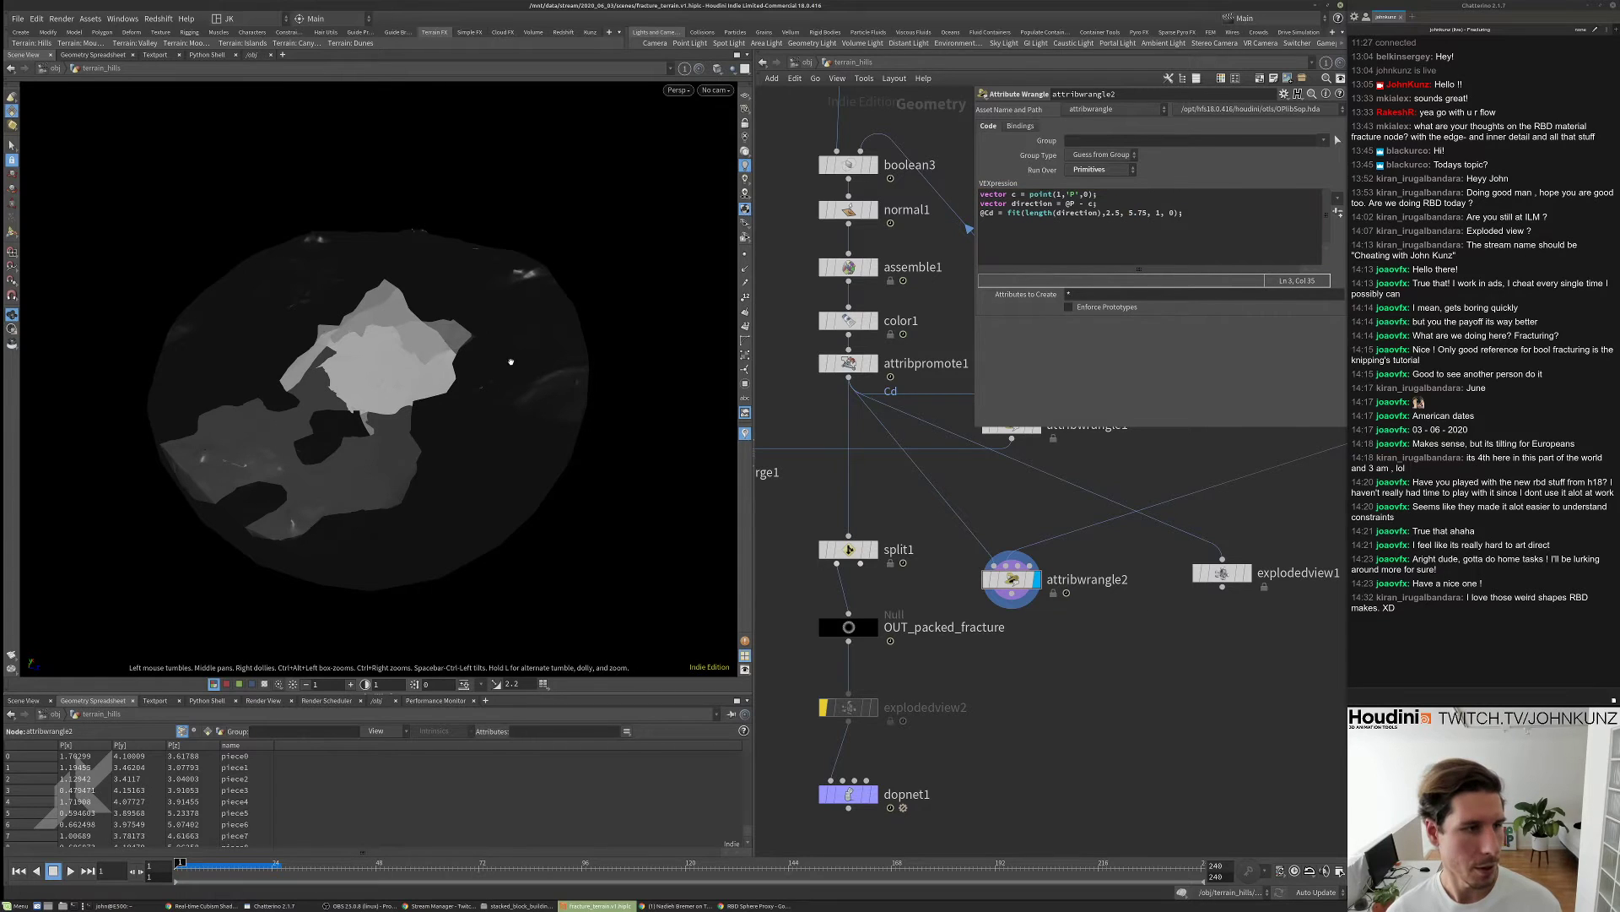
pyautogui.click(1110, 213)
pyautogui.press('BackSpace')
pyautogui.write('5')
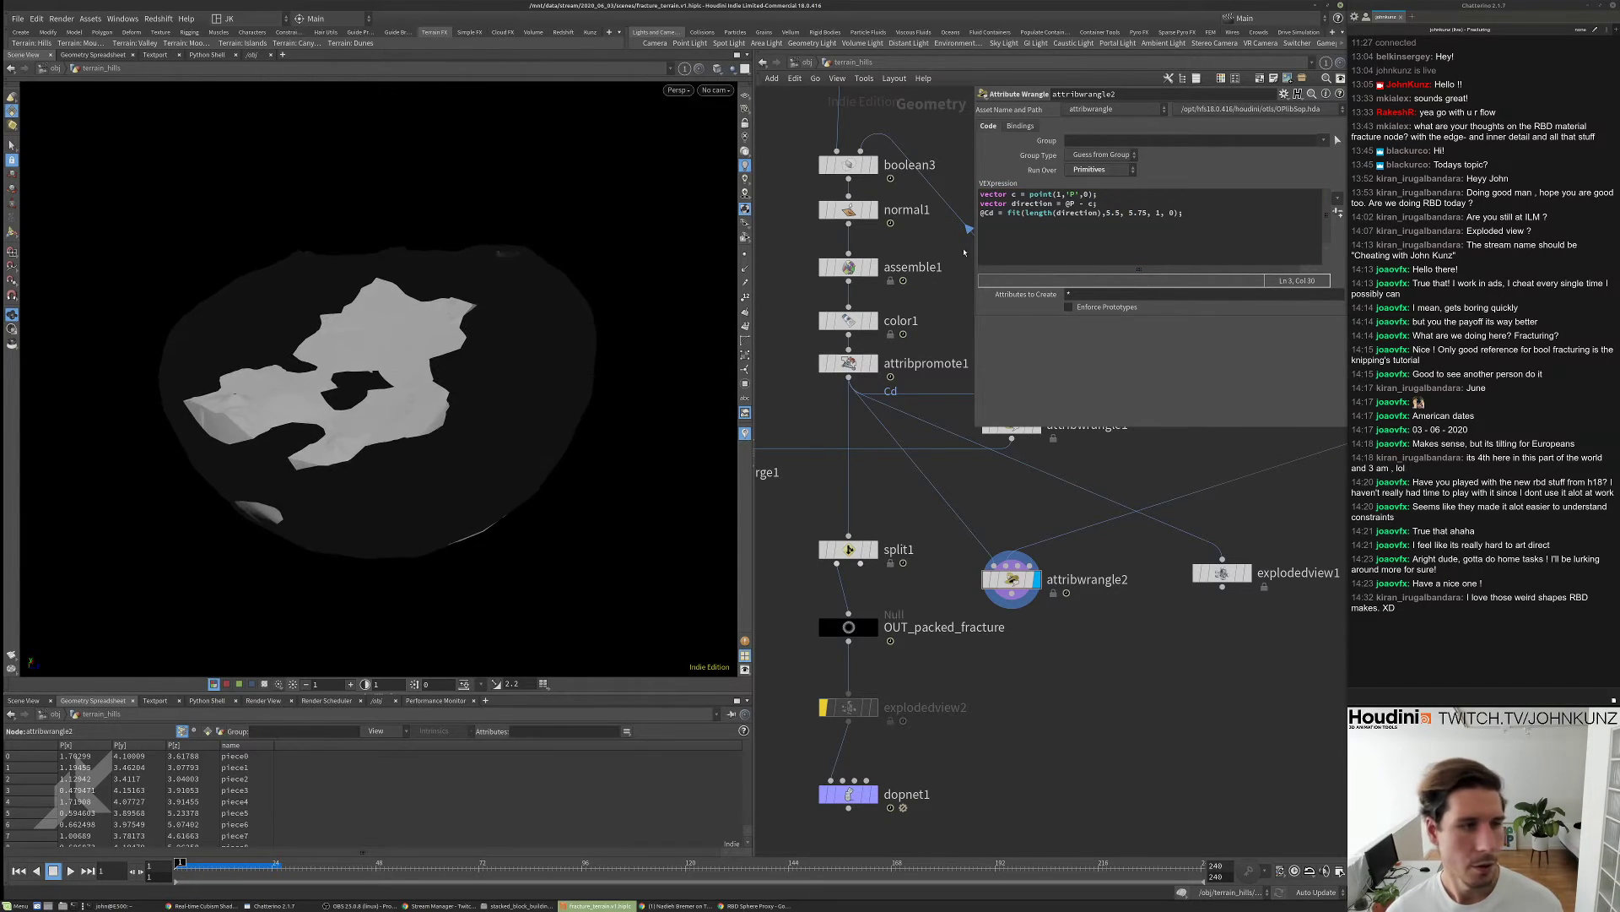
pyautogui.doubleClick(1118, 213)
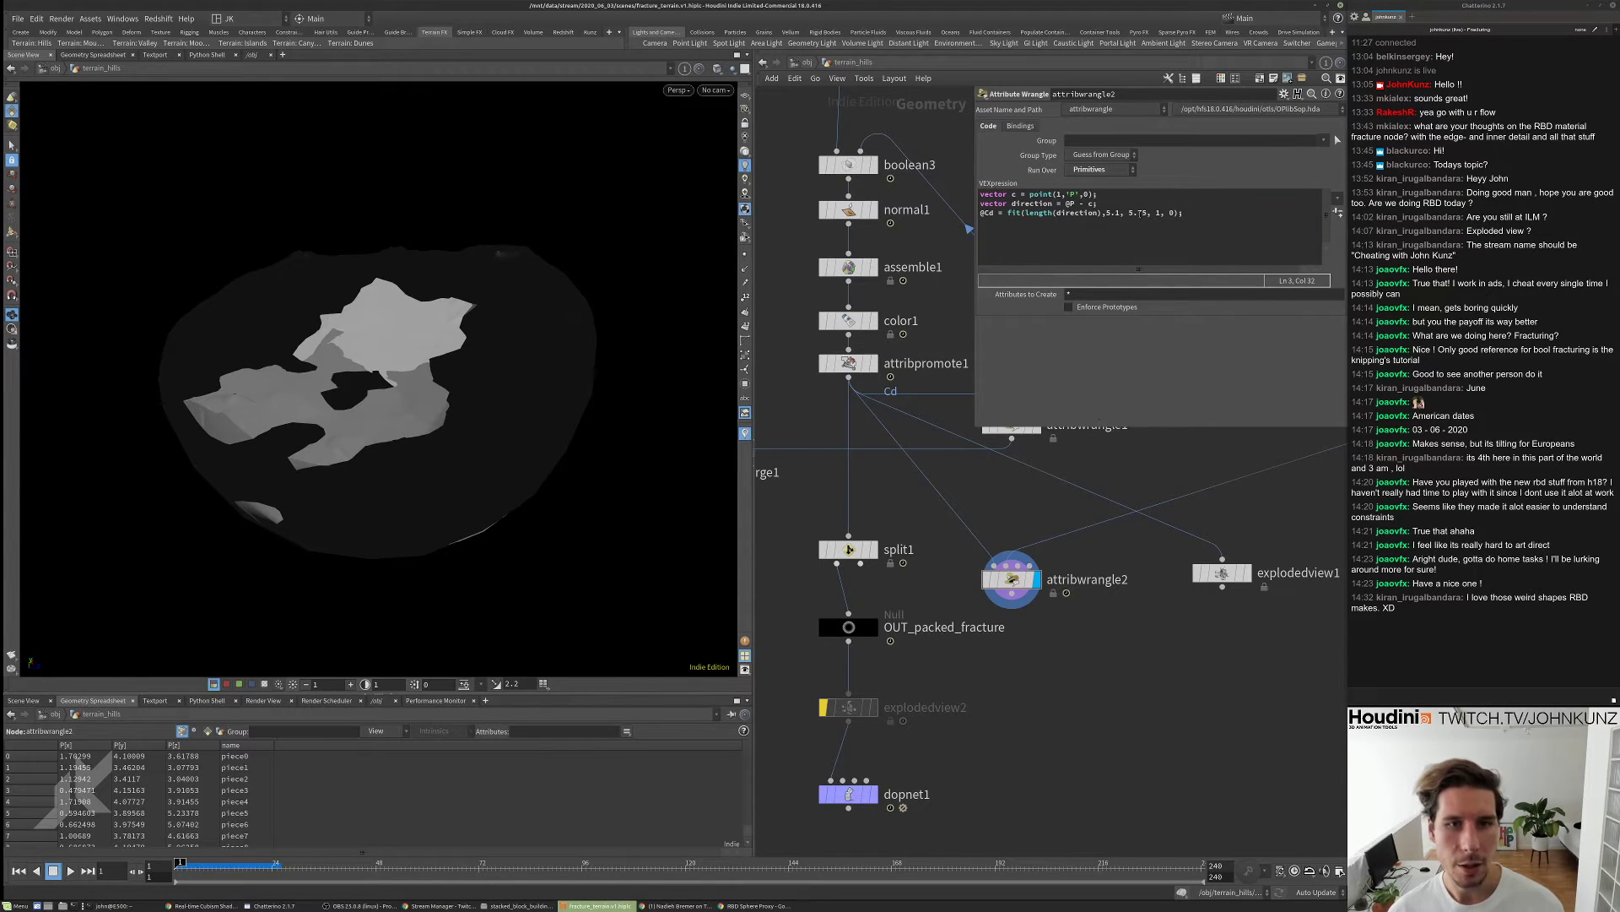
pyautogui.click(1136, 213)
pyautogui.write('1')
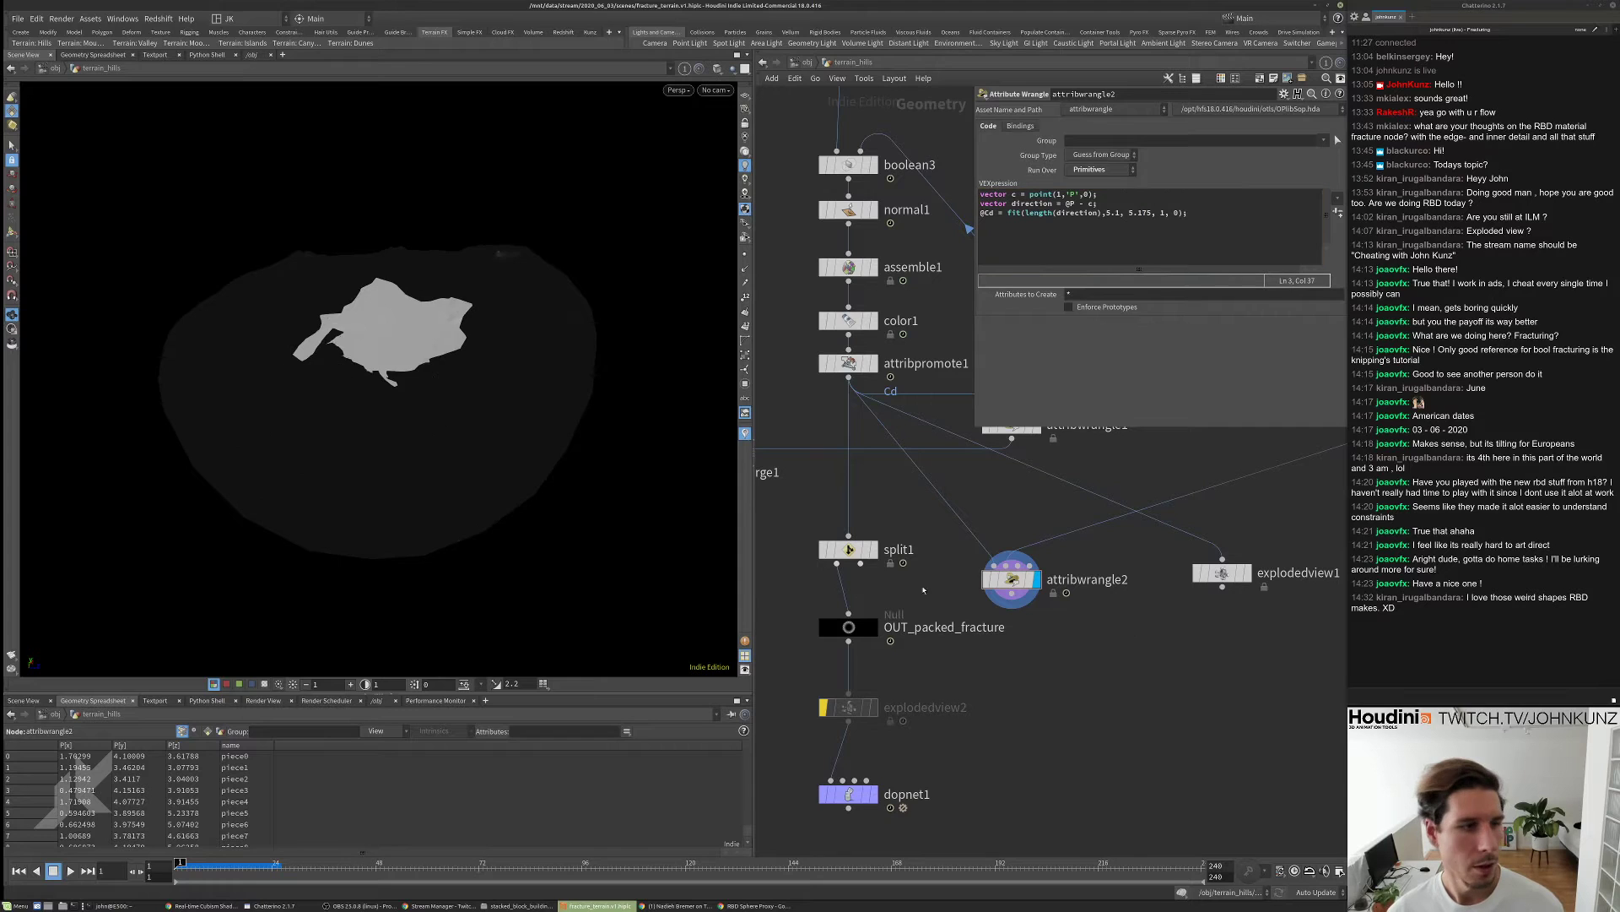
pyautogui.moveTo(438, 371); pyautogui.dragTo(390, 454)
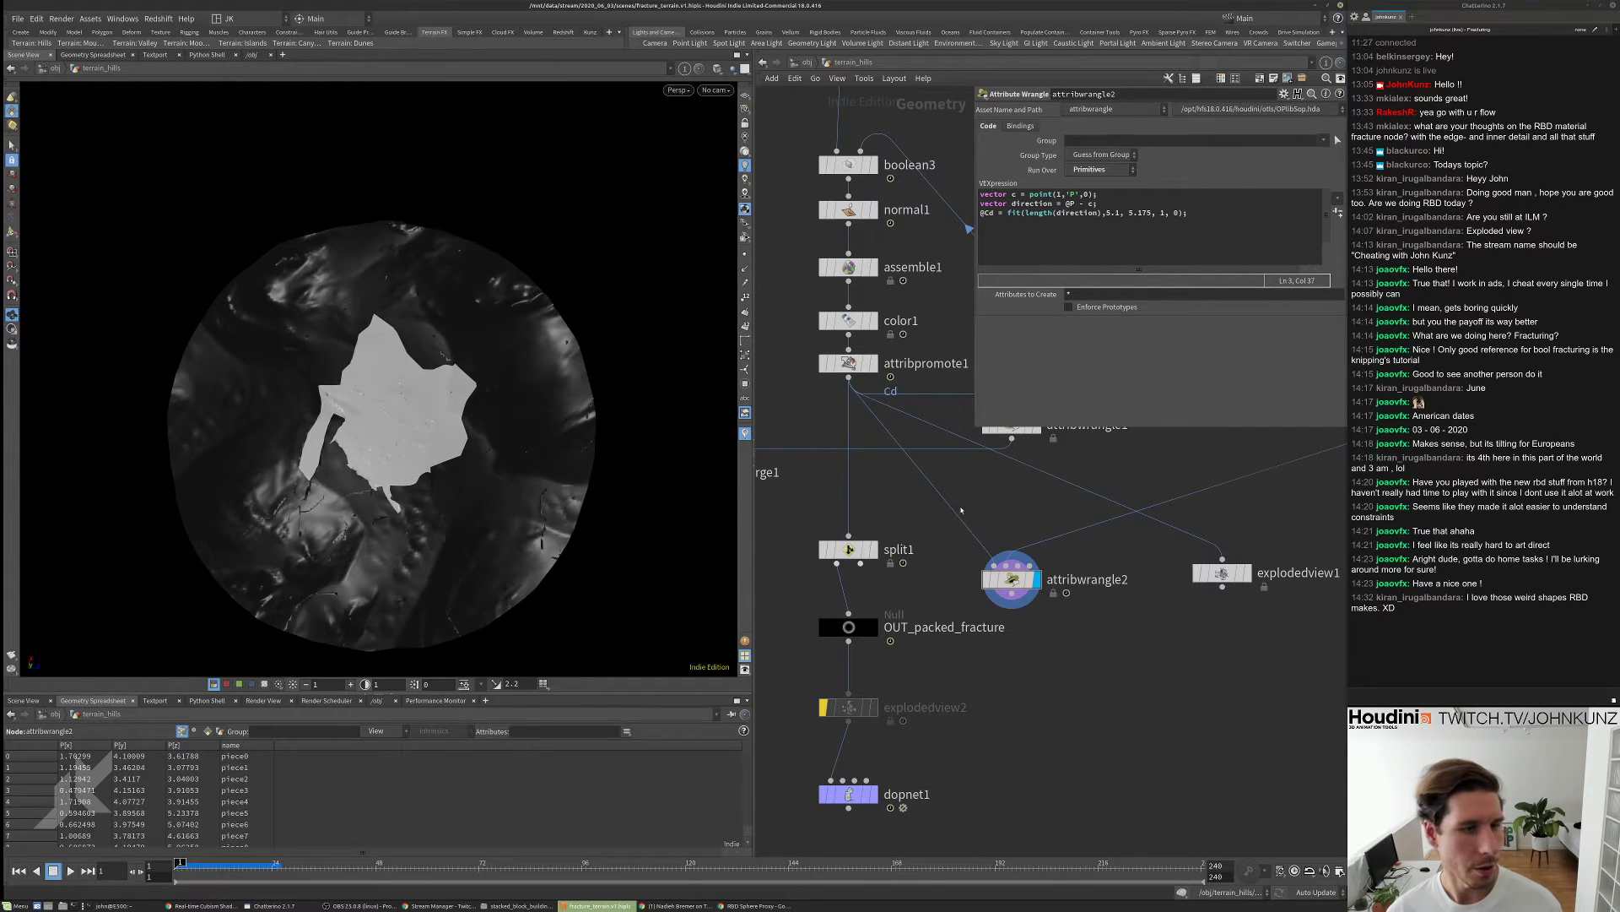
pyautogui.moveTo(973, 541); pyautogui.dragTo(979, 511, button='middle')
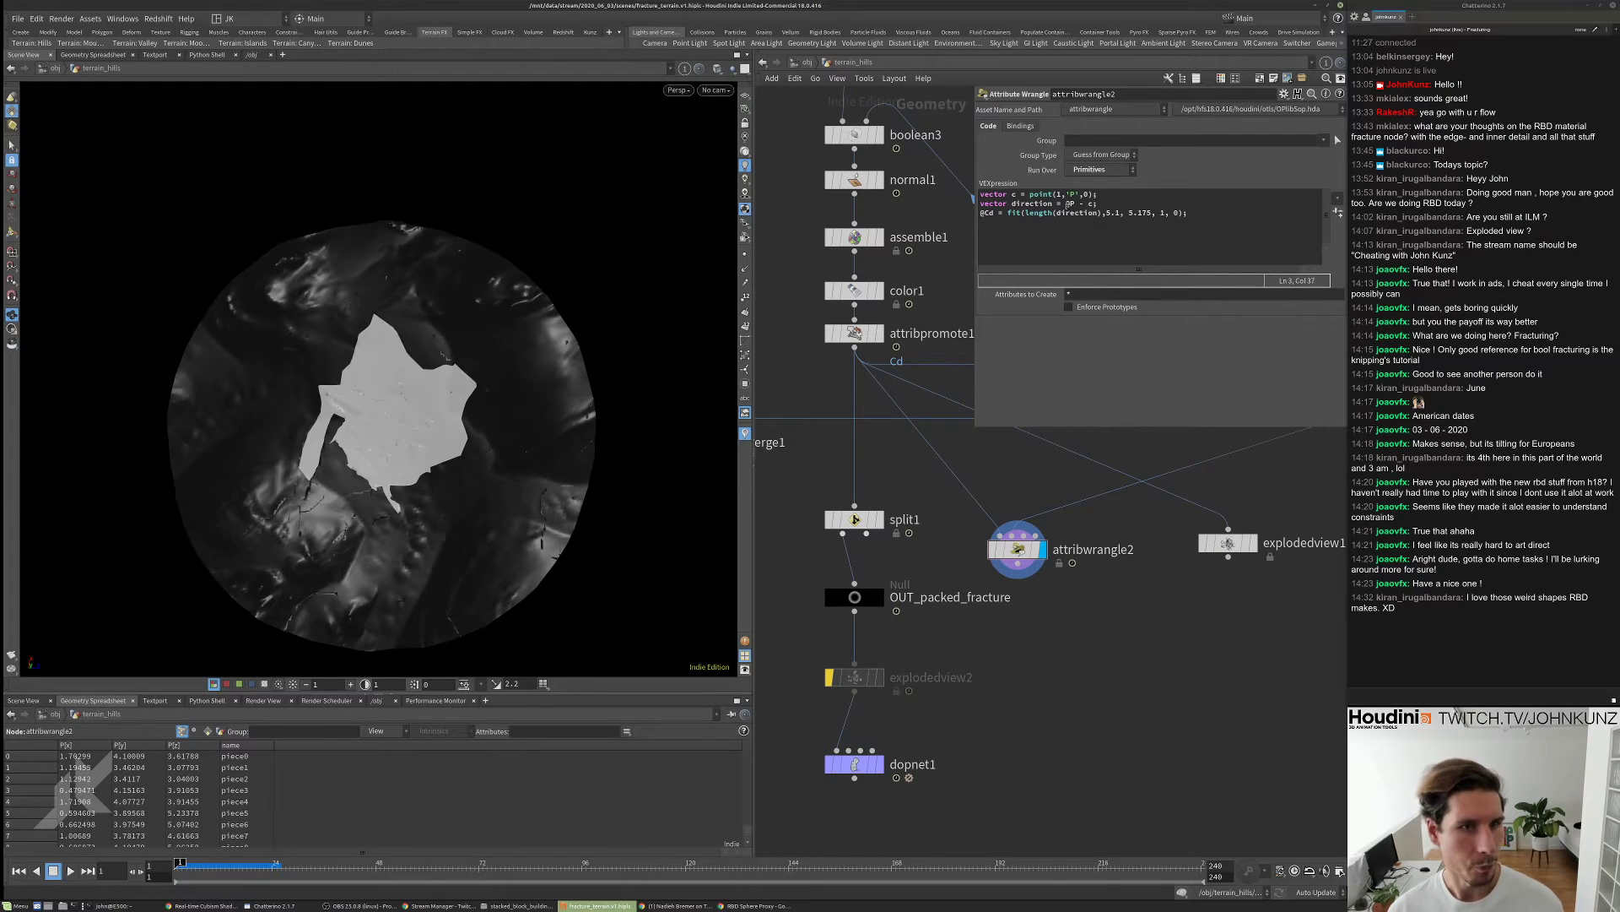
pyautogui.moveTo(996, 212); pyautogui.dragTo(980, 213)
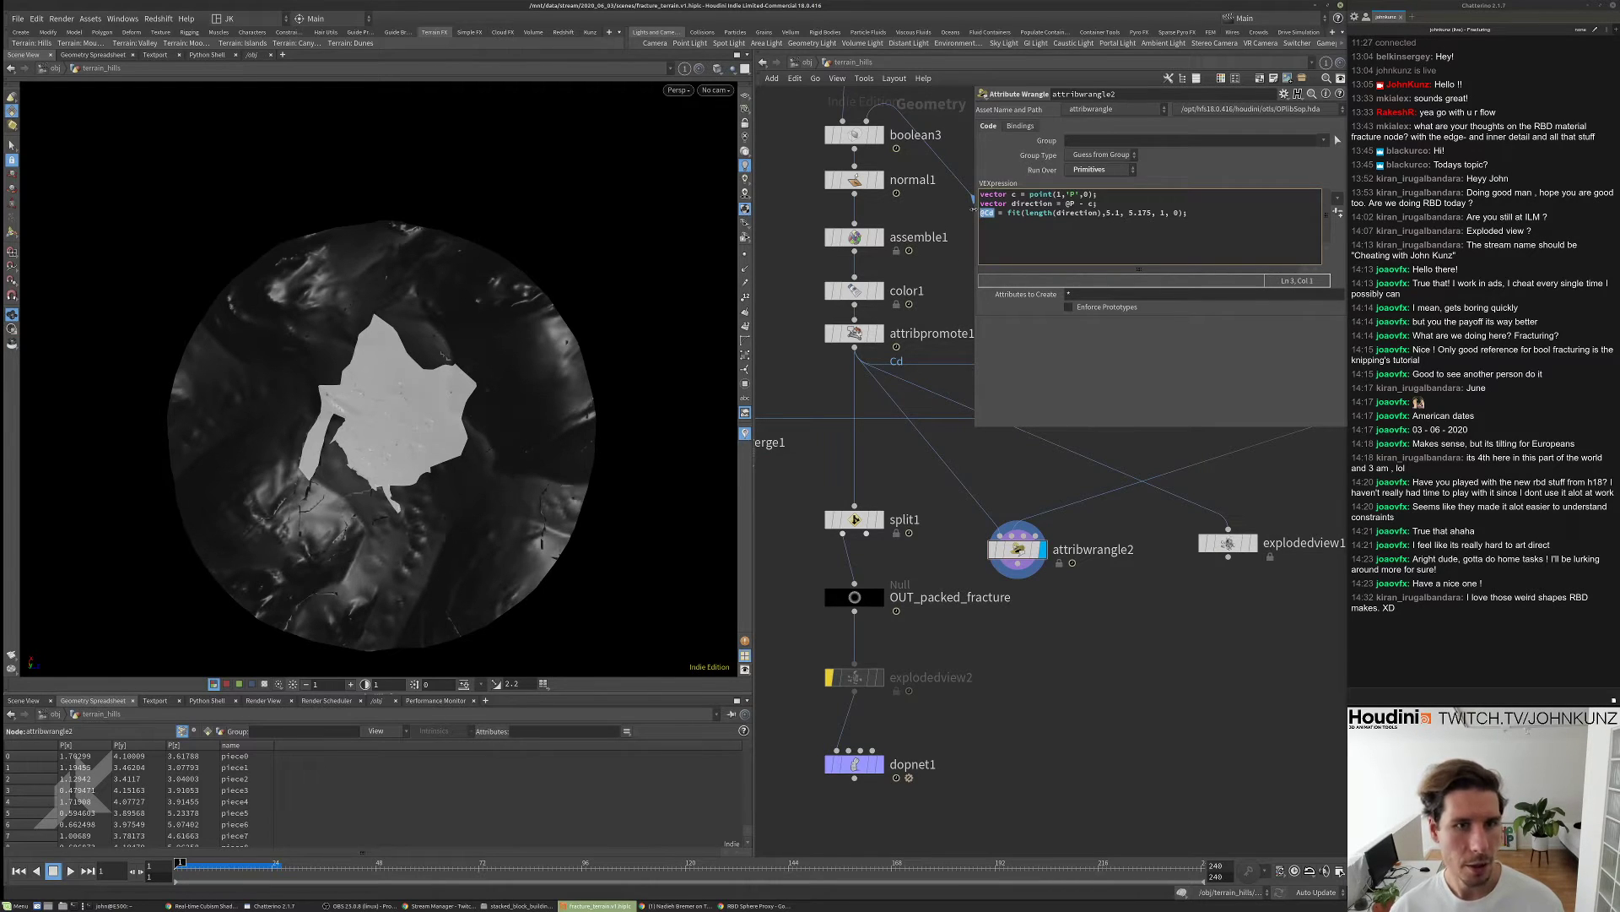
pyautogui.write('i@')
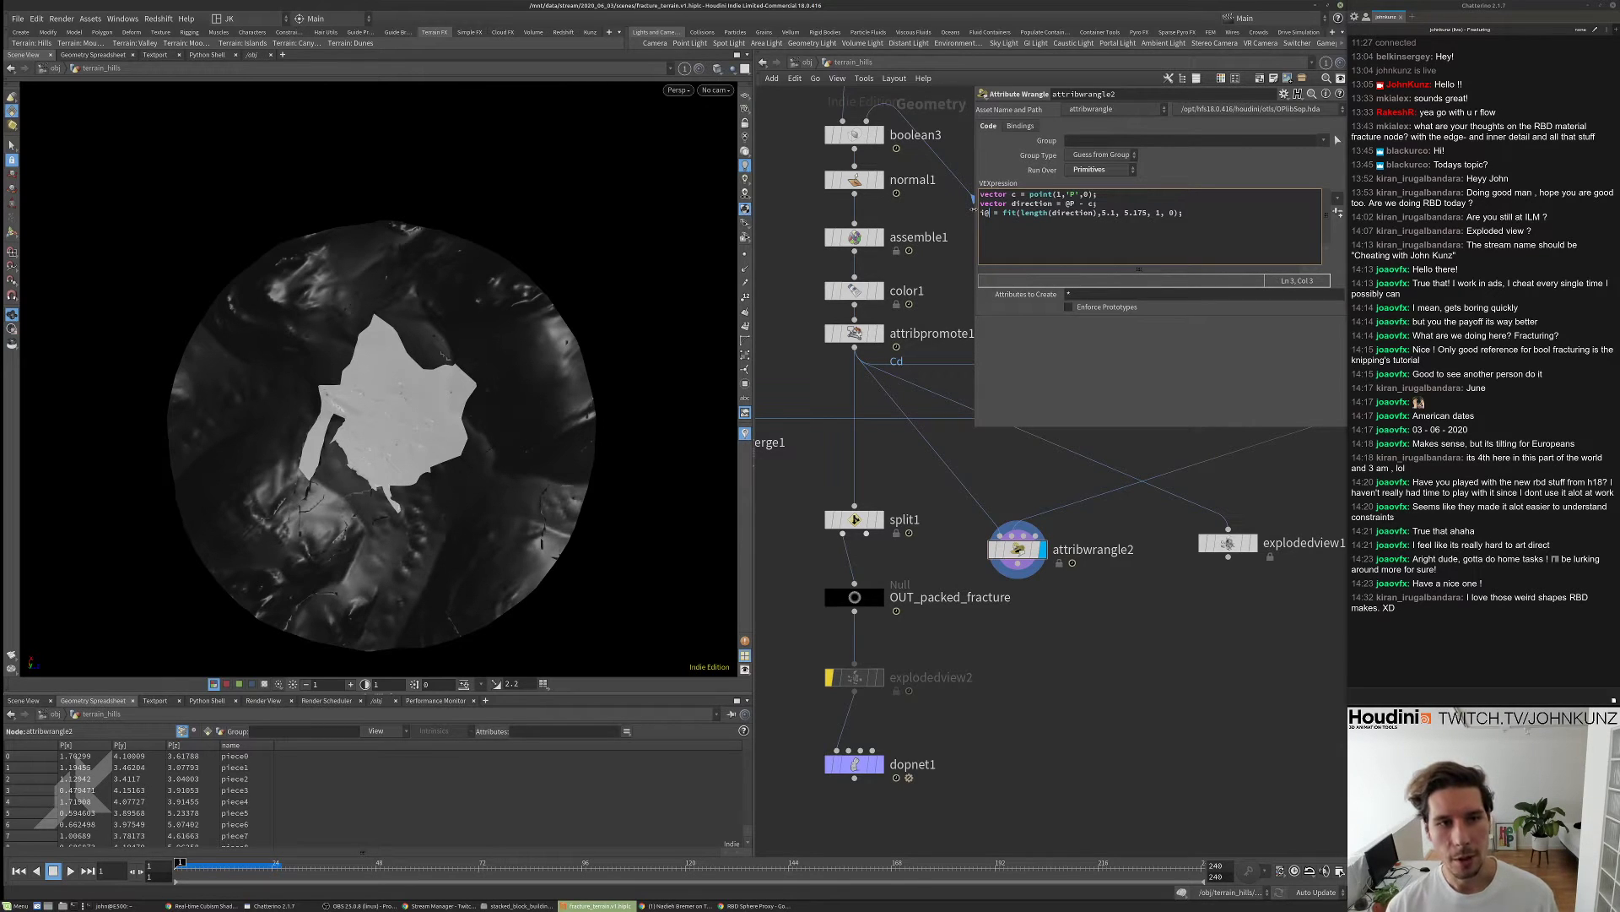
pyautogui.write('active')
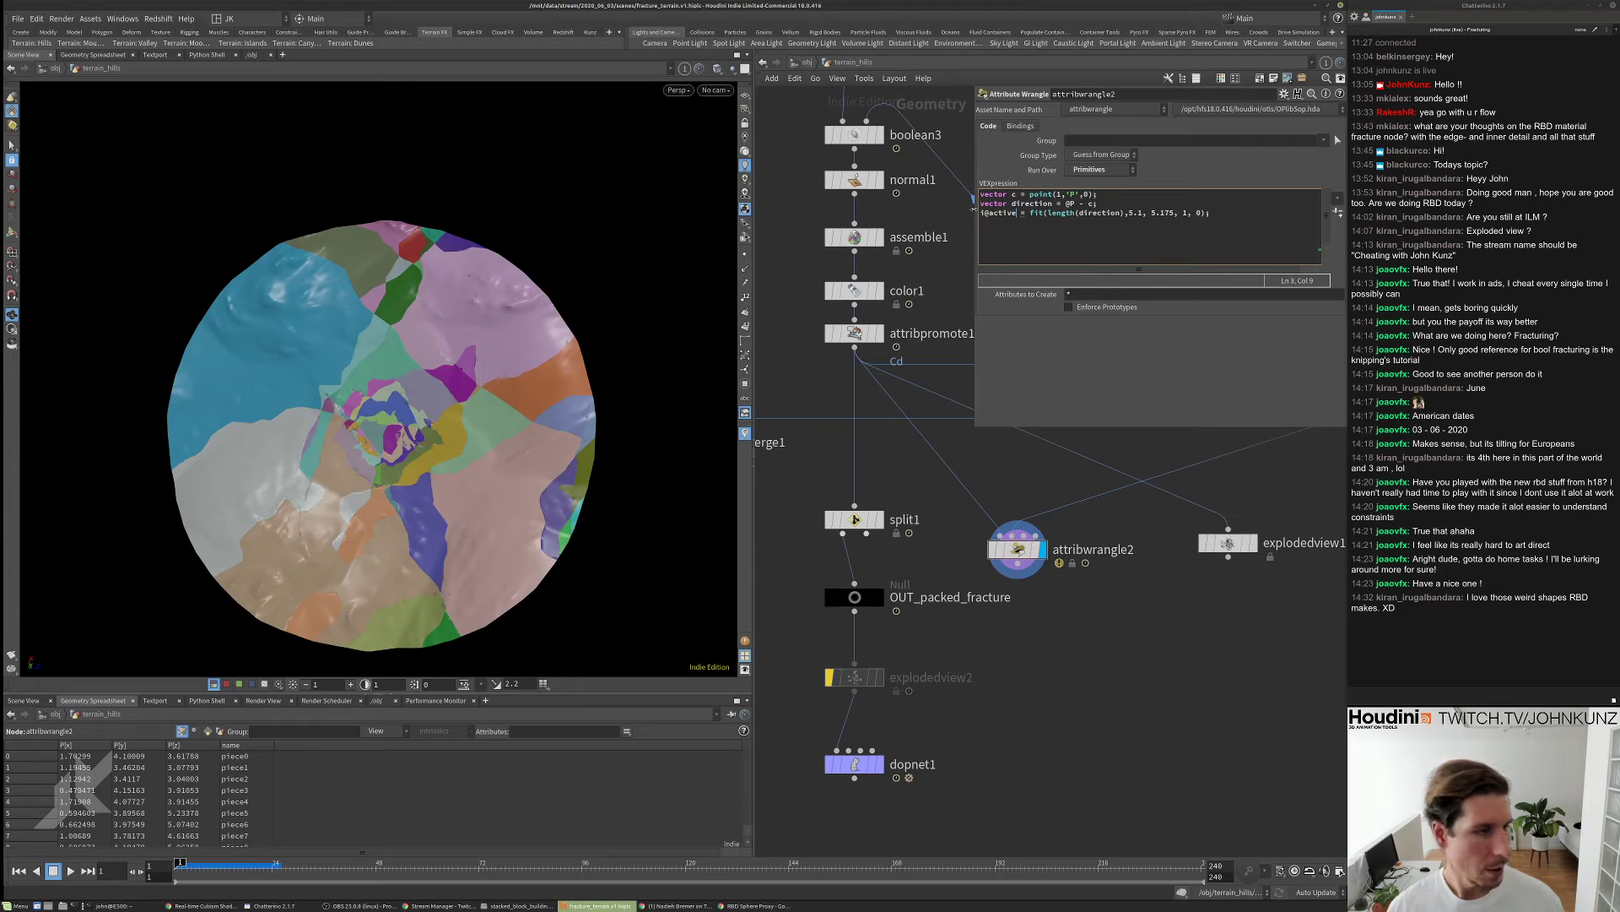
# - Check the primitive active values in the Geometry Spreadsheet and set attribwrangle2 to run over Points
pyautogui.click(208, 731)
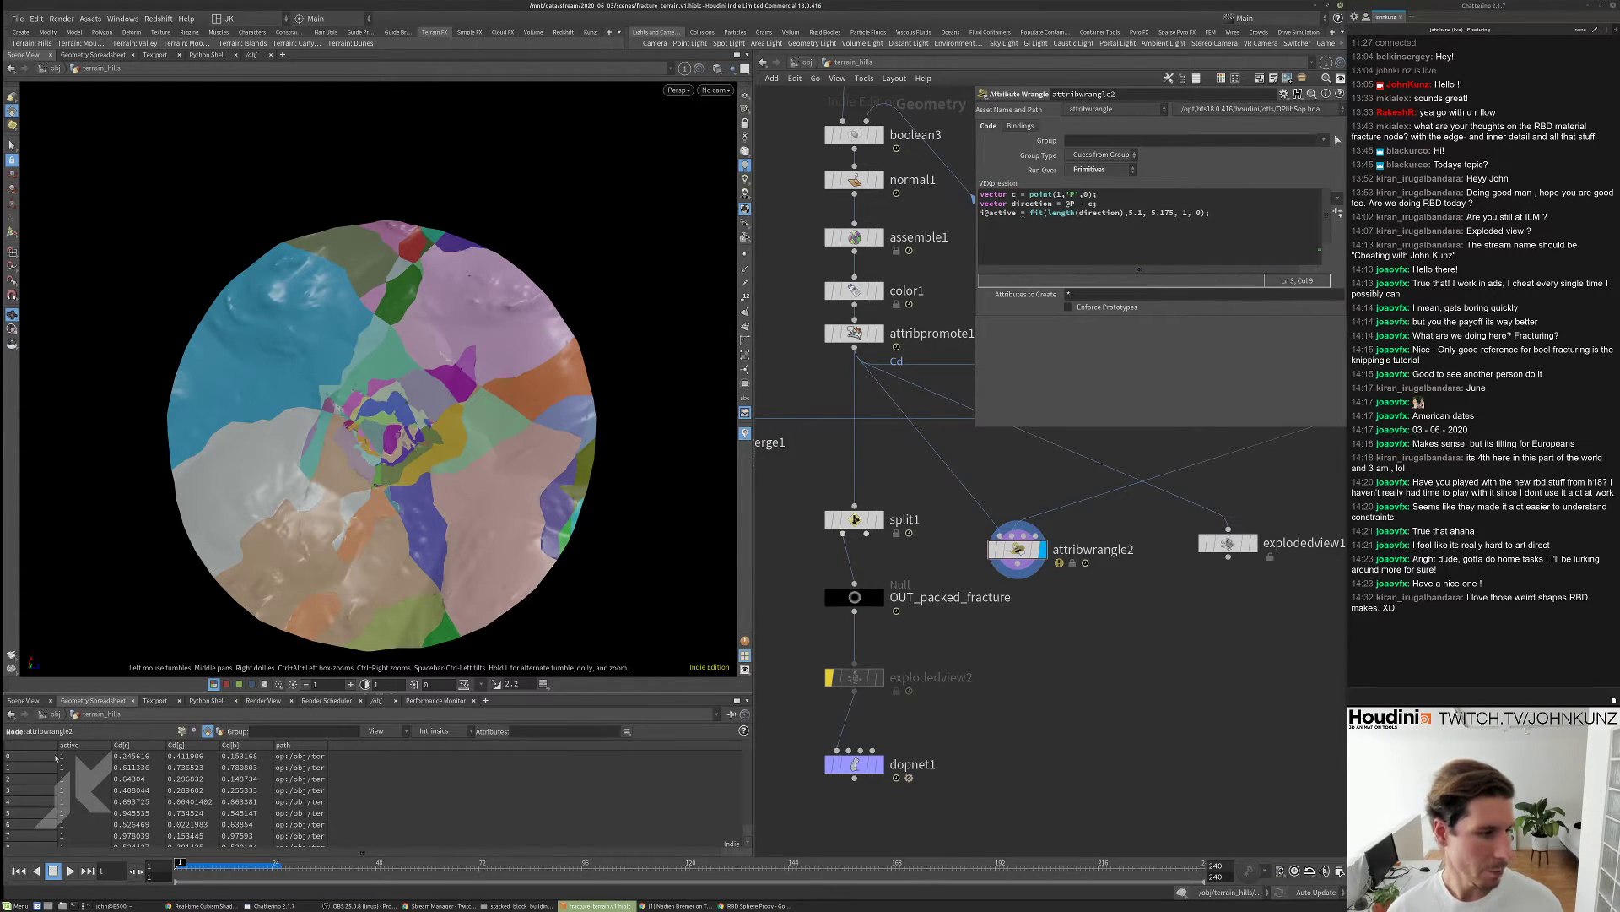
pyautogui.scroll(-4, 58, 757)
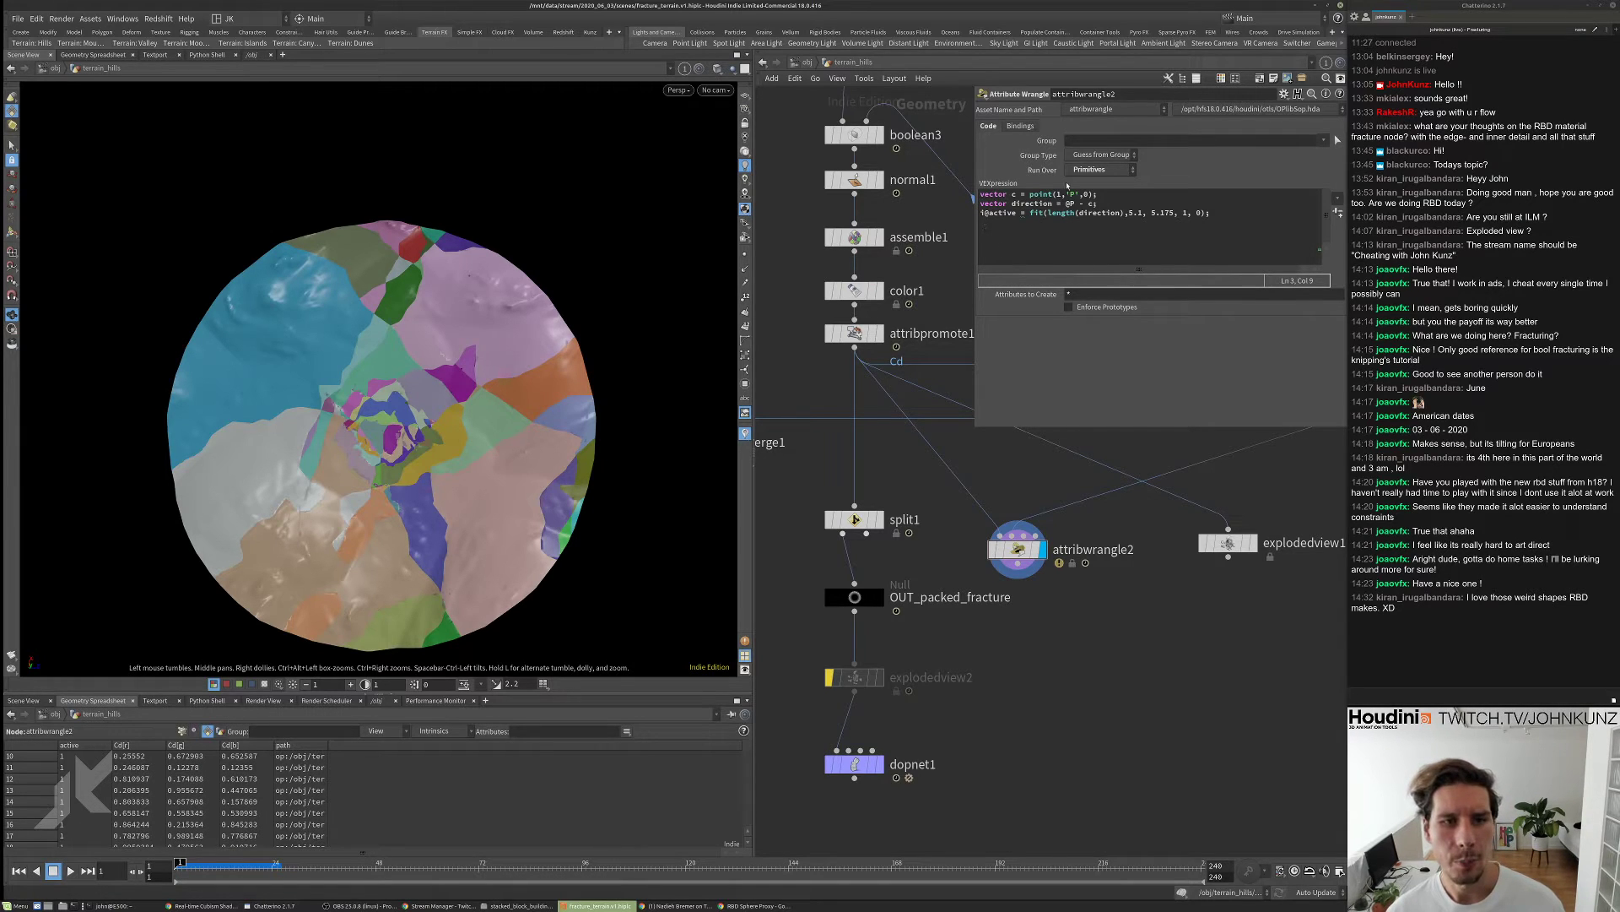
pyautogui.click(1074, 172)
pyautogui.click(1081, 201)
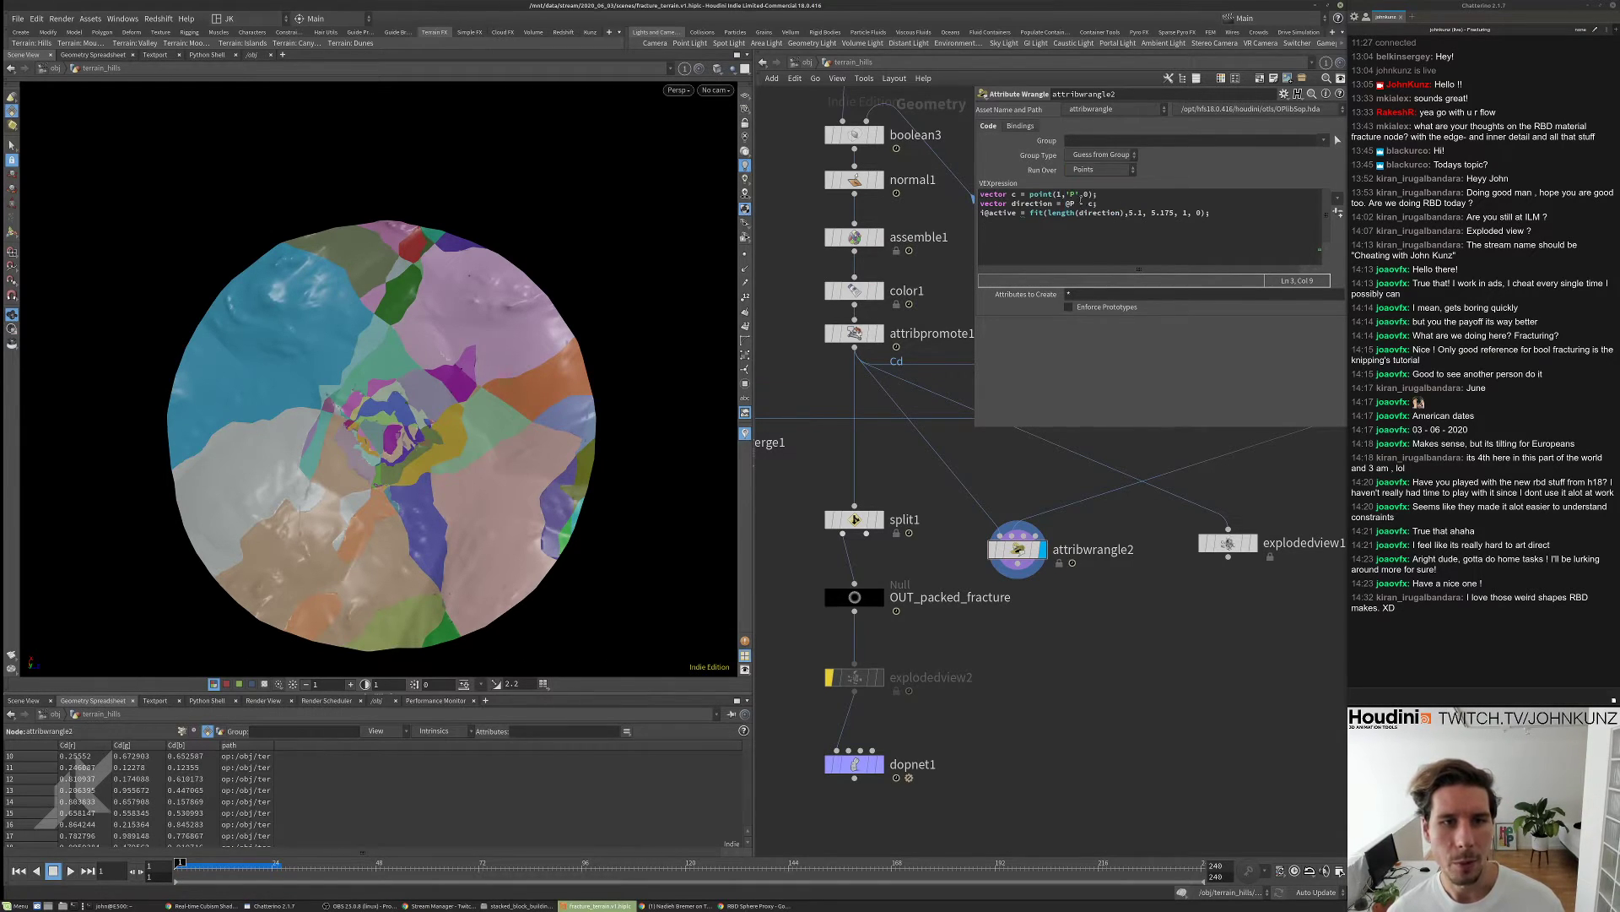
# - Insert attribwrangle2 into the main chain between attribpromote1 and split1 and tidy the node layout
pyautogui.moveTo(1036, 689); pyautogui.dragTo(1044, 752, button='middle')
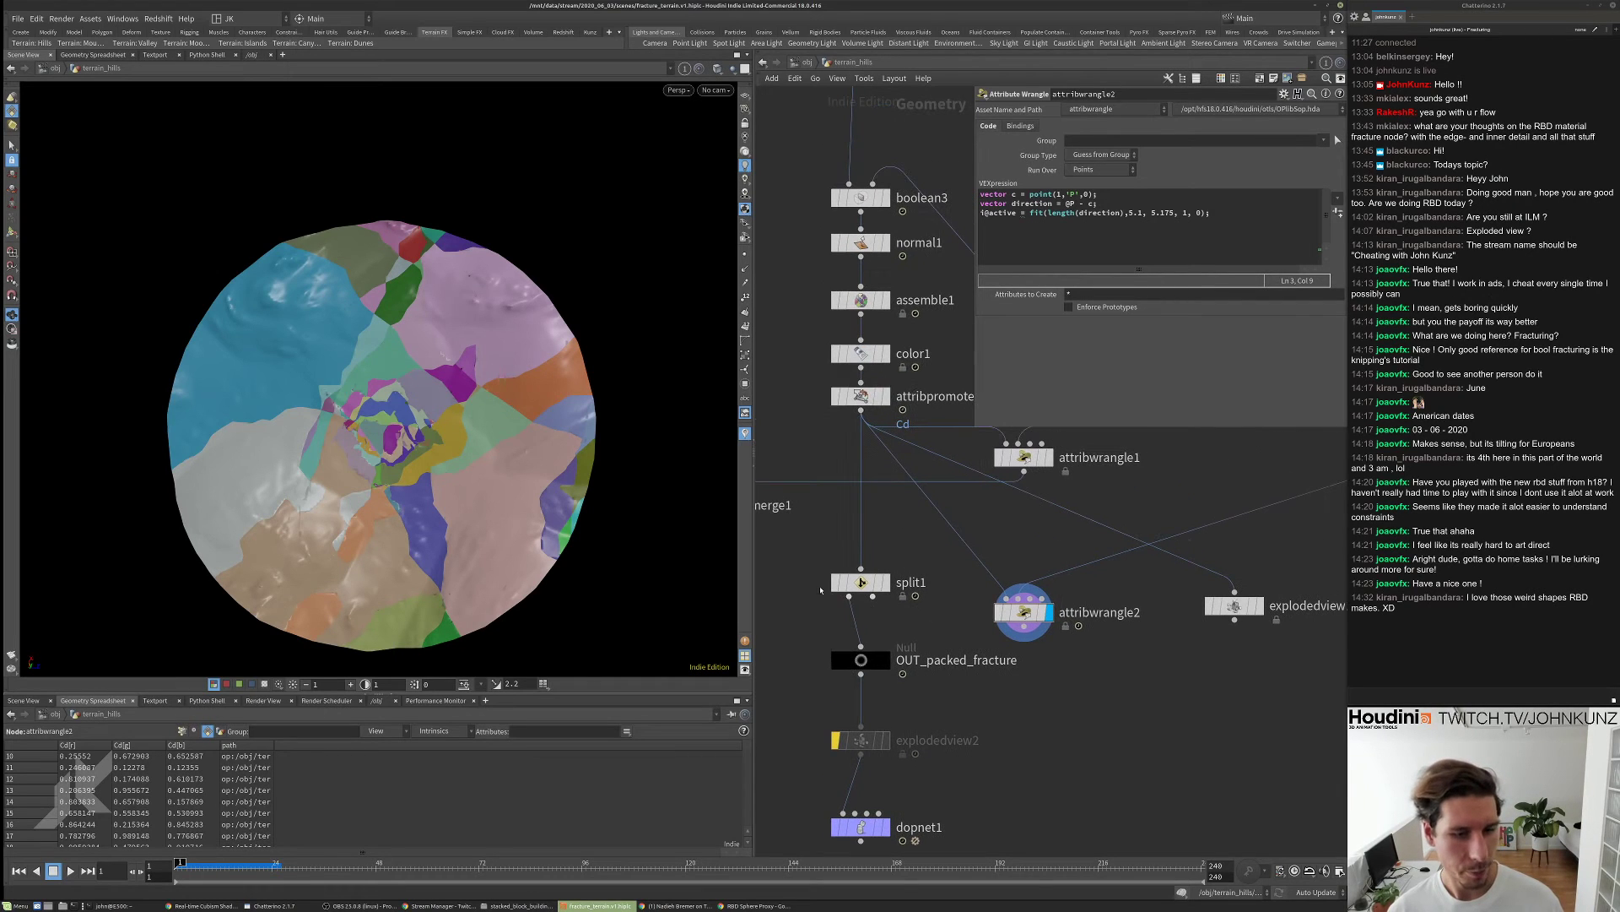
pyautogui.moveTo(861, 596); pyautogui.dragTo(1017, 633)
pyautogui.press('l')
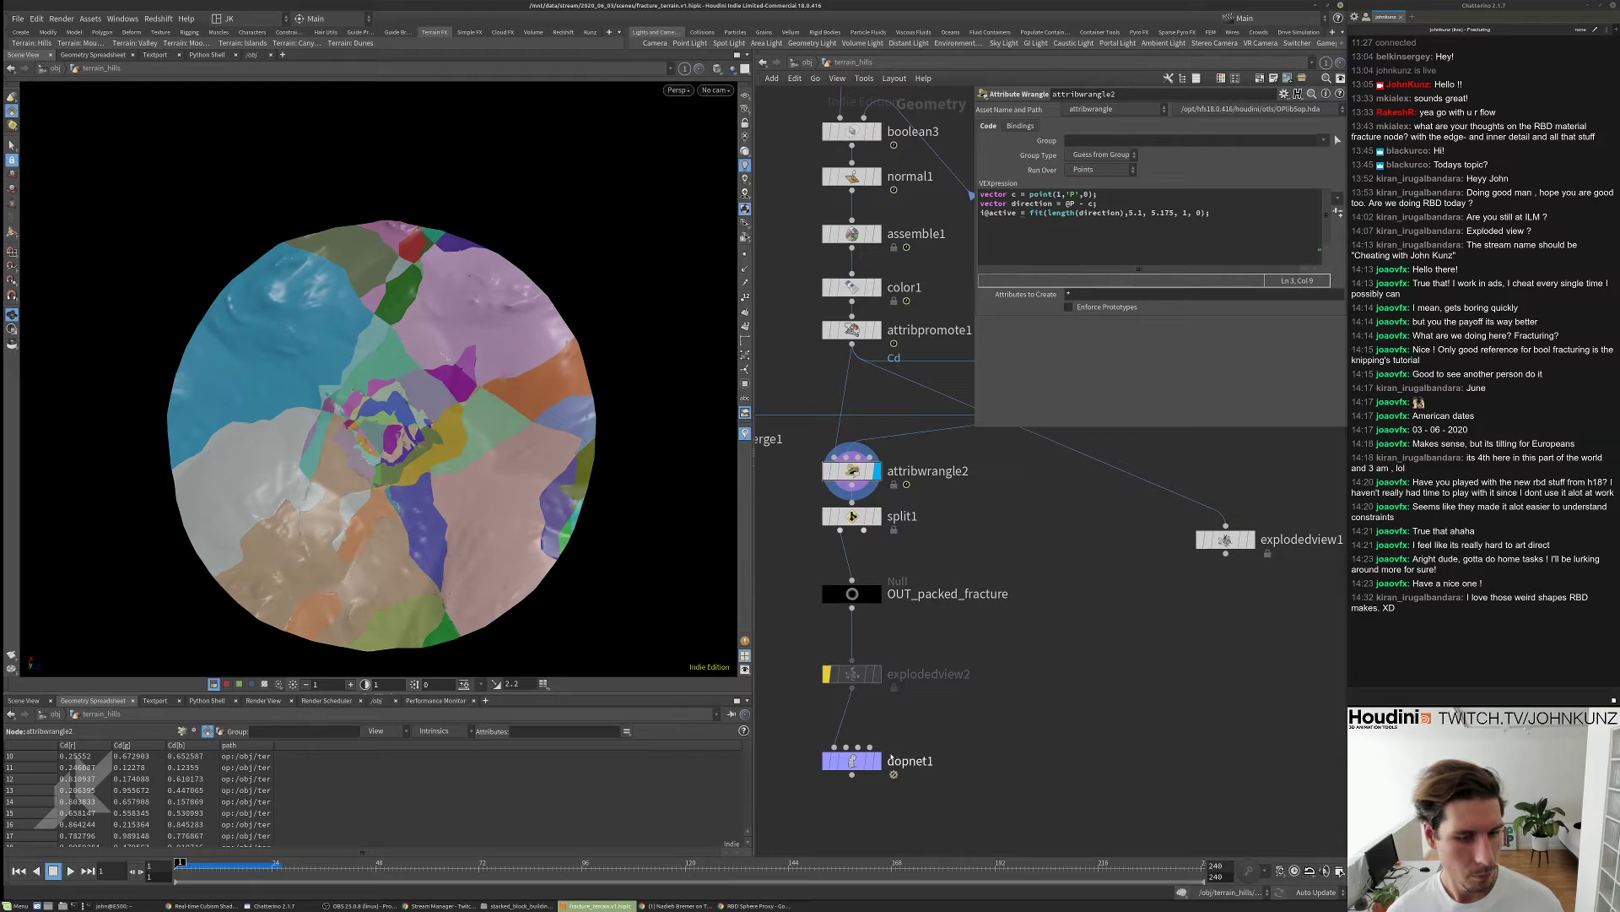
# - Display and enter dopnet1, play the simulation to check the falling centre pieces from several angles, and return to the first frame
pyautogui.doubleClick(851, 761)
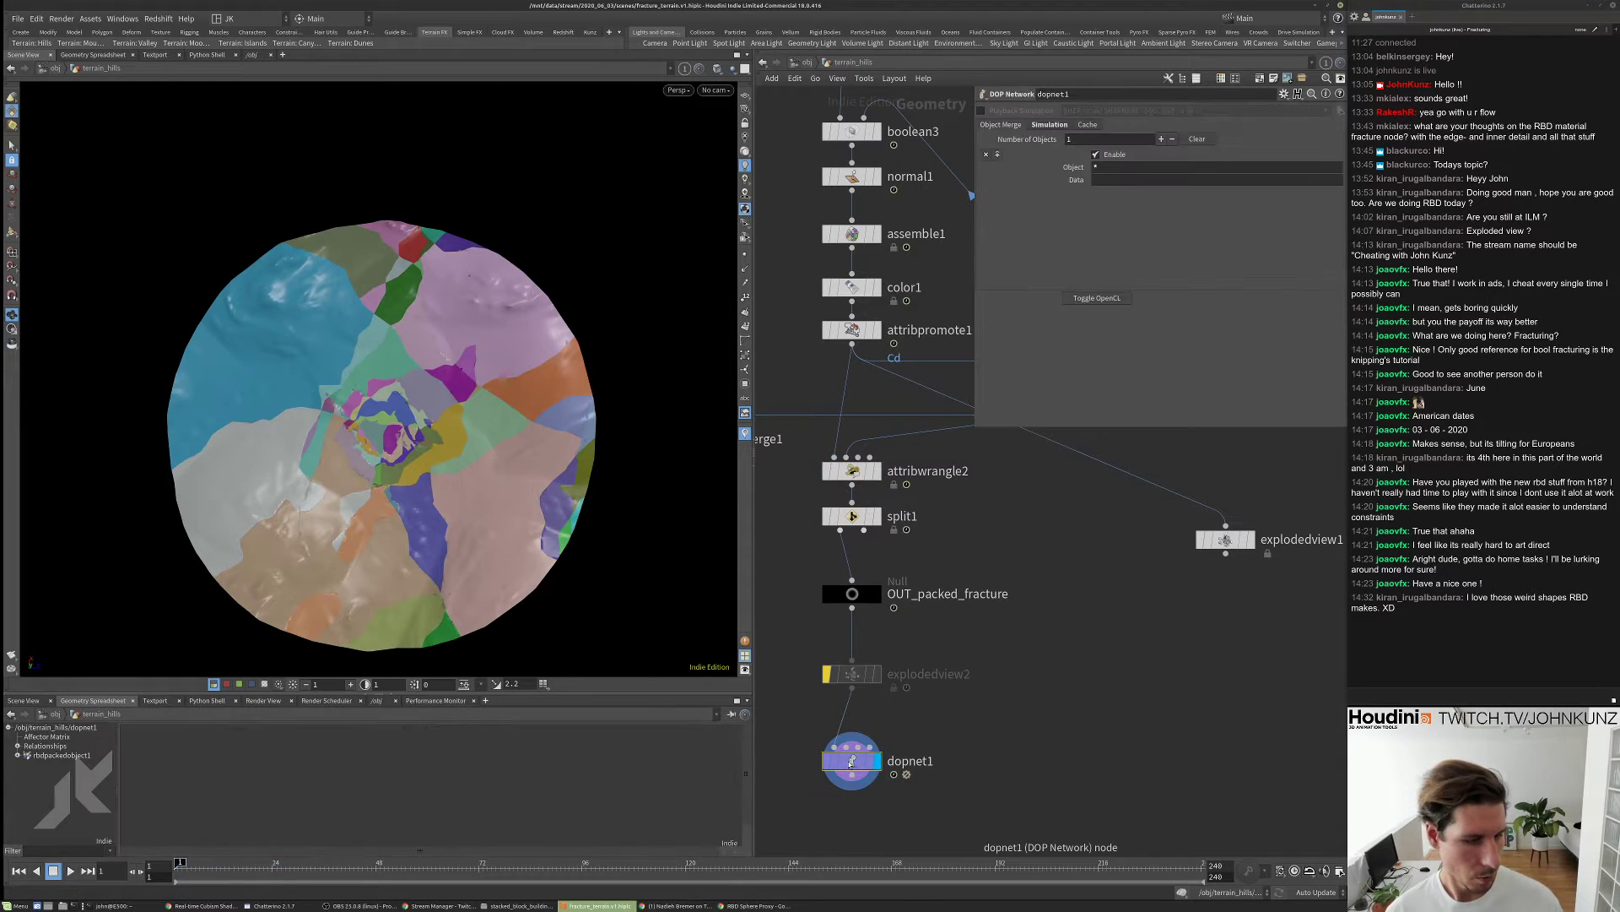
pyautogui.press('Up')
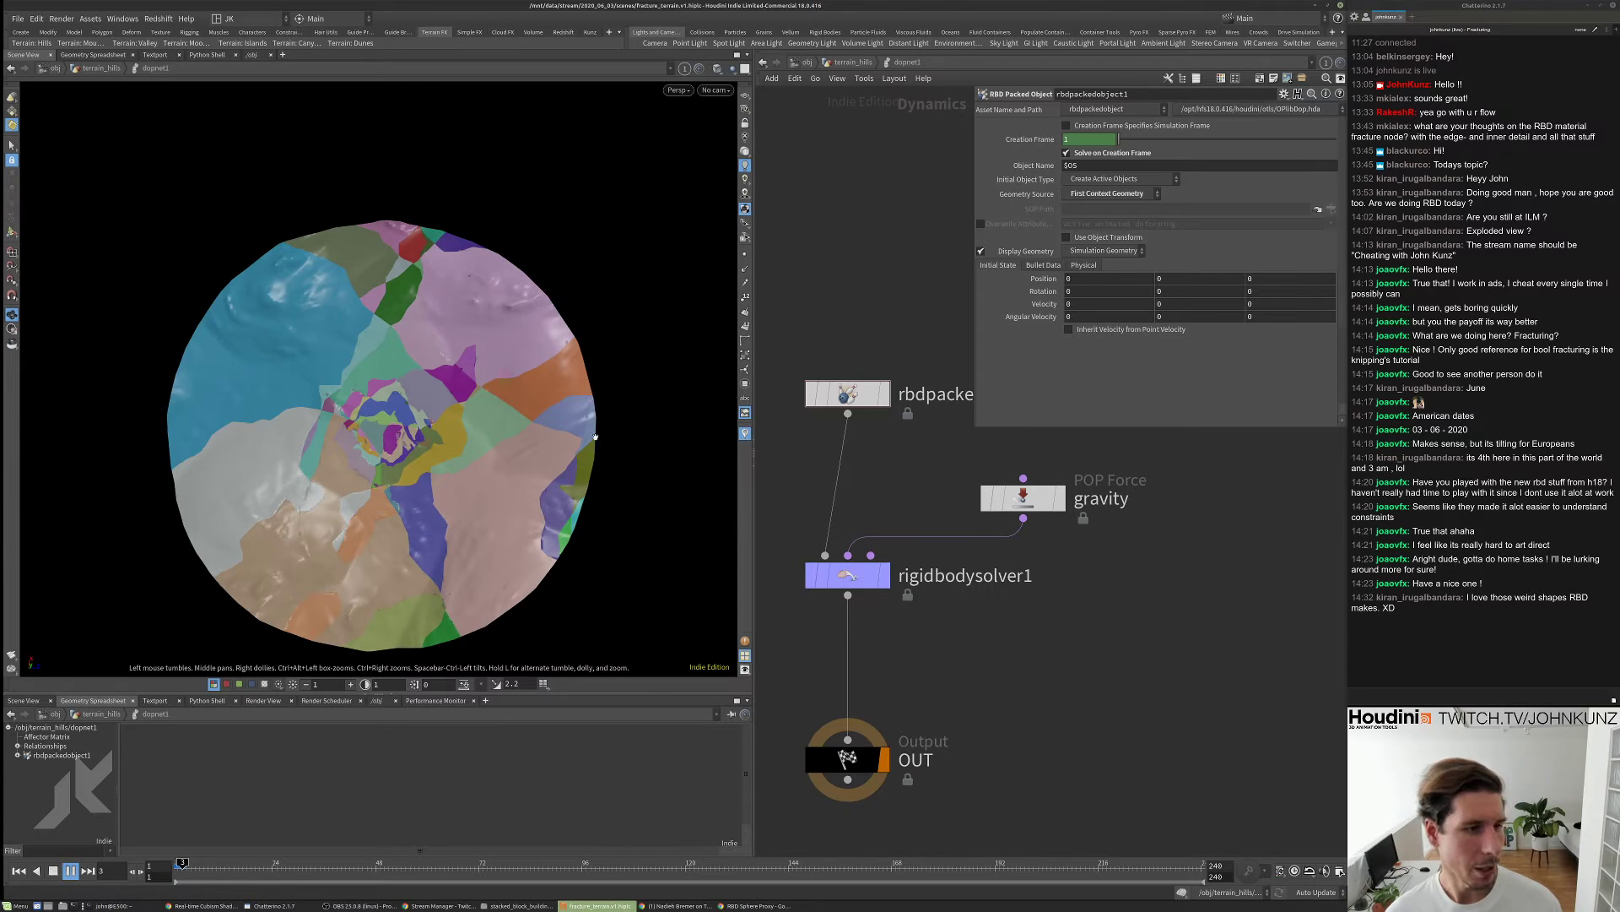
pyautogui.moveTo(589, 364); pyautogui.dragTo(591, 512)
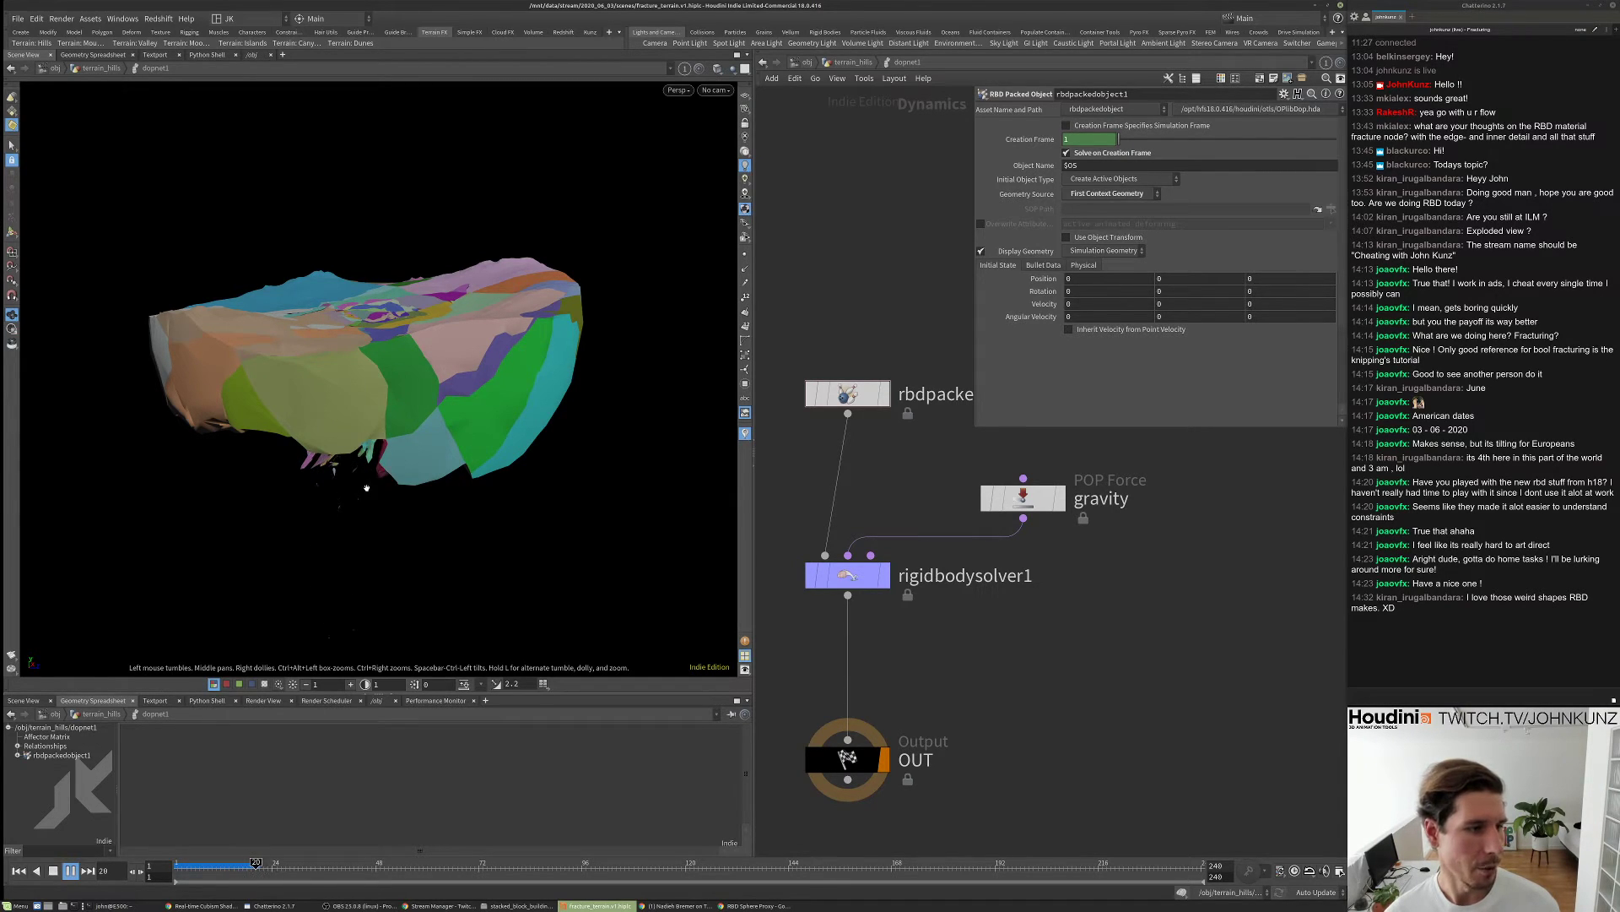
pyautogui.press('Up')
pyautogui.moveTo(399, 411)
pyautogui.mouseDown()
pyautogui.moveTo(454, 410)
pyautogui.moveTo(412, 426)
pyautogui.mouseUp()
pyautogui.hotkey('ctrl', 'Left')
pyautogui.press('Up')
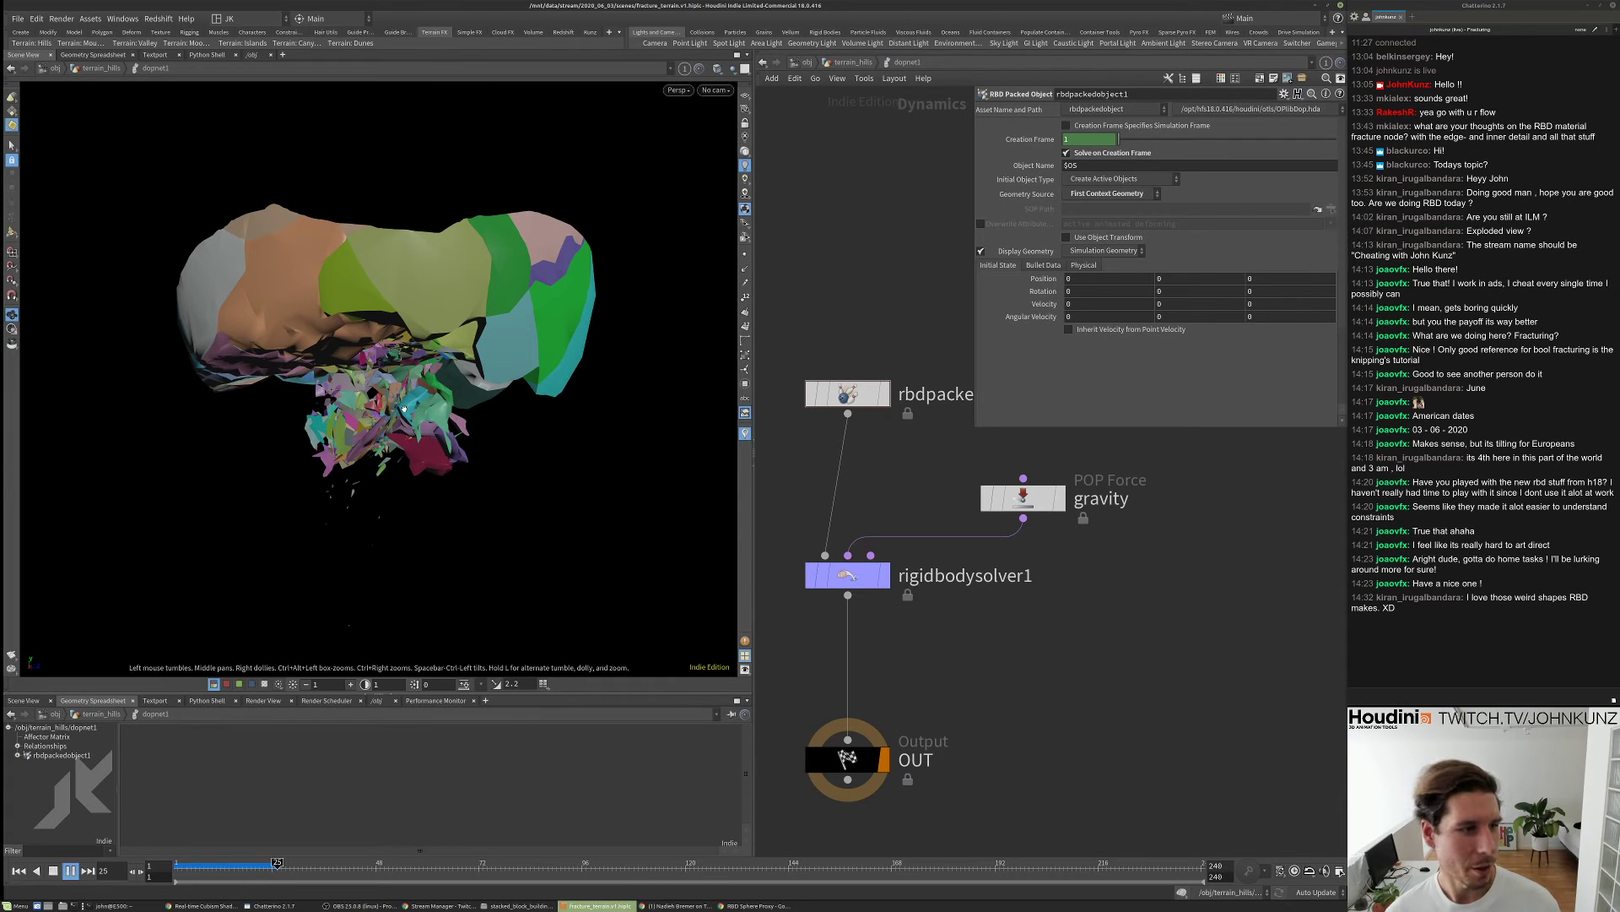
pyautogui.hotkey('ctrl', 'Up')
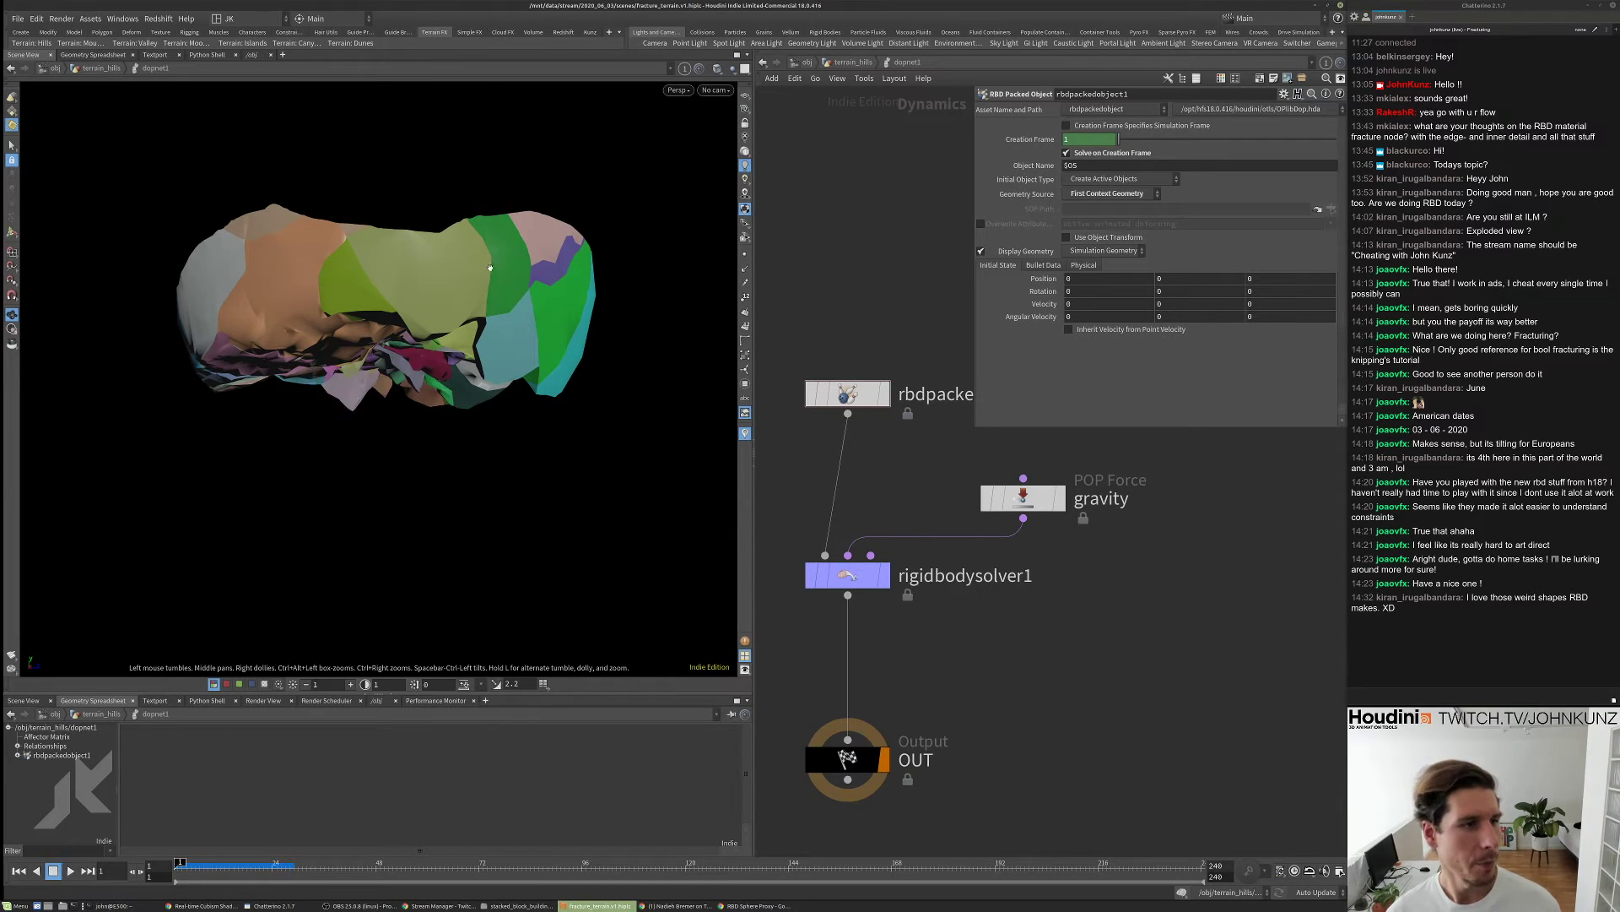
pyautogui.moveTo(427, 409); pyautogui.dragTo(400, 342)
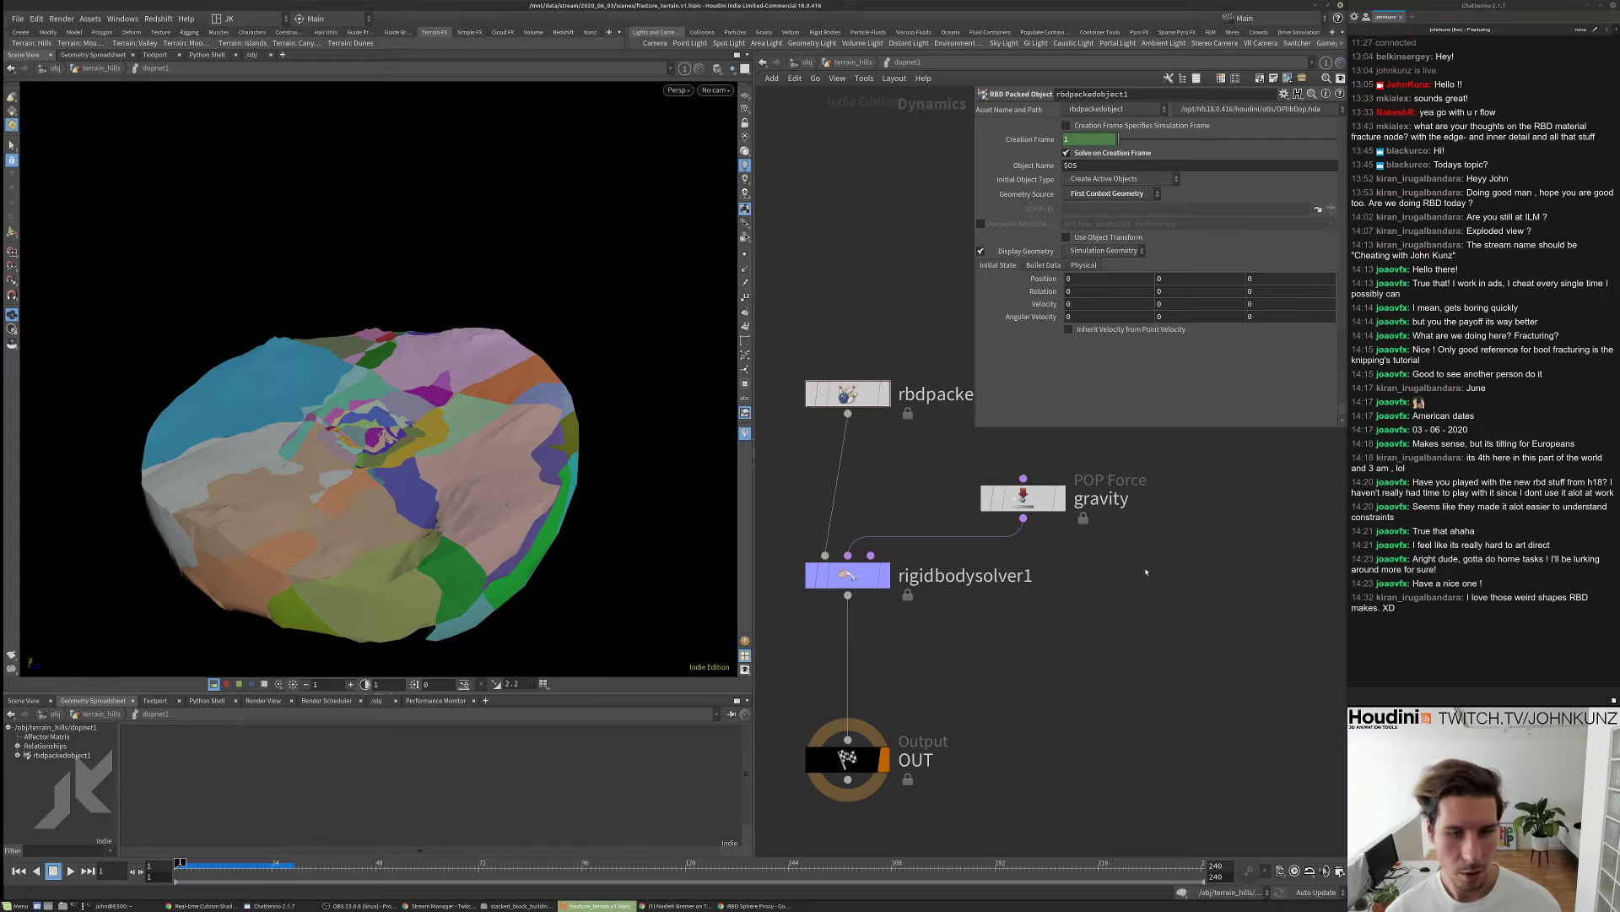
pyautogui.moveTo(1146, 573); pyautogui.dragTo(1101, 622, button='middle')
pyautogui.scroll(8, 414, 341)
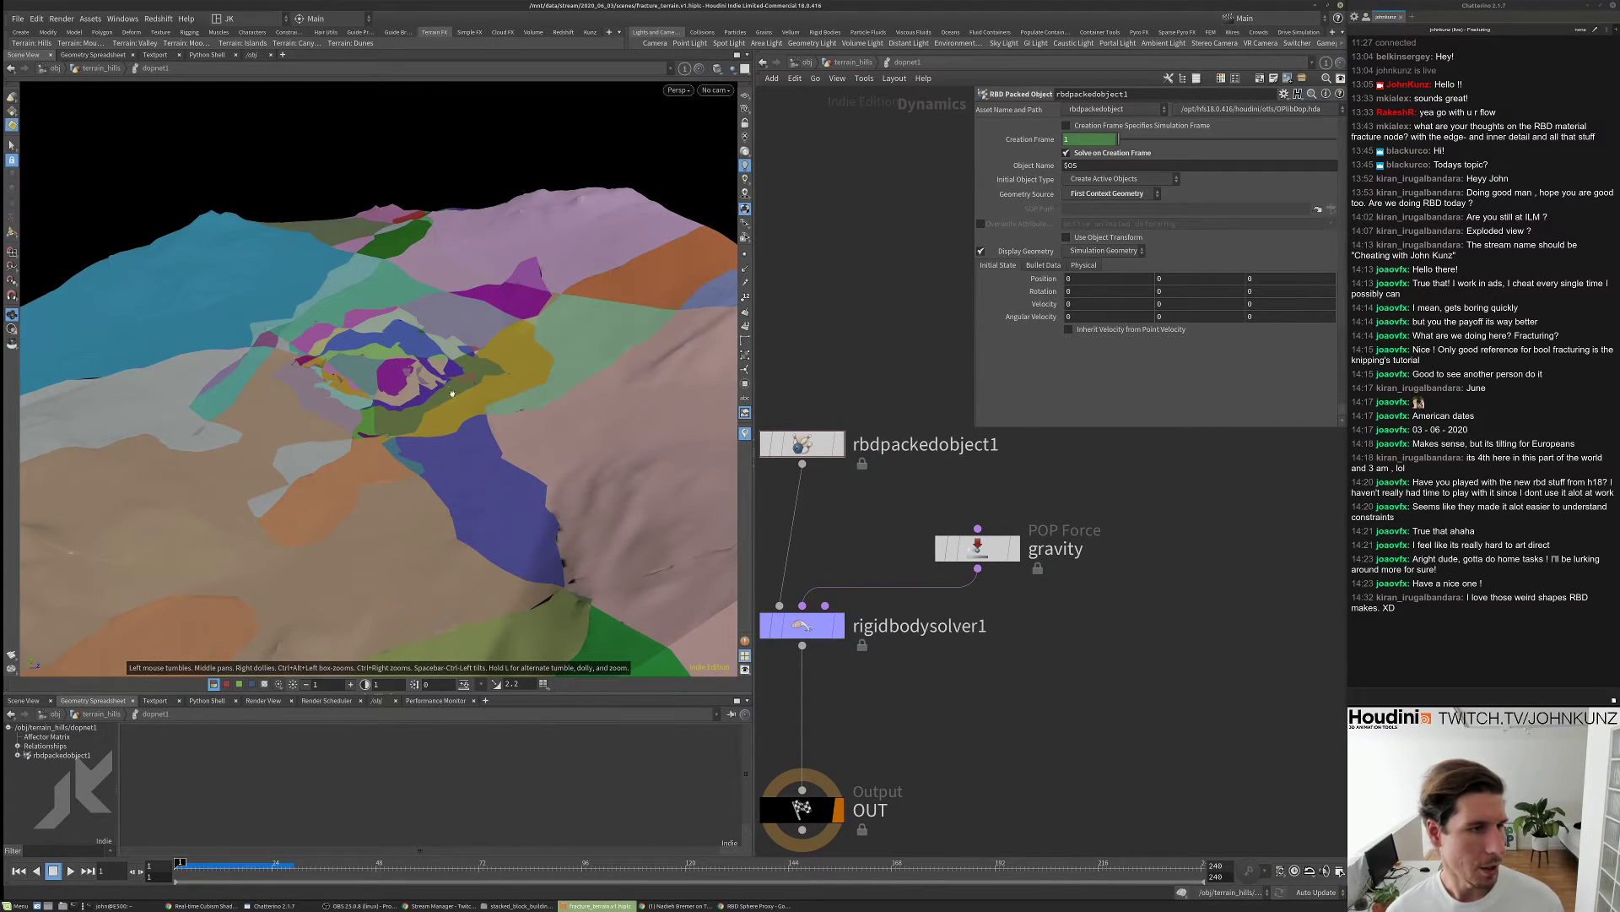
# - Return to the terrain_hills network and rename attribwrangle2 to "set_active"
pyautogui.click(853, 62)
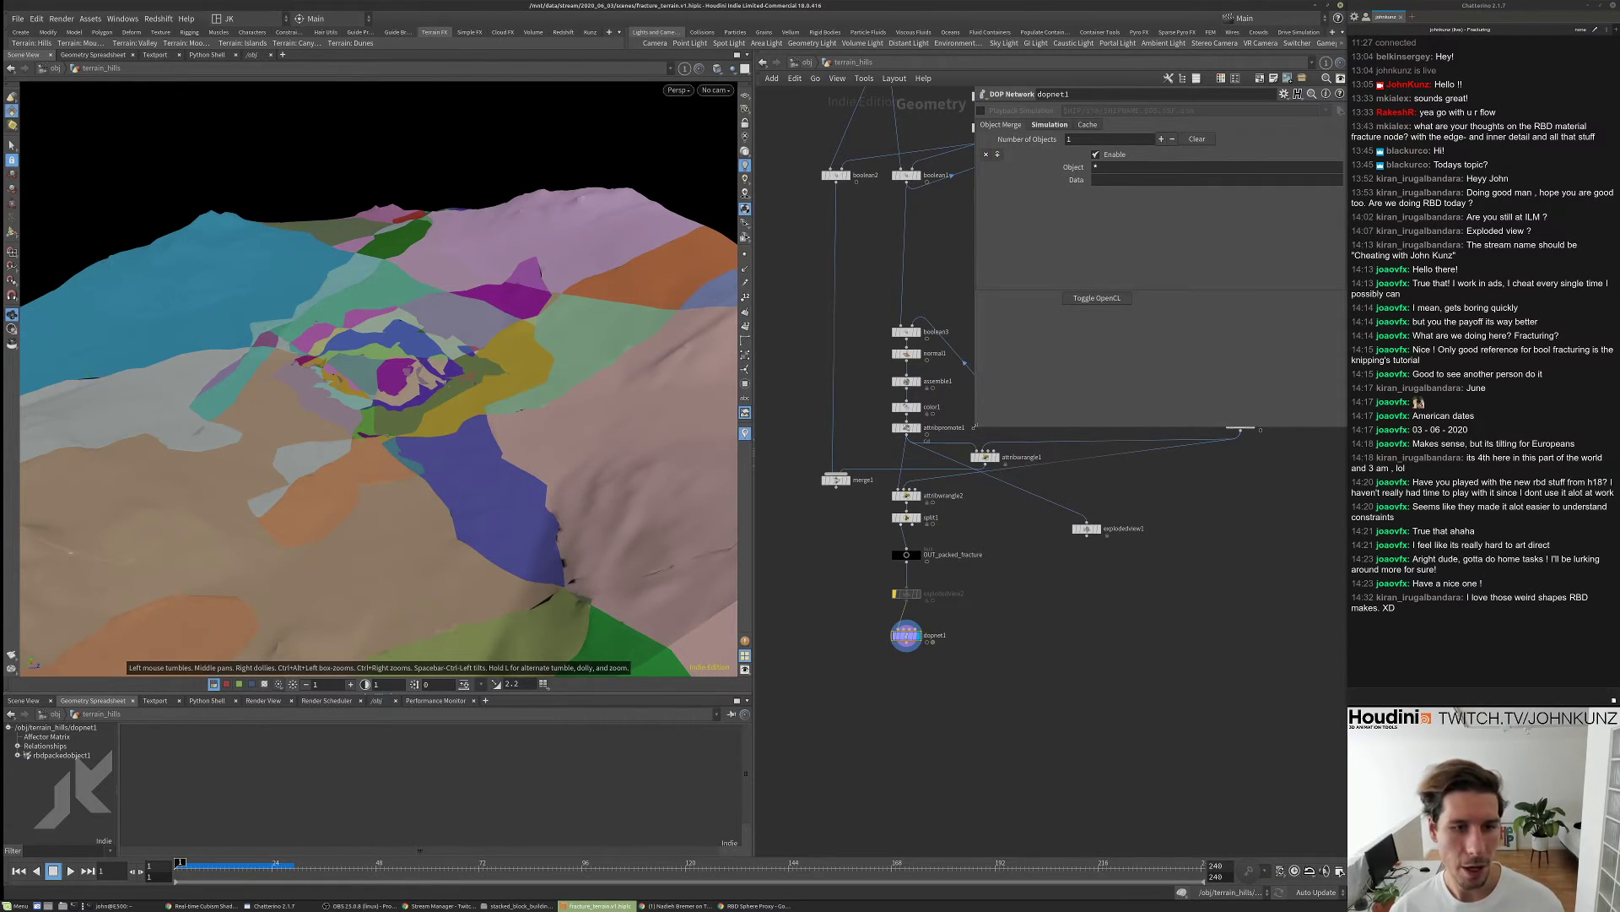
pyautogui.moveTo(974, 427); pyautogui.dragTo(981, 405)
pyautogui.scroll(5, 928, 540)
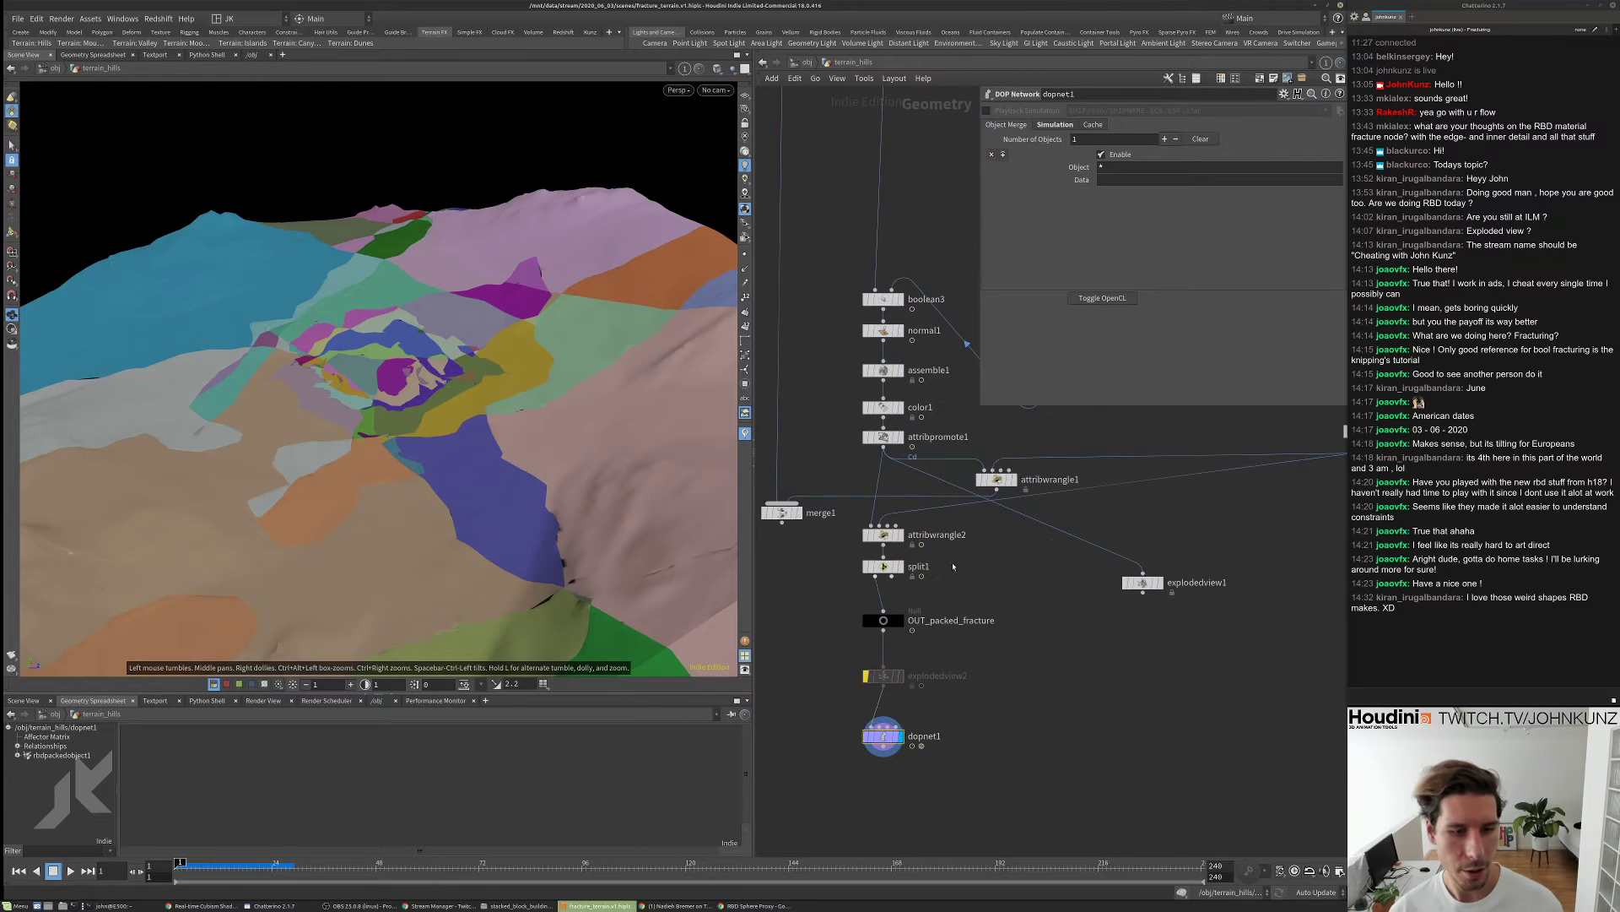
pyautogui.doubleClick(1046, 498)
pyautogui.write('active')
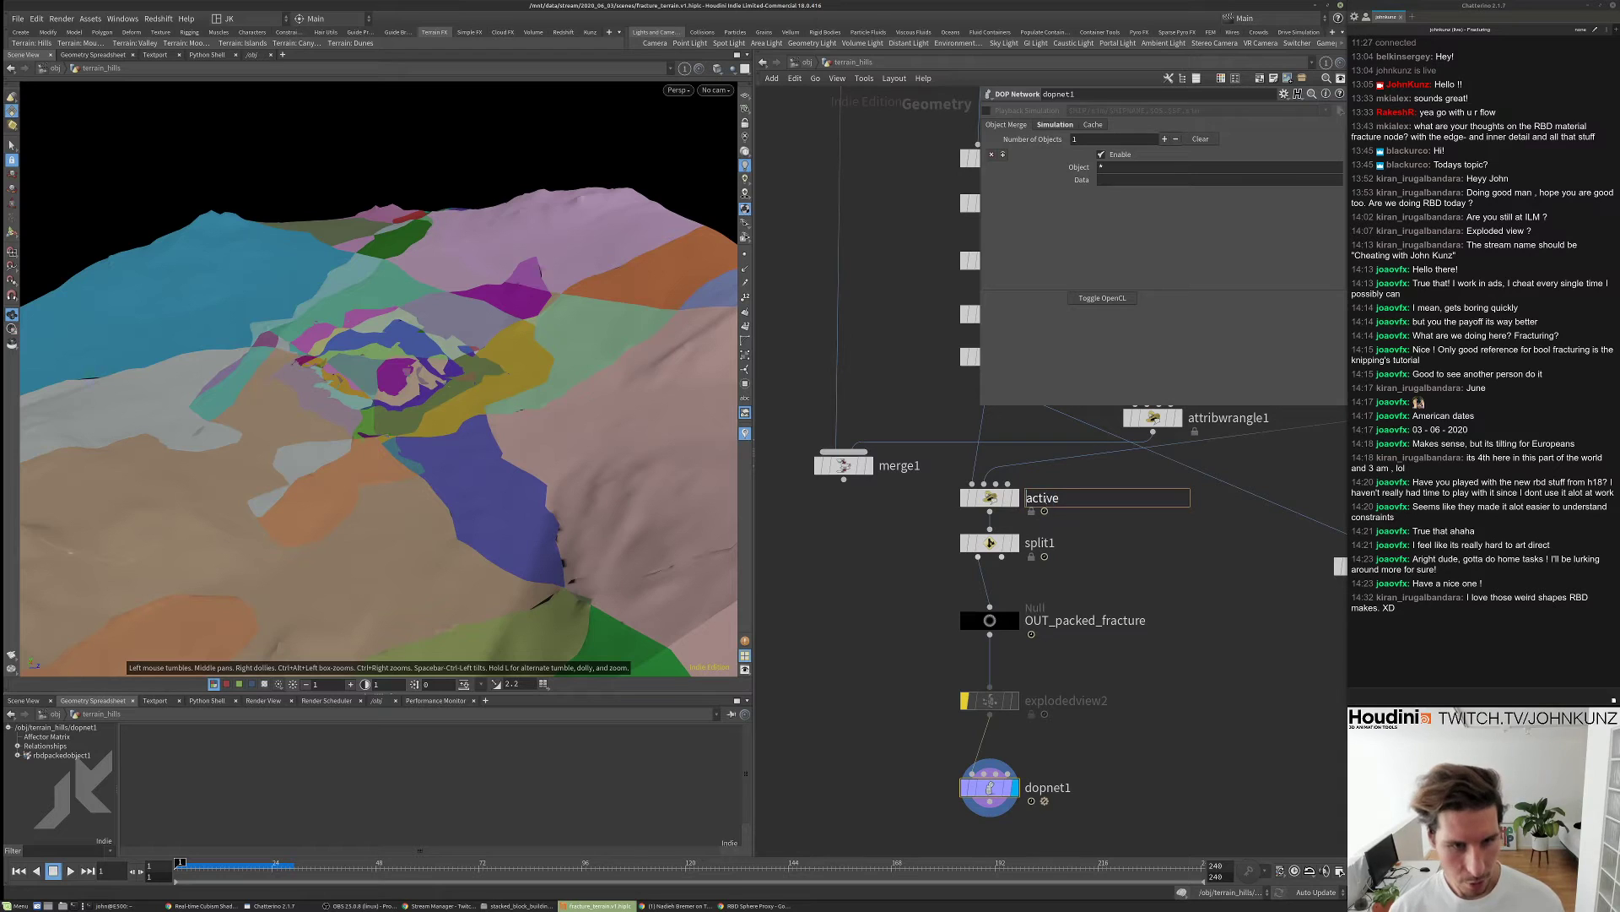
pyautogui.press('Home')
pyautogui.write('set_')
pyautogui.press('Return')
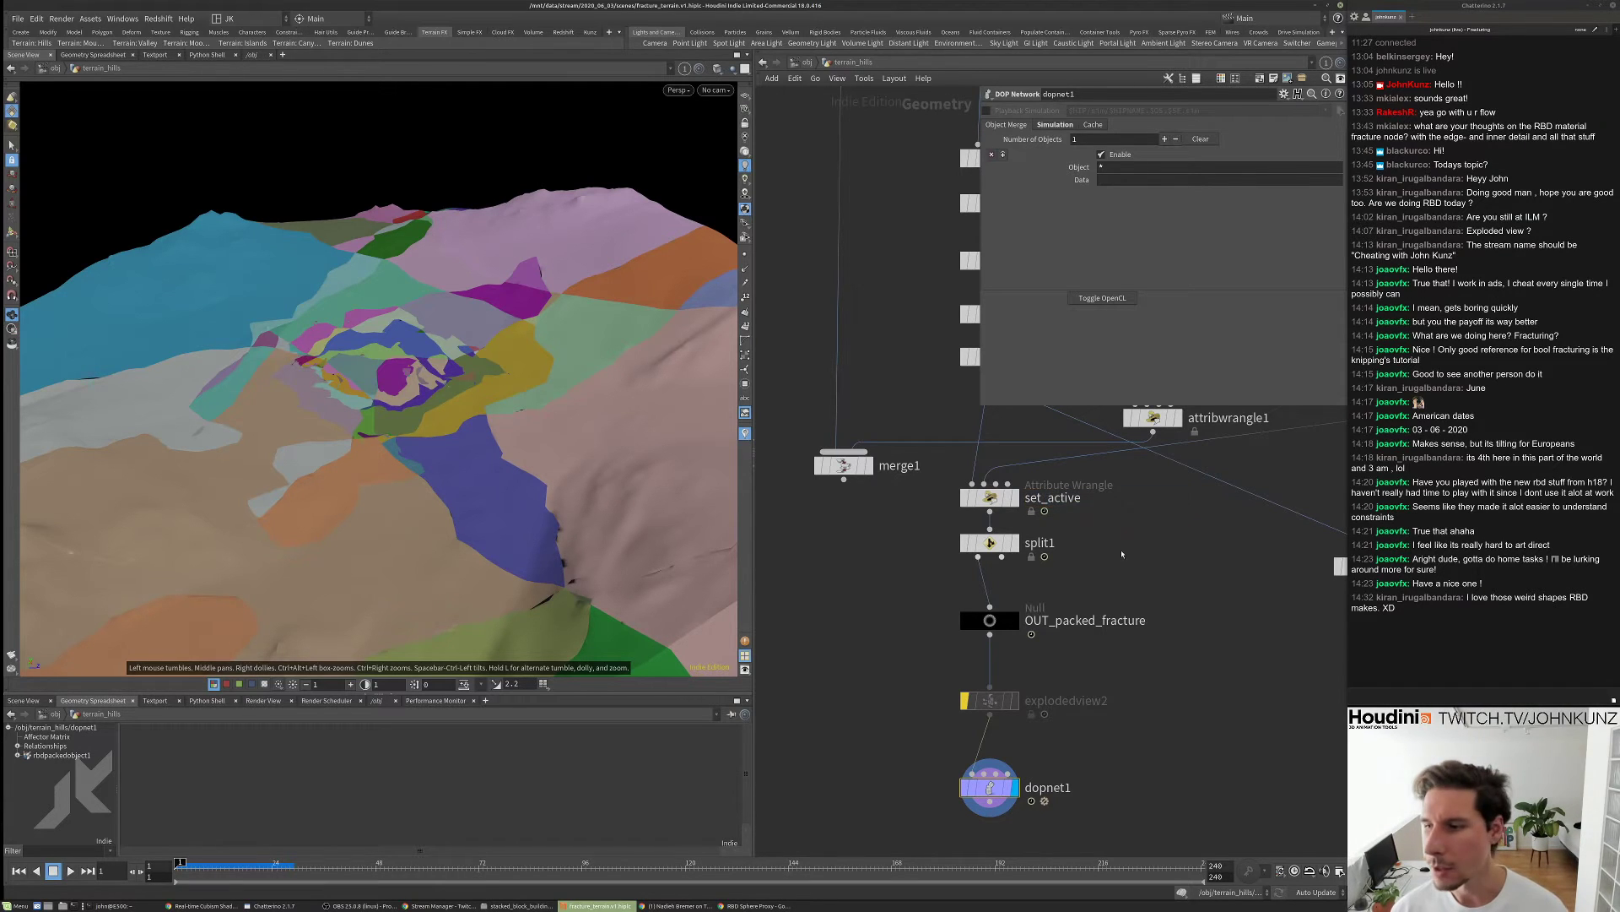
# - Display set_active, review the fit expression assigned to i@active, and examine the node's info for compile warnings
pyautogui.moveTo(1017, 506); pyautogui.dragTo(982, 476, button='middle')
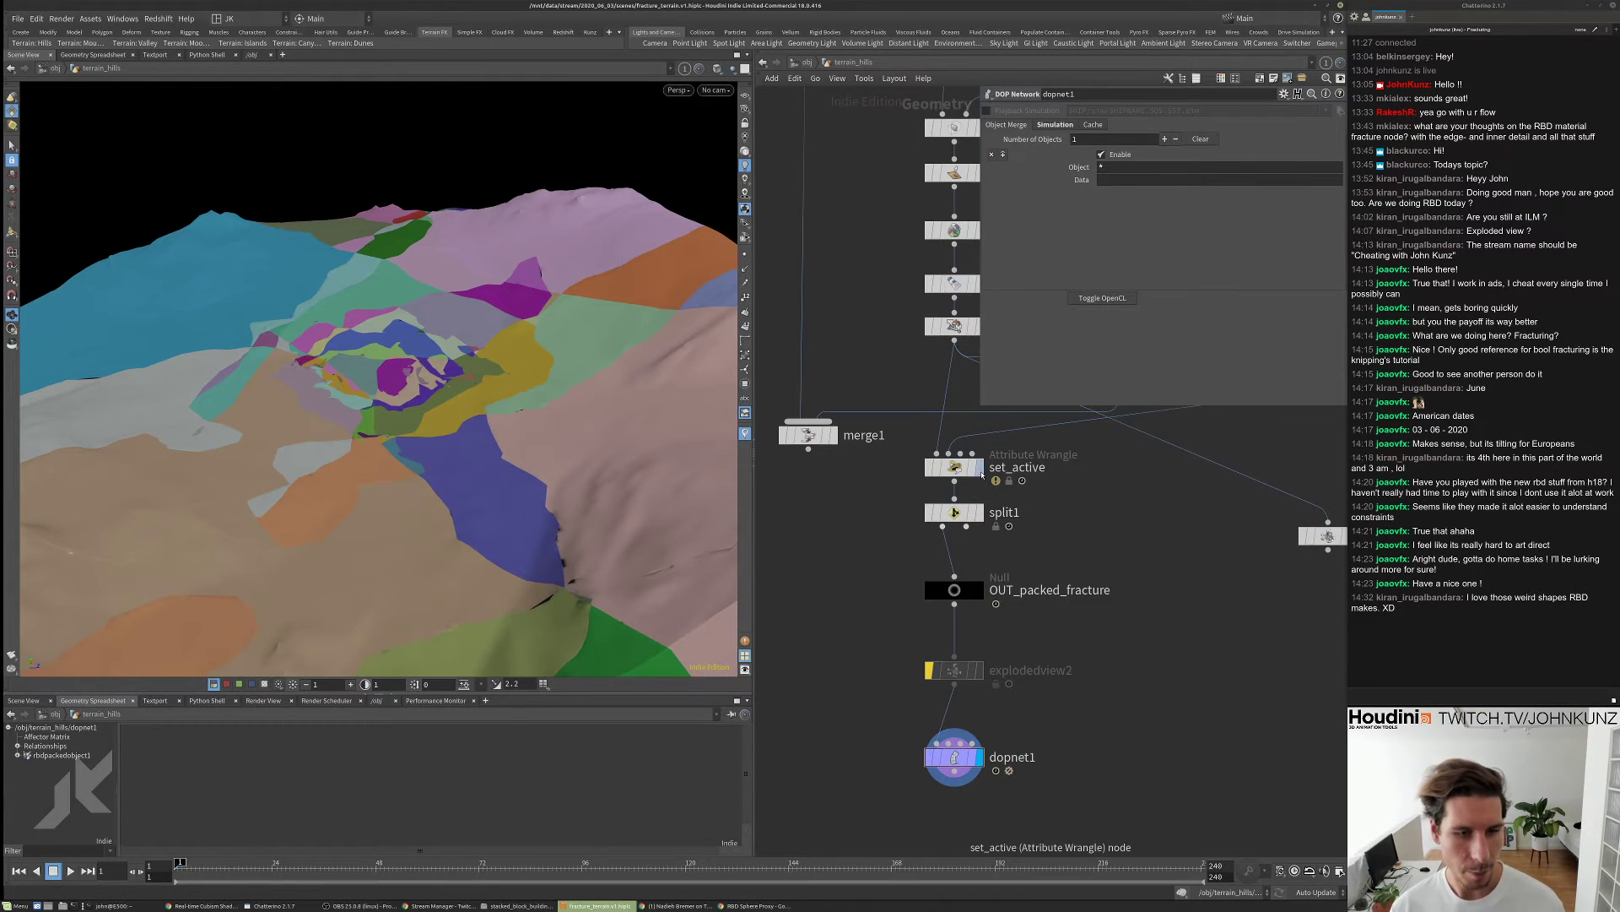
pyautogui.click(981, 475)
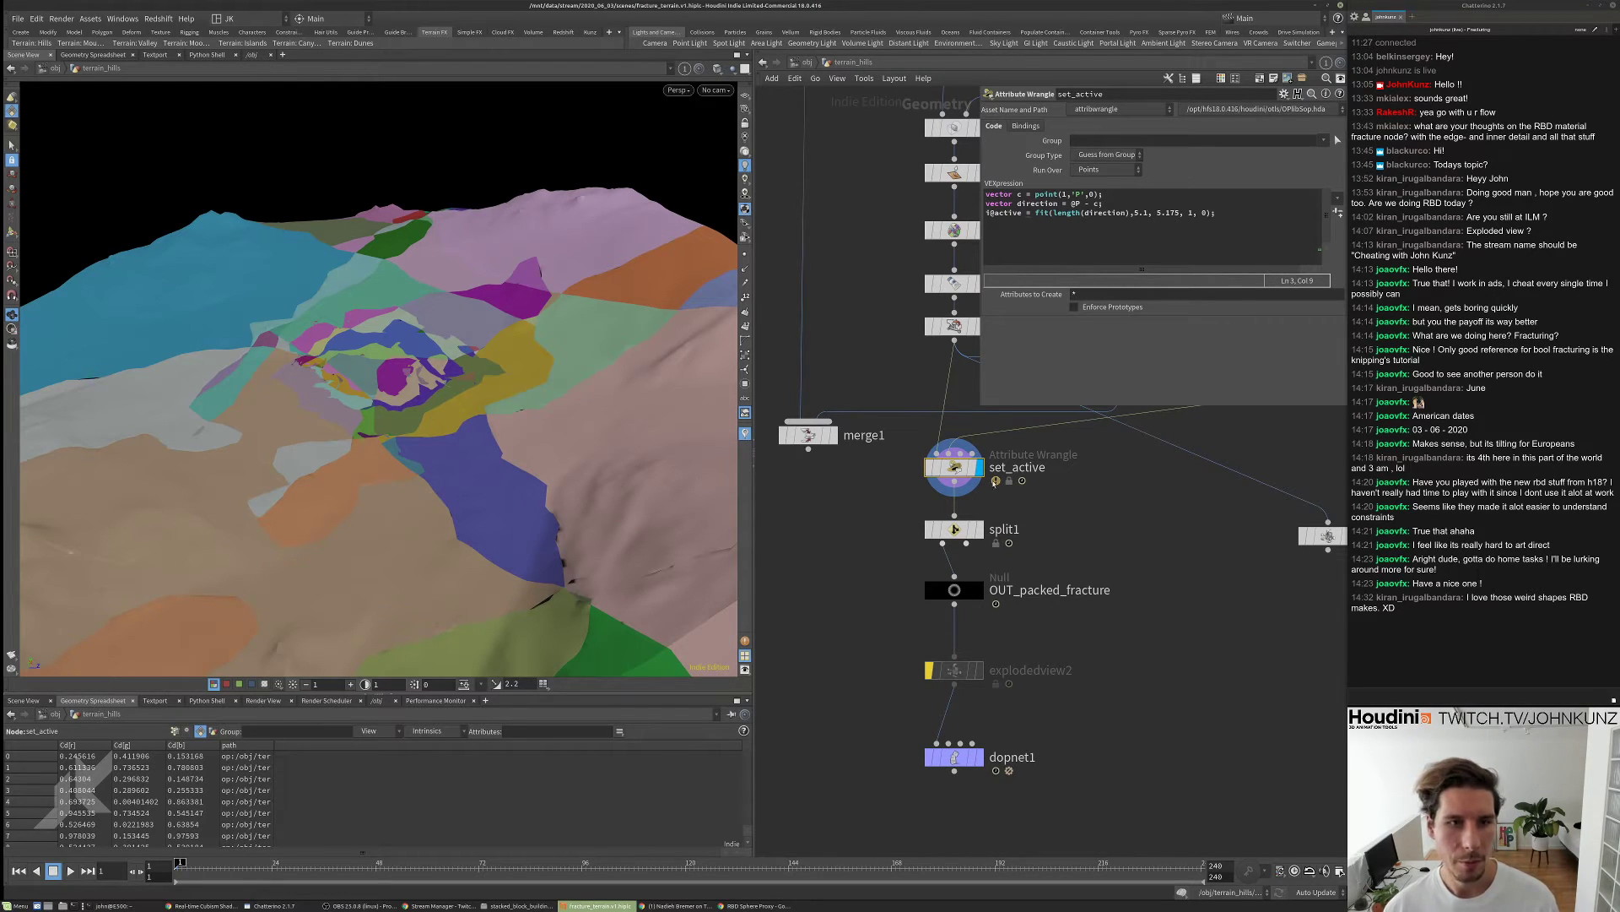
pyautogui.moveTo(1029, 213); pyautogui.dragTo(1218, 211)
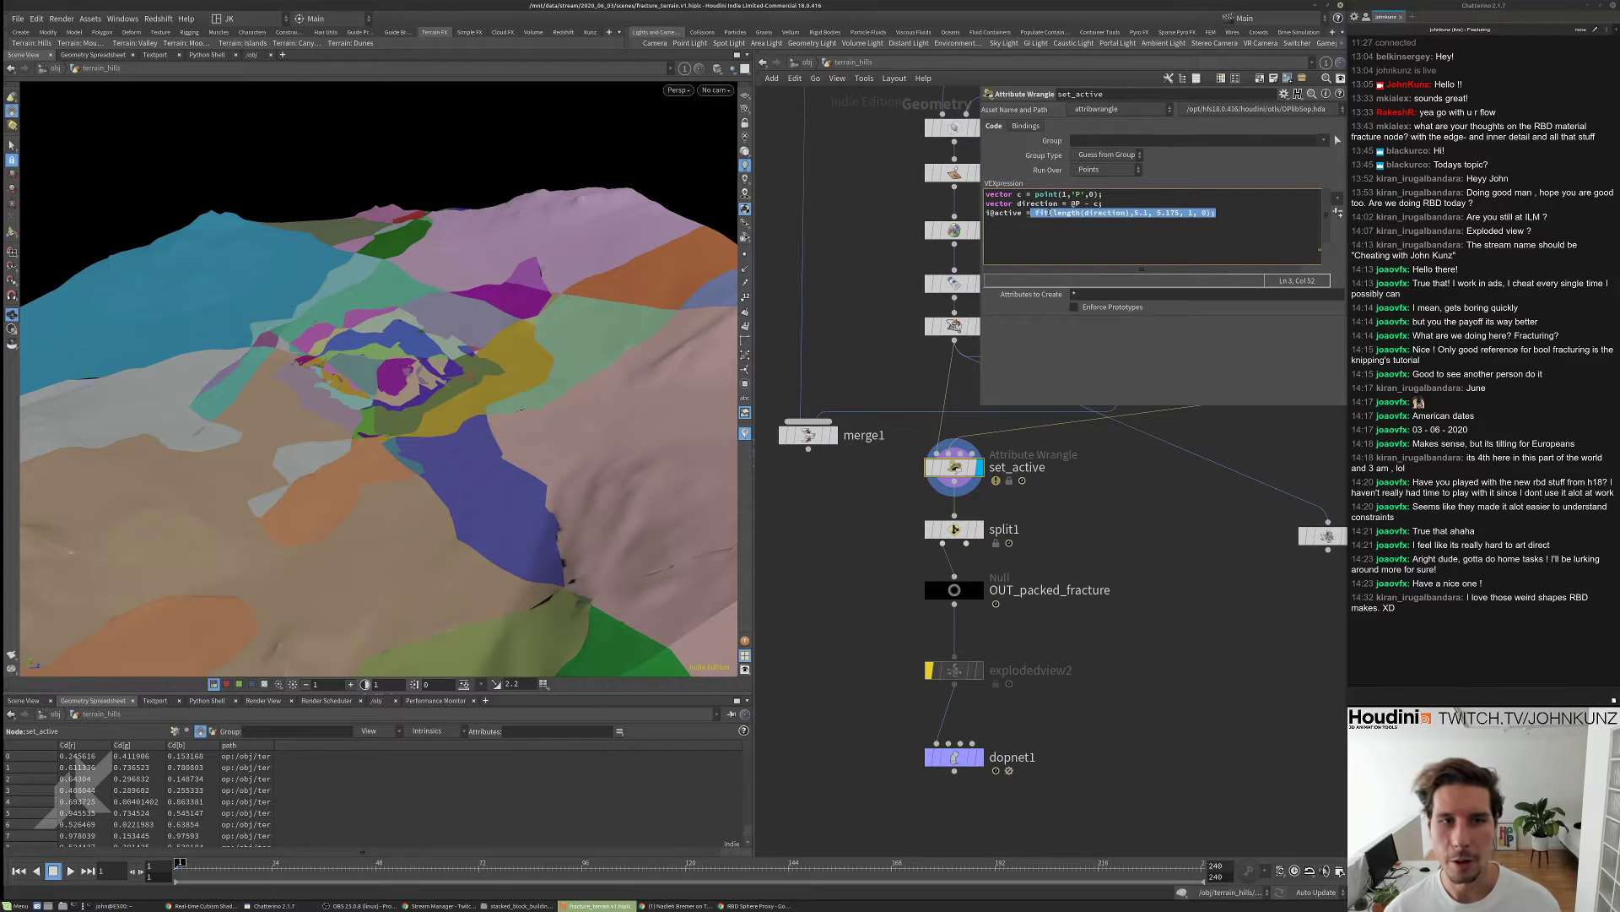
pyautogui.click(1031, 213)
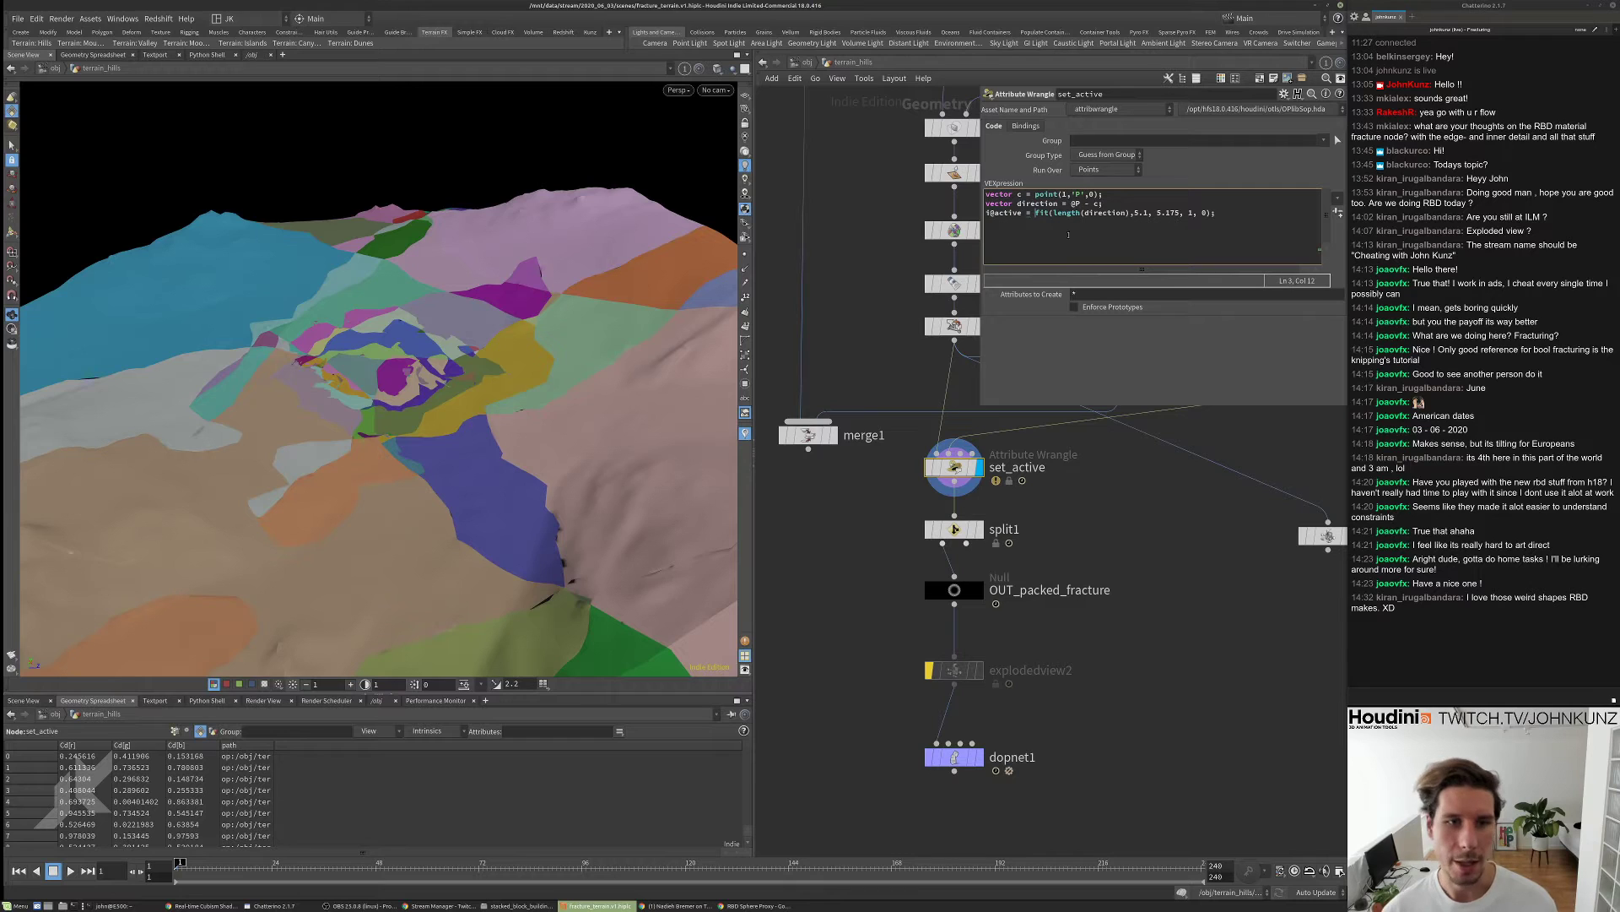
pyautogui.moveTo(1023, 212); pyautogui.dragTo(986, 213)
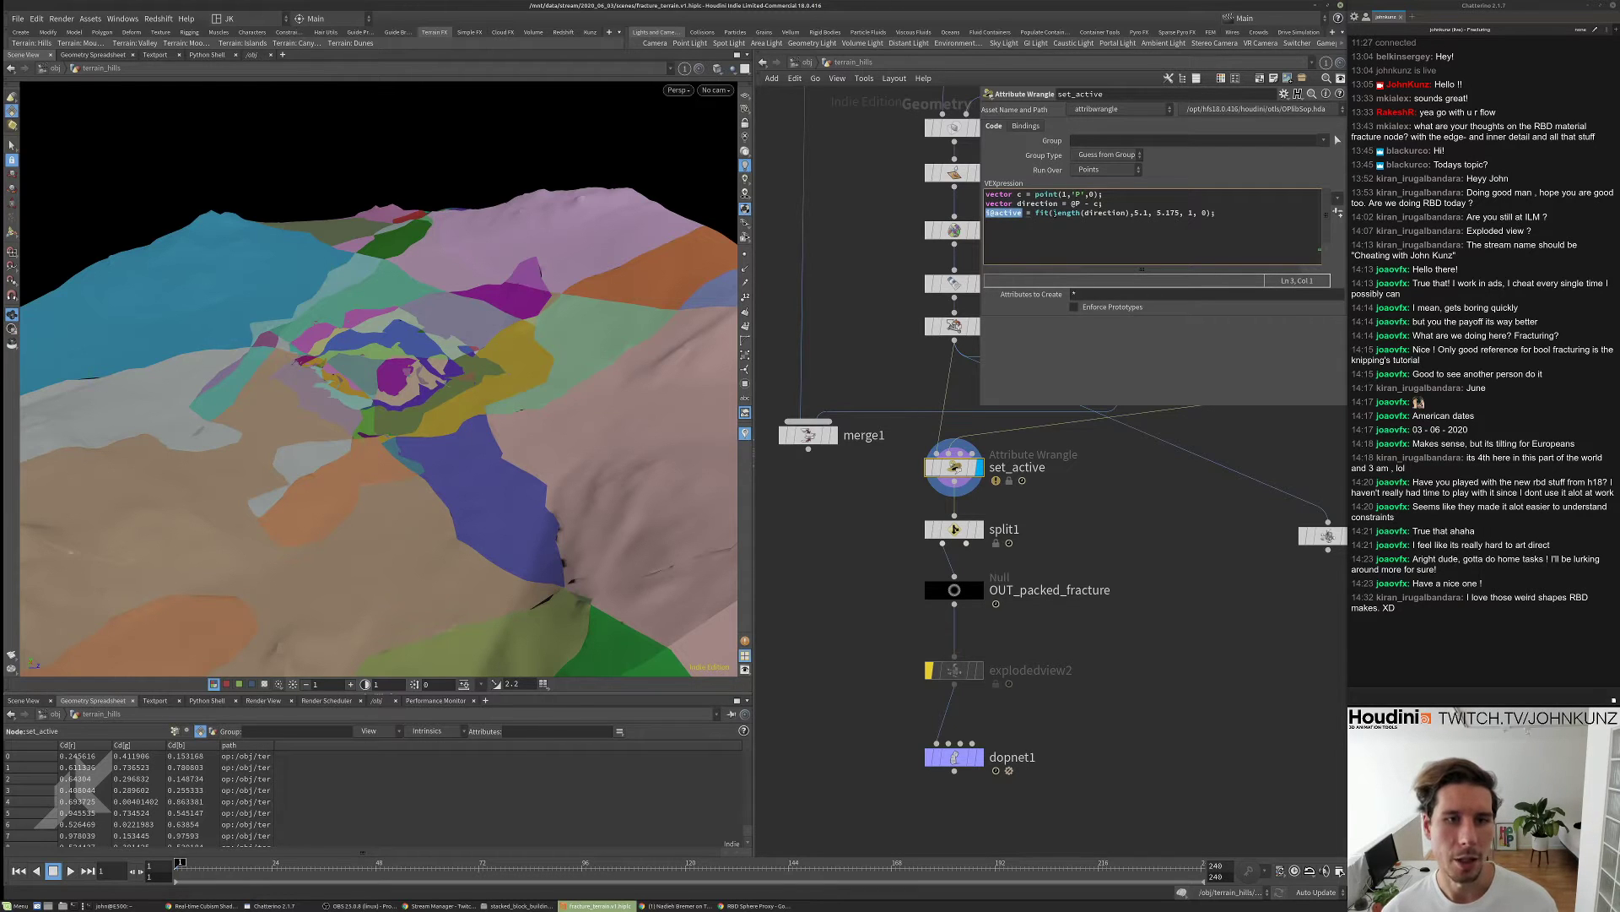
pyautogui.middleClick(1015, 456)
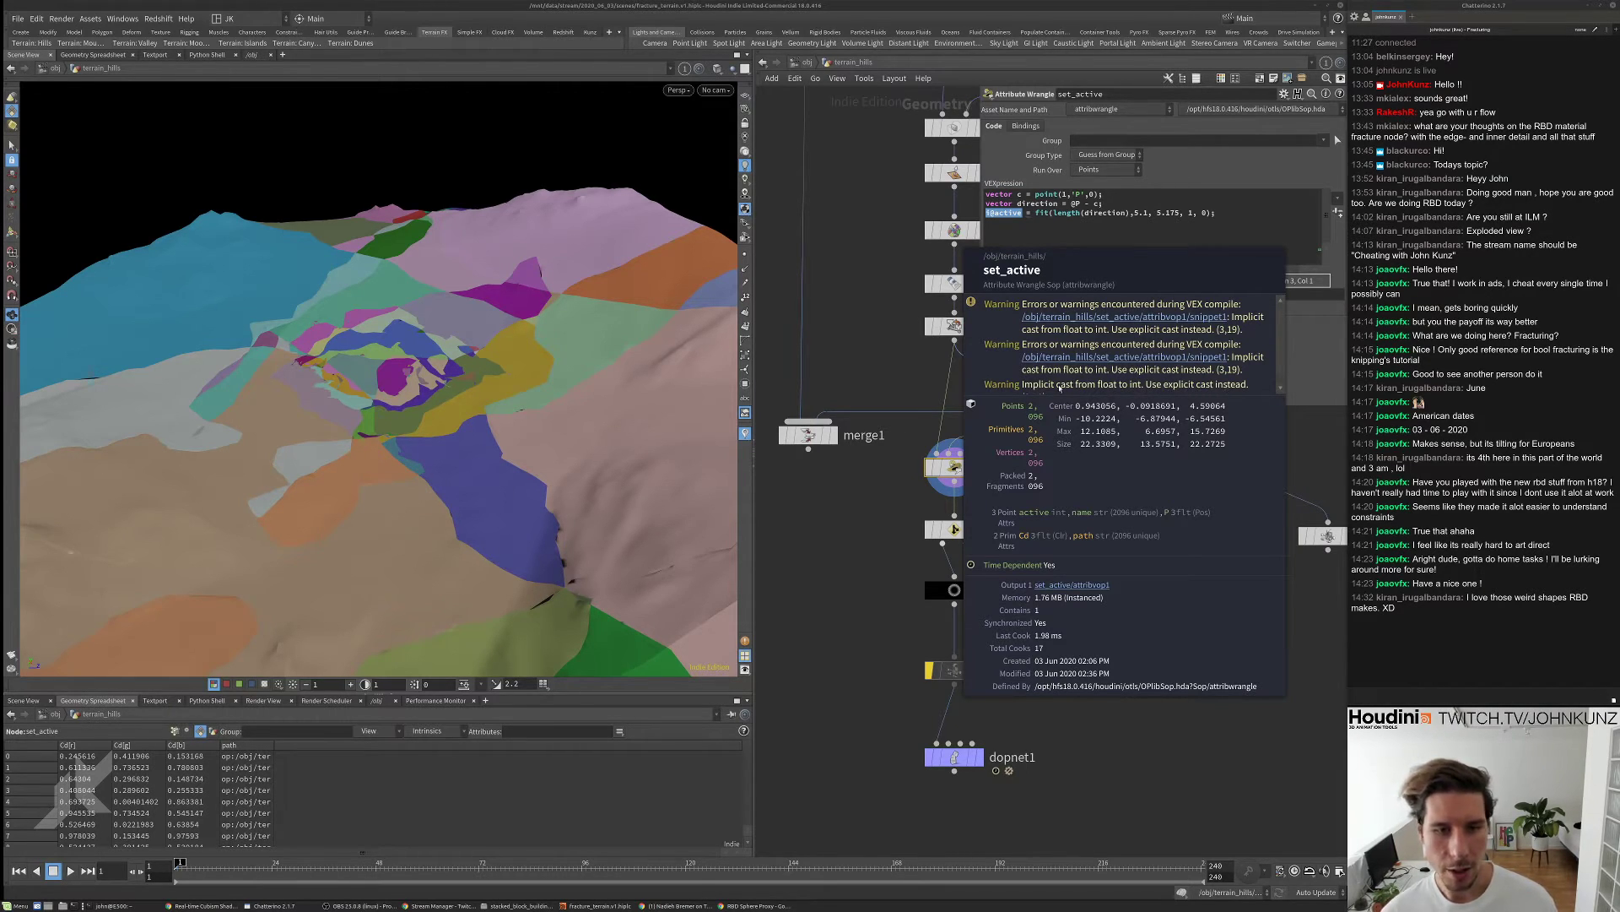
pyautogui.moveTo(1009, 386); pyautogui.dragTo(1022, 381, button='middle')
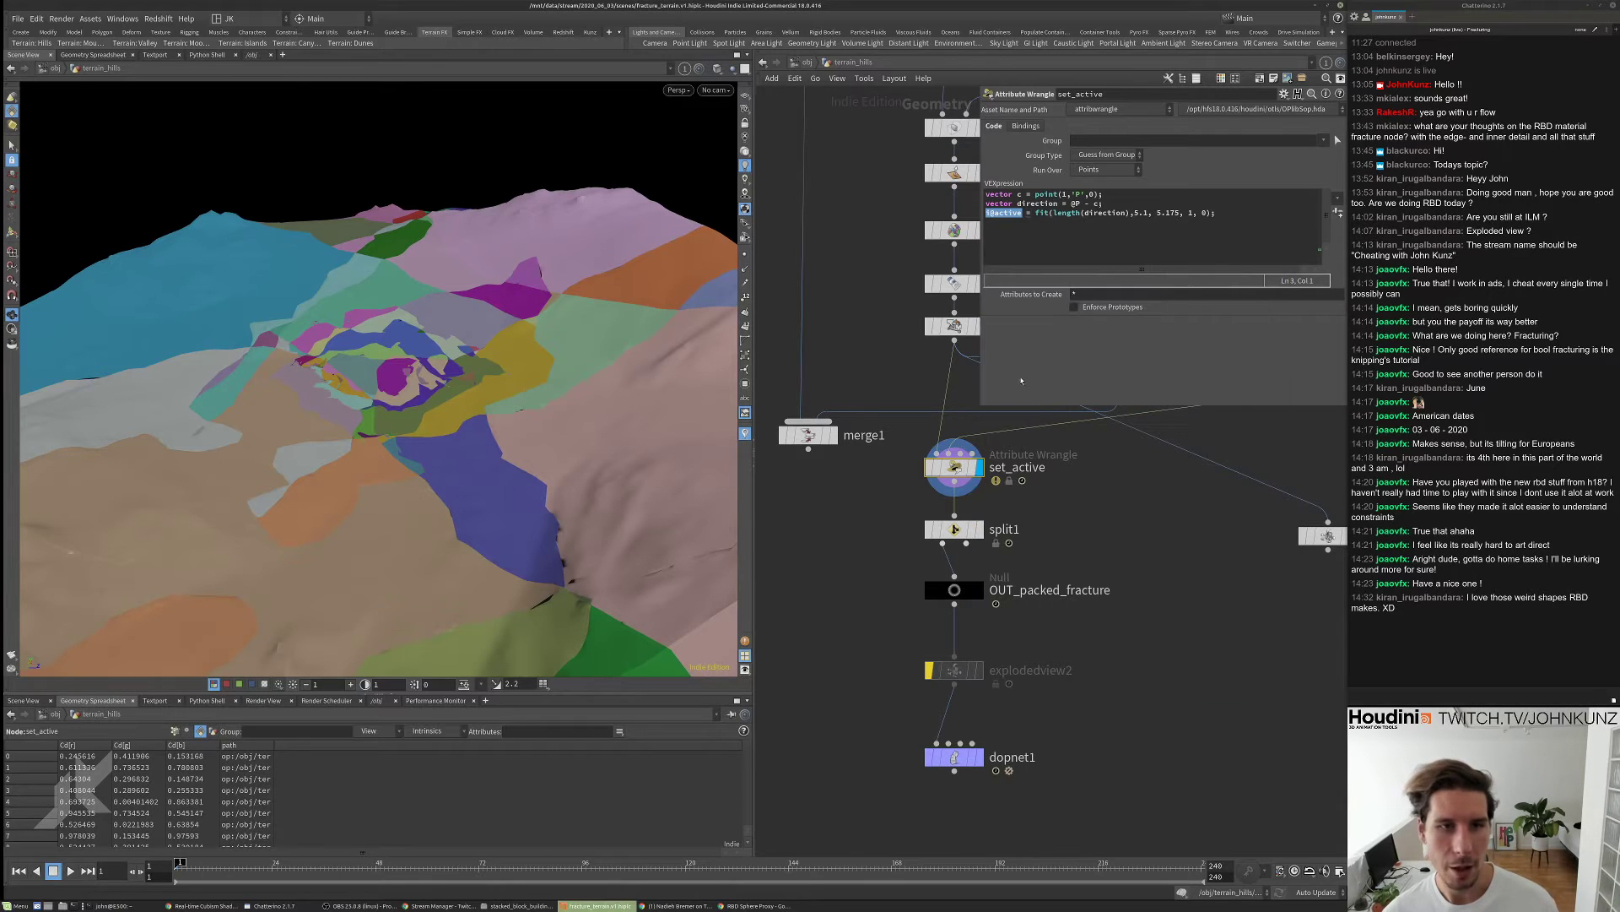
# - Wrap the fit expression assigned to i@active in set_active with an explicit int() cast
pyautogui.click(1037, 213)
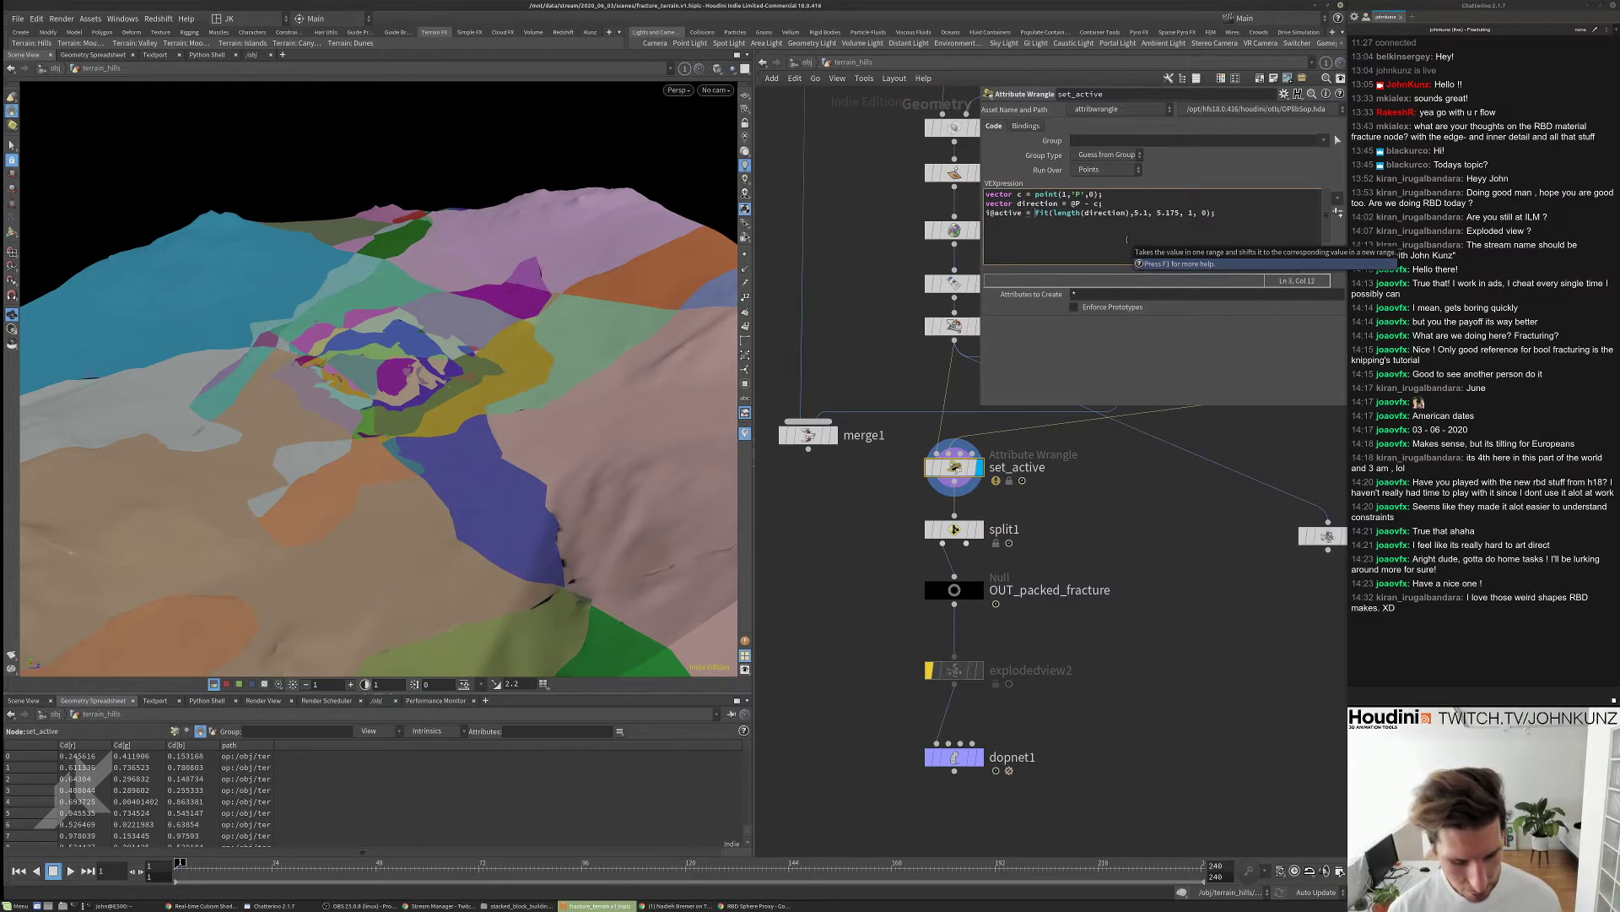
pyautogui.write('int(')
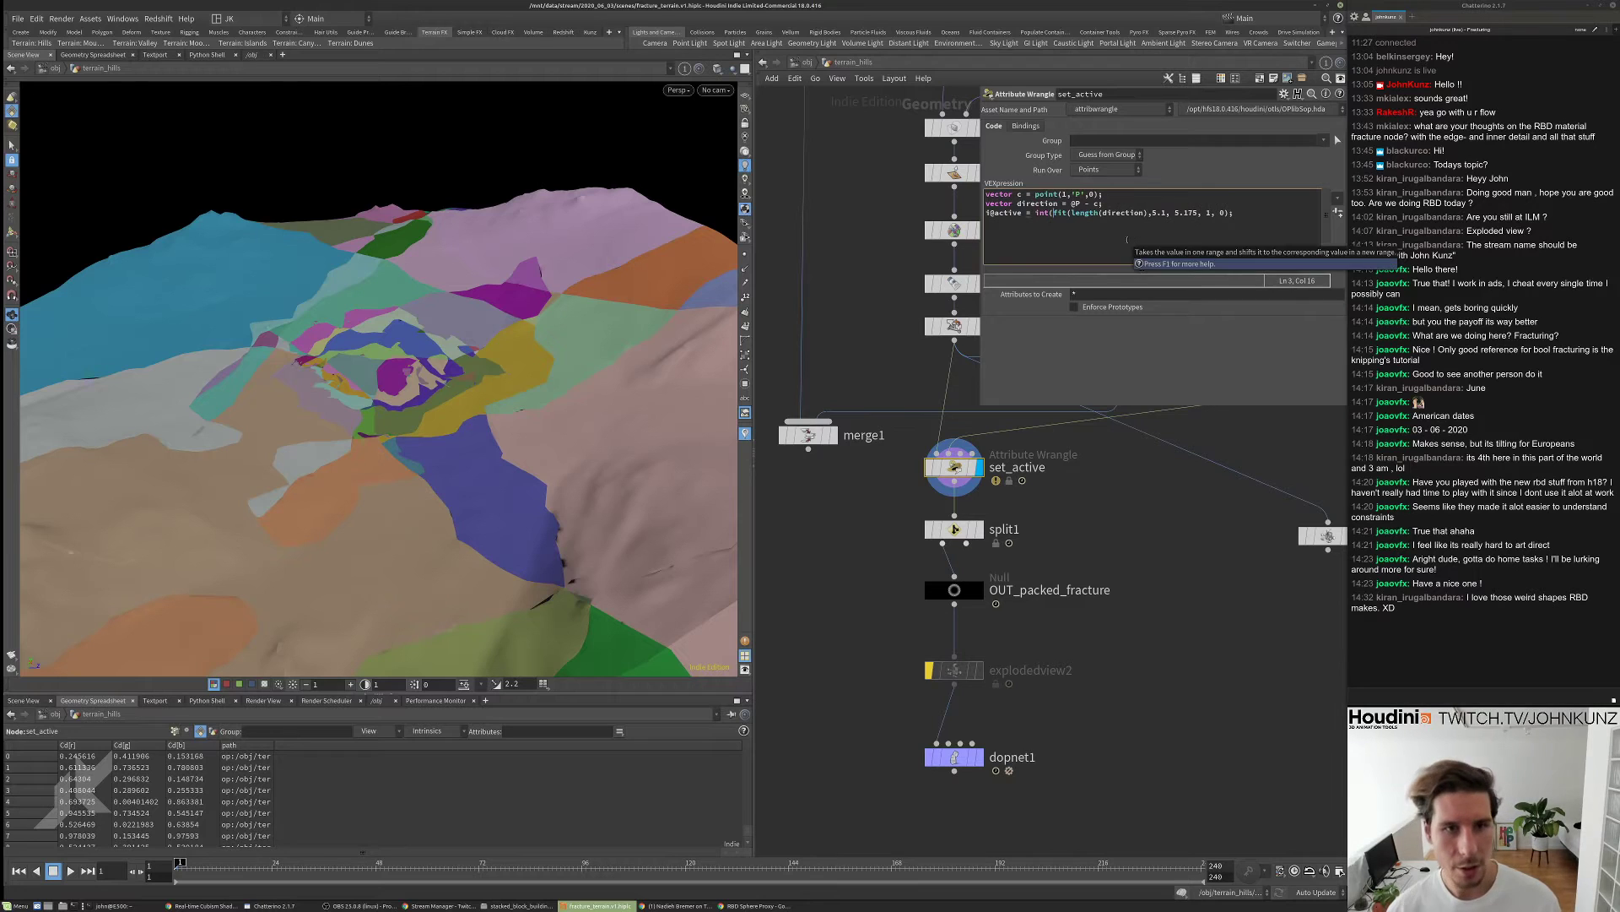
pyautogui.press('End')
pyautogui.press('Left')
pyautogui.write(')')
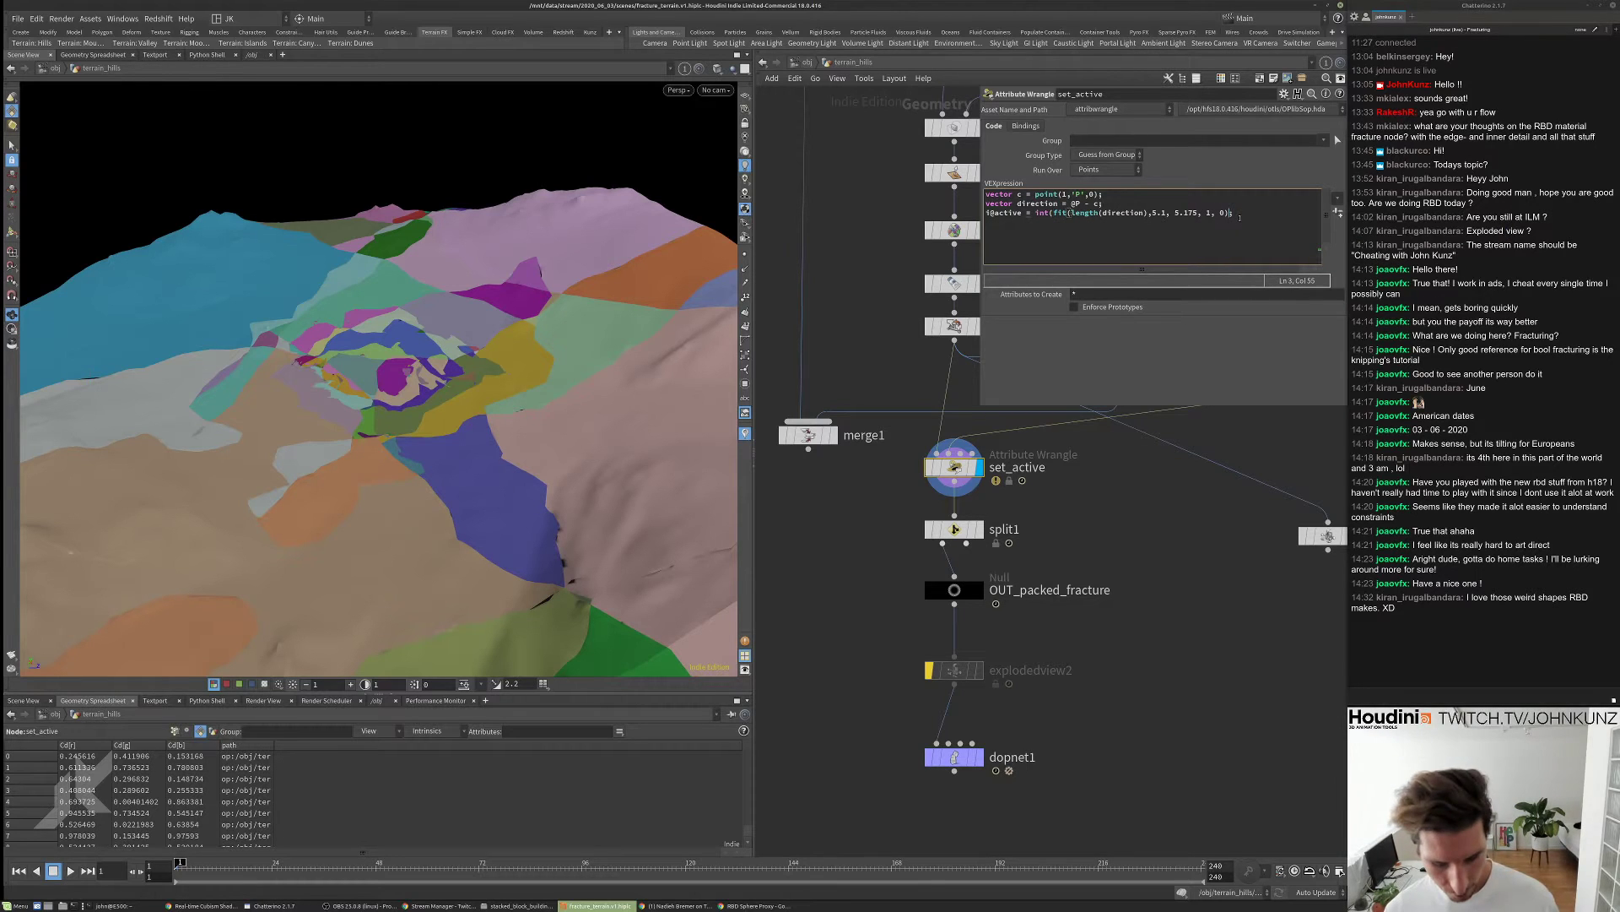
pyautogui.write('_')
pyautogui.press('BackSpace')
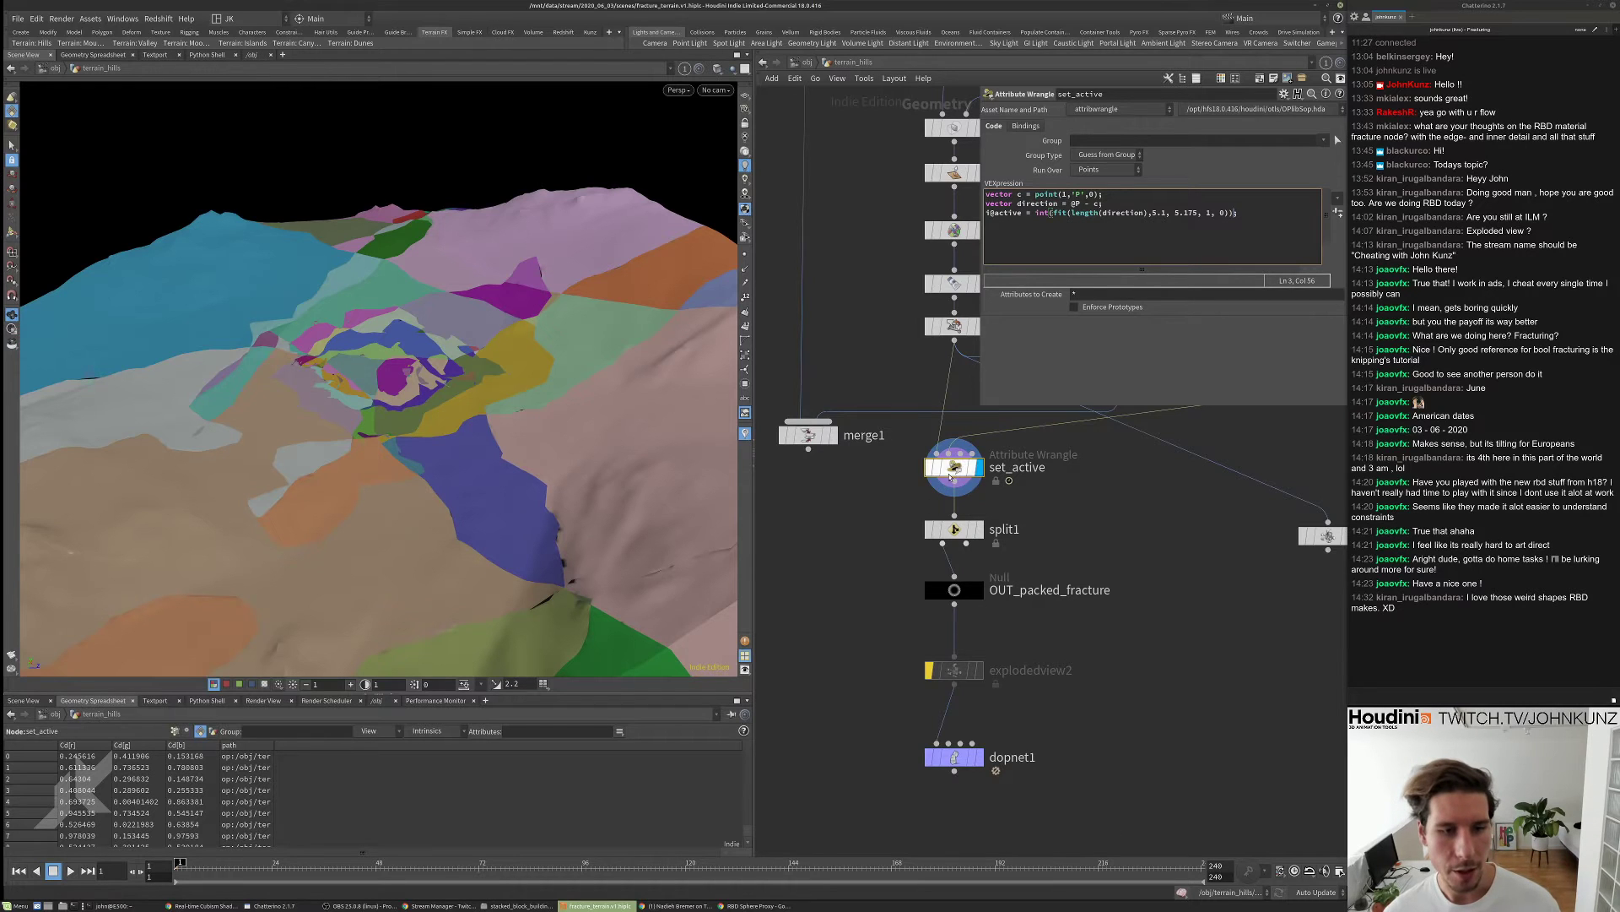
# - Move the node chain from set_active through dopnet1 down to leave more space below attribpromote1
pyautogui.scroll(-4, 1110, 505)
pyautogui.moveTo(1110, 474); pyautogui.dragTo(1022, 573, button='middle')
pyautogui.scroll(2, 1022, 572)
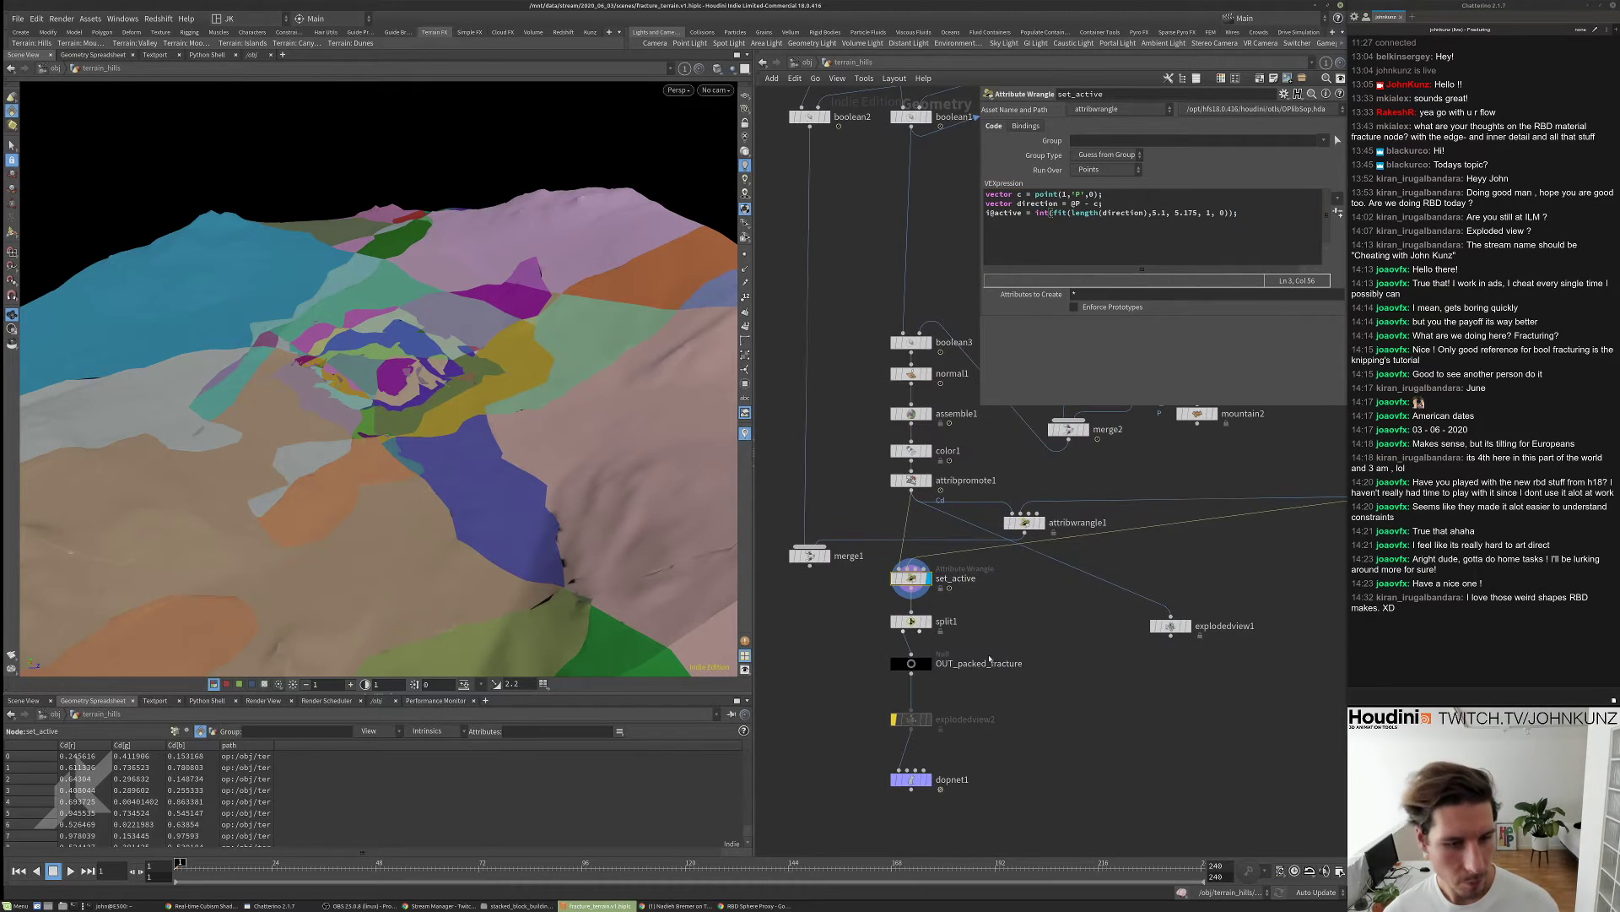
pyautogui.moveTo(990, 659); pyautogui.dragTo(991, 591, button='middle')
pyautogui.moveTo(1021, 755); pyautogui.dragTo(929, 558)
pyautogui.click(993, 555)
pyautogui.moveTo(992, 555); pyautogui.dragTo(986, 587, button='middle')
pyautogui.scroll(2, 995, 508)
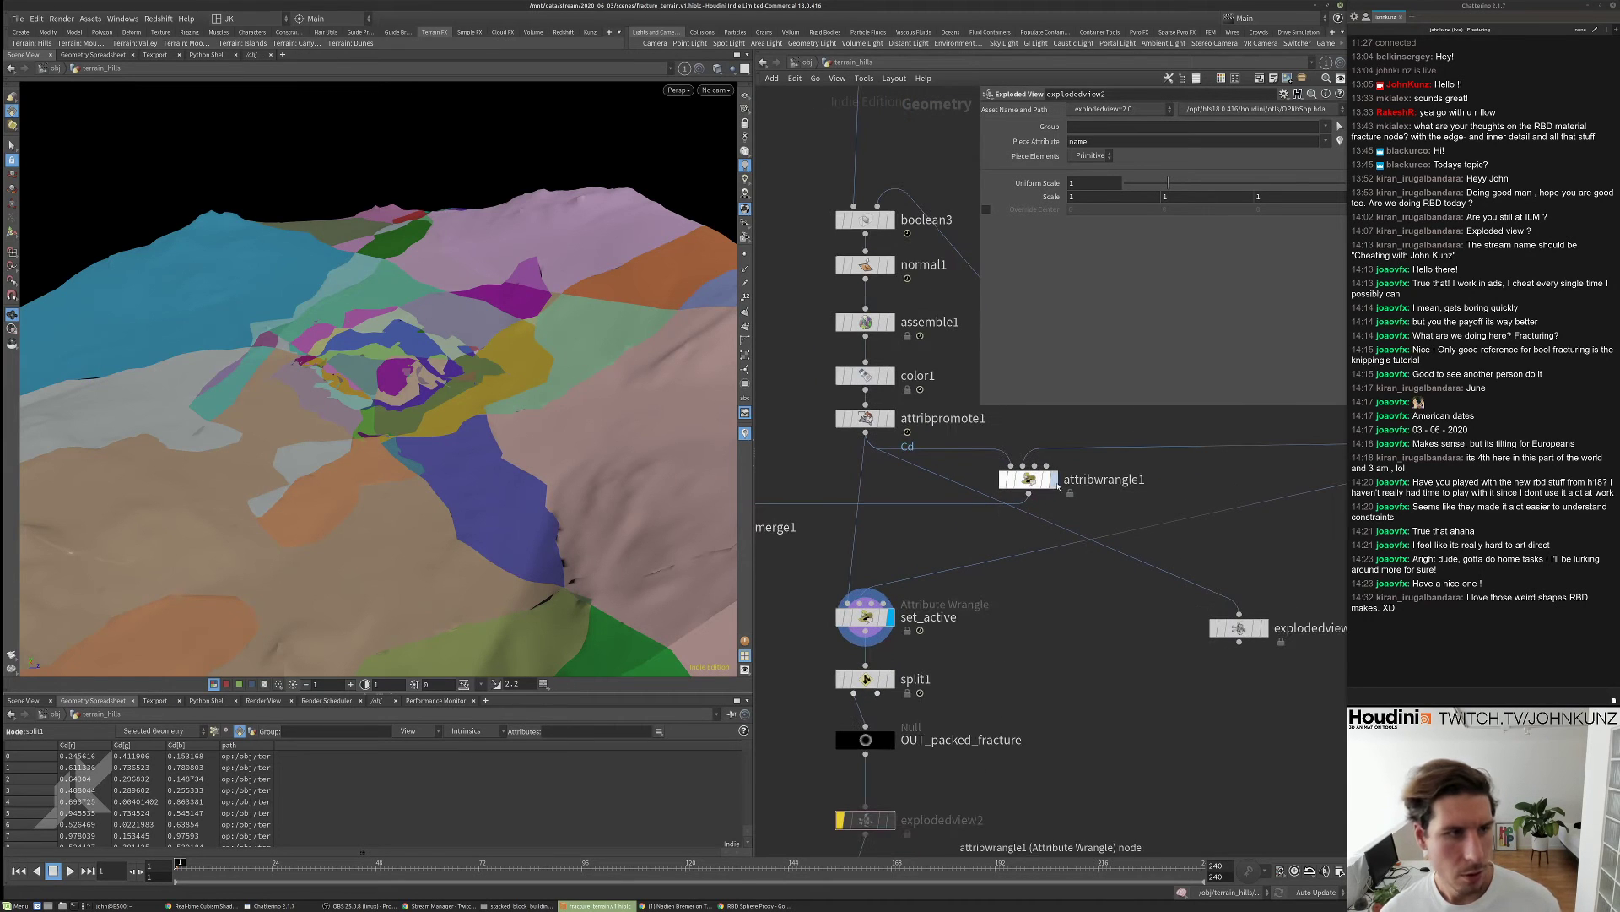
# - Display attribwrangle1 and examine the displaced centre pieces of the terrain from a low angle and up close
pyautogui.click(1055, 480)
pyautogui.click(1032, 480)
pyautogui.moveTo(481, 439); pyautogui.dragTo(463, 405)
pyautogui.moveTo(418, 437); pyautogui.dragTo(441, 369)
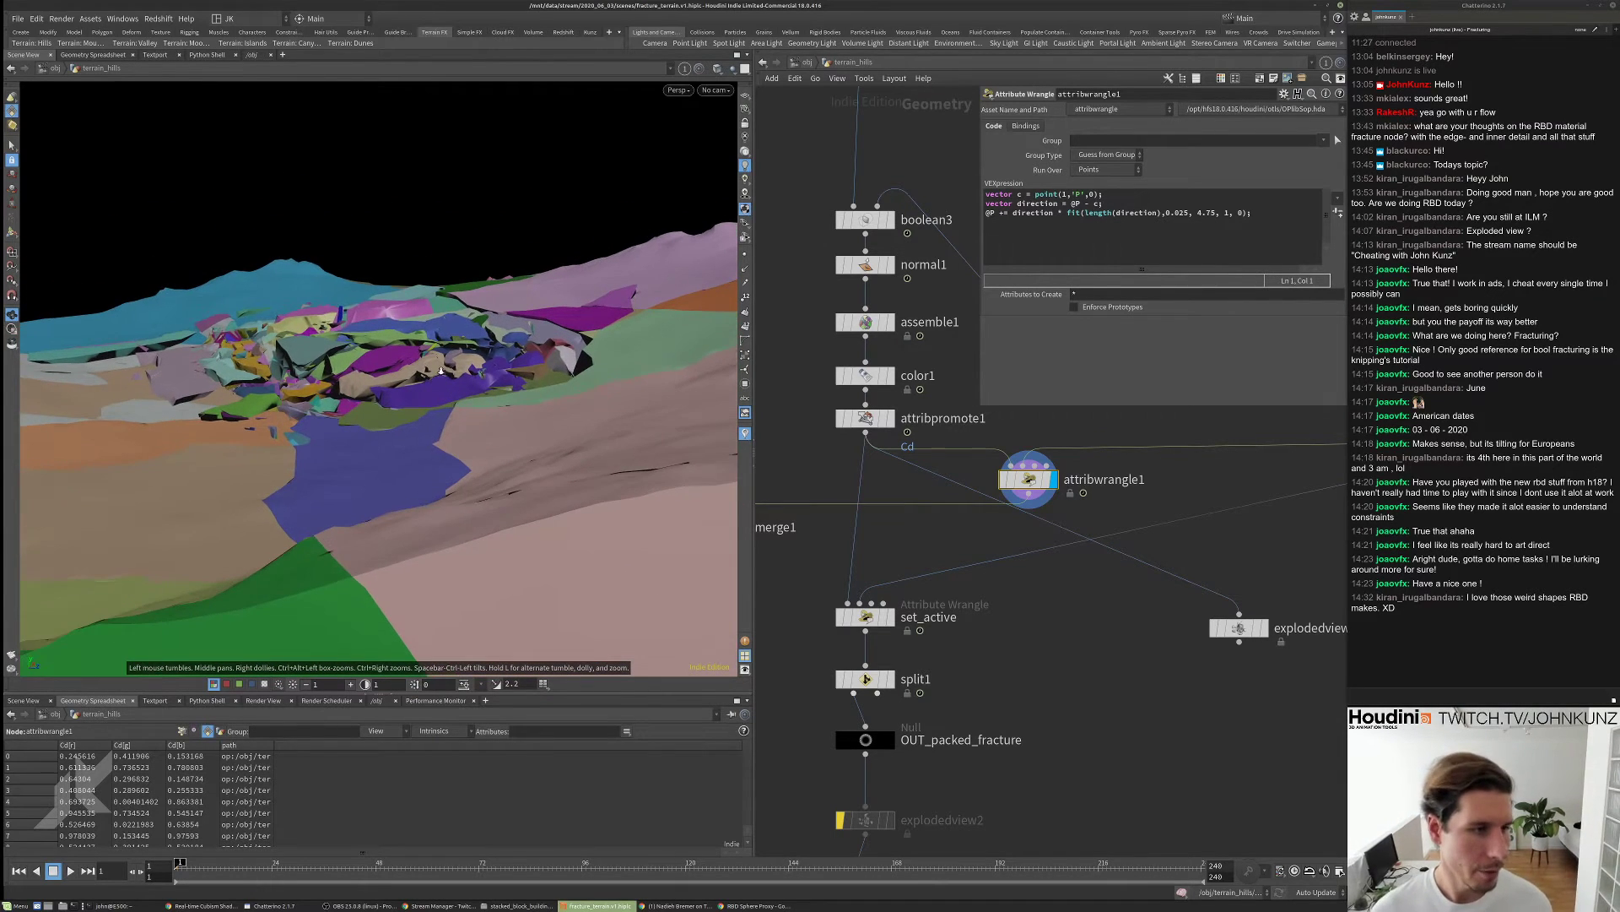
pyautogui.scroll(5, 394, 396)
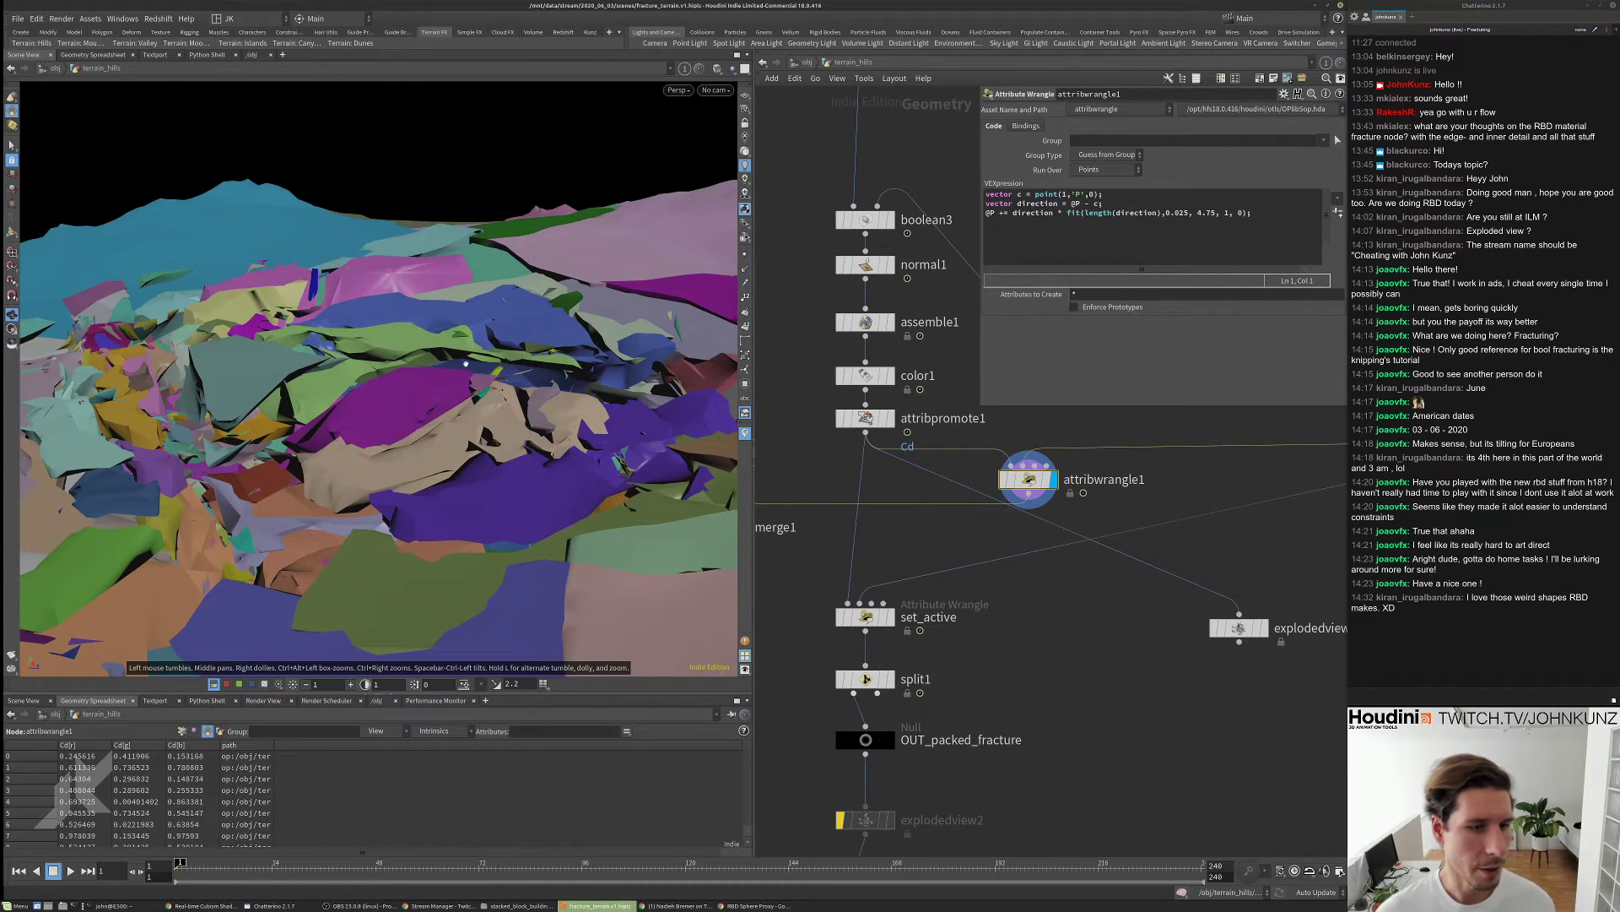
pyautogui.scroll(-6, 441, 385)
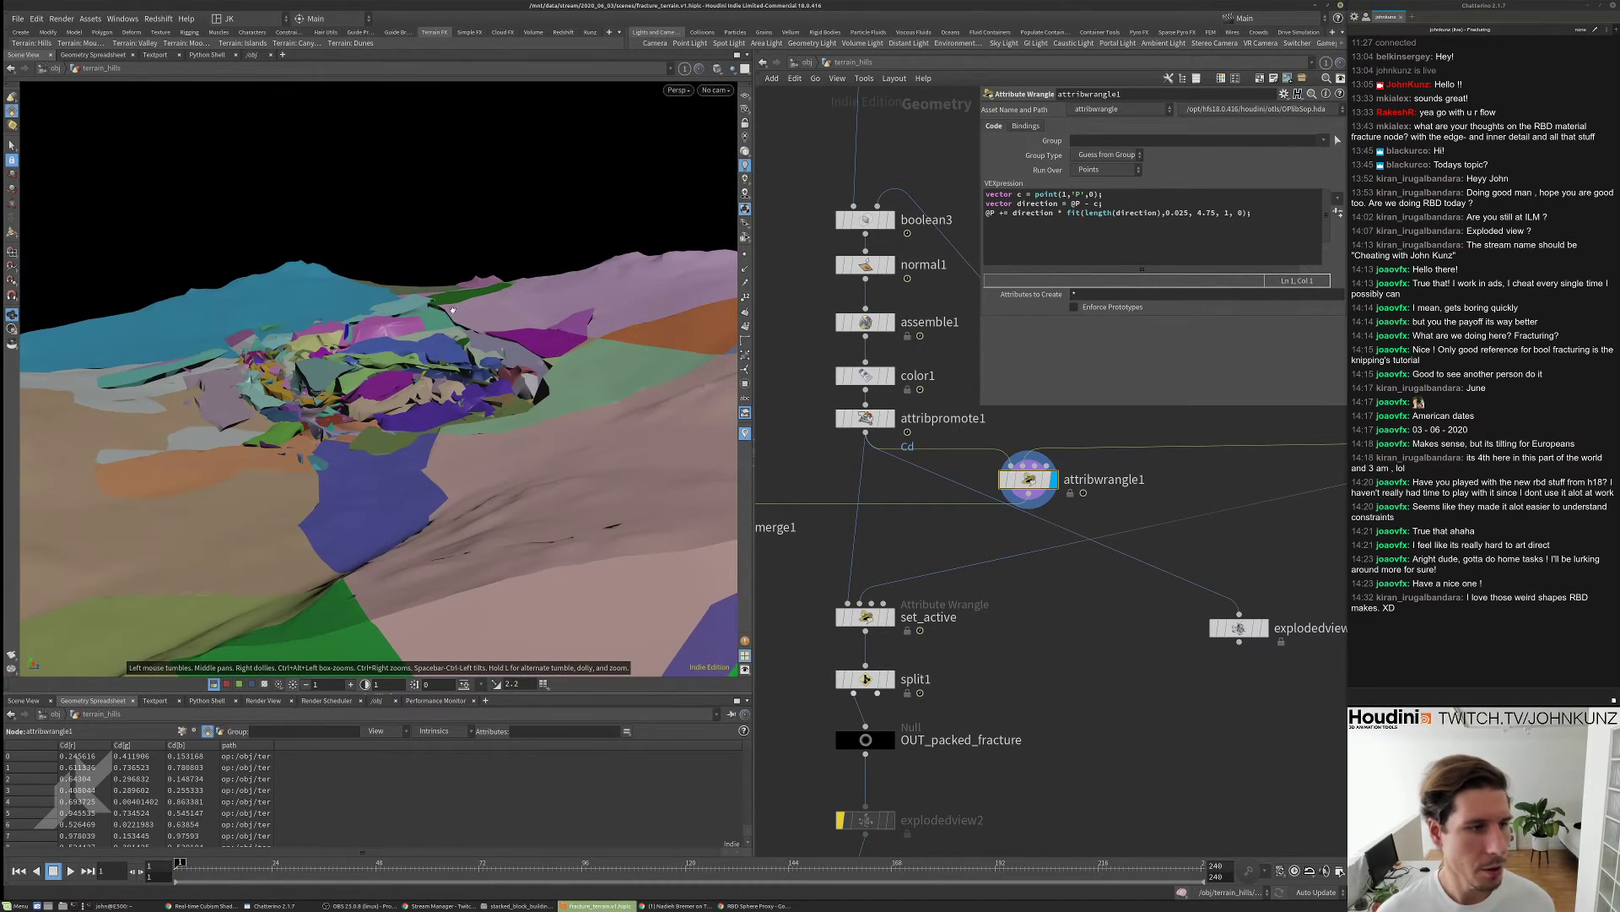
pyautogui.scroll(-5, 844, 506)
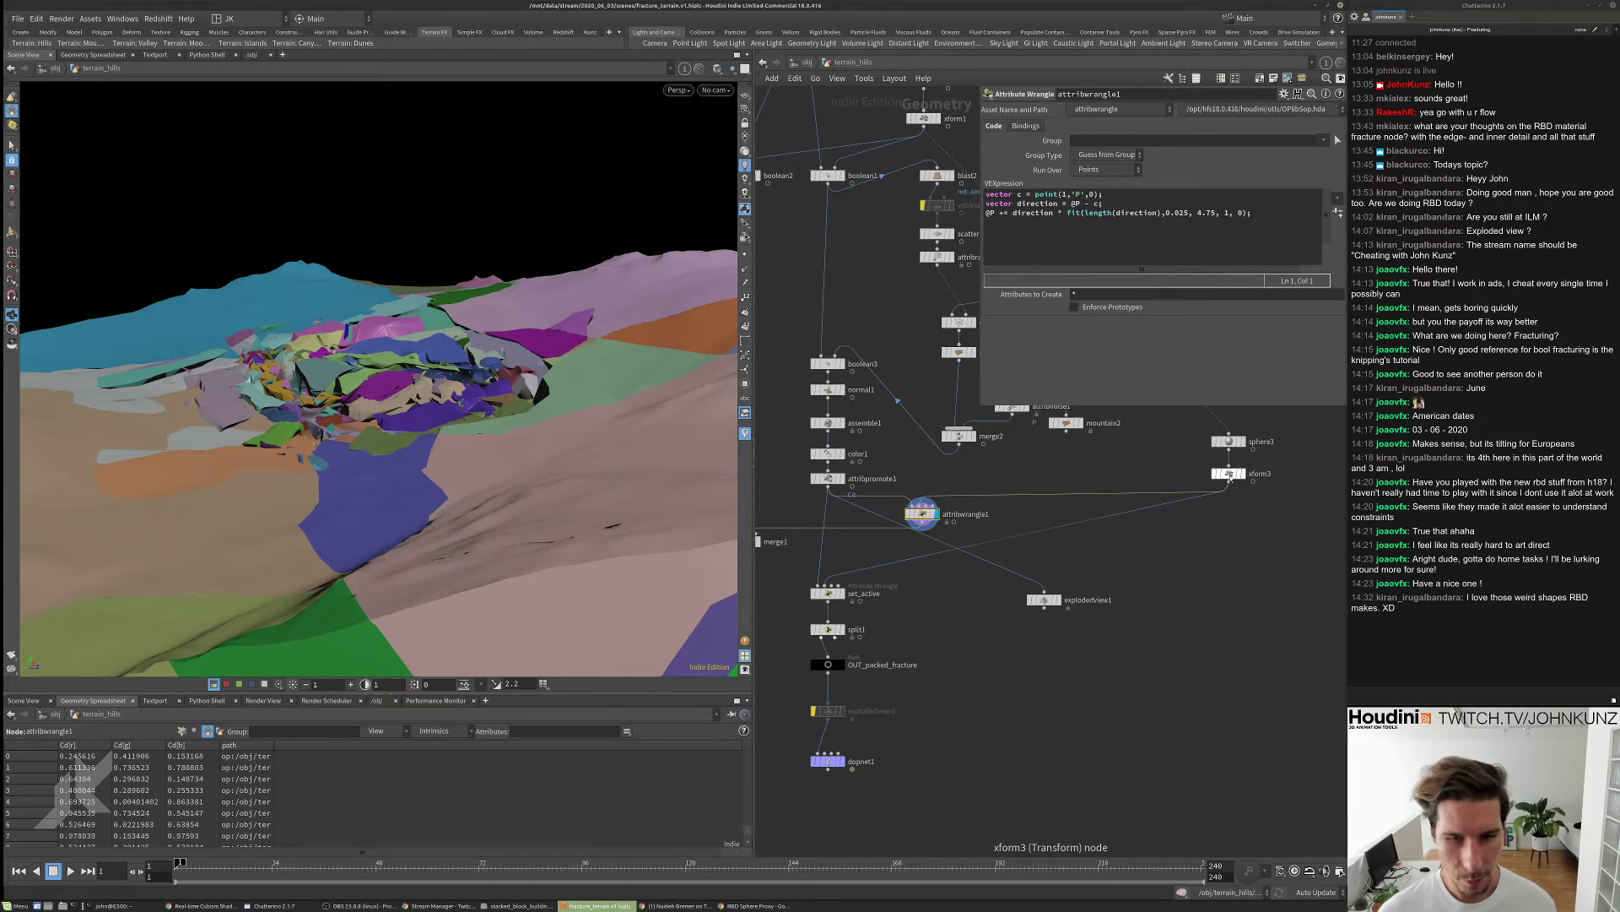
# - Duplicate xform3 as a separate transform between sphere3 and attribwrangle1's second input, with its Y translation at -2.4
pyautogui.keyDown('alt'); pyautogui.moveTo(1230, 477); pyautogui.dragTo(923, 510); pyautogui.keyUp('alt')
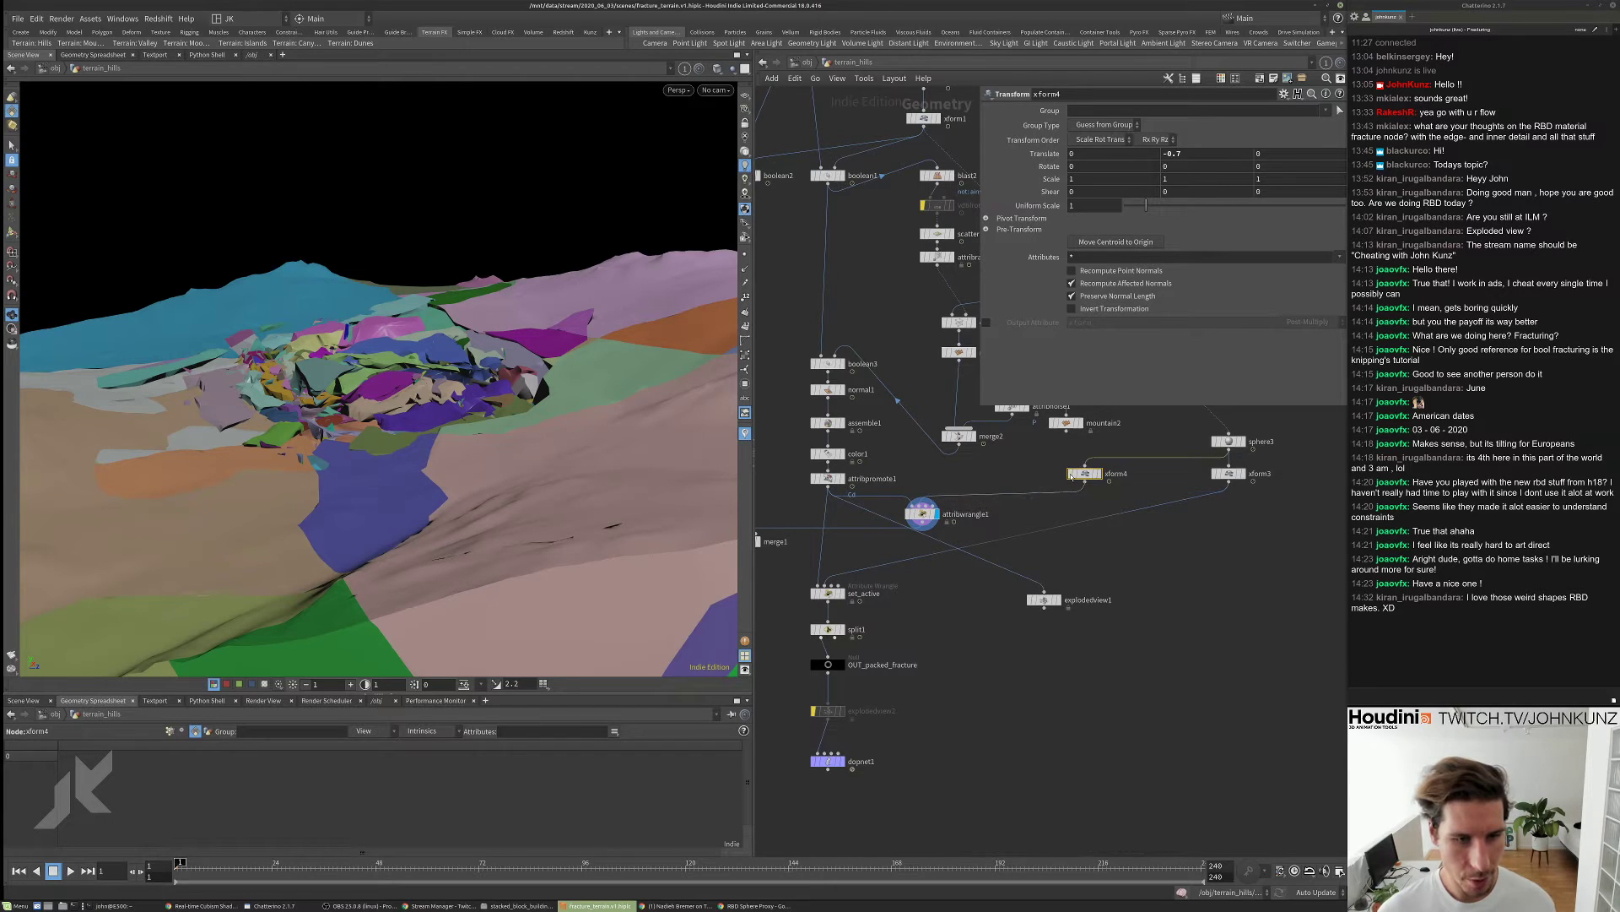
pyautogui.moveTo(1210, 157); pyautogui.dragTo(1106, 165, button='middle')
pyautogui.scroll(3, 1131, 470)
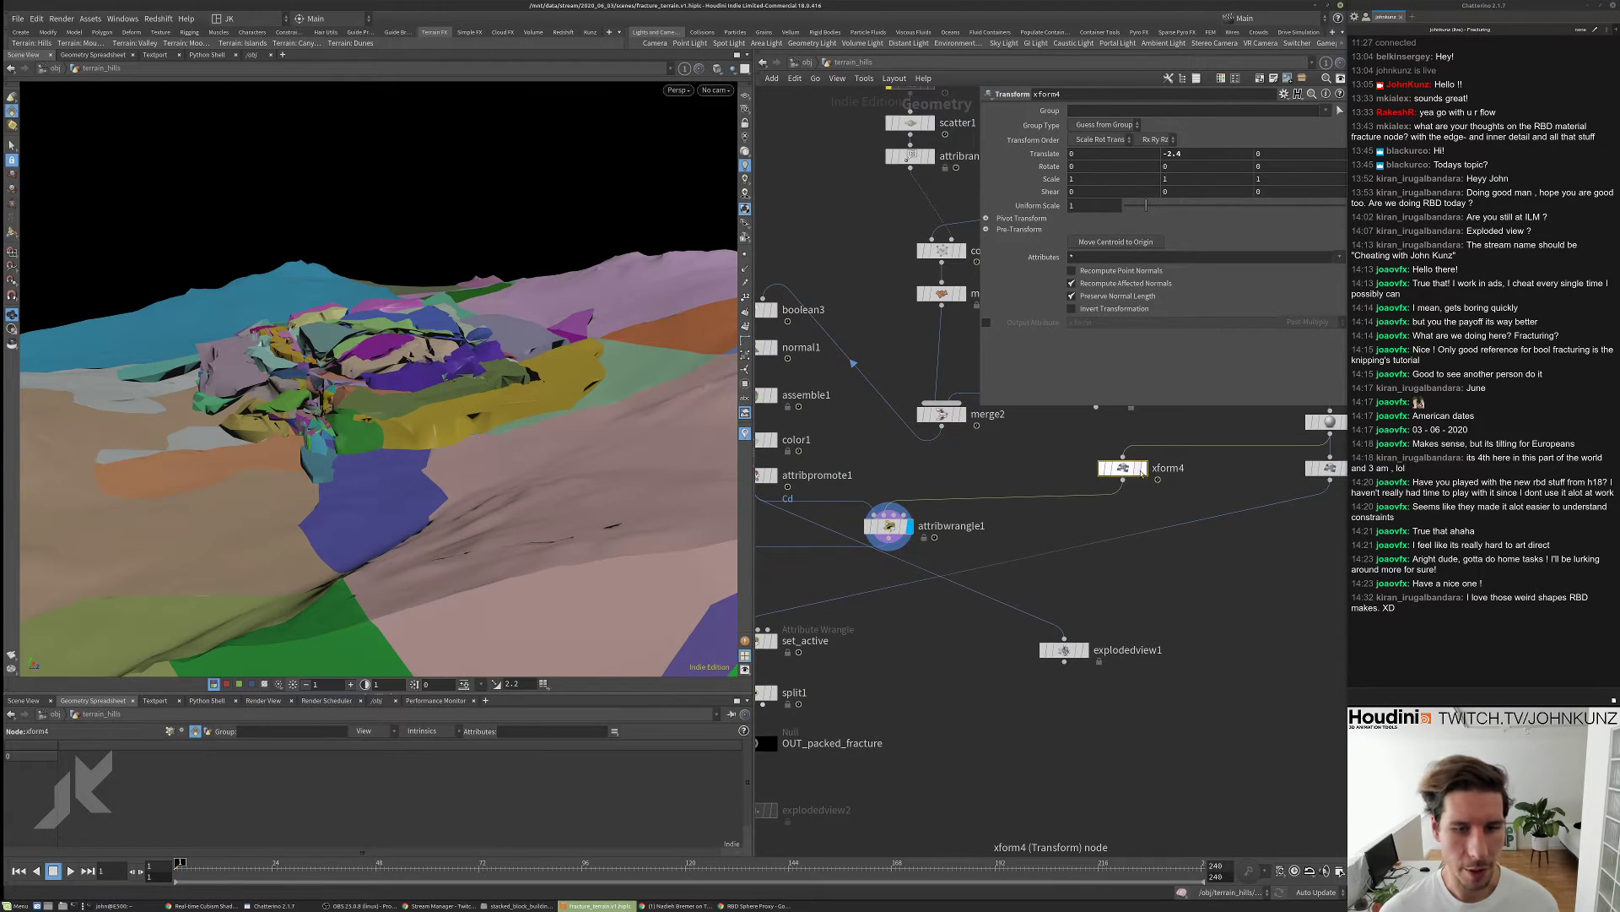
# - Display xform4, capture the sphere's centre as its pivot using Move Centroid to Origin, and revert its translation to defaults
pyautogui.click(1141, 469)
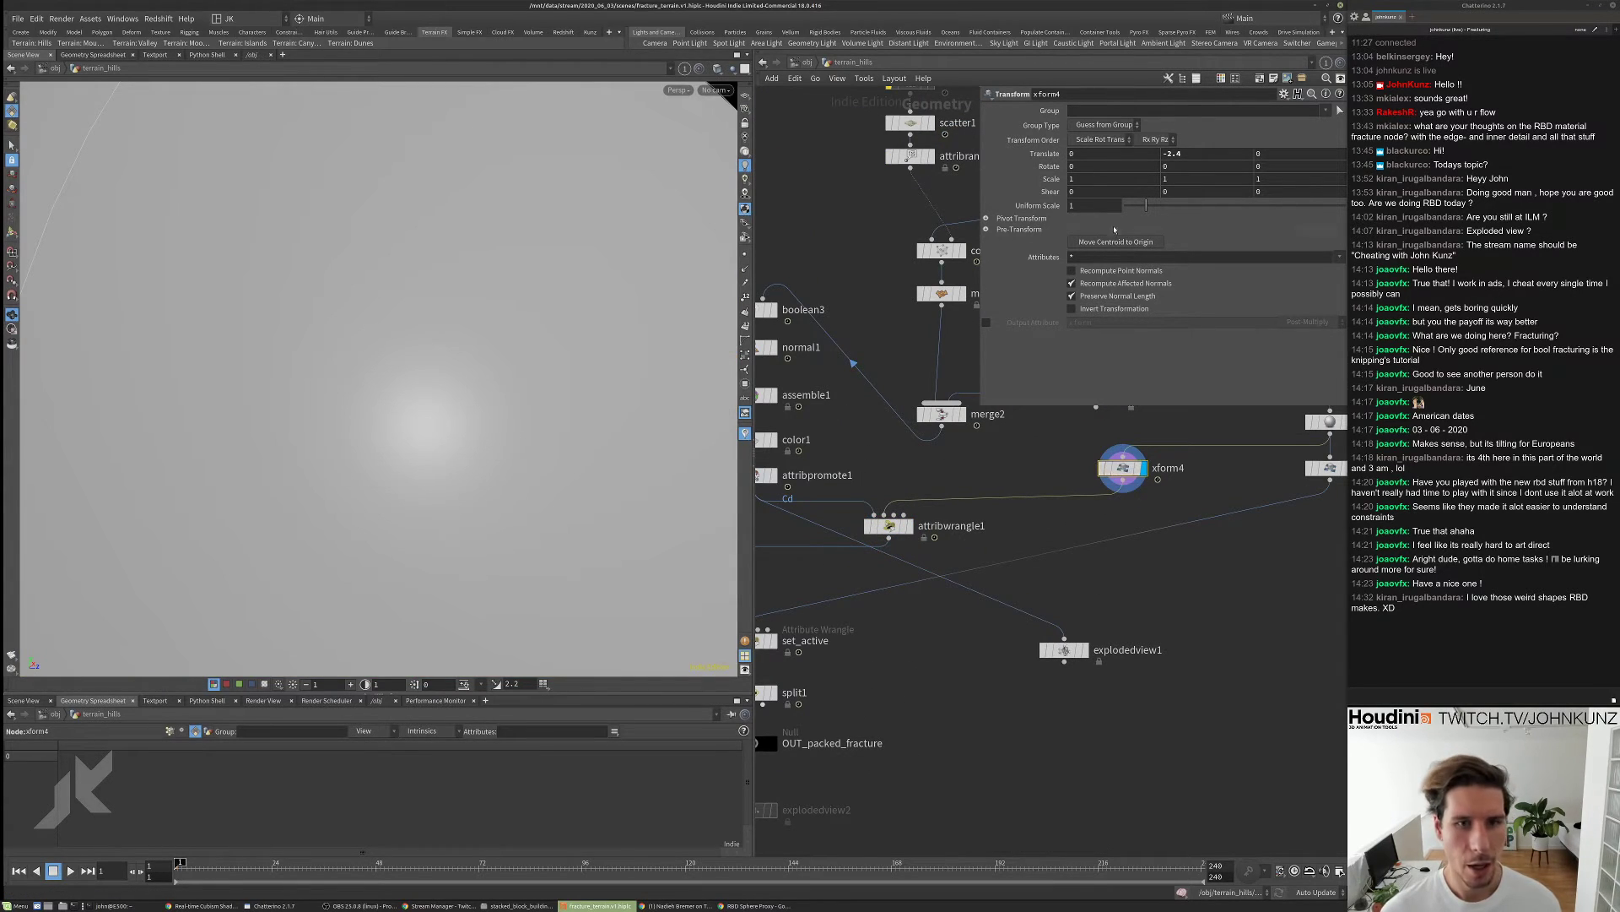
pyautogui.click(1021, 219)
pyautogui.scroll(-3, 761, 746)
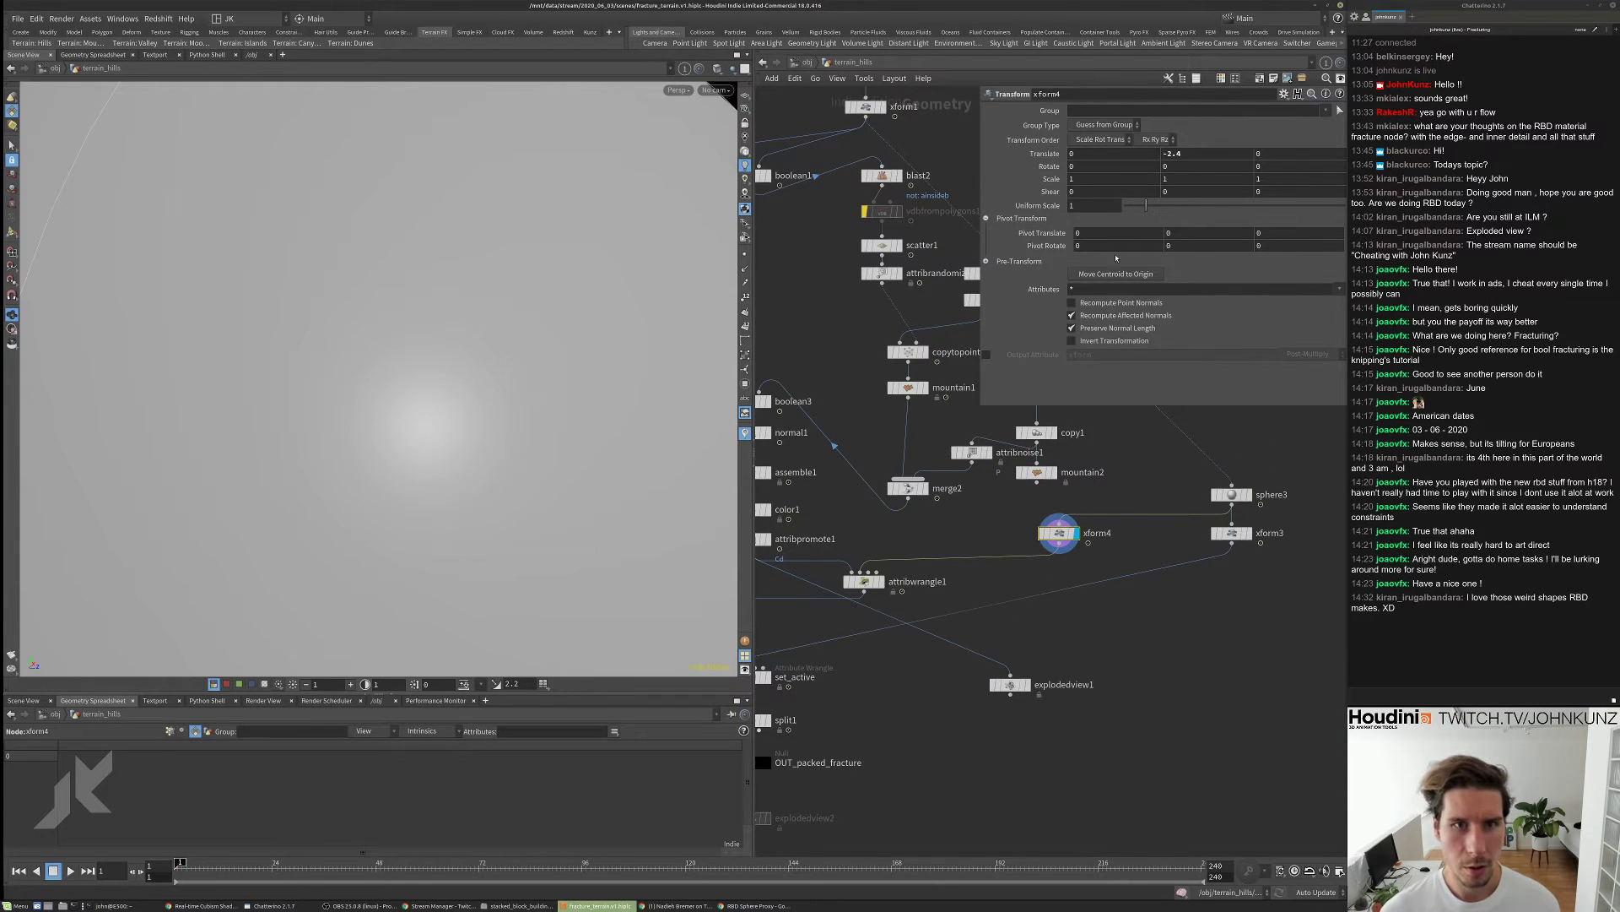
pyautogui.click(1116, 274)
pyautogui.rightClick(1053, 157)
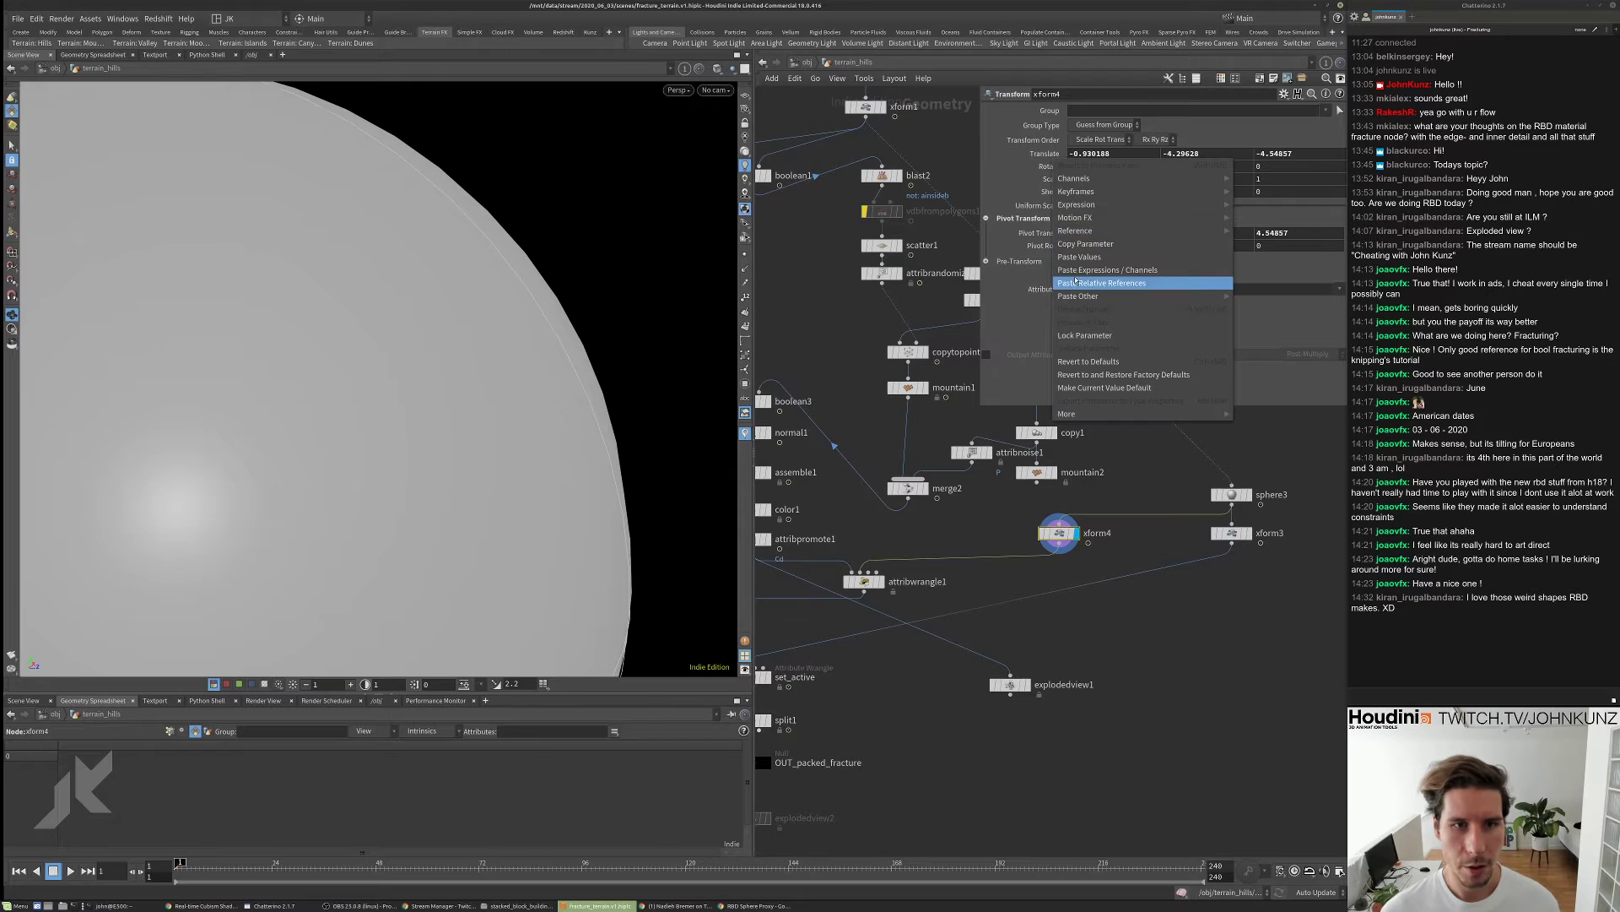
pyautogui.click(1089, 362)
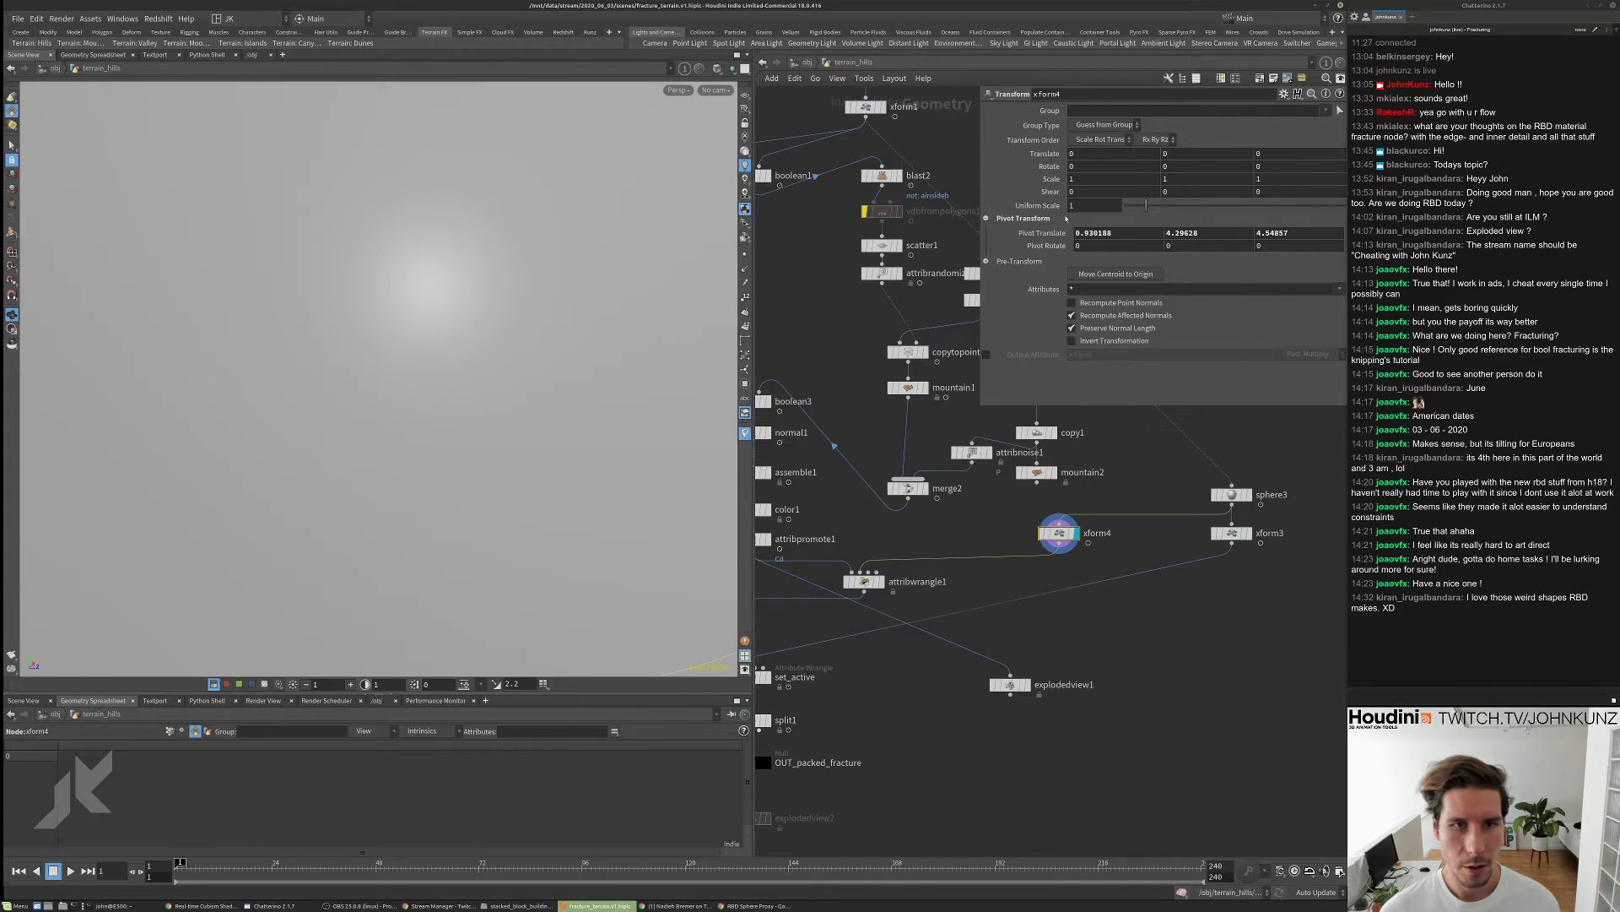
# - Redisplay attribwrangle1, then set xform4's Y translation to -1.8 and its uniform scale to 0.29
pyautogui.scroll(2, 899, 584)
pyautogui.click(881, 580)
pyautogui.click(863, 581)
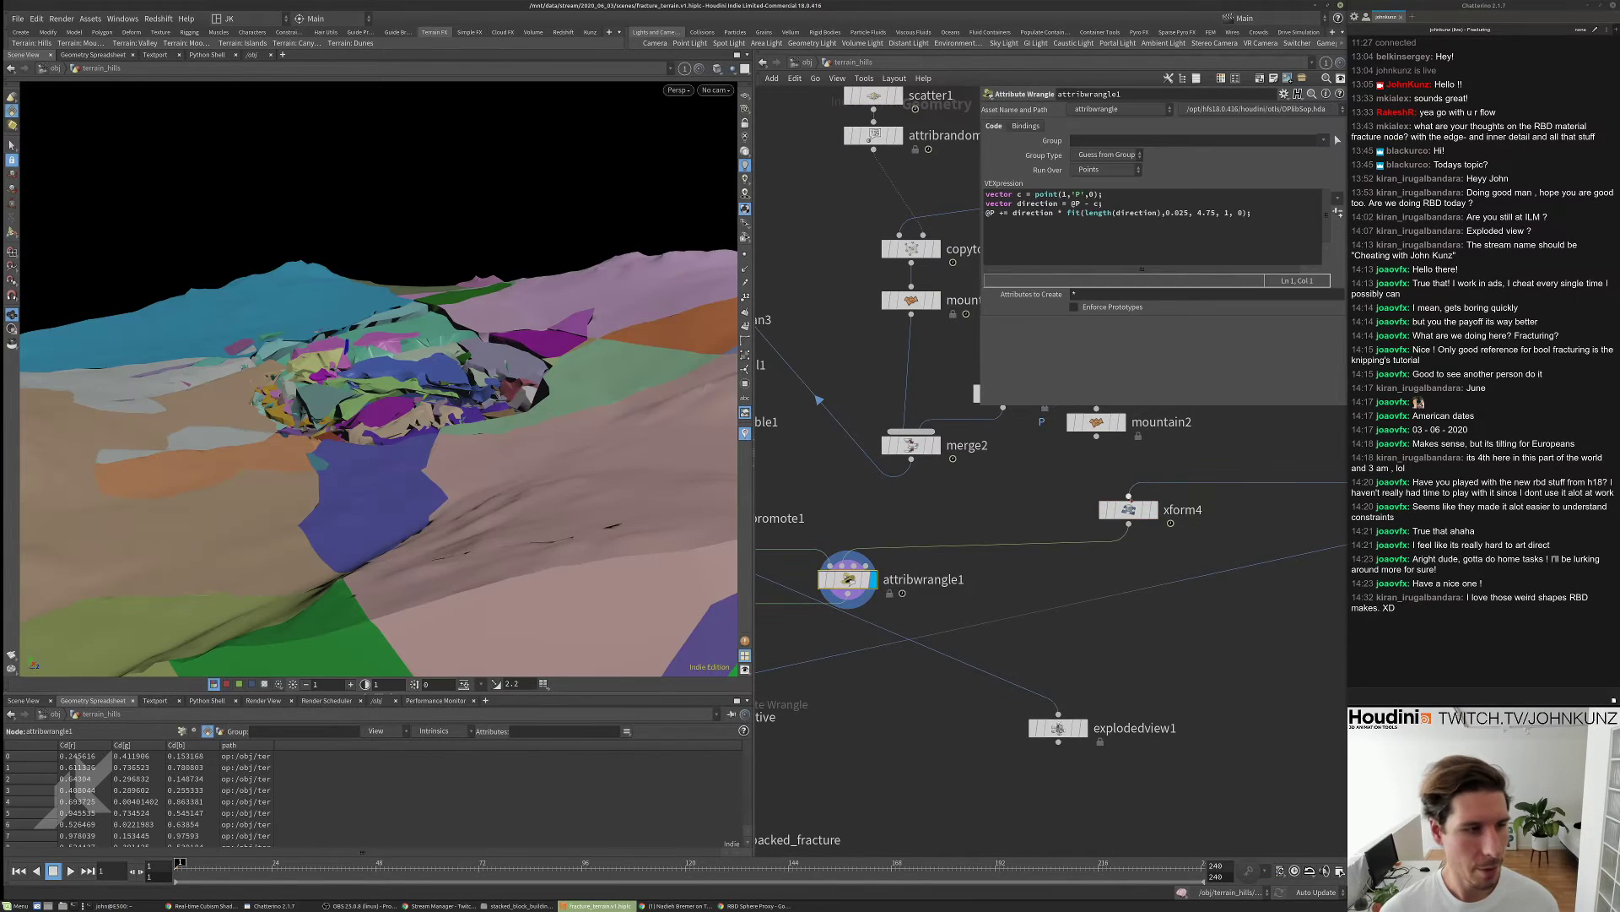
pyautogui.click(1128, 509)
pyautogui.moveTo(1180, 153); pyautogui.dragTo(1123, 186, button='middle')
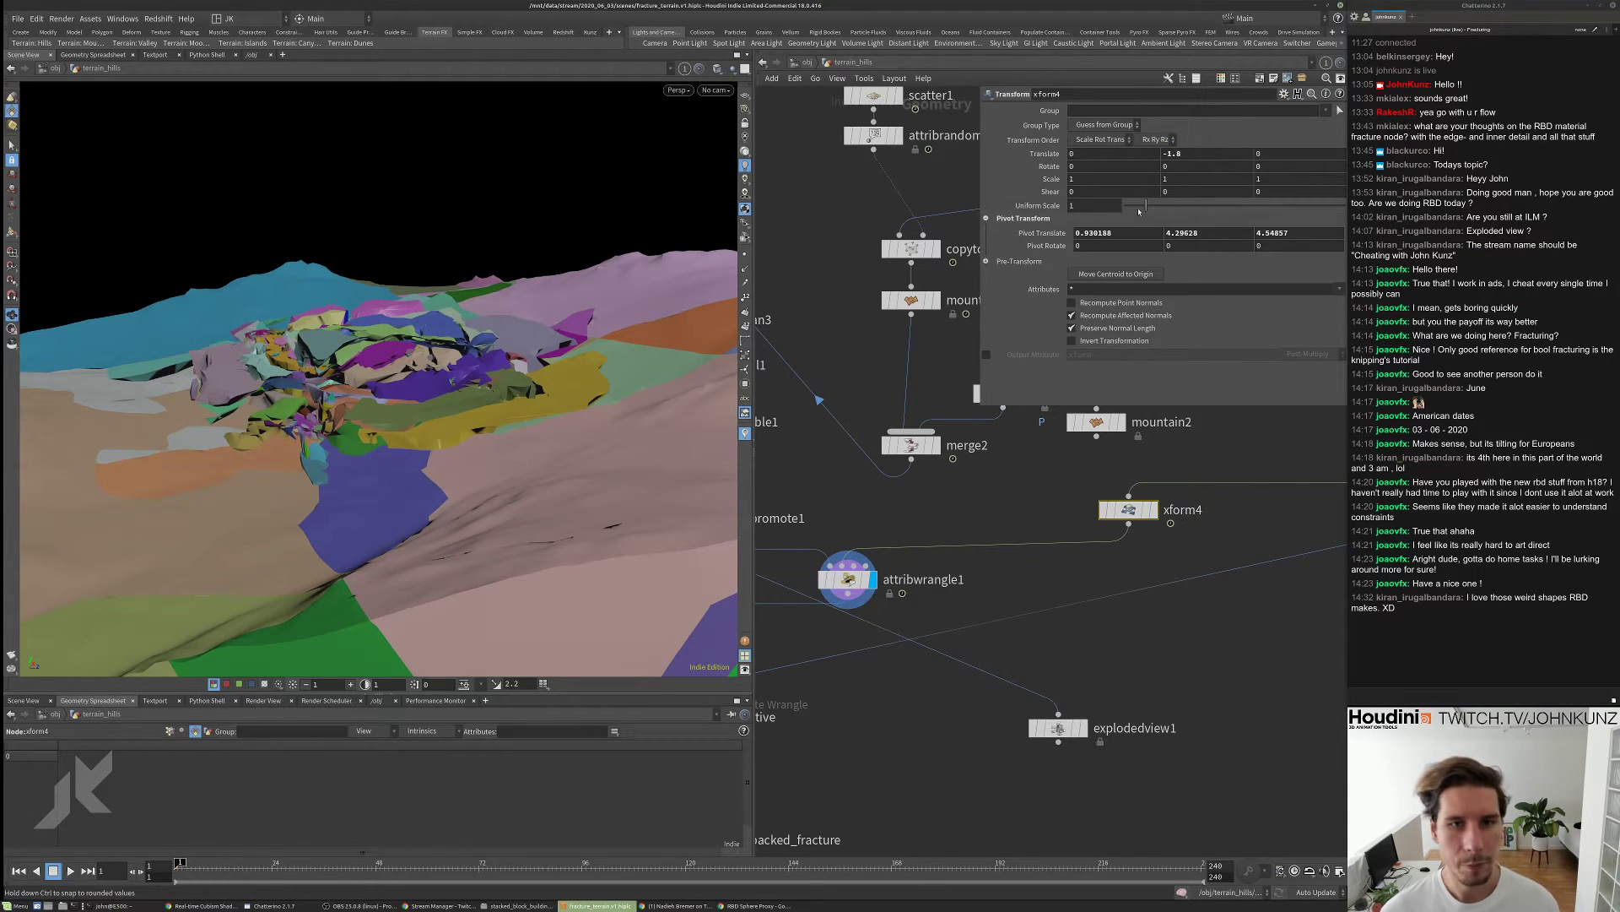
pyautogui.moveTo(1139, 209); pyautogui.dragTo(1130, 207)
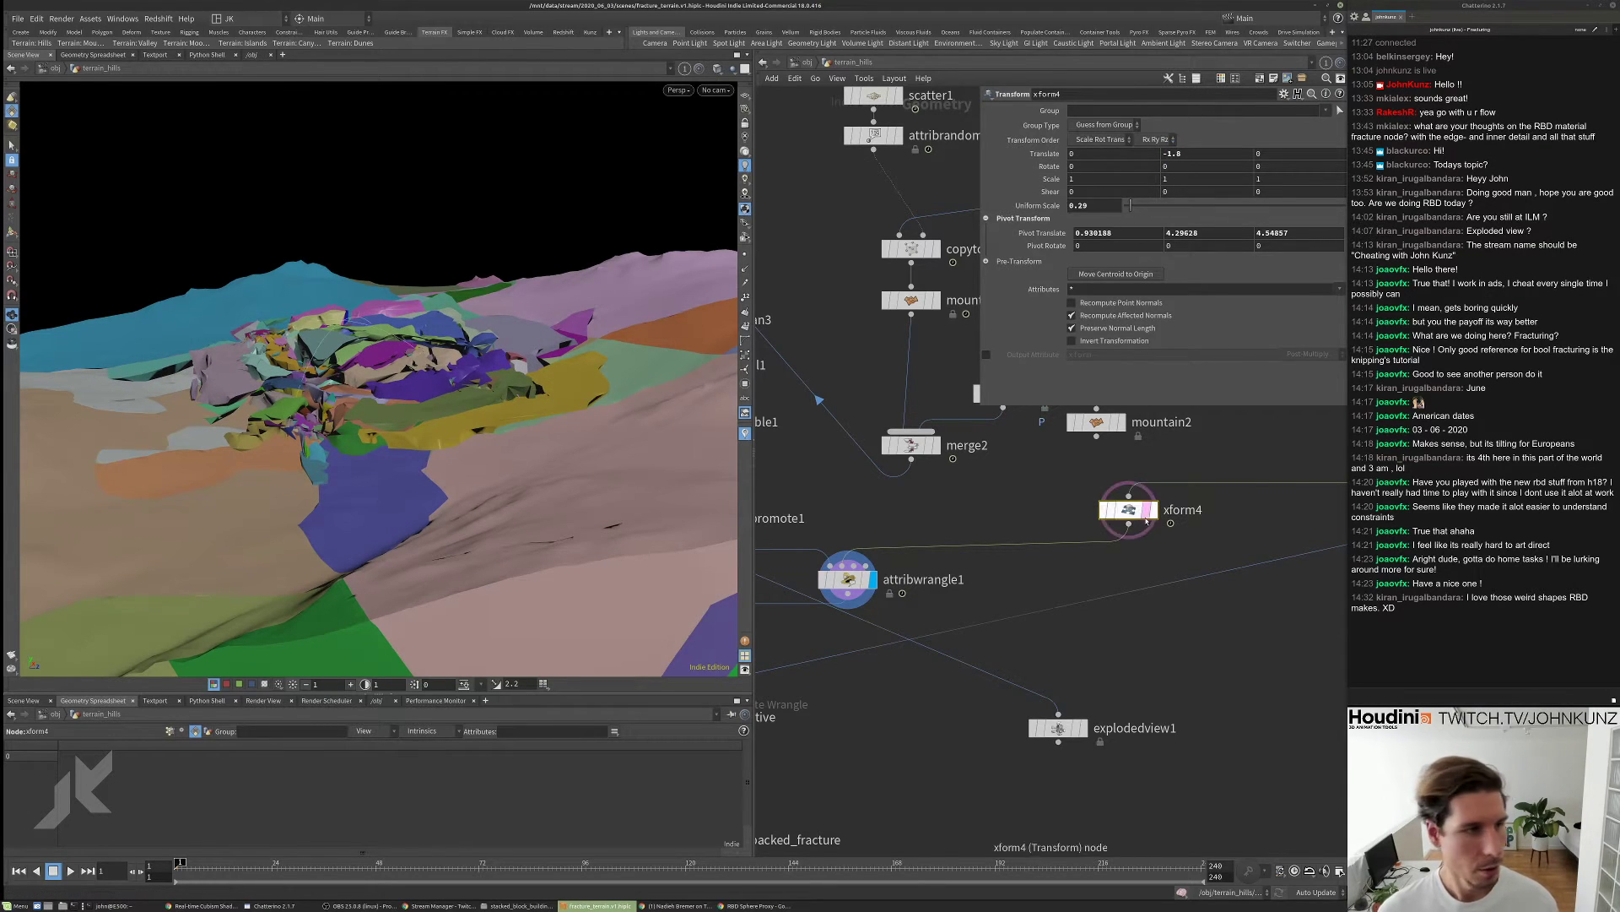
# - Set xform4's Y translation to -3.3 and check both the sphere and the displaced terrain in the viewport
pyautogui.moveTo(397, 380)
pyautogui.mouseDown()
pyautogui.moveTo(439, 358)
pyautogui.moveTo(426, 370)
pyautogui.mouseUp()
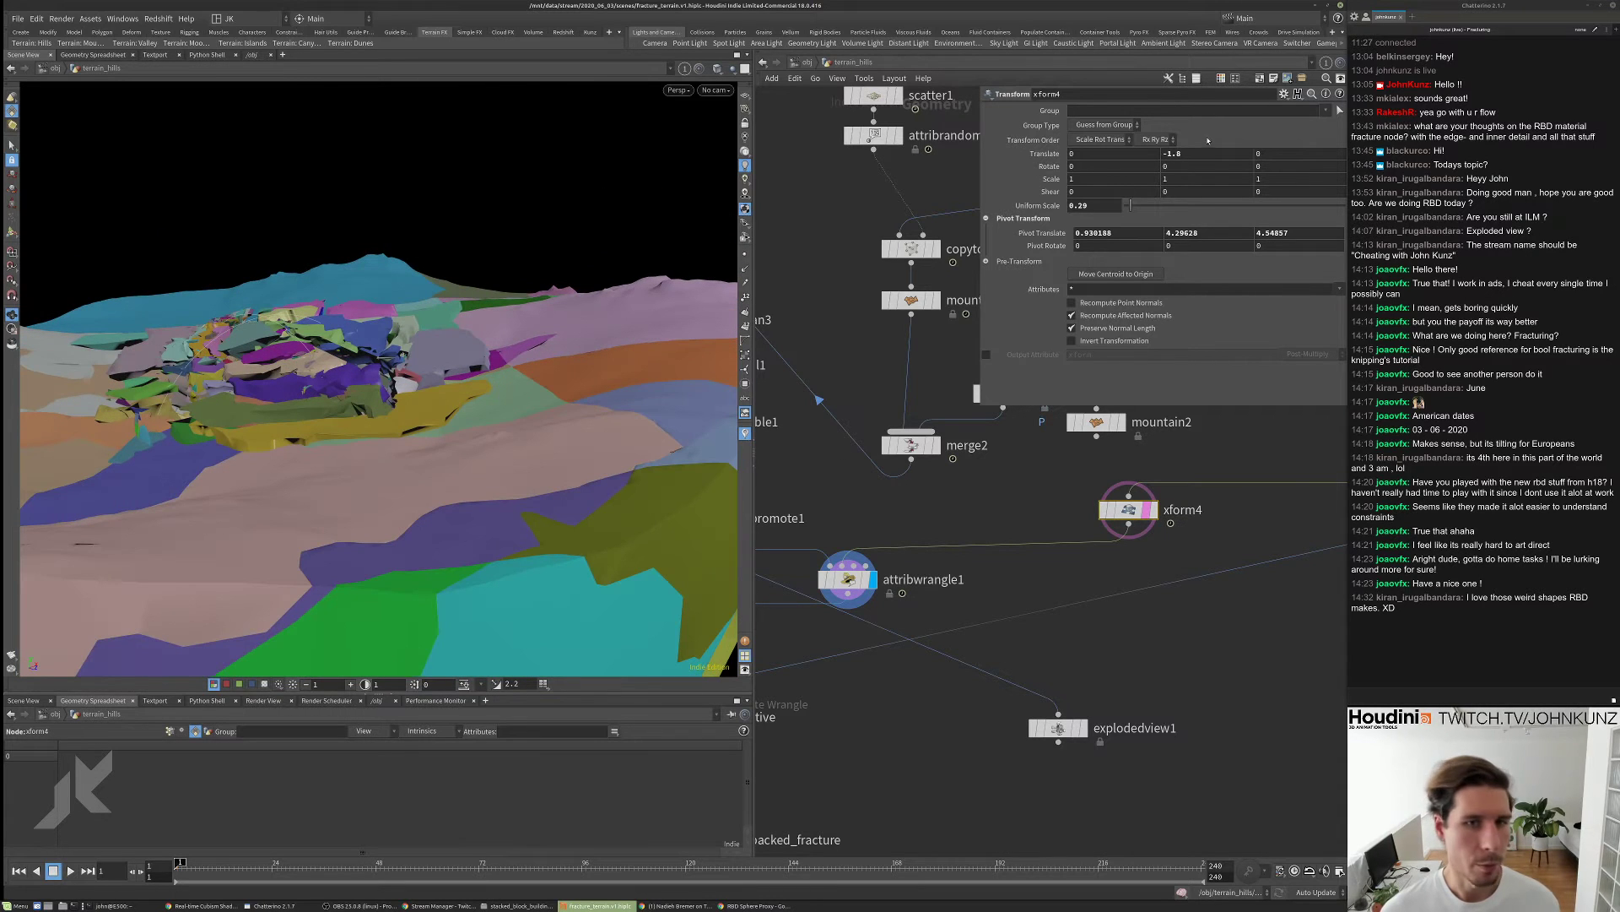
pyautogui.moveTo(1203, 150); pyautogui.dragTo(1112, 152, button='middle')
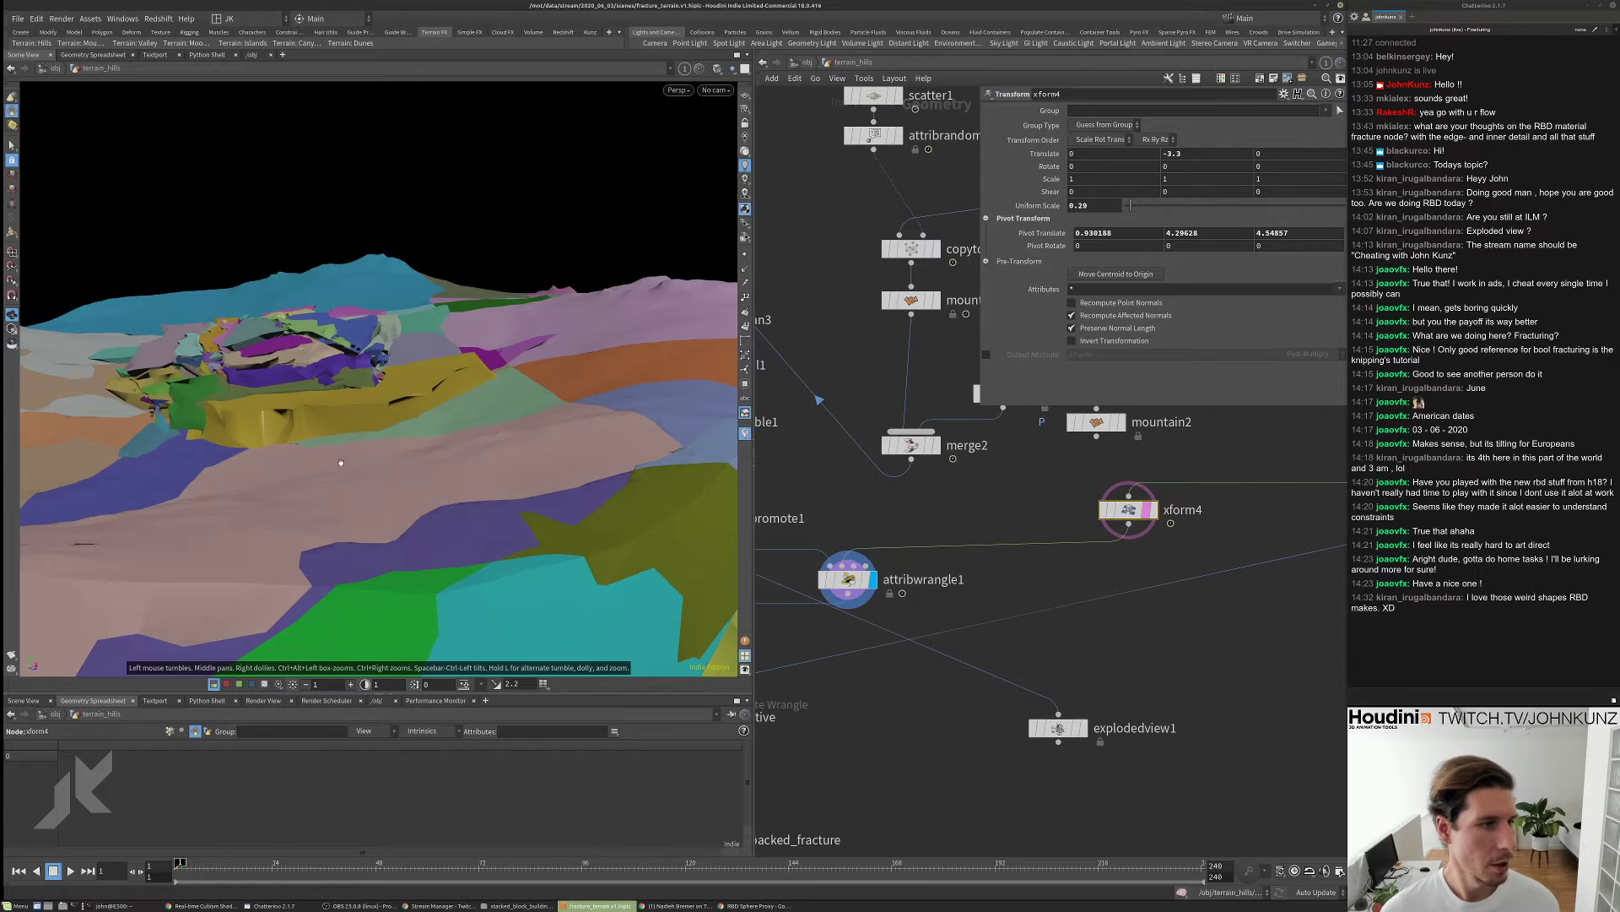
pyautogui.click(1153, 510)
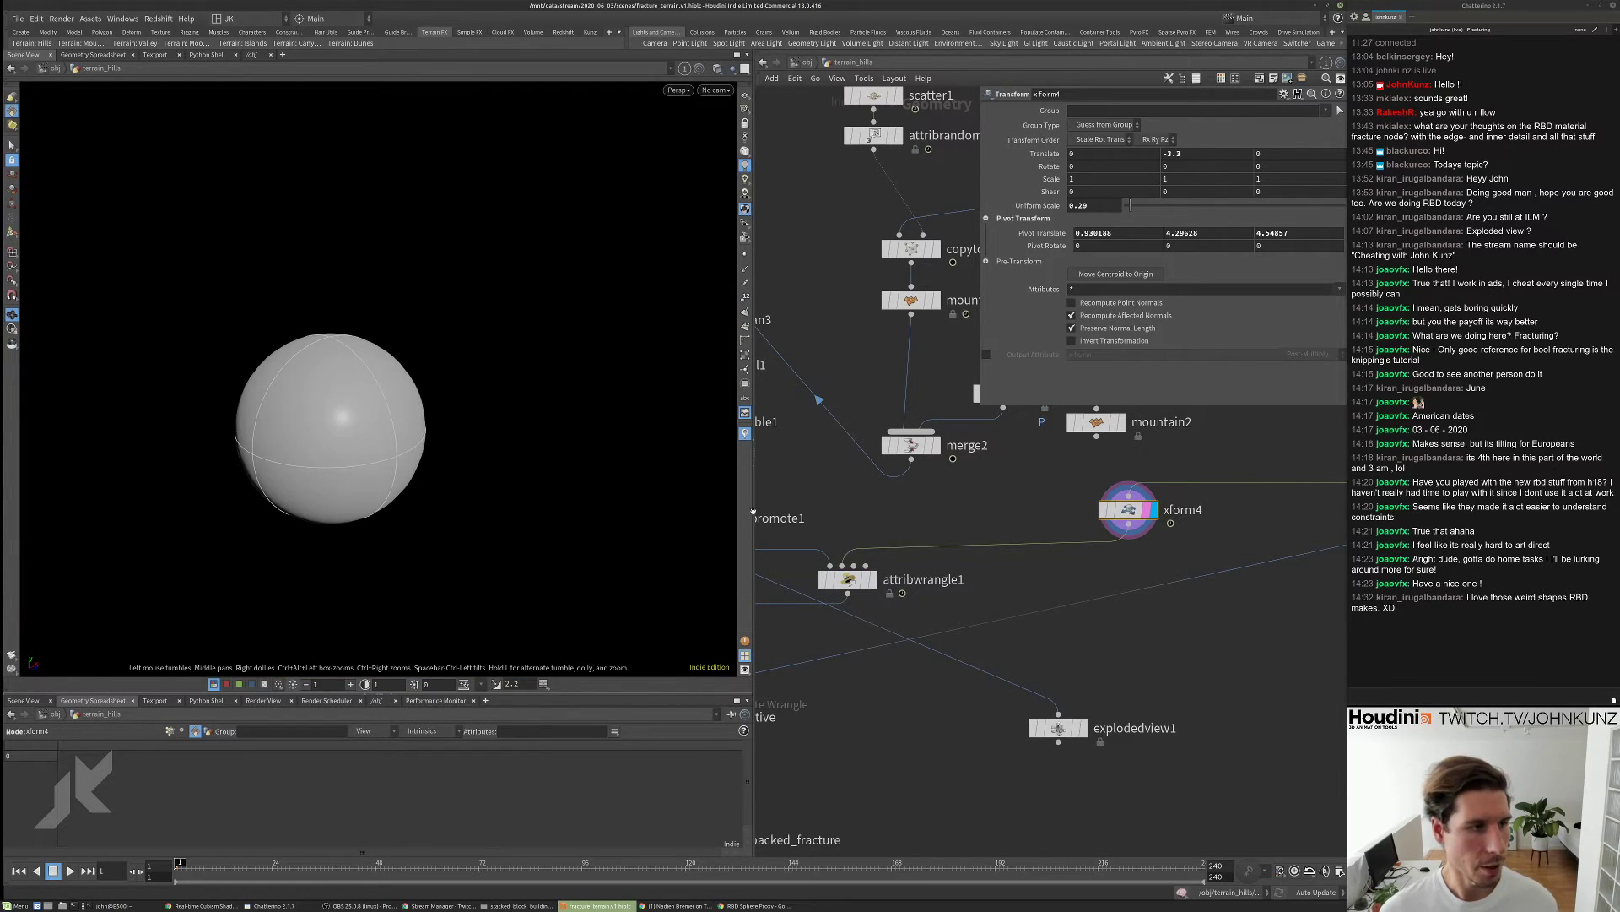
pyautogui.click(872, 579)
pyautogui.moveTo(375, 273); pyautogui.dragTo(390, 285)
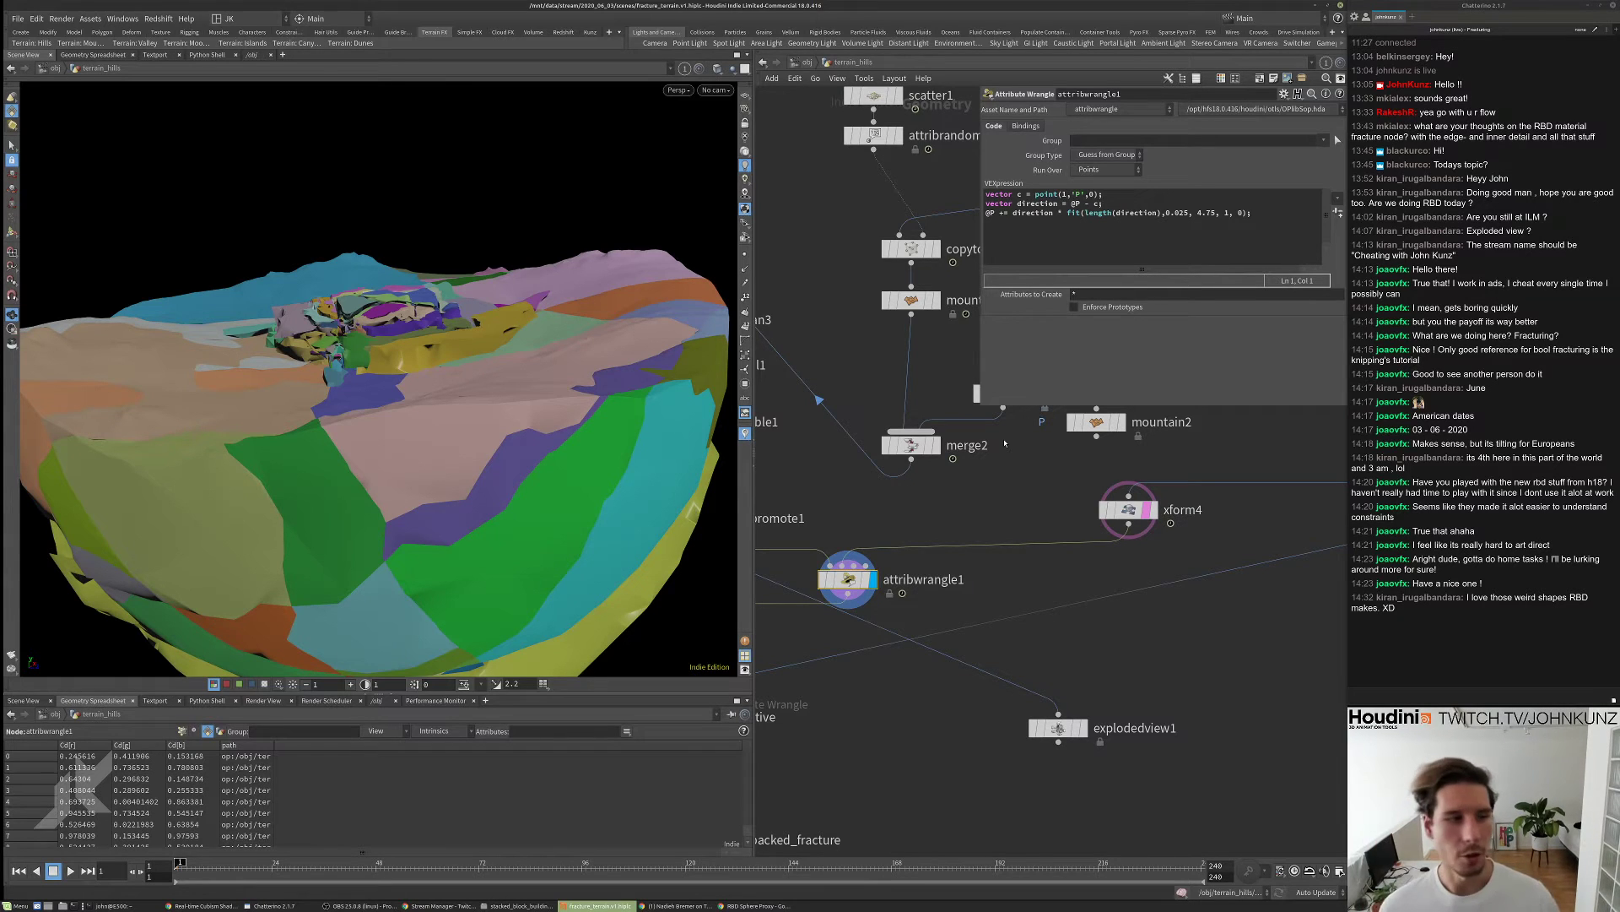
# - Recheck the xform4 sphere, redisplay attribwrangle1, and set the source minimum of its fit function to 0.65
pyautogui.scroll(3, 1069, 522)
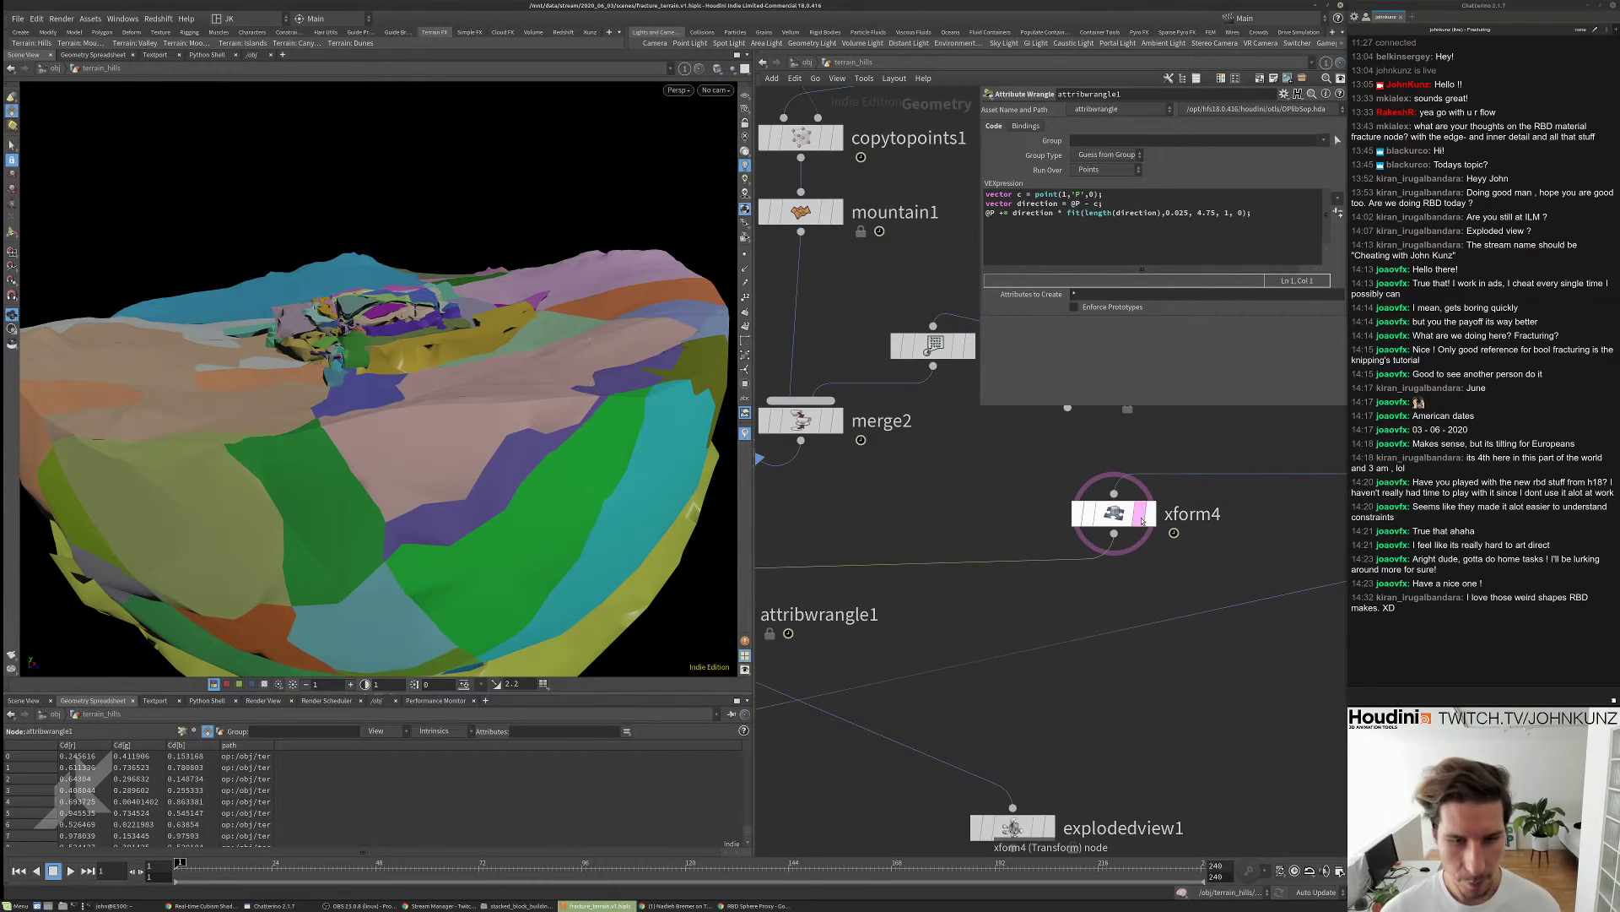
pyautogui.click(1150, 513)
pyautogui.moveTo(1031, 546); pyautogui.dragTo(1266, 454, button='middle')
pyautogui.click(979, 522)
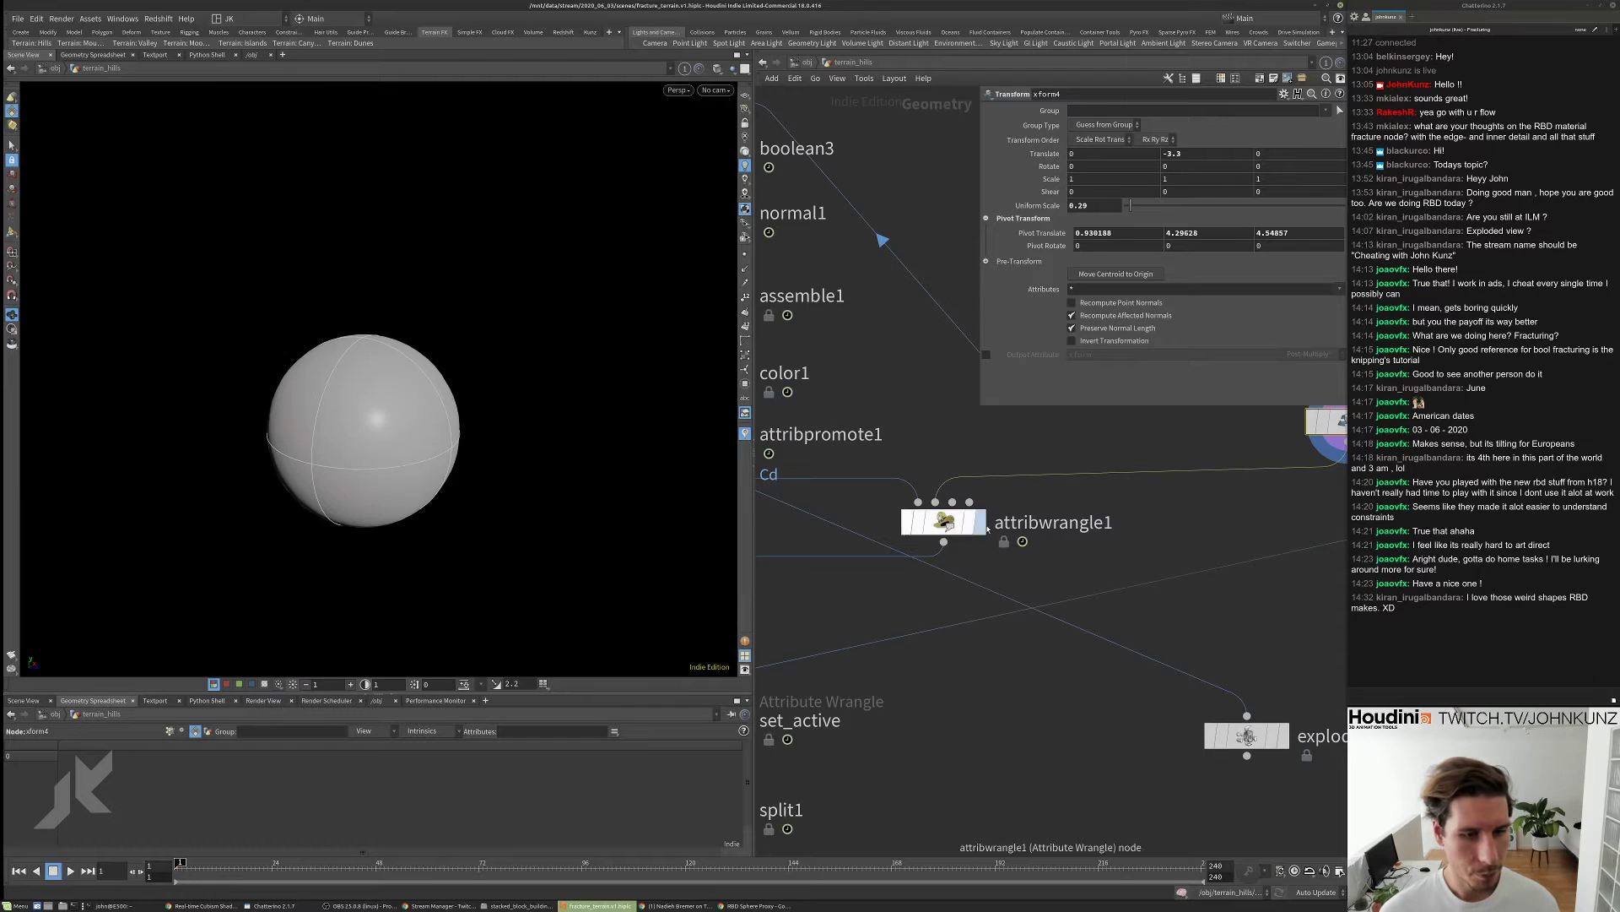
pyautogui.scroll(6, 437, 280)
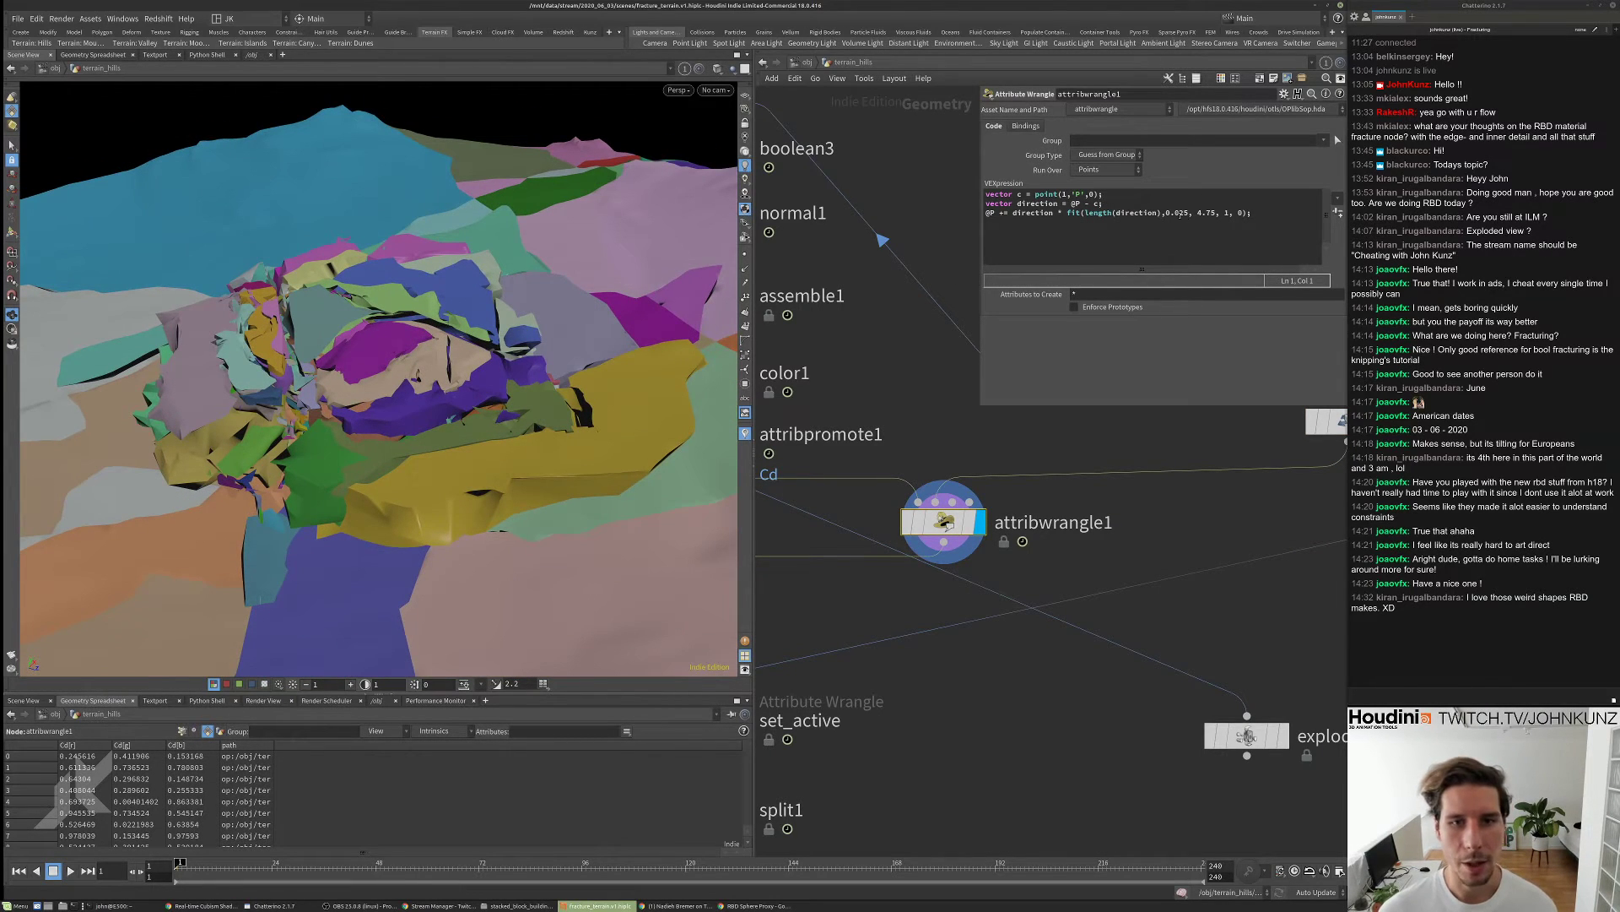
pyautogui.click(1179, 213)
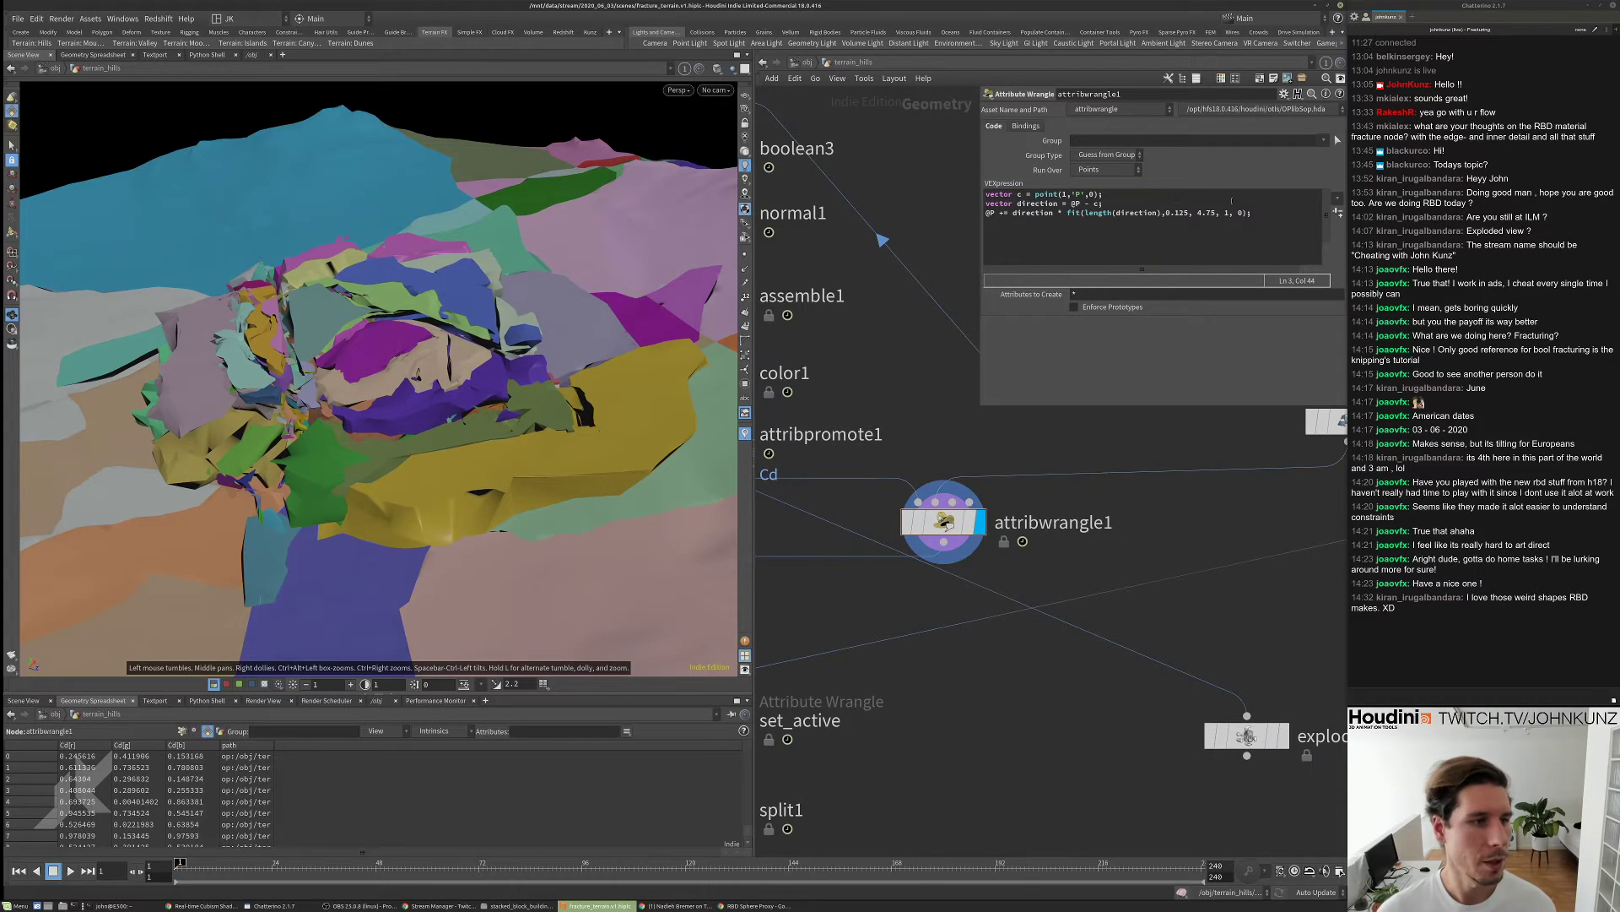
pyautogui.doubleClick(1182, 213)
pyautogui.write('65')
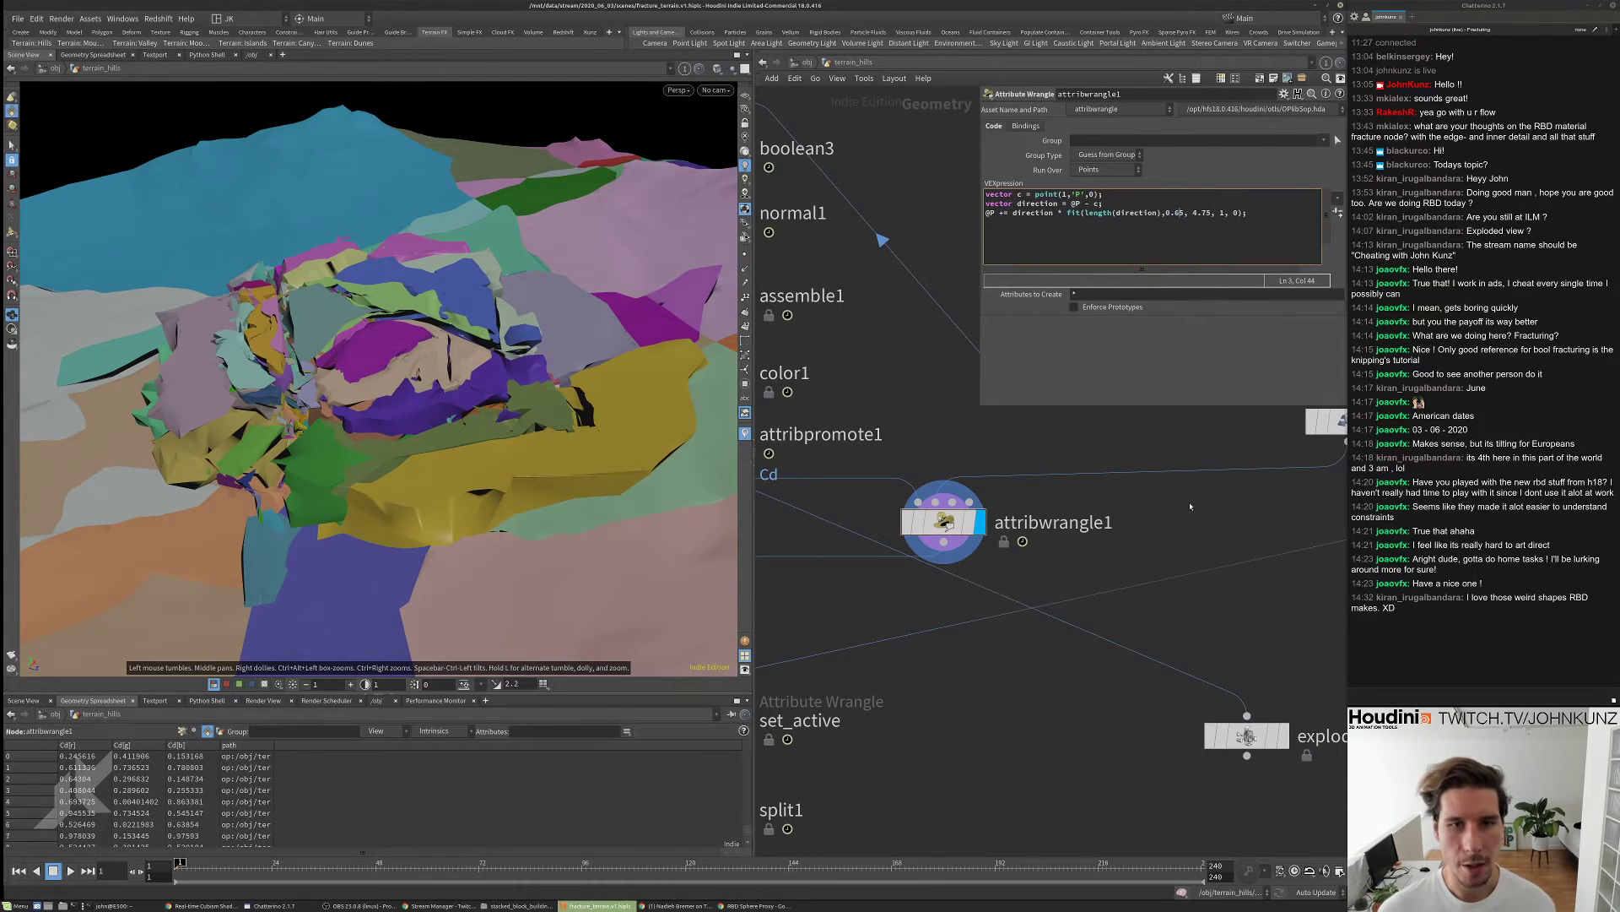
# - In attribwrangle1's fit function, try a source maximum of 8.75 and a source minimum of 3.65, and inspect the displaced terrain
pyautogui.doubleClick(1193, 213)
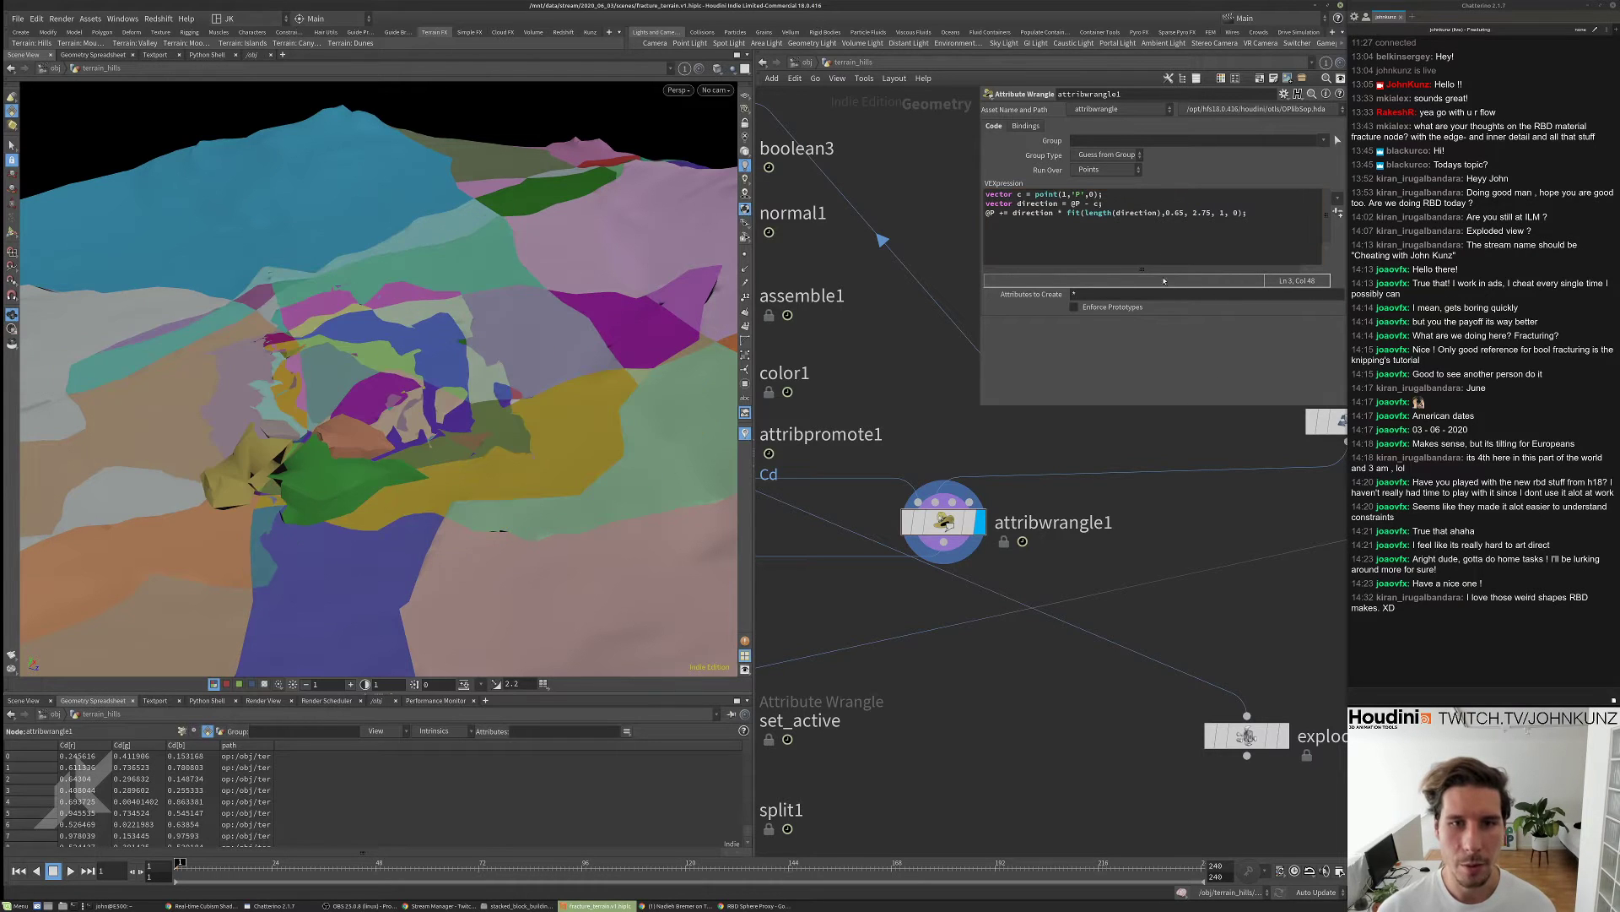
pyautogui.write('8')
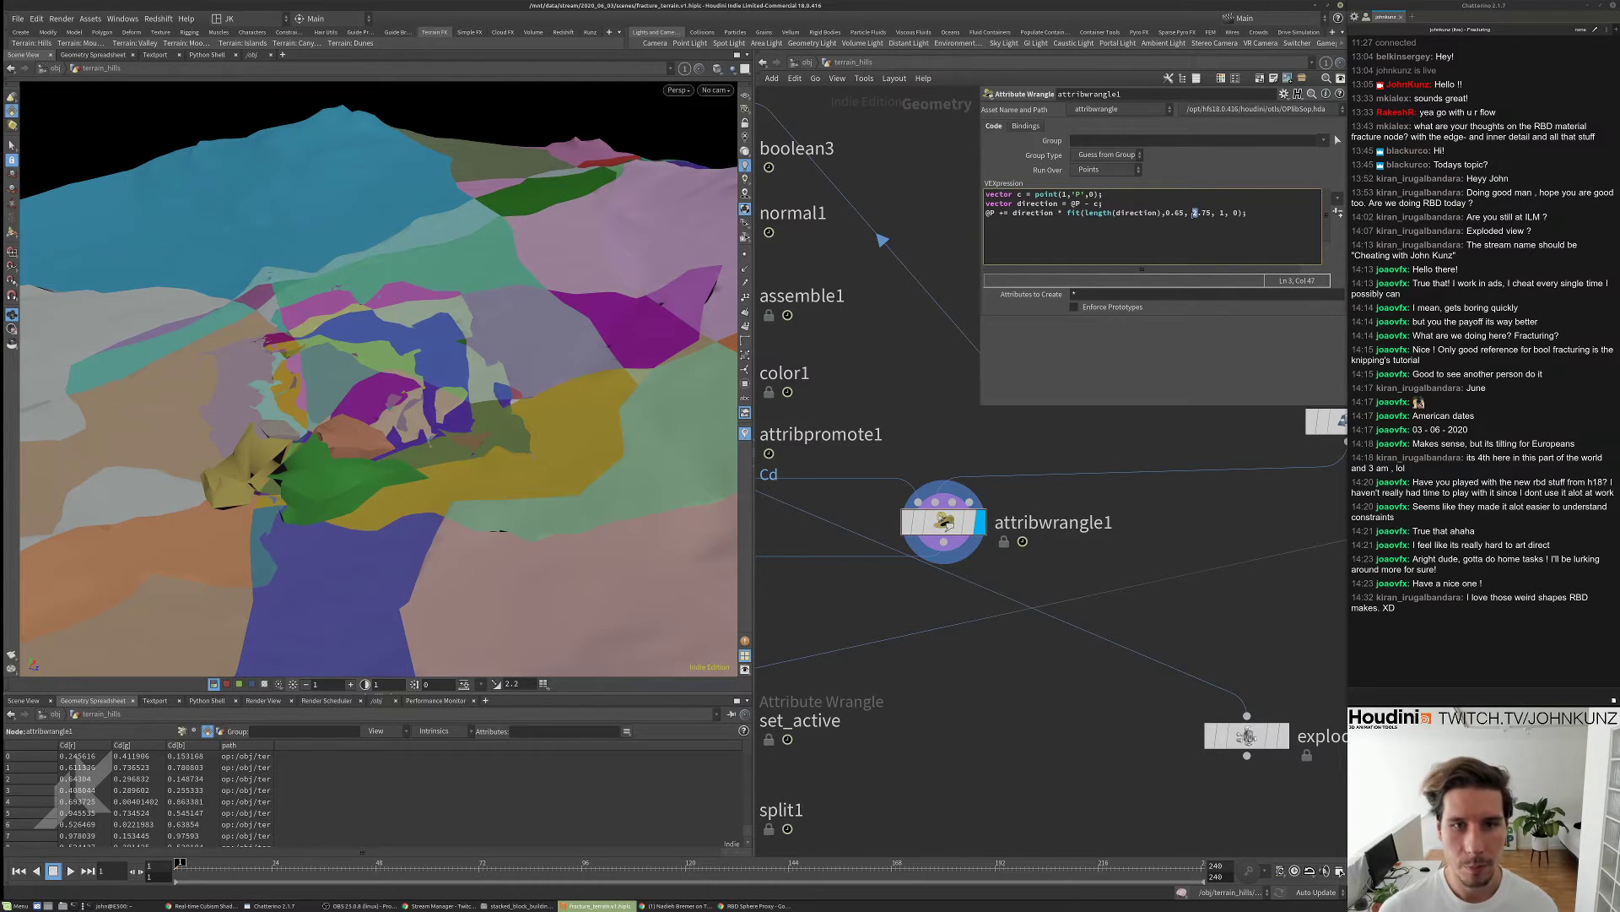
pyautogui.moveTo(321, 420); pyautogui.dragTo(327, 375)
pyautogui.click(1169, 213)
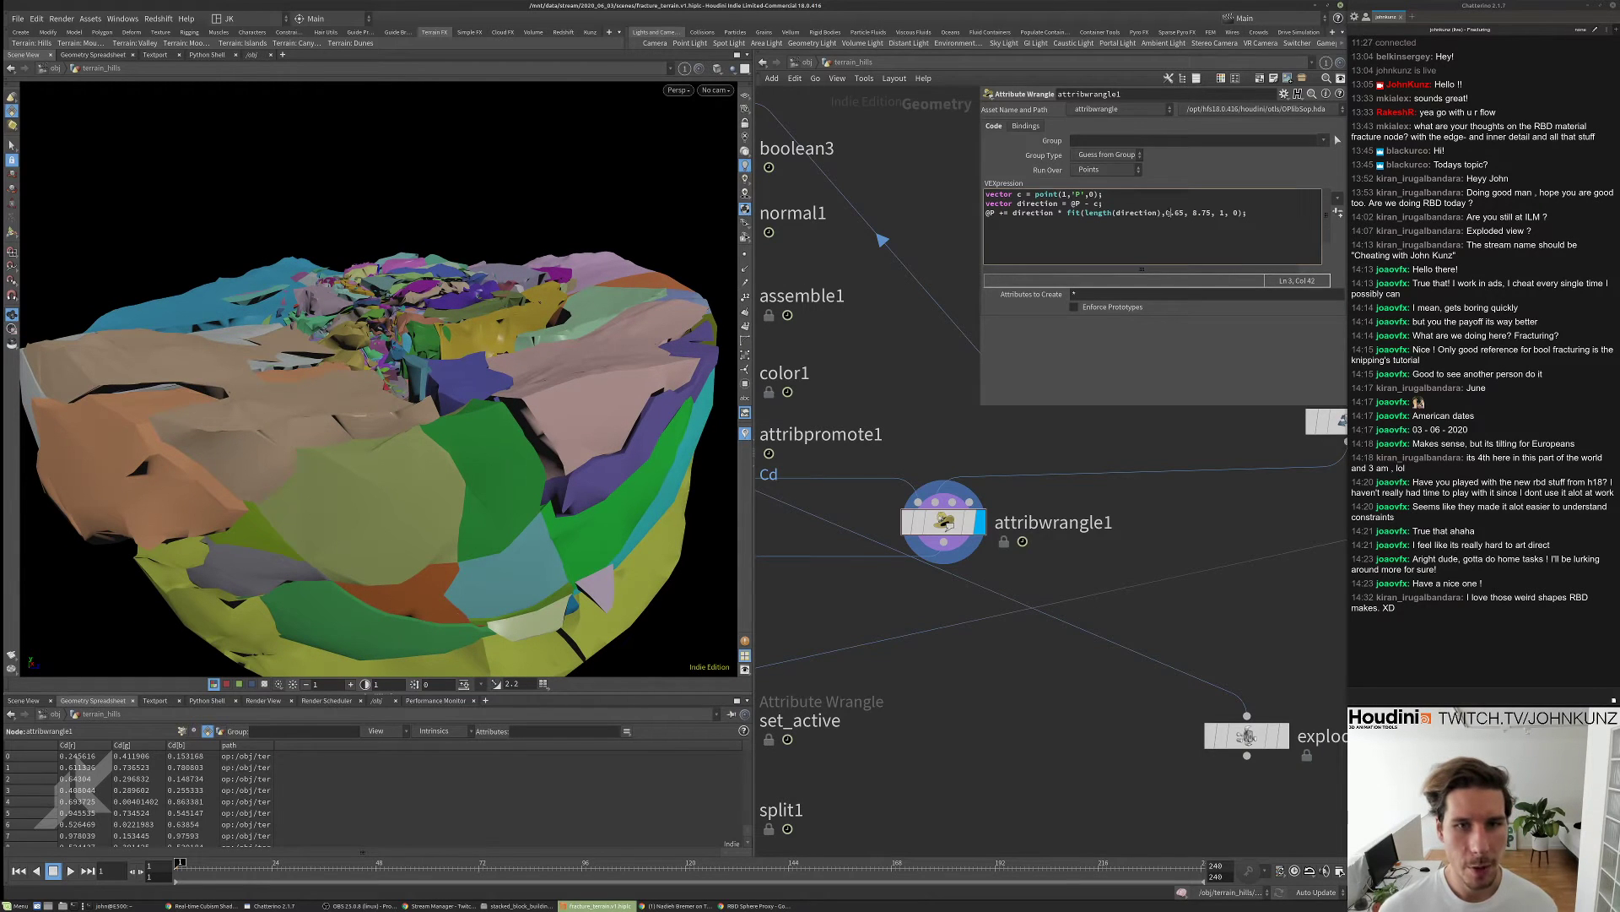
pyautogui.write('3')
pyautogui.moveTo(456, 396); pyautogui.dragTo(461, 368)
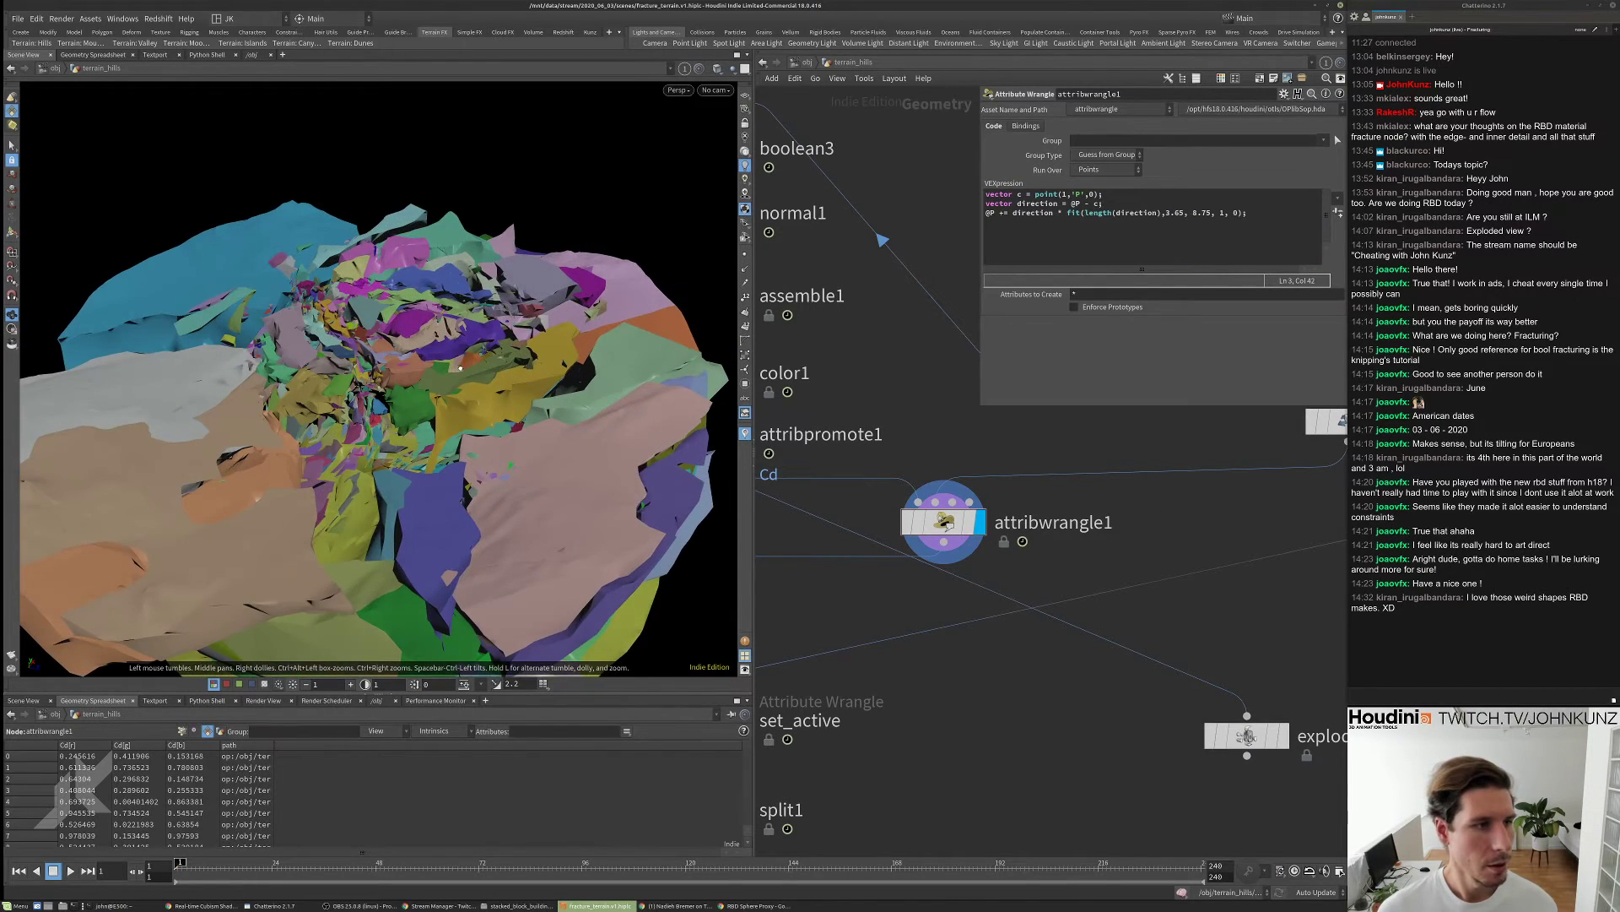
pyautogui.moveTo(441, 314); pyautogui.dragTo(445, 272)
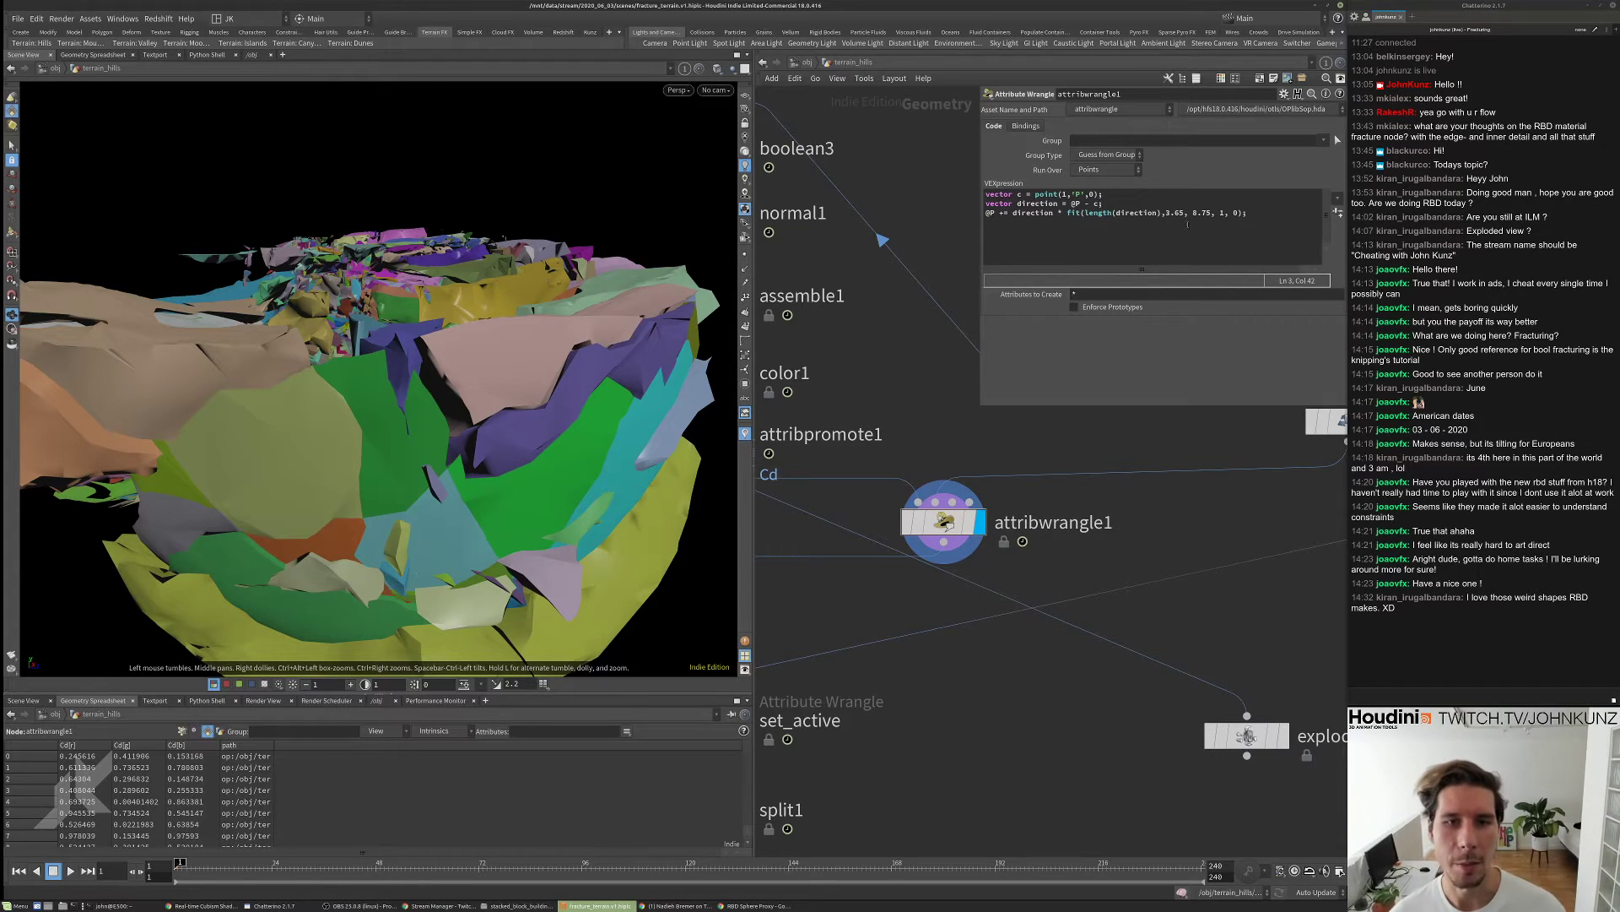
# - Reduce the fit function's source range in attribwrangle1 to a minimum of 2.65 and a maximum of 4.75
pyautogui.write('3')
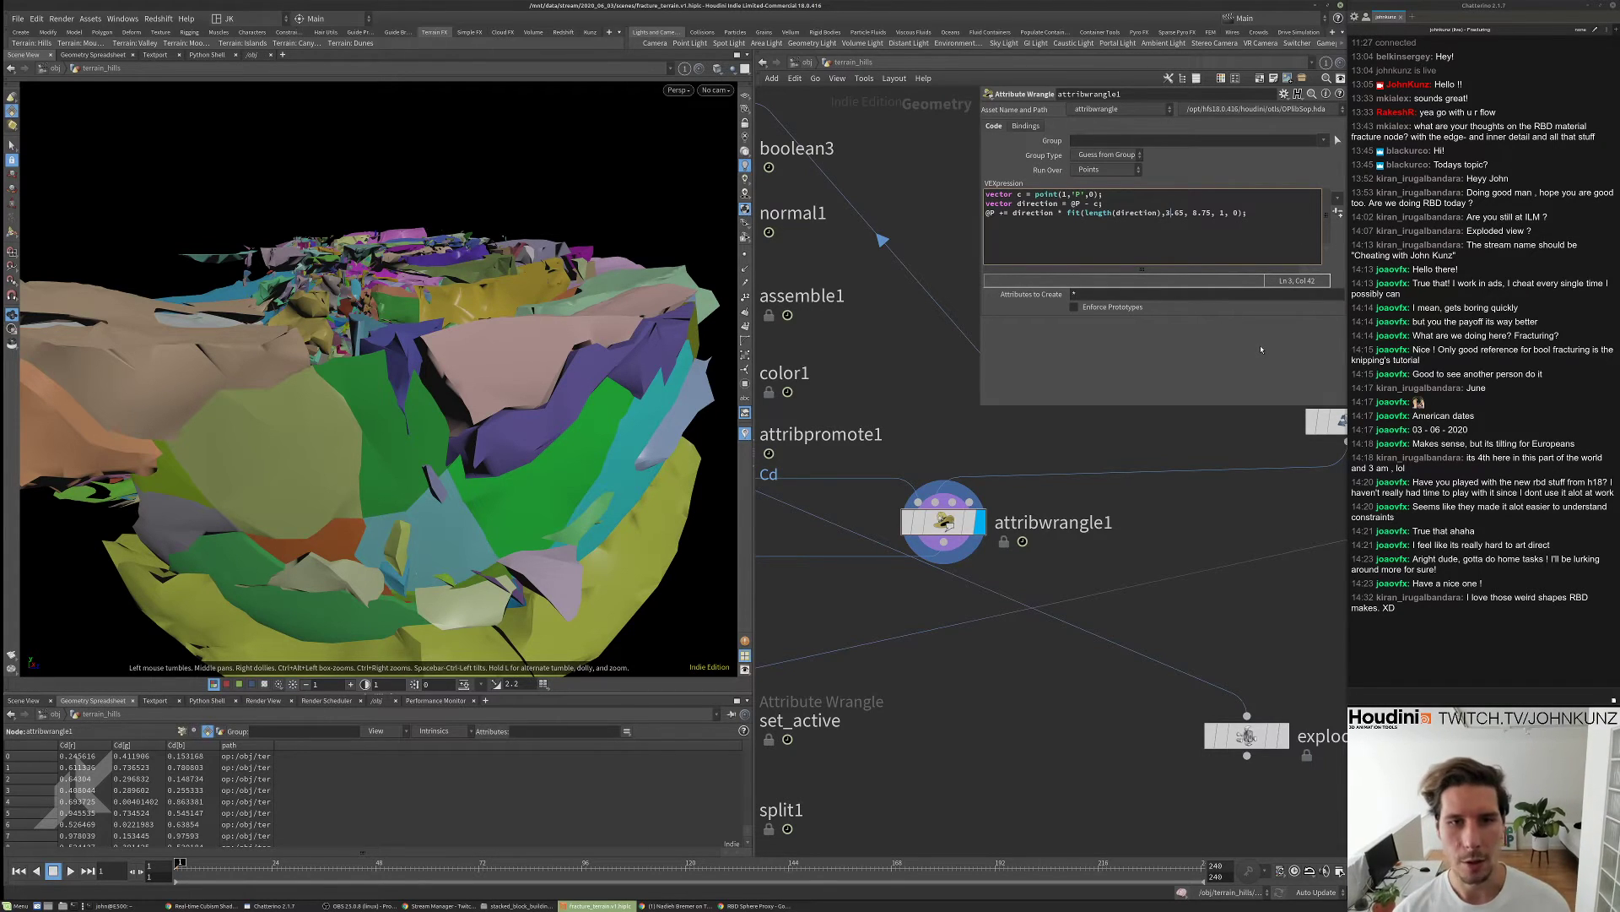
pyautogui.press('BackSpace')
pyautogui.write('2')
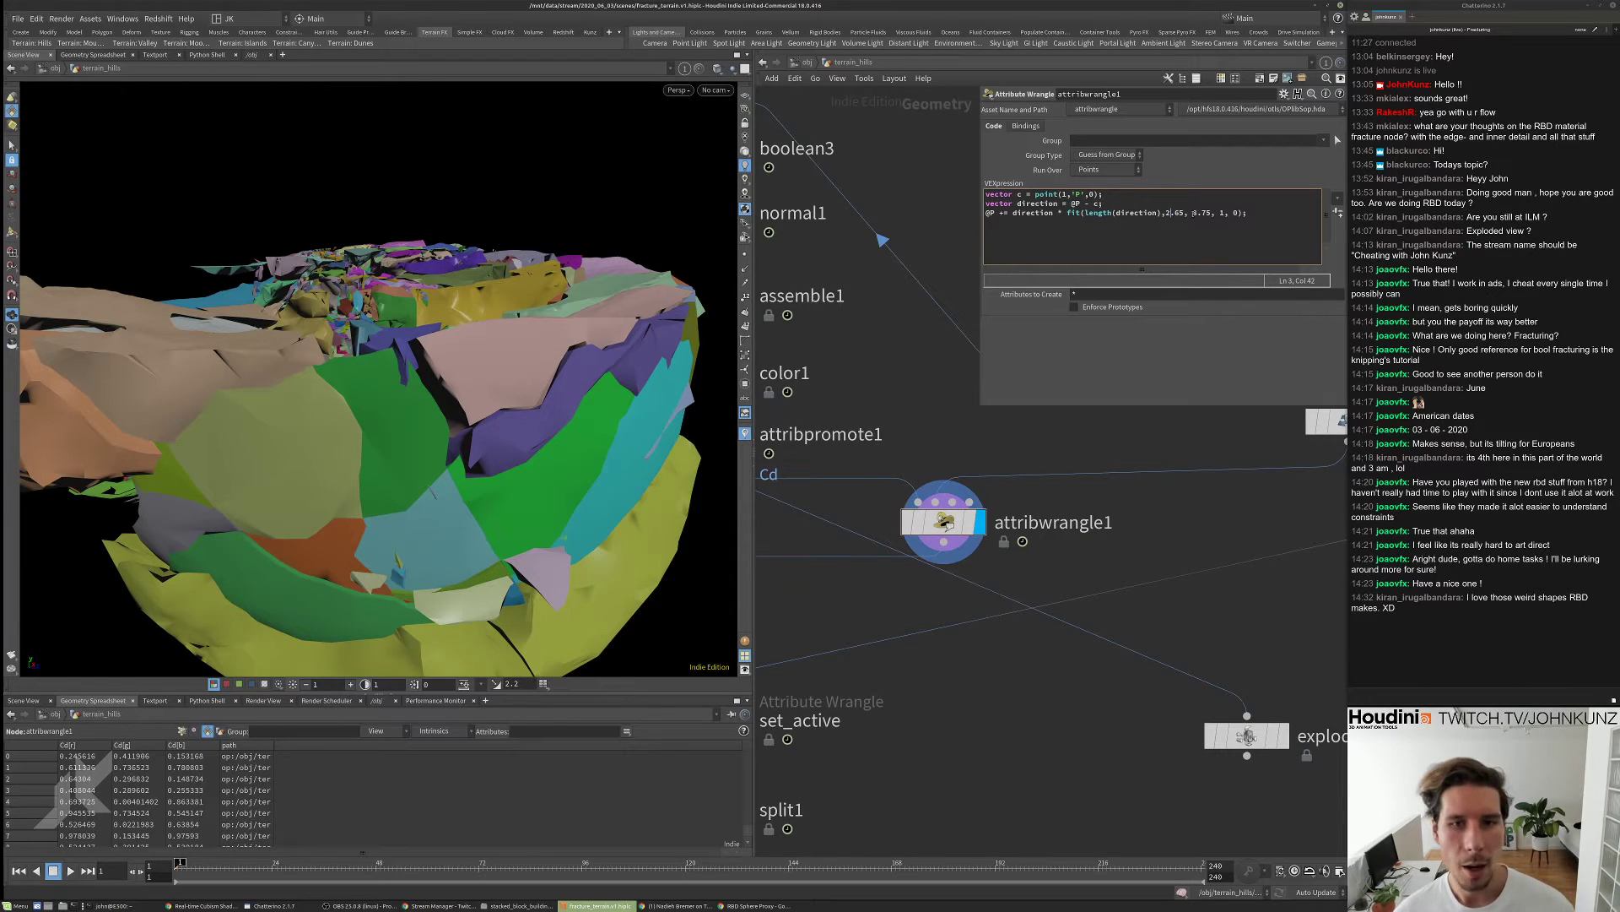
pyautogui.write('4')
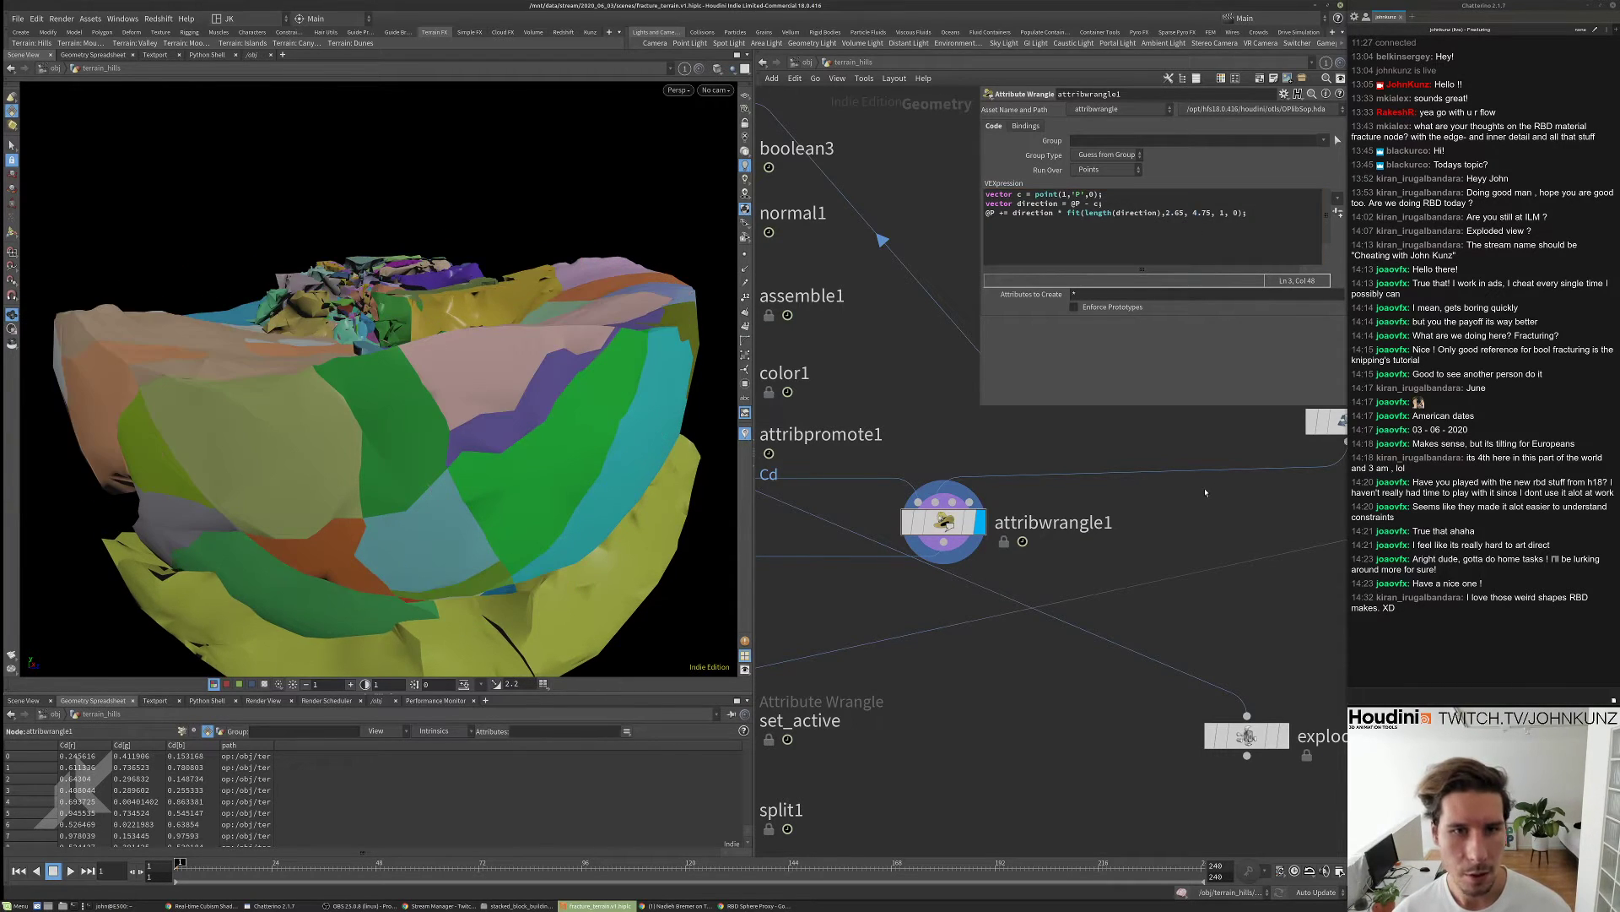
pyautogui.moveTo(397, 363); pyautogui.dragTo(449, 311)
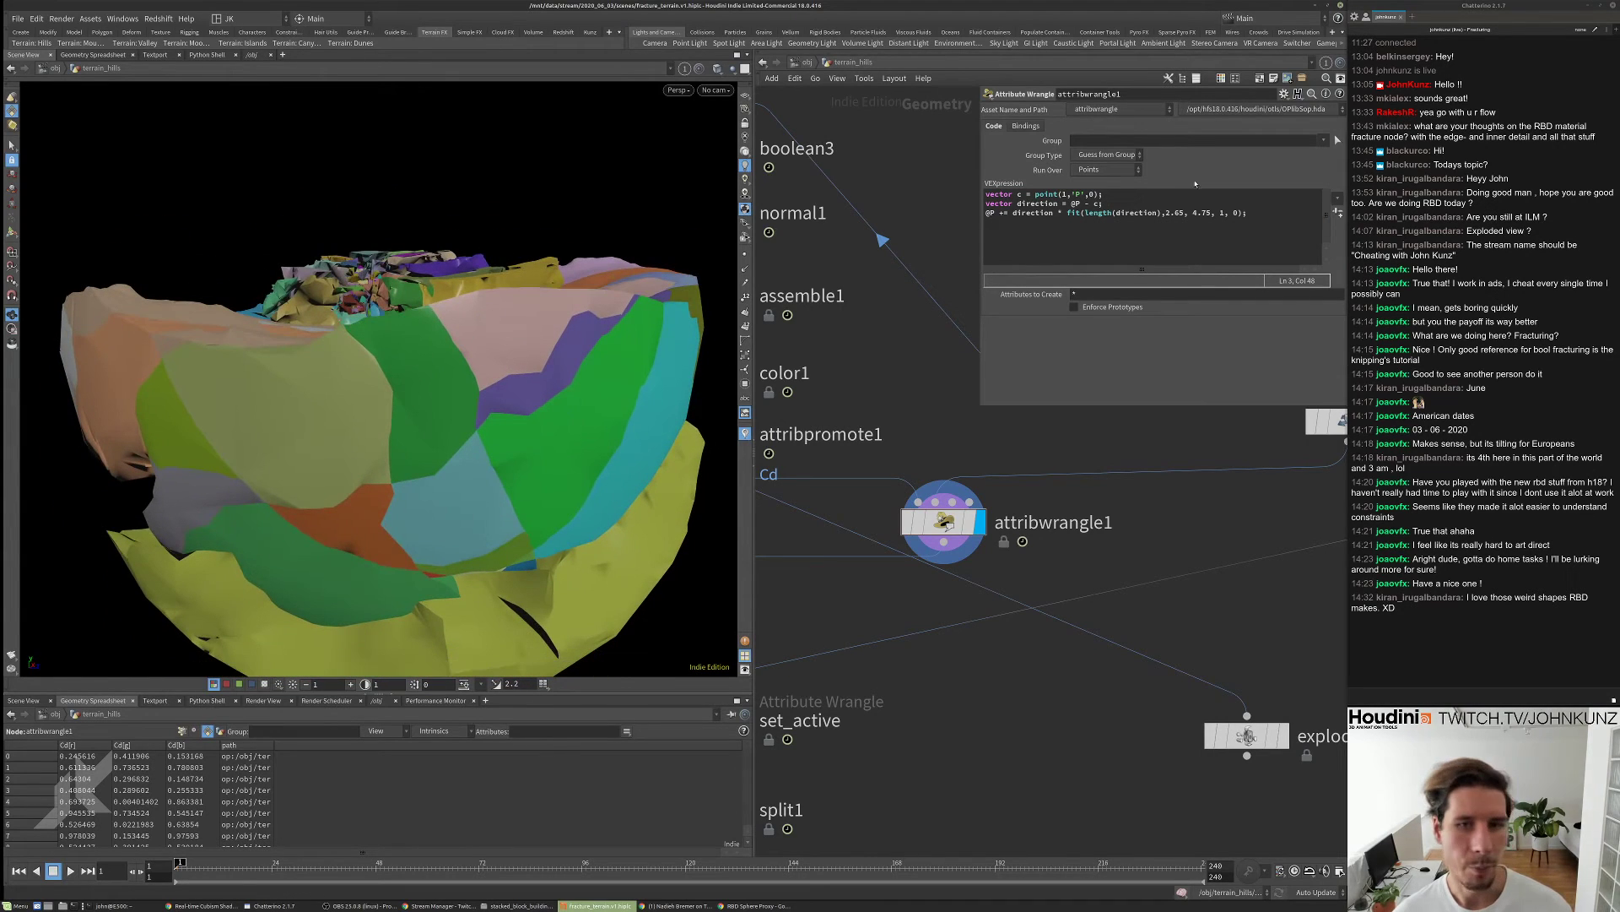
# - Wrap attribwrangle1's fit expression in a pow function with an exponent of 3, and raise that exponent to 7
pyautogui.click(1069, 213)
pyautogui.write('pow(')
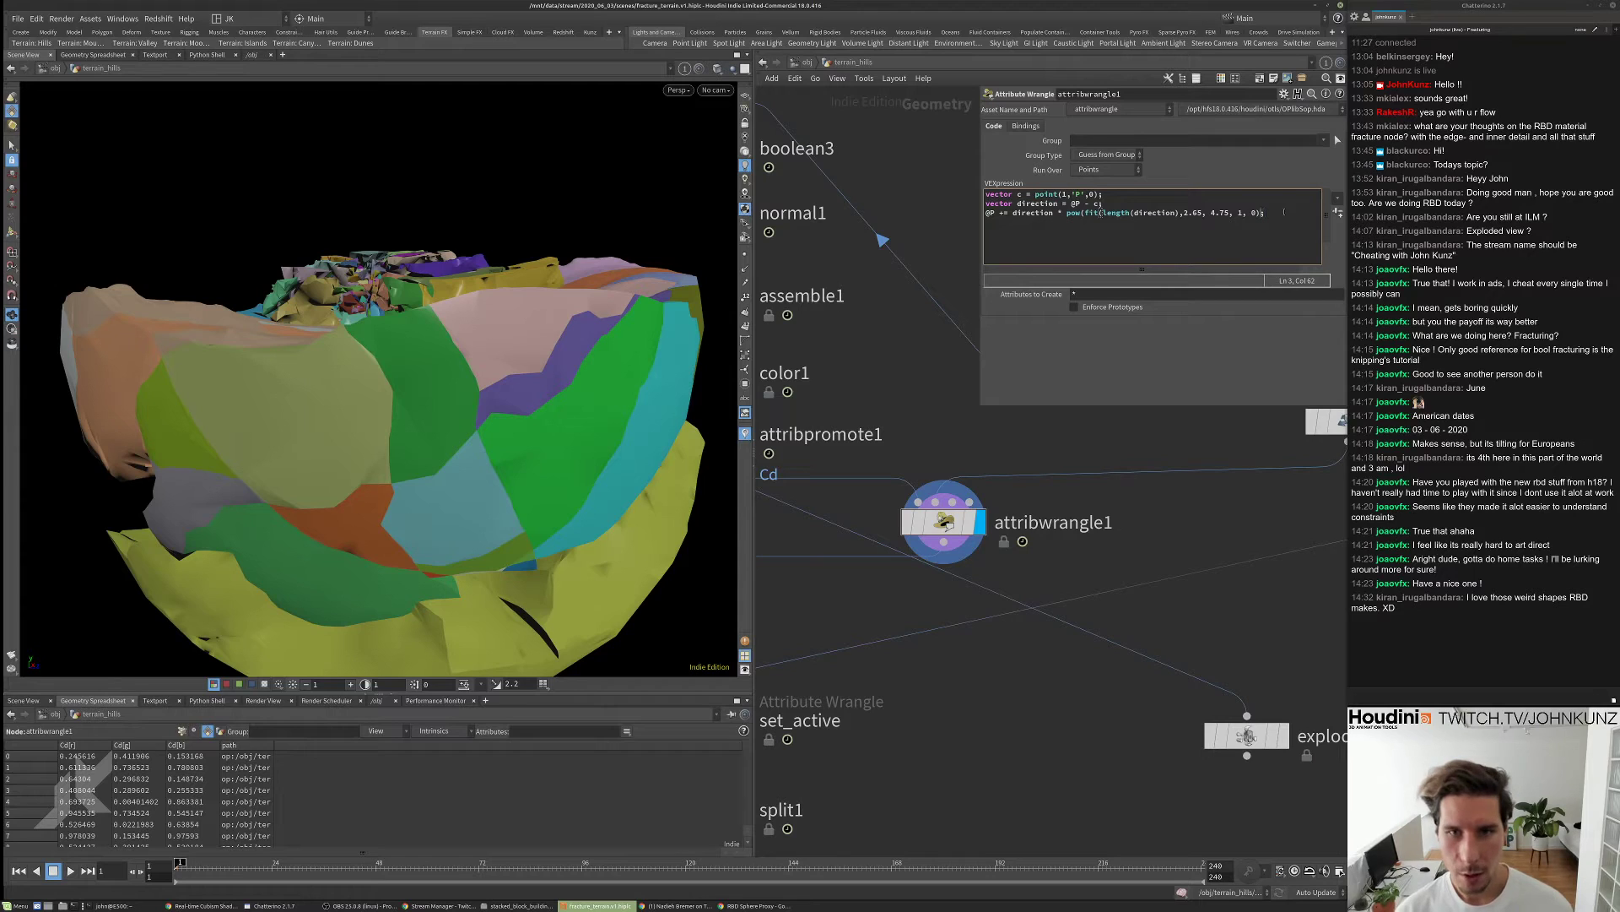
pyautogui.write(', 3')
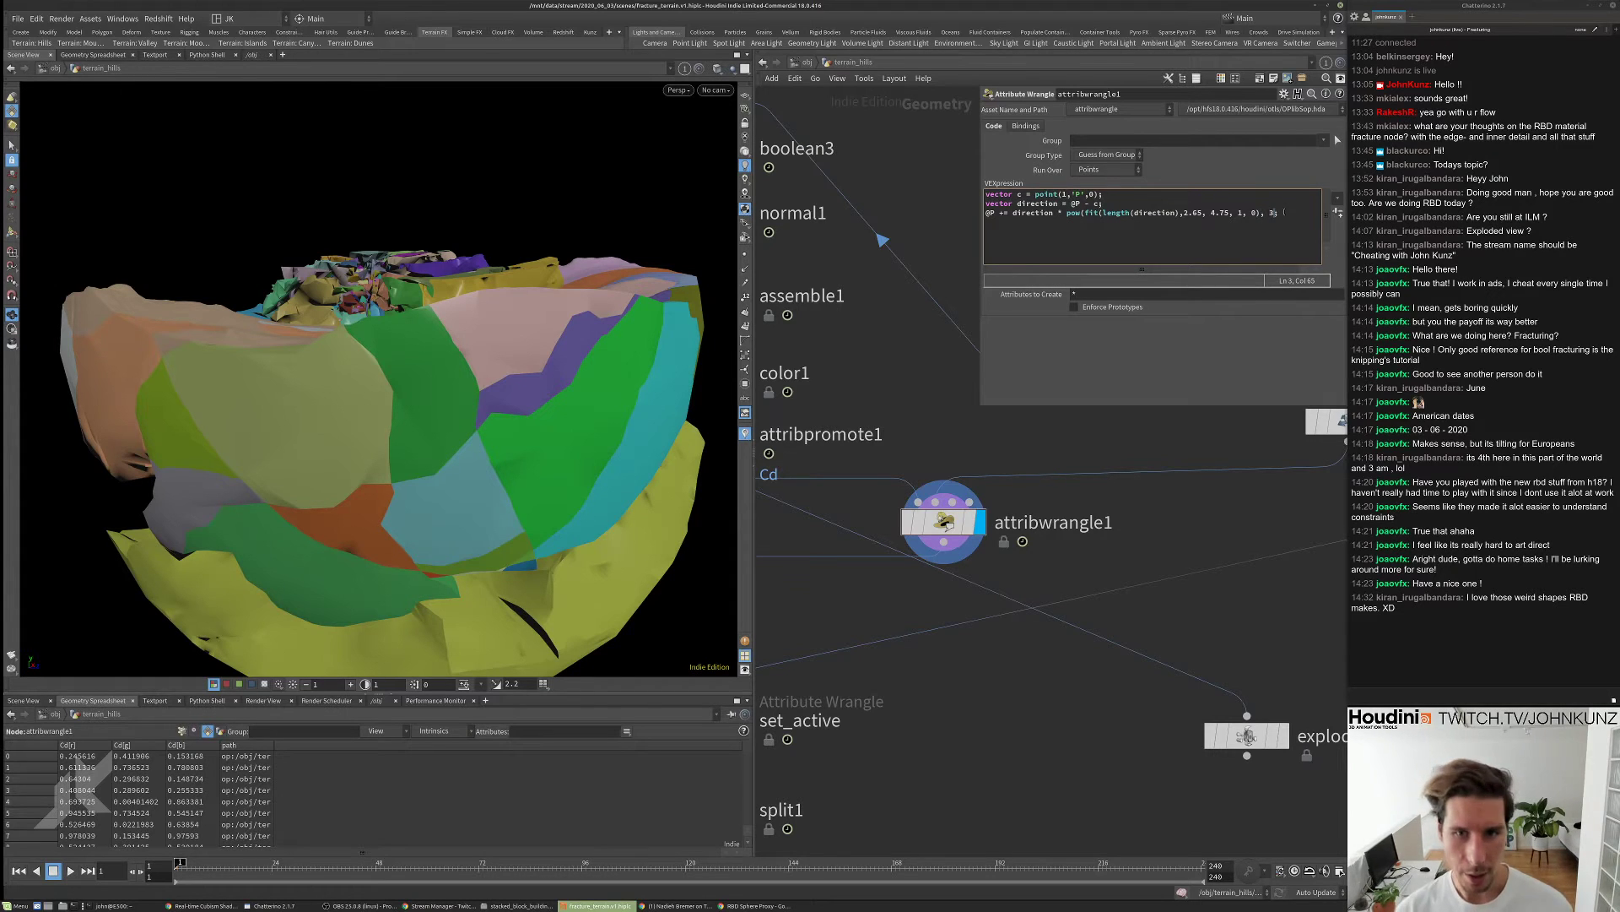
pyautogui.write(')')
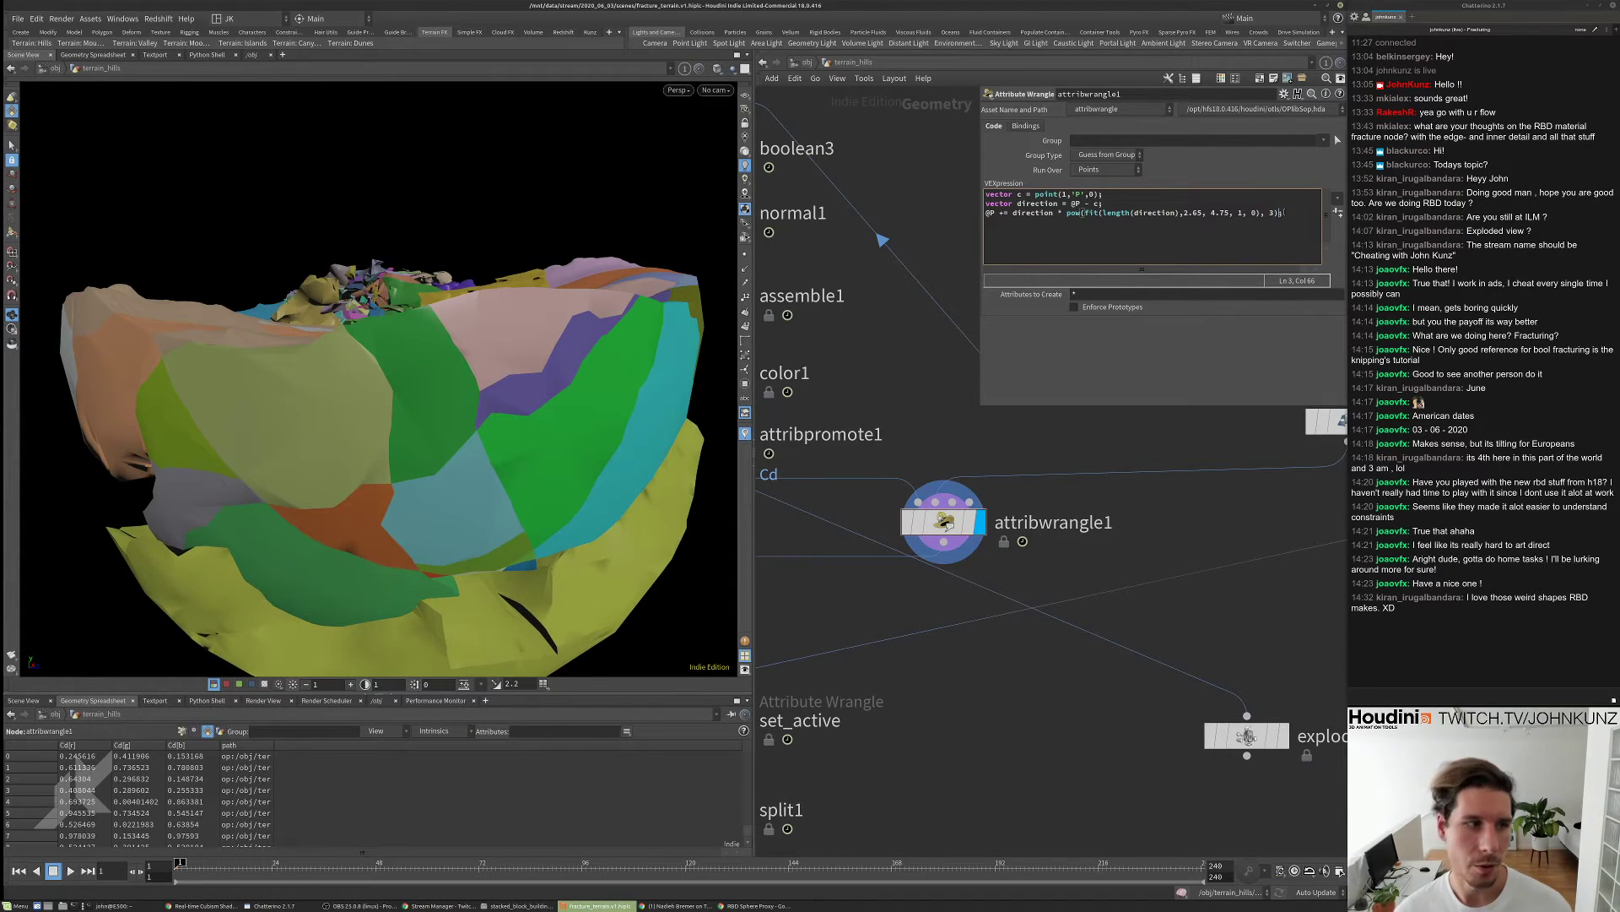
pyautogui.write(';')
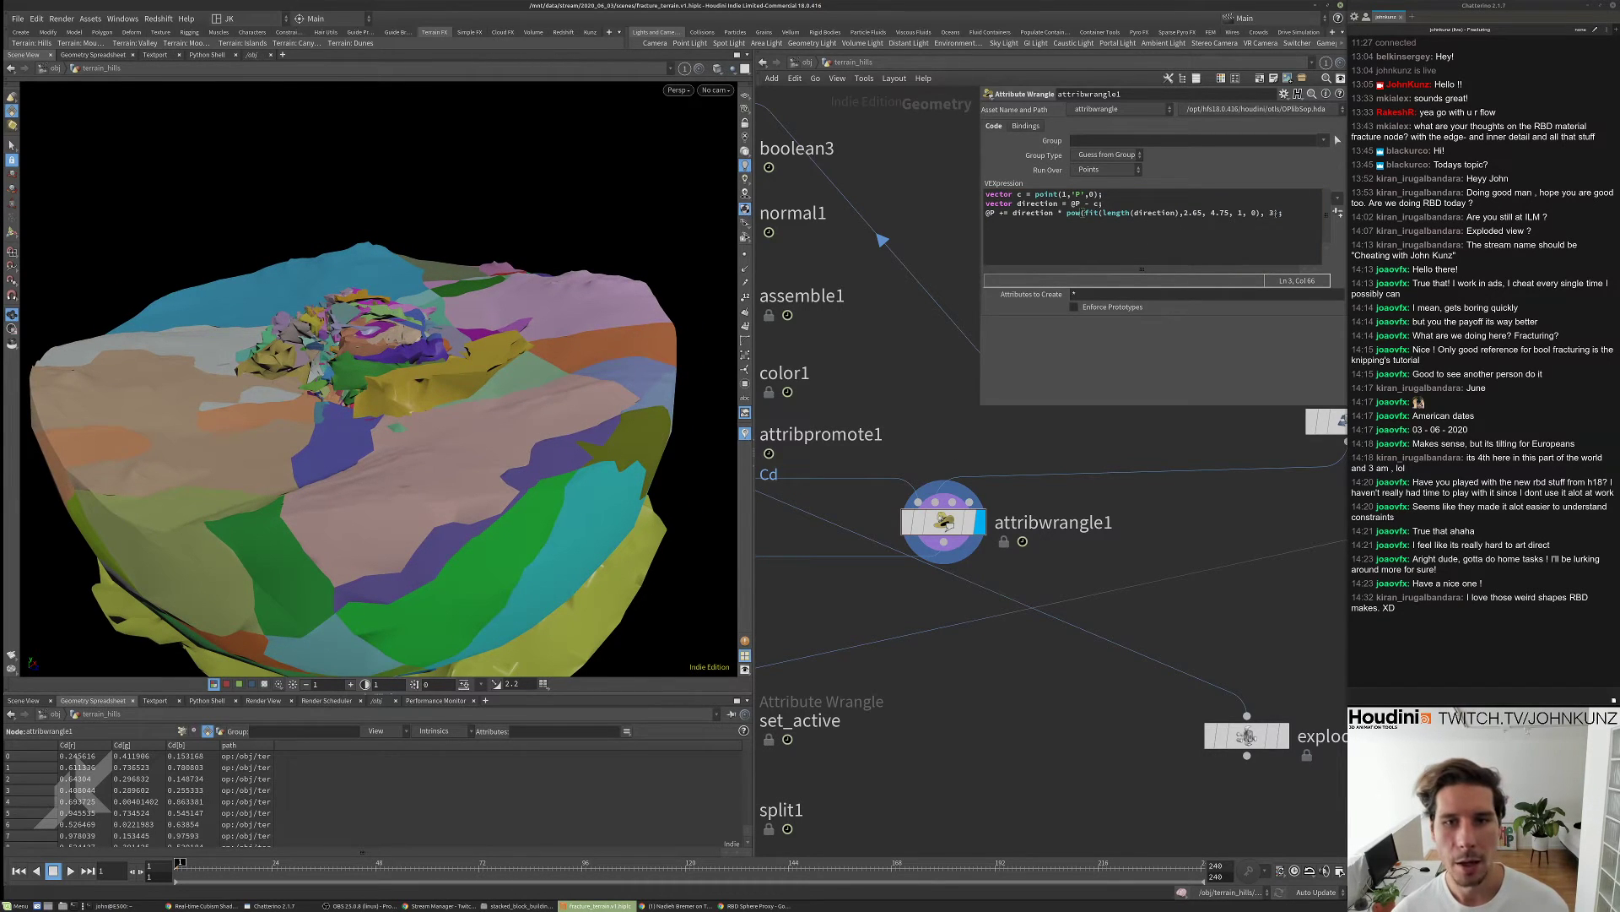
pyautogui.doubleClick(1272, 213)
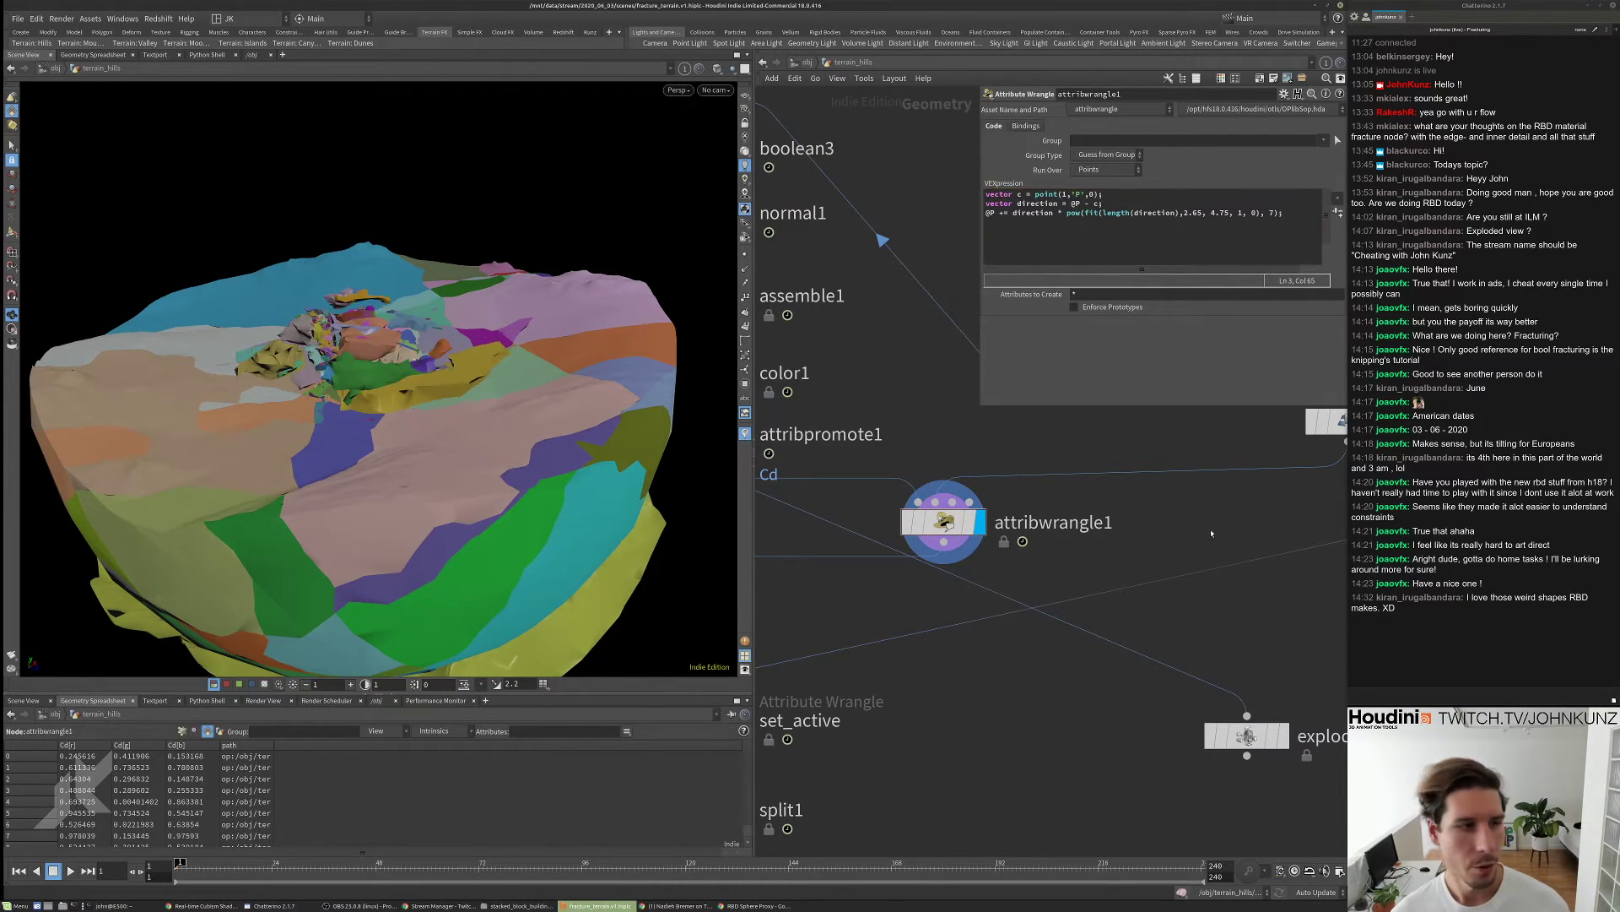
pyautogui.moveTo(377, 345); pyautogui.dragTo(385, 323)
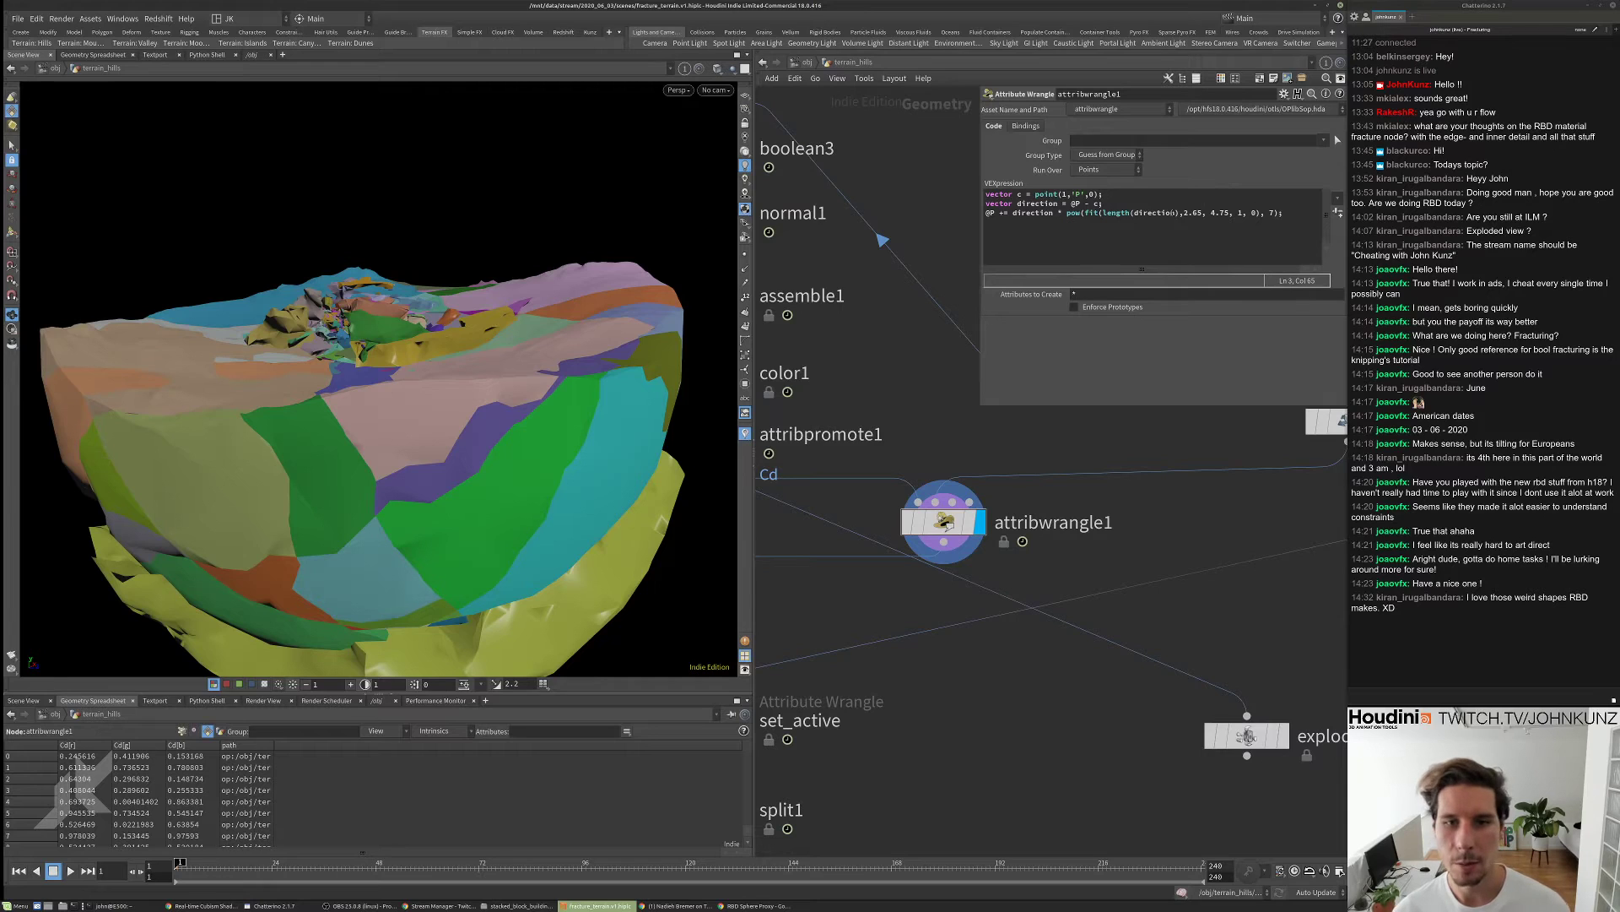
pyautogui.moveTo(303, 312); pyautogui.dragTo(312, 336)
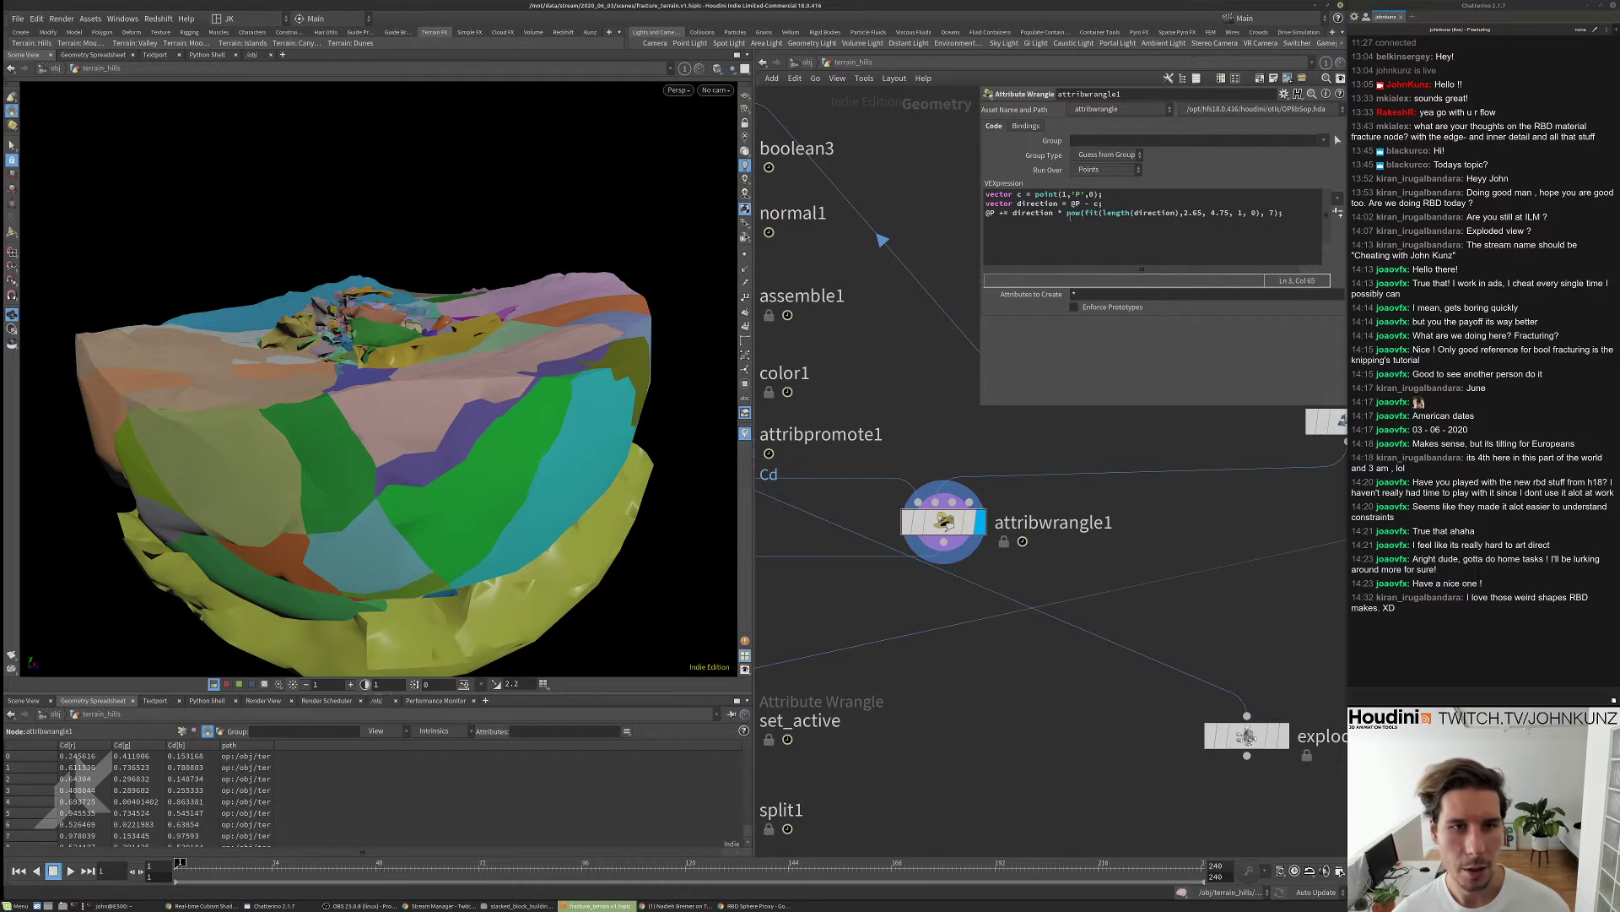
# - Multiply the pow result in attribwrangle1 by 4 and inspect the exploded pieces from several angles
pyautogui.click(1292, 216)
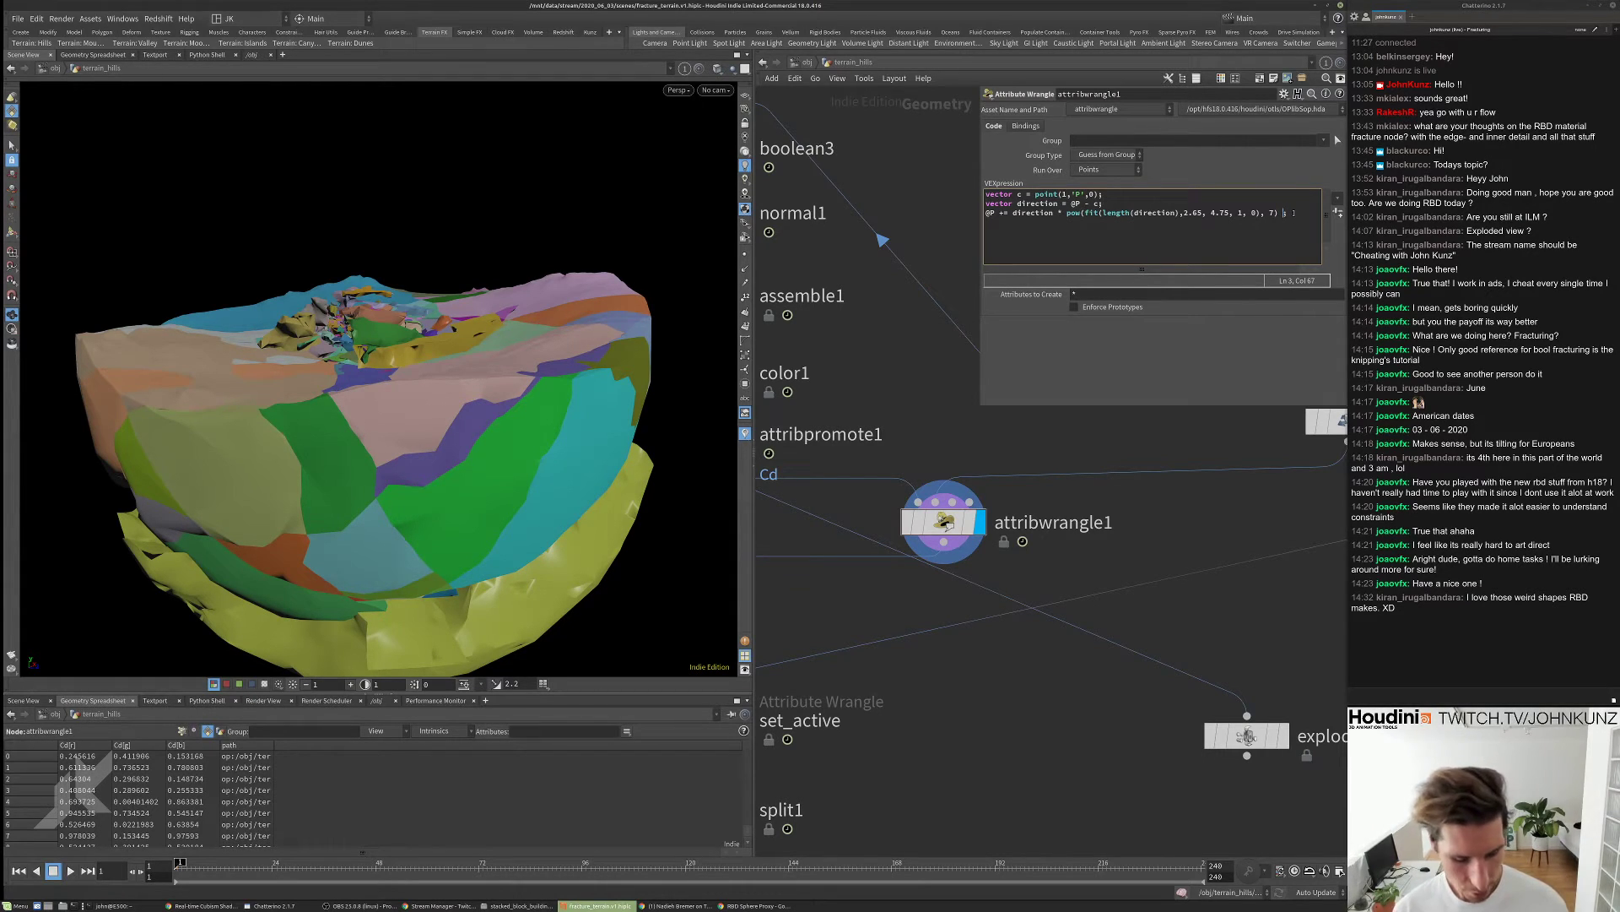
pyautogui.write('*')
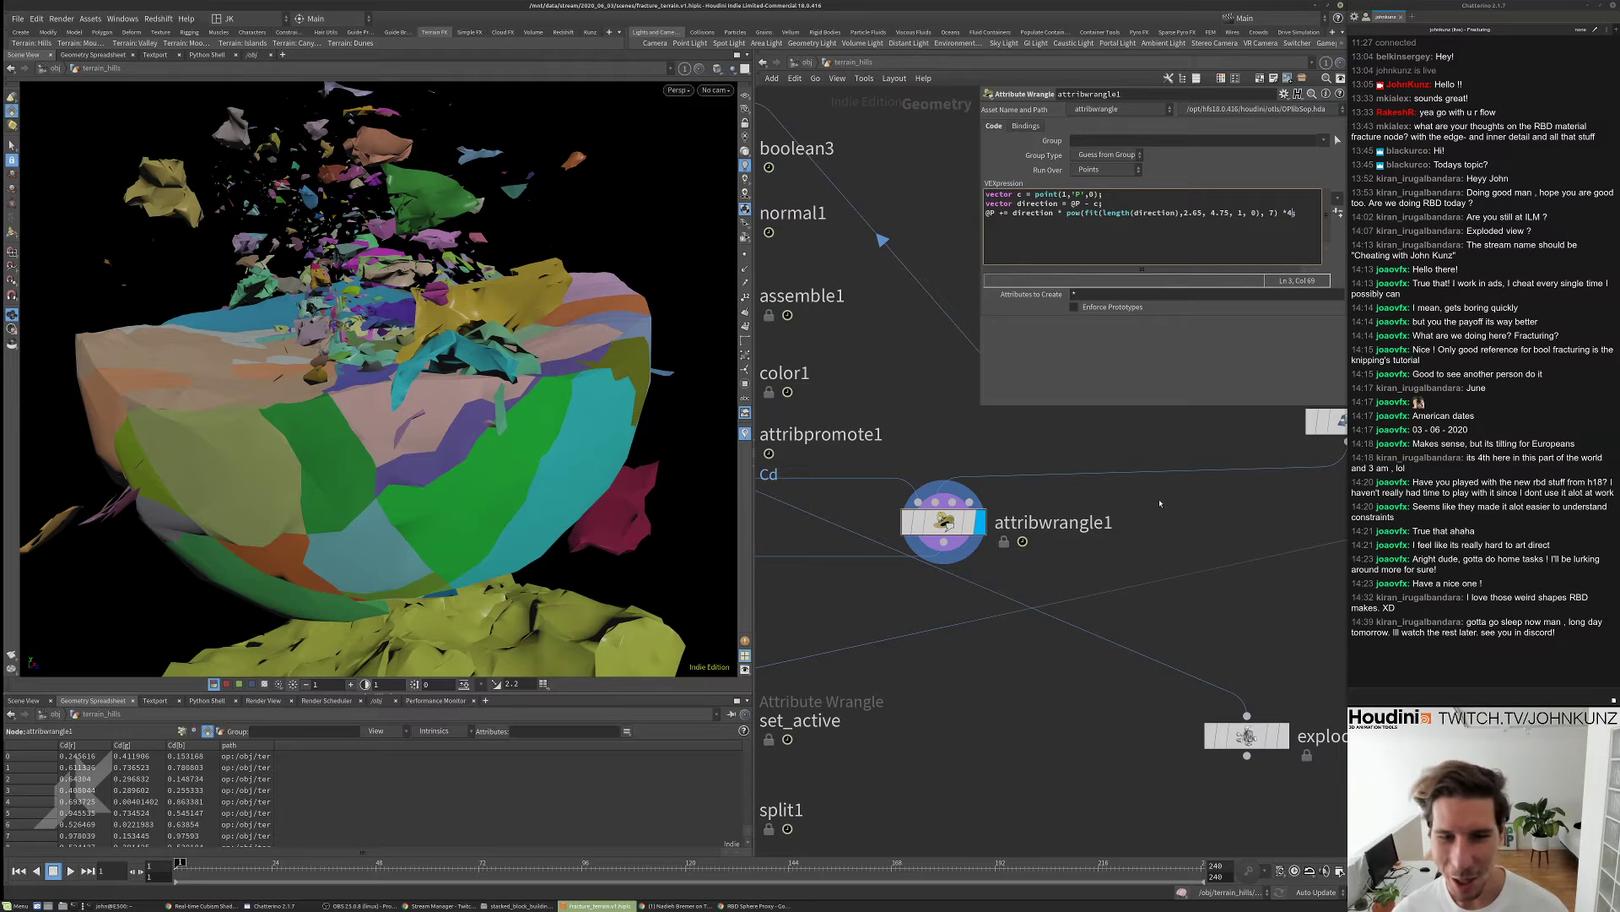
pyautogui.keyDown('alt'); pyautogui.moveTo(620, 397); pyautogui.dragTo(567, 376, button='right'); pyautogui.keyUp('alt')
pyautogui.keyDown('alt'); pyautogui.moveTo(567, 376); pyautogui.dragTo(525, 331); pyautogui.keyUp('alt')
pyautogui.keyDown('alt'); pyautogui.moveTo(525, 330); pyautogui.dragTo(559, 339, button='right'); pyautogui.keyUp('alt')
pyautogui.keyDown('alt'); pyautogui.moveTo(559, 340); pyautogui.dragTo(564, 382); pyautogui.keyUp('alt')
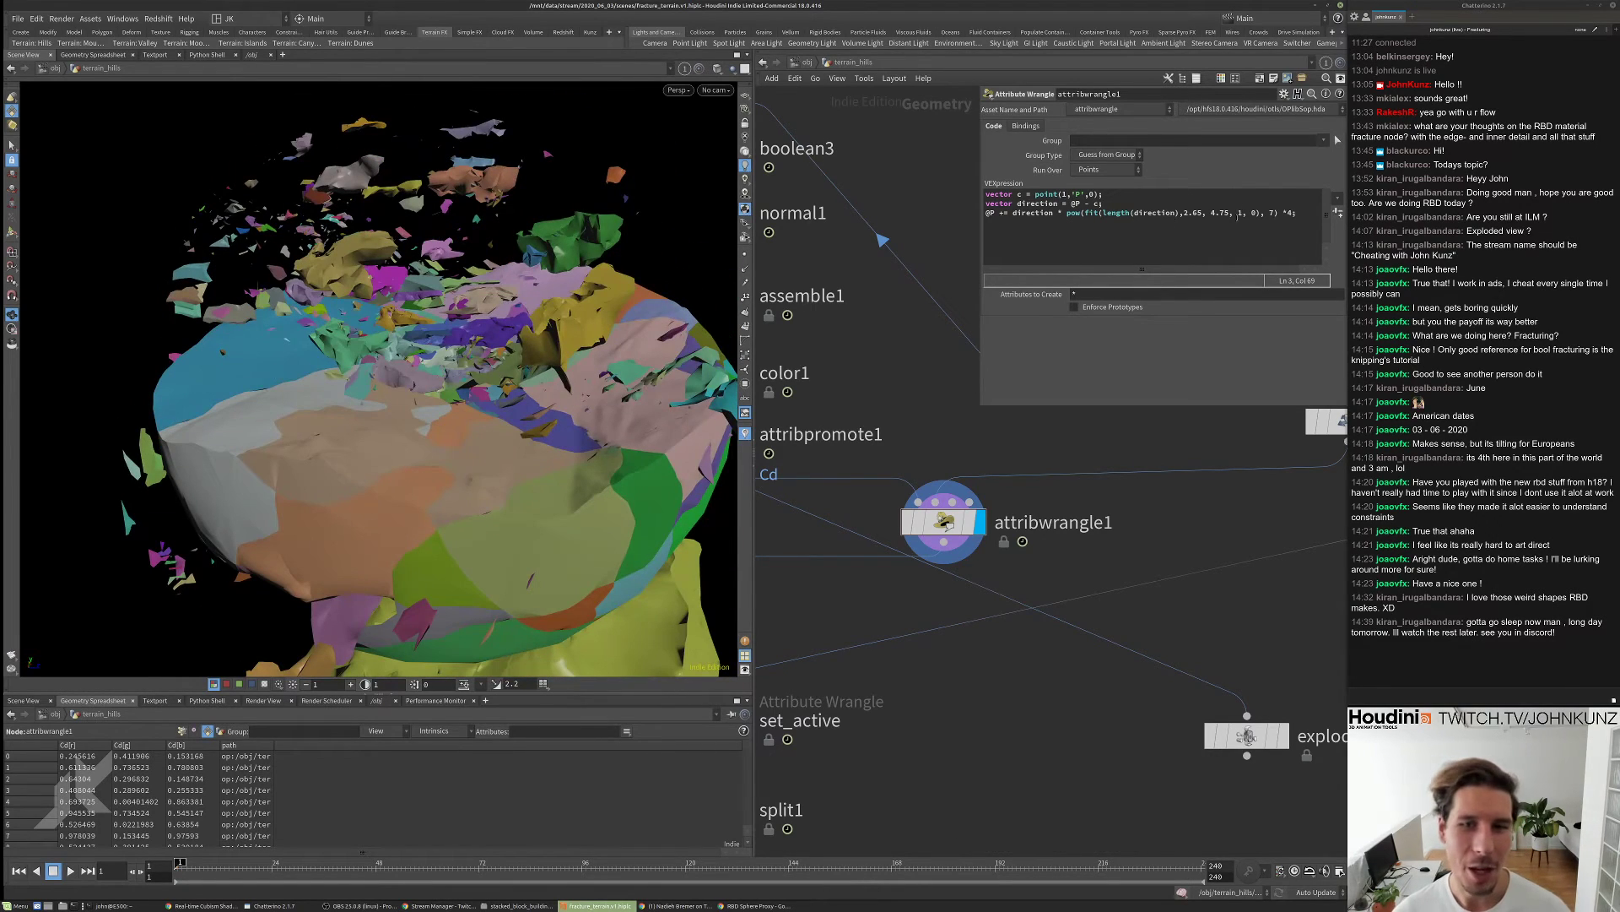
# - Set the fit function's source minimum to 1.65 and source maximum to 1.75 in attribwrangle1
pyautogui.click(1185, 214)
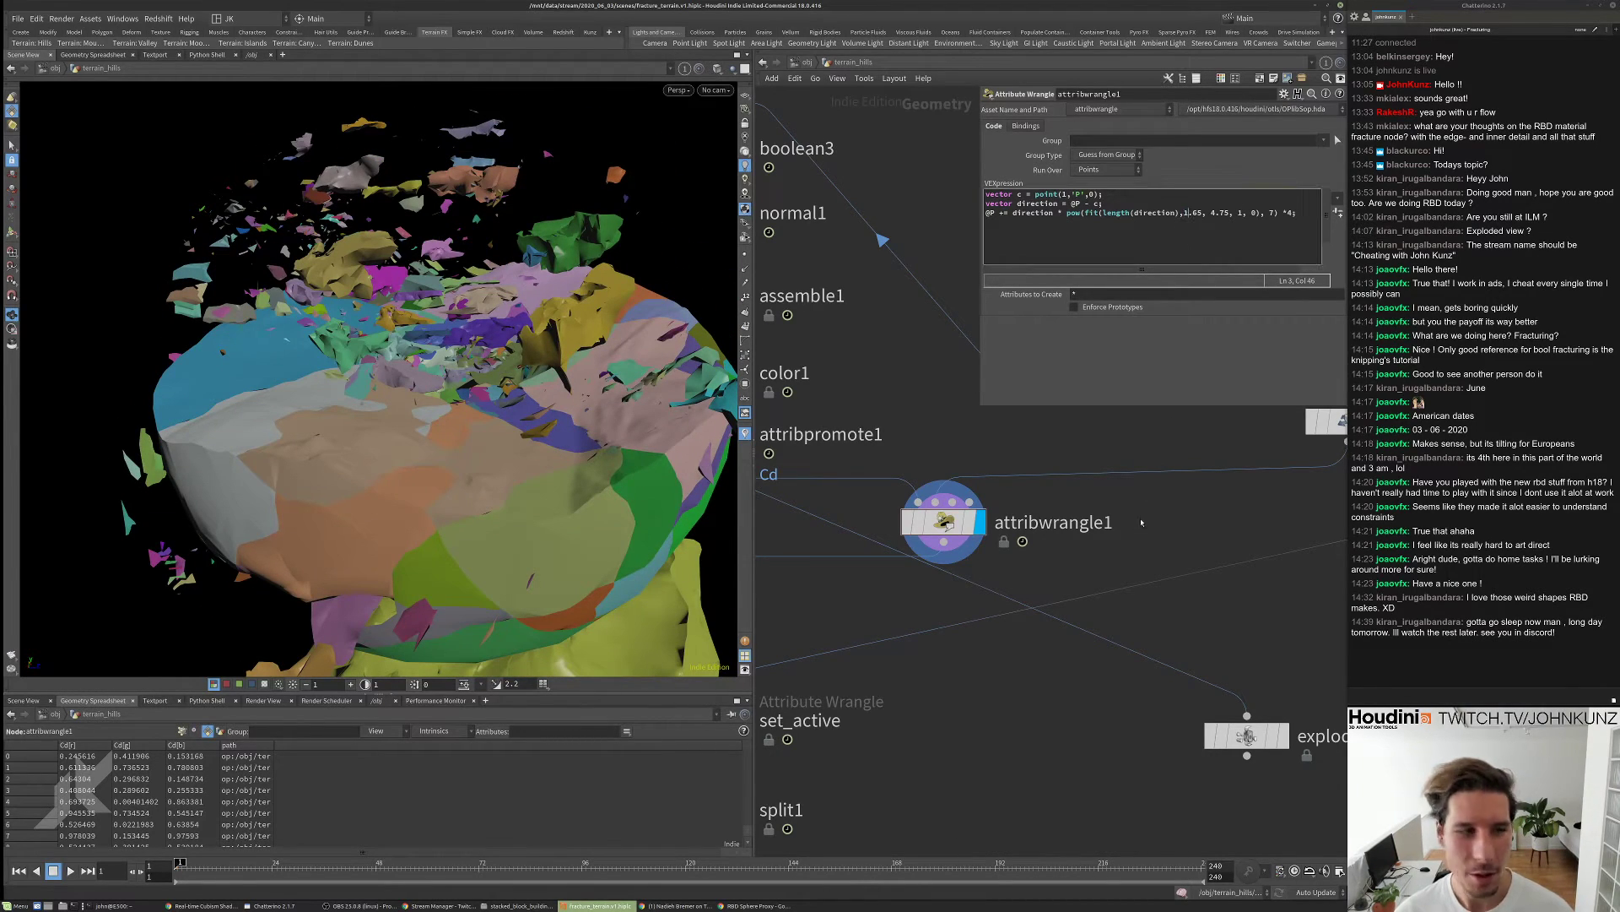
pyautogui.keyDown('alt'); pyautogui.moveTo(363, 380); pyautogui.dragTo(642, 388); pyautogui.keyUp('alt')
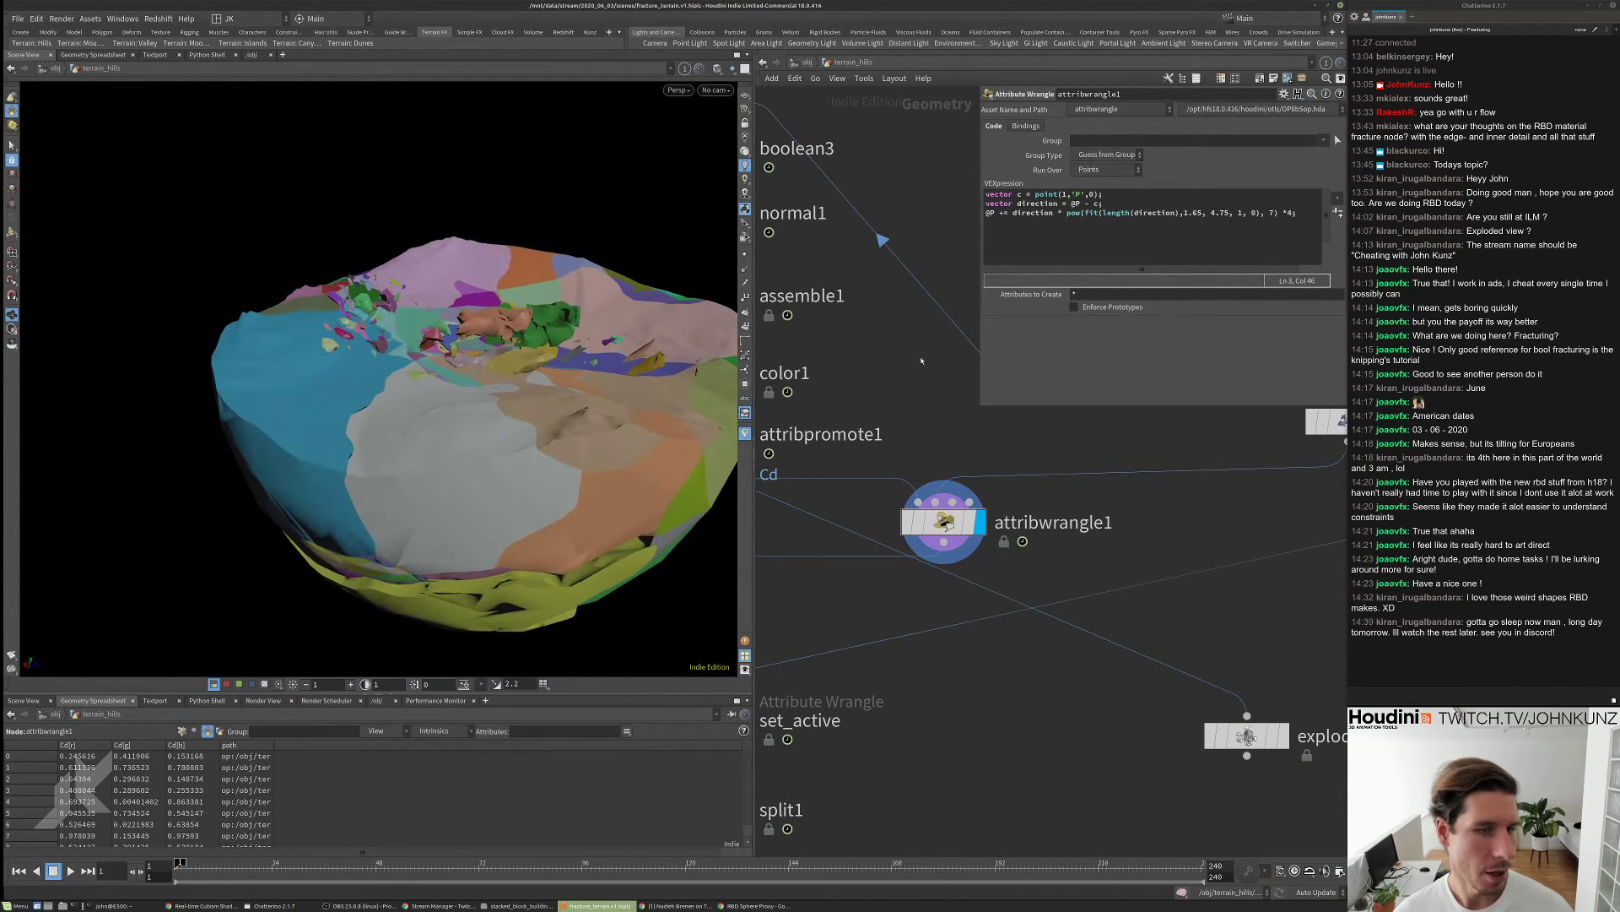
pyautogui.doubleClick(1212, 212)
pyautogui.write('1')
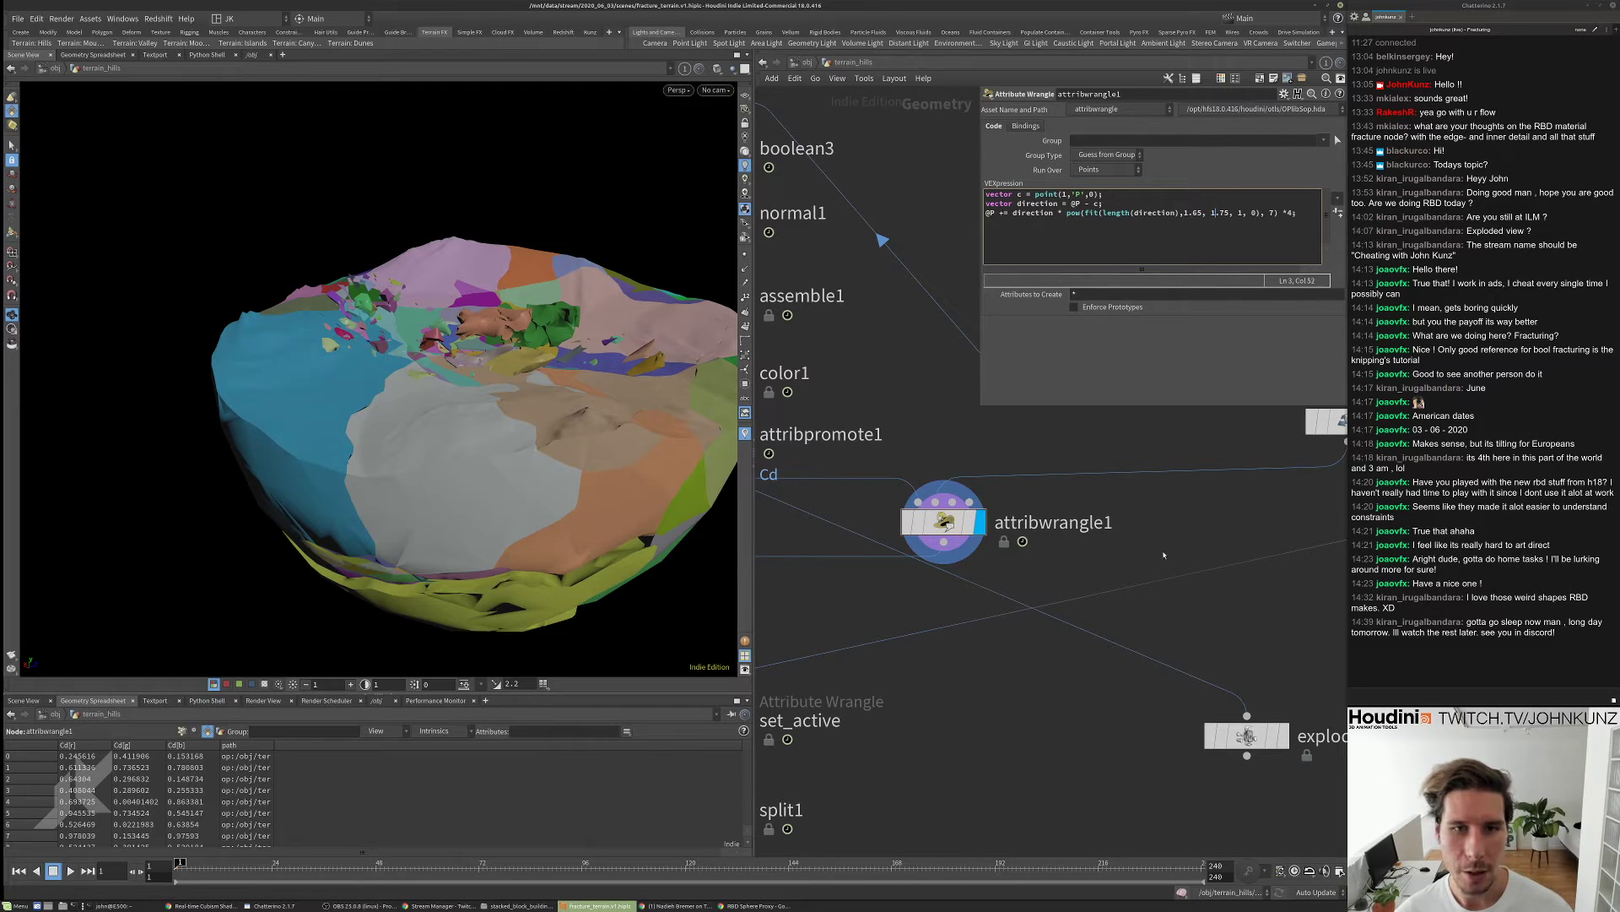
pyautogui.moveTo(564, 346); pyautogui.dragTo(543, 372)
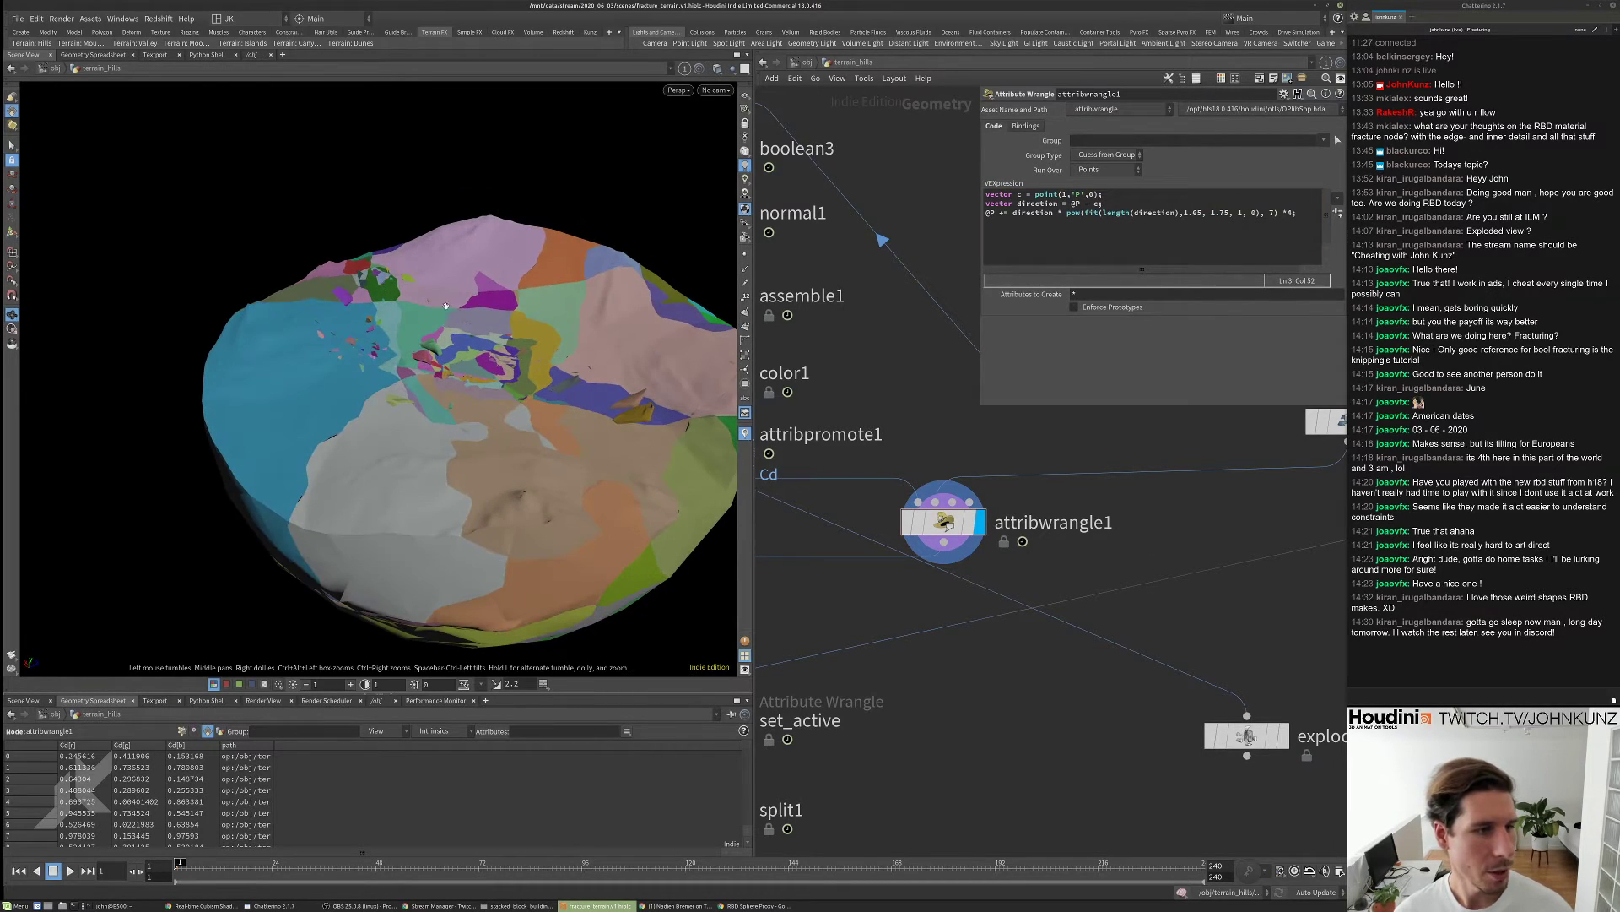
# - Set xform4's Y translation to -1.3 and check how the pieces are displaced
pyautogui.moveTo(946, 521); pyautogui.dragTo(889, 574, button='middle')
pyautogui.click(1292, 473)
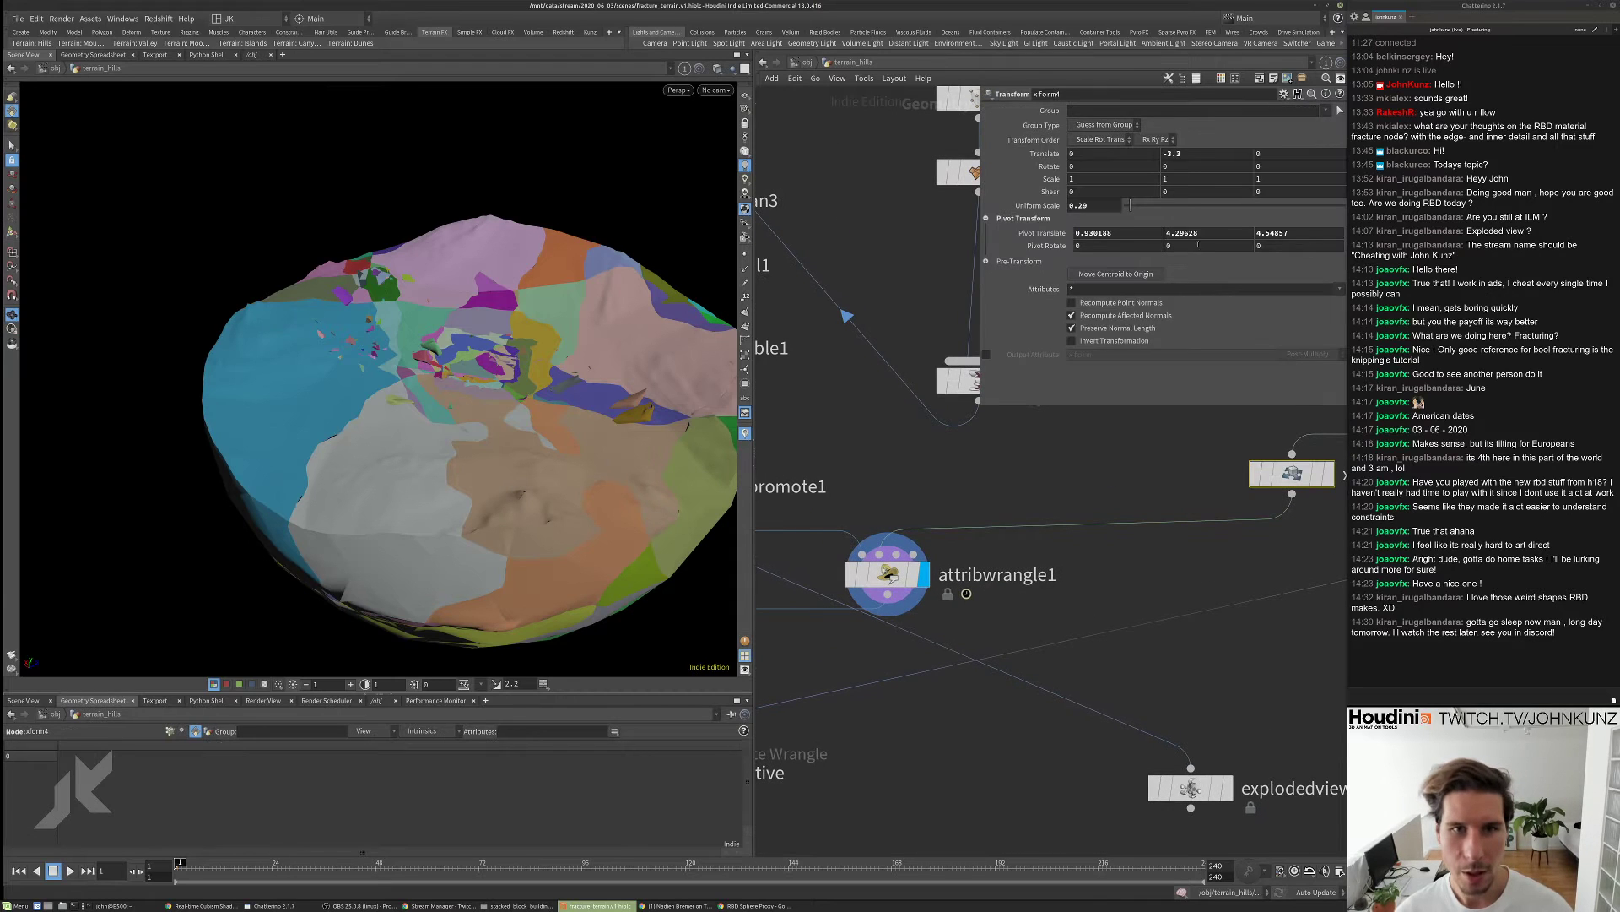
pyautogui.write('1')
pyautogui.press('Return')
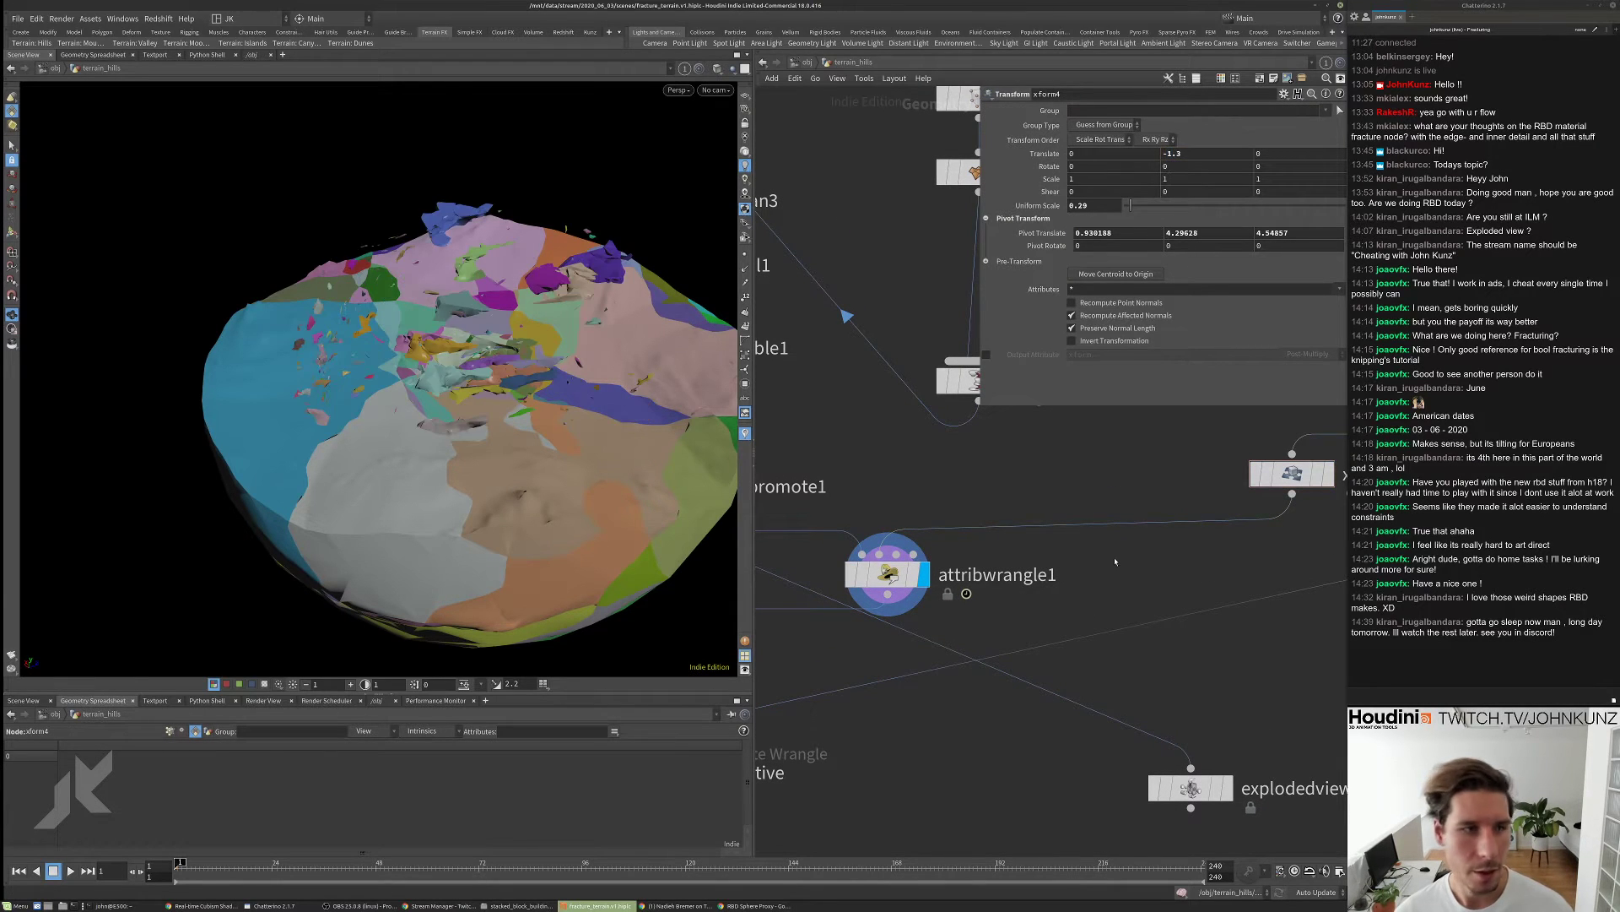
pyautogui.moveTo(557, 355)
pyautogui.mouseDown()
pyautogui.moveTo(572, 289)
pyautogui.moveTo(531, 338)
pyautogui.mouseUp()
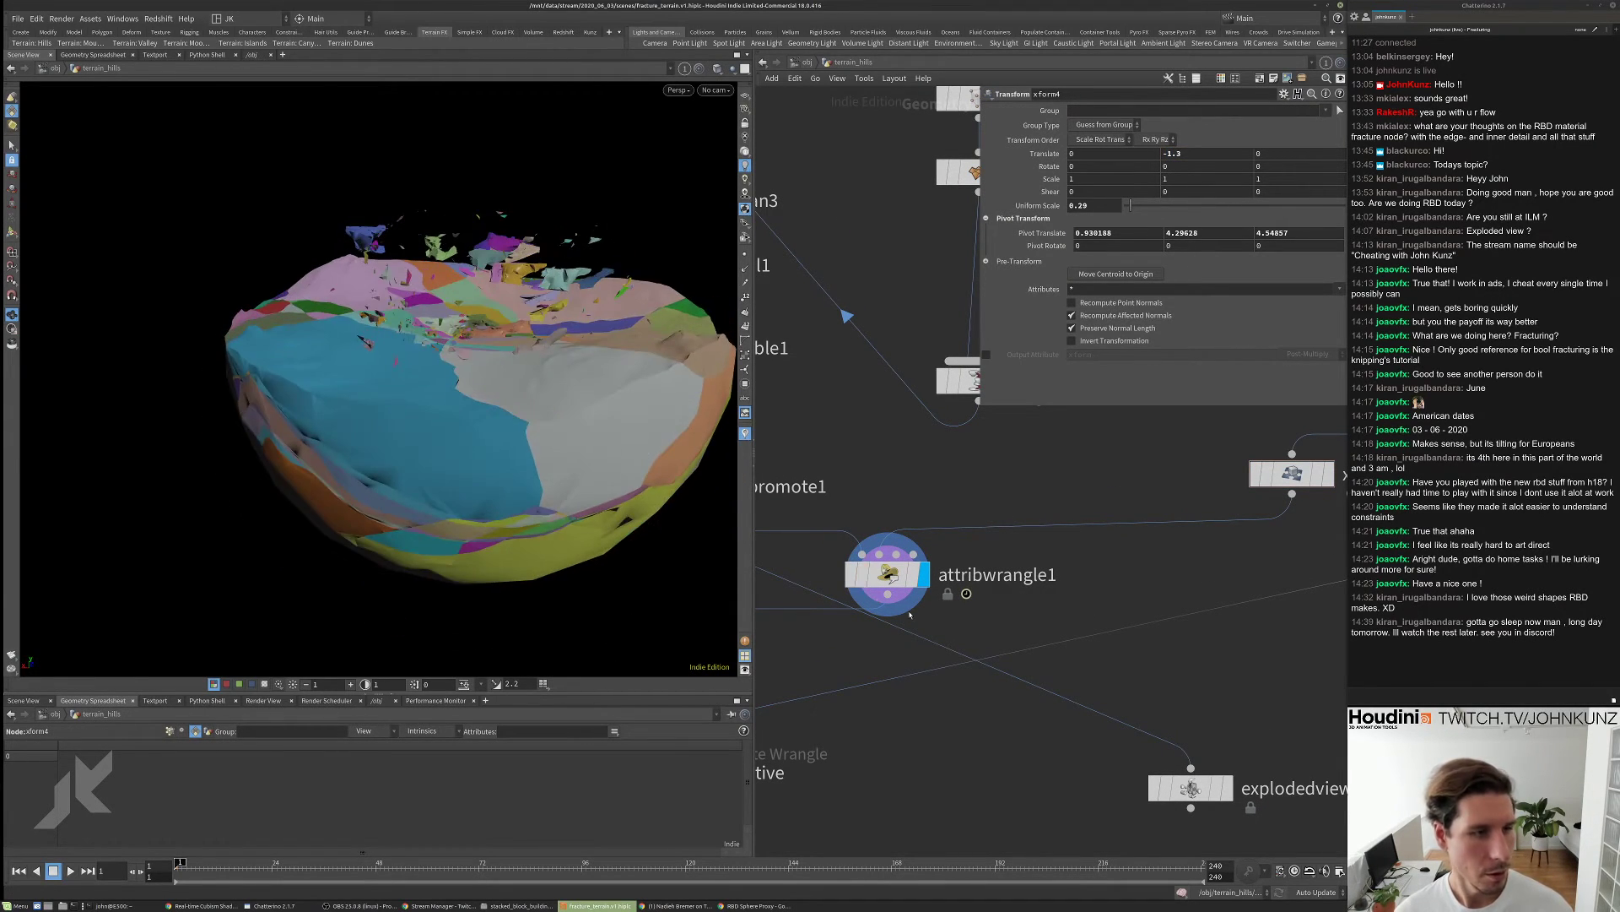
# - In attribwrangle1's expression, set both the pow exponent and the final multiplier to 1
pyautogui.click(887, 574)
pyautogui.click(1280, 212)
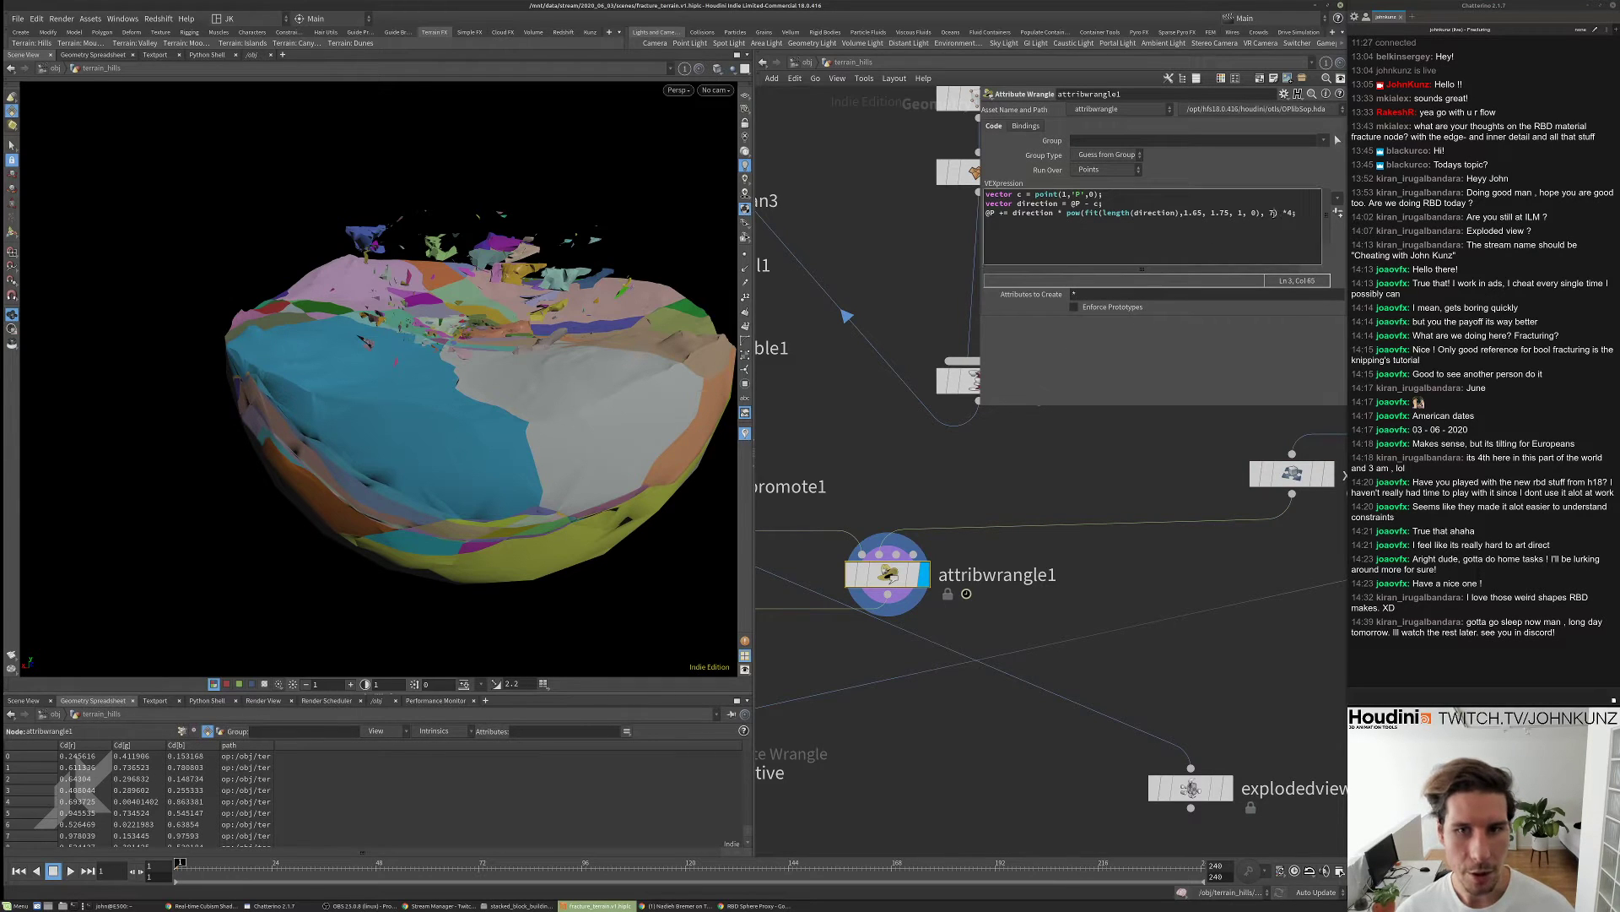
pyautogui.write('1)')
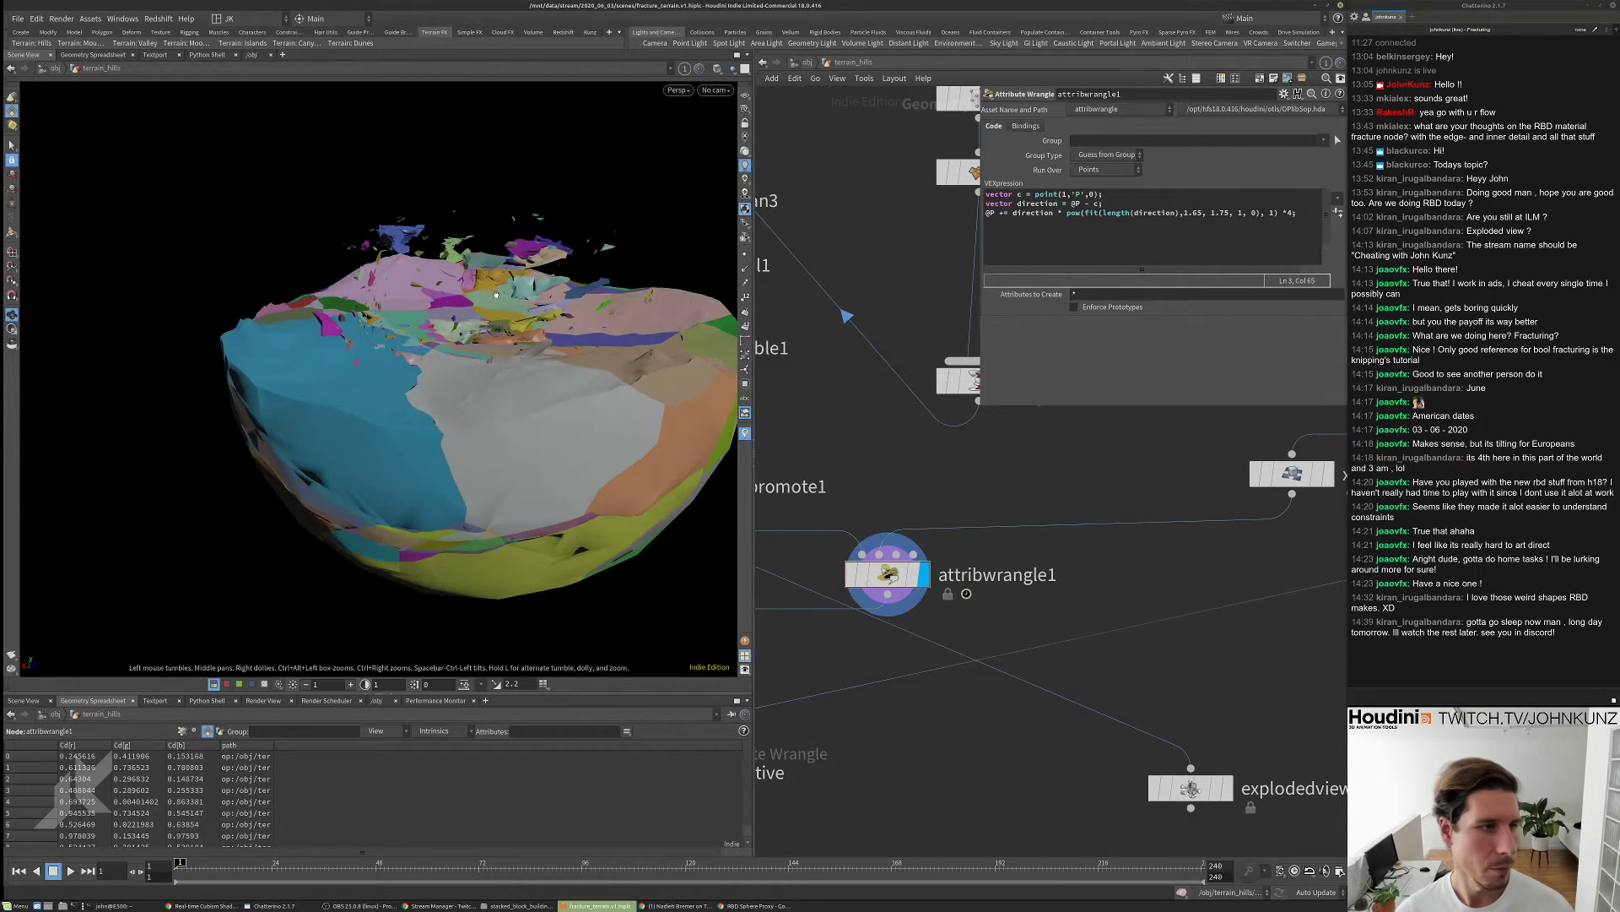
pyautogui.write(' *4;')
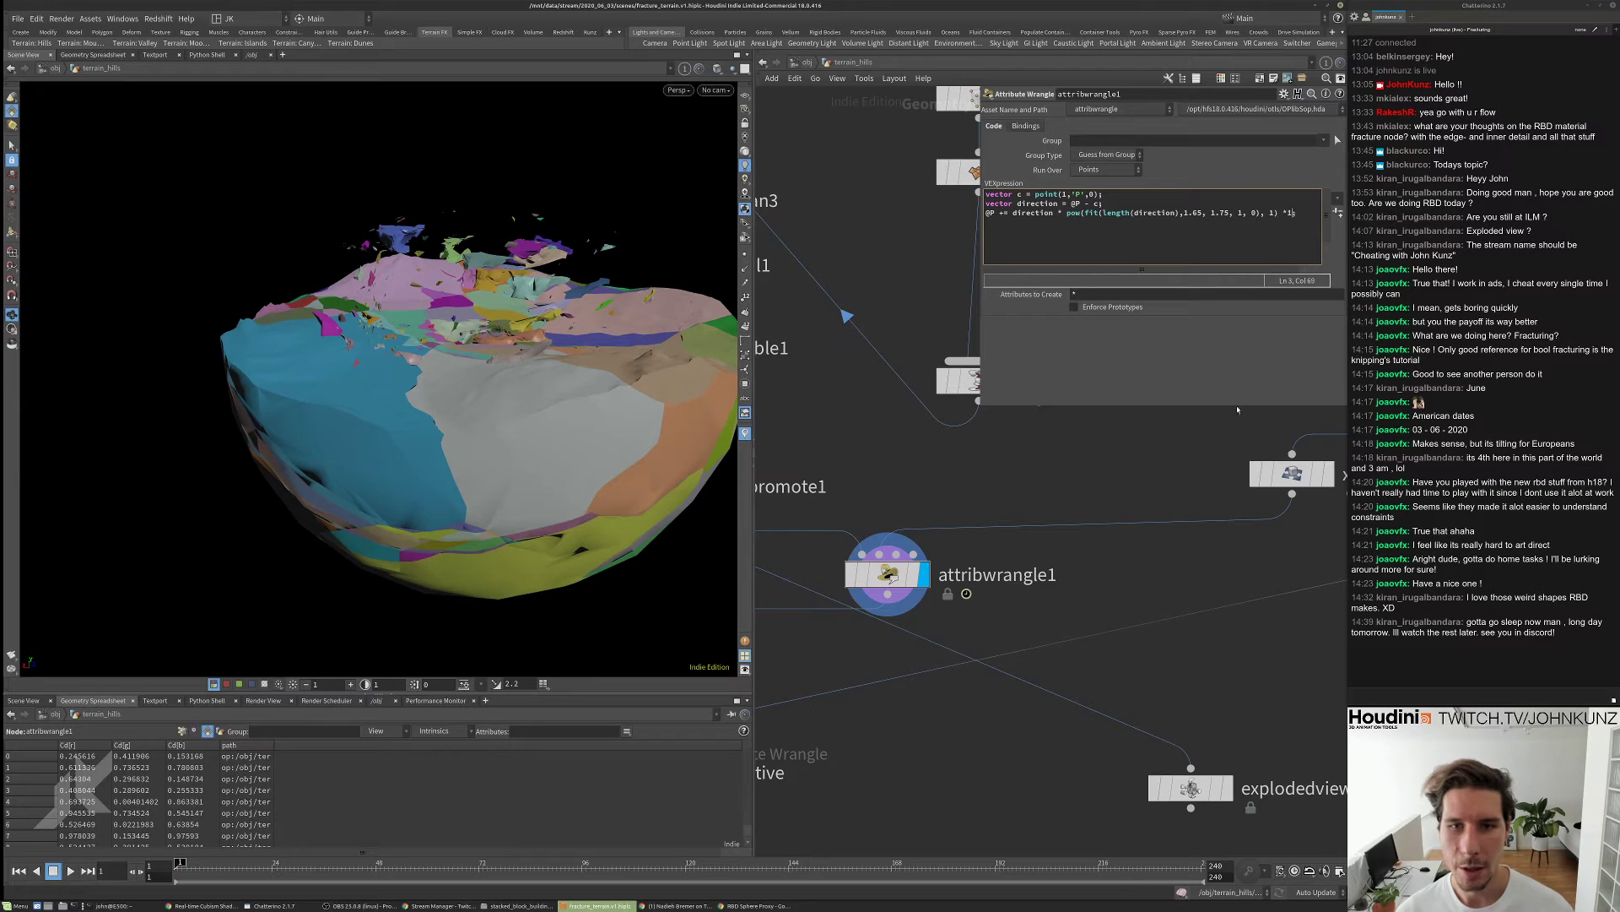
# - Set the source minimum of attribwrangle1's fit function to 0.05
pyautogui.click(1198, 213)
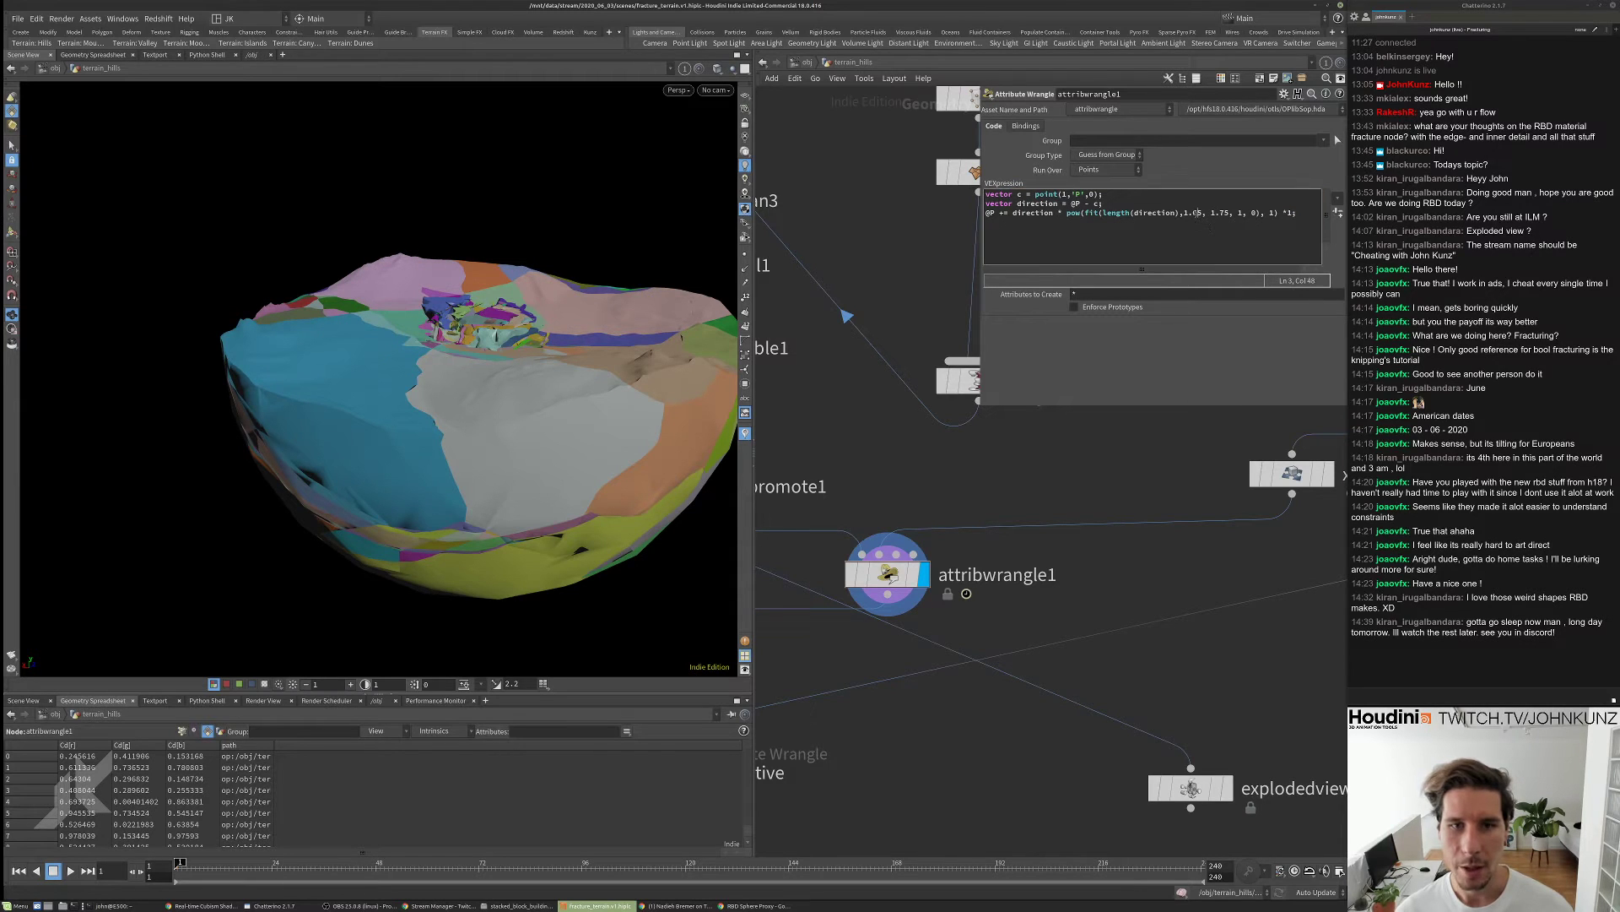
pyautogui.press('BackSpace')
pyautogui.write('9')
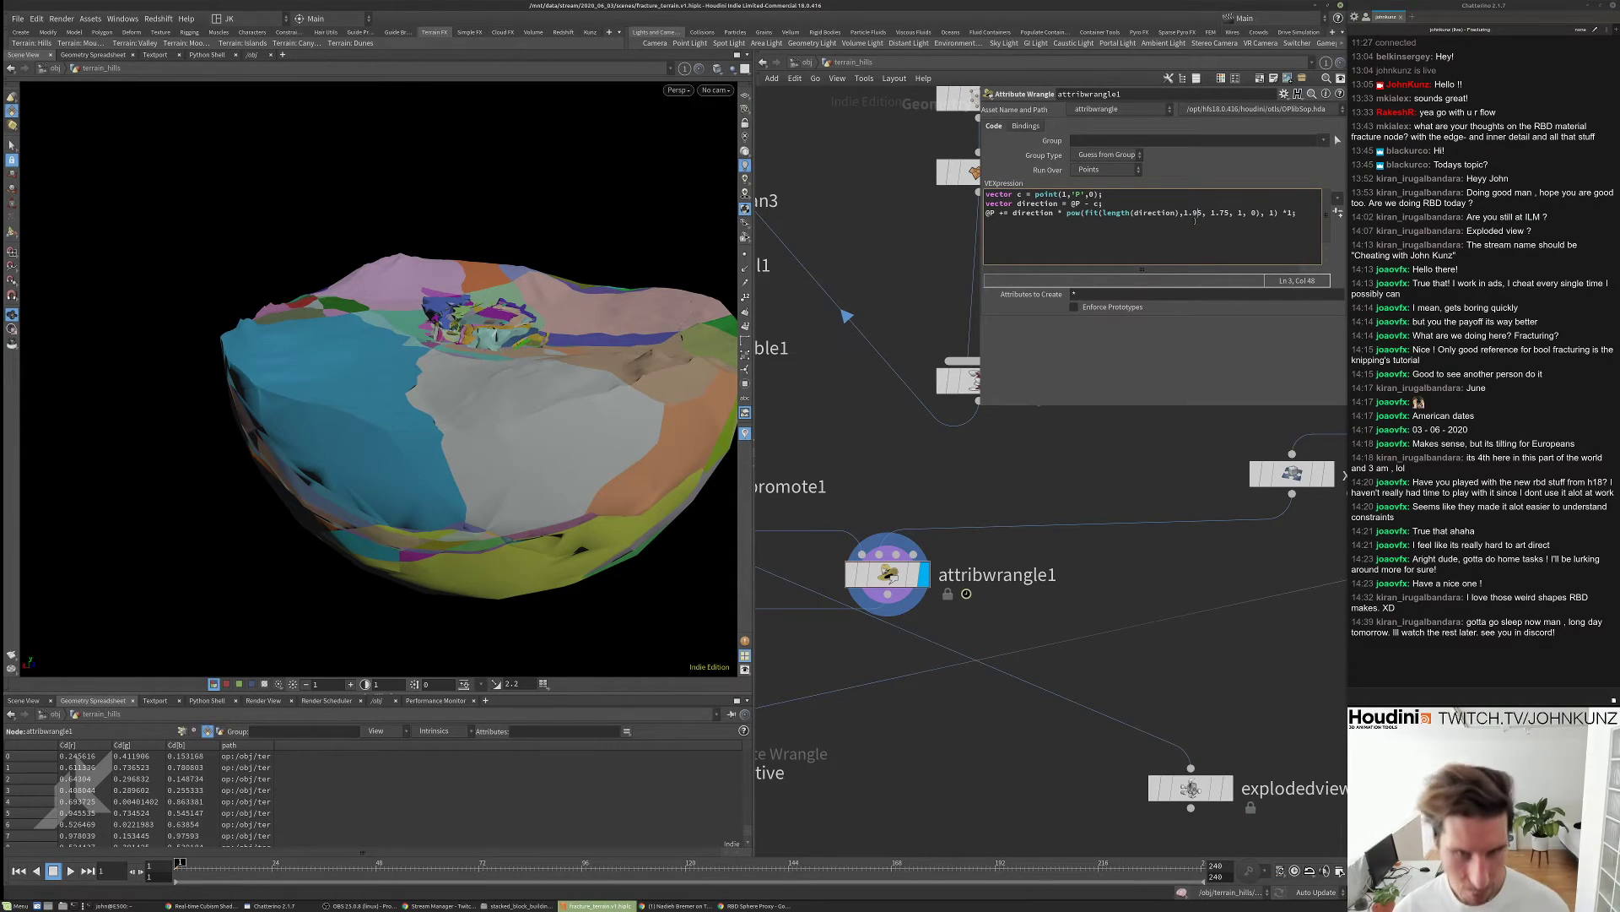
pyautogui.press('BackSpace')
pyautogui.write('0')
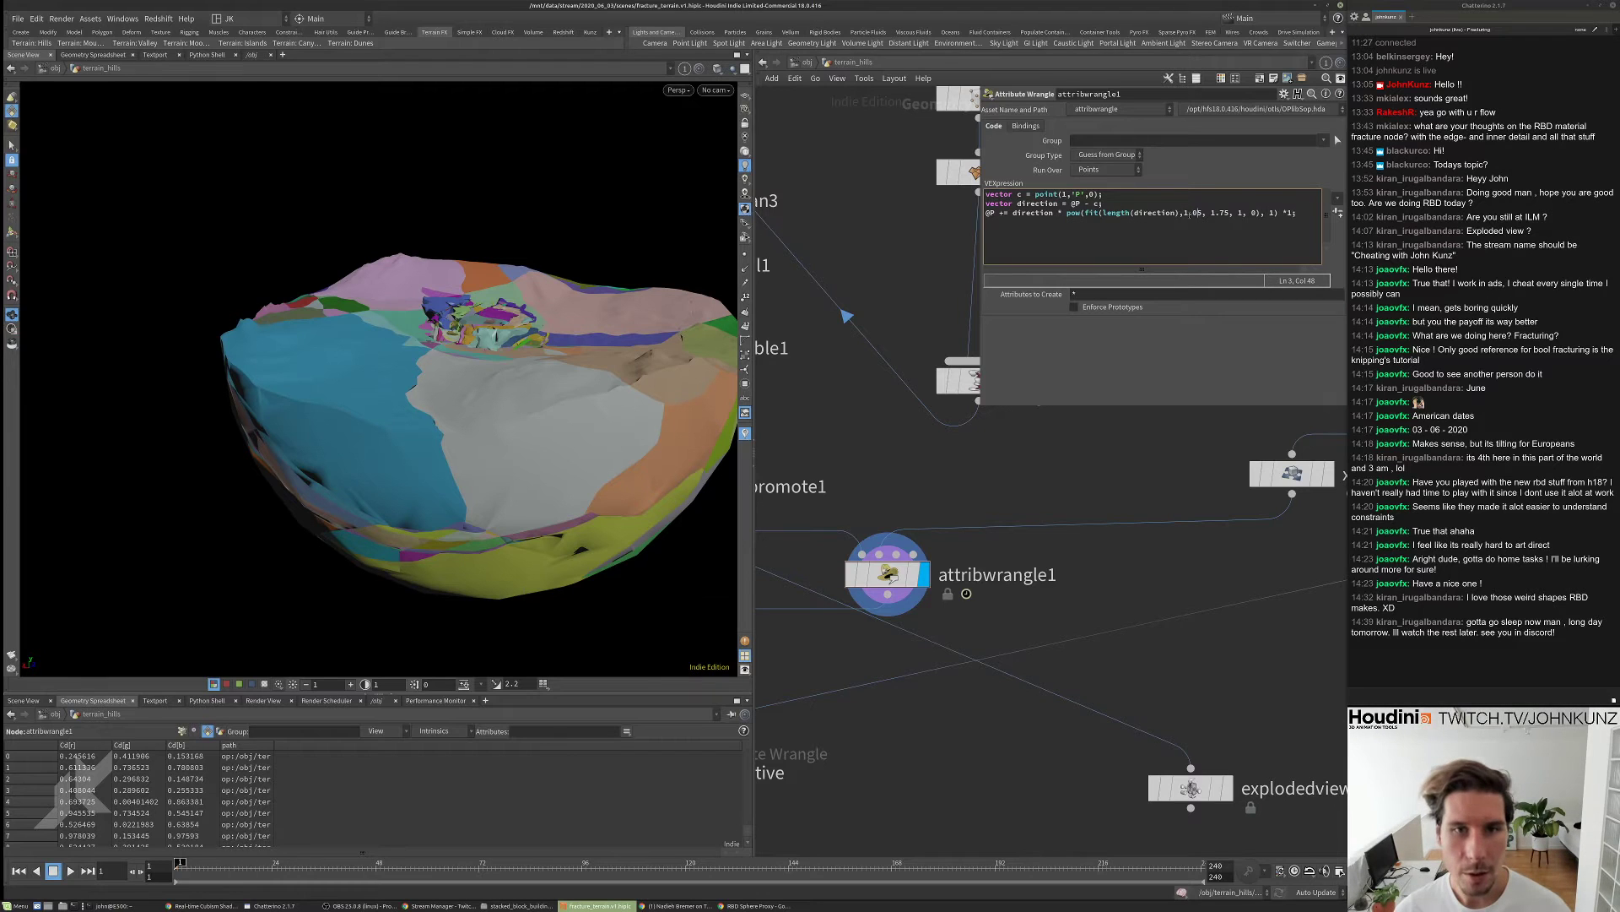
pyautogui.press('BackSpace')
pyautogui.write('0')
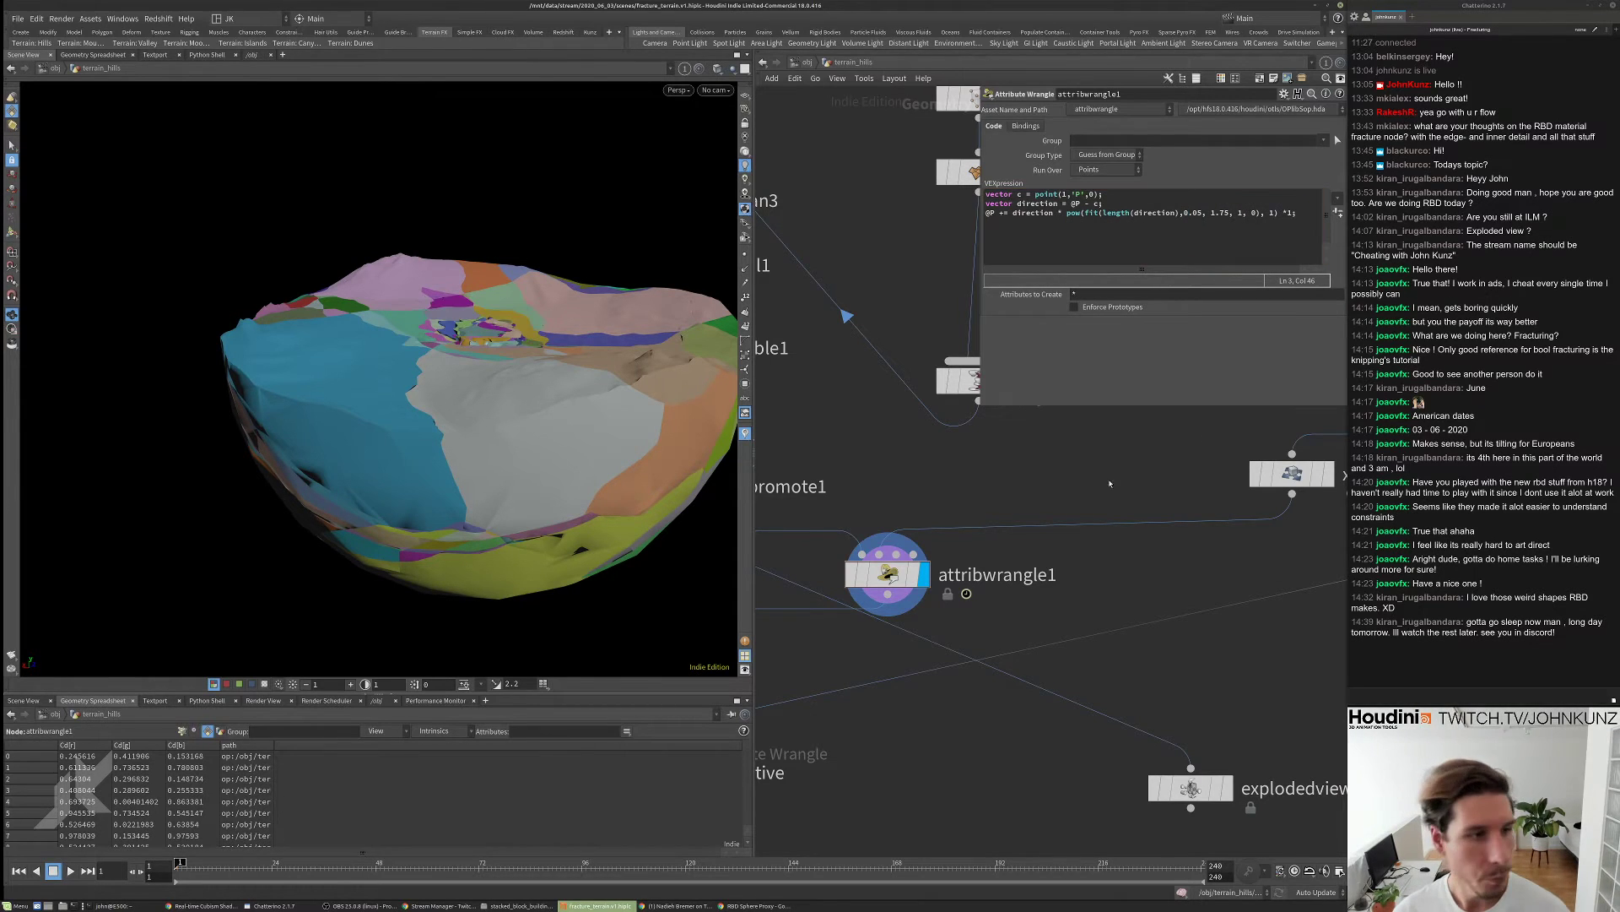
# - In attribwrangle1's expression, try a pow exponent of 7 and a final multiplier of 111 on the displacement
pyautogui.moveTo(496, 319); pyautogui.dragTo(929, 236, button='right')
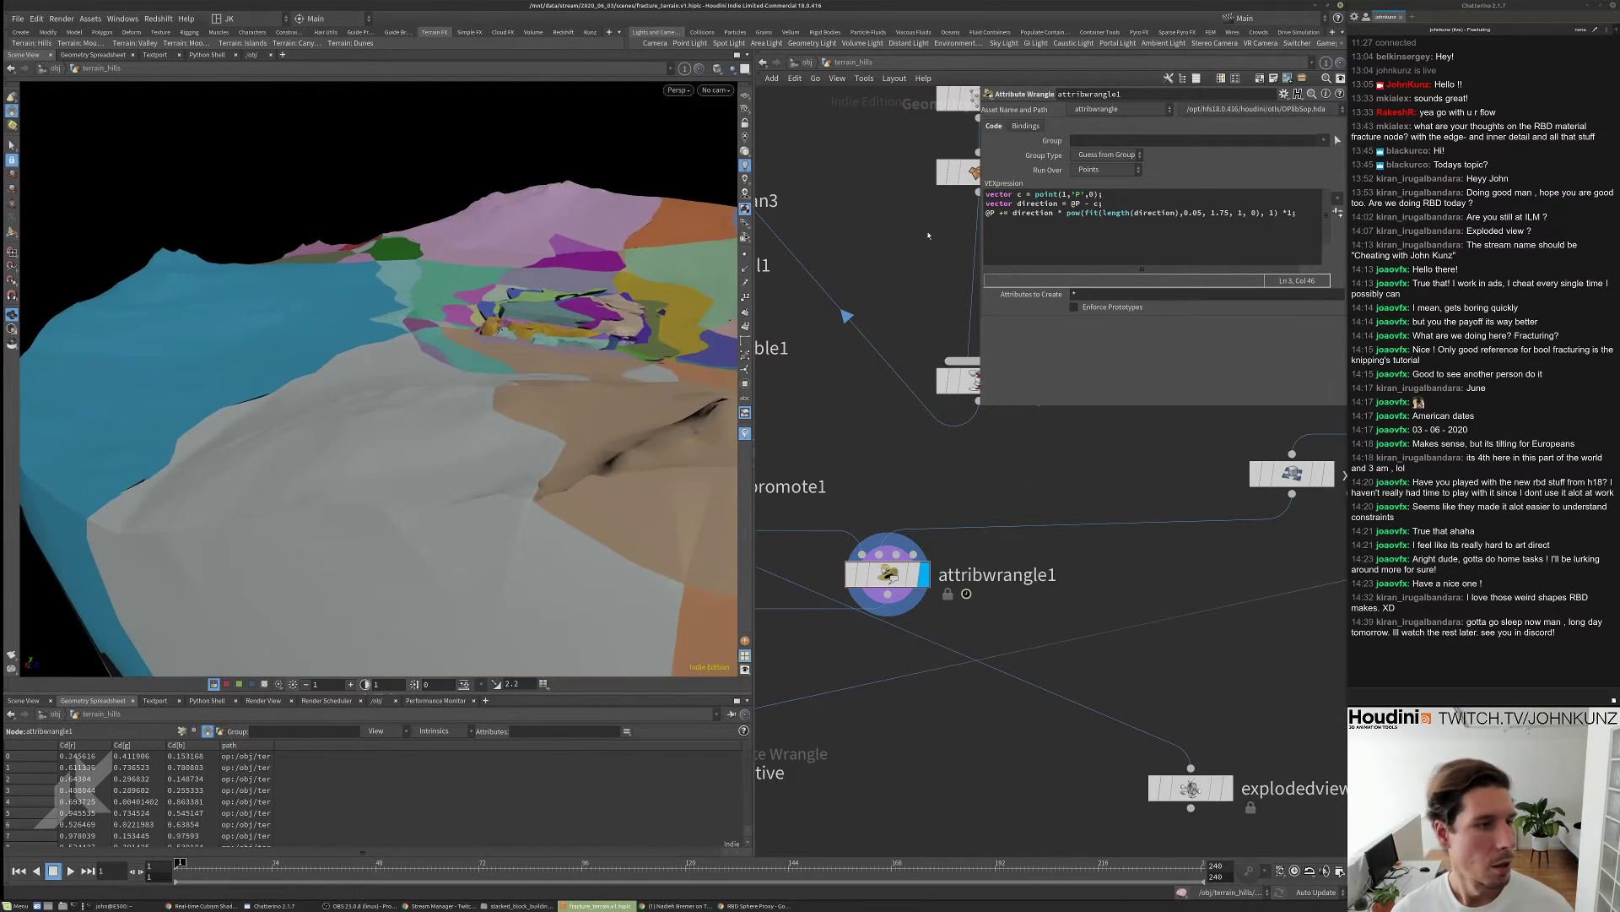
pyautogui.doubleClick(1271, 213)
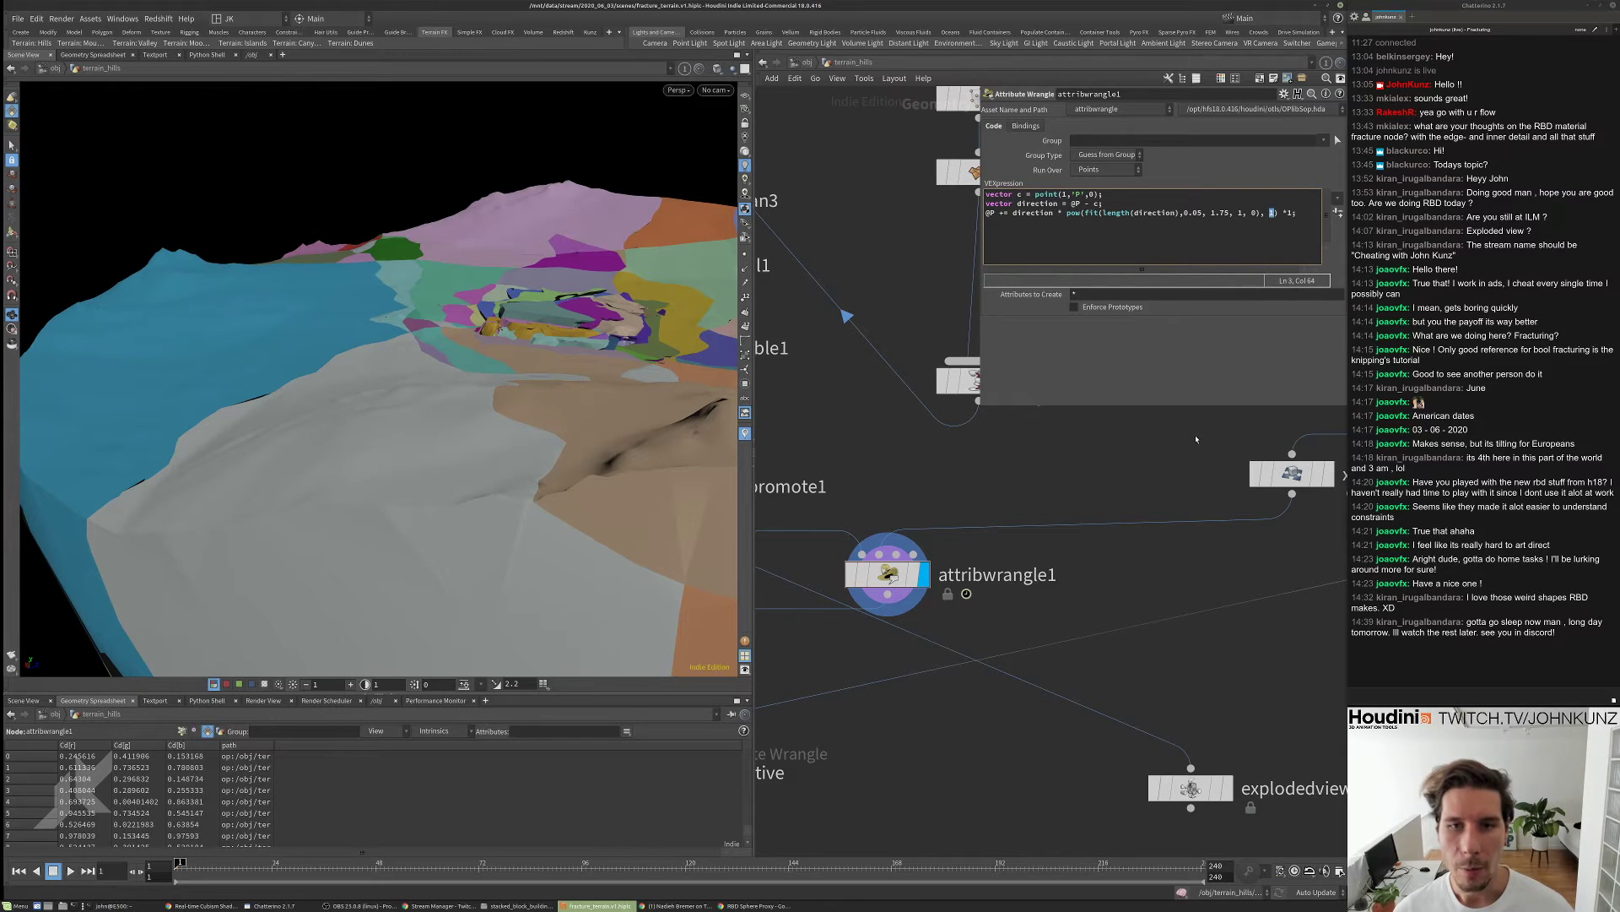
pyautogui.click(1294, 213)
pyautogui.write('0.')
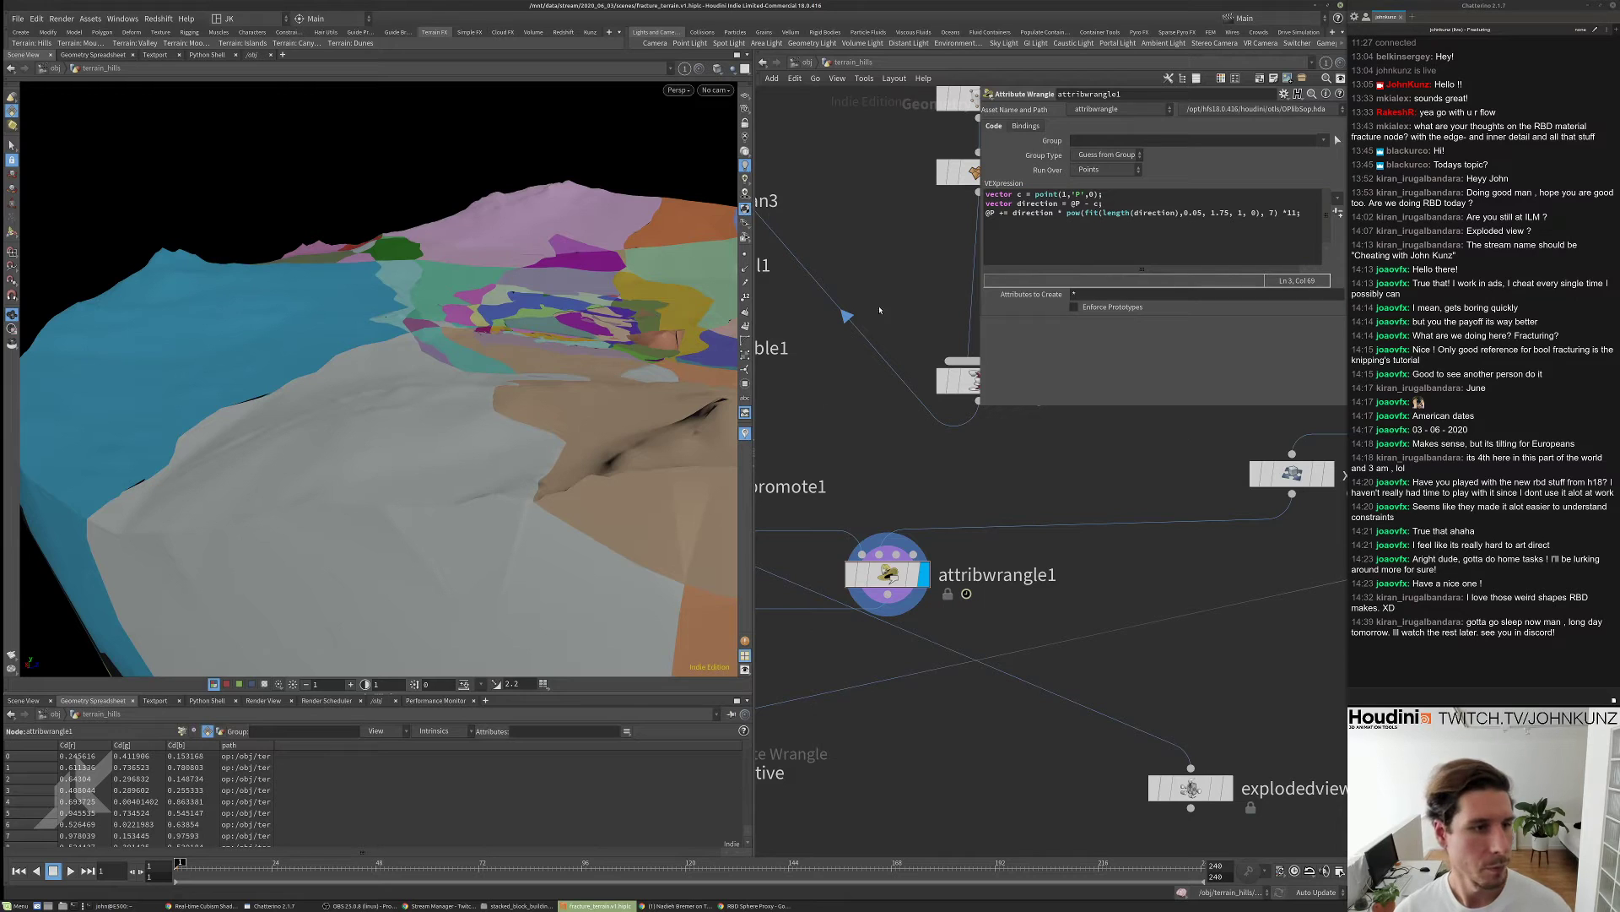
pyautogui.write('1')
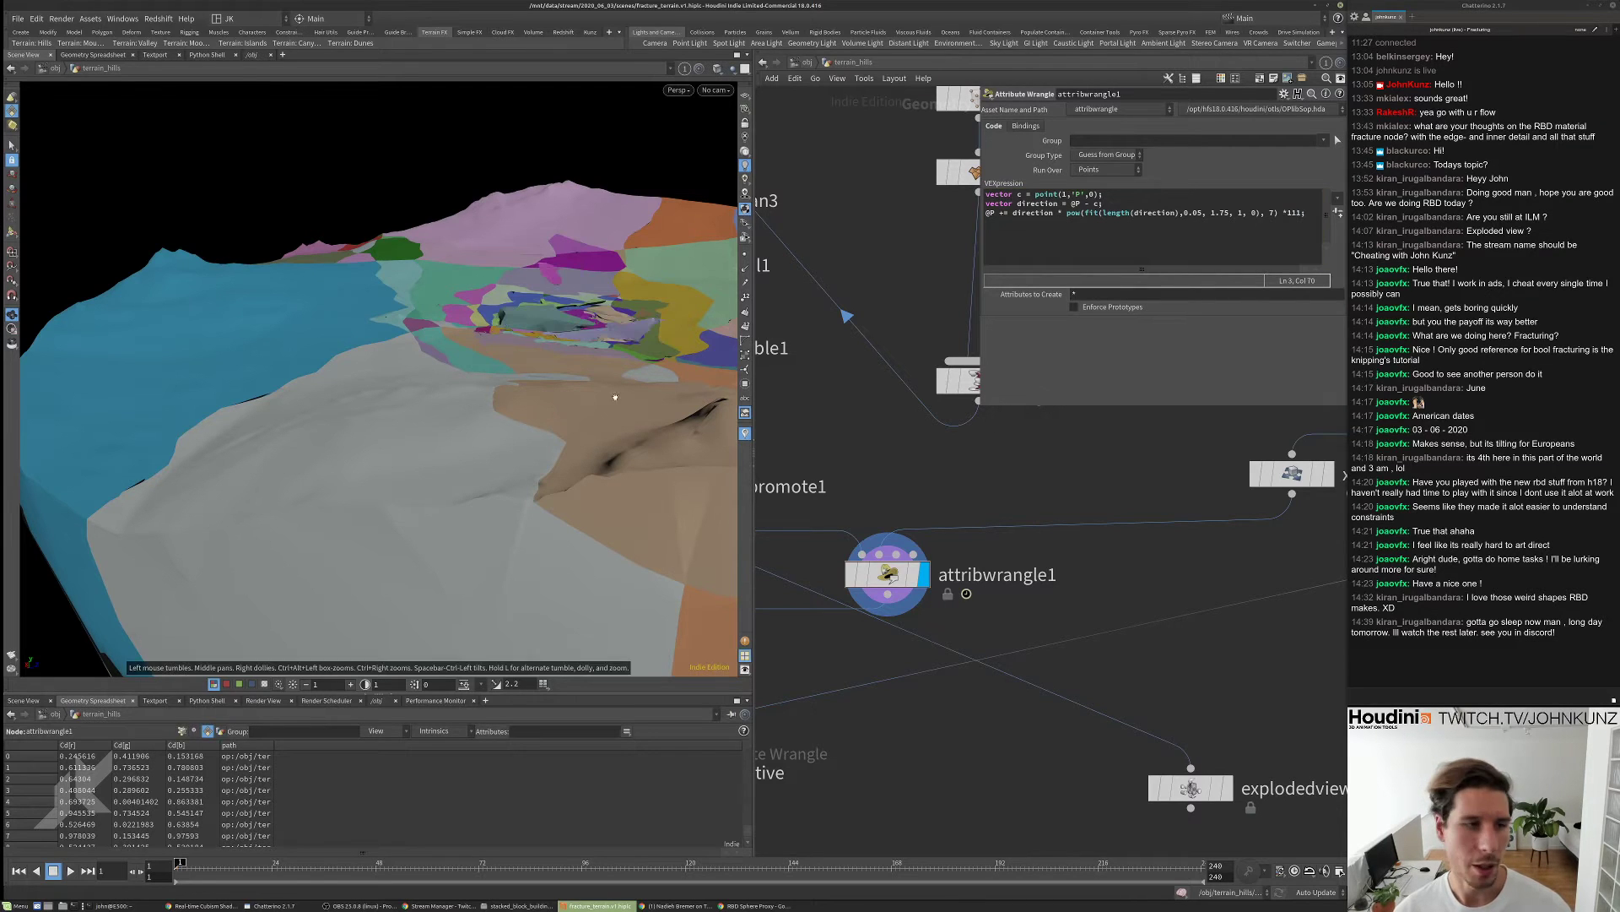
pyautogui.moveTo(589, 245); pyautogui.dragTo(441, 317)
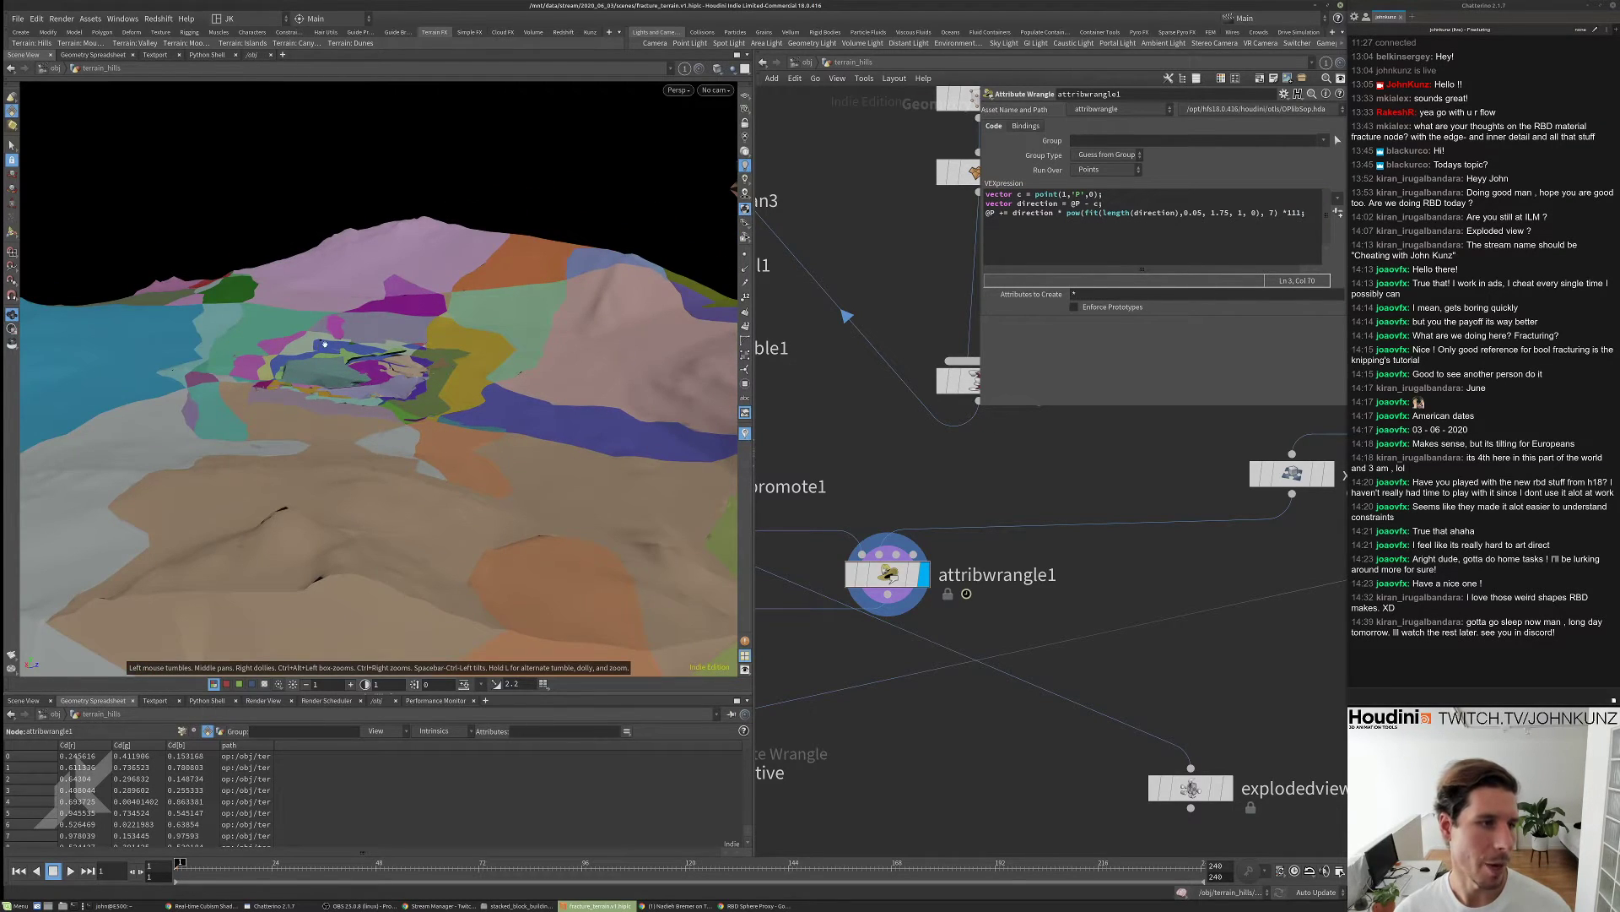
pyautogui.moveTo(325, 344); pyautogui.dragTo(579, 264, button='right')
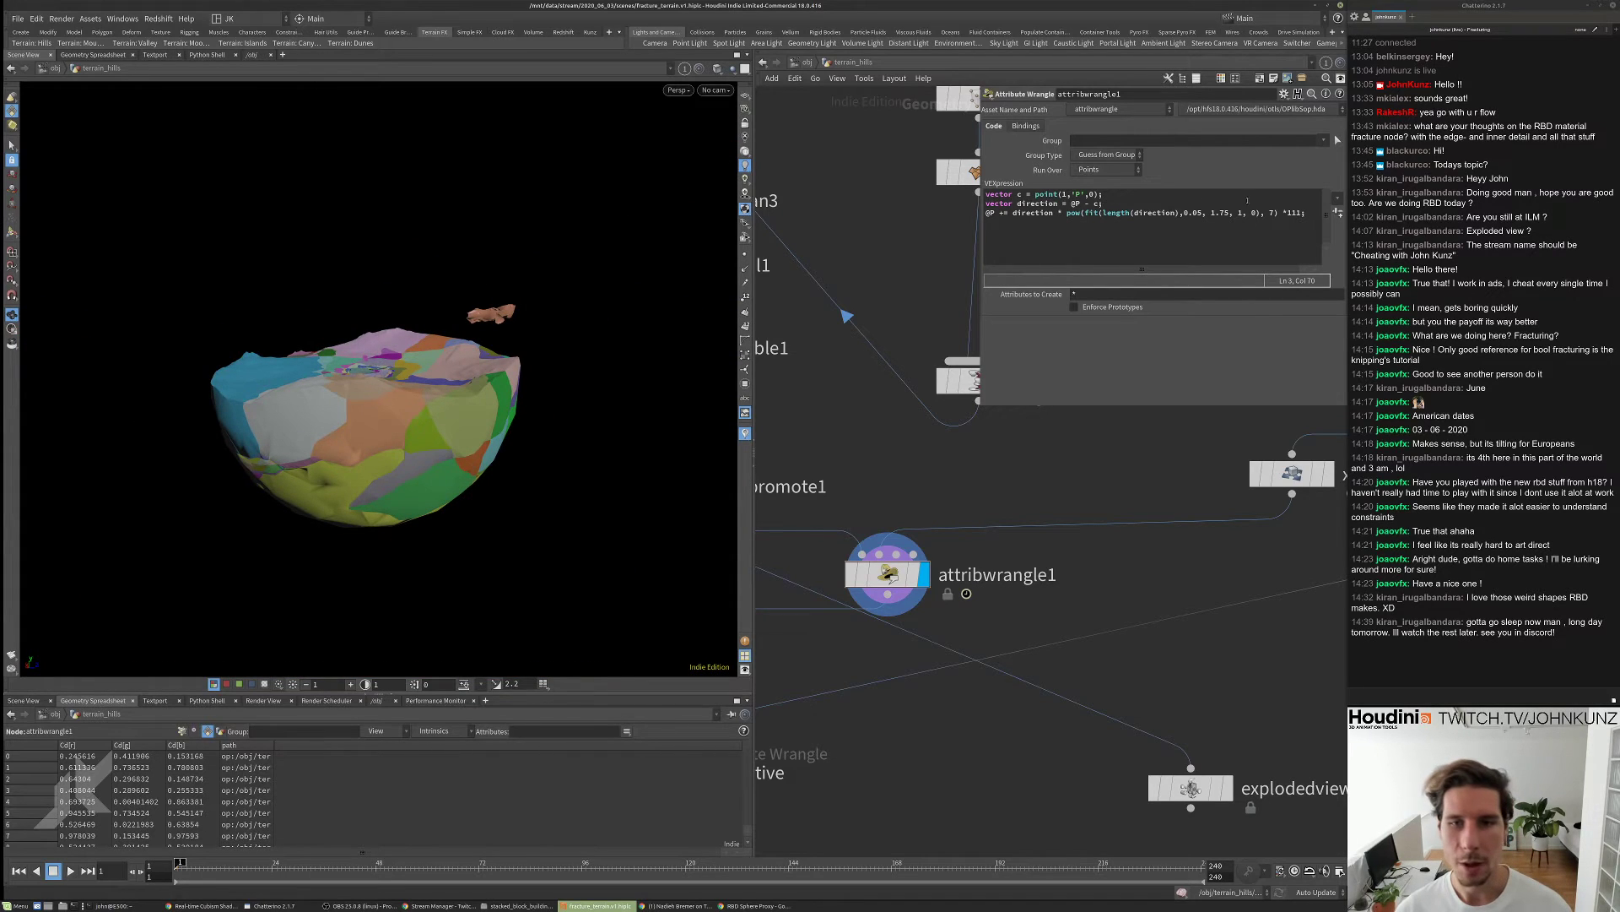
# - Reset attribwrangle1's final multiplier and pow exponent to 1
pyautogui.doubleClick(1304, 216)
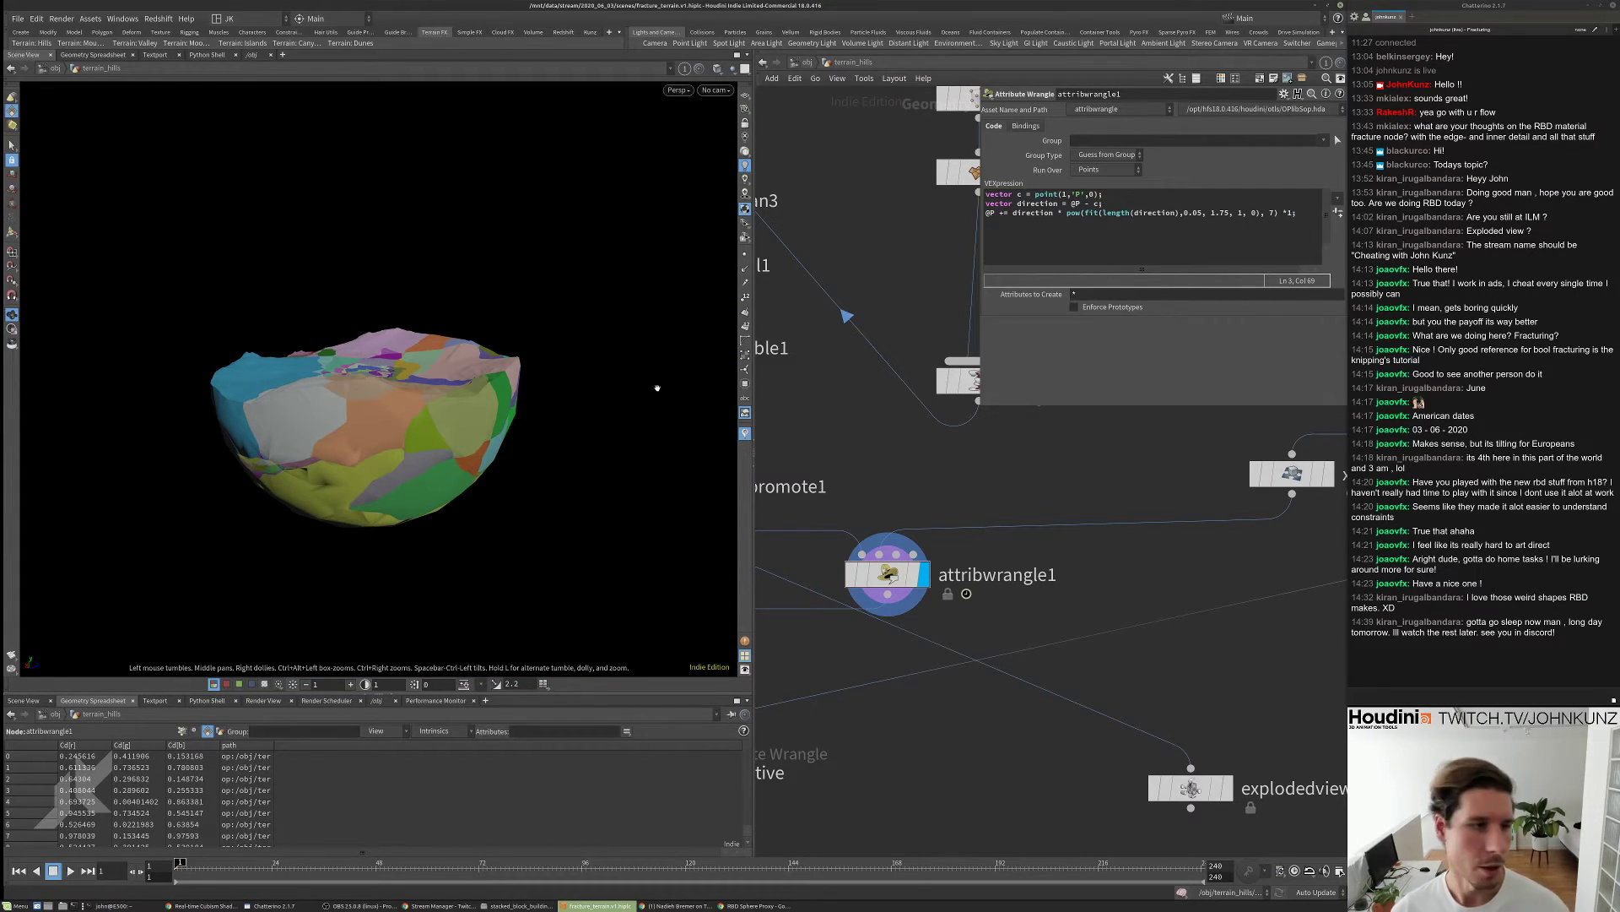
pyautogui.doubleClick(1272, 213)
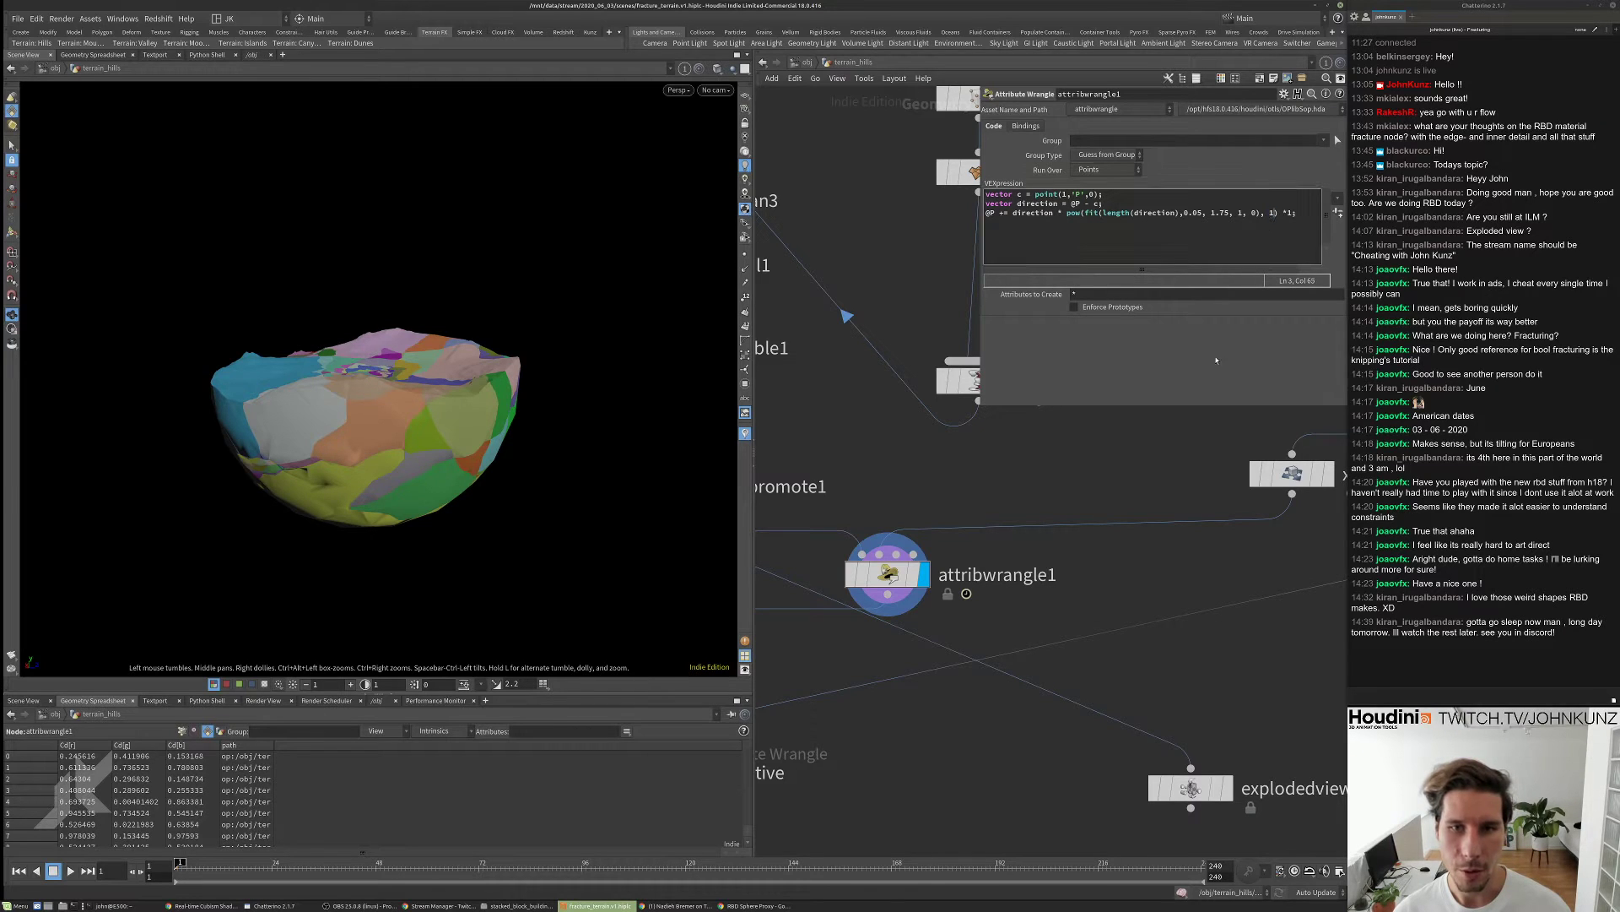
pyautogui.scroll(5, 398, 419)
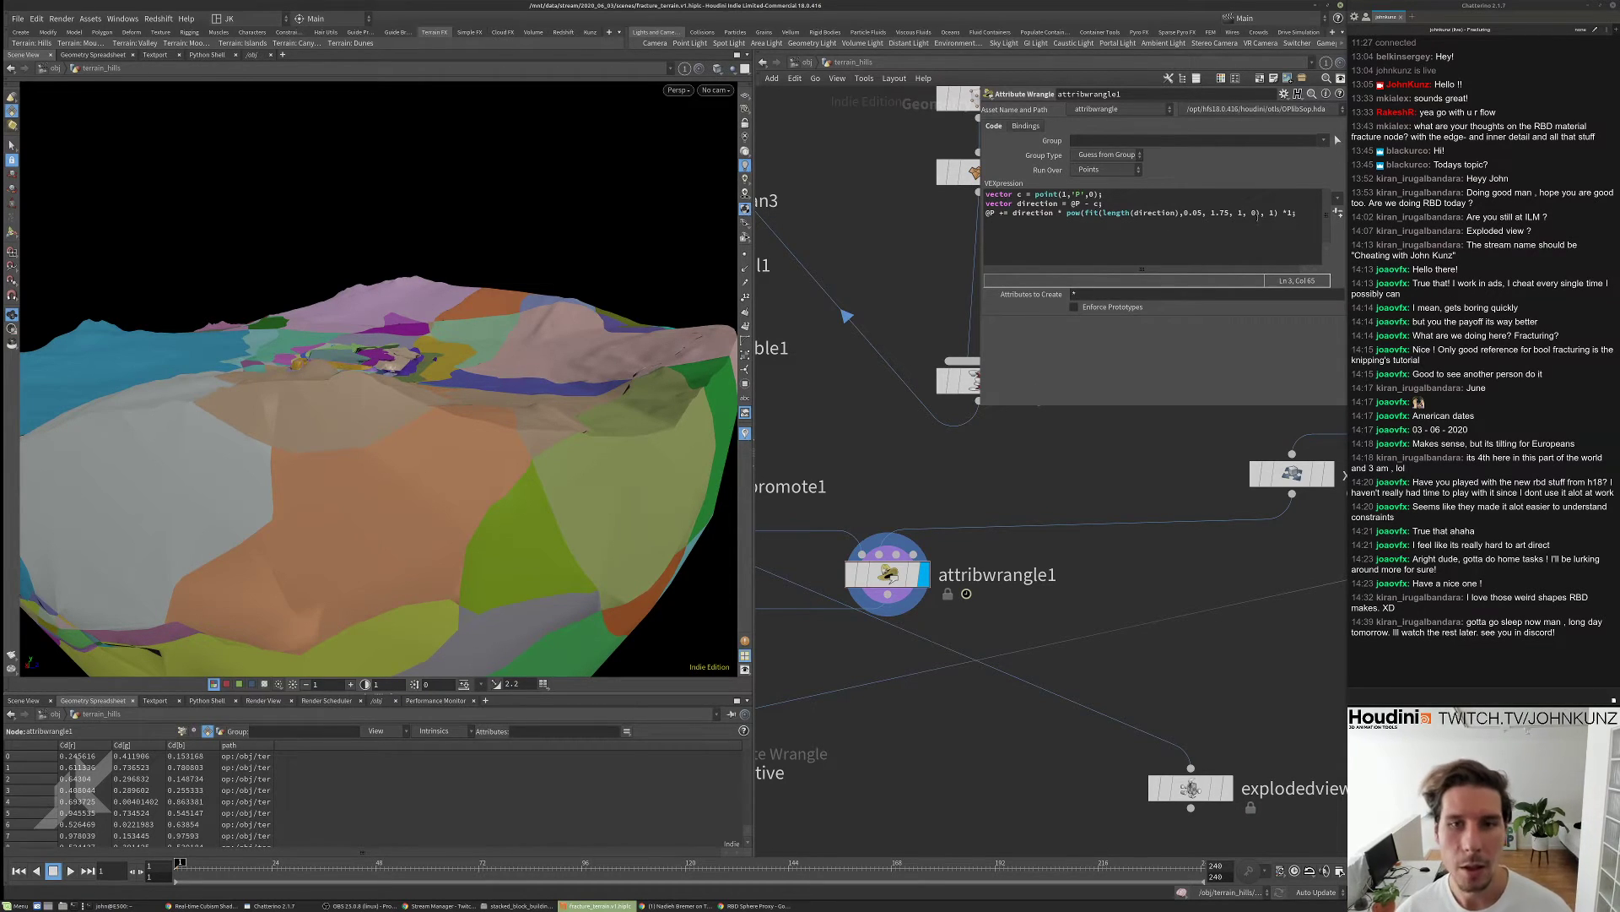
# - Set the pow exponent to 2 and the final multiplier to 15 in attribwrangle1, and check the displaced pieces
pyautogui.moveTo(1178, 357); pyautogui.dragTo(1229, 349, button='middle')
pyautogui.click(1272, 212)
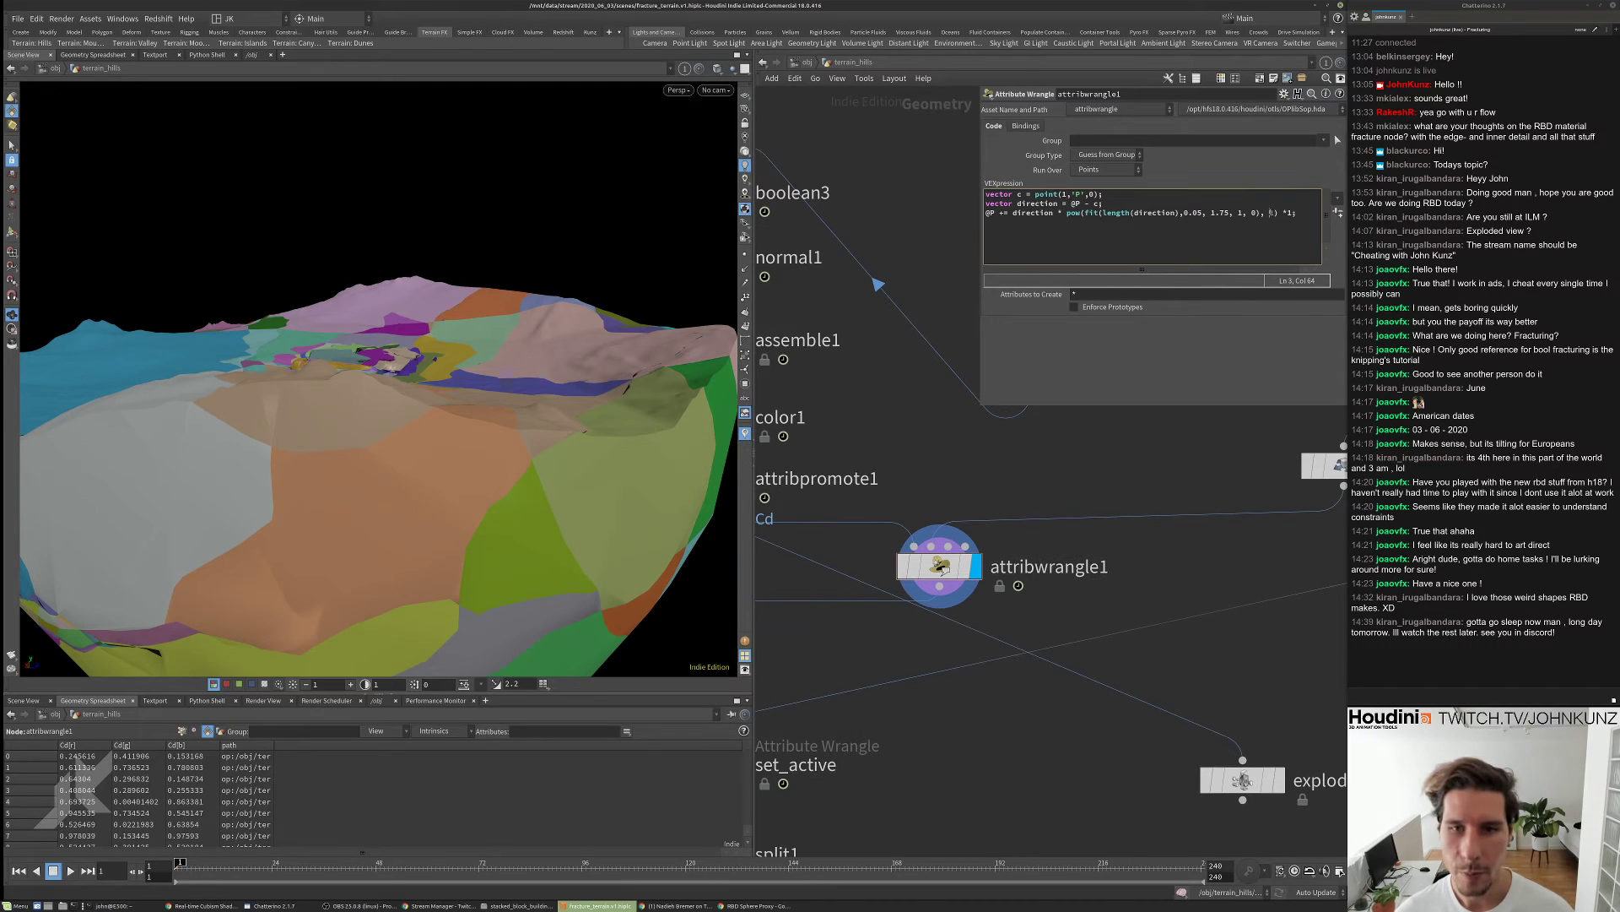
pyautogui.click(1272, 336)
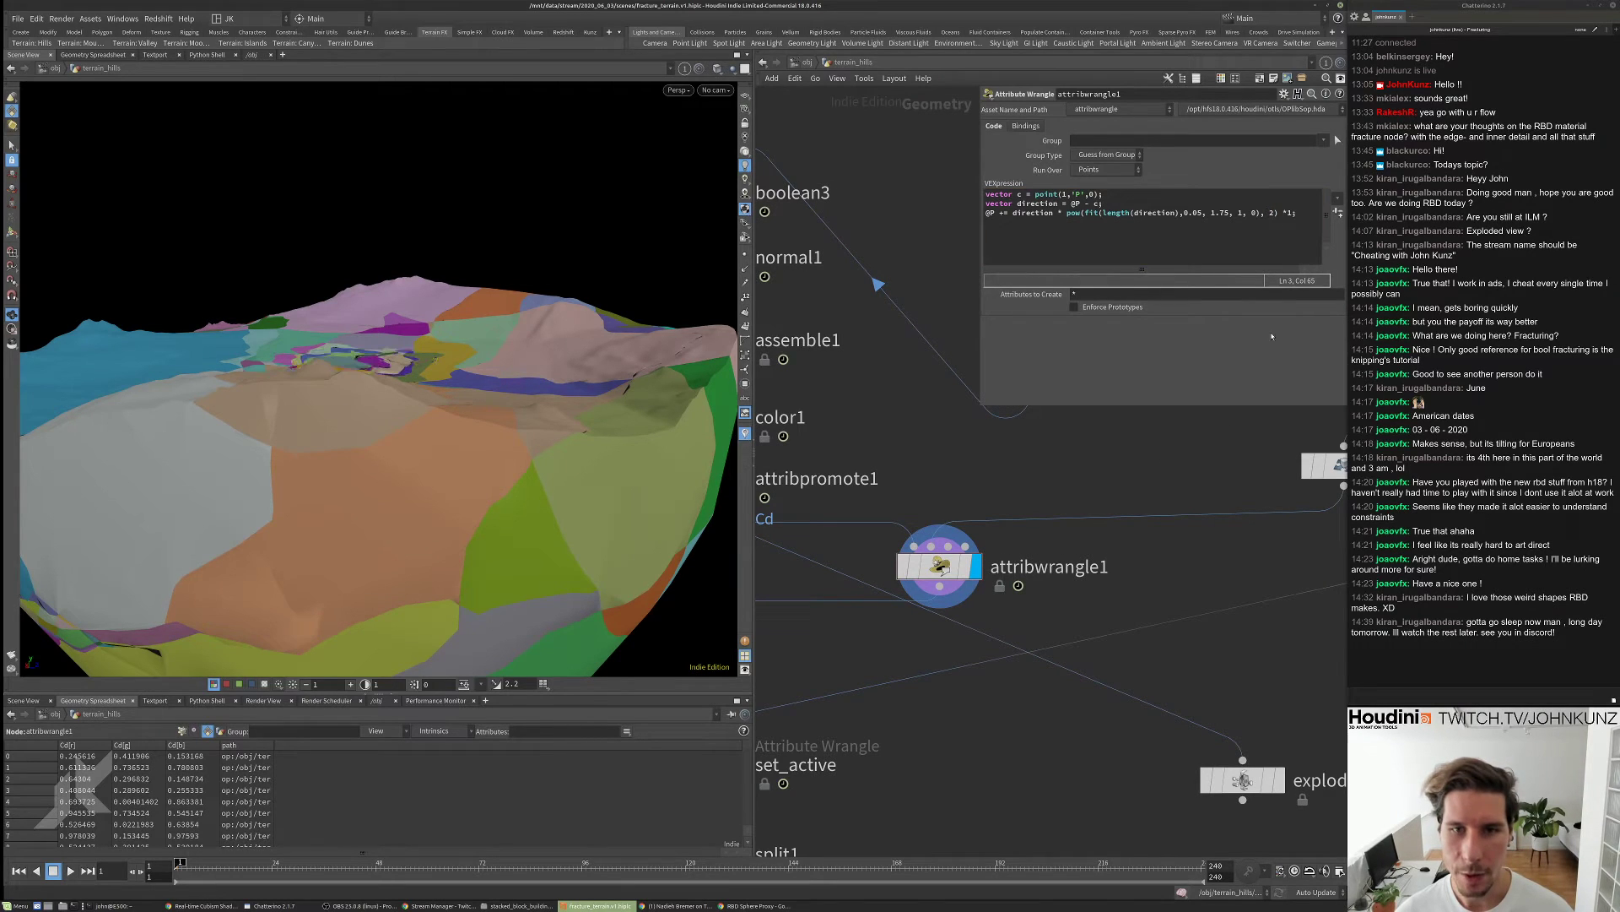
pyautogui.click(1292, 213)
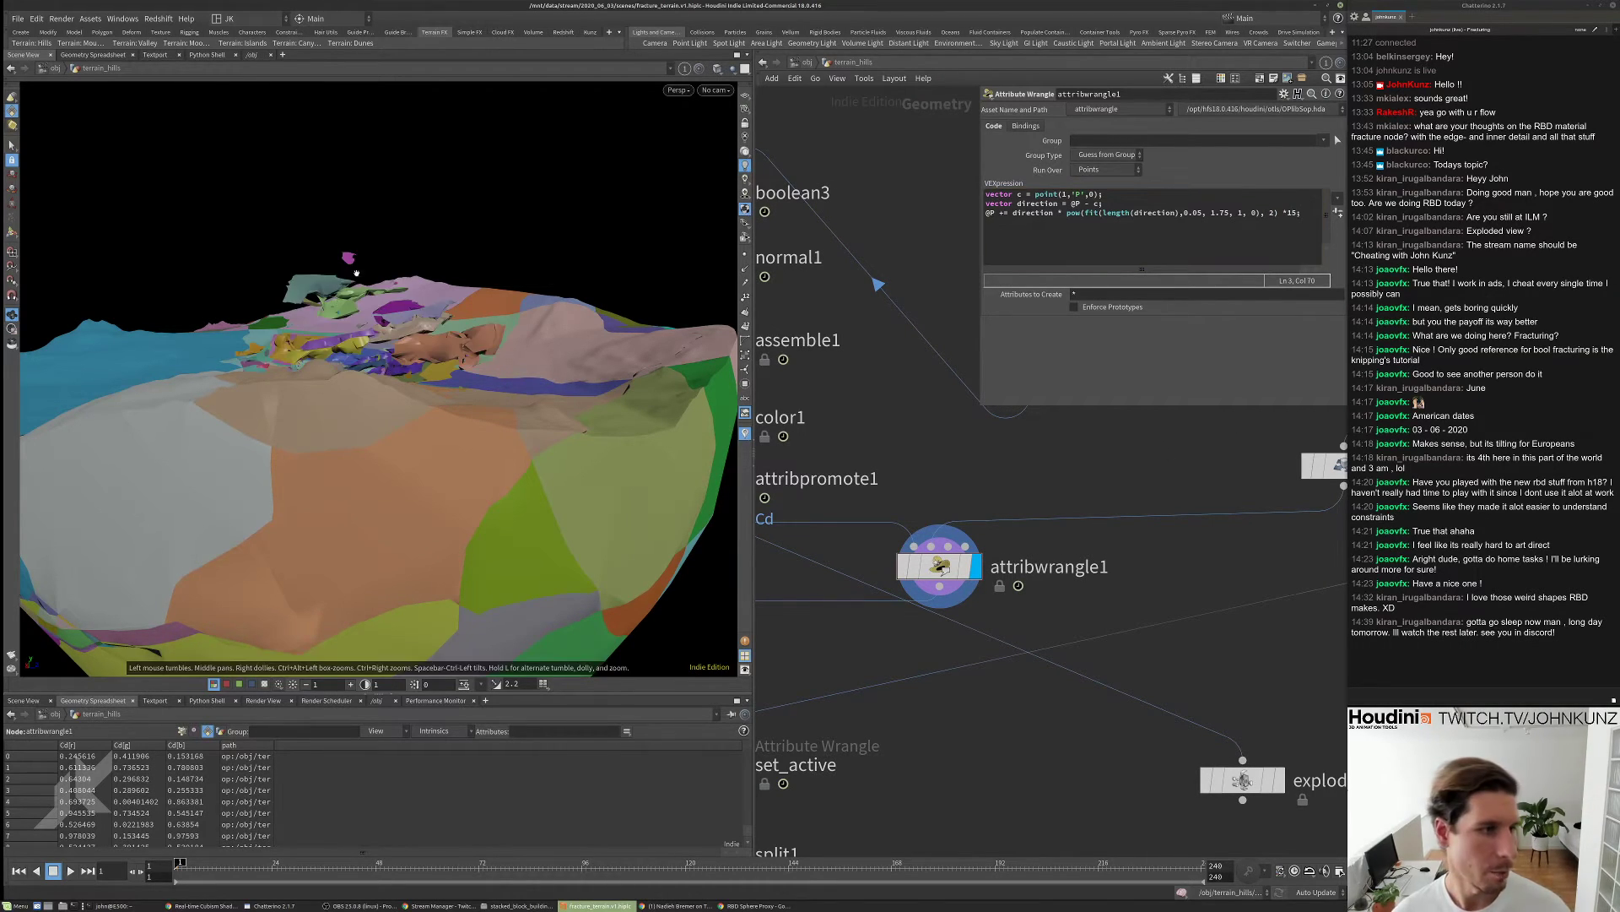
pyautogui.moveTo(355, 269); pyautogui.dragTo(456, 270)
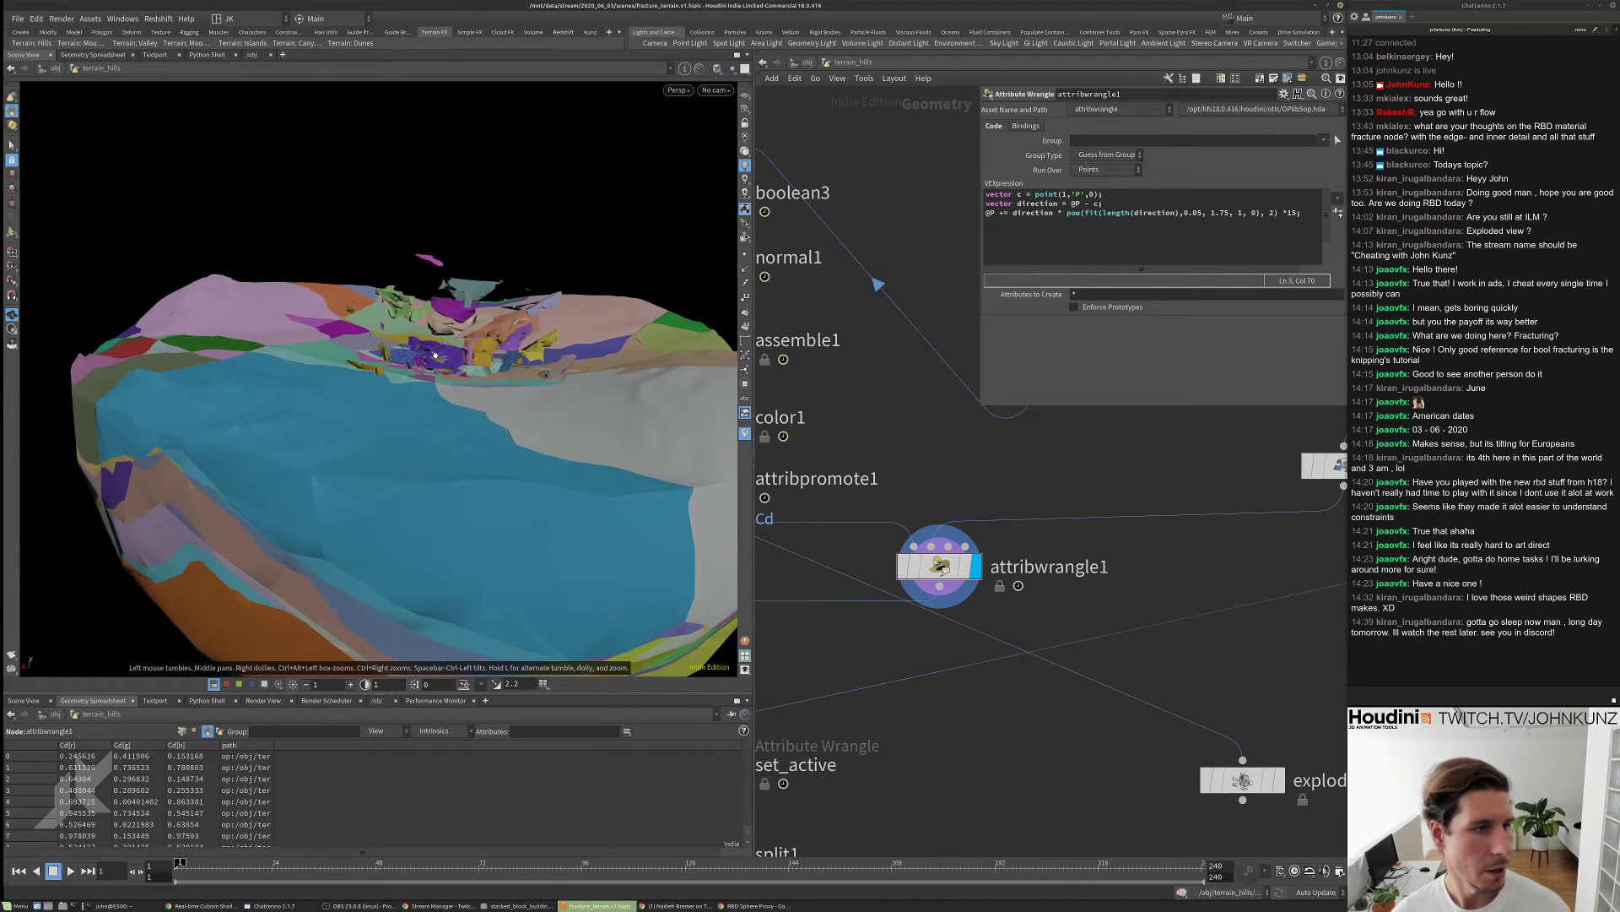
# - Set the source maximum of attribwrangle1's fit function to 2.75 and inspect the wider displacement from above
pyautogui.click(1213, 213)
pyautogui.moveTo(506, 388)
pyautogui.mouseDown()
pyautogui.moveTo(500, 285)
pyautogui.moveTo(503, 422)
pyautogui.moveTo(503, 397)
pyautogui.mouseUp()
pyautogui.scroll(-3, 1003, 491)
pyautogui.moveTo(970, 485); pyautogui.dragTo(1130, 482, button='middle')
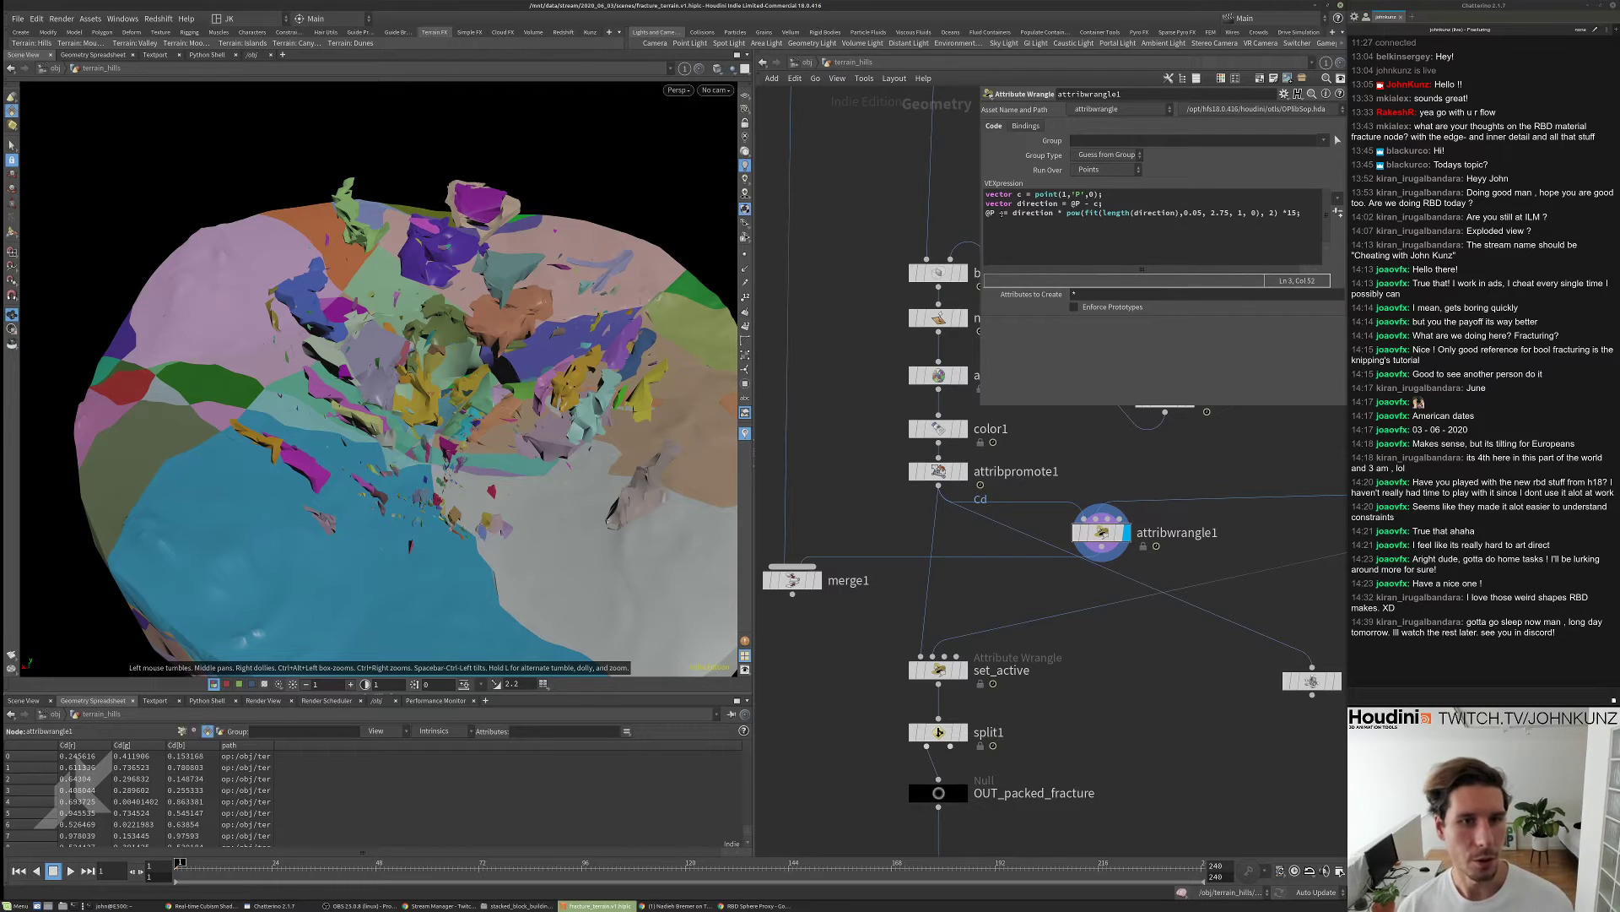
# - Change the last line of attribwrangle1 from adding to @P to assigning the directional result to velocity with @v =
pyautogui.click(1001, 214)
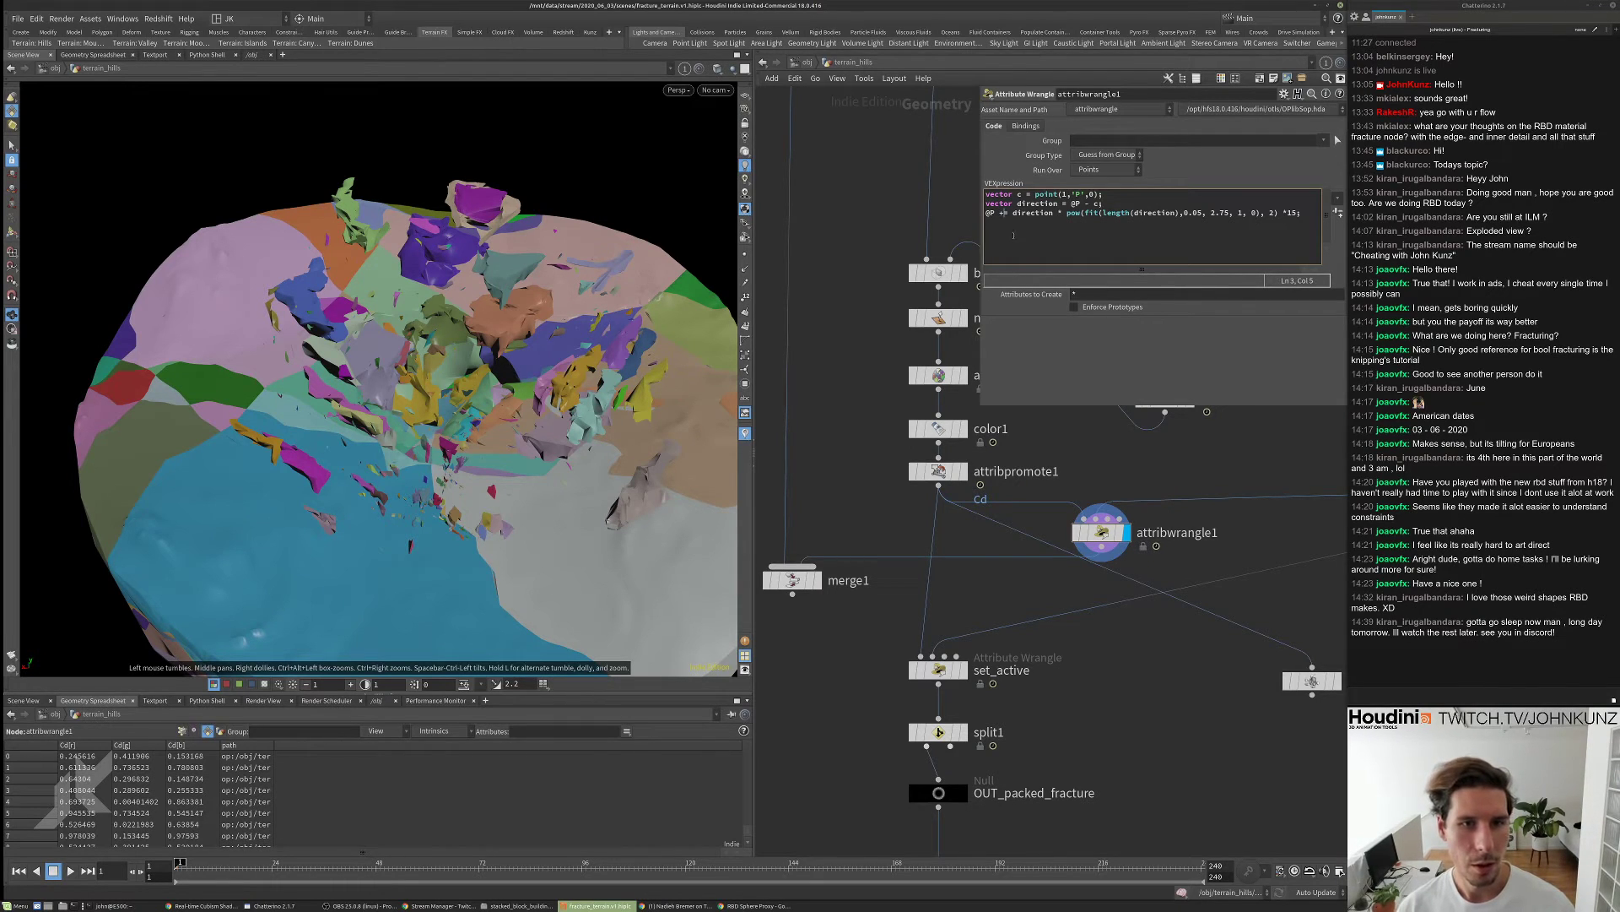
pyautogui.press('BackSpace')
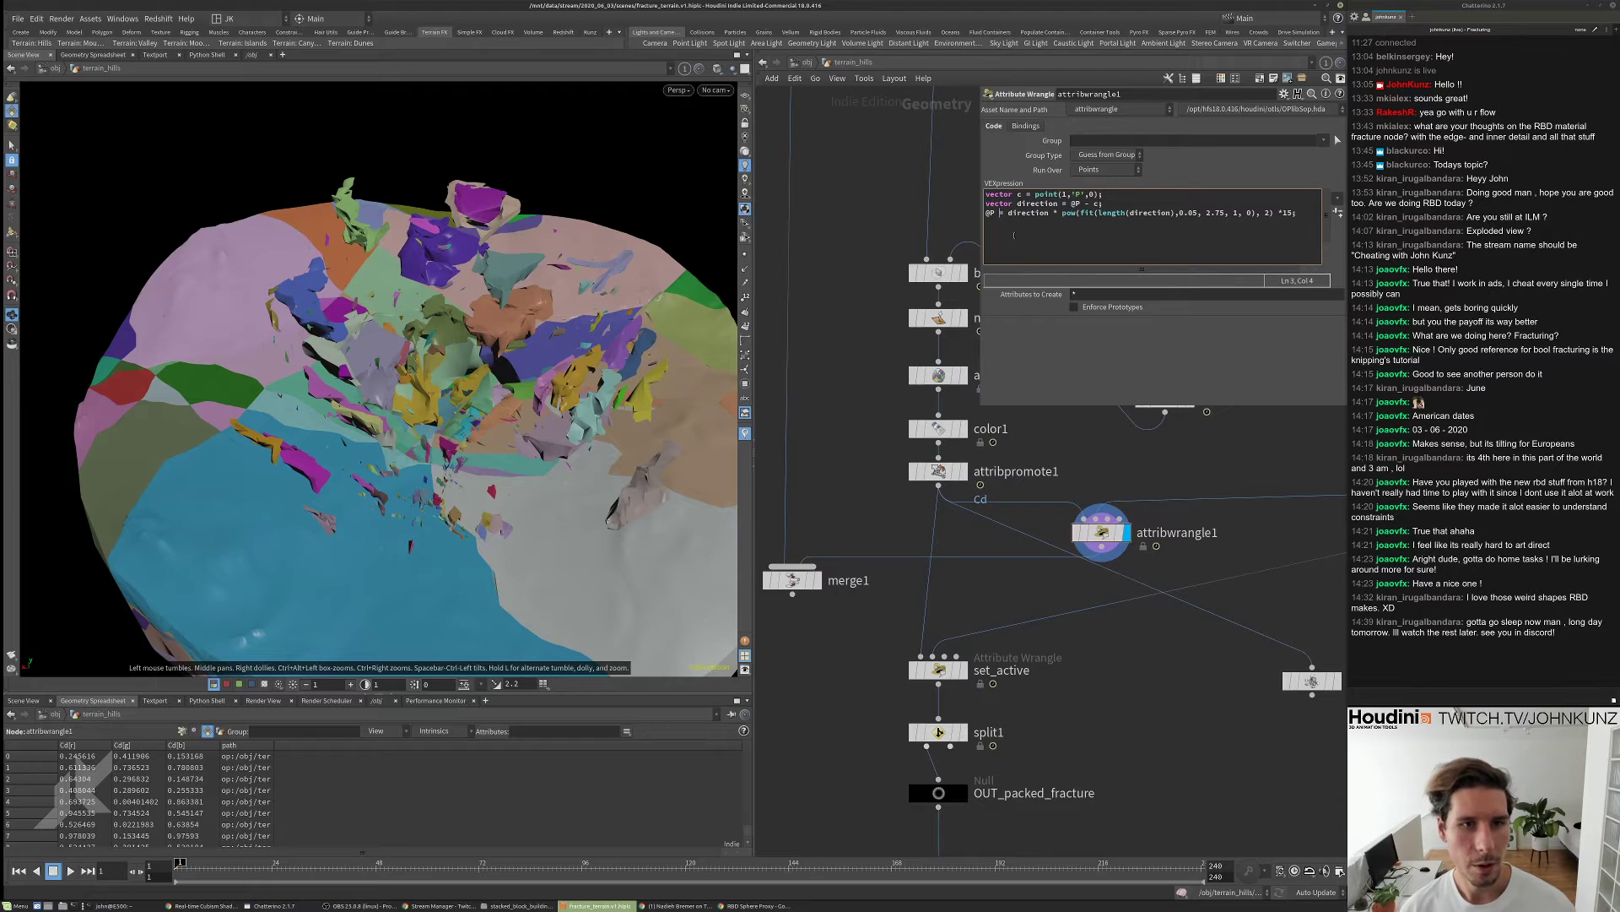
pyautogui.press('BackSpace')
pyautogui.write('v')
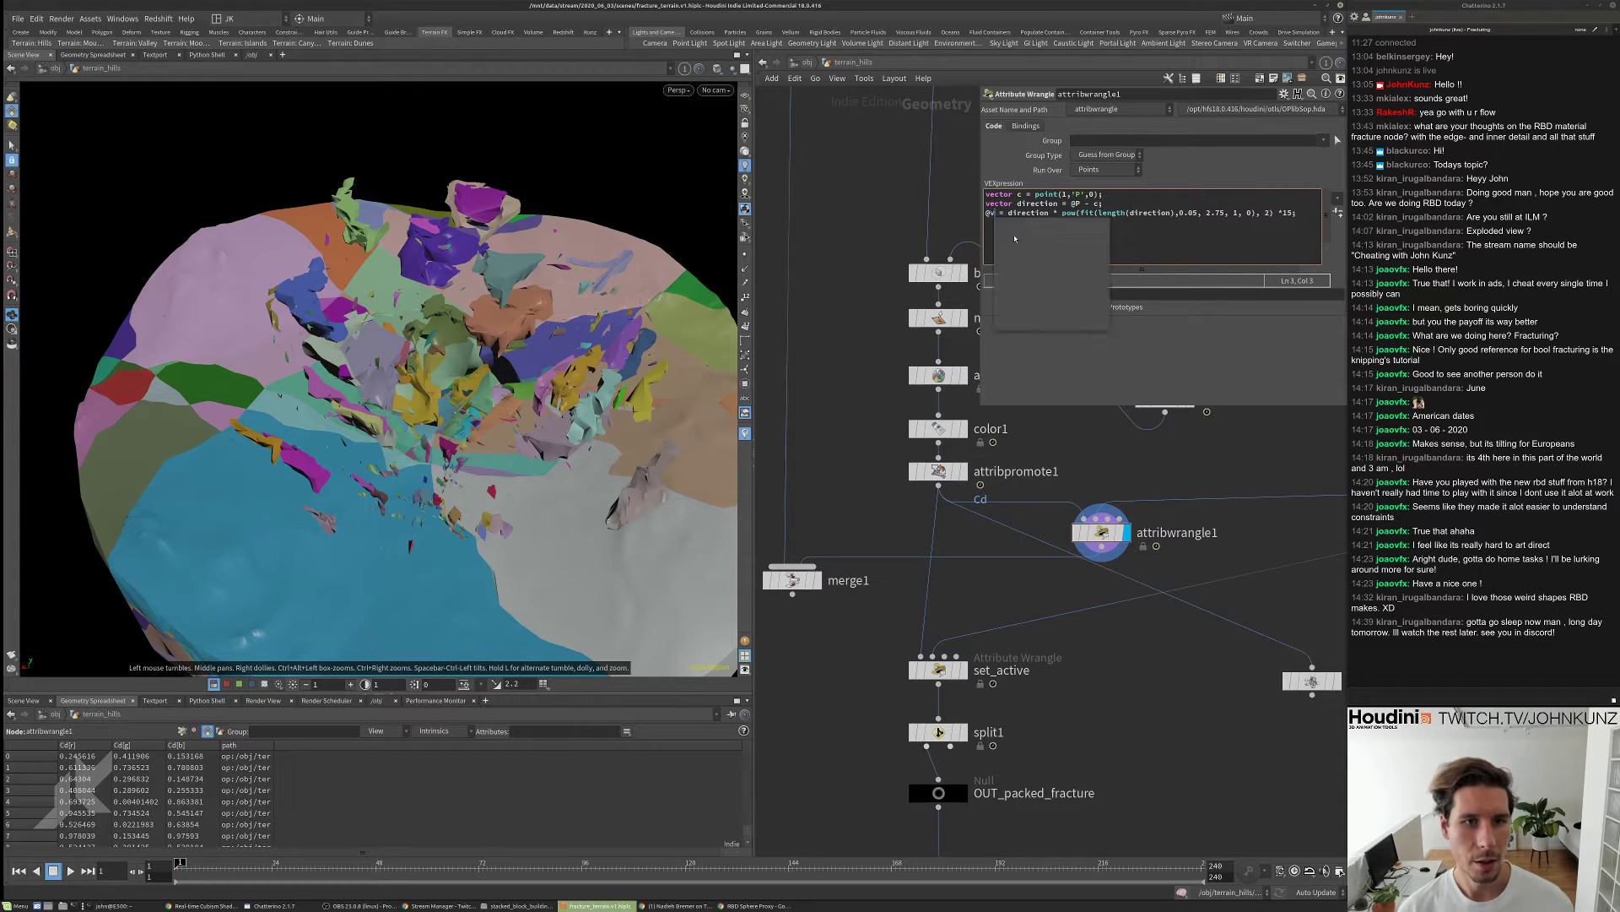
pyautogui.press('Right')
pyautogui.press('Right')
pyautogui.write('@')
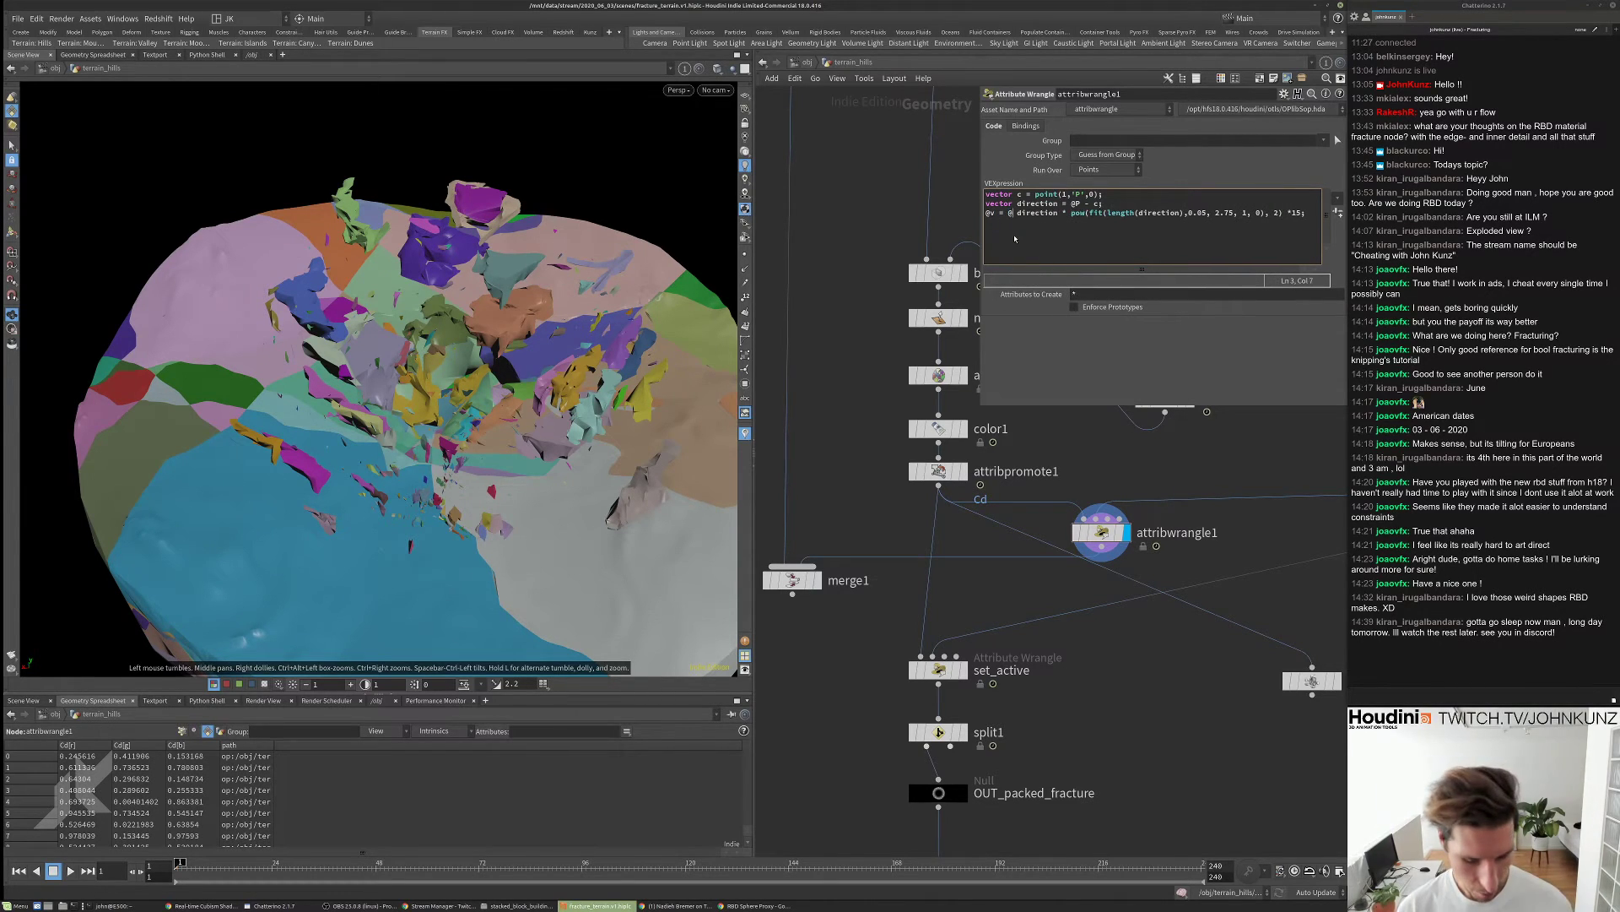
pyautogui.press('BackSpace')
pyautogui.press('BackSpace')
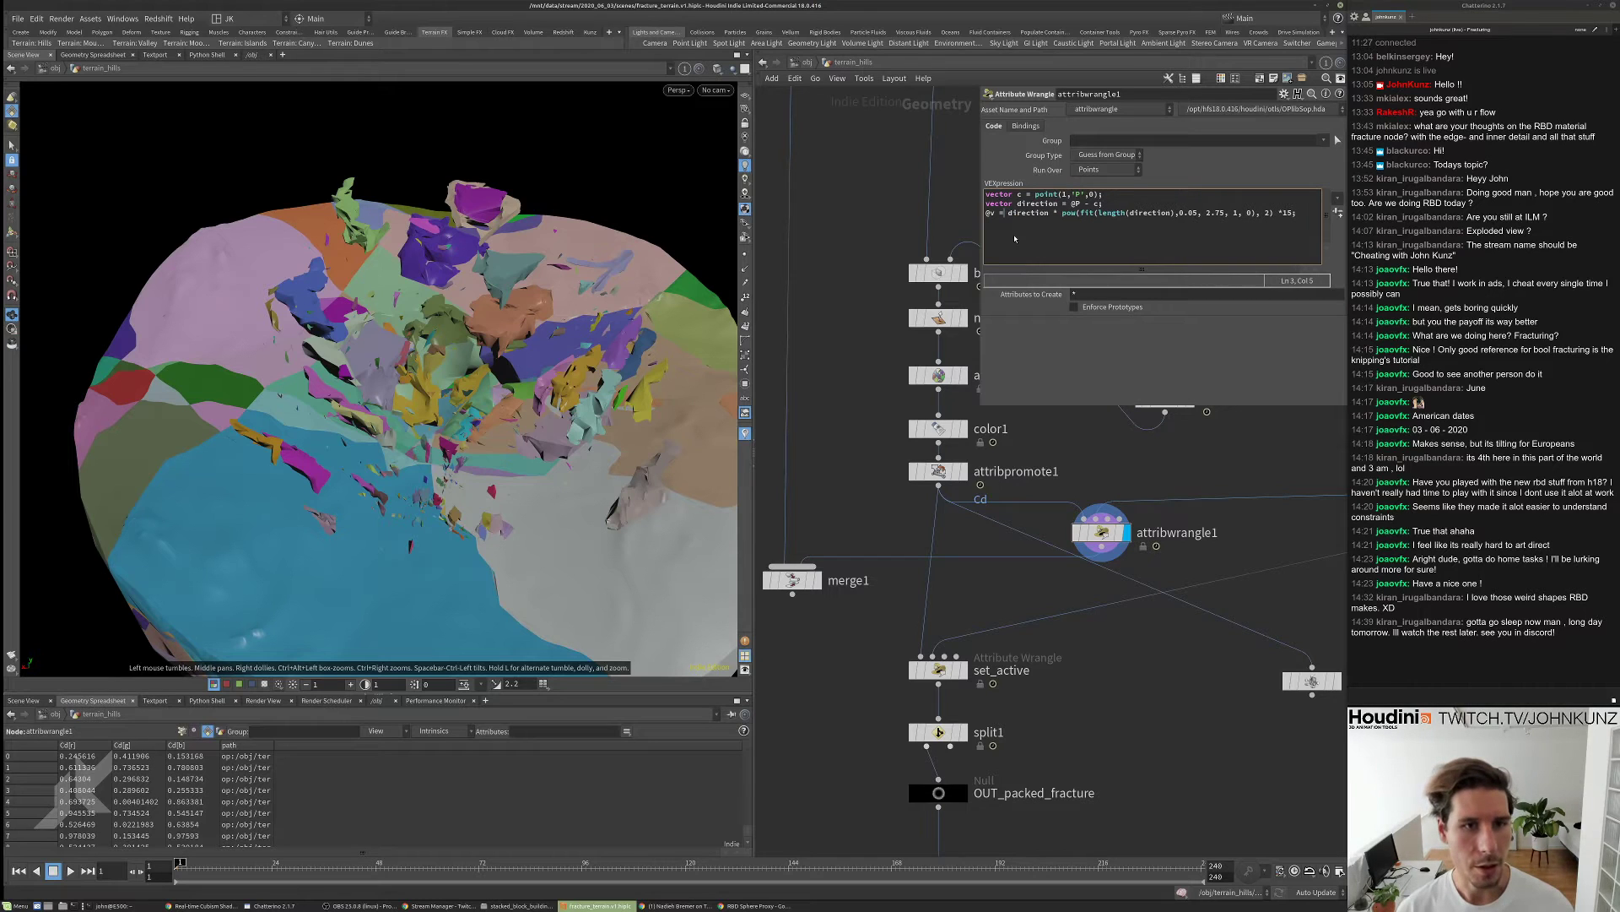
# - Insert an Add node between attribpromote1 and attribwrangle1 and enable Delete Geometry But Keep the Points
pyautogui.moveTo(1123, 628); pyautogui.dragTo(1115, 604, button='middle')
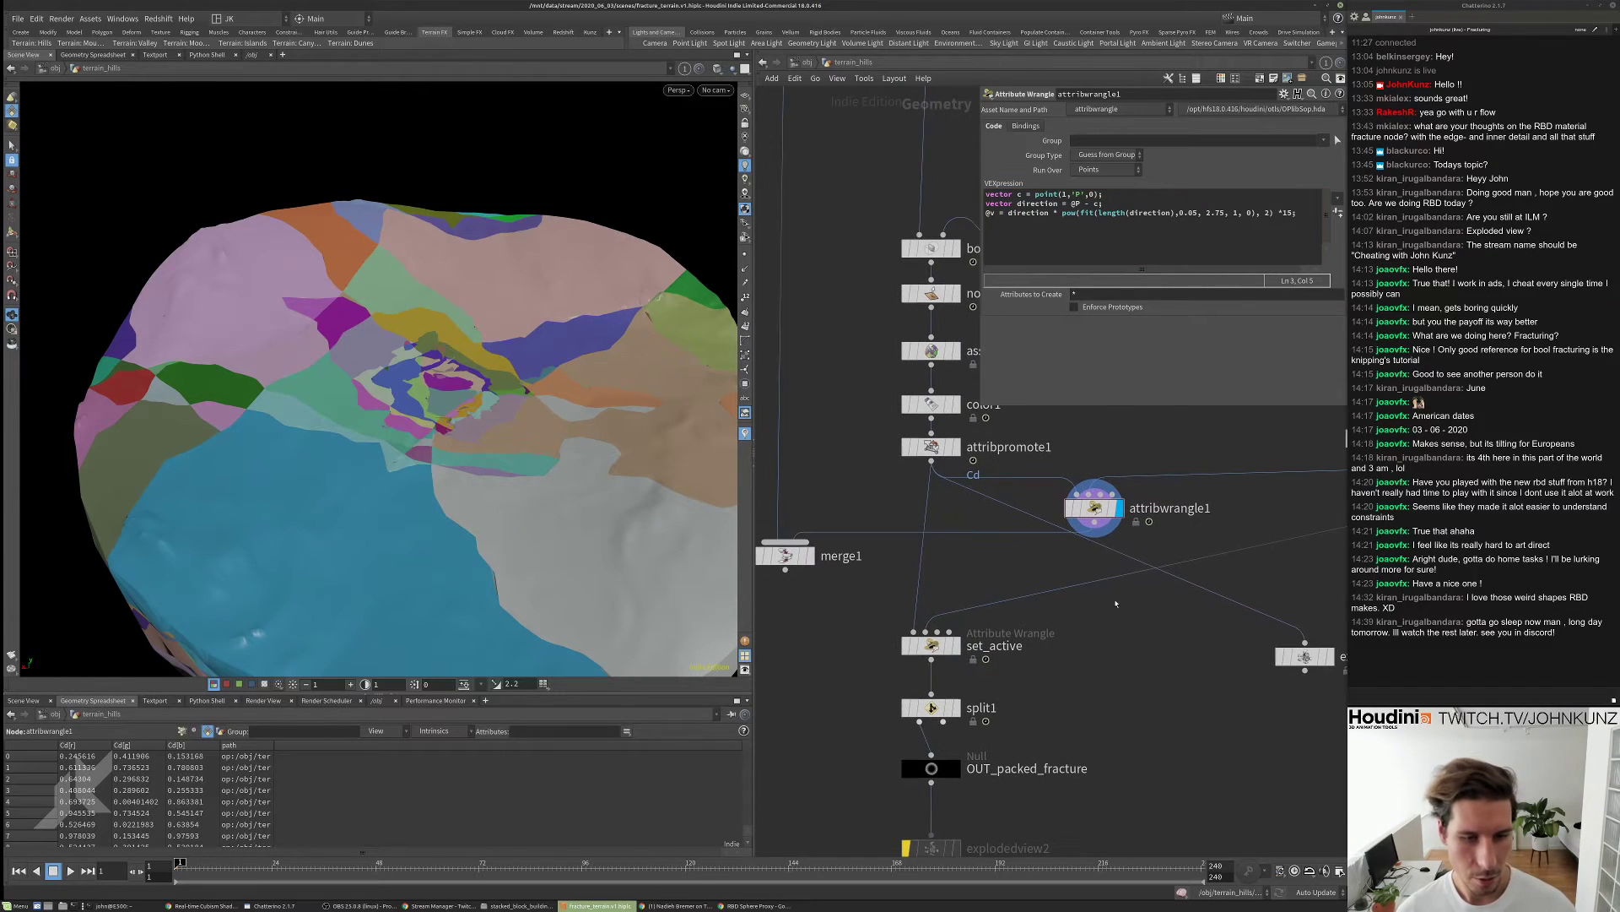
pyautogui.press('Tab')
pyautogui.write('ad')
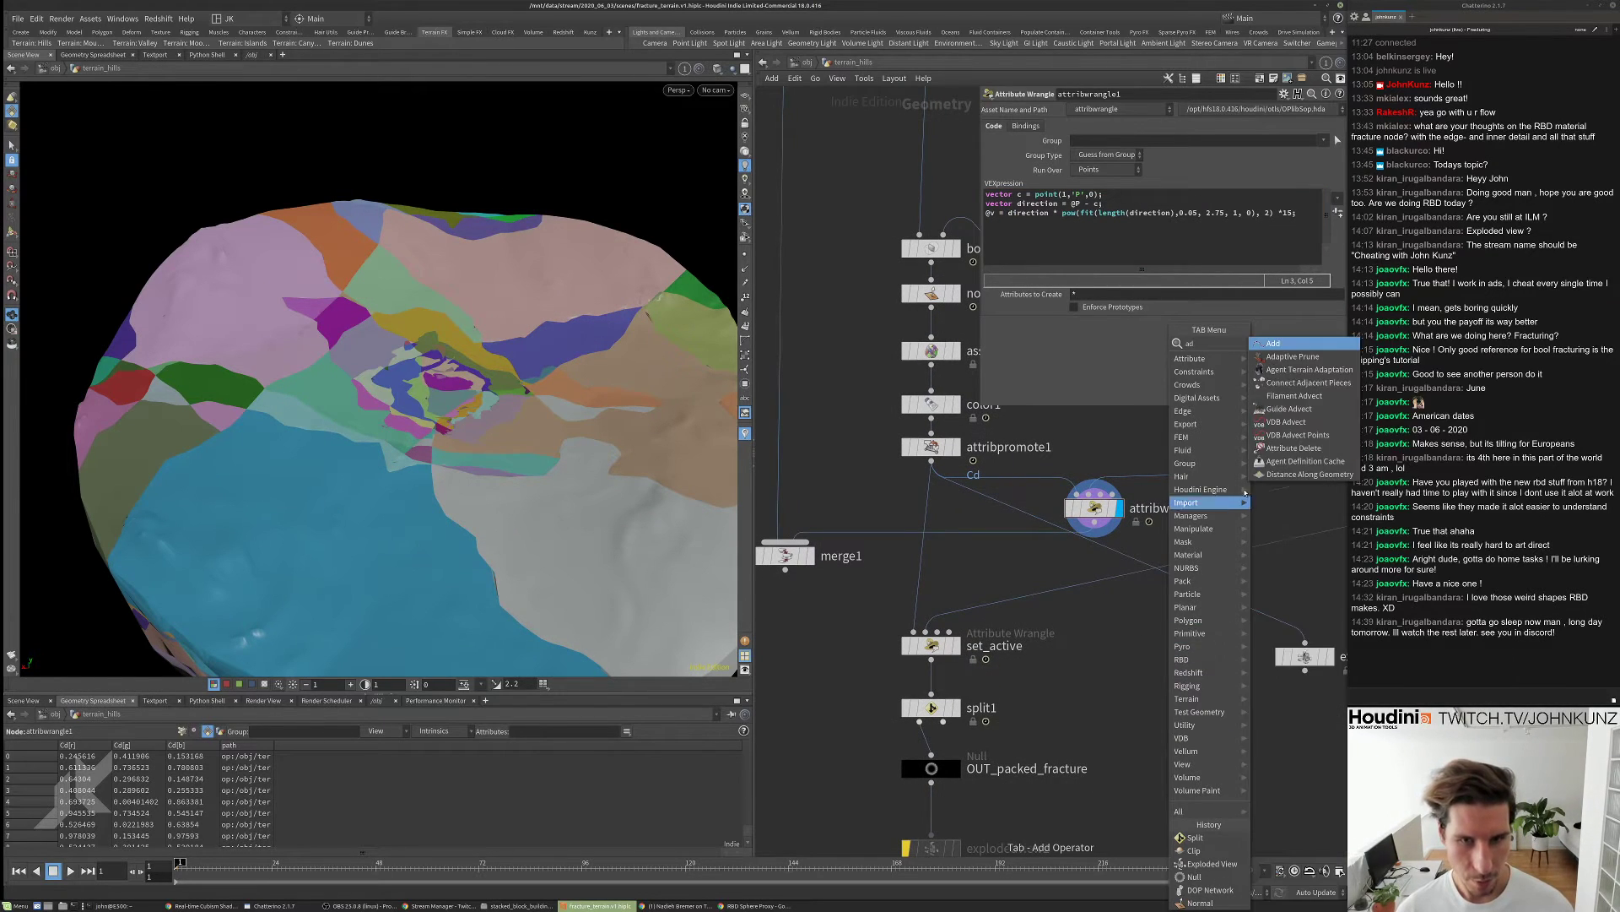
pyautogui.click(1273, 346)
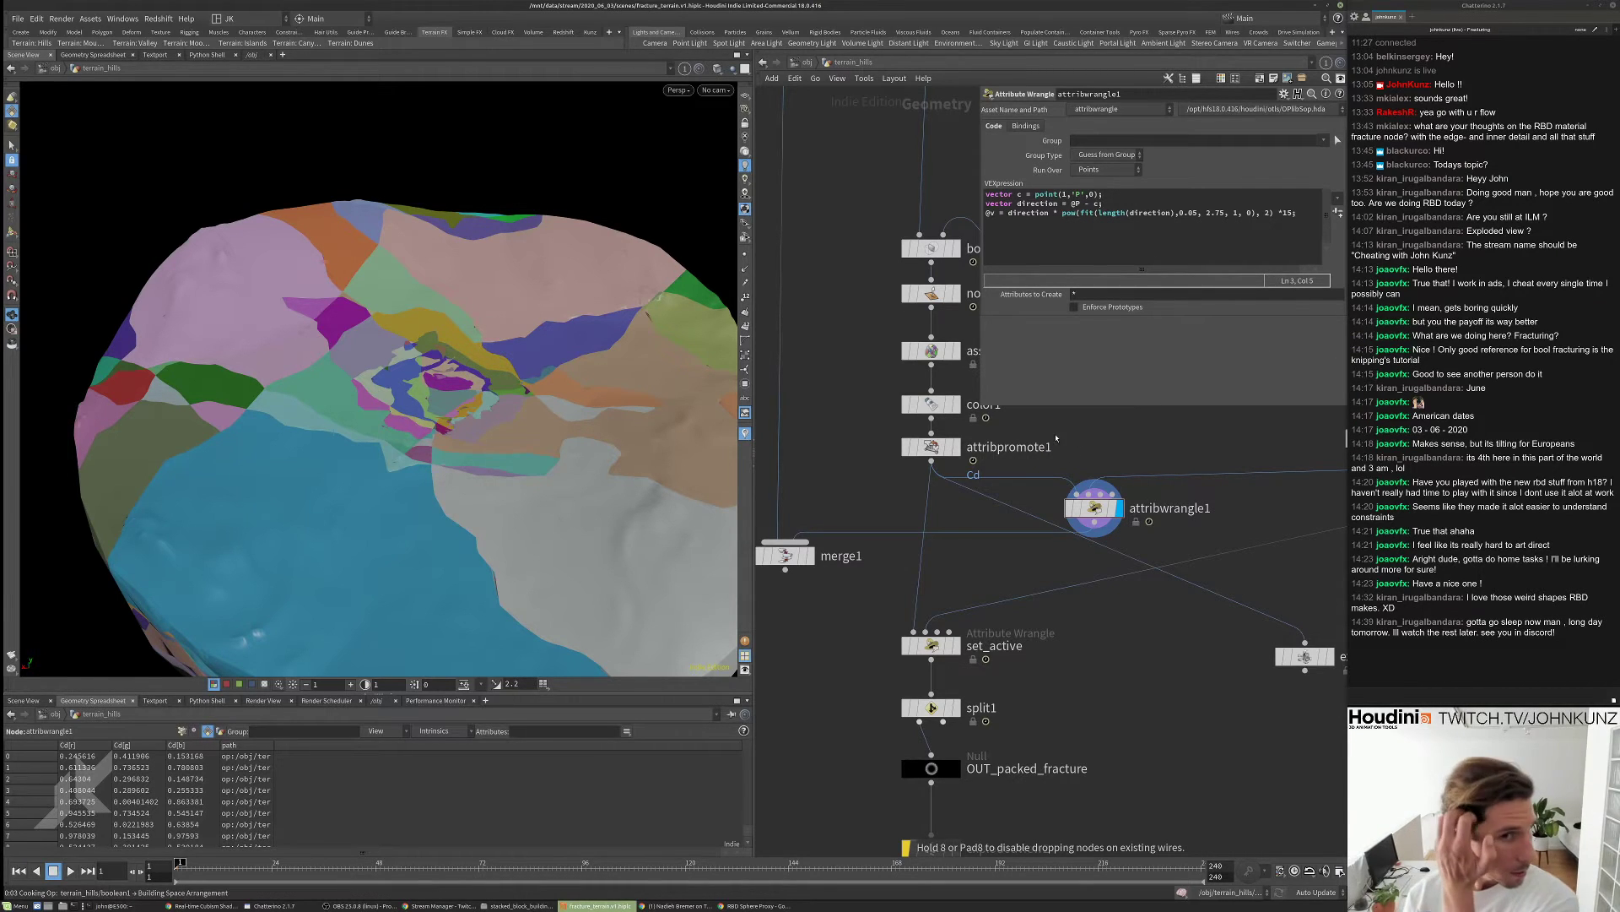
pyautogui.click(1057, 442)
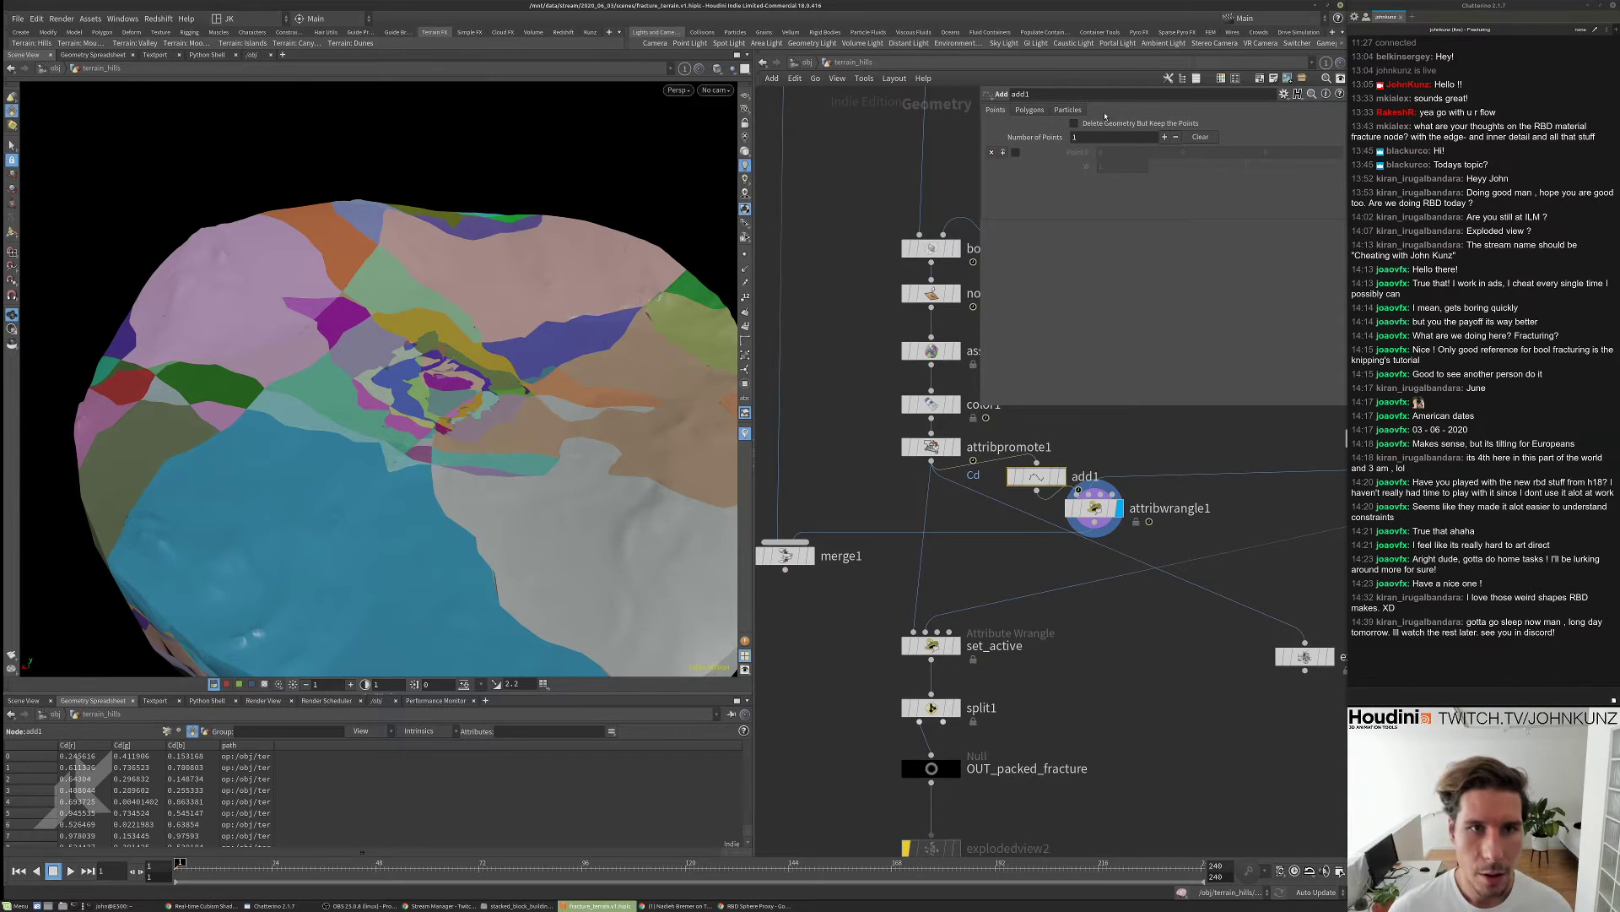
pyautogui.click(1107, 124)
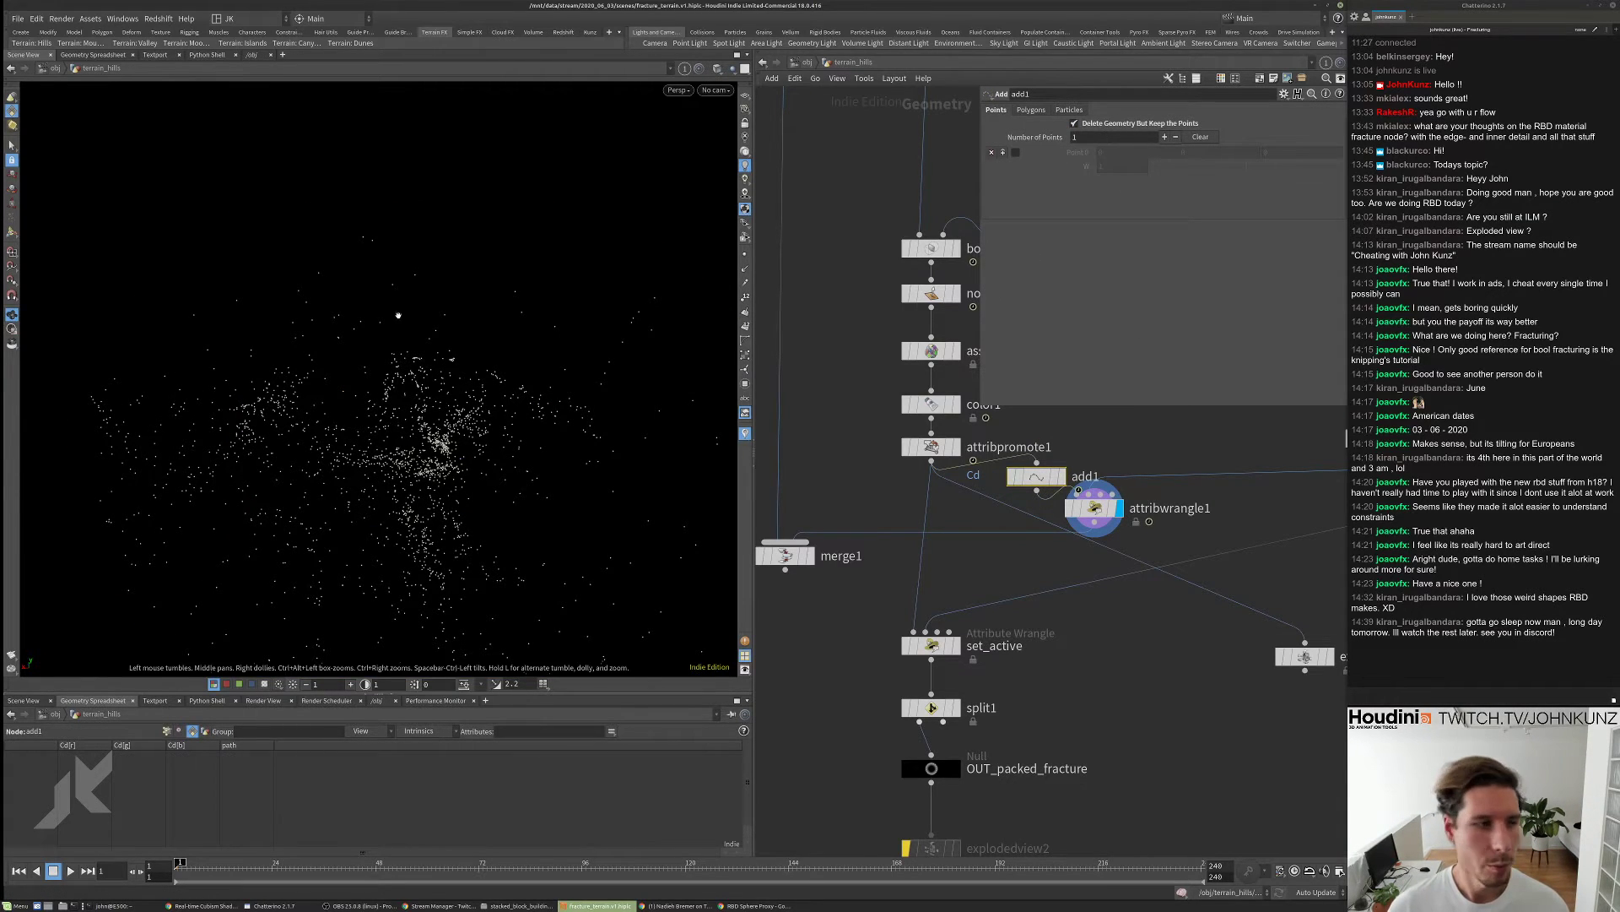
# - Display the points' velocity trails in the viewport and place add1 directly above attribwrangle1
pyautogui.moveTo(468, 350); pyautogui.dragTo(415, 354)
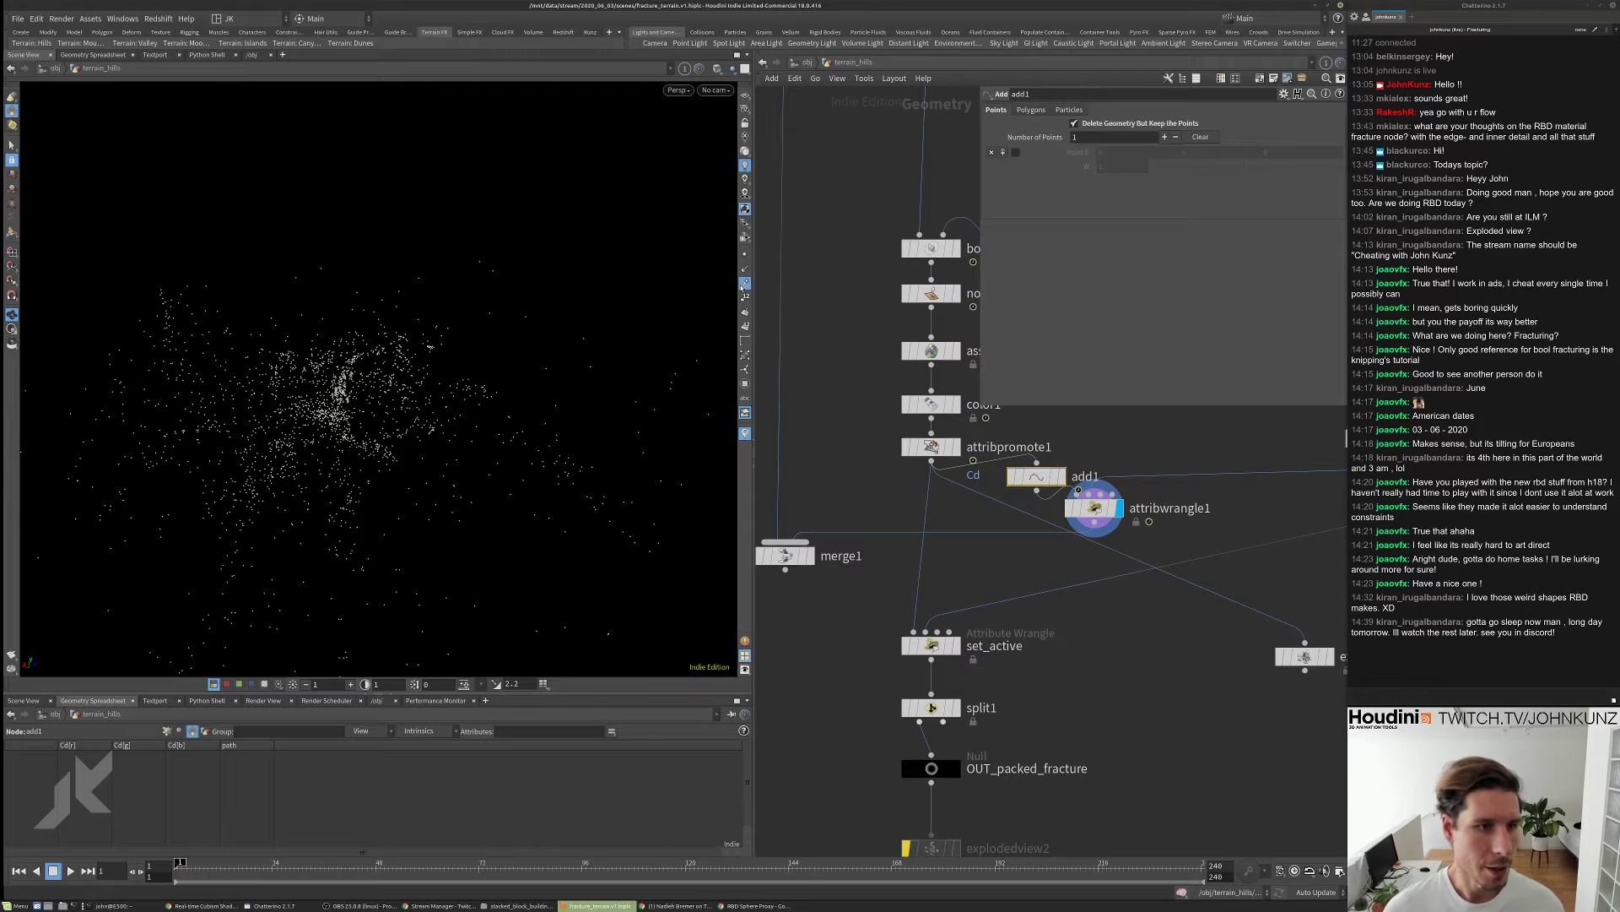
pyautogui.moveTo(414, 355)
pyautogui.mouseDown()
pyautogui.moveTo(393, 348)
pyautogui.moveTo(291, 397)
pyautogui.mouseUp()
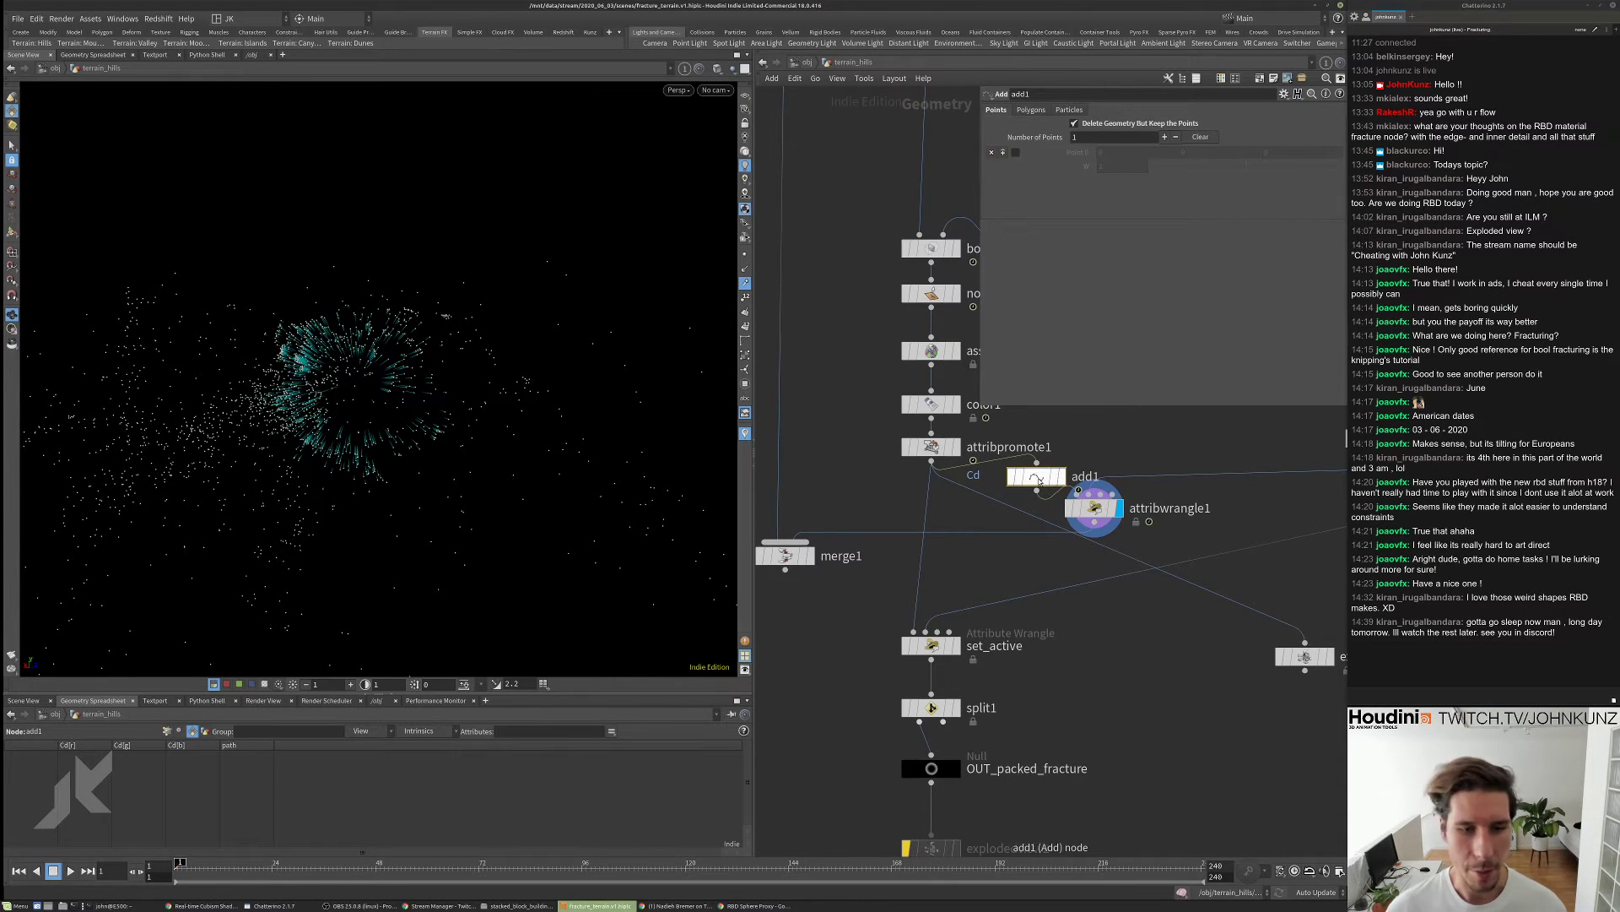
pyautogui.moveTo(1040, 480); pyautogui.dragTo(1084, 450)
pyautogui.moveTo(1084, 450); pyautogui.dragTo(1060, 485, button='middle')
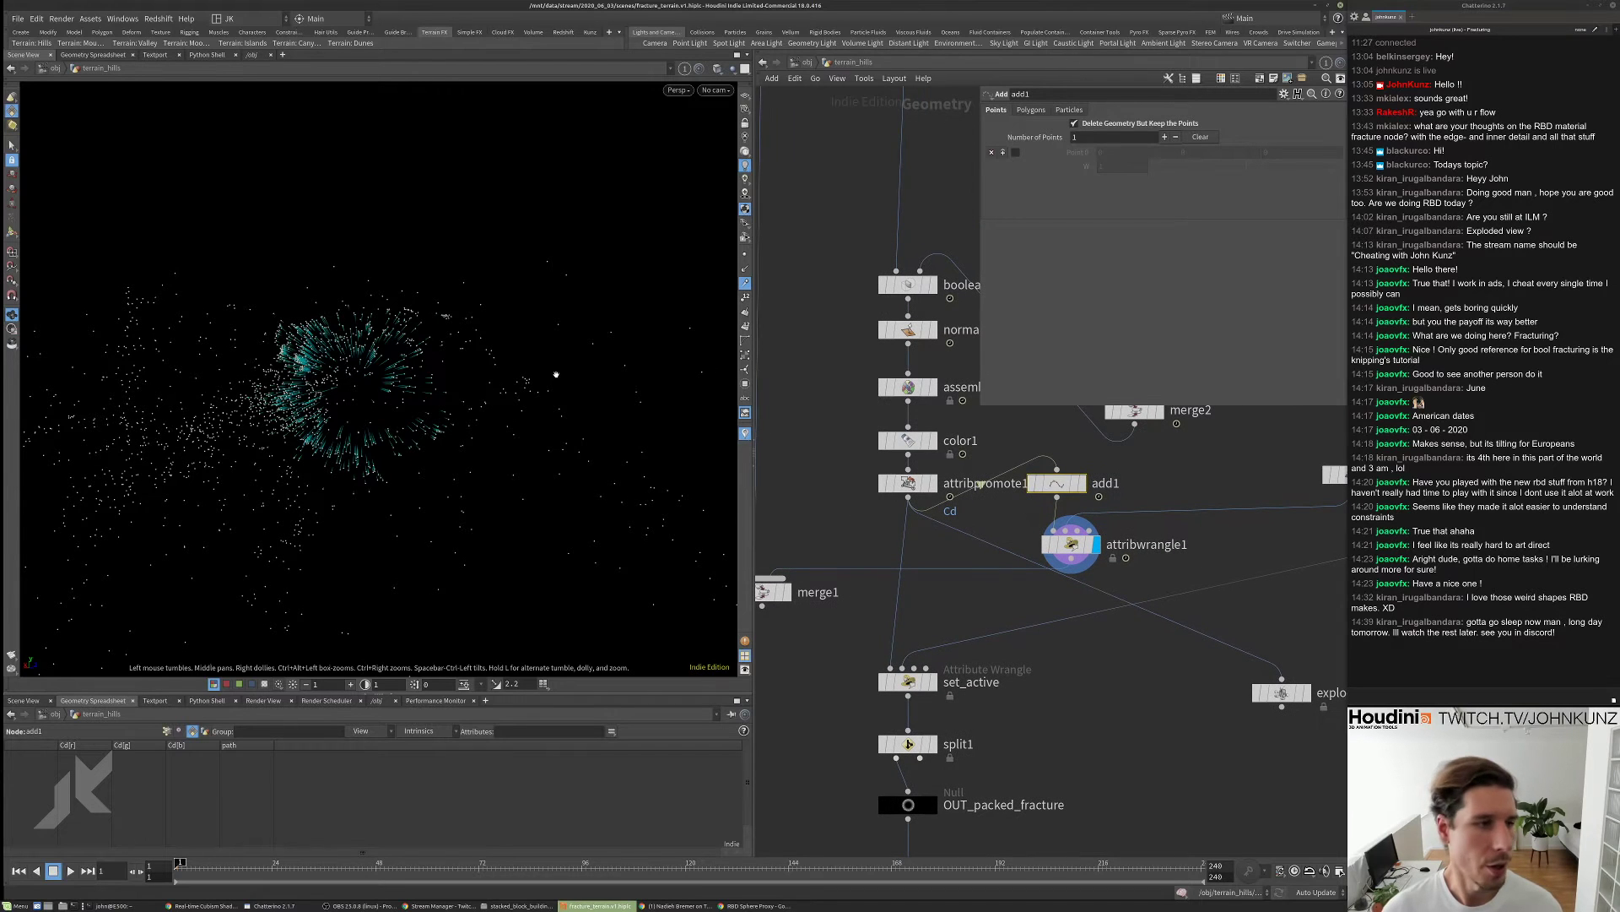
# - Bypass add1 and switch the viewport to Wireframe shading to inspect the velocity trails on the fractured terrain
pyautogui.click(1031, 483)
pyautogui.moveTo(422, 380)
pyautogui.mouseDown()
pyautogui.moveTo(390, 399)
pyautogui.moveTo(362, 282)
pyautogui.moveTo(537, 335)
pyautogui.moveTo(515, 346)
pyautogui.moveTo(540, 321)
pyautogui.mouseUp()
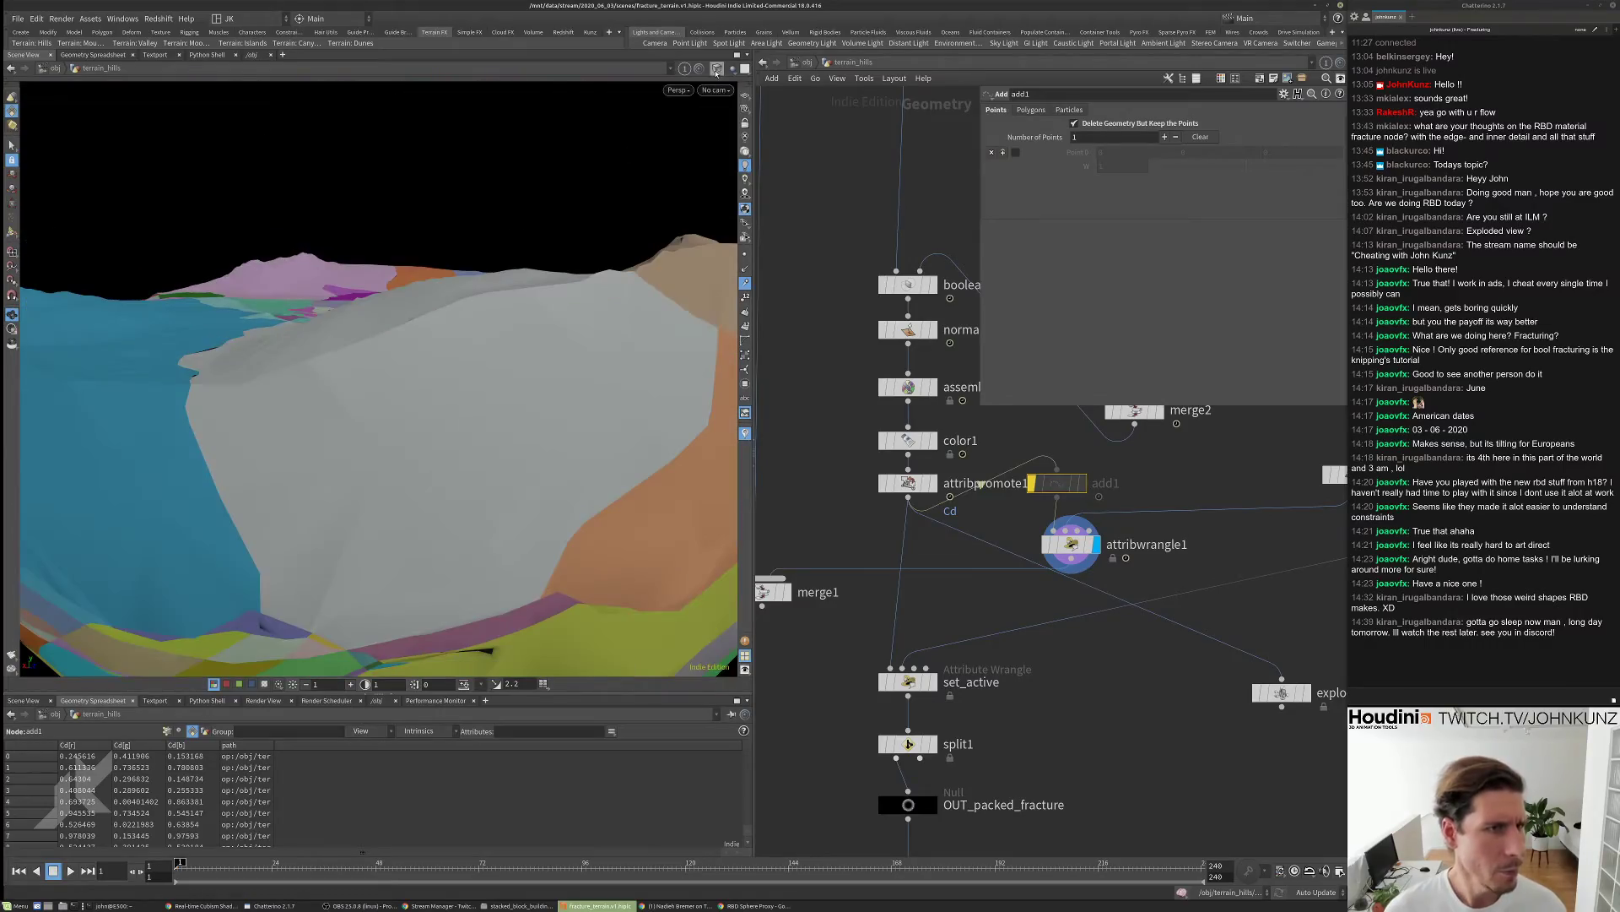
pyautogui.click(716, 69)
pyautogui.click(746, 108)
pyautogui.moveTo(380, 380)
pyautogui.mouseDown()
pyautogui.moveTo(405, 337)
pyautogui.moveTo(397, 363)
pyautogui.moveTo(422, 346)
pyautogui.moveTo(397, 371)
pyautogui.moveTo(340, 324)
pyautogui.mouseUp()
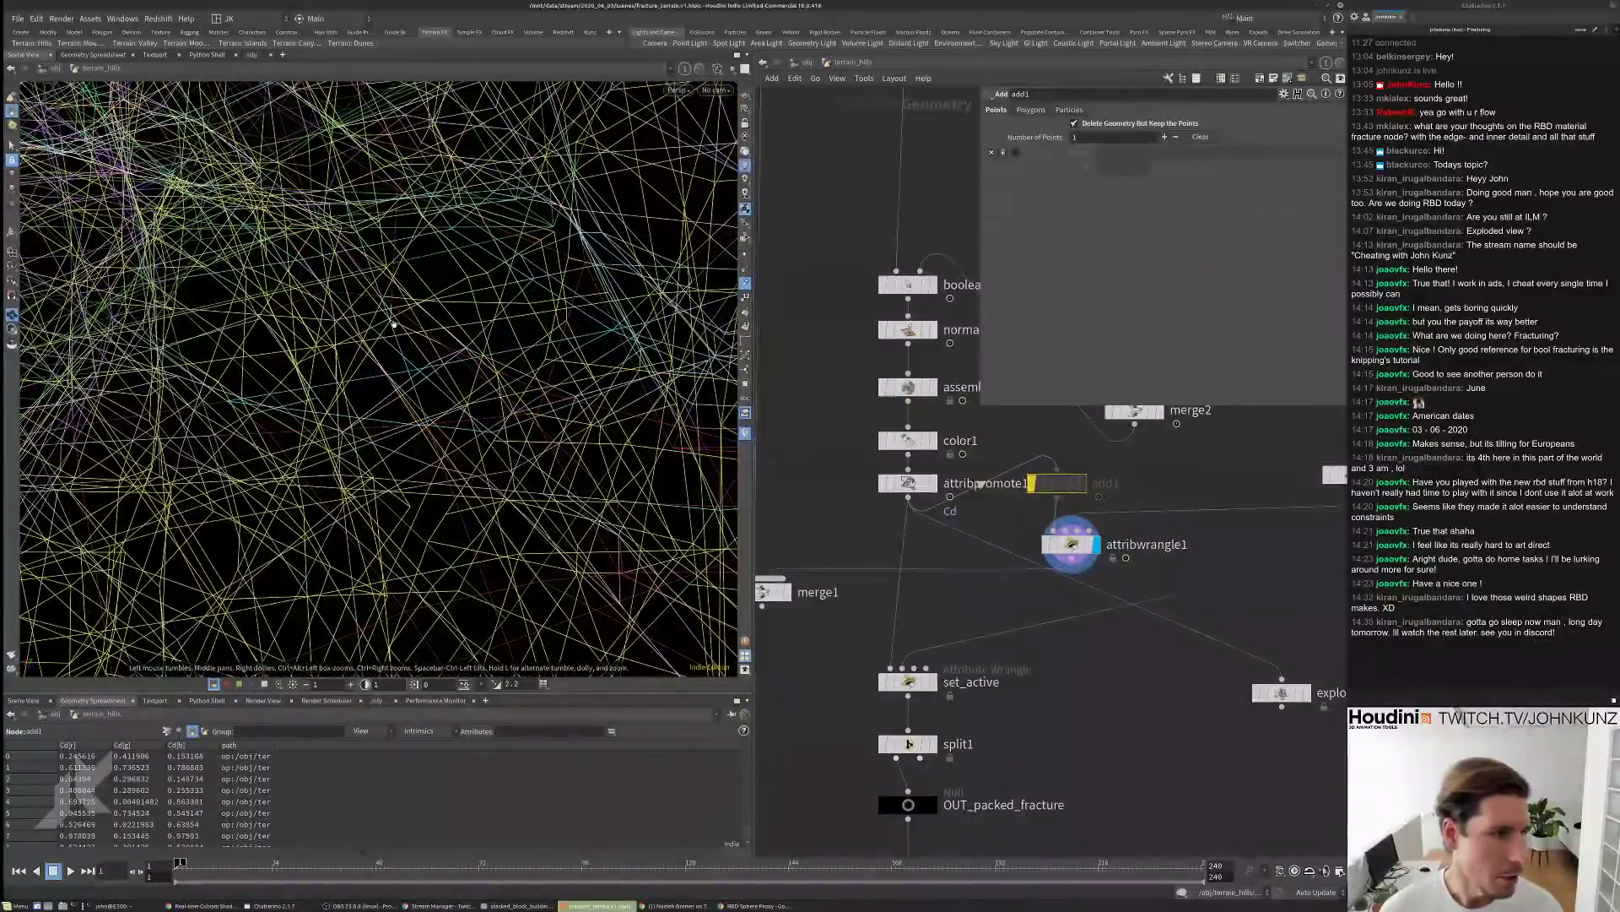
pyautogui.moveTo(399, 382); pyautogui.dragTo(498, 240)
pyautogui.rightClick(497, 240)
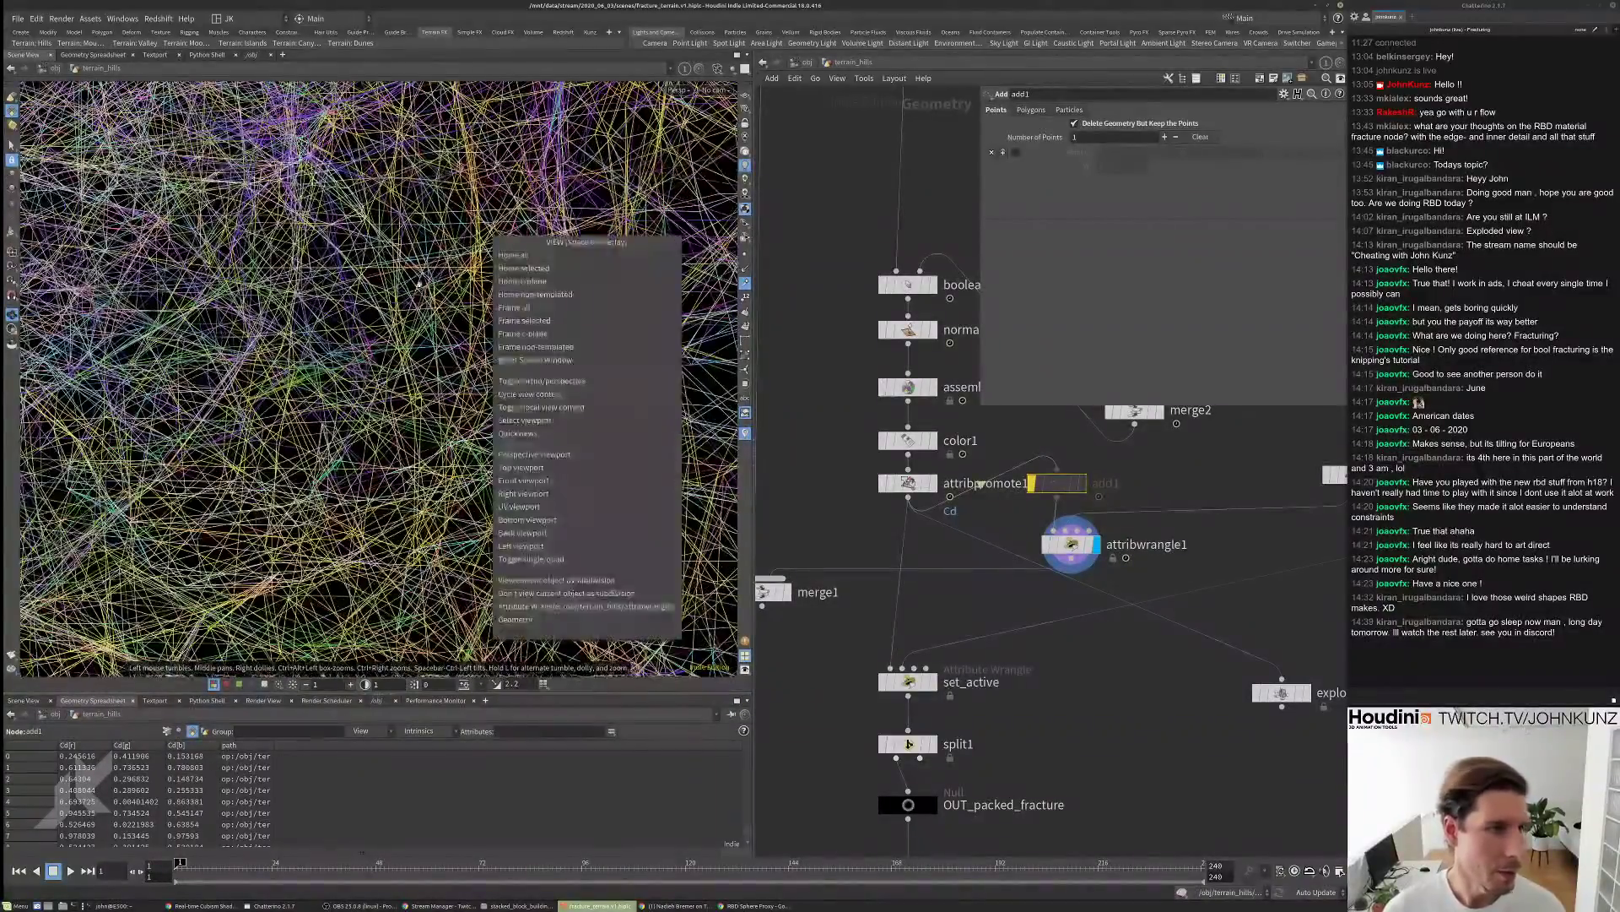
pyautogui.click(388, 298)
# - Return the viewport to Smooth Shaded, re-enable add1, and frame the whole velocity point cloud
pyautogui.click(718, 68)
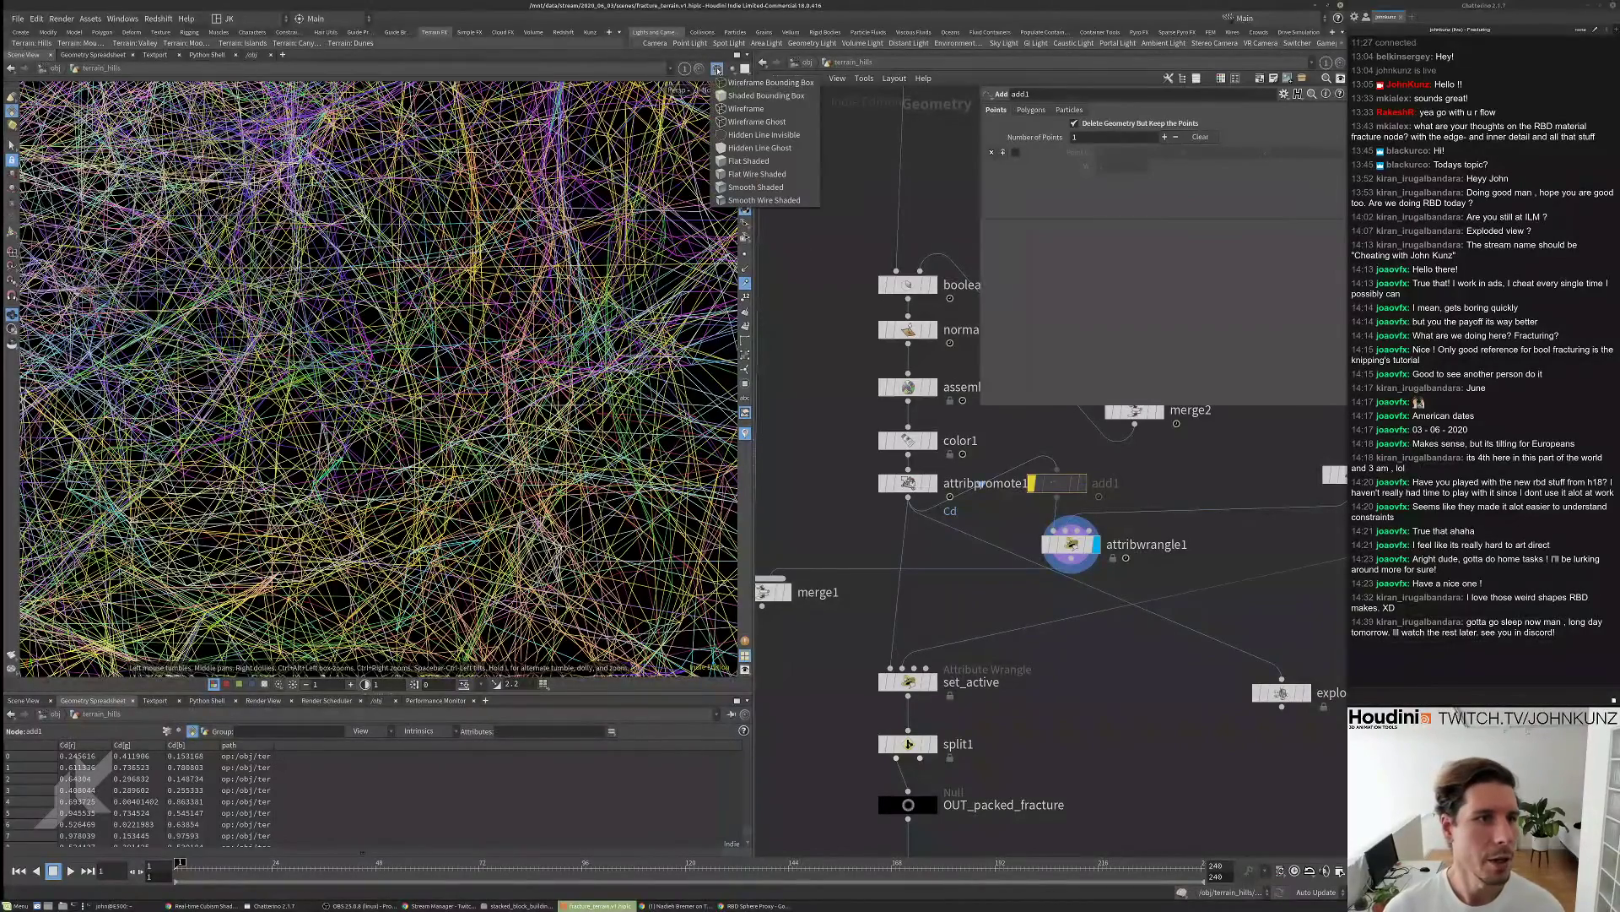
pyautogui.click(747, 187)
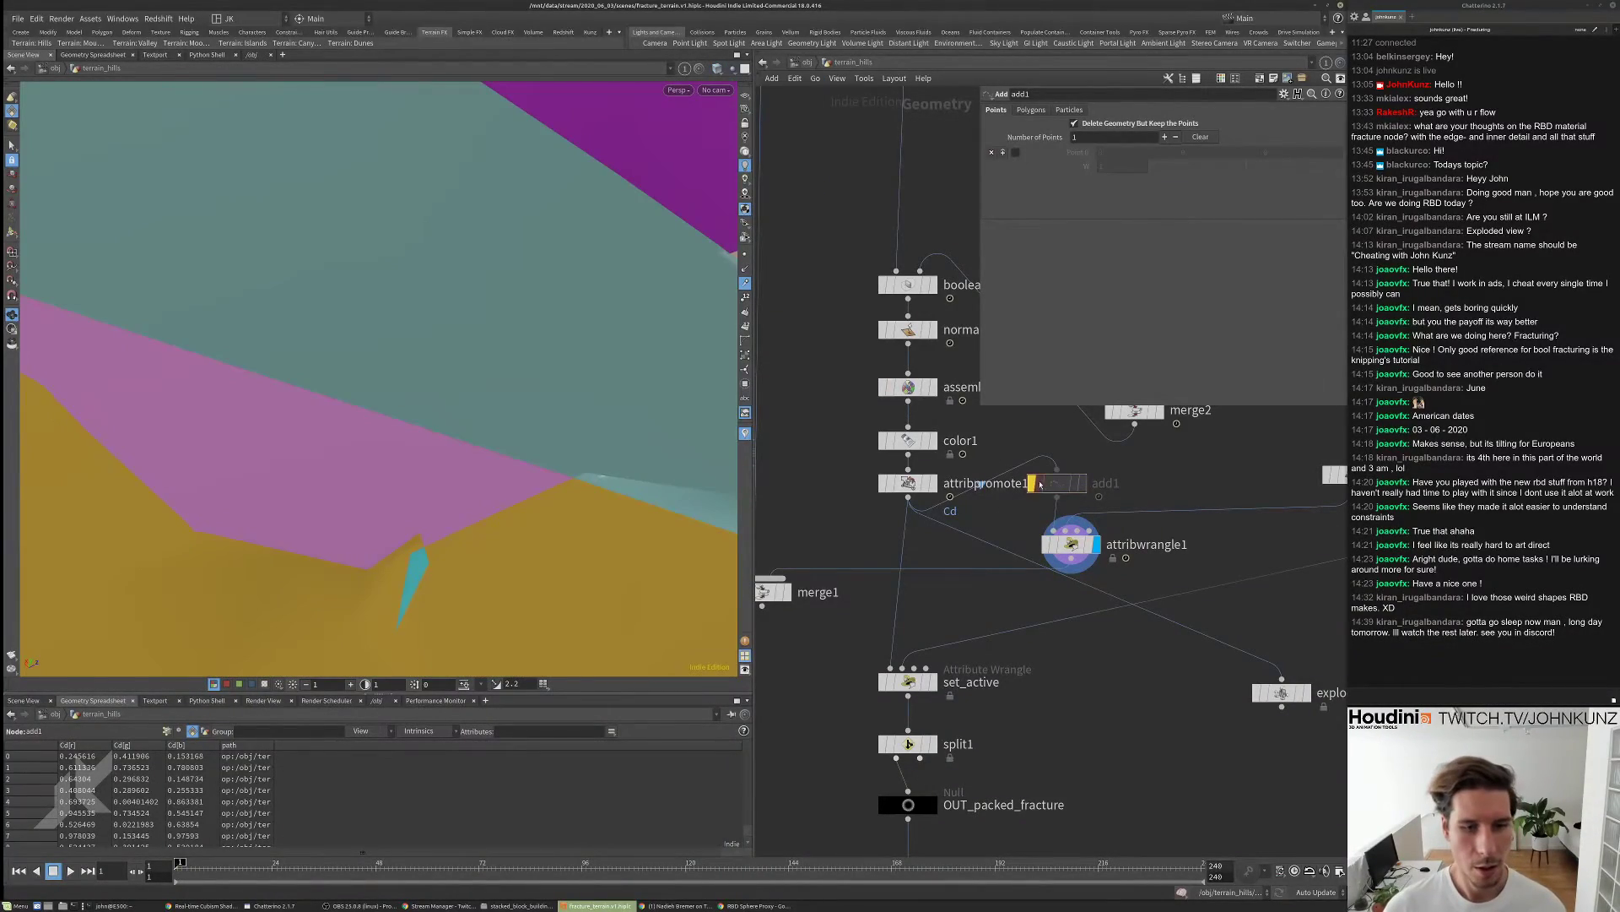
pyautogui.click(1040, 484)
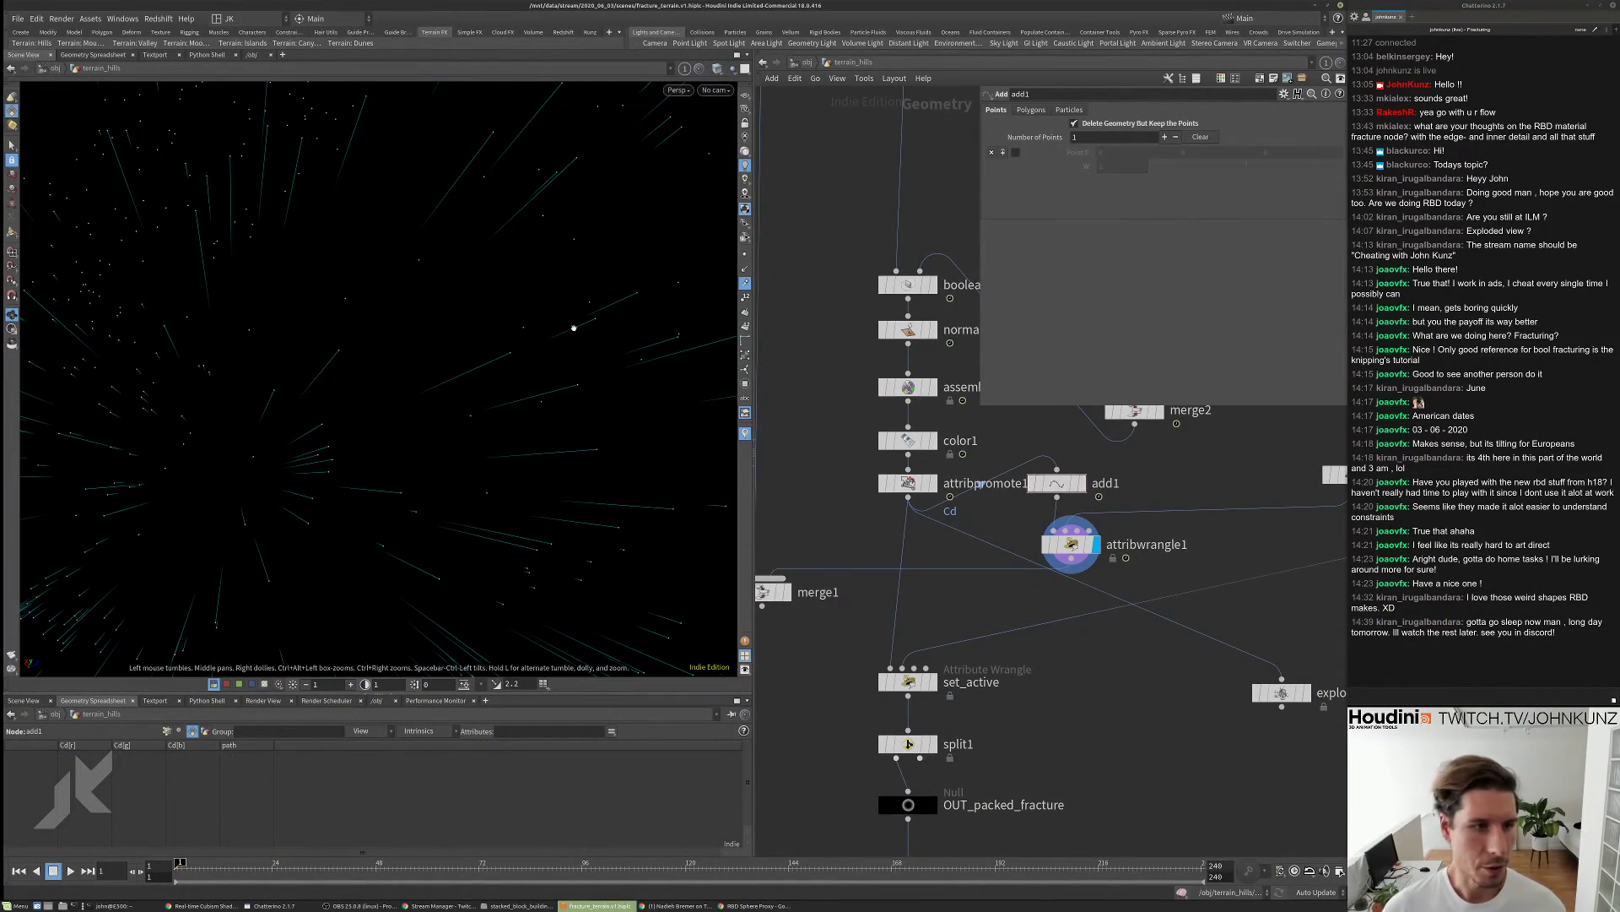
pyautogui.moveTo(643, 403); pyautogui.dragTo(300, 521, button='right')
pyautogui.moveTo(301, 521); pyautogui.dragTo(422, 498)
# - Insert an Attribute Copy node between attribpromote1 and set_active, with attribwrangle1 as its second input
pyautogui.moveTo(1057, 483); pyautogui.dragTo(1080, 483)
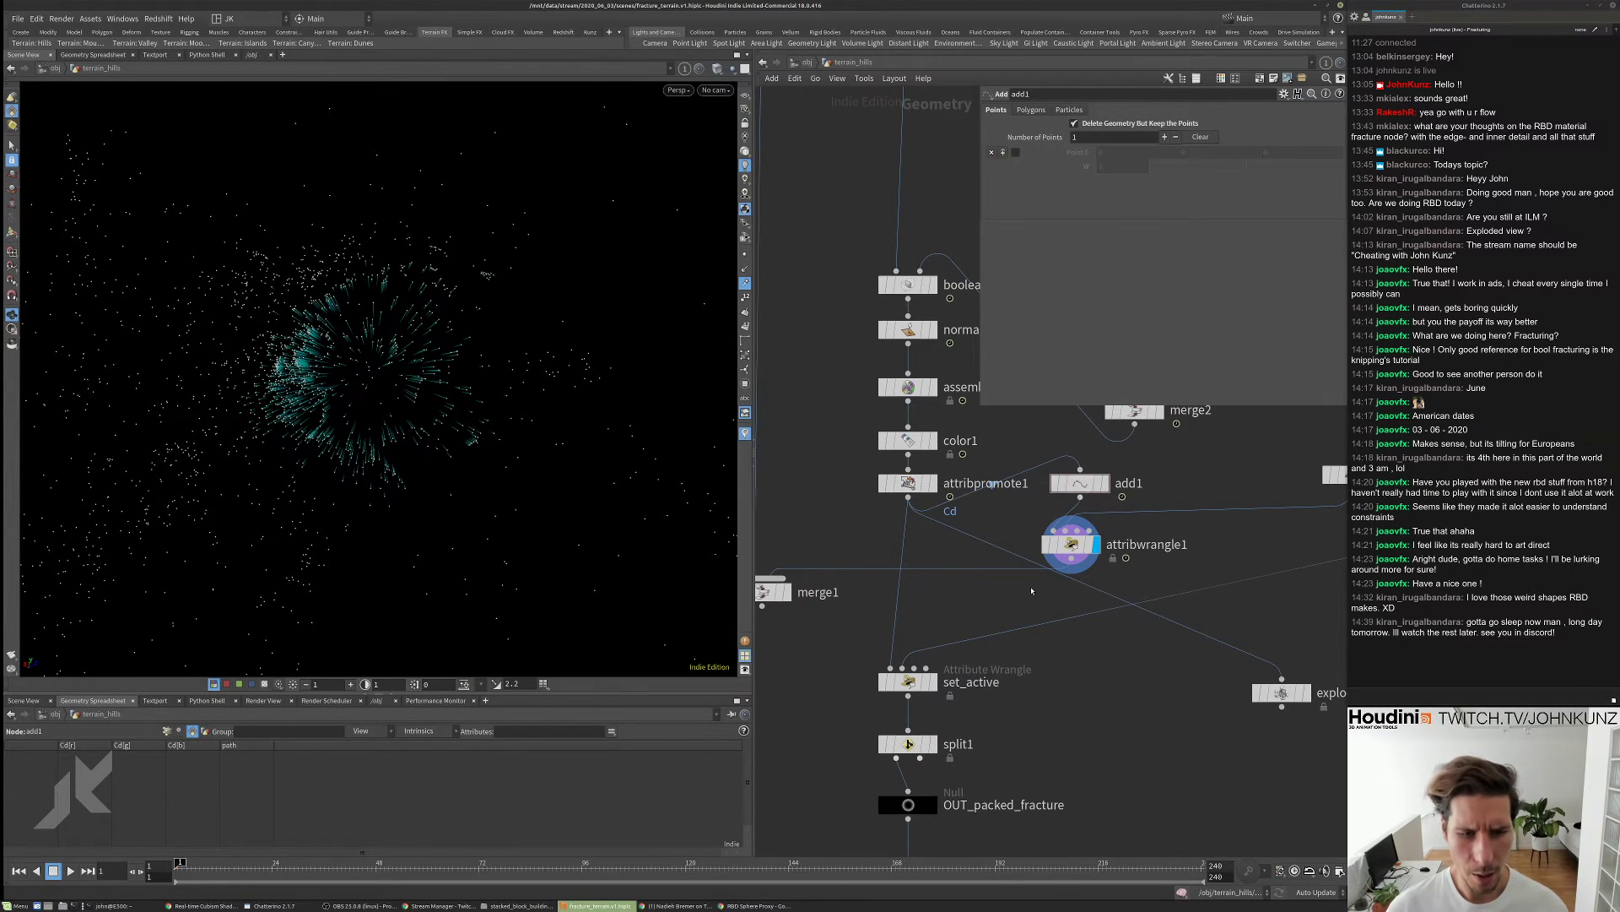
pyautogui.moveTo(1081, 483); pyautogui.dragTo(1110, 443, button='middle')
pyautogui.press('Tab')
pyautogui.write('cop')
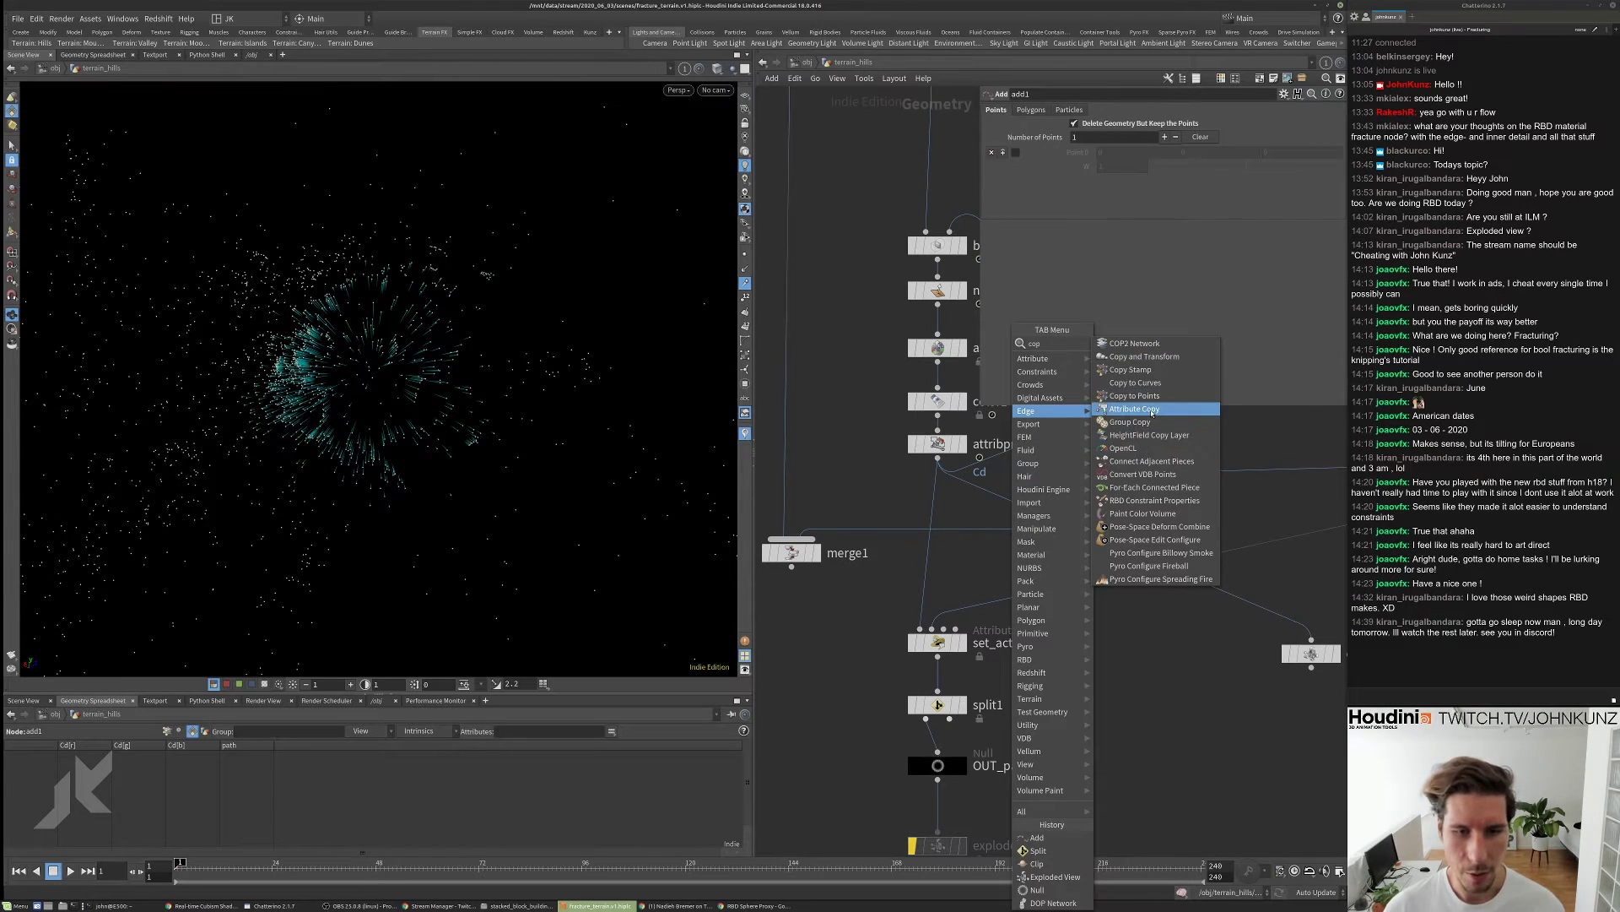
pyautogui.click(1135, 408)
pyautogui.click(938, 566)
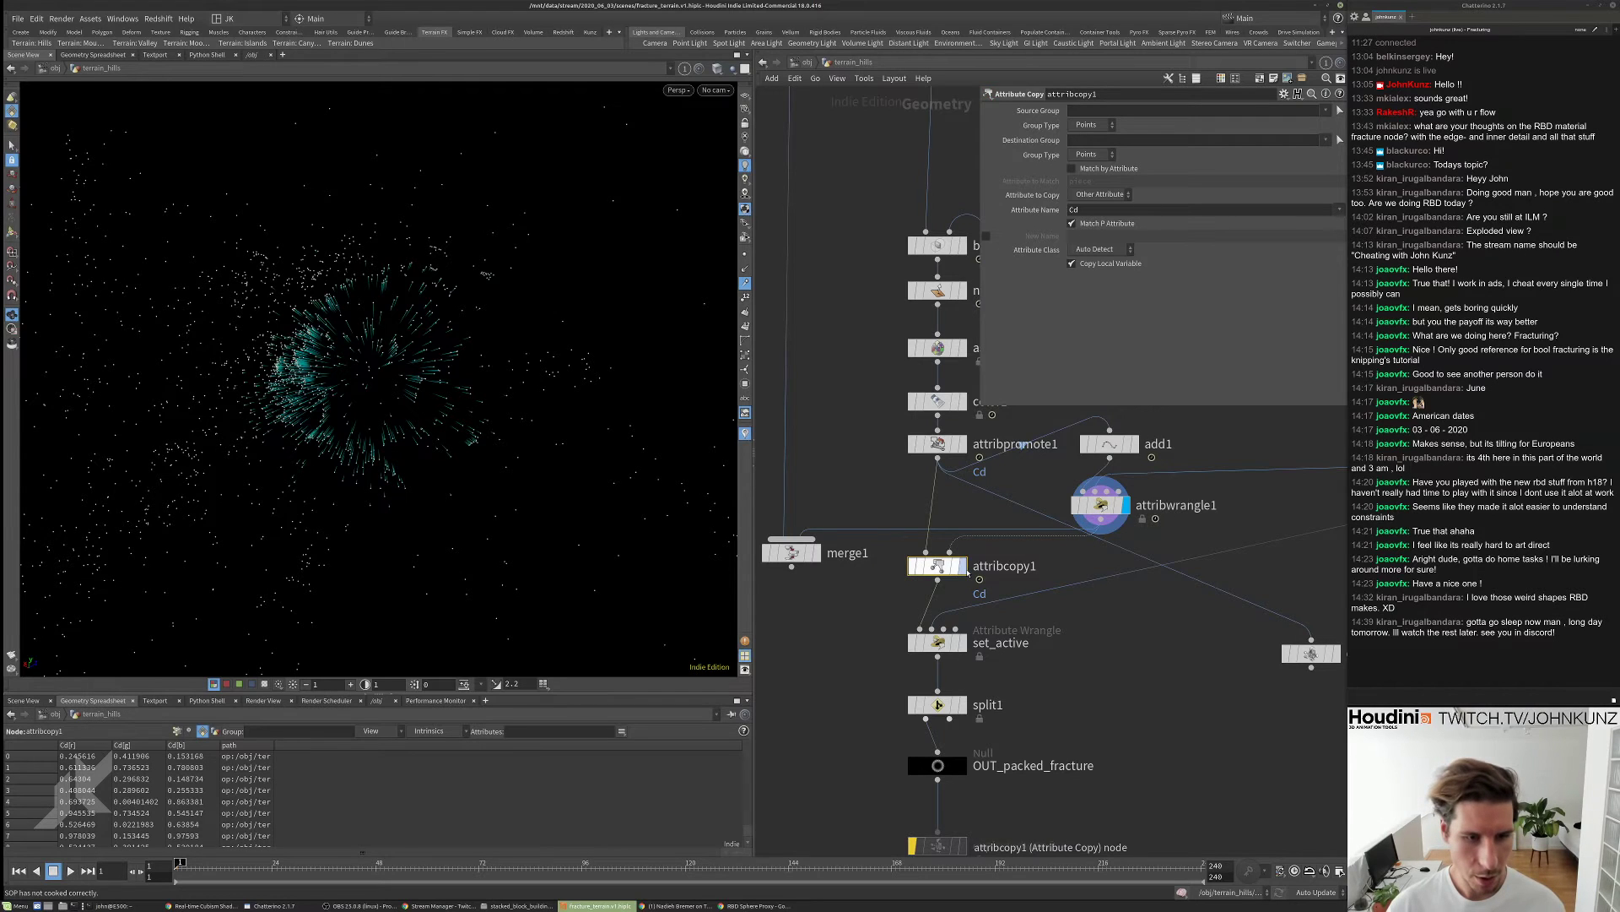
# - Display attribcopy1 and set its attribute name to v
pyautogui.press('r')
pyautogui.doubleClick(1113, 210)
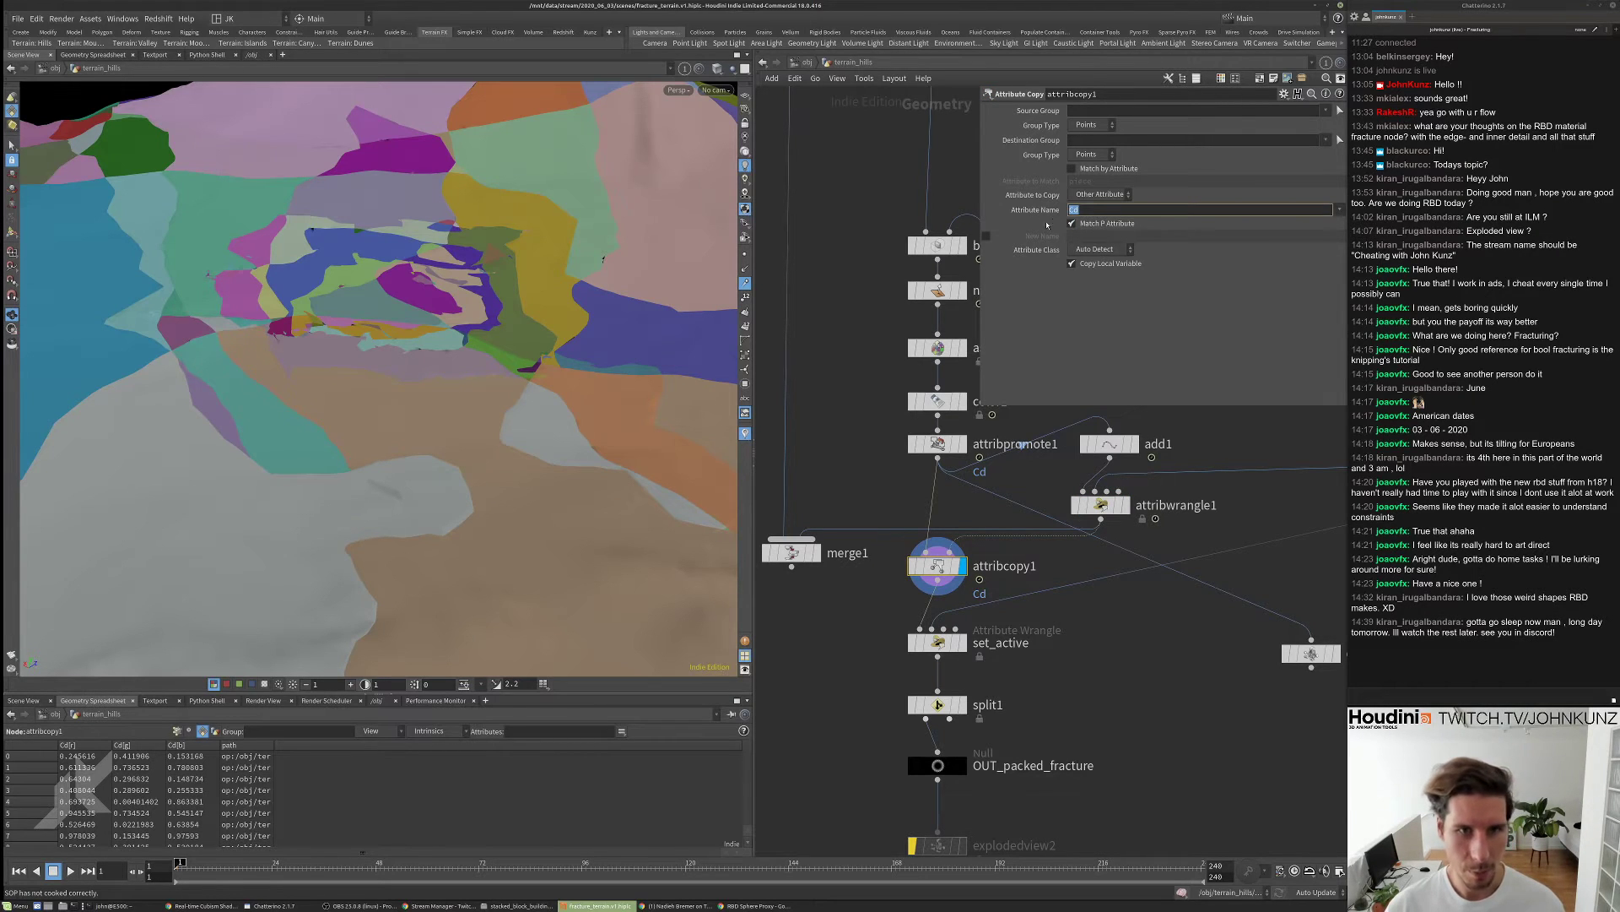
pyautogui.write('v')
# - Compare the point velocity values of attribcopy1 and attribwrangle1 in the Geometry Spreadsheet
pyautogui.moveTo(1136, 642); pyautogui.dragTo(1124, 612, button='middle')
pyautogui.scroll(2, 926, 528)
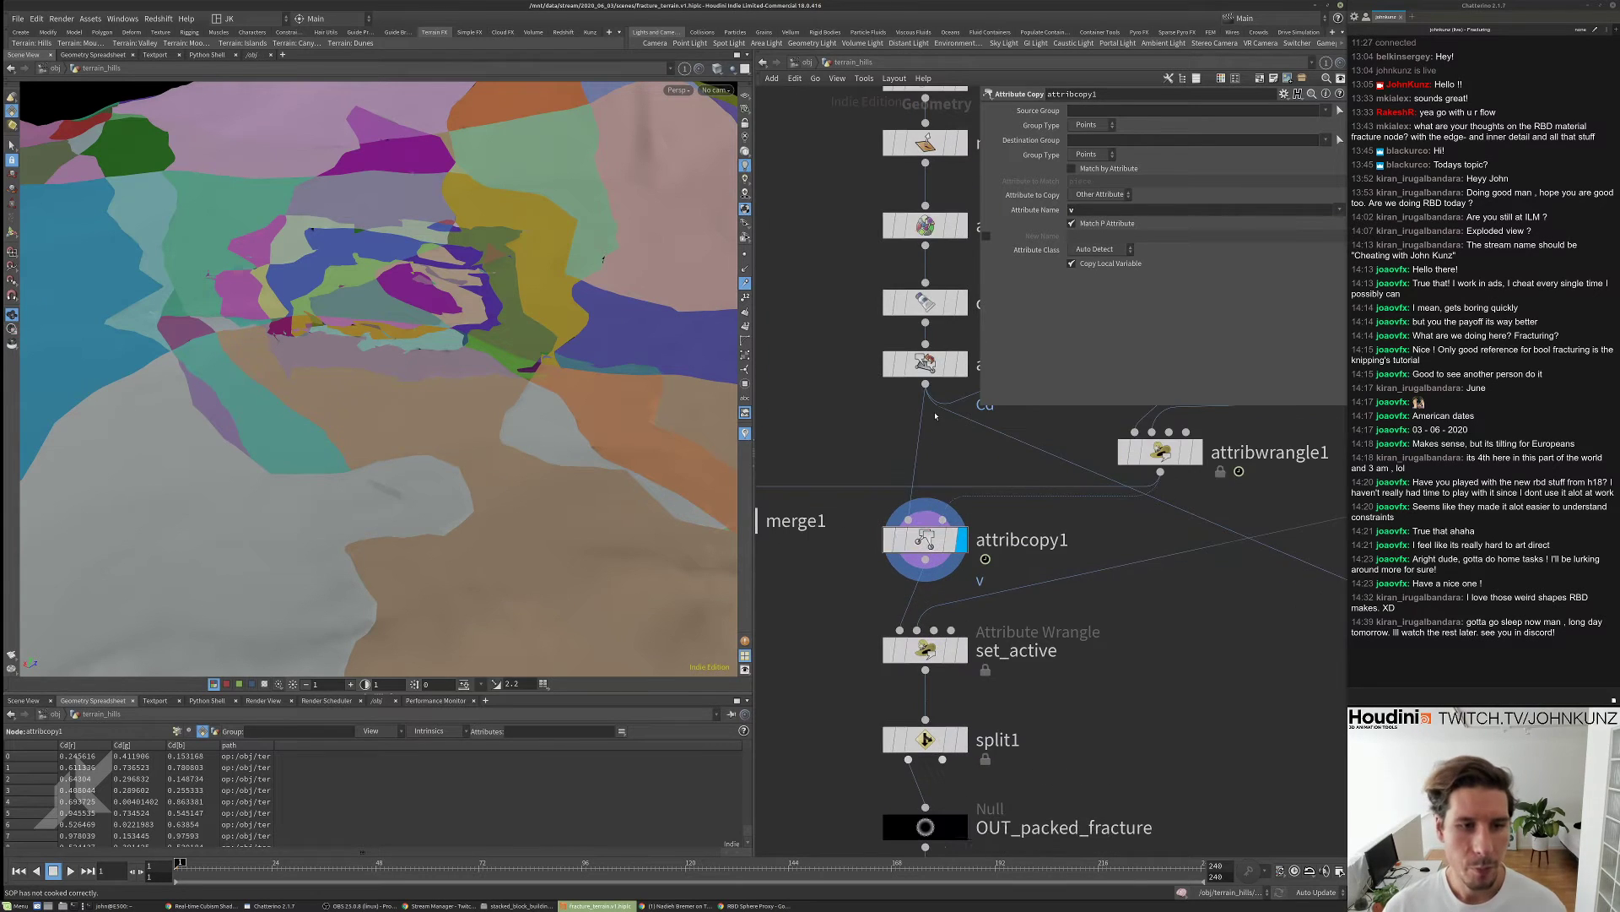
pyautogui.scroll(-1, 929, 519)
pyautogui.moveTo(928, 515); pyautogui.dragTo(920, 564, button='middle')
pyautogui.moveTo(1109, 449); pyautogui.dragTo(1099, 449)
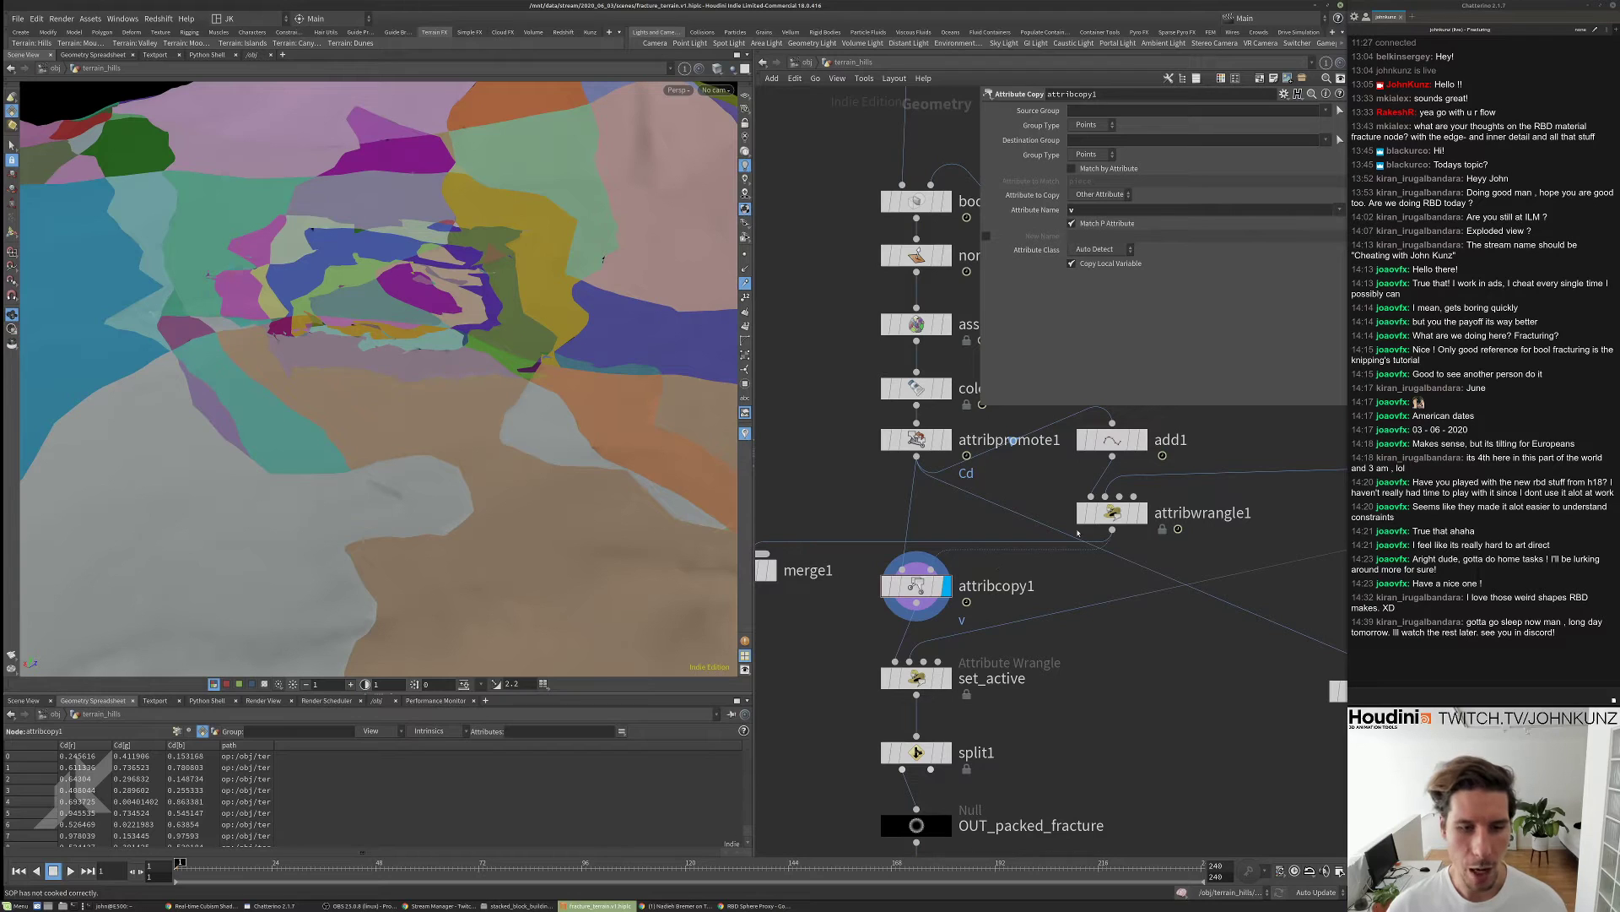
pyautogui.scroll(1, 920, 575)
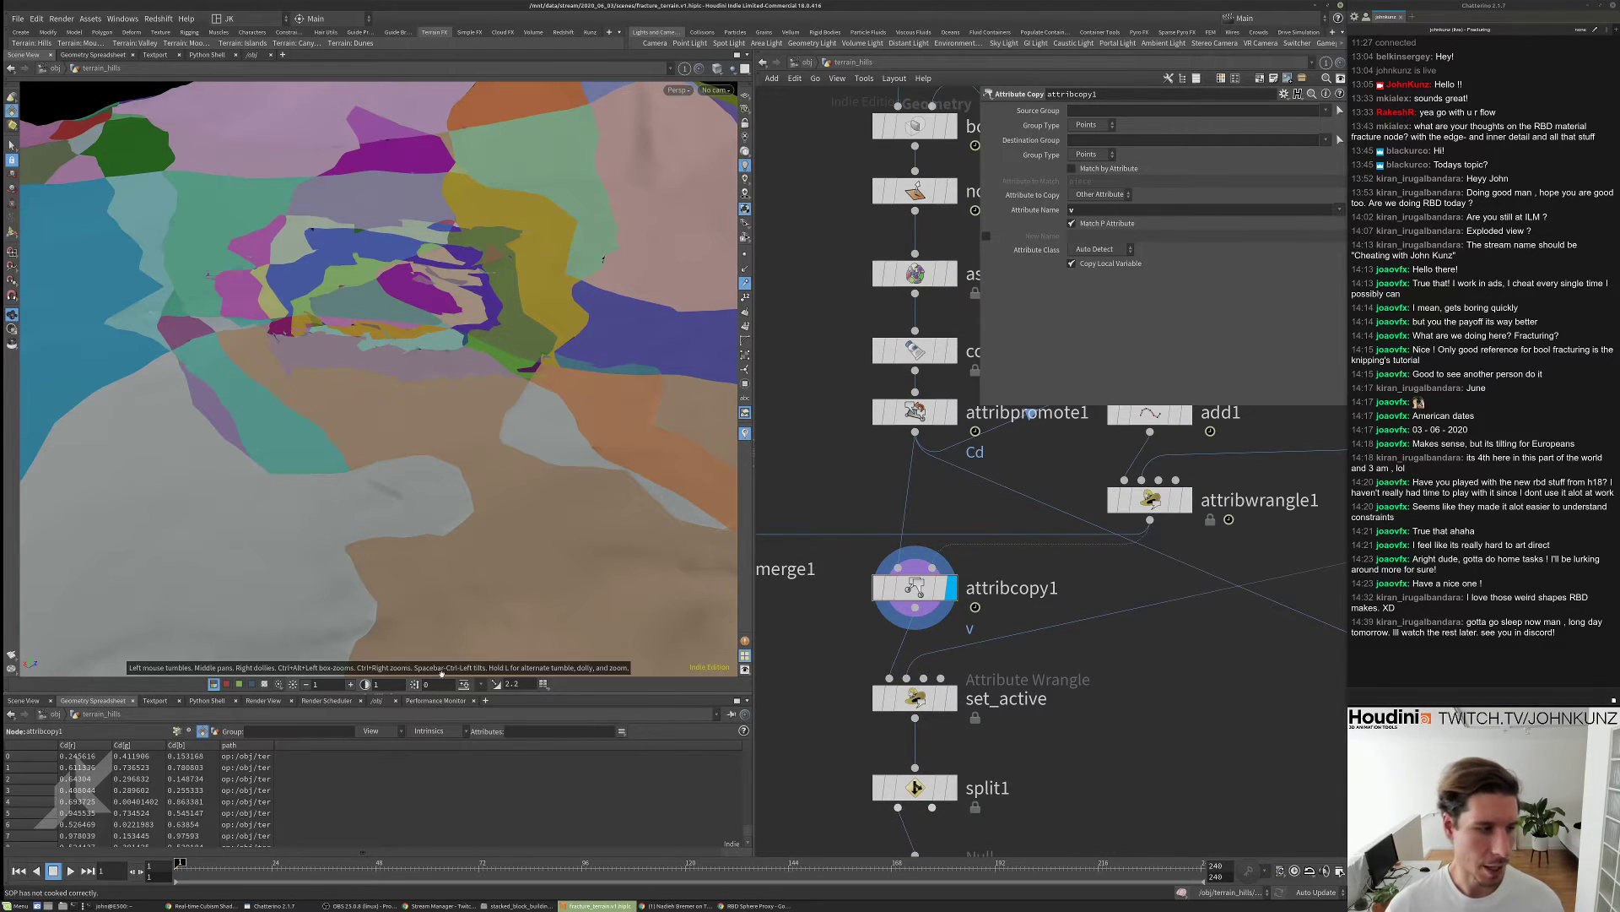
pyautogui.click(176, 731)
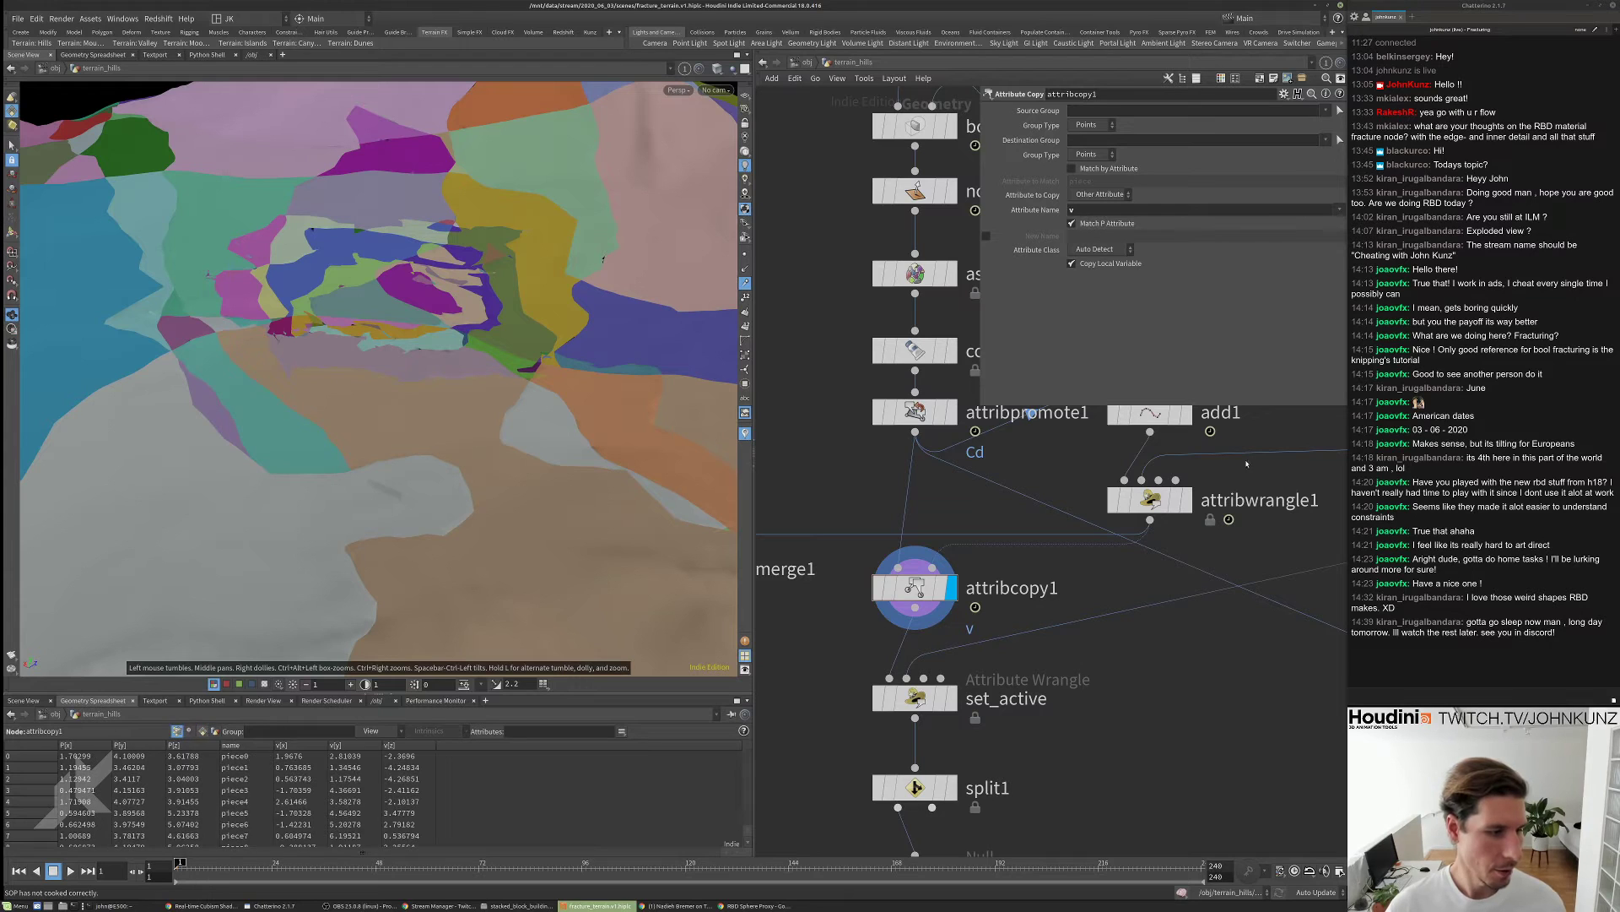
pyautogui.click(1186, 500)
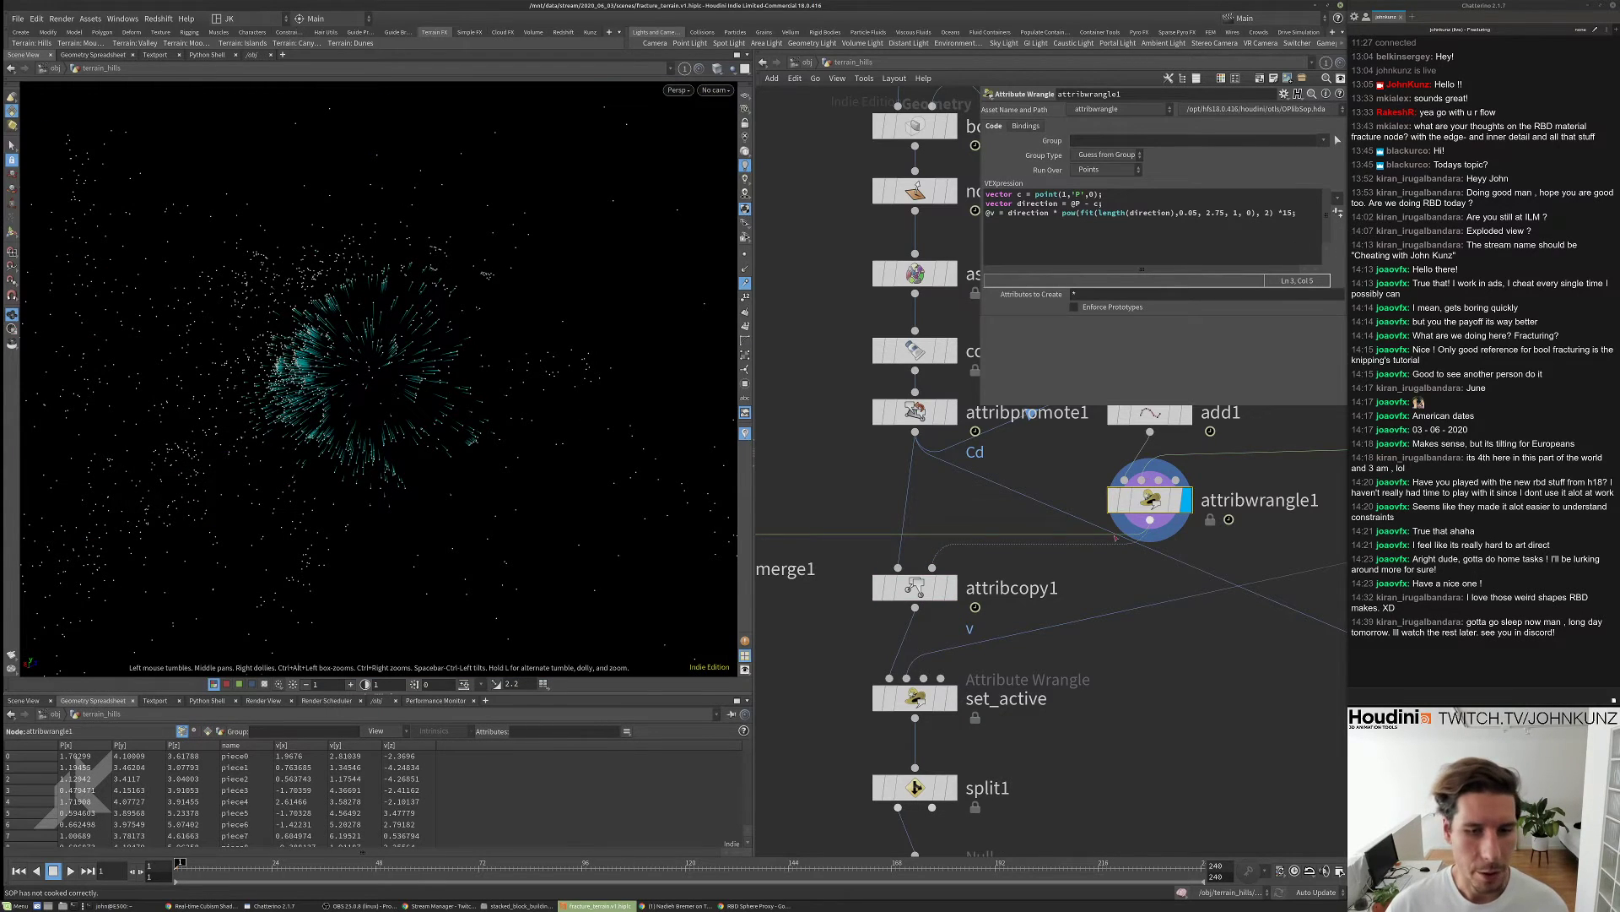
# - Move attribcopy1 and the nodes below it down, then place add1, attribwrangle1 and xform4 nearer the main chain
pyautogui.scroll(-5, 1116, 538)
pyautogui.click(998, 536)
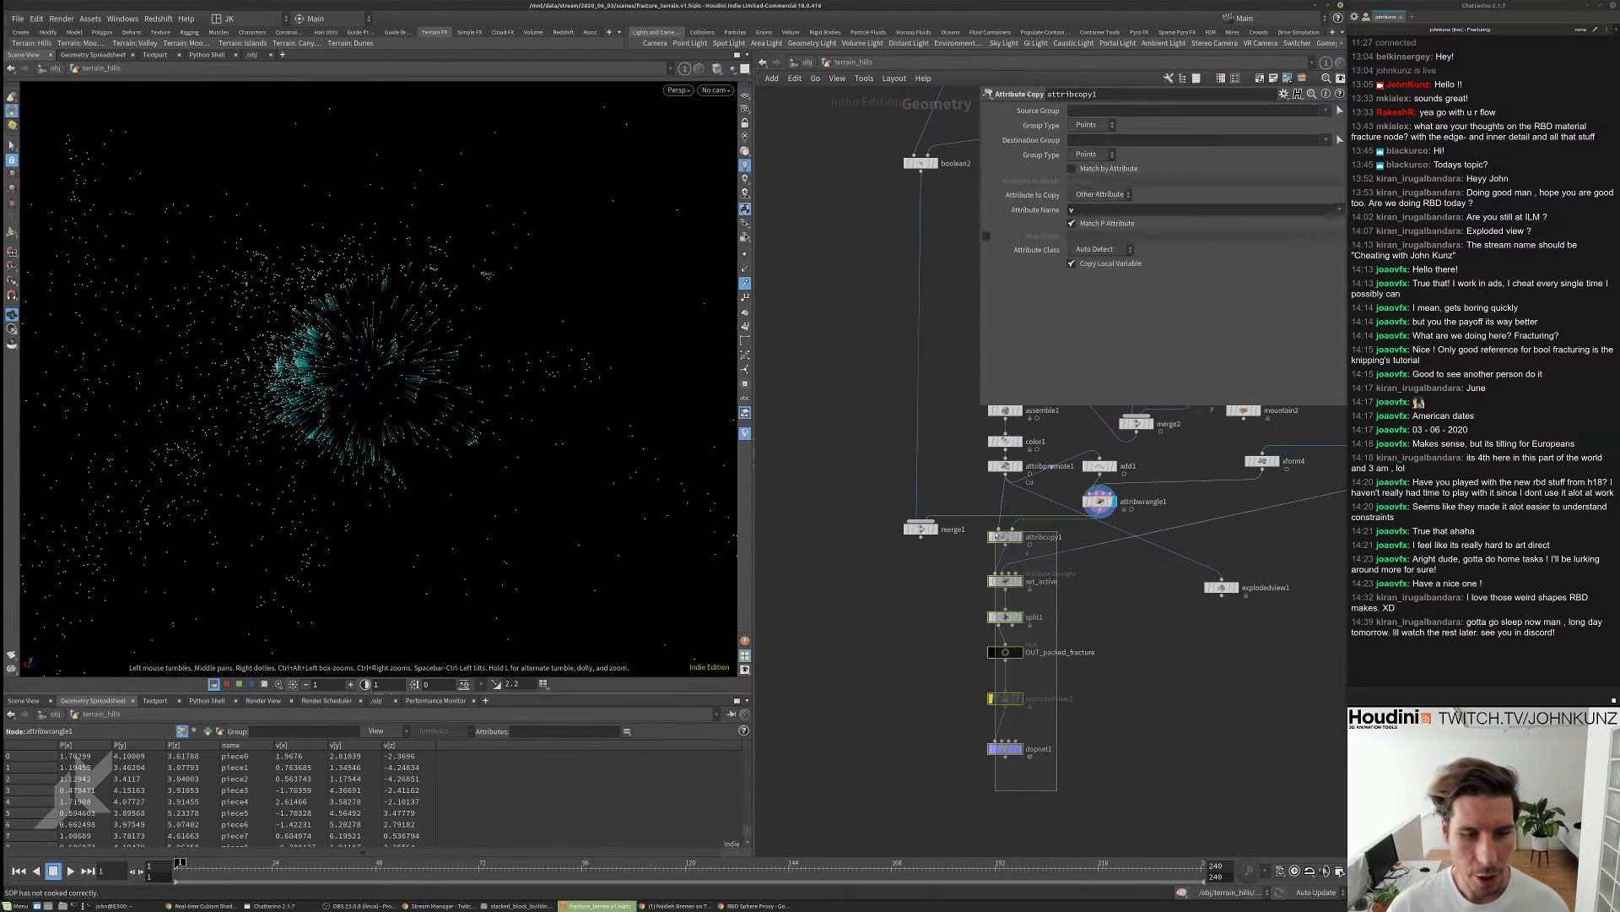
pyautogui.moveTo(998, 537); pyautogui.dragTo(1003, 610)
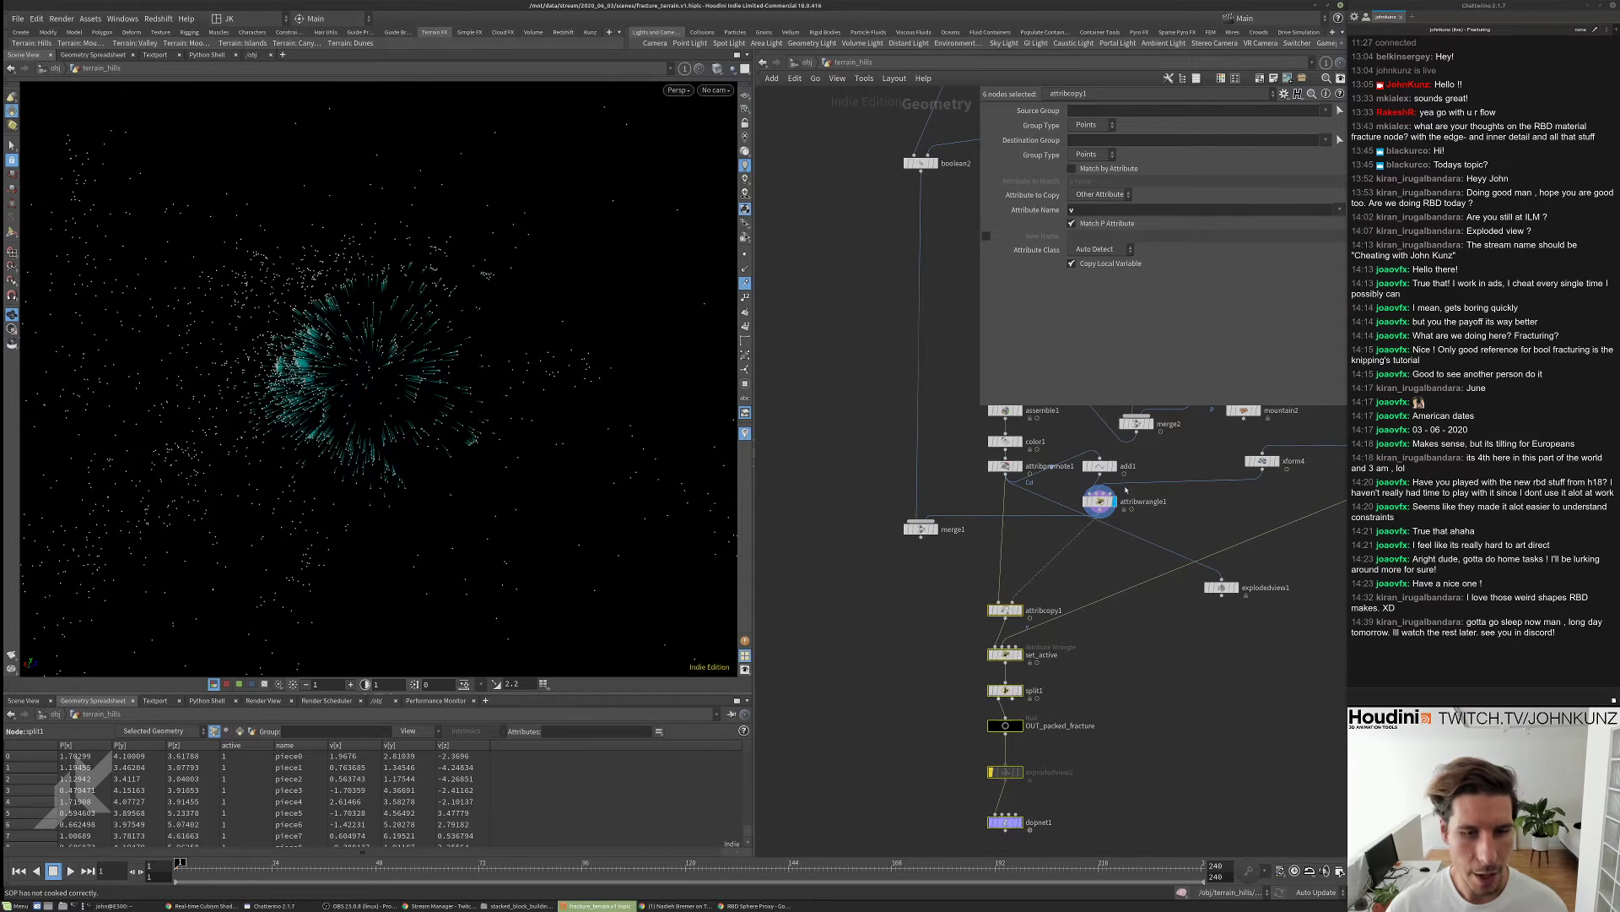
pyautogui.moveTo(1146, 524); pyautogui.dragTo(1043, 525)
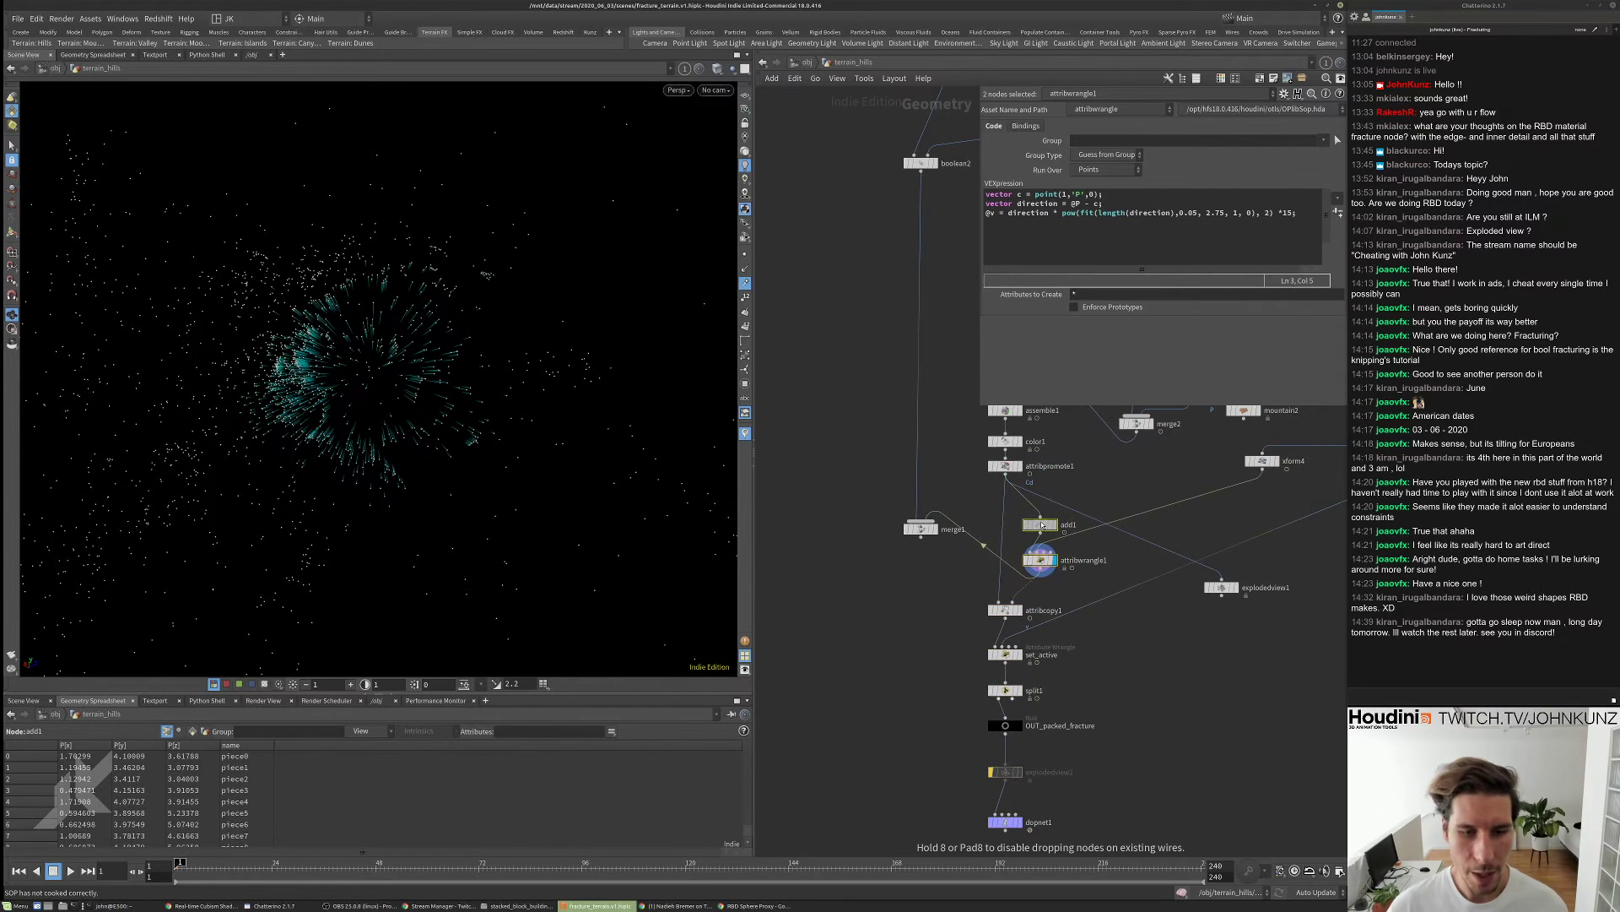
pyautogui.click(1085, 582)
pyautogui.moveTo(1088, 574); pyautogui.dragTo(1043, 589, button='middle')
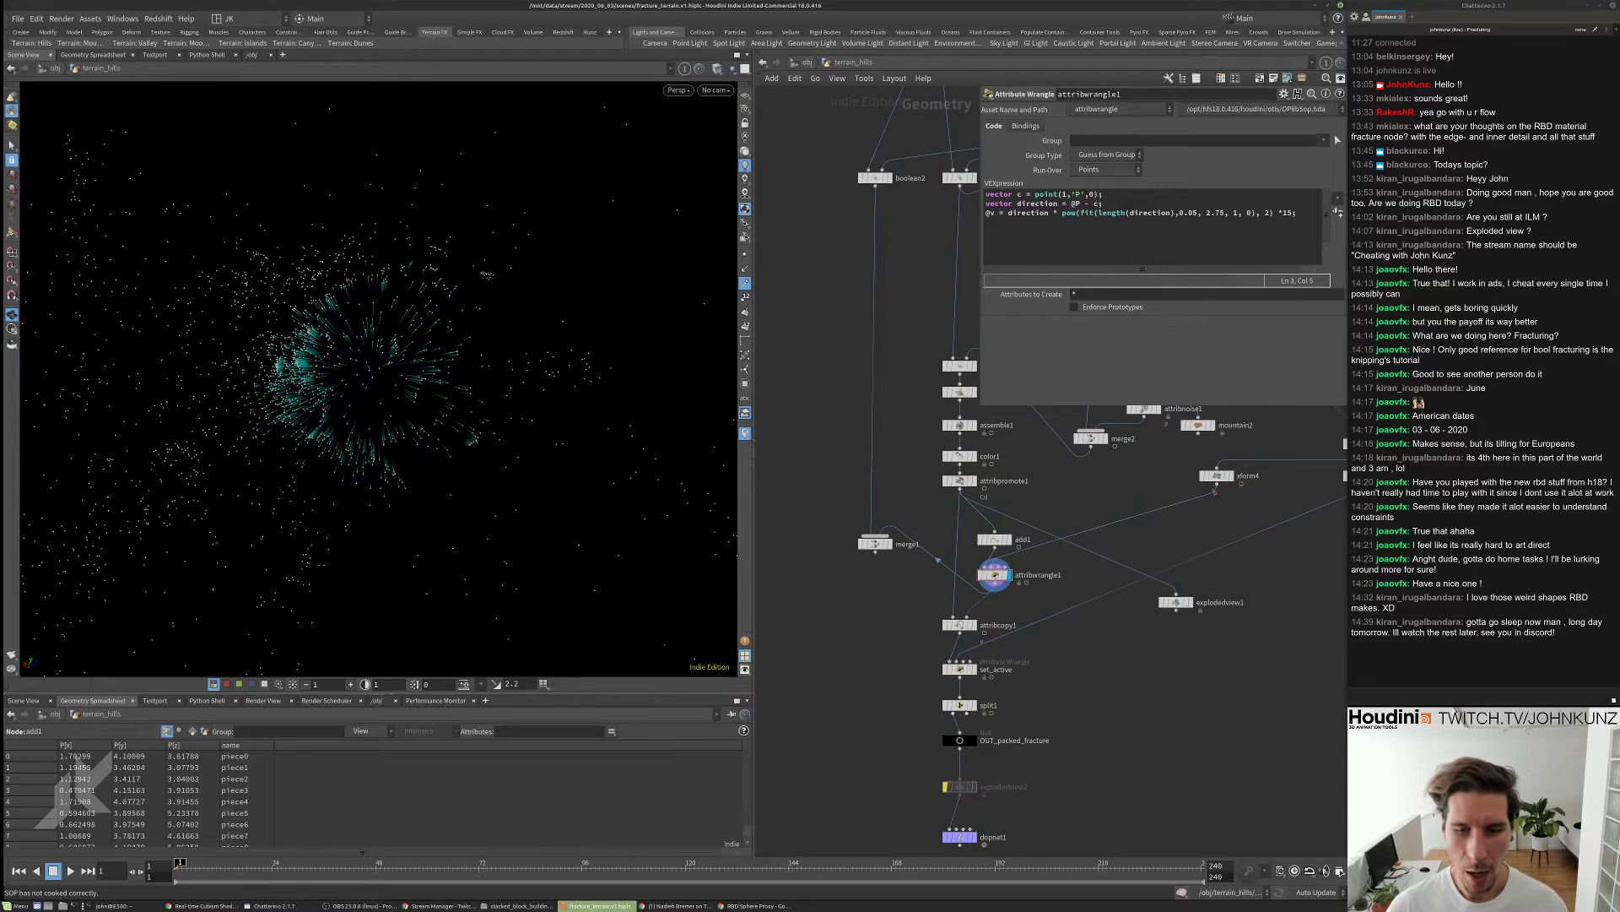
pyautogui.moveTo(1215, 478); pyautogui.dragTo(1112, 547)
pyautogui.scroll(4, 906, 722)
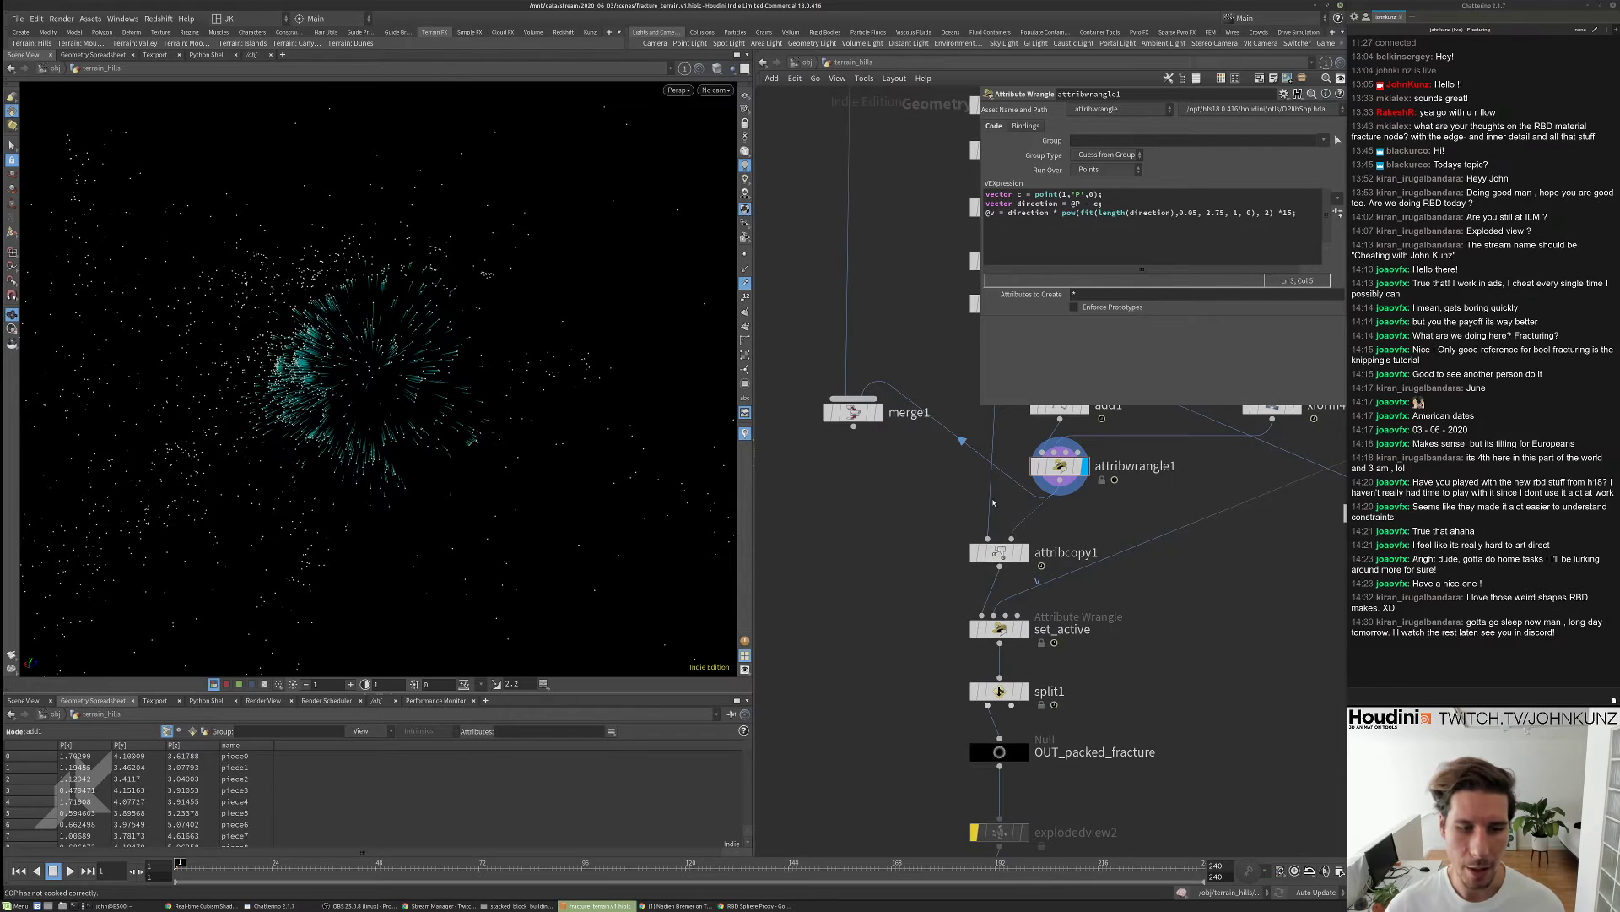
# - Rename the attribcopy1 node as copy_v
pyautogui.moveTo(923, 576); pyautogui.dragTo(886, 544, button='middle')
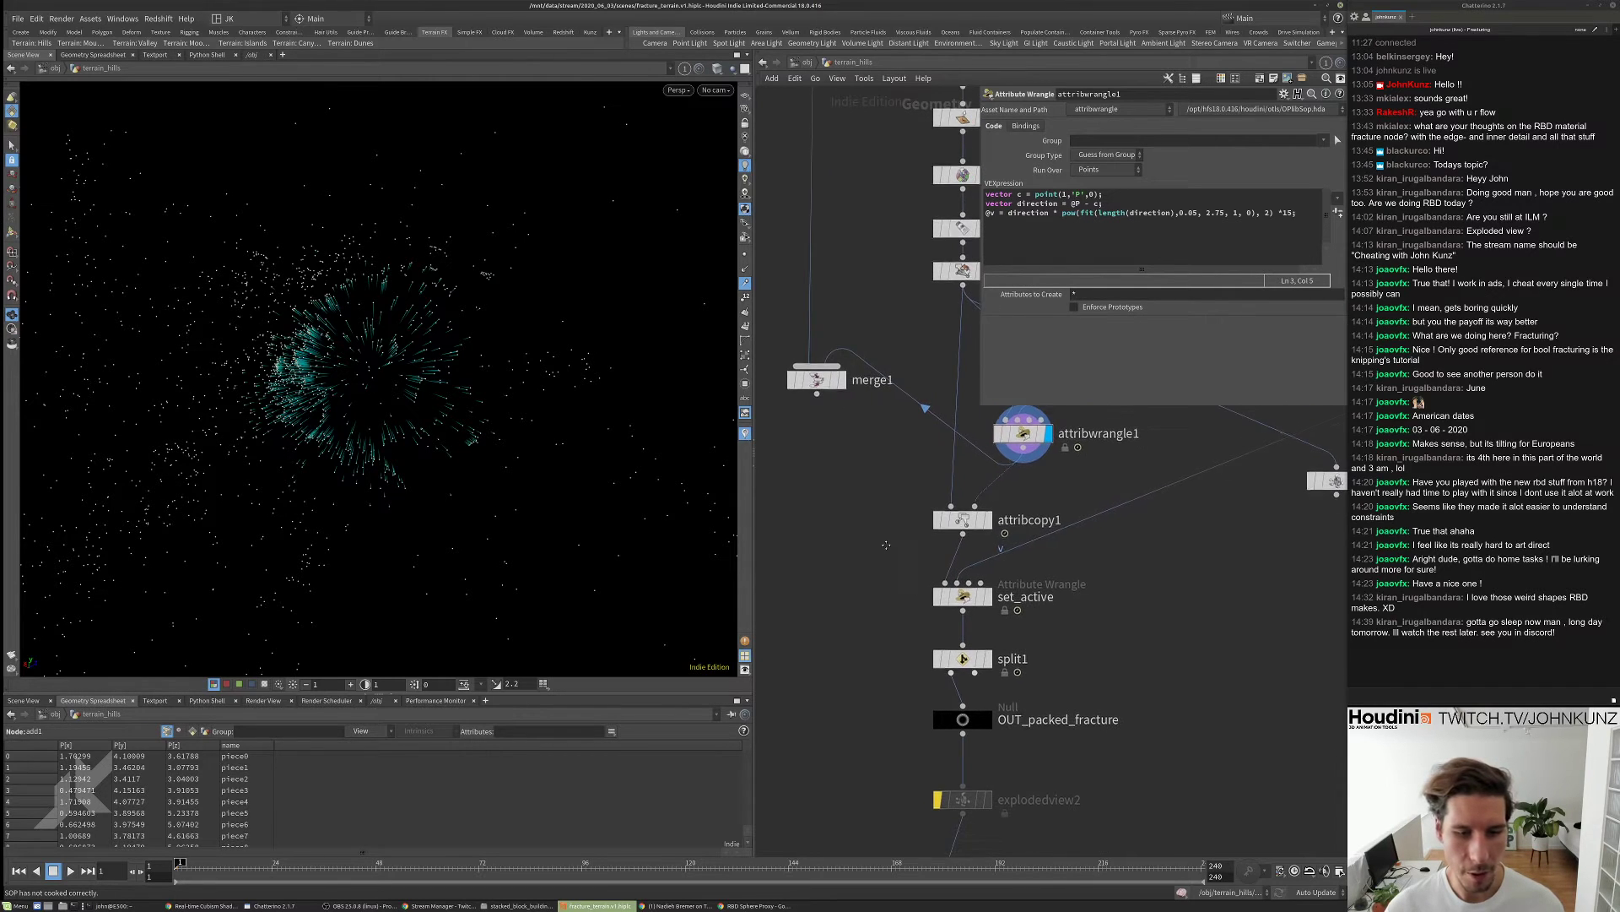
pyautogui.click(1014, 519)
pyautogui.doubleClick(1013, 519)
pyautogui.write('c')
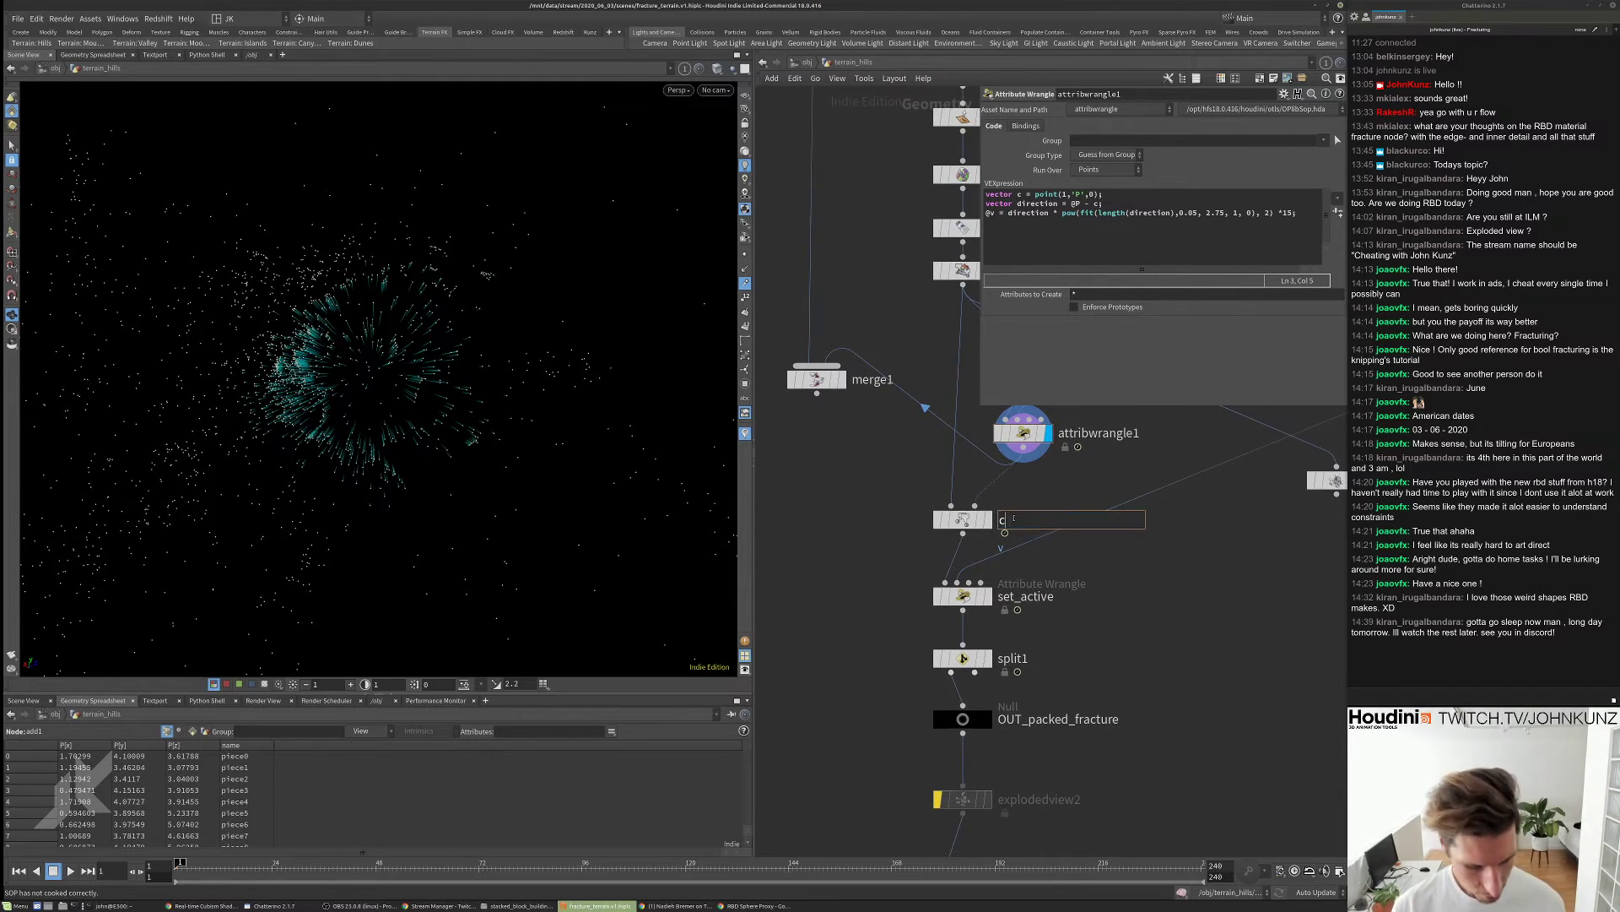
pyautogui.write('opy_')
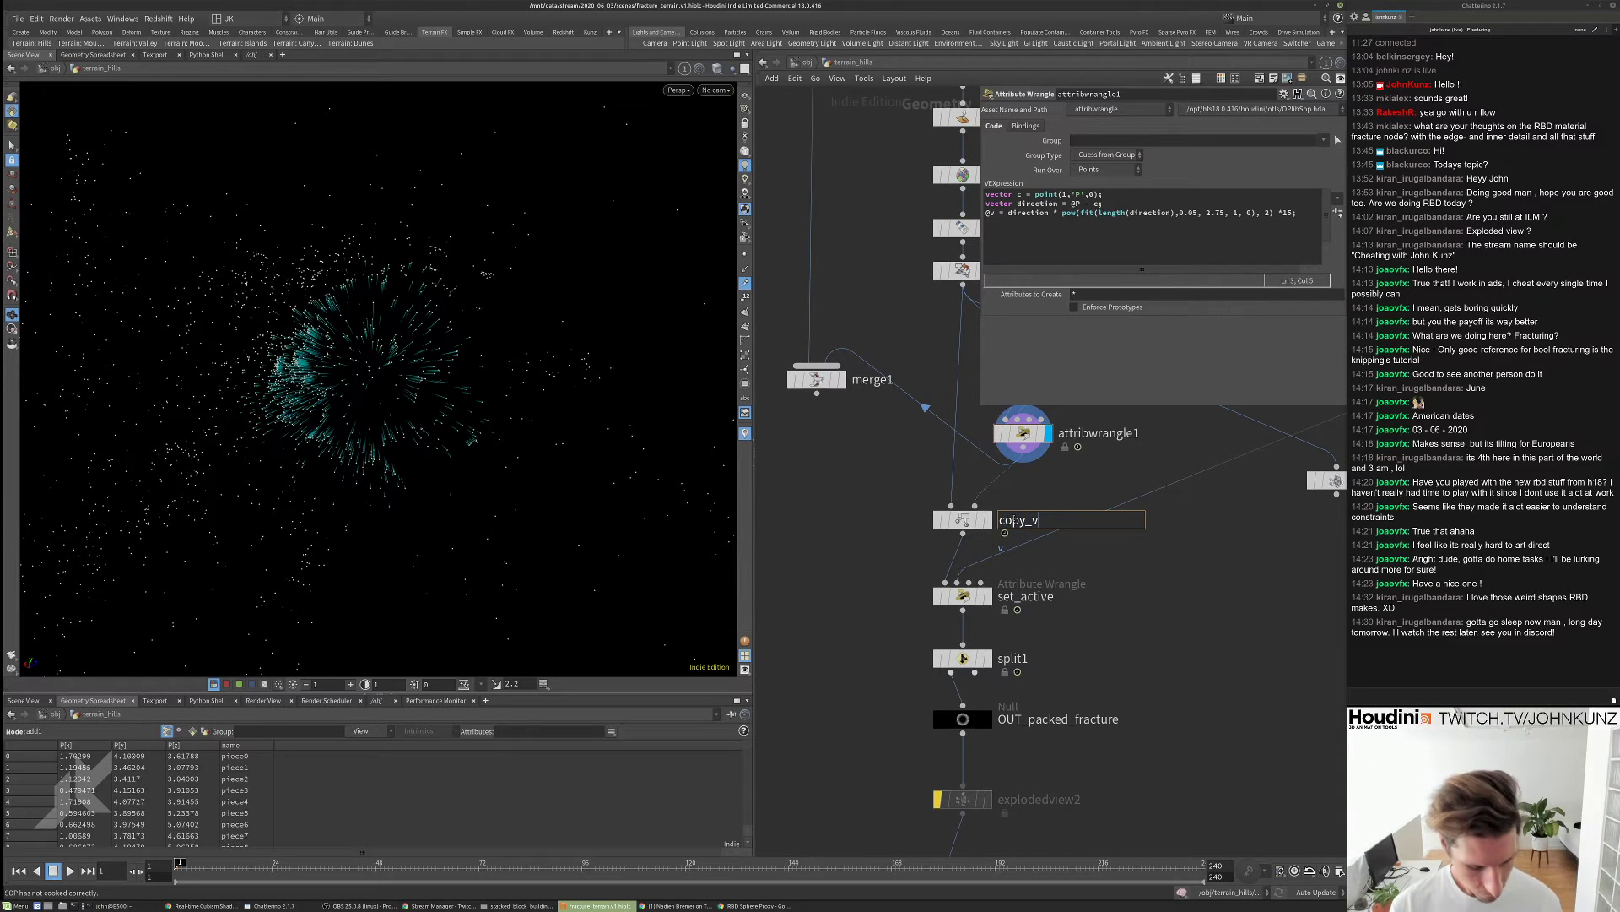
pyautogui.write('v')
pyautogui.press('Return')
# - Rename the attribwrangle1 node as calculate_outward_v
pyautogui.moveTo(1082, 435); pyautogui.dragTo(1055, 542, button='middle')
pyautogui.doubleClick(1055, 541)
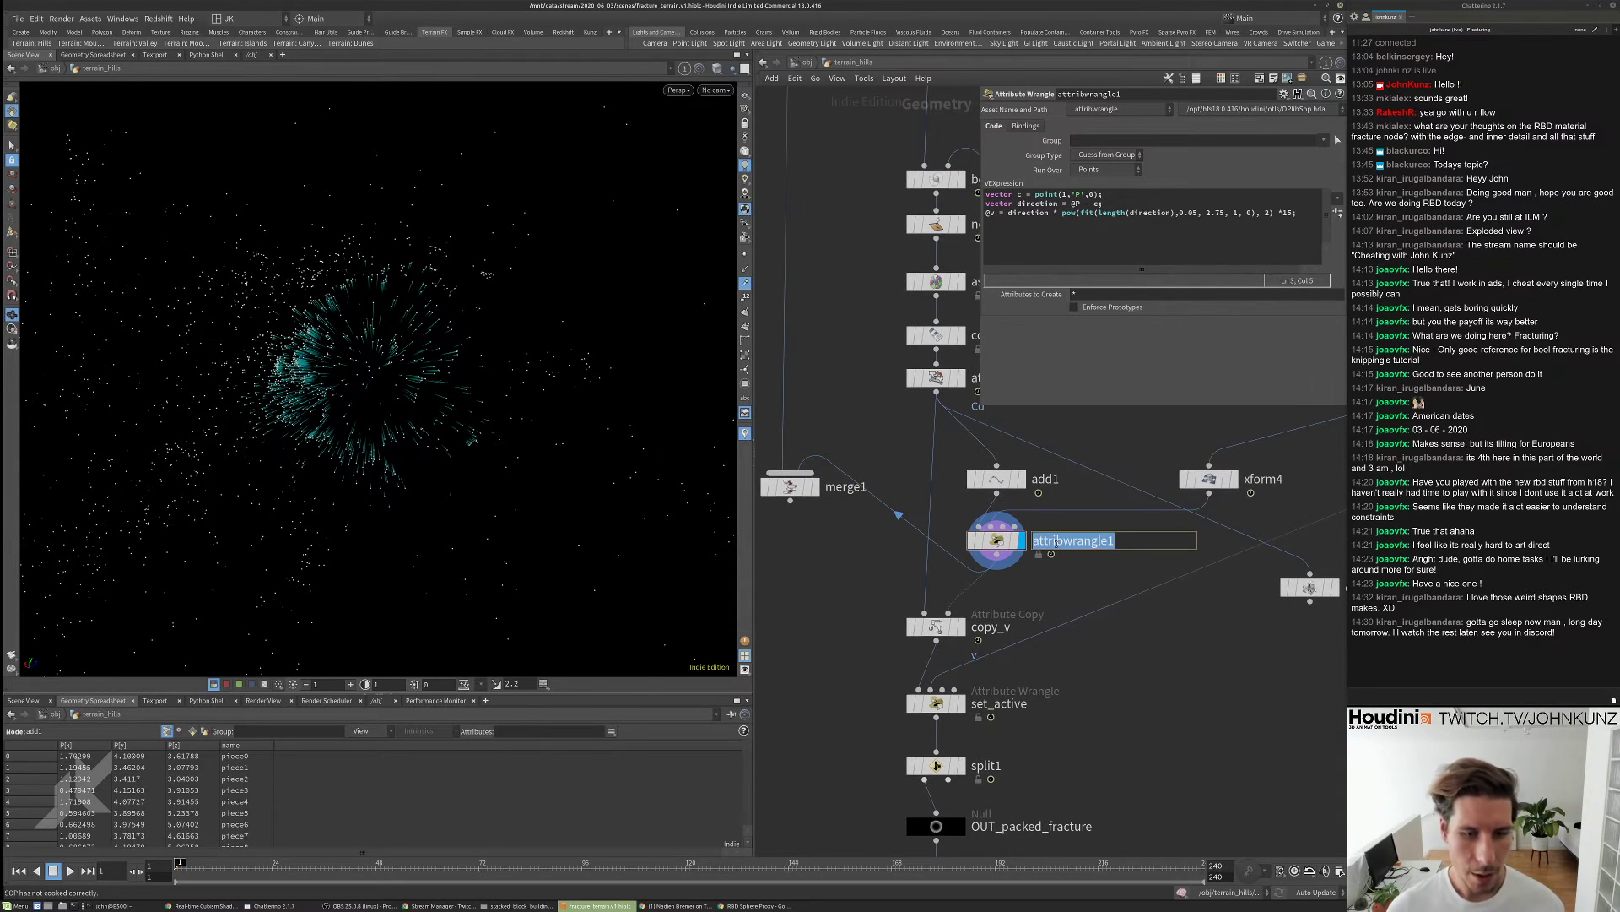
pyautogui.write('calculate_outwa')
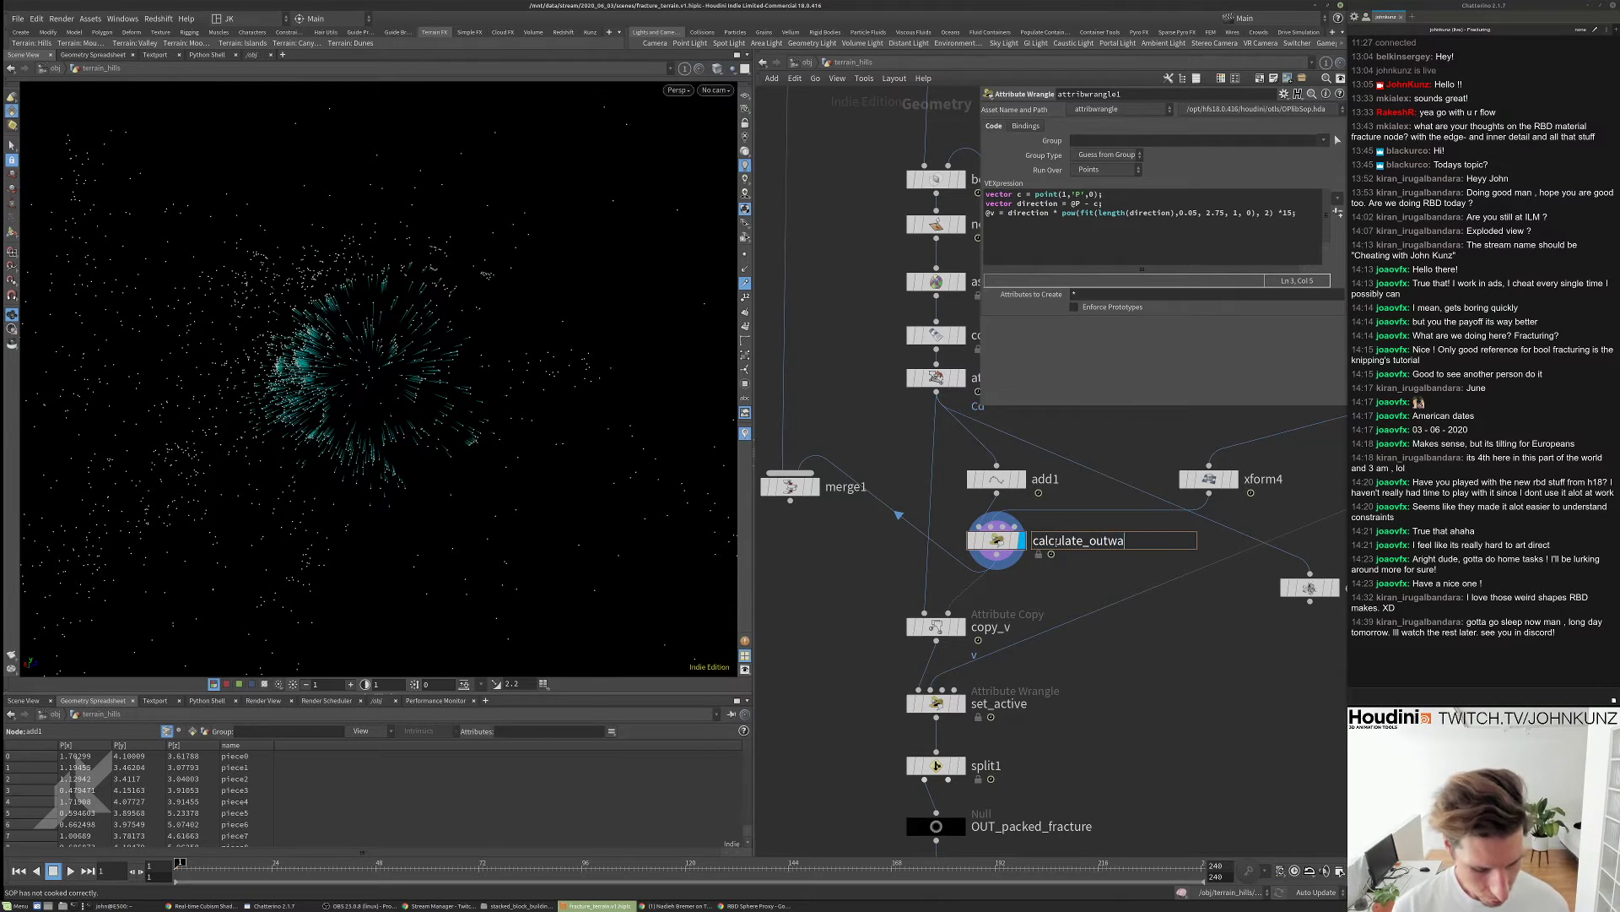
pyautogui.write('rd_v')
pyautogui.press('Return')
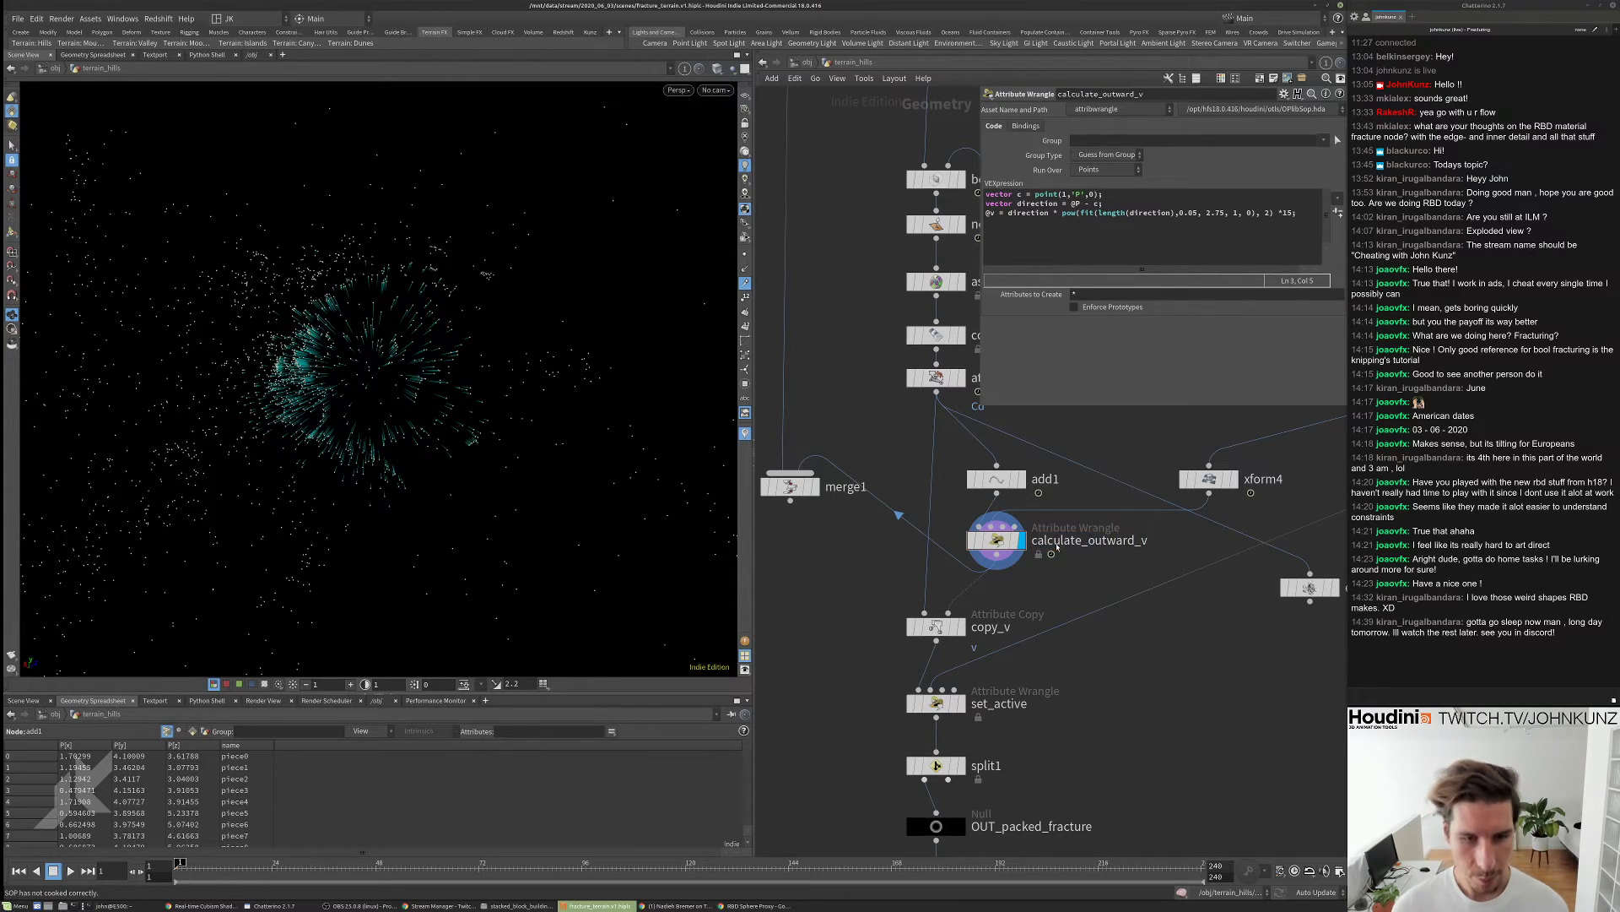
# - Rename the add1 node as only_points
pyautogui.scroll(2, 1057, 547)
pyautogui.doubleClick(1042, 479)
pyautogui.write('on')
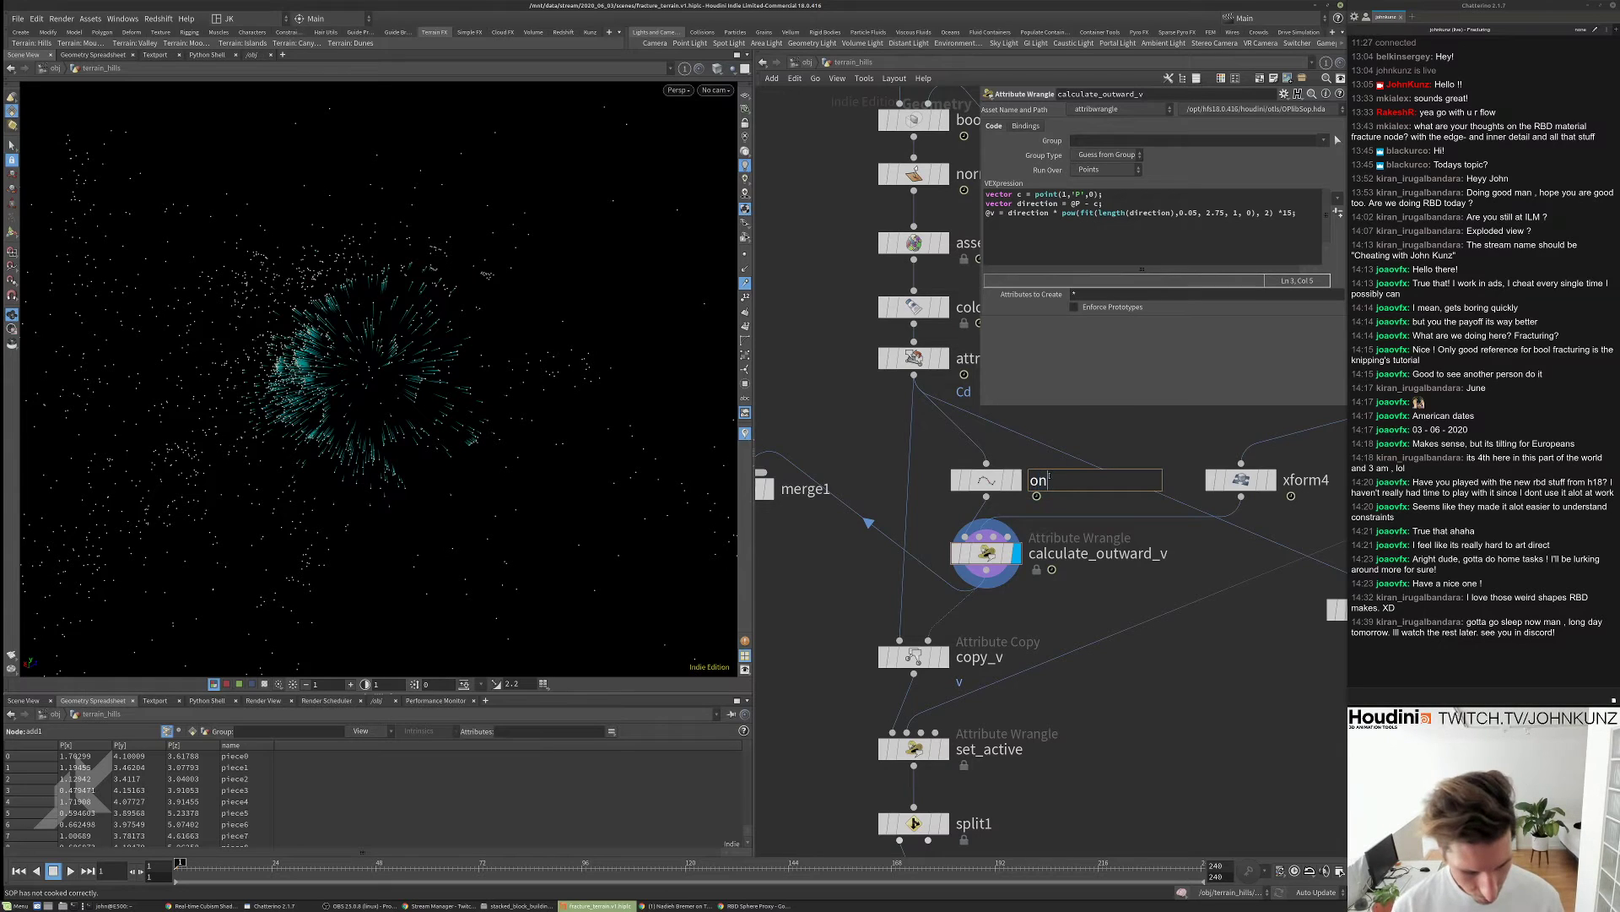
pyautogui.write('ly_points')
pyautogui.press('Return')
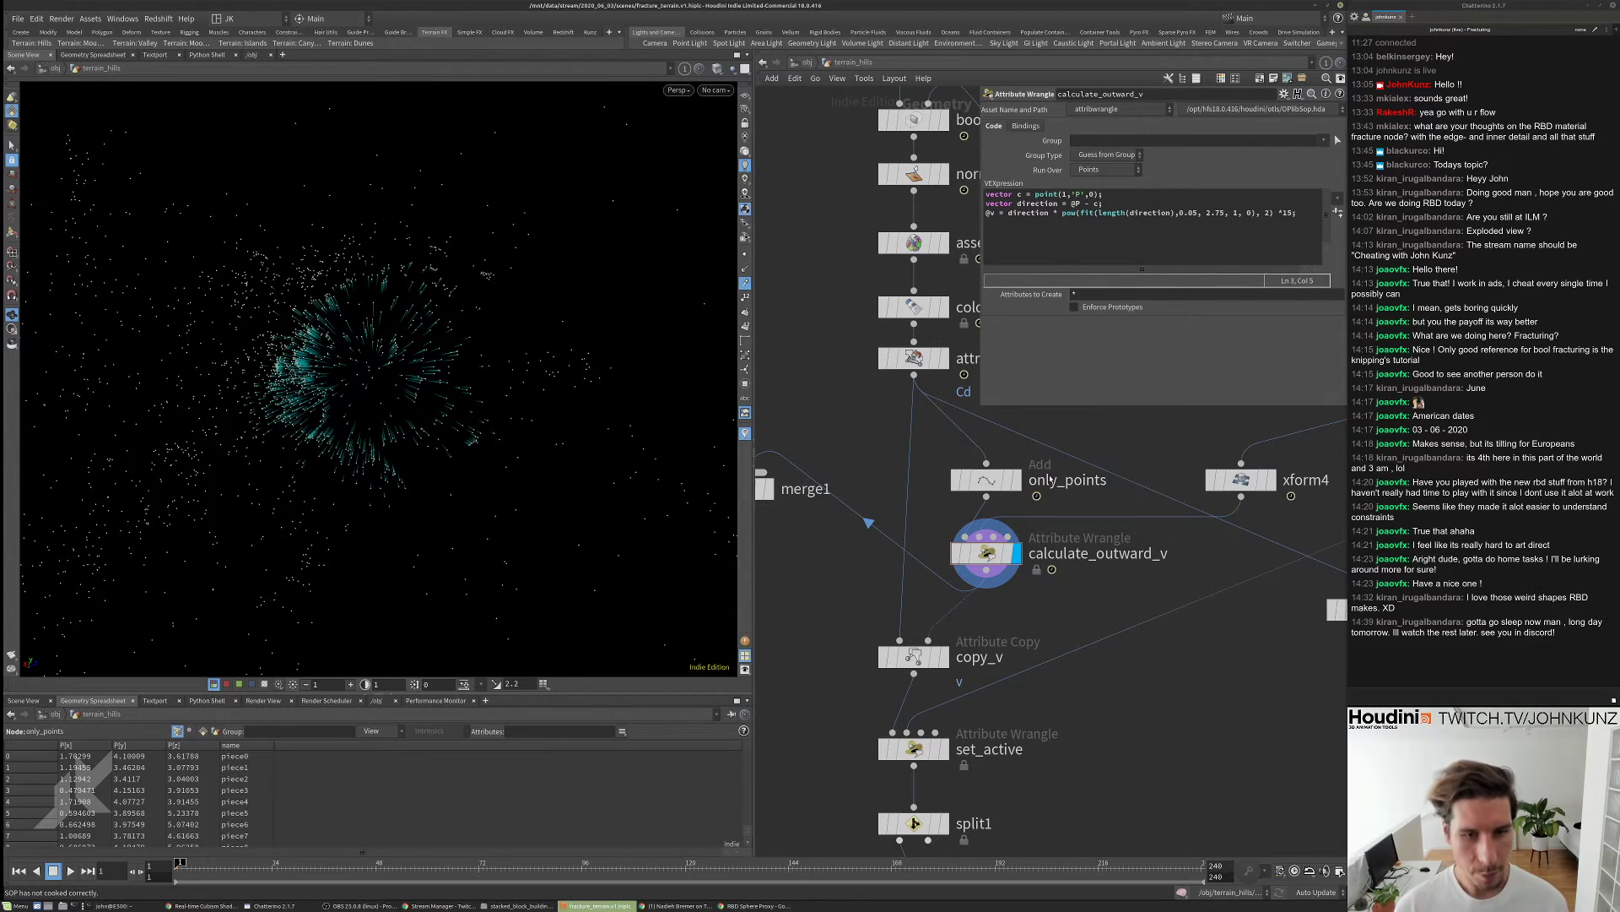
# - Display the OUT_packed_fracture null with its point attributes in the Geometry Spreadsheet
pyautogui.scroll(-3, 1066, 581)
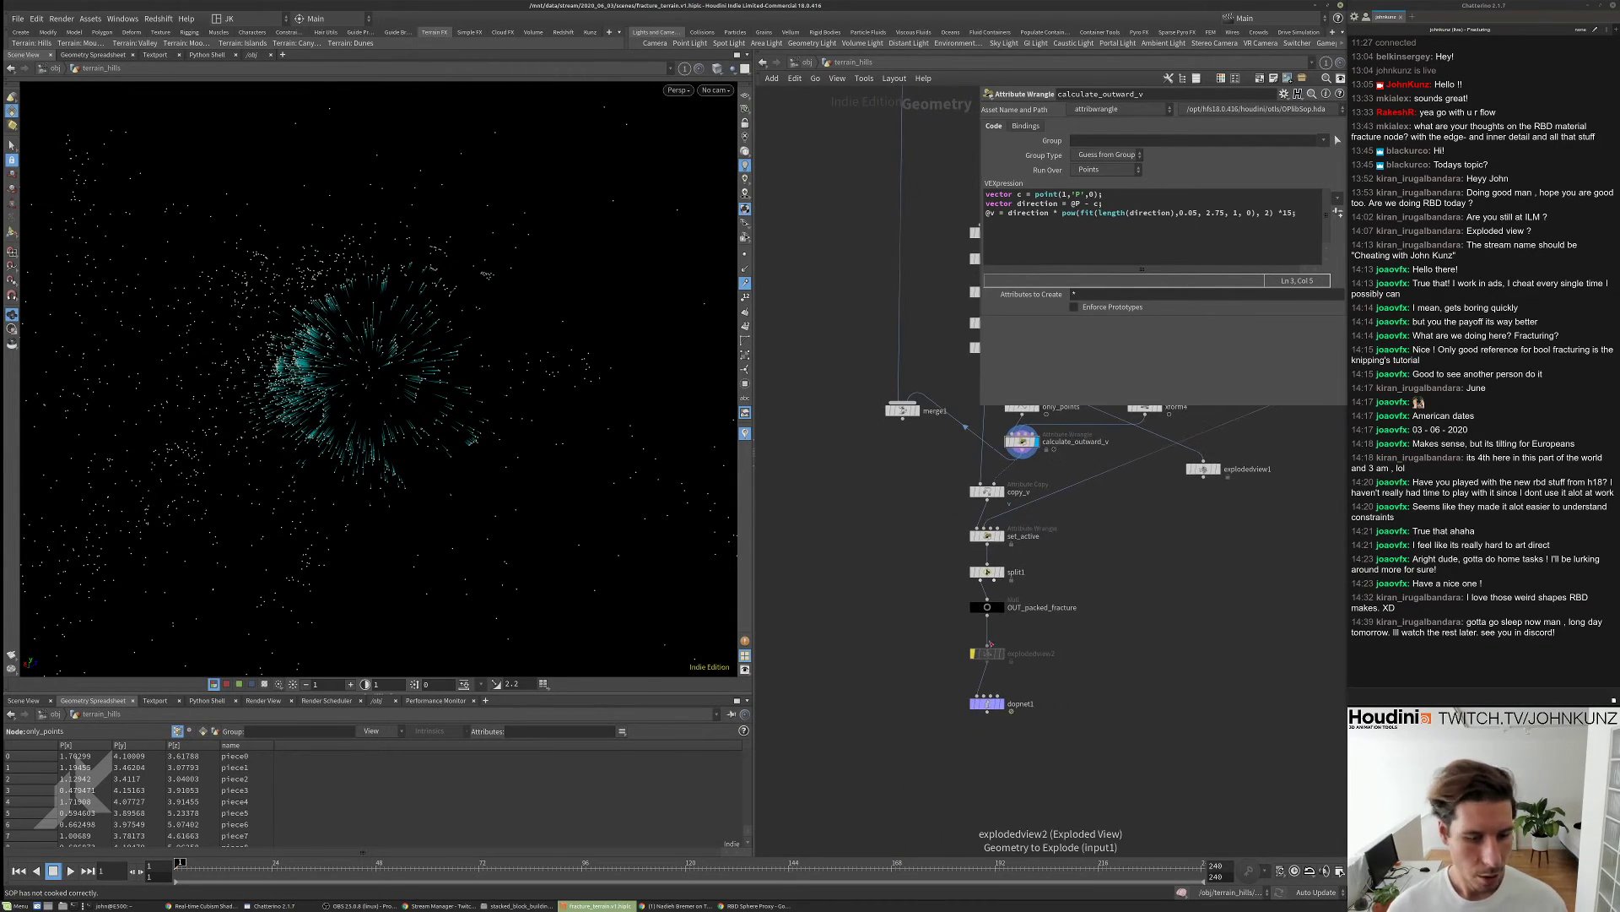
pyautogui.scroll(3, 987, 708)
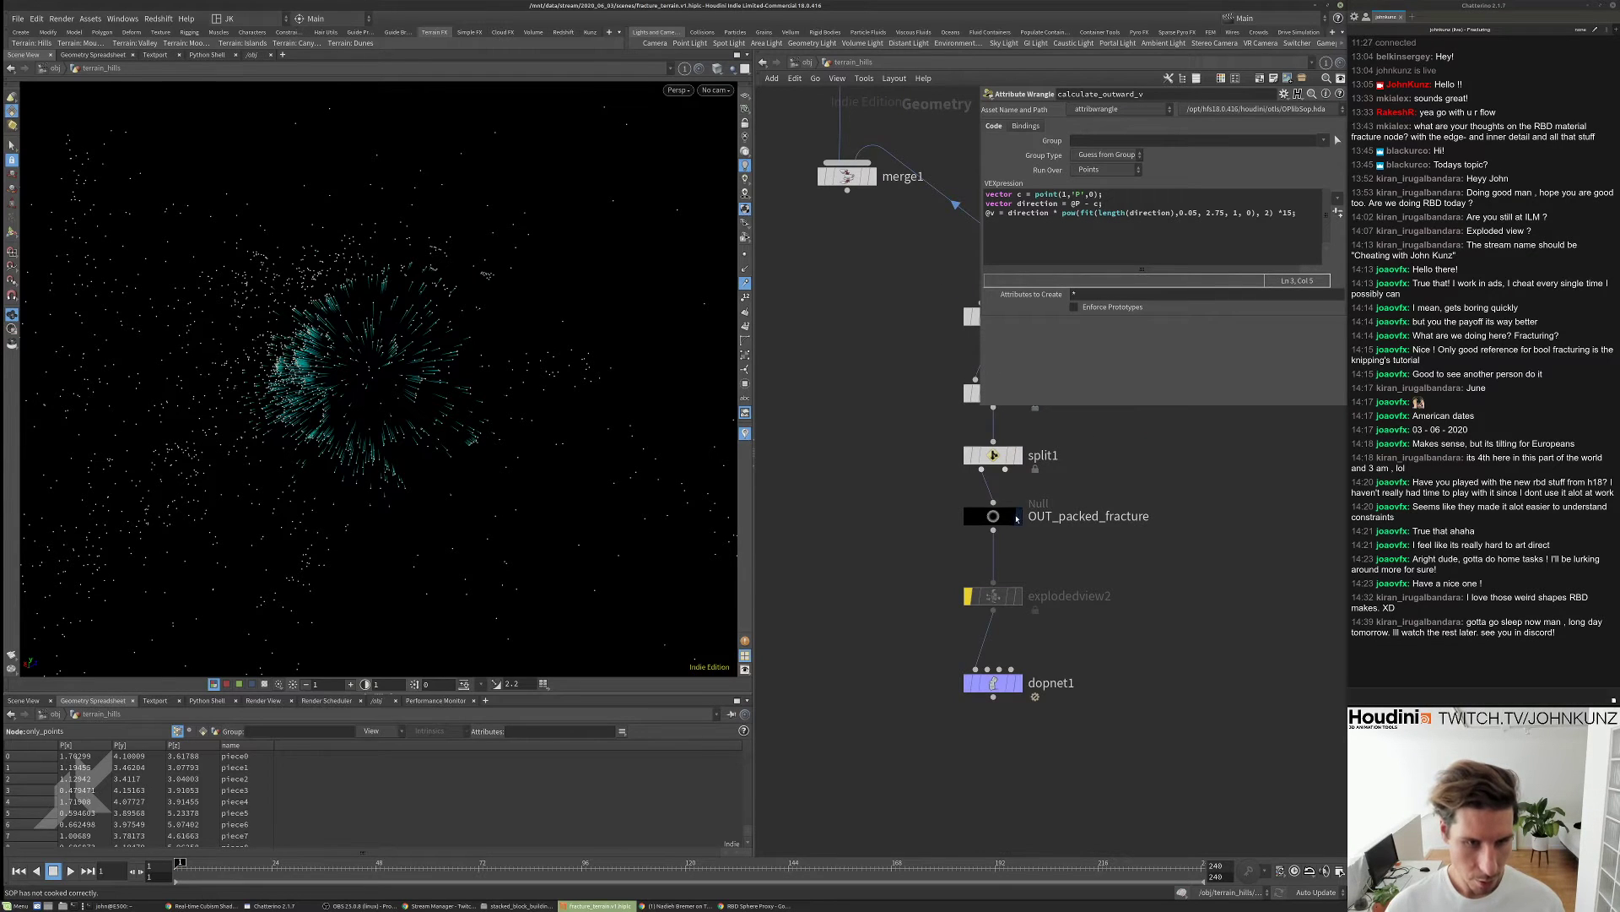
pyautogui.click(1019, 515)
pyautogui.moveTo(1235, 558); pyautogui.dragTo(1071, 576, button='middle')
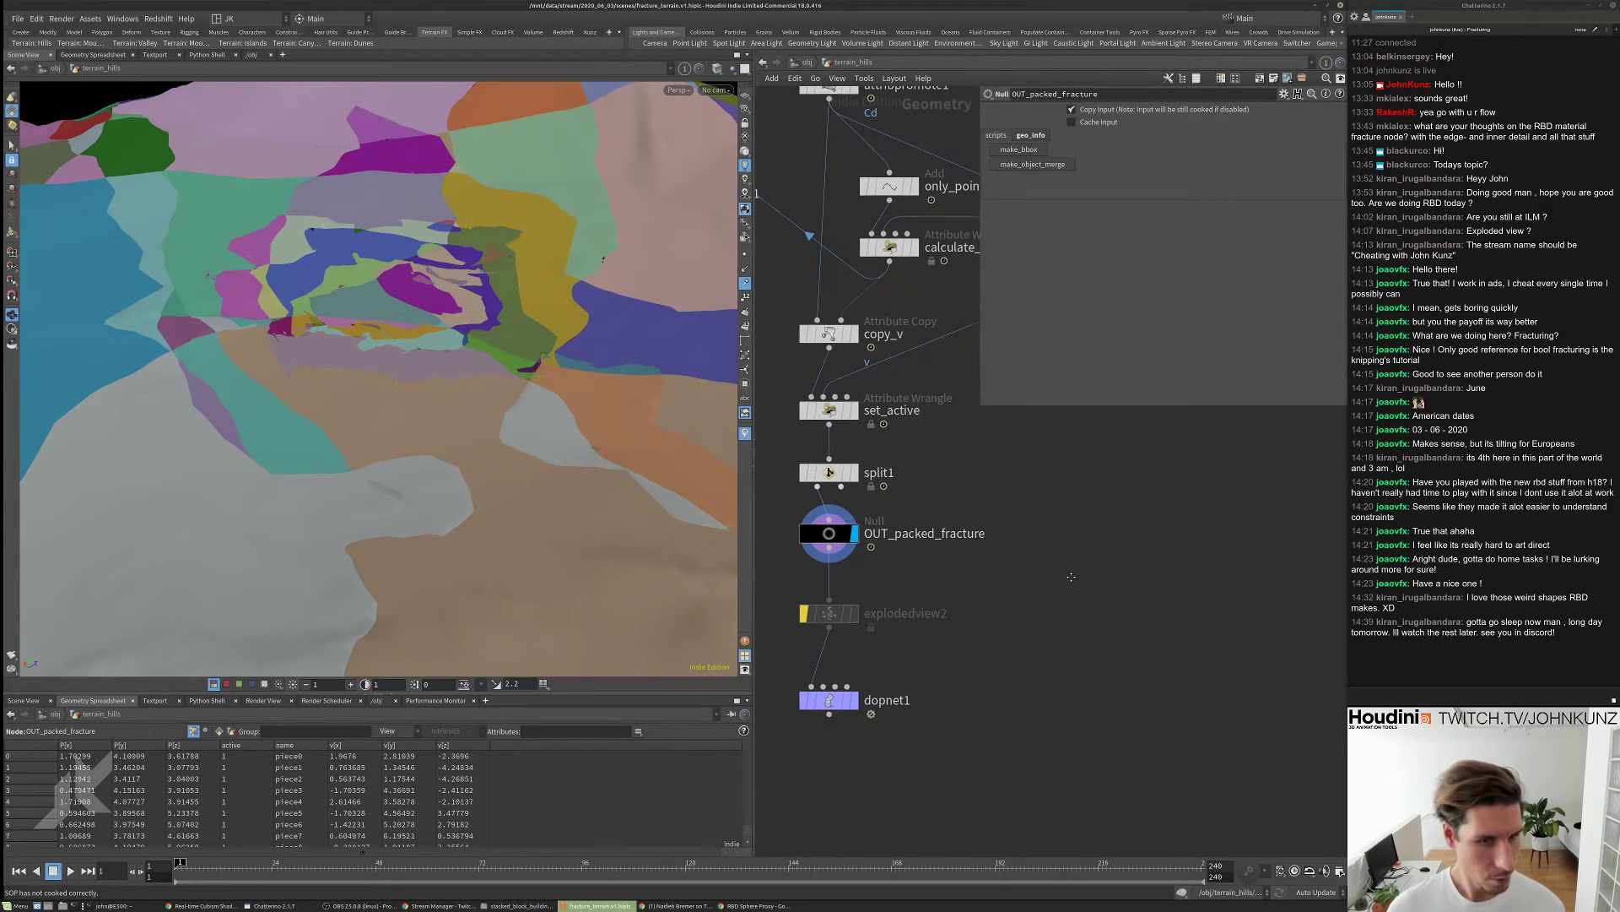
# - Add an Attribute Wrangle on a side branch and connect it to the output of OUT_packed_fracture
pyautogui.press('Tab')
pyautogui.moveTo(1122, 351)
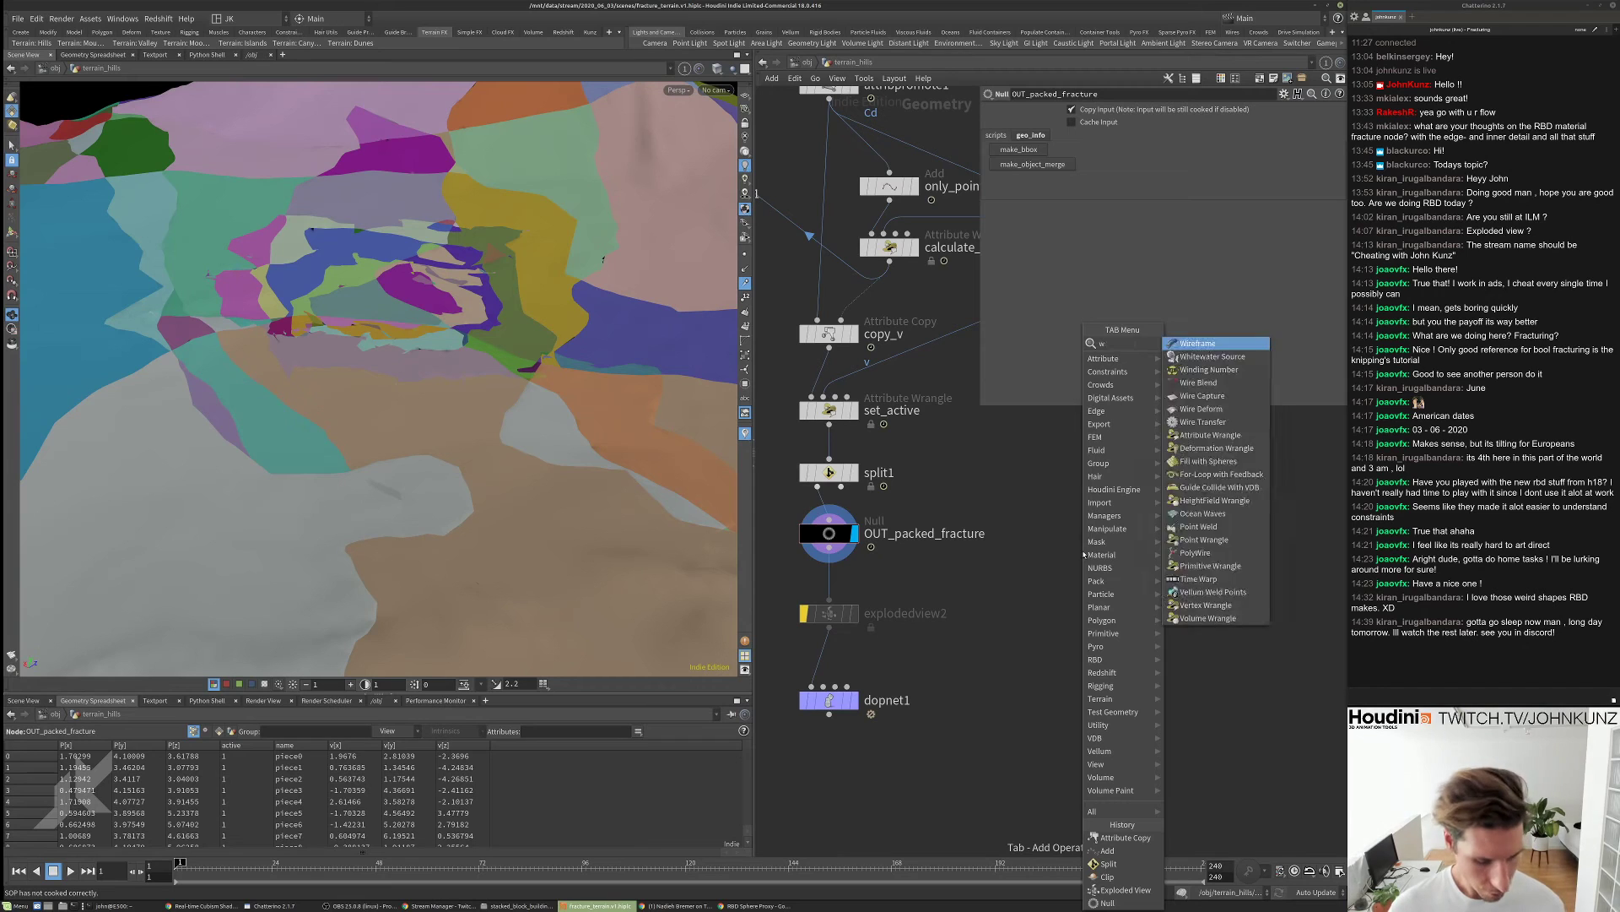
pyautogui.scroll(-2, 1216, 422)
pyautogui.click(1193, 351)
pyautogui.click(998, 578)
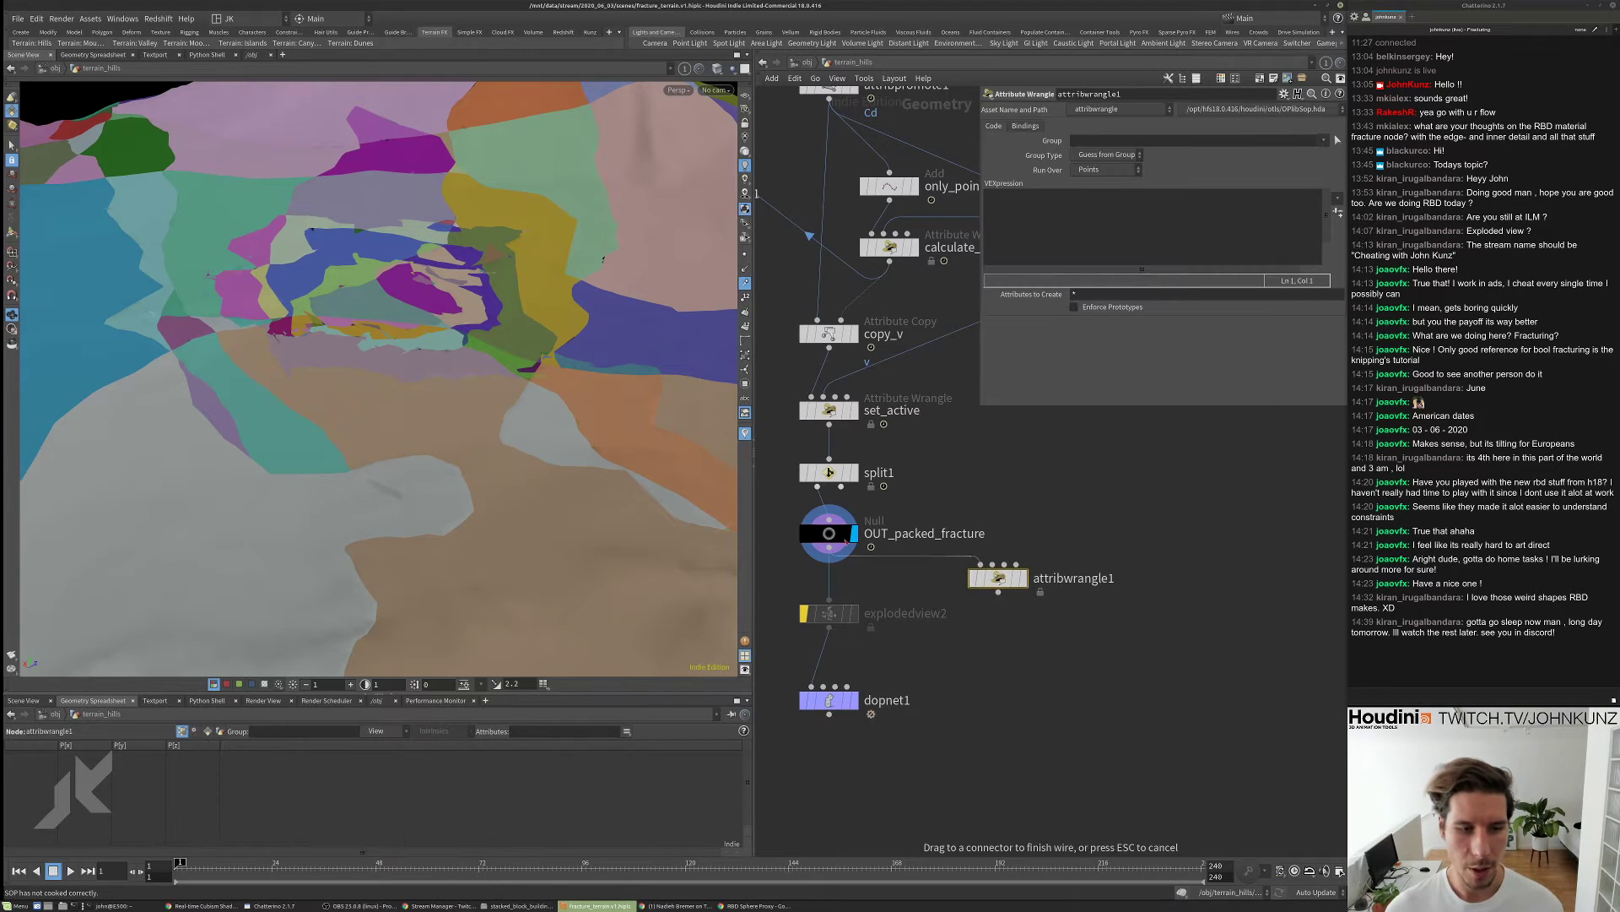
# - Offset the pieces by their velocity with the expression @P += v@v; in the new wrangle and view the whole terrain from the side
pyautogui.click(1086, 231)
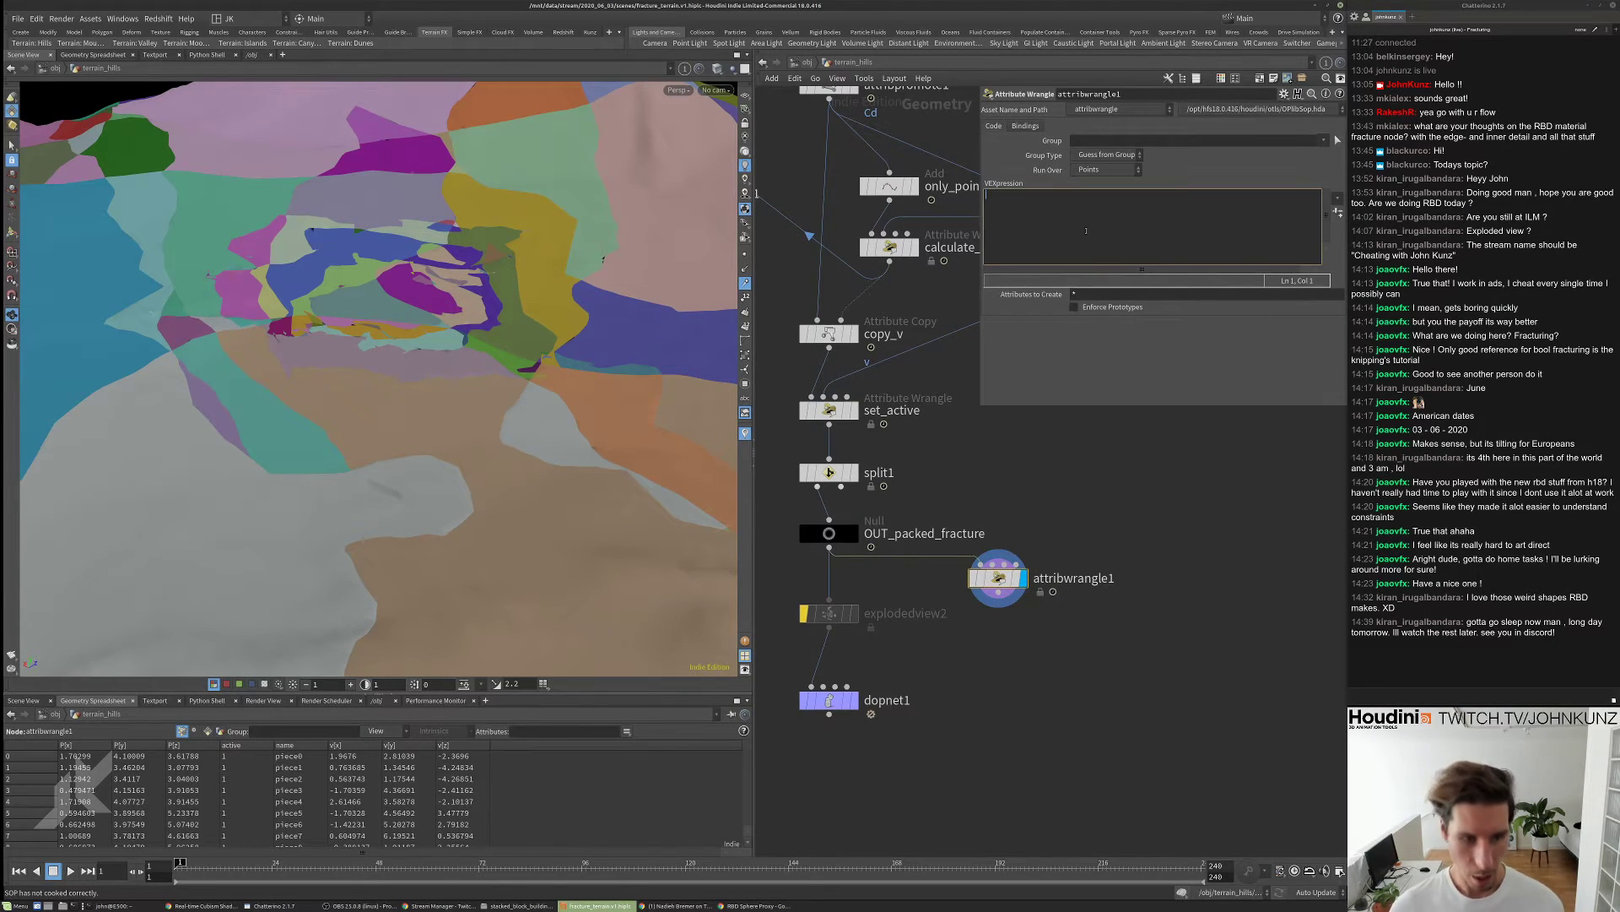
pyautogui.write('@P')
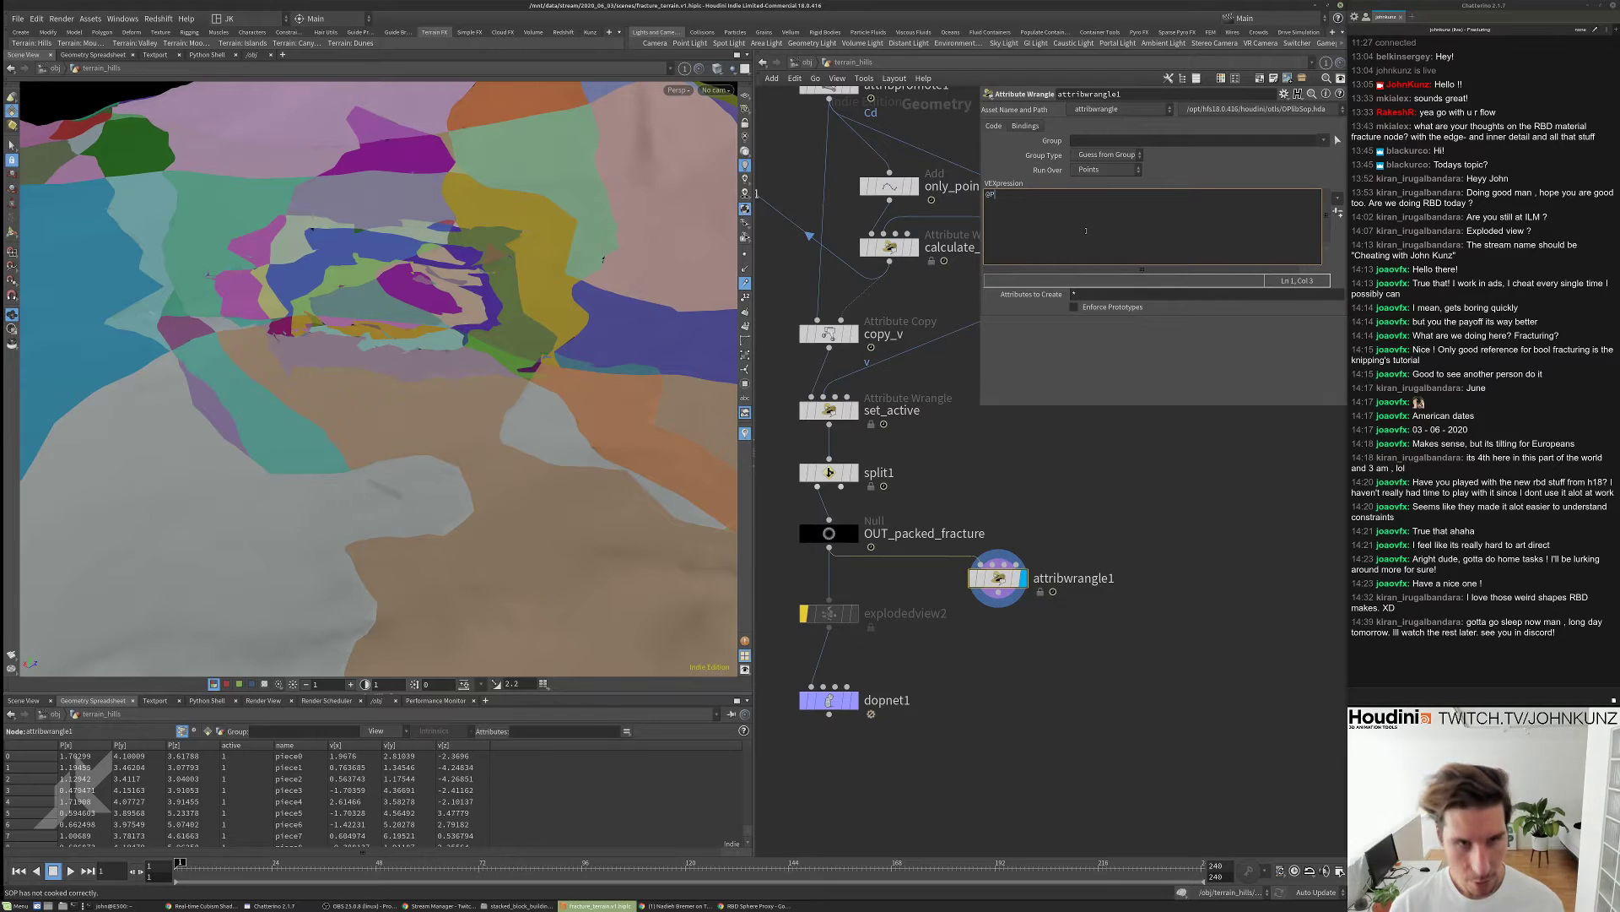
pyautogui.write(' +=  ')
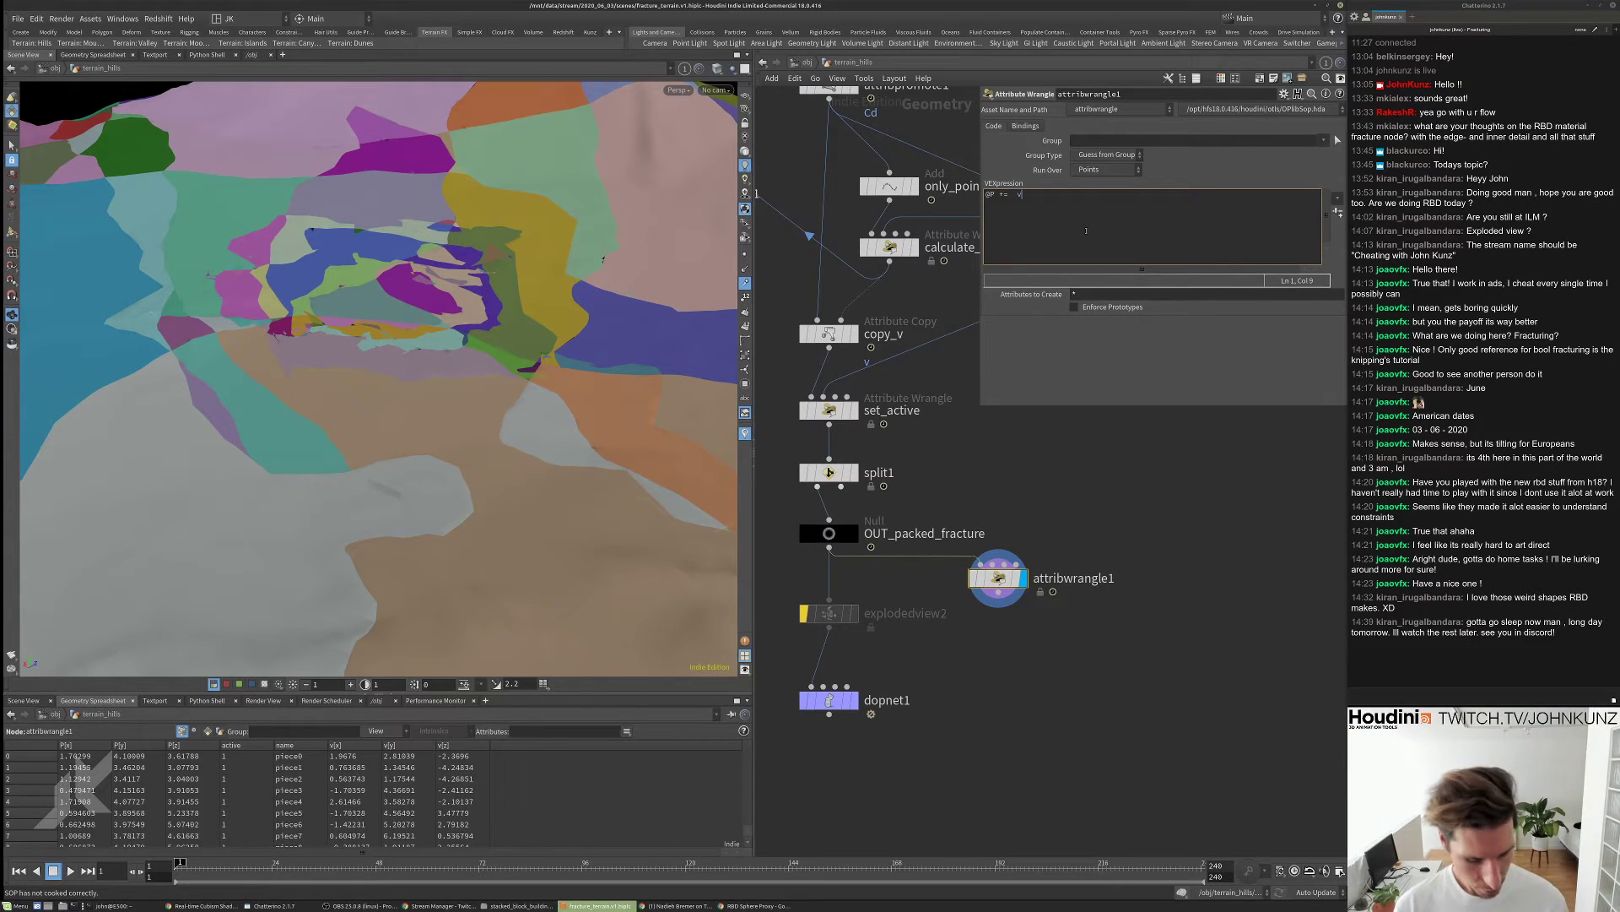
pyautogui.write('v@v;')
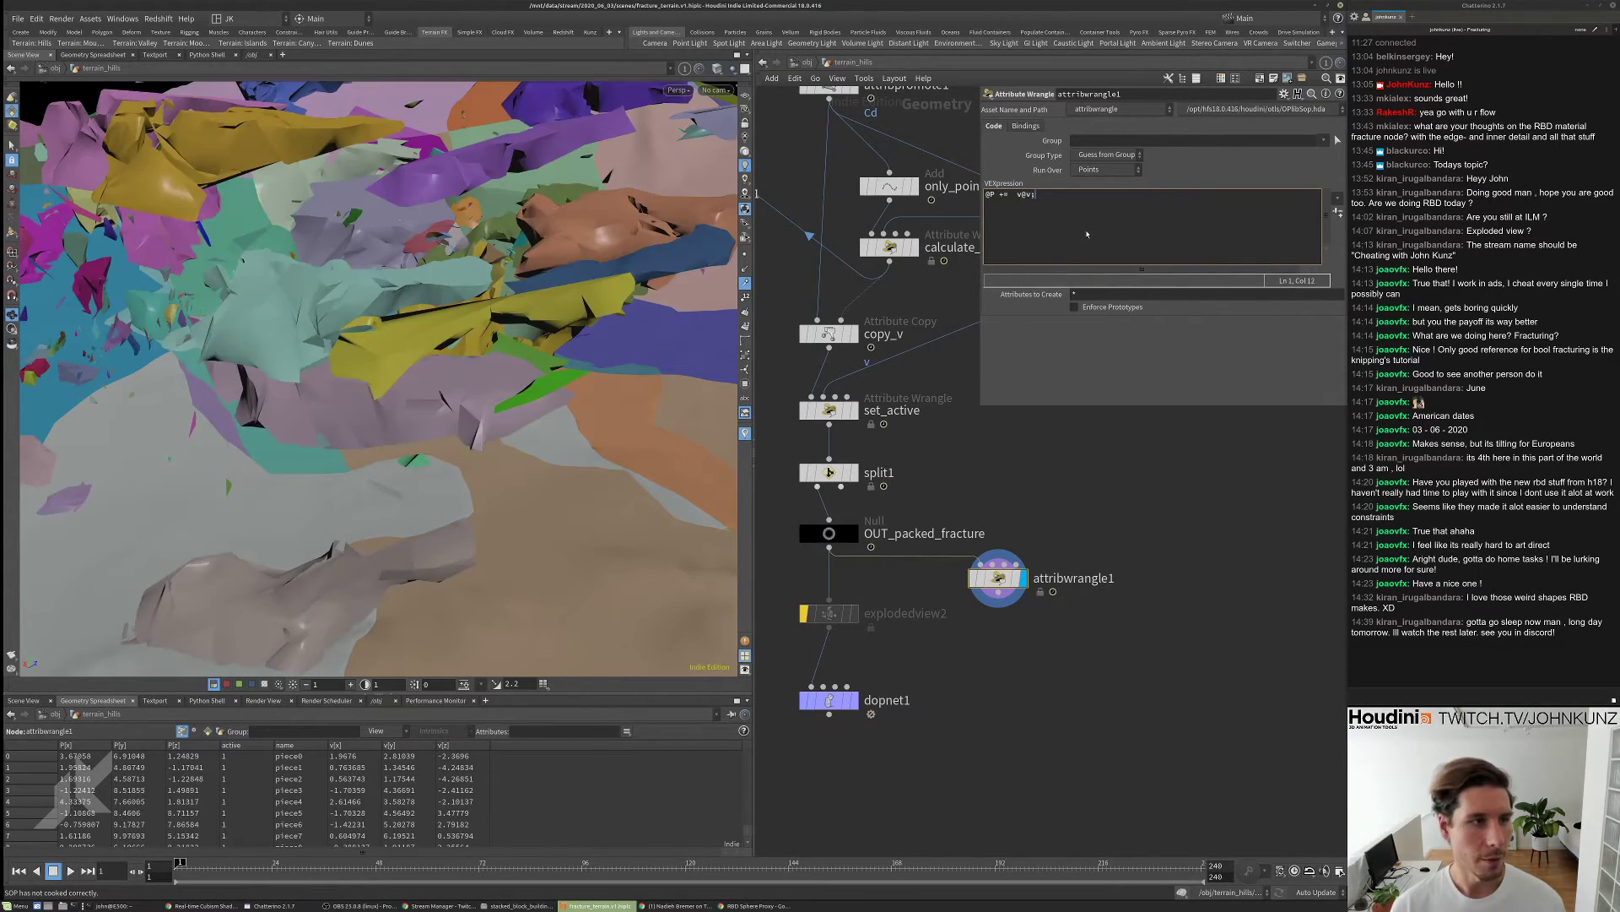
pyautogui.hotkey('space', 'g')
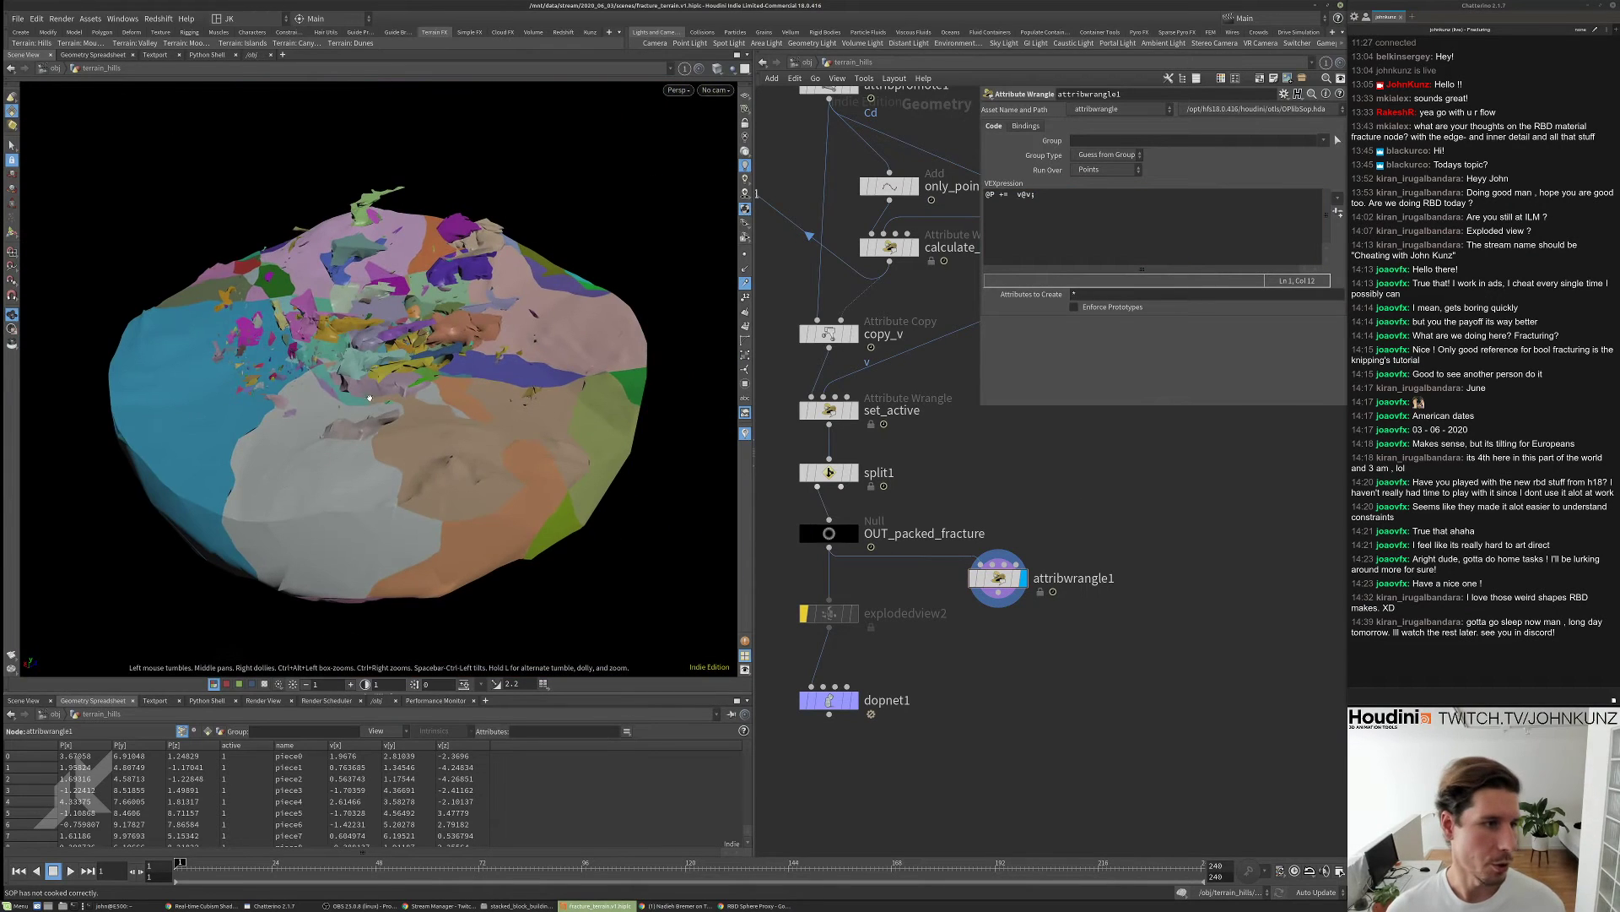
pyautogui.moveTo(434, 384); pyautogui.dragTo(356, 297)
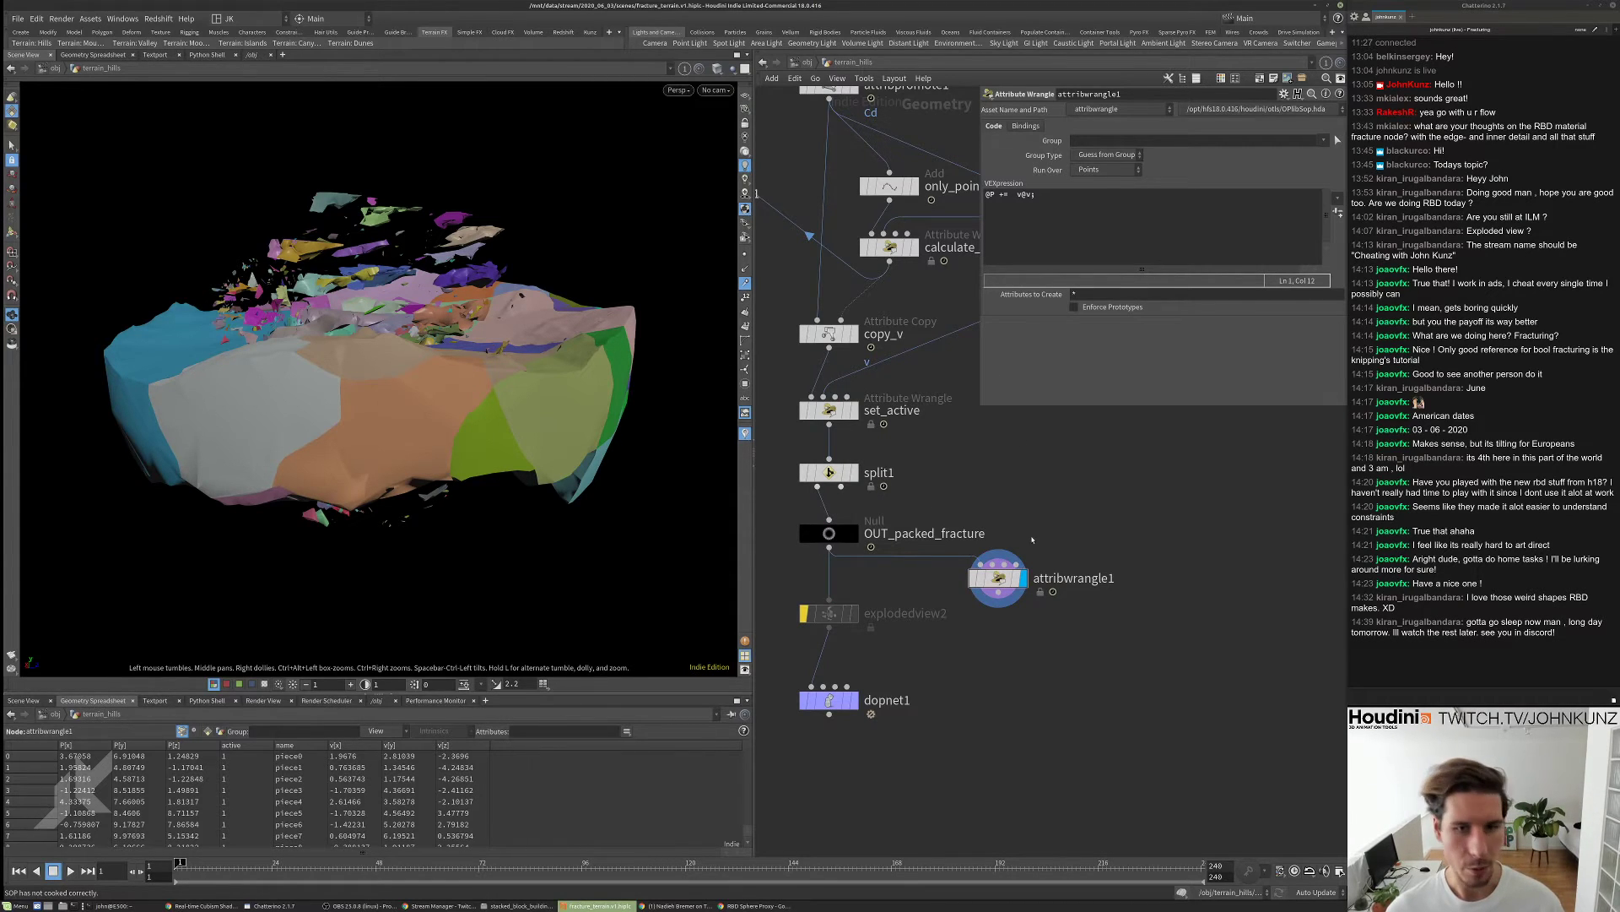
# - Add a Sort node near calculate_outward_v and set its point sort to Random
pyautogui.moveTo(898, 298); pyautogui.dragTo(901, 424, button='middle')
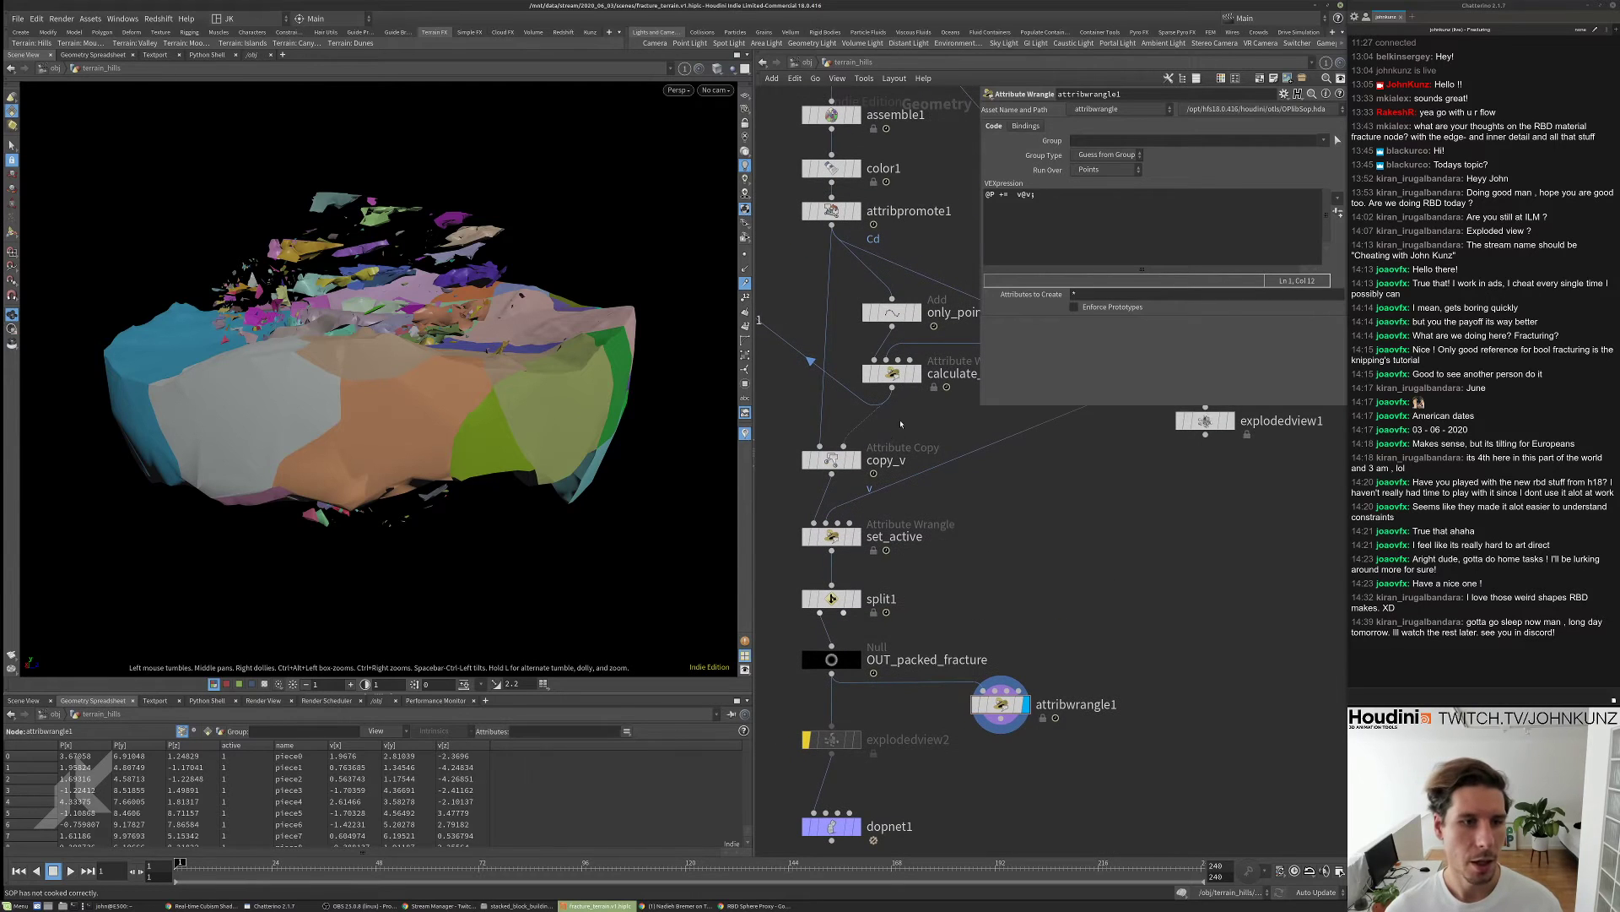
pyautogui.press('Tab')
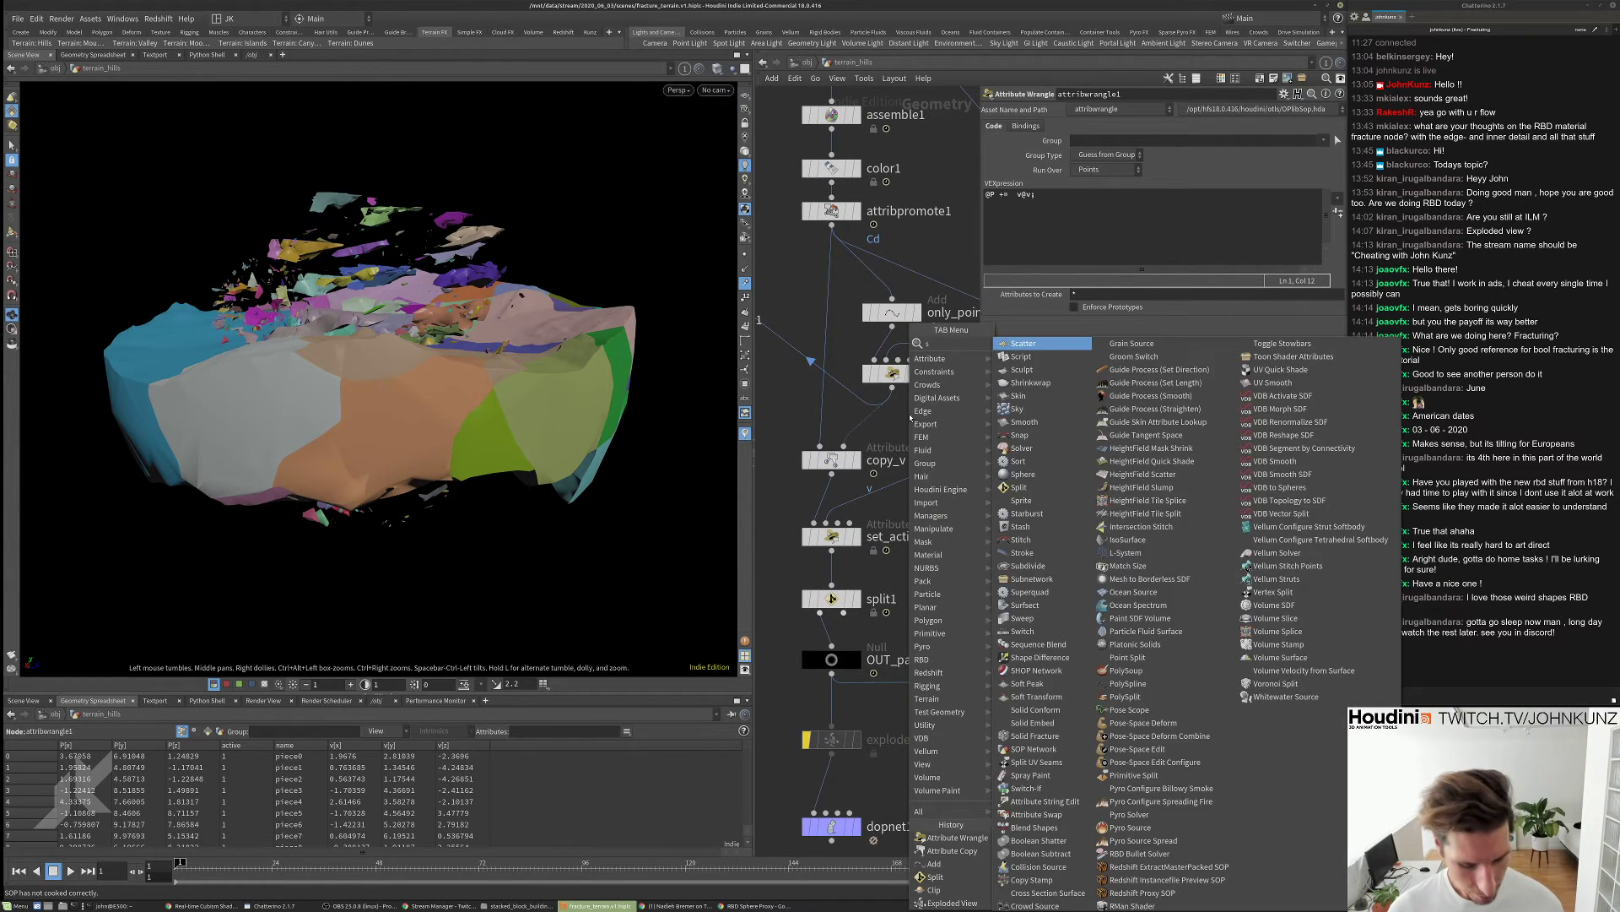
pyautogui.write('sort')
pyautogui.click(1017, 346)
pyautogui.click(1060, 515)
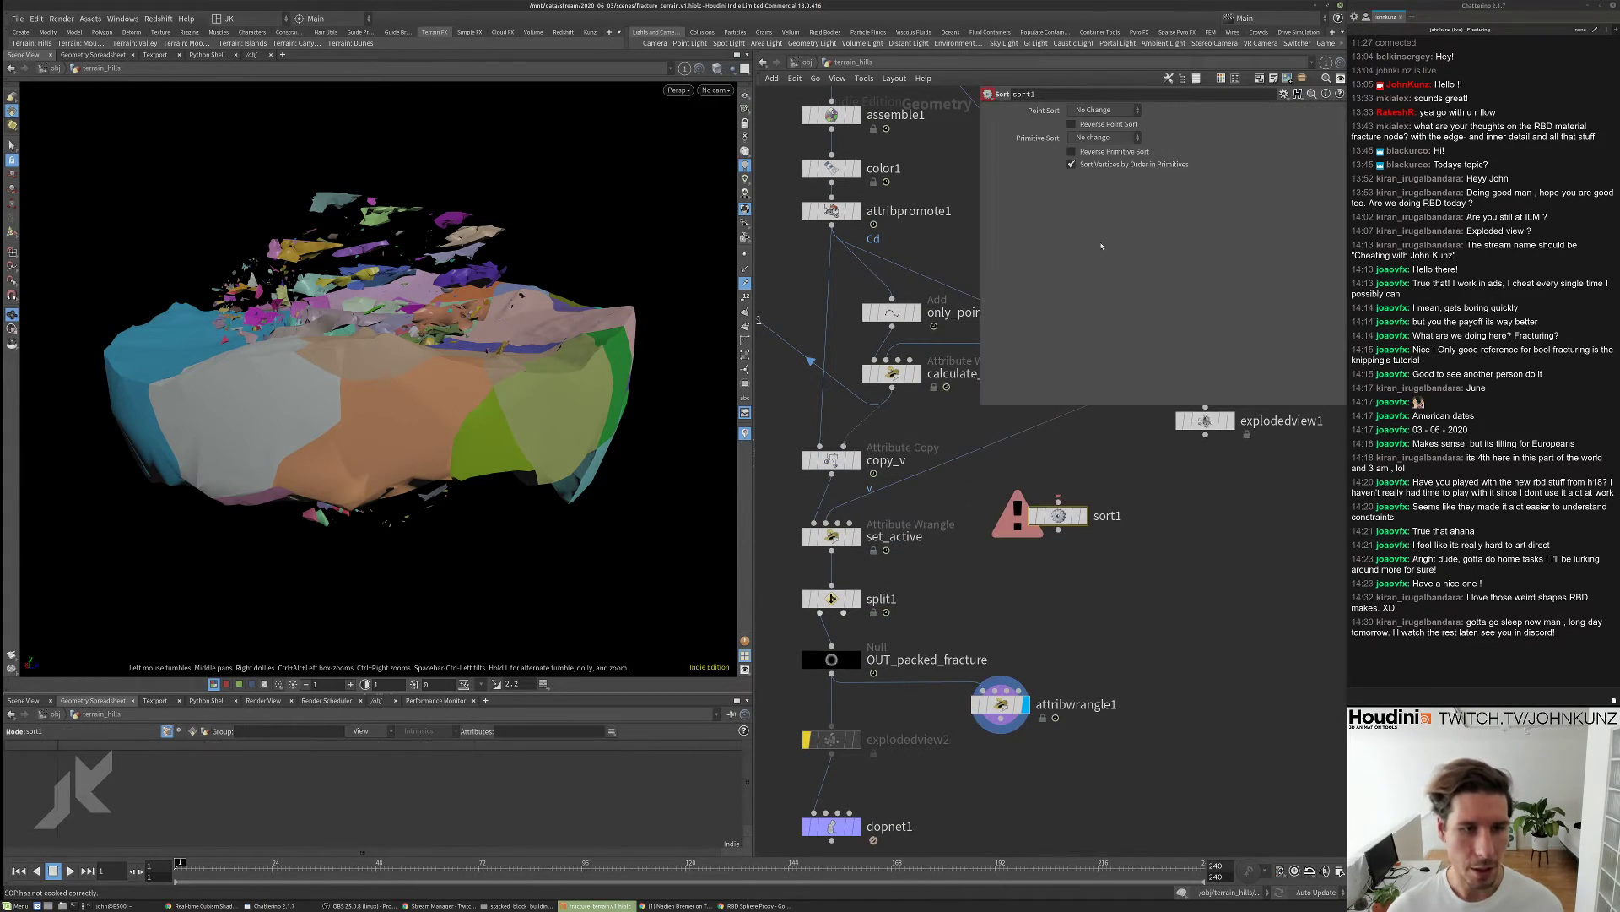
pyautogui.click(1088, 111)
pyautogui.click(1097, 148)
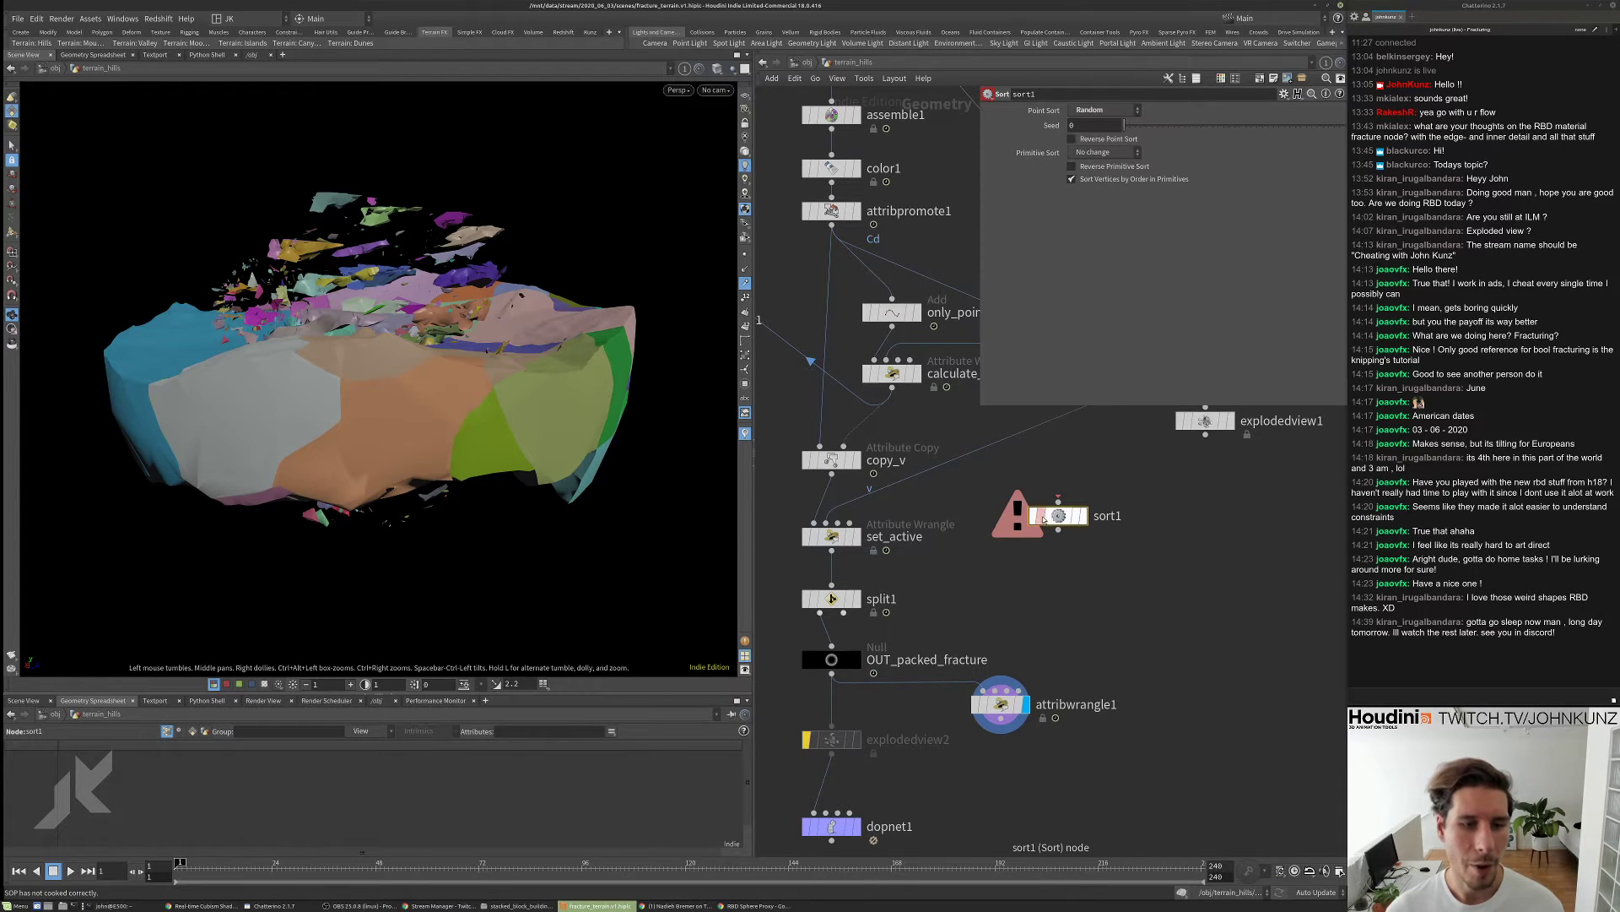
# - Try the random sort between calculate_outward_v and copy_v, inspect the displaced pieces from several angles, and delete the Sort node
pyautogui.moveTo(1048, 514); pyautogui.dragTo(862, 428)
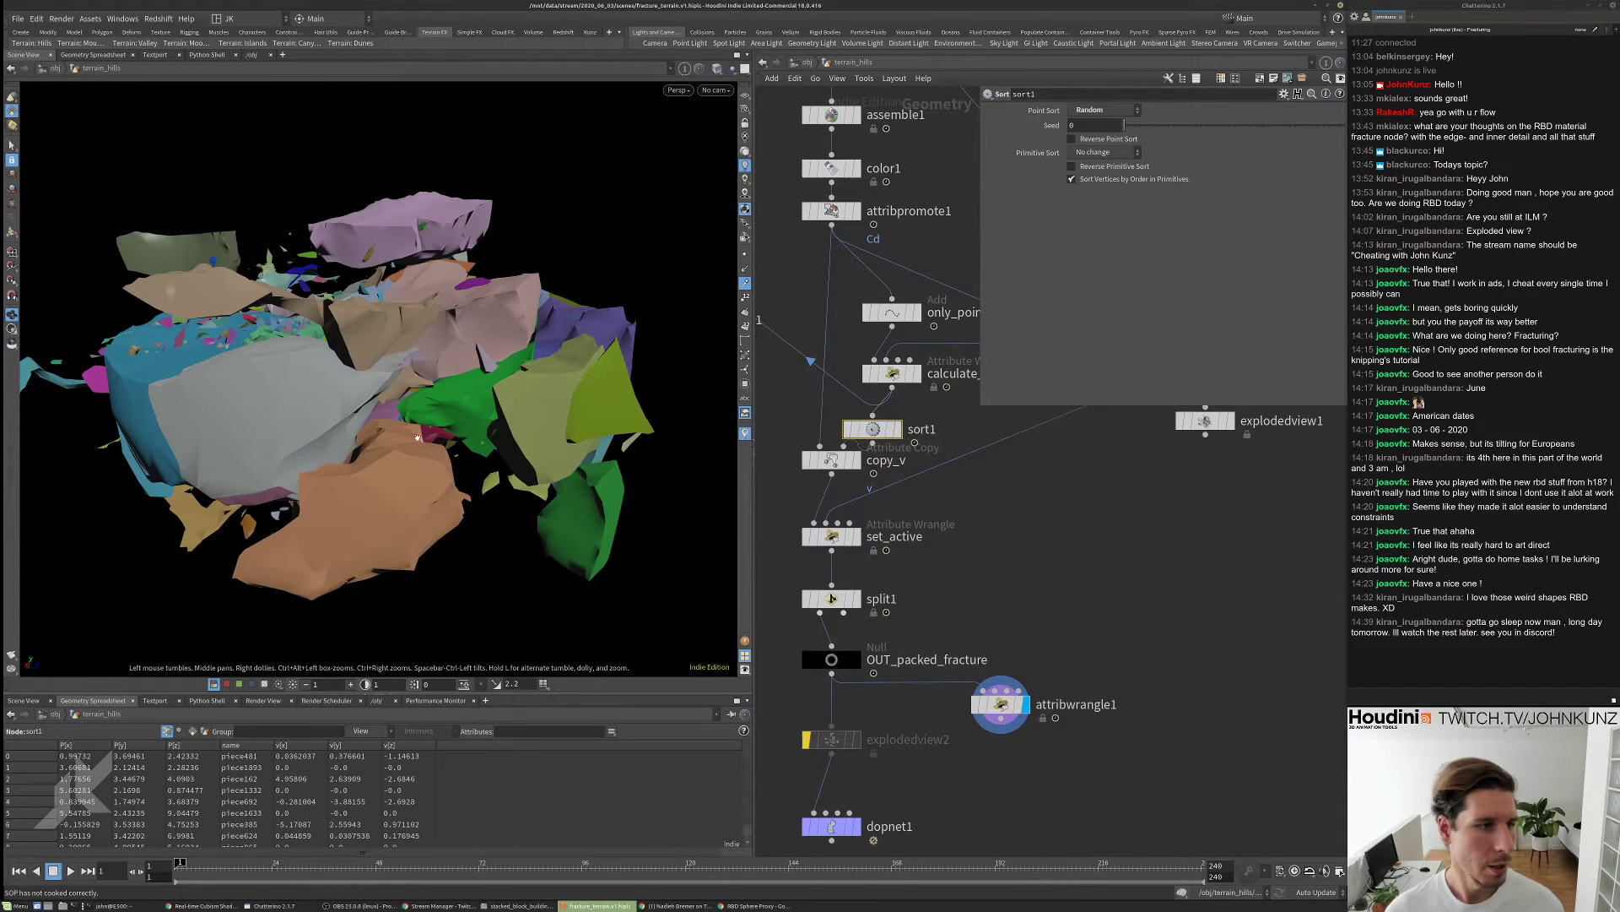
pyautogui.moveTo(417, 436); pyautogui.dragTo(284, 267)
pyautogui.moveTo(436, 340); pyautogui.dragTo(507, 363)
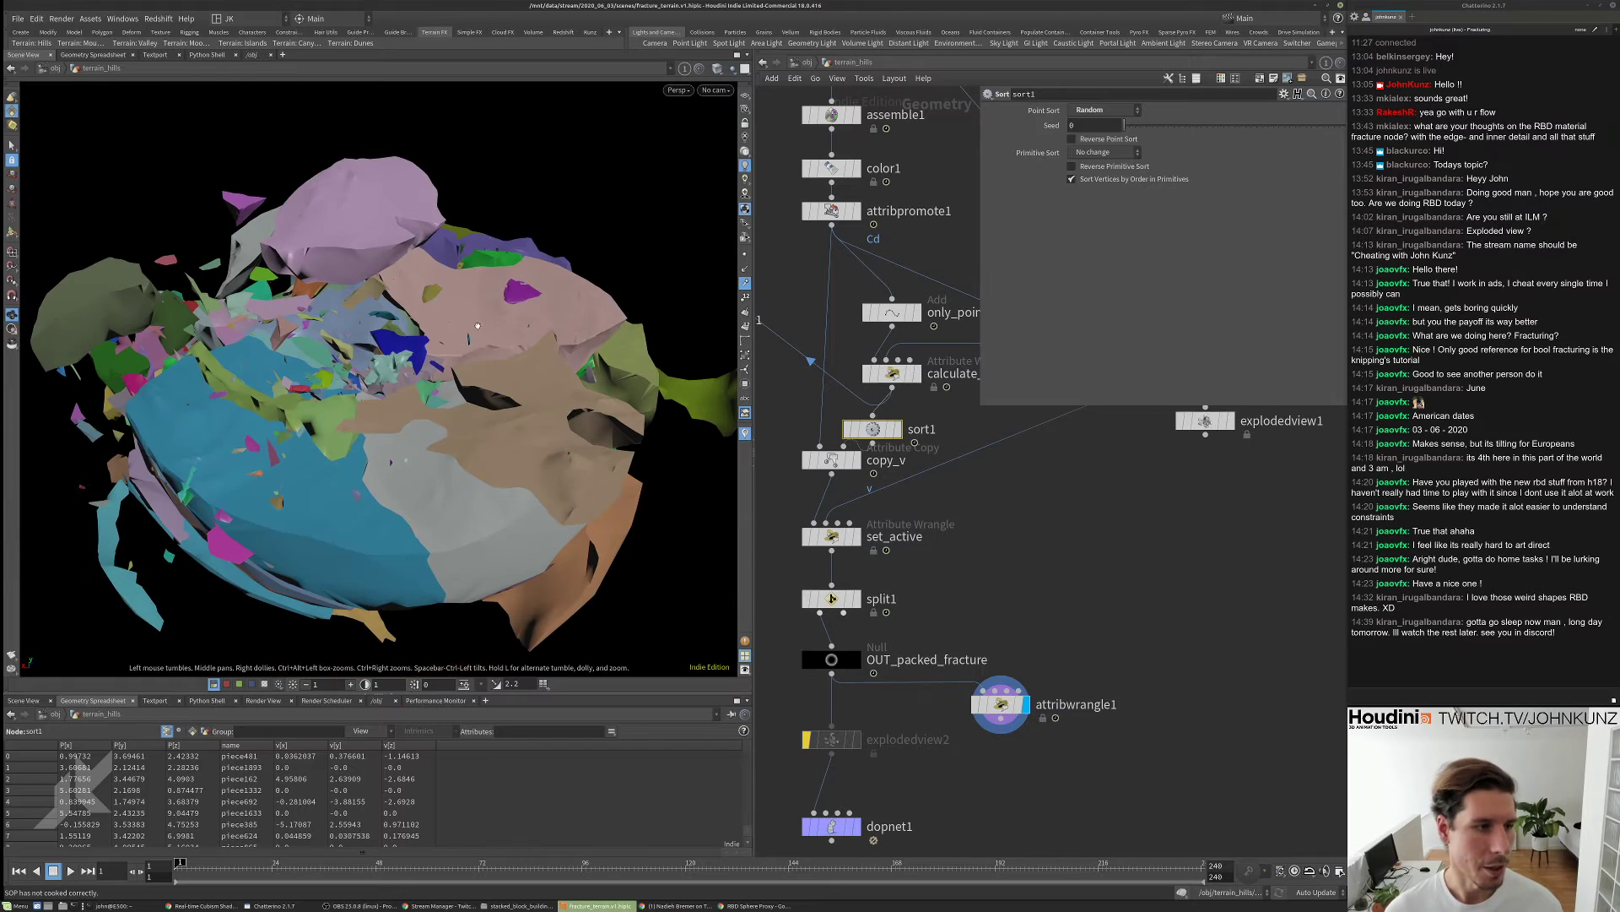
pyautogui.press('Delete')
# - Open the contents of dopnet1 and play the simulation while viewing the fractured centre of the terrain up close
pyautogui.scroll(-3, 861, 438)
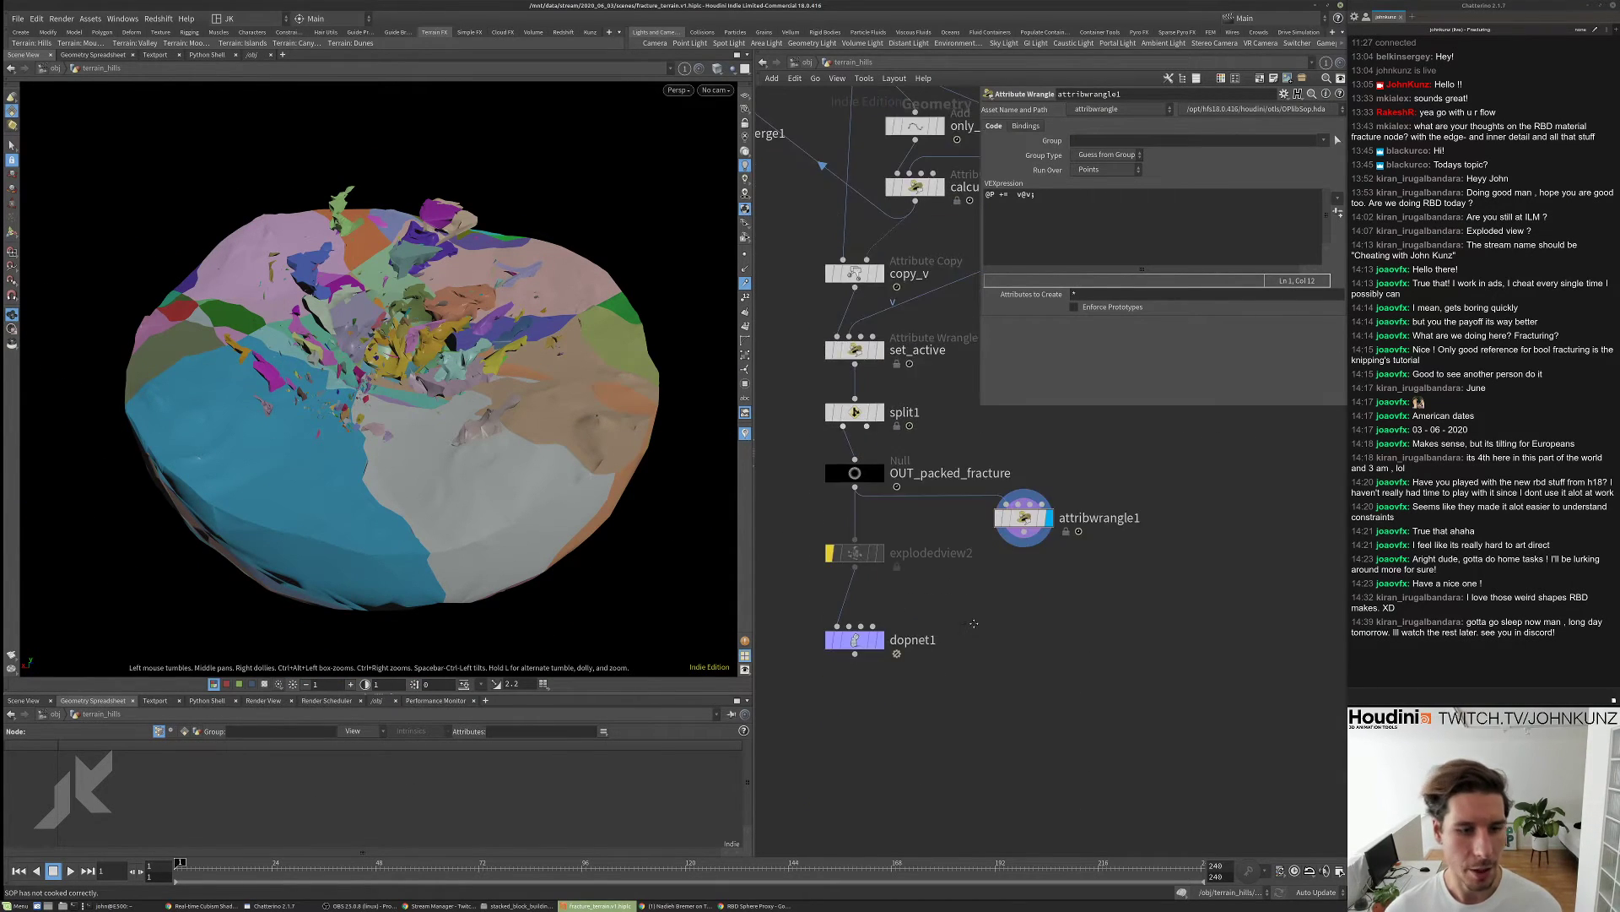
pyautogui.scroll(3, 858, 640)
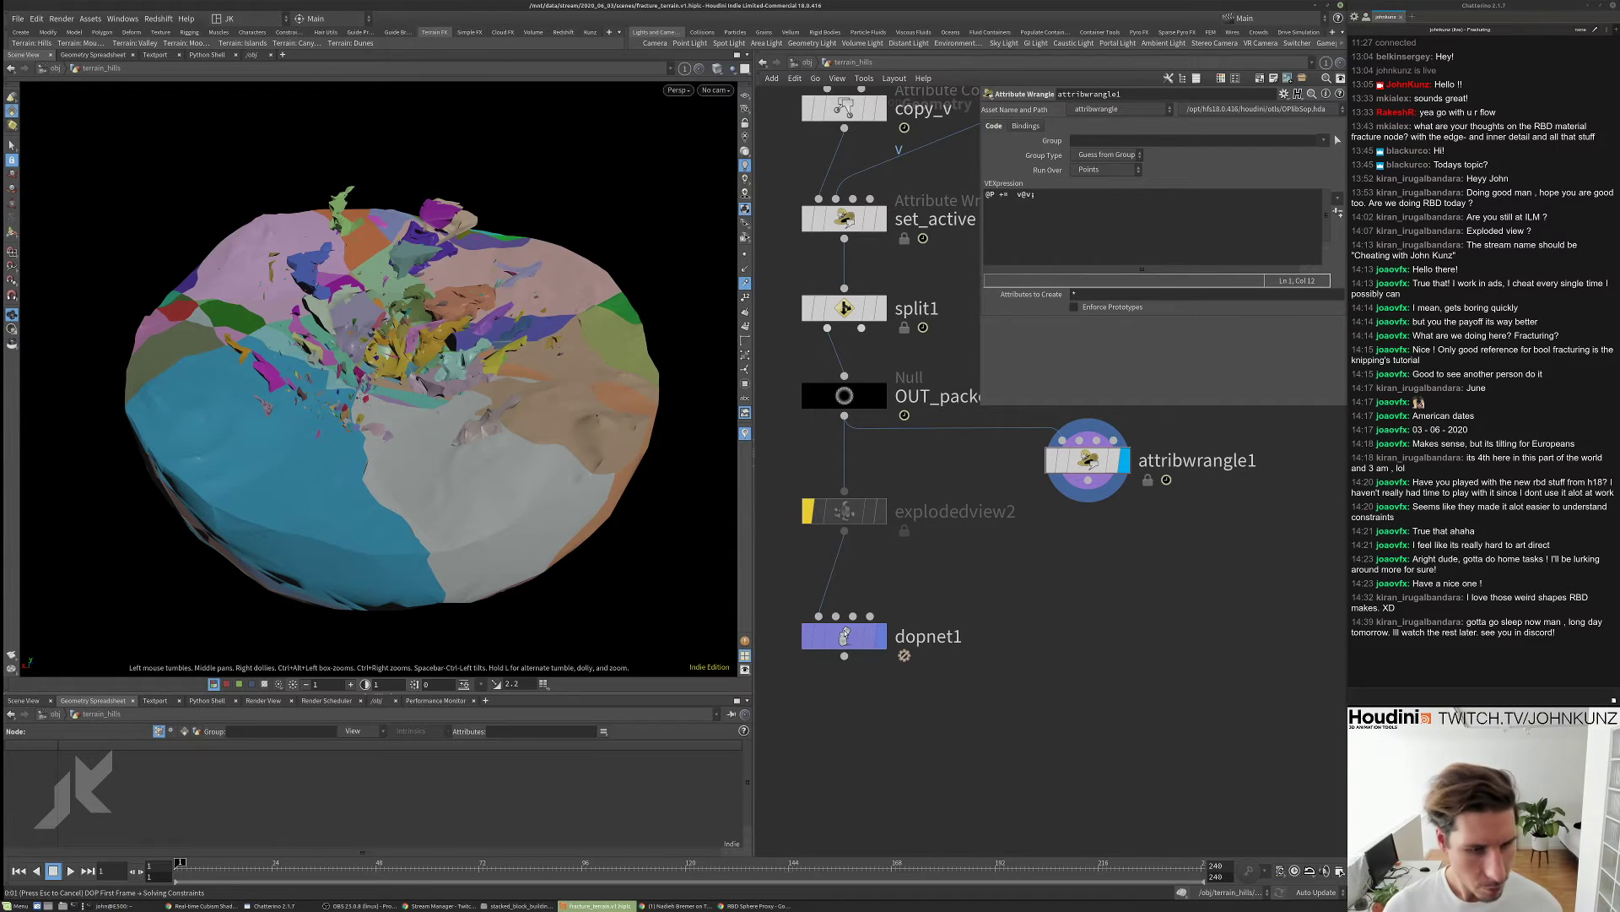
pyautogui.click(877, 635)
pyautogui.press('i')
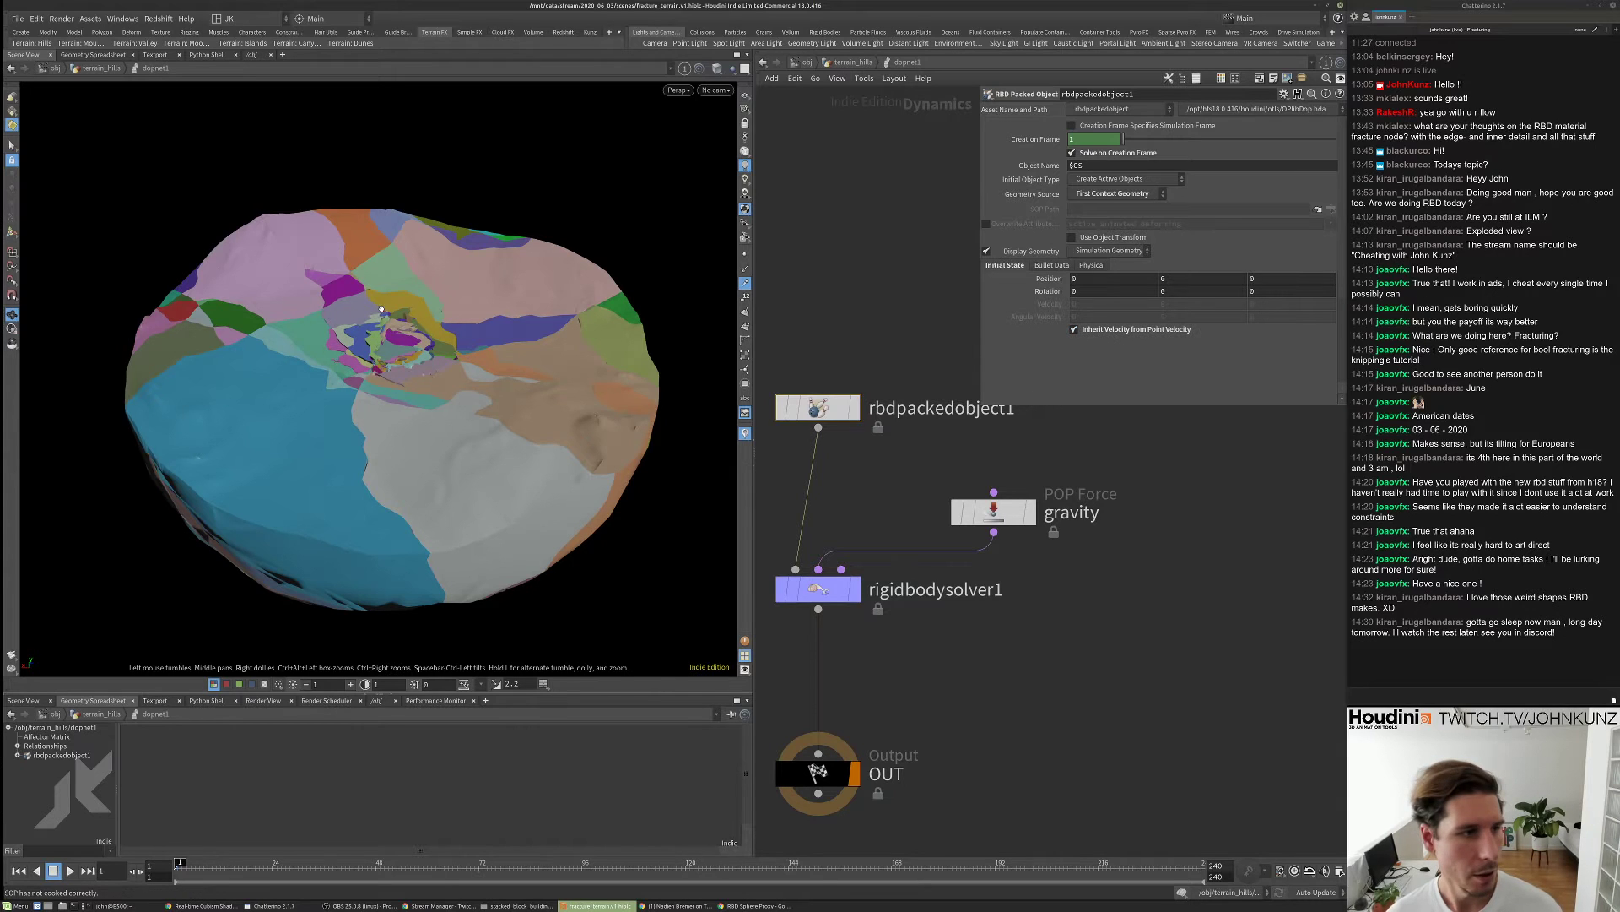
pyautogui.moveTo(381, 309); pyautogui.dragTo(483, 211)
pyautogui.scroll(5, 439, 261)
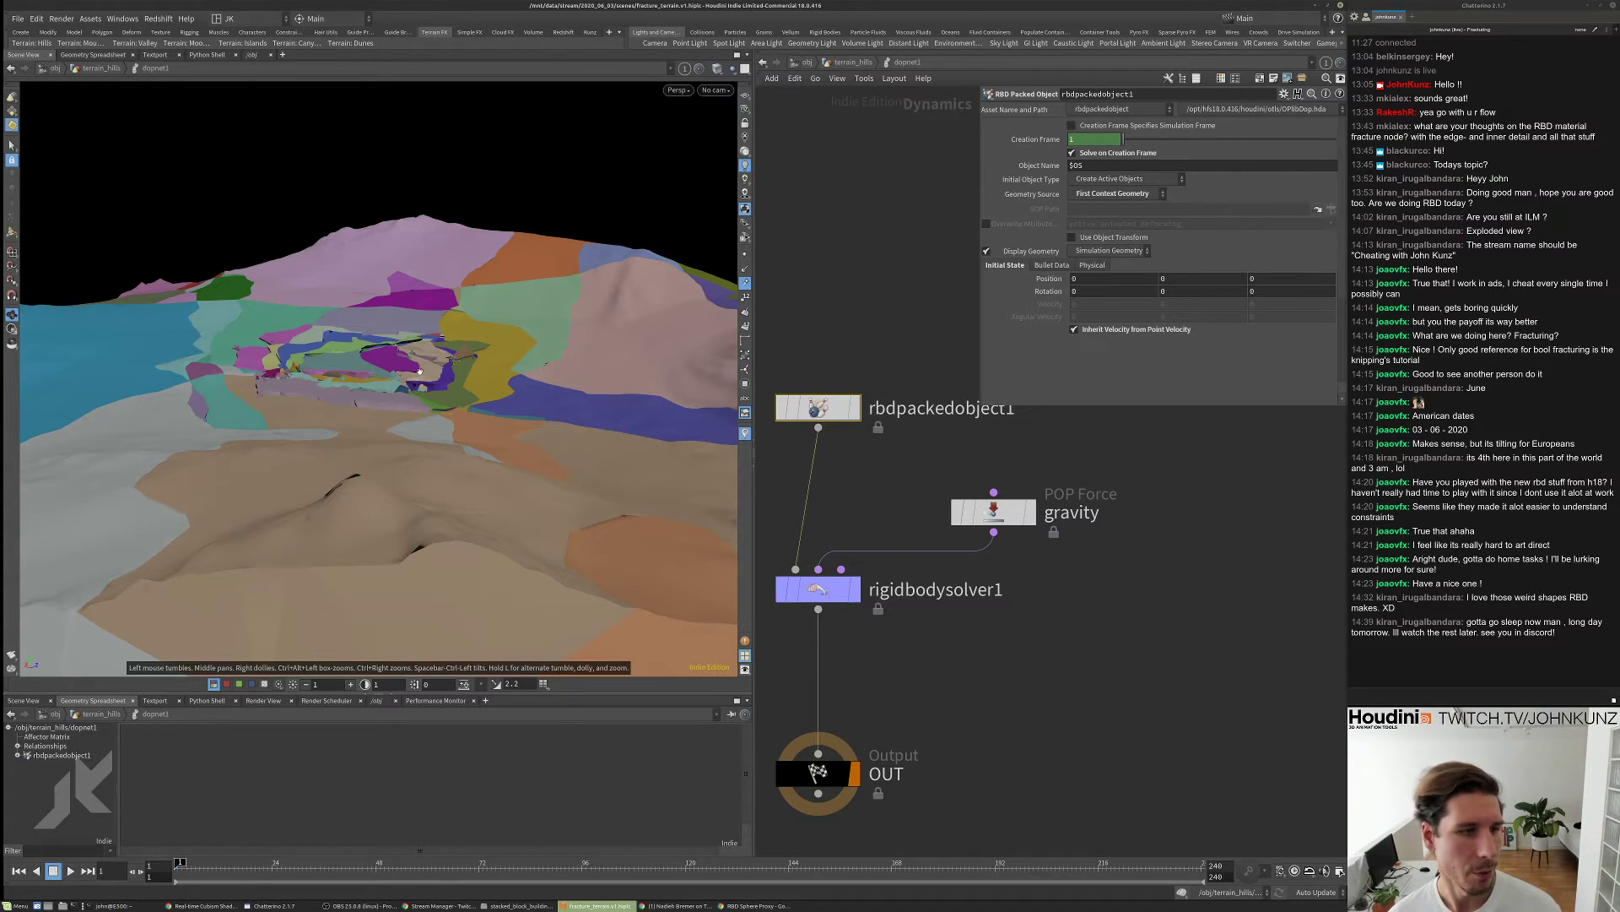
pyautogui.moveTo(934, 483); pyautogui.dragTo(961, 460, button='middle')
pyautogui.scroll(-2, 962, 460)
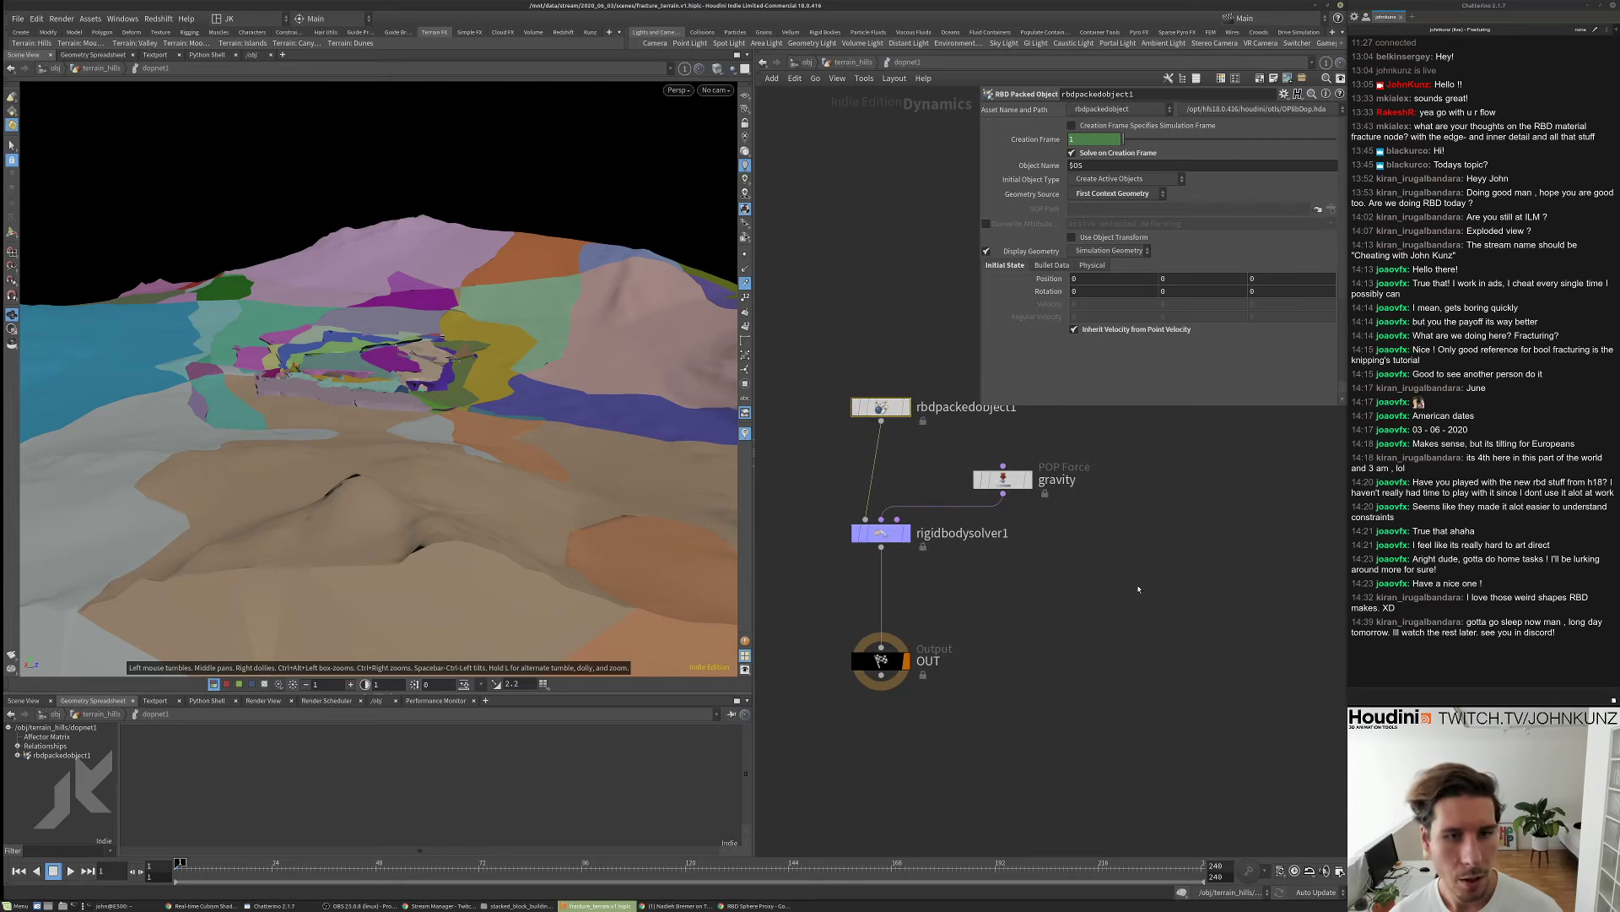
pyautogui.press('Up')
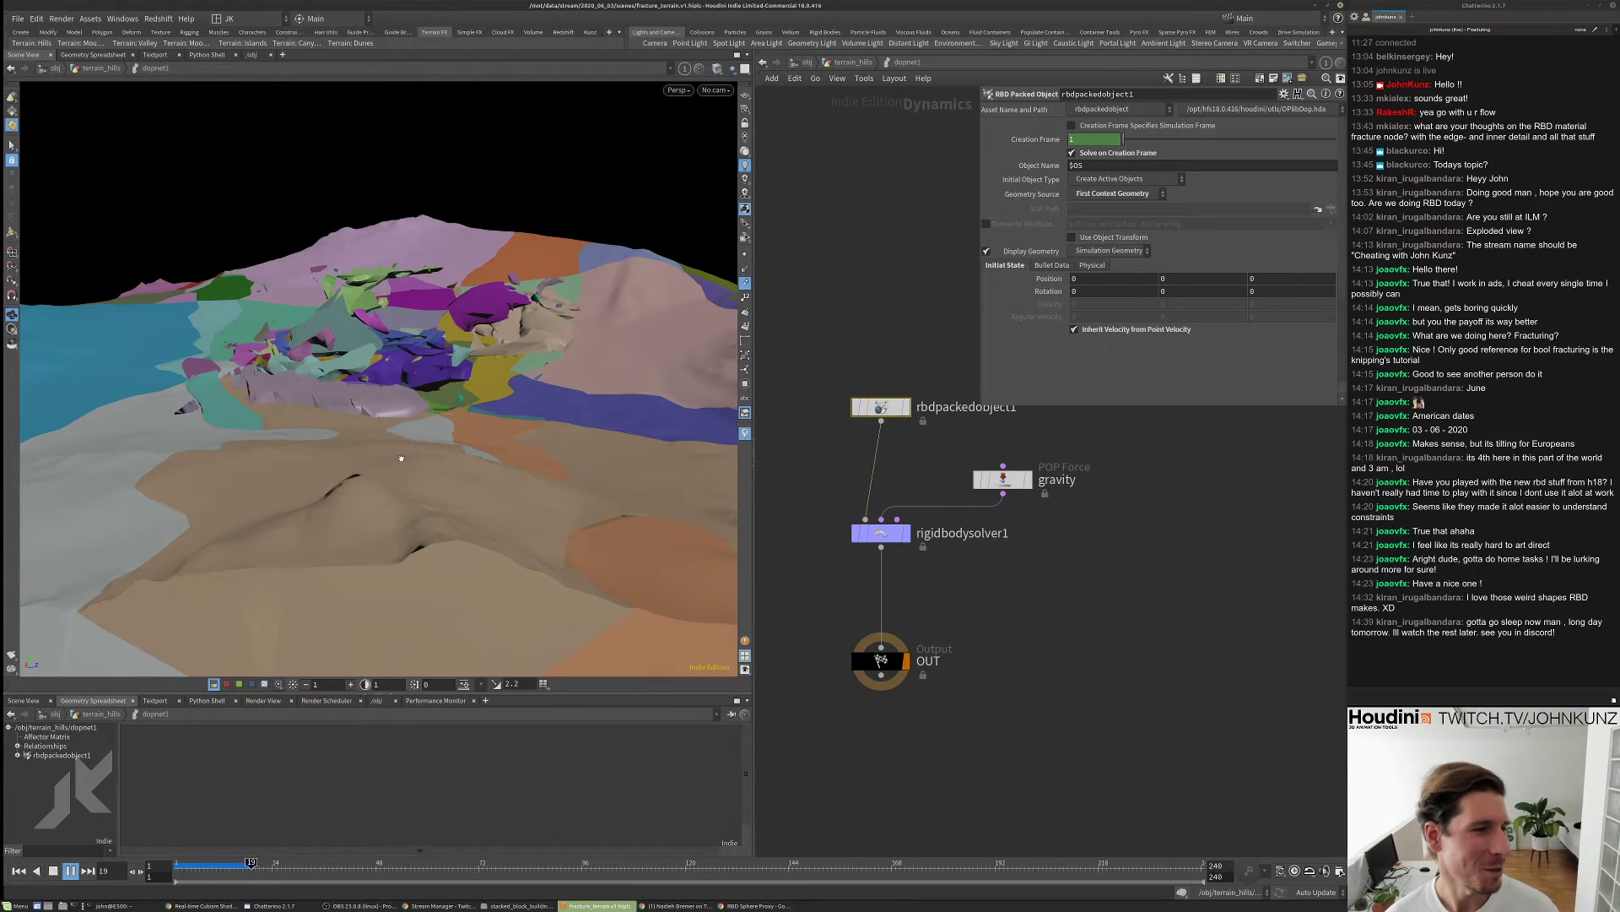
# - View the whole simulated terrain from above, reset the playback to the first frame and return to the terrain_hills network
pyautogui.press('h')
pyautogui.keyDown('alt'); pyautogui.moveTo(350, 413); pyautogui.dragTo(414, 353); pyautogui.keyUp('alt')
pyautogui.keyDown('alt'); pyautogui.moveTo(393, 453); pyautogui.dragTo(443, 425); pyautogui.keyUp('alt')
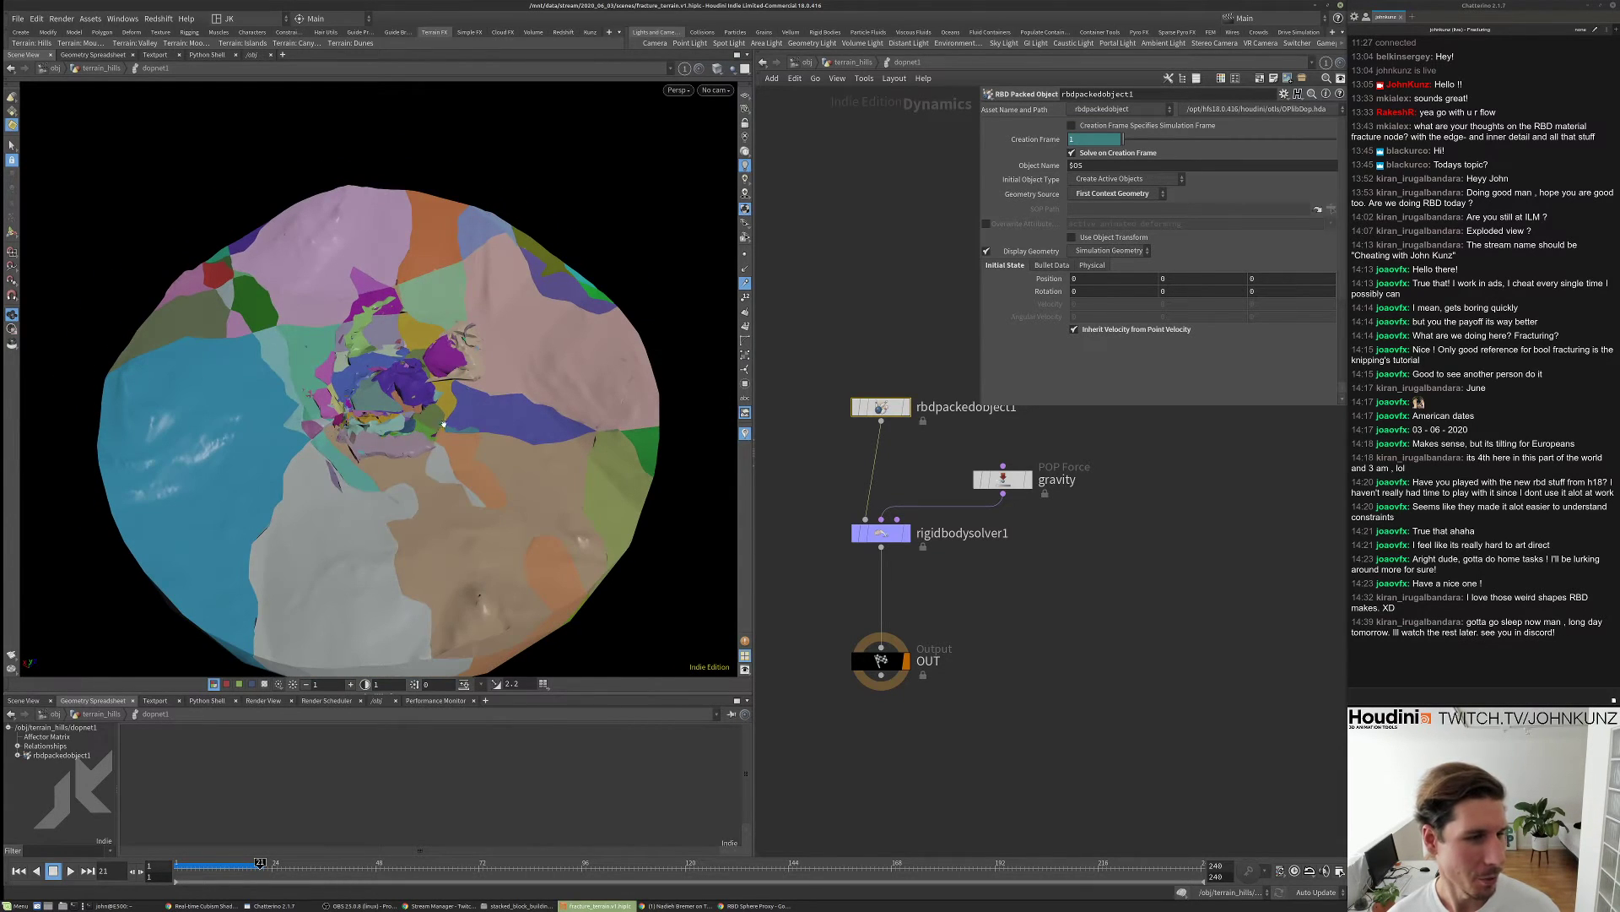
pyautogui.hotkey('ctrl', 'Up')
pyautogui.click(852, 62)
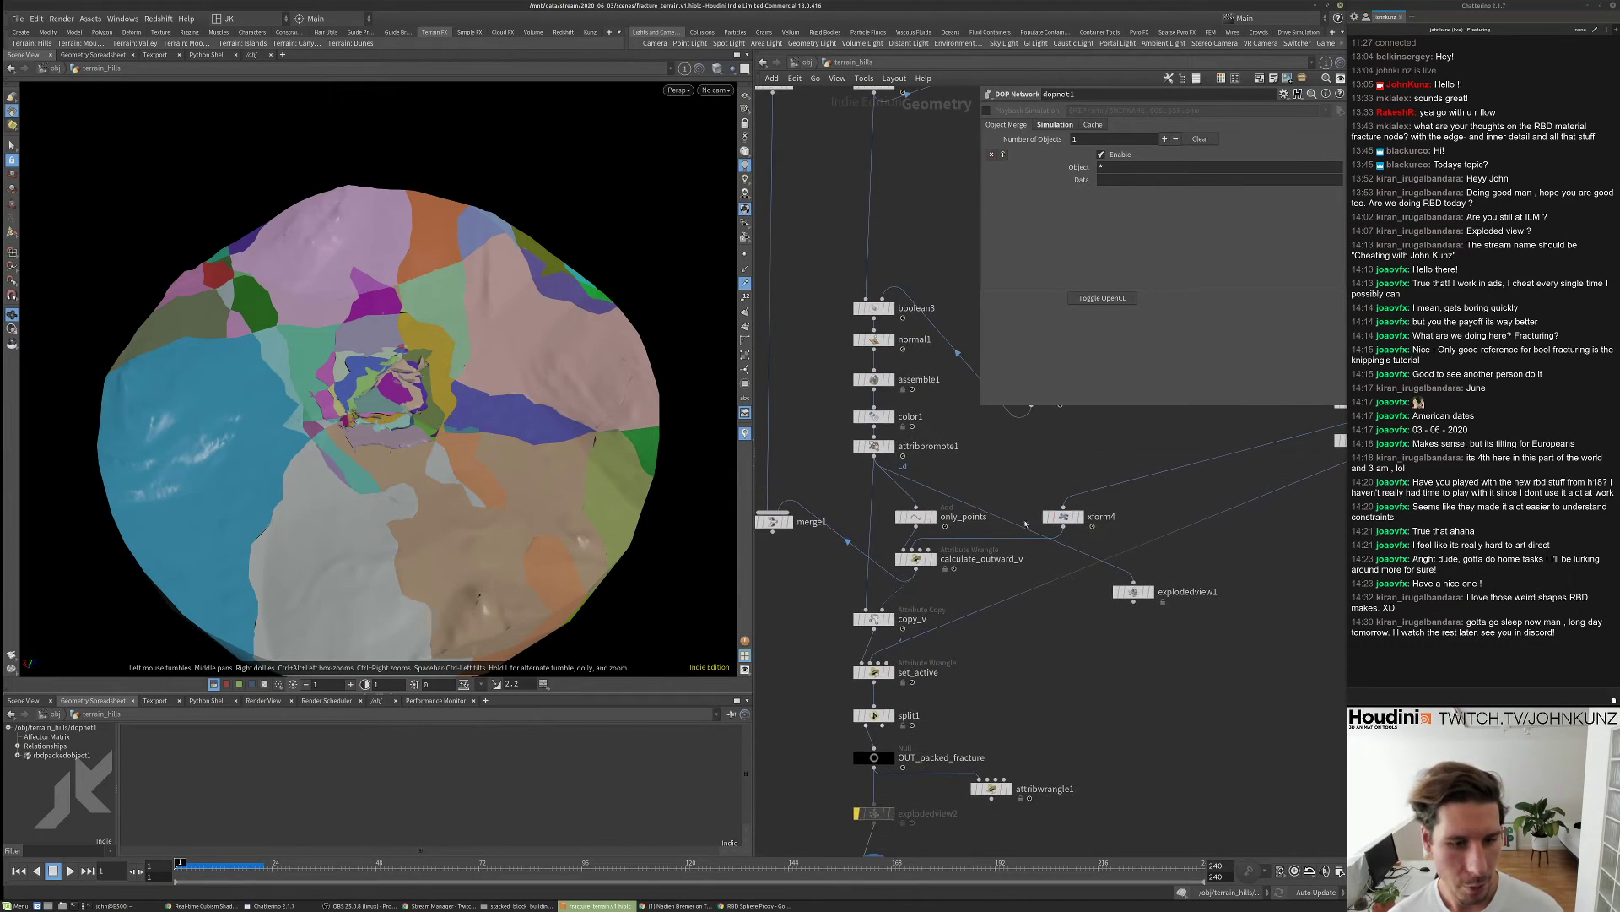
# - Display xform4 and then calculate_outward_v, and examine the outward velocity vectors on the points up close
pyautogui.scroll(3, 1025, 523)
pyautogui.press('r')
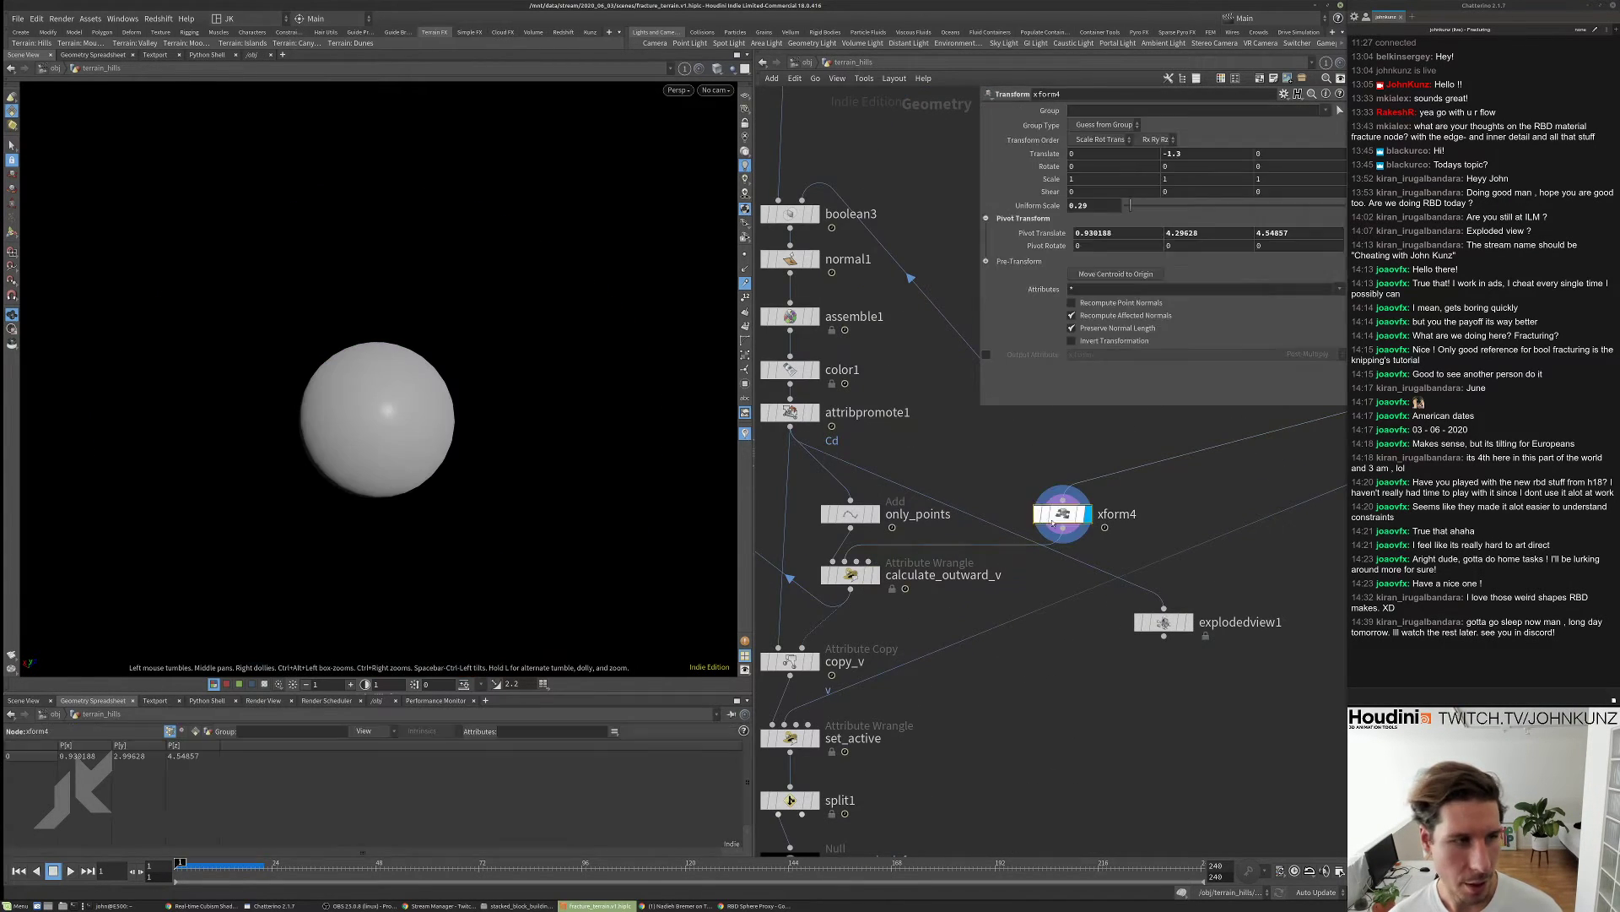
pyautogui.moveTo(1053, 524); pyautogui.dragTo(1081, 483, button='middle')
pyautogui.click(878, 534)
pyautogui.press('r')
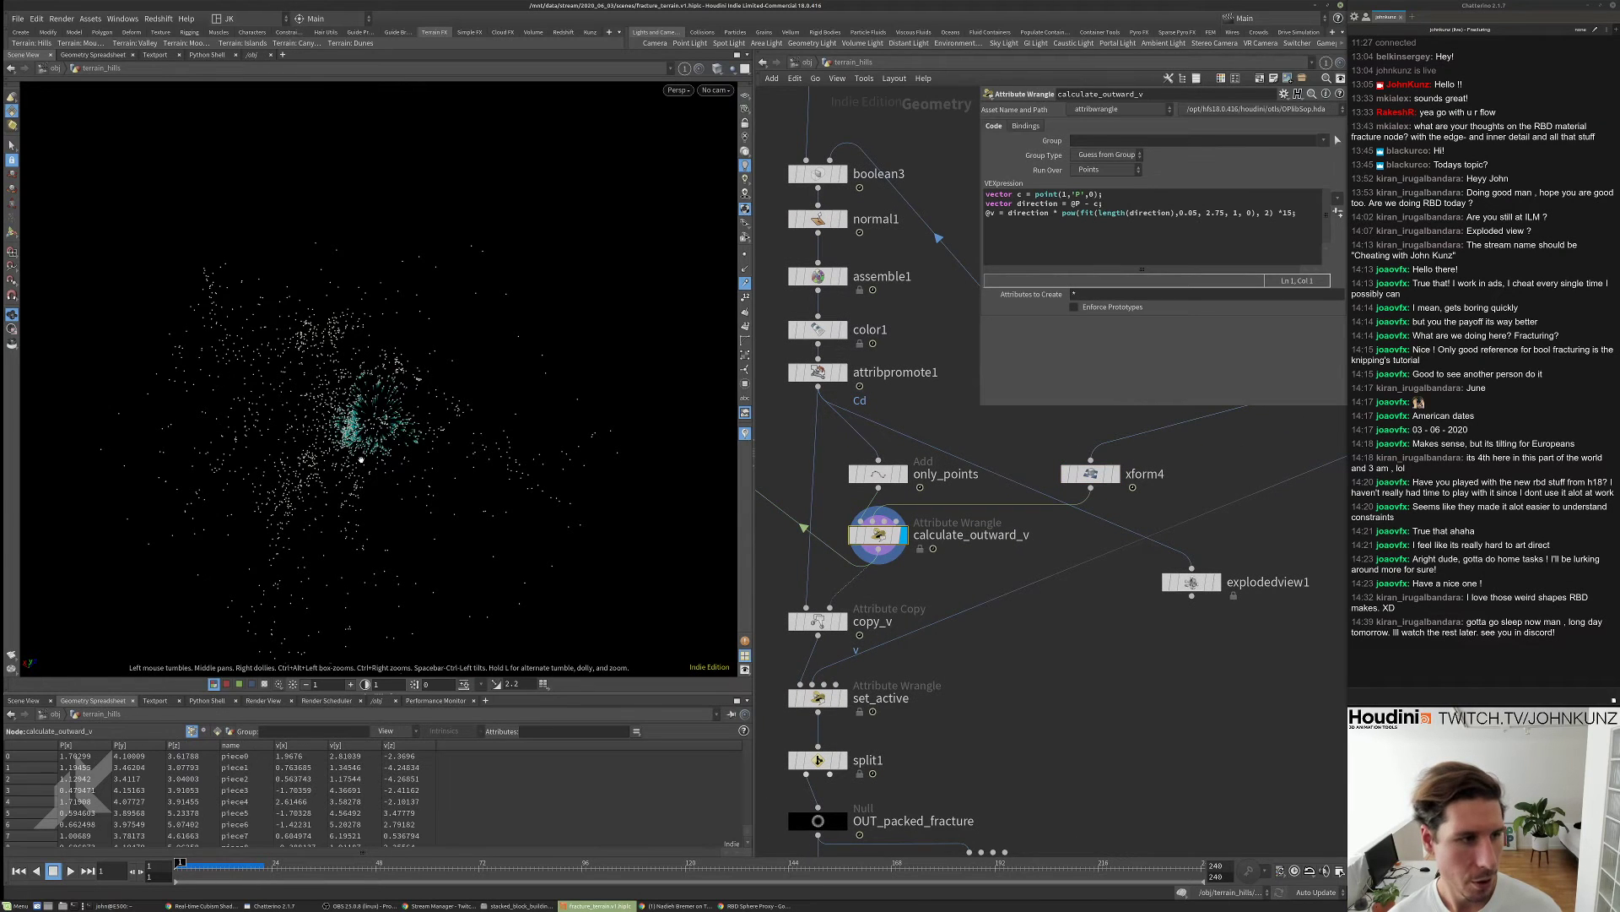
pyautogui.scroll(8, 362, 460)
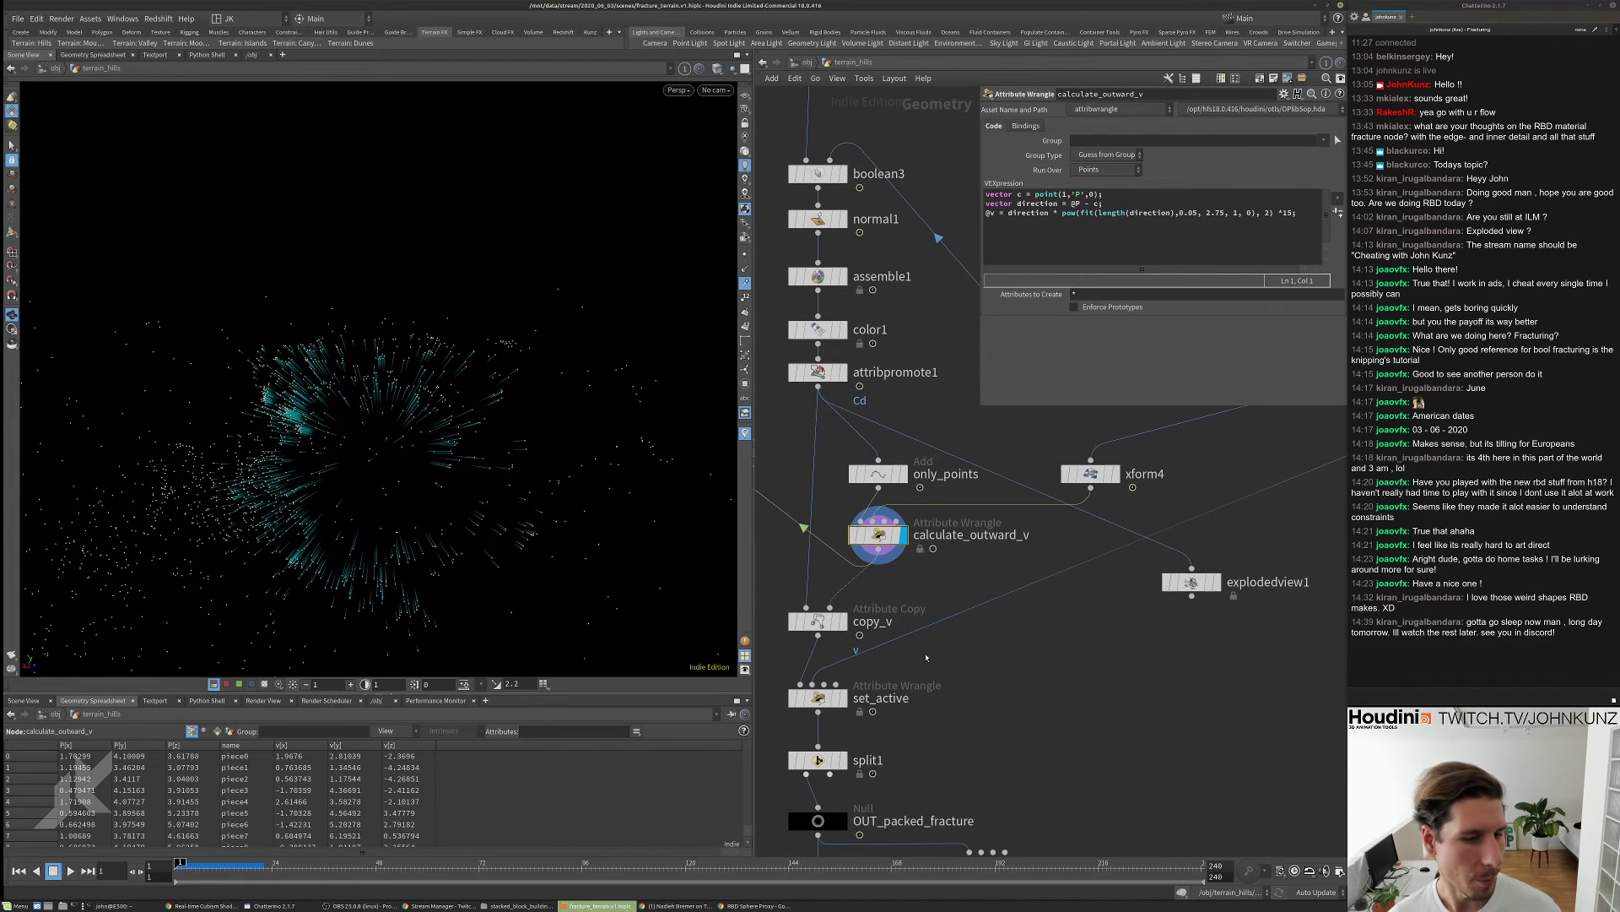
pyautogui.scroll(-2, 926, 657)
# - Display attribwrangle1 on the side branch and view the whole terrain with its offset pieces from the side
pyautogui.moveTo(980, 841); pyautogui.dragTo(971, 711, button='middle')
pyautogui.press('r')
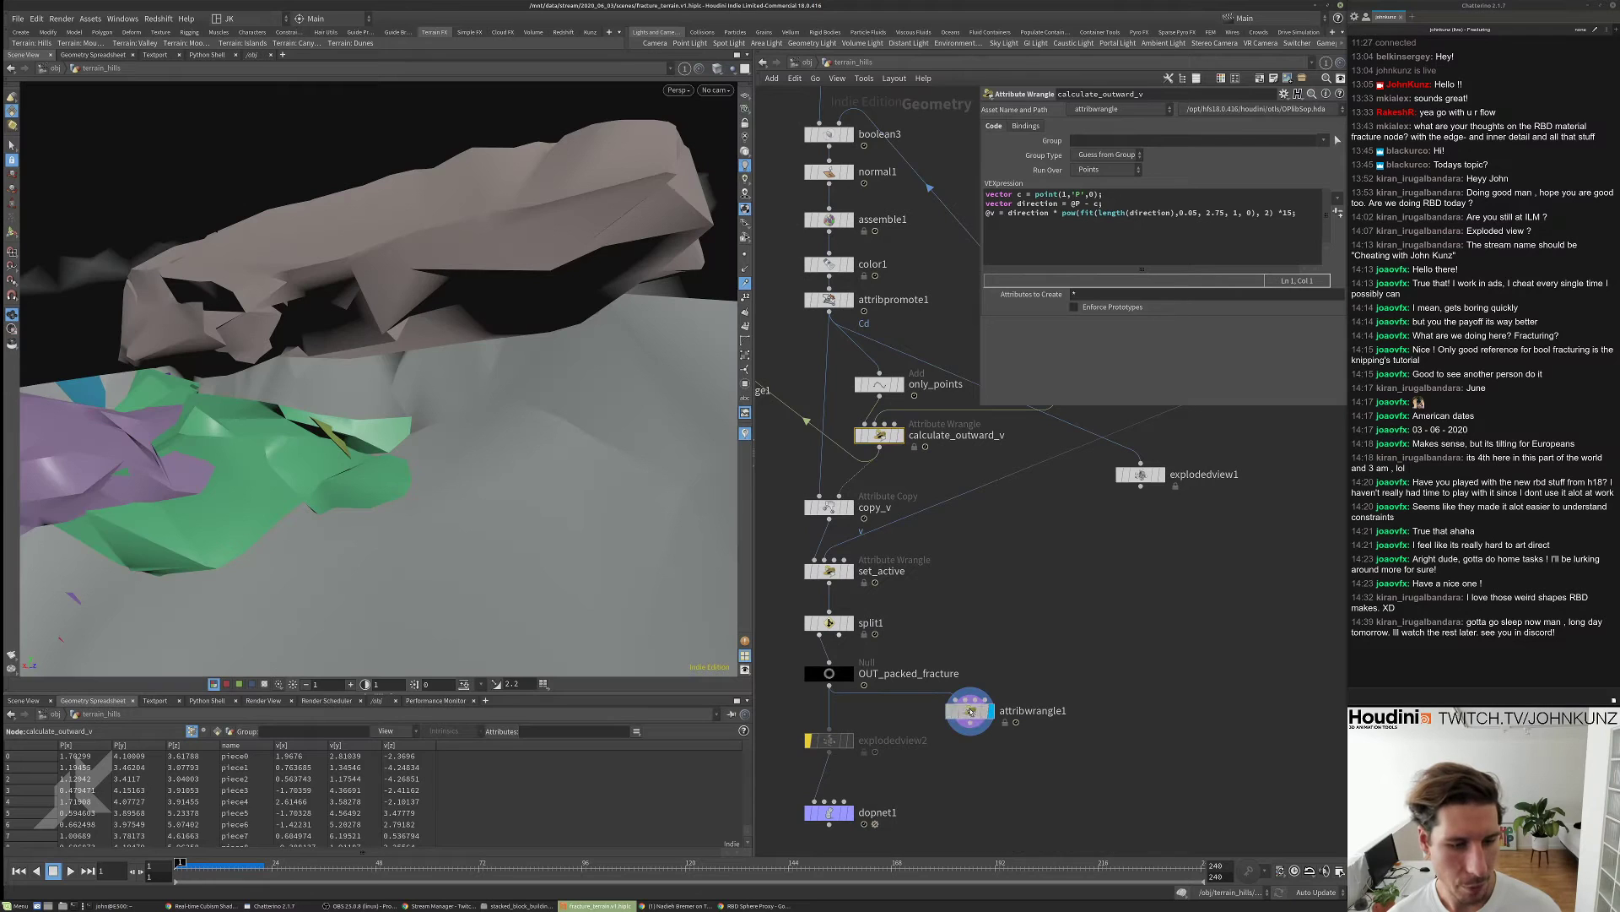
pyautogui.click(970, 711)
pyautogui.moveTo(335, 359); pyautogui.dragTo(457, 337)
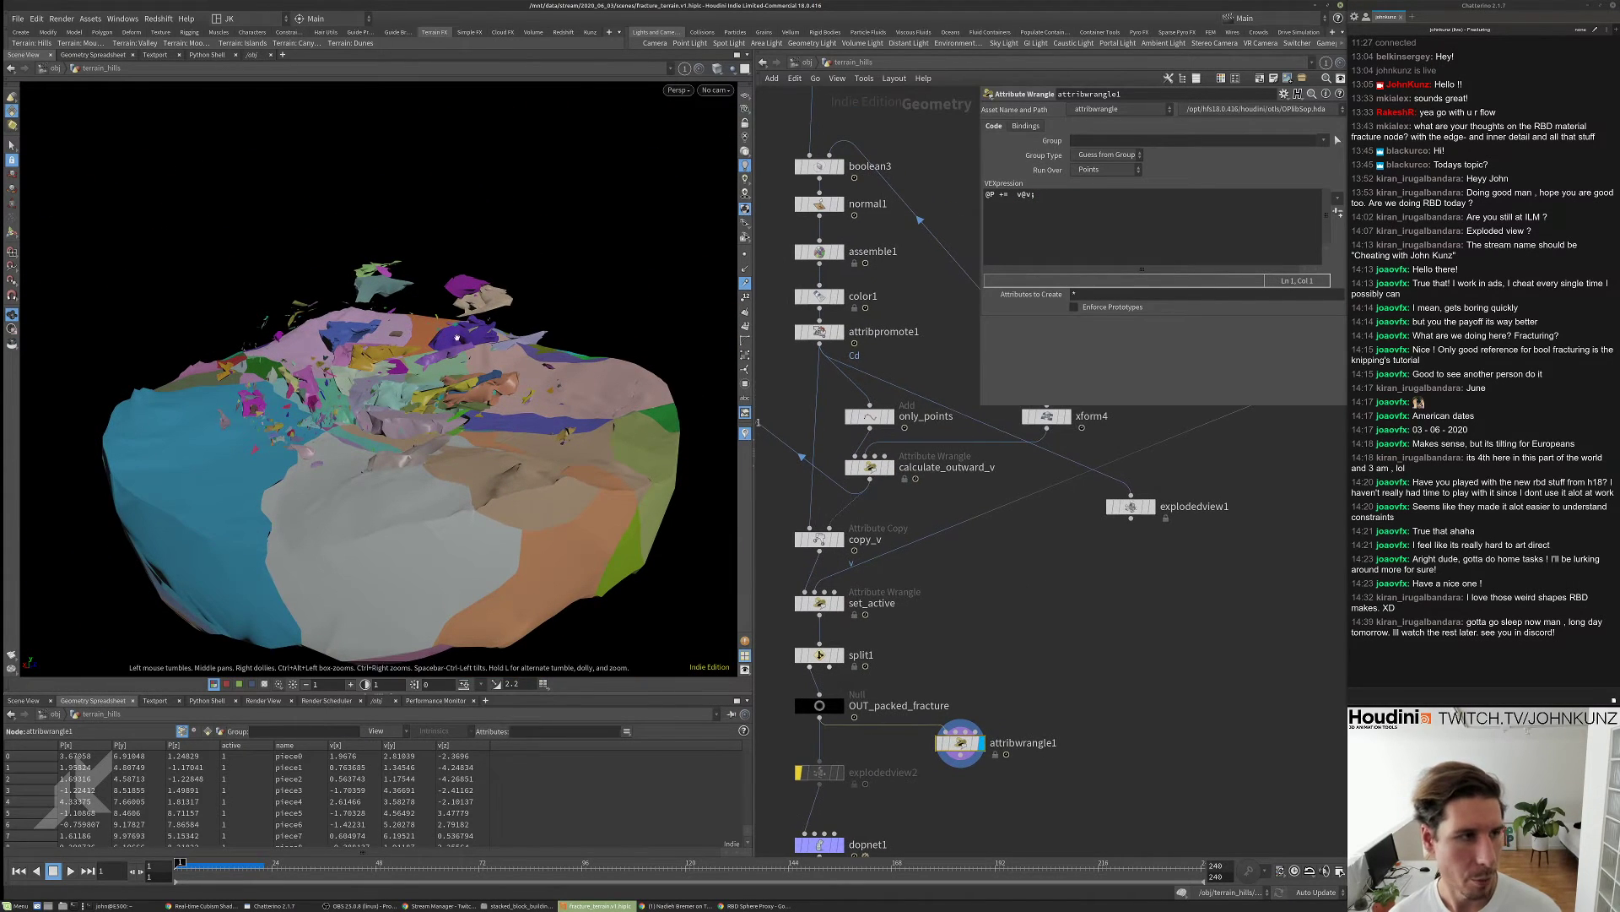
# - Set the velocity multiplier at the end of the calculate_outward_v expression to 25 and view the offset pieces
pyautogui.moveTo(1046, 426); pyautogui.dragTo(1042, 467, button='middle')
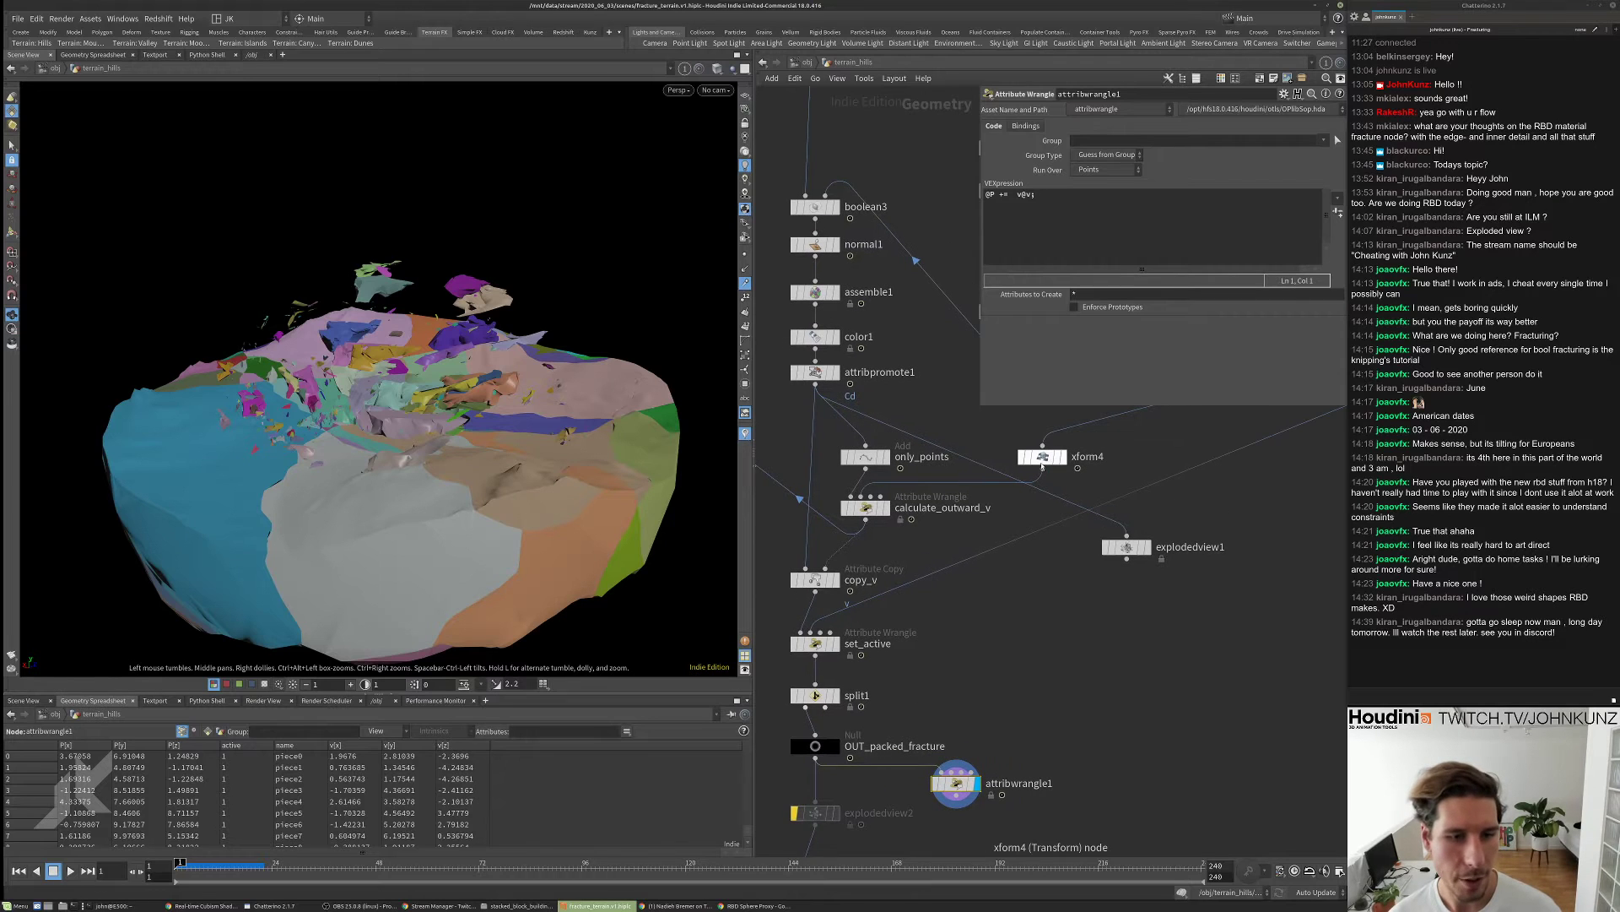
pyautogui.click(1043, 460)
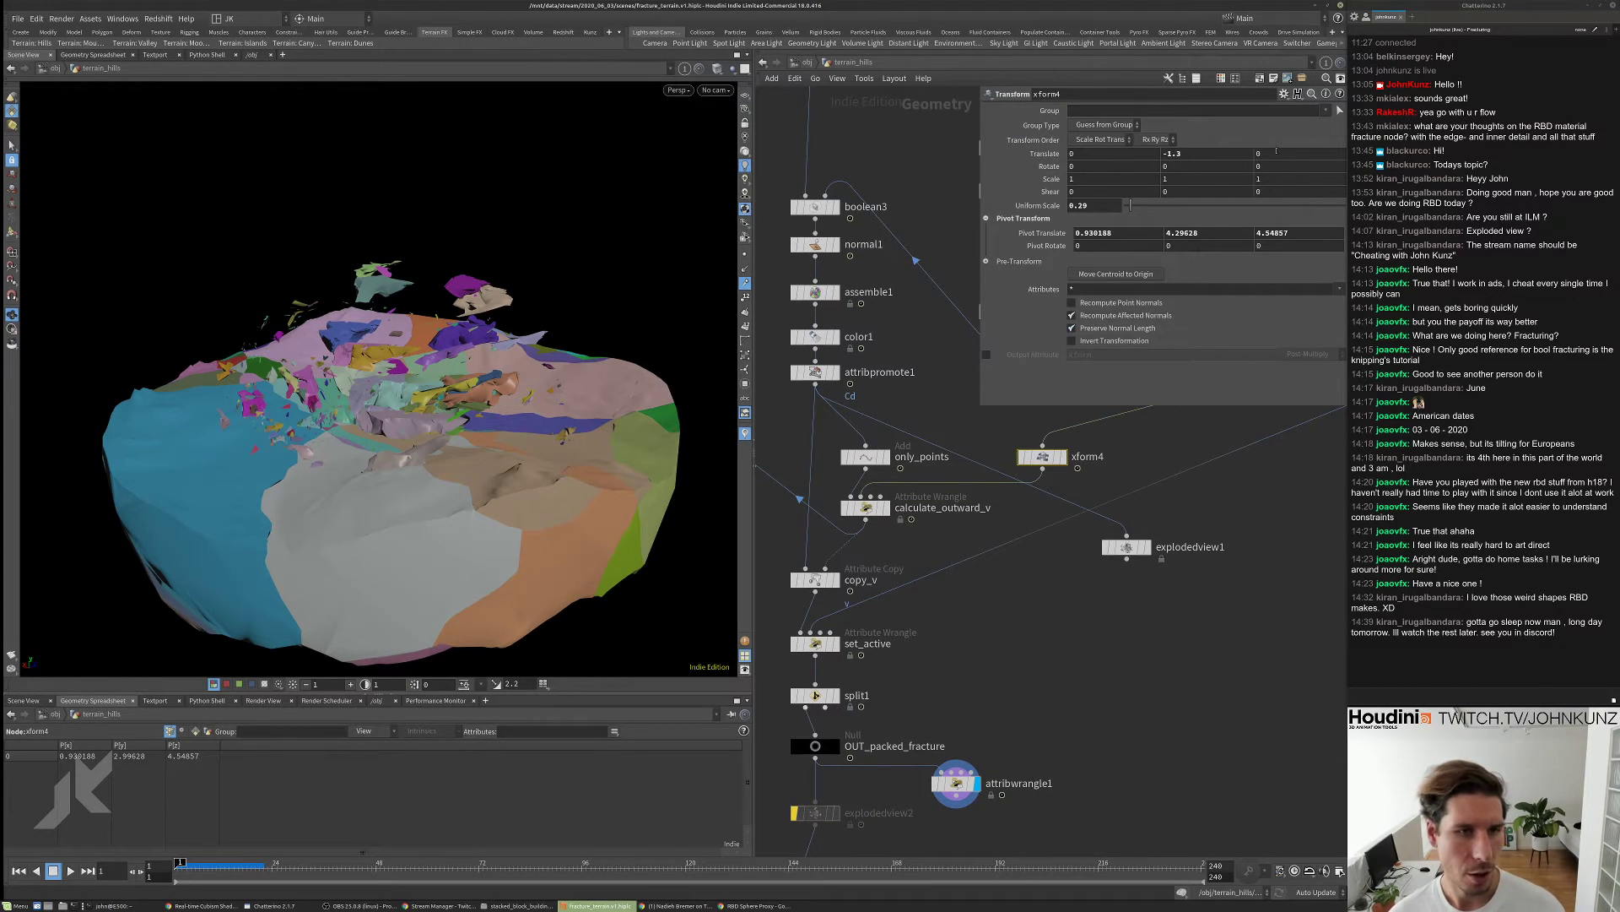
pyautogui.click(865, 507)
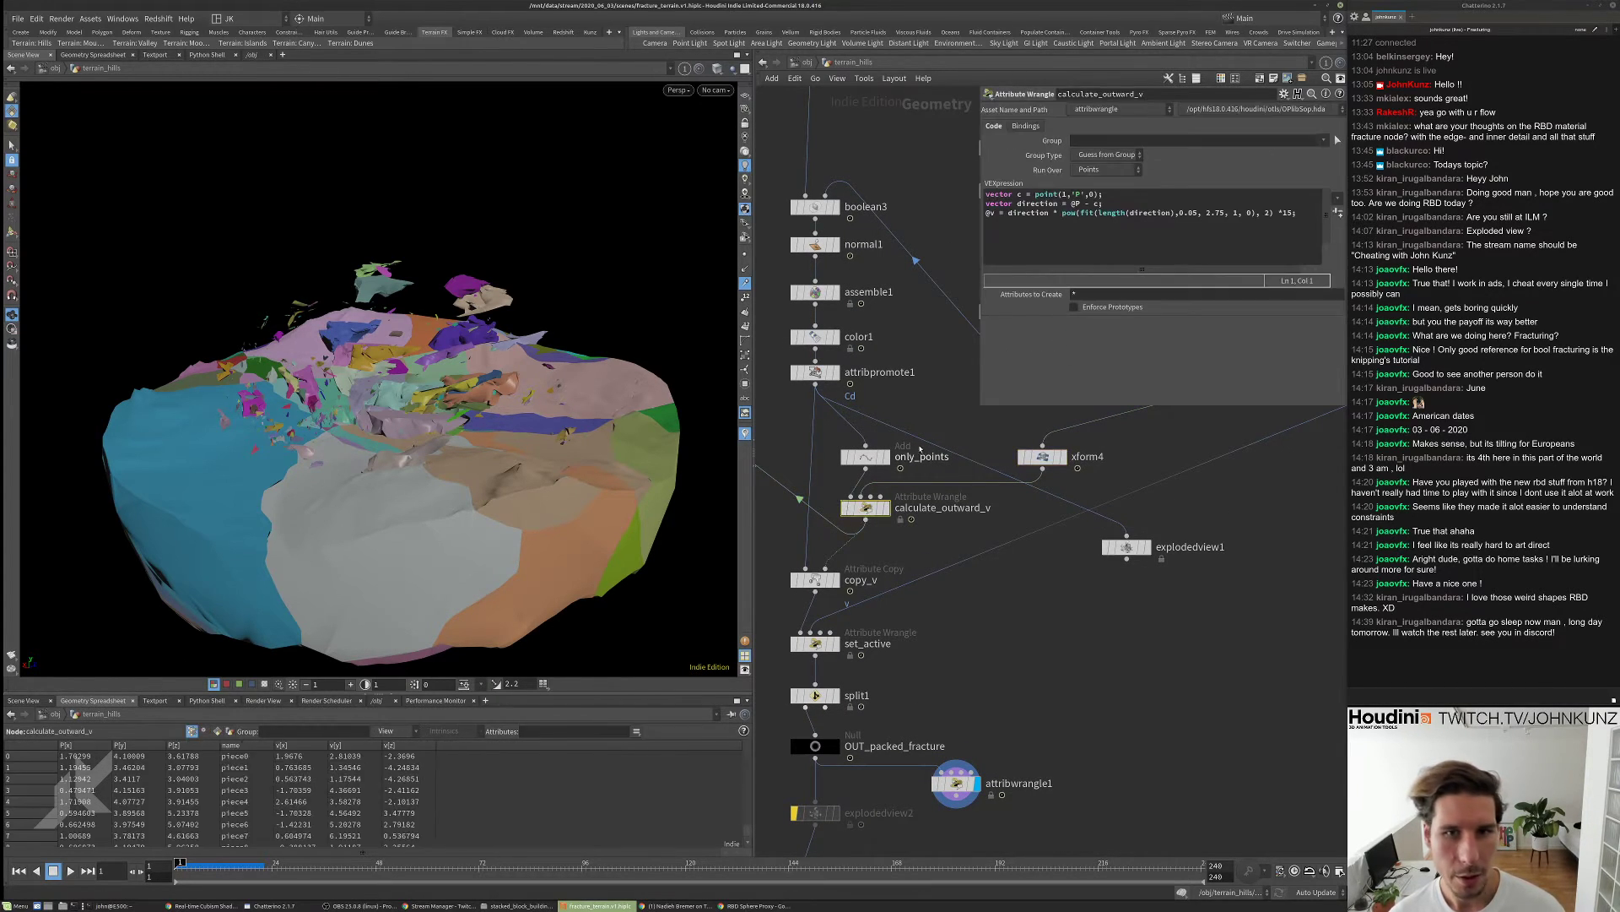
pyautogui.doubleClick(1287, 213)
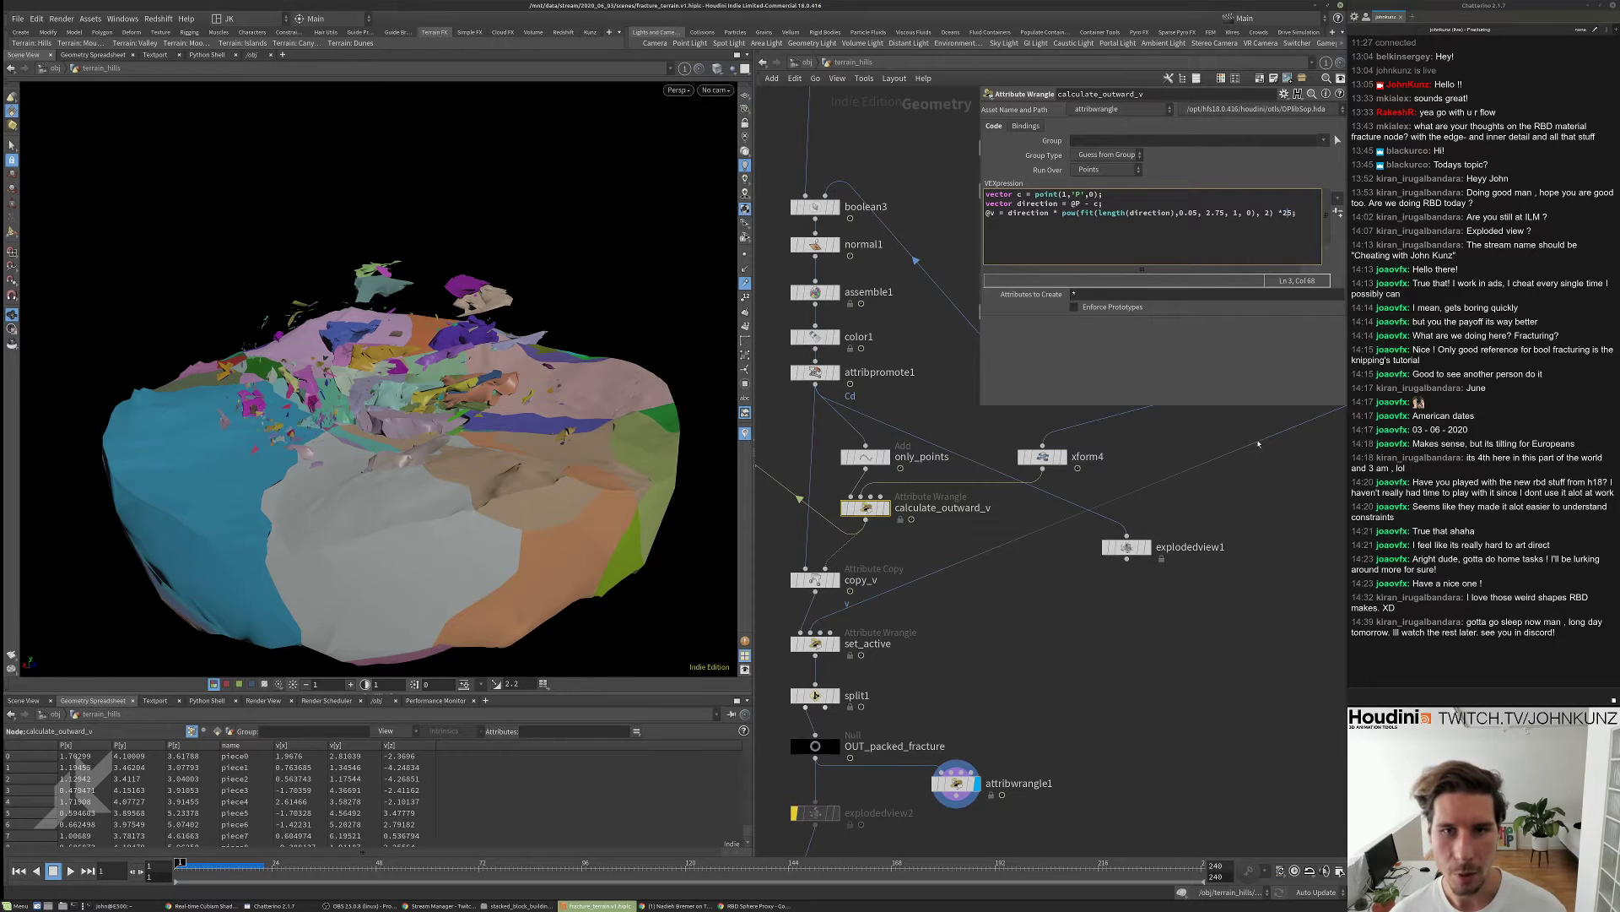
pyautogui.write('25')
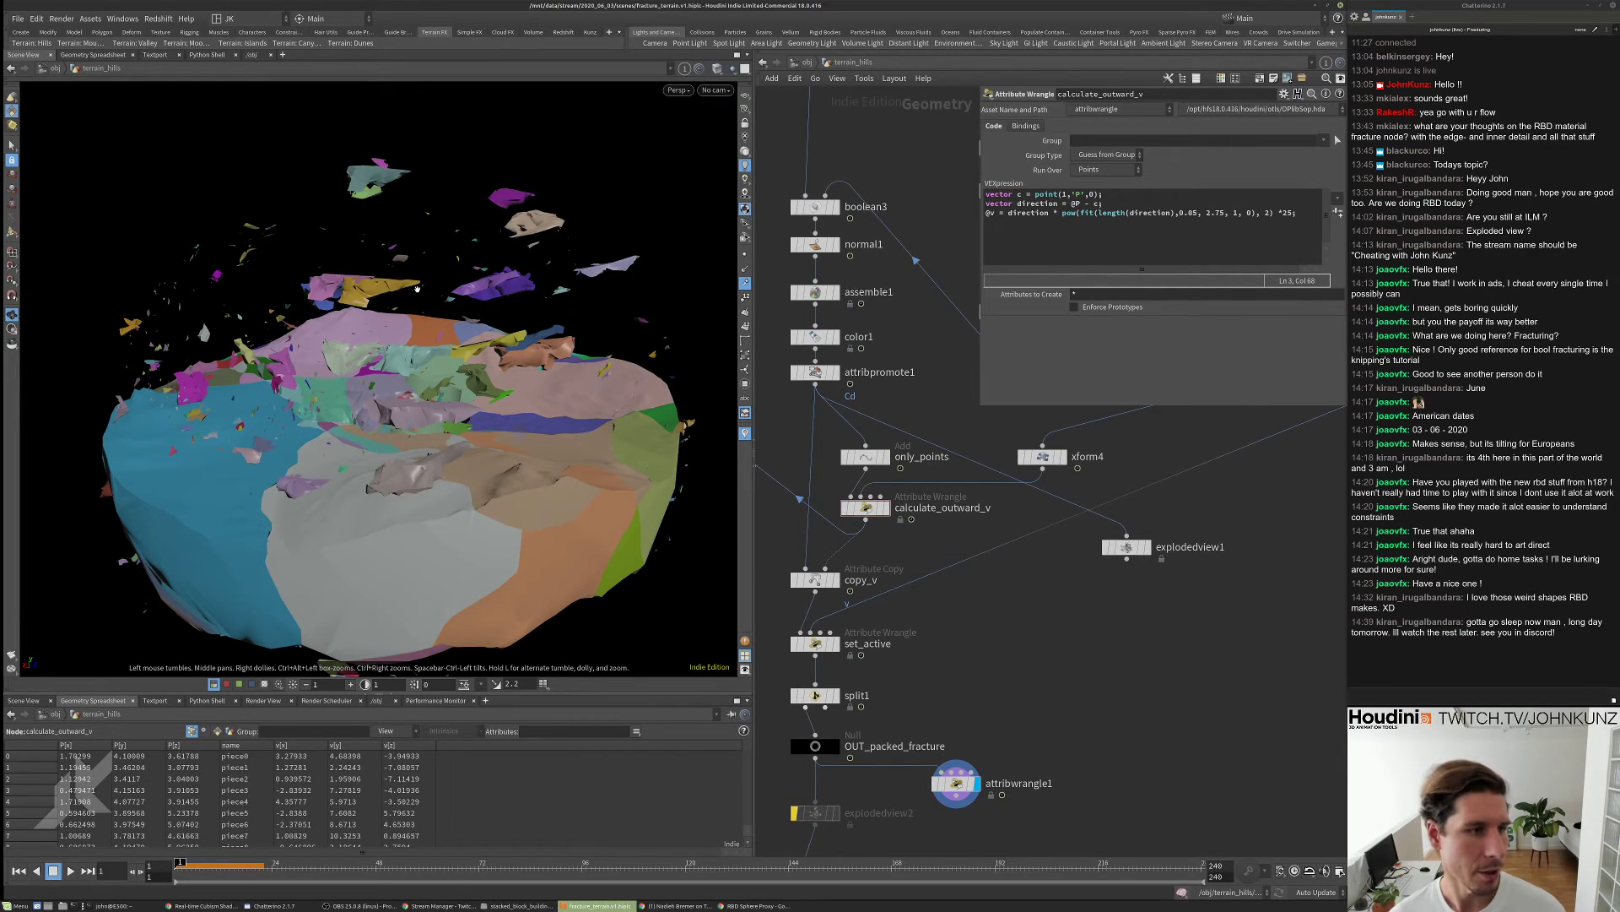
pyautogui.moveTo(415, 282); pyautogui.dragTo(319, 333, button='right')
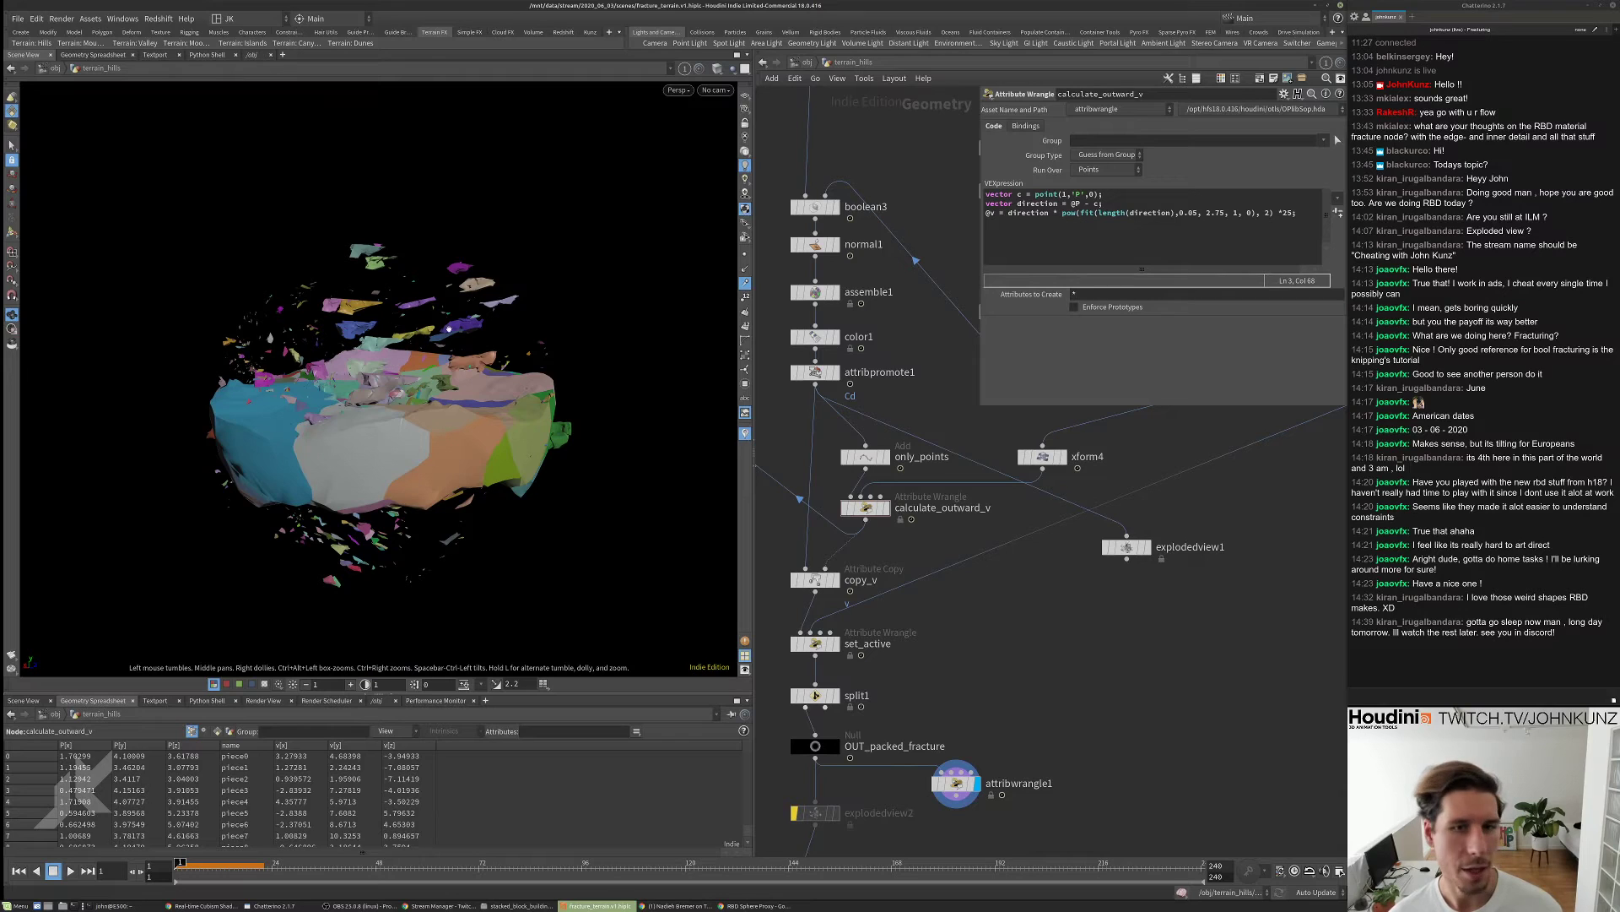
# - Divide the velocity in attribwrangle1's expression by 24.0 so the pieces are offset by one frame of movement
pyautogui.click(959, 787)
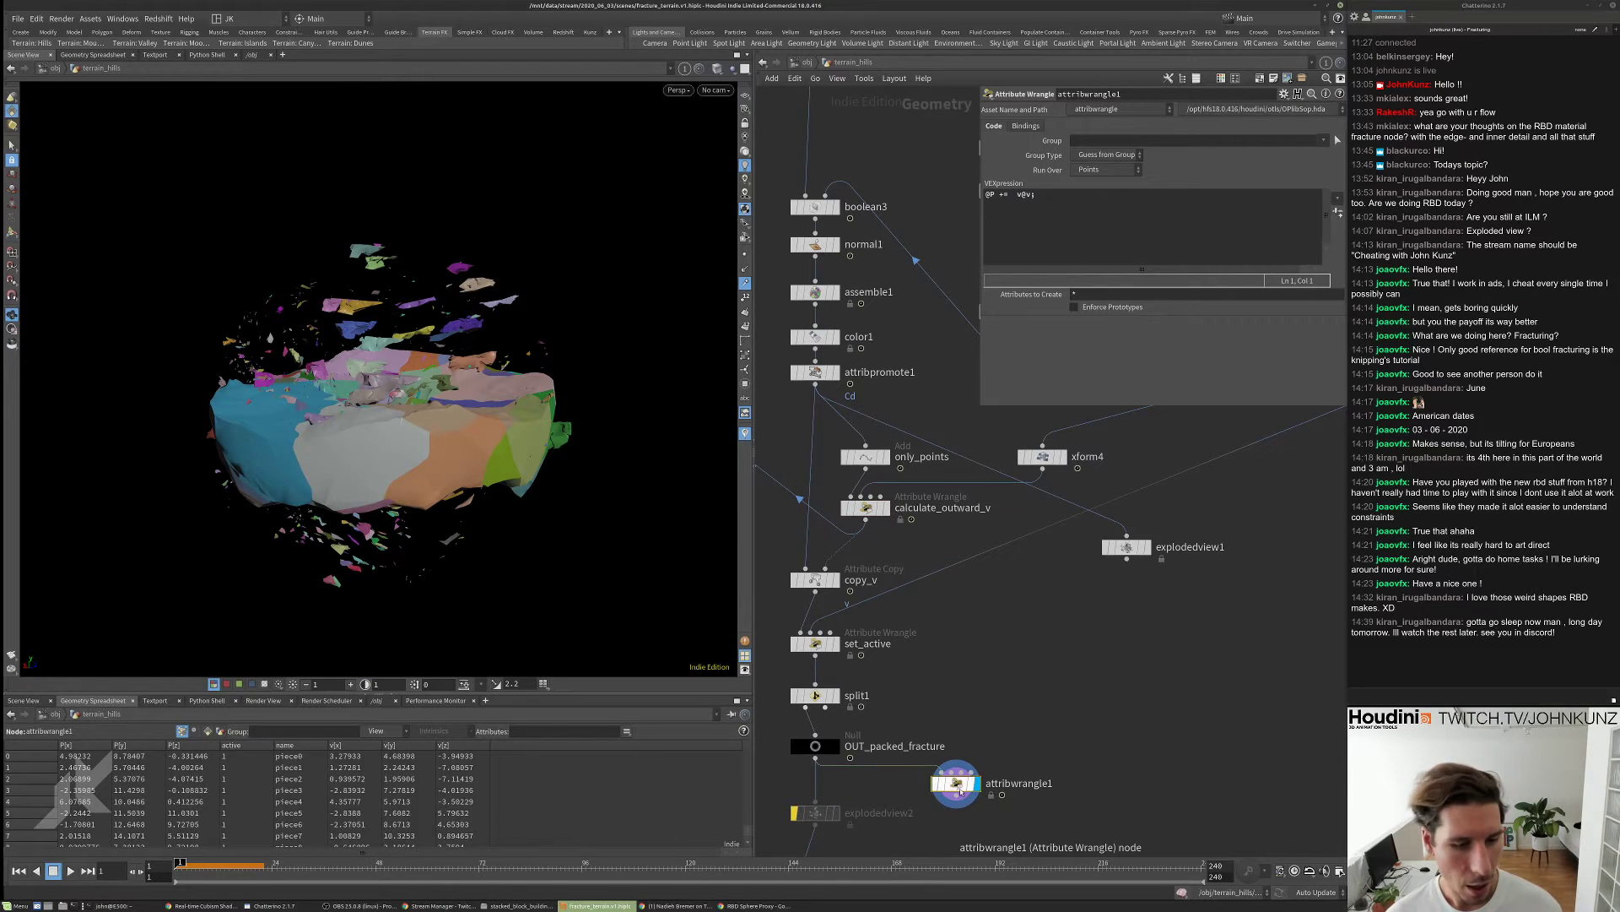
pyautogui.click(1033, 195)
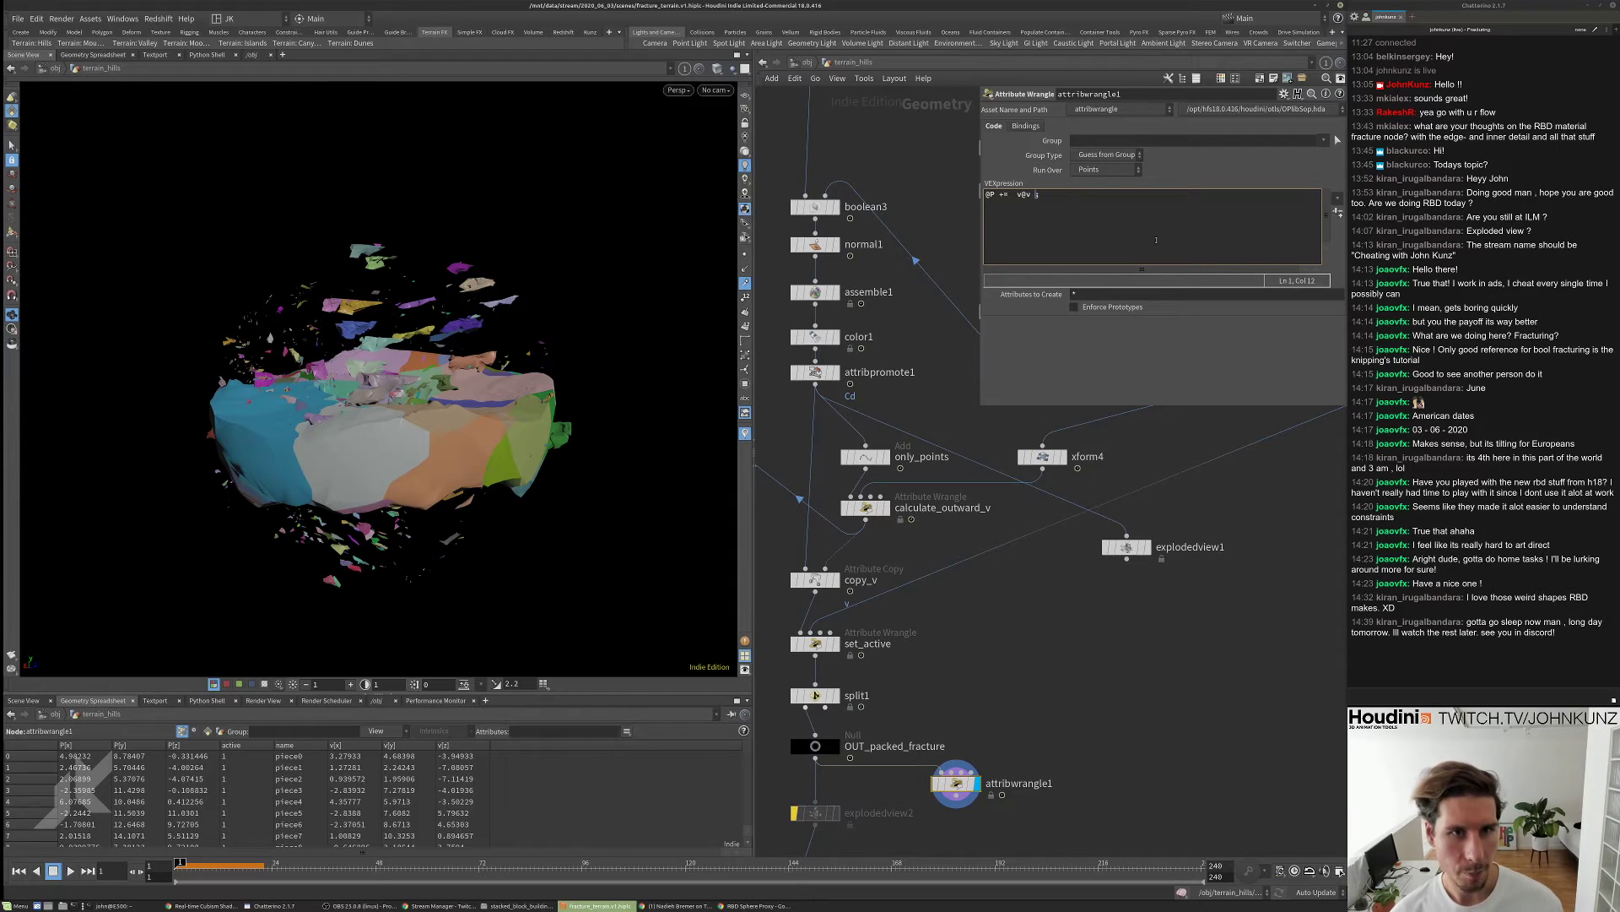
pyautogui.write('/ ')
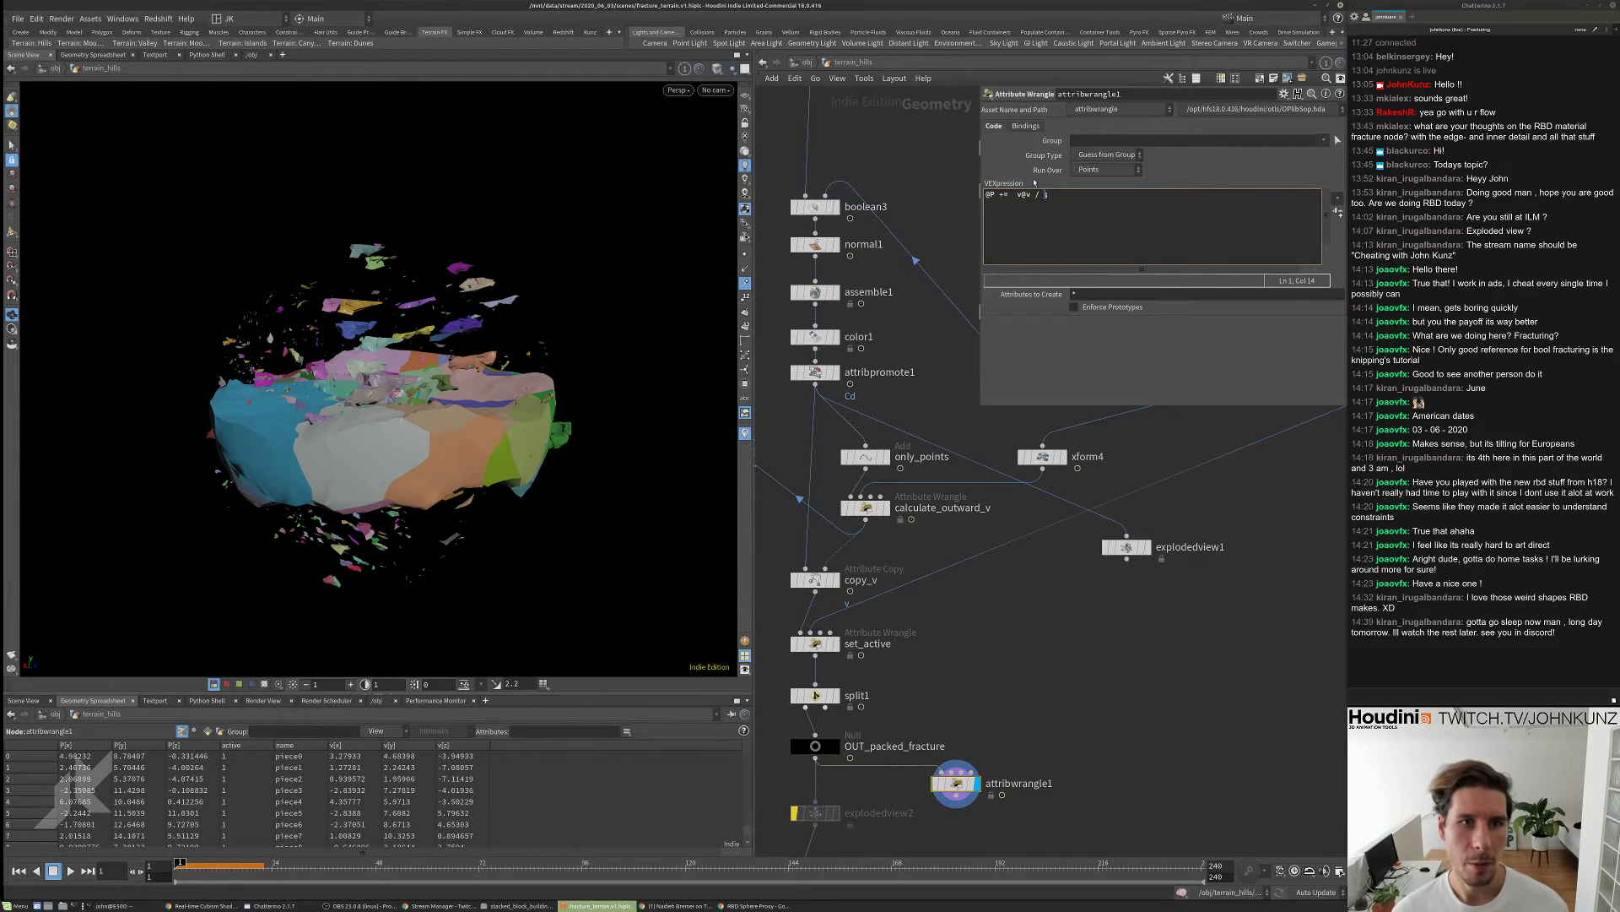
pyautogui.write('24.0')
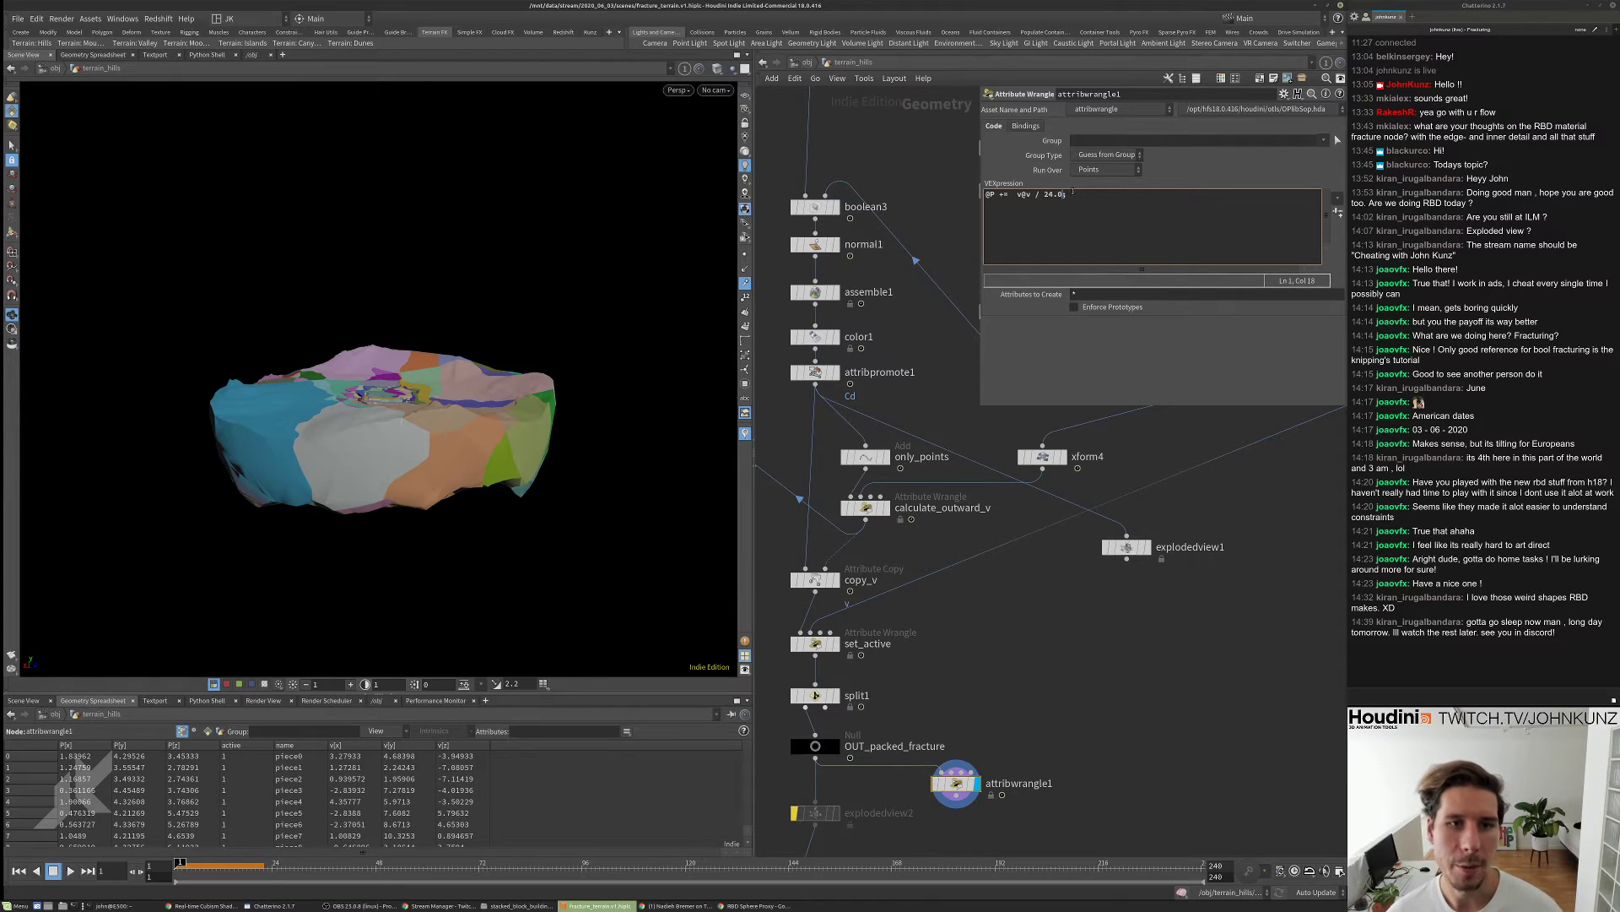
# - Replace the fixed divisor in attribwrangle1's expression with $FPS, giving @P += v@v / $FPS;
pyautogui.moveTo(1065, 195); pyautogui.dragTo(1044, 195)
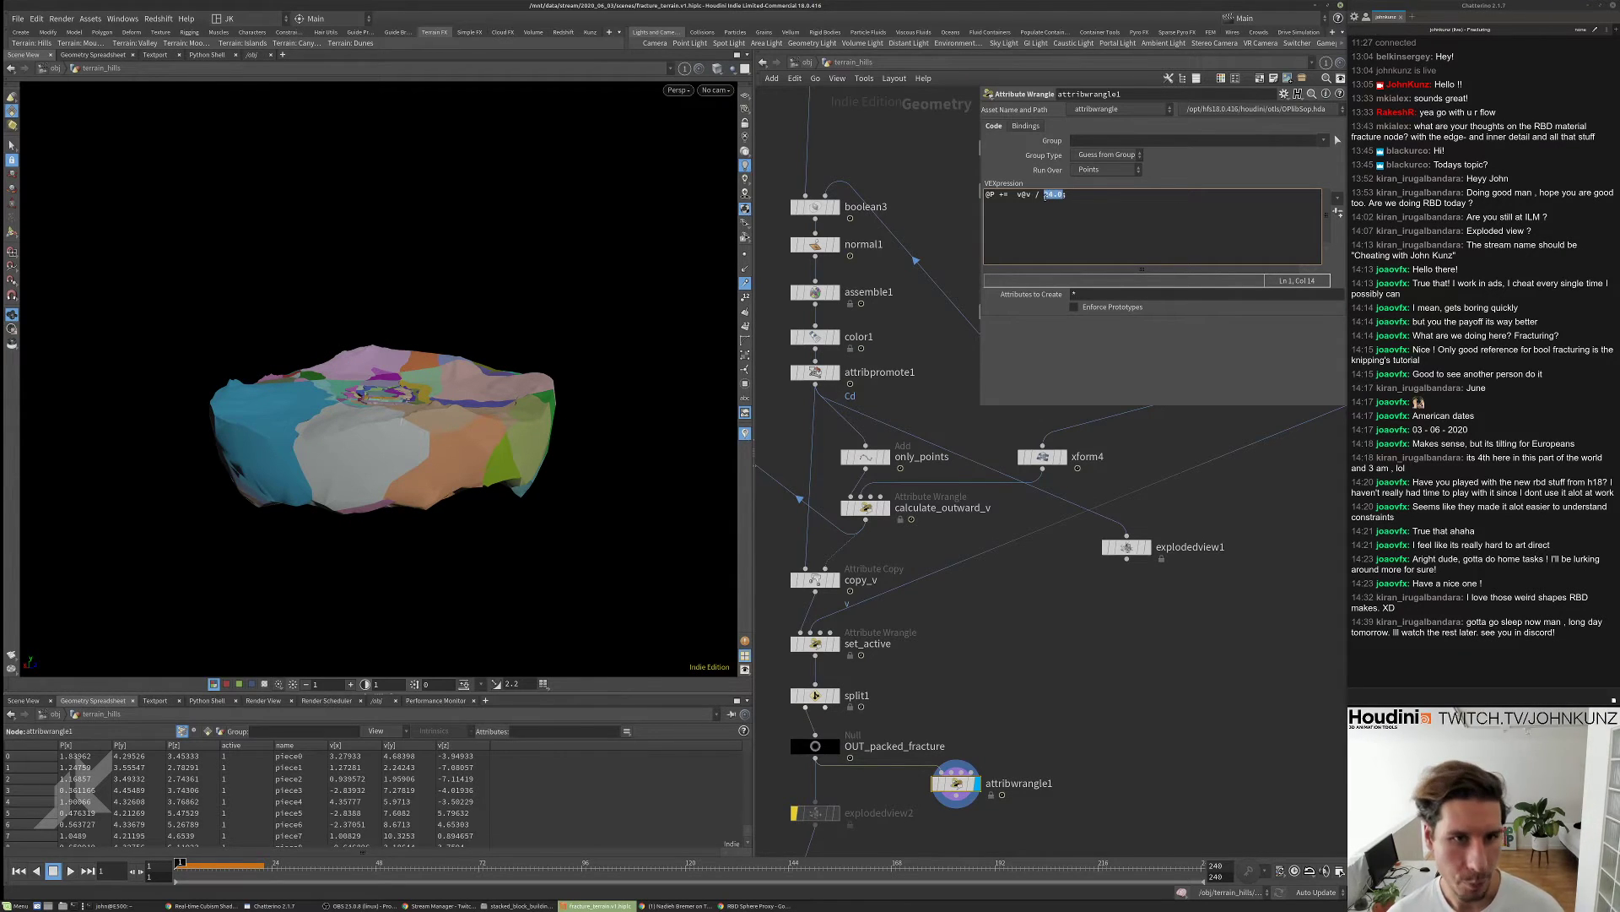
pyautogui.write('$FP')
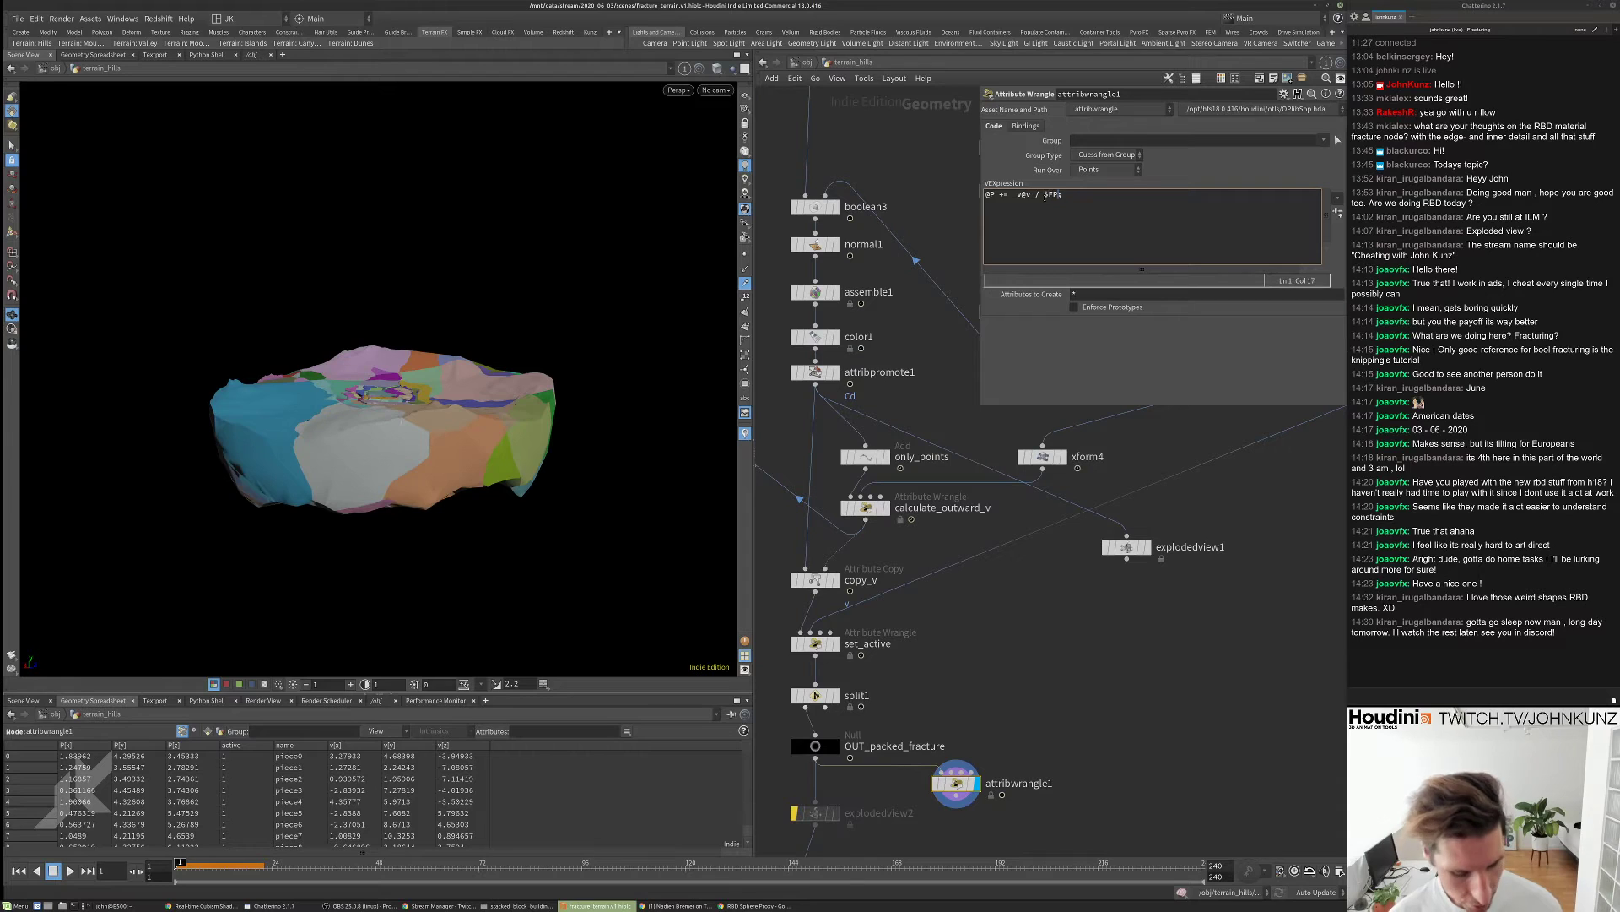
pyautogui.write('S')
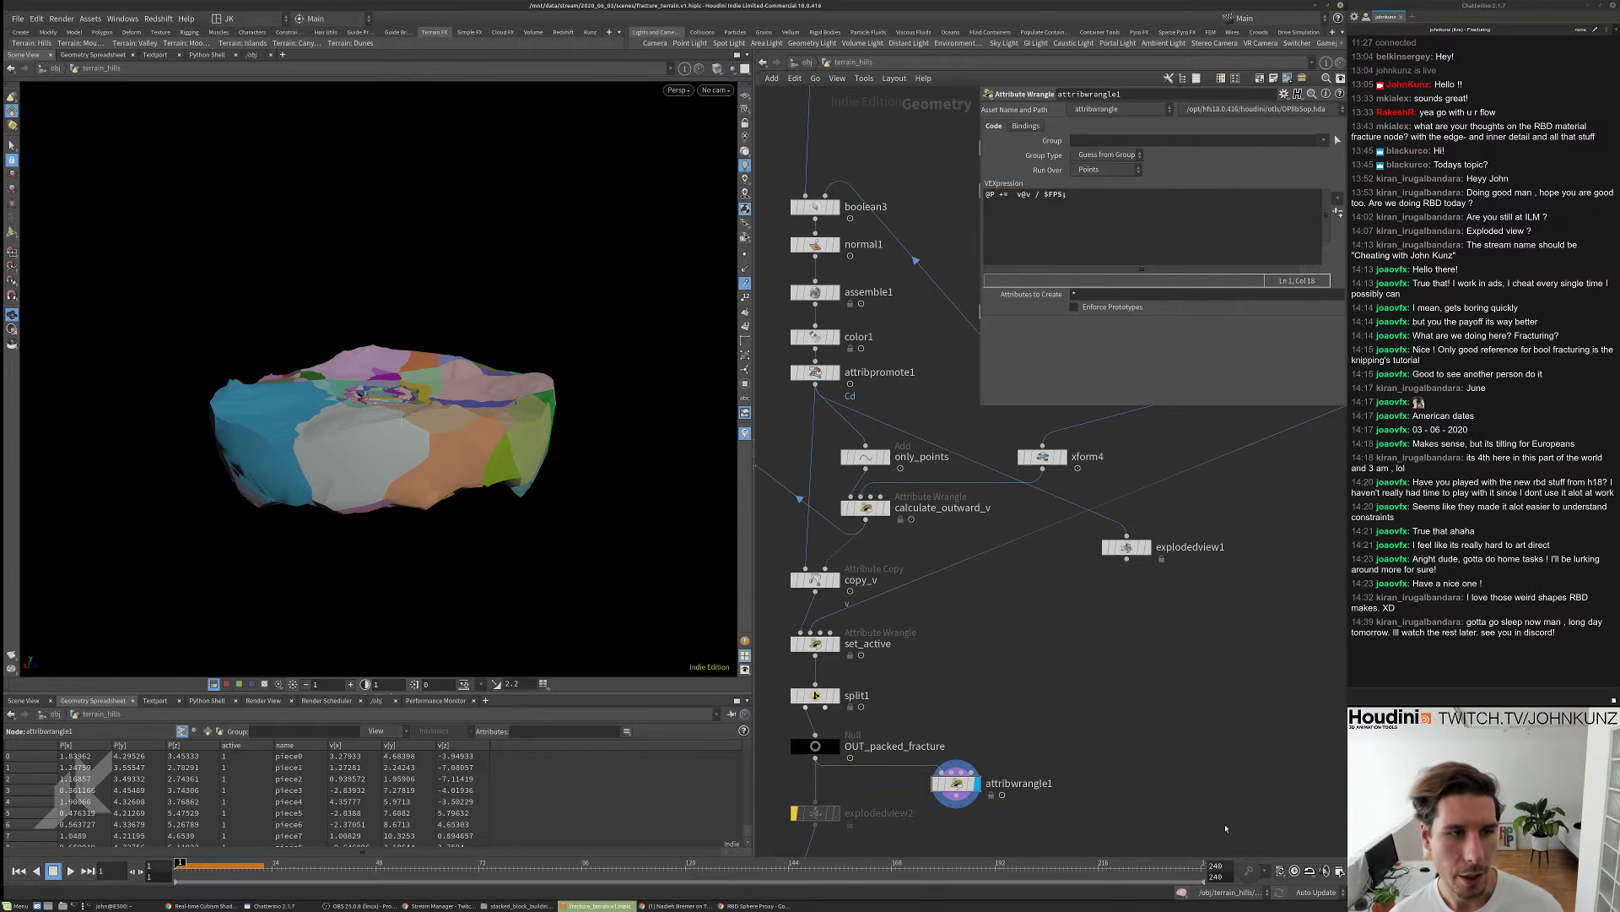
# - Check the frame rate in the global animation options, close them and inspect the offset pieces at the terrain's centre up close
pyautogui.click(1341, 872)
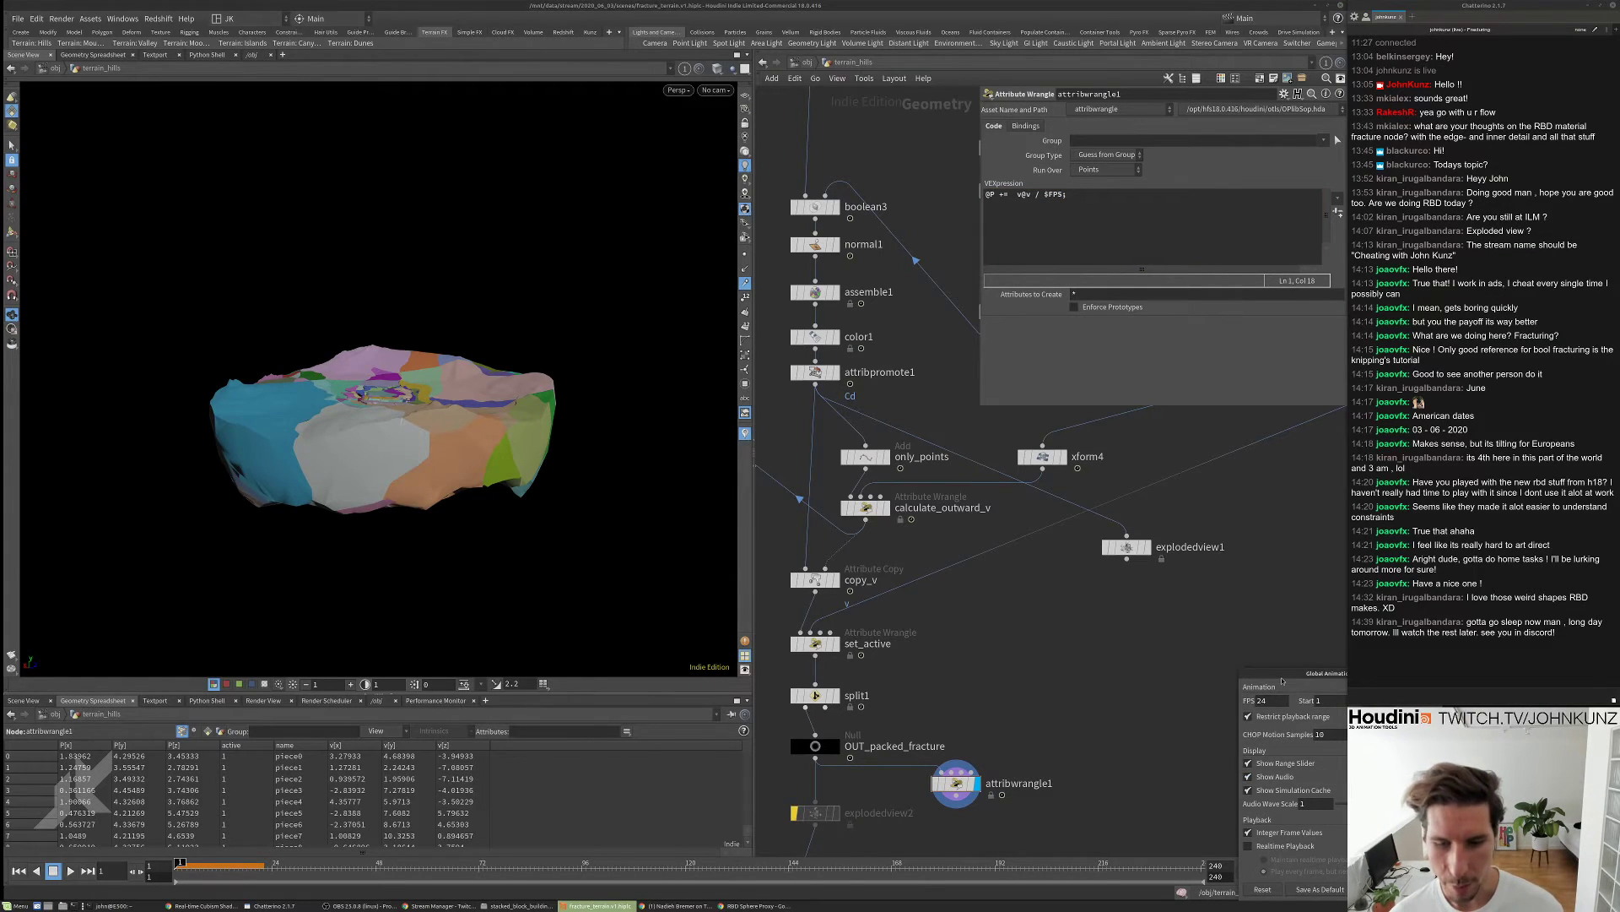
pyautogui.moveTo(1282, 680); pyautogui.dragTo(1178, 617)
pyautogui.click(1281, 619)
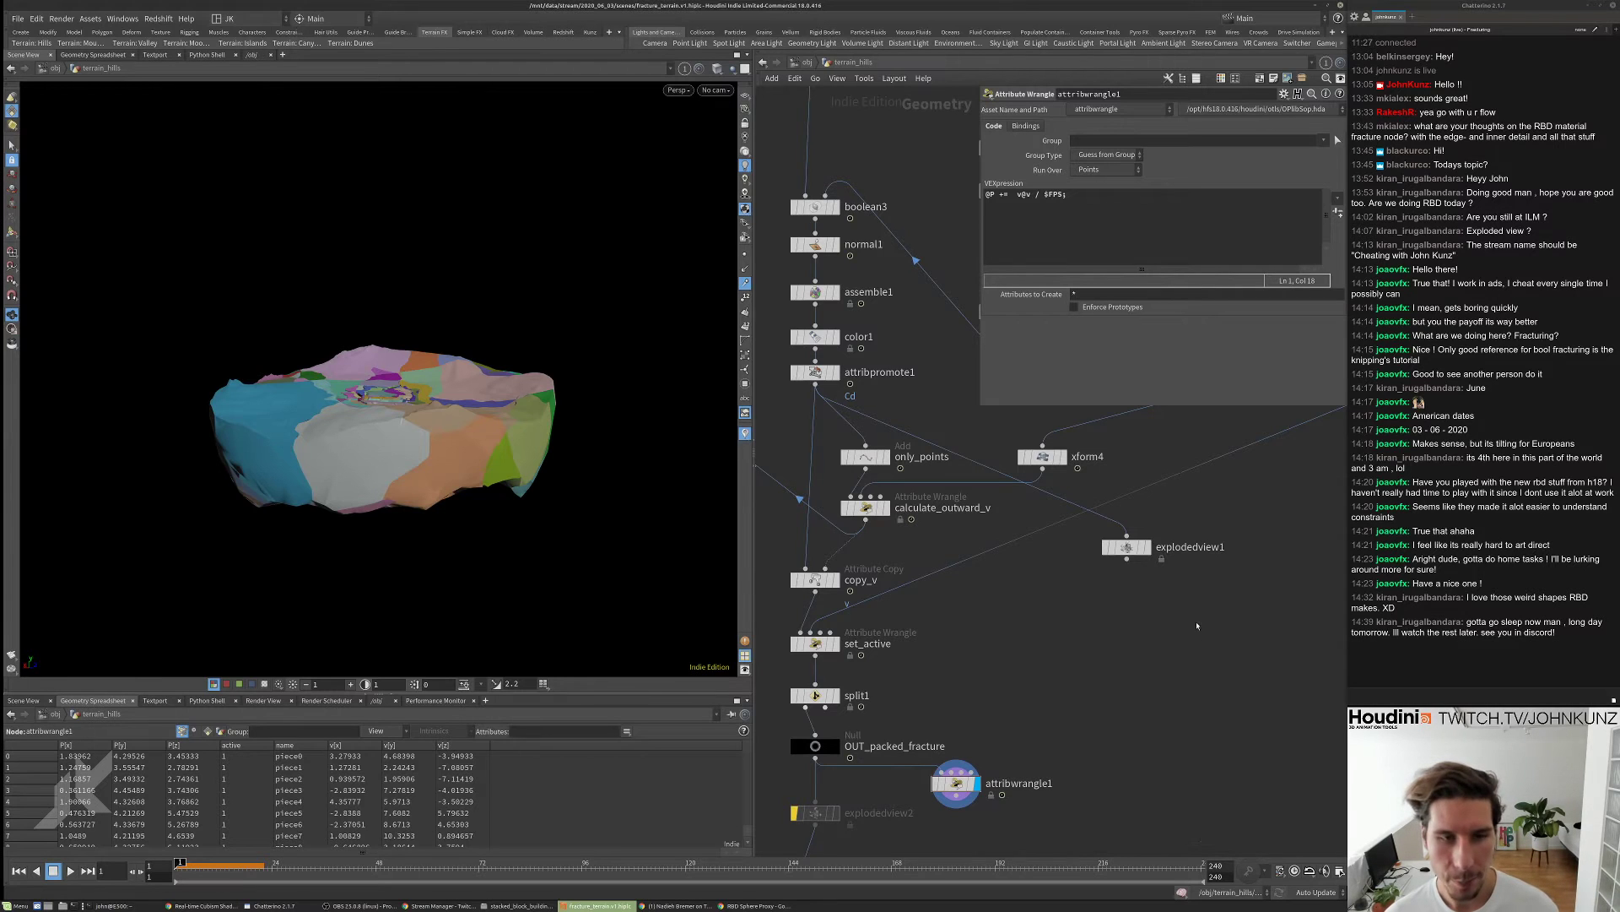
pyautogui.scroll(10, 475, 313)
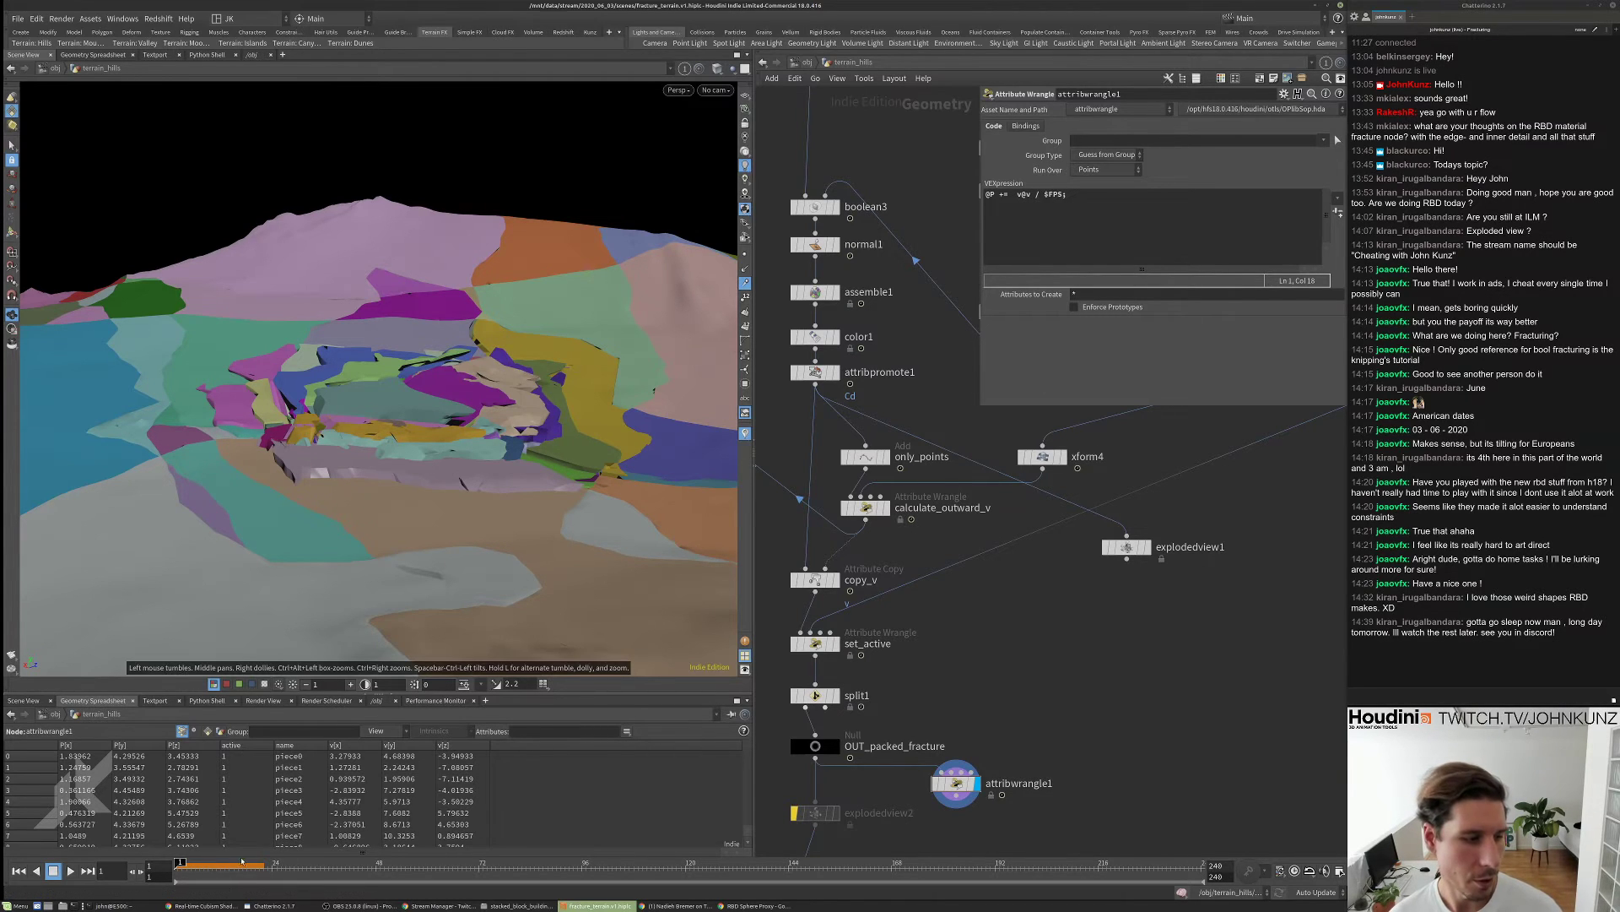
# - Move attribwrangle1 lower in the network so it sits level with explodedview2 beneath OUT_packed_fracture
pyautogui.moveTo(1066, 630); pyautogui.dragTo(1058, 661, button='middle')
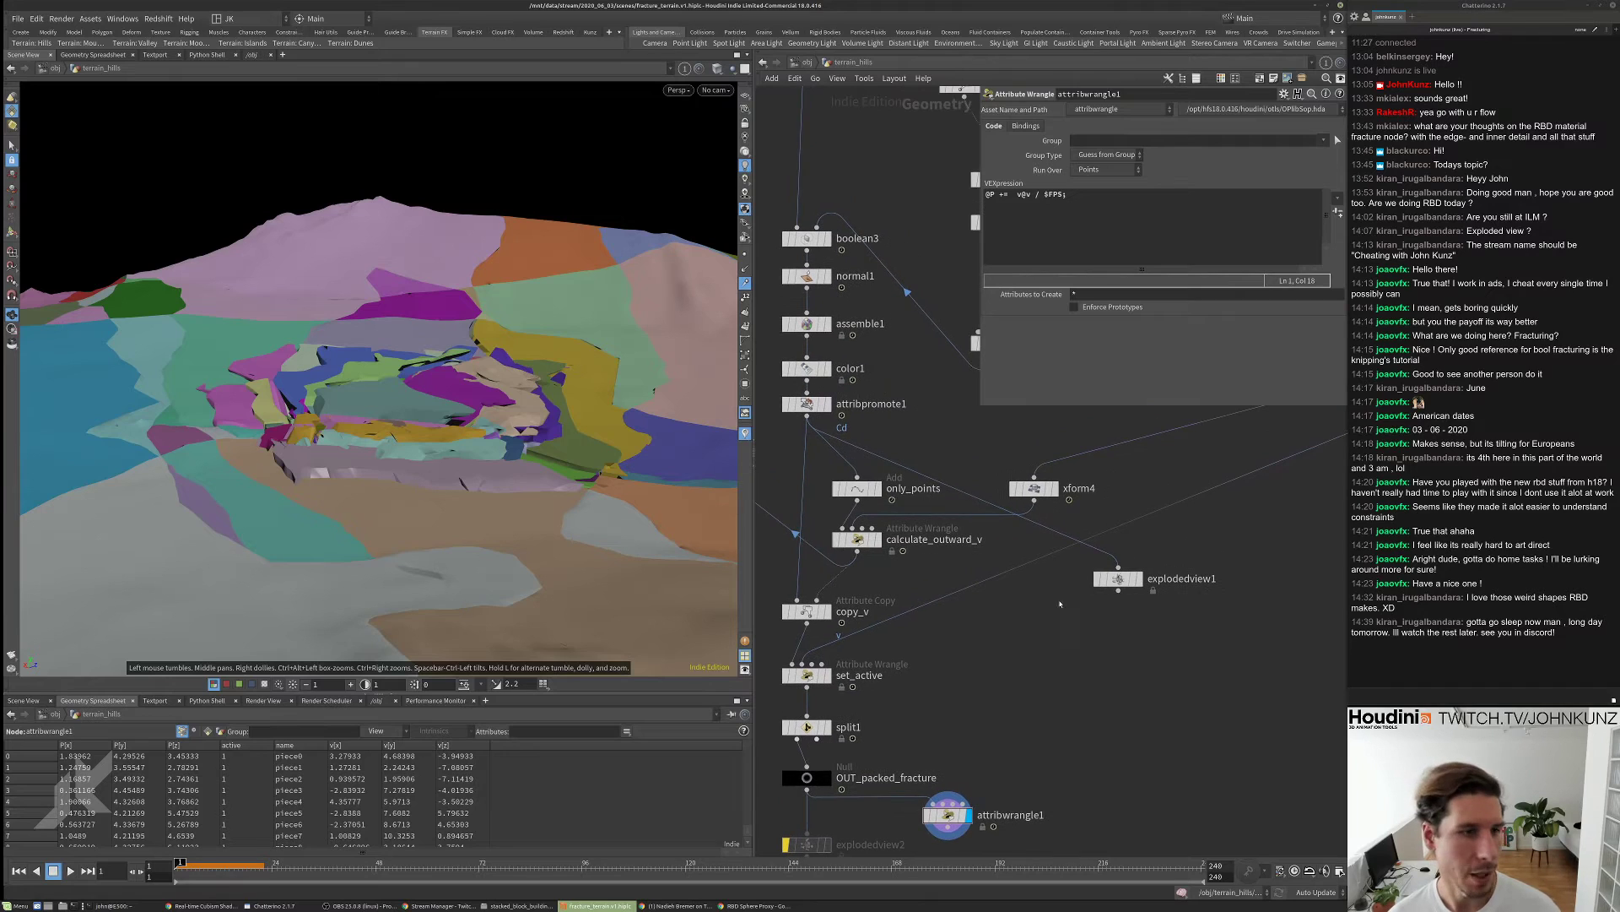
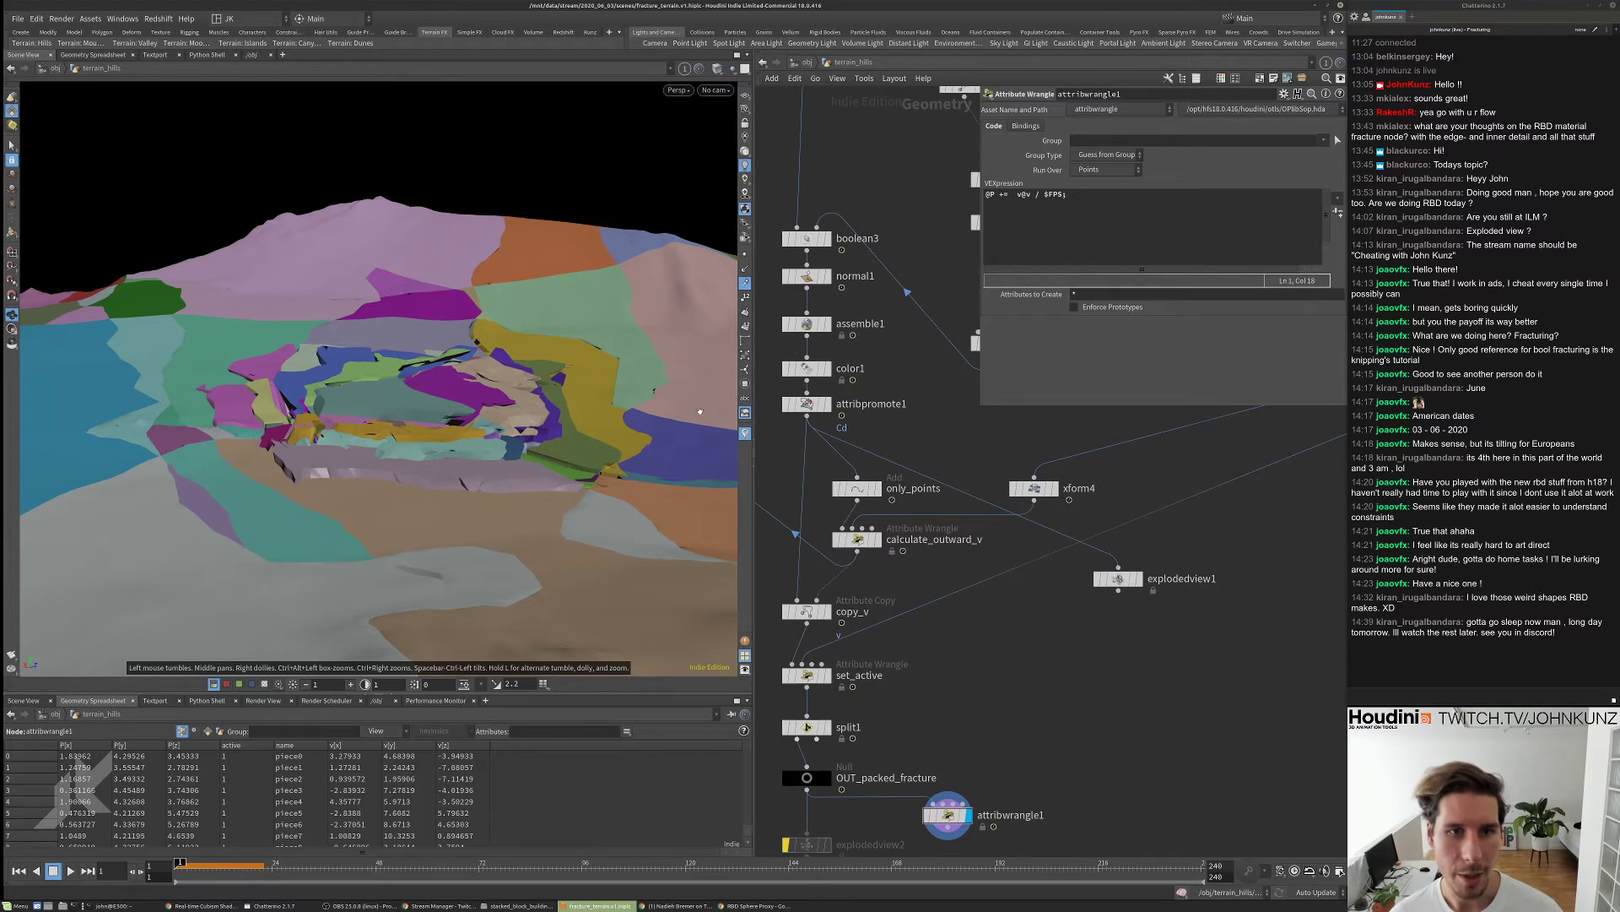
pyautogui.scroll(-3, 1050, 478)
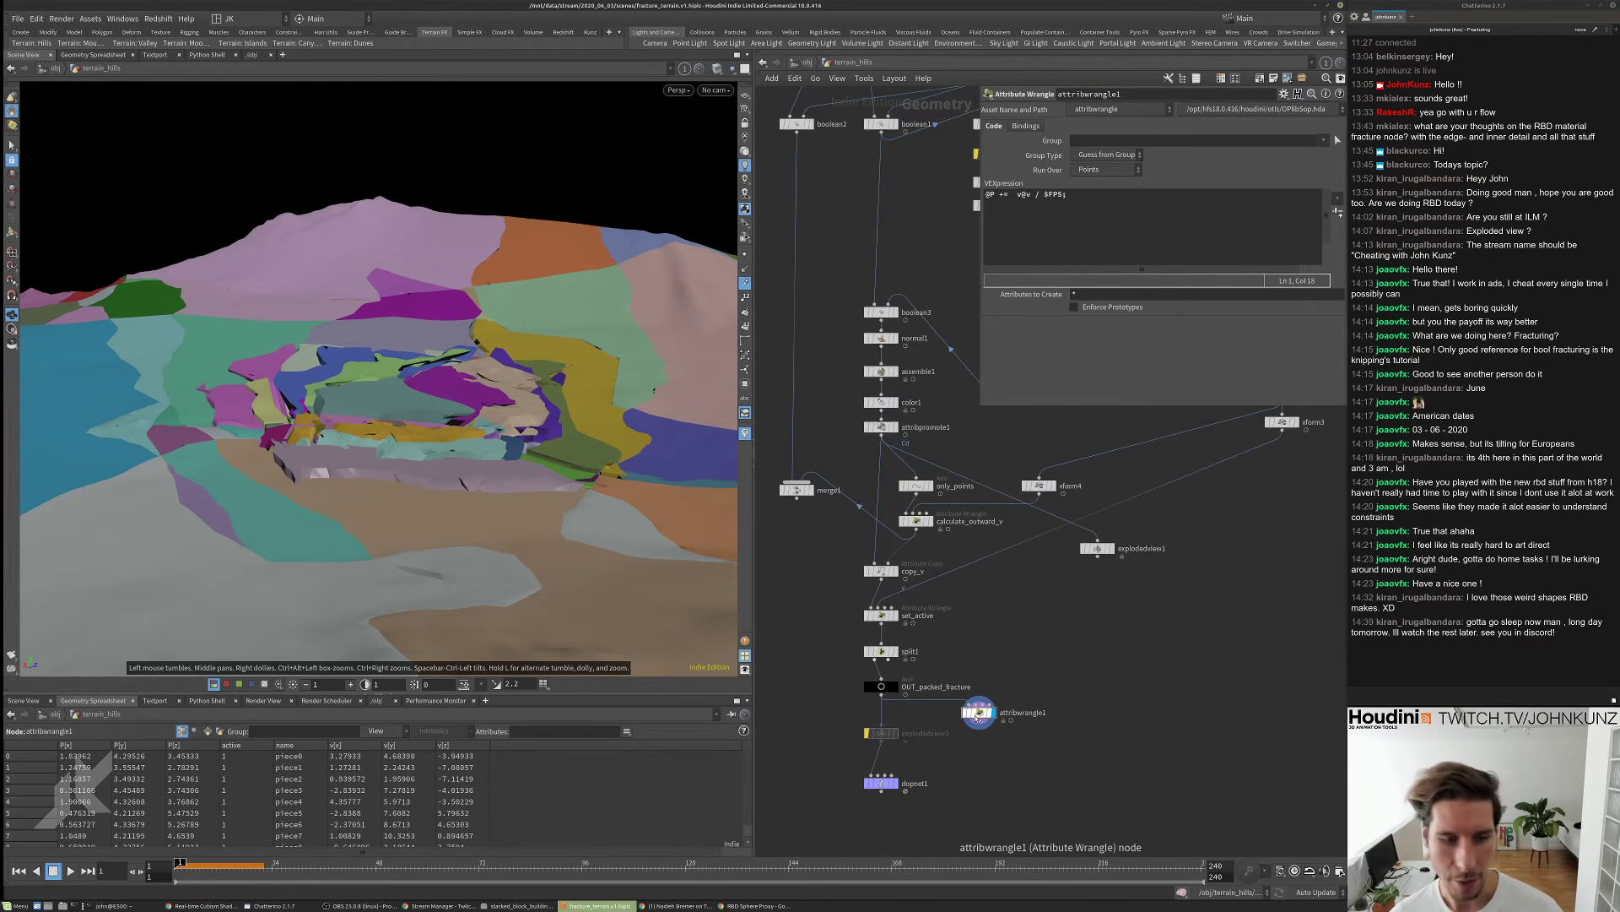
pyautogui.moveTo(976, 718); pyautogui.dragTo(972, 739)
pyautogui.moveTo(1014, 673); pyautogui.dragTo(1004, 707, button='middle')
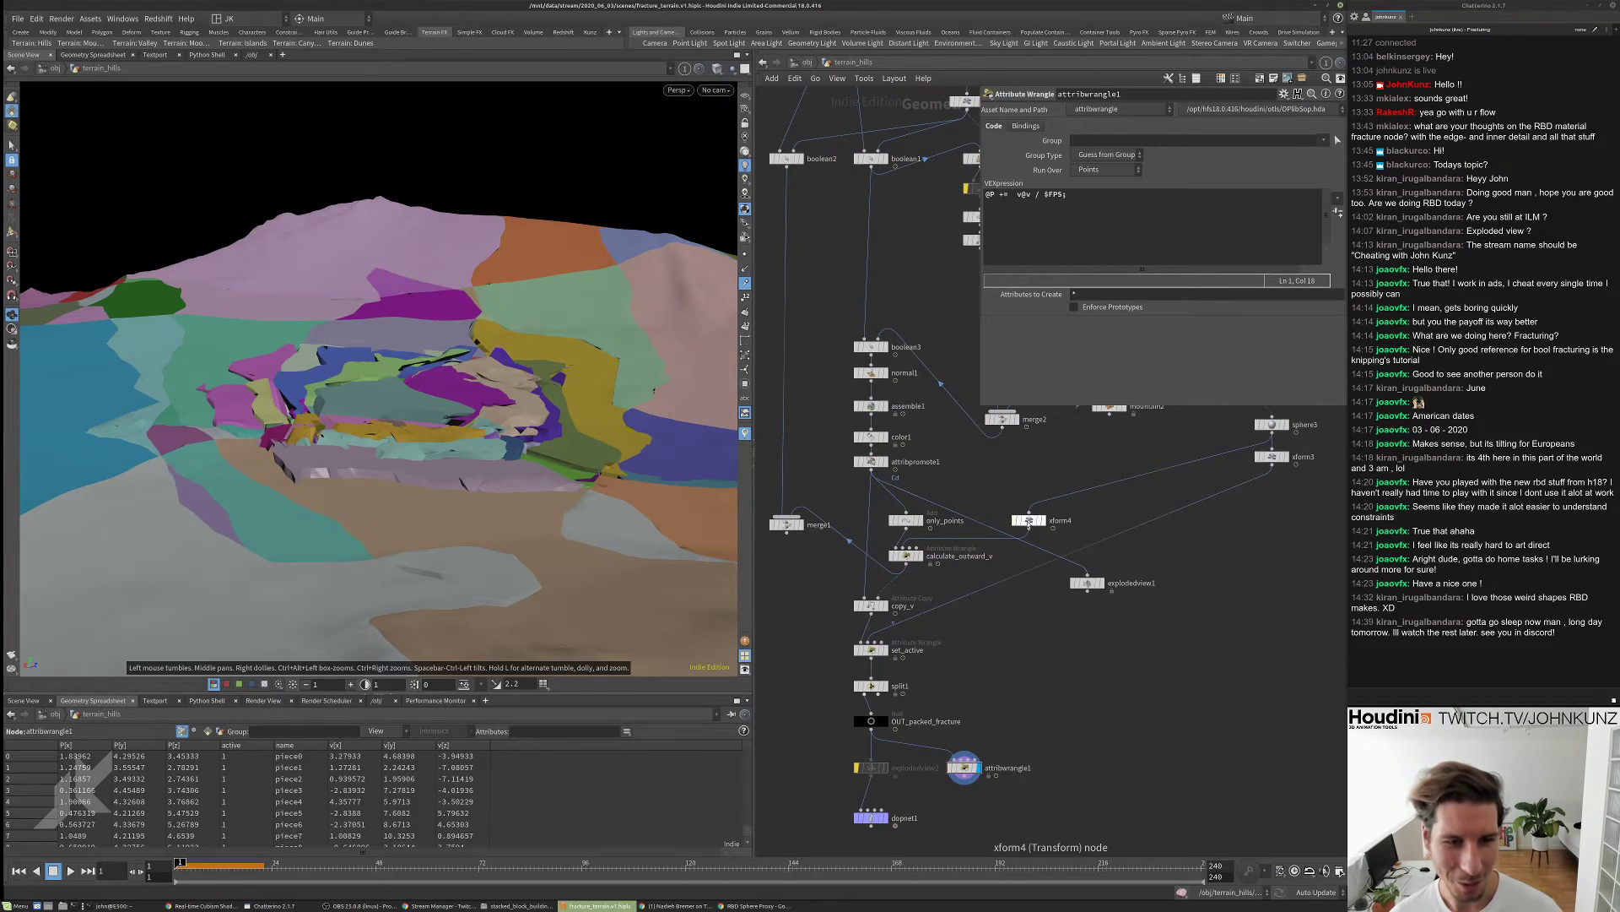
# - Set the velocity multiplier at the end of the calculate_outward_v expression to 55 and inspect the offset pieces from another angle
pyautogui.click(908, 557)
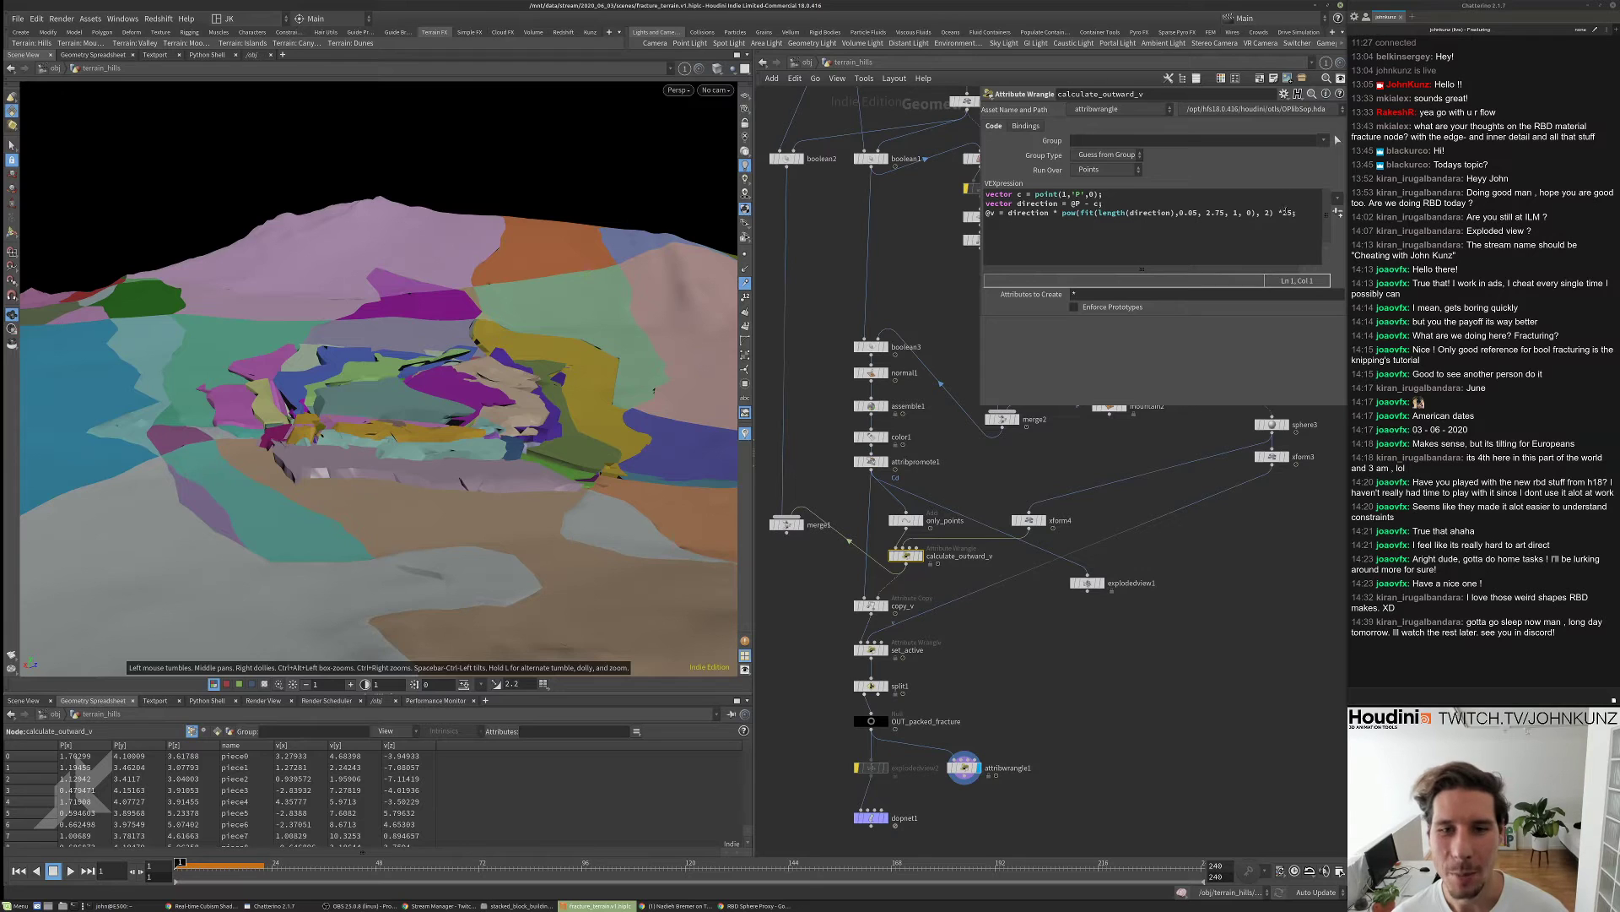
pyautogui.doubleClick(1285, 212)
pyautogui.write('55')
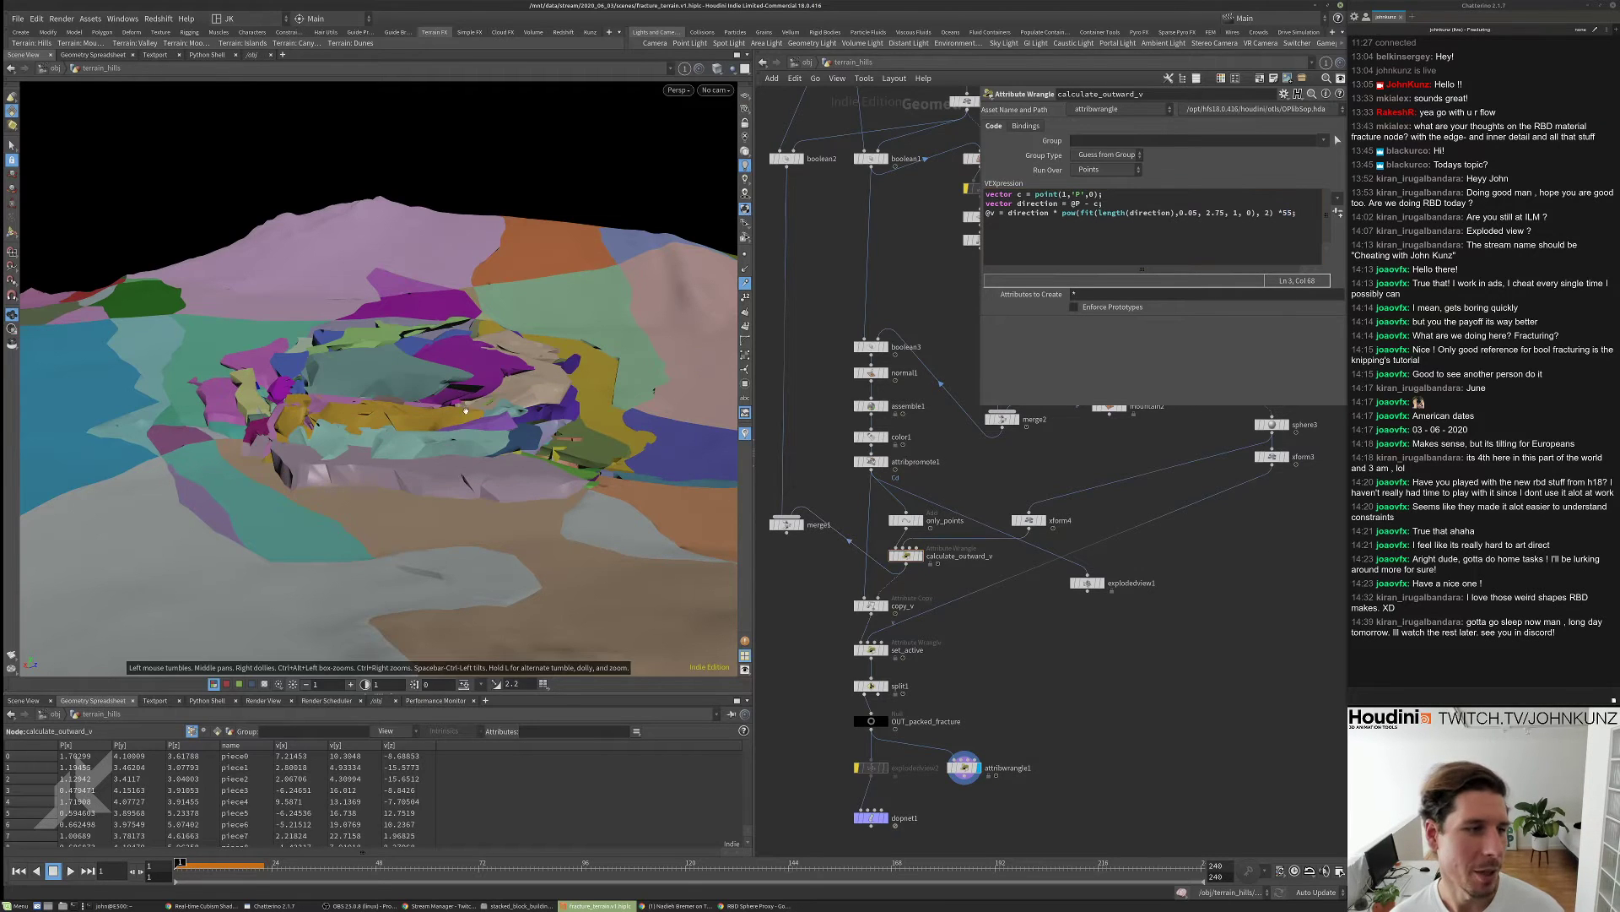
pyautogui.moveTo(492, 425); pyautogui.dragTo(557, 422)
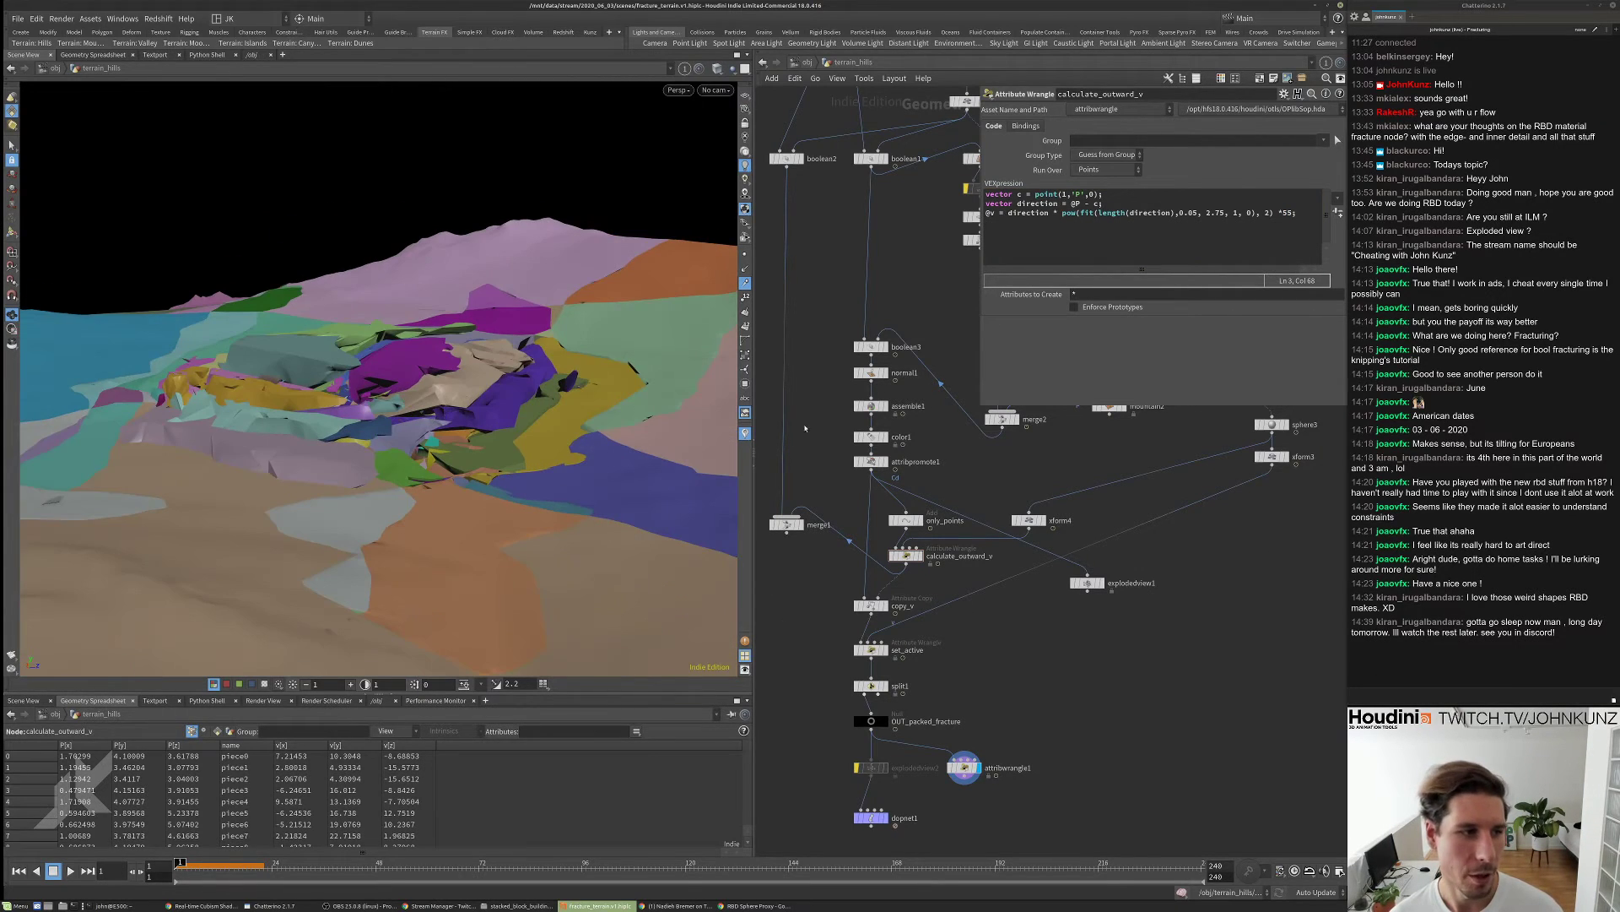
# - Lower the centre point in xform4 by setting its Y translation to -2.3
pyautogui.scroll(2, 1023, 516)
pyautogui.click(1026, 520)
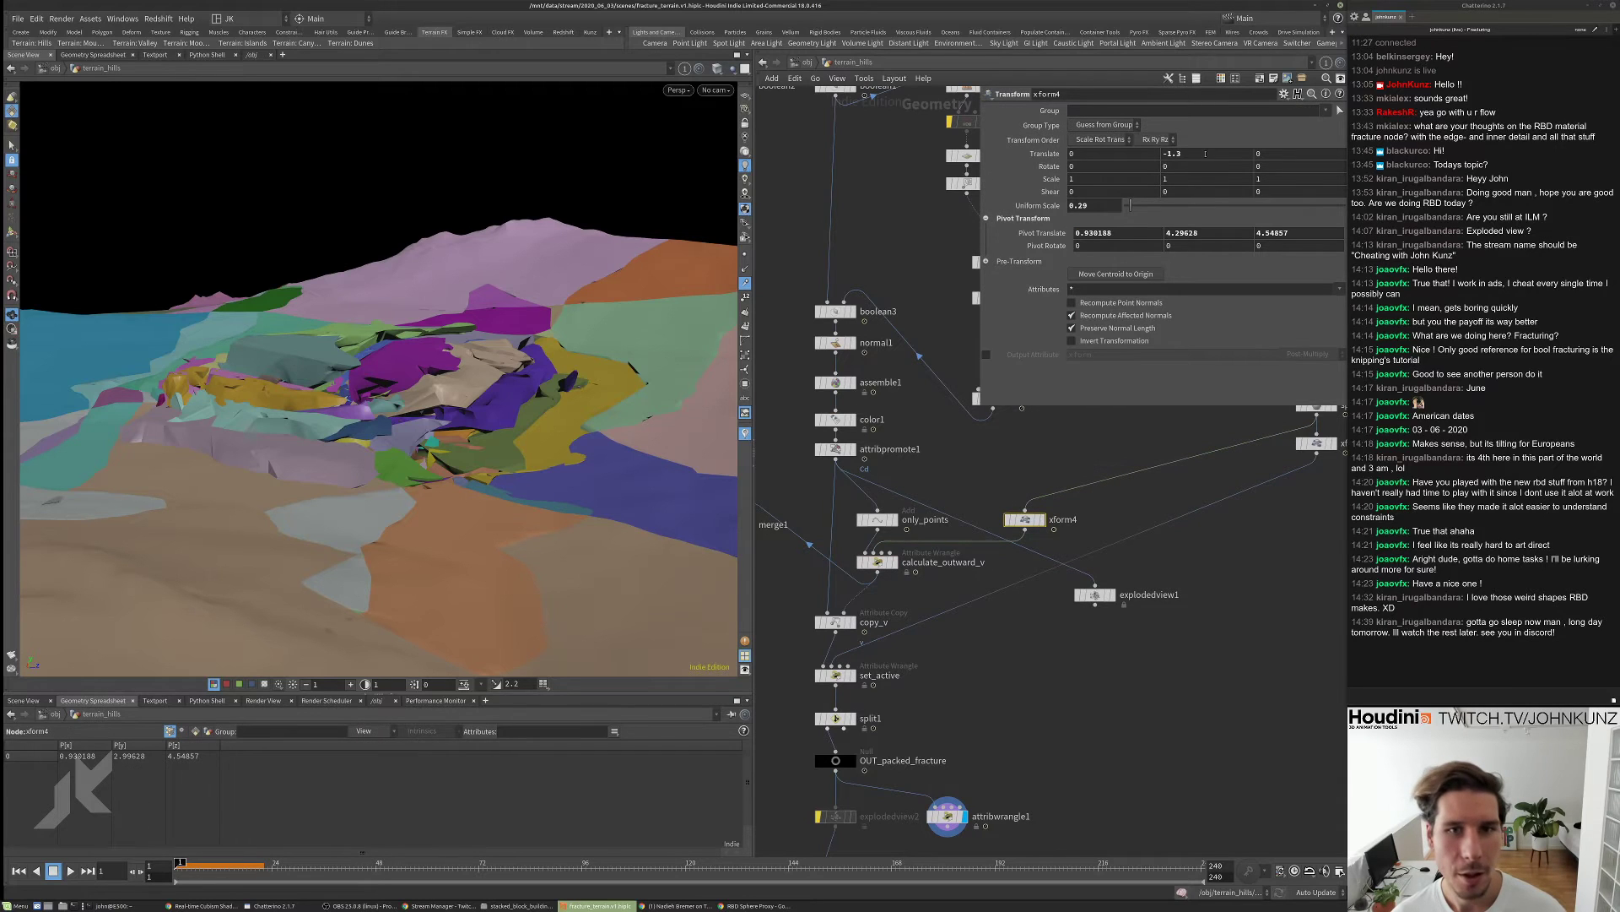
pyautogui.moveTo(1205, 154); pyautogui.dragTo(1135, 147, button='middle')
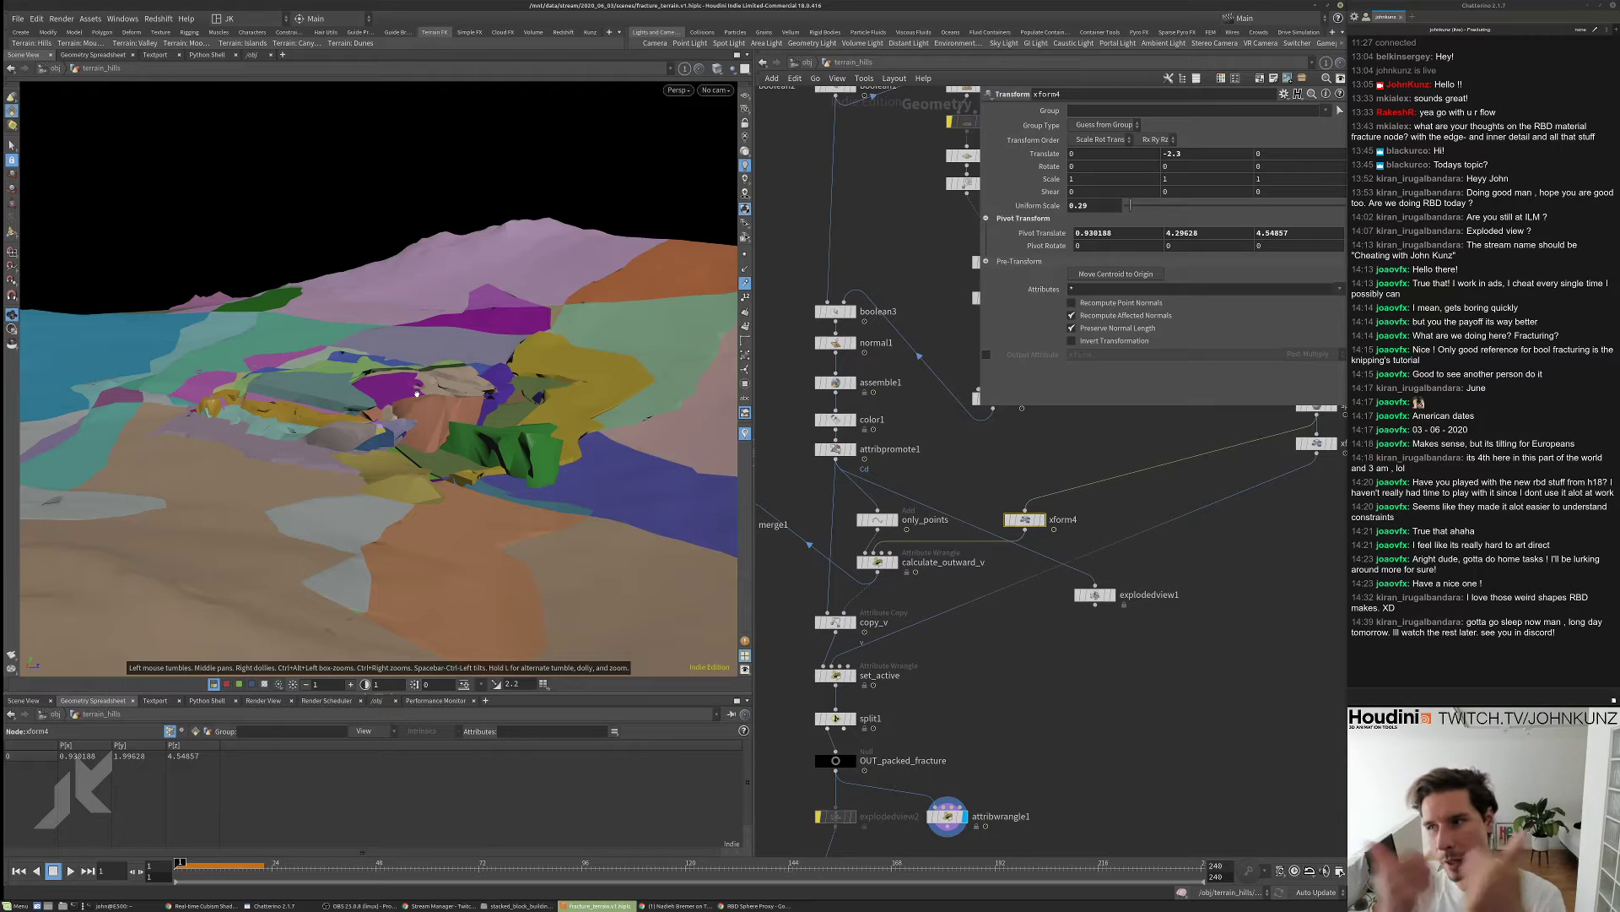
# - Raise the fit function's source maximum in calculate_outward_v to 3.75 and view the whole terrain from above
pyautogui.click(893, 562)
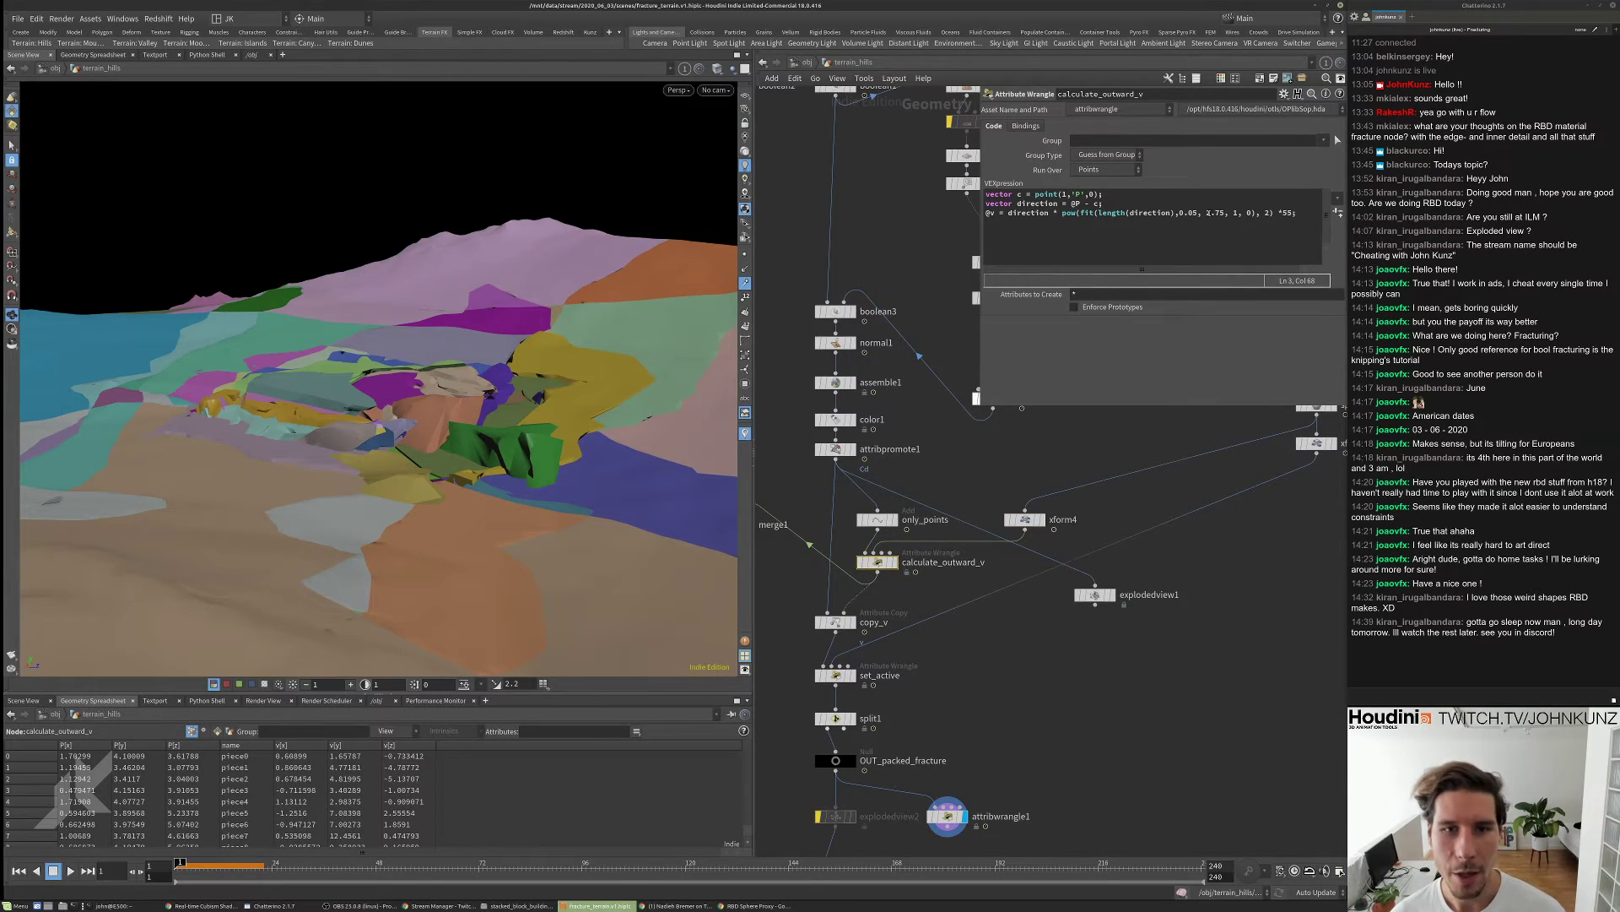
pyautogui.doubleClick(1208, 213)
pyautogui.write('3')
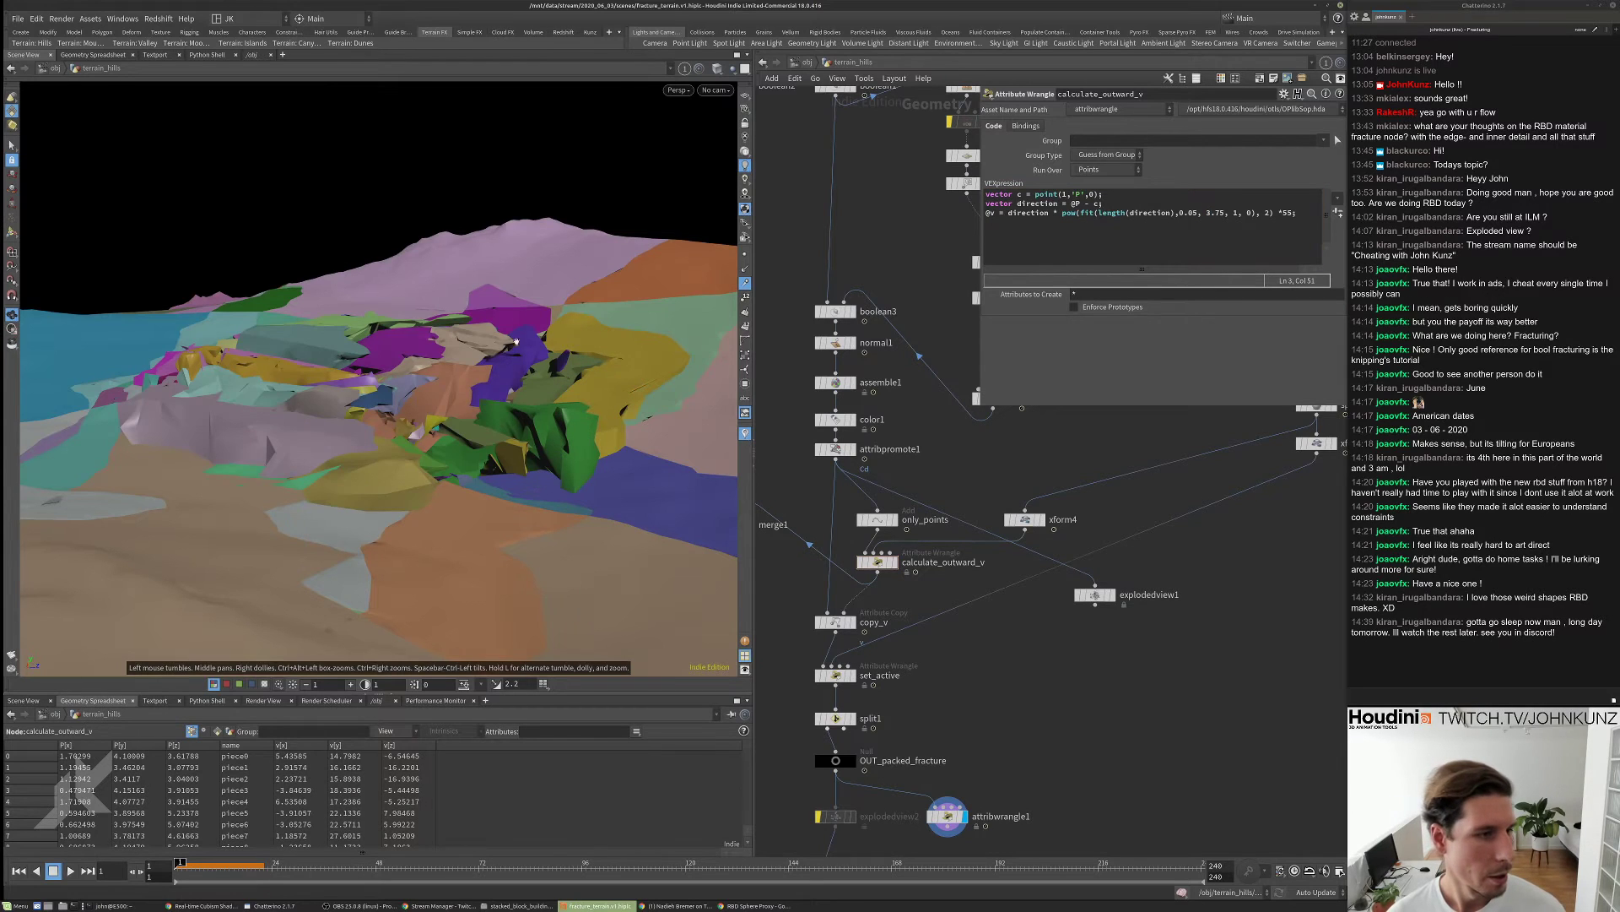
pyautogui.scroll(-3, 517, 341)
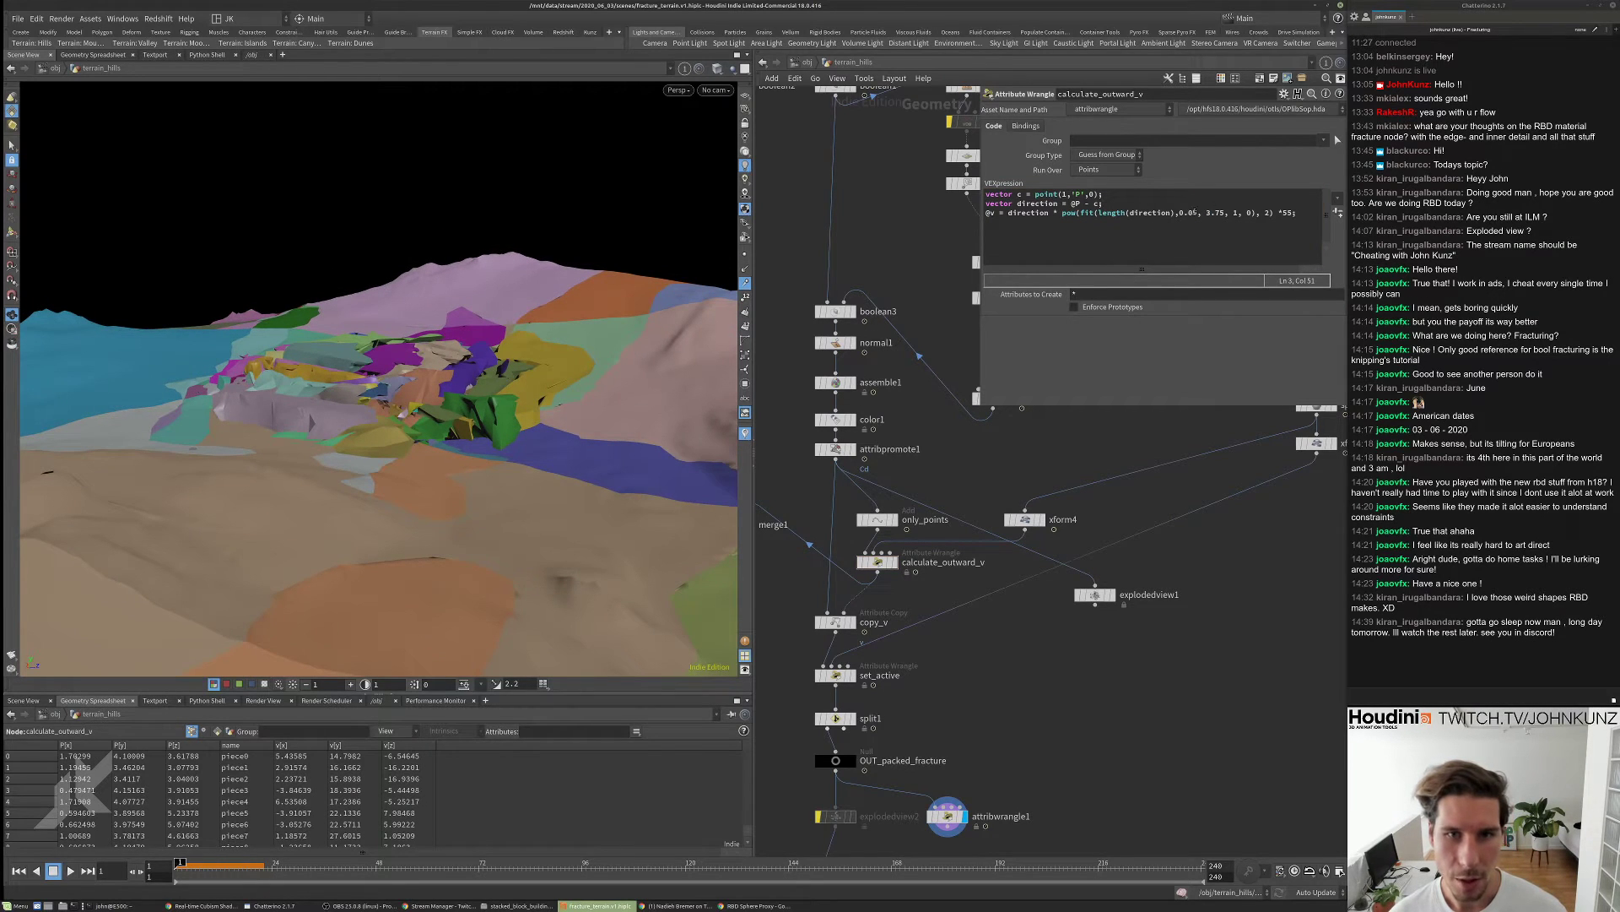
pyautogui.moveTo(371, 321); pyautogui.dragTo(373, 488)
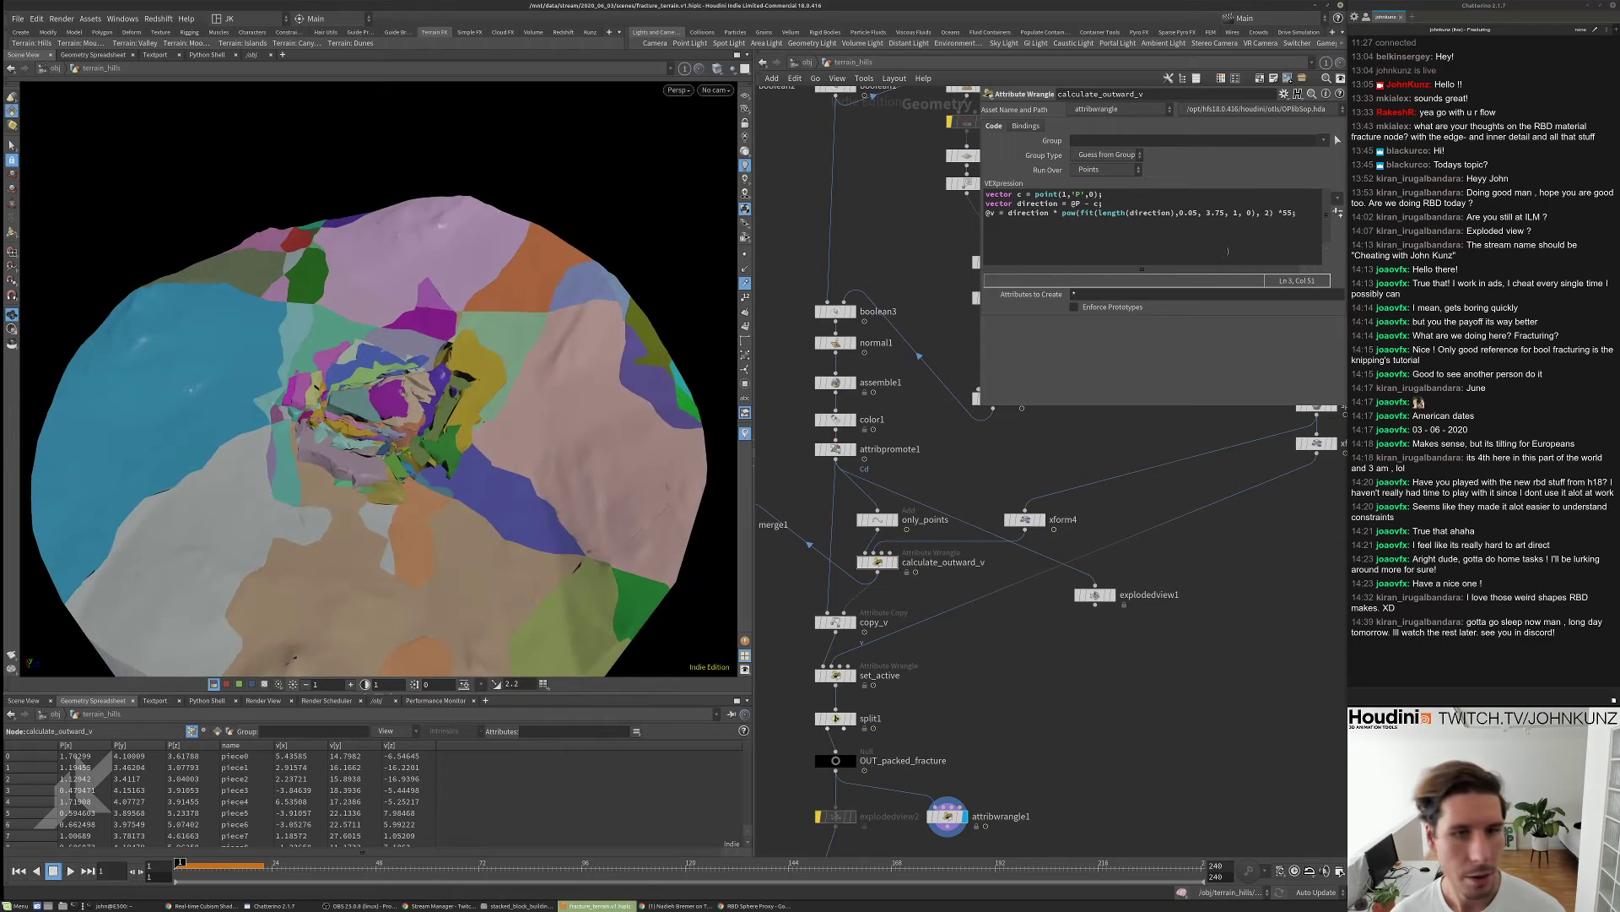
# - Set the pow exponent in the calculate_outward_v expression to 3 and inspect the falloff from low and high angles
pyautogui.doubleClick(1268, 213)
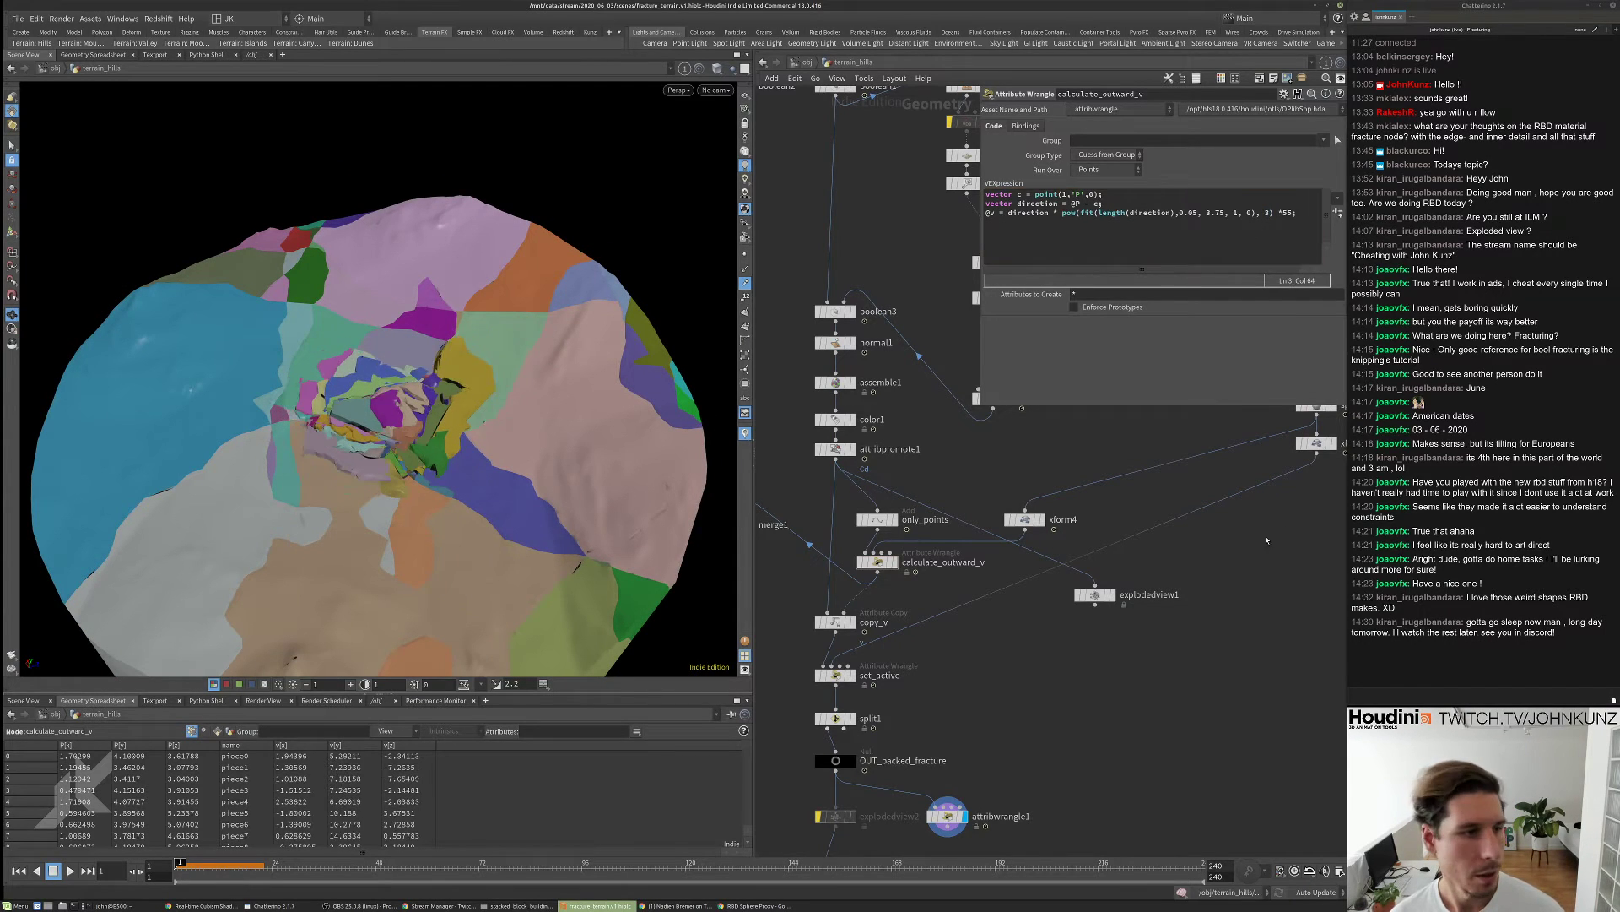
pyautogui.moveTo(502, 523); pyautogui.dragTo(499, 394)
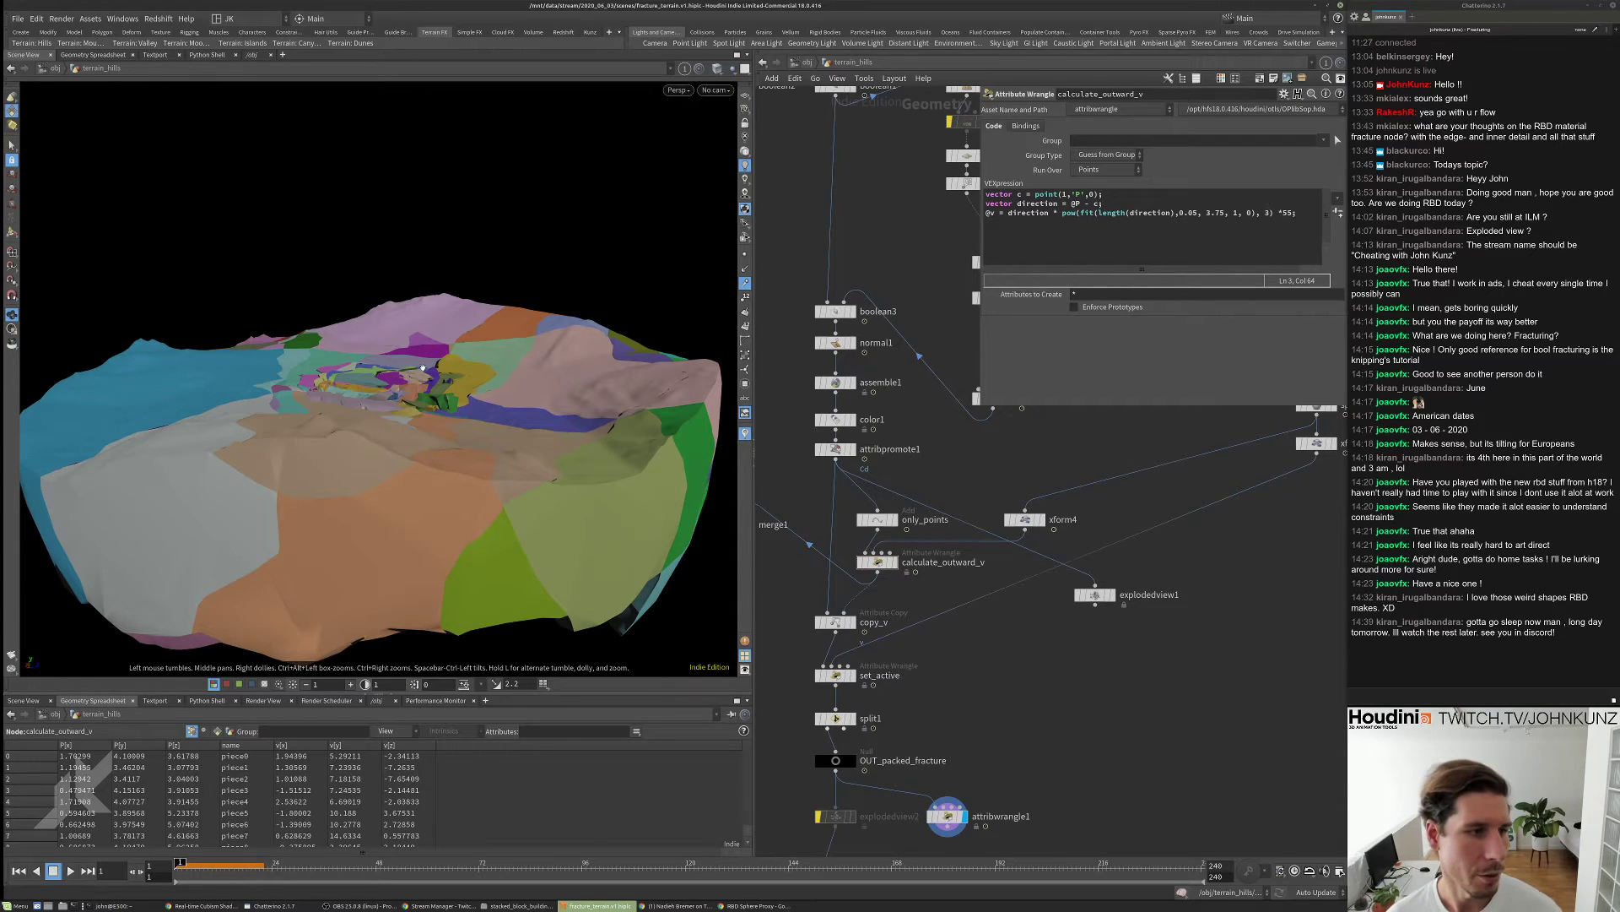
pyautogui.moveTo(398, 372); pyautogui.dragTo(403, 432)
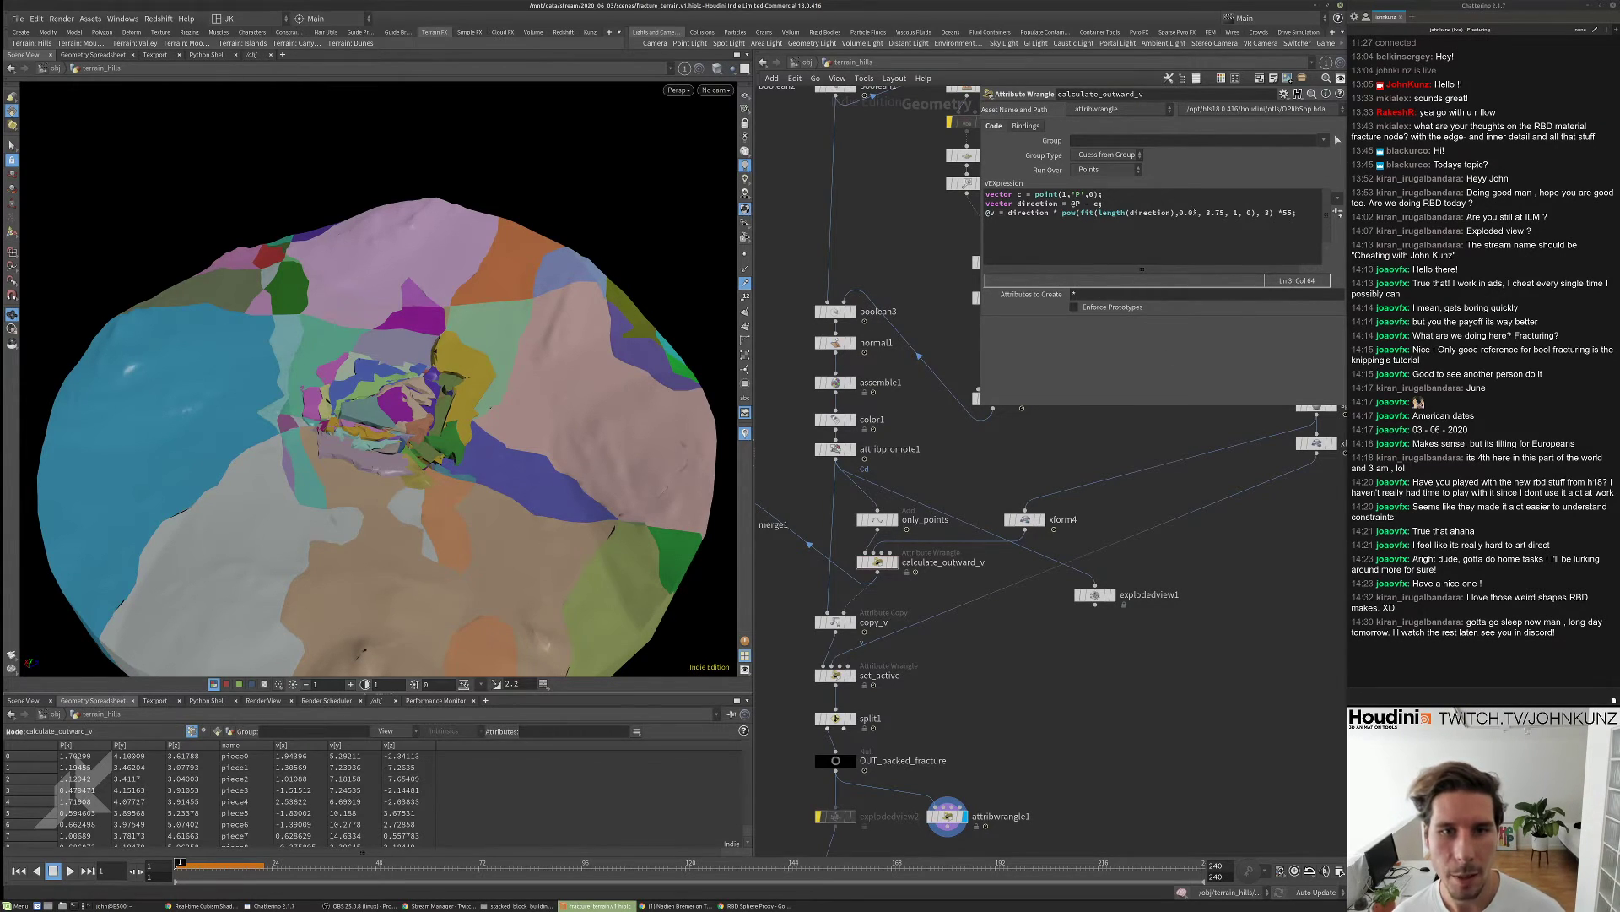
# - Change the fit function's source minimum in the calculate_outward_v expression to 0.35
pyautogui.click(1192, 212)
pyautogui.write('1')
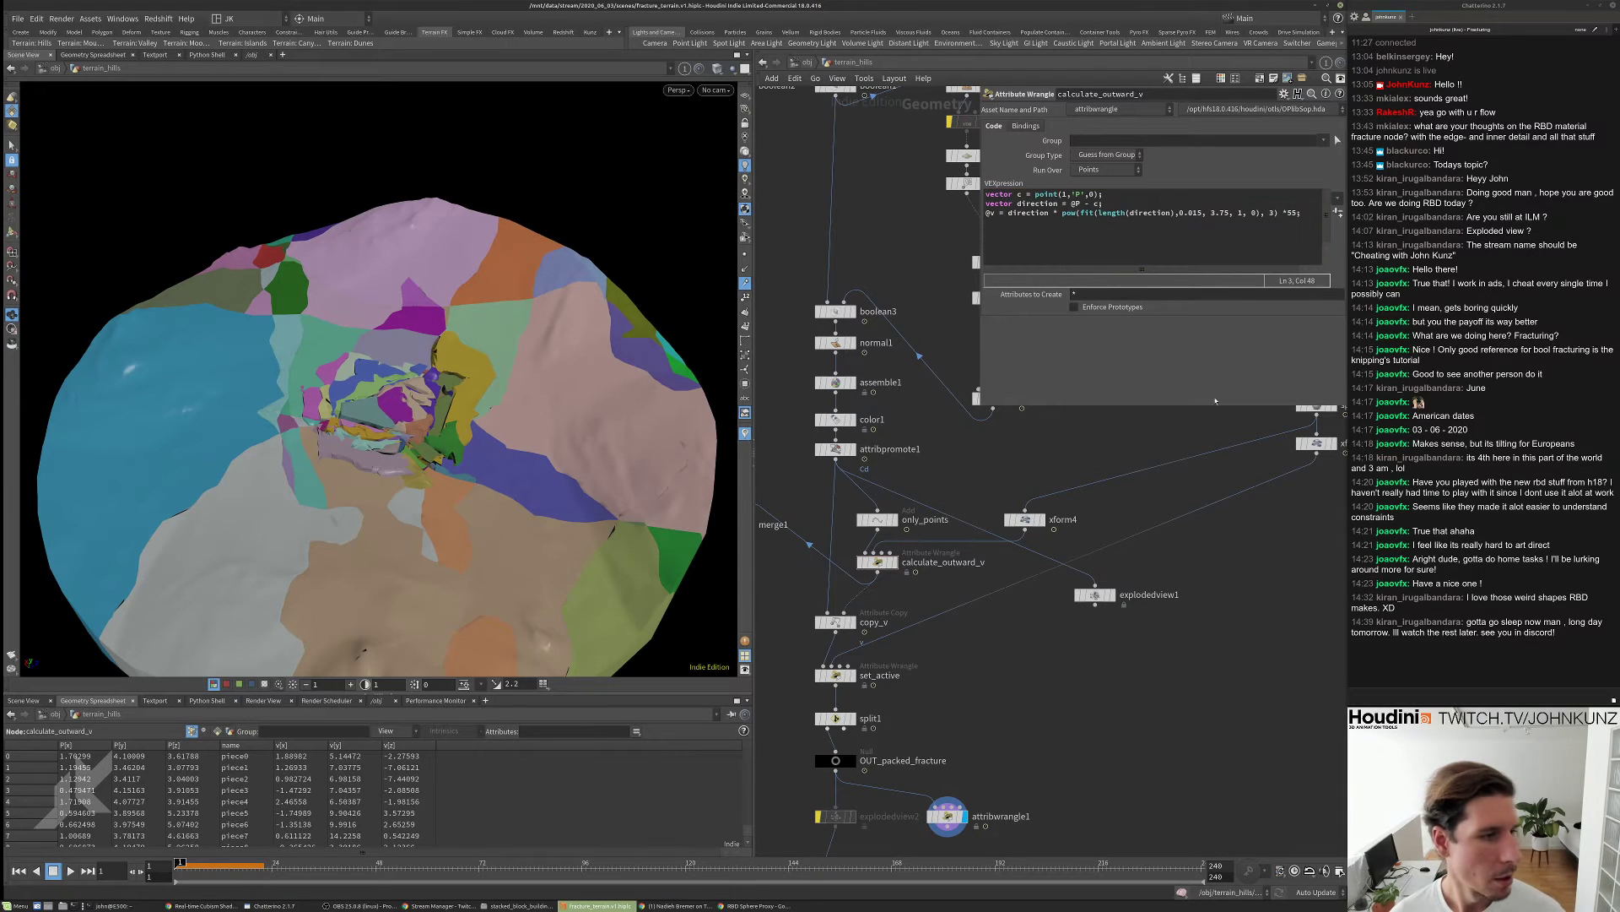
pyautogui.press('BackSpace')
pyautogui.press('BackSpace')
pyautogui.write('3')
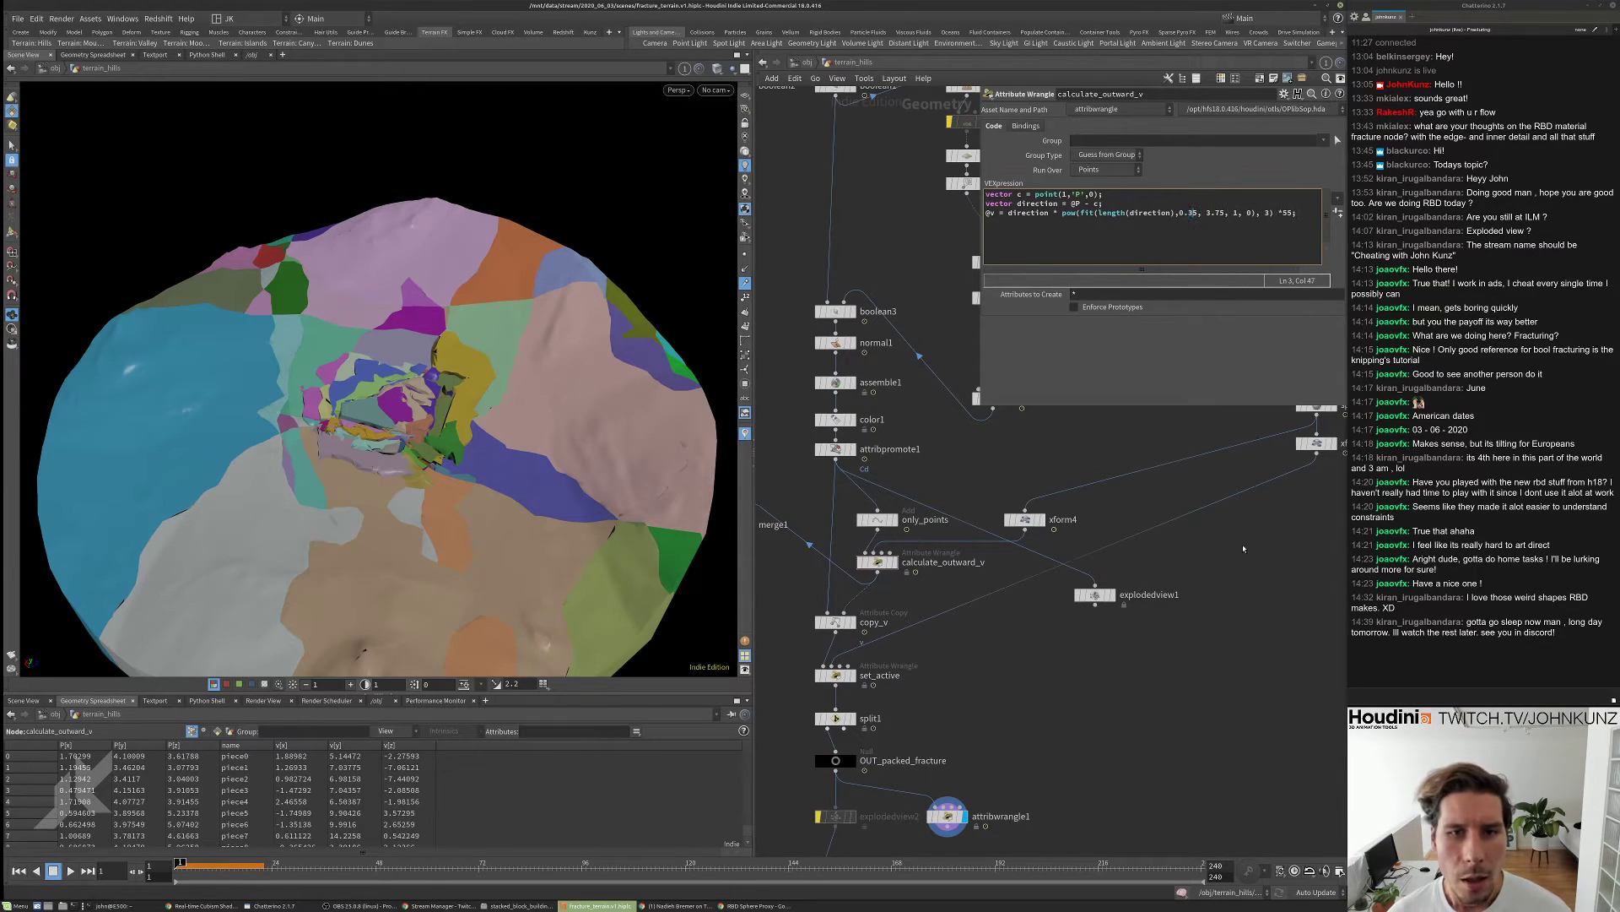
# - Set the lower input bound of the fit function in the calculate_outward_v velocity expression to 1.175
pyautogui.press('BackSpace')
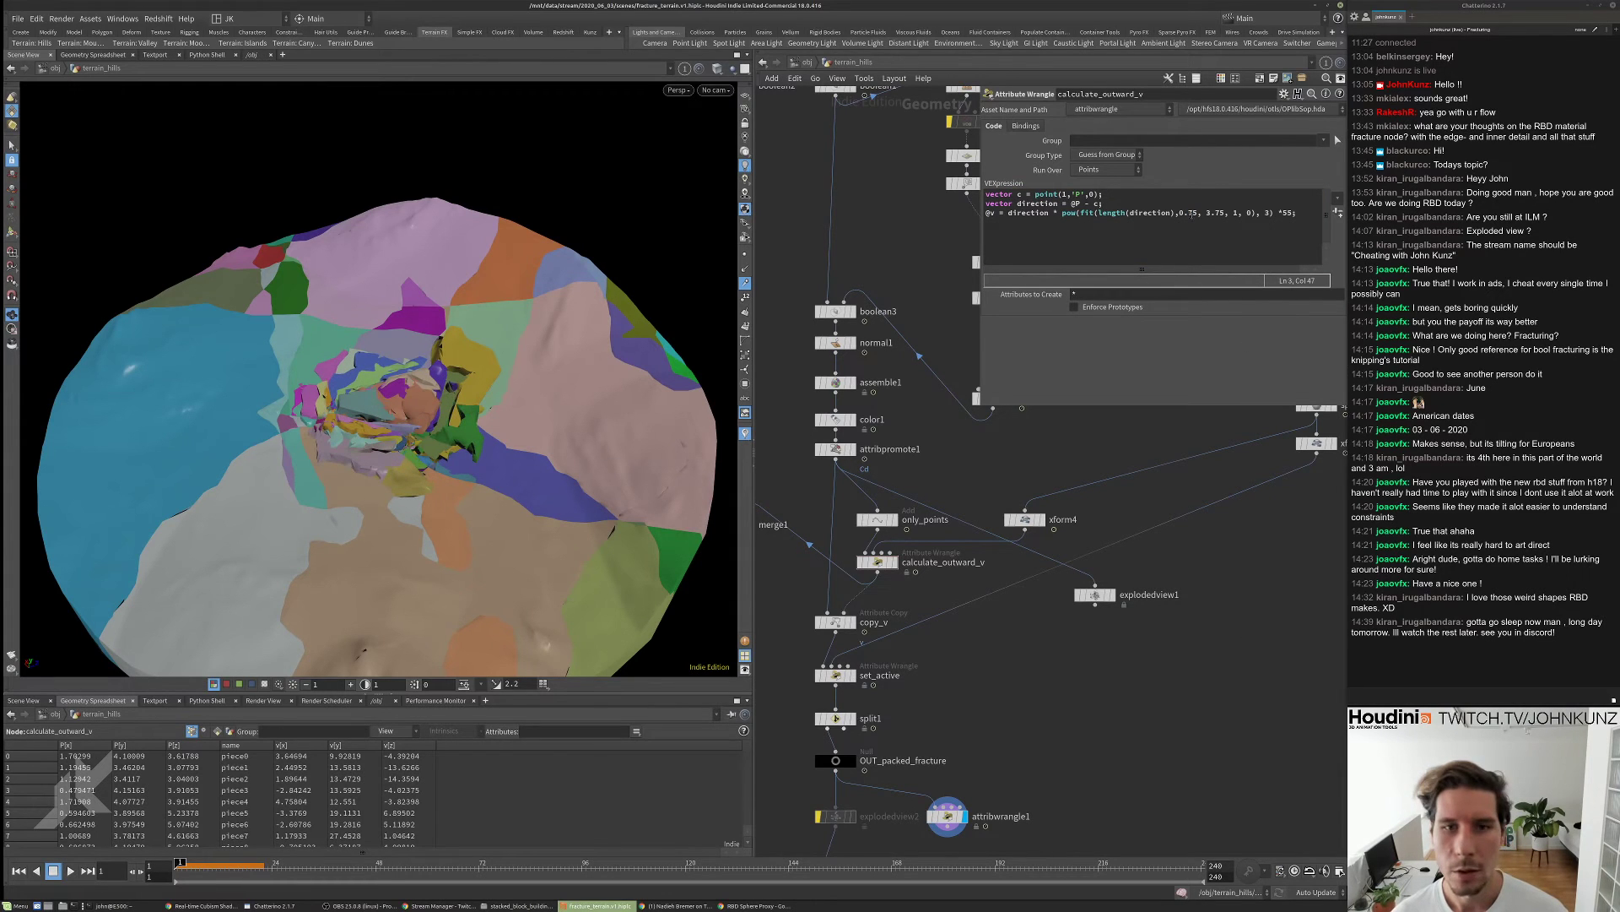
pyautogui.moveTo(1185, 213); pyautogui.dragTo(1179, 213)
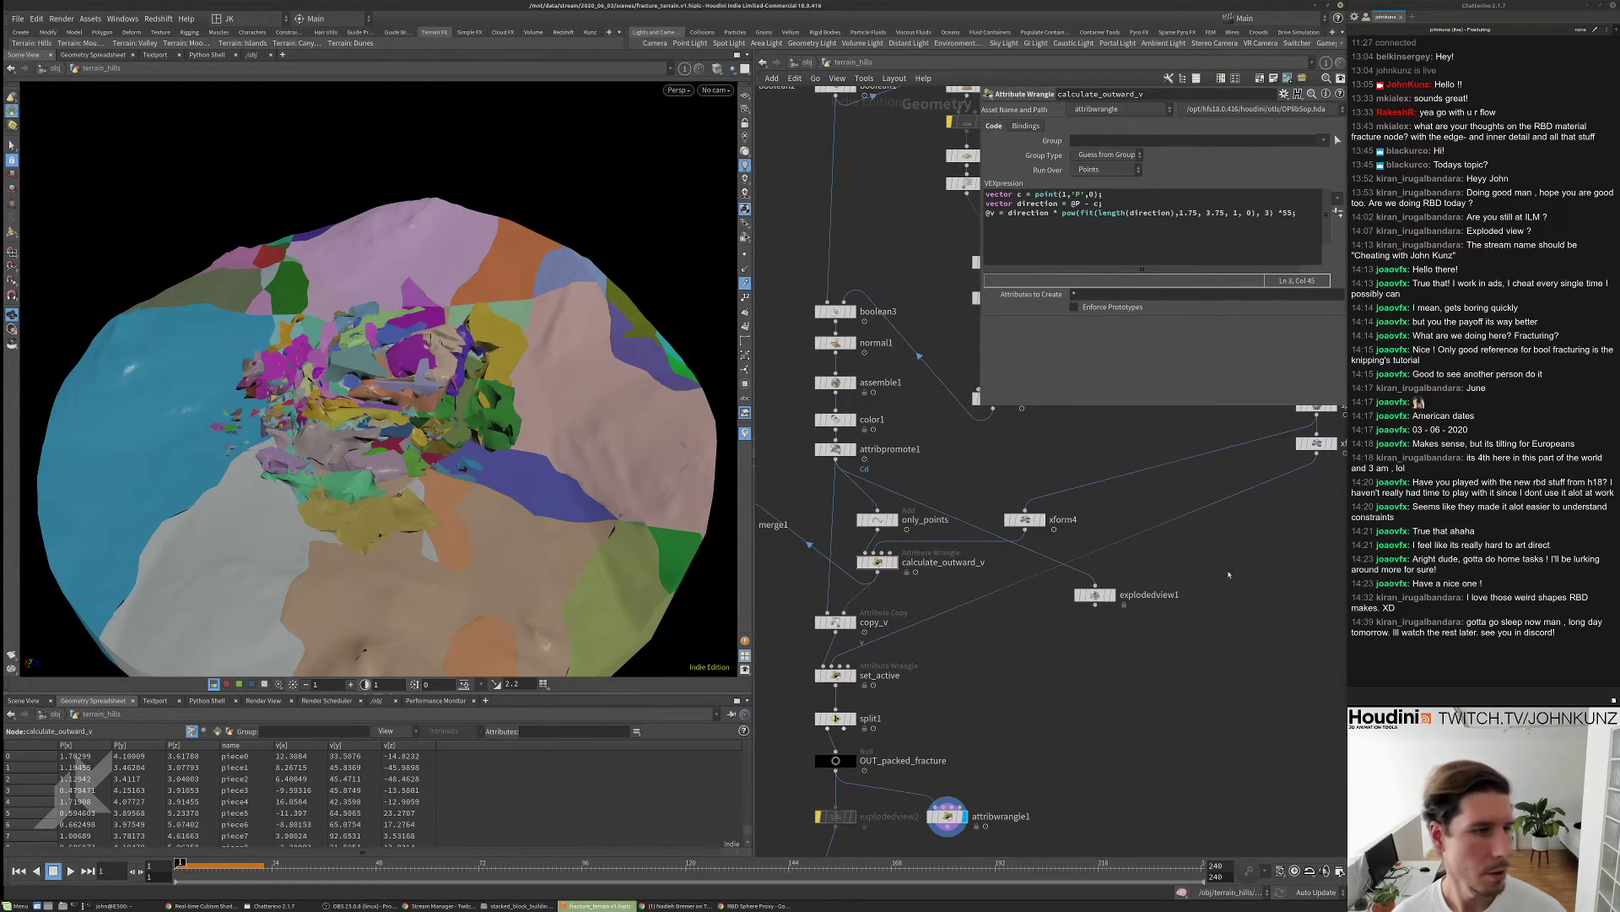
pyautogui.write('1')
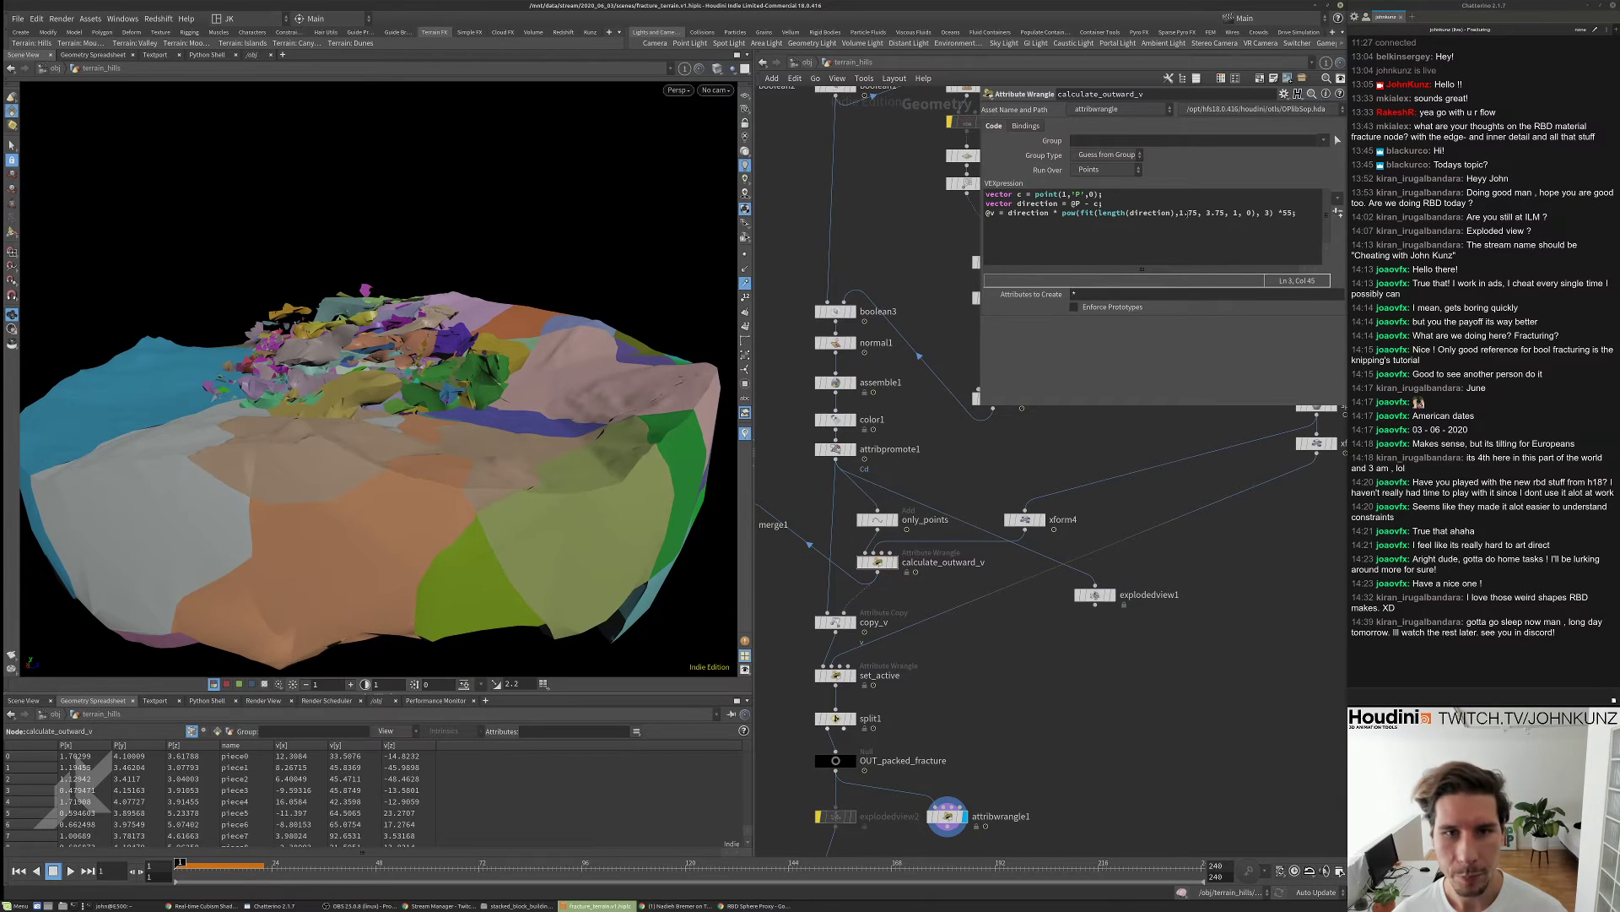
pyautogui.click(1187, 213)
pyautogui.write('1')
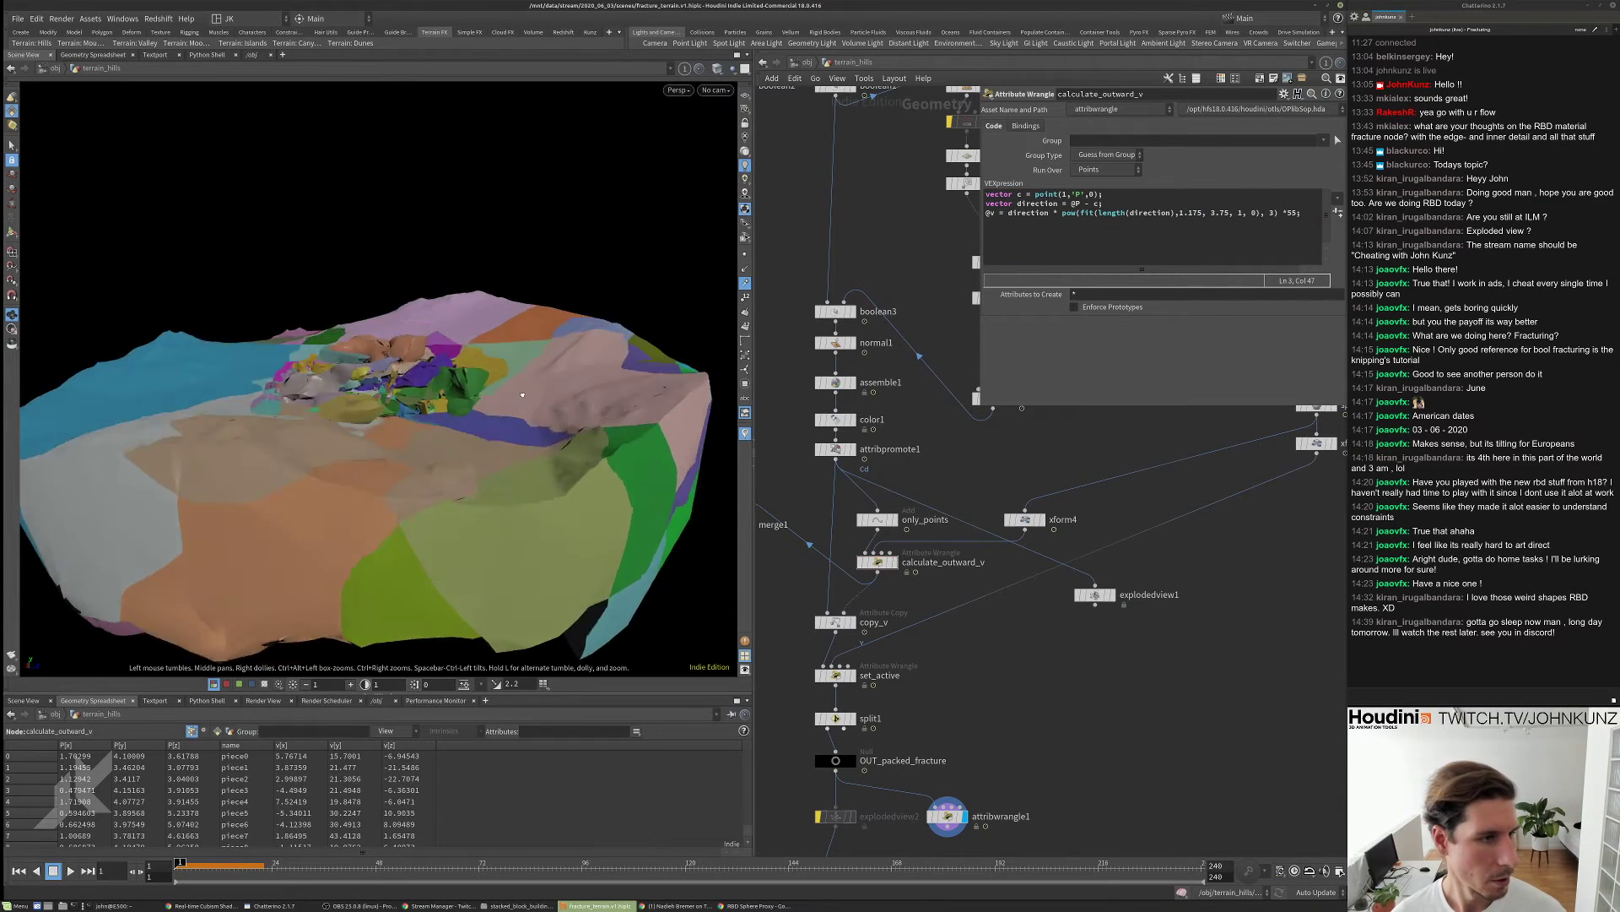
pyautogui.moveTo(522, 394)
pyautogui.mouseDown()
pyautogui.moveTo(525, 455)
pyautogui.moveTo(515, 405)
pyautogui.mouseUp()
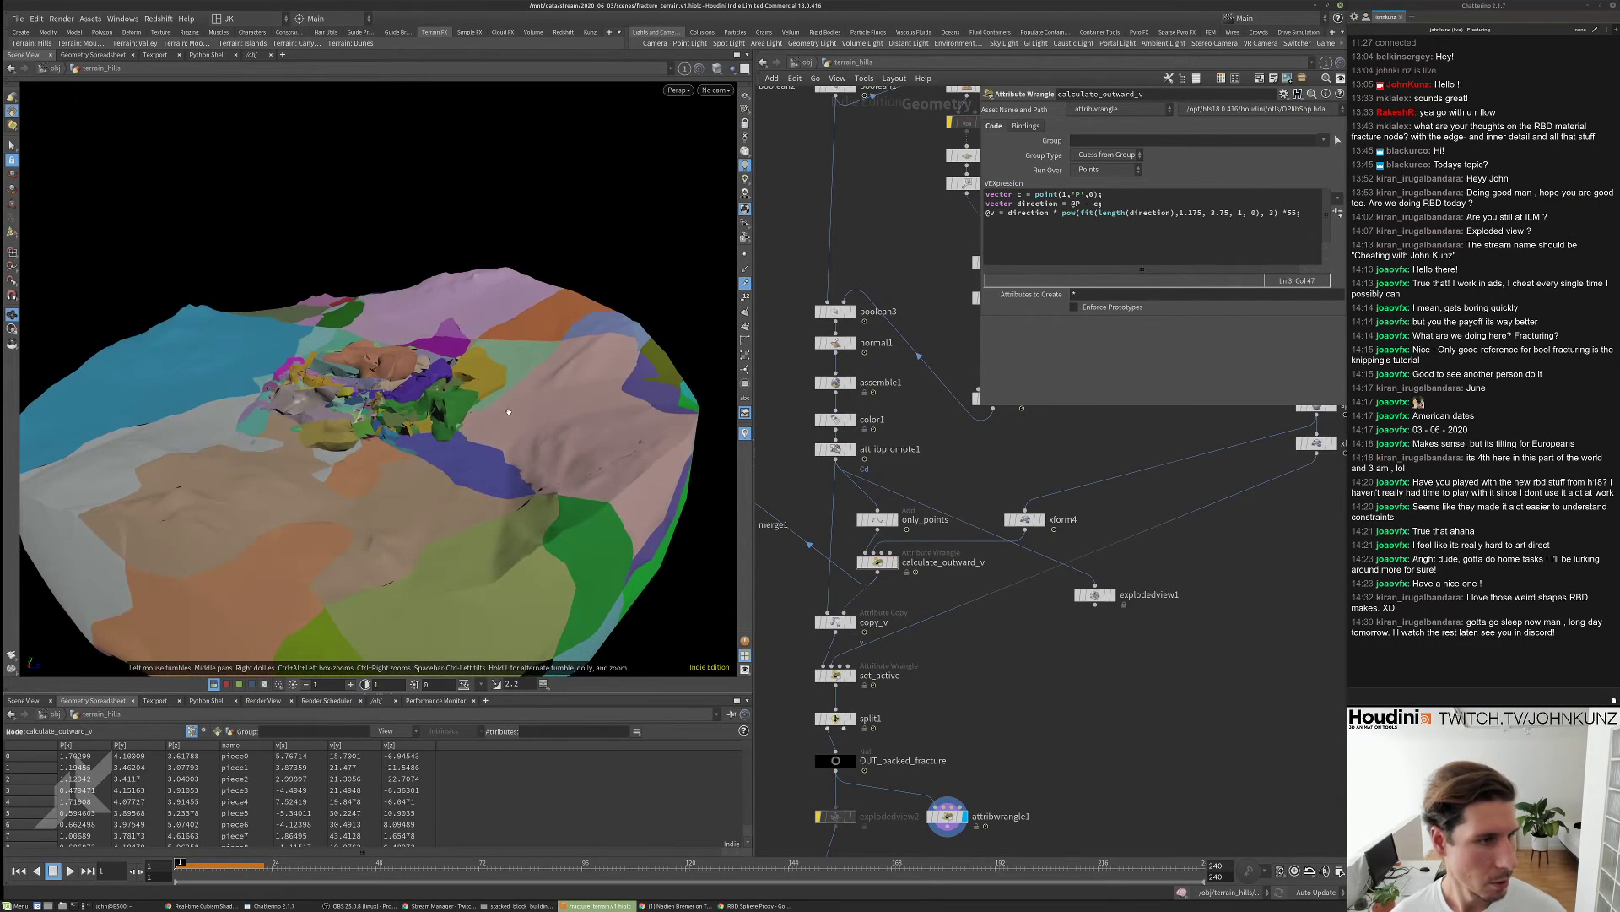
# - Raise the upper input bound of the fit function in the calculate_outward_v expression to 5.75
pyautogui.click(1213, 212)
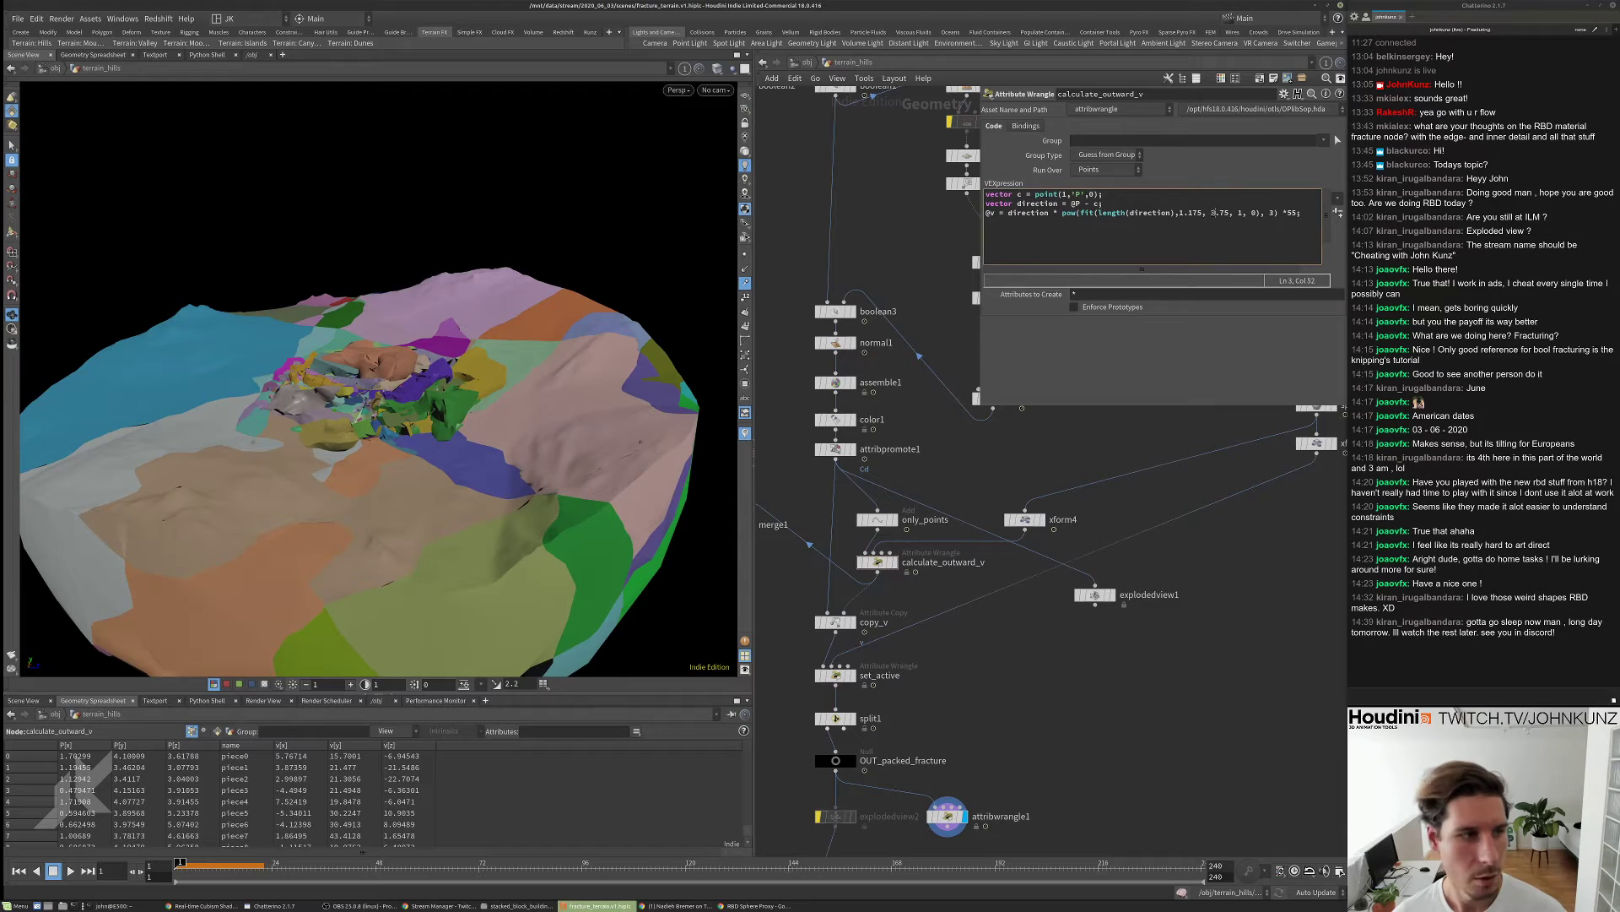
pyautogui.click(1234, 636)
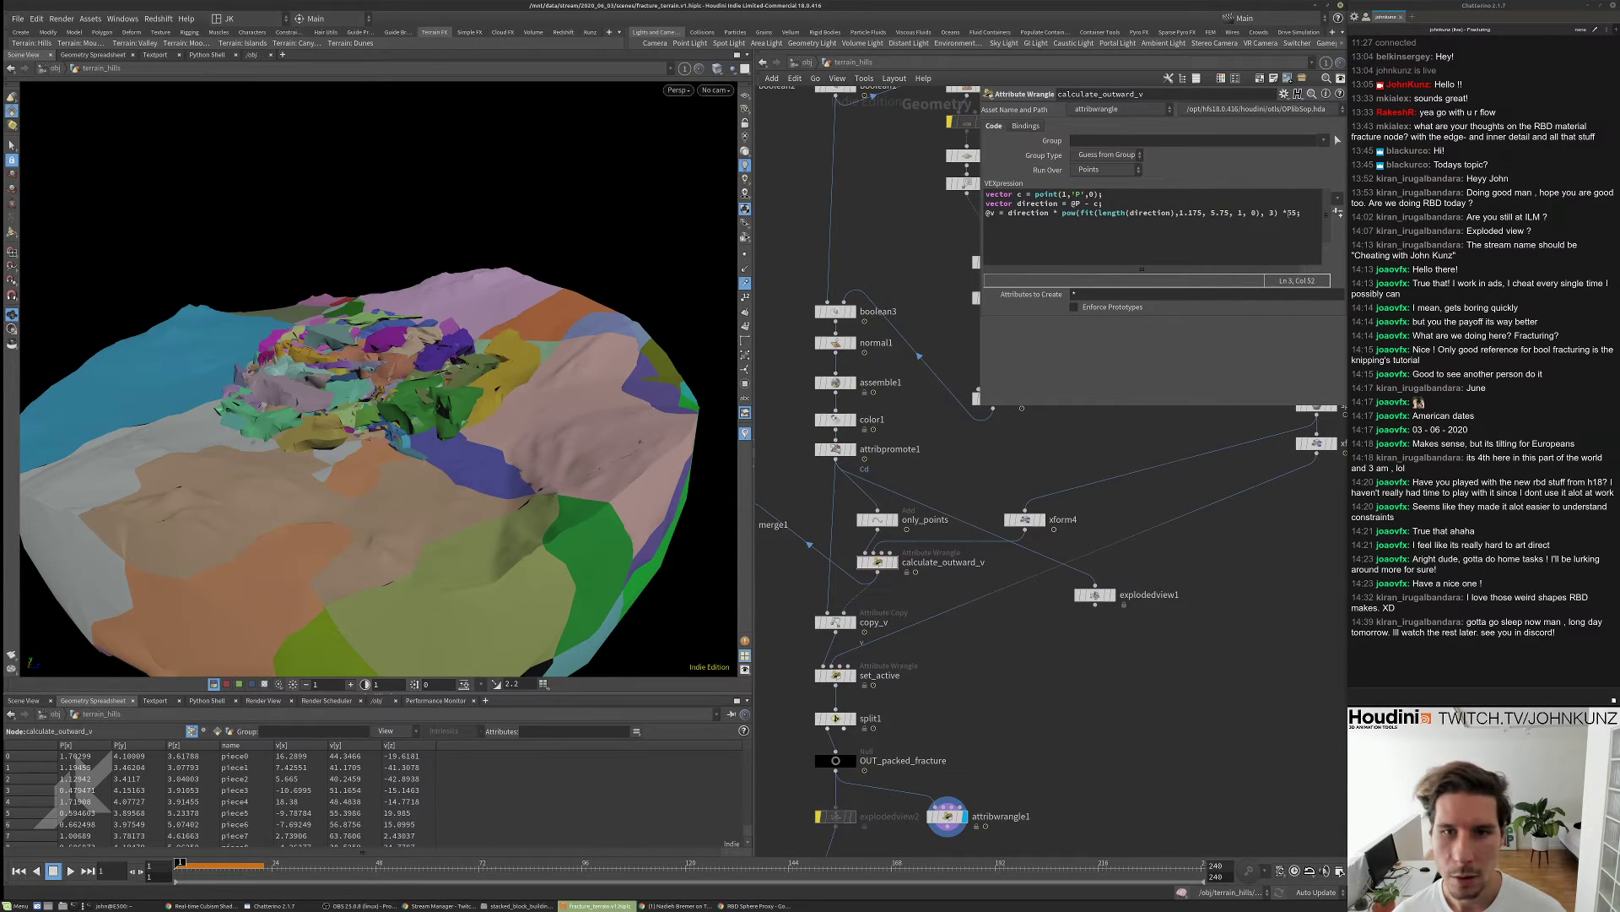
pyautogui.click(1286, 212)
# - Display the dopnet1 simulation and inspect the fractured pieces in the crater from a higher angle
pyautogui.moveTo(1171, 708); pyautogui.dragTo(1168, 670, button='middle')
pyautogui.scroll(-1, 1168, 670)
pyautogui.moveTo(993, 792); pyautogui.dragTo(1002, 720, button='middle')
pyautogui.scroll(3, 1002, 720)
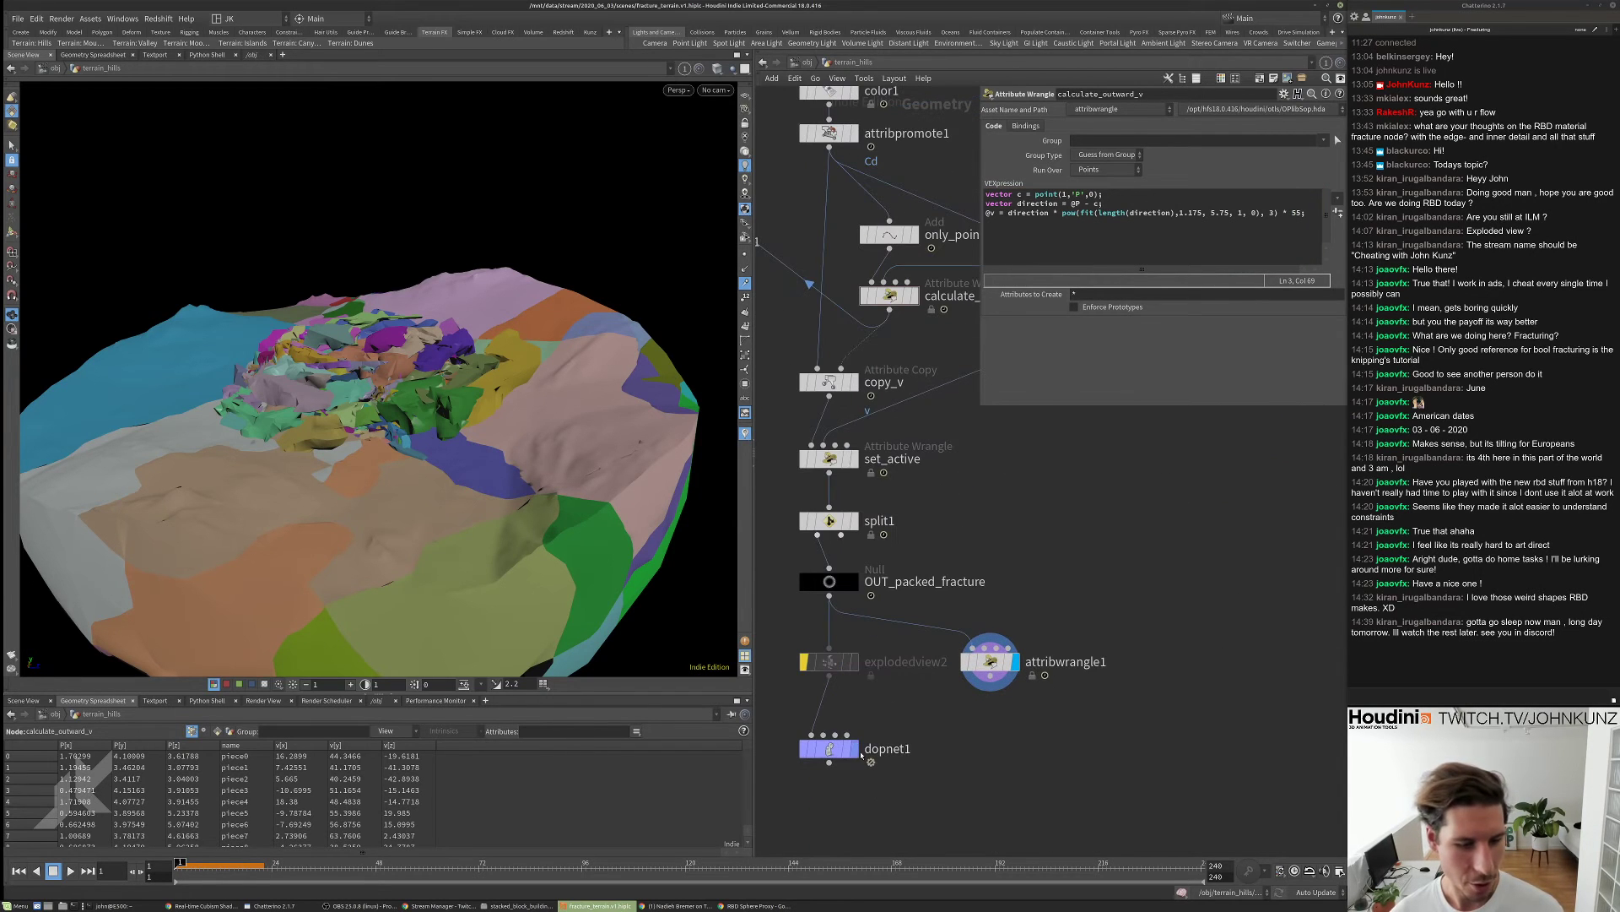
pyautogui.click(829, 748)
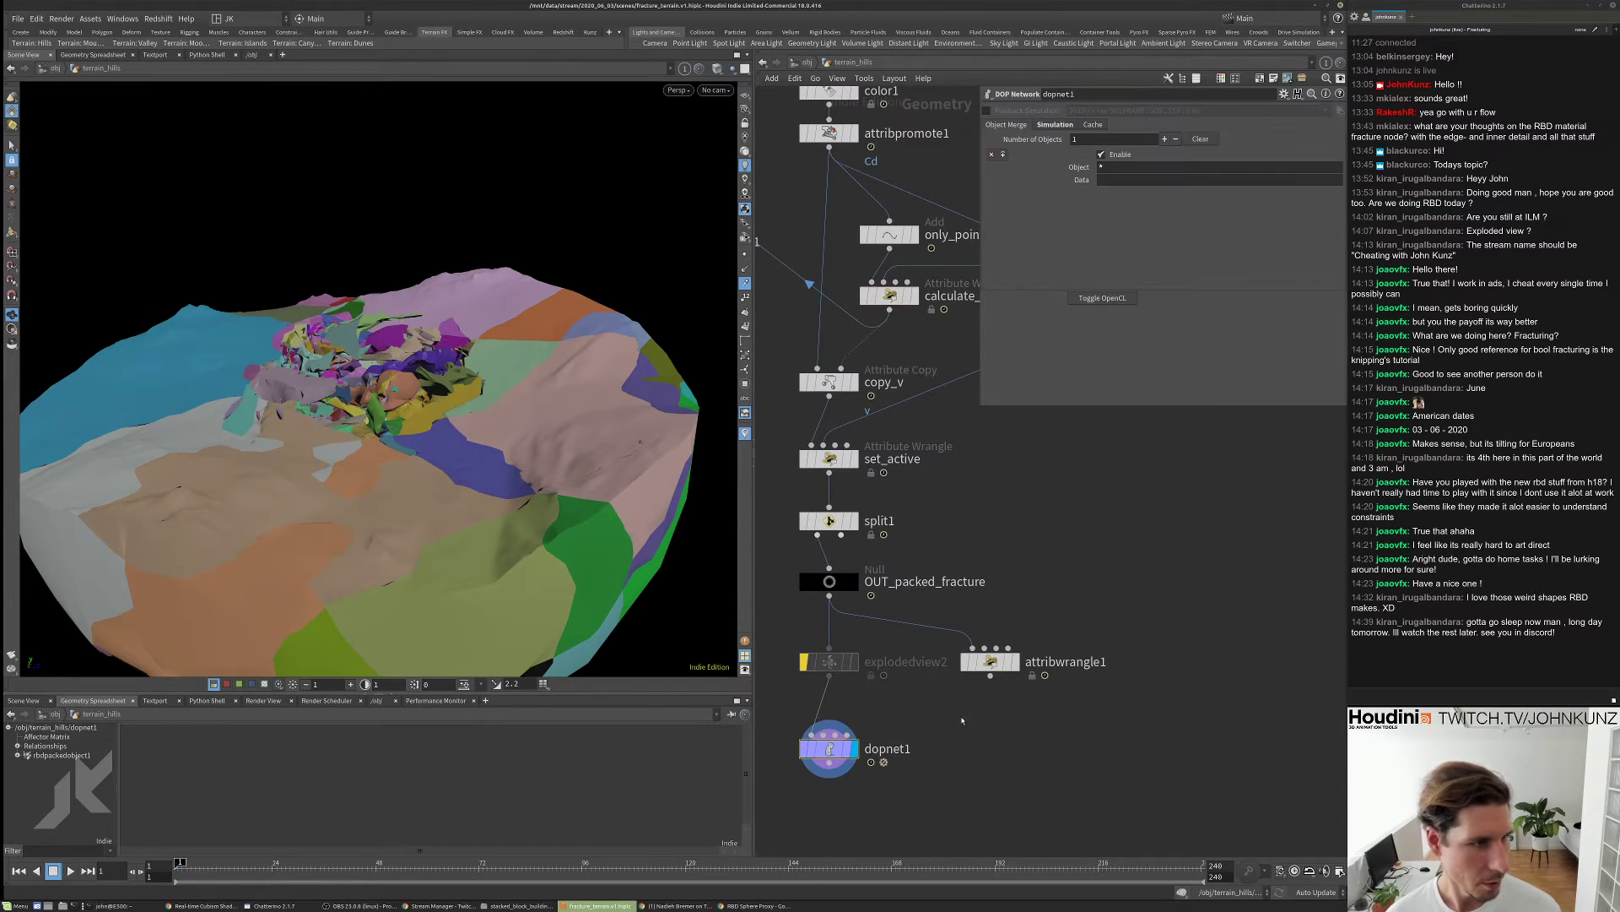
pyautogui.moveTo(362, 282); pyautogui.dragTo(341, 419)
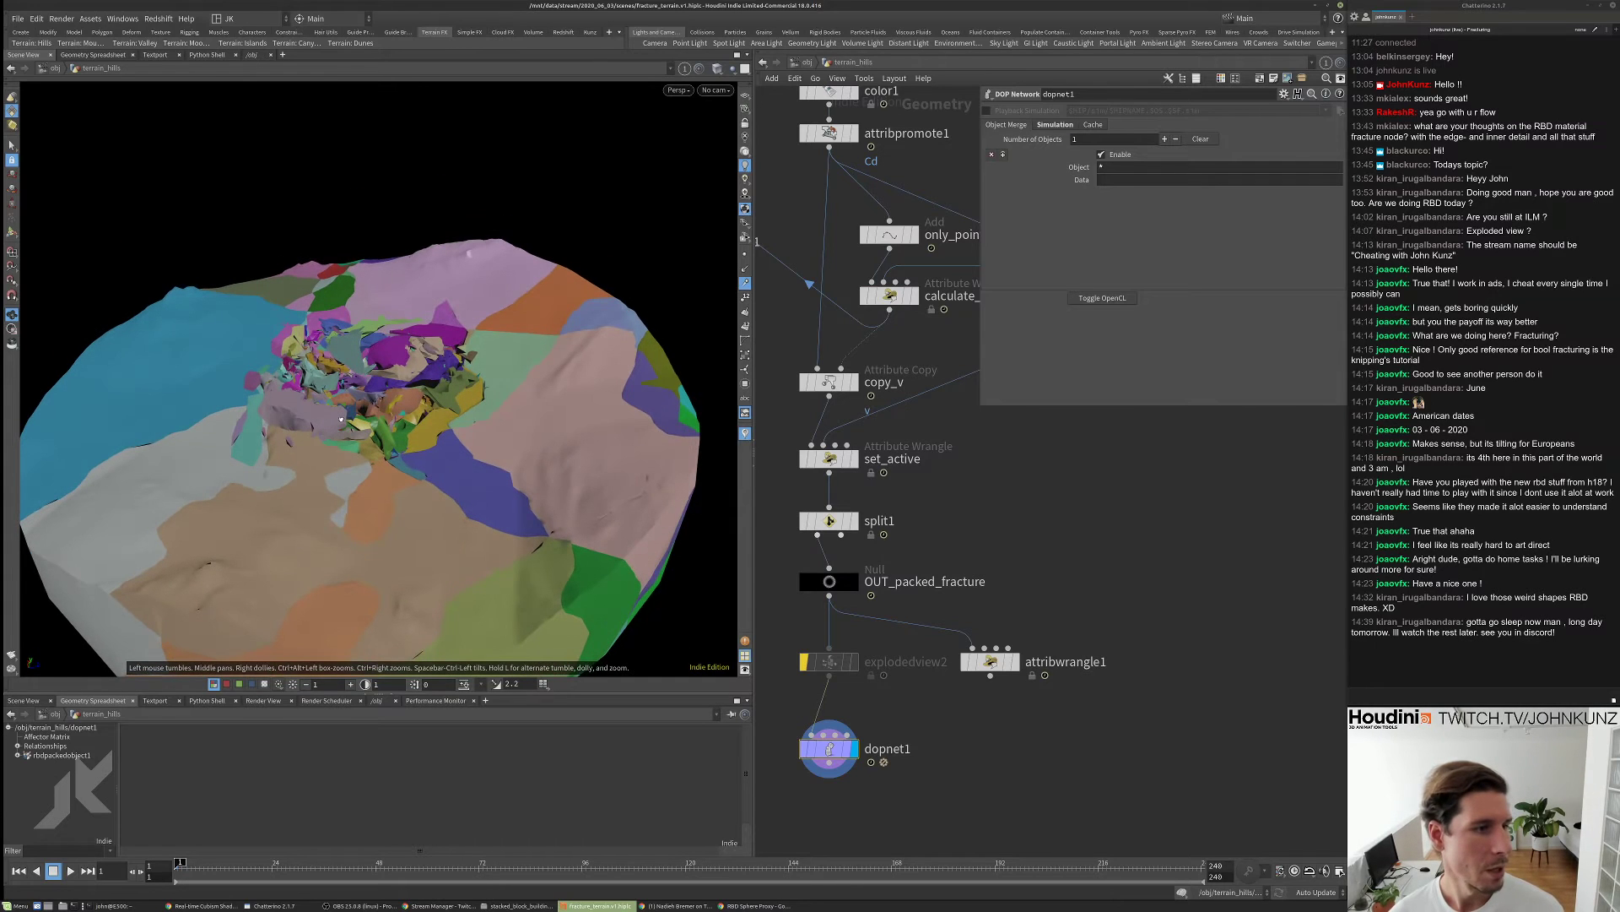
pyautogui.scroll(2, 996, 565)
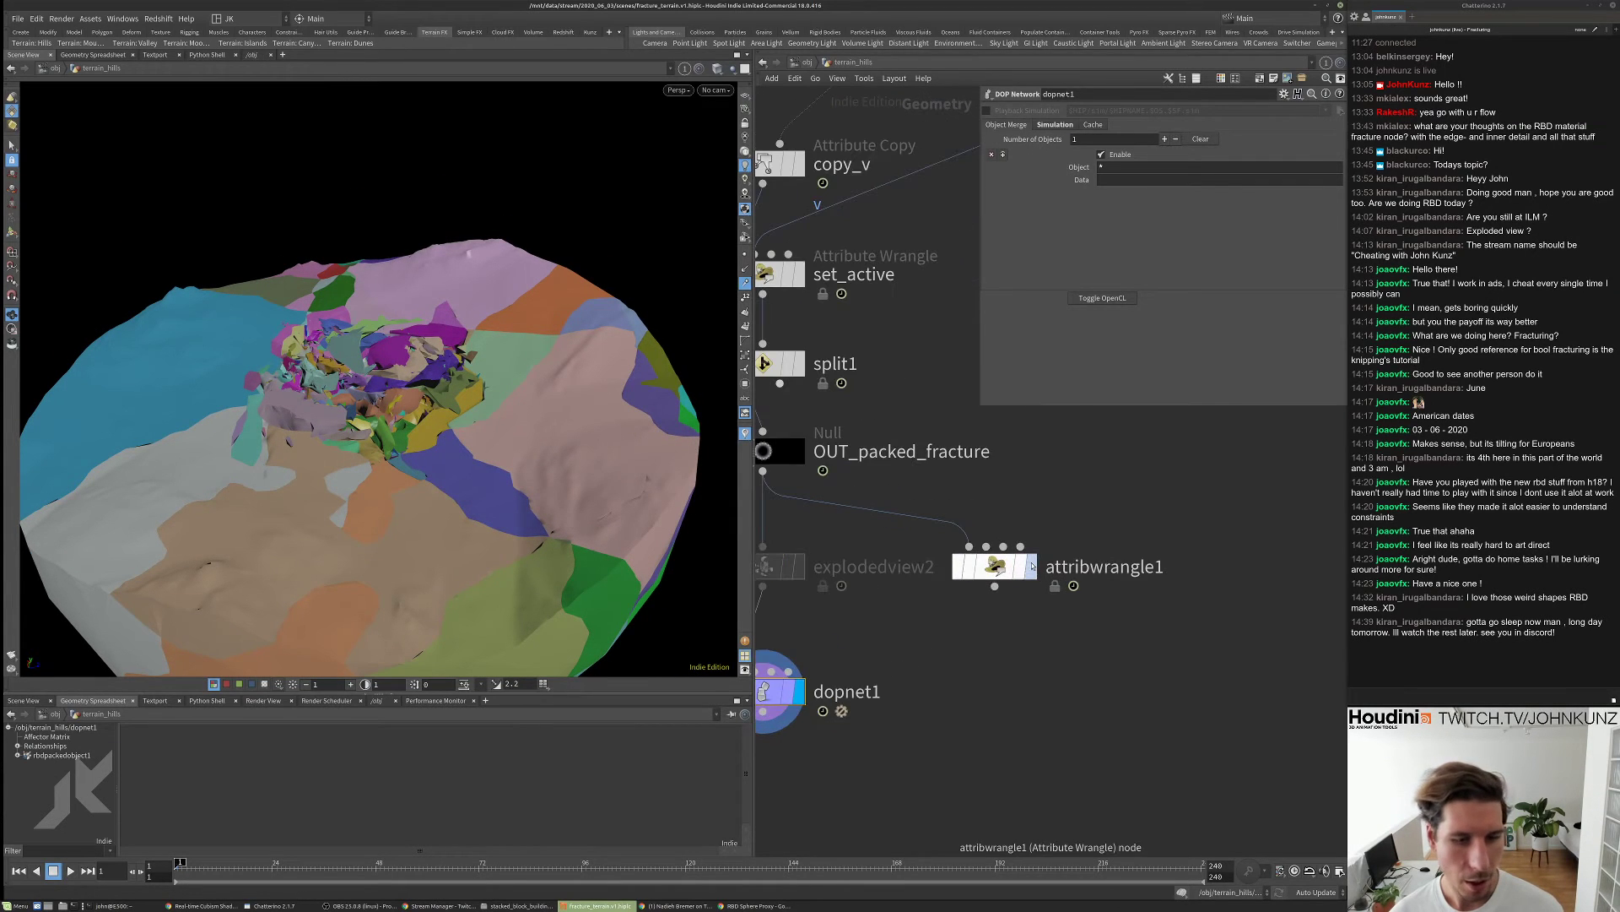
# - Preview the attribwrangle1 offset, then return to dopnet1 and play the simulation to examine how the debris flies outward
pyautogui.click(979, 566)
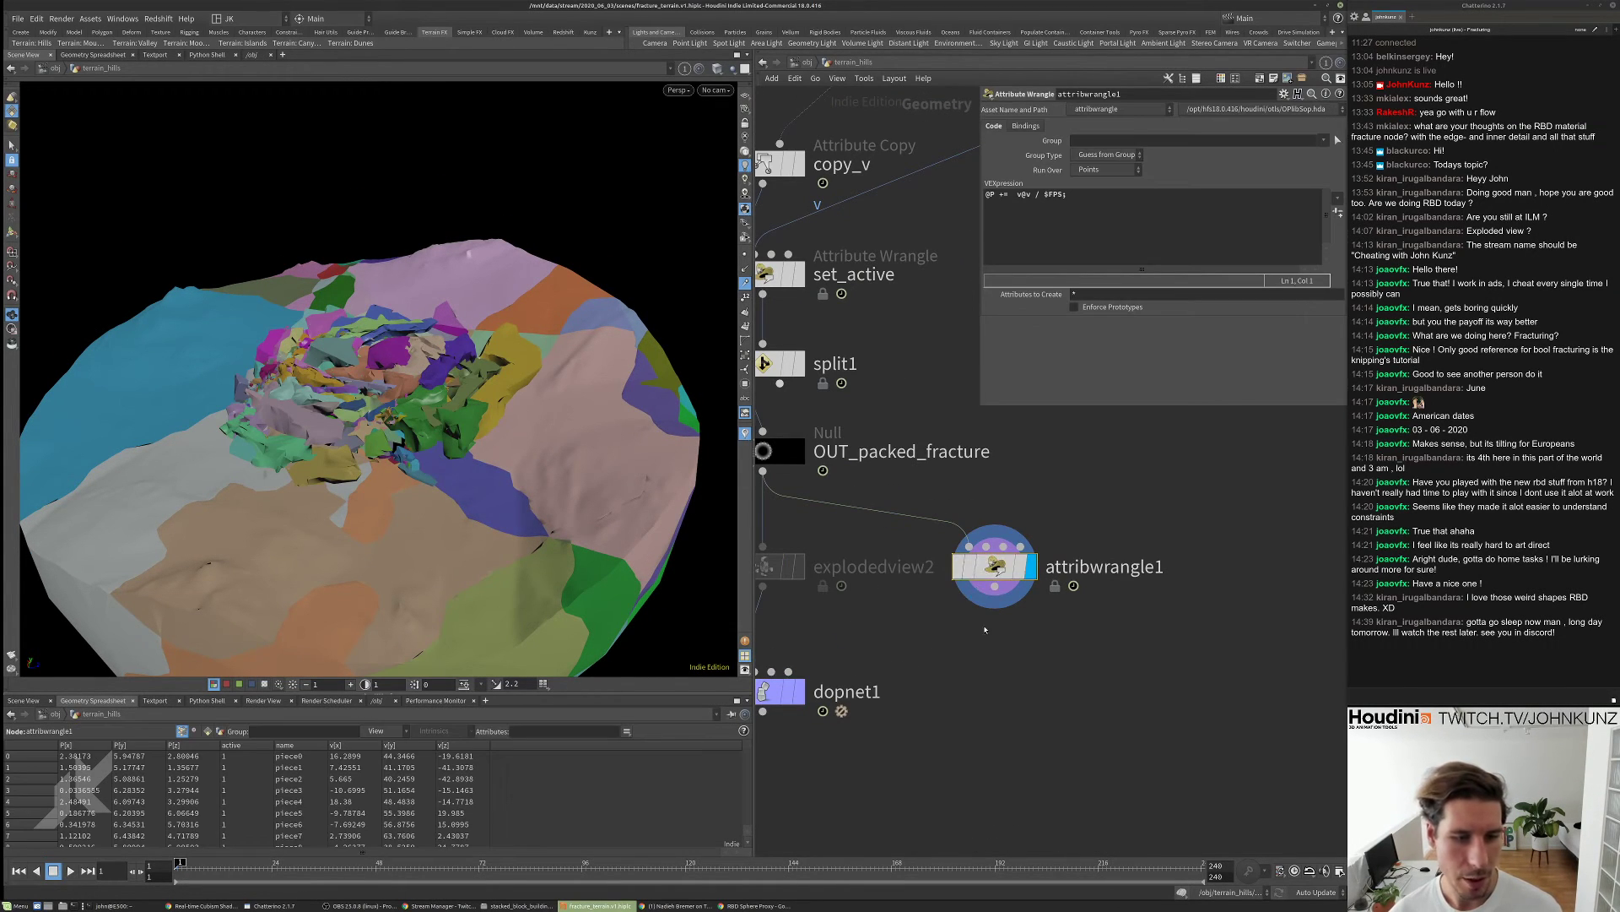
pyautogui.moveTo(984, 629); pyautogui.dragTo(1060, 590, button='middle')
pyautogui.click(880, 651)
pyautogui.moveTo(434, 361); pyautogui.dragTo(380, 355)
pyautogui.press('Up')
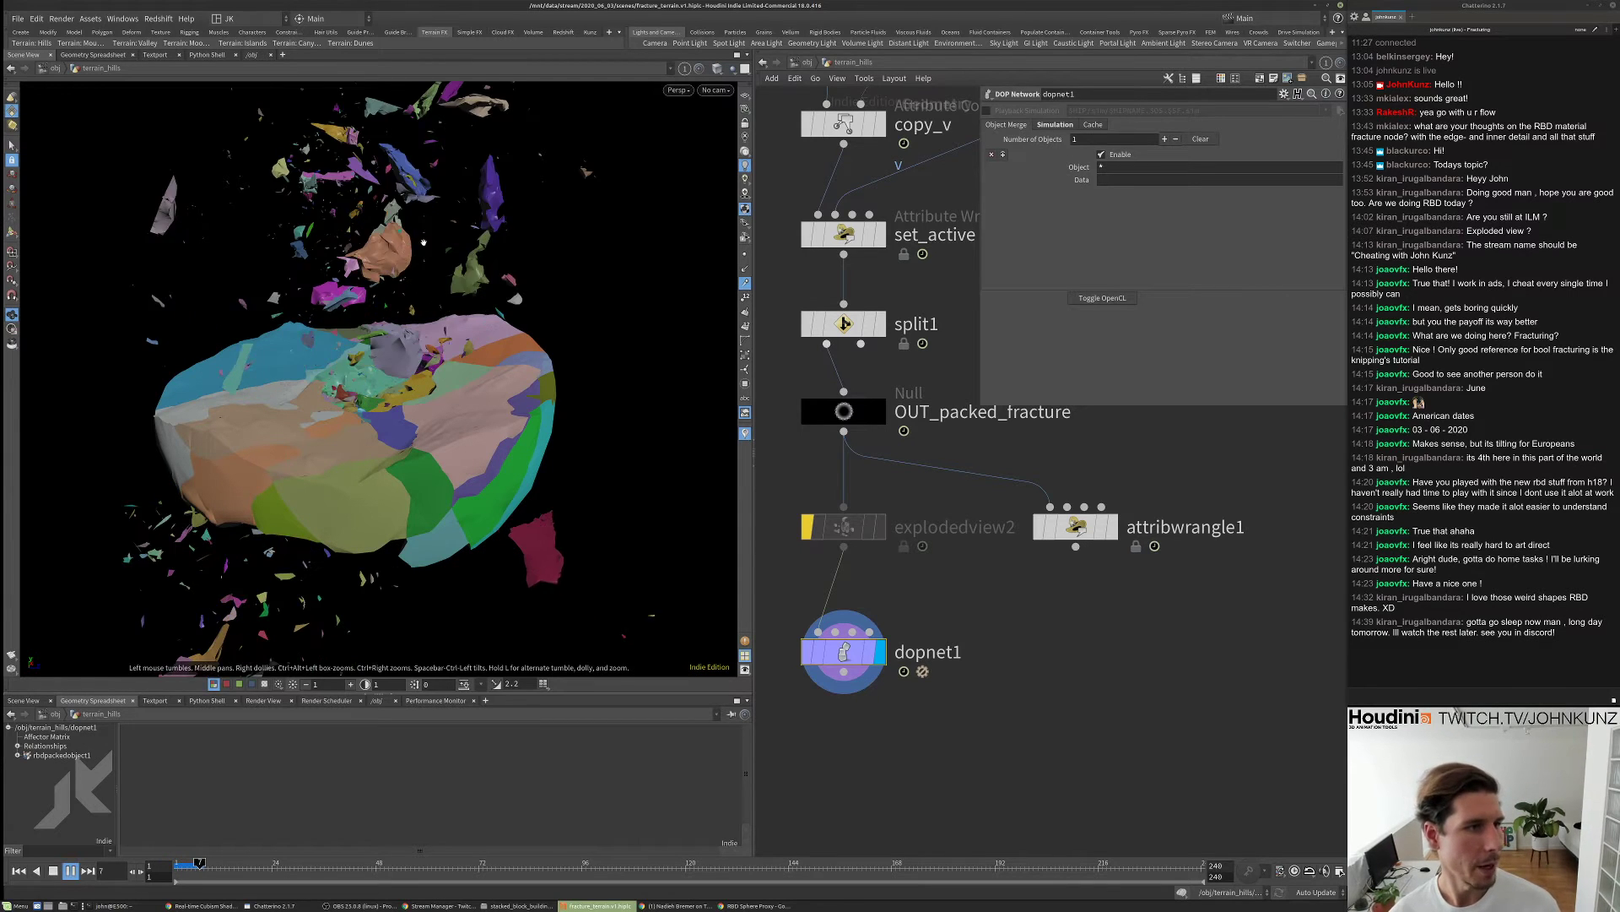
pyautogui.press('Up')
pyautogui.scroll(-5, 424, 242)
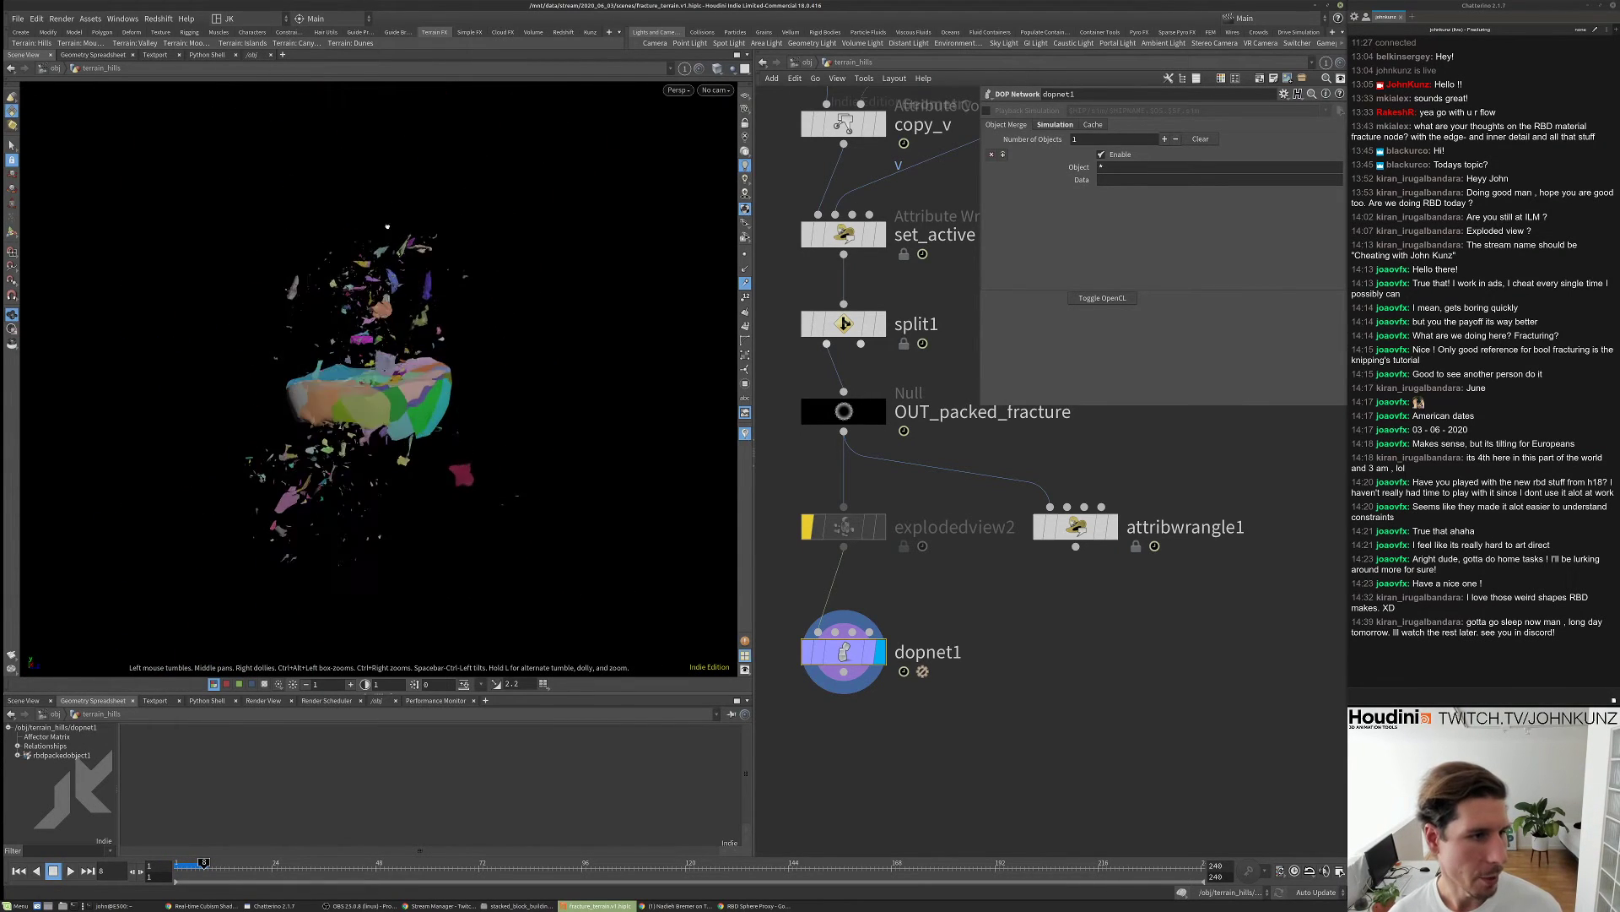
pyautogui.moveTo(387, 226); pyautogui.dragTo(398, 287)
# - Add an Attribute Rename node below dopnet1 and connect it to the simulation's output
pyautogui.scroll(-3, 838, 611)
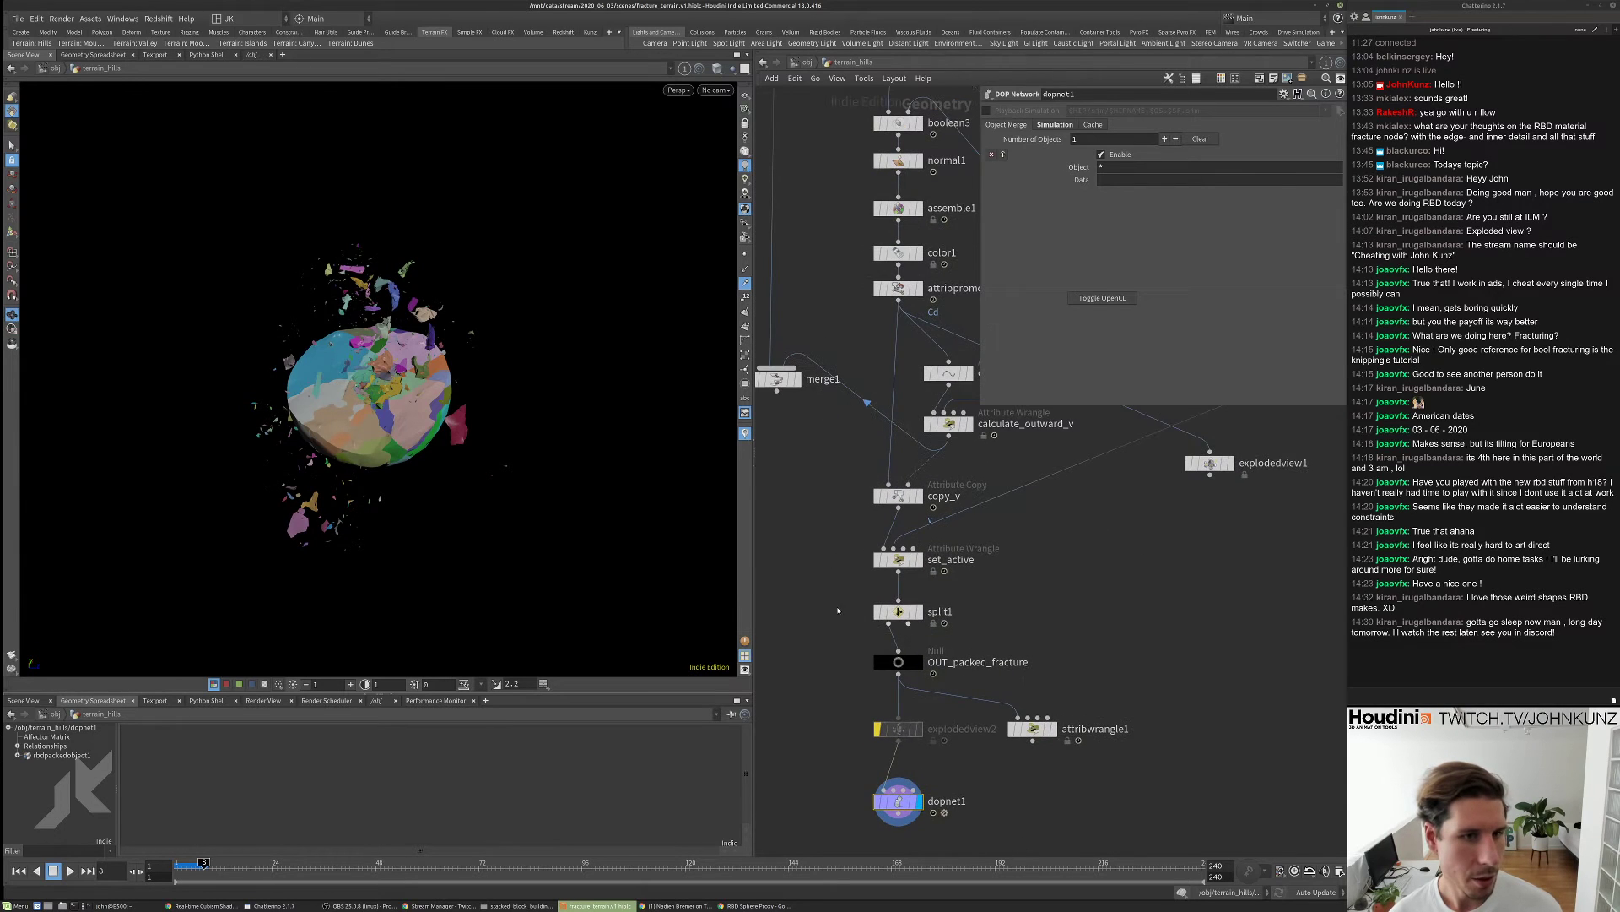
pyautogui.scroll(3, 929, 725)
pyautogui.press('Tab')
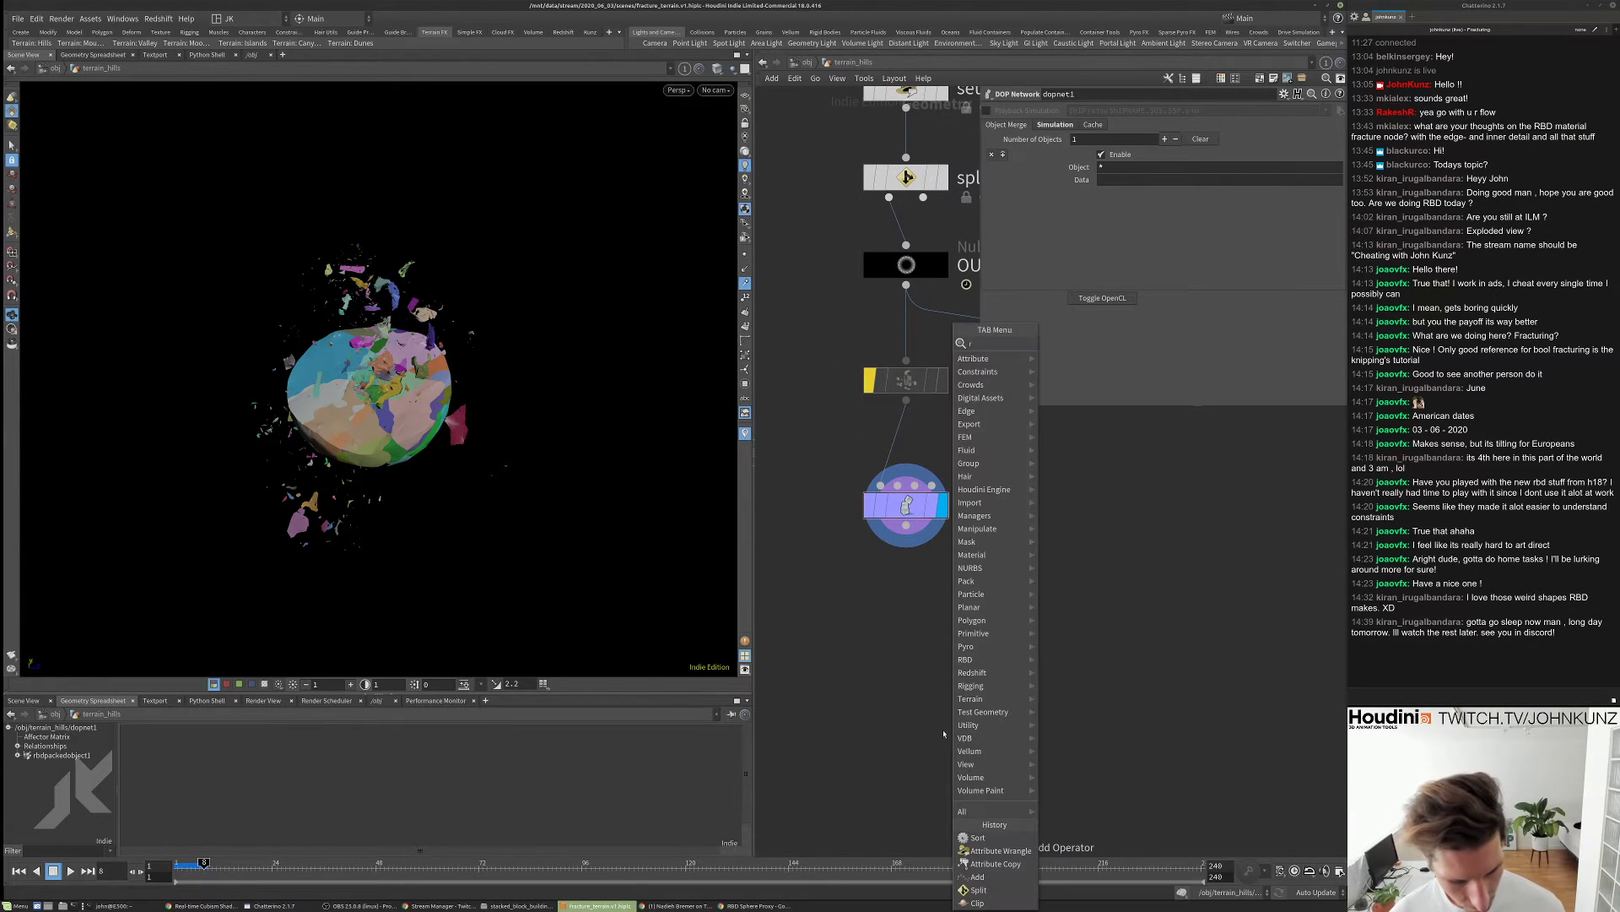
pyautogui.write('rename')
pyautogui.press('Return')
pyautogui.click(949, 577)
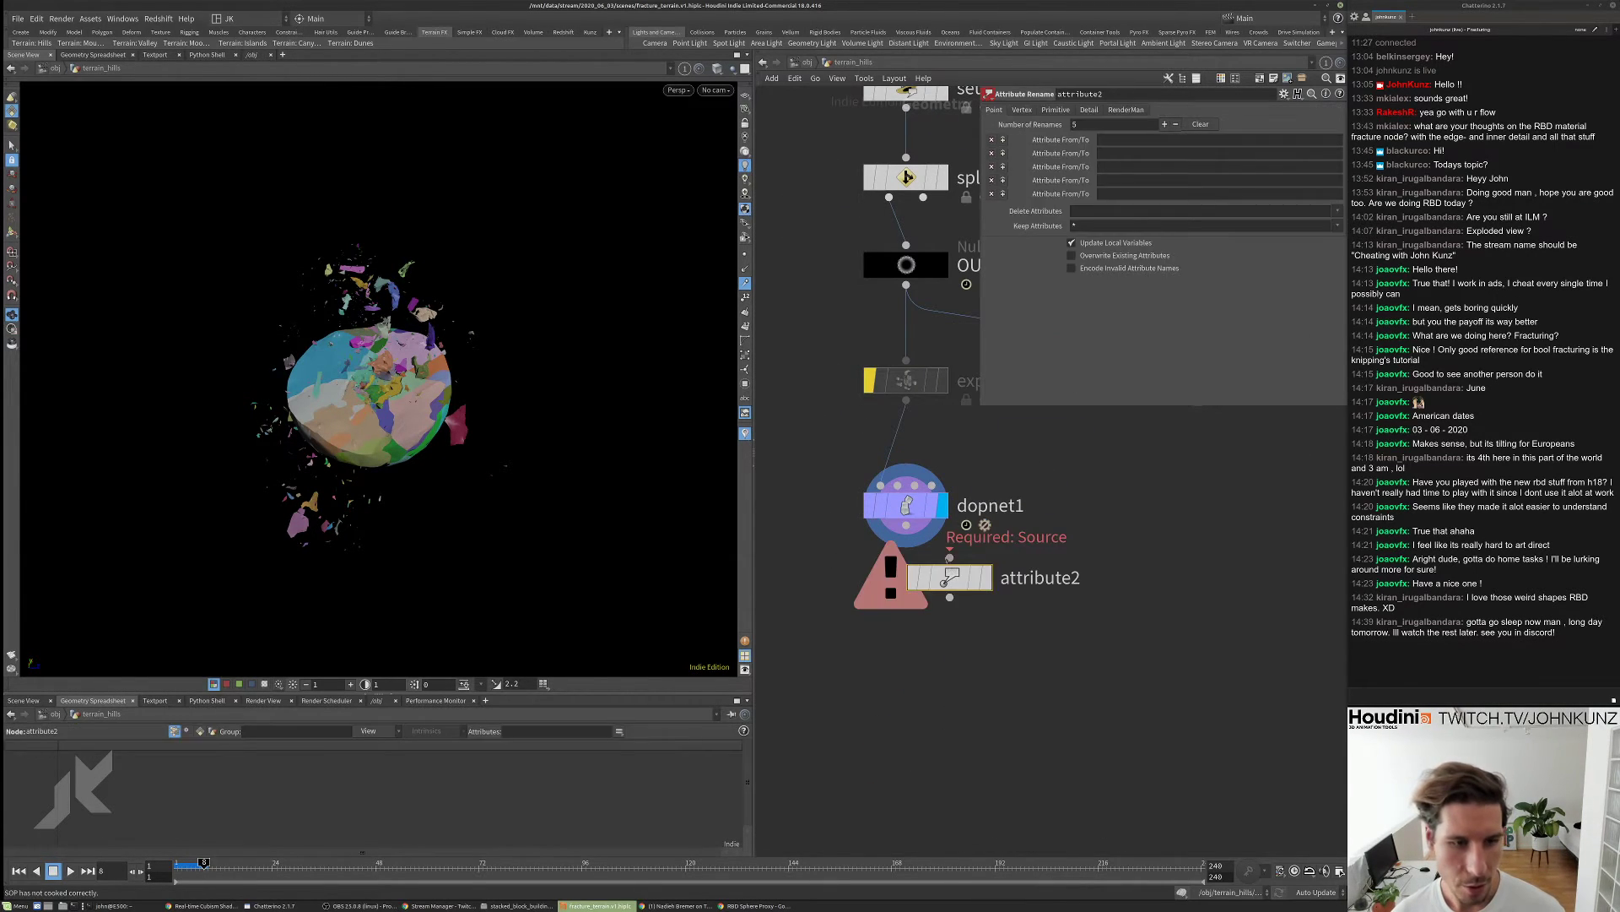
pyautogui.moveTo(949, 577); pyautogui.dragTo(922, 643)
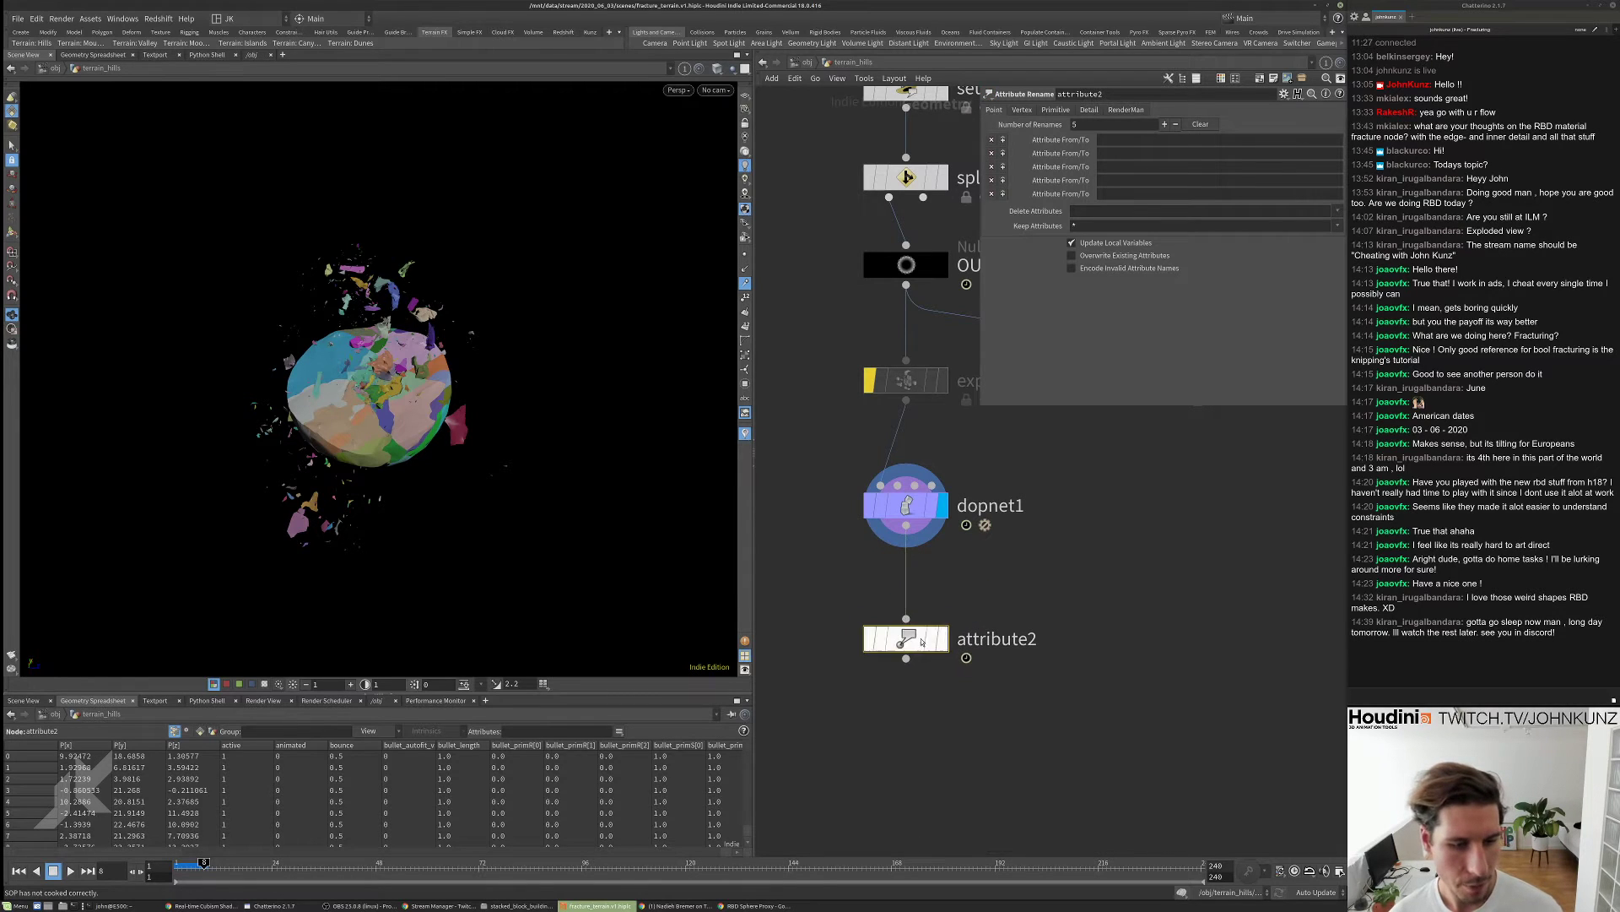
# - Display the attribute2 node and set it to delete the primitive attribute Cd
pyautogui.click(942, 639)
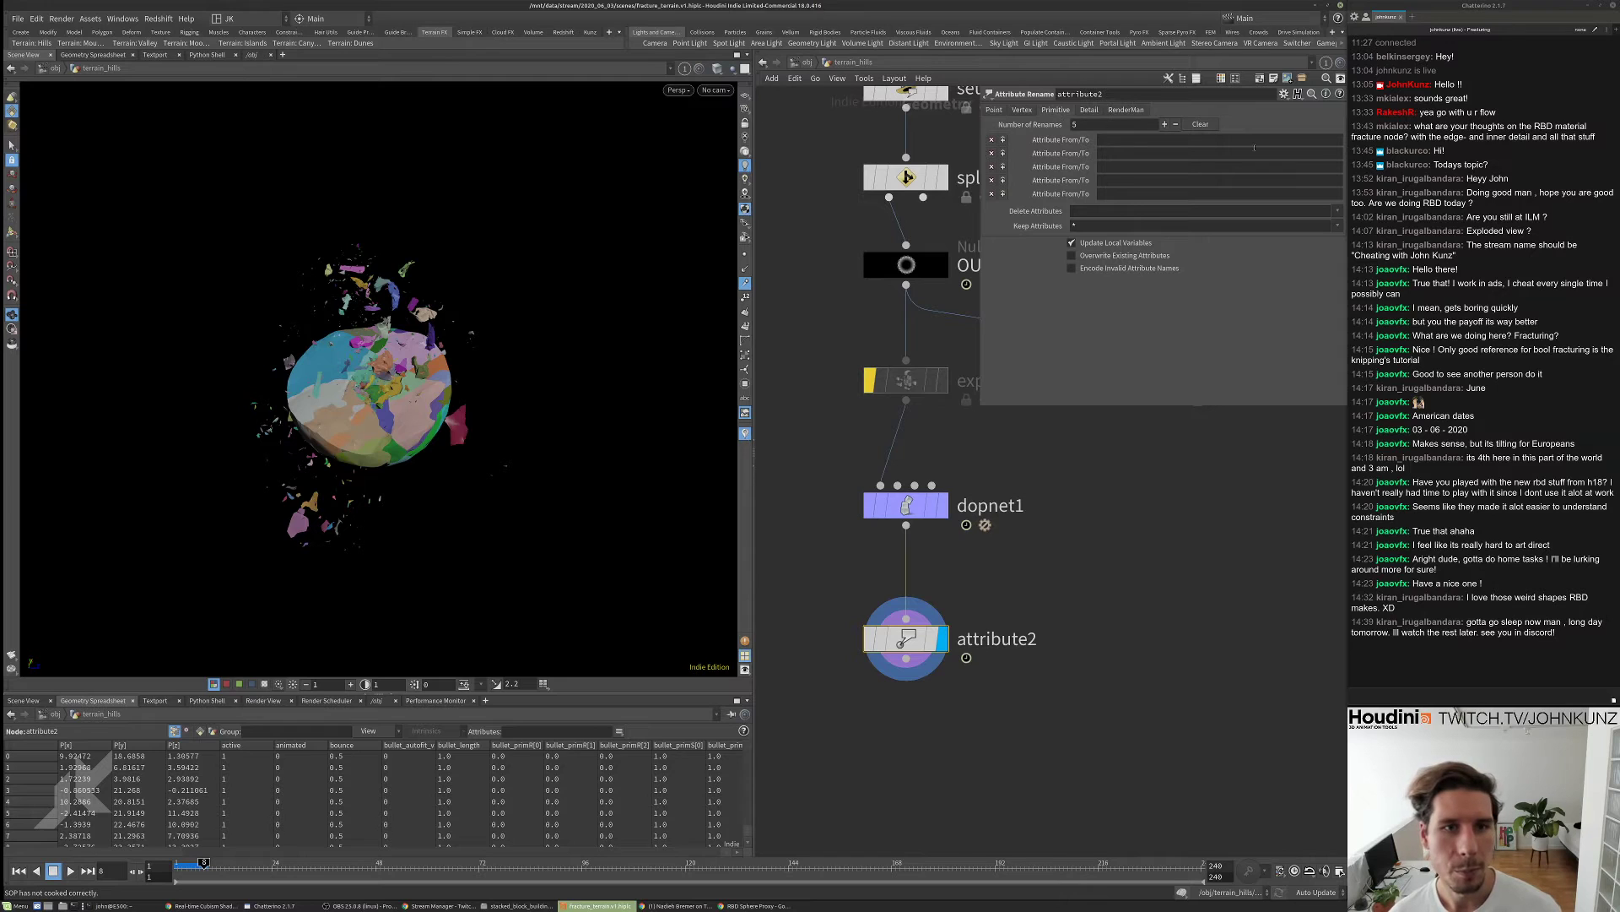
pyautogui.click(1337, 211)
pyautogui.click(1350, 224)
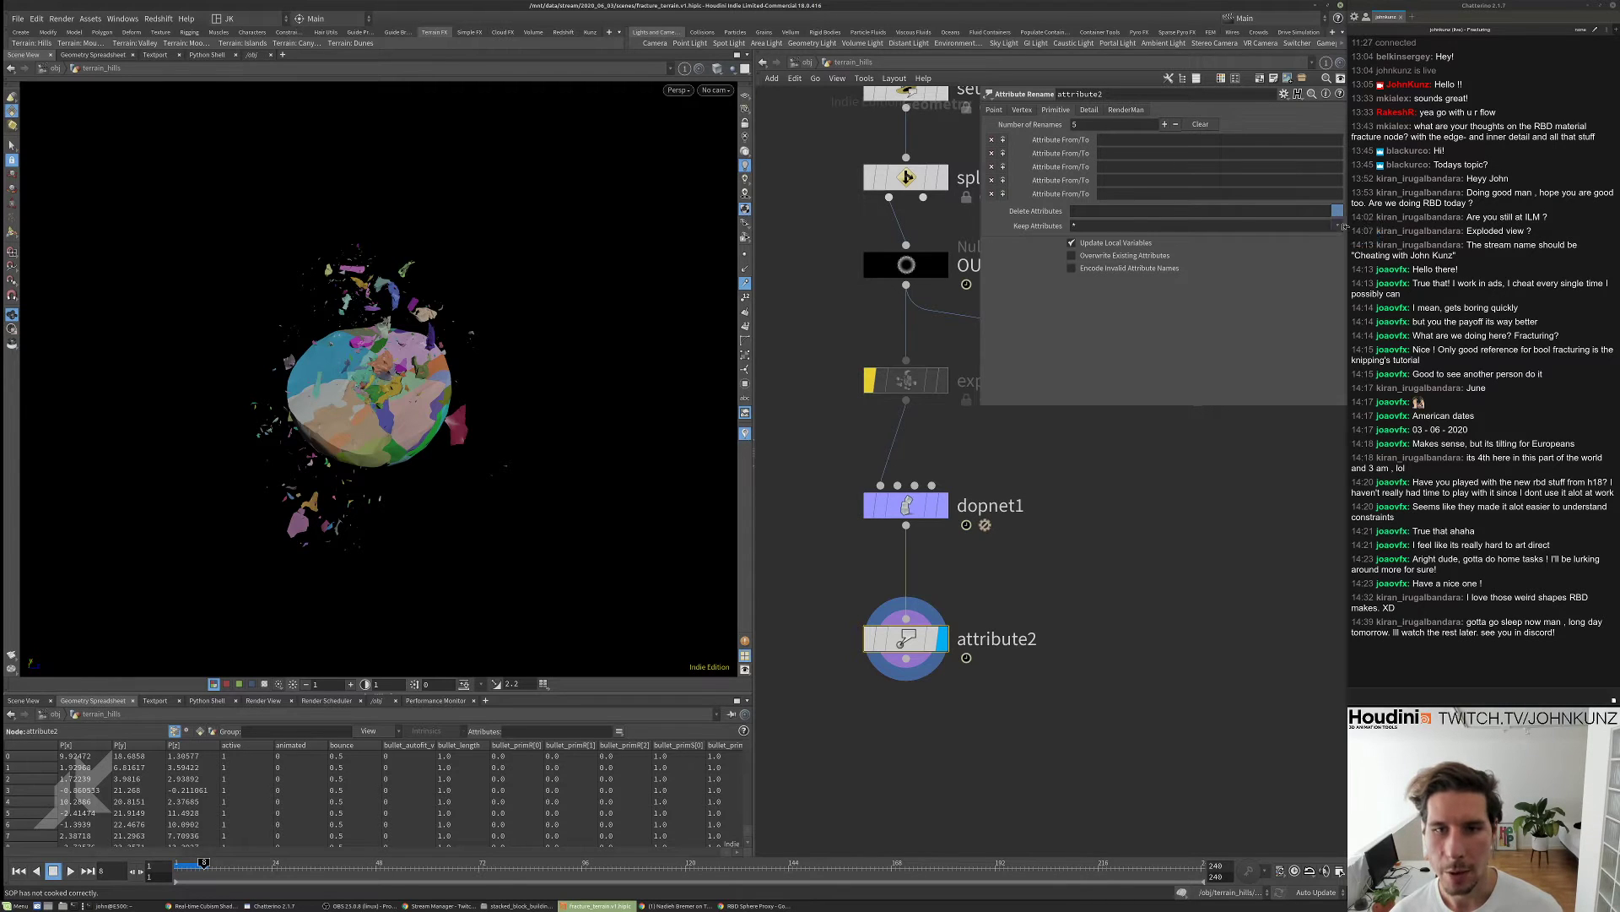
# - Remove the wire from calculate_outward_v to merge1 and feed merge1 from attribute2 instead
pyautogui.scroll(-6, 1079, 575)
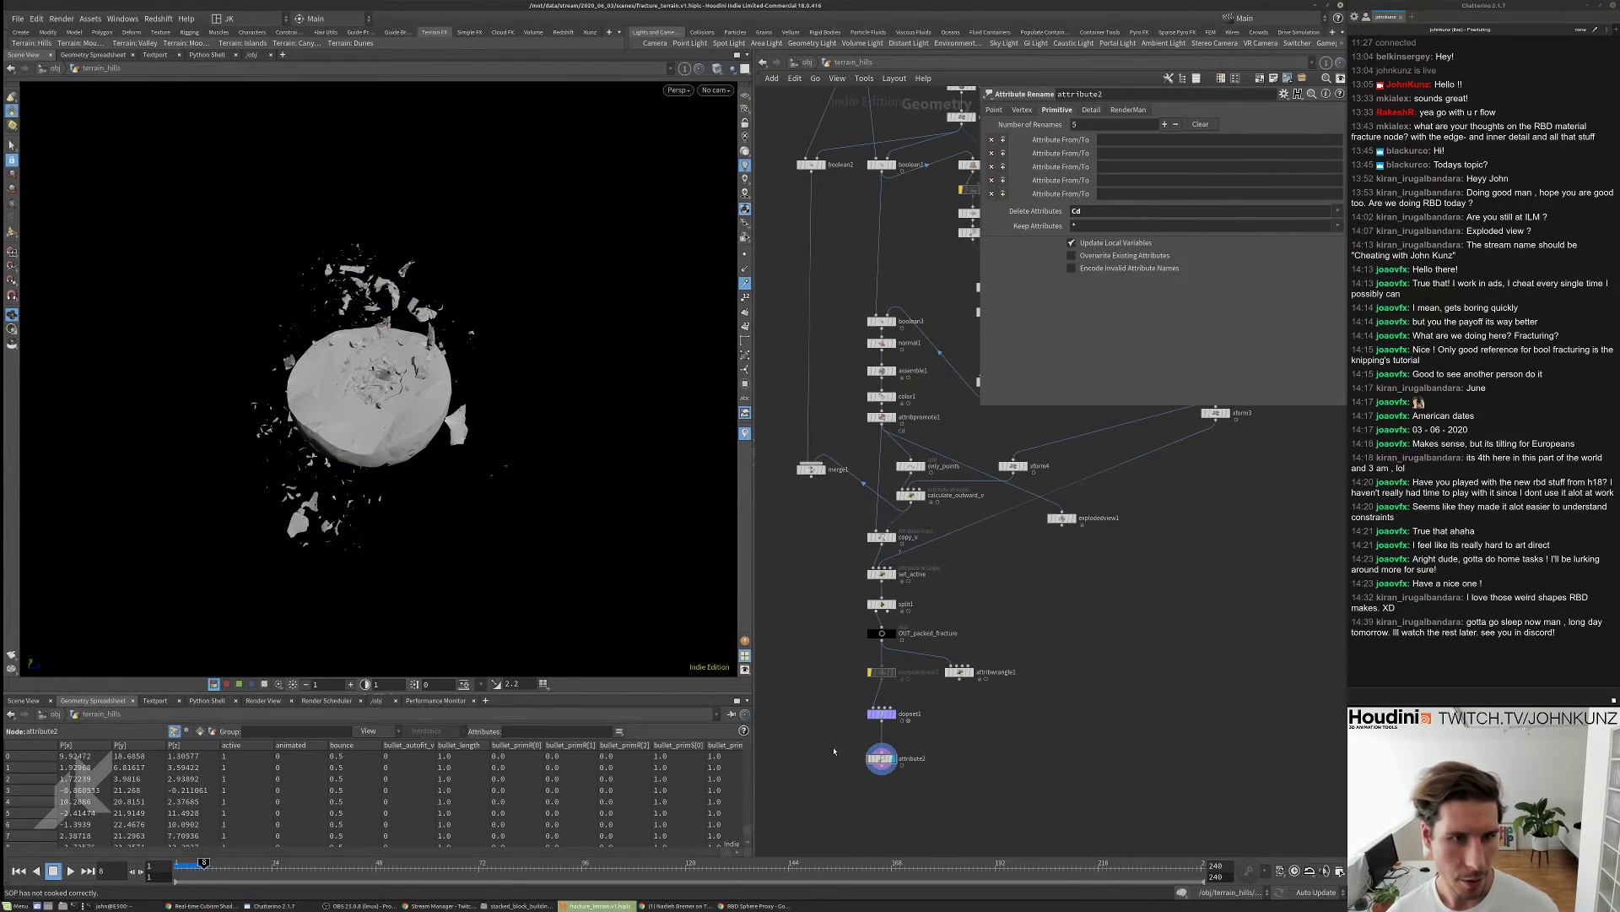
pyautogui.rightClick(859, 479)
pyautogui.click(884, 530)
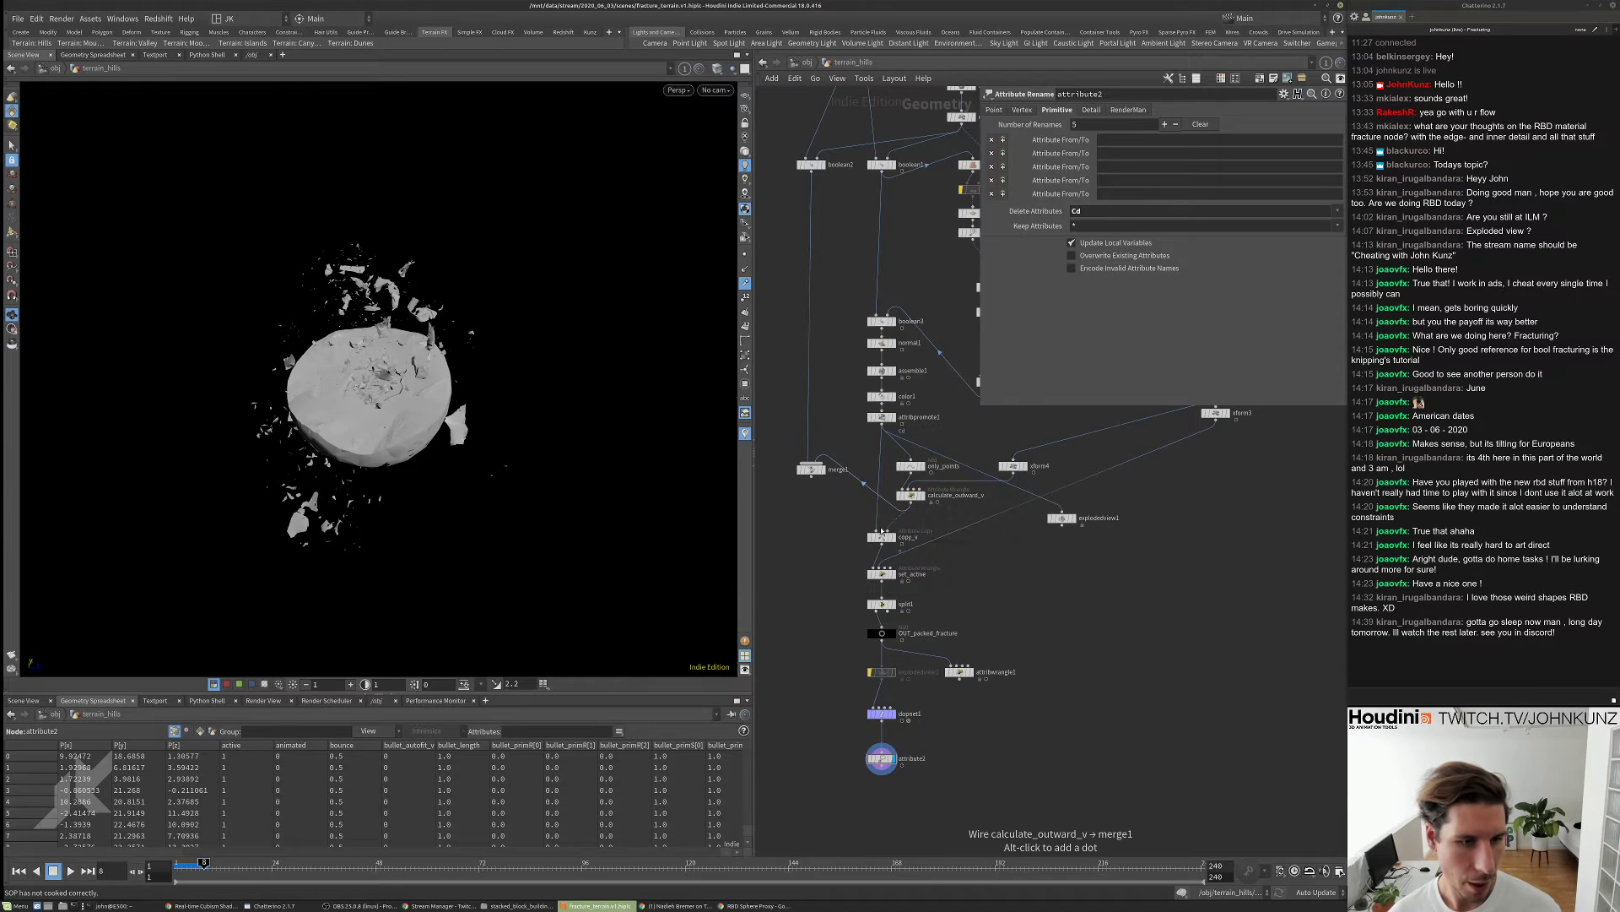
pyautogui.click(881, 760)
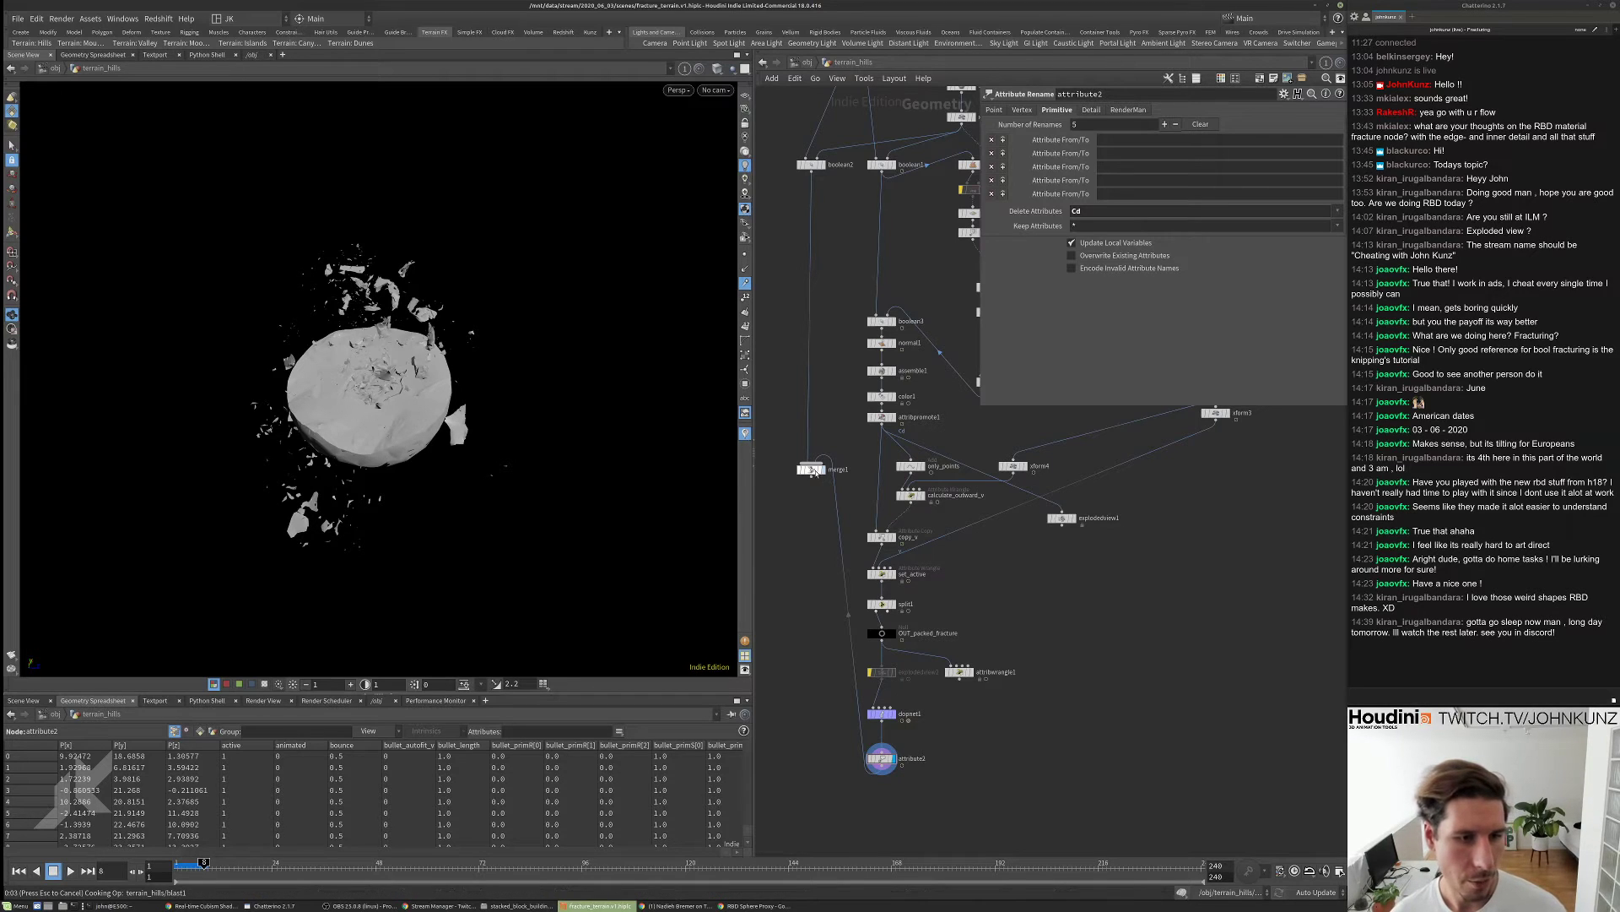
# - Display merge1 and move the node below attribute2 at the end of the network
pyautogui.click(821, 469)
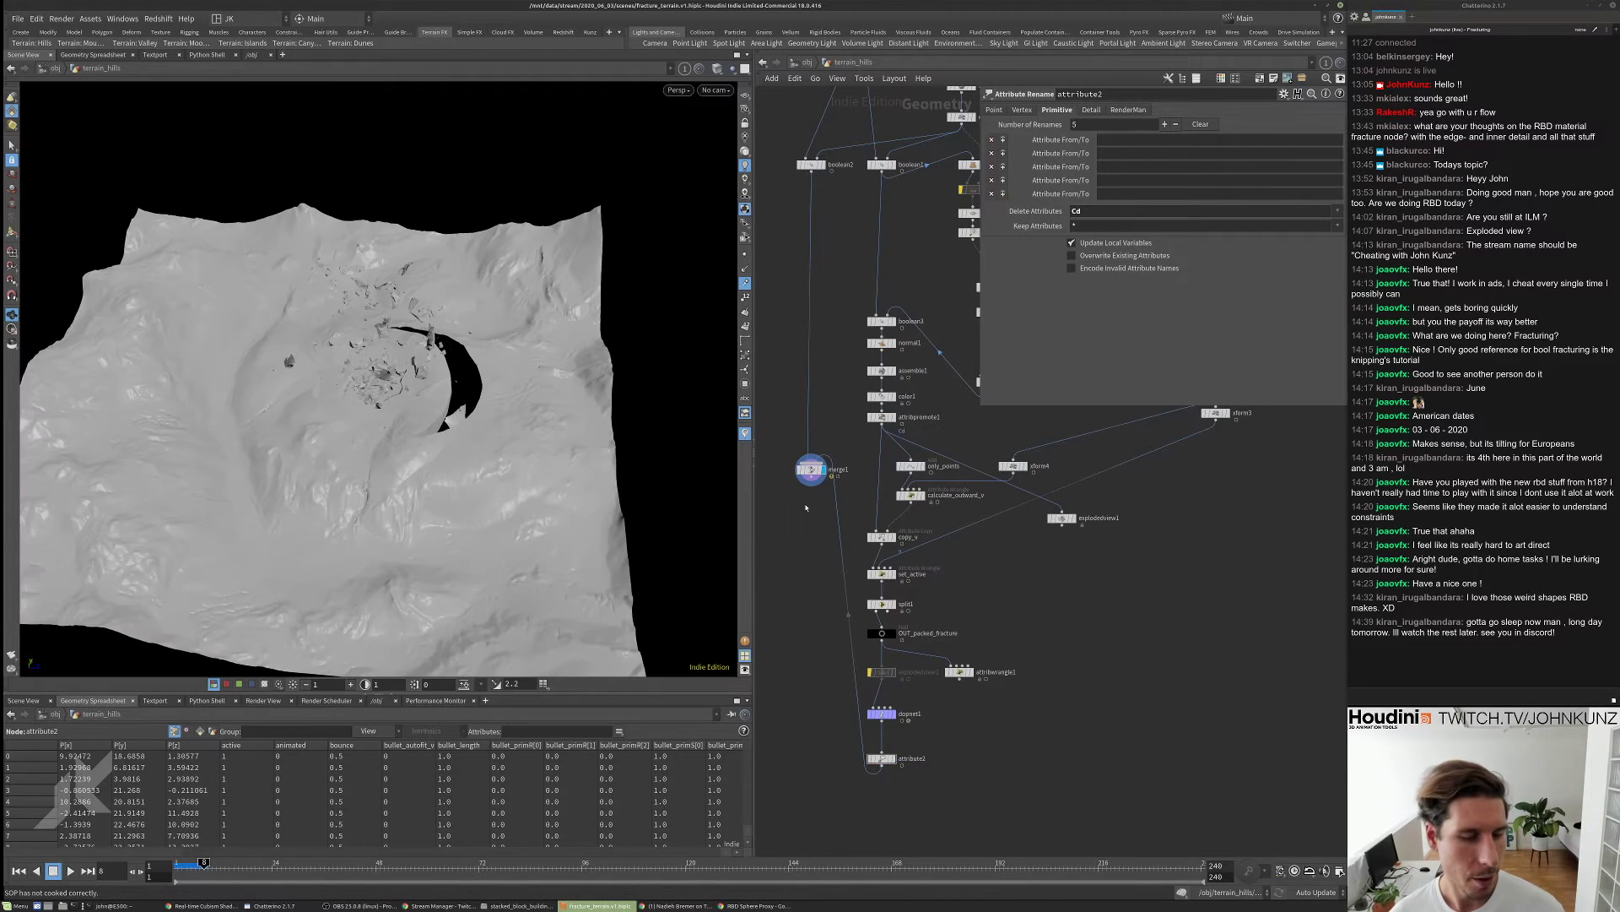
pyautogui.moveTo(821, 469); pyautogui.dragTo(828, 403, button='middle')
pyautogui.moveTo(828, 404); pyautogui.dragTo(837, 728)
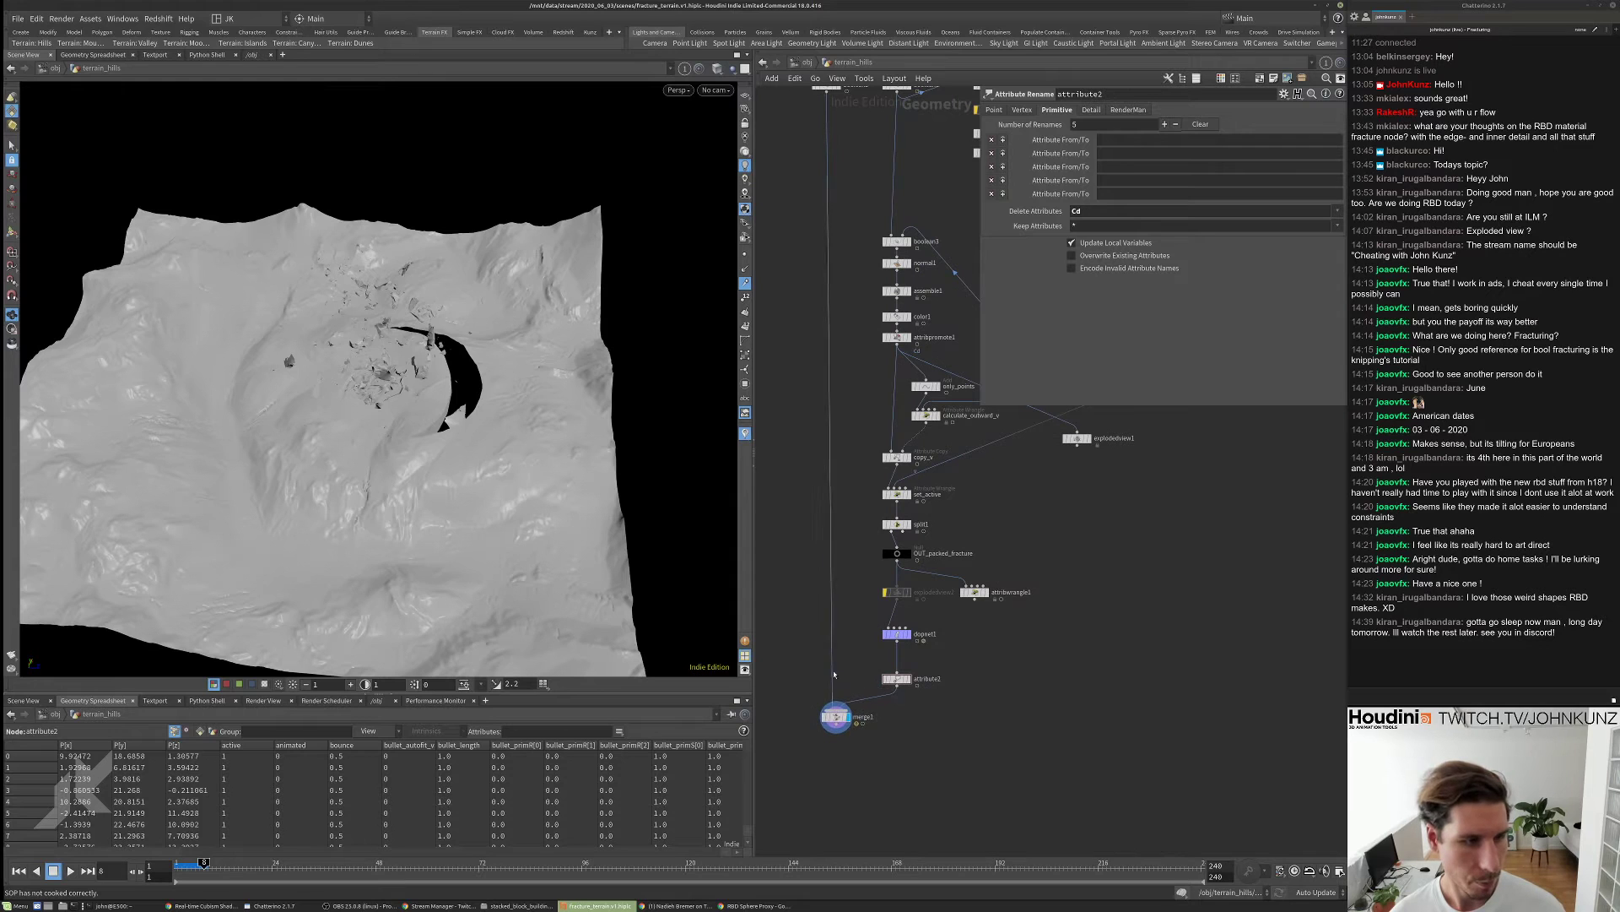
# - Inspect the merged terrain and debris from the side, then display and select boolean2 to check the terrain alone
pyautogui.moveTo(363, 396); pyautogui.dragTo(439, 363)
pyautogui.moveTo(778, 460); pyautogui.dragTo(826, 579, button='middle')
pyautogui.scroll(2, 826, 579)
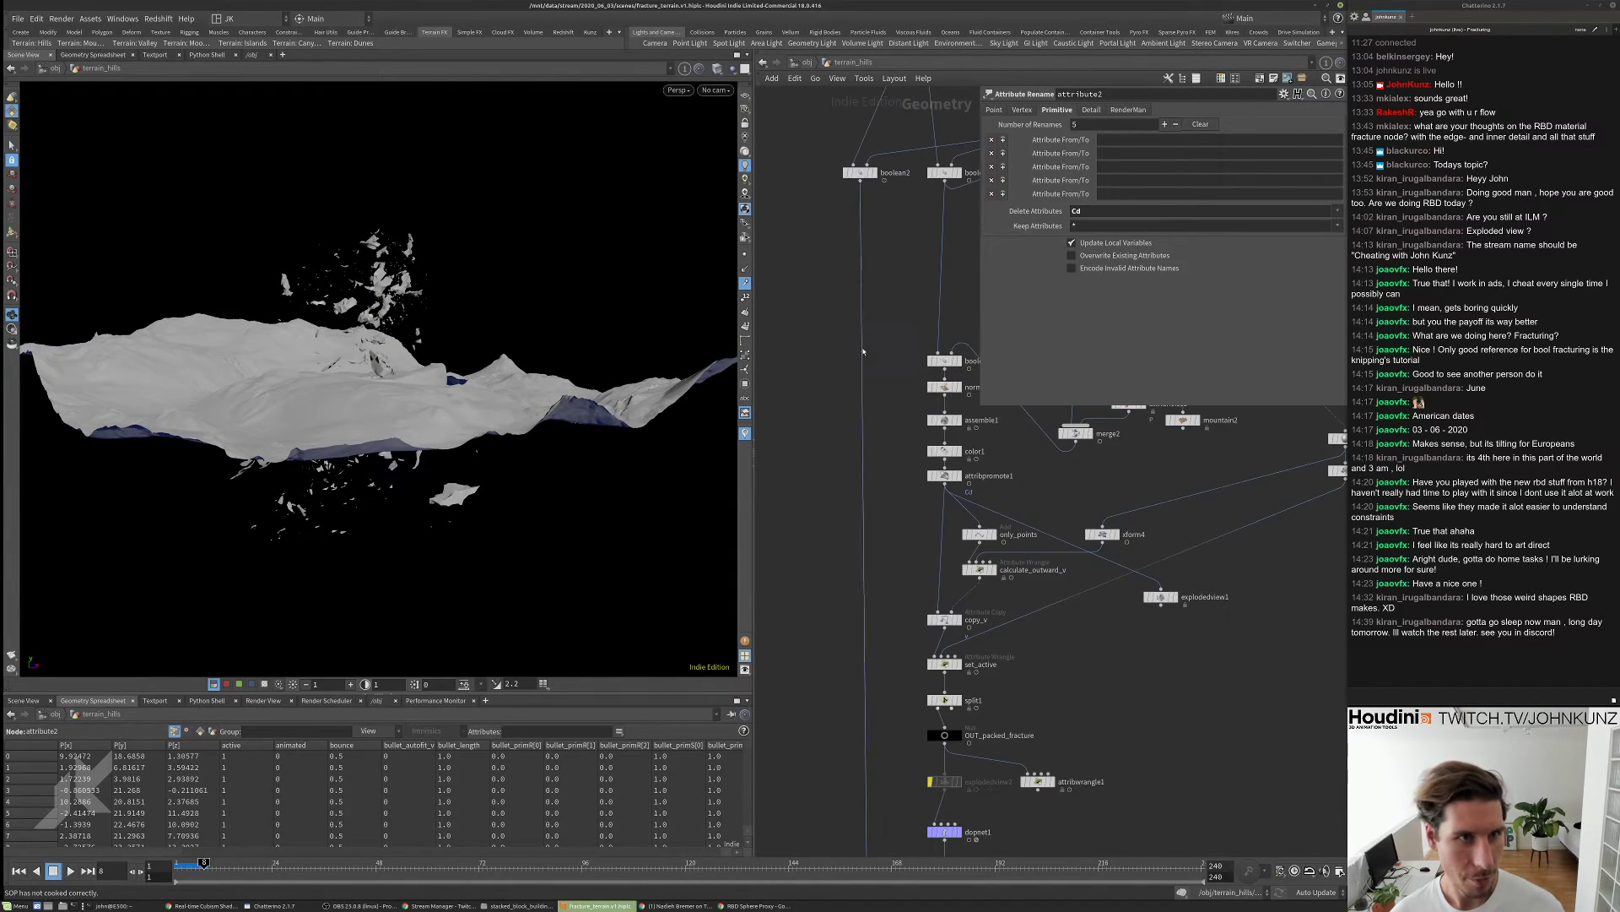
pyautogui.click(861, 174)
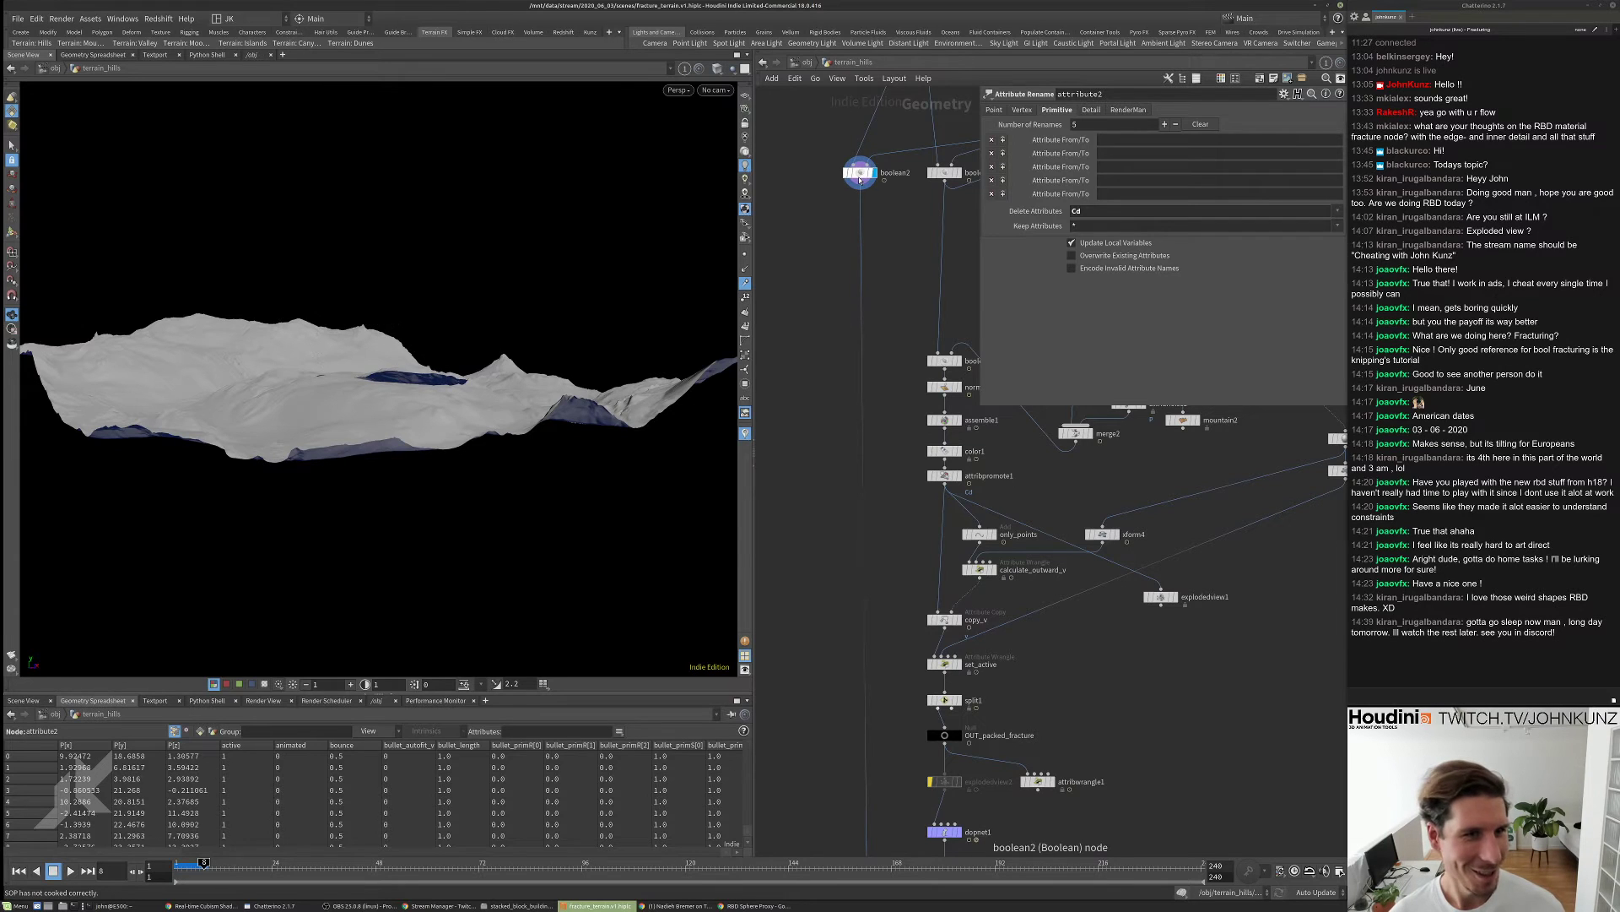
pyautogui.click(861, 178)
pyautogui.moveTo(550, 352); pyautogui.dragTo(553, 405)
# - Display attribute2, boolean3 and attribpromote1 in turn to check the fractured geometry at each stage
pyautogui.moveTo(892, 563); pyautogui.dragTo(854, 279, button='middle')
pyautogui.click(923, 613)
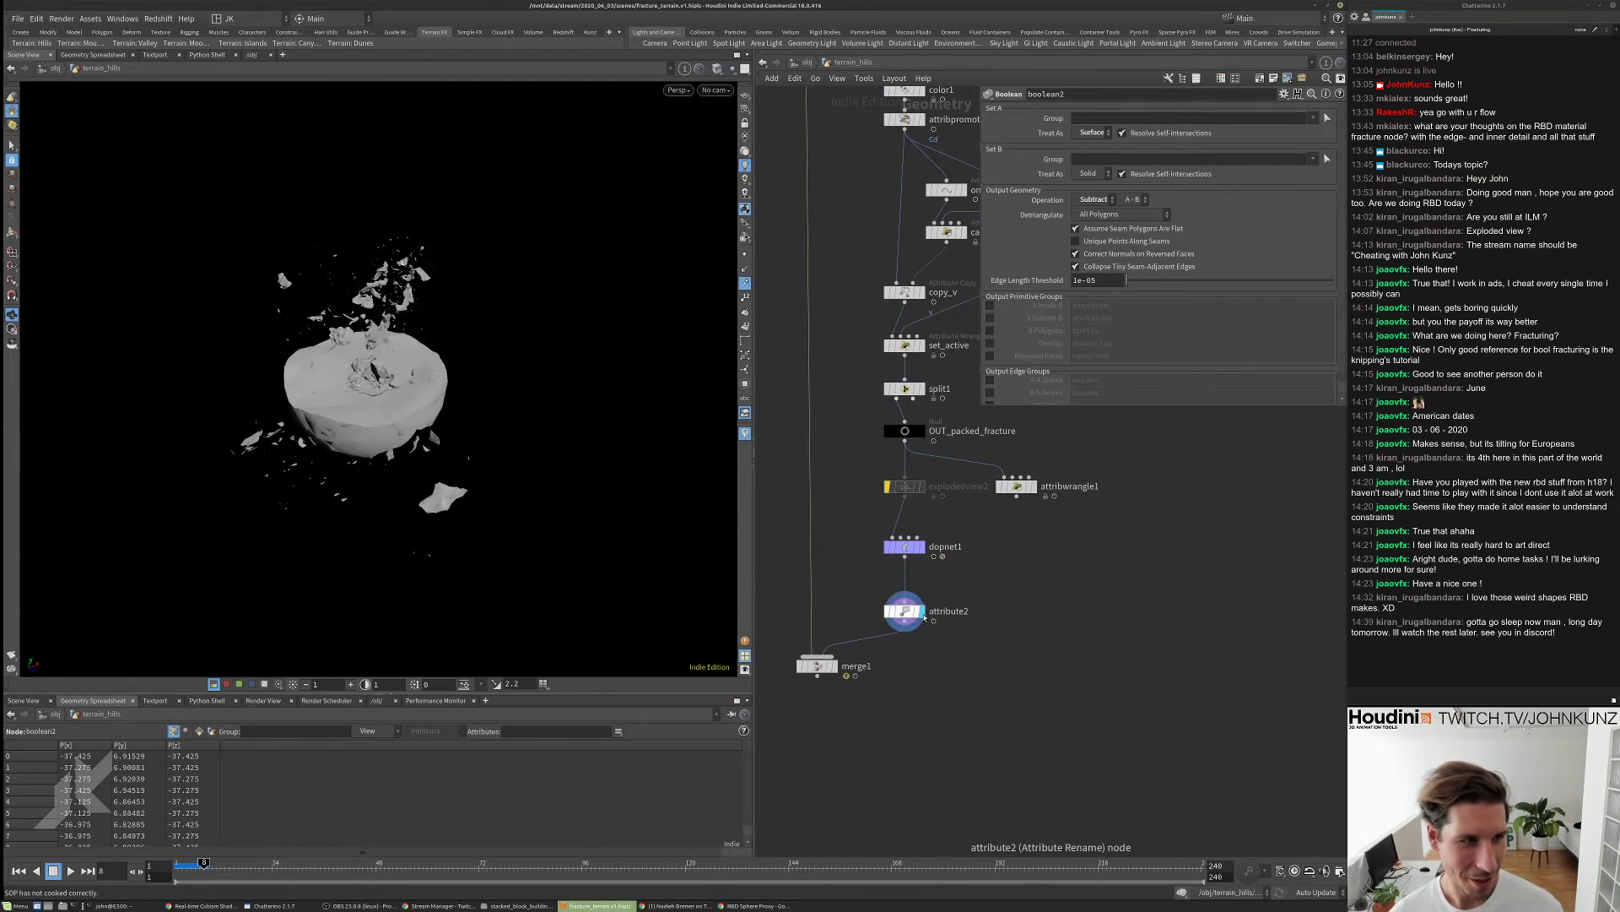
pyautogui.scroll(-2, 871, 444)
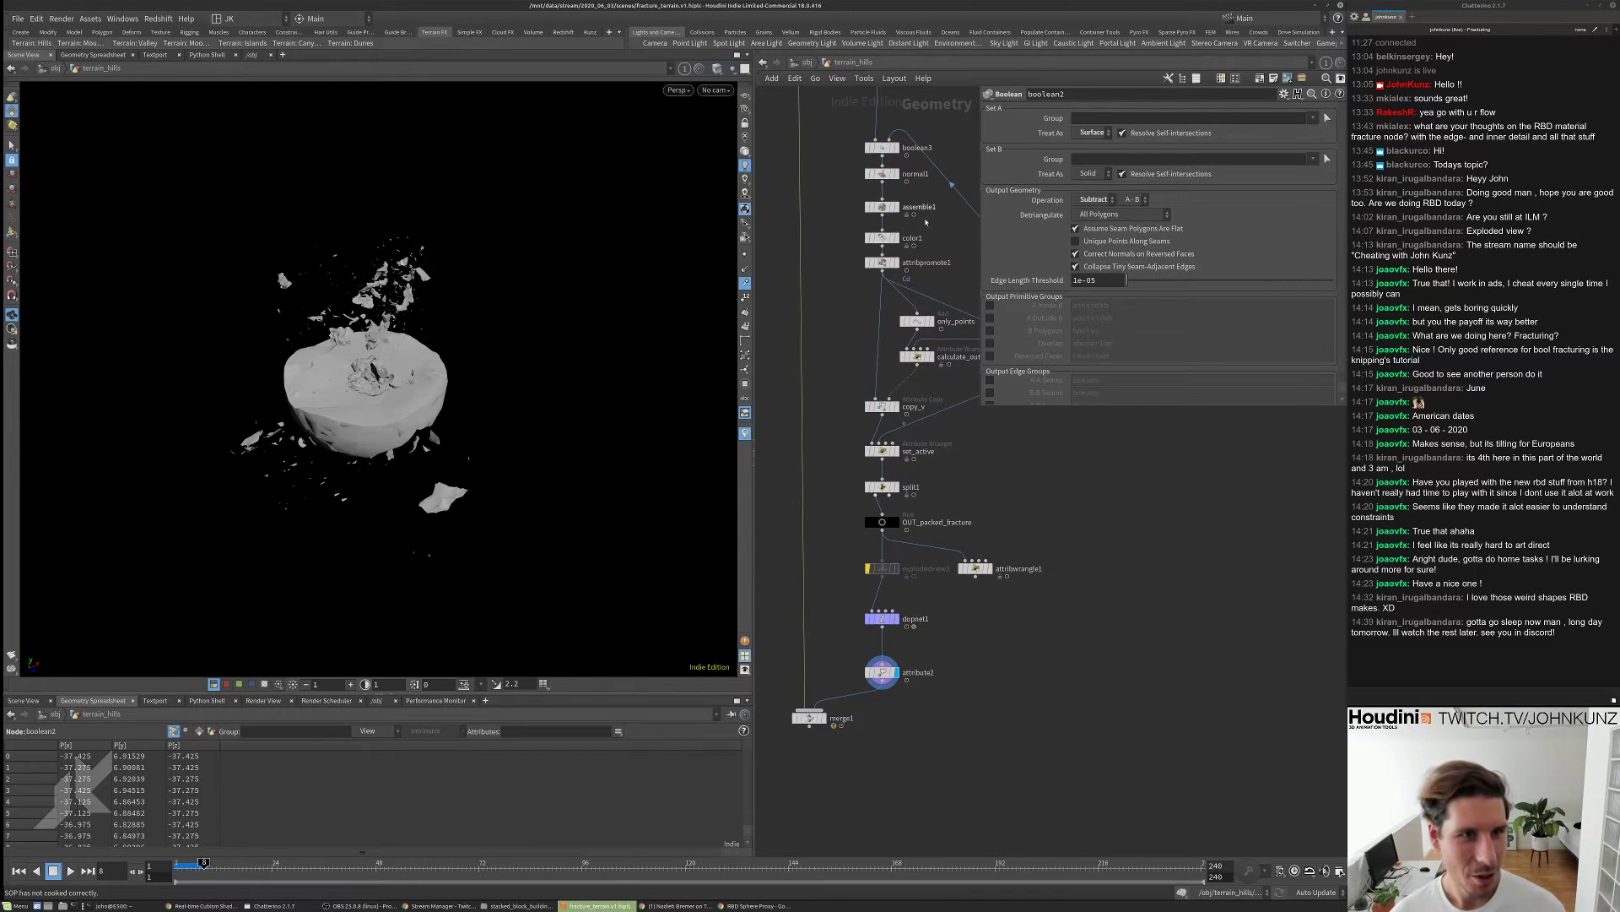
pyautogui.scroll(2, 926, 222)
pyautogui.moveTo(869, 121); pyautogui.dragTo(875, 374, button='middle')
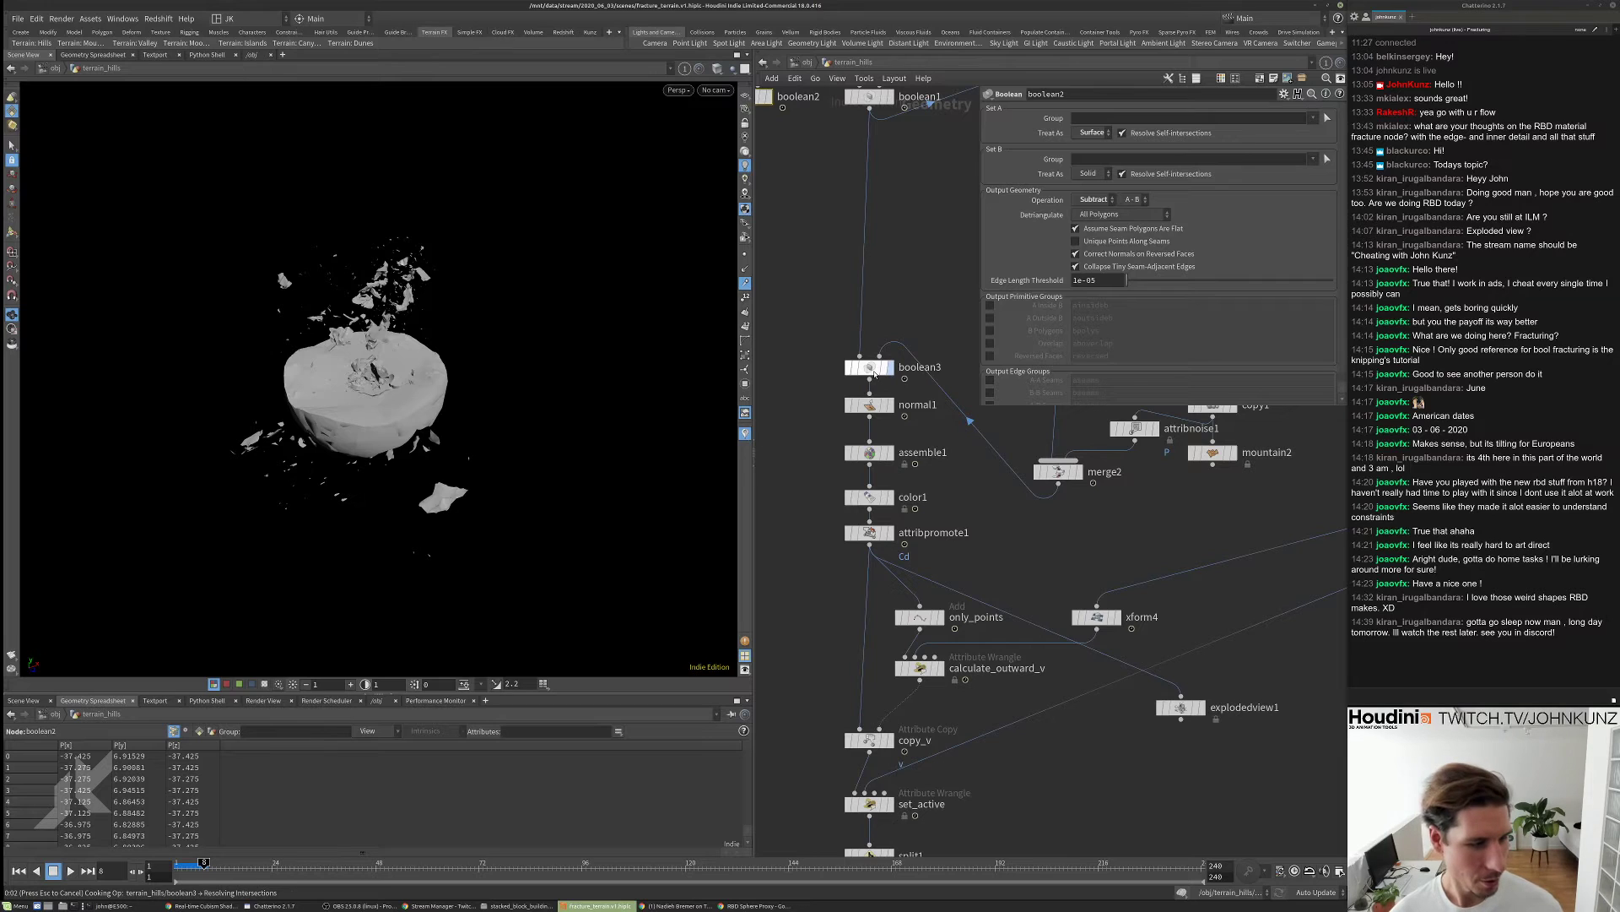
pyautogui.click(876, 374)
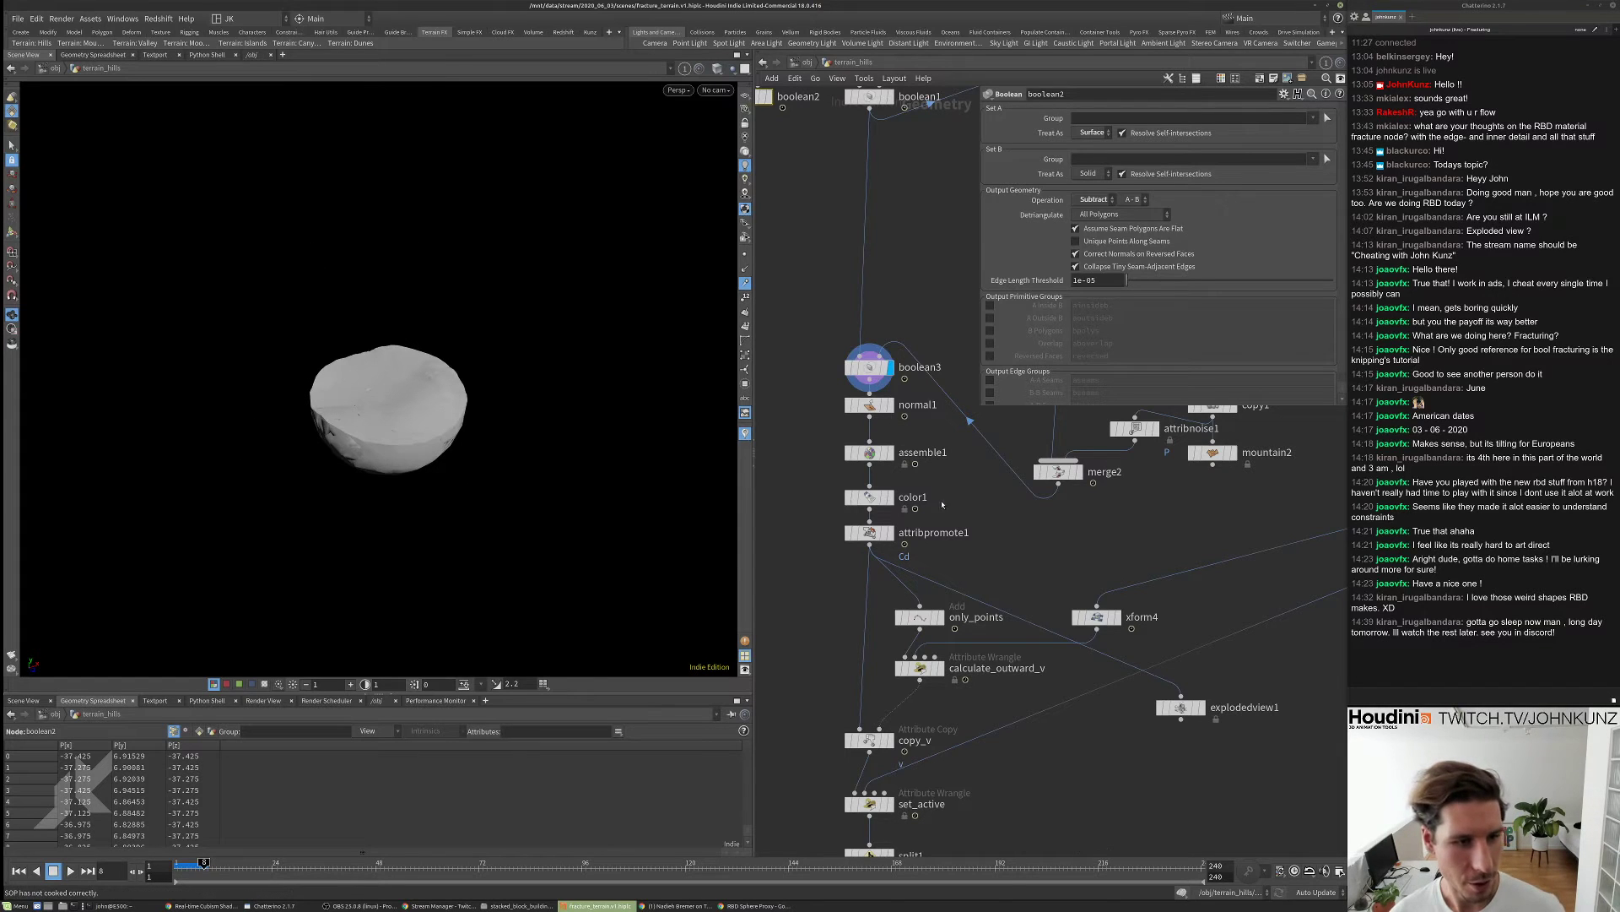
pyautogui.moveTo(876, 374); pyautogui.dragTo(861, 328, button='middle')
pyautogui.click(869, 532)
pyautogui.scroll(-3, 855, 379)
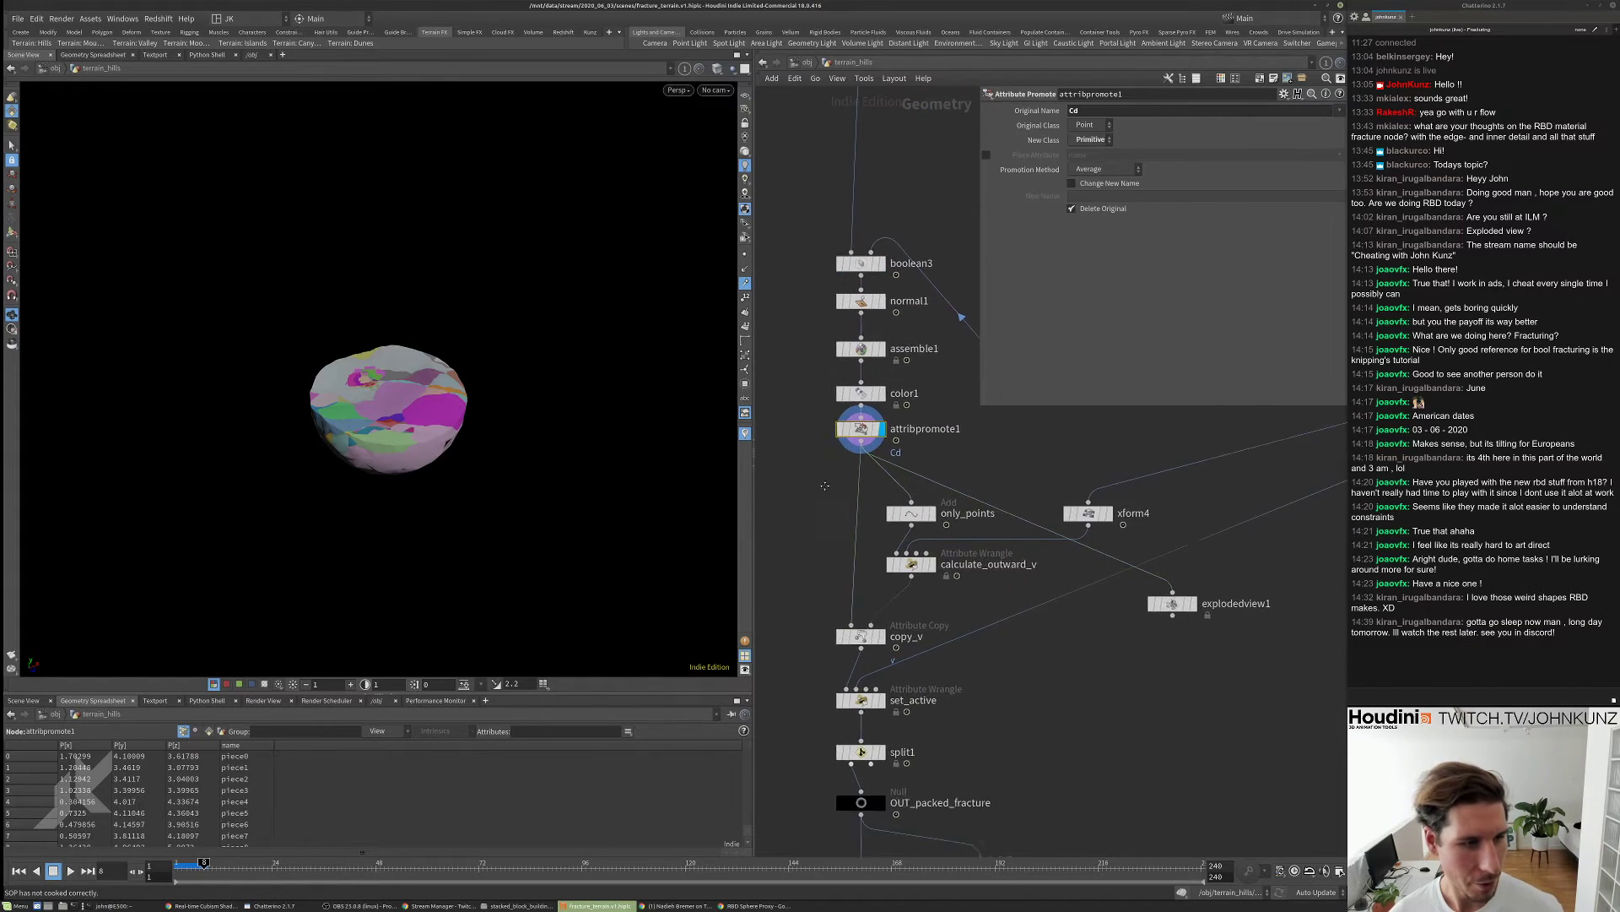
# - Compare the pieces at split1, dopnet1 and explodedview2 by displaying each node in turn
pyautogui.scroll(2, 895, 676)
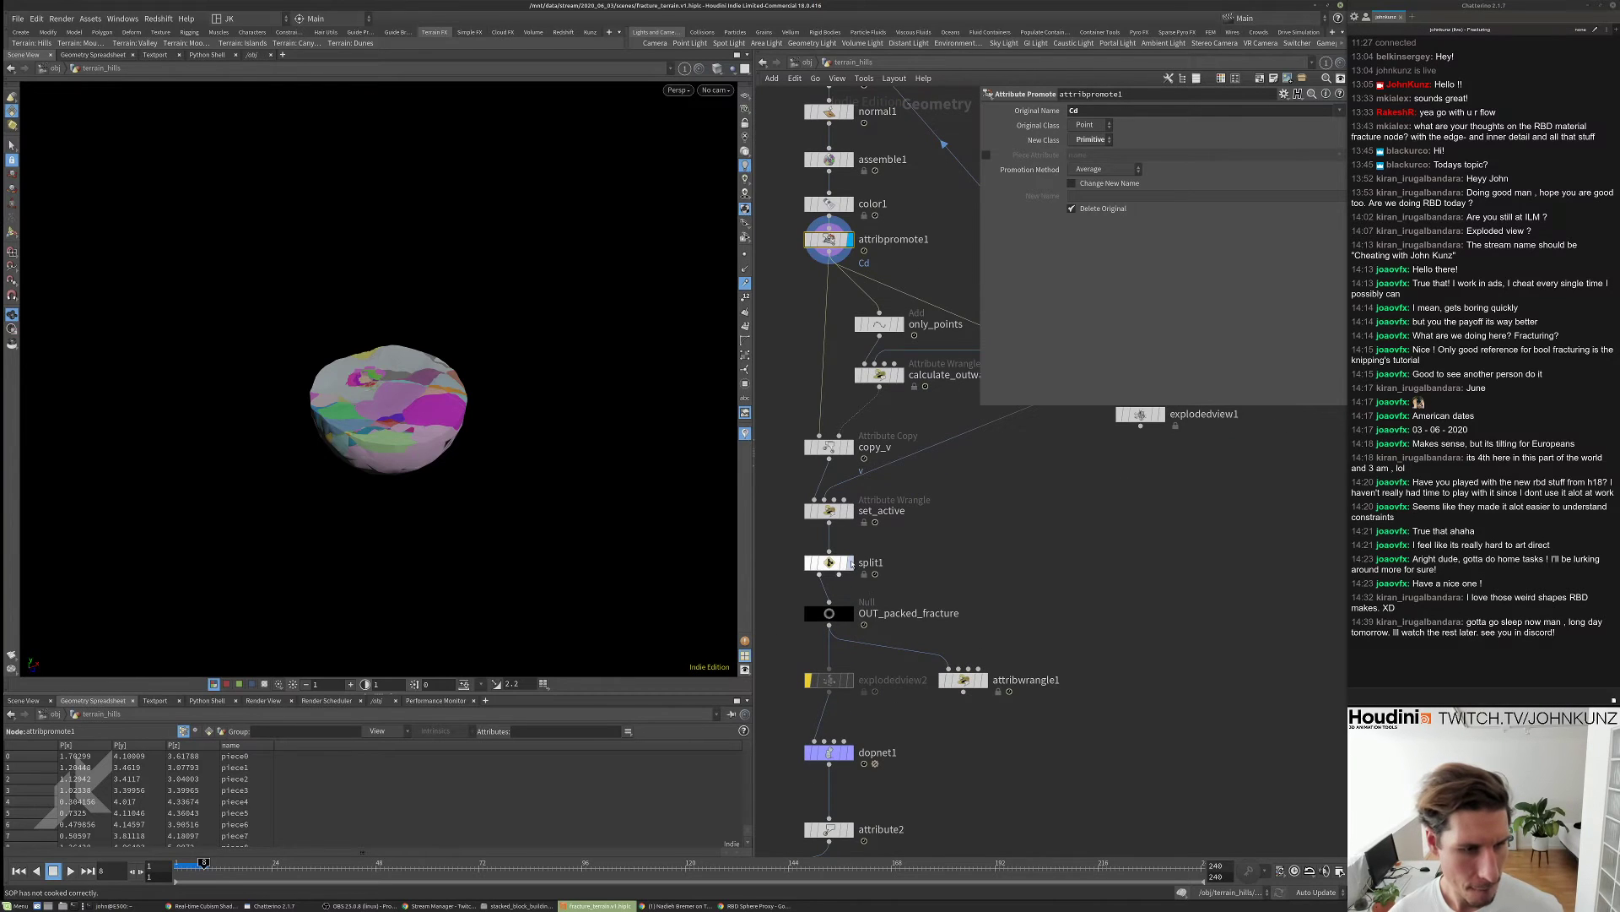
pyautogui.click(853, 559)
pyautogui.moveTo(879, 798); pyautogui.dragTo(952, 572, button='middle')
pyautogui.click(896, 716)
pyautogui.click(951, 563)
pyautogui.click(942, 563)
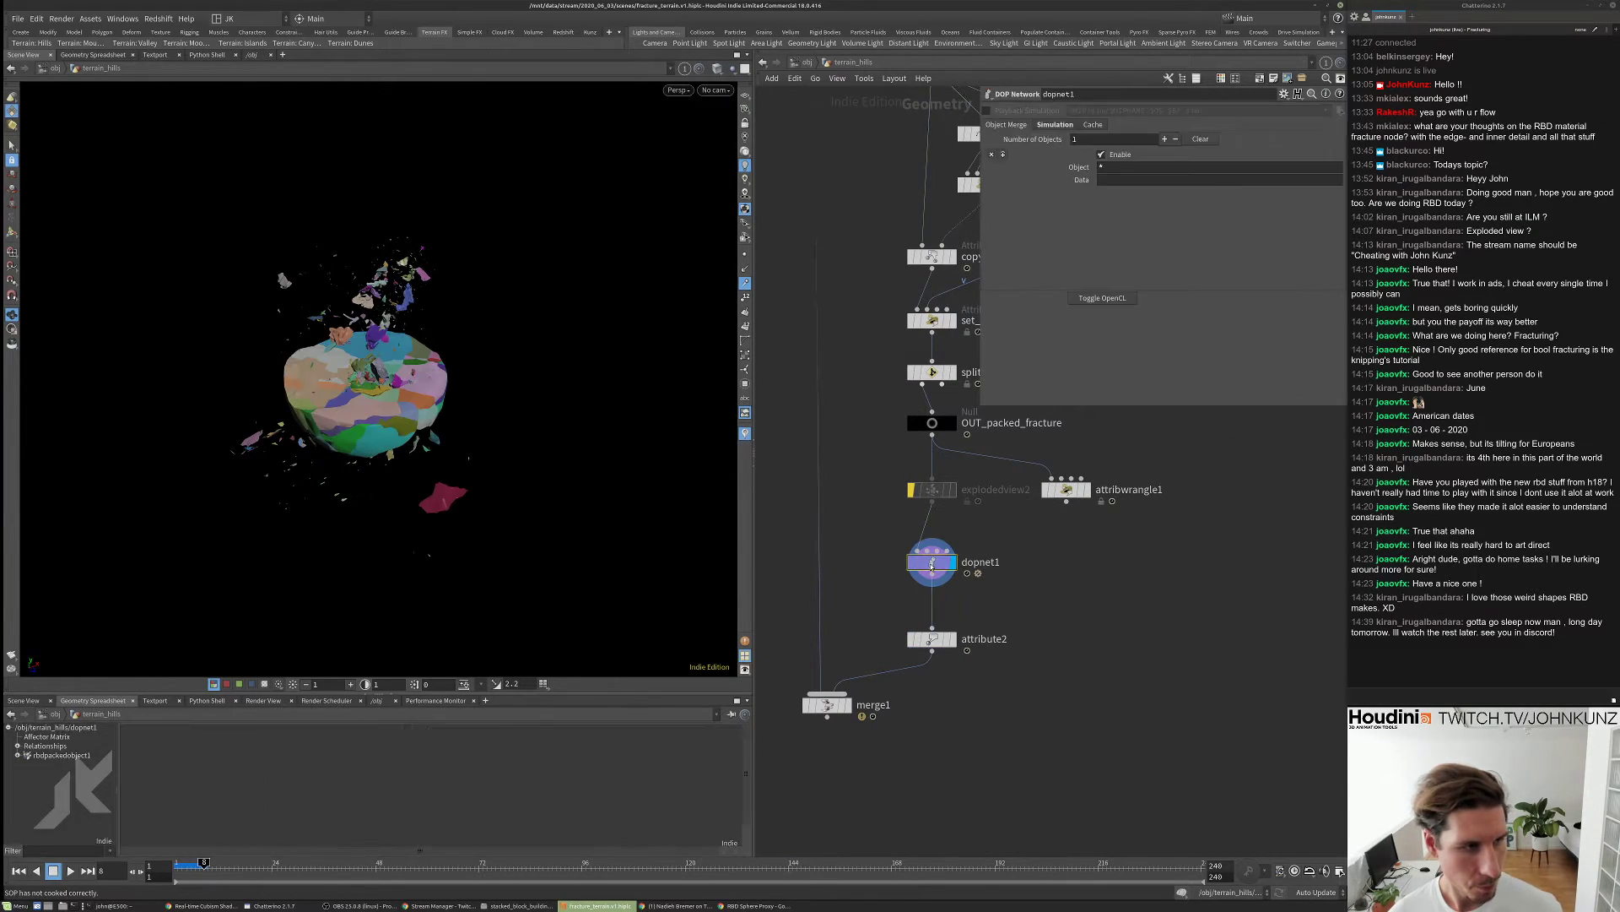
pyautogui.click(948, 490)
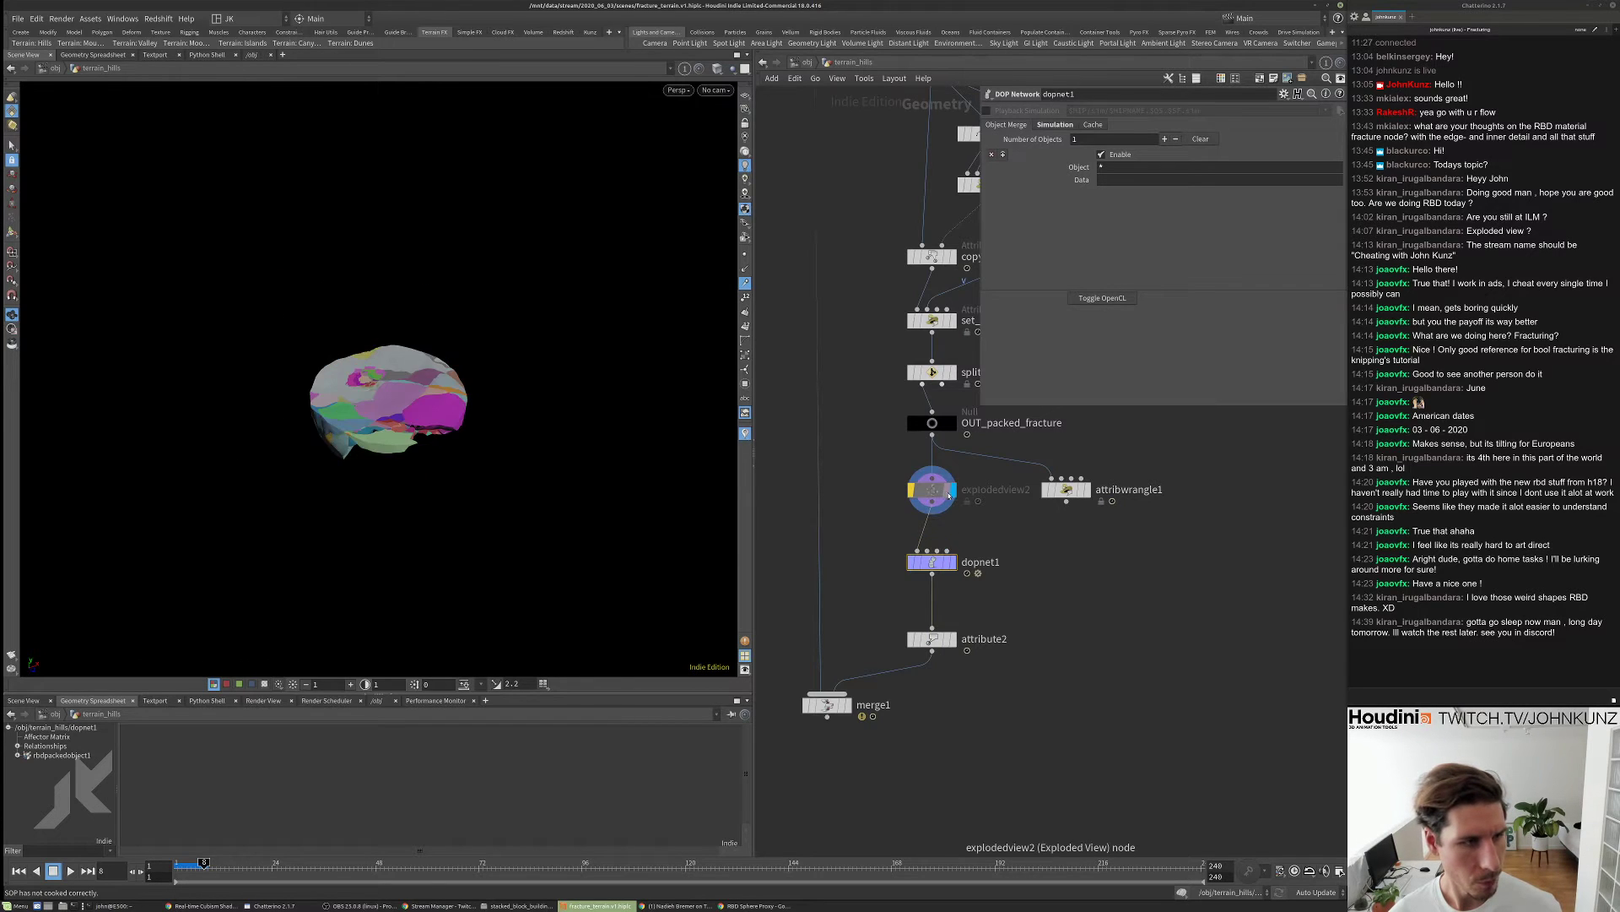
# - Display dopnet1, return to the first frame and reset its simulation
pyautogui.click(939, 564)
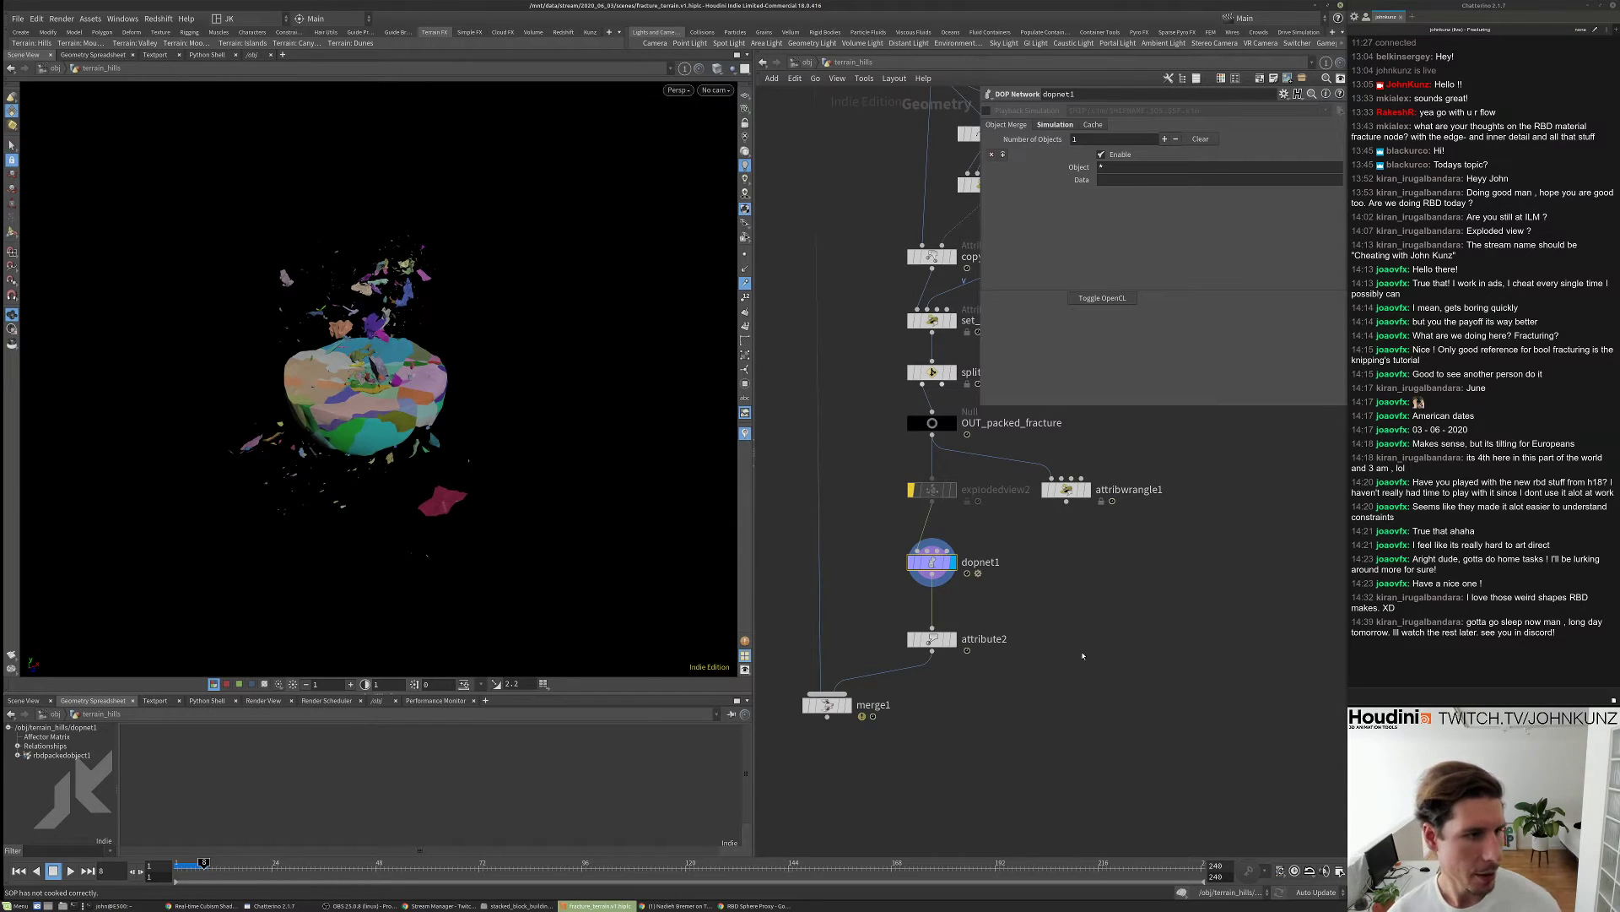
pyautogui.hotkey('ctrl', 'Up')
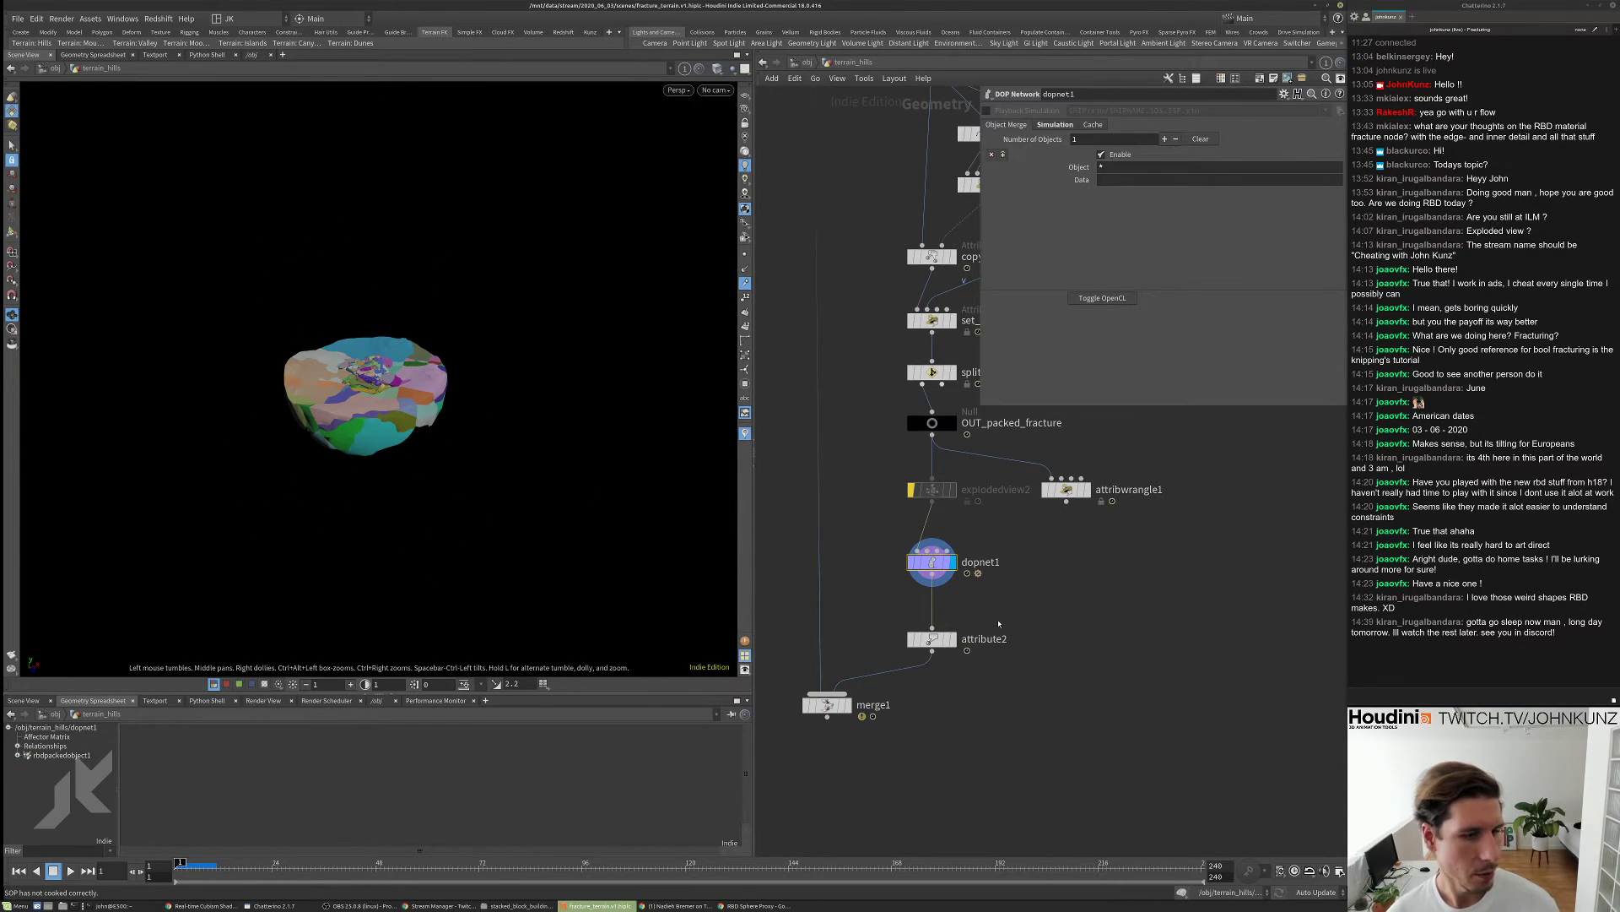
pyautogui.scroll(3, 981, 574)
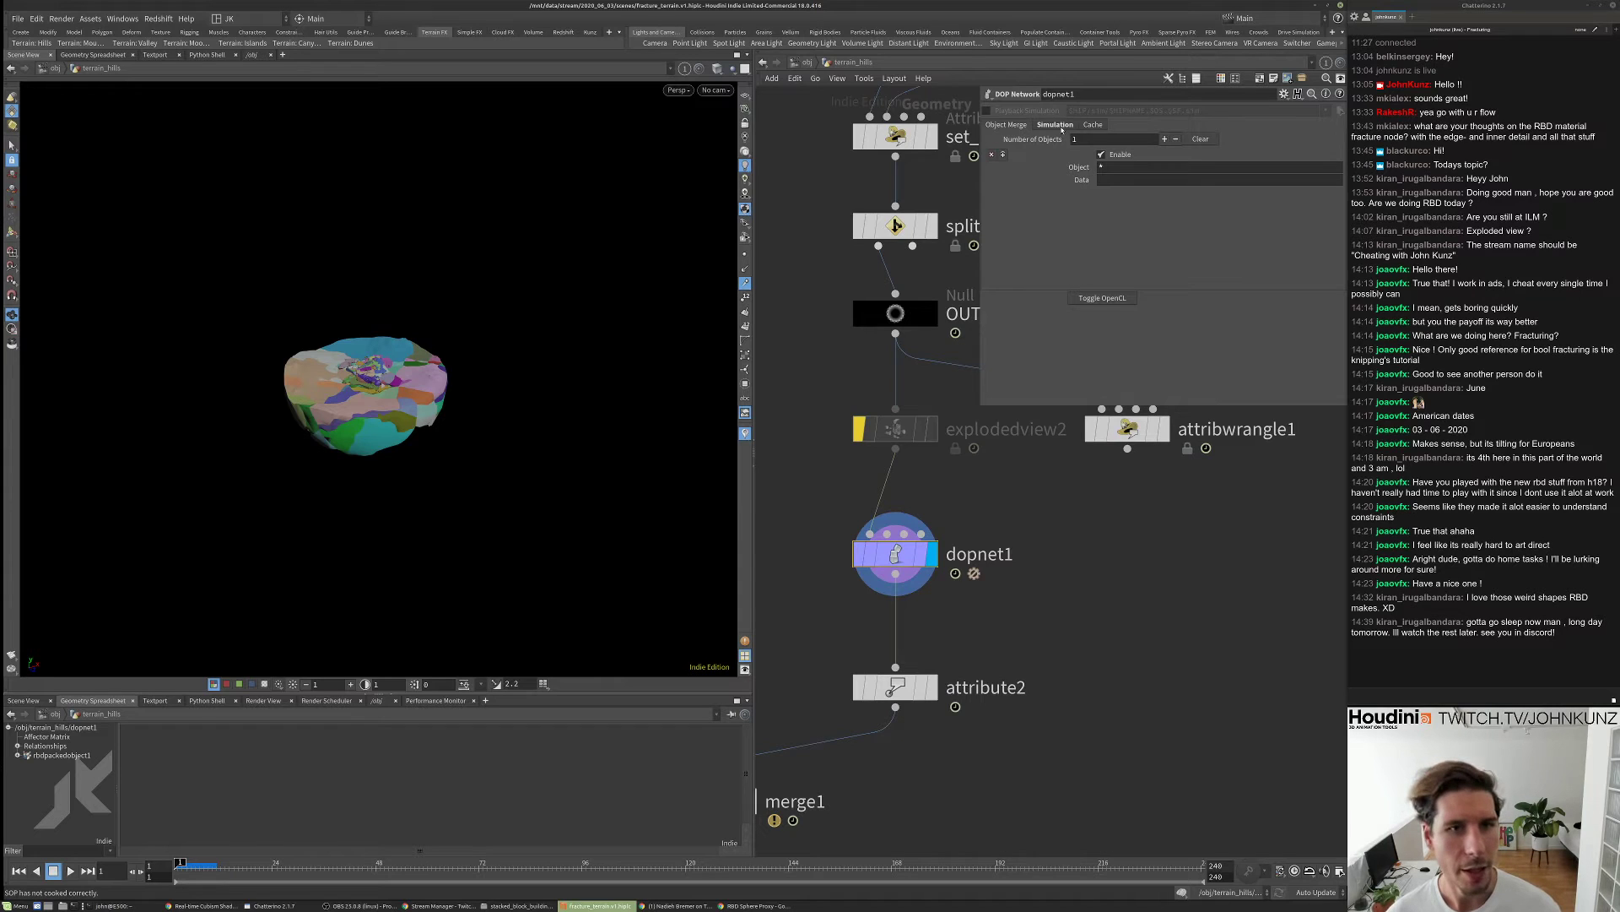
pyautogui.click(1057, 125)
pyautogui.click(1038, 140)
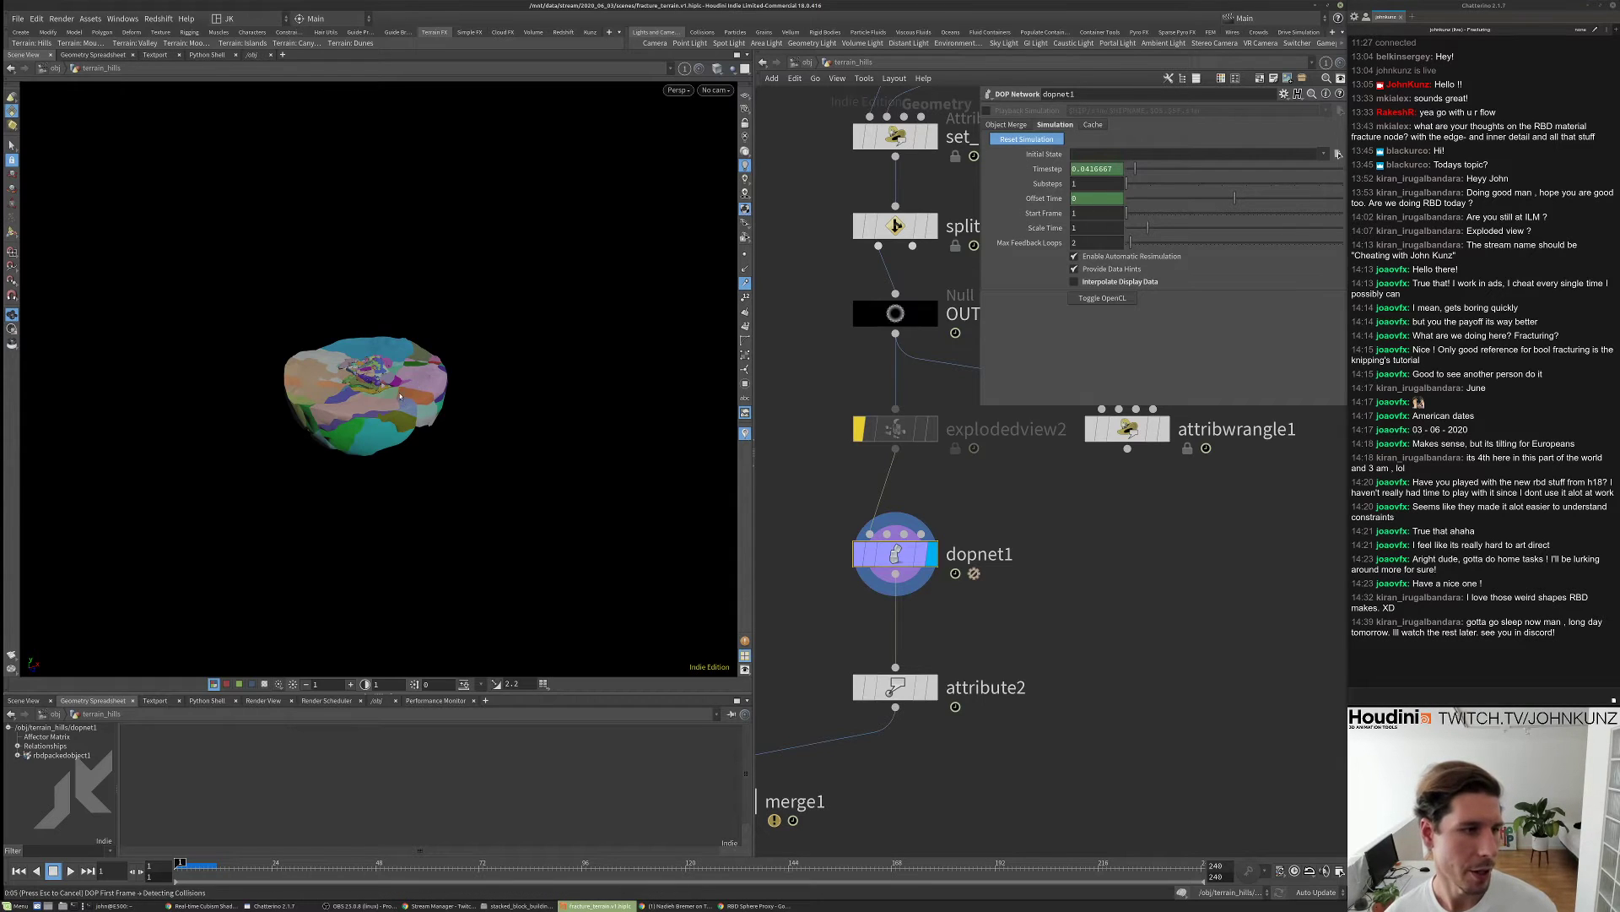
# - Display OUT_packed_fracture and copy_v in turn and select explodedview2 to check the packed pieces before the simulation
pyautogui.moveTo(868, 280); pyautogui.dragTo(883, 308, button='middle')
pyautogui.click(948, 457)
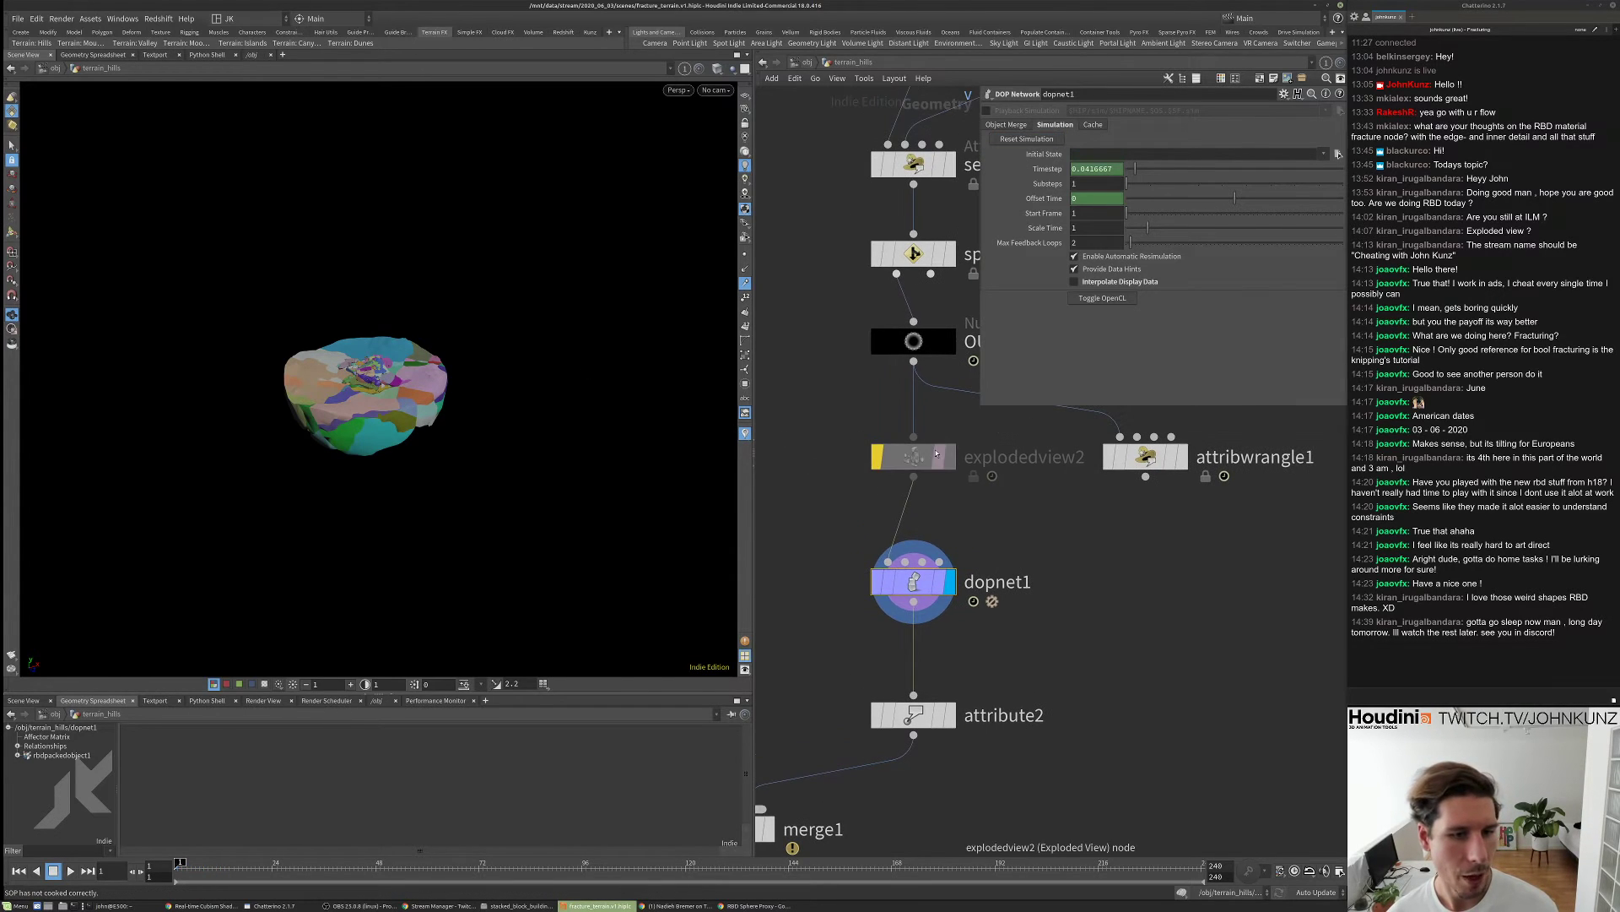
pyautogui.click(921, 456)
pyautogui.click(948, 341)
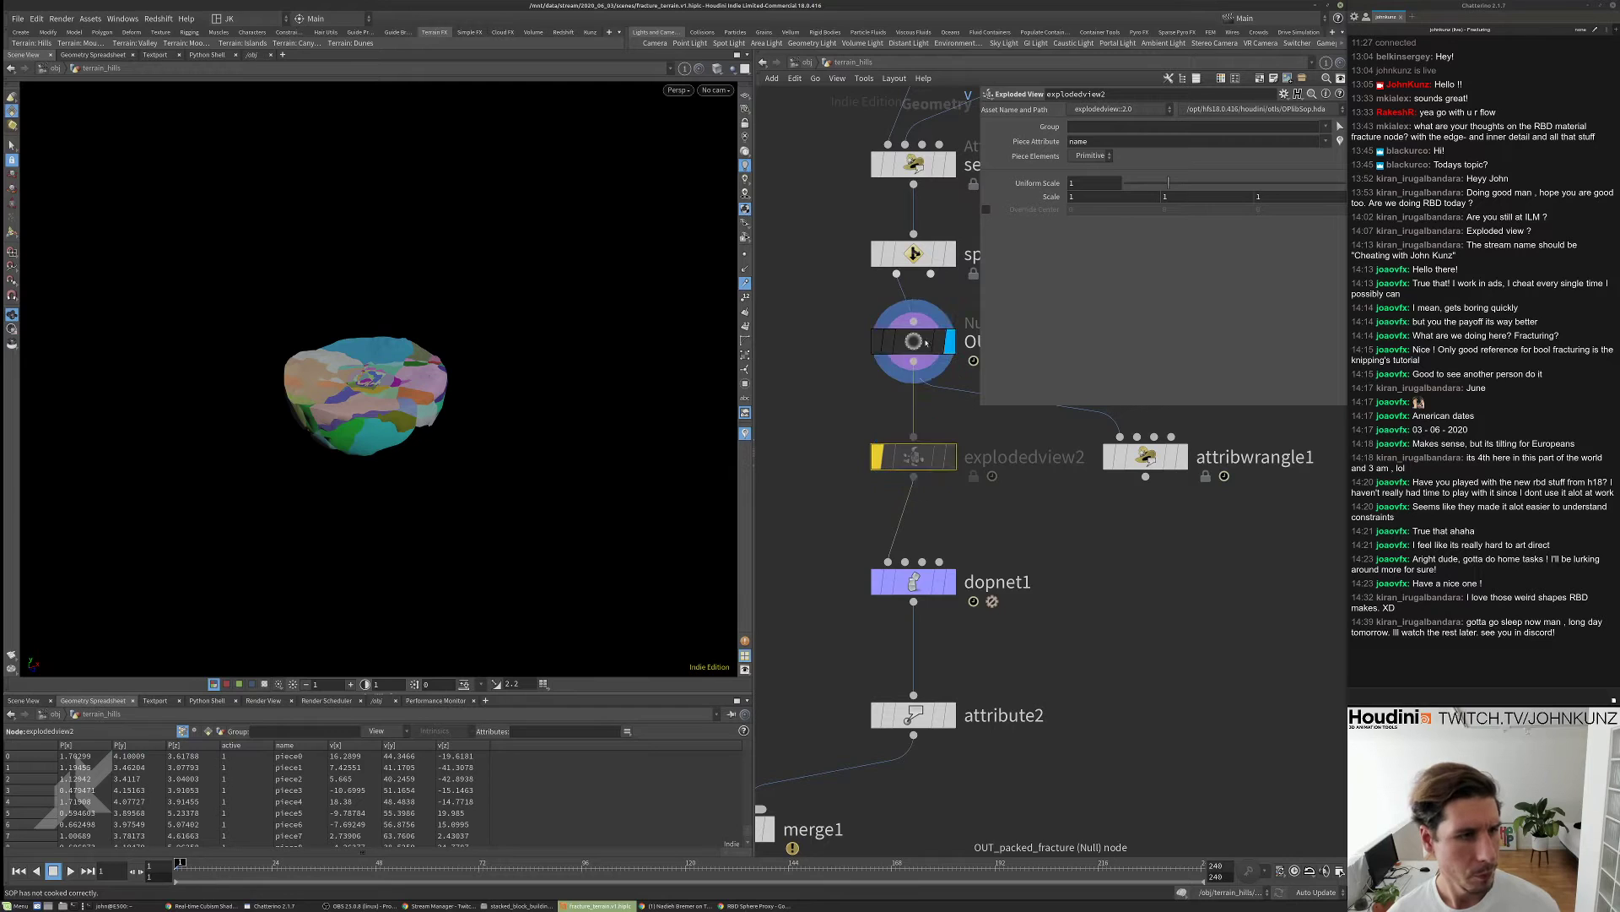
pyautogui.click(914, 341)
pyautogui.scroll(-4, 845, 448)
pyautogui.click(879, 258)
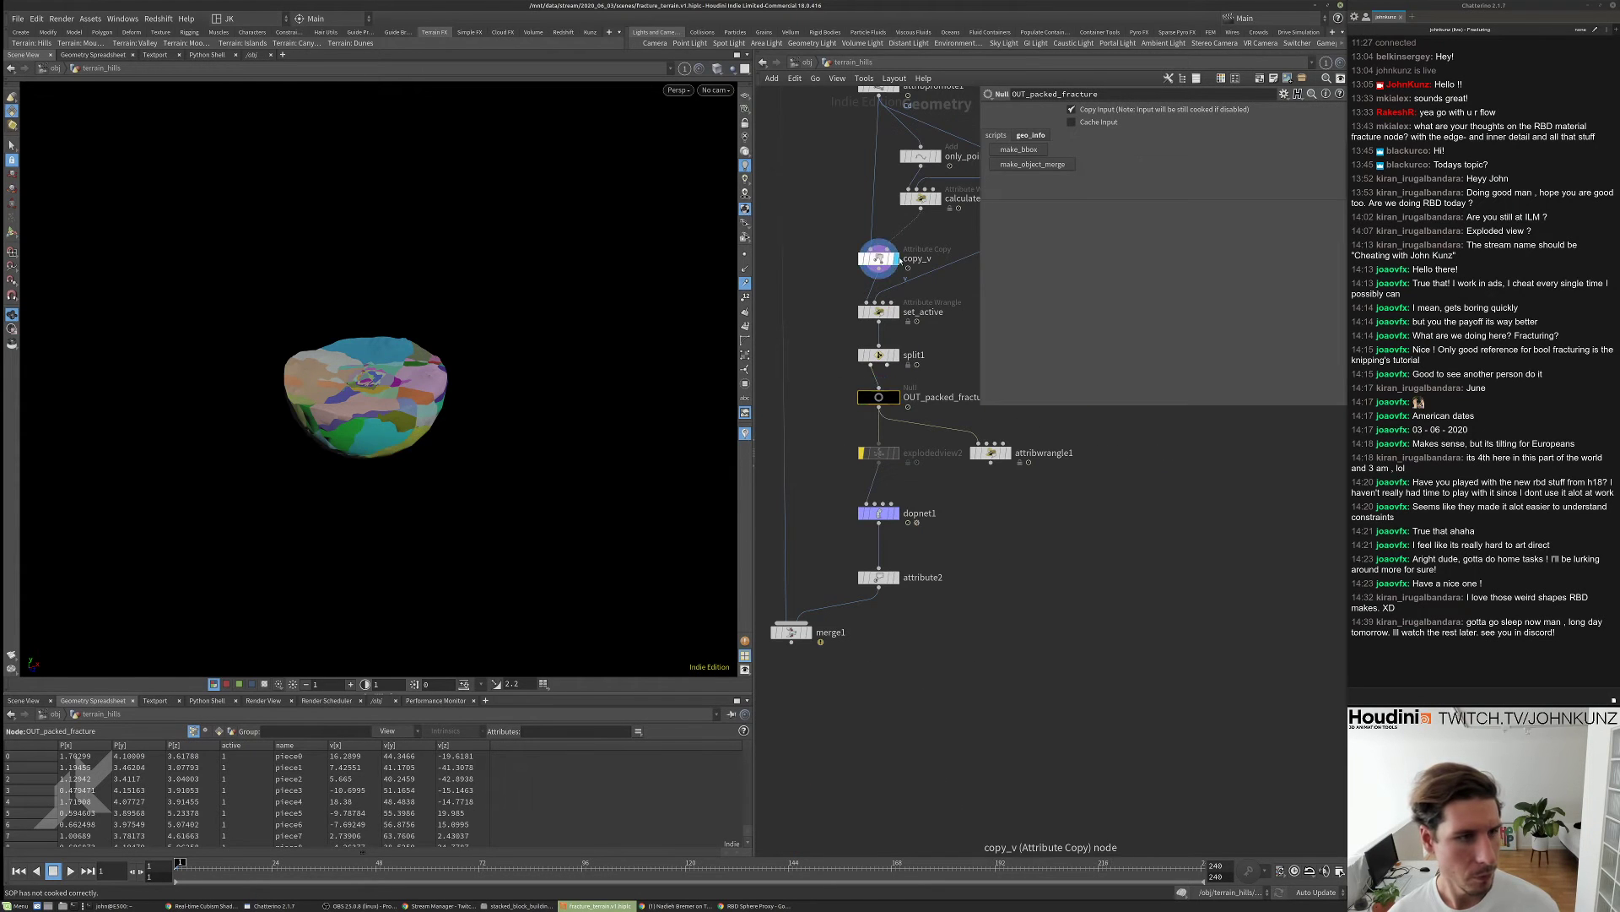
# - Display attribpromote1, boolean1 and boolean2 in turn to compare the fractured piece, the solid crater piece and the cut terrain
pyautogui.moveTo(853, 283); pyautogui.dragTo(838, 508, button='middle')
pyautogui.click(881, 311)
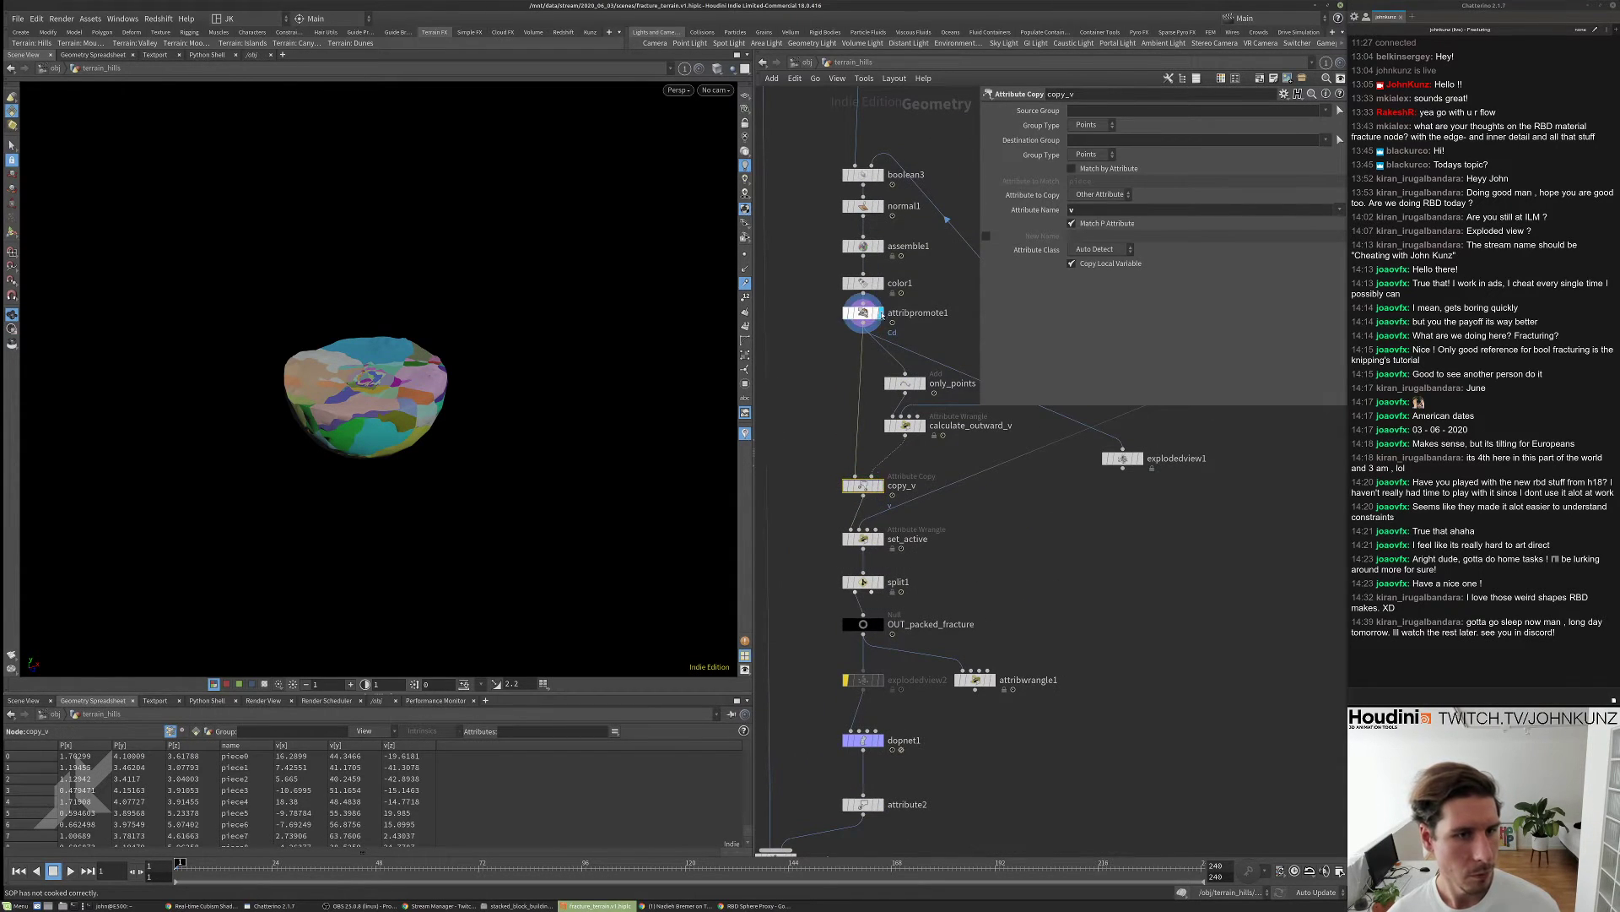
pyautogui.click(862, 312)
pyautogui.moveTo(819, 289); pyautogui.dragTo(837, 605, button='middle')
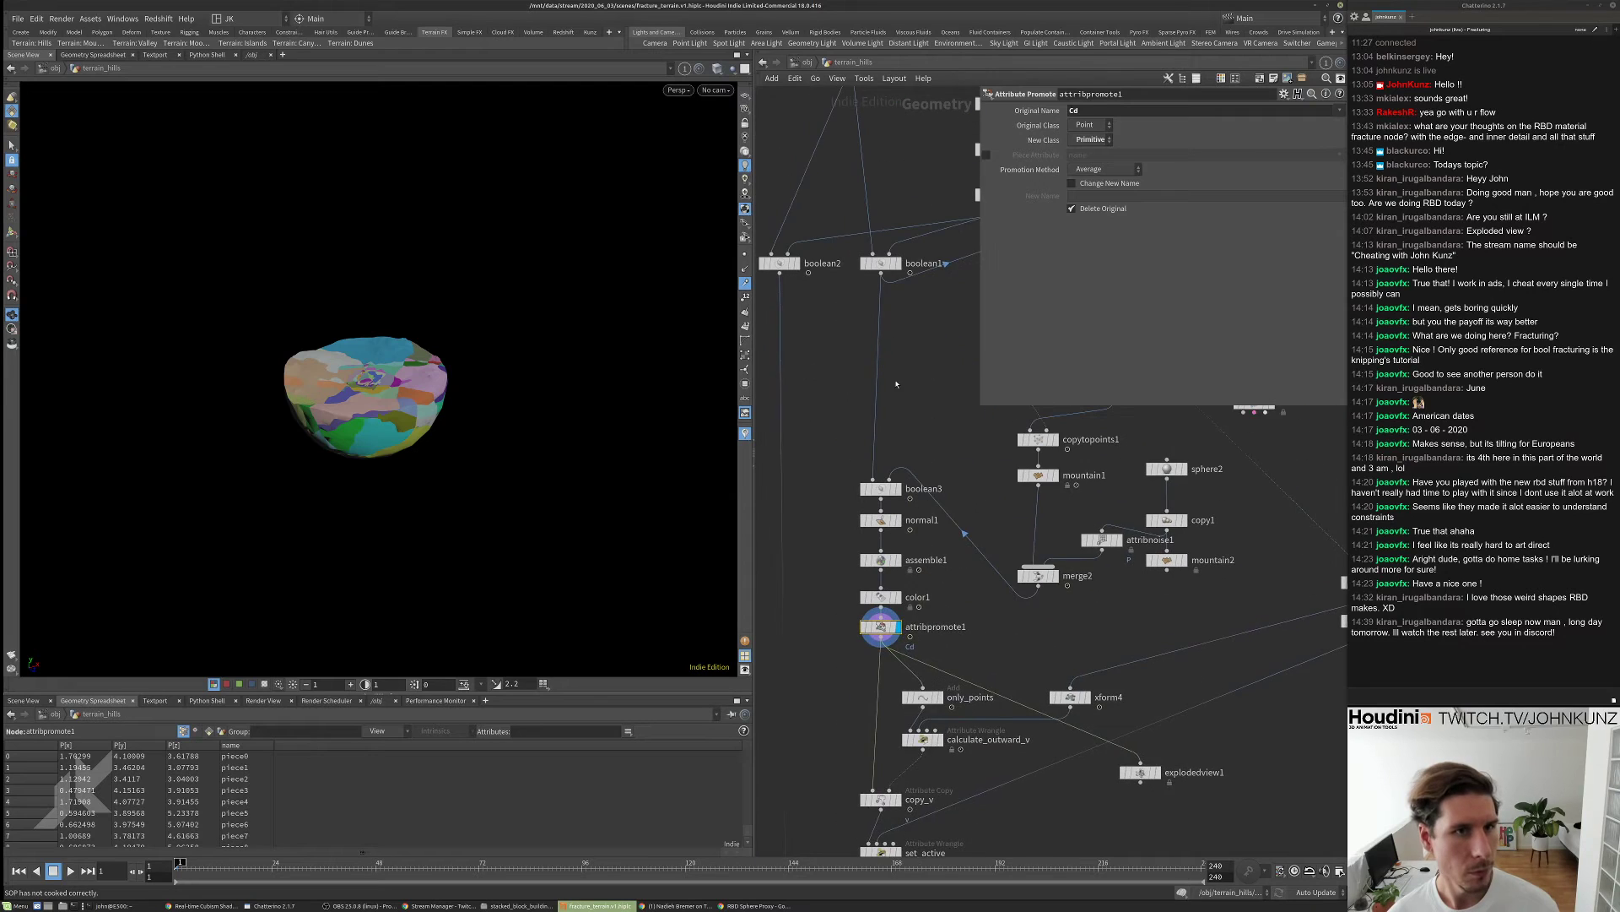
pyautogui.click(898, 264)
pyautogui.click(794, 265)
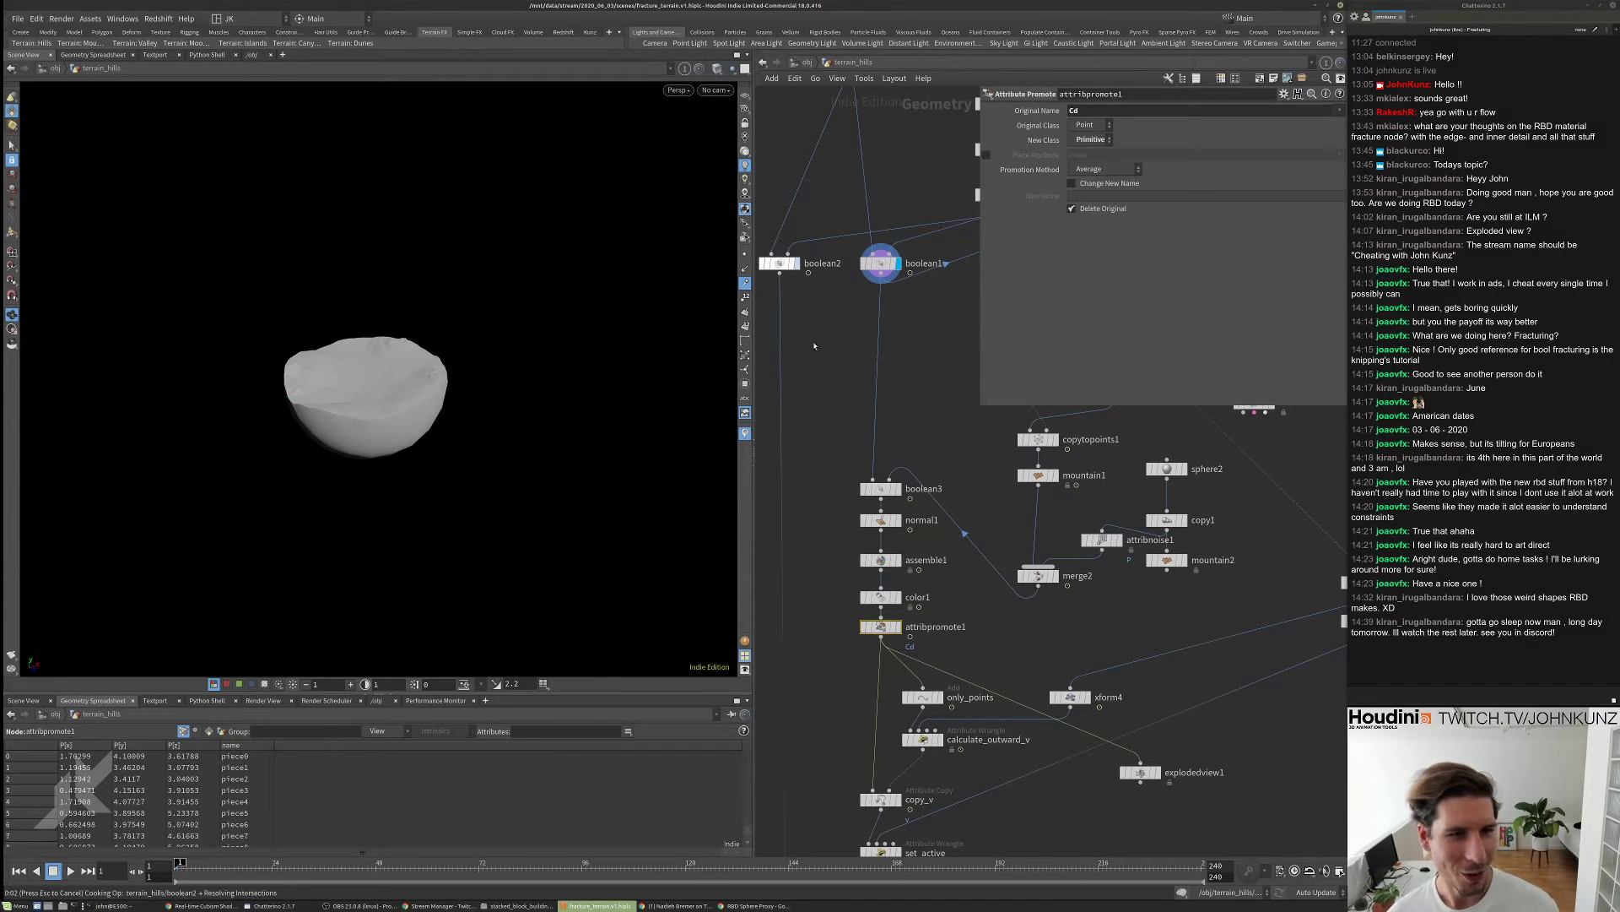
# - Display merge1 and examine the fractured area of the merged terrain up close from several angles
pyautogui.moveTo(811, 742); pyautogui.dragTo(832, 473, button='middle')
pyautogui.moveTo(823, 776); pyautogui.dragTo(844, 472, button='middle')
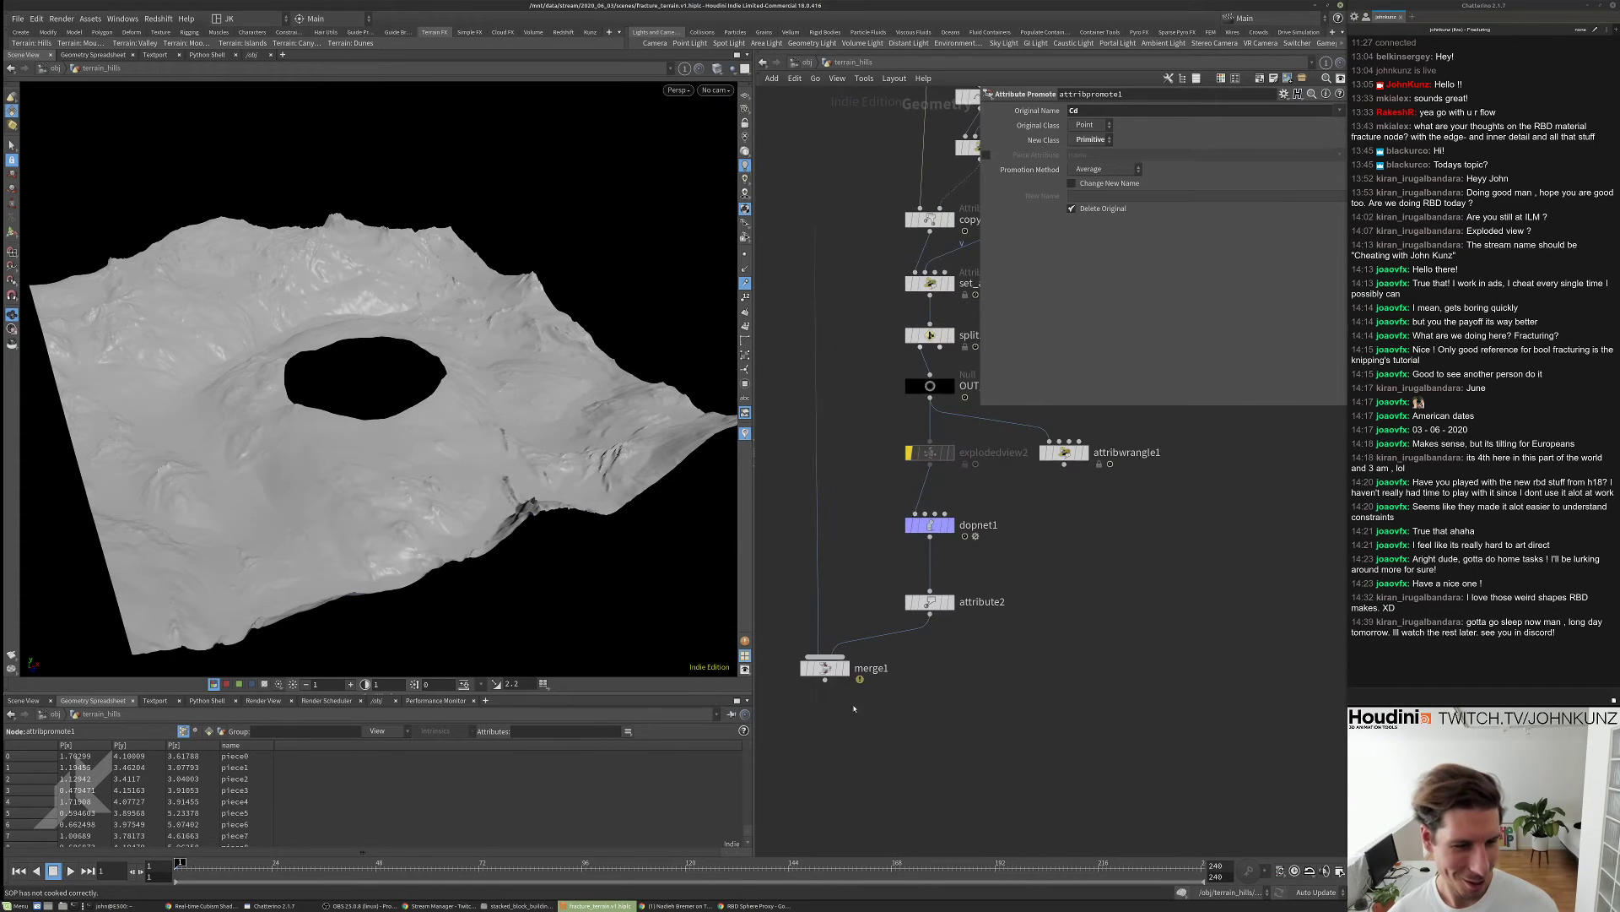
pyautogui.click(843, 668)
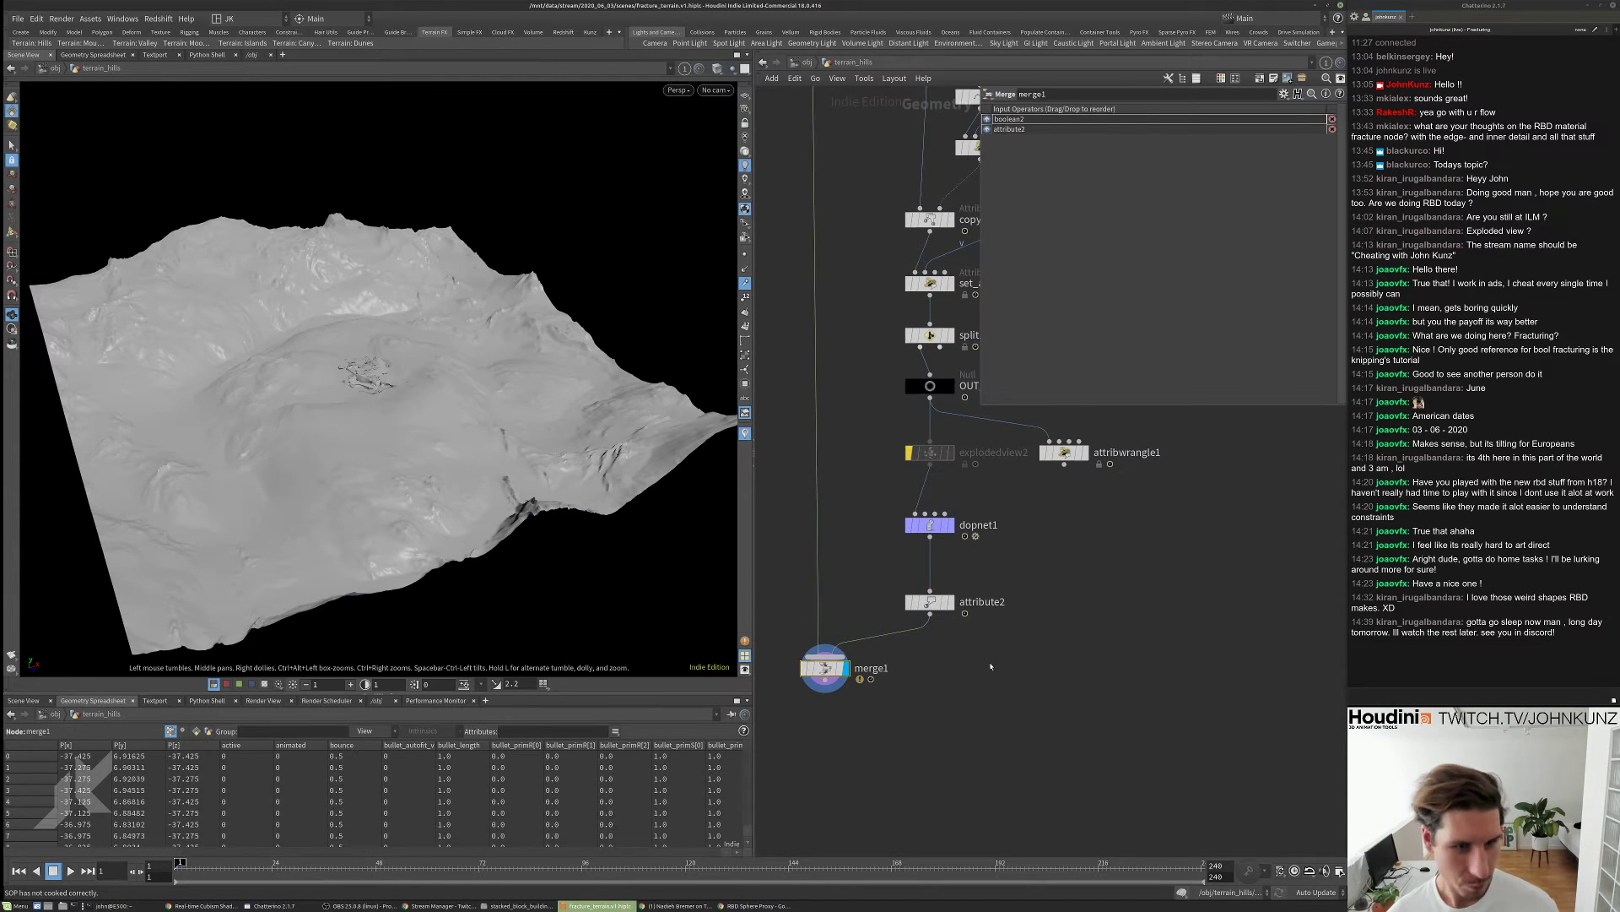
pyautogui.moveTo(444, 431); pyautogui.dragTo(451, 324)
pyautogui.scroll(6, 438, 371)
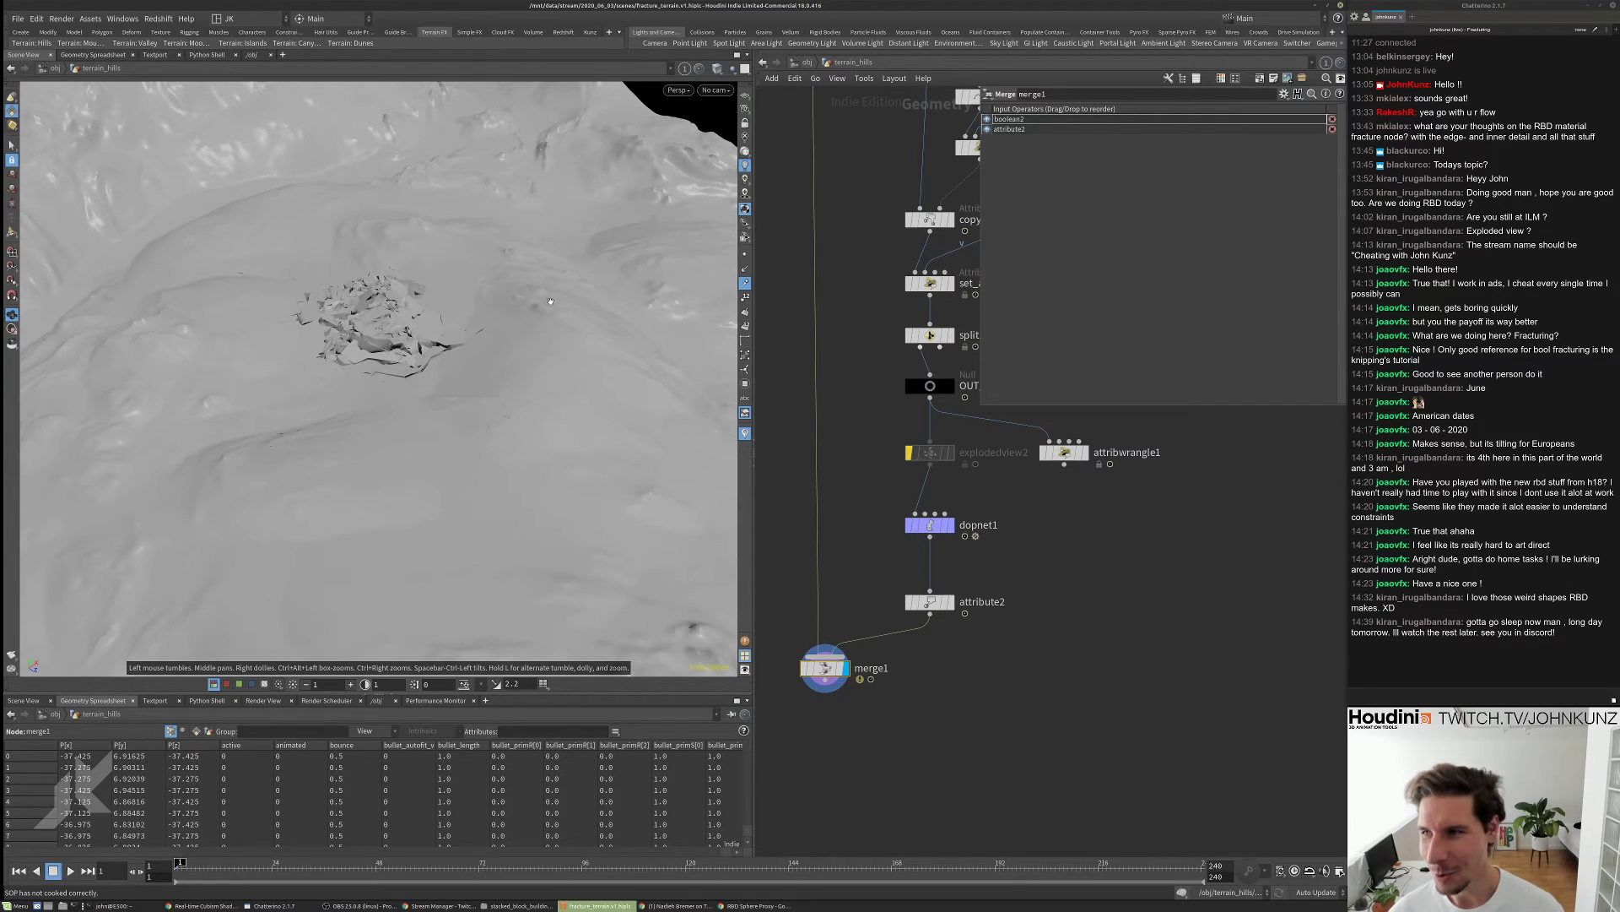
pyautogui.moveTo(530, 289); pyautogui.dragTo(525, 333)
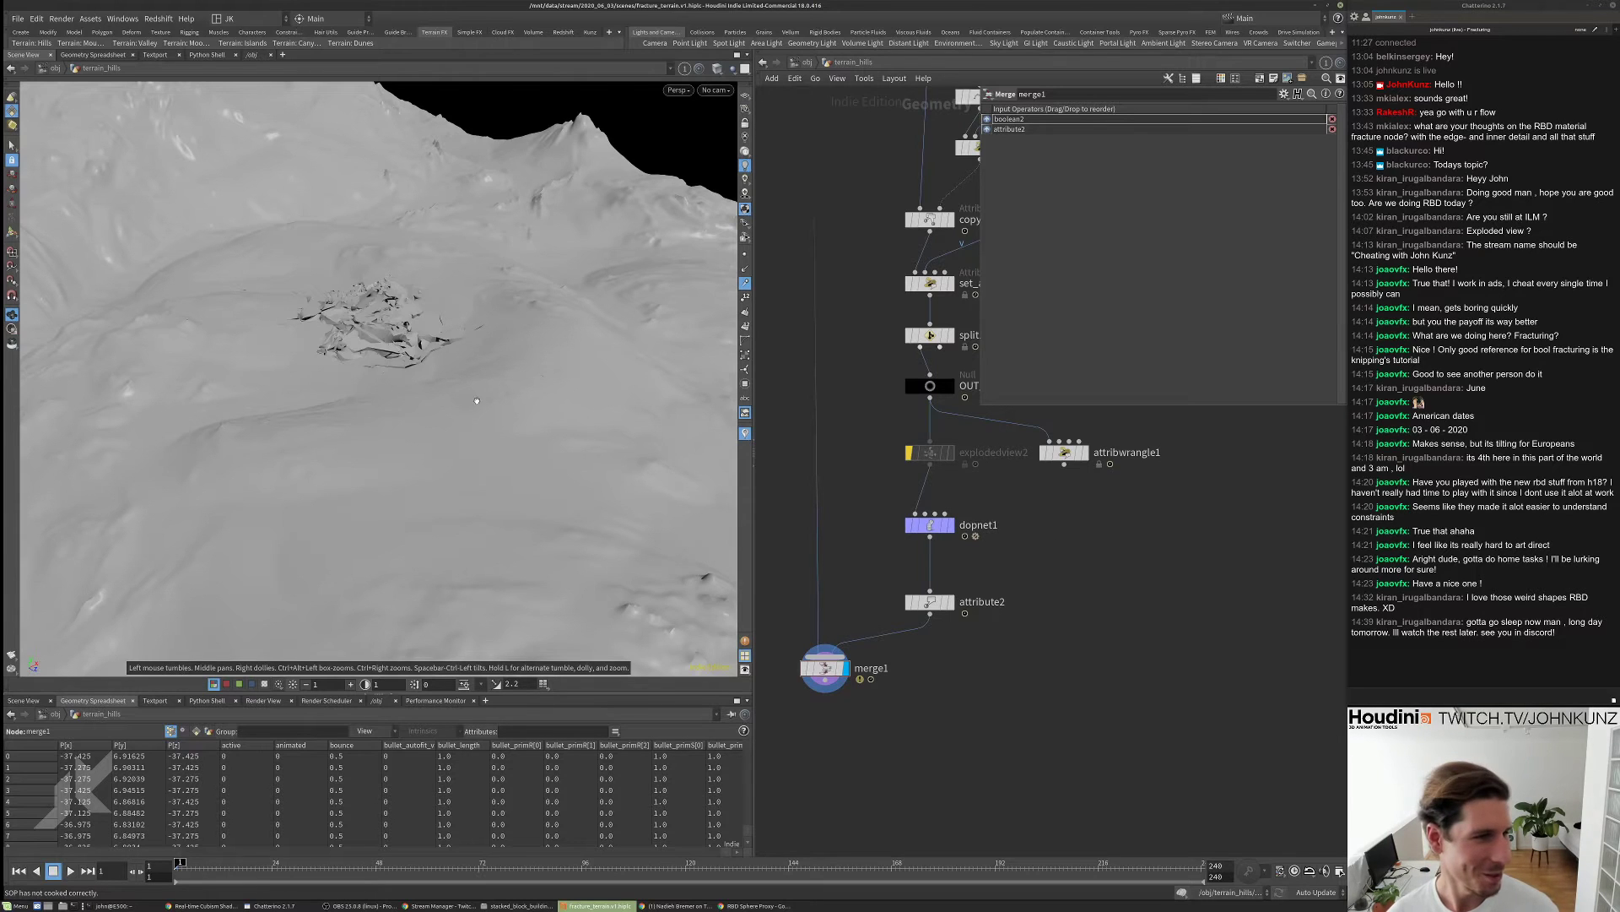
pyautogui.moveTo(482, 422); pyautogui.dragTo(477, 375)
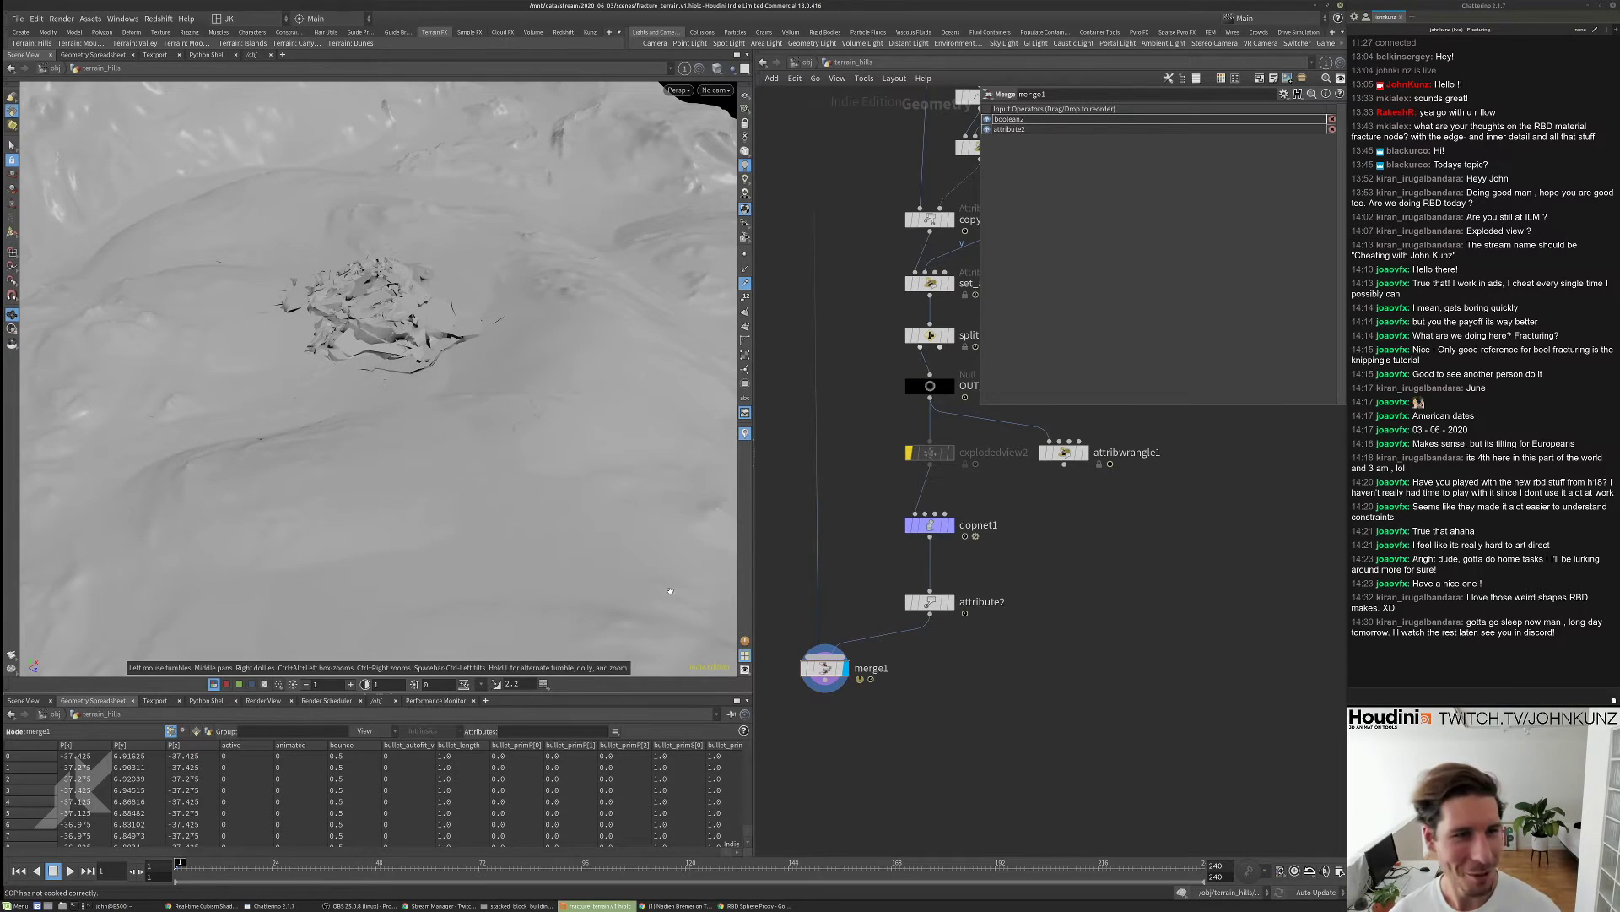
# - Inspect the node information of boolean2 for geometry size and time dependency
pyautogui.scroll(1, 920, 647)
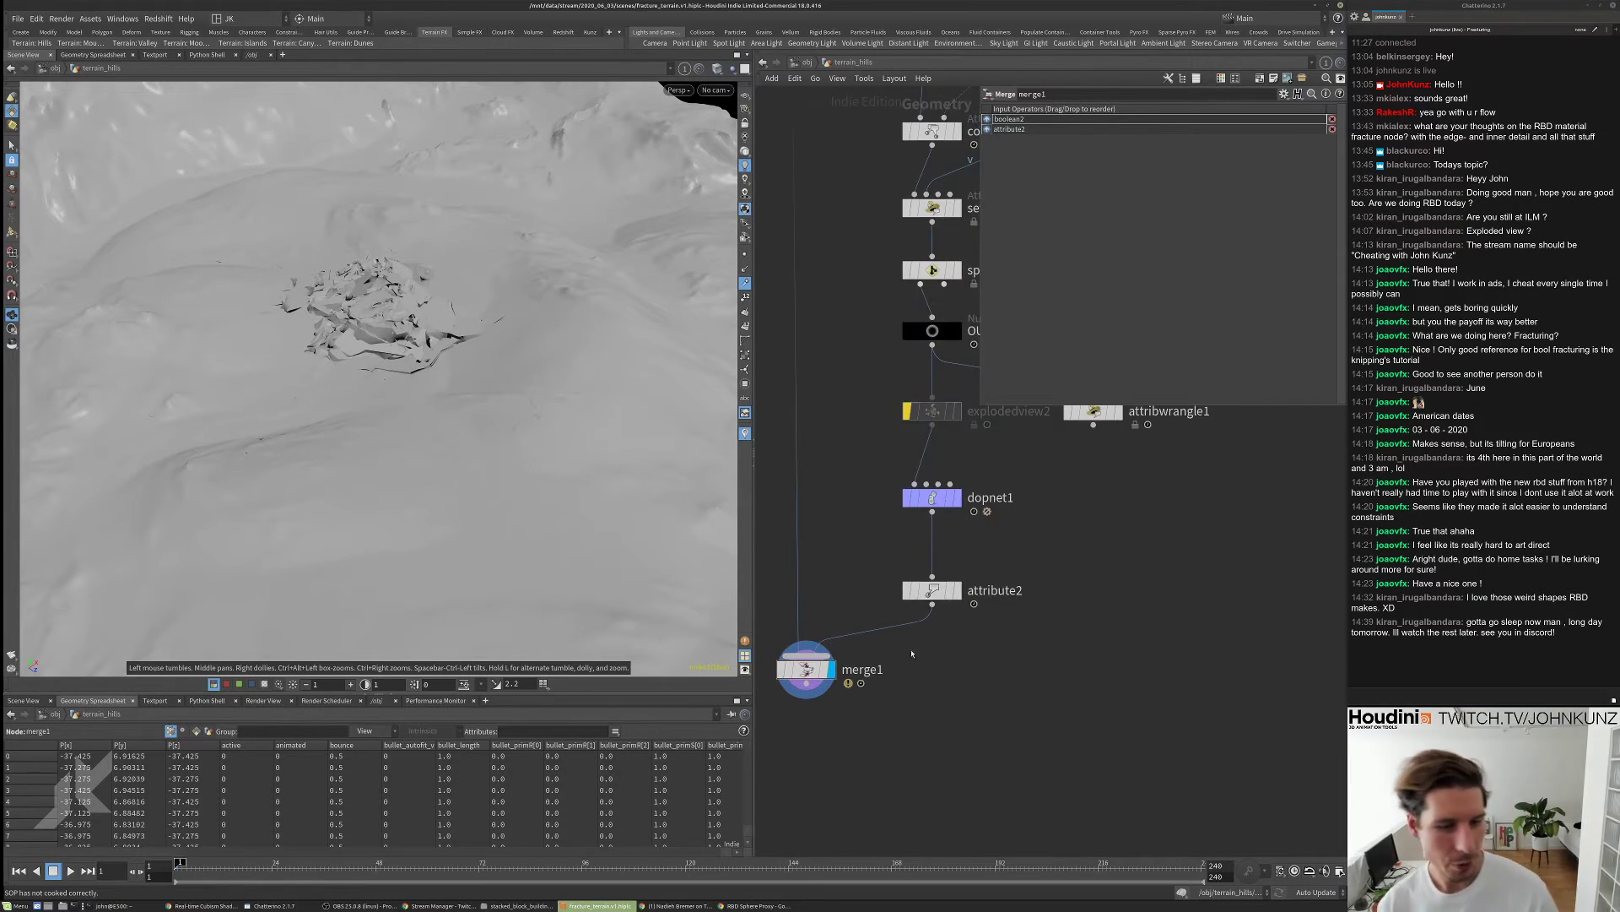
pyautogui.scroll(3, 929, 652)
pyautogui.scroll(-2, 920, 650)
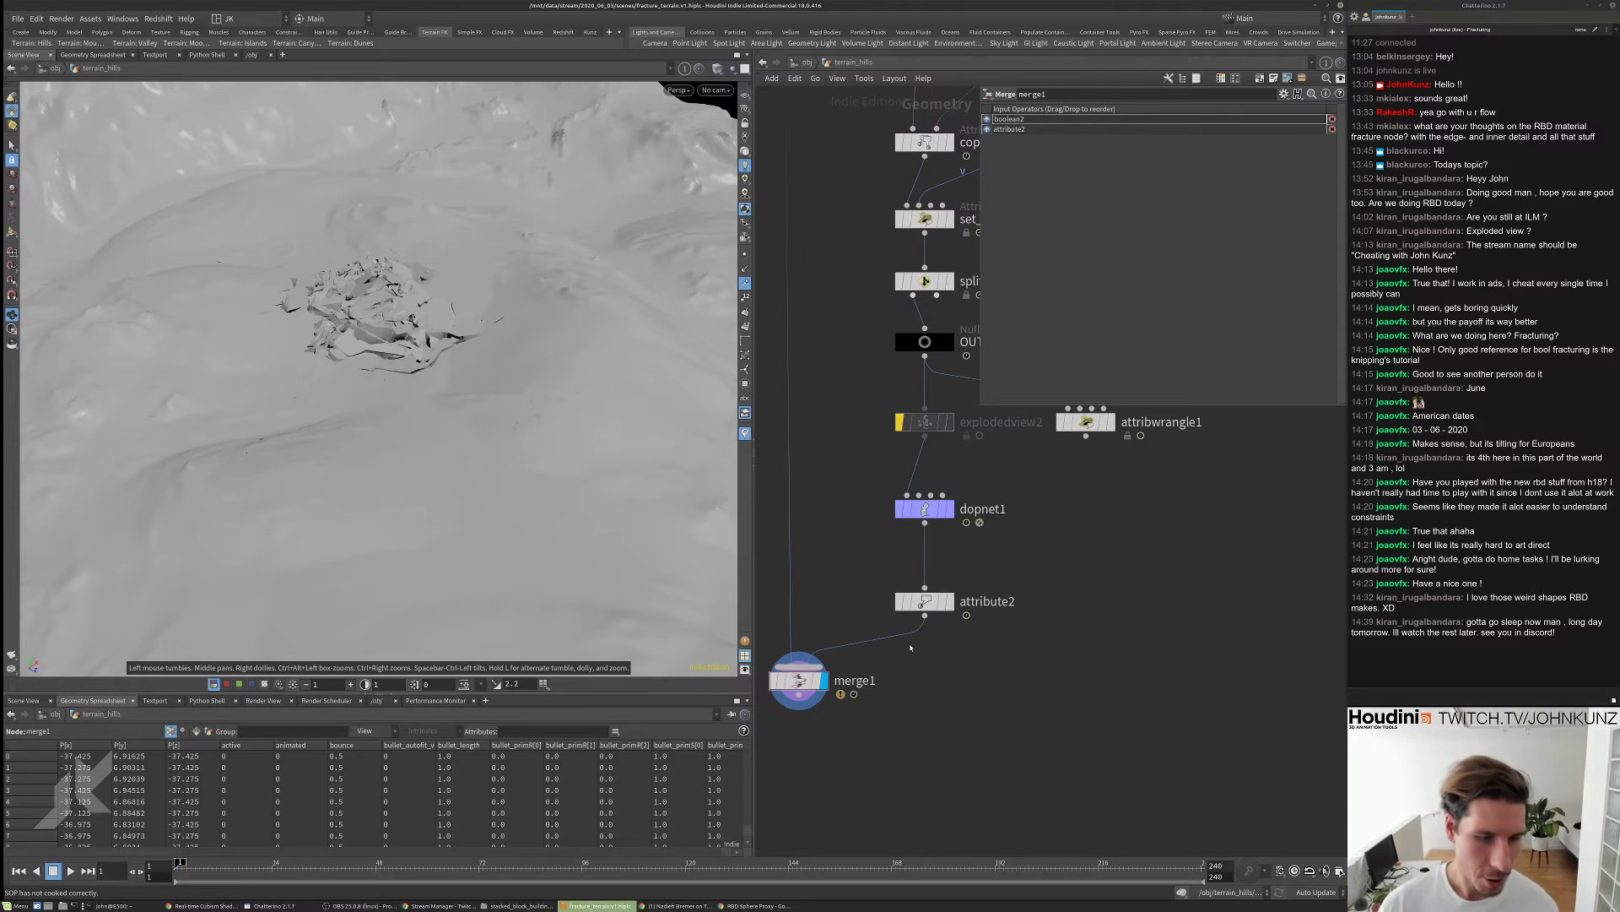
pyautogui.scroll(-4, 904, 571)
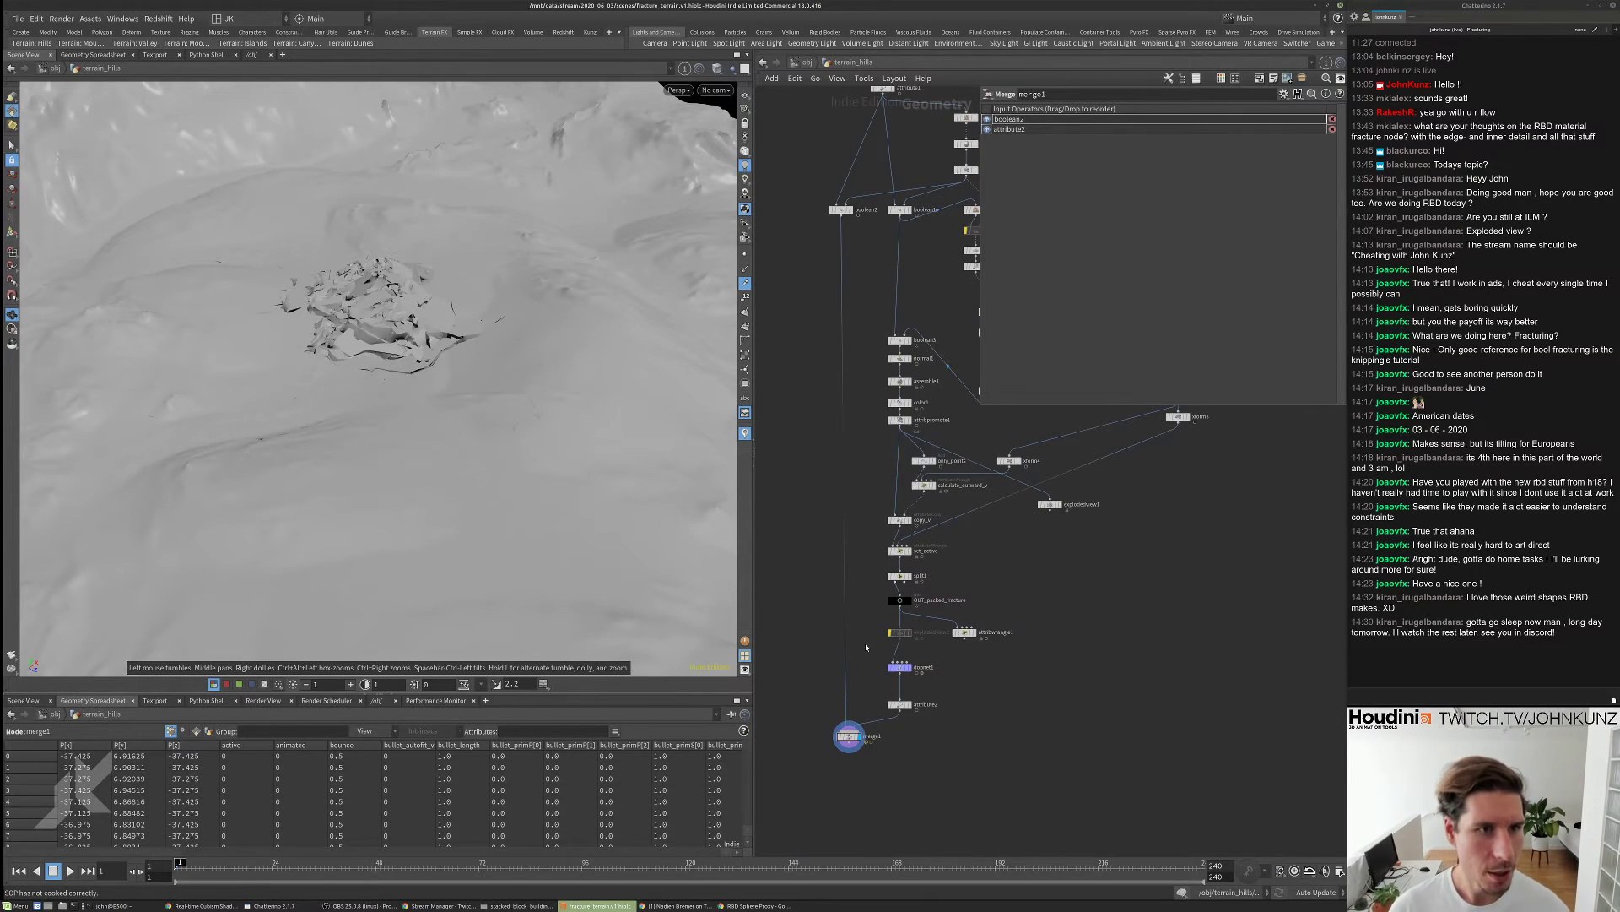
pyautogui.middleClick(845, 211)
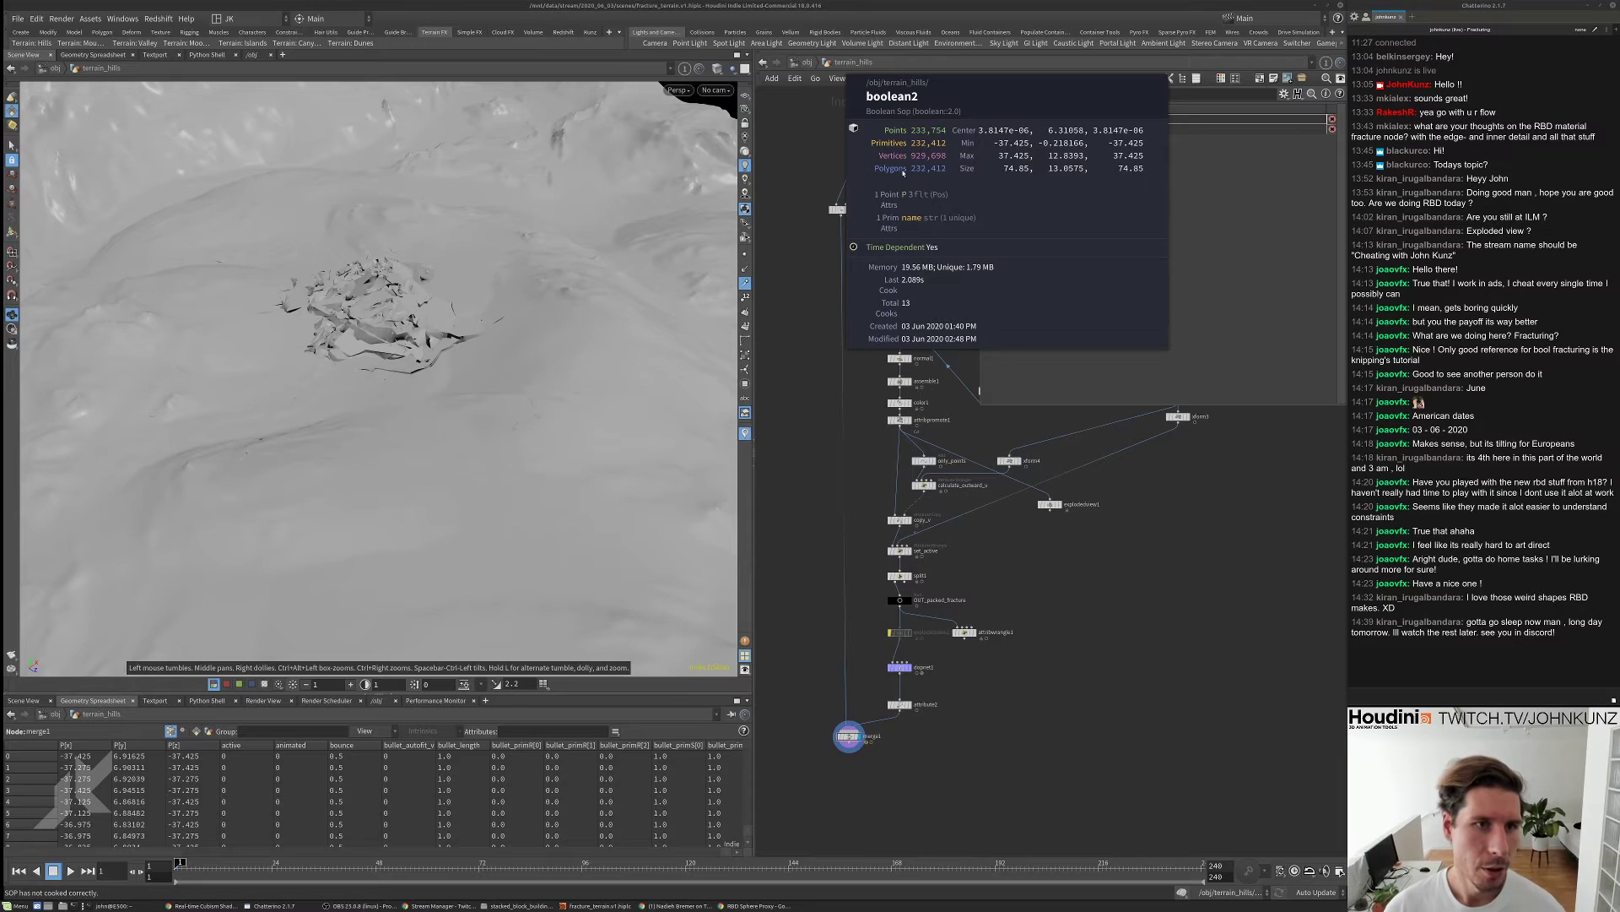
pyautogui.scroll(5, 832, 714)
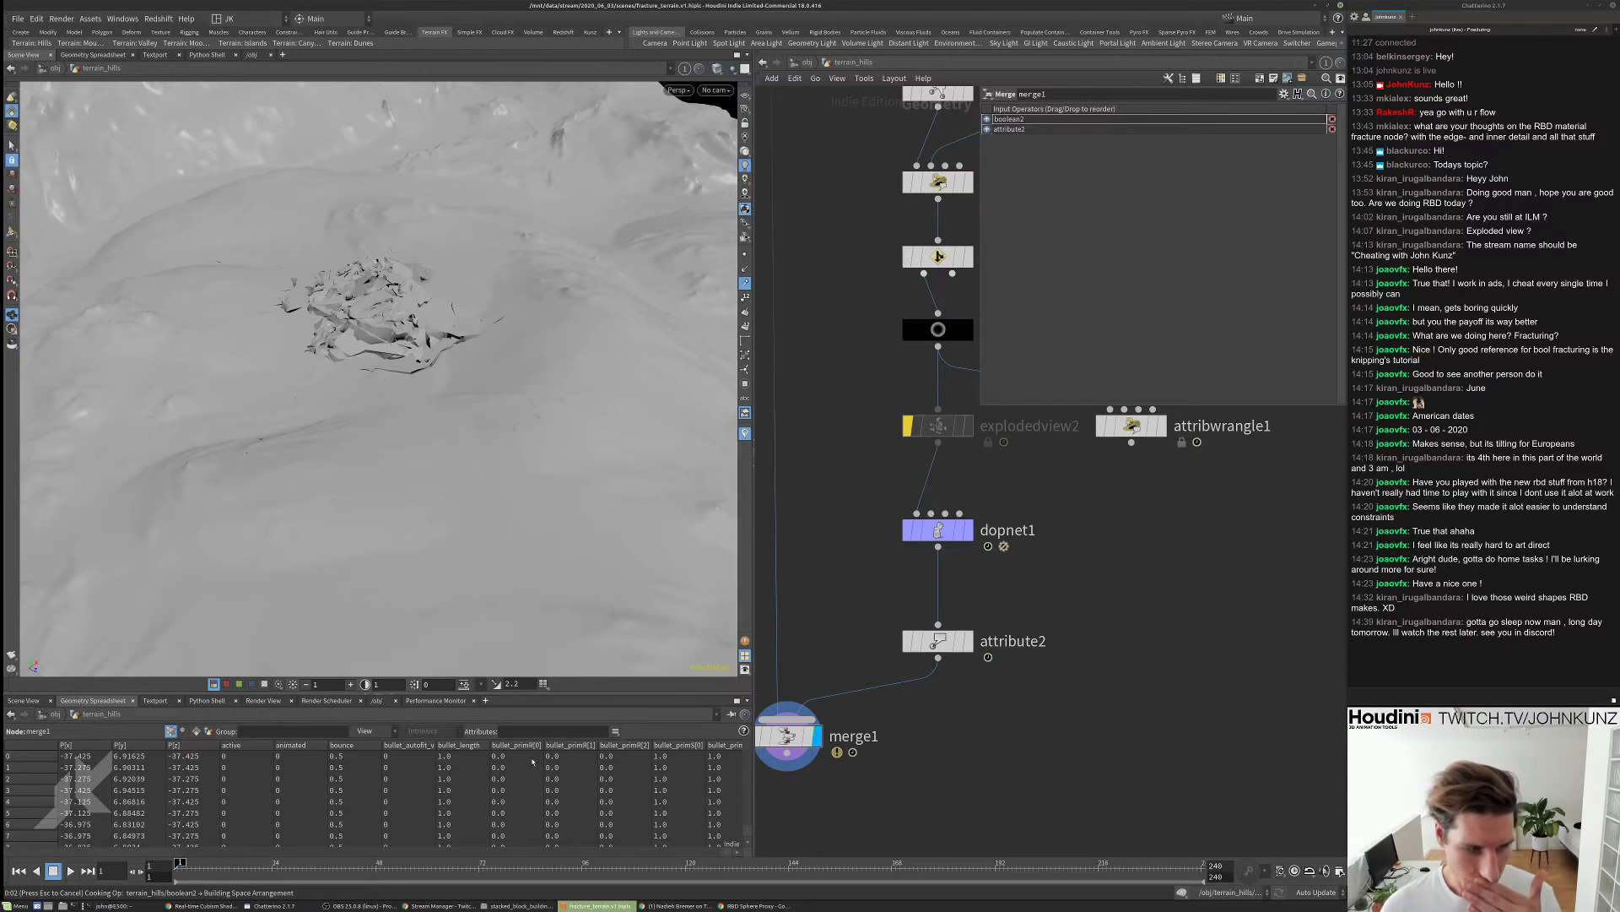
# - Play the first frames of the merged simulation, stop it and return to the first frame
pyautogui.click(71, 871)
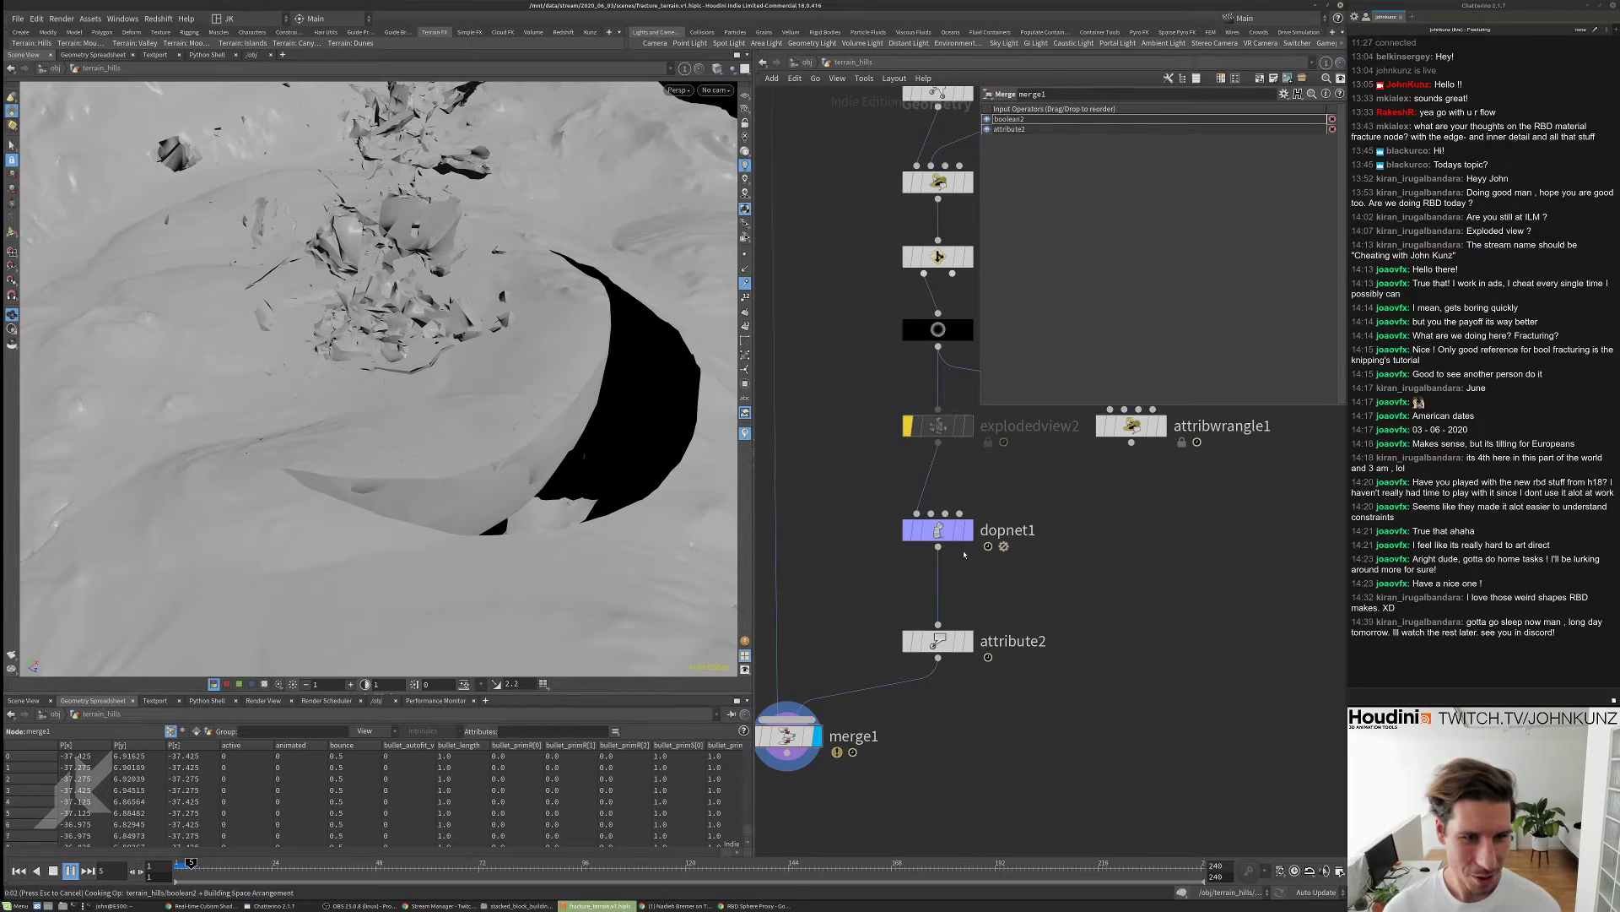
pyautogui.scroll(-2, 1004, 567)
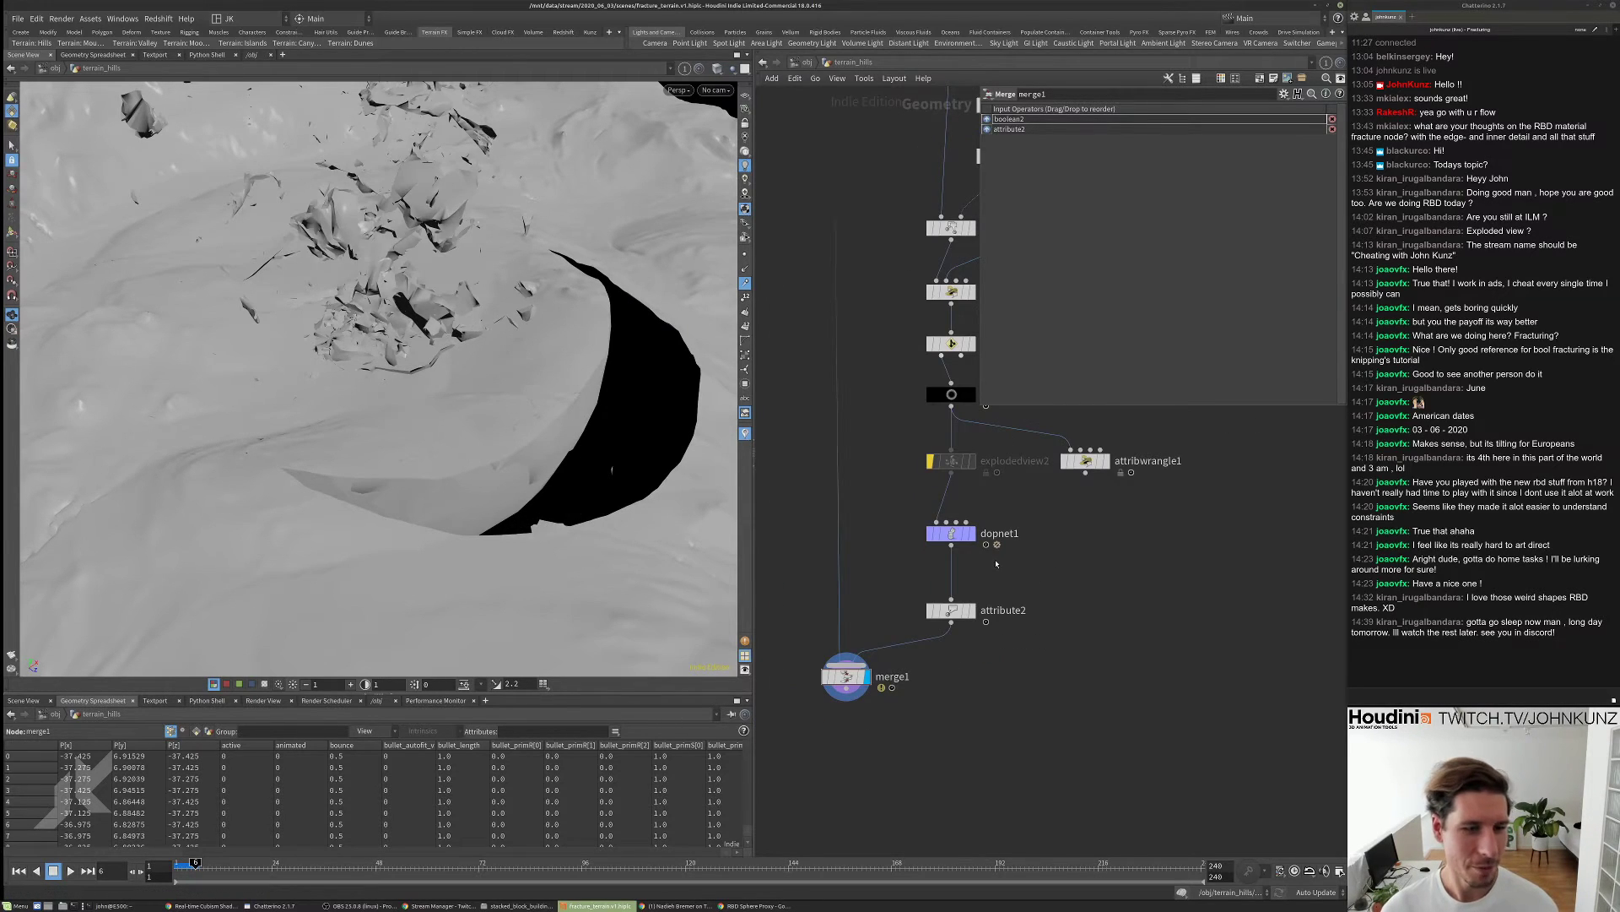
pyautogui.scroll(3, 980, 563)
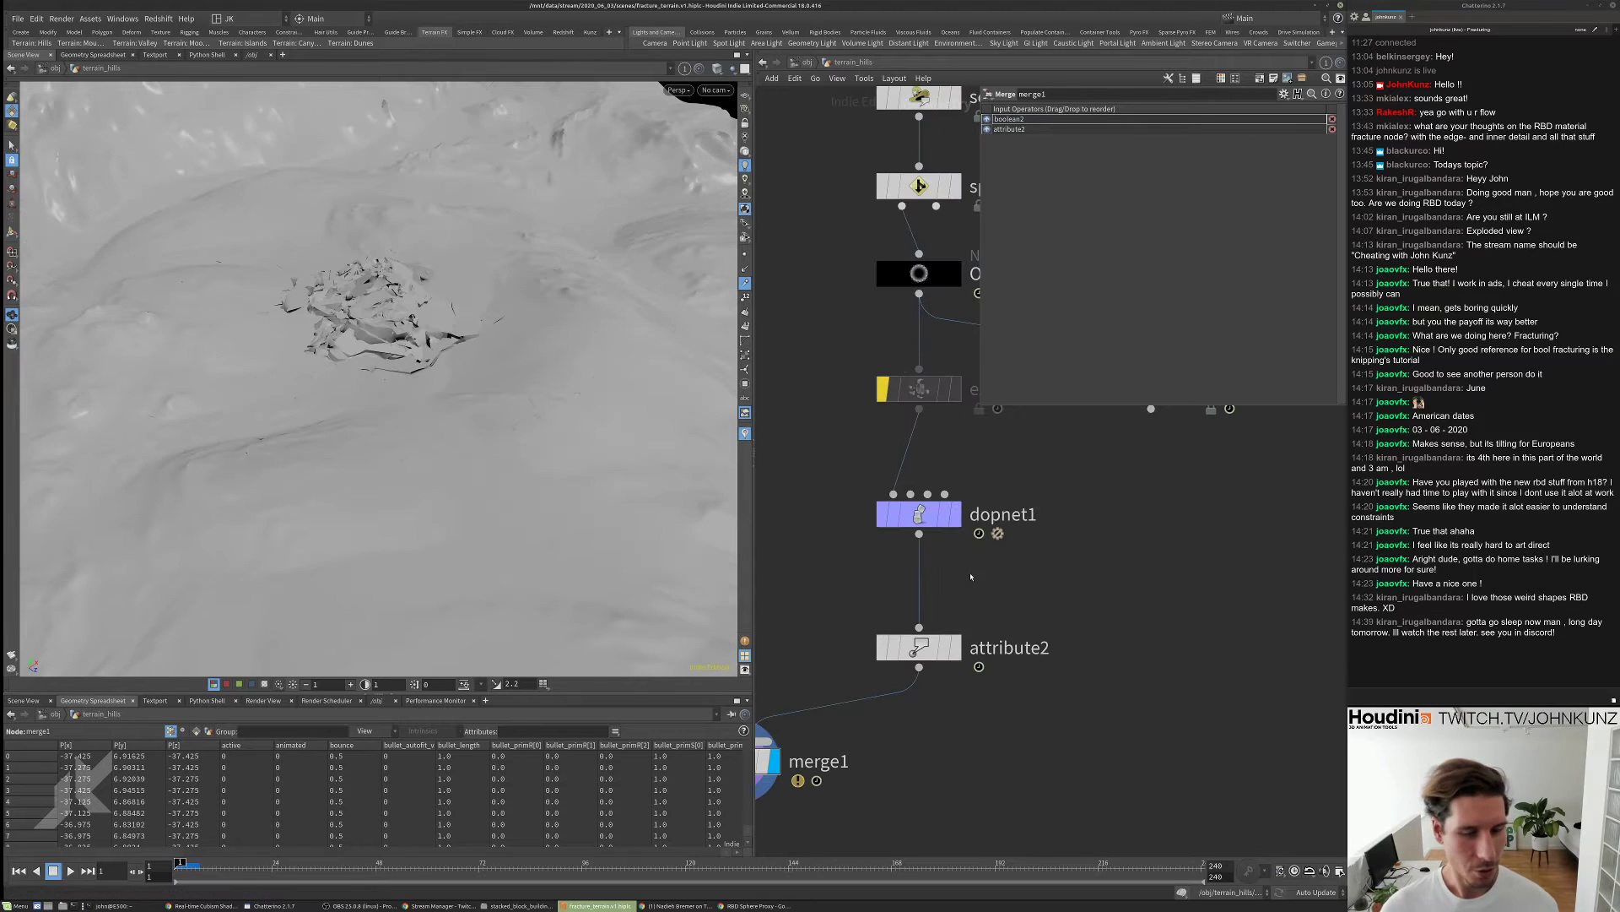
# - Move attribute2 closer to dopnet1 and insert an Unpack node between attribute2 and merge1
pyautogui.click(954, 514)
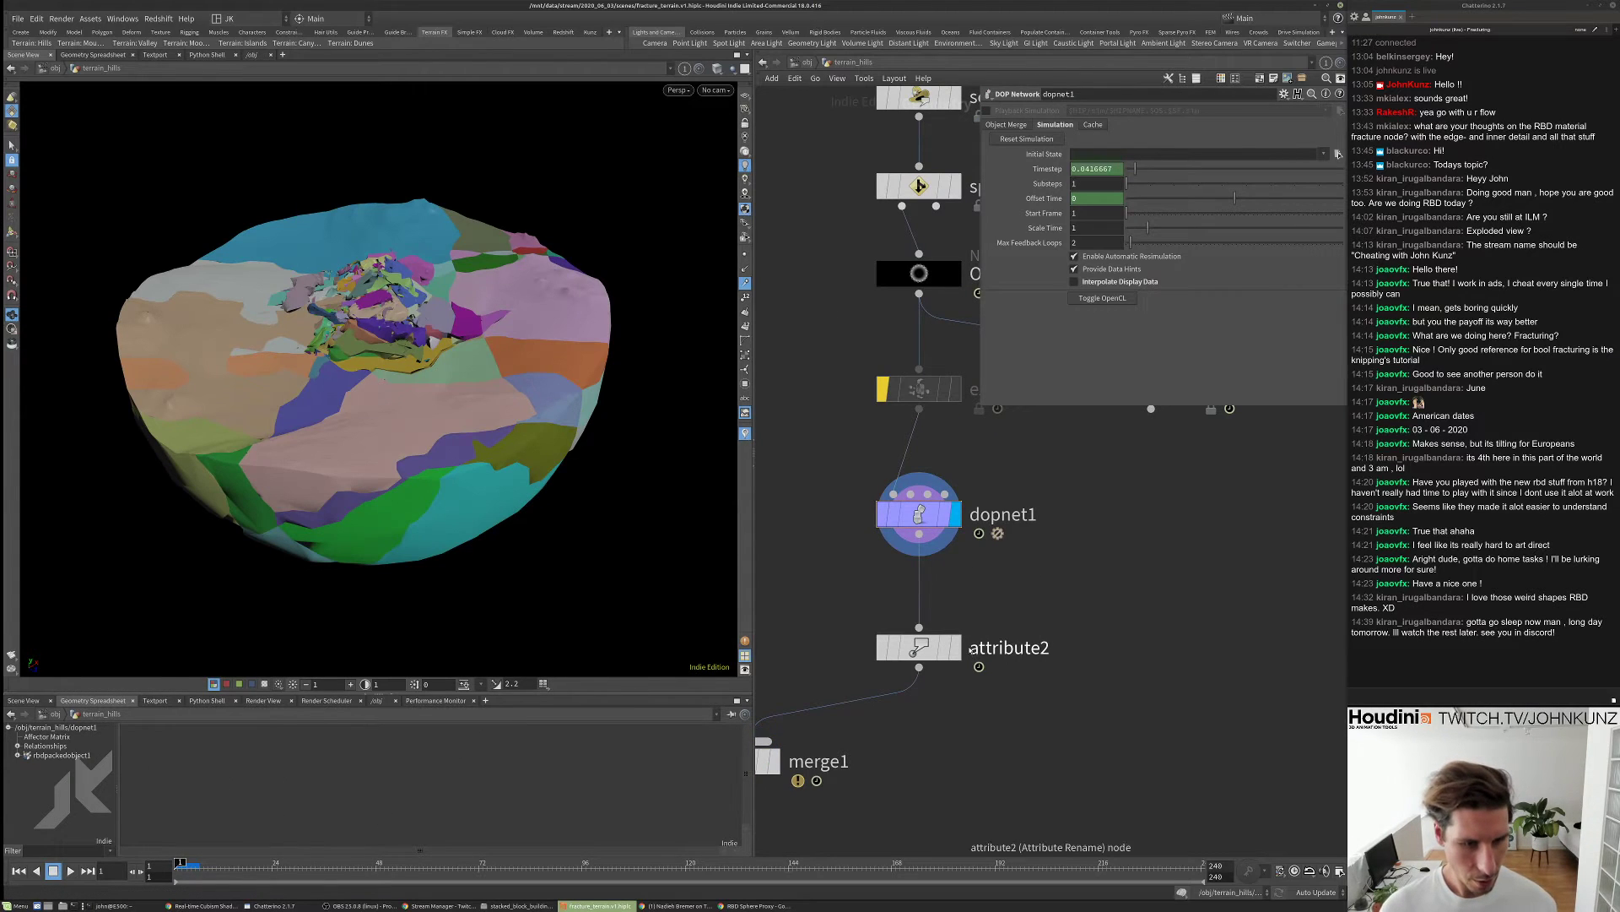
pyautogui.click(954, 648)
pyautogui.moveTo(920, 647); pyautogui.dragTo(920, 603)
pyautogui.press('Tab')
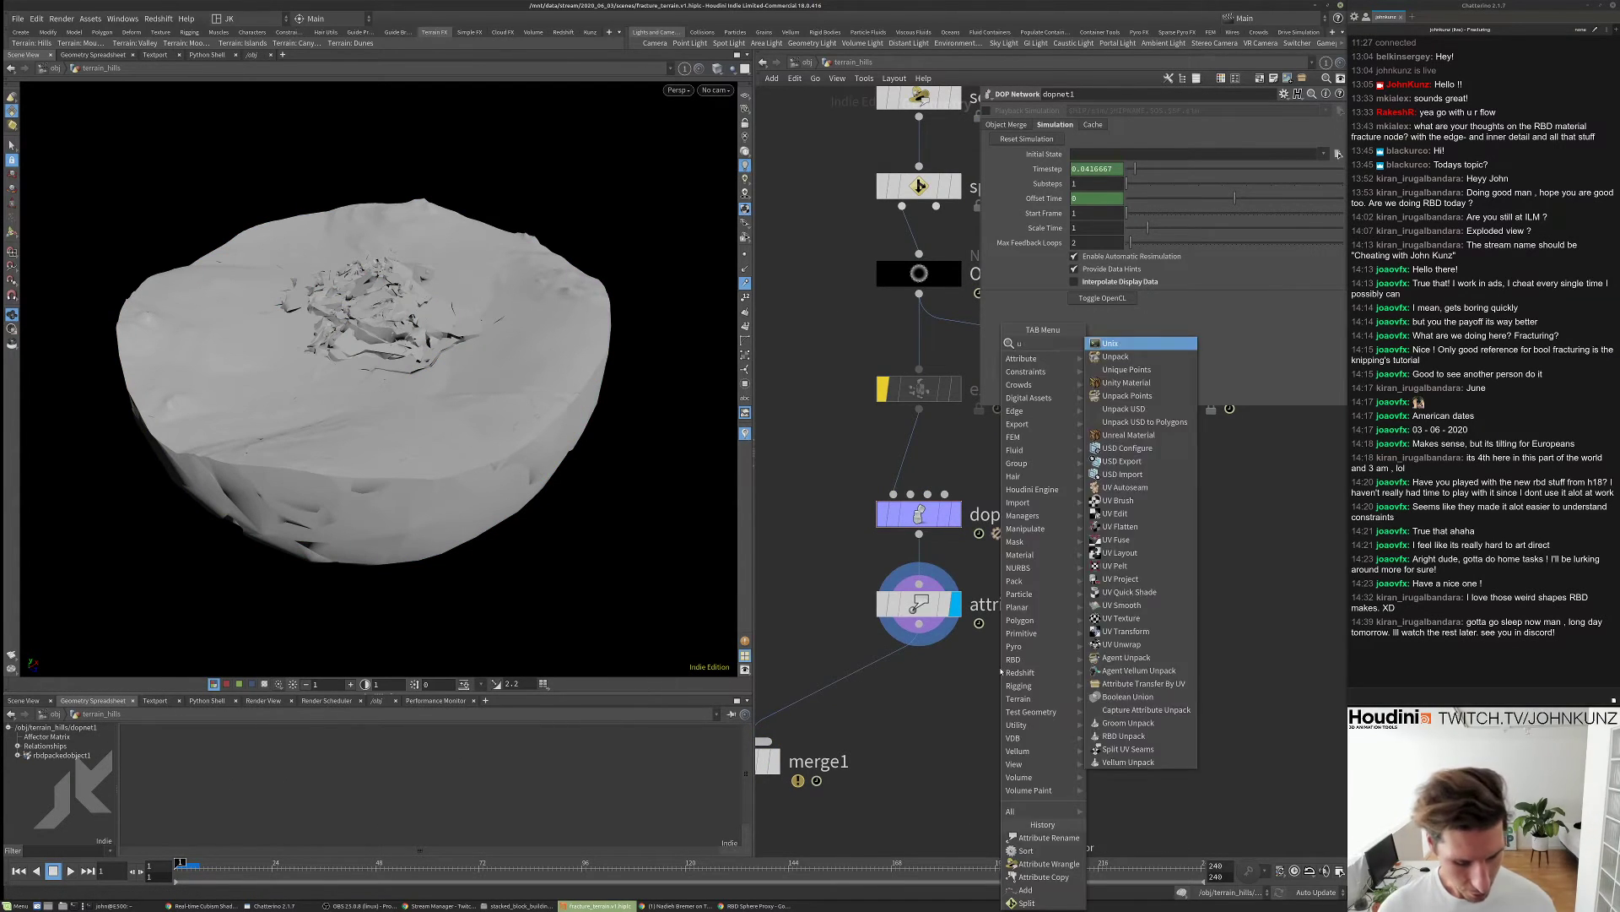
pyautogui.click(1116, 371)
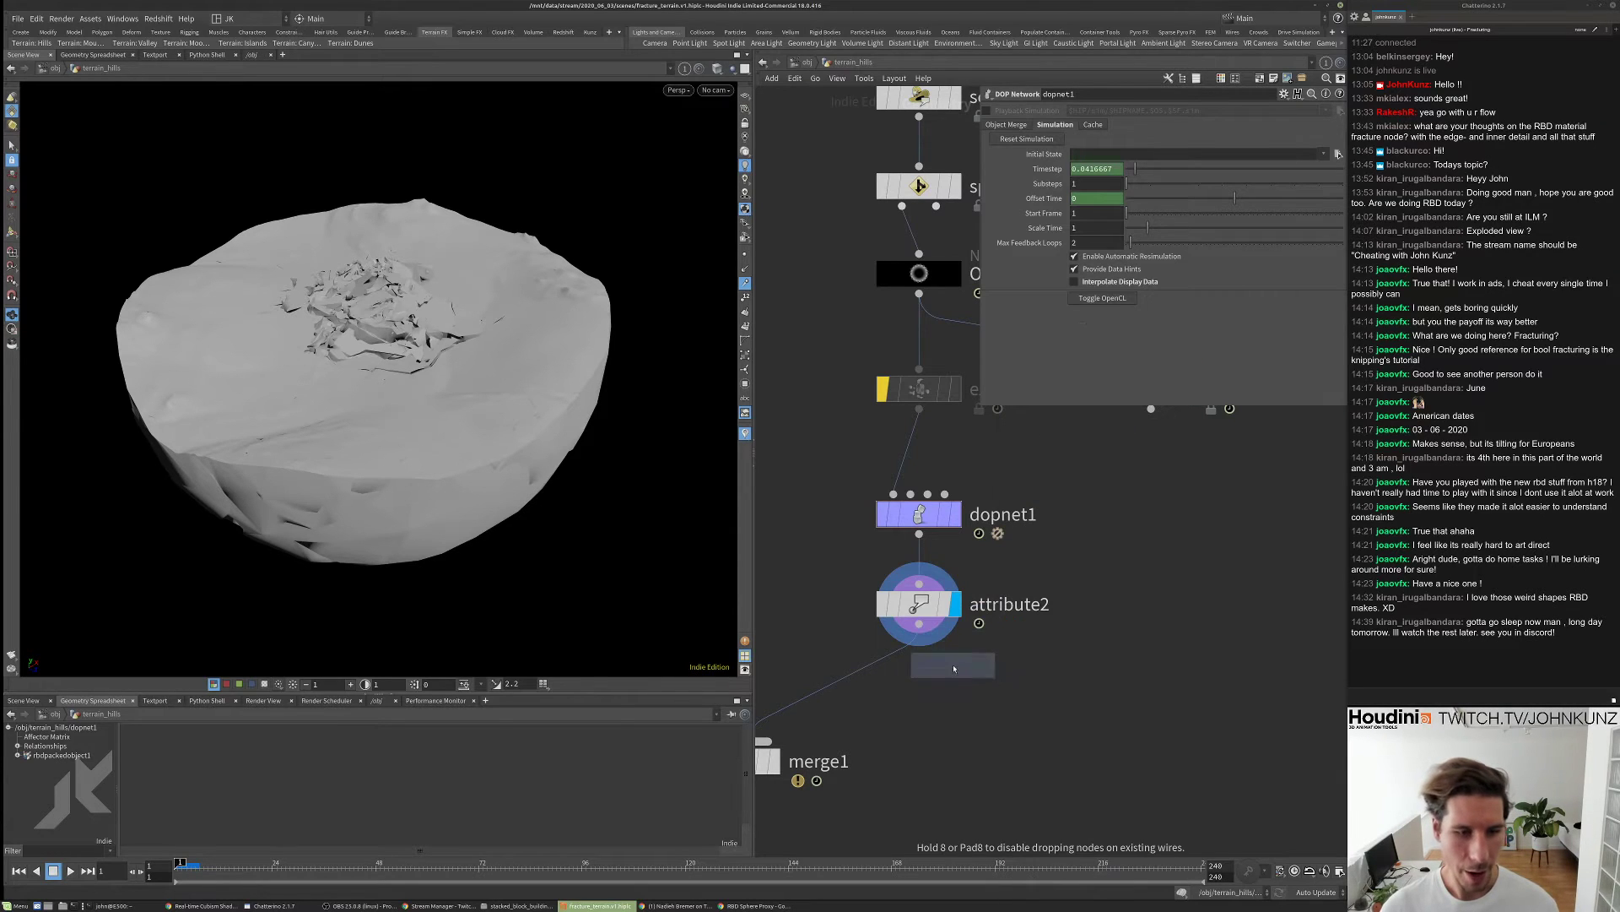
pyautogui.click(941, 666)
pyautogui.moveTo(946, 666); pyautogui.dragTo(945, 683)
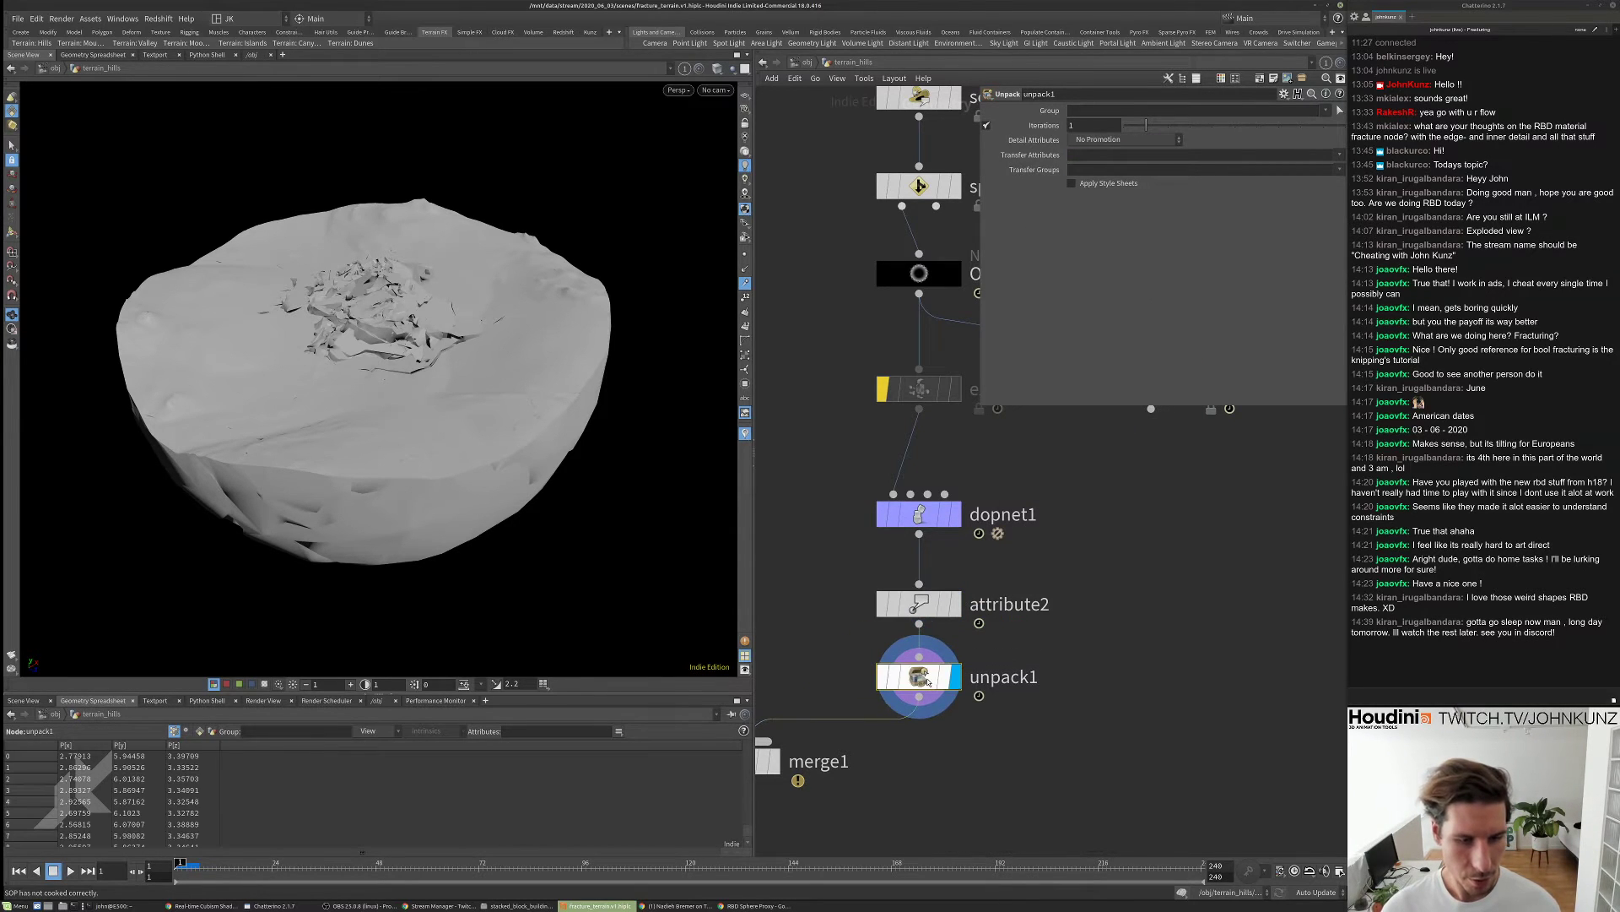
# - Move merge1 lower beneath unpack1 and inspect its node information
pyautogui.scroll(-10, 816, 628)
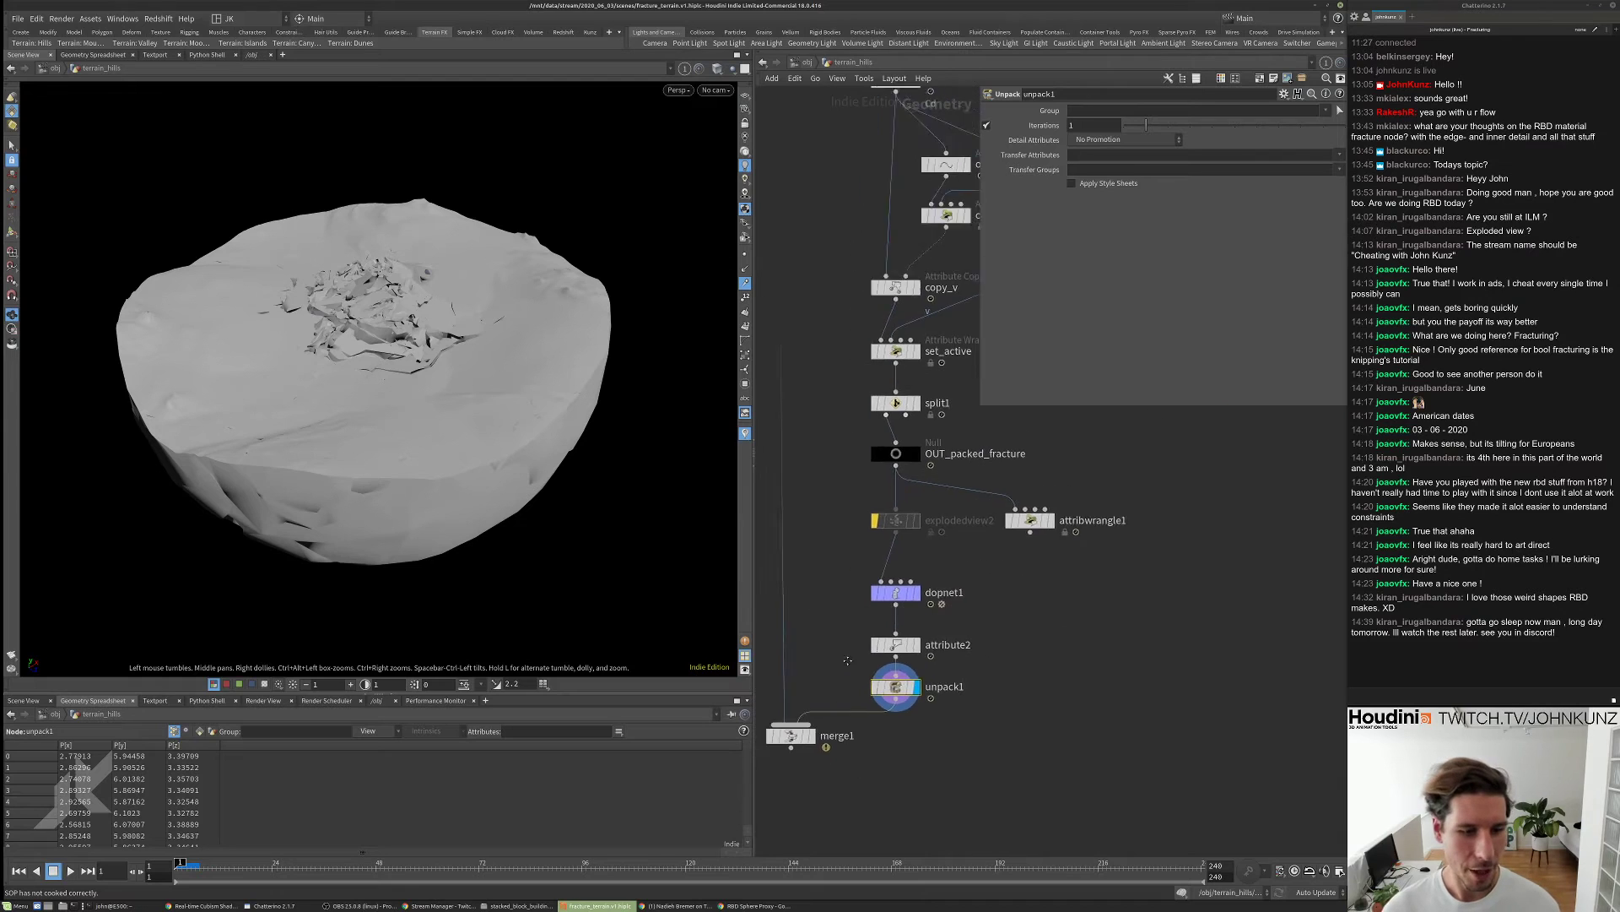
pyautogui.moveTo(858, 707); pyautogui.dragTo(848, 774, button='middle')
pyautogui.moveTo(856, 728); pyautogui.dragTo(815, 805)
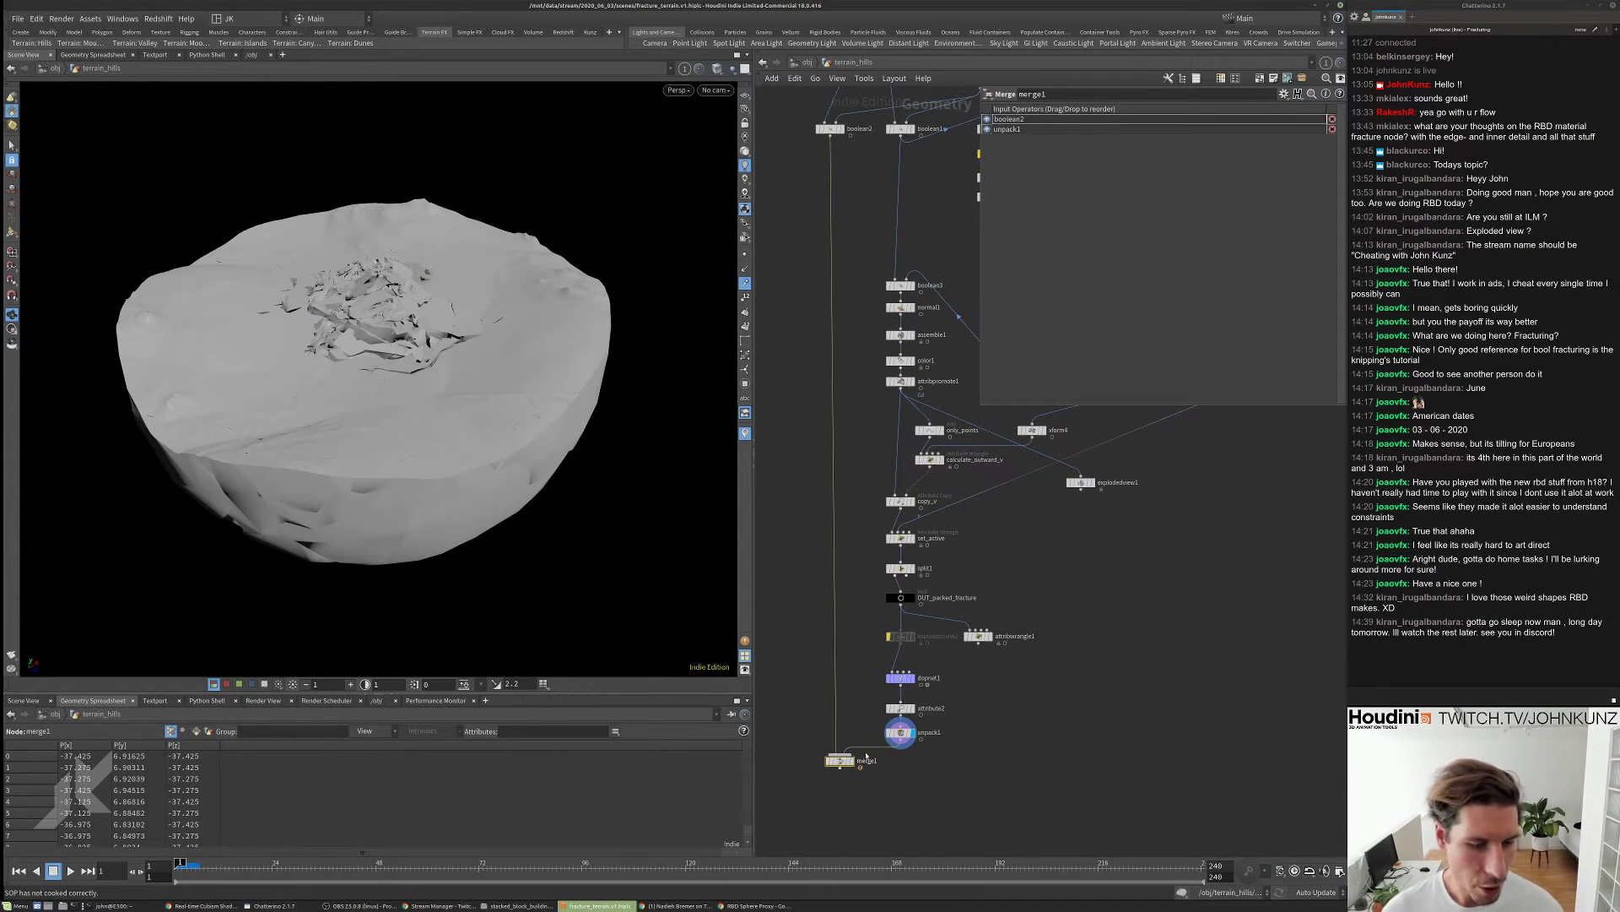
pyautogui.scroll(3, 851, 763)
pyautogui.middleClick(839, 771)
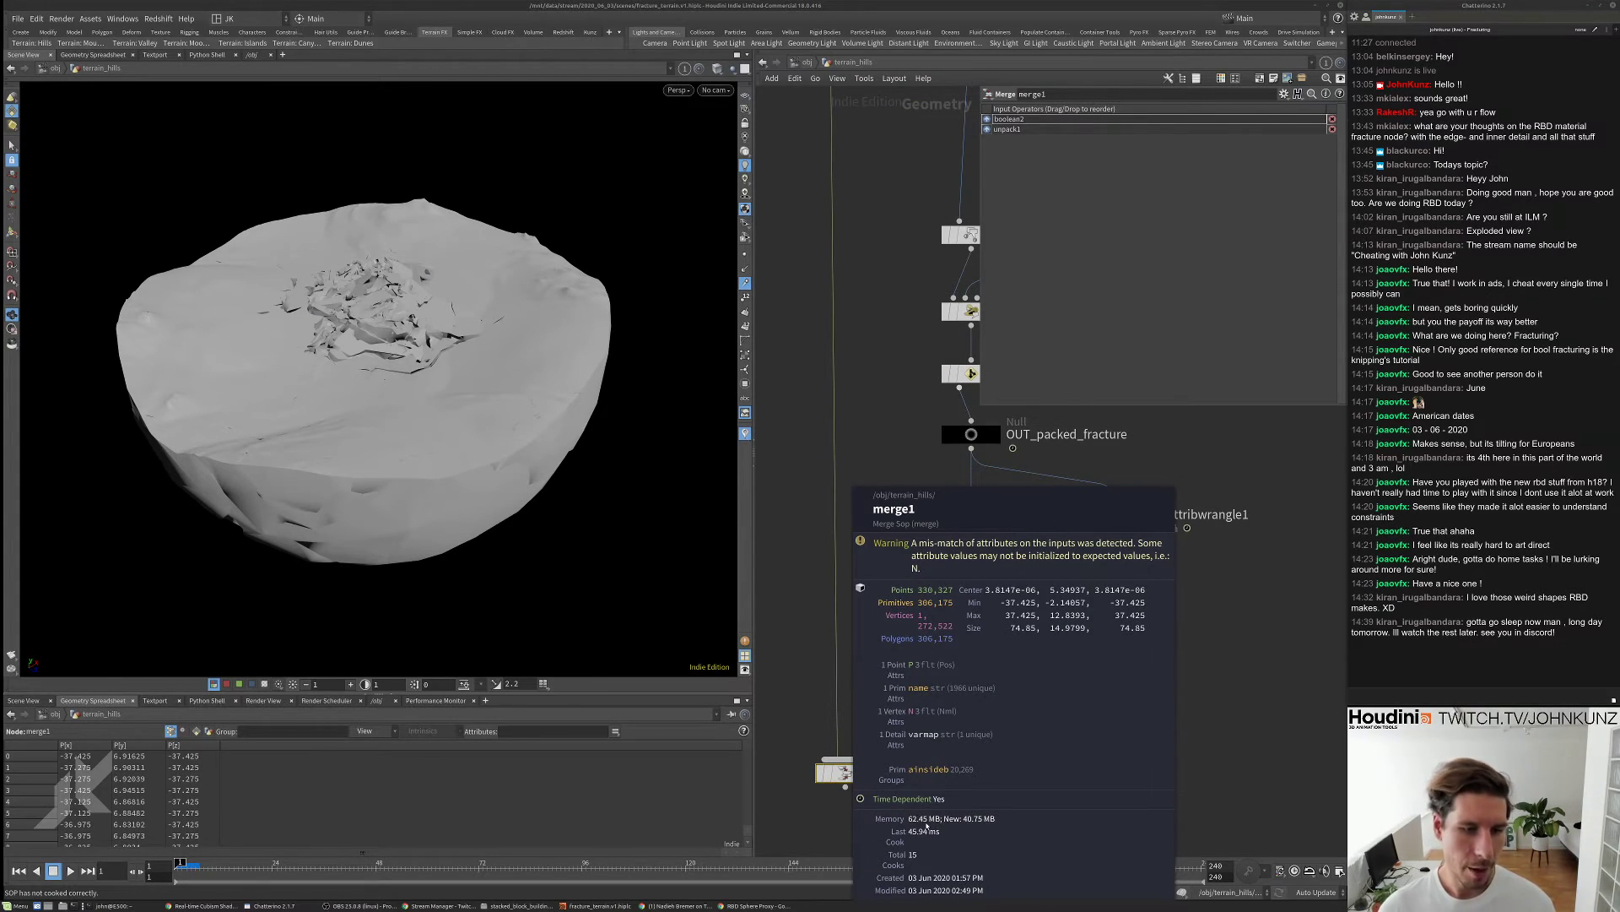
# - Show the merged terrain with the unpacked debris and play its simulation from the first frame
pyautogui.scroll(-3, 908, 782)
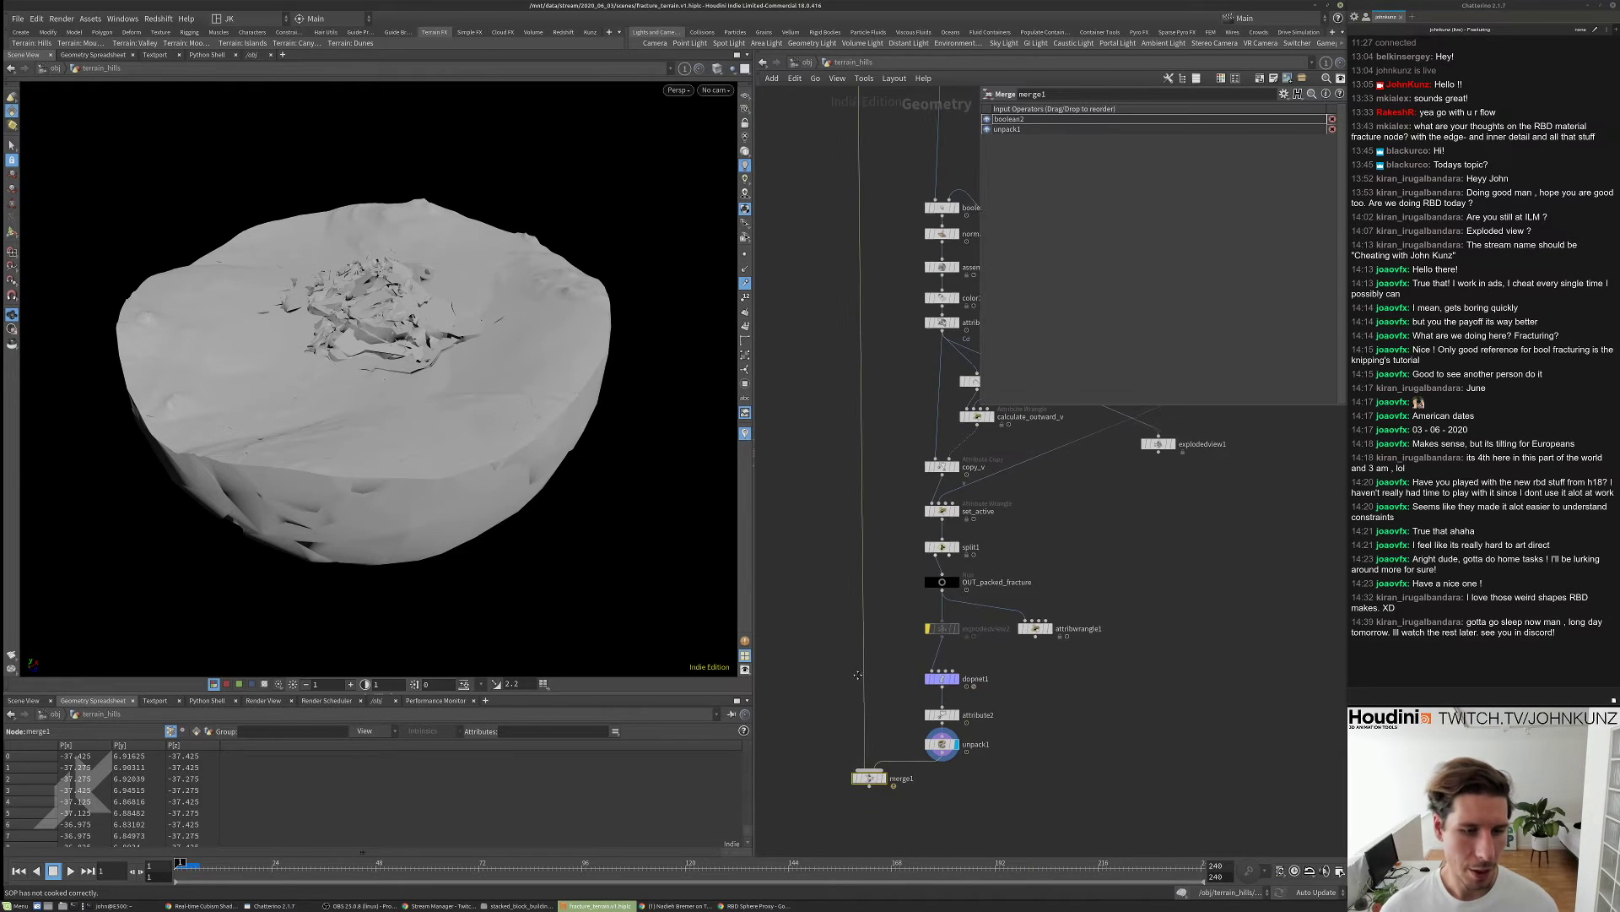
pyautogui.moveTo(906, 778); pyautogui.dragTo(885, 845, button='middle')
pyautogui.moveTo(851, 132); pyautogui.dragTo(834, 282, button='middle')
pyautogui.scroll(4, 825, 236)
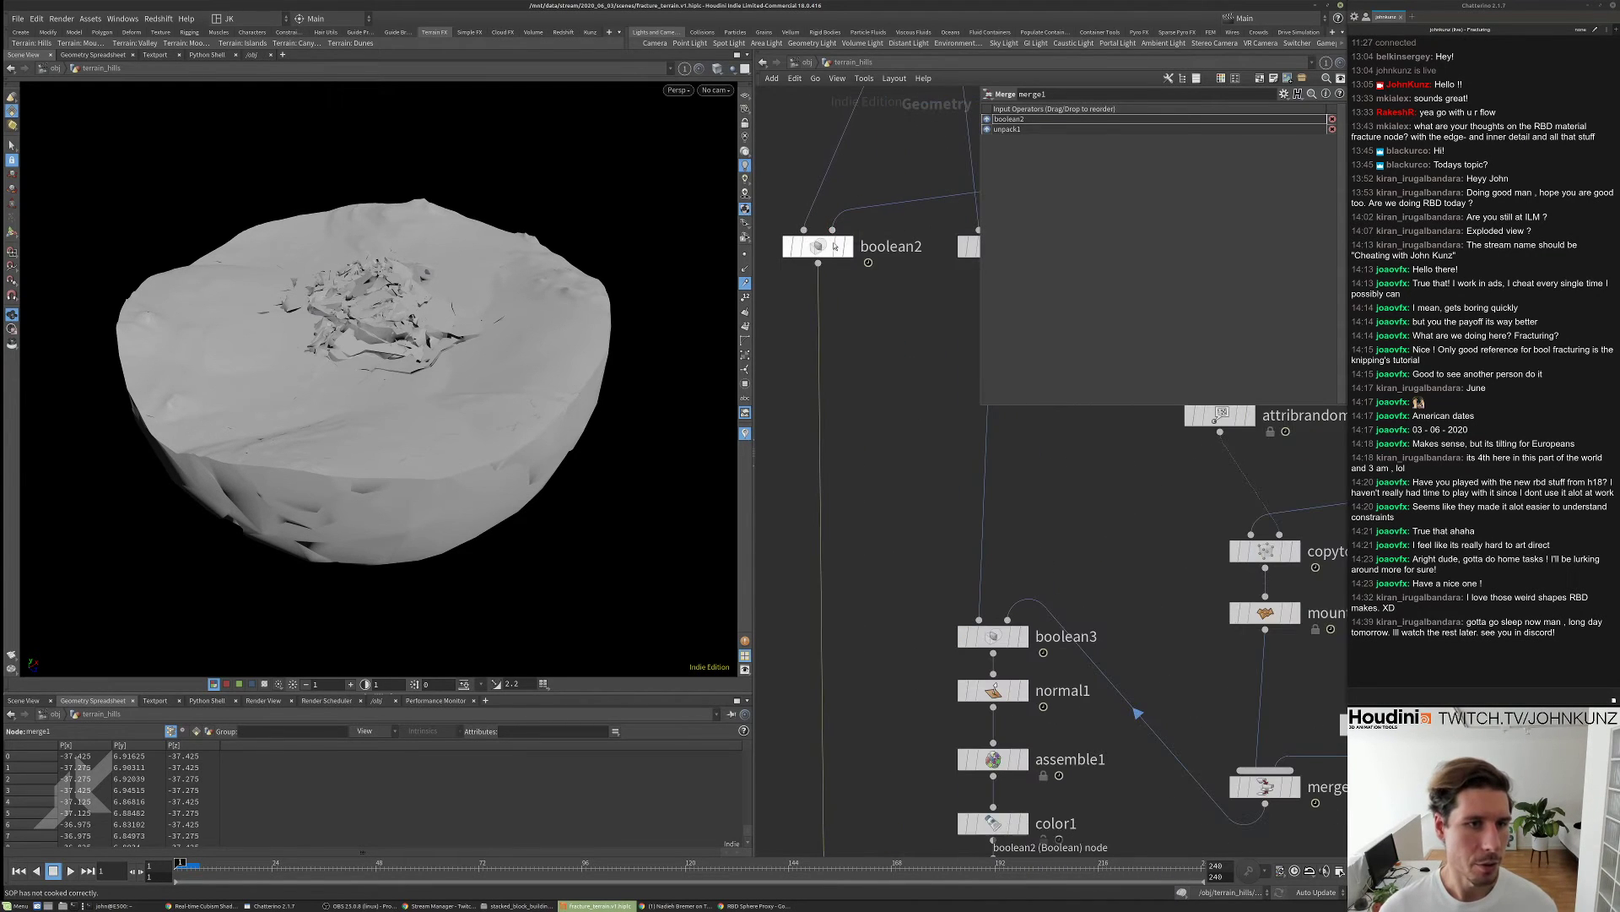
pyautogui.press('r')
pyautogui.moveTo(886, 591); pyautogui.dragTo(870, 363, button='middle')
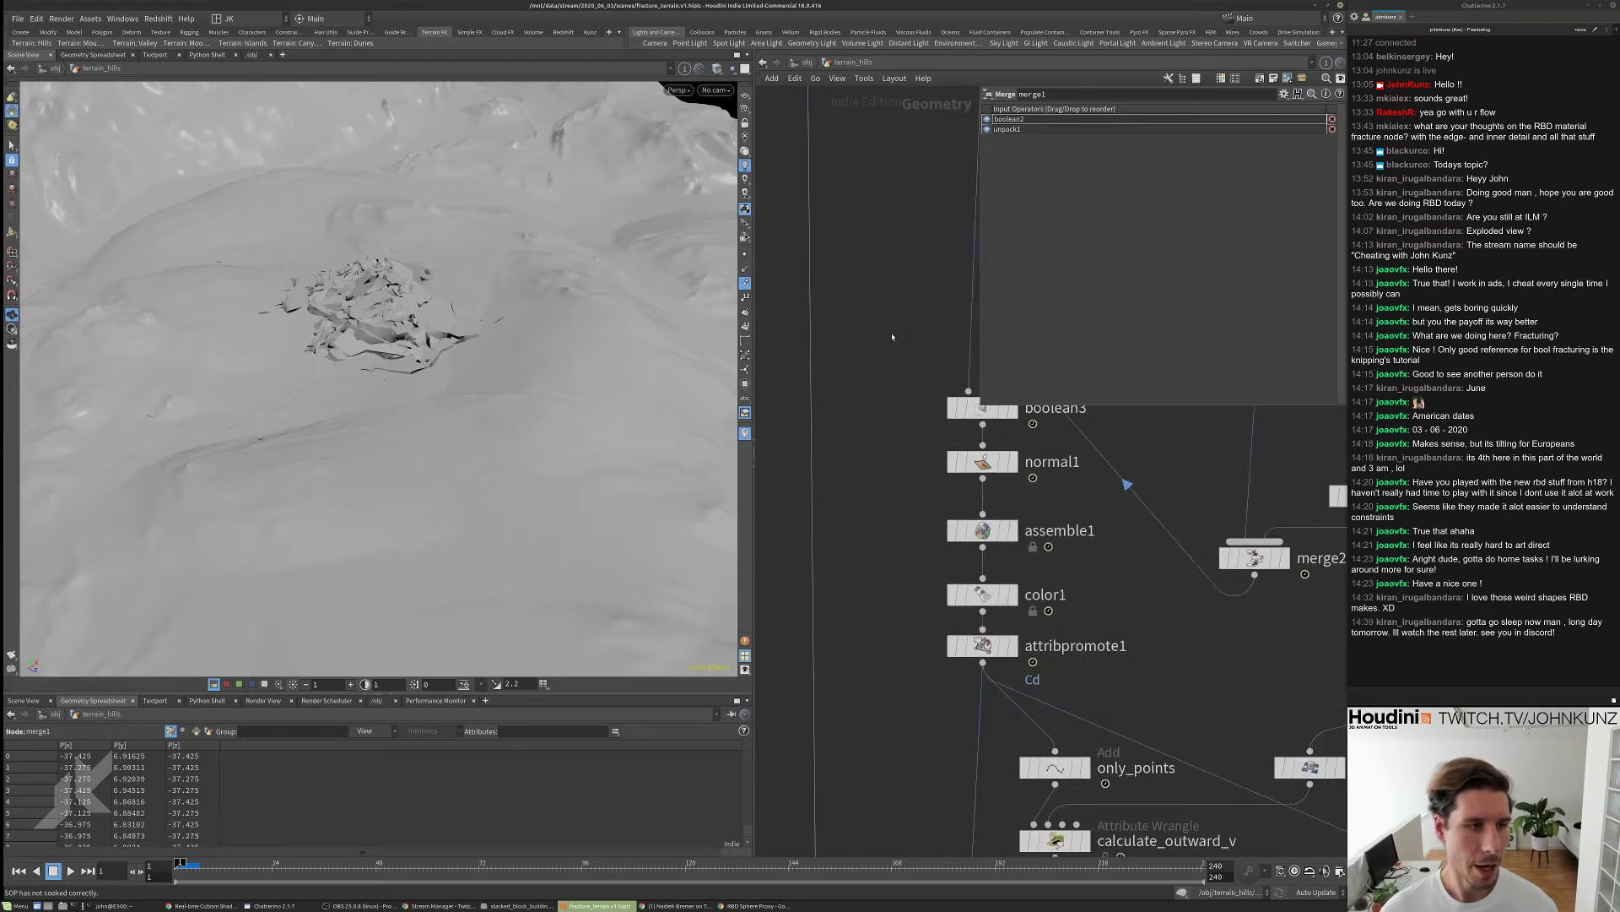
pyautogui.scroll(-3, 1078, 753)
pyautogui.press('r')
pyautogui.moveTo(1078, 753); pyautogui.dragTo(1044, 739, button='middle')
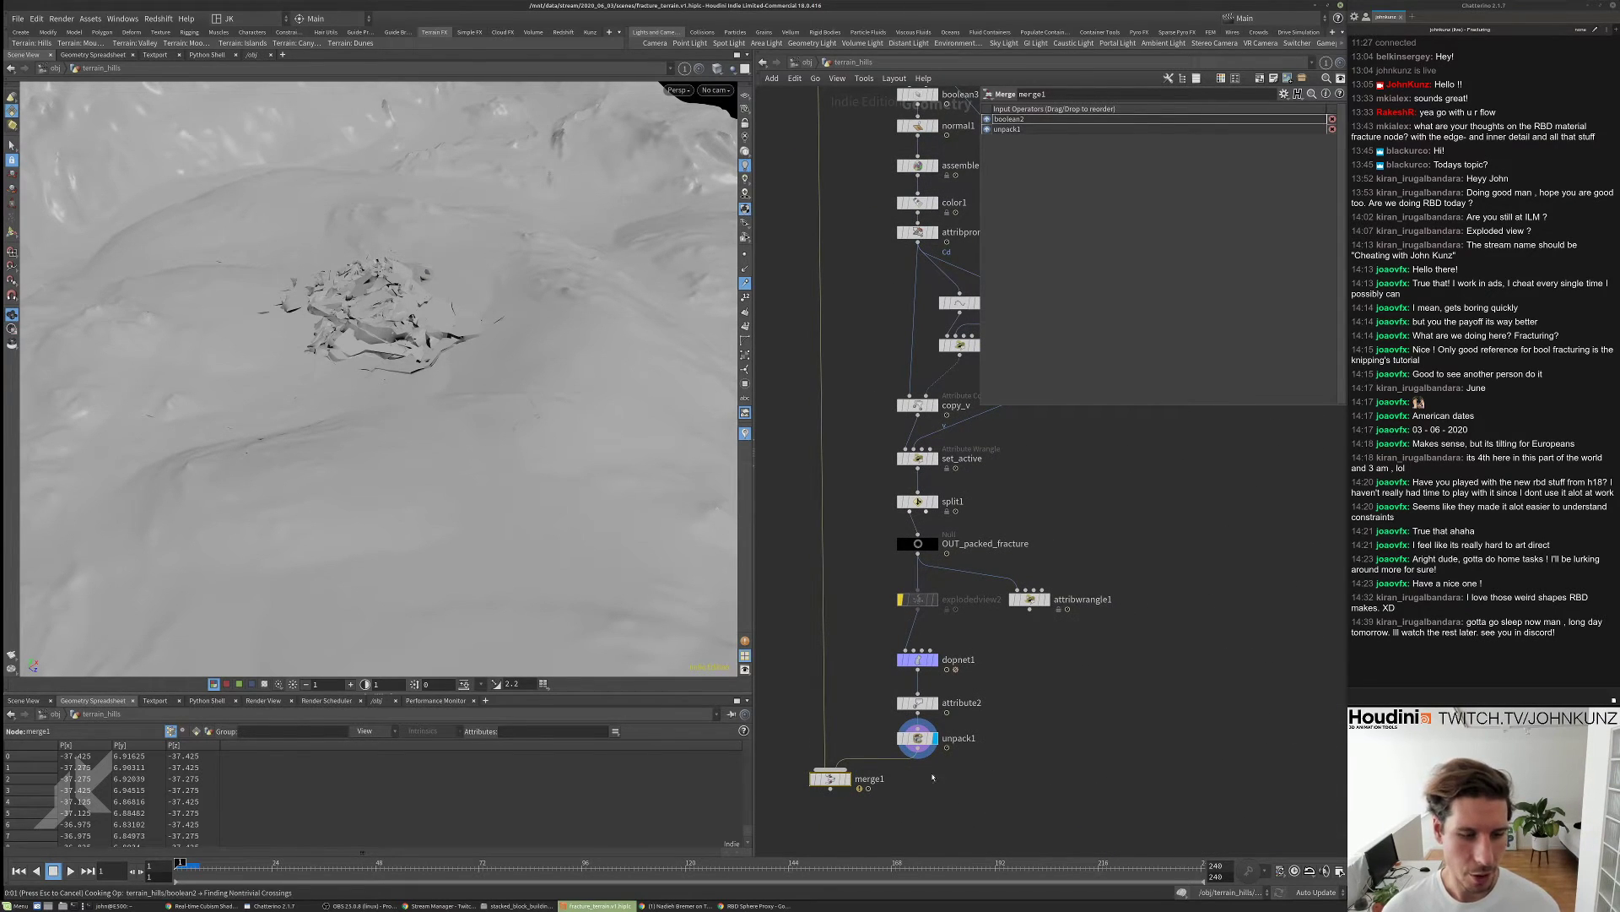
pyautogui.press('Up')
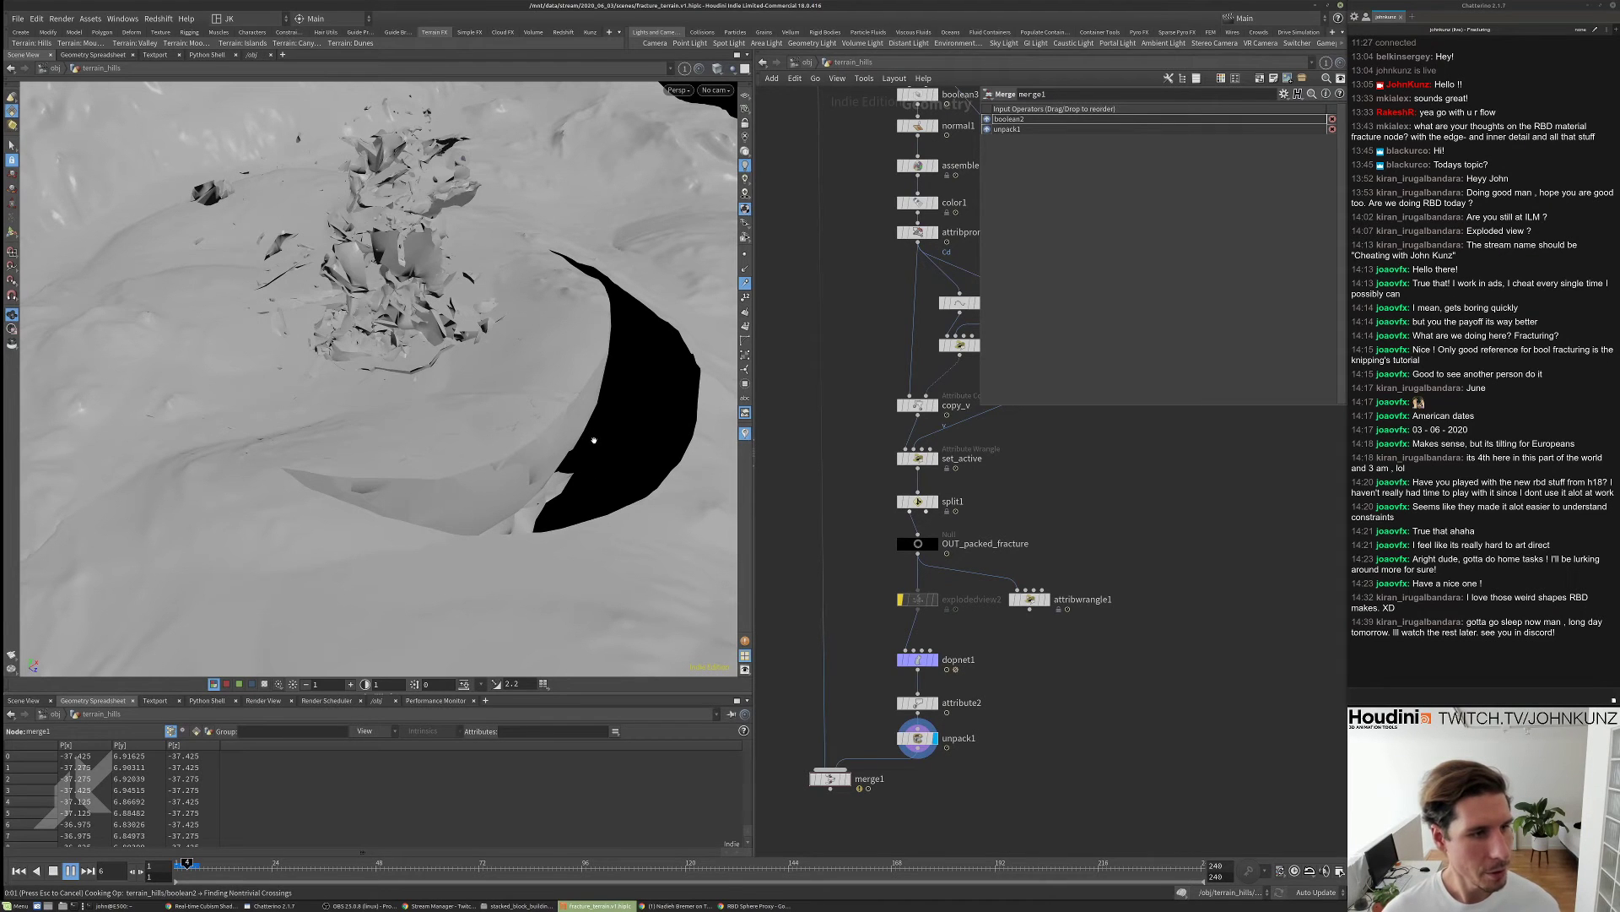
# - Display dopnet1's simulated pieces against the terrain and advance the simulation by one frame
pyautogui.moveTo(598, 458); pyautogui.dragTo(634, 405)
pyautogui.scroll(3, 893, 626)
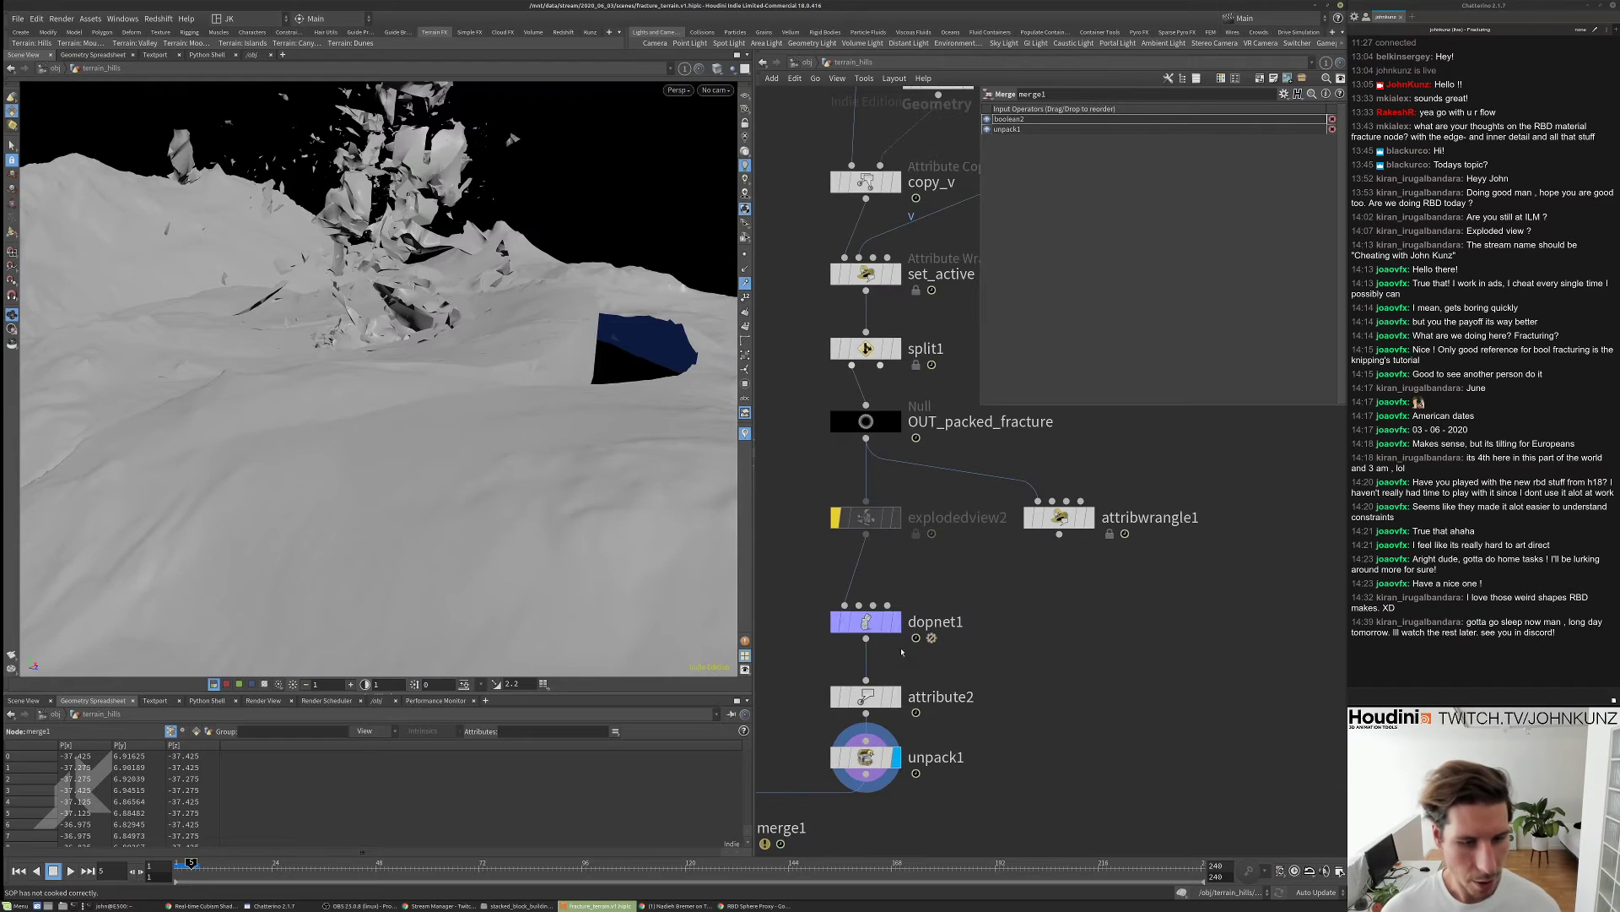
pyautogui.click(893, 626)
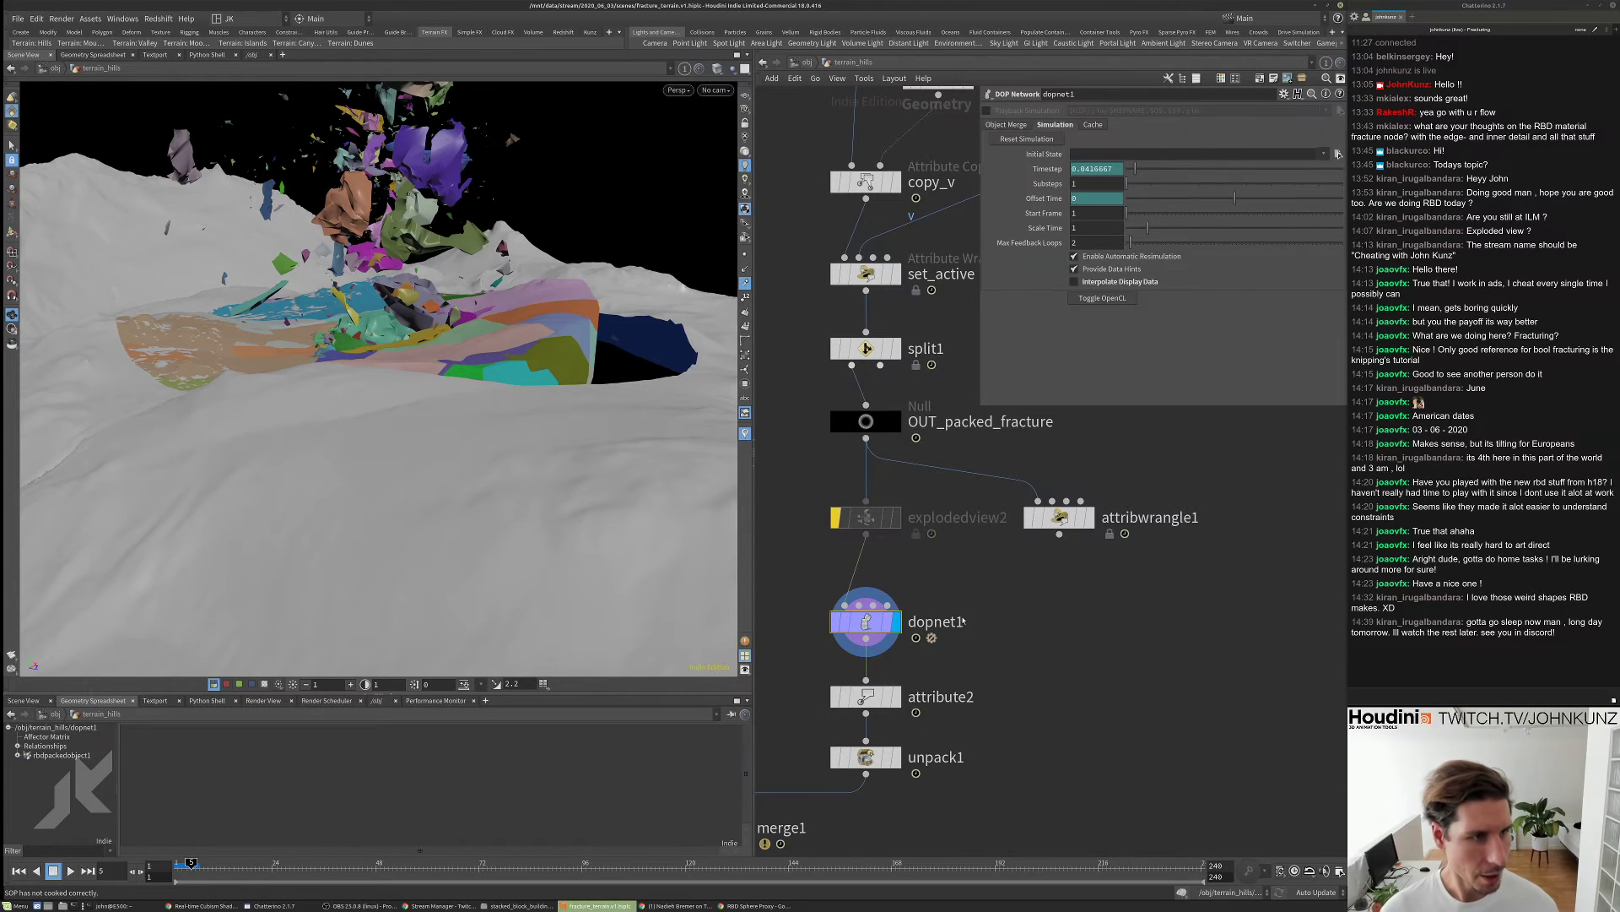
pyautogui.scroll(-3, 903, 724)
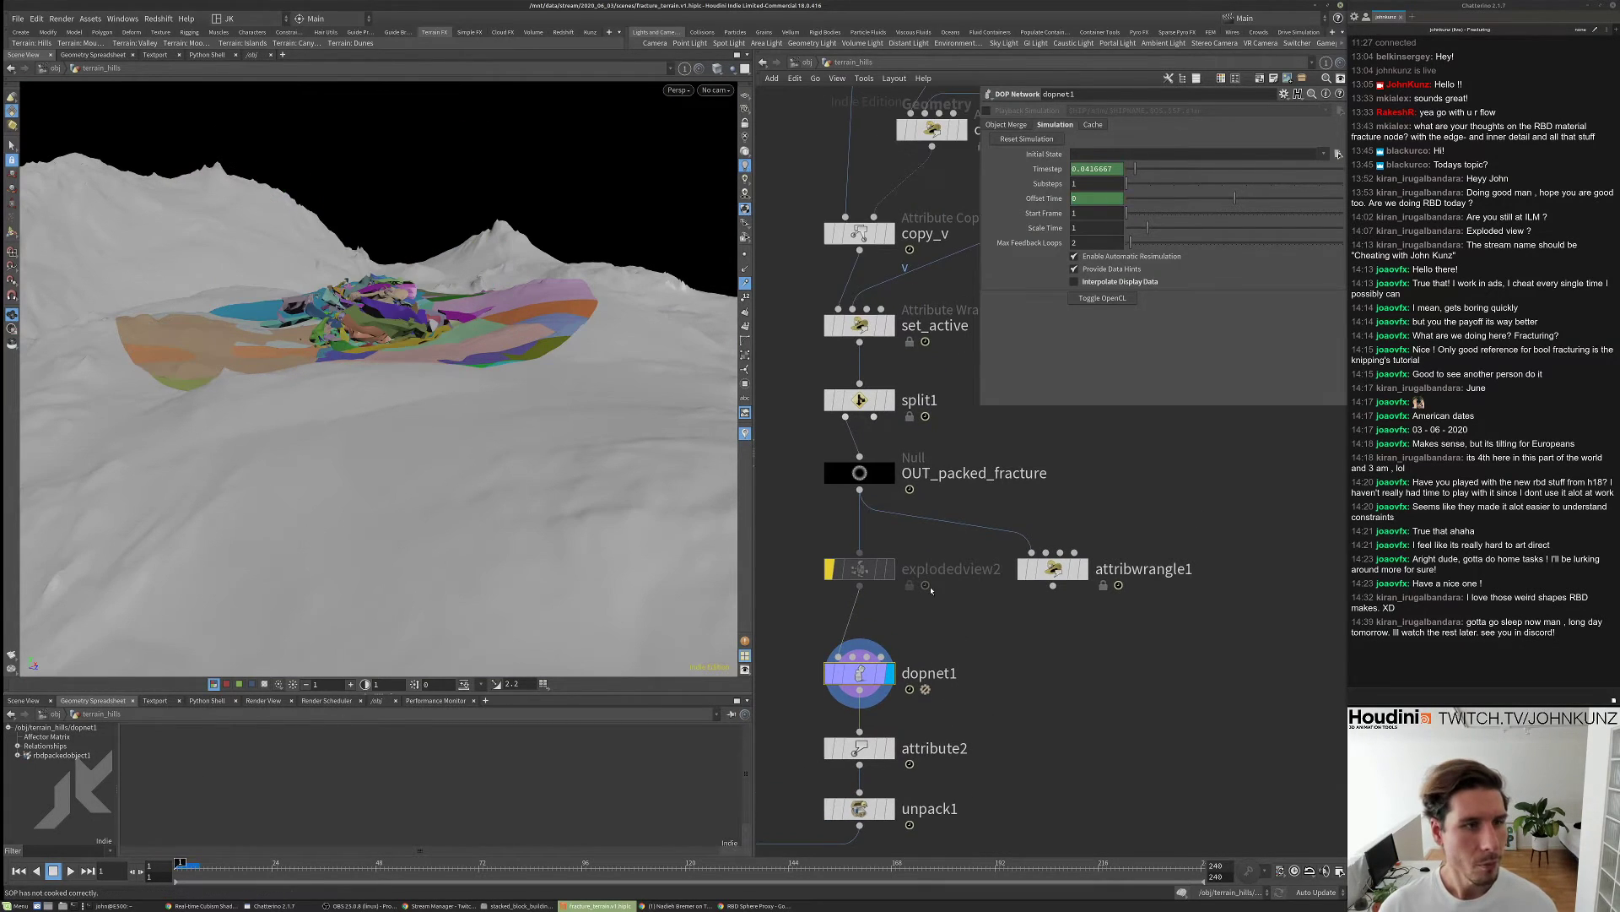
pyautogui.moveTo(812, 560); pyautogui.dragTo(814, 521, button='middle')
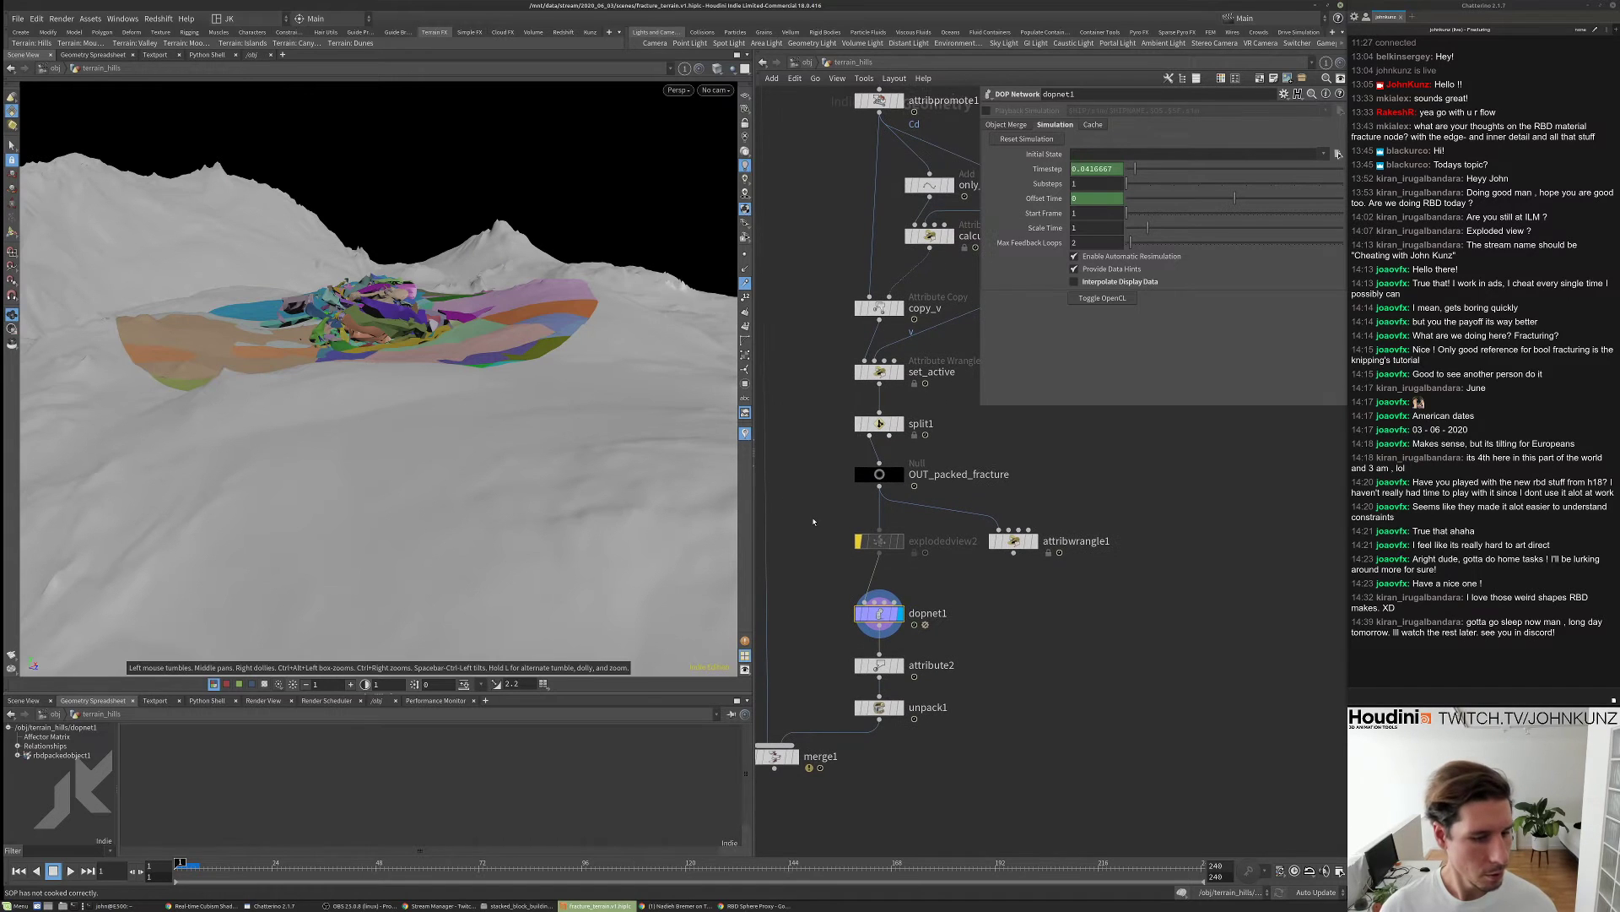
pyautogui.press('Right')
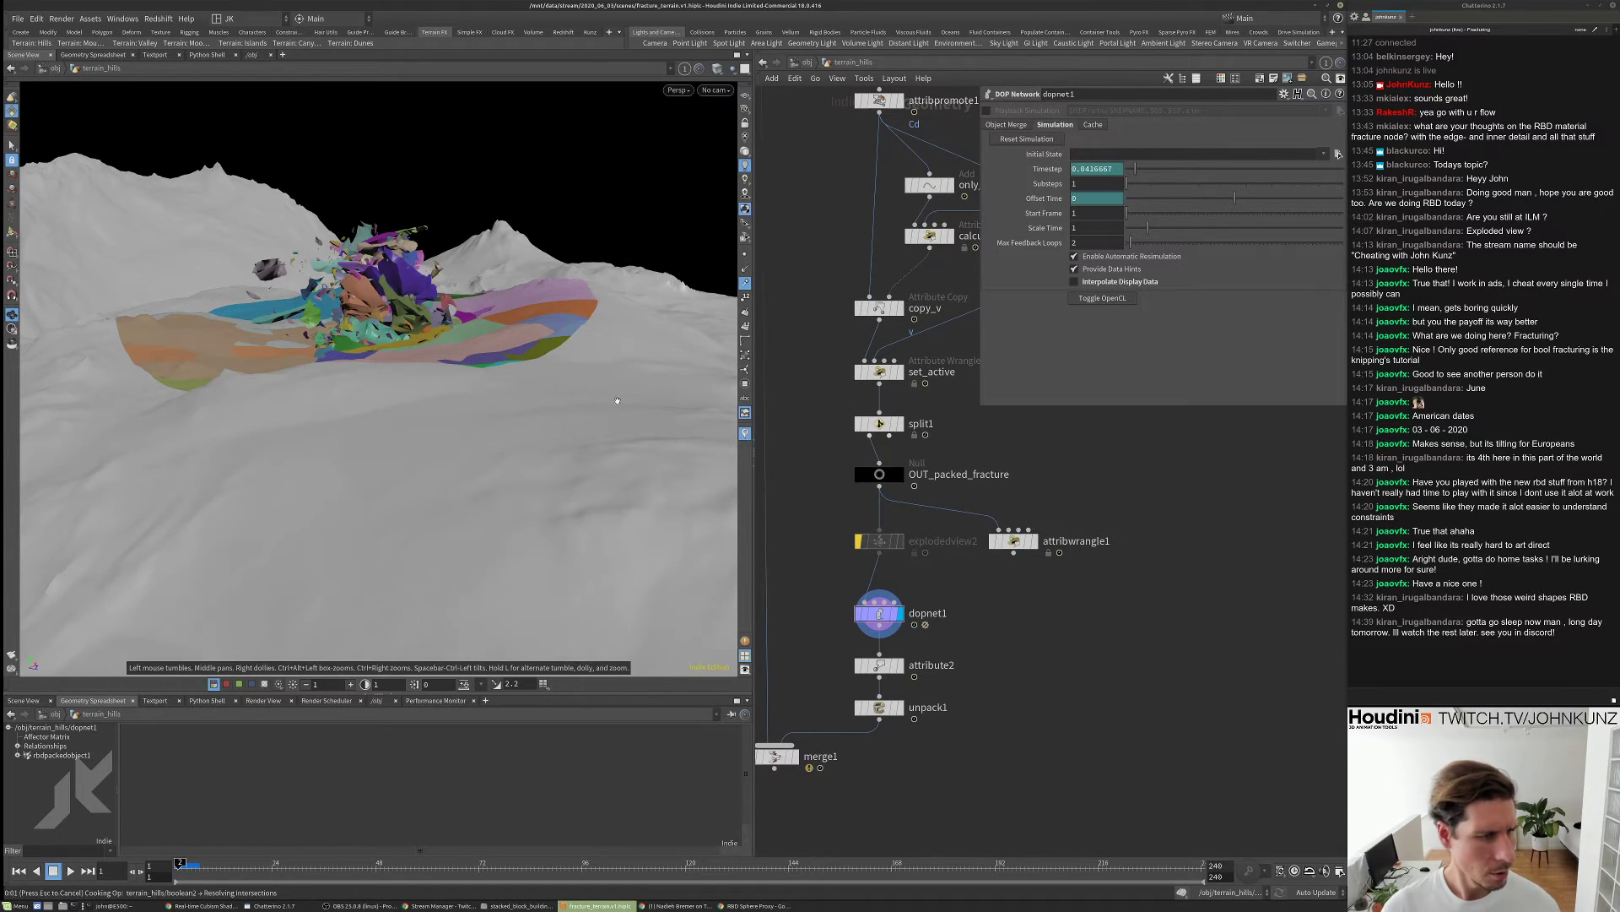
# - Display unpack1 and step between the first frames to compare the unpacked debris with the crater's edge
pyautogui.click(900, 707)
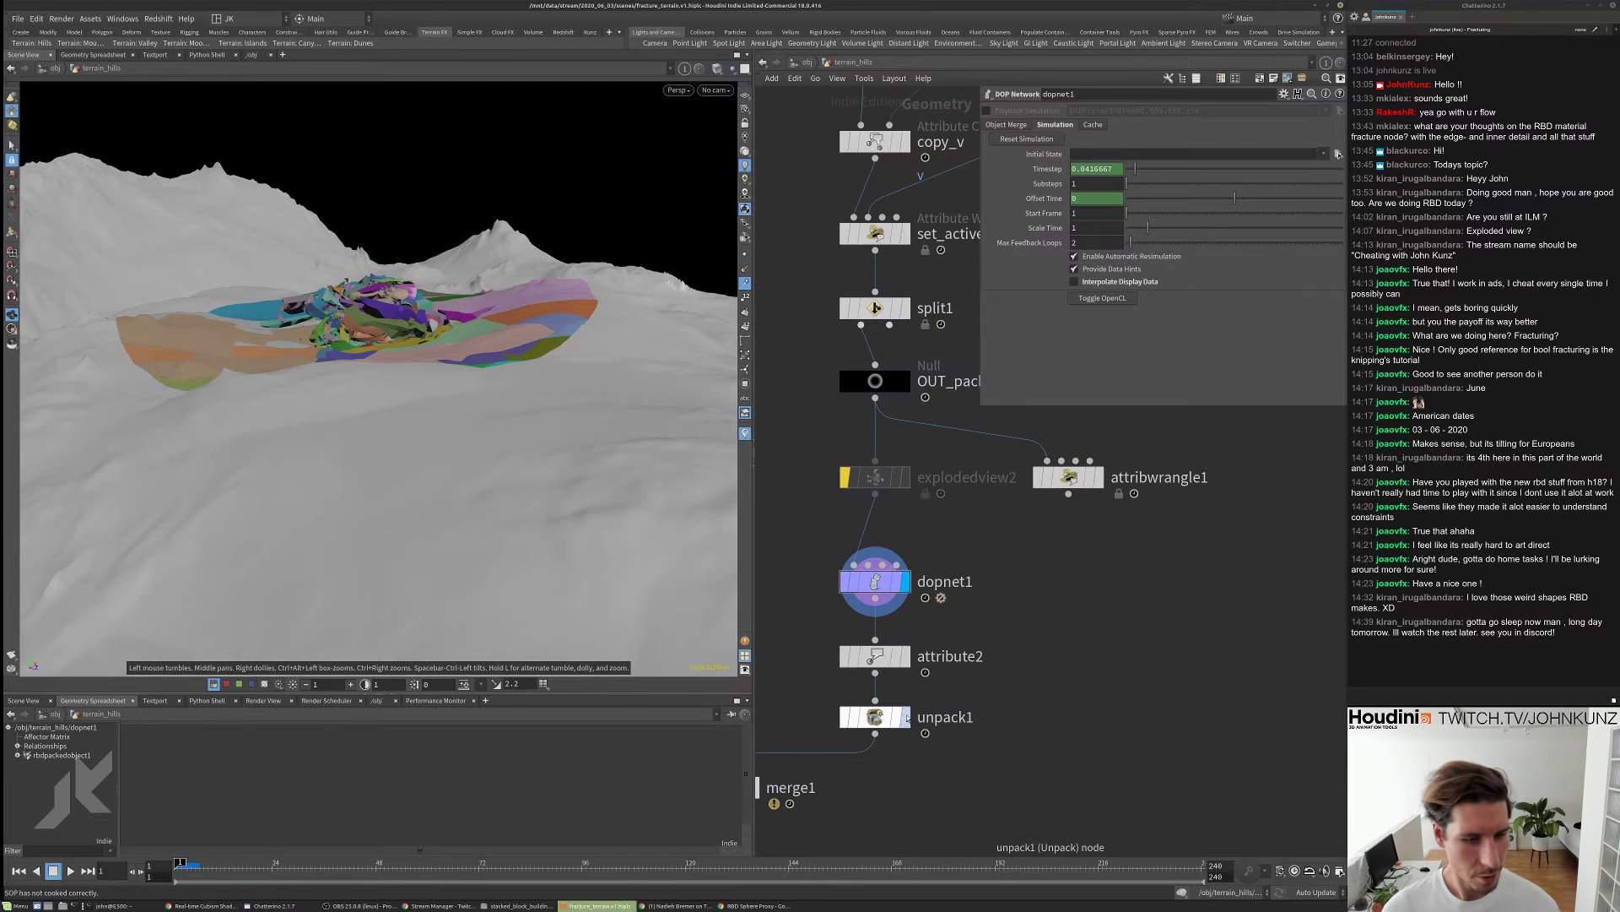
pyautogui.scroll(2, 890, 688)
pyautogui.press('Right')
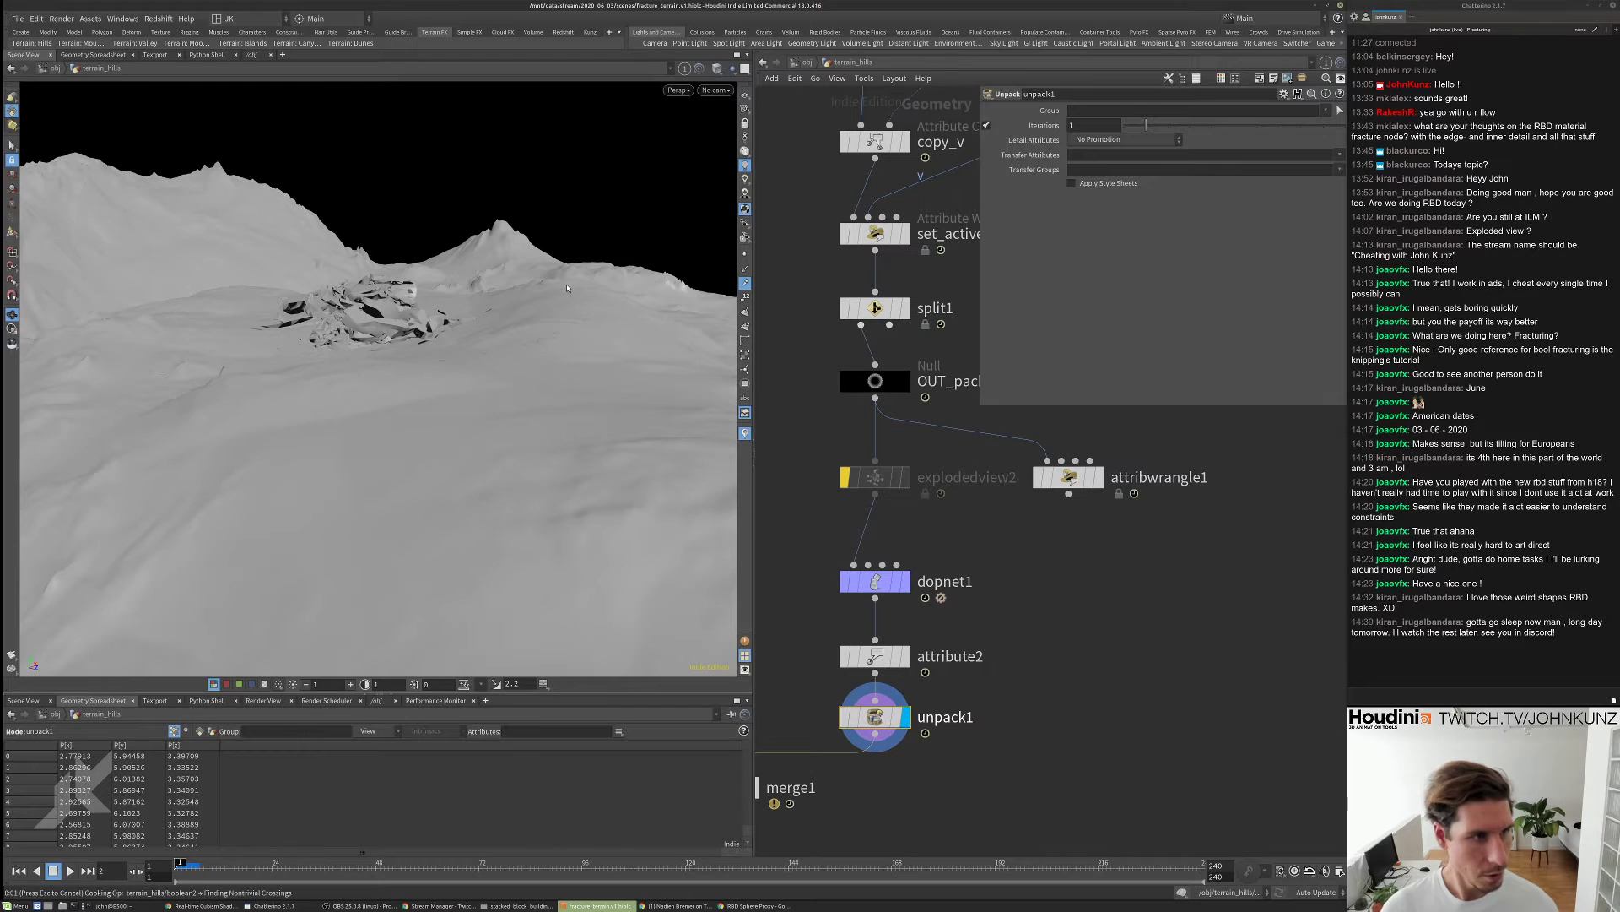
pyautogui.moveTo(551, 294); pyautogui.dragTo(480, 340)
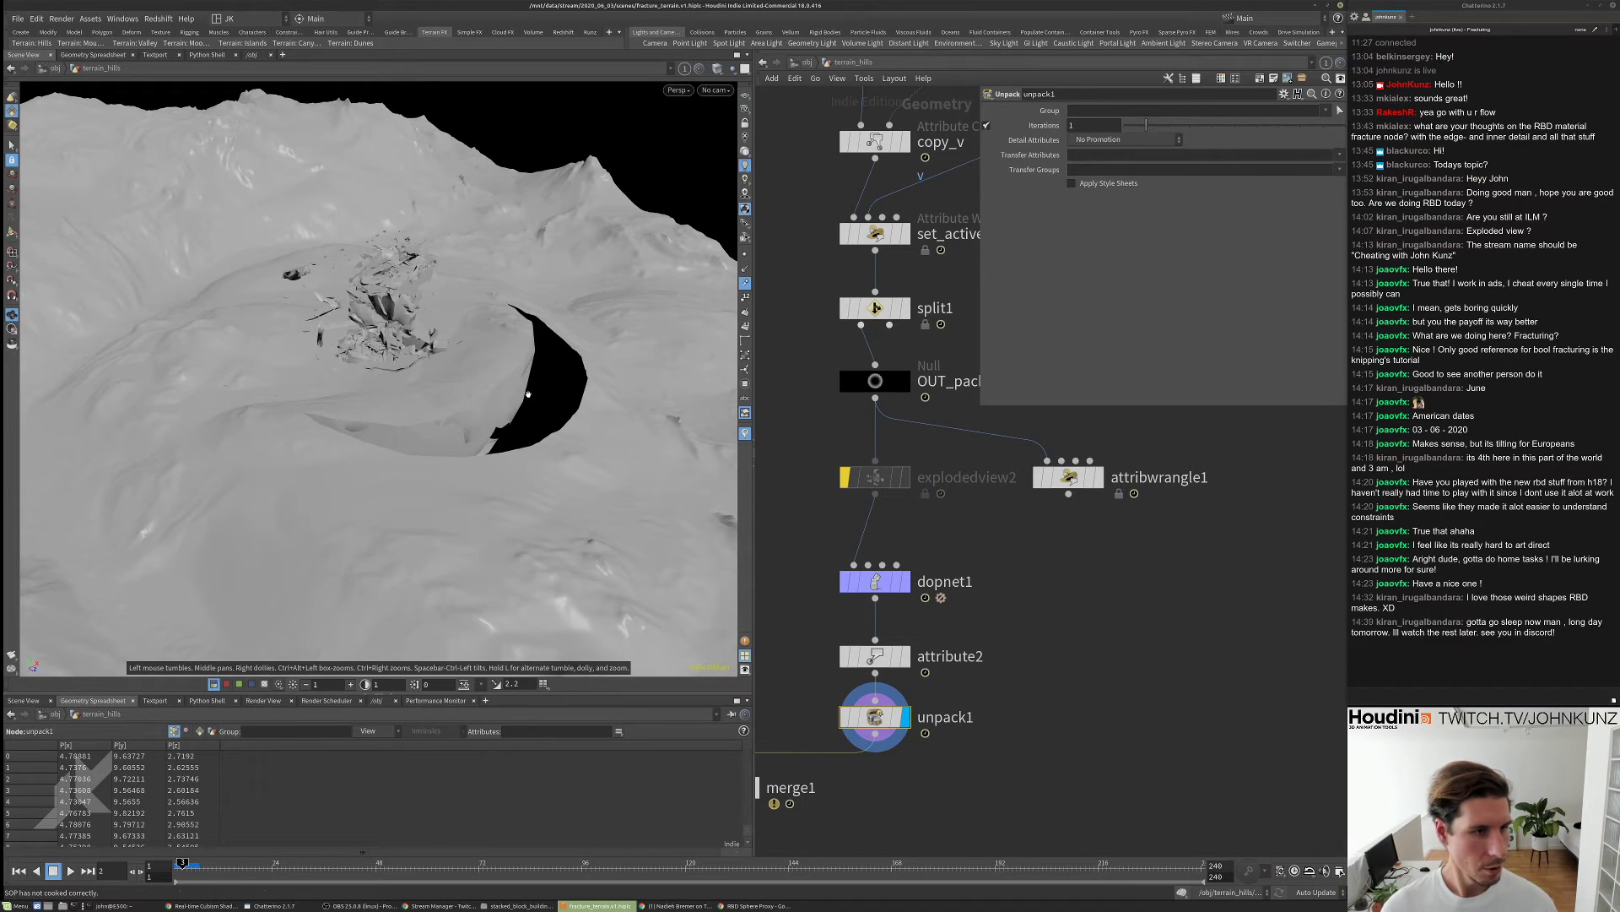
pyautogui.press('Left')
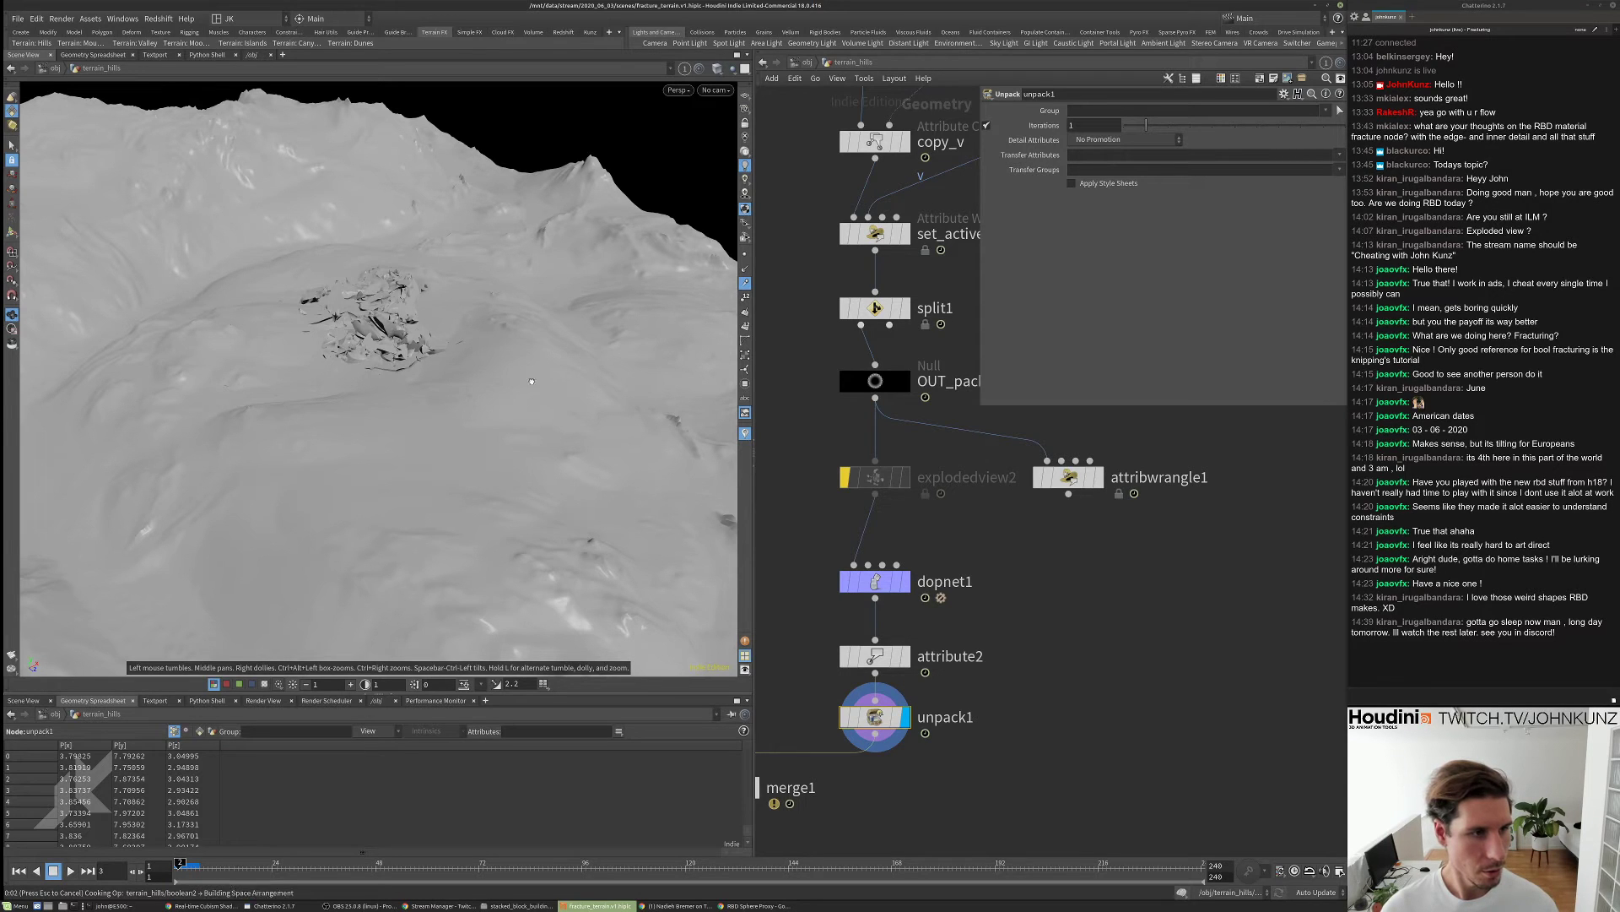
pyautogui.press('Right')
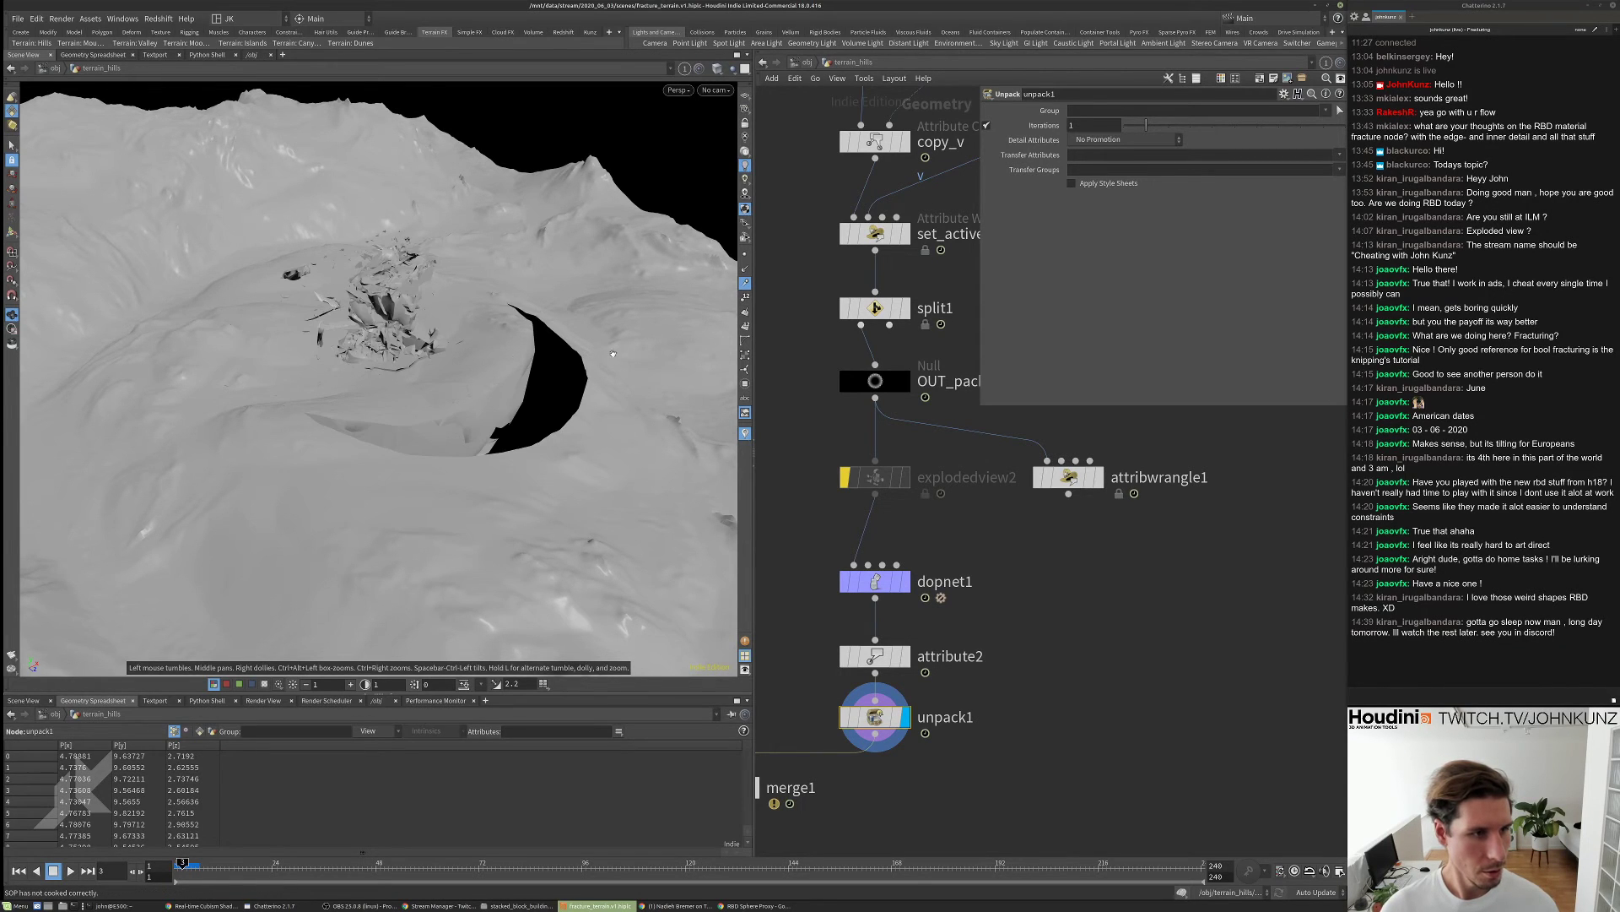
pyautogui.moveTo(613, 353); pyautogui.dragTo(481, 507)
pyautogui.scroll(-4, 866, 514)
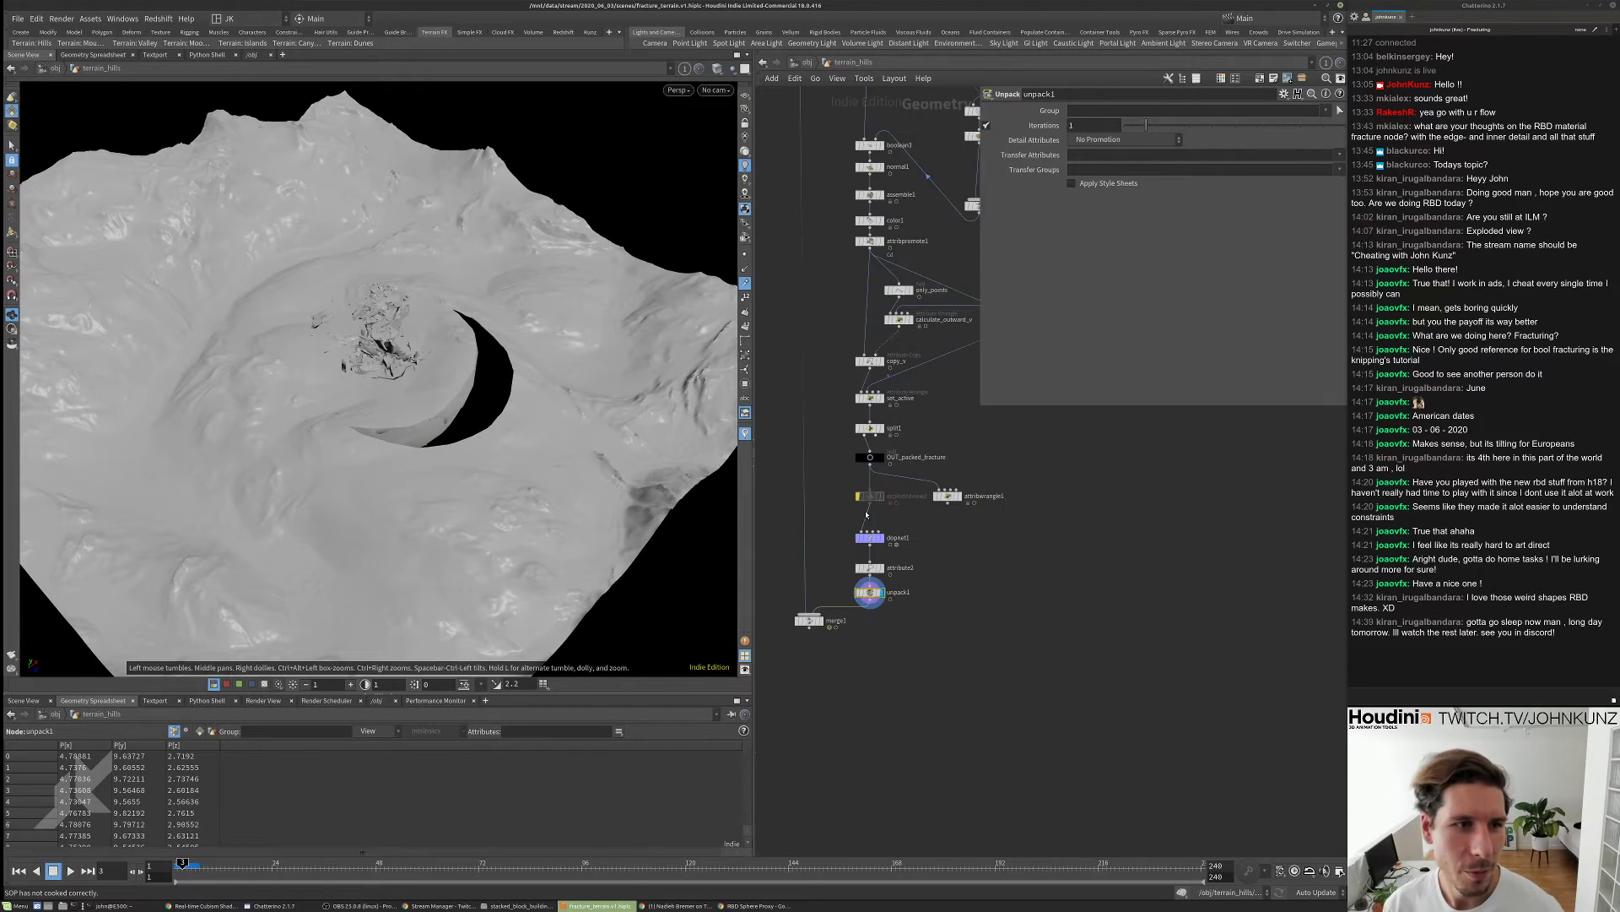
# - Display boolean2 and examine the node chain above it, from attribute1 up to heightfield_erode1, for time-dependent nodes
pyautogui.scroll(5, 858, 436)
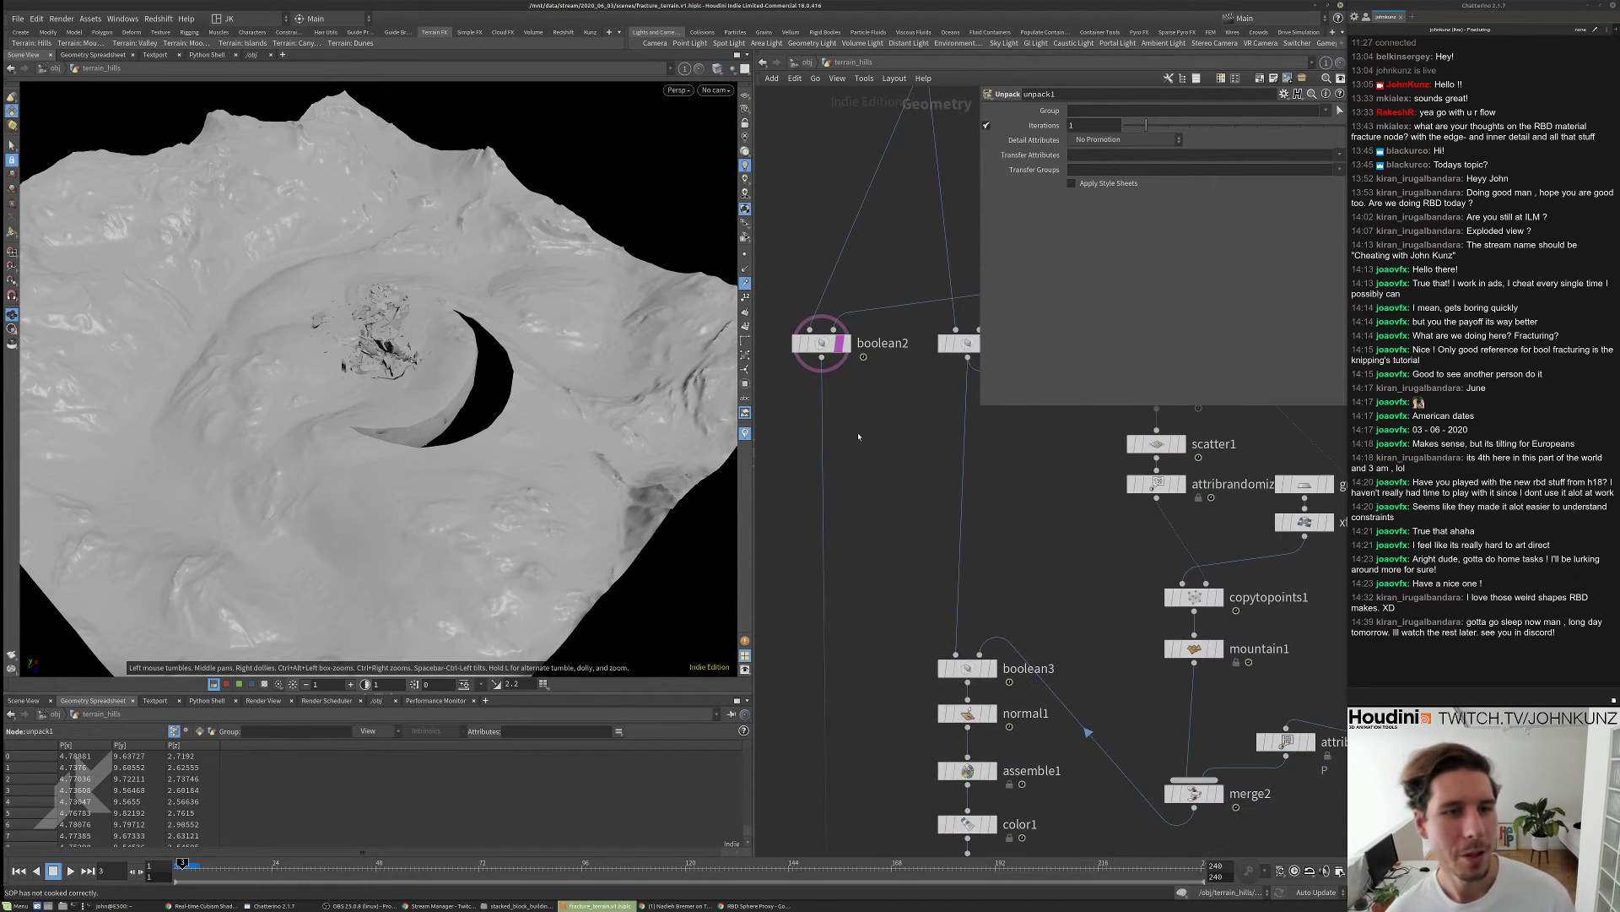
pyautogui.click(831, 399)
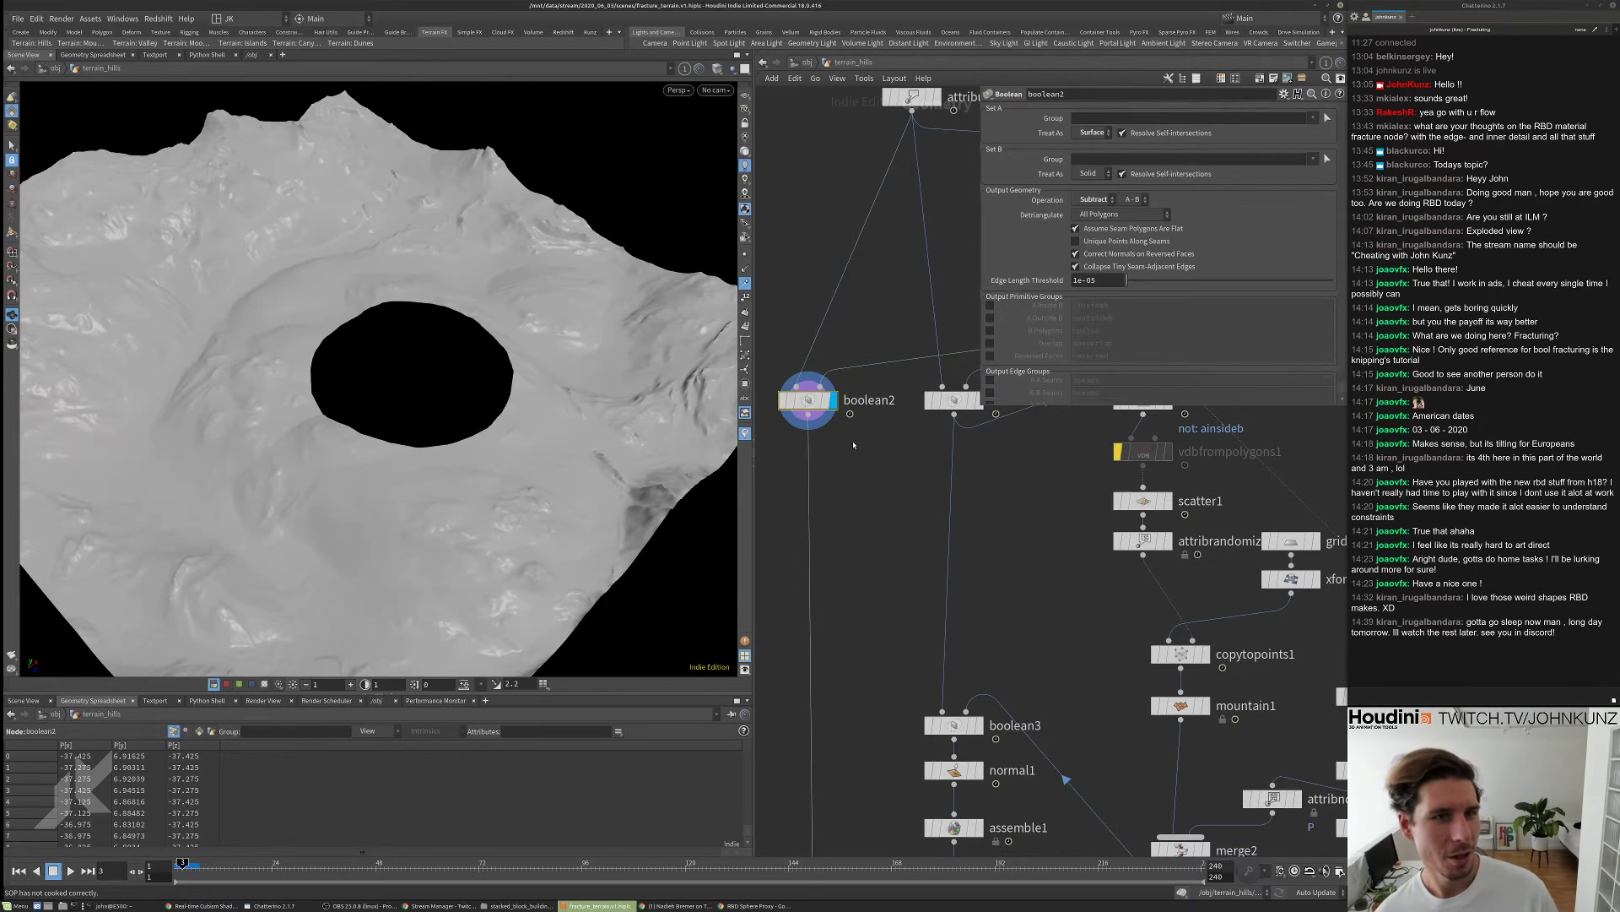
pyautogui.press('h')
pyautogui.scroll(3, 844, 591)
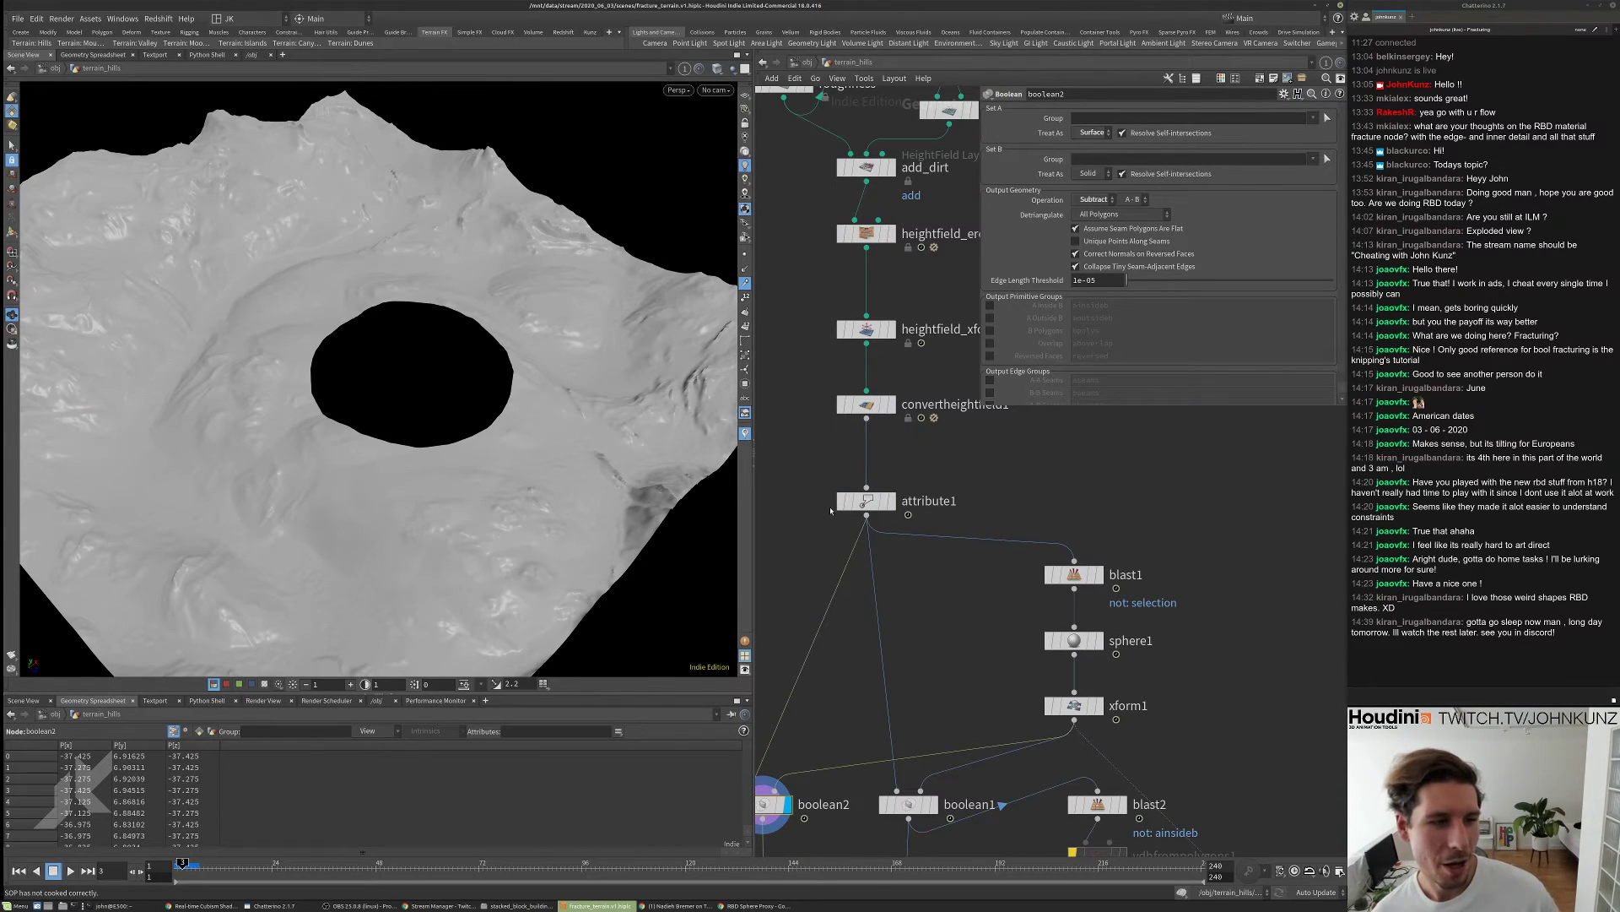
pyautogui.moveTo(803, 464); pyautogui.dragTo(807, 430, button='middle')
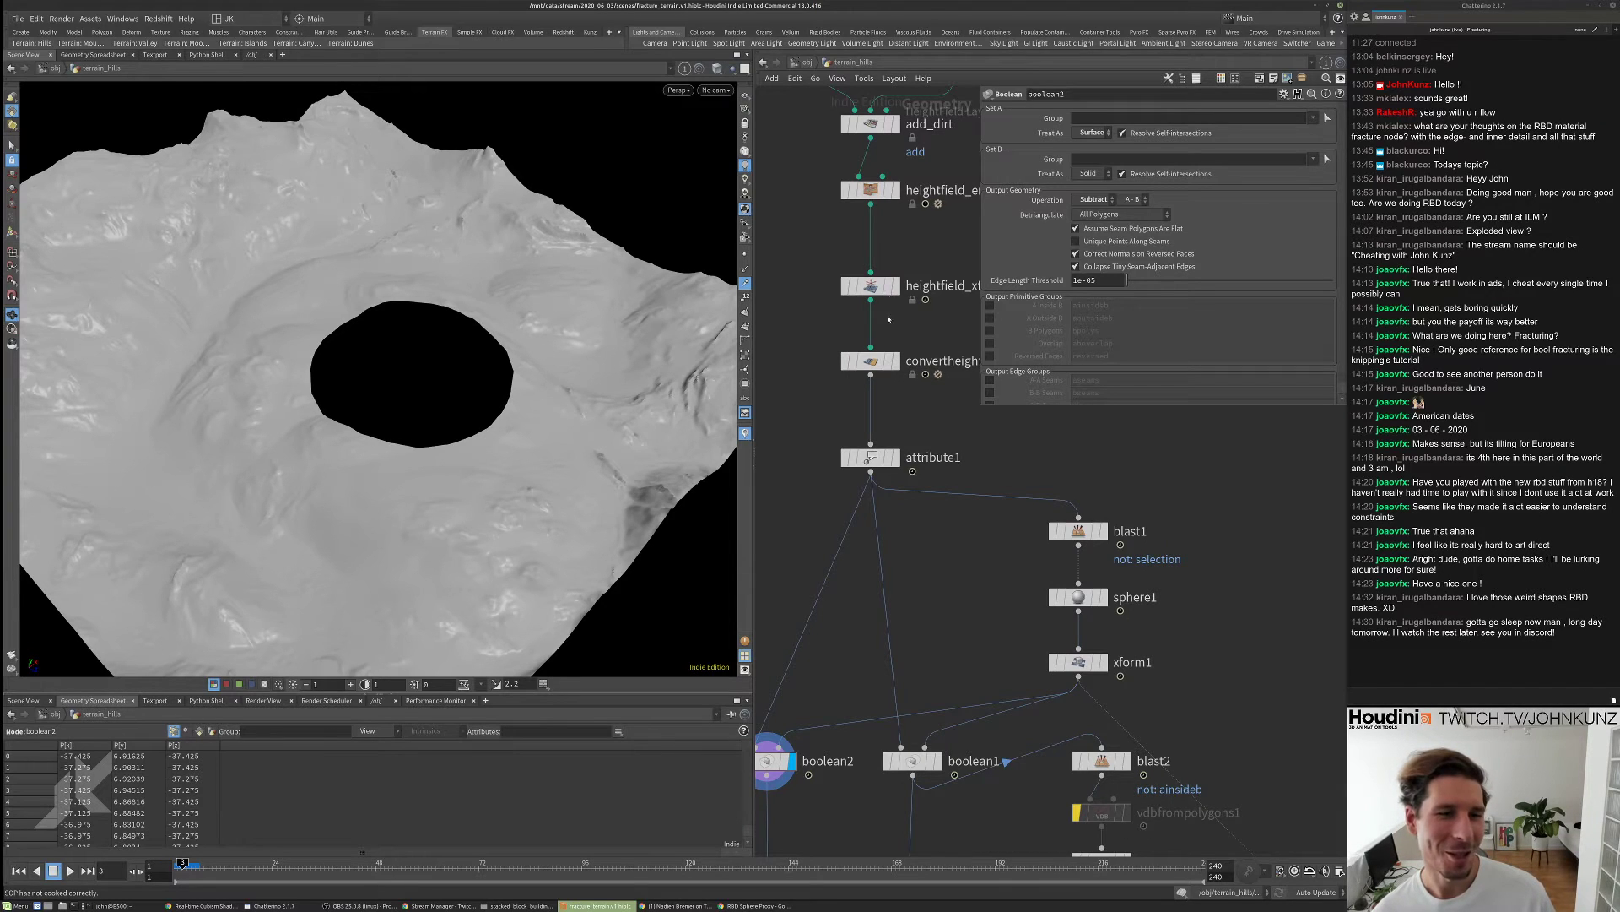
pyautogui.scroll(1, 909, 430)
pyautogui.moveTo(908, 429); pyautogui.dragTo(872, 574, button='middle')
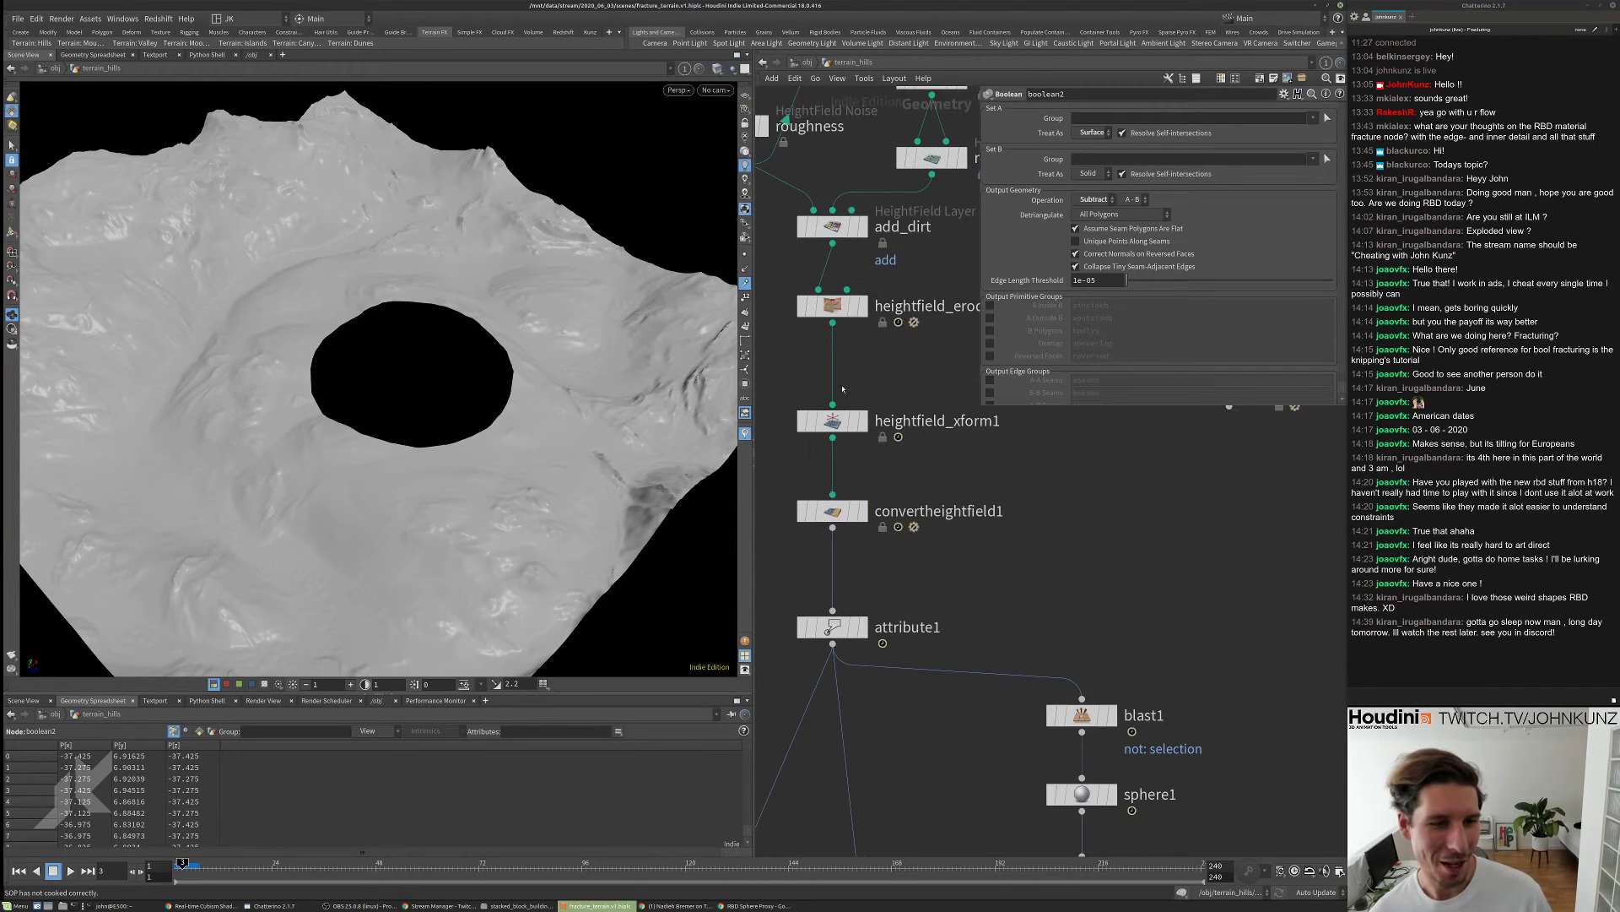
pyautogui.moveTo(858, 437); pyautogui.dragTo(853, 512, button='middle')
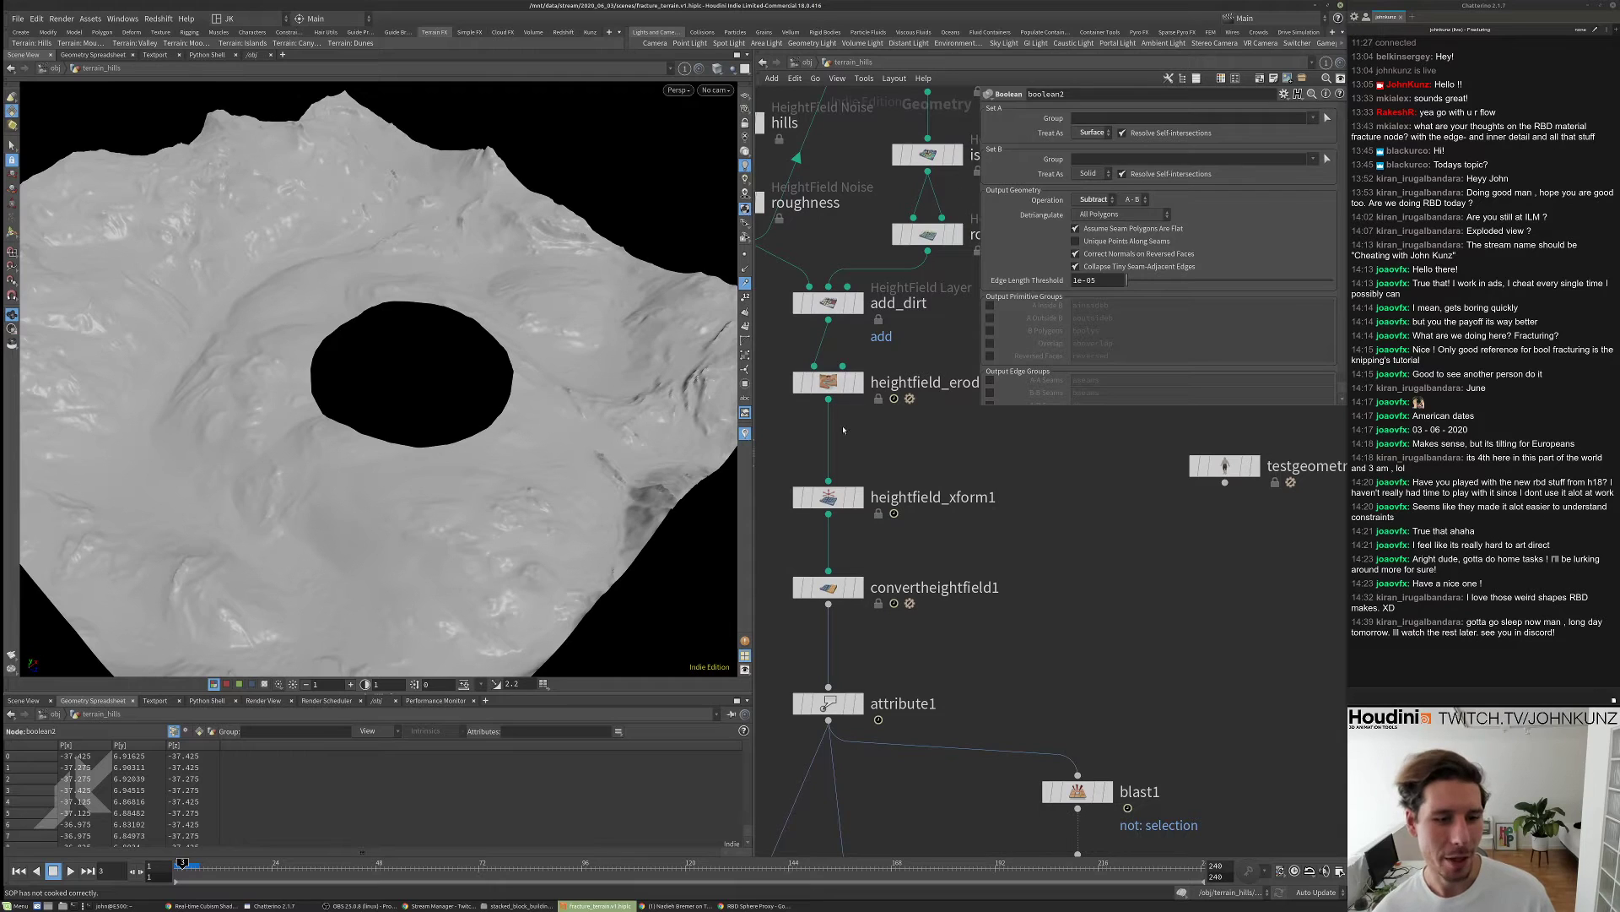
pyautogui.moveTo(838, 400); pyautogui.dragTo(843, 355, button='middle')
pyautogui.scroll(-1, 897, 450)
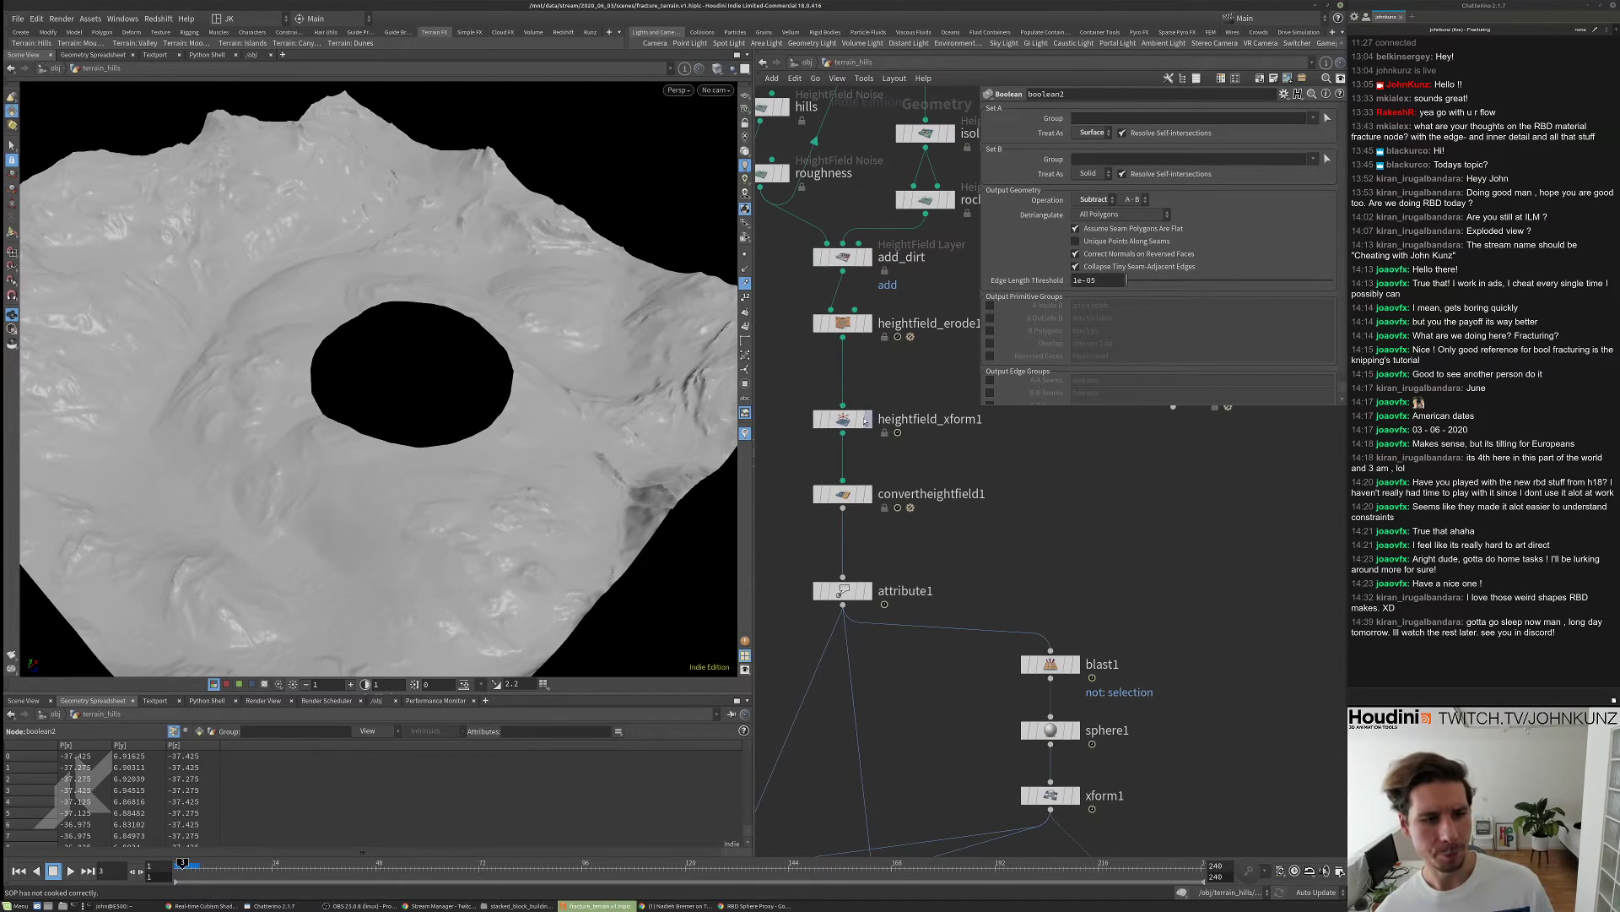
pyautogui.scroll(2, 865, 421)
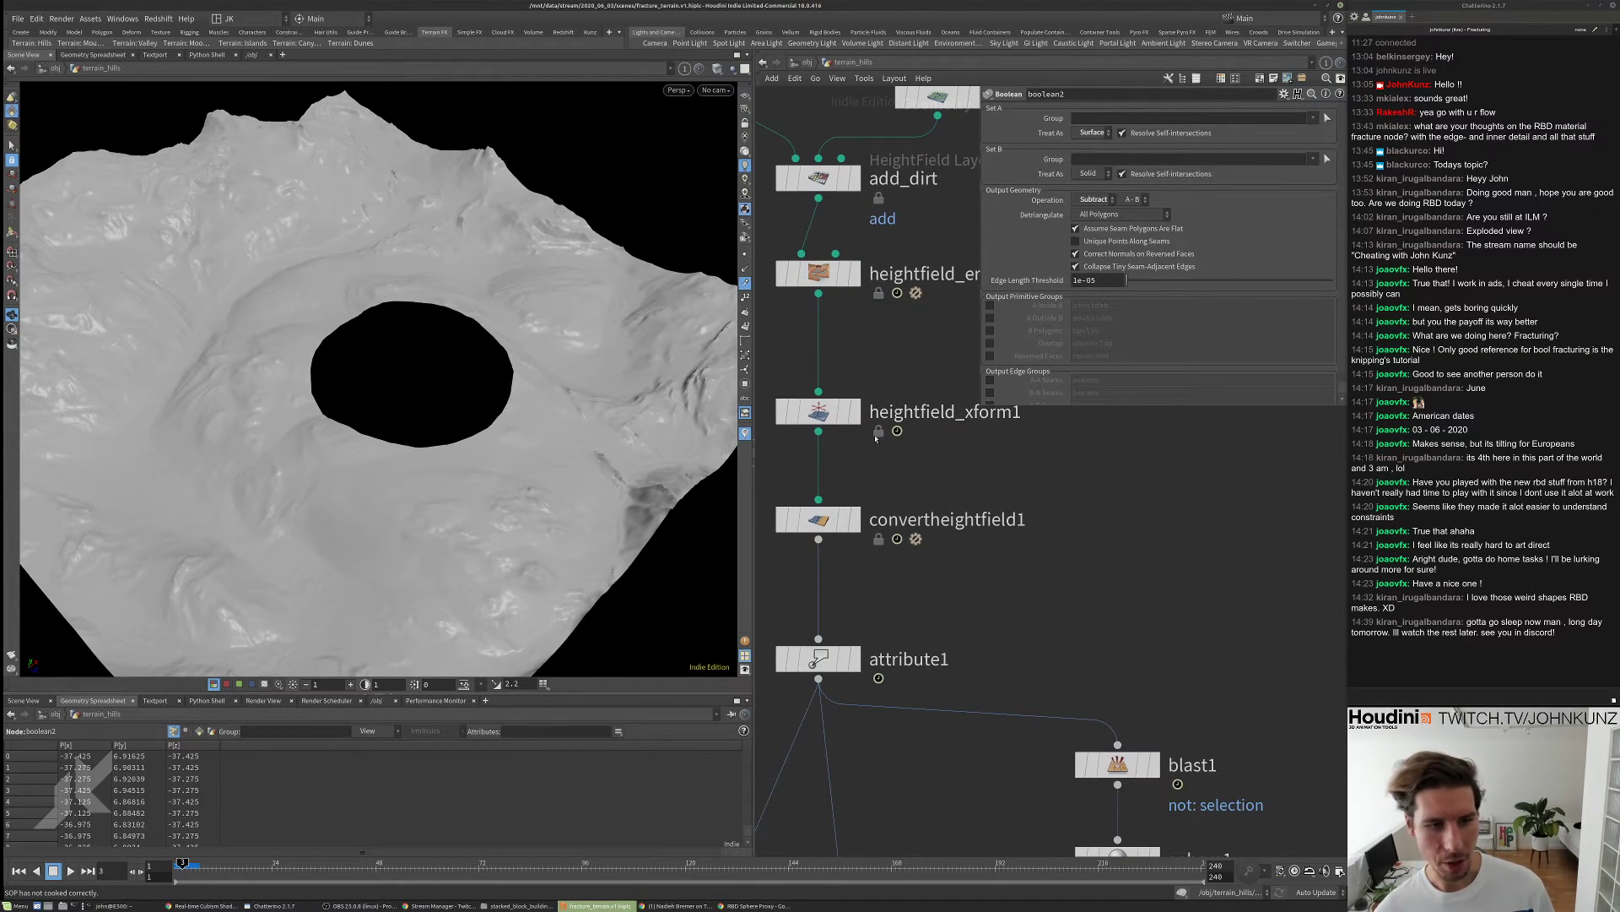
# - Move heightfield_xform1 lower and place a Time Shift node in the gap beneath heightfield_erode1
pyautogui.moveTo(818, 412); pyautogui.dragTo(819, 452)
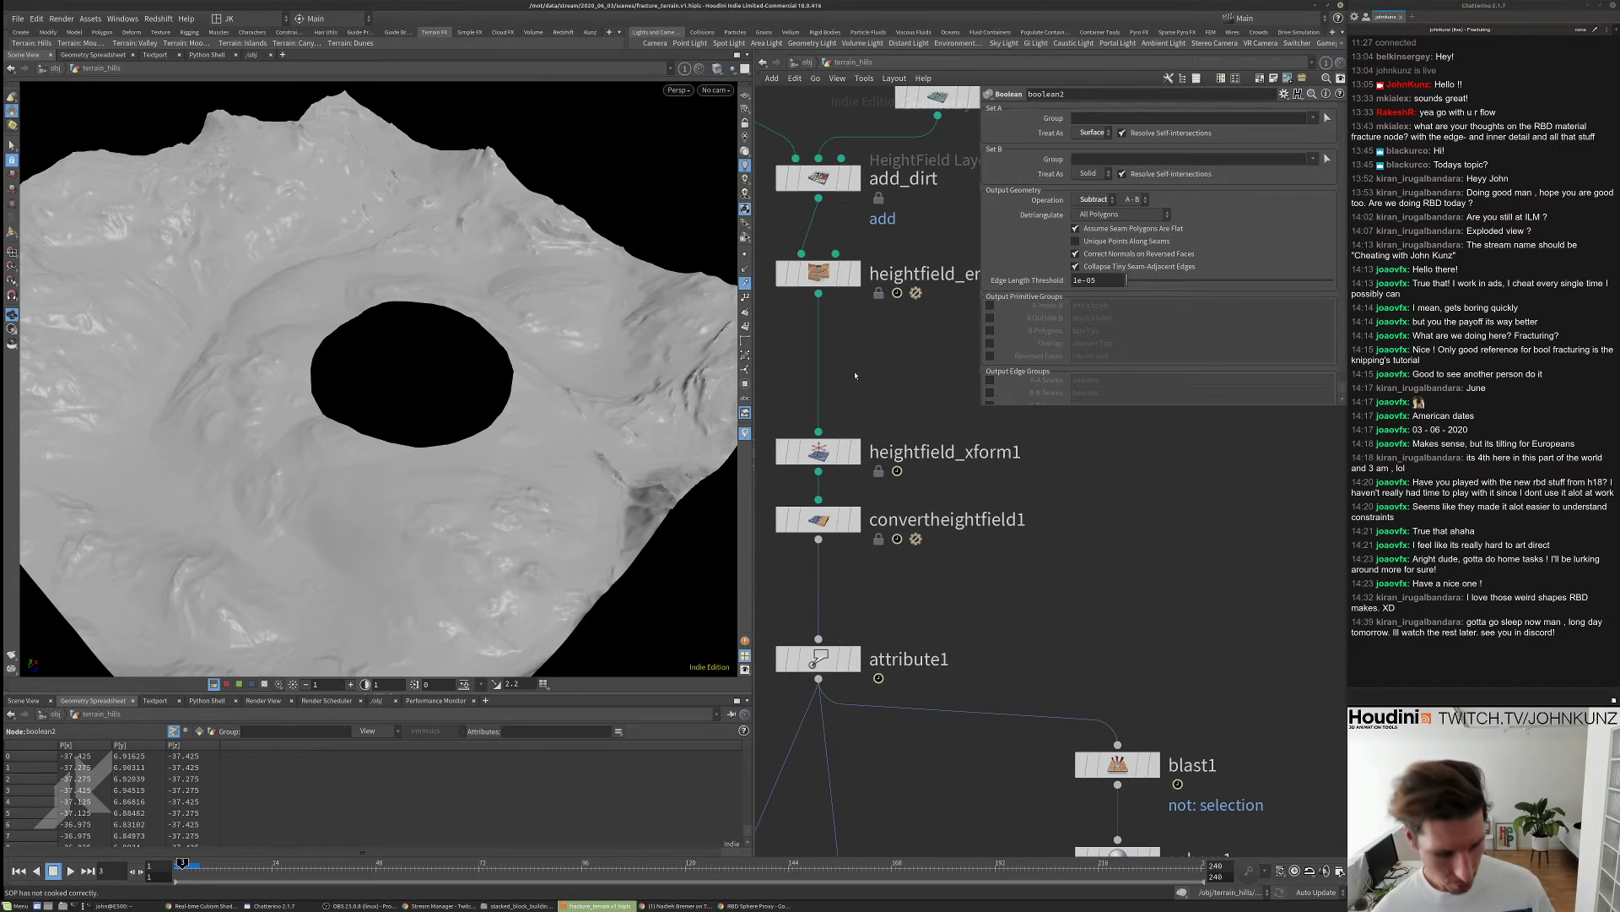
pyautogui.press('Tab')
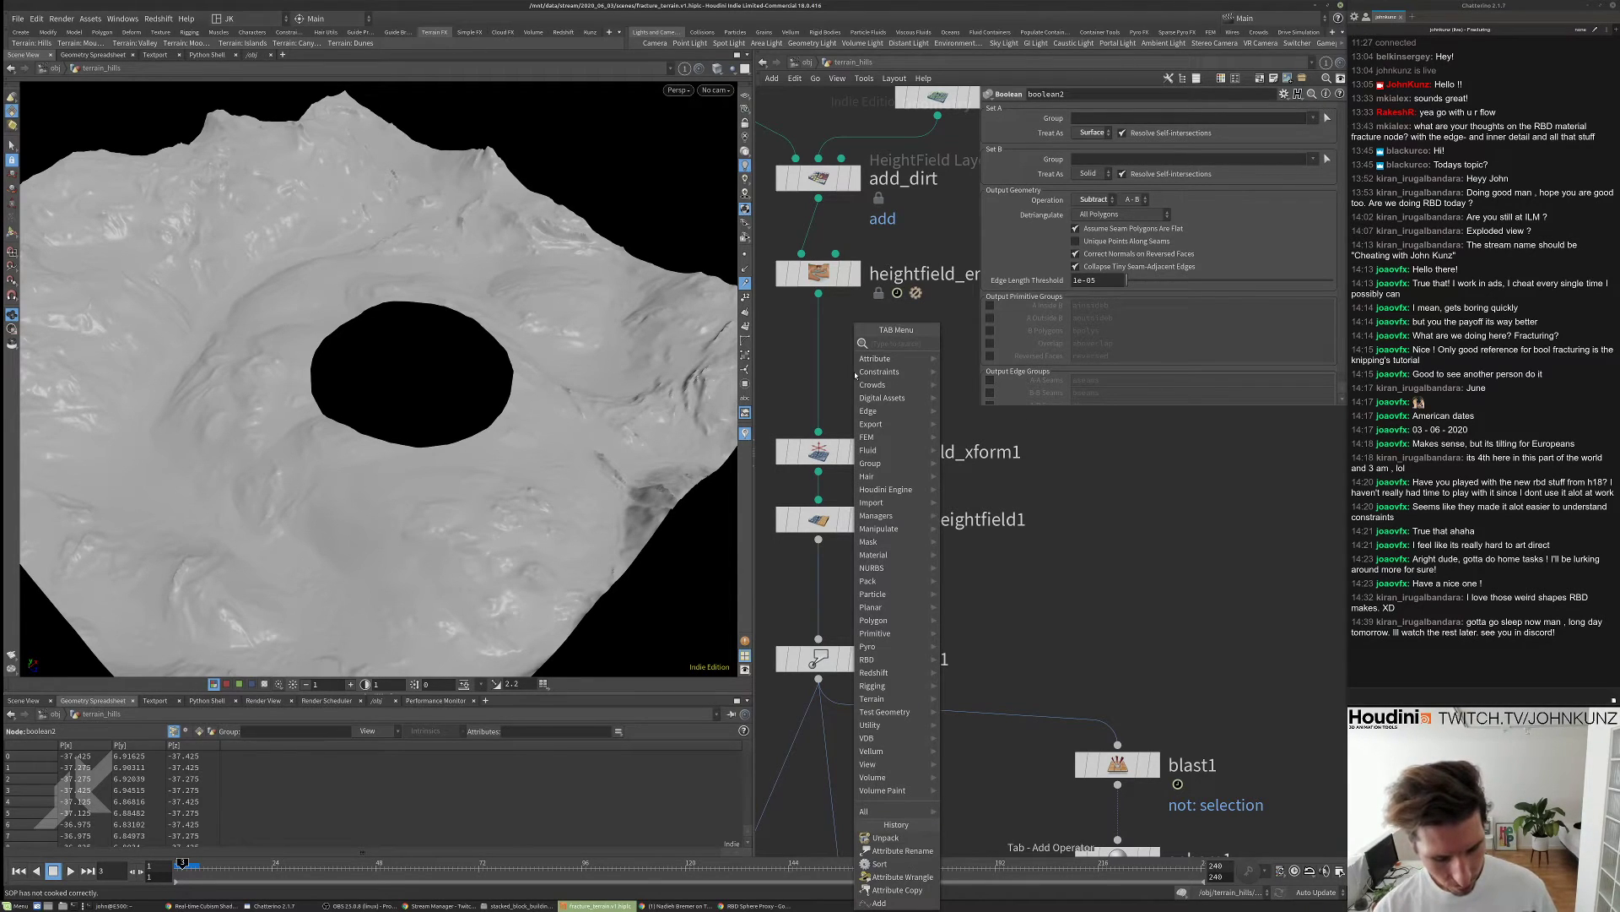
pyautogui.write('time')
pyautogui.press('Down')
pyautogui.press('Down')
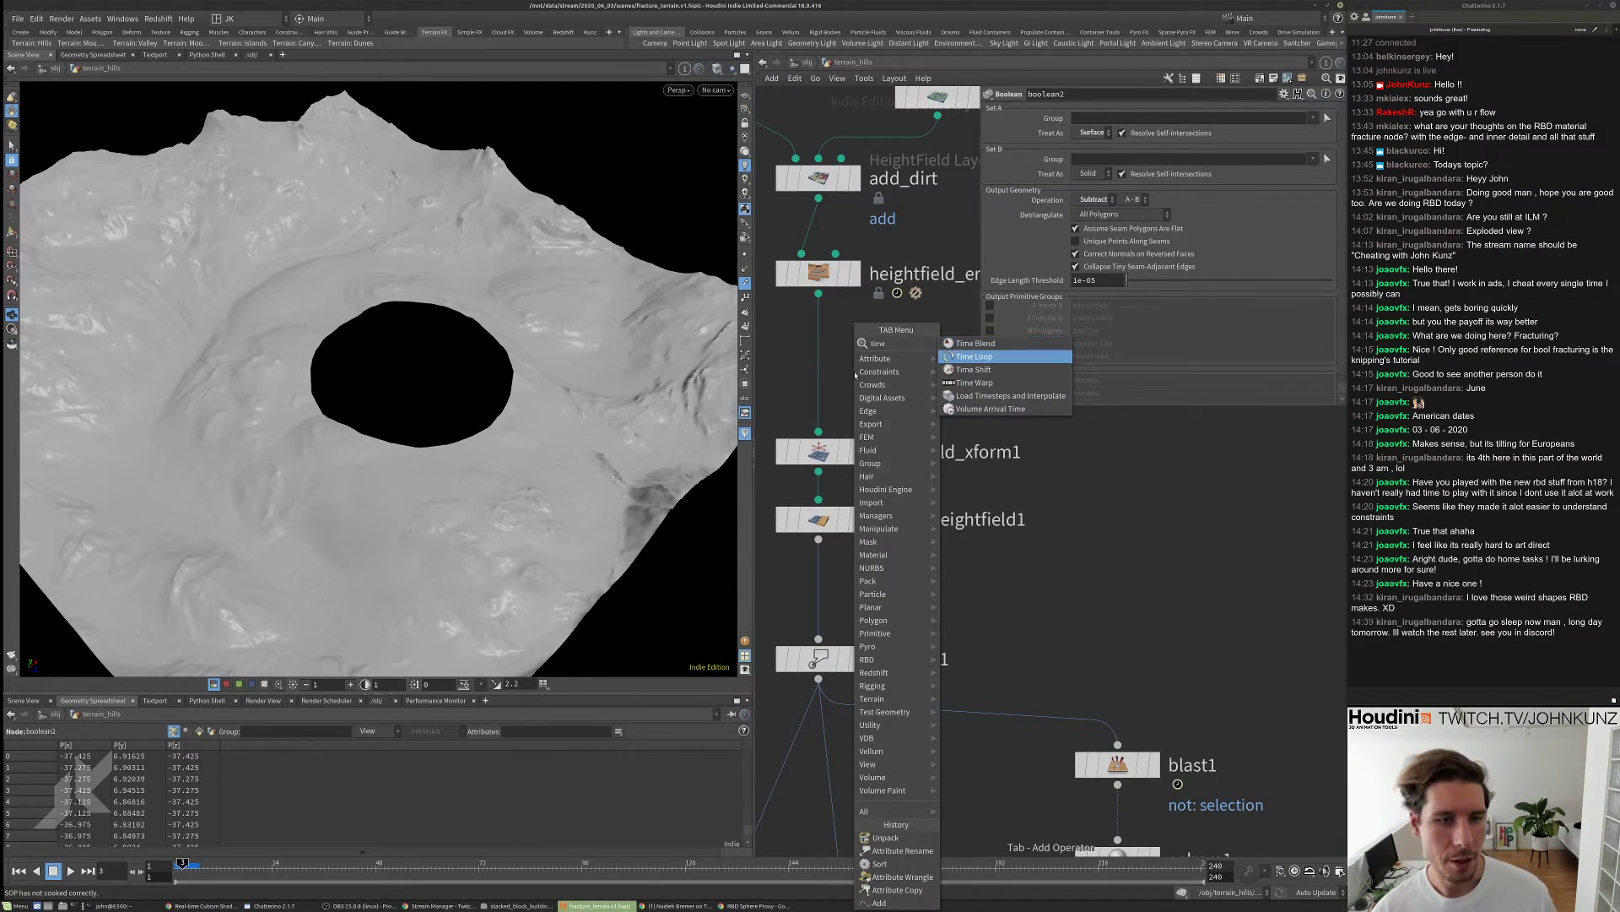
pyautogui.press('Return')
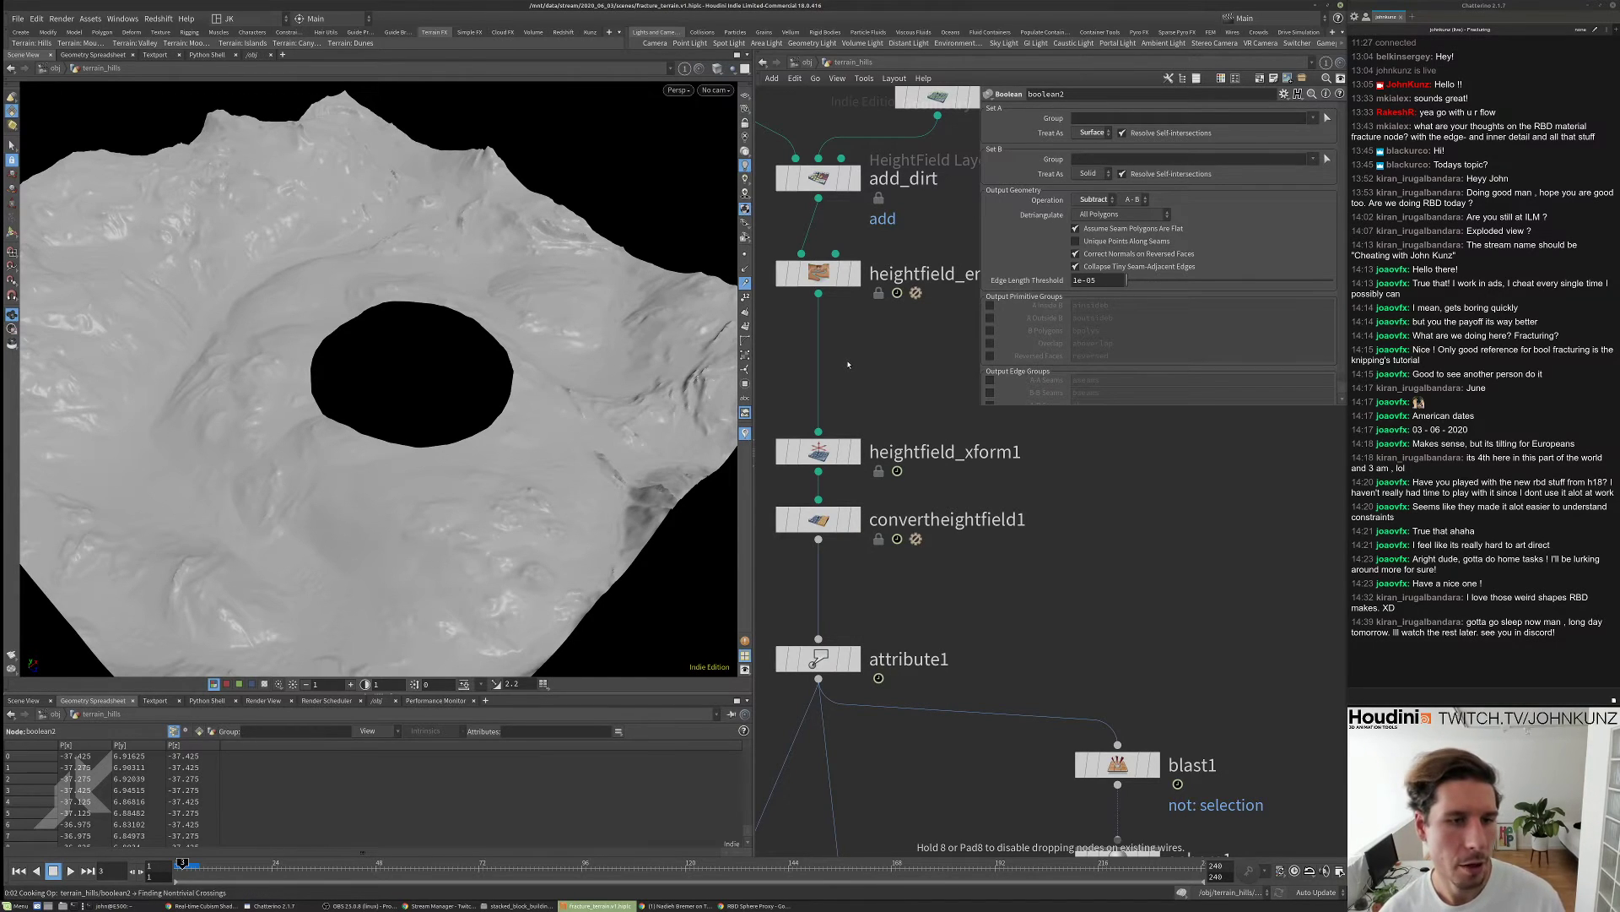
pyautogui.click(848, 365)
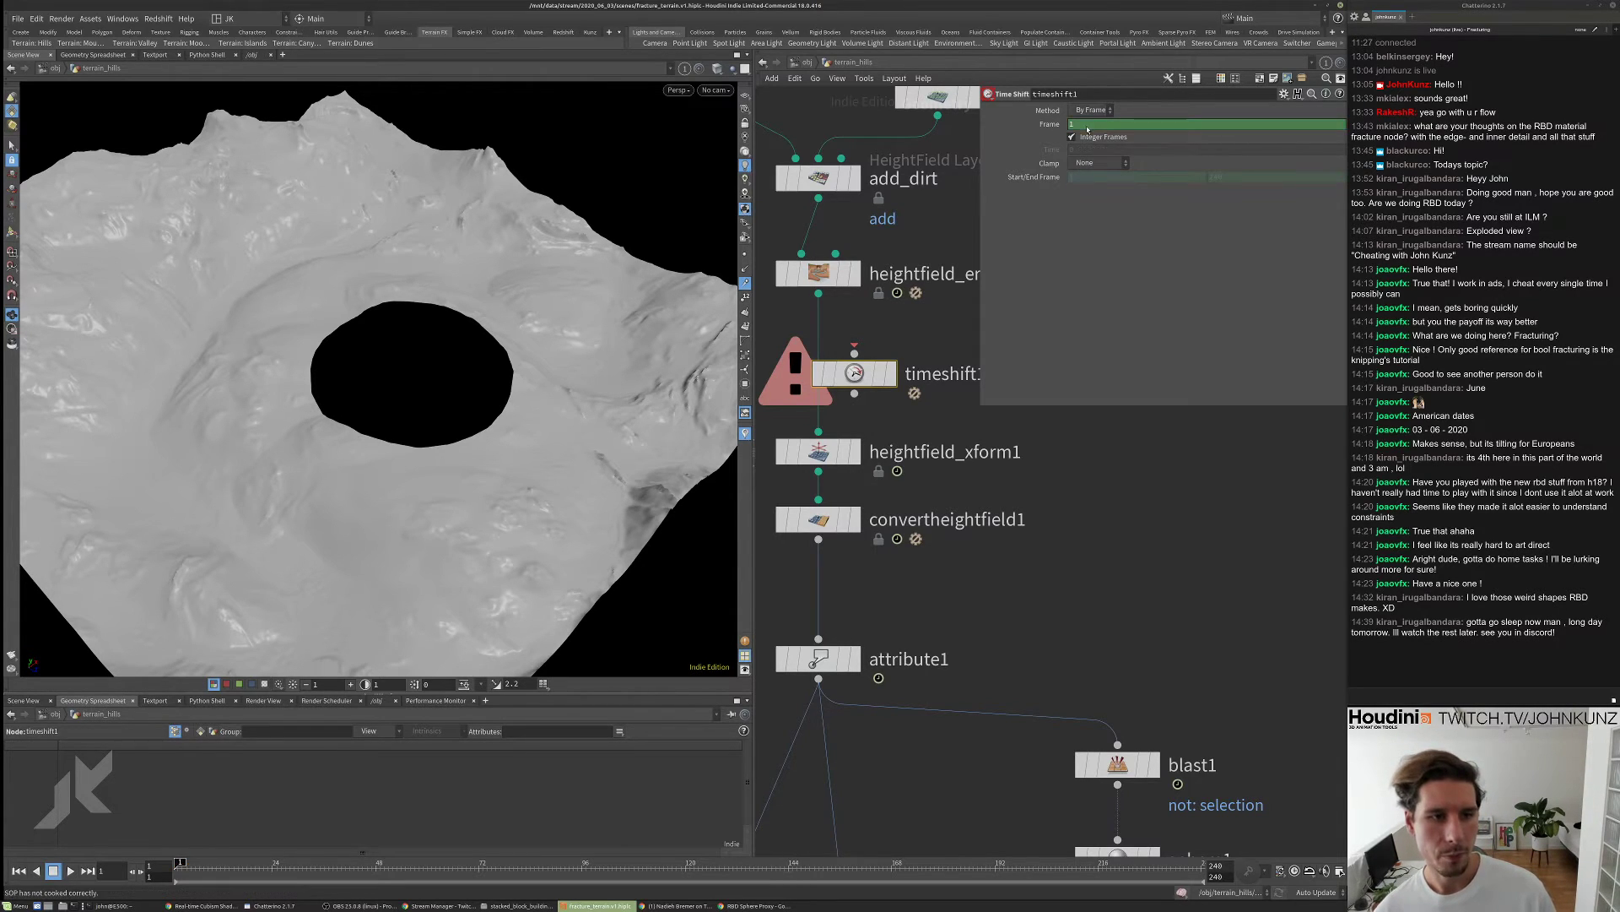
# - Remove the expression from the Time Shift's Frame parameter, keeping frame 1, and insert the node between heightfield_erode1 and heightfield_xform1
pyautogui.rightClick(1087, 126)
pyautogui.click(1117, 275)
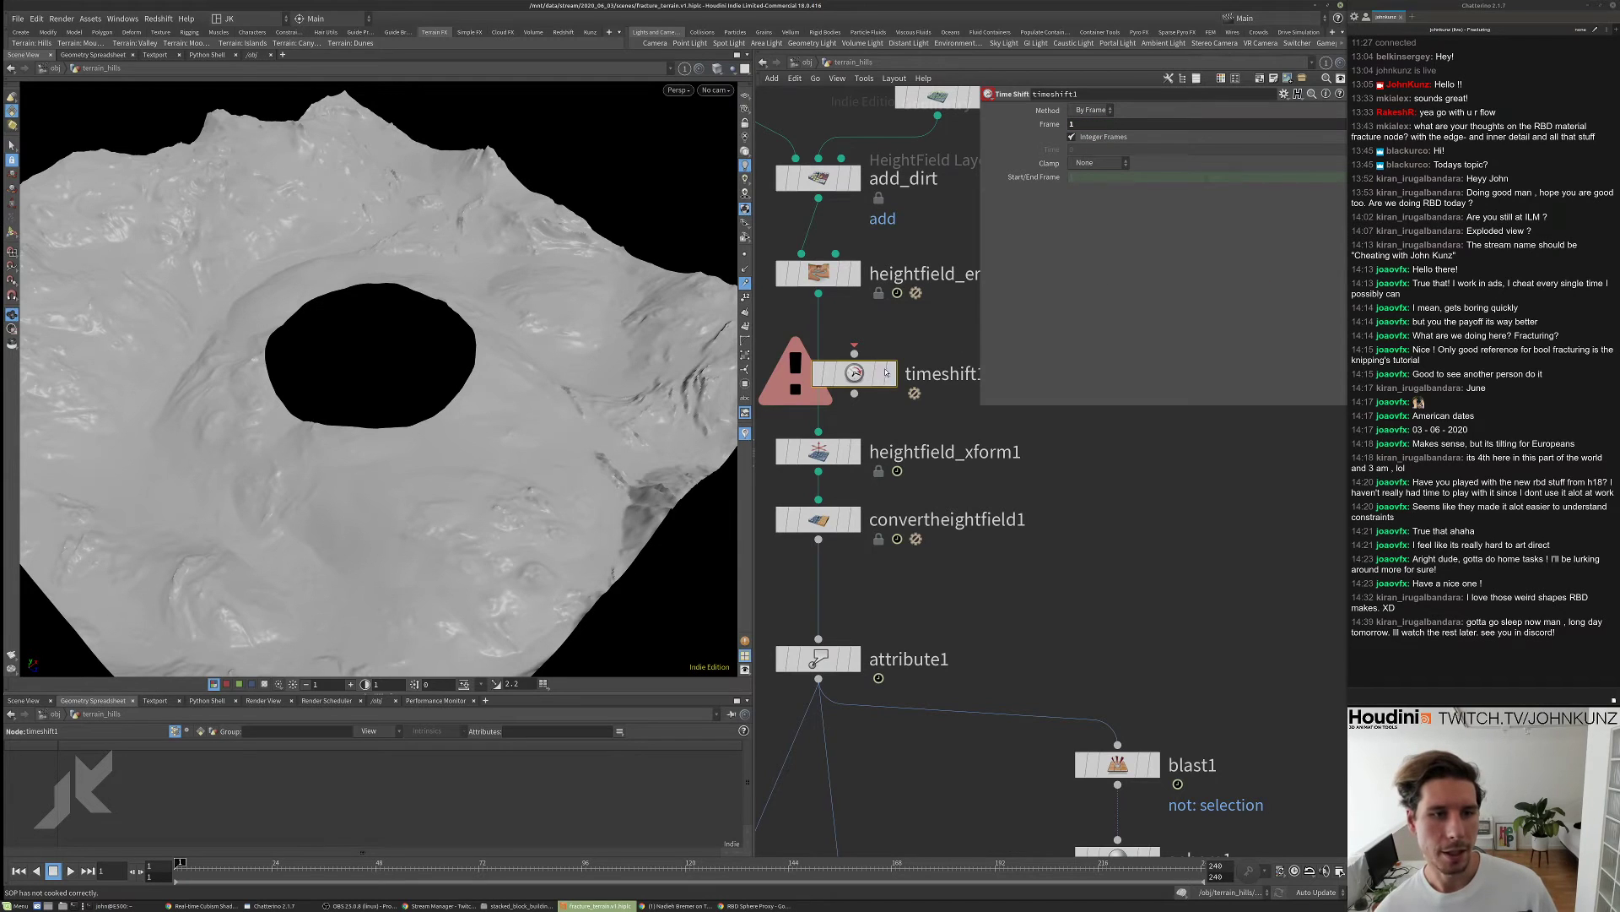
pyautogui.moveTo(869, 370); pyautogui.dragTo(822, 359)
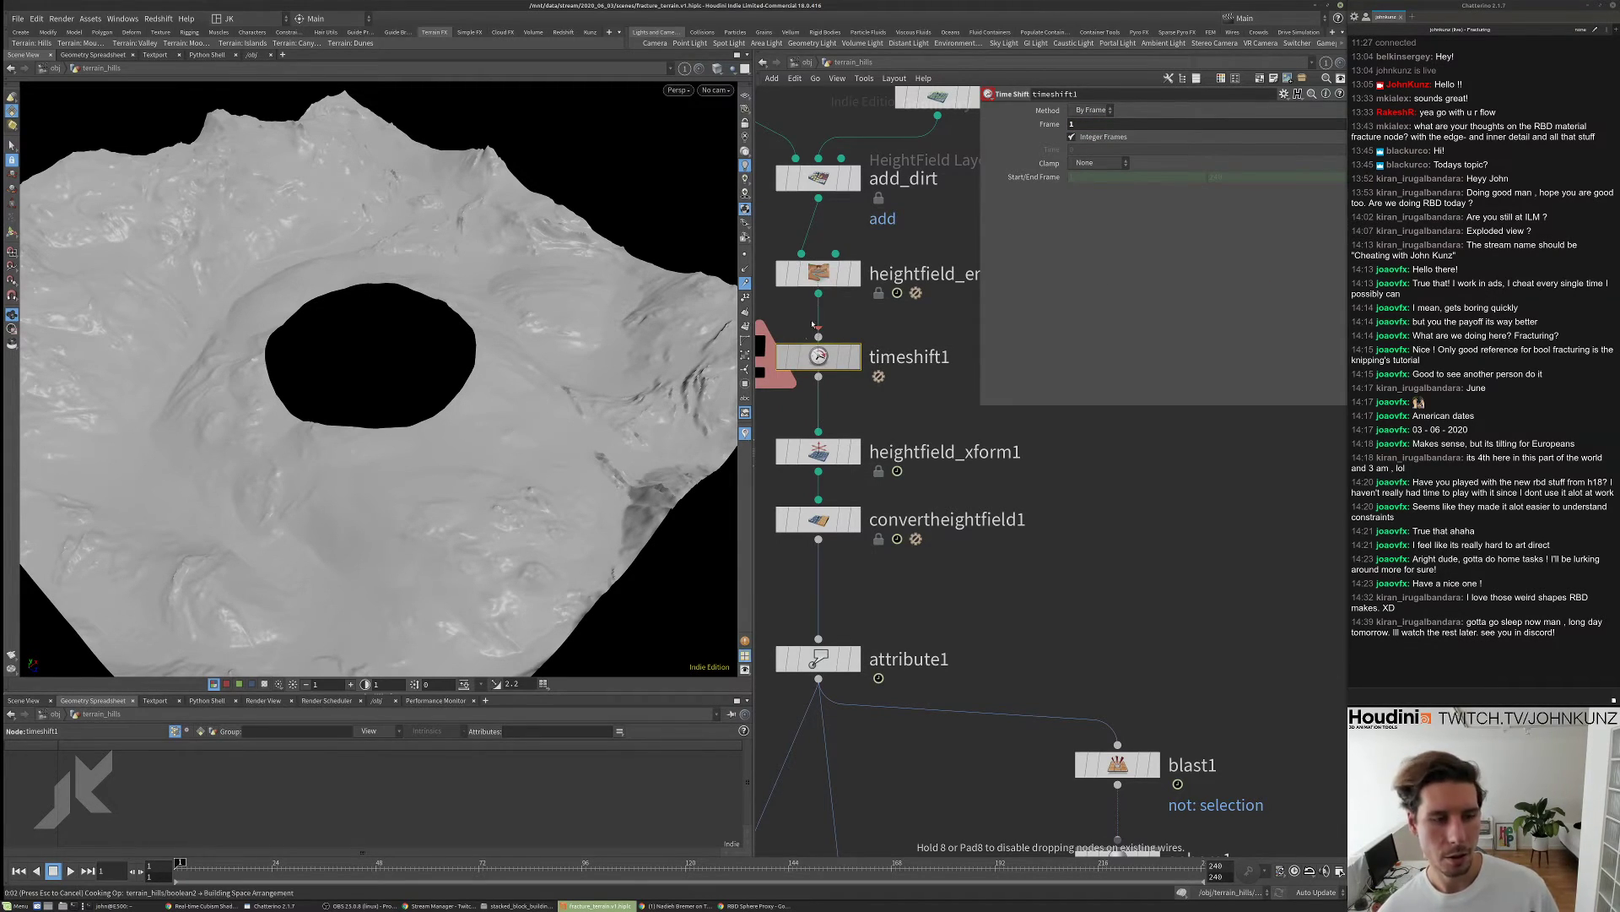
# - Display merge1 and advance one frame to check the merged terrain and debris
pyautogui.scroll(-4, 833, 371)
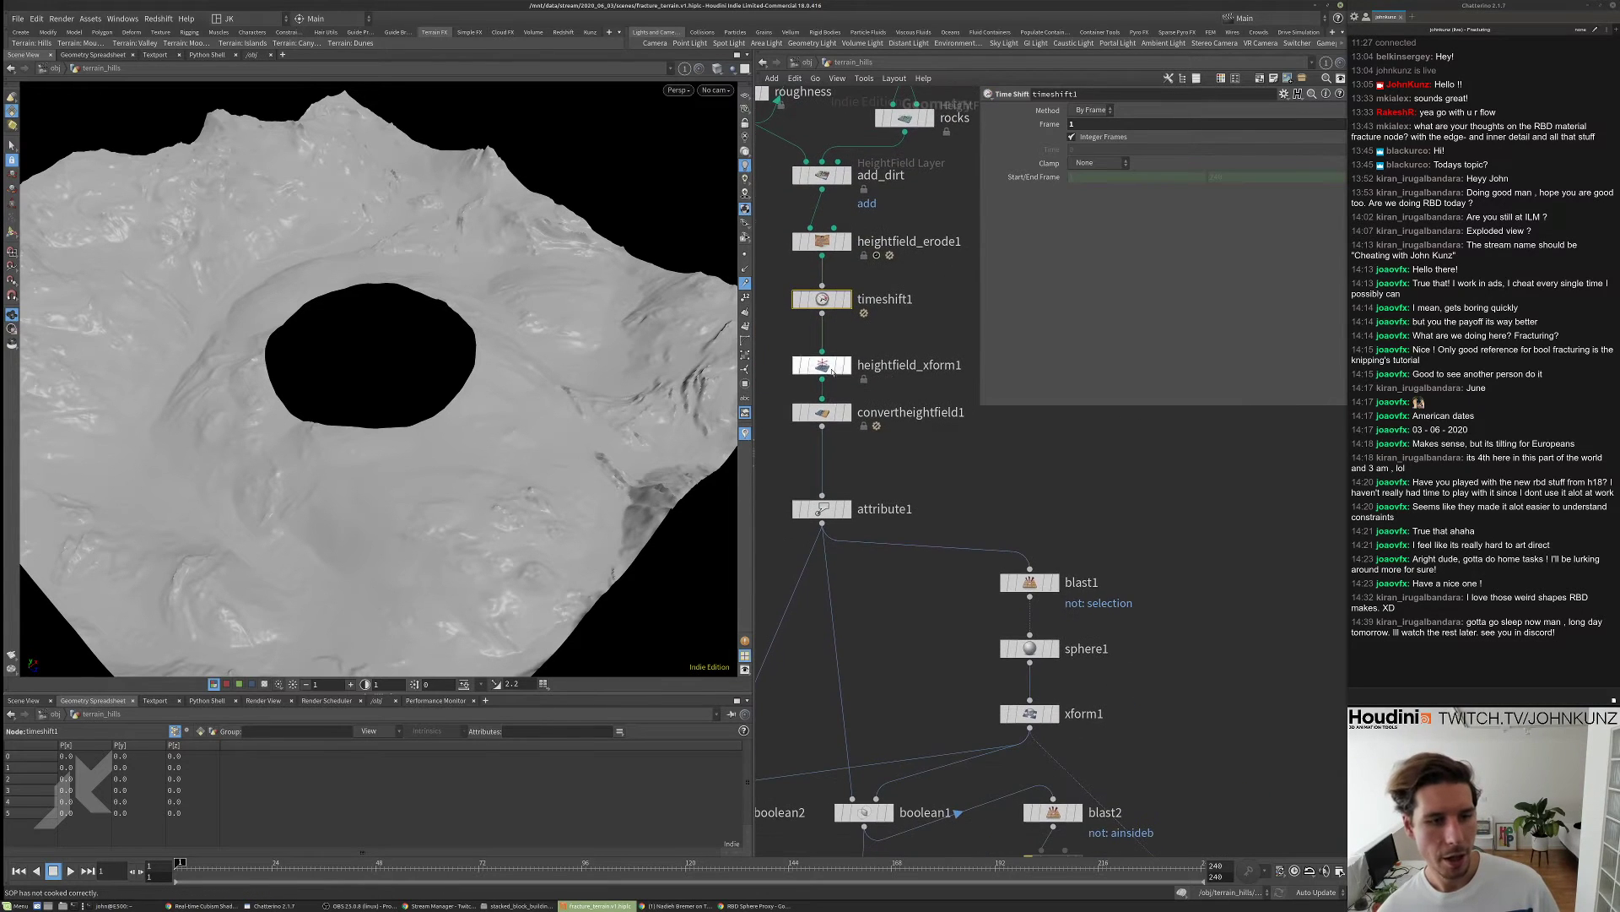
pyautogui.scroll(-5, 822, 426)
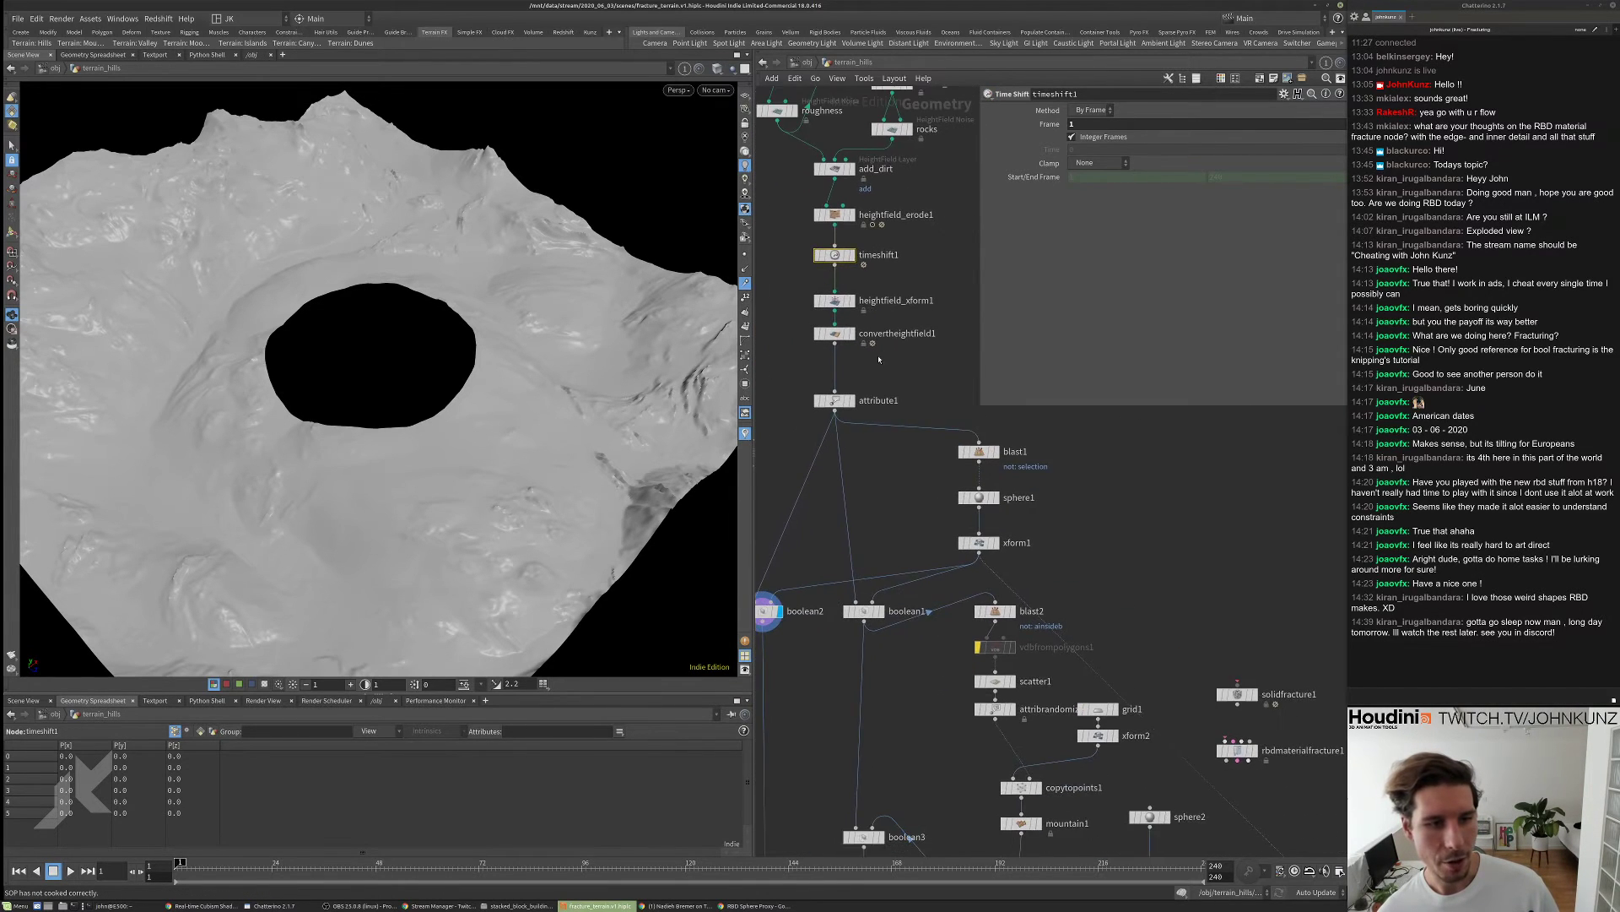
pyautogui.moveTo(847, 517); pyautogui.dragTo(851, 439, button='middle')
pyautogui.moveTo(849, 596); pyautogui.dragTo(851, 543, button='middle')
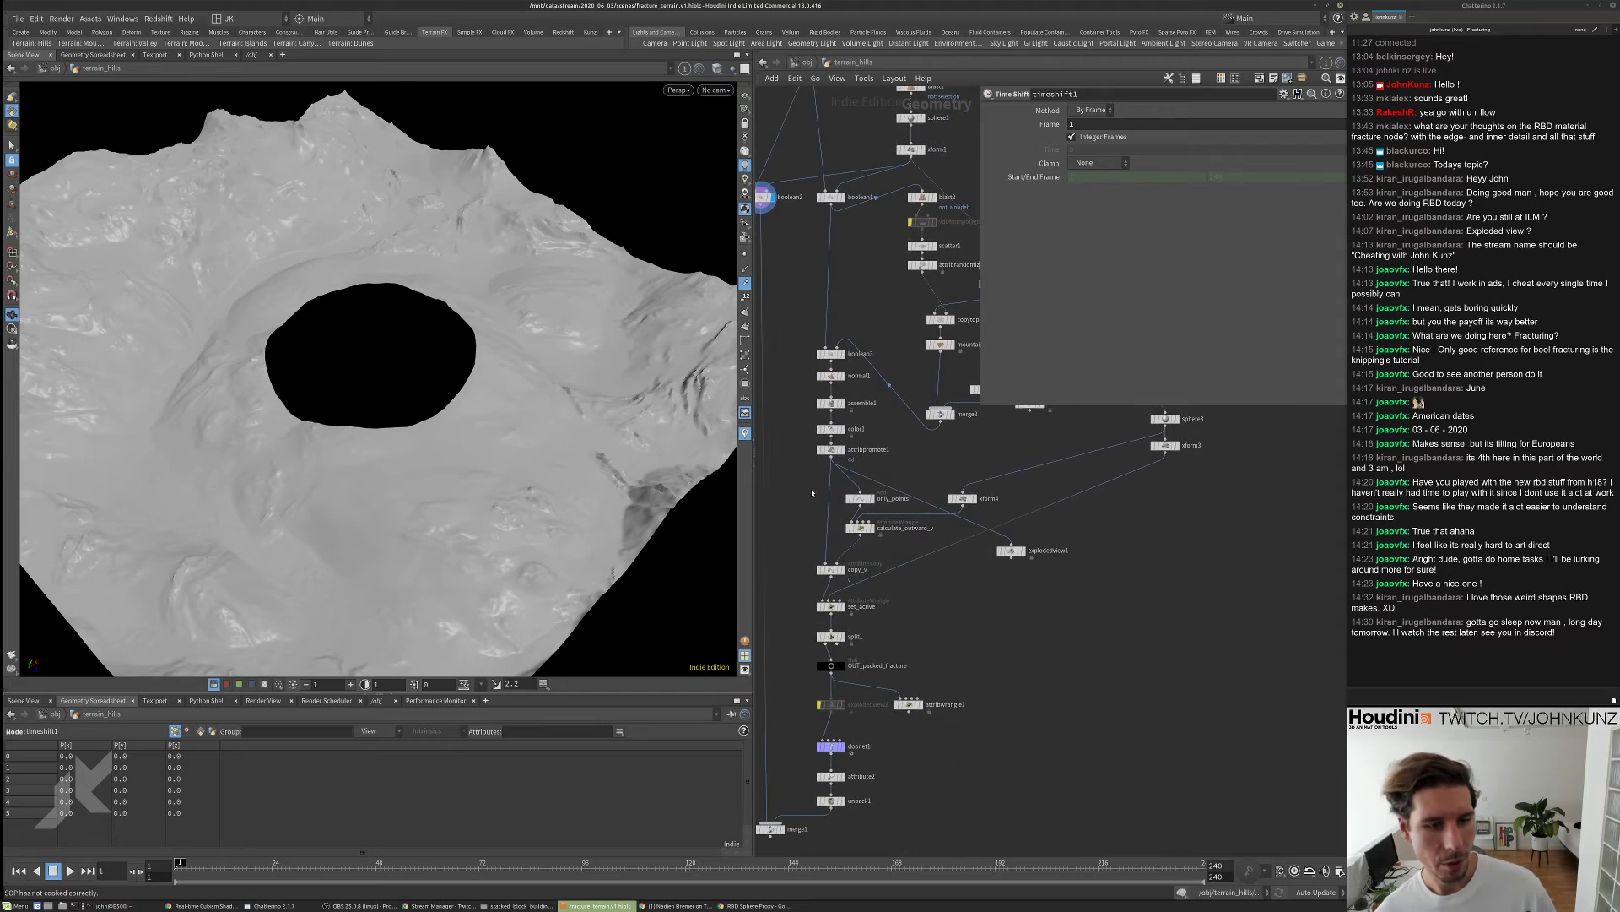
pyautogui.scroll(6, 900, 611)
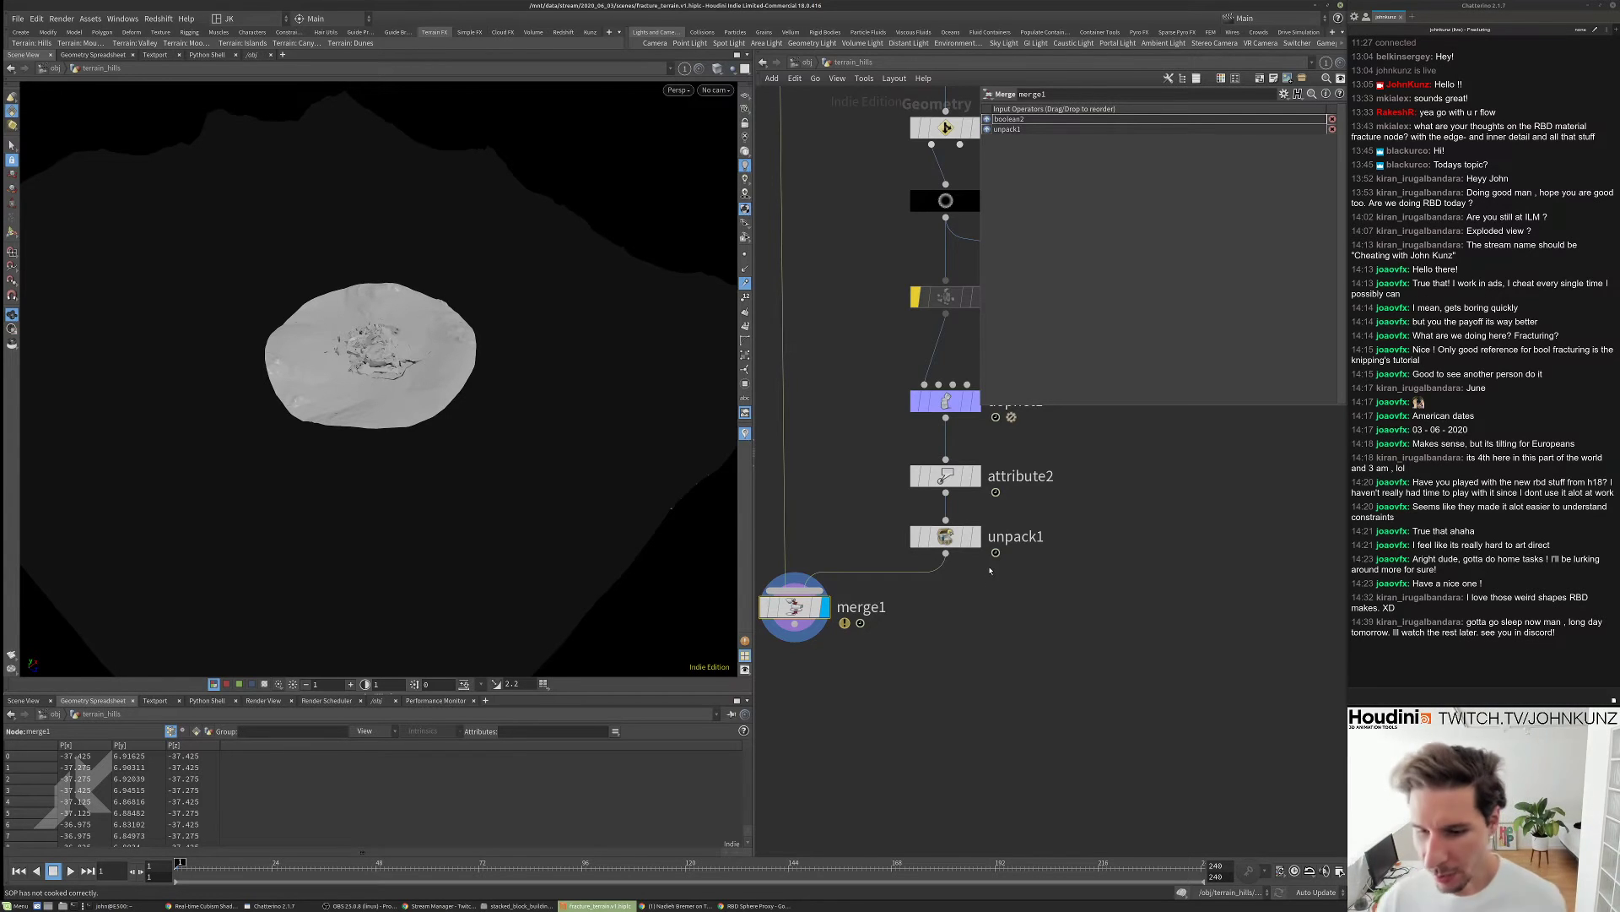
pyautogui.press('Right')
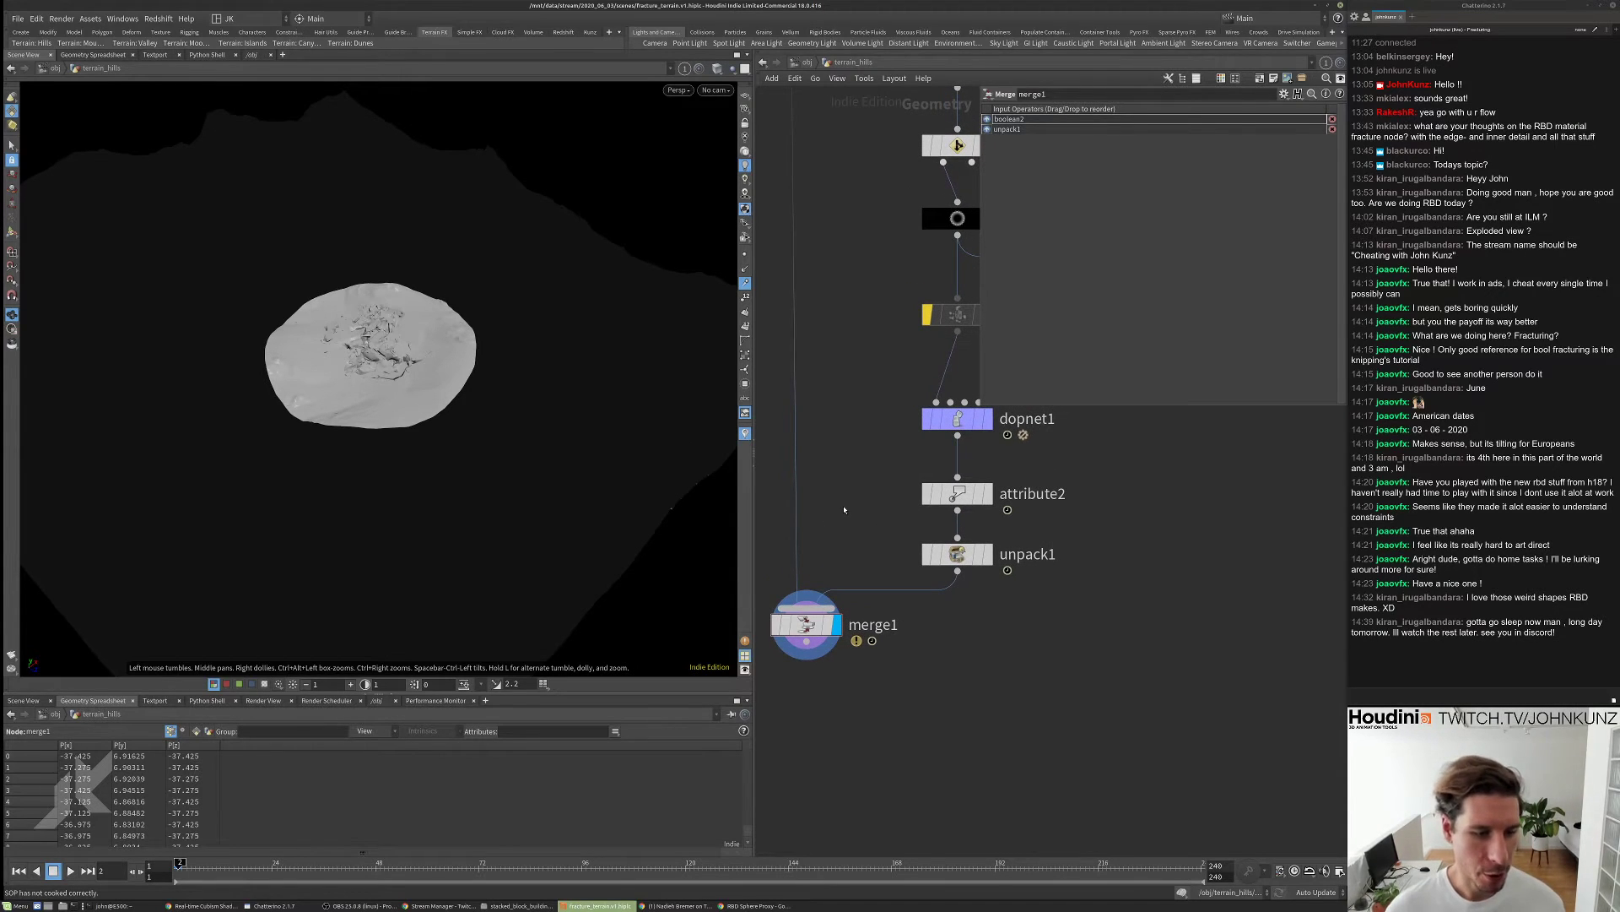
# - Try inserting an Attribute Noise node on the boolean2 branch above merge1, and delete it again
pyautogui.press('Tab')
pyautogui.write('attrib noise')
pyautogui.press('Down')
pyautogui.press('Return')
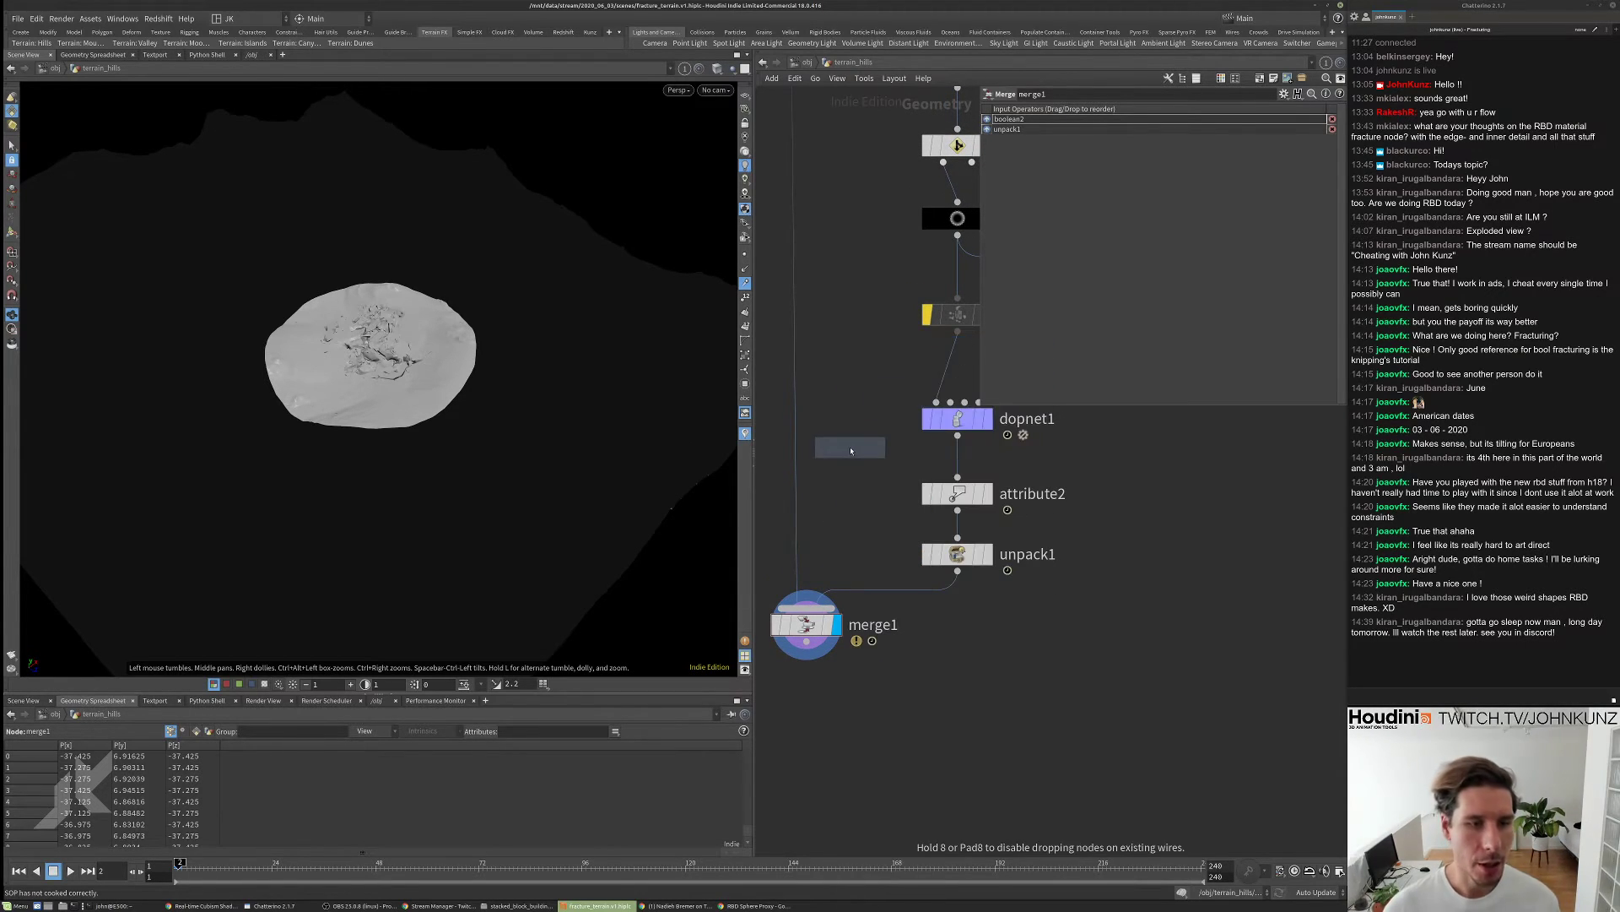
pyautogui.click(851, 447)
pyautogui.moveTo(851, 448); pyautogui.dragTo(767, 457)
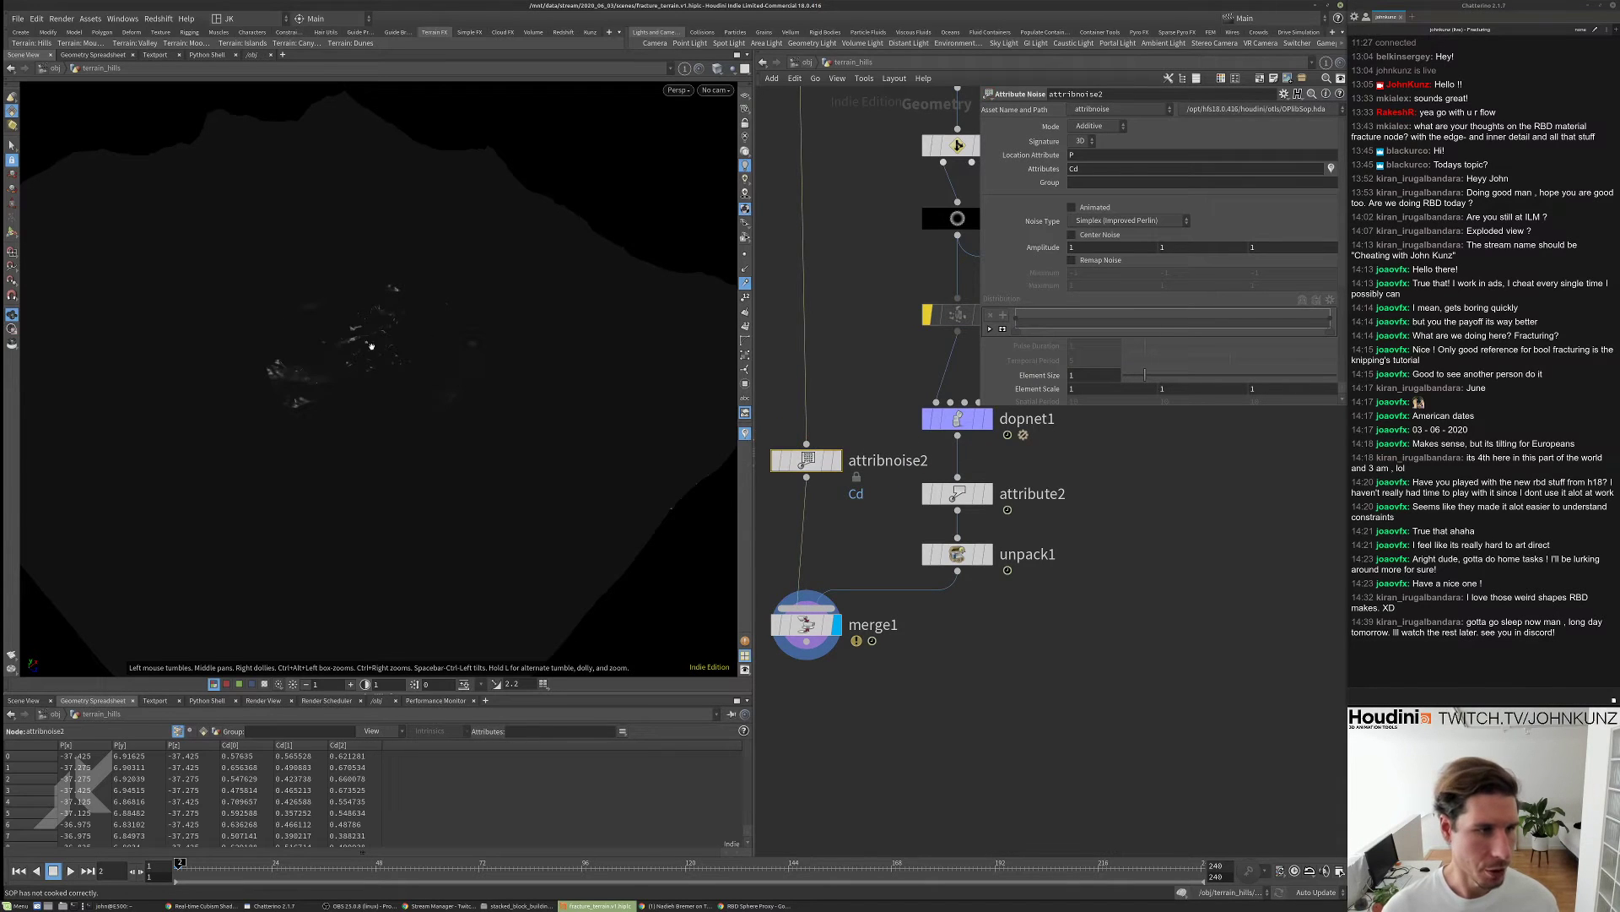
pyautogui.scroll(-2, 800, 445)
pyautogui.scroll(2, 806, 447)
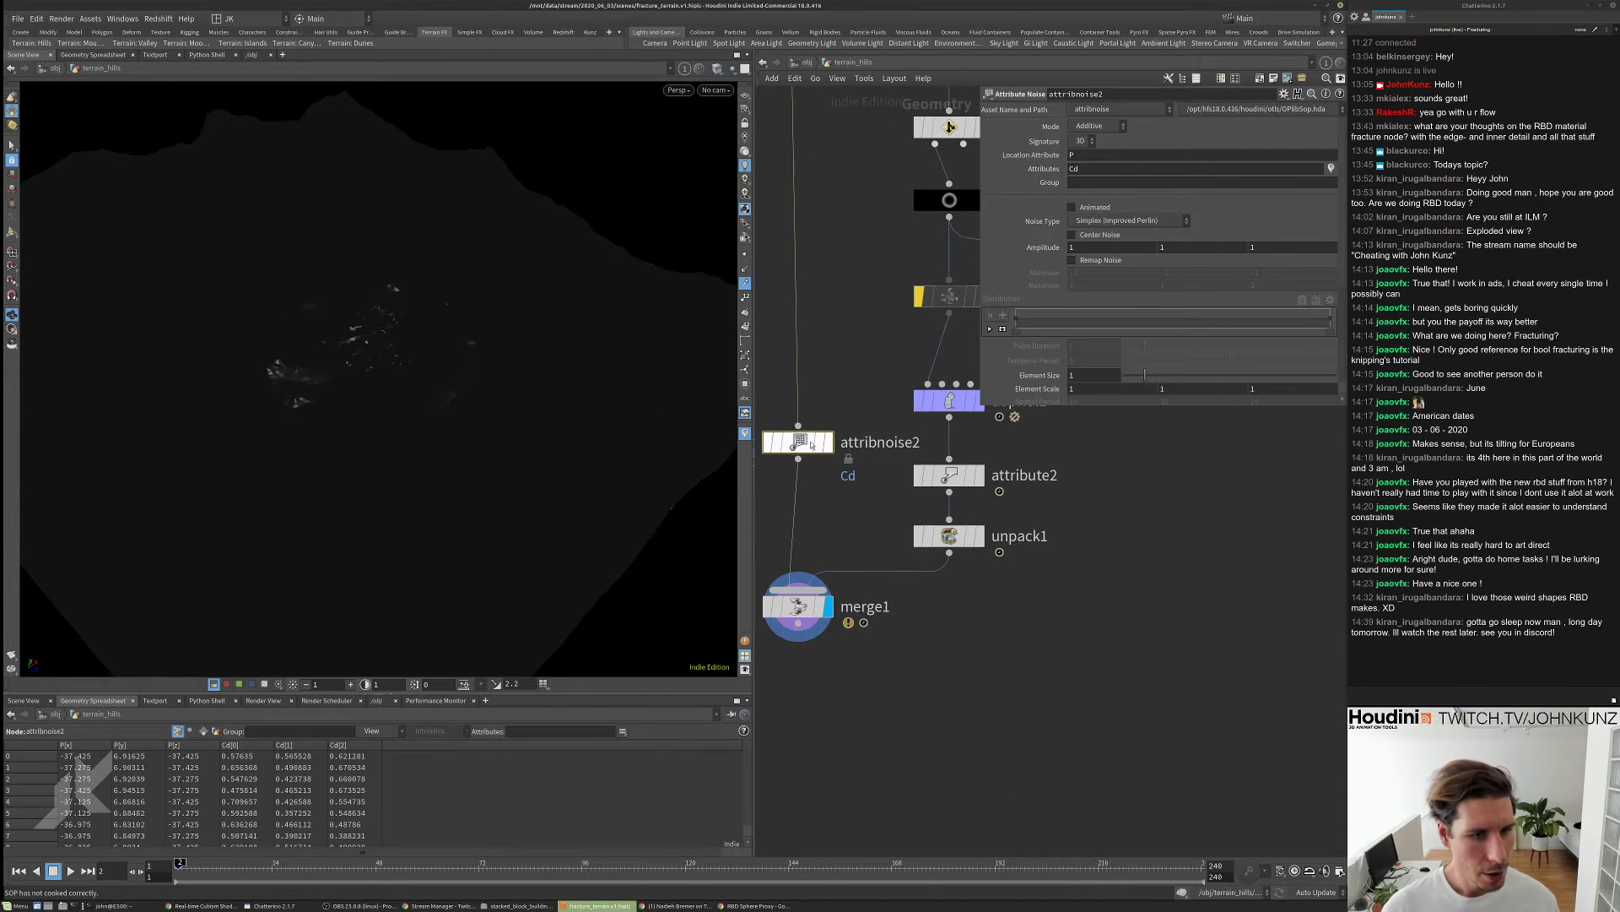
pyautogui.press('Delete')
# - Insert a Normal node on the boolean2 branch above merge1 and check the terrain shading around the crater debris
pyautogui.press('Tab')
pyautogui.write('nor')
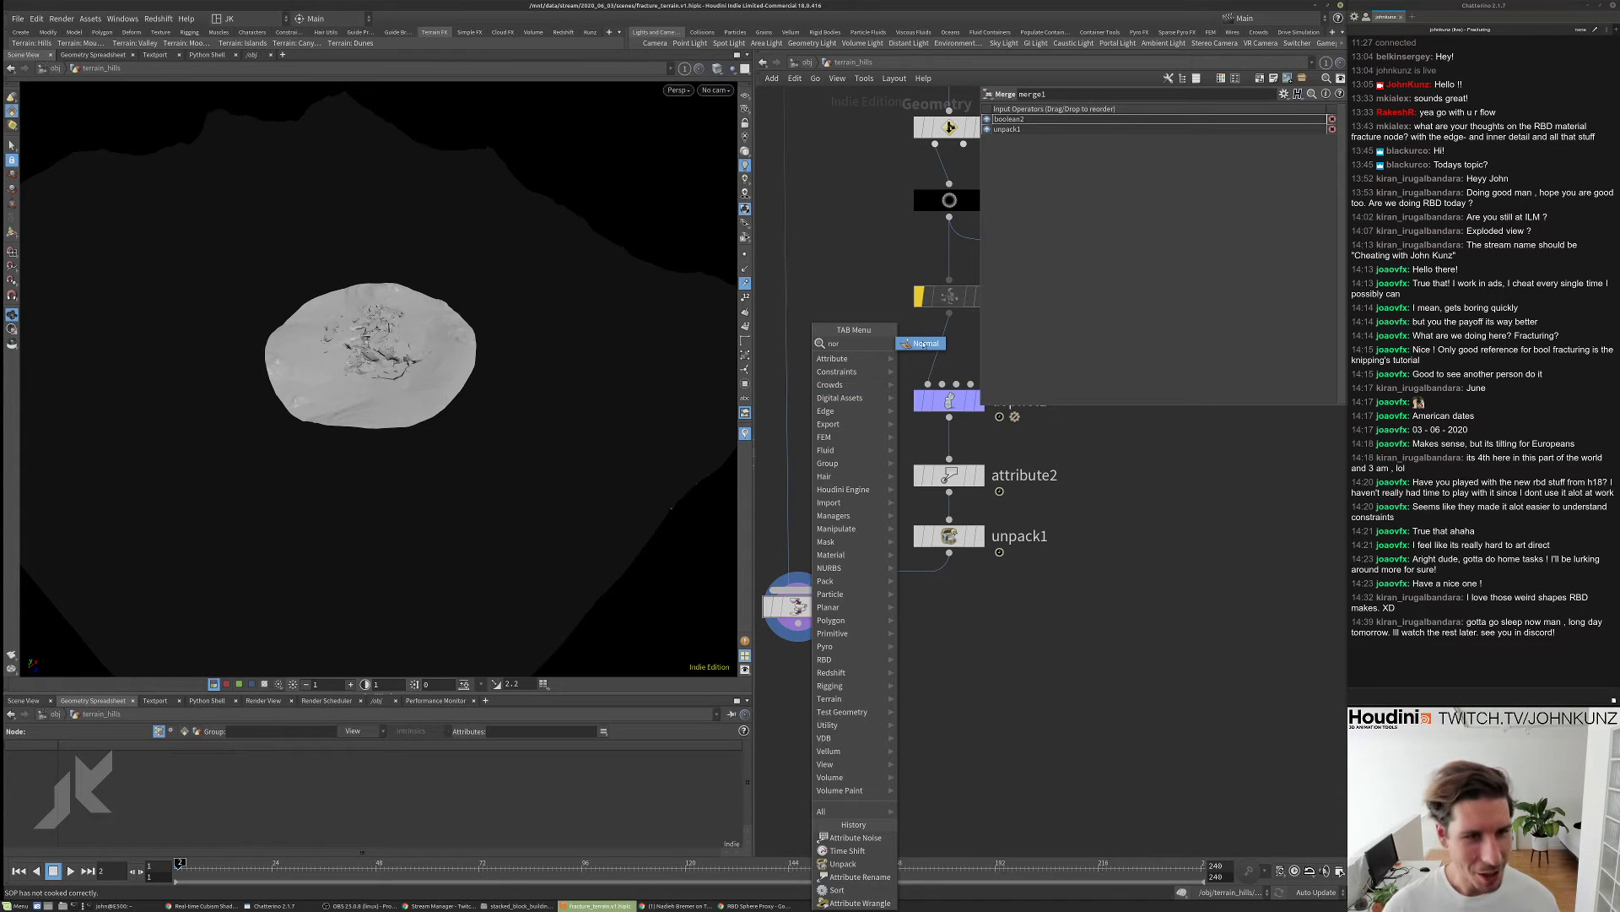
pyautogui.press('Return')
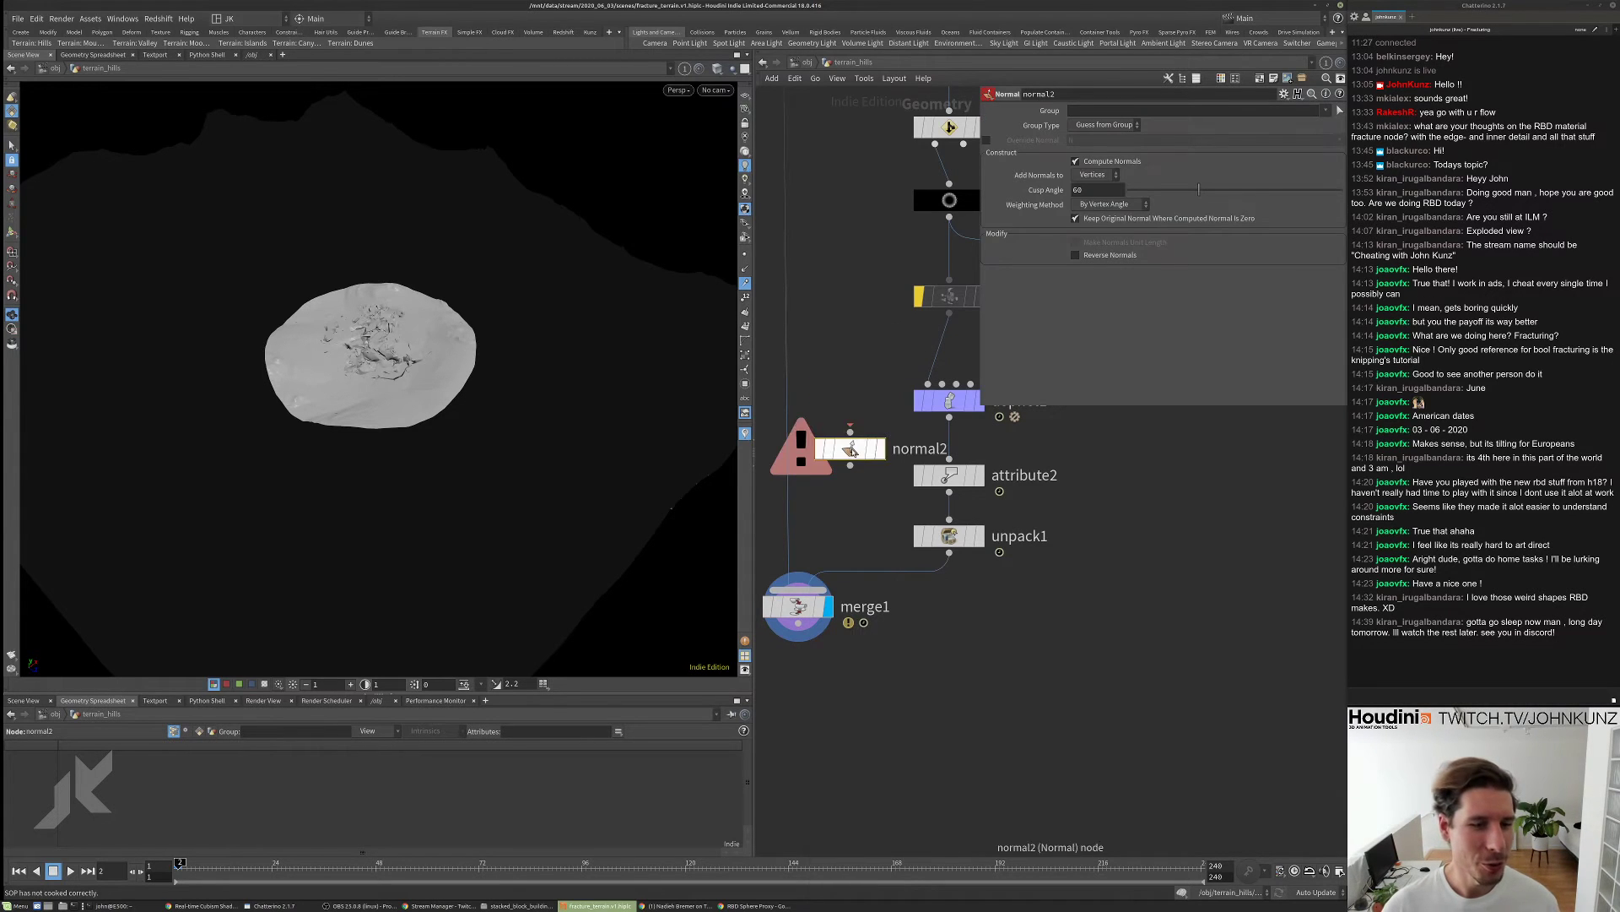
pyautogui.click(798, 459)
pyautogui.moveTo(355, 324); pyautogui.dragTo(368, 288)
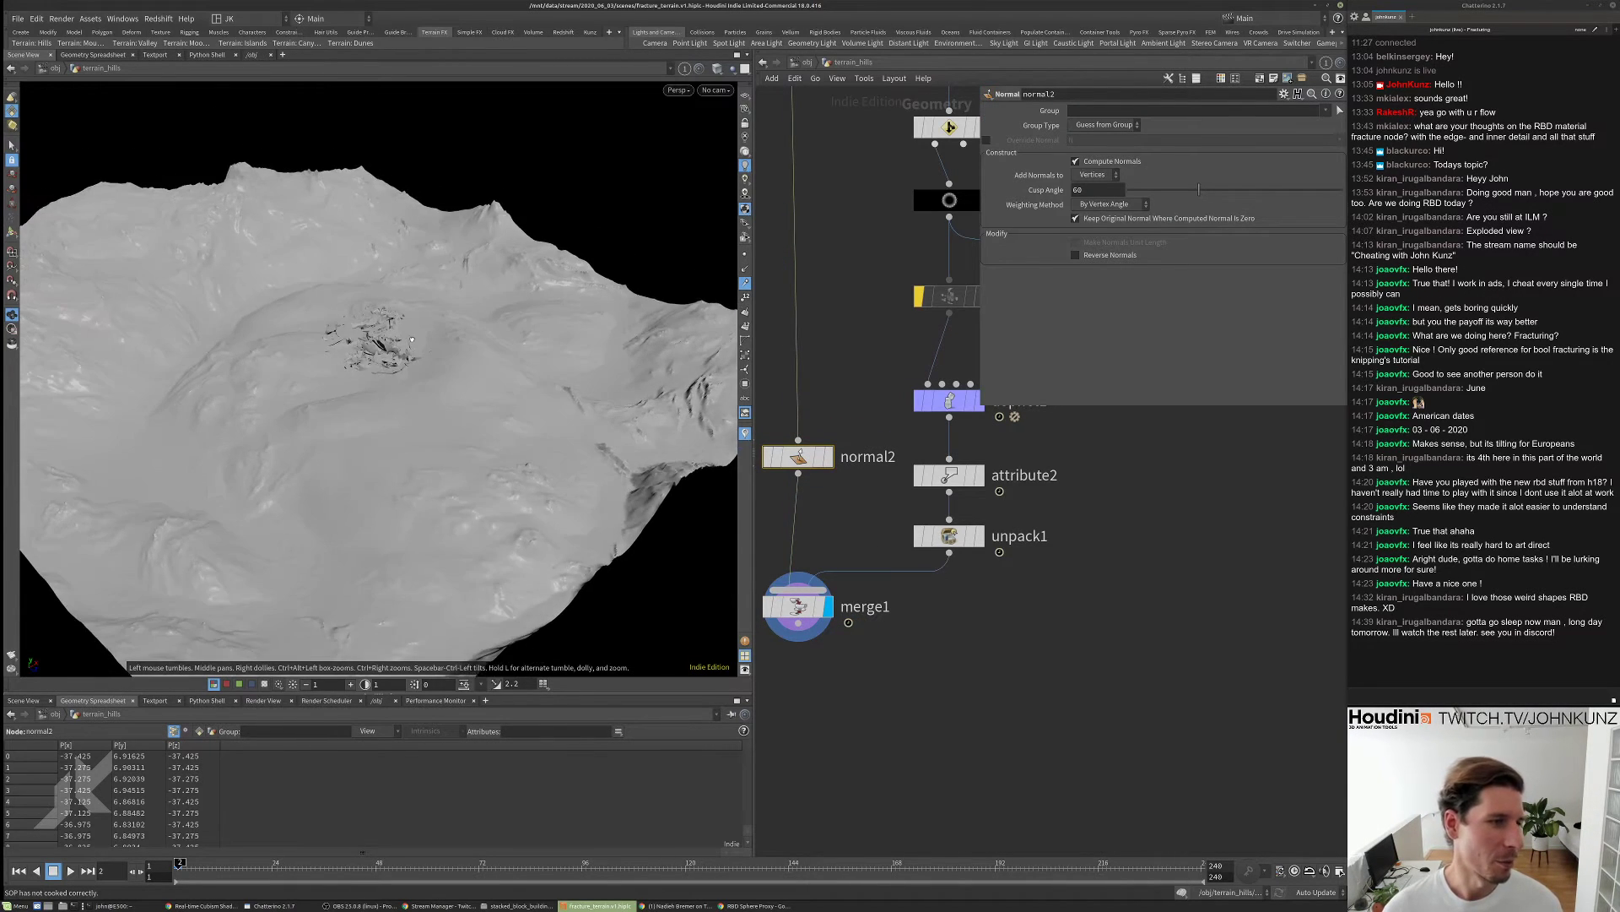
pyautogui.moveTo(368, 288); pyautogui.dragTo(468, 333, button='right')
pyautogui.moveTo(469, 334); pyautogui.dragTo(394, 413)
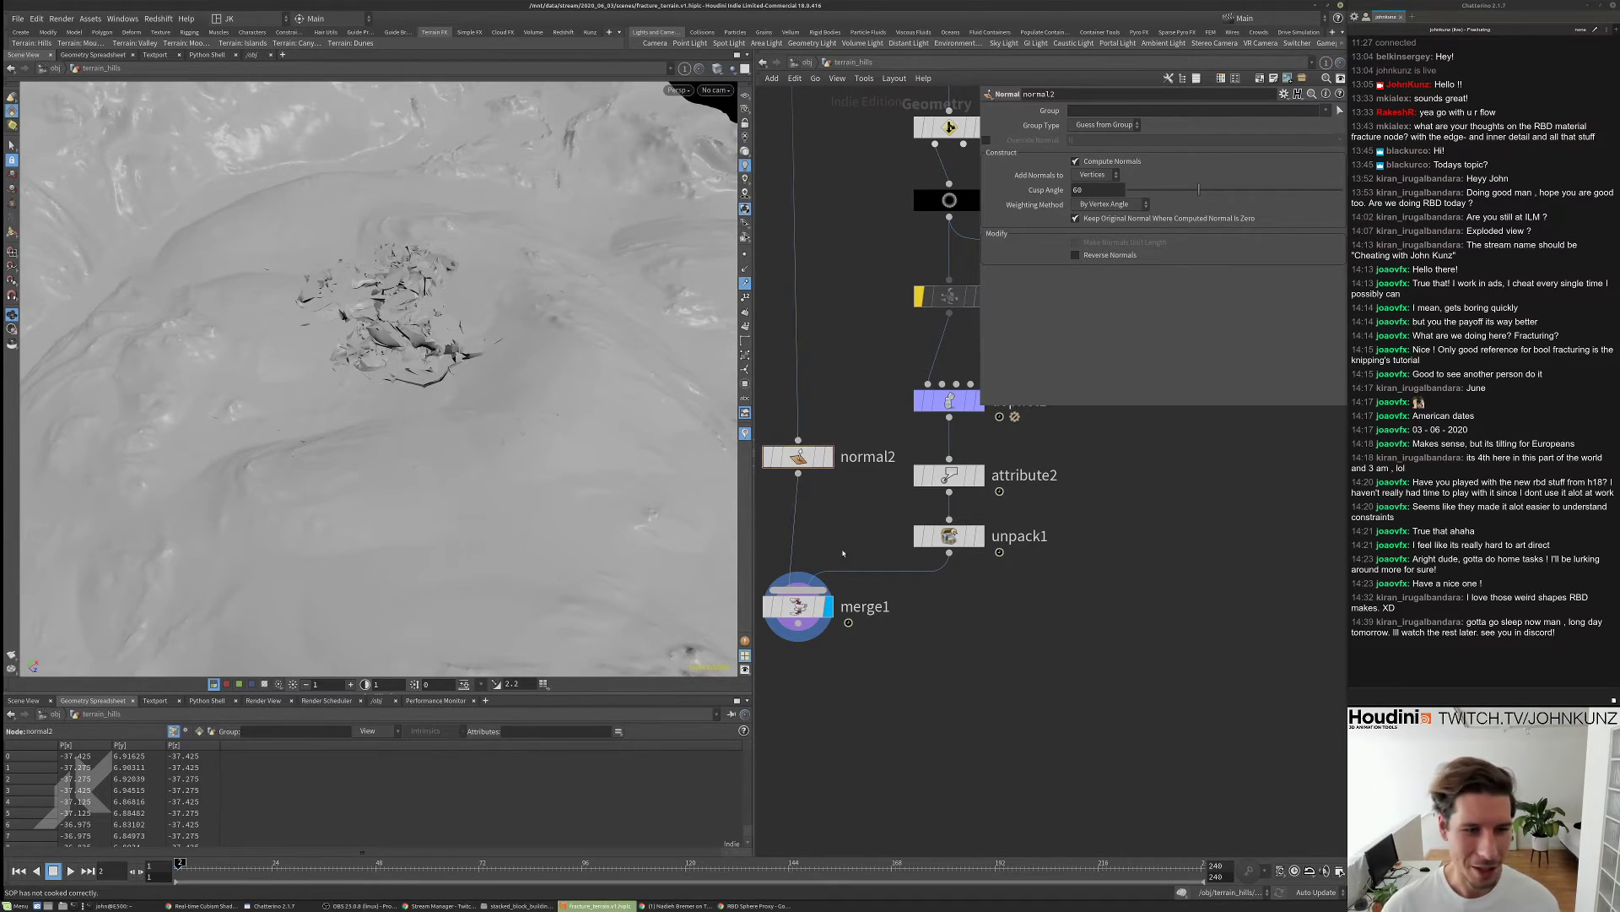
# - Flipbook the merged simulation with the custom resolution turned off, review the playback in MPlay, and stop the render
pyautogui.click(12, 655)
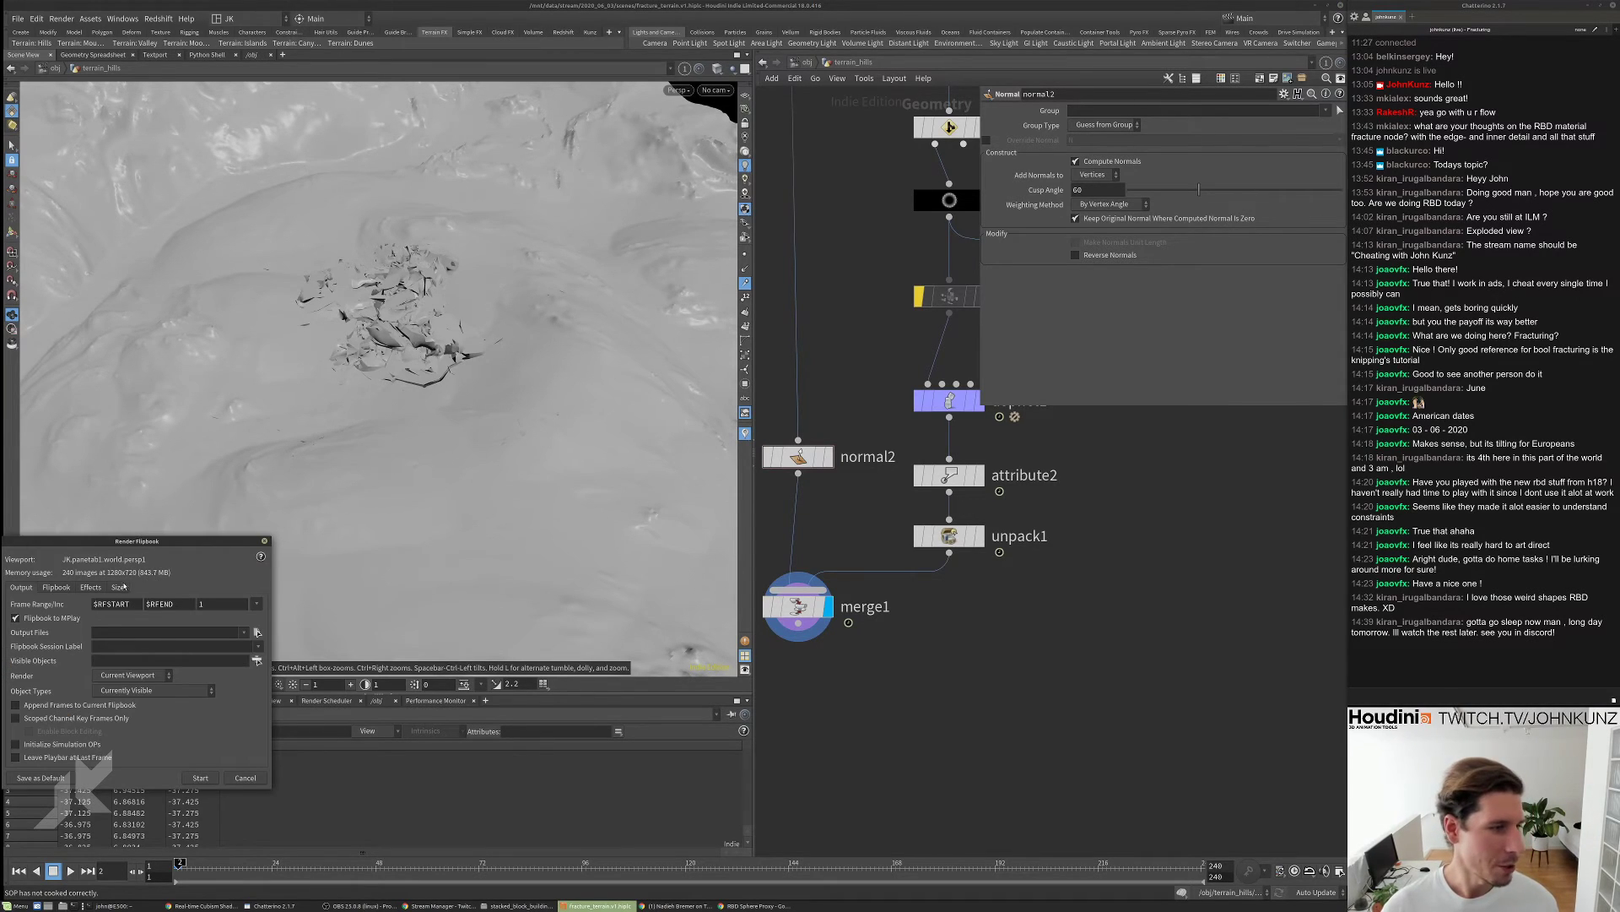
pyautogui.click(119, 586)
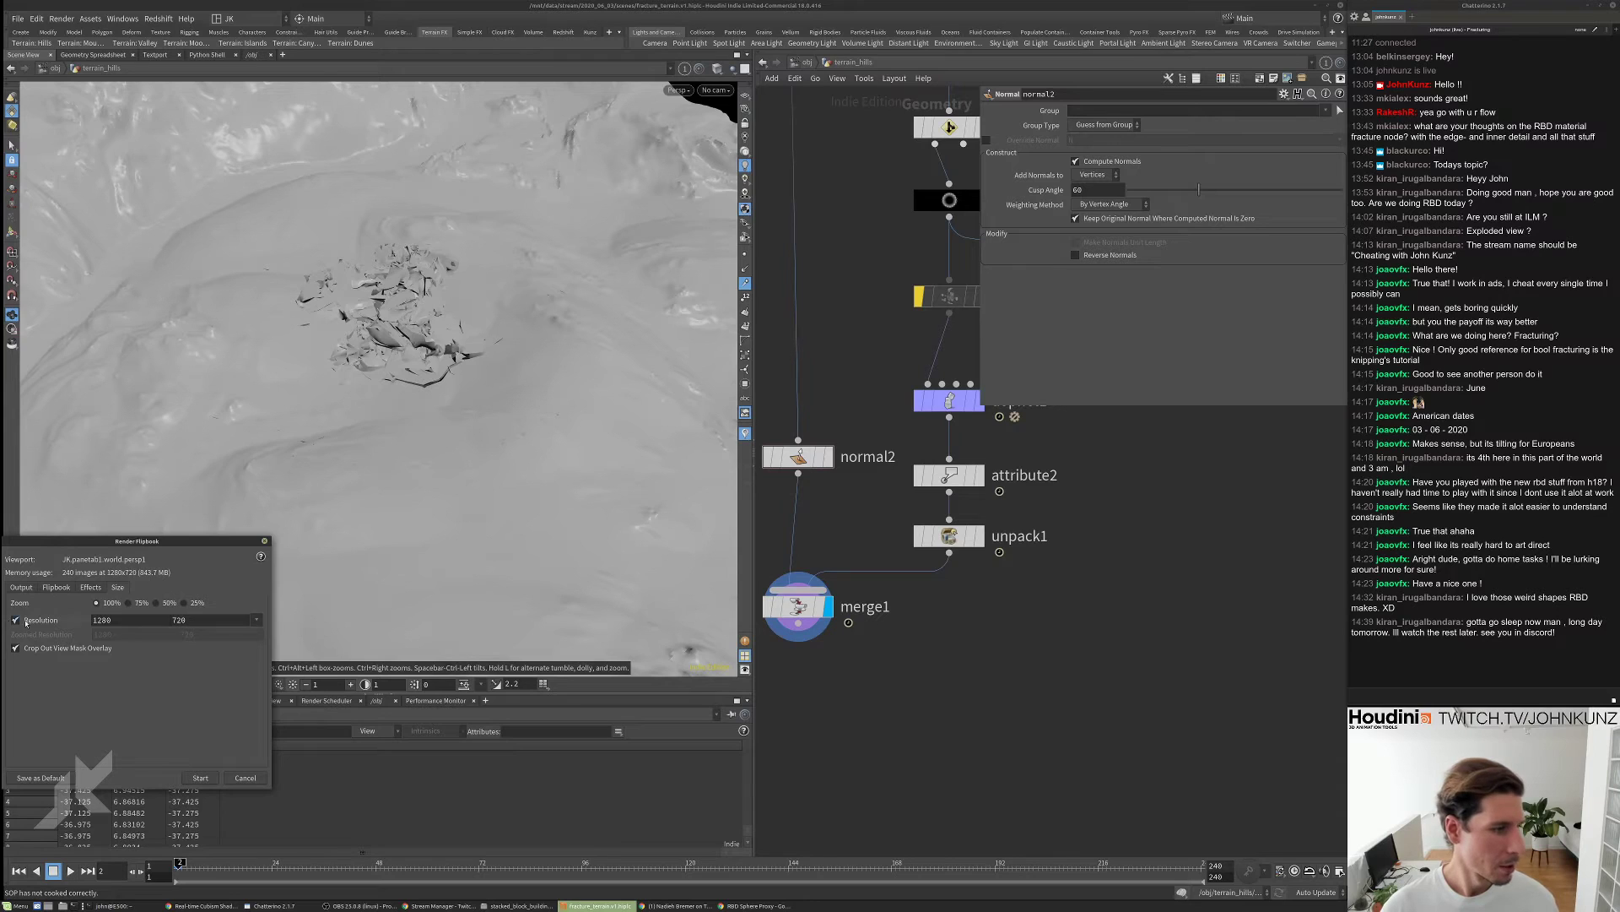
pyautogui.press('Escape')
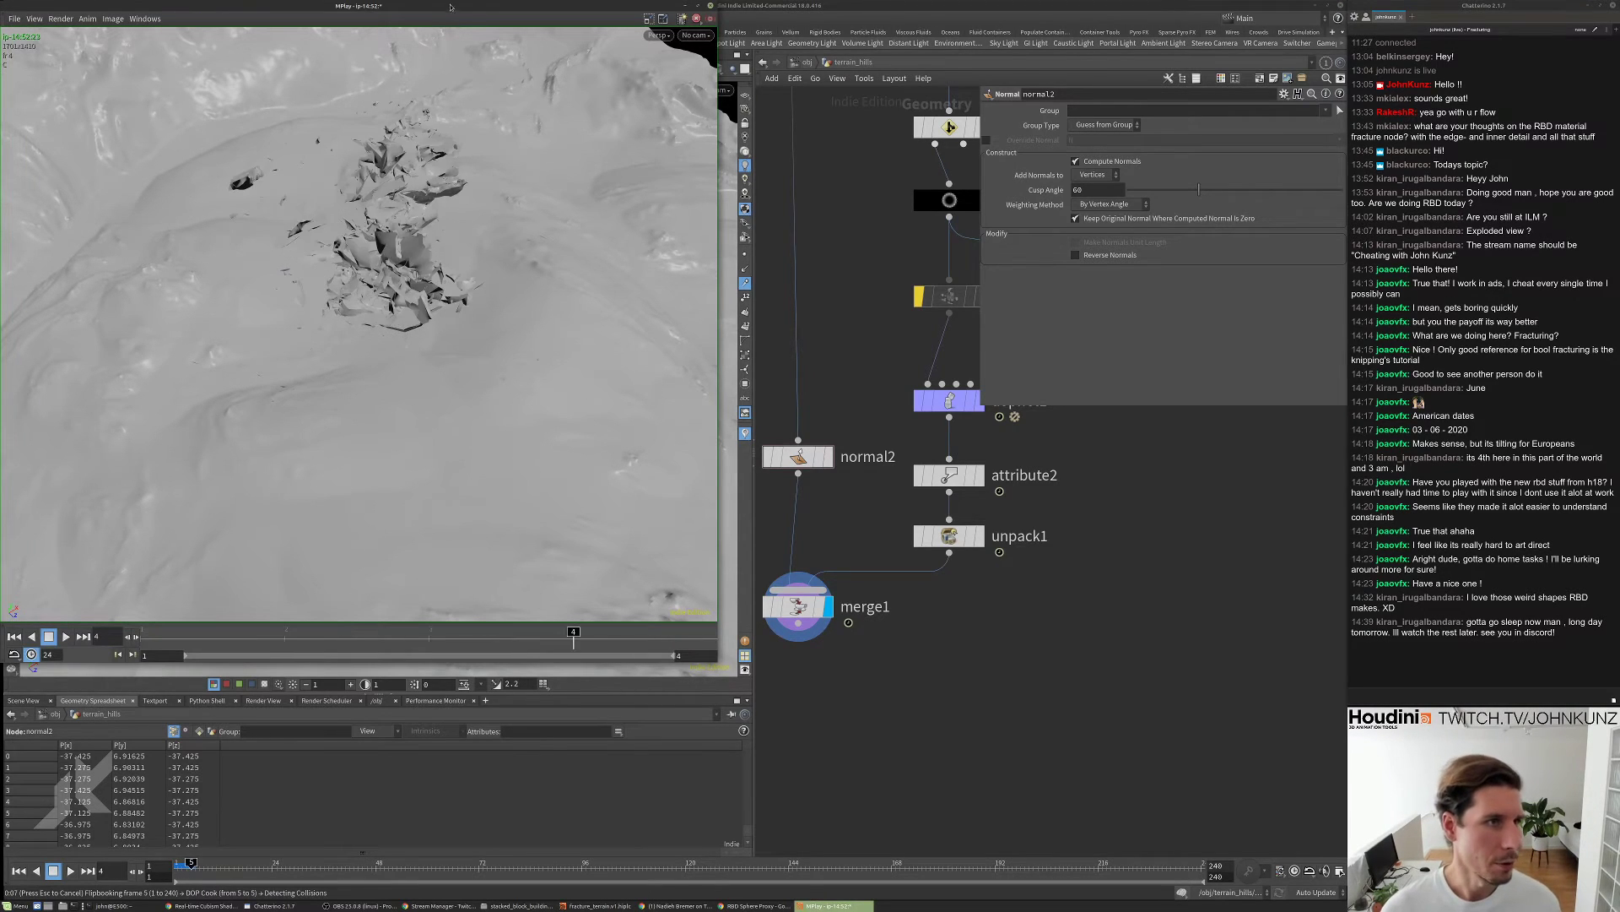
pyautogui.moveTo(441, 6); pyautogui.dragTo(953, 158)
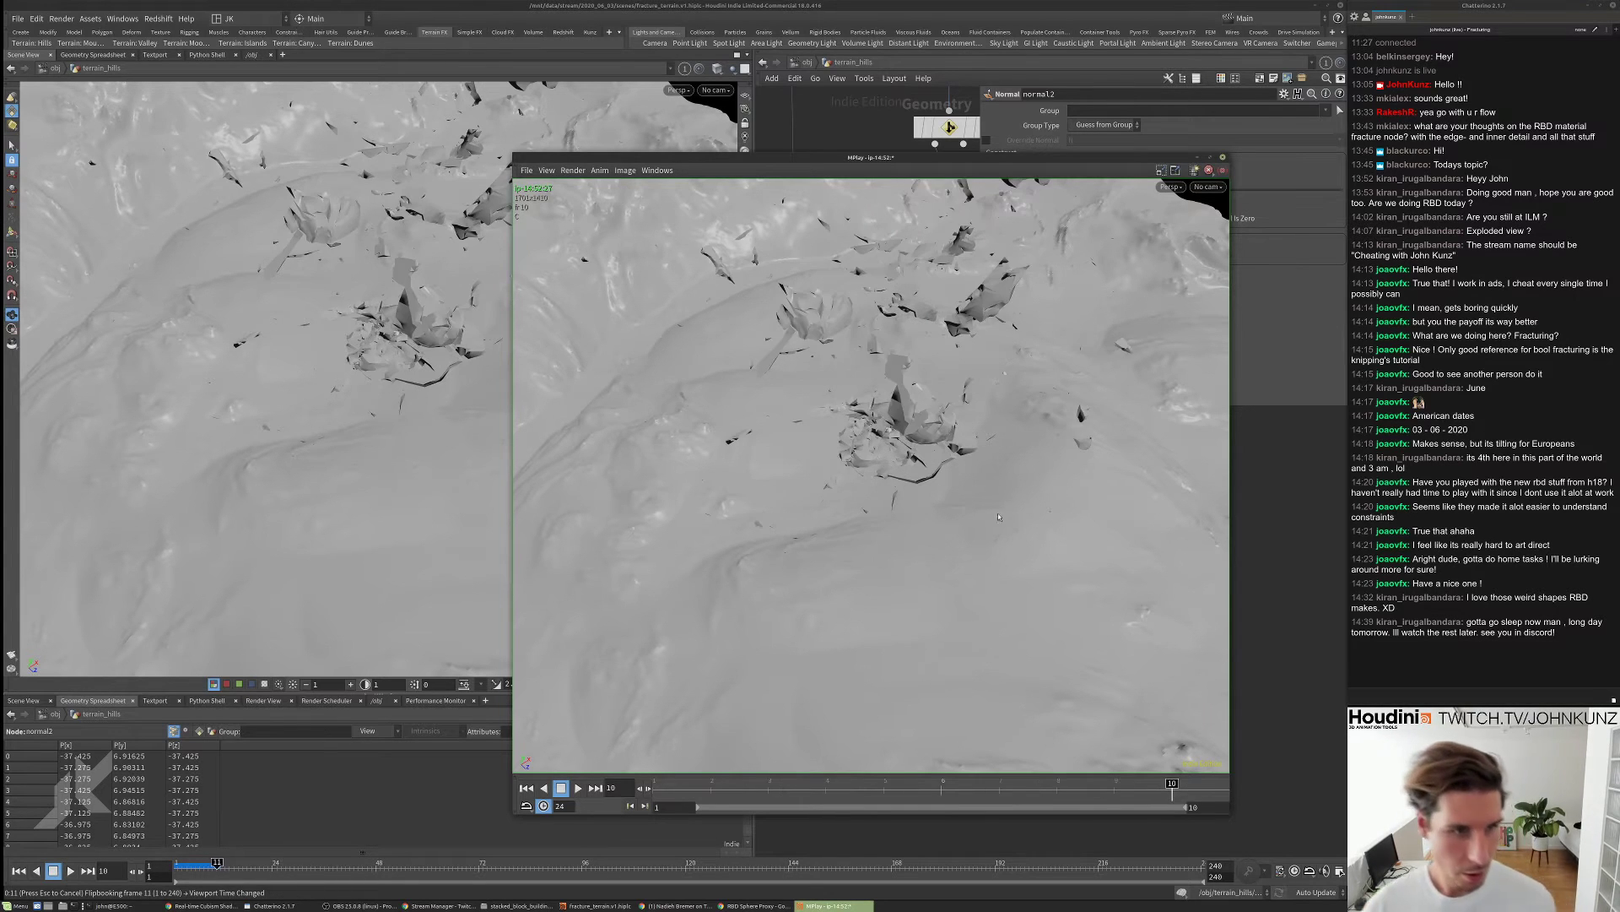
pyautogui.press('Up')
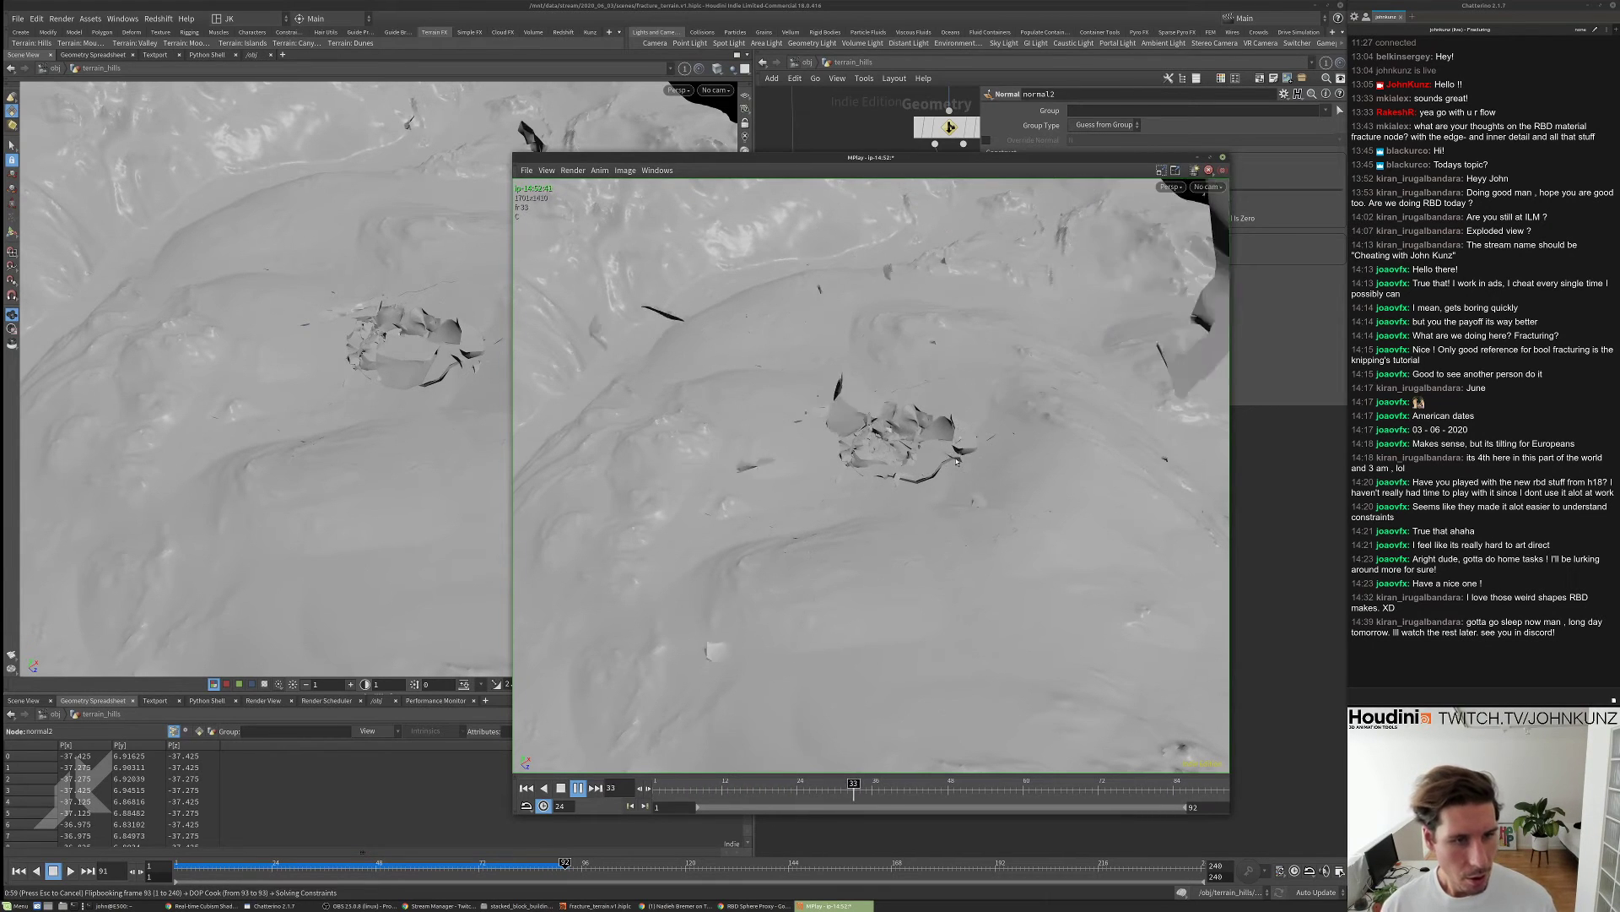
pyautogui.scroll(-3, 945, 458)
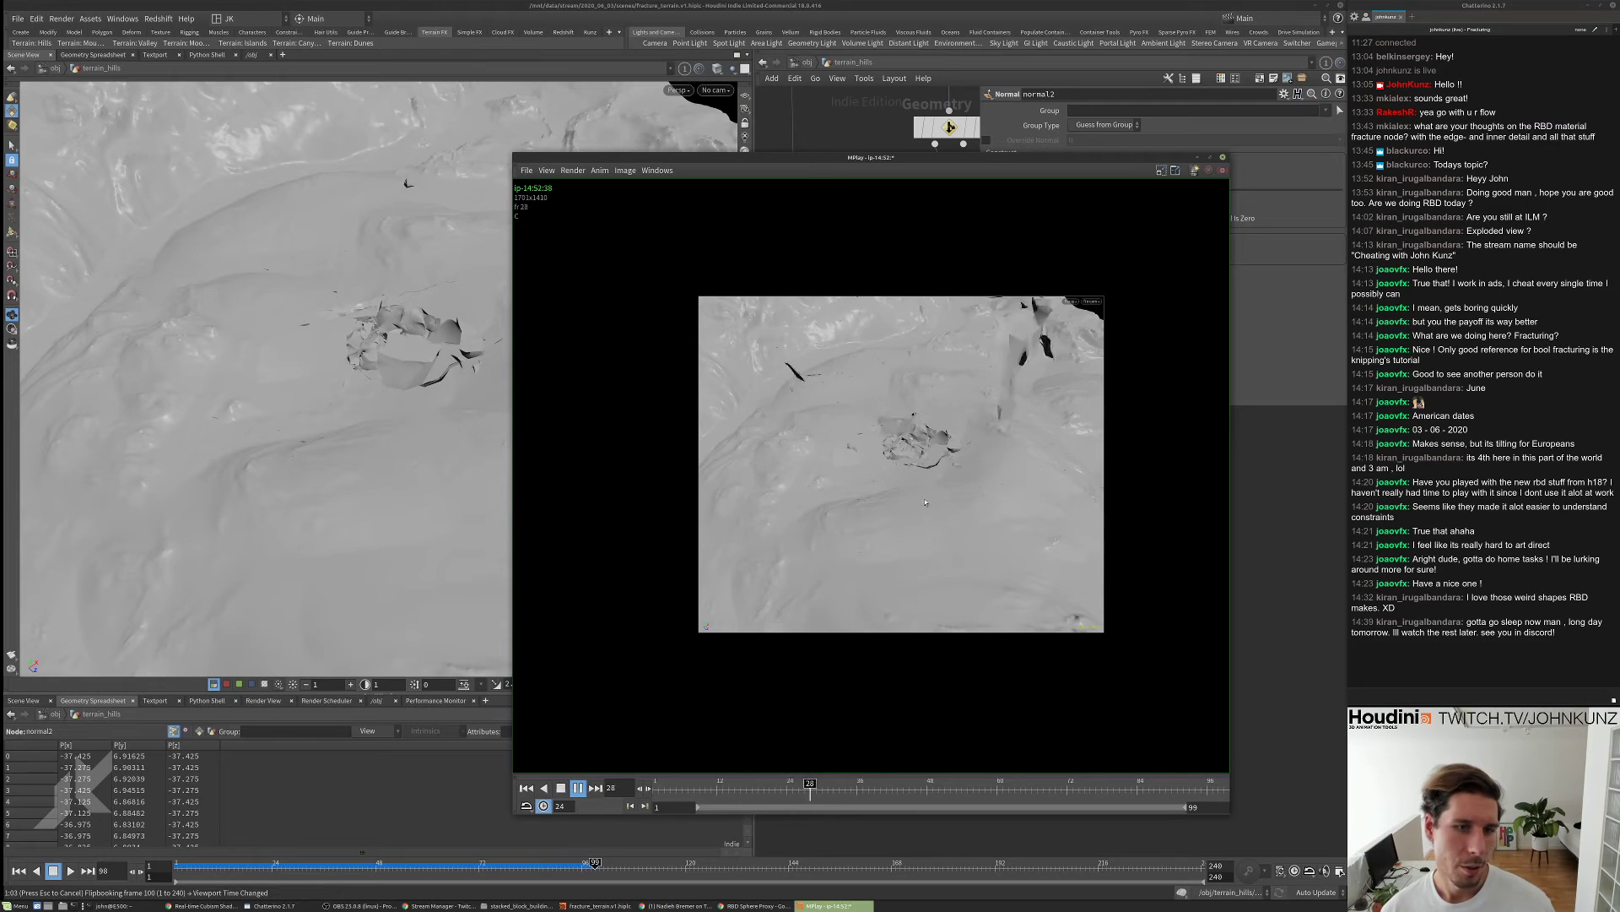
pyautogui.press('Escape')
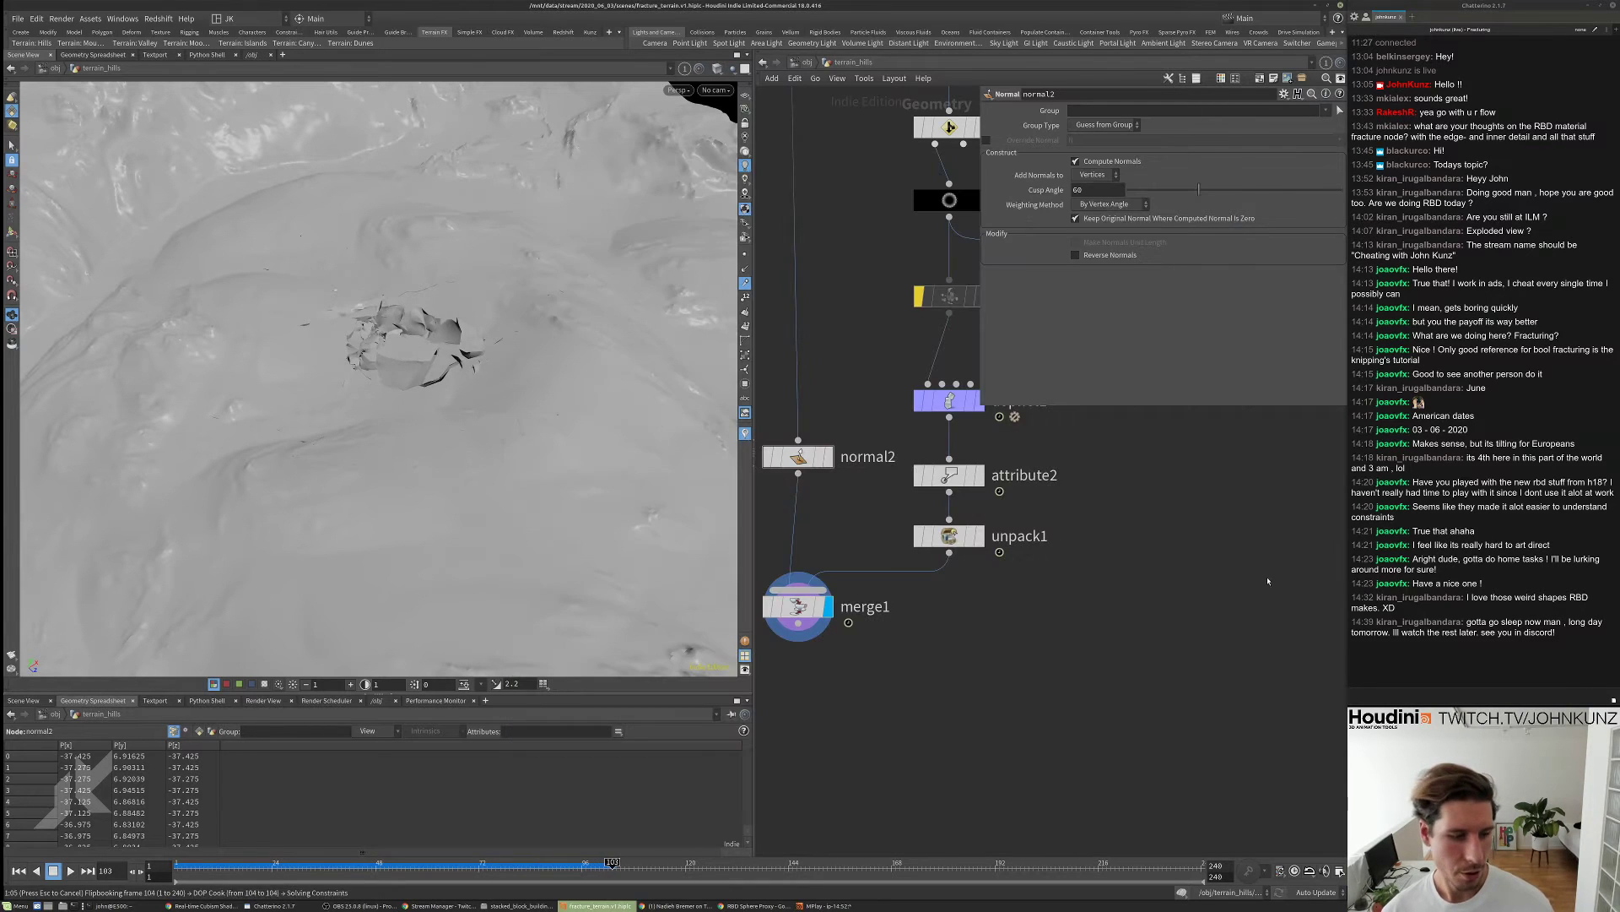
# - Play the cached debris simulation from a low side view and return to the first frame
pyautogui.moveTo(543, 428); pyautogui.dragTo(520, 381)
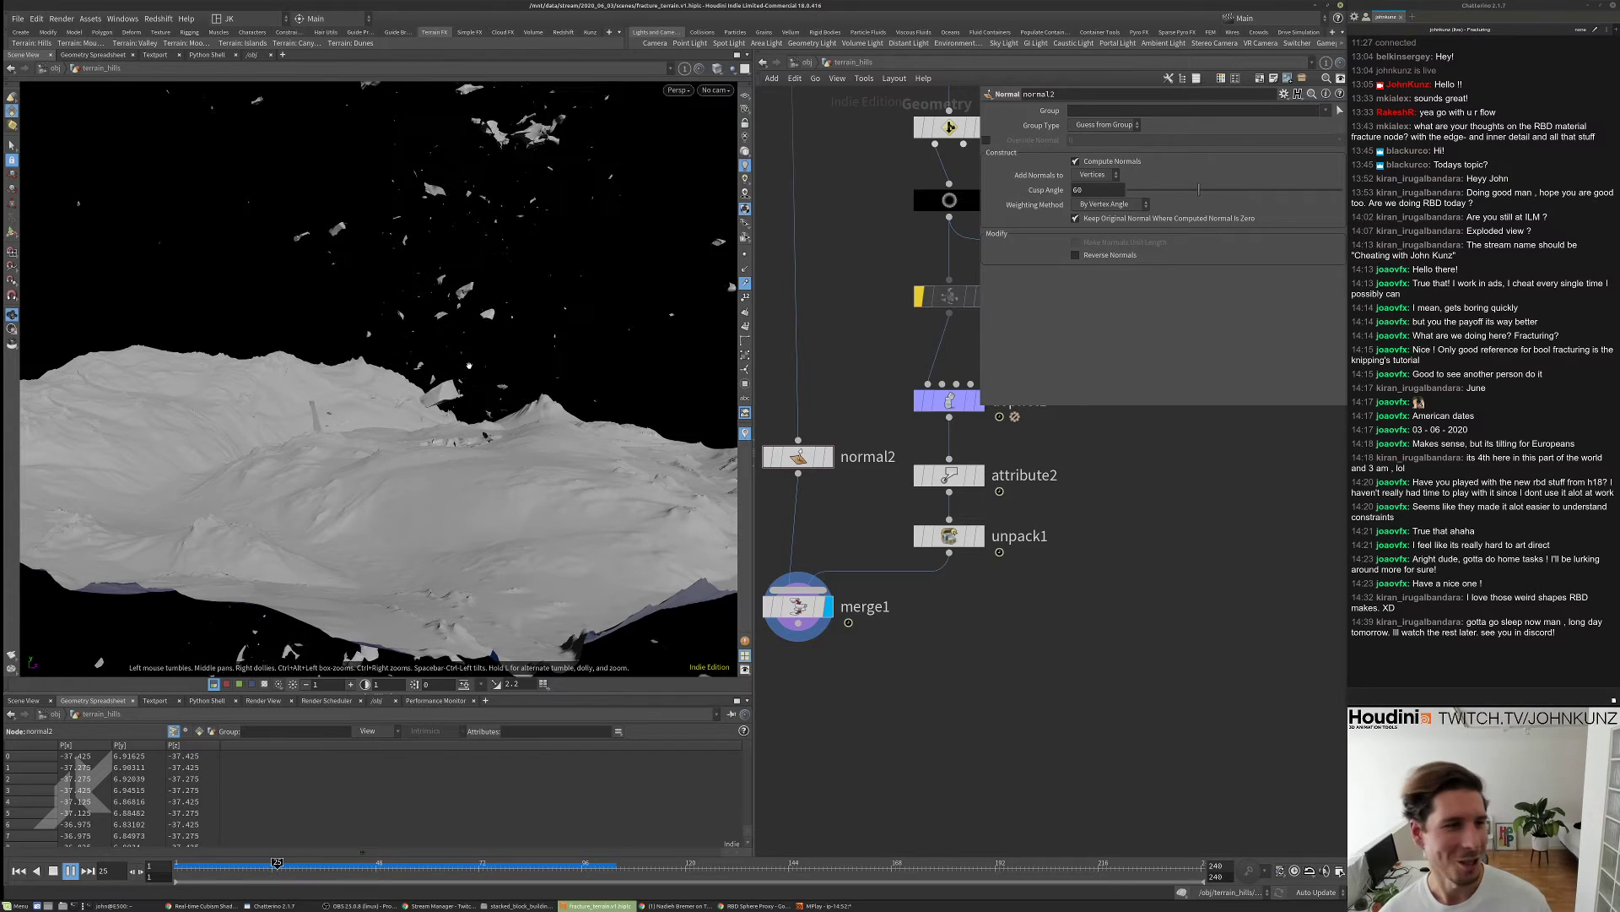
pyautogui.press('Up')
pyautogui.hotkey('ctrl', 'Up')
pyautogui.press('h')
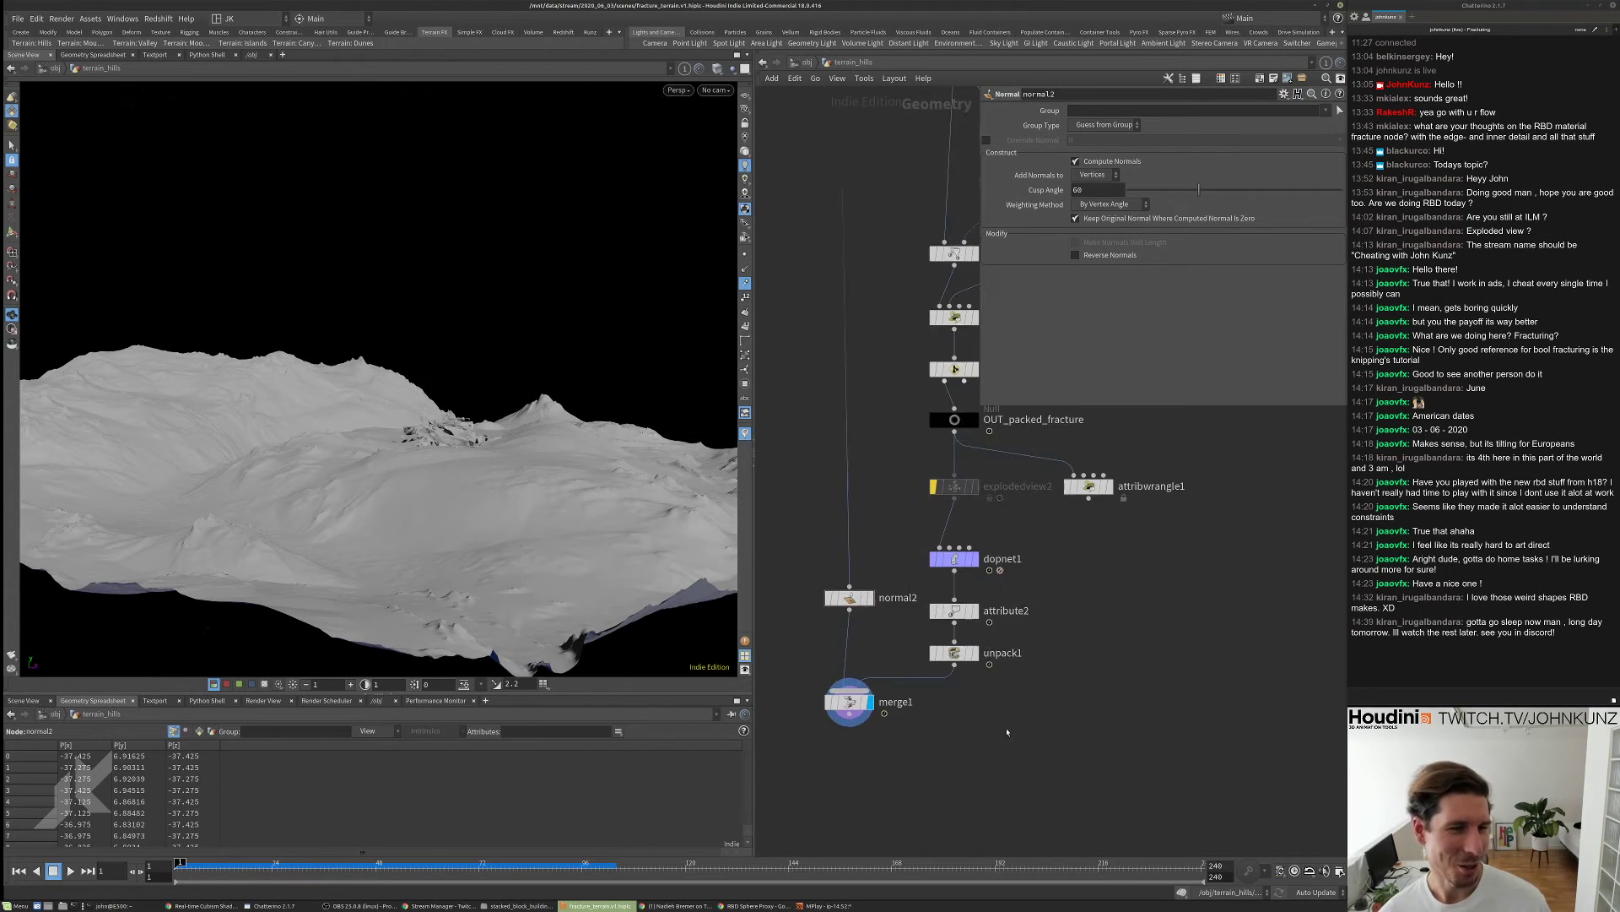
# - Set the final velocity multiplier in the calculate_outward_v wrangle expression to 15
pyautogui.scroll(5, 834, 445)
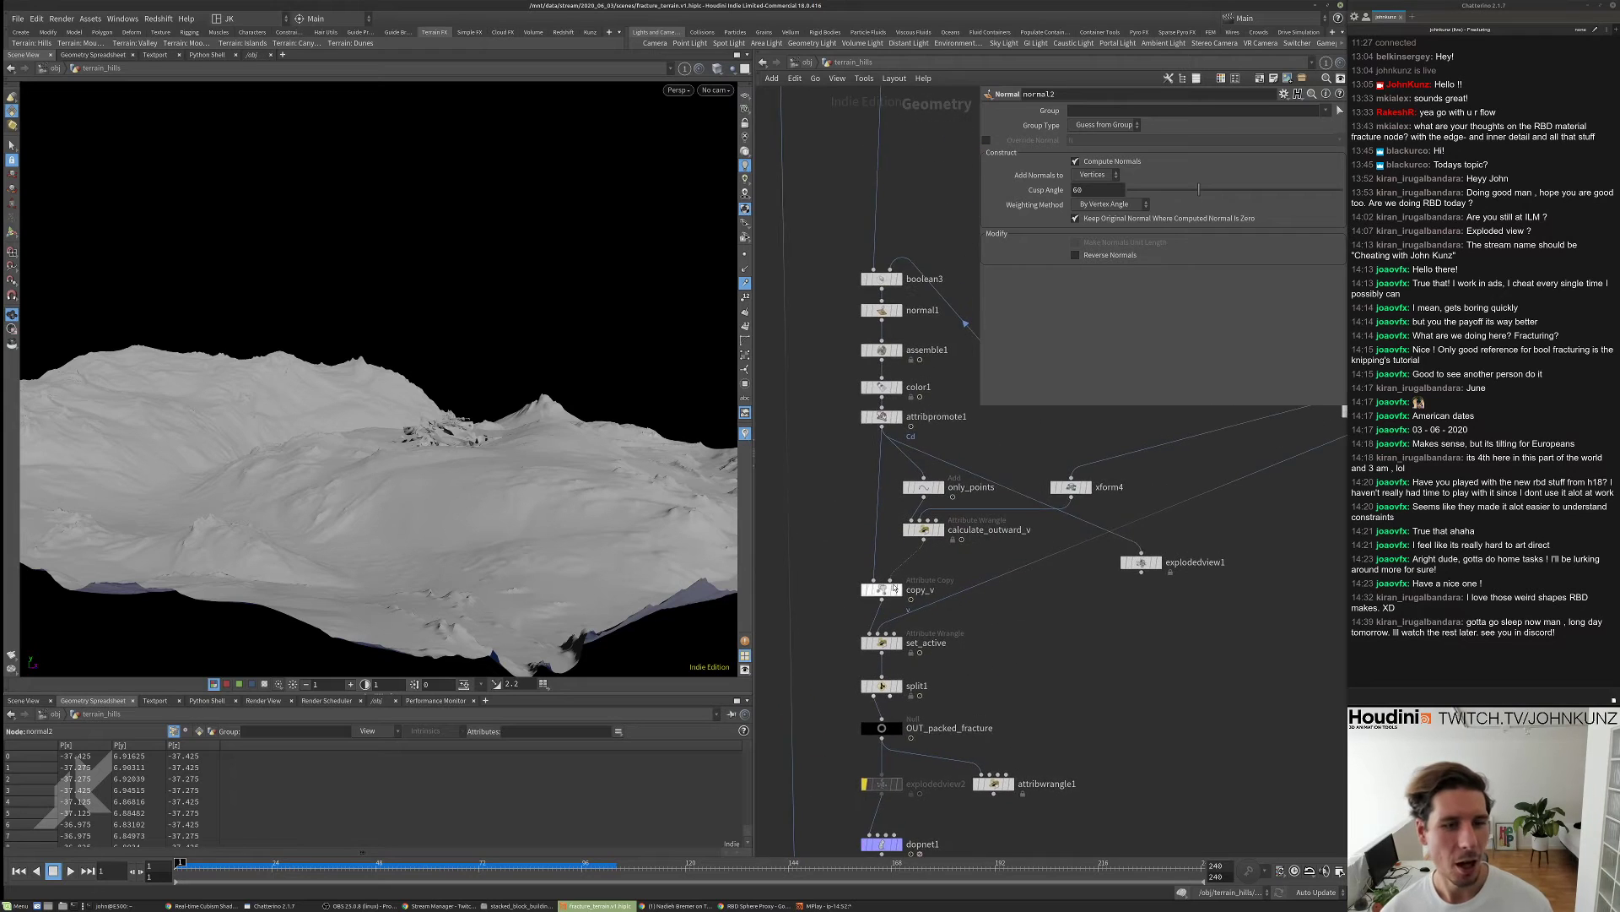
pyautogui.click(917, 526)
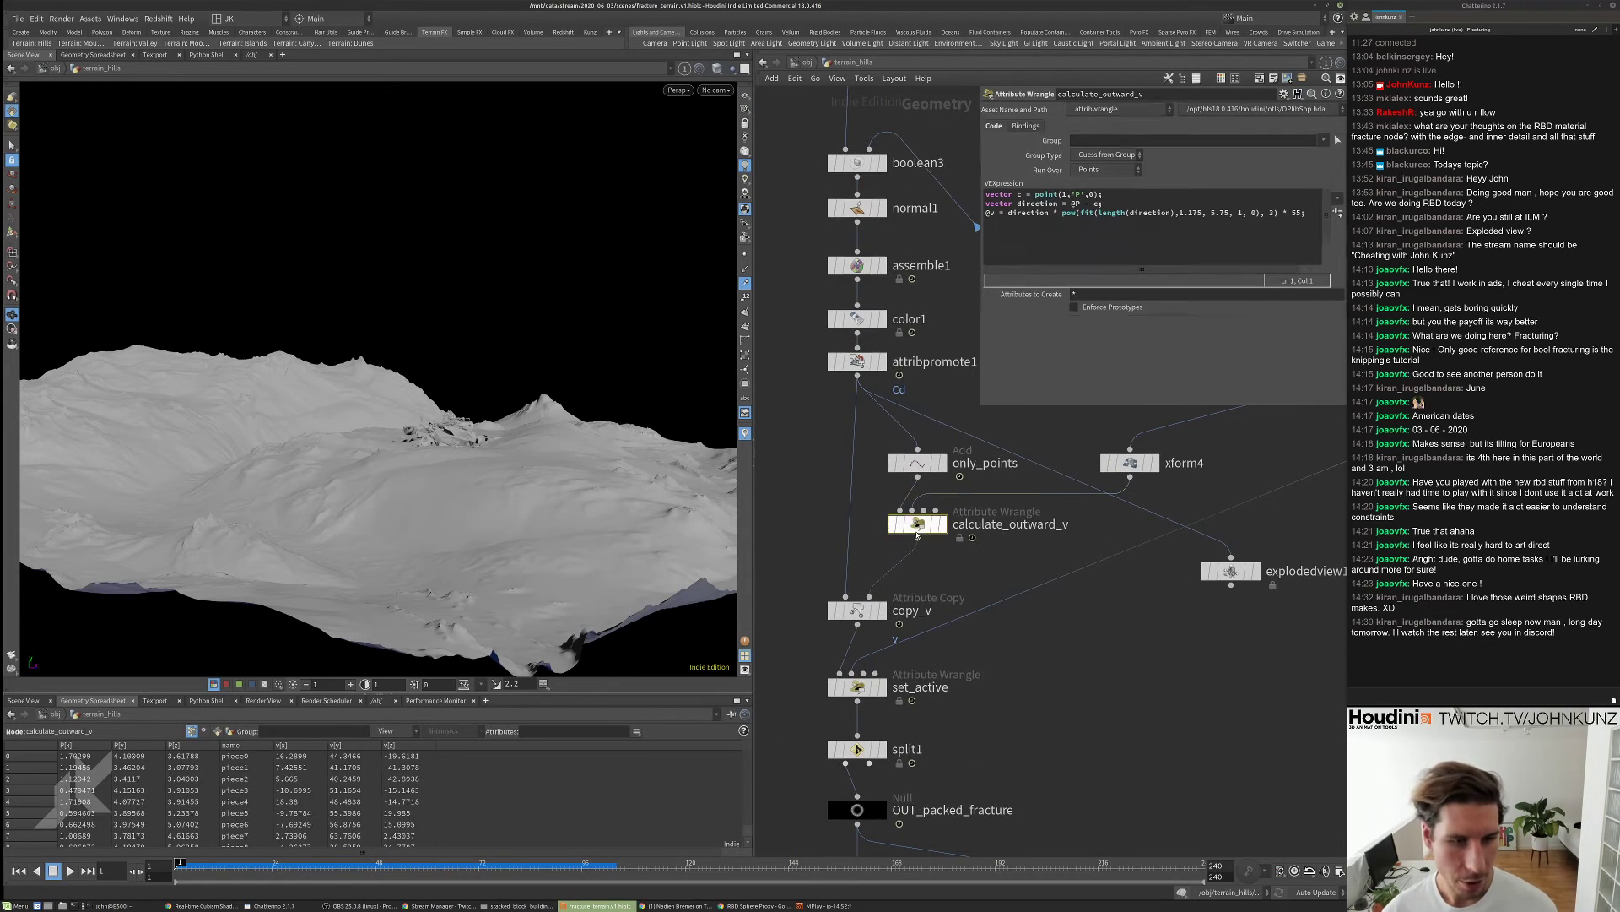
pyautogui.doubleClick(1295, 213)
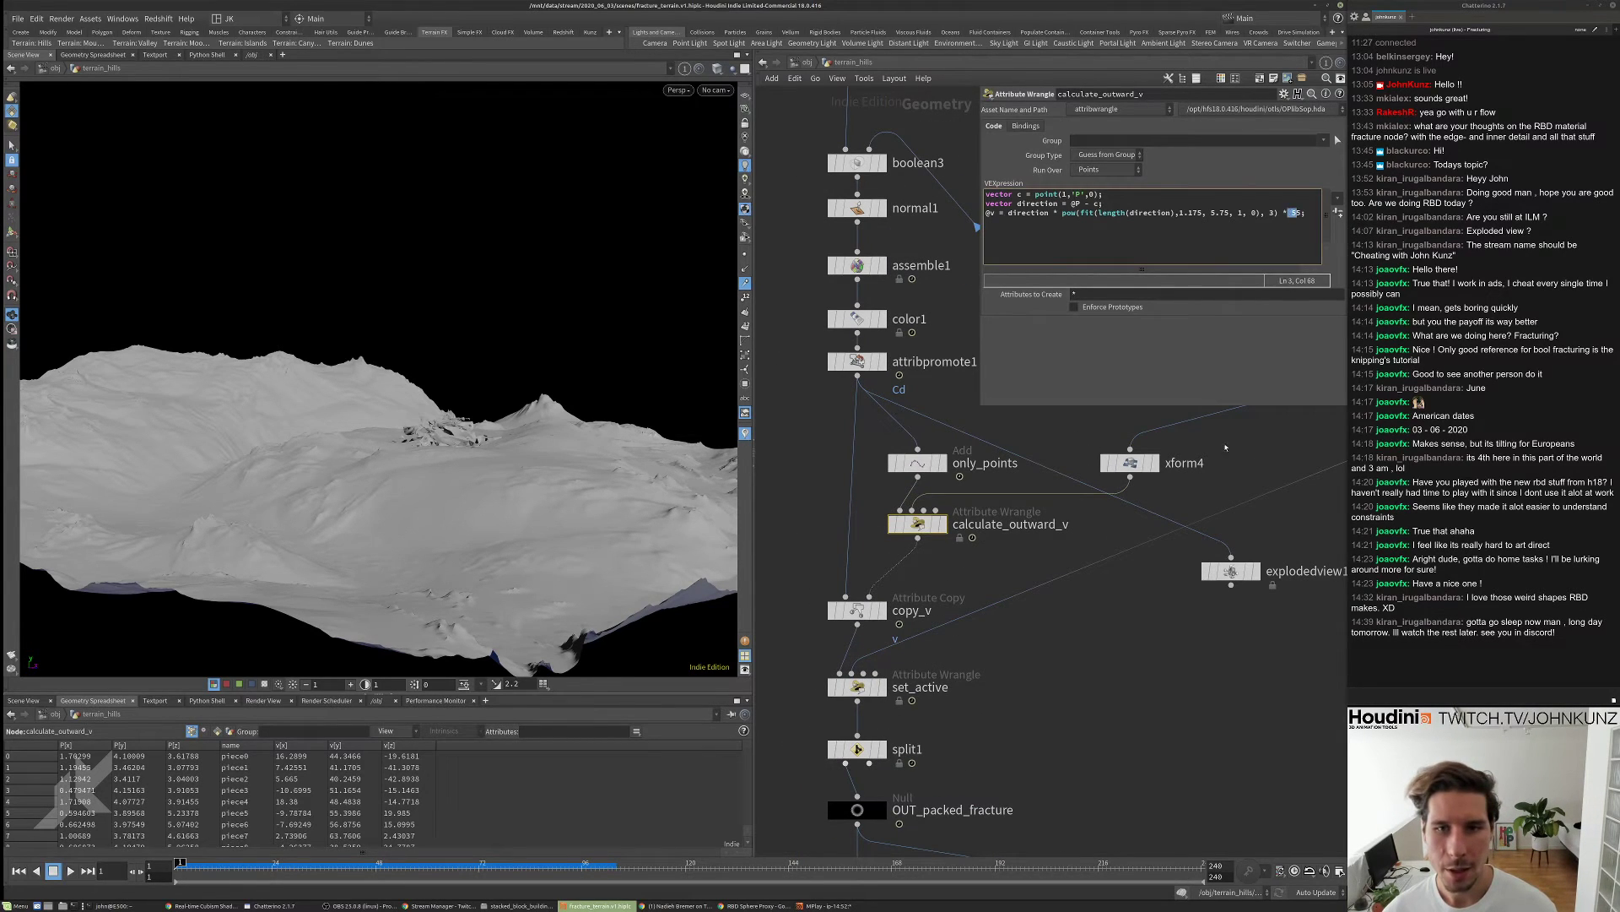
pyautogui.write('1')
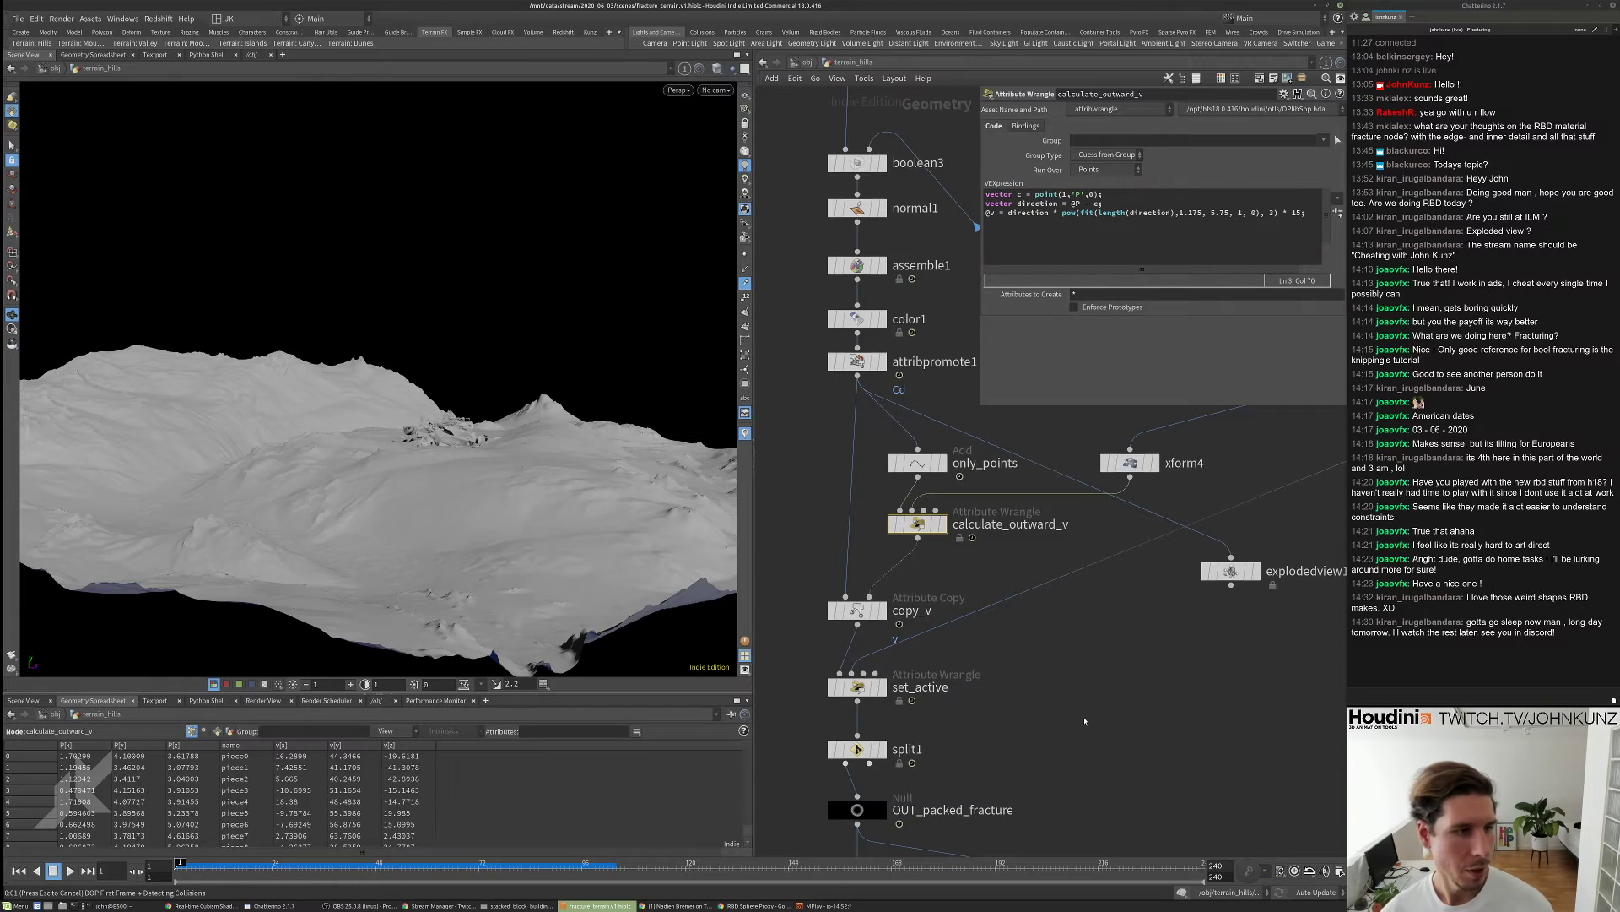
pyautogui.moveTo(1062, 713); pyautogui.dragTo(1054, 686, button='middle')
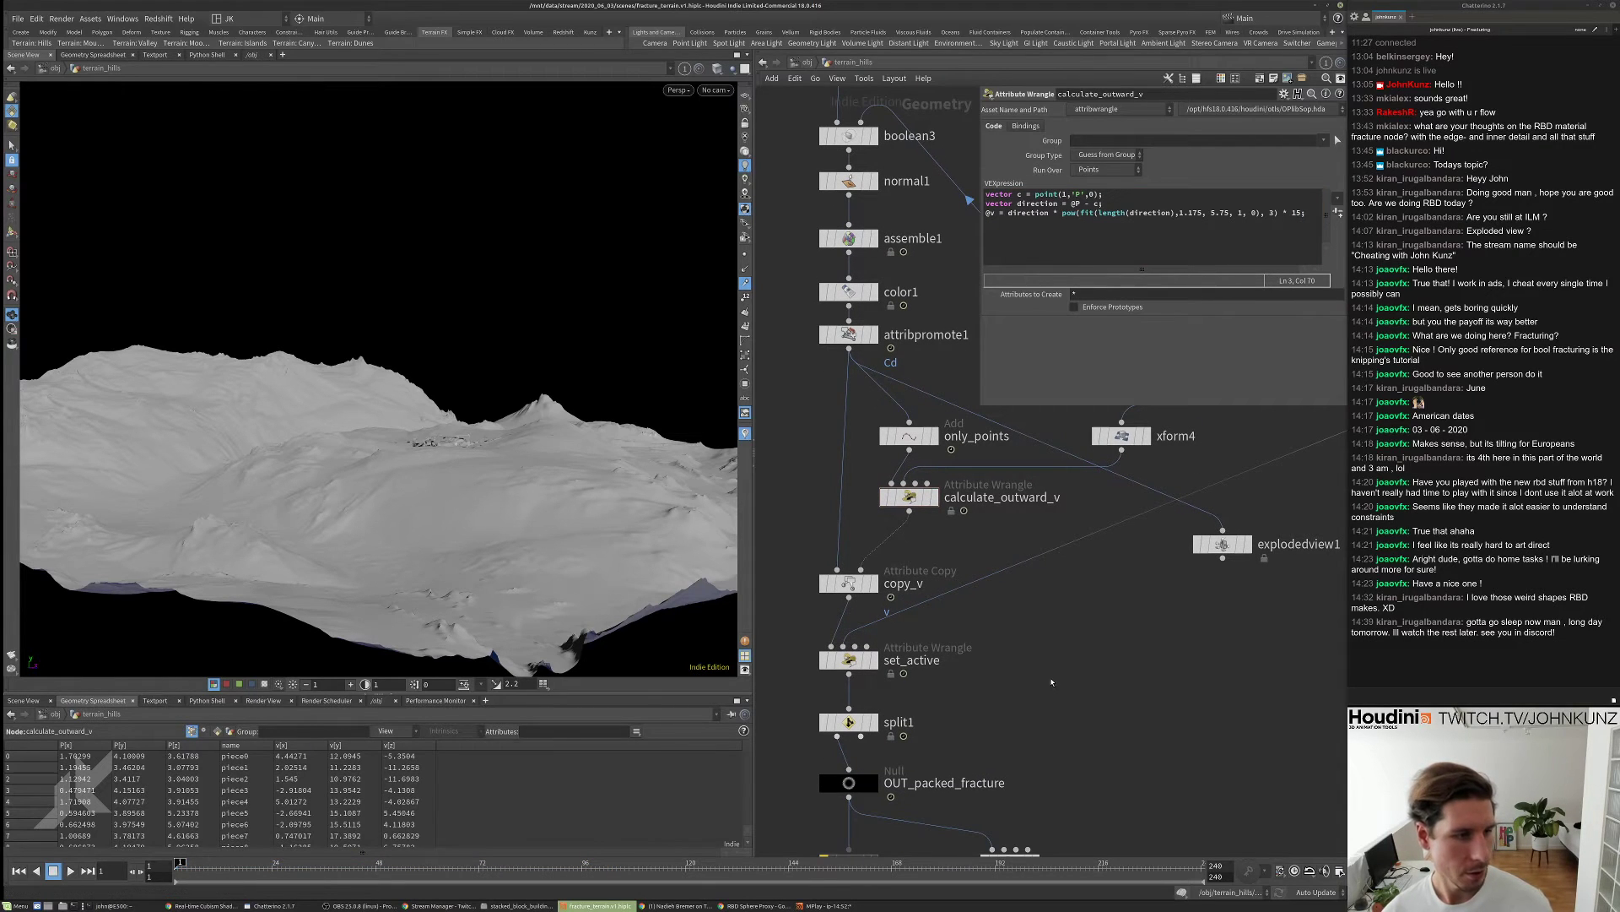
# - Play the slower debris simulation, view the crater up close, and replay it from the first frame
pyautogui.press('Up')
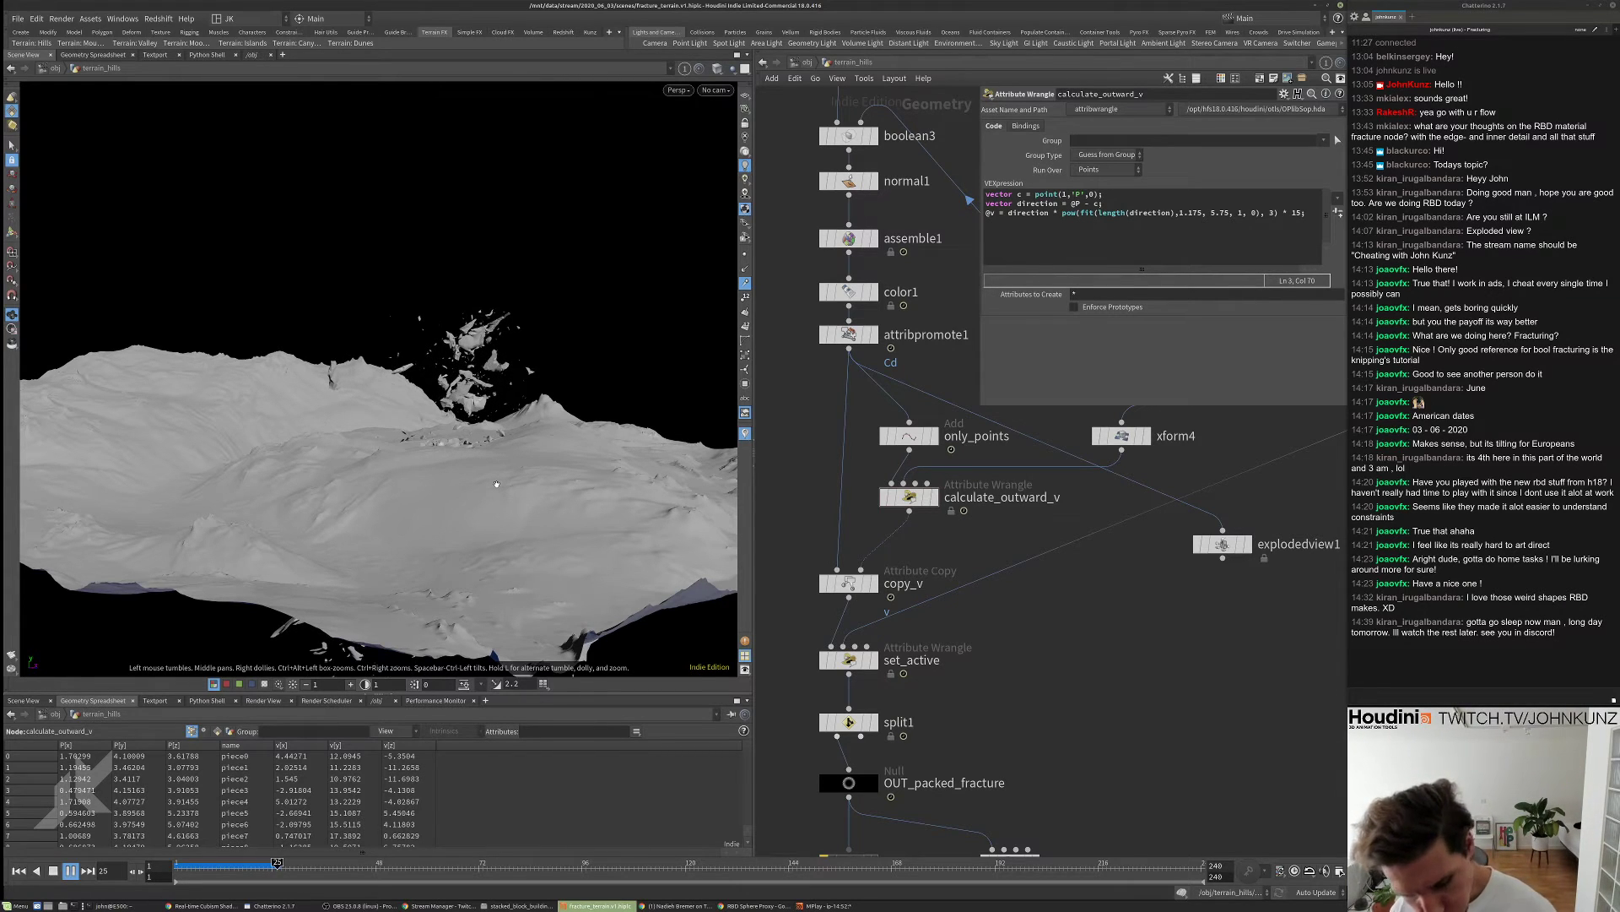
pyautogui.press('Escape')
pyautogui.moveTo(496, 484); pyautogui.dragTo(529, 358, button='right')
pyautogui.hotkey('ctrl', 'Up')
pyautogui.press('Up')
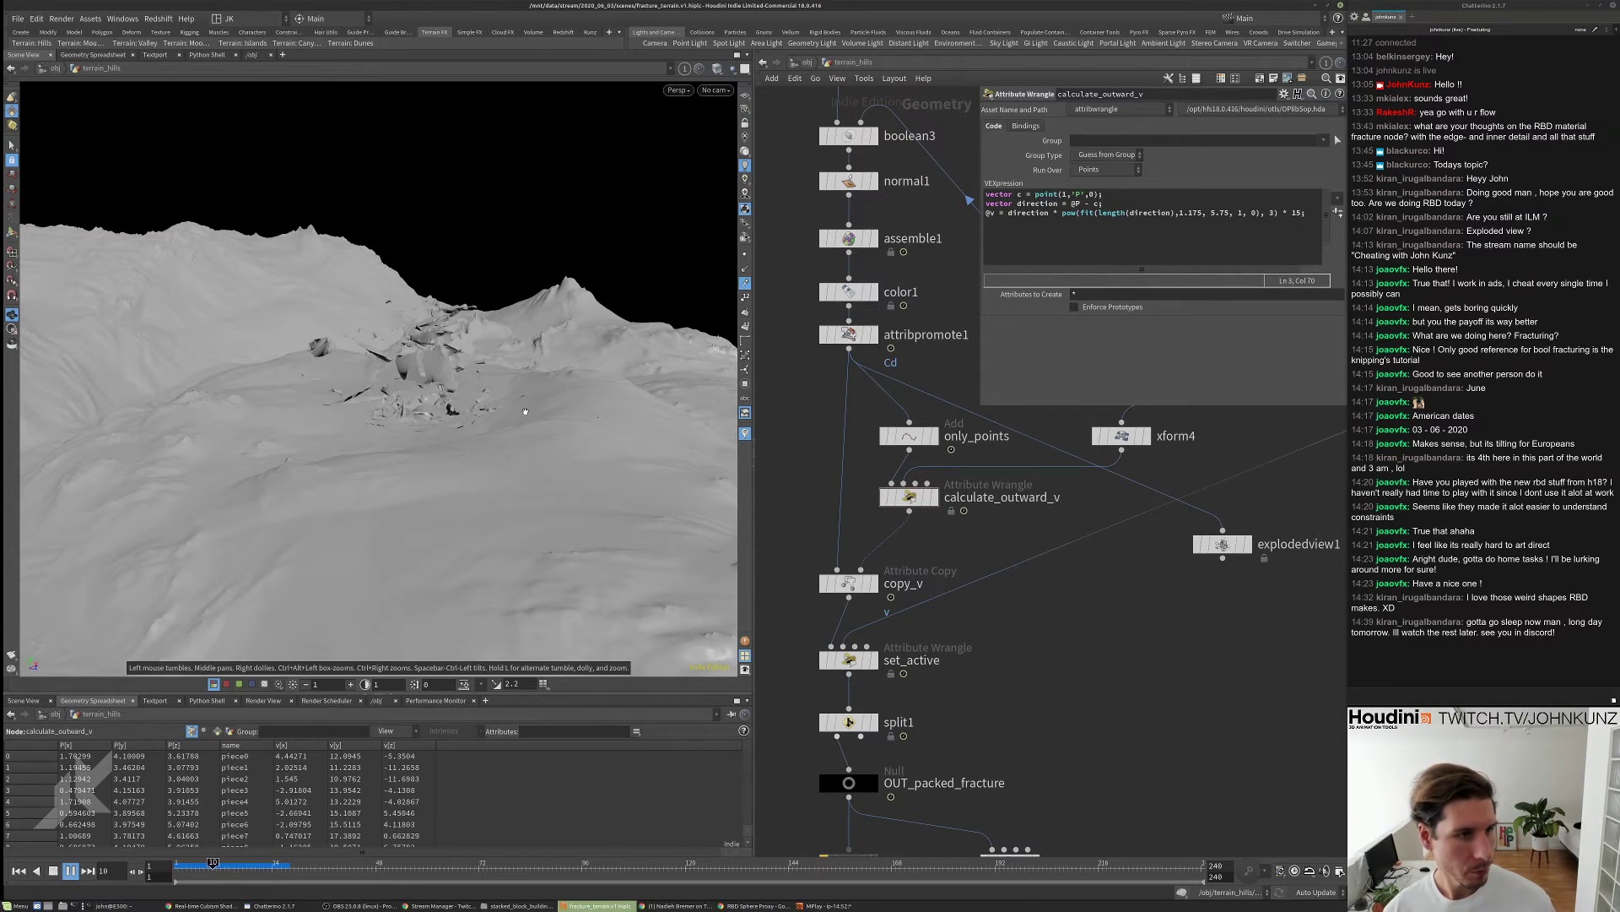
# - Display attribute2 instead of merge1, template normal2 to show the terrain with it, and align normal2 beside attribute2
pyautogui.scroll(-2, 1083, 718)
pyautogui.moveTo(1083, 717); pyautogui.dragTo(1083, 506, button='middle')
pyautogui.scroll(1, 1083, 506)
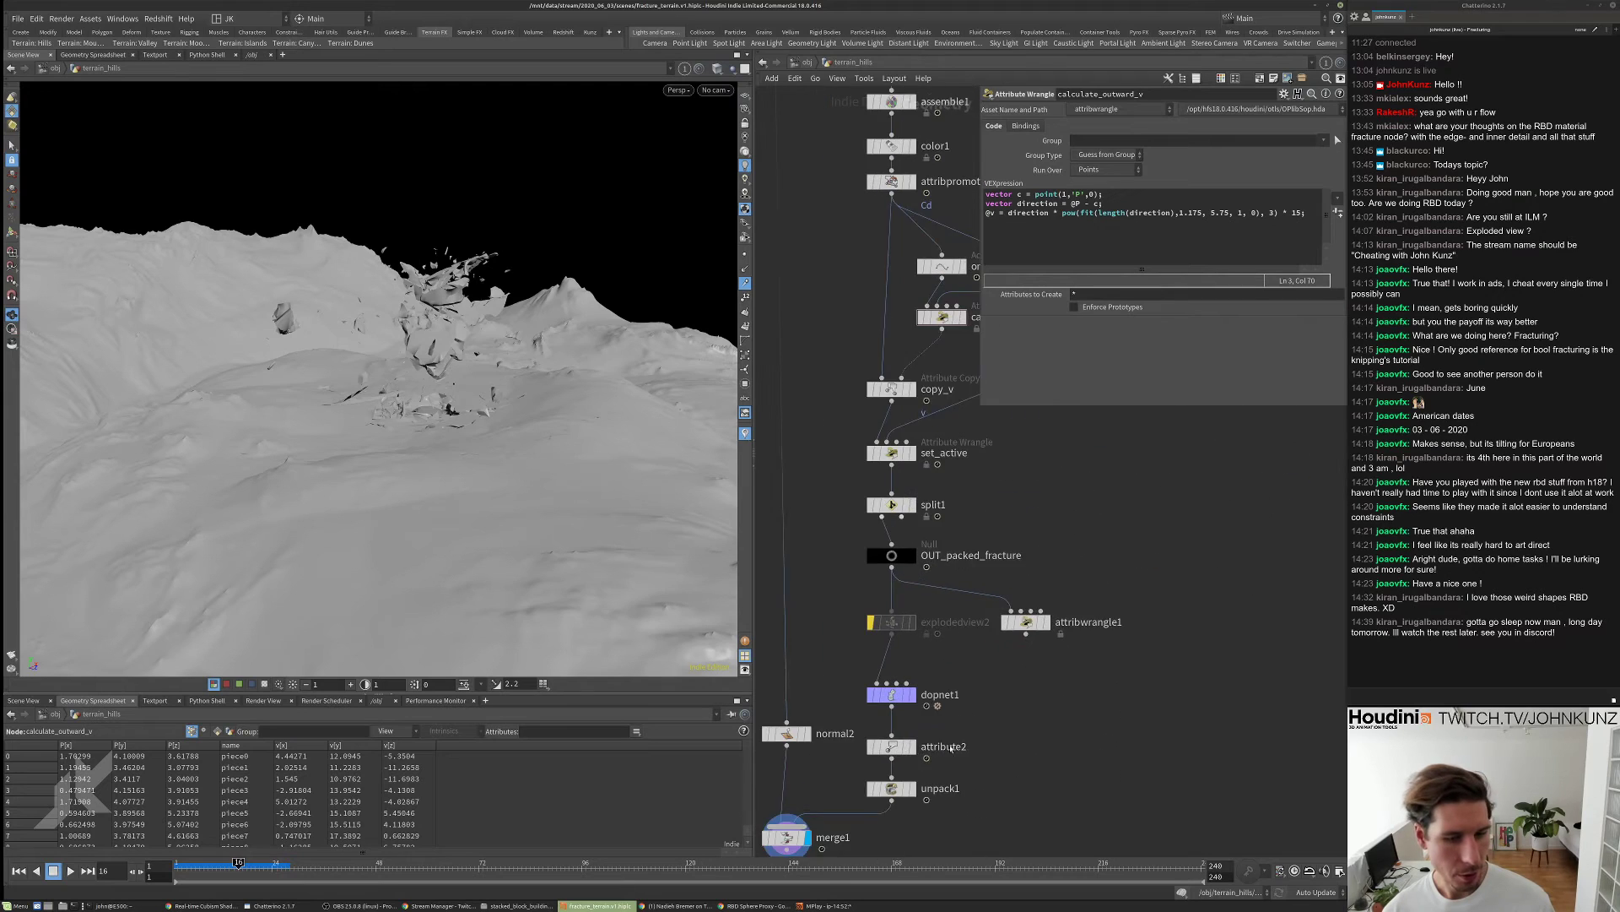
pyautogui.moveTo(839, 810); pyautogui.dragTo(916, 637, button='middle')
pyautogui.scroll(1, 916, 636)
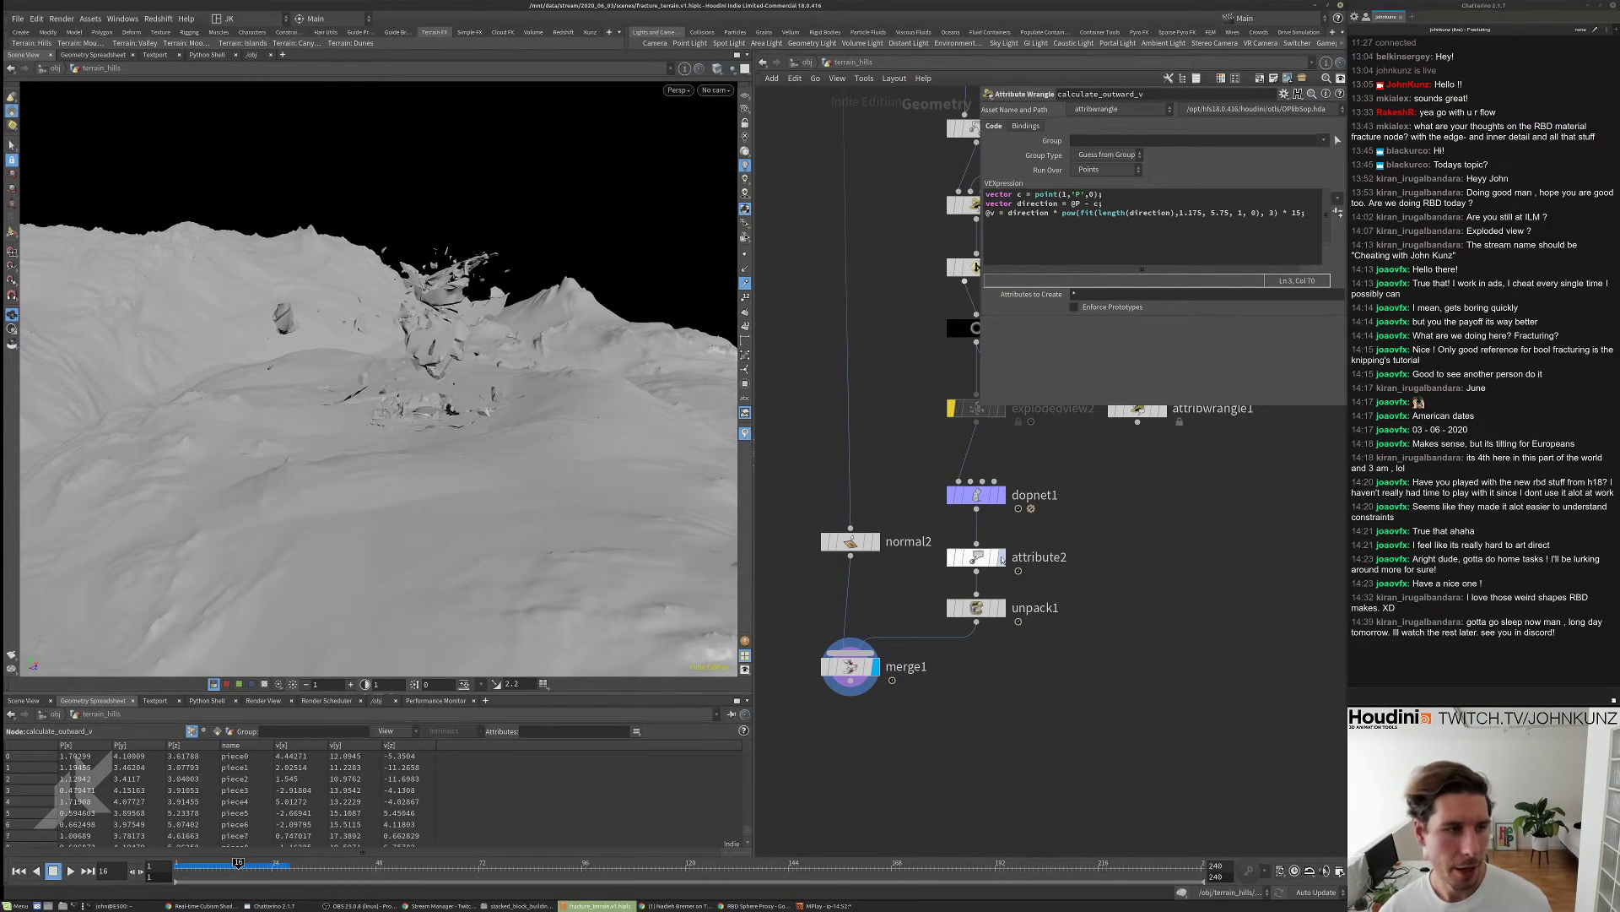
pyautogui.click(1002, 558)
pyautogui.click(982, 559)
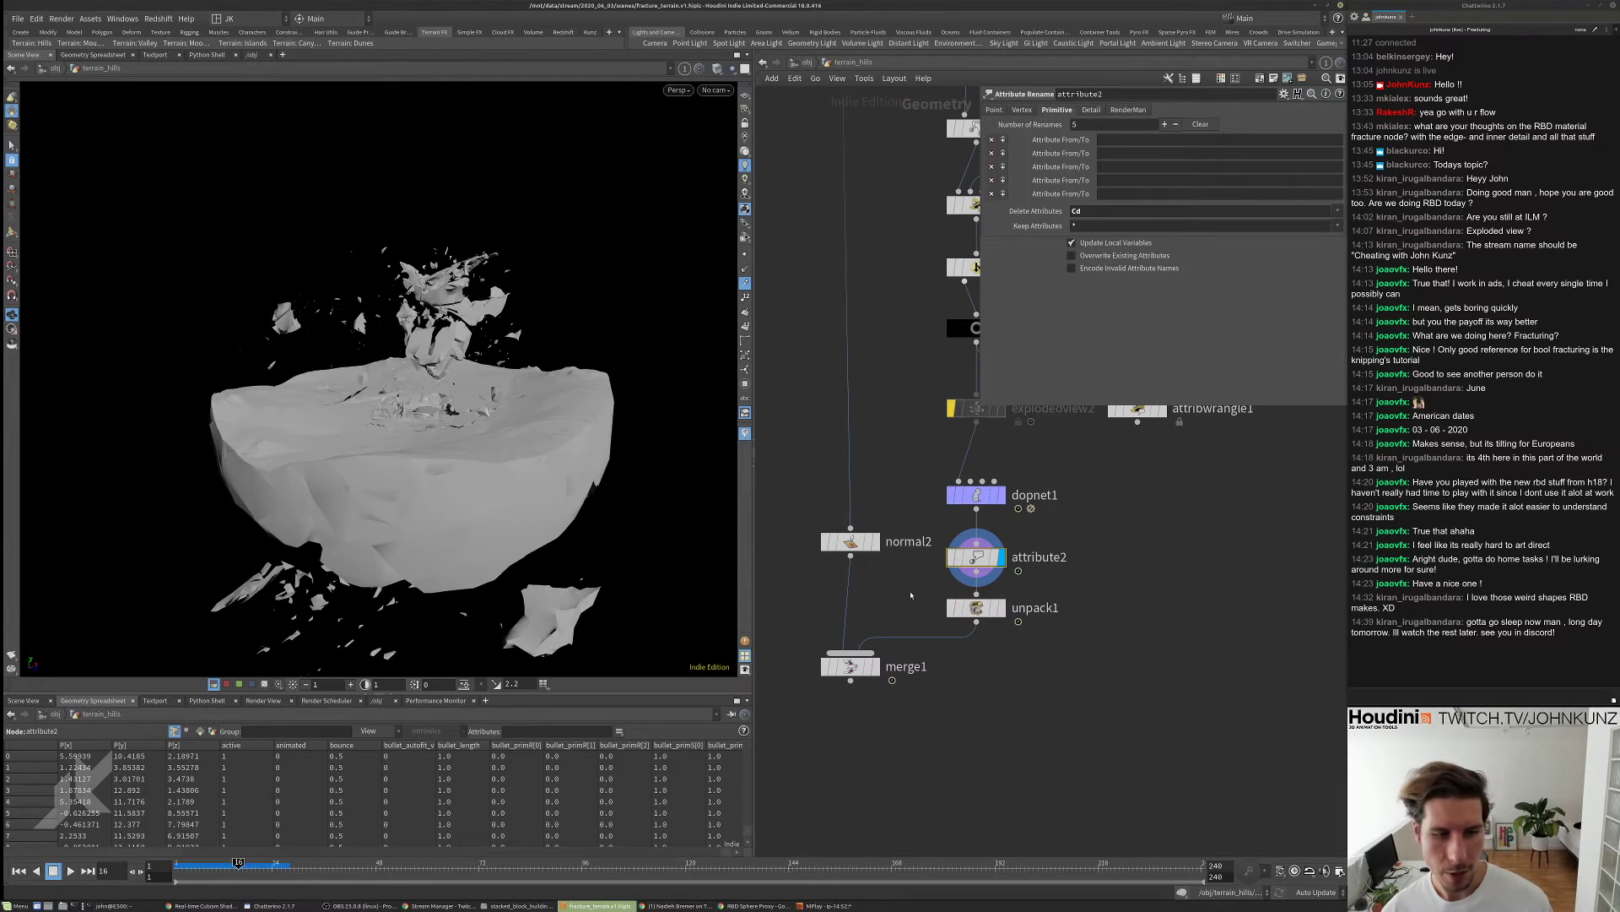
pyautogui.moveTo(911, 596); pyautogui.dragTo(904, 561, button='middle')
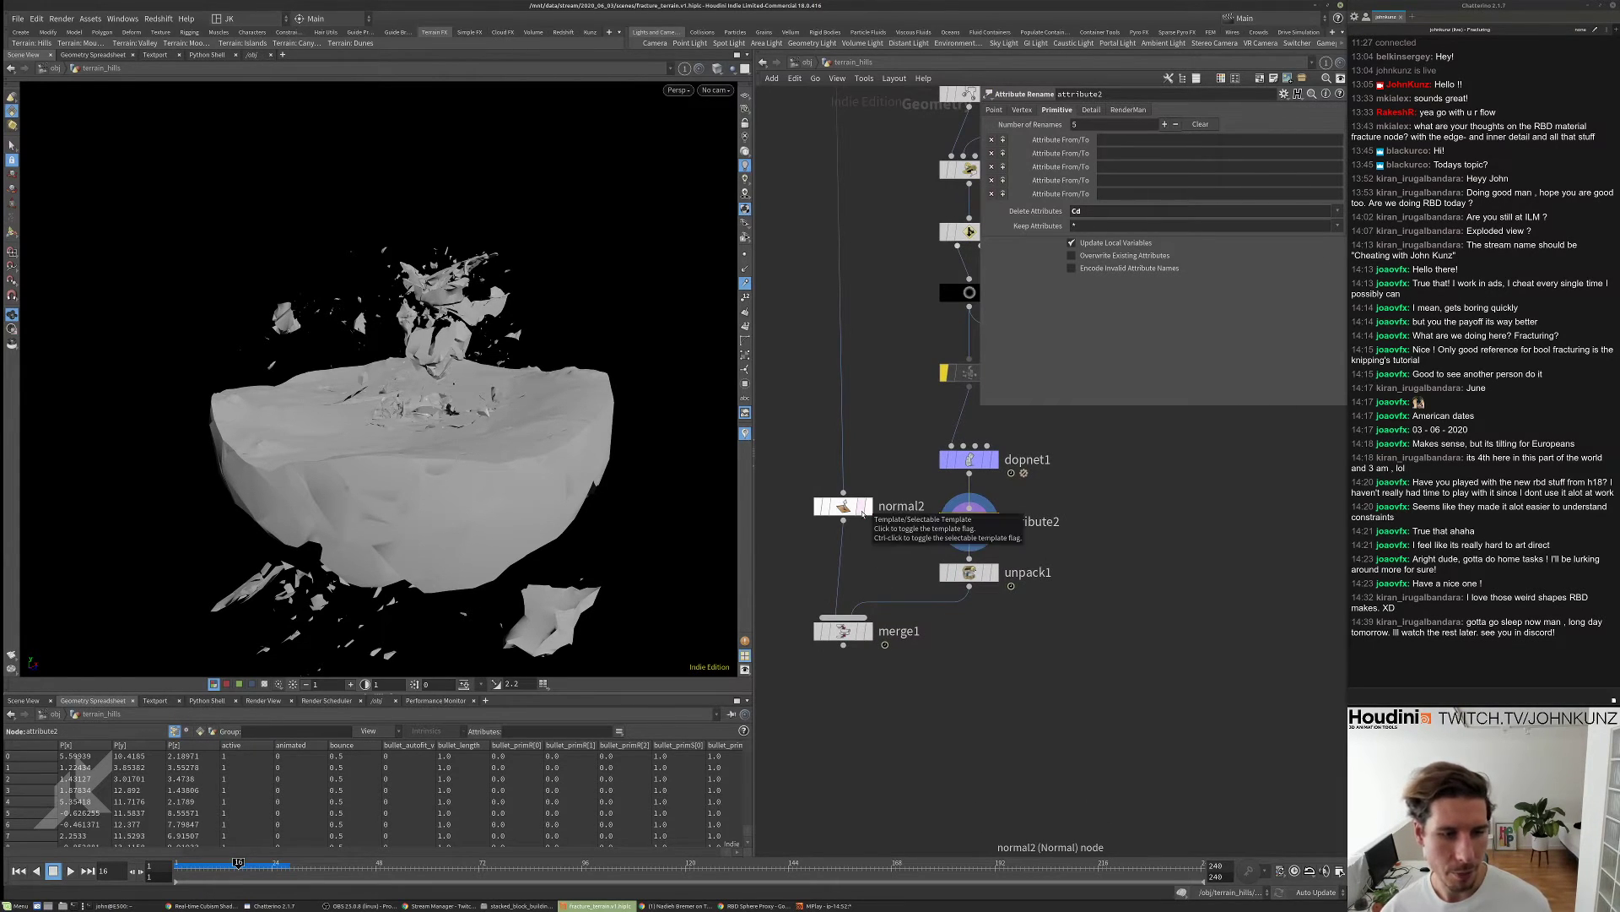
pyautogui.click(865, 509)
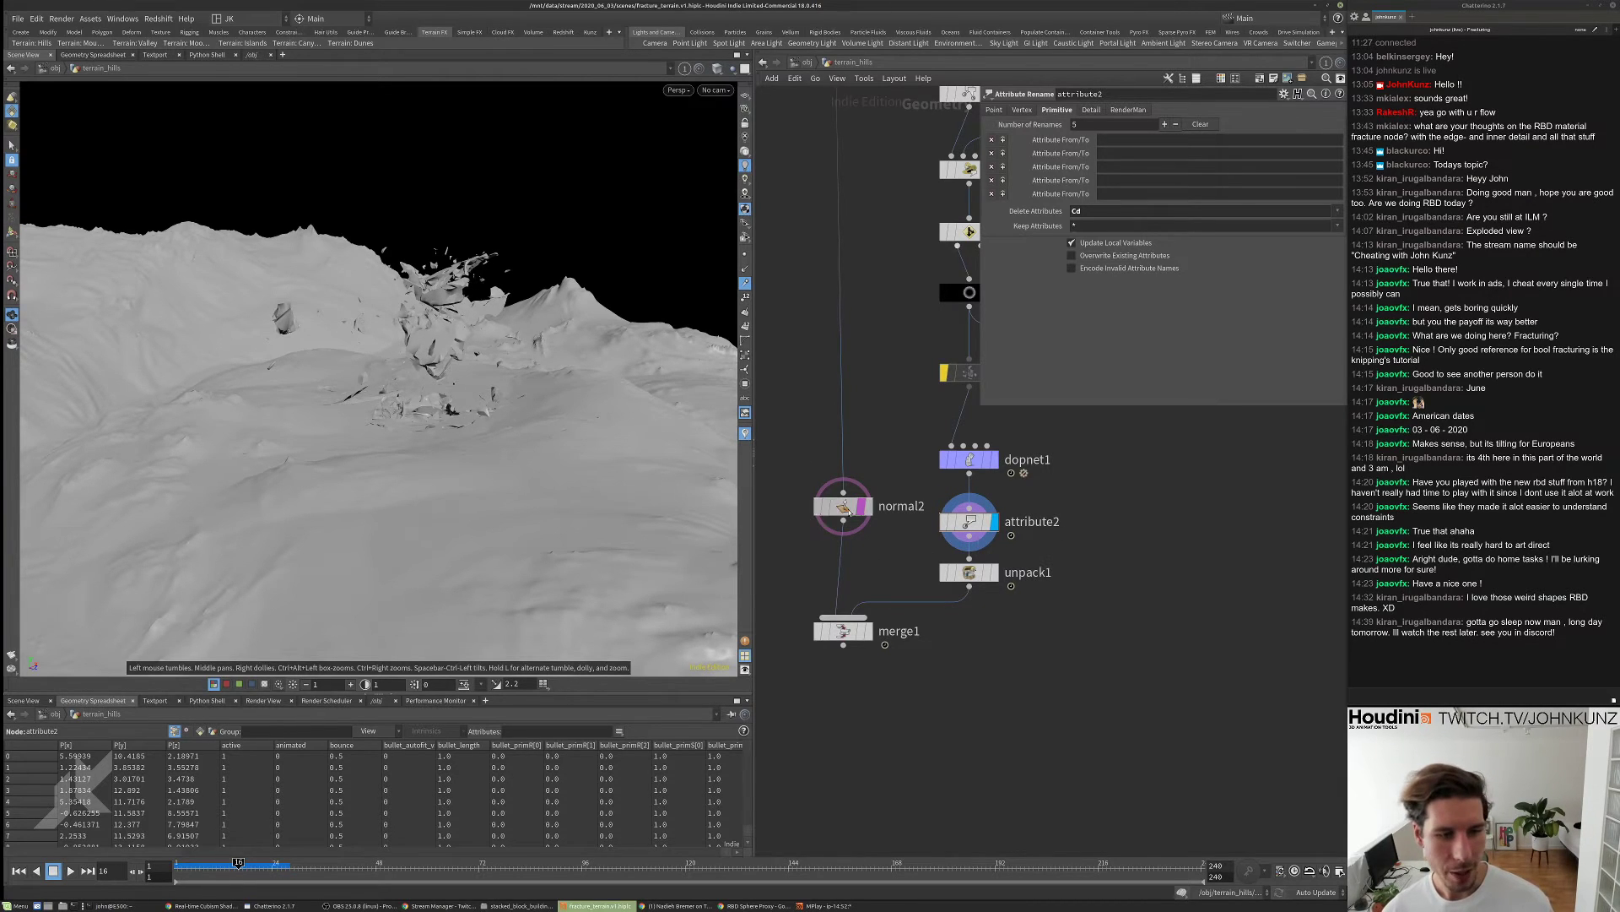
pyautogui.moveTo(843, 506); pyautogui.dragTo(1189, 517)
# - Play the packed debris against the templated terrain from different sides and rewind to the first frame
pyautogui.press('Up')
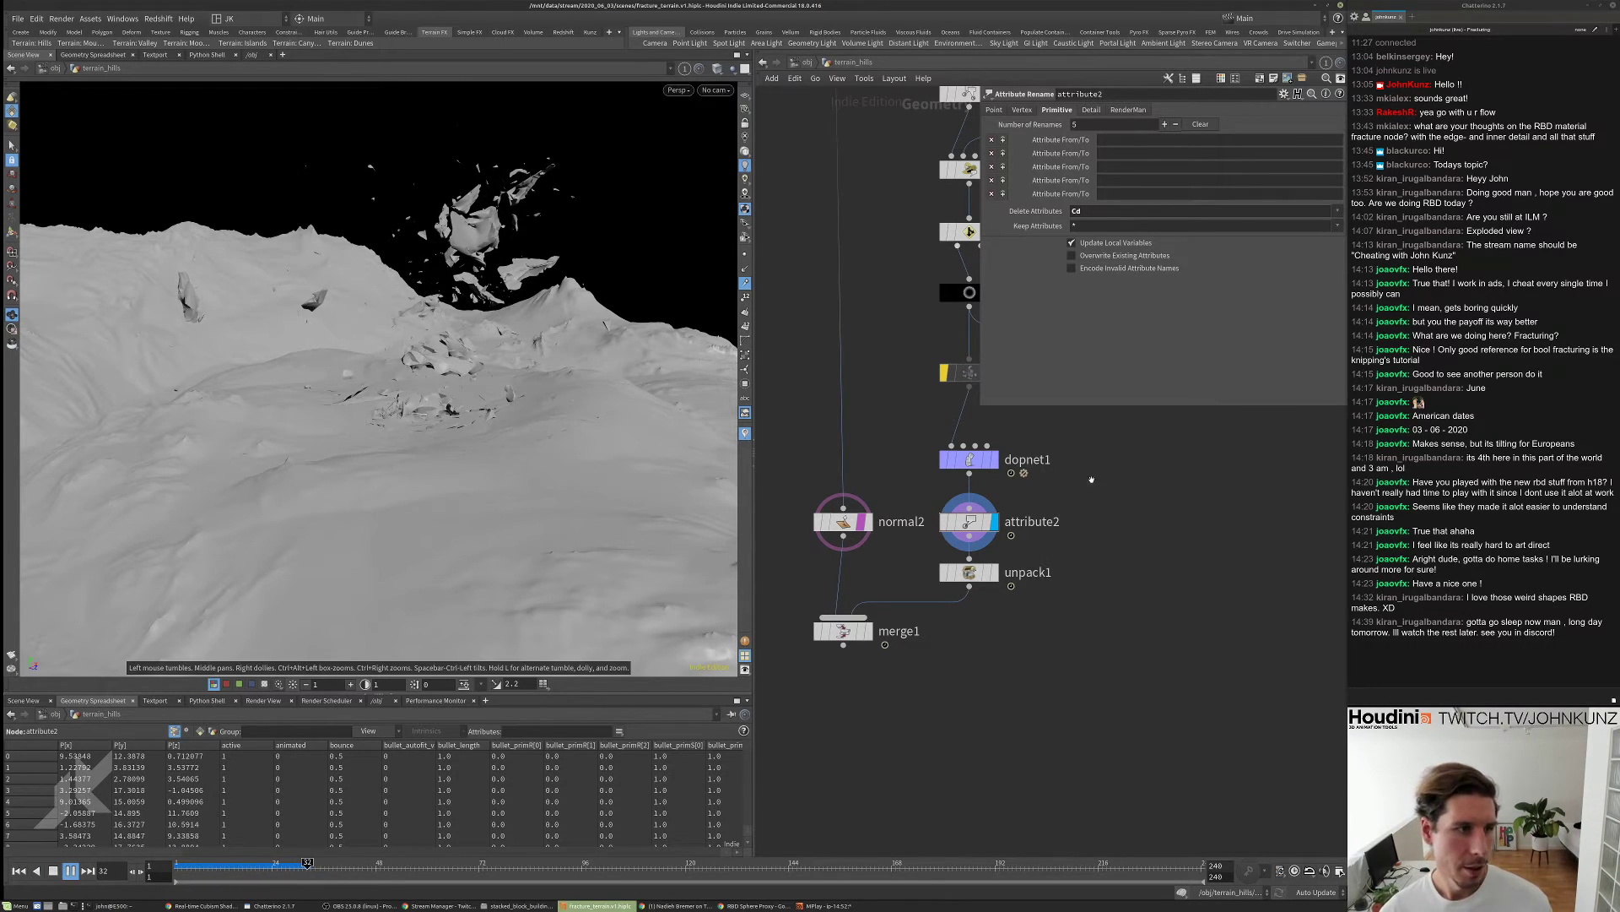
pyautogui.hotkey('ctrl', 'Up')
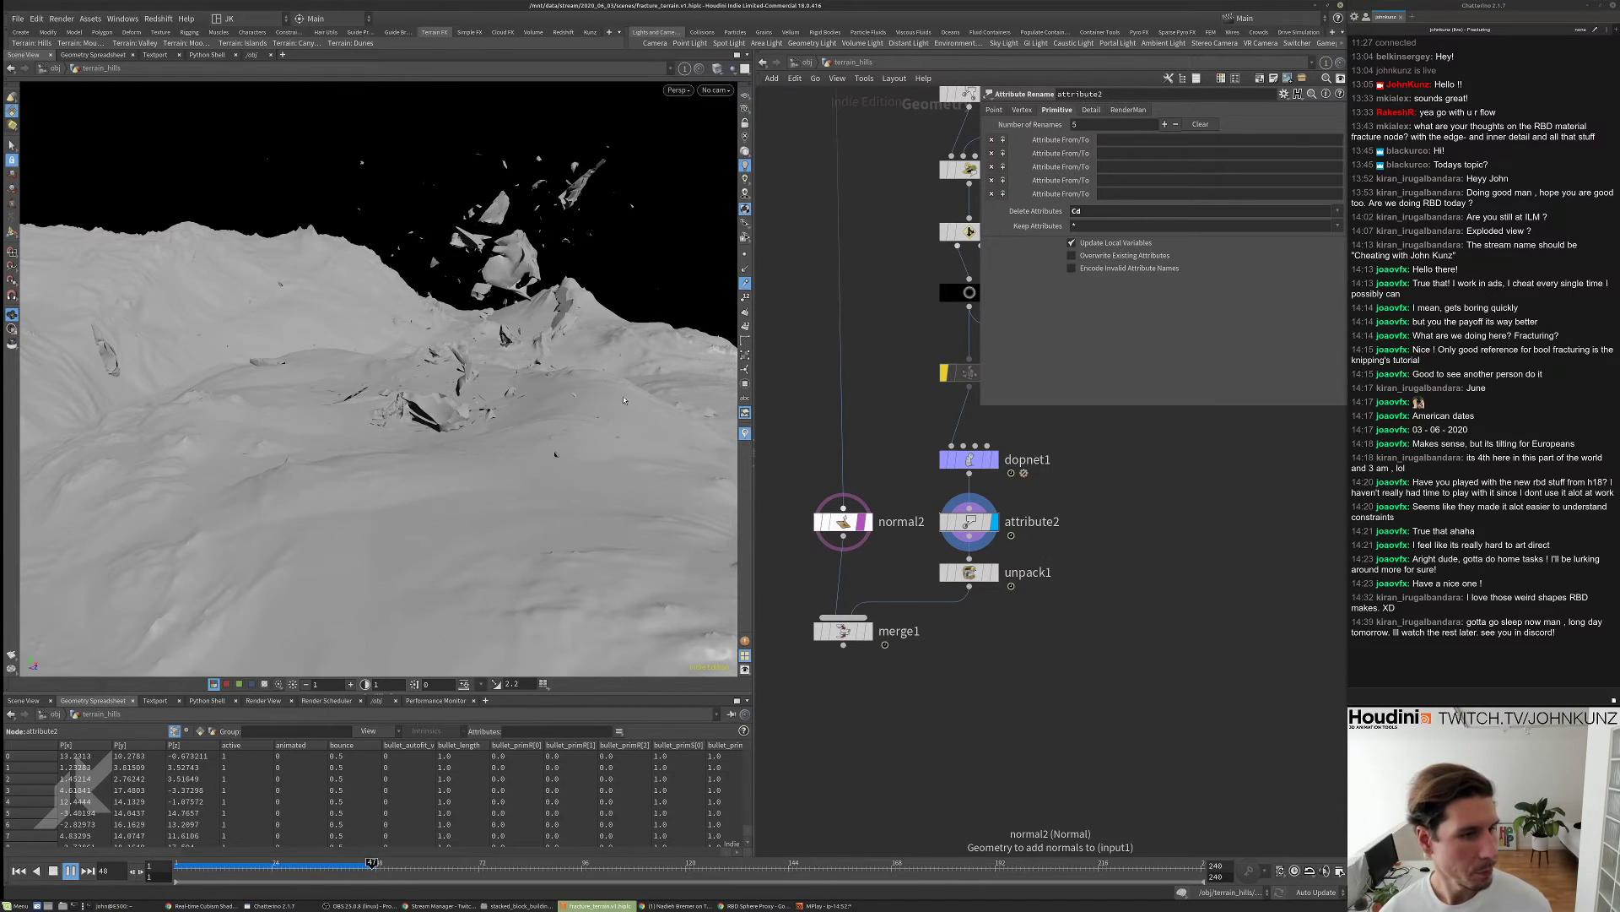
pyautogui.moveTo(540, 354); pyautogui.dragTo(378, 358)
pyautogui.hotkey('ctrl', 'Up')
pyautogui.press('Up')
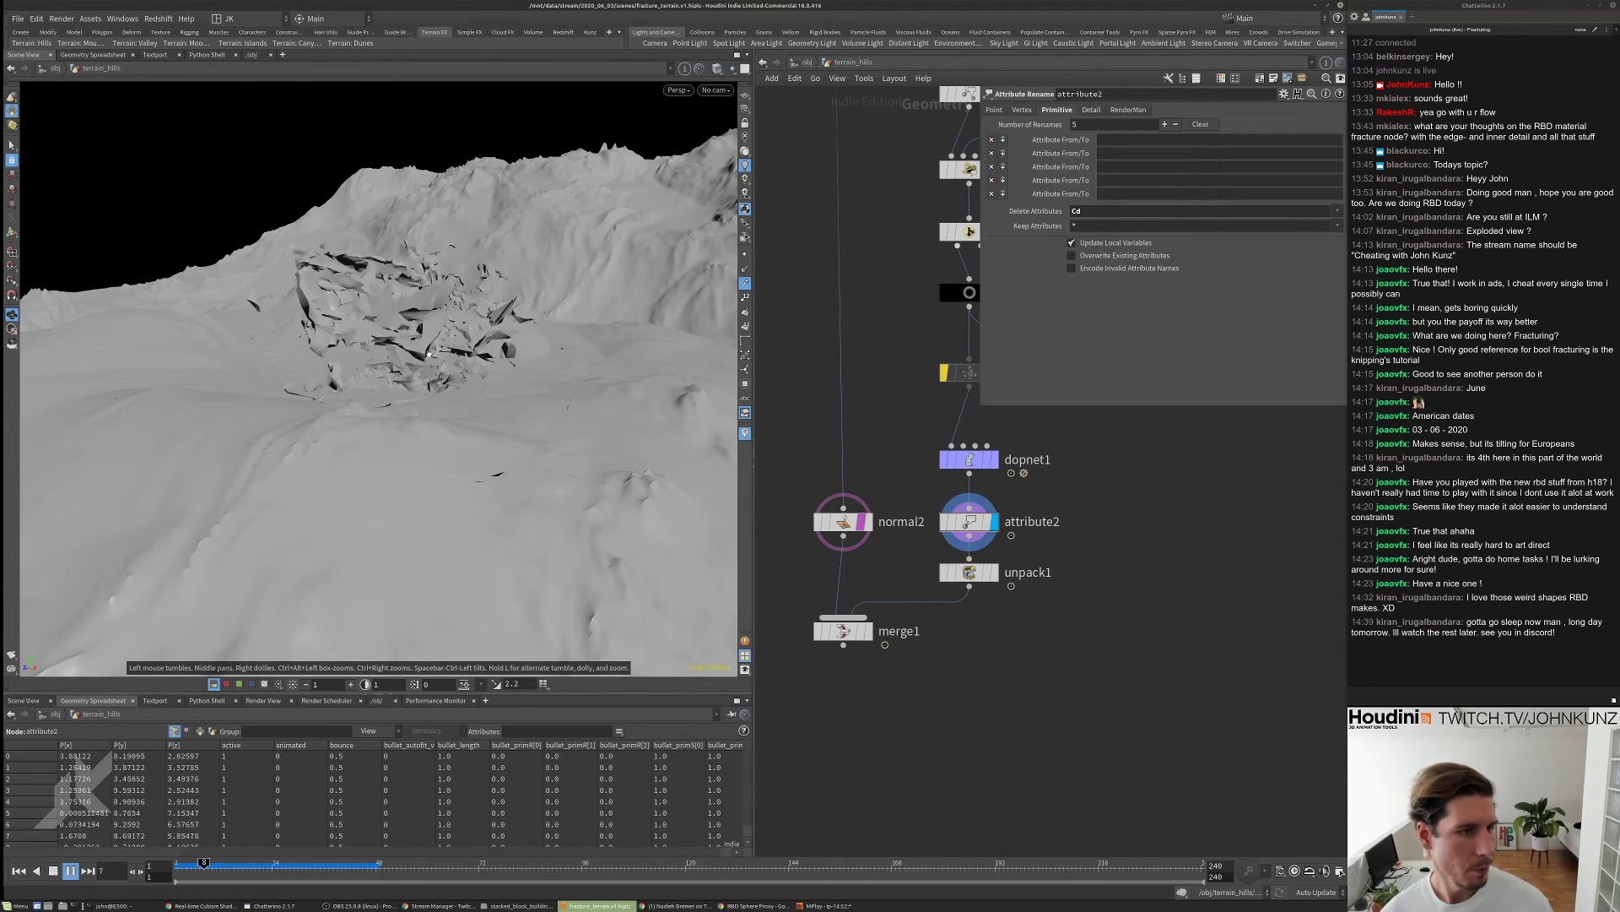
pyautogui.hotkey('ctrl', 'Up')
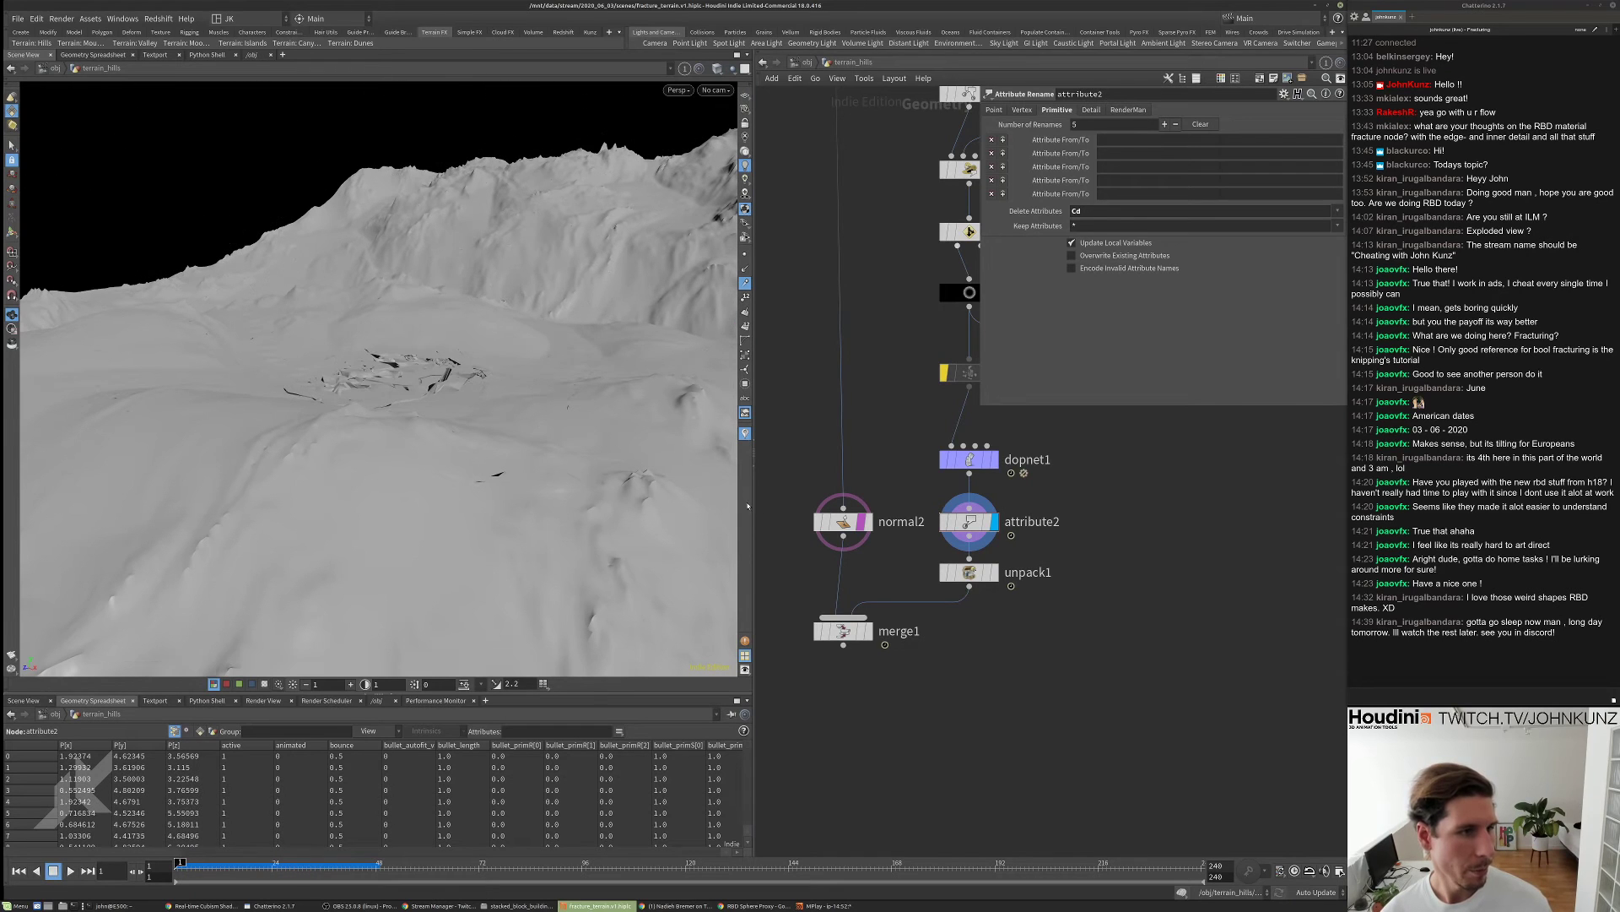
# - Change the fit function's lower input bound in the calculate_outward_v wrangle to 0.475
pyautogui.scroll(-2, 794, 658)
pyautogui.scroll(3, 1045, 655)
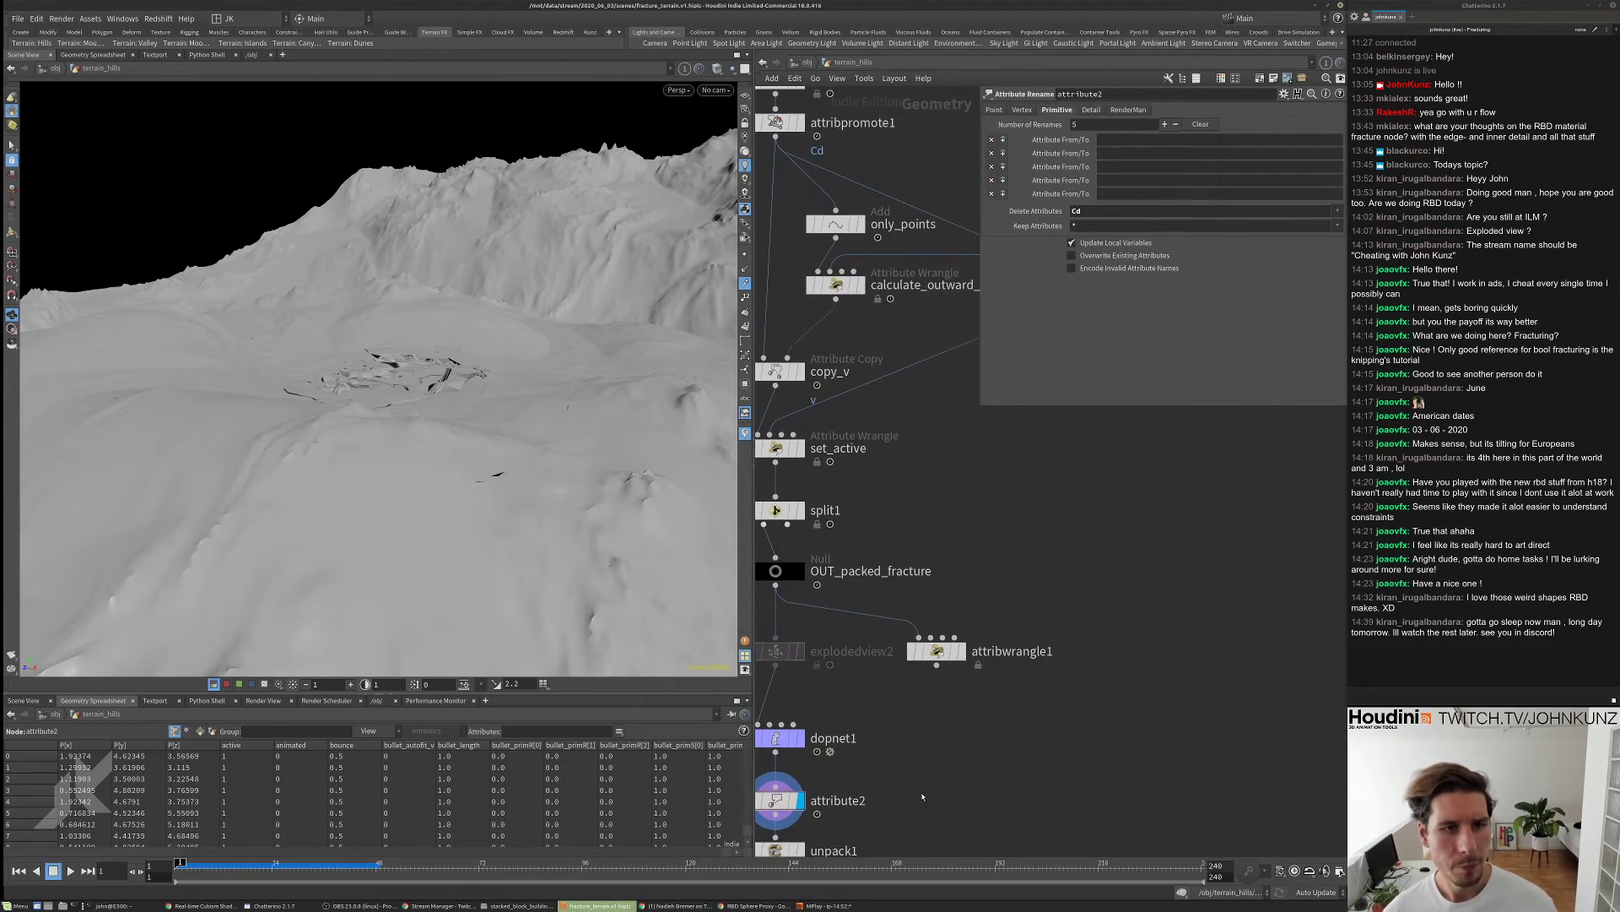
pyautogui.click(855, 384)
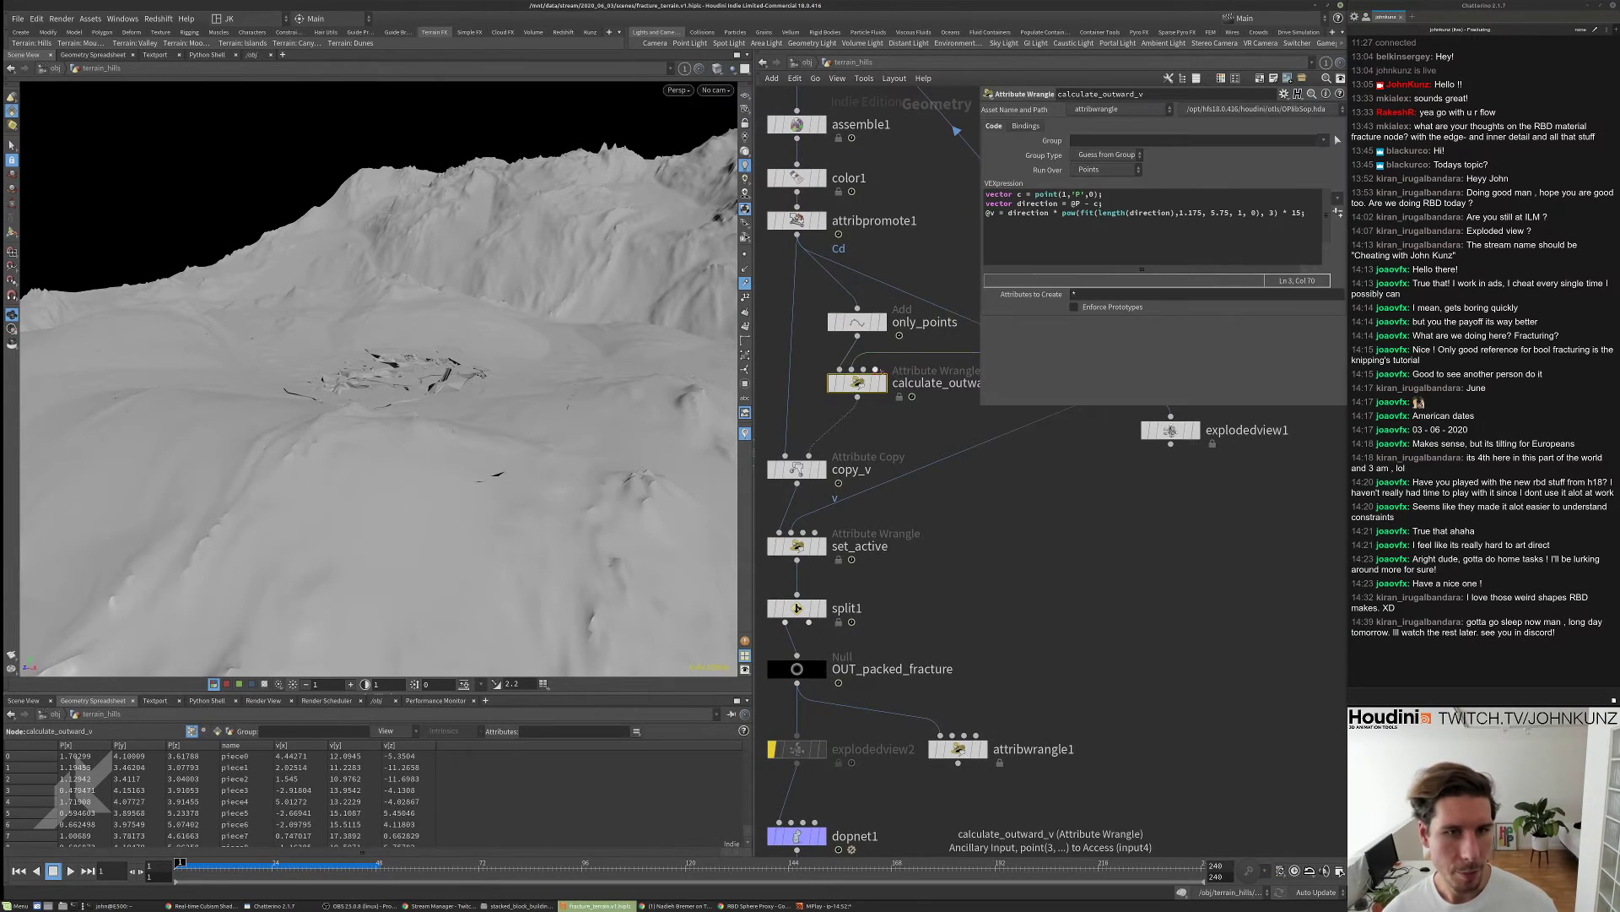
pyautogui.click(1182, 213)
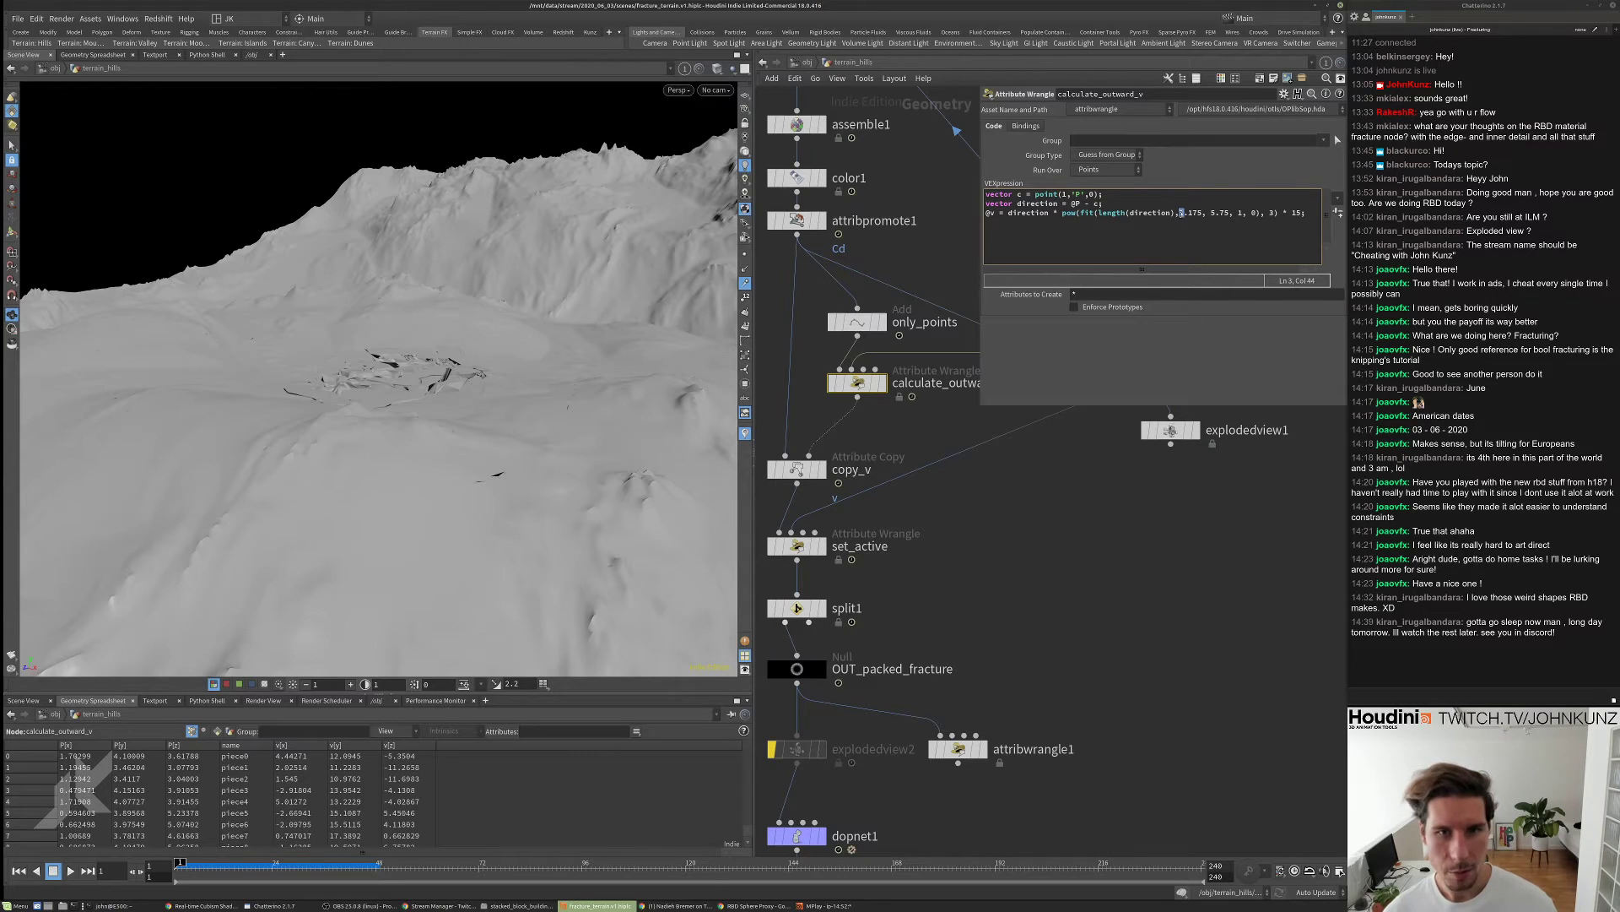
pyautogui.write('0')
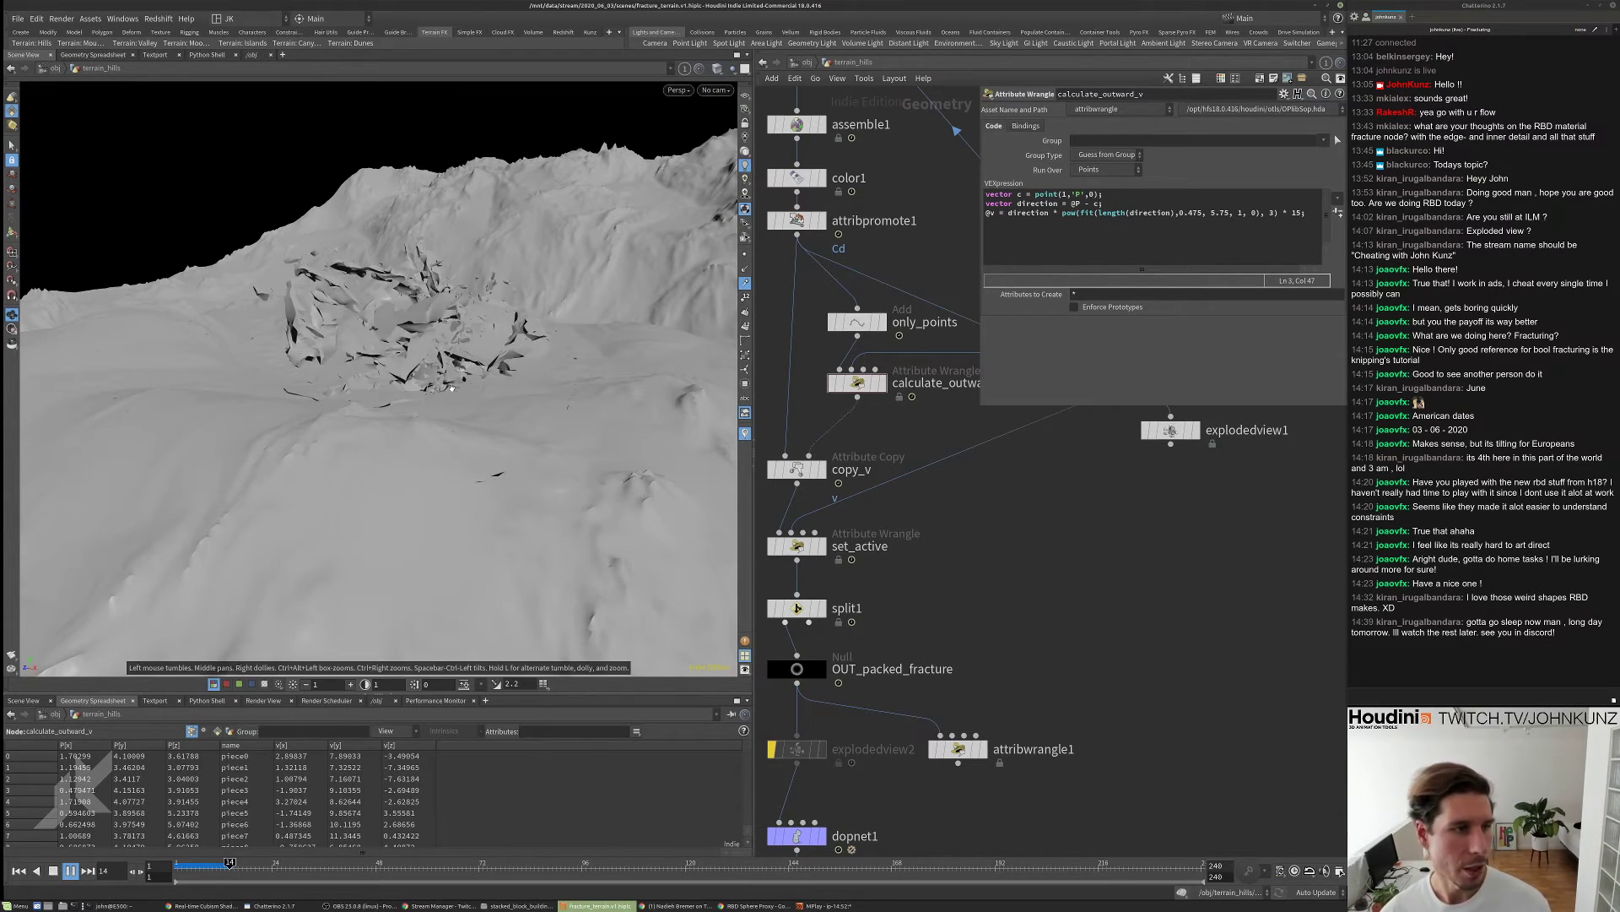
# - Play the debris simulation with the adjusted velocity falloff and examine the eruption from close to the ground
pyautogui.press('Escape')
pyautogui.moveTo(451, 314); pyautogui.dragTo(460, 292)
pyautogui.scroll(-5, 460, 292)
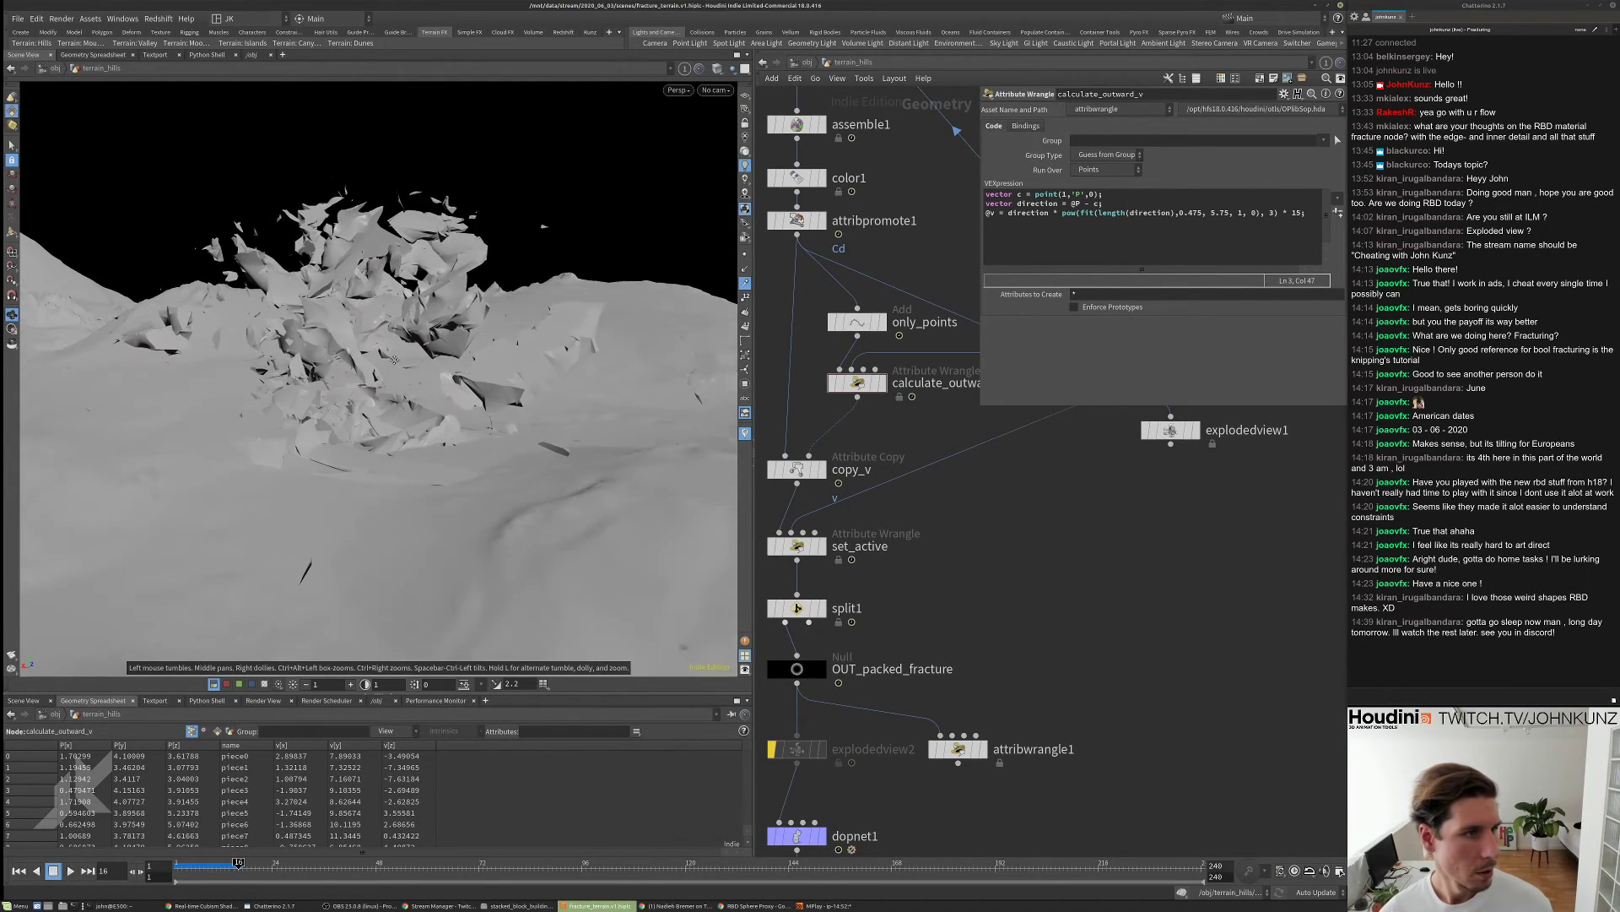
pyautogui.press('Up')
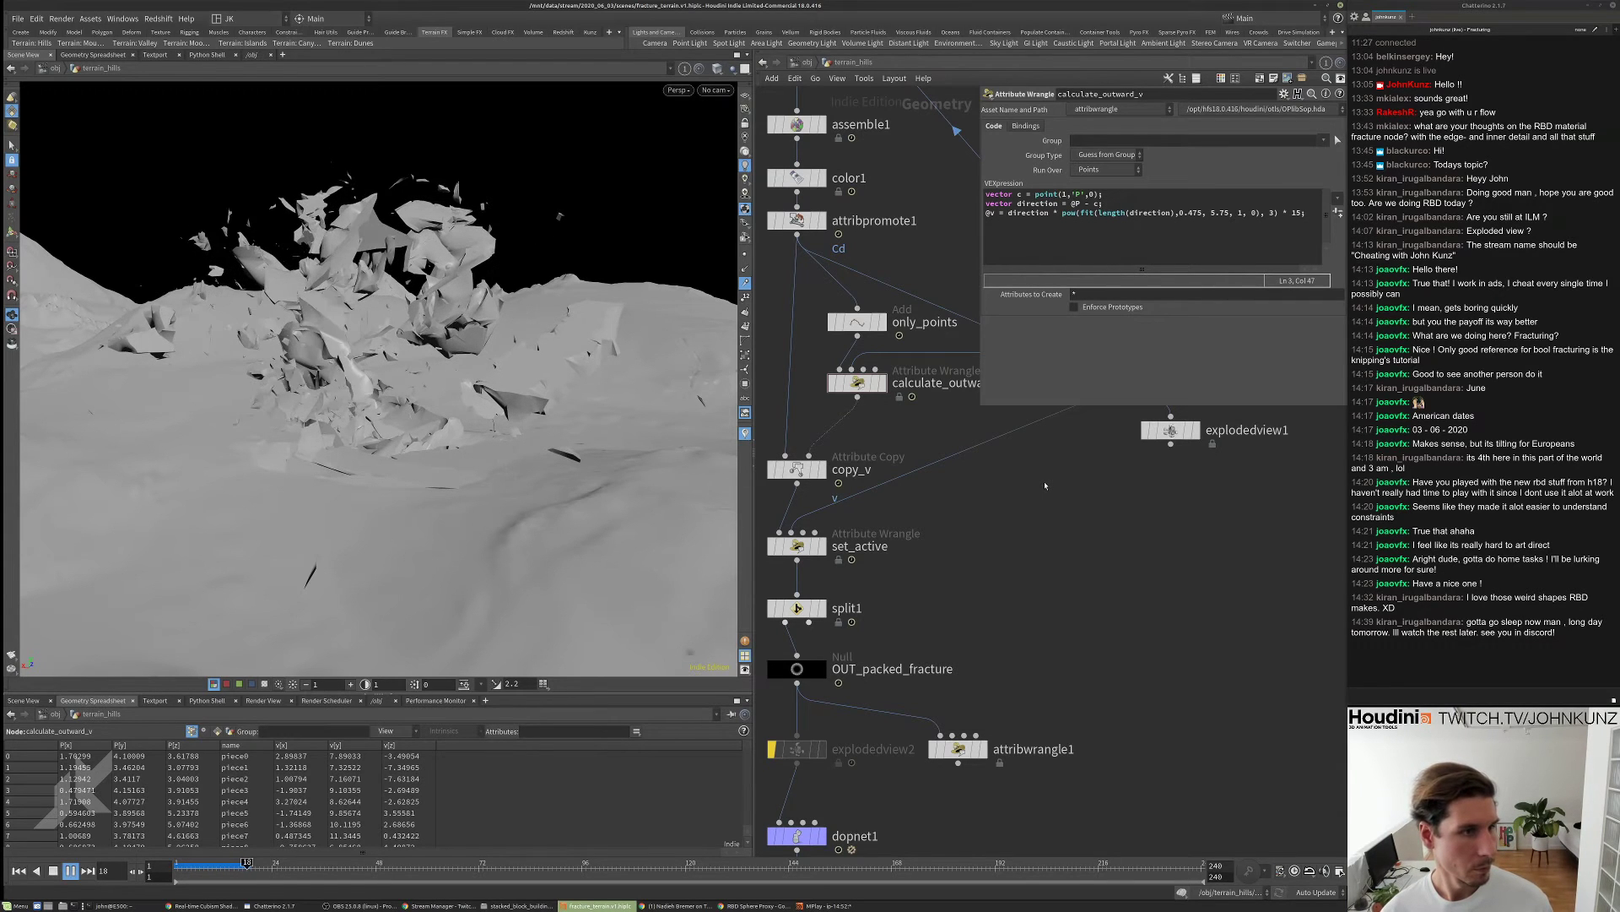
# - Examine the debris eruption from other angles, replay its opening frames with the whole mountain in view and stop the playback
pyautogui.keyDown('alt'); pyautogui.moveTo(503, 426); pyautogui.dragTo(467, 365); pyautogui.keyUp('alt')
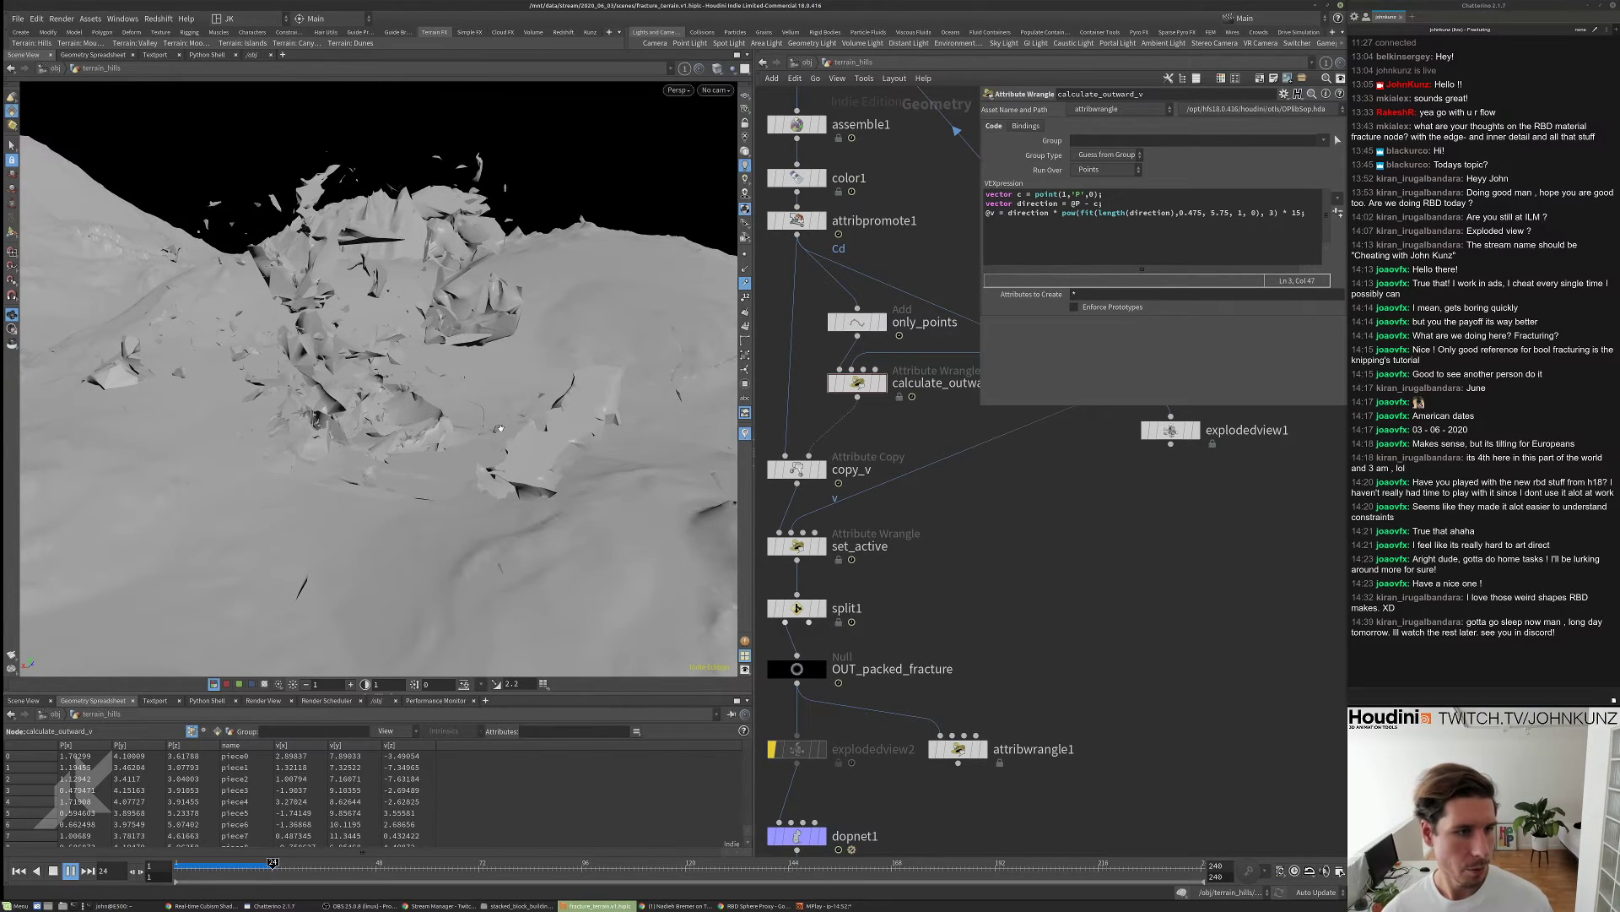
pyautogui.press('Up')
pyautogui.keyDown('alt'); pyautogui.moveTo(516, 342); pyautogui.dragTo(327, 451); pyautogui.keyUp('alt')
pyautogui.hotkey('ctrl', 'Up')
pyautogui.press('Up')
pyautogui.press('Up')
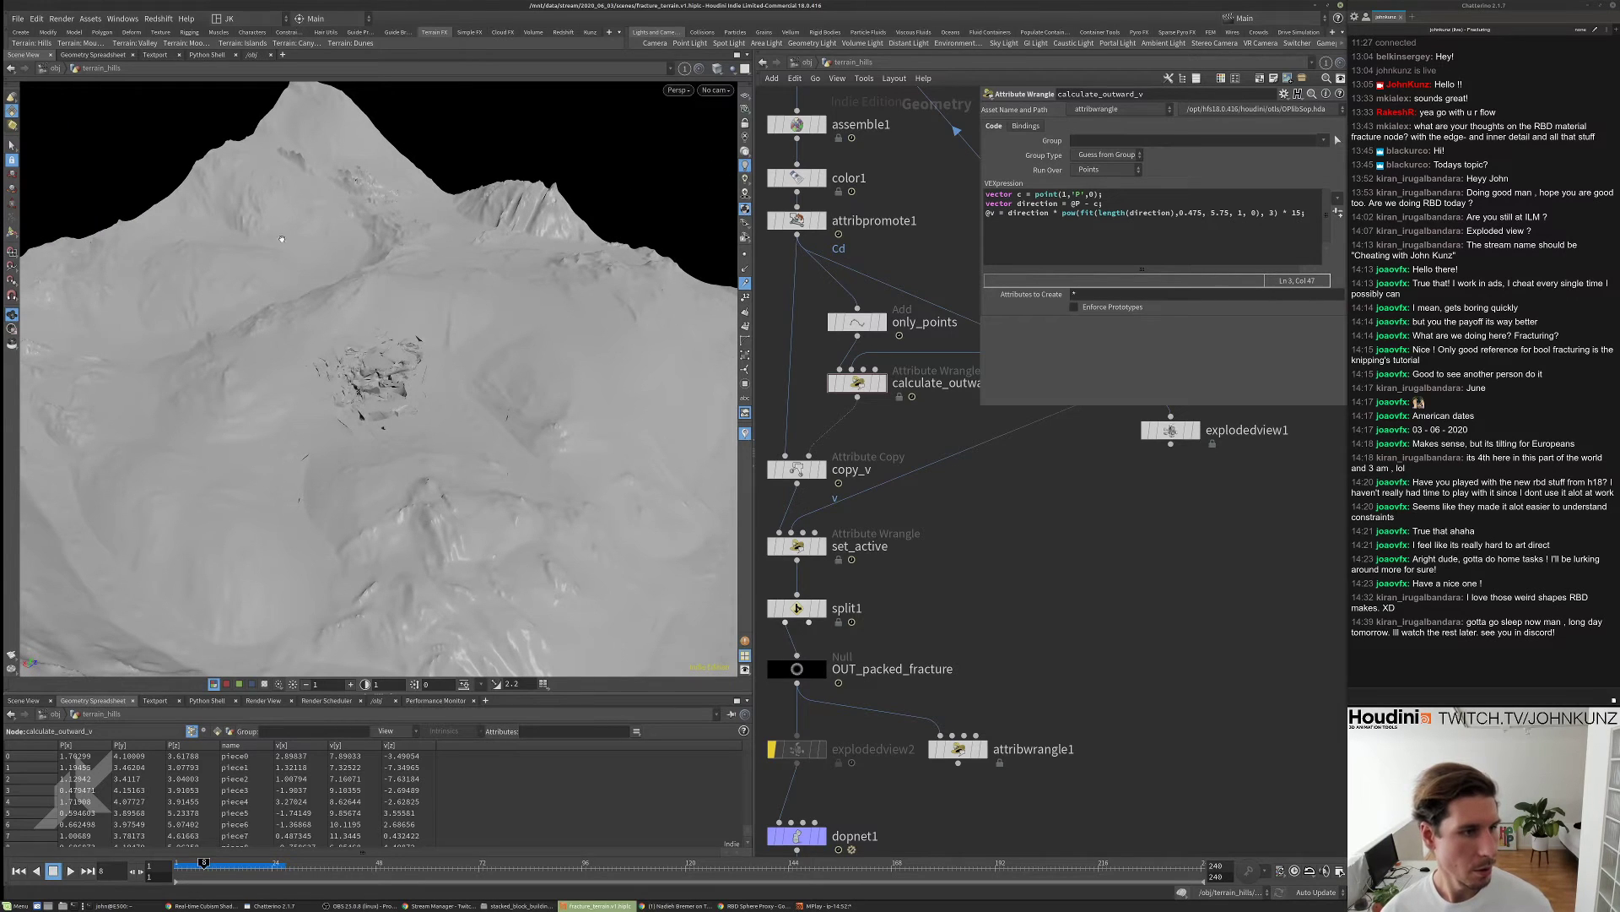
# - Save the scene as a new version named fracture_terrain.v2.hiplc in the scenes folder
pyautogui.click(18, 19)
pyautogui.click(51, 93)
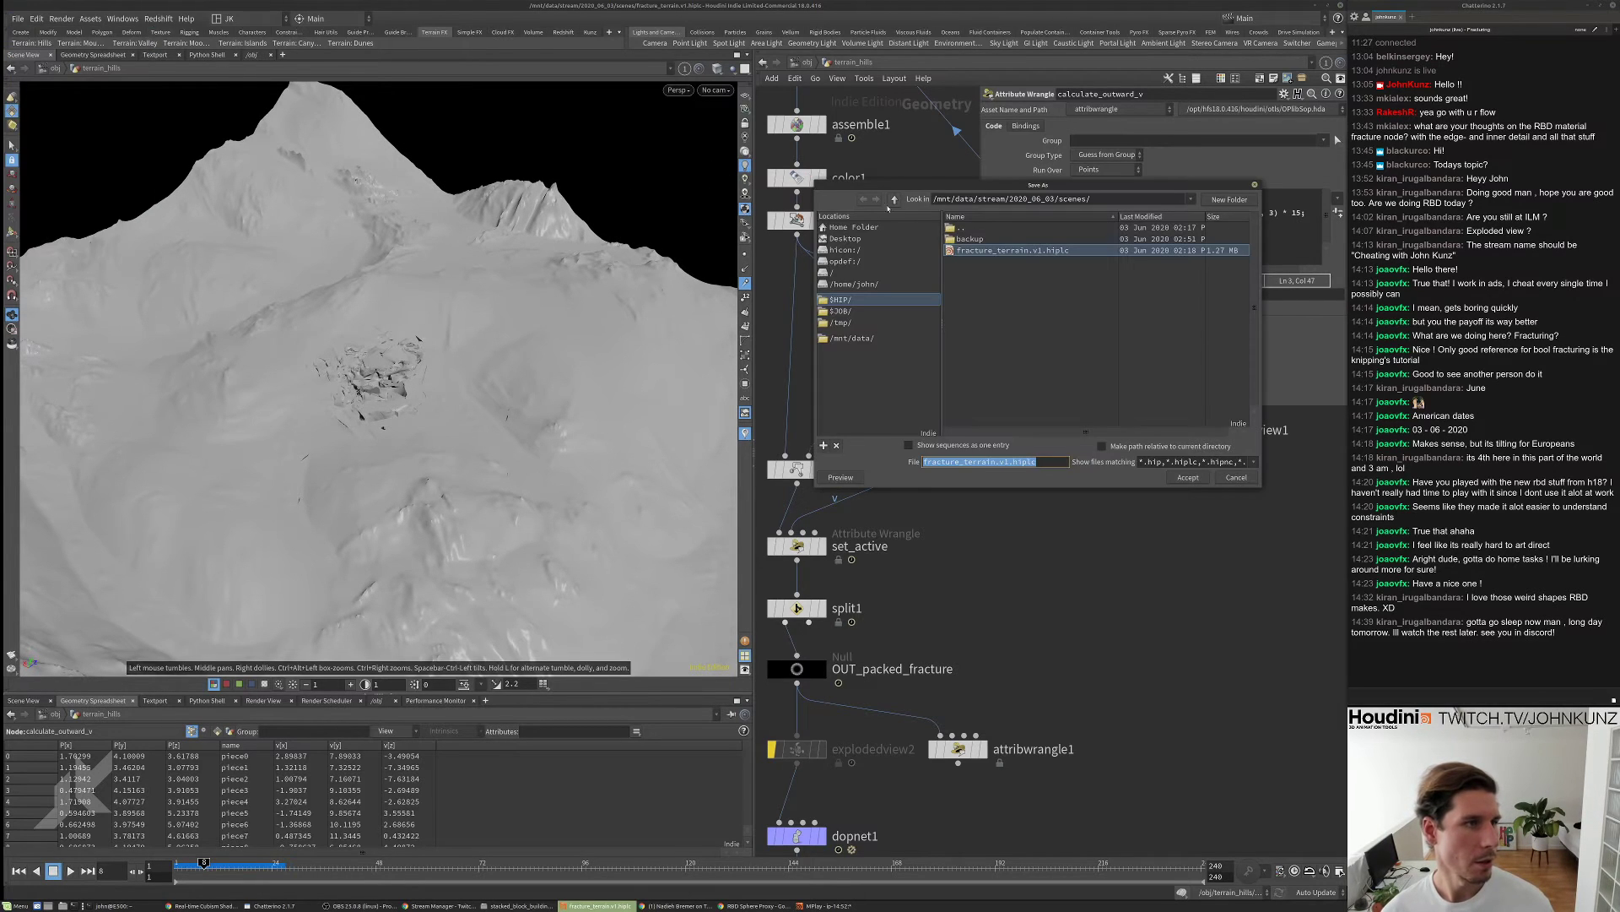
pyautogui.click(1014, 462)
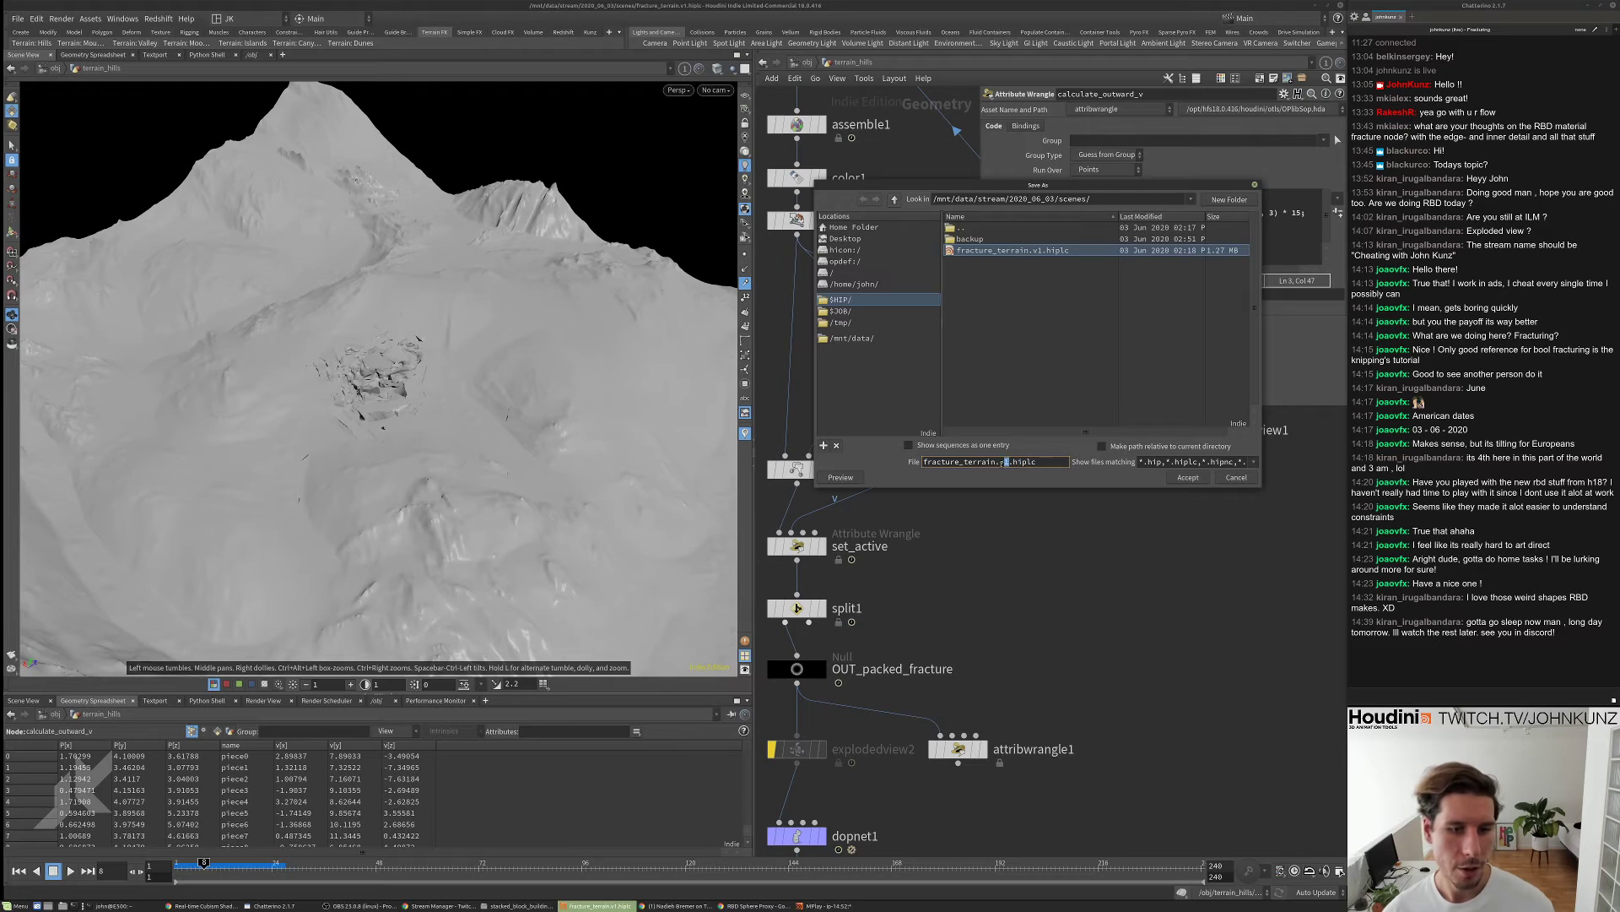
pyautogui.press('Return')
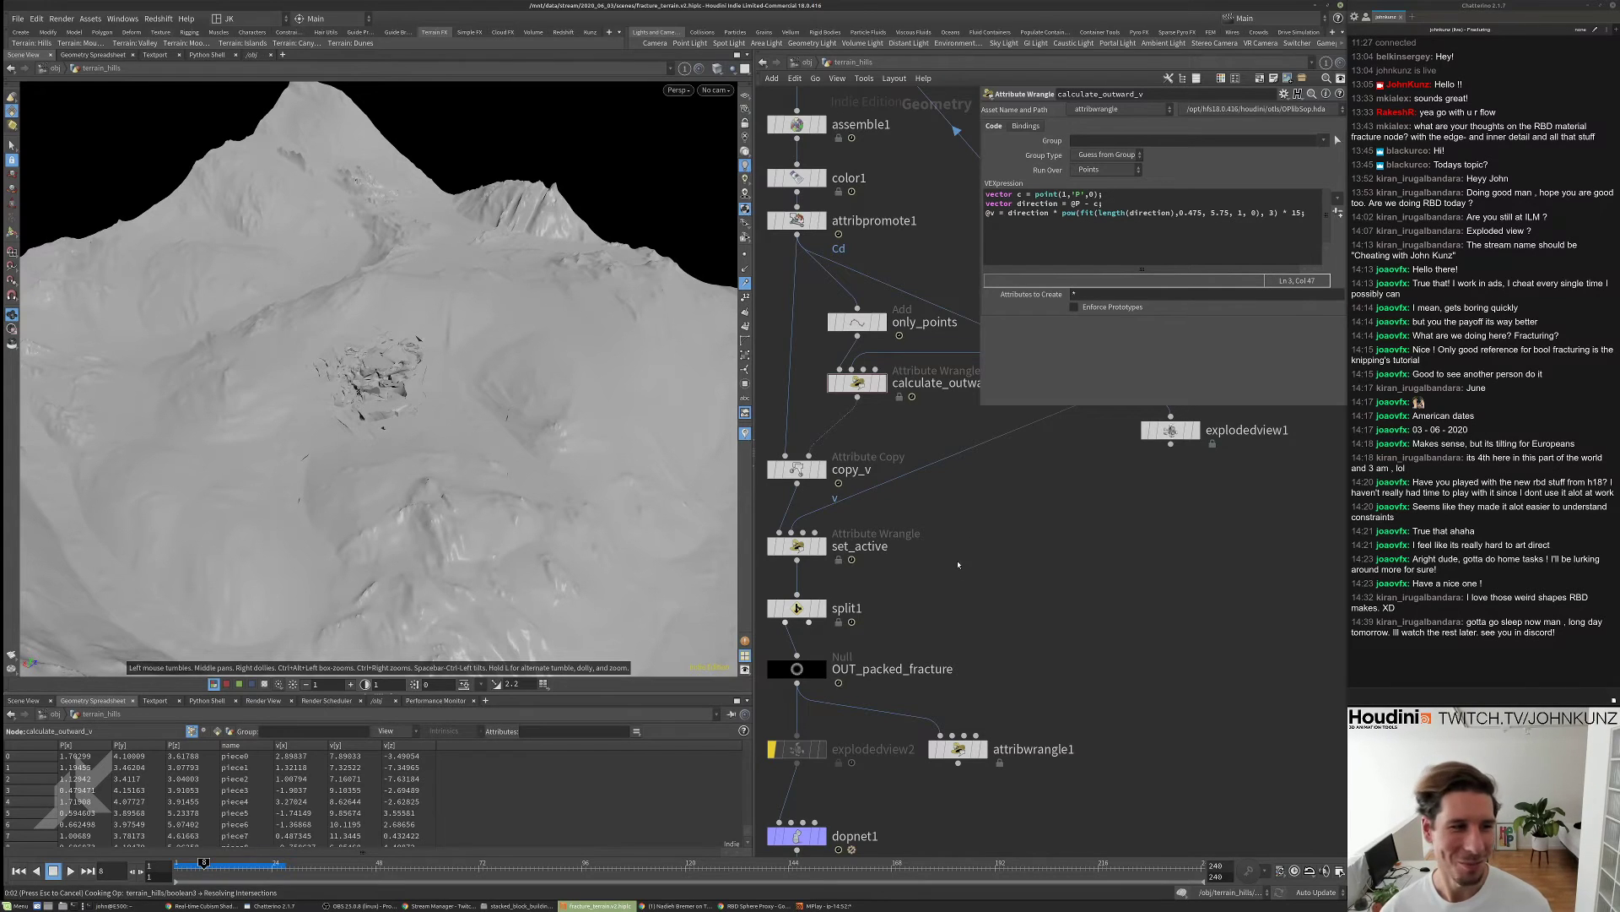
# - Rewind to the first frame, enter dopnet1 and move the OUT node farther below rigidbodysolver1 to make room
pyautogui.moveTo(799, 824); pyautogui.dragTo(992, 536, button='middle')
pyautogui.scroll(-3, 991, 536)
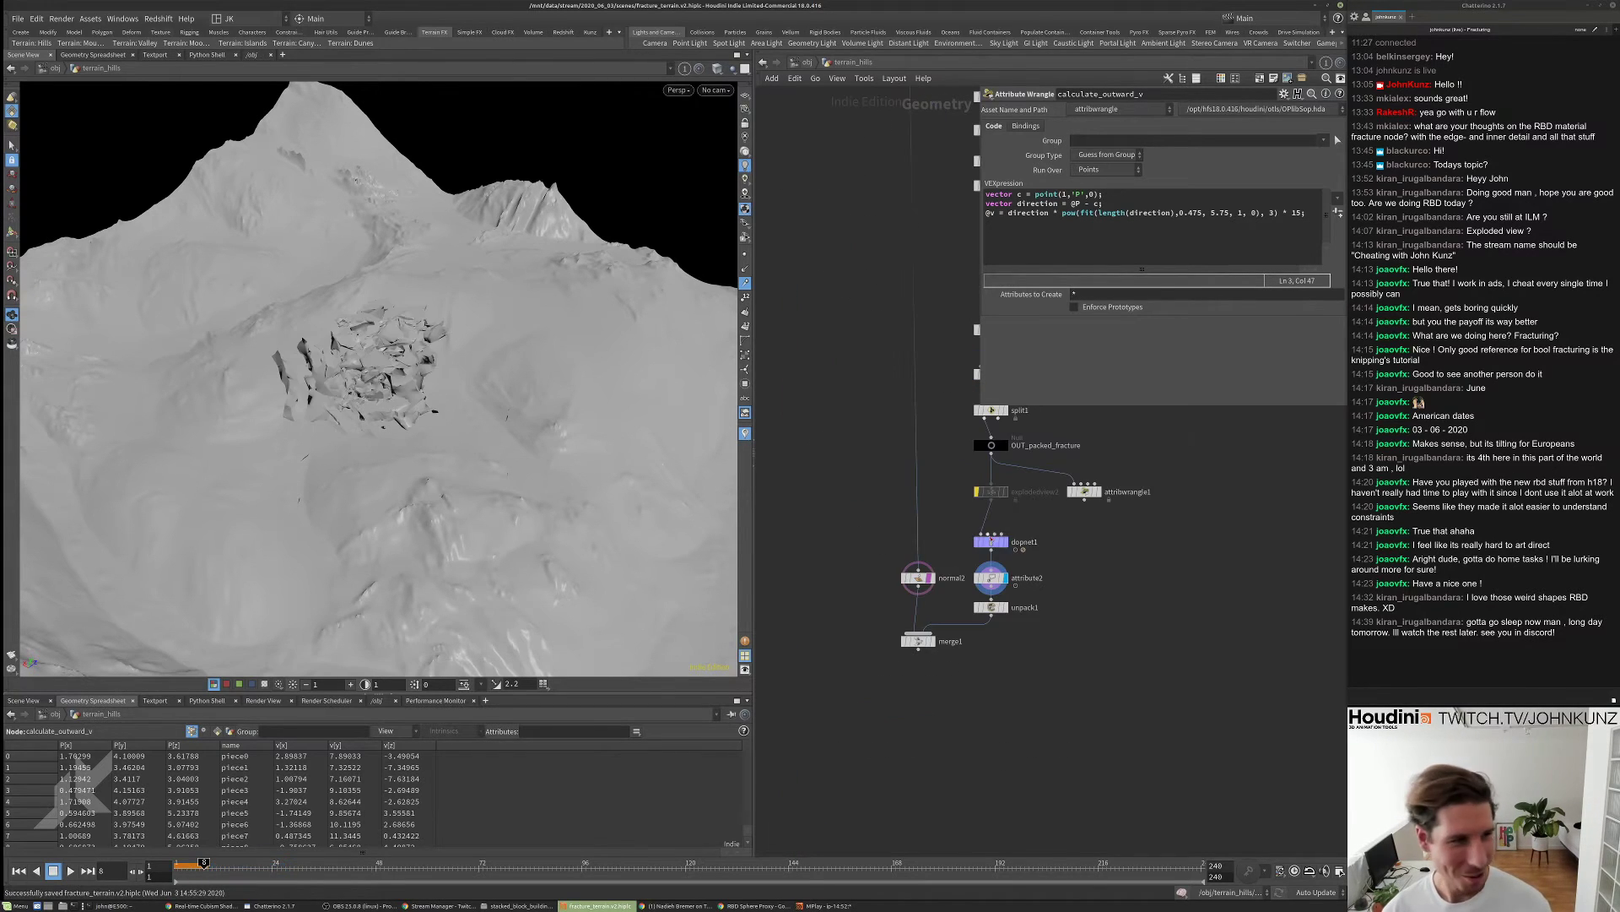
pyautogui.scroll(2, 995, 567)
pyautogui.moveTo(1002, 618); pyautogui.dragTo(967, 662, button='middle')
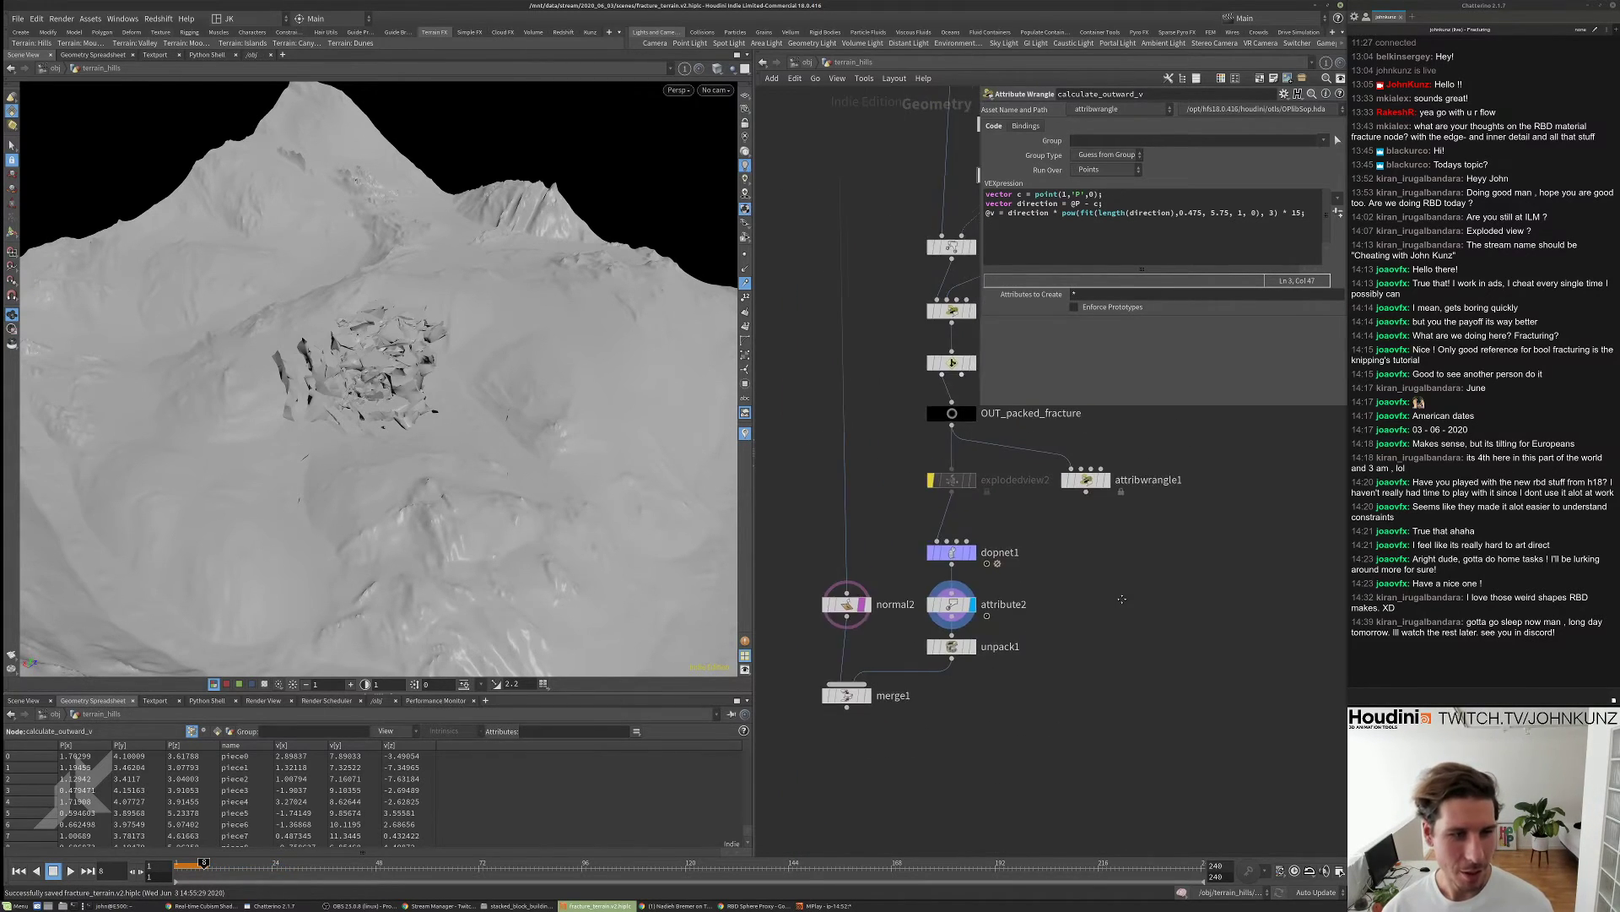
pyautogui.hotkey('ctrl', 'Up')
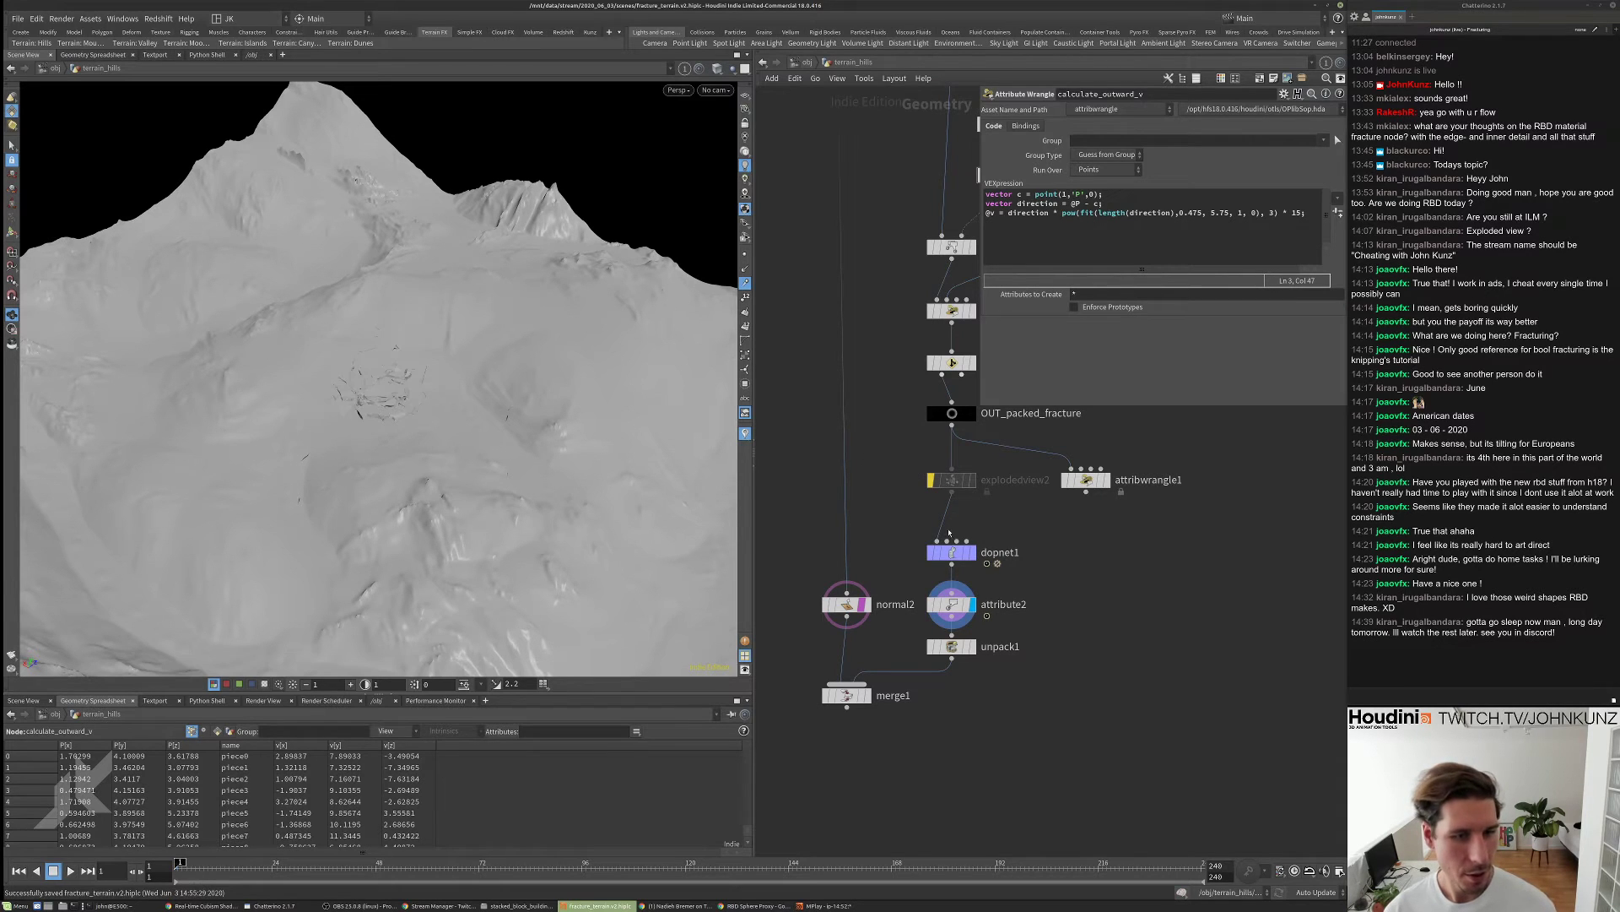
pyautogui.doubleClick(952, 552)
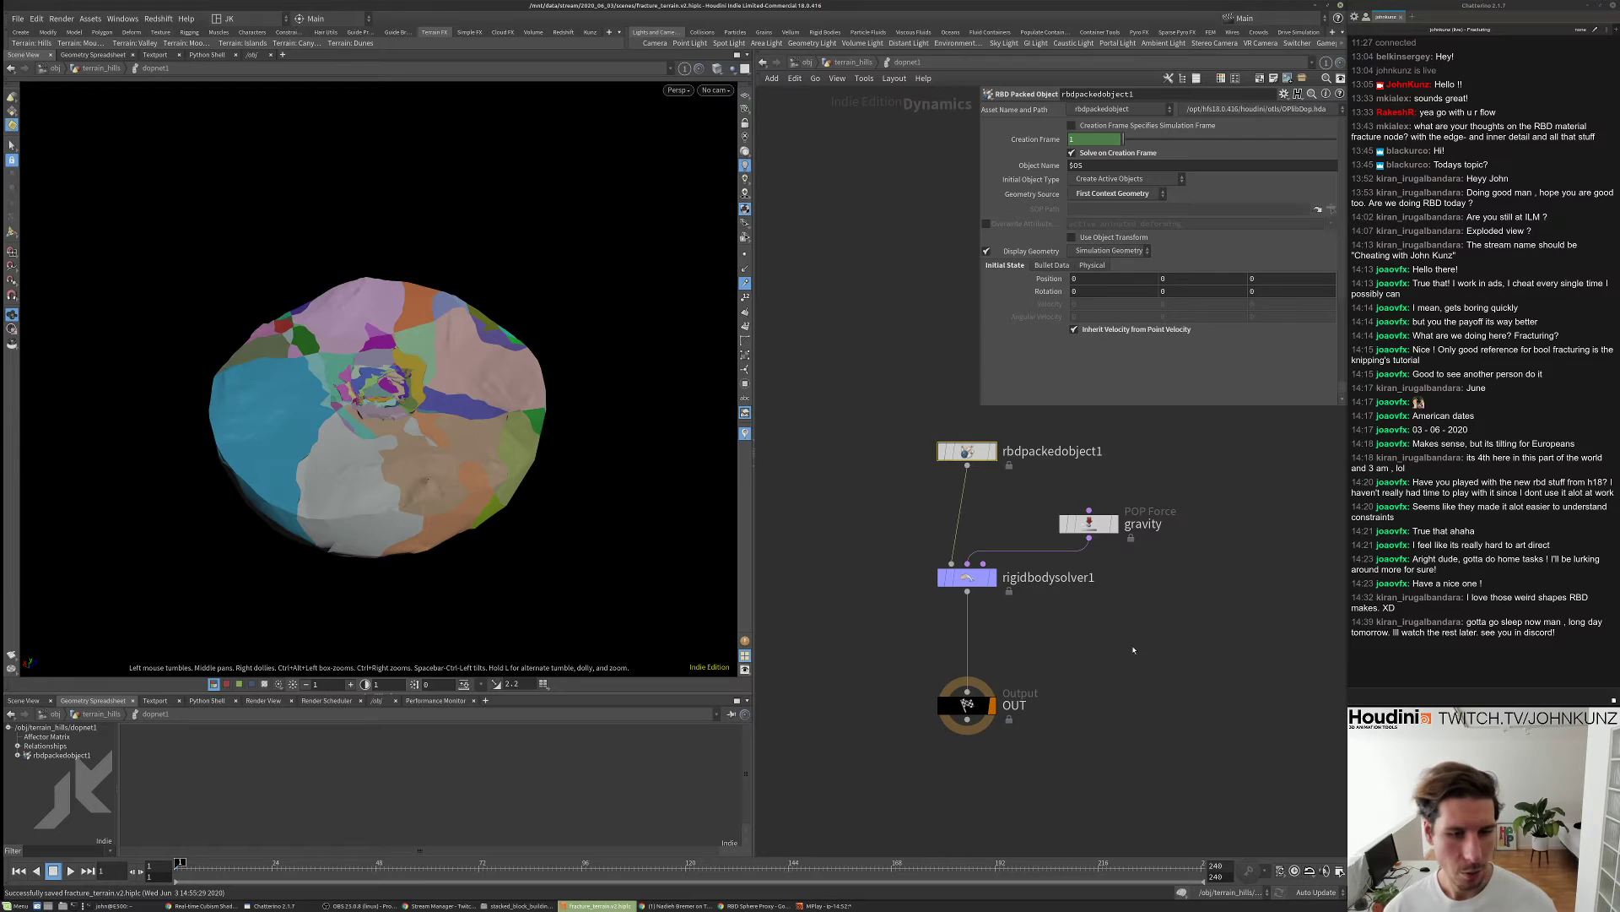
pyautogui.moveTo(1134, 650); pyautogui.dragTo(1153, 597, button='middle')
pyautogui.moveTo(990, 654); pyautogui.dragTo(990, 720)
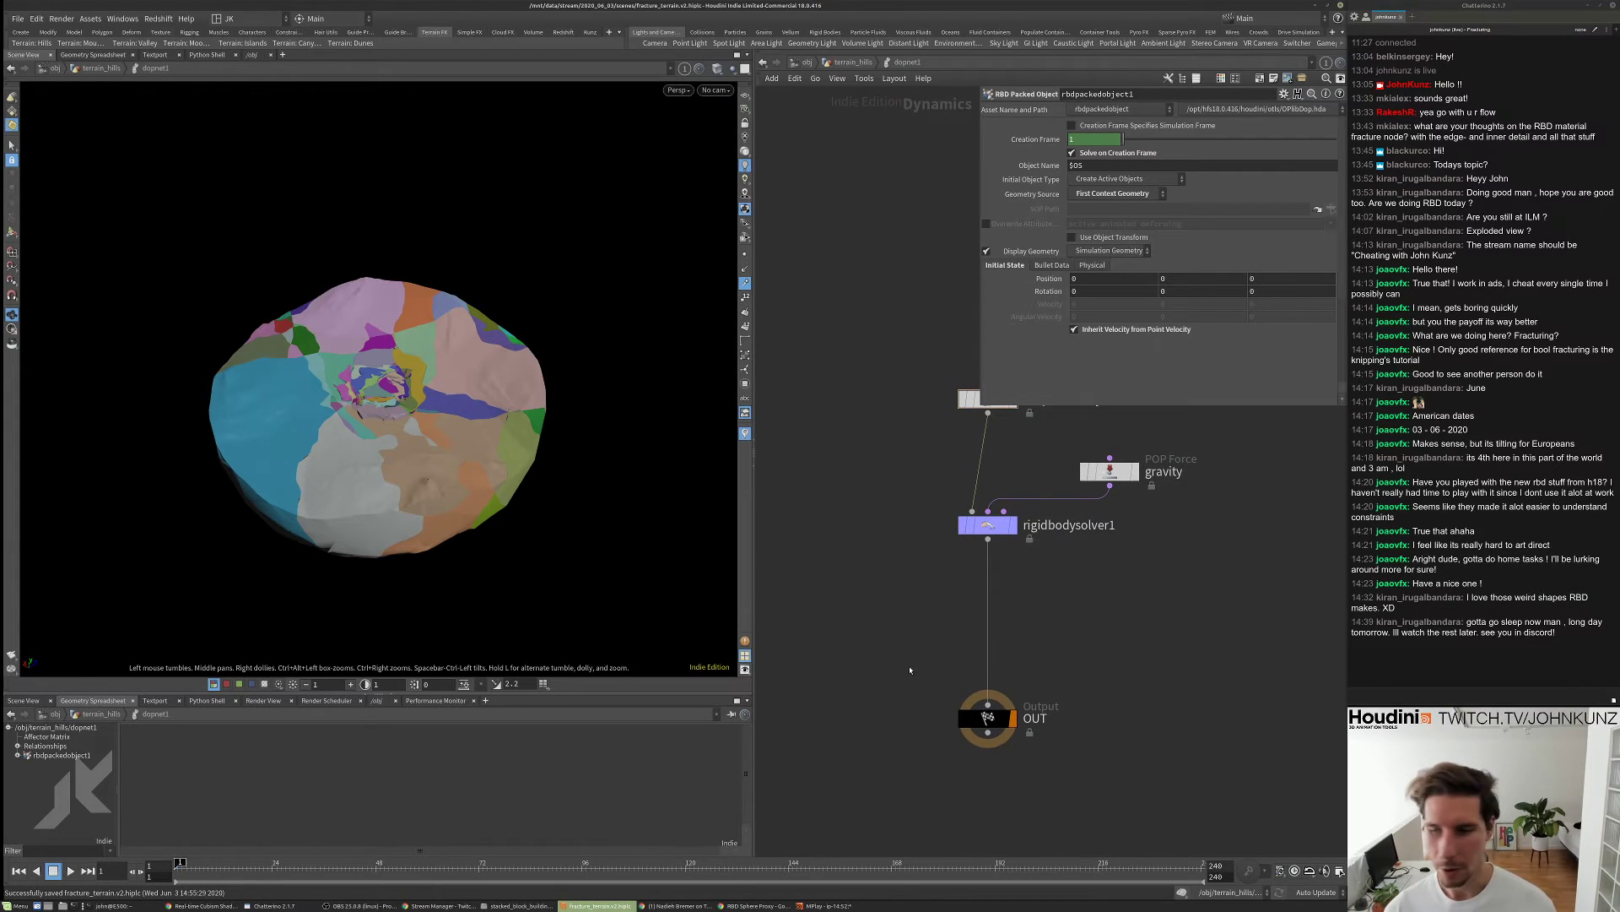
# - Add a Terrain Object node beside the wire between rigidbodysolver1 and OUT
pyautogui.press('Tab')
pyautogui.write('te')
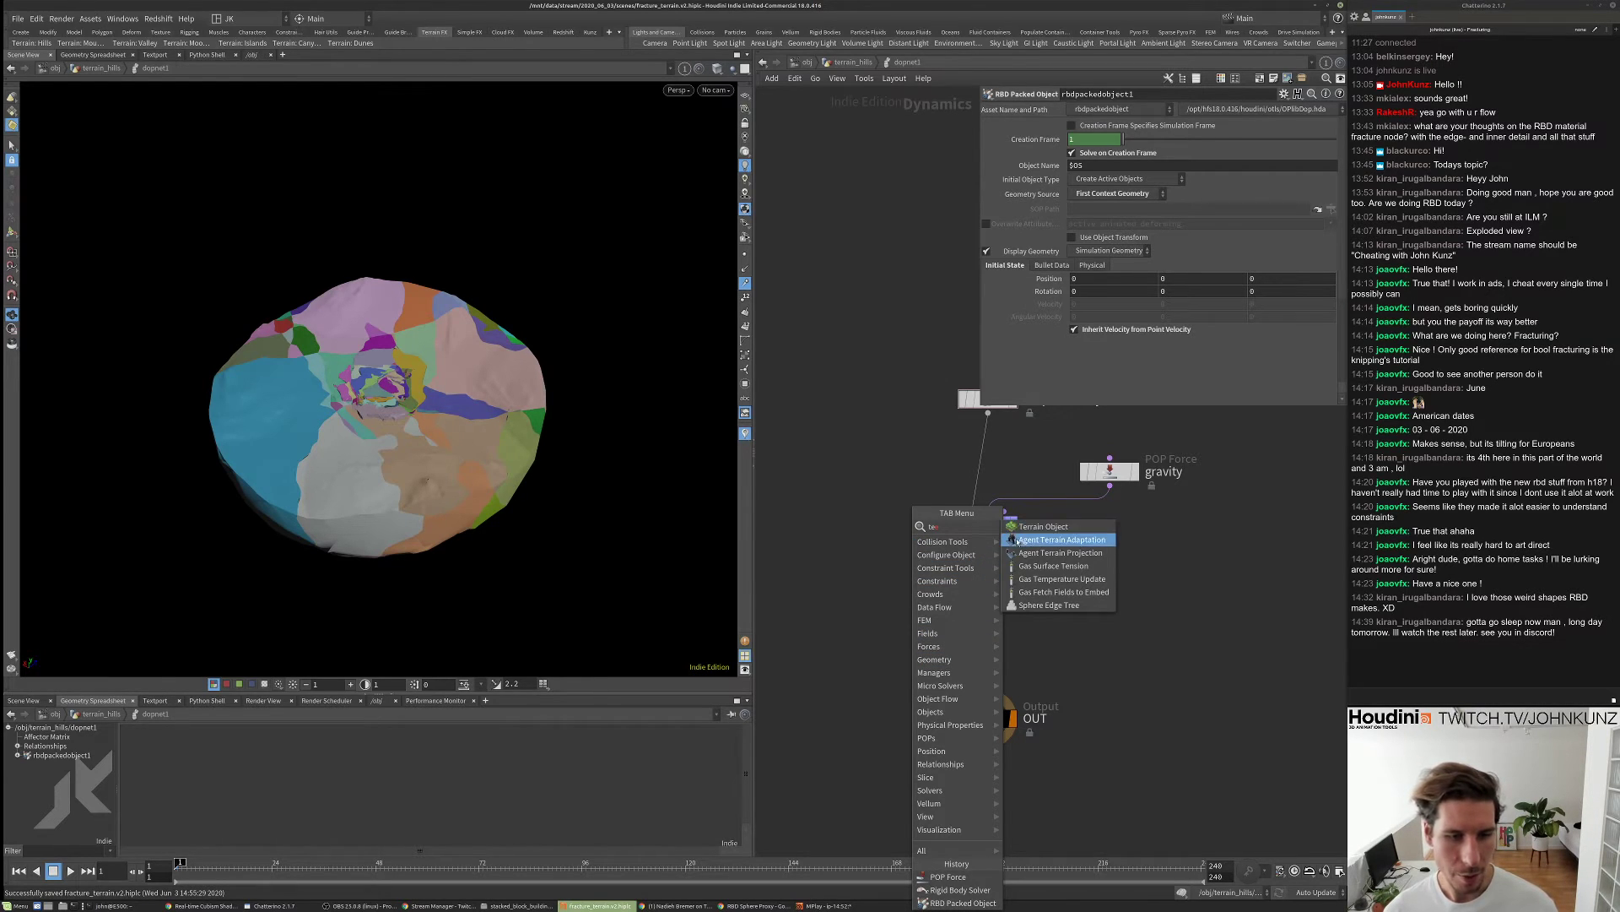
pyautogui.press('Escape')
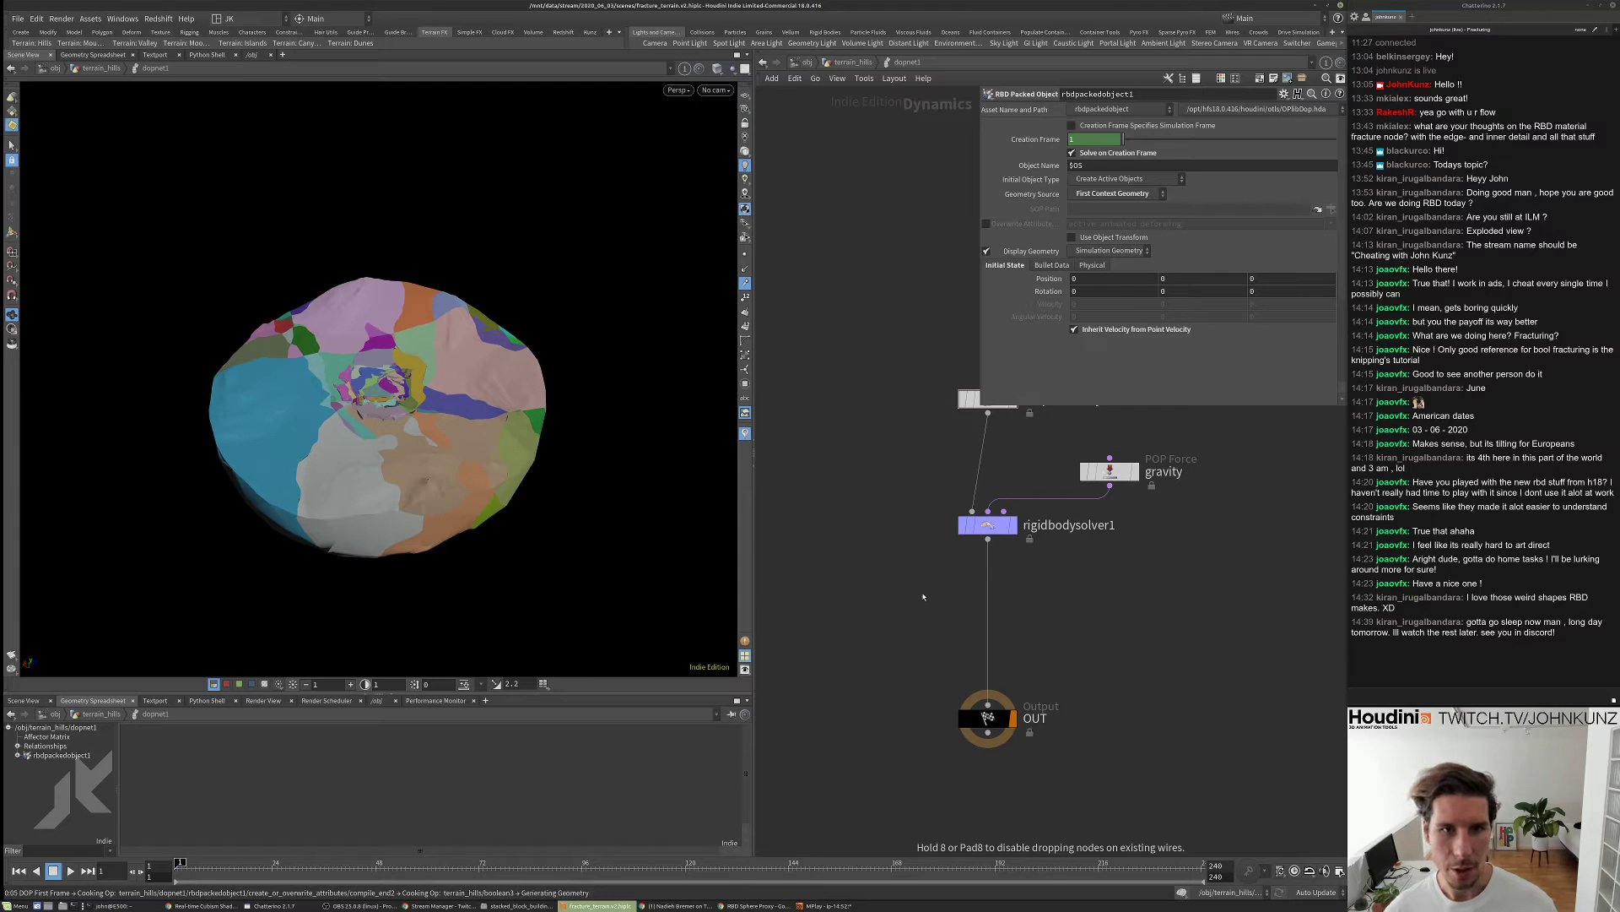
pyautogui.click(860, 607)
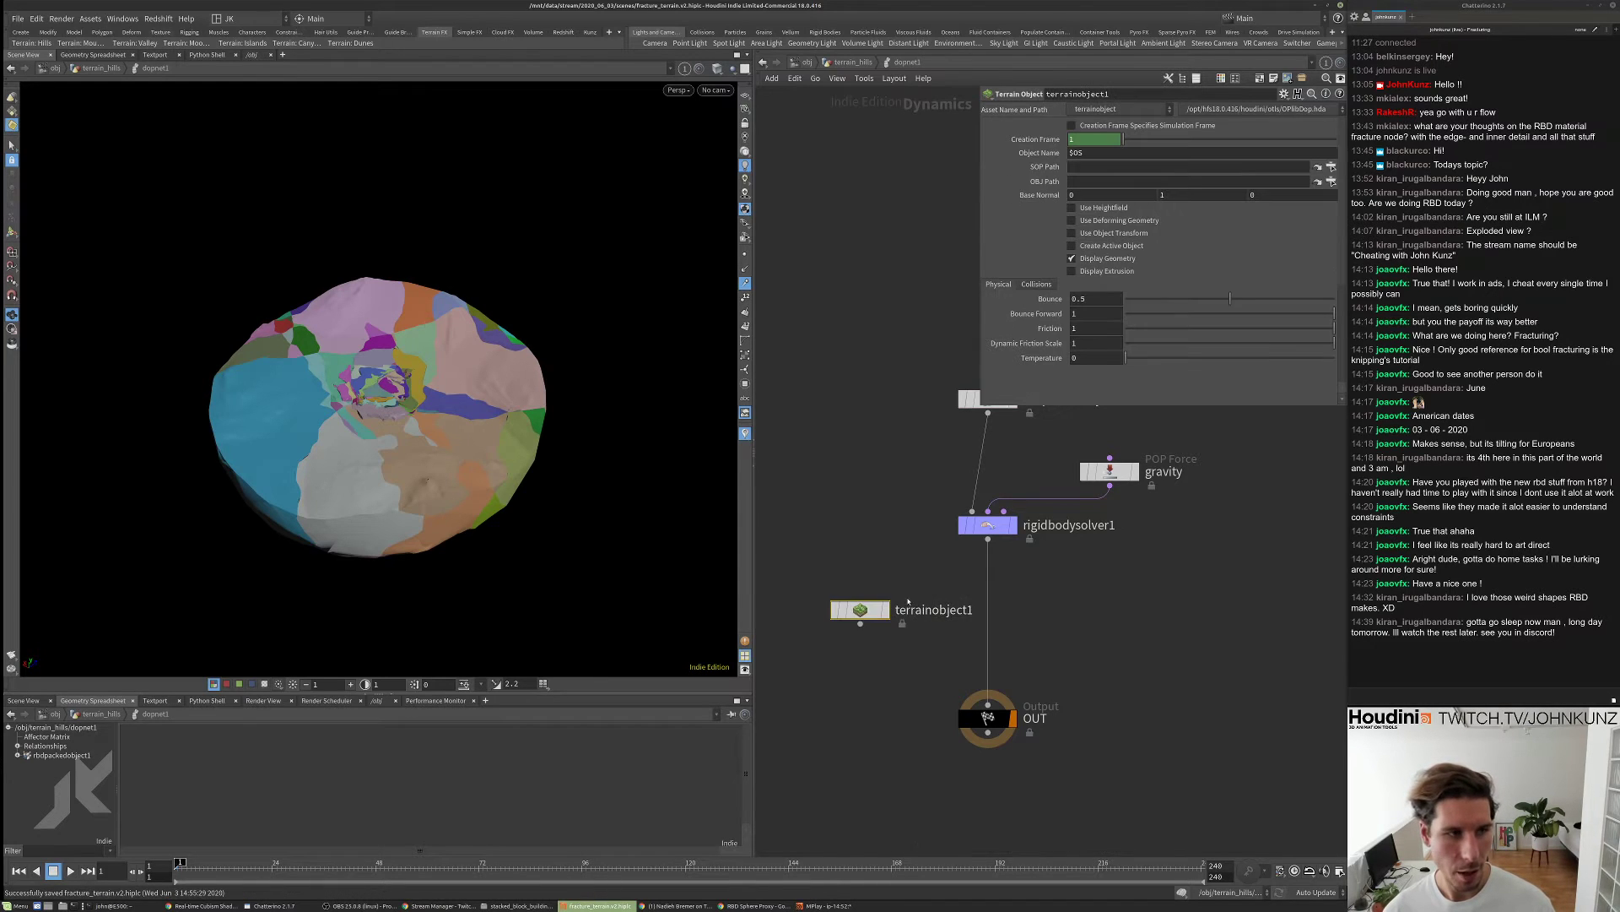
pyautogui.scroll(2, 887, 624)
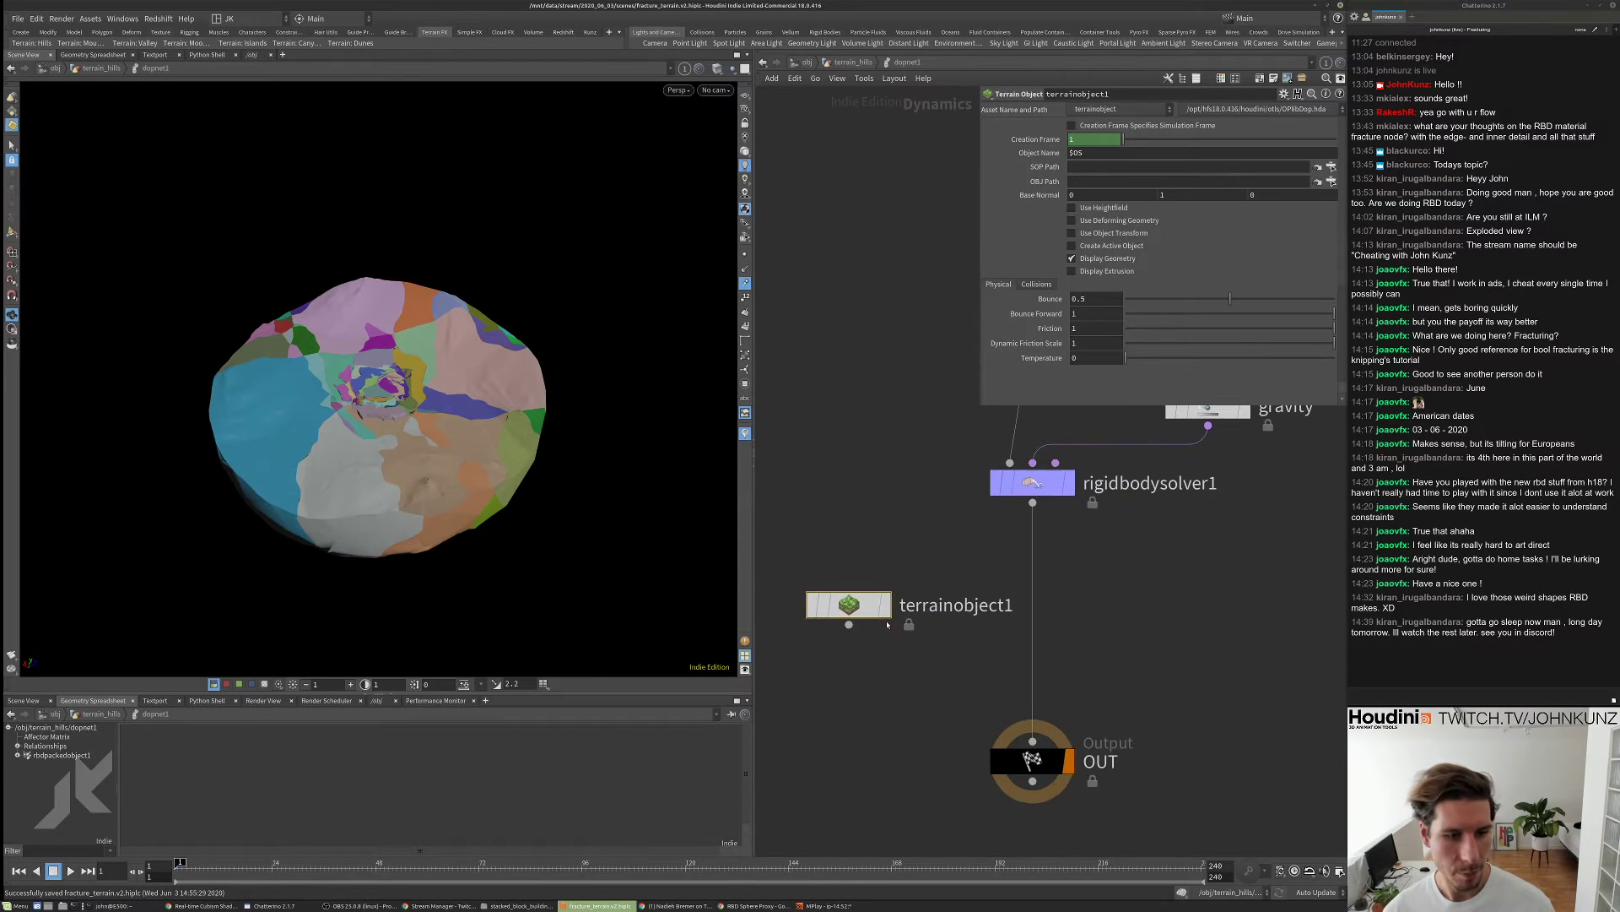
# - Return to the terrain_hills network and display the convertheightfield1 node
pyautogui.click(827, 63)
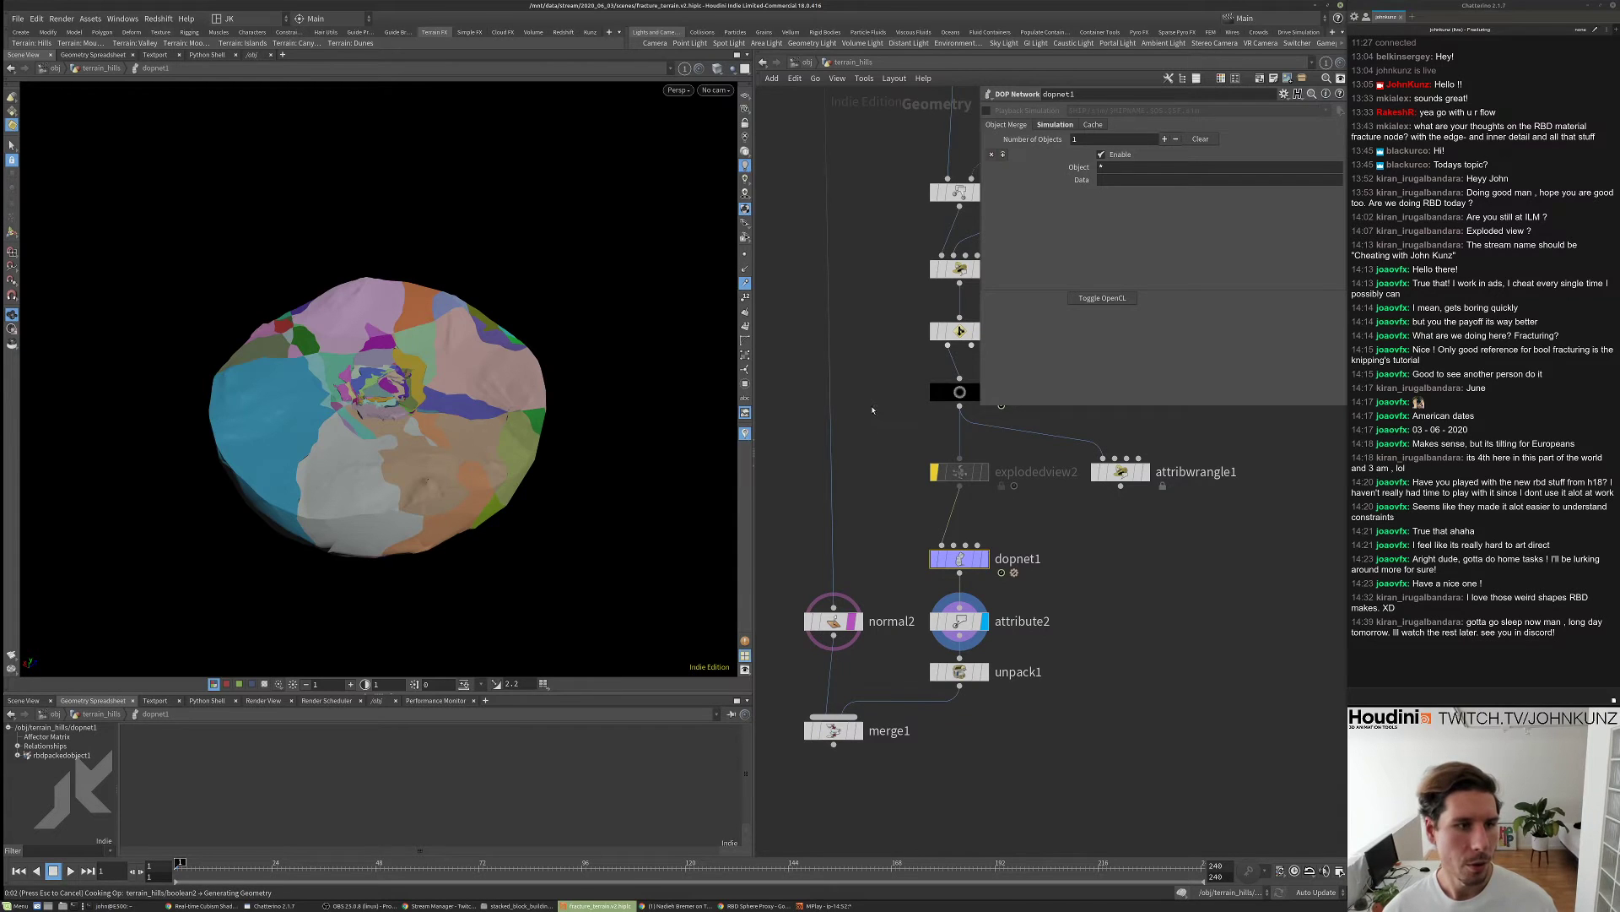
pyautogui.hotkey('ctrl', 's')
pyautogui.press('h')
pyautogui.scroll(6, 855, 353)
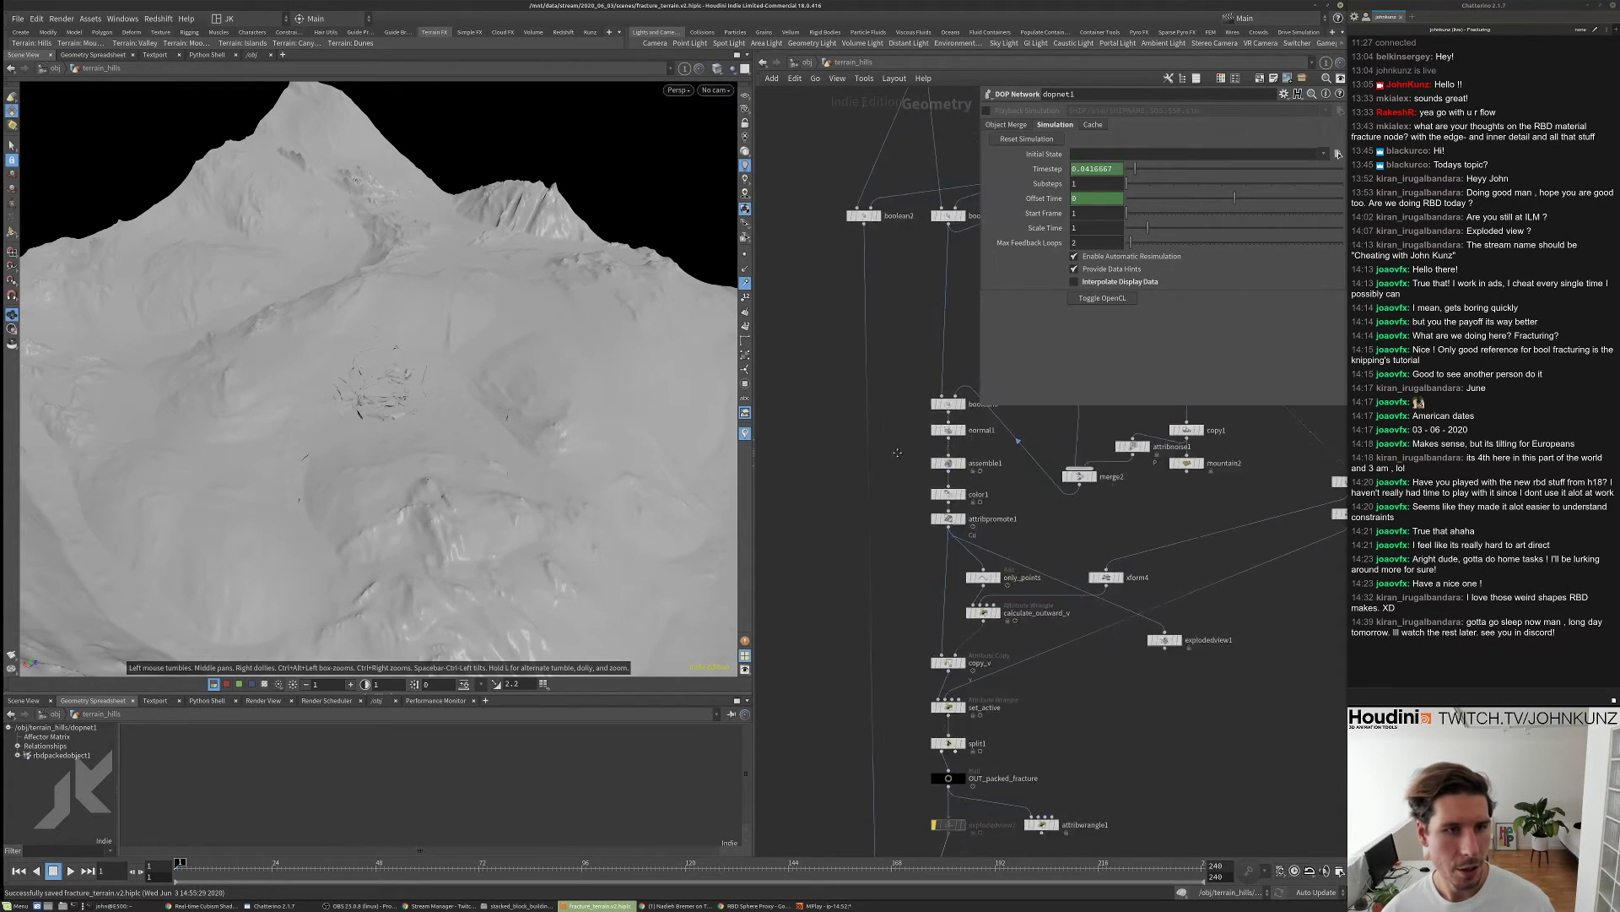
pyautogui.scroll(3, 865, 531)
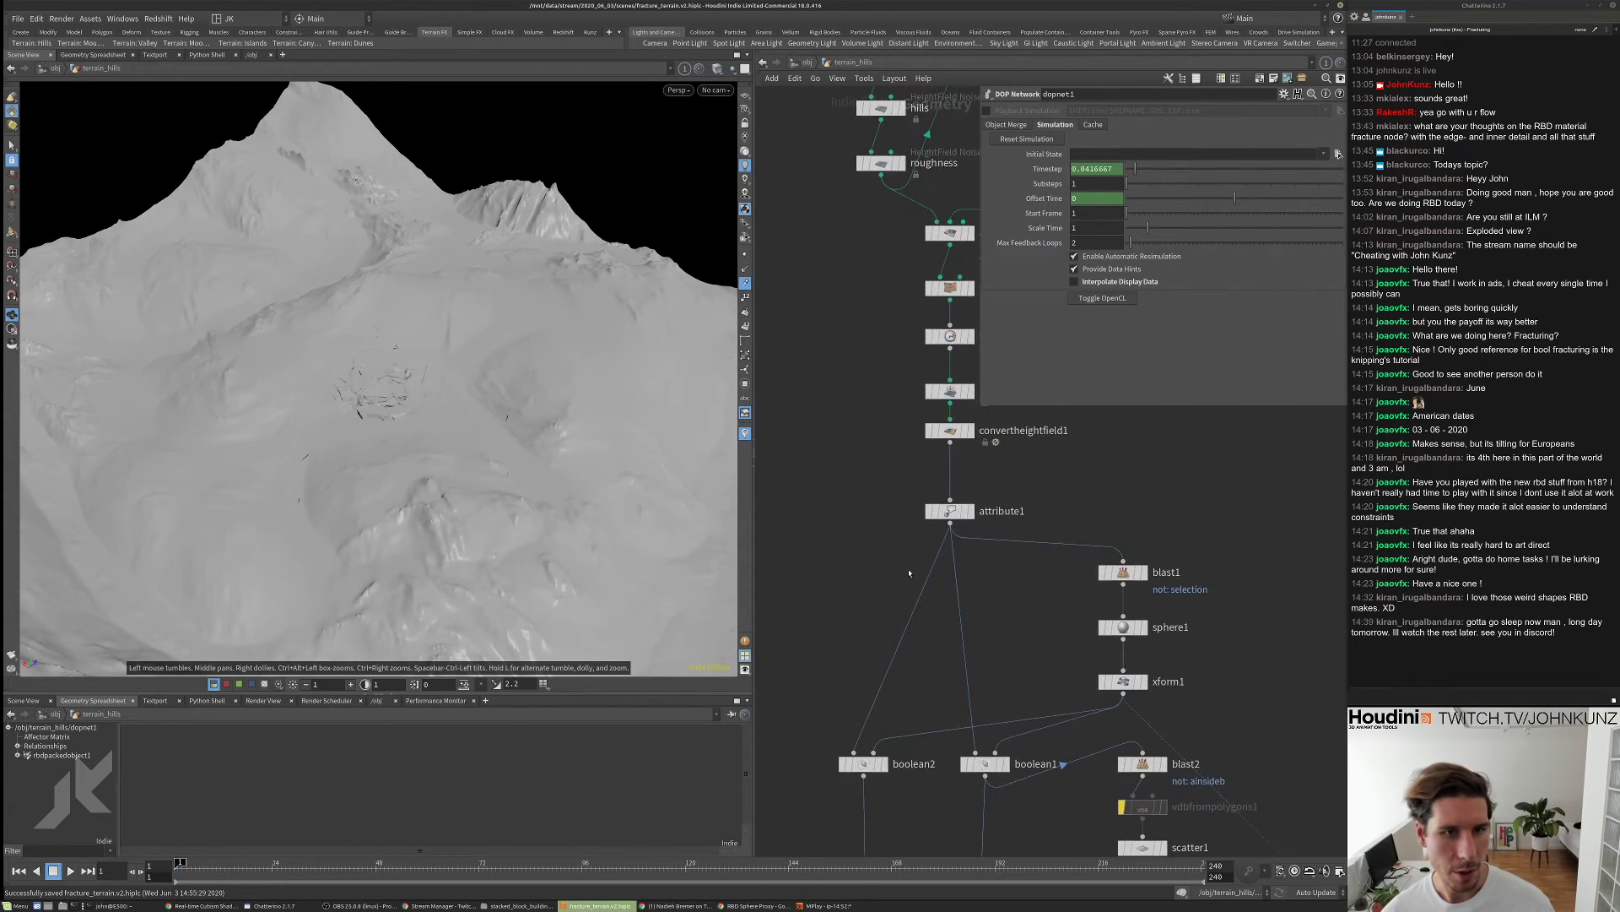
pyautogui.scroll(3, 949, 430)
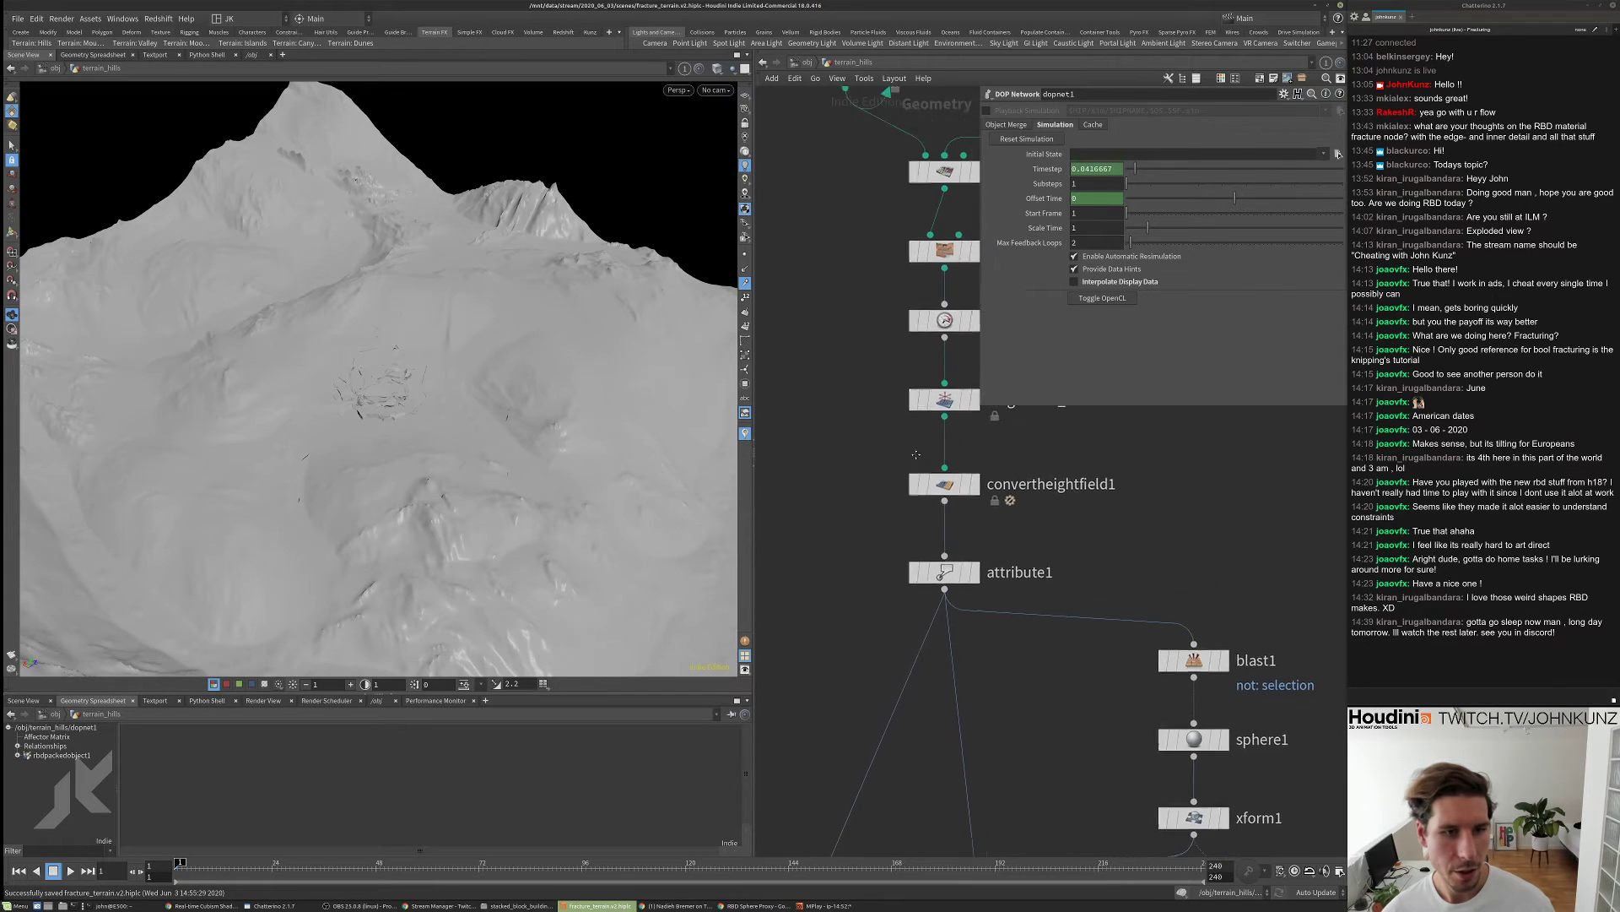
pyautogui.click(935, 459)
pyautogui.click(944, 539)
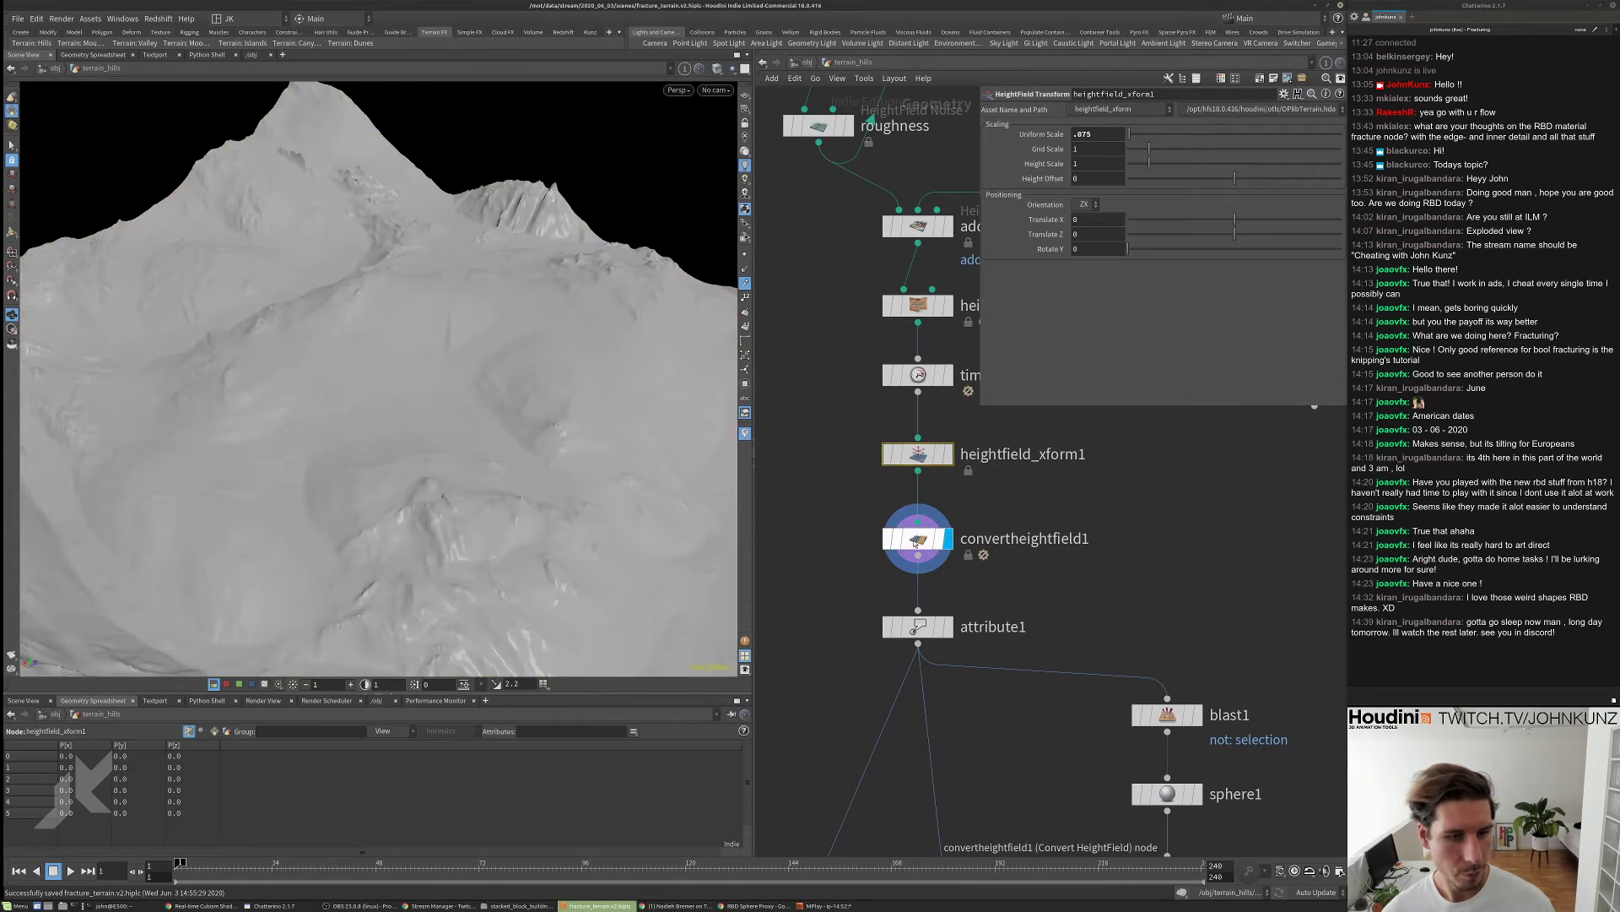
pyautogui.press('Tab')
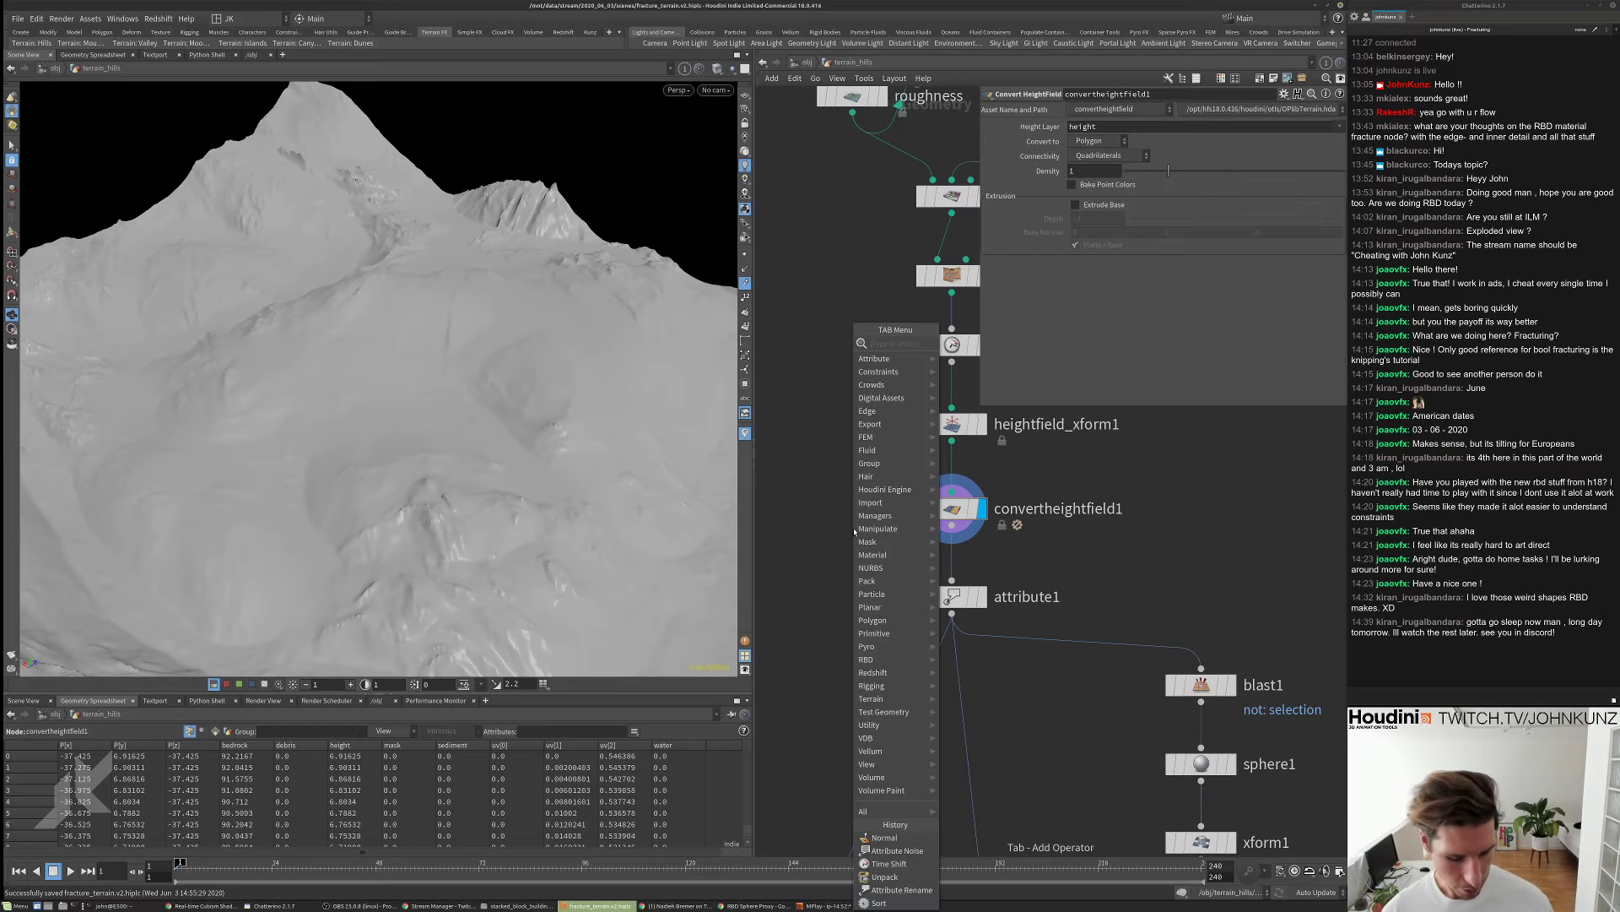
pyautogui.write('he')
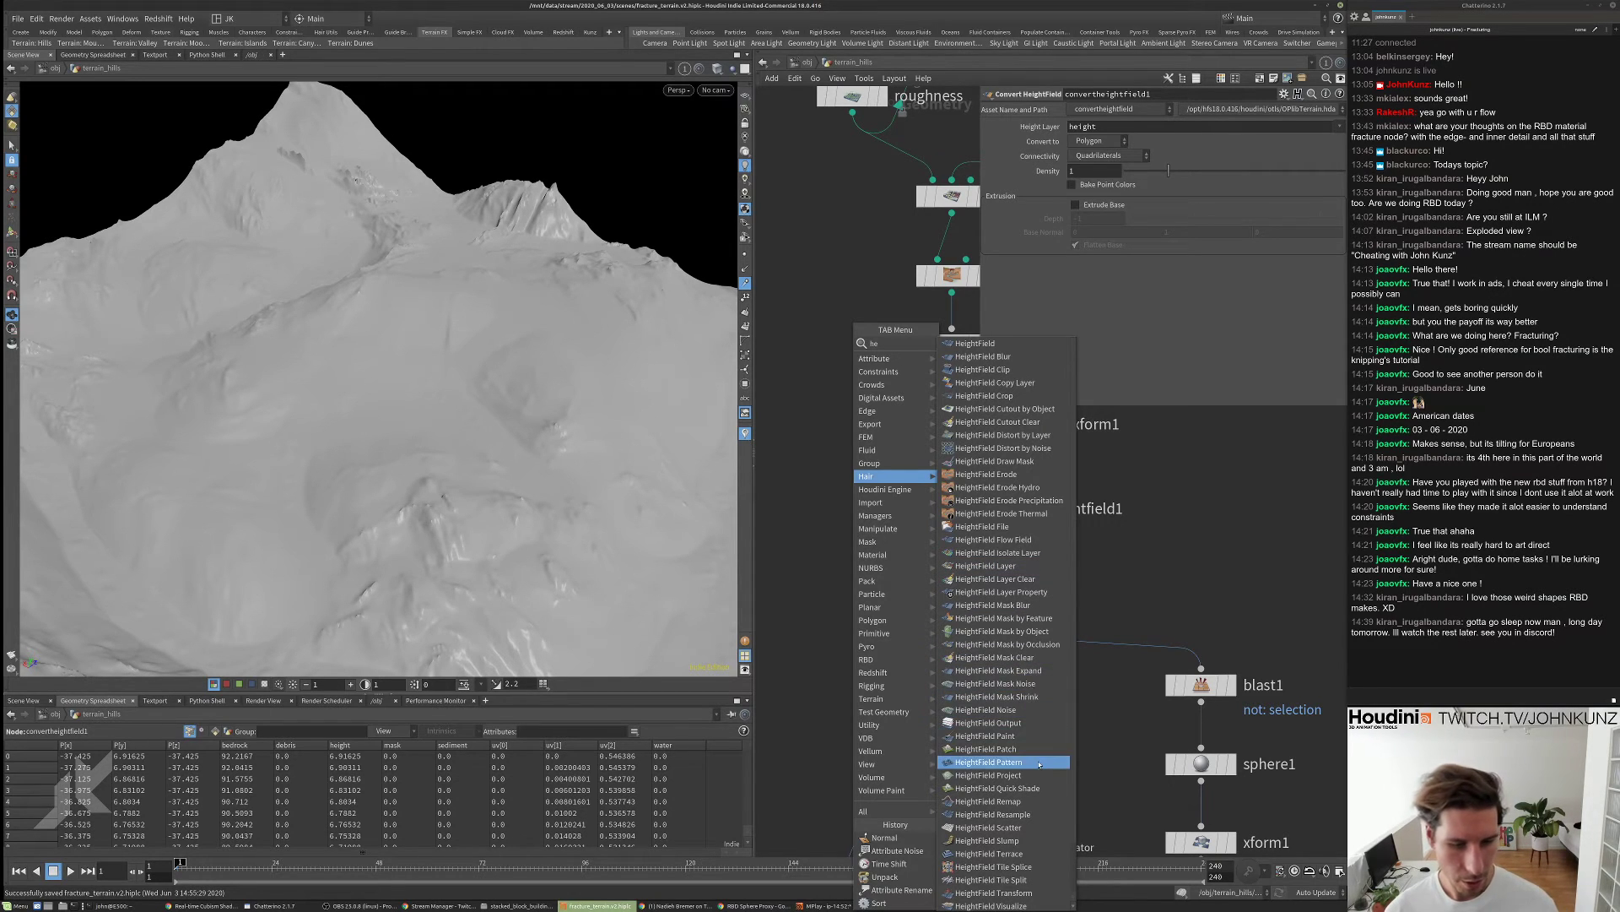
pyautogui.moveTo(1095, 777); pyautogui.dragTo(1078, 673, button='middle')
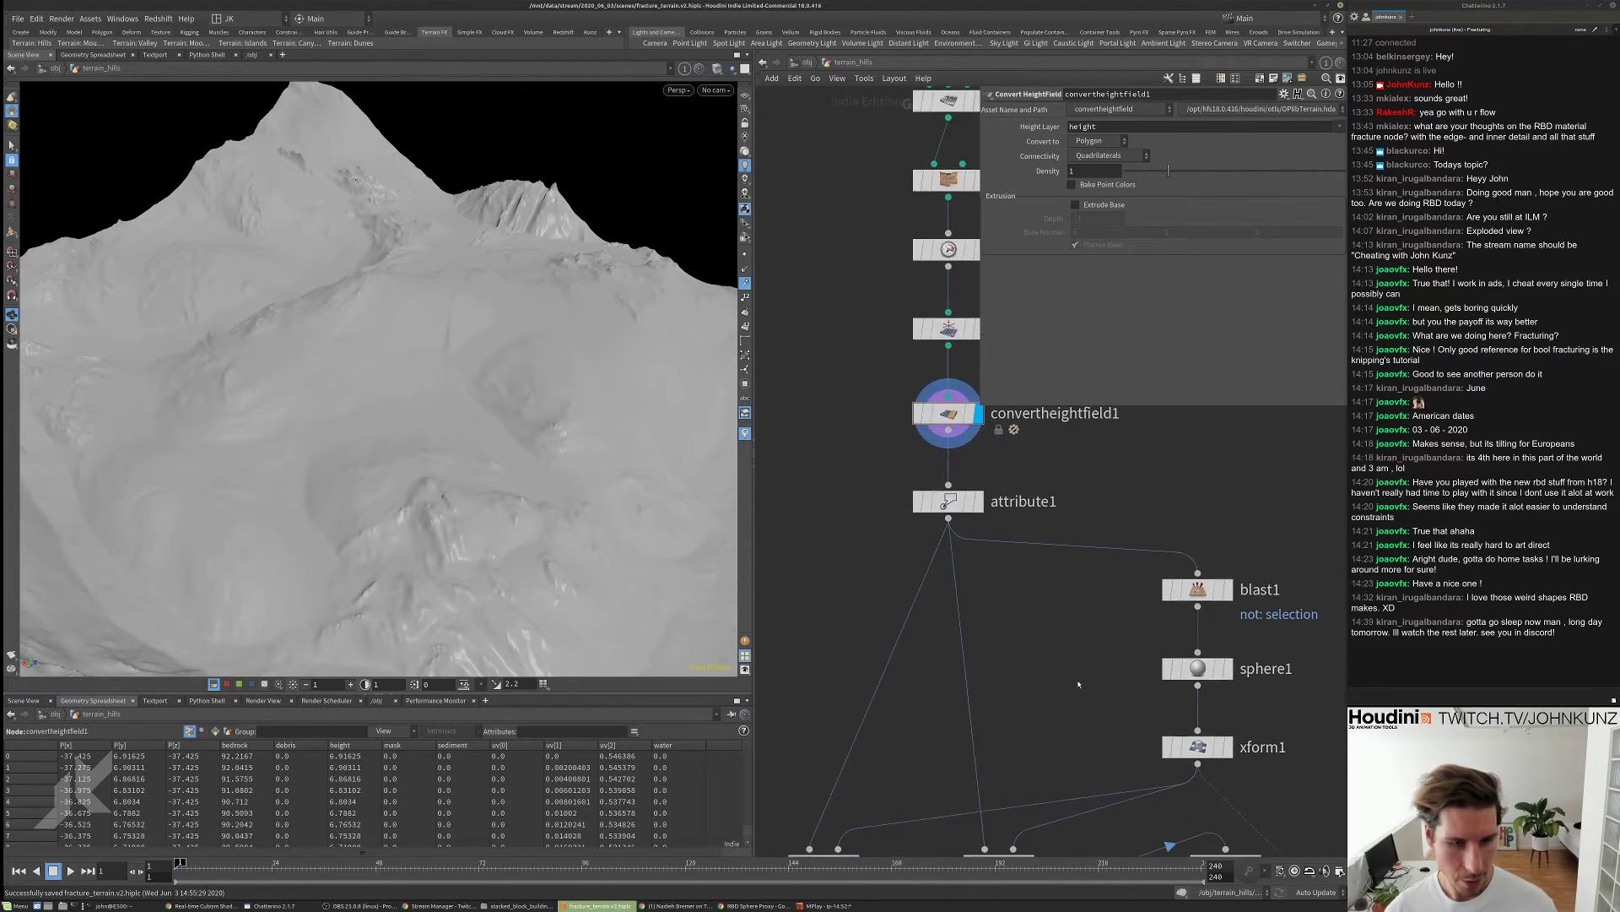
# - Add an Attribute Wrangle node beside convertheightfield1 and attribute1
pyautogui.scroll(-3, 886, 662)
pyautogui.press('Tab')
pyautogui.write('wr')
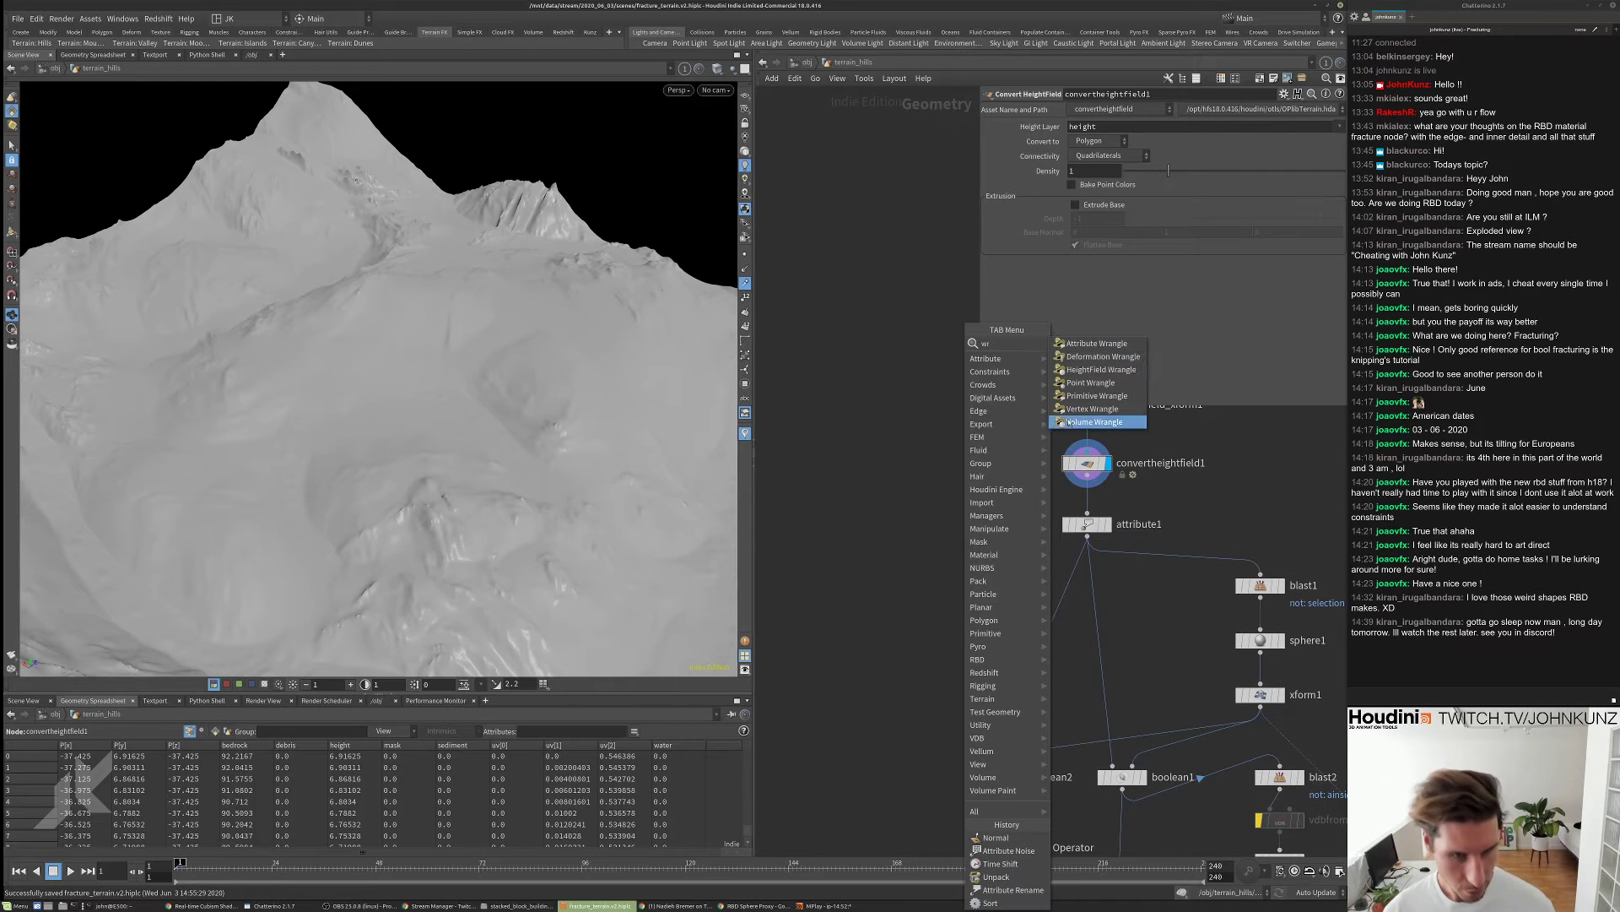
pyautogui.click(1096, 344)
pyautogui.click(867, 543)
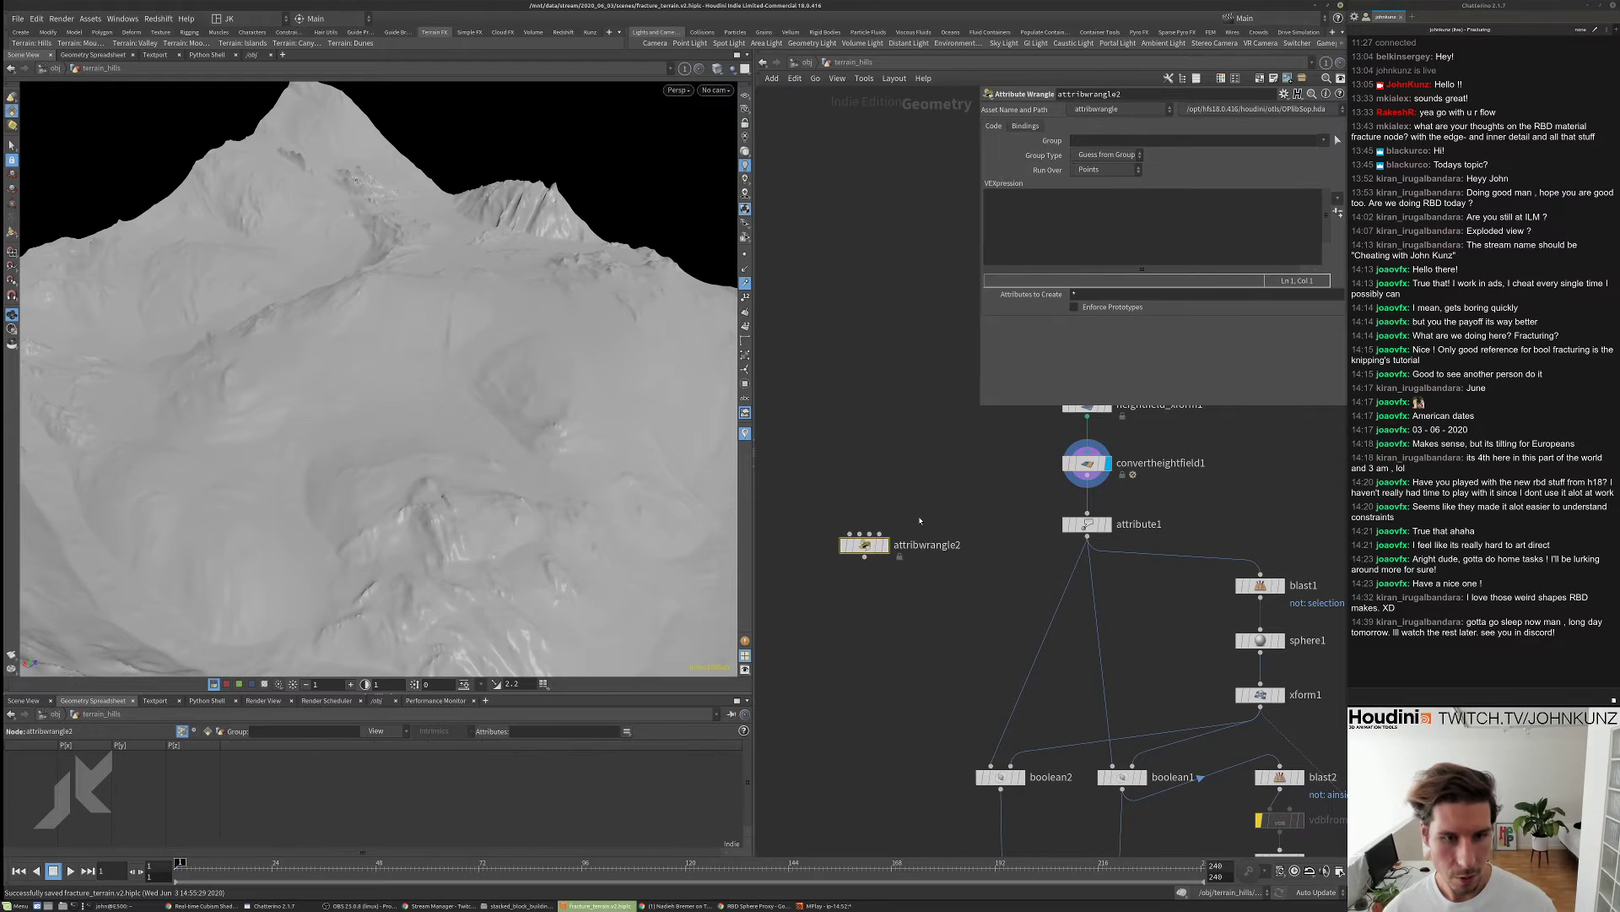
# - Add a HeightField Wrangle node in the empty area beside the attribute1 branch
pyautogui.moveTo(920, 520); pyautogui.dragTo(929, 535, button='middle')
pyautogui.press('Tab')
pyautogui.write('wra')
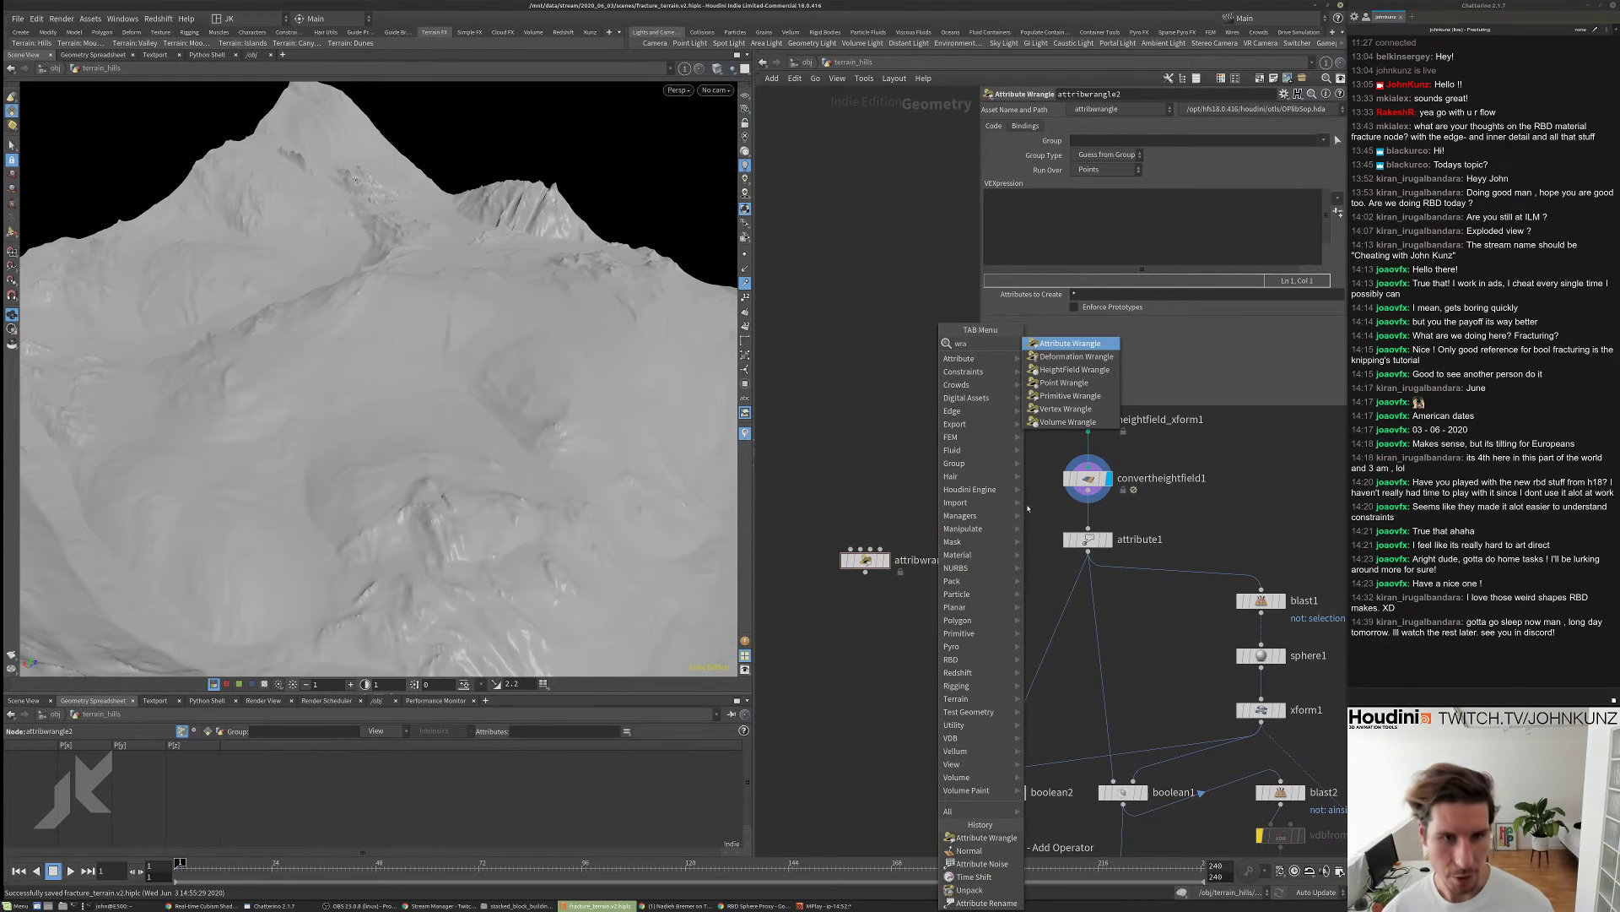
pyautogui.click(1072, 370)
pyautogui.click(925, 665)
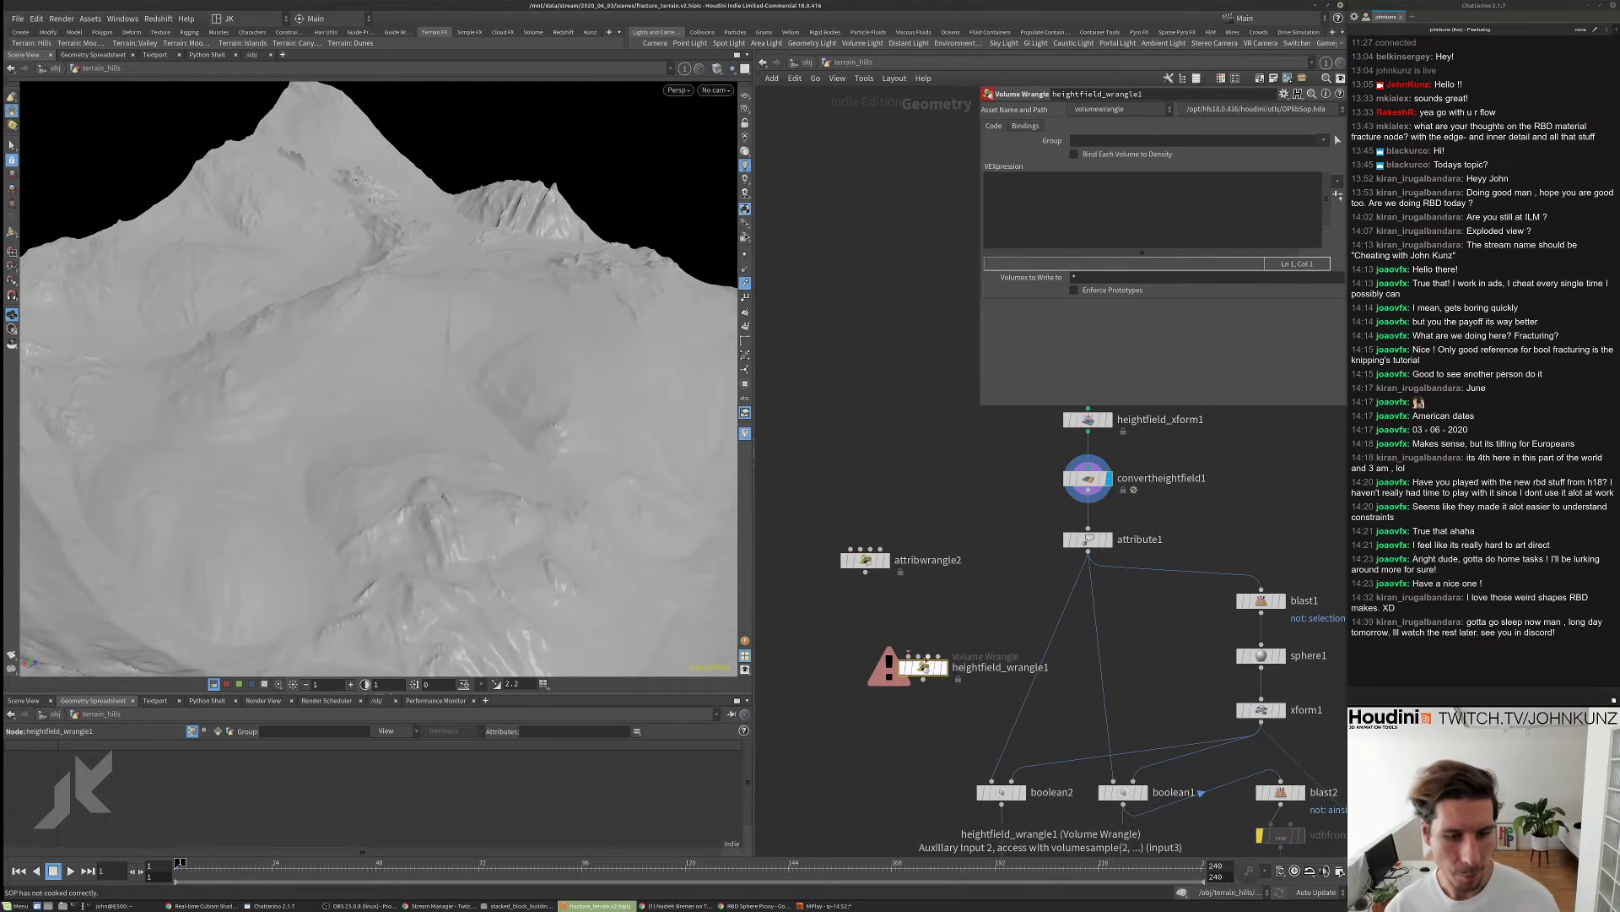
# - Connect the output of convertheightfield1 to the first input of heightfield_wrangle1
pyautogui.moveTo(911, 656); pyautogui.dragTo(1088, 504)
pyautogui.moveTo(1026, 560); pyautogui.dragTo(1011, 626, button='middle')
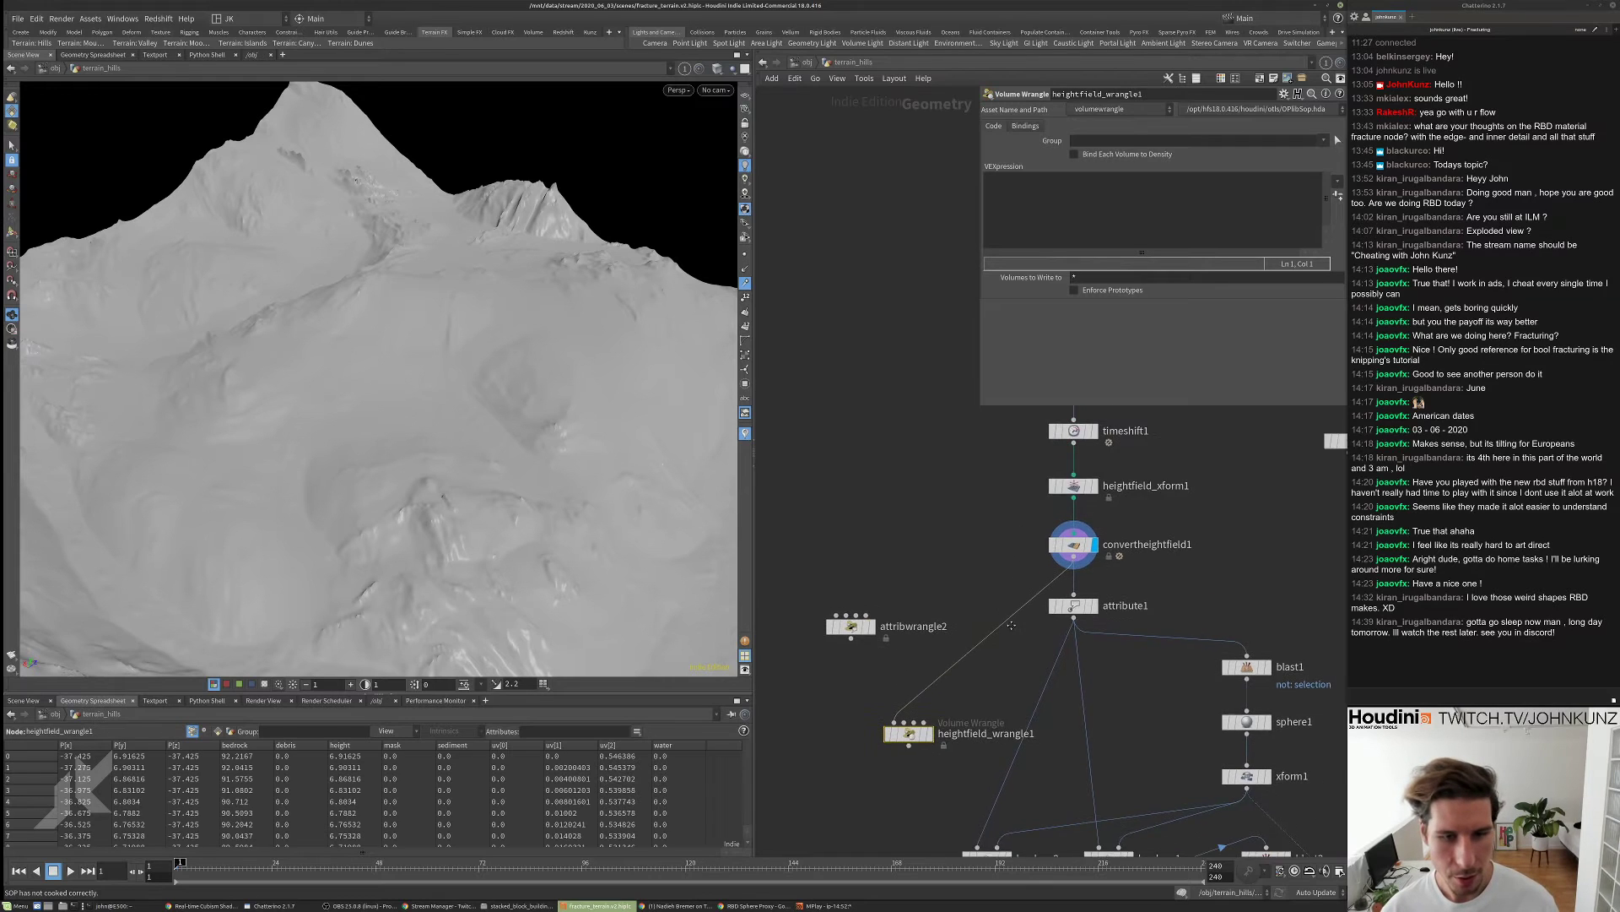
pyautogui.scroll(3, 1031, 582)
pyautogui.scroll(-2, 1085, 494)
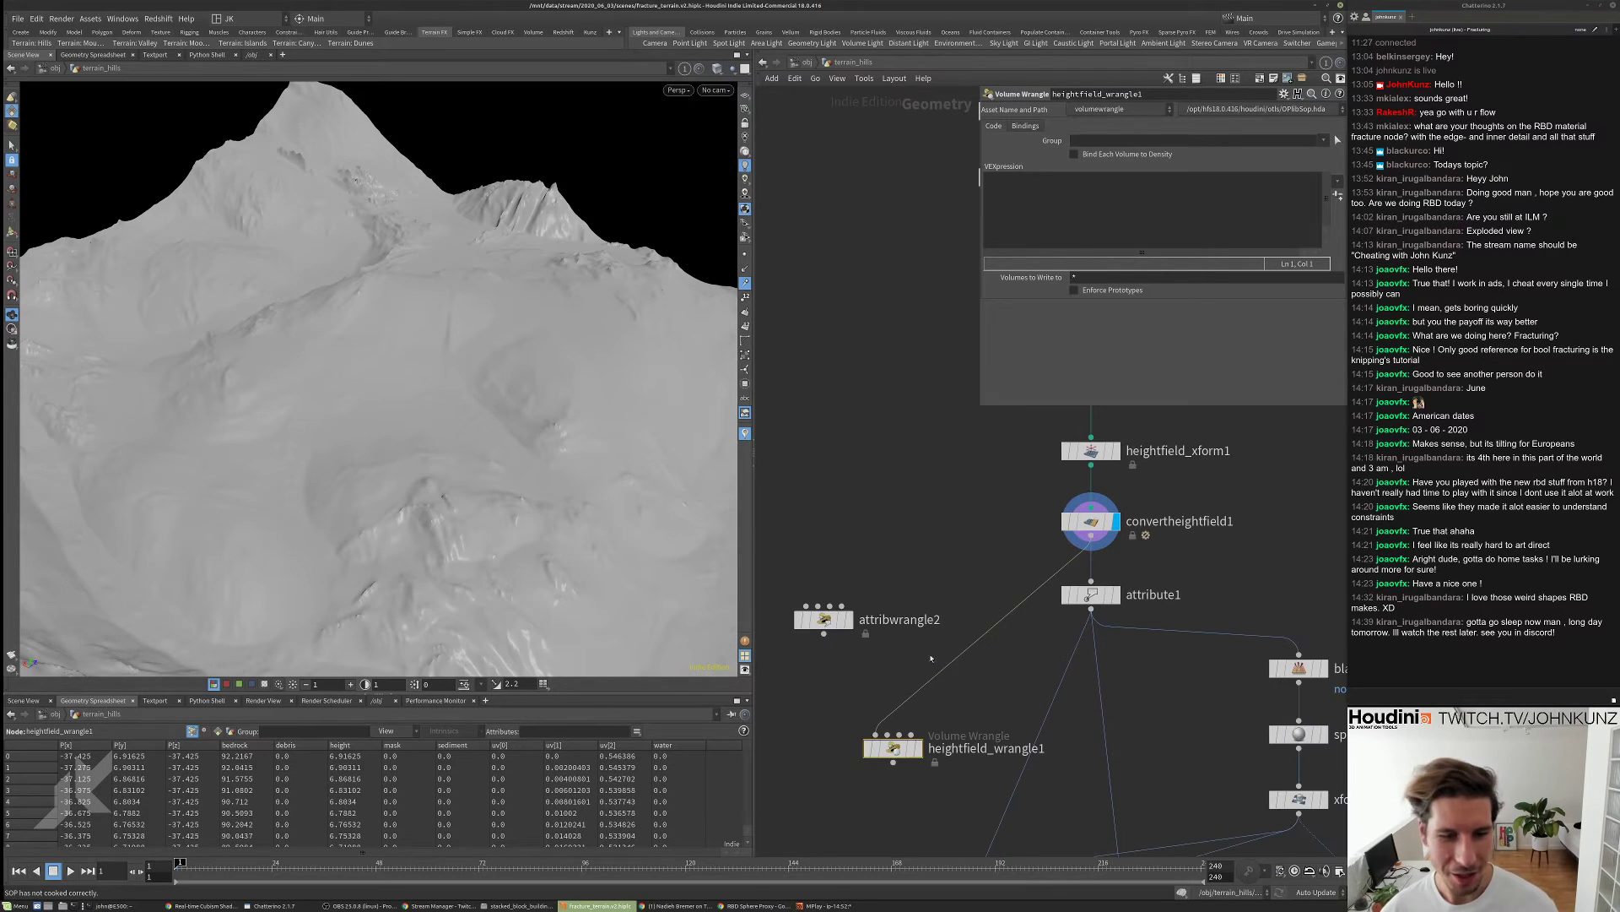
# - Delete the attribwrangle2 node and cut the wires feeding heightfield_wrangle1
pyautogui.moveTo(797, 553); pyautogui.dragTo(893, 666)
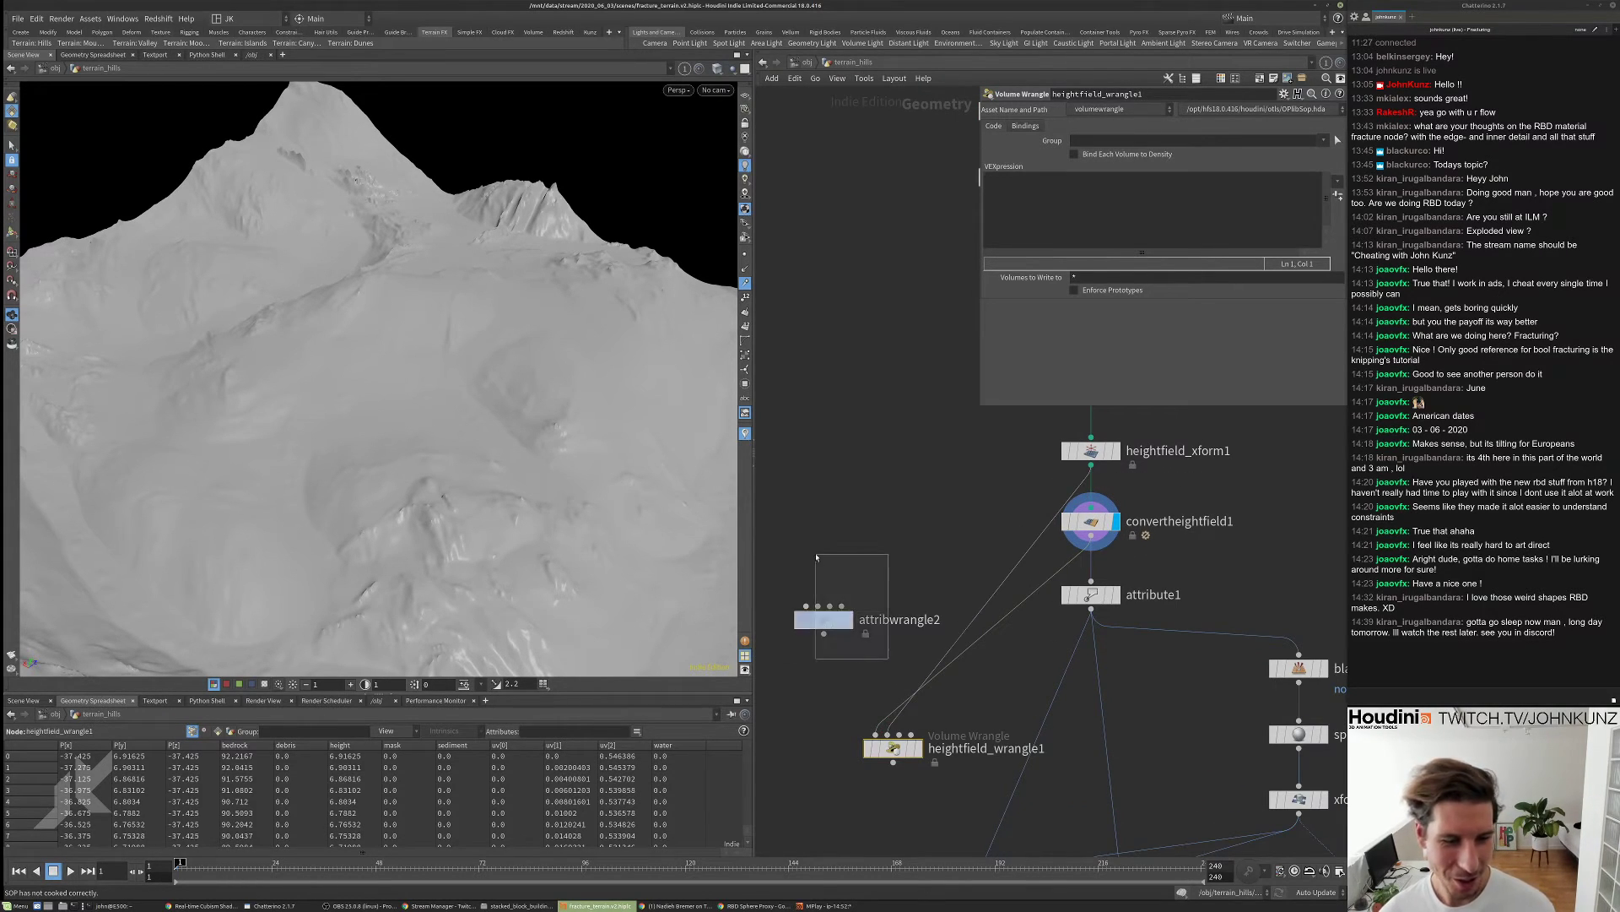
pyautogui.press('Delete')
pyautogui.click(893, 748)
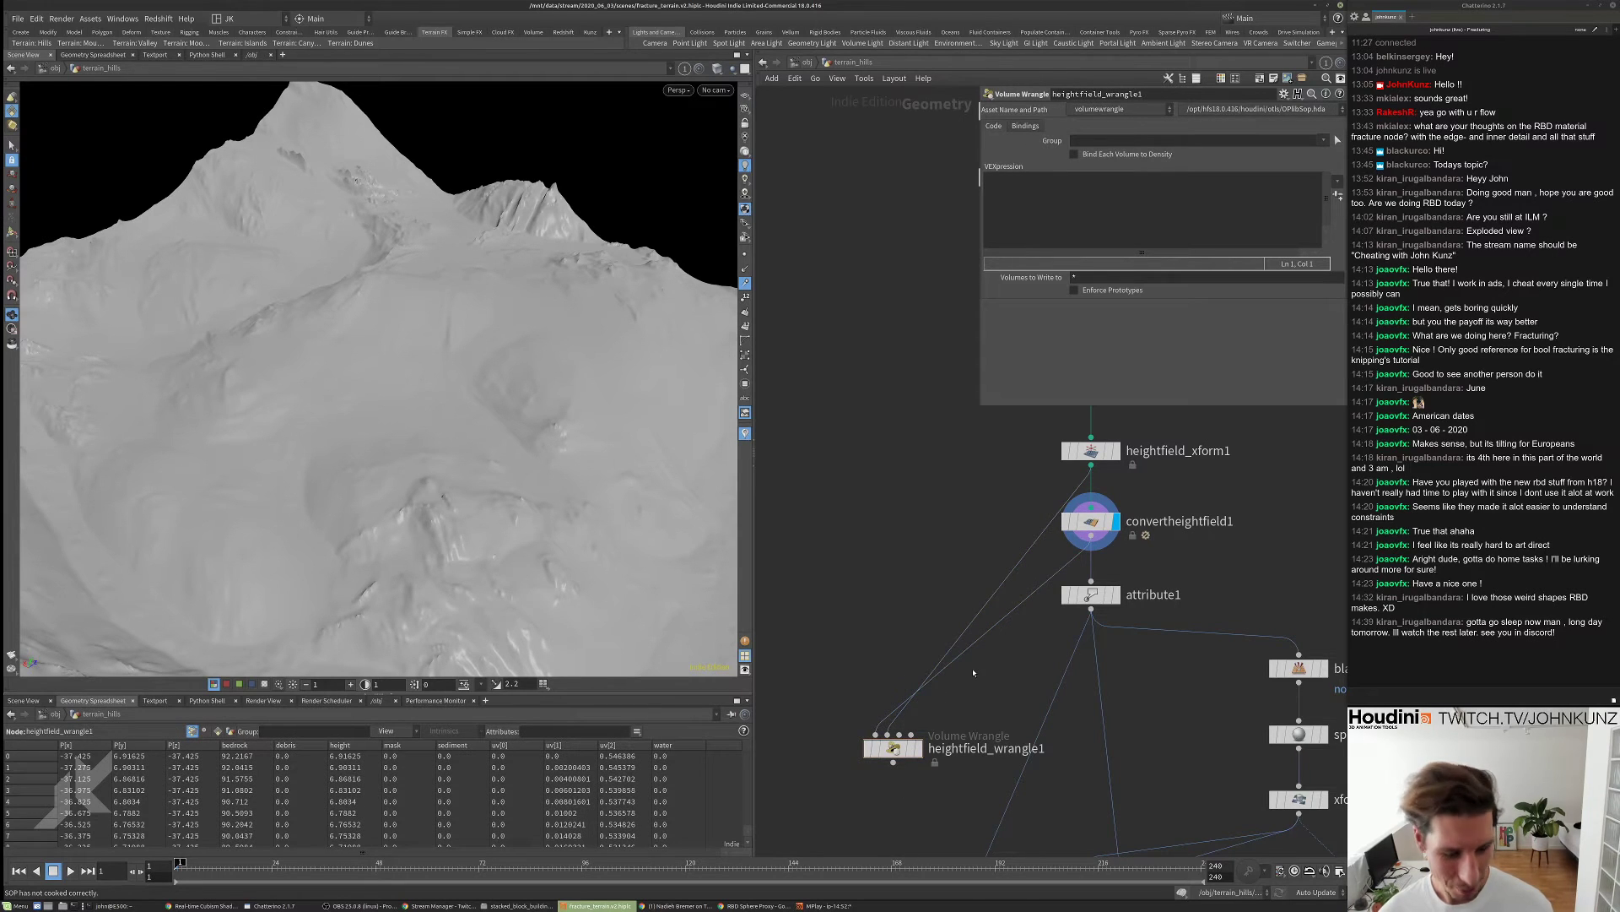
pyautogui.press('y')
pyautogui.moveTo(980, 671); pyautogui.dragTo(930, 623)
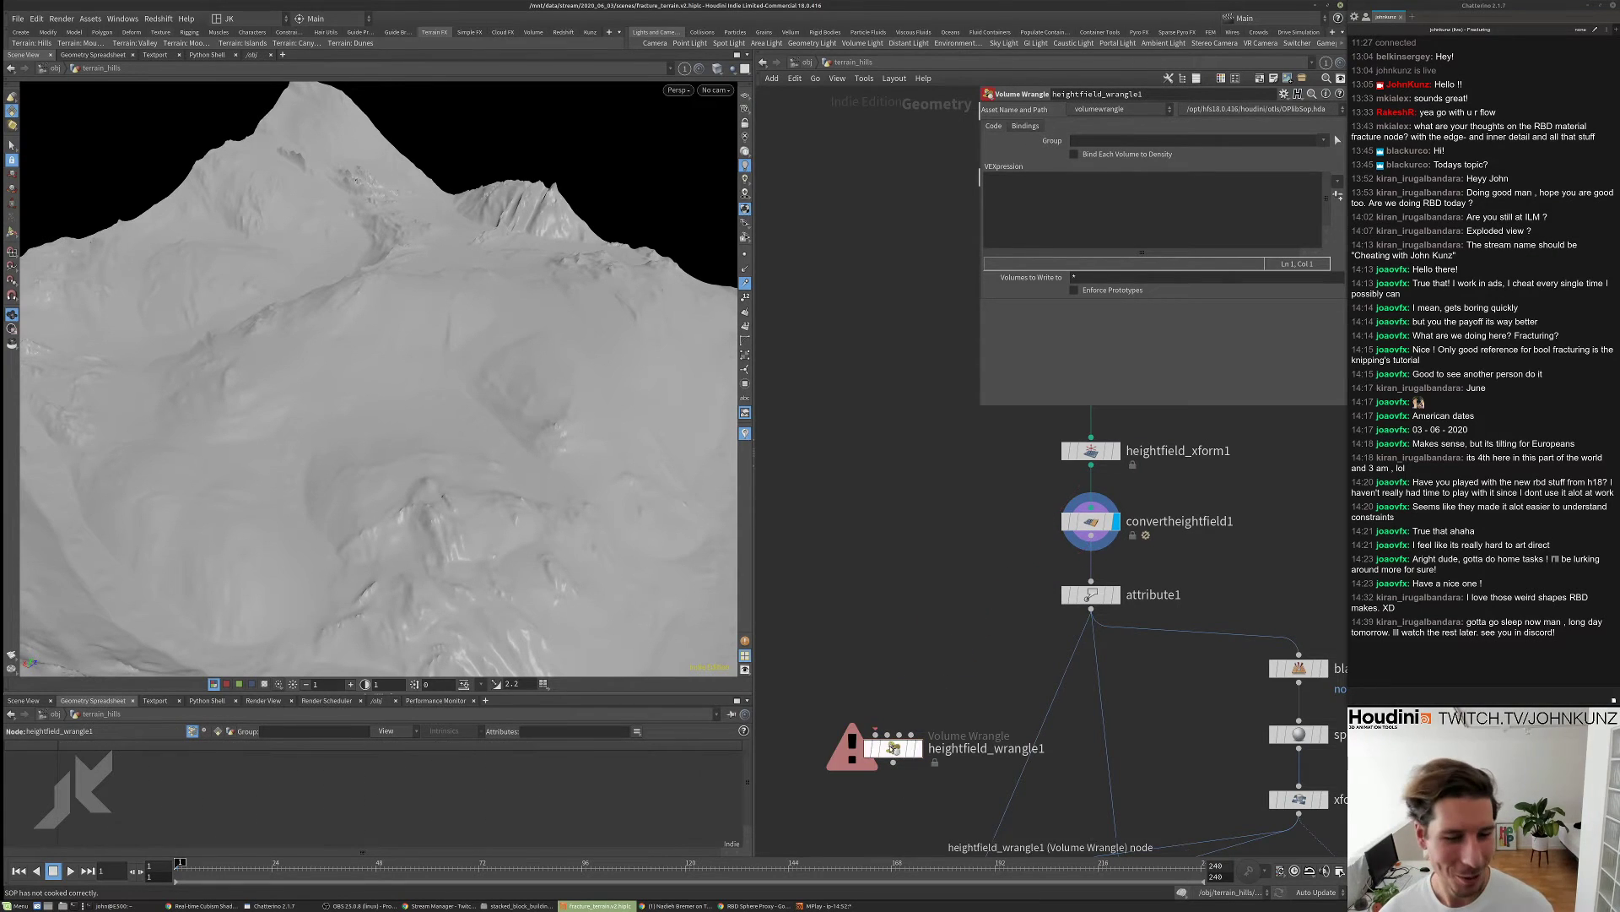
# - Connect the first input of heightfield_wrangle1 to heightfield_xform1 and position the wrangle beside the terrain chain
pyautogui.moveTo(894, 748); pyautogui.dragTo(837, 611)
pyautogui.click(830, 596)
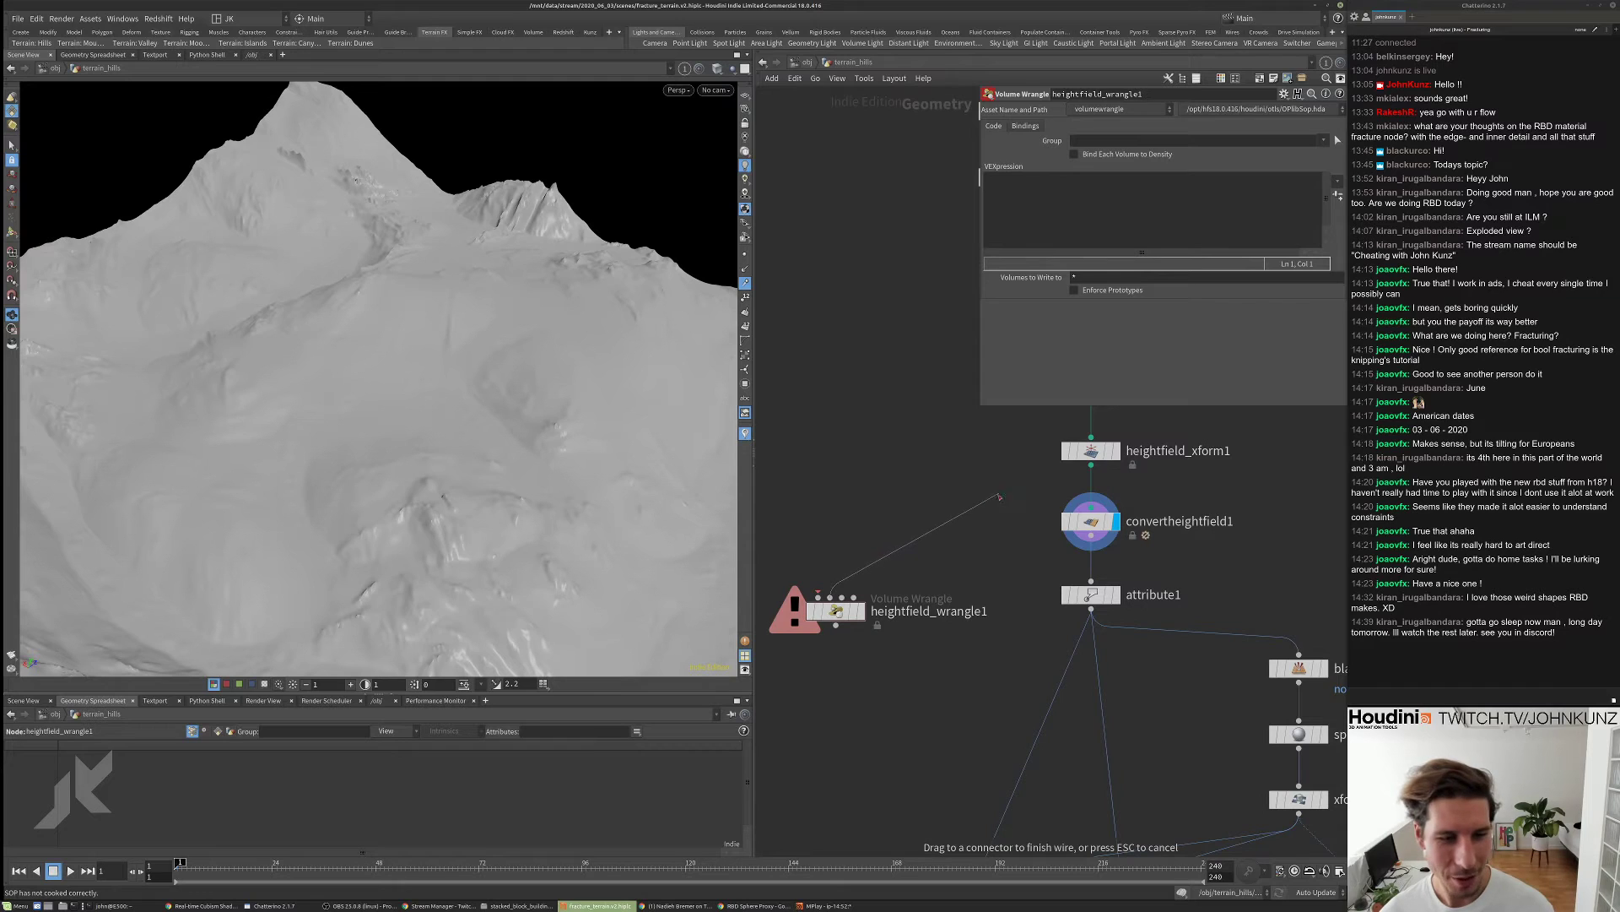
pyautogui.click(1100, 454)
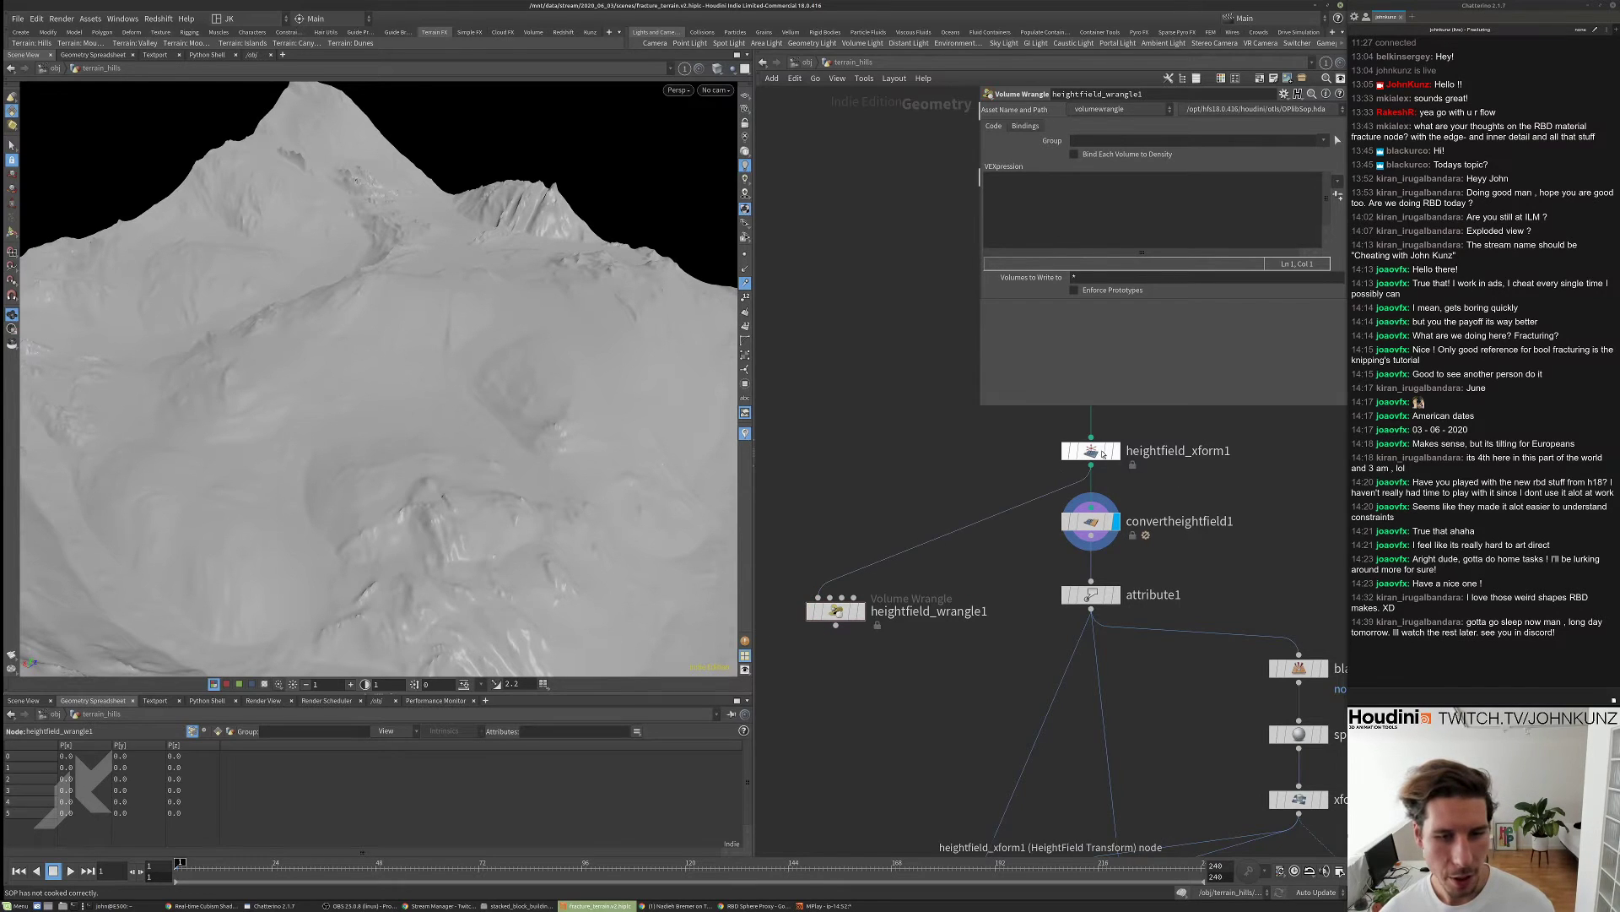
pyautogui.scroll(-3, 908, 346)
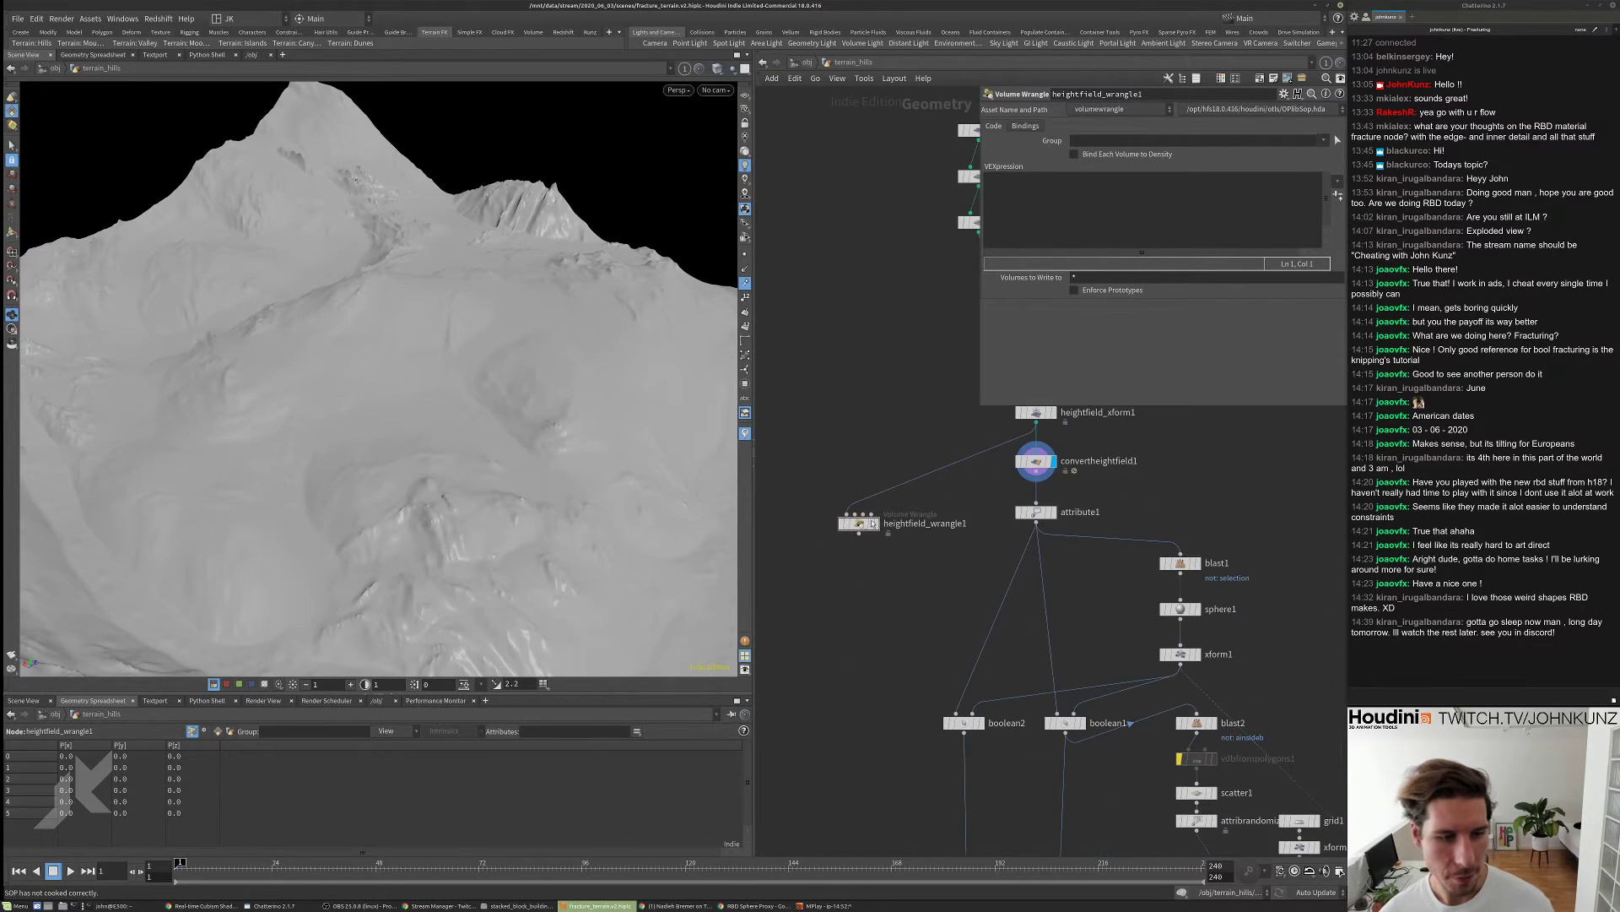
pyautogui.moveTo(861, 541); pyautogui.dragTo(857, 564)
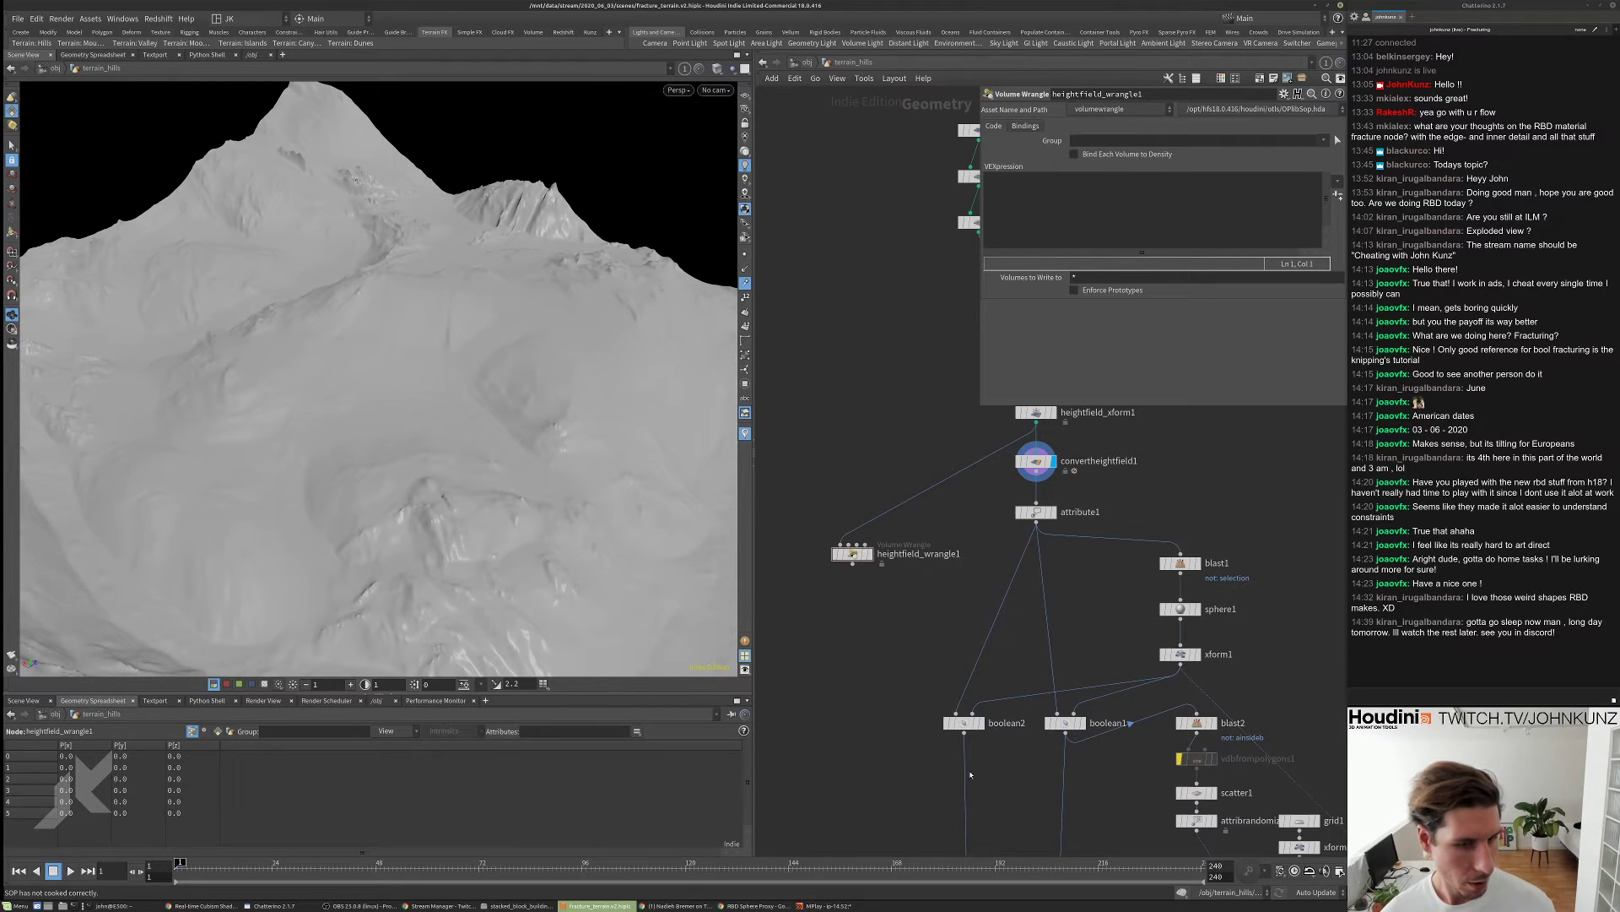
# - Duplicate the boolean2 node with its input wires beside the original and set the copy's Set A Treat As option to Solid
pyautogui.click(982, 722)
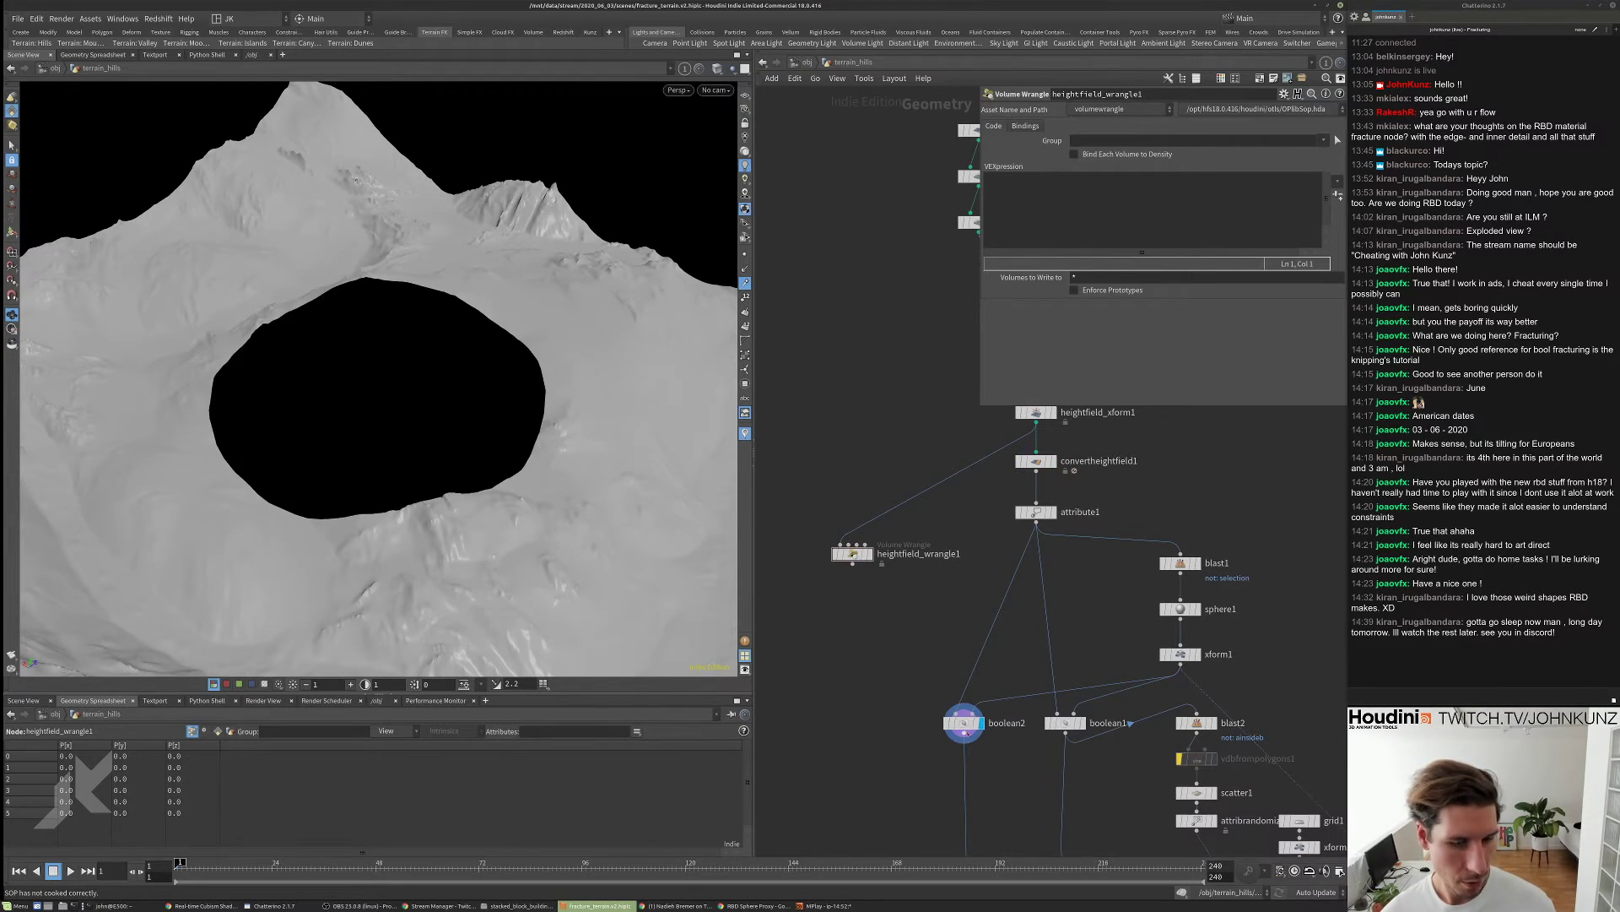
pyautogui.click(966, 727)
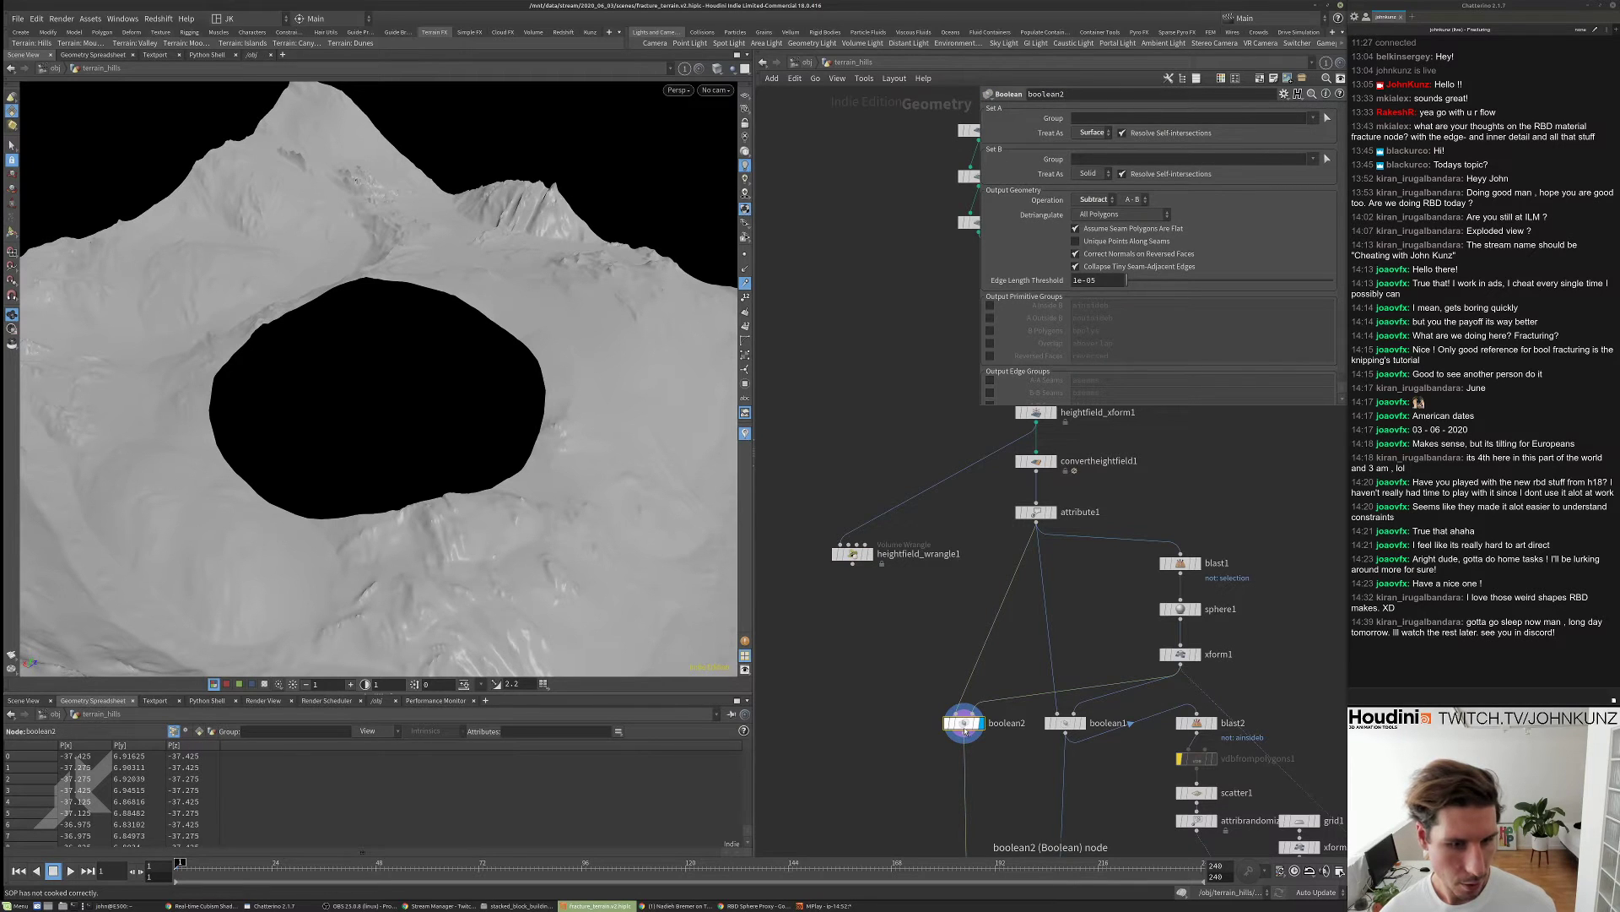
pyautogui.moveTo(965, 730); pyautogui.dragTo(896, 728)
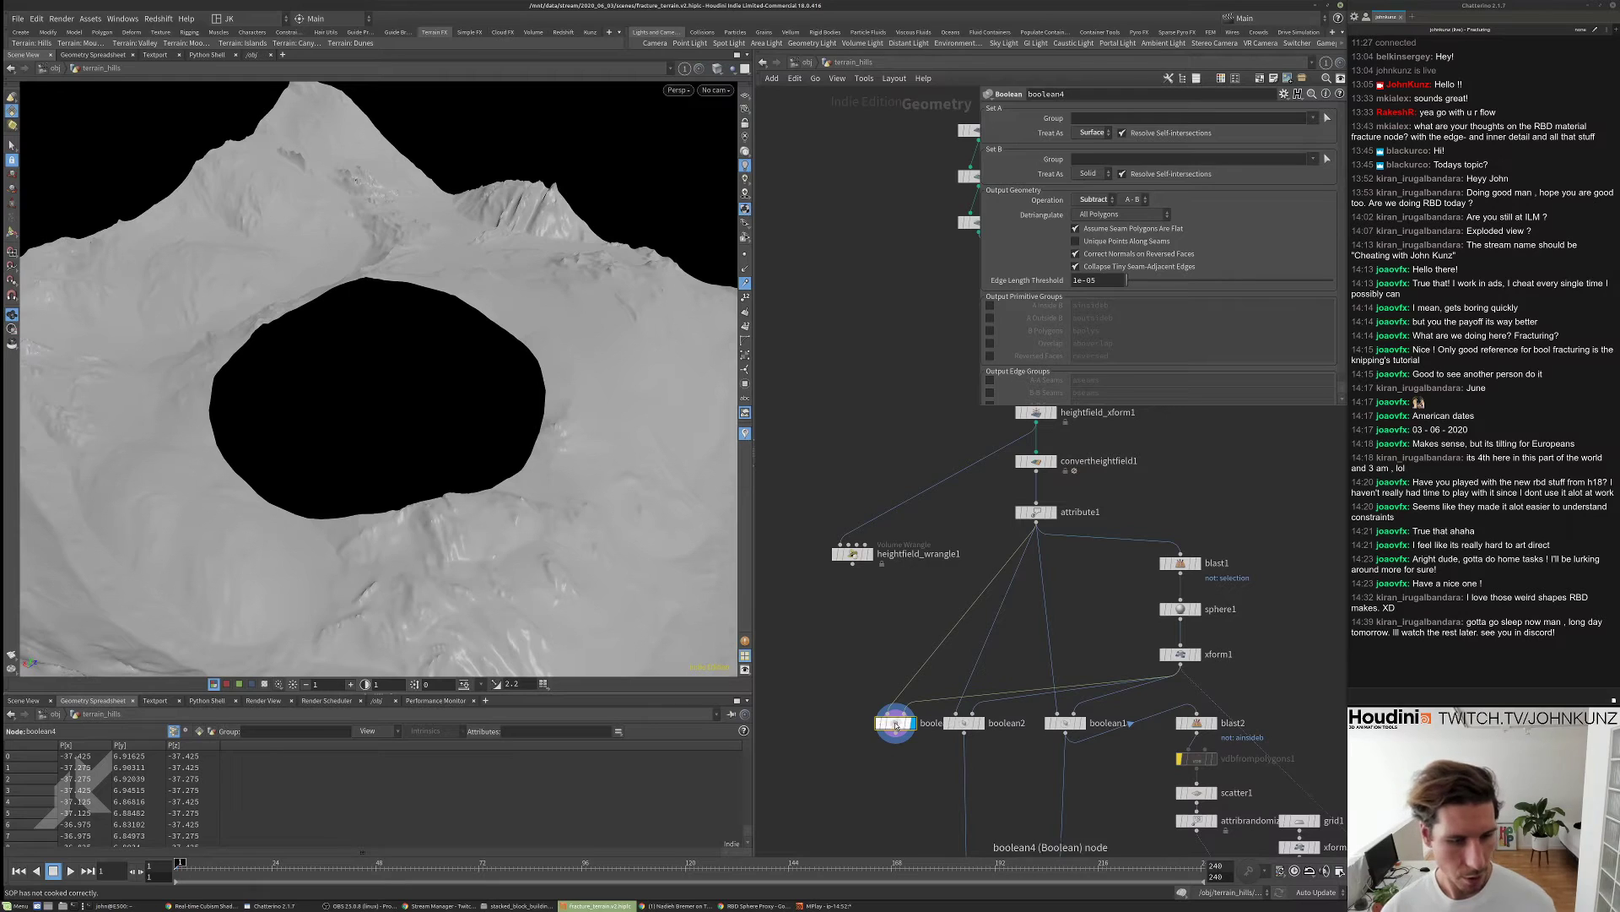
pyautogui.moveTo(897, 725); pyautogui.dragTo(1083, 219)
pyautogui.click(1089, 133)
pyautogui.click(1088, 143)
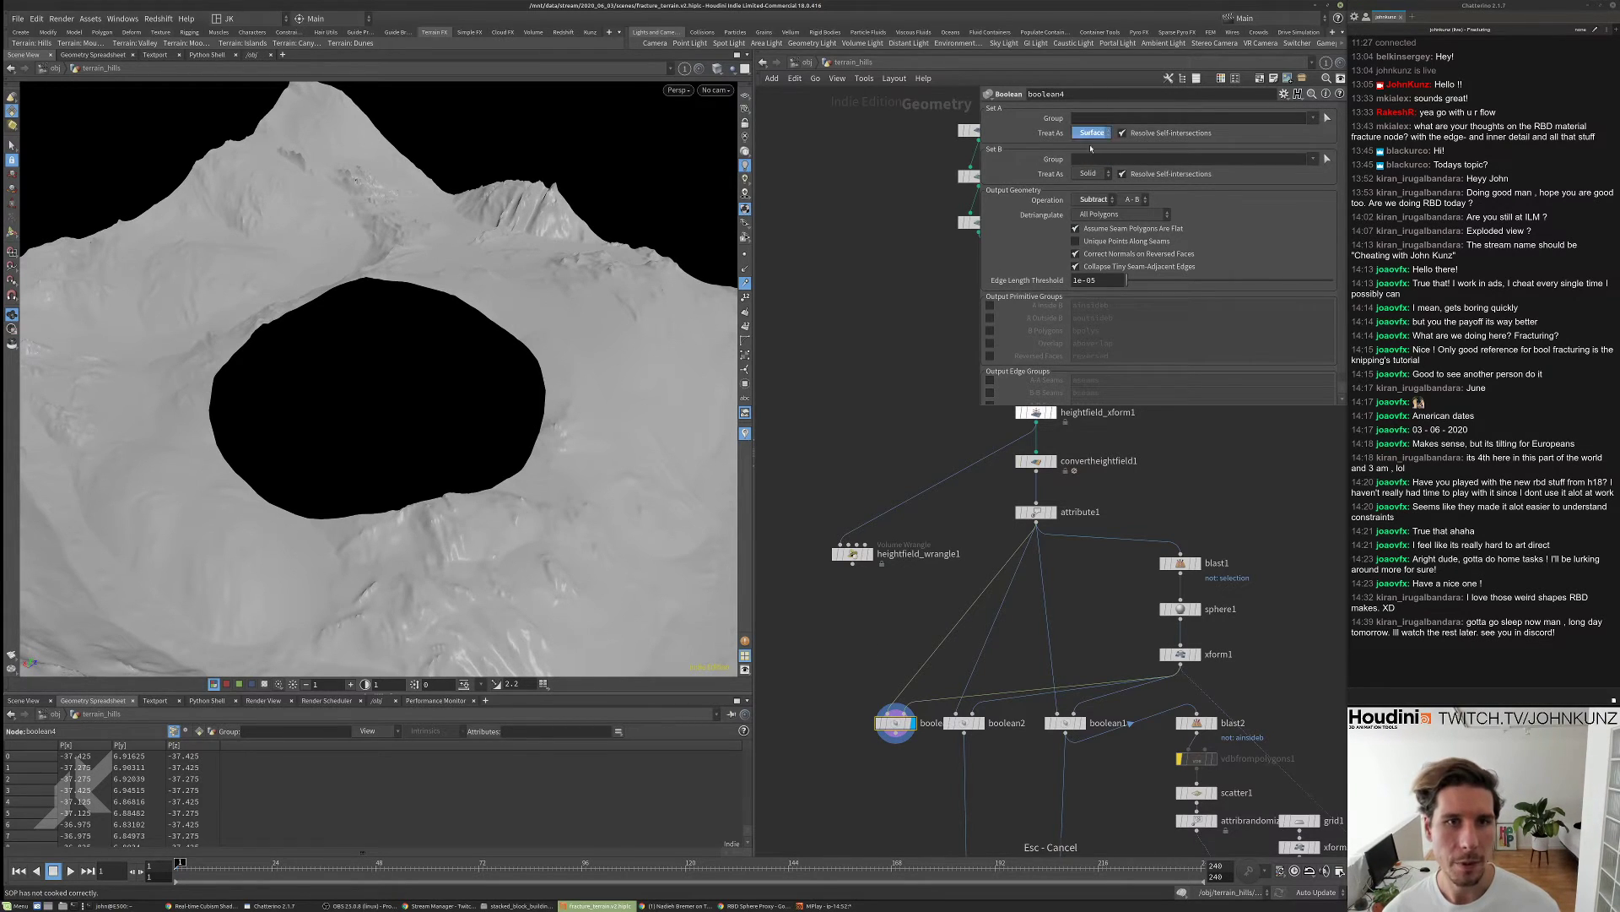
pyautogui.moveTo(453, 432); pyautogui.dragTo(422, 396)
# - Connect the output of boolean4 to an auxiliary input of heightfield_wrangle1 and display the wrangle's result
pyautogui.scroll(5, 422, 396)
pyautogui.scroll(3, 864, 580)
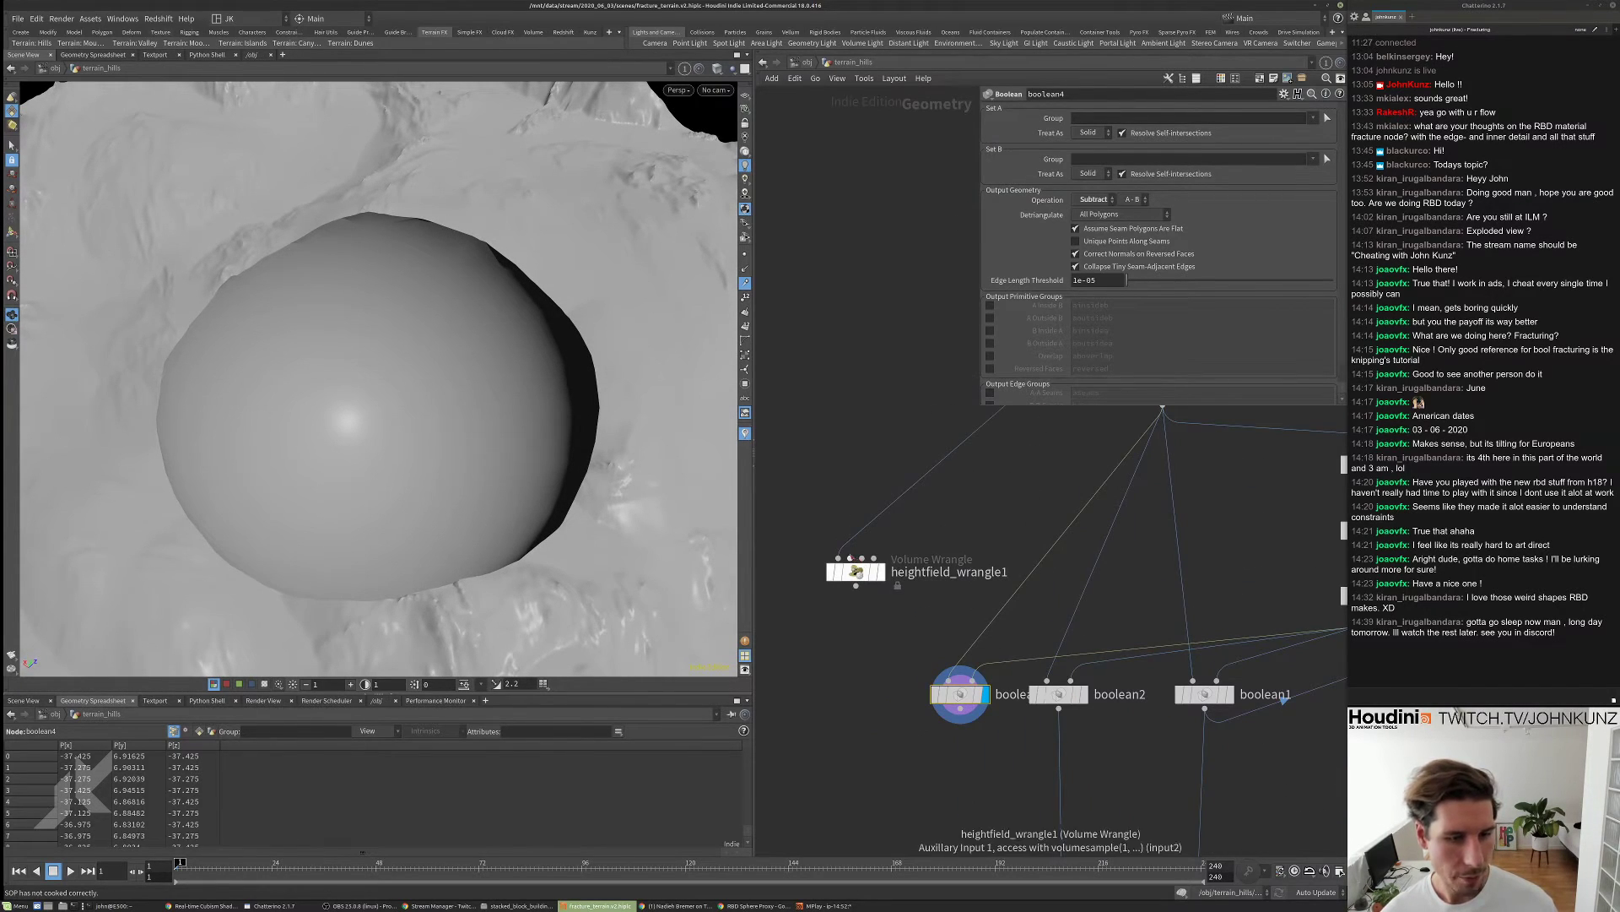
pyautogui.moveTo(862, 559); pyautogui.dragTo(960, 709)
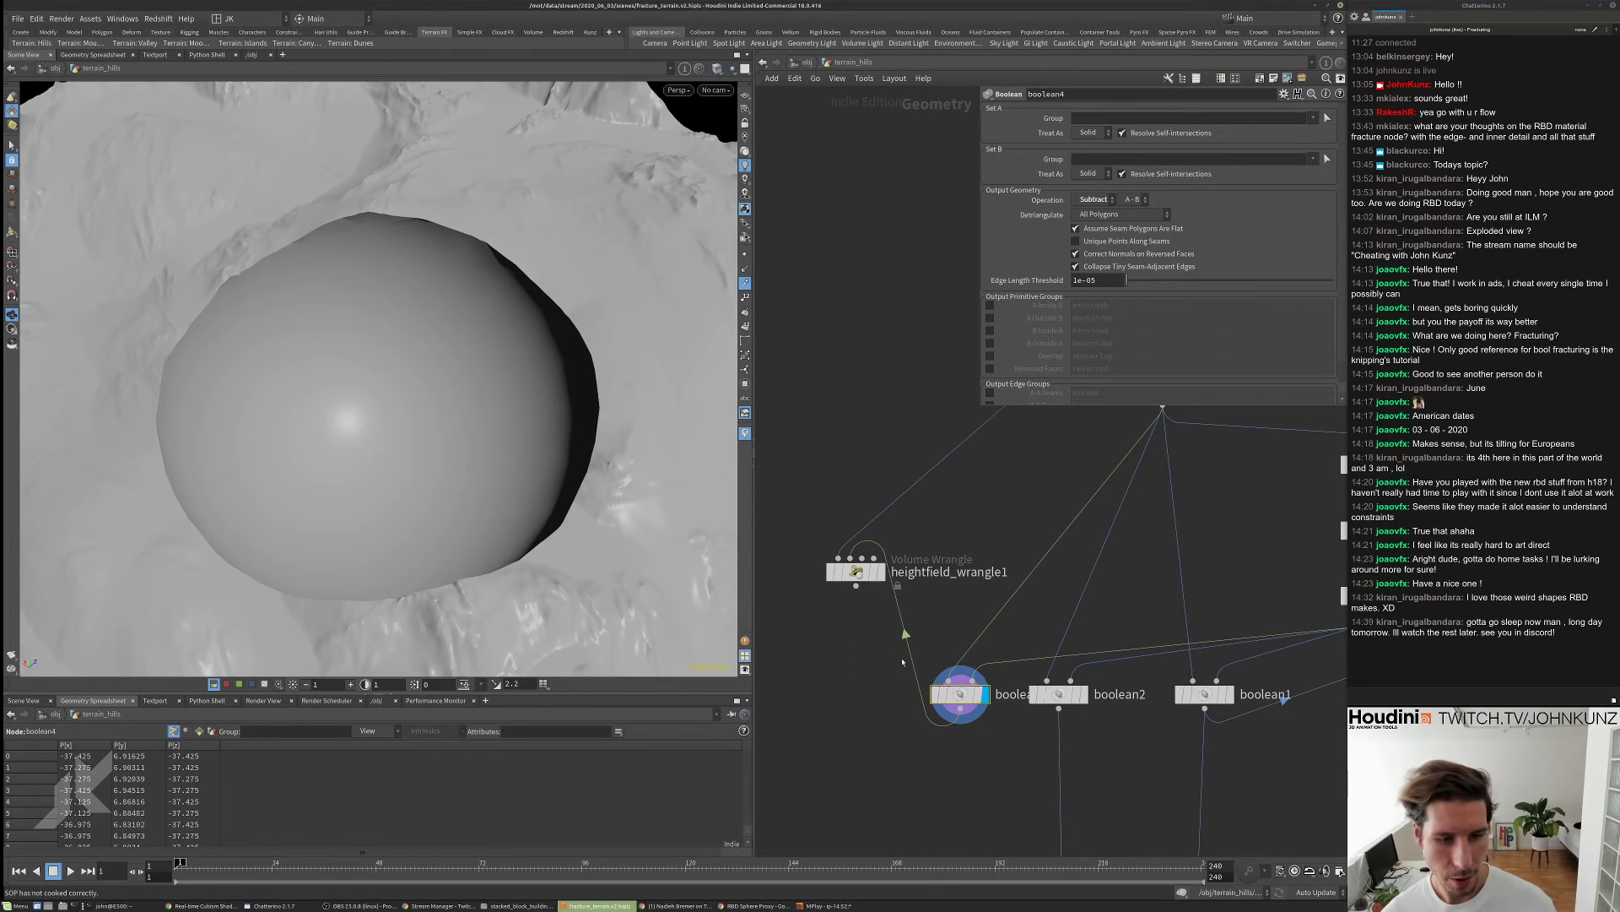
pyautogui.click(880, 571)
pyautogui.moveTo(441, 408); pyautogui.dragTo(431, 339)
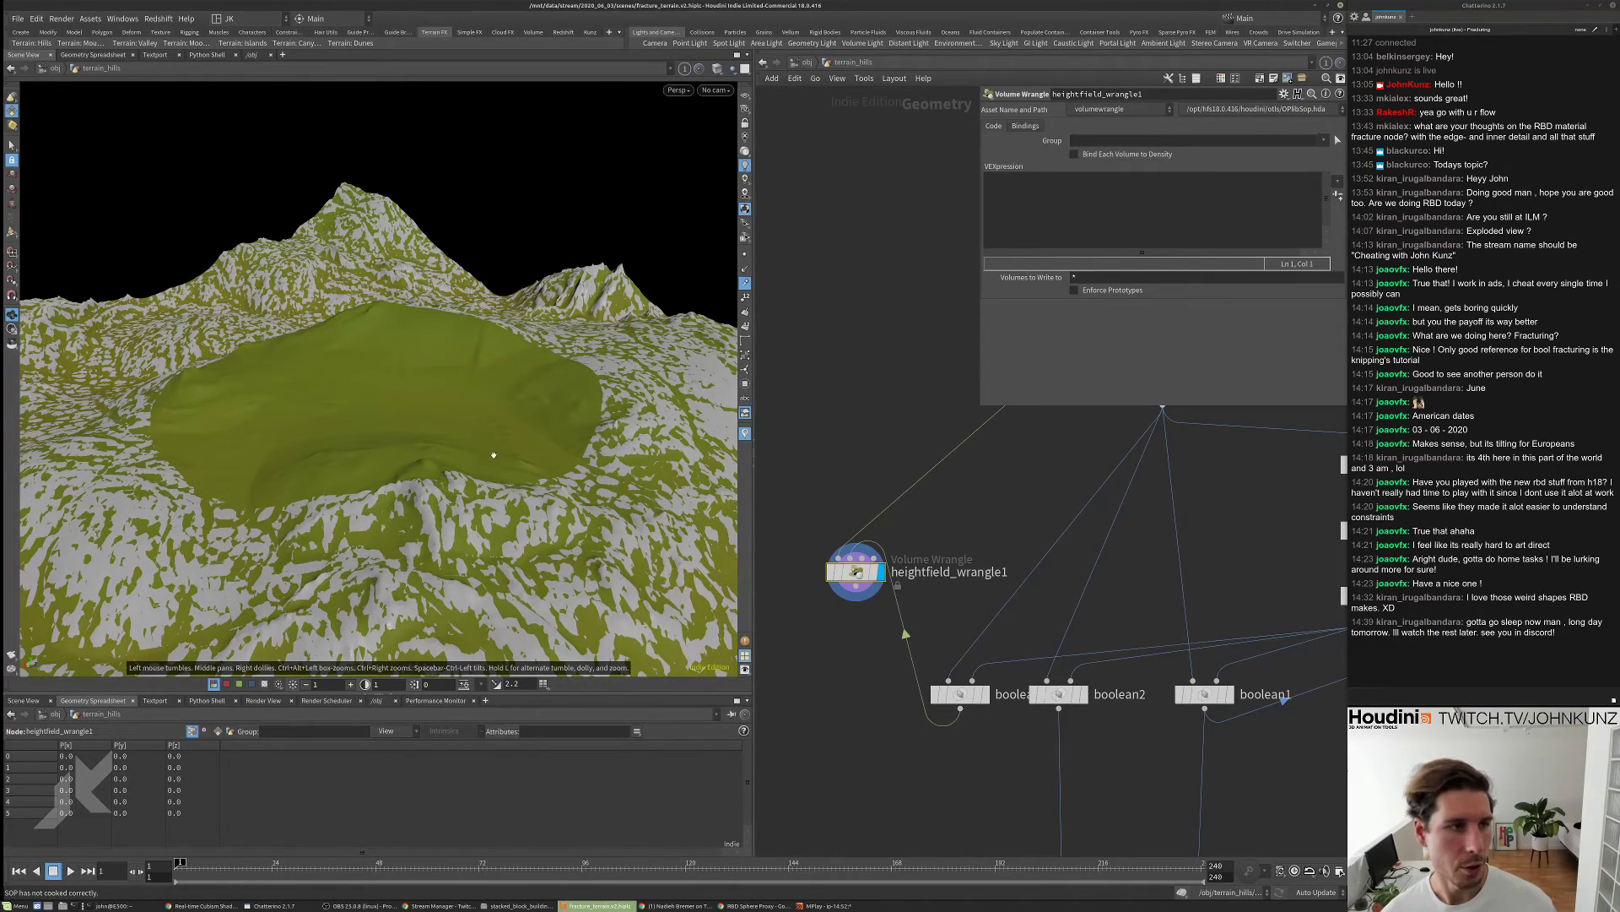
pyautogui.moveTo(382, 457); pyautogui.dragTo(380, 496)
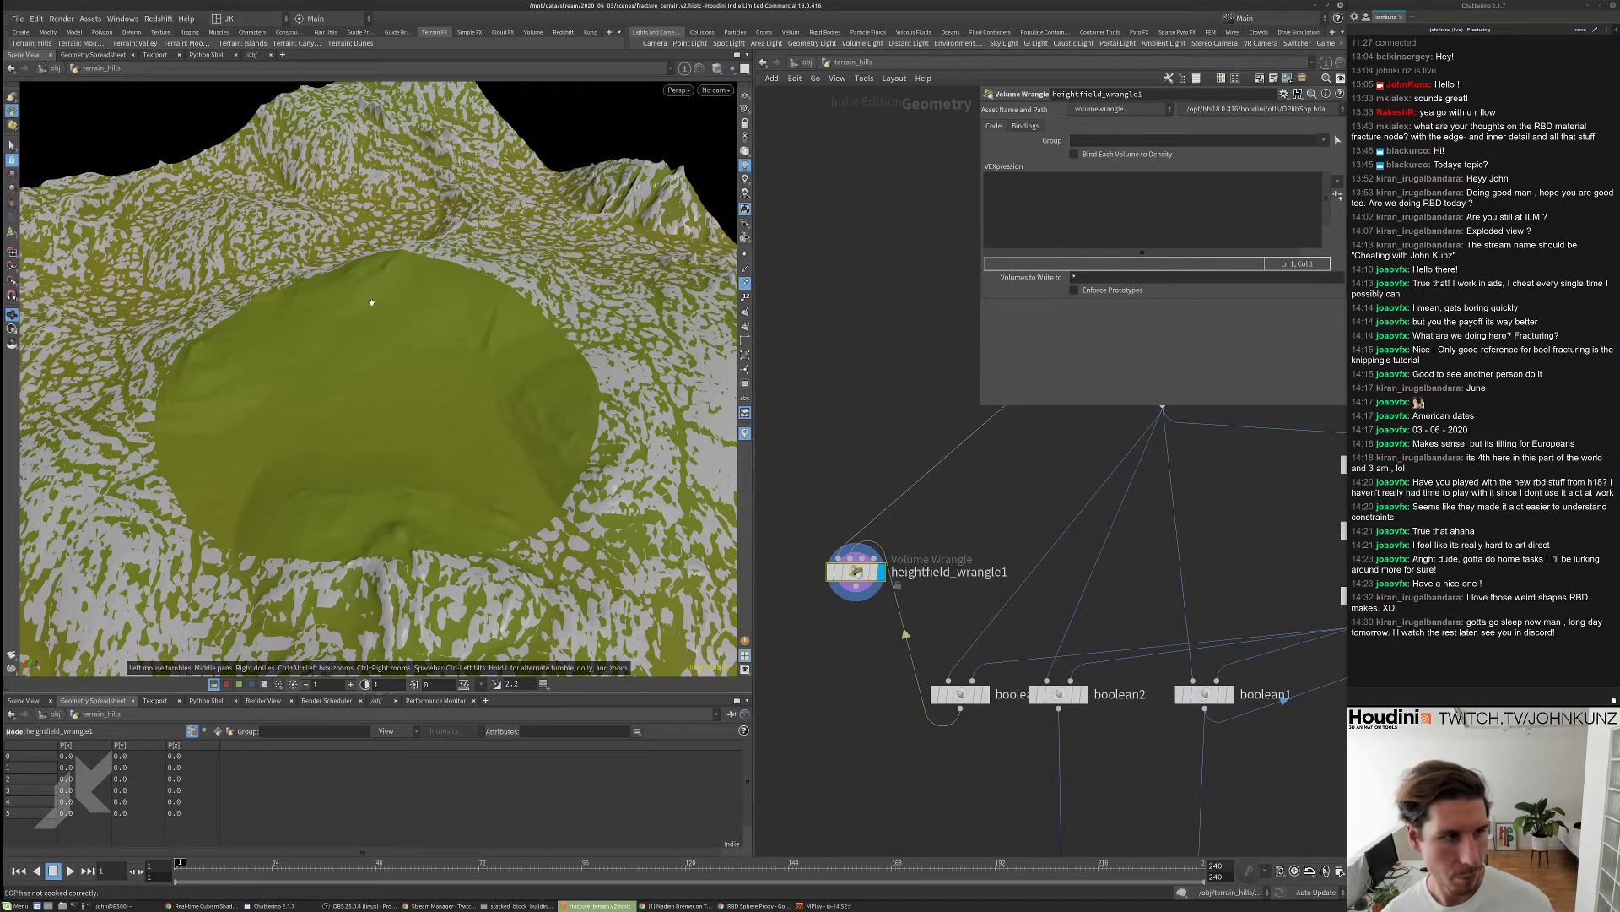
# - Write the VEX expression f@height = 0; in heightfield_wrangle1 and apply it
pyautogui.click(999, 218)
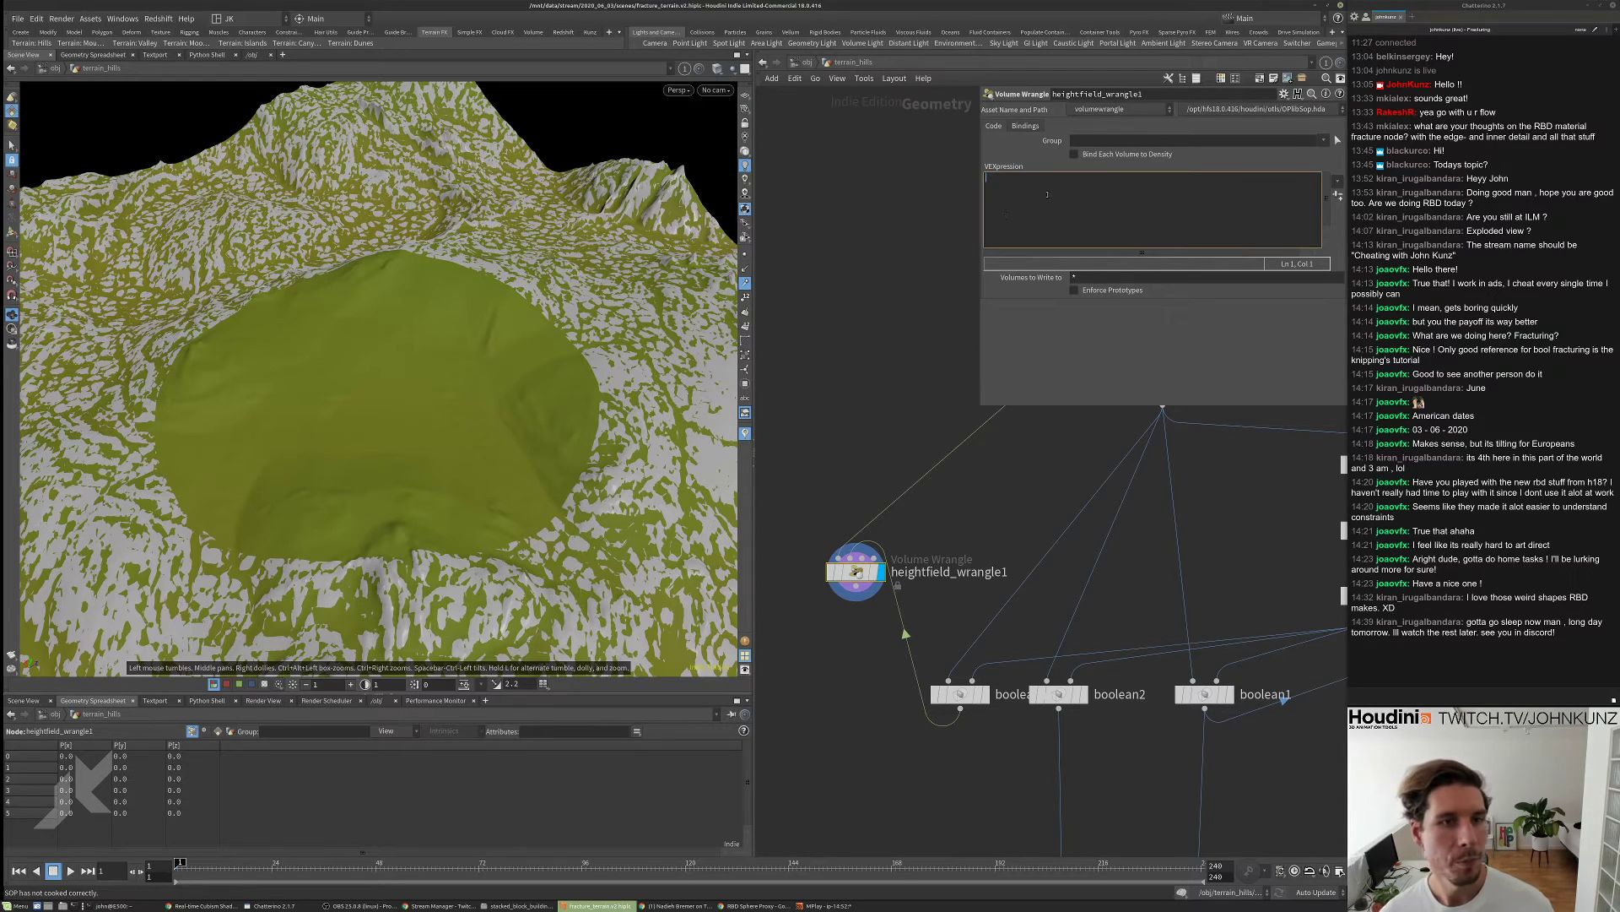
pyautogui.write('f')
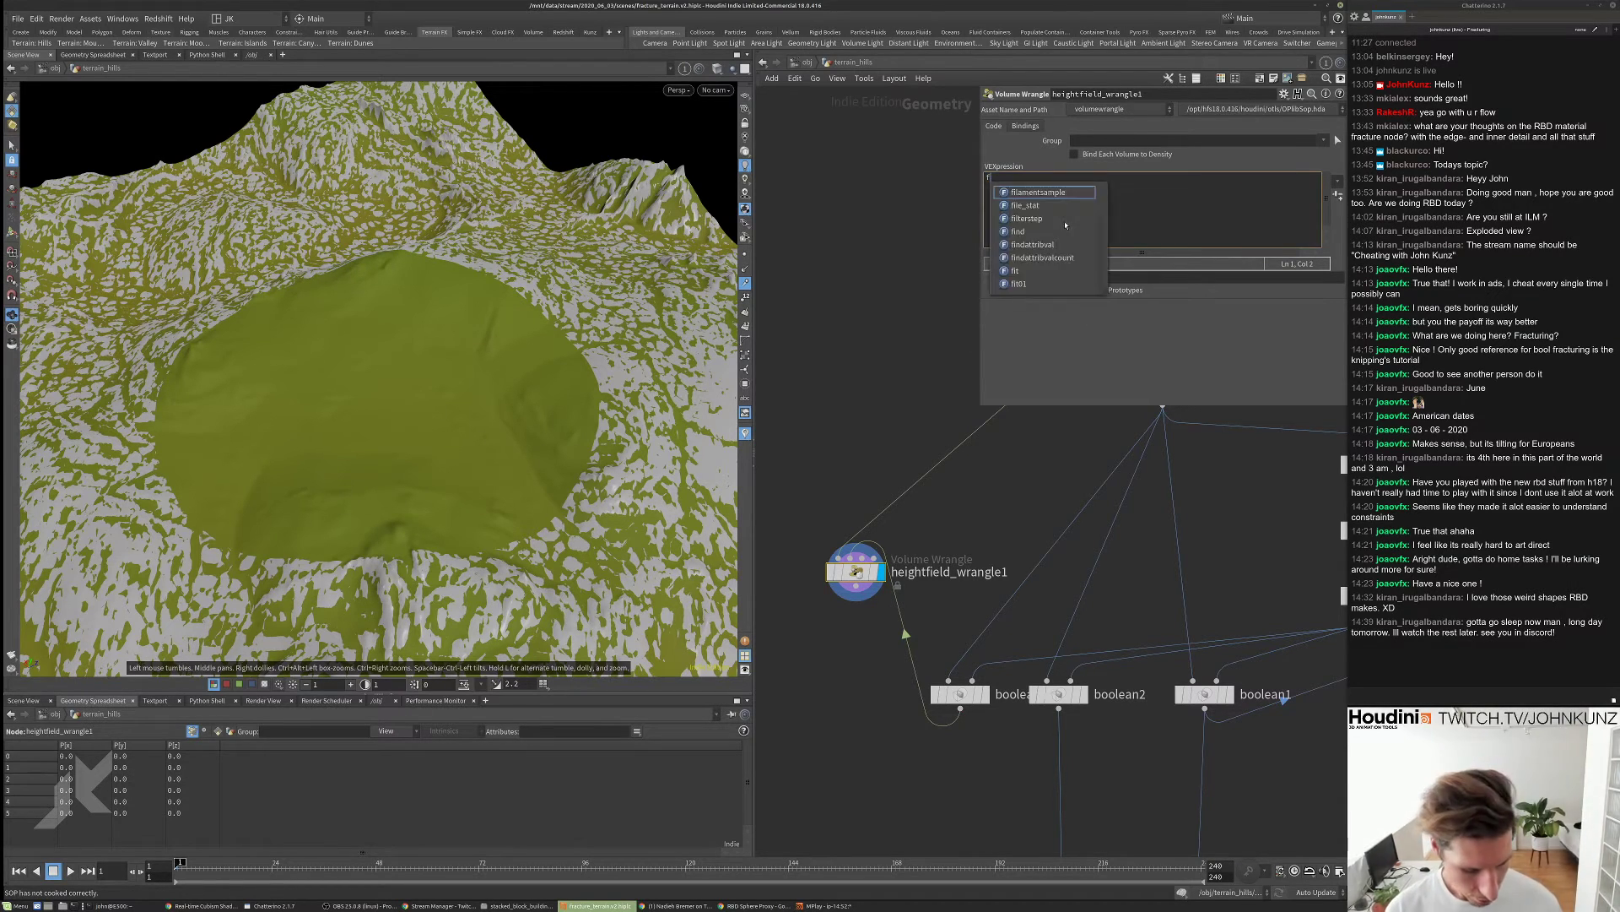
pyautogui.write('@height ')
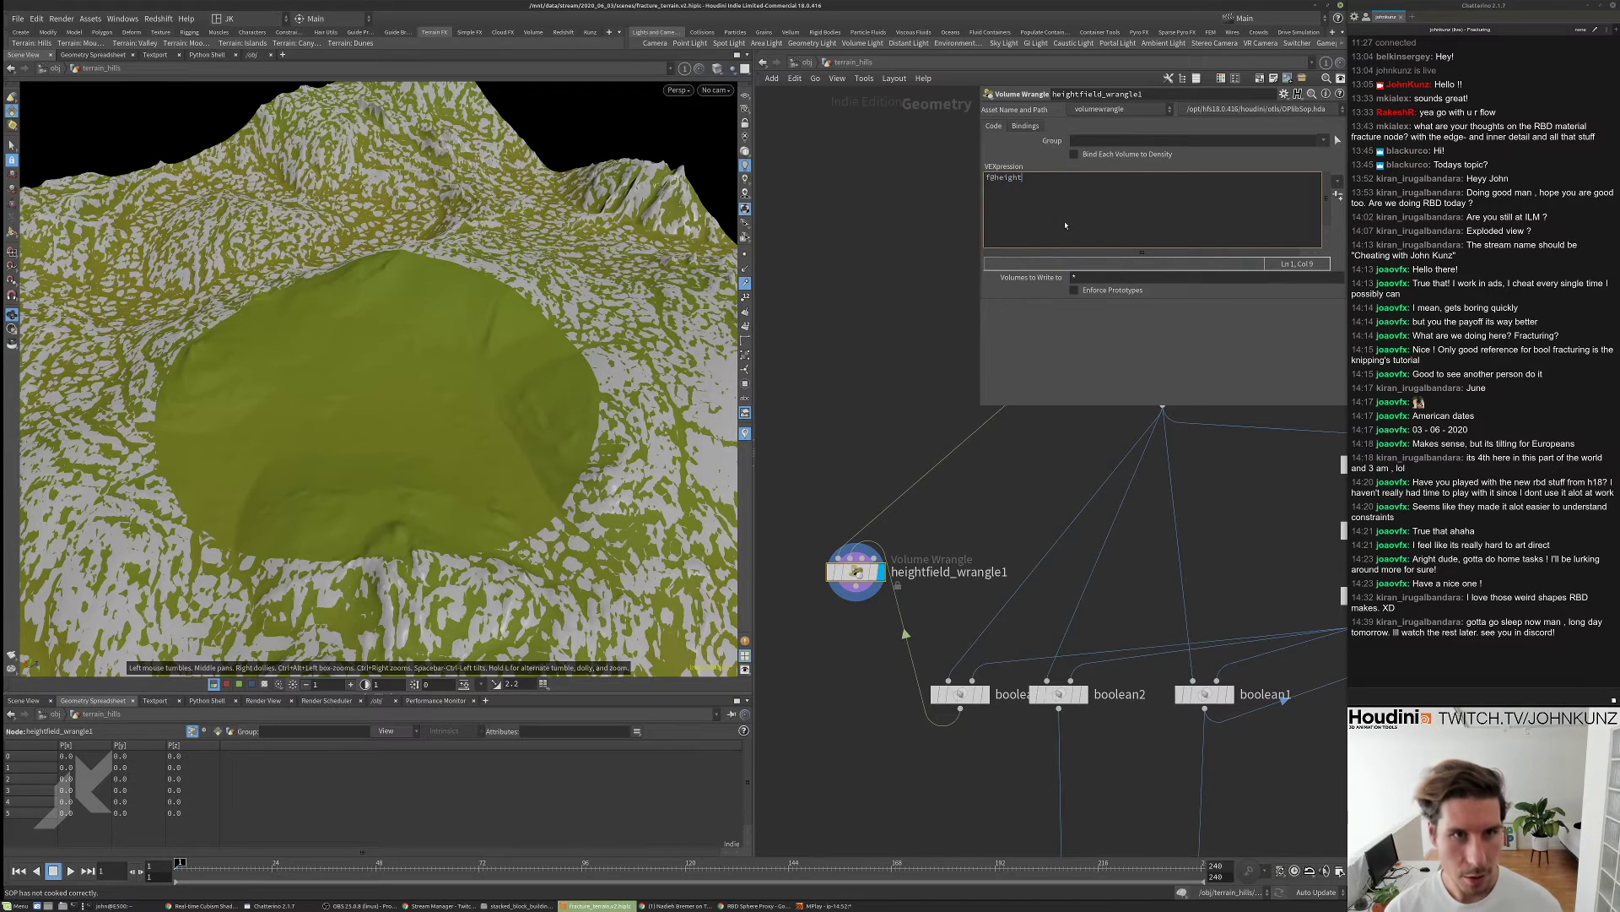
pyautogui.write('= ')
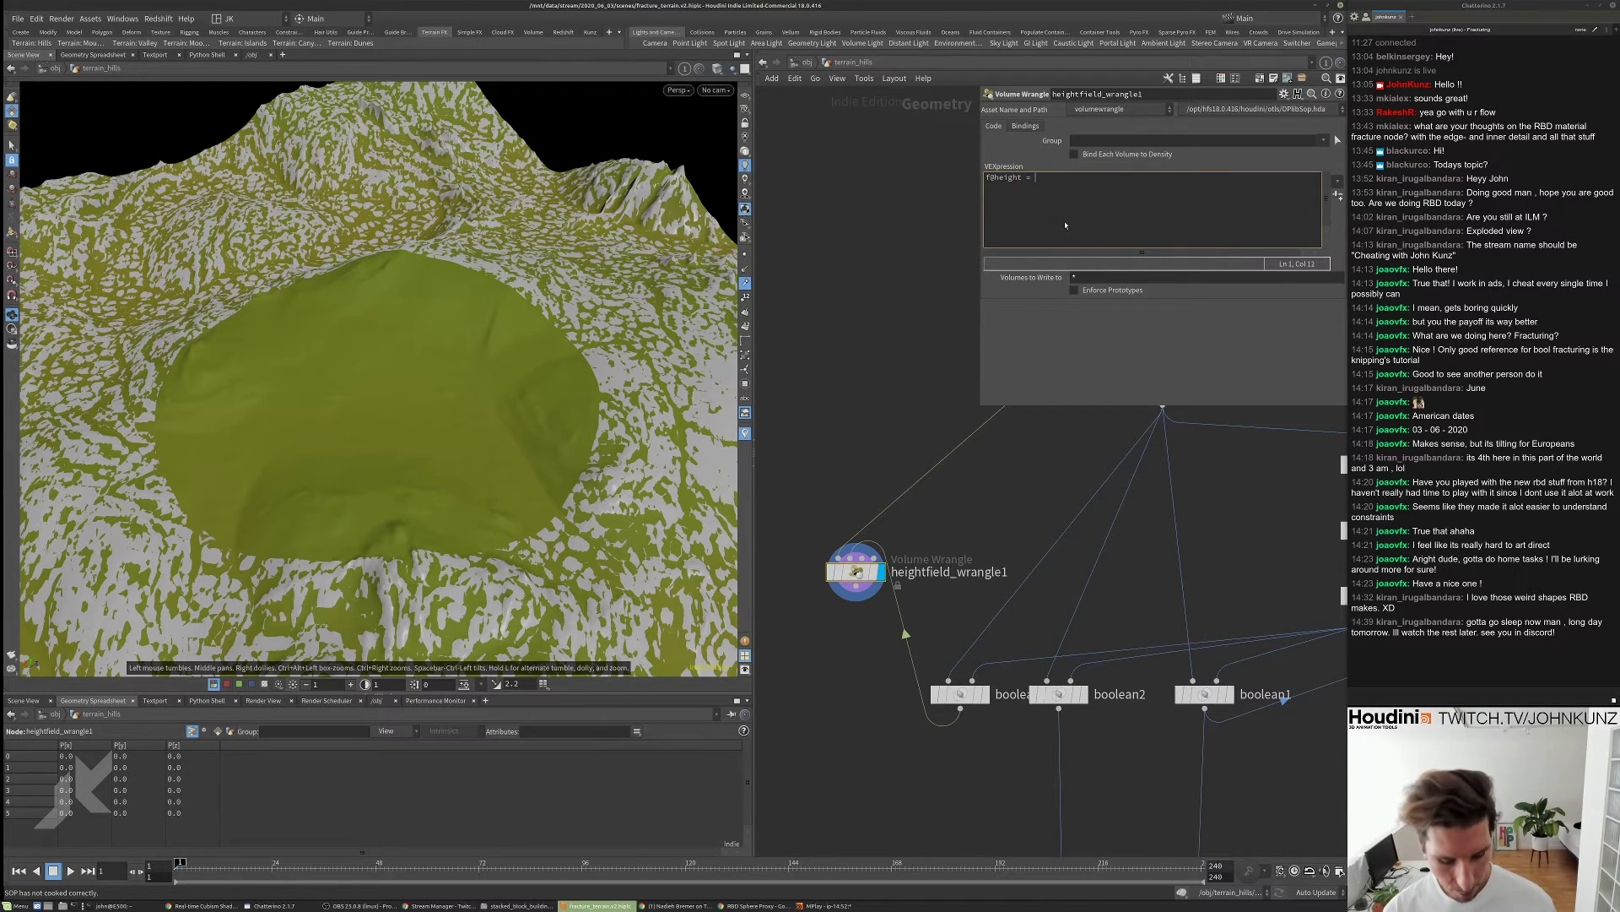
pyautogui.write('0')
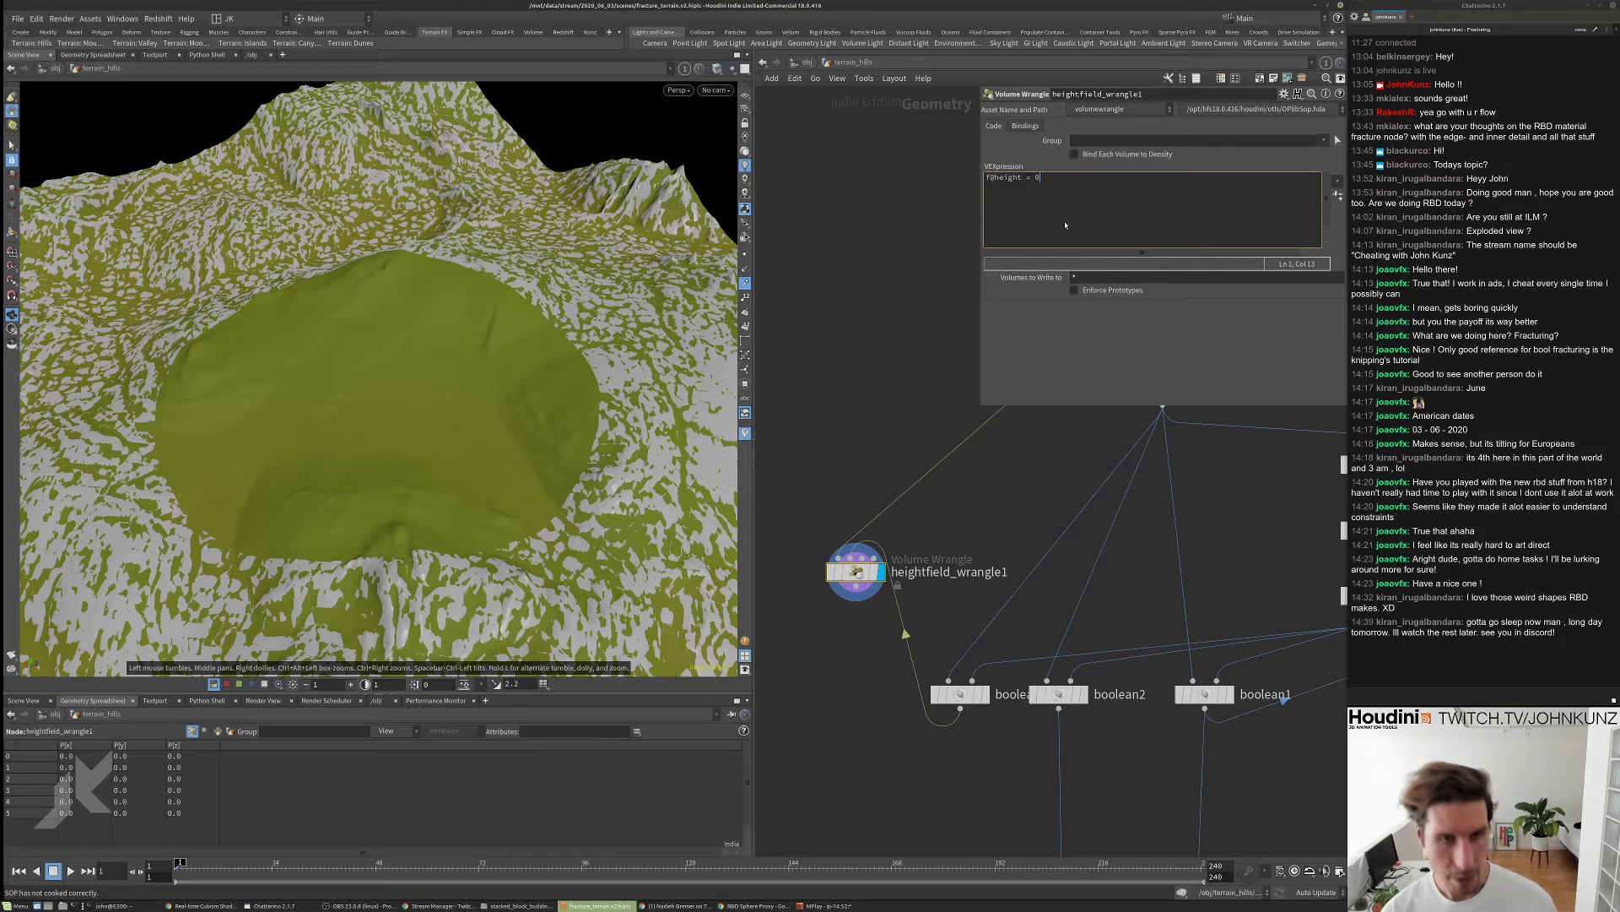
pyautogui.write(';')
pyautogui.click(876, 436)
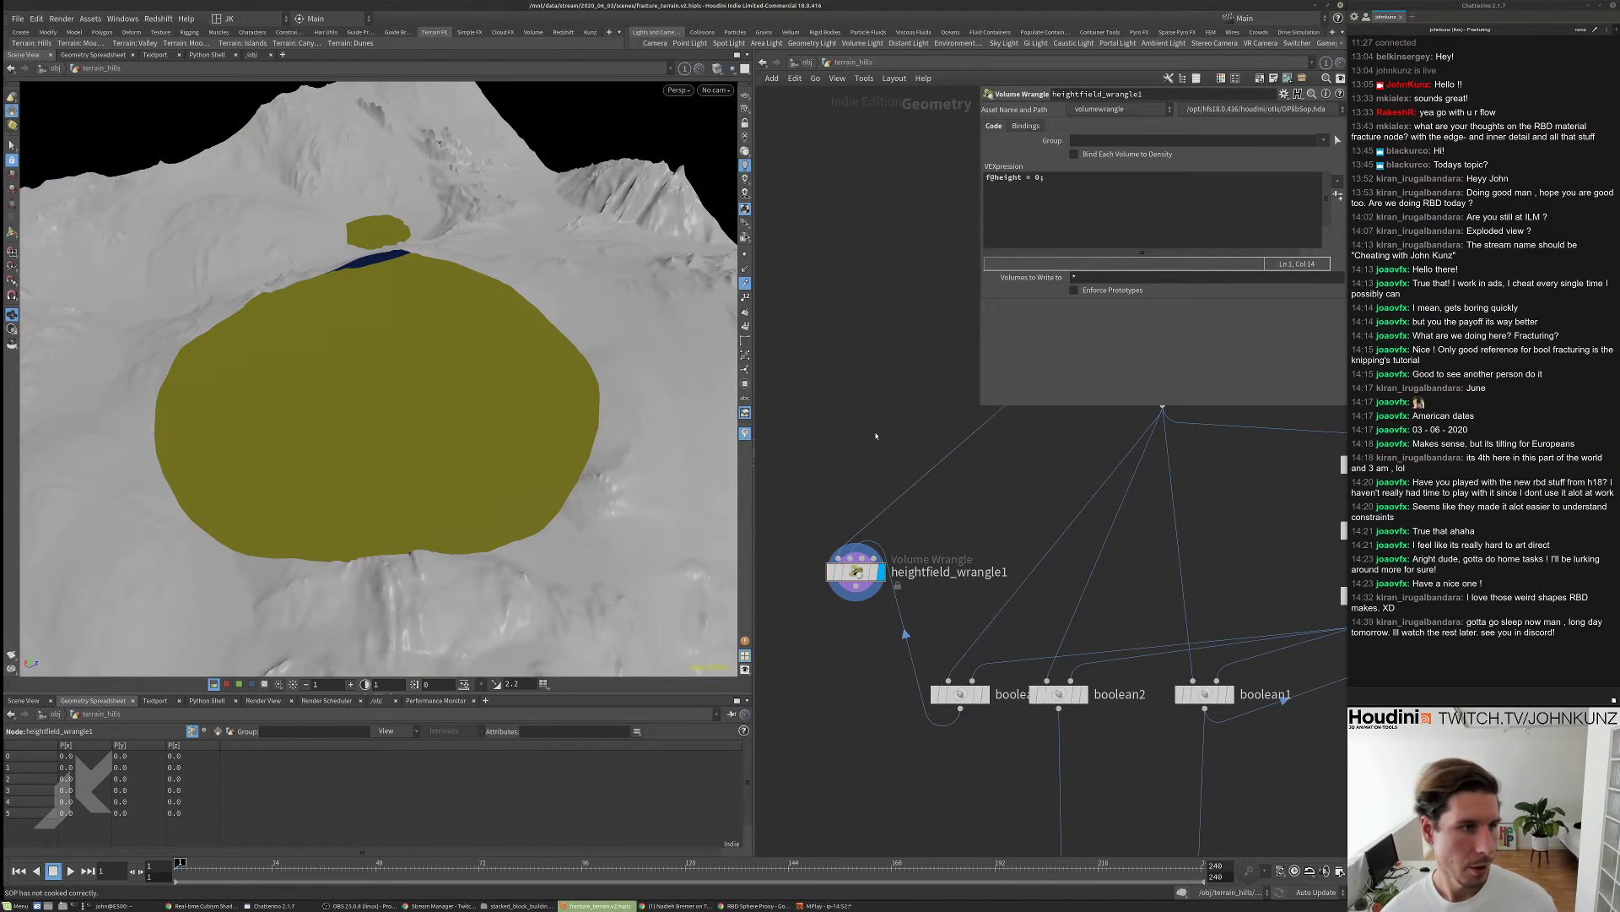
# - Compare the heightfield_wrangle1 result with the boolean4 geometry from a low side view
pyautogui.click(878, 571)
pyautogui.moveTo(652, 452); pyautogui.dragTo(202, 496)
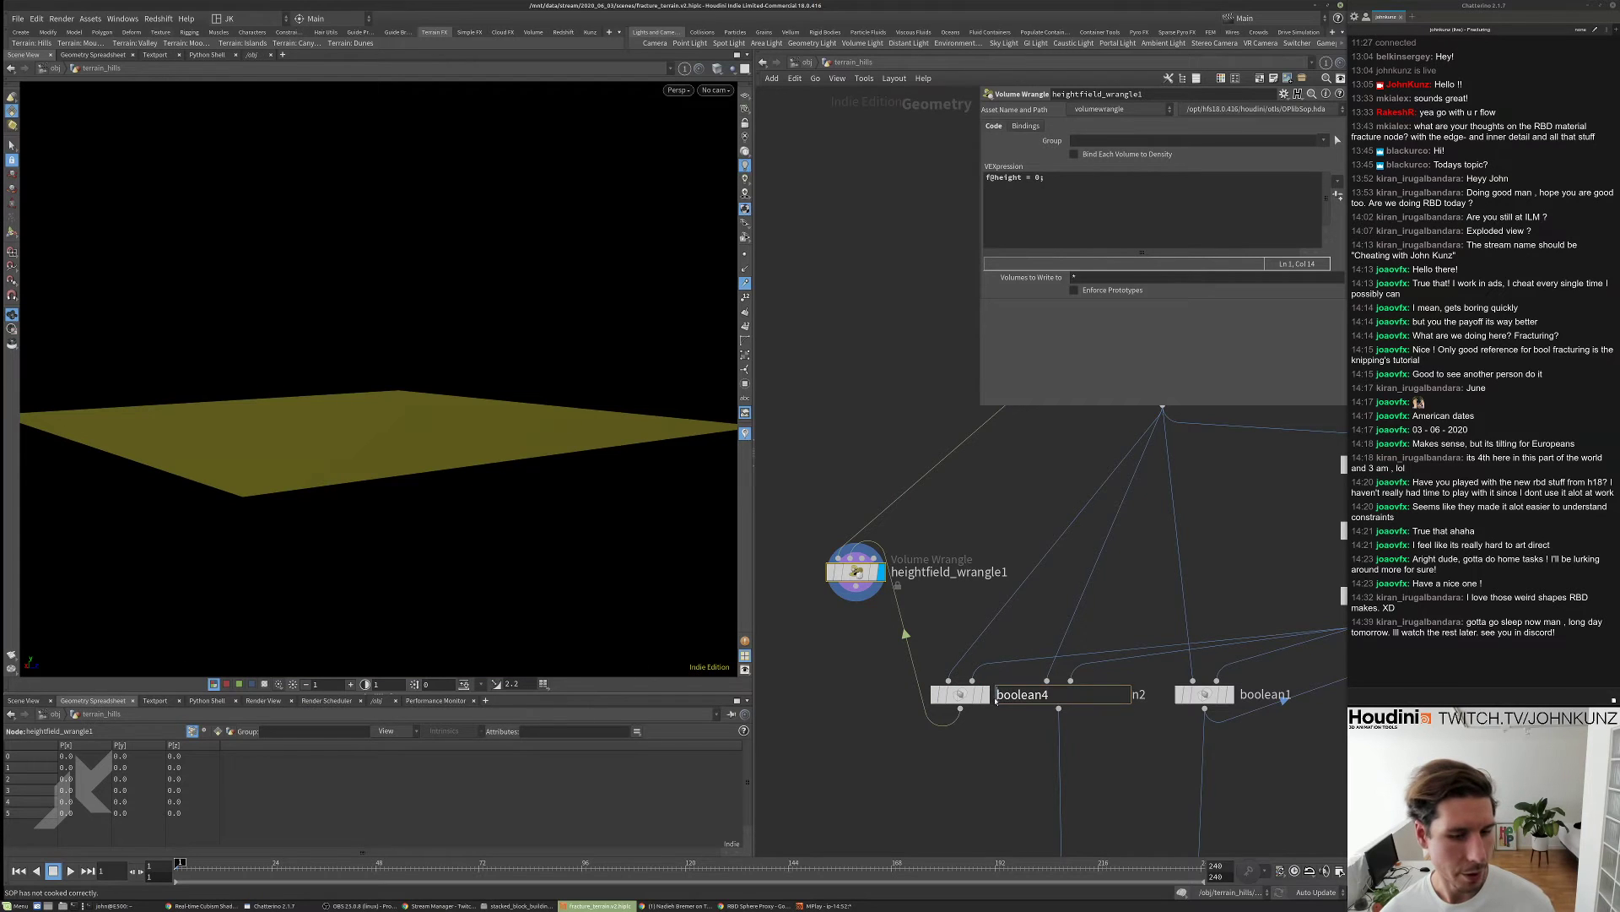
pyautogui.click(979, 695)
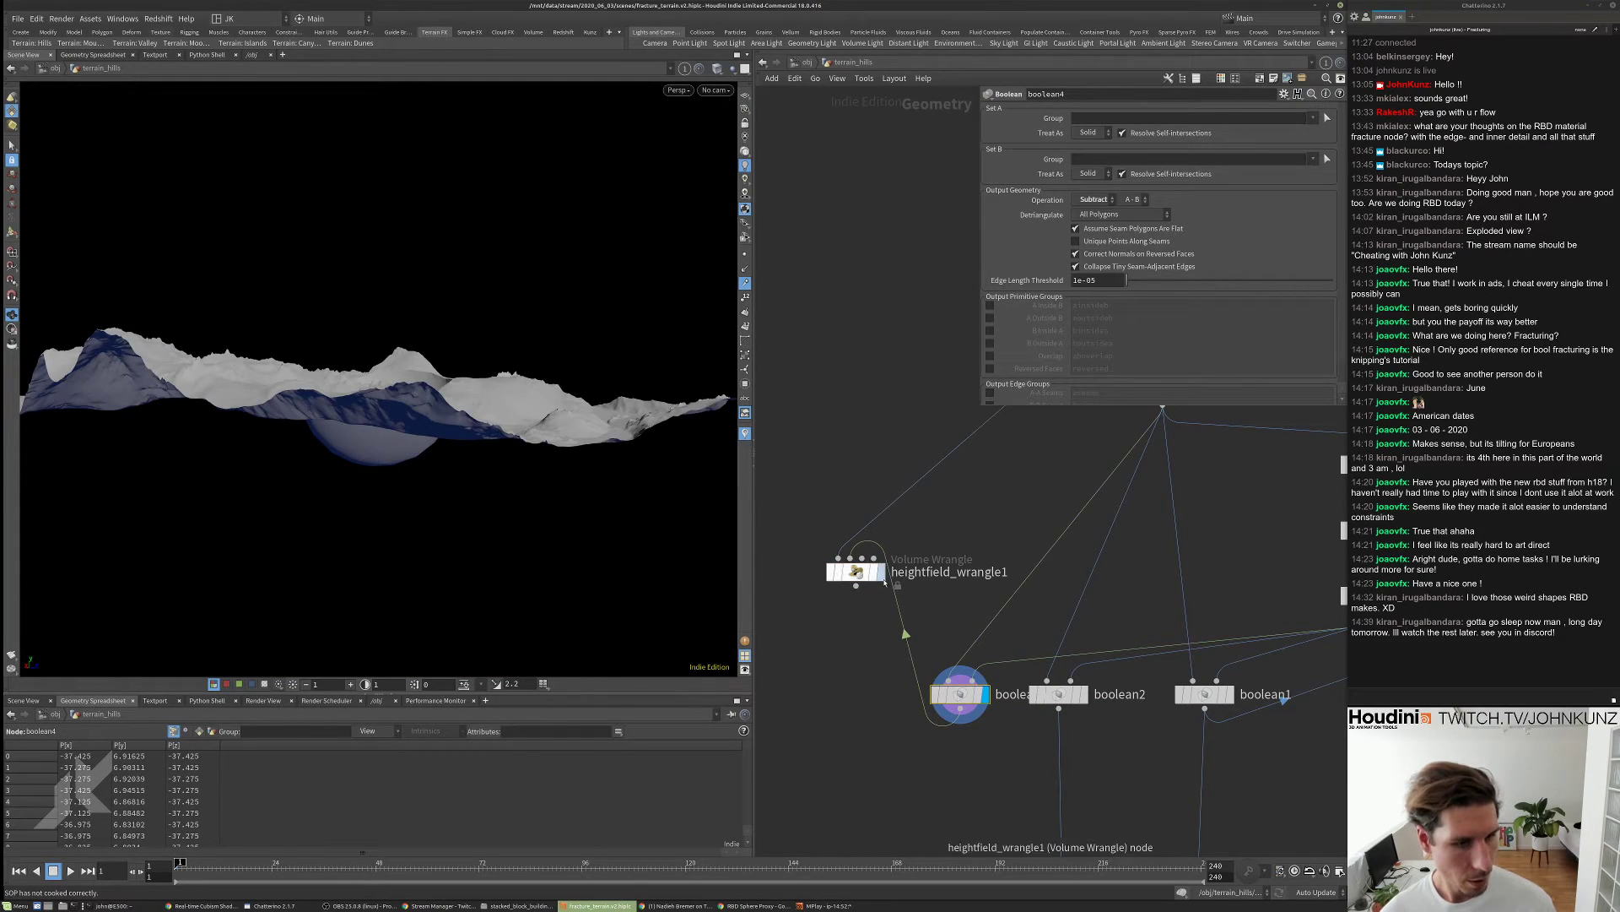
pyautogui.click(878, 571)
pyautogui.press('q')
pyautogui.press('q')
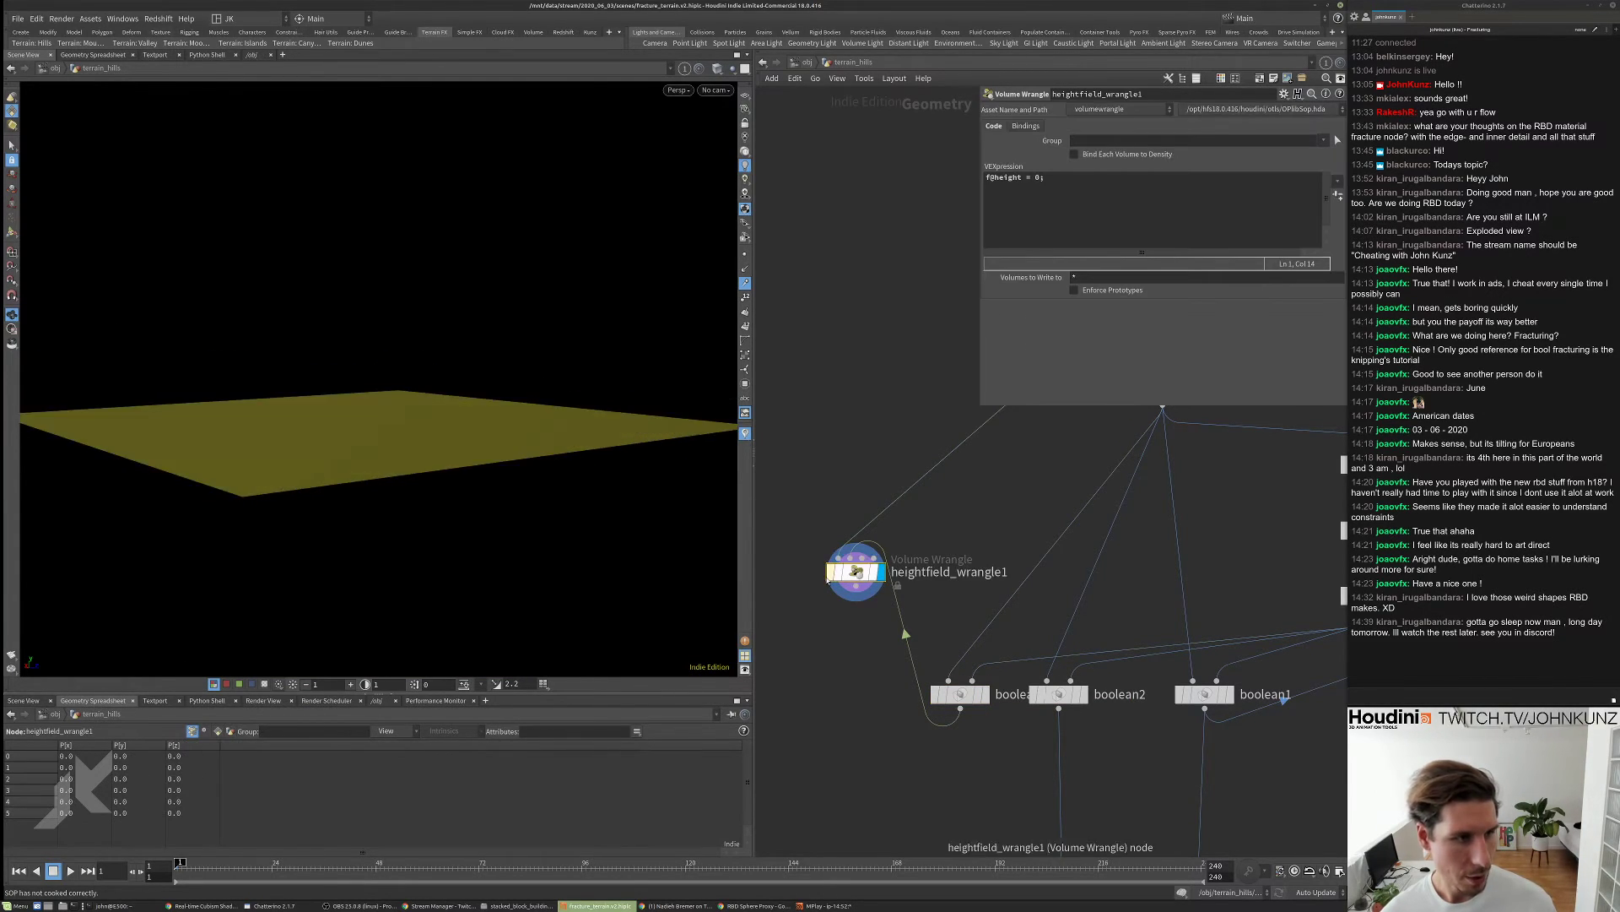
# - With heightfield_wrangle1 bypassed, change its expression to f@height += noise(@P) ; and re-enable the node
pyautogui.click(832, 571)
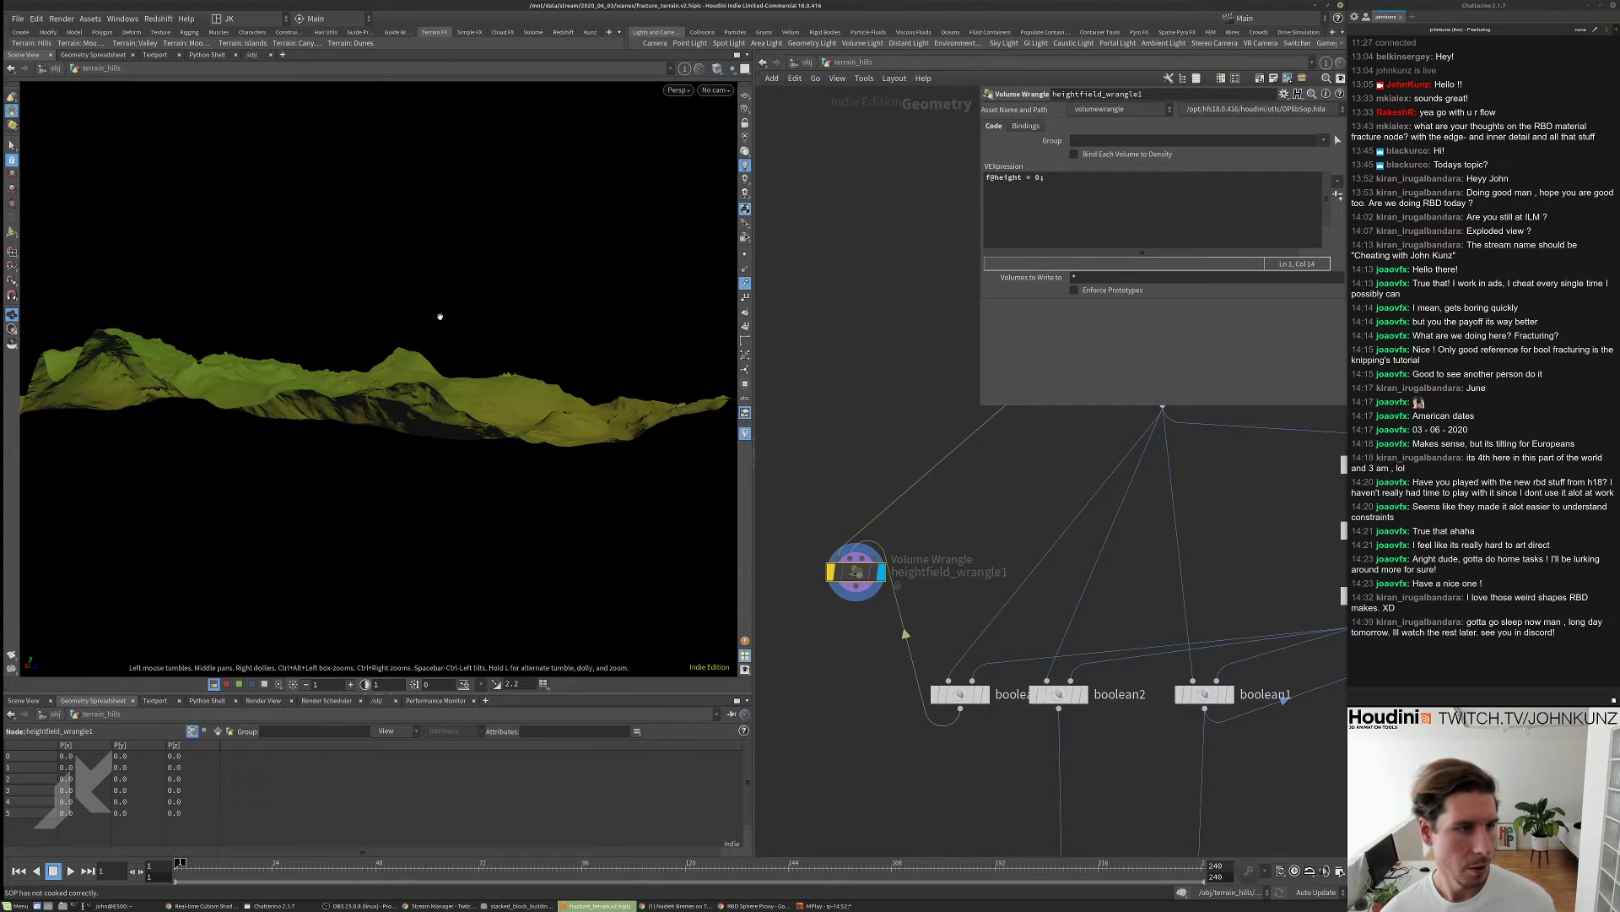
pyautogui.moveTo(438, 318); pyautogui.dragTo(343, 352)
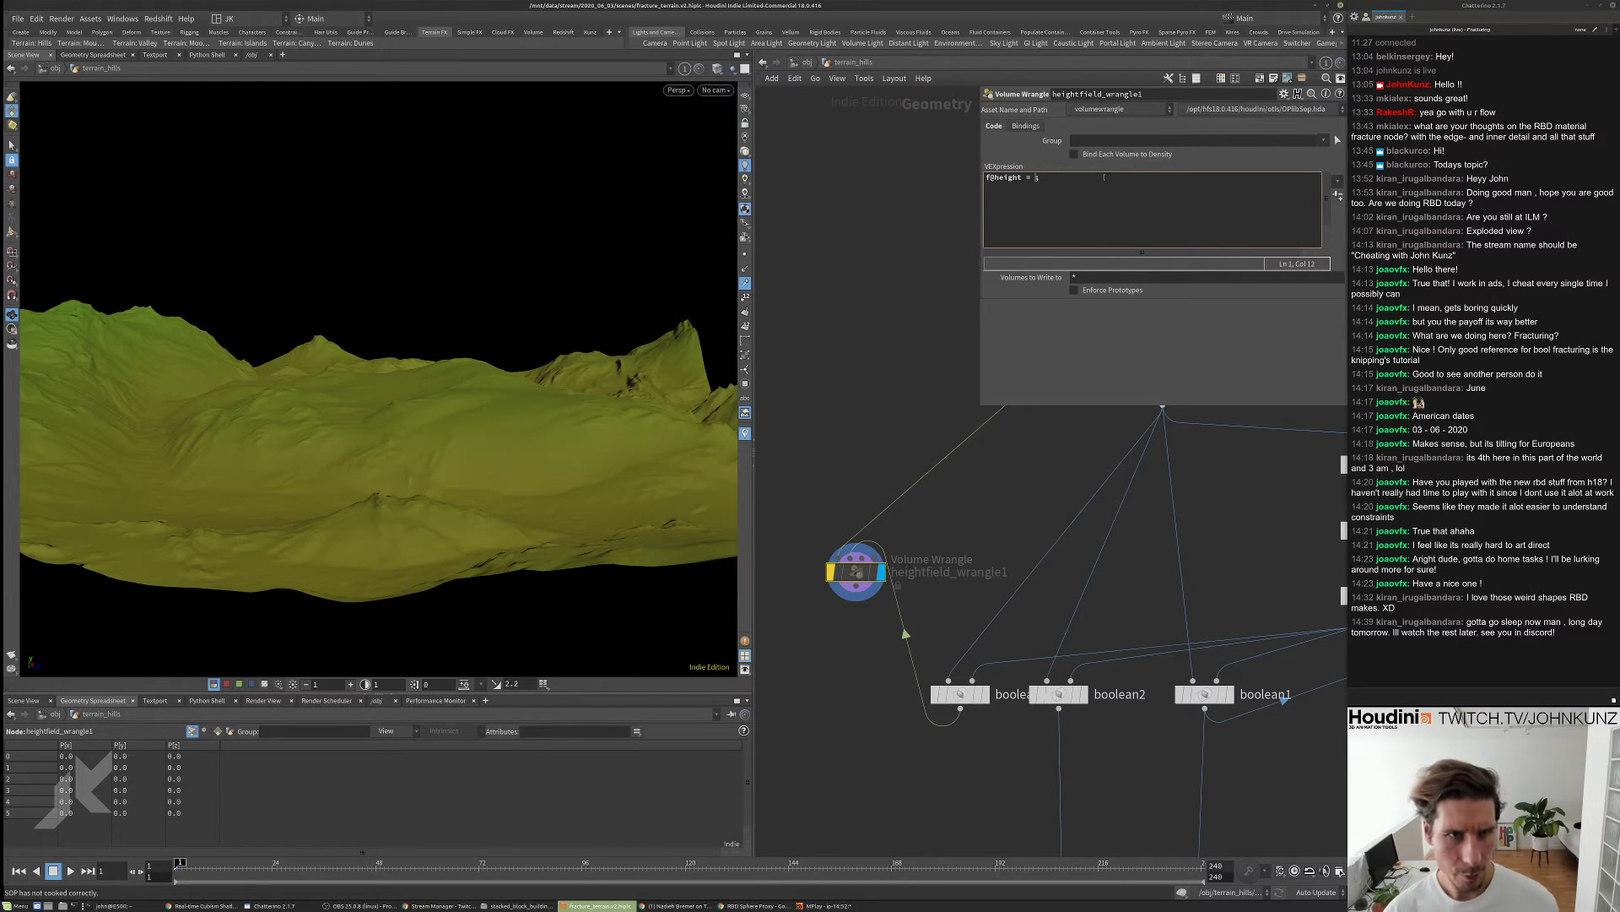
pyautogui.write('= ')
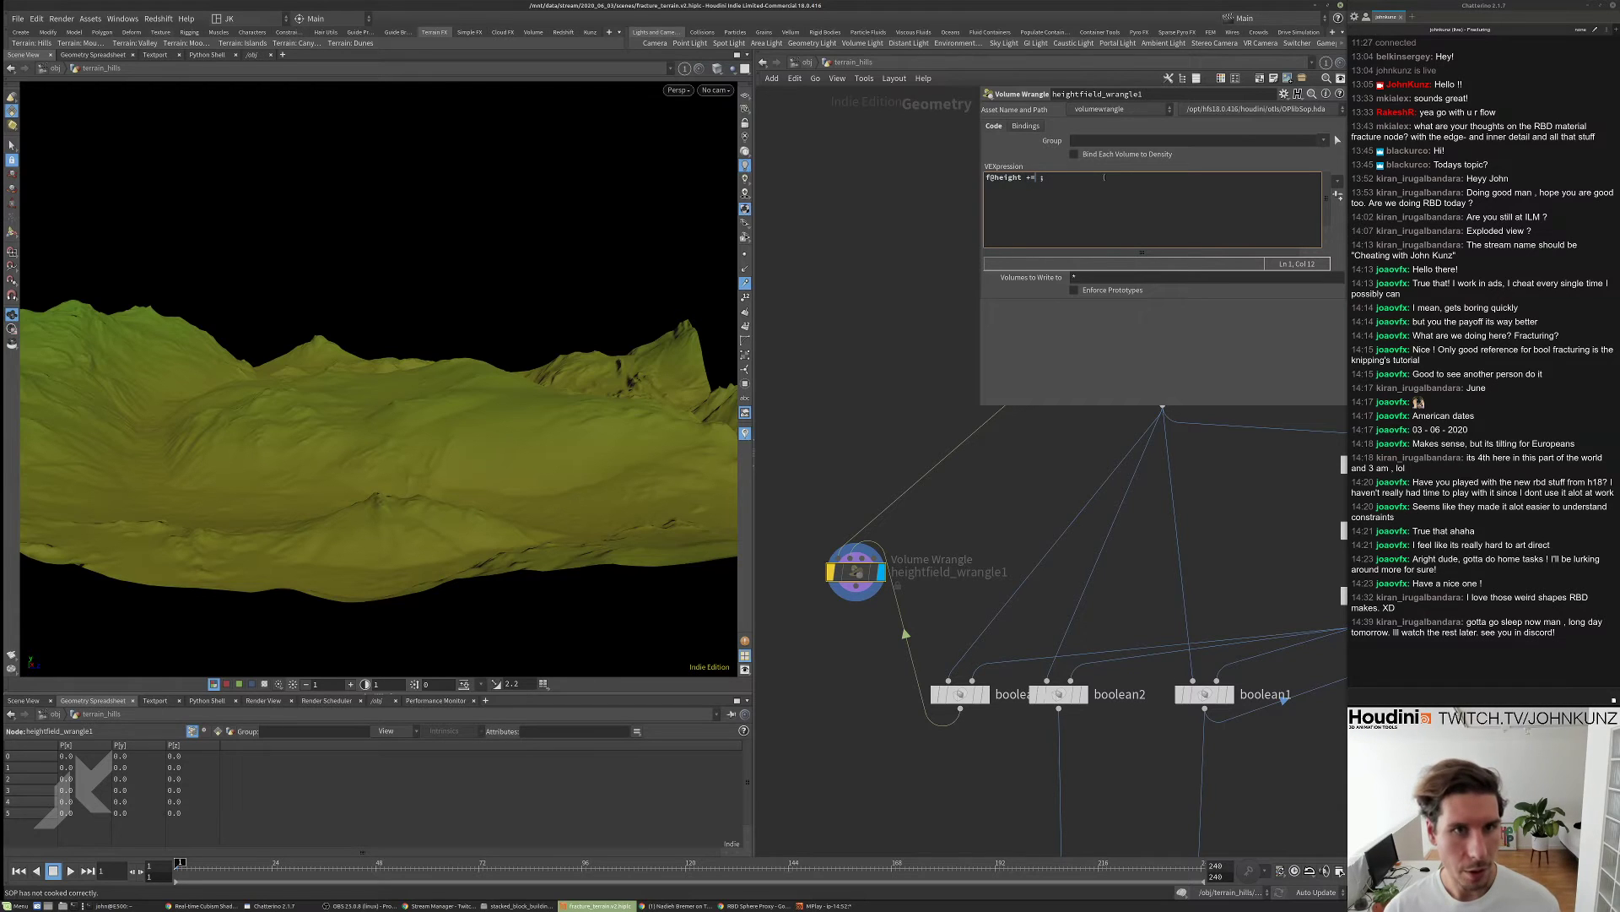
pyautogui.write('nois ')
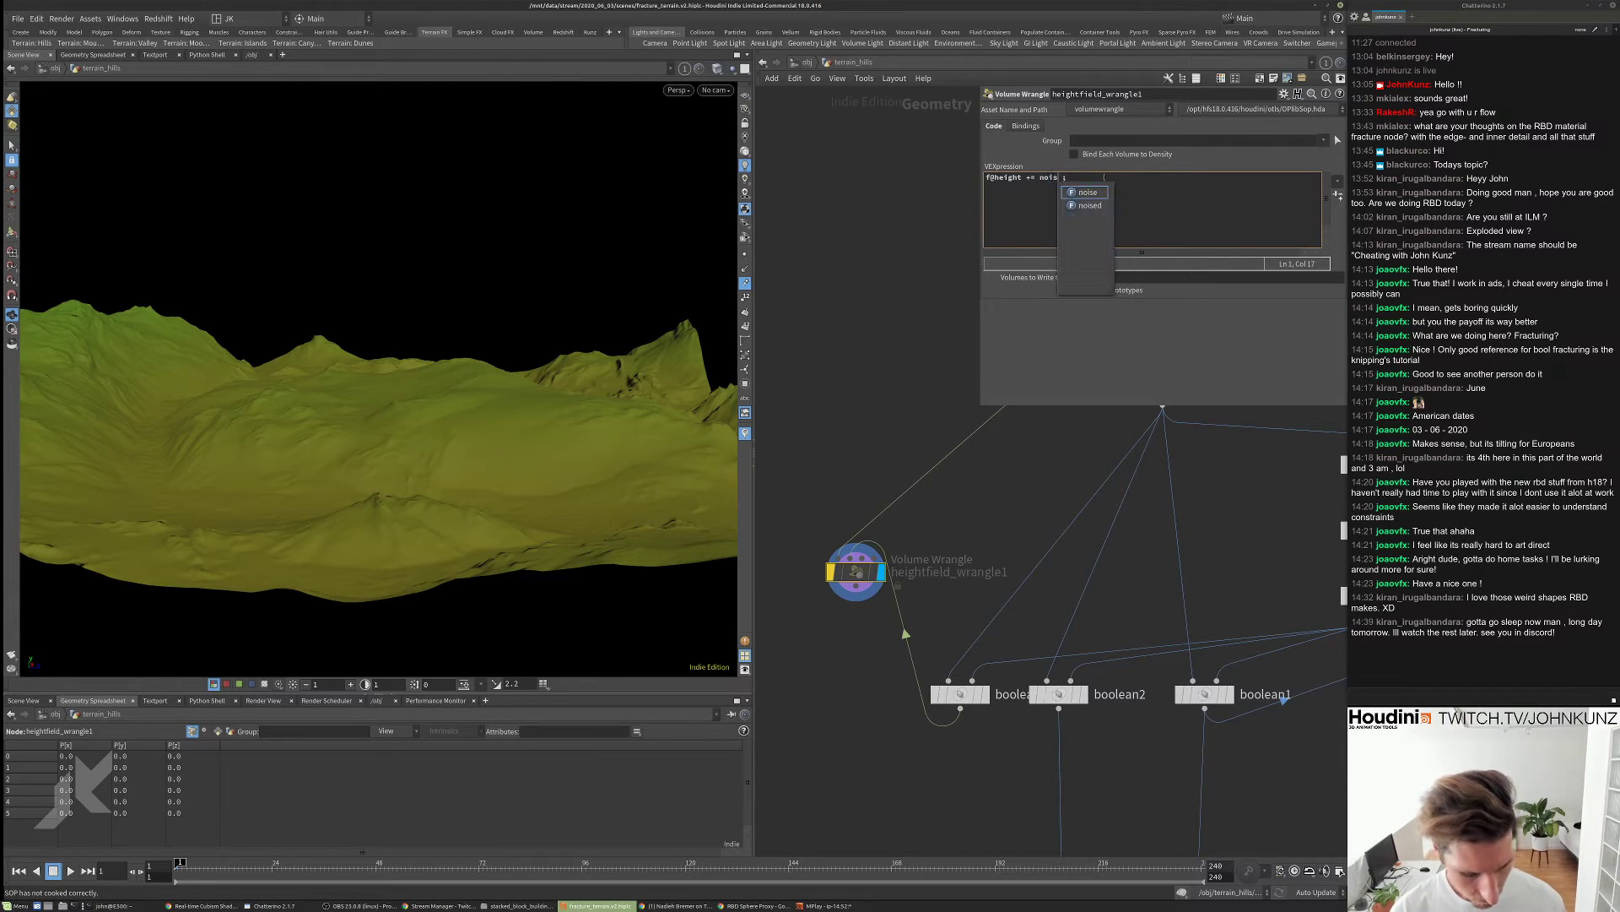
pyautogui.write('e(@P)')
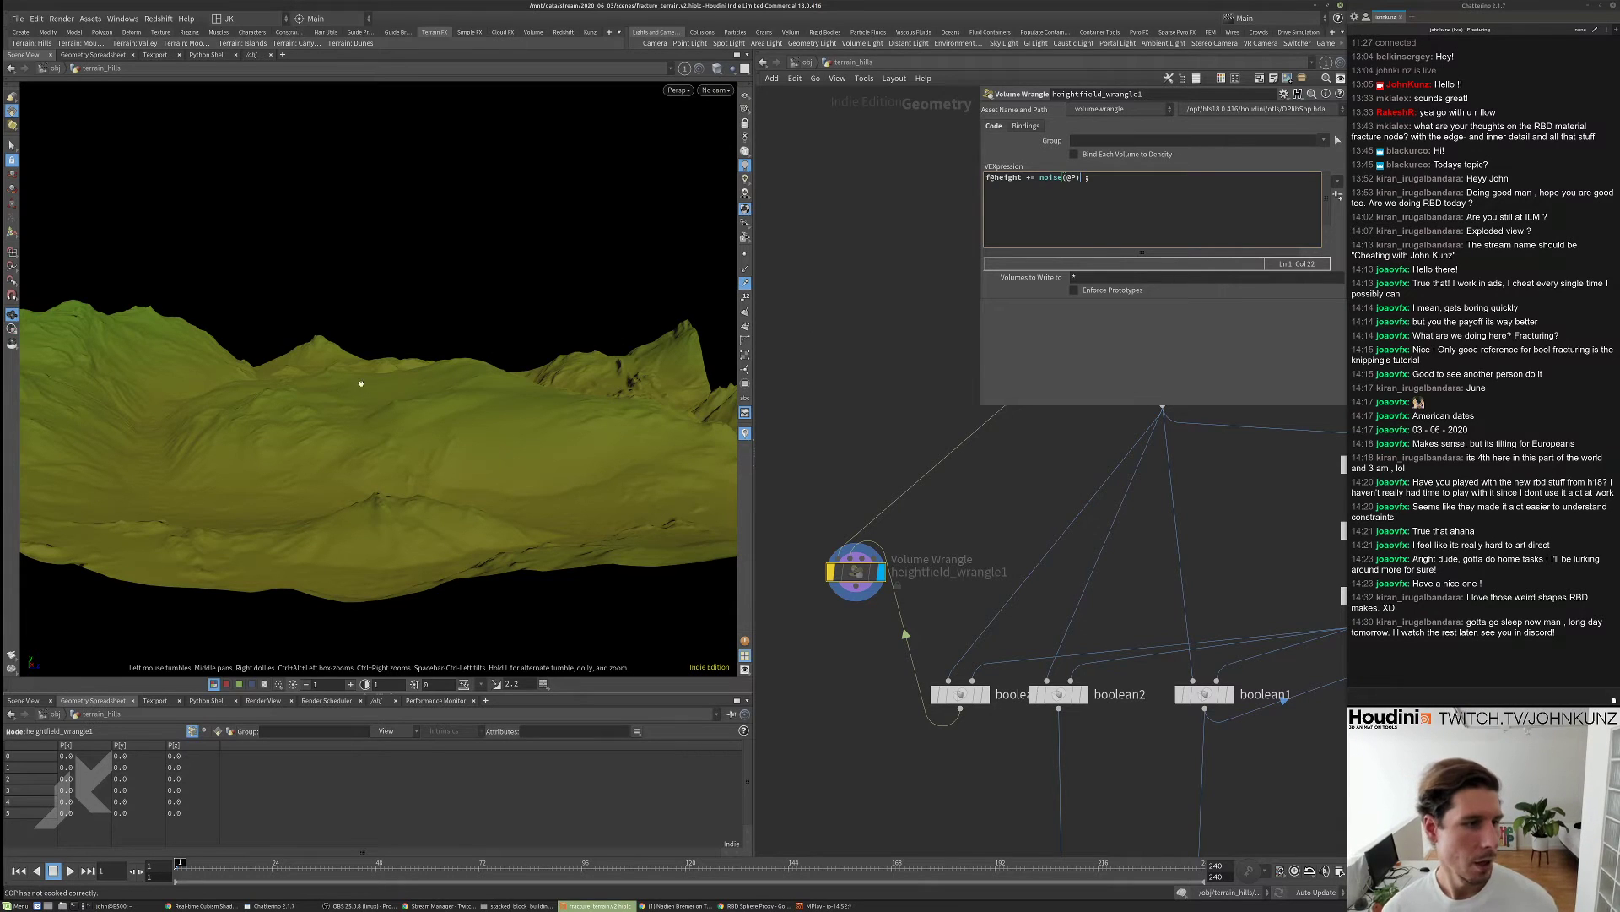
pyautogui.click(831, 571)
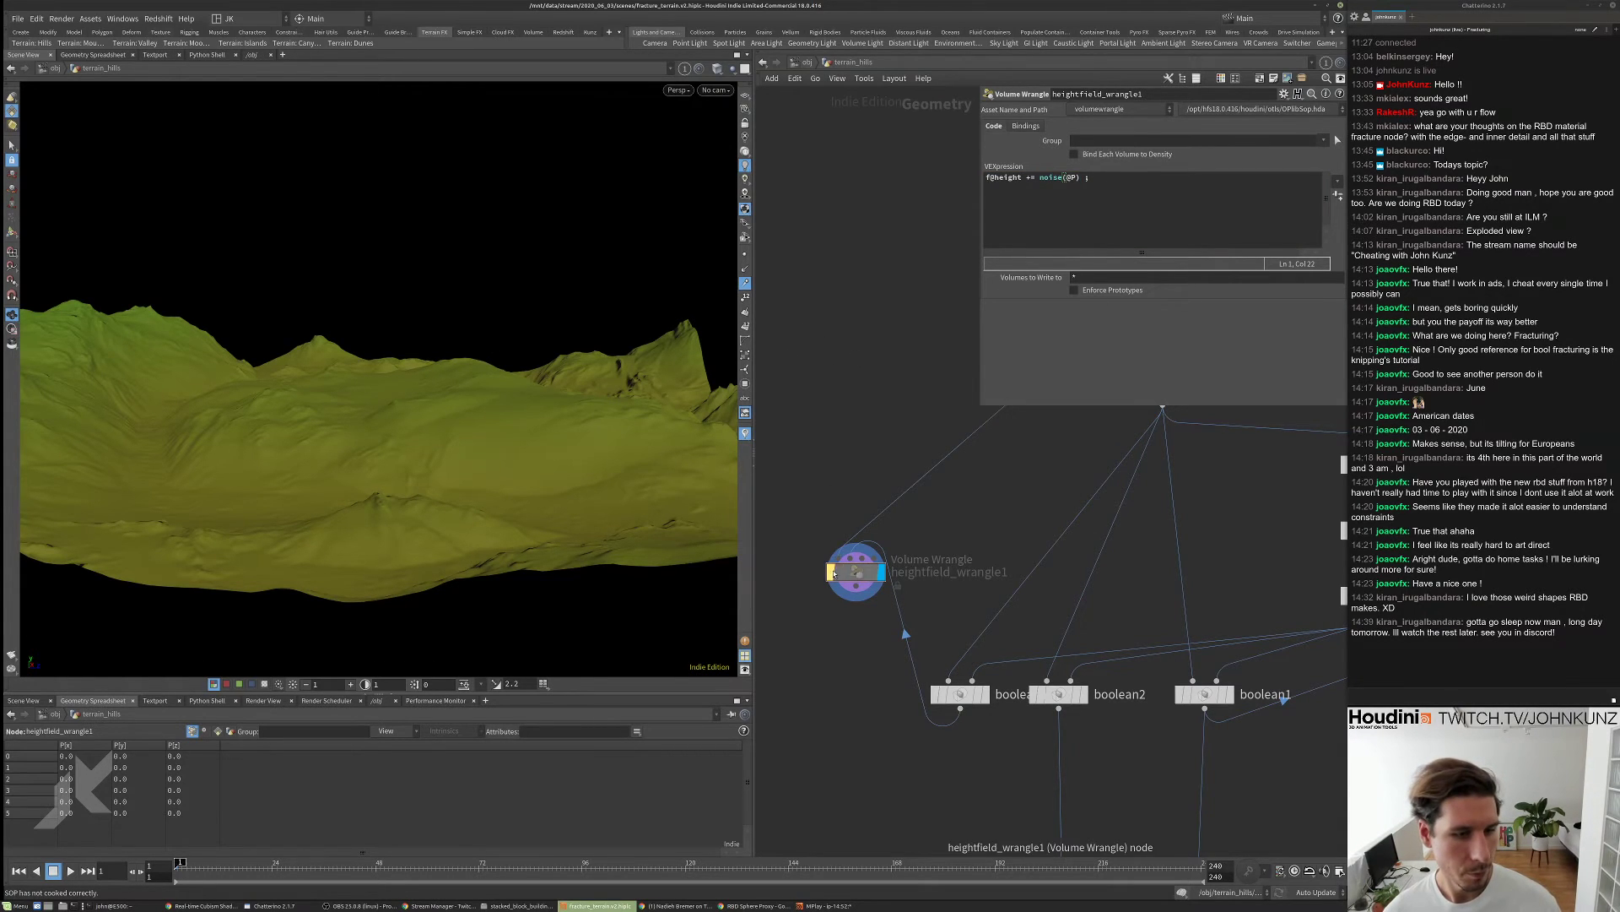
pyautogui.scroll(5, 410, 361)
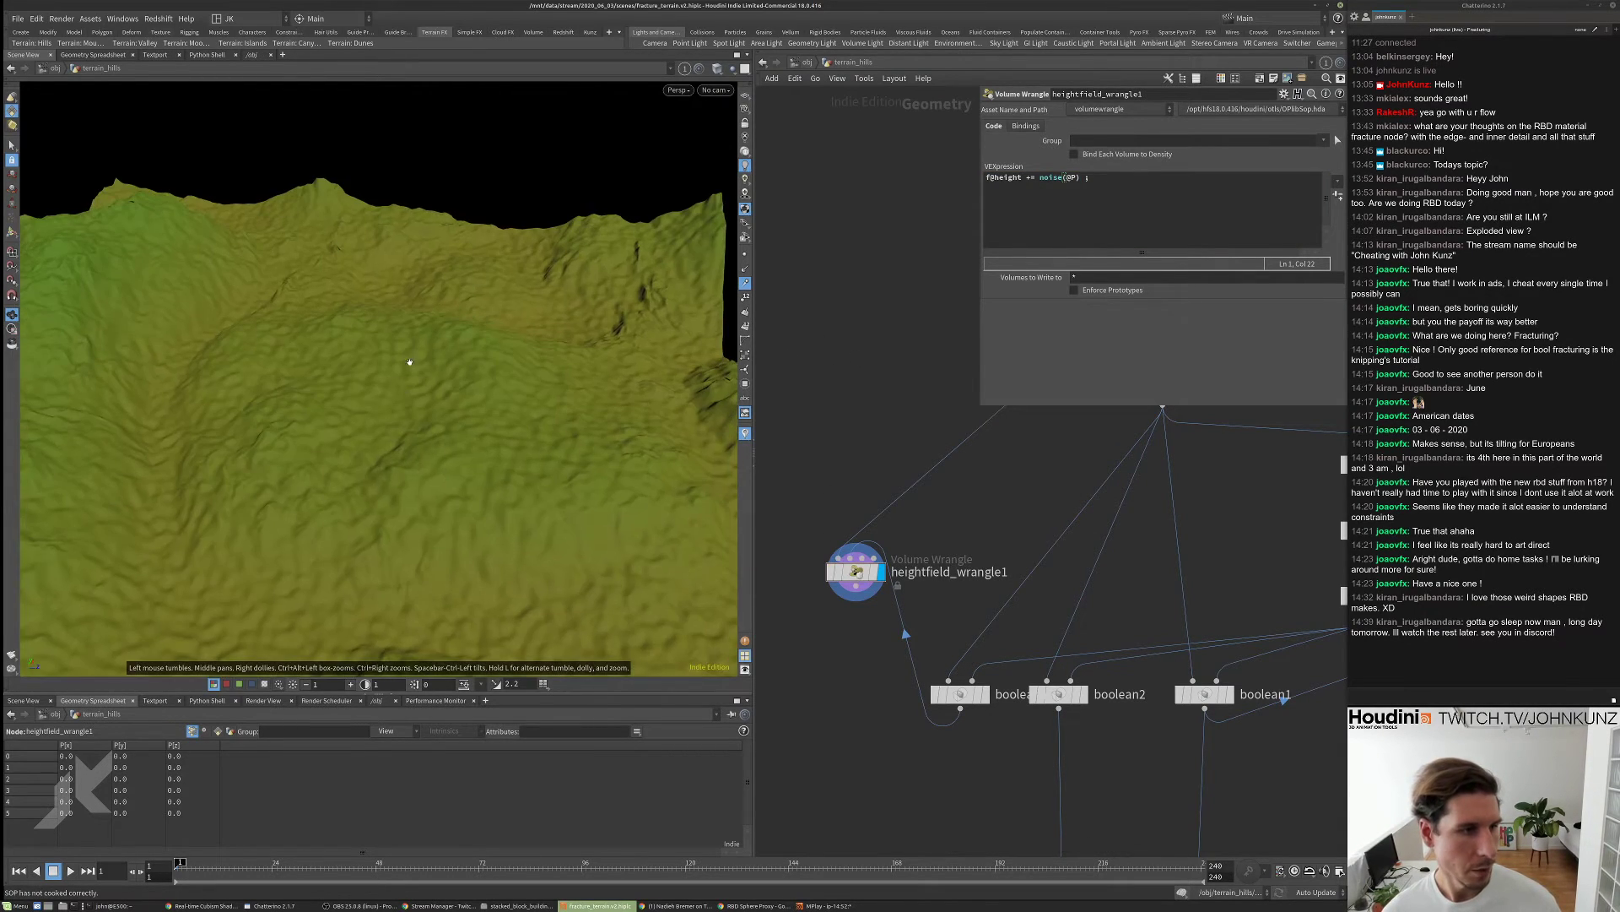
# - Replace the noise function with snoise in the heightfield_wrangle1 expression and inspect the terrain from above
pyautogui.click(1039, 178)
pyautogui.write('s')
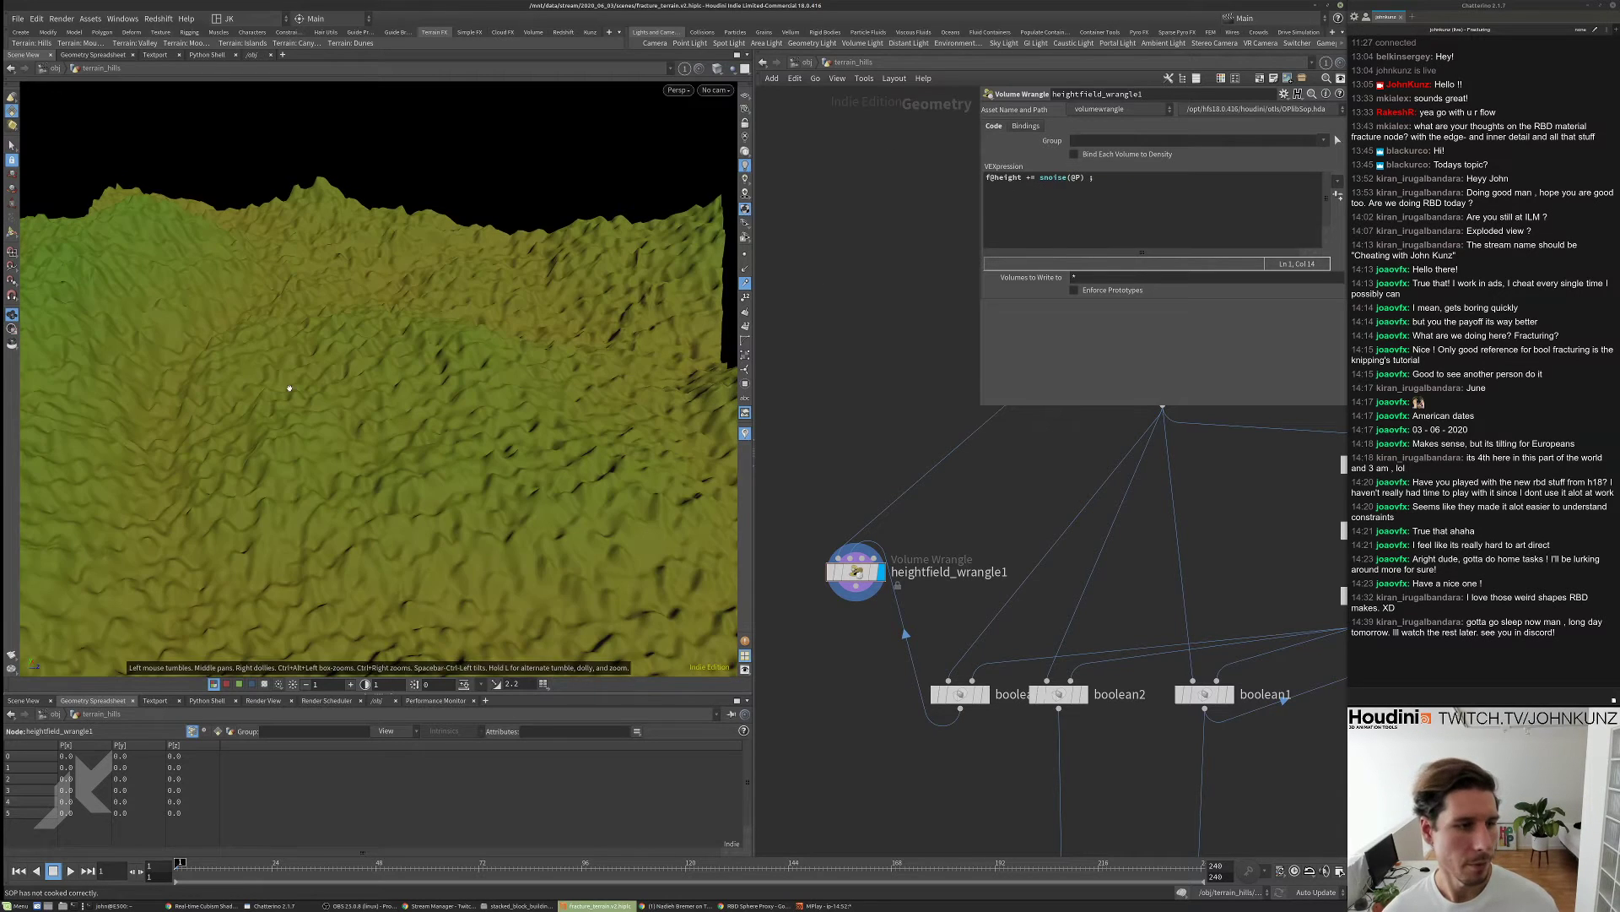
pyautogui.moveTo(439, 295); pyautogui.dragTo(549, 447)
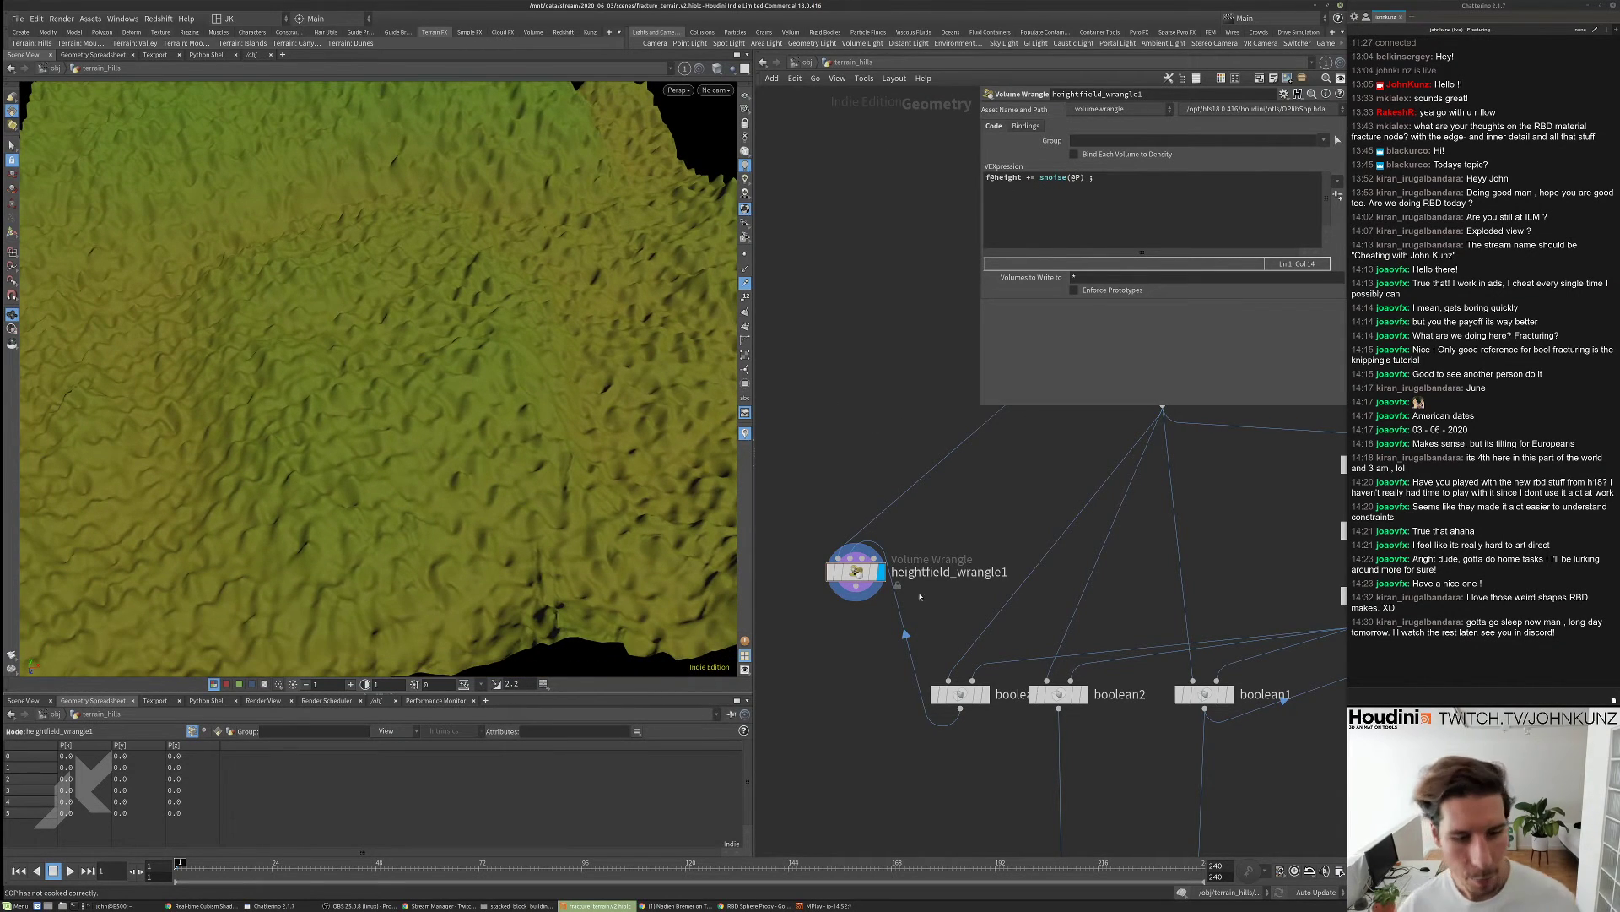
pyautogui.scroll(2, 970, 718)
# - Display and select boolean4, and move heightfield_wrangle1 farther away from the boolean nodes to free up space
pyautogui.click(983, 688)
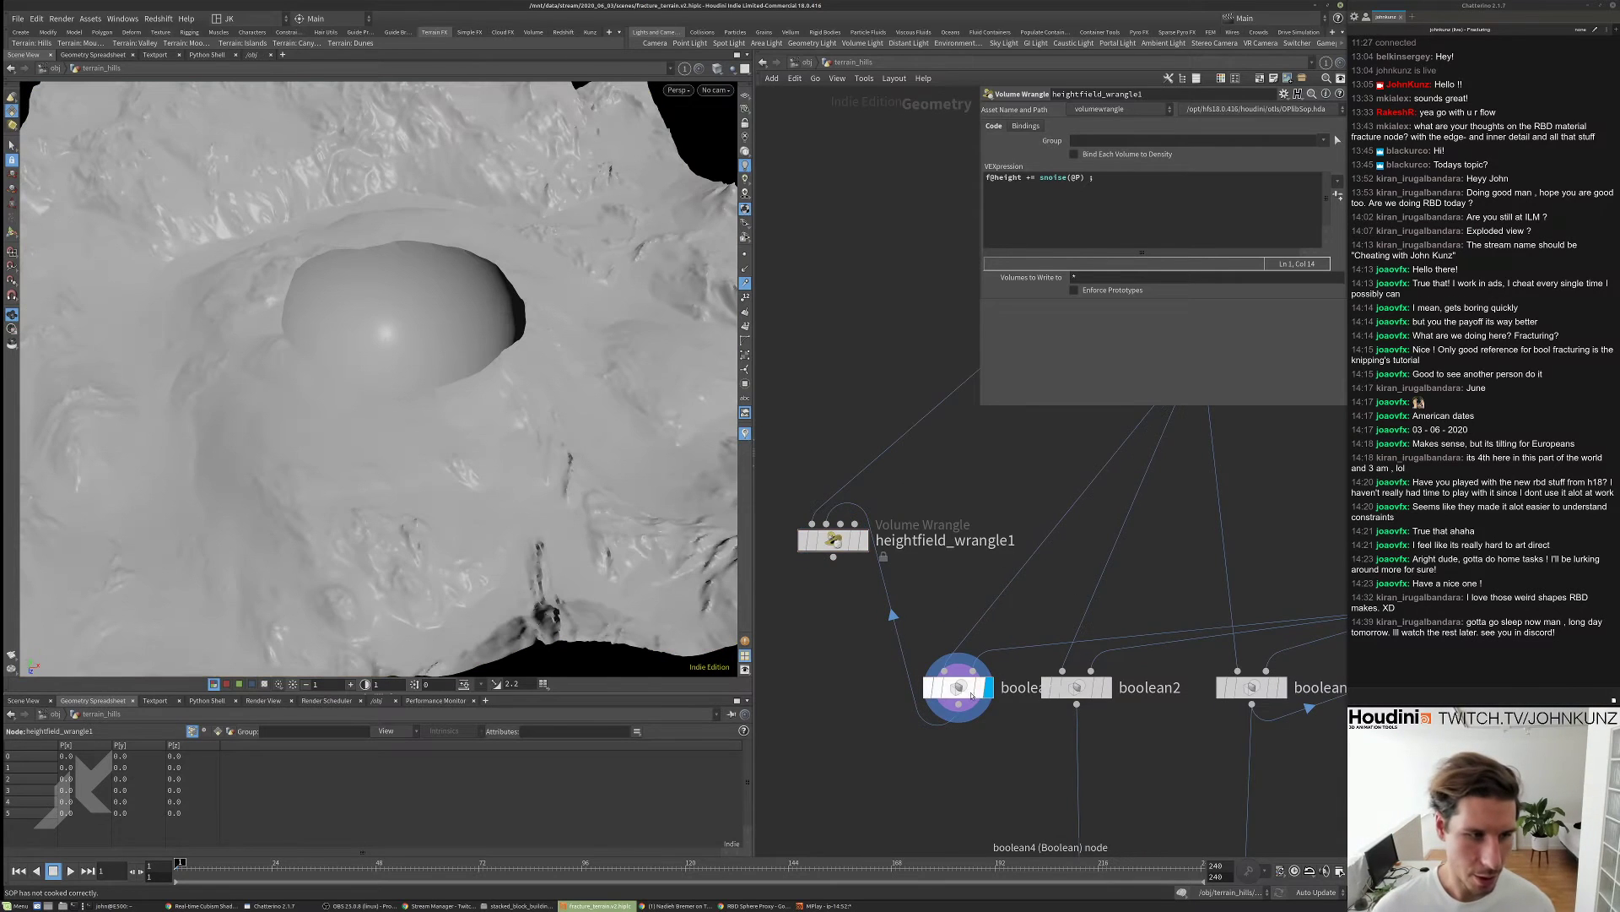
pyautogui.click(971, 692)
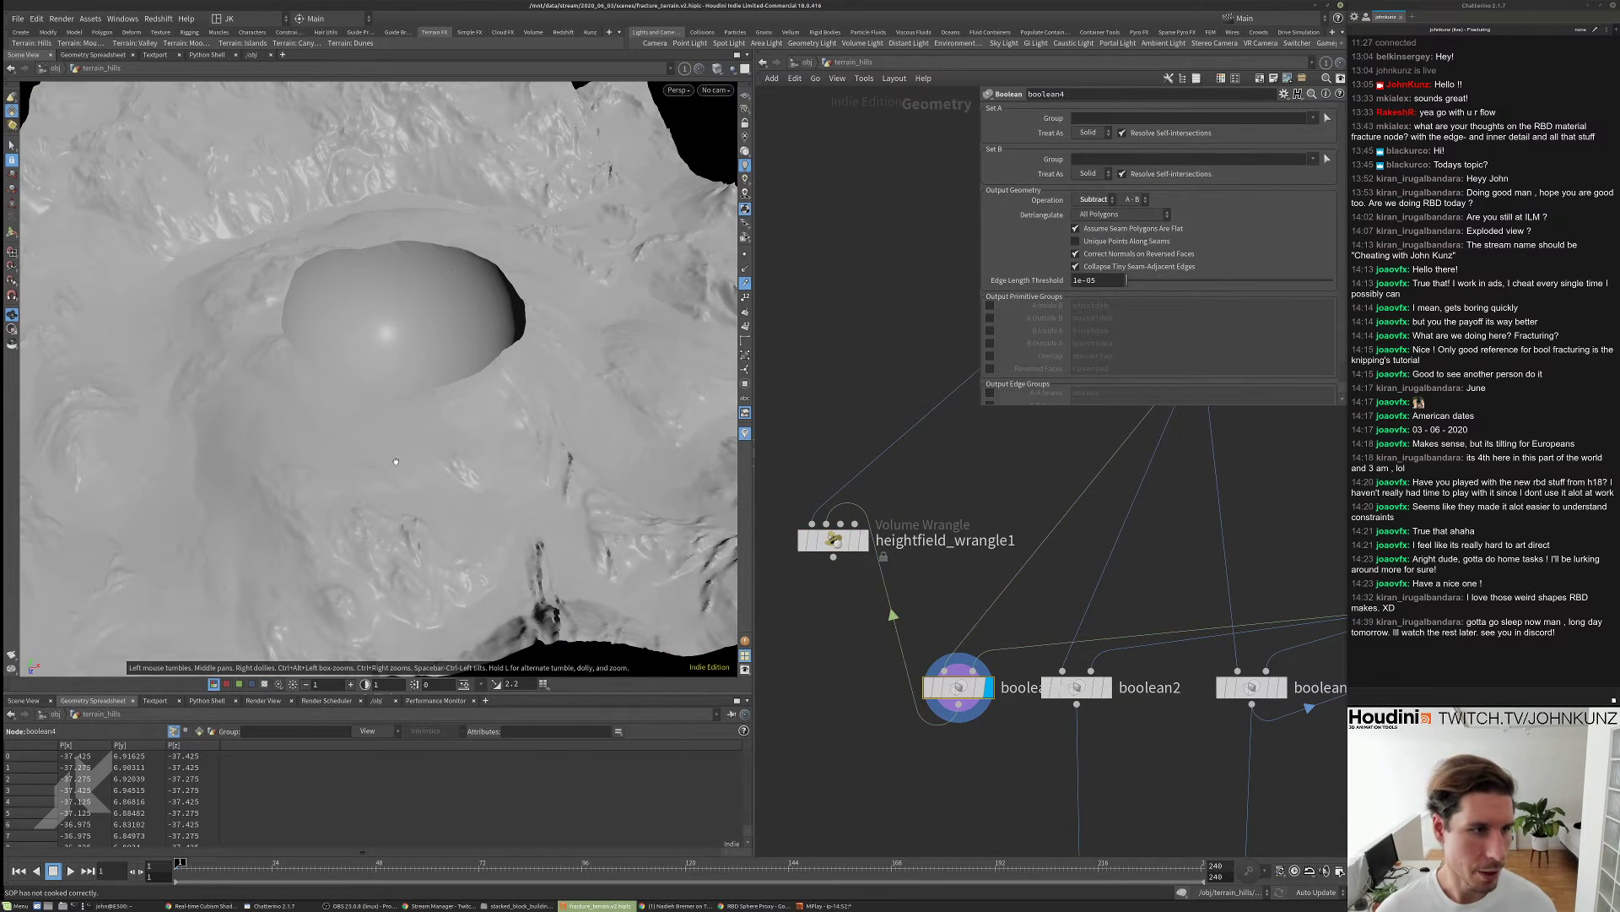
pyautogui.scroll(-2, 1152, 519)
pyautogui.moveTo(887, 540); pyautogui.dragTo(834, 559)
pyautogui.scroll(-3, 886, 667)
pyautogui.scroll(3, 879, 662)
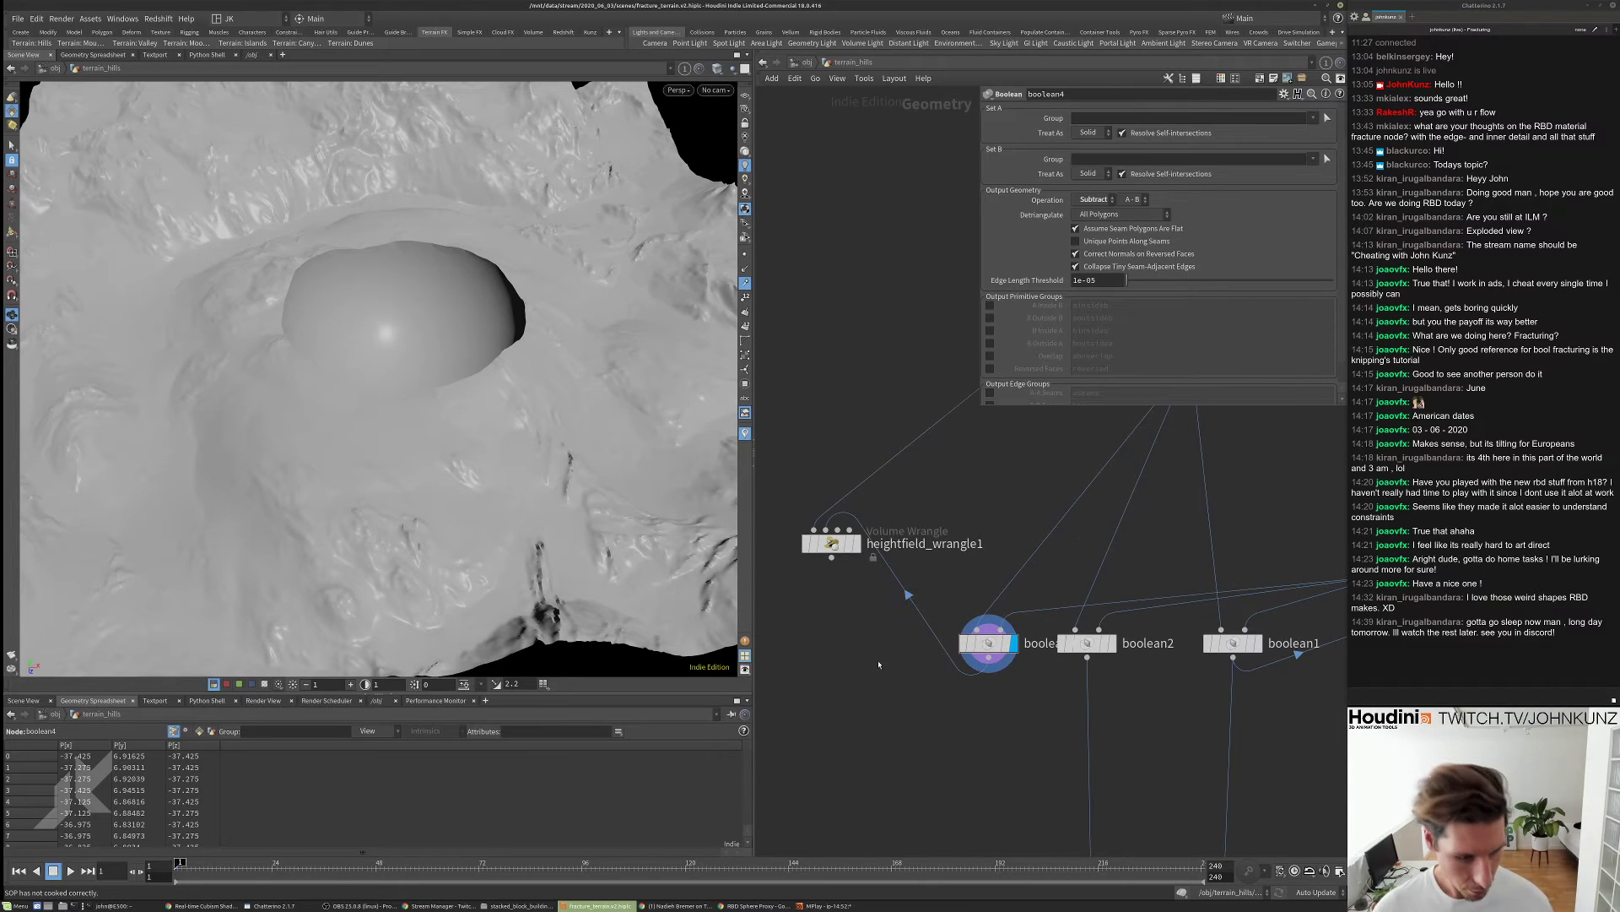
pyautogui.scroll(-3, 879, 664)
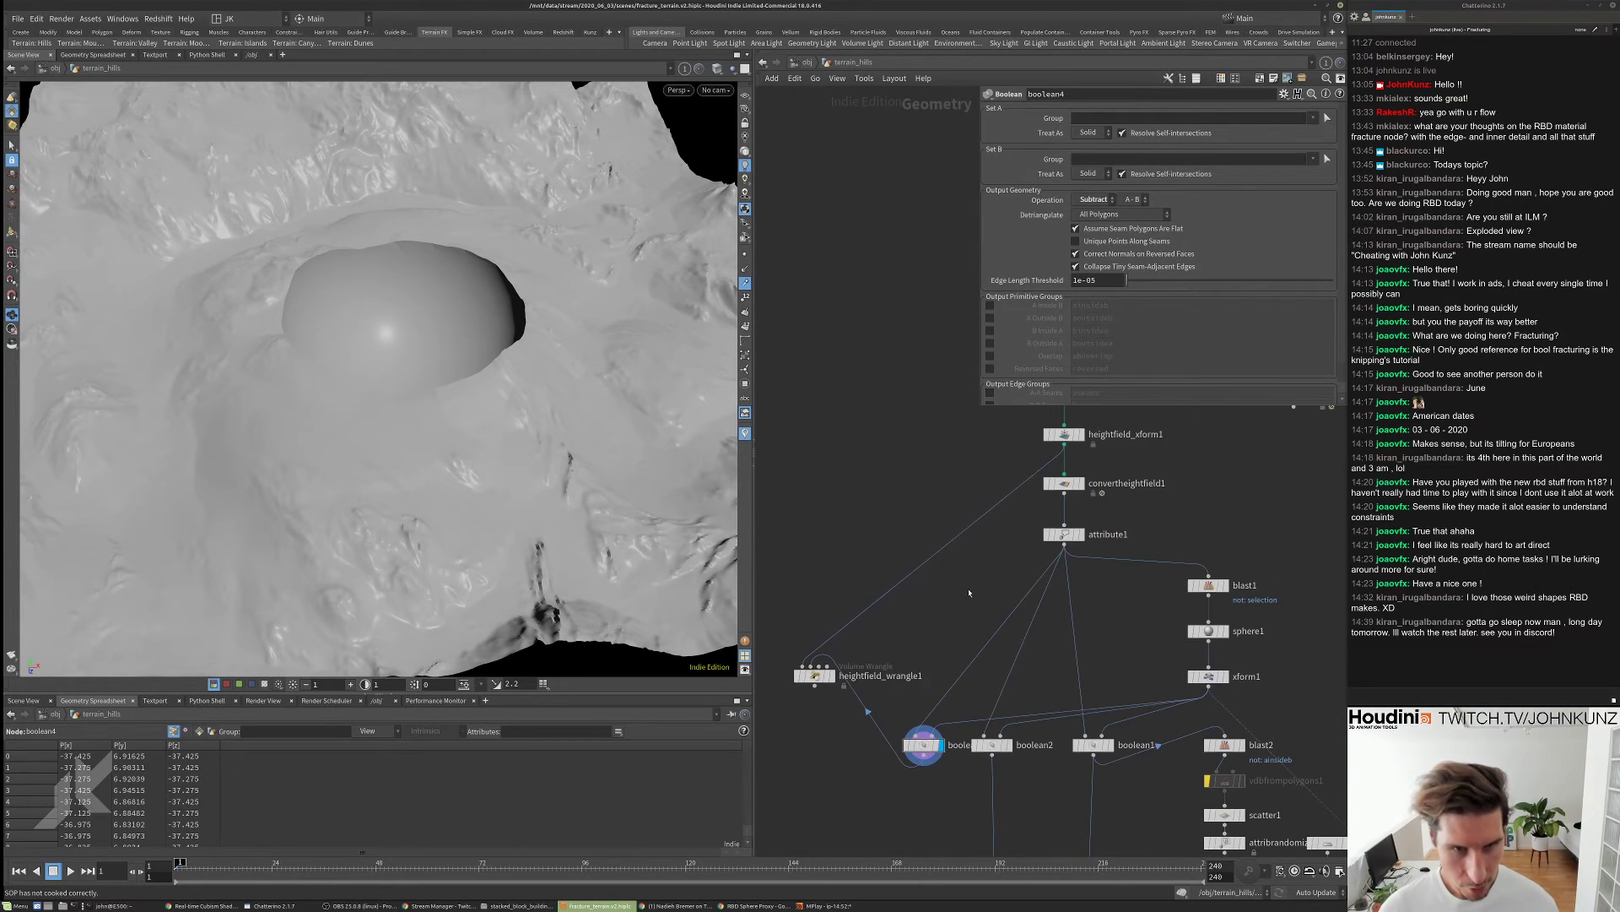
pyautogui.moveTo(969, 593); pyautogui.dragTo(1038, 585, button='middle')
pyautogui.moveTo(874, 669); pyautogui.dragTo(801, 701)
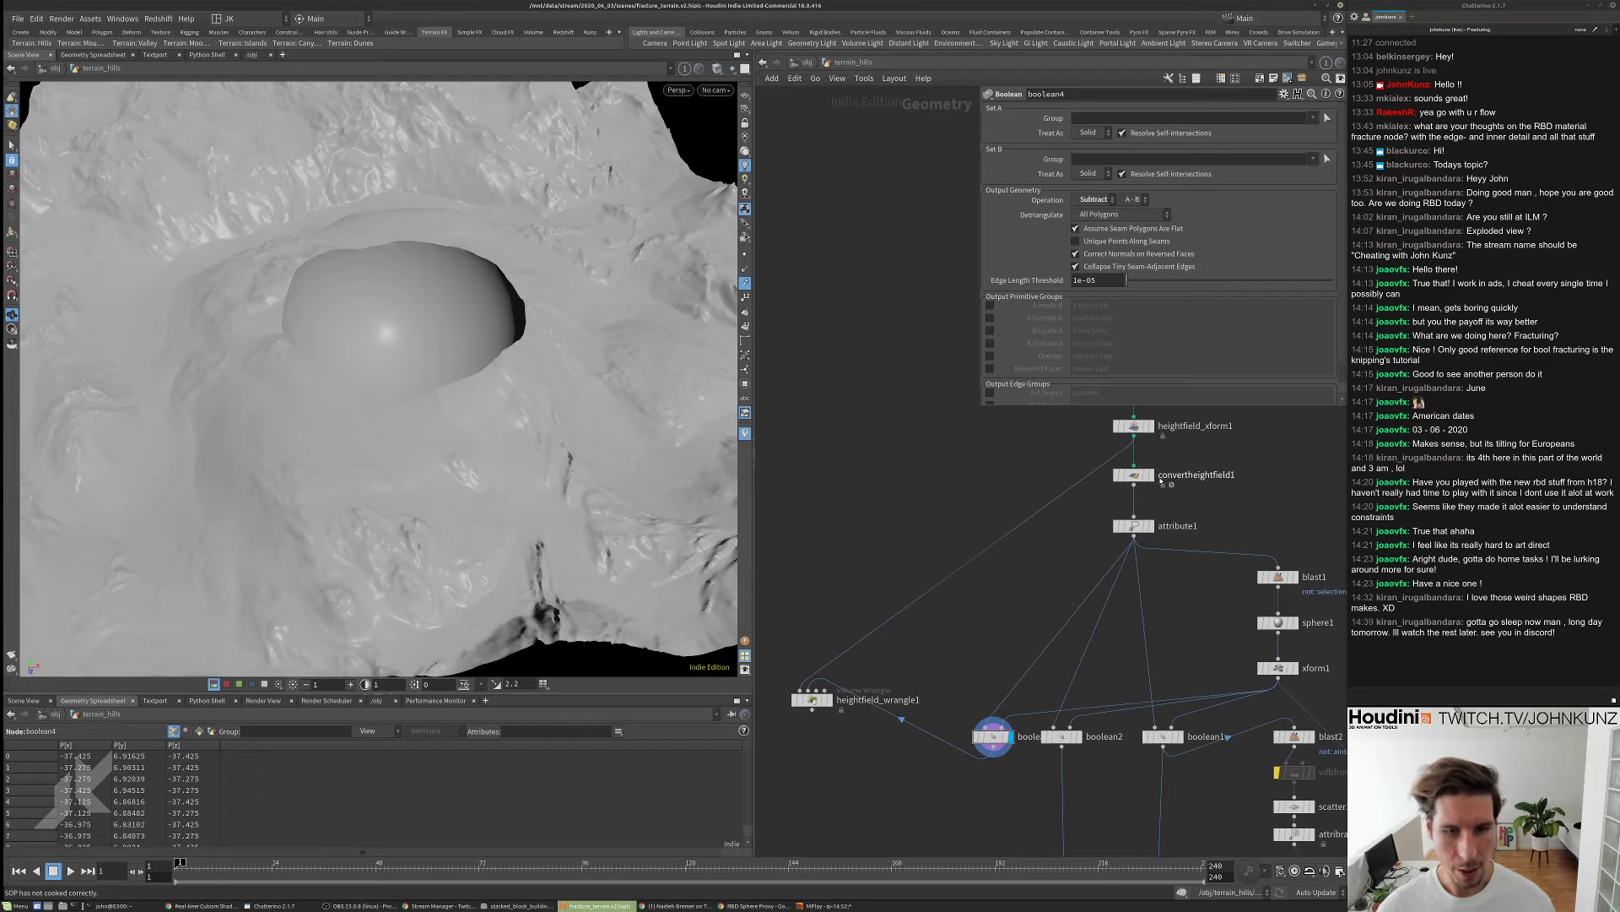
# - Add a Ray node above the booleans, connect convertheightfield1 and boolean4 to its inputs, and display it with Reverse Rays enabled
pyautogui.click(1136, 477)
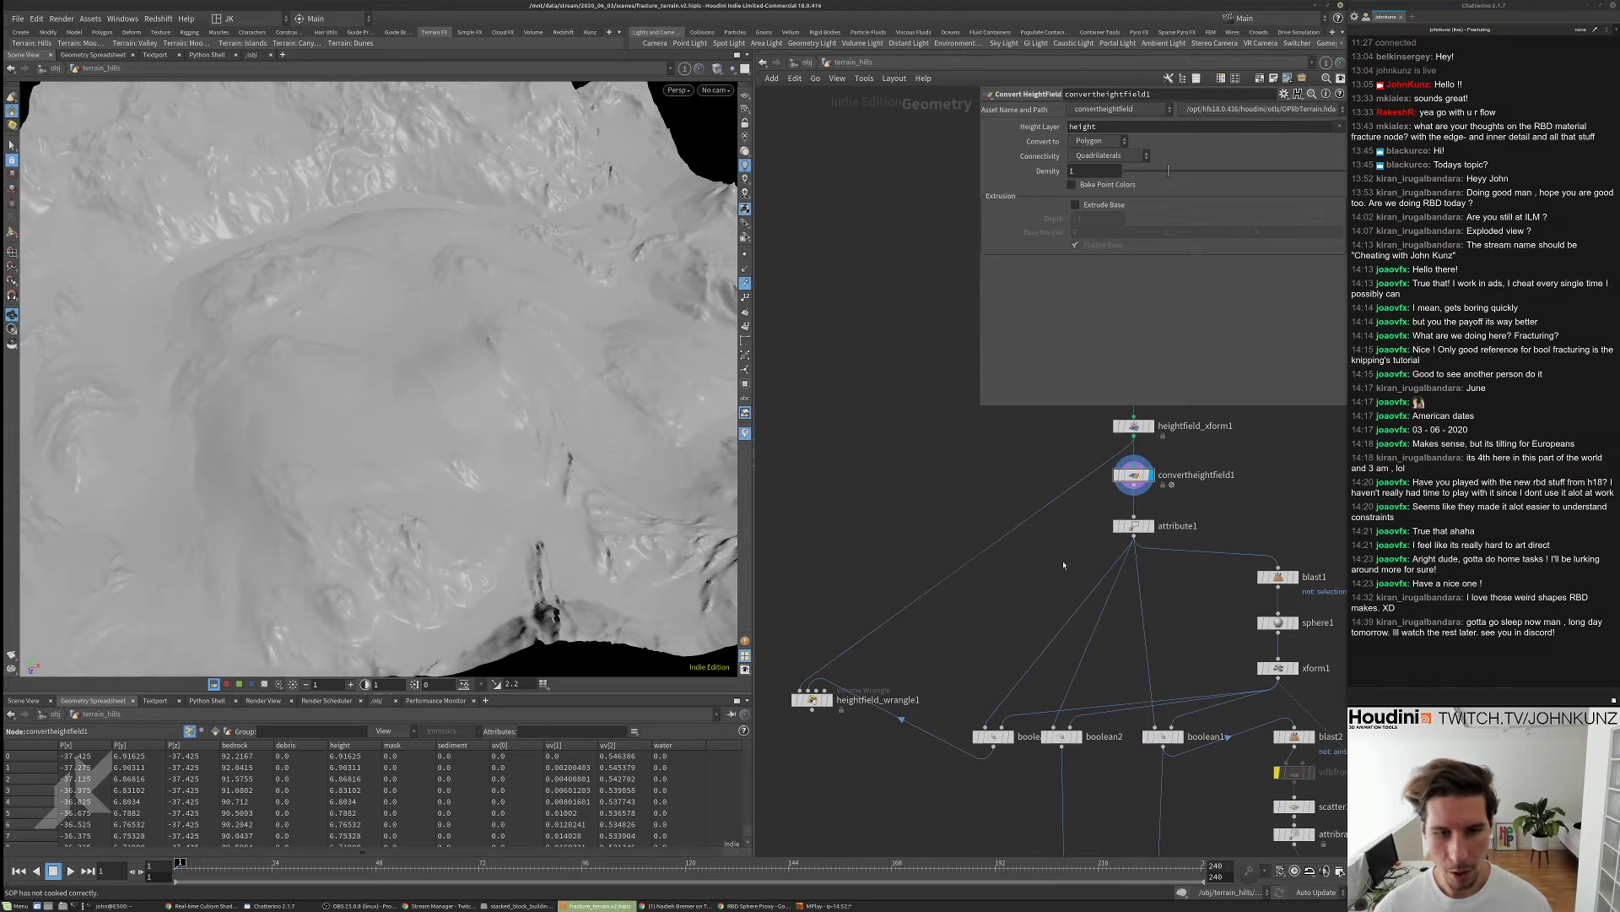
pyautogui.press('Tab')
pyautogui.write('ray')
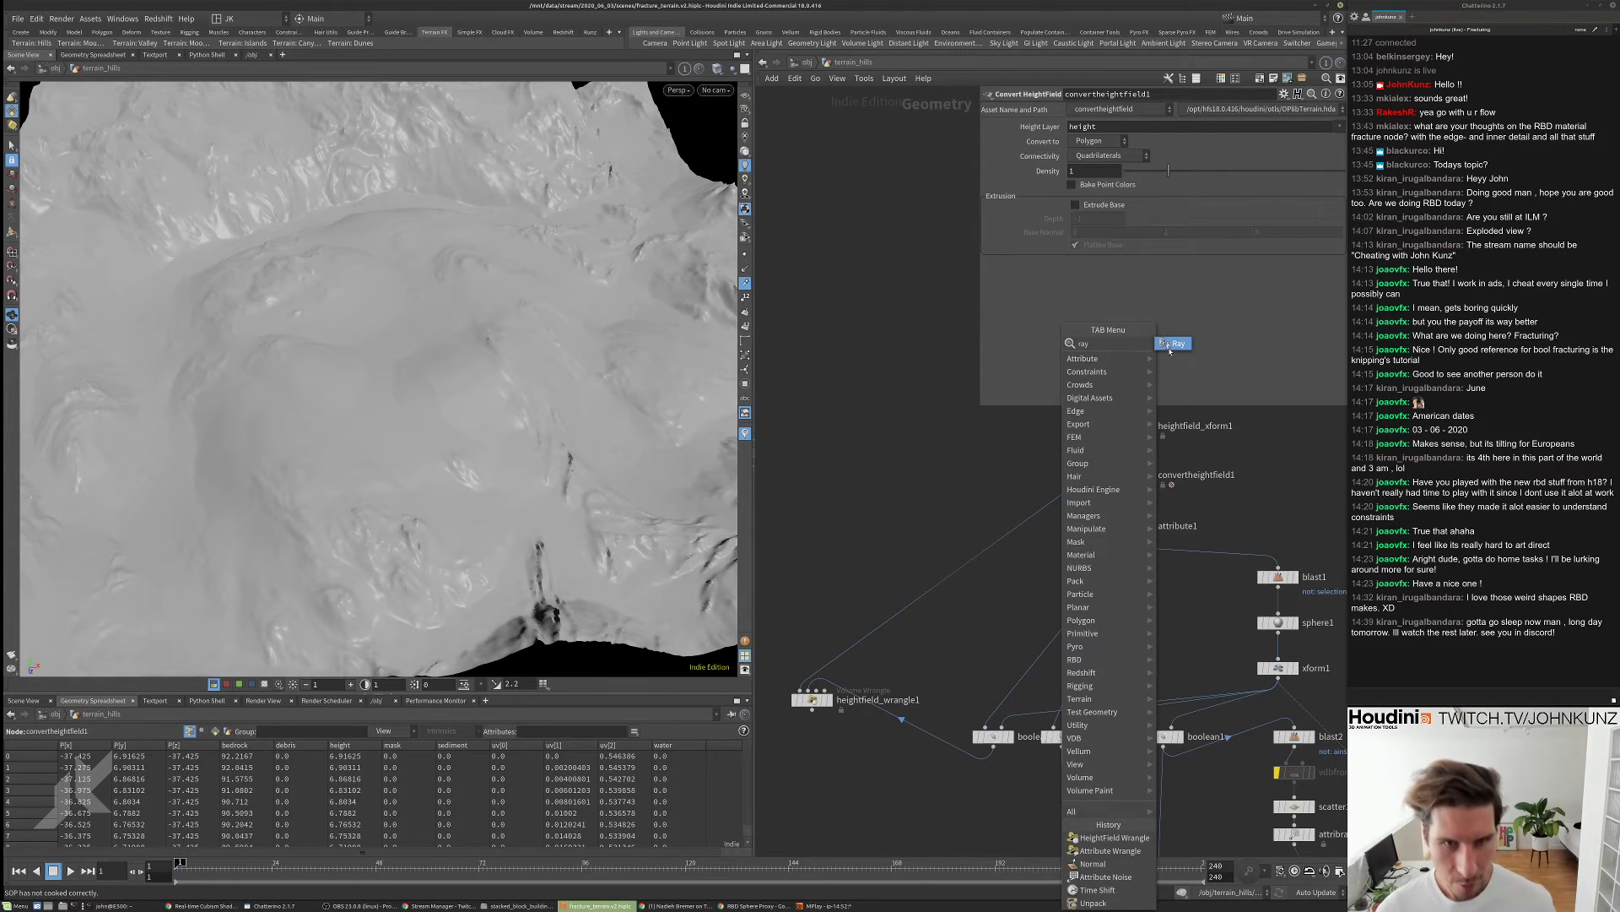
pyautogui.press('Return')
pyautogui.click(981, 618)
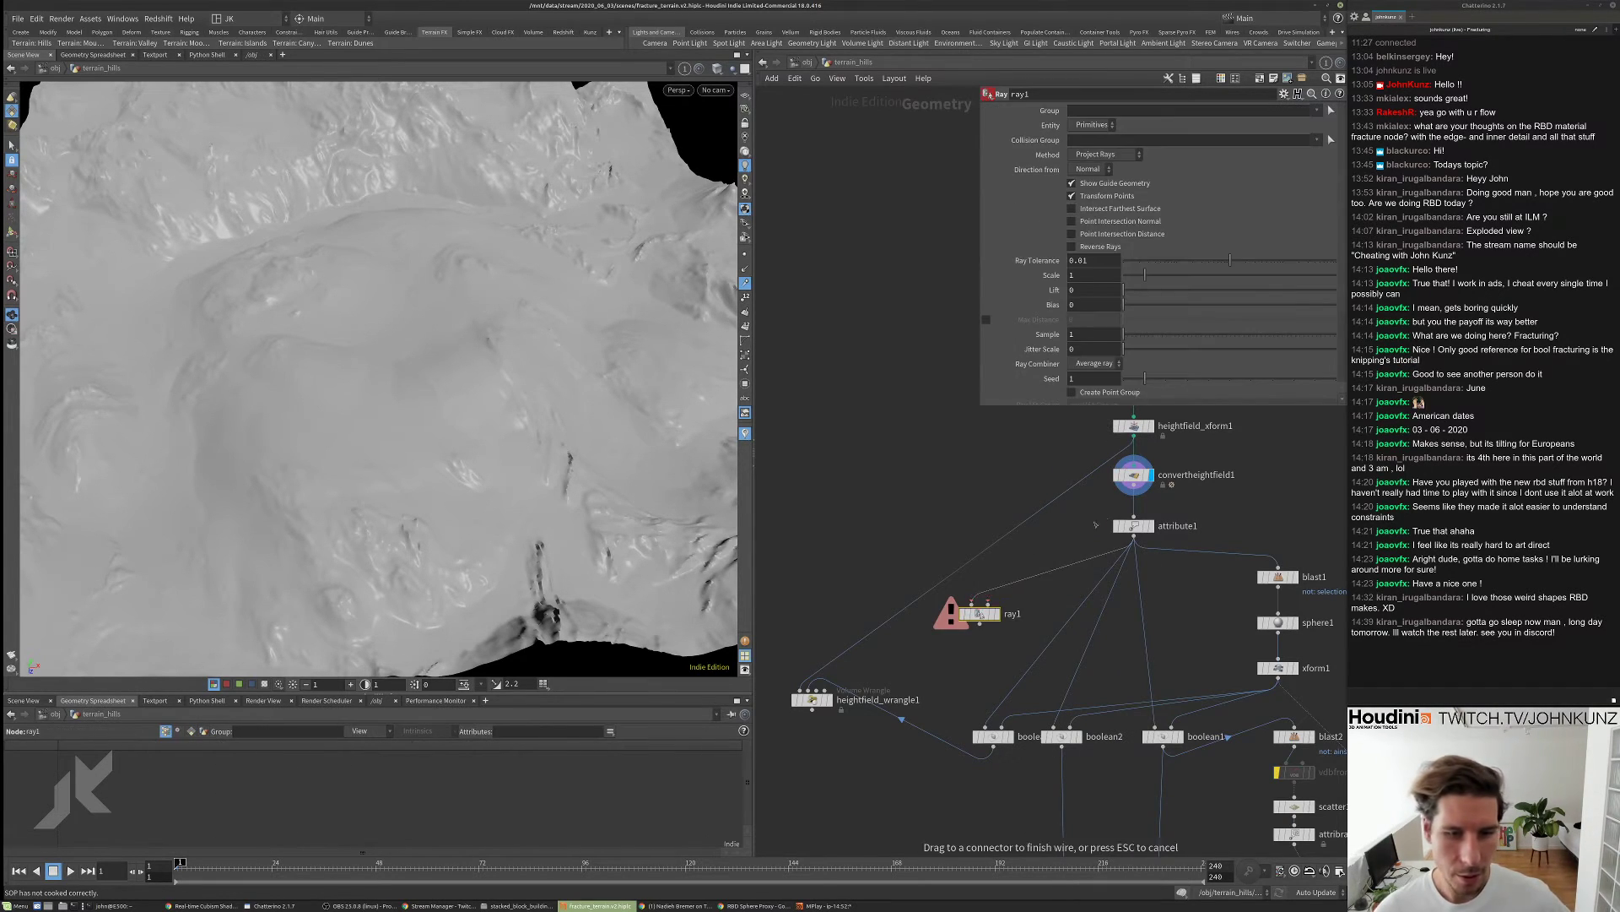
pyautogui.click(996, 614)
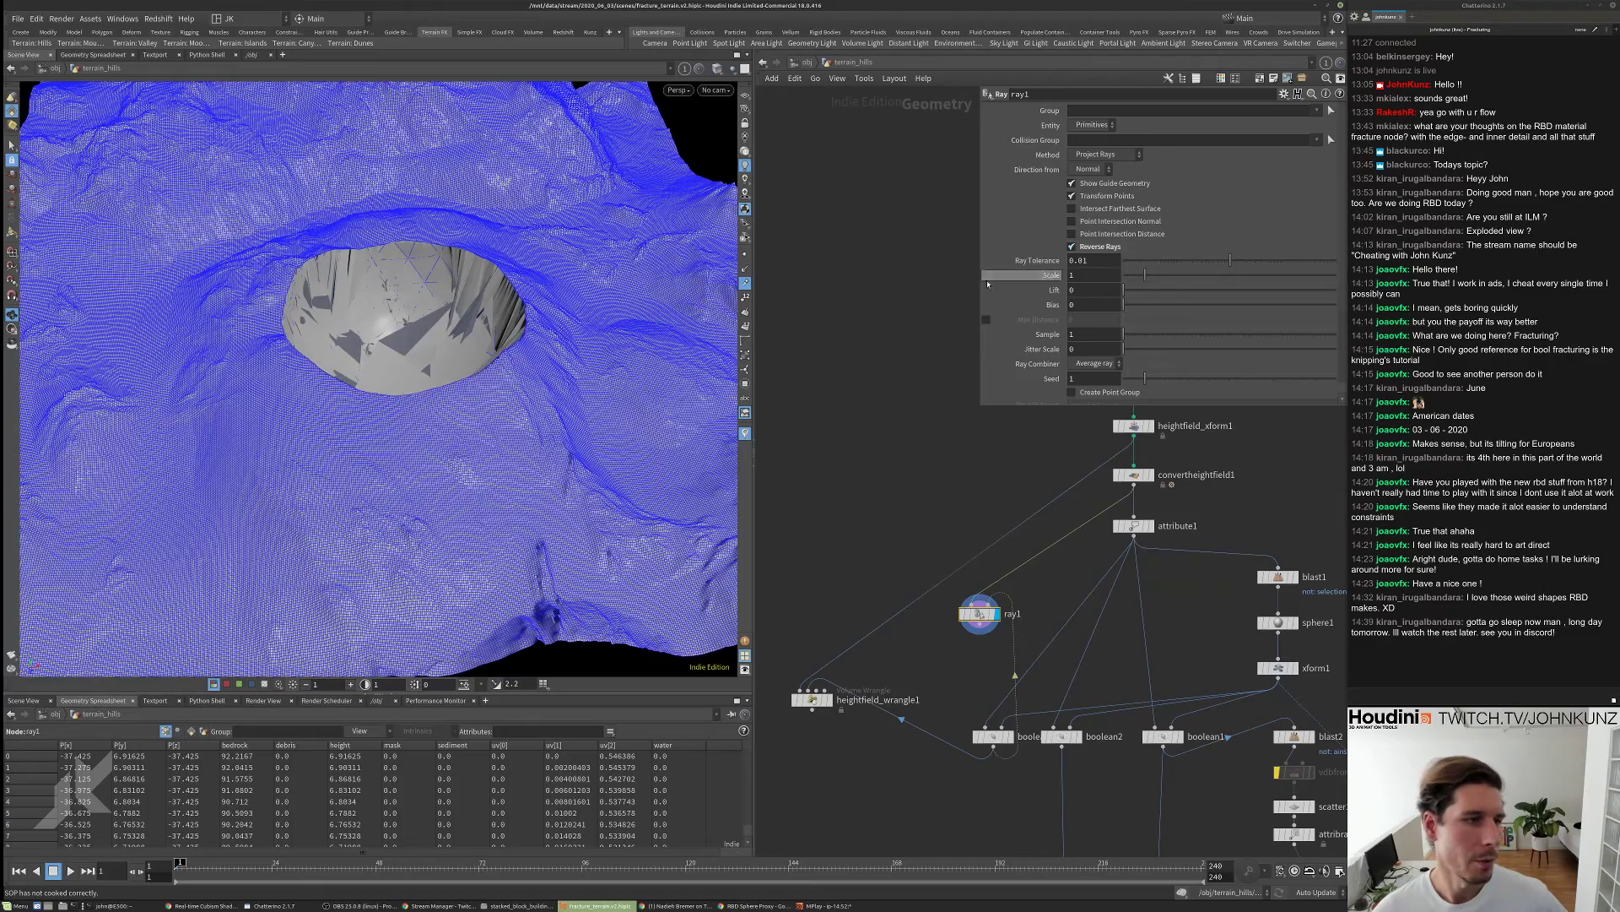
# - Switch the viewport to Smooth Wire Shaded and inspect the projected crater from above
pyautogui.moveTo(473, 304); pyautogui.dragTo(479, 359)
pyautogui.scroll(5, 531, 344)
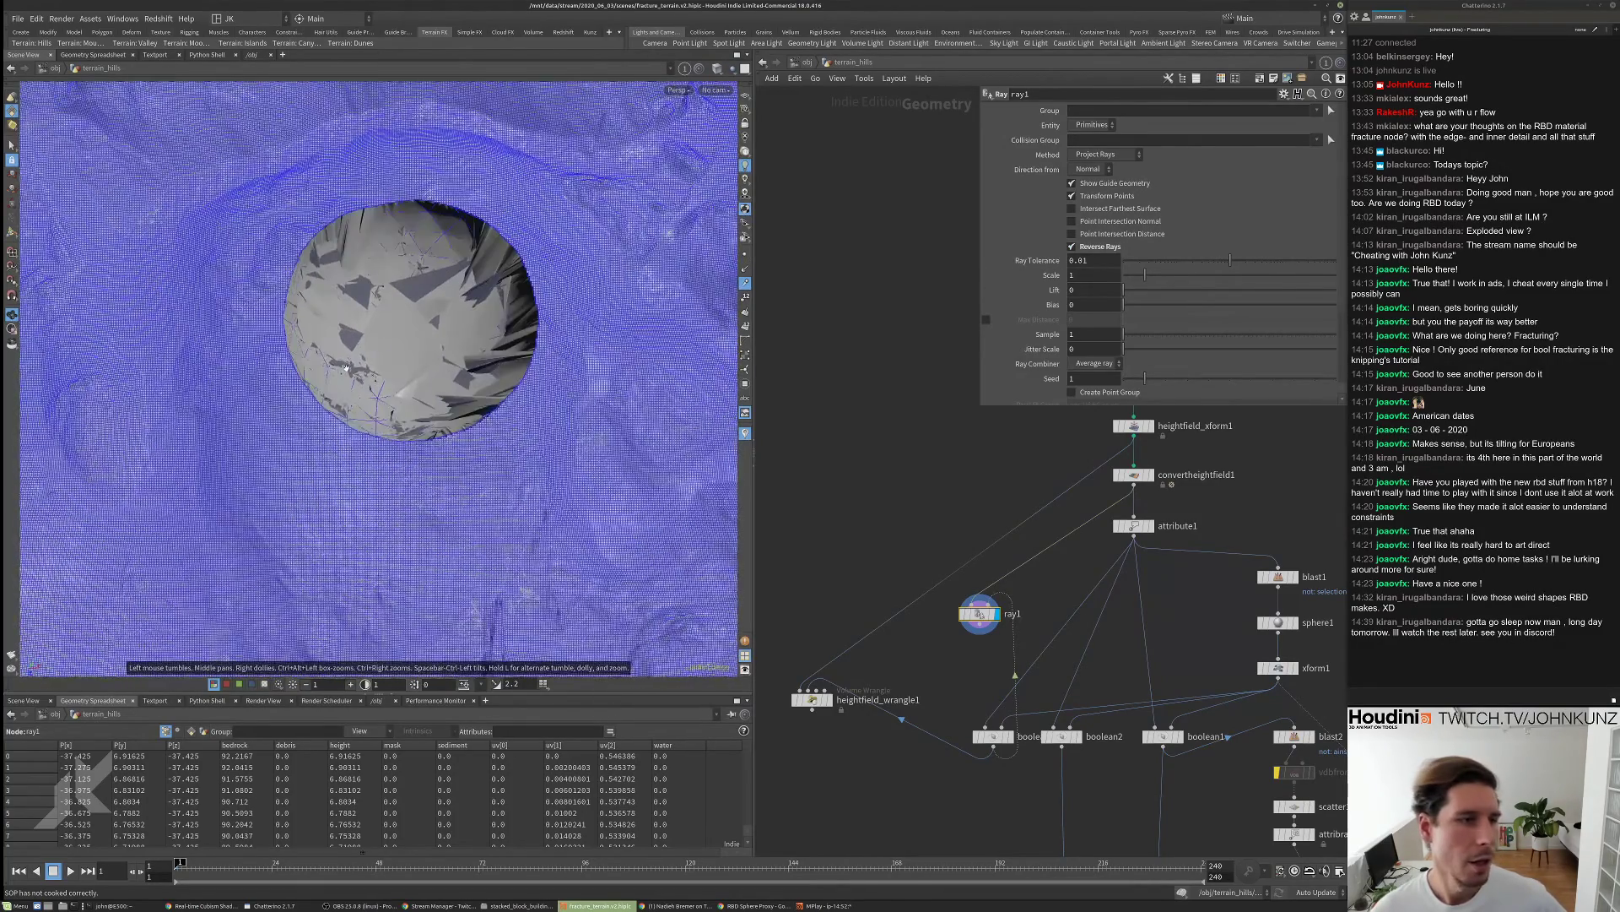
pyautogui.click(718, 69)
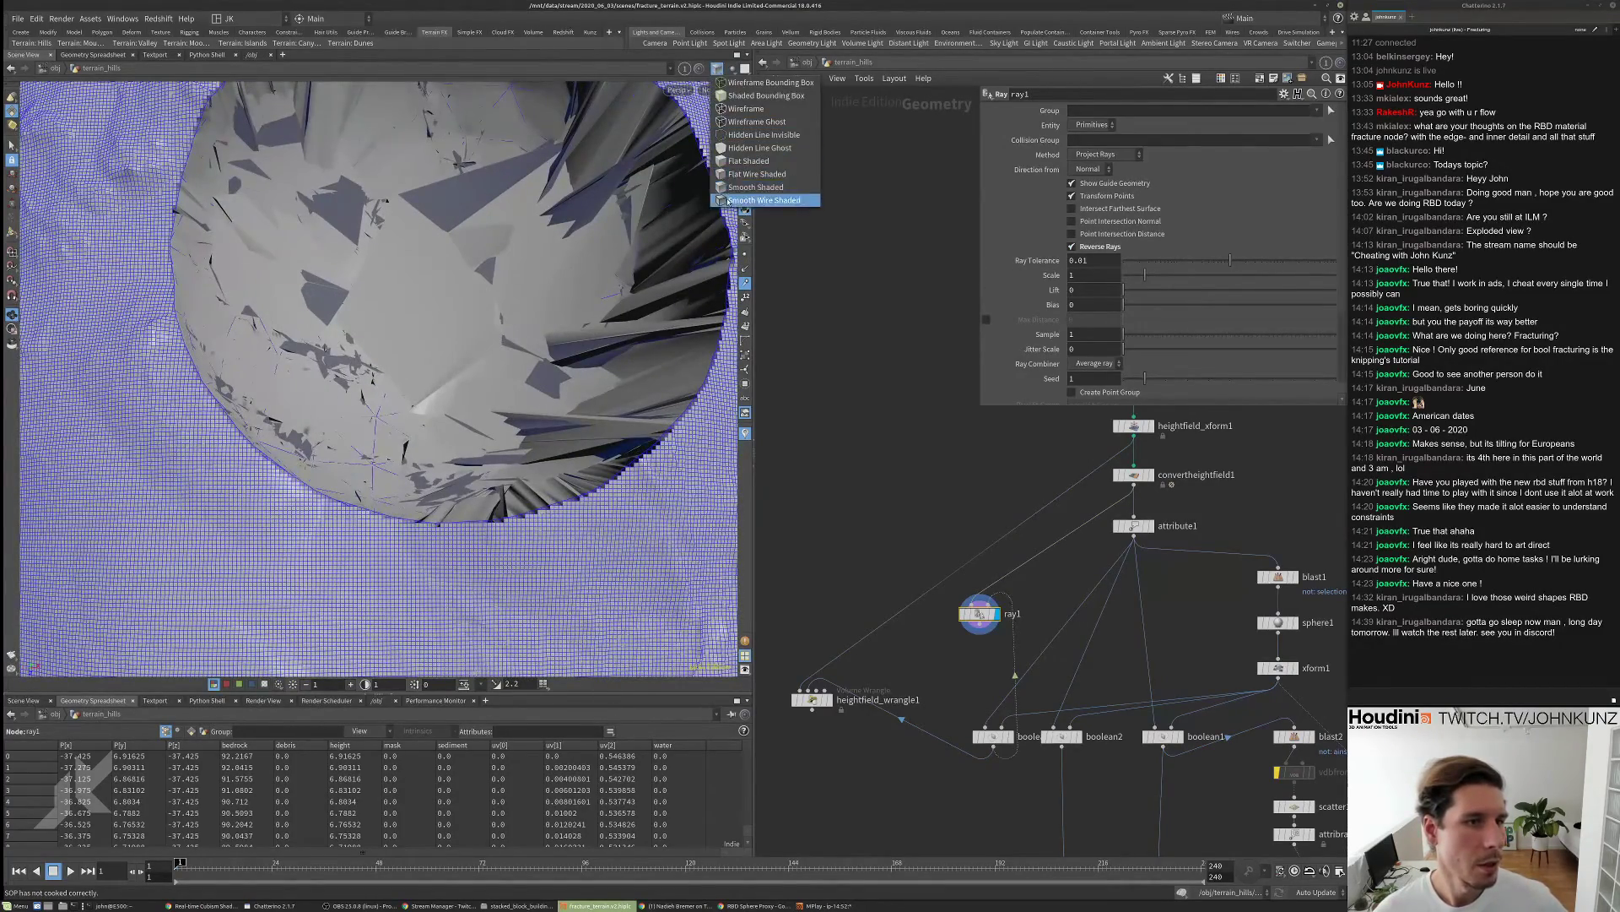
pyautogui.click(747, 200)
pyautogui.scroll(3, 968, 626)
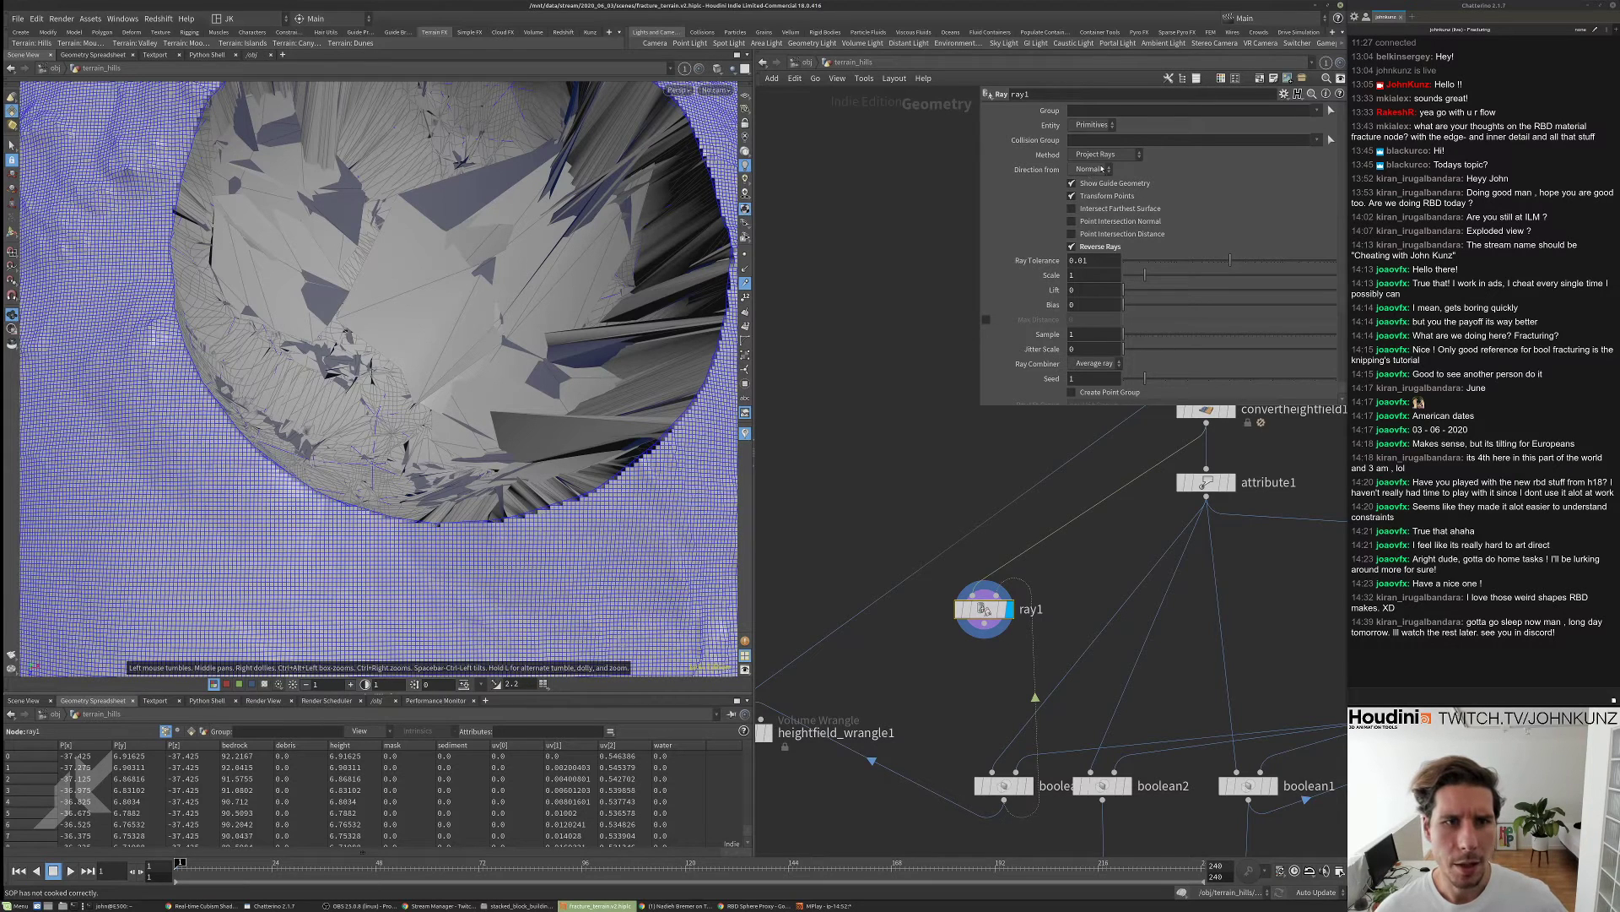
# - Take ray1's direction from a vector, delete the ray direction's channels, and set the direction to 0, -1, 0
pyautogui.click(1102, 172)
pyautogui.click(1108, 175)
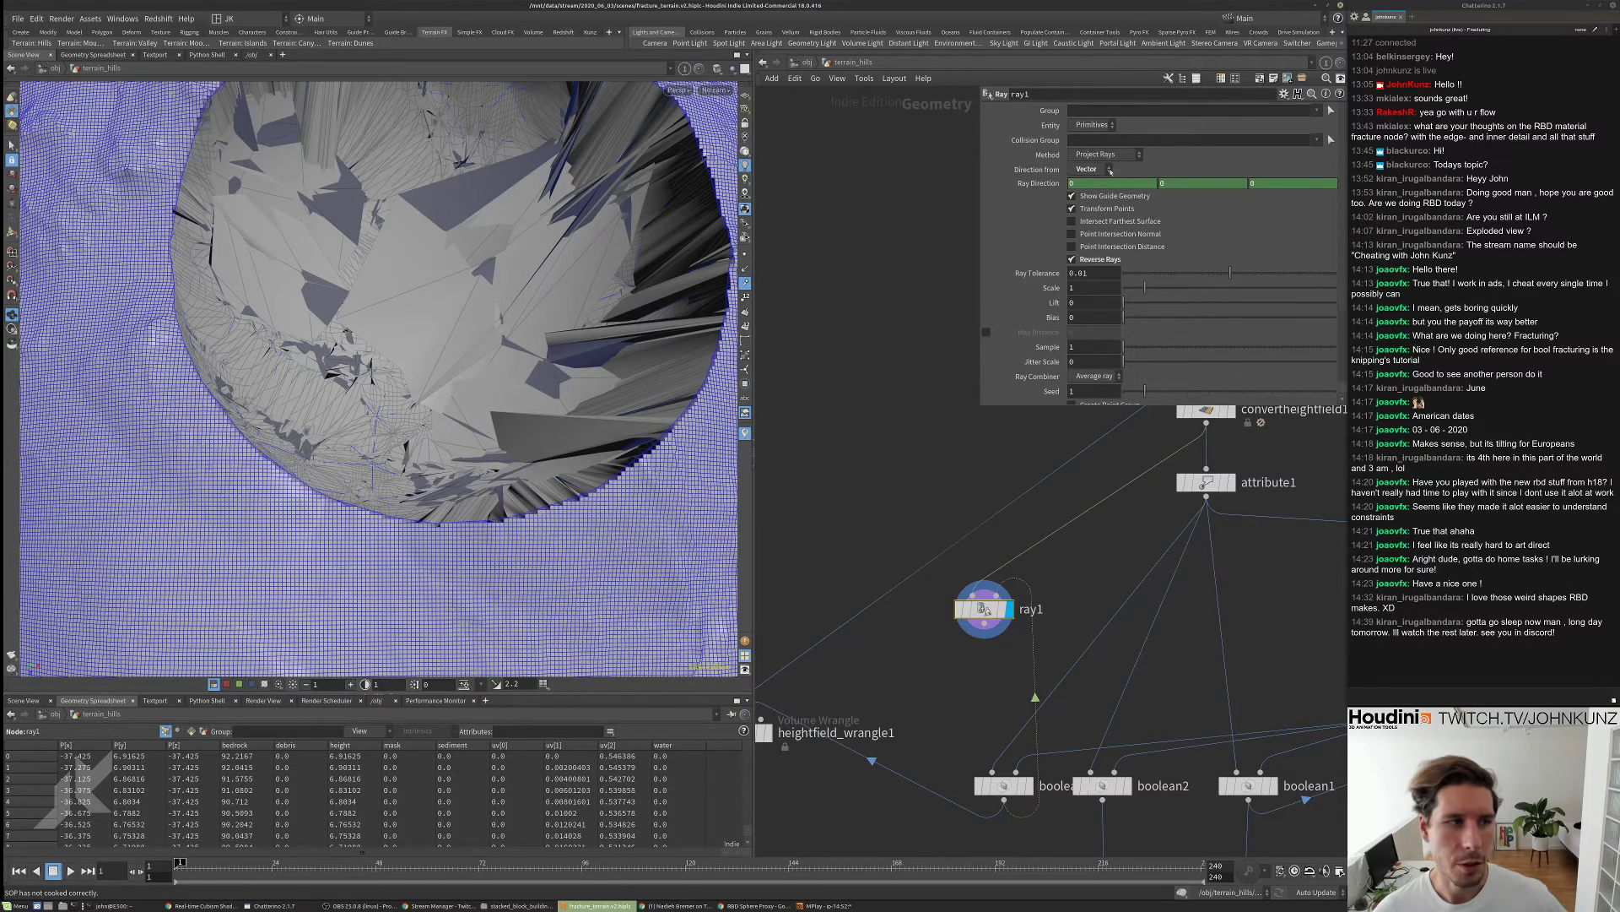
pyautogui.rightClick(1034, 184)
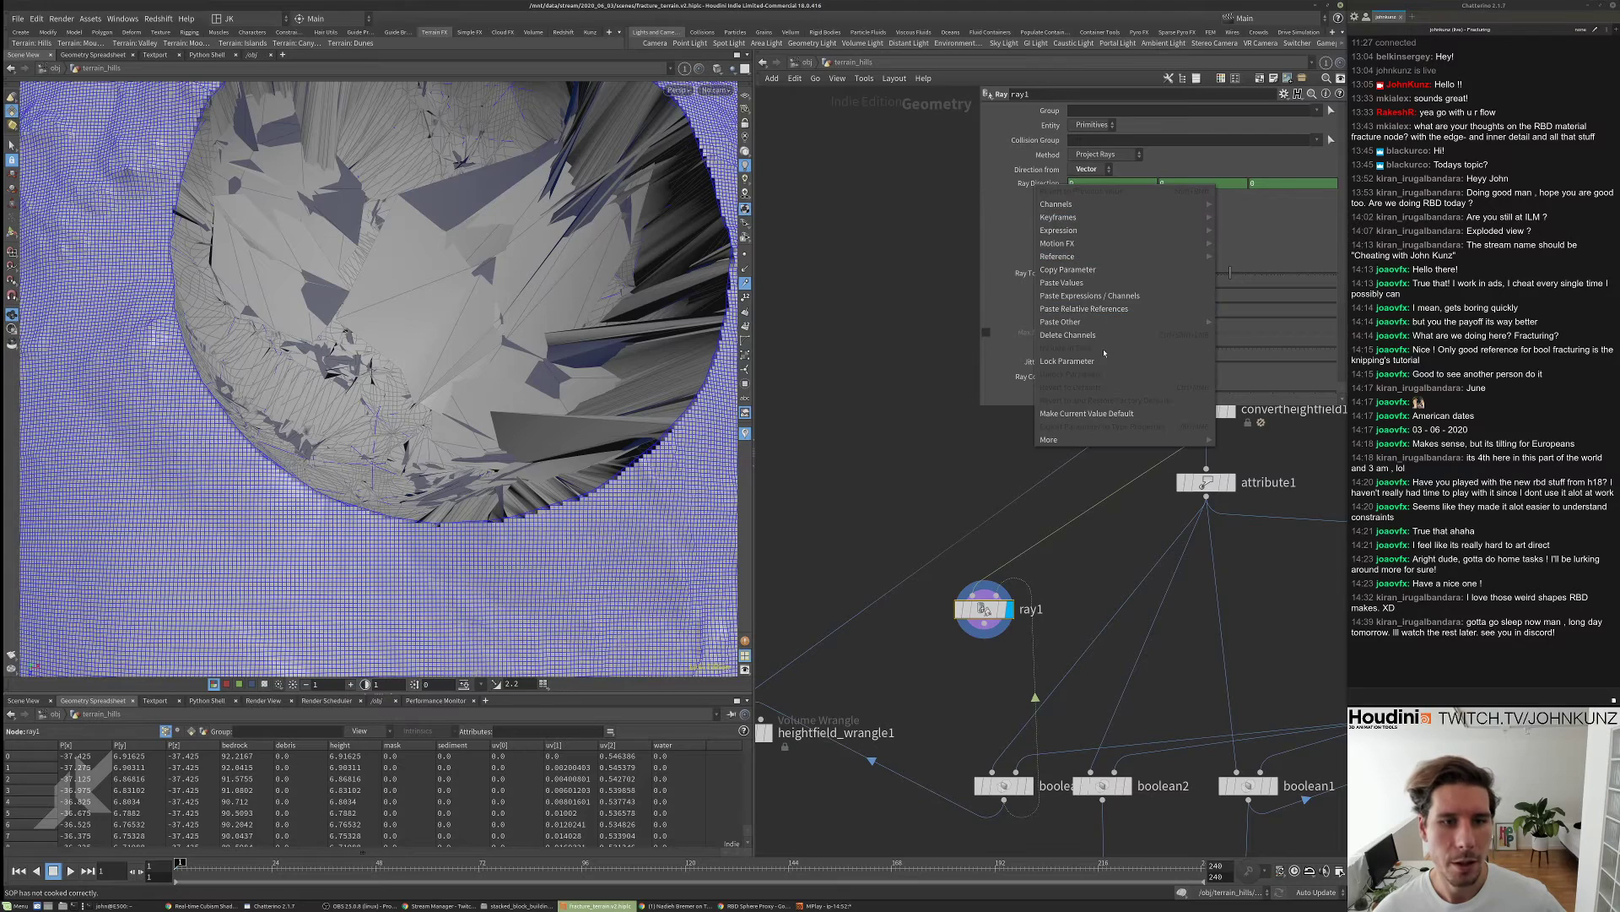
pyautogui.click(1101, 336)
pyautogui.click(1195, 185)
pyautogui.write('-1')
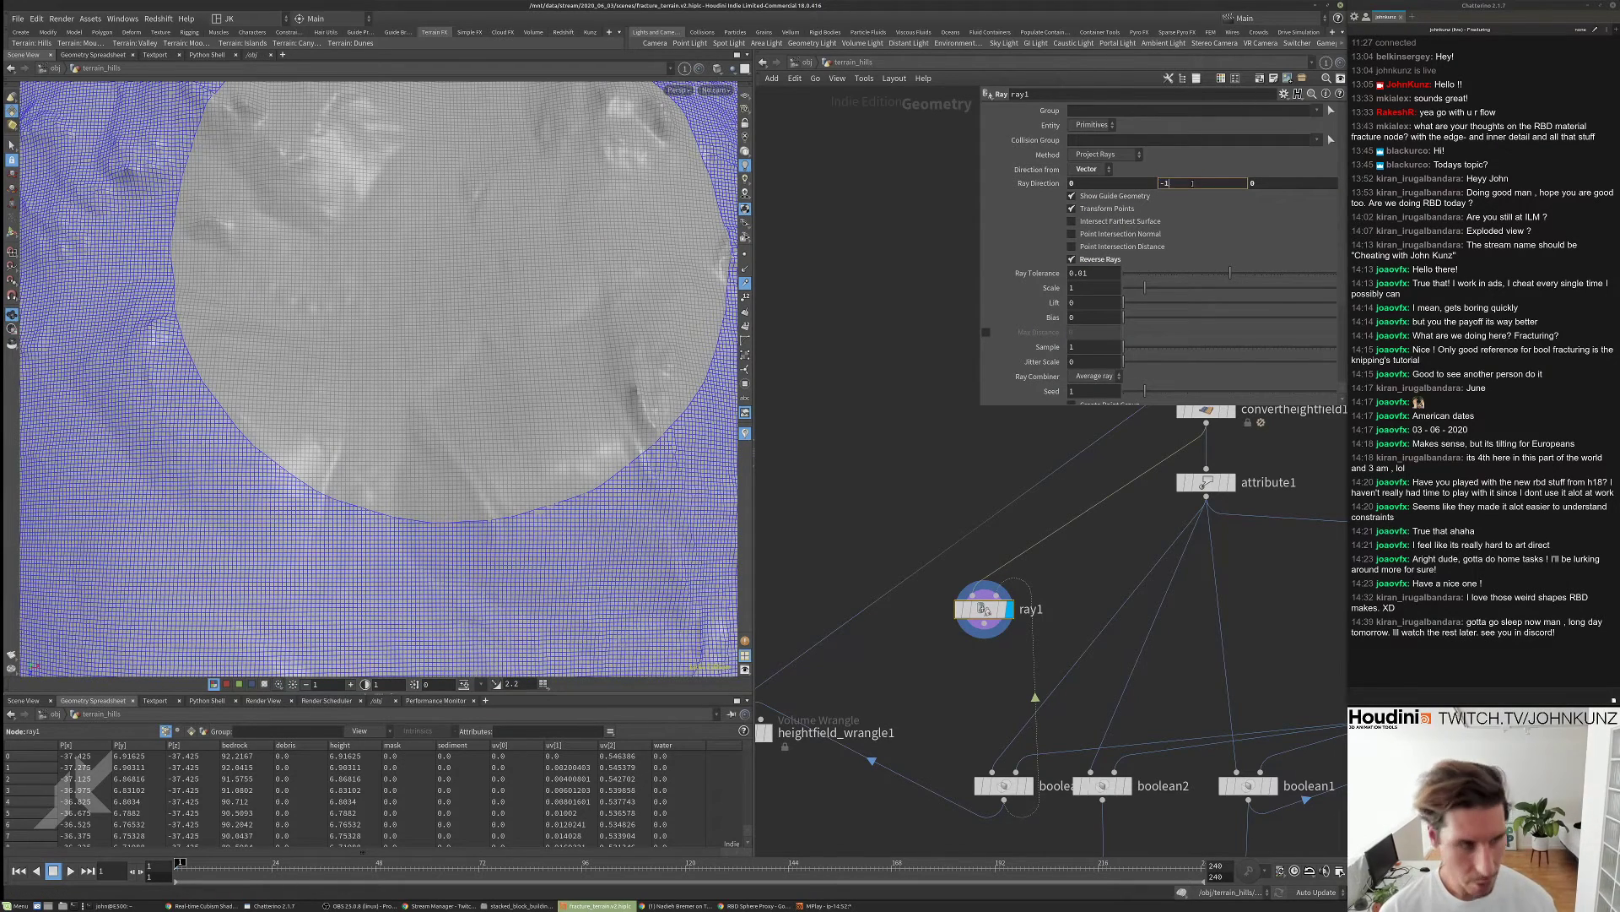
pyautogui.press('Return')
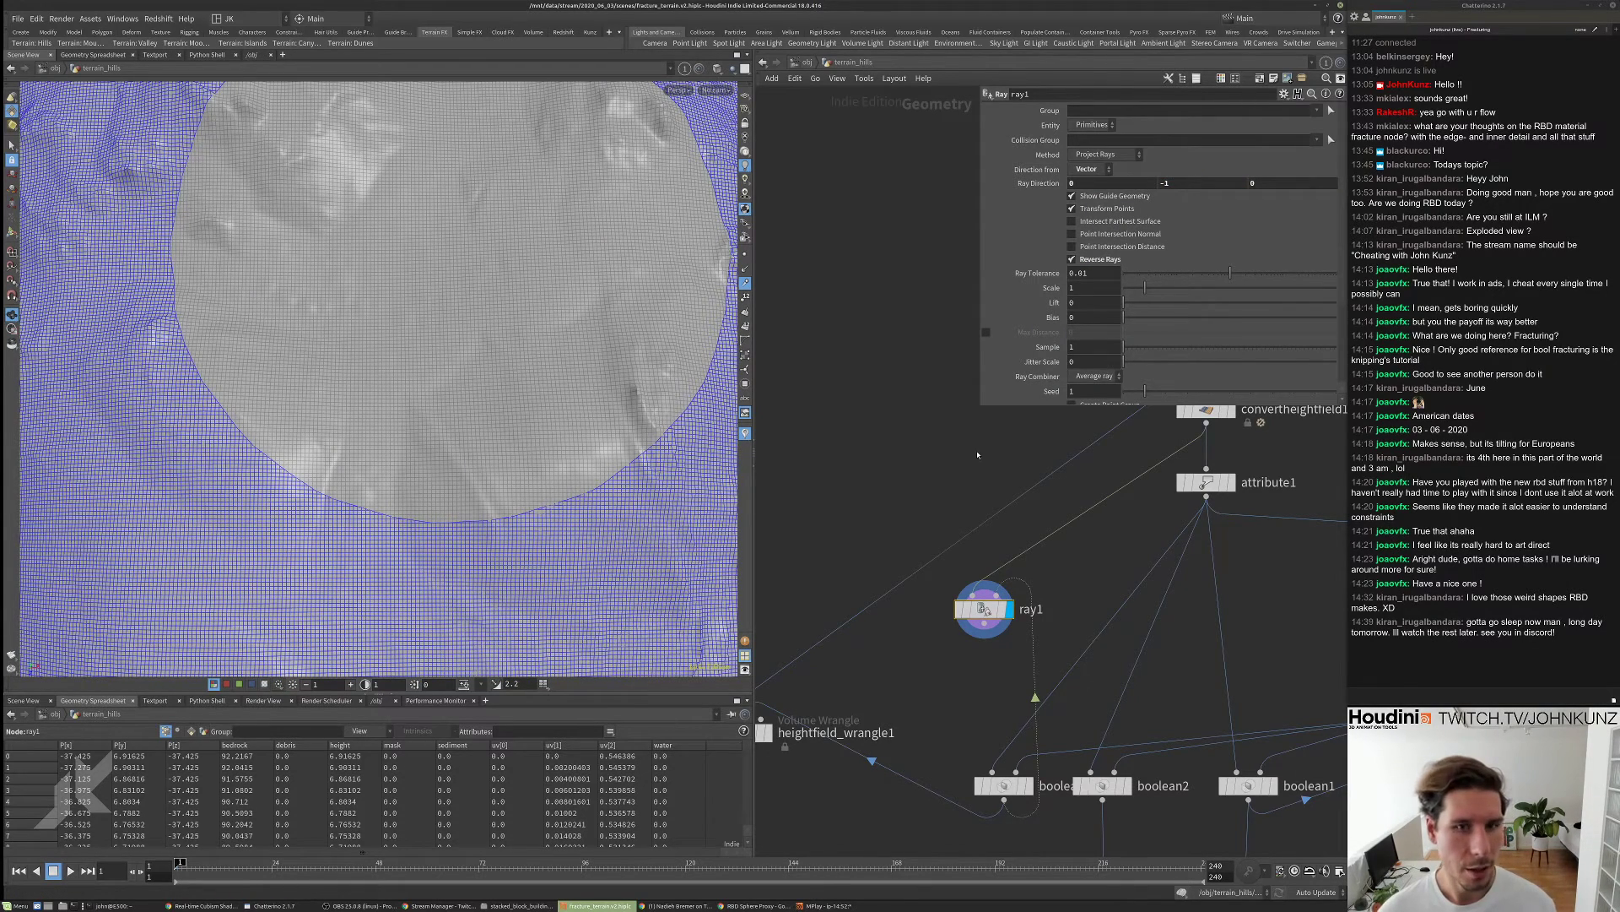
# - Turn off Reverse Rays on ray1 and inspect the crater surface from a lower angle
pyautogui.scroll(-5, 1078, 572)
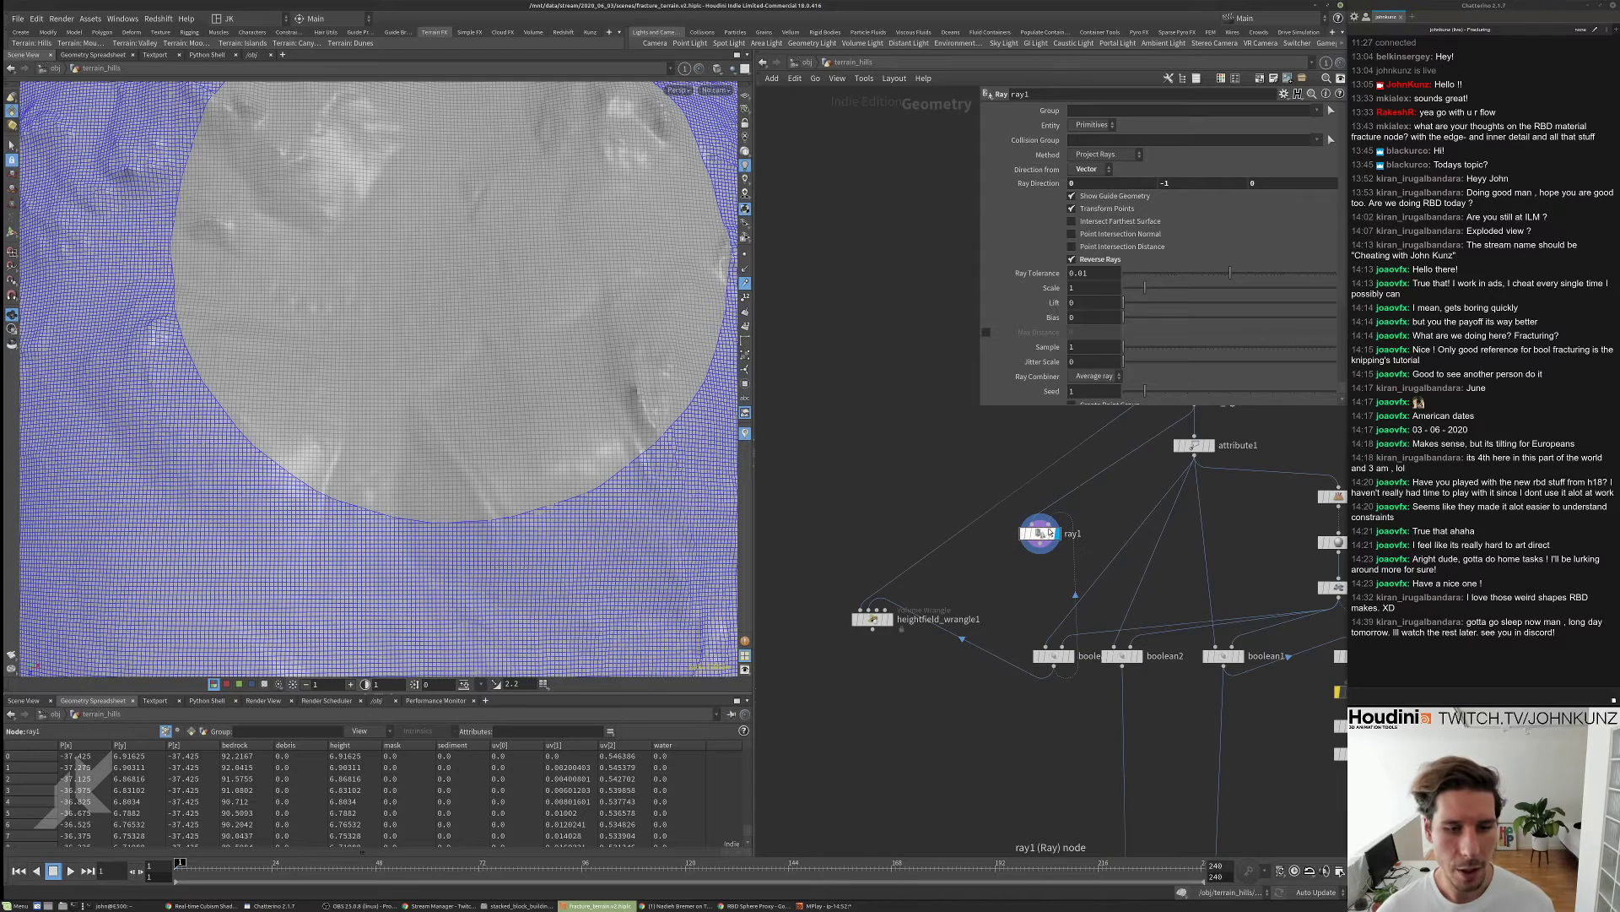
pyautogui.scroll(2, 1104, 628)
pyautogui.moveTo(1104, 629); pyautogui.dragTo(982, 578, button='middle')
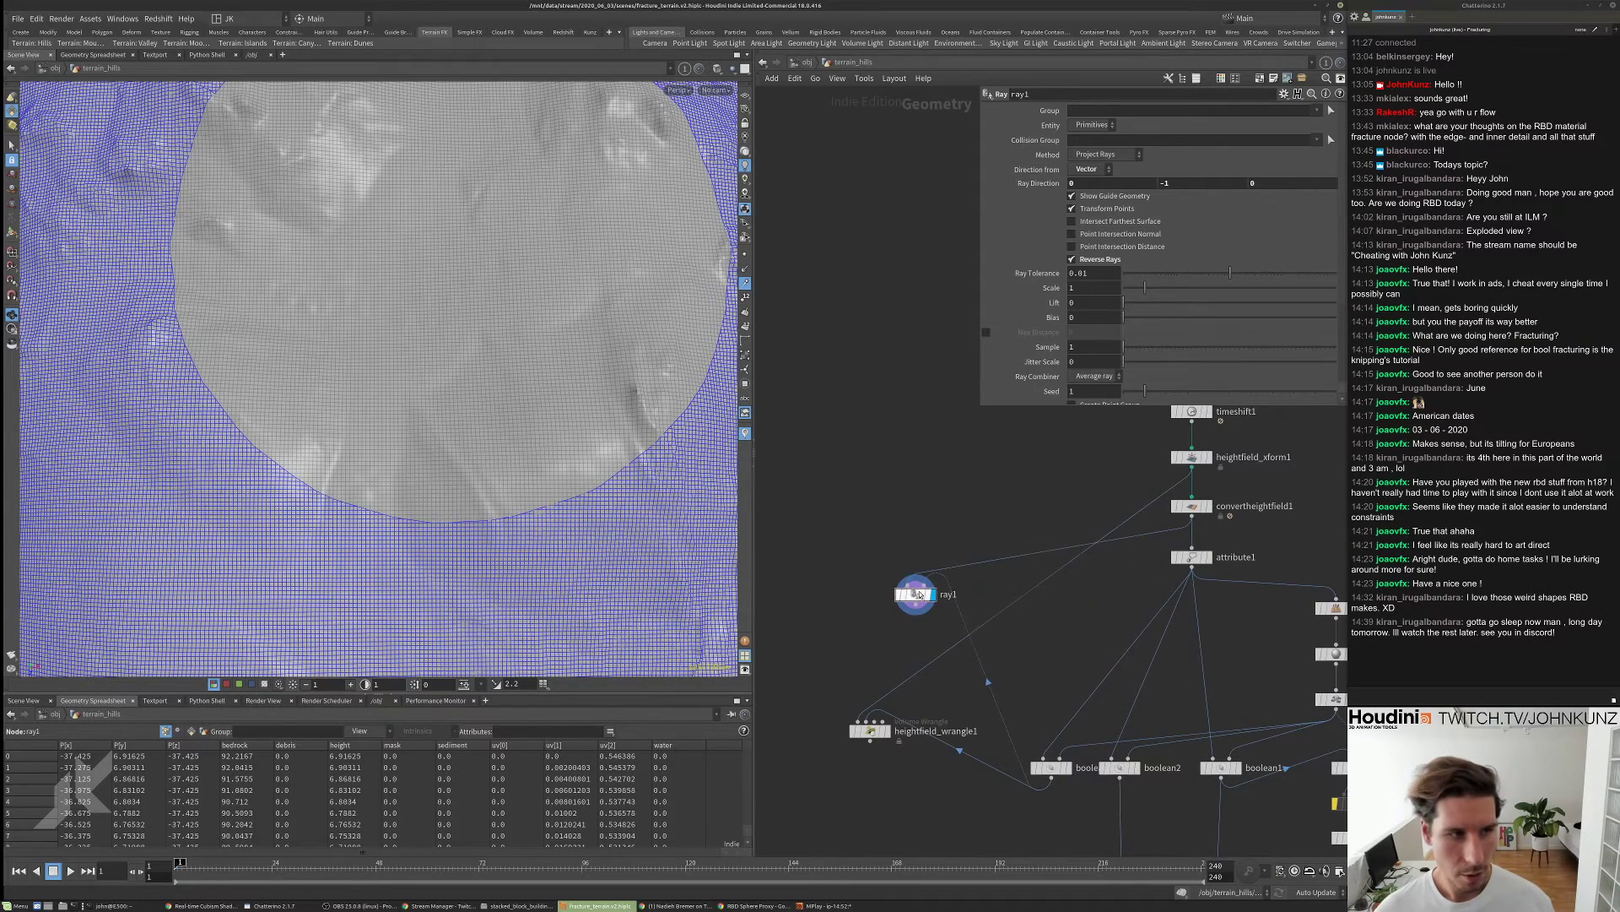
pyautogui.click(1091, 260)
pyautogui.scroll(2, 922, 639)
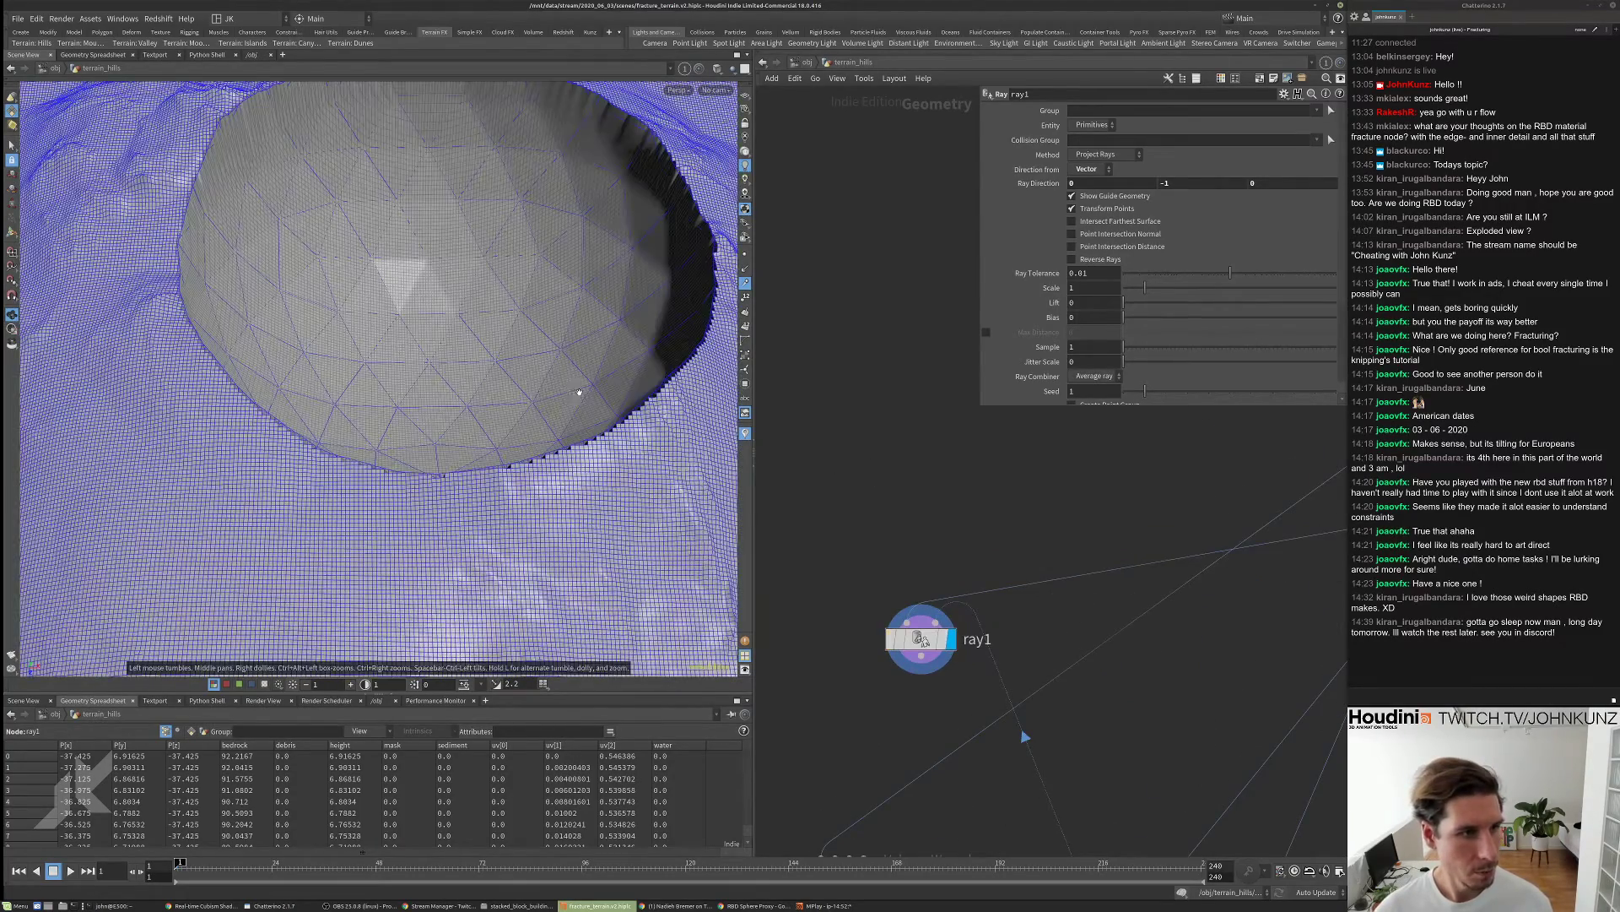
pyautogui.moveTo(523, 370); pyautogui.dragTo(431, 195)
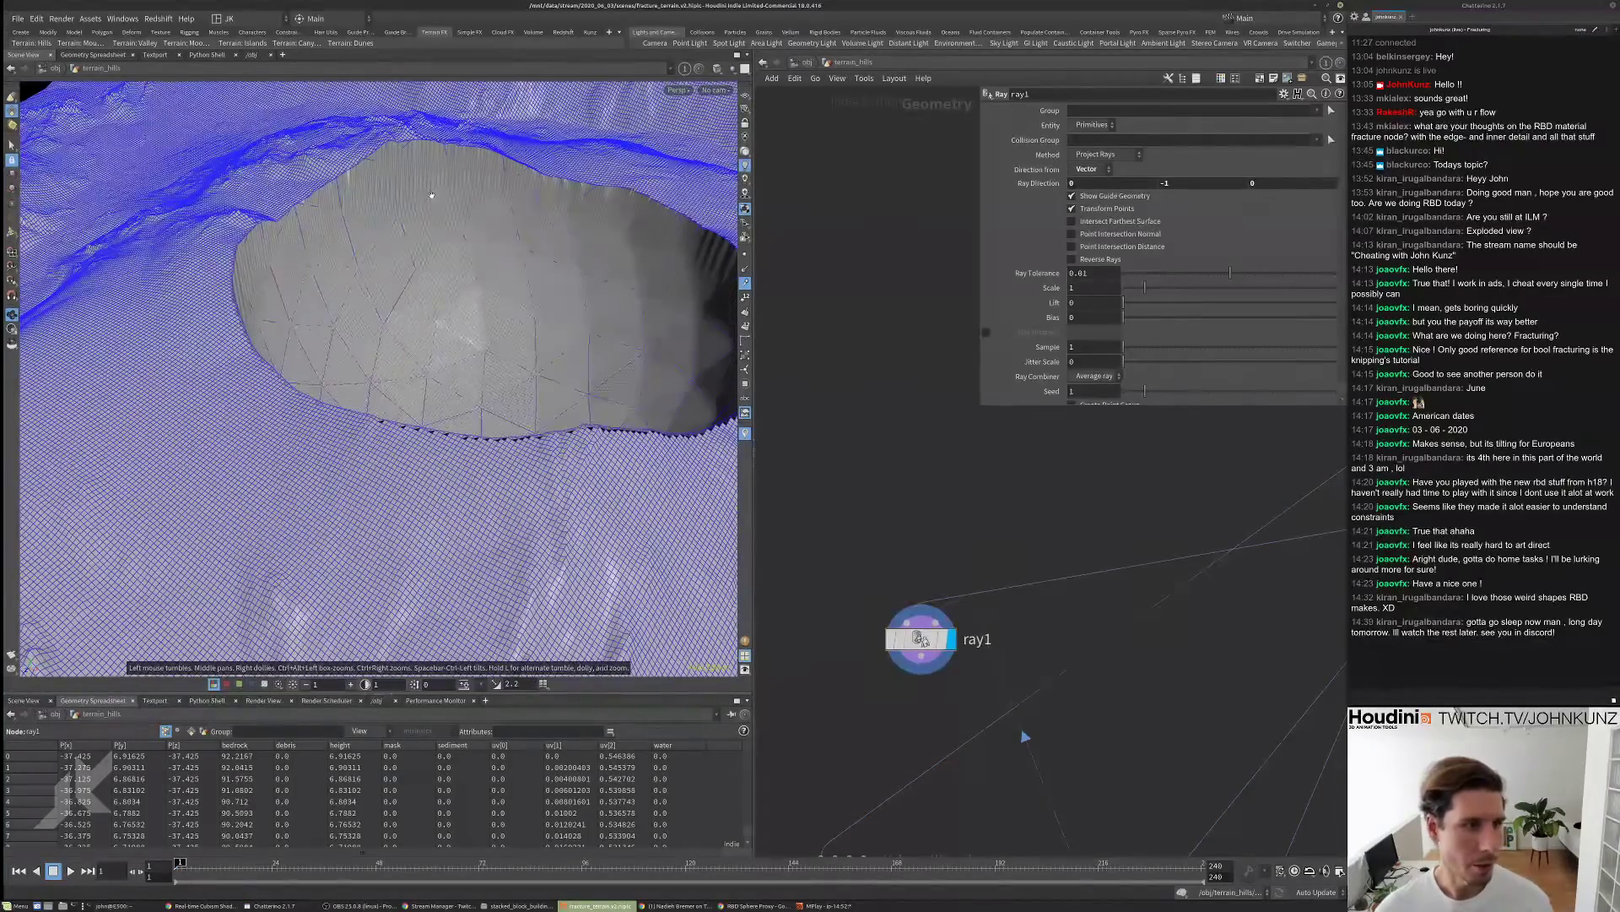
pyautogui.scroll(-1, 852, 462)
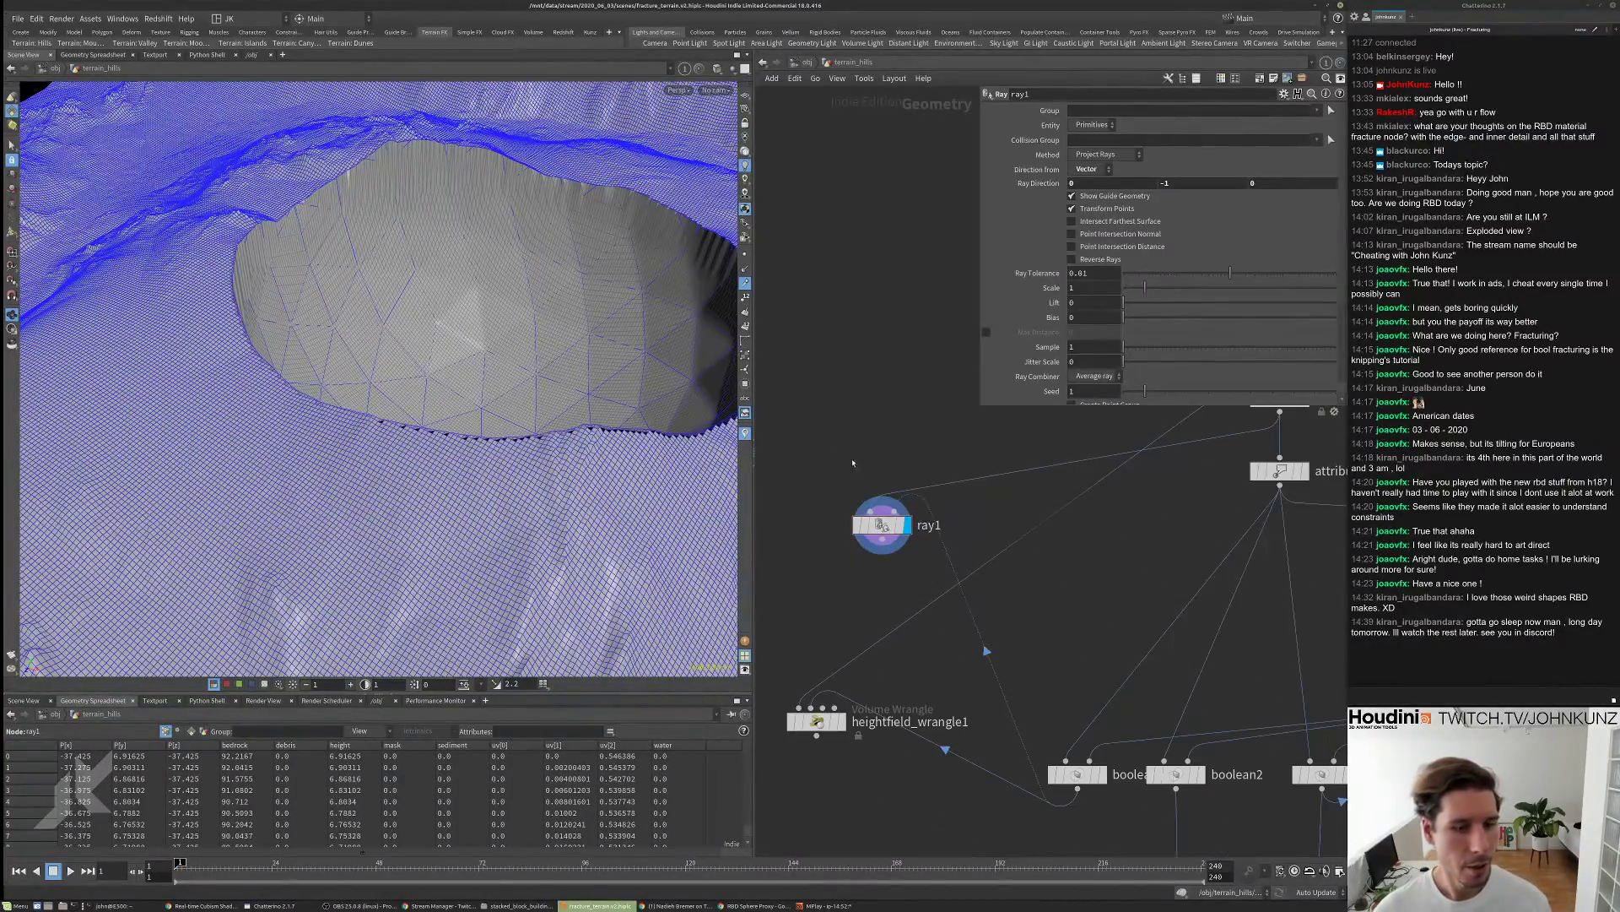
# - Insert a Rest Position node between convertheightfield1 and ray1
pyautogui.press('Tab')
pyautogui.write('res')
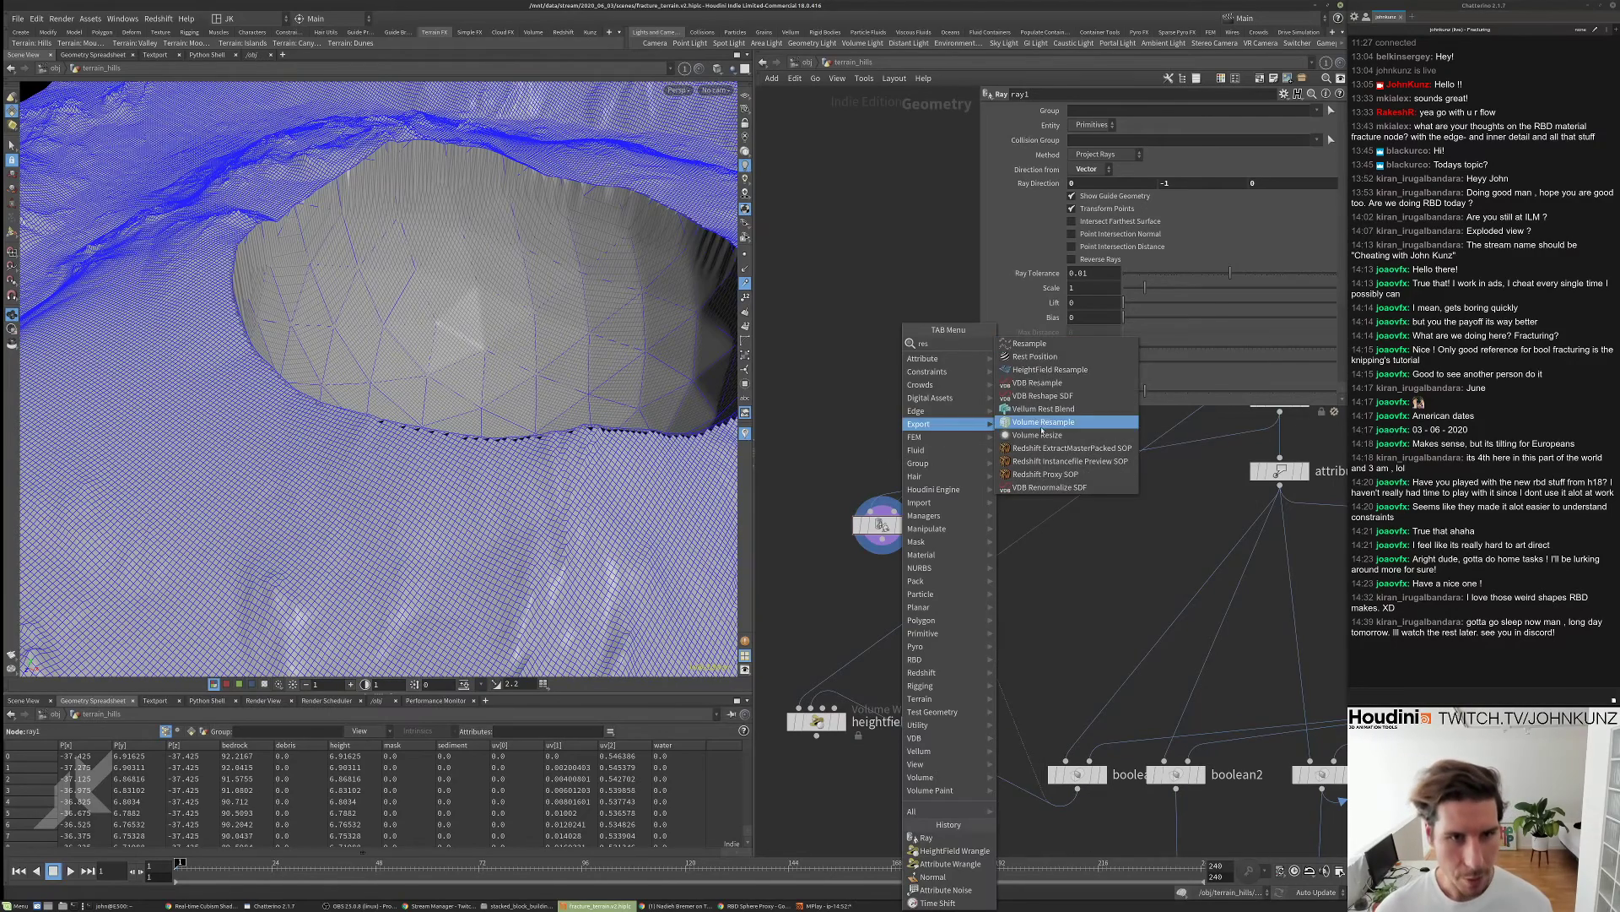
pyautogui.click(1020, 361)
pyautogui.moveTo(959, 456); pyautogui.dragTo(885, 457)
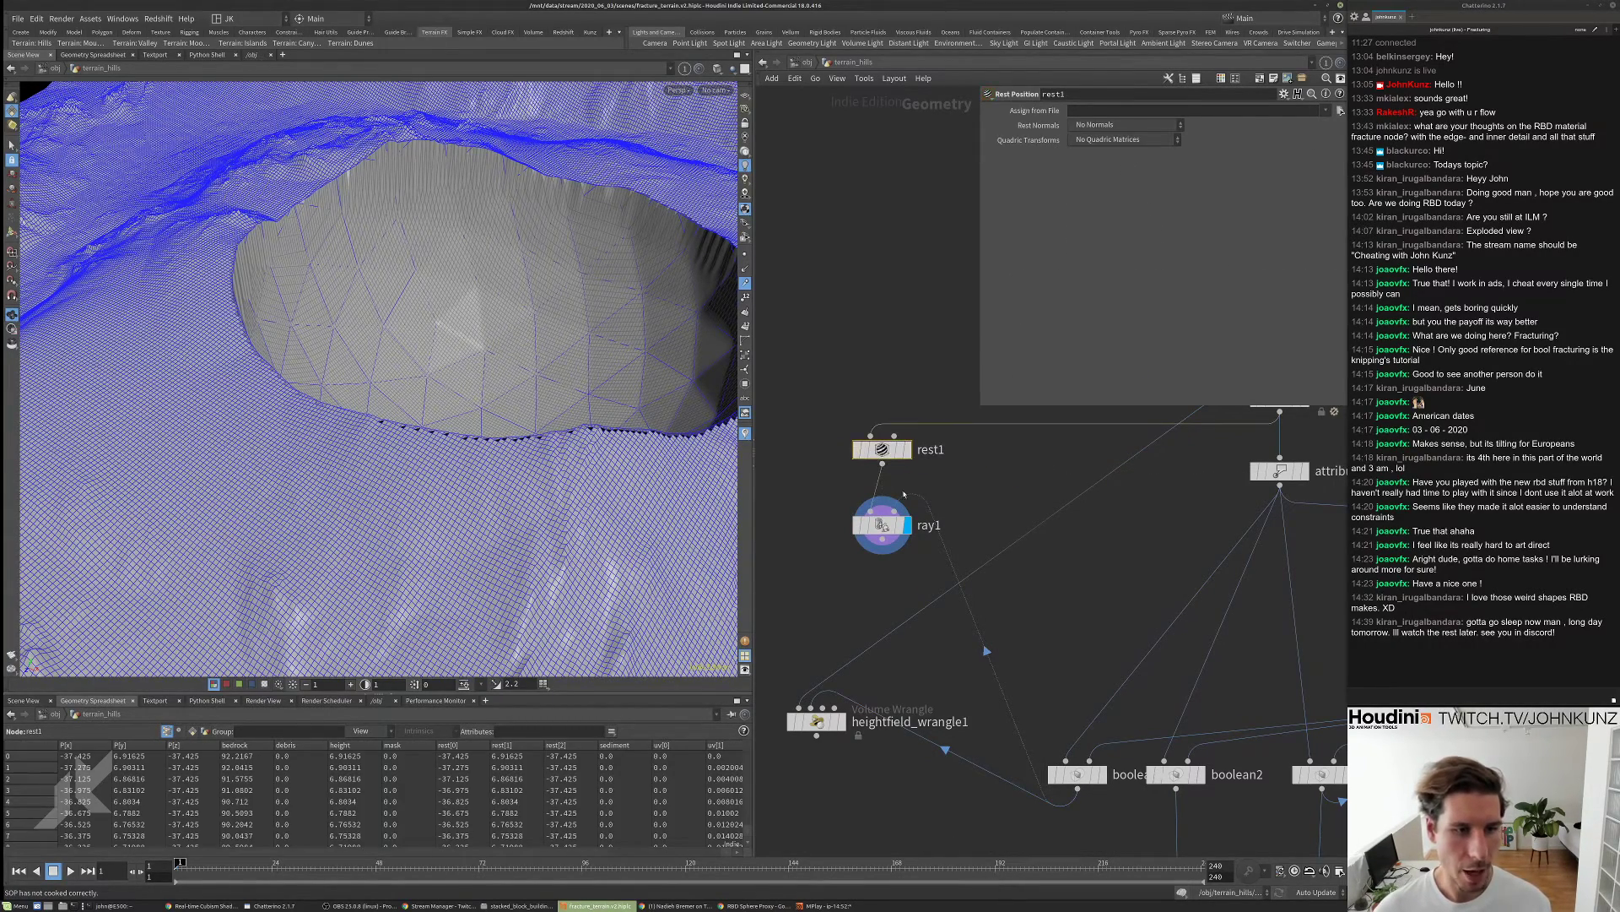
# - Add an Attribute Wrangle below ray1, feed it from ray1, and display it
pyautogui.click(883, 526)
pyautogui.moveTo(871, 569); pyautogui.dragTo(893, 517, button='middle')
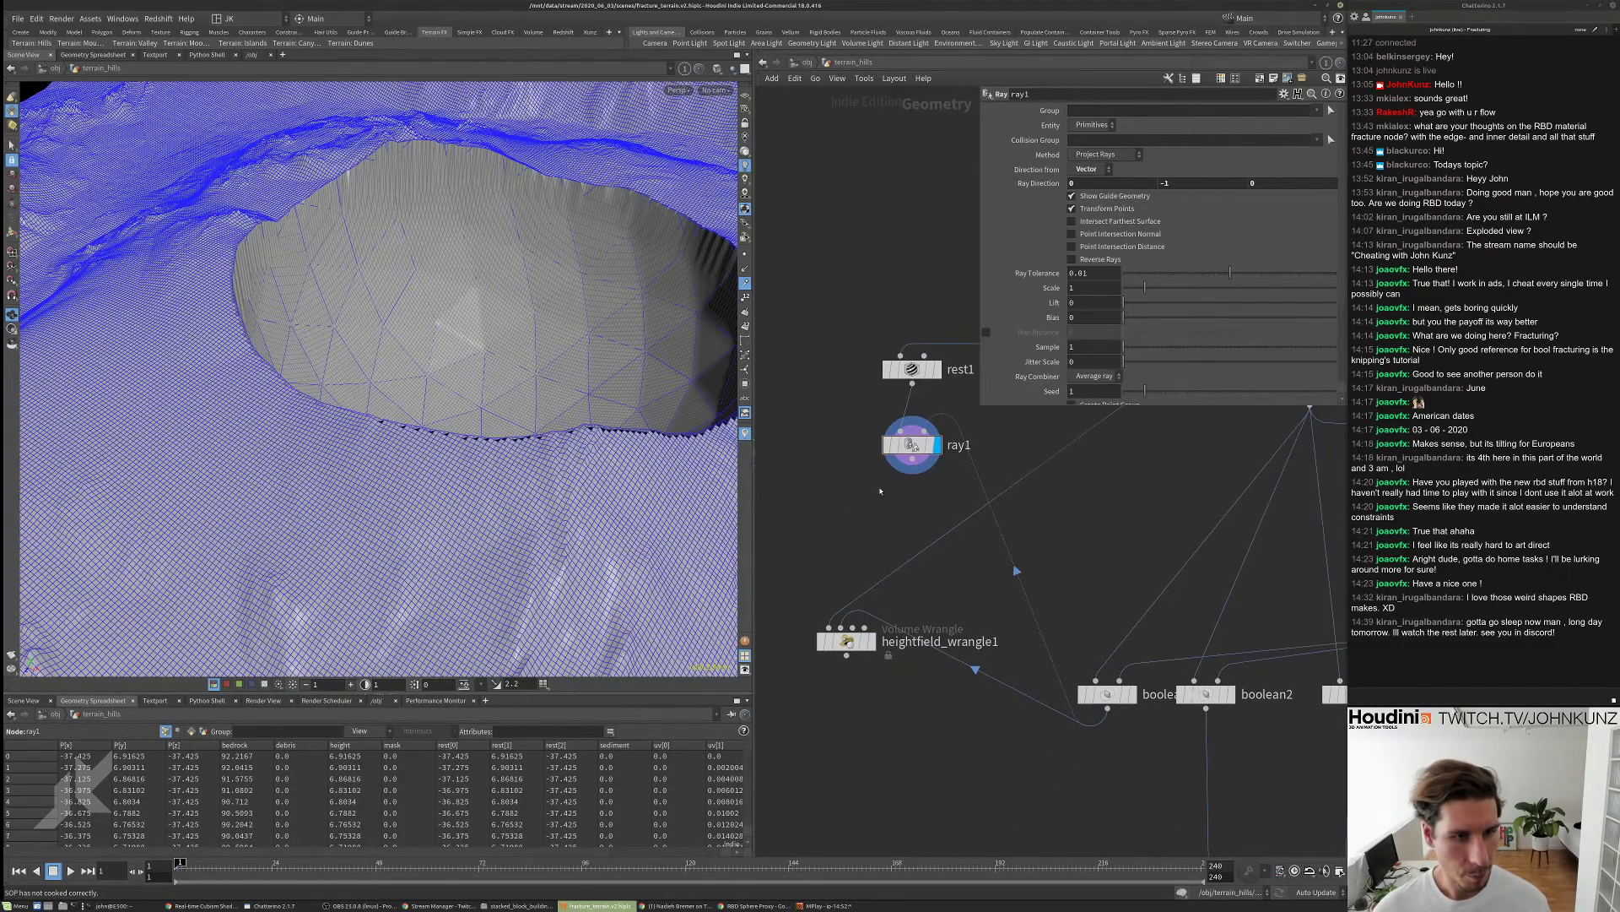
pyautogui.press('Tab')
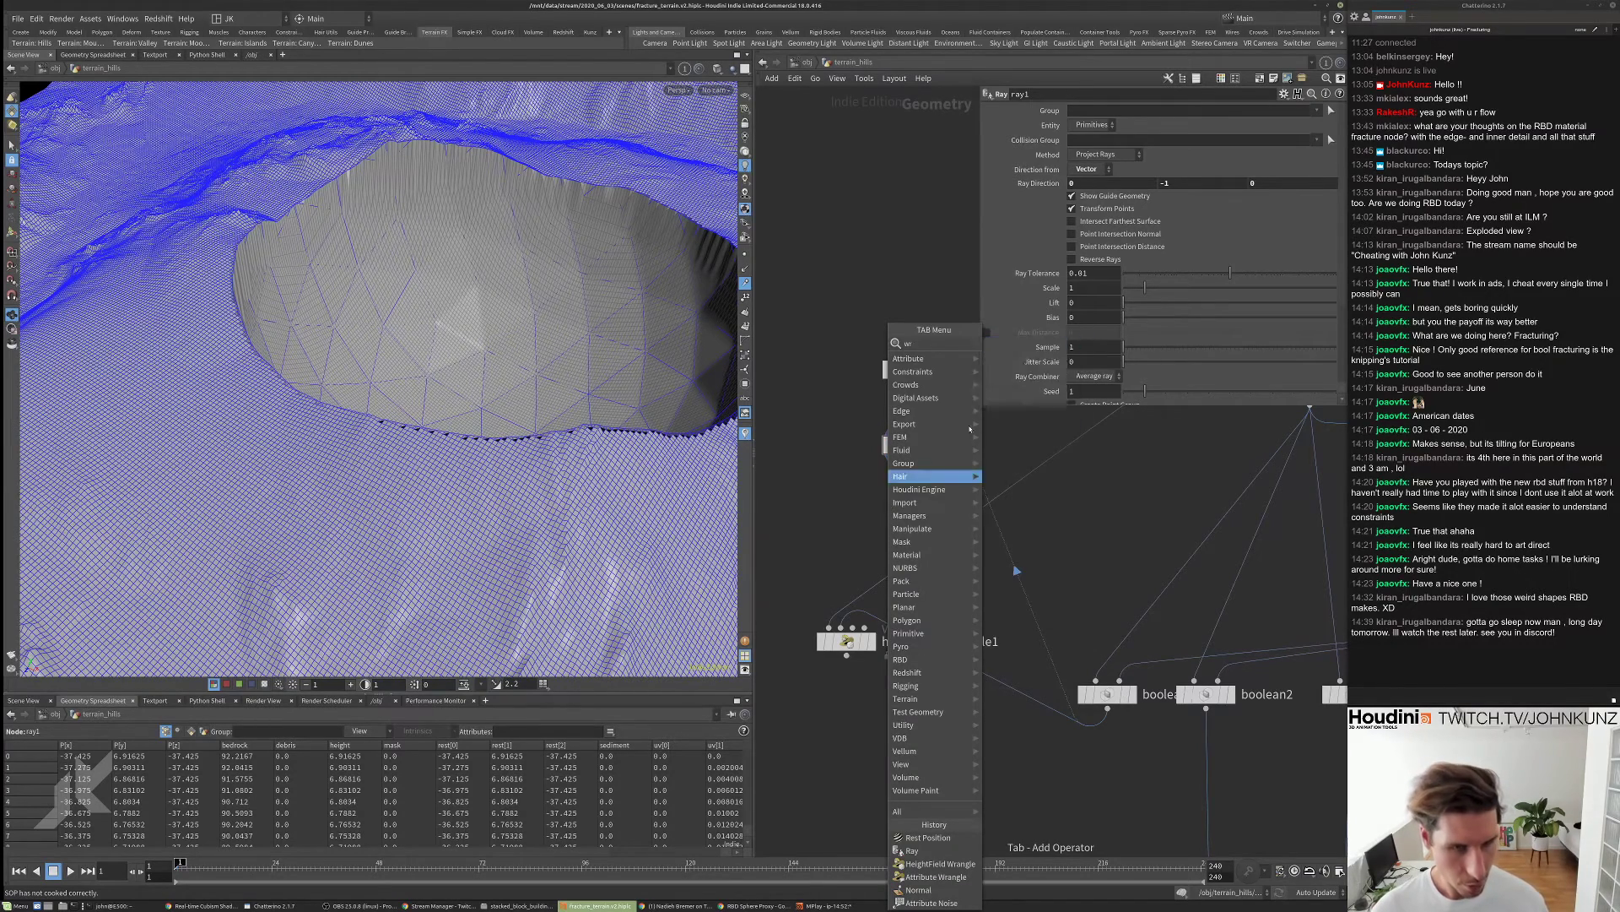
pyautogui.write('attribw')
pyautogui.press('Return')
pyautogui.click(901, 511)
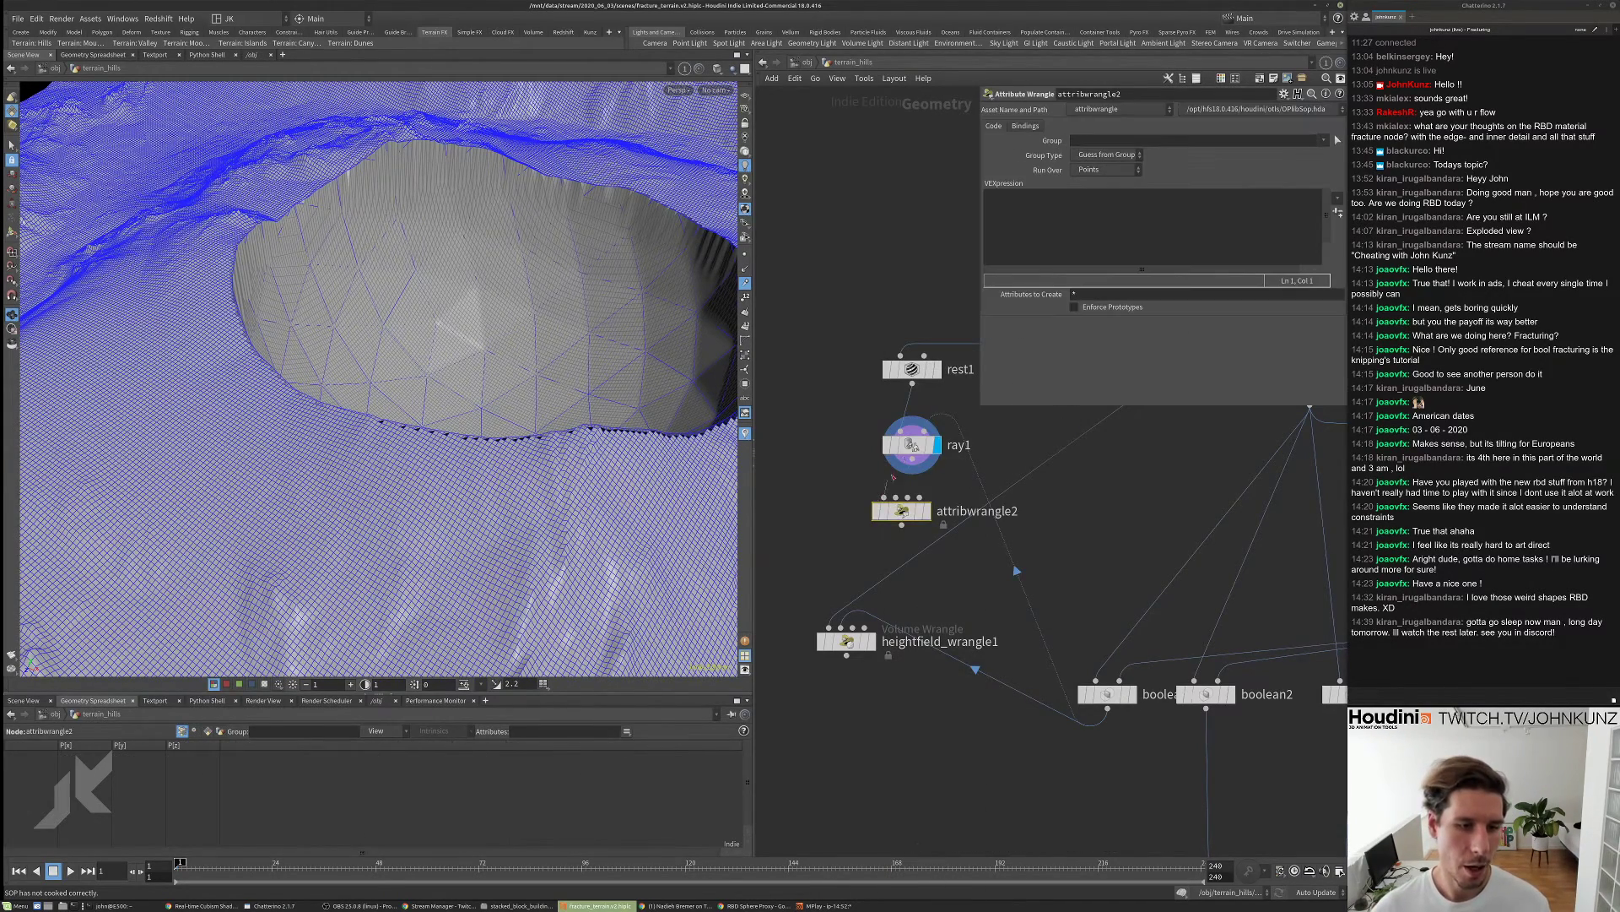
pyautogui.moveTo(901, 511); pyautogui.dragTo(911, 503)
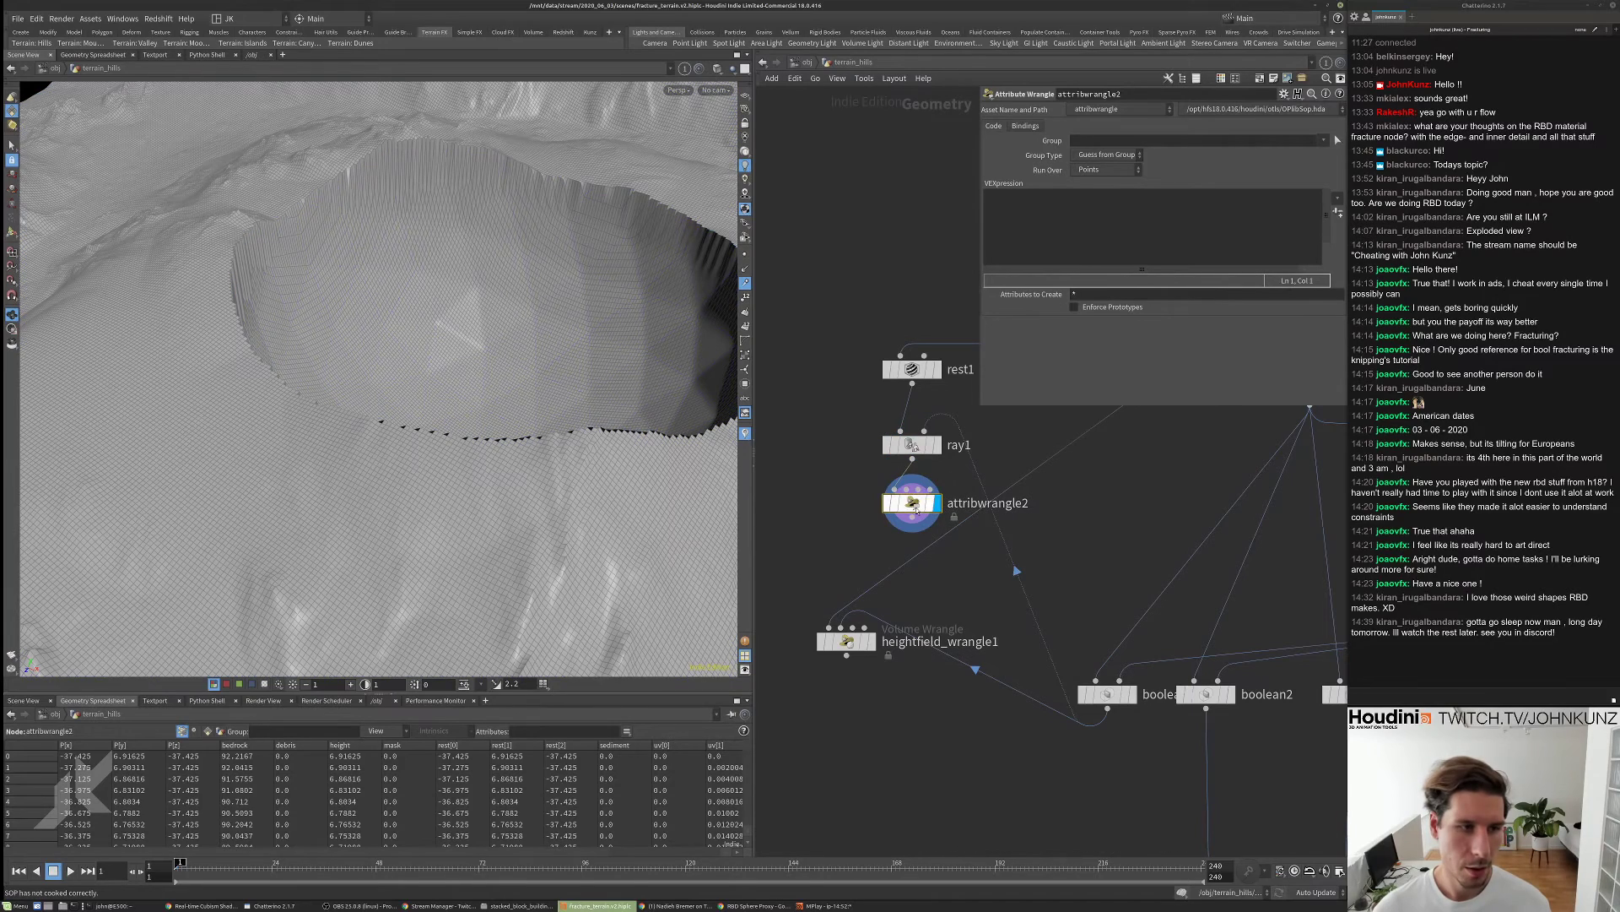
pyautogui.click(1025, 207)
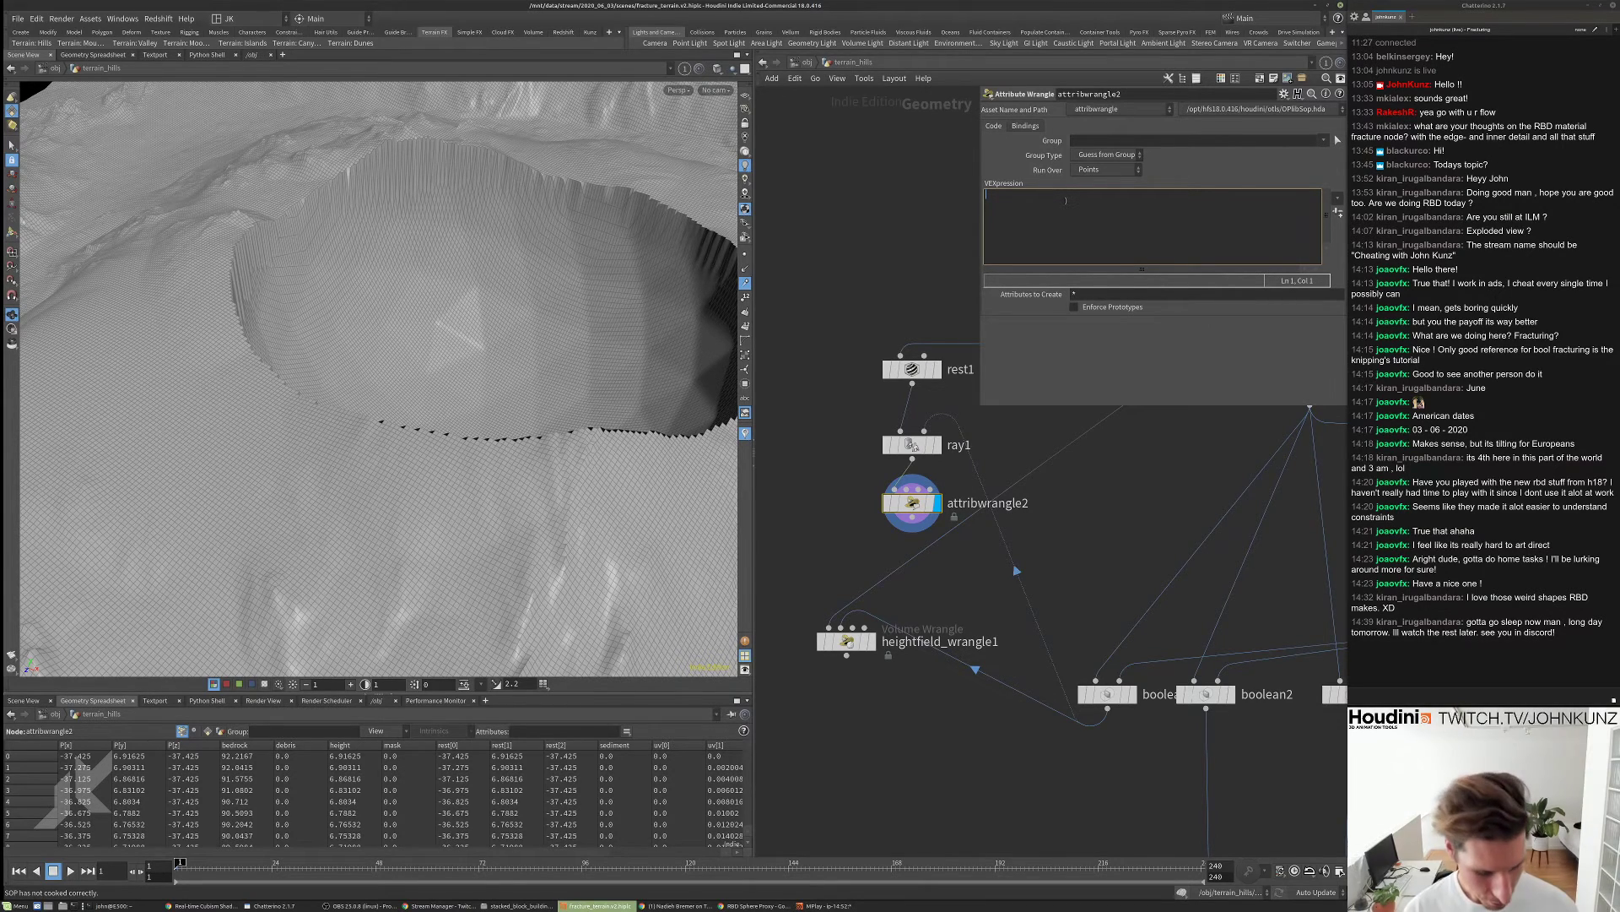
pyautogui.write('@height ')
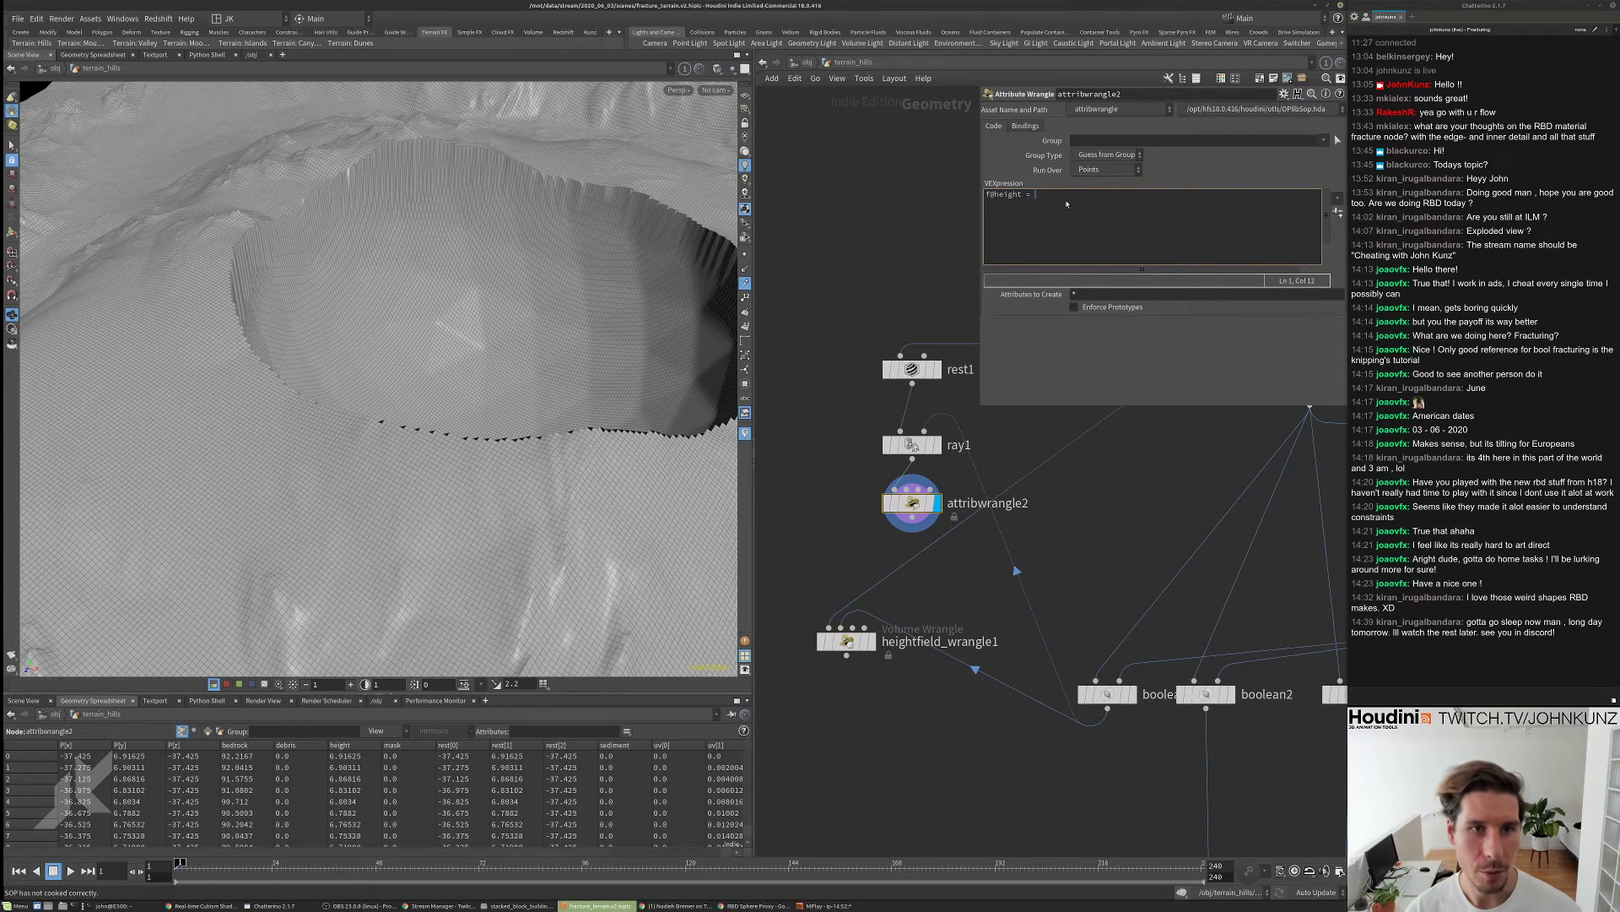
pyautogui.write('= v')
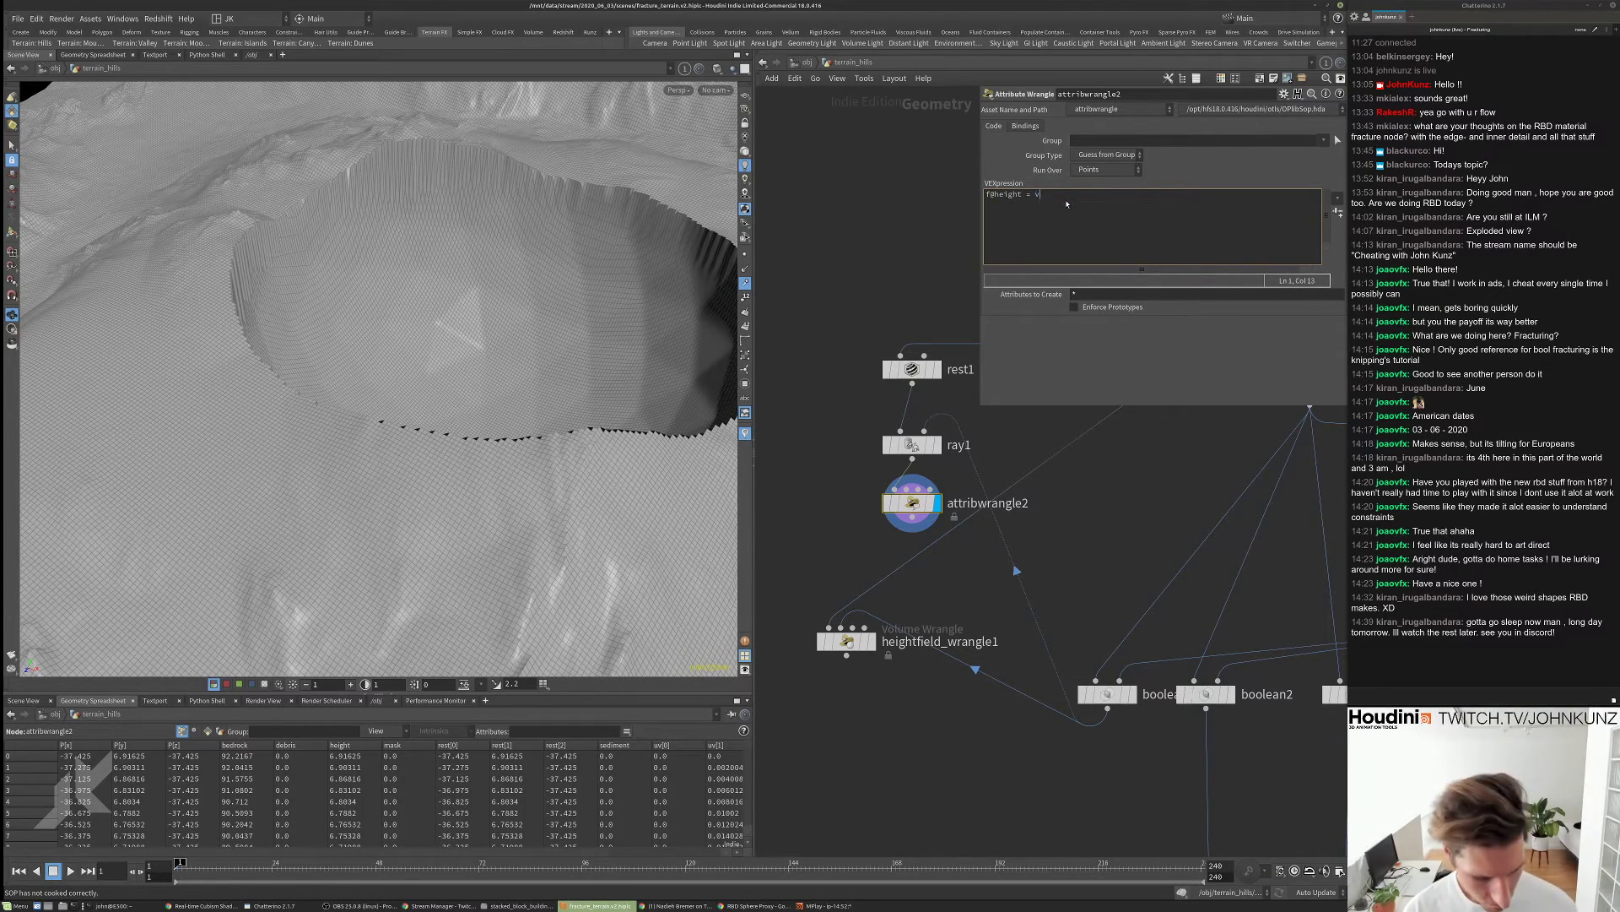
pyautogui.write('@P.y;')
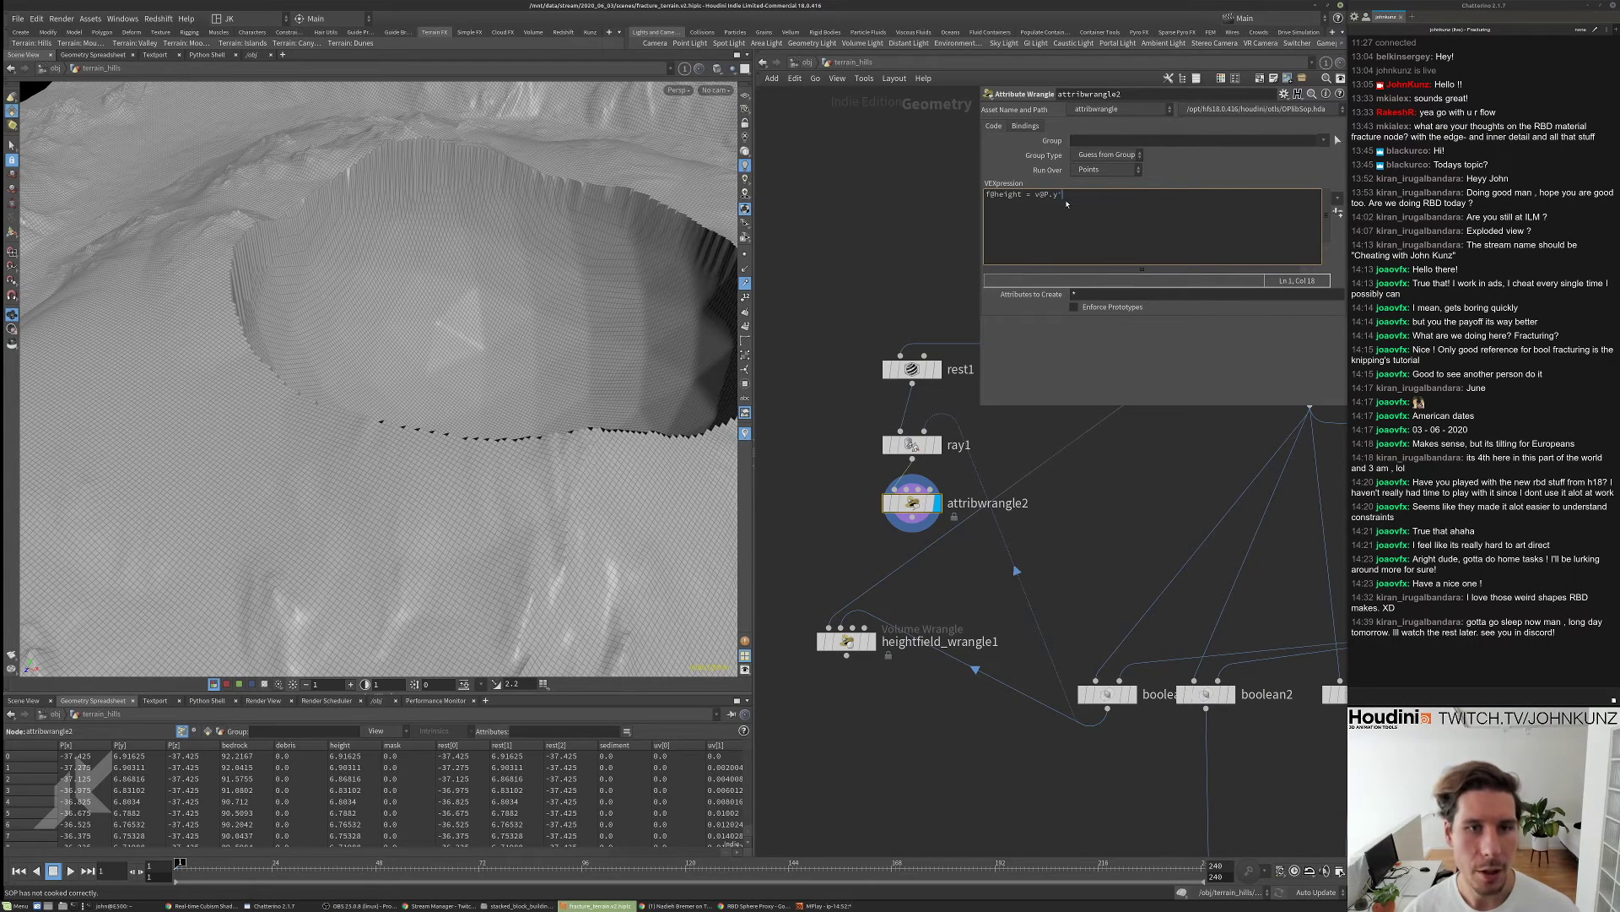
pyautogui.write(';')
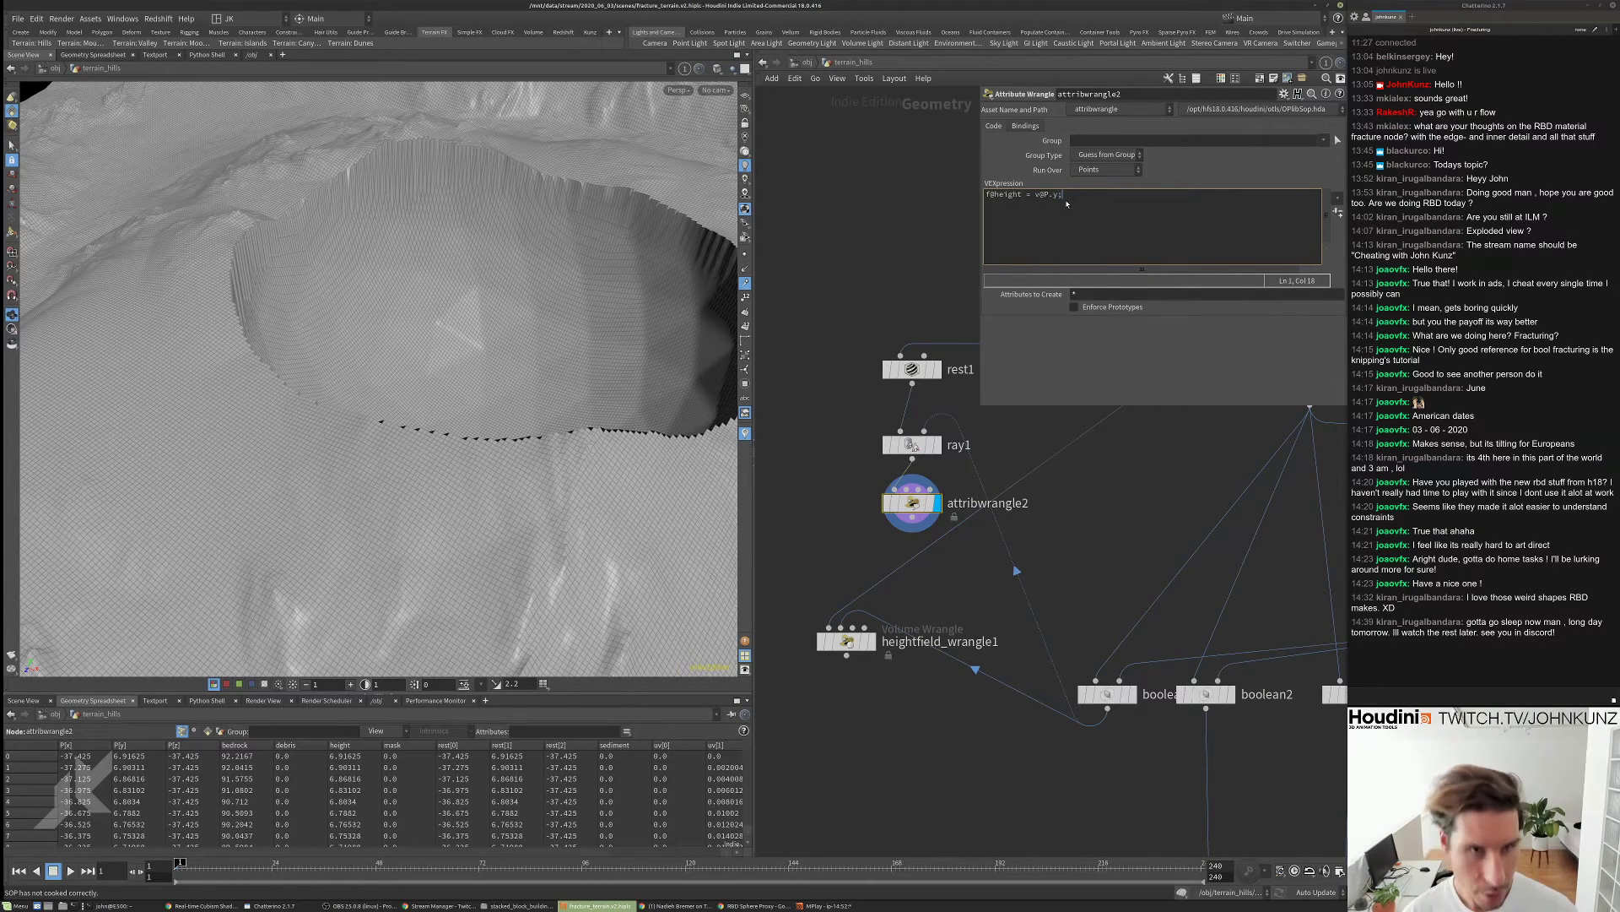
# - Add an Attribute Swap node below attribwrangle2, connect it to the wrangle's output, and display it
pyautogui.moveTo(975, 596); pyautogui.dragTo(991, 545, button='middle')
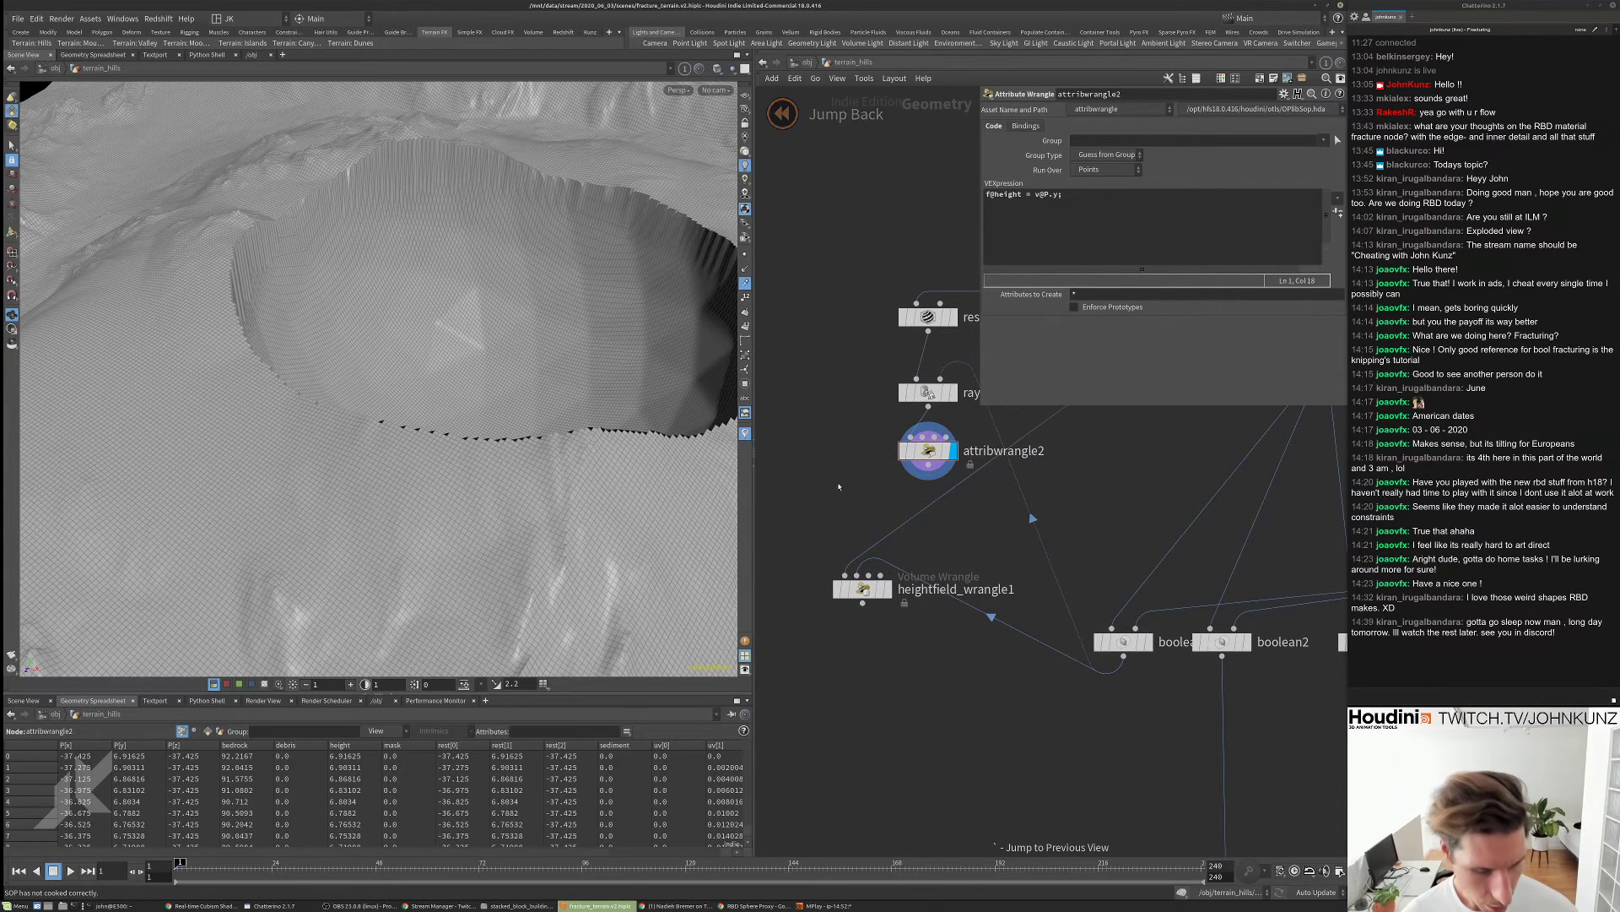
pyautogui.press('Tab')
pyautogui.write('wra')
pyautogui.press('Escape')
pyautogui.press('Tab')
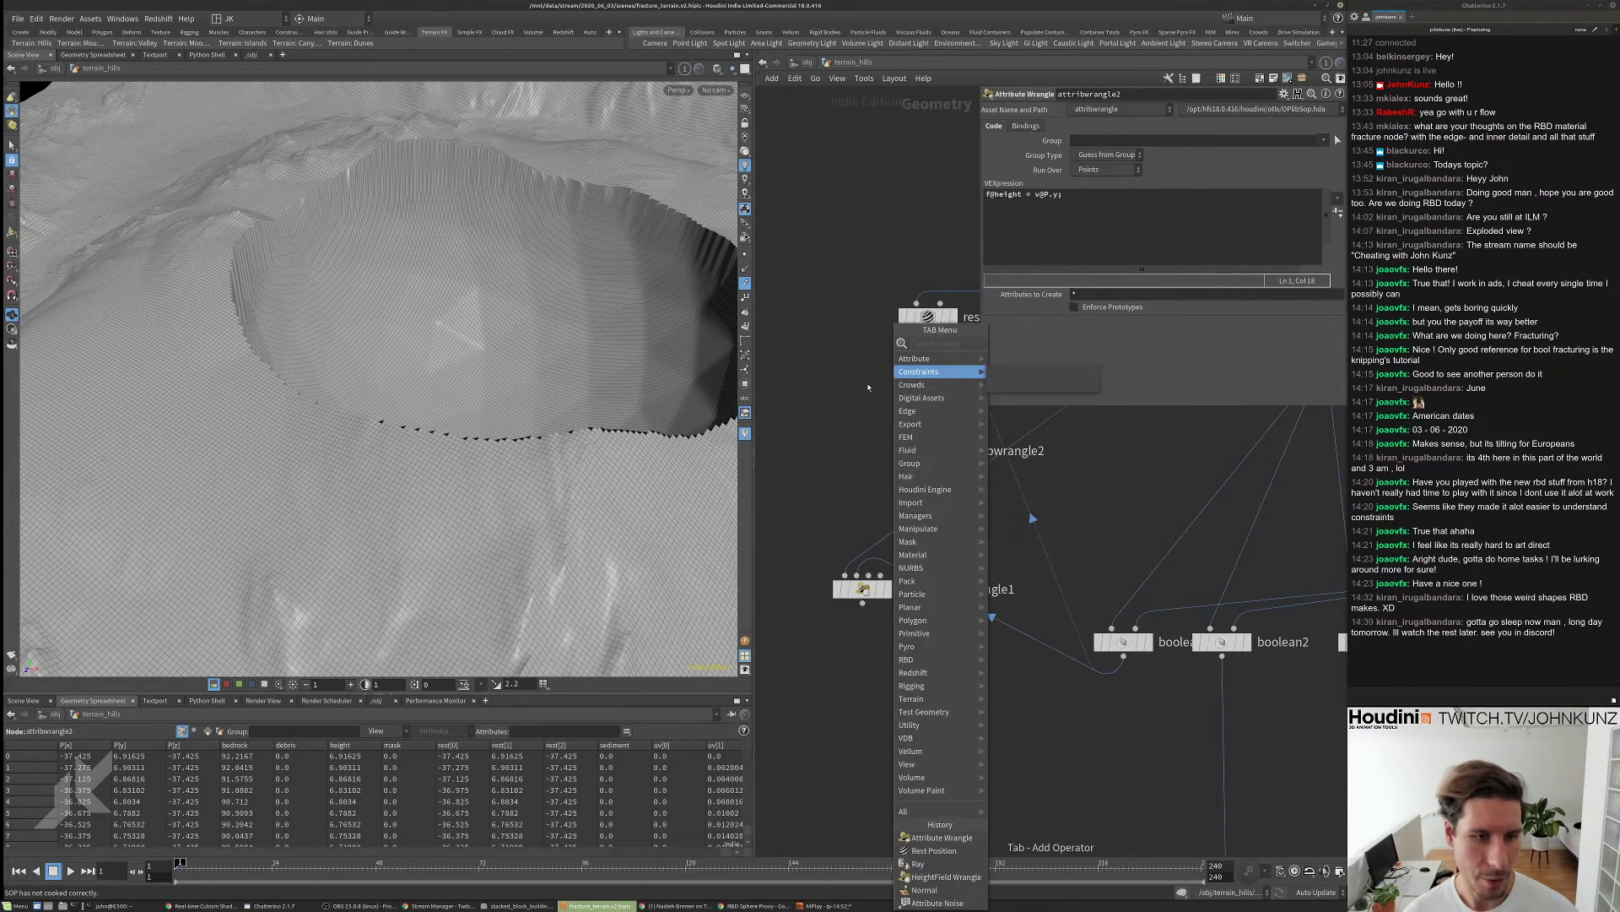
pyautogui.write('swa')
pyautogui.click(1026, 344)
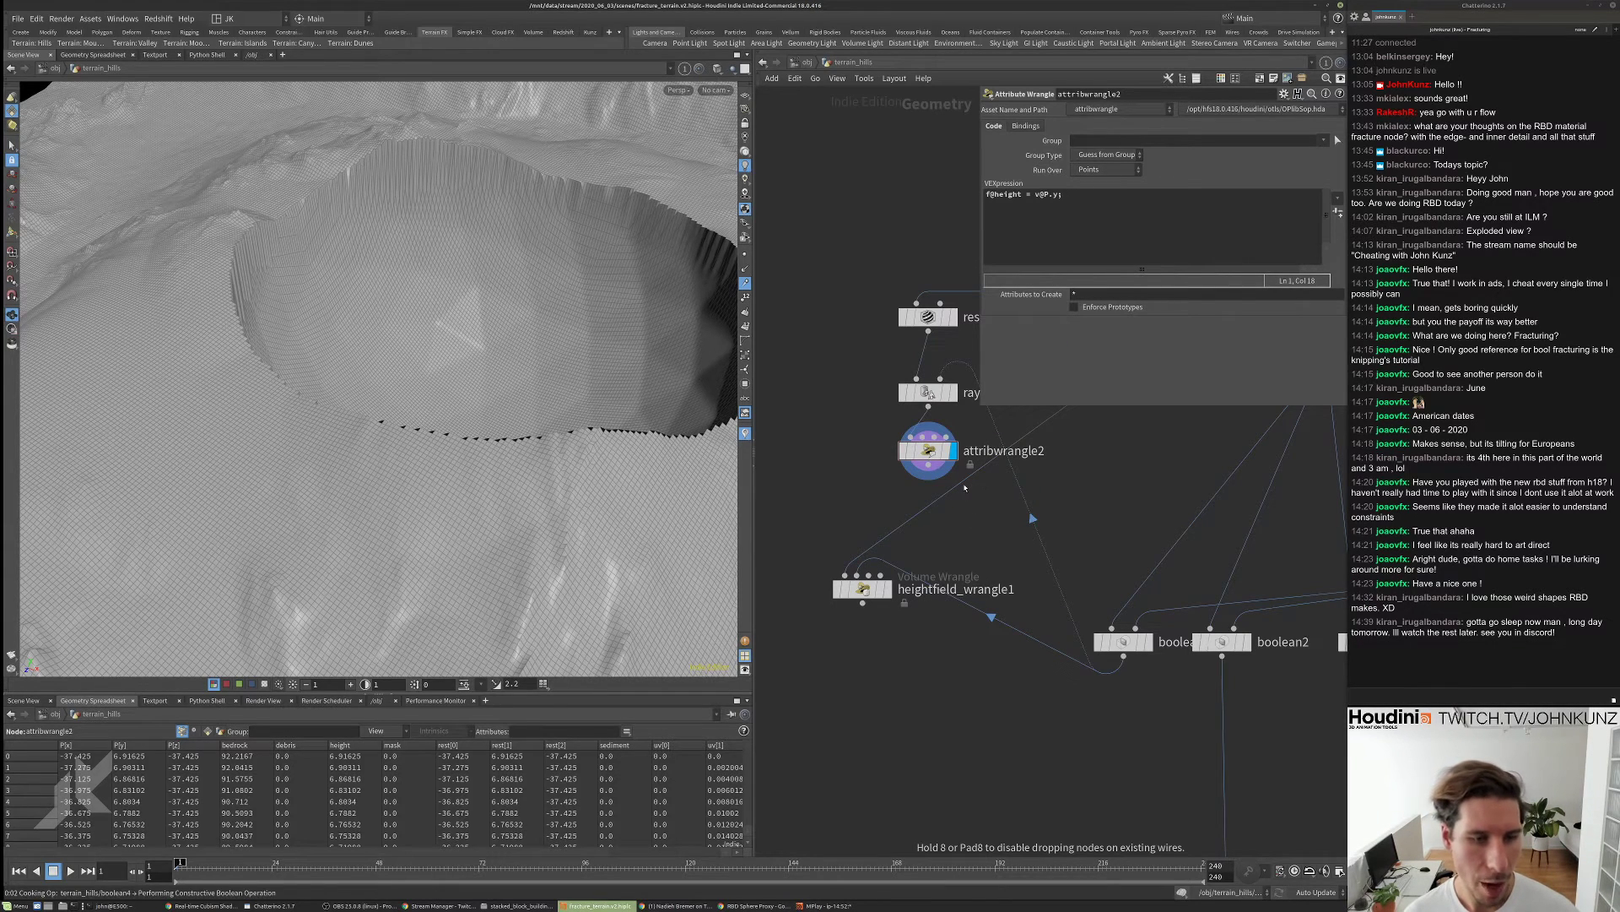
pyautogui.click(939, 530)
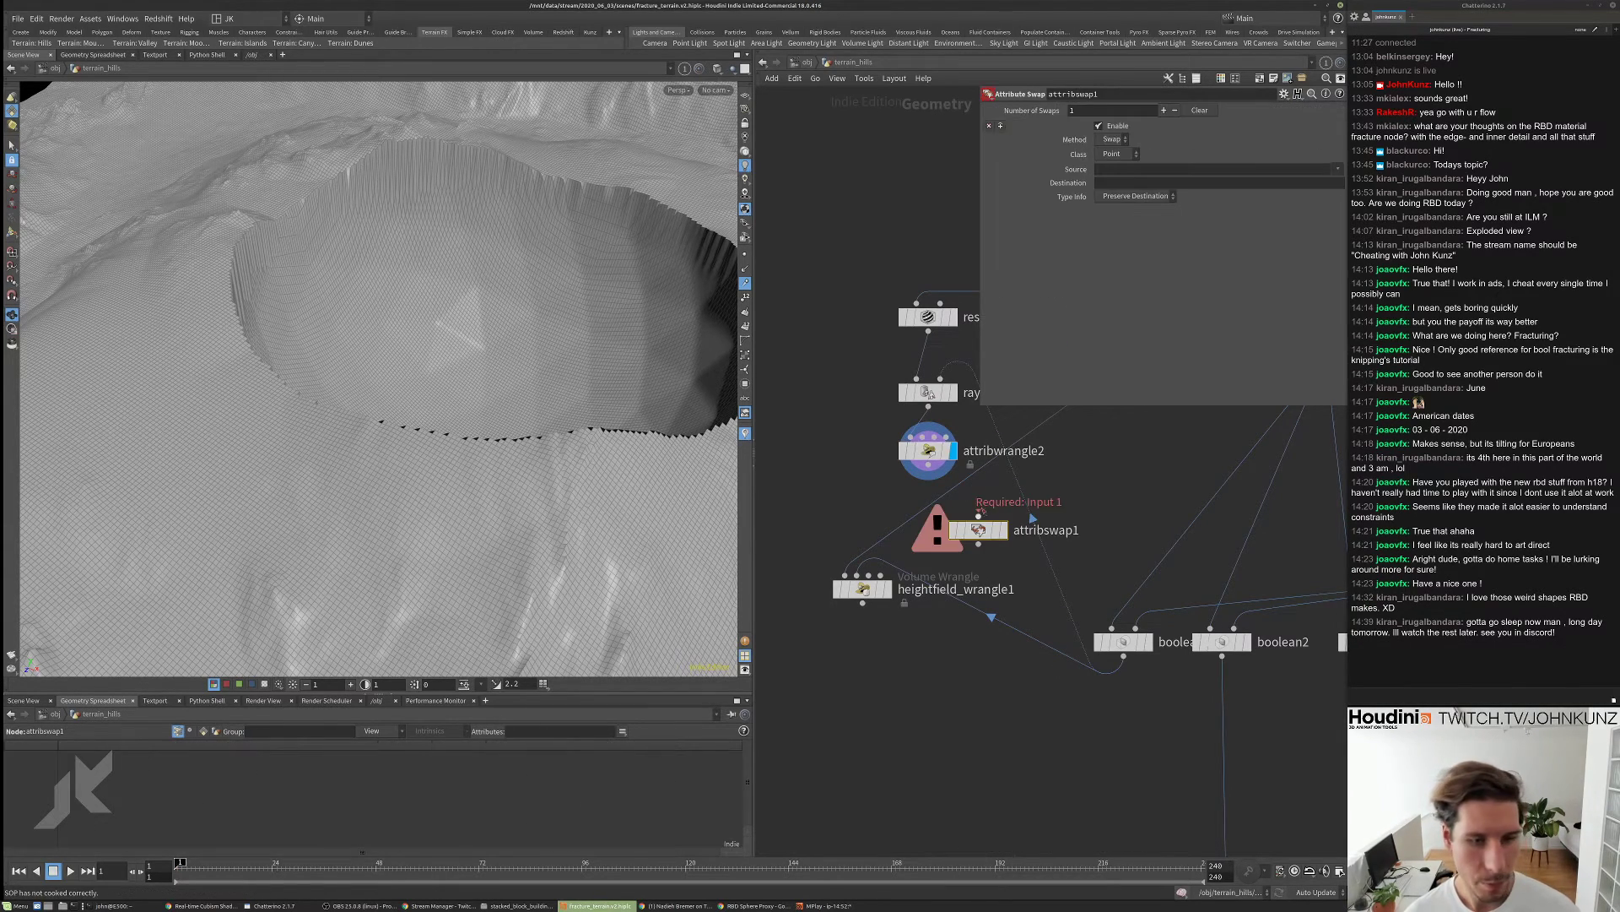
pyautogui.moveTo(967, 530); pyautogui.dragTo(1007, 530)
pyautogui.click(1007, 530)
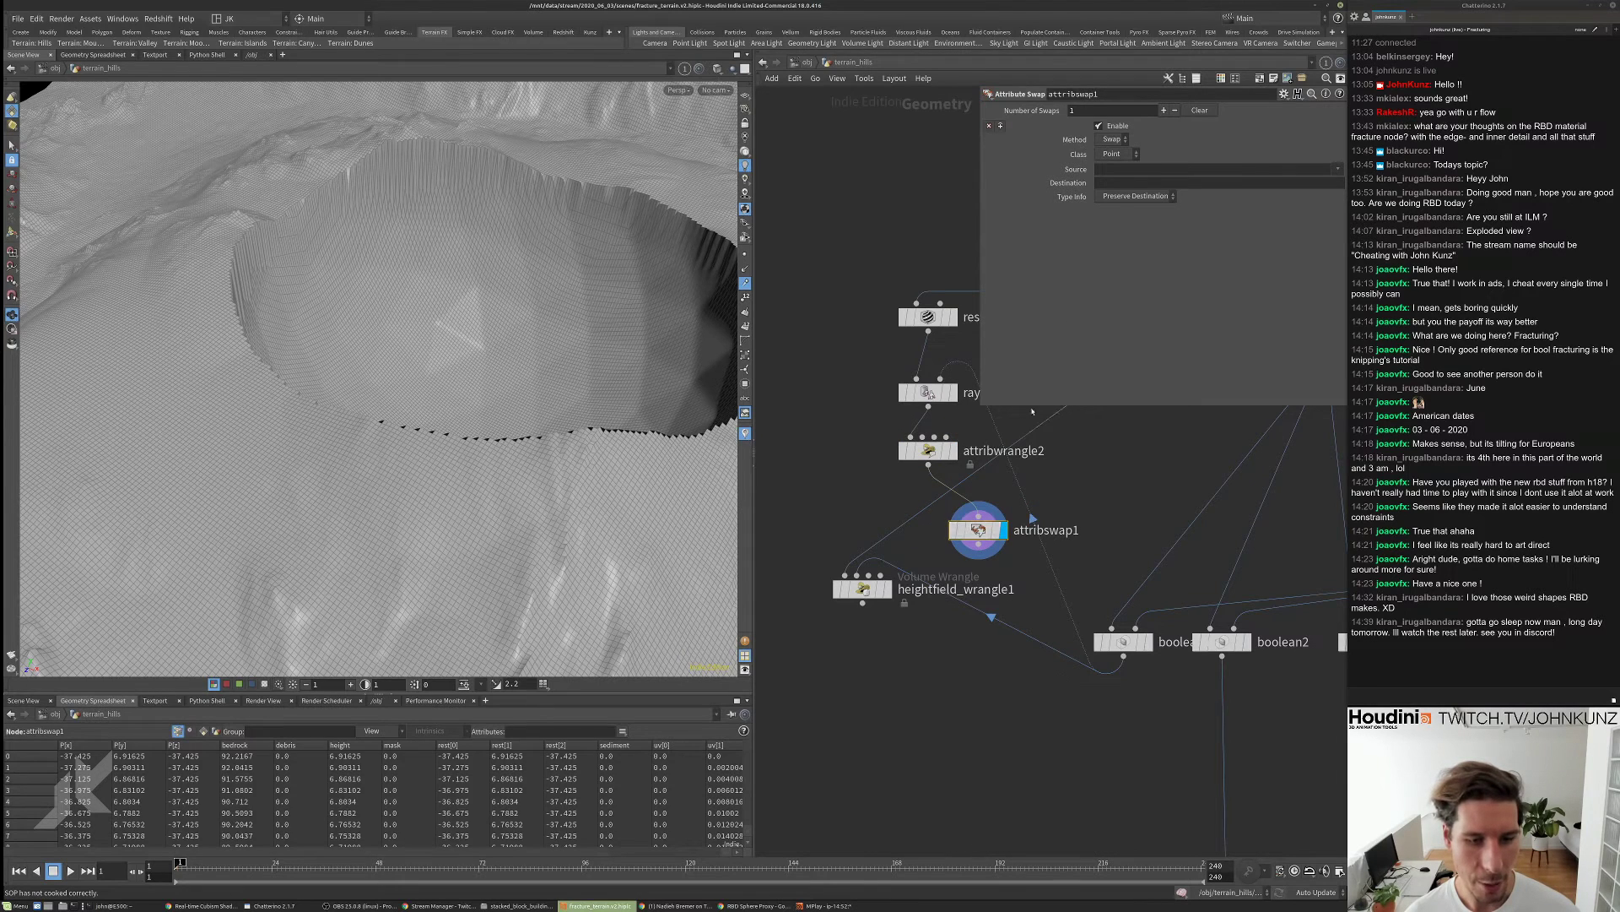
# - Set attribswap1 to swap the source attribute P with the destination attribute rest
pyautogui.click(1113, 169)
pyautogui.write('P')
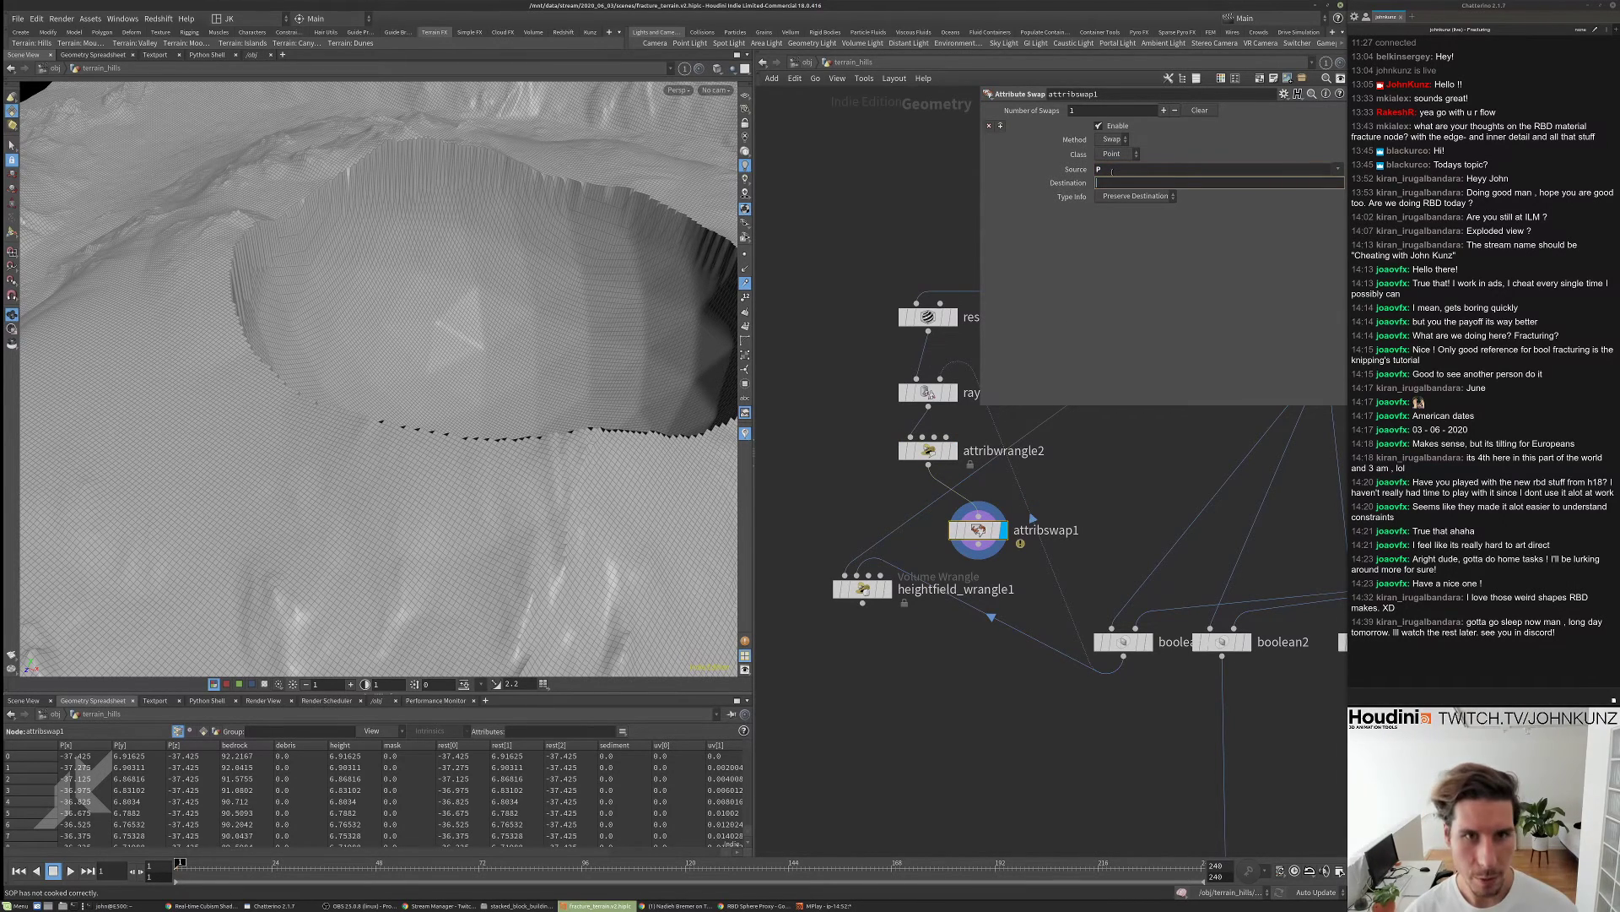
pyautogui.write('rest')
pyautogui.press('Return')
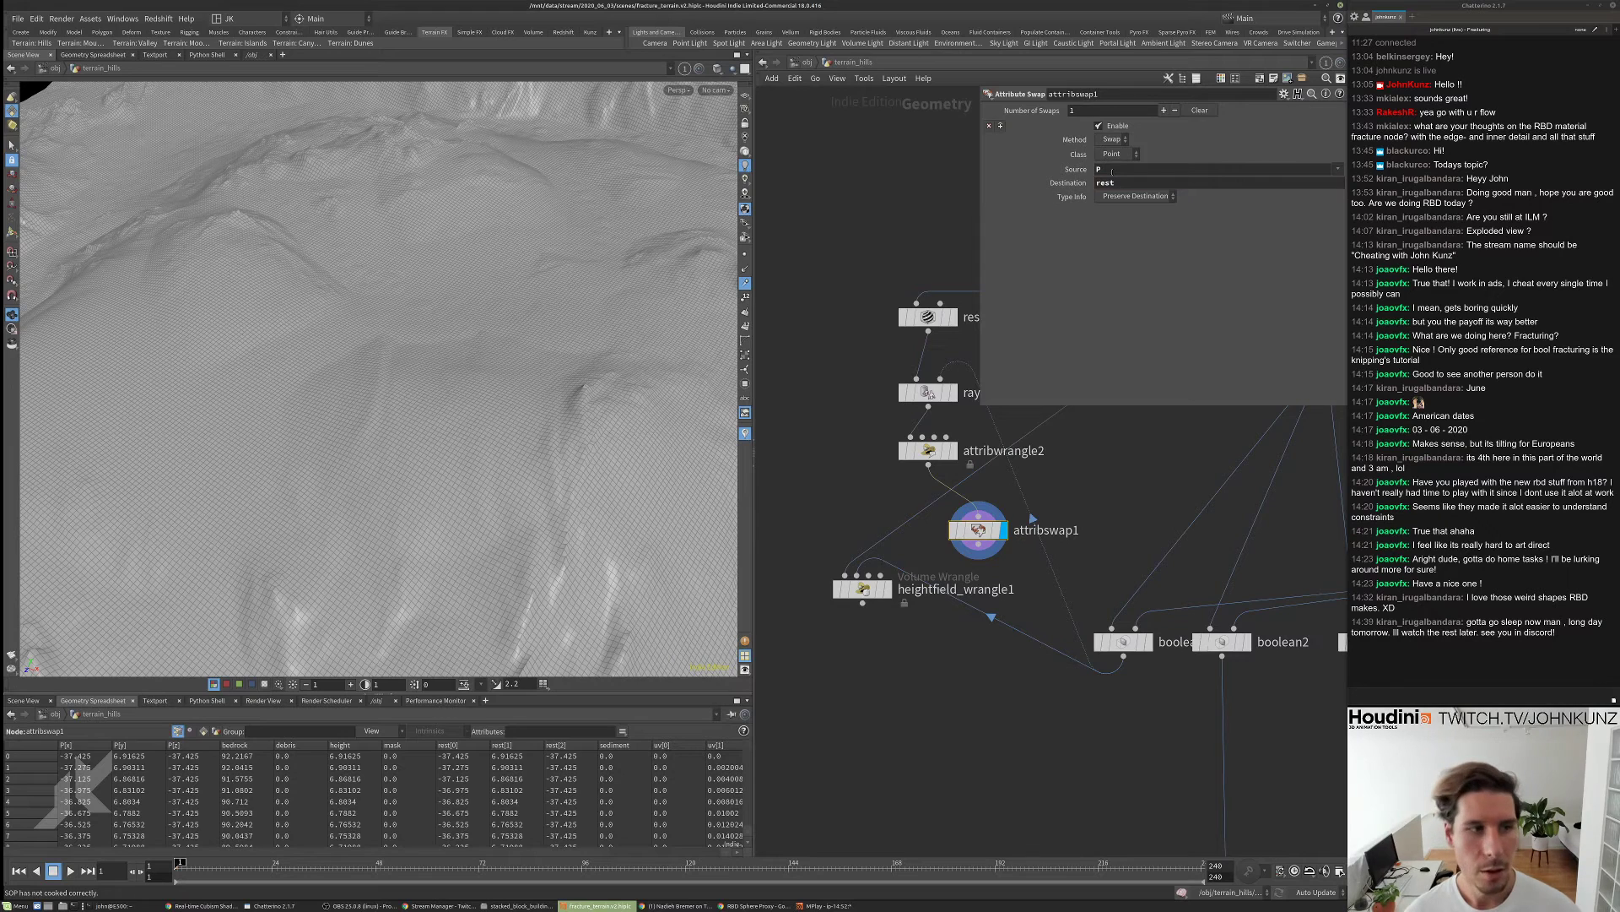
# - Connect attribswap1 to heightfield_wrangle1's second input in place of boolean4, tidy both nodes' positions, and display heightfield_wrangle1
pyautogui.moveTo(857, 576); pyautogui.dragTo(978, 544)
pyautogui.moveTo(977, 531); pyautogui.dragTo(841, 615)
pyautogui.click(888, 589)
# - Set heightfield_wrangle1's expression to f@height = point(1, 'height', nearpoint(1,@P) );
pyautogui.moveTo(1039, 179); pyautogui.dragTo(1084, 176)
pyautogui.press('BackSpace')
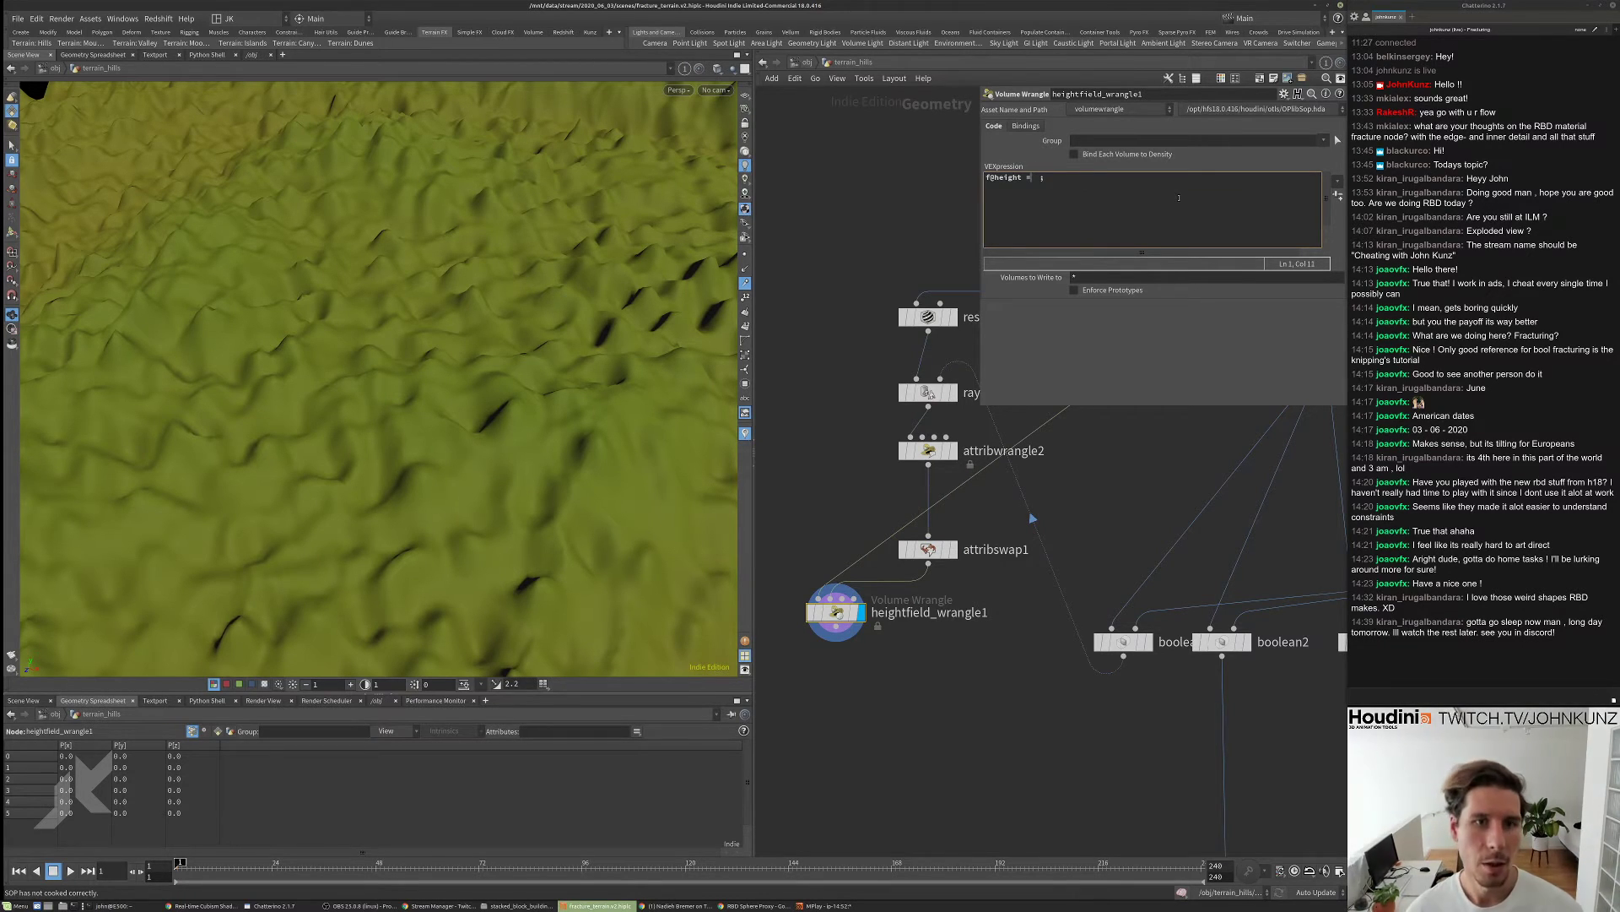
pyautogui.write('po')
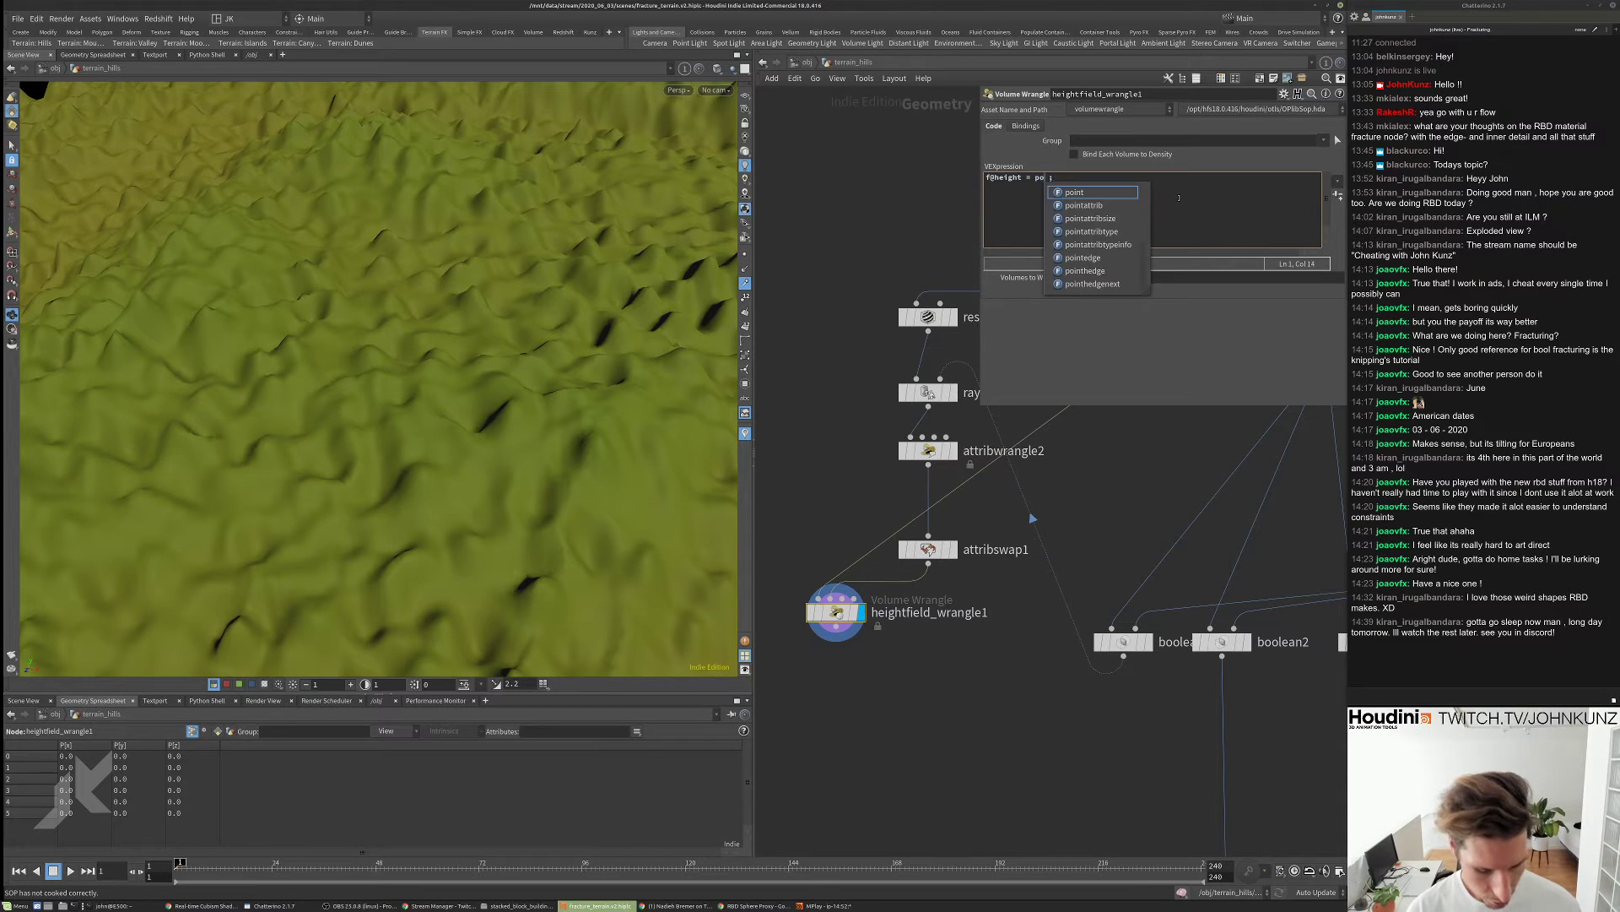
pyautogui.write('int(')
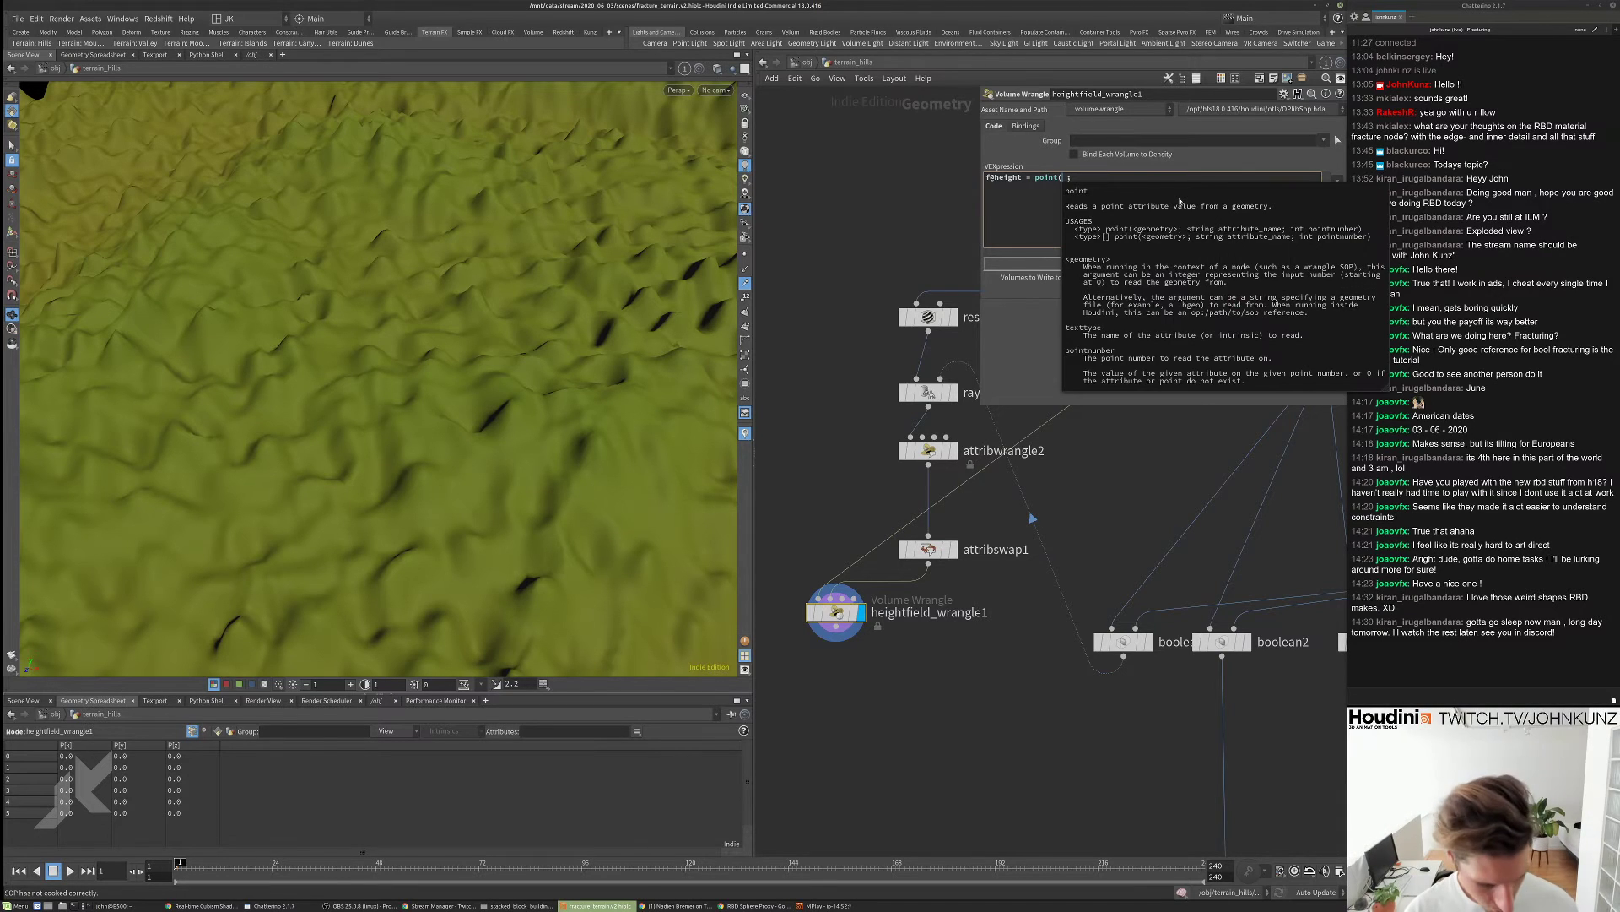
pyautogui.write('1, ')
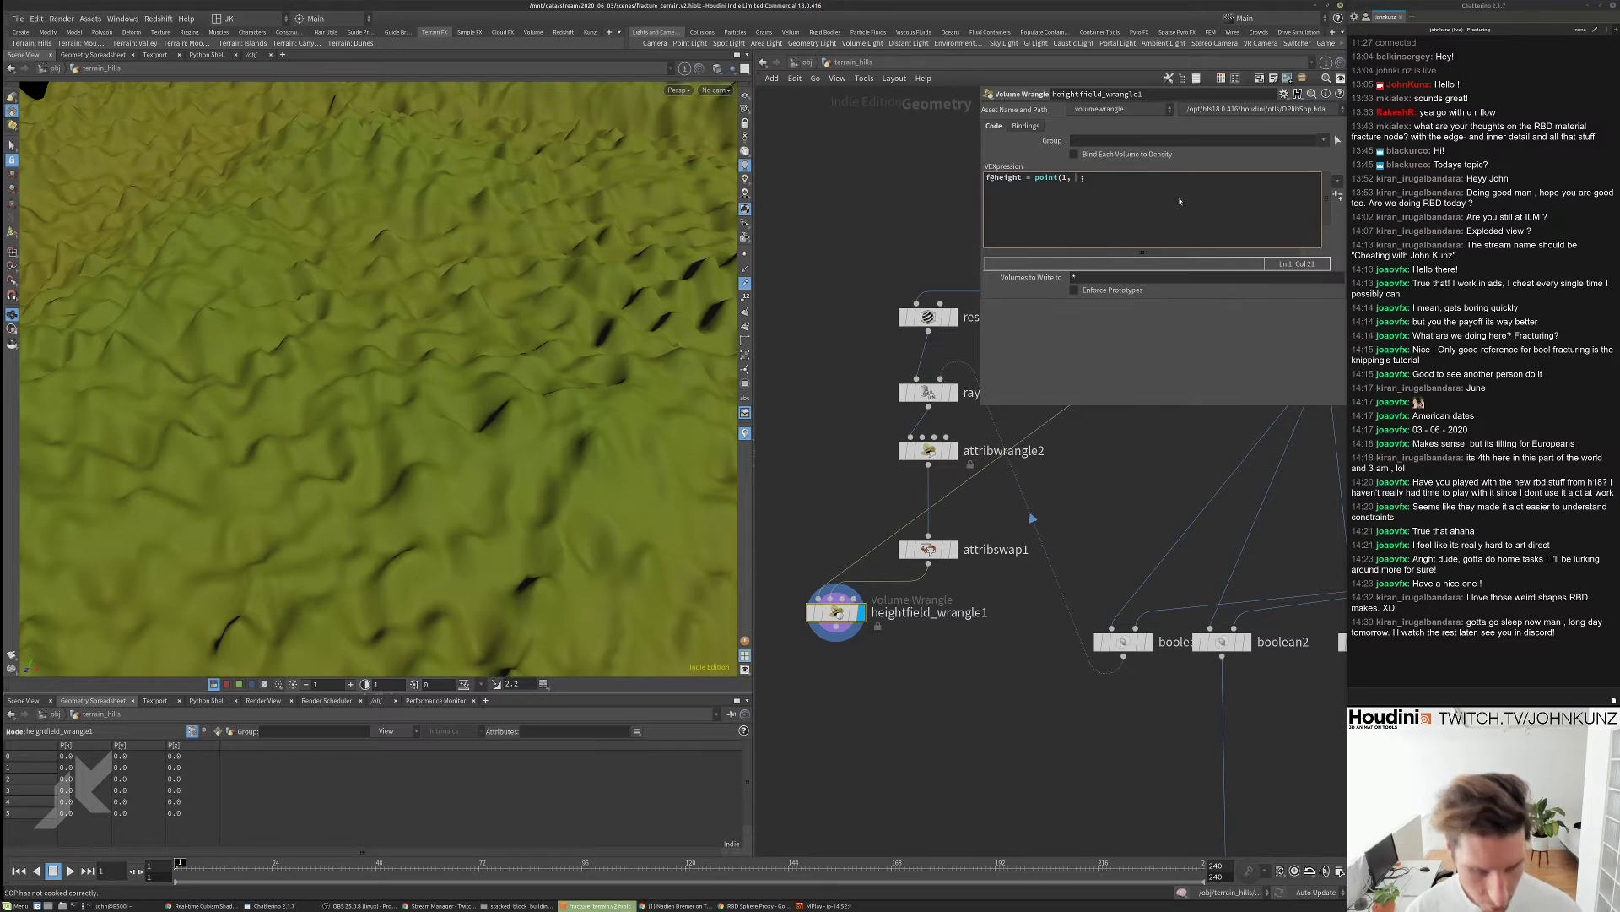
pyautogui.write("'height', ")
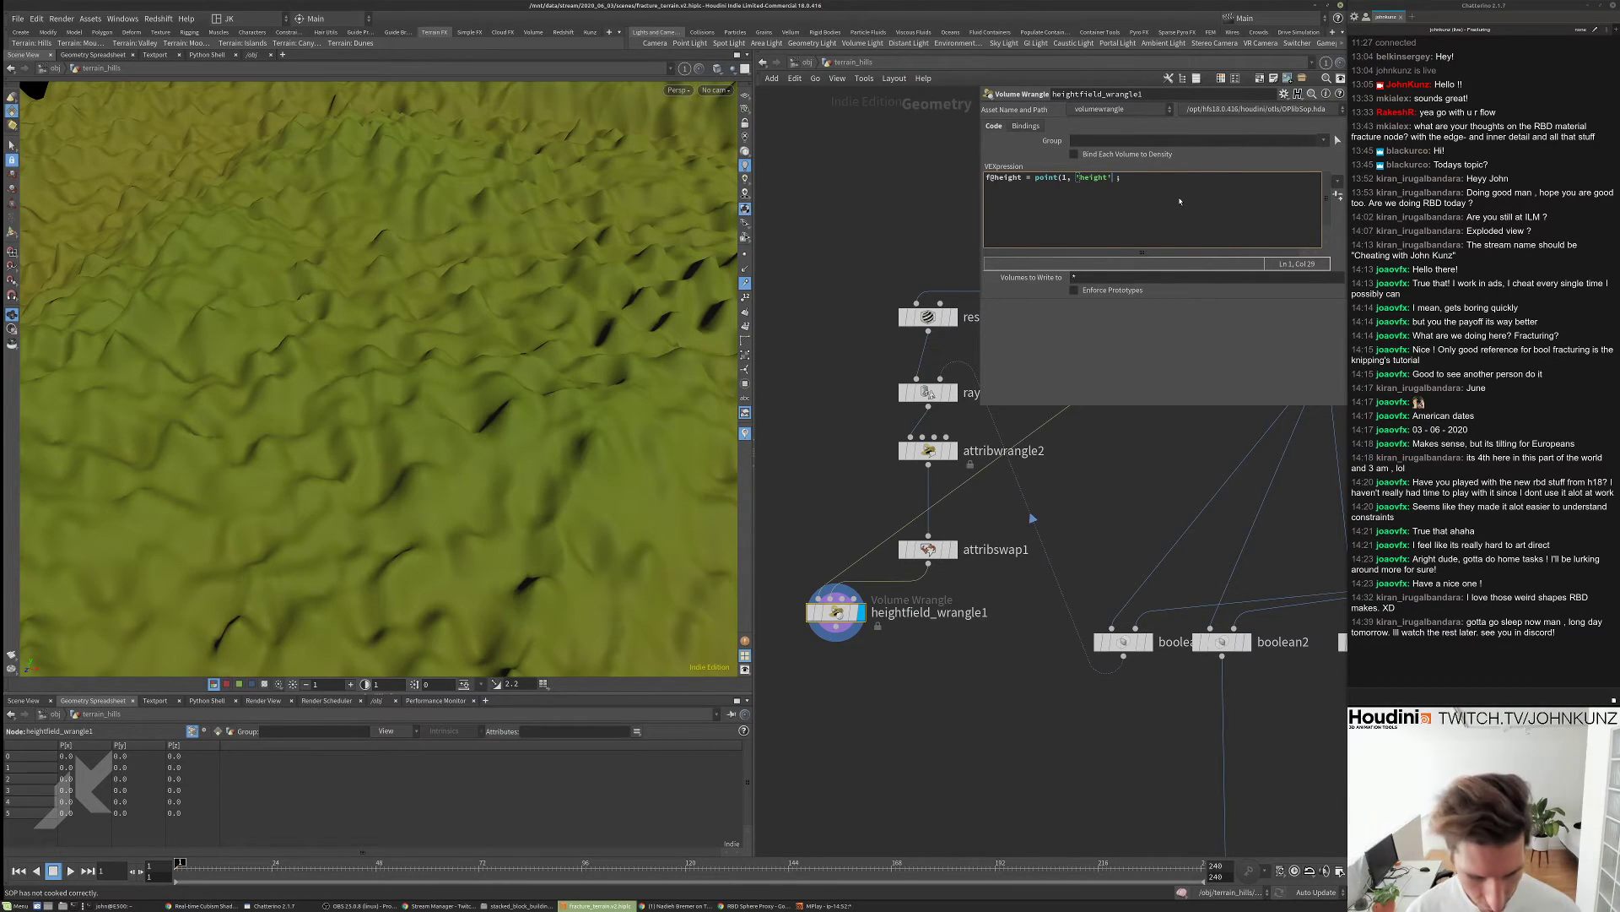
pyautogui.write('nearpo')
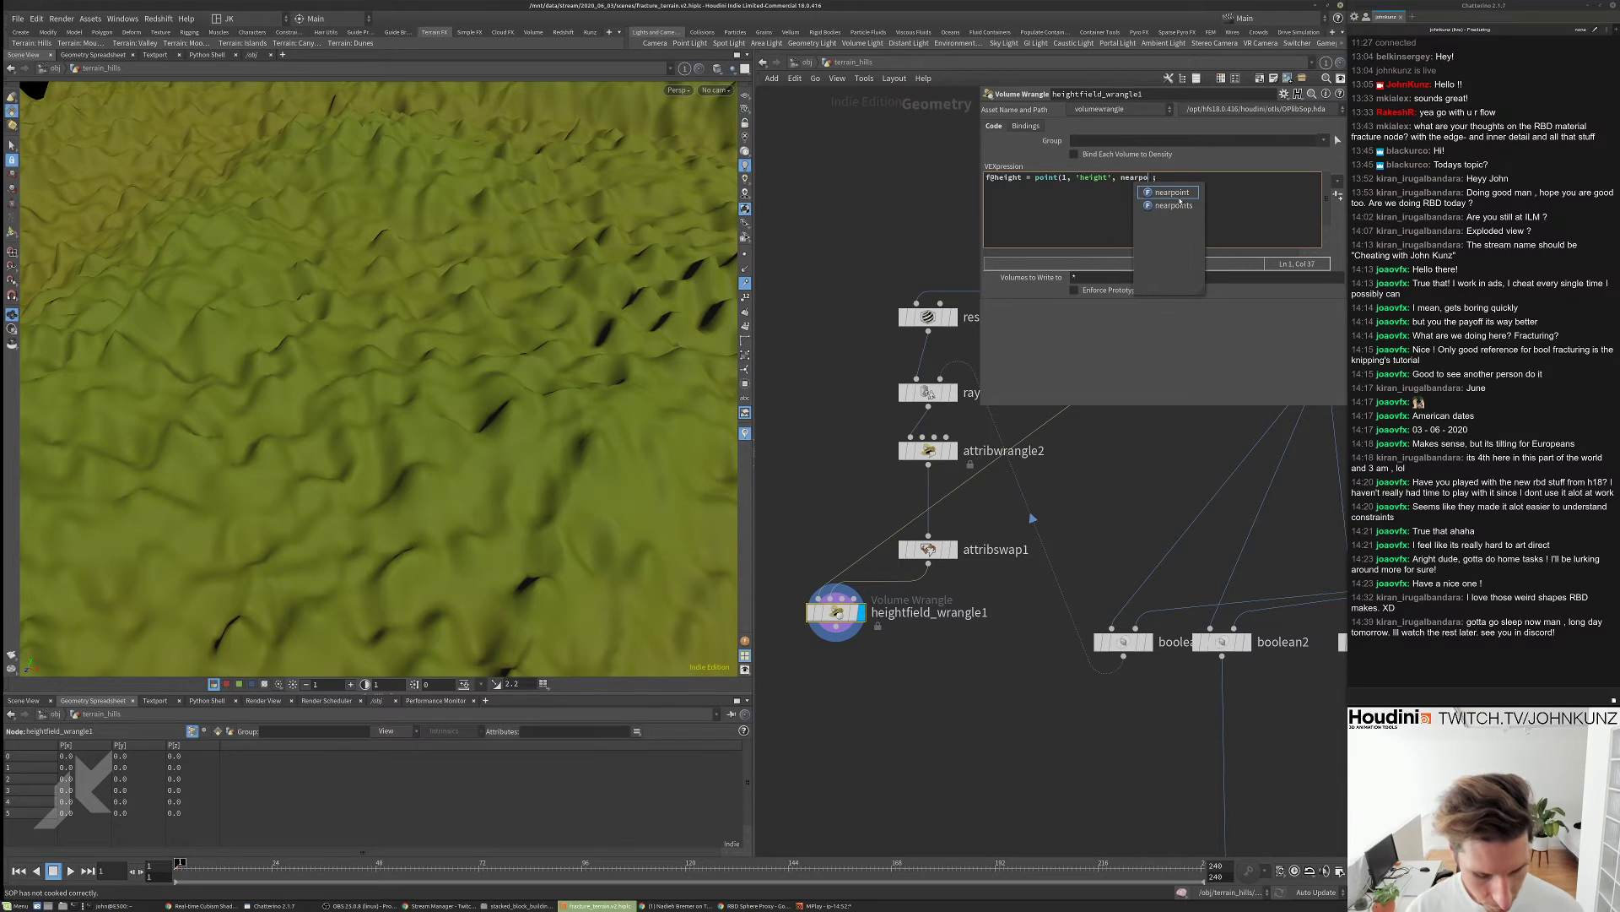
pyautogui.write('int(1,')
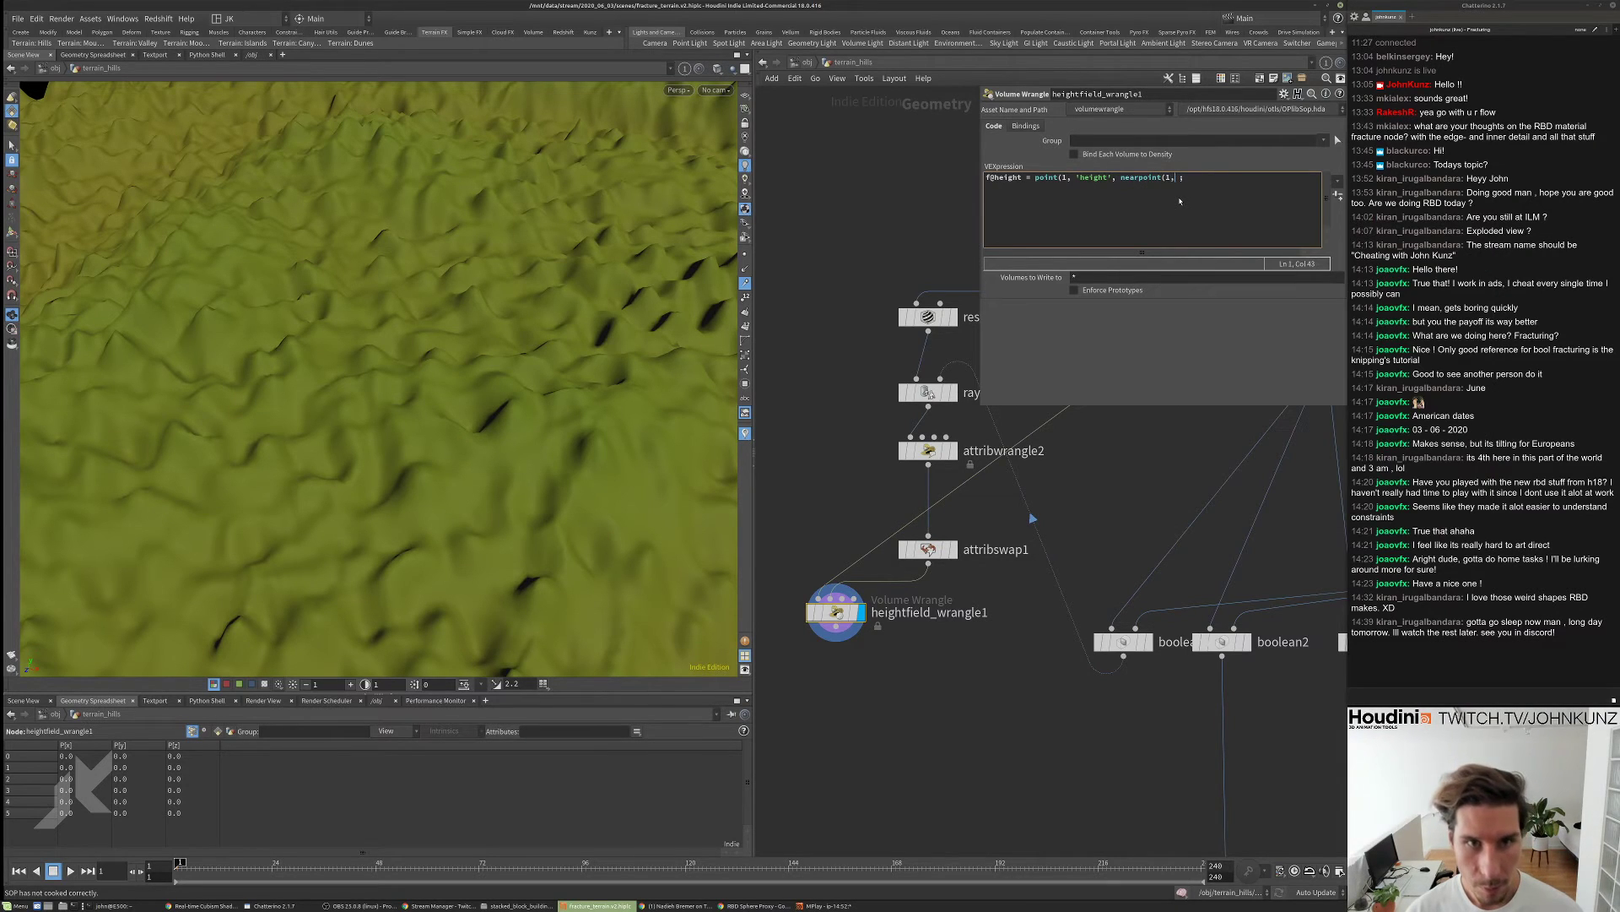
pyautogui.write('@P)')
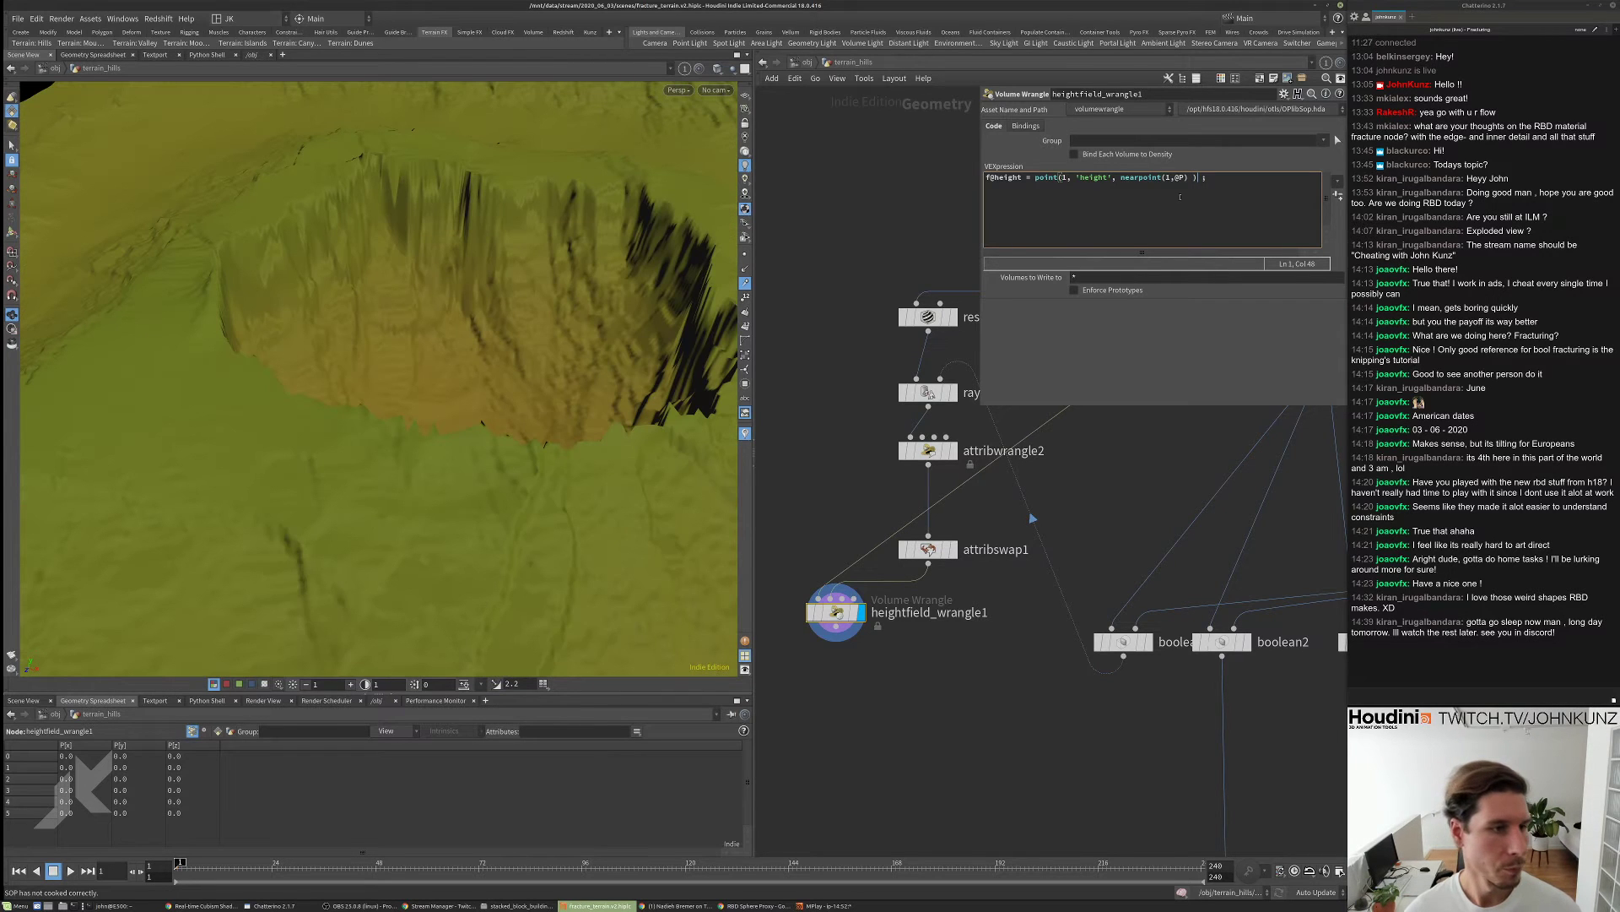
# - Check the carved crater in the height field and align heightfield_wrangle1 directly beneath attribswap1
pyautogui.moveTo(456, 287); pyautogui.dragTo(425, 428)
pyautogui.scroll(-5, 431, 291)
pyautogui.scroll(3, 424, 293)
pyautogui.scroll(-4, 899, 591)
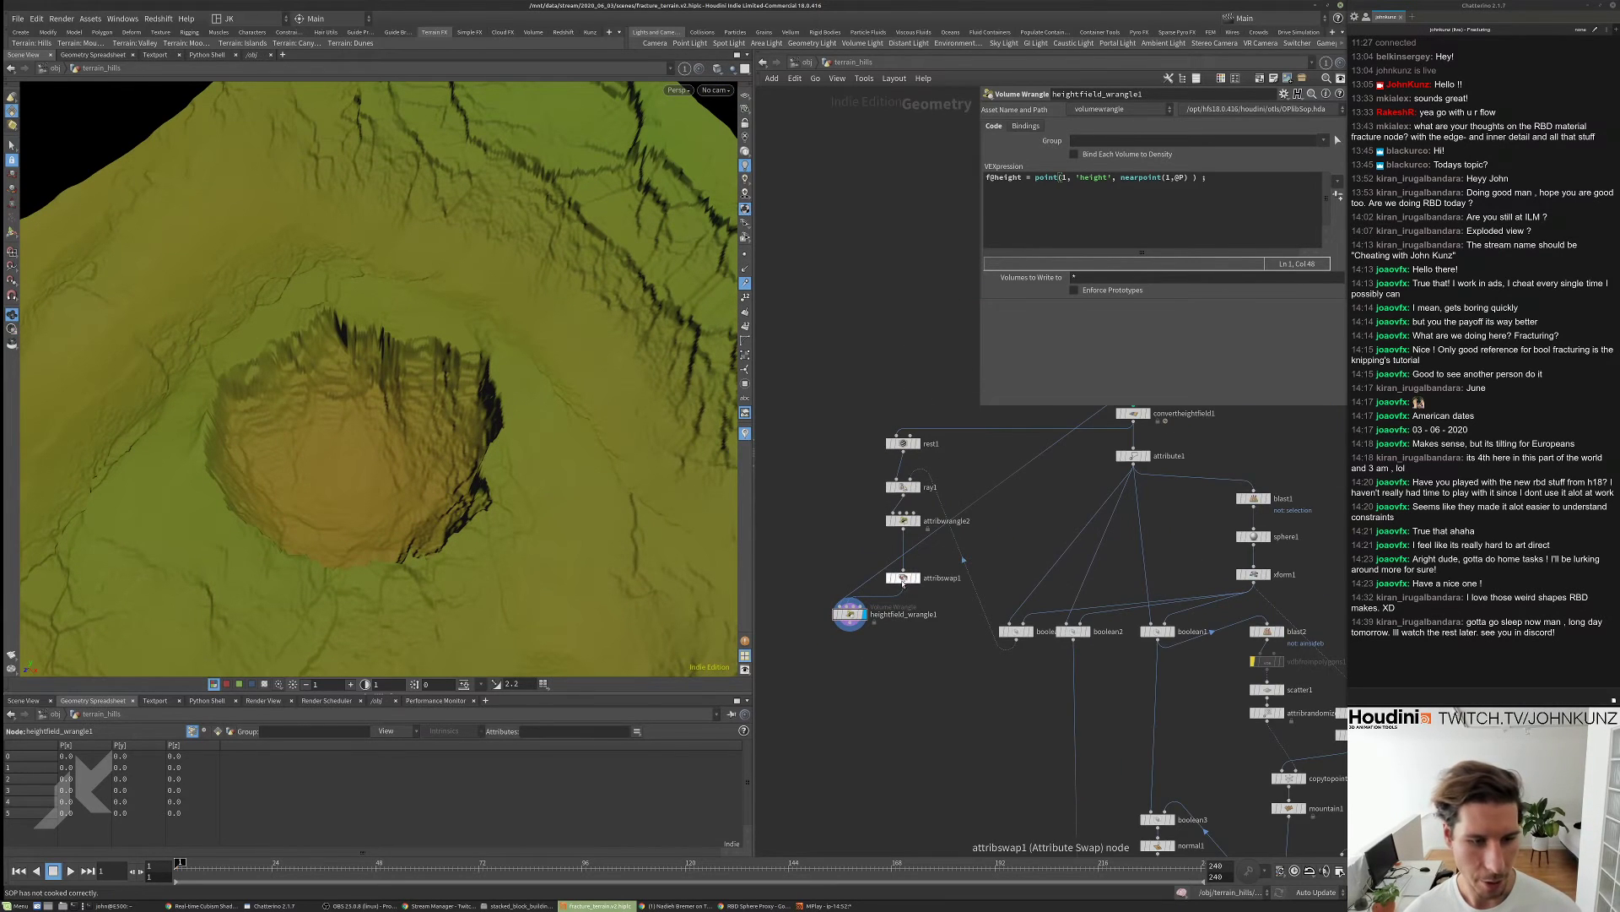
pyautogui.moveTo(898, 591); pyautogui.dragTo(888, 561, button='middle')
pyautogui.moveTo(840, 581); pyautogui.dragTo(892, 606)
# - Connect heightfield_wrangle1's output to dopnet1's second input and display dopnet1
pyautogui.scroll(-3, 871, 587)
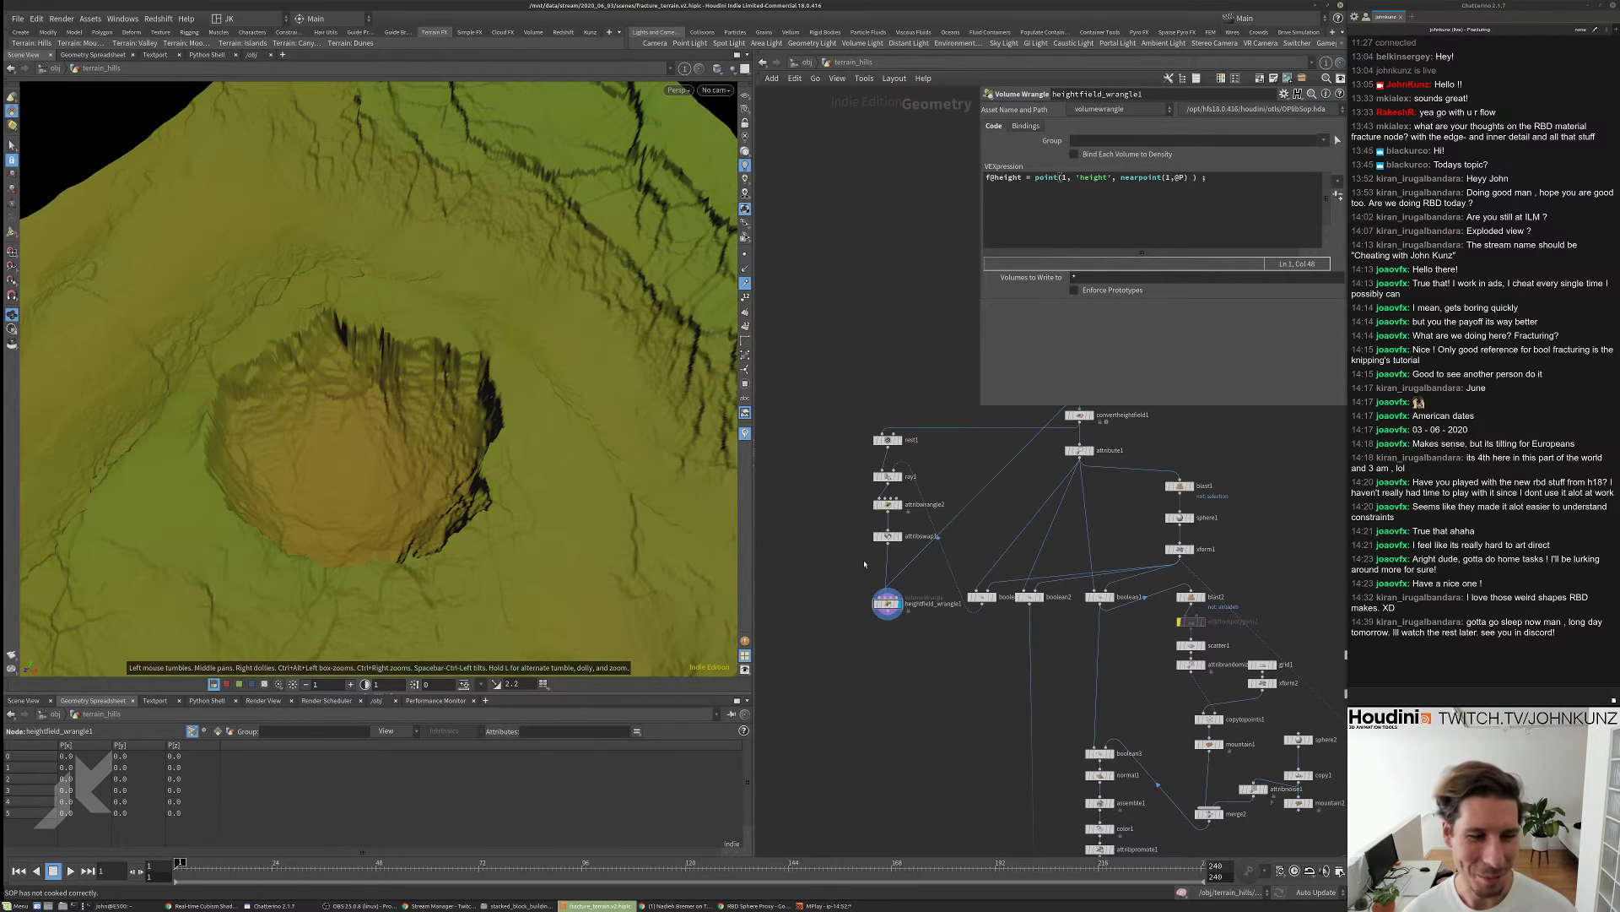
pyautogui.scroll(-5, 864, 563)
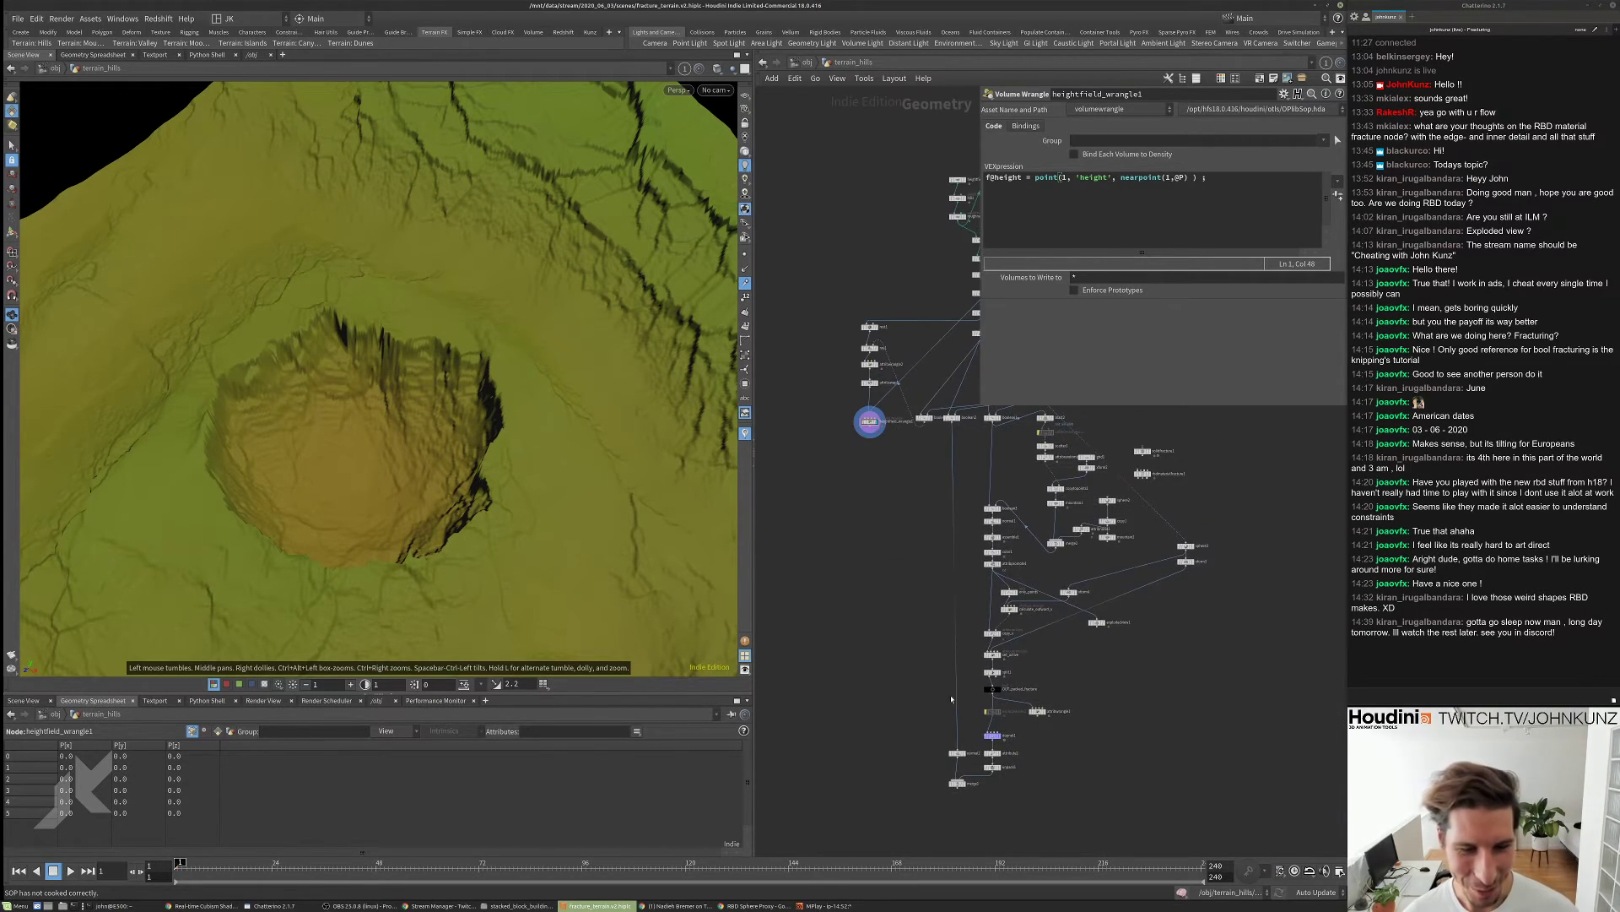
pyautogui.scroll(3, 800, 386)
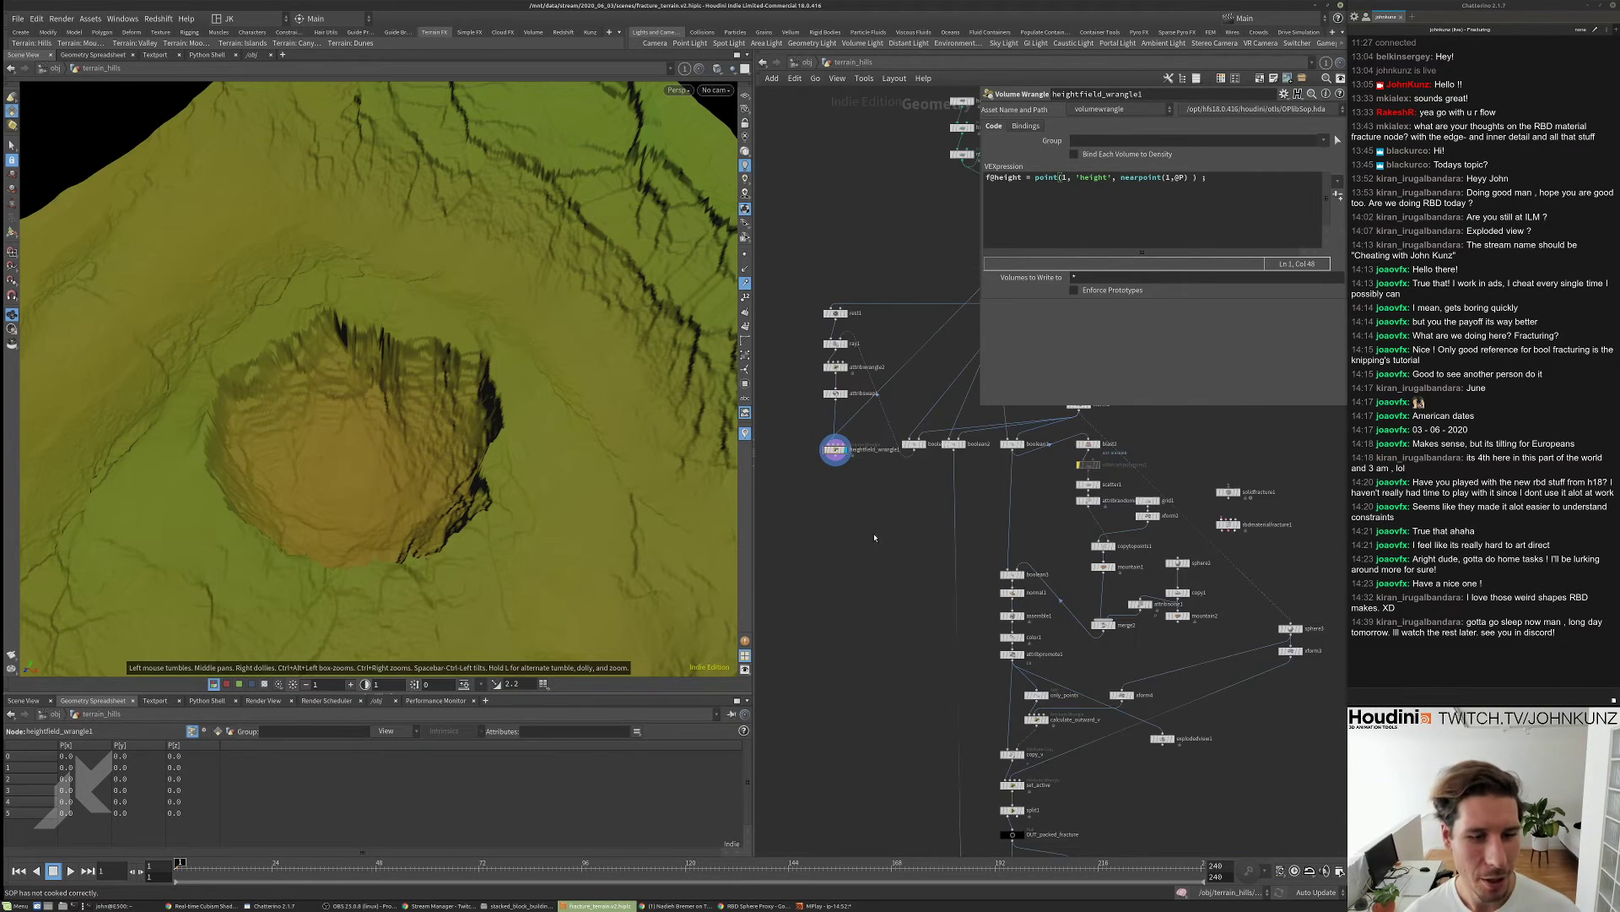
pyautogui.scroll(-2, 874, 538)
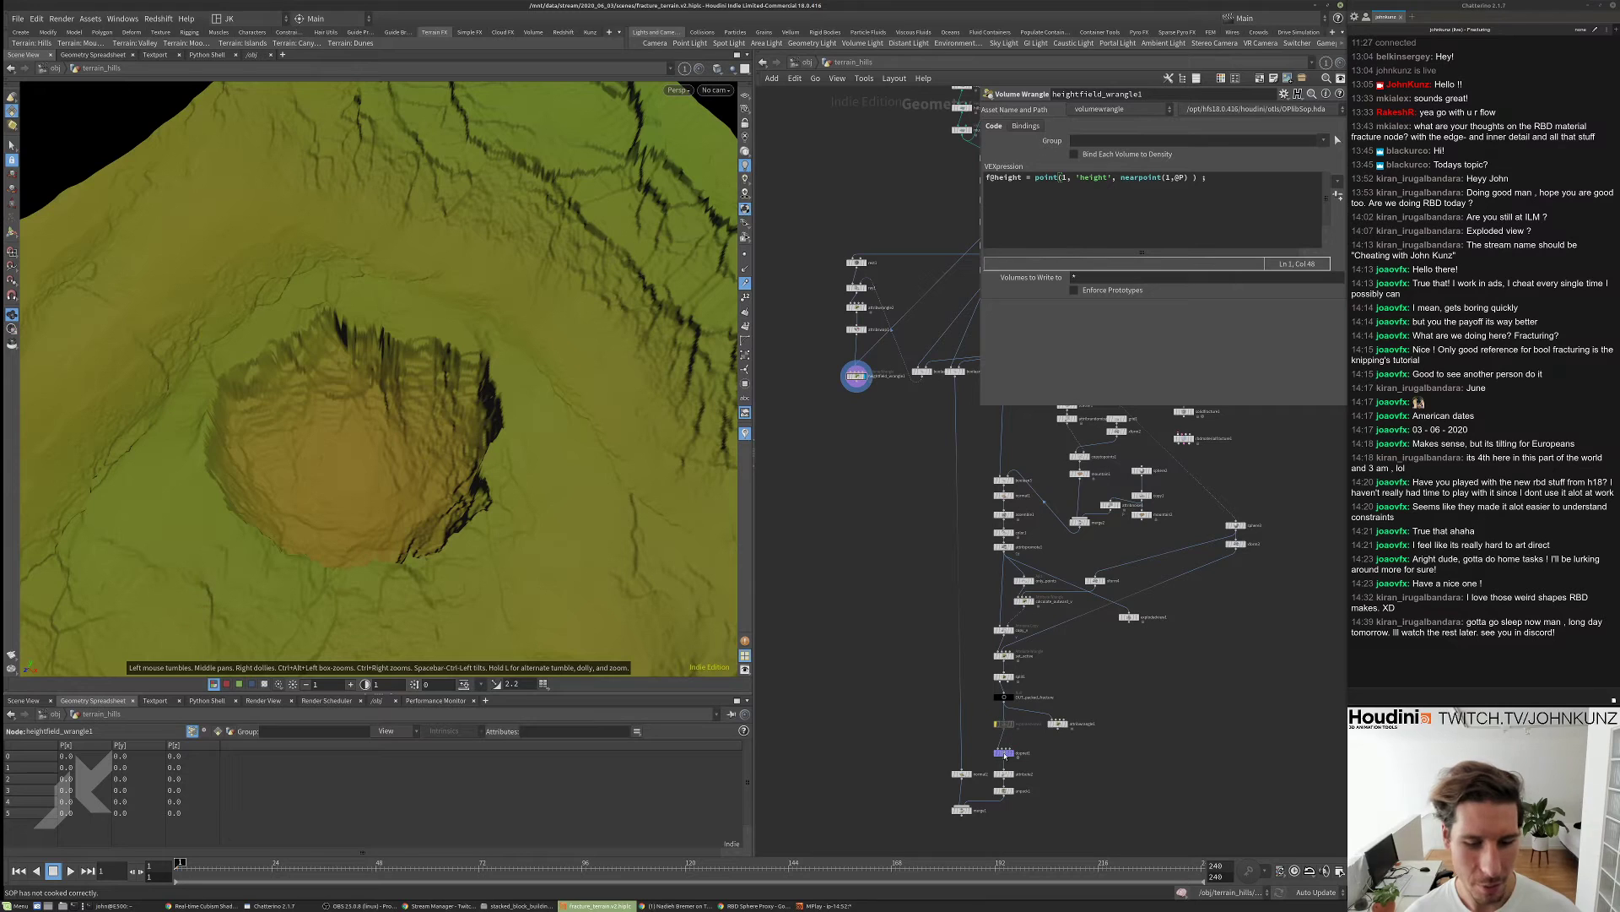
pyautogui.moveTo(833, 481); pyautogui.dragTo(811, 406, button='middle')
pyautogui.scroll(4, 983, 686)
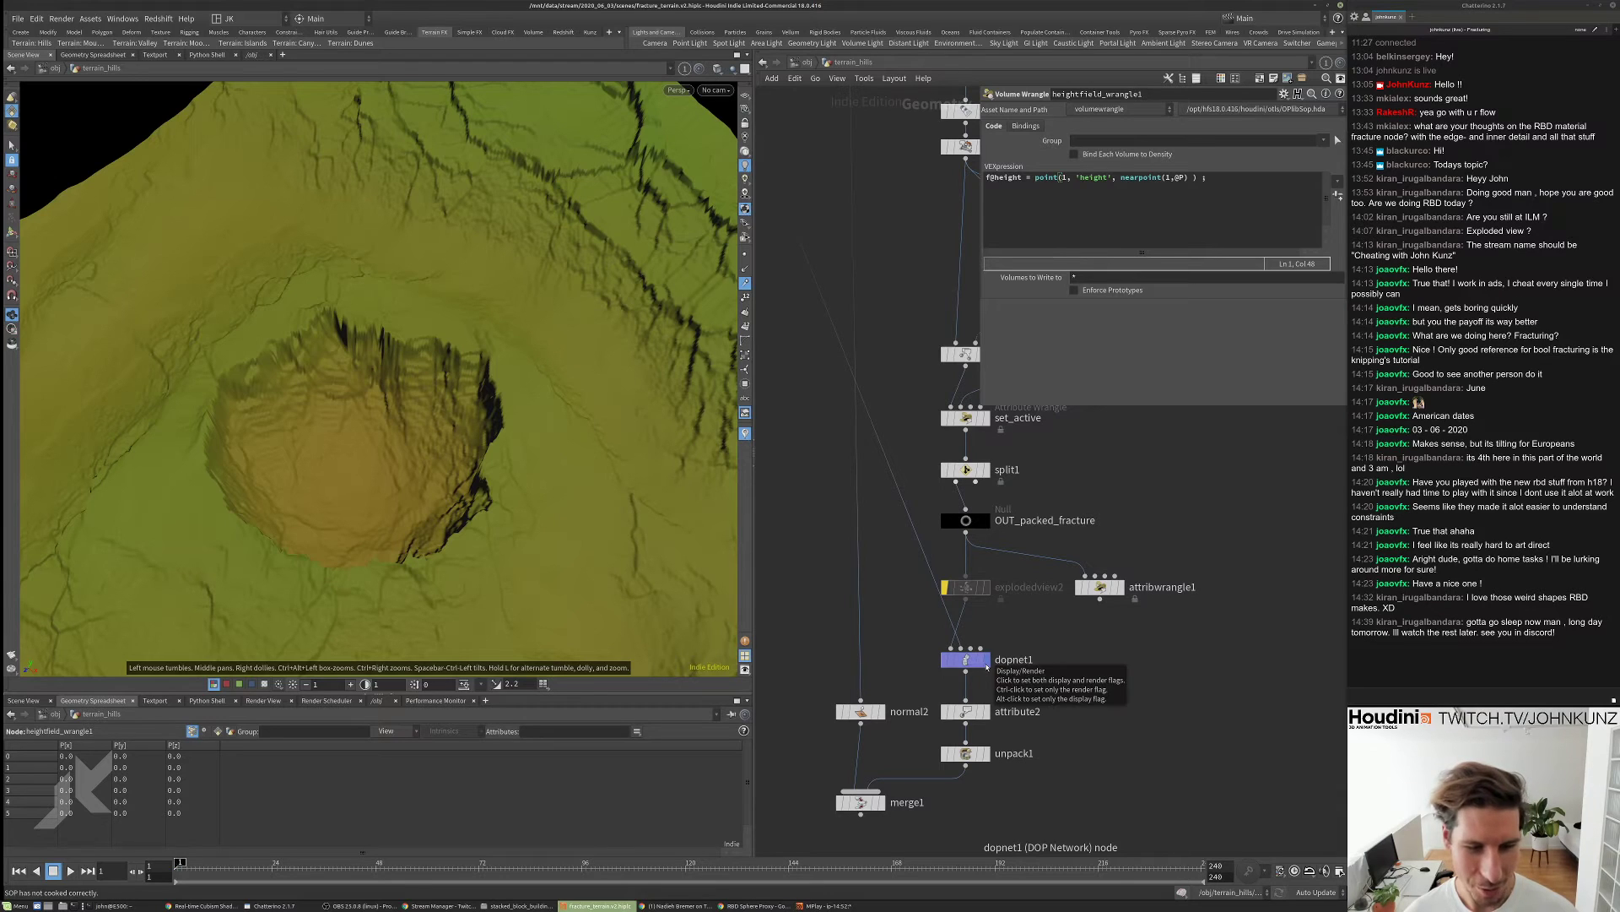
pyautogui.click(973, 661)
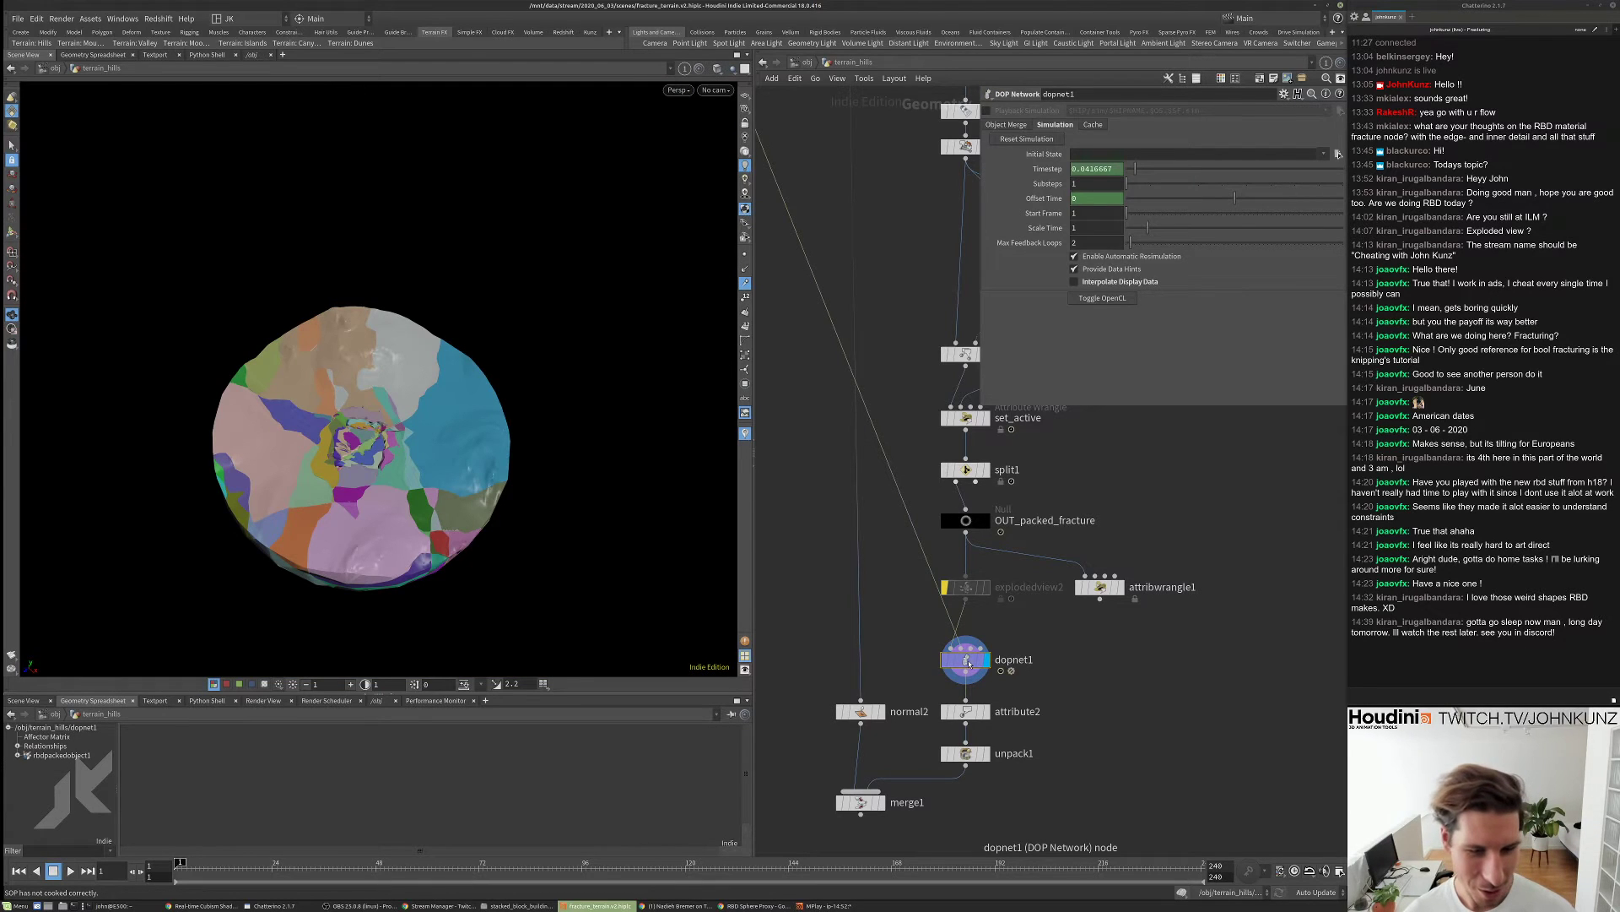
# - Inside dopnet1, display terrainobject1 and enable its Use Heightfield option
pyautogui.doubleClick(969, 664)
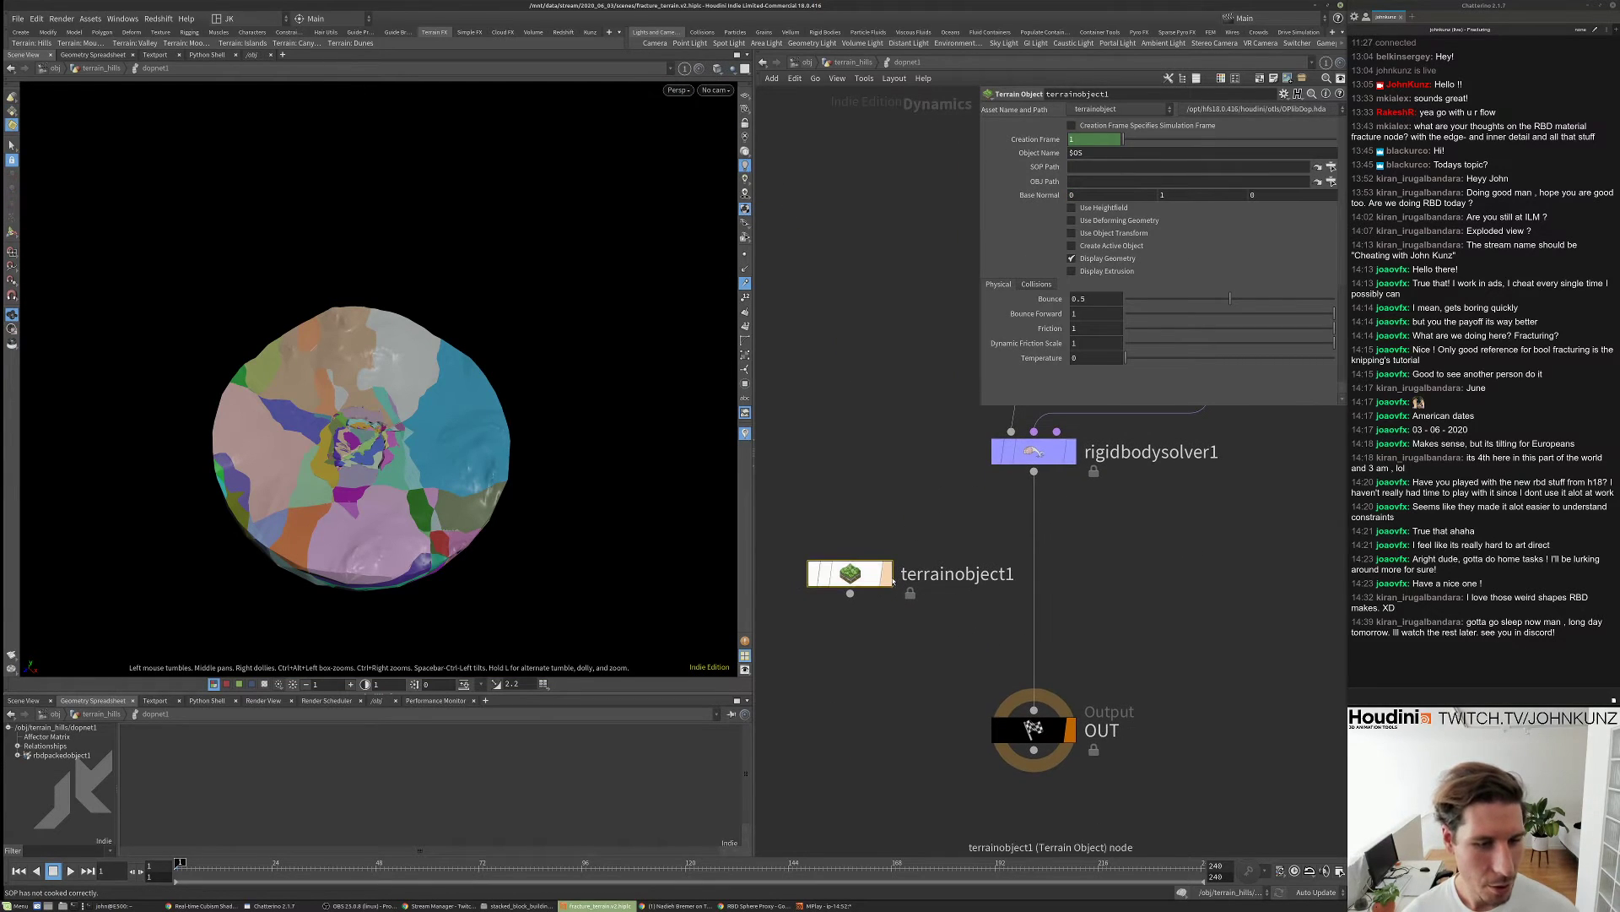
pyautogui.click(888, 576)
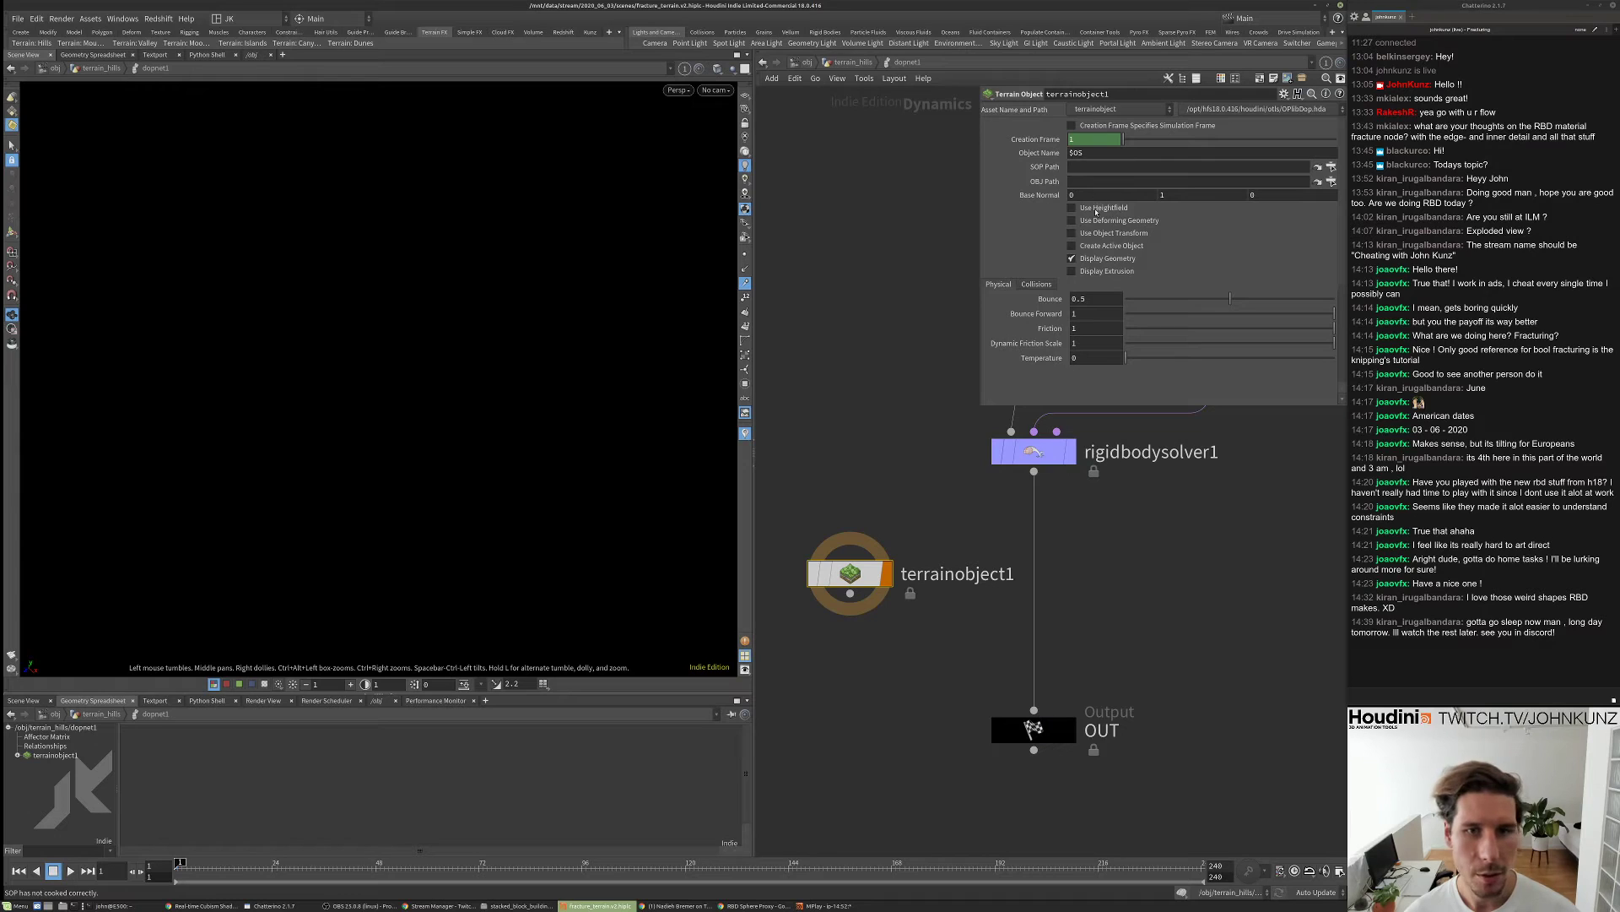
pyautogui.click(1096, 209)
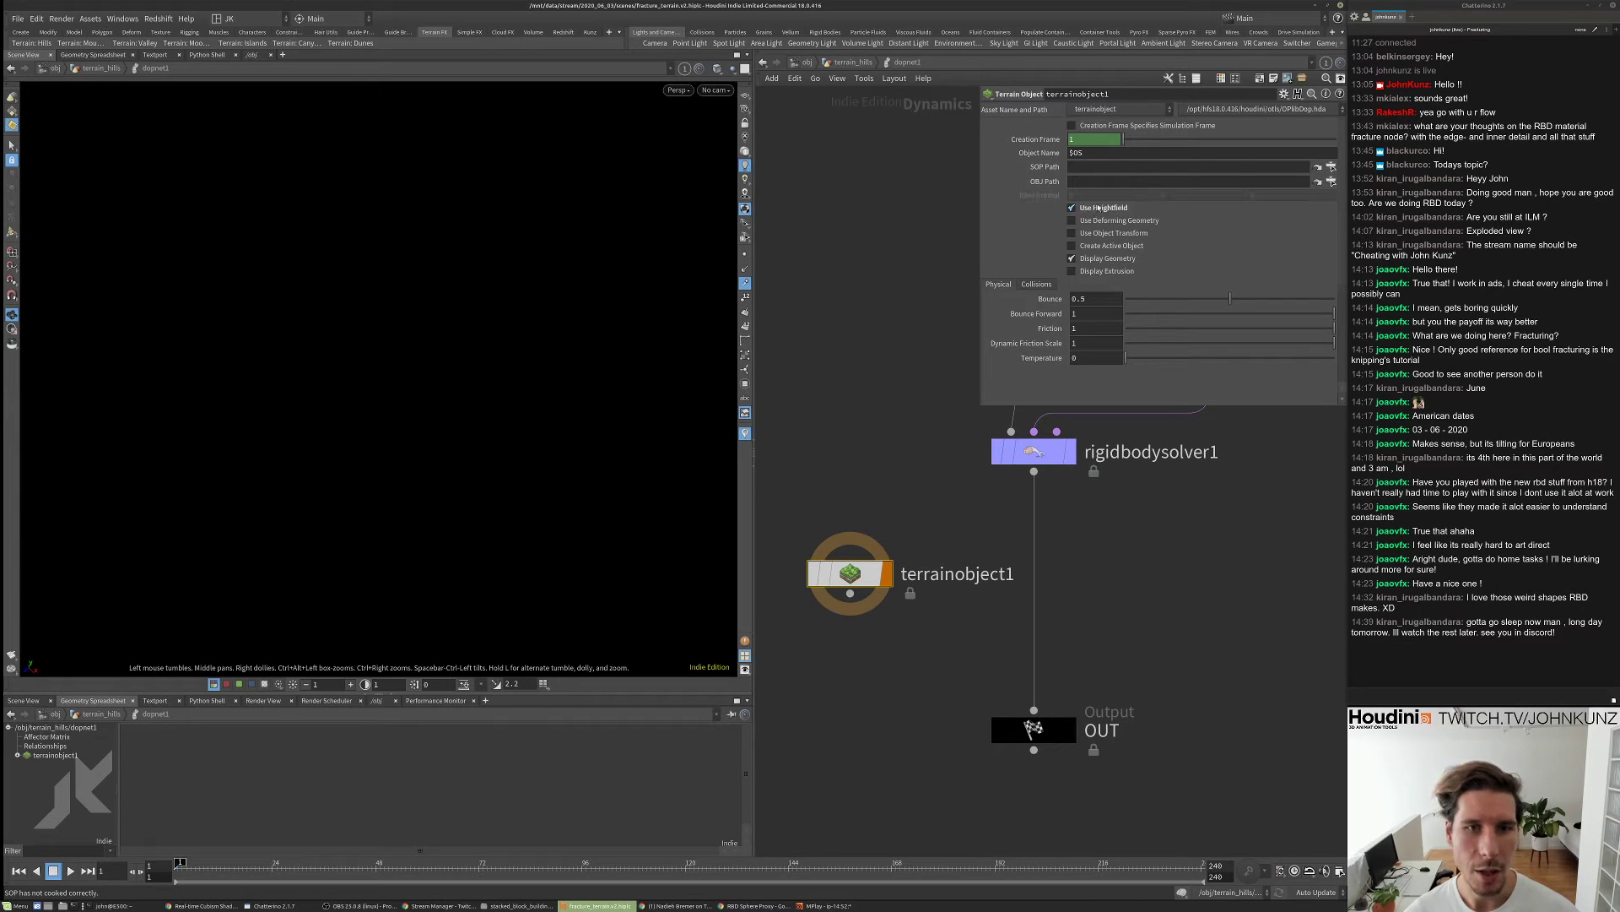
# - Set terrainobject1's SOP Path to the expression `opinputpath('..',1)`
pyautogui.click(1079, 166)
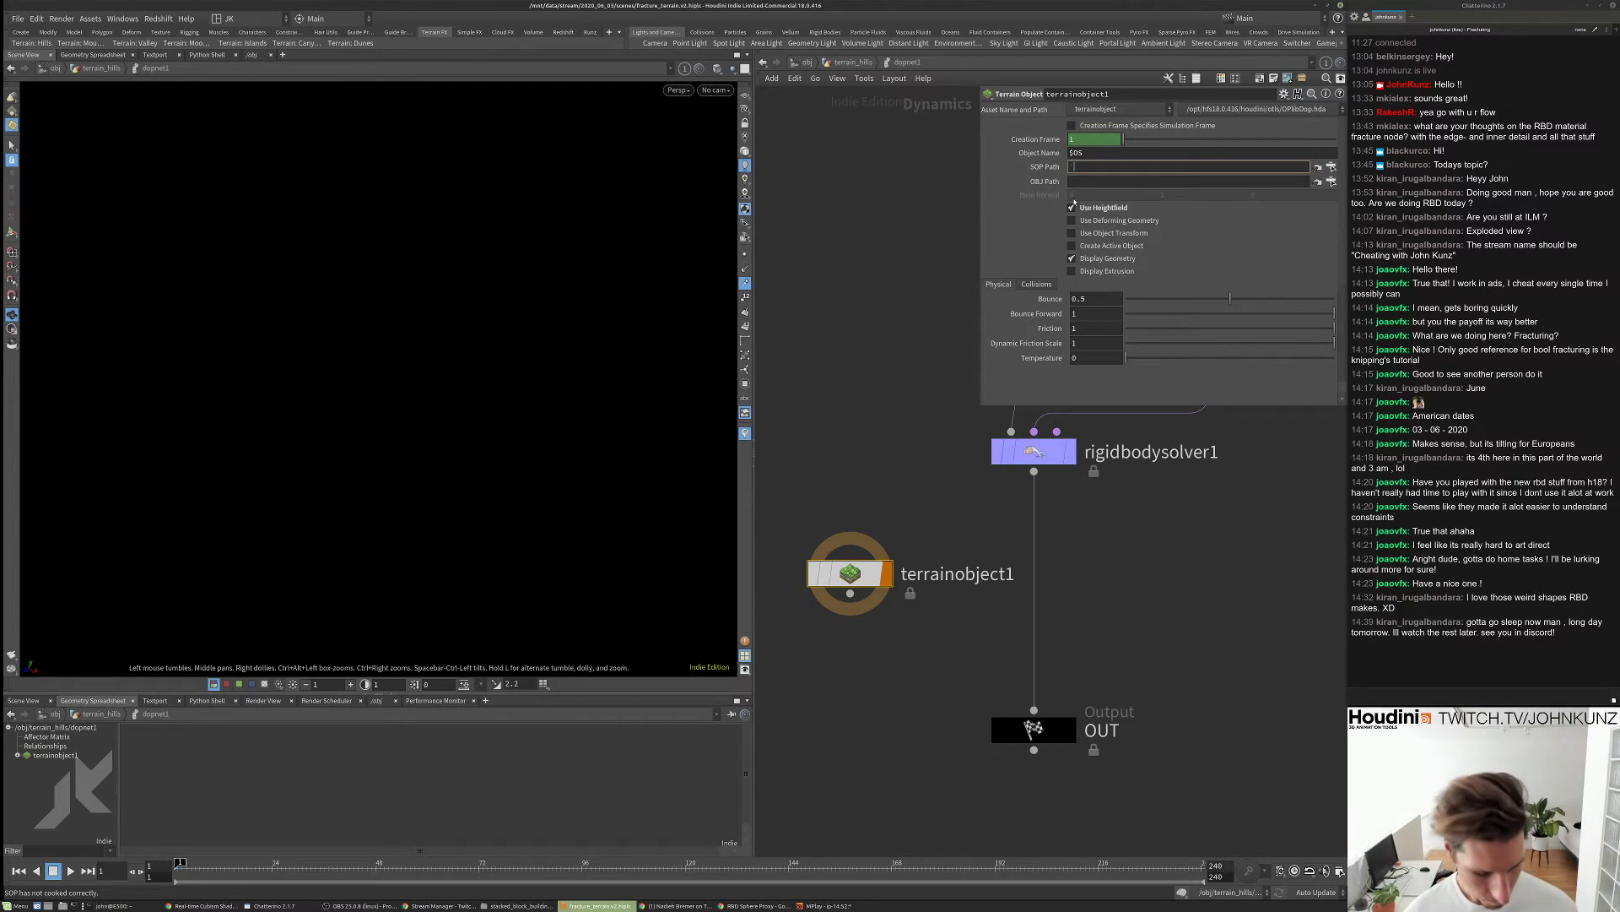
pyautogui.write('opinputp')
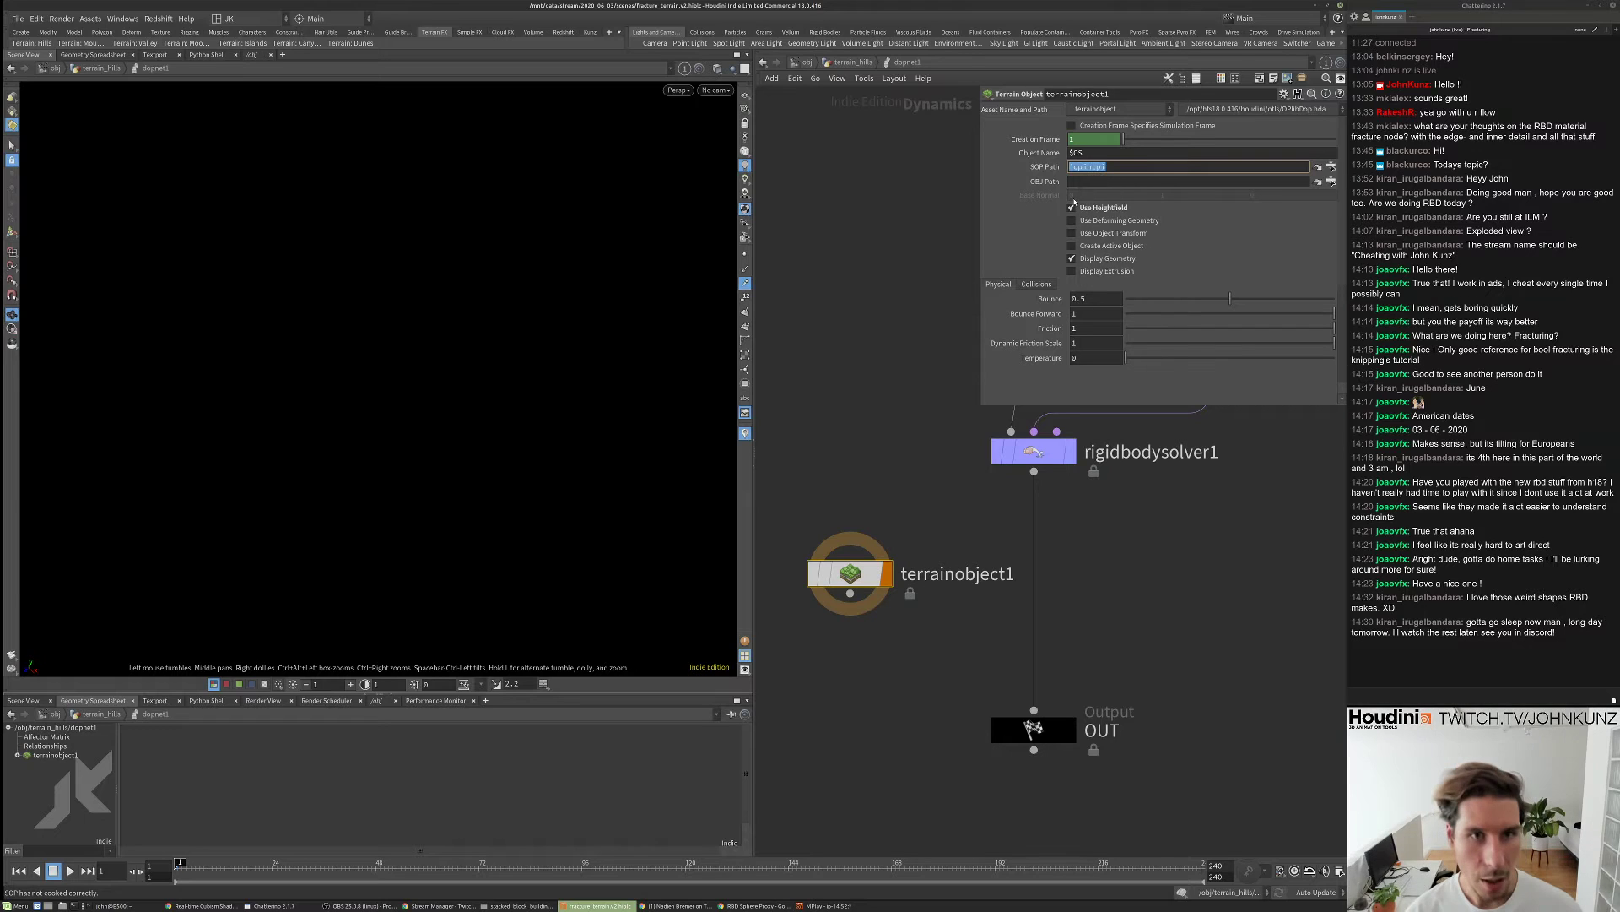
pyautogui.press('BackSpace')
pyautogui.press('BackSpace')
pyautogui.press('BackSpace')
pyautogui.press('BackSpace')
pyautogui.press('BackSpace')
pyautogui.press('BackSpace')
pyautogui.press('BackSpace')
pyautogui.press('BackSpace')
pyautogui.write('opinput')
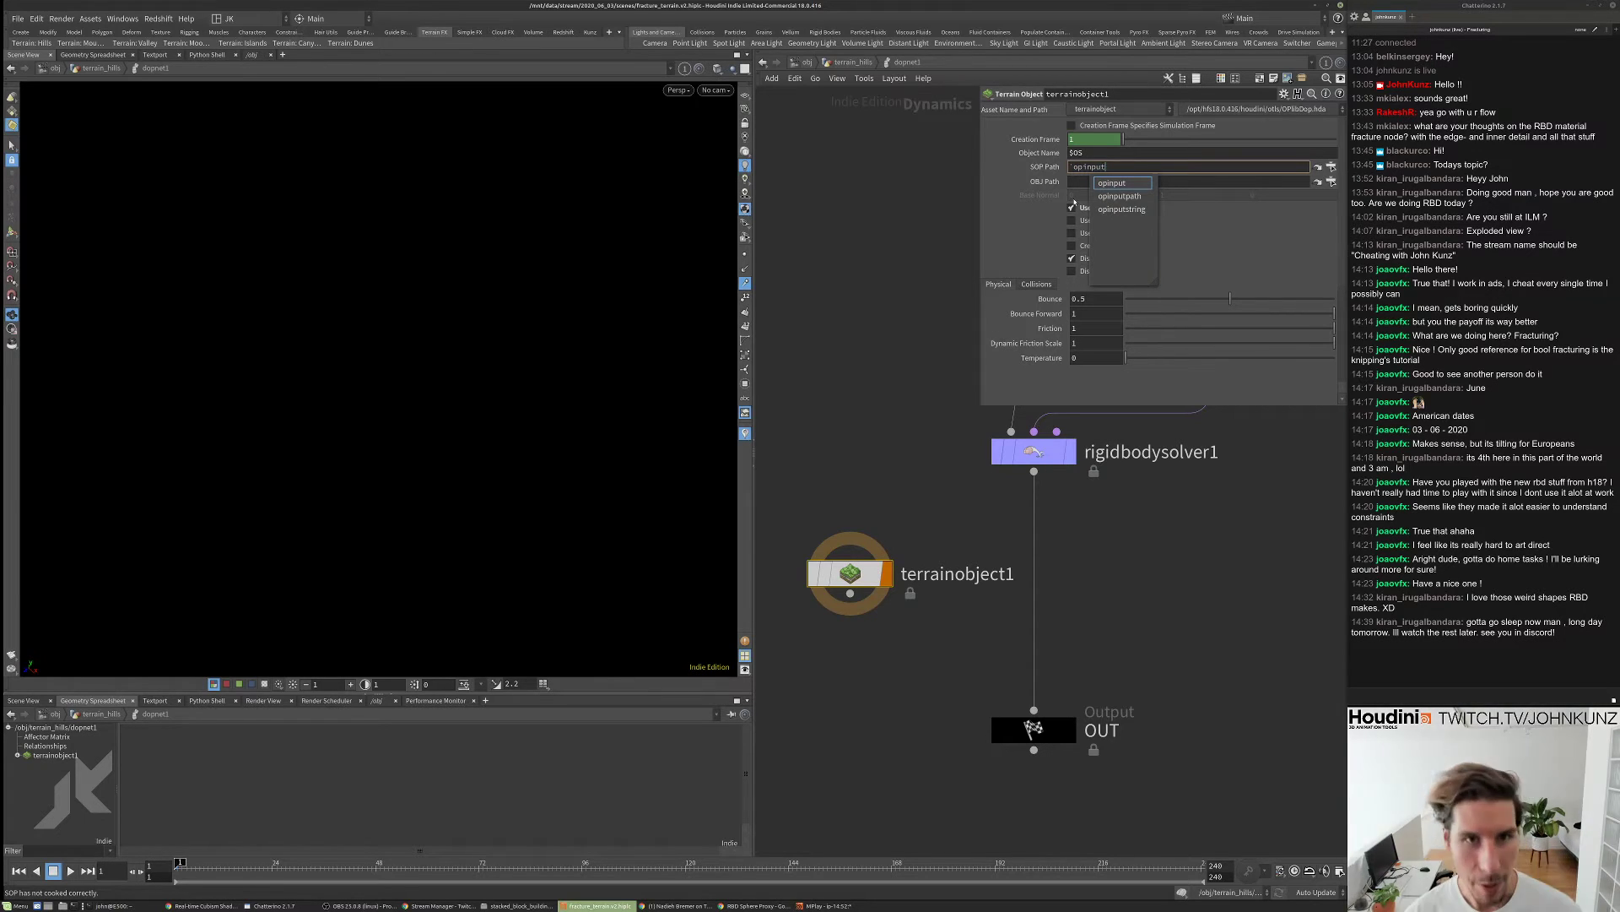
pyautogui.write('path(')
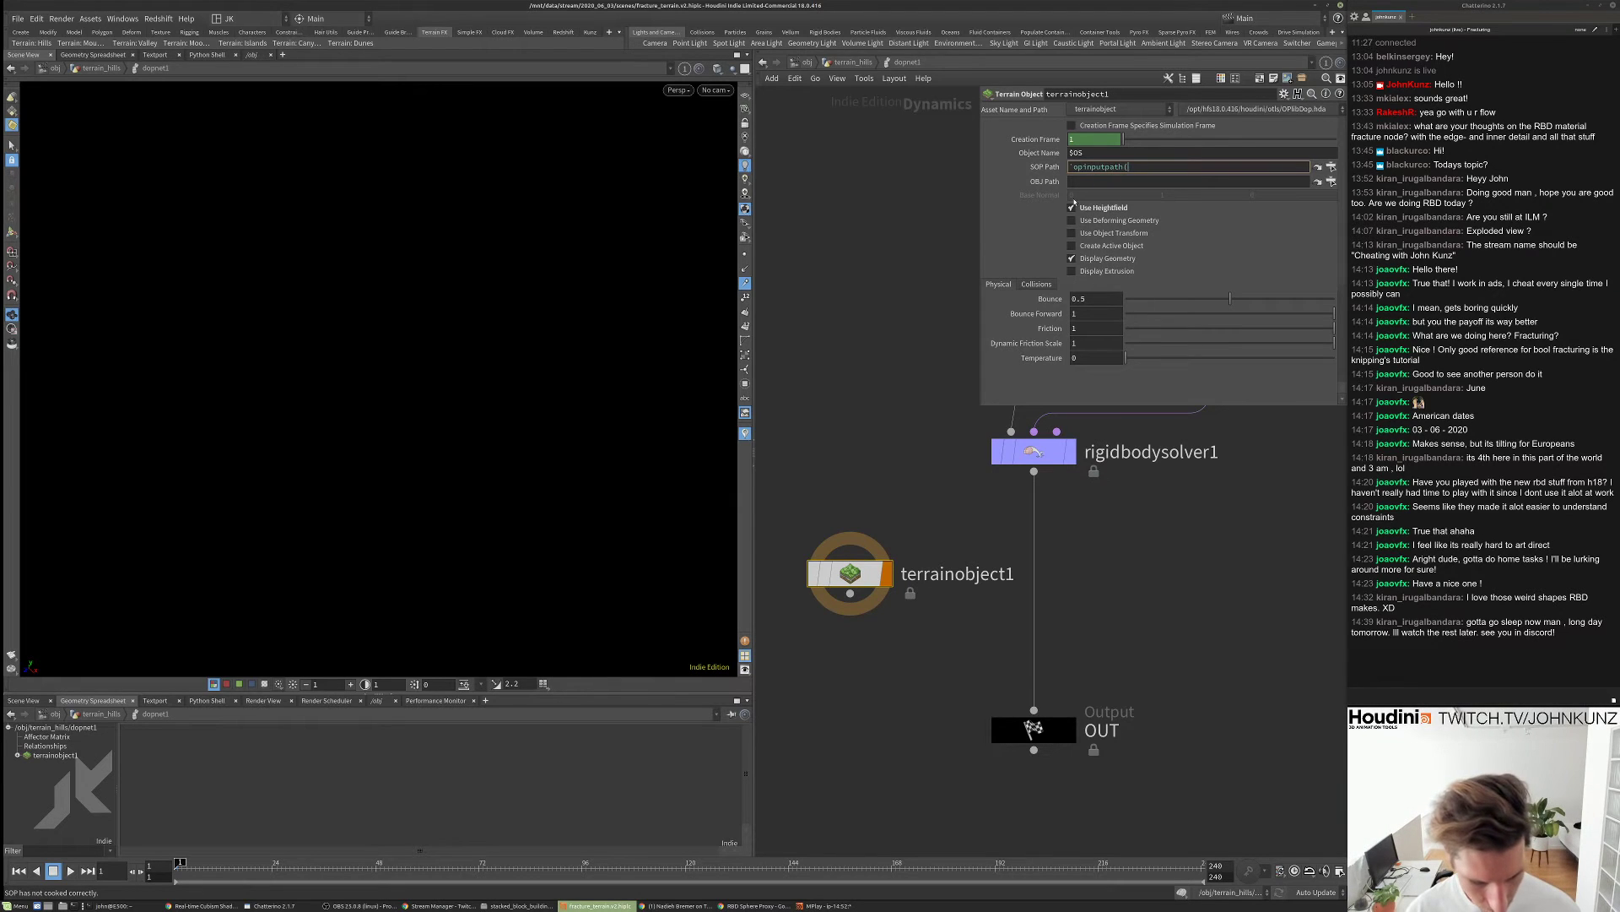
pyautogui.write("'..',")
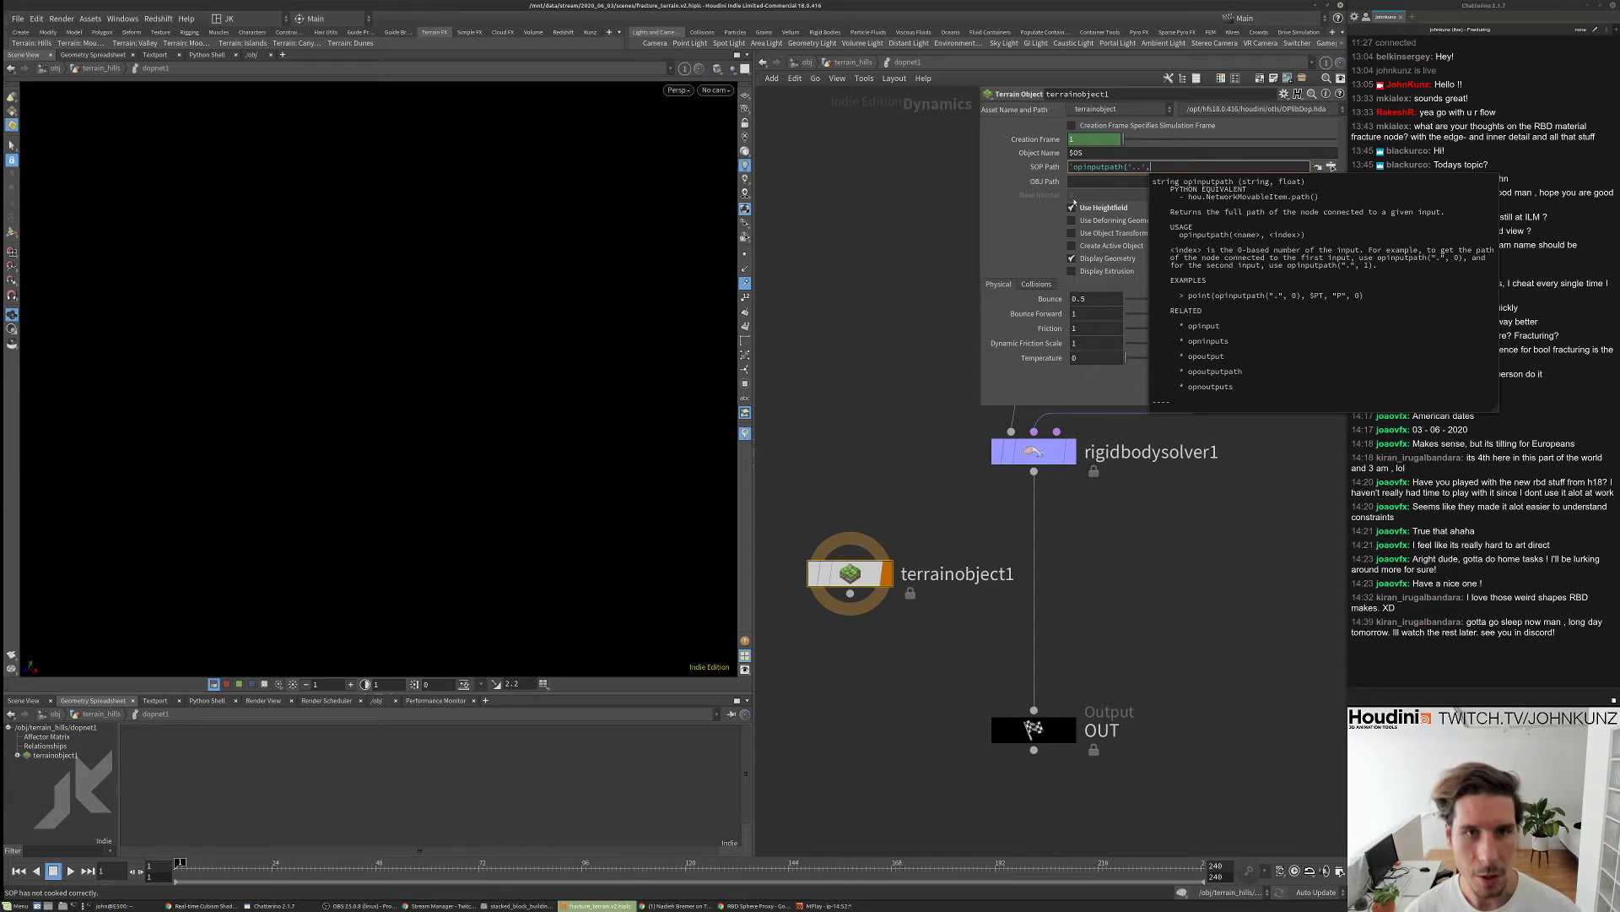
pyautogui.write('1')
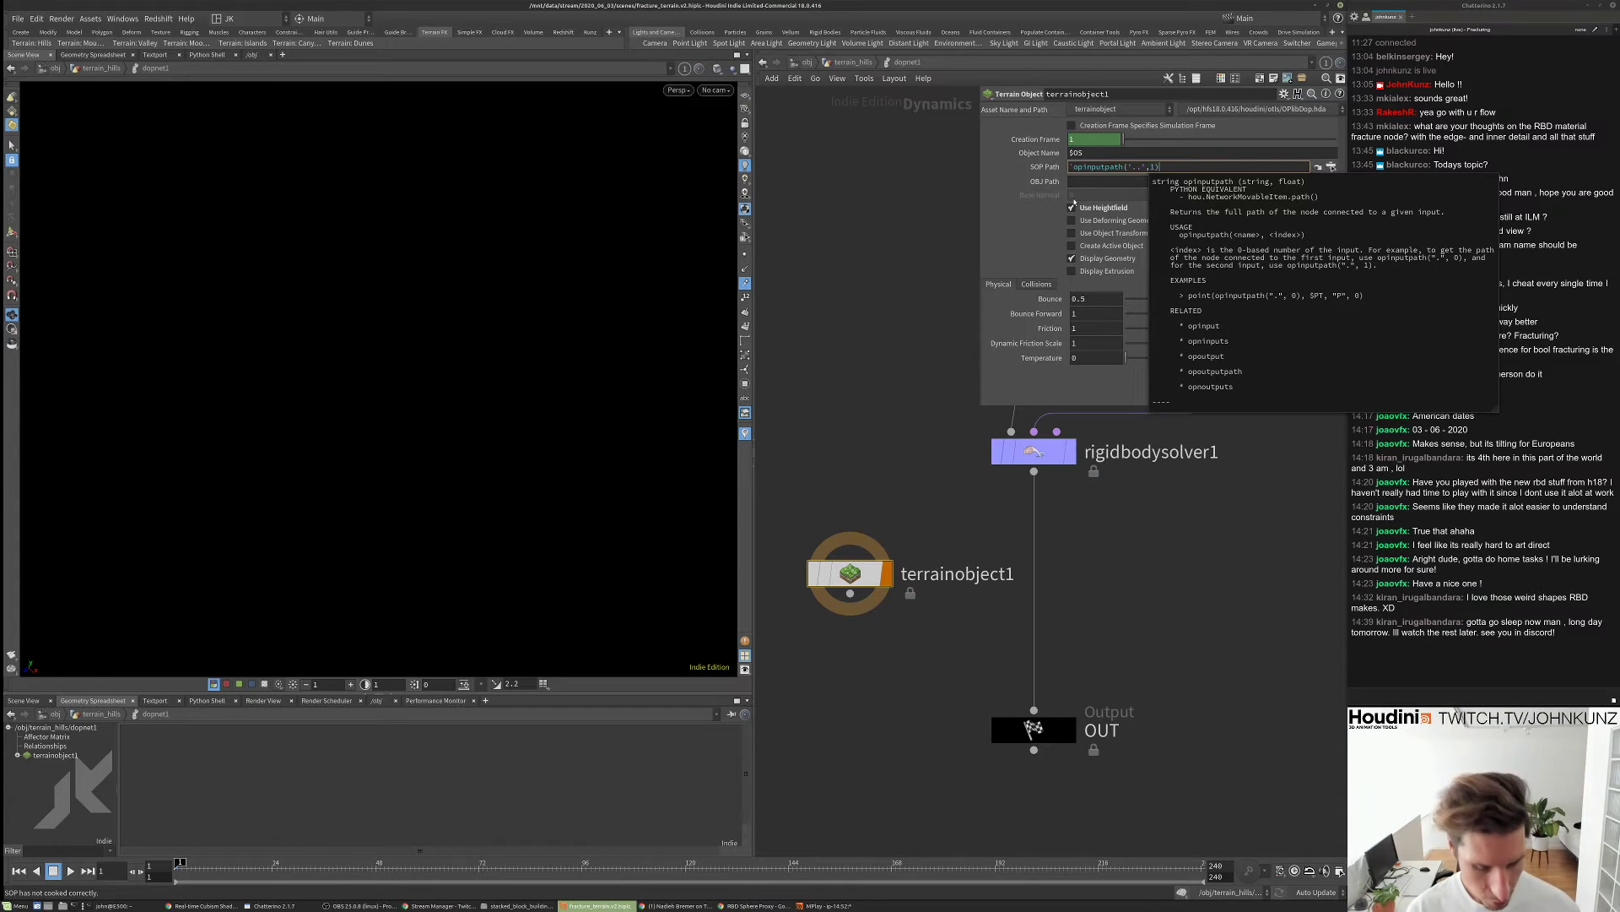
pyautogui.write(')`')
pyautogui.press('Return')
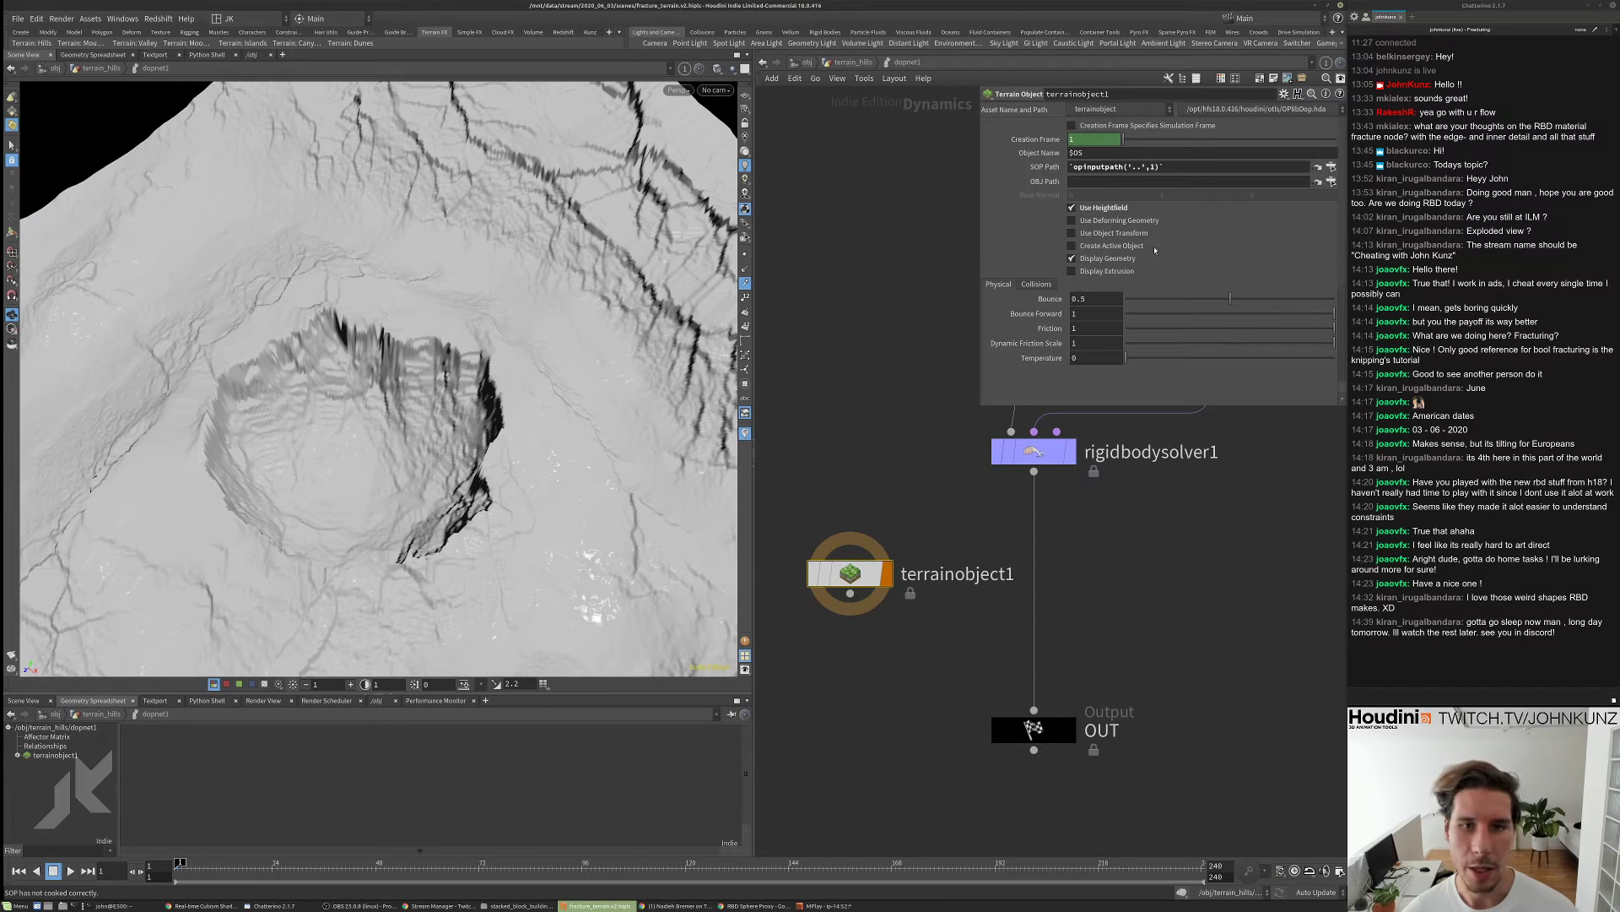
# - Move terrainobject1 aside and add a Merge node between rigidbodysolver1 and OUT
pyautogui.moveTo(965, 553); pyautogui.dragTo(989, 504, button='middle')
pyautogui.moveTo(871, 525); pyautogui.dragTo(828, 493)
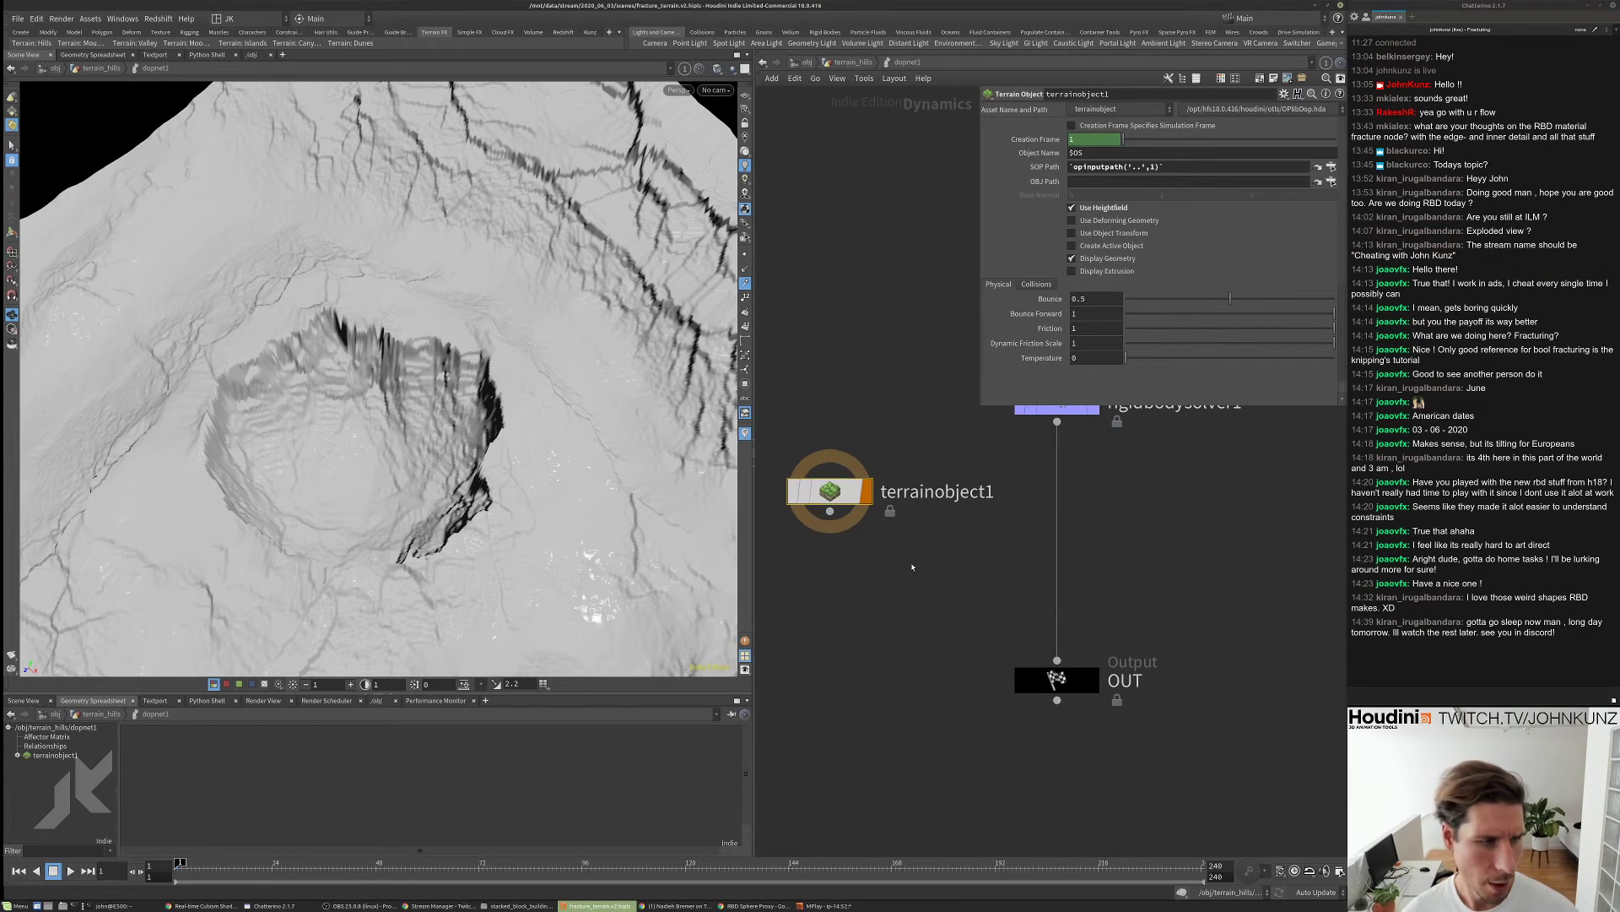
pyautogui.press('Tab')
pyautogui.write('mer')
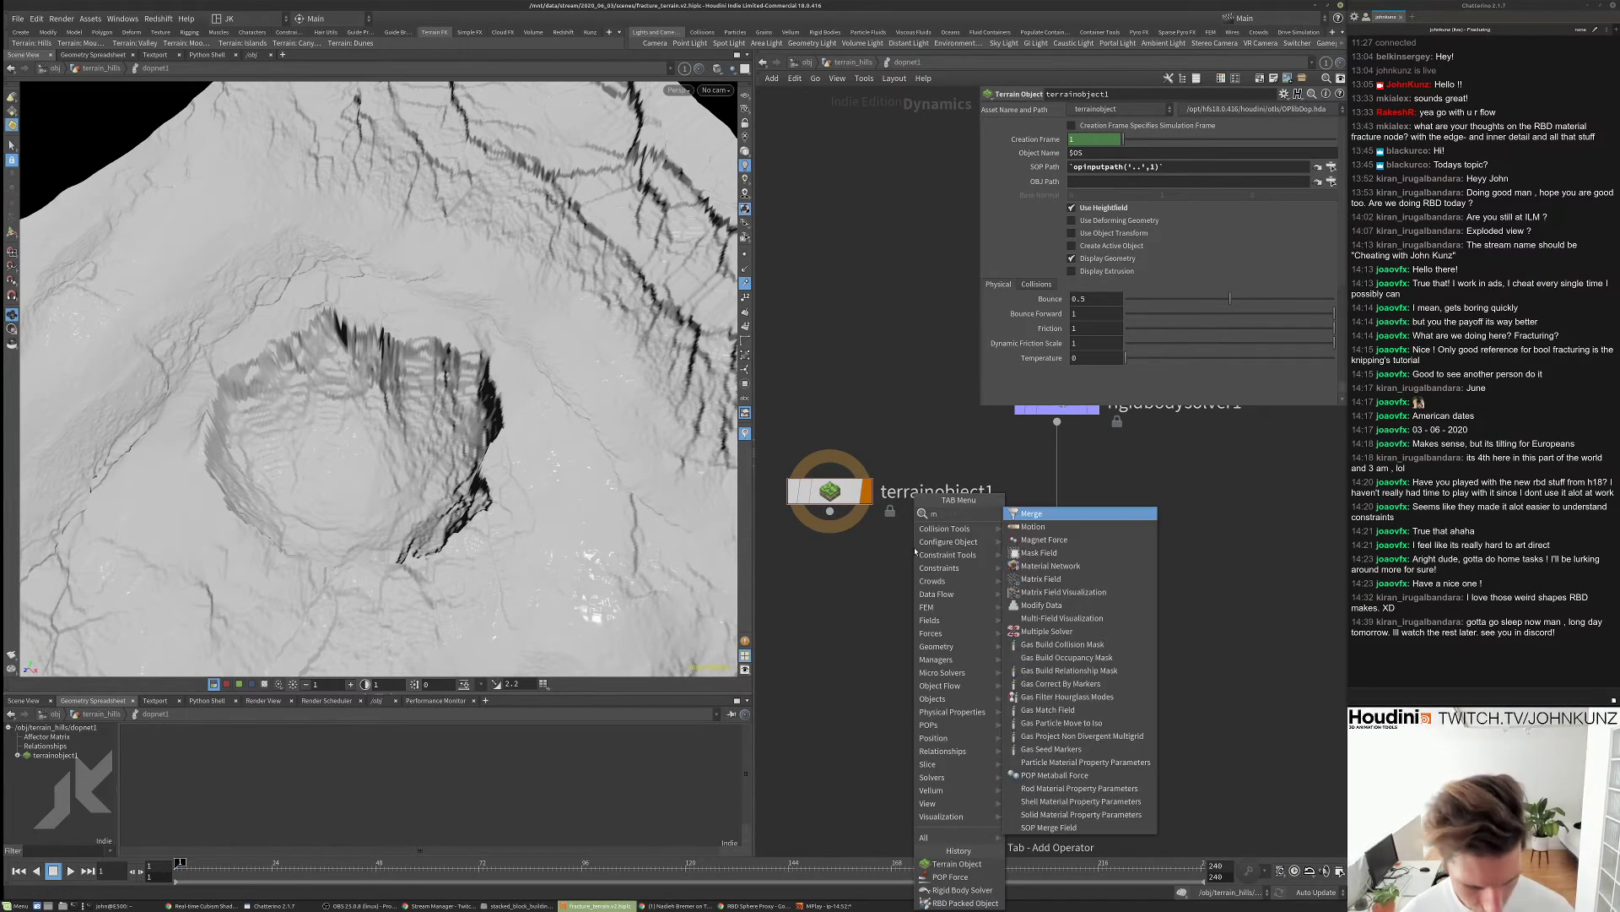
pyautogui.click(1033, 513)
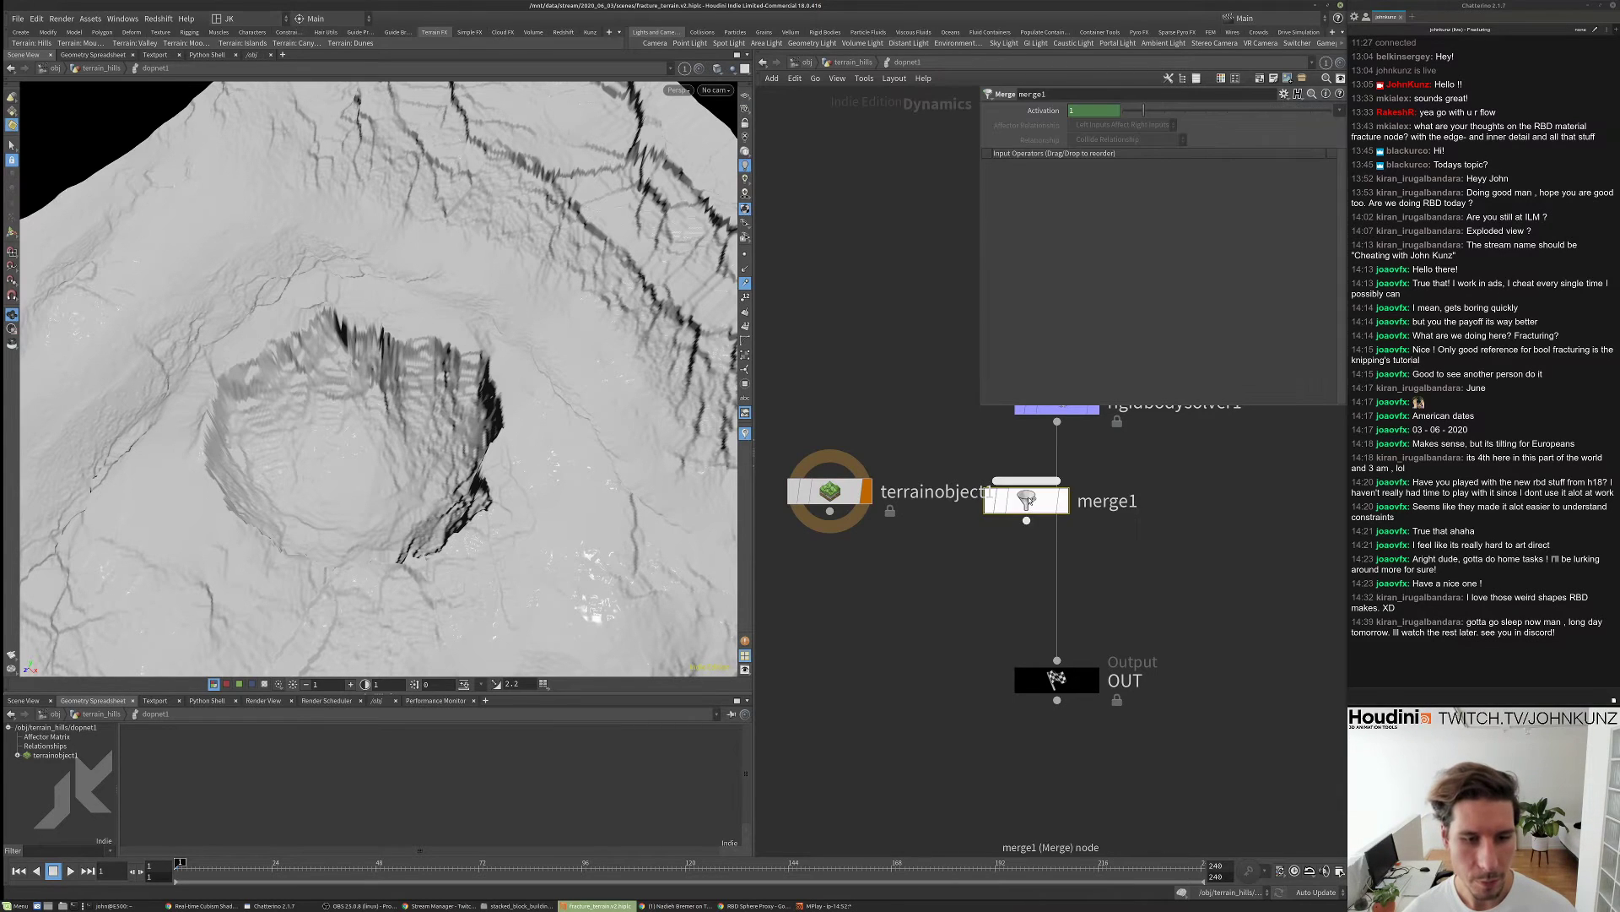
pyautogui.click(949, 541)
# - Merge terrainobject1 as first input and rigidbodysolver1 as second through merge1 into OUT, and display OUT
pyautogui.moveTo(949, 543); pyautogui.dragTo(1034, 451)
pyautogui.moveTo(949, 587); pyautogui.dragTo(990, 609)
pyautogui.press('l')
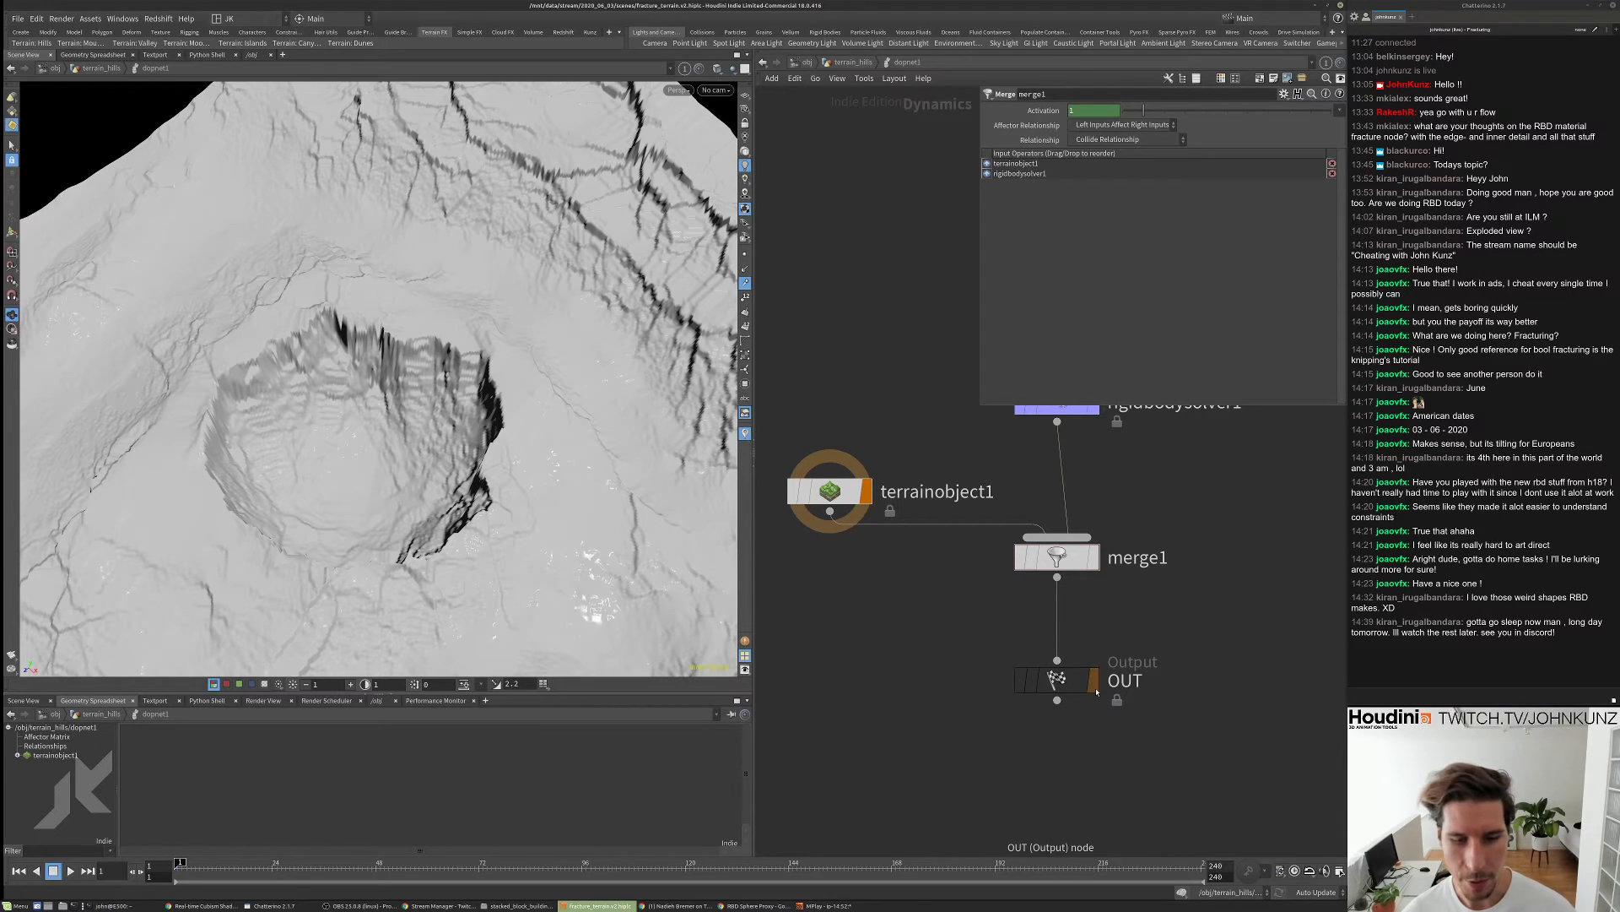
pyautogui.click(1092, 680)
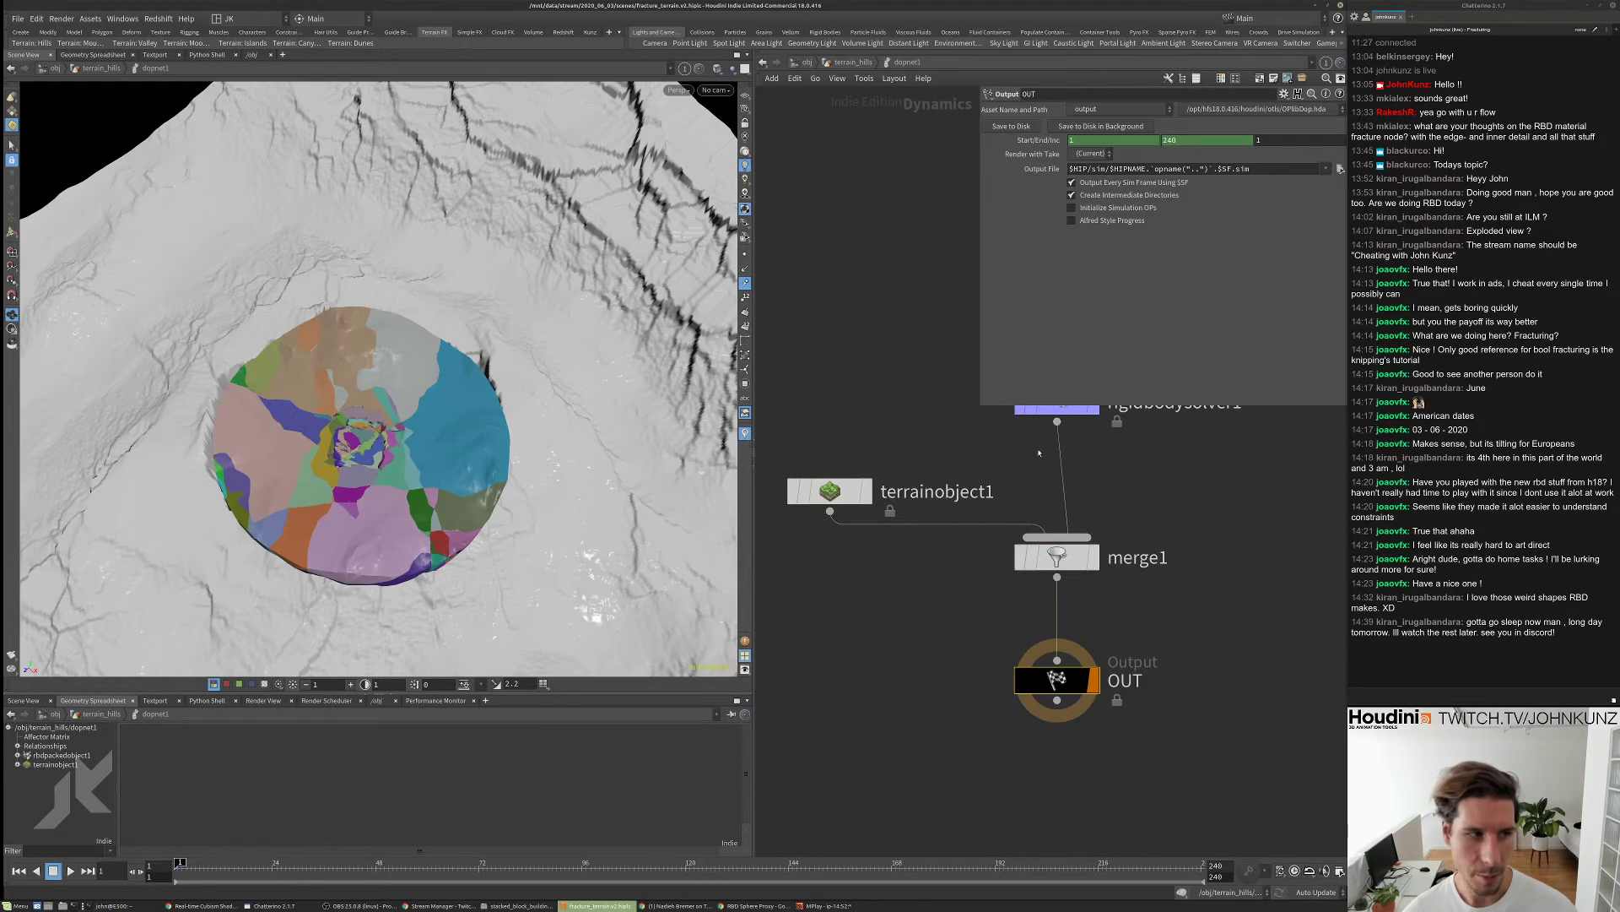
# - Play the simulation to about frame 53 and examine the fractured pieces up close along the crater's rim
pyautogui.moveTo(499, 428); pyautogui.dragTo(482, 507)
pyautogui.moveTo(899, 448); pyautogui.dragTo(880, 499, button='middle')
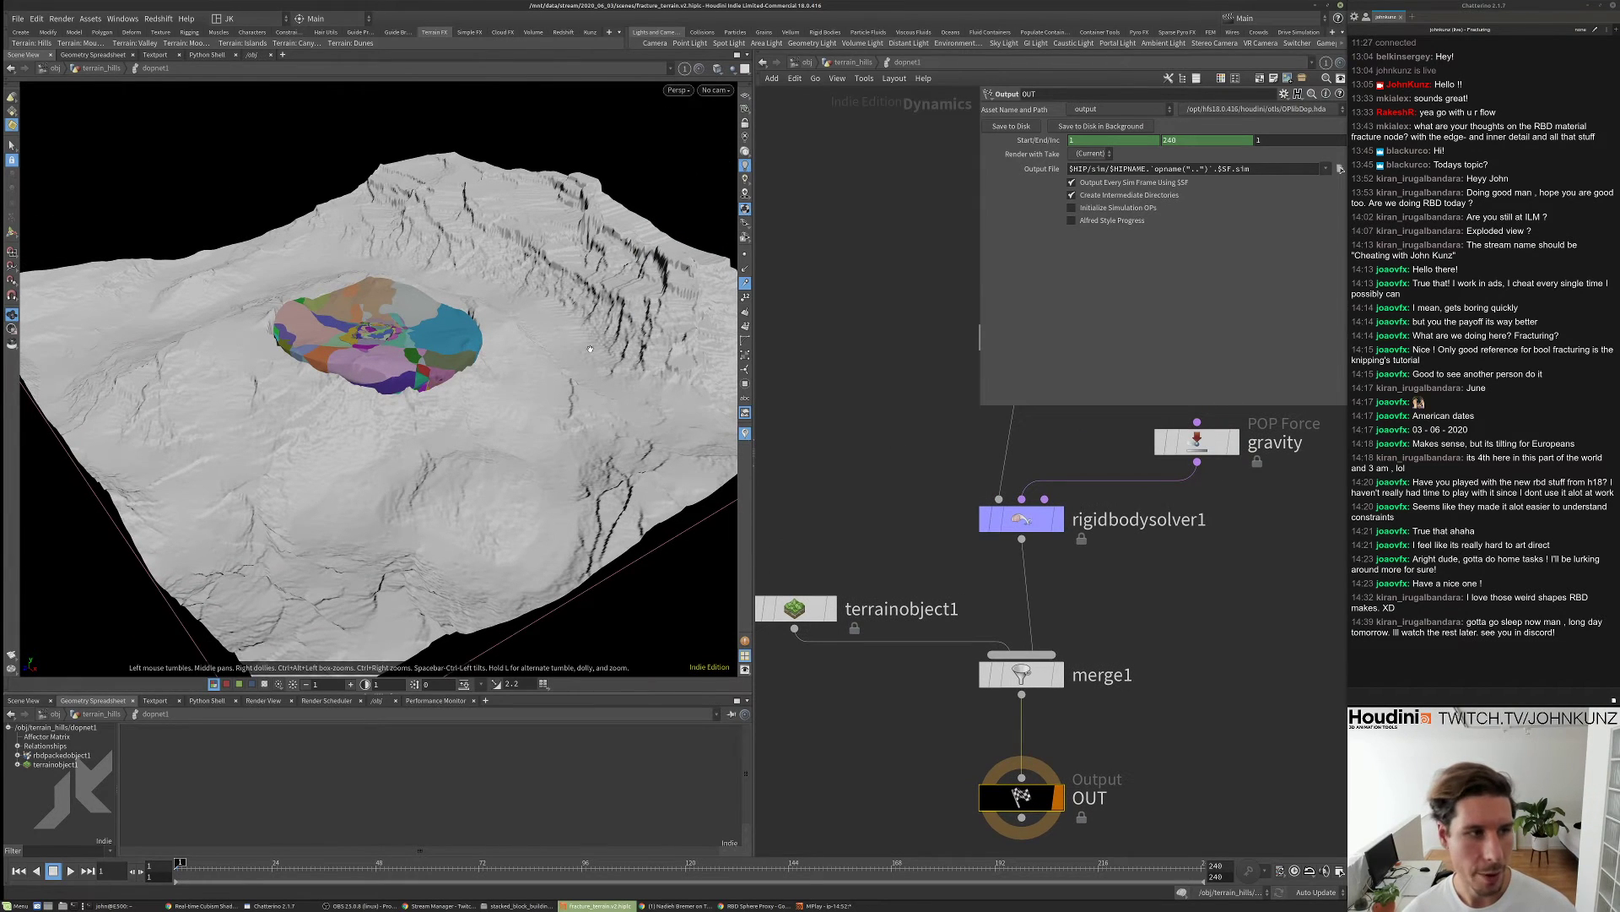
pyautogui.press('Up')
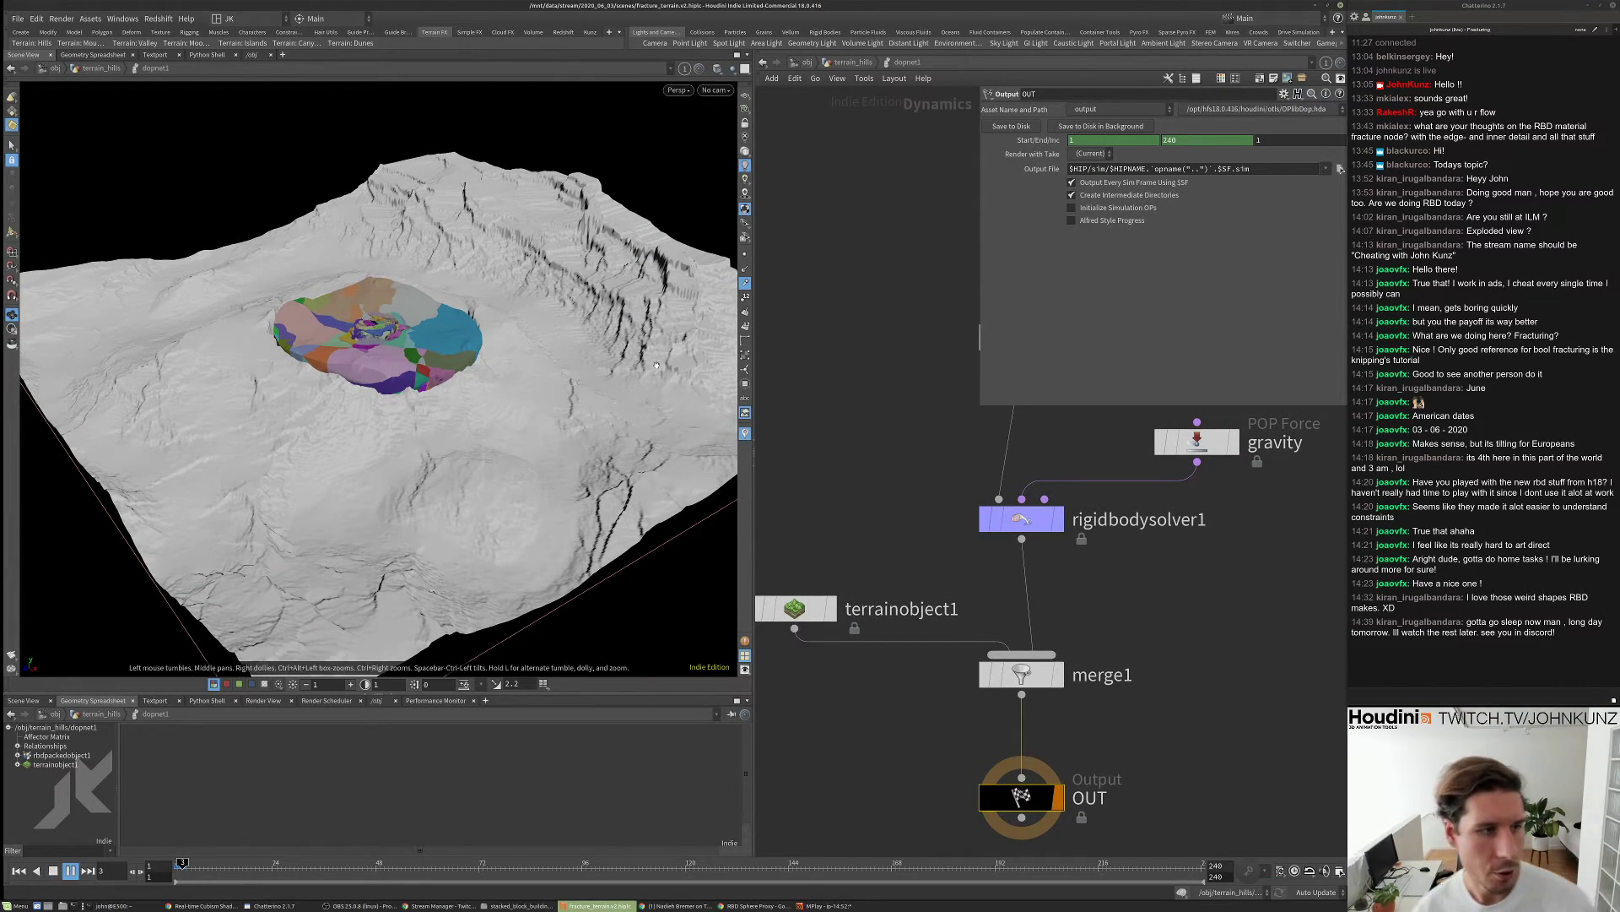
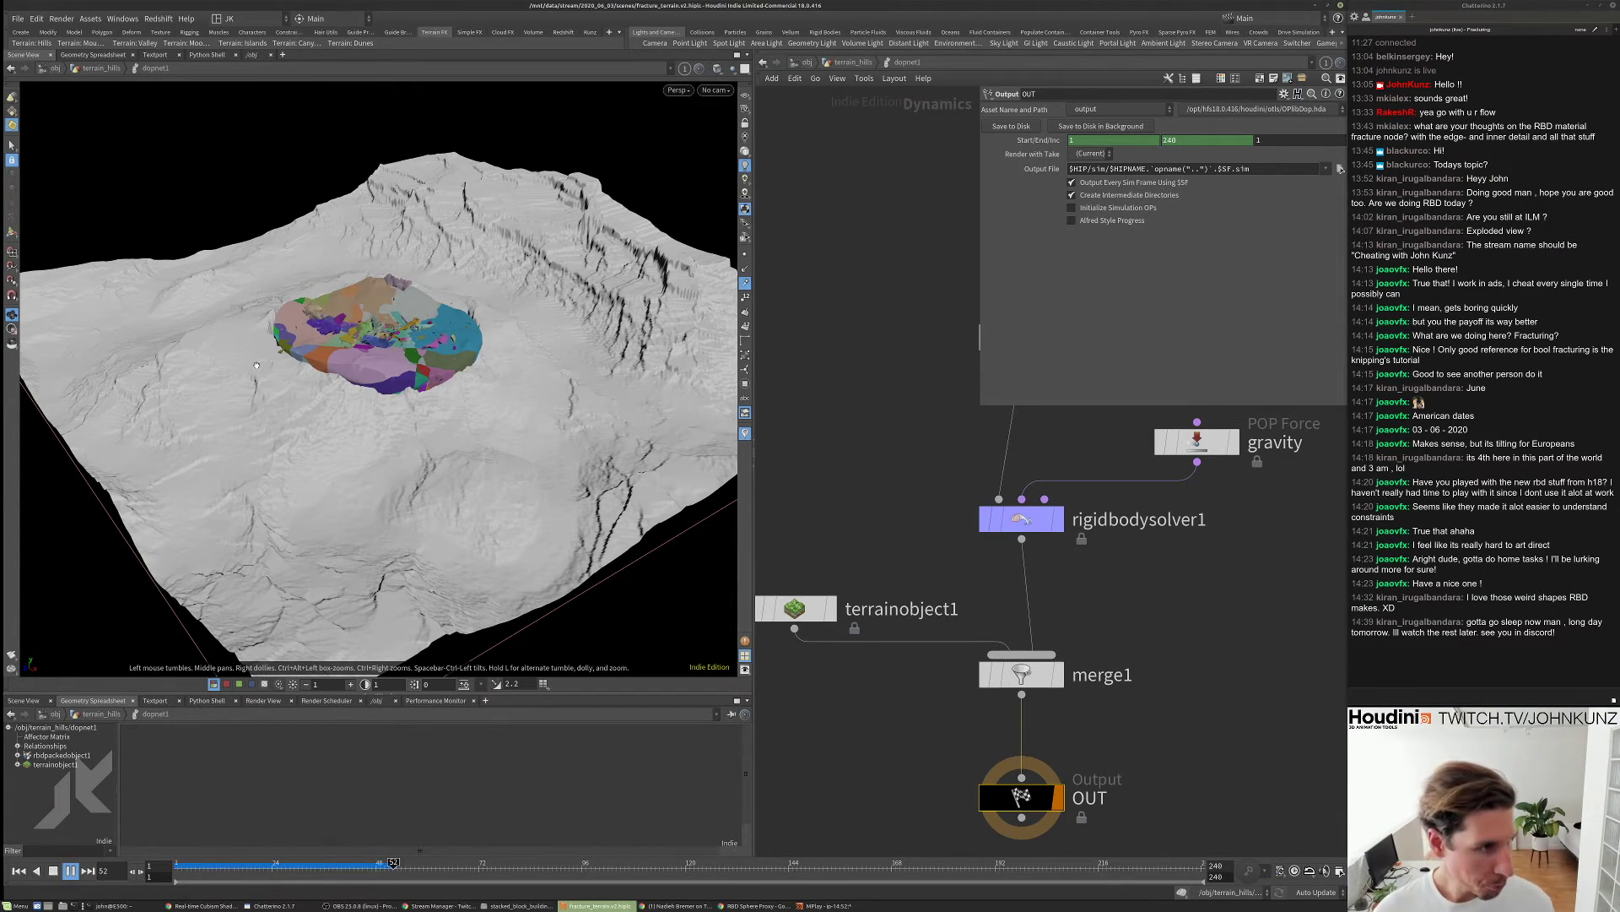
pyautogui.press('Escape')
pyautogui.moveTo(257, 365); pyautogui.dragTo(271, 344)
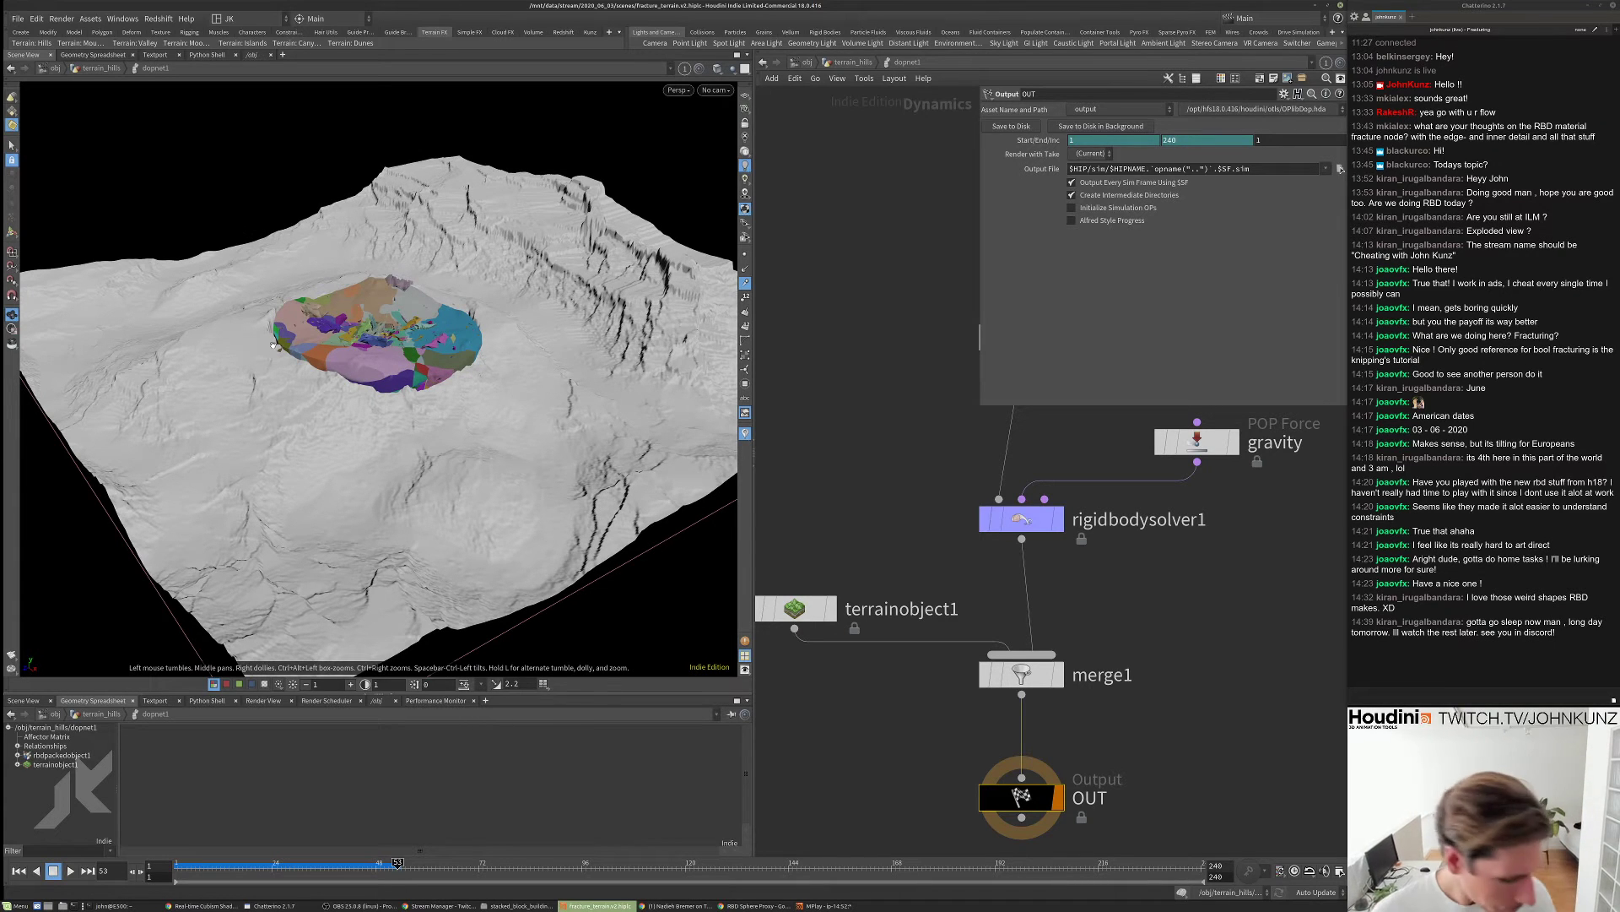
pyautogui.moveTo(269, 355); pyautogui.dragTo(329, 324, button='right')
pyautogui.moveTo(329, 325); pyautogui.dragTo(414, 355, button='middle')
pyautogui.moveTo(413, 354); pyautogui.dragTo(398, 332, button='right')
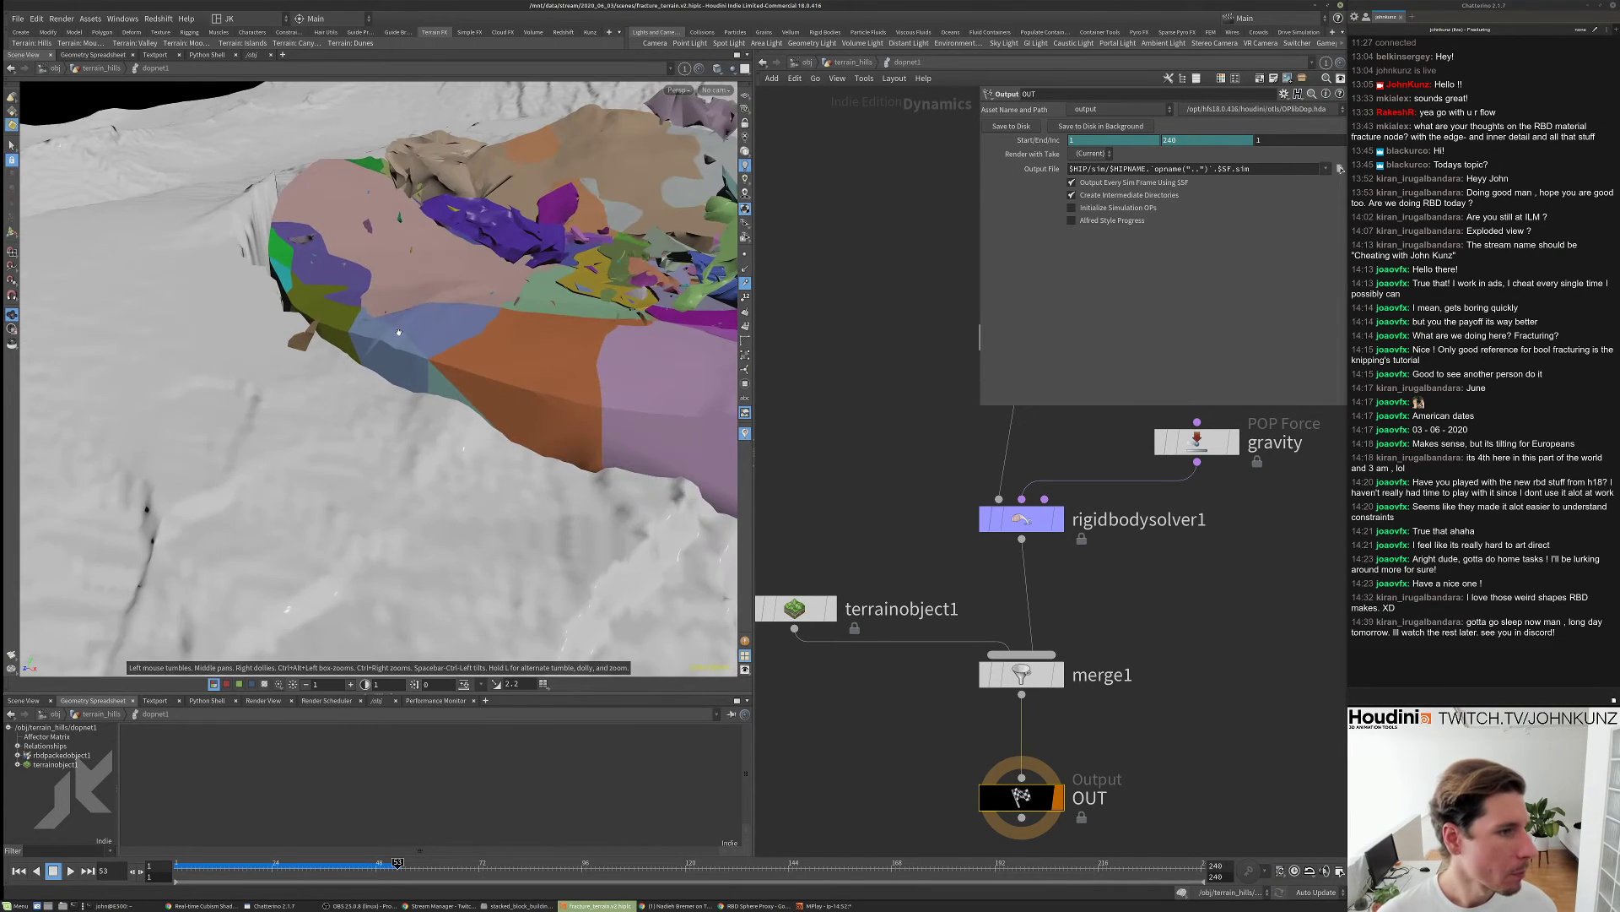
# - Play the simulation on to about frame 72, replay it from frame 1, and examine the debris along the crater rim
pyautogui.moveTo(398, 332); pyautogui.dragTo(486, 354)
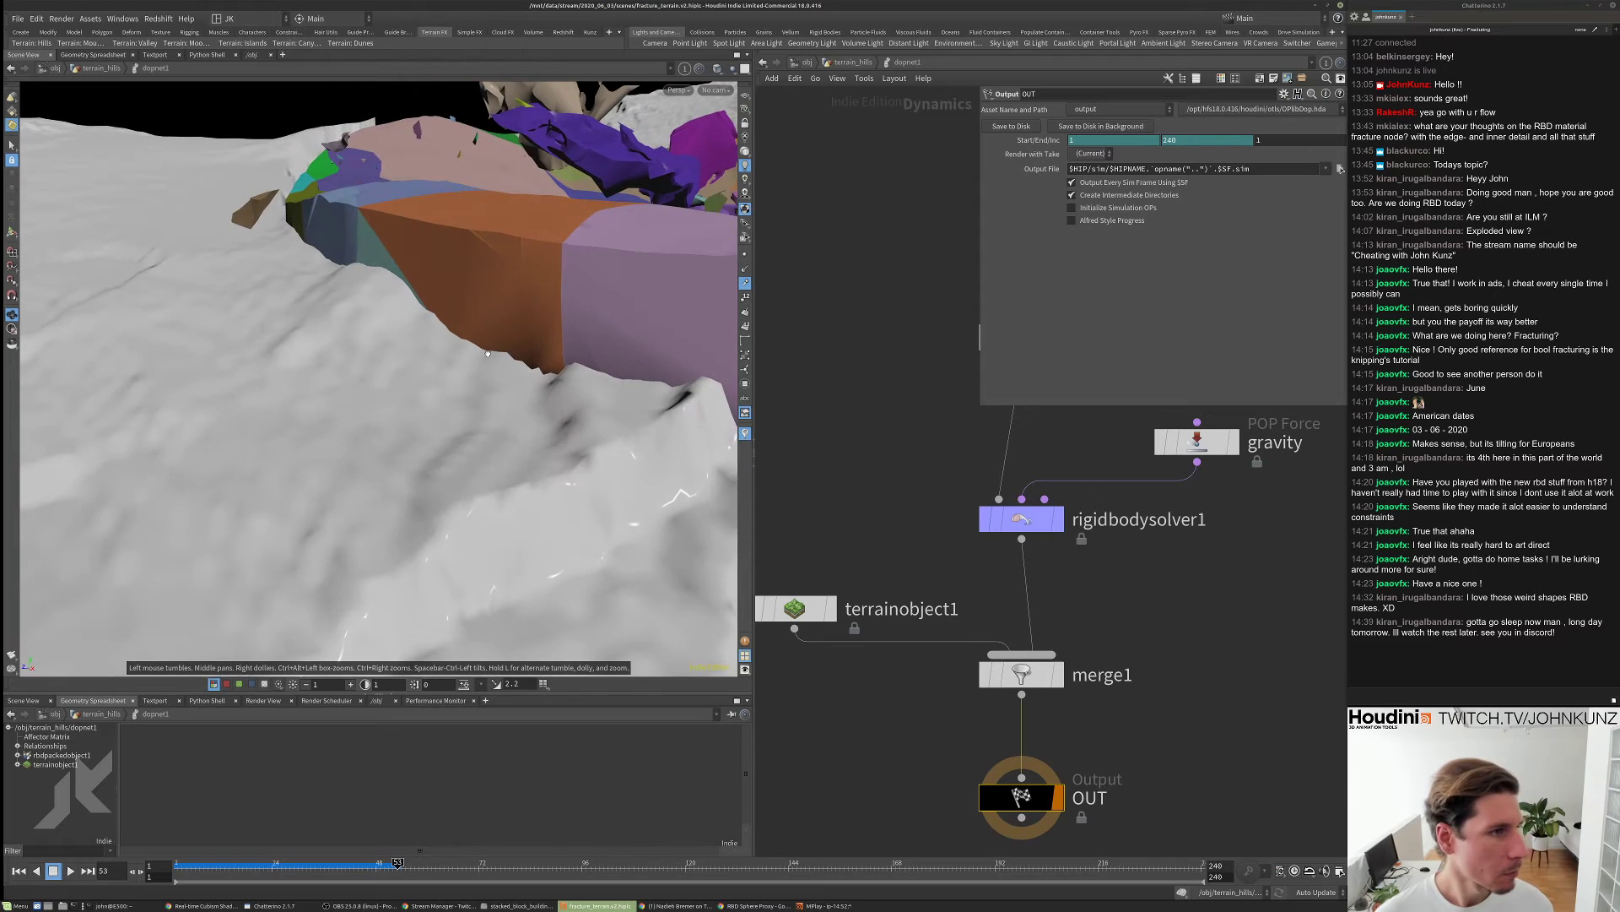
pyautogui.press('Up')
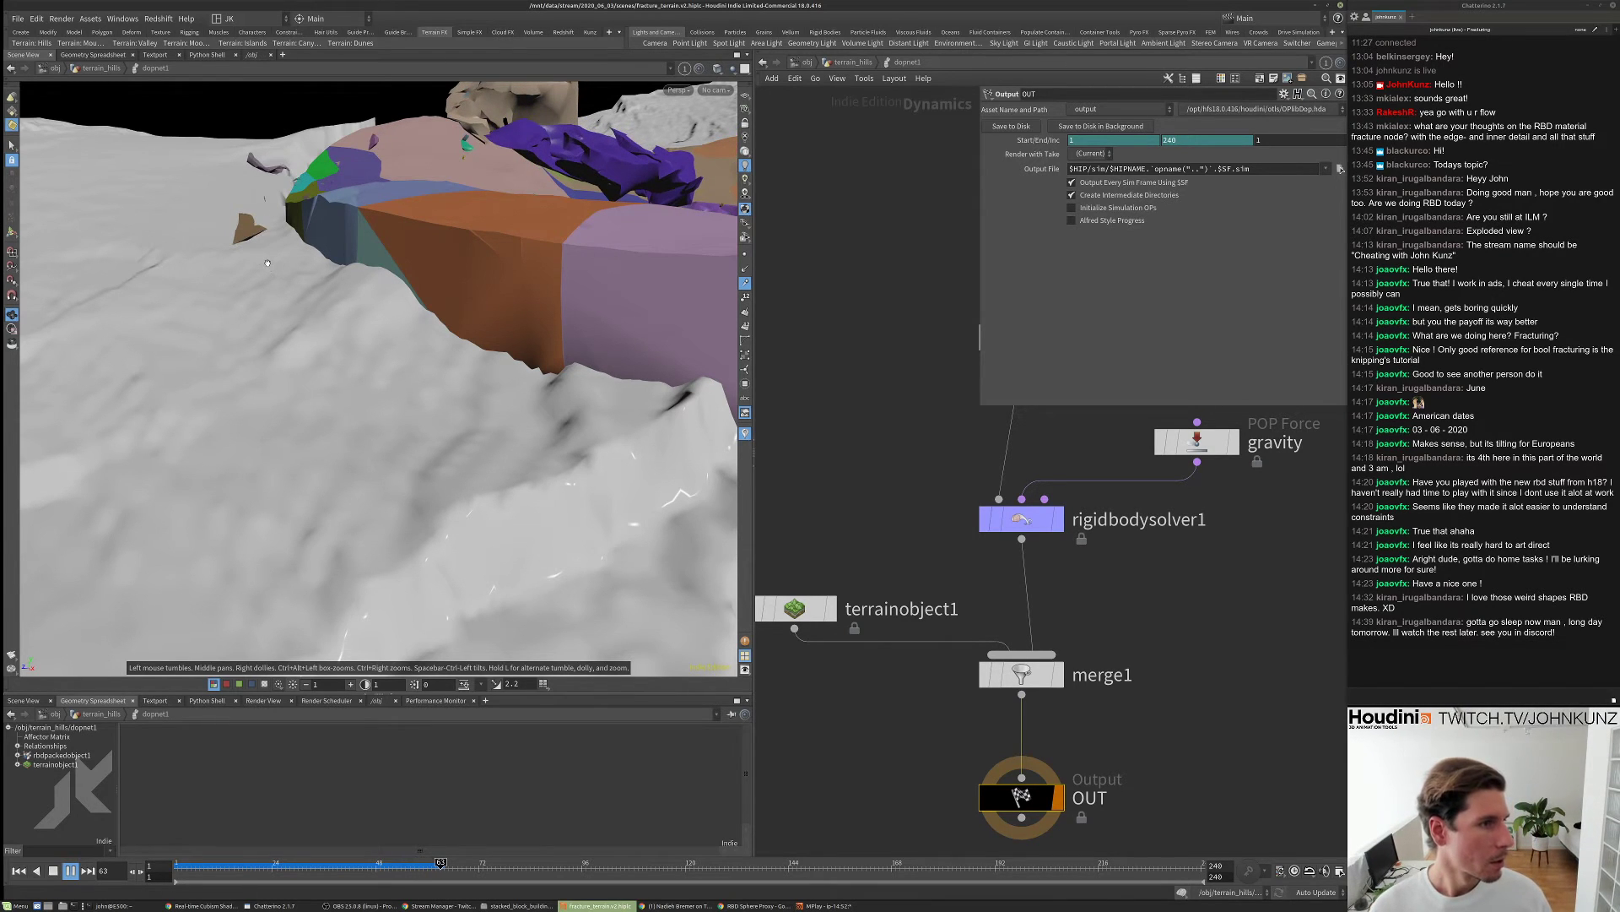
pyautogui.moveTo(267, 263); pyautogui.dragTo(395, 252)
pyautogui.hotkey('ctrl', 'Up')
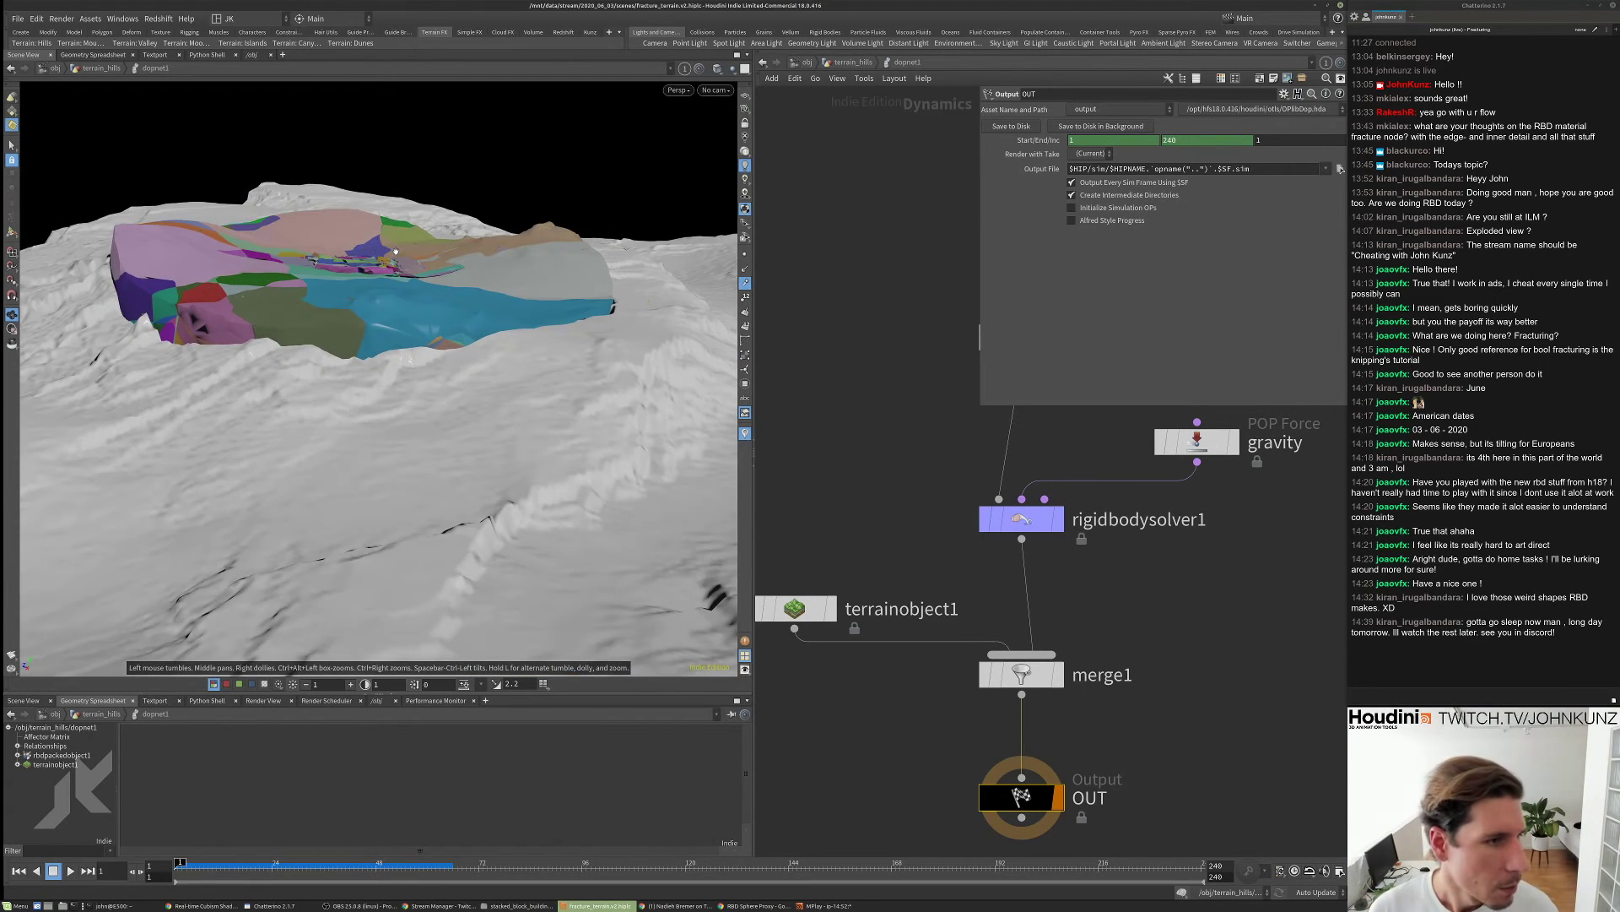
pyautogui.press('Up')
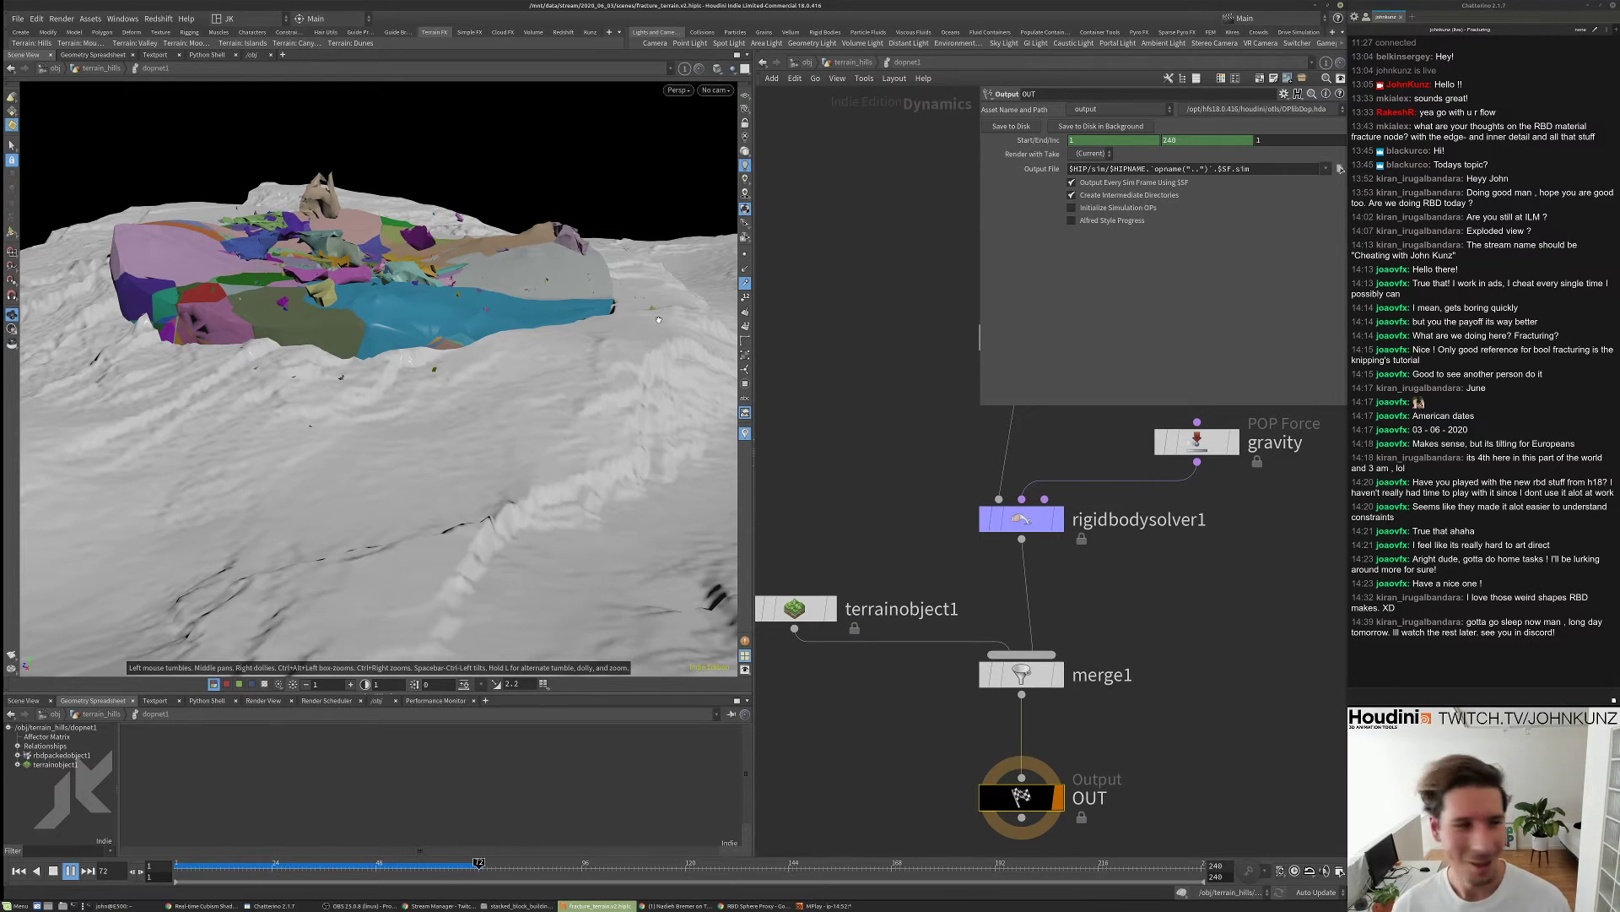
pyautogui.hotkey('ctrl', 'Up')
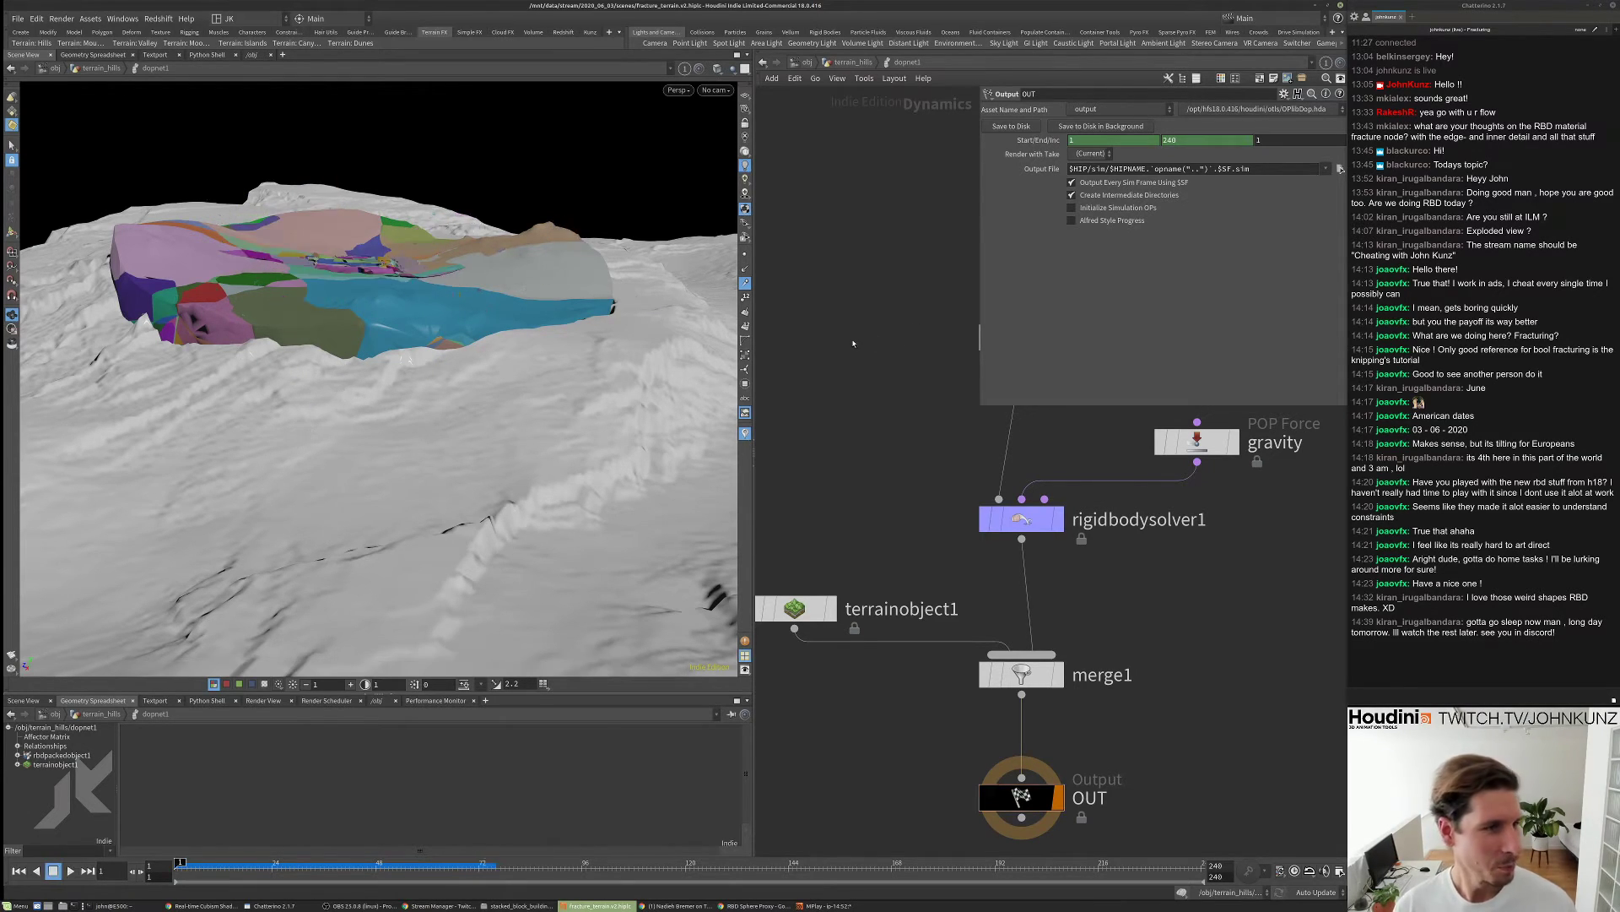
# - Return to the terrain_hills network and set the velocity multiplier in calculate_outward_v's VEX expression to 25
pyautogui.scroll(-3, 885, 487)
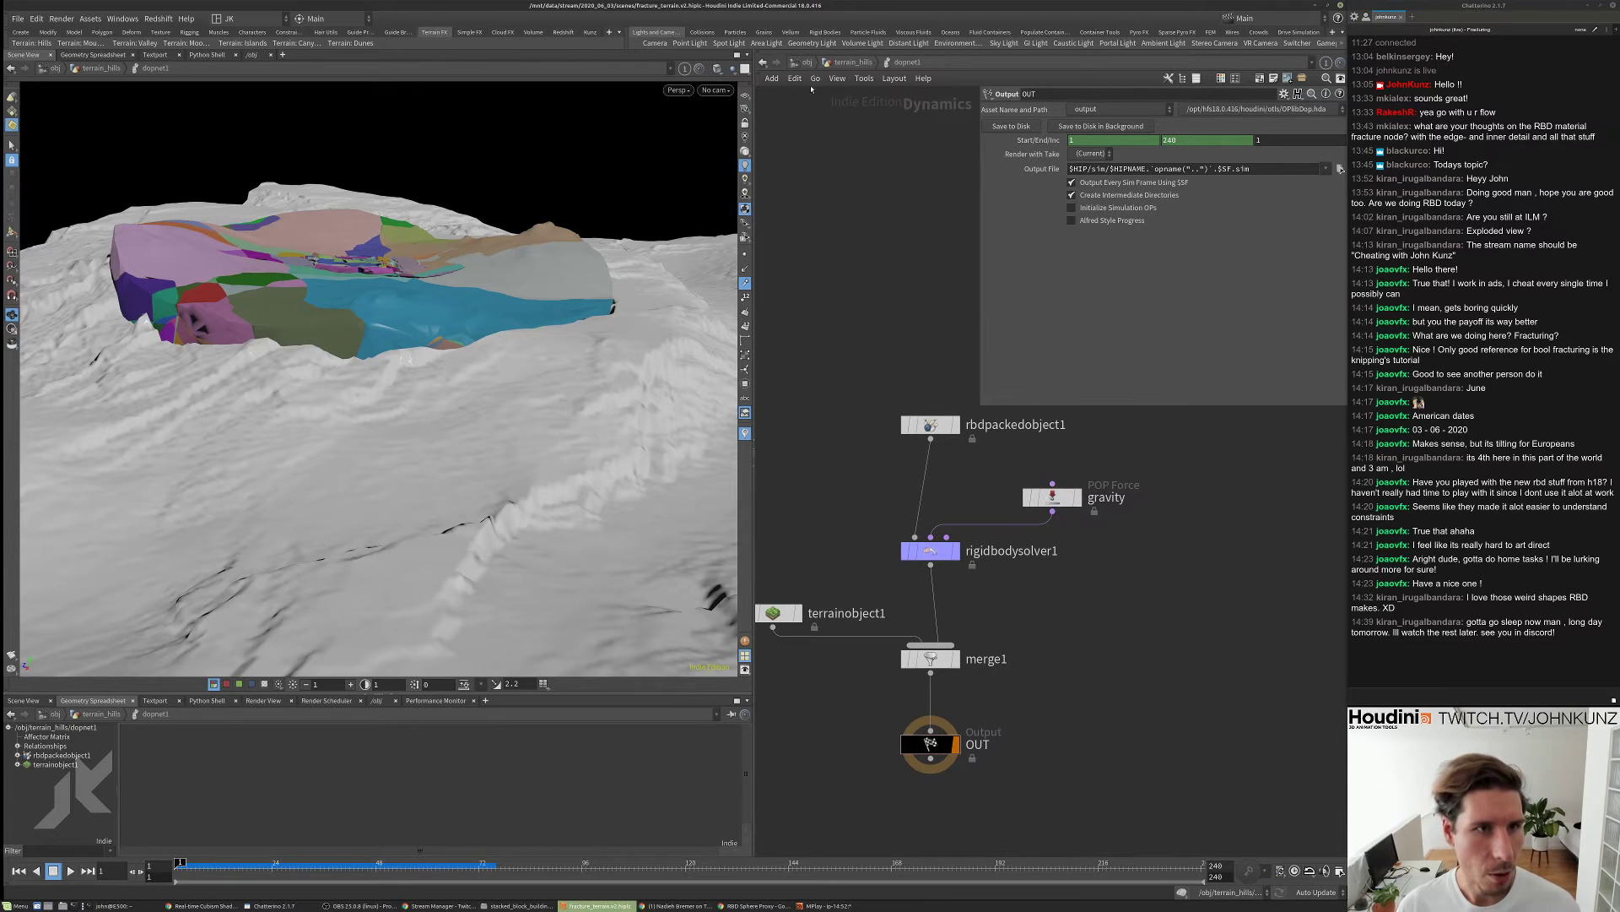
pyautogui.press('u')
pyautogui.moveTo(936, 332); pyautogui.dragTo(892, 585, button='middle')
pyautogui.click(888, 576)
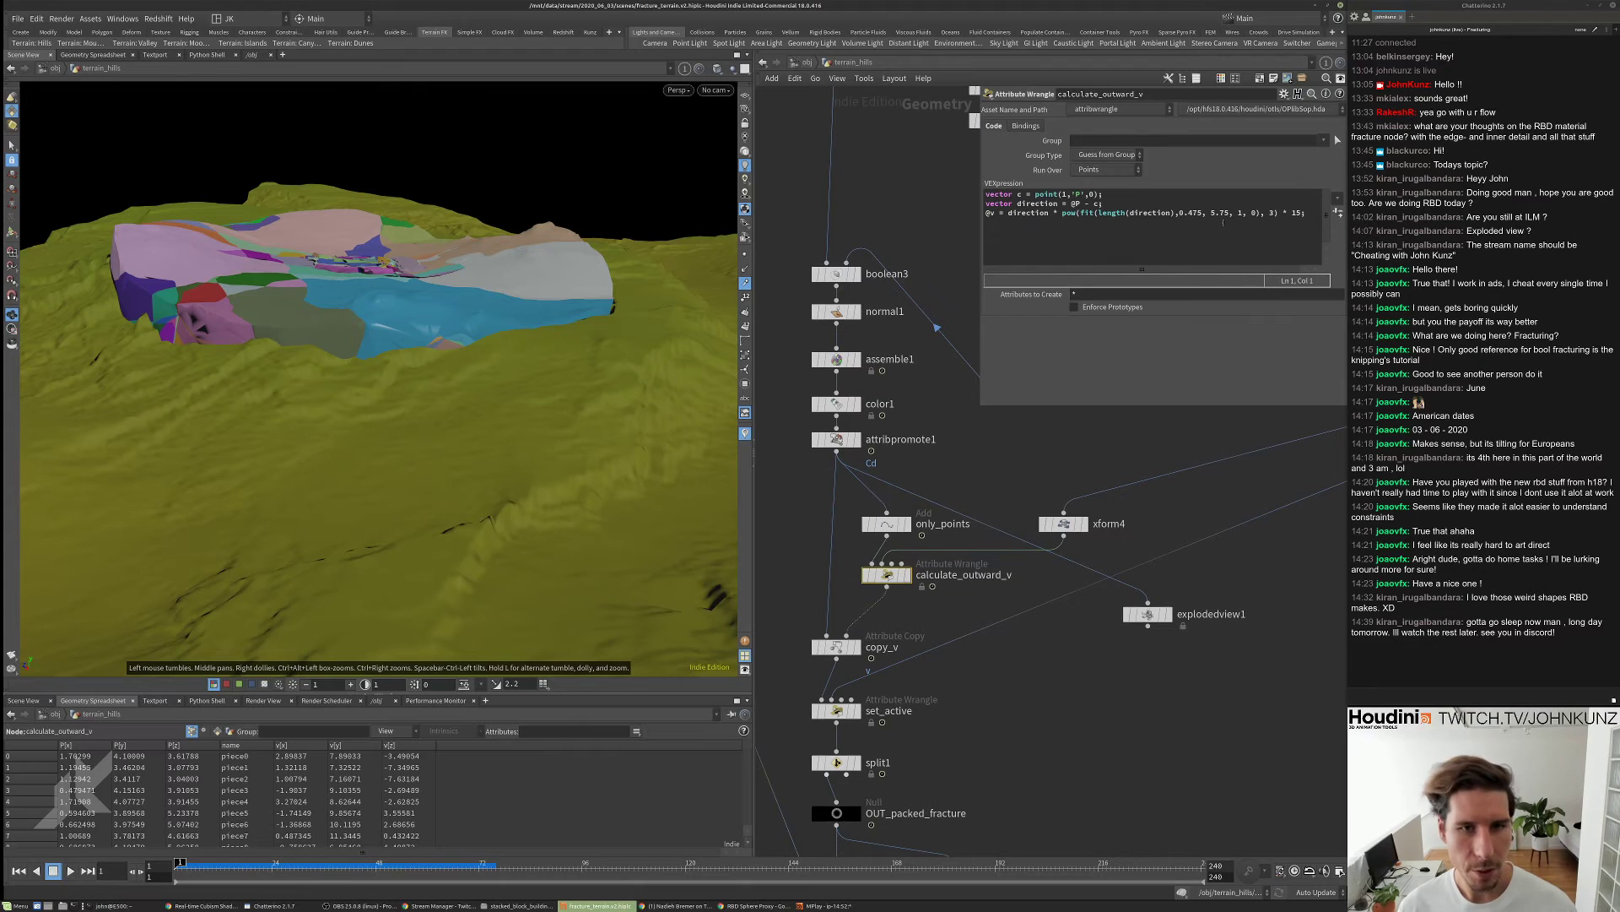
pyautogui.doubleClick(1297, 213)
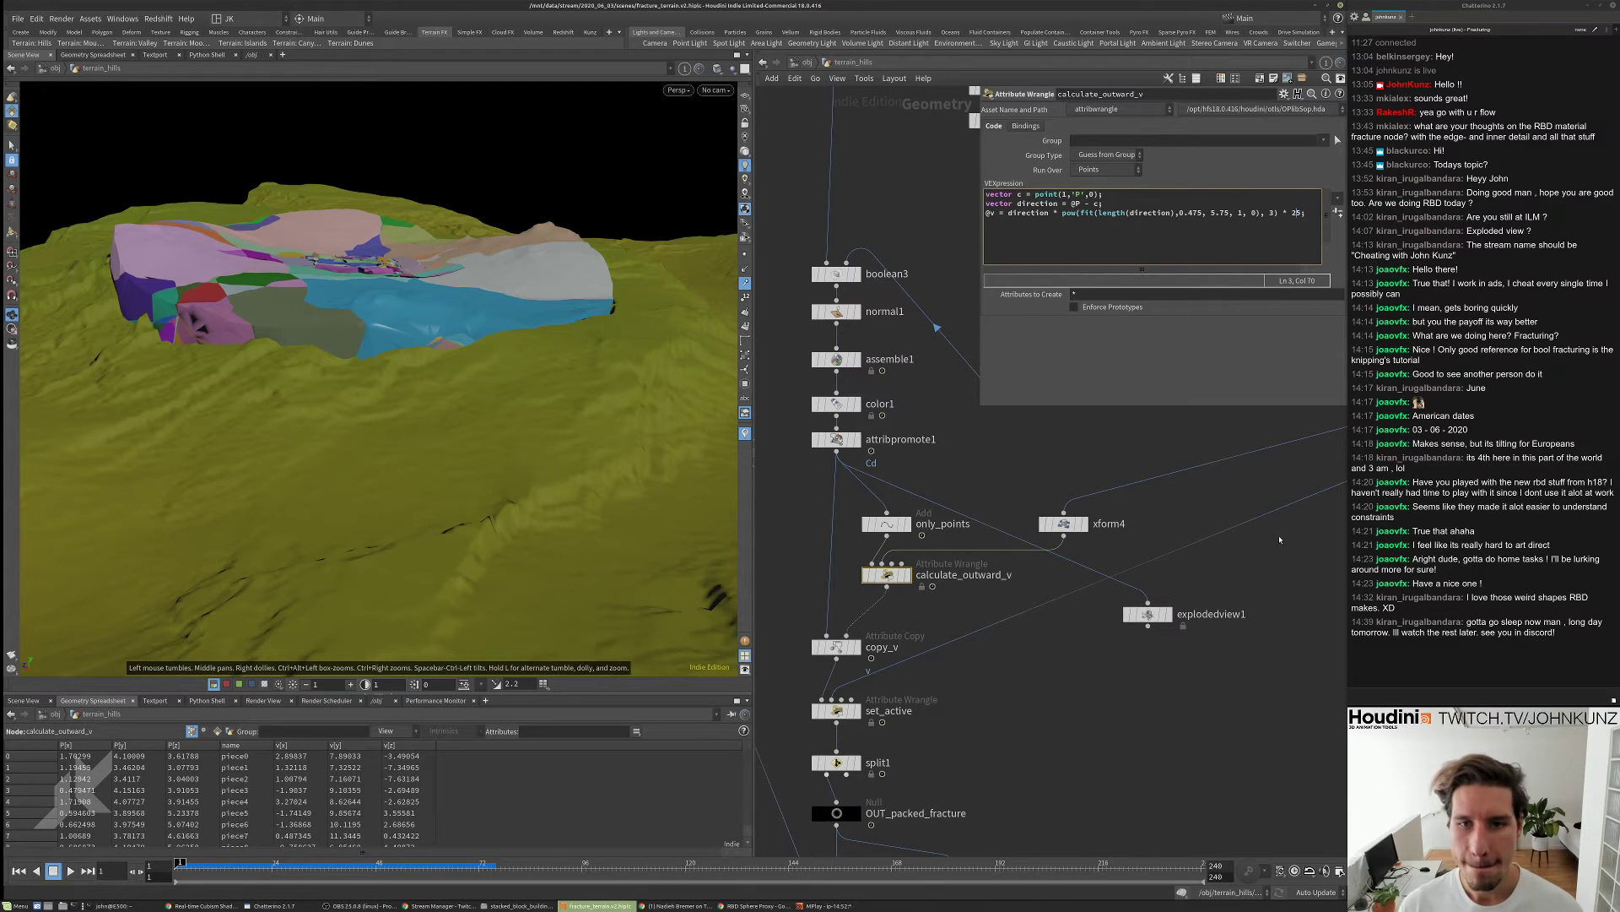
# - Play the first few frames of the simulation to check the stronger outward burst
pyautogui.moveTo(974, 693); pyautogui.dragTo(973, 478, button='middle')
pyautogui.press('Up')
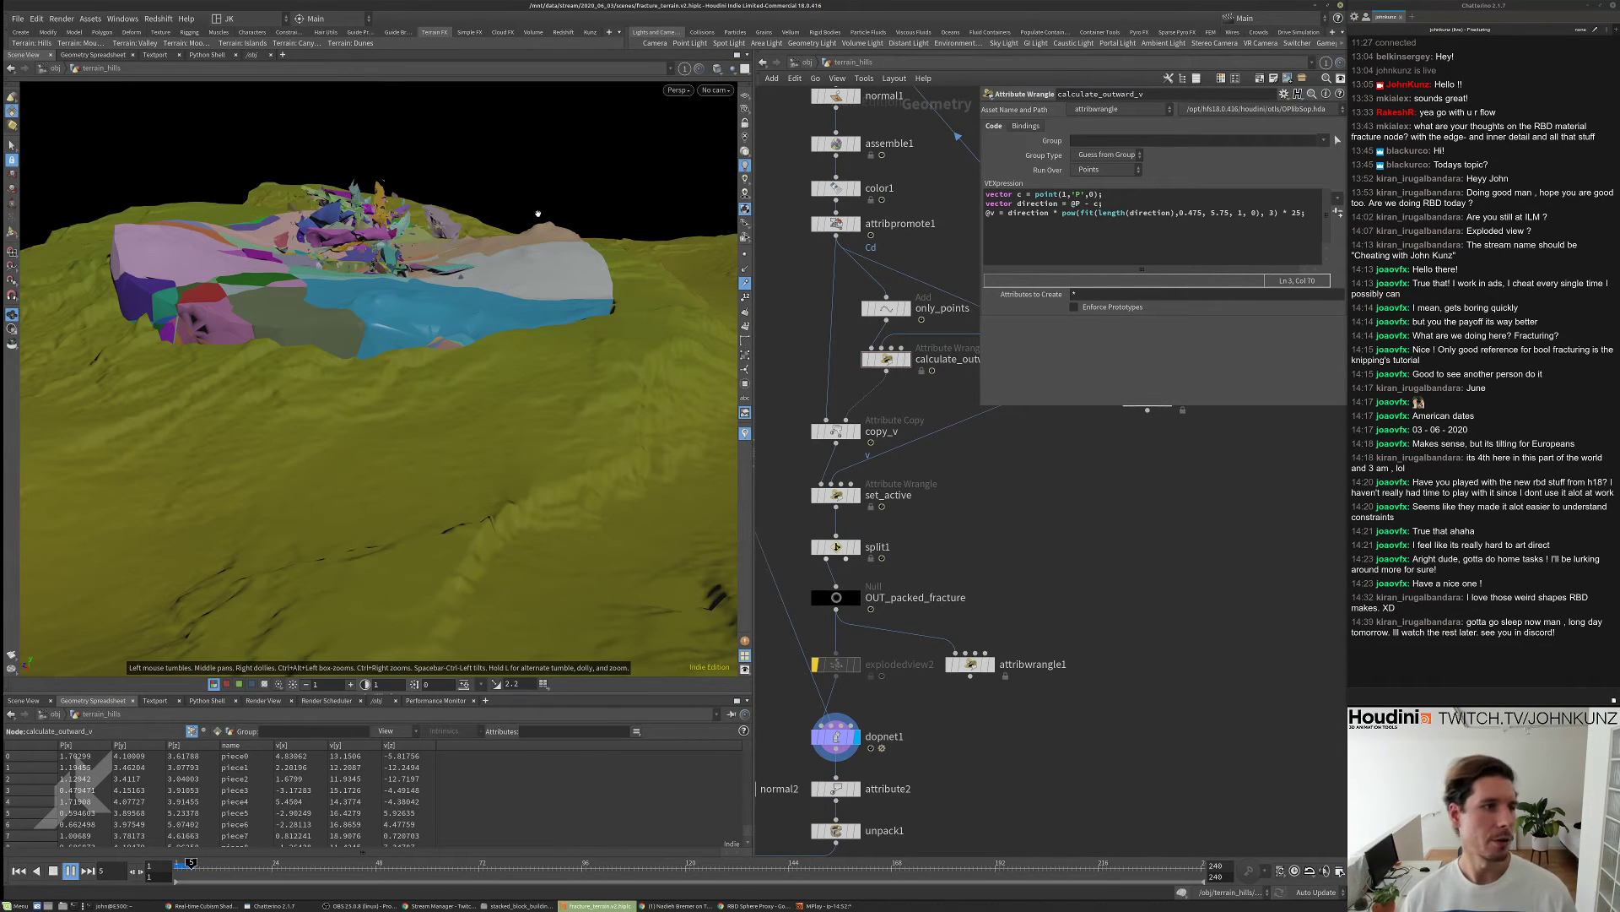
pyautogui.press('Up')
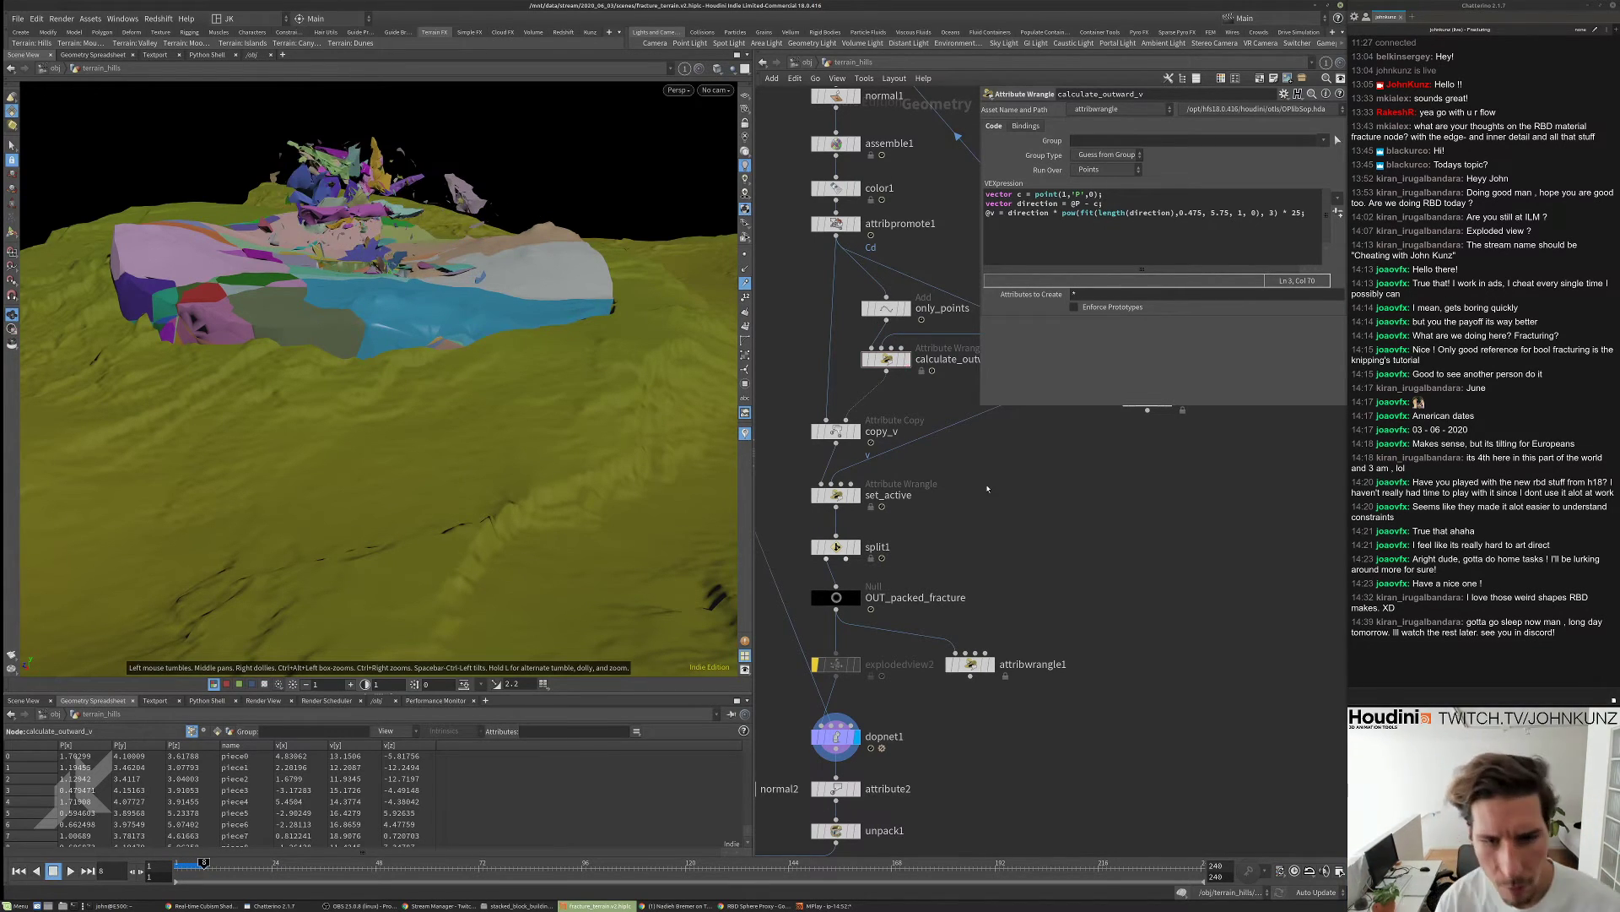
# - Set xform4's Y translate to -1.3 and rewind the simulation to frame 1
pyautogui.scroll(-2, 1012, 453)
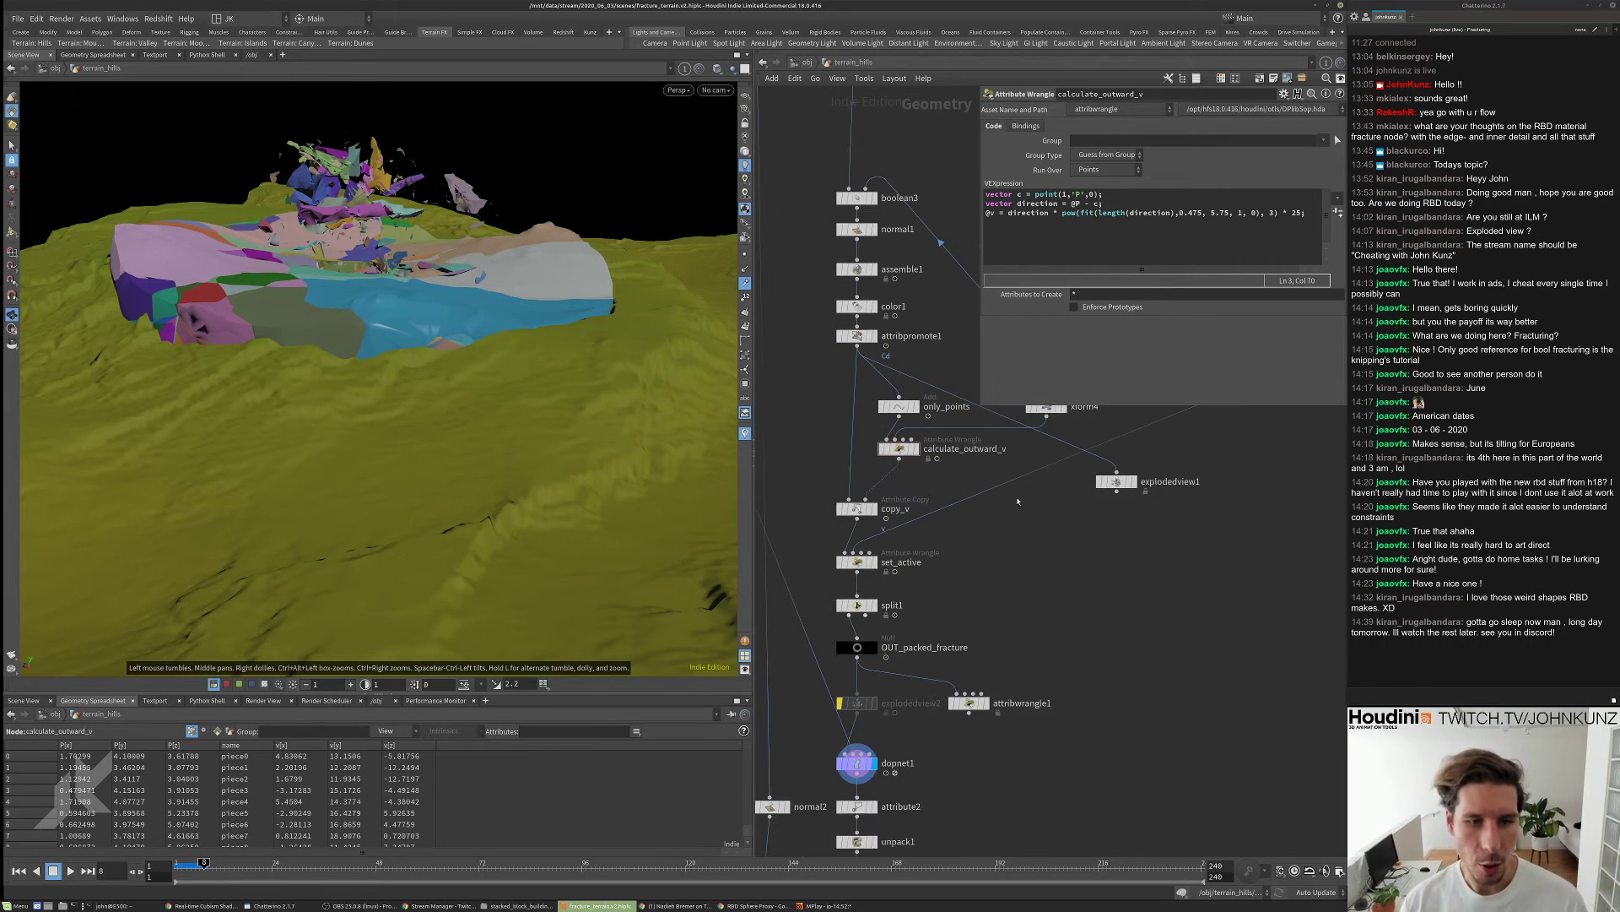
pyautogui.scroll(-2, 1038, 449)
pyautogui.click(1042, 445)
pyautogui.hotkey('ctrl', 'Up')
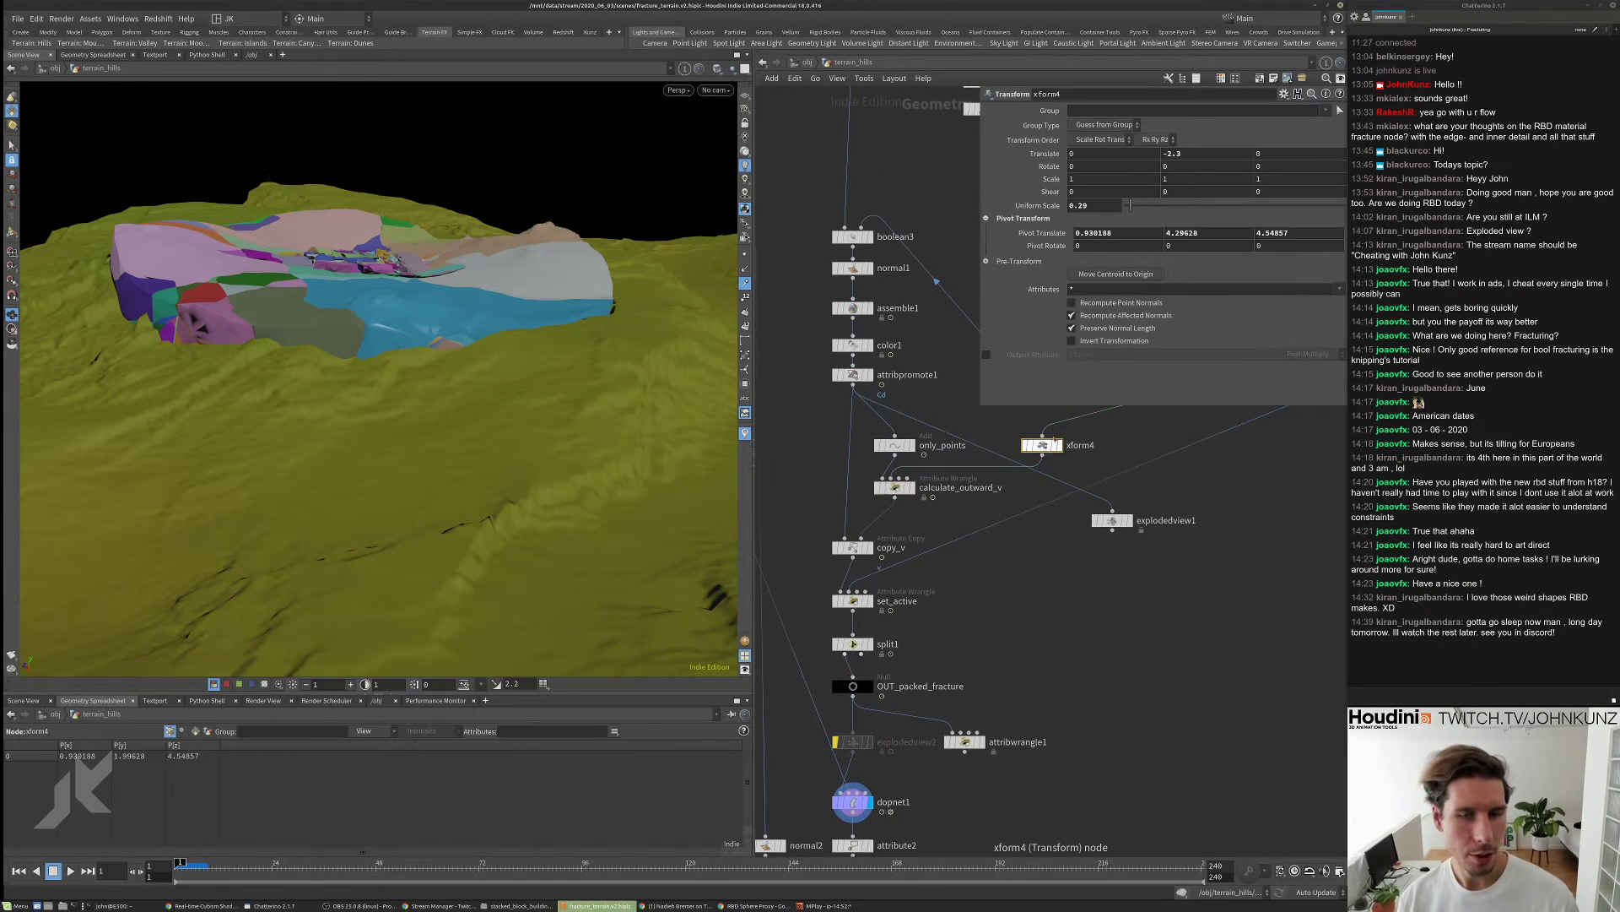
pyautogui.click(1170, 155)
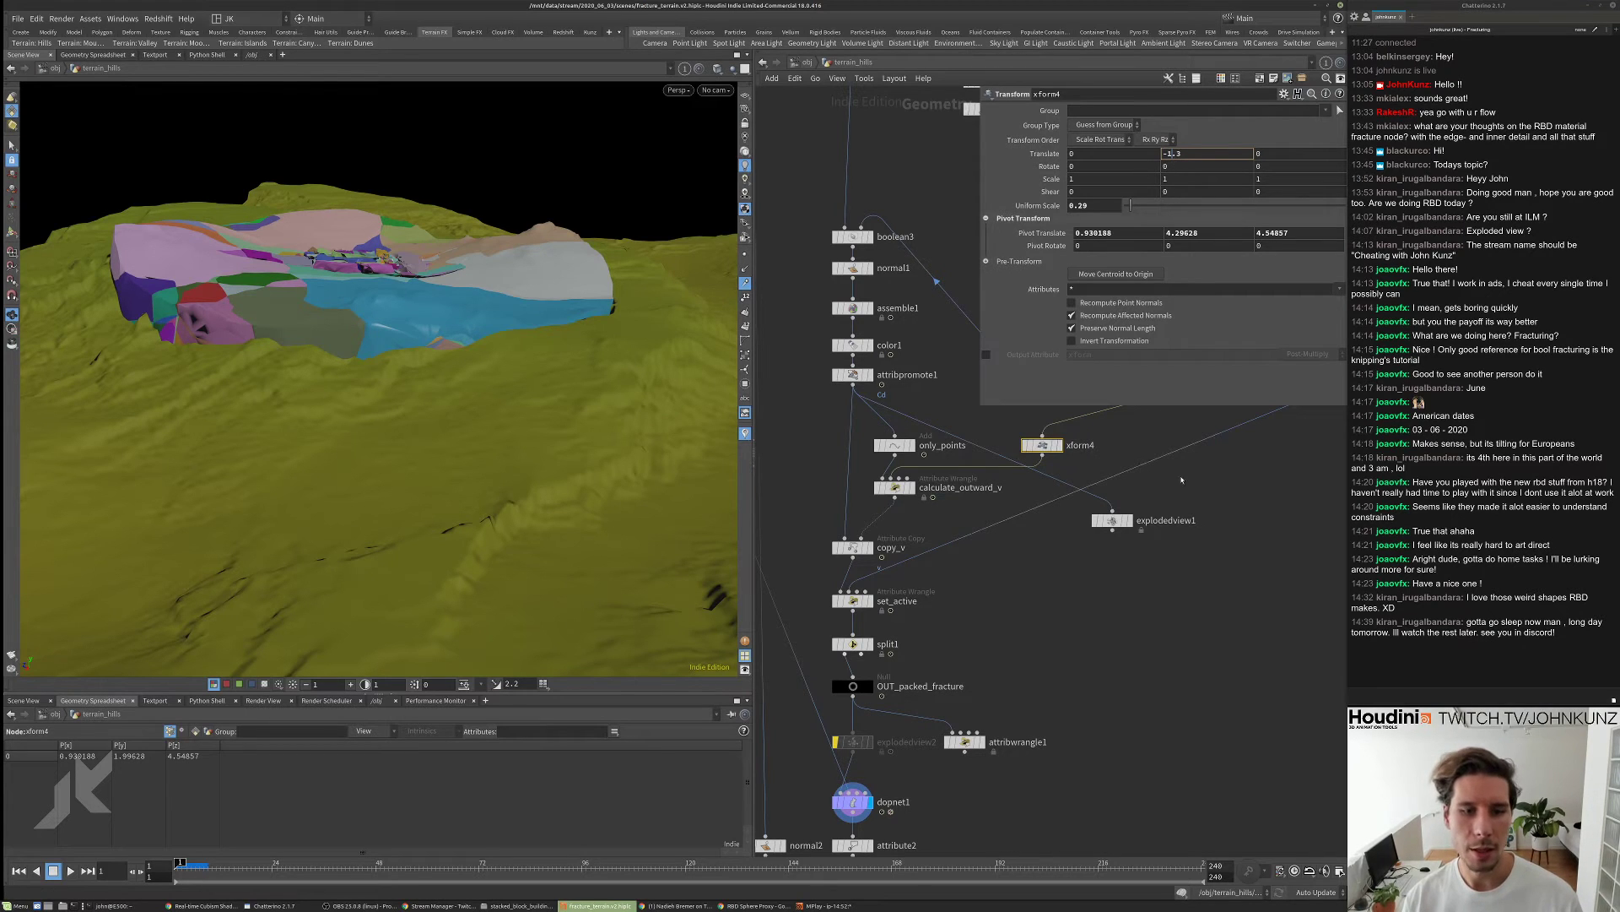
pyautogui.press('Return')
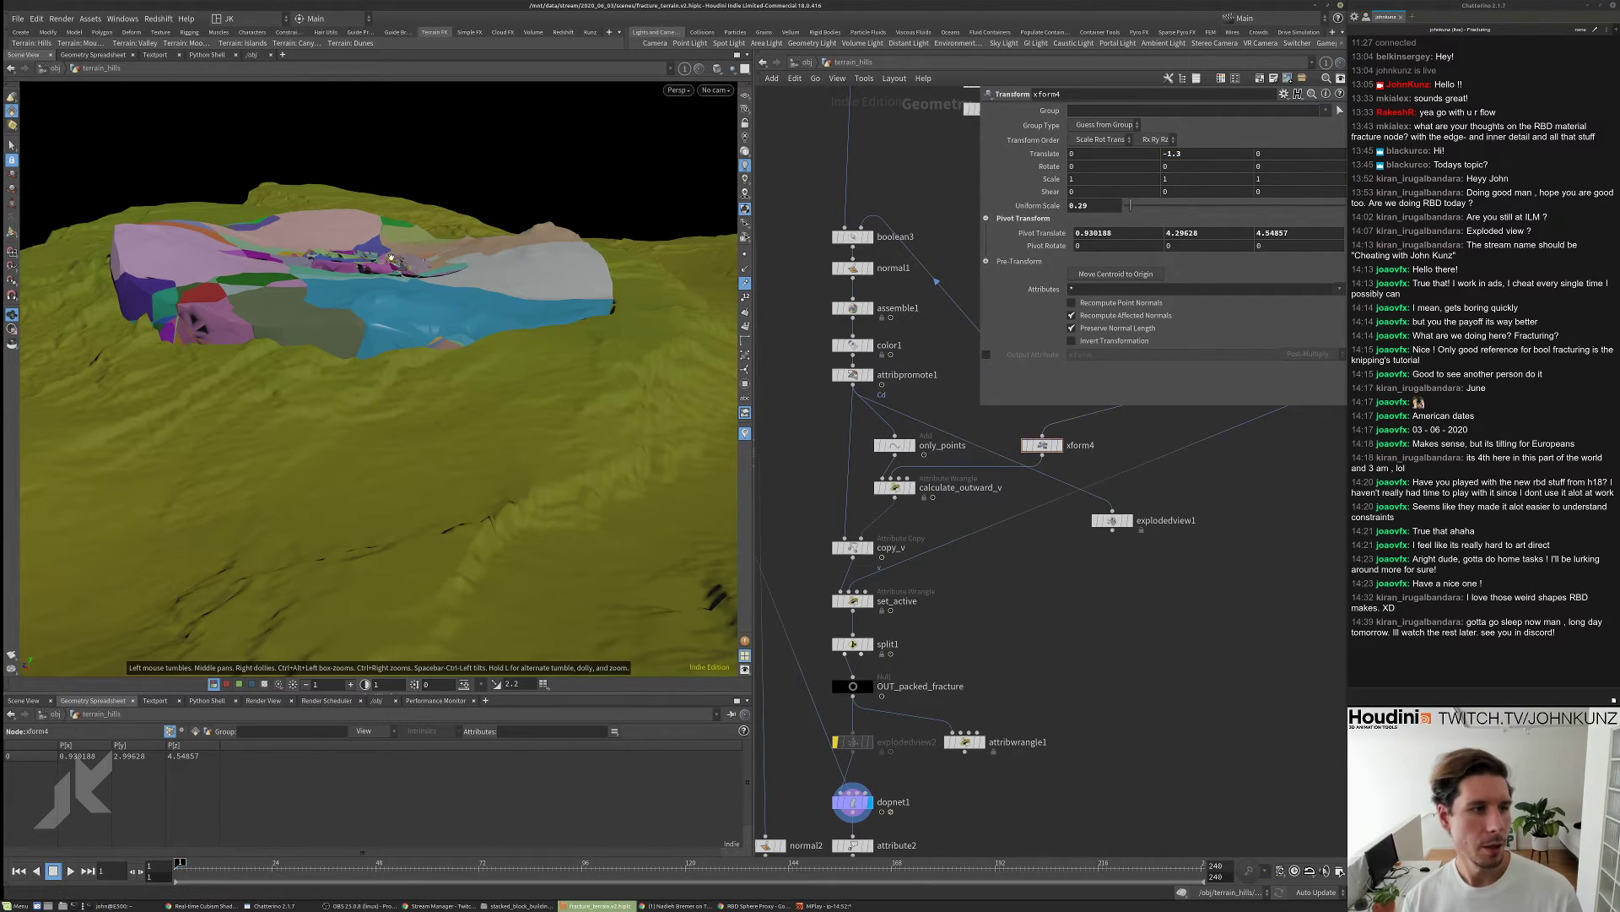
# - Play the simulation to about frame 52, examining the flying debris from the side, below the terrain and the opposite side
pyautogui.press('Up')
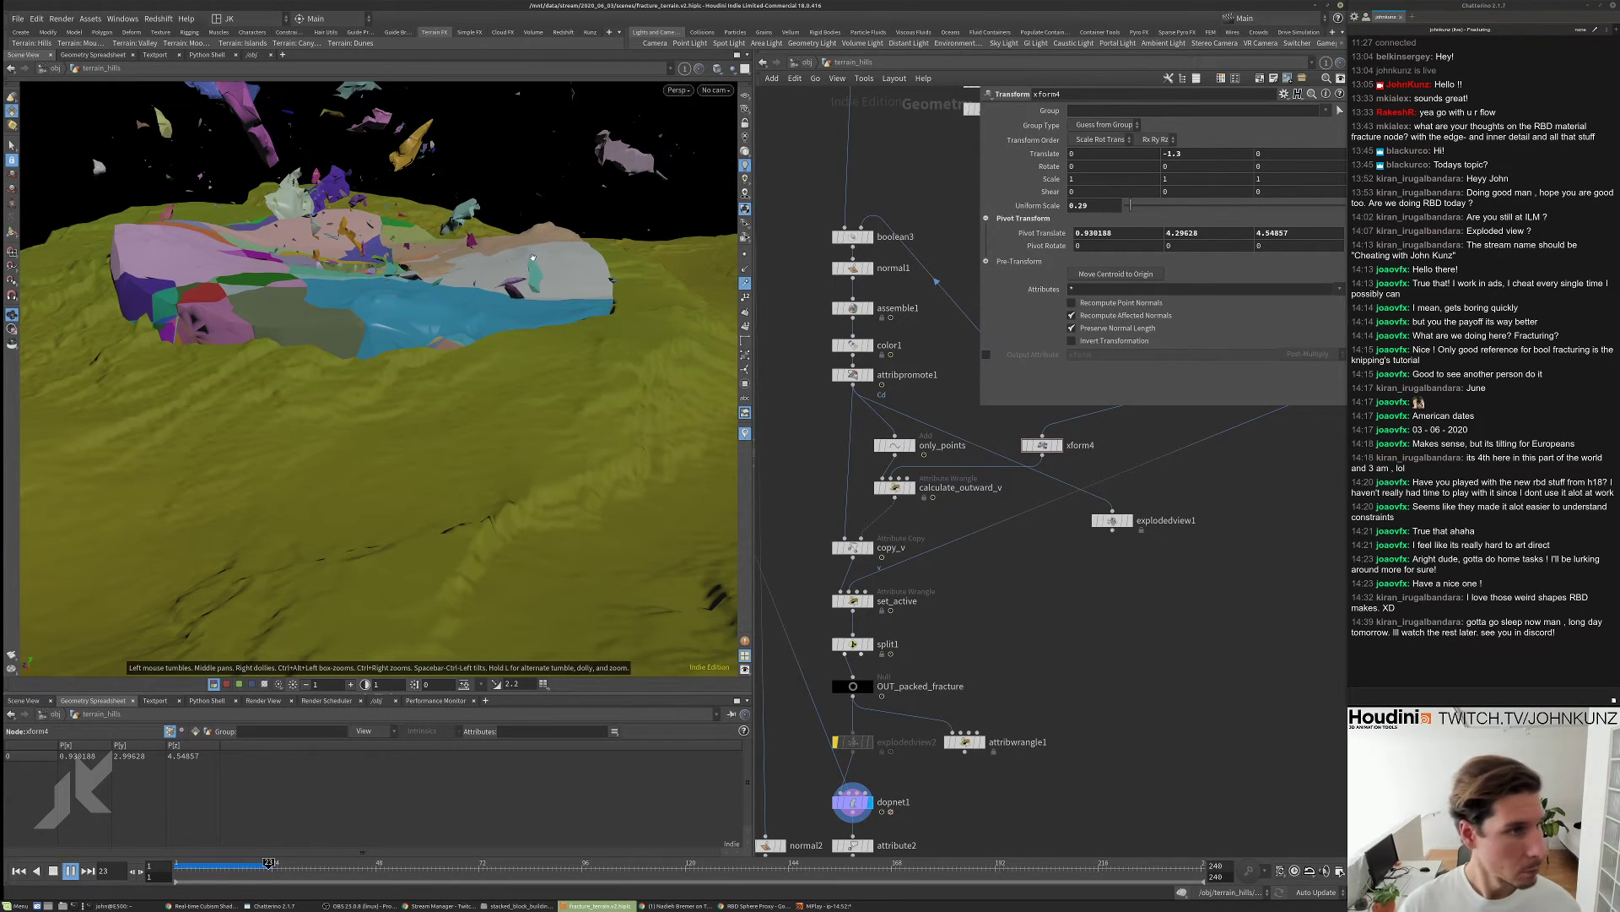
pyautogui.moveTo(532, 257); pyautogui.dragTo(409, 298)
pyautogui.hotkey('ctrl', 'Left')
pyautogui.press('Up')
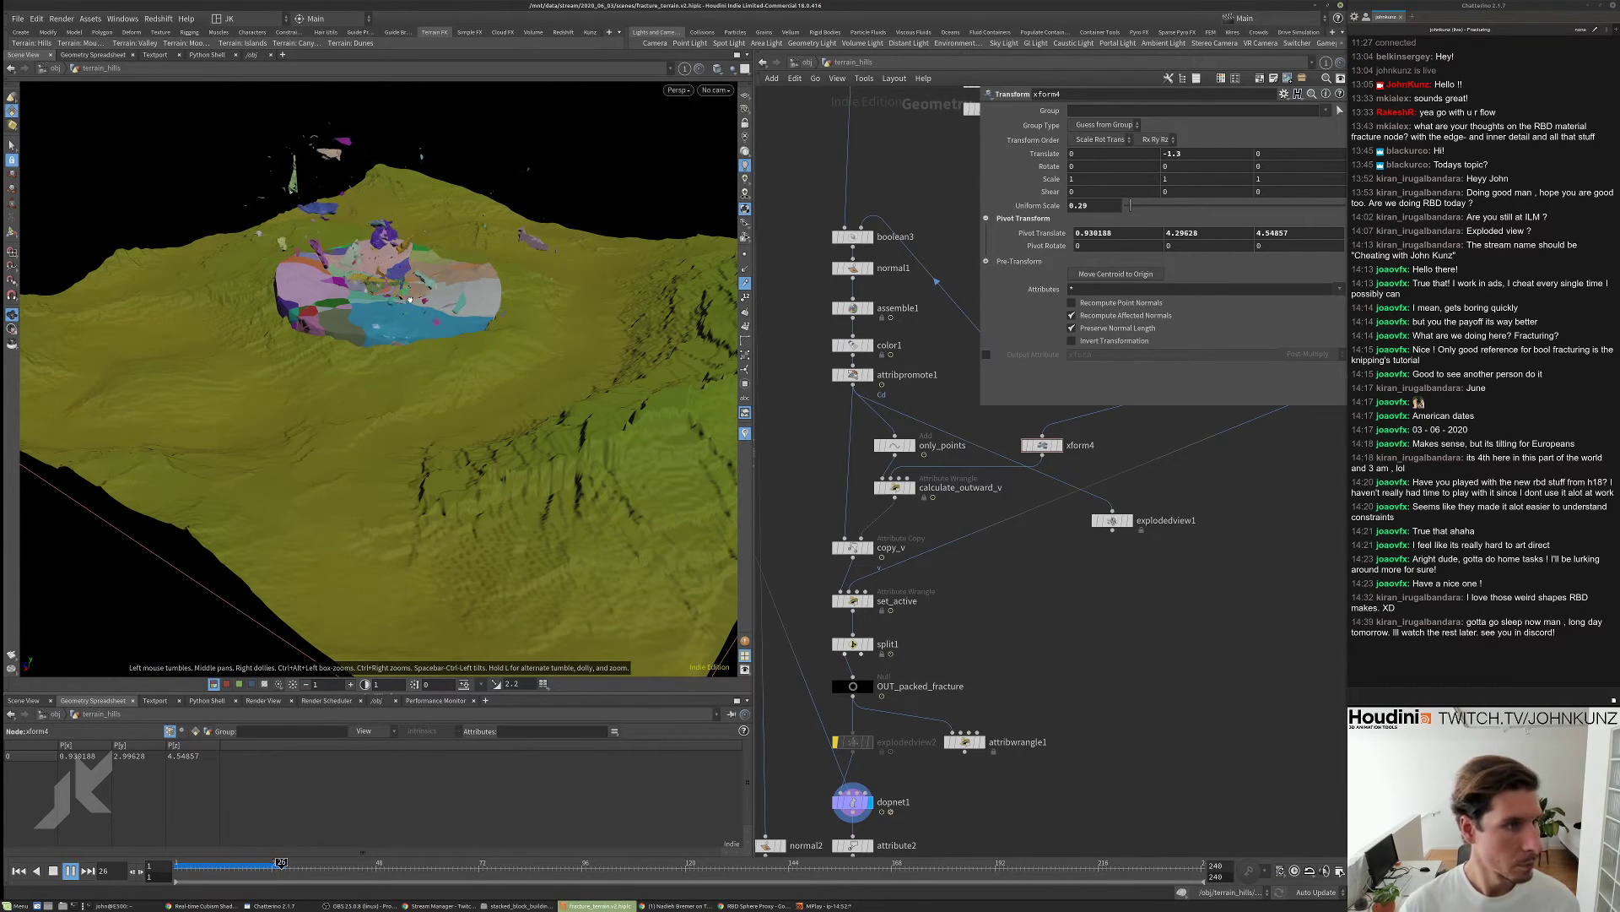
pyautogui.moveTo(409, 300); pyautogui.dragTo(405, 226)
pyautogui.press('Up')
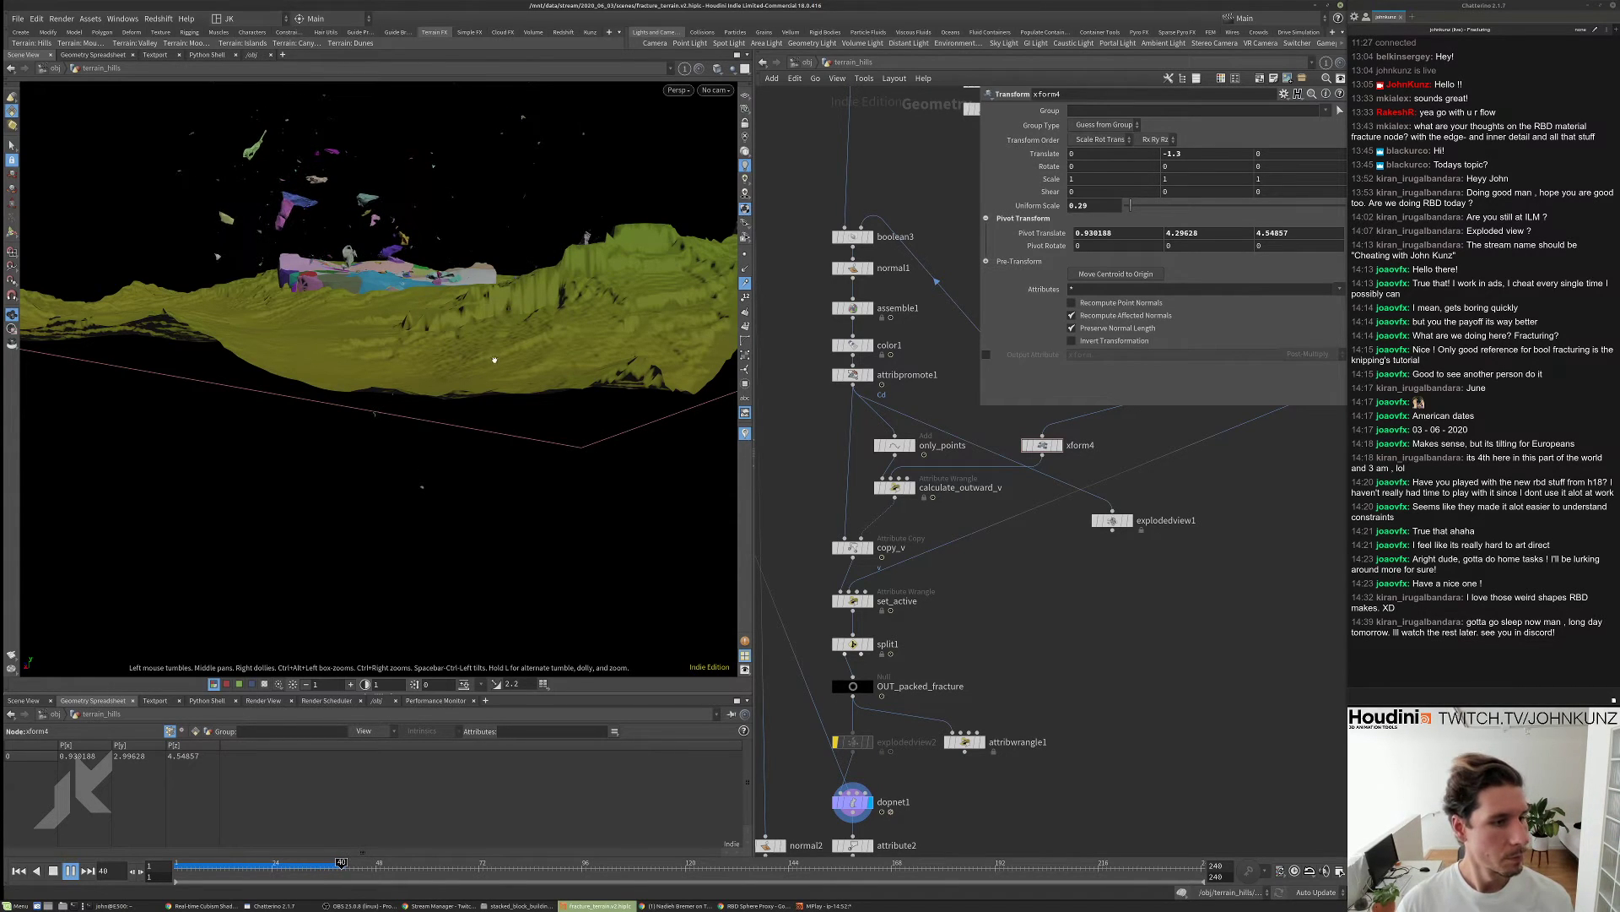
pyautogui.moveTo(494, 361); pyautogui.dragTo(422, 380)
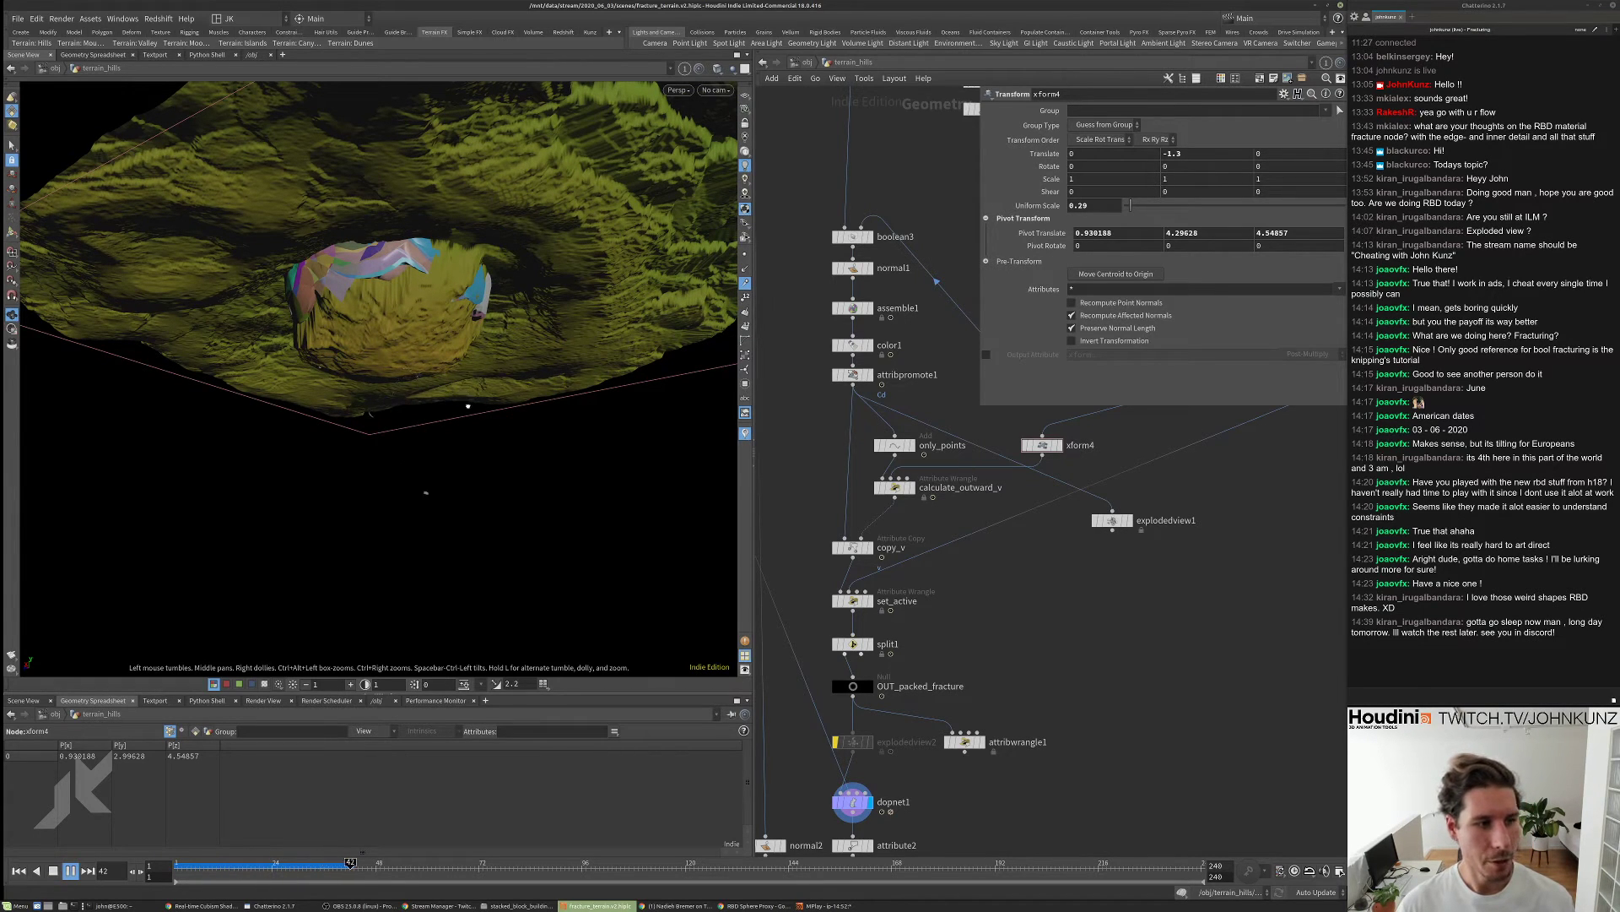
pyautogui.moveTo(485, 434)
pyautogui.mouseDown()
pyautogui.moveTo(487, 410)
pyautogui.moveTo(459, 430)
pyautogui.mouseUp()
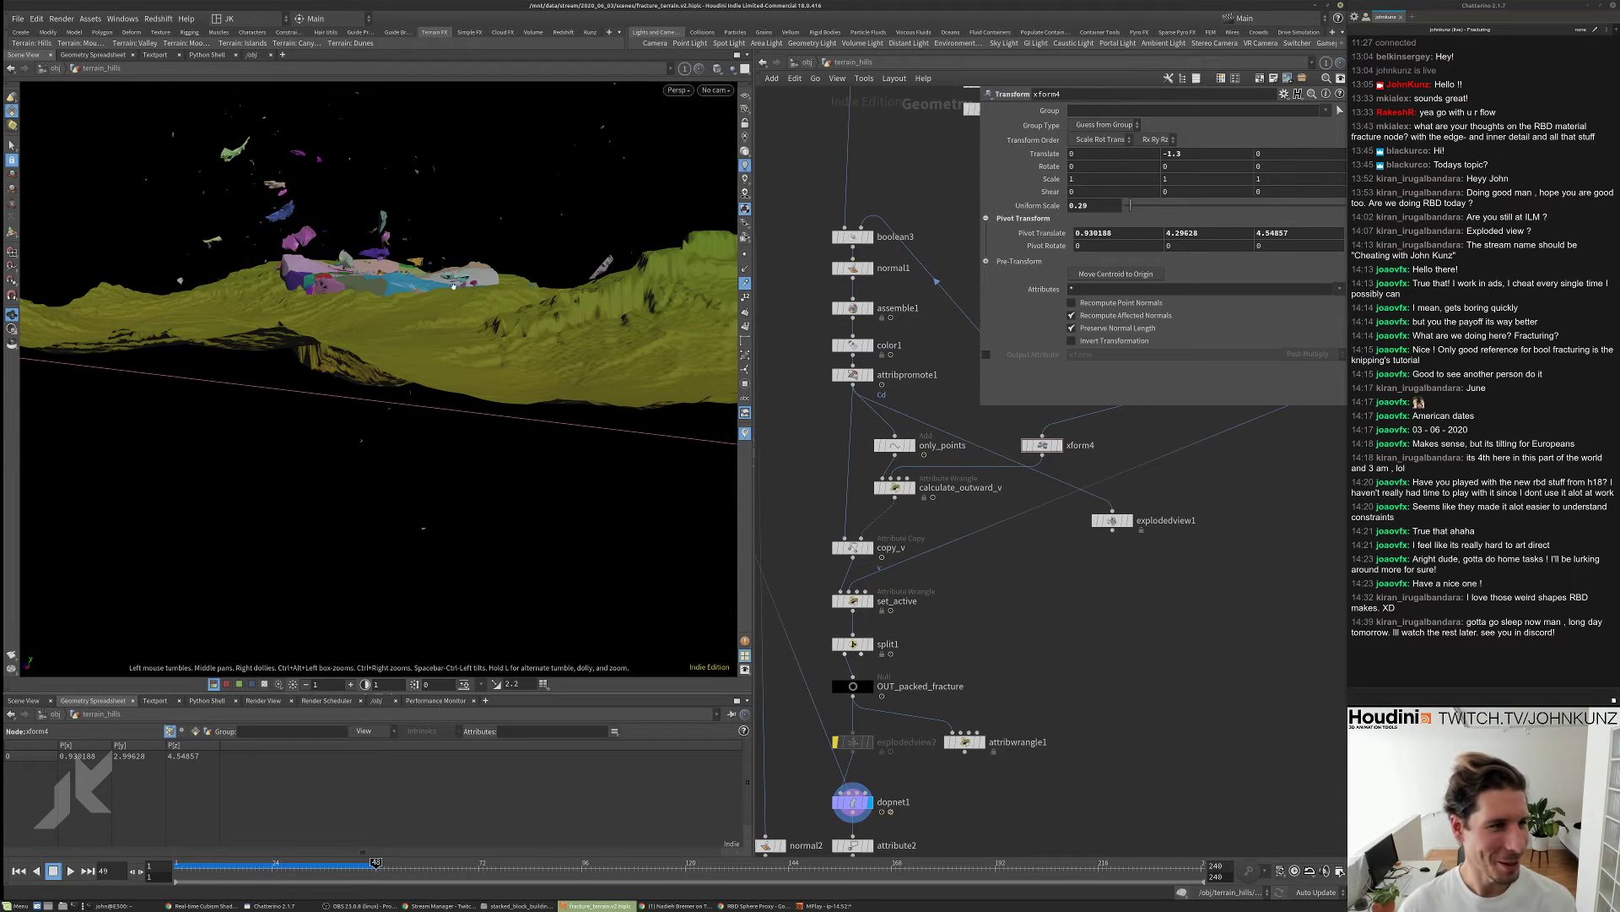
pyautogui.moveTo(453, 287); pyautogui.dragTo(374, 278)
pyautogui.hotkey('ctrl', 'Up')
pyautogui.press('Up')
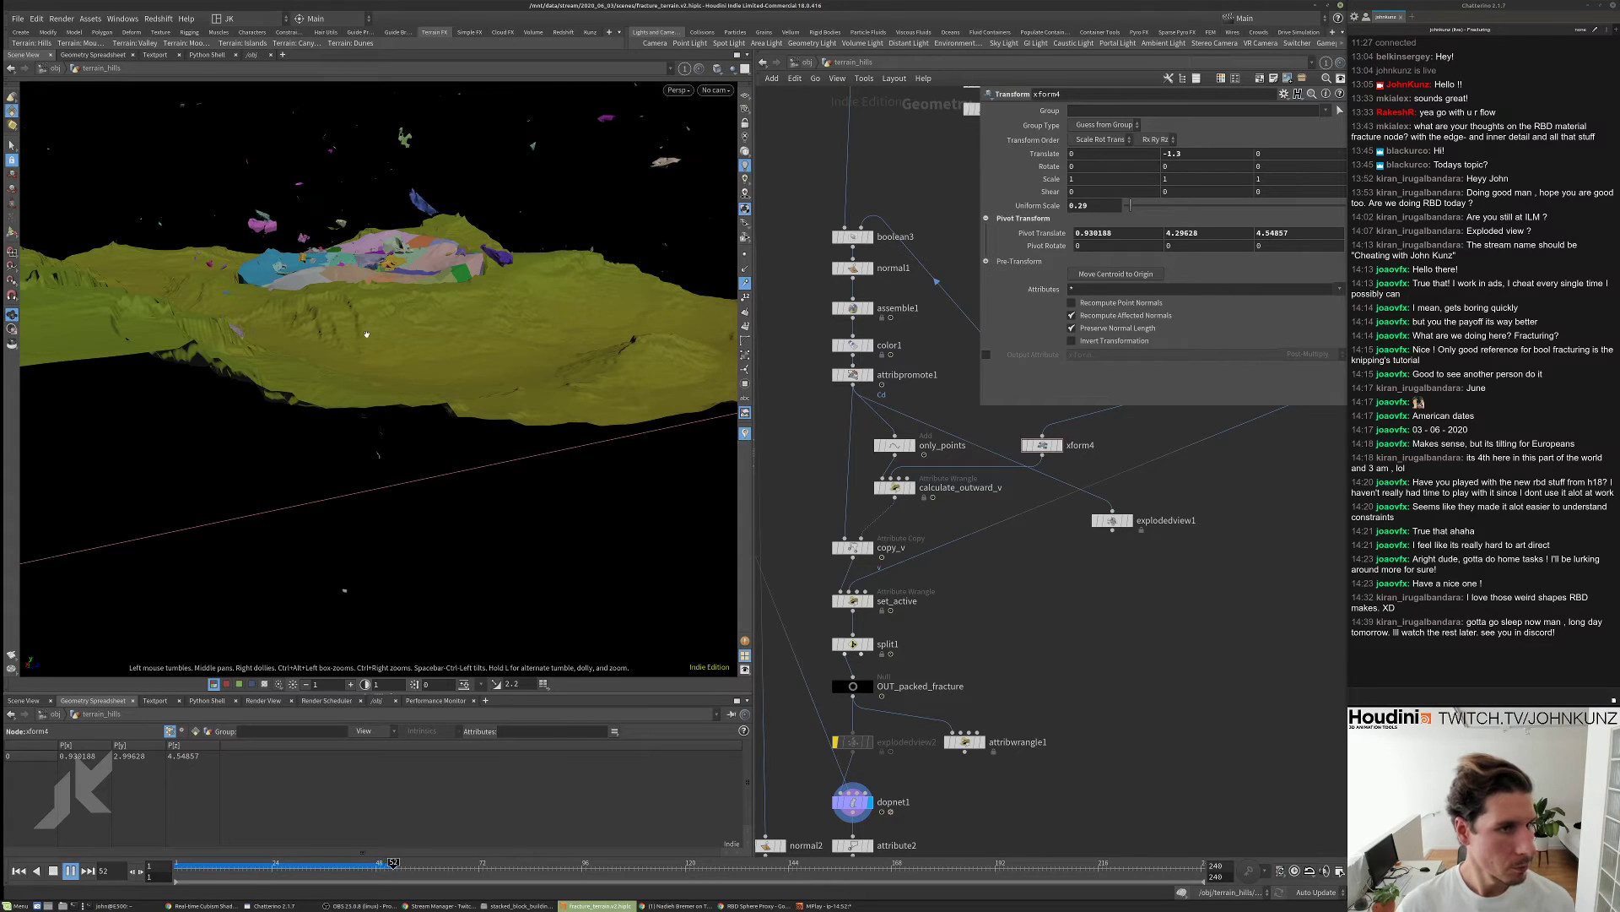
# - Display attribute2 and limit dopnet1's object merge to objects matching rbd*
pyautogui.moveTo(912, 728); pyautogui.dragTo(937, 591, button='middle')
pyautogui.scroll(3, 937, 591)
pyautogui.click(921, 611)
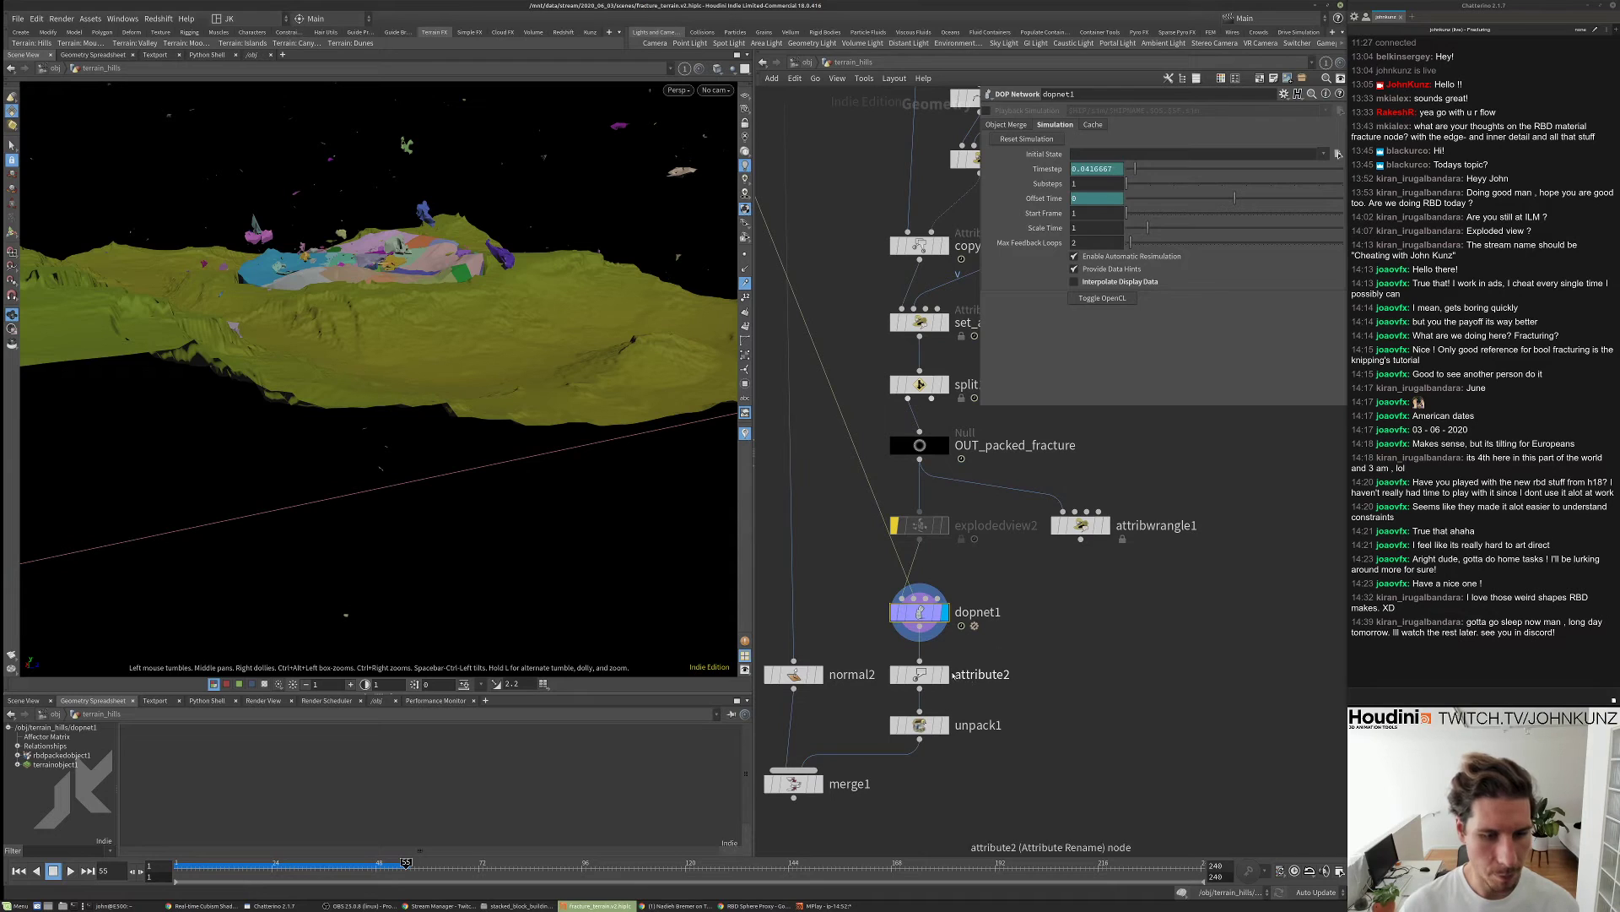
pyautogui.click(946, 674)
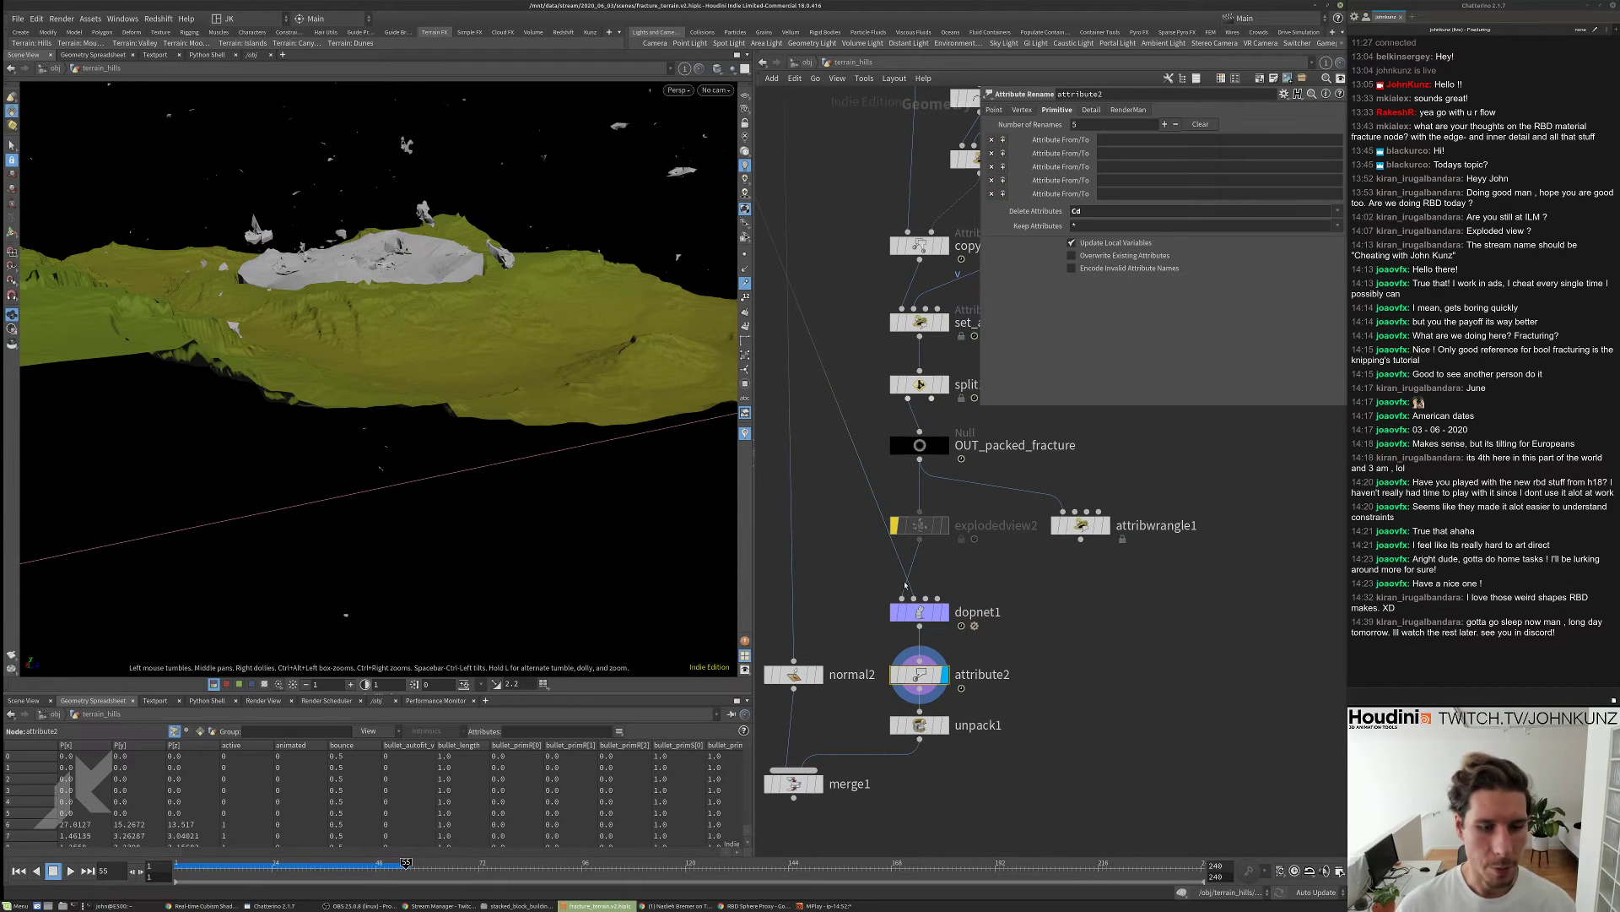
pyautogui.click(923, 614)
pyautogui.click(1025, 125)
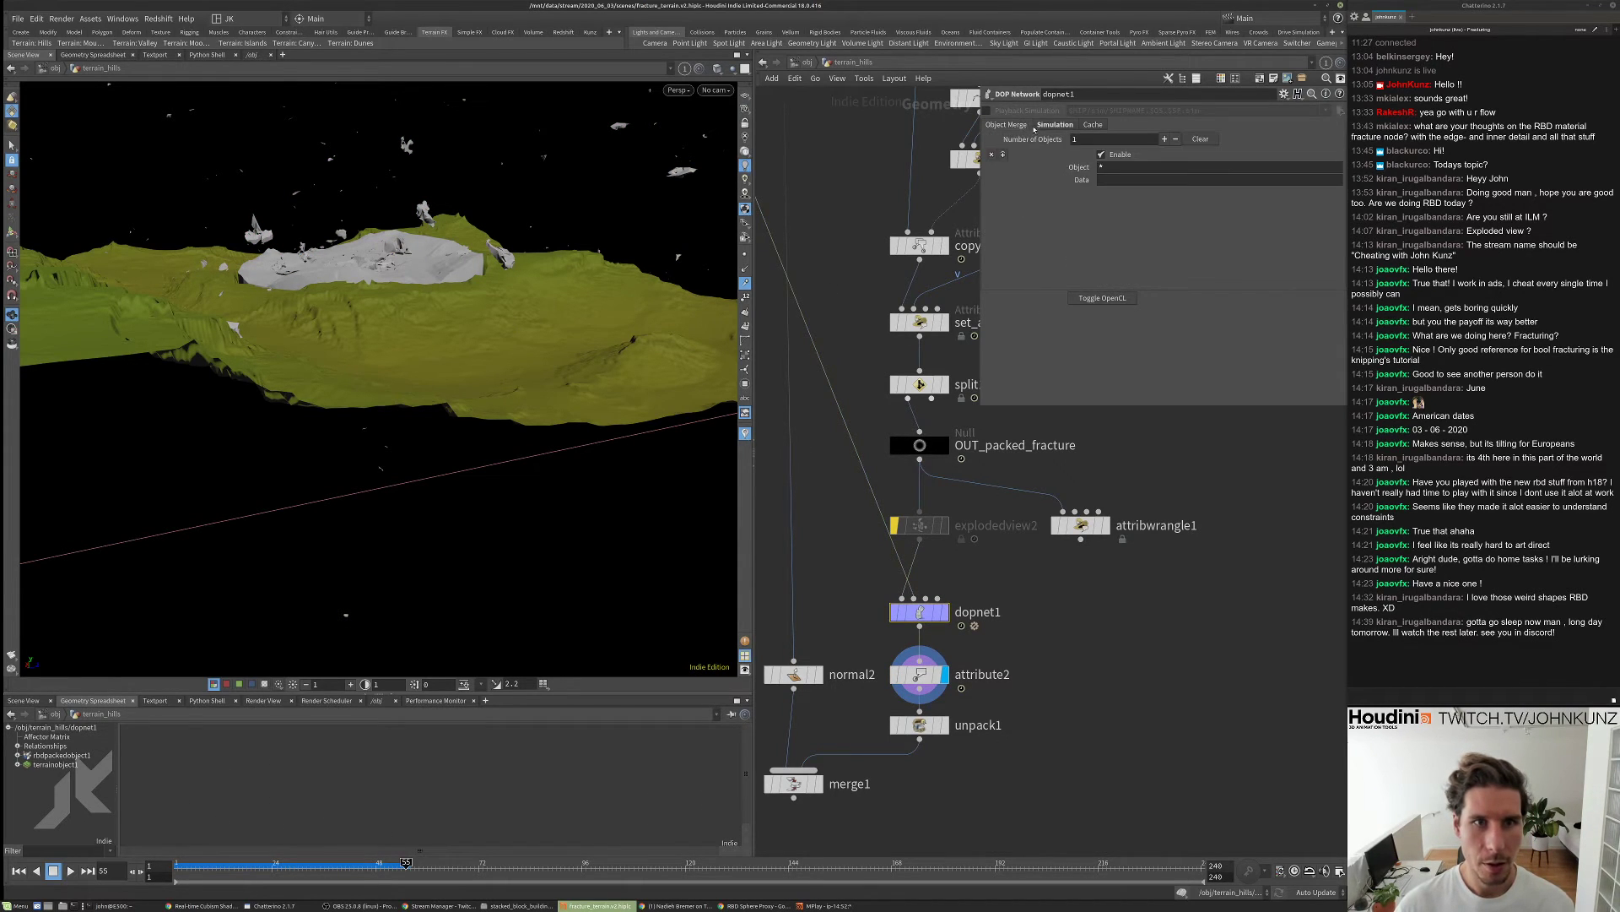
pyautogui.click(1157, 167)
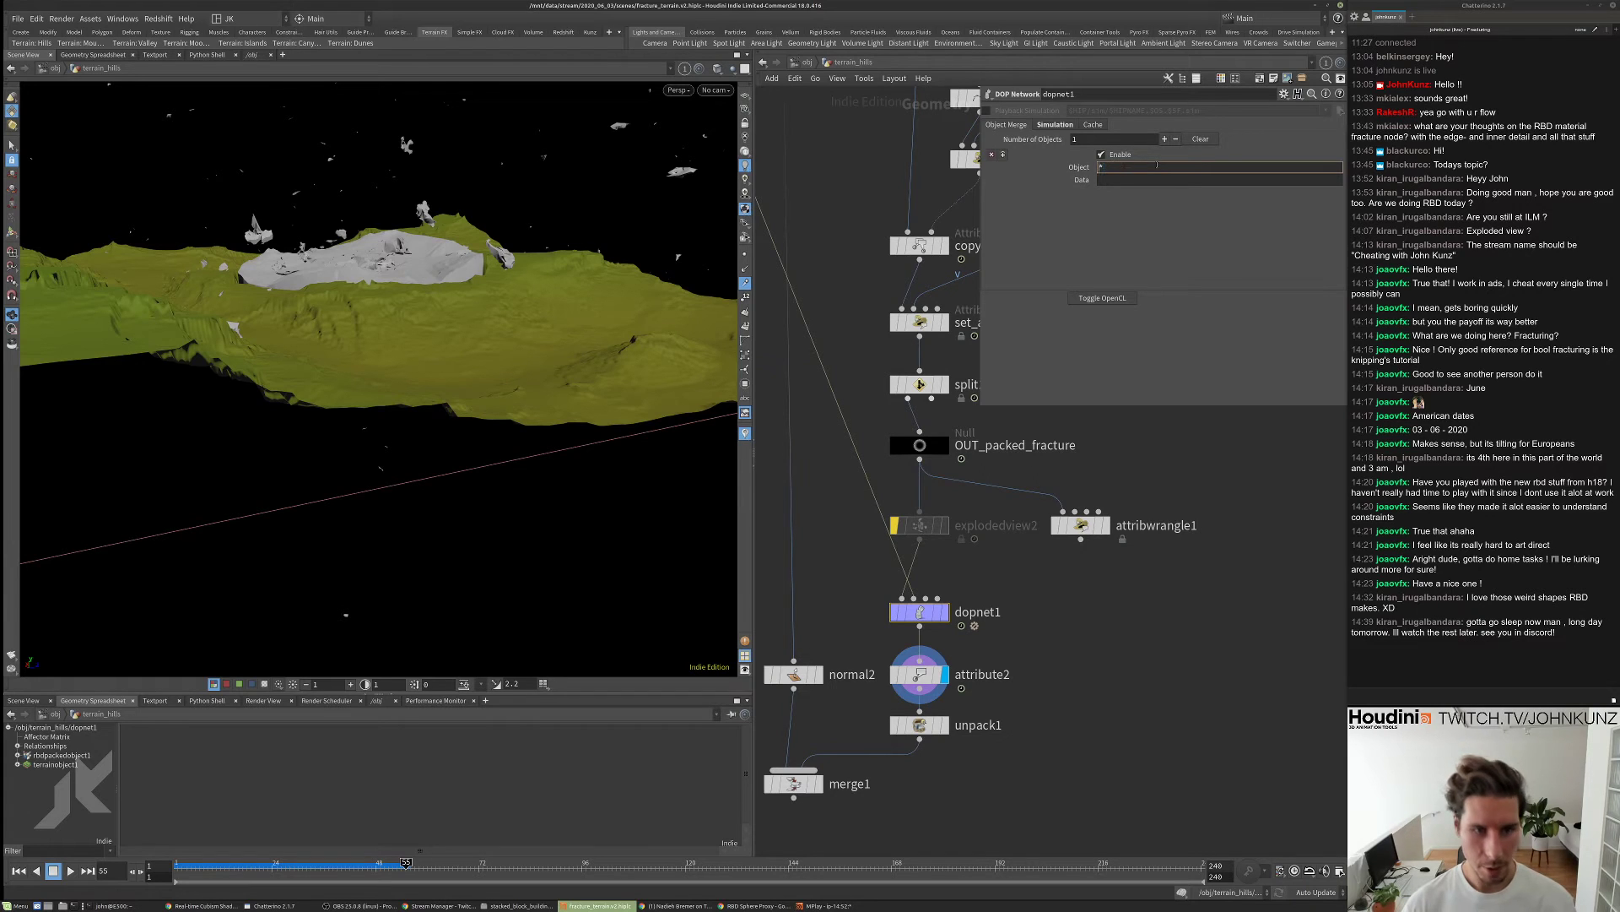
pyautogui.press('Return')
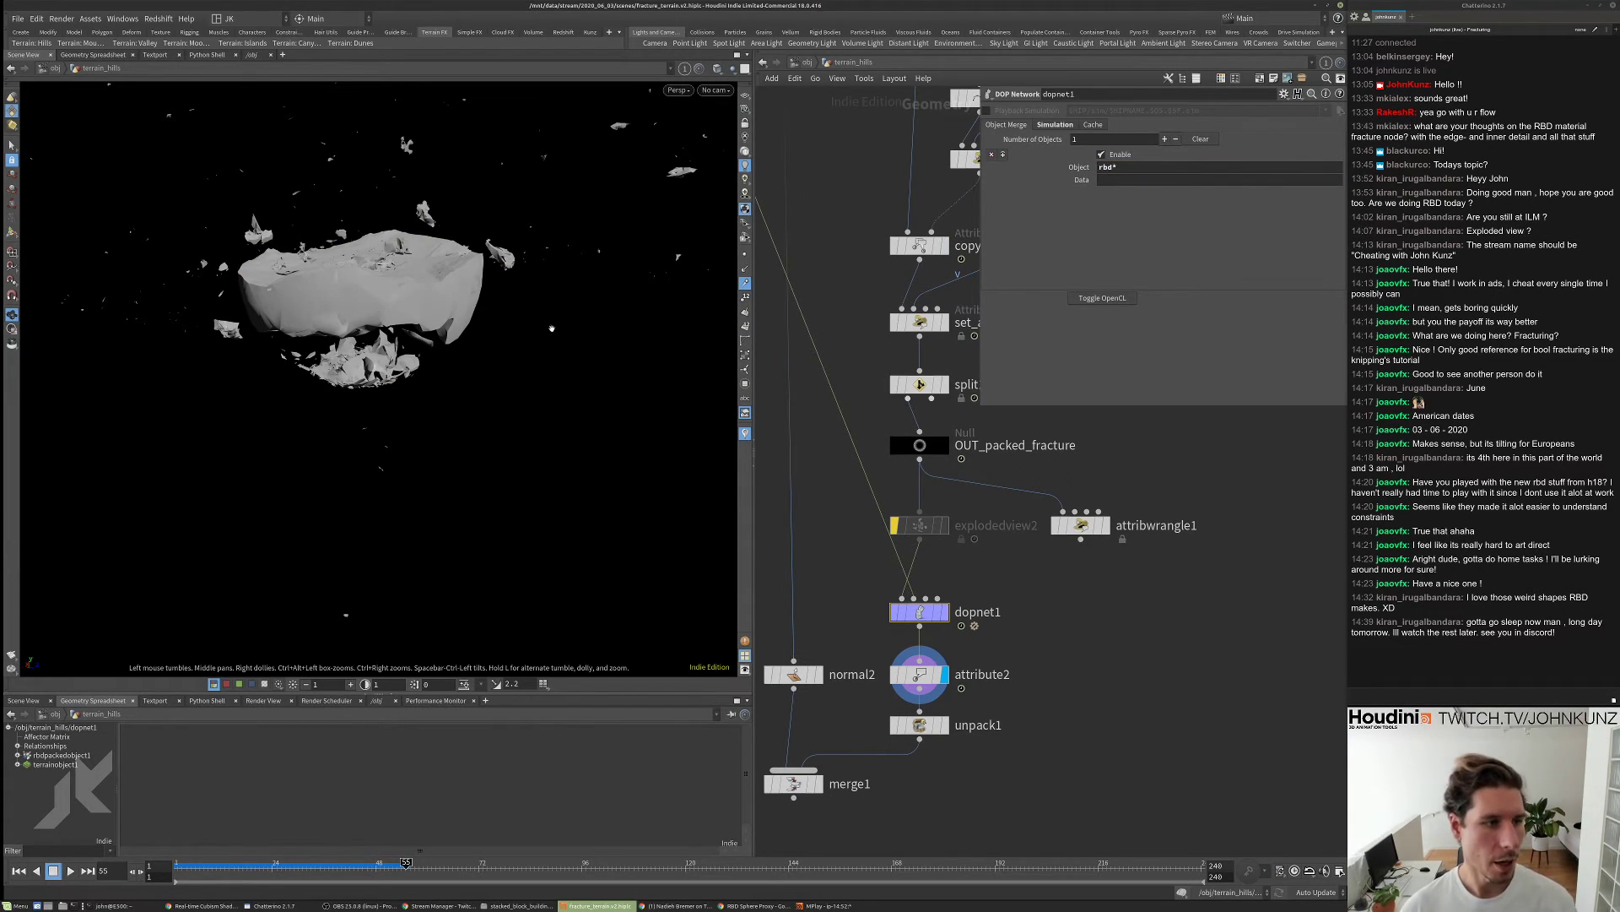
# - Replay the debris to frame 22, template normal2 over it, and switch the templated terrain from wireframe to shaded display
pyautogui.hotkey('ctrl', 'Up')
pyautogui.press('Up')
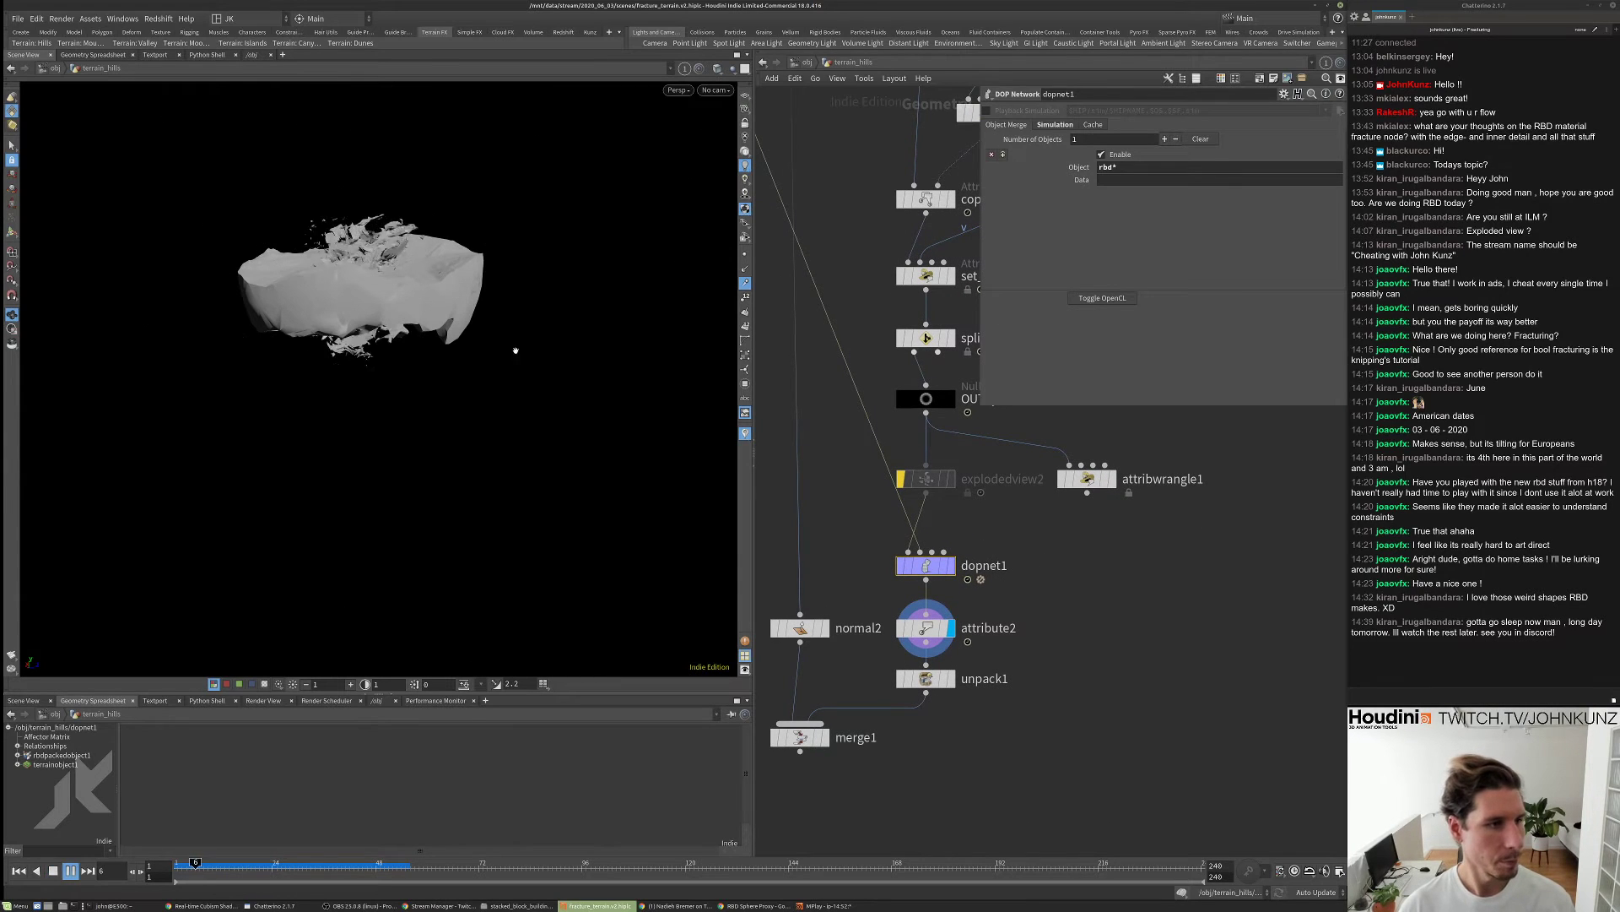
pyautogui.press('Up')
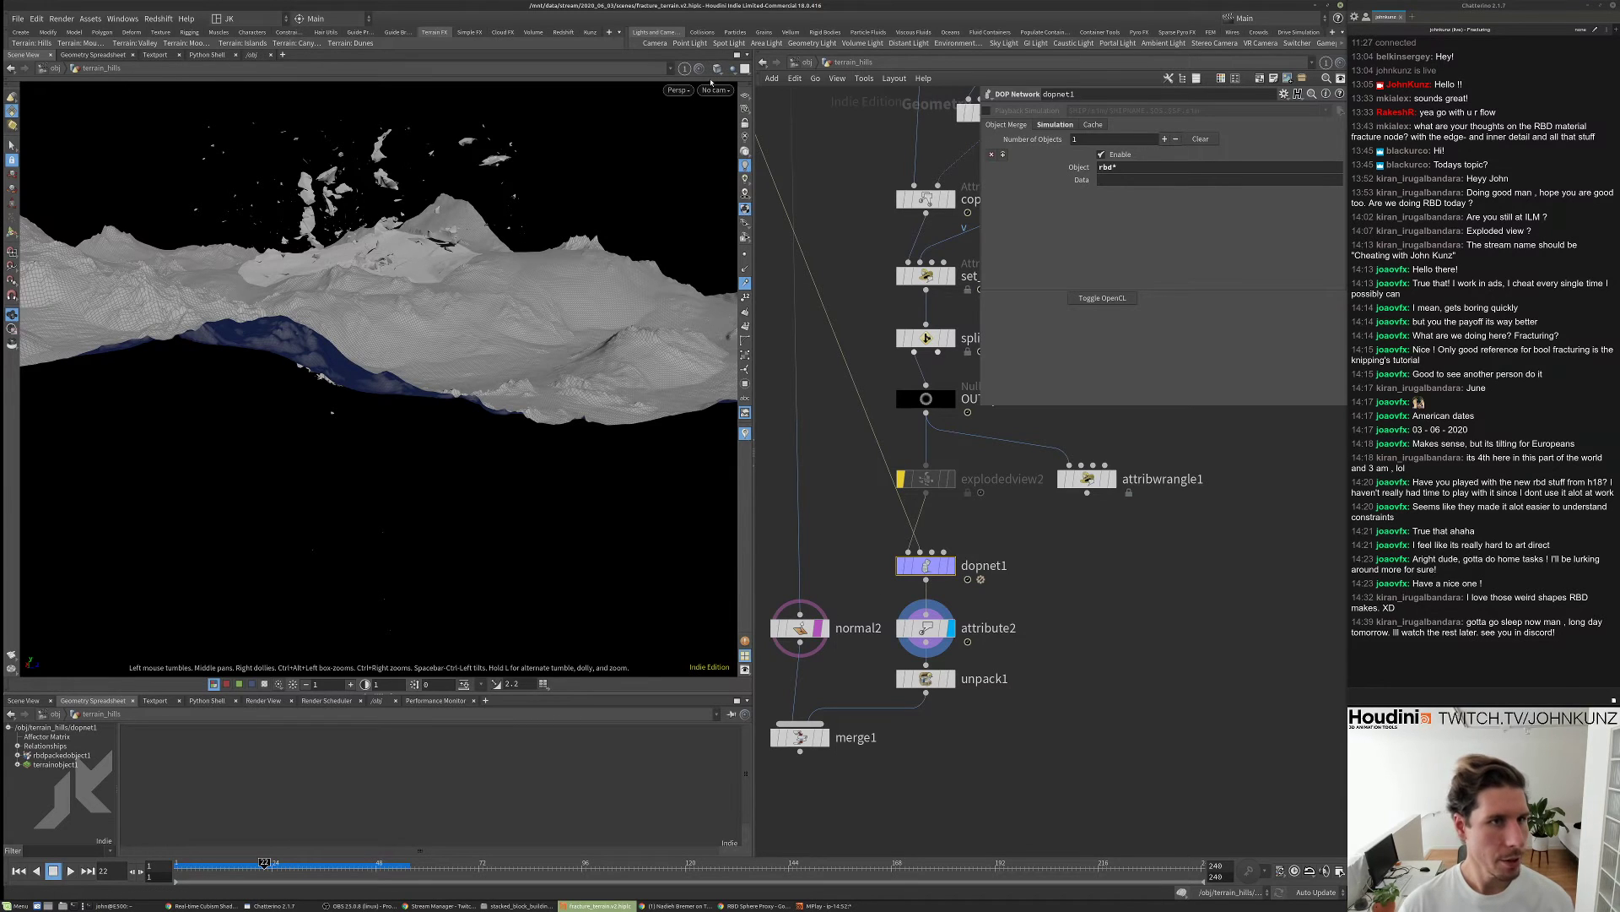
pyautogui.click(716, 68)
pyautogui.click(763, 179)
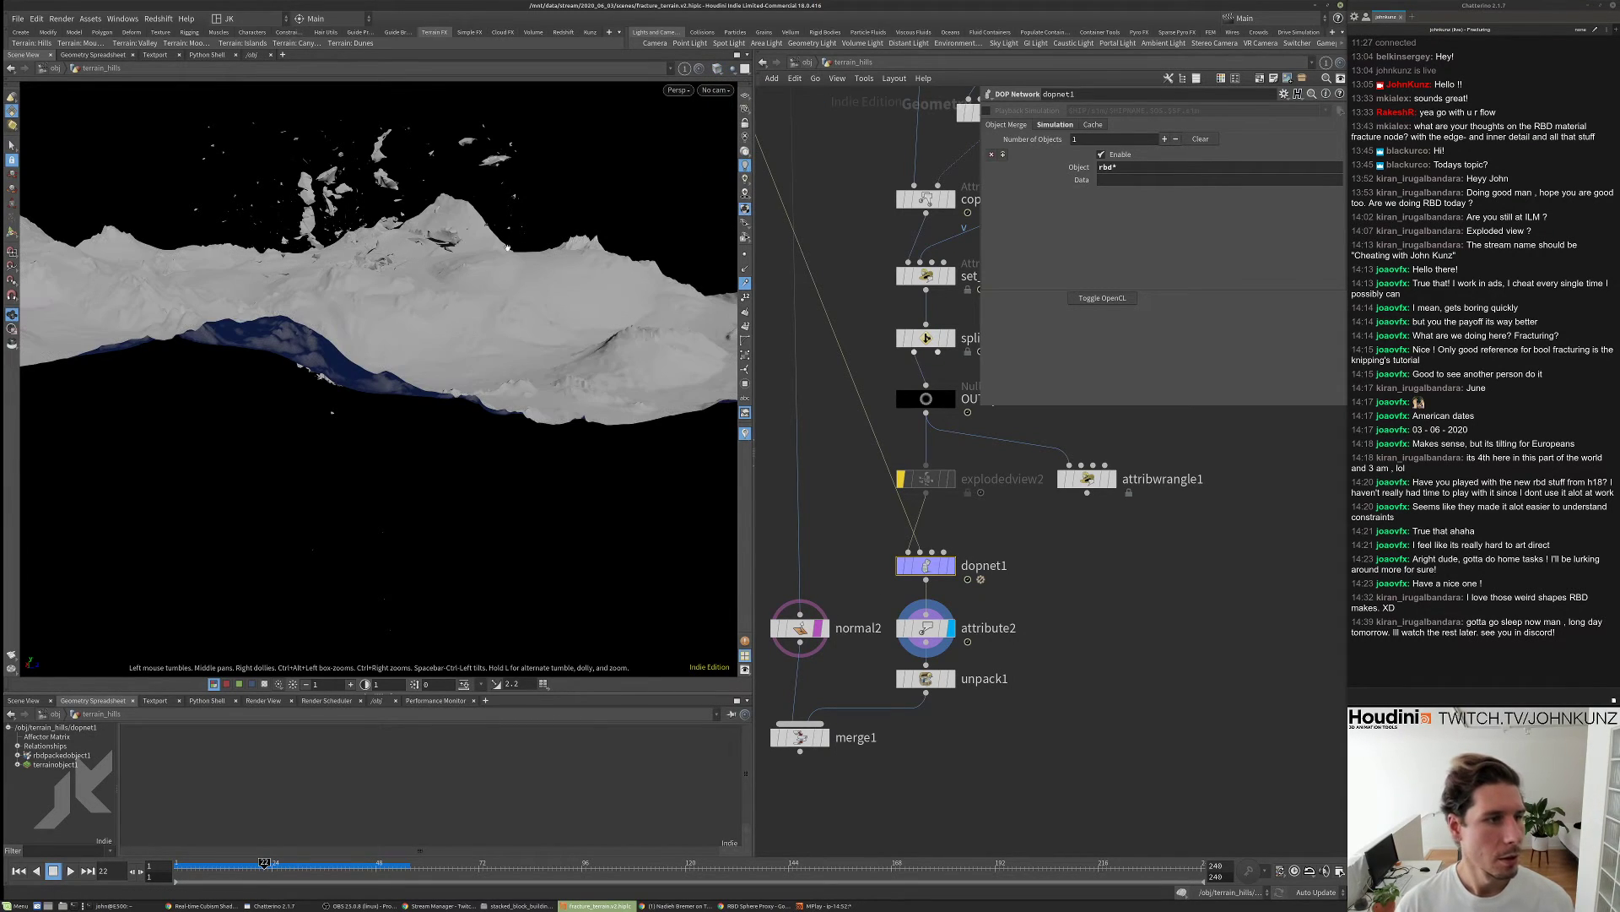
# - Replay the eruption past frame 66 and examine the debris against the shaded terrain from above and close to the crater
pyautogui.moveTo(507, 248); pyautogui.dragTo(433, 293)
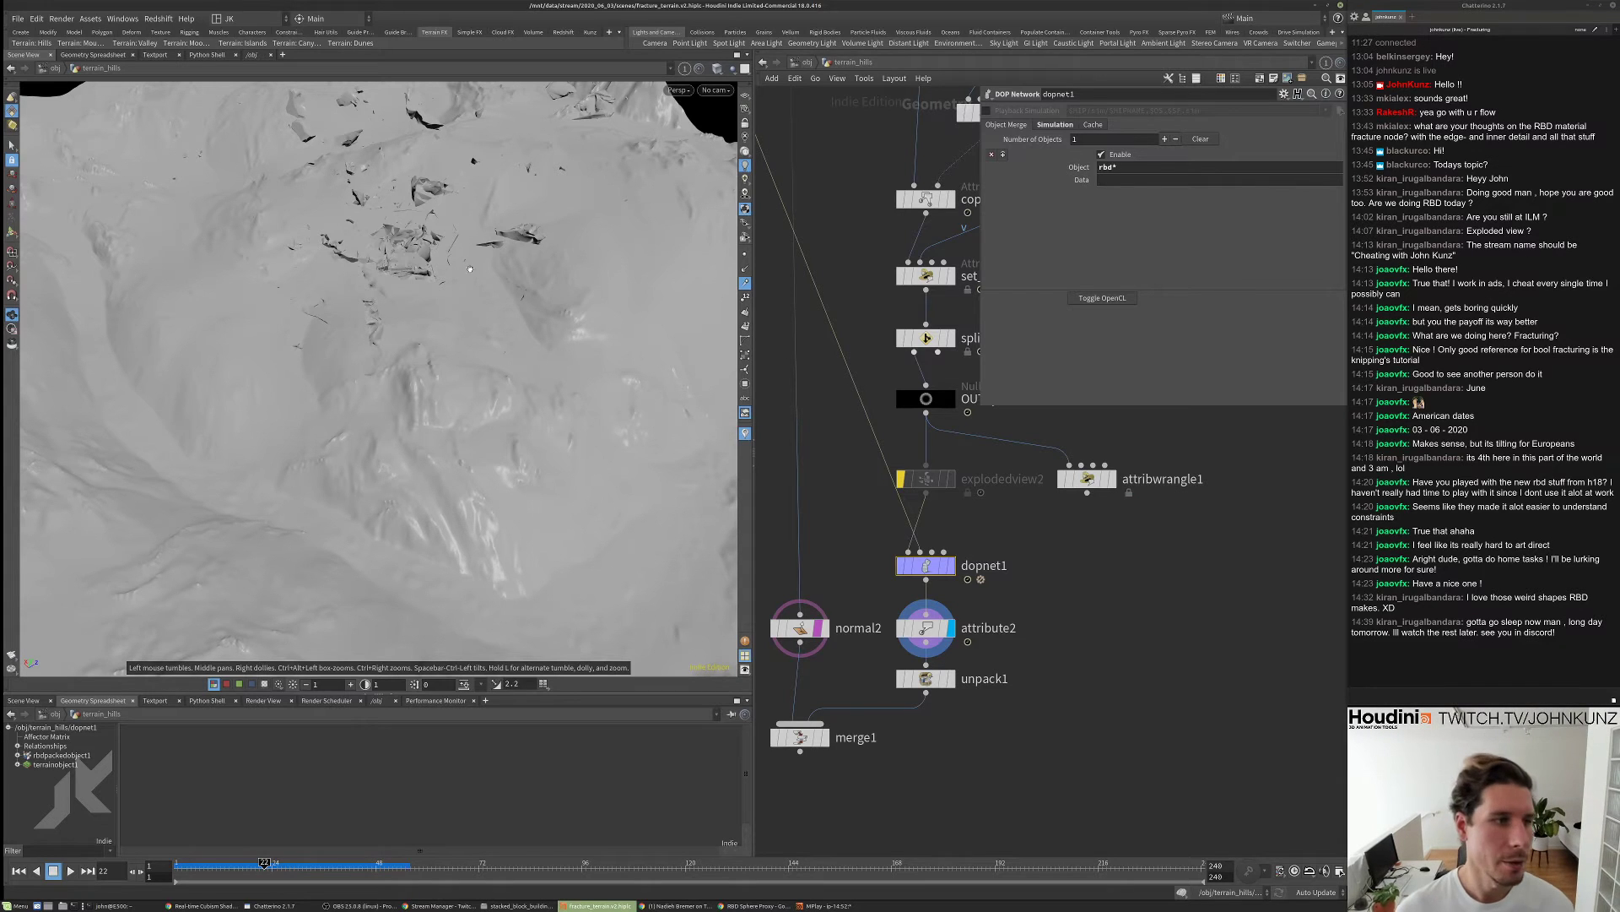
pyautogui.moveTo(377, 299); pyautogui.dragTo(339, 234)
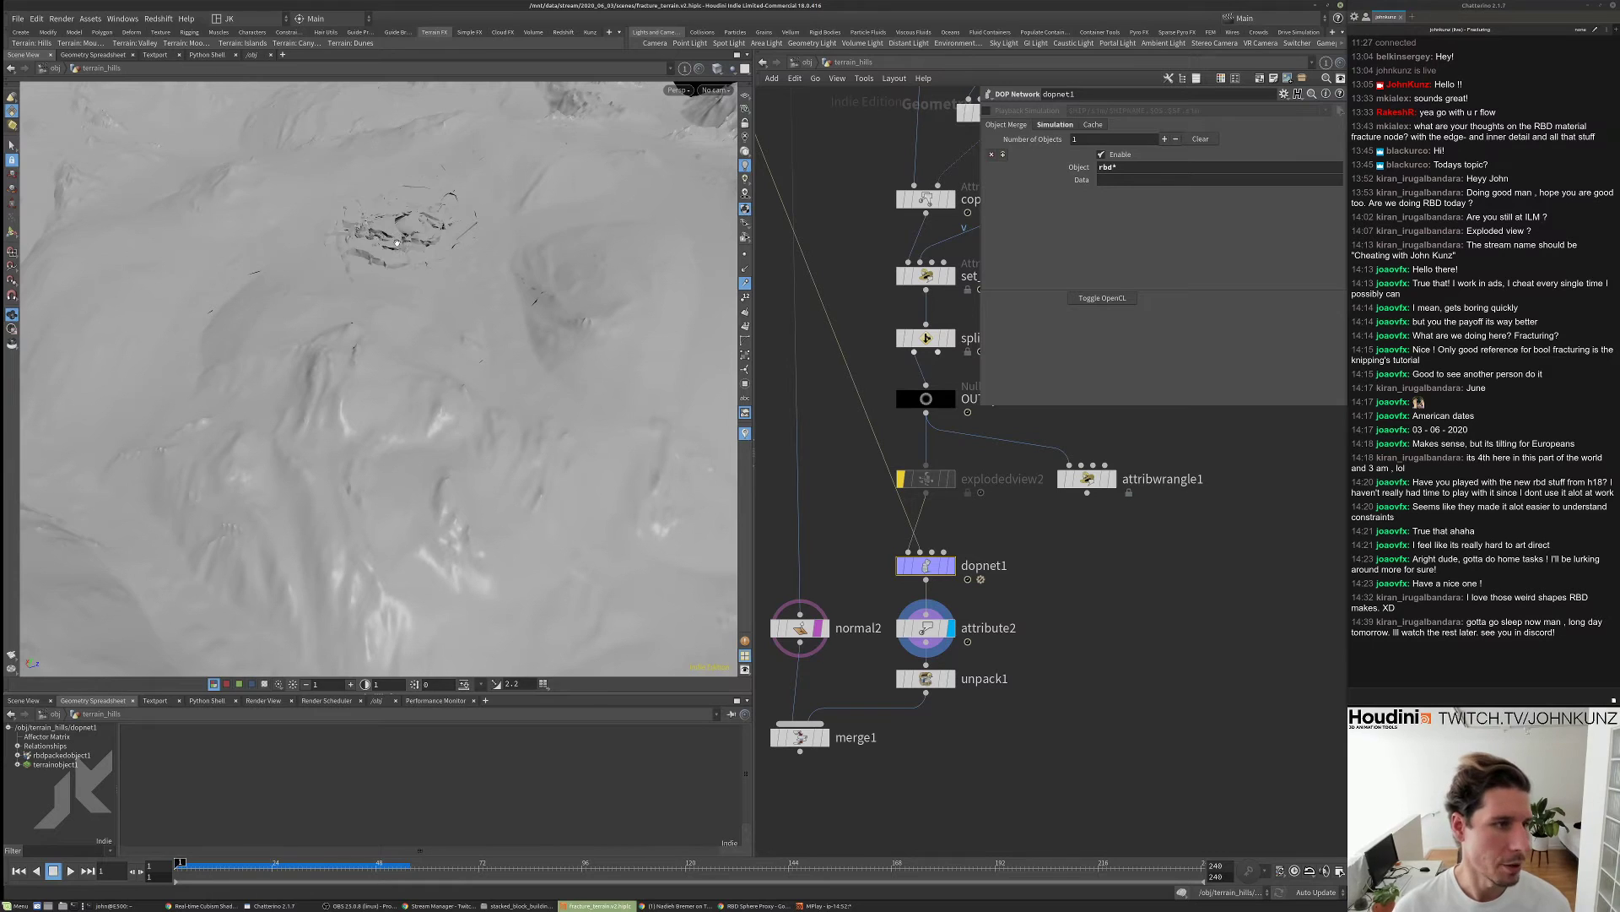
pyautogui.press('Up')
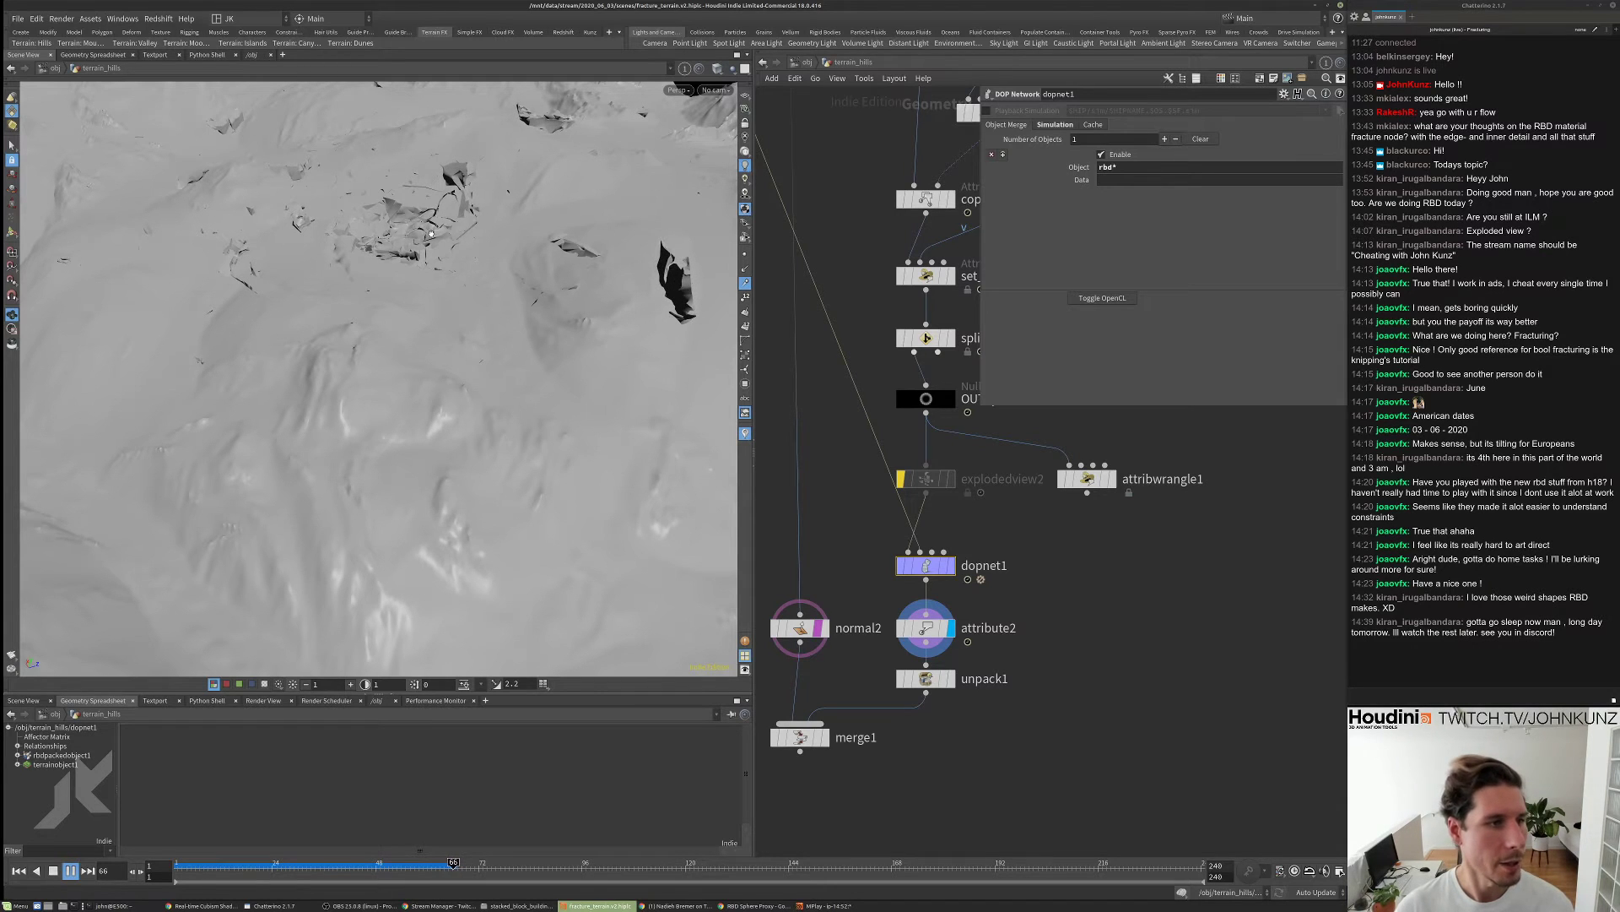
pyautogui.press('Escape')
pyautogui.moveTo(430, 229); pyautogui.dragTo(427, 325)
pyautogui.moveTo(428, 325); pyautogui.dragTo(486, 310, button='right')
pyautogui.moveTo(485, 310); pyautogui.dragTo(420, 293)
pyautogui.hotkey('ctrl', 'Up')
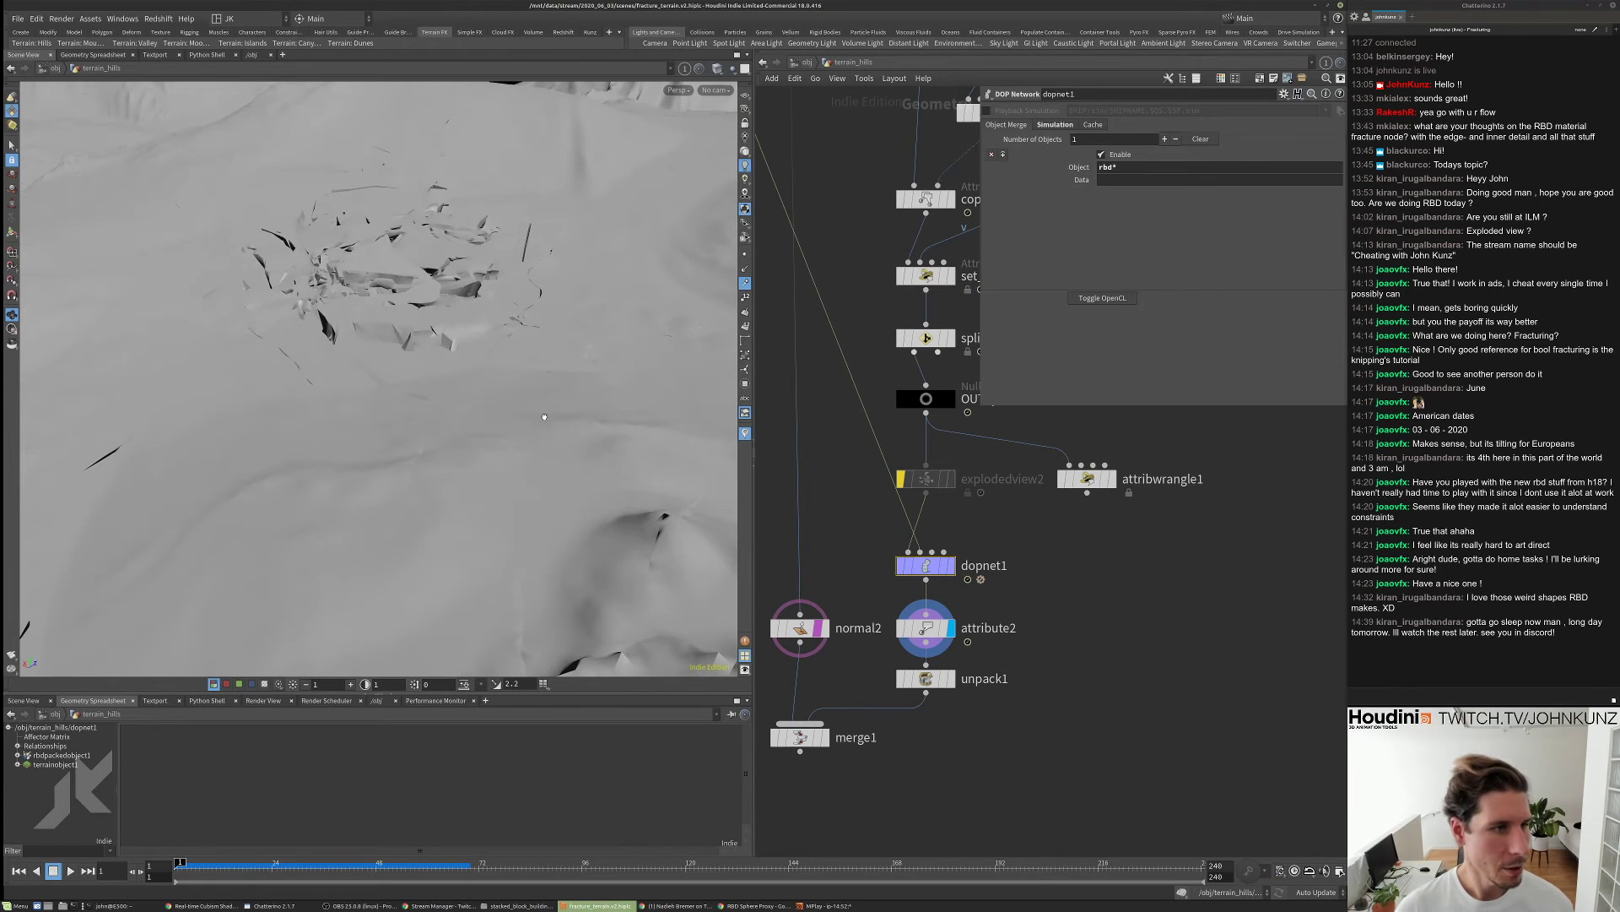
# - Display dopnet1 instead of attribute2 and view the crater's coloured pieces up close at frame 1
pyautogui.scroll(-3, 878, 520)
pyautogui.moveTo(963, 479); pyautogui.dragTo(933, 588, button='middle')
pyautogui.scroll(4, 926, 682)
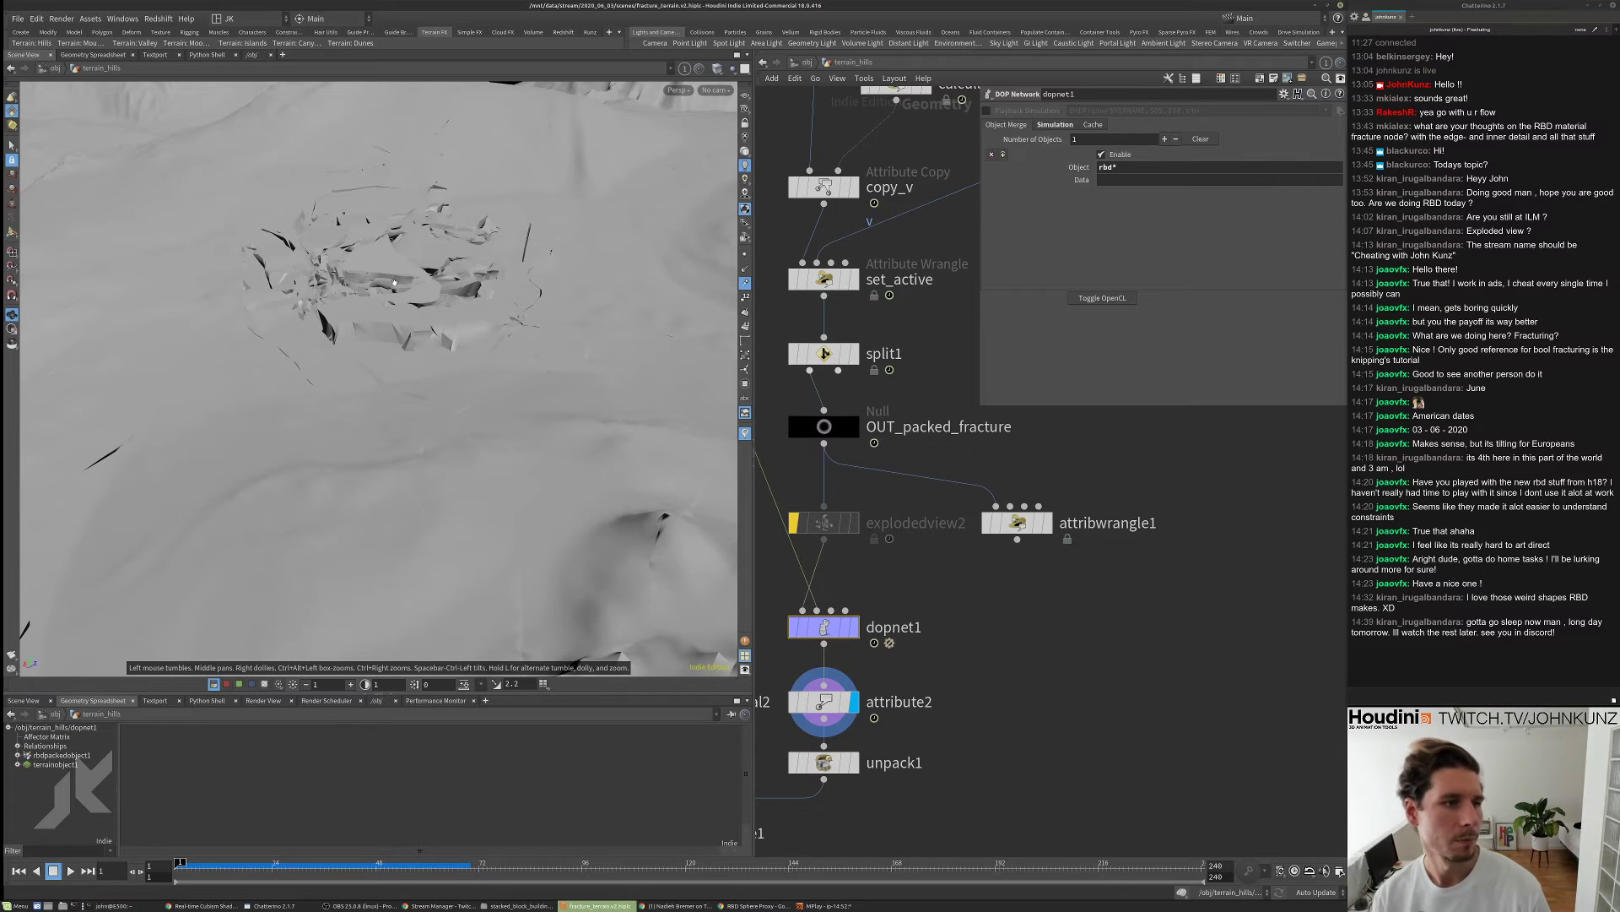
pyautogui.scroll(2, 684, 398)
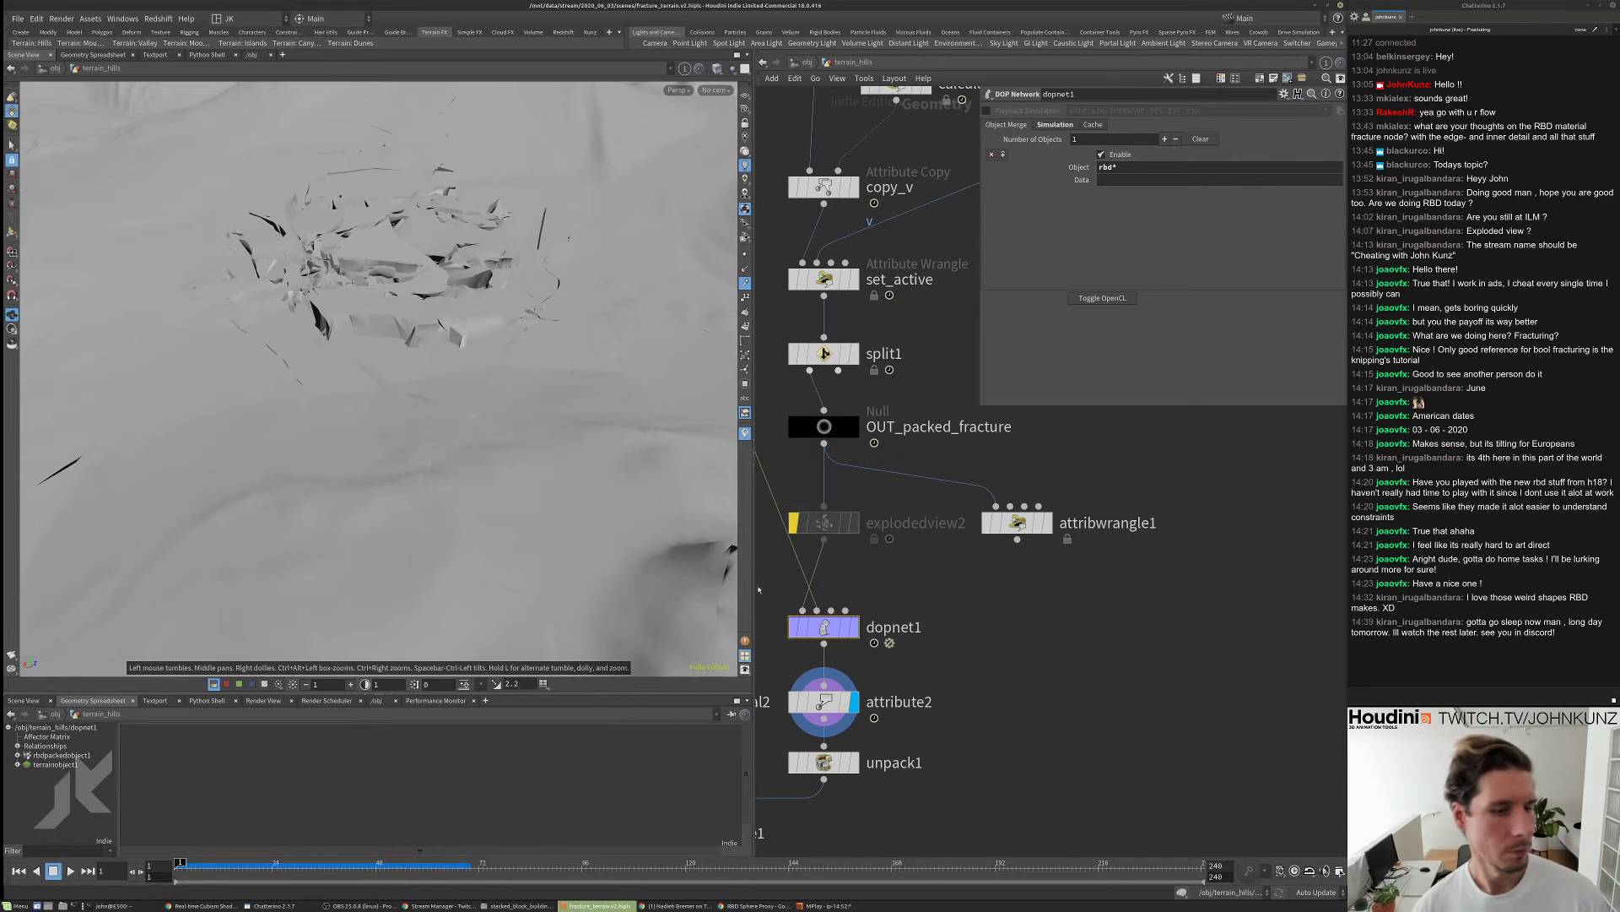
pyautogui.click(858, 629)
pyautogui.scroll(-2, 916, 552)
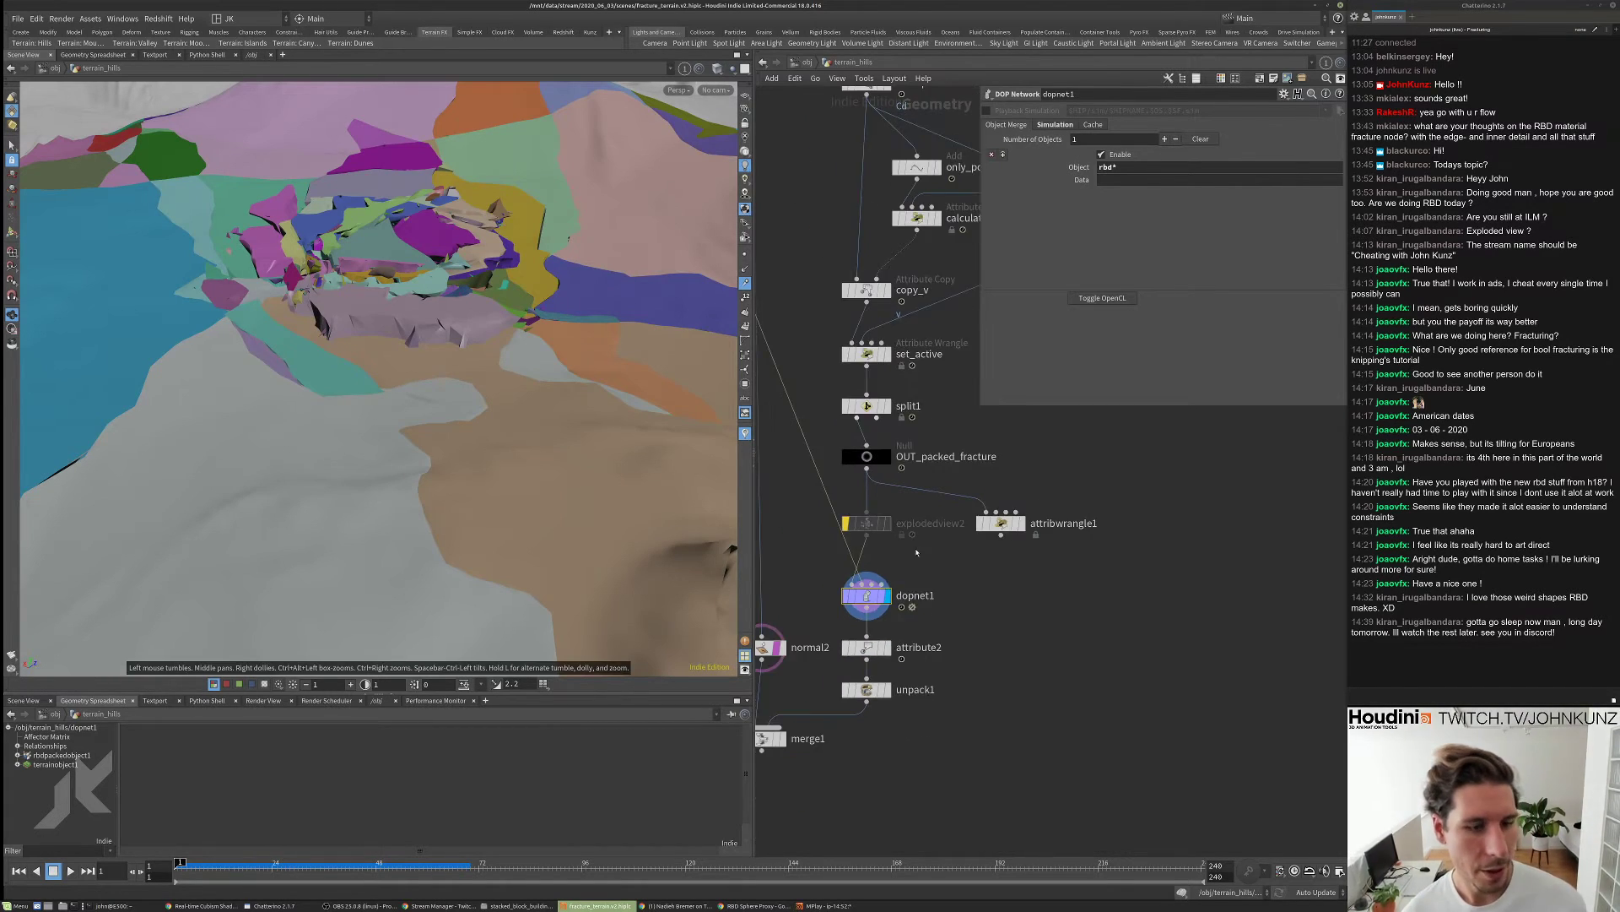
# - Inspect rbdpackedobject1's initial state settings inside dopnet1 and return to the terrain_hills network
pyautogui.doubleClick(873, 597)
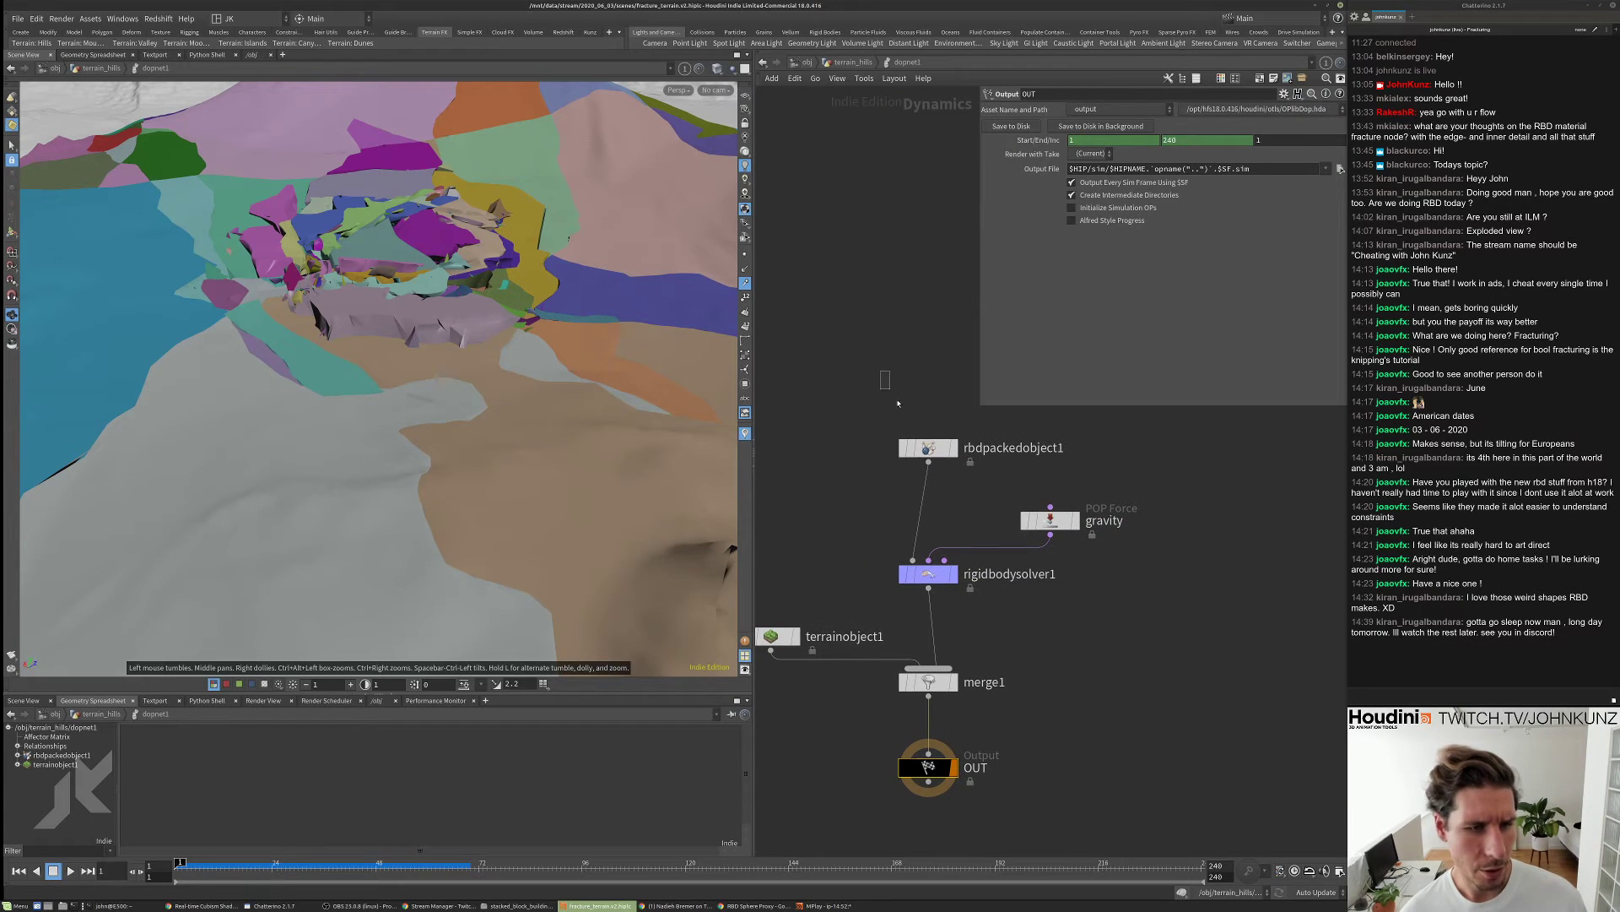
pyautogui.click(1102, 153)
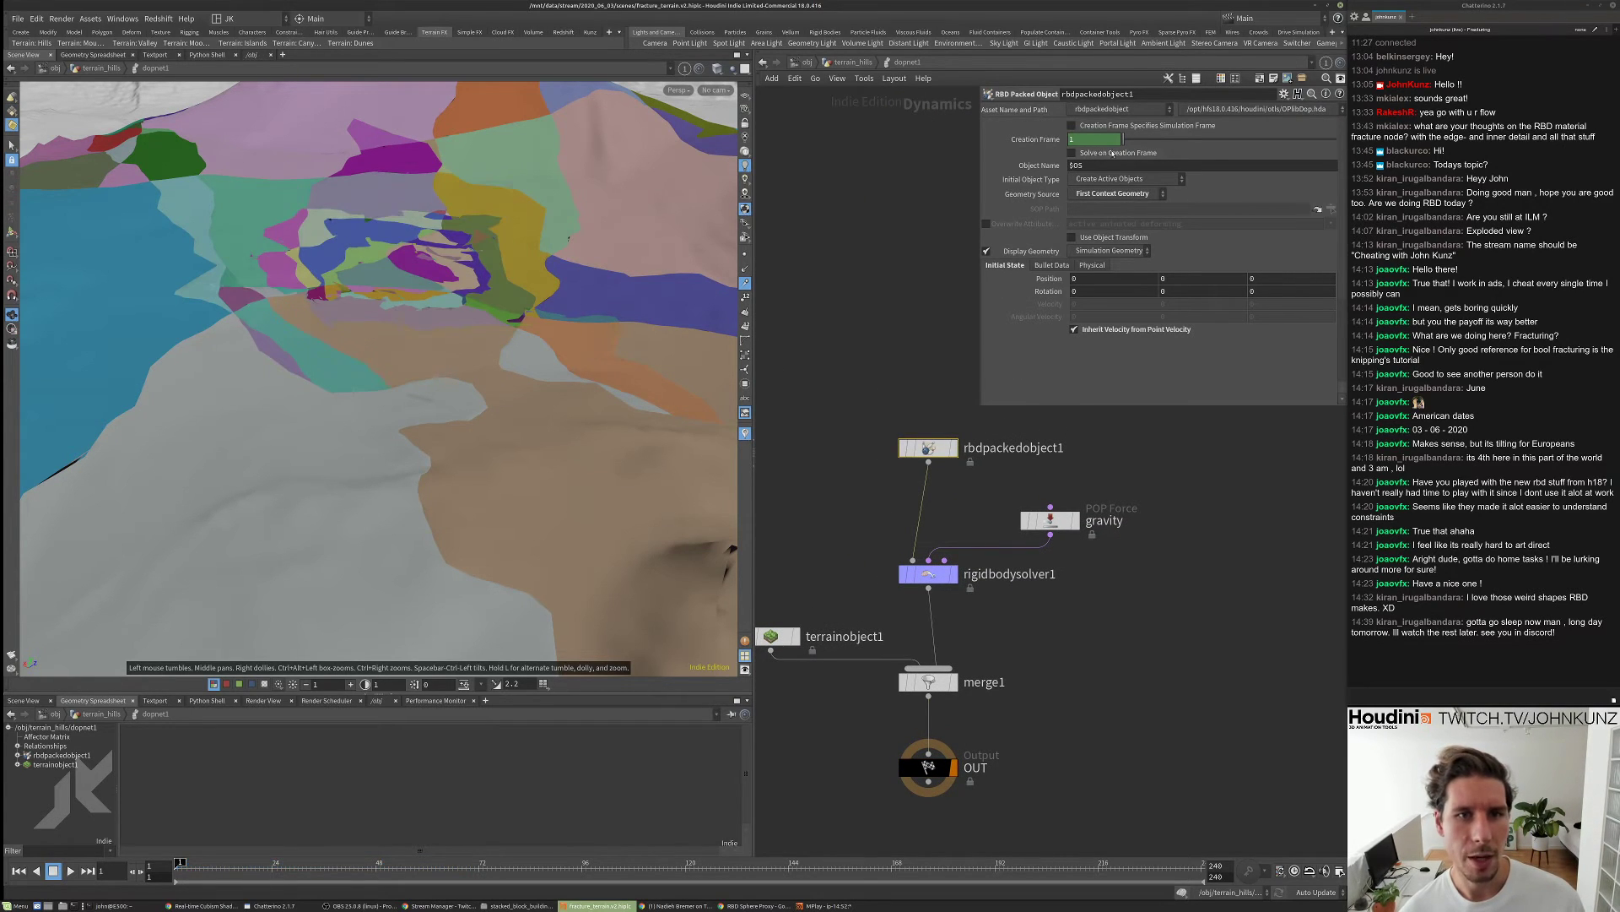
pyautogui.press('u')
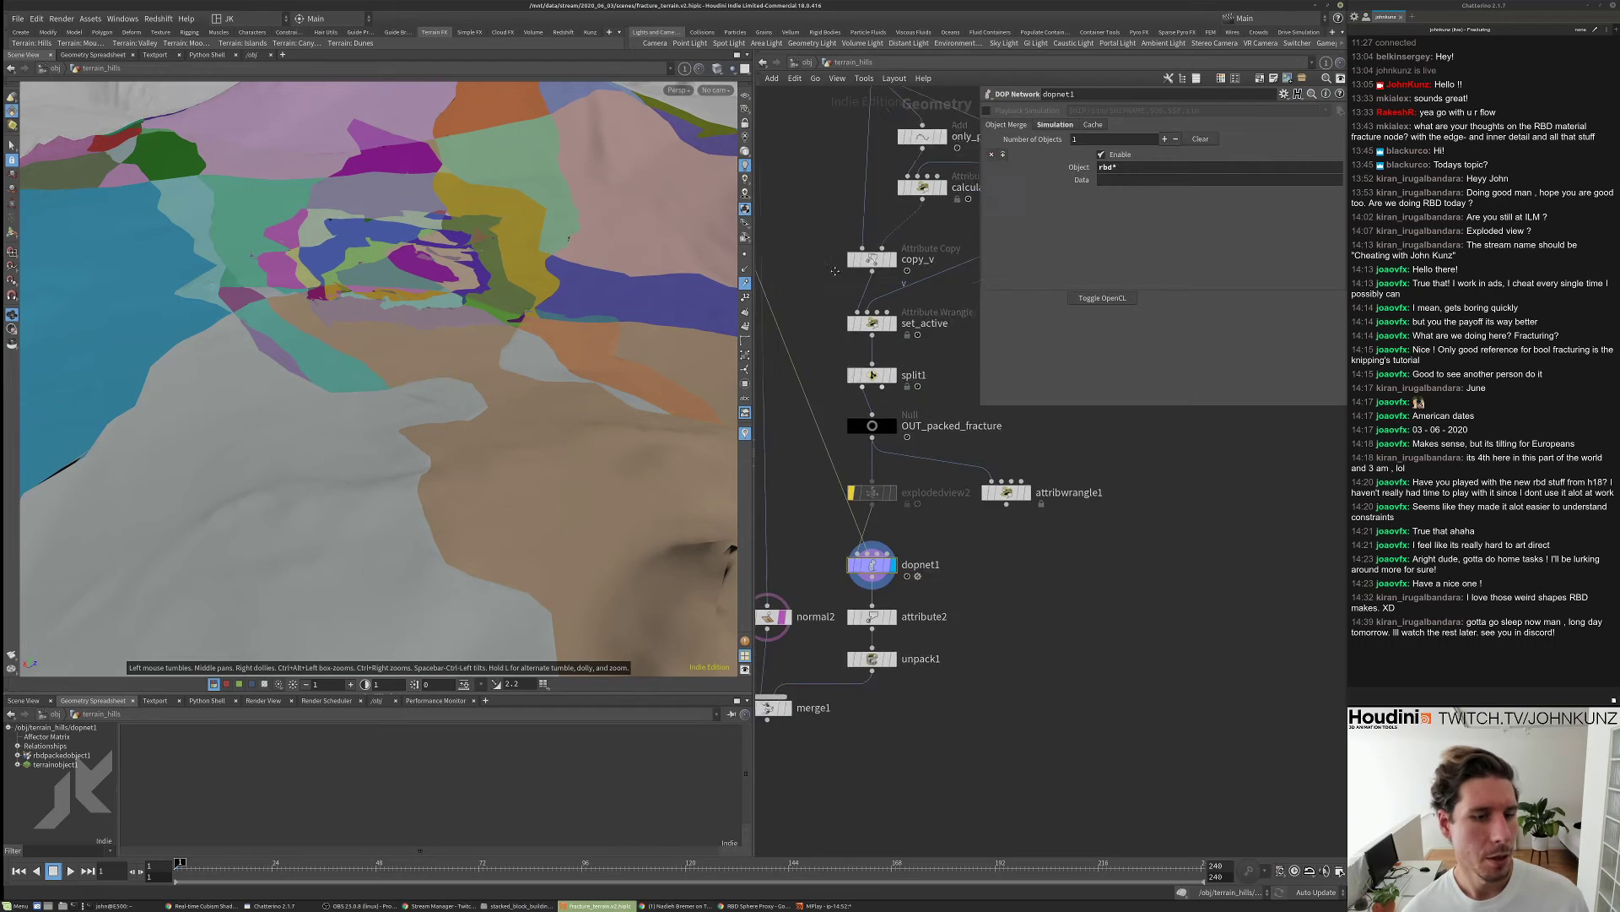
# - Display attribute2, play the eruption to frame 7 while viewing the crater against the mountains, and return to frame 1
pyautogui.click(920, 559)
pyautogui.click(901, 560)
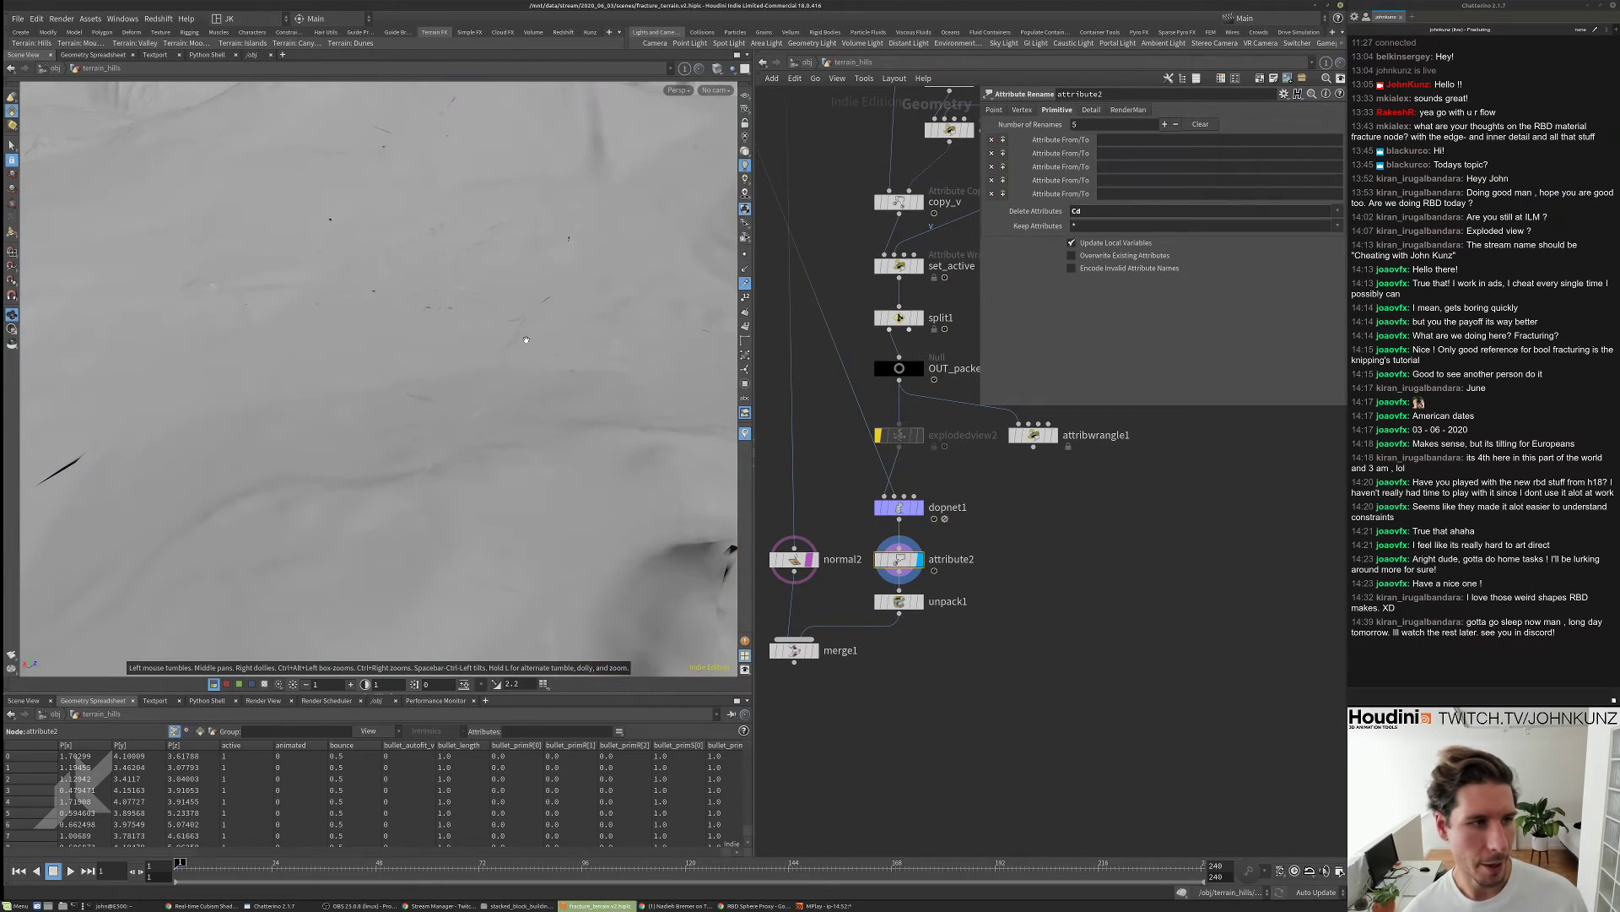
pyautogui.moveTo(523, 397); pyautogui.dragTo(388, 401, button='right')
pyautogui.moveTo(388, 401); pyautogui.dragTo(416, 320)
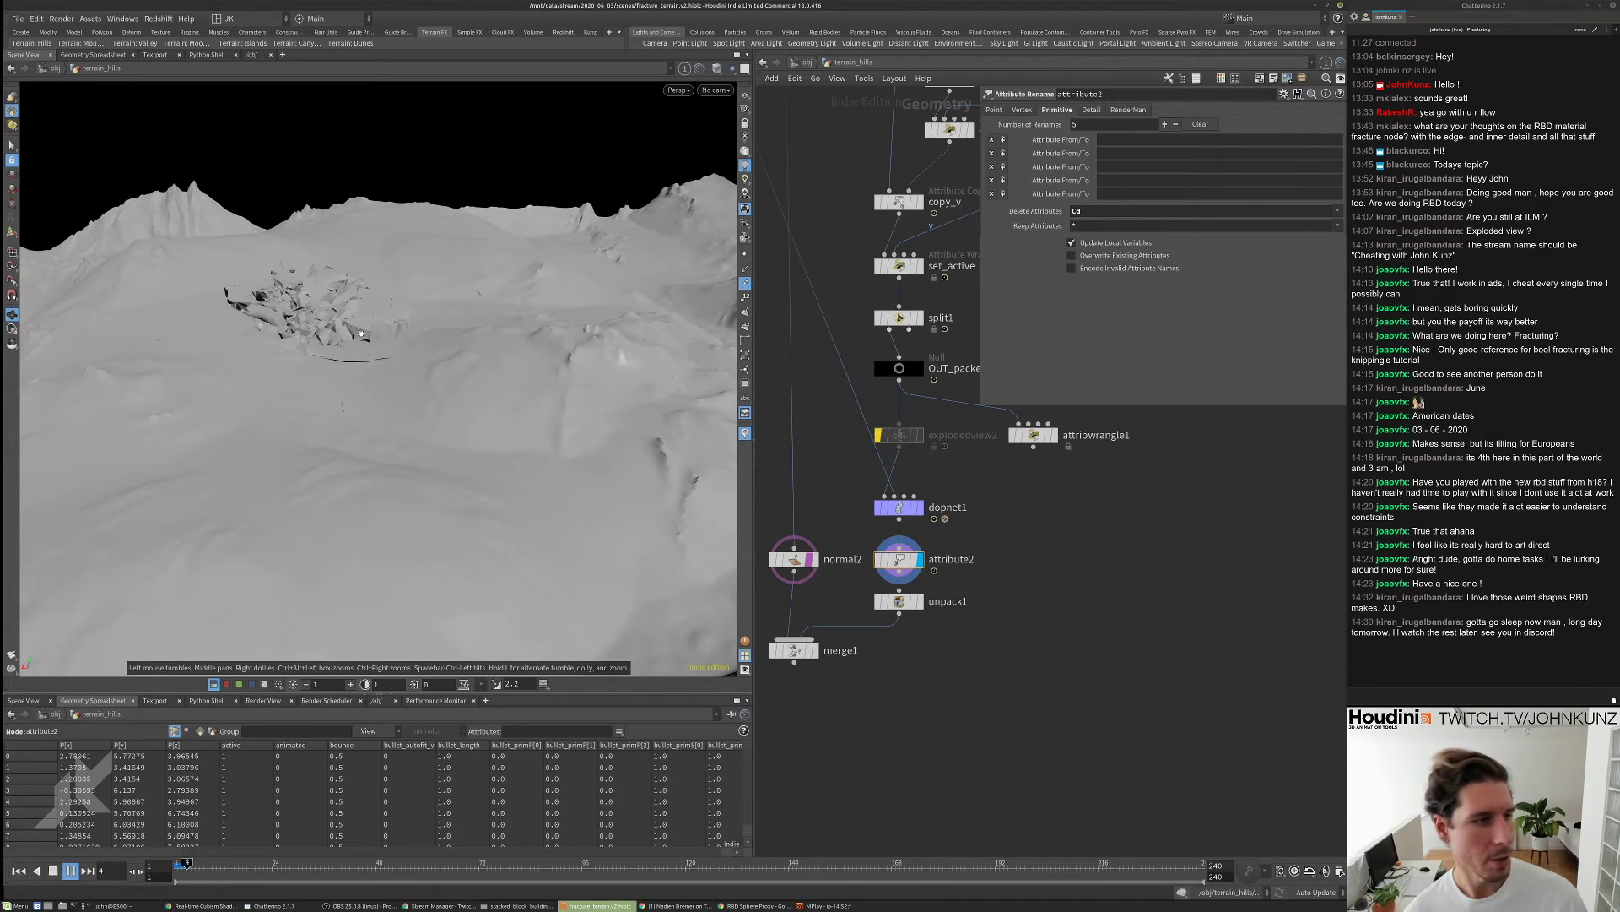
pyautogui.moveTo(357, 335); pyautogui.dragTo(466, 315)
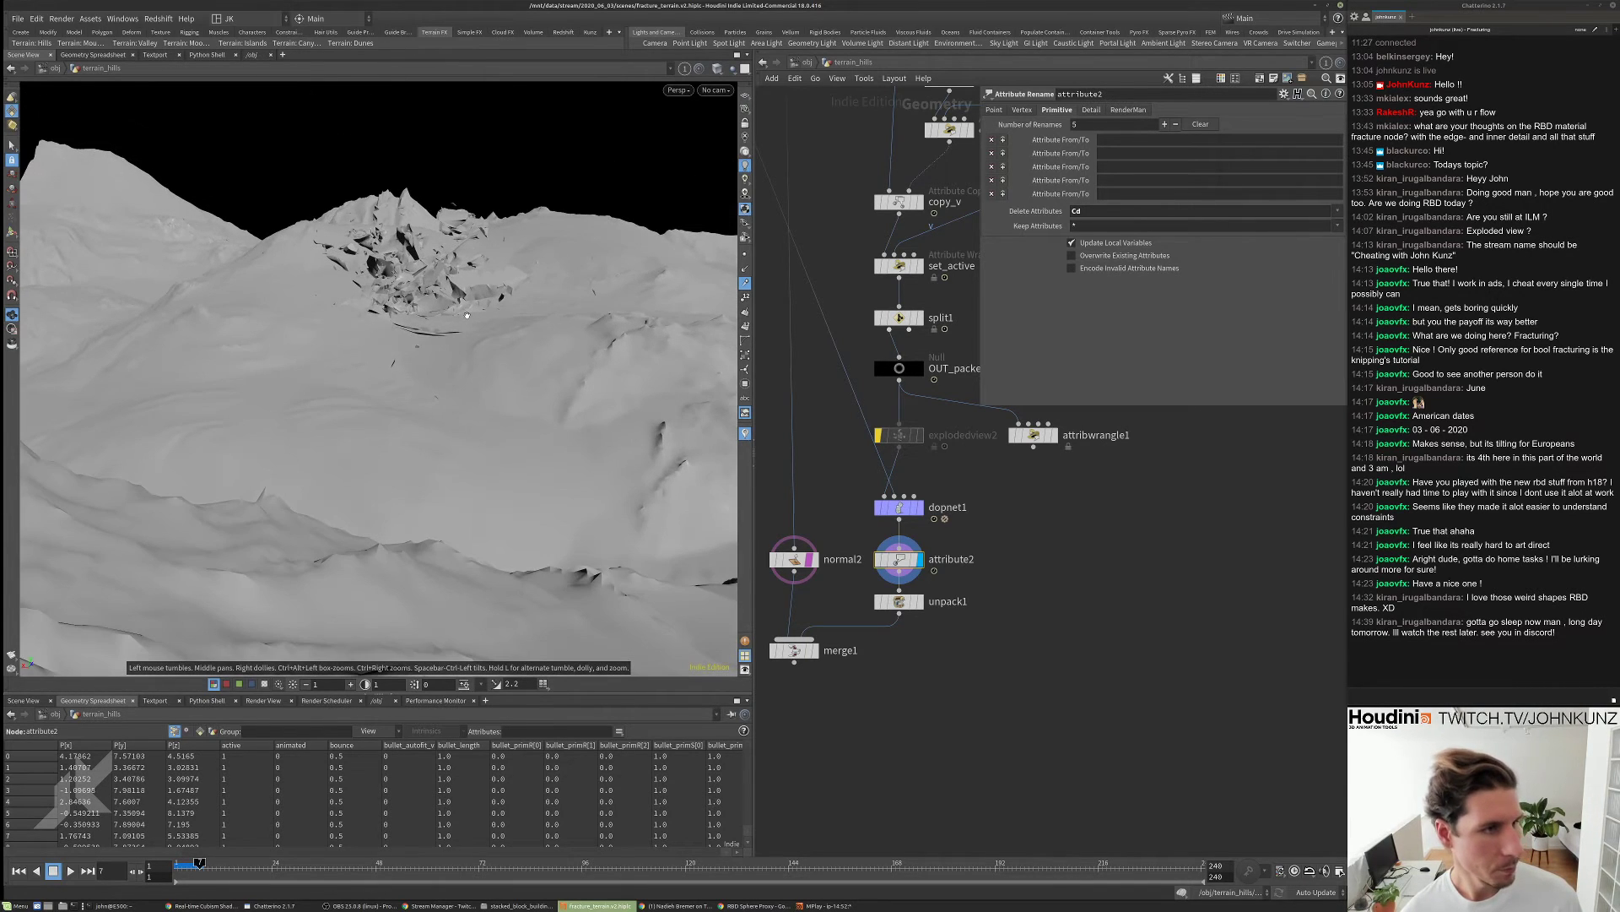
pyautogui.hotkey('ctrl', 'Up')
# - Display calculate_outward_v and view the crater's velocity vectors from above
pyautogui.scroll(-5, 806, 540)
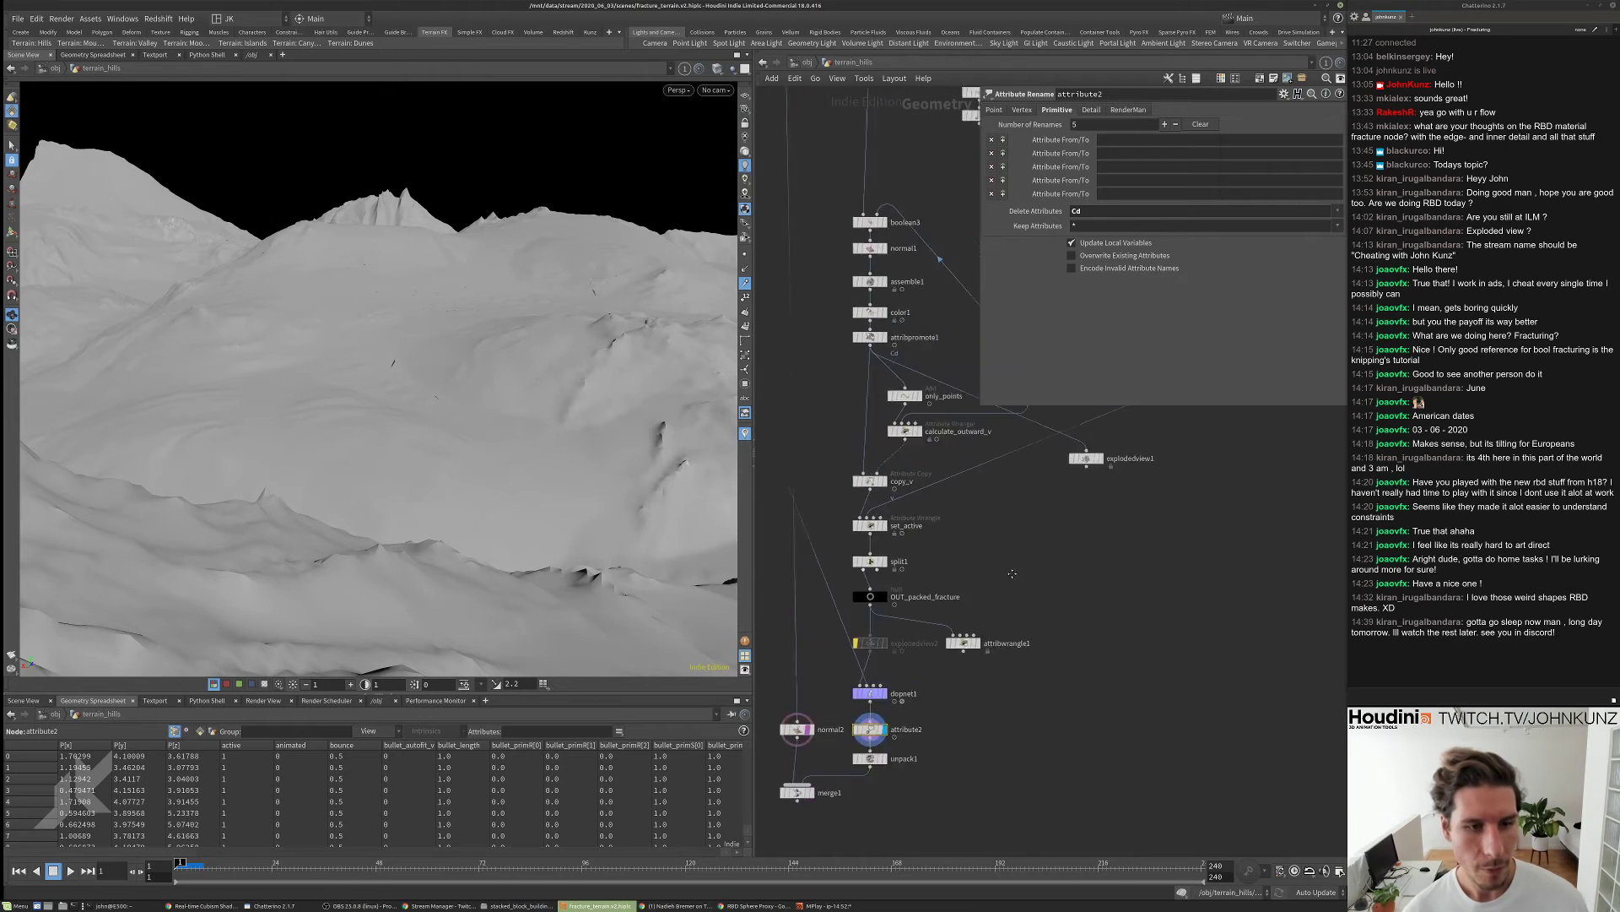
pyautogui.scroll(3, 807, 495)
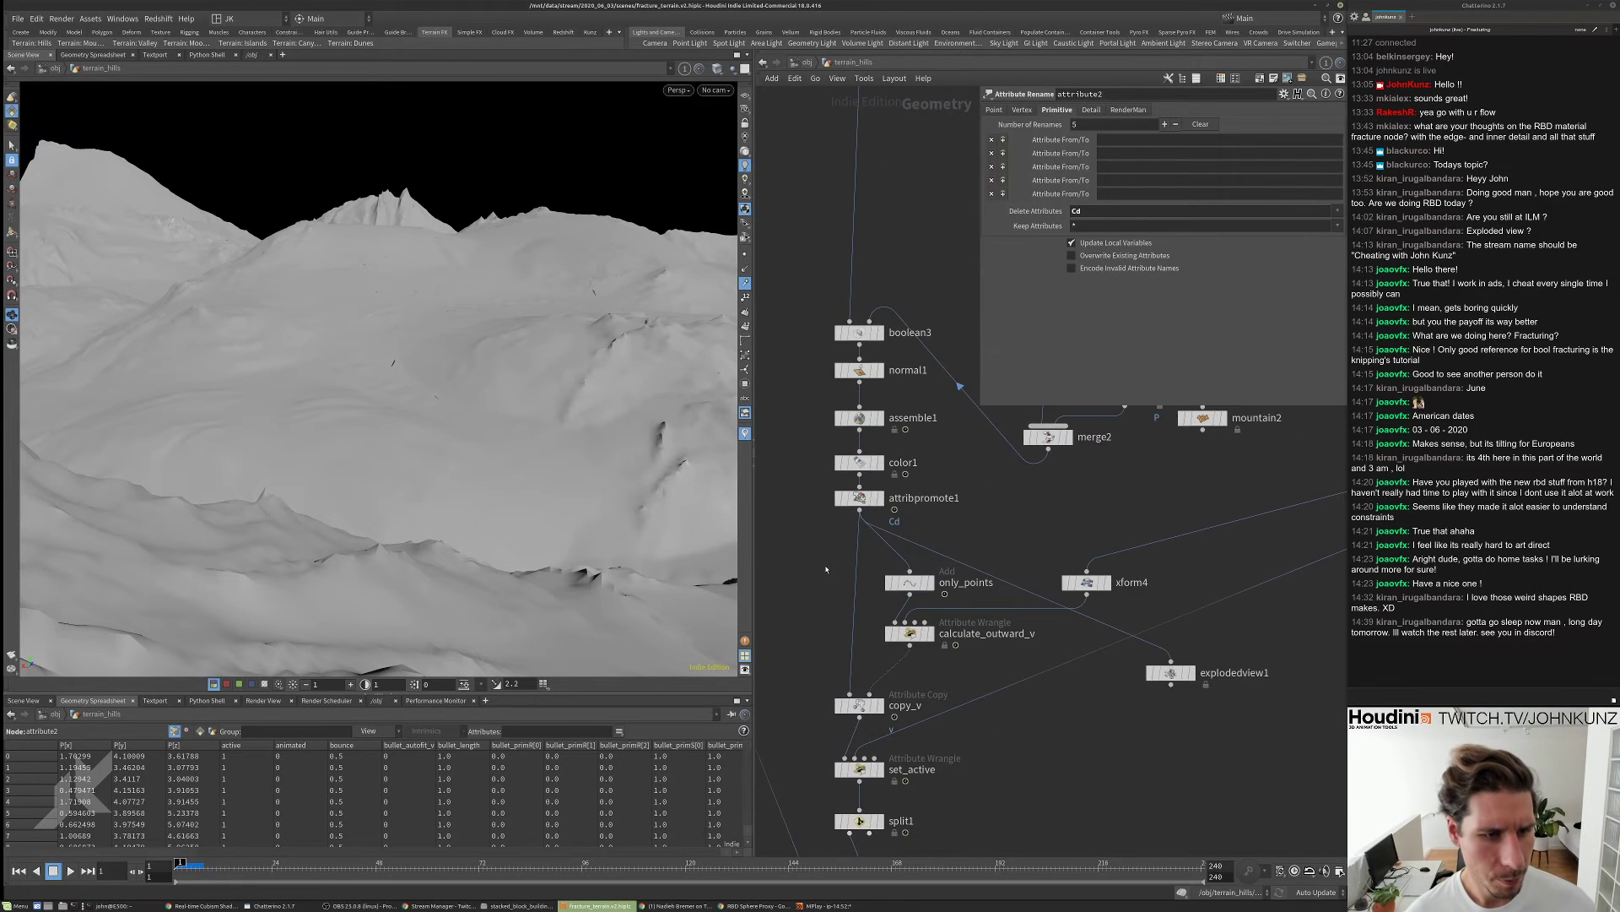
pyautogui.scroll(2, 920, 629)
pyautogui.click(895, 635)
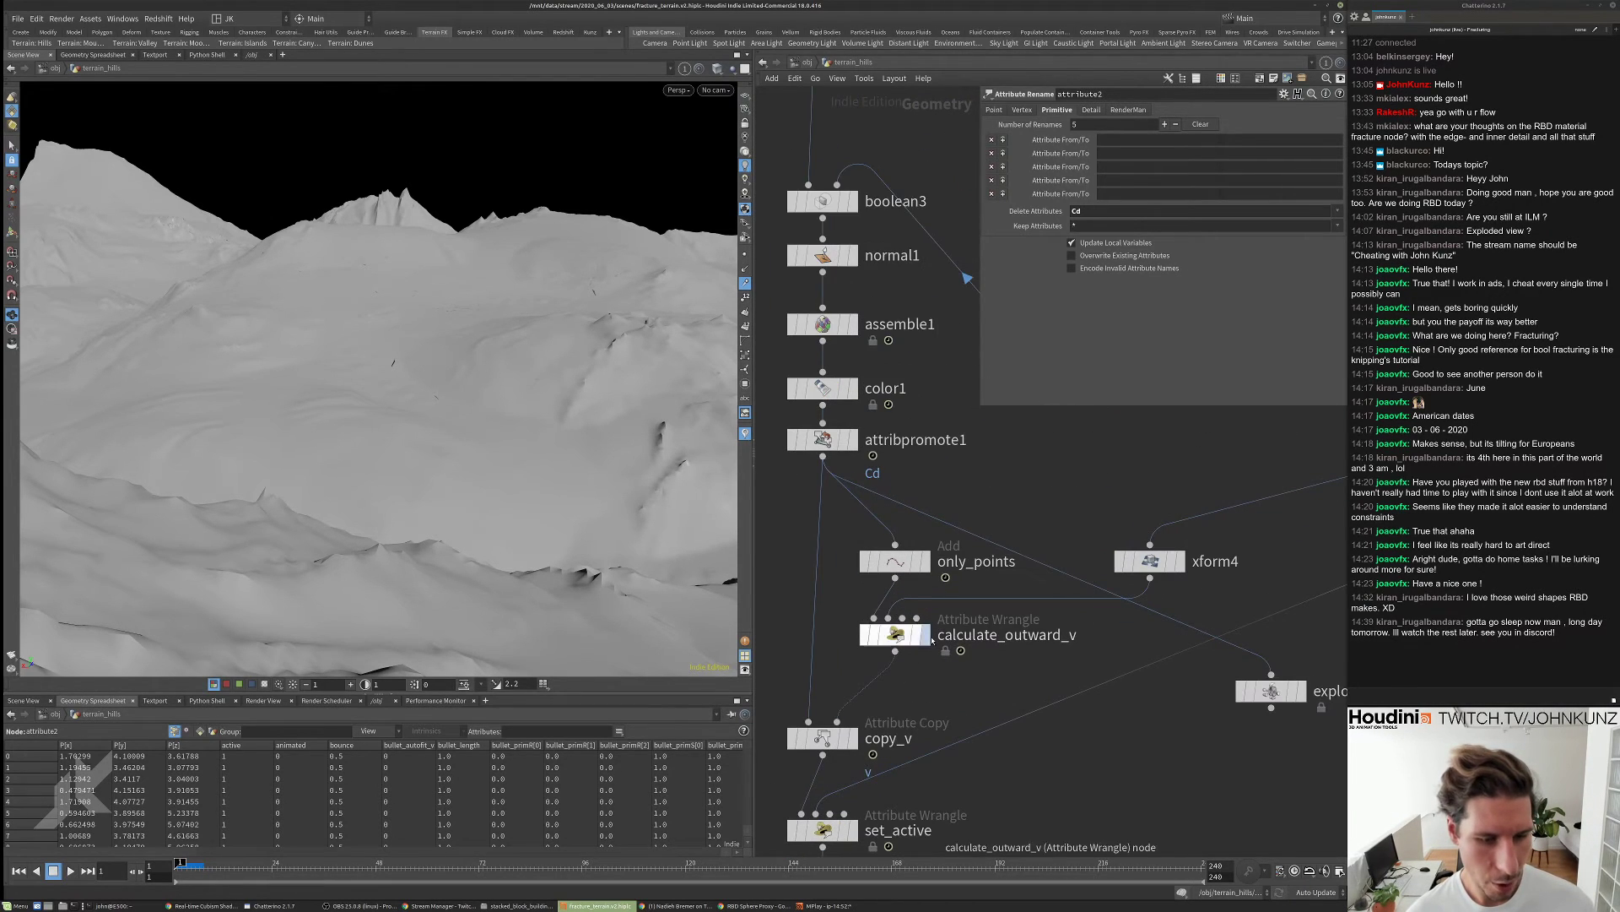
pyautogui.click(926, 634)
pyautogui.moveTo(501, 361); pyautogui.dragTo(503, 456)
pyautogui.scroll(3, 503, 456)
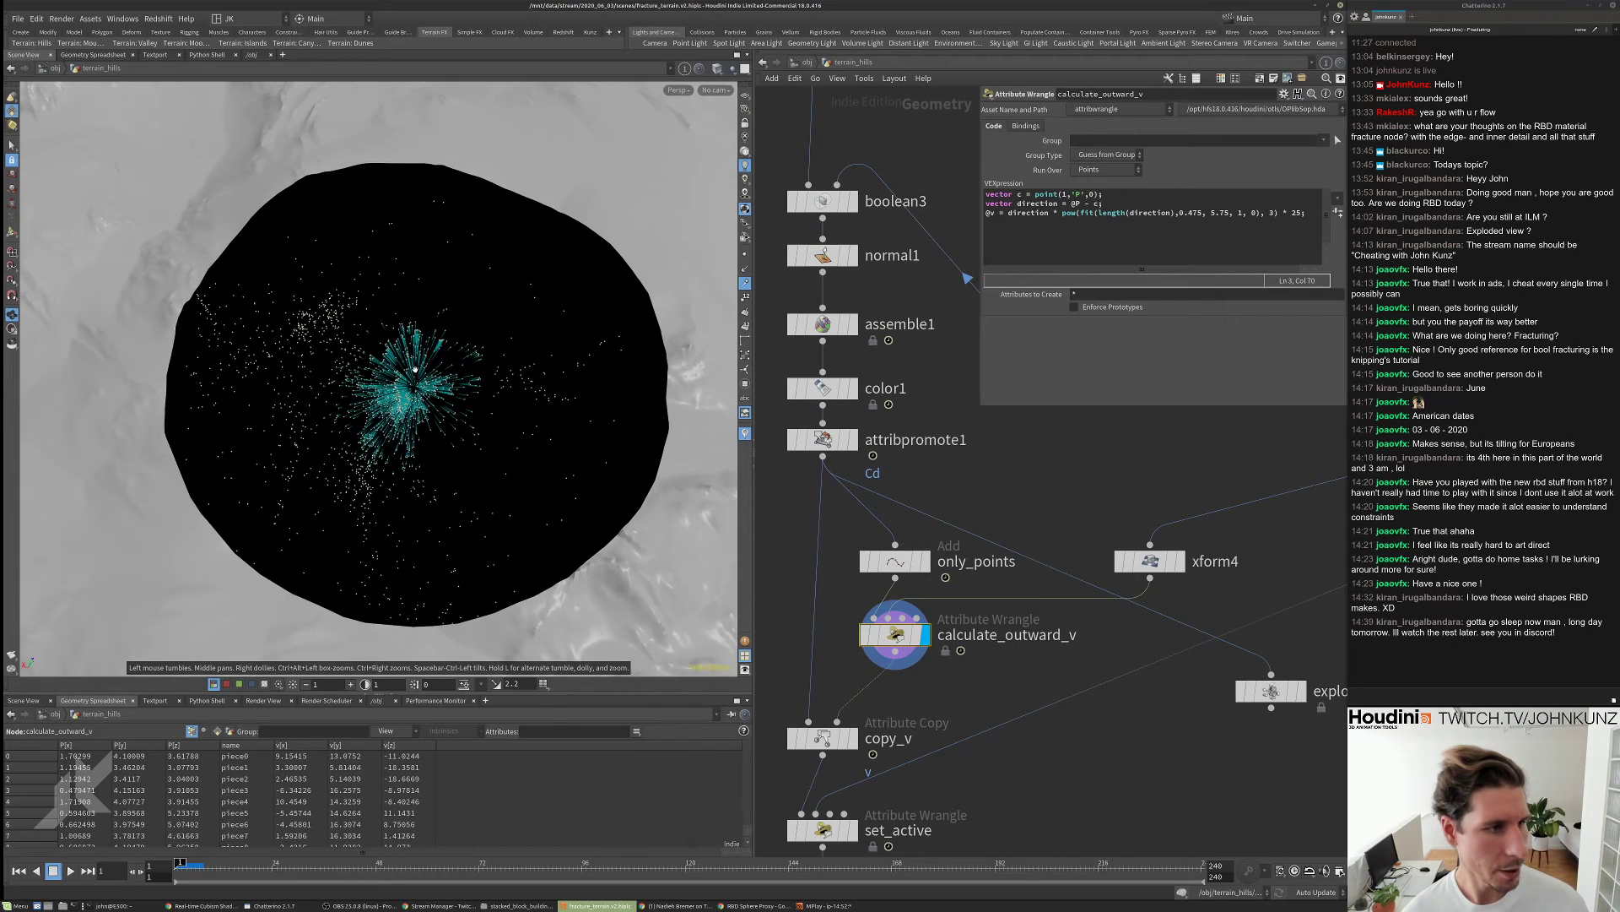
# - In calculate_outward_v's expression, set the fit's maximum input distance to 7.75 and the pow exponent to 2
pyautogui.click(1214, 212)
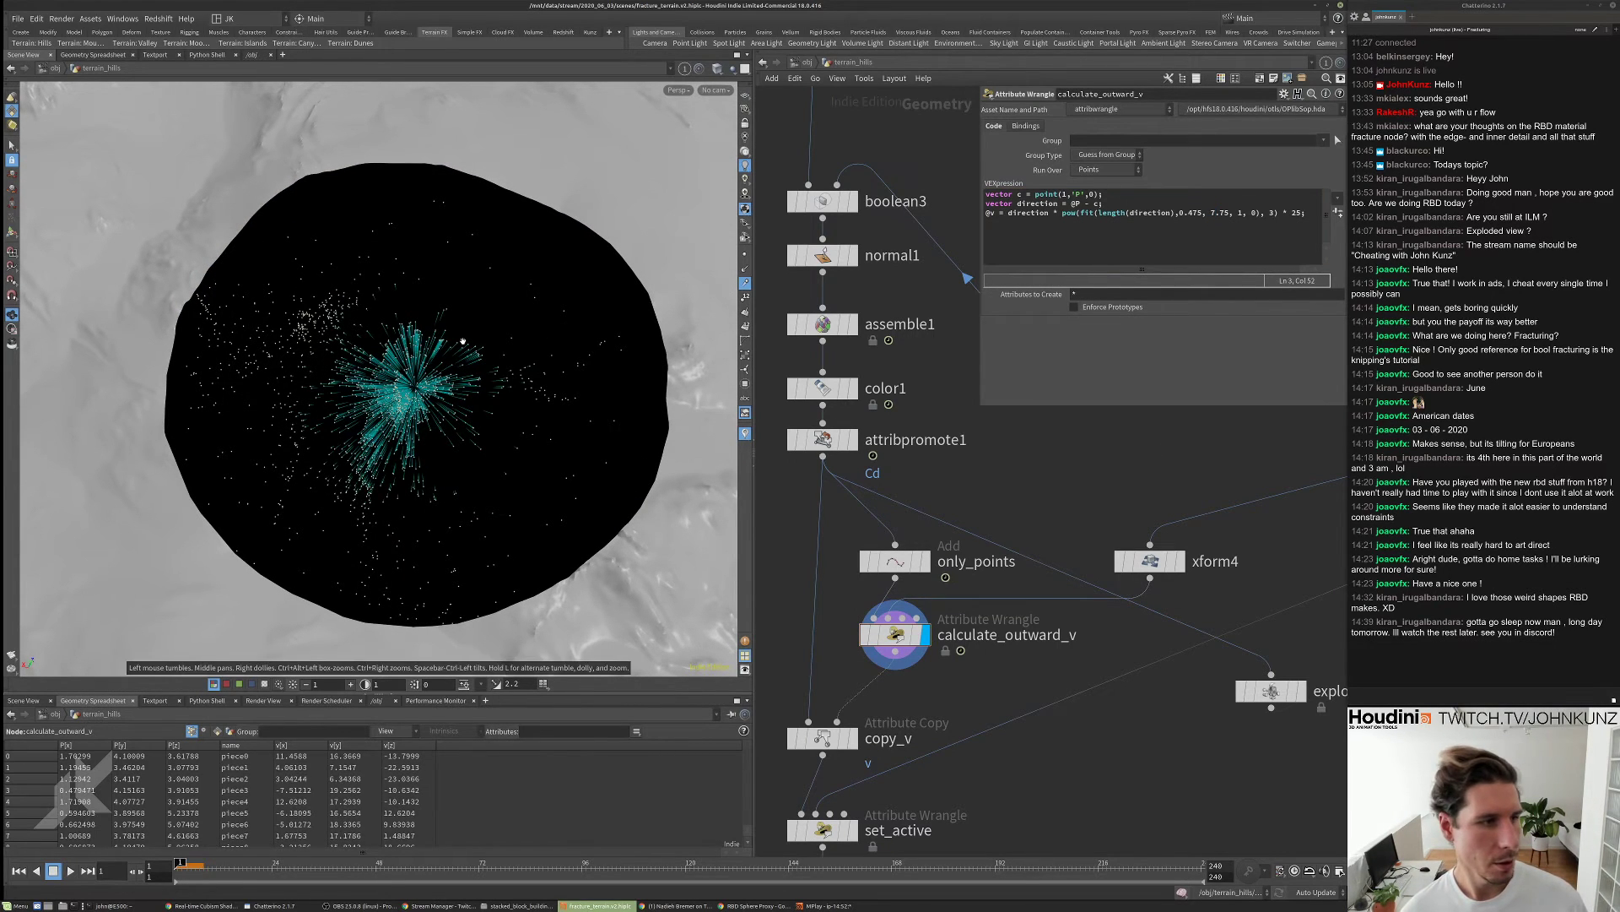
pyautogui.scroll(3, 463, 341)
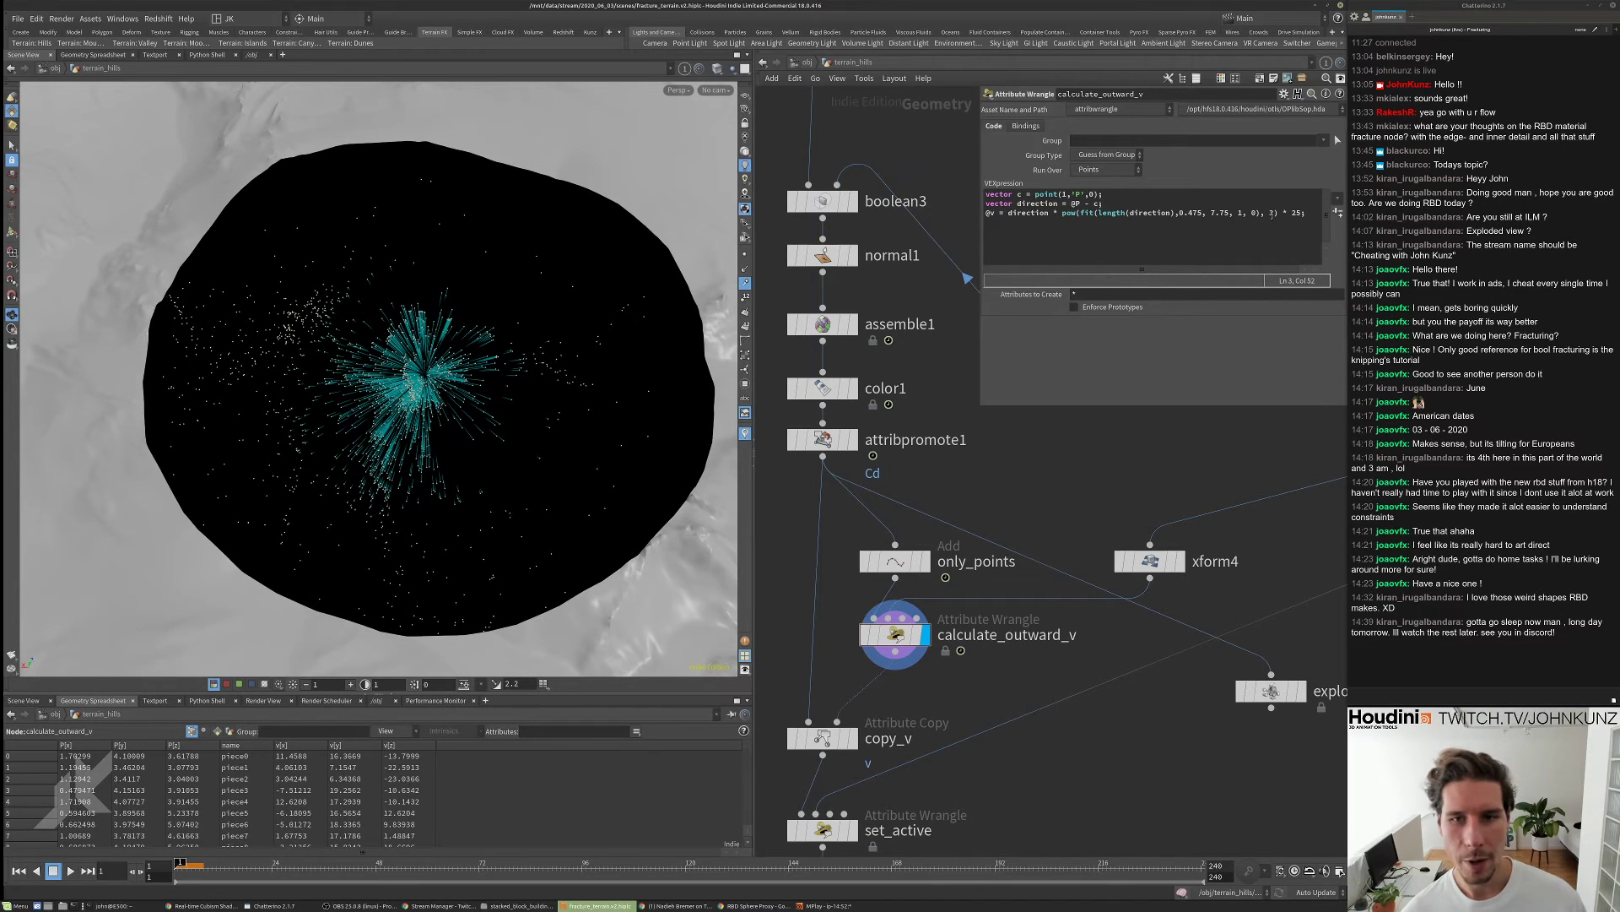
pyautogui.doubleClick(1272, 213)
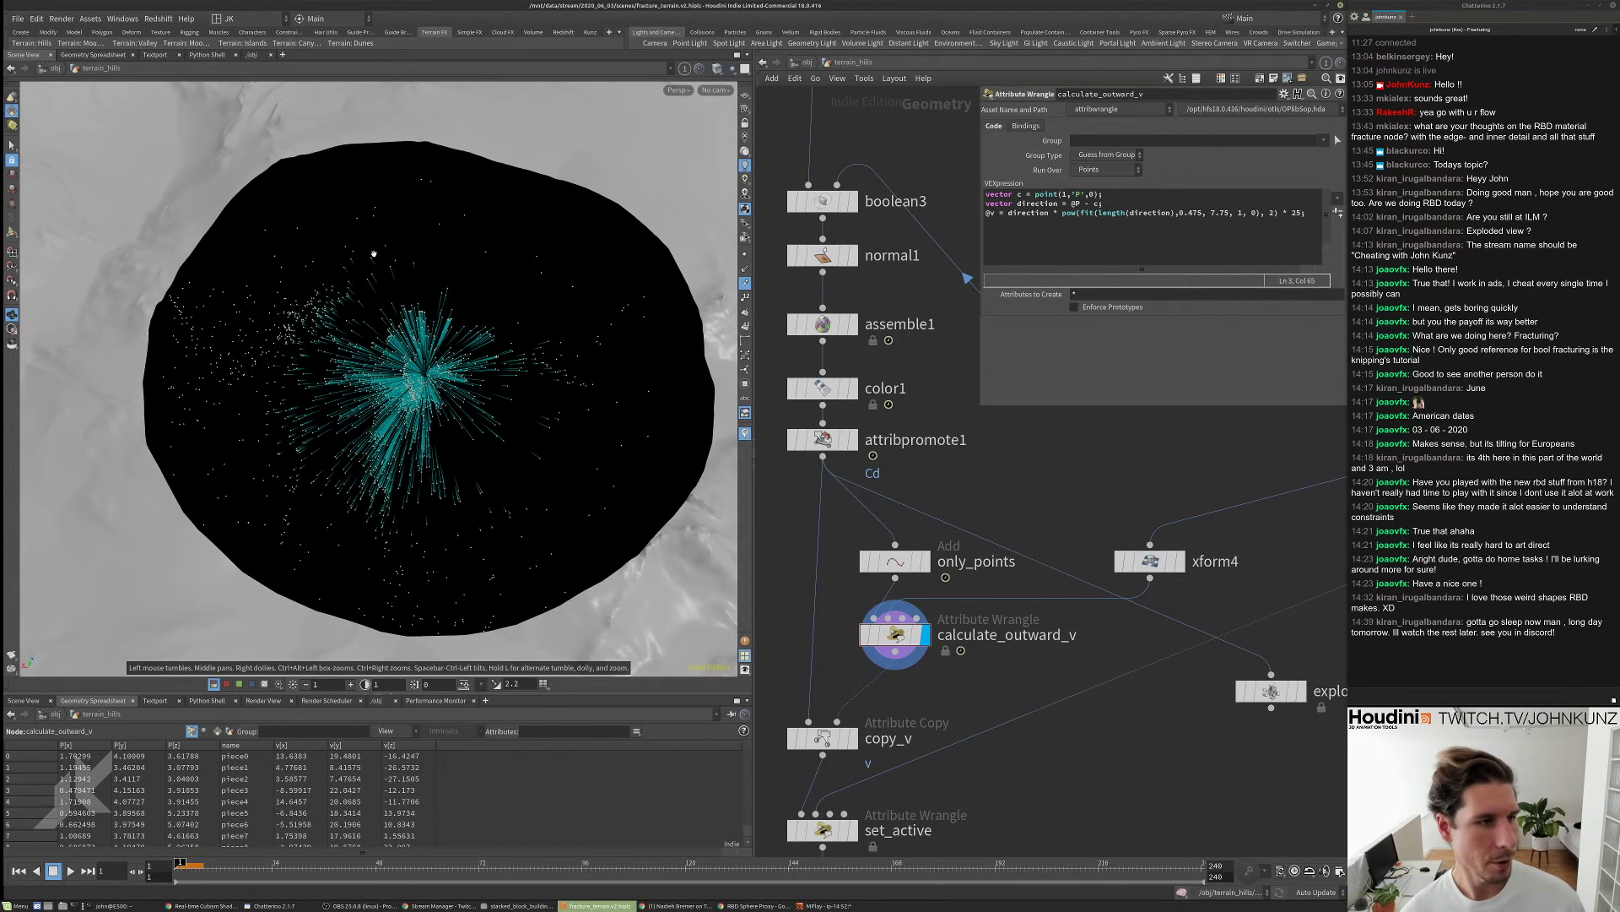
pyautogui.moveTo(407, 450); pyautogui.dragTo(405, 389)
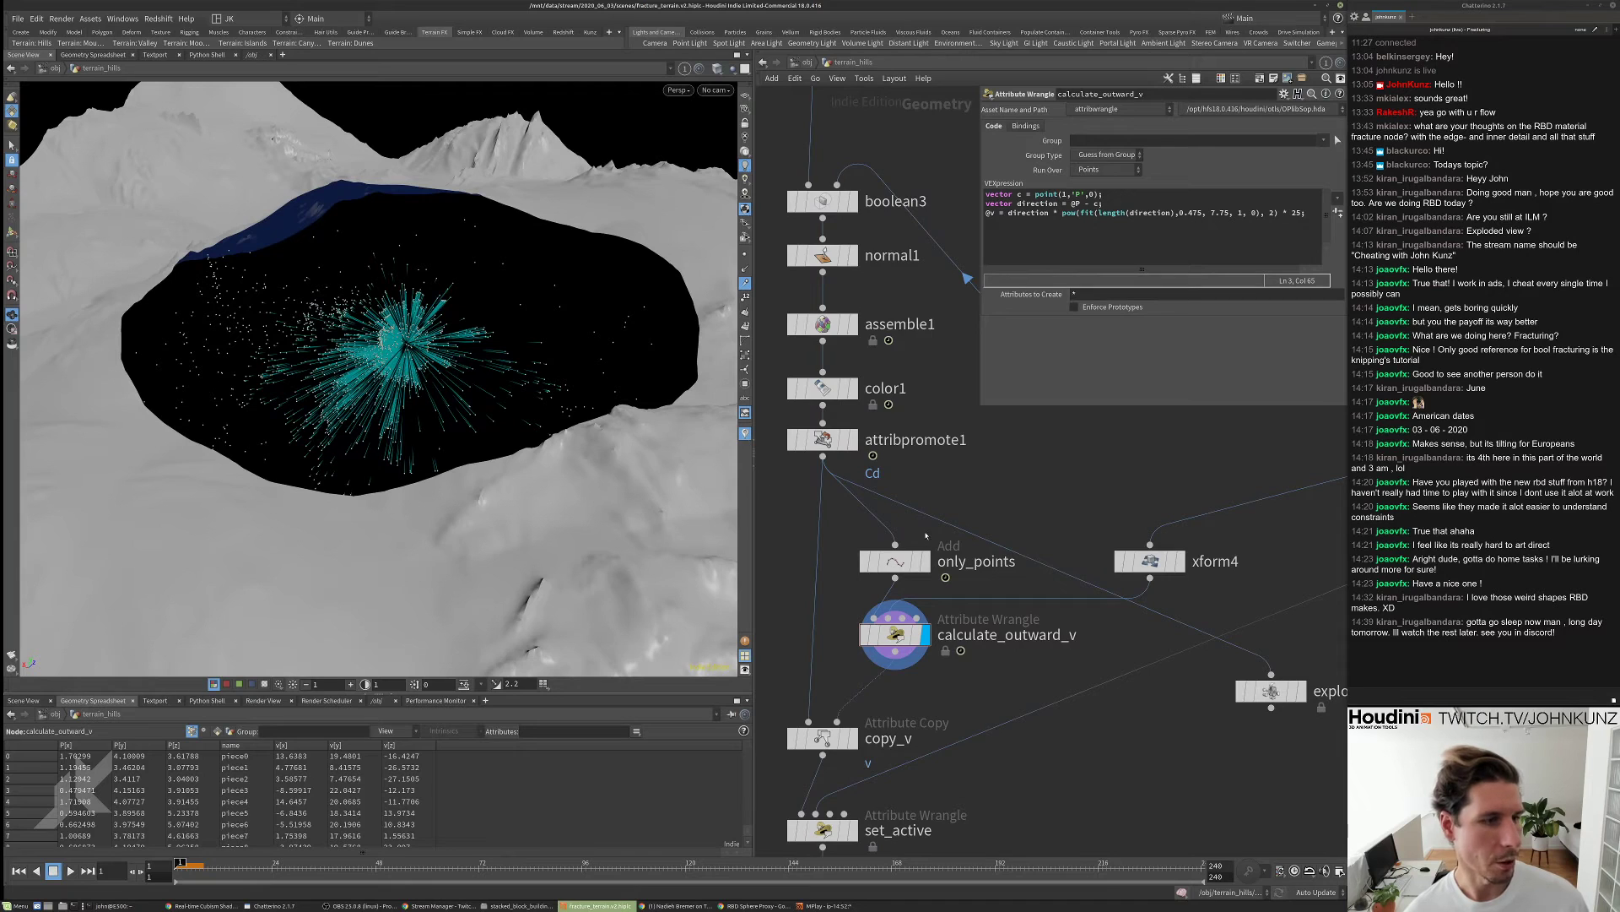
# - Display attribute2 and replay the eruption to frame 16, viewing the flying debris from several low angles
pyautogui.scroll(-3, 1007, 470)
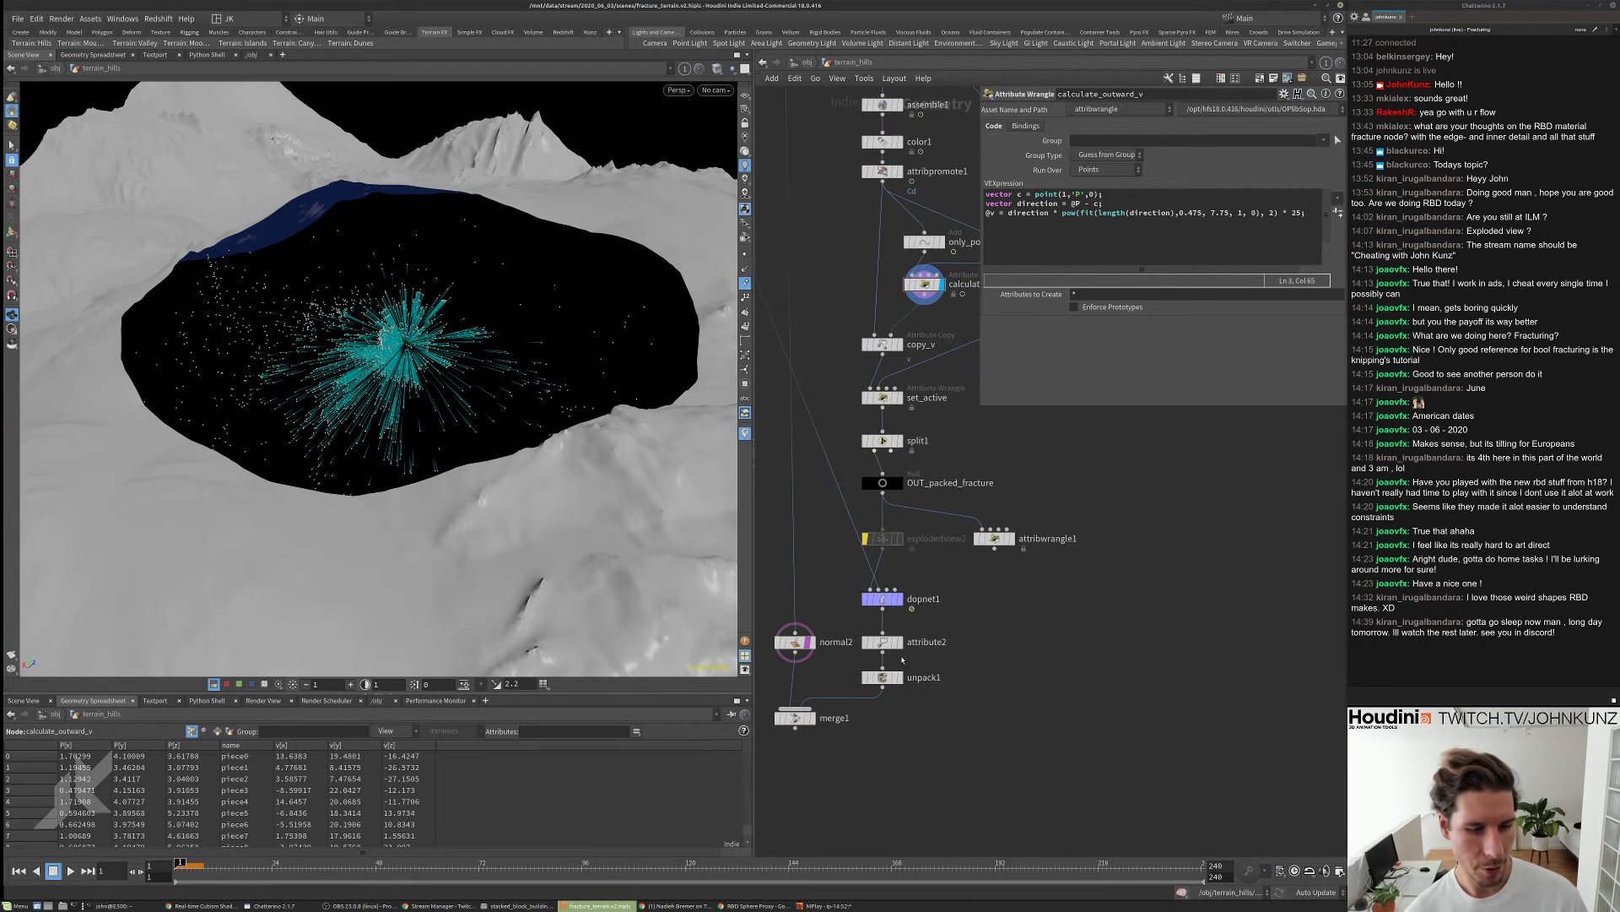
pyautogui.click(900, 643)
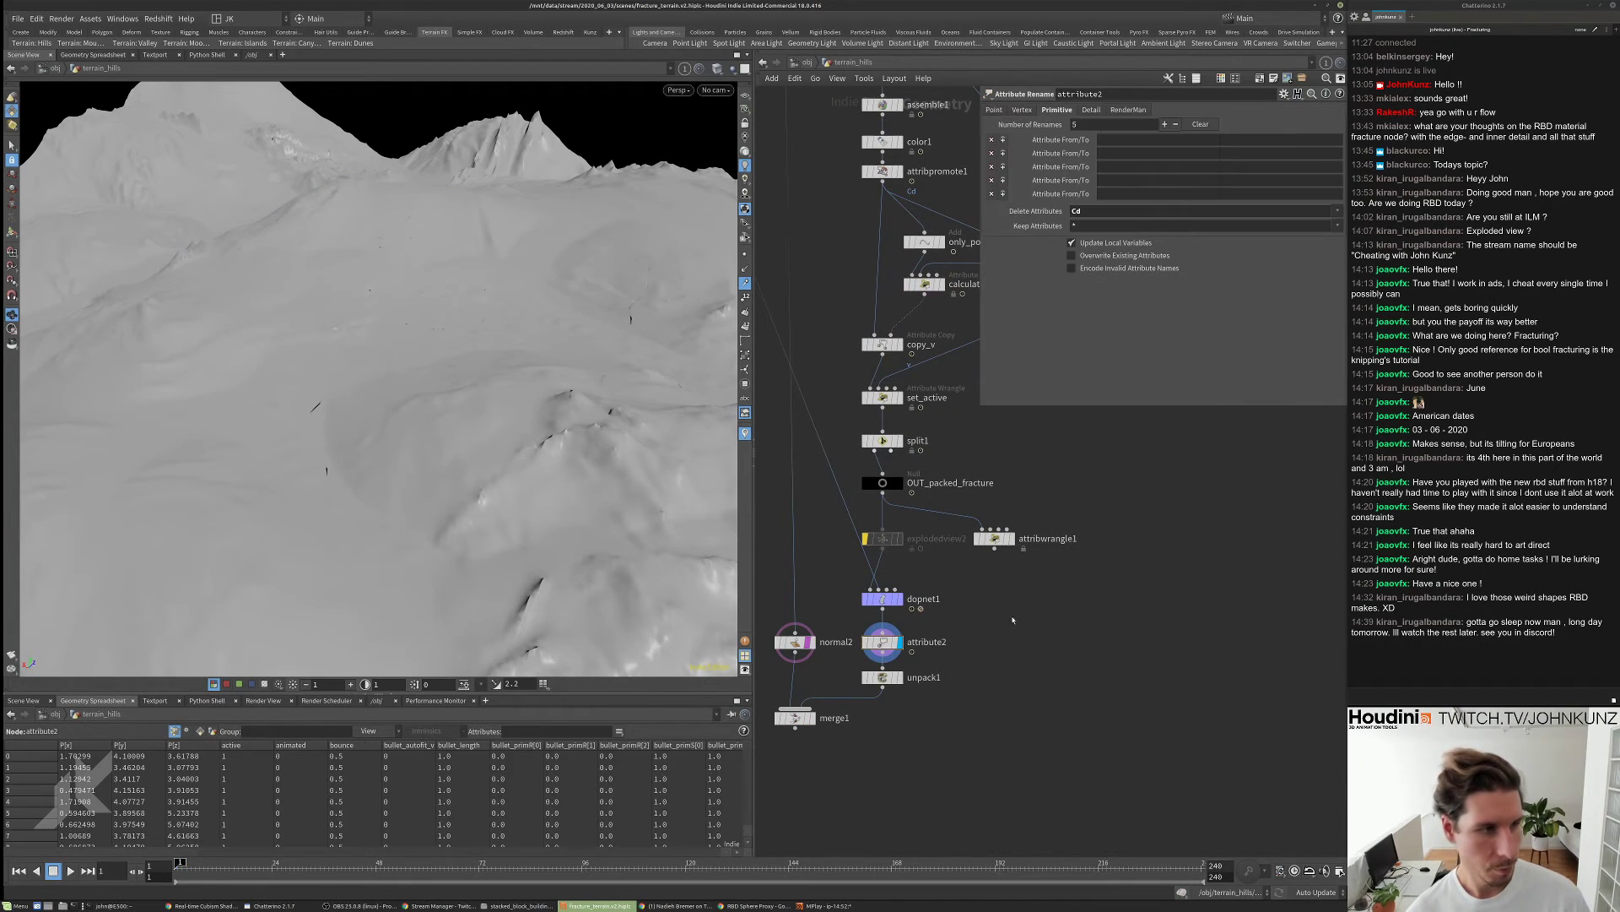
pyautogui.press('Up')
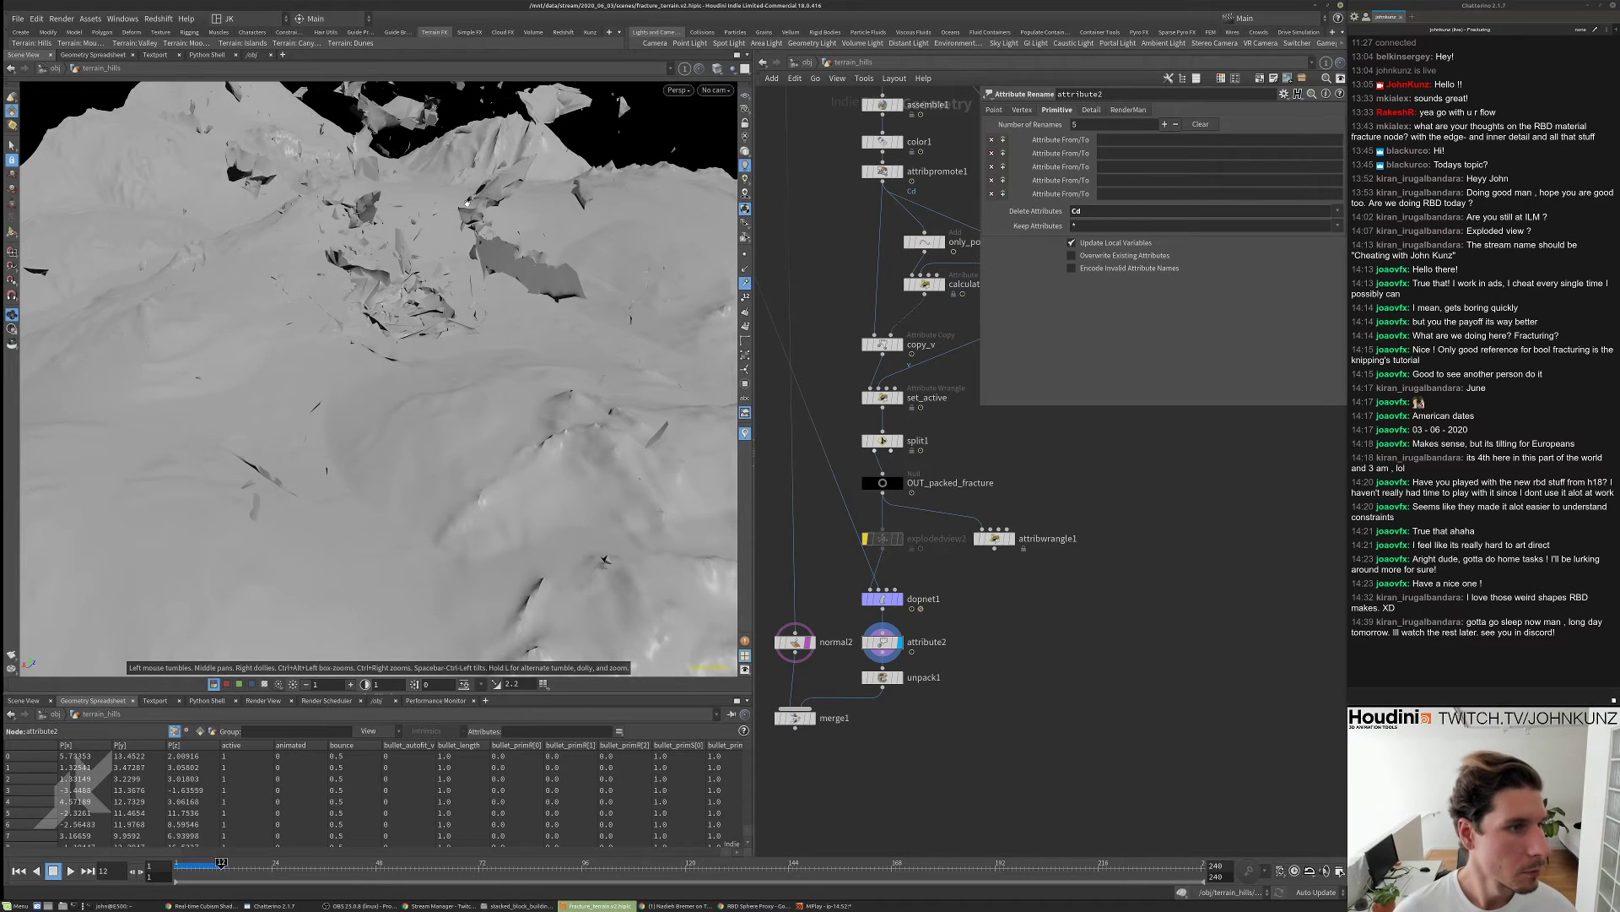
pyautogui.press('Up')
pyautogui.moveTo(452, 245); pyautogui.dragTo(397, 251, button='right')
pyautogui.moveTo(397, 251); pyautogui.dragTo(470, 278)
pyautogui.hotkey('ctrl', 'Up')
pyautogui.press('Up')
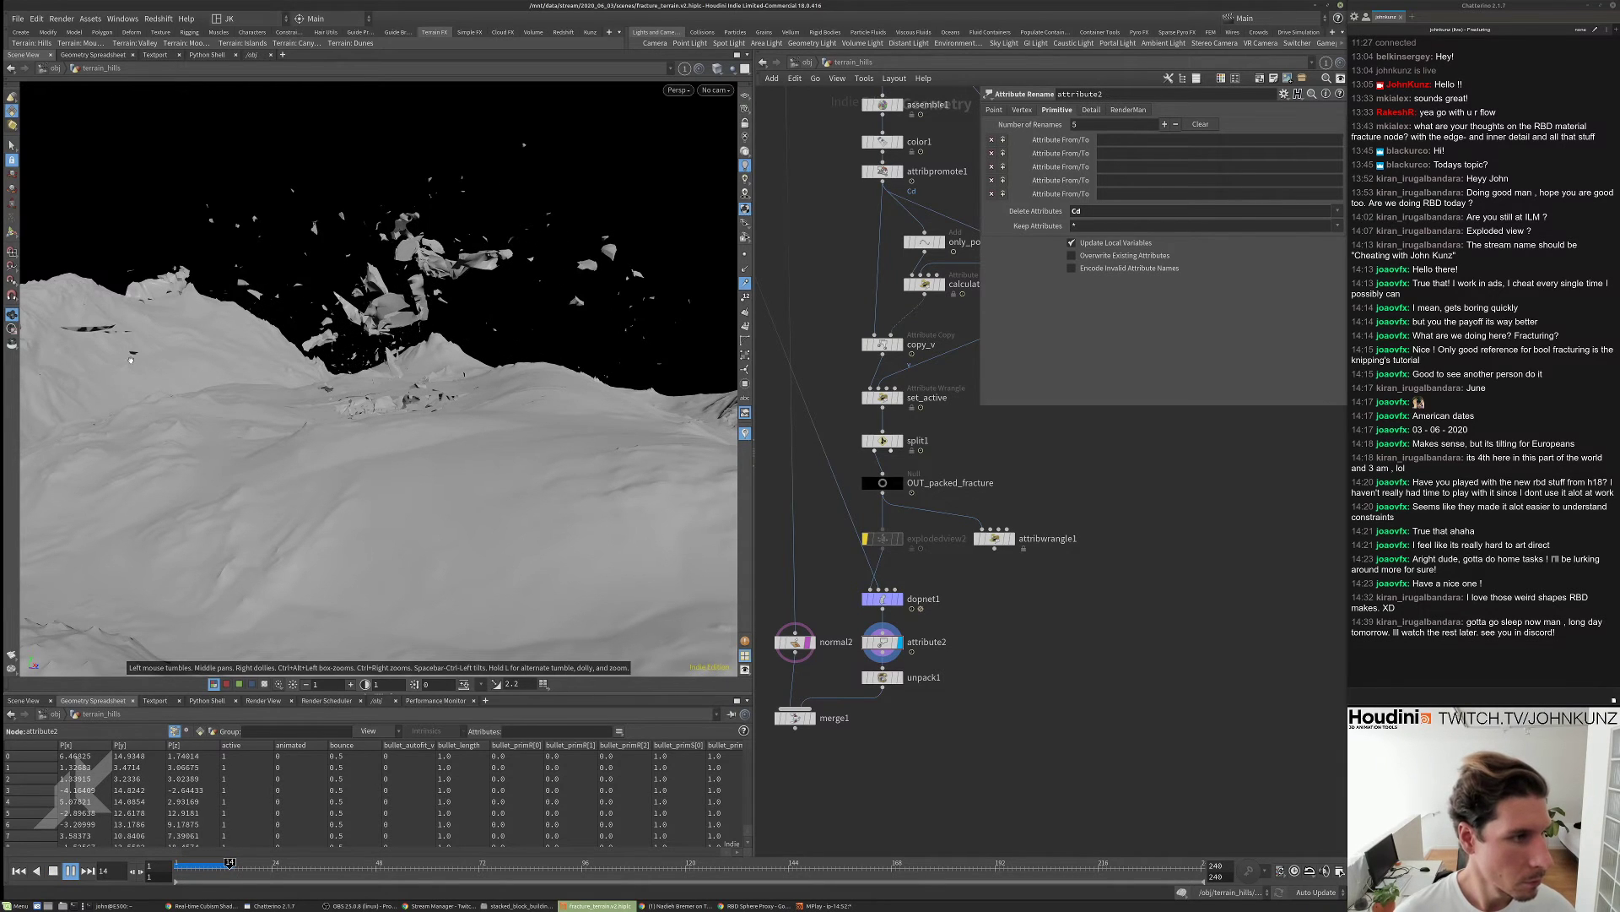
pyautogui.press('Up')
pyautogui.moveTo(225, 368); pyautogui.dragTo(218, 229)
pyautogui.moveTo(382, 291); pyautogui.dragTo(396, 300)
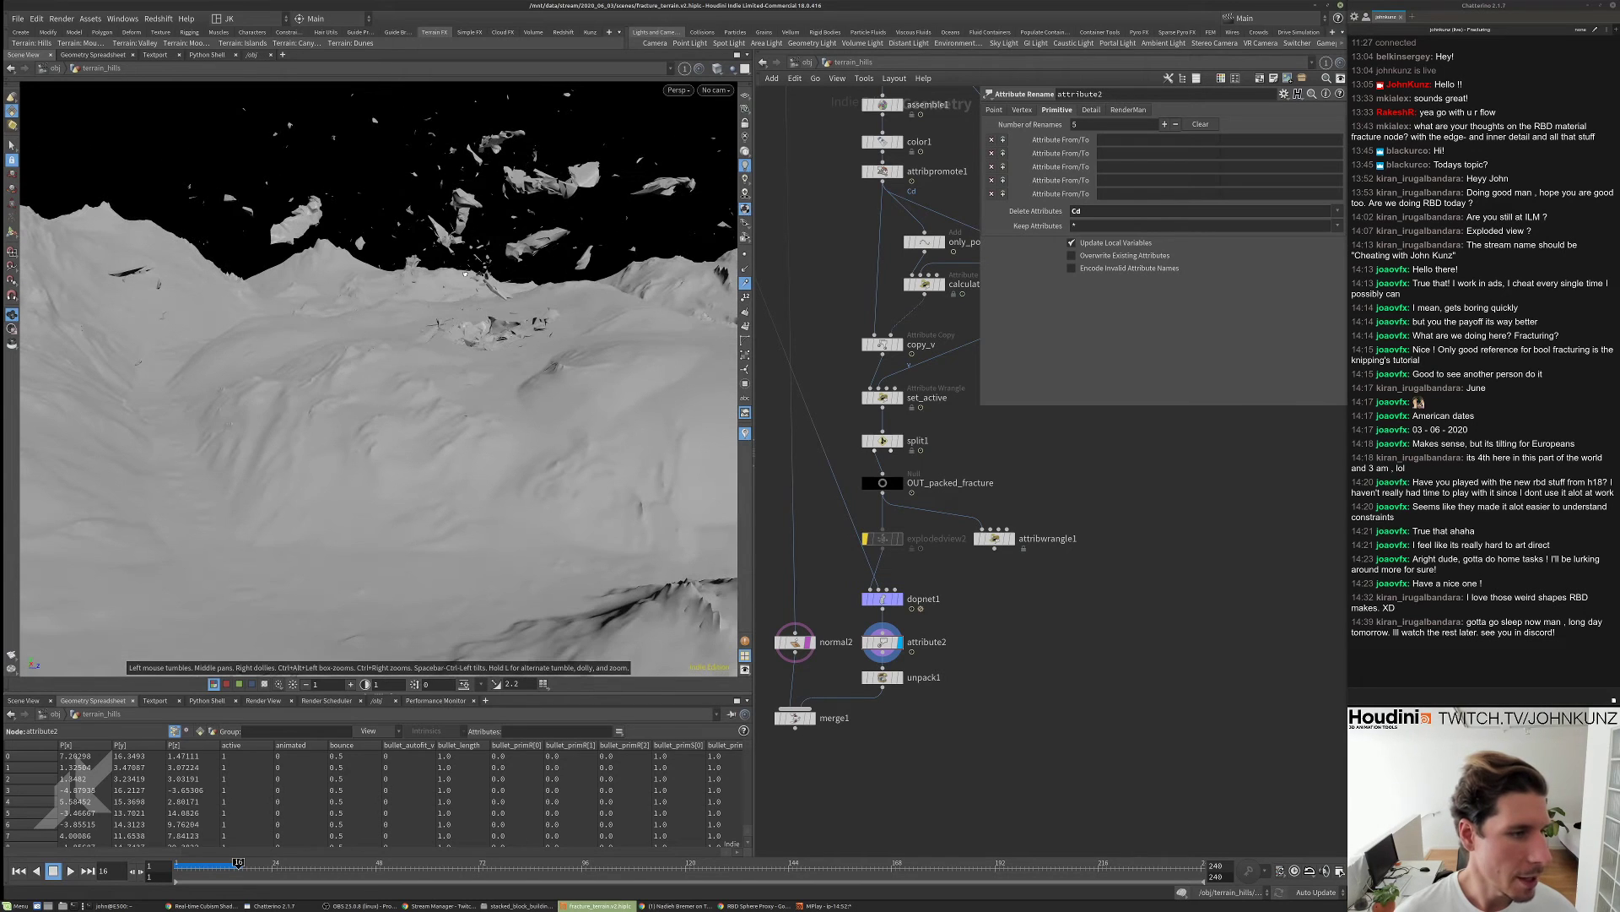
# - Replay the eruption repeatedly to about frame 23, examine the motion of the airborne pieces, and return to frame 1
pyautogui.hotkey('ctrl', 'Up')
pyautogui.press('Up')
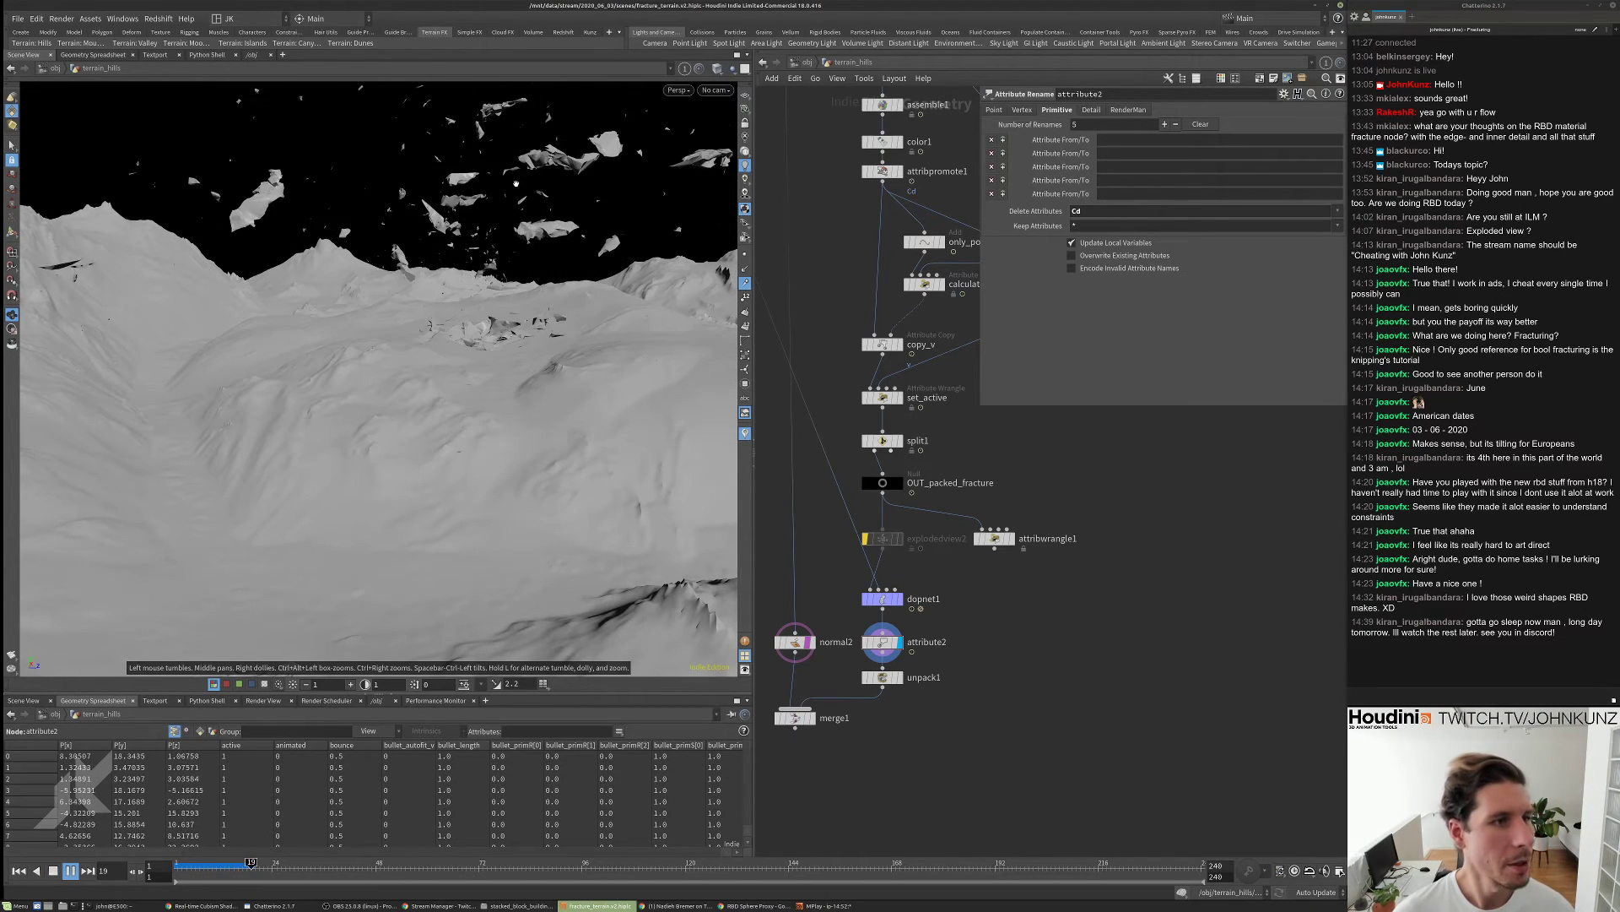
pyautogui.moveTo(485, 253); pyautogui.dragTo(425, 268)
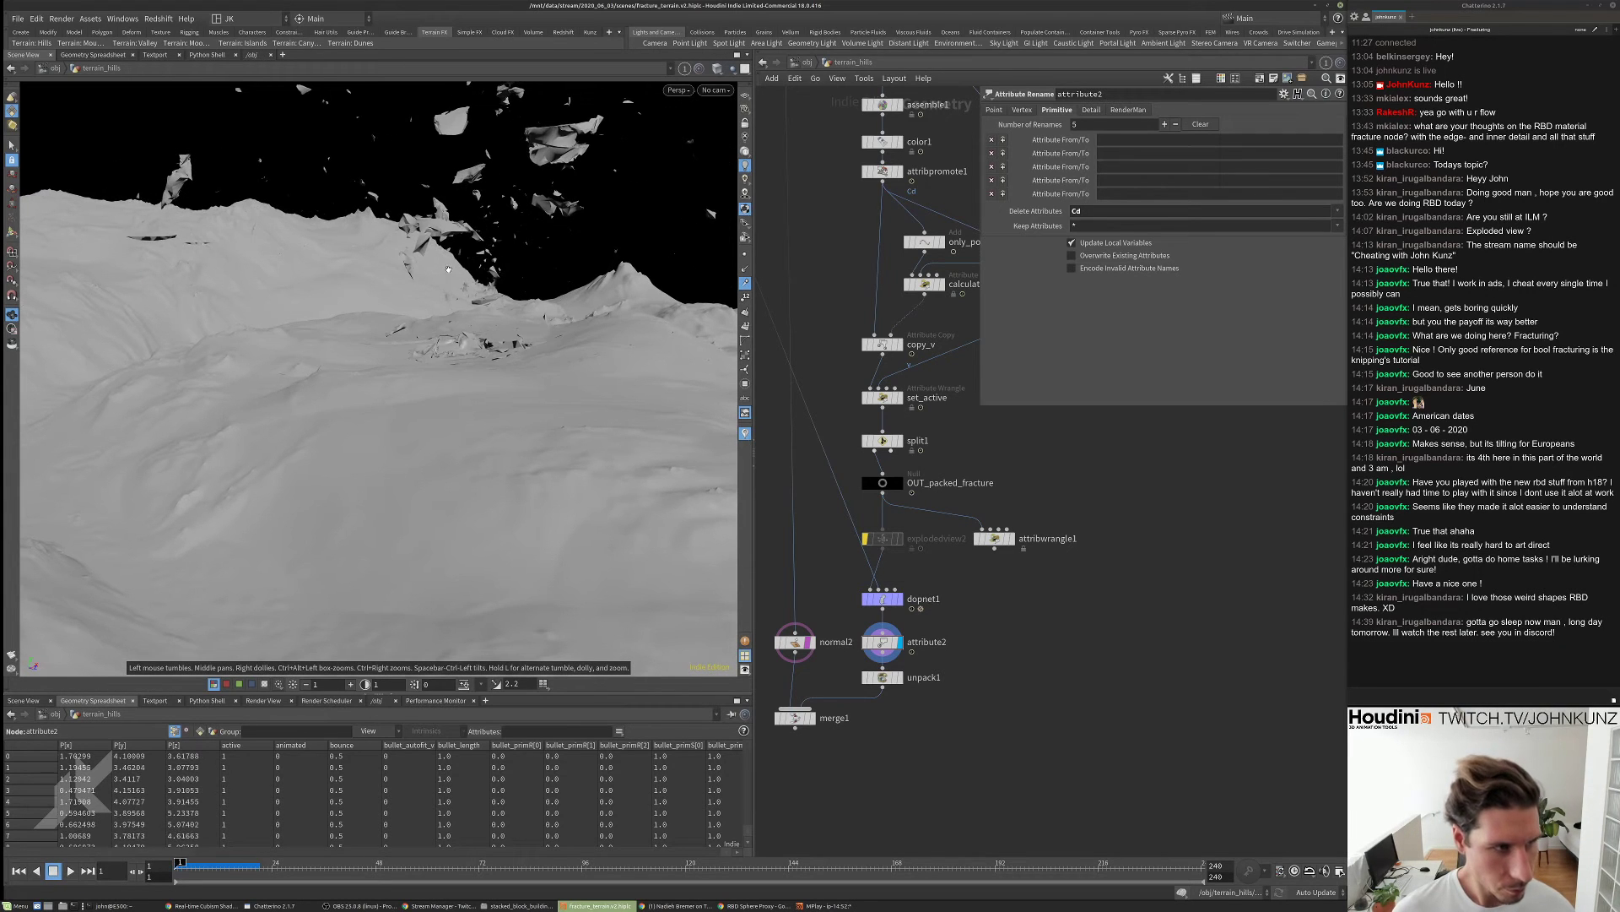
pyautogui.press('Up')
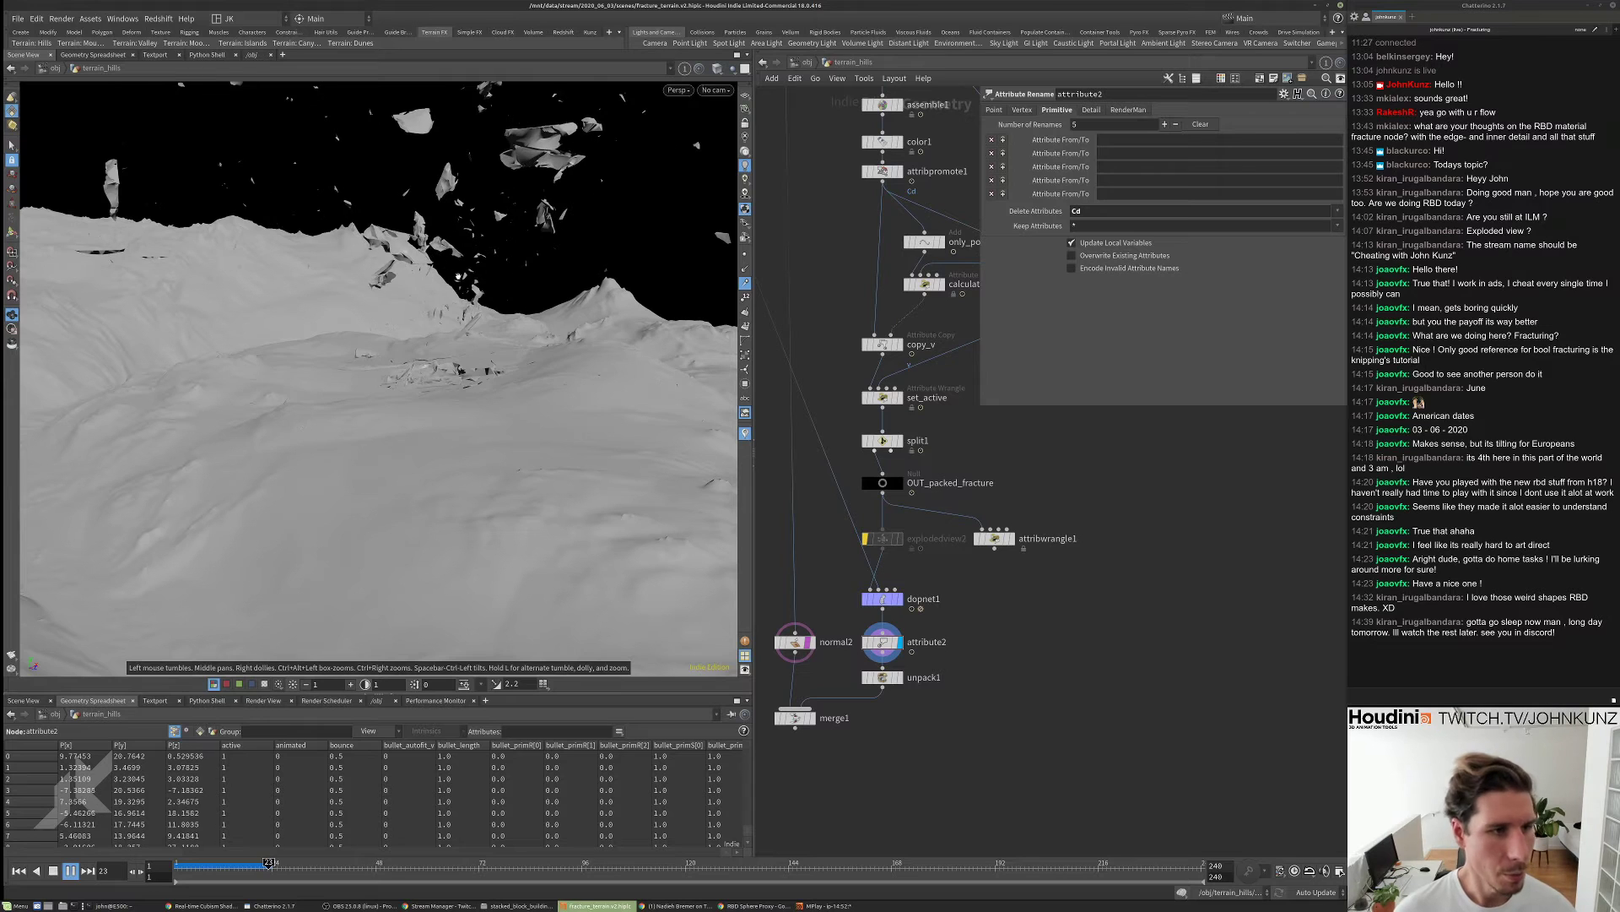
pyautogui.hotkey('ctrl', 'Up')
pyautogui.press('Up')
pyautogui.press('Up')
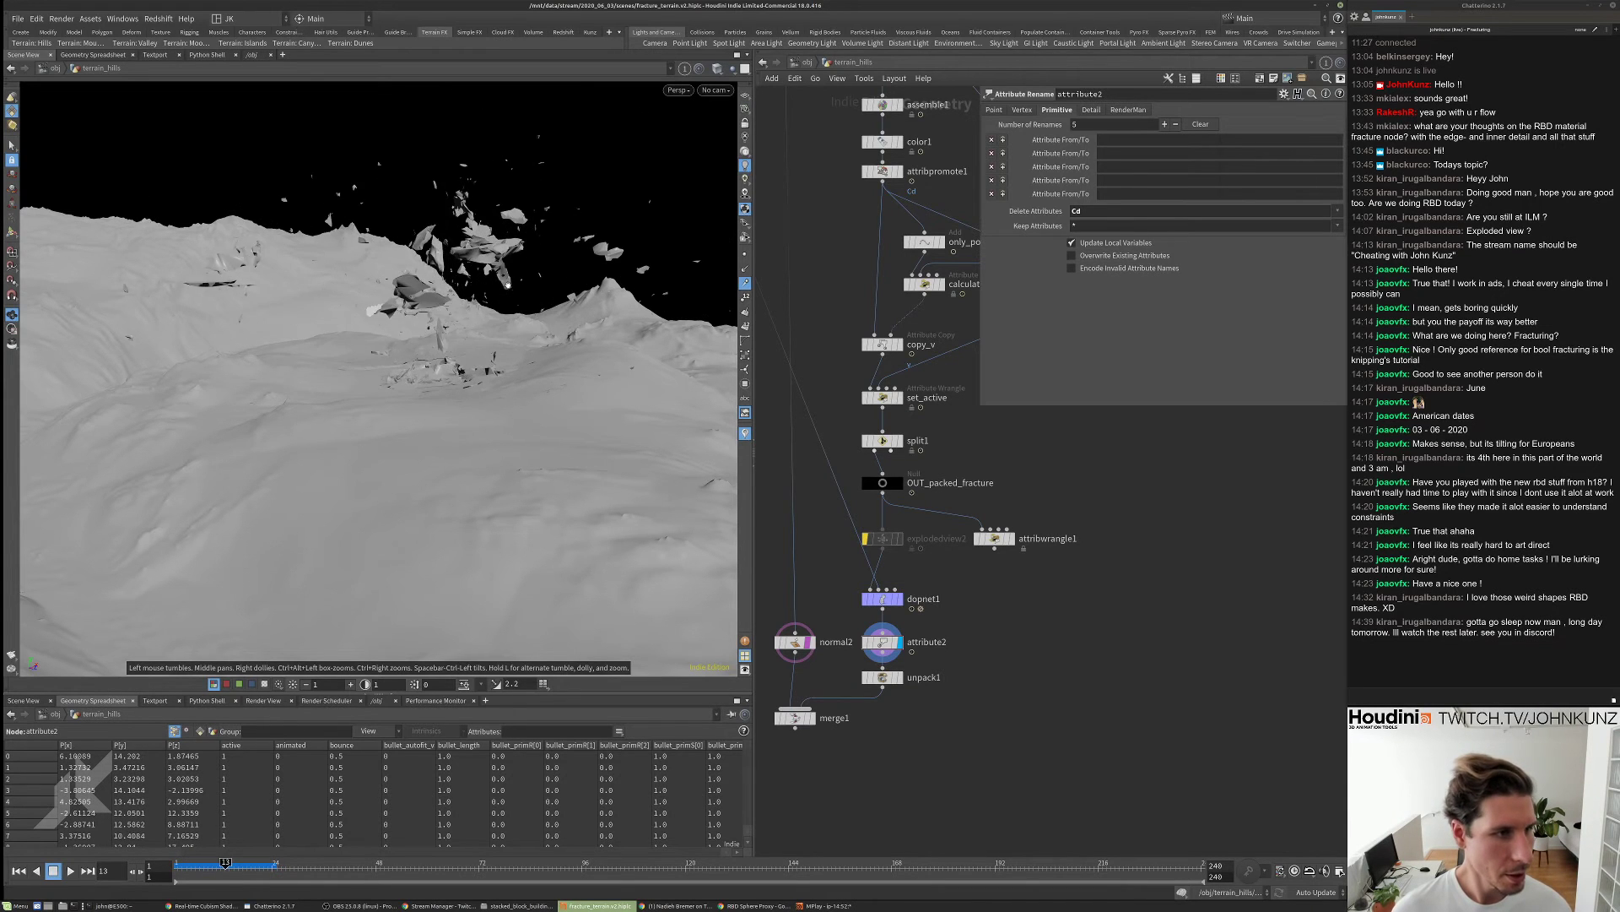
pyautogui.moveTo(524, 279); pyautogui.dragTo(145, 245)
pyautogui.press('Up')
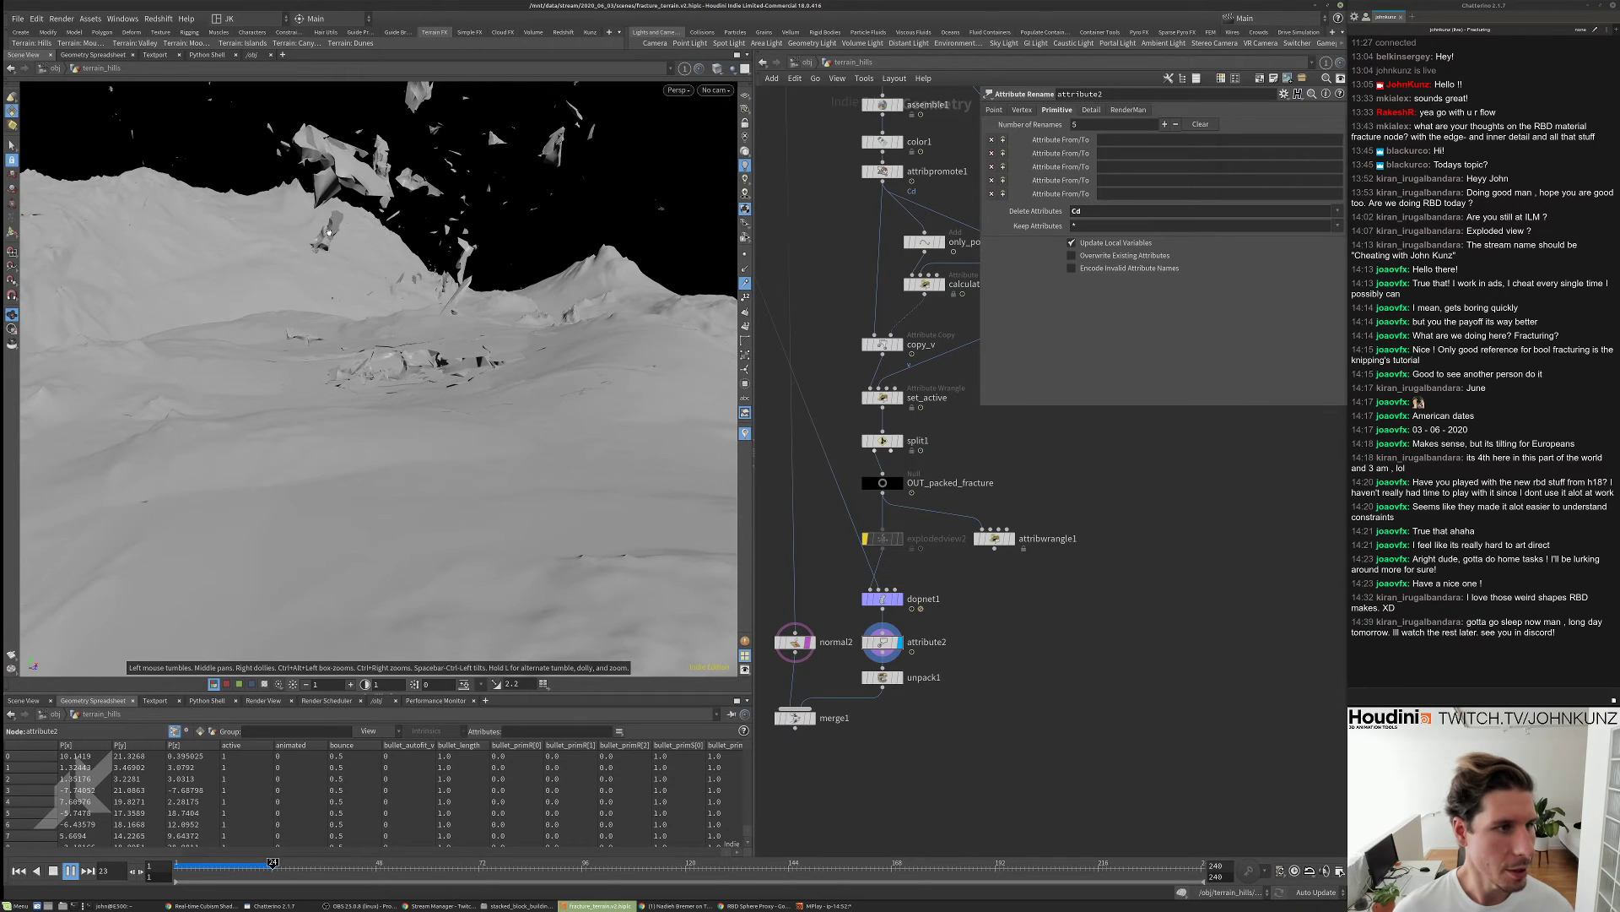
pyautogui.press('Up')
pyautogui.moveTo(260, 862); pyautogui.dragTo(180, 862)
pyautogui.press('Left')
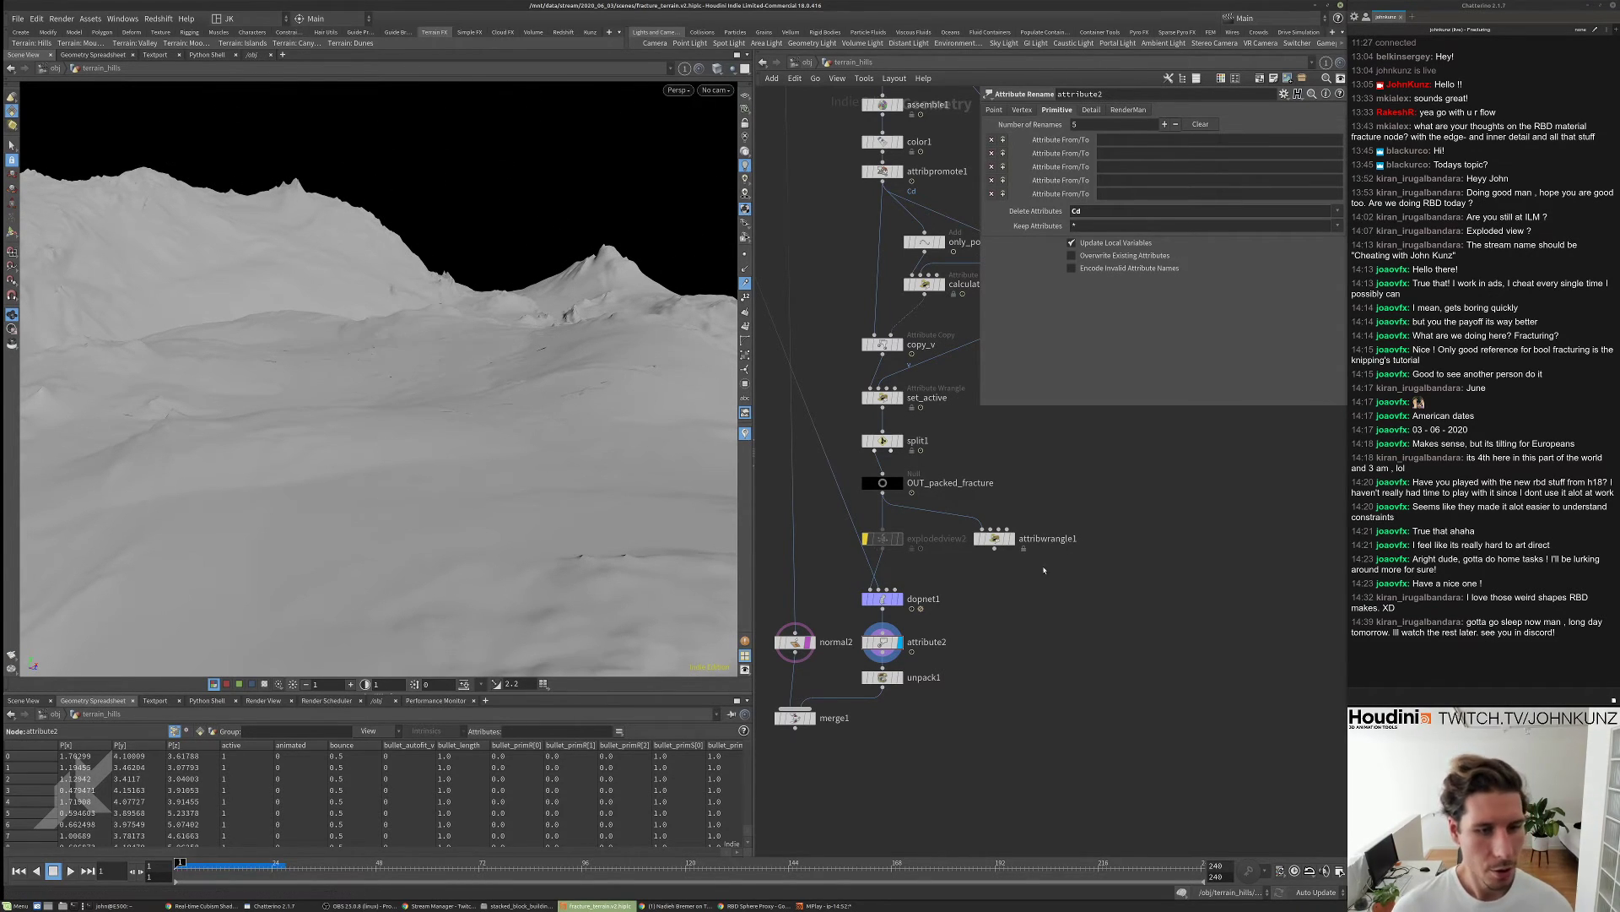
# - Add an Attribute Randomize node and insert it between copy_v and set_active
pyautogui.press('Tab')
pyautogui.write('rand')
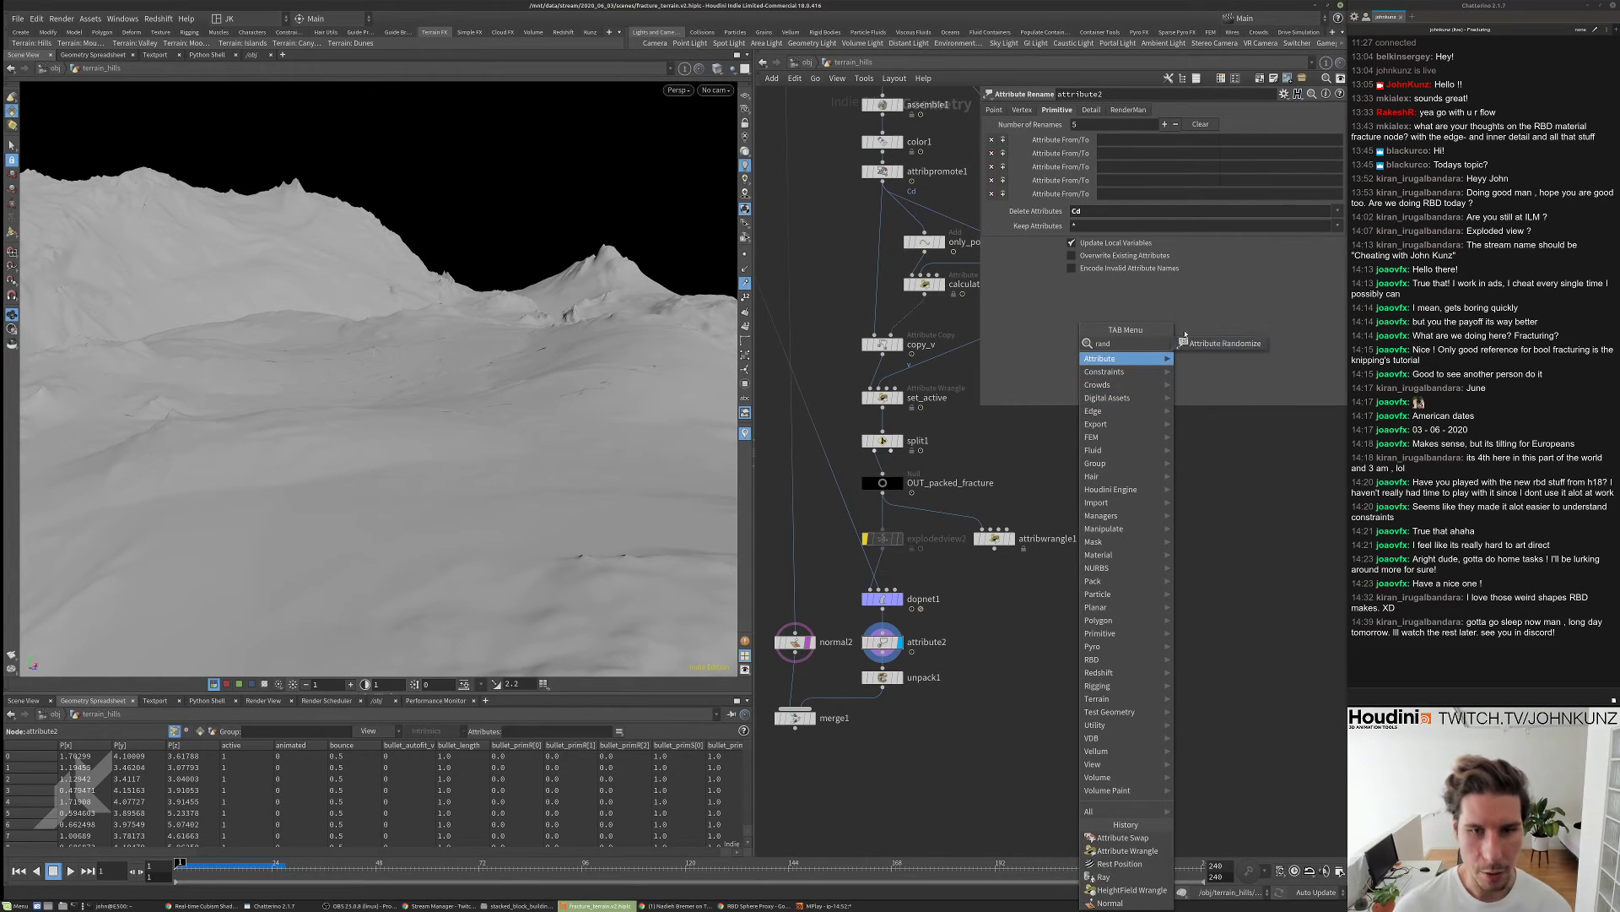
pyautogui.click(1183, 344)
pyautogui.click(1049, 448)
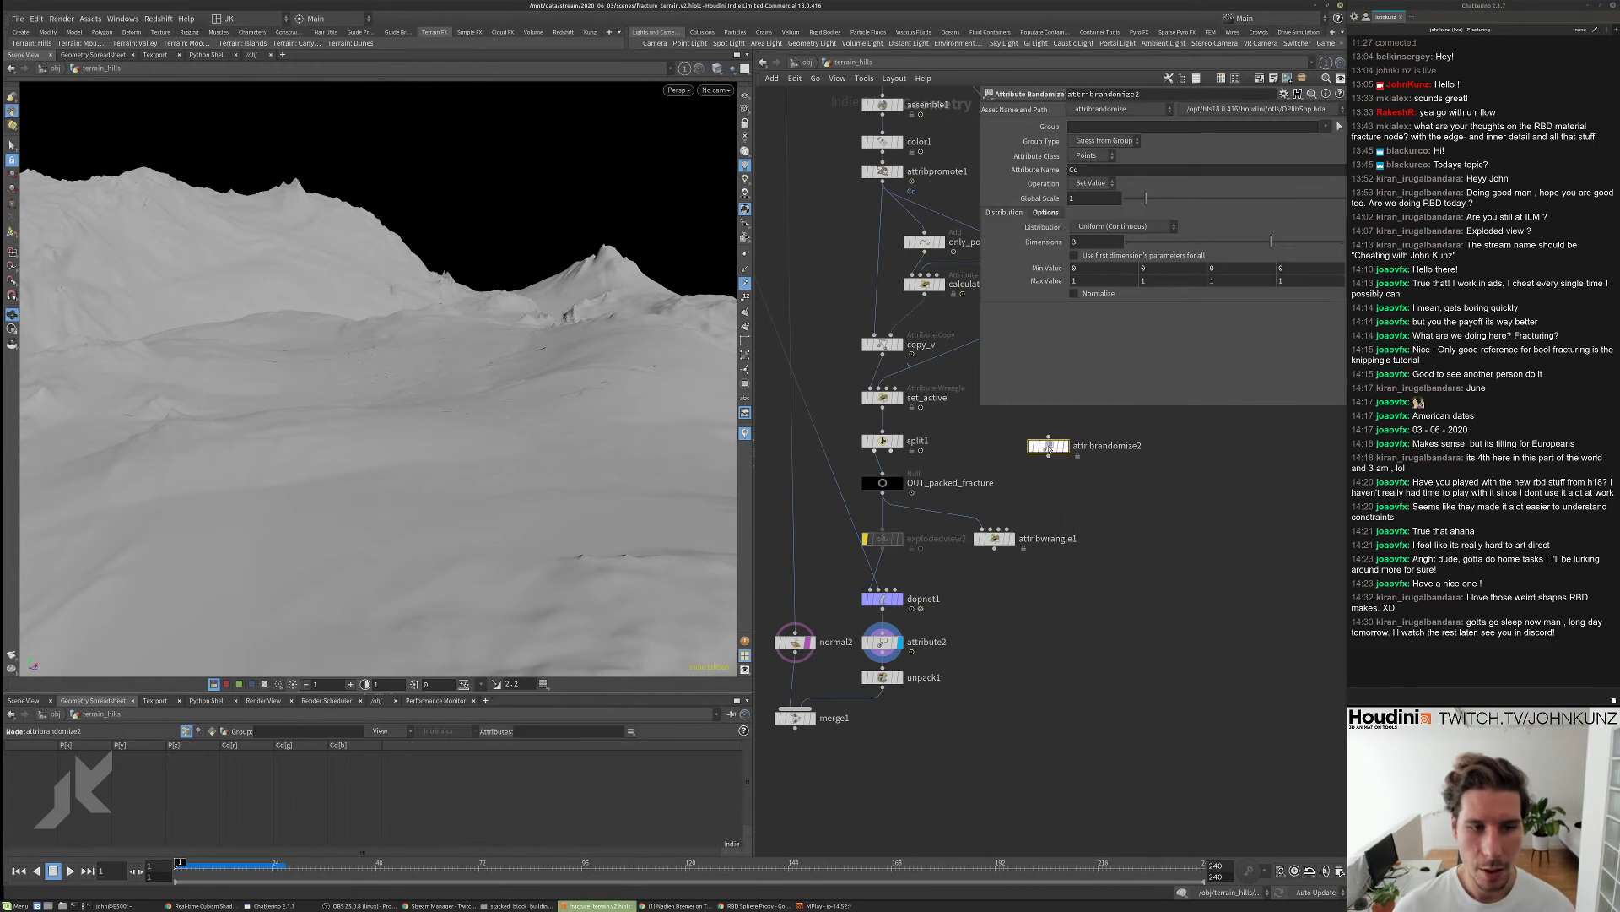
pyautogui.scroll(3, 921, 344)
pyautogui.moveTo(875, 349); pyautogui.dragTo(874, 309)
pyautogui.moveTo(932, 348); pyautogui.dragTo(920, 401, button='middle')
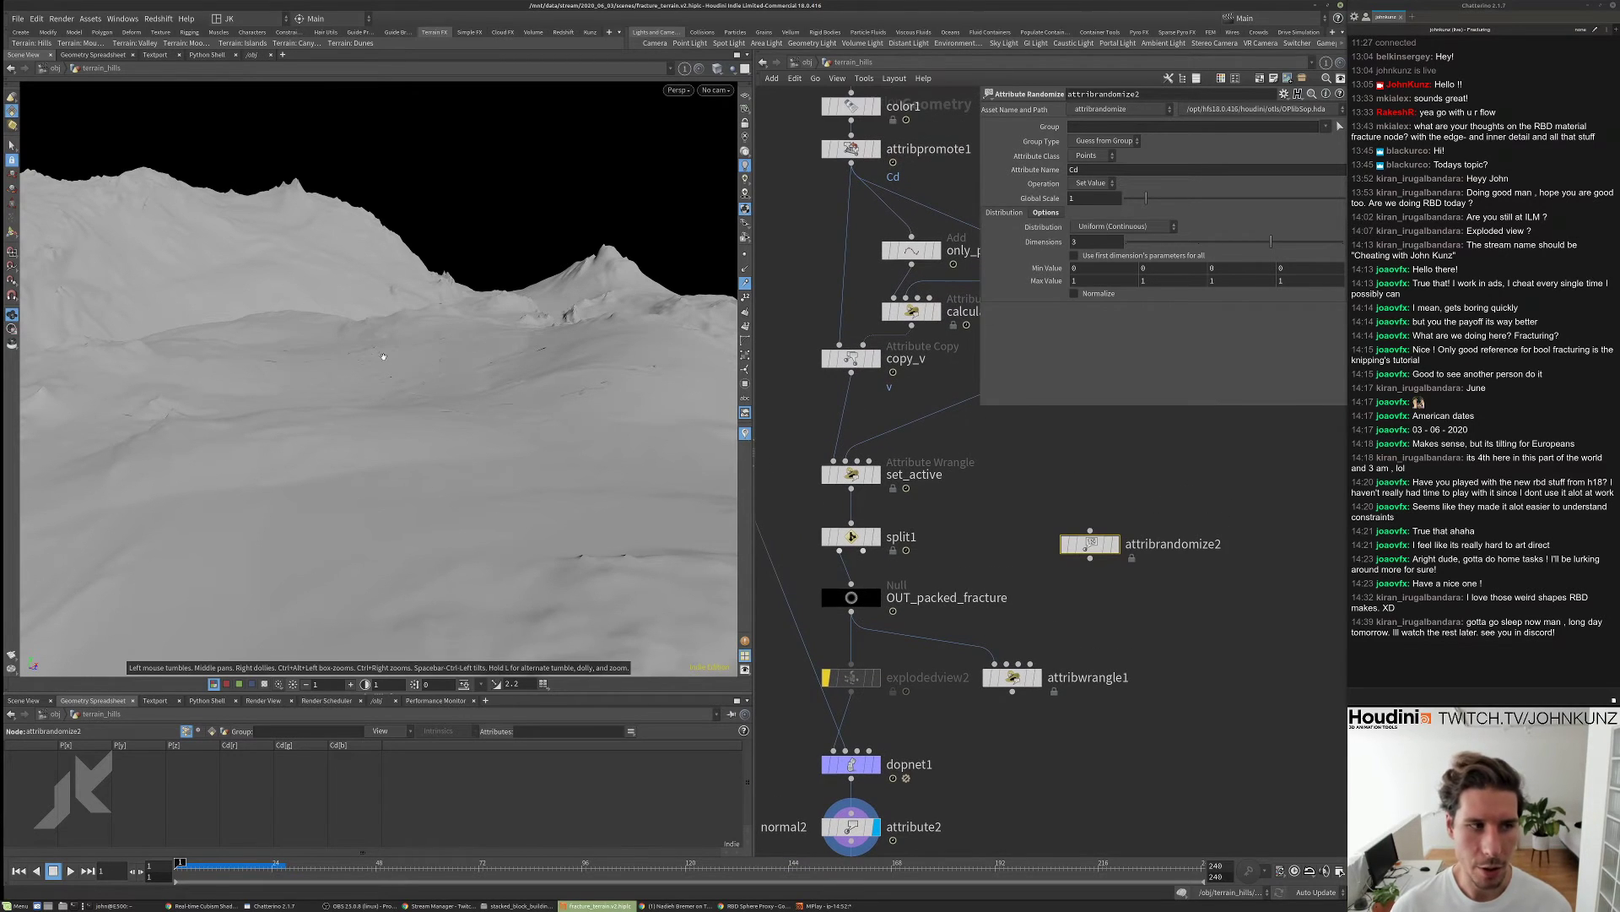
pyautogui.moveTo(1089, 545); pyautogui.dragTo(850, 406)
pyautogui.moveTo(850, 405); pyautogui.dragTo(848, 325, button='middle')
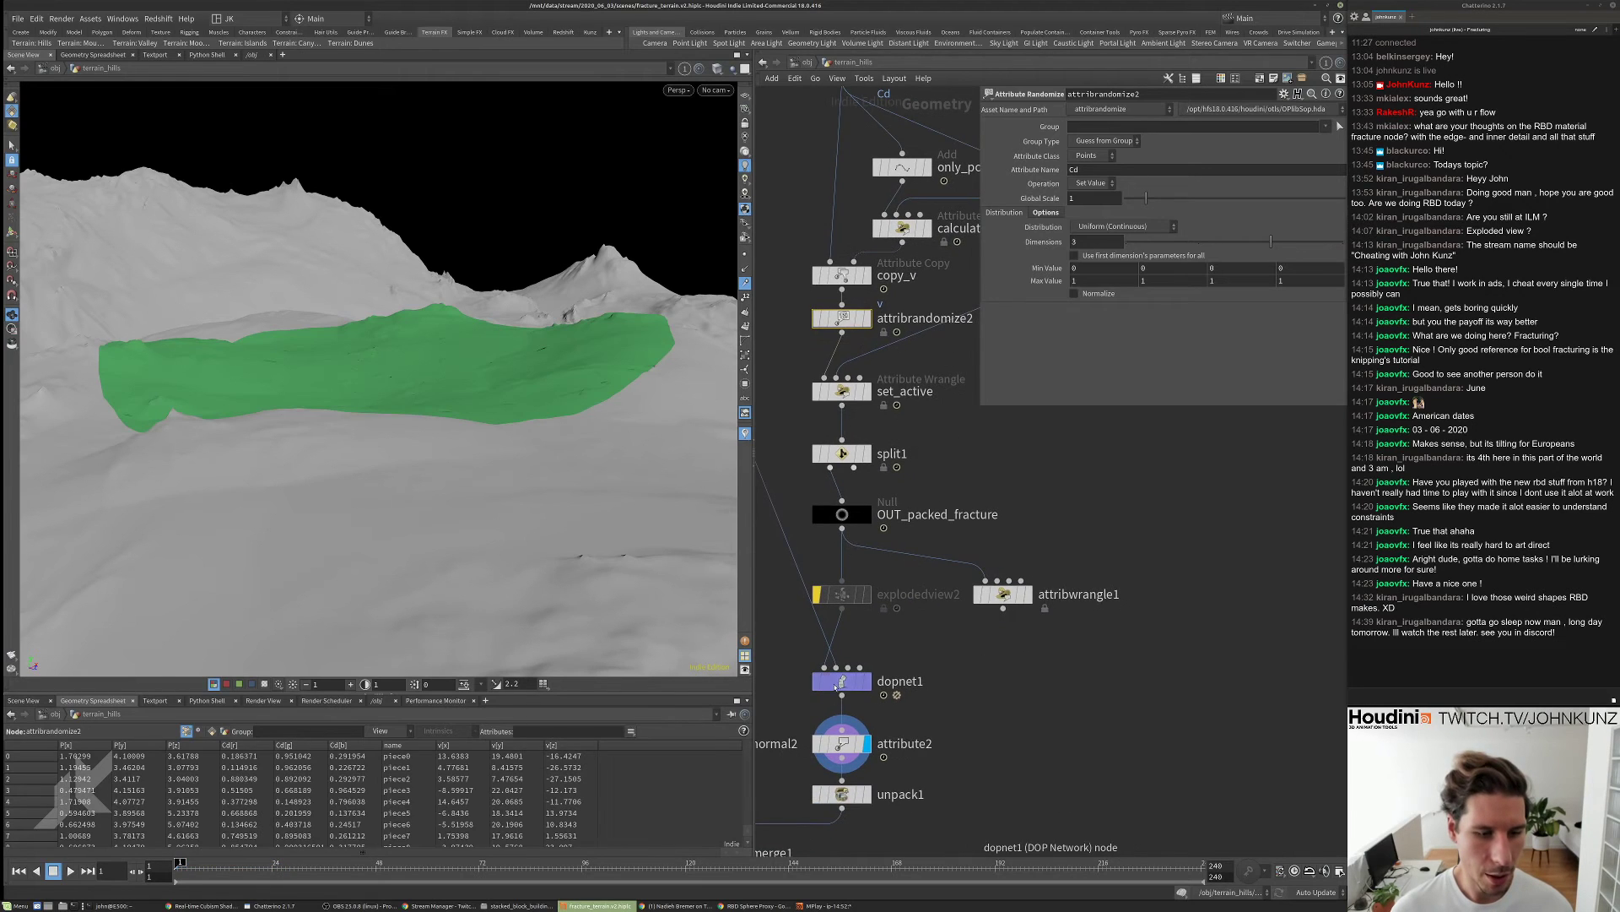
# - Check the velocity inheritance options of rbdpackedobject1 in dopnet1 and go back up to terrain_hills
pyautogui.doubleClick(844, 674)
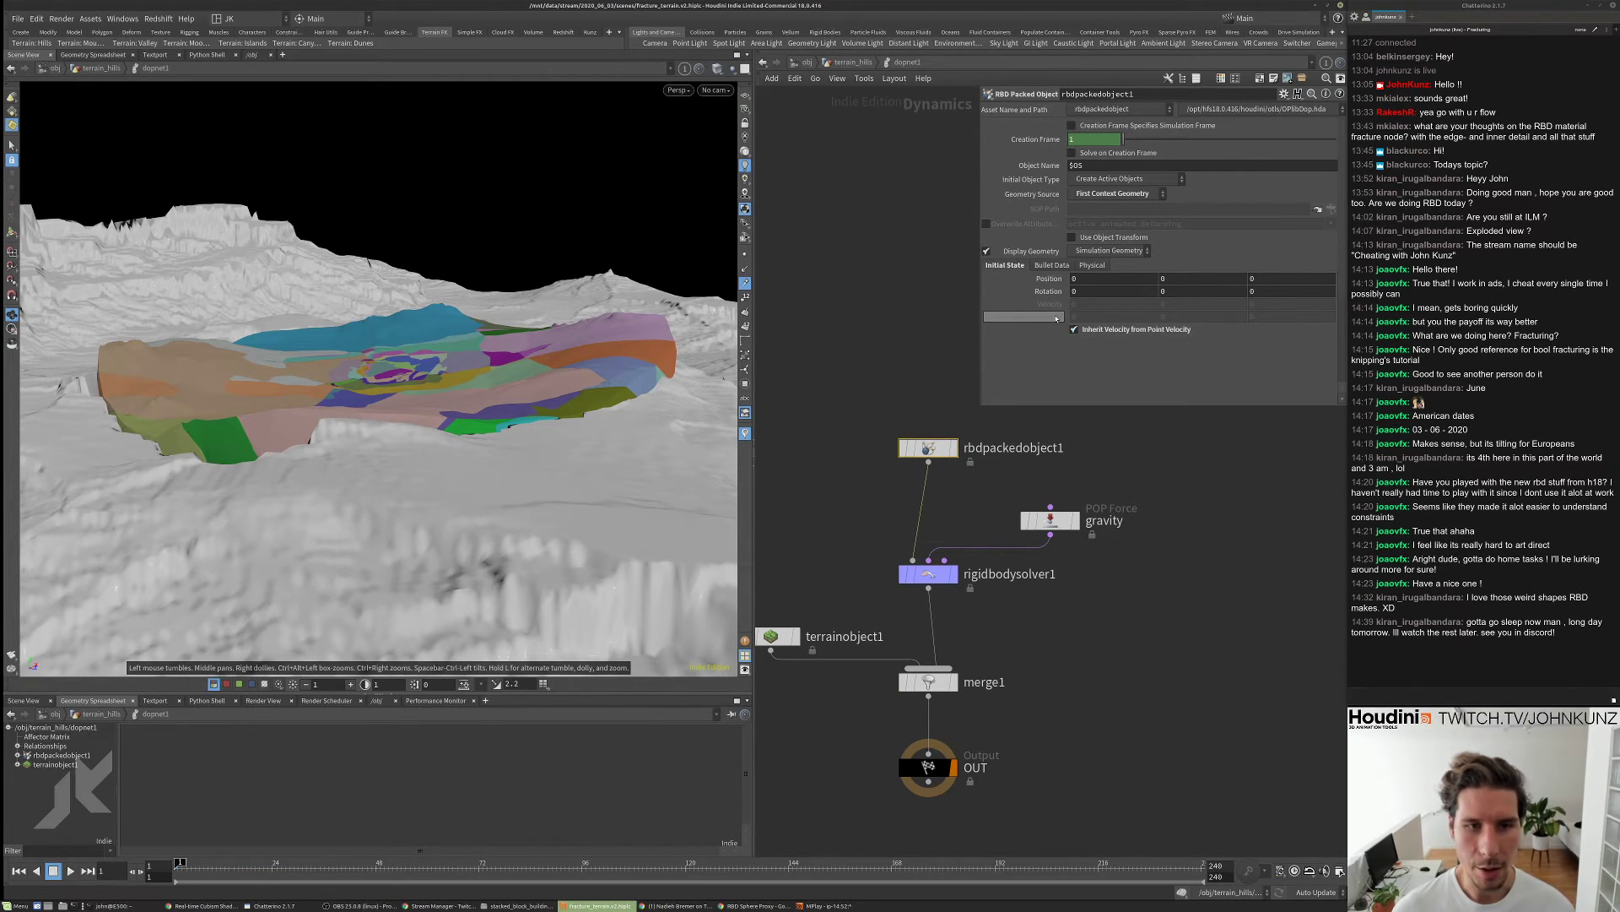
pyautogui.moveTo(1057, 318)
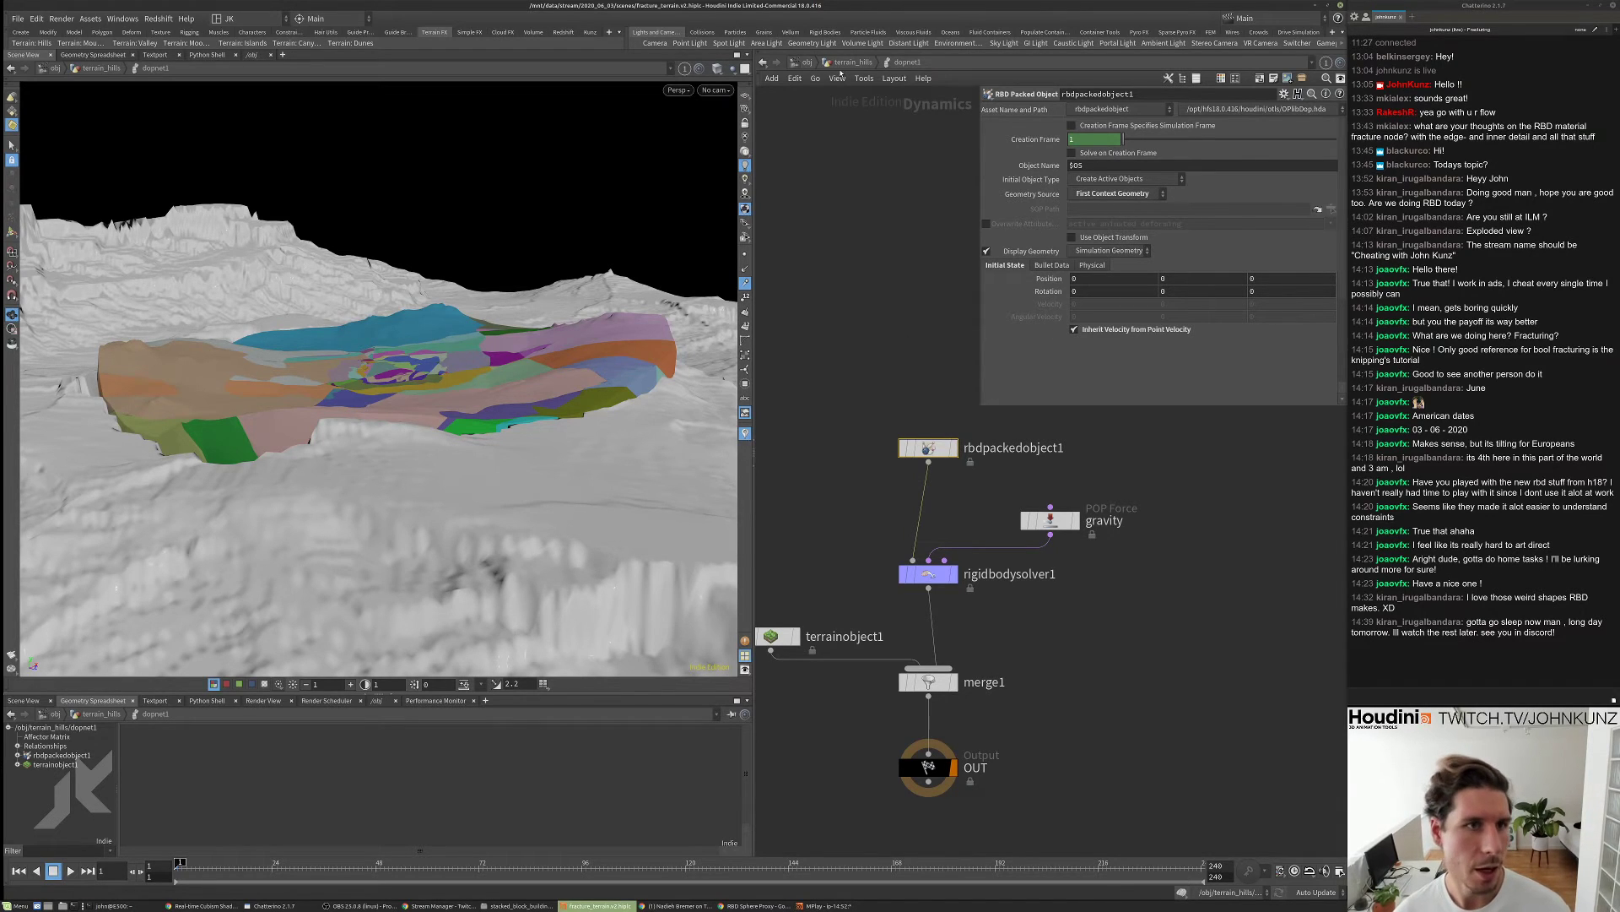
pyautogui.click(849, 62)
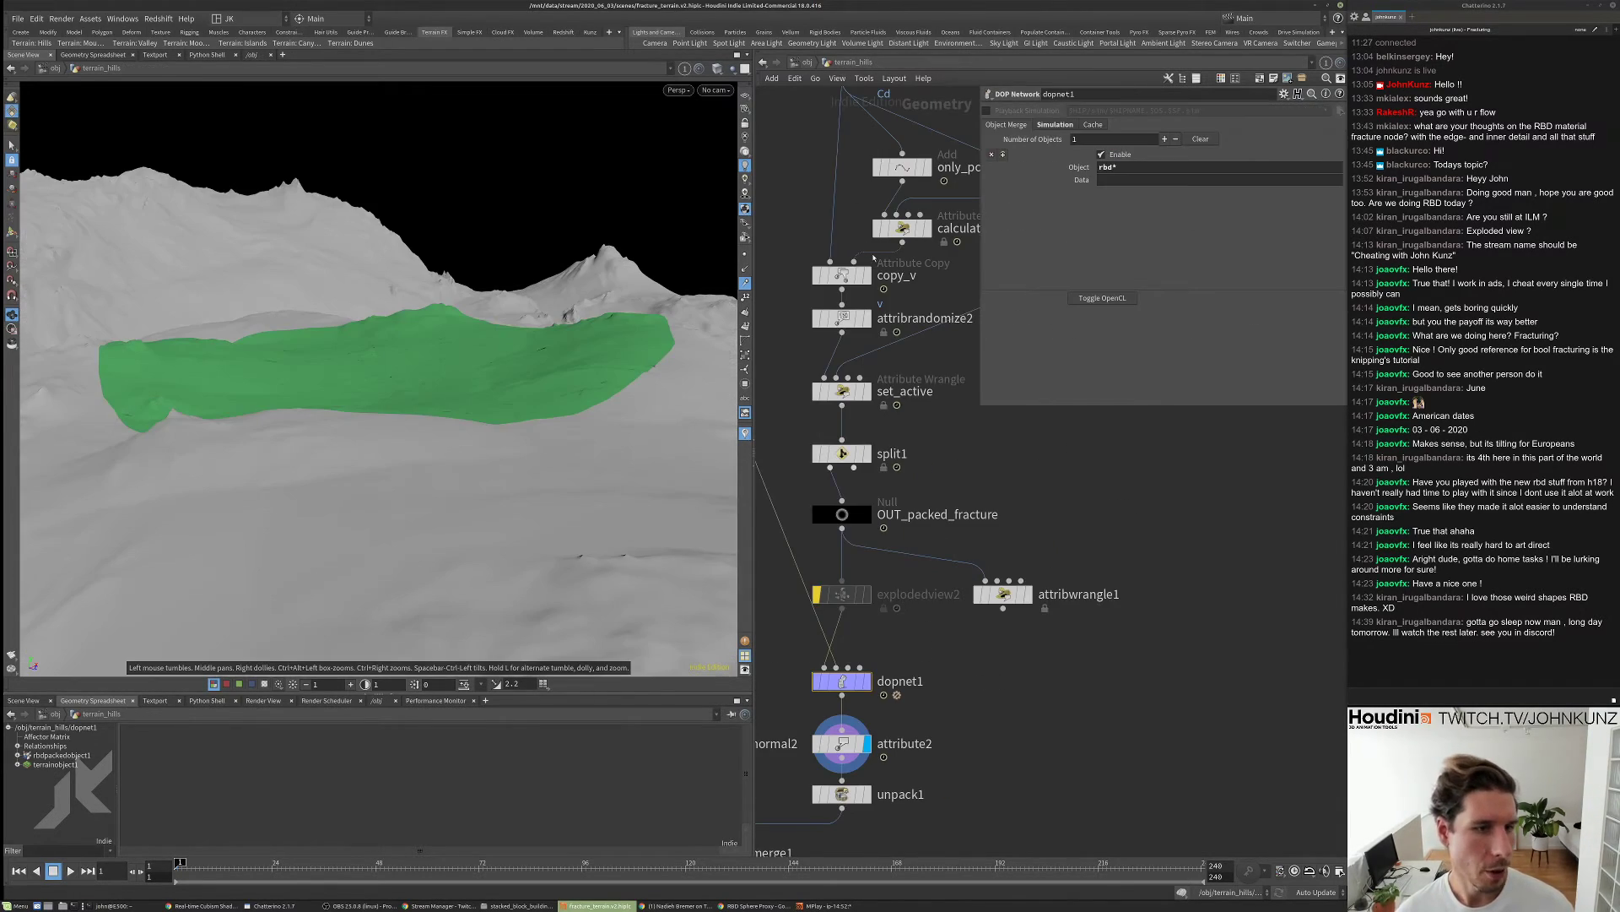
# - Set the attribute name of attribrandomize2 to w
pyautogui.scroll(-2, 950, 631)
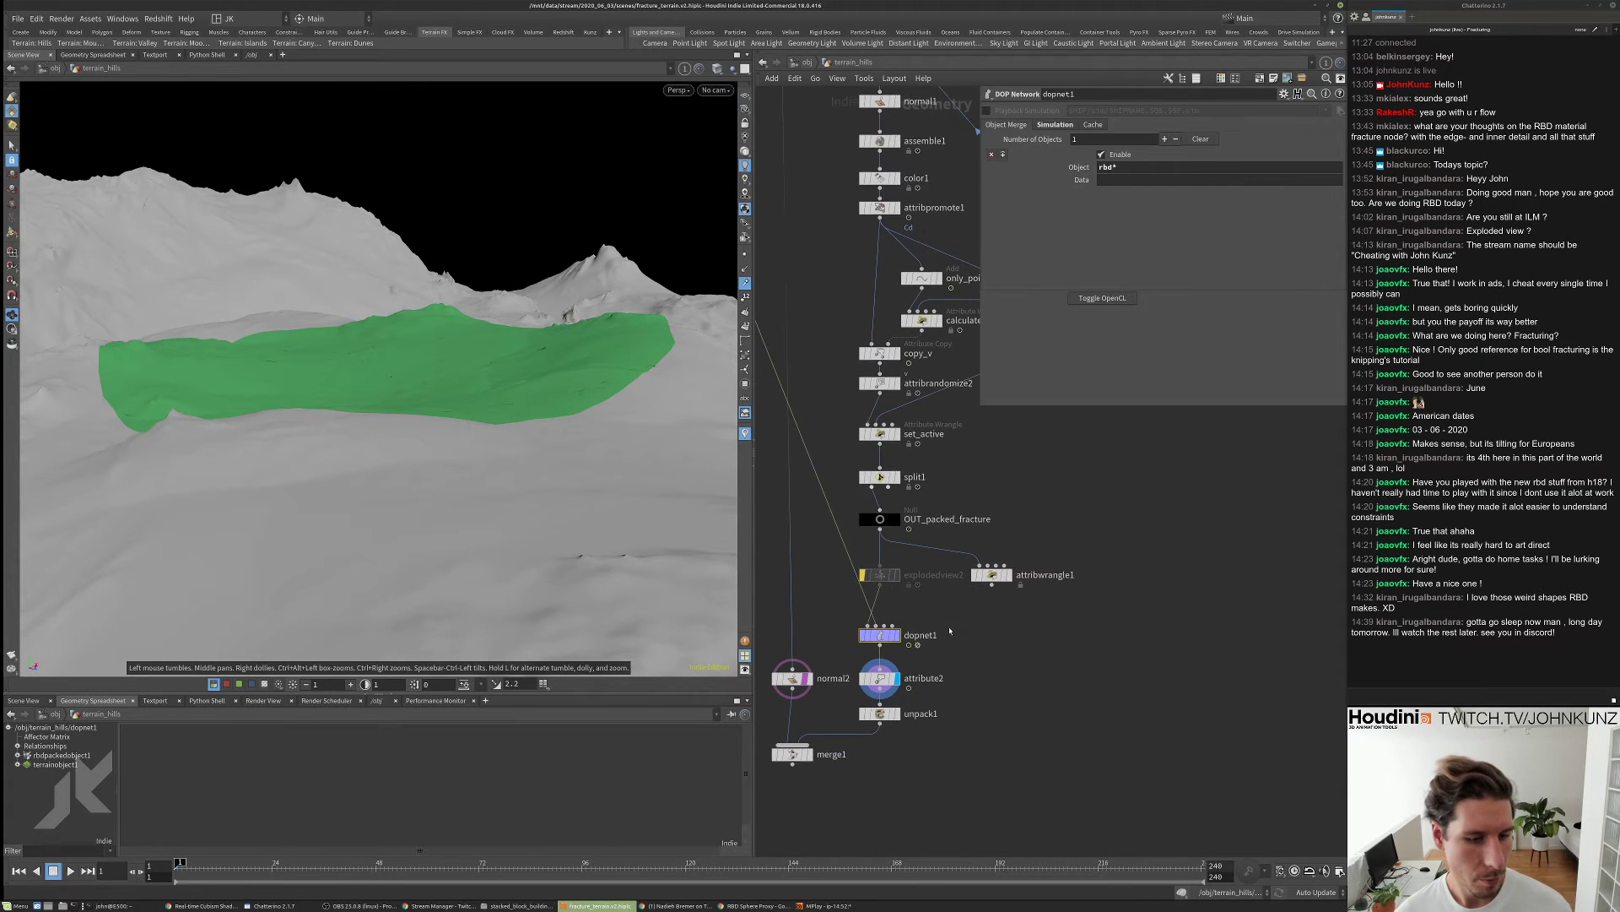
pyautogui.scroll(2, 907, 366)
pyautogui.click(884, 380)
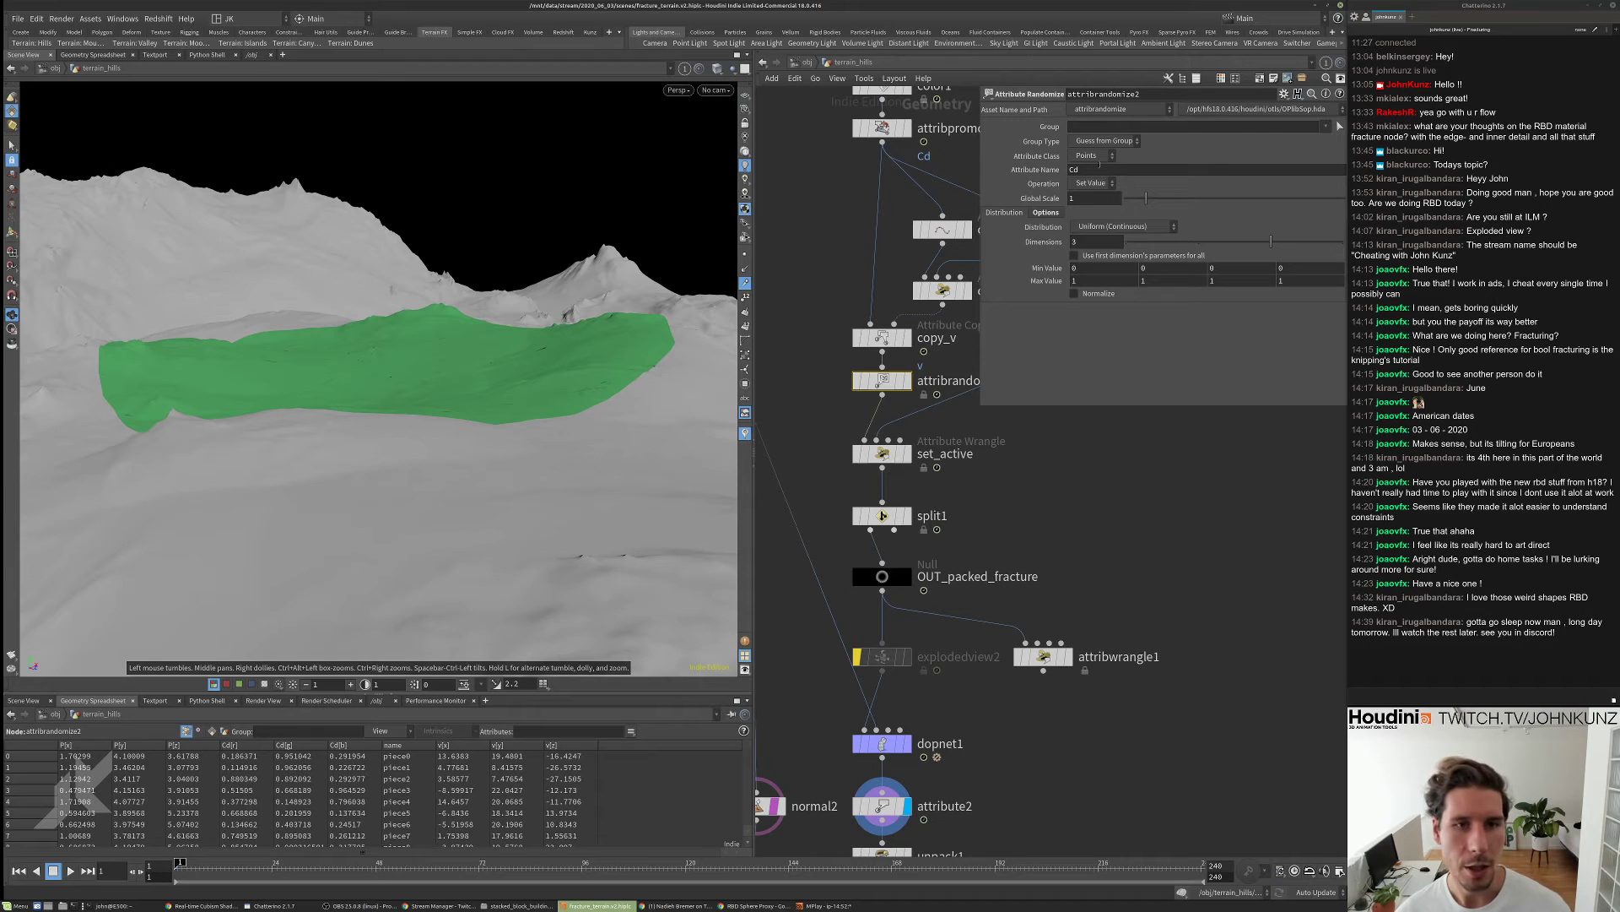
pyautogui.doubleClick(1096, 169)
pyautogui.write('w')
pyautogui.press('Return')
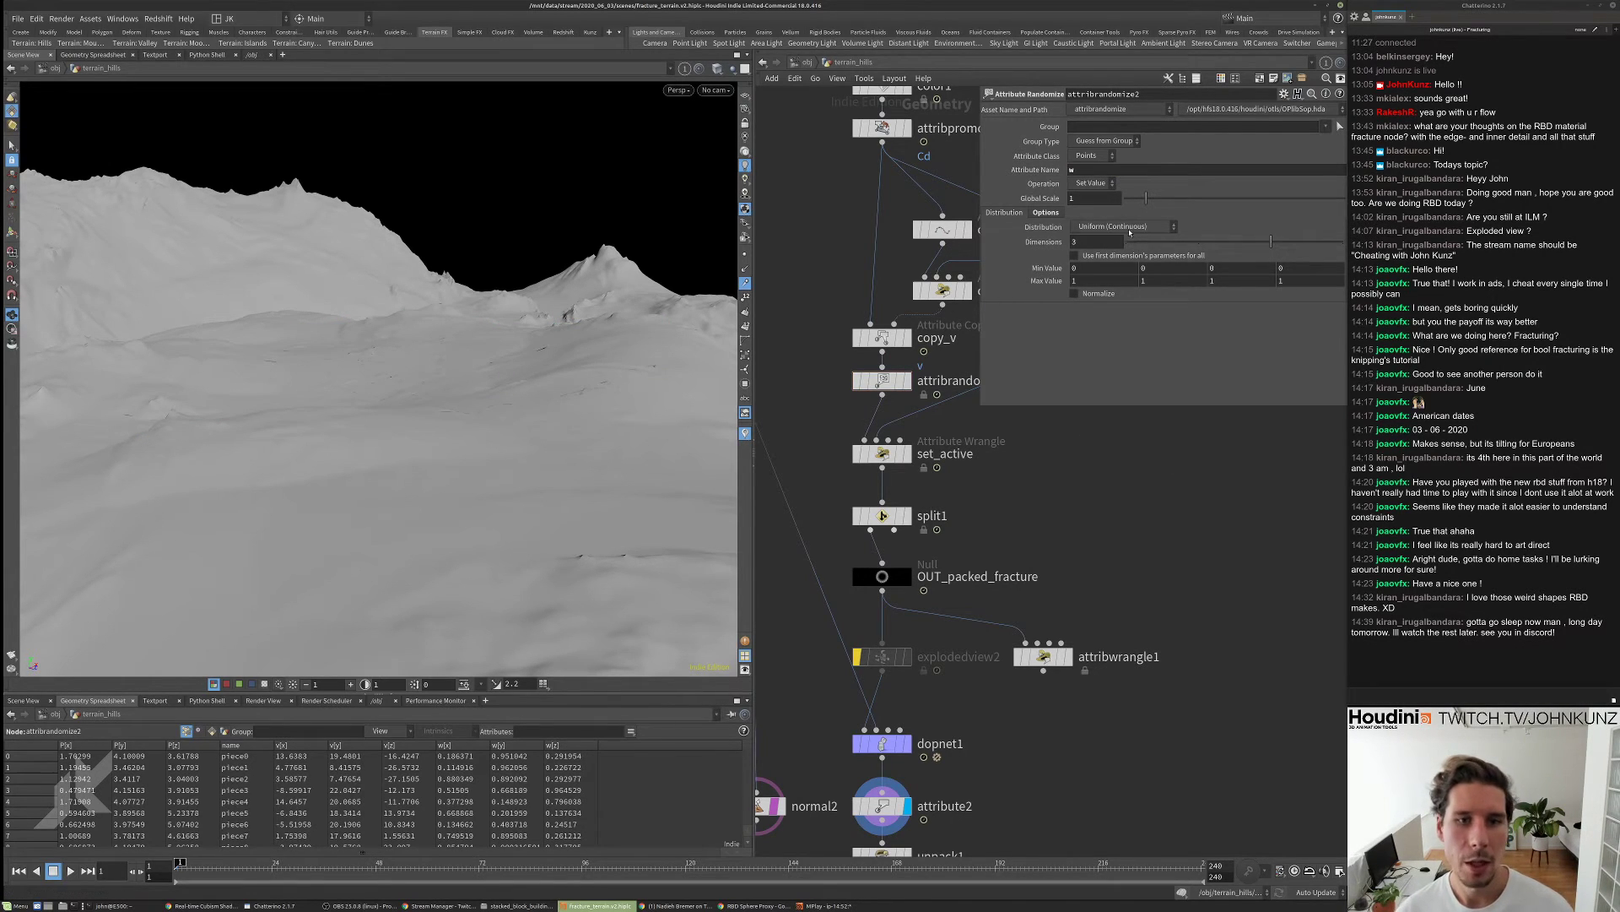
# - Set the distribution of attribrandomize2 to Direction or Orientation and its global scale to 155
pyautogui.click(1114, 226)
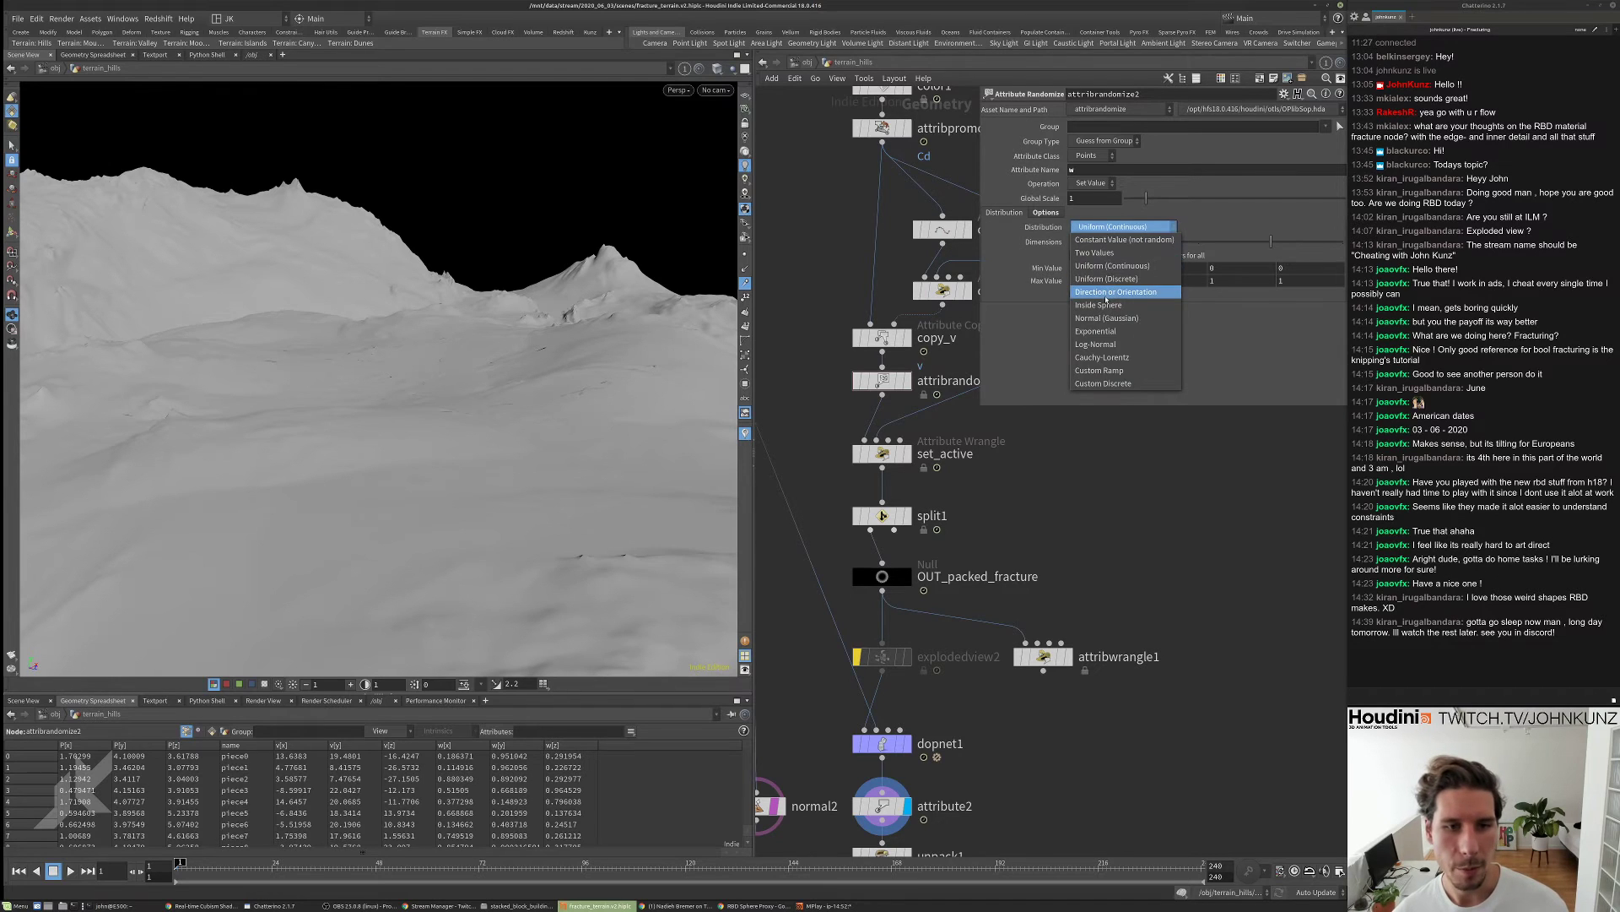
pyautogui.click(1114, 293)
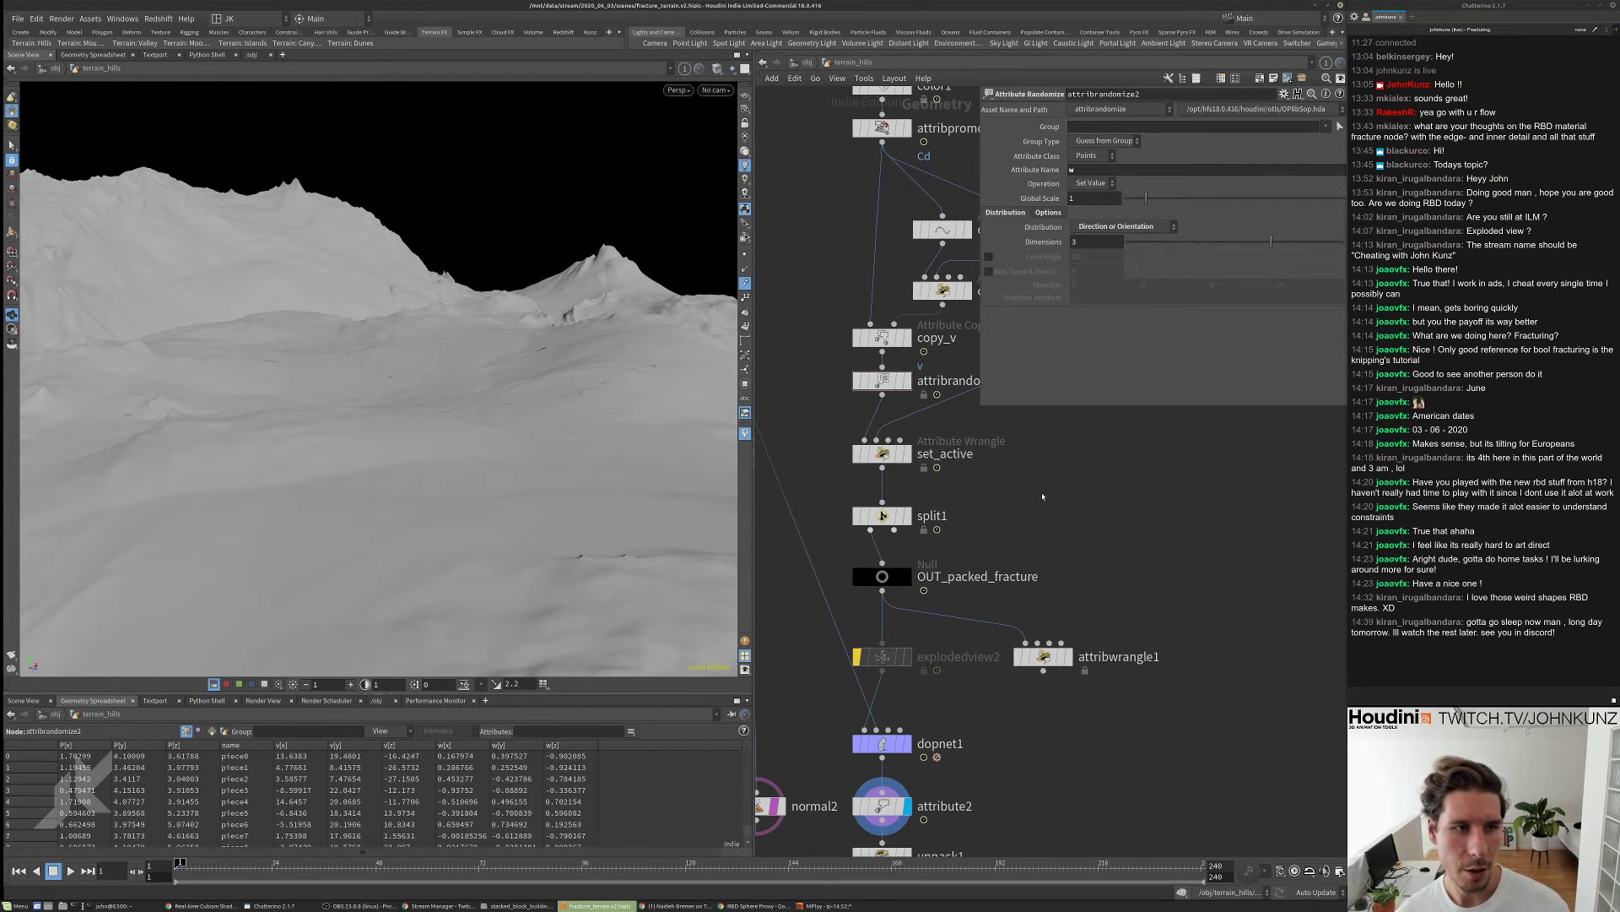
pyautogui.click(1089, 199)
pyautogui.write('5')
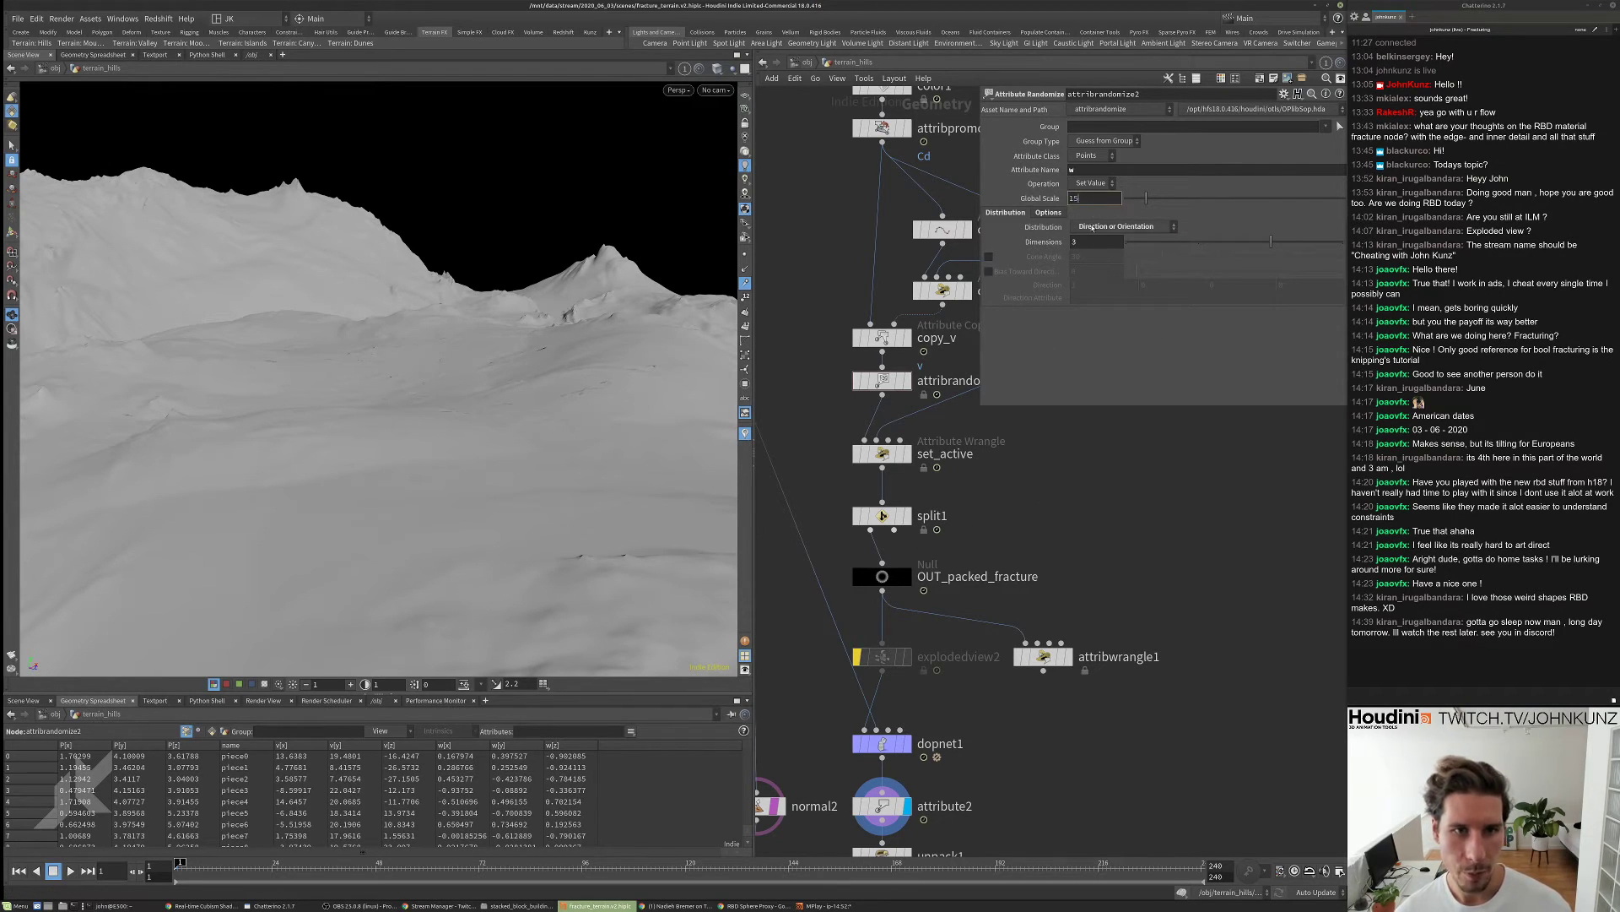
pyautogui.write('5')
pyautogui.press('Return')
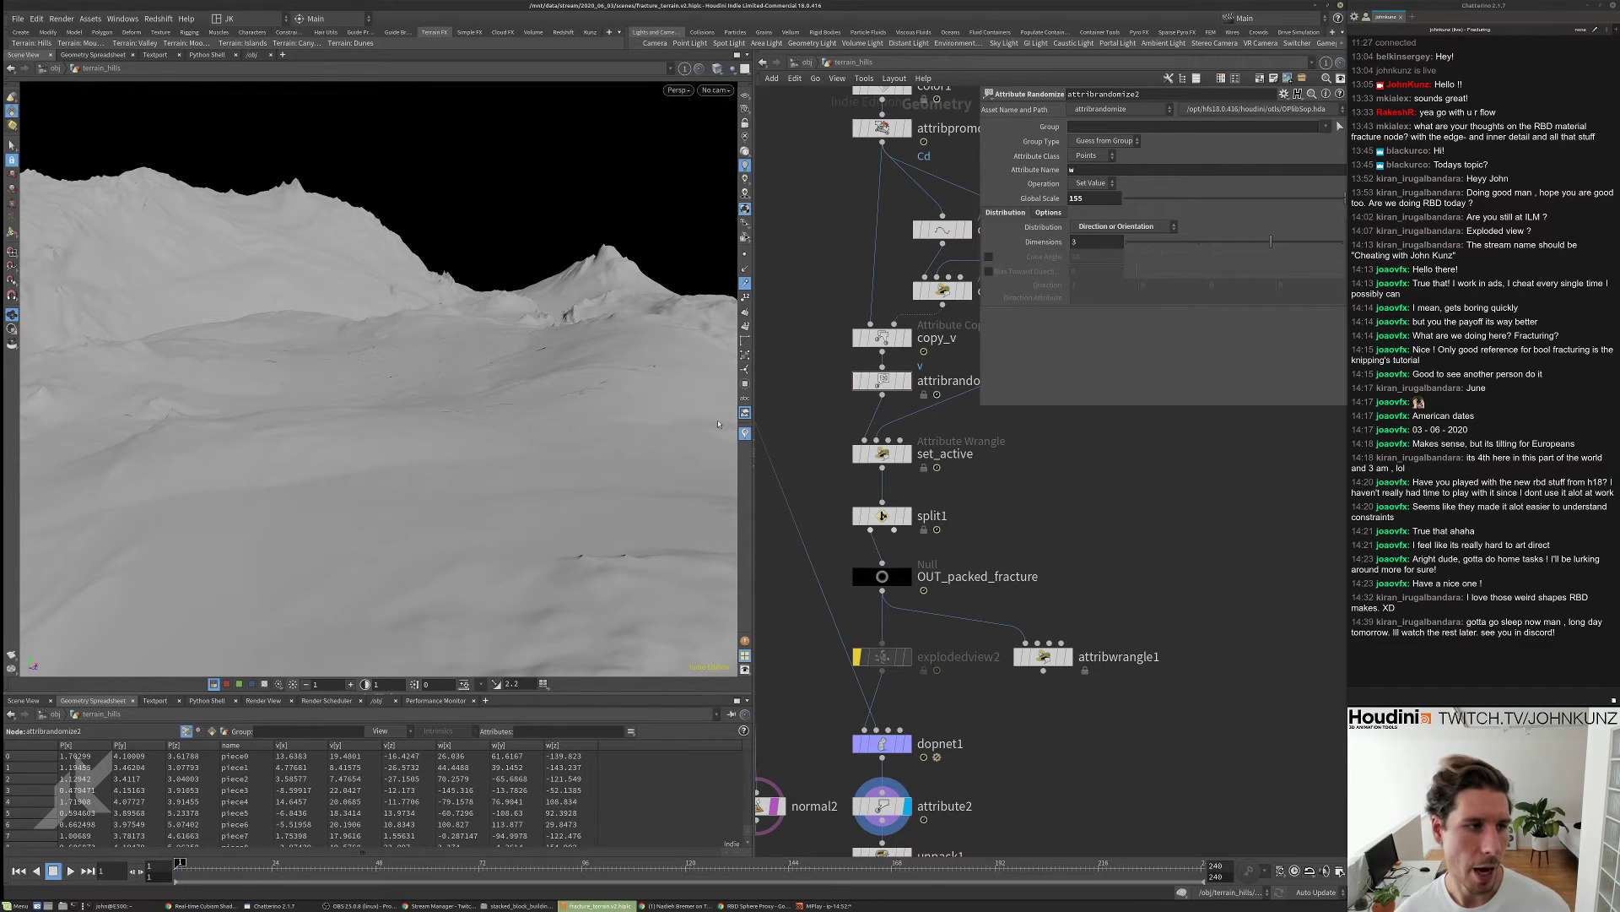
# - Play the eruption to about frame 14, examine how the pieces spin from a wider view, and return to frame 1
pyautogui.press('Up')
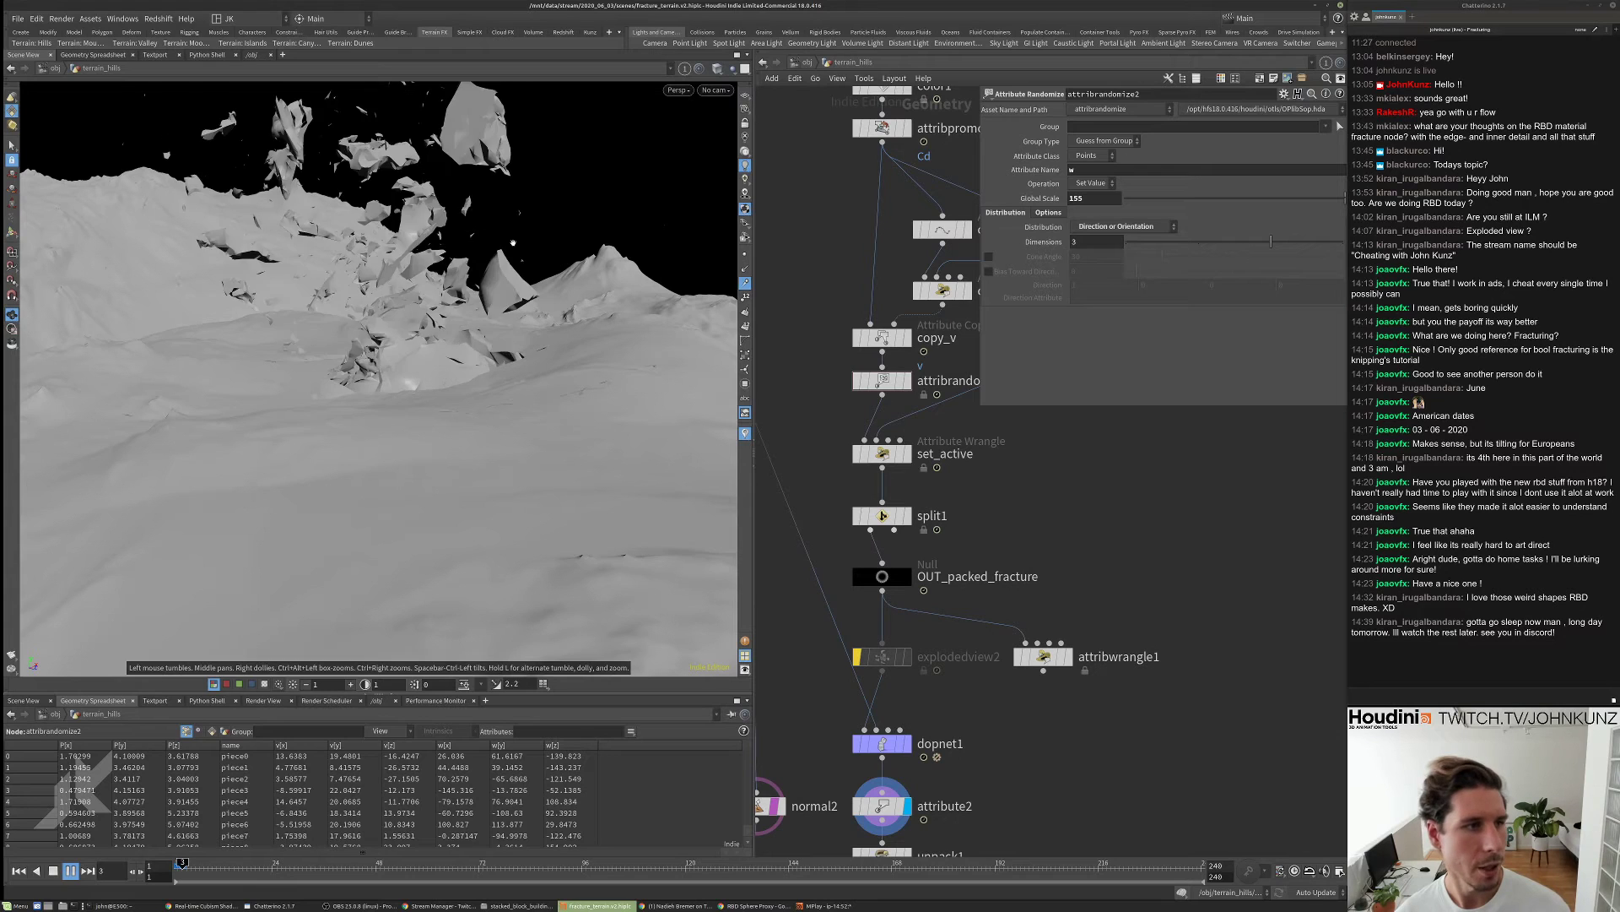
pyautogui.press('Up')
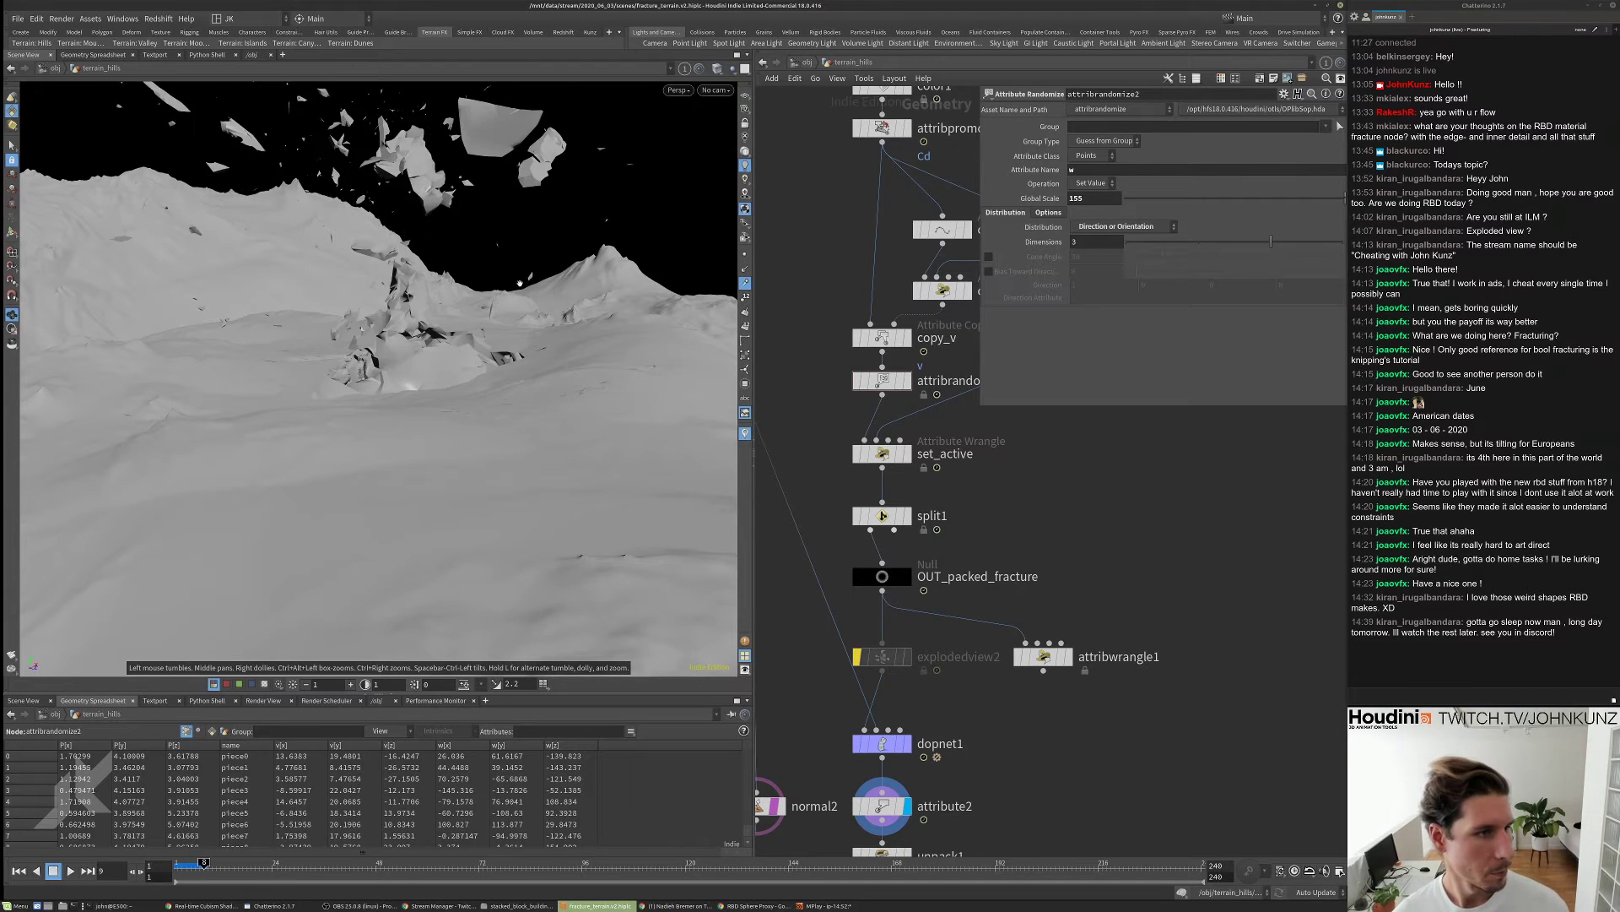
pyautogui.moveTo(520, 283); pyautogui.dragTo(412, 362)
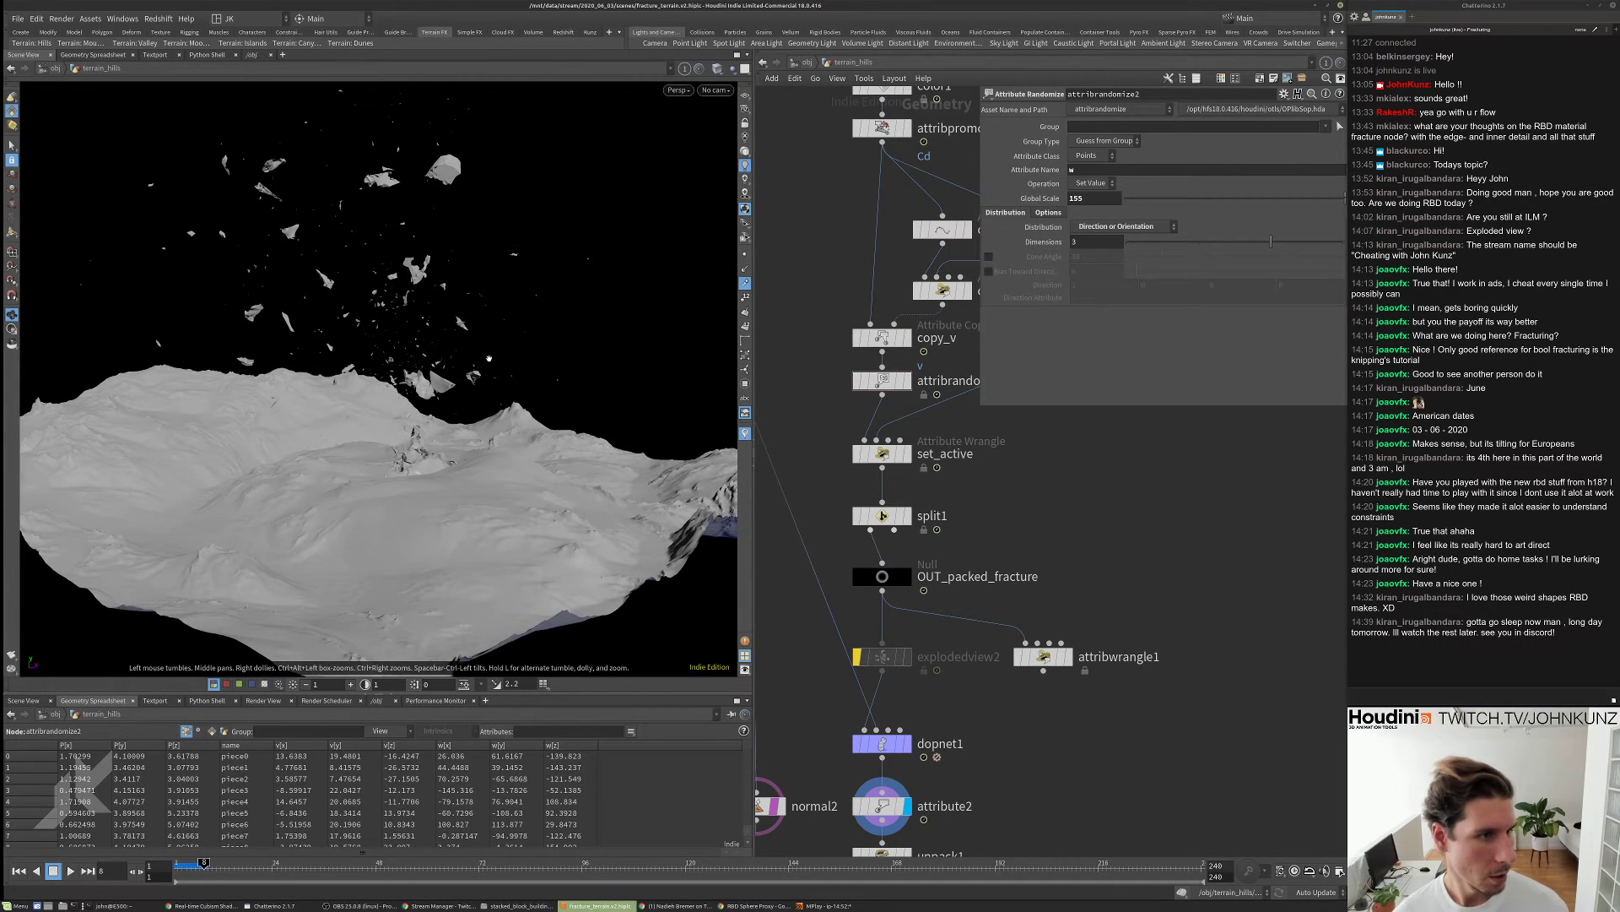
pyautogui.press('Up')
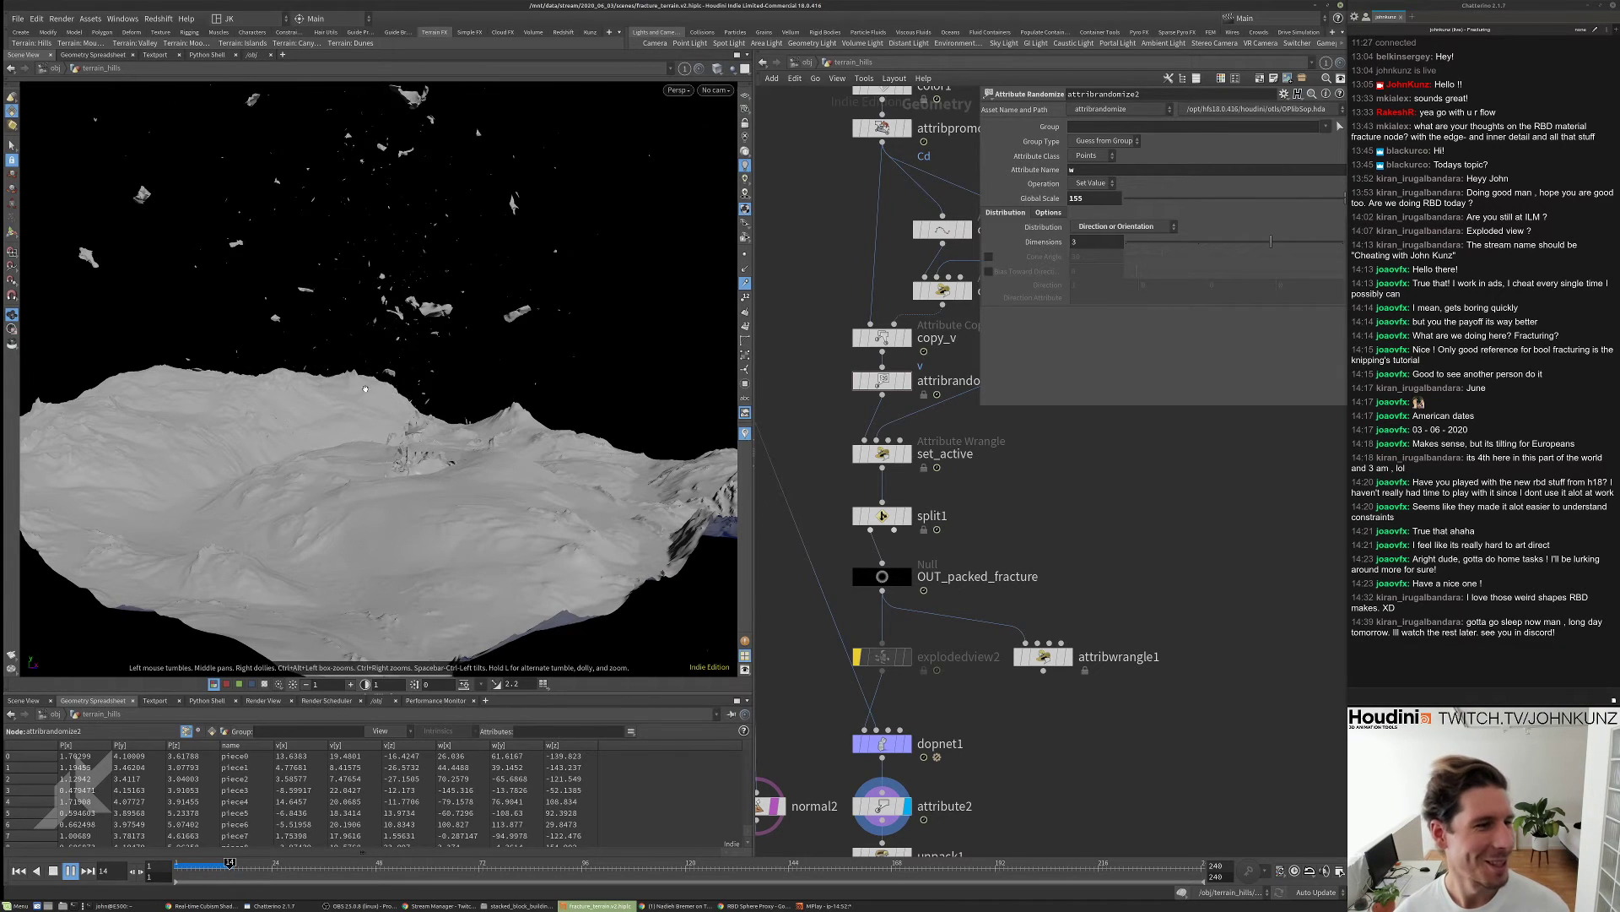
pyautogui.hotkey('ctrl', 'Left')
# - Set the global scale of attribrandomize2 to 5
pyautogui.click(1092, 196)
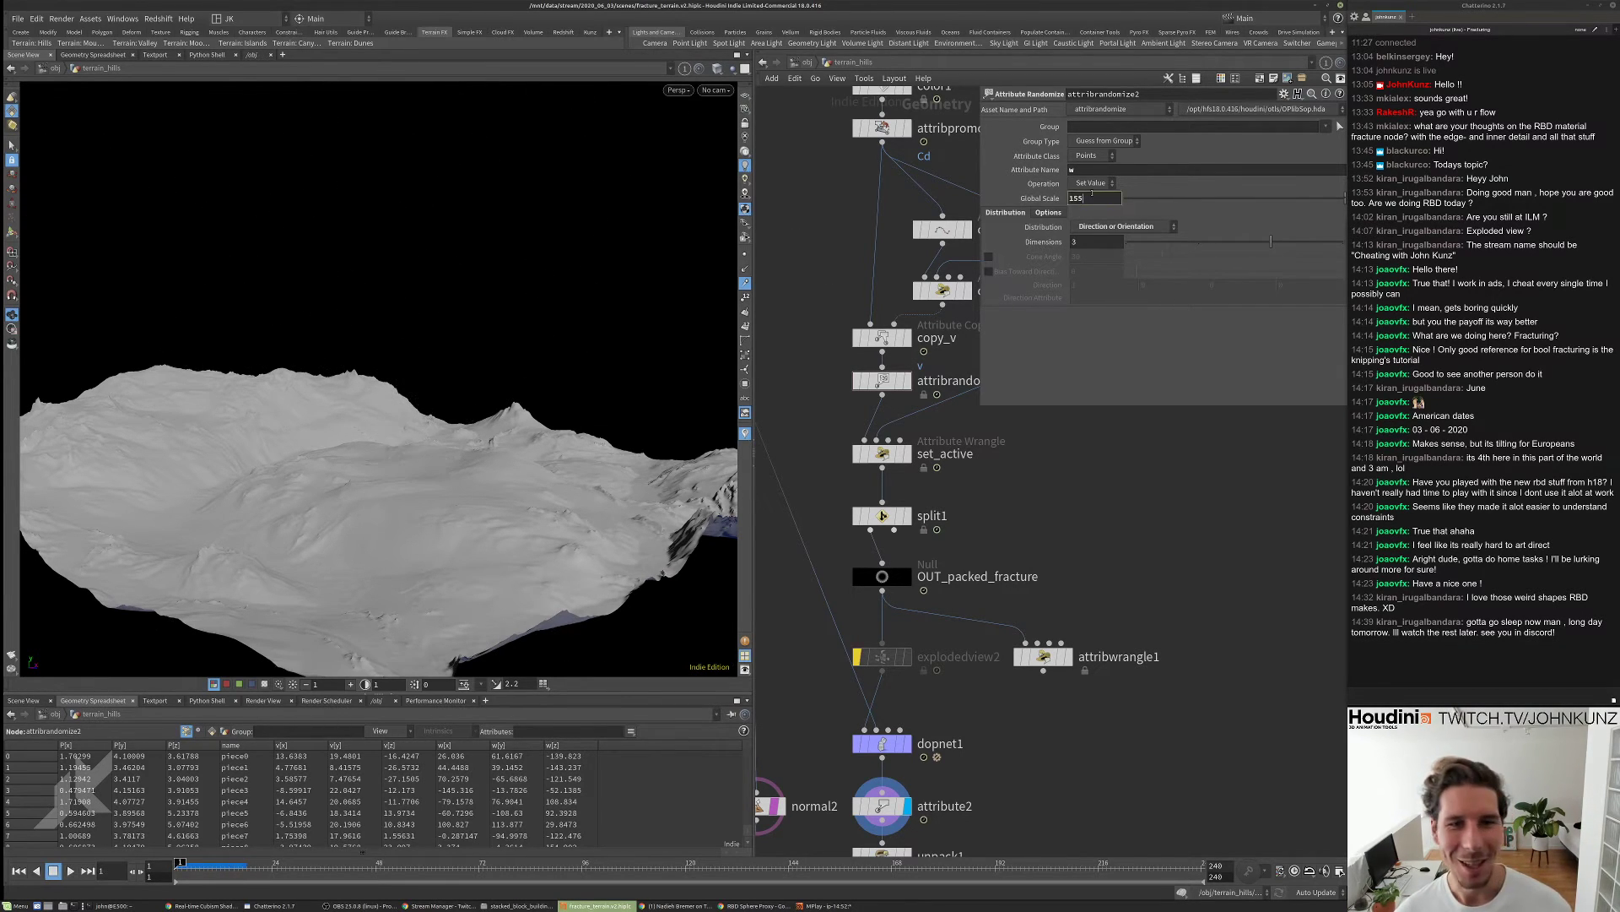
pyautogui.press('BackSpace')
pyautogui.press('BackSpace')
pyautogui.press('BackSpace')
pyautogui.write('5')
pyautogui.press('Return')
# - Replay the eruption to about frame 32, examine the rotating pieces above the terrain, and return to frame 1
pyautogui.moveTo(1108, 503); pyautogui.dragTo(1098, 479, button='middle')
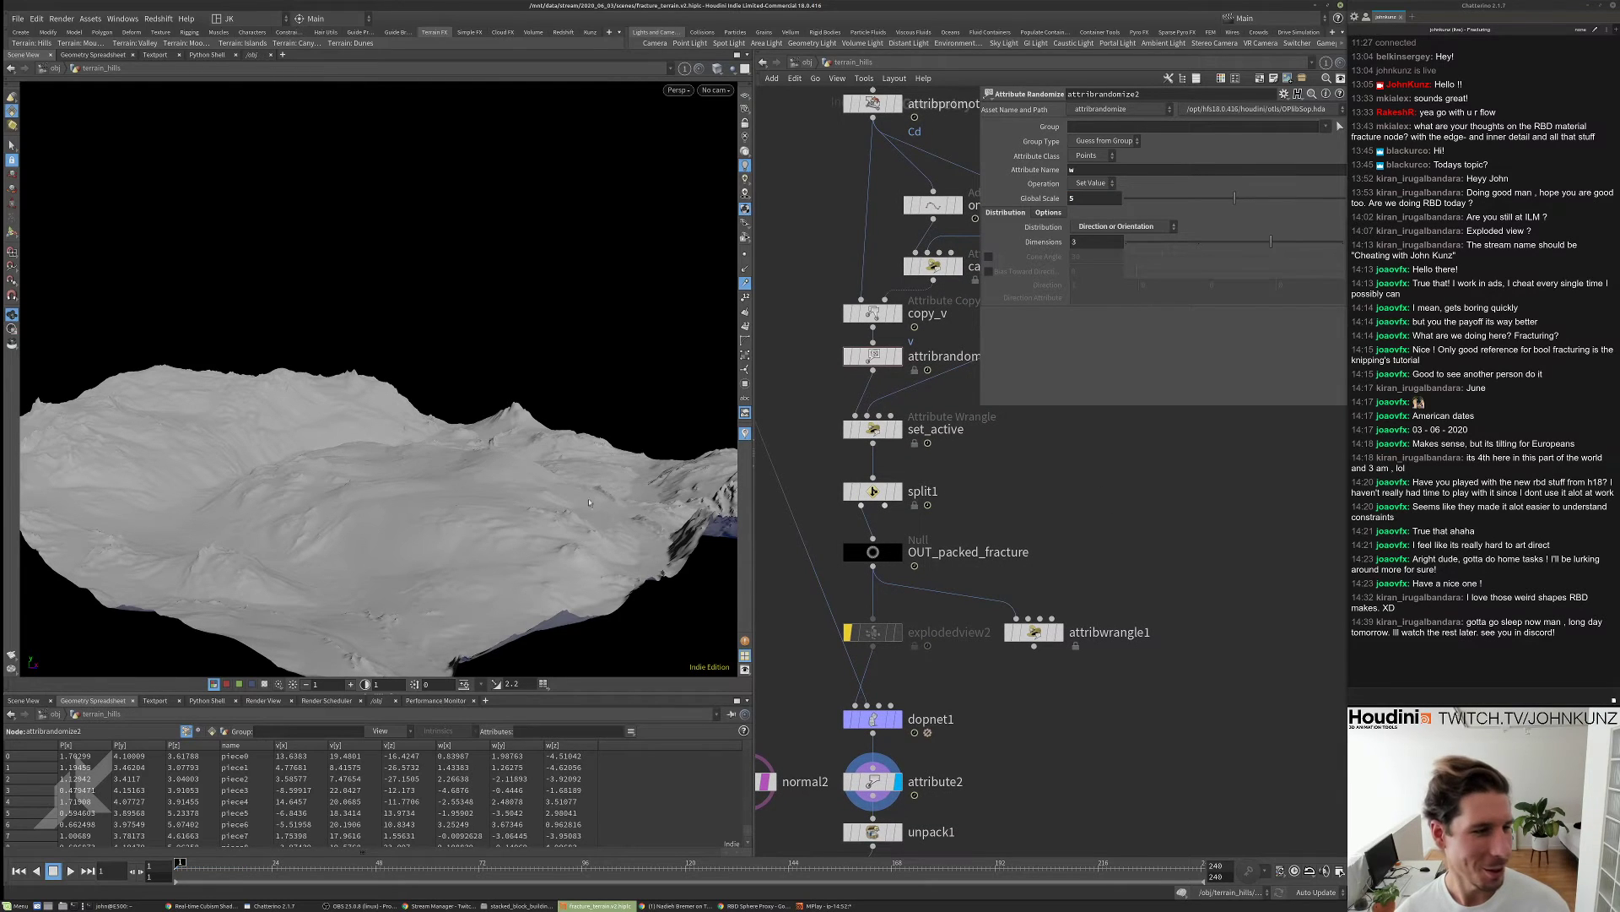
pyautogui.press('Up')
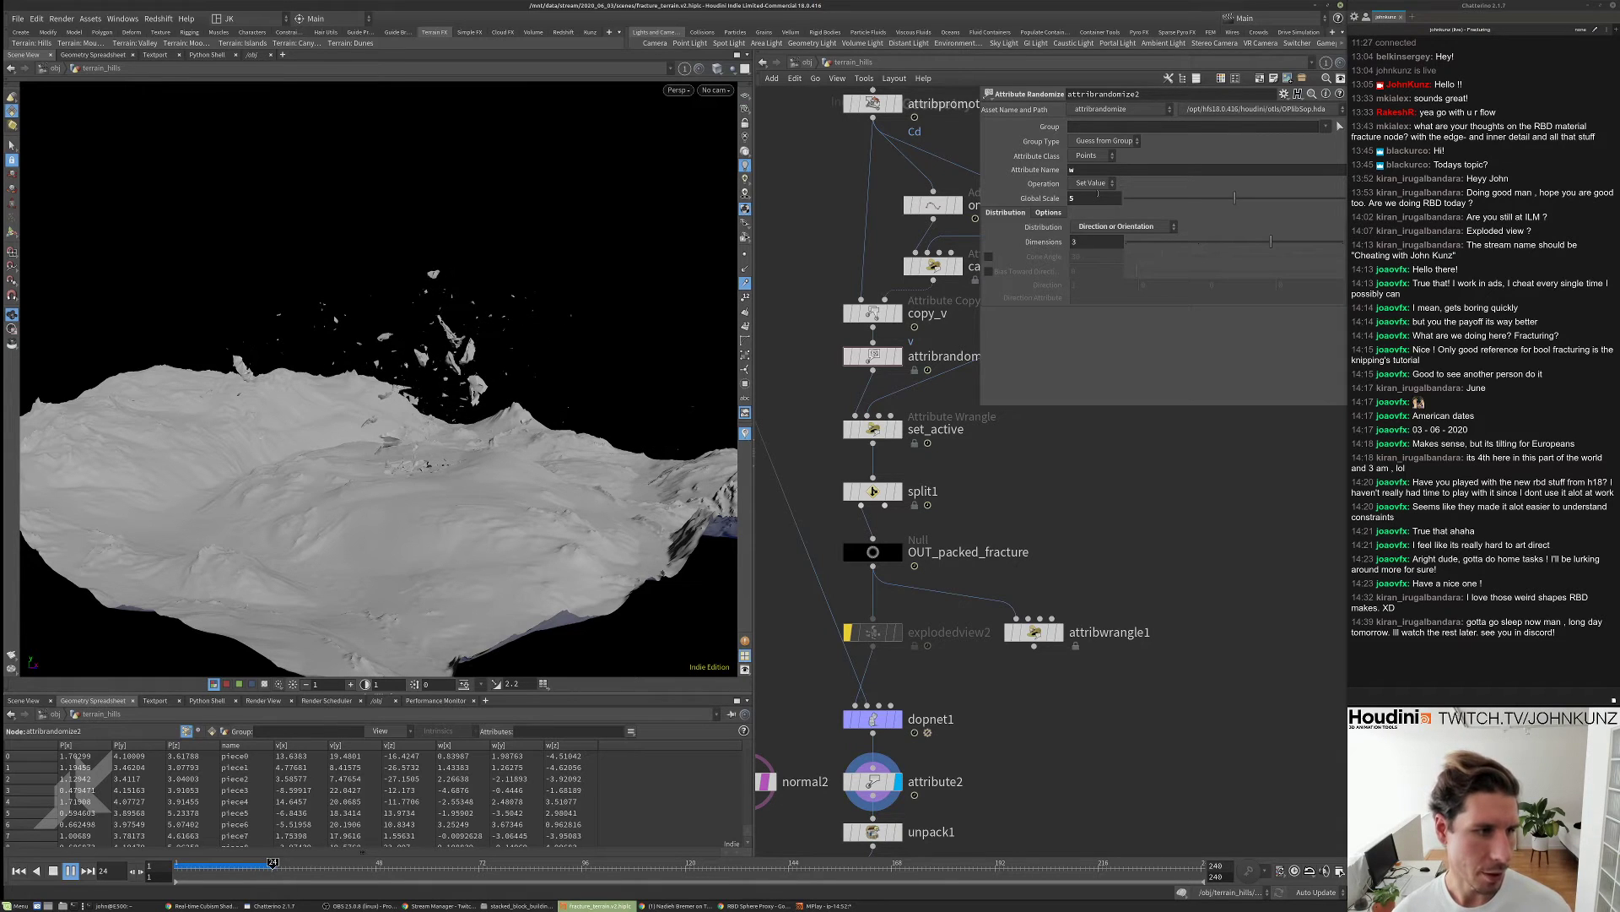
pyautogui.hotkey('ctrl', 'Up')
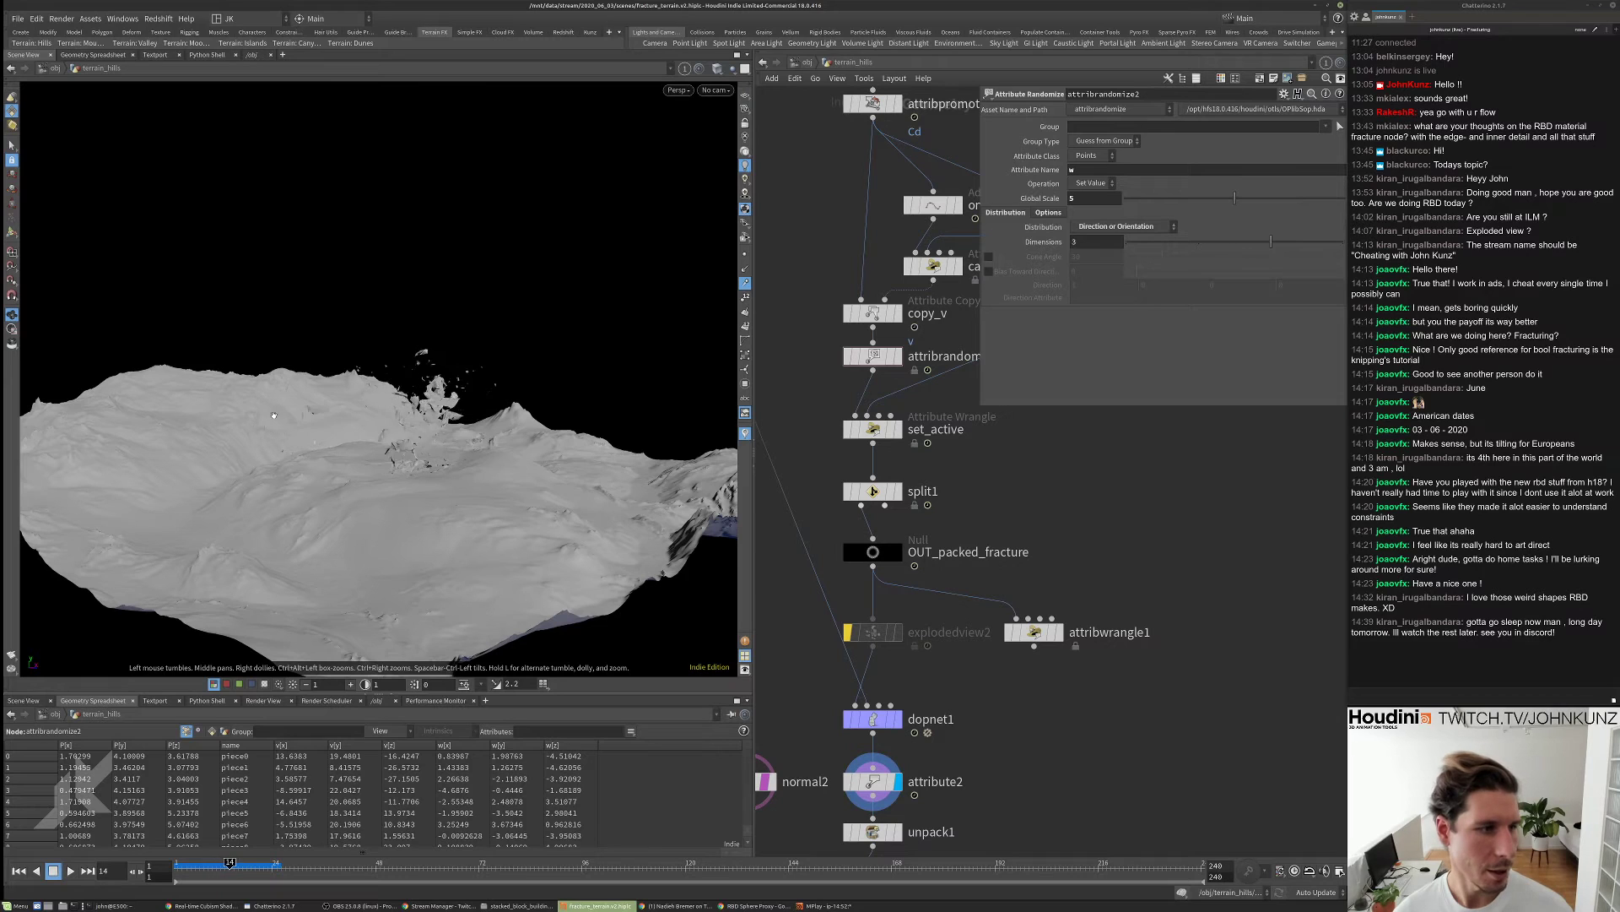
pyautogui.moveTo(311, 448); pyautogui.dragTo(418, 342)
pyautogui.hotkey('ctrl', 'Up')
pyautogui.press('Up')
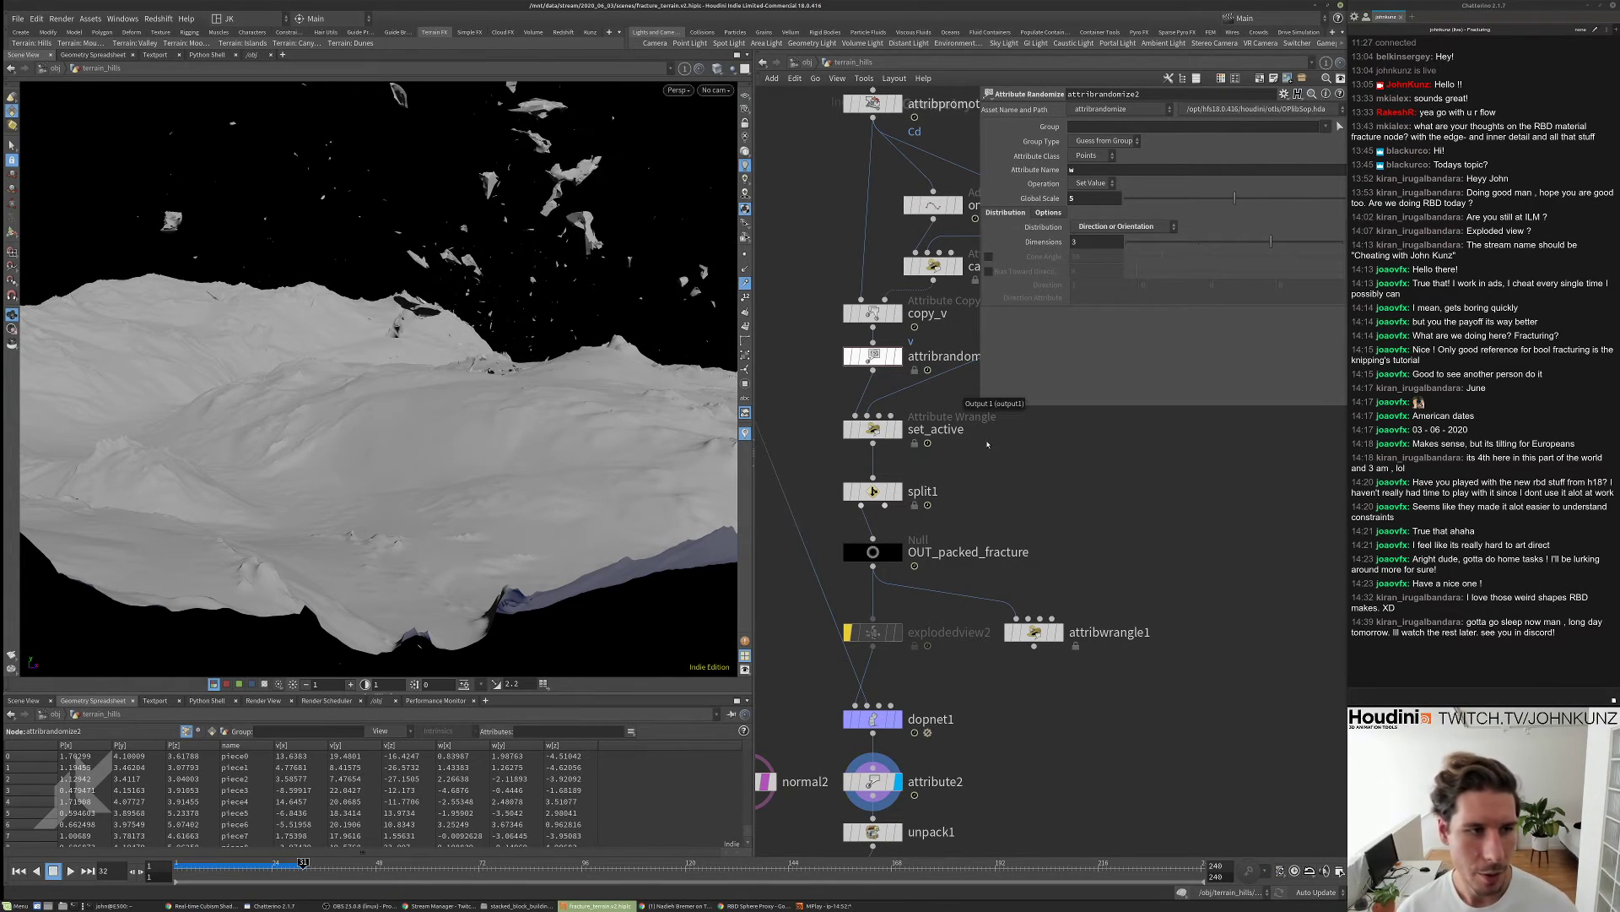
pyautogui.hotkey('ctrl', 'Up')
# - Rename the attribrandomize2 node as random_ang_w
pyautogui.moveTo(924, 370); pyautogui.dragTo(903, 447, button='middle')
pyautogui.doubleClick(901, 435)
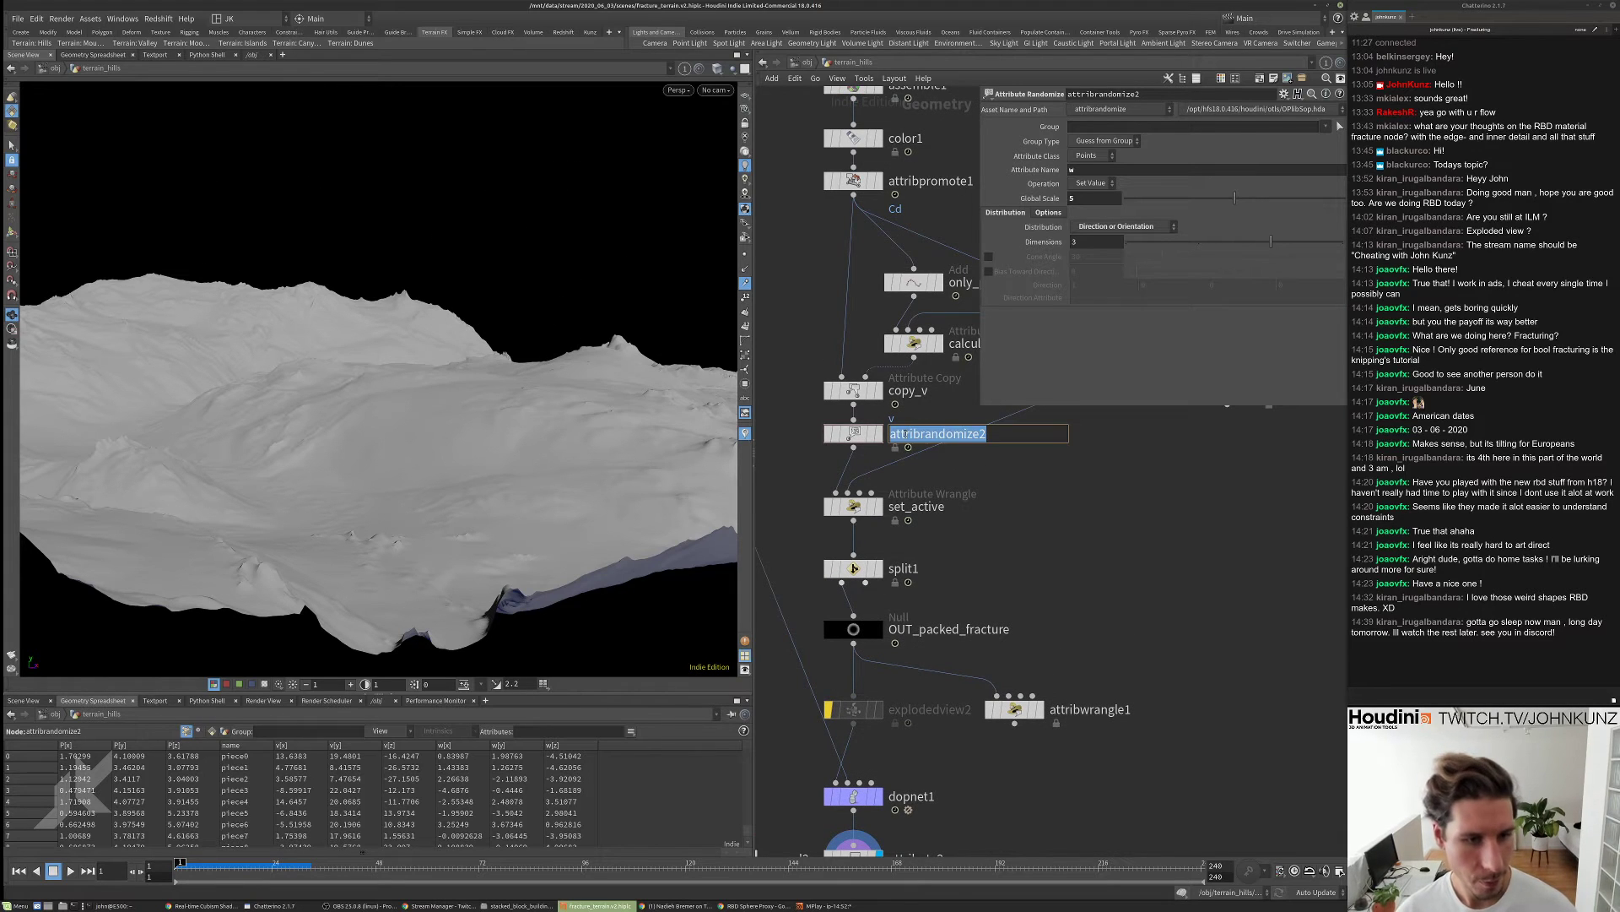
pyautogui.write('ran')
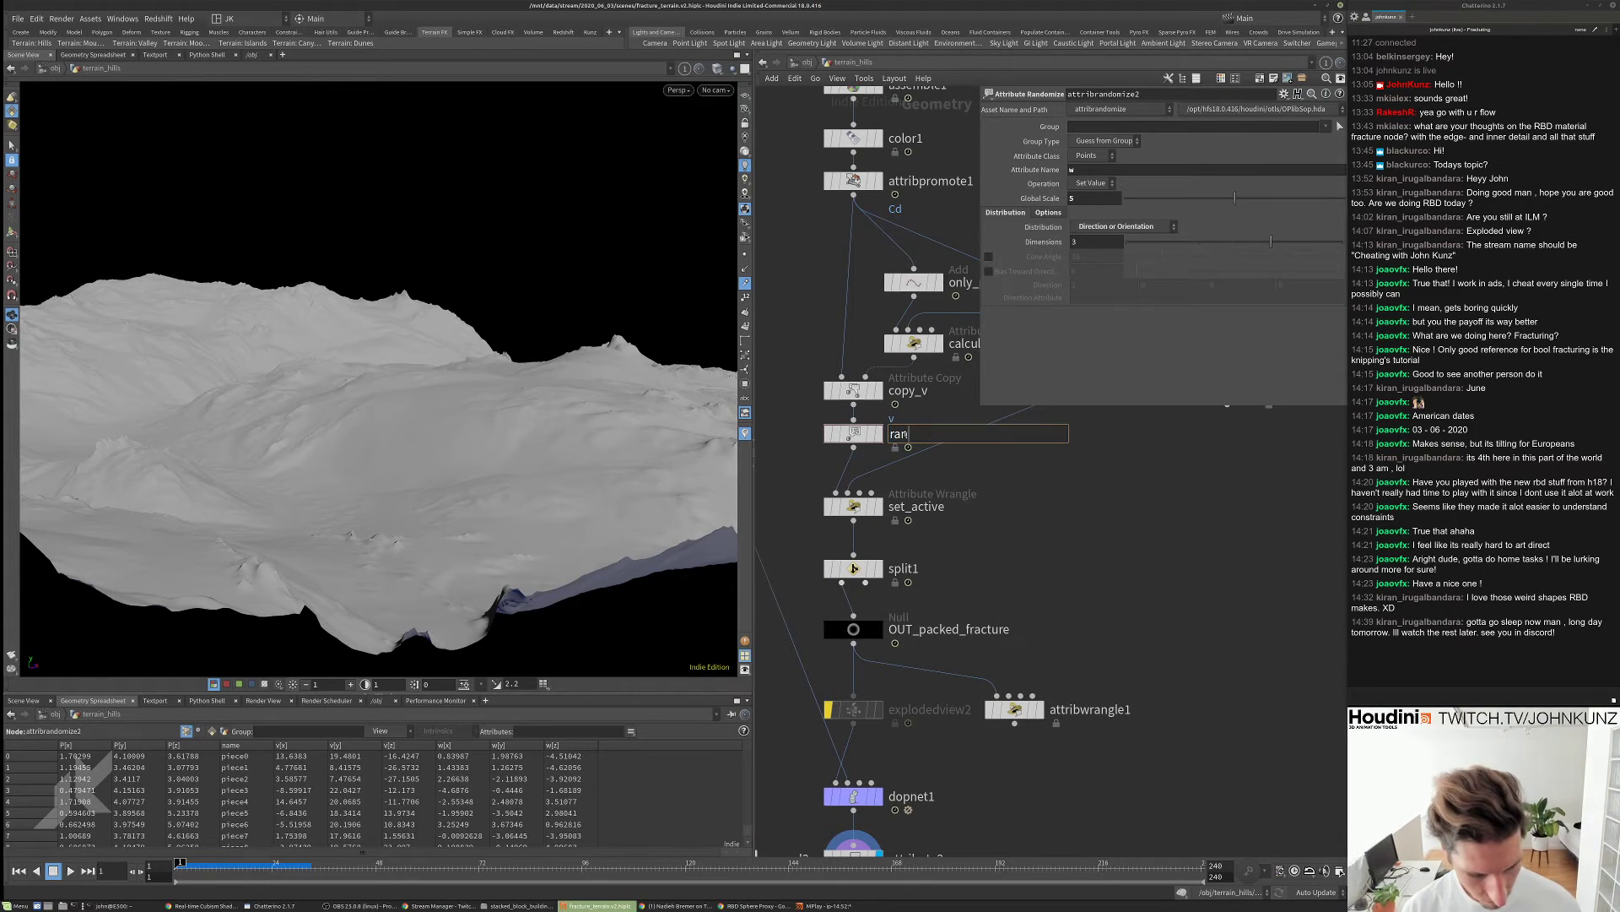
pyautogui.write('dom_ang_v')
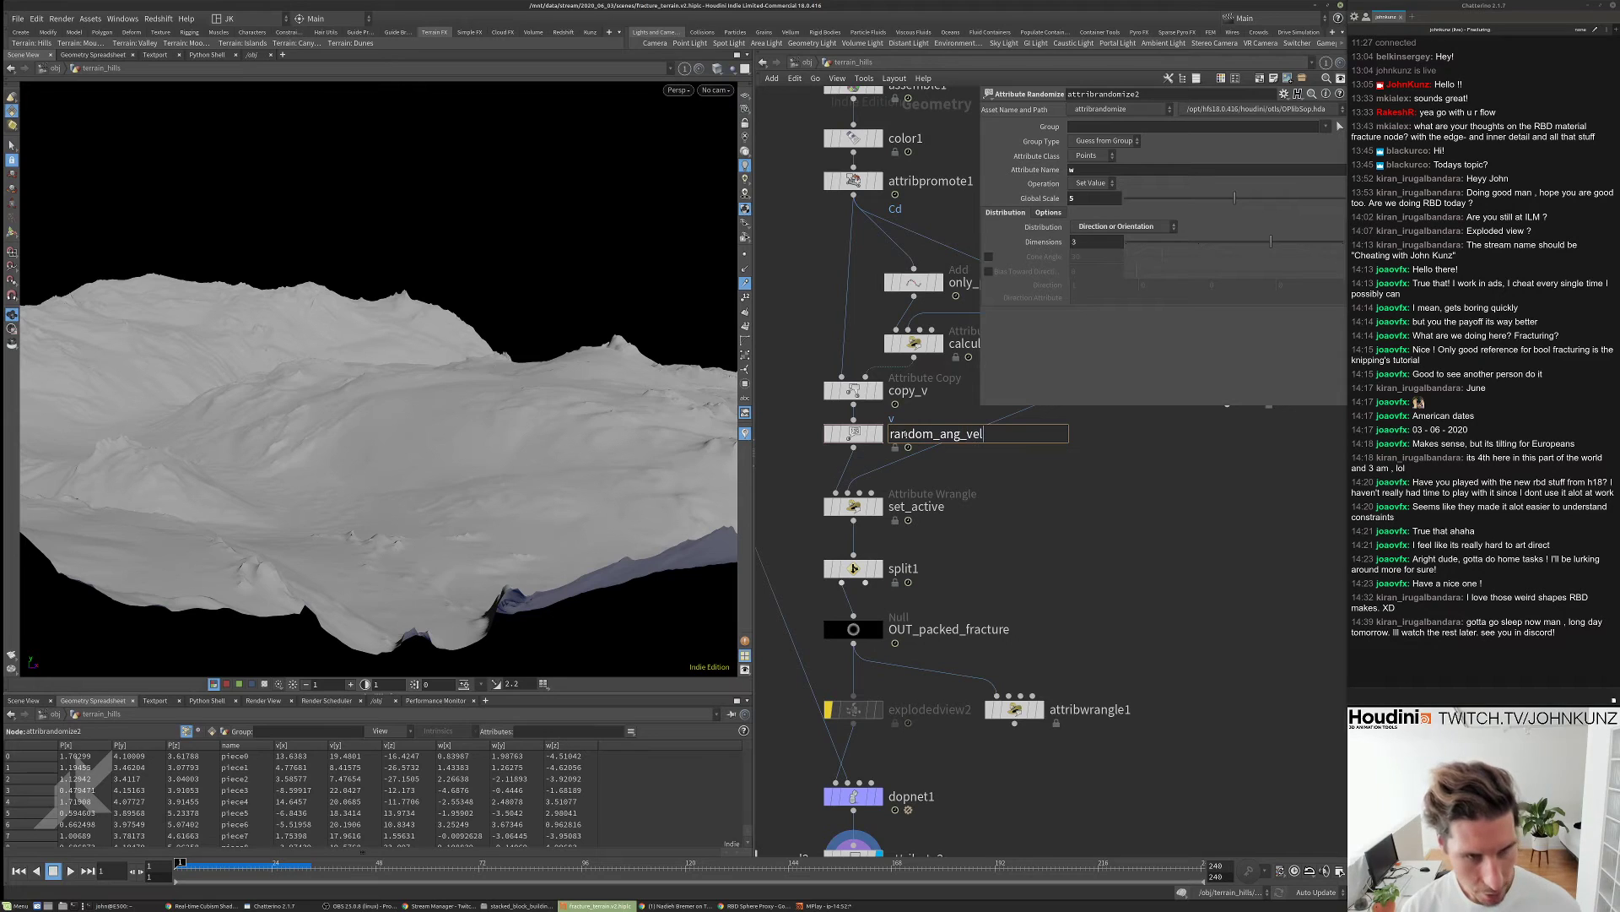
pyautogui.write('_')
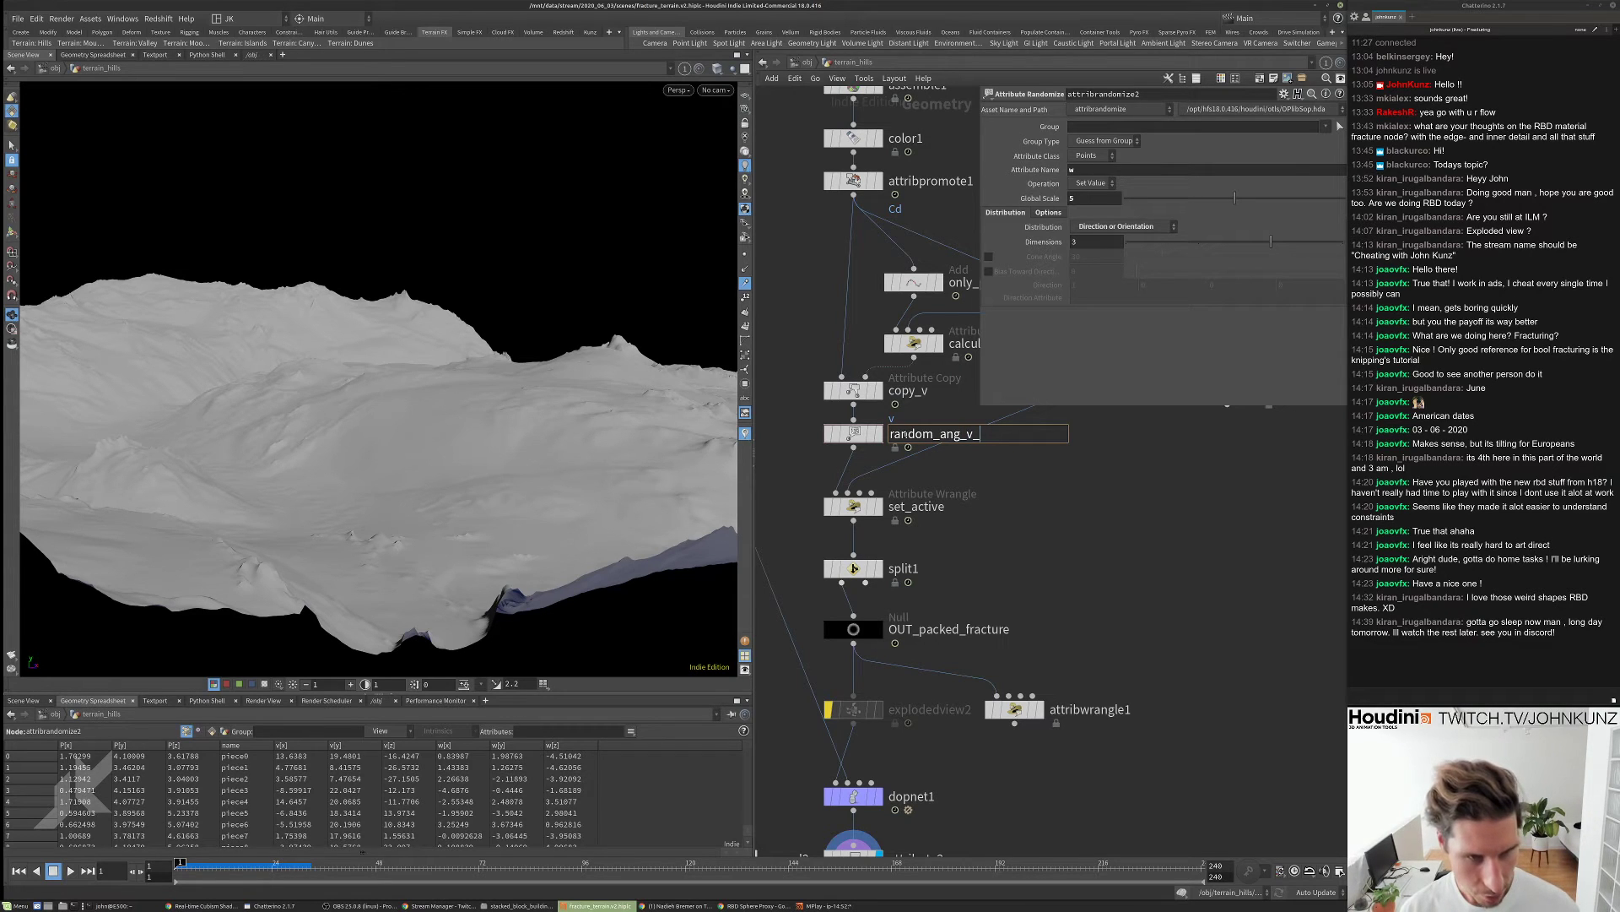
pyautogui.press('BackSpace')
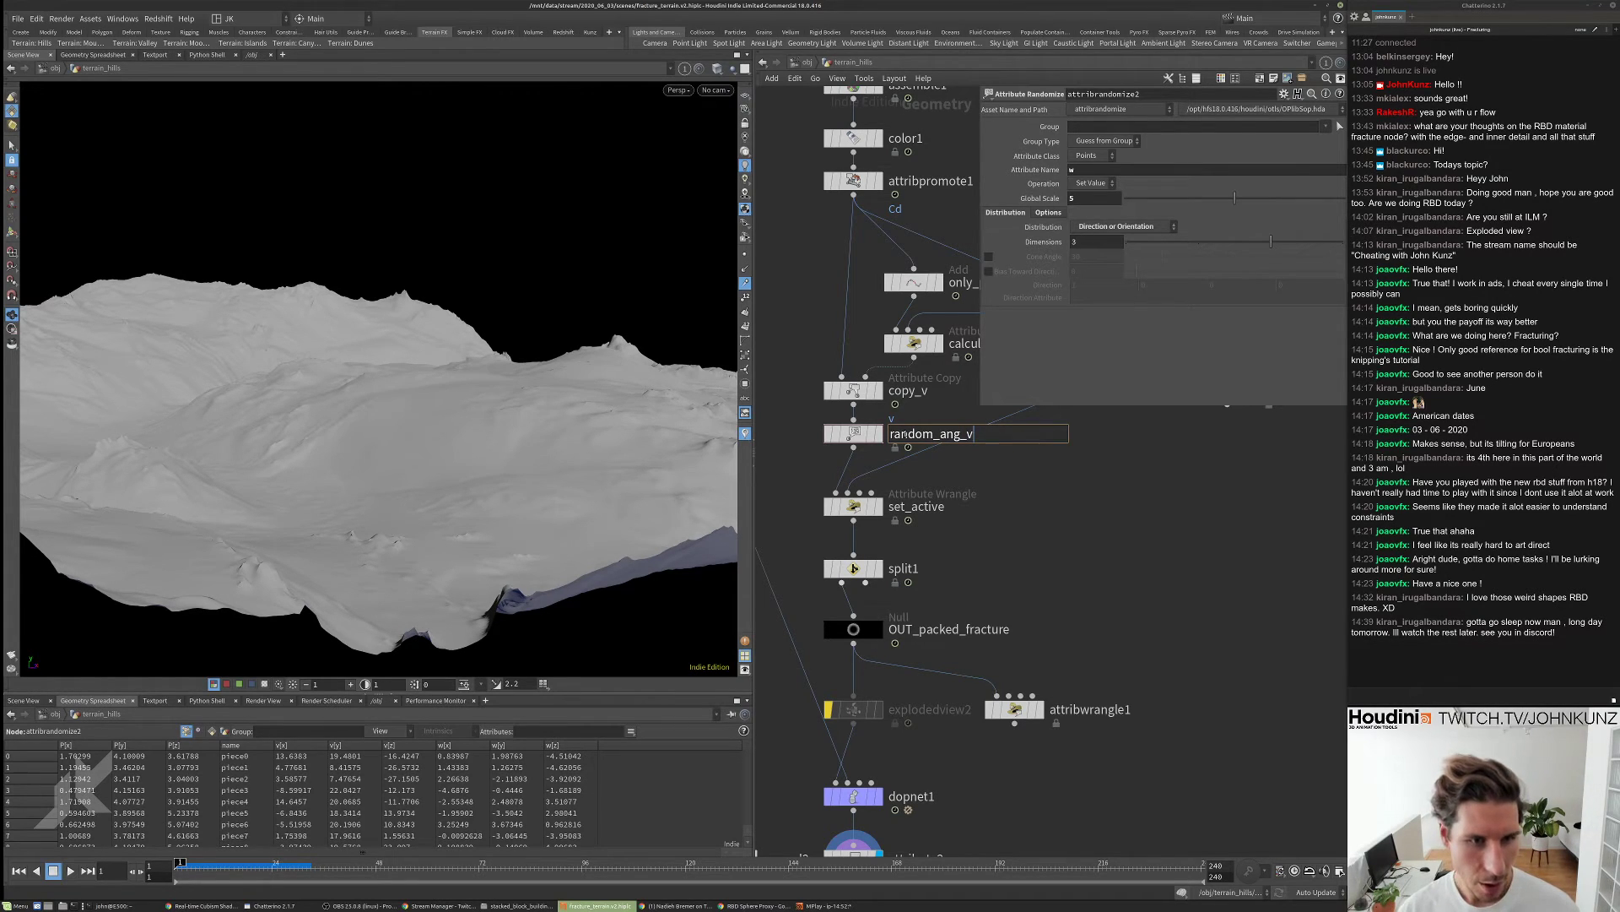
pyautogui.press('BackSpace')
pyautogui.write('w')
pyautogui.press('Return')
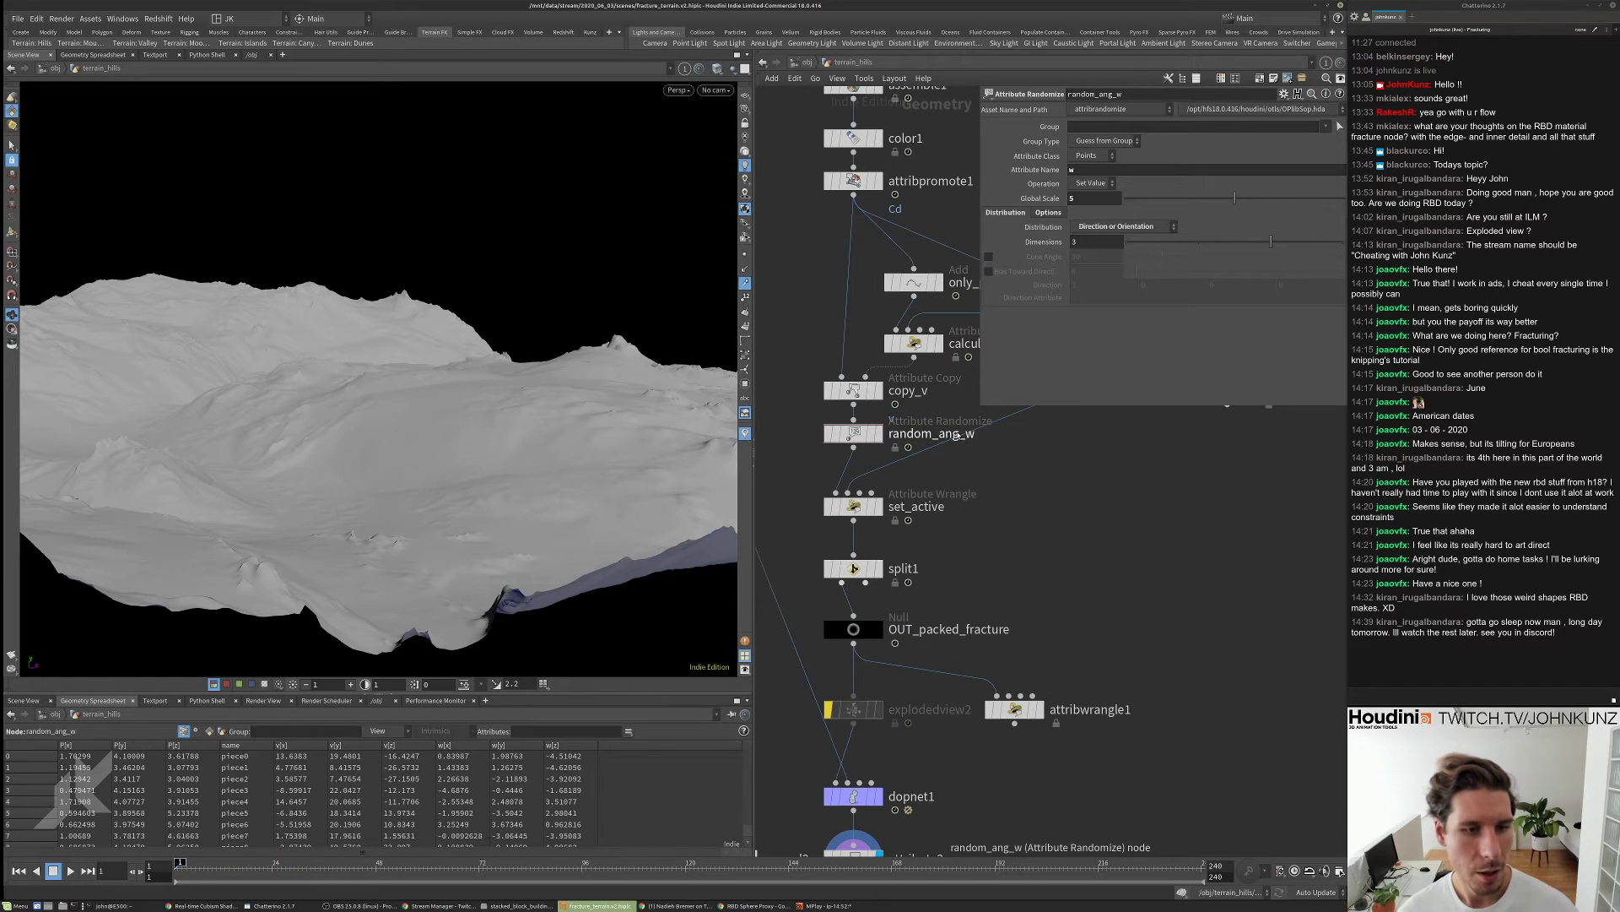
# - Shorten the name of the Attribute Randomize node below copy_v to random_w
pyautogui.doubleClick(958, 436)
pyautogui.press('BackSpace')
pyautogui.press('BackSpace')
pyautogui.press('BackSpace')
pyautogui.press('BackSpace')
pyautogui.press('Return')
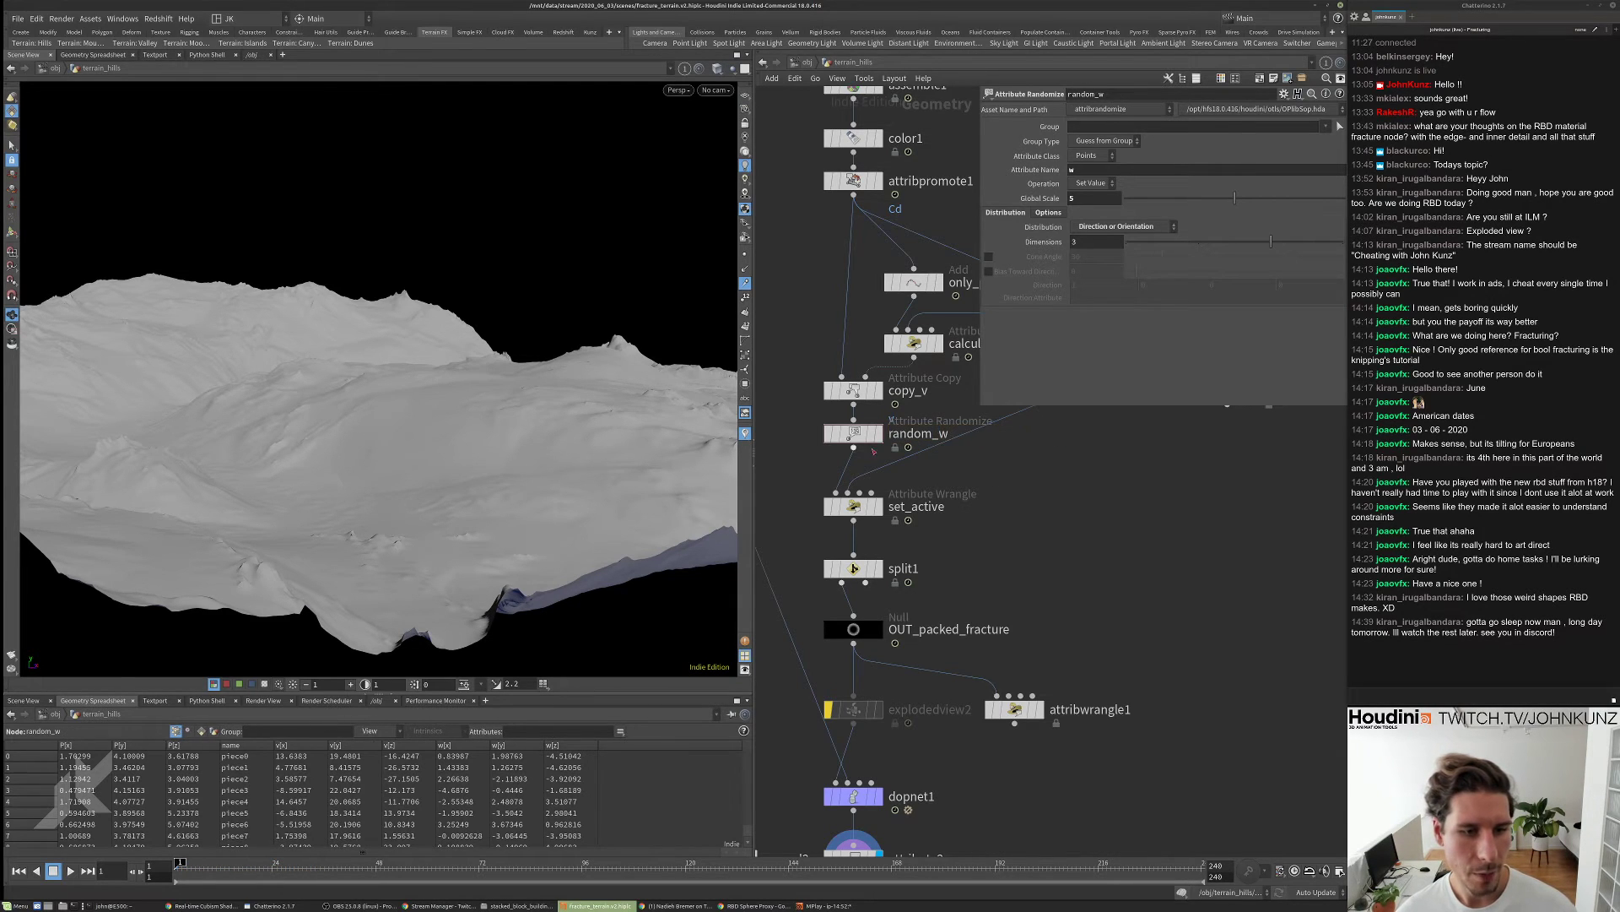
# - Add the comment "angular velocity is w" to random_w and show it in the network editor
pyautogui.rightClick(860, 438)
pyautogui.click(890, 567)
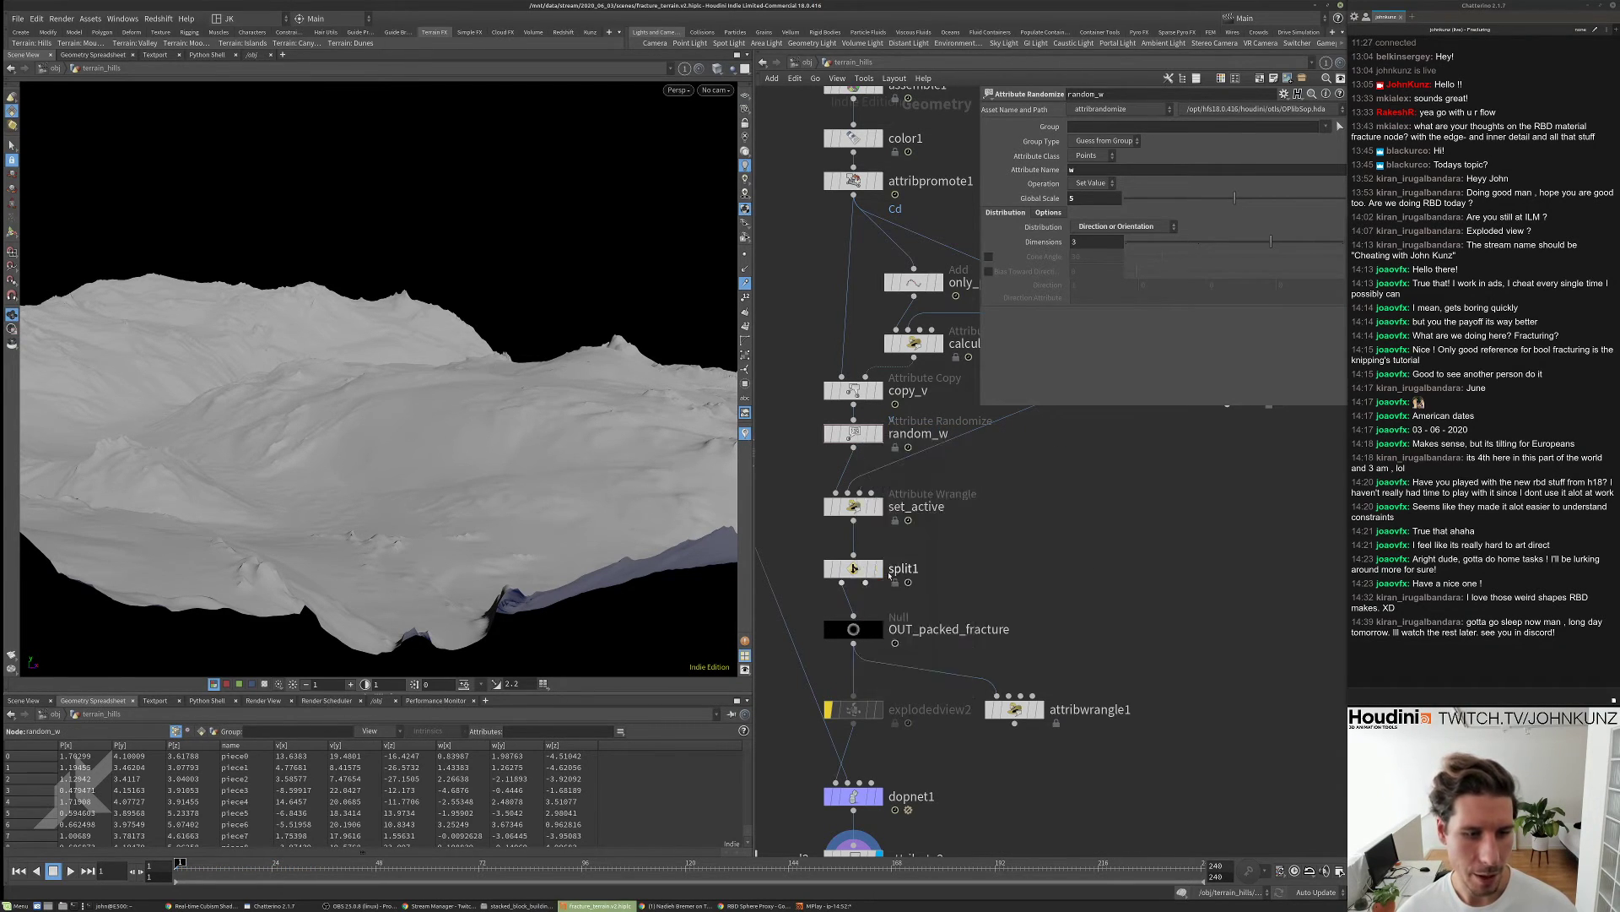
pyautogui.moveTo(902, 470); pyautogui.dragTo(1188, 450)
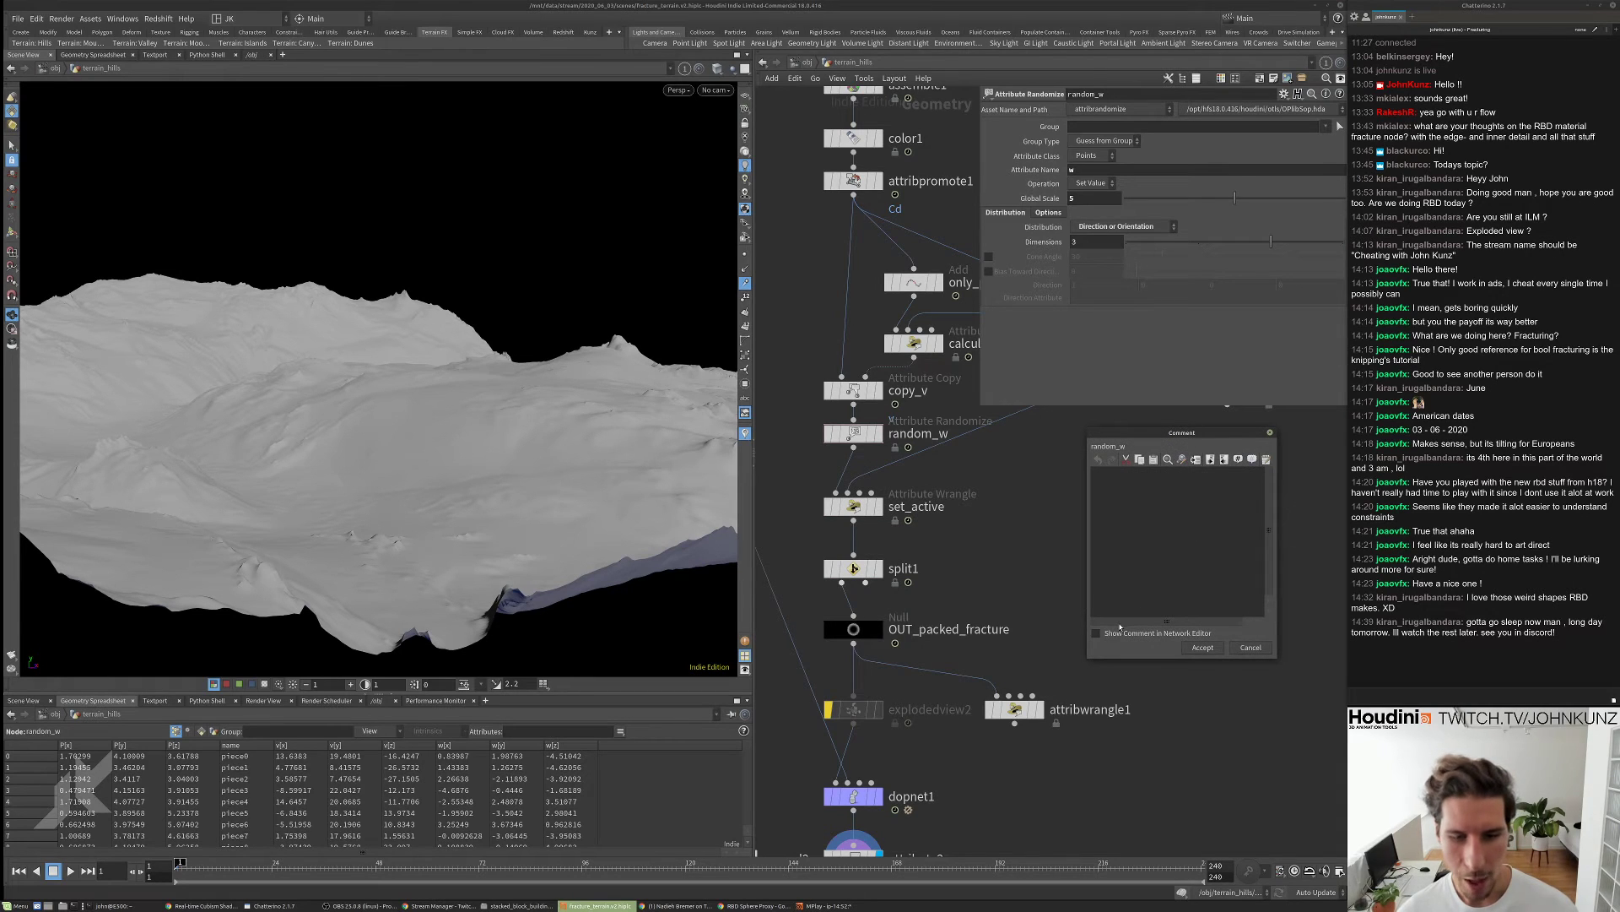
pyautogui.write('ang')
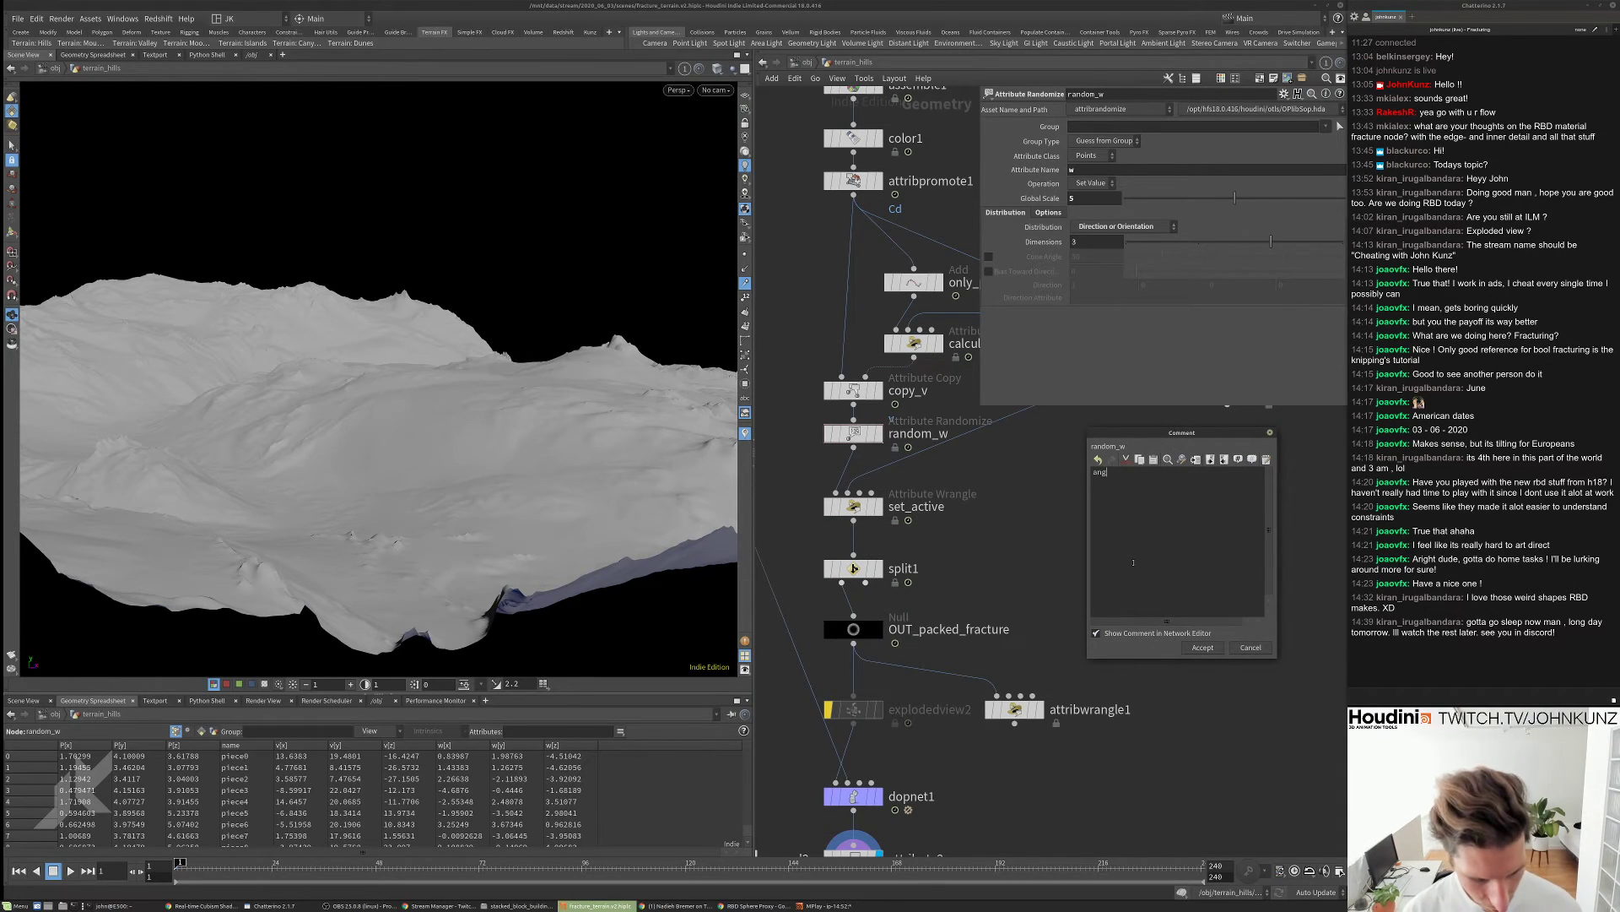
pyautogui.write('ular veloci')
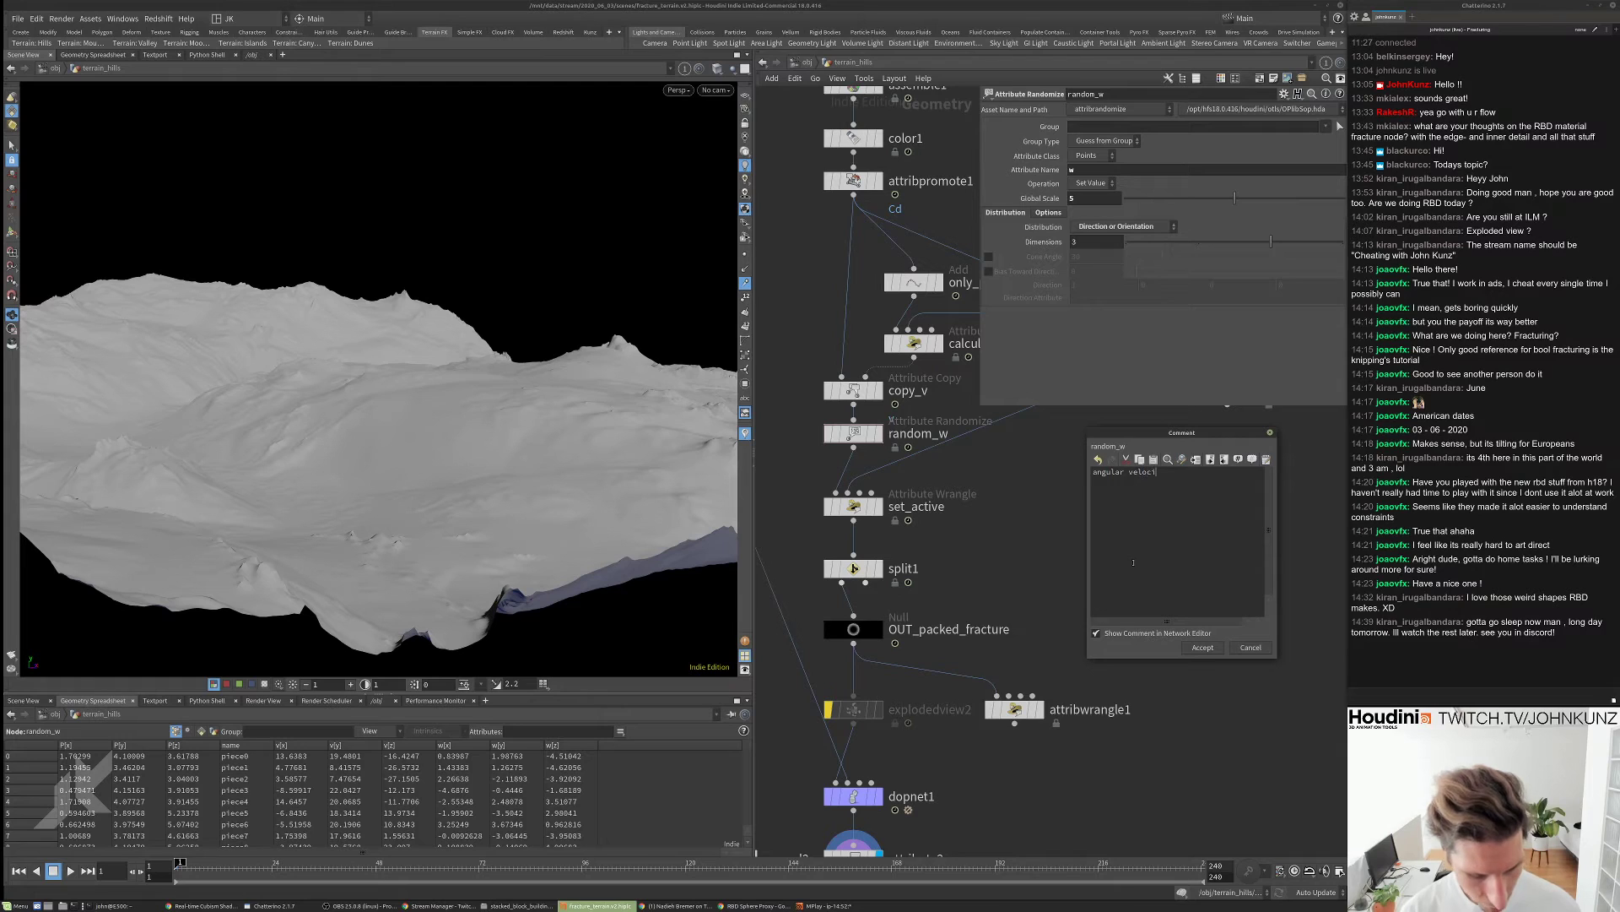
pyautogui.write('ty is w')
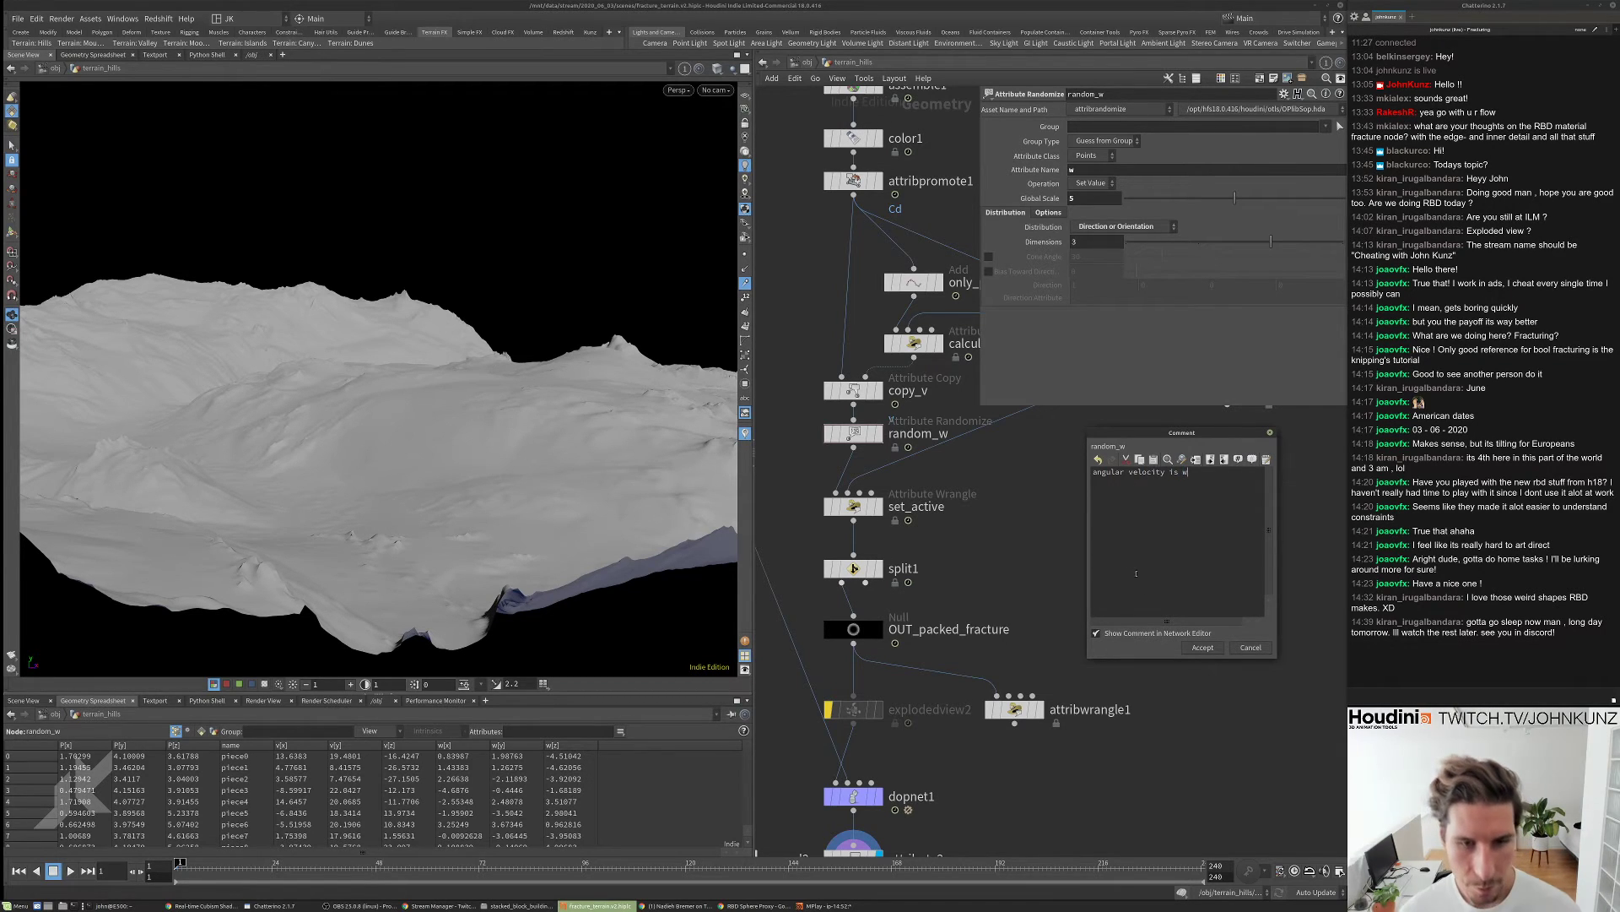
pyautogui.click(1202, 648)
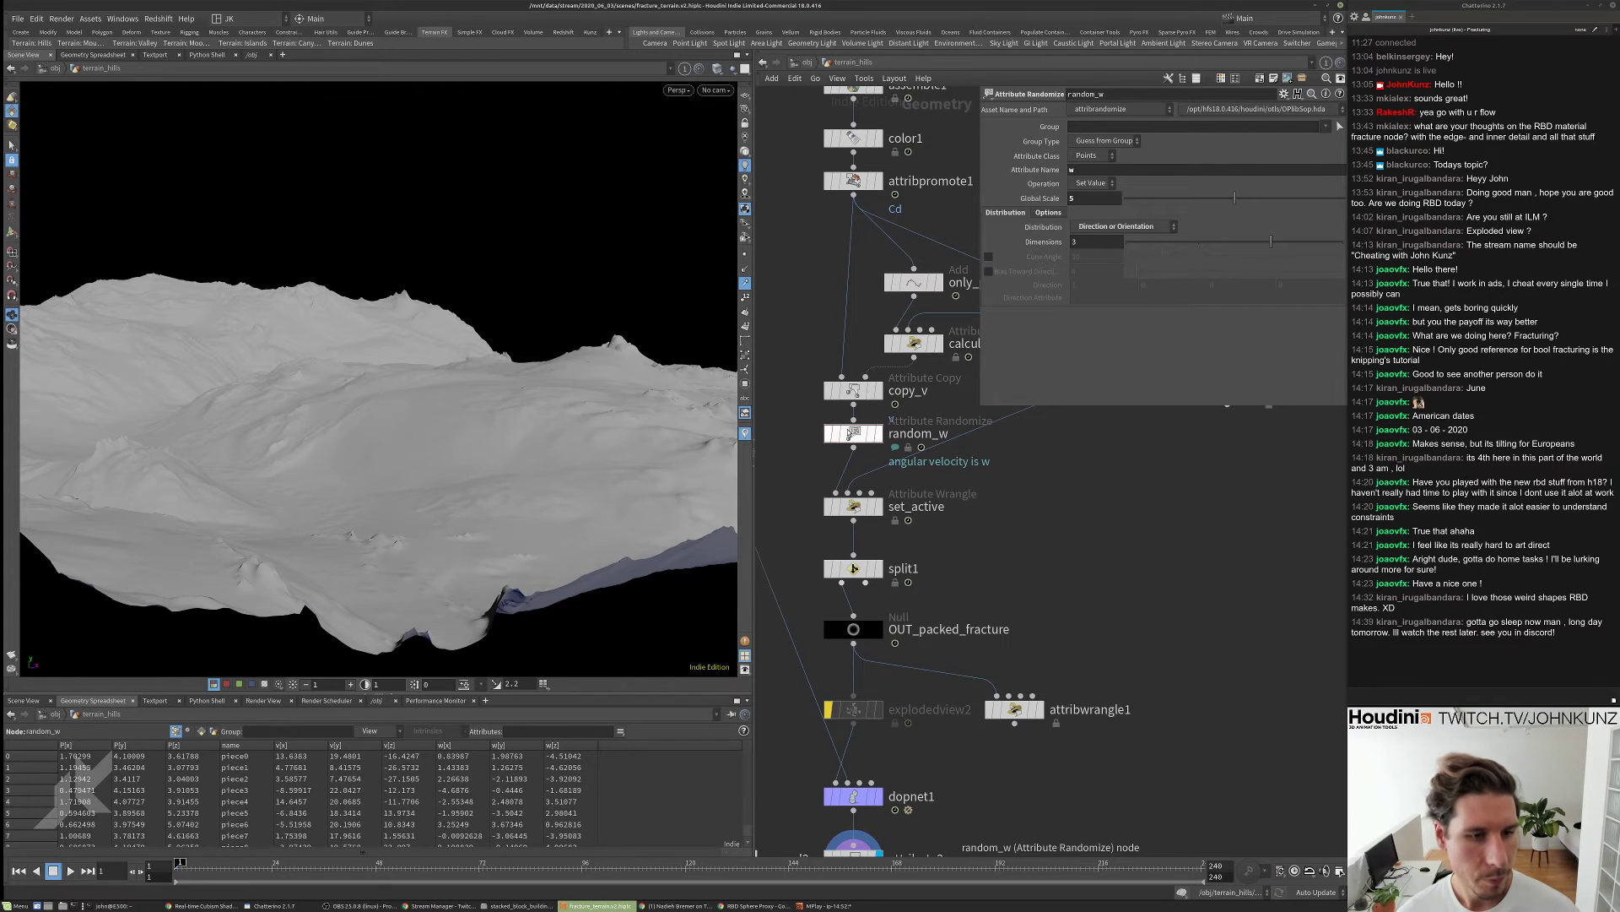
# - Space random_w and set_active further down from copy_v in the network and shrink the floating parameter pane
pyautogui.moveTo(835, 433); pyautogui.dragTo(835, 444)
pyautogui.moveTo(948, 447); pyautogui.dragTo(903, 404, button='middle')
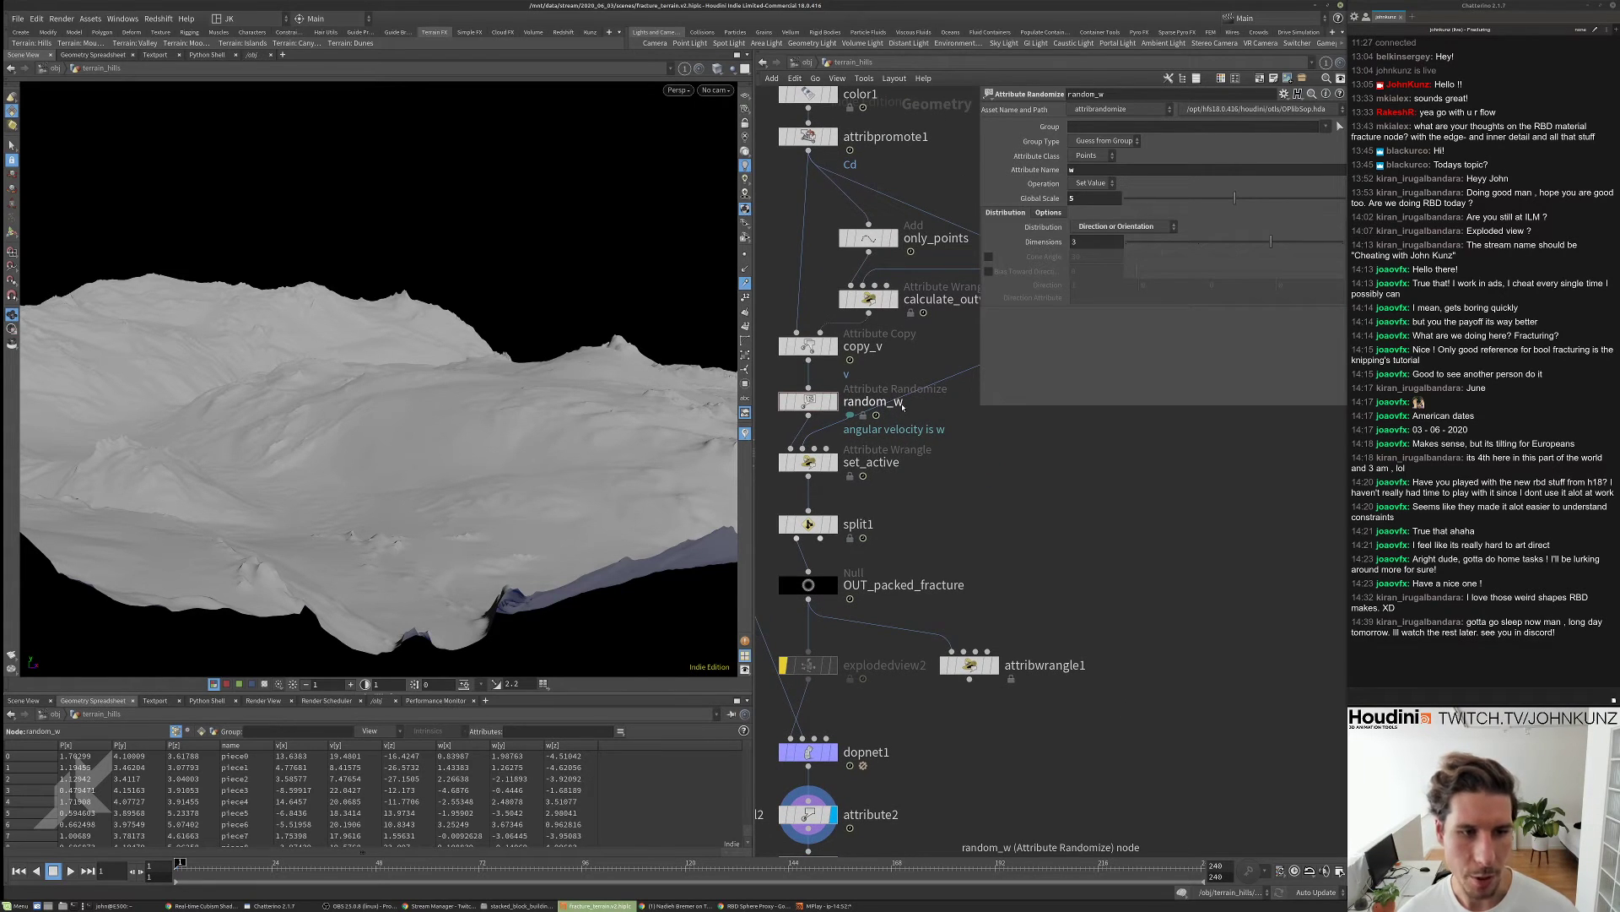
pyautogui.scroll(-4, 901, 404)
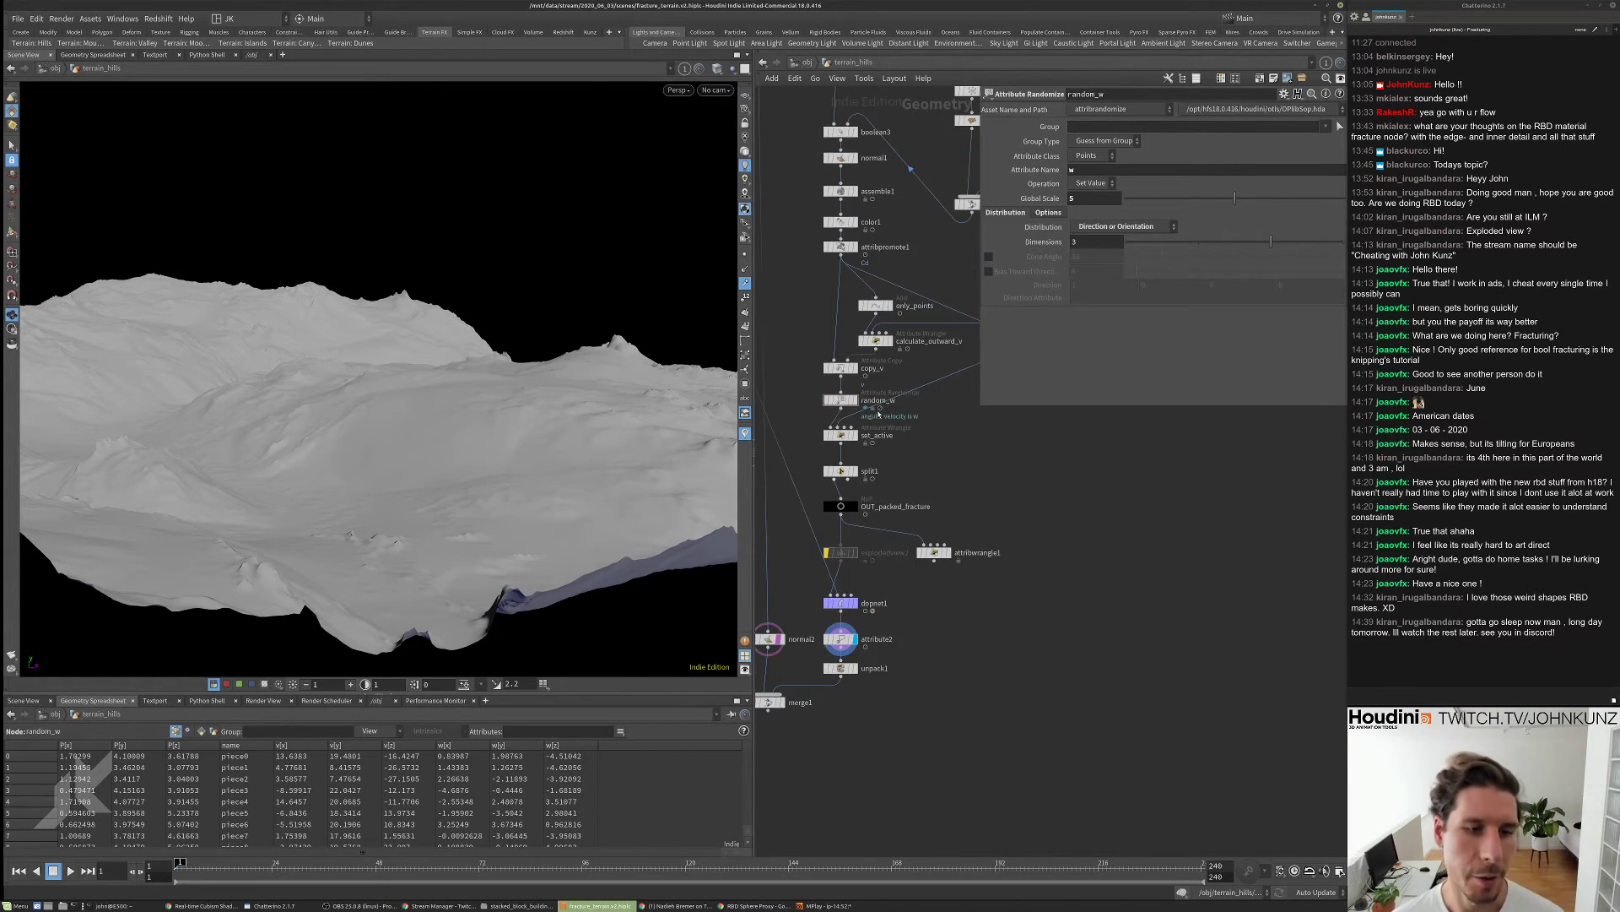
pyautogui.scroll(2, 908, 431)
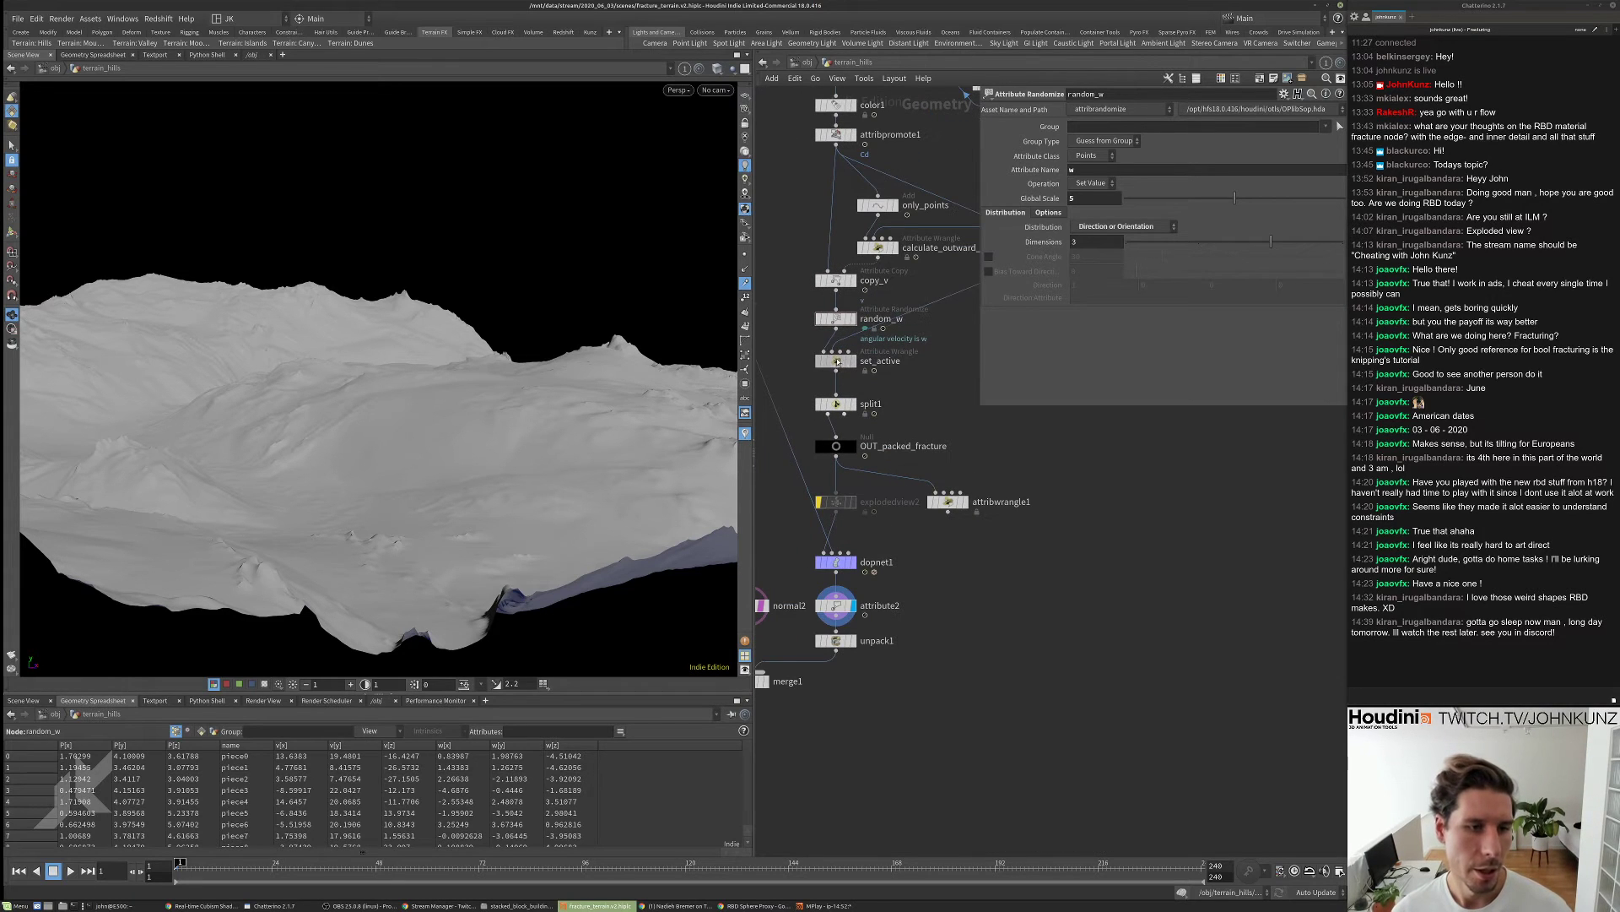
pyautogui.moveTo(980, 406); pyautogui.dragTo(1016, 352)
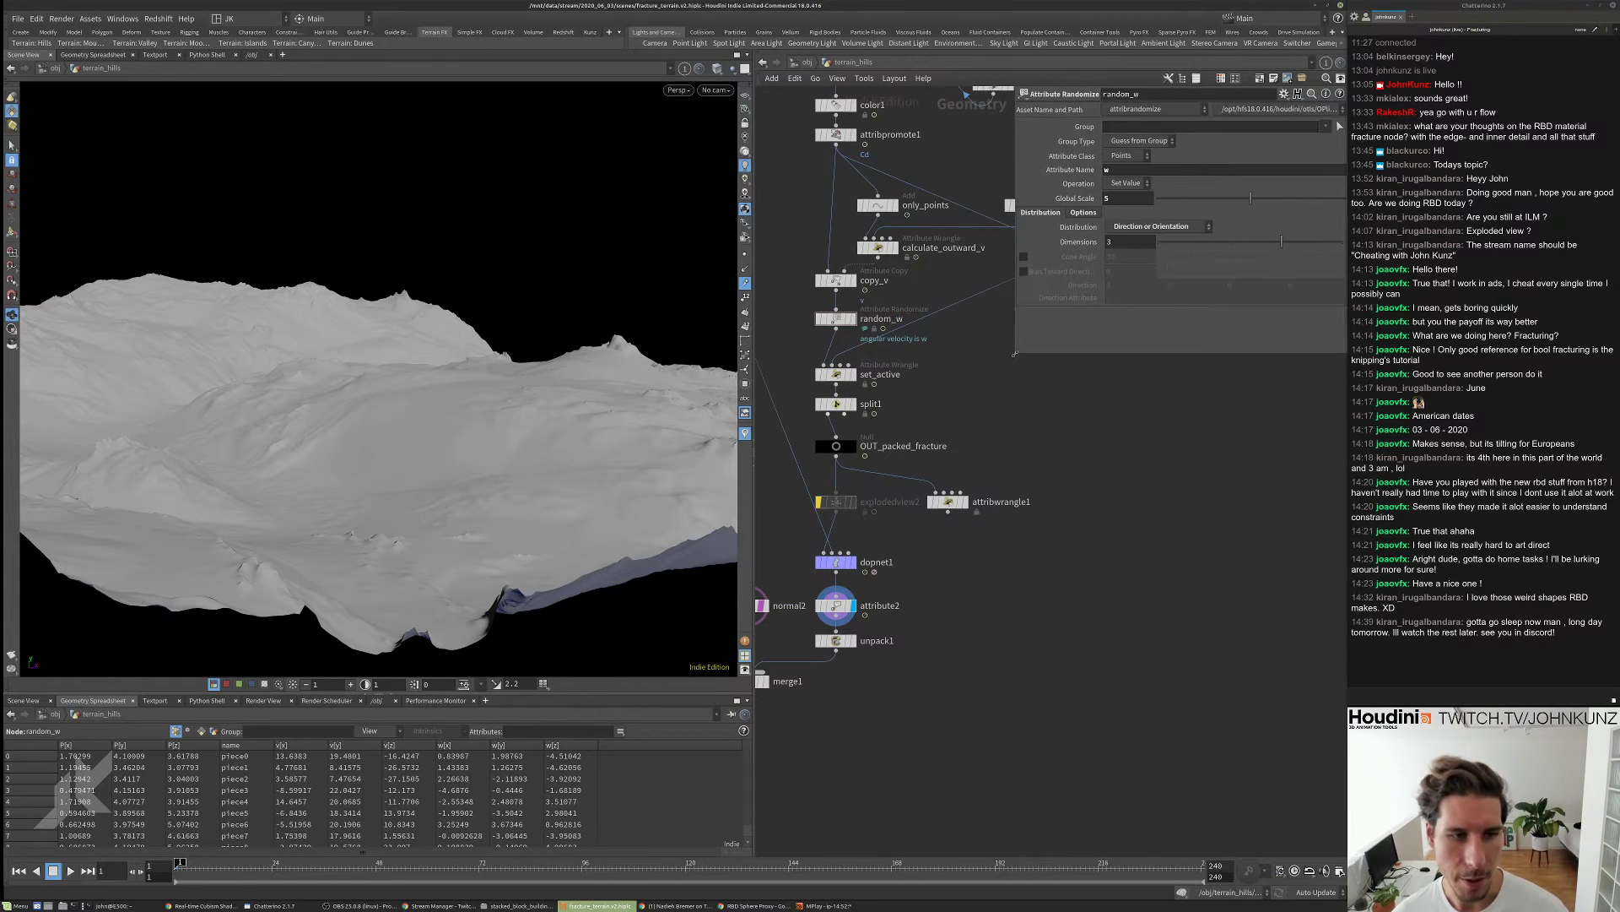
pyautogui.scroll(2, 838, 415)
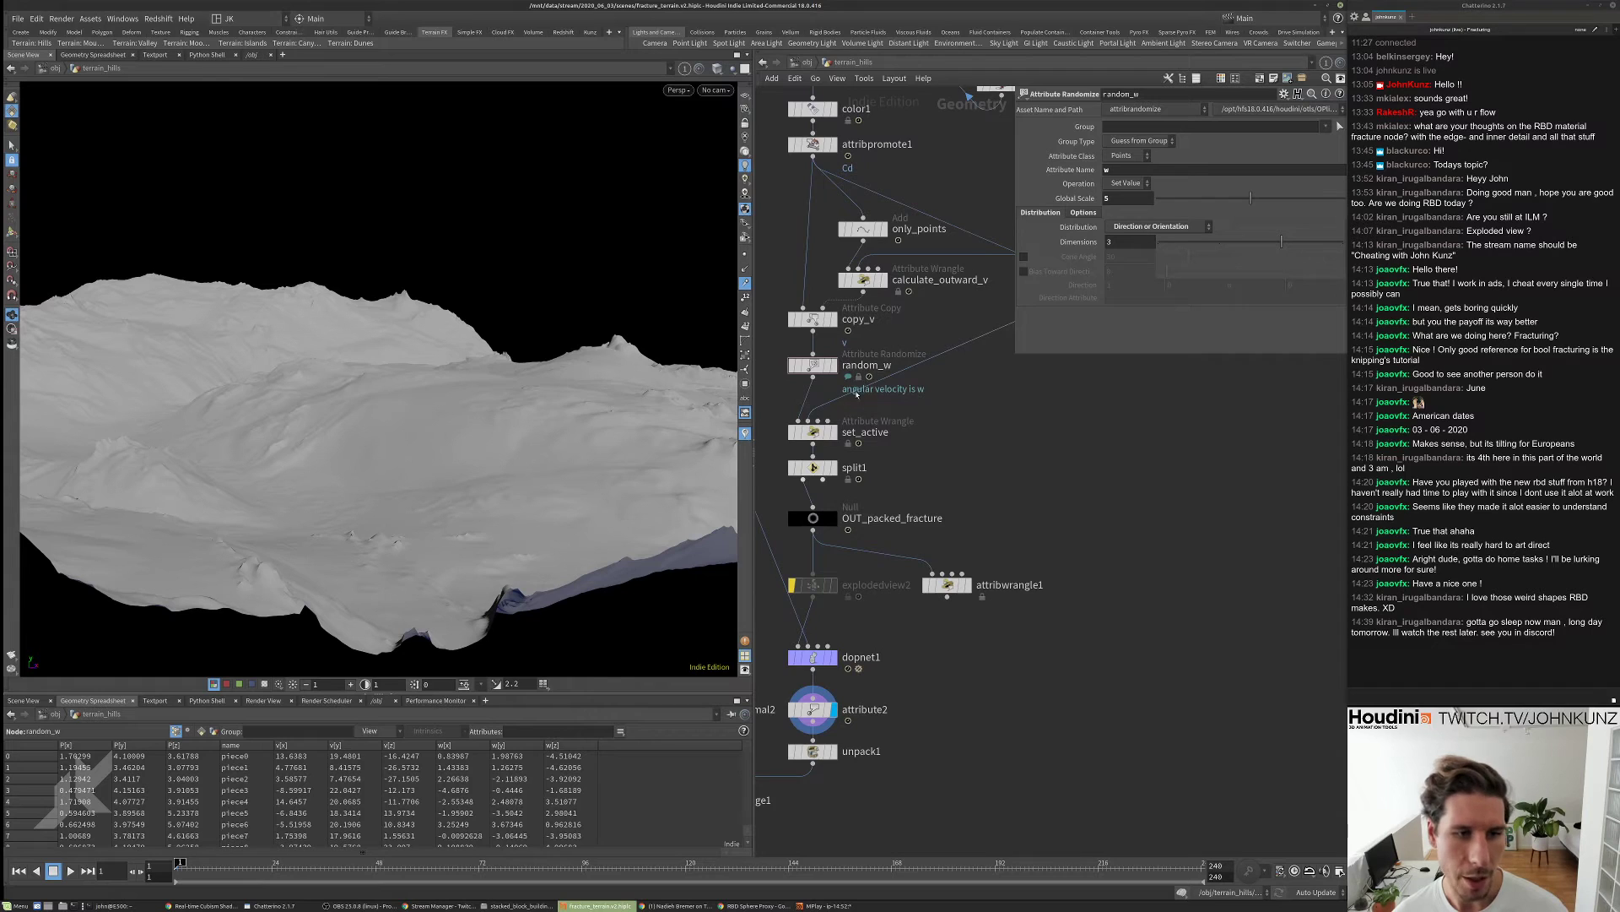
pyautogui.scroll(2, 857, 394)
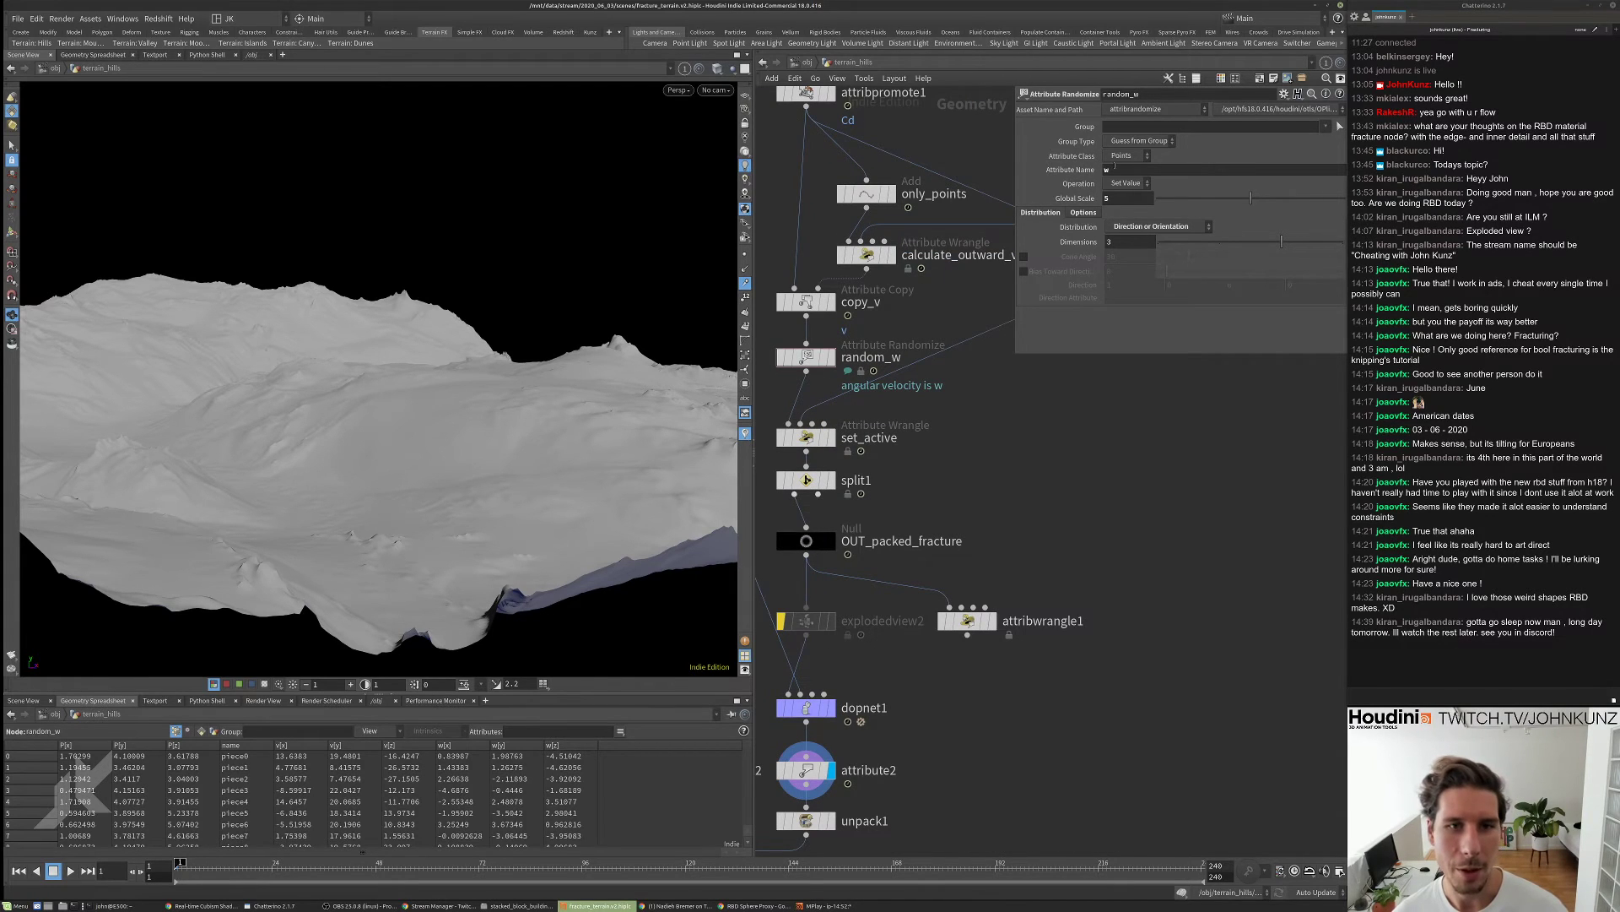
# - Switch to Chrome and move its window with the VEX Wrangle Cheat Sheet page over the Houdini workspace
pyautogui.doubleClick(1108, 169)
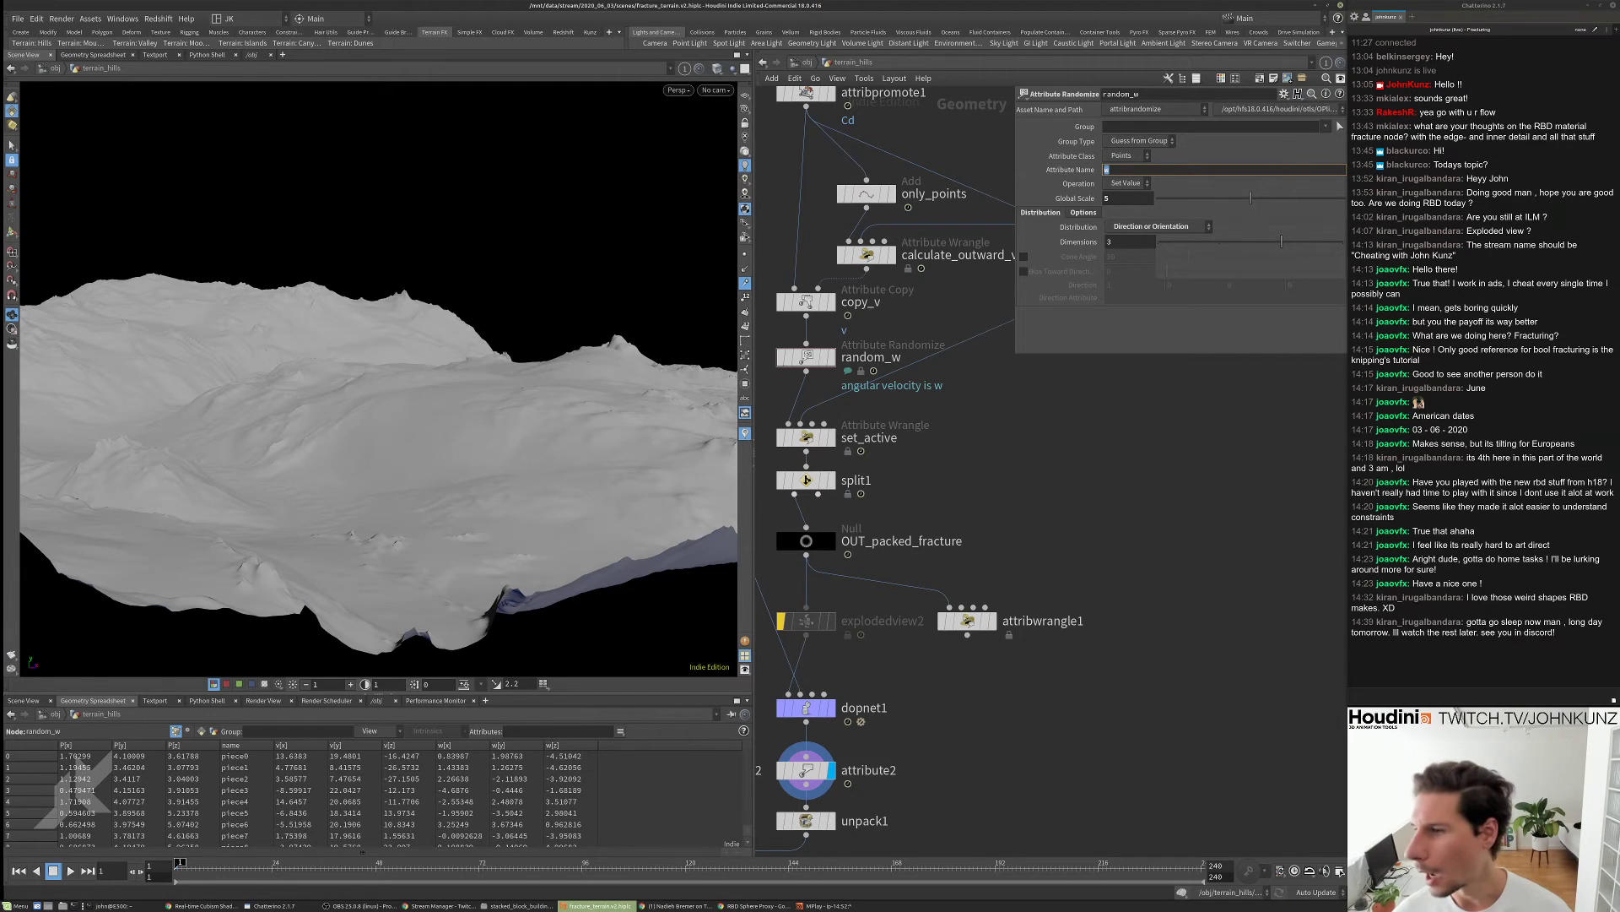
pyautogui.hotkey('alt', 'Tab')
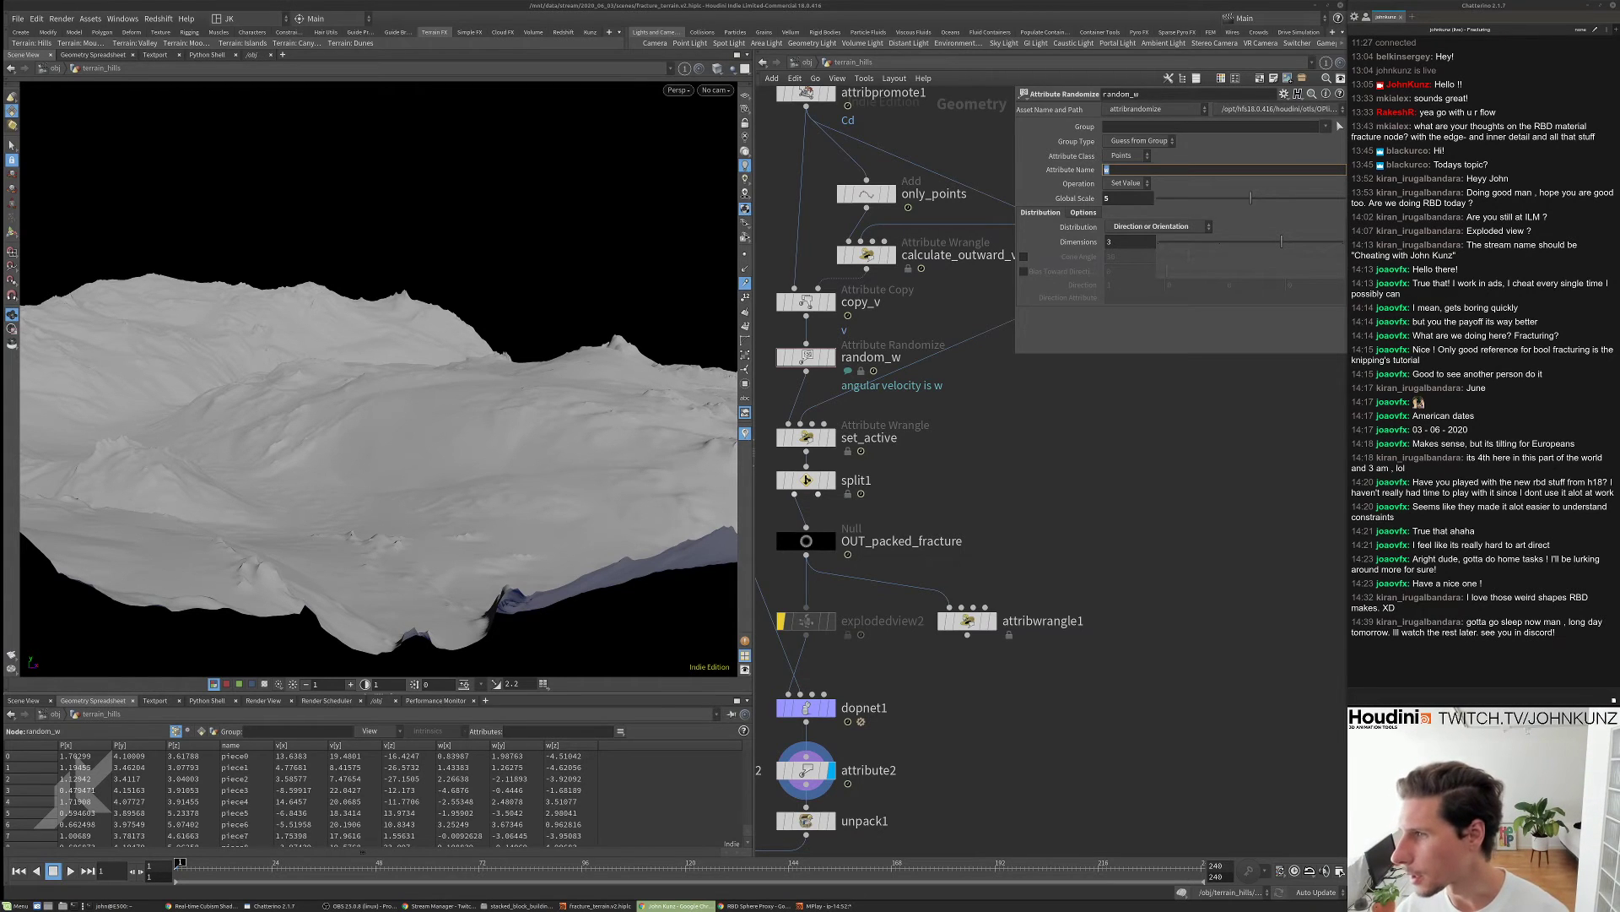
pyautogui.moveTo(1619, 158); pyautogui.dragTo(874, 159)
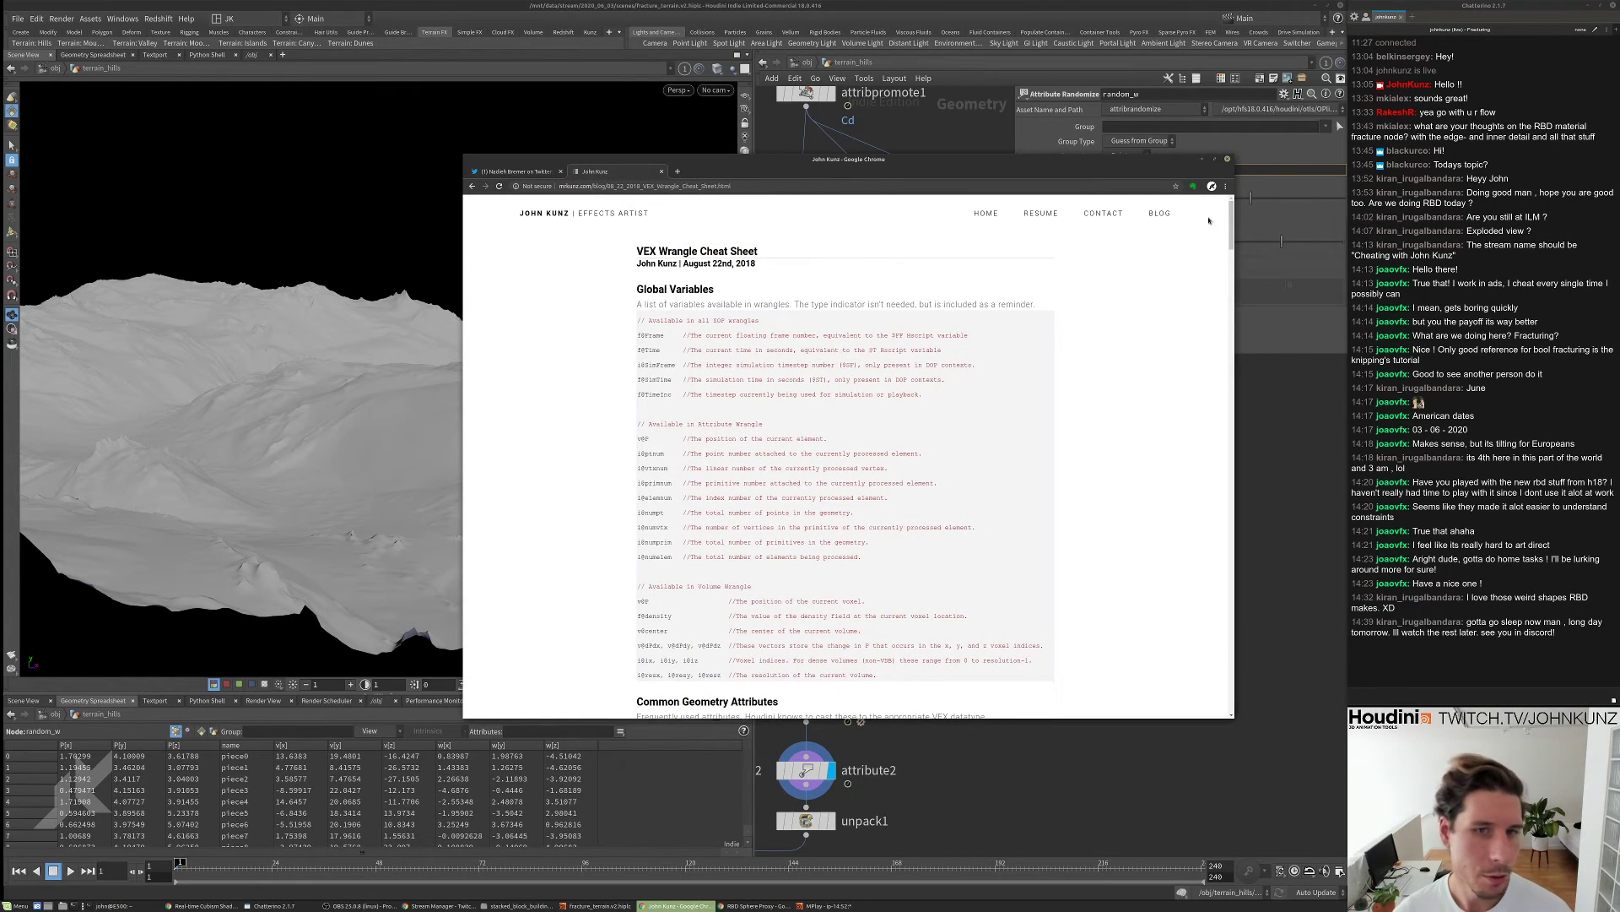
# - Look up the angular velocity attribute w in the DOP Particle Attributes section of the cheat sheet and review the other attributes listed there
pyautogui.moveTo(1232, 221); pyautogui.dragTo(1072, 395)
pyautogui.scroll(-5, 654, 295)
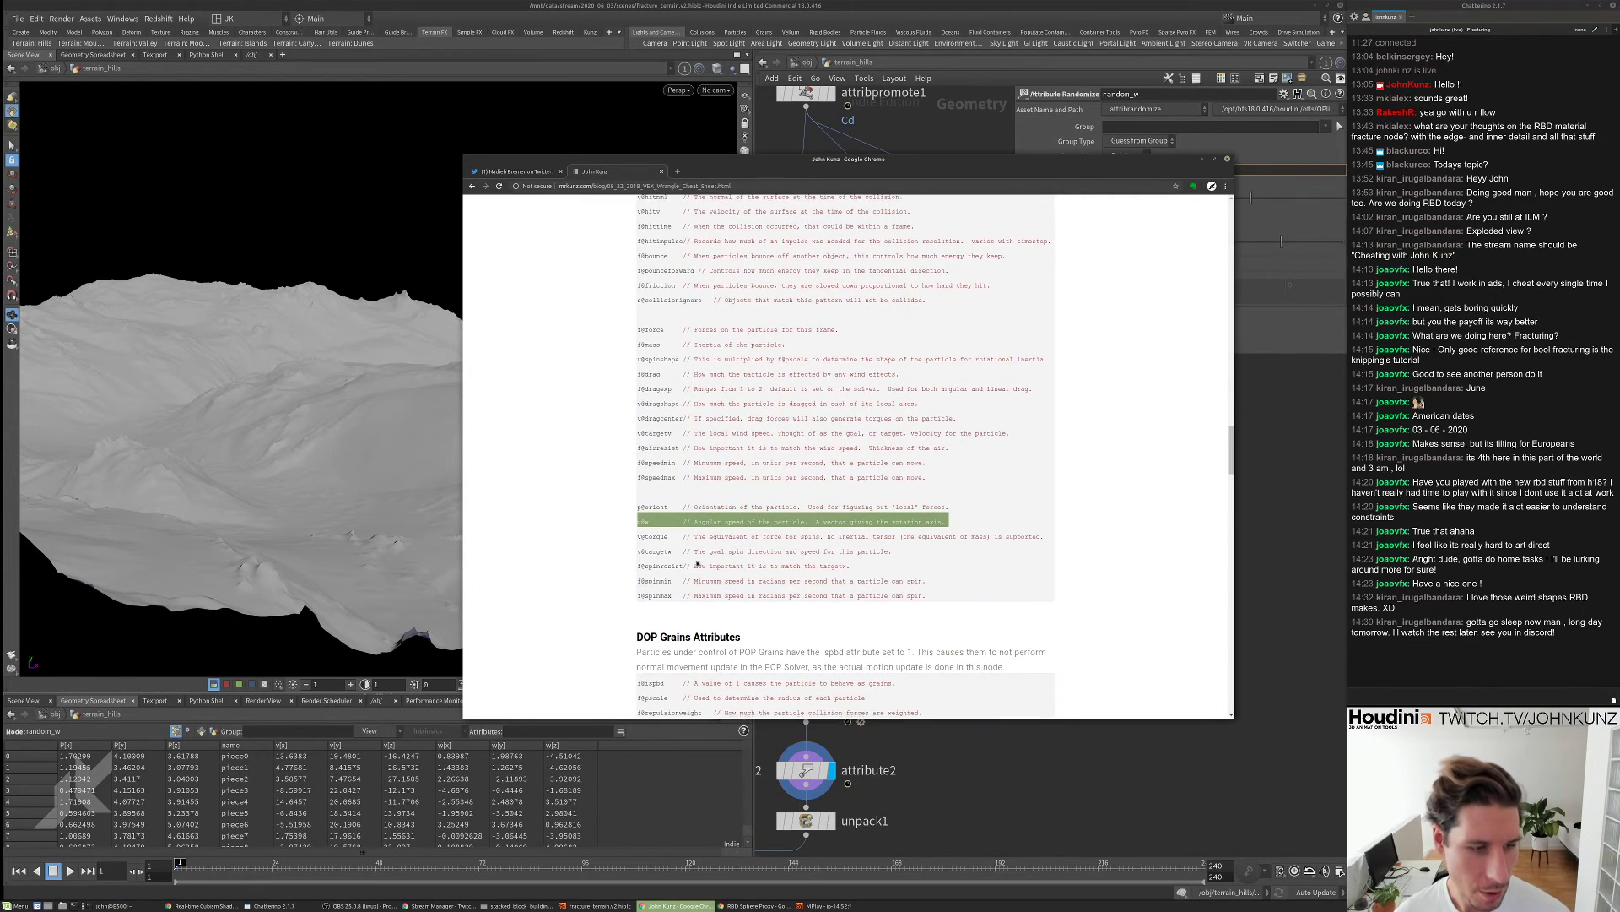
pyautogui.moveTo(1232, 452); pyautogui.dragTo(1214, 402)
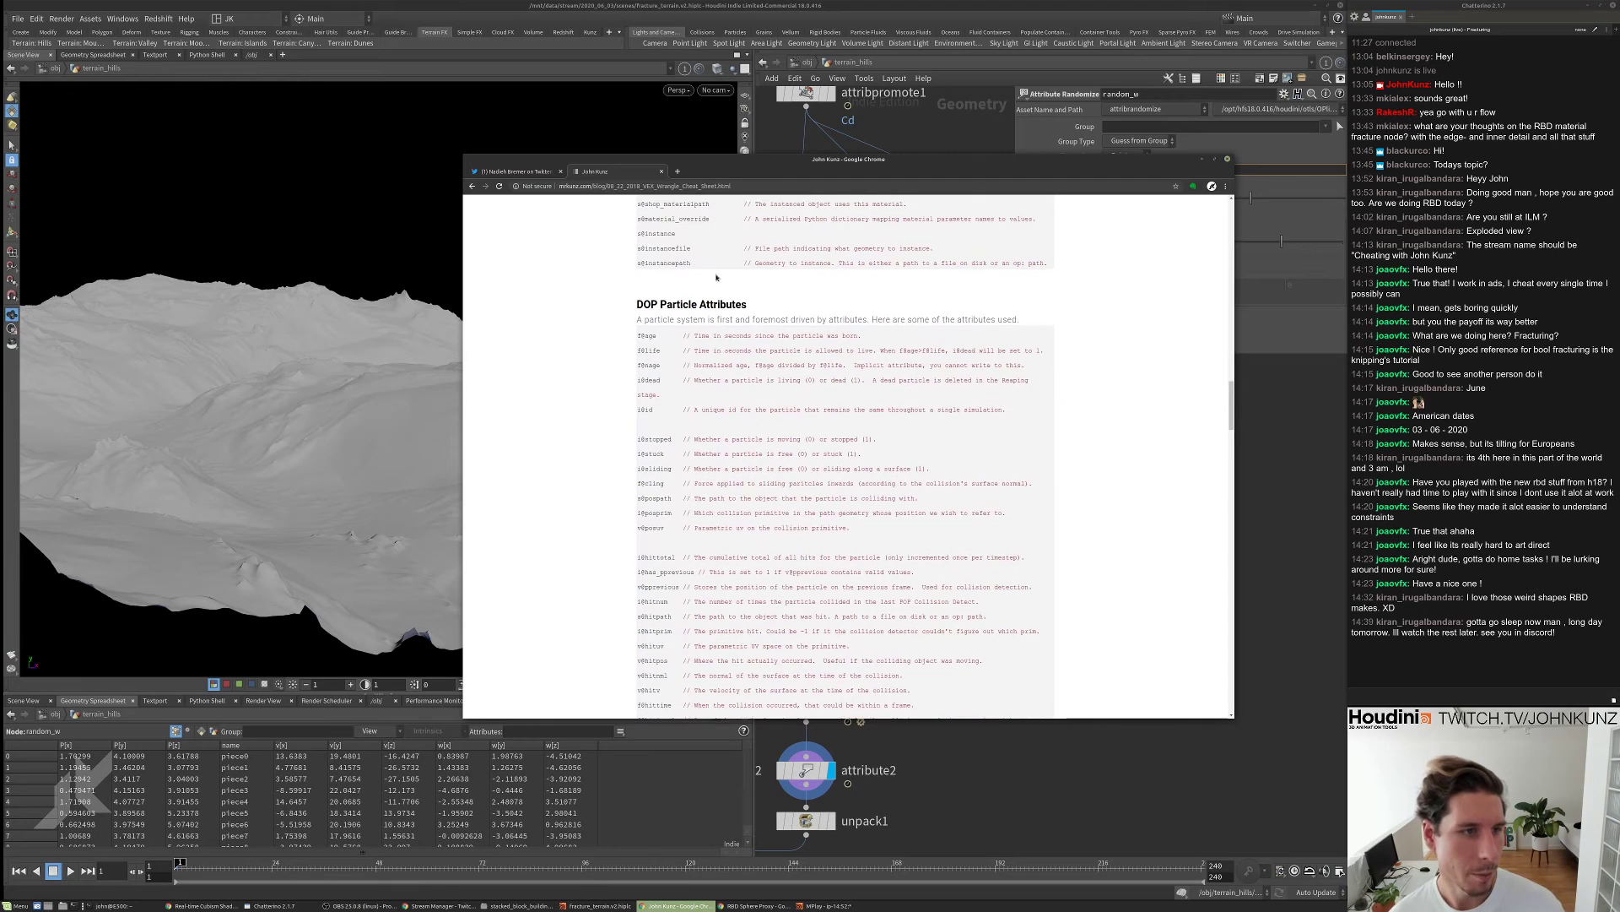
pyautogui.scroll(-2, 675, 412)
pyautogui.scroll(-4, 675, 412)
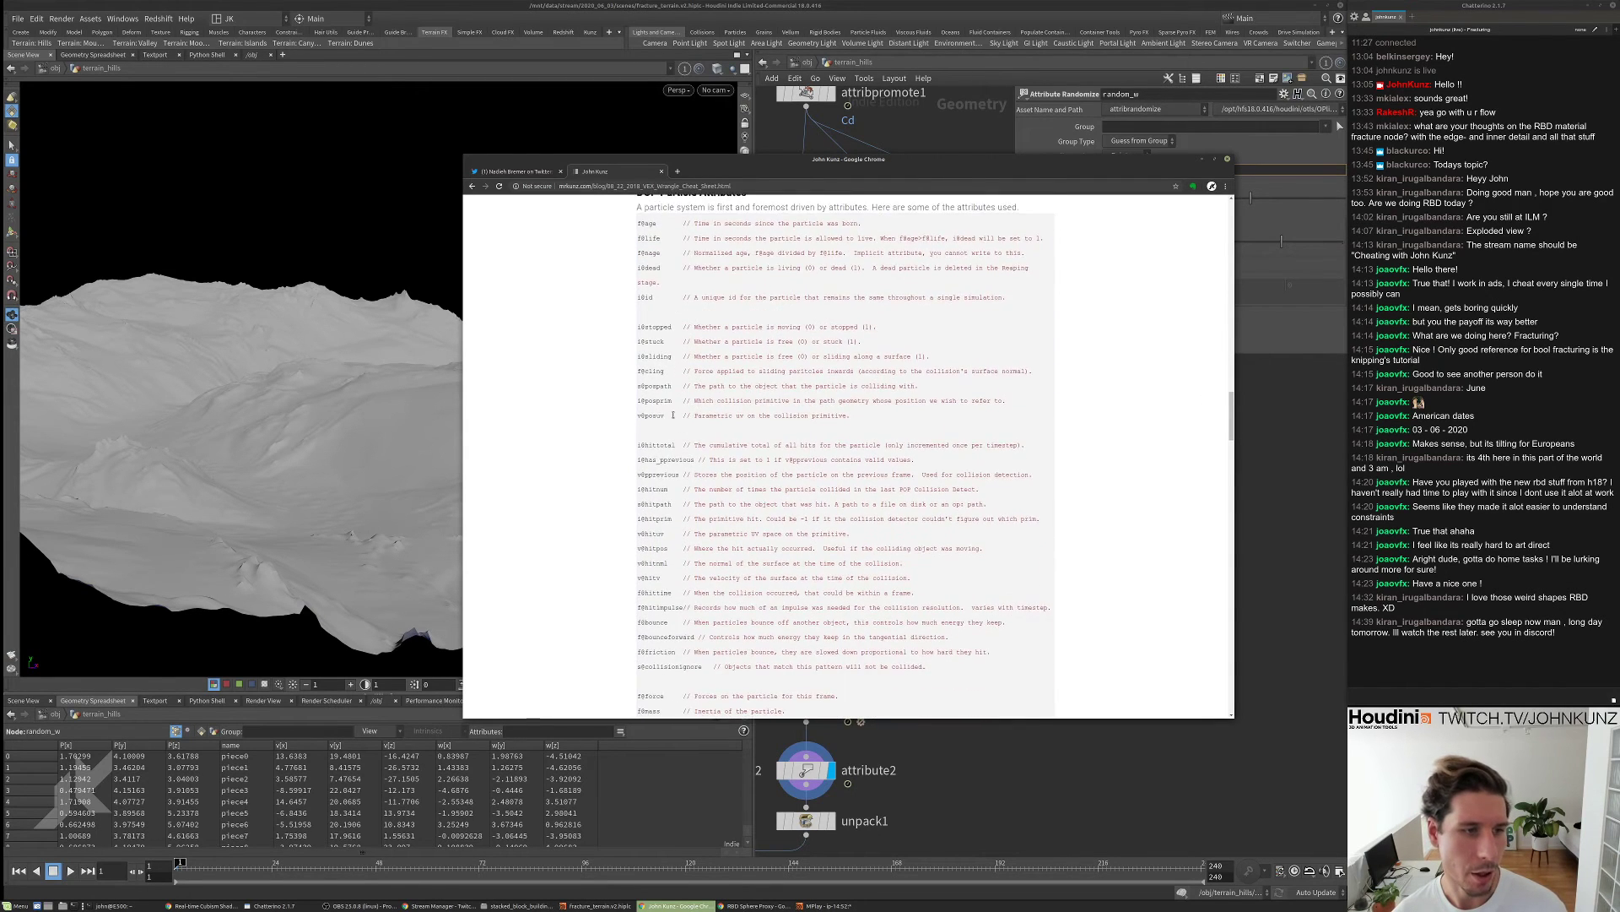
pyautogui.scroll(-3, 671, 447)
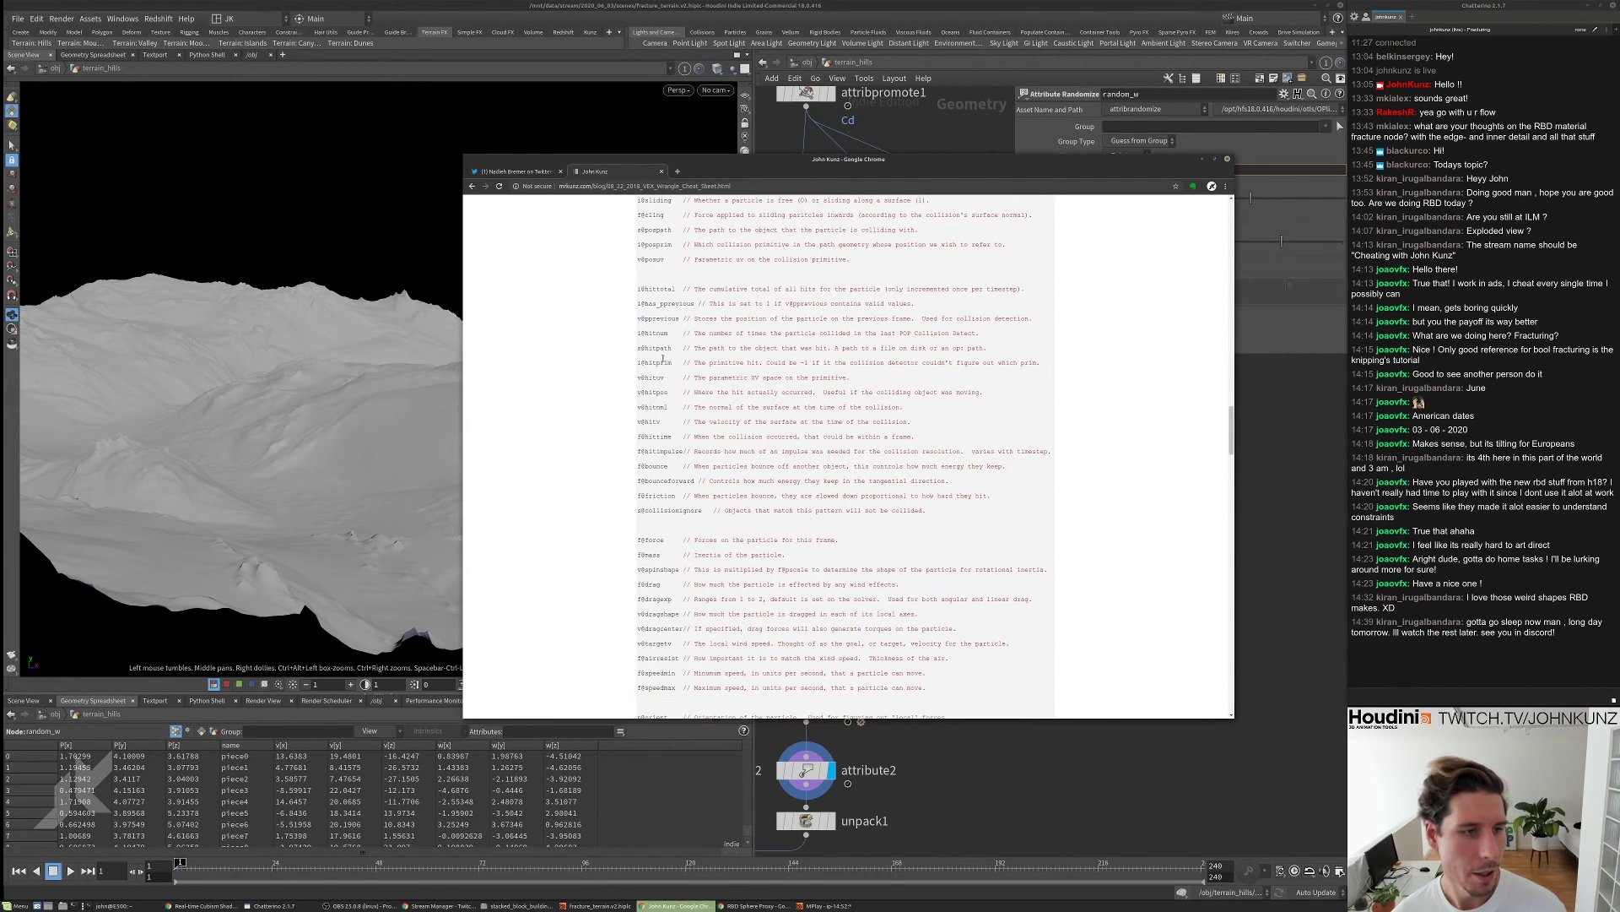
# - Switch back to Houdini and inspect the settings of the gravity POP Force inside dopnet1
pyautogui.click(999, 760)
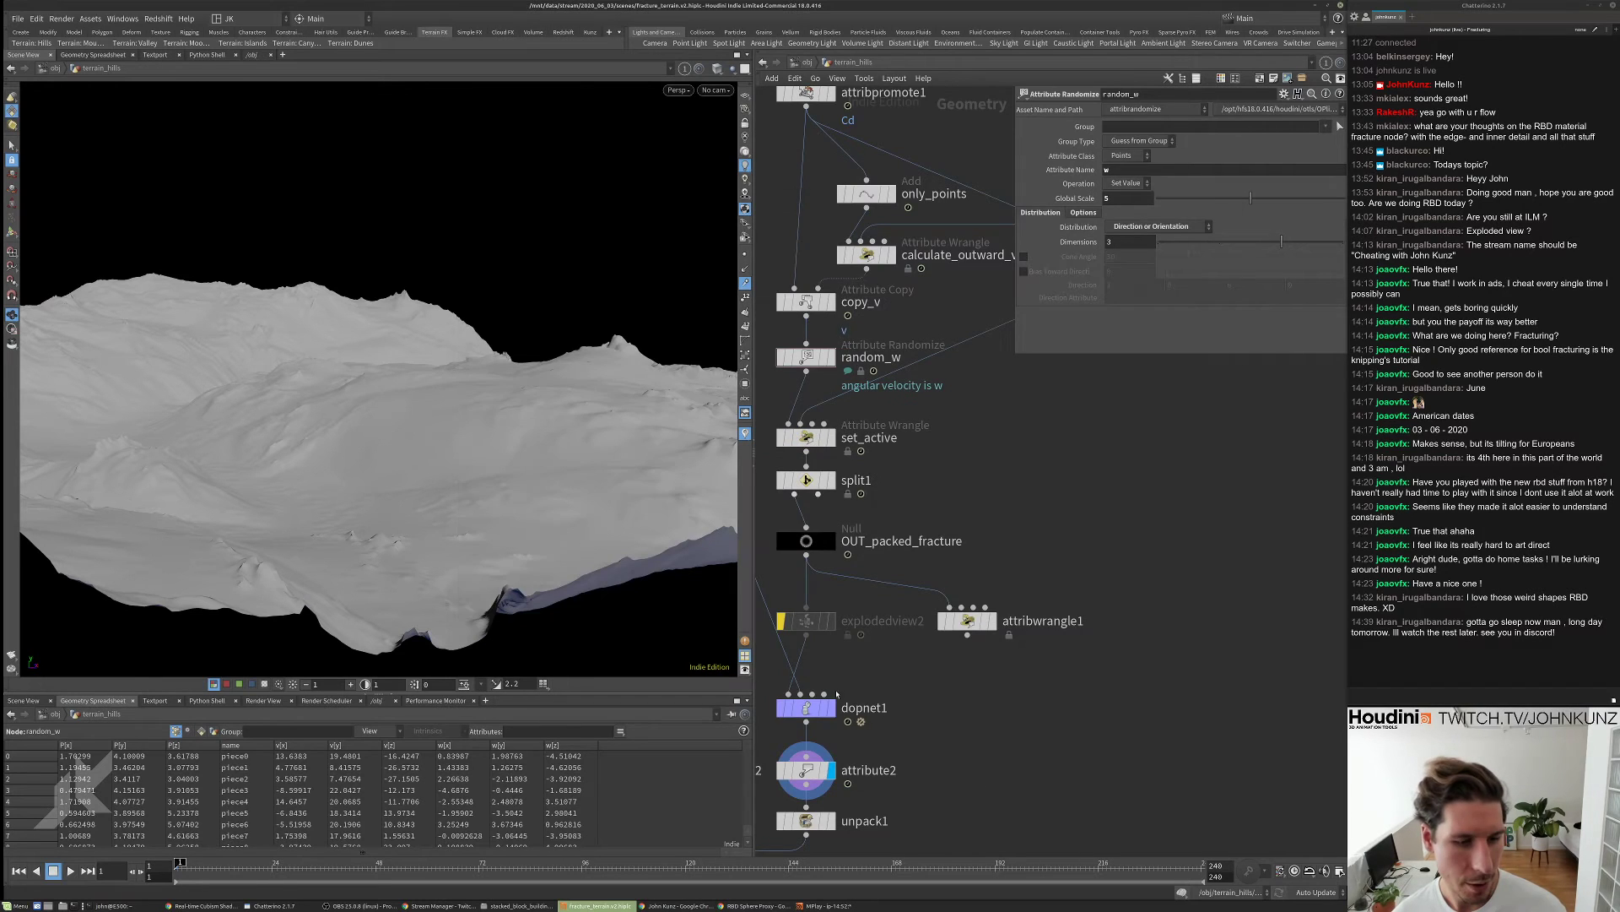
pyautogui.doubleClick(806, 713)
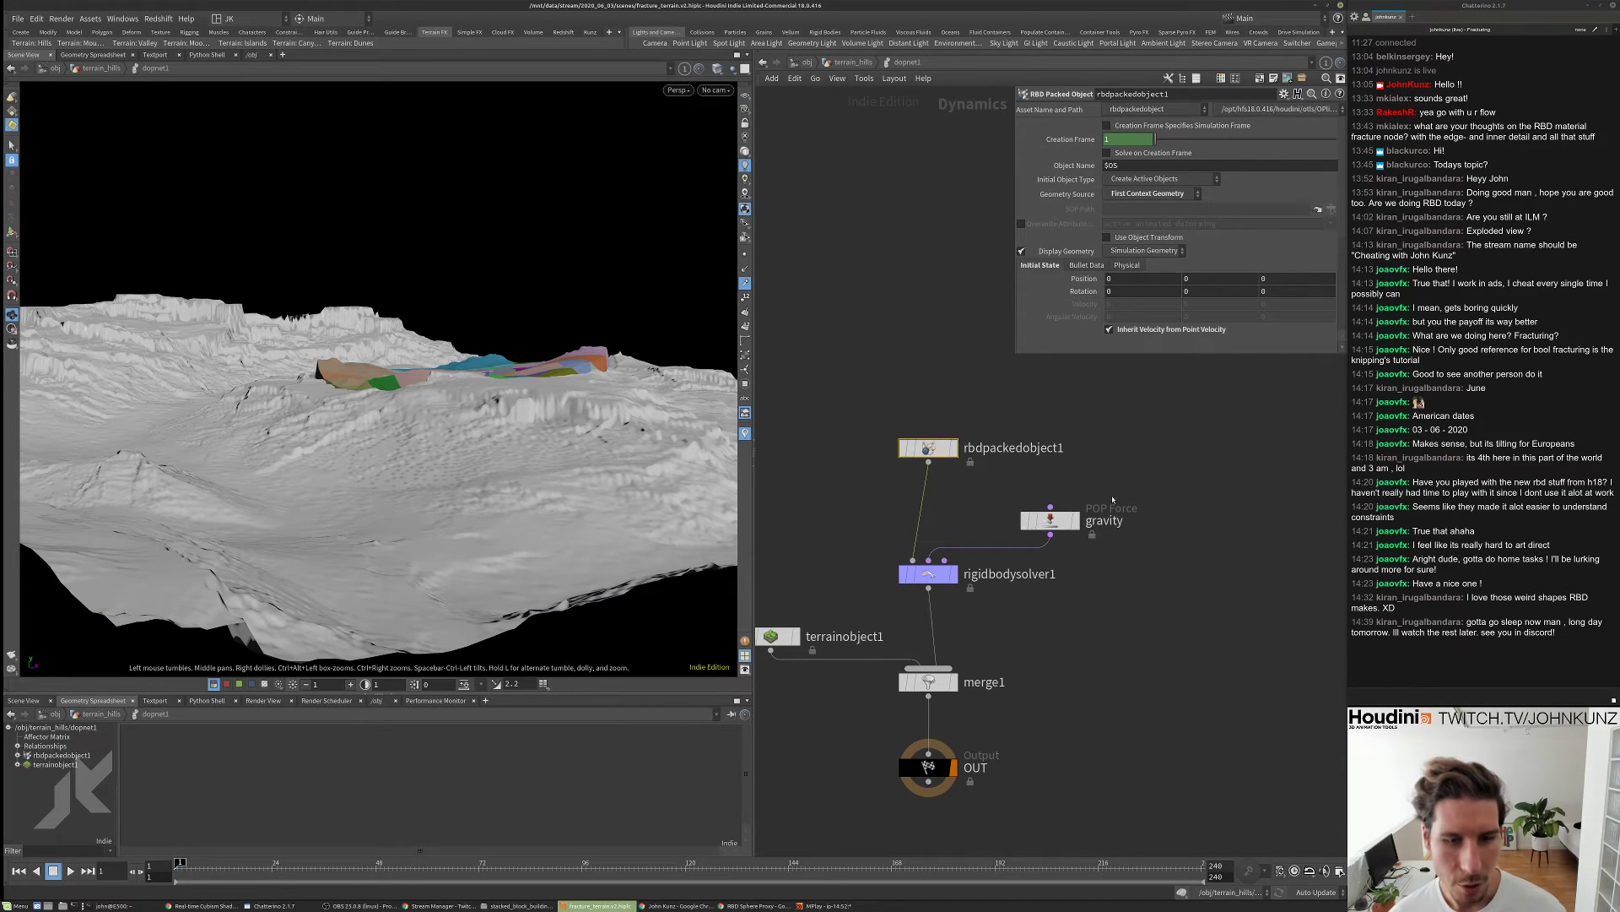
pyautogui.click(1060, 523)
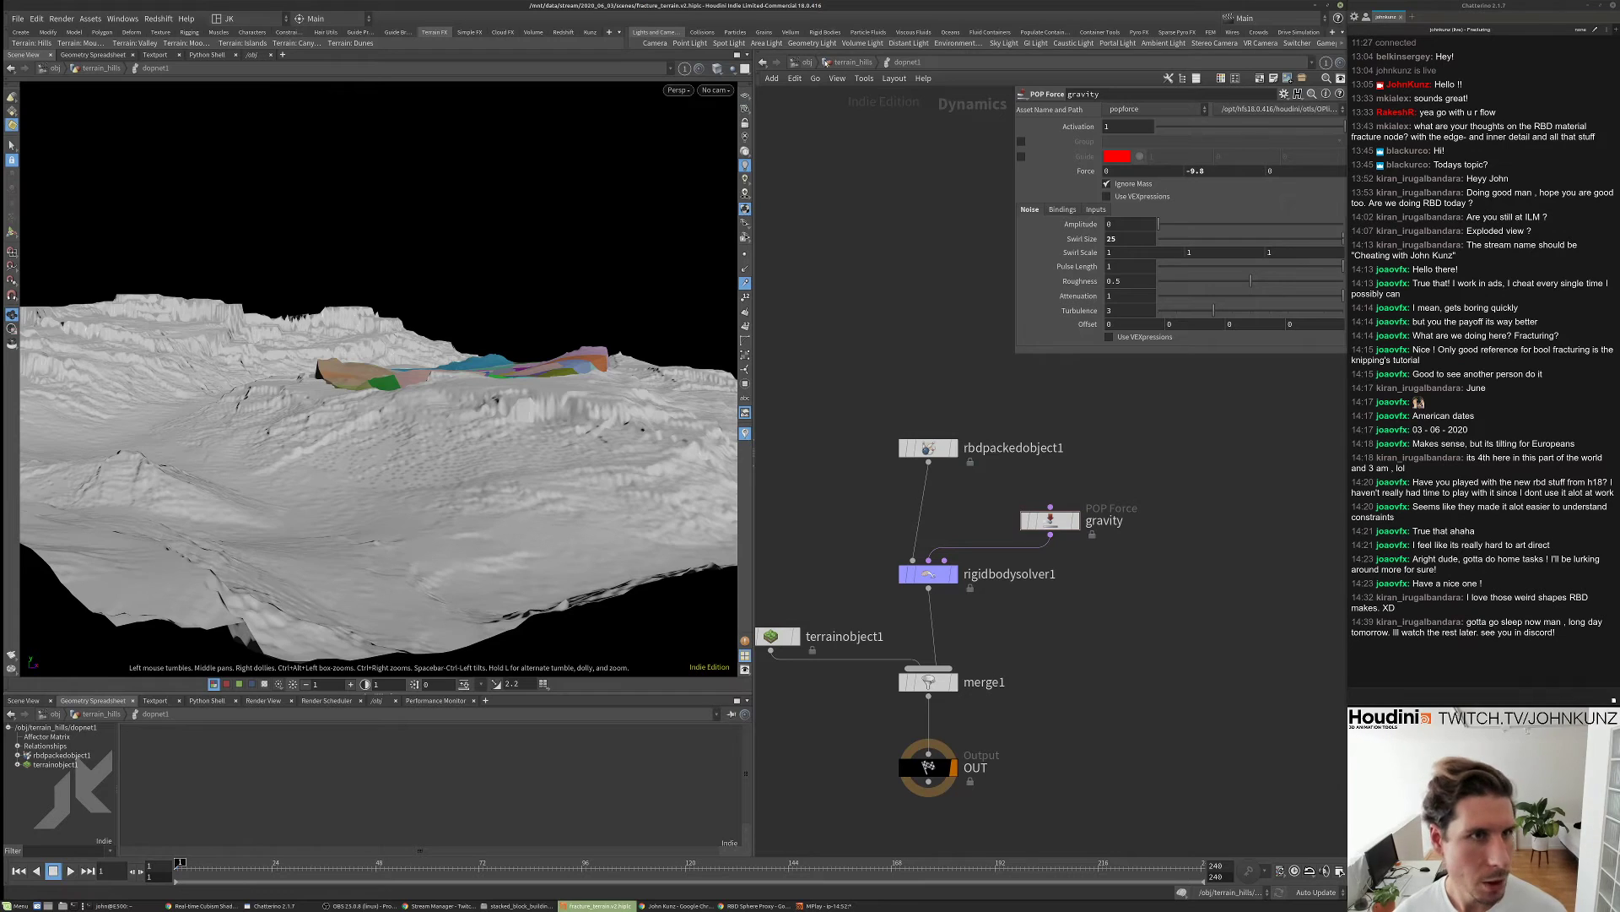
# - Return to the terrain_hills network and play the simulation to check the spinning debris
pyautogui.click(827, 63)
pyautogui.press('Up')
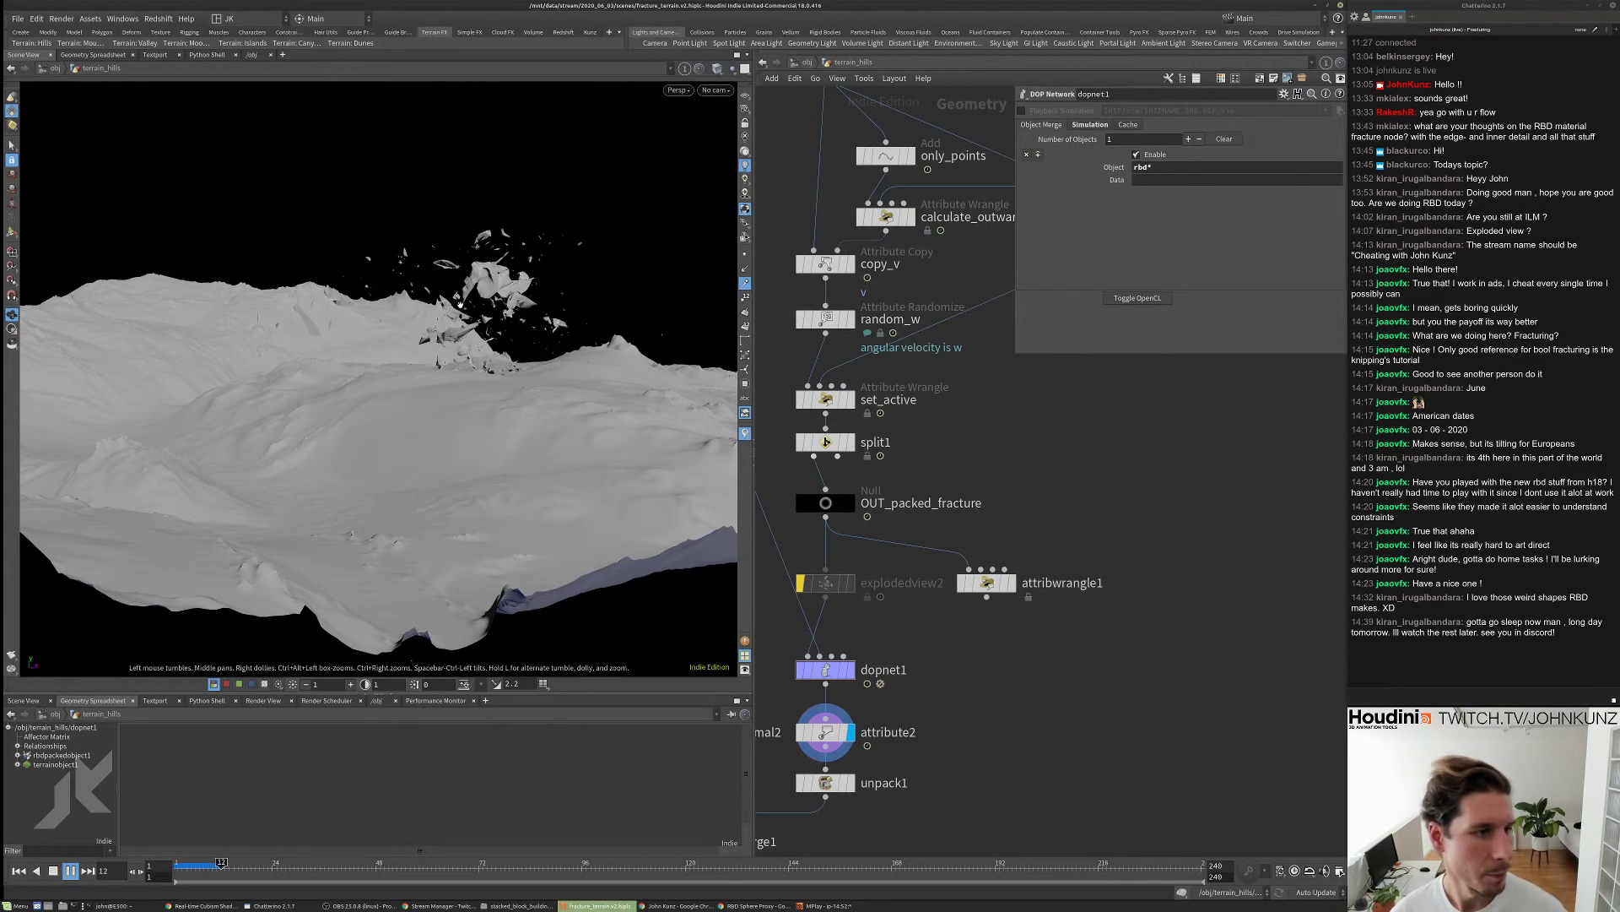
# - Play the terrain fracture simulation repeatedly and examine the motion of the flying debris from several viewing angles
pyautogui.scroll(5, 439, 346)
pyautogui.moveTo(433, 349); pyautogui.dragTo(477, 357)
pyautogui.press('Up')
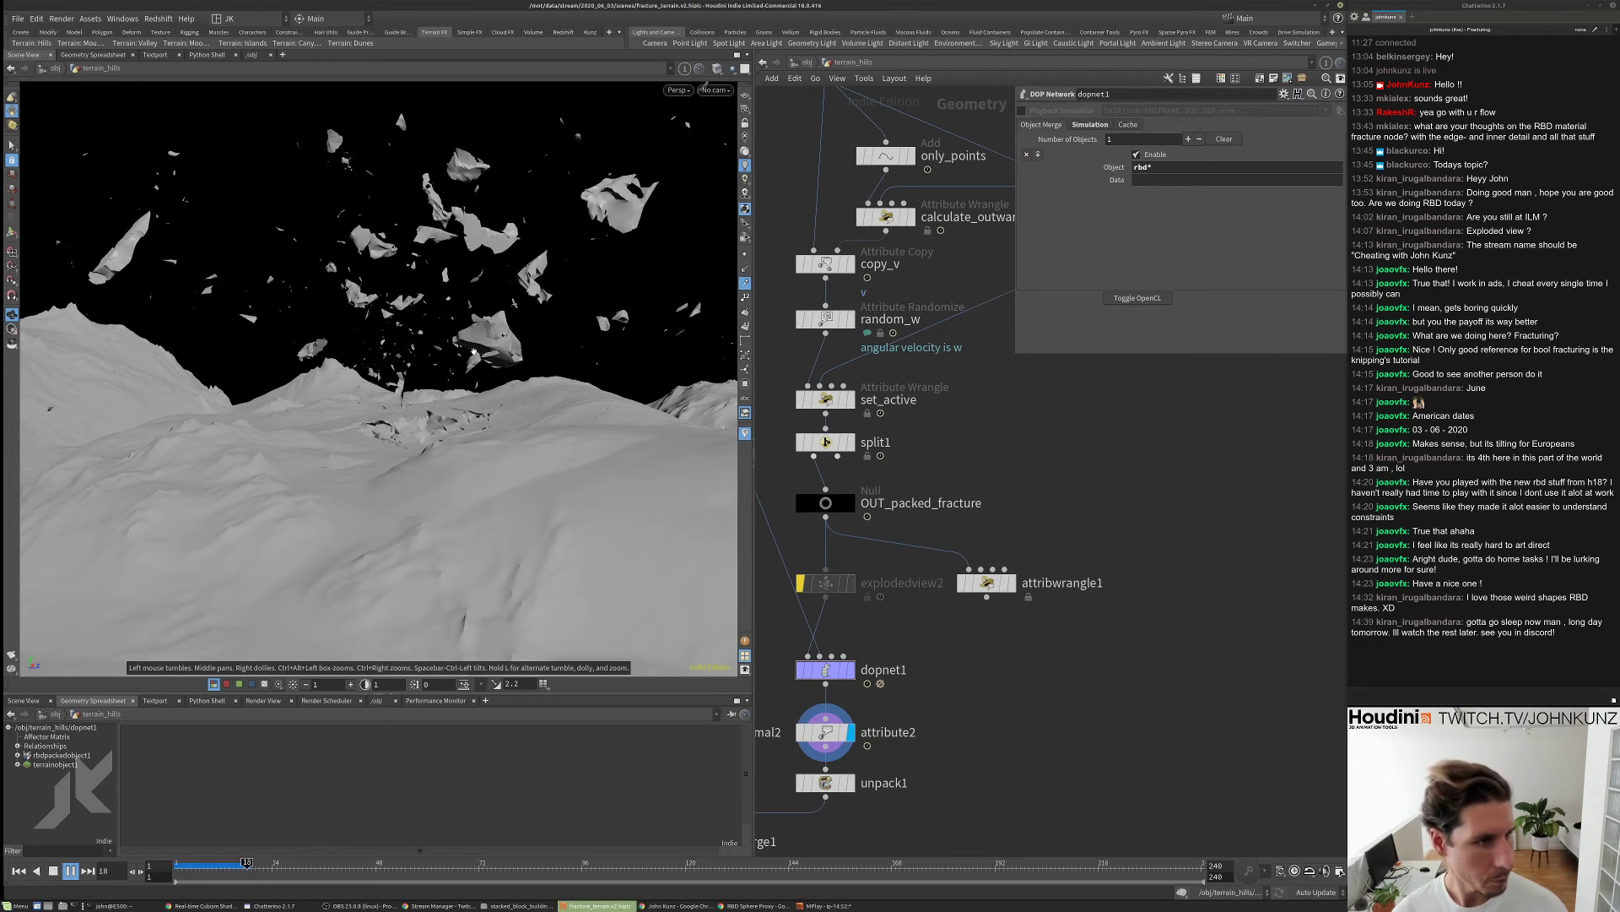
pyautogui.moveTo(475, 350); pyautogui.dragTo(489, 436)
pyautogui.press('Escape')
pyautogui.hotkey('ctrl', 'Up')
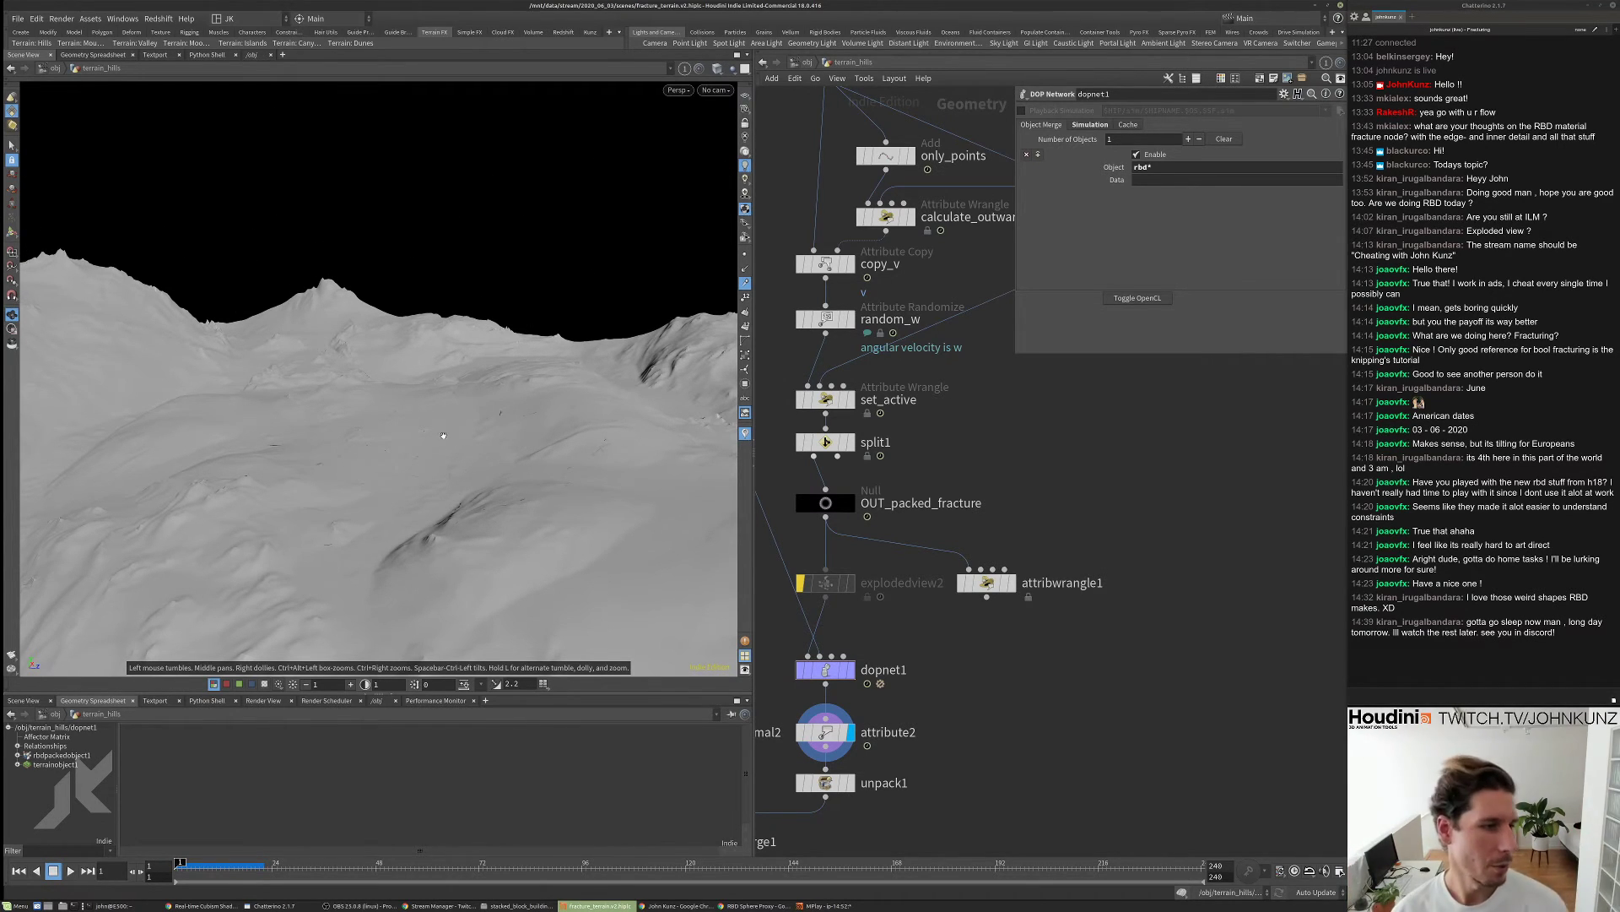
pyautogui.press('Up')
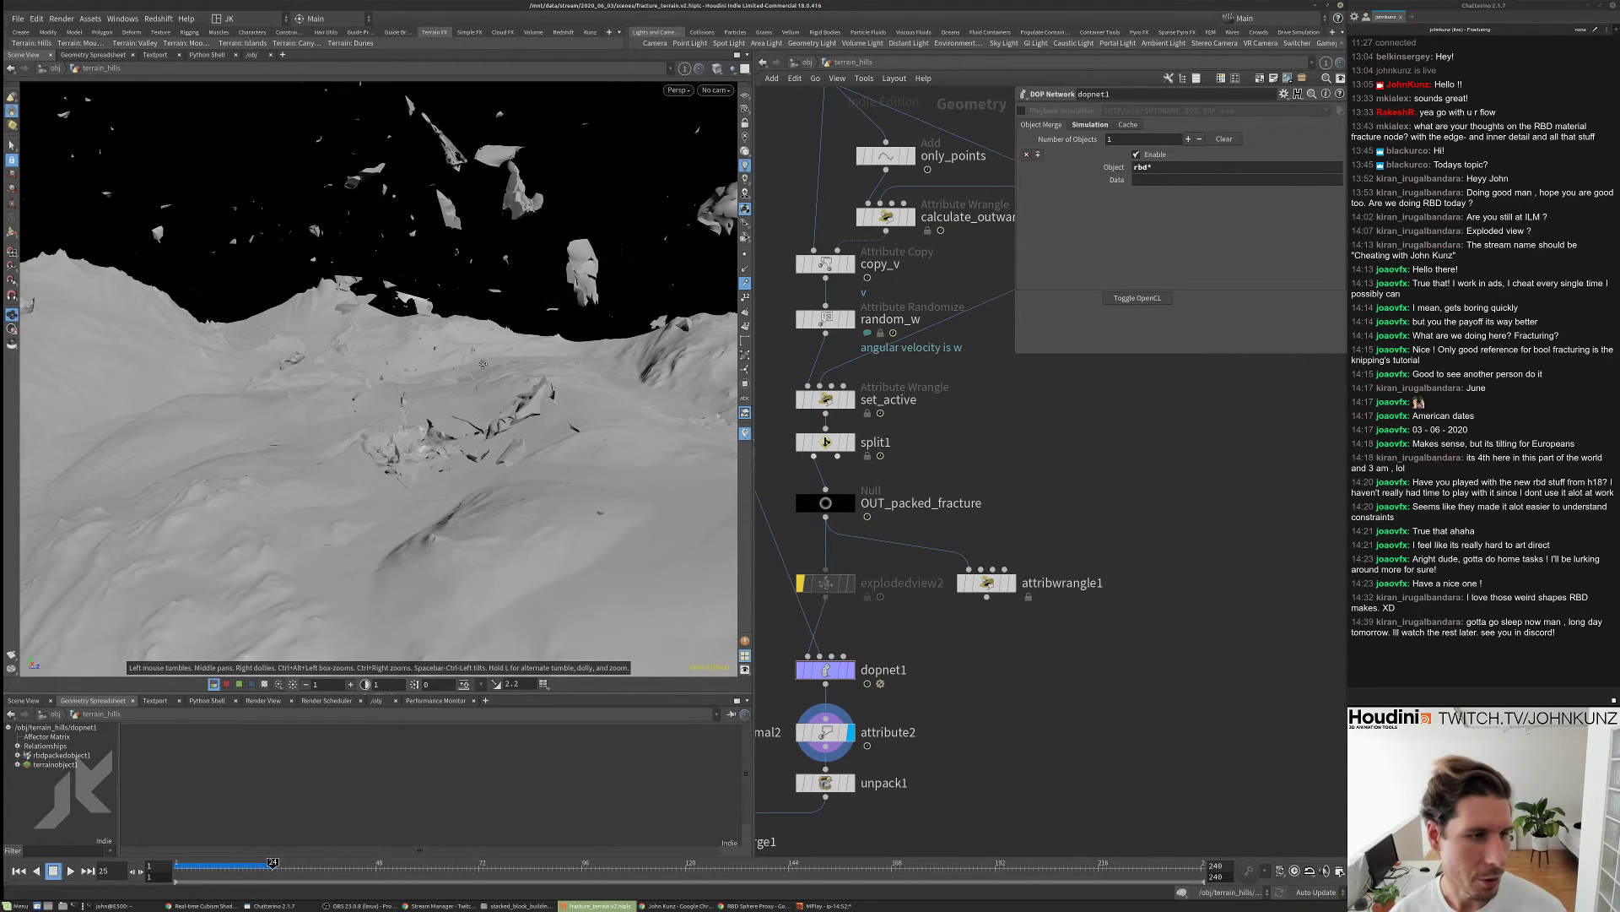
pyautogui.press('Up')
pyautogui.moveTo(493, 350)
pyautogui.mouseDown()
pyautogui.moveTo(506, 391)
pyautogui.moveTo(511, 355)
pyautogui.mouseUp()
pyautogui.hotkey('ctrl', 'Up')
pyautogui.press('Up')
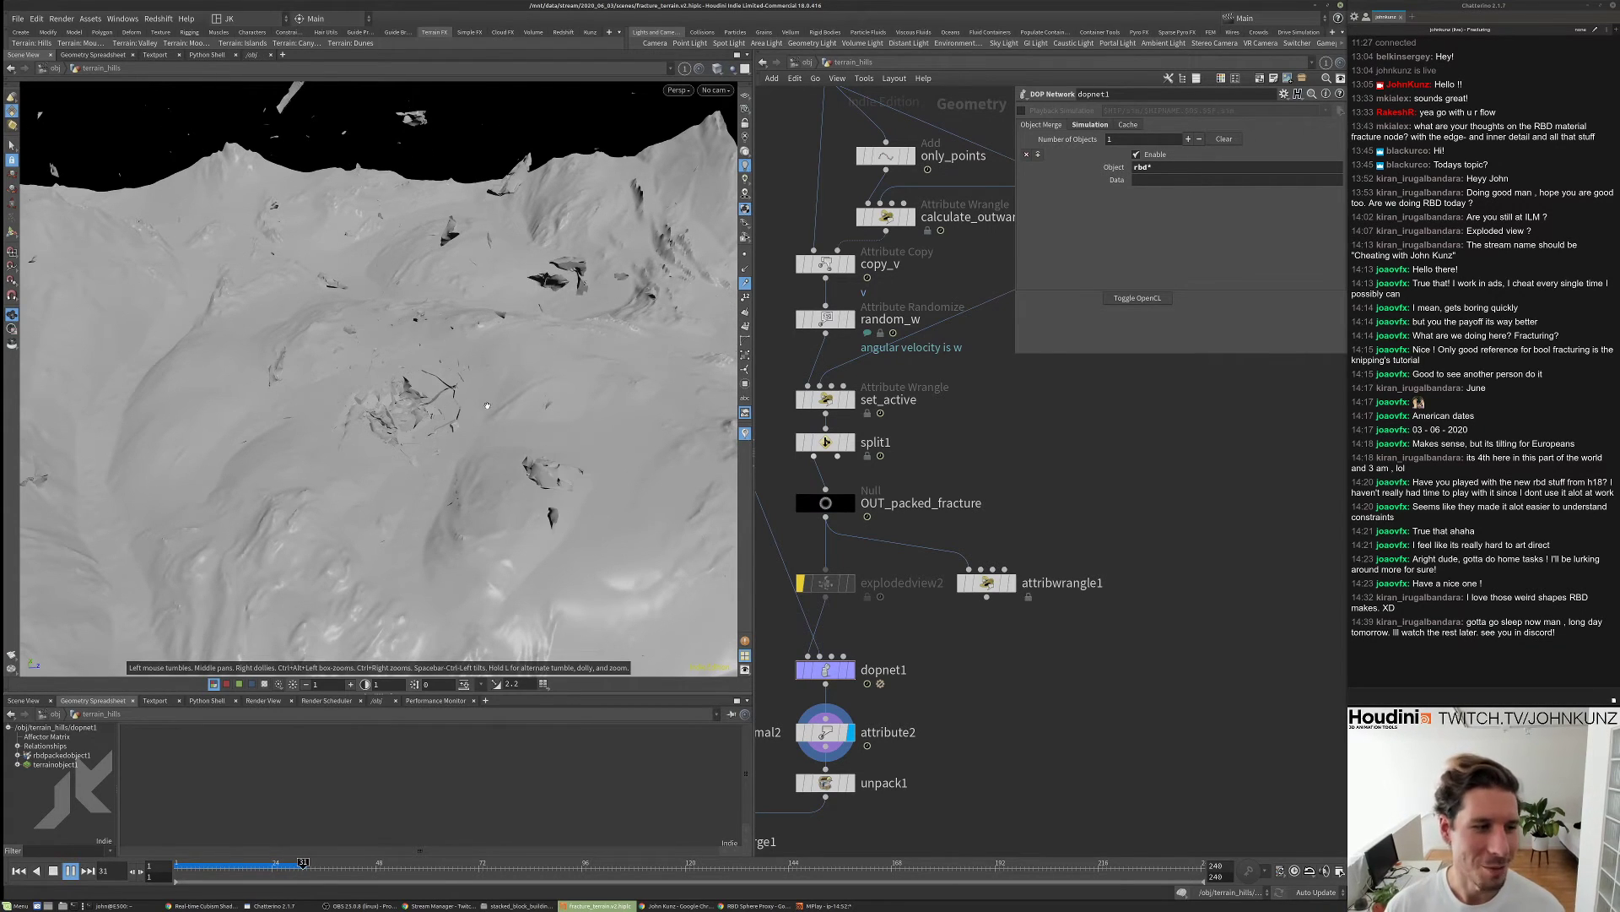
pyautogui.hotkey('ctrl', 'Up')
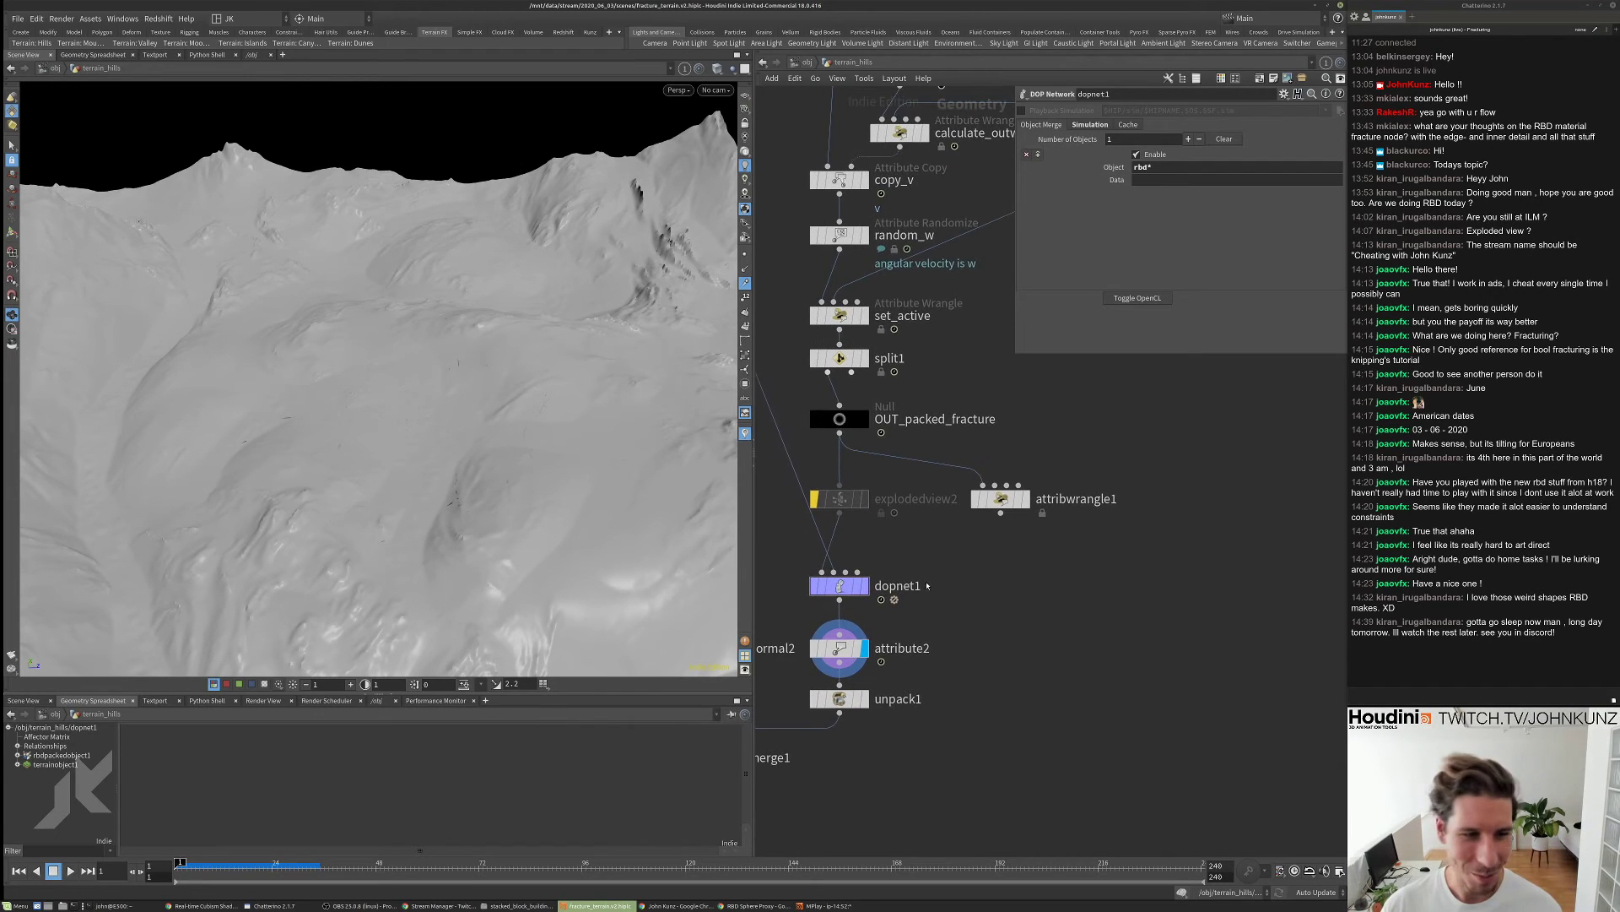
pyautogui.scroll(2, 878, 549)
pyautogui.doubleClick(878, 549)
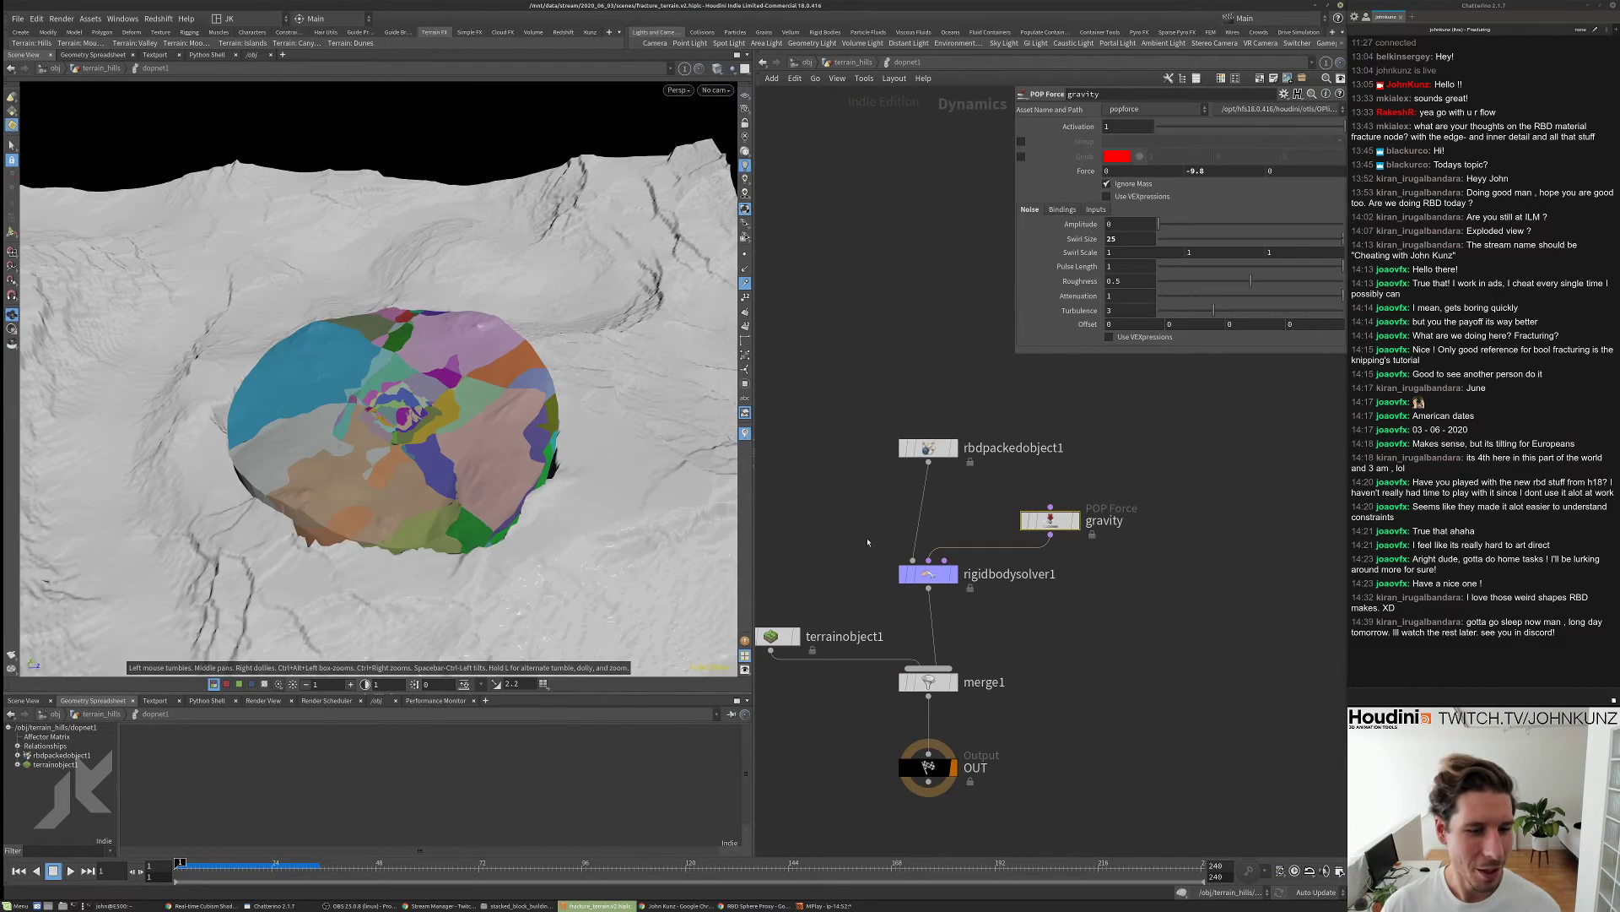
pyautogui.moveTo(1042, 474); pyautogui.dragTo(1038, 448)
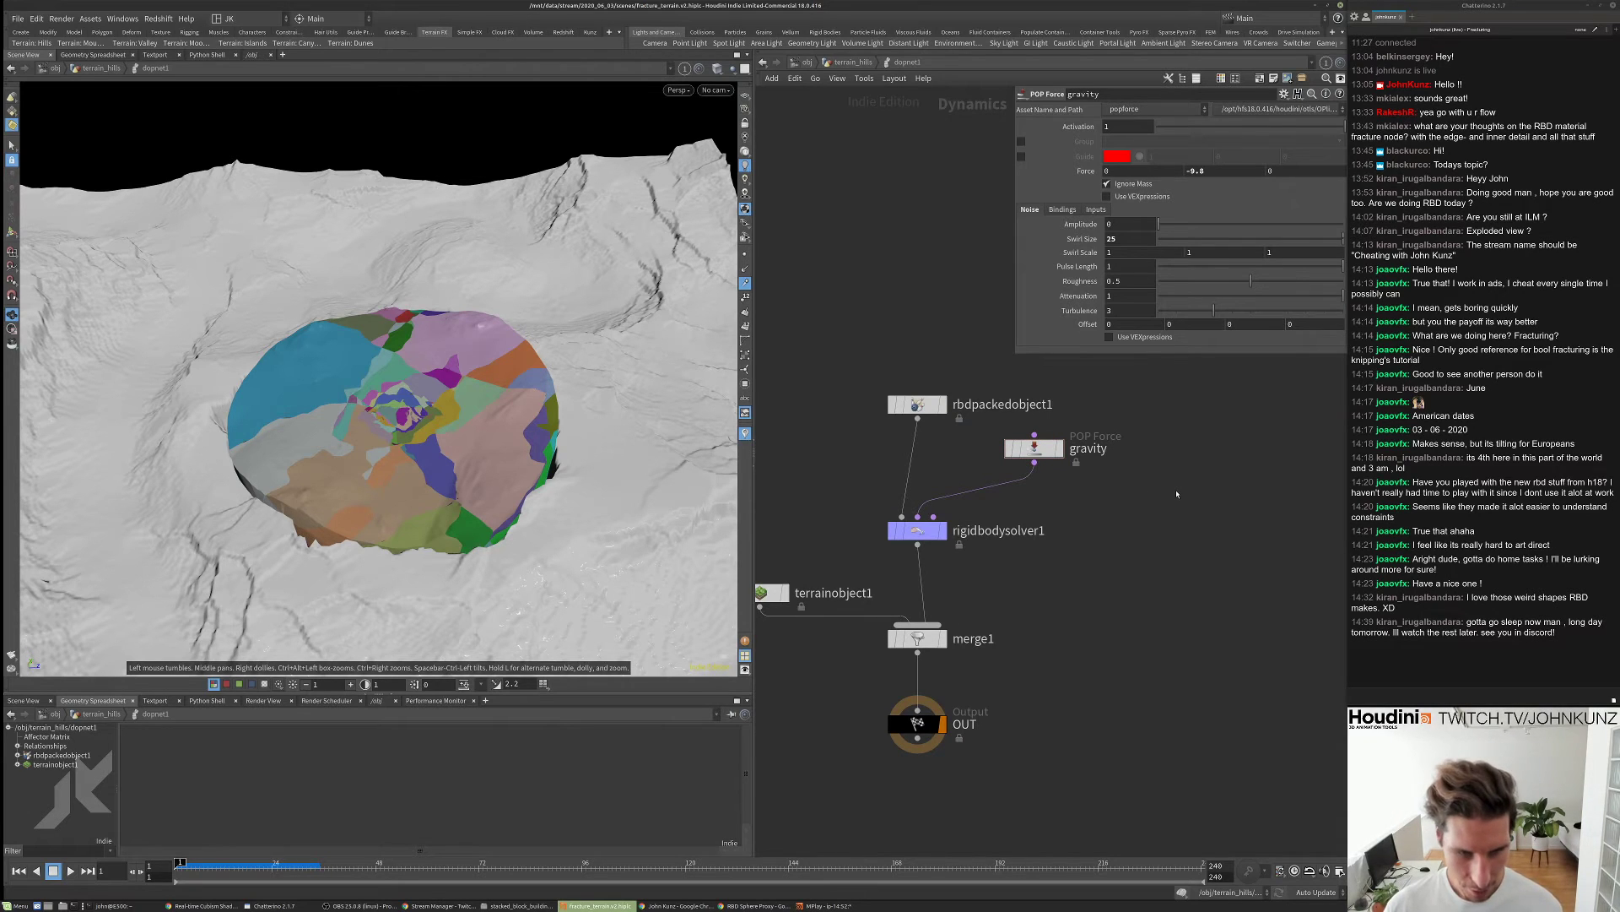
pyautogui.press('u')
pyautogui.press('p')
pyautogui.press('p')
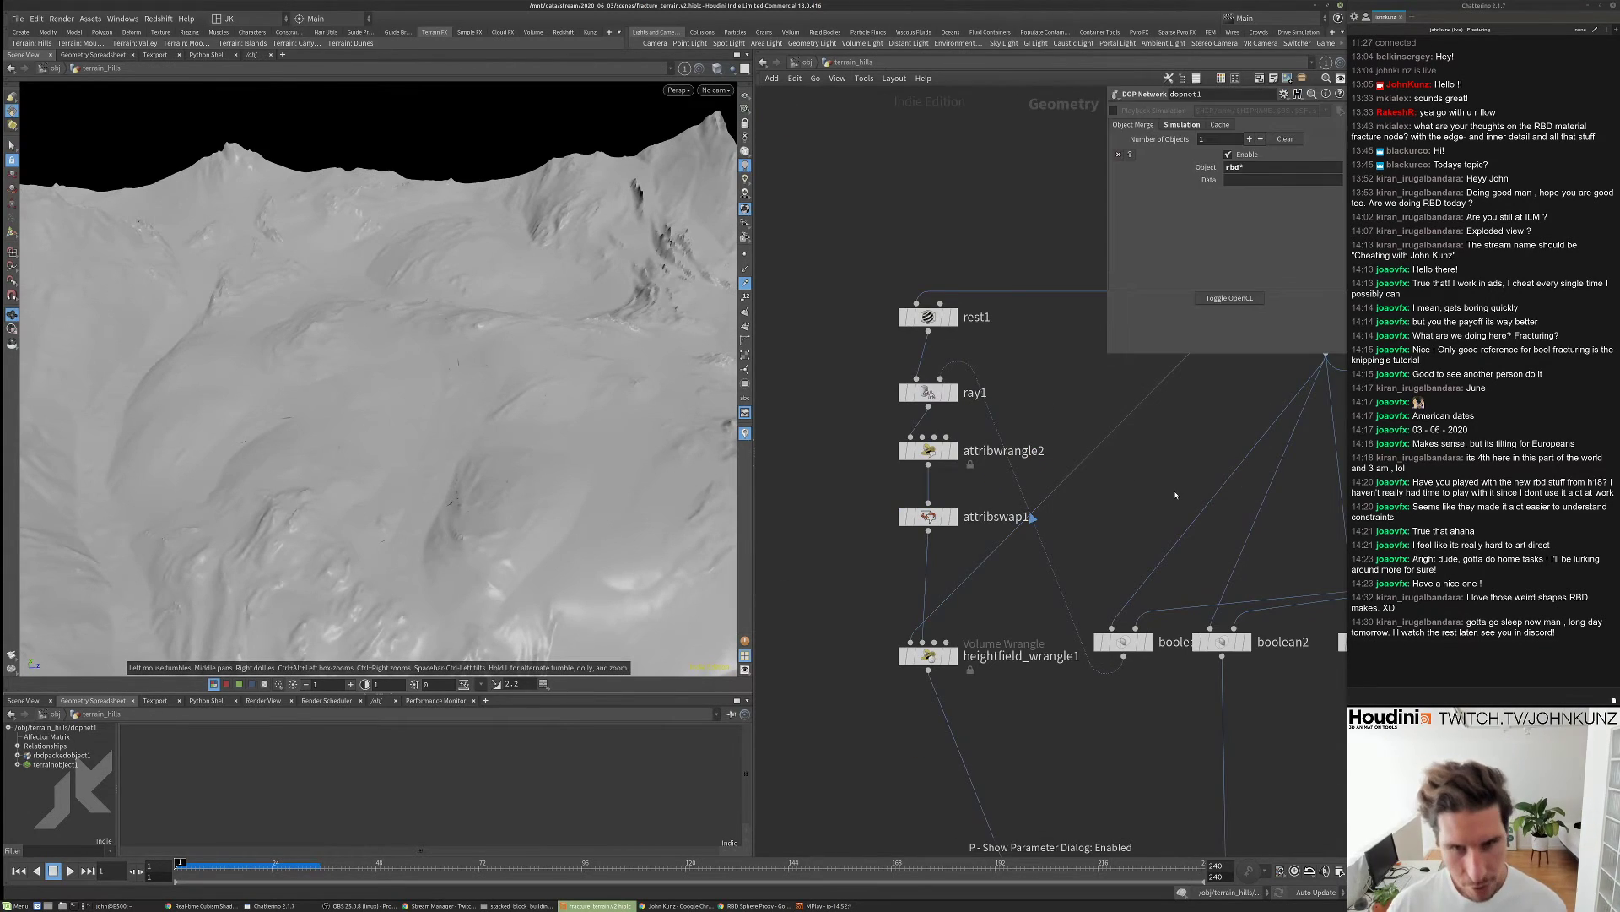
pyautogui.scroll(-5, 1175, 495)
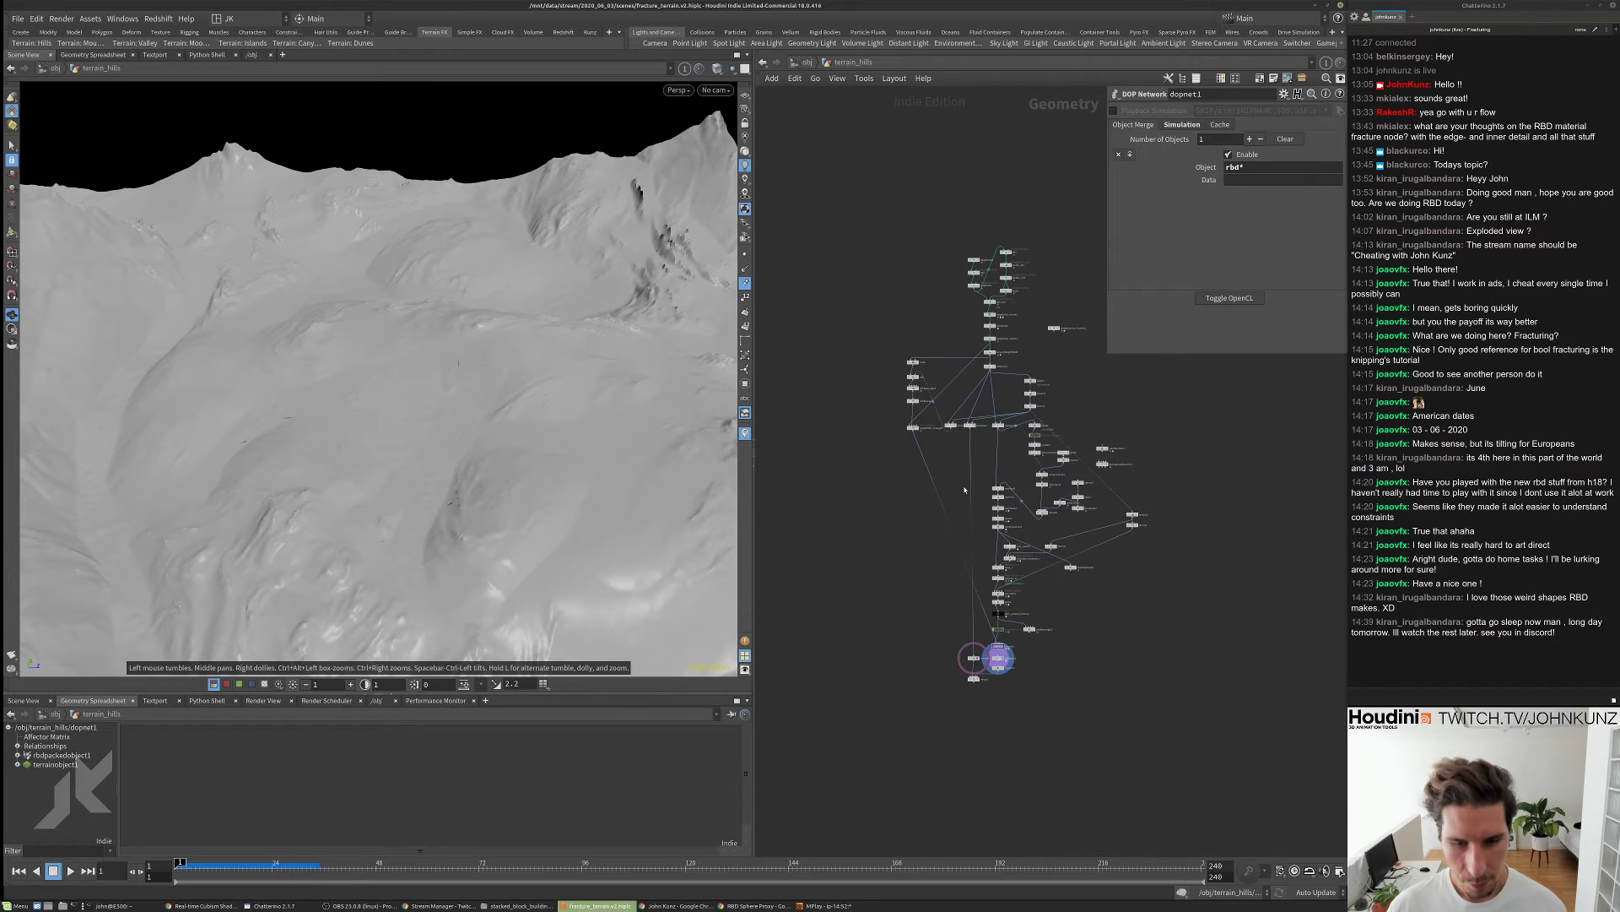
pyautogui.scroll(3, 994, 597)
pyautogui.moveTo(994, 596); pyautogui.dragTo(961, 508, button='middle')
pyautogui.scroll(2, 980, 604)
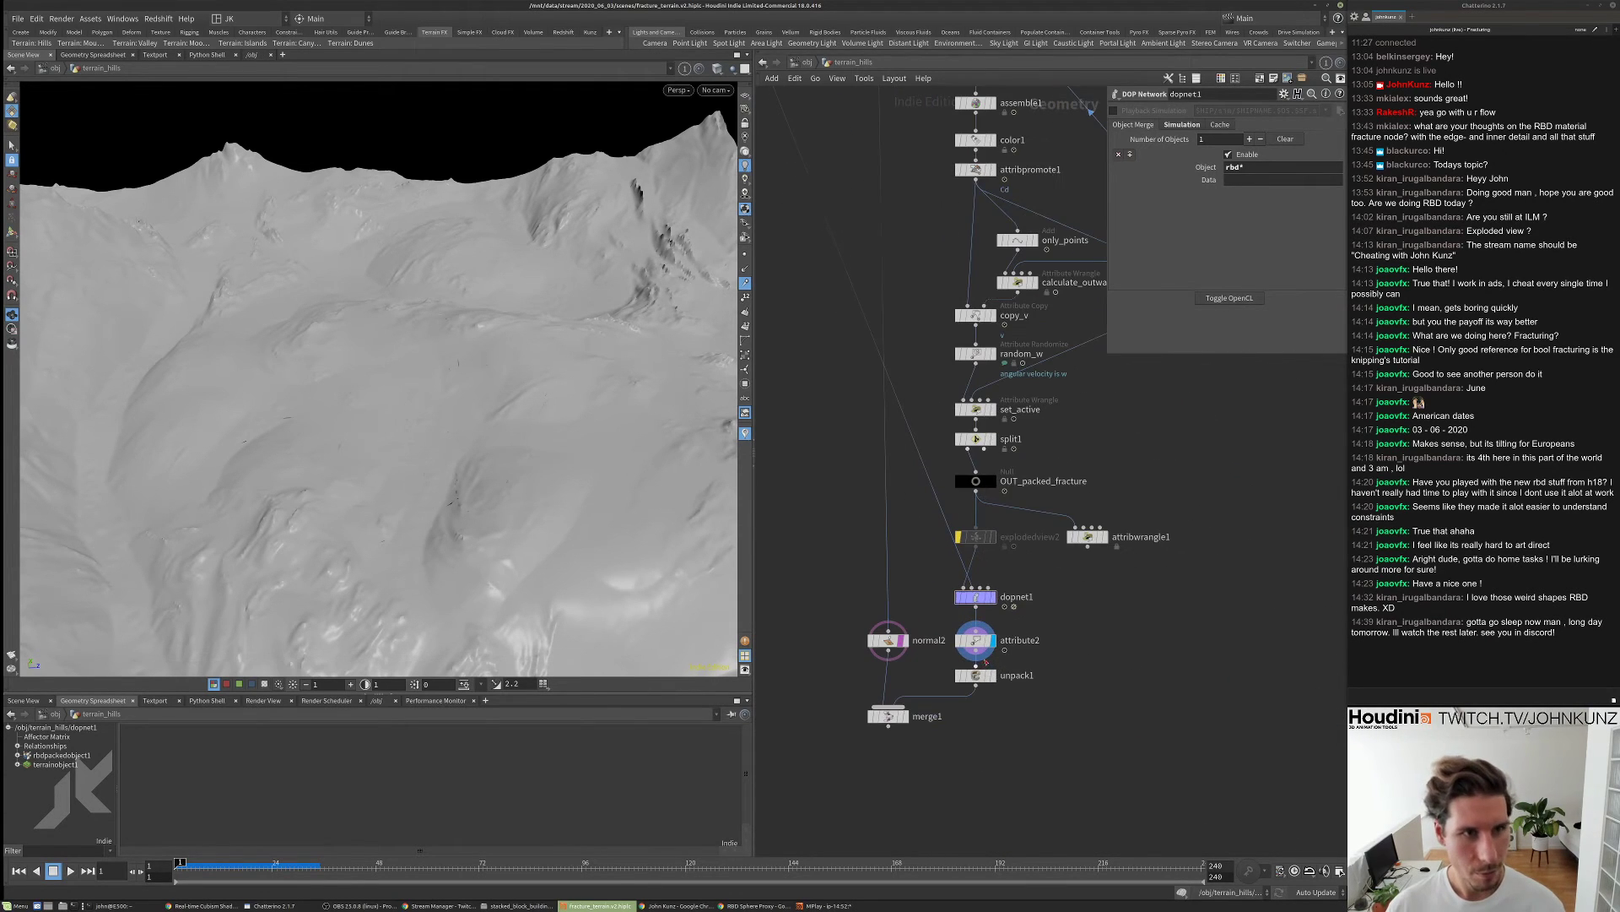
# - Open the dopnet1 network and add a POP Speed Limit node in the empty area beside the gravity node
pyautogui.doubleClick(976, 597)
pyautogui.press('Tab')
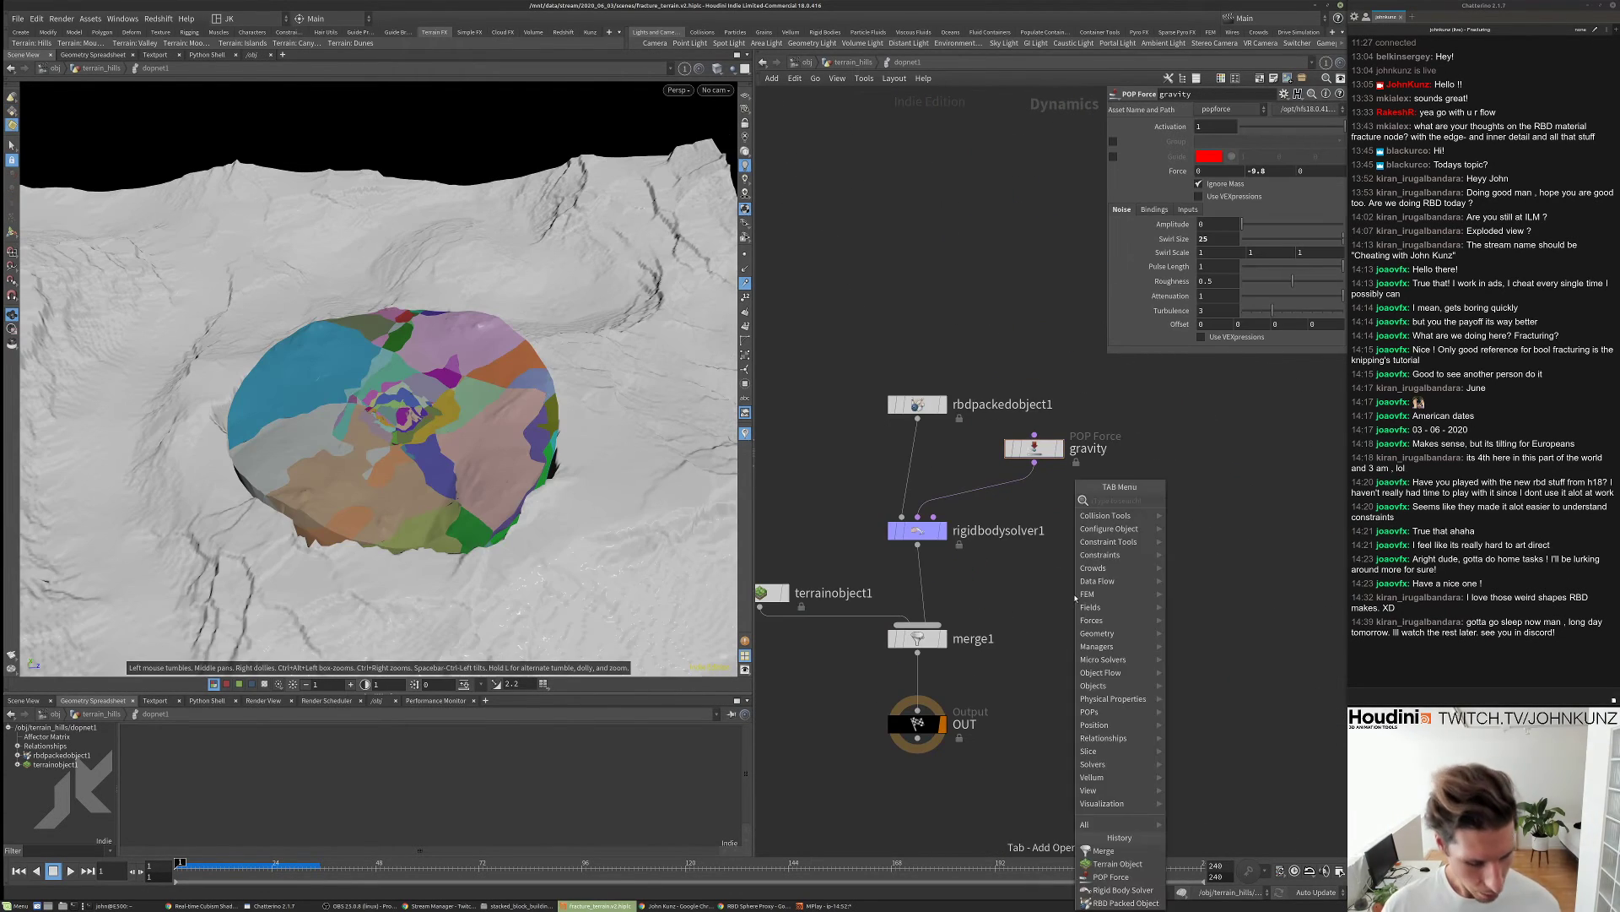
pyautogui.write('sp')
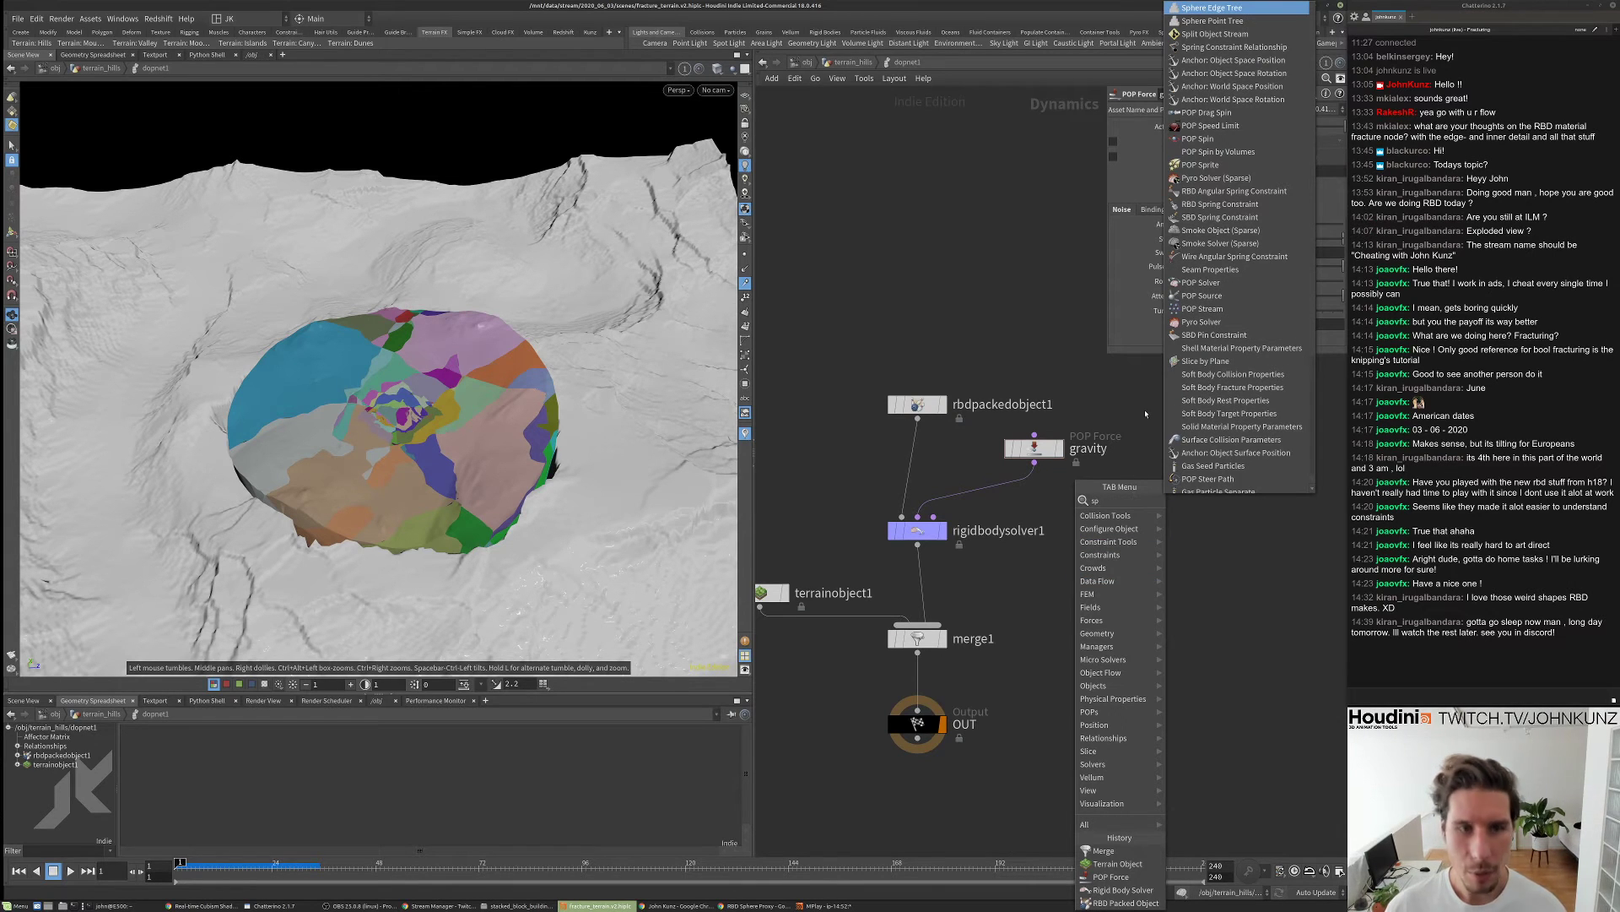
pyautogui.write('e')
pyautogui.click(1210, 500)
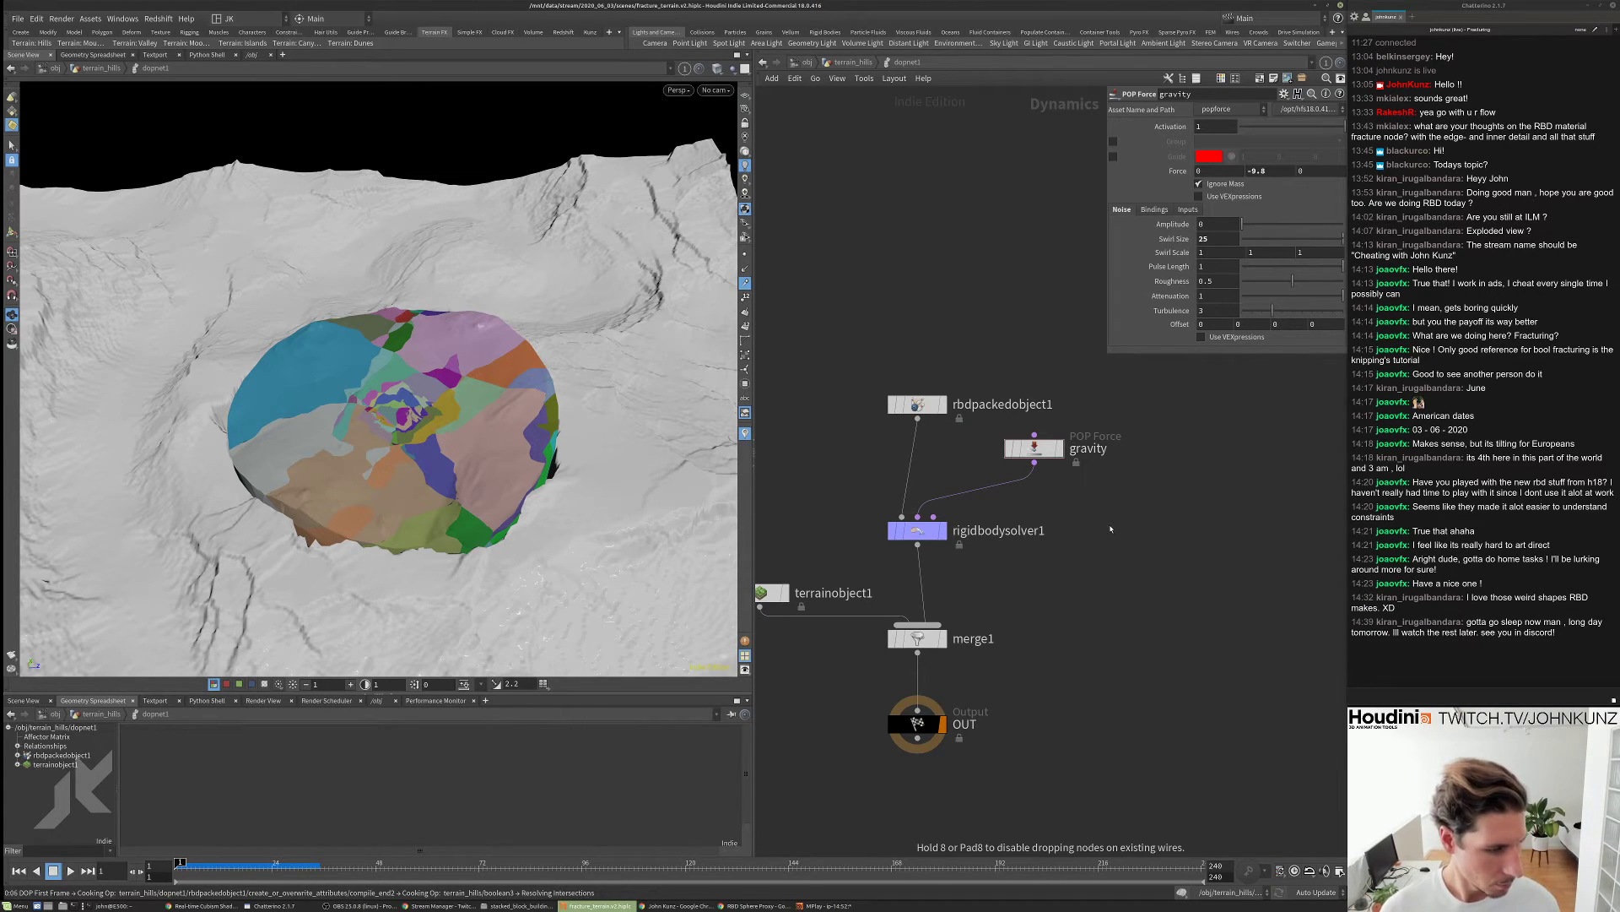
pyautogui.click(1209, 472)
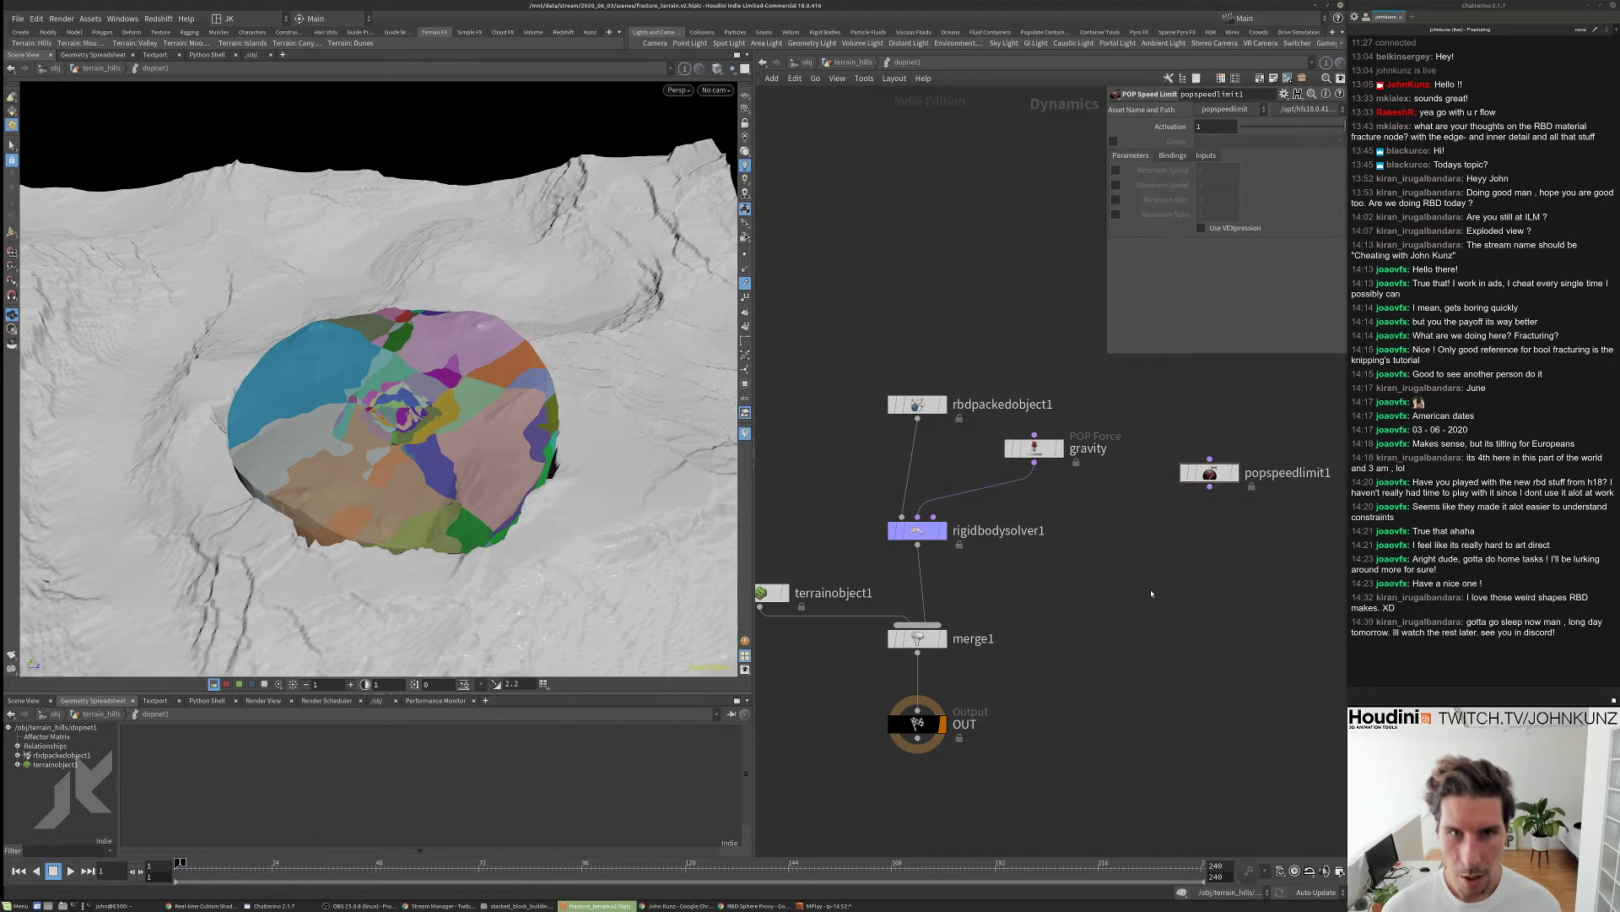
# - Enable the minimum spin and maximum spin limits on the popspeedlimit1 node
pyautogui.moveTo(1150, 589); pyautogui.dragTo(1115, 607, button='middle')
pyautogui.click(1115, 200)
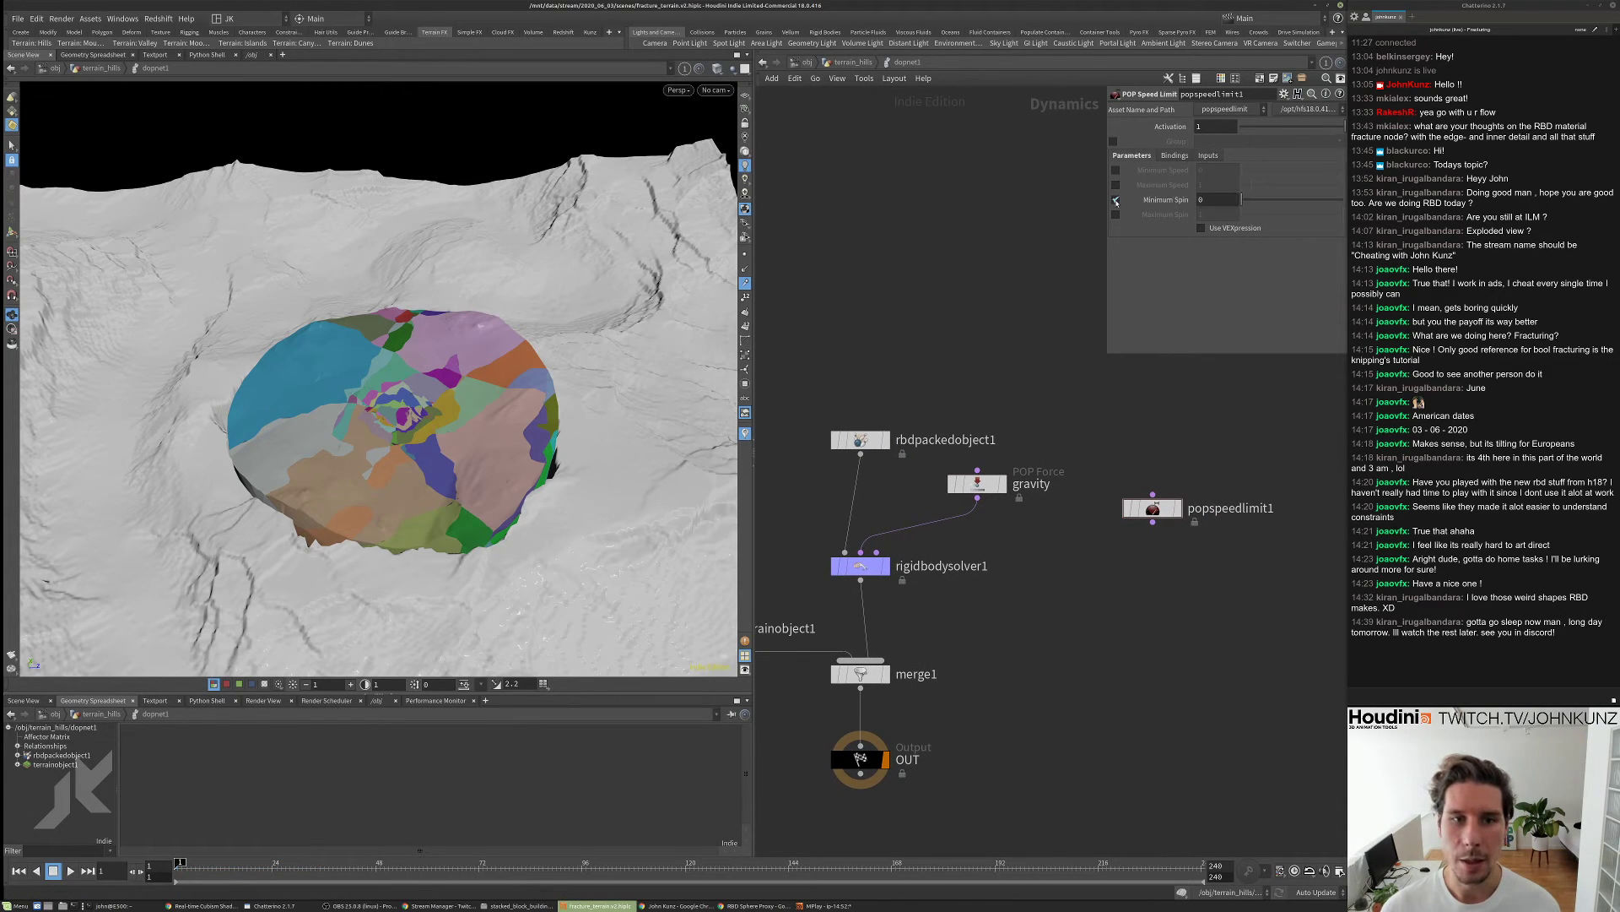
pyautogui.click(1117, 214)
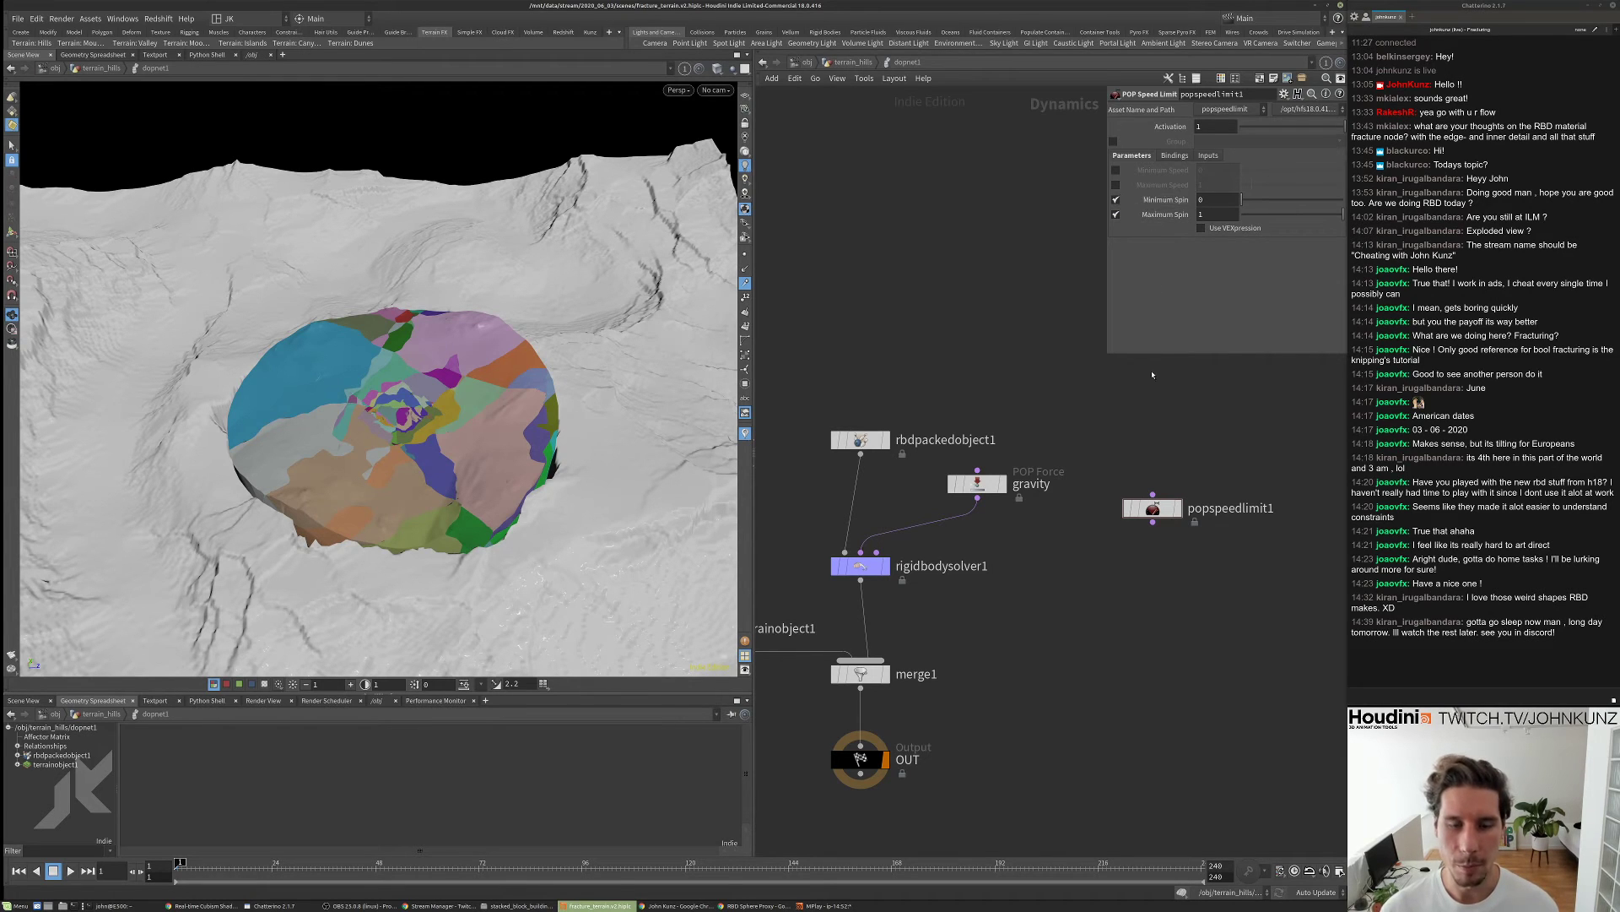
# - Connect the output of popspeedlimit1 to the input of the gravity node and place it slightly above gravity
pyautogui.moveTo(1161, 525); pyautogui.dragTo(1171, 512, button='middle')
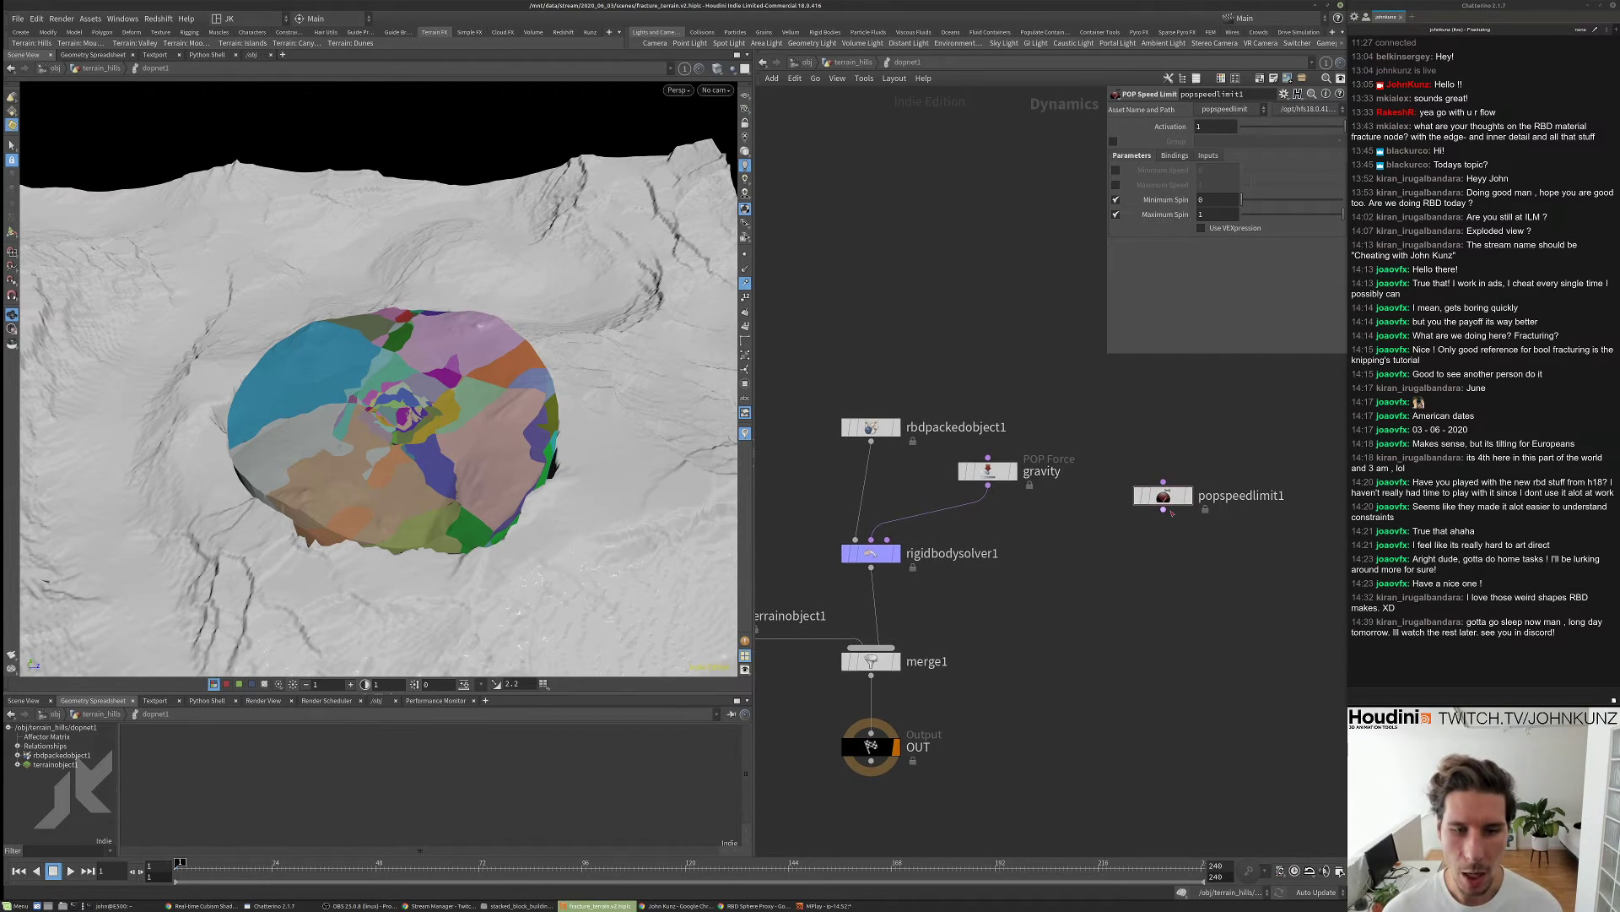
pyautogui.moveTo(1165, 509); pyautogui.dragTo(988, 457)
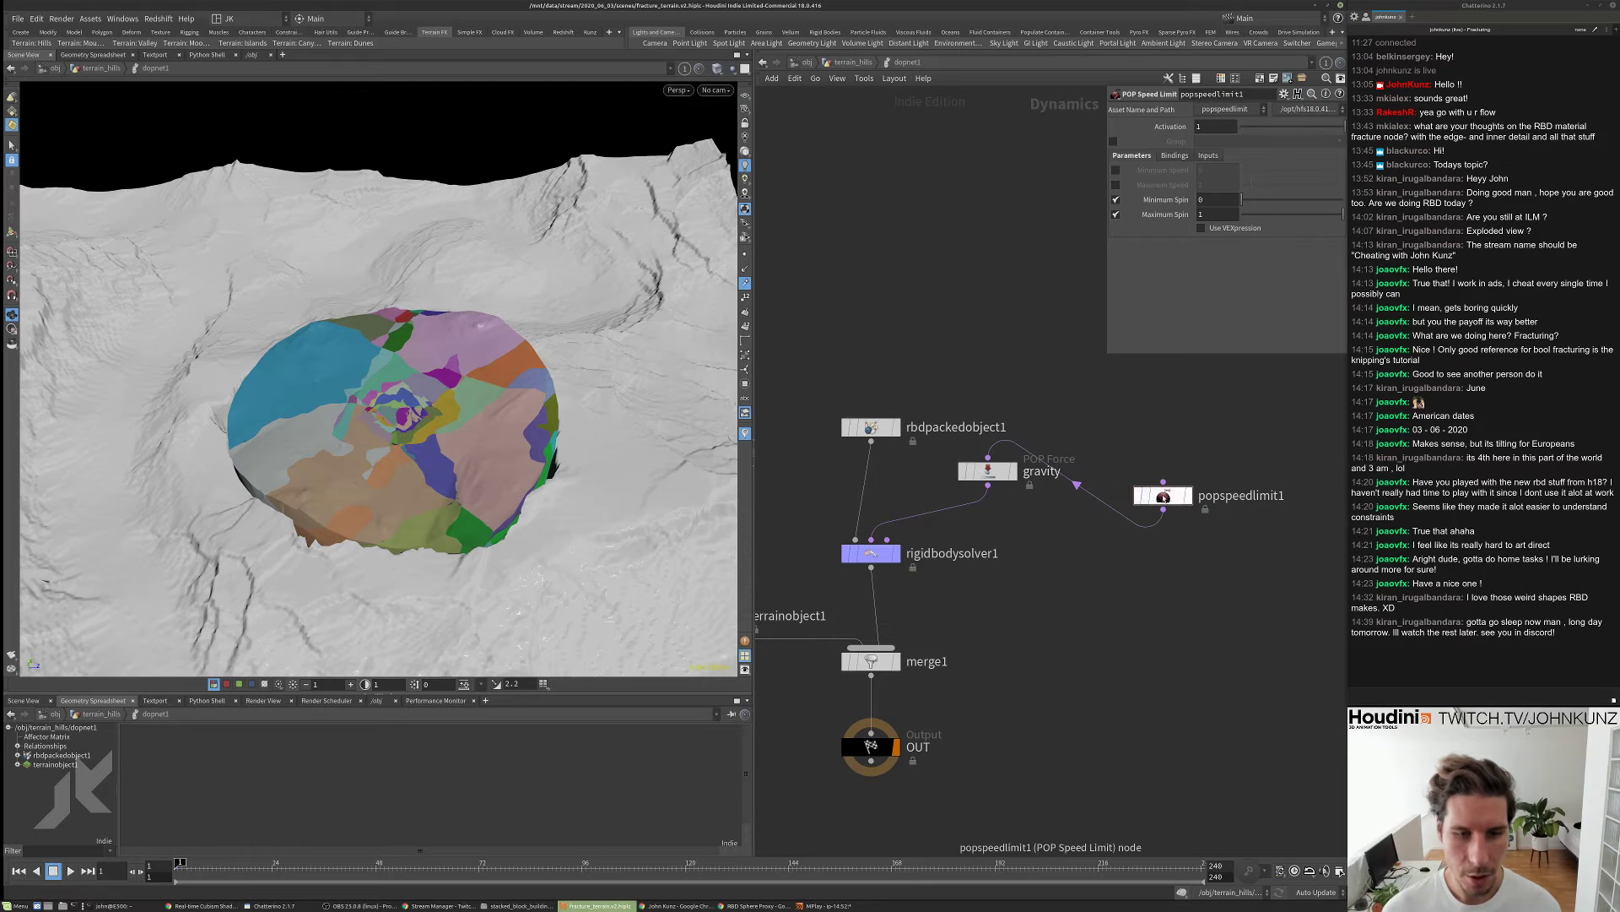
pyautogui.moveTo(1163, 496); pyautogui.dragTo(1132, 427)
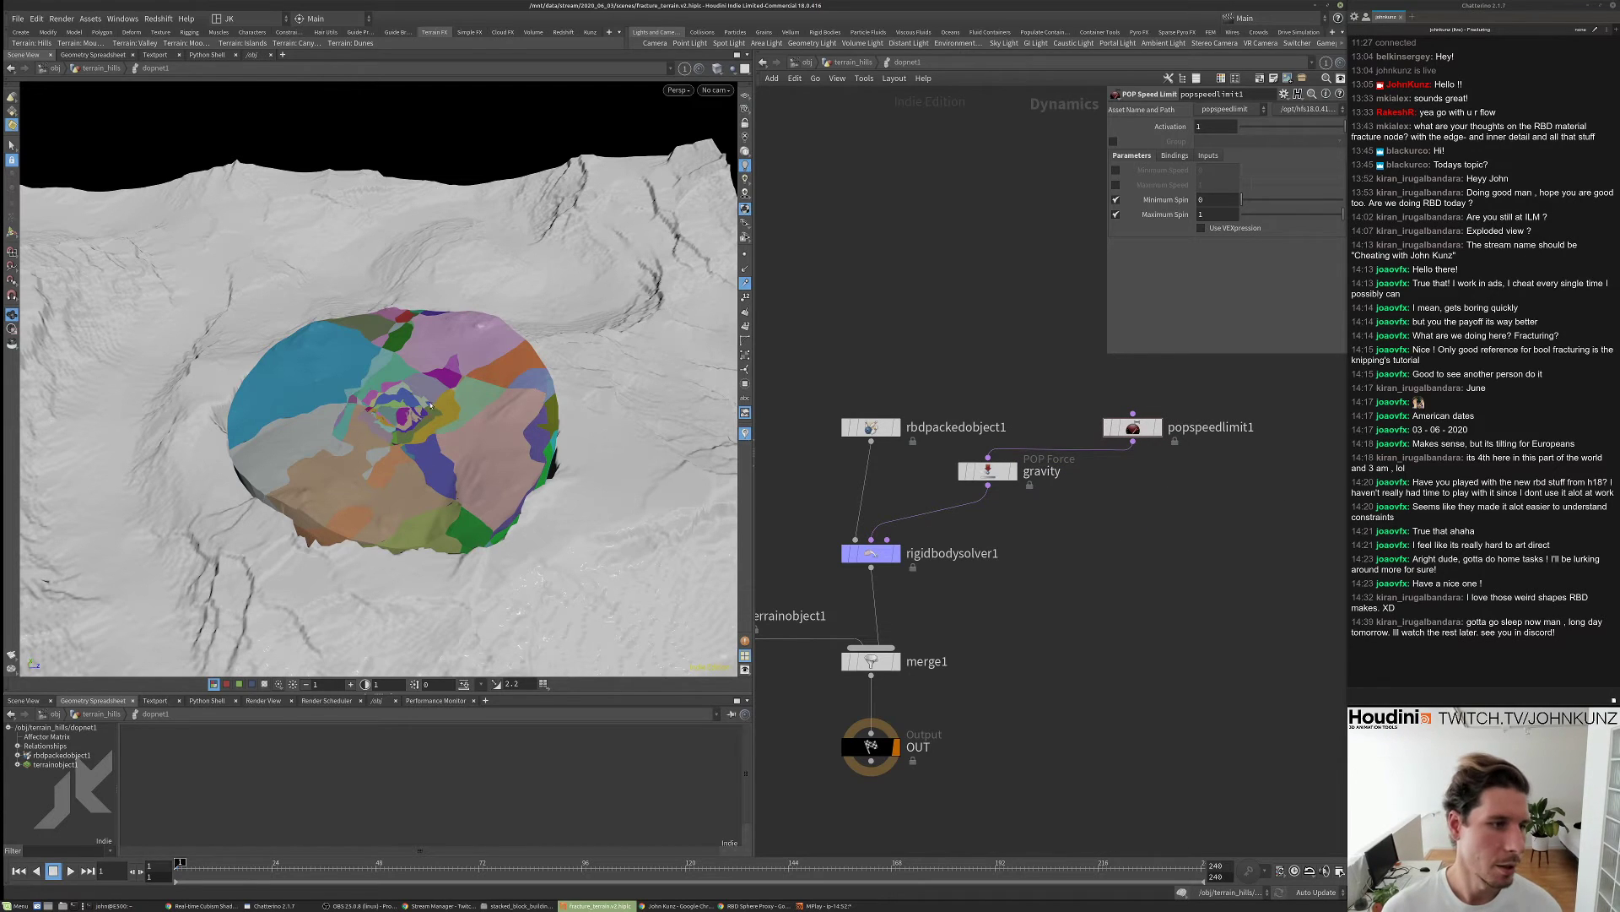
# - Play the simulation with the spin limit active and examine the rotation of the fractured pieces from a low angle
pyautogui.press('Up')
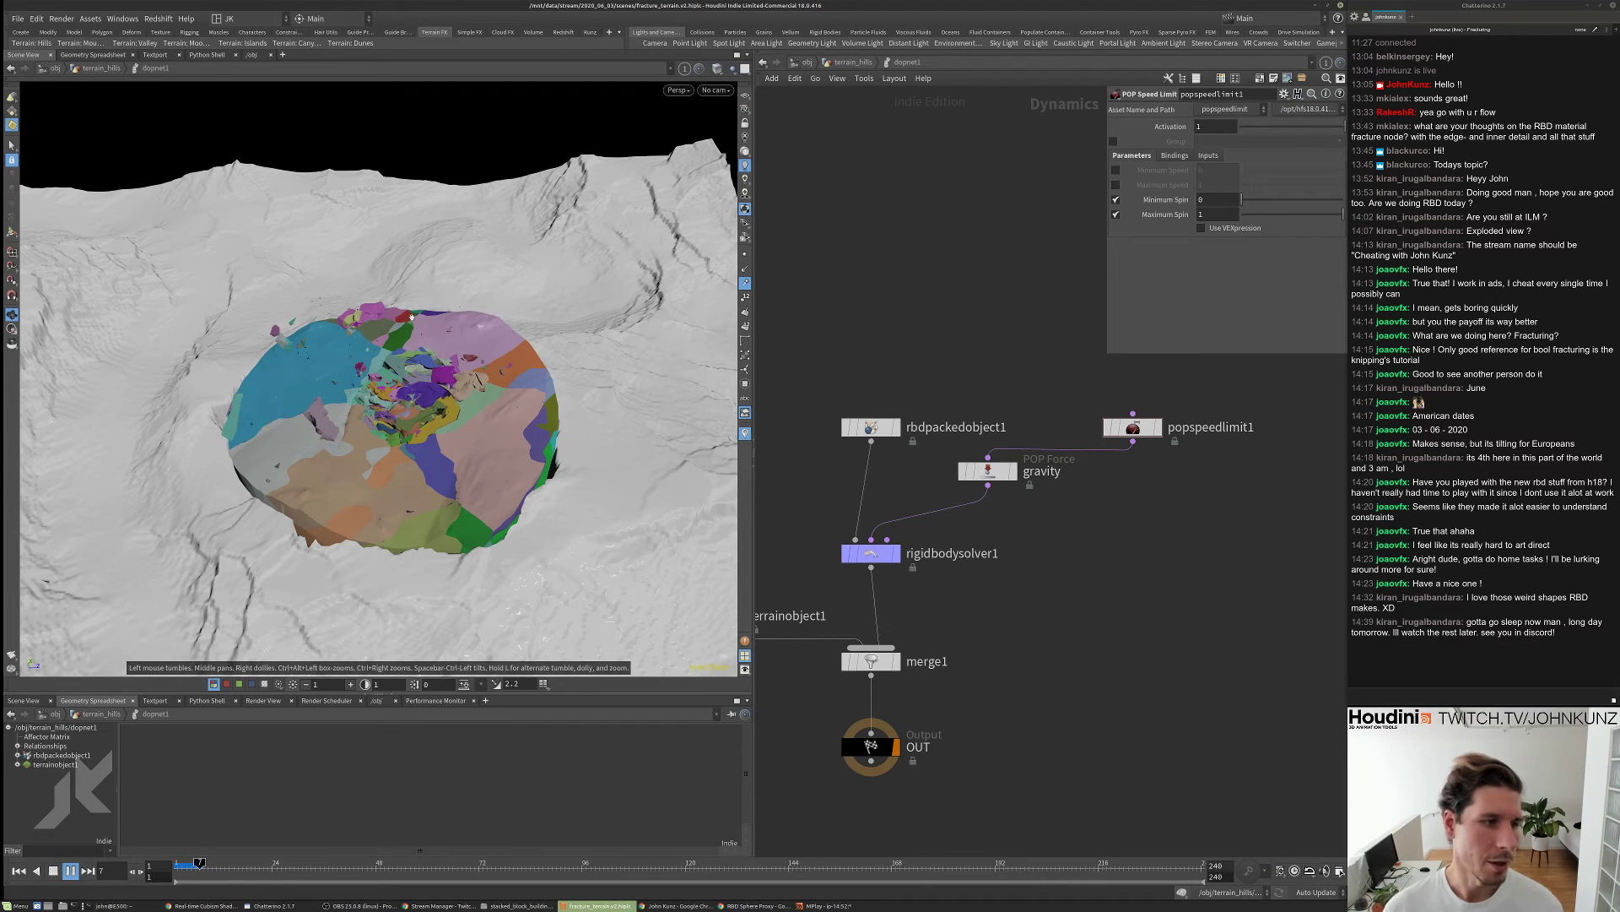
pyautogui.press('Up')
pyautogui.moveTo(411, 316); pyautogui.dragTo(381, 294)
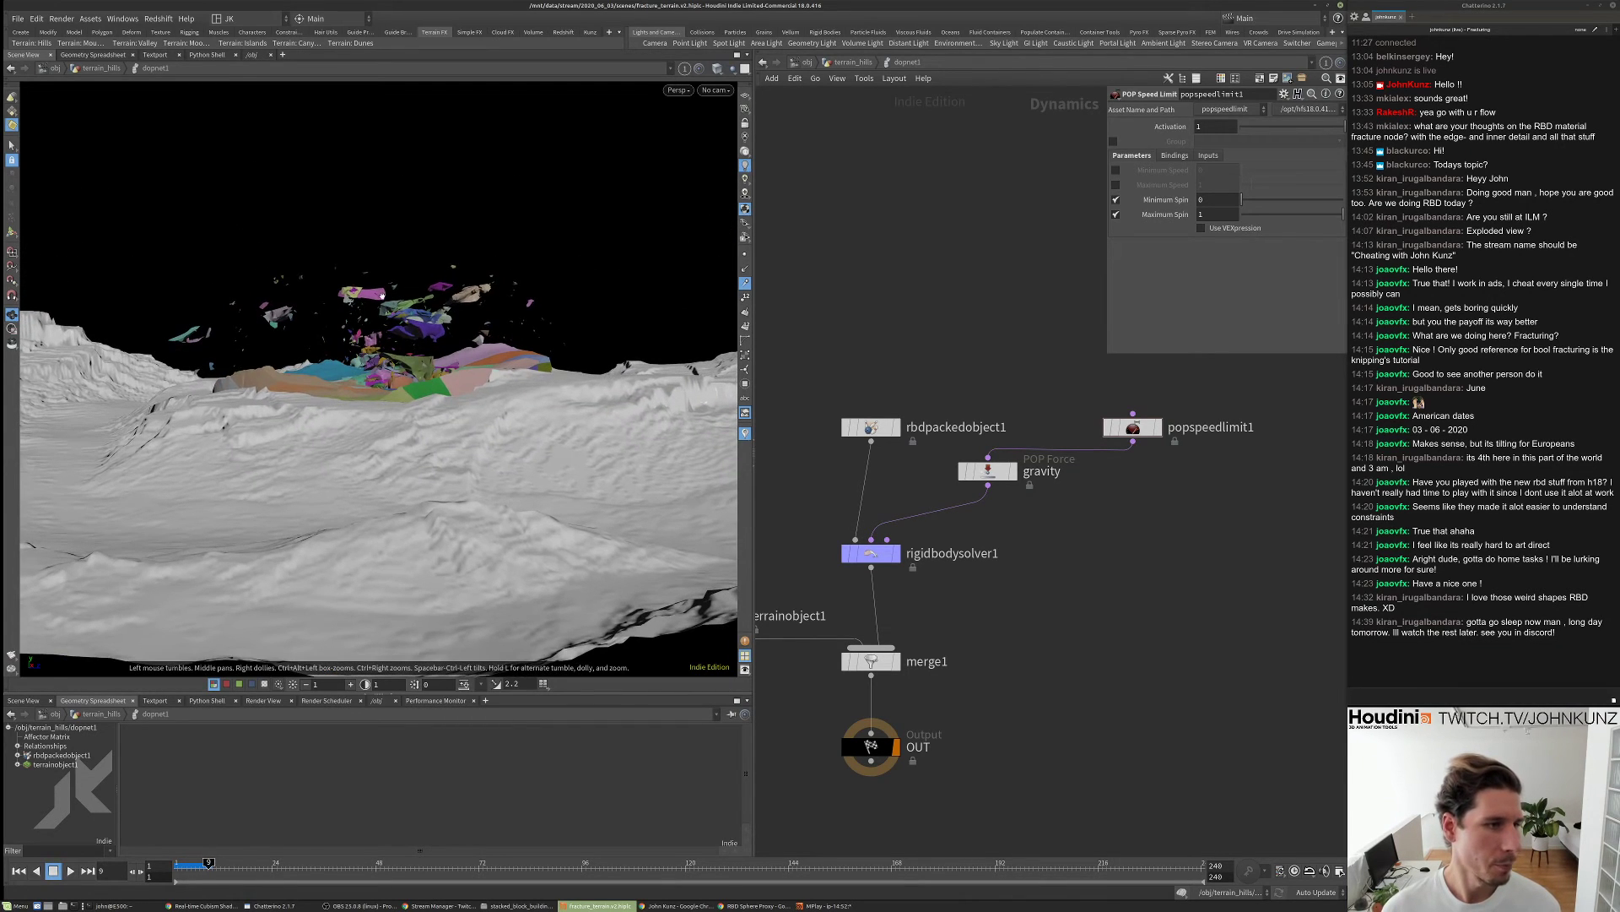
pyautogui.press('Up')
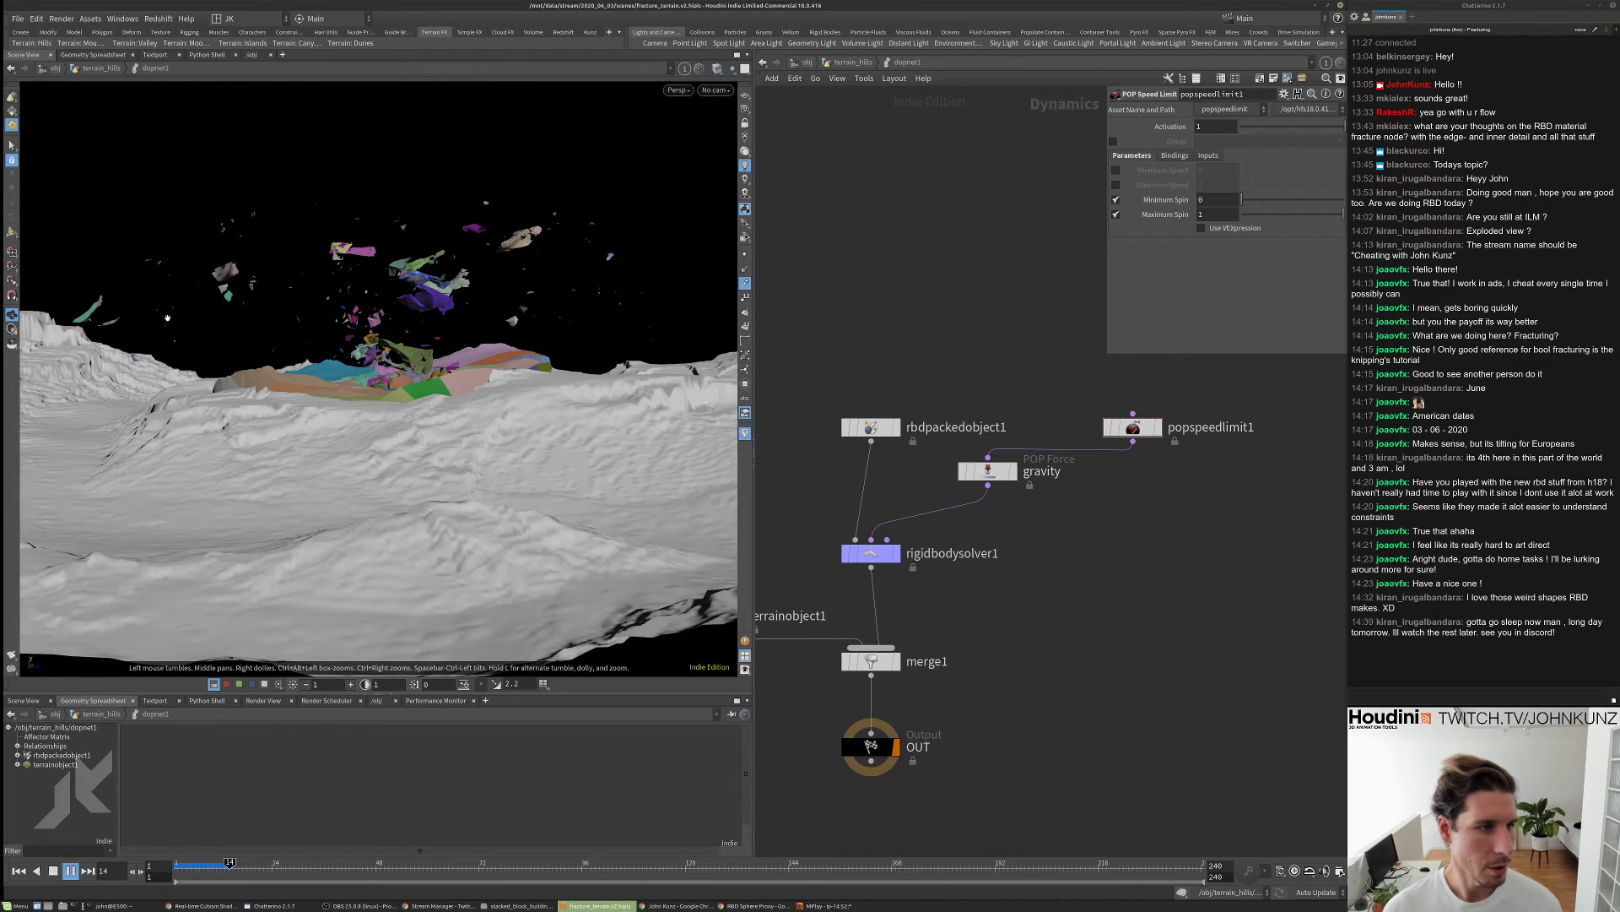
pyautogui.hotkey('ctrl', 'Up')
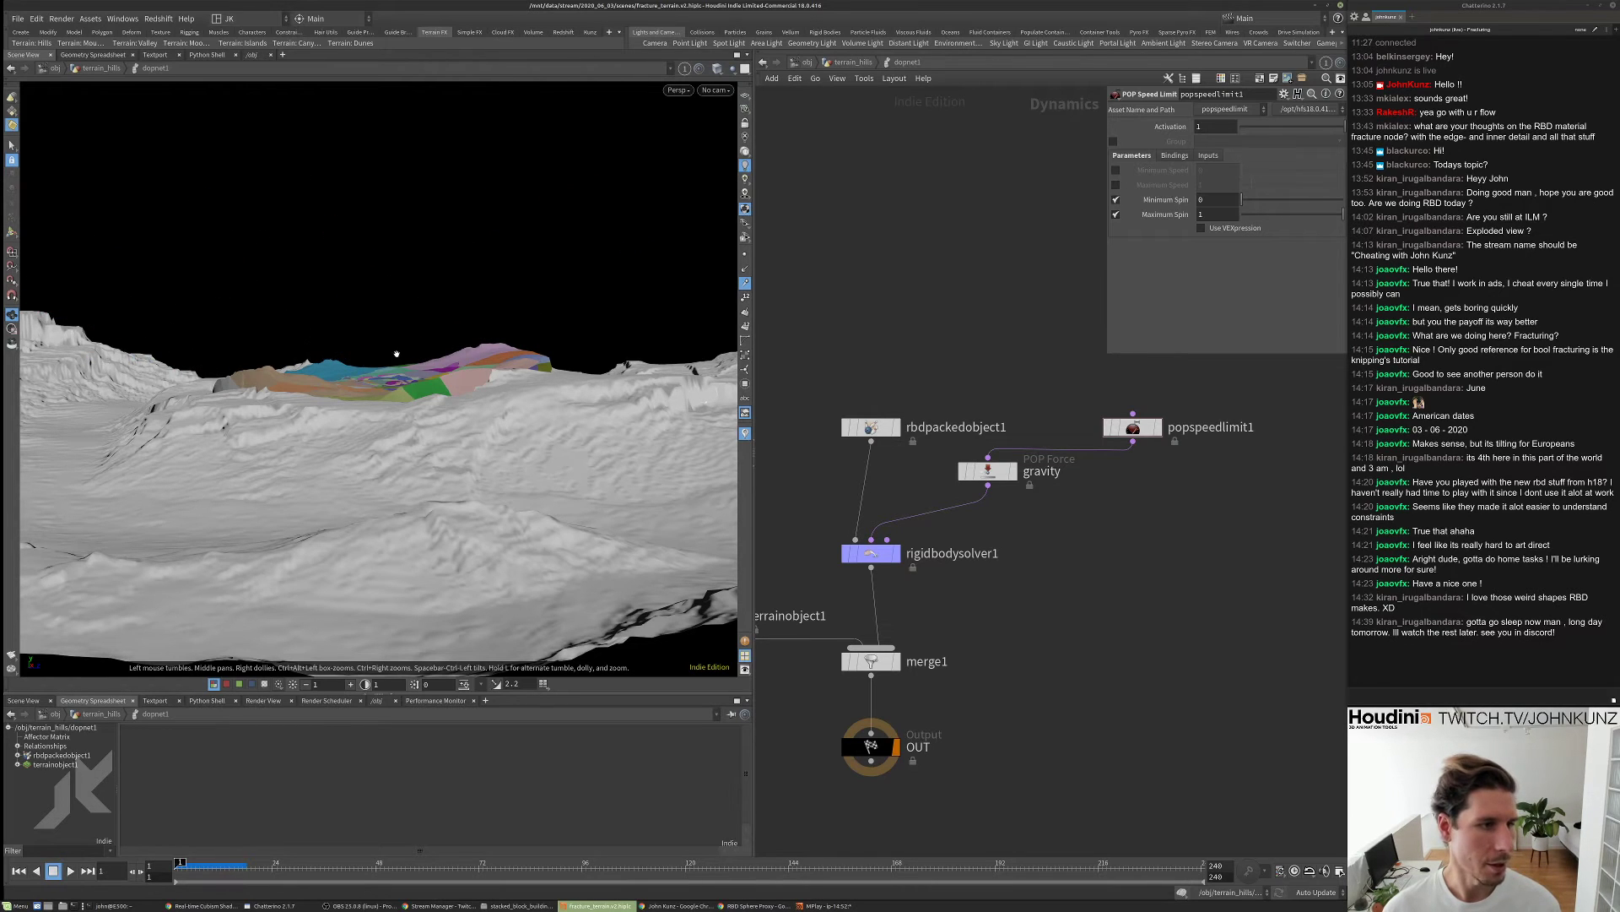
pyautogui.moveTo(397, 352); pyautogui.dragTo(262, 321)
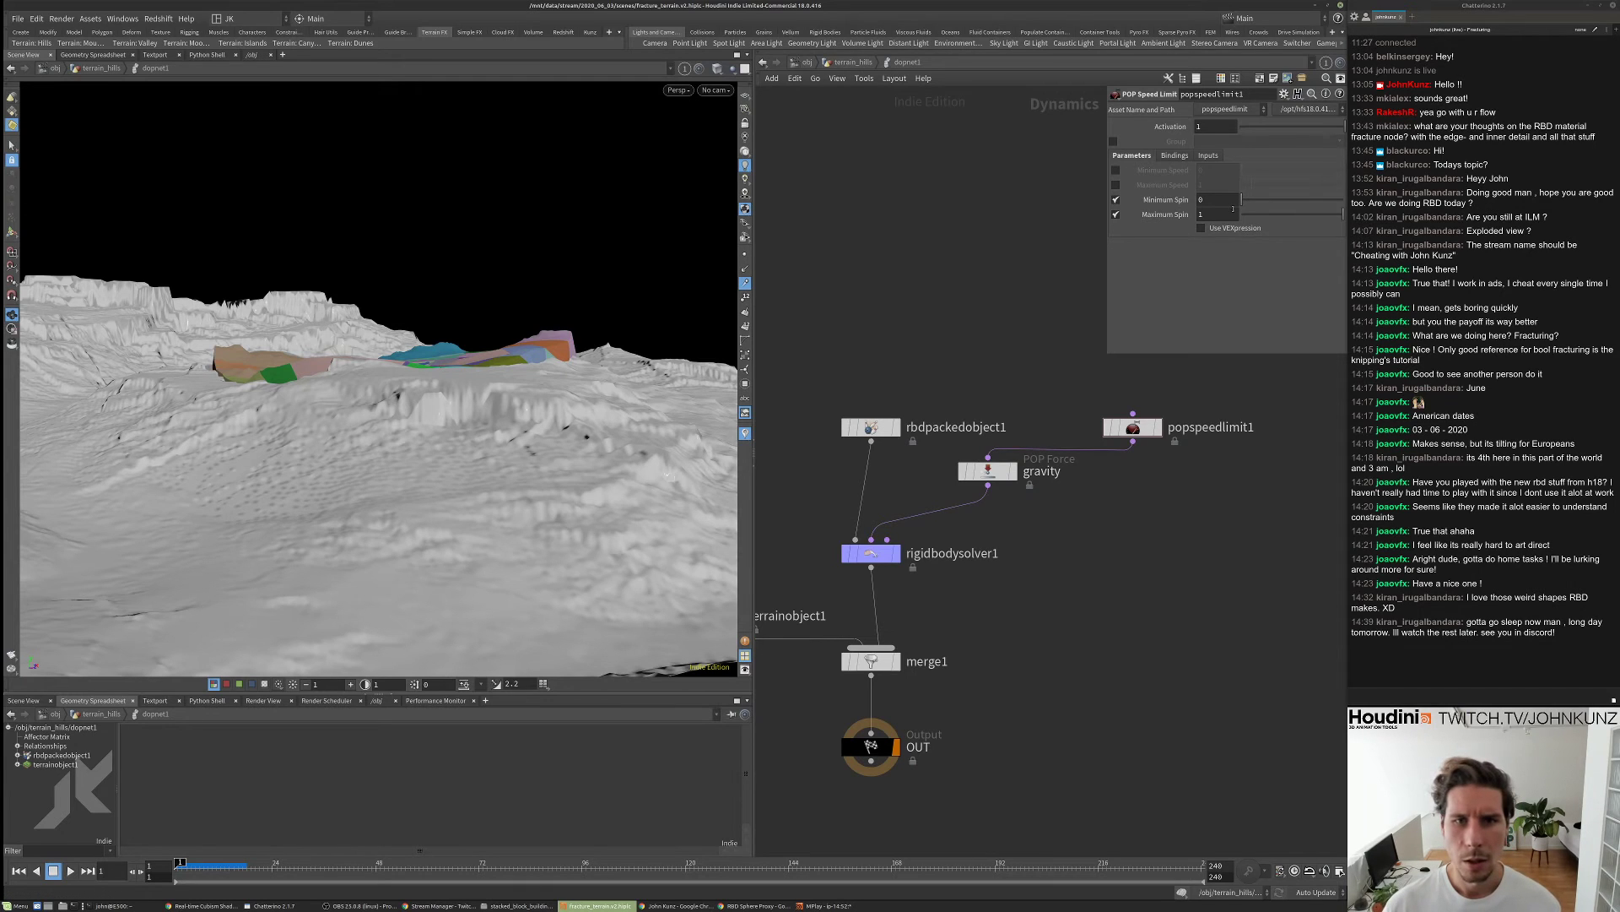
# - Set the maximum spin of popspeedlimit1 to 15
pyautogui.click(1213, 217)
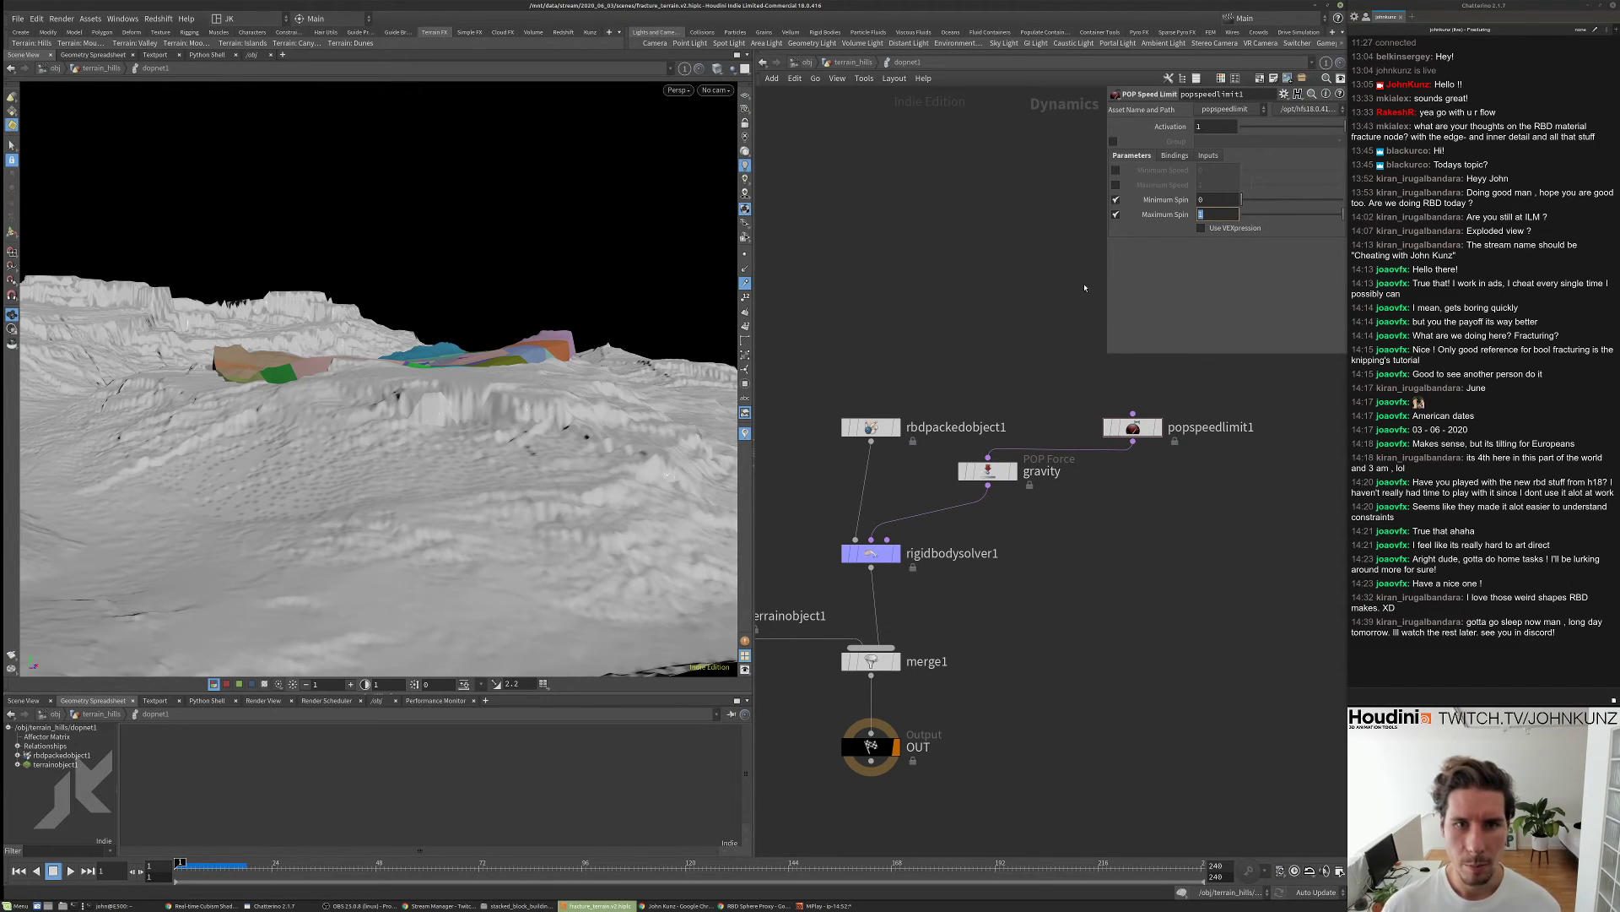
pyautogui.write('15')
pyautogui.press('Return')
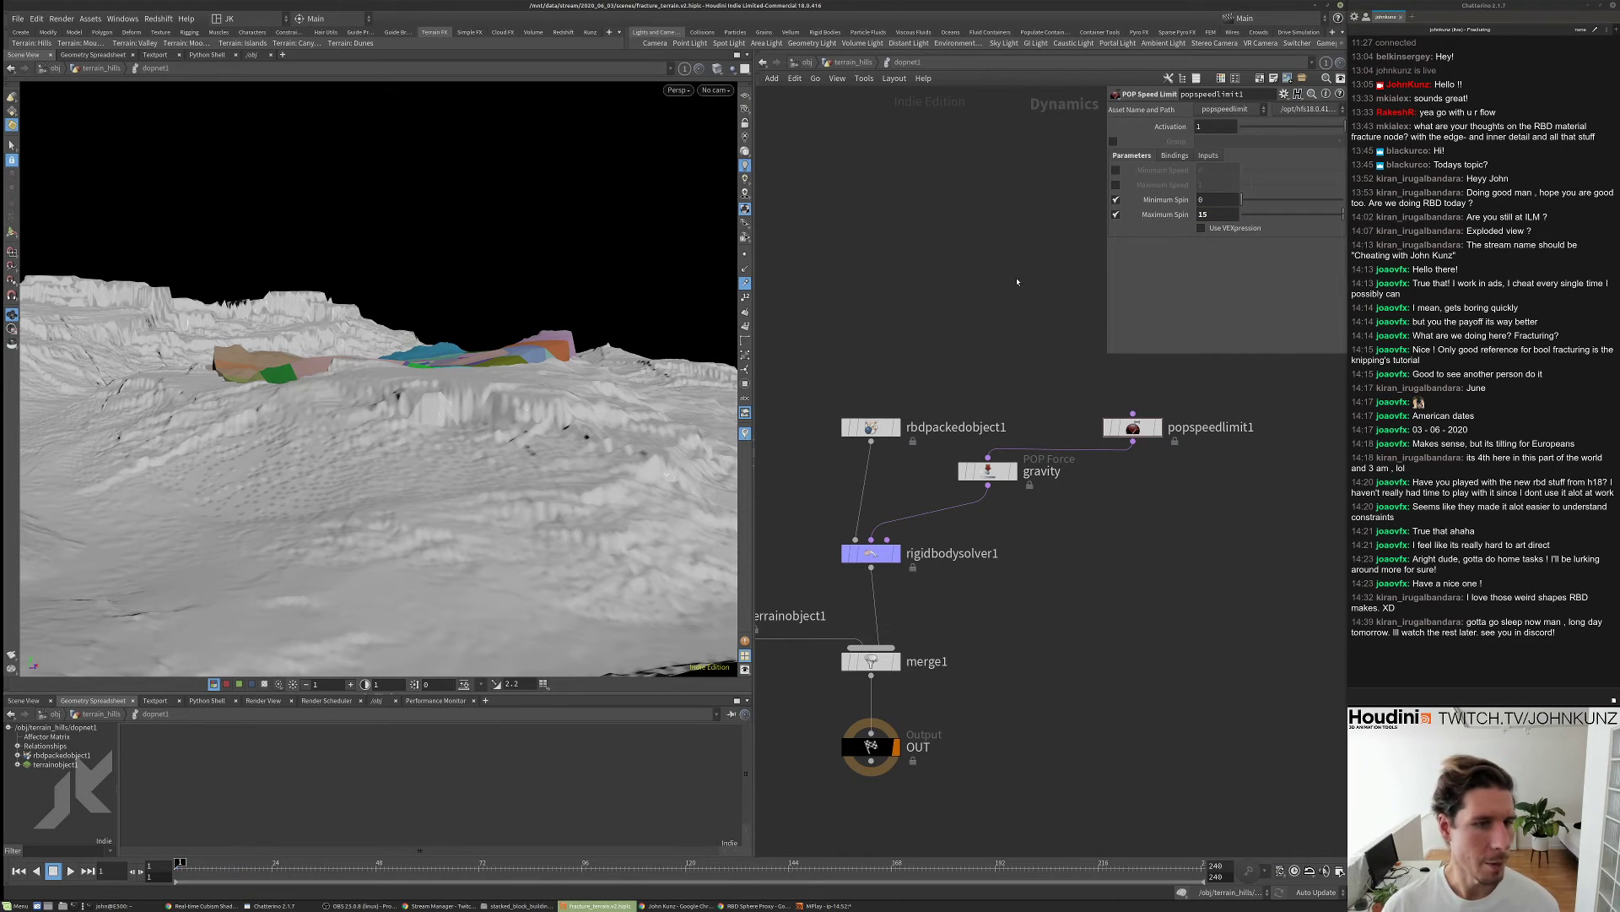
# - Replay the simulation with the higher spin limit and examine how the debris rotates from different angles
pyautogui.press('Up')
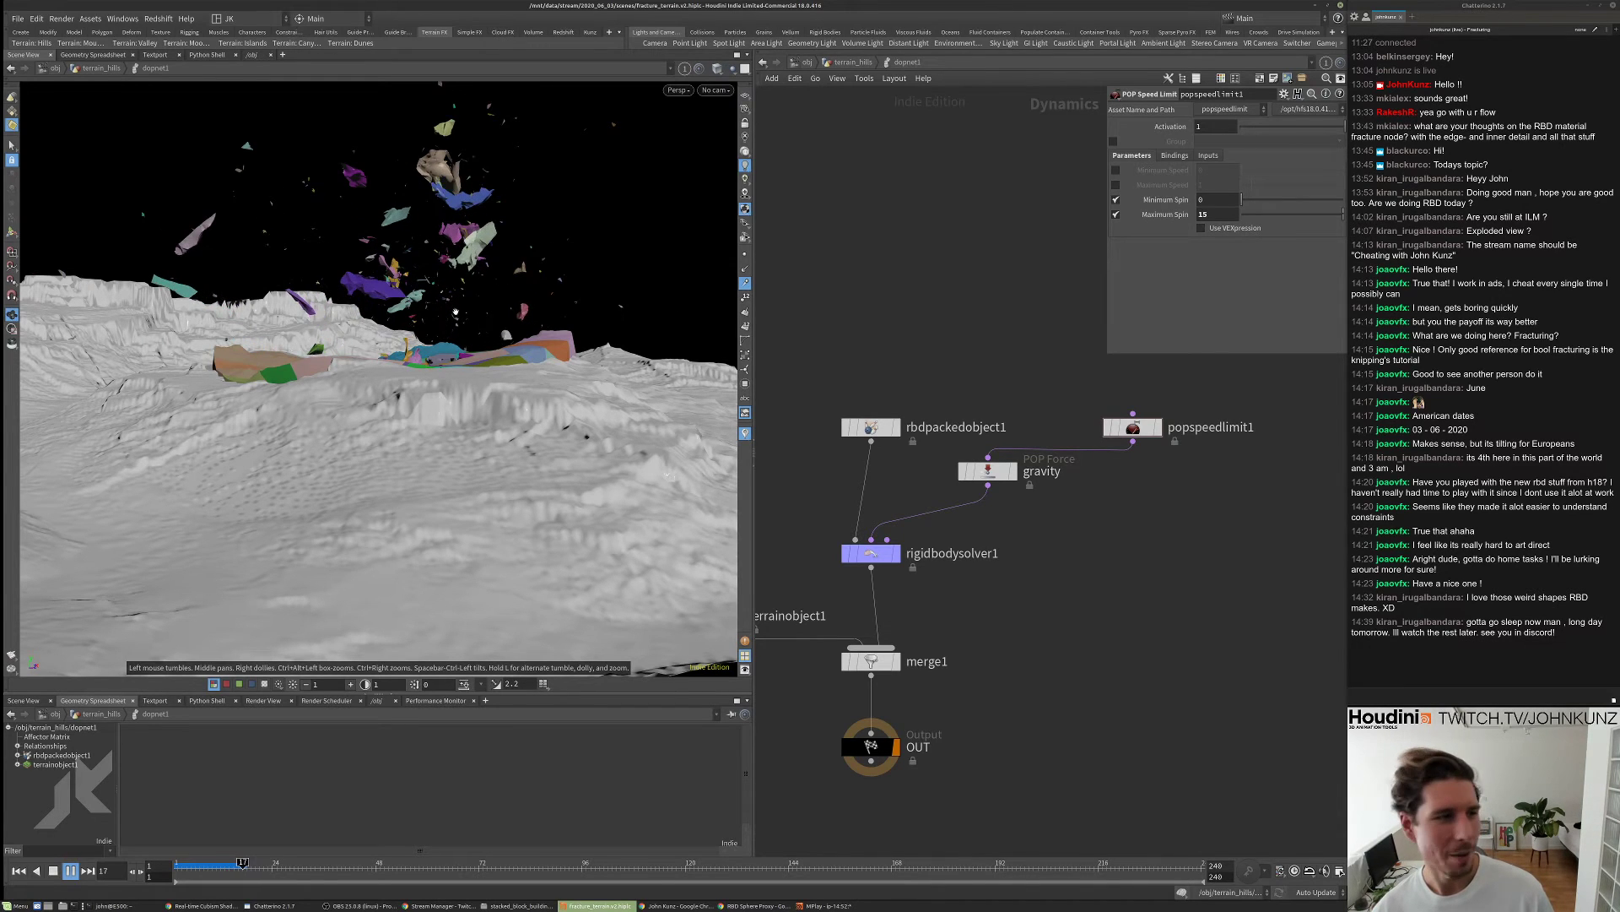
pyautogui.press('Escape')
pyautogui.moveTo(431, 362); pyautogui.dragTo(377, 336)
pyautogui.hotkey('ctrl', 'Up')
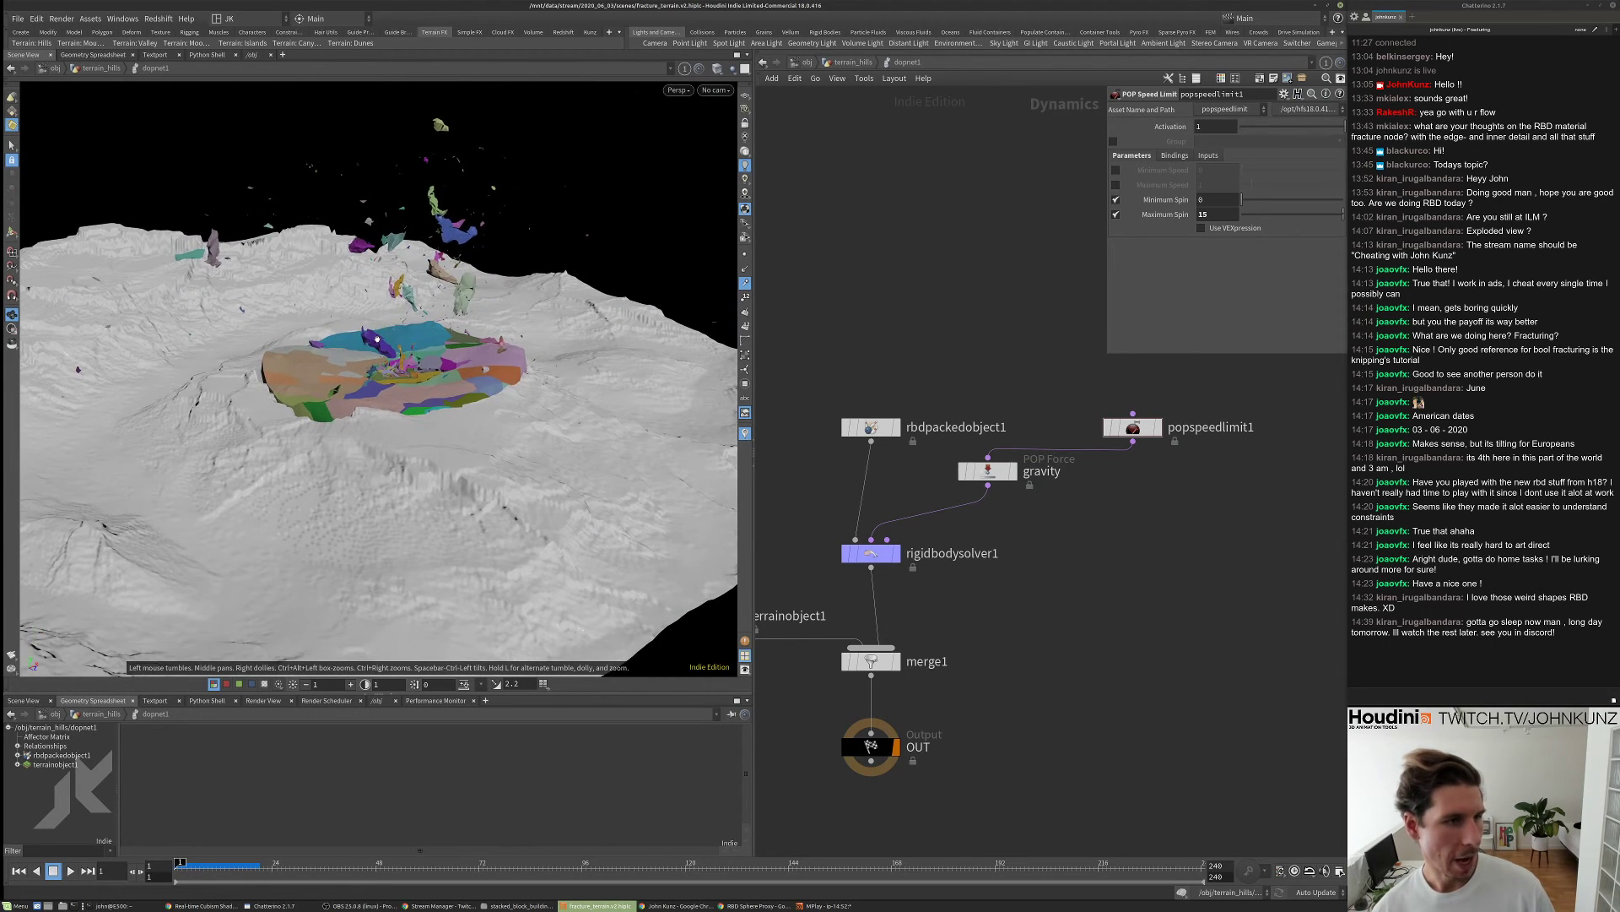
pyautogui.press('Up')
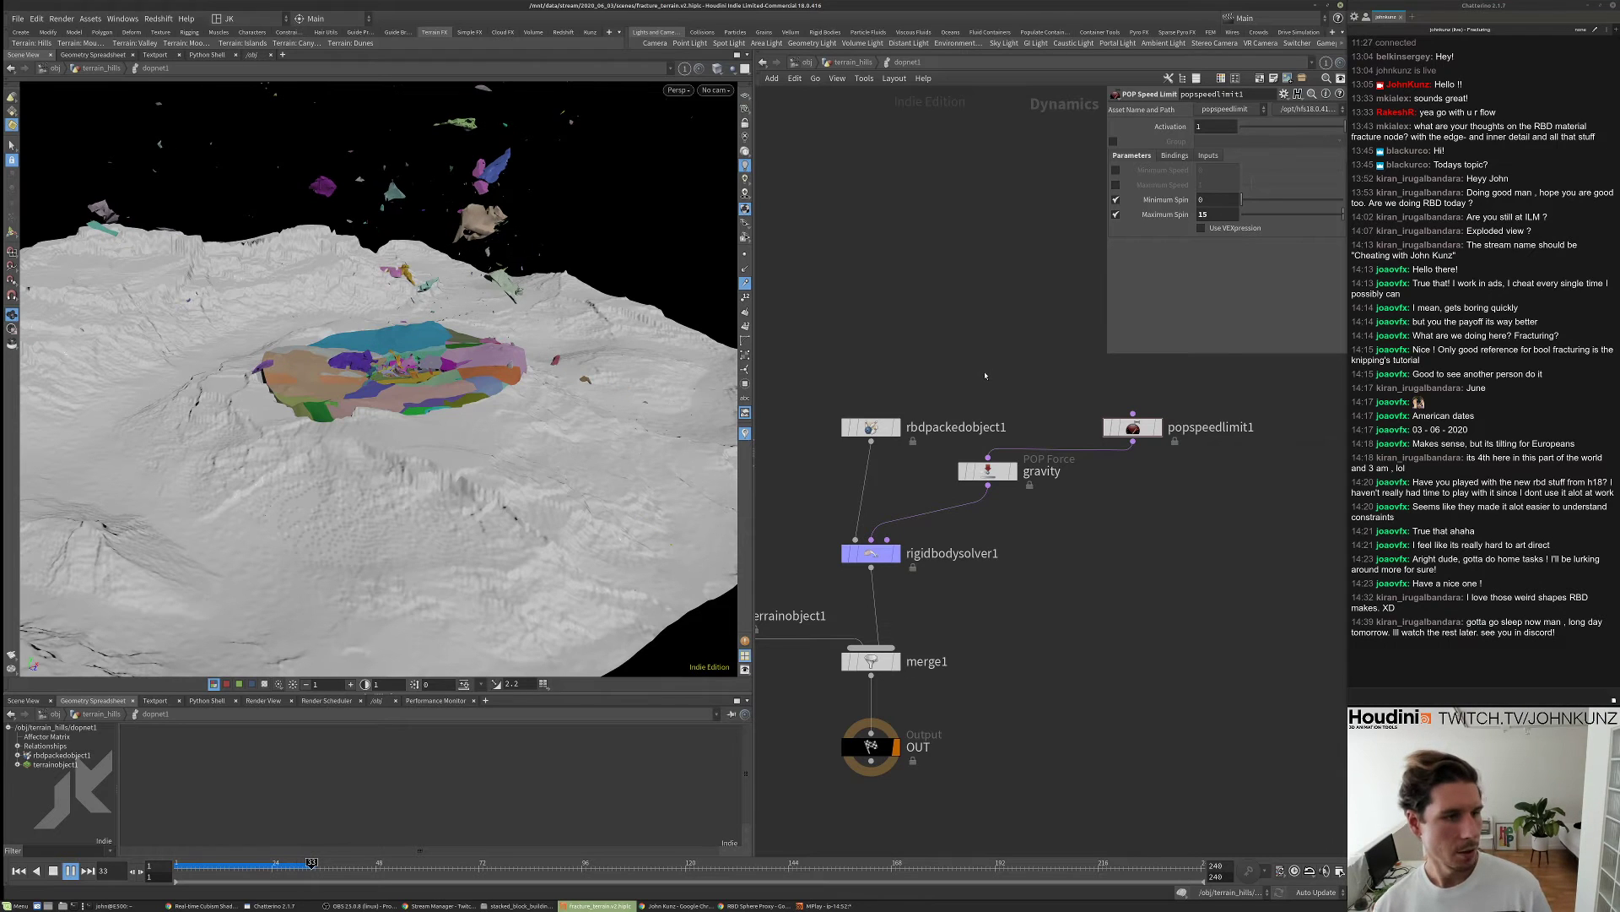
pyautogui.hotkey('ctrl', 'Up')
pyautogui.keyDown('alt'); pyautogui.moveTo(498, 291); pyautogui.dragTo(514, 362); pyautogui.keyUp('alt')
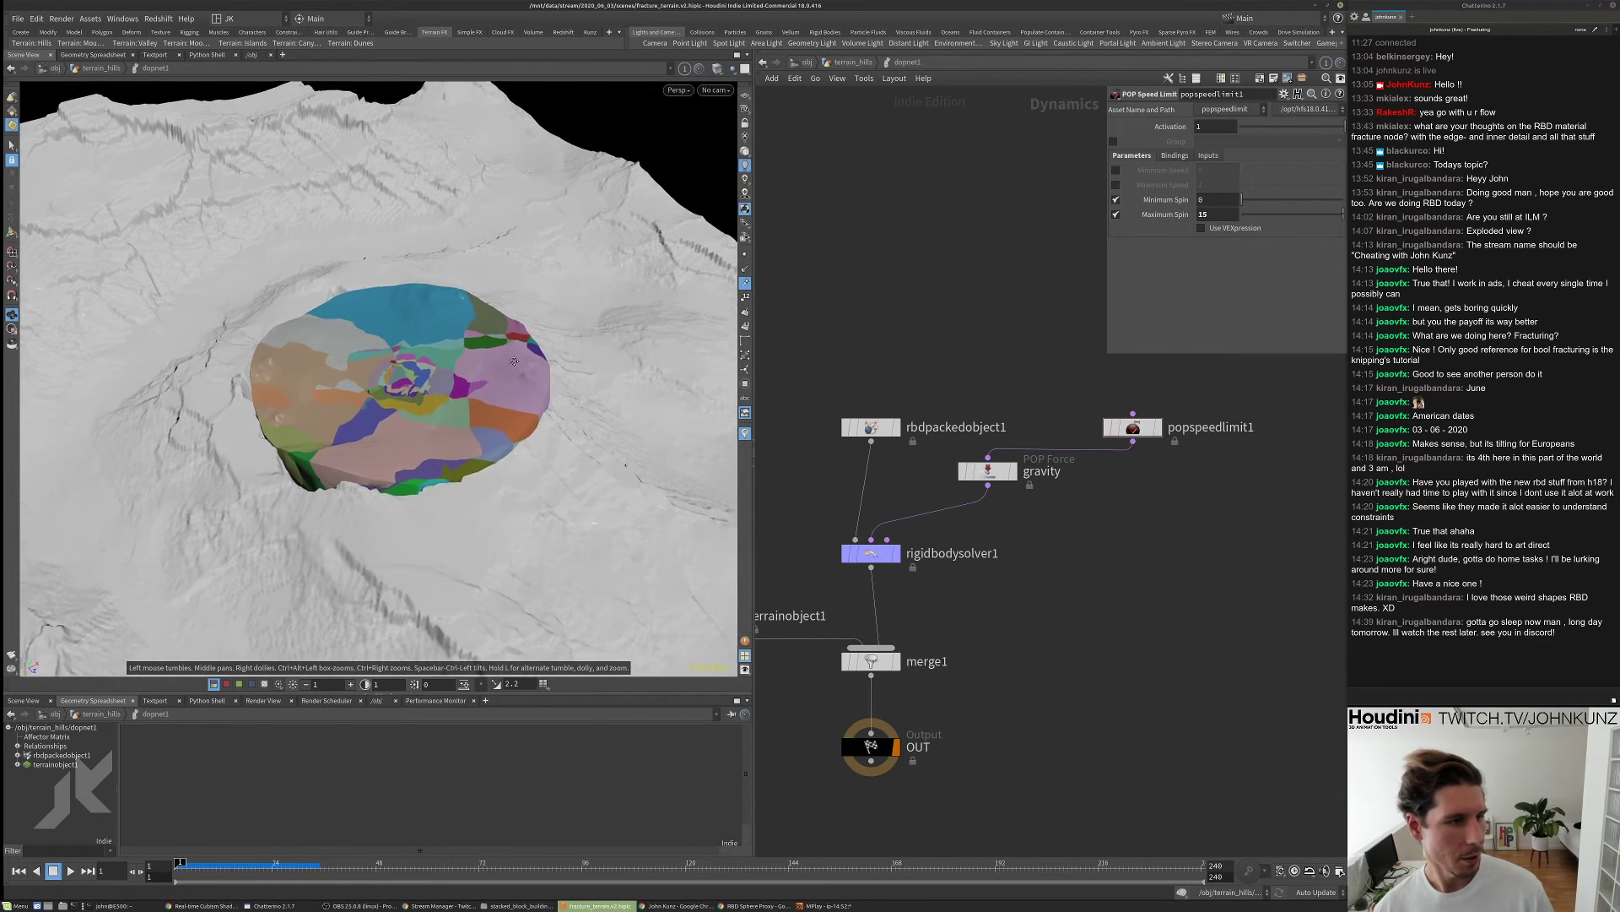
pyautogui.keyDown('alt'); pyautogui.moveTo(514, 361); pyautogui.dragTo(520, 340, button='middle'); pyautogui.keyUp('alt')
# - Move popspeedlimit1 directly above gravity and insert a POP Drag Spin node on the wire between them
pyautogui.moveTo(1143, 538); pyautogui.dragTo(1111, 587, button='middle')
pyautogui.moveTo(1103, 479); pyautogui.dragTo(957, 359)
pyautogui.press('Tab')
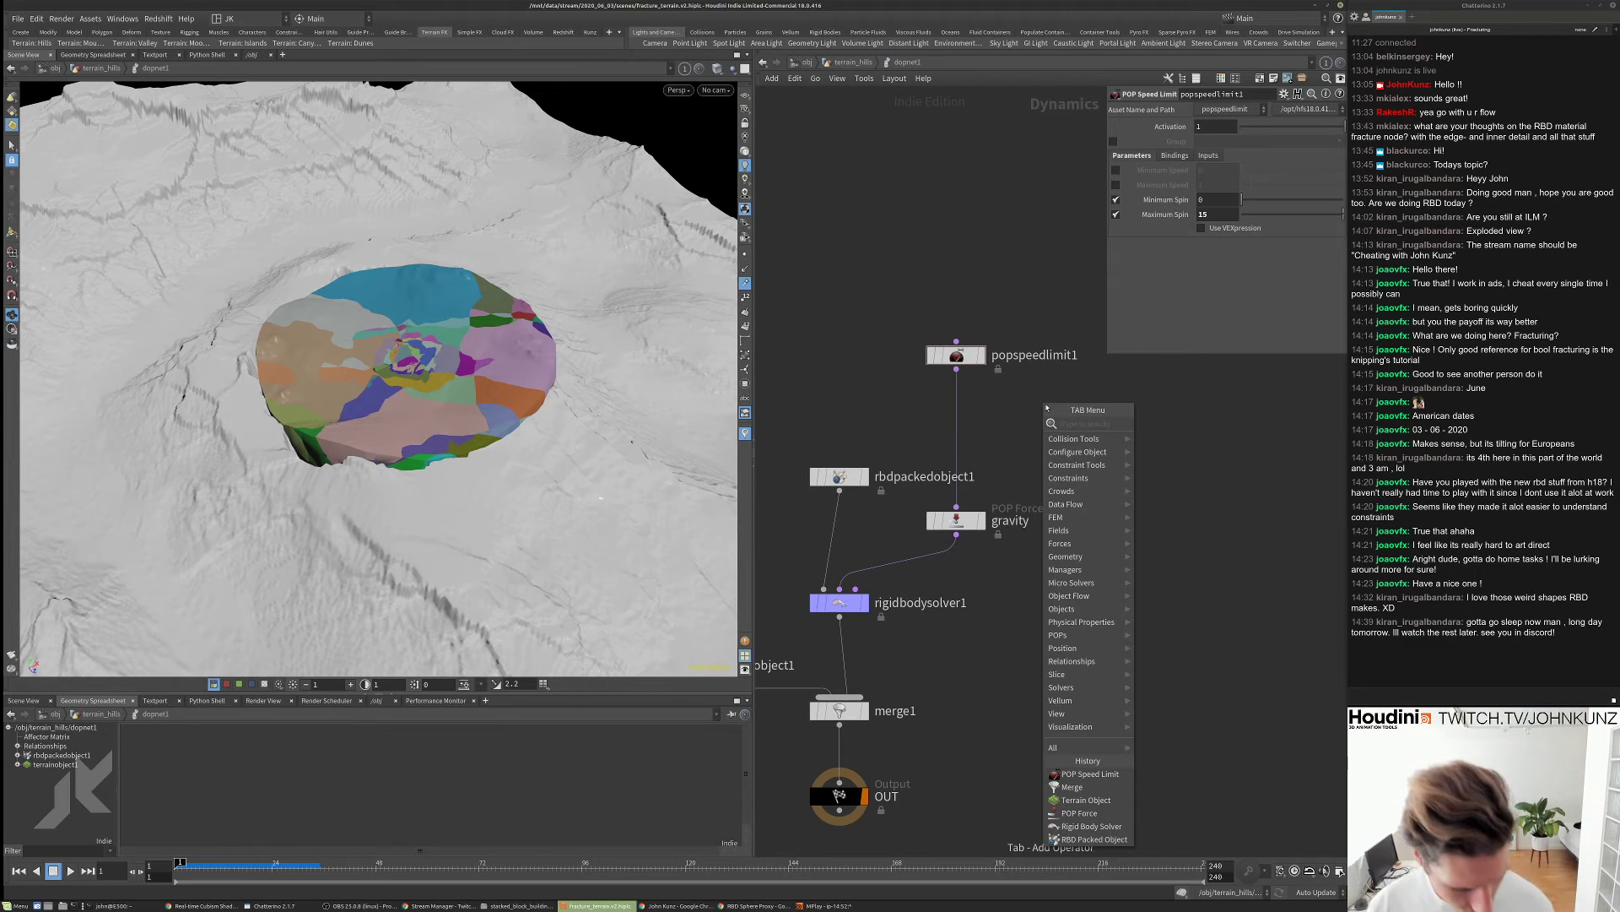
pyautogui.write('dra')
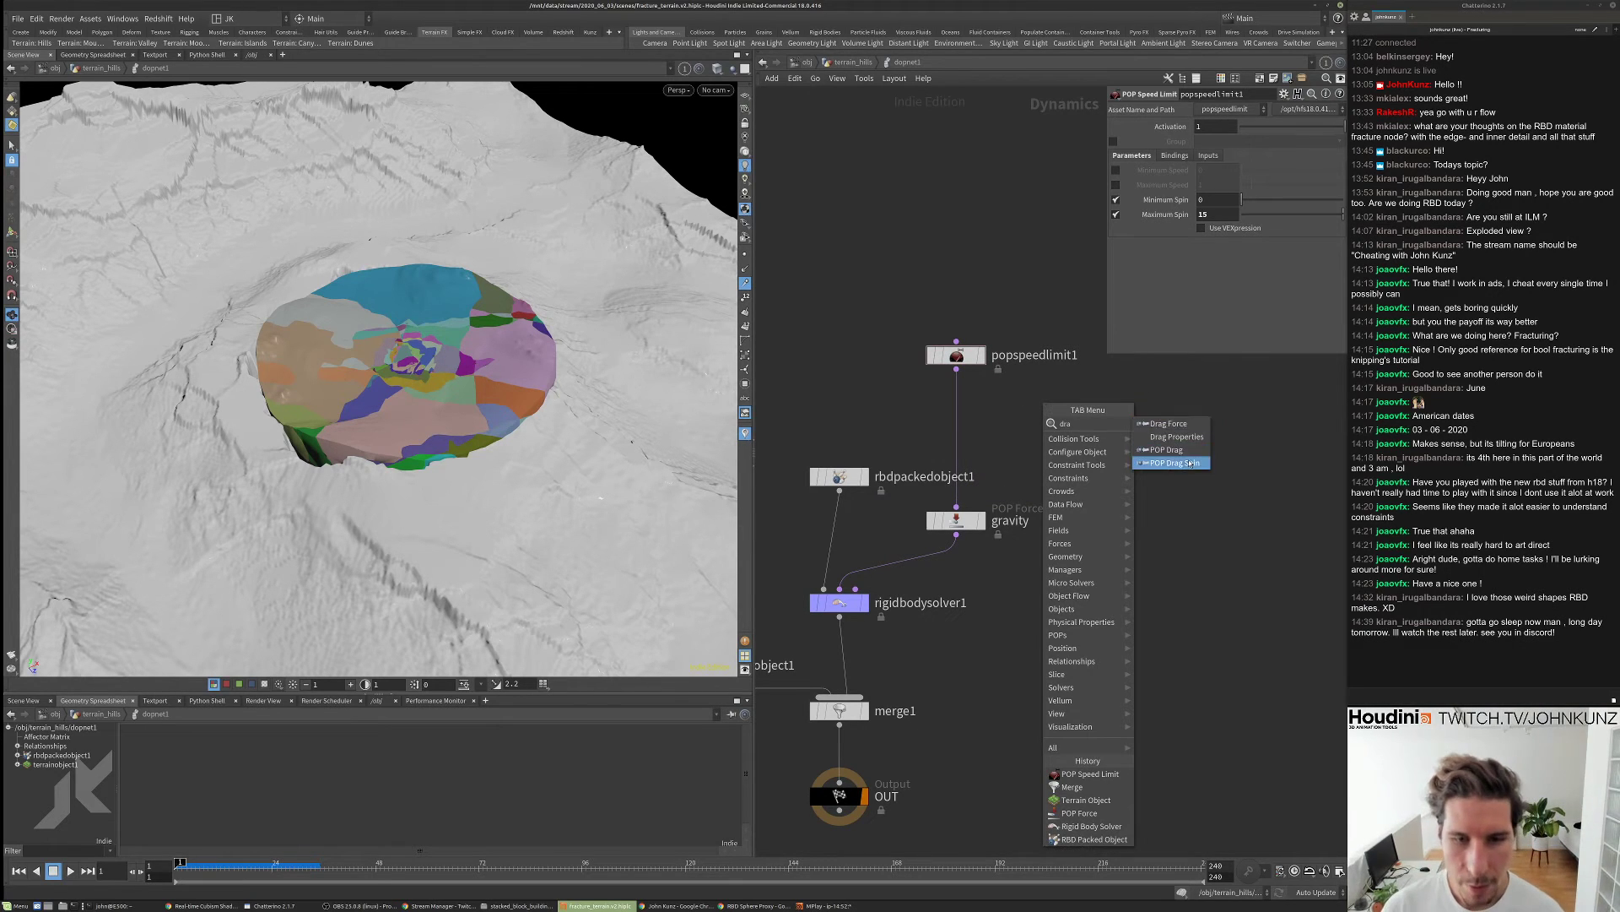
pyautogui.click(1190, 463)
pyautogui.click(1110, 444)
pyautogui.moveTo(1109, 444); pyautogui.dragTo(960, 423)
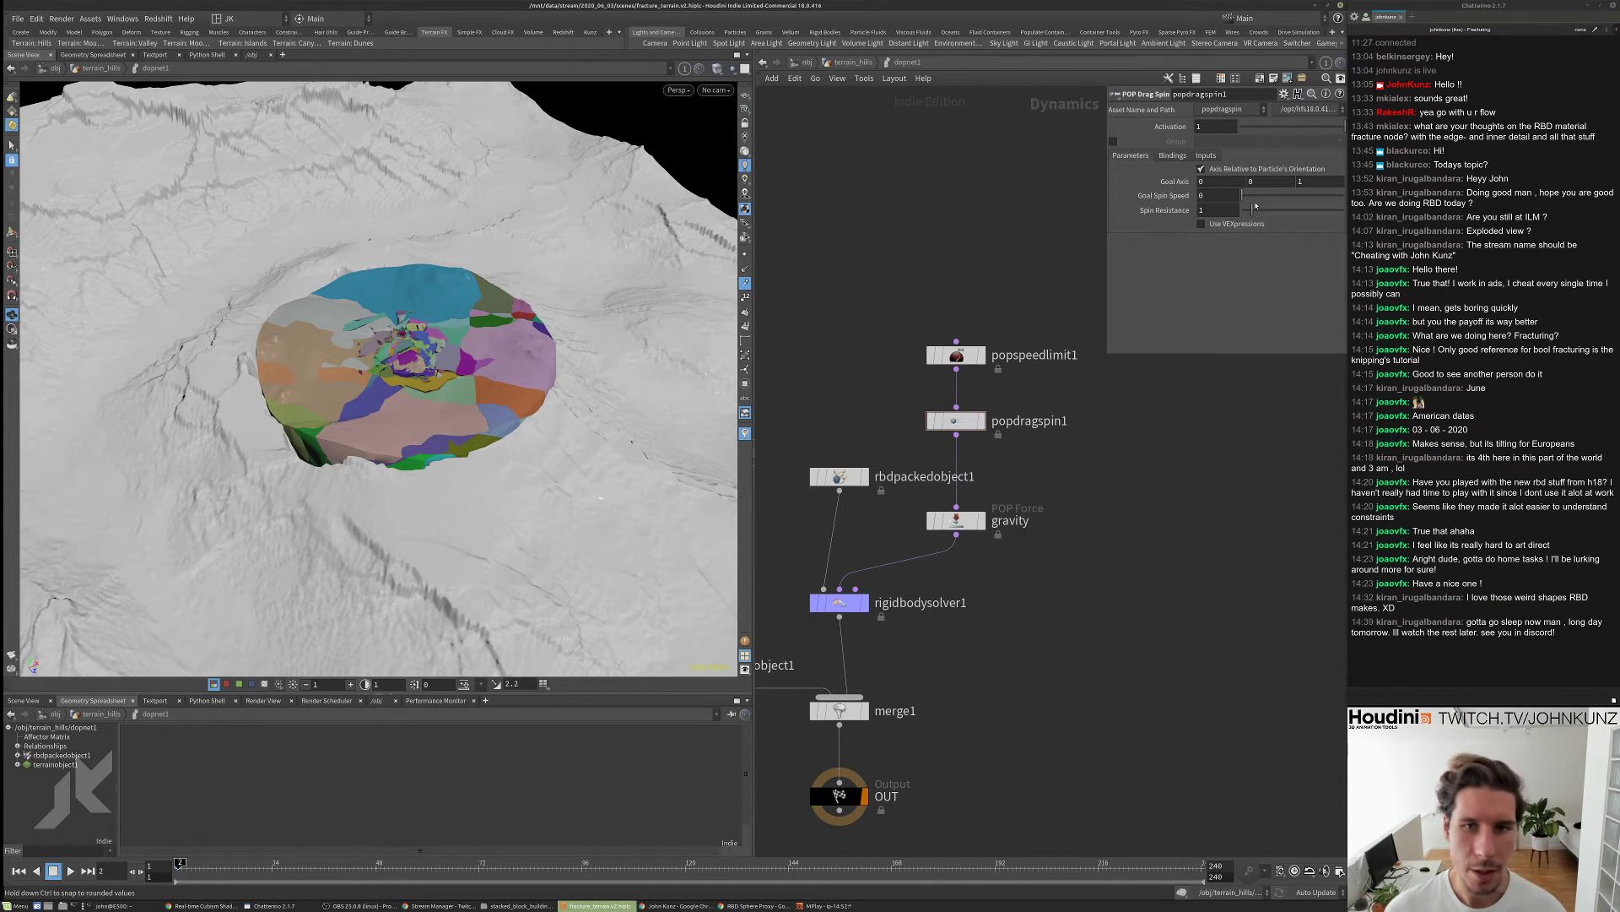
# - Play the simulation with spin drag added, examine the debris rotation, and return to the first frame
pyautogui.press('Up')
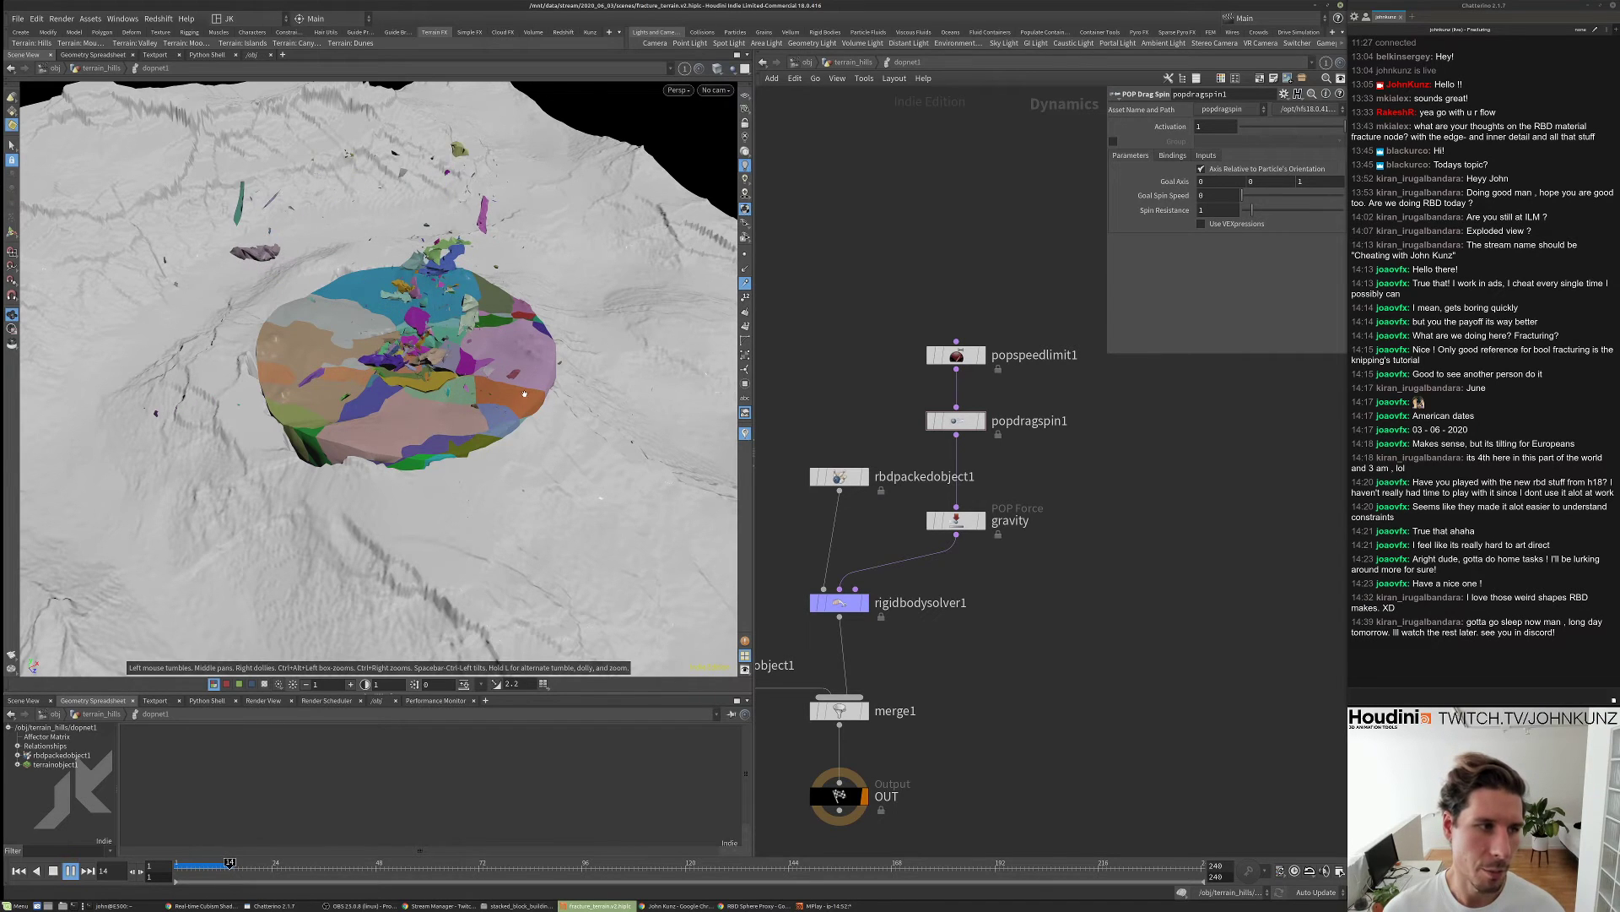
pyautogui.press('Down')
pyautogui.moveTo(533, 295); pyautogui.dragTo(507, 363)
pyautogui.hotkey('ctrl', 'Up')
# - Set the spin resistance of popdragspin1 to 7
pyautogui.moveTo(1252, 210); pyautogui.dragTo(1313, 210)
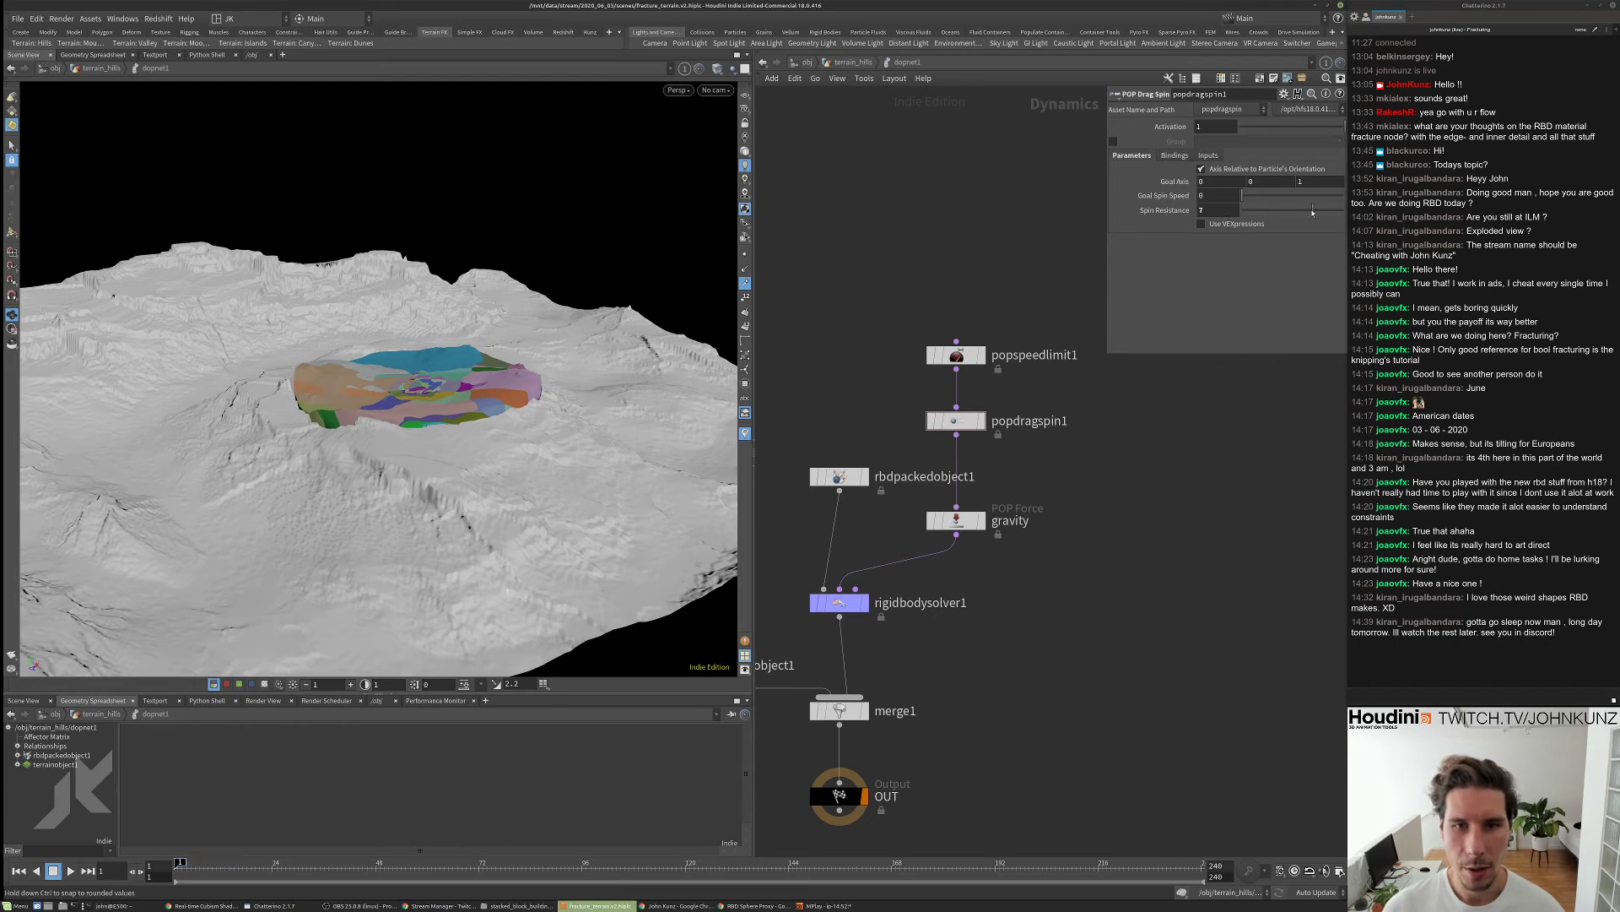
# - Play the simulation with the new spin resistance, examine the debris from a wider view of the terrain, and return to the first frame
pyautogui.press('Up')
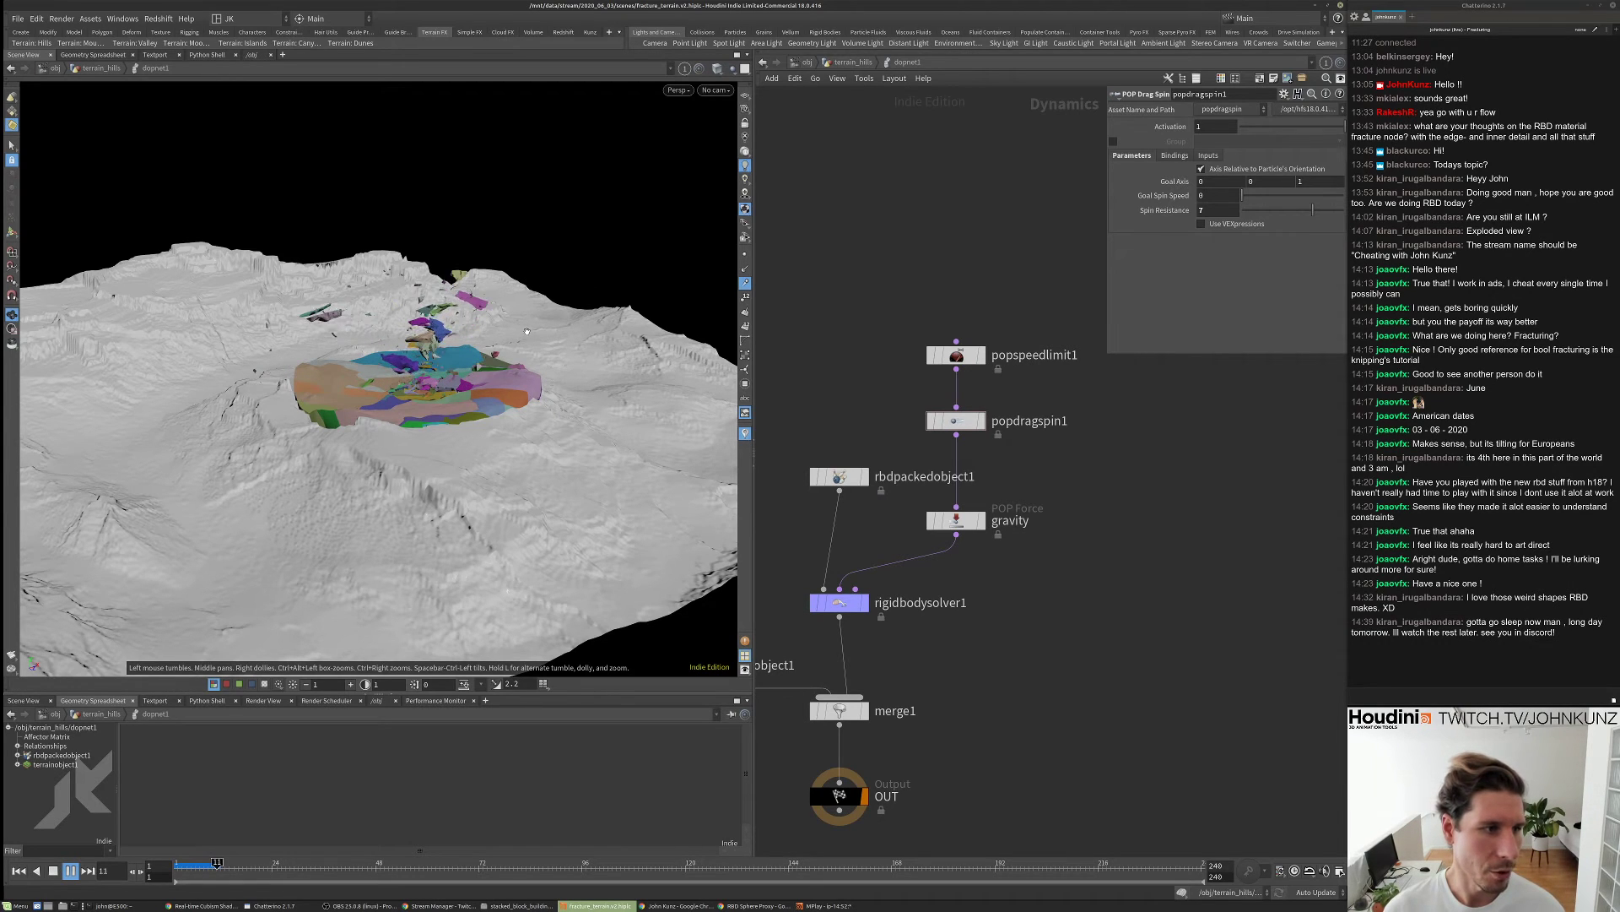
pyautogui.press('Escape')
pyautogui.moveTo(523, 363); pyautogui.dragTo(371, 456)
pyautogui.press('g')
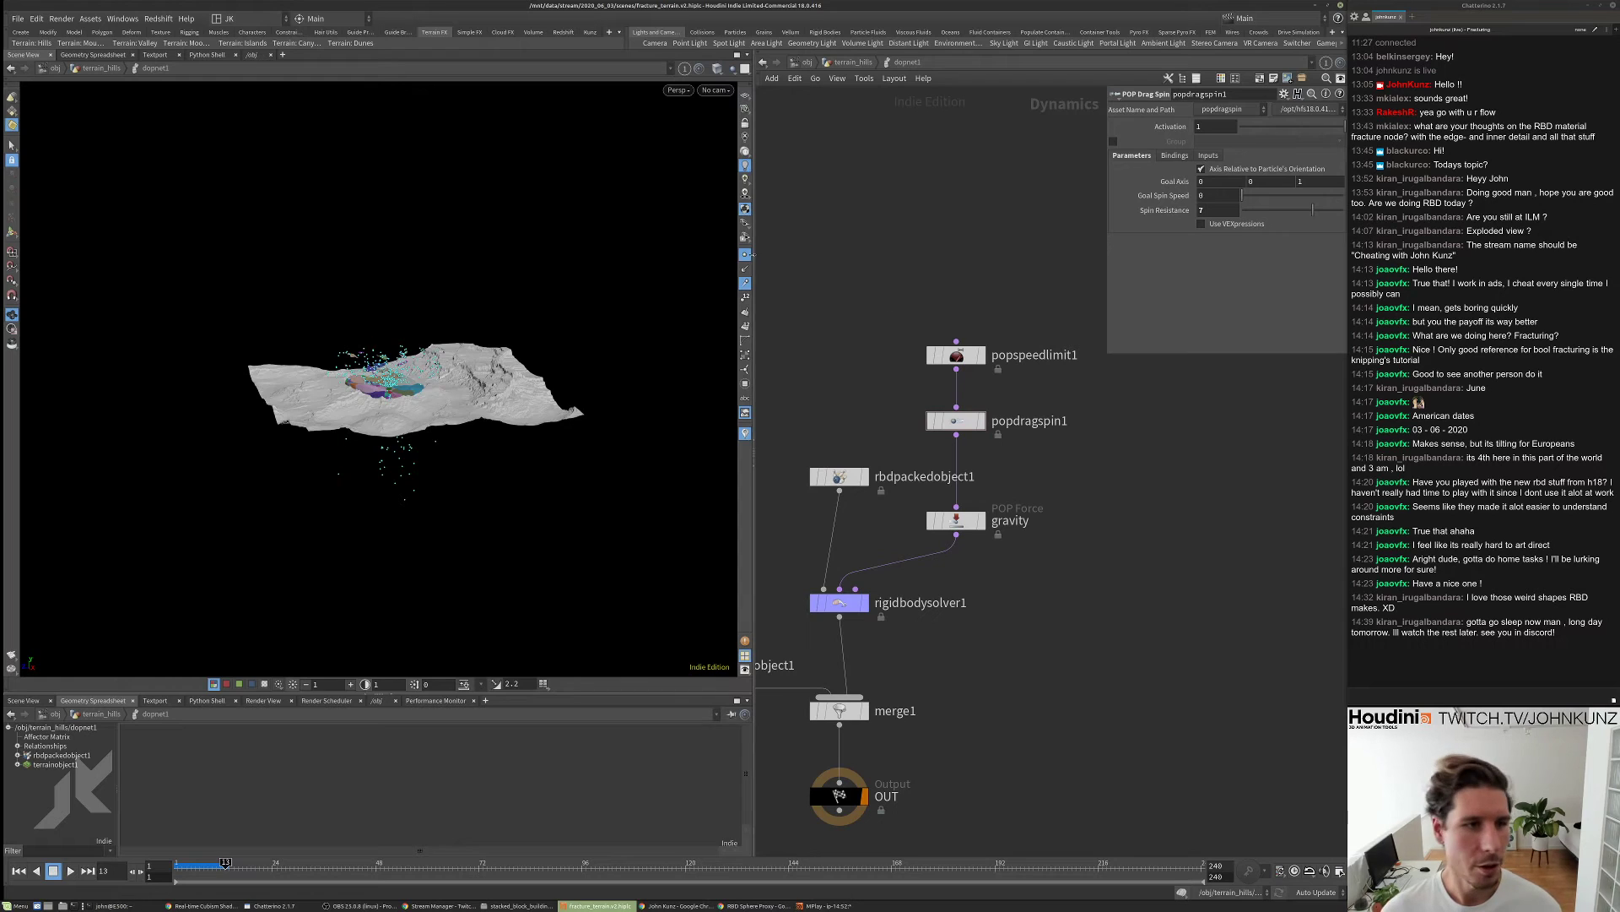
pyautogui.hotkey('ctrl', 'Up')
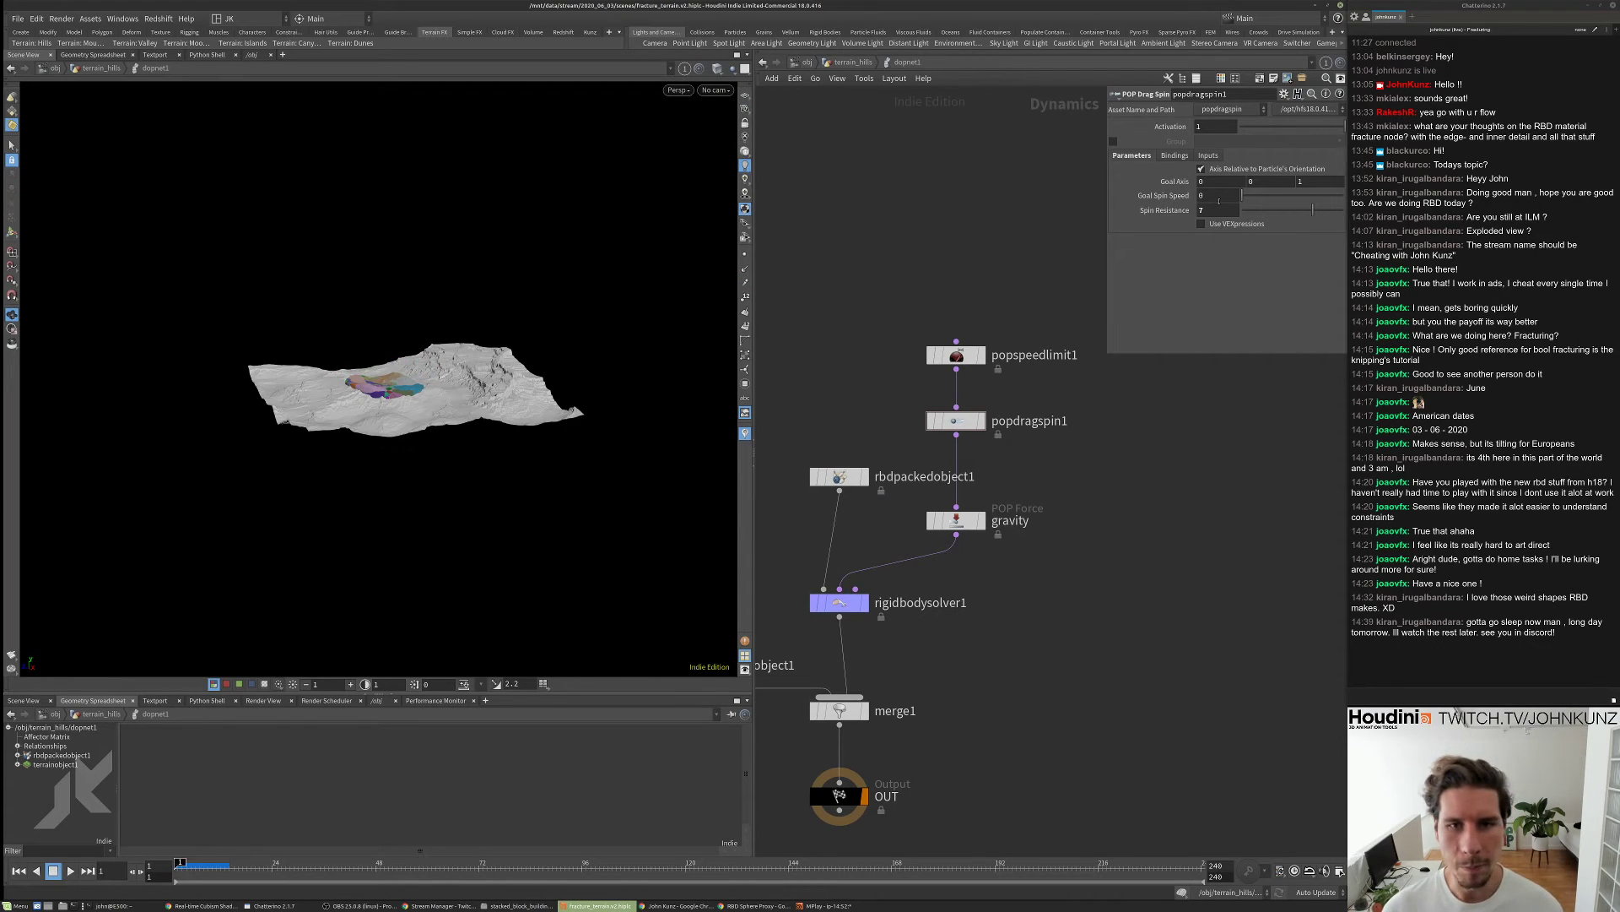
# - Set the spin resistance of popdragspin1 to .00125
pyautogui.click(1216, 209)
pyautogui.press('BackSpace')
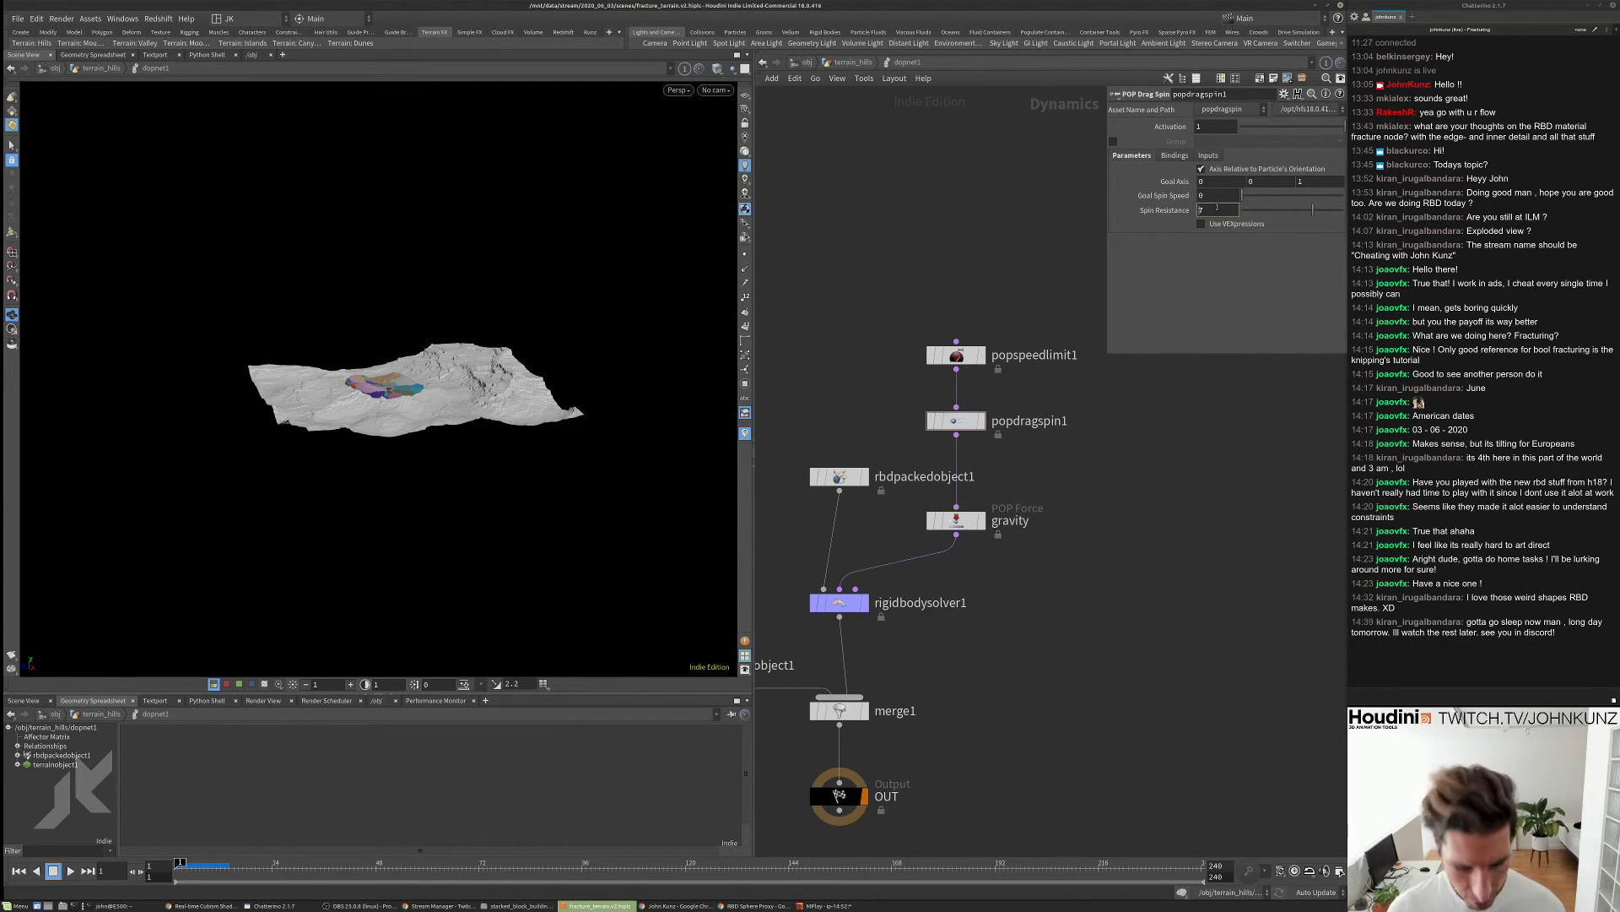
pyautogui.write('.007')
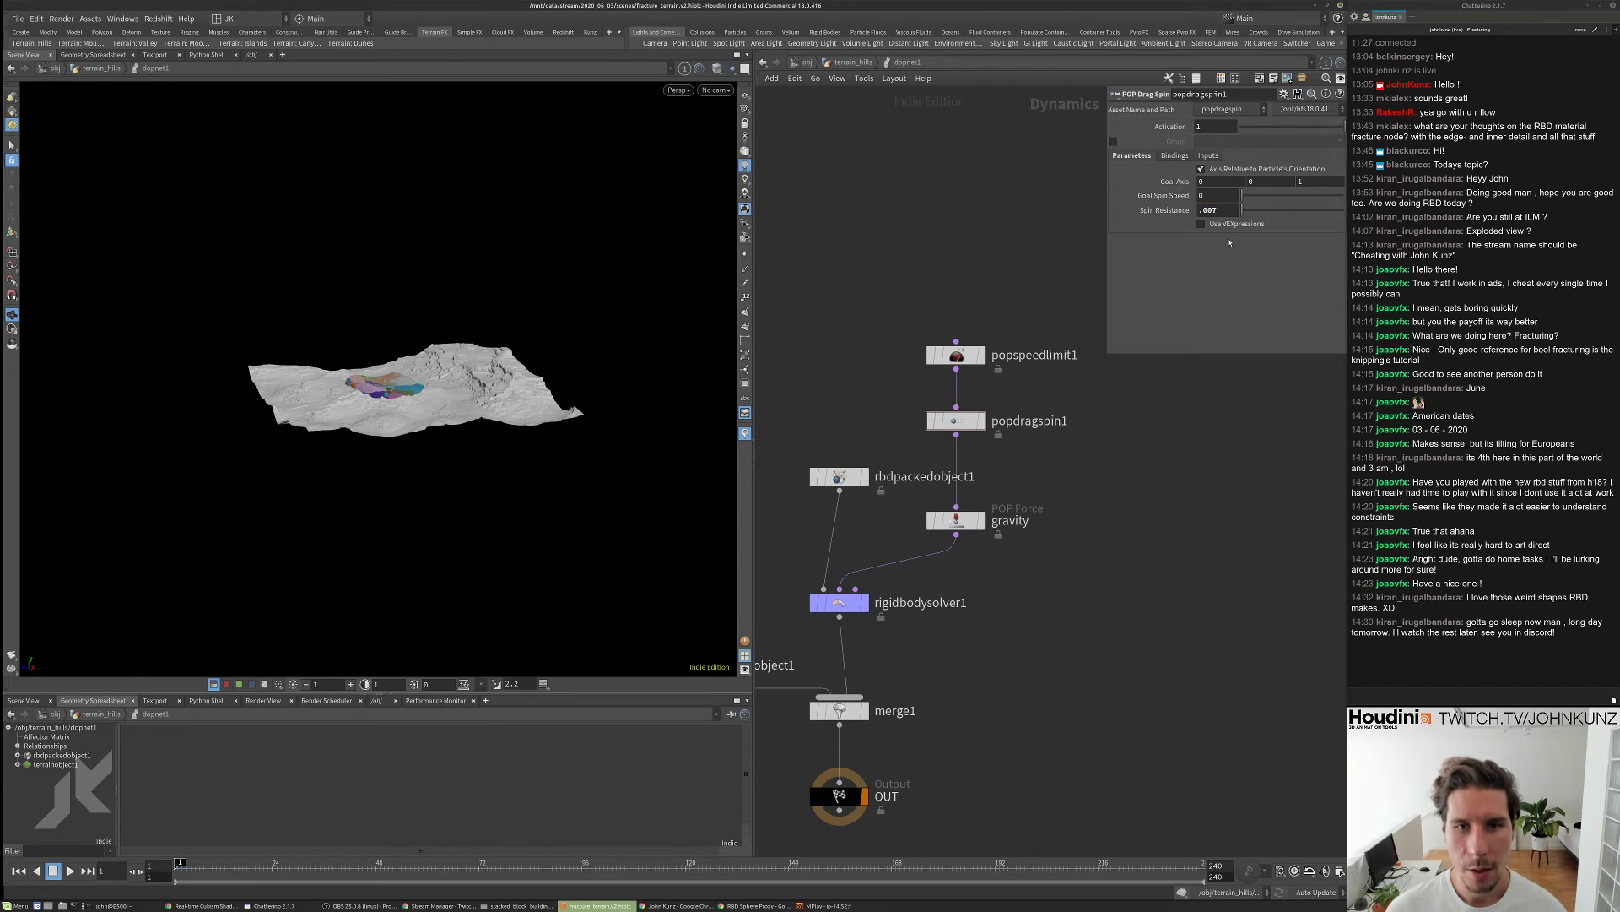
pyautogui.doubleClick(1212, 211)
pyautogui.press('Return')
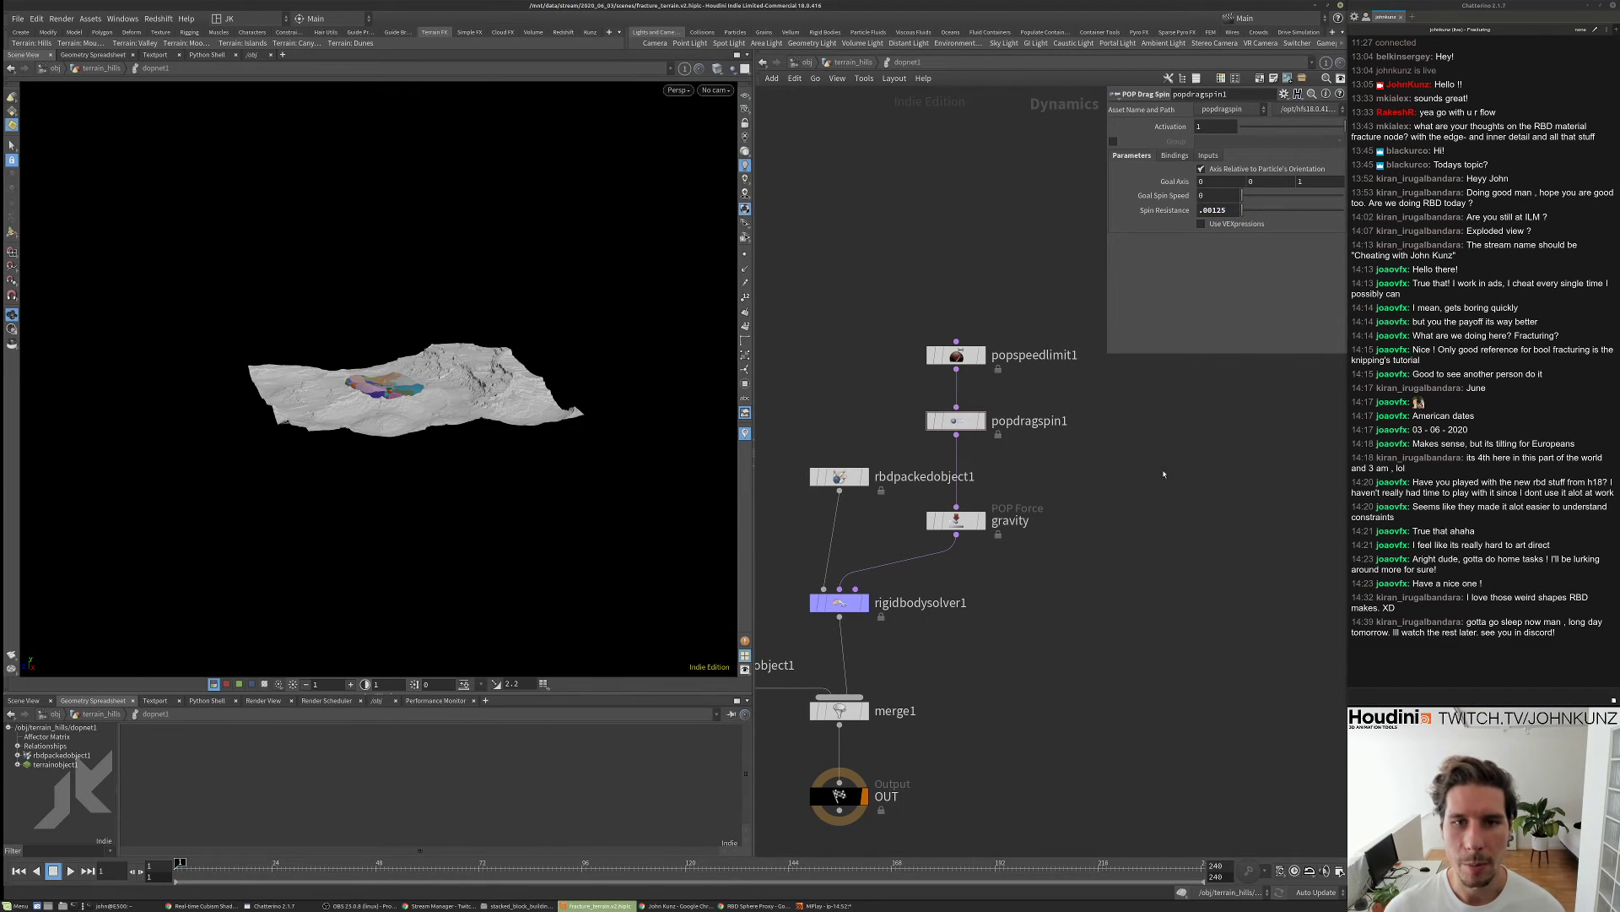
# - Bypass popspeedlimit1 and play the simulation with only spin drag active, examining the debris rotation close up before returning to the first frame
pyautogui.scroll(3, 1039, 464)
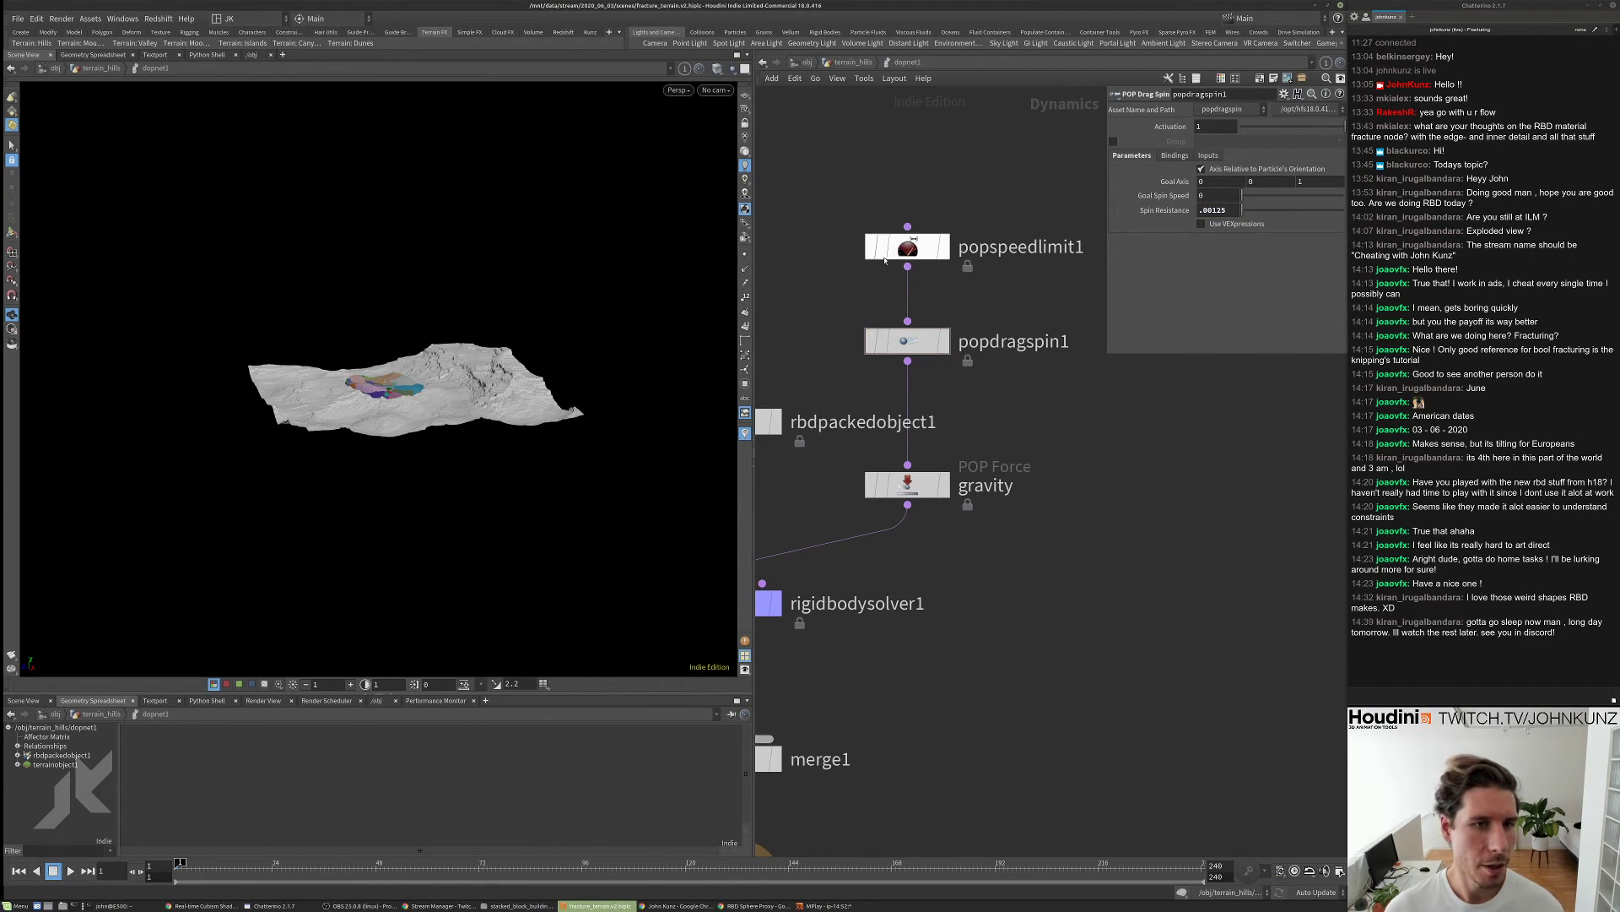
pyautogui.click(872, 247)
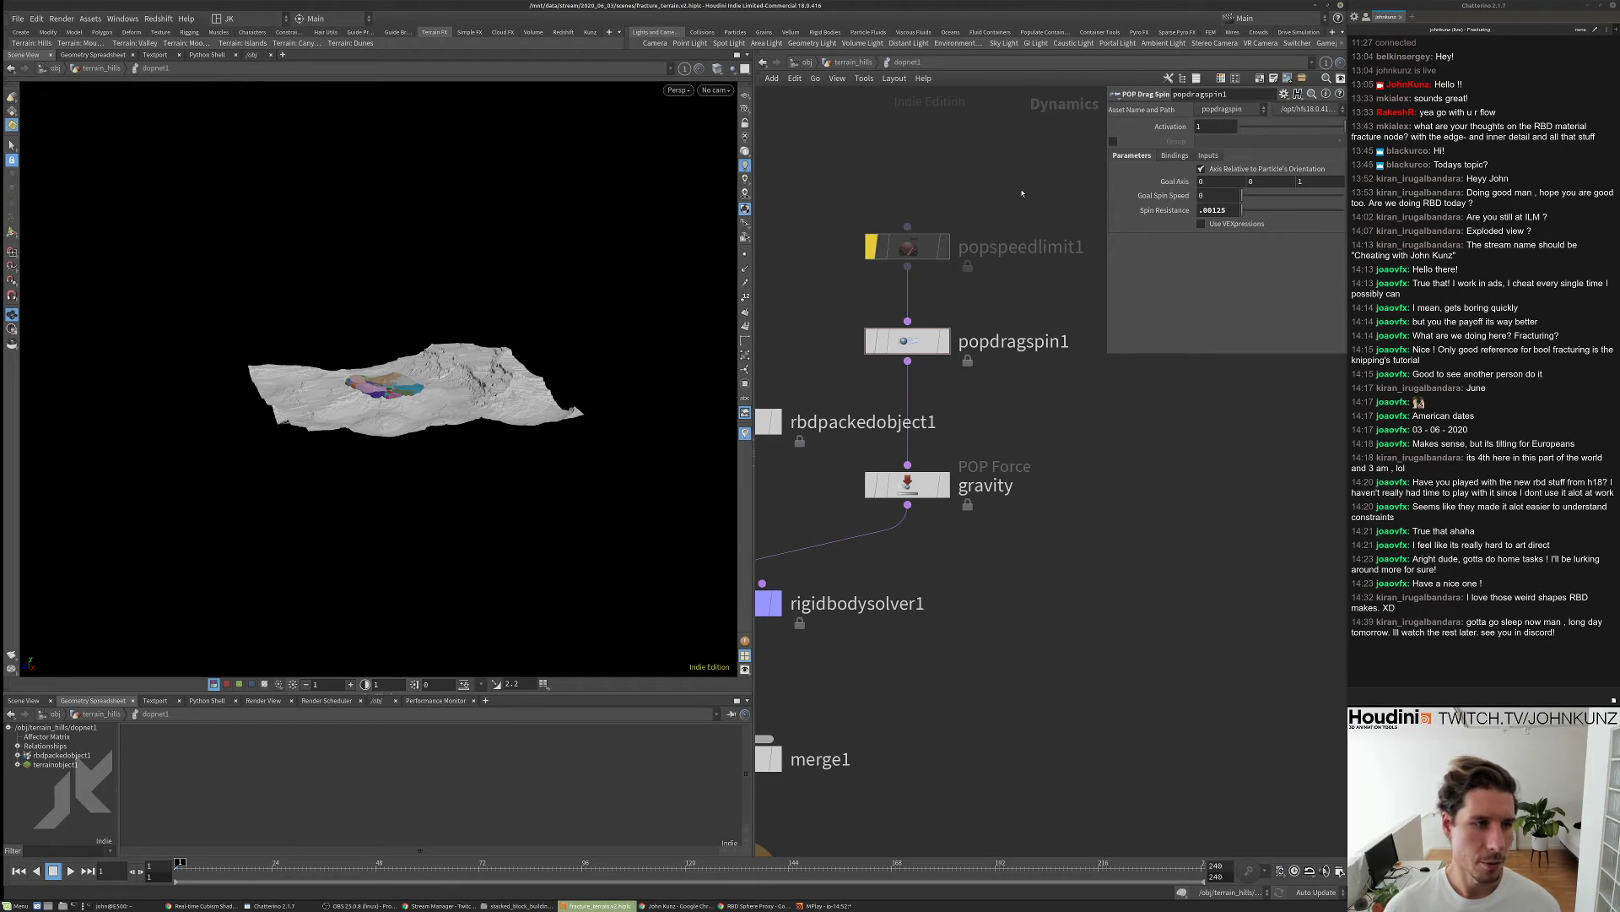
pyautogui.press('Up')
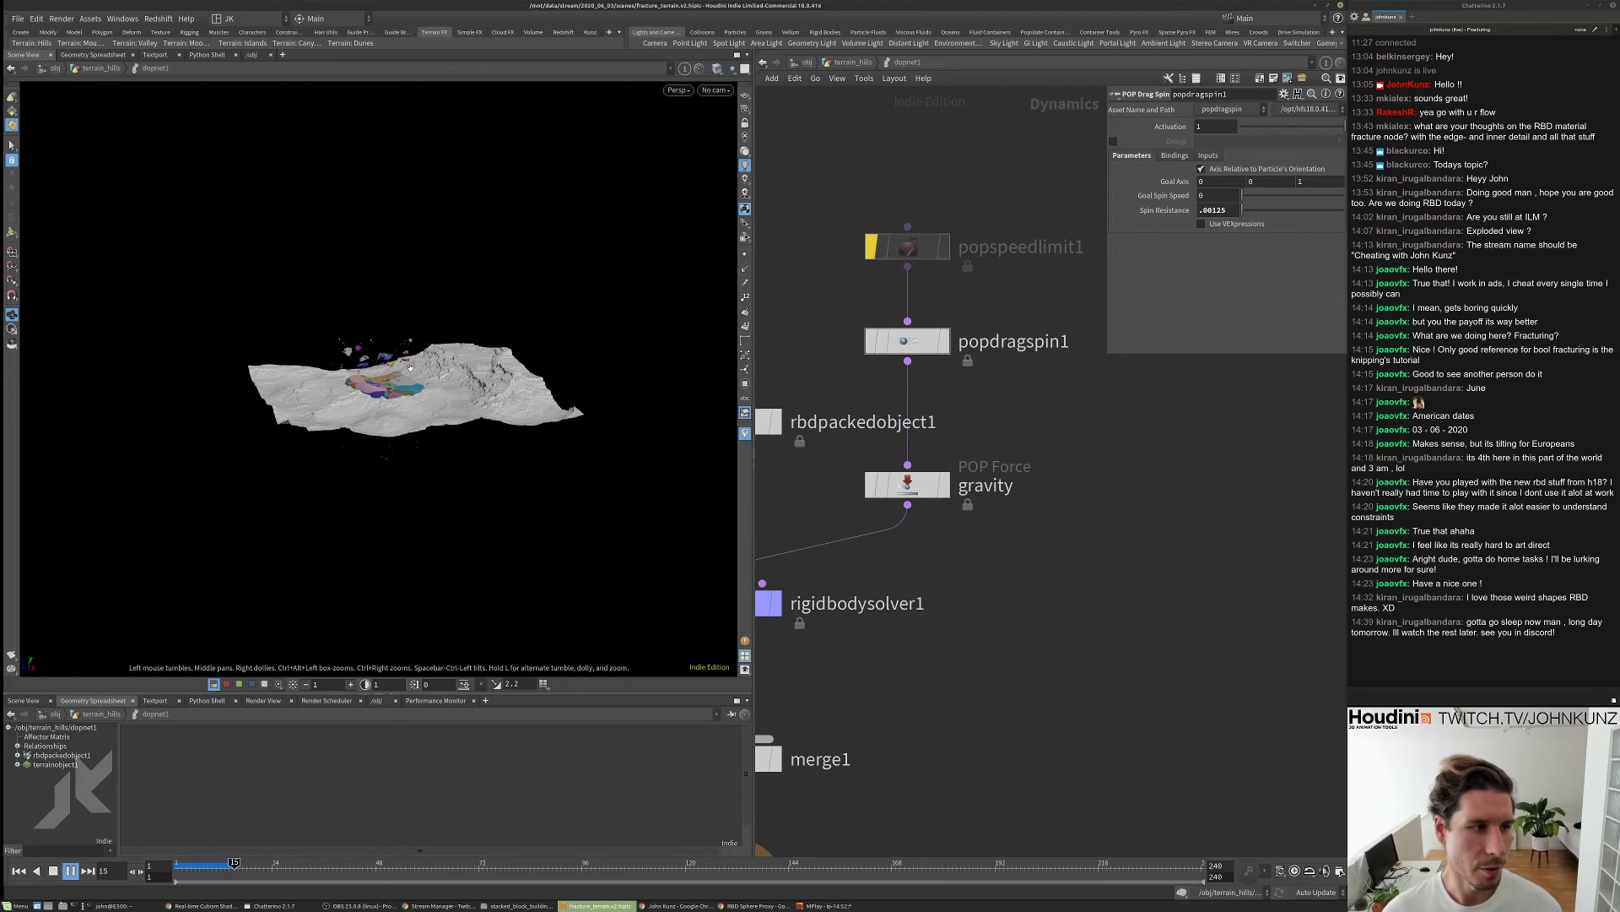
pyautogui.press('Escape')
pyautogui.moveTo(427, 362); pyautogui.dragTo(539, 247, button='right')
pyautogui.moveTo(538, 247); pyautogui.dragTo(523, 323)
pyautogui.hotkey('ctrl', 'Up')
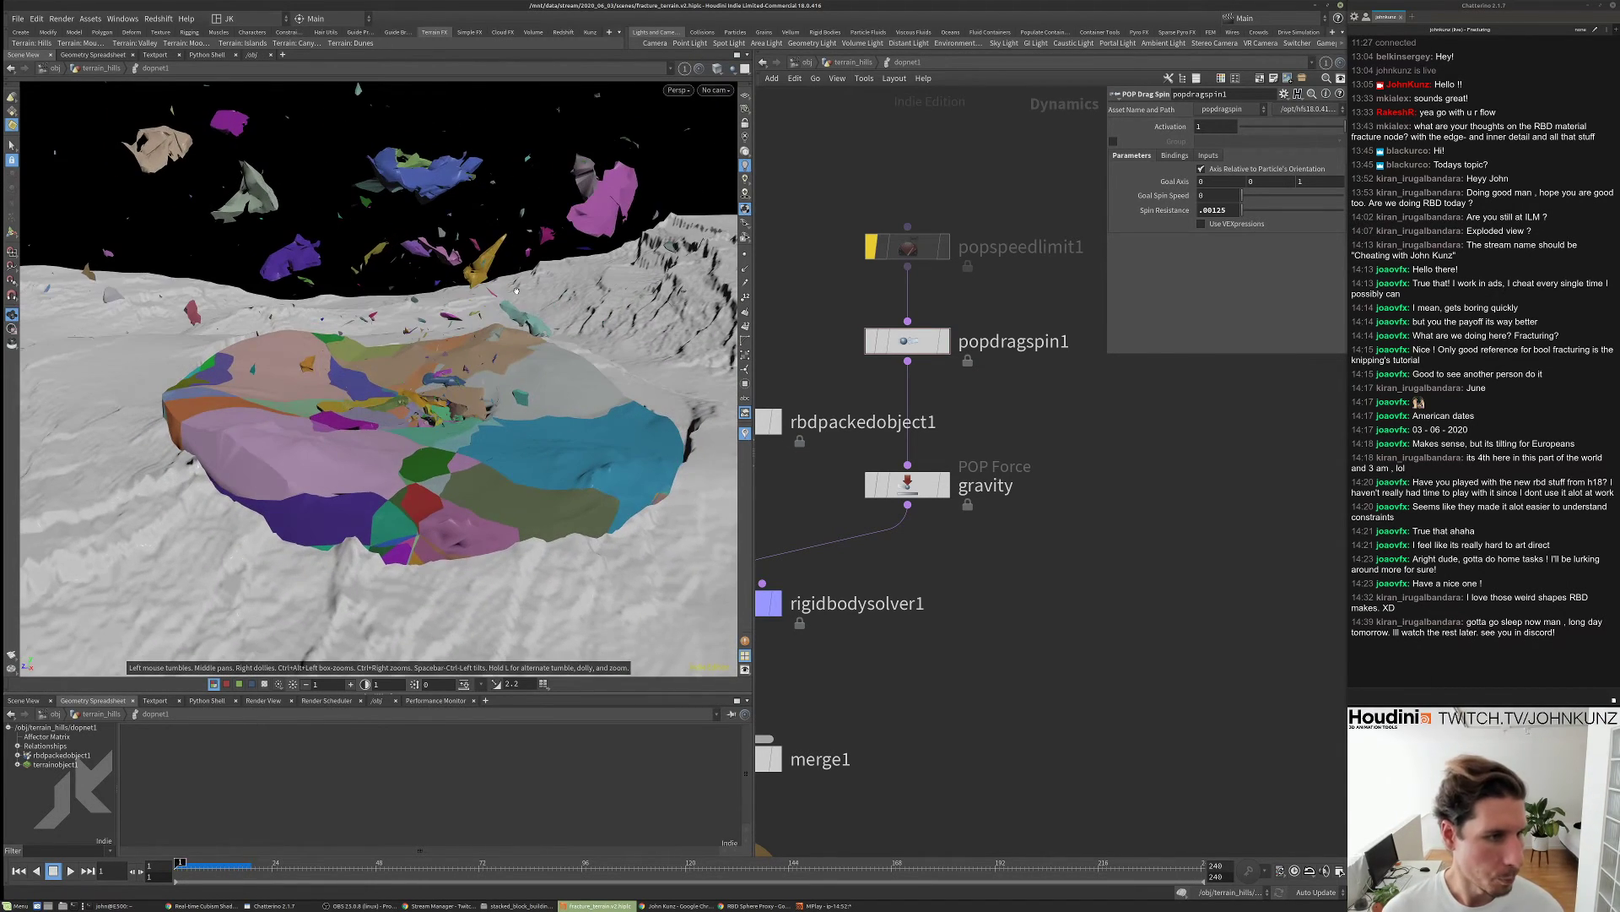
pyautogui.press('Up')
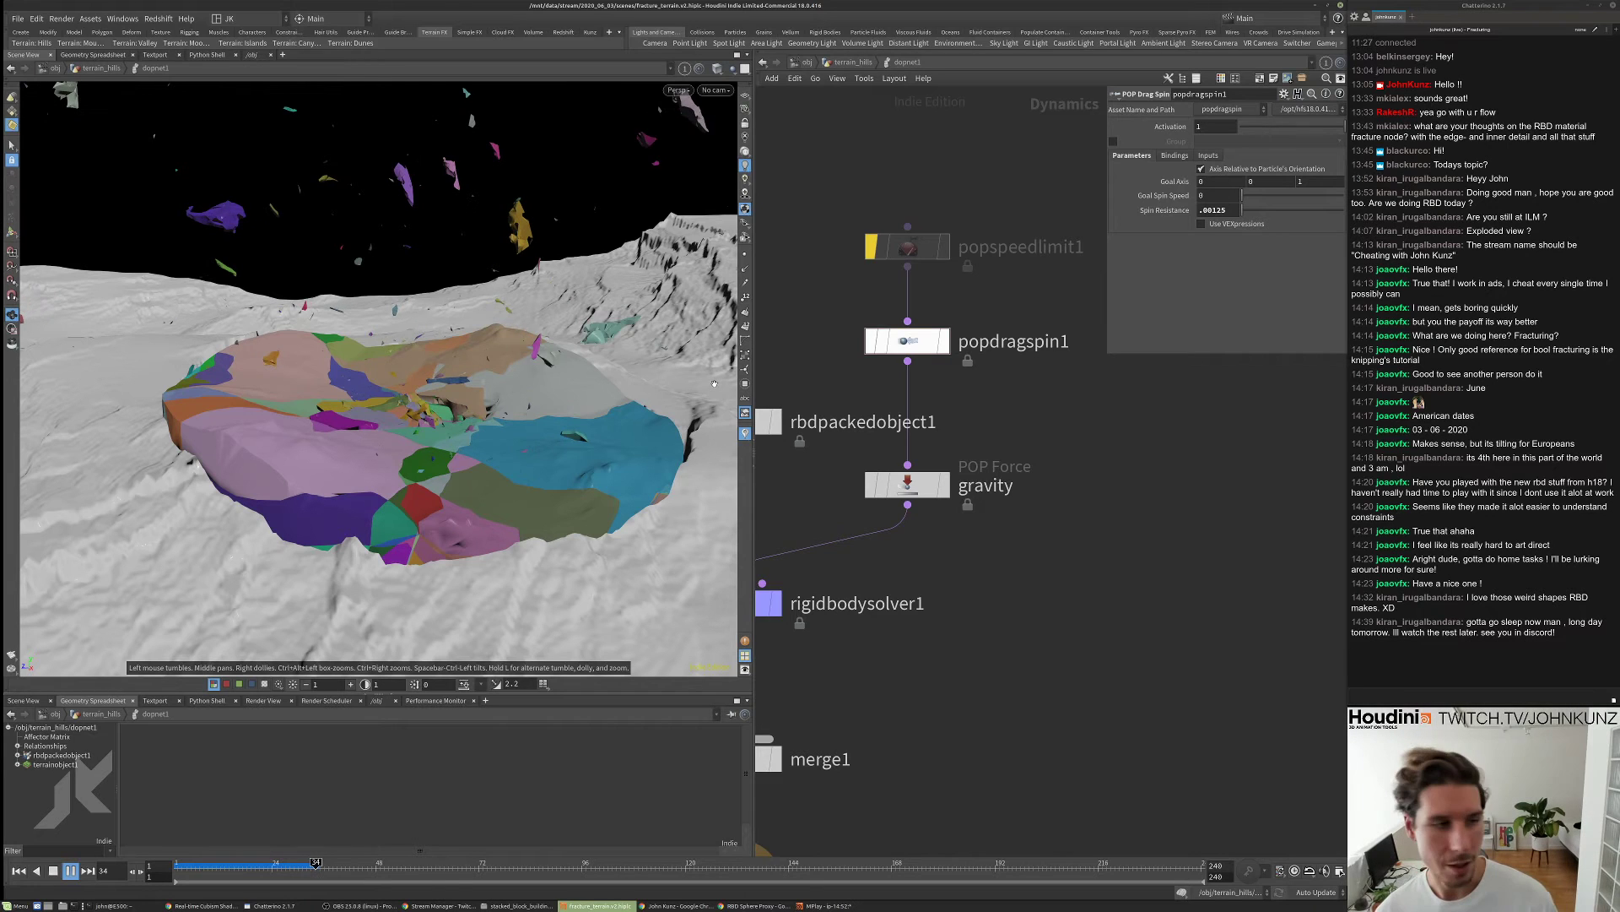
pyautogui.hotkey('ctrl', 'Up')
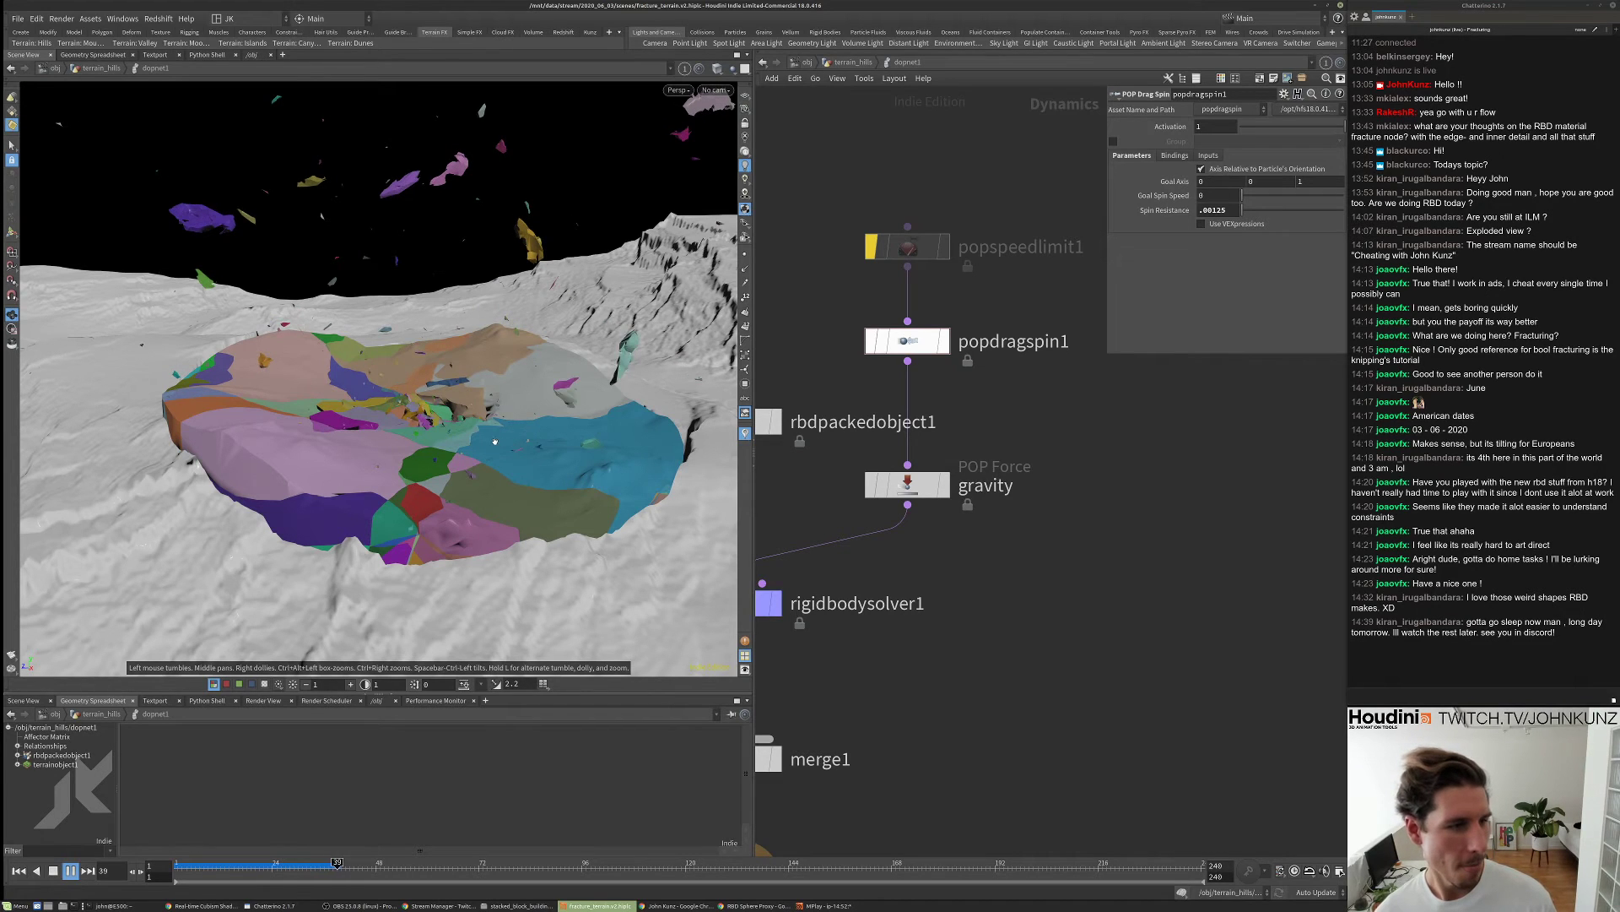
pyautogui.hotkey('ctrl', 'Up')
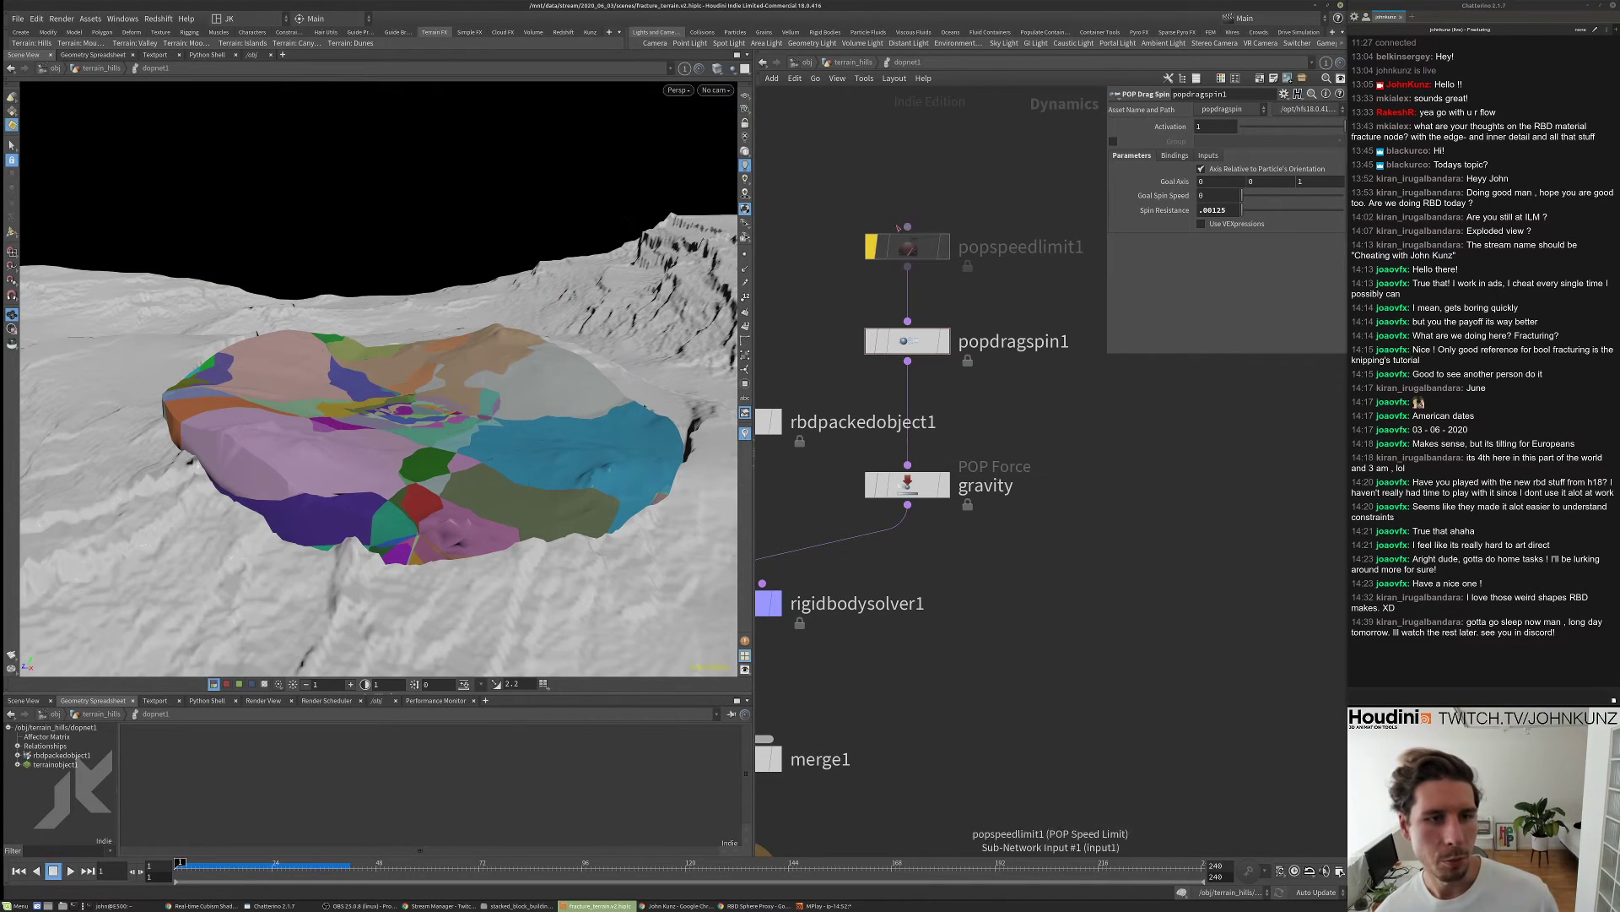
# - Bypass popdragspin1 and re-enable popspeedlimit1
pyautogui.click(870, 340)
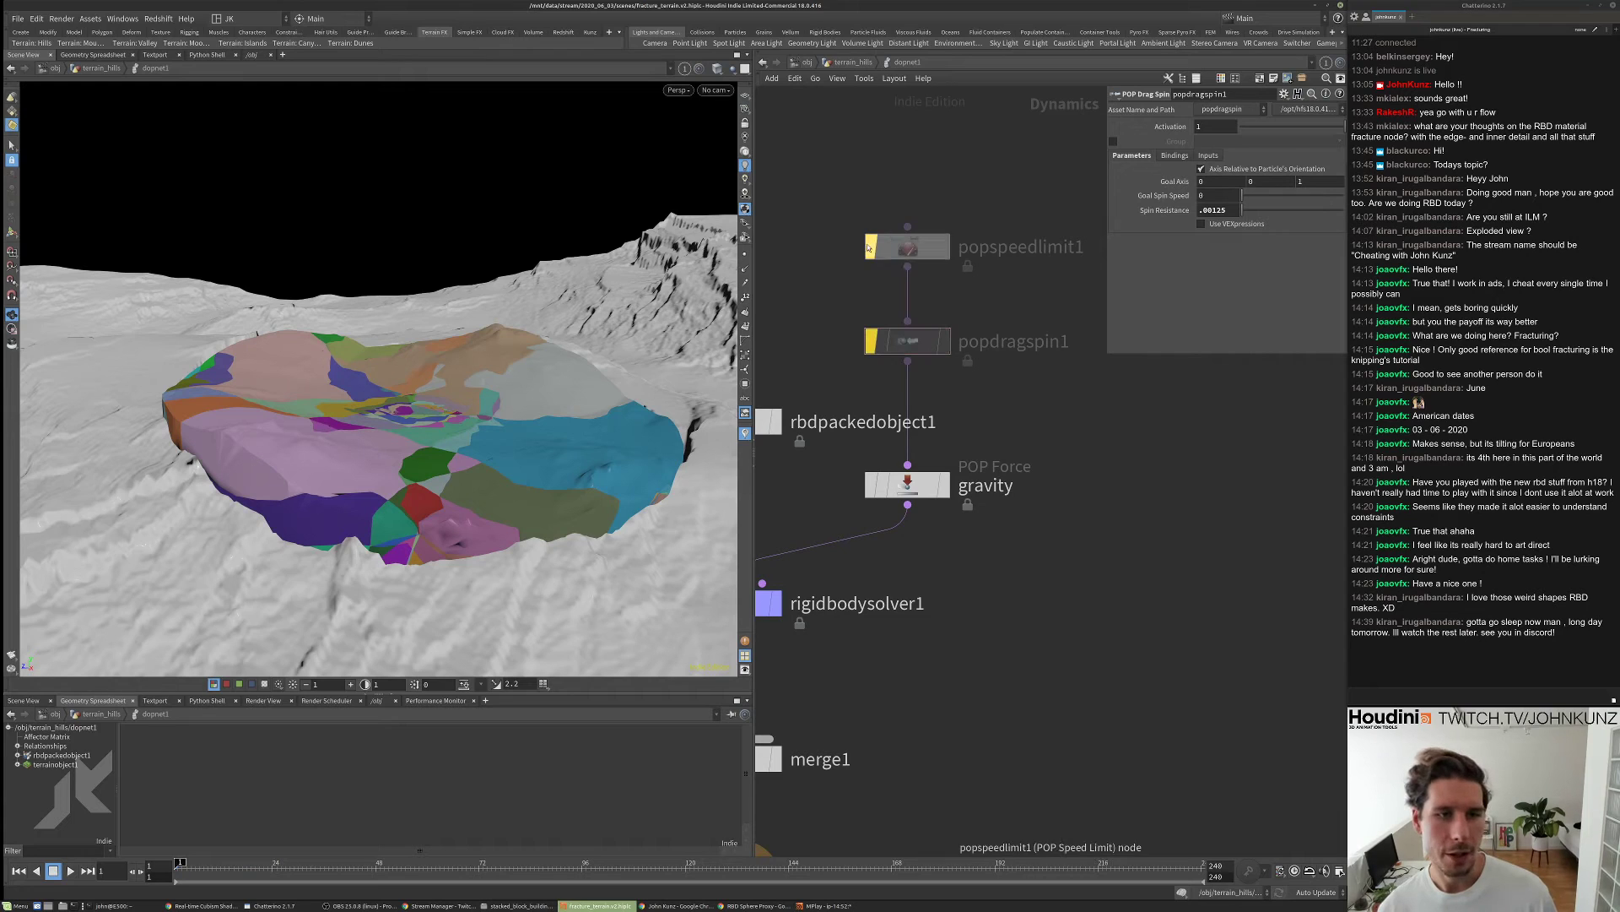
pyautogui.click(871, 246)
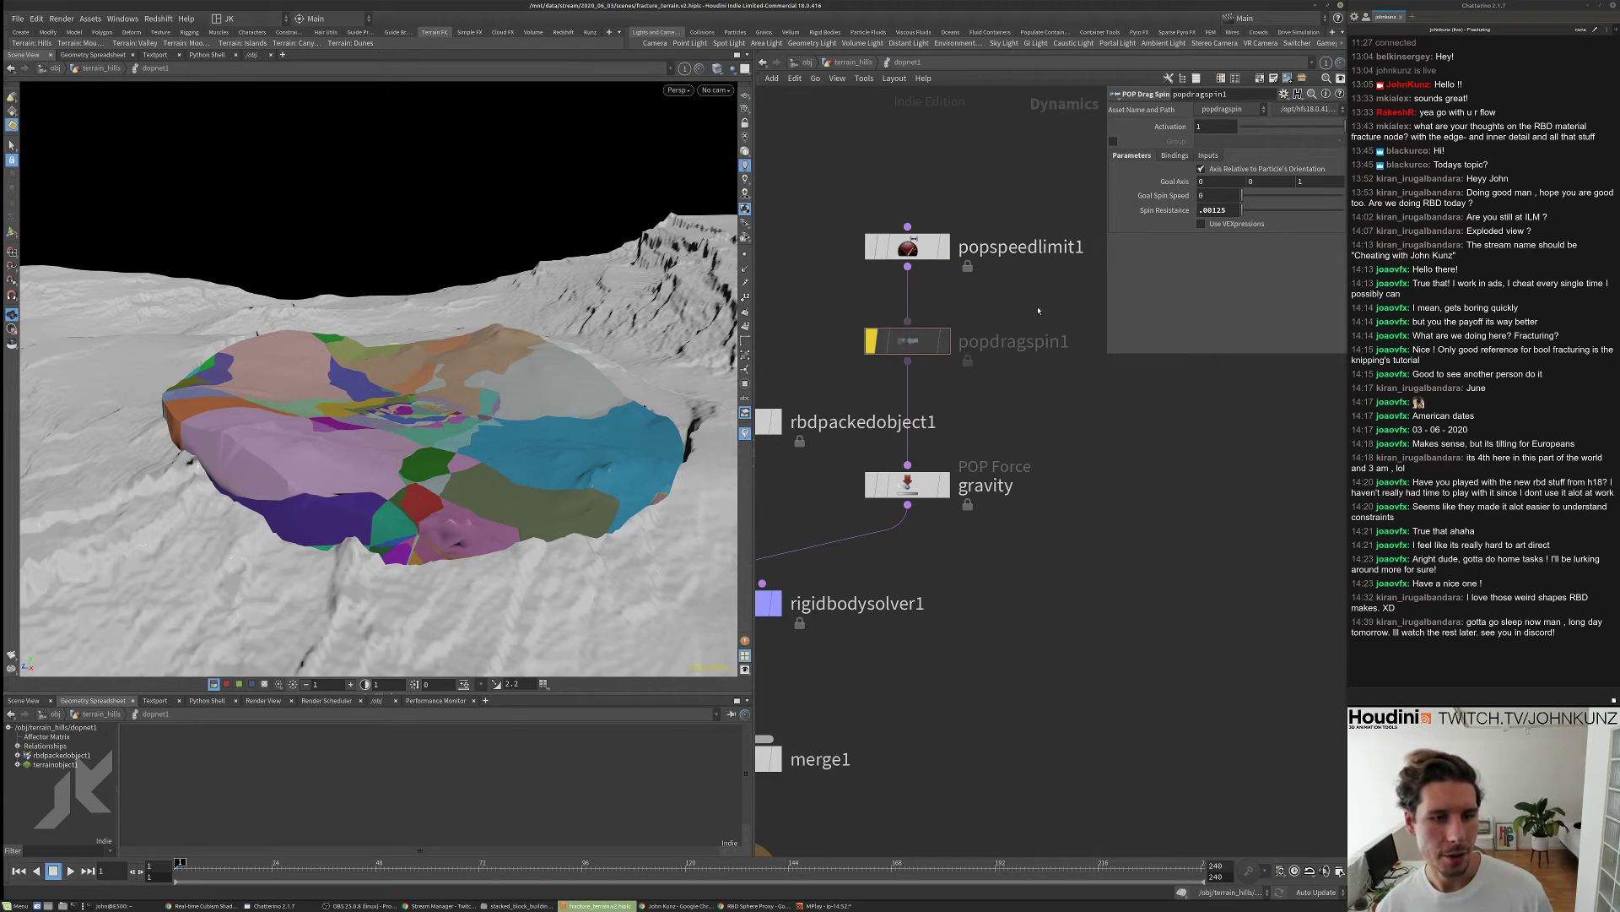
# - Insert a POP Drag node on the wire between popdragspin1 and gravity
pyautogui.moveTo(1038, 311); pyautogui.dragTo(1052, 416, button='middle')
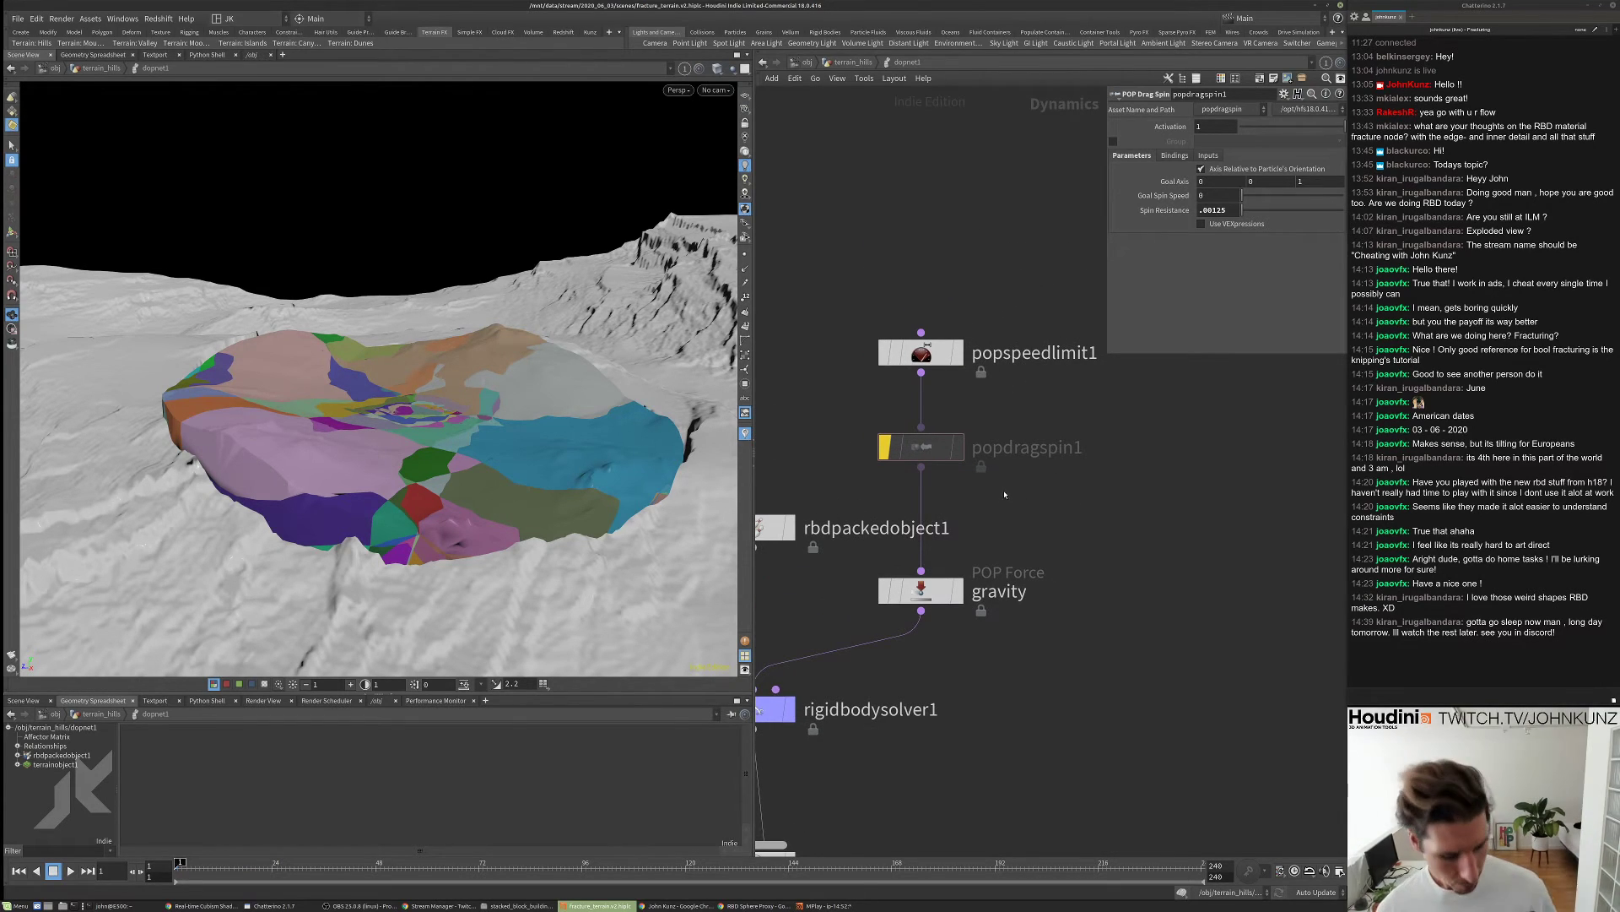
pyautogui.press('Tab')
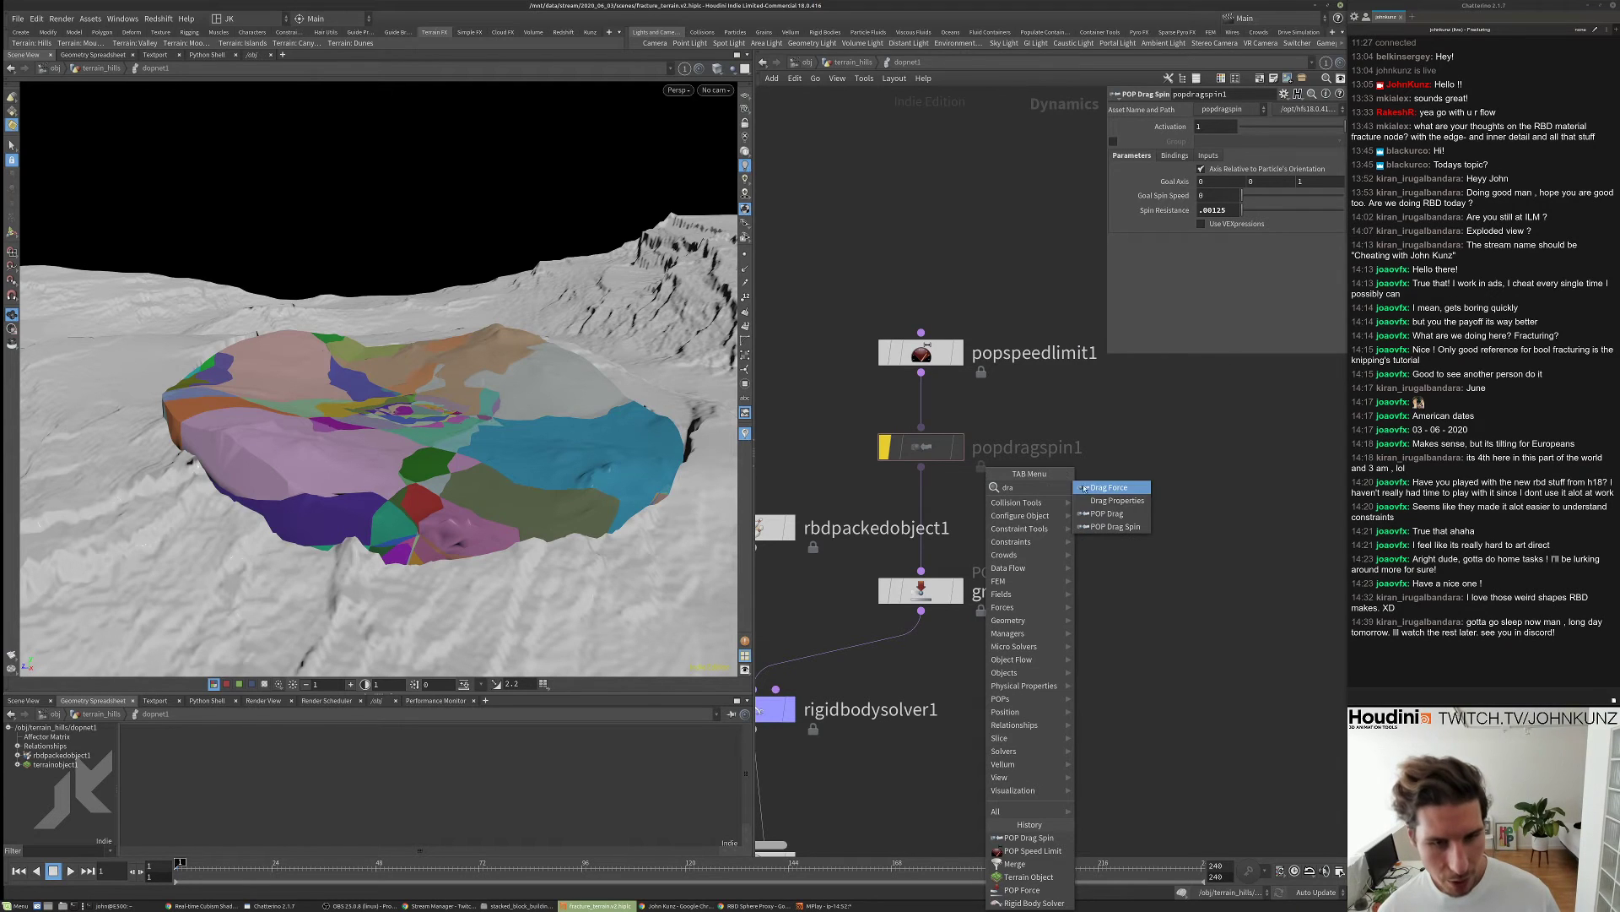
pyautogui.click(1097, 507)
pyautogui.click(1101, 507)
pyautogui.moveTo(1100, 507); pyautogui.dragTo(921, 514)
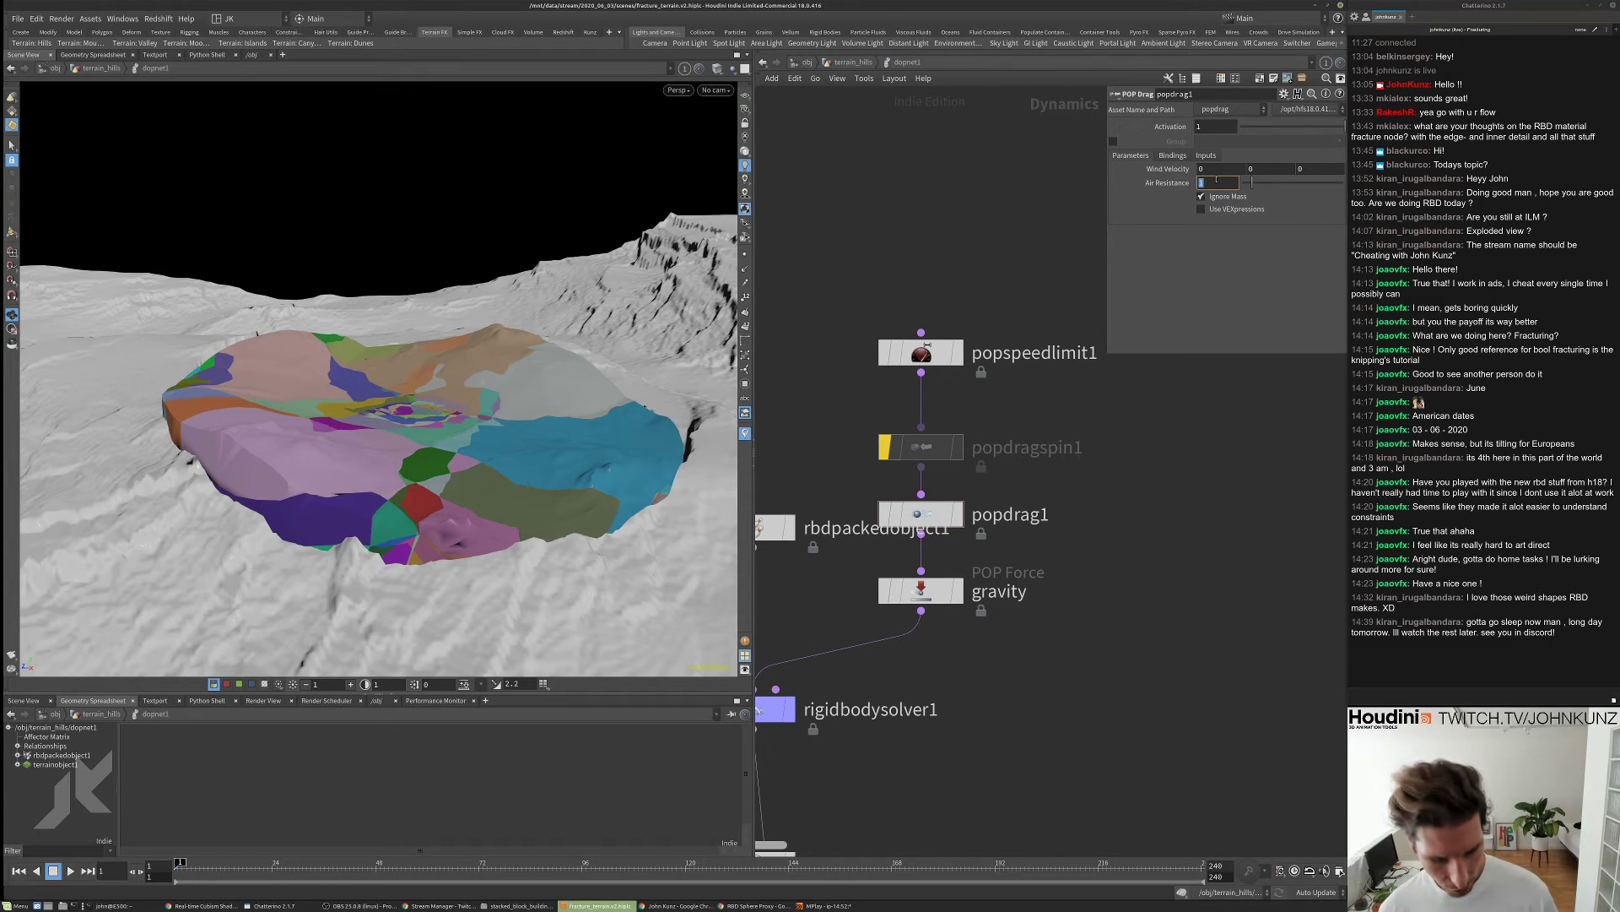
# - Set the air resistance of popdrag1 to .5, play the simulation to check the debris, and return to the first frame
pyautogui.click(1216, 180)
pyautogui.write('.5')
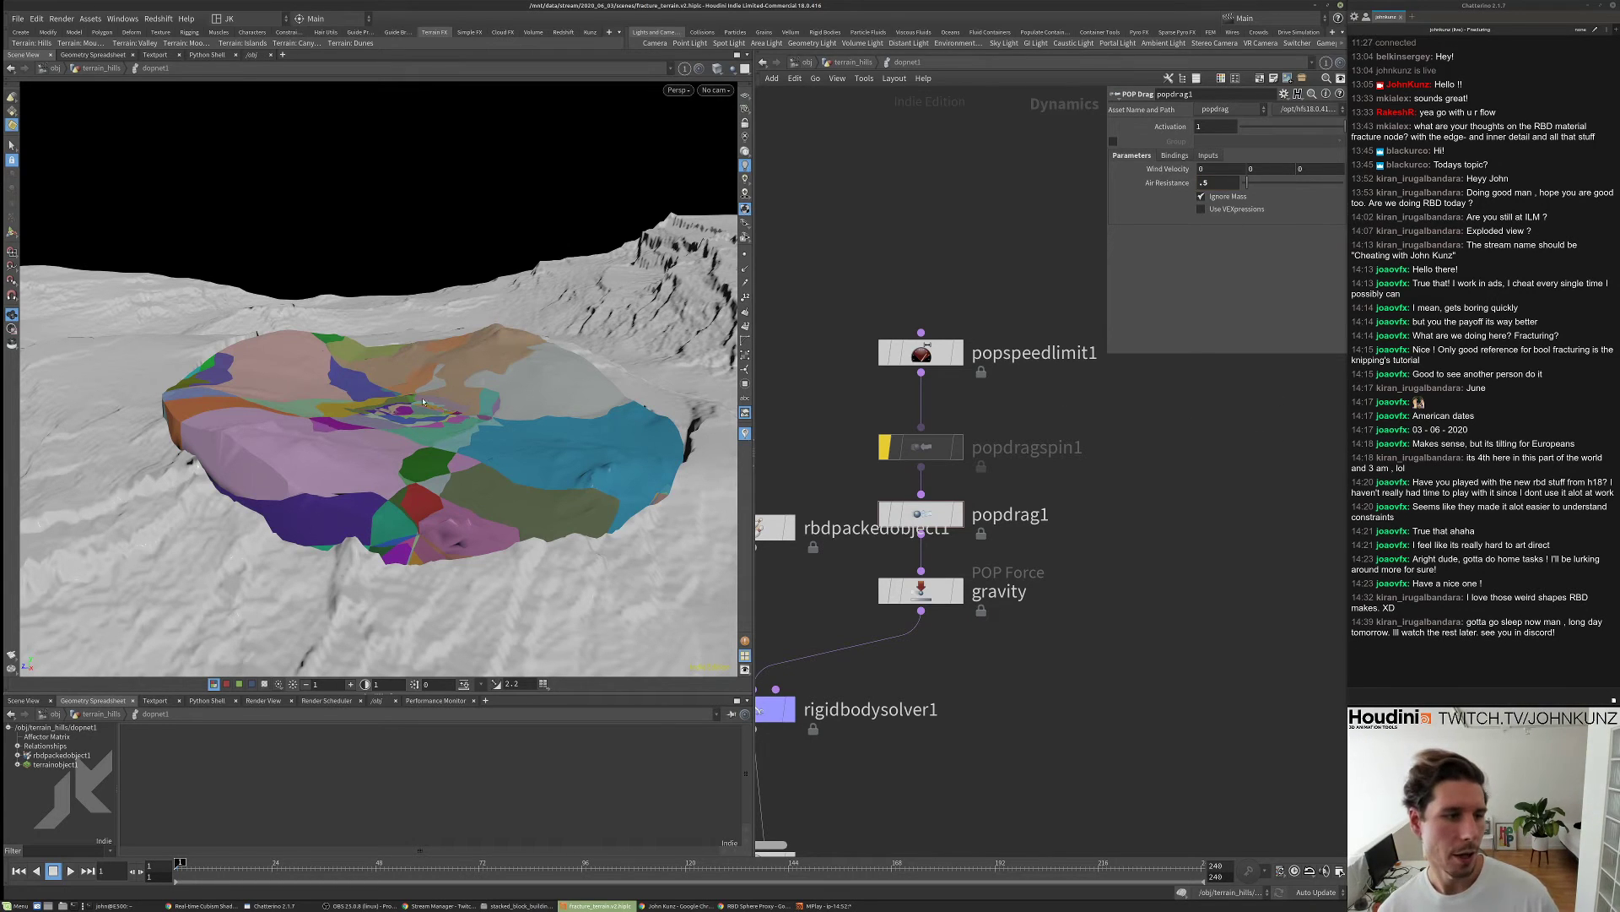
pyautogui.press('Up')
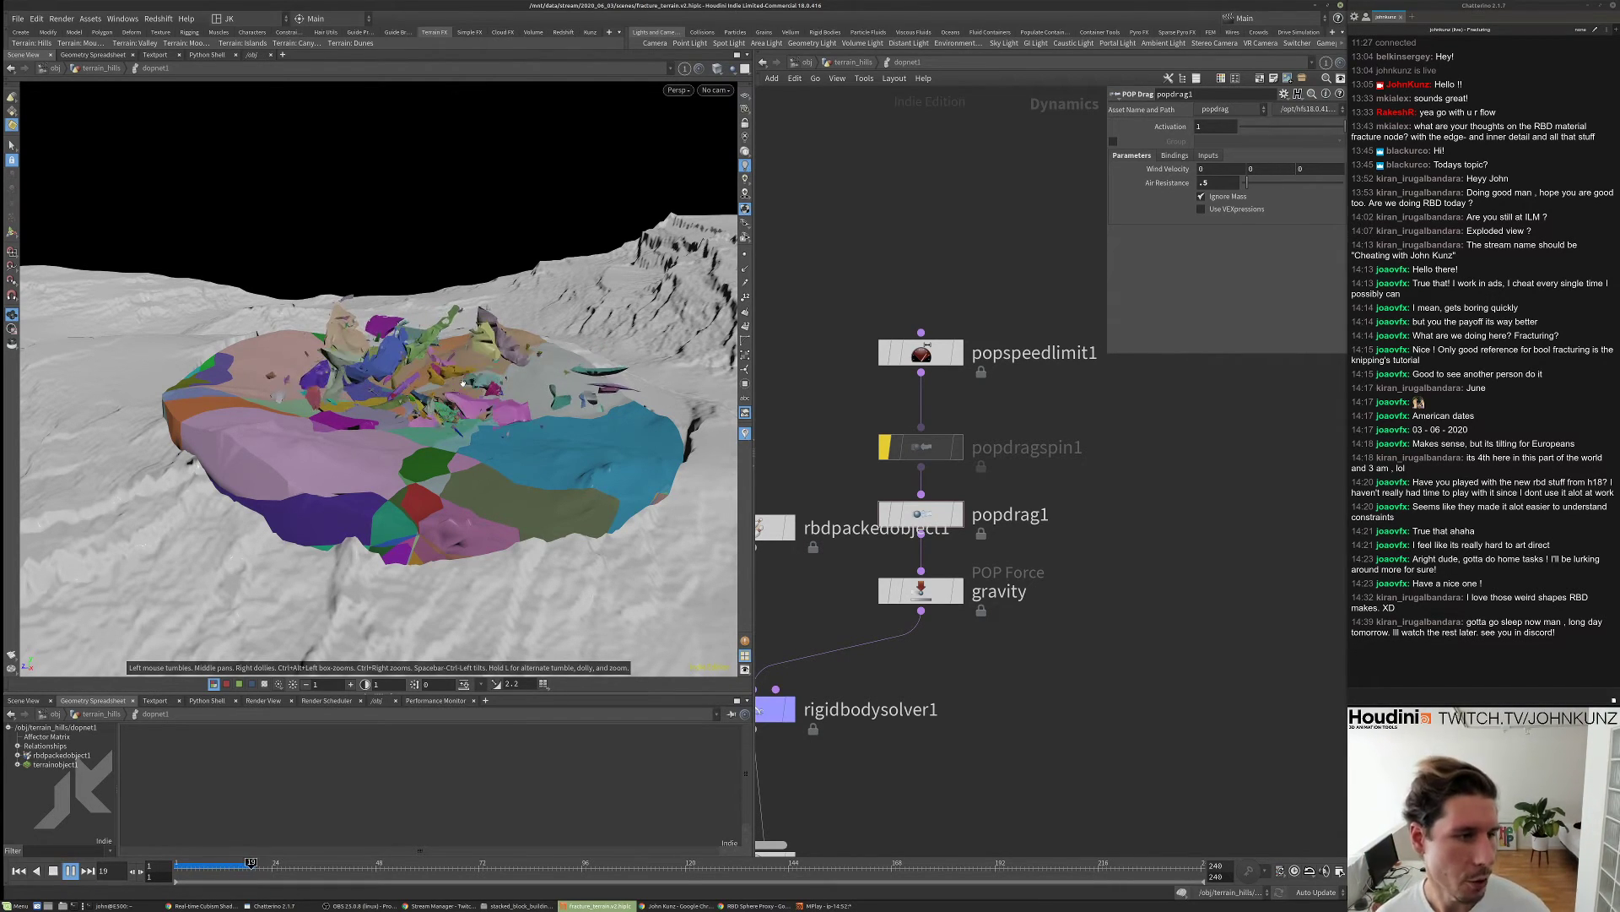
pyautogui.hotkey('ctrl', 'Up')
pyautogui.moveTo(465, 358); pyautogui.dragTo(483, 325)
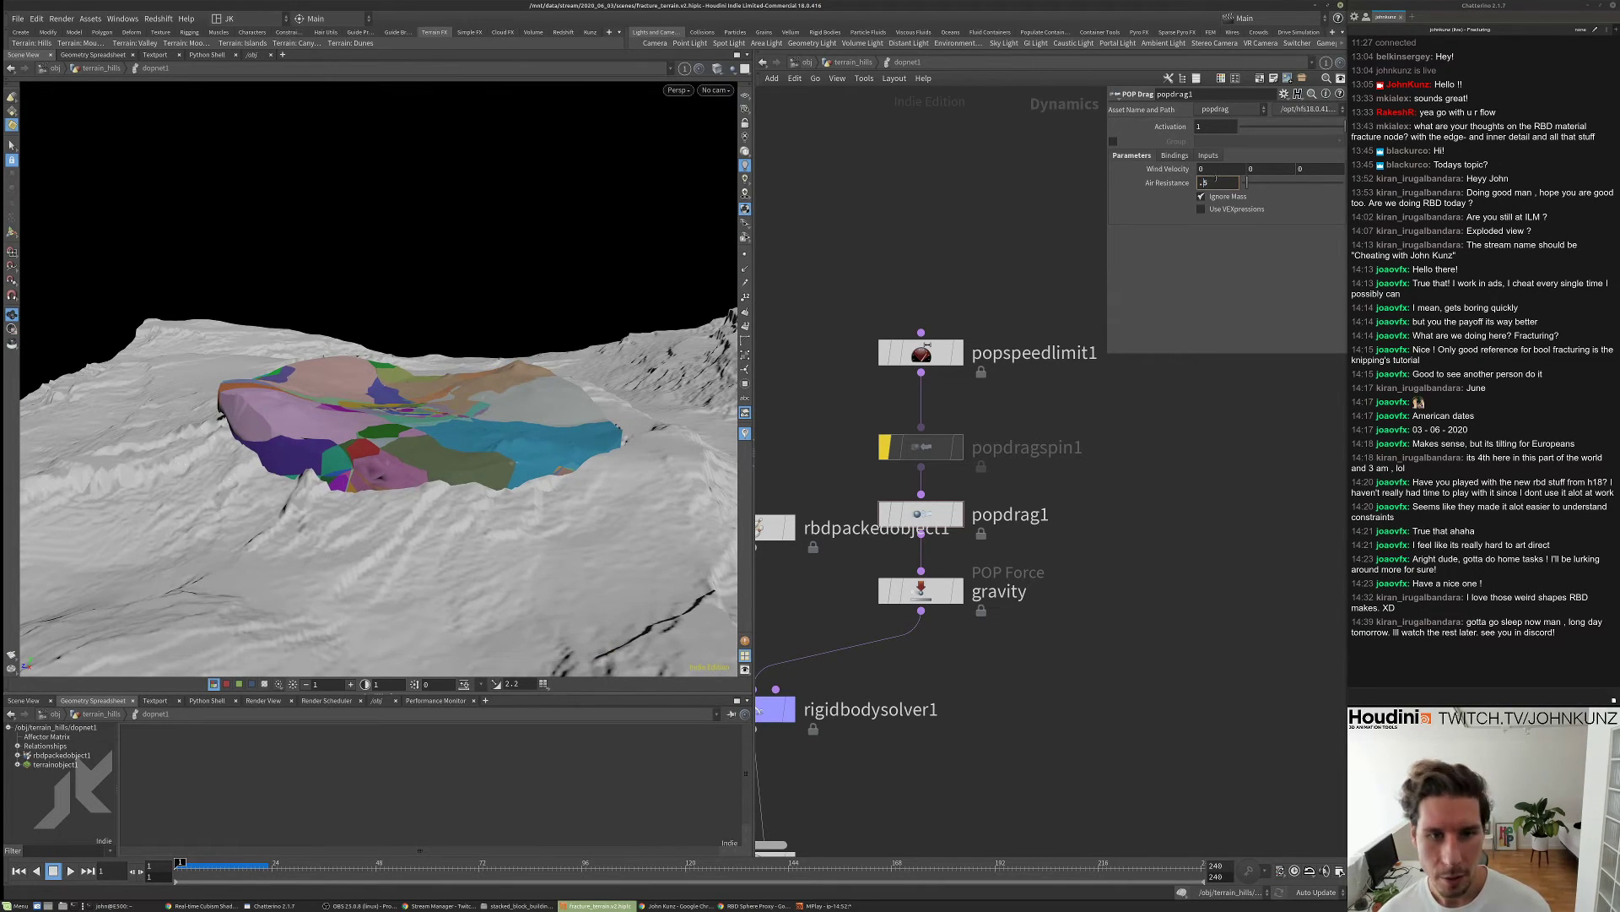
# - Set the air resistance of popdrag1 to .05 and play the simulation, examining the flying debris from a low angle
pyautogui.write('.05')
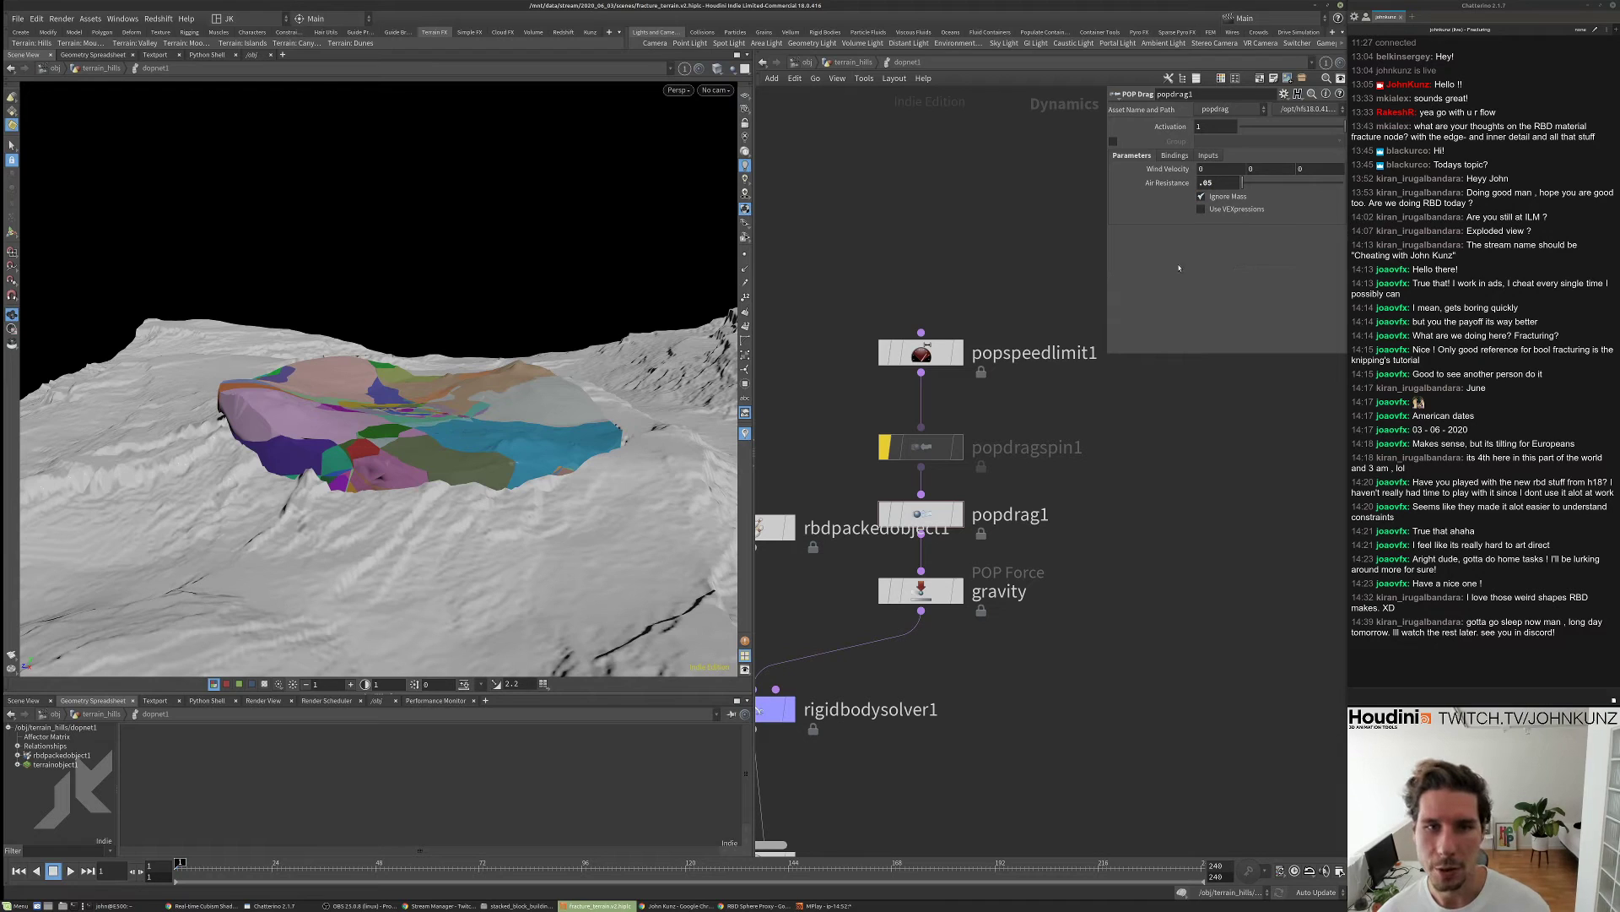
pyautogui.press('Up')
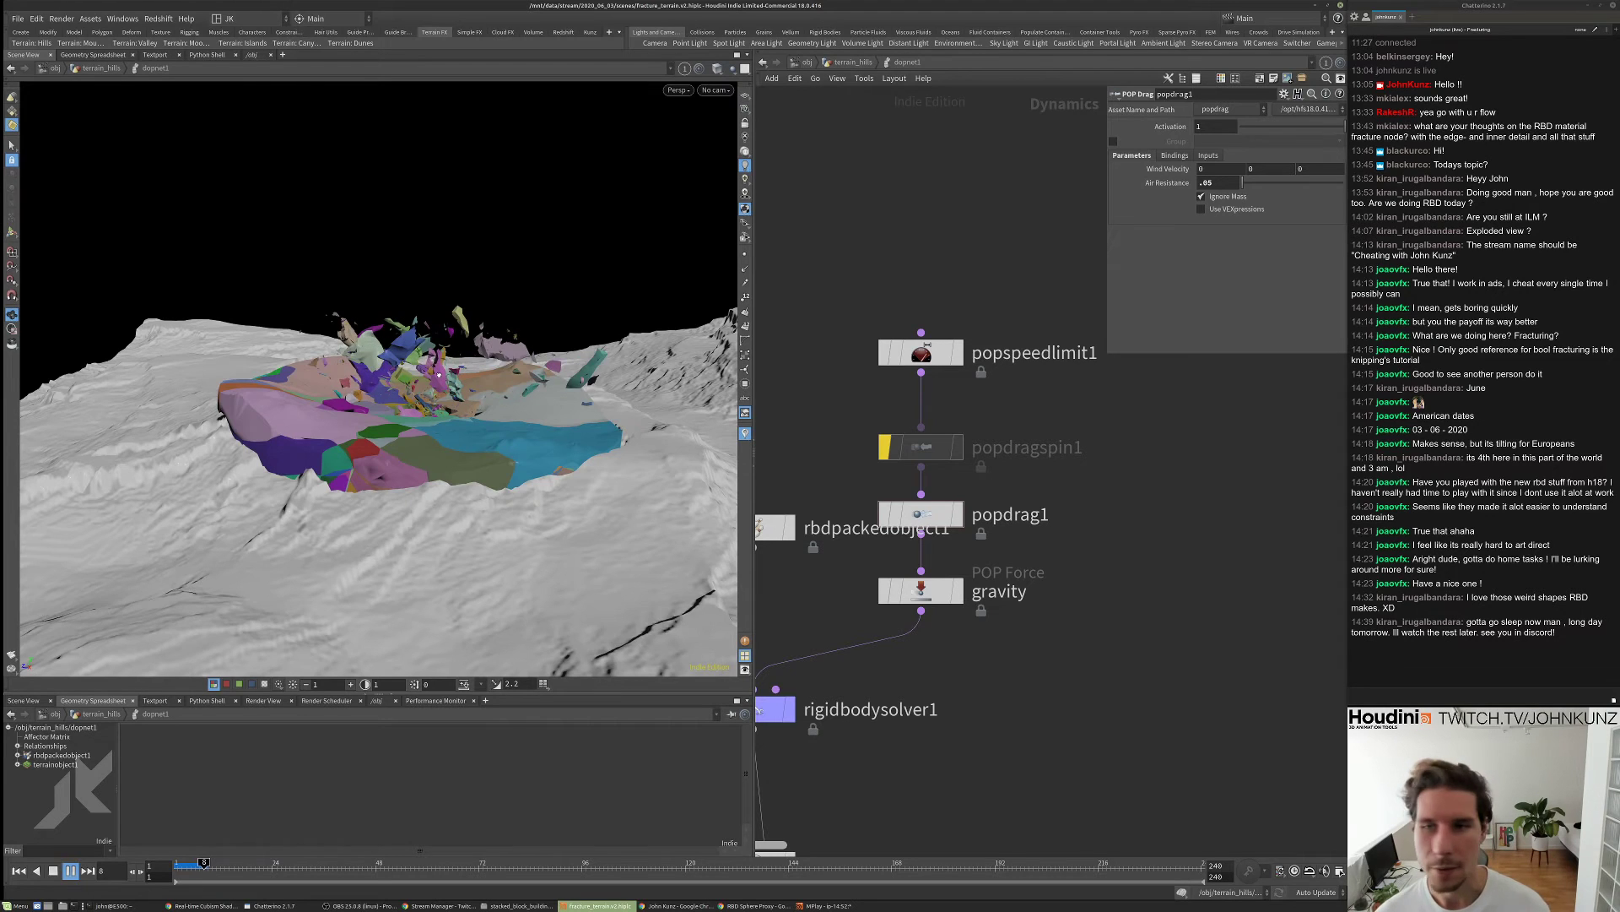
pyautogui.moveTo(438, 375); pyautogui.dragTo(404, 359)
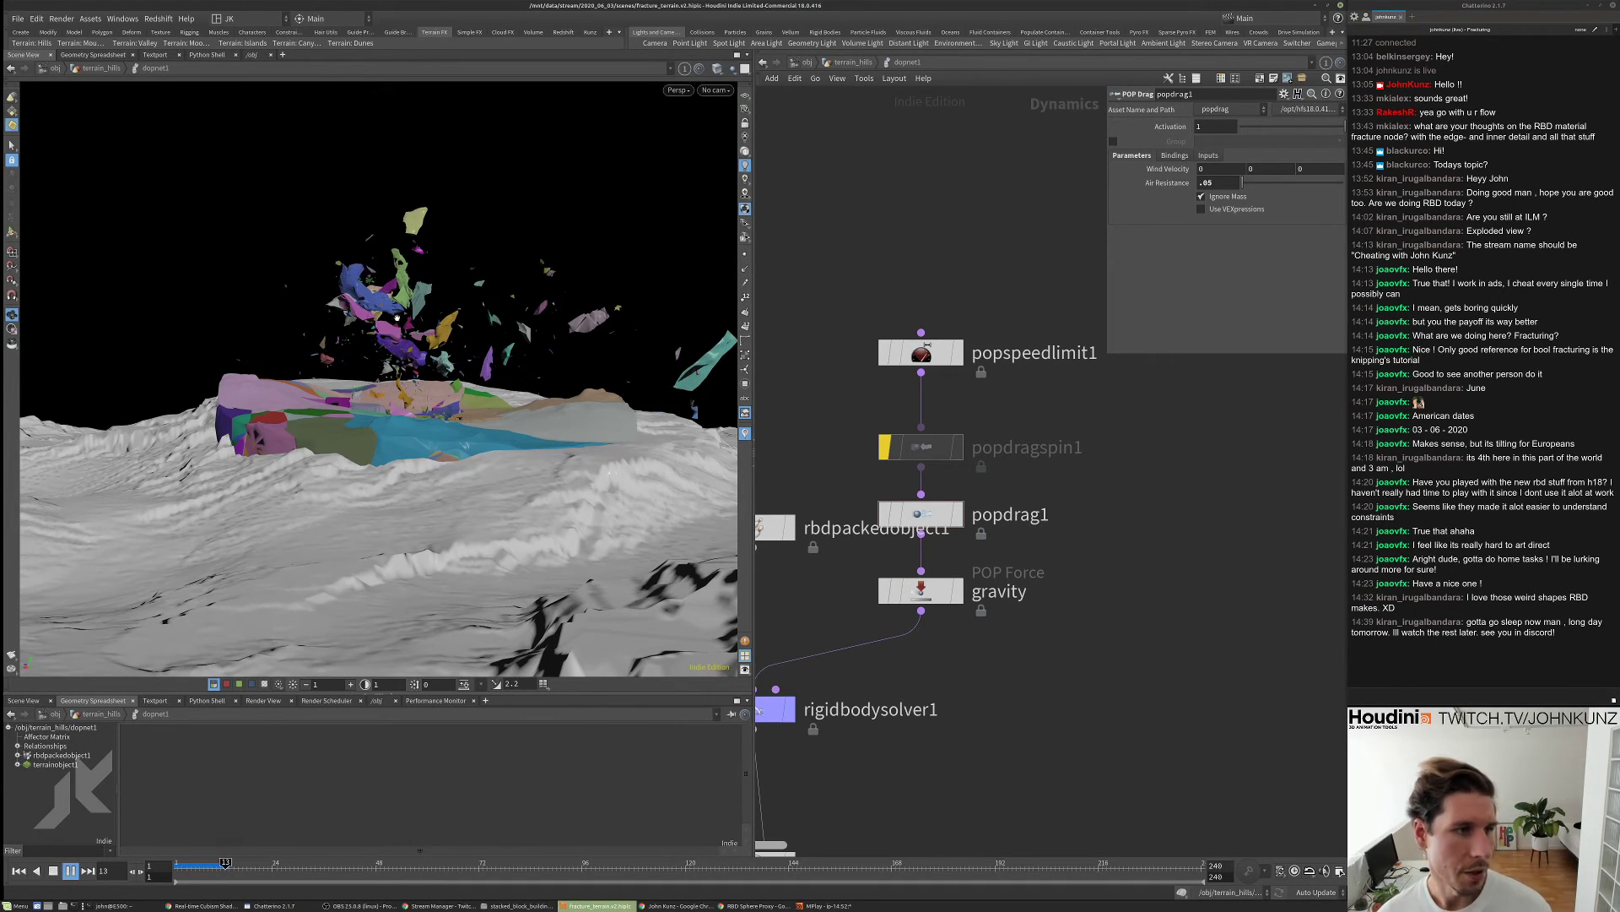
pyautogui.press('Up')
pyautogui.moveTo(397, 318); pyautogui.dragTo(245, 392)
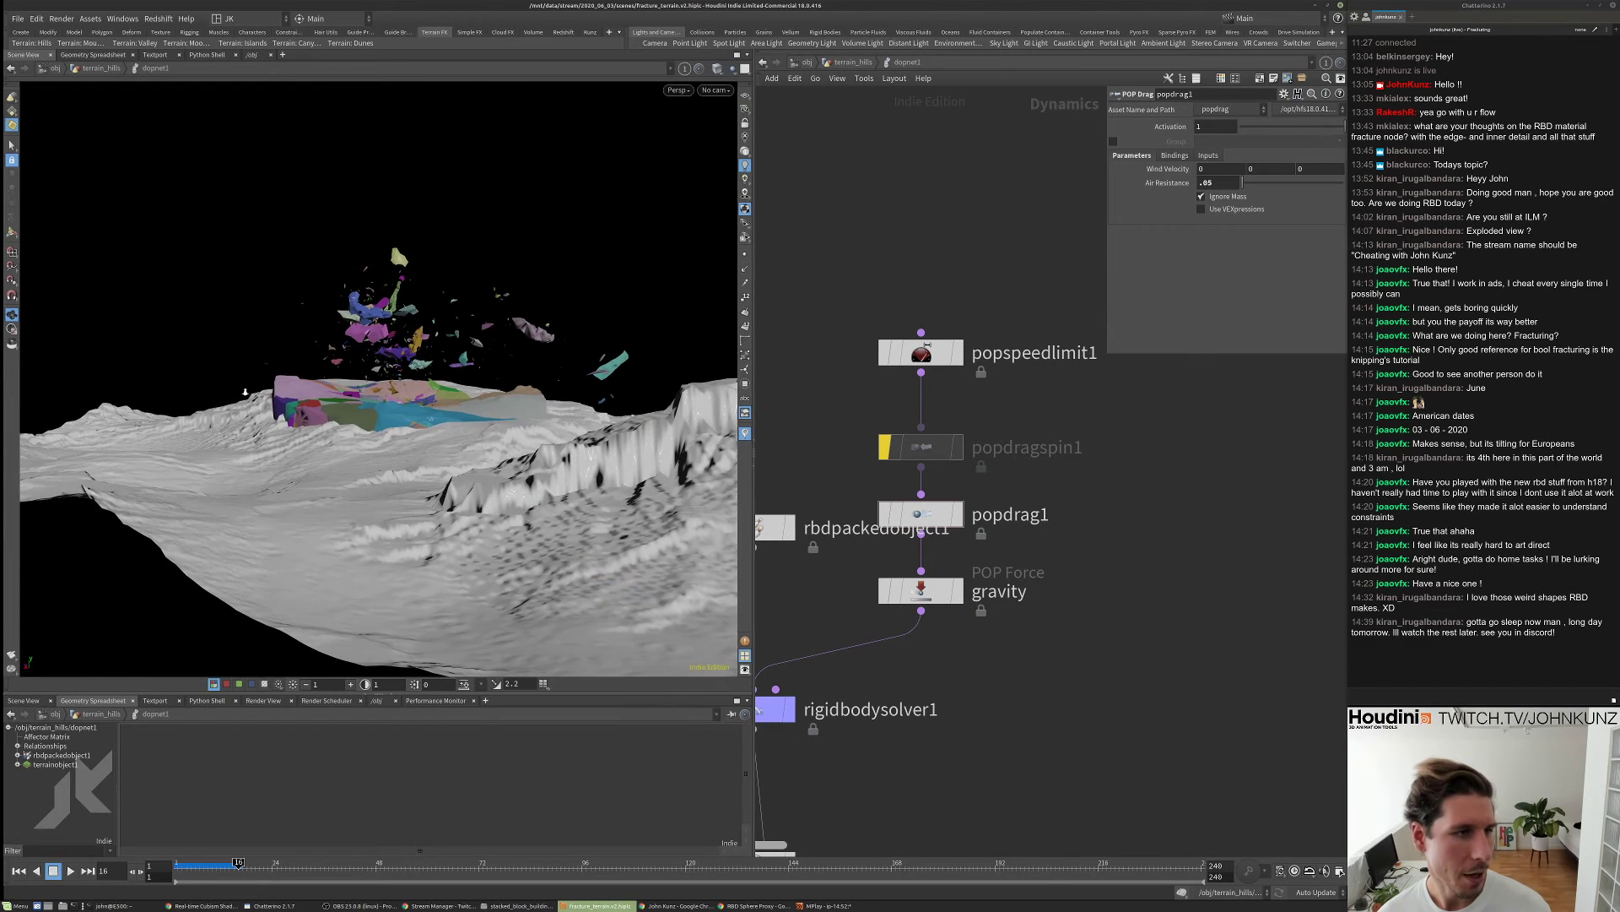
# - Return to the terrain_hills network, frame the debris above the hills, and run a flipbook of the simulation, stopping it partway
pyautogui.click(852, 62)
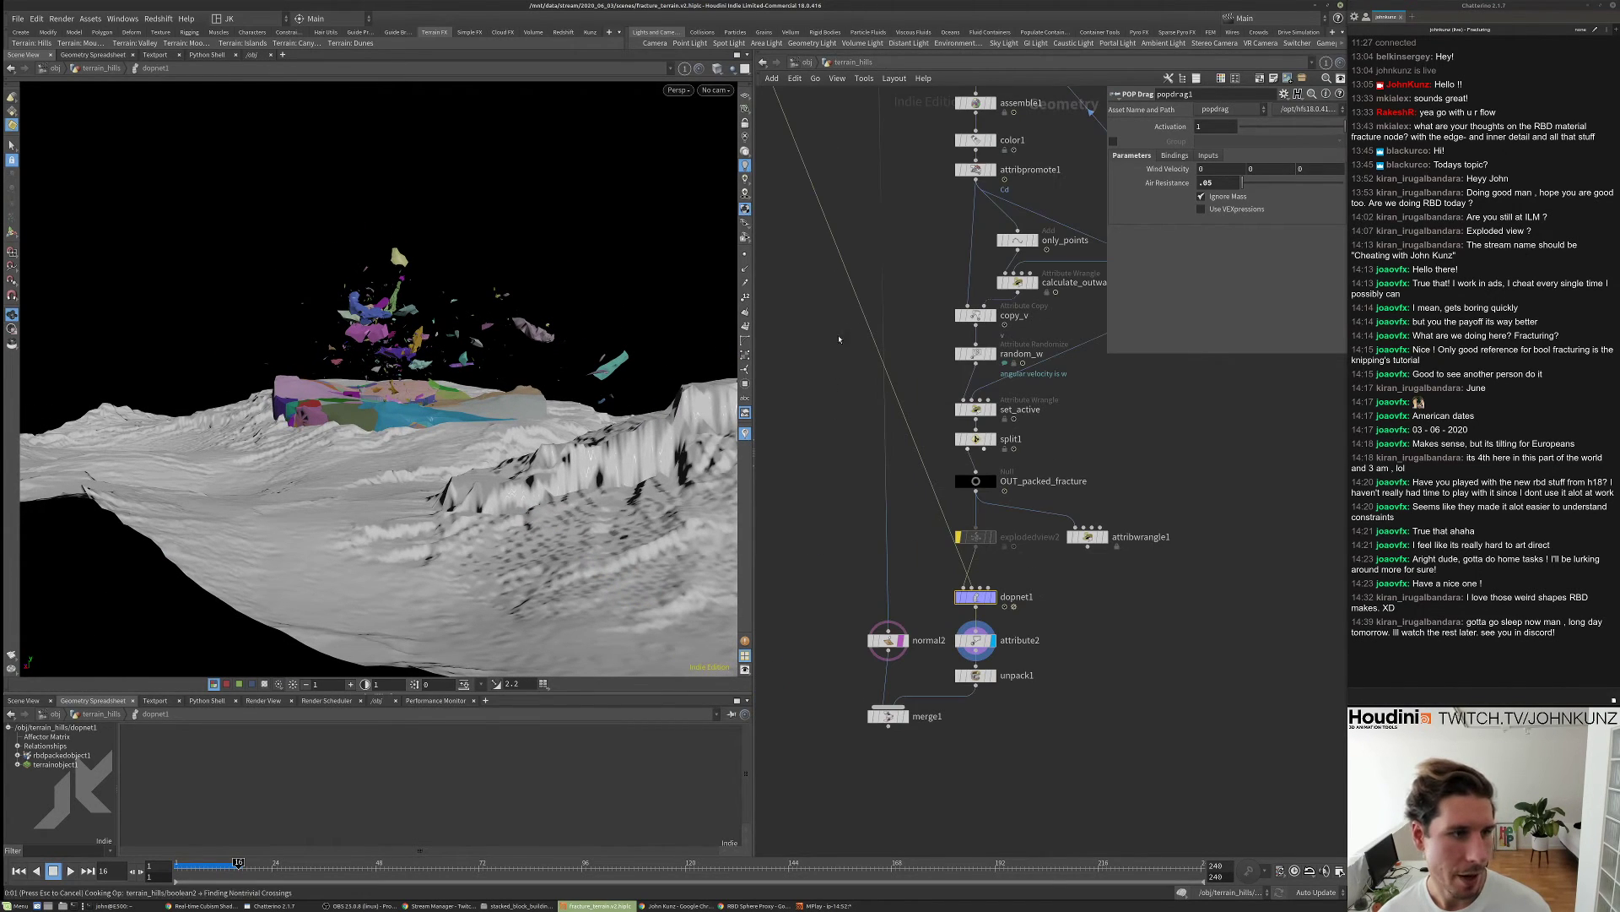
pyautogui.moveTo(524, 355); pyautogui.dragTo(323, 287)
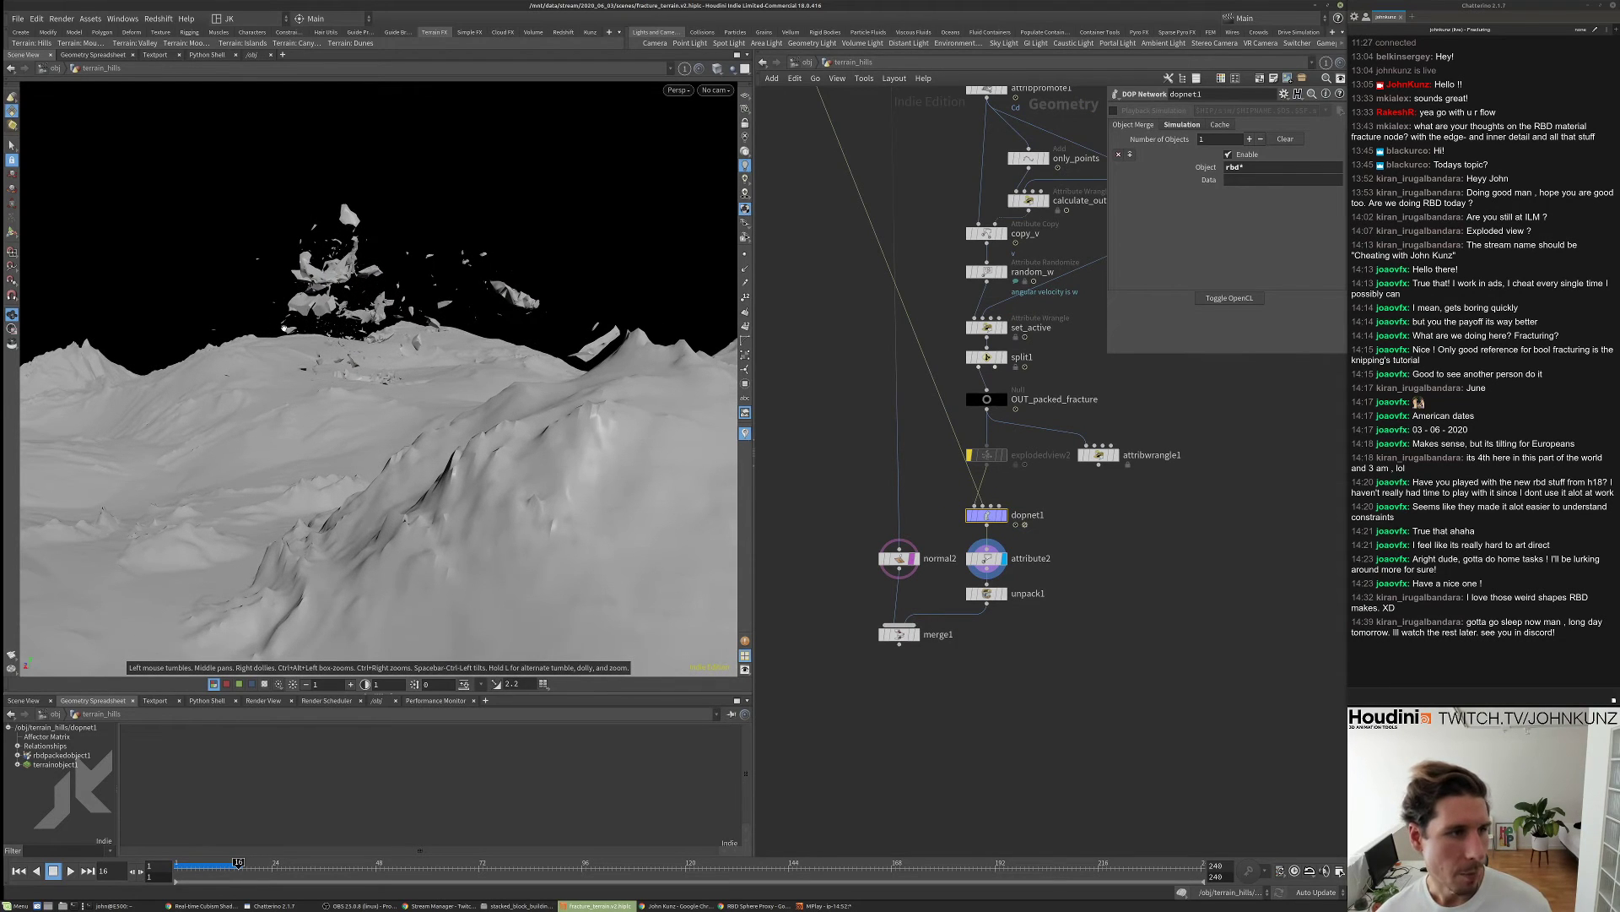
pyautogui.moveTo(554, 317); pyautogui.dragTo(507, 276)
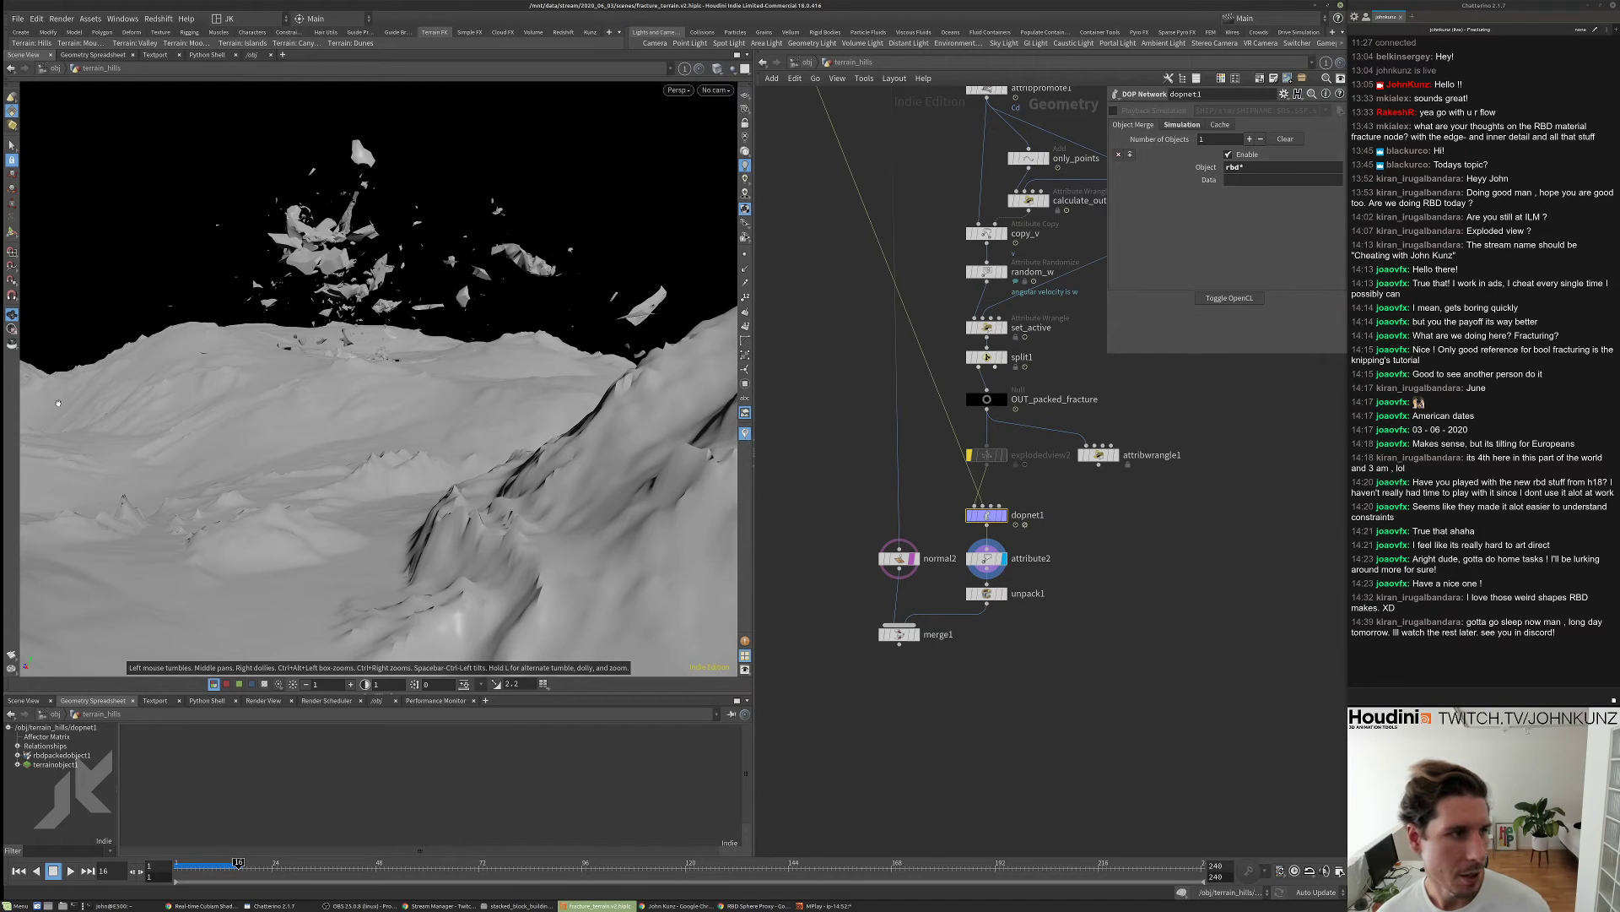
pyautogui.click(11, 654)
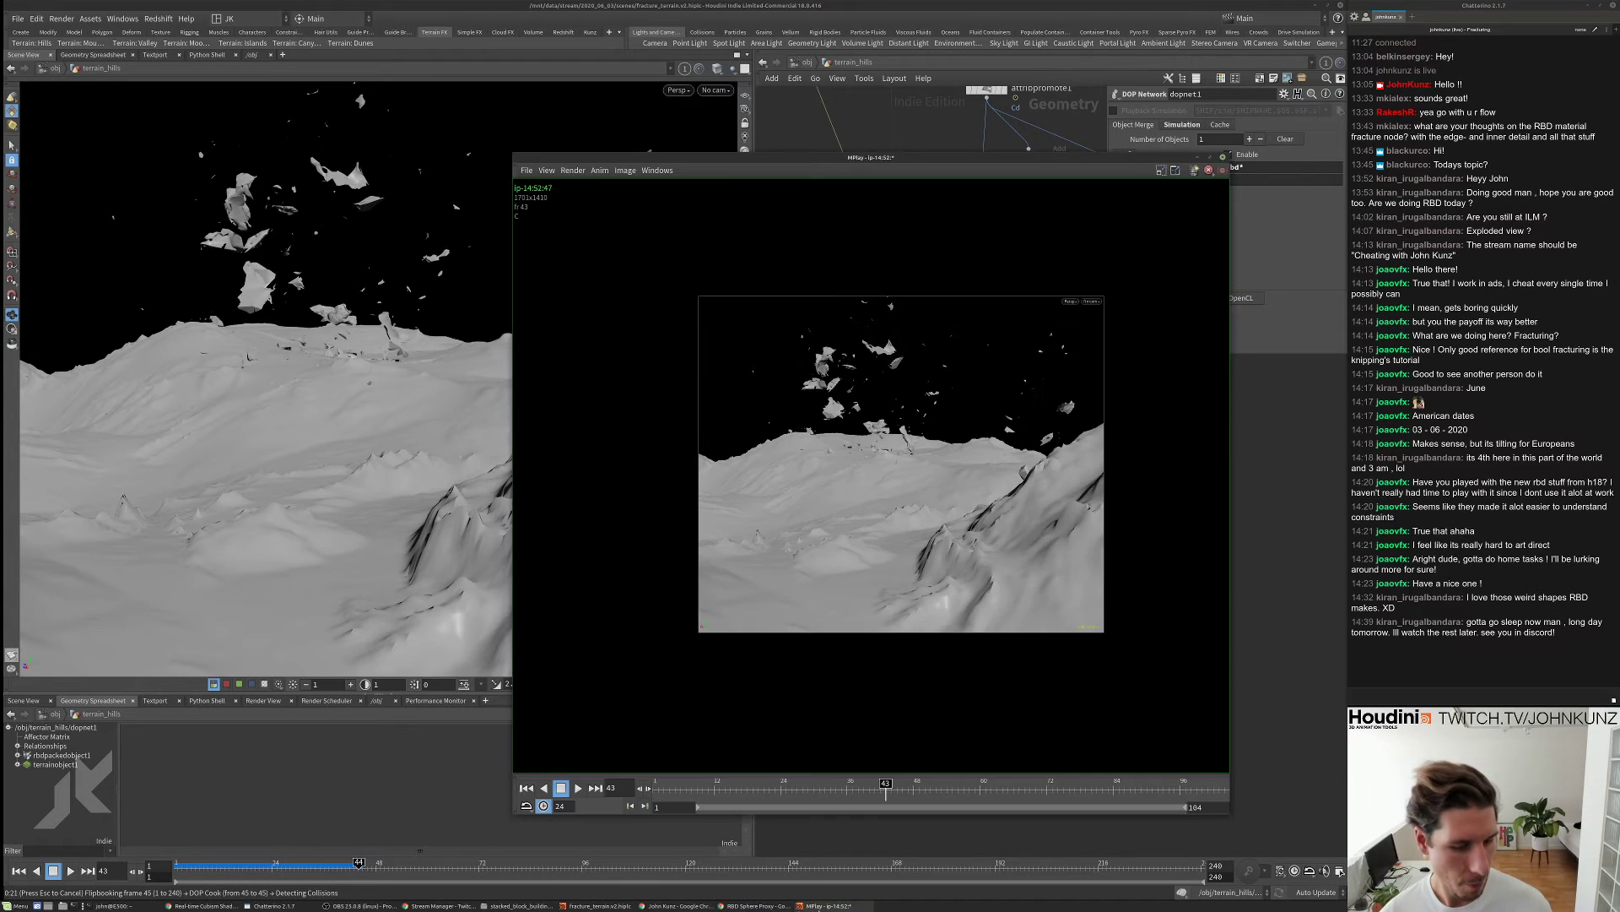
pyautogui.press('Up')
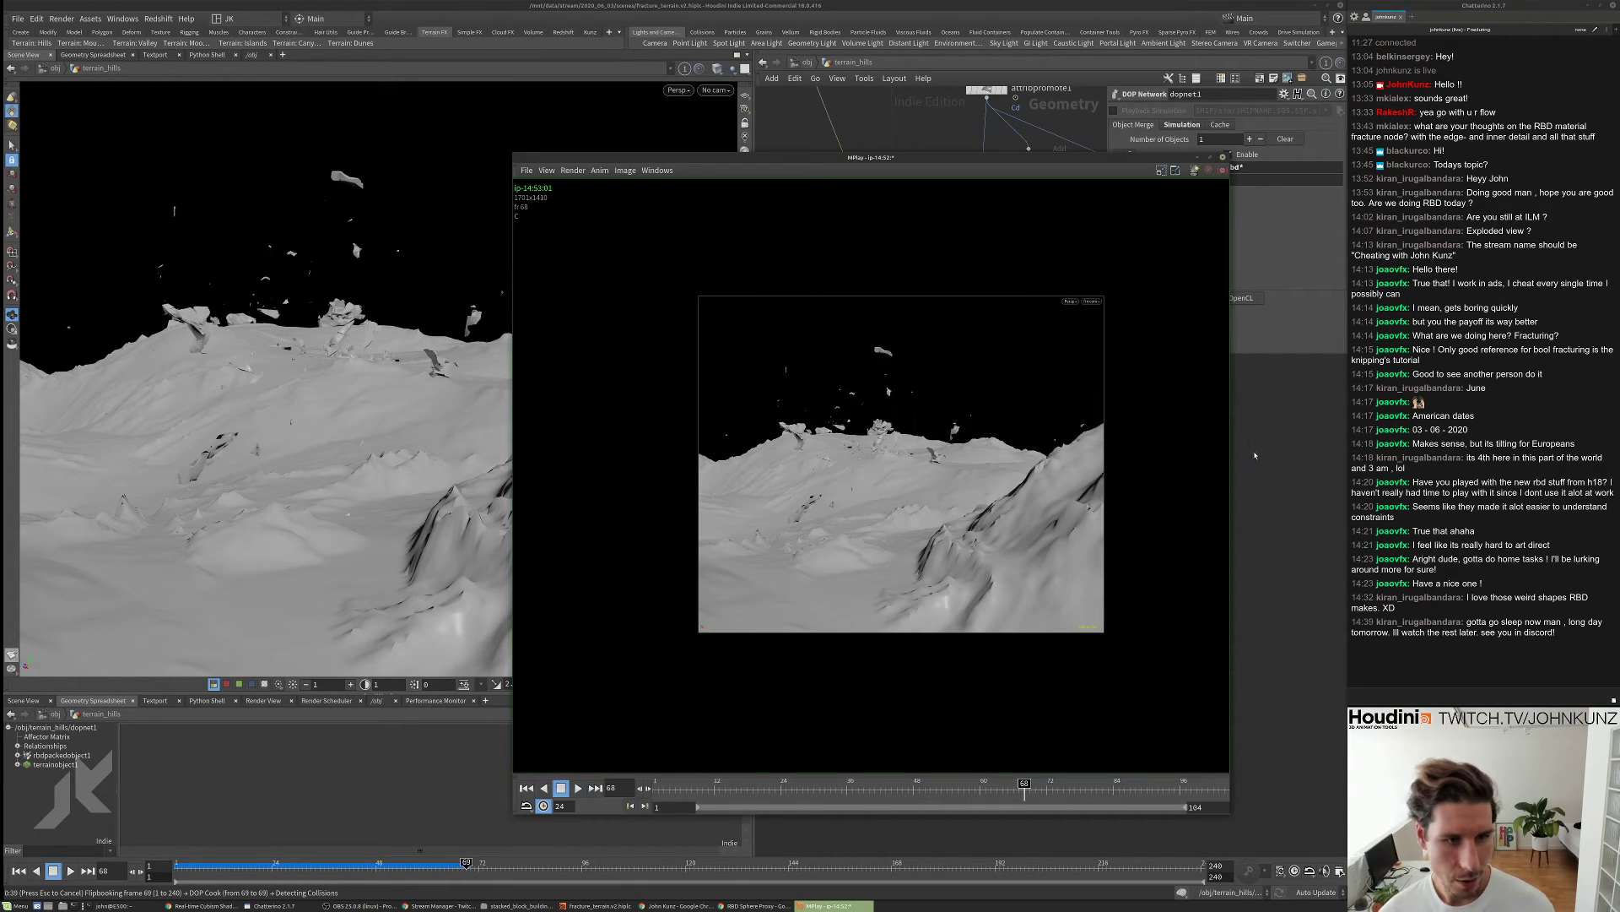
pyautogui.press('Escape')
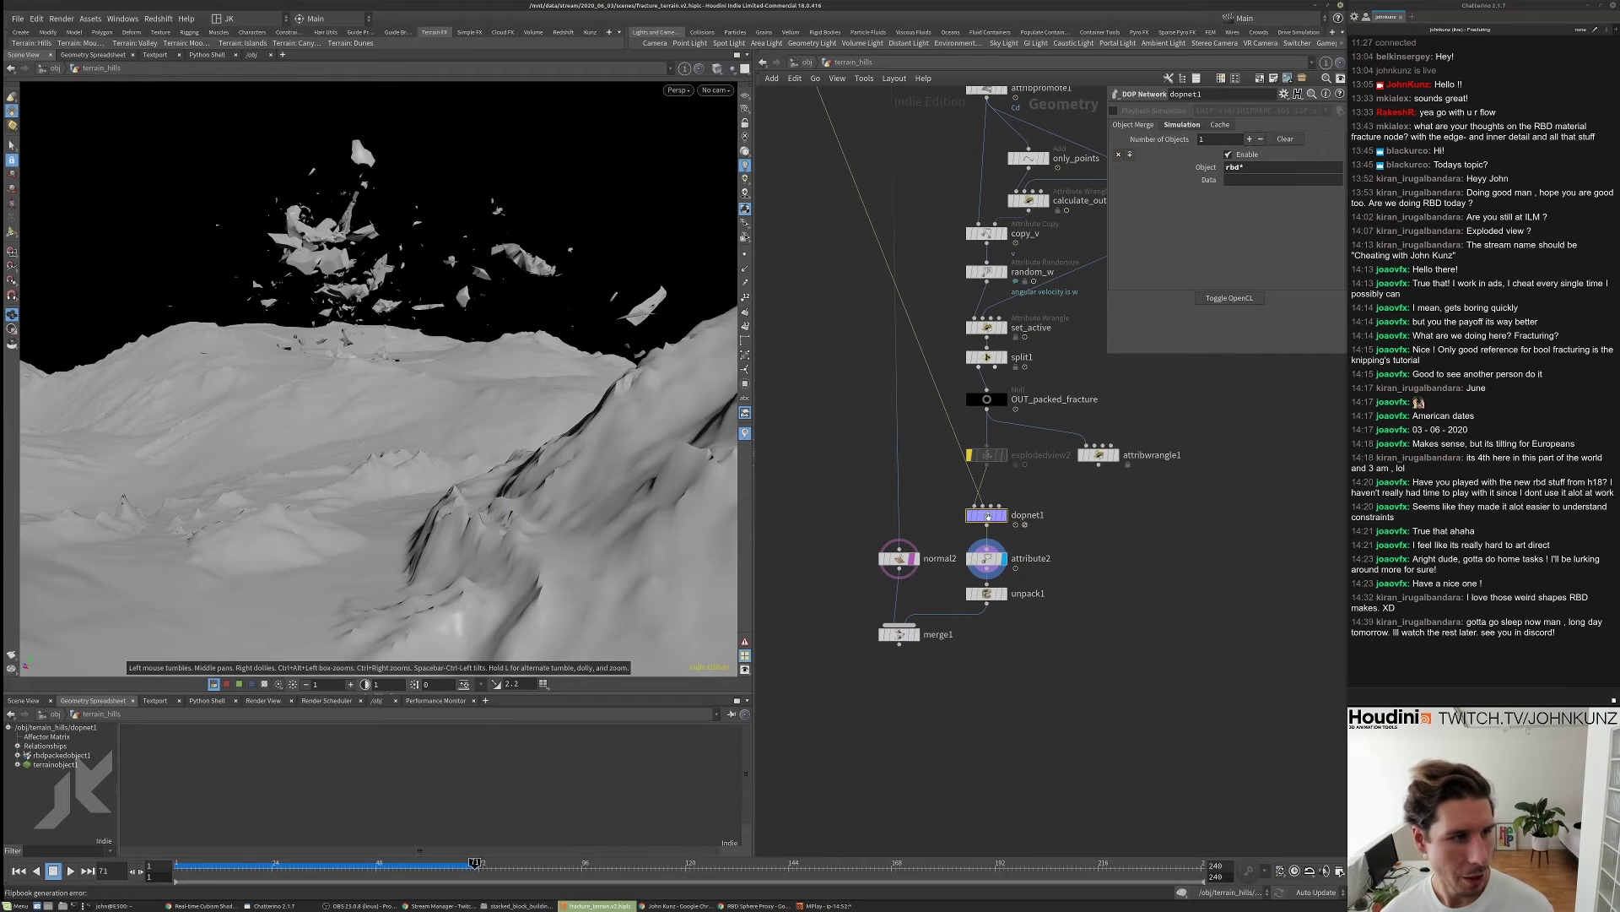
# - Set the maximum spin of popspeedlimit1 inside dopnet1 to 6 and launch a new flipbook of terrain_hills from the first frame
pyautogui.doubleClick(987, 517)
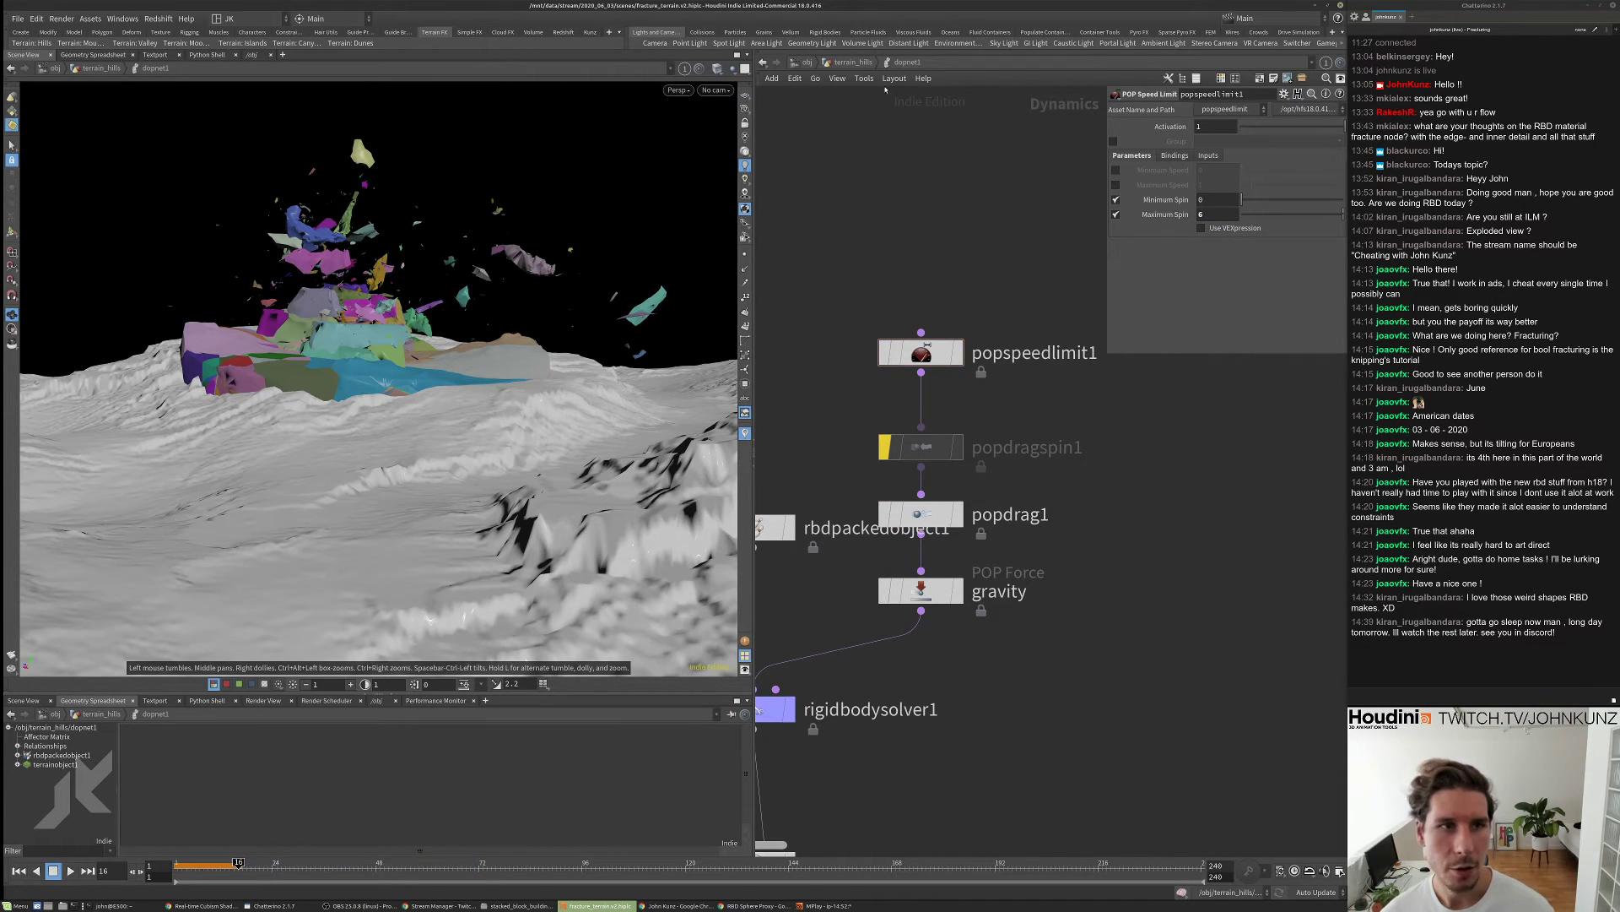
pyautogui.click(854, 63)
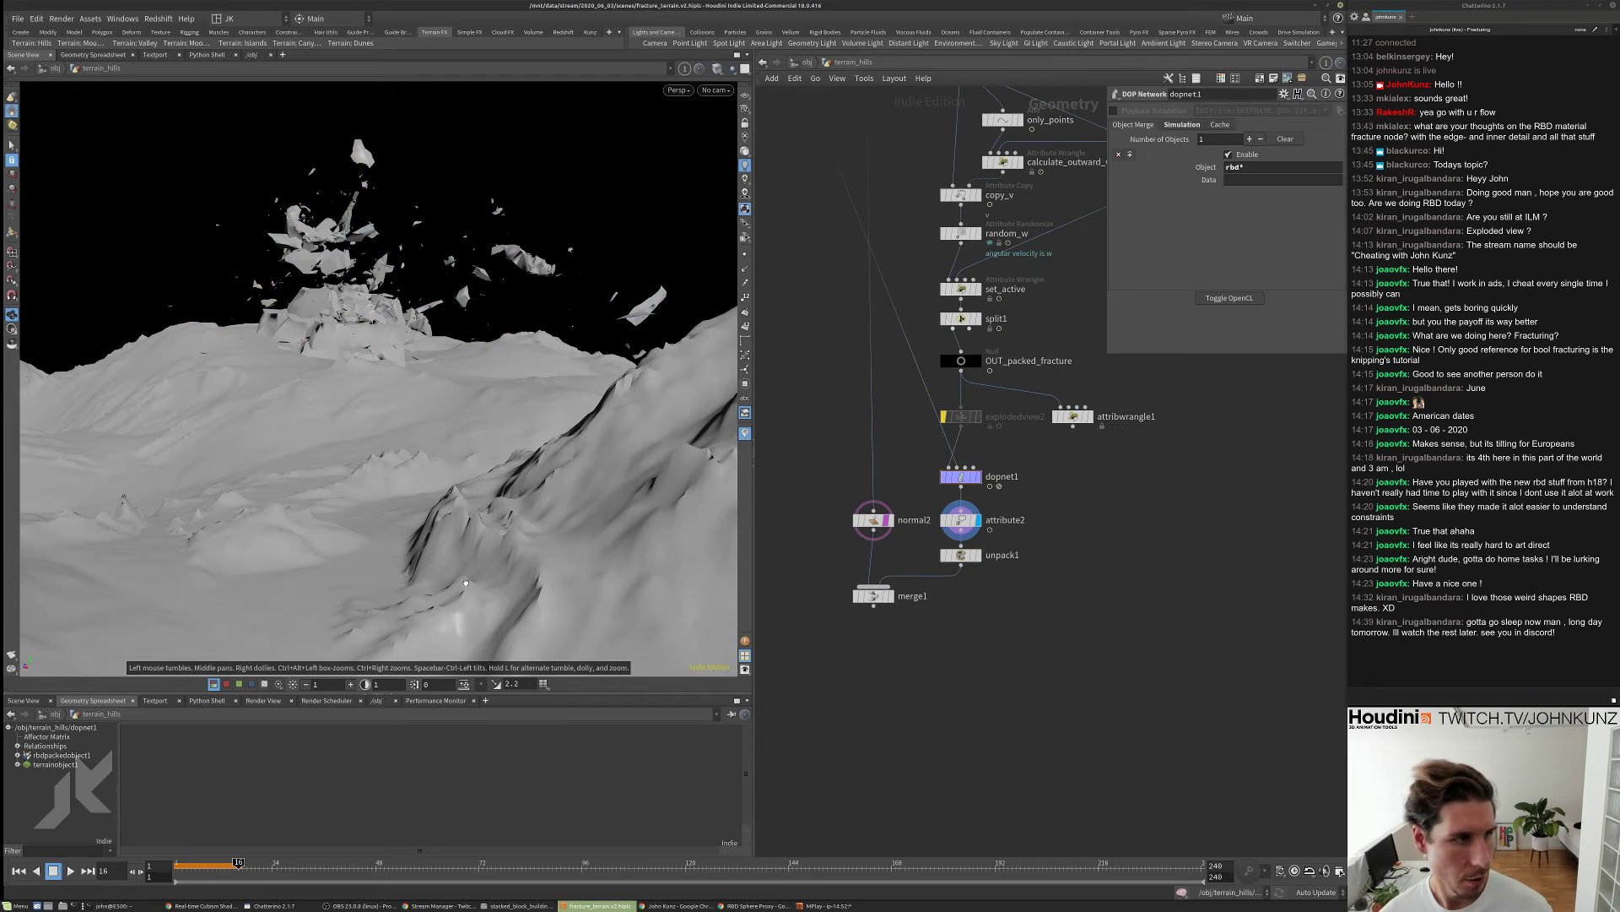
pyautogui.hotkey('ctrl', 'Left')
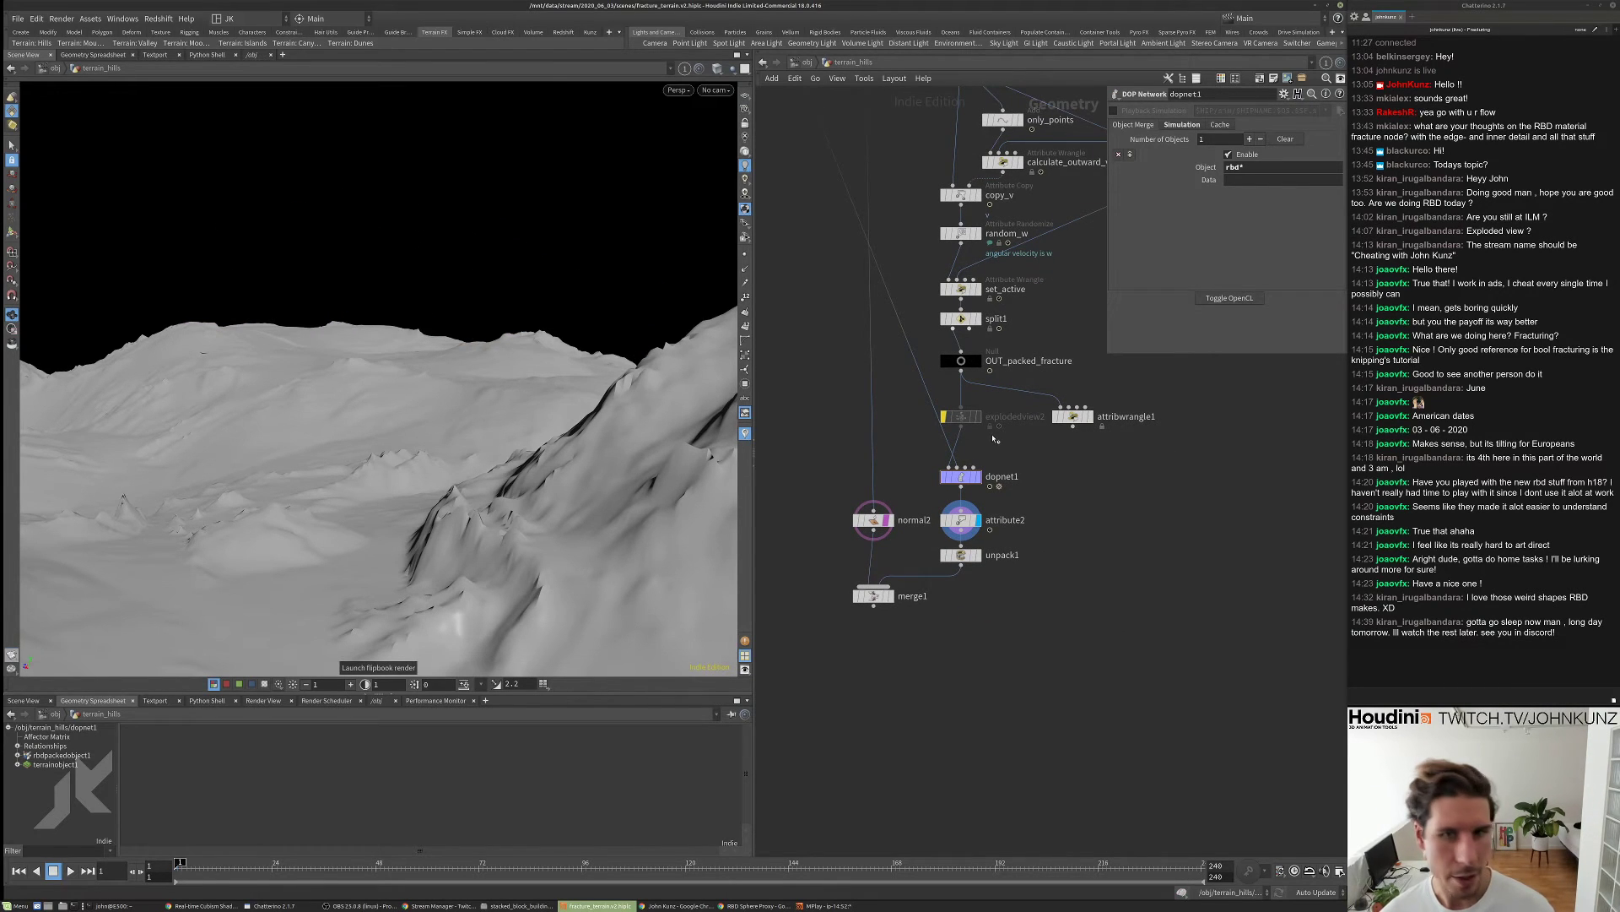
pyautogui.click(214, 684)
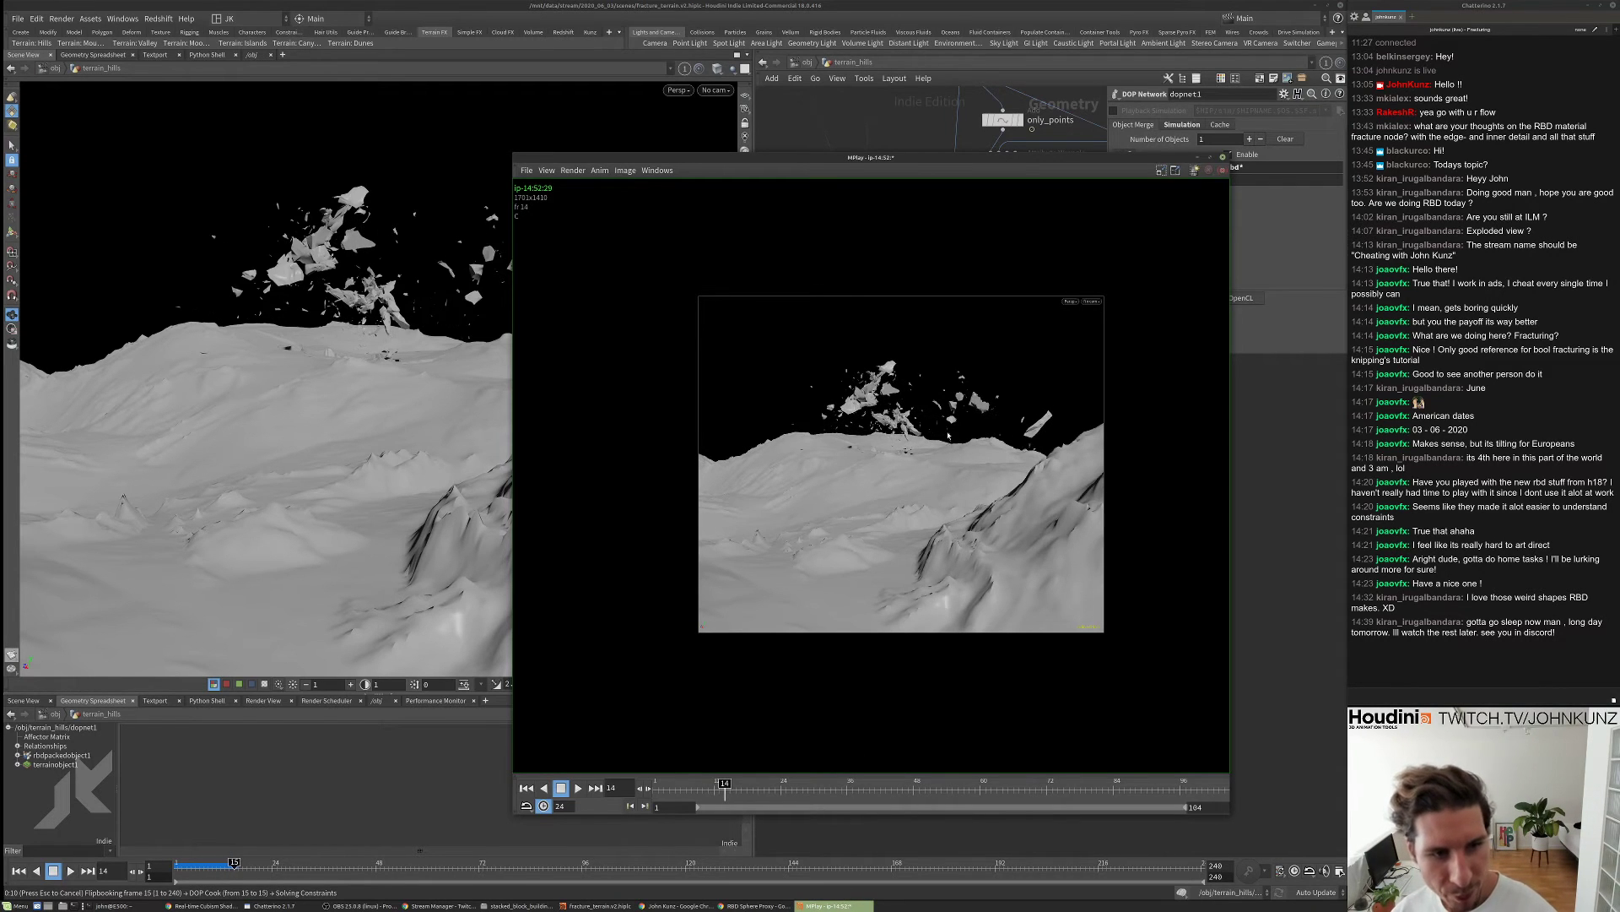
# - Play the new flipbook forward and backward in MPlay, examining how the debris spins and flies over the hills
pyautogui.press('Up')
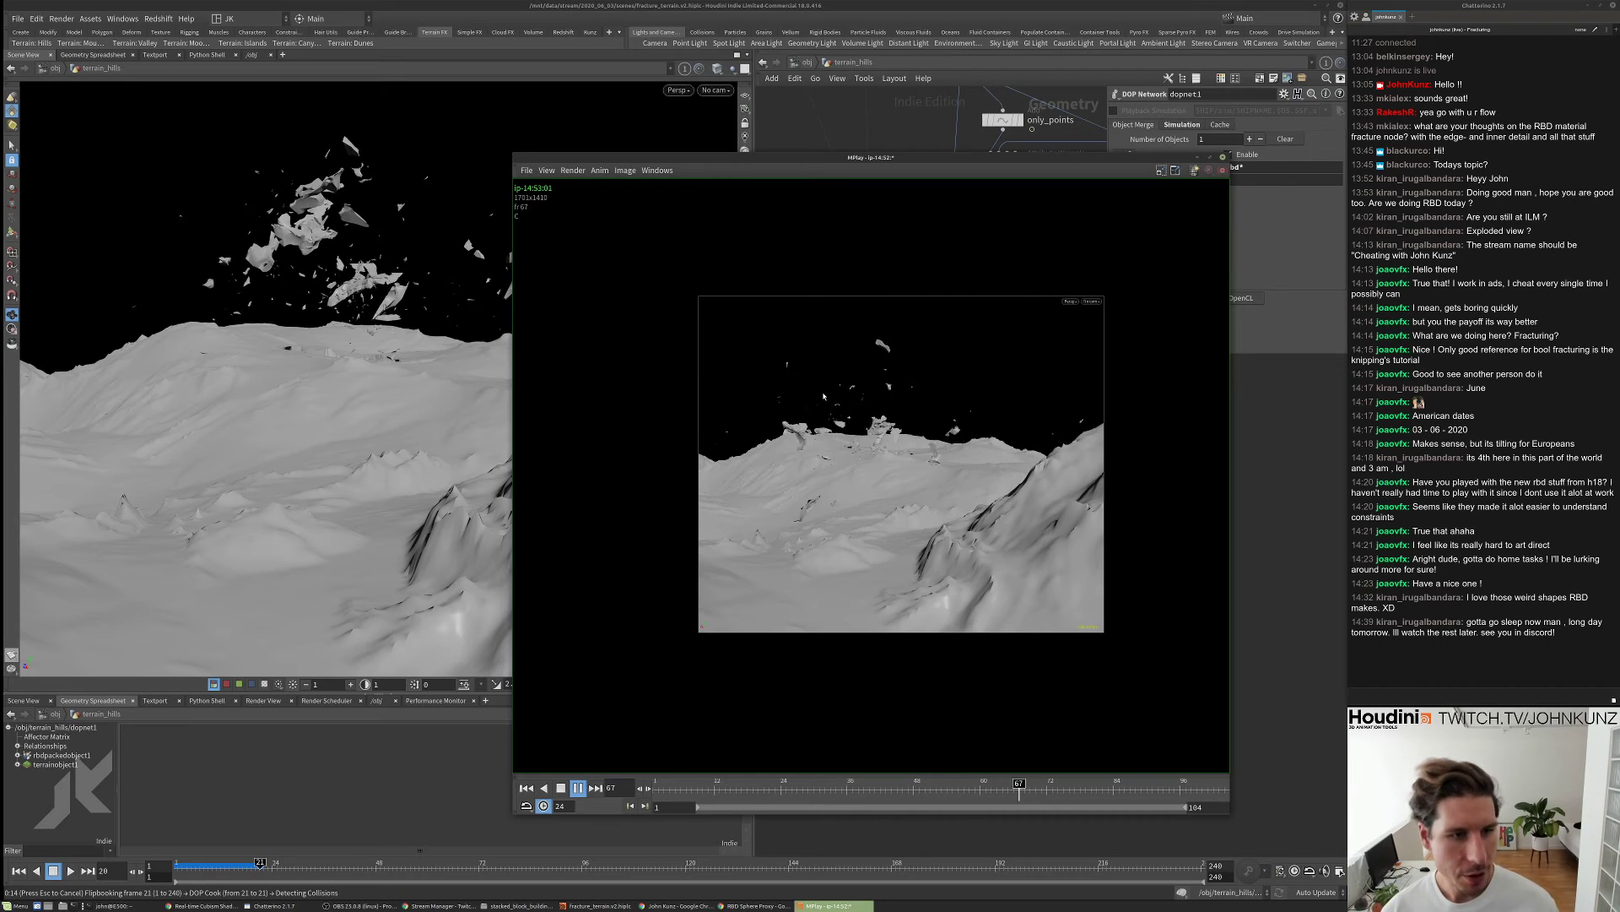
pyautogui.press('Up')
pyautogui.press('Up')
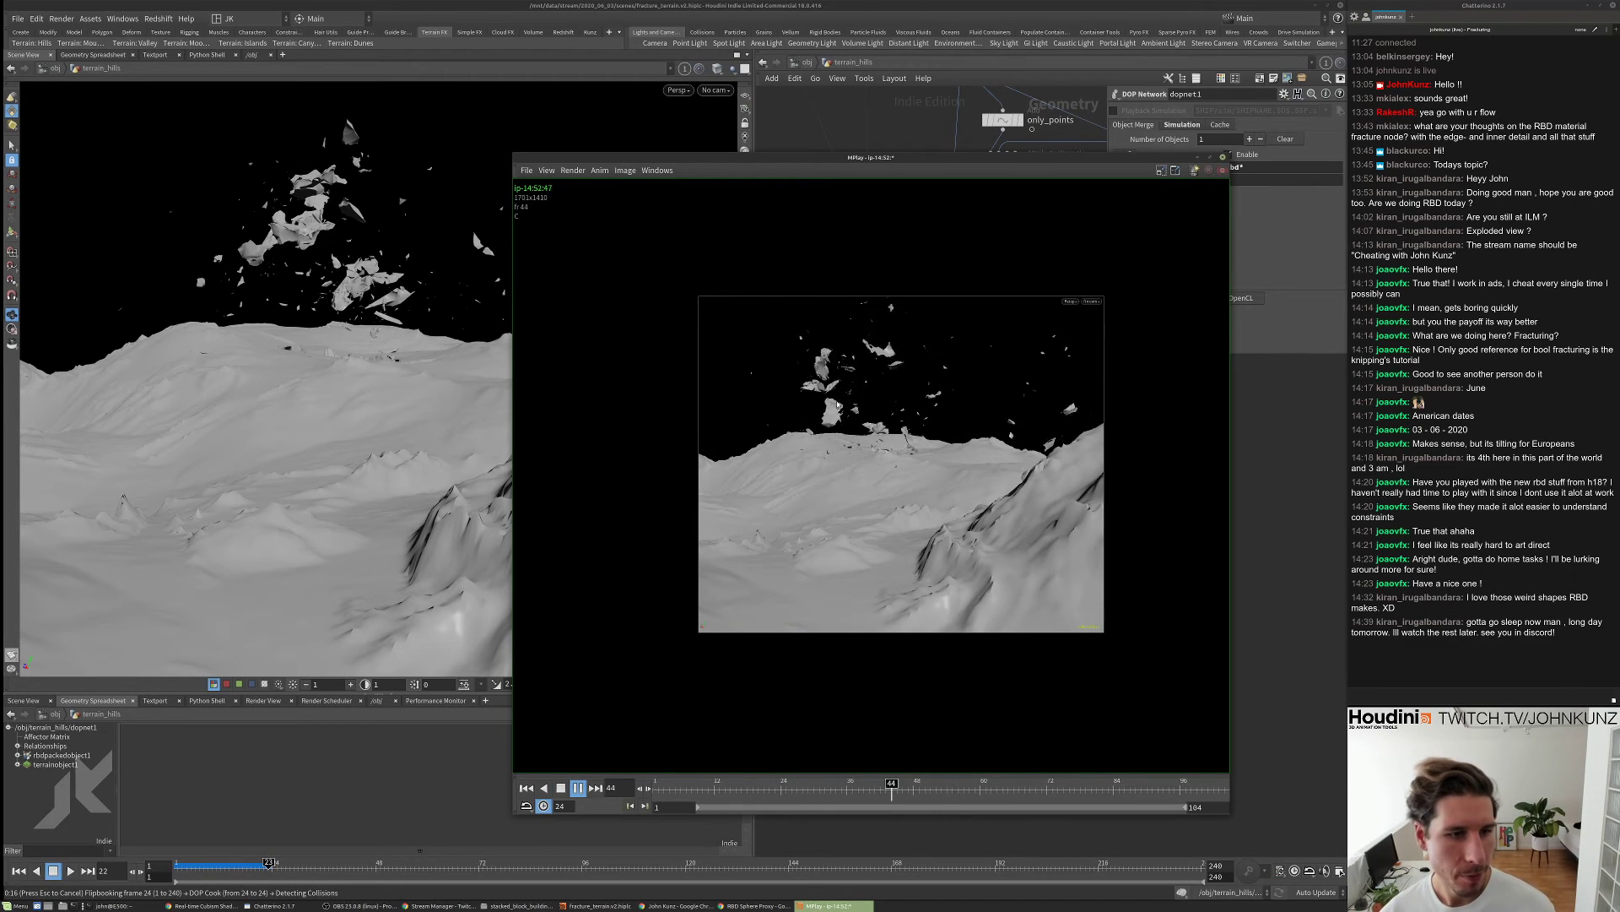
pyautogui.press('Down')
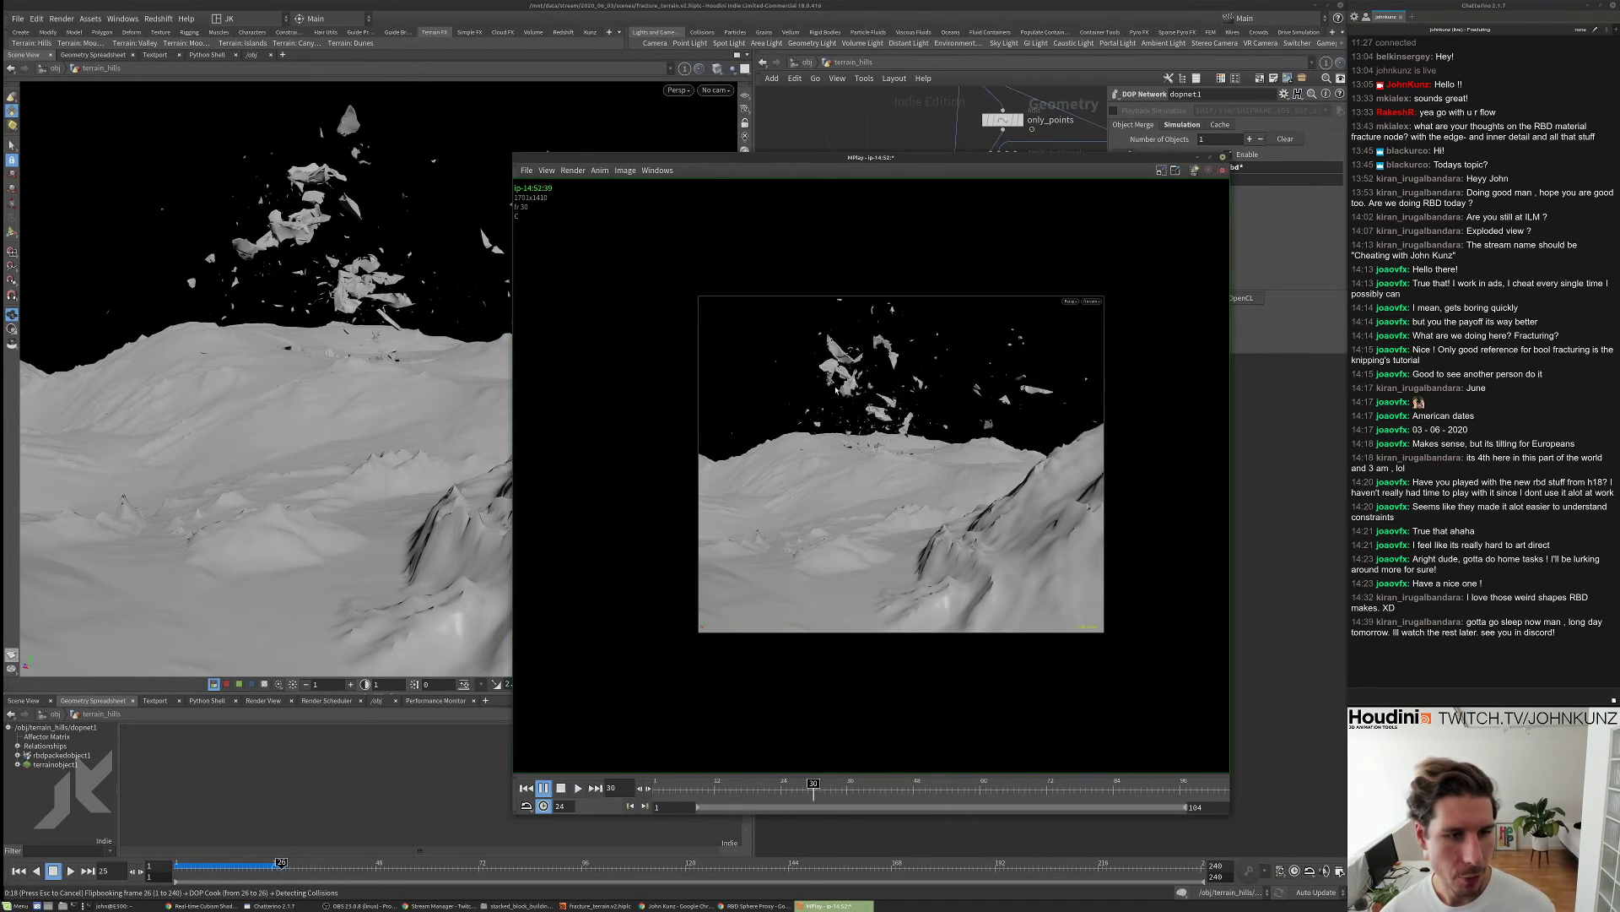
pyautogui.press('Up')
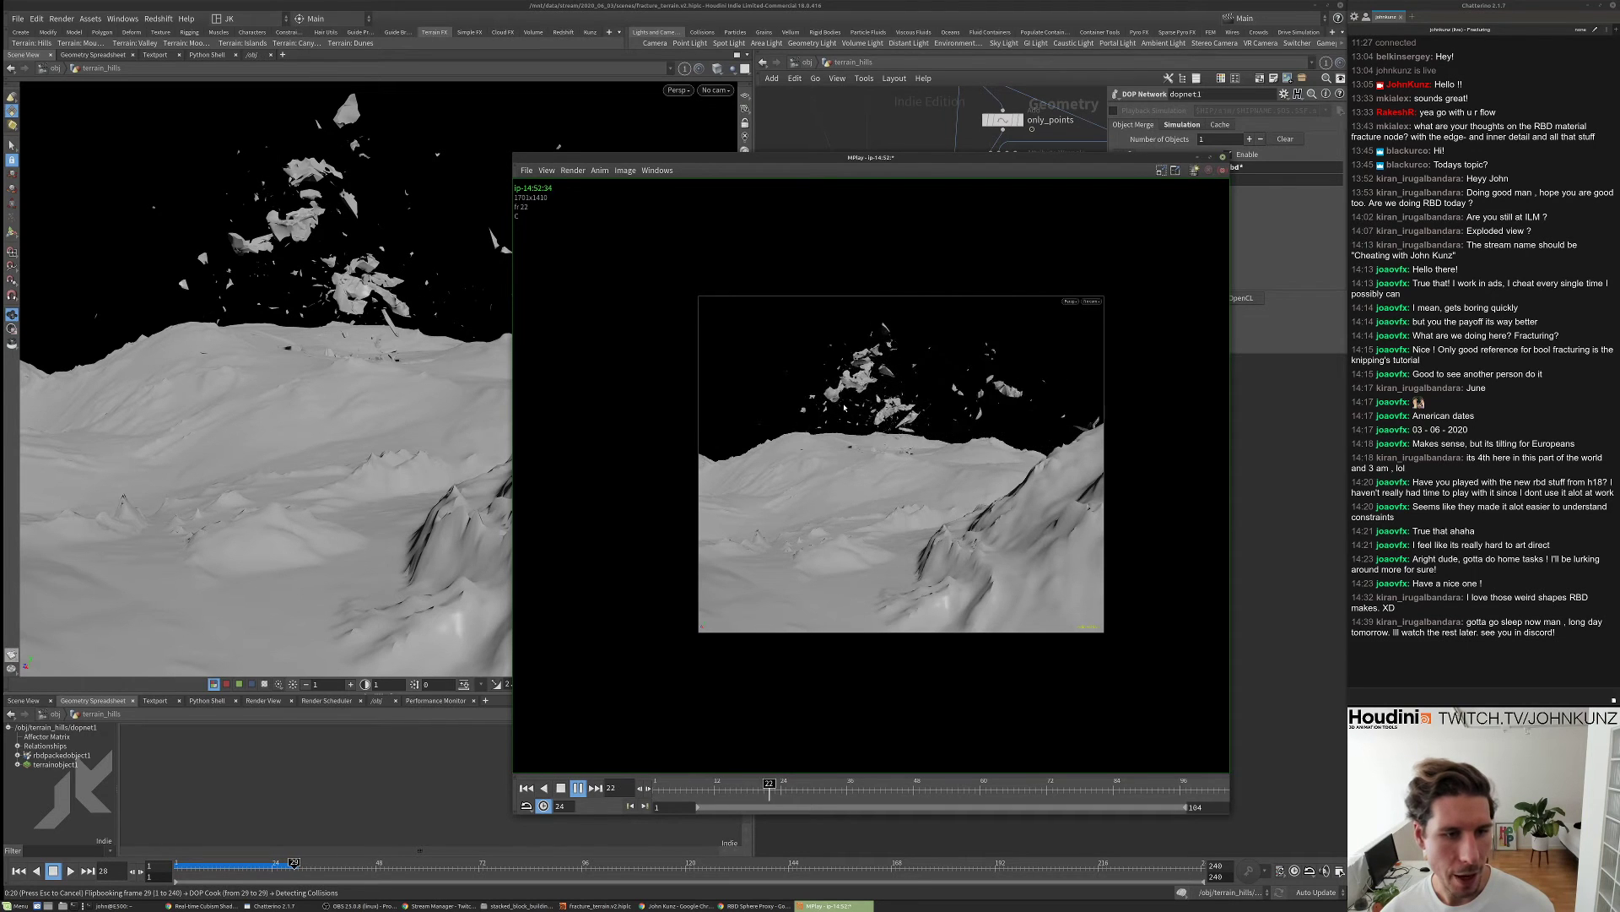
pyautogui.press('Down')
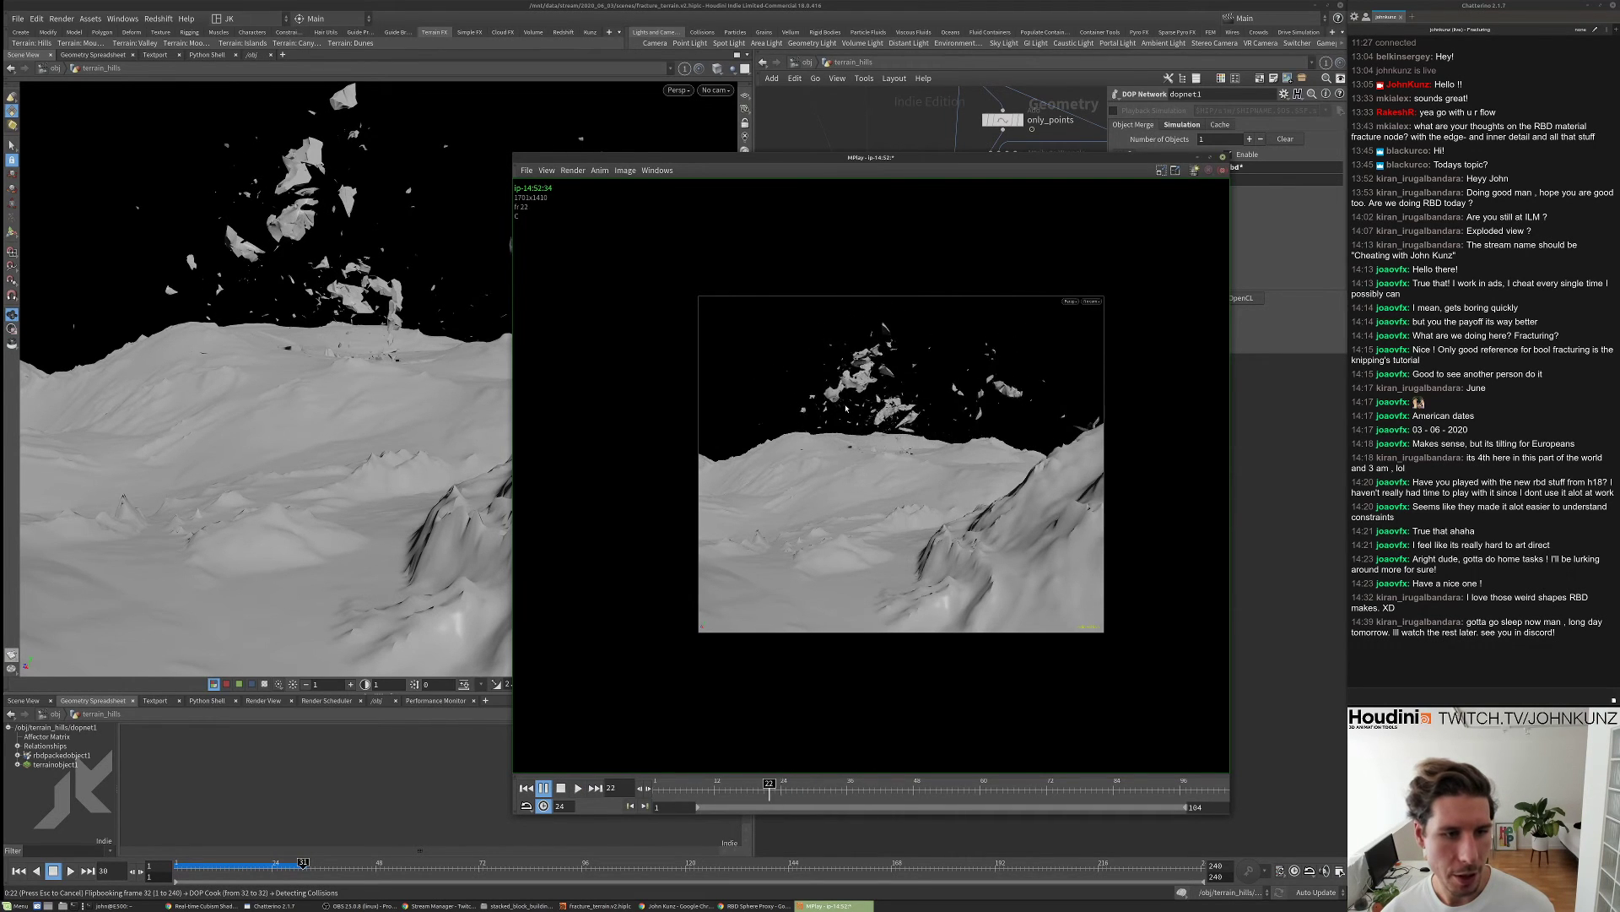
pyautogui.press('Up')
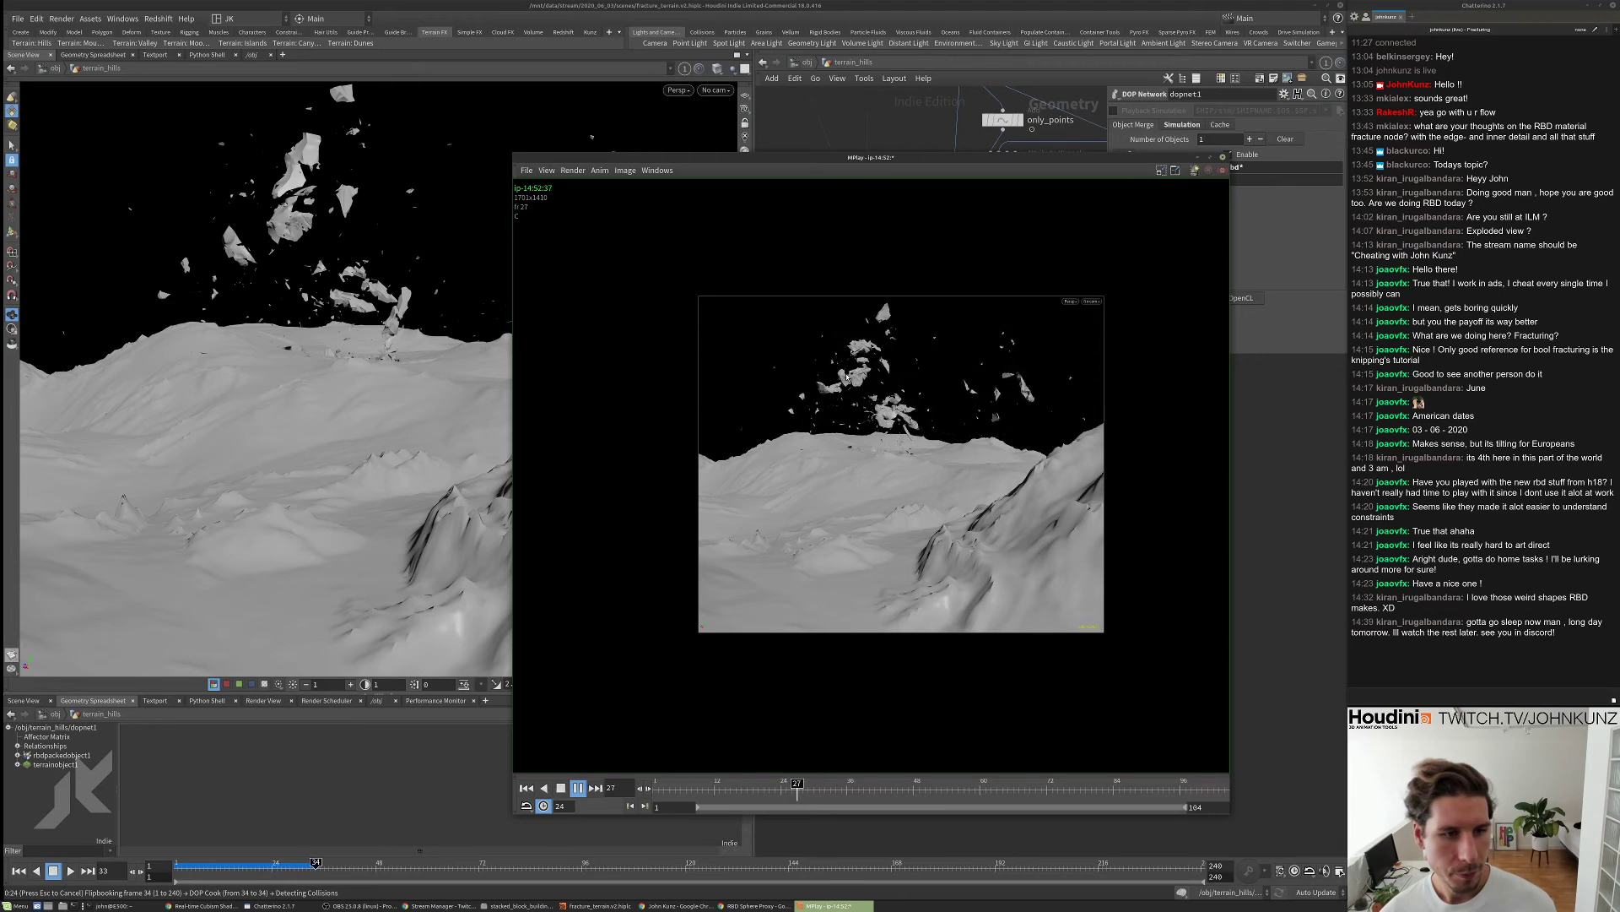
pyautogui.press('Down')
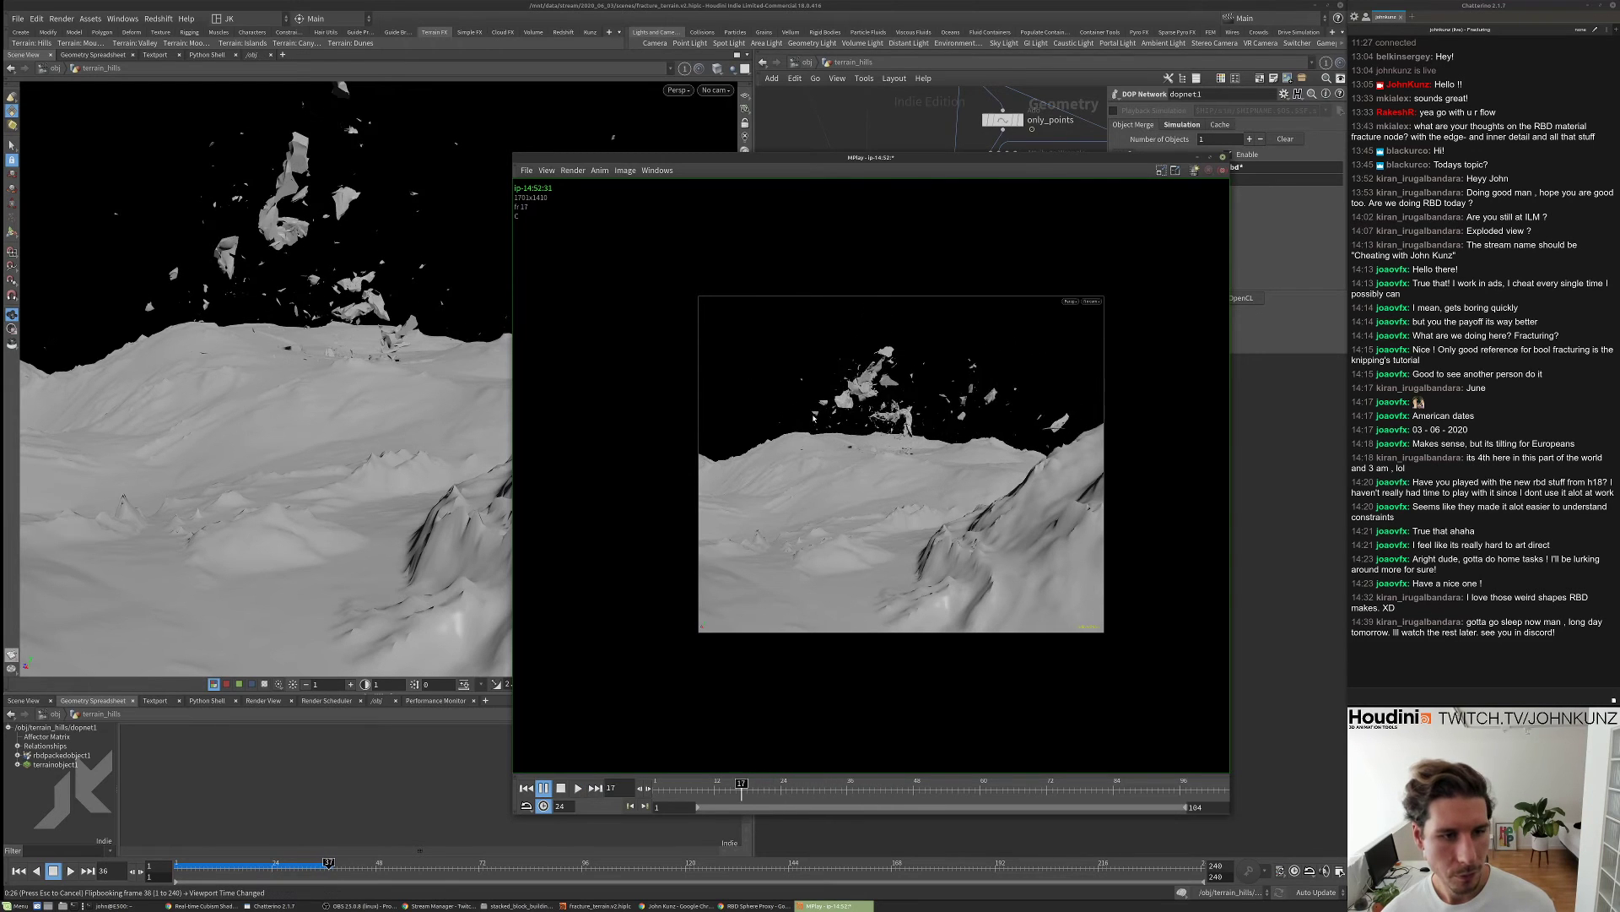
pyautogui.press('Up')
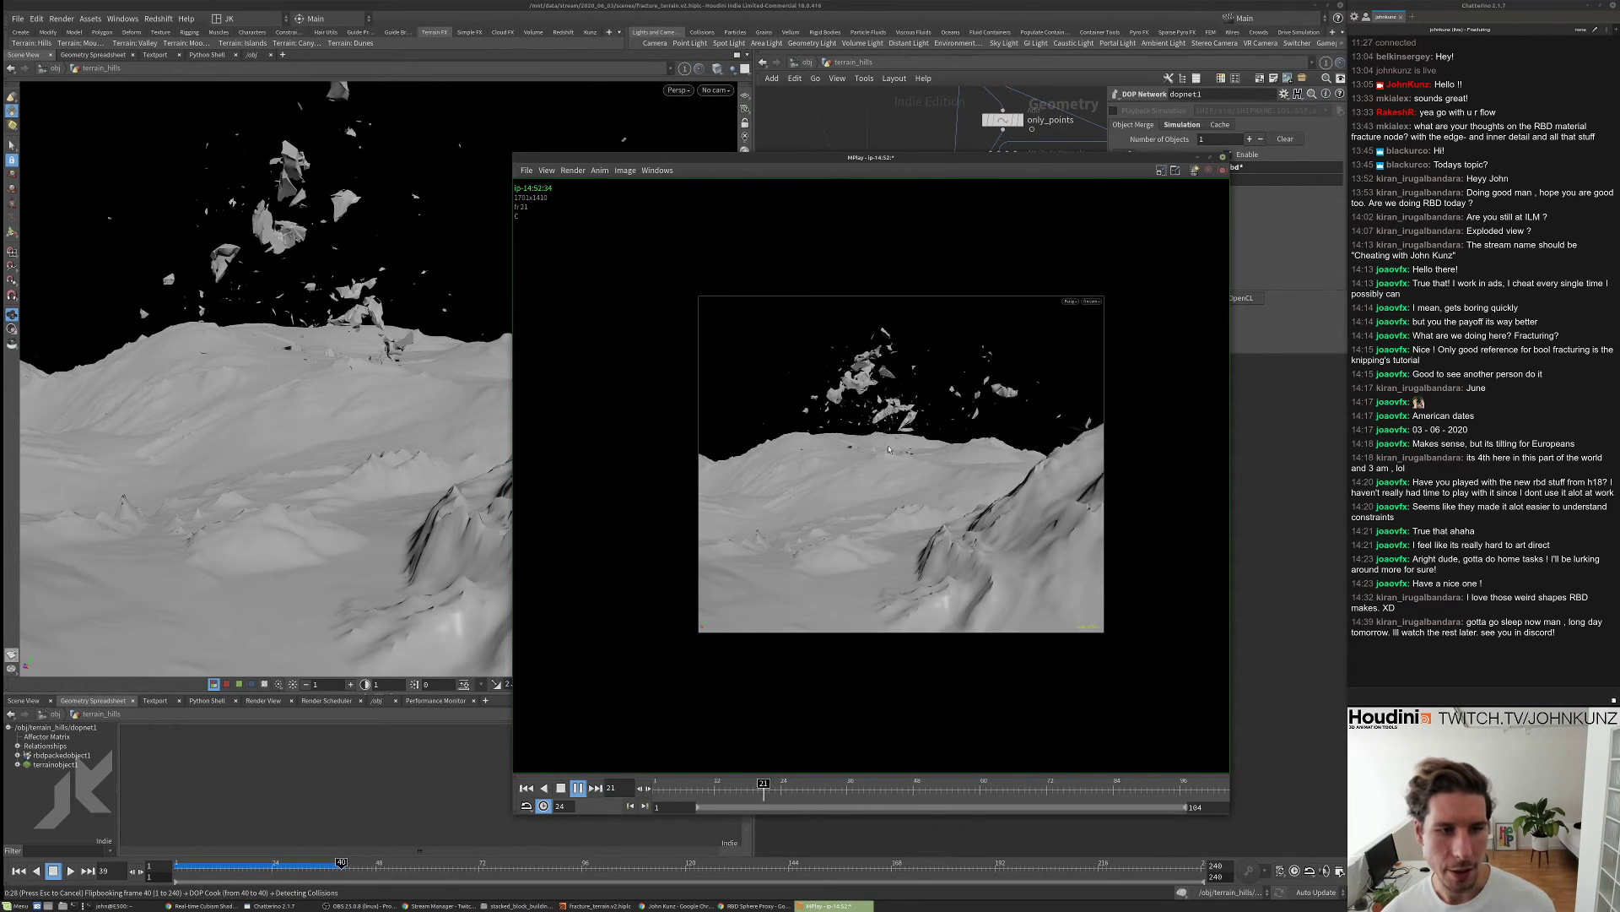
pyautogui.press('Down')
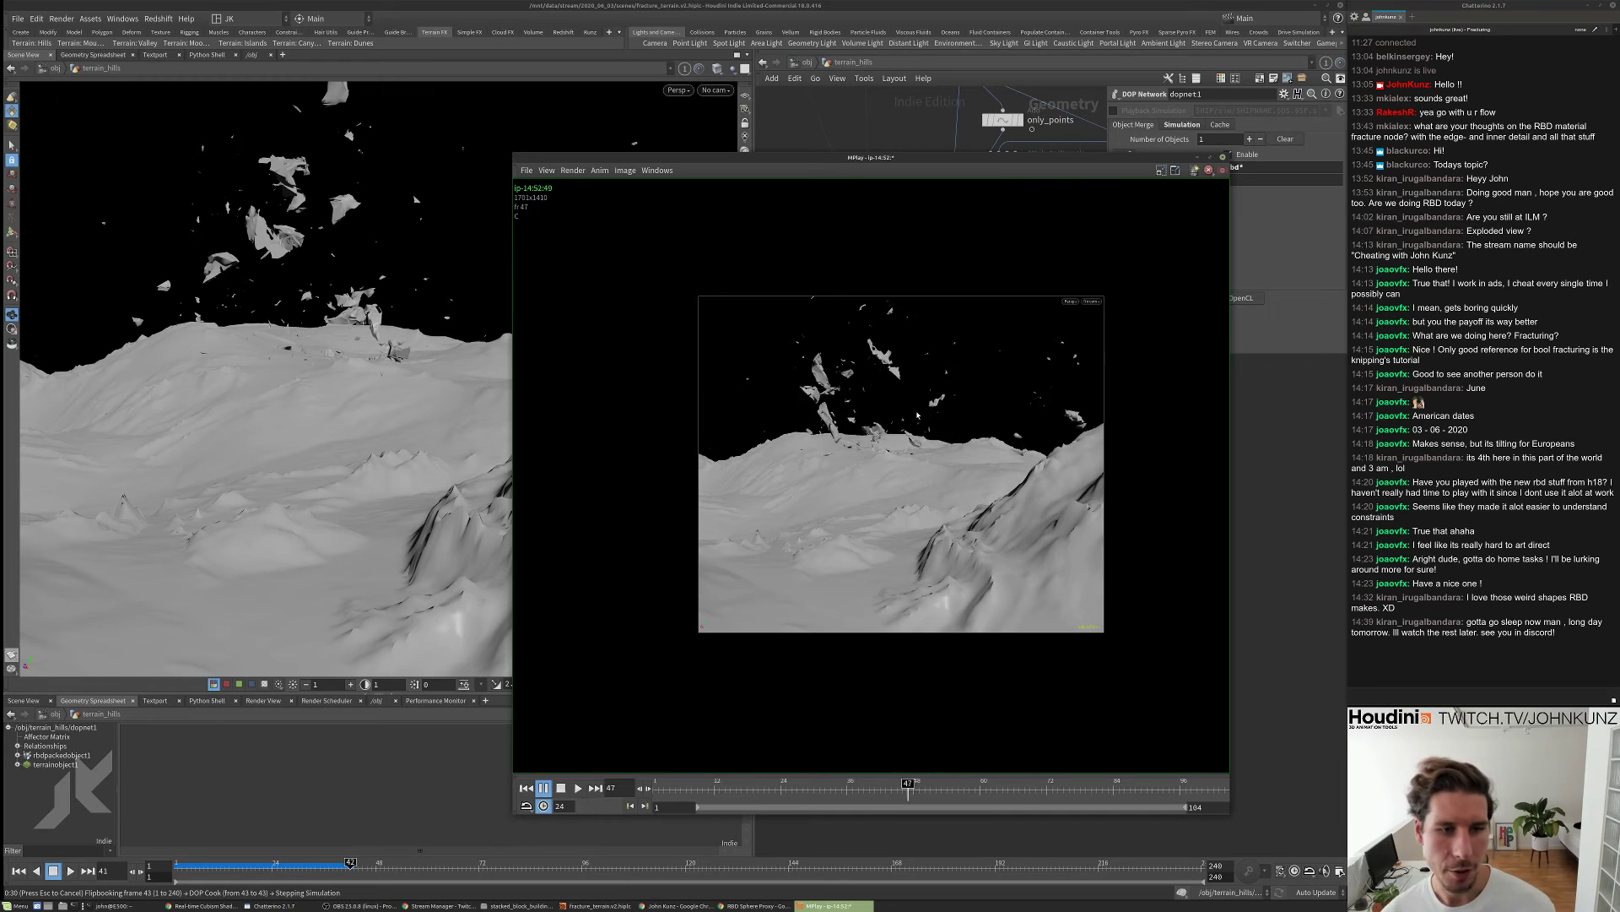
pyautogui.press('Up')
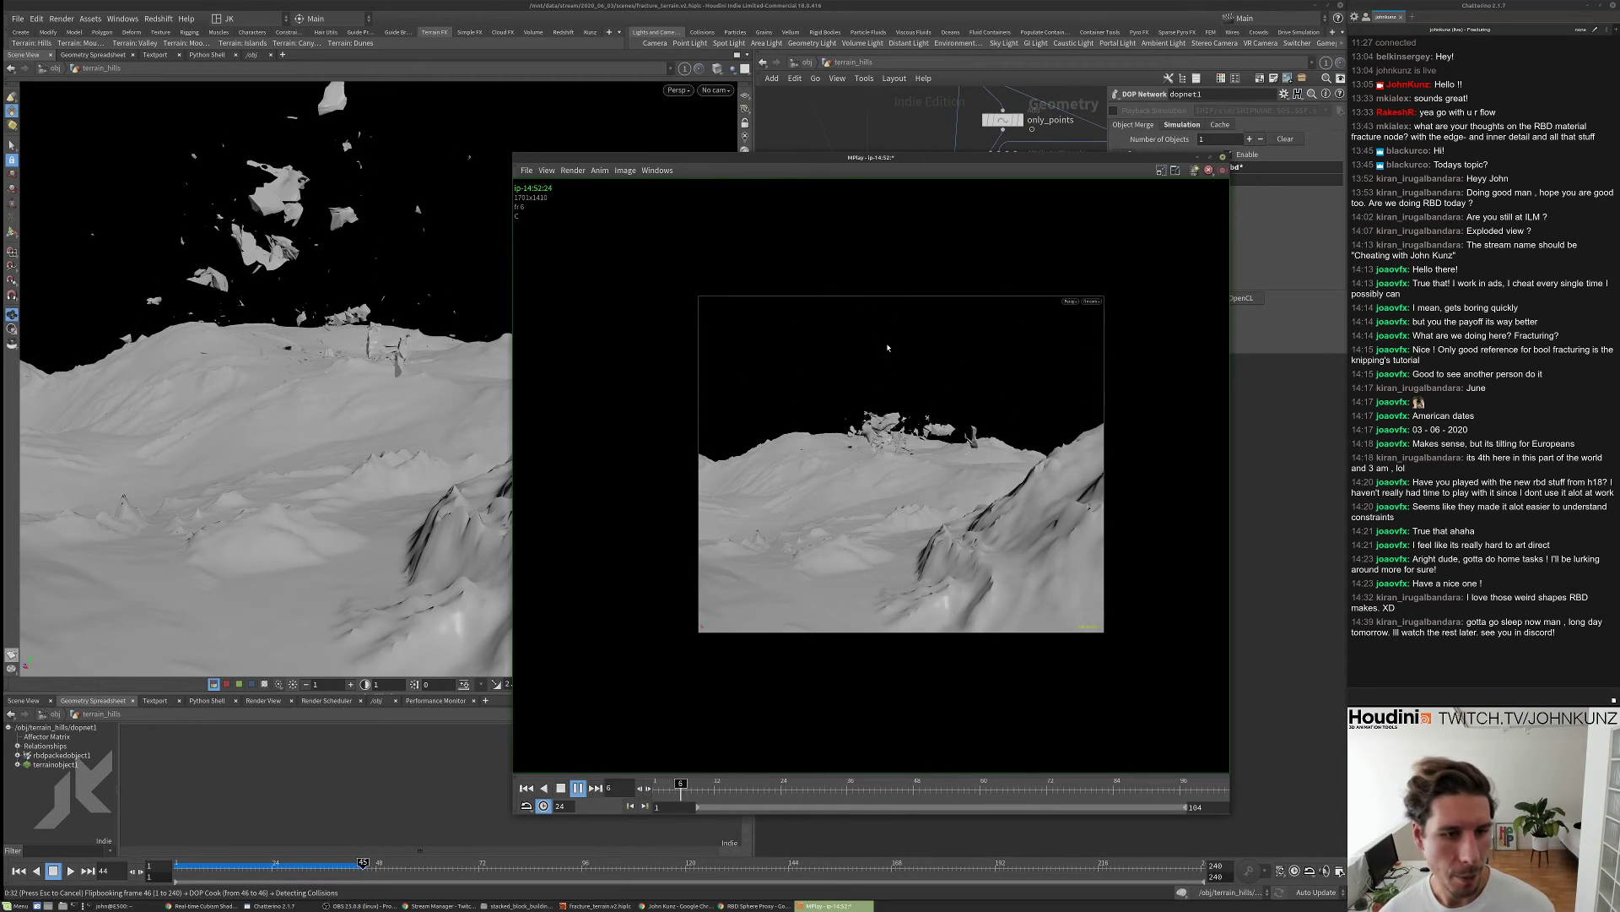
pyautogui.press('Down')
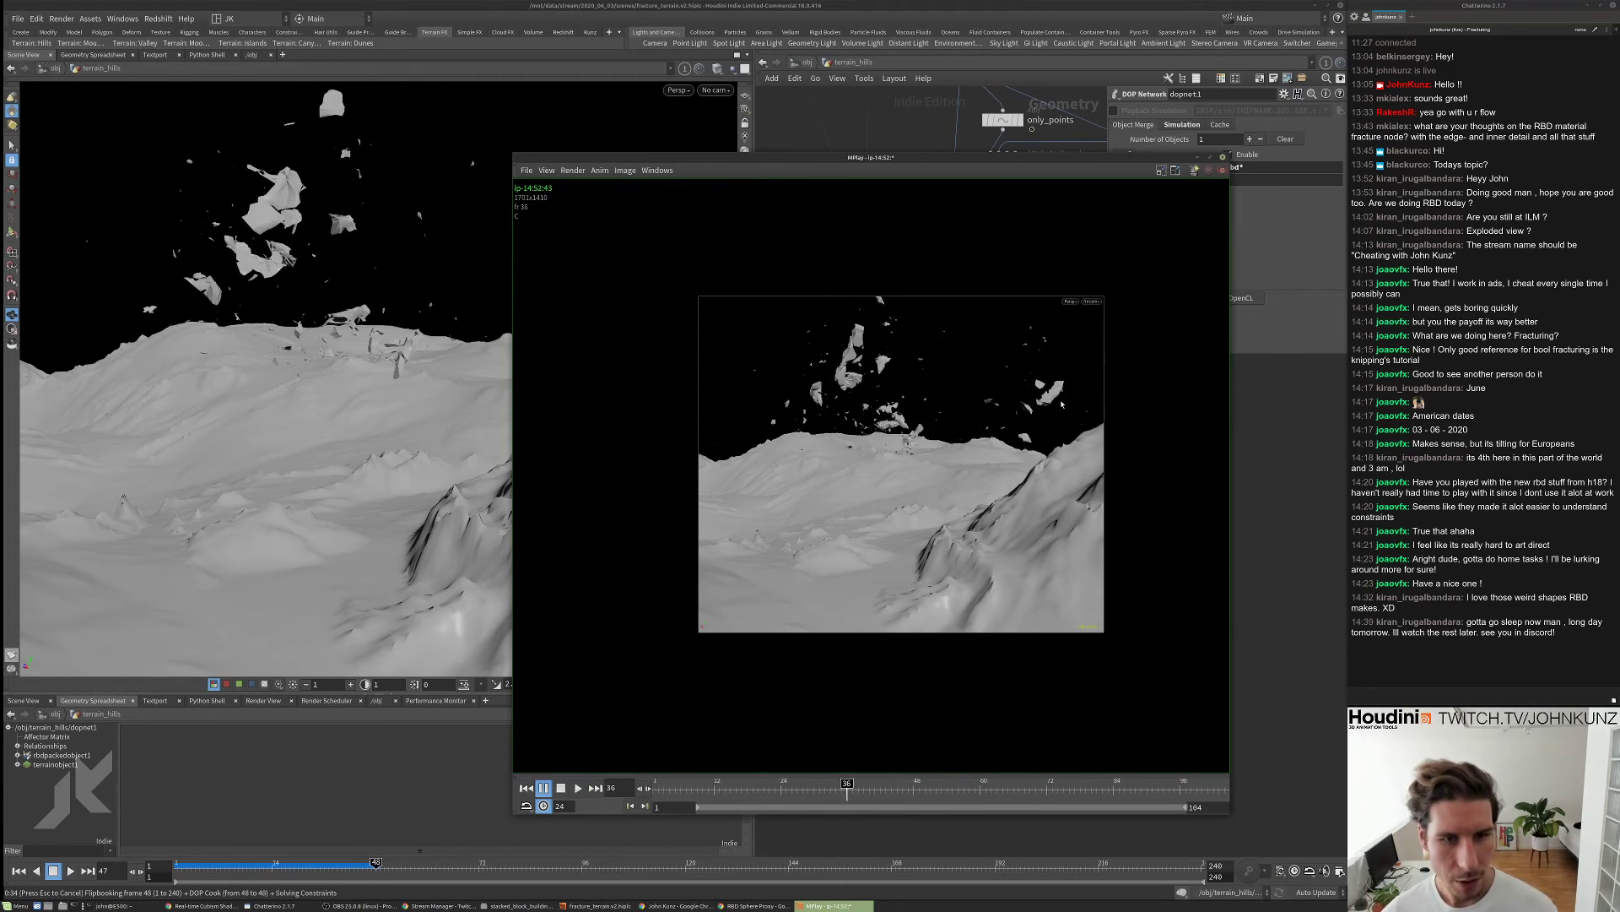
pyautogui.press('Up')
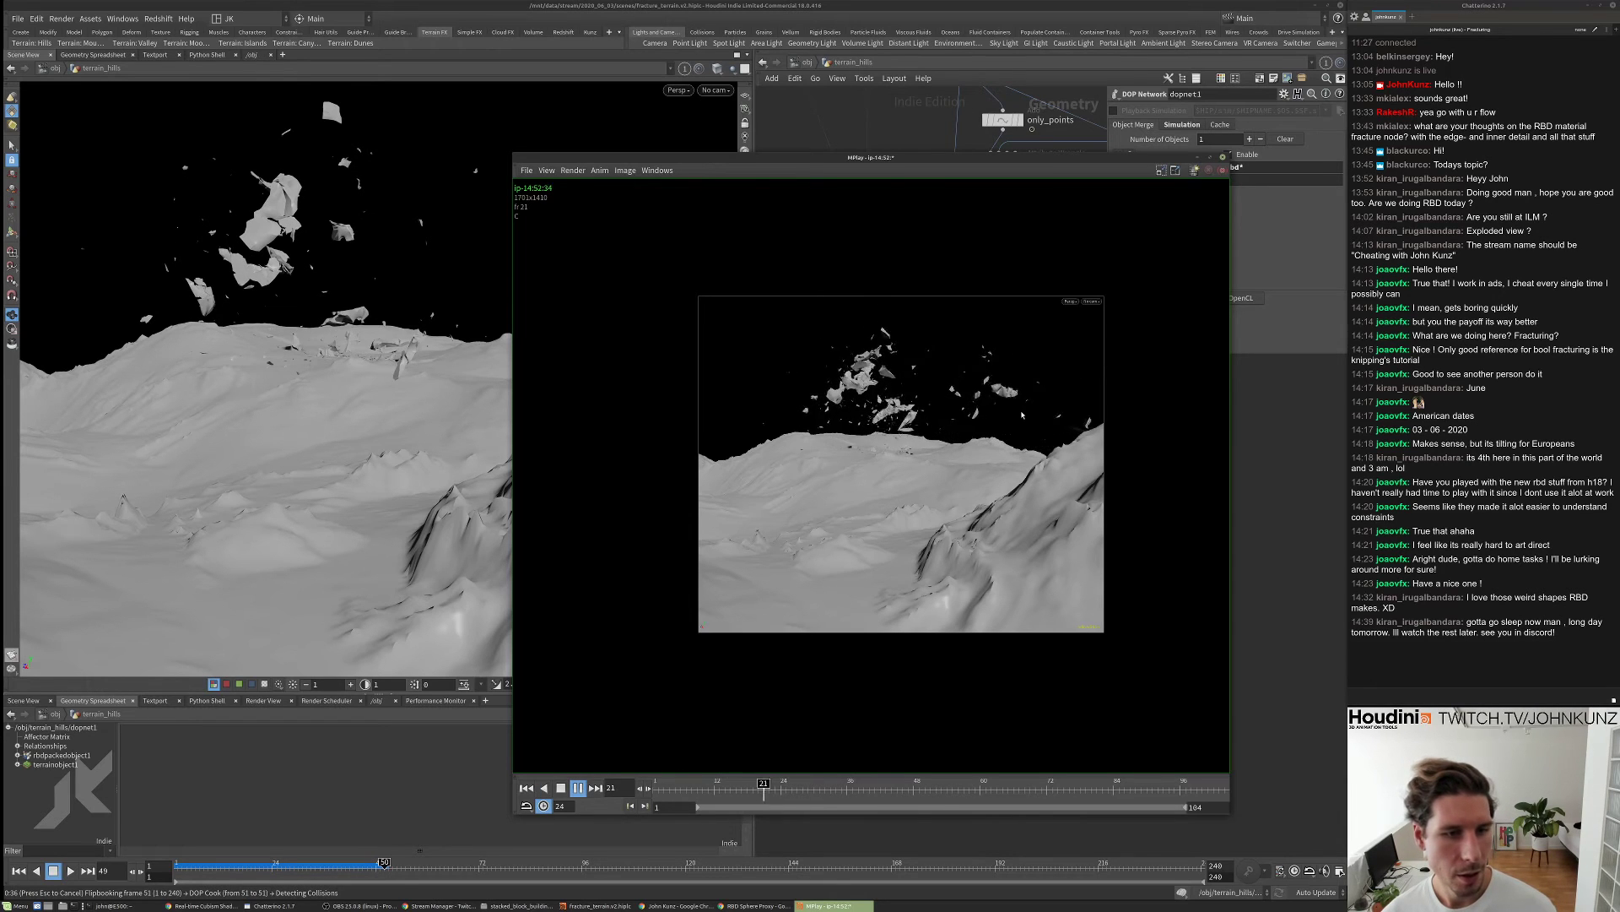
pyautogui.press('Down')
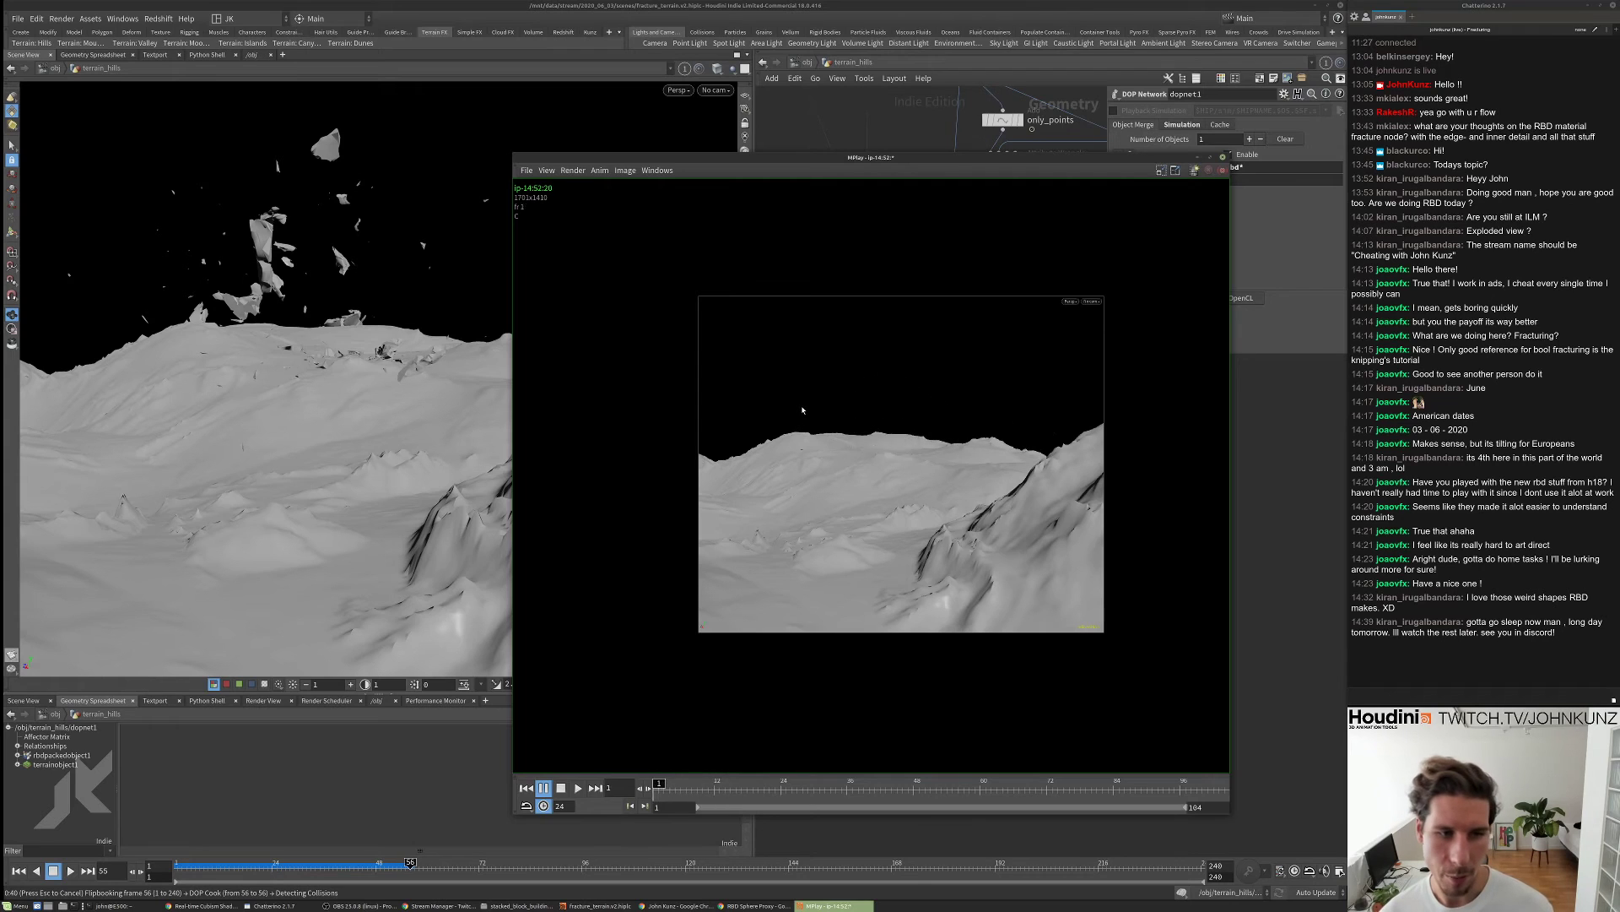
pyautogui.press('Up')
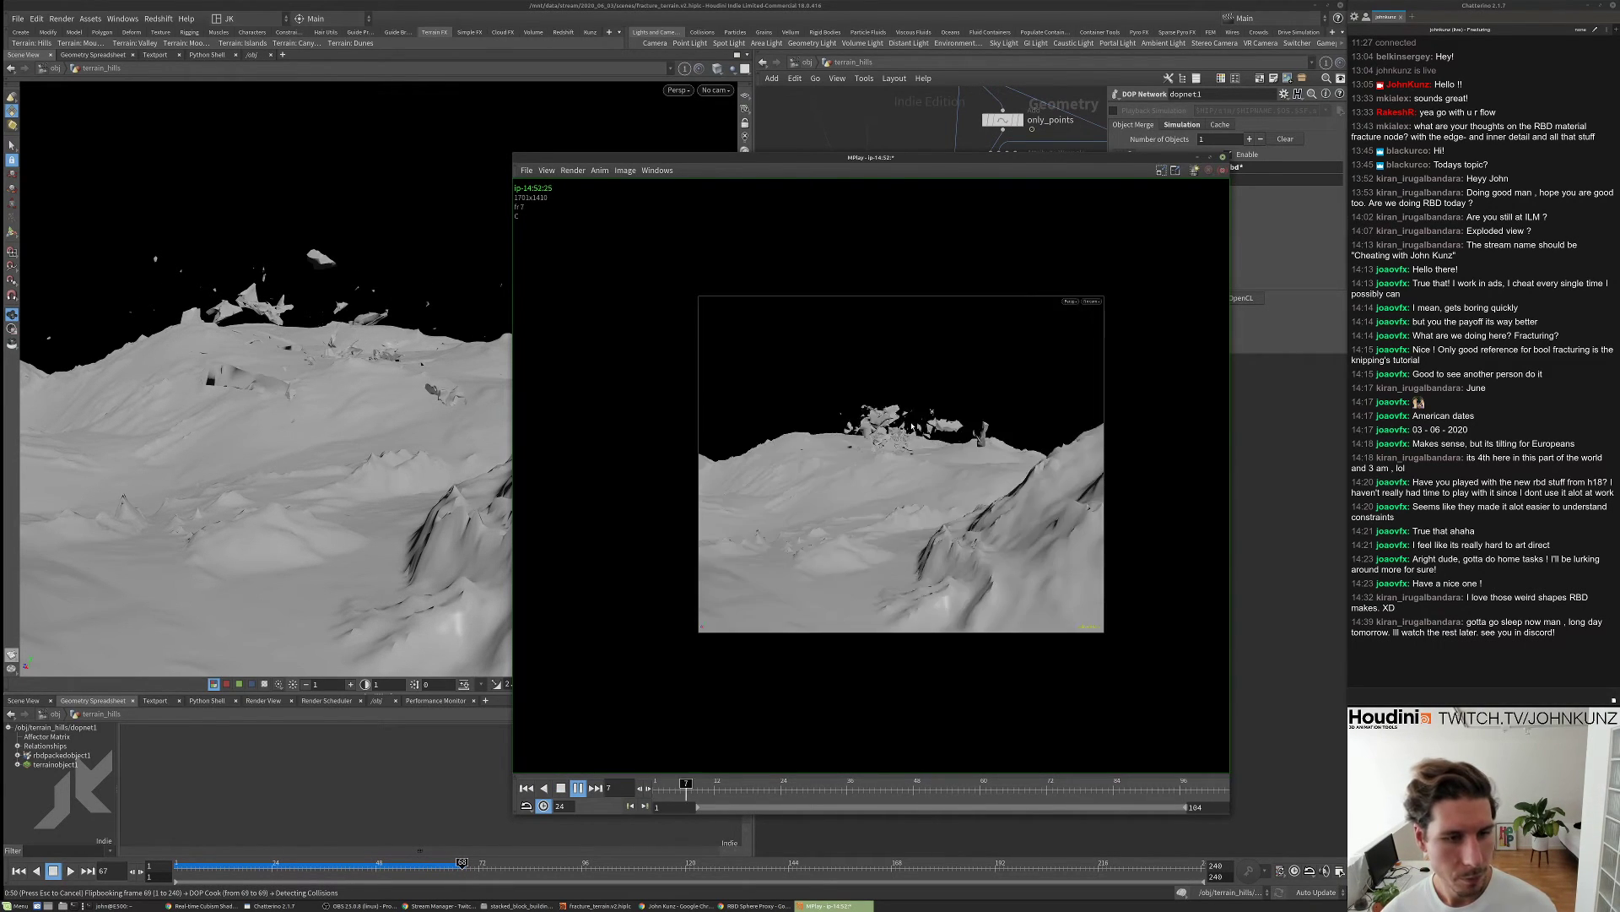
# - Return to the terrain_hills network and set the final velocity multiplier in the calculate_outward_v wrangle expression to 12
pyautogui.click(1248, 478)
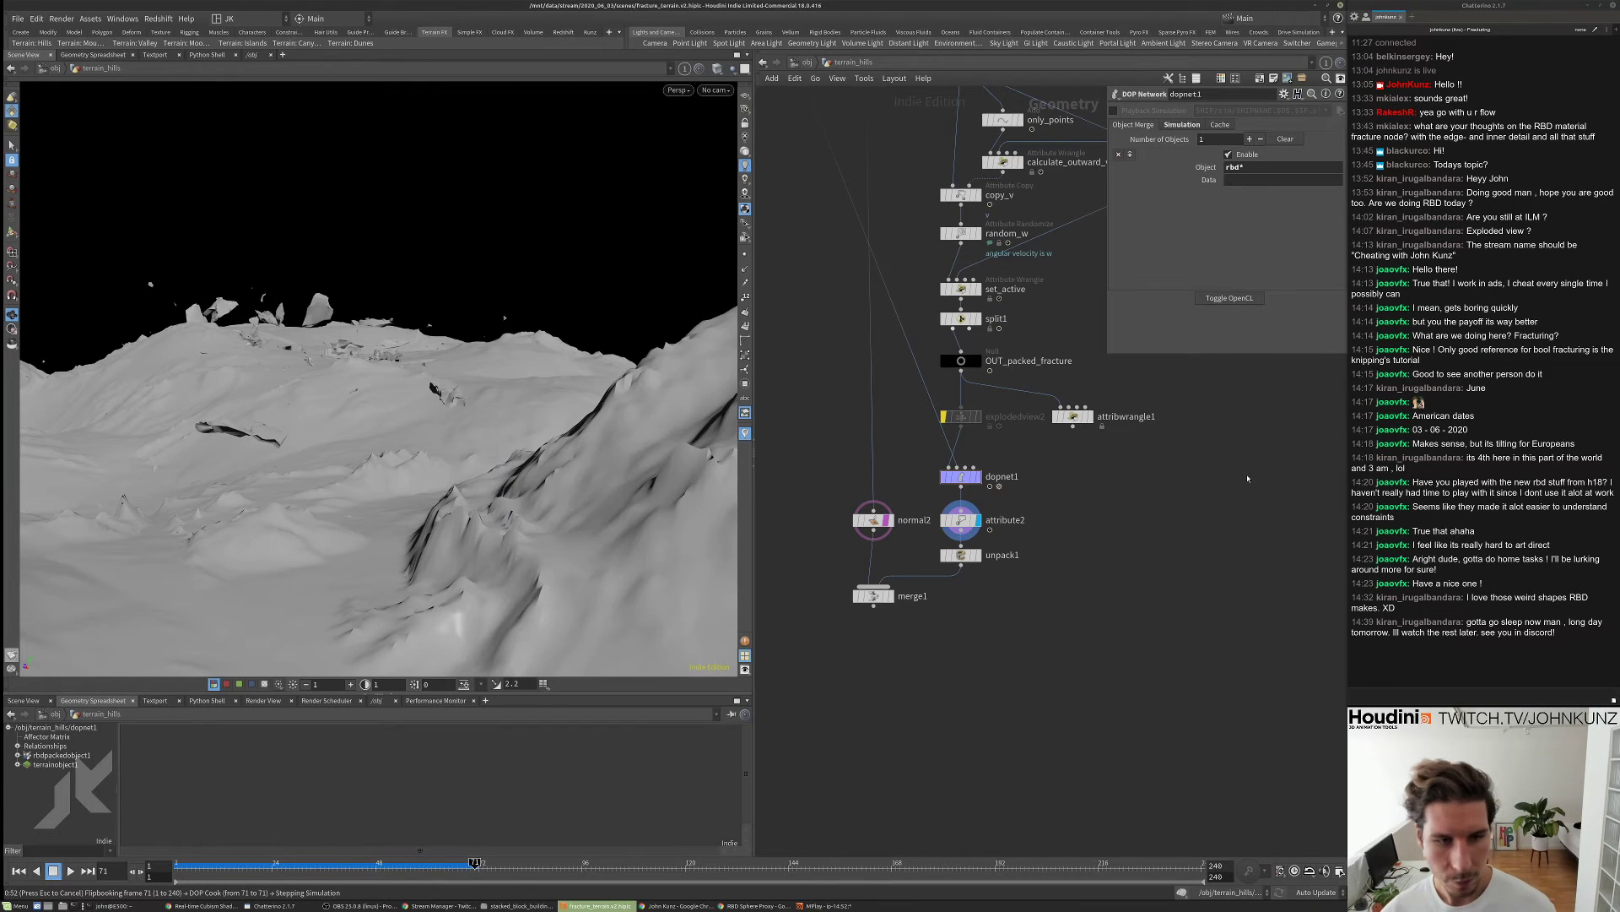
pyautogui.moveTo(1115, 193); pyautogui.dragTo(975, 415, button='middle')
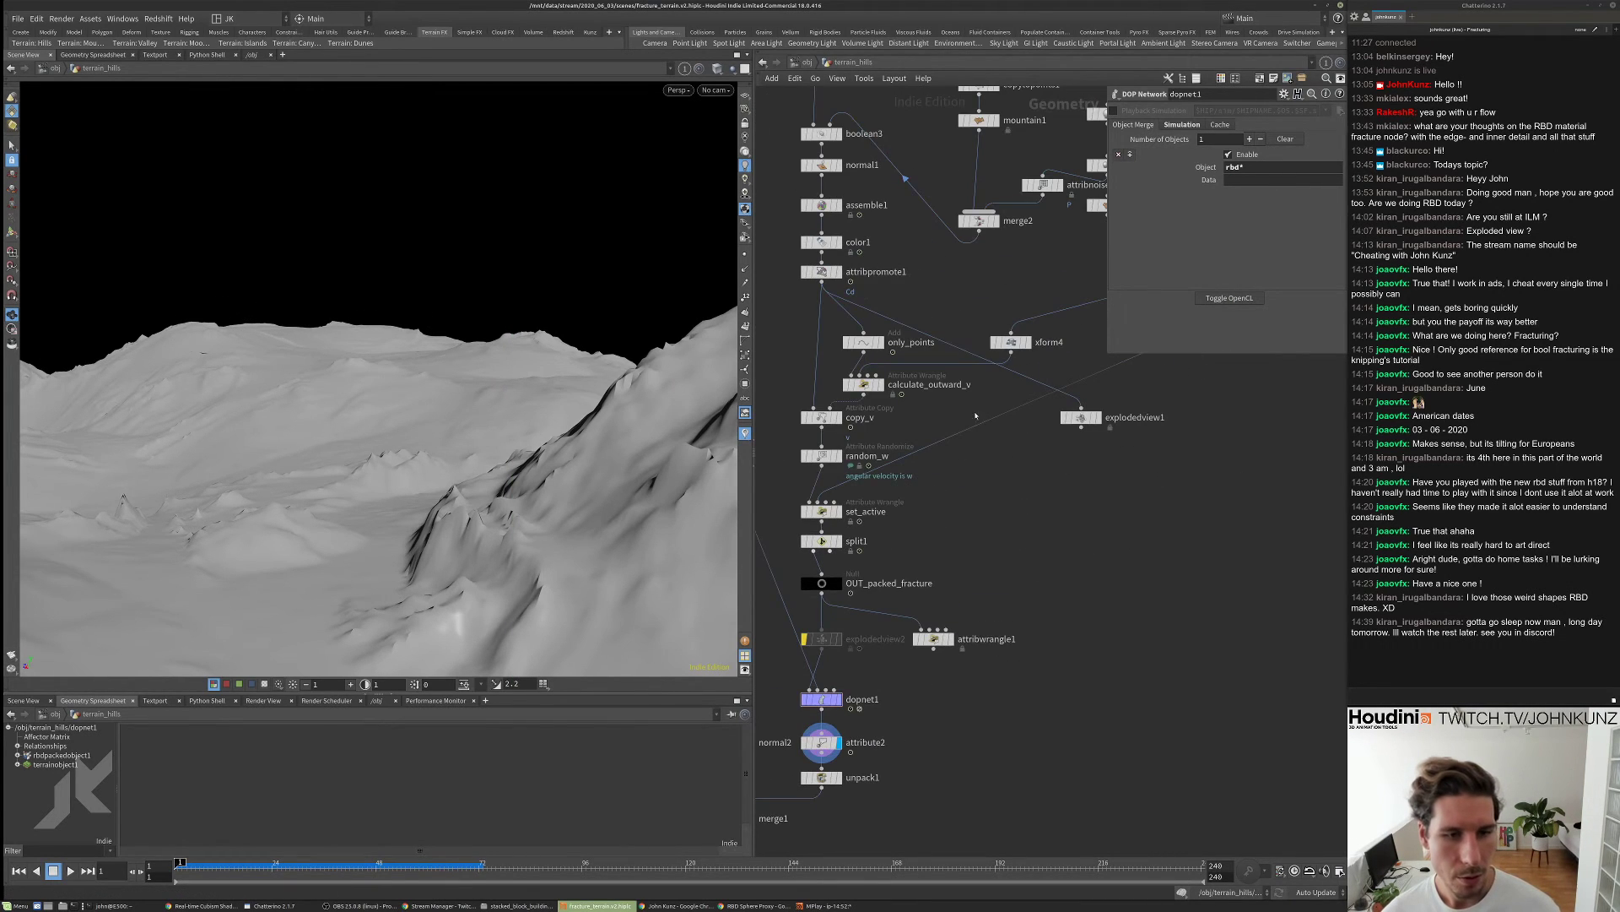
pyautogui.click(863, 386)
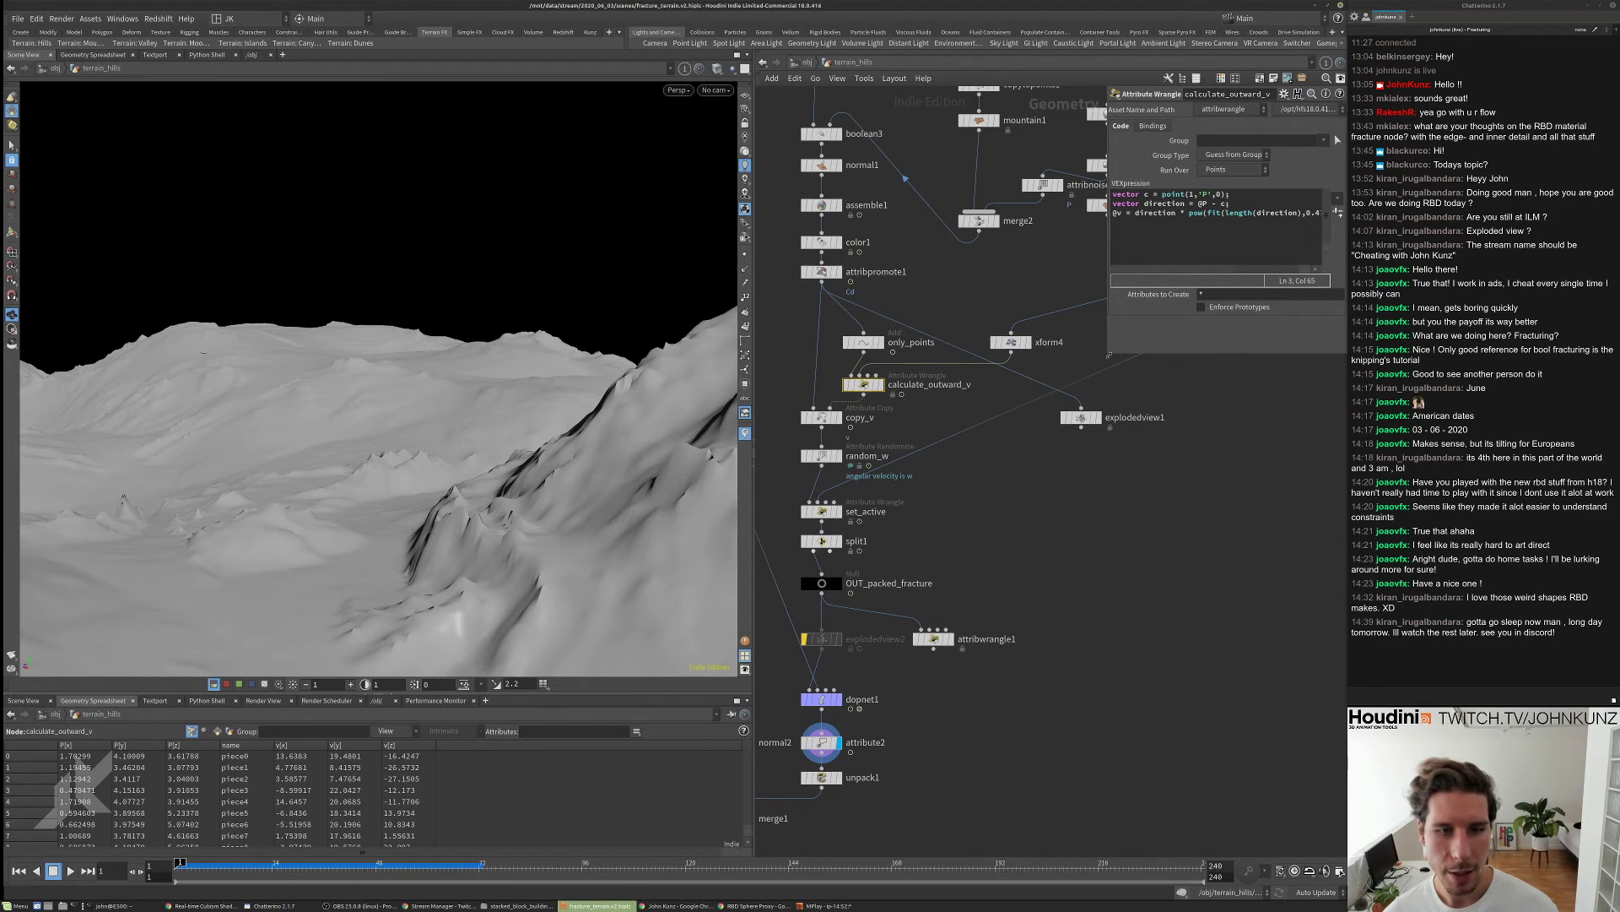
pyautogui.moveTo(1109, 356); pyautogui.dragTo(903, 359)
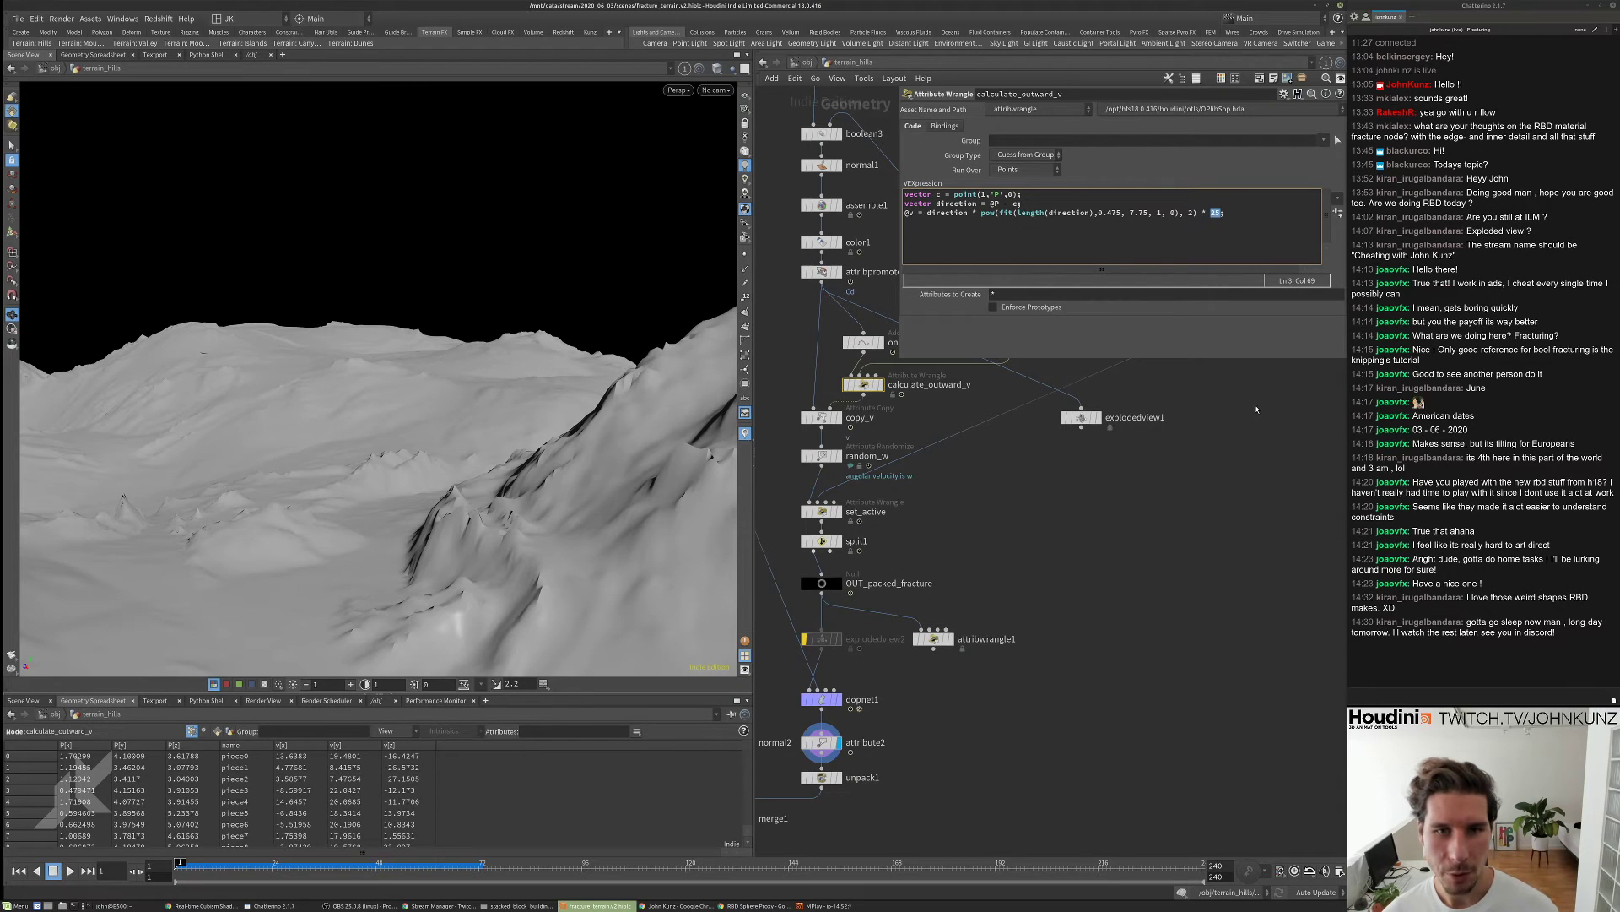
pyautogui.write('12')
# - Show dopnet1's simulation settings, play the simulation, examine the bursting fracture pieces from above, and return to the first frame
pyautogui.moveTo(1109, 735); pyautogui.dragTo(1155, 559, button='middle')
pyautogui.click(867, 524)
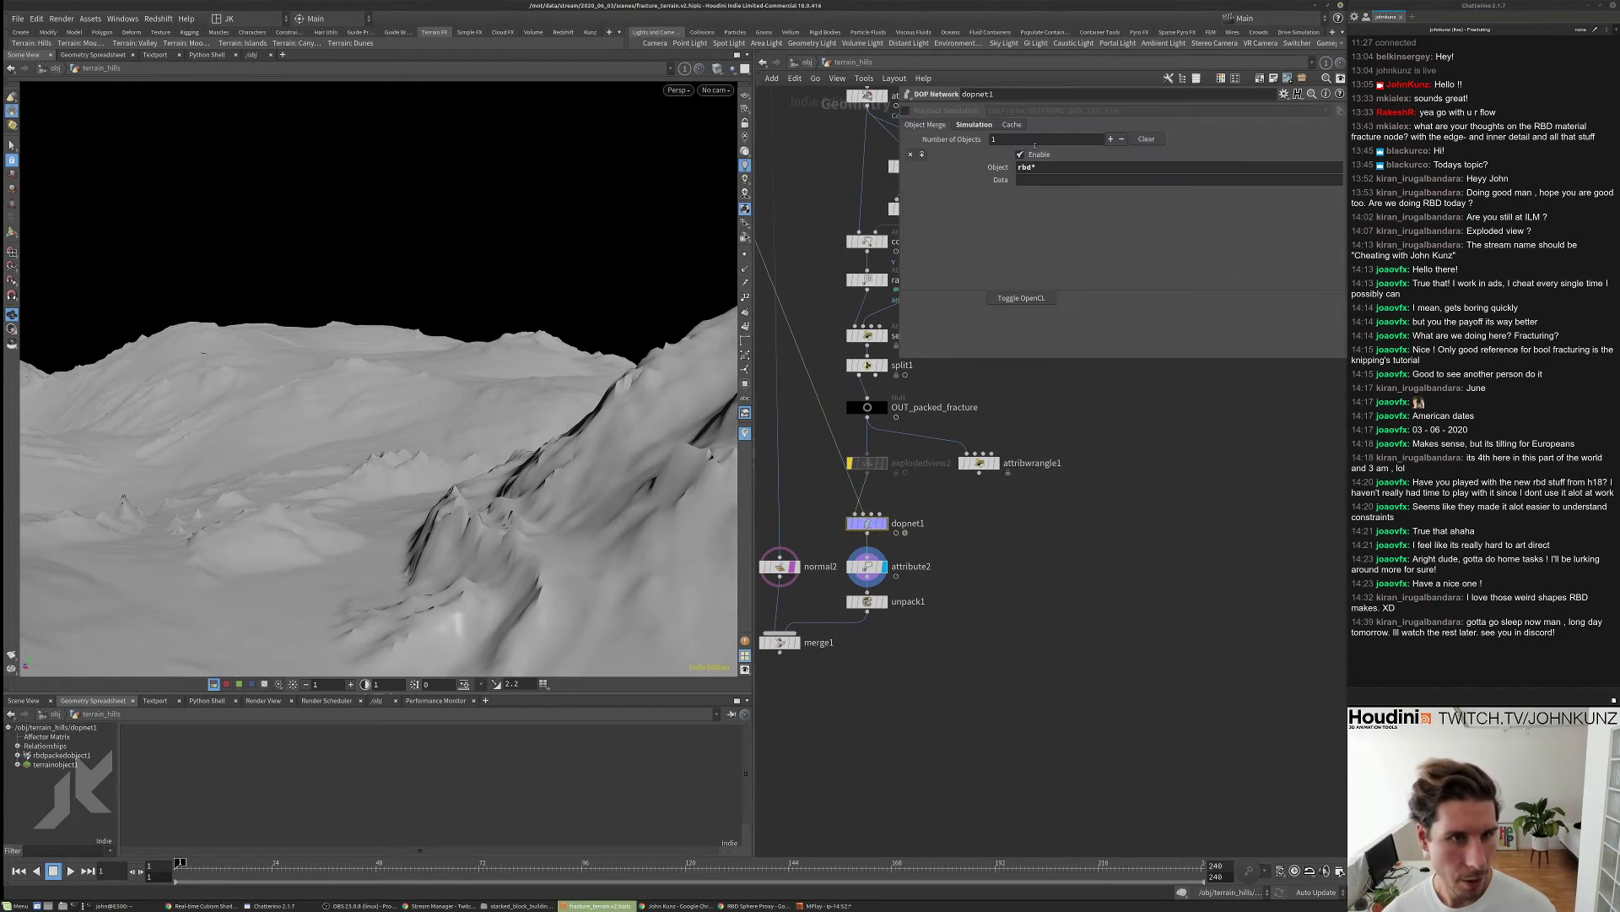
pyautogui.click(962, 124)
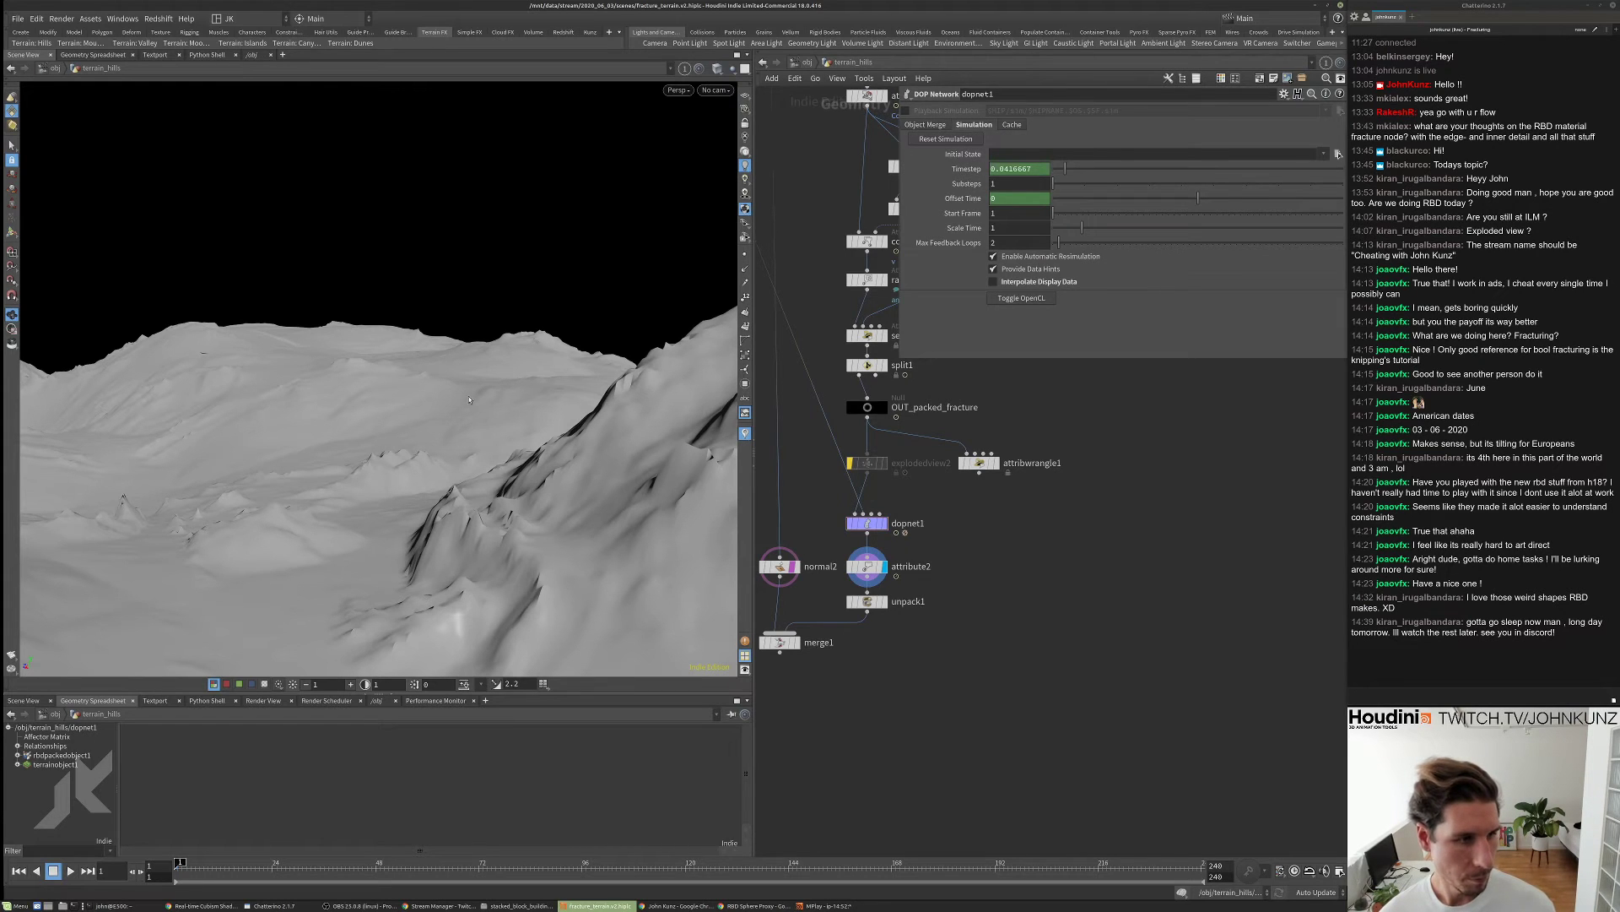
pyautogui.press('Up')
pyautogui.moveTo(113, 552); pyautogui.dragTo(302, 482)
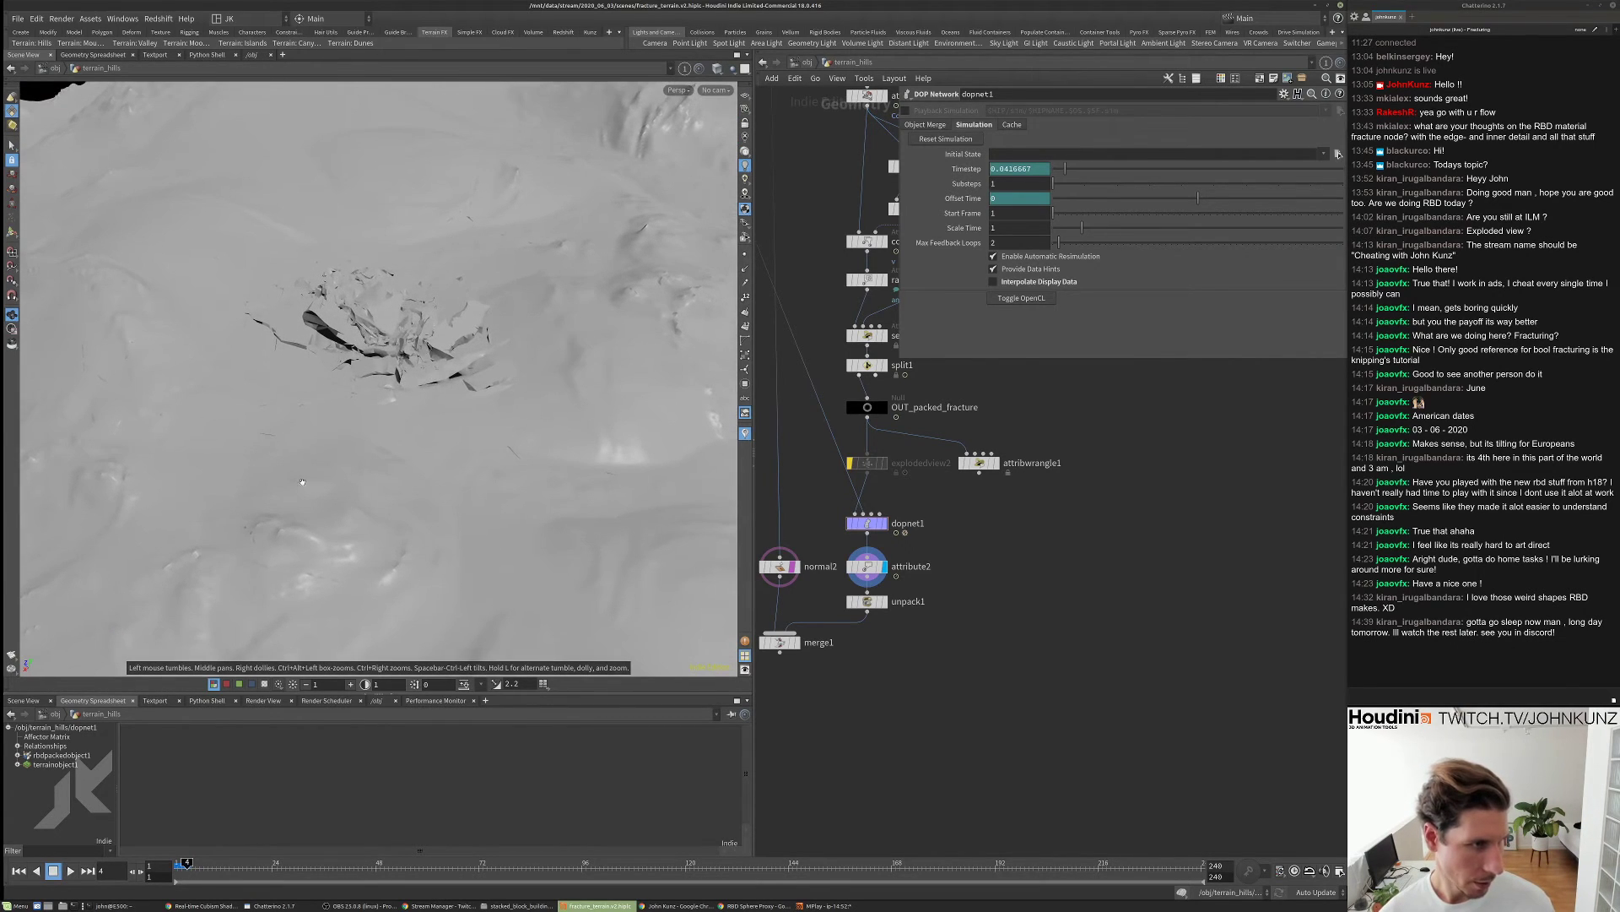
pyautogui.hotkey('ctrl', 'Up')
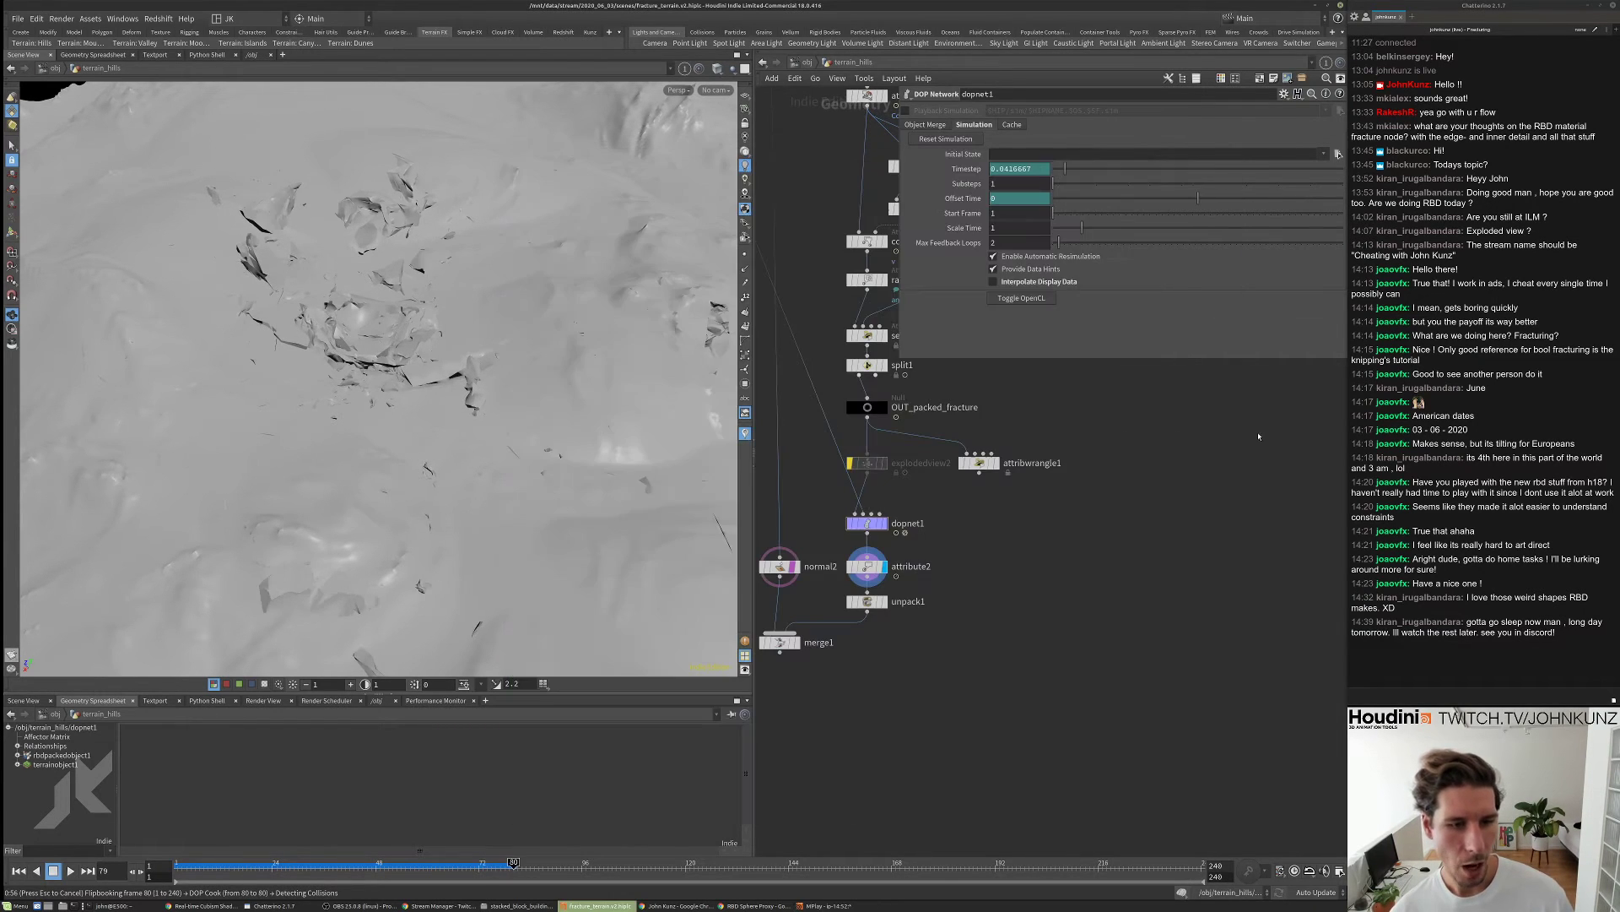
pyautogui.press('Escape')
pyautogui.scroll(-2, 959, 568)
pyautogui.hotkey('ctrl', 'Left')
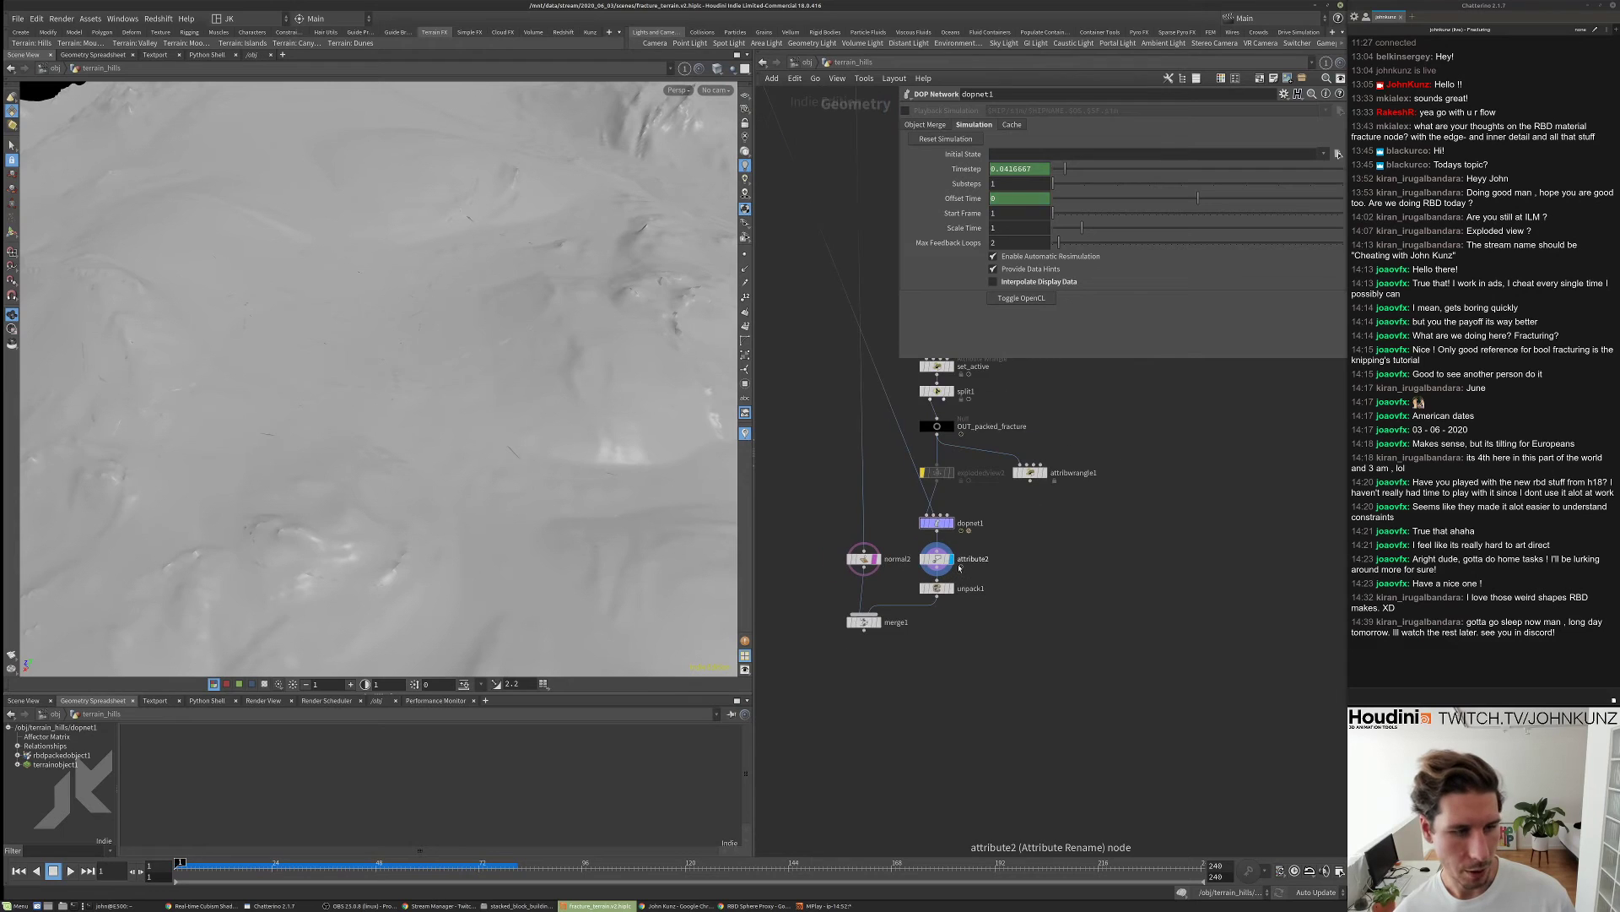
# - Space out merge2, normal1 and assemble1, and preview the fracture chain from boolean3 through color1, ending with attribpromote1 displayed
pyautogui.moveTo(890, 264); pyautogui.dragTo(883, 394, button='middle')
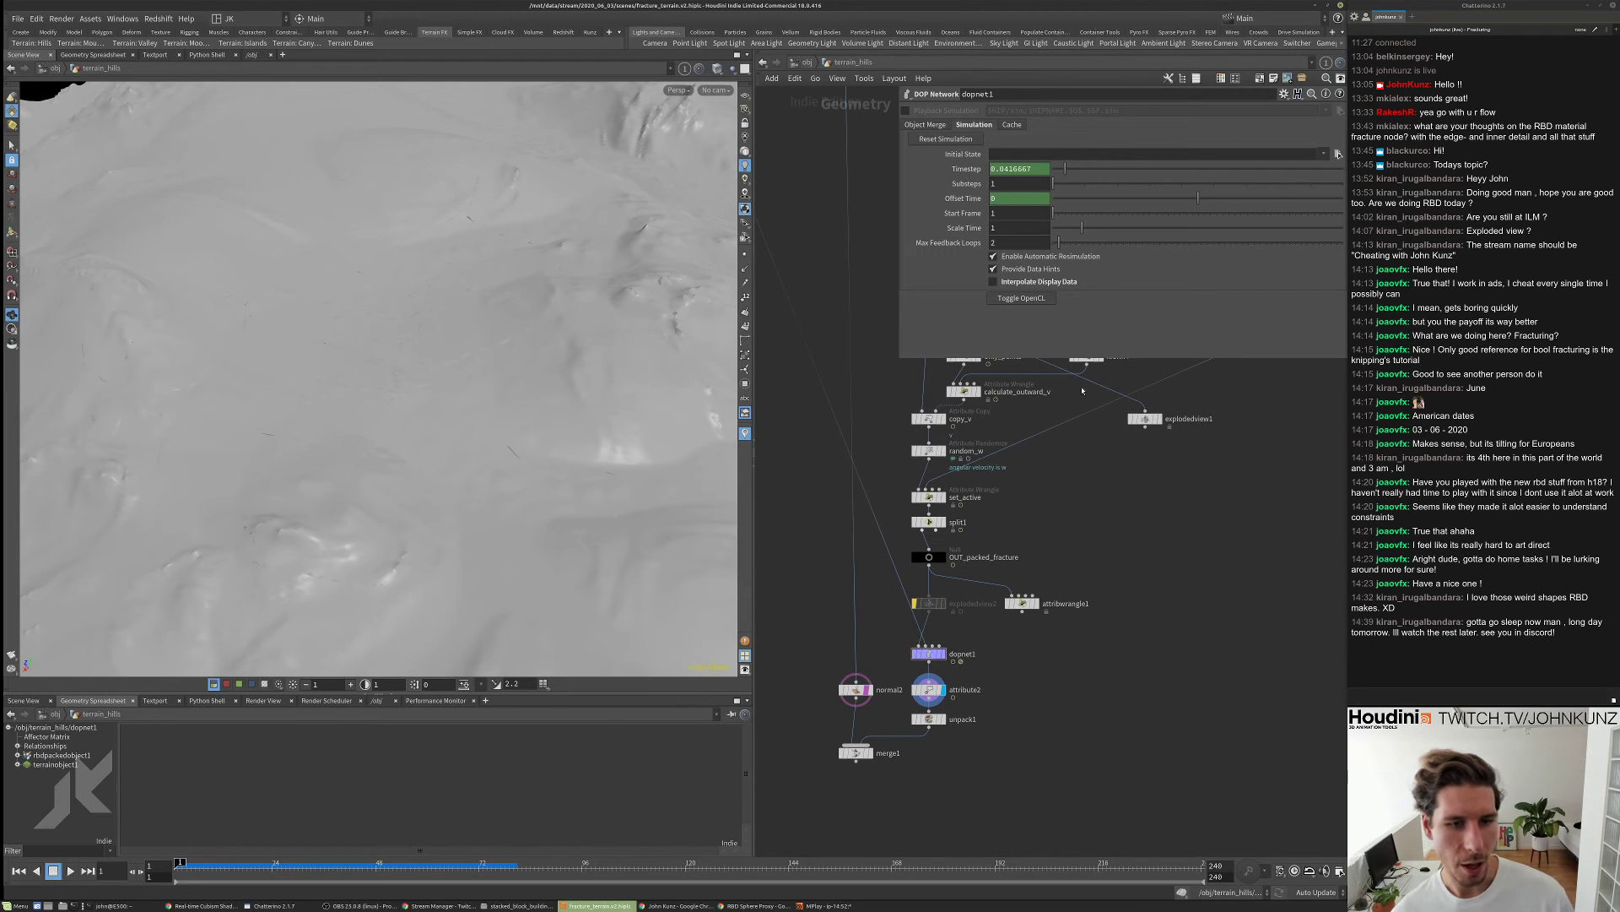
pyautogui.moveTo(1082, 390); pyautogui.dragTo(1060, 695, button='middle')
pyautogui.scroll(3, 1045, 563)
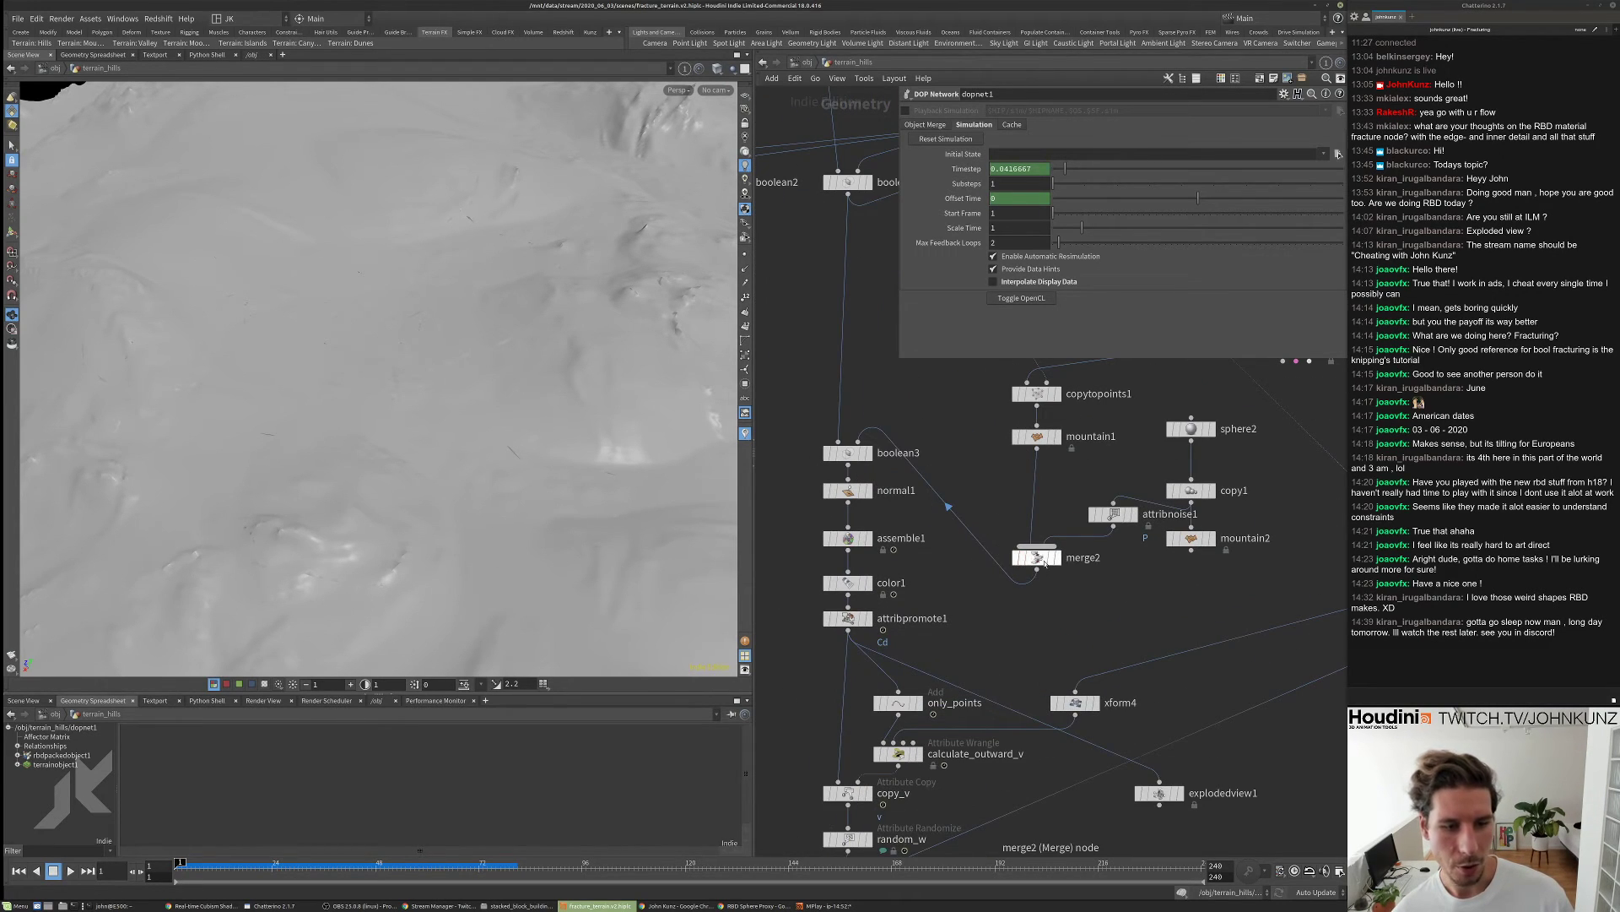
pyautogui.moveTo(1045, 563); pyautogui.dragTo(1045, 496)
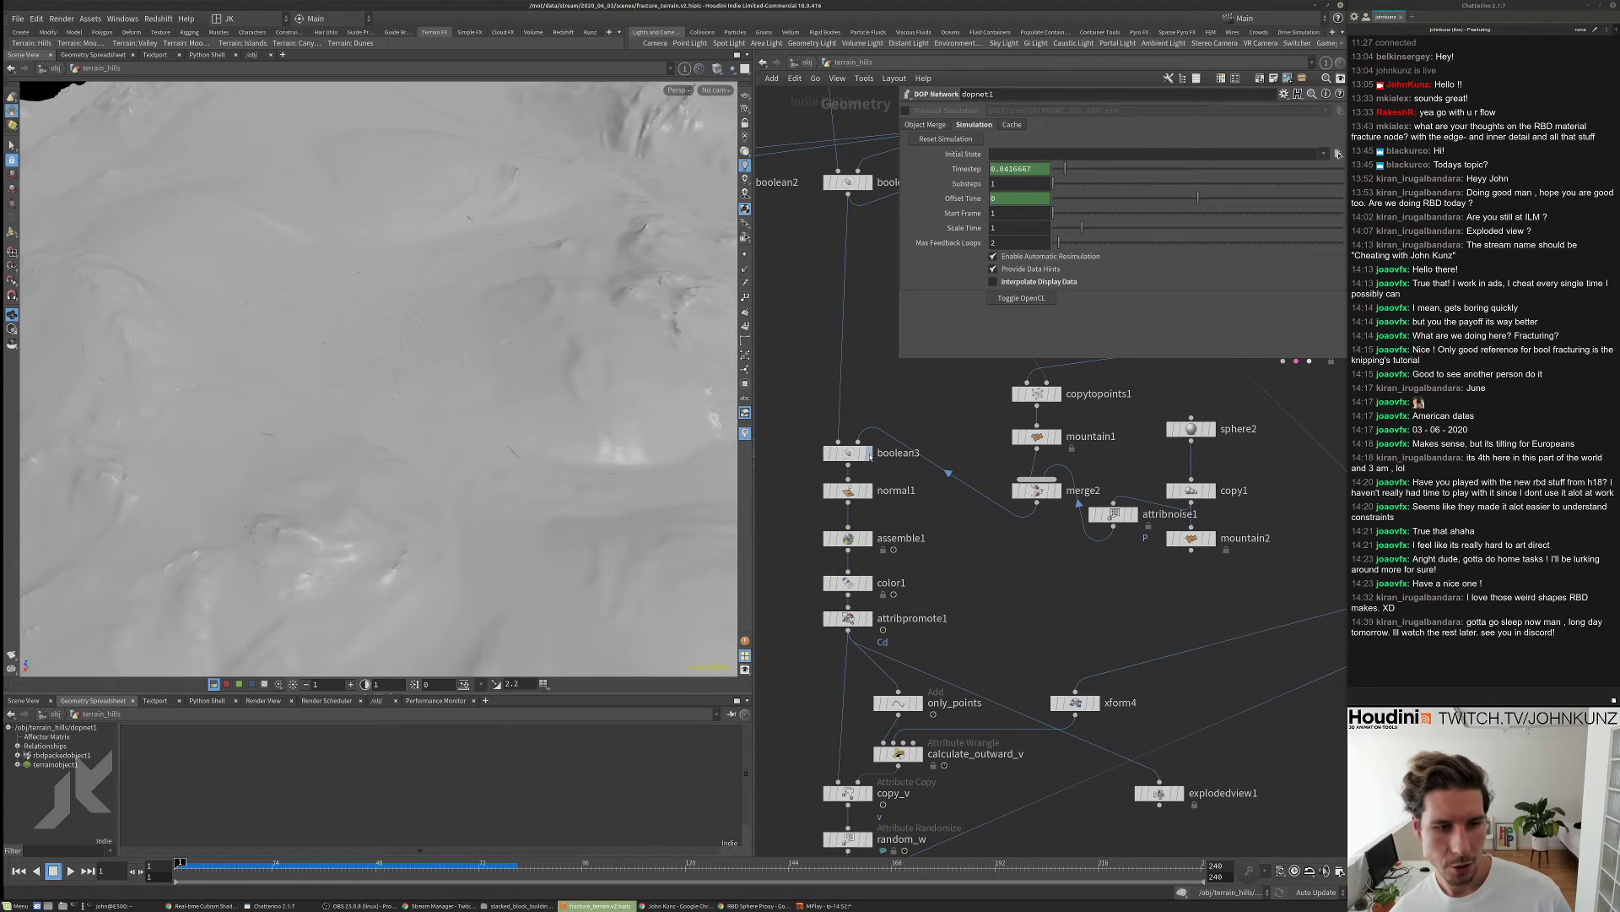
pyautogui.click(870, 455)
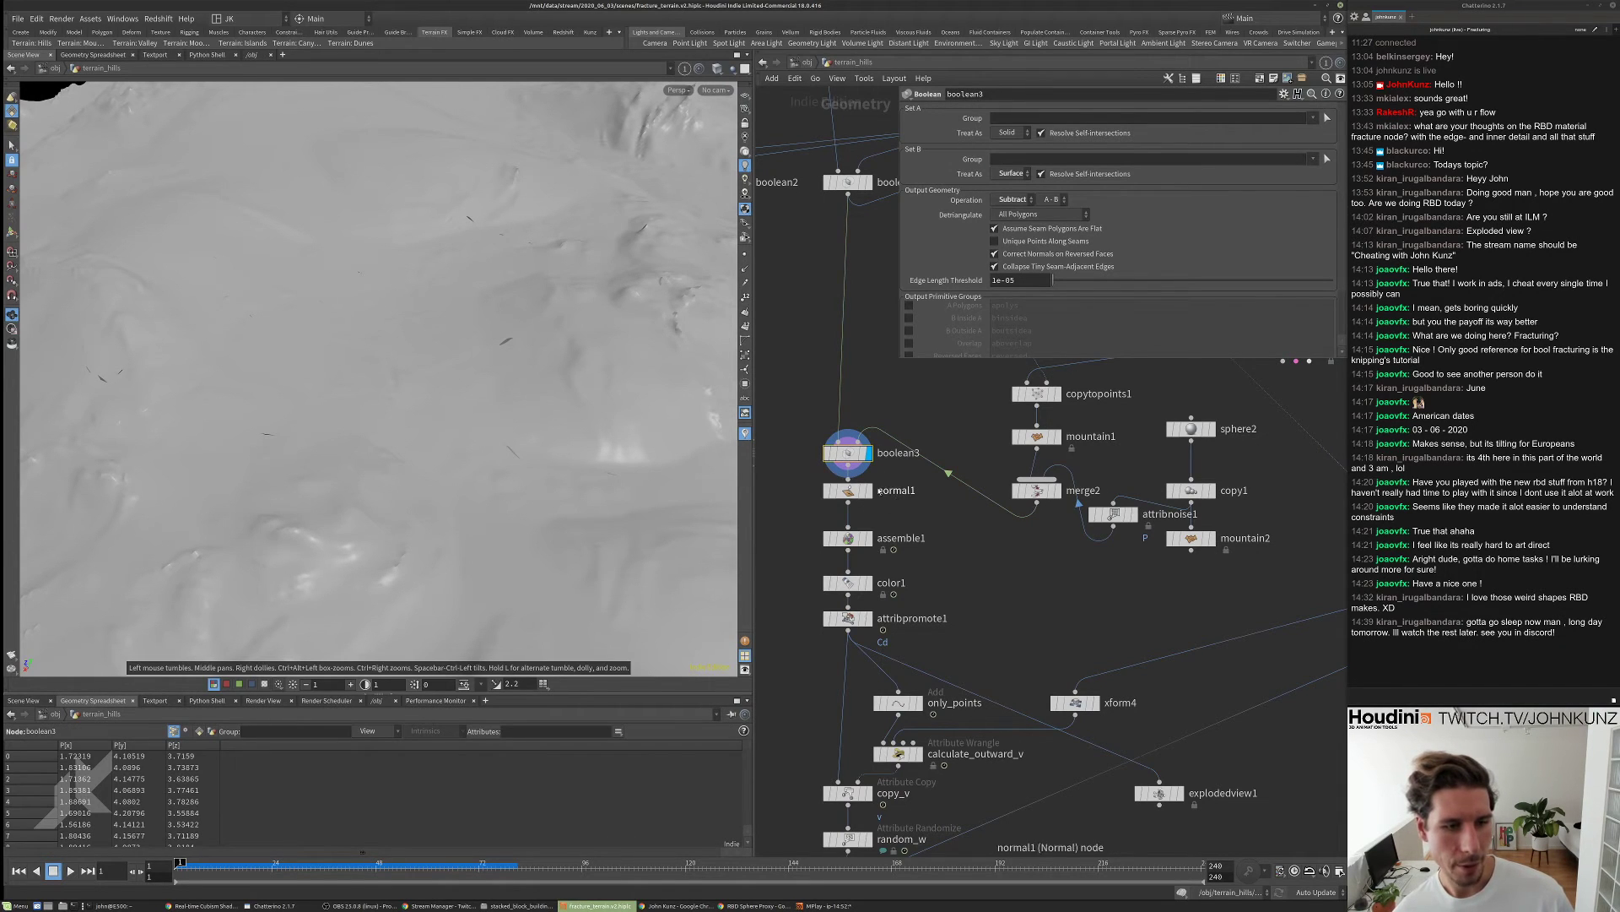
pyautogui.moveTo(871, 492); pyautogui.dragTo(855, 551)
pyautogui.click(870, 504)
pyautogui.click(868, 540)
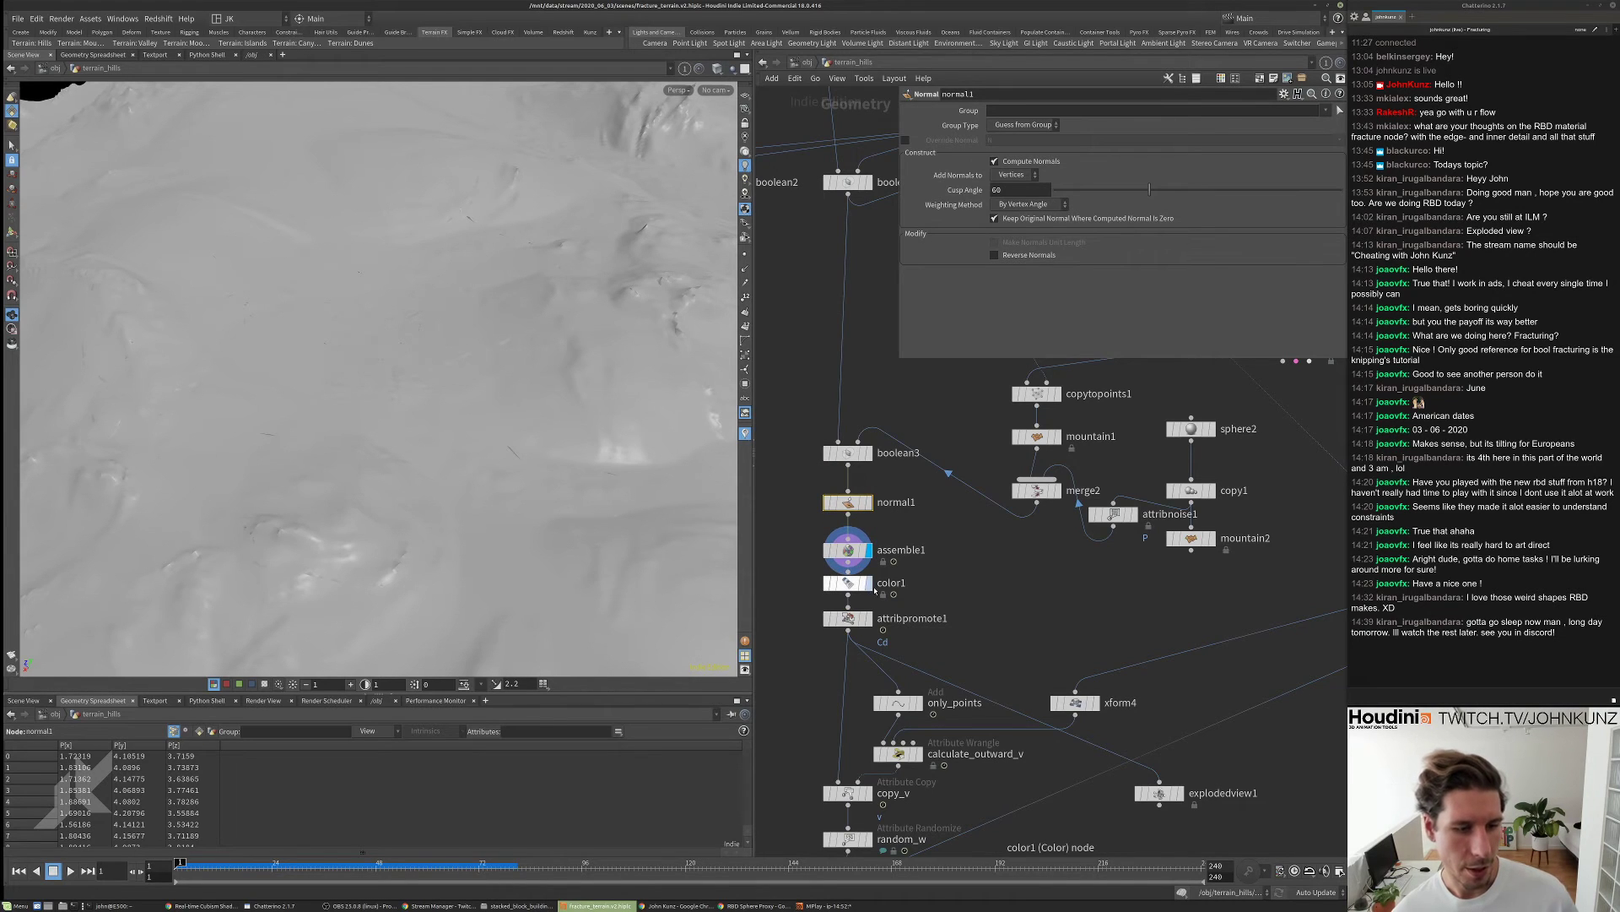
pyautogui.click(866, 582)
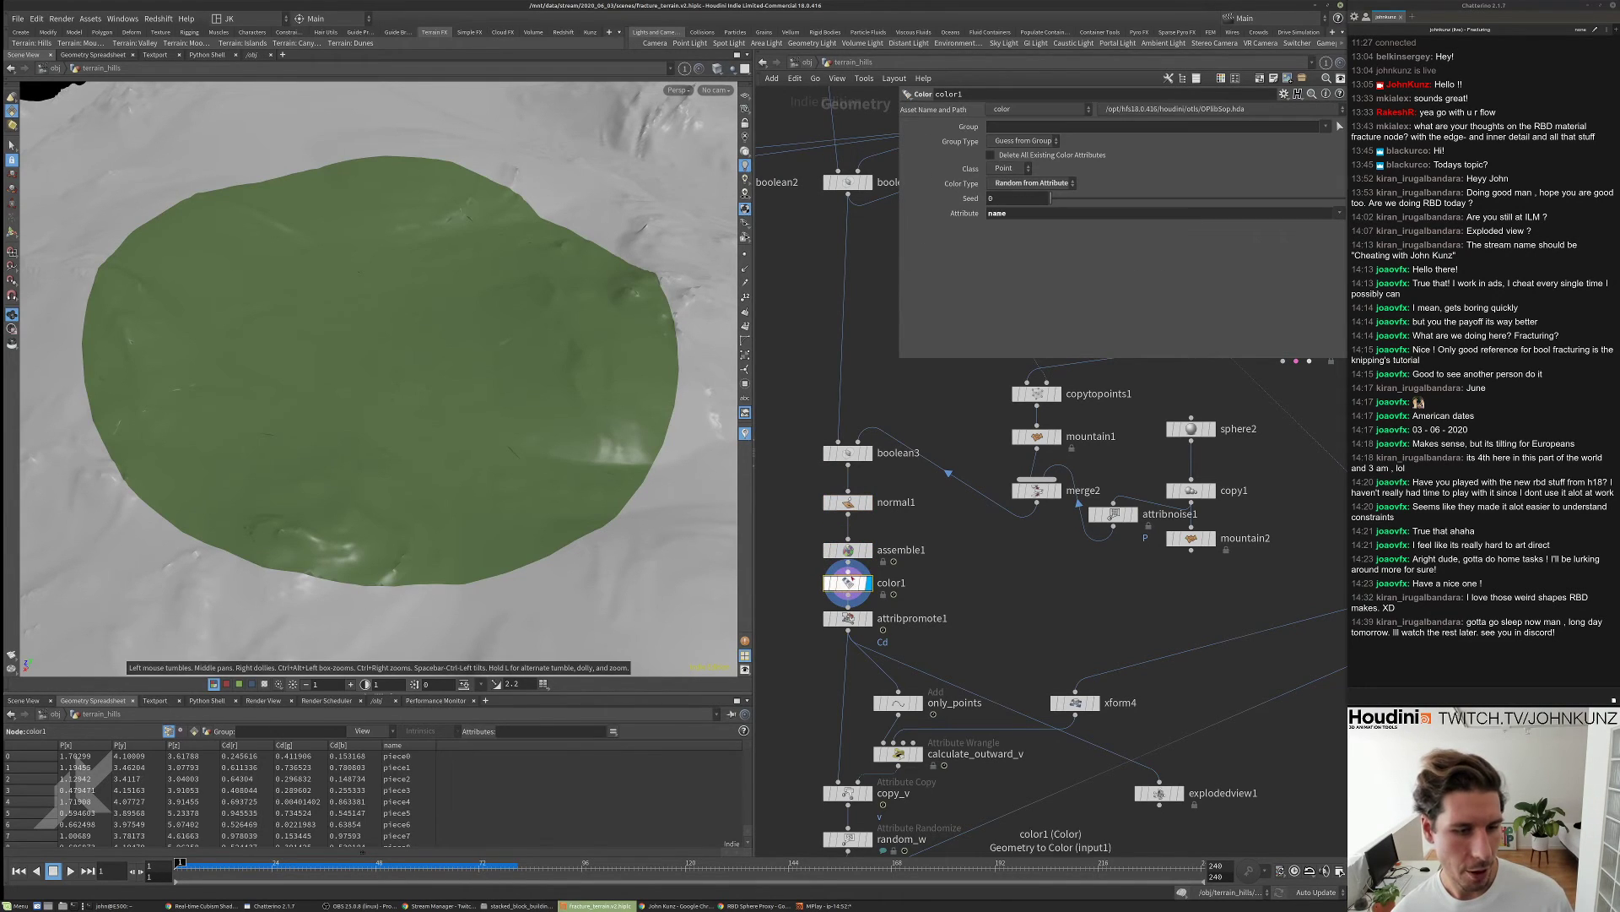
pyautogui.click(848, 550)
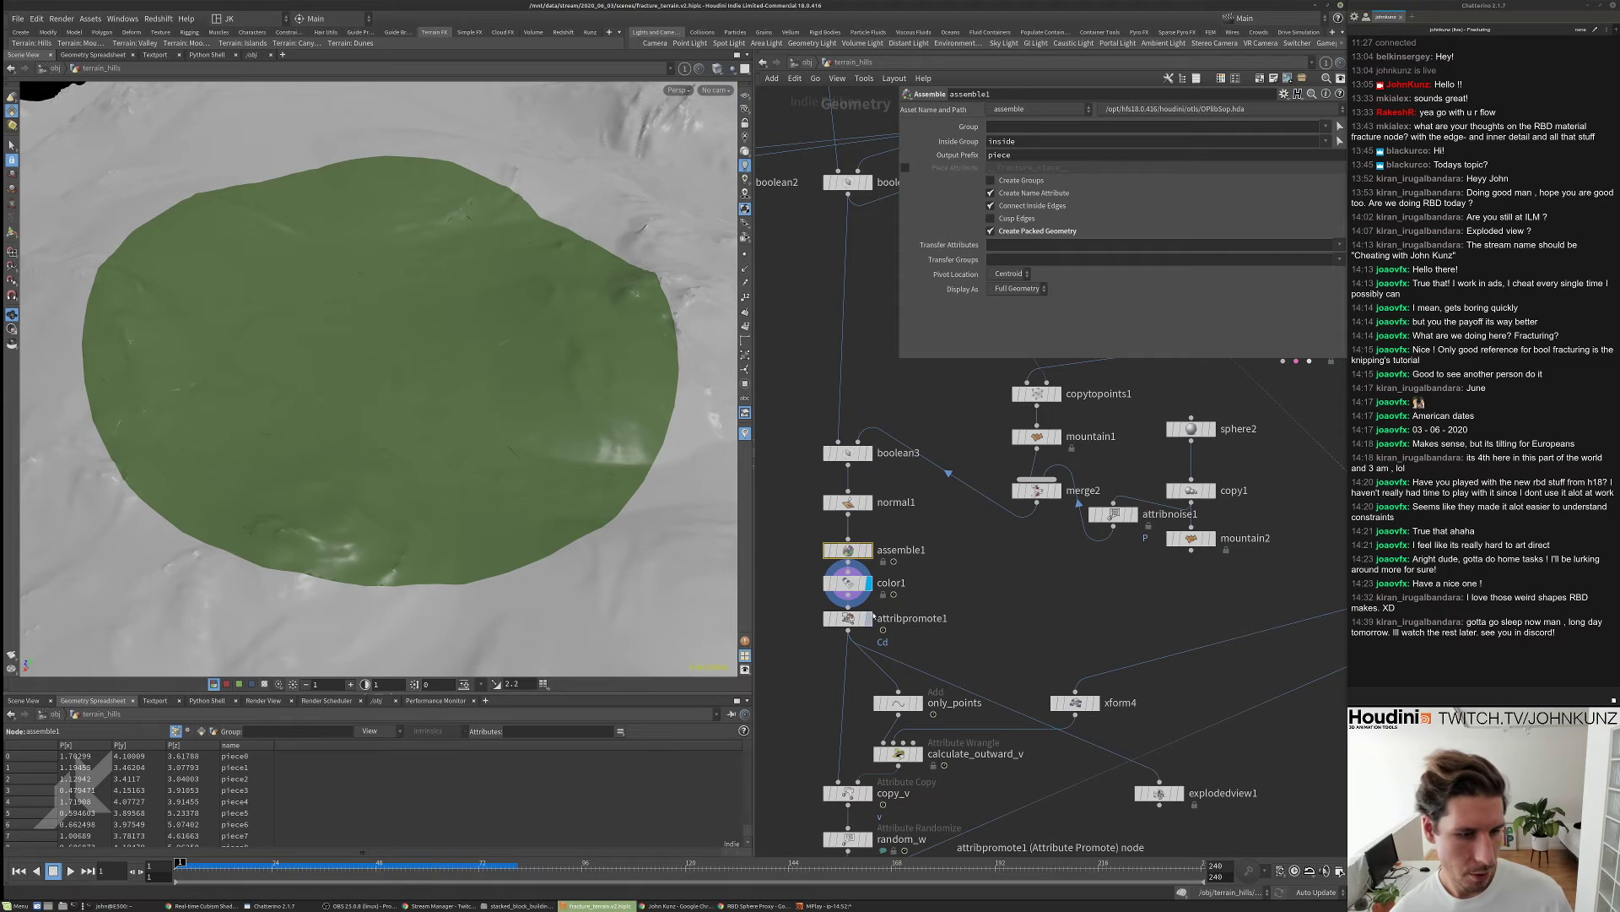
pyautogui.click(866, 617)
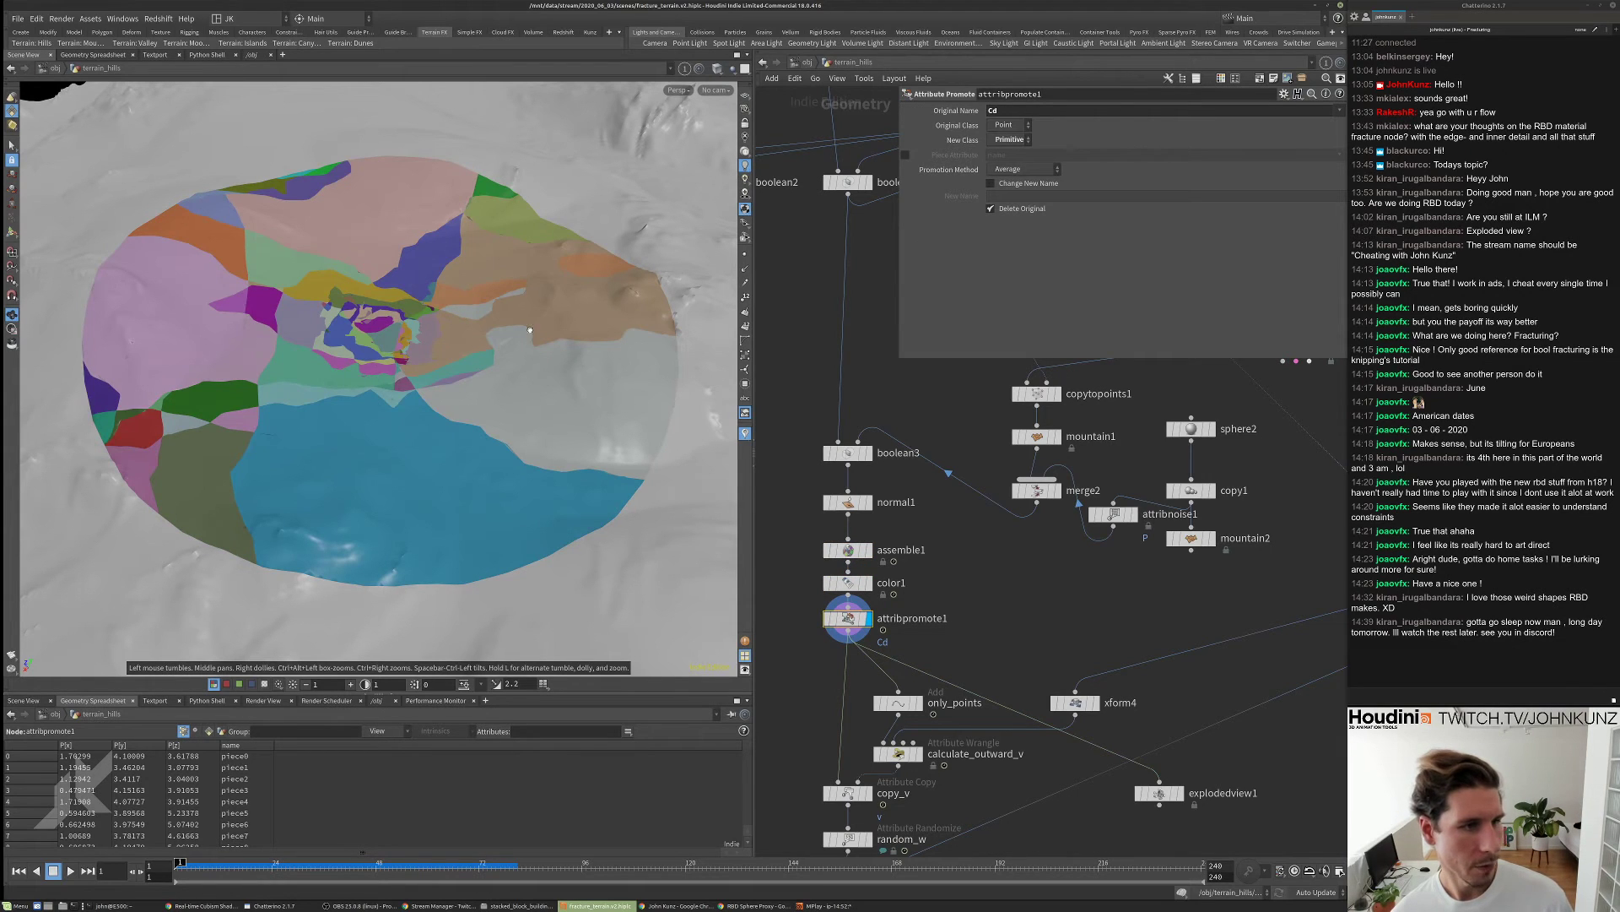
# - Reposition merge2 and attribnoise1, shift the sphere2, copy1 and mountain2 nodes aside to clear their overlap, and show copy1's parameters
pyautogui.moveTo(1070, 532); pyautogui.dragTo(1063, 571, button='middle')
pyautogui.moveTo(1025, 519); pyautogui.dragTo(1100, 519)
pyautogui.moveTo(1258, 443); pyautogui.dragTo(1148, 591)
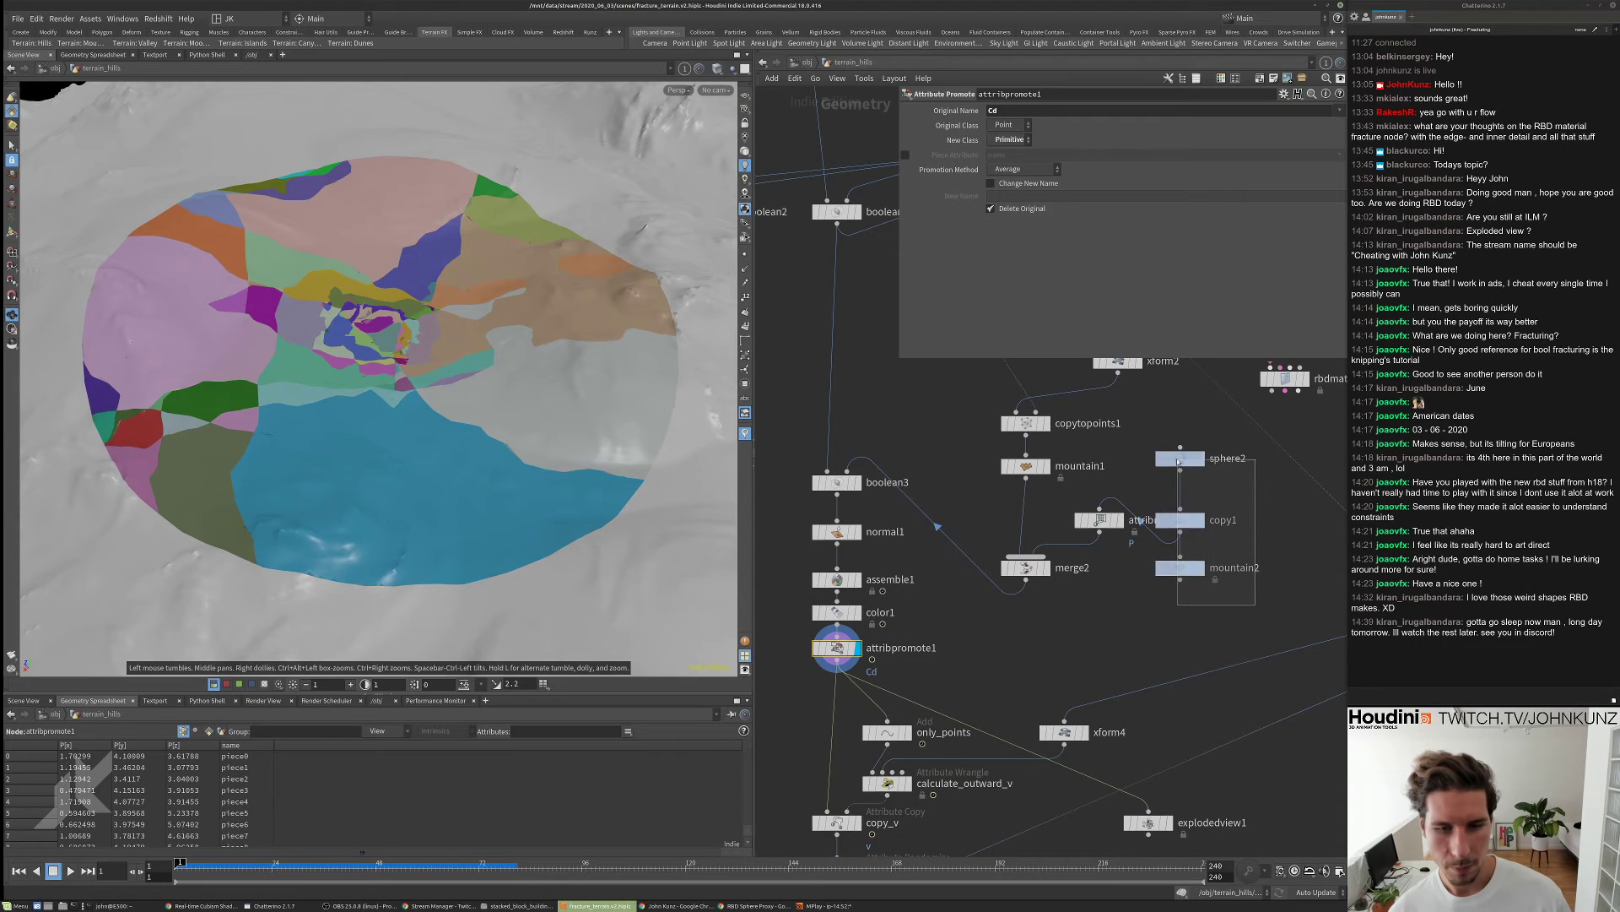
pyautogui.moveTo(1180, 520); pyautogui.dragTo(1214, 520)
pyautogui.moveTo(1100, 519)
pyautogui.mouseDown()
pyautogui.moveTo(1101, 499)
pyautogui.moveTo(1102, 521)
pyautogui.mouseUp()
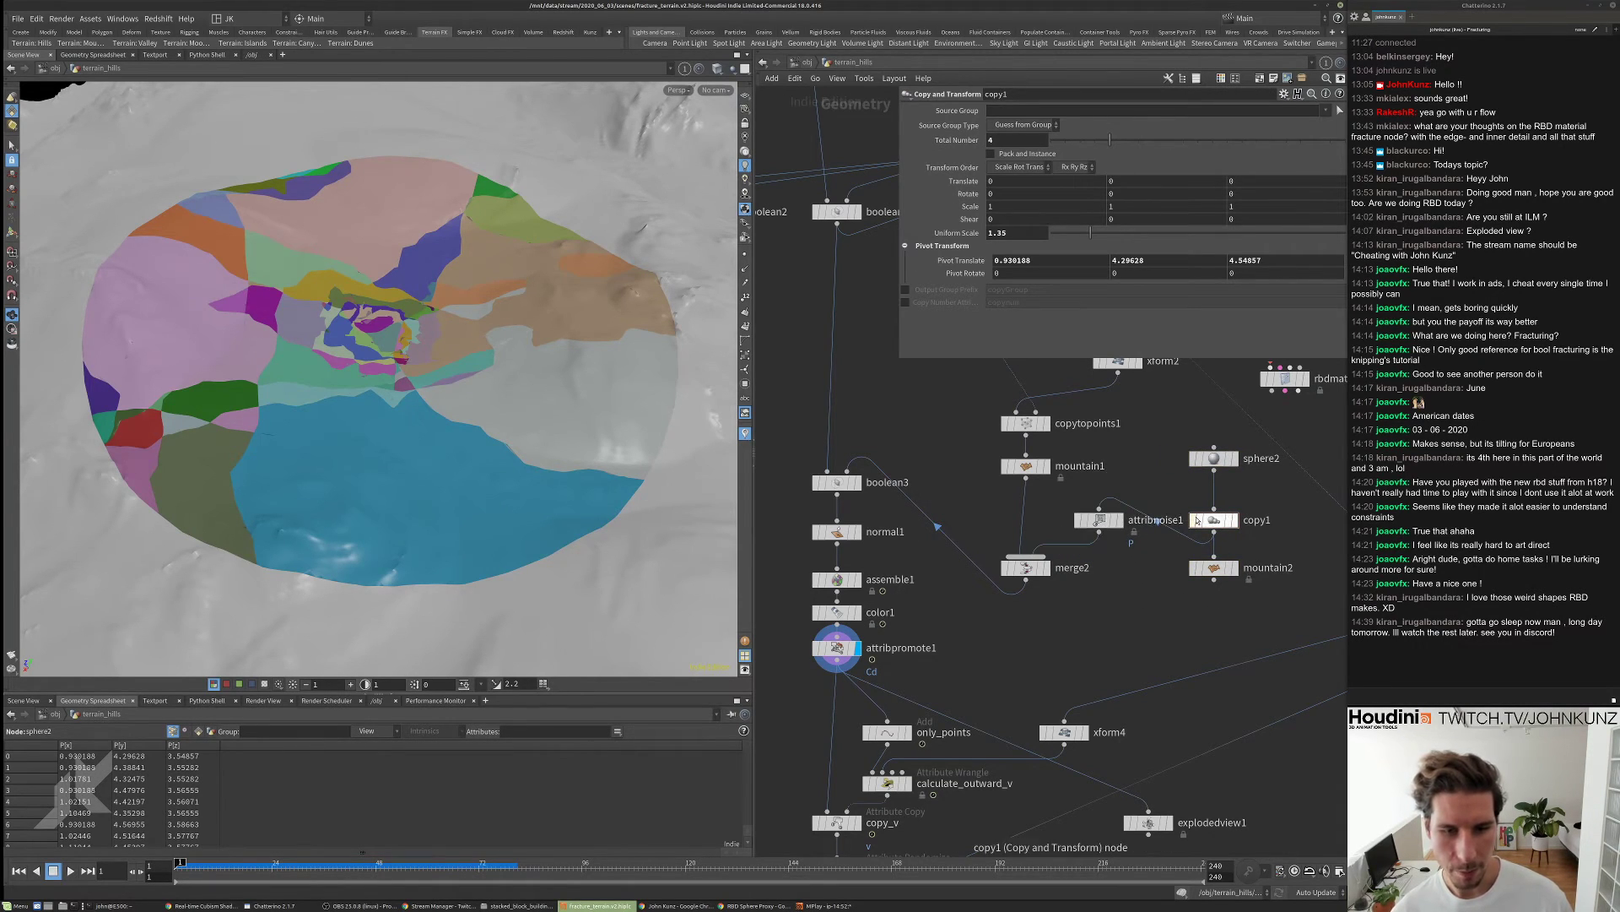
pyautogui.click(1214, 521)
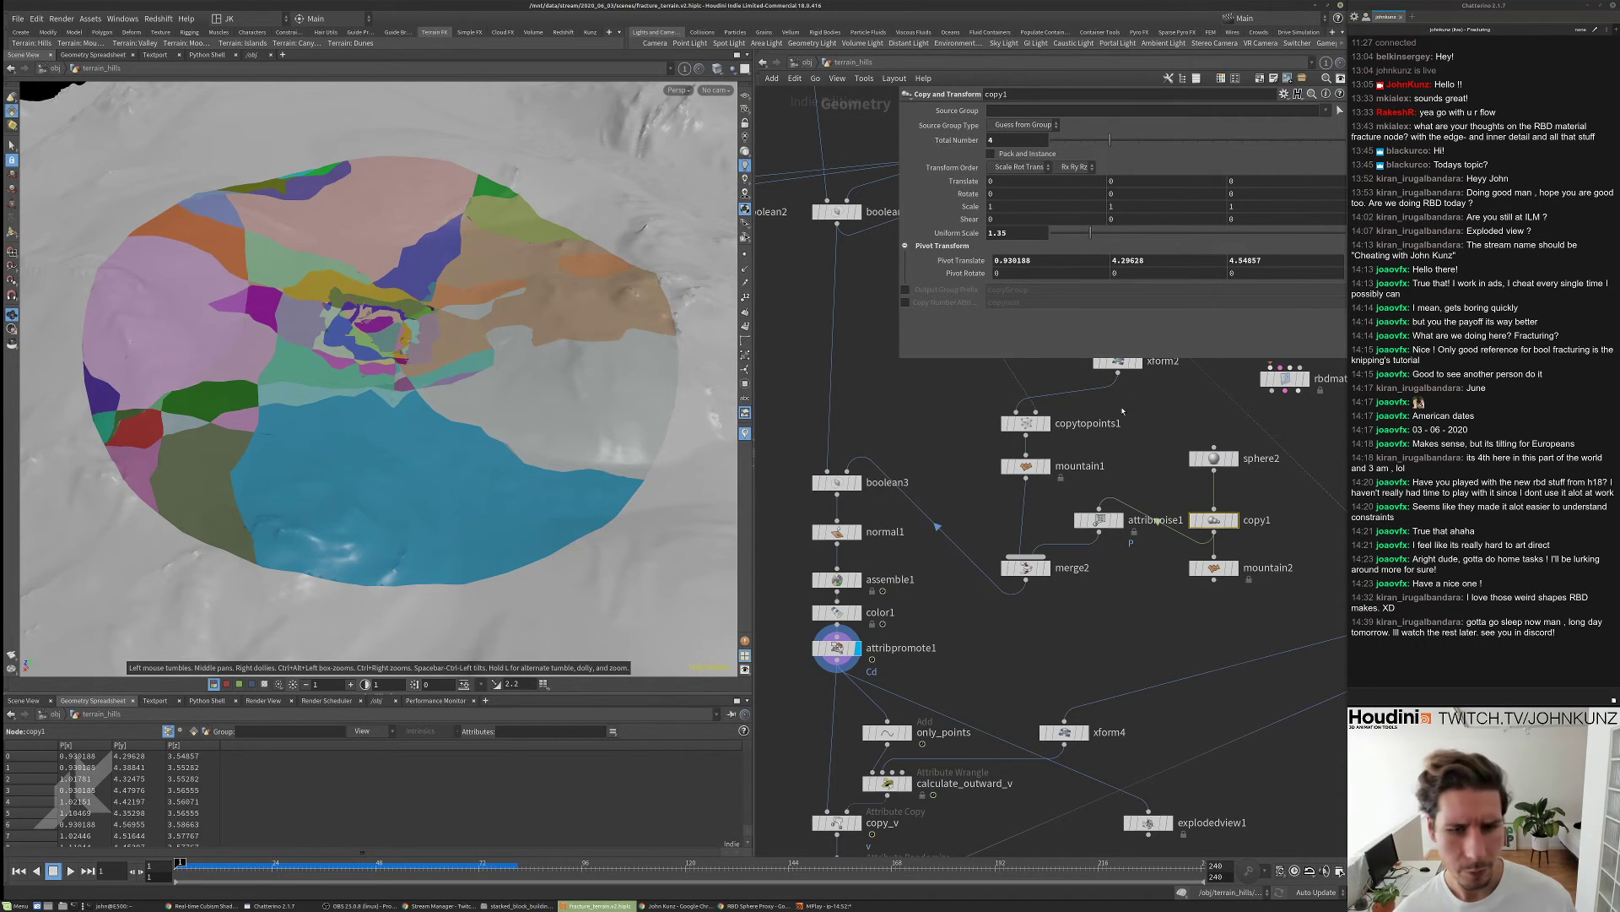
pyautogui.moveTo(1106, 465); pyautogui.dragTo(1084, 522, button='middle')
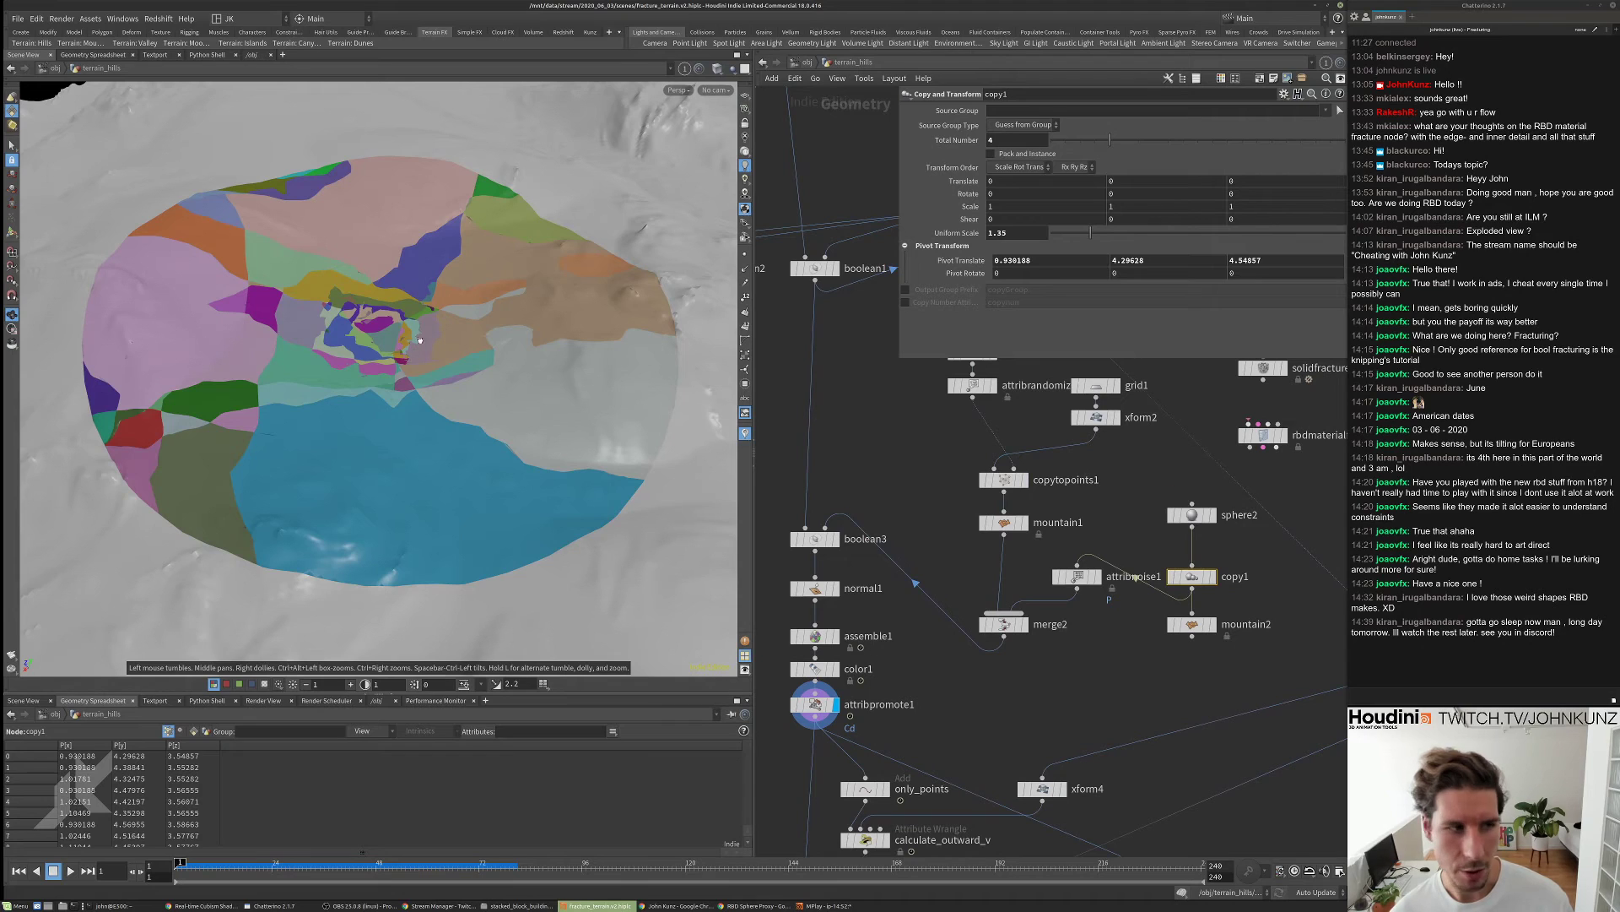
# - Inspect the geometry info of normal1 and assemble1 and the parameters of sphere2, and display merge2 in the viewport
pyautogui.middleClick(864, 574)
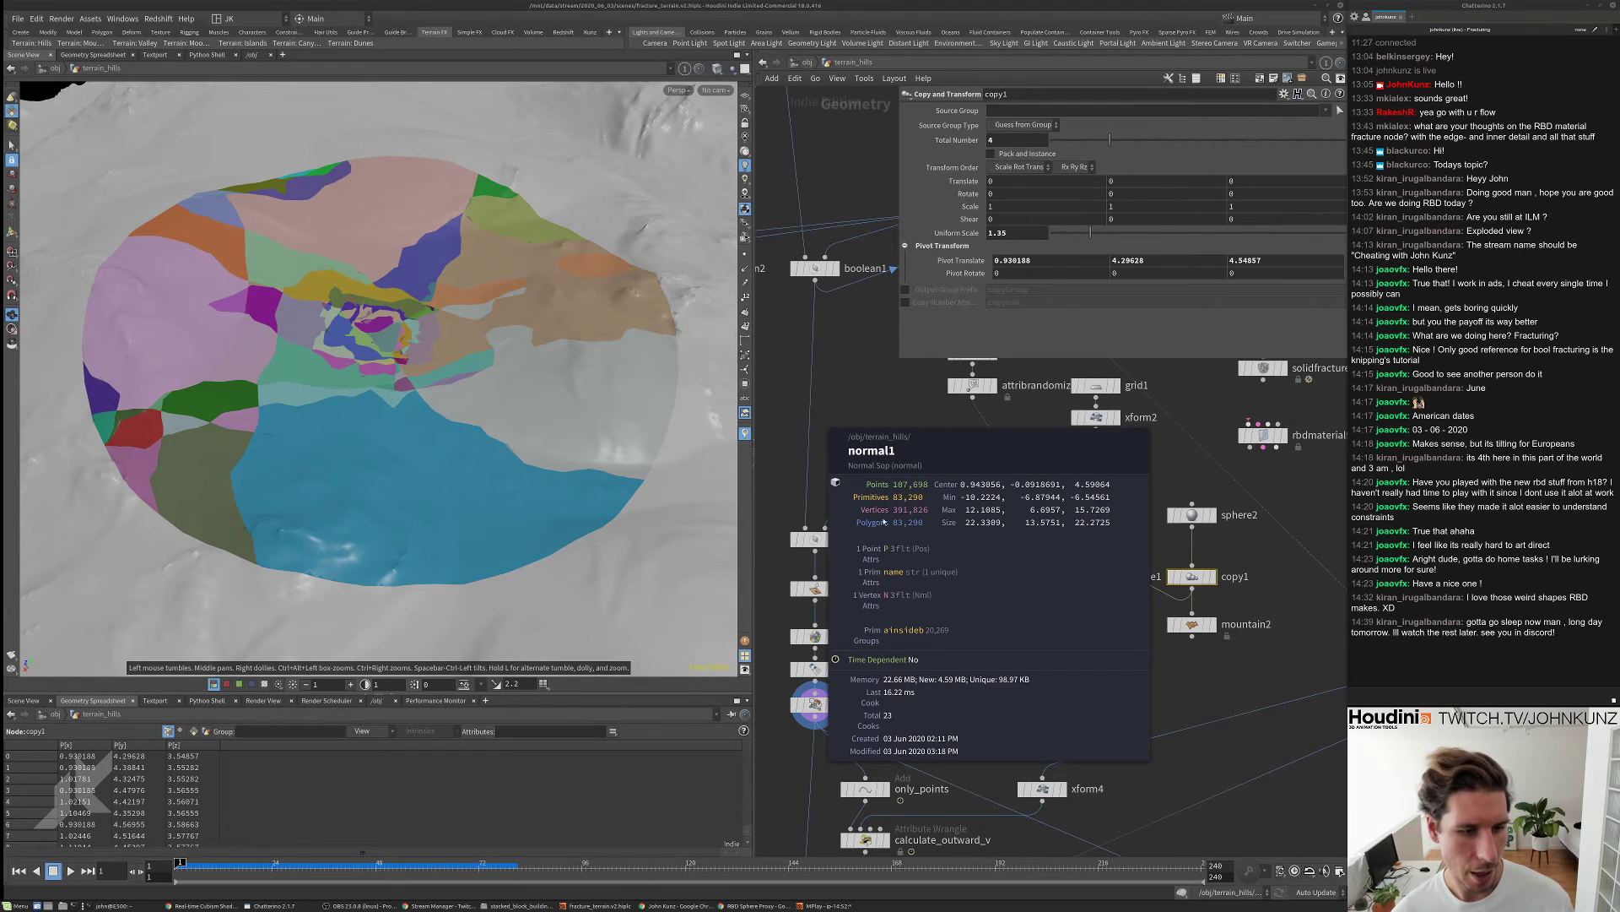
pyautogui.middleClick(818, 646)
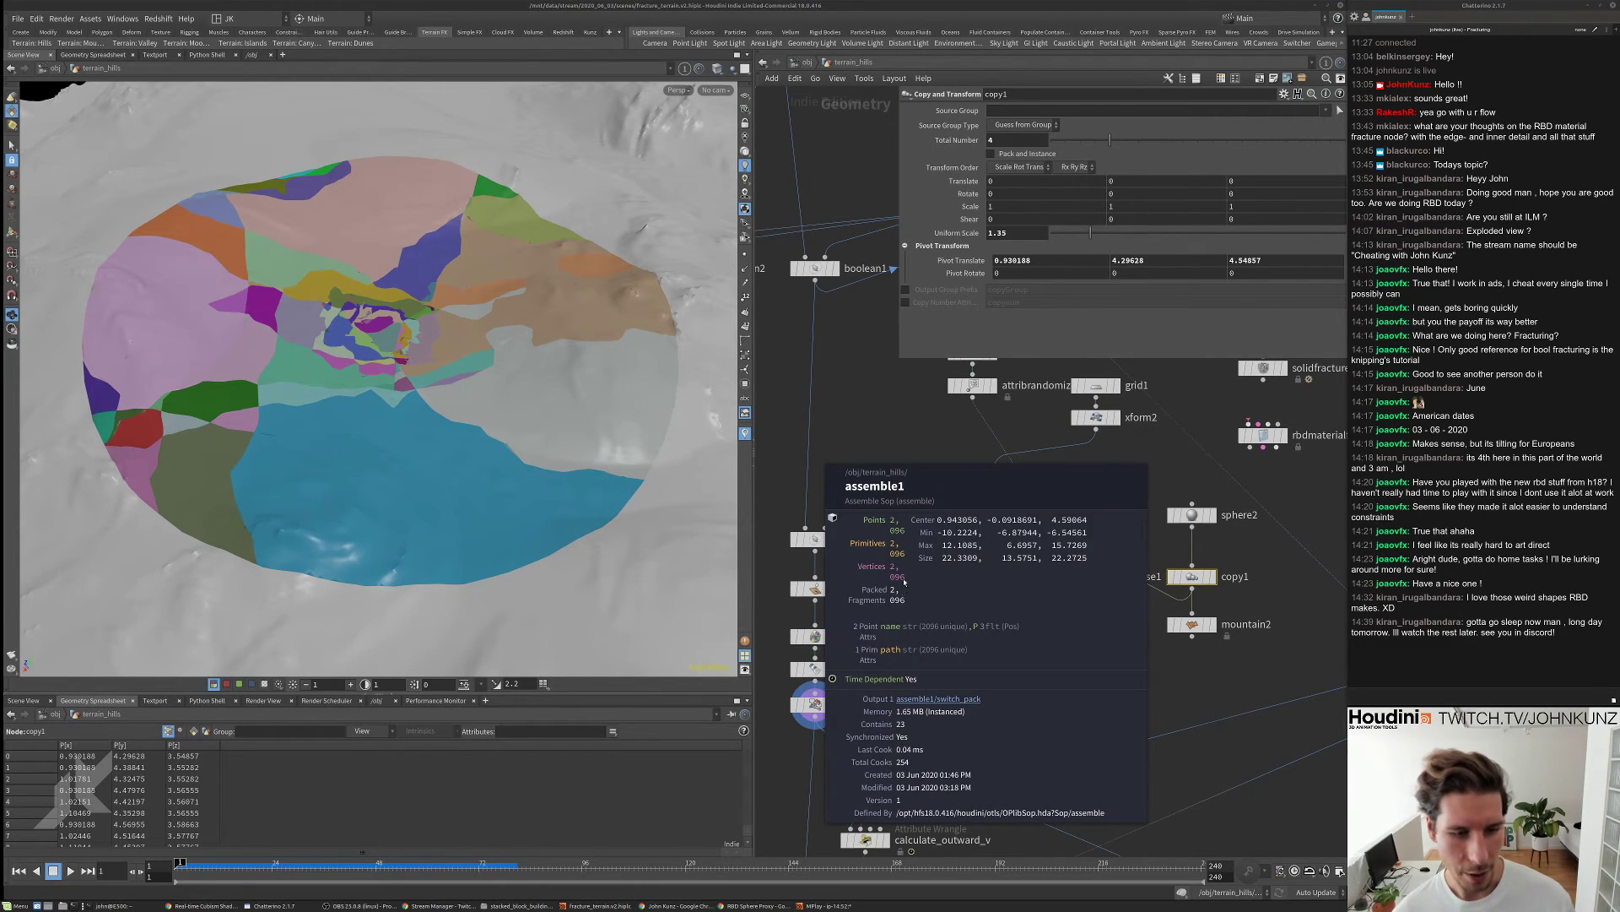
pyautogui.click(1192, 514)
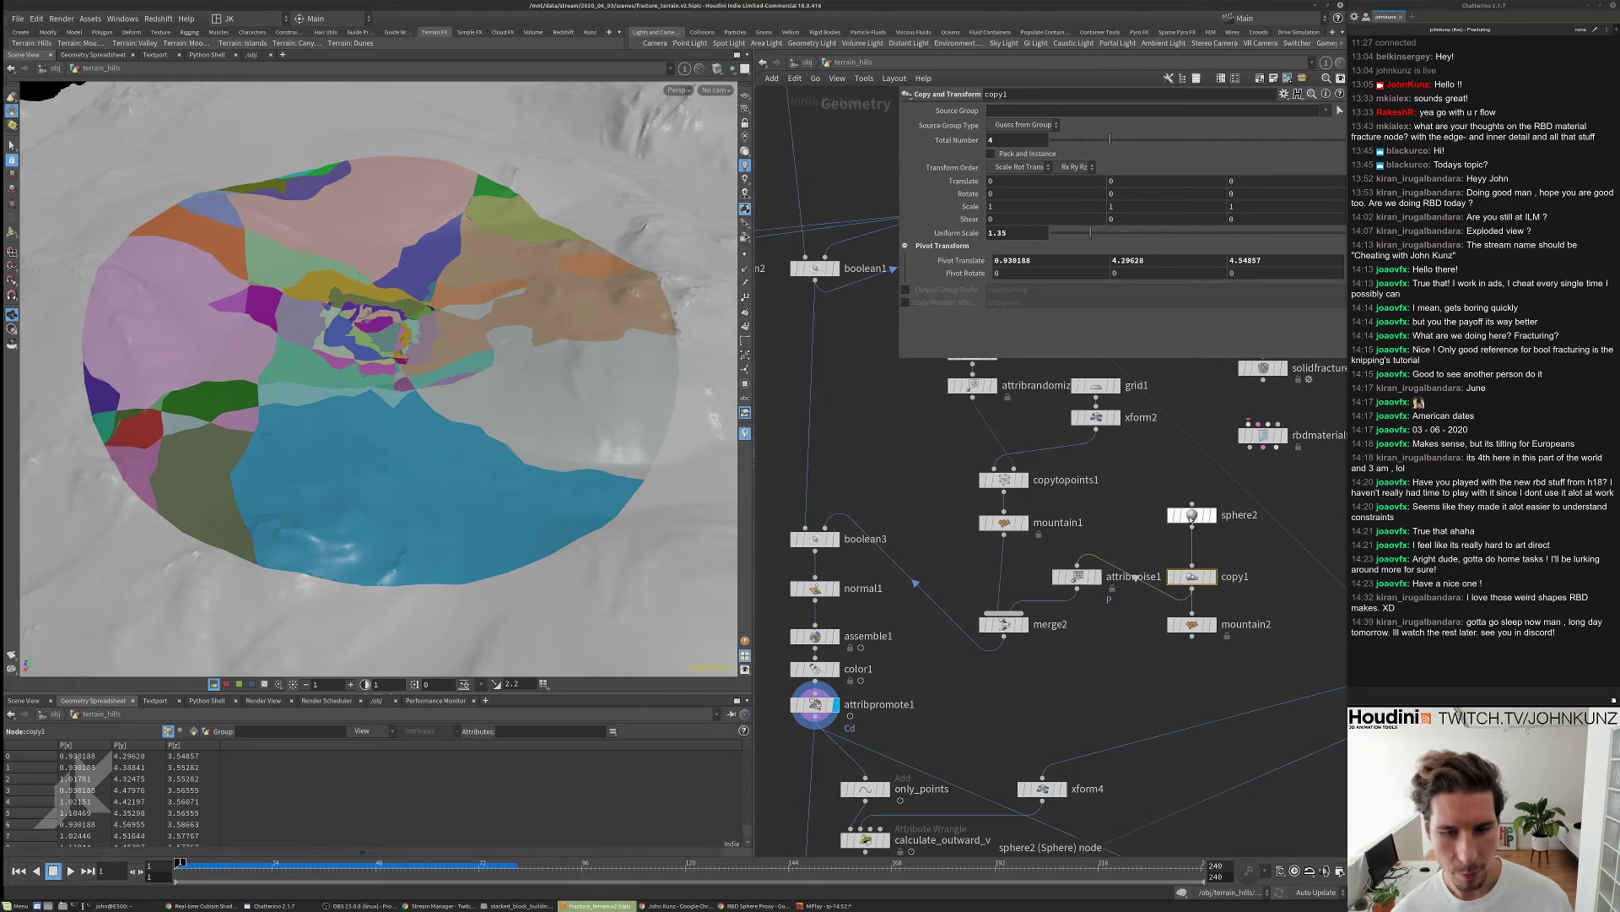
pyautogui.click(1005, 210)
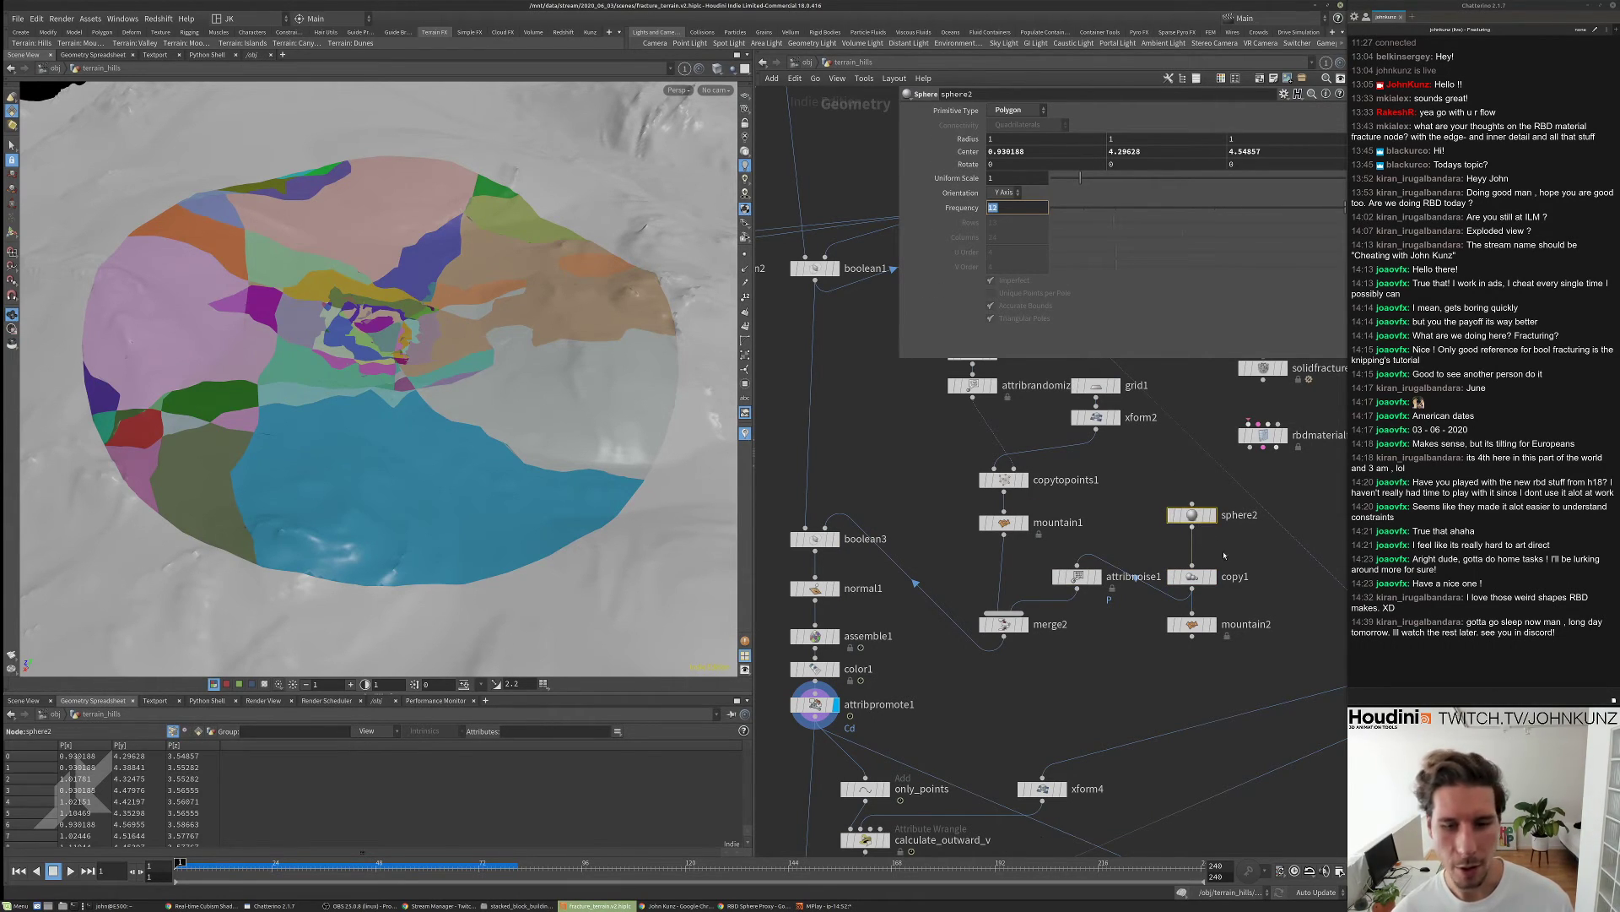
pyautogui.click(1044, 627)
pyautogui.click(1025, 625)
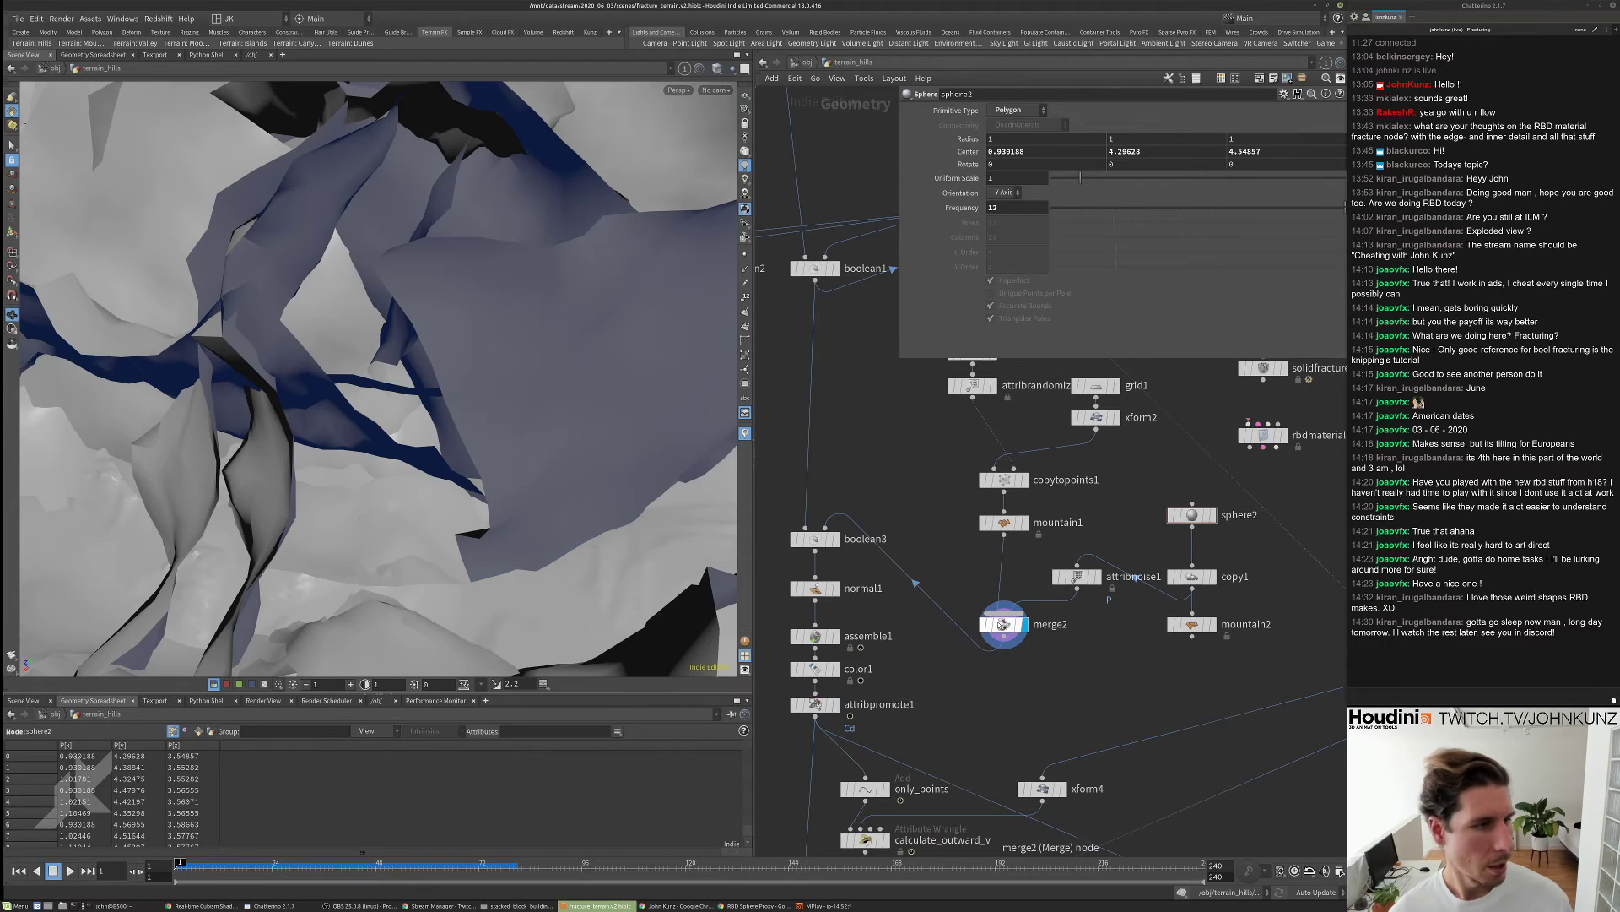
# - Set copy1's total number to 6 and its uniform scale to 1.2, and examine the merged cutting surfaces
pyautogui.click(1190, 577)
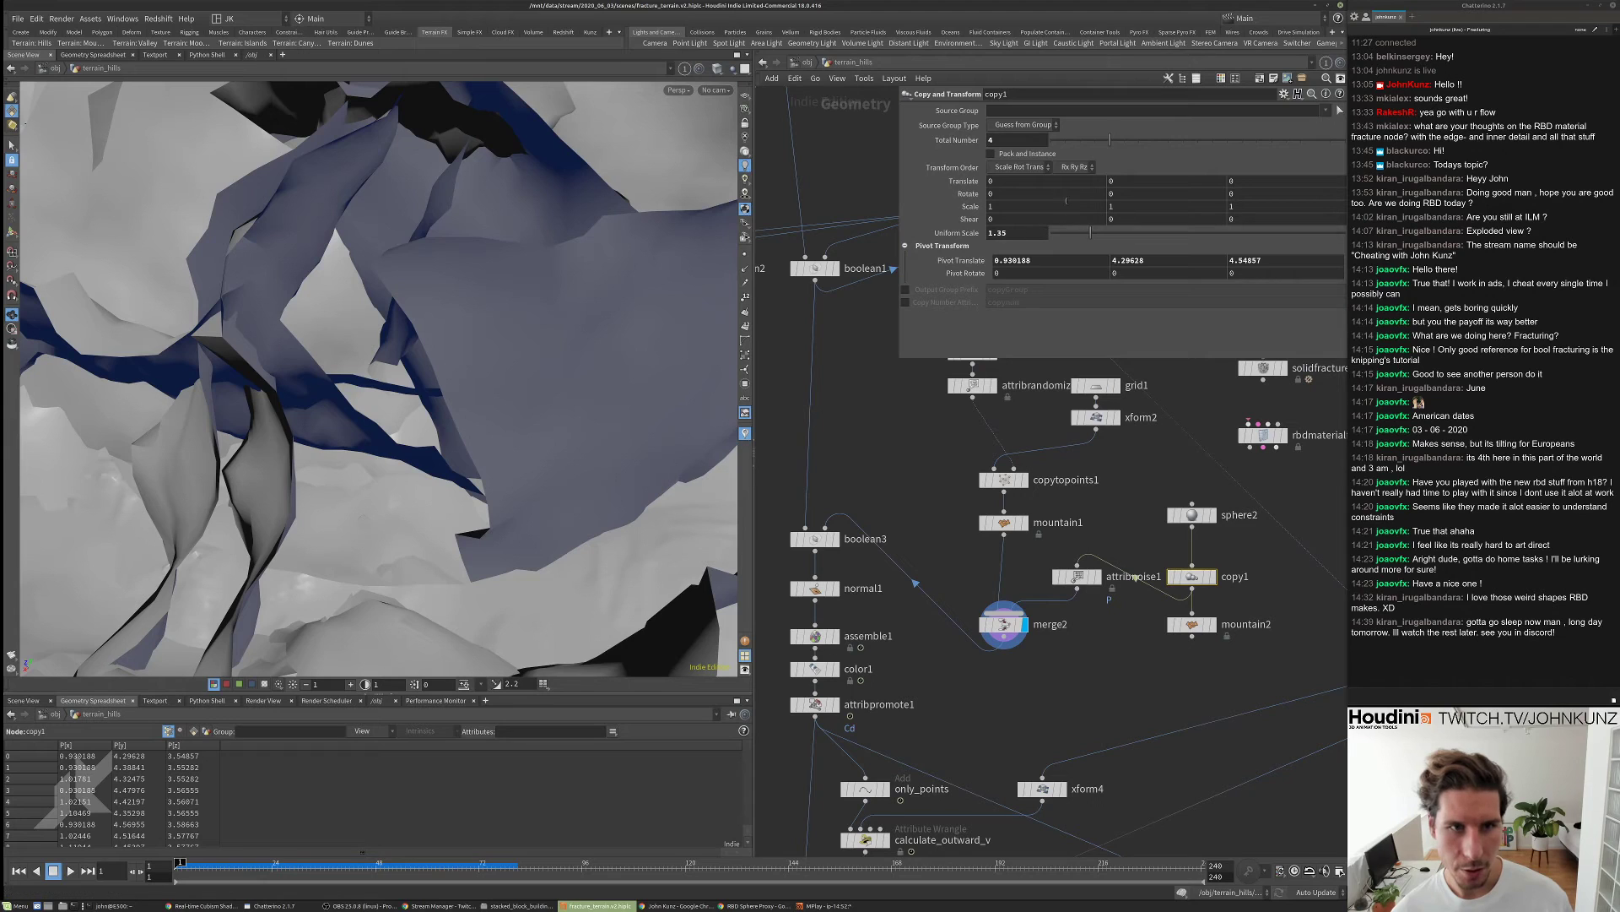
pyautogui.moveTo(1110, 140); pyautogui.dragTo(1148, 143)
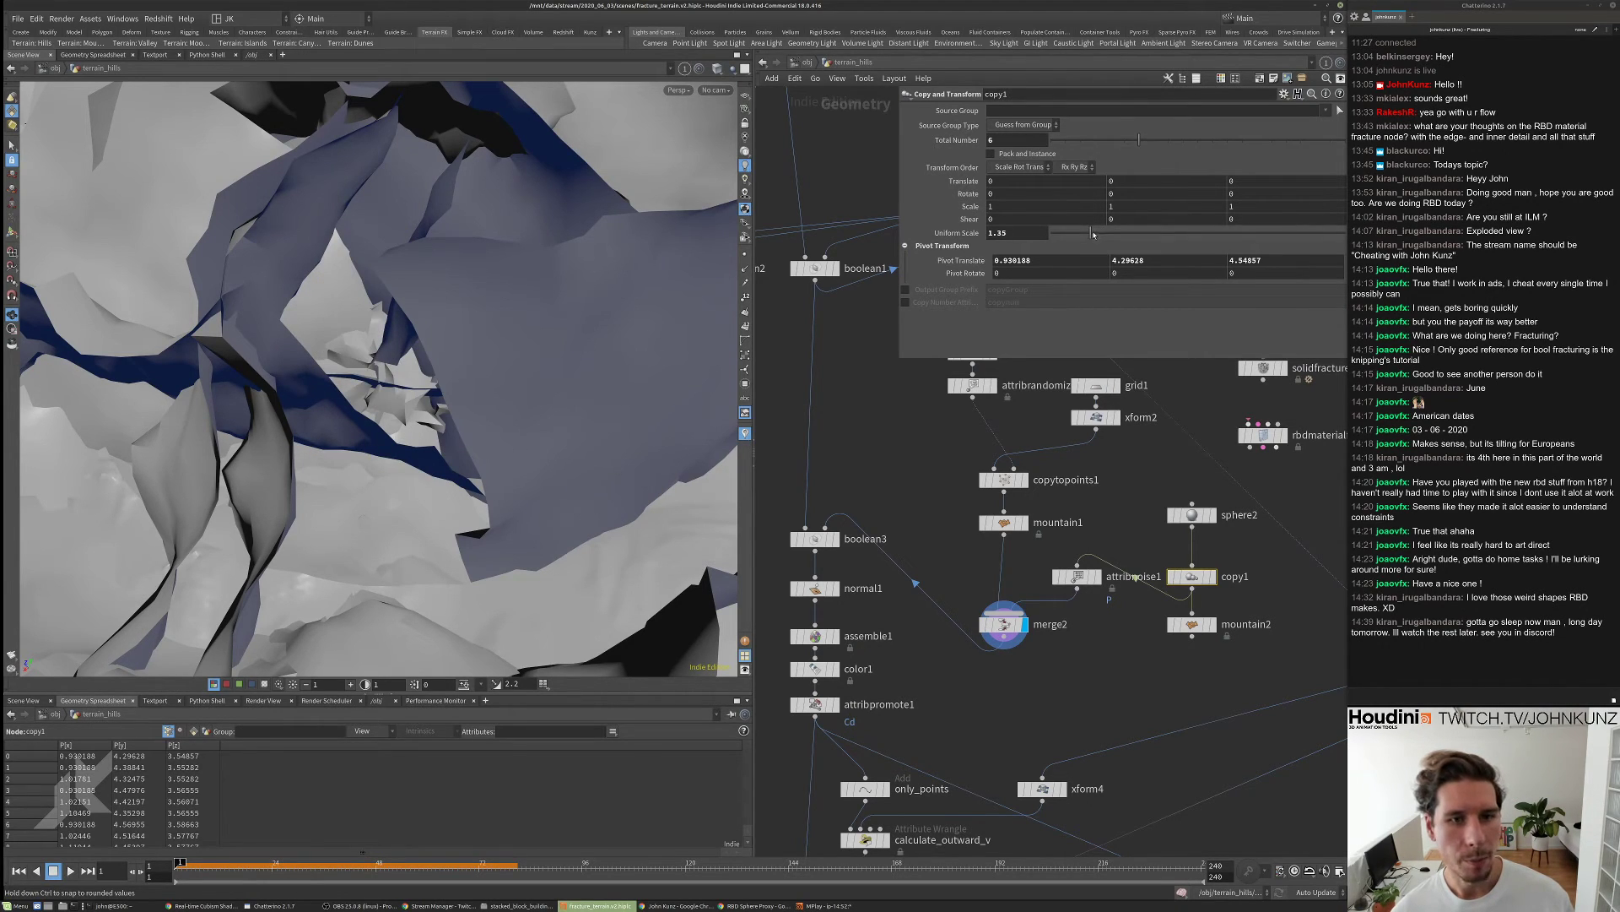
pyautogui.write('1.2')
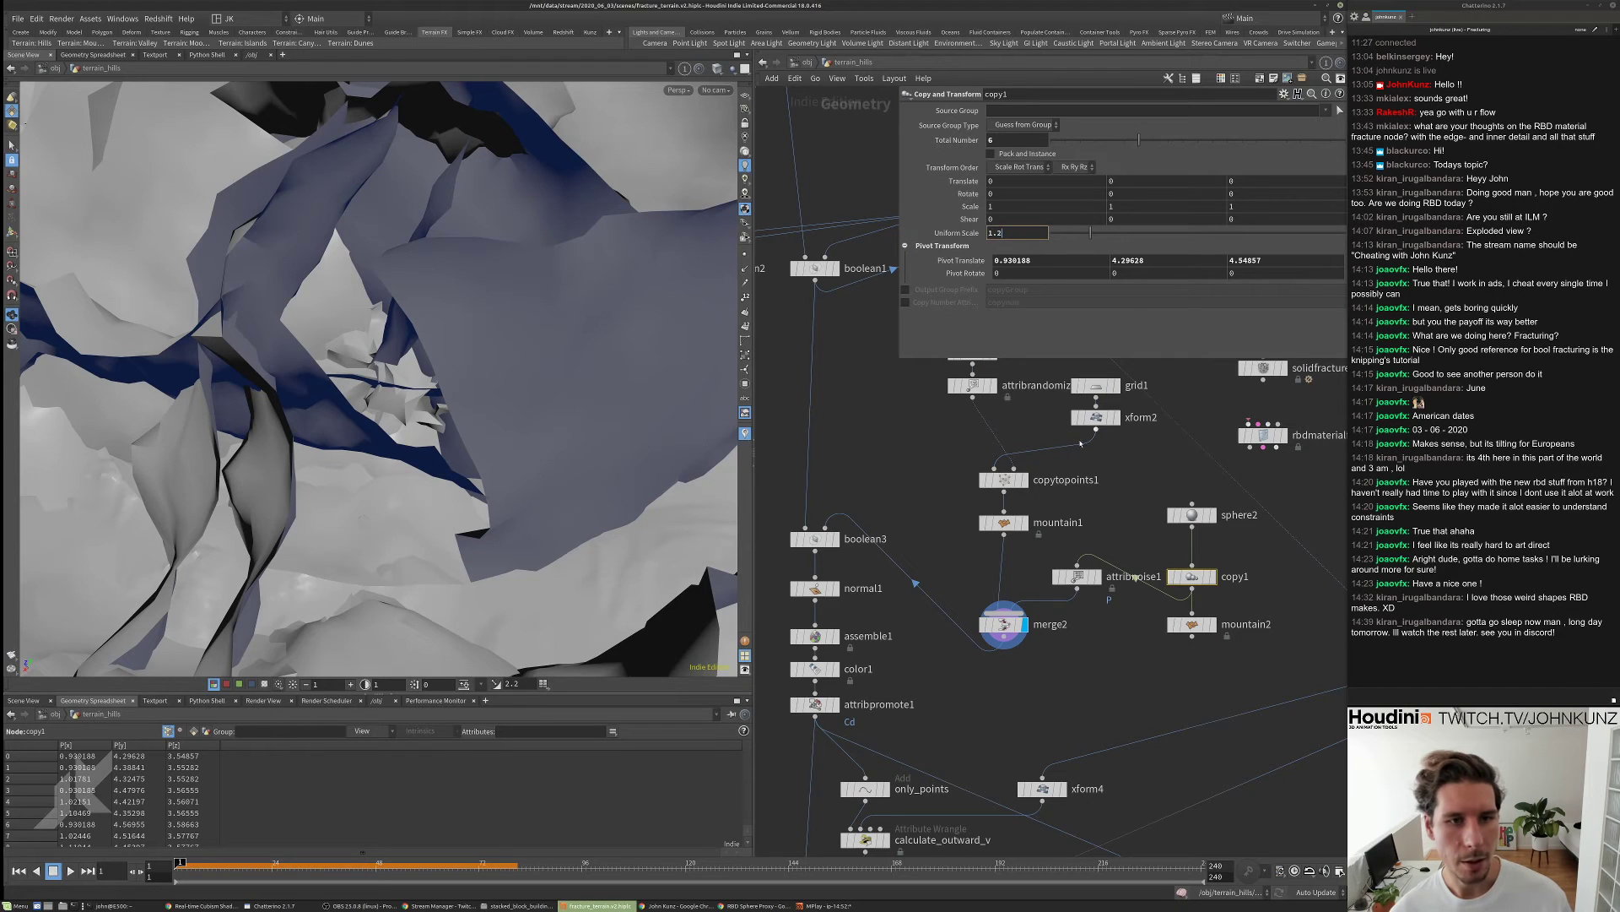
pyautogui.press('Return')
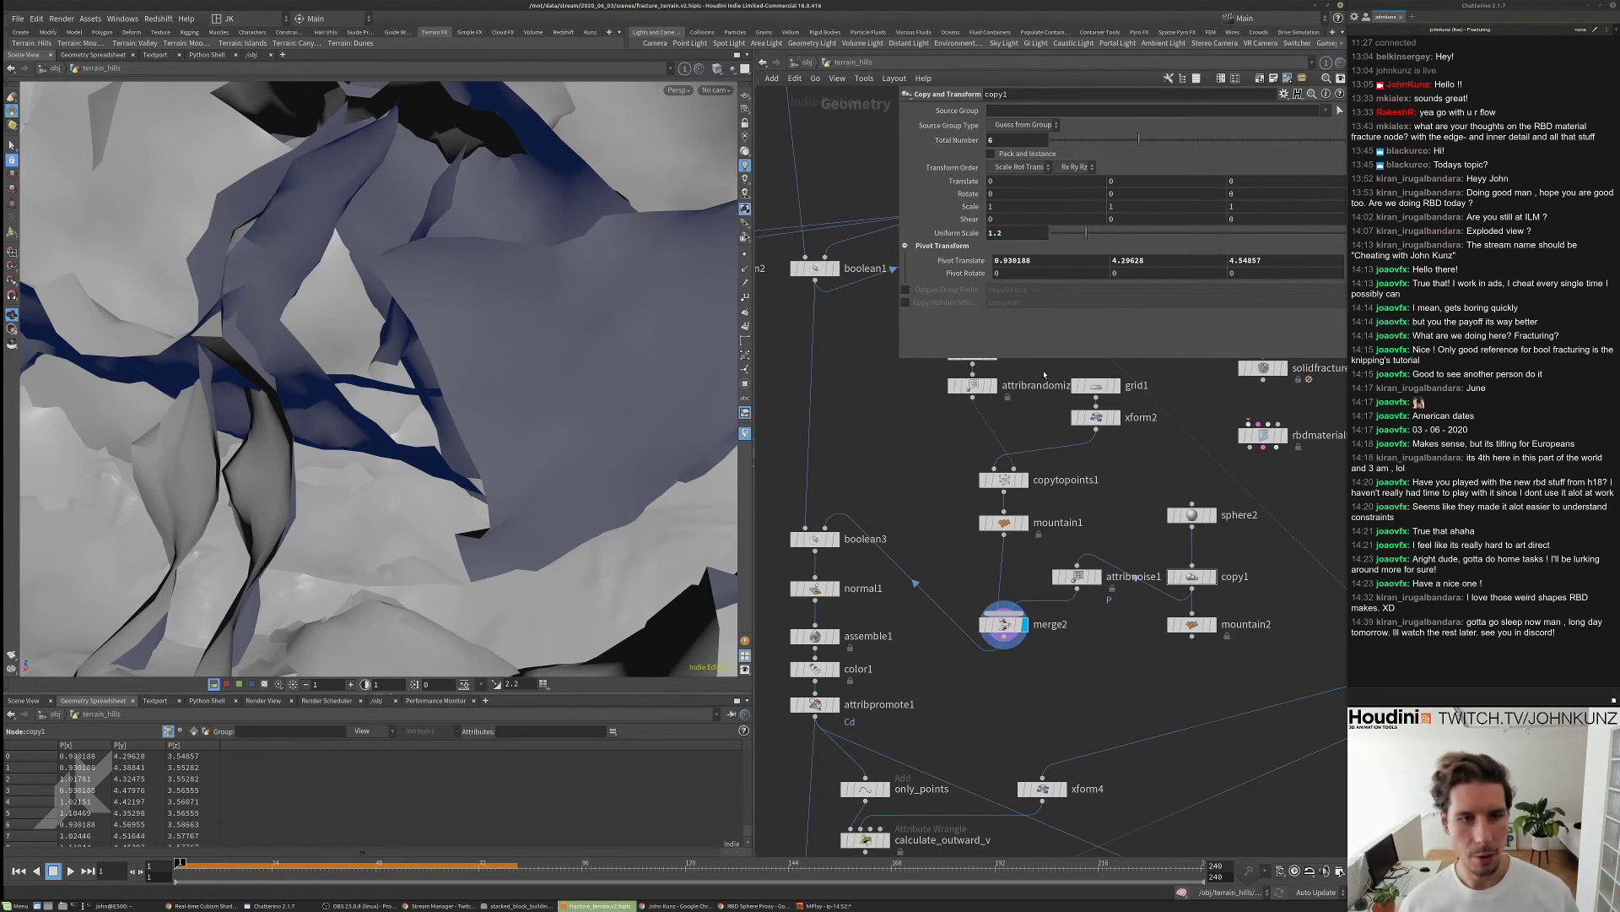
pyautogui.scroll(-5, 518, 396)
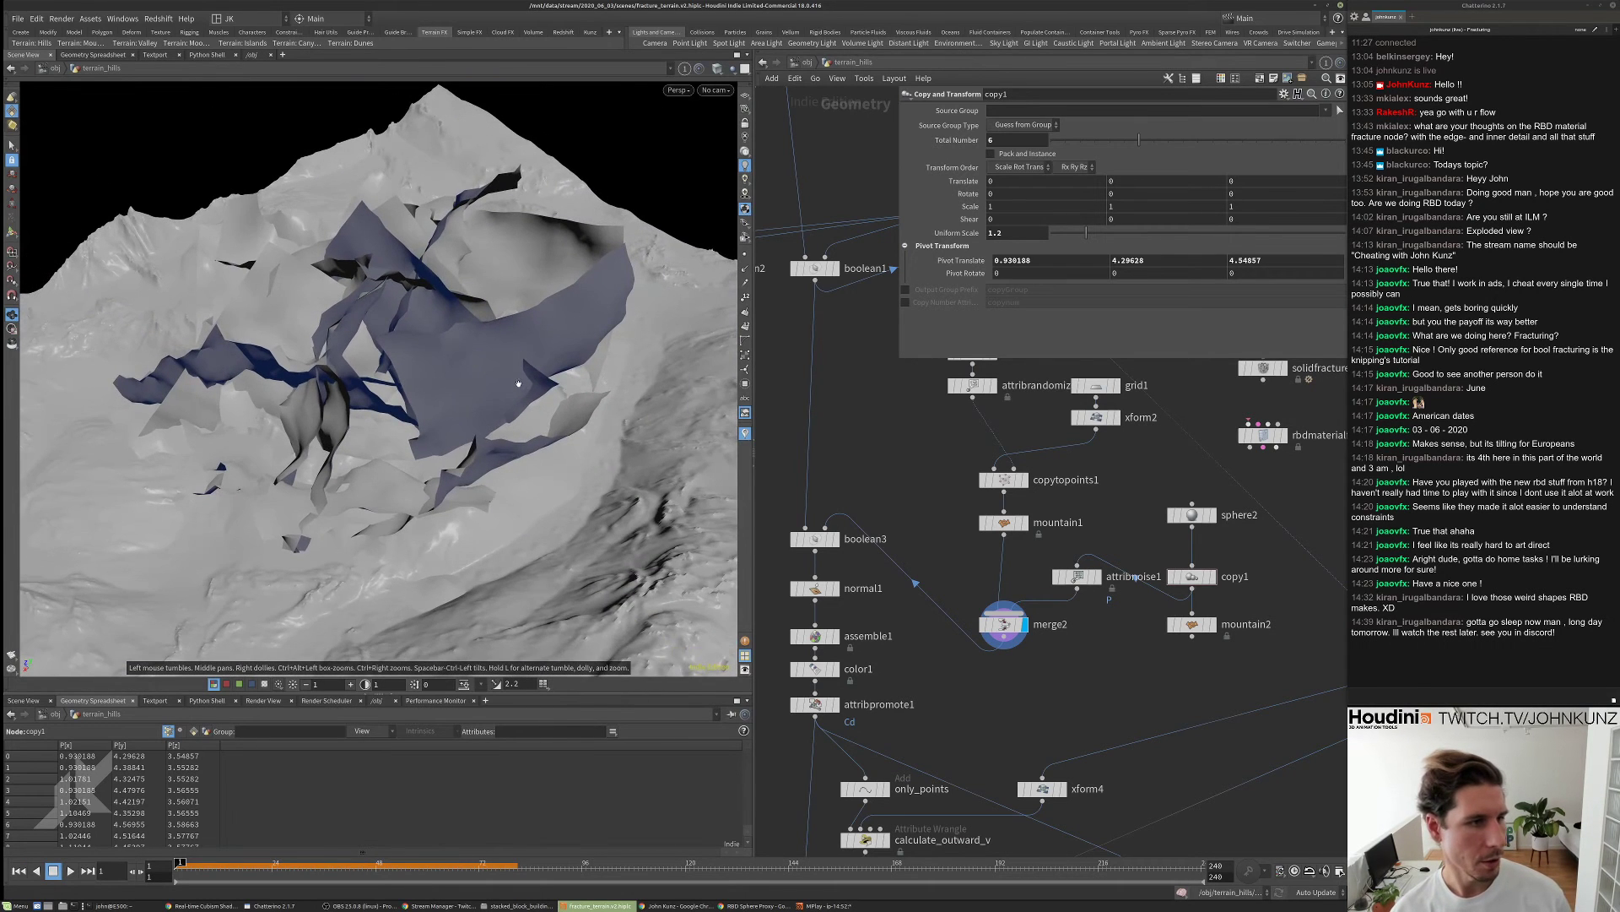
pyautogui.moveTo(518, 397)
pyautogui.mouseDown()
pyautogui.moveTo(519, 363)
pyautogui.moveTo(520, 482)
pyautogui.moveTo(517, 380)
pyautogui.mouseUp()
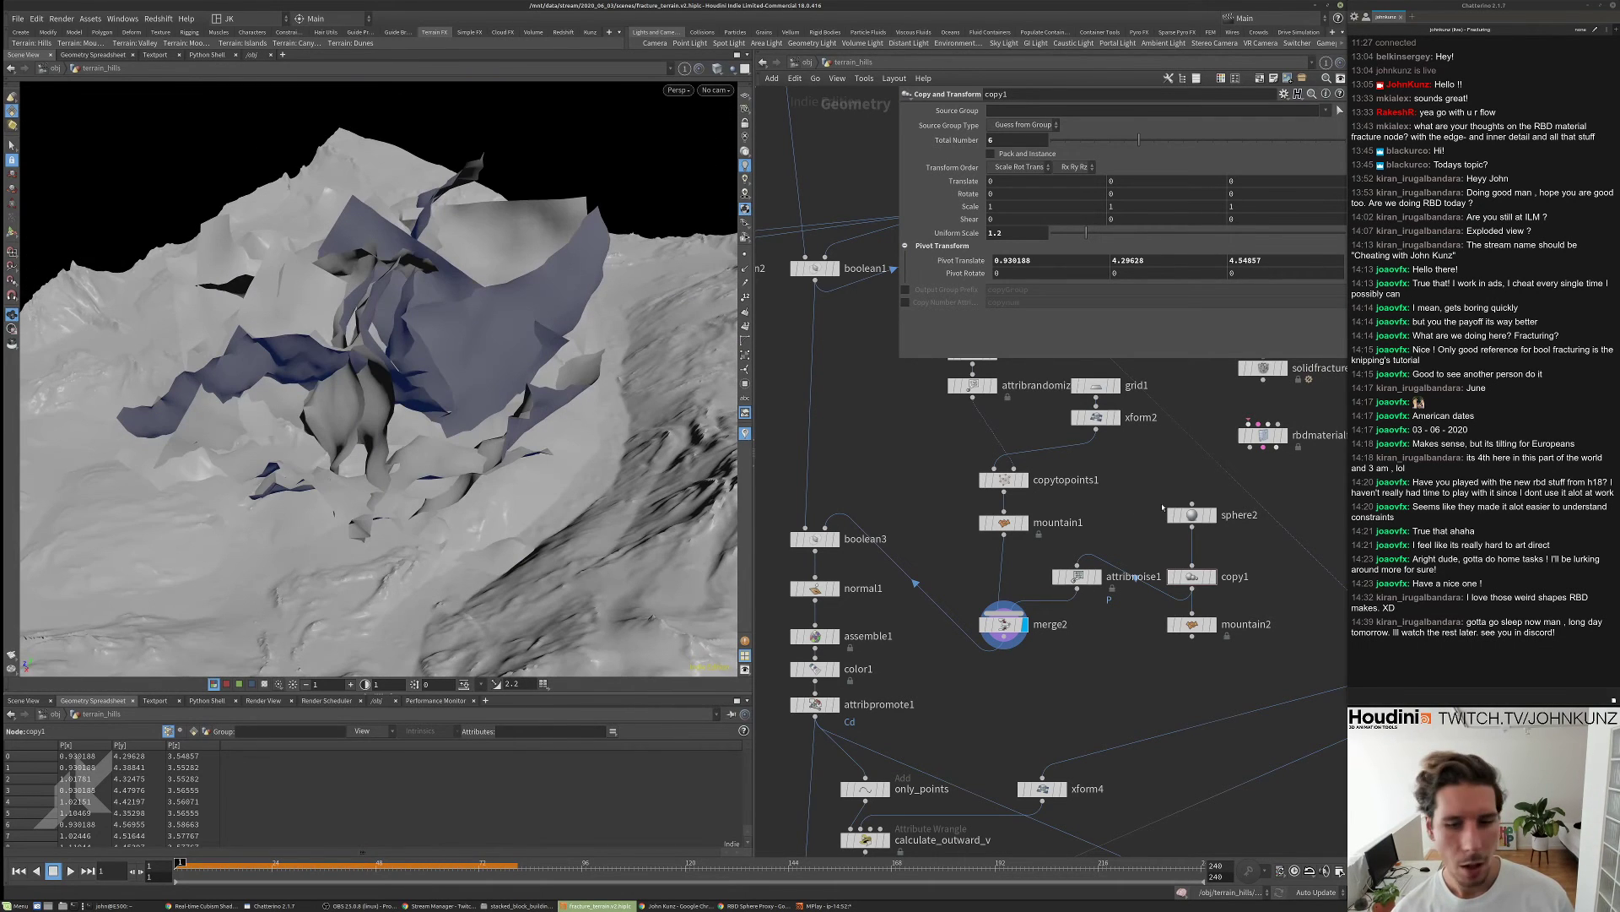
# - Set the frequency of sphere2 to 32
pyautogui.click(1192, 514)
pyautogui.doubleClick(1008, 207)
pyautogui.write('32')
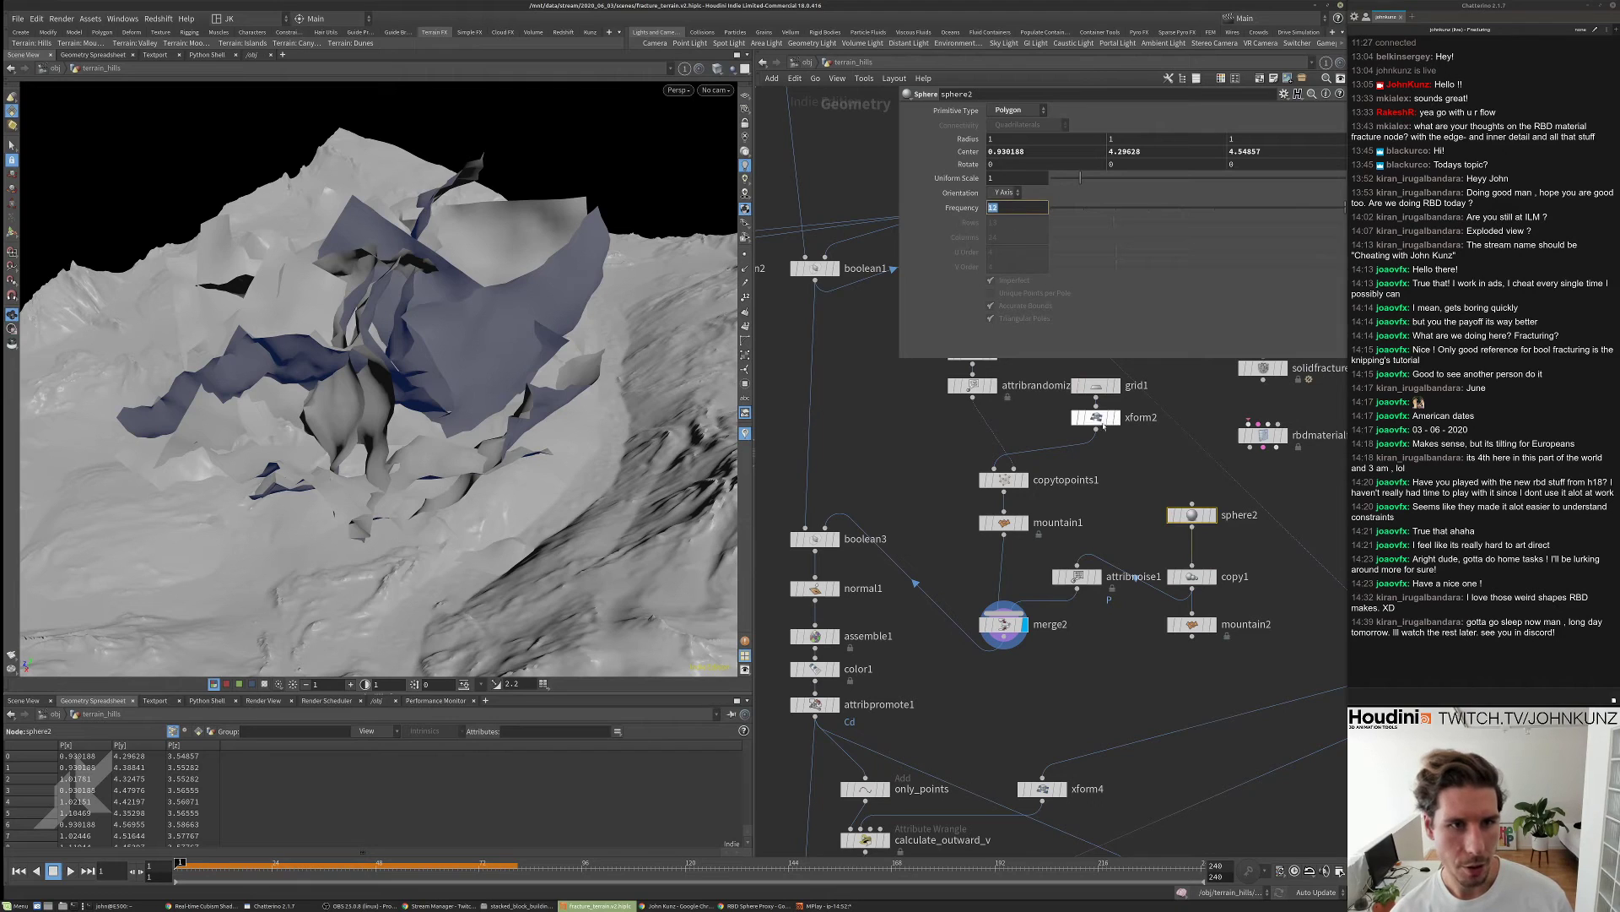
pyautogui.press('Return')
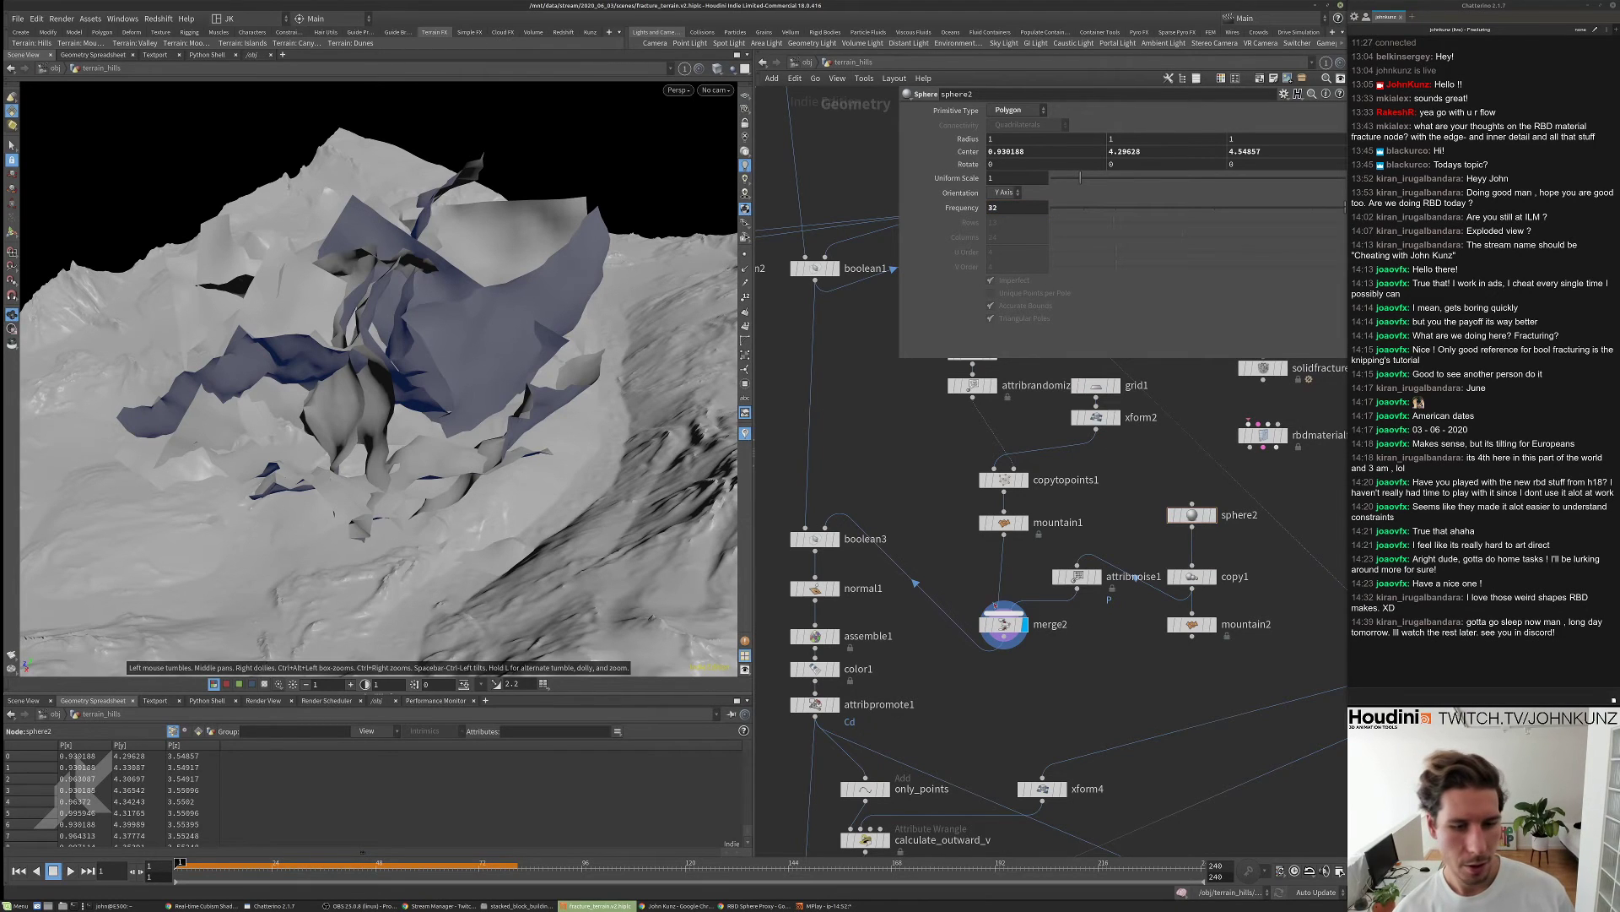
pyautogui.moveTo(909, 543); pyautogui.dragTo(917, 495, button='middle')
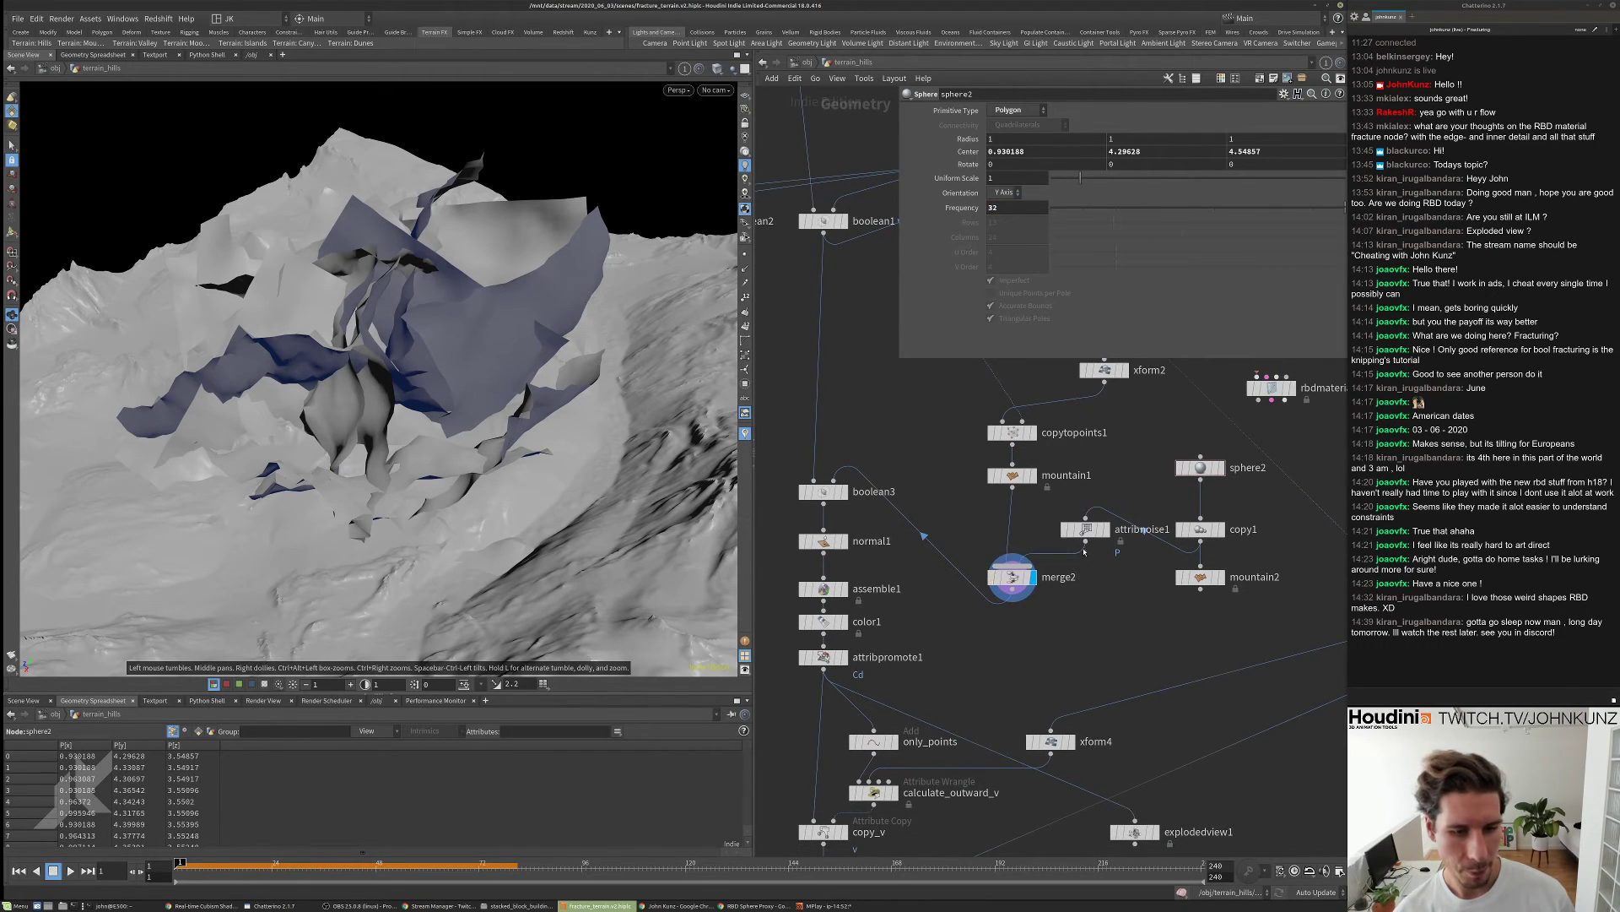
# - Wire attribnoise1 into boolean3 in place of merge2, display attribpromote1, and examine the fracture made by the spheres alone
pyautogui.moveTo(1086, 541); pyautogui.dragTo(834, 481)
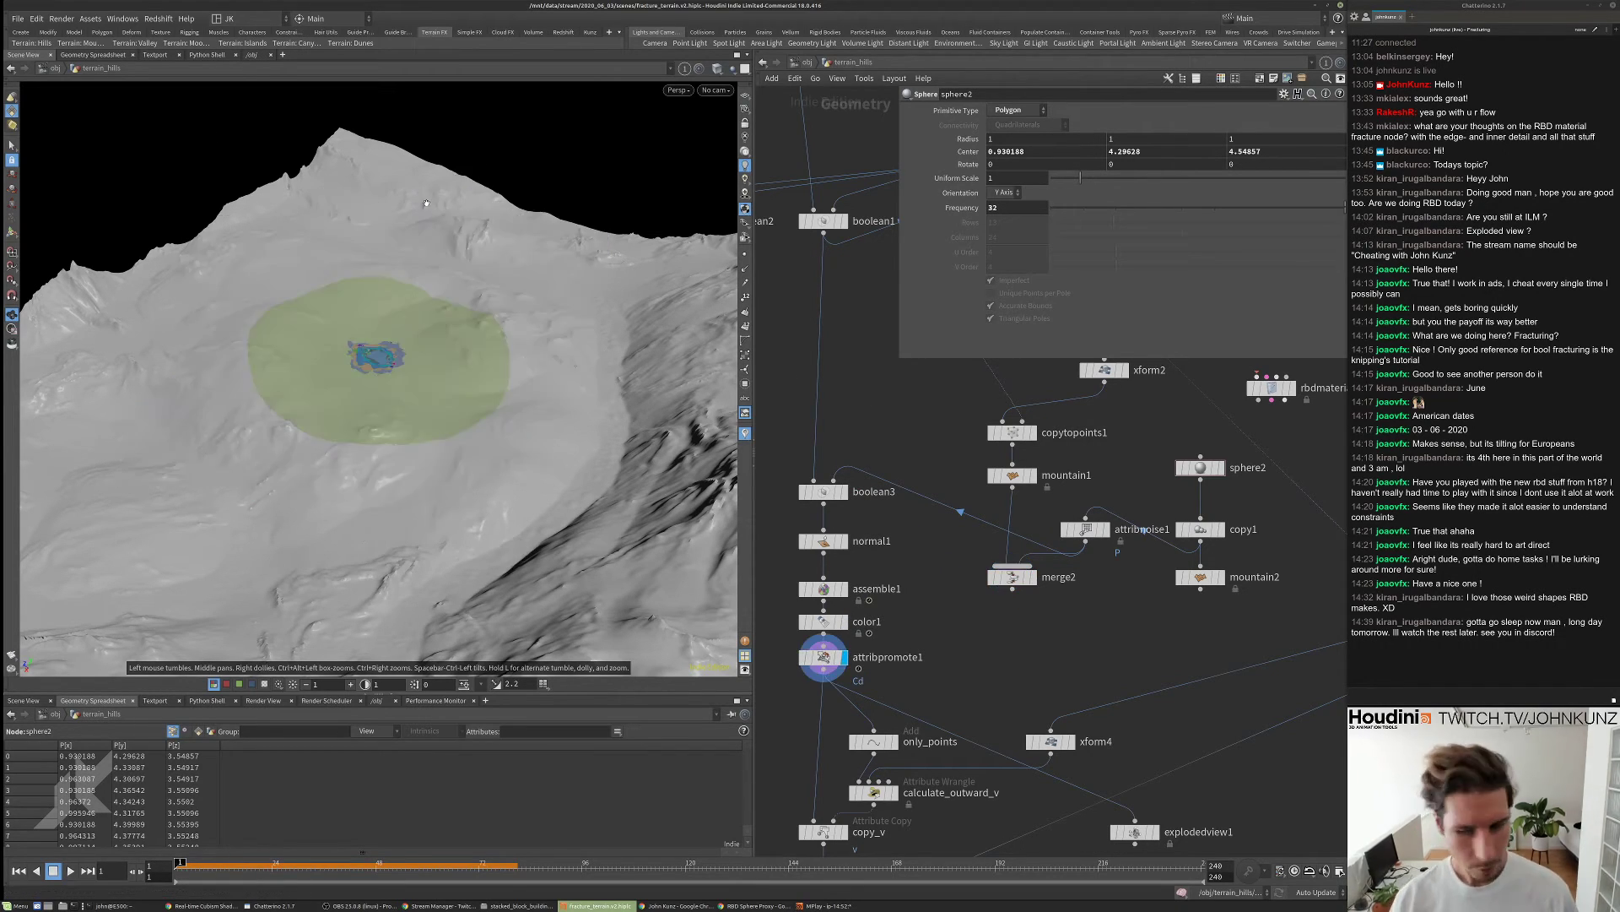
pyautogui.scroll(10, 403, 349)
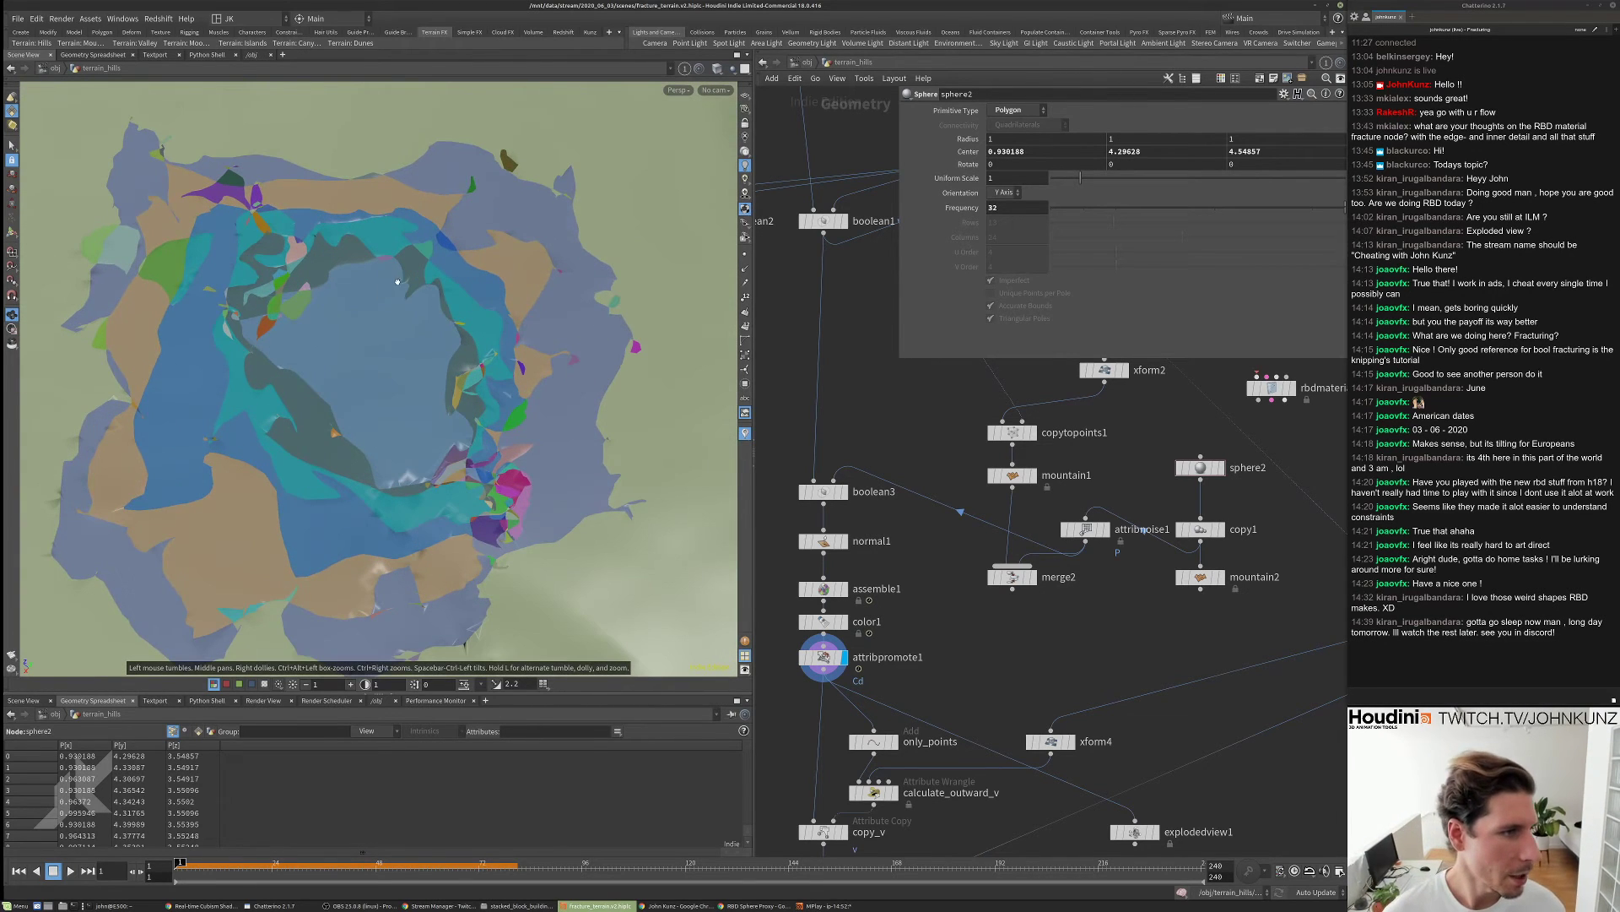
pyautogui.scroll(-5, 411, 278)
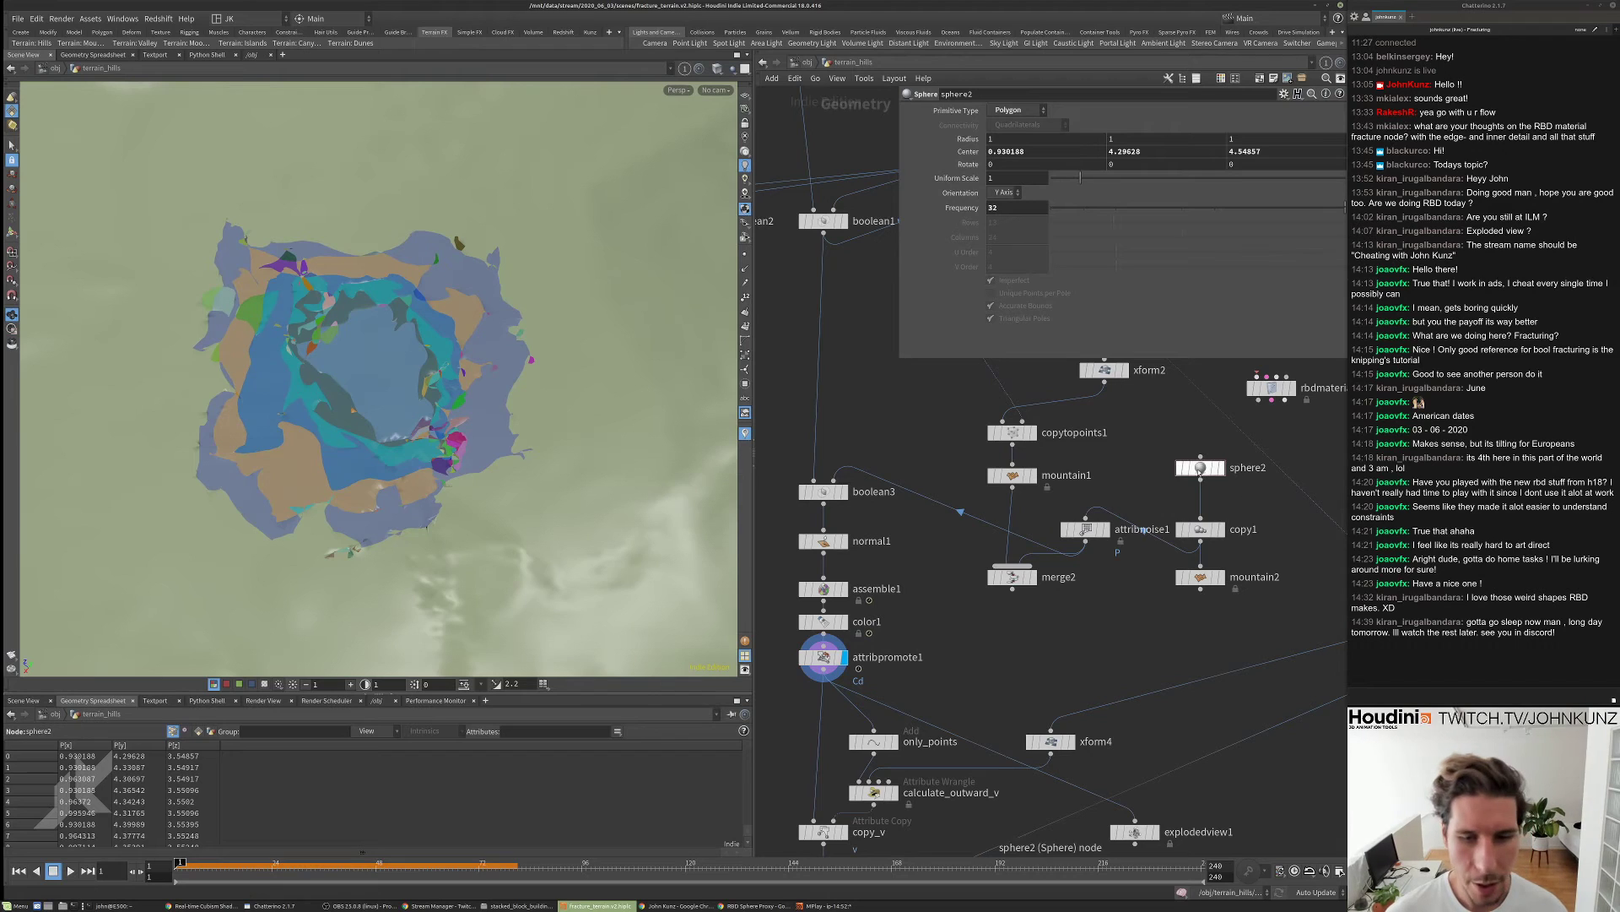
# - Set the uniform scale of sphere2 to 0.25
pyautogui.click(1026, 180)
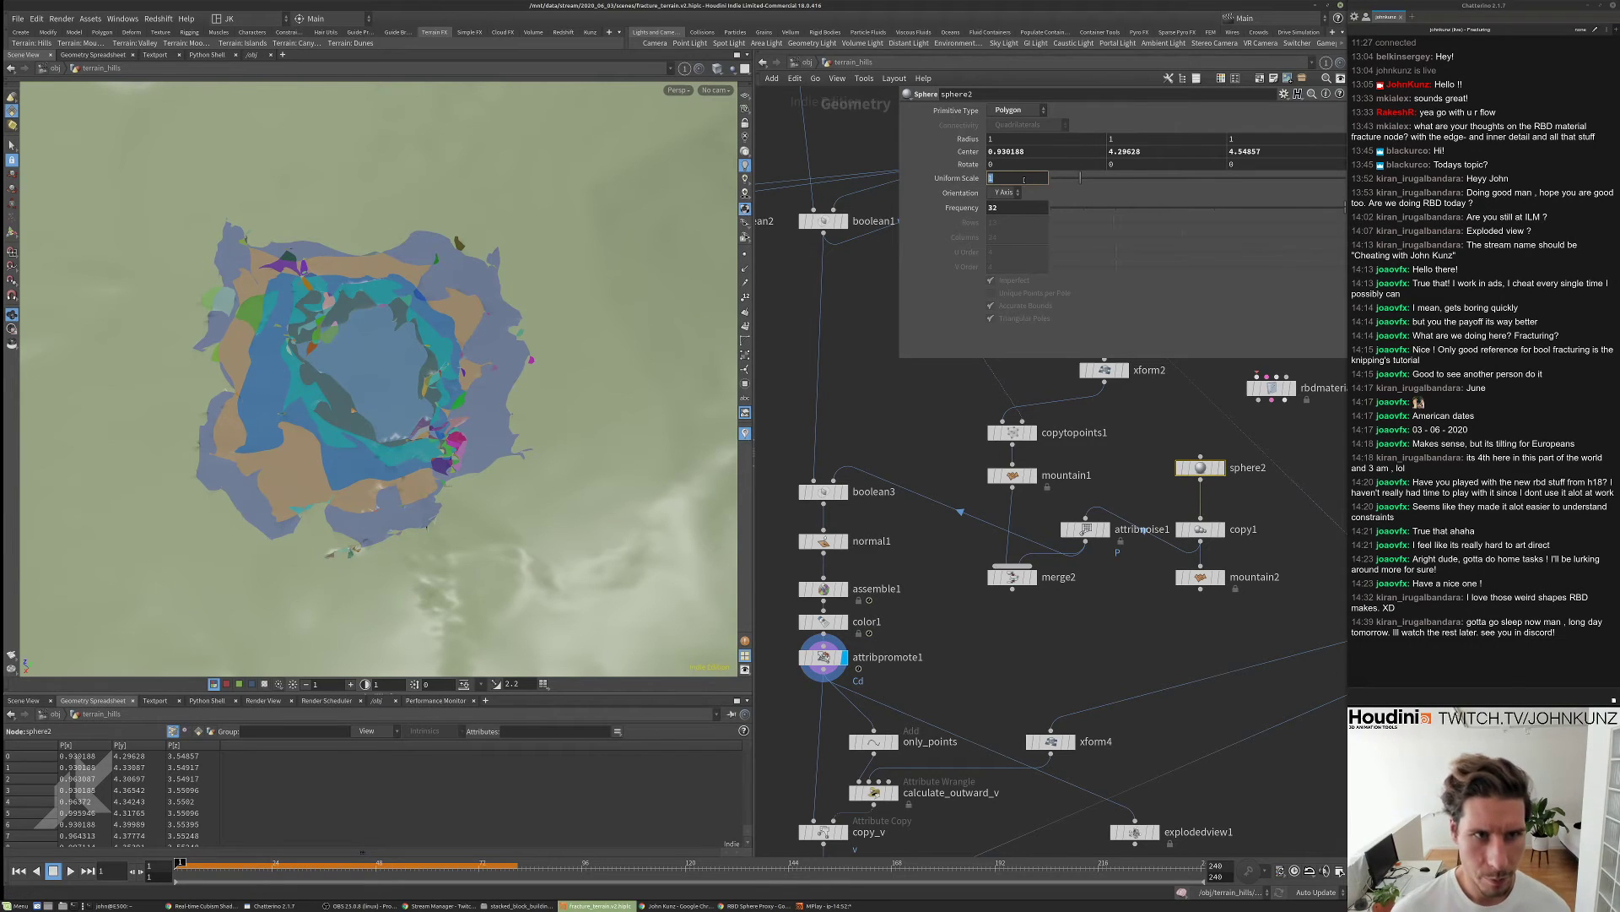
pyautogui.write('.25')
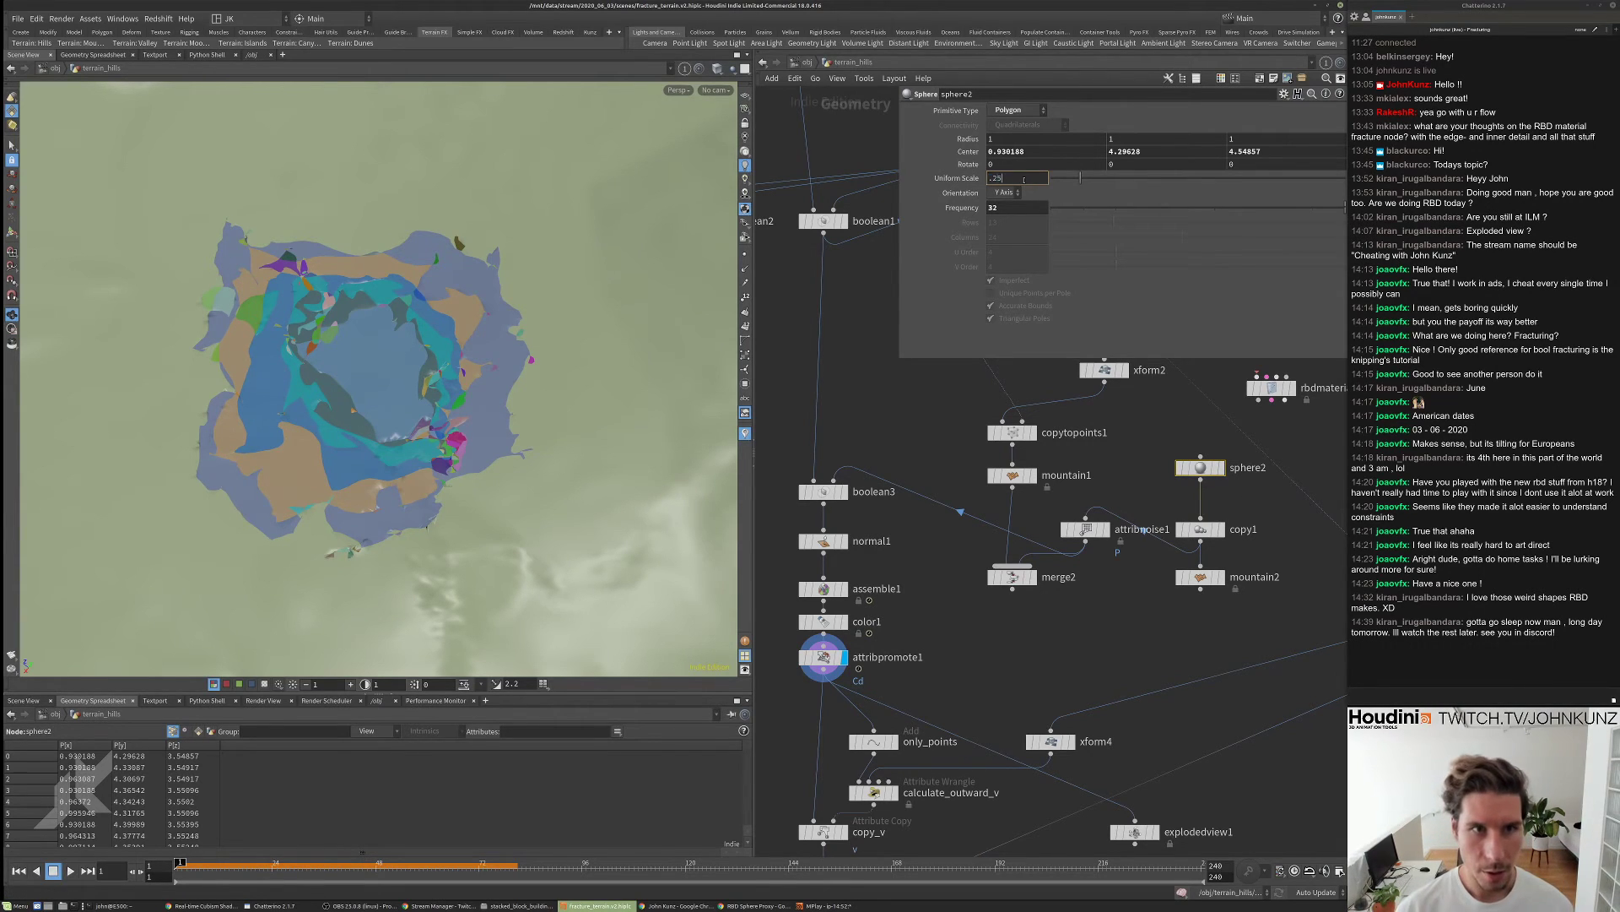
pyautogui.press('Return')
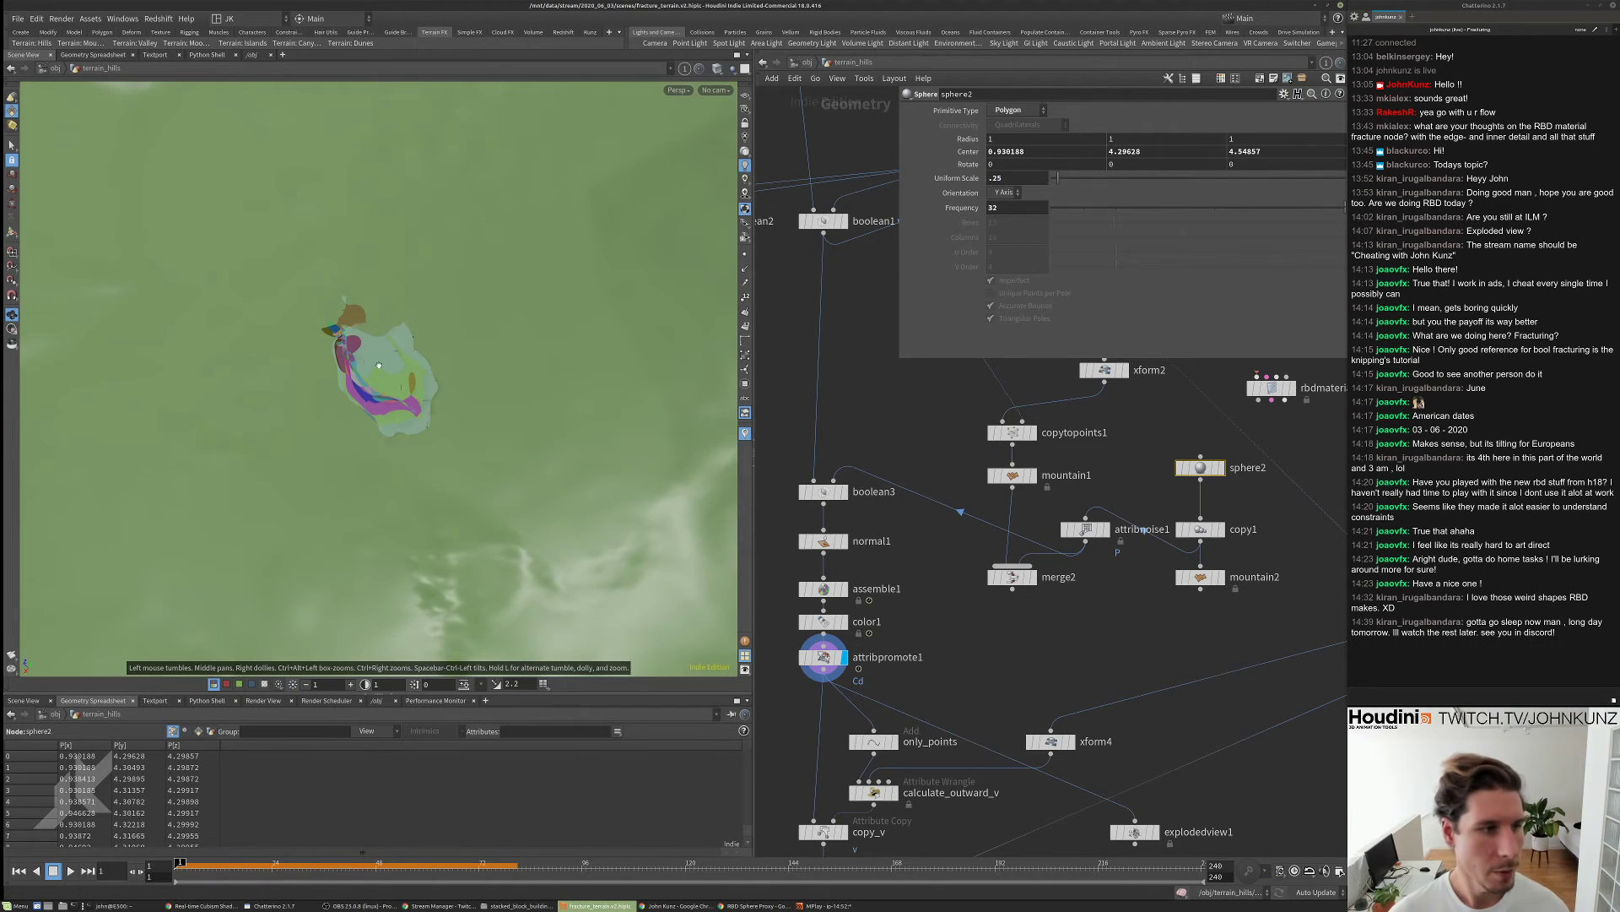
# - Set copy1's uniform scale to 1.7 and examine the concentric sphere fracture rings in the viewport
pyautogui.click(1200, 529)
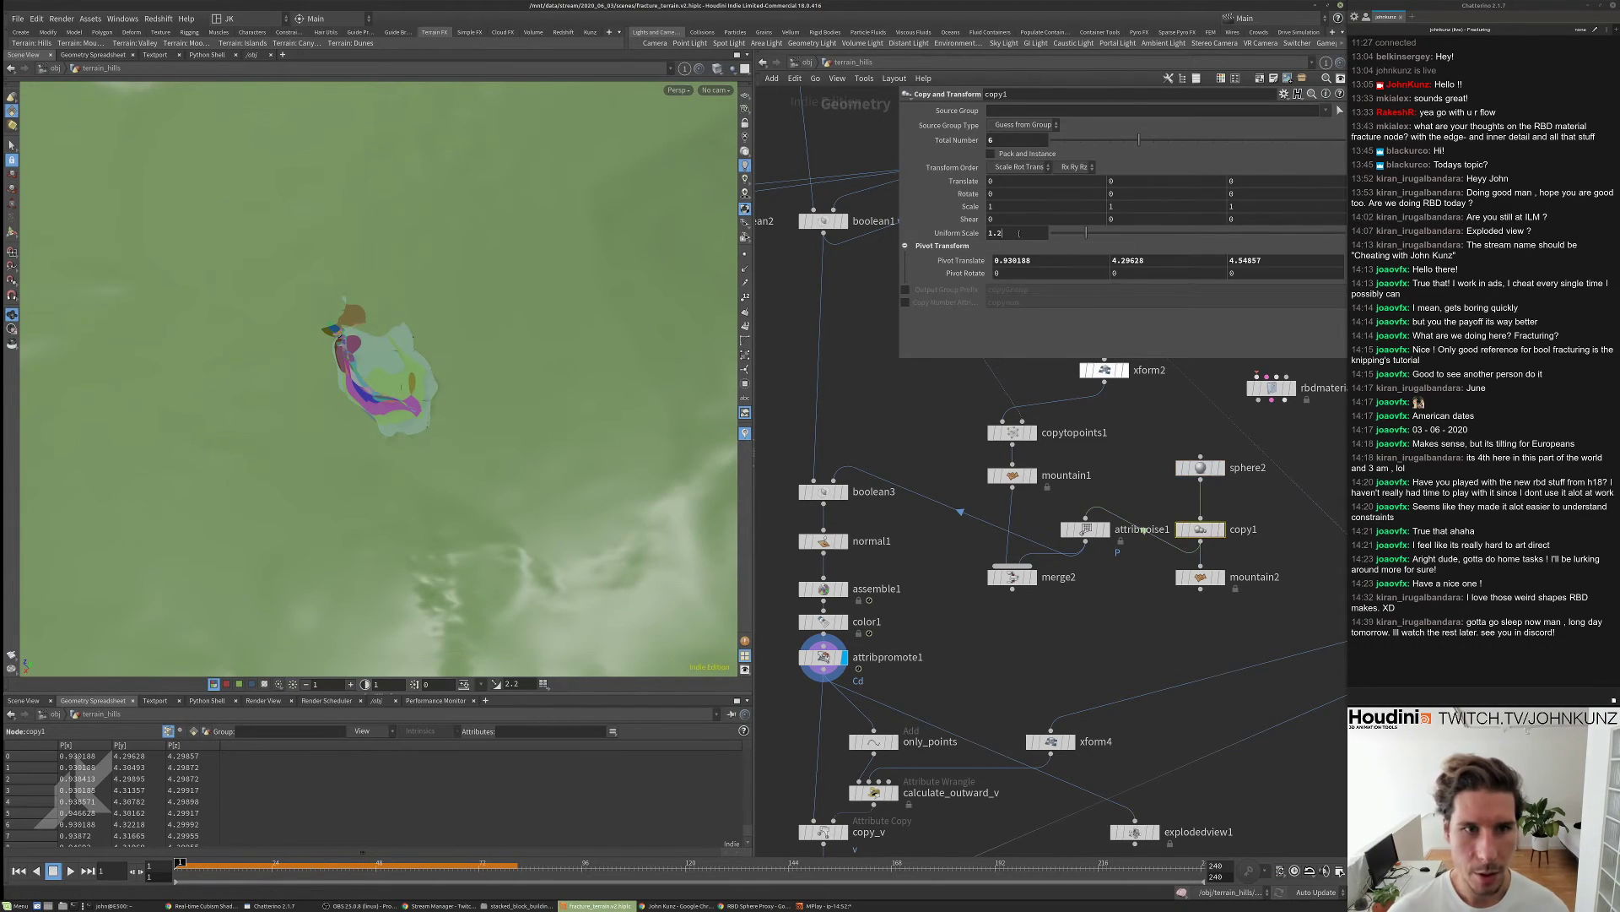
pyautogui.press('BackSpace')
pyautogui.write('7')
pyautogui.press('Return')
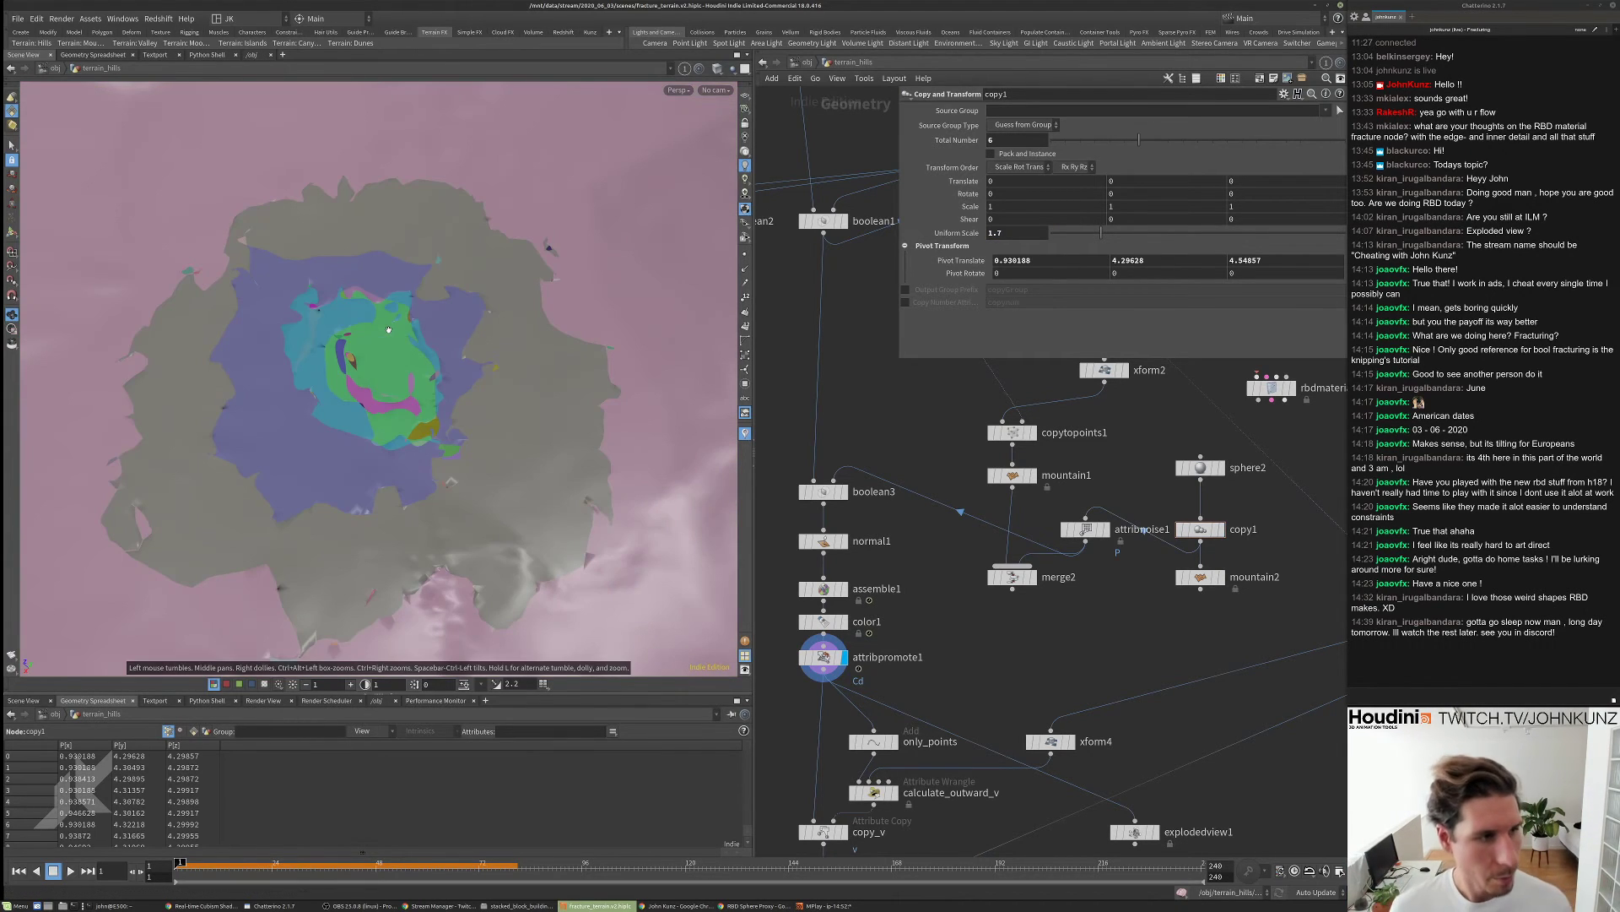
pyautogui.moveTo(370, 321); pyautogui.dragTo(372, 390, button='right')
pyautogui.moveTo(372, 390)
pyautogui.mouseDown()
pyautogui.moveTo(377, 418)
pyautogui.moveTo(380, 350)
pyautogui.moveTo(379, 408)
pyautogui.mouseUp()
pyautogui.moveTo(379, 408); pyautogui.dragTo(445, 315, button='right')
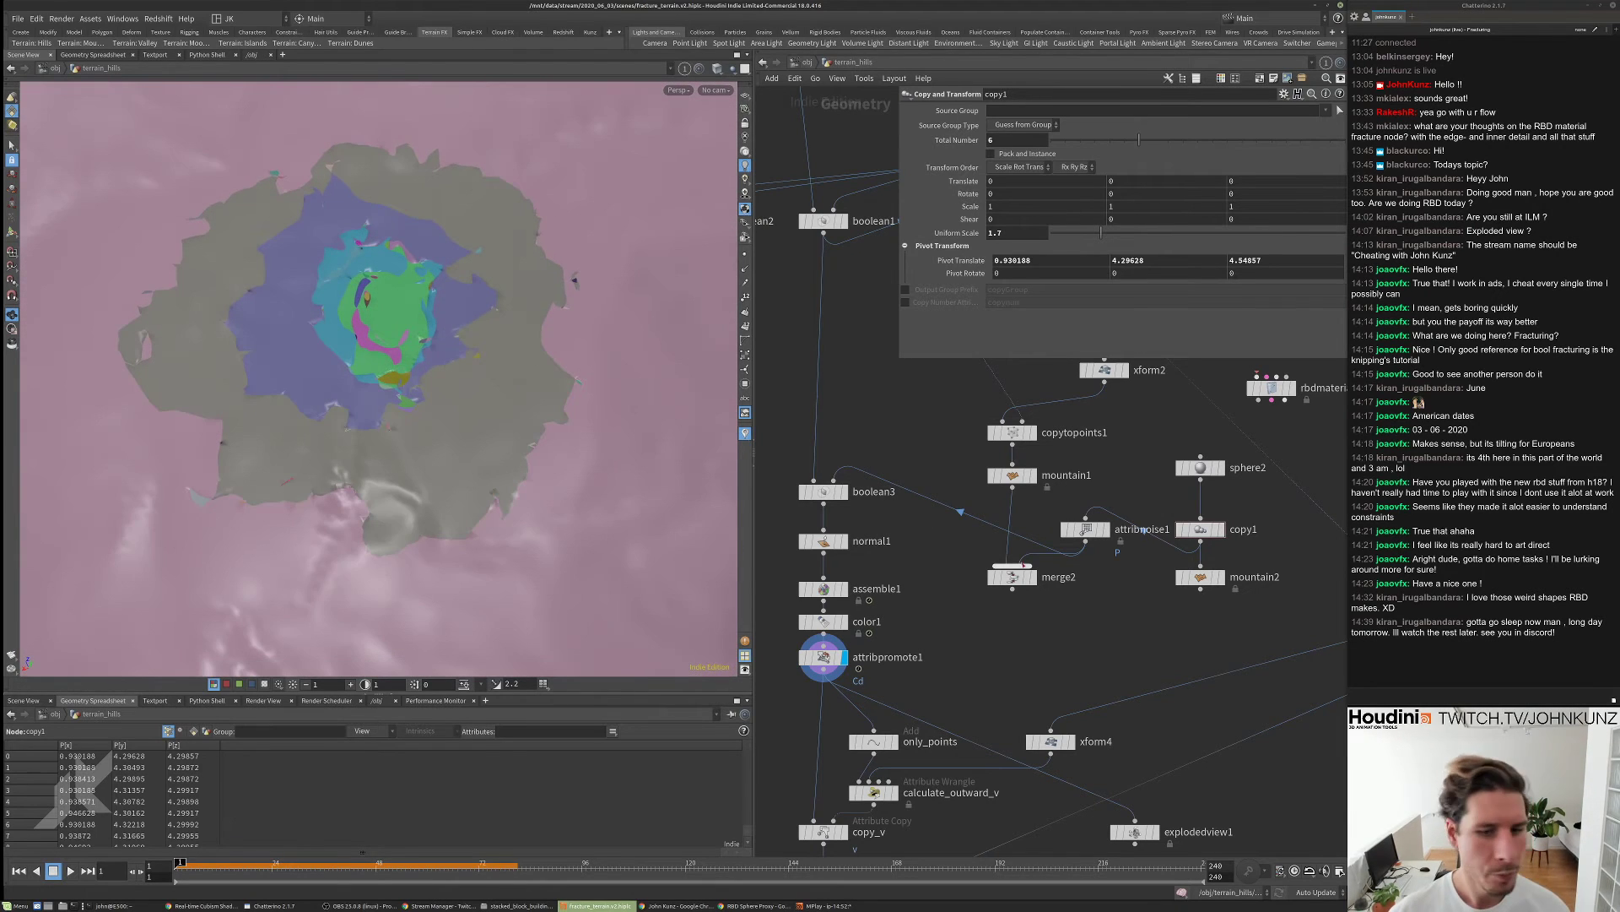
# - Reconnect merge2 to boolean3's cutting input, and check the combined fracture pattern and attribpromote1's geometry info
pyautogui.moveTo(1123, 595); pyautogui.dragTo(1114, 588, button='middle')
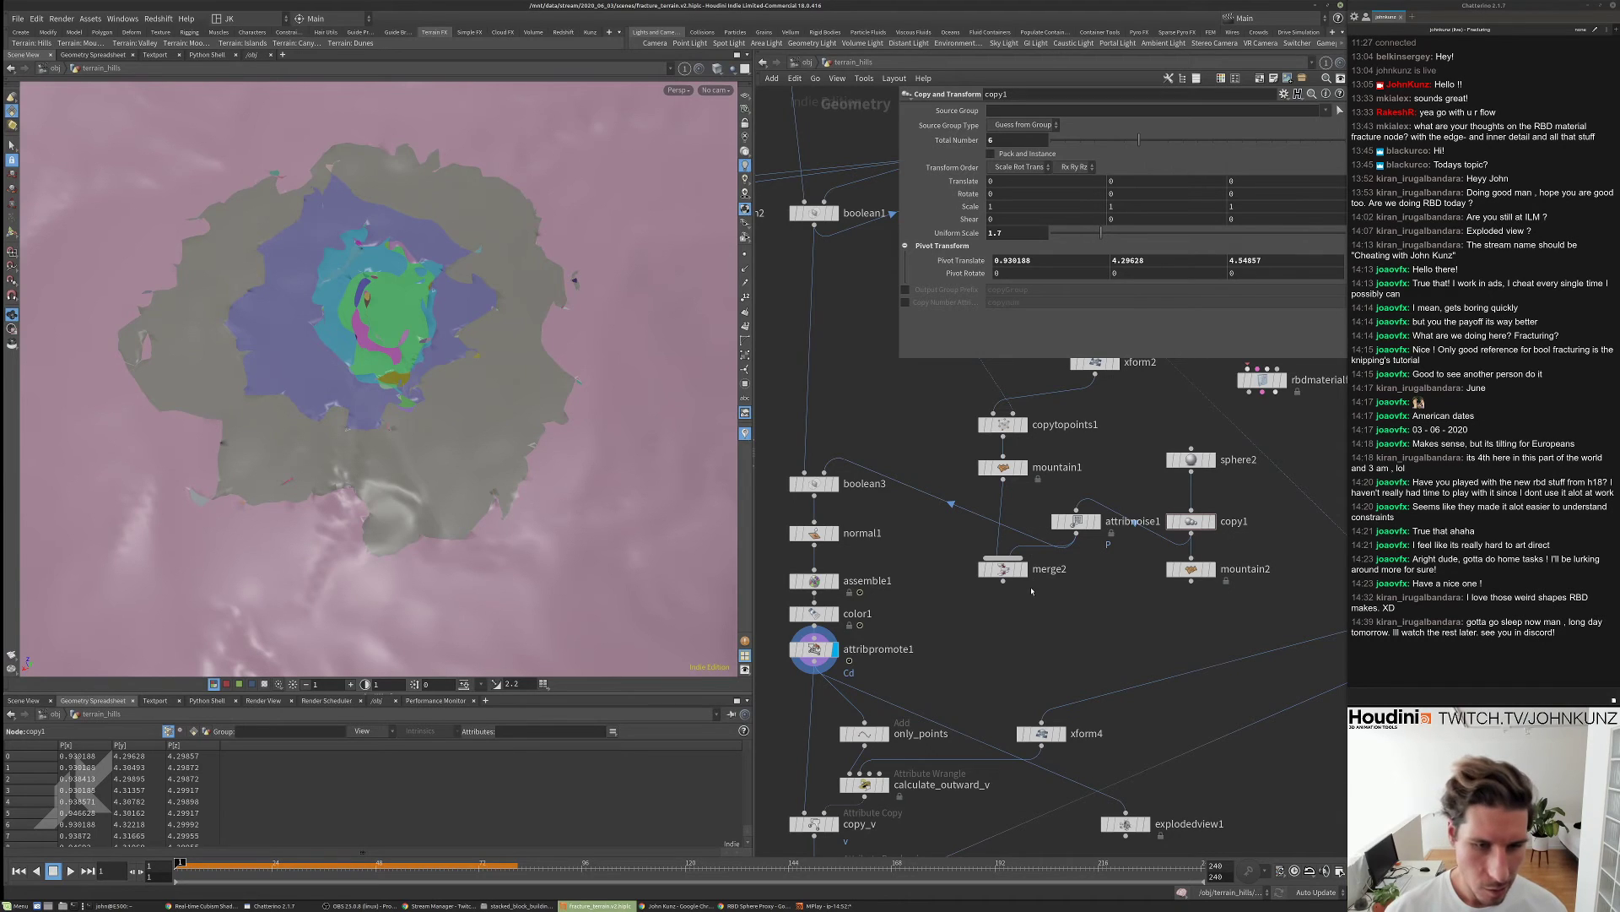
pyautogui.moveTo(838, 474); pyautogui.dragTo(1013, 494)
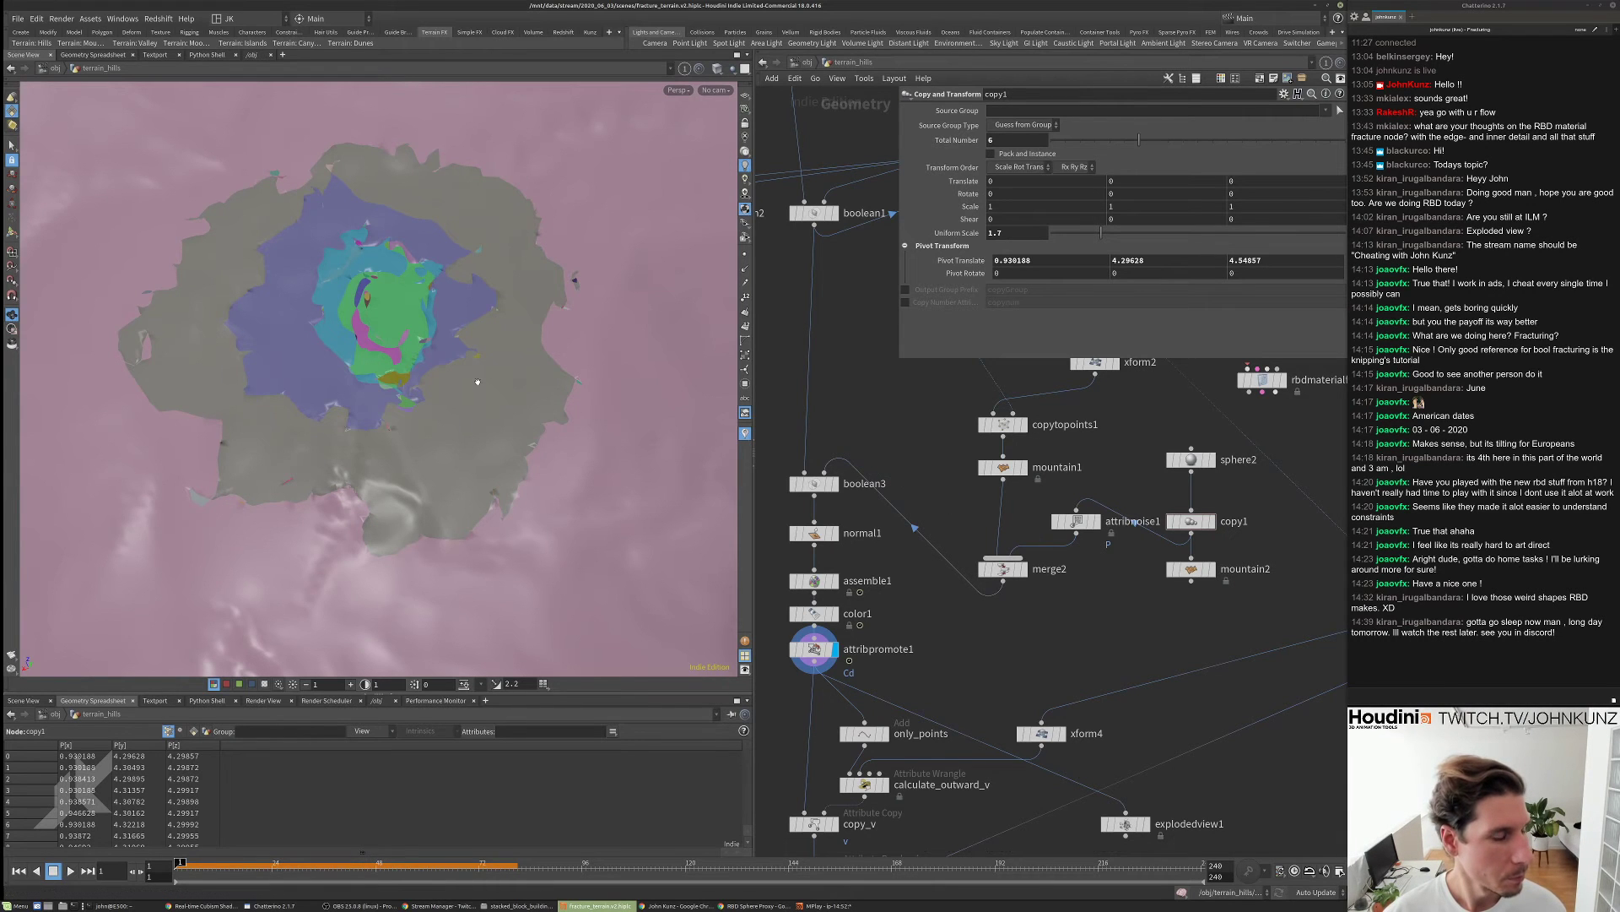
pyautogui.moveTo(481, 324); pyautogui.dragTo(274, 370, button='right')
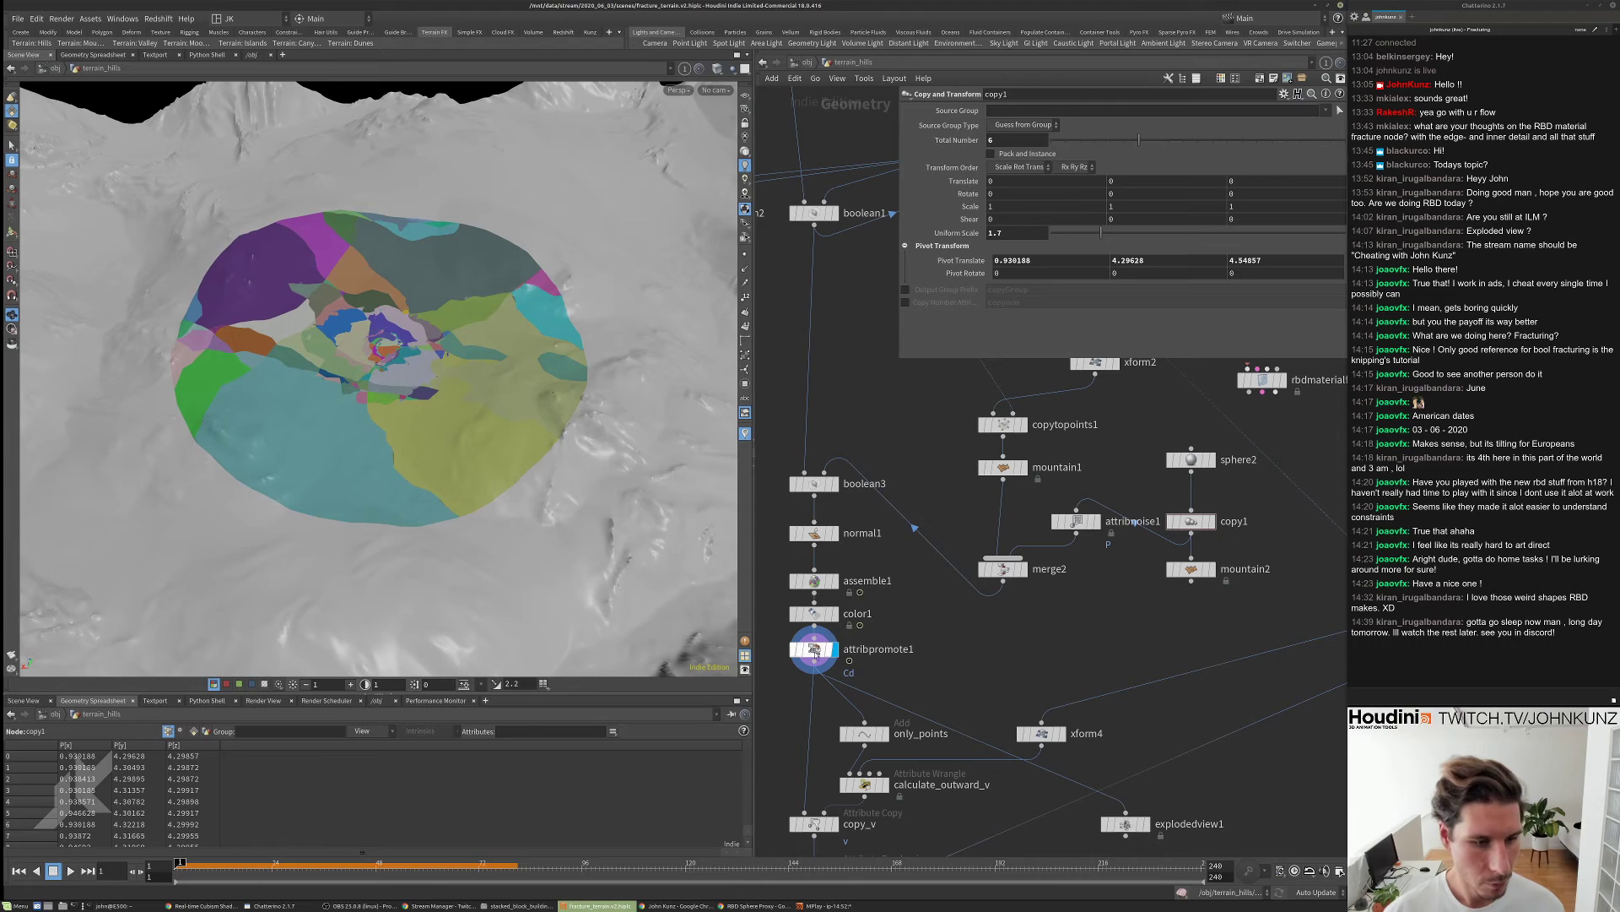
pyautogui.middleClick(815, 654)
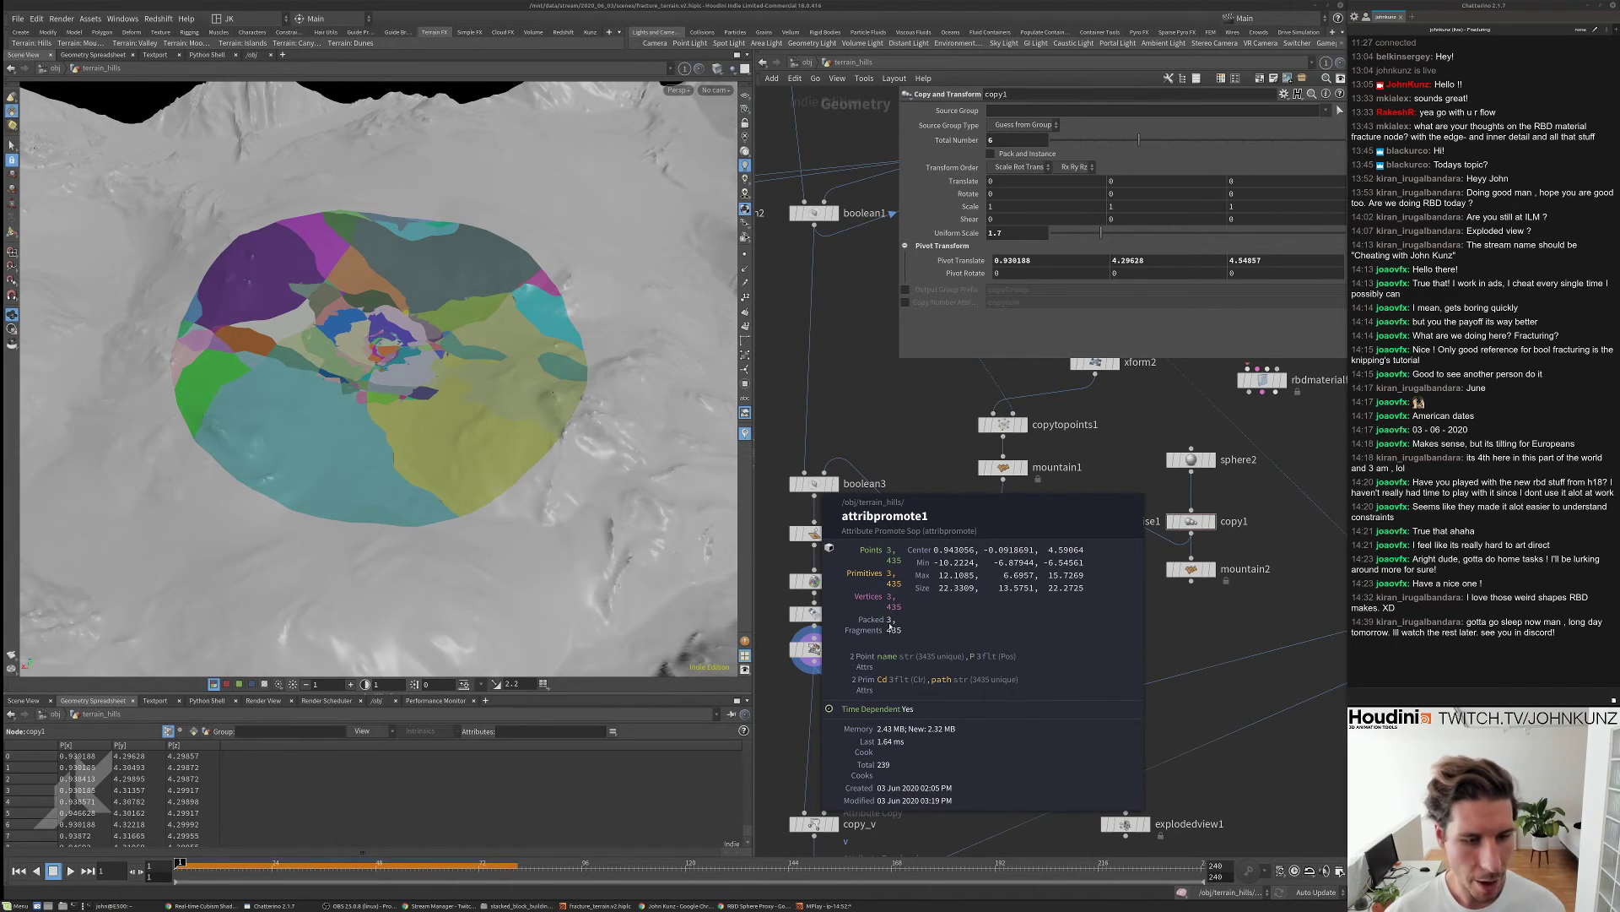
pyautogui.moveTo(397, 439)
pyautogui.mouseDown()
pyautogui.moveTo(412, 298)
pyautogui.moveTo(407, 439)
pyautogui.mouseUp()
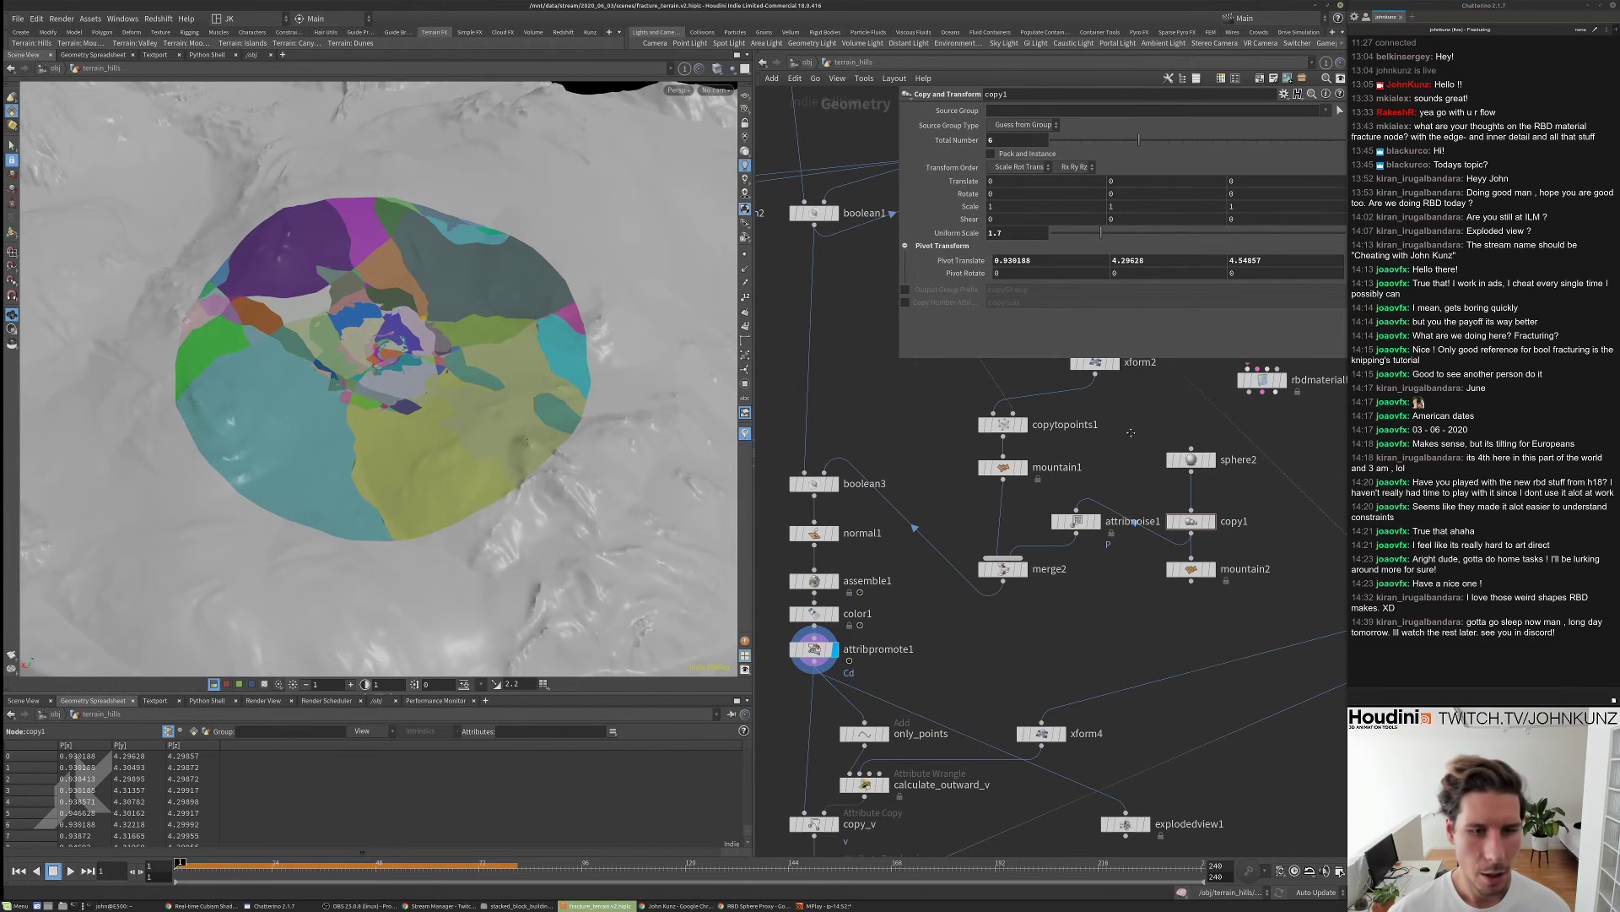
# - Display grid1 and set both its rows and columns to 44
pyautogui.moveTo(1115, 330); pyautogui.dragTo(1069, 413, button='middle')
pyautogui.click(1068, 413)
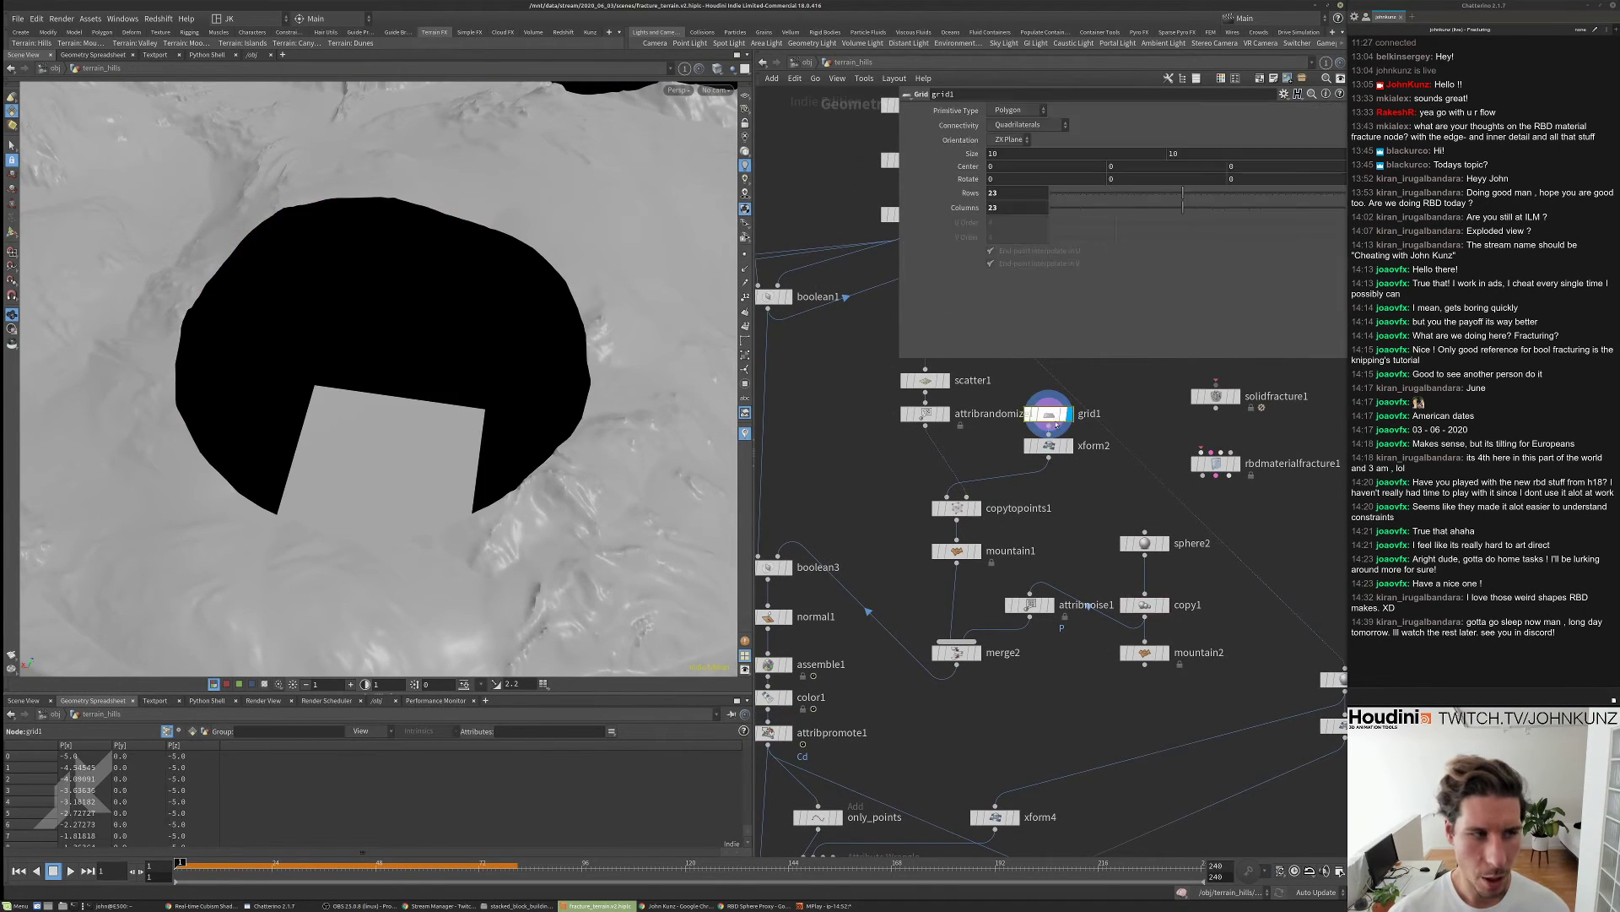
pyautogui.click(1003, 192)
pyautogui.write('3')
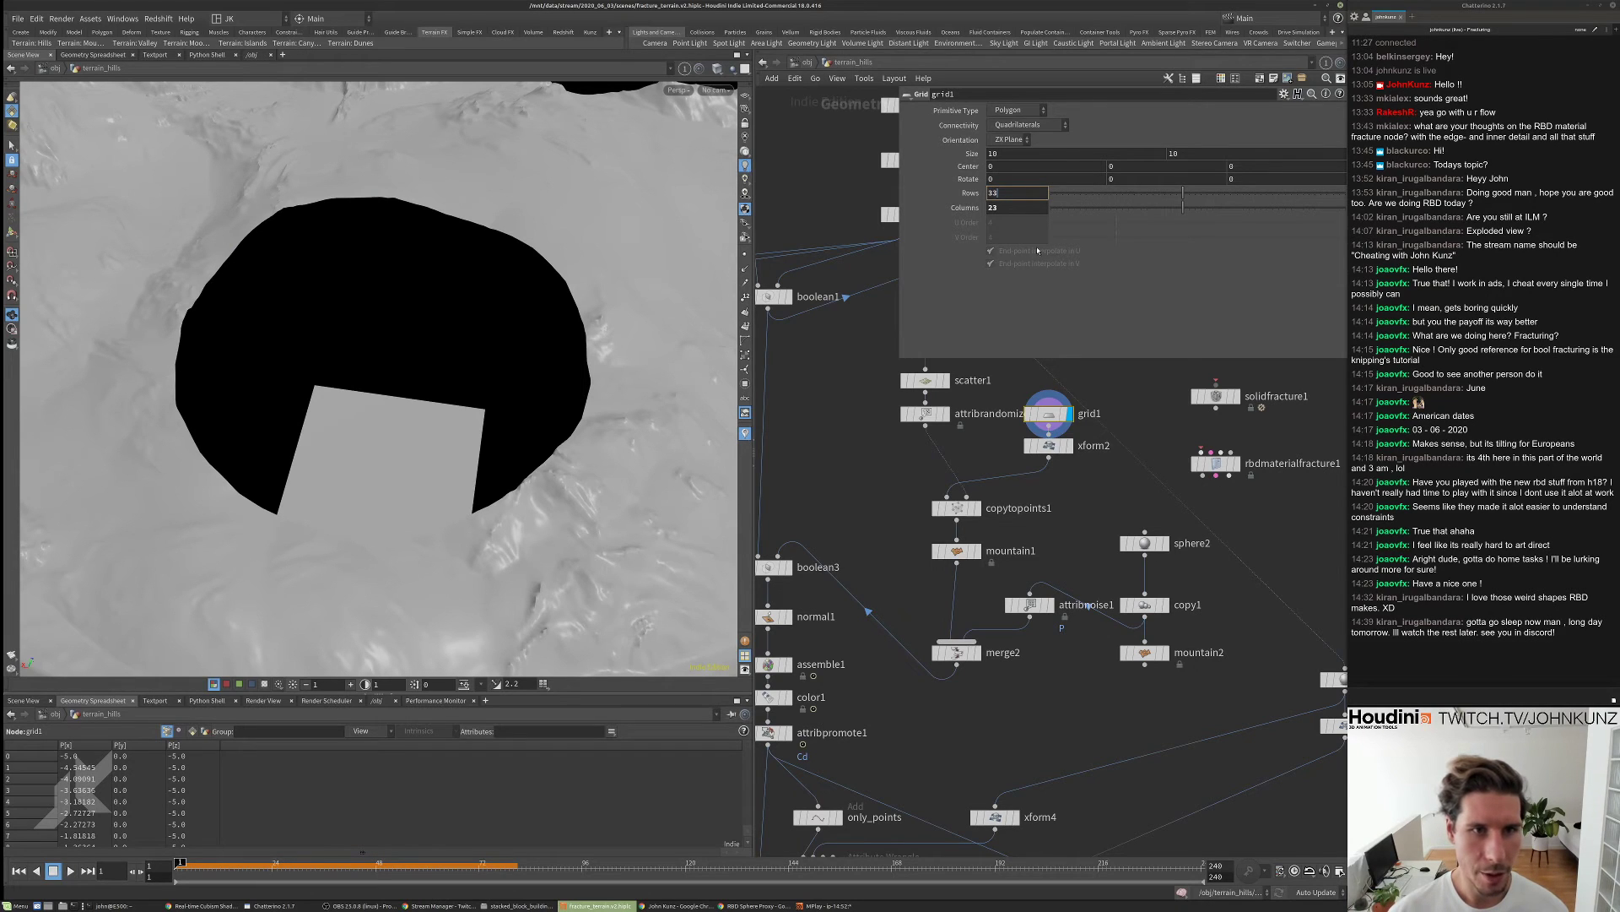
pyautogui.write('44')
pyautogui.press('Tab')
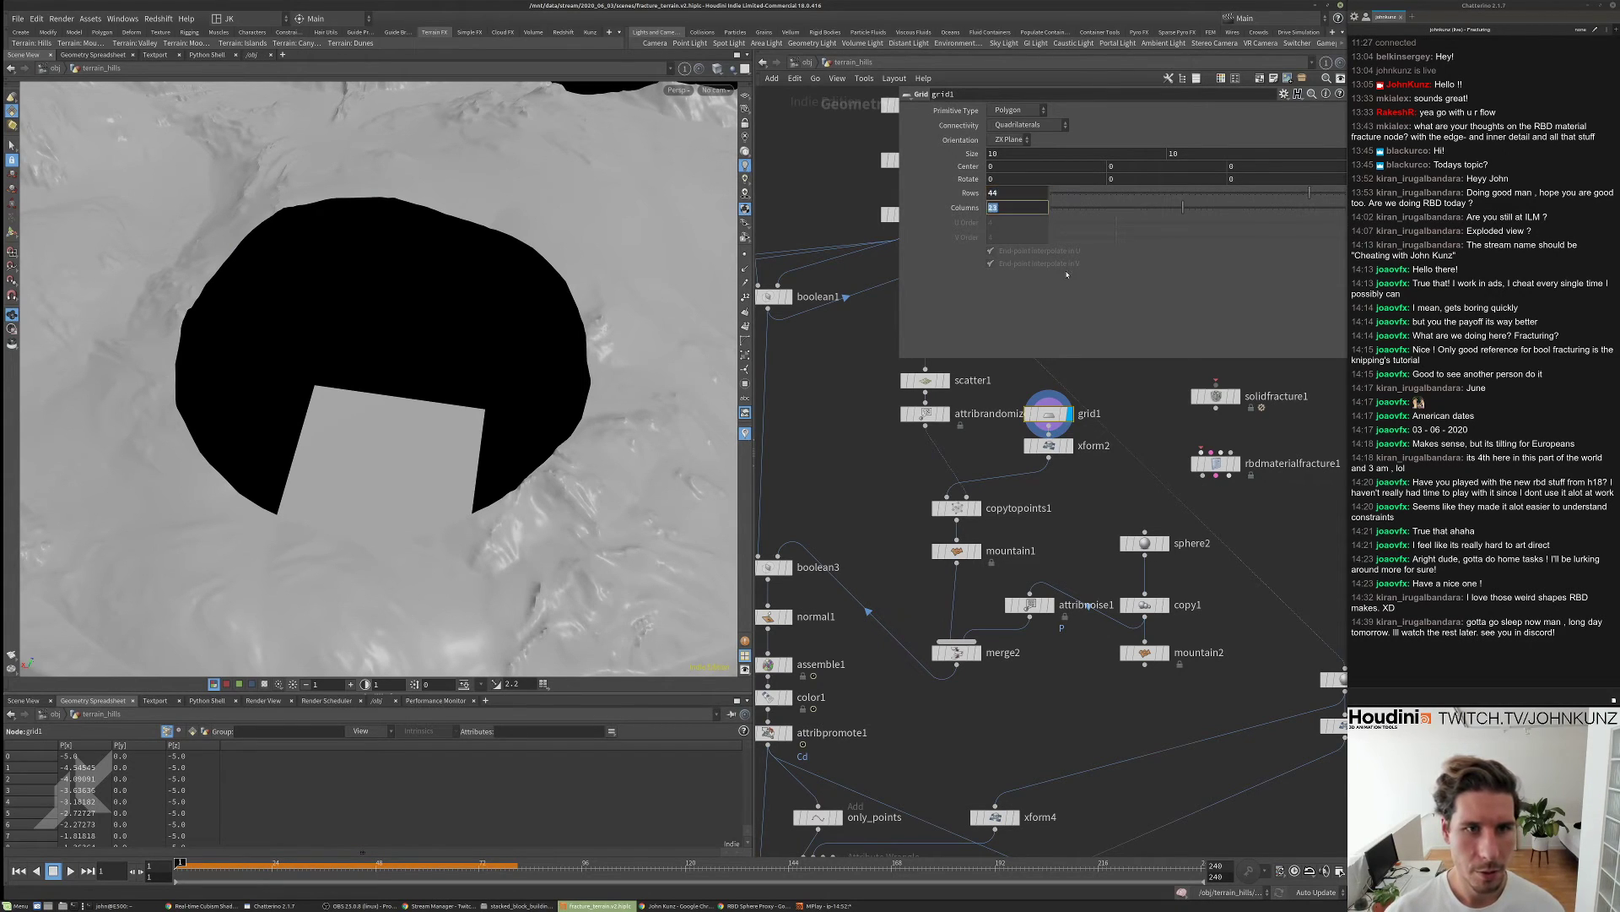
pyautogui.write('44')
pyautogui.press('Return')
pyautogui.scroll(2, 886, 856)
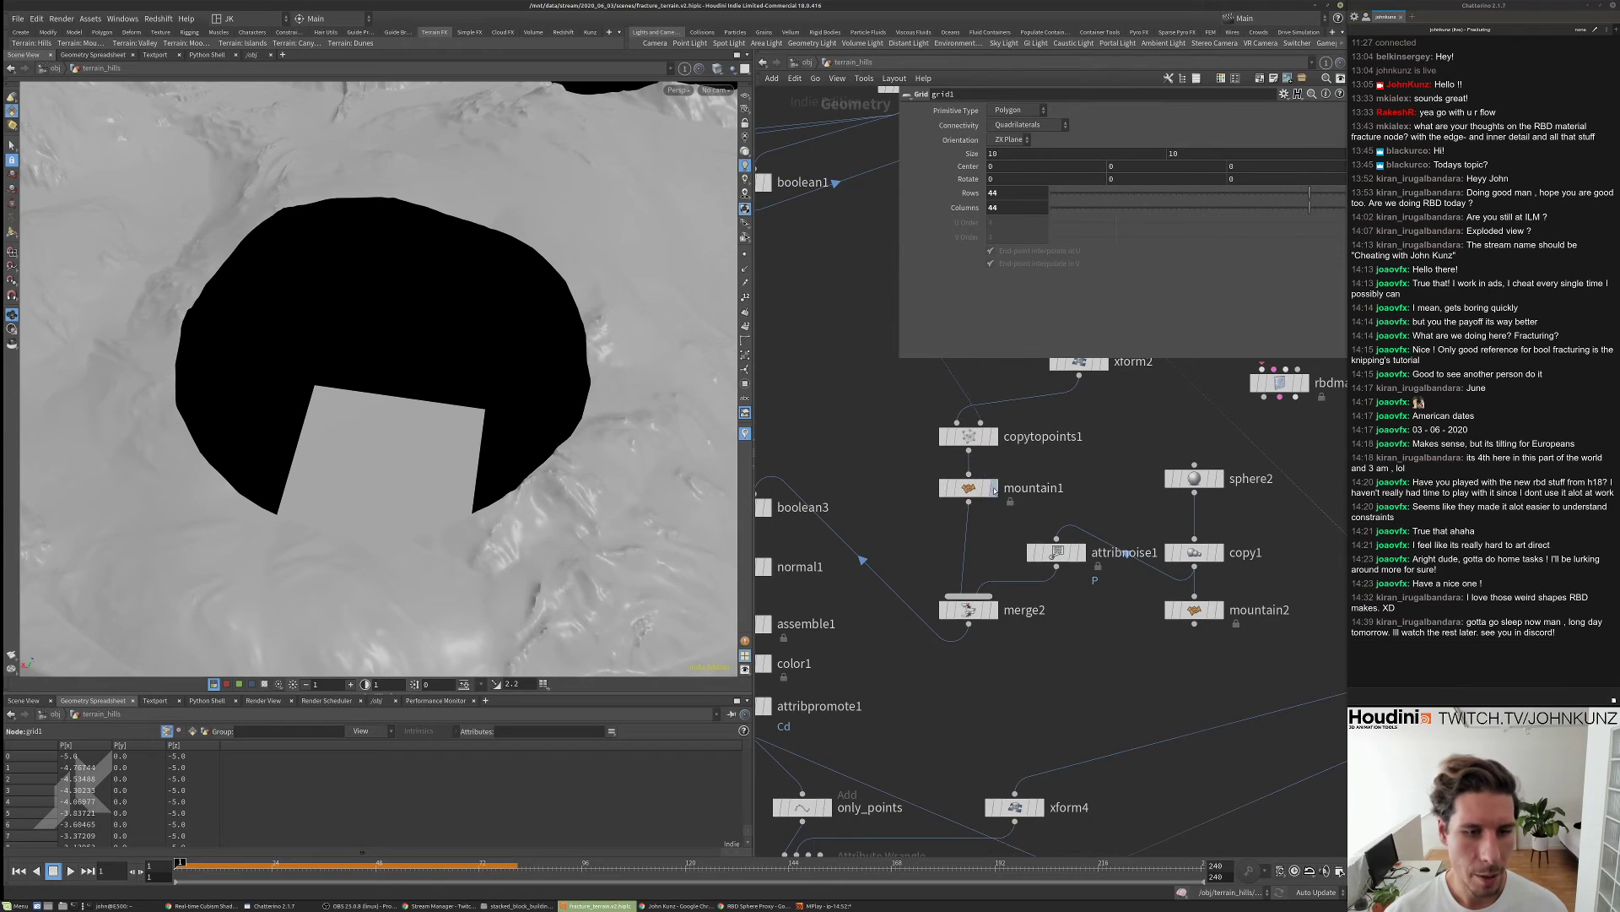
# - Display mountain1 with its parameters and examine the noise detail on the cutting surfaces up close
pyautogui.click(989, 489)
pyautogui.click(975, 489)
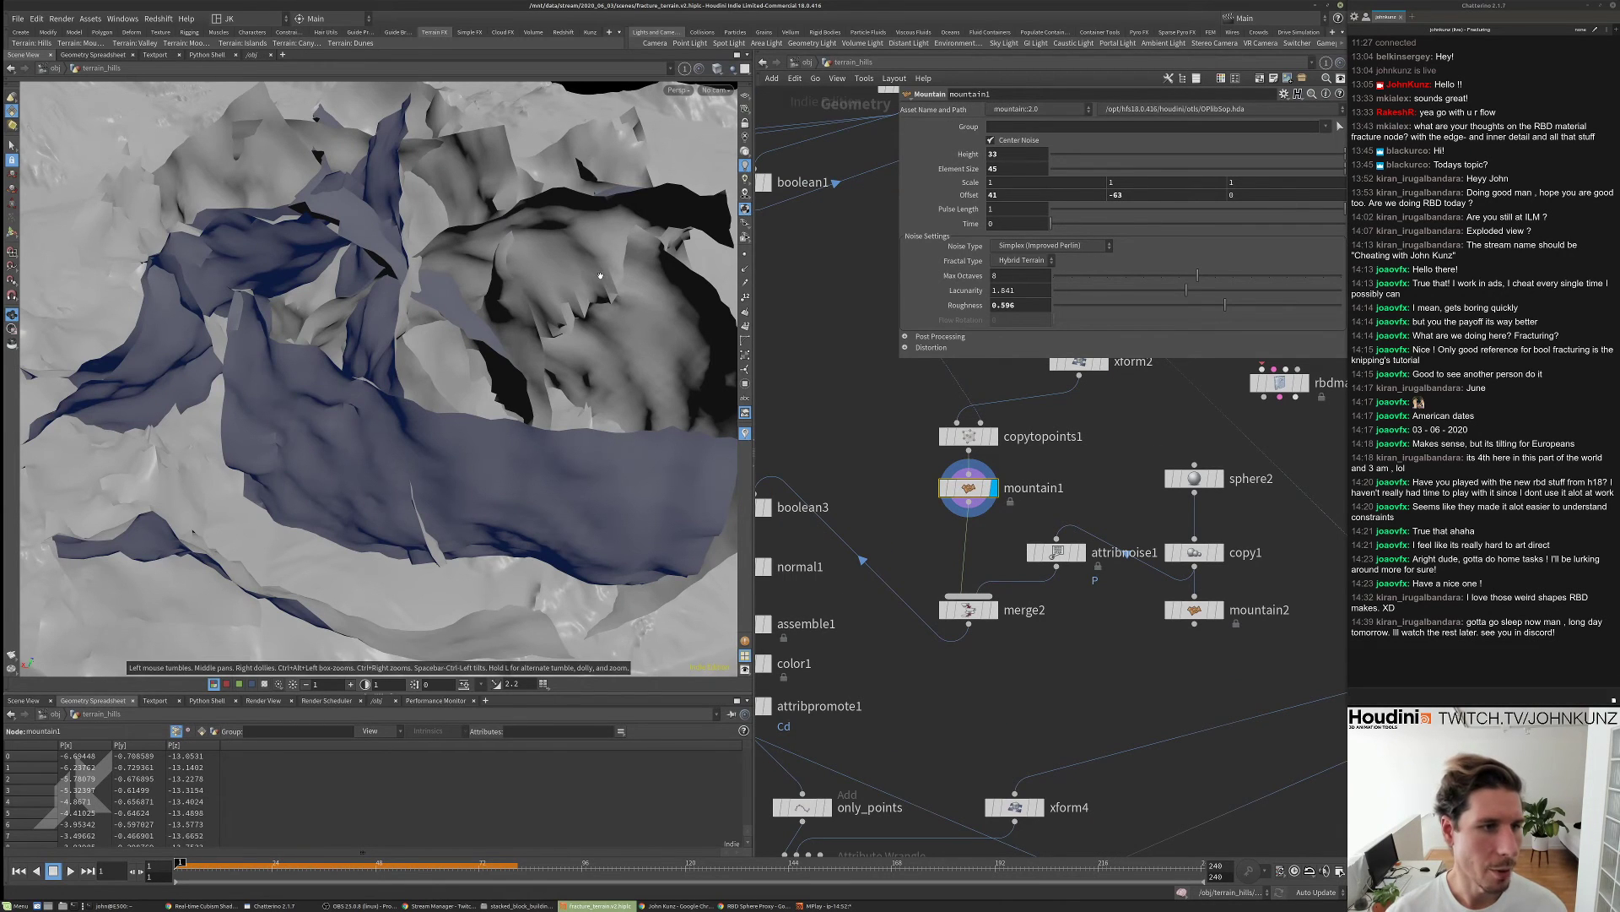
pyautogui.moveTo(600, 276); pyautogui.dragTo(432, 226)
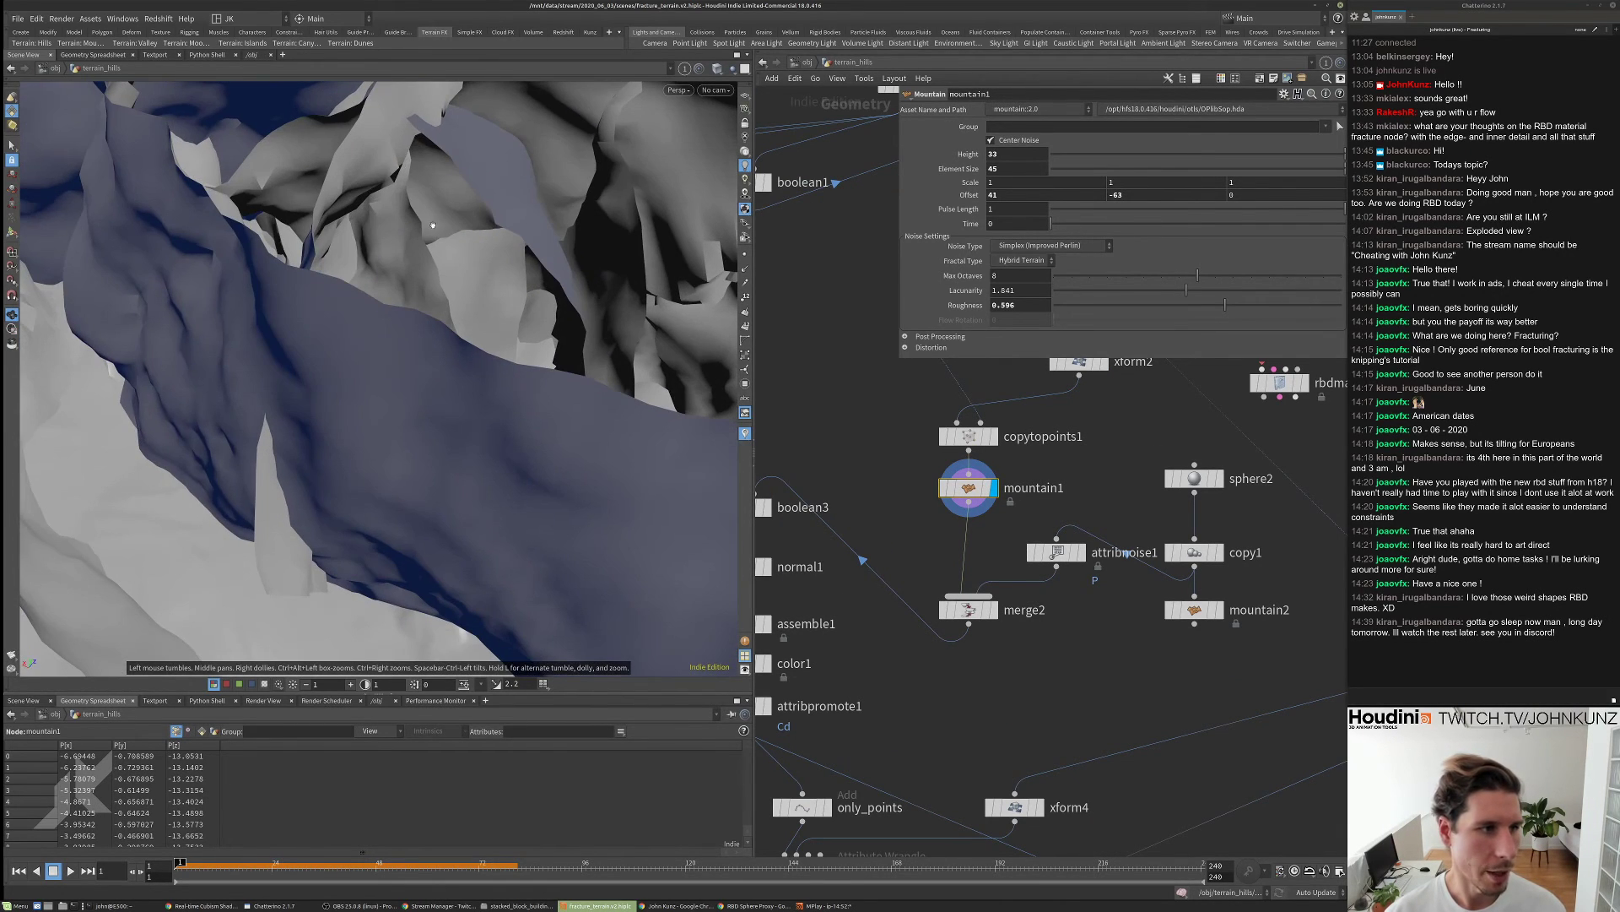
pyautogui.moveTo(874, 546); pyautogui.dragTo(965, 475, button='middle')
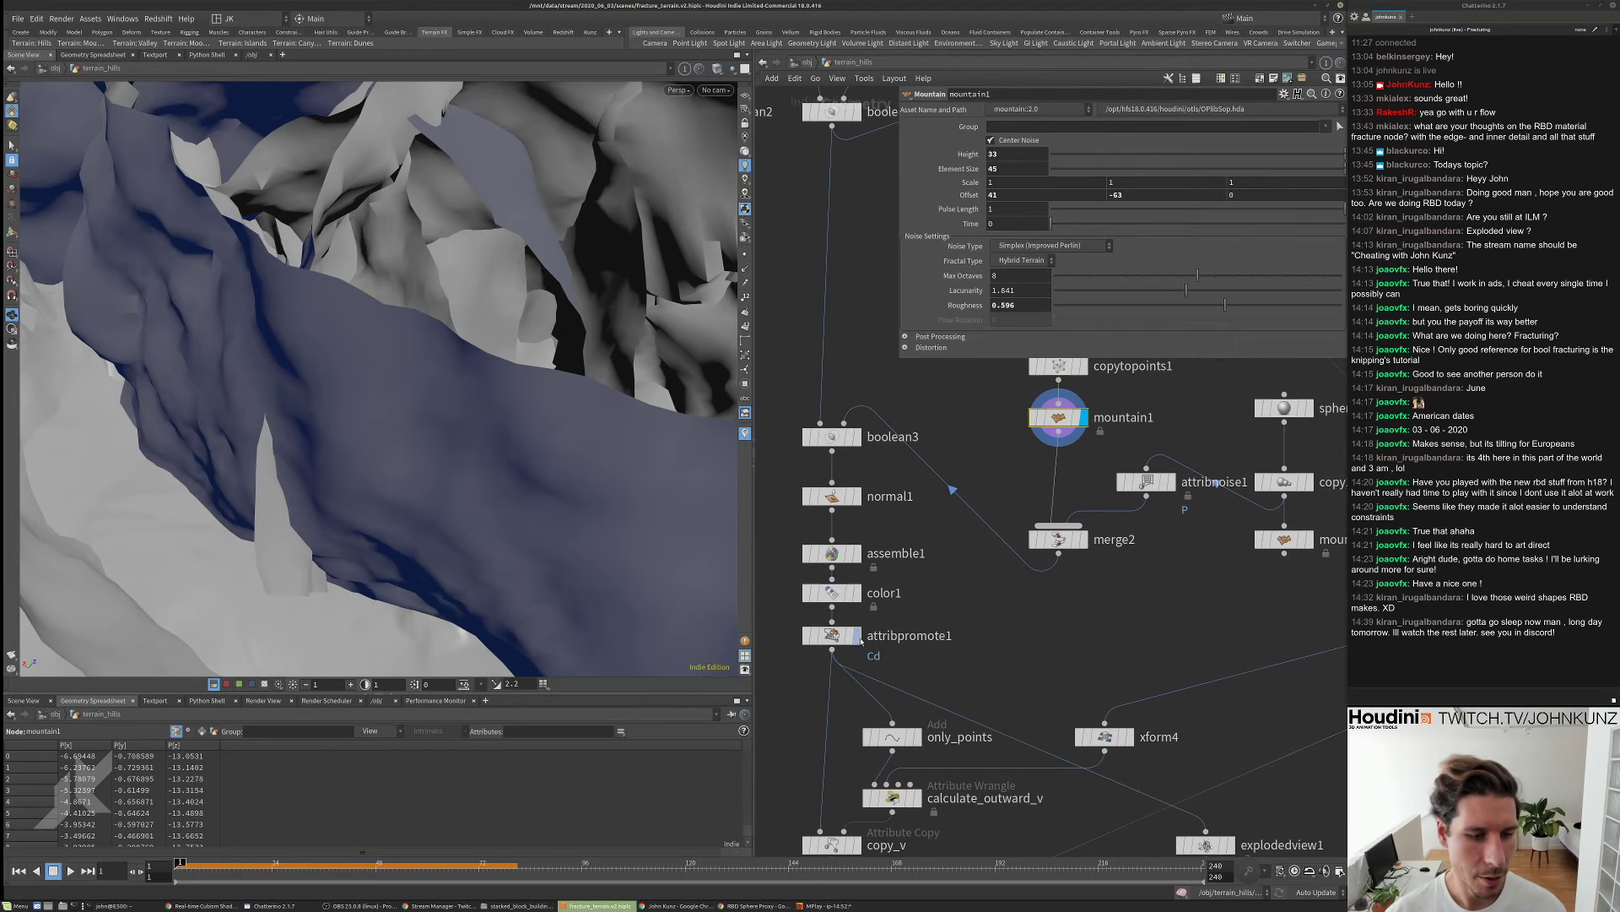
# - Display attribpromote1 and examine the coloured fracture pieces around the impact centre from several angles
pyautogui.moveTo(603, 460); pyautogui.dragTo(515, 297)
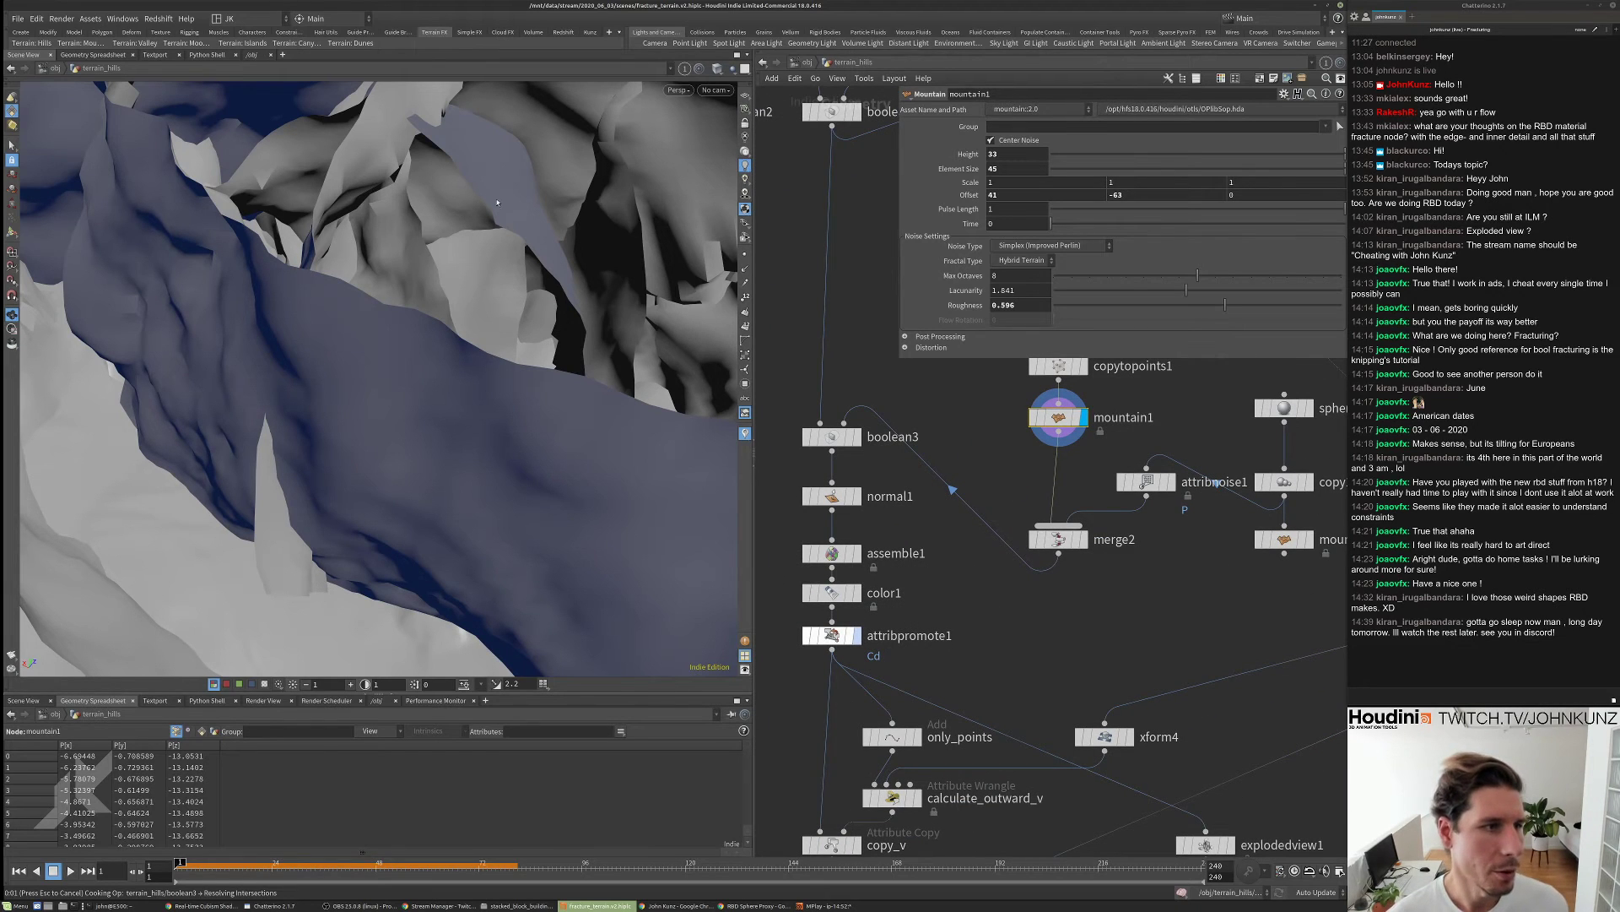
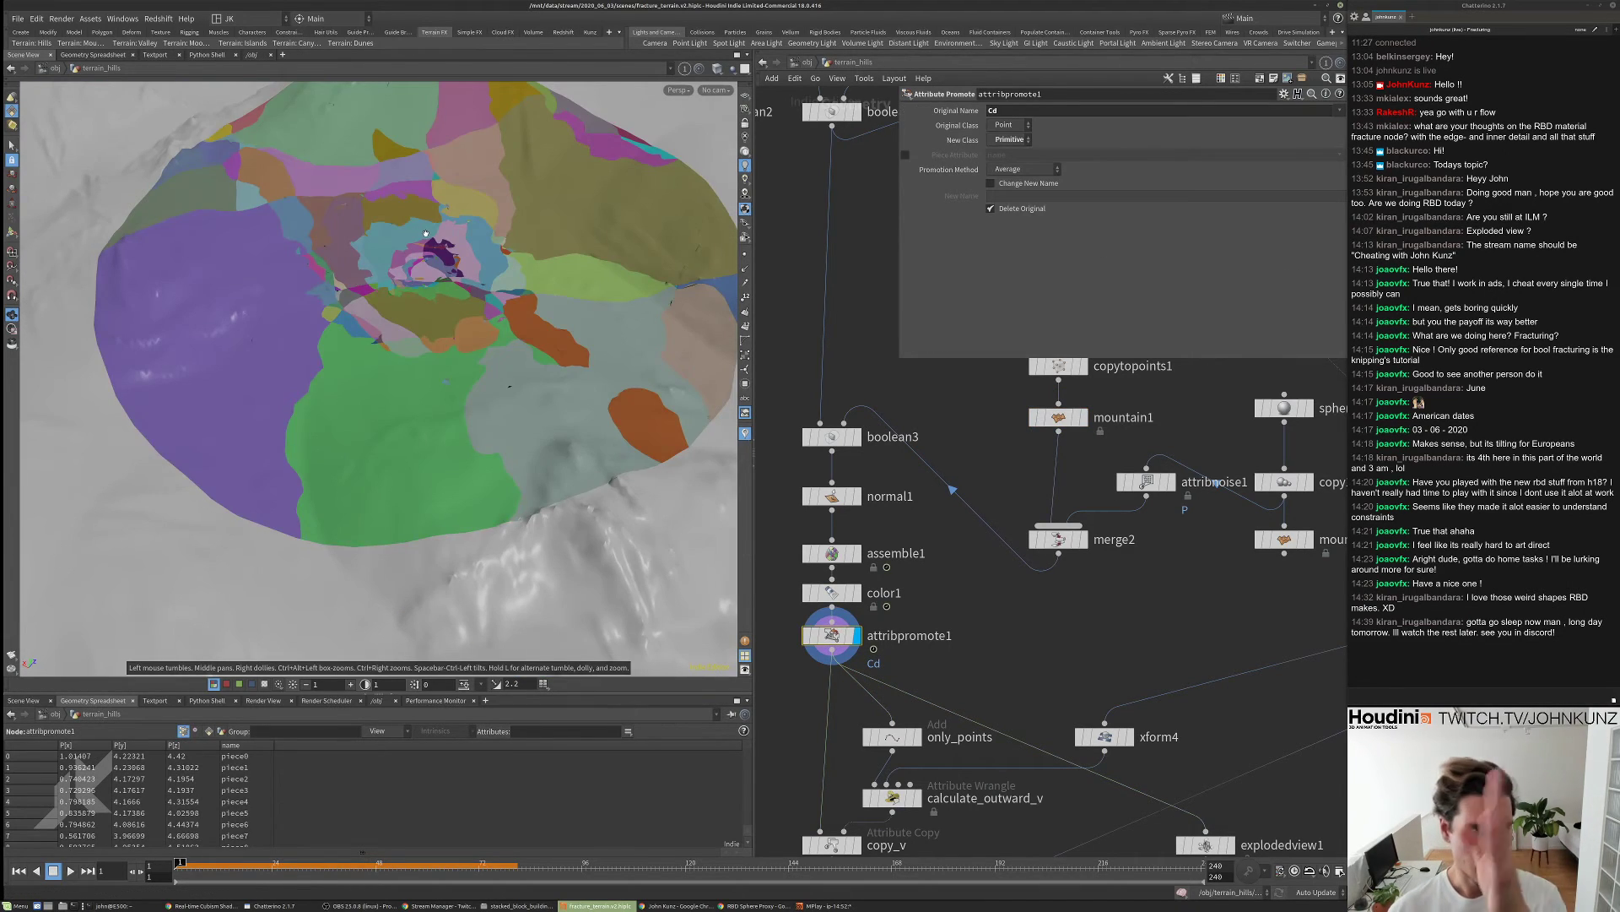
pyautogui.moveTo(426, 233); pyautogui.dragTo(439, 274)
pyautogui.moveTo(439, 275); pyautogui.dragTo(652, 162, button='right')
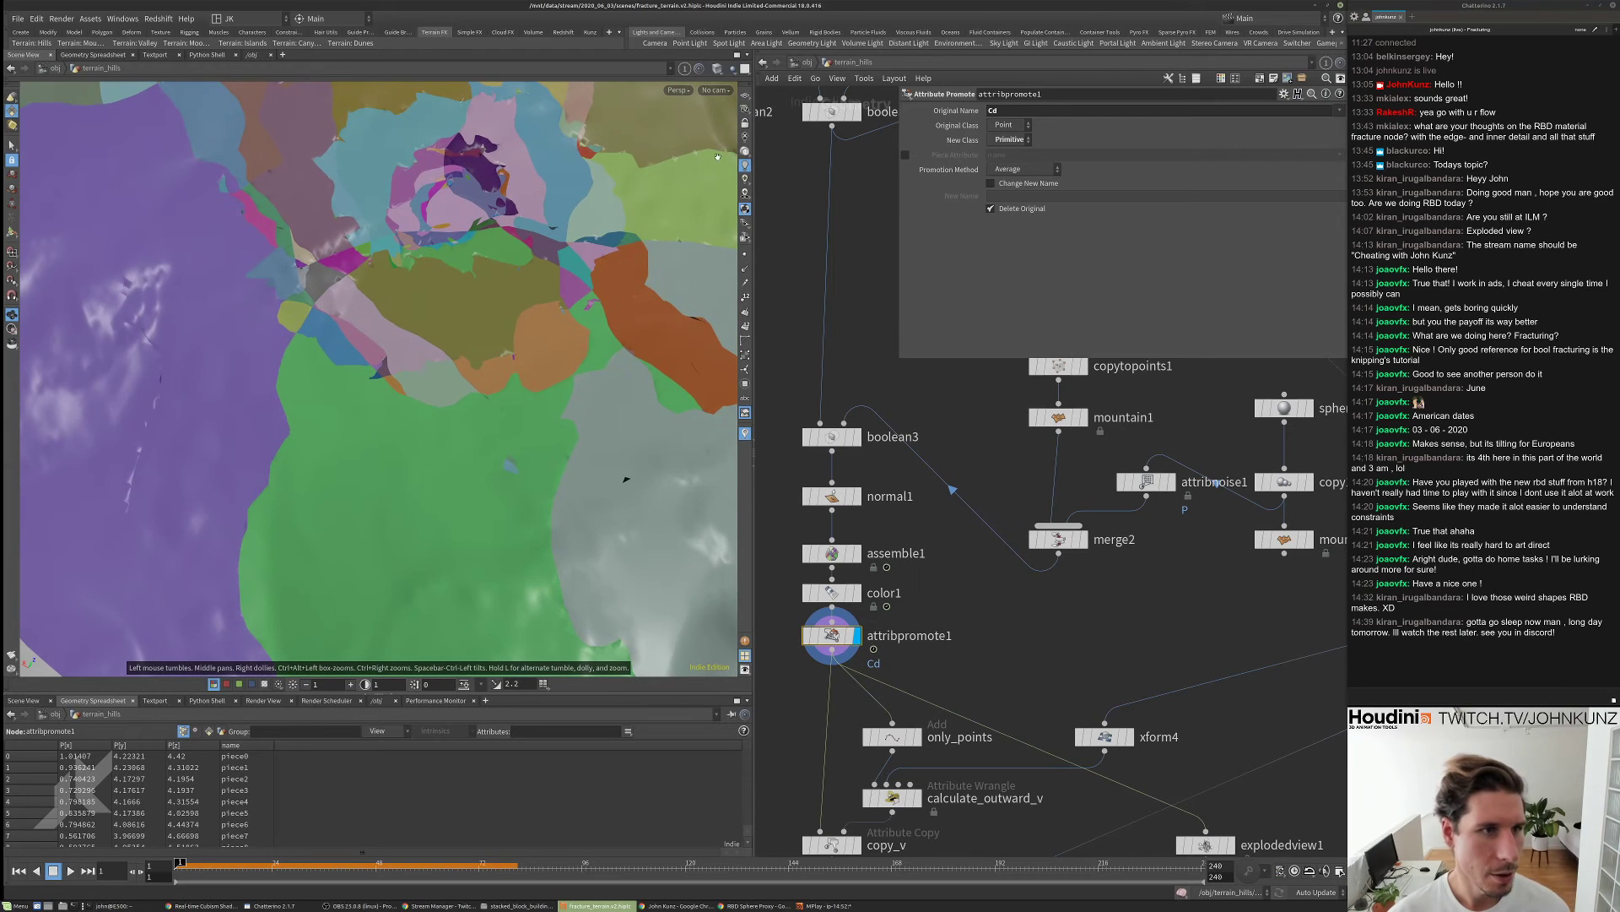
pyautogui.moveTo(622, 210); pyautogui.dragTo(470, 344)
pyautogui.press('h')
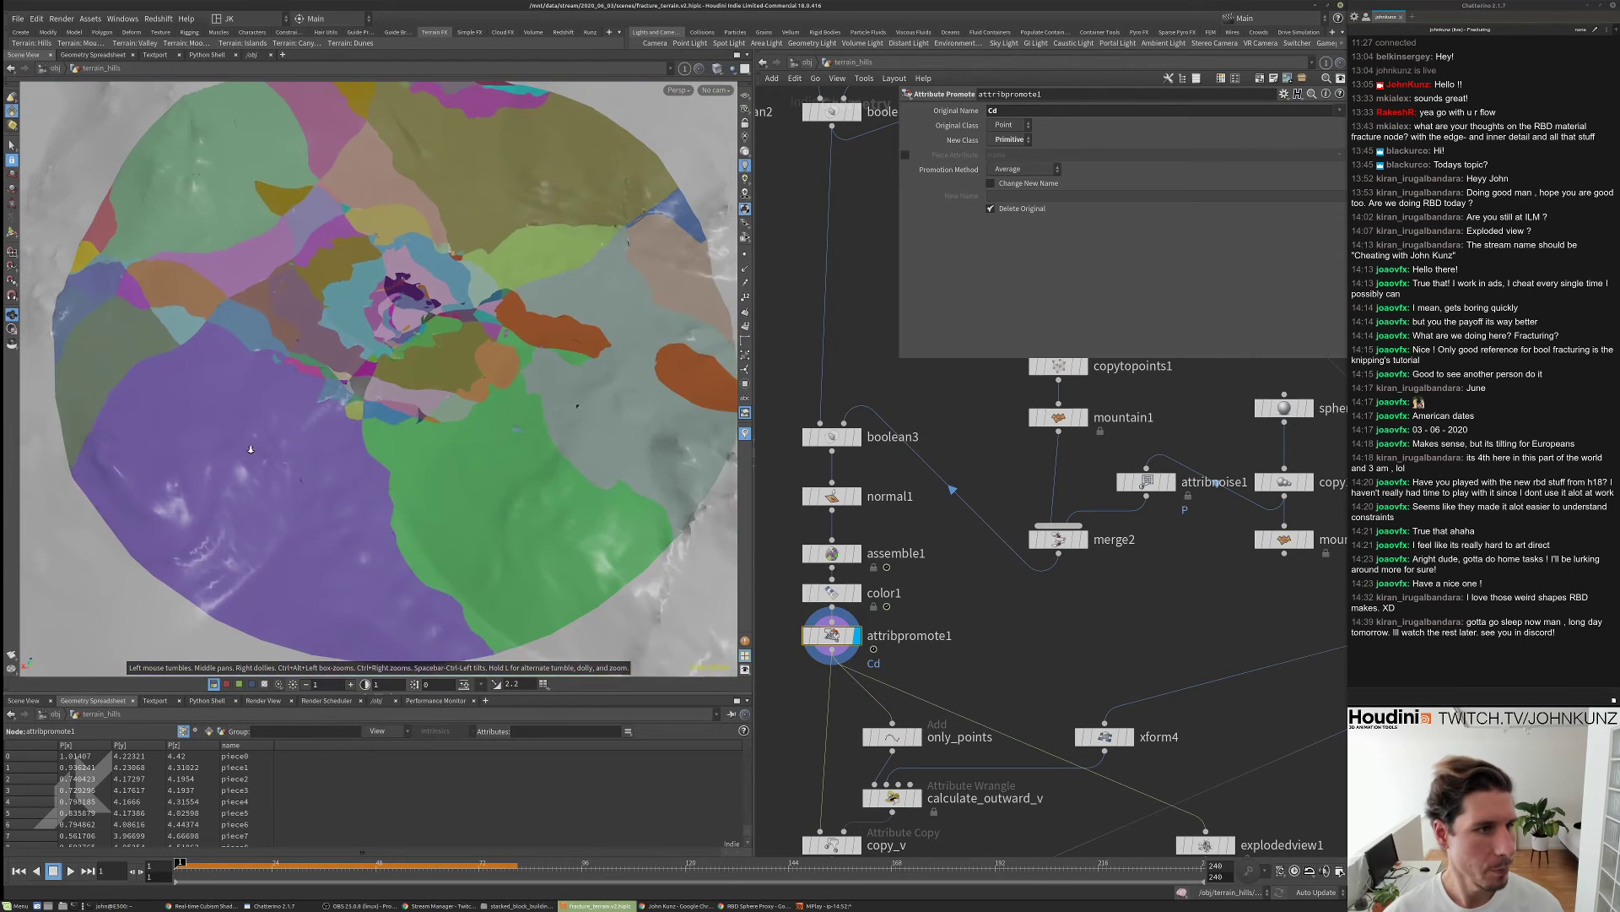
pyautogui.moveTo(842, 723); pyautogui.dragTo(854, 506, button='middle')
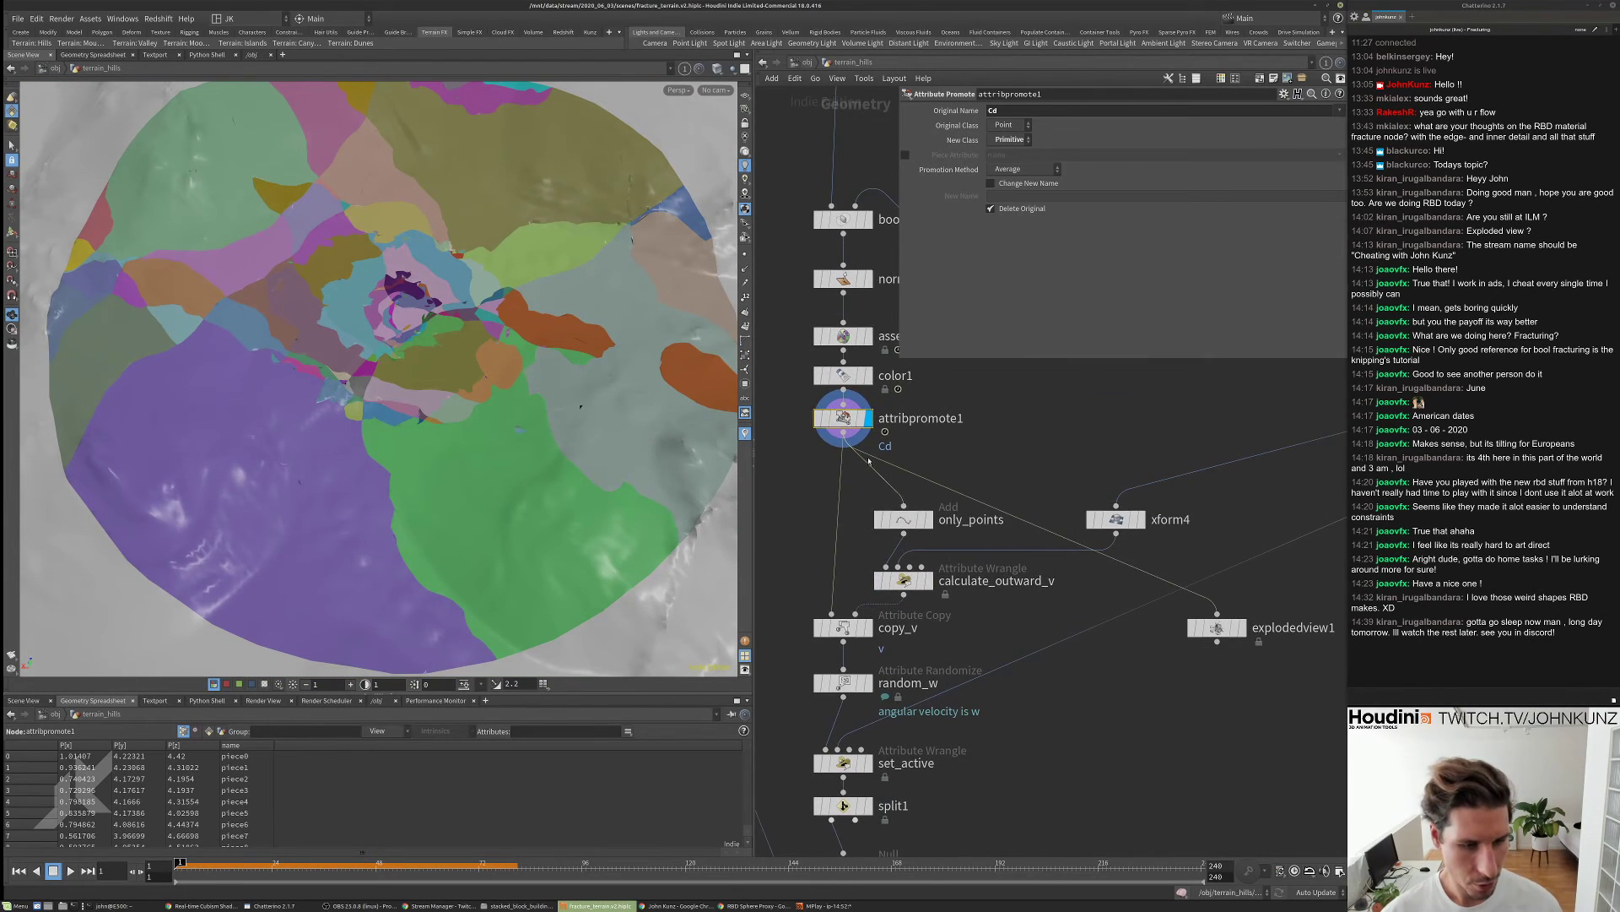
pyautogui.moveTo(843, 417); pyautogui.dragTo(971, 434, button='middle')
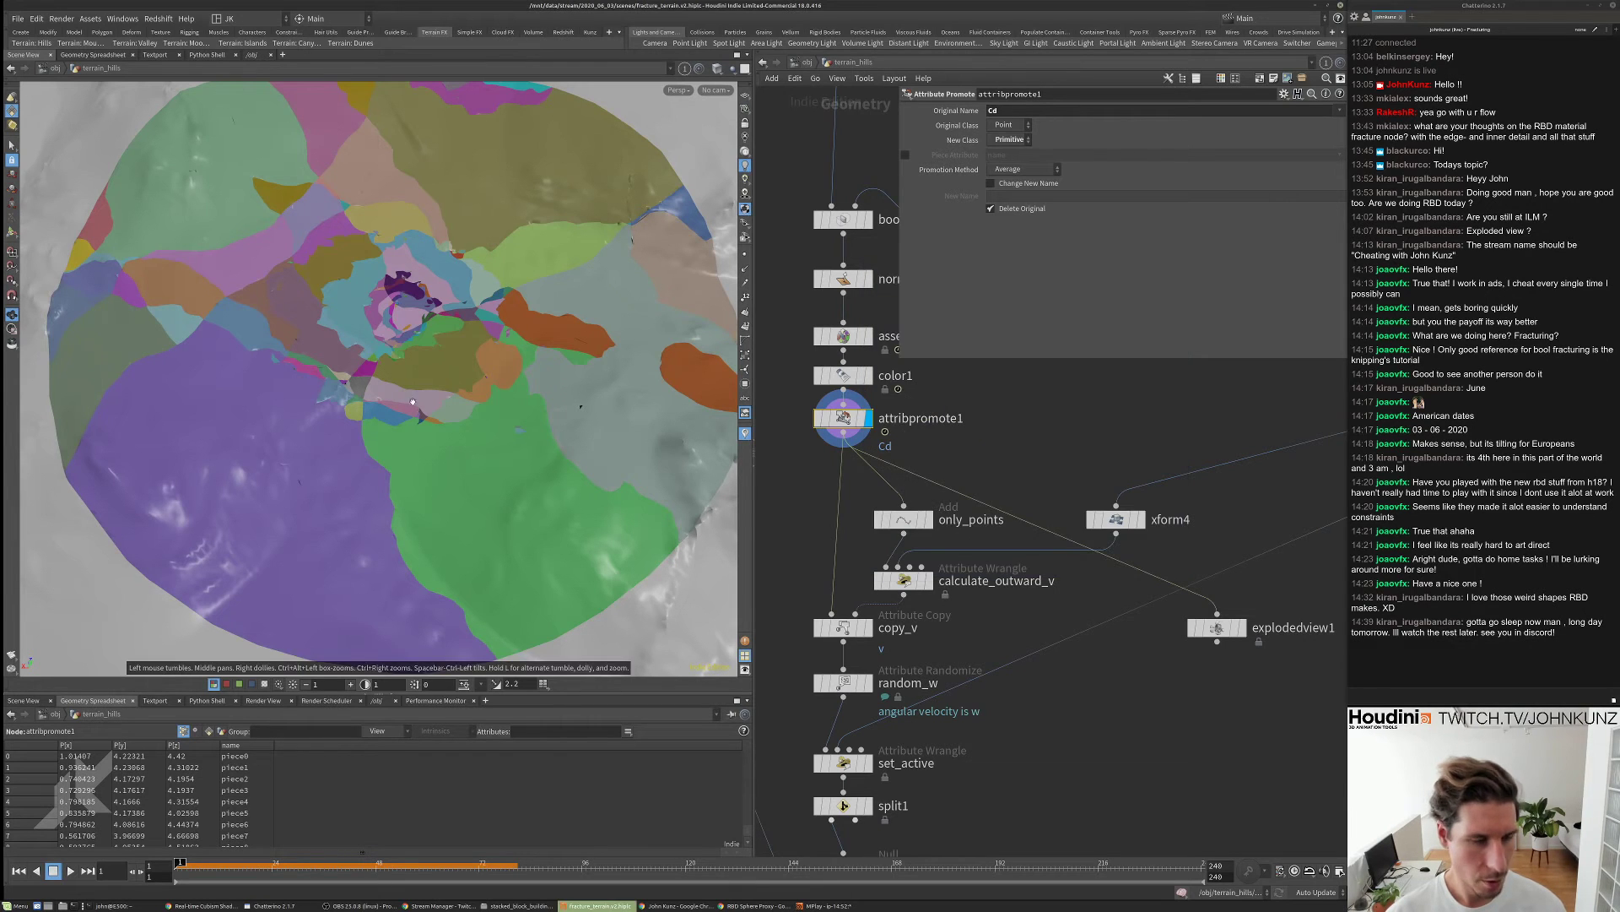
pyautogui.scroll(-2, 513, 378)
pyautogui.scroll(5, 513, 377)
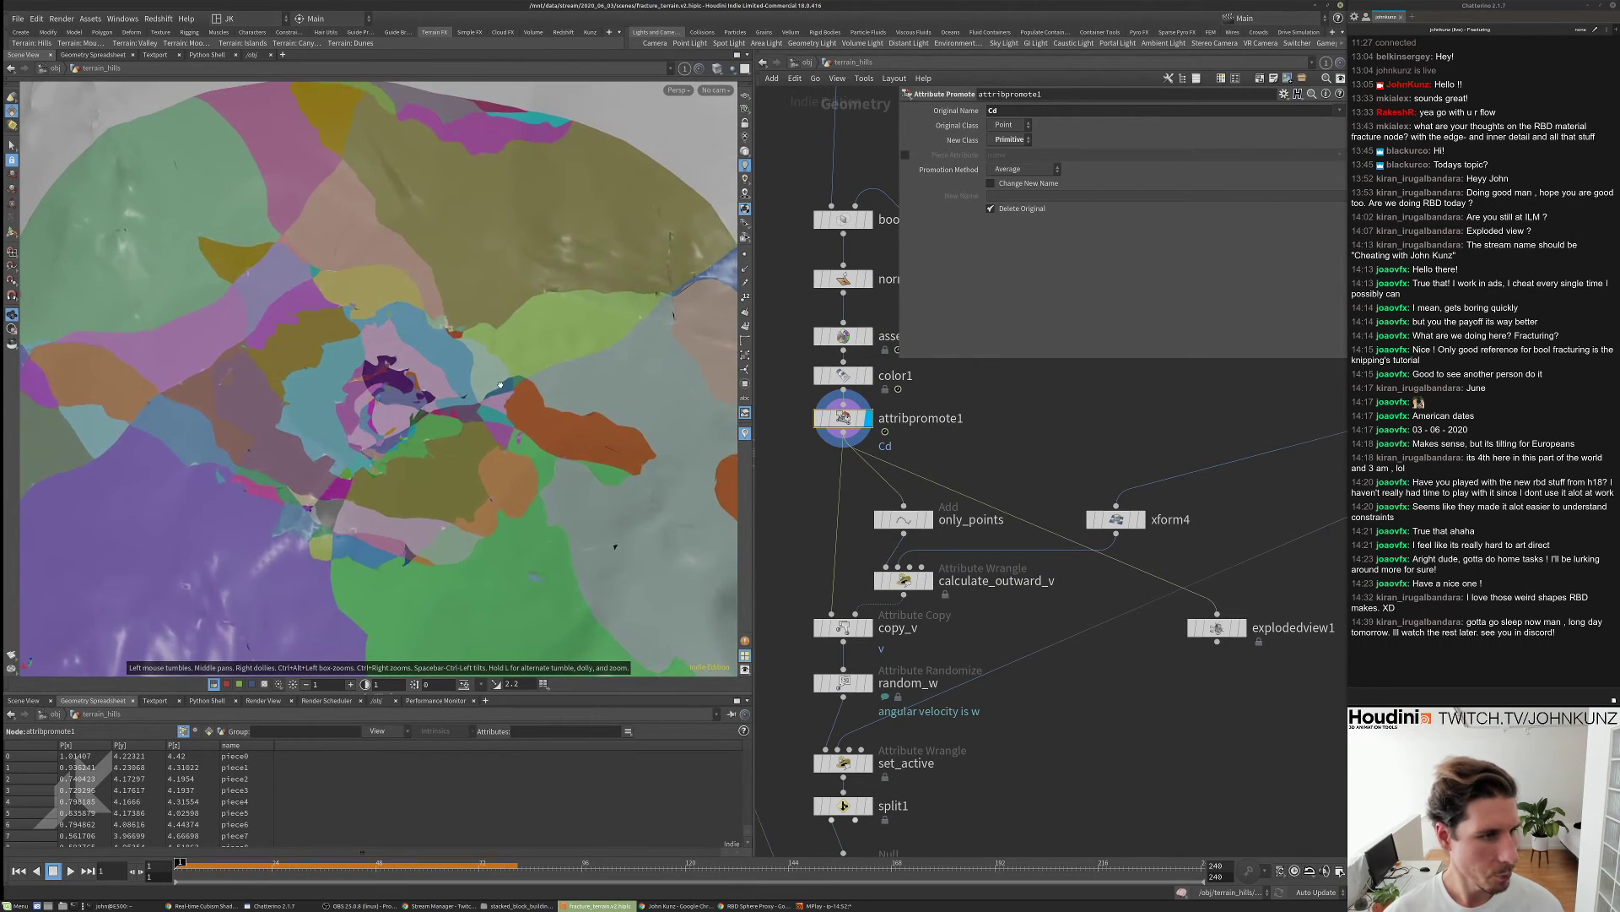
pyautogui.moveTo(513, 377); pyautogui.dragTo(473, 384)
pyautogui.scroll(-3, 954, 489)
# - Display copy1 with its parameters and switch the viewport shading to Wireframe
pyautogui.moveTo(954, 489); pyautogui.dragTo(936, 570, button='middle')
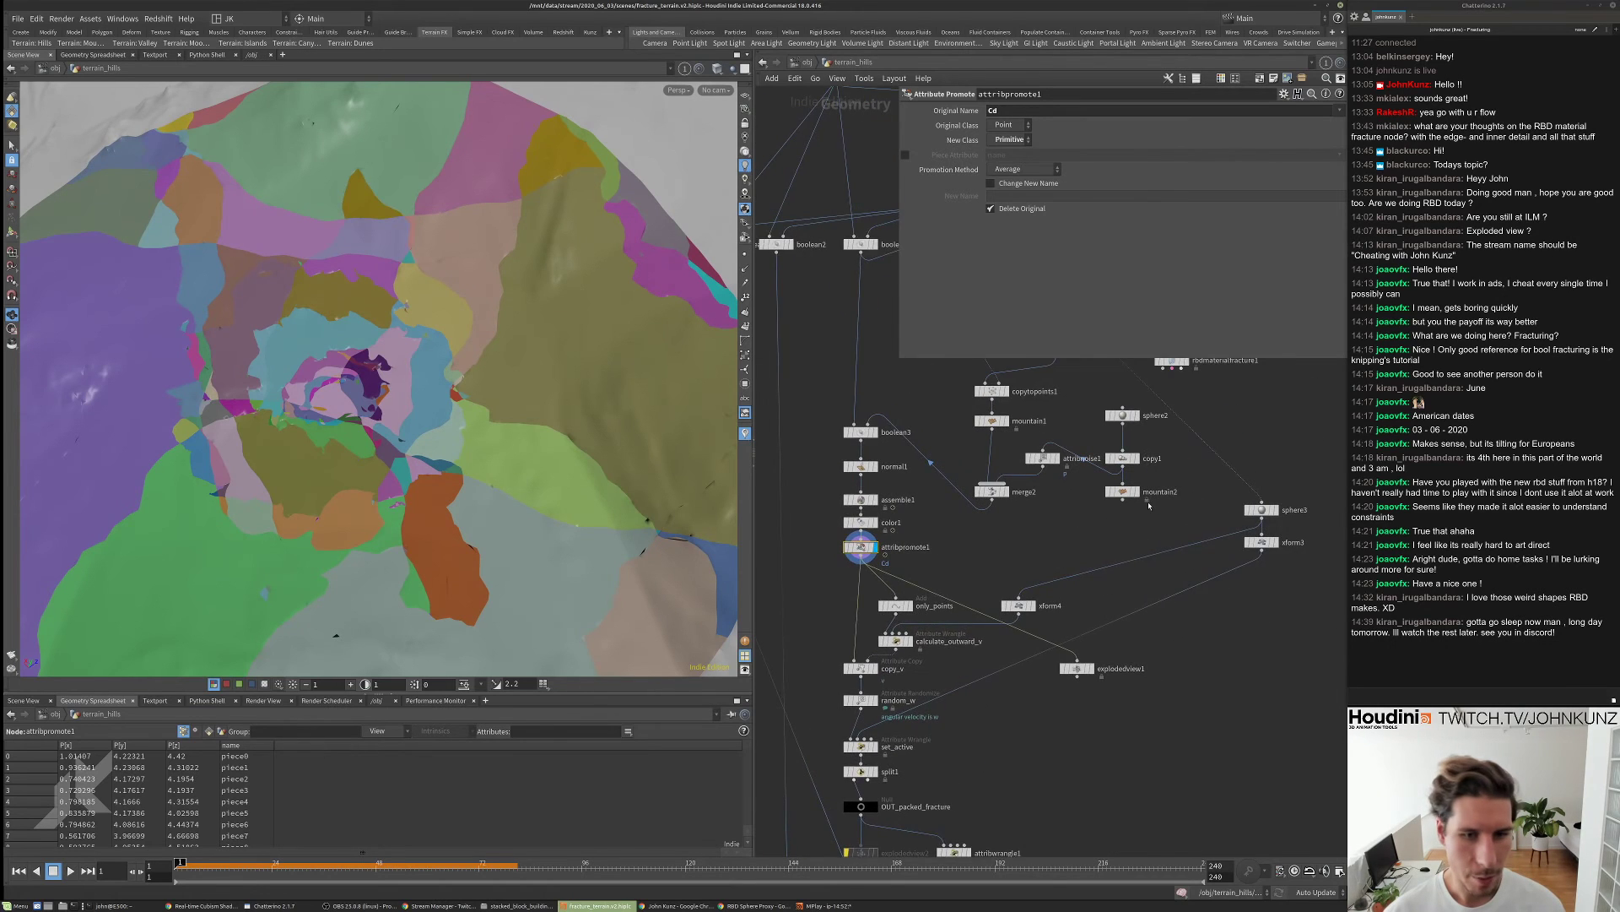
pyautogui.scroll(1, 1130, 517)
pyautogui.moveTo(1123, 522); pyautogui.dragTo(1117, 571, button='middle')
pyautogui.scroll(1, 1117, 572)
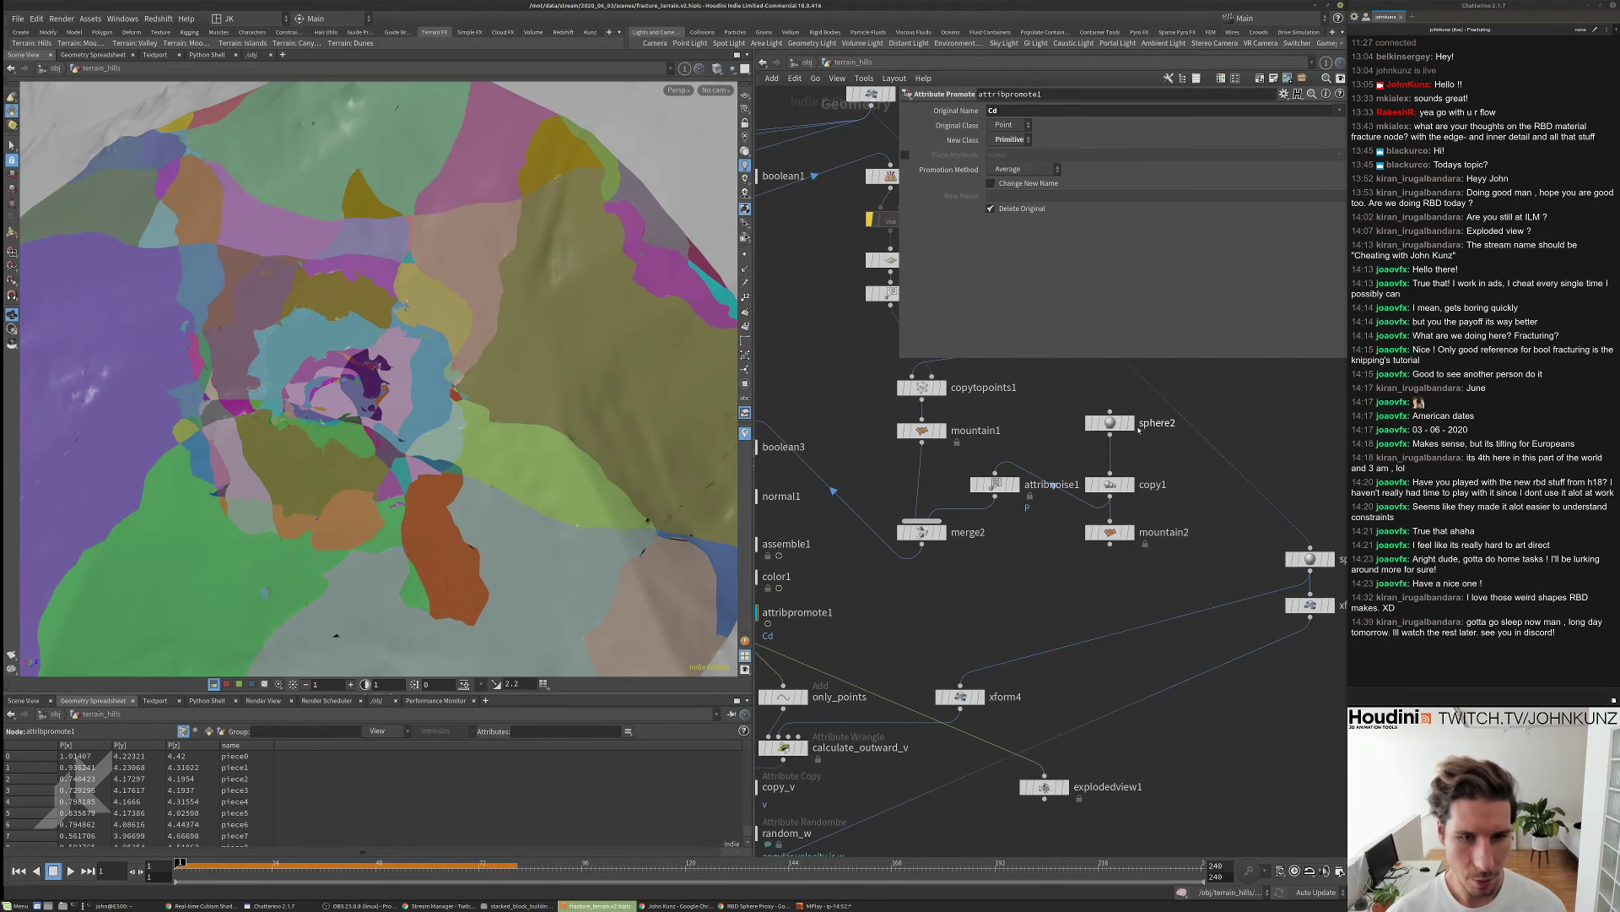
pyautogui.click(1129, 485)
pyautogui.click(1110, 484)
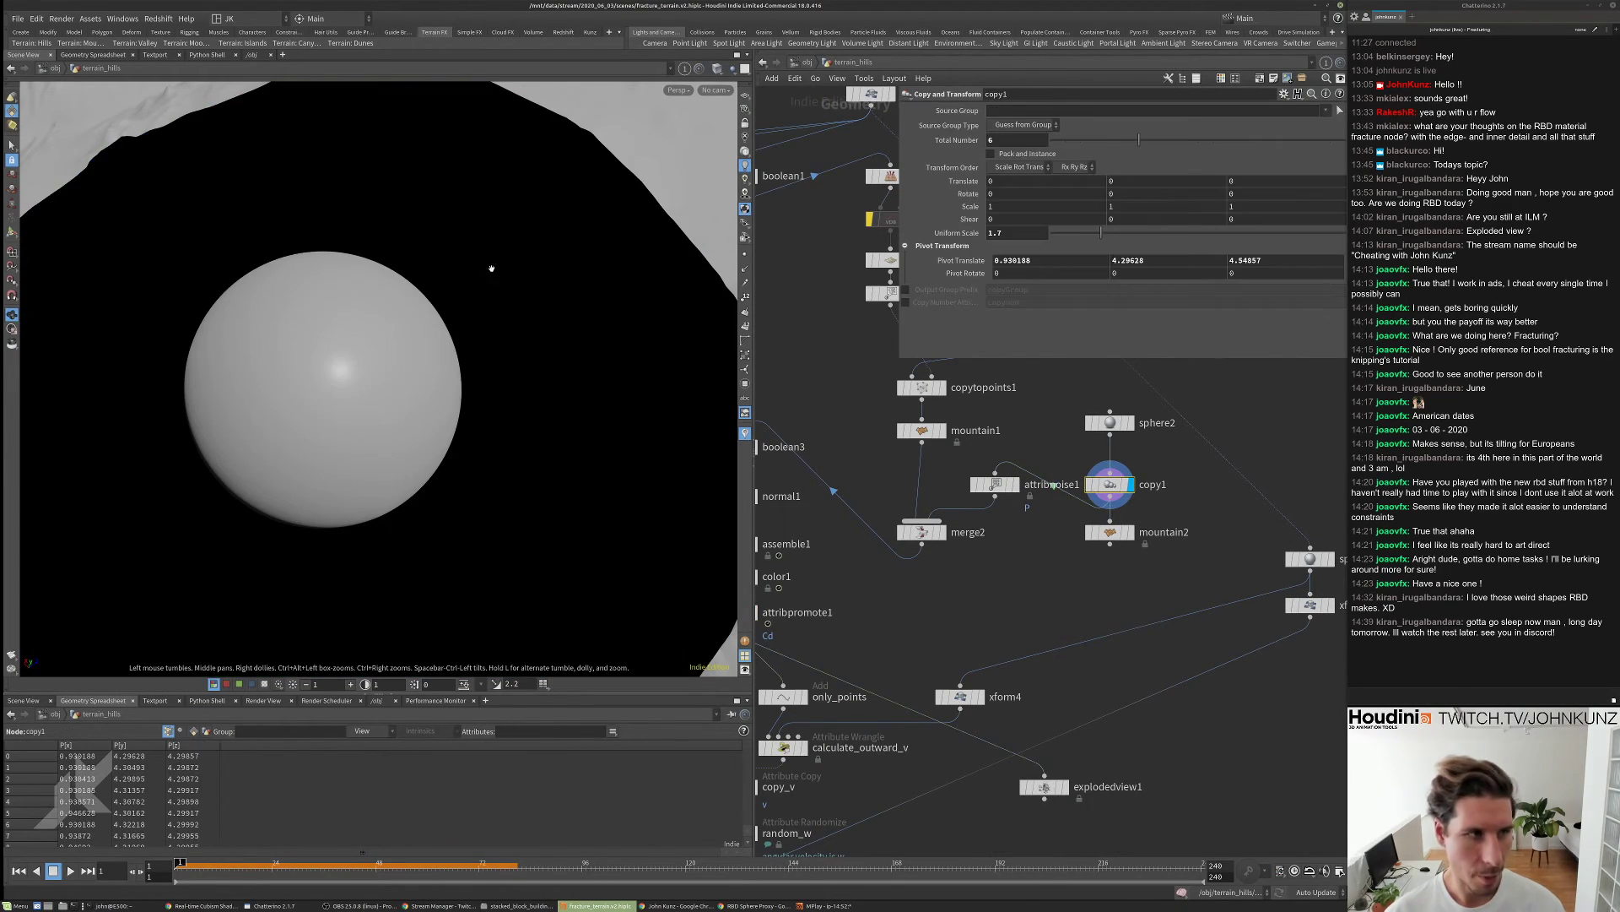
pyautogui.scroll(-3, 358, 348)
pyautogui.click(716, 68)
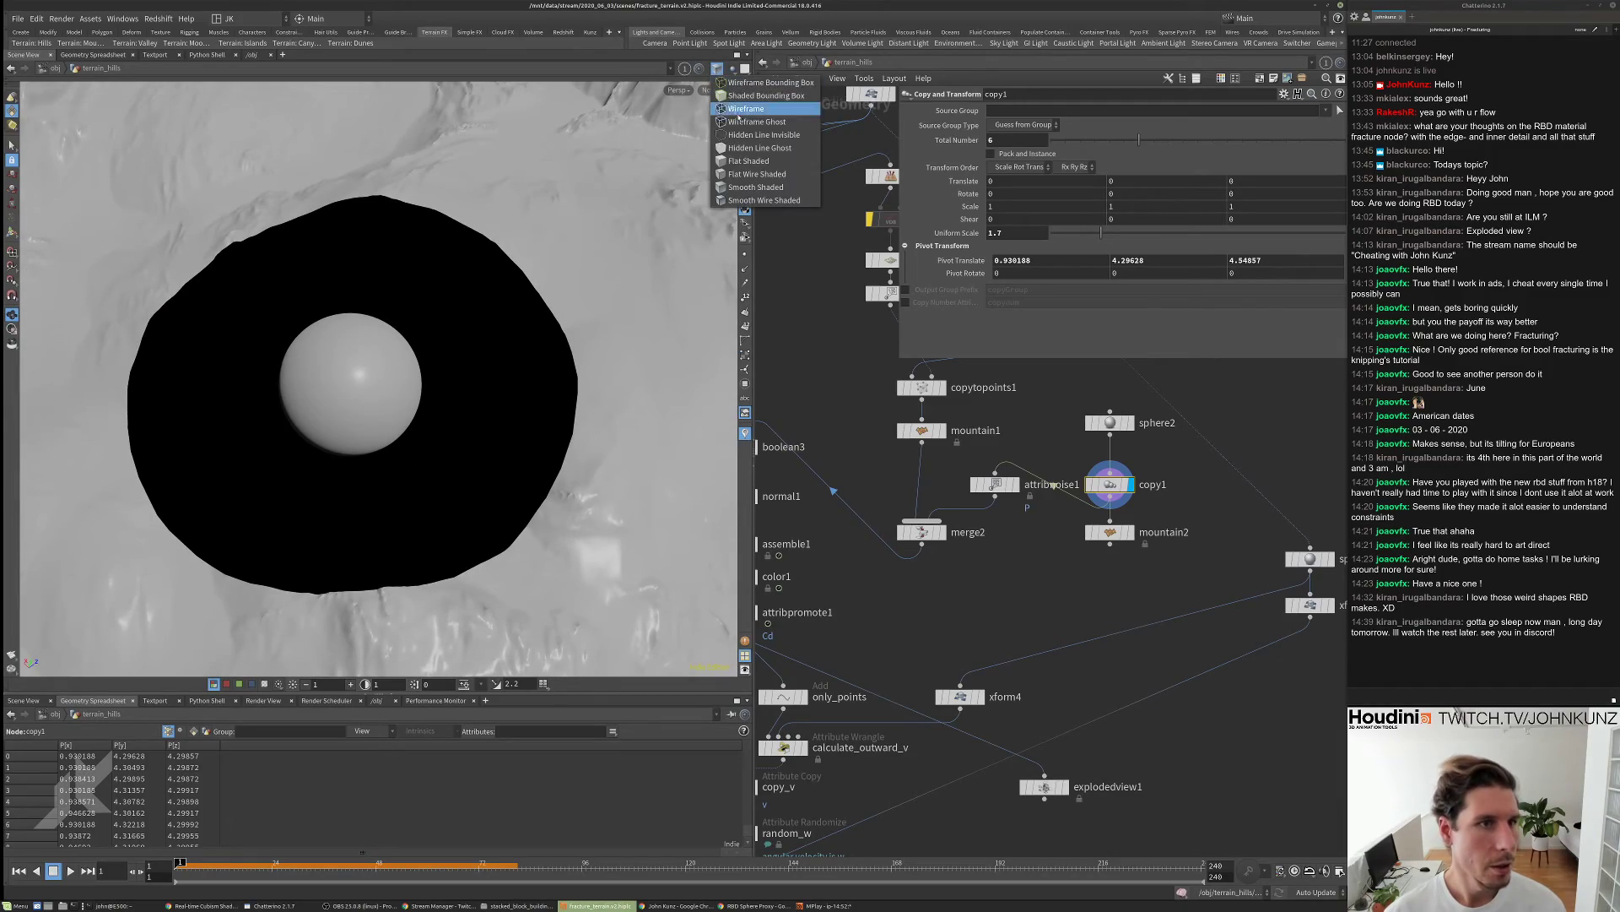
pyautogui.click(751, 108)
# - Check the spacing of the concentric spheres, and set copy1's uniform scale to 1.25 and total number to 9
pyautogui.scroll(6, 455, 318)
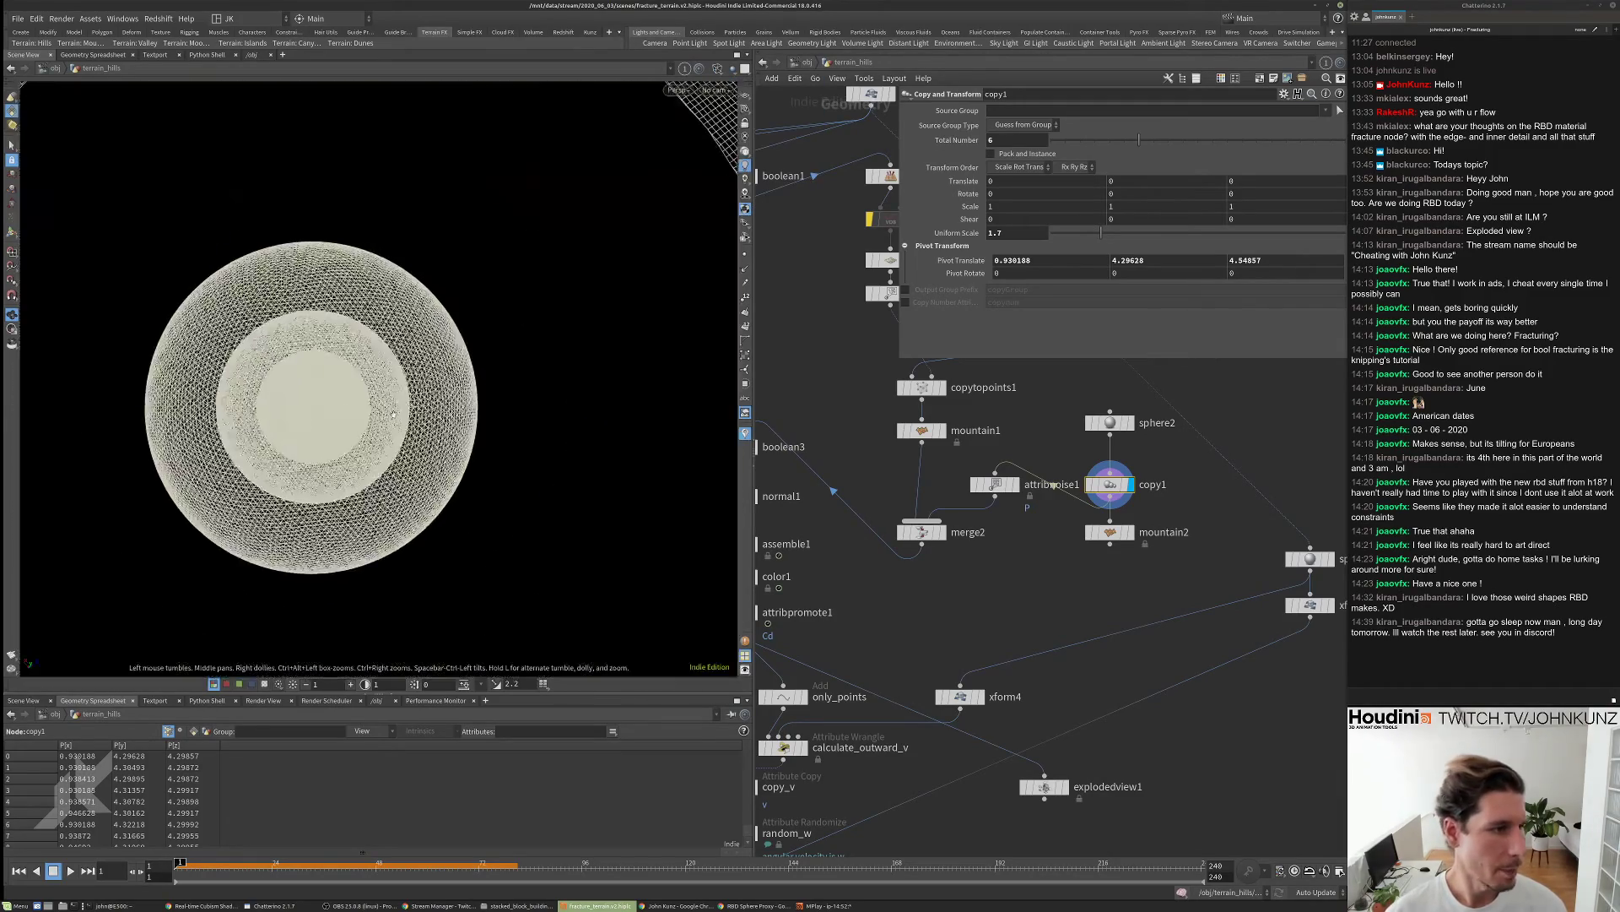
pyautogui.scroll(3, 483, 319)
pyautogui.scroll(-6, 484, 319)
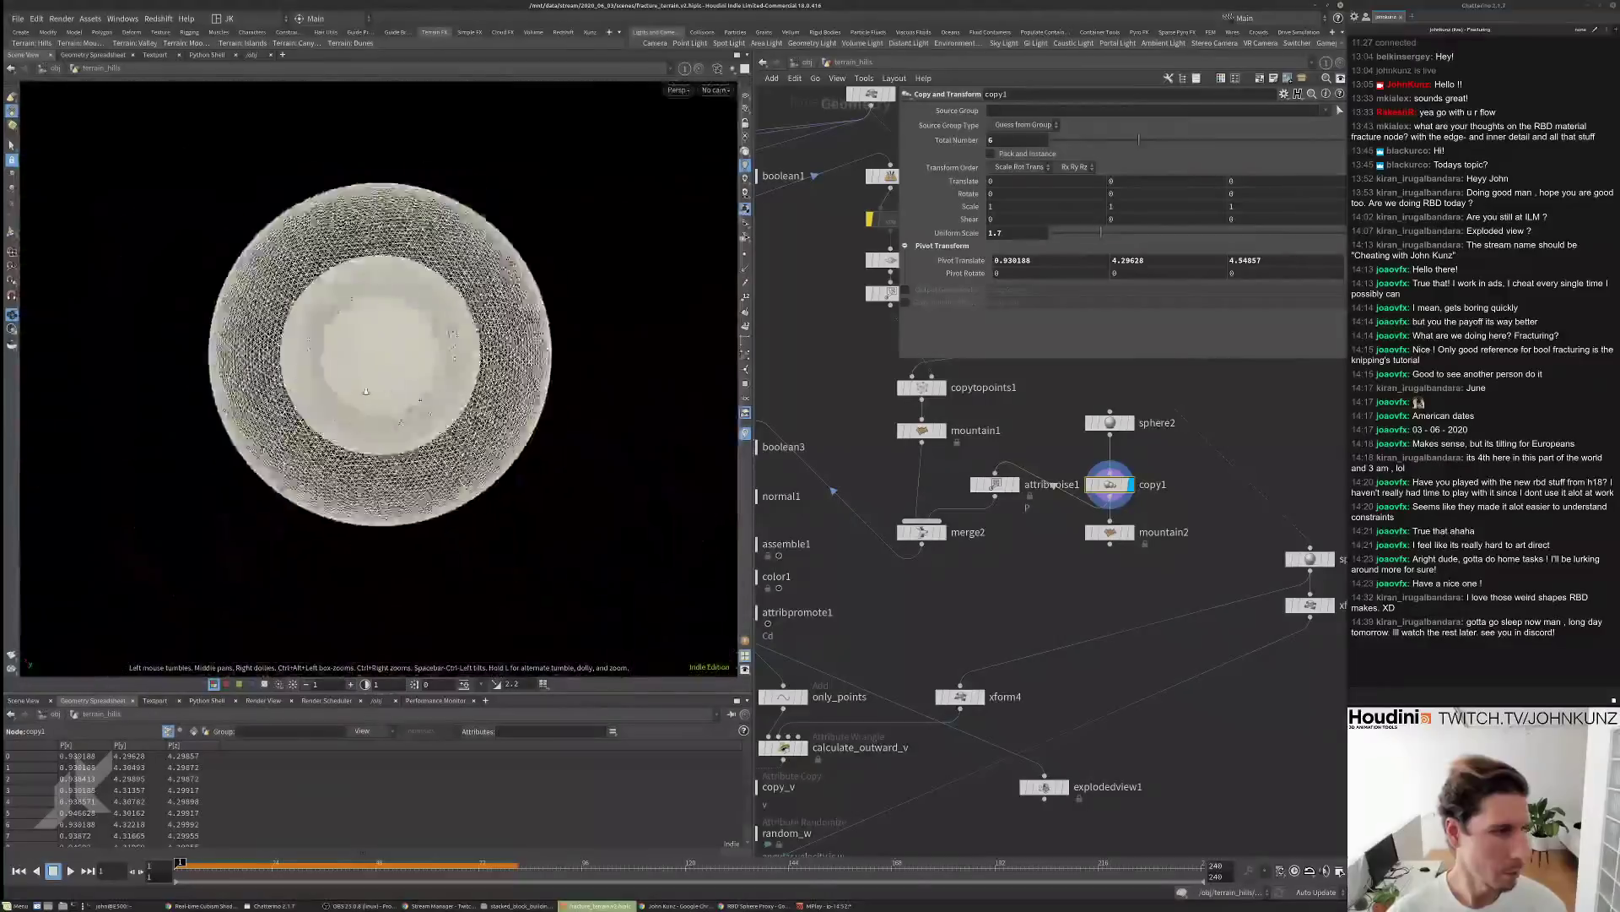
pyautogui.scroll(6, 483, 319)
pyautogui.scroll(-5, 484, 320)
pyautogui.scroll(4, 484, 319)
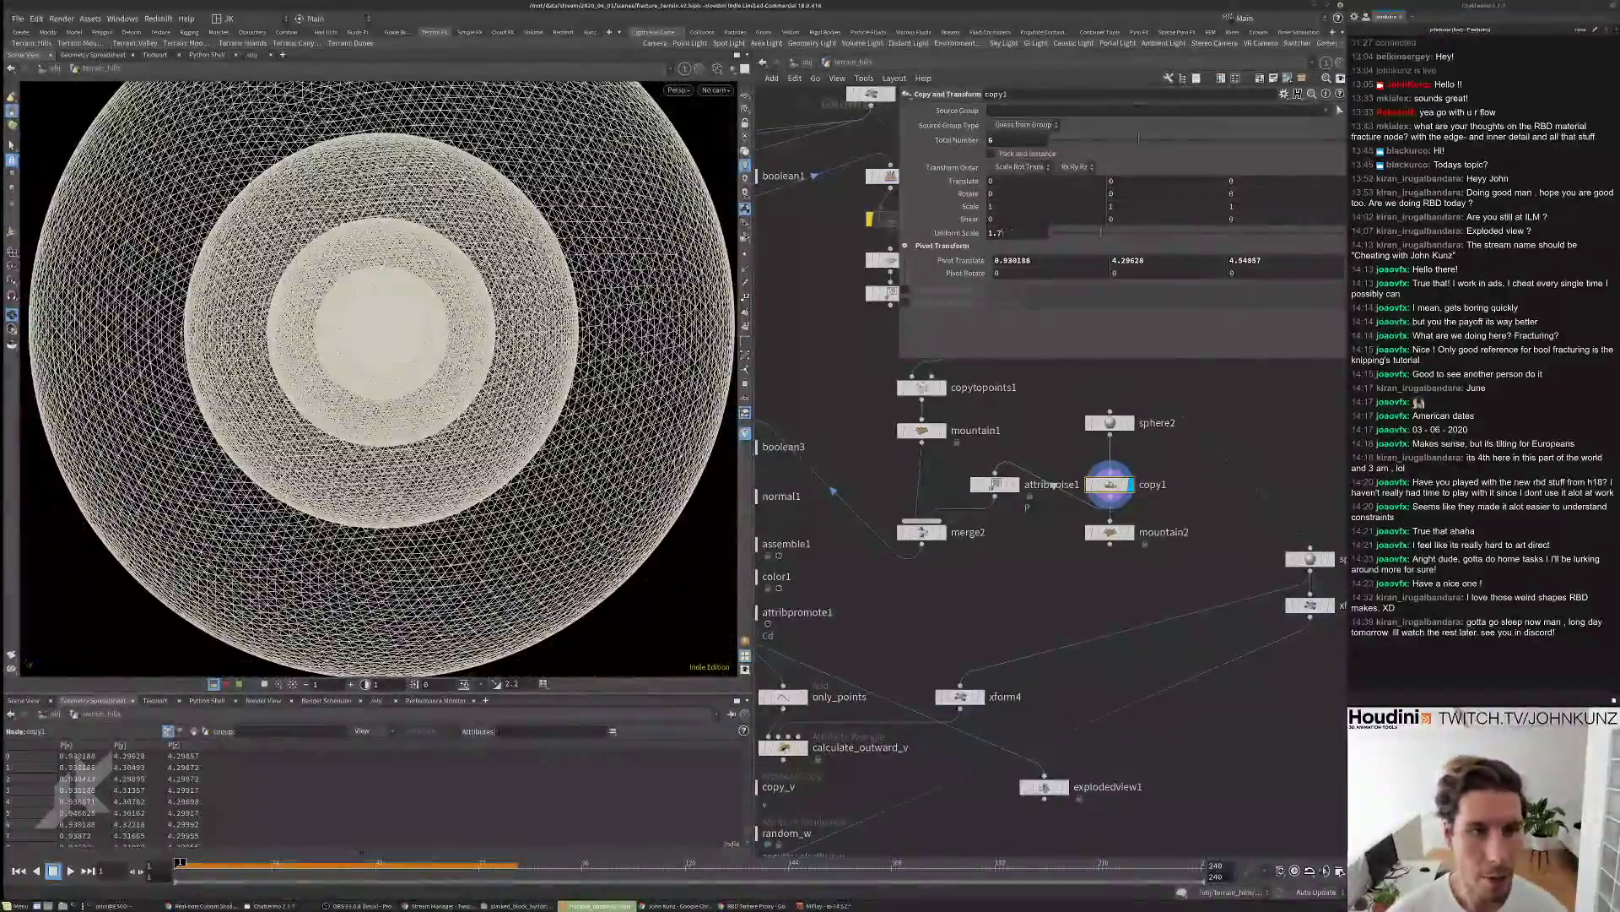
pyautogui.press('Return')
pyautogui.press('Return')
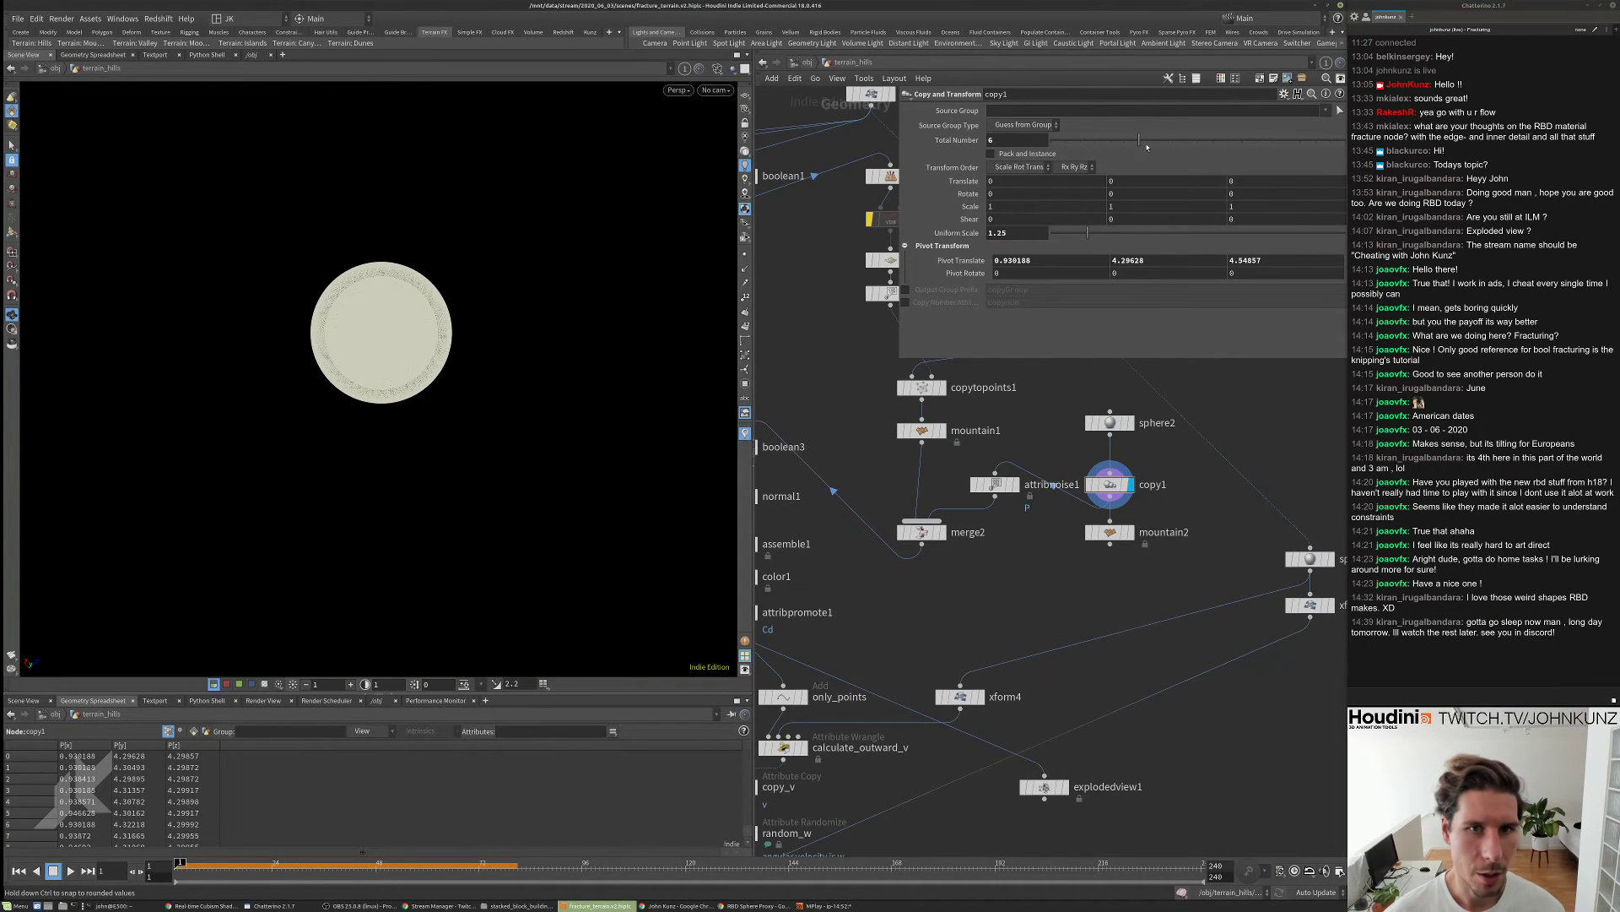
pyautogui.click(1186, 140)
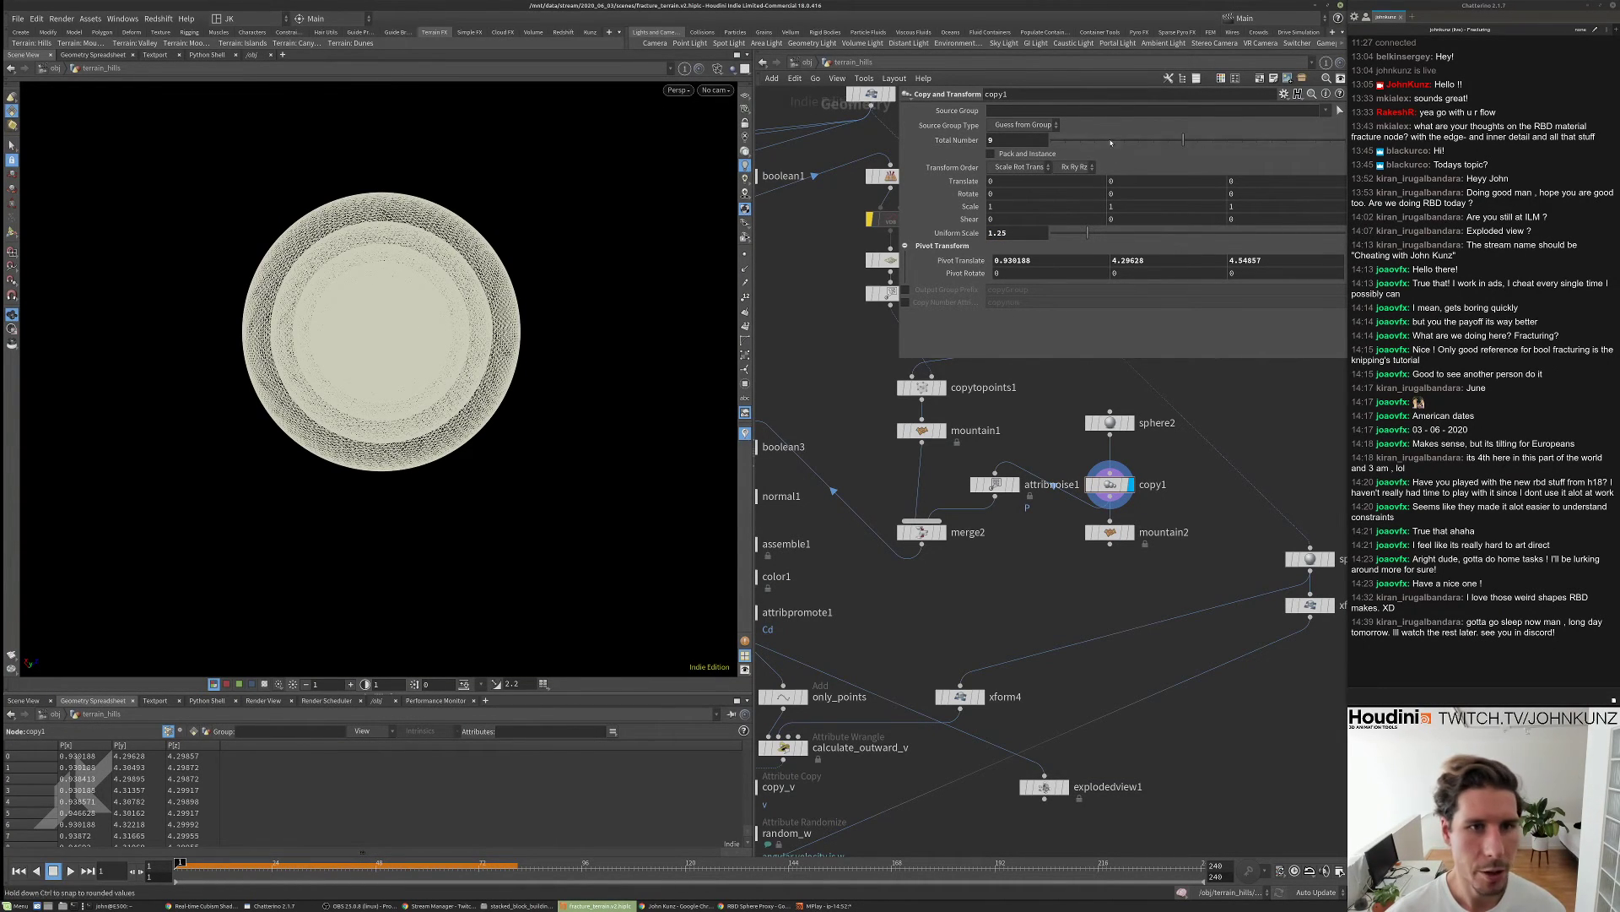
# - Display attribnoise1 with its full parameters and inspect the noise on the nested spheres
pyautogui.click(1016, 483)
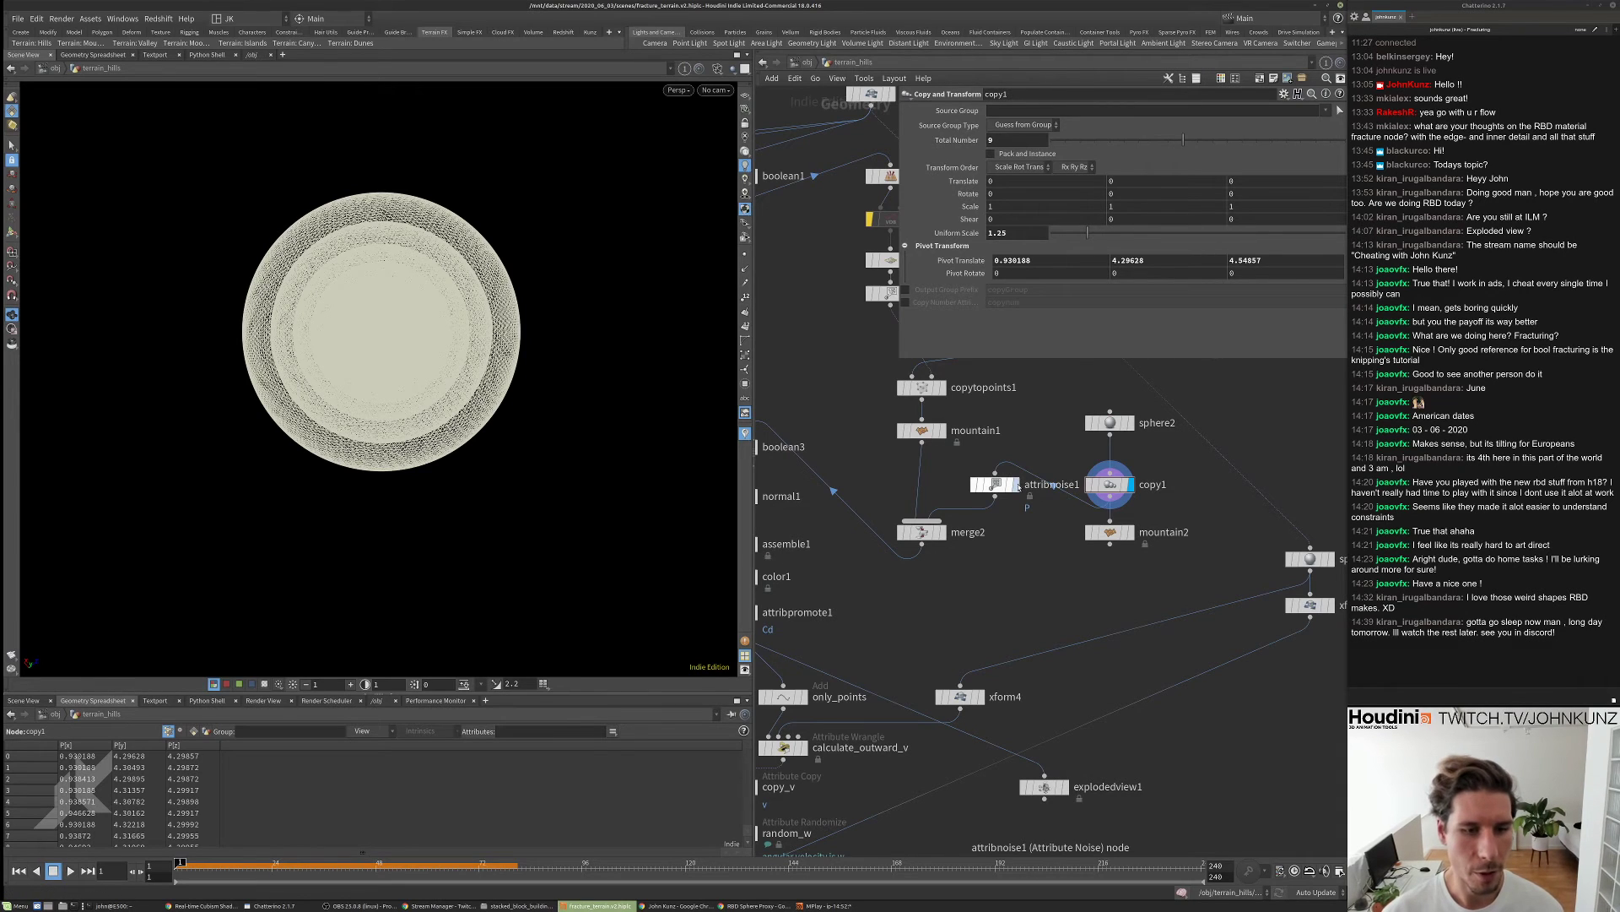
pyautogui.click(992, 485)
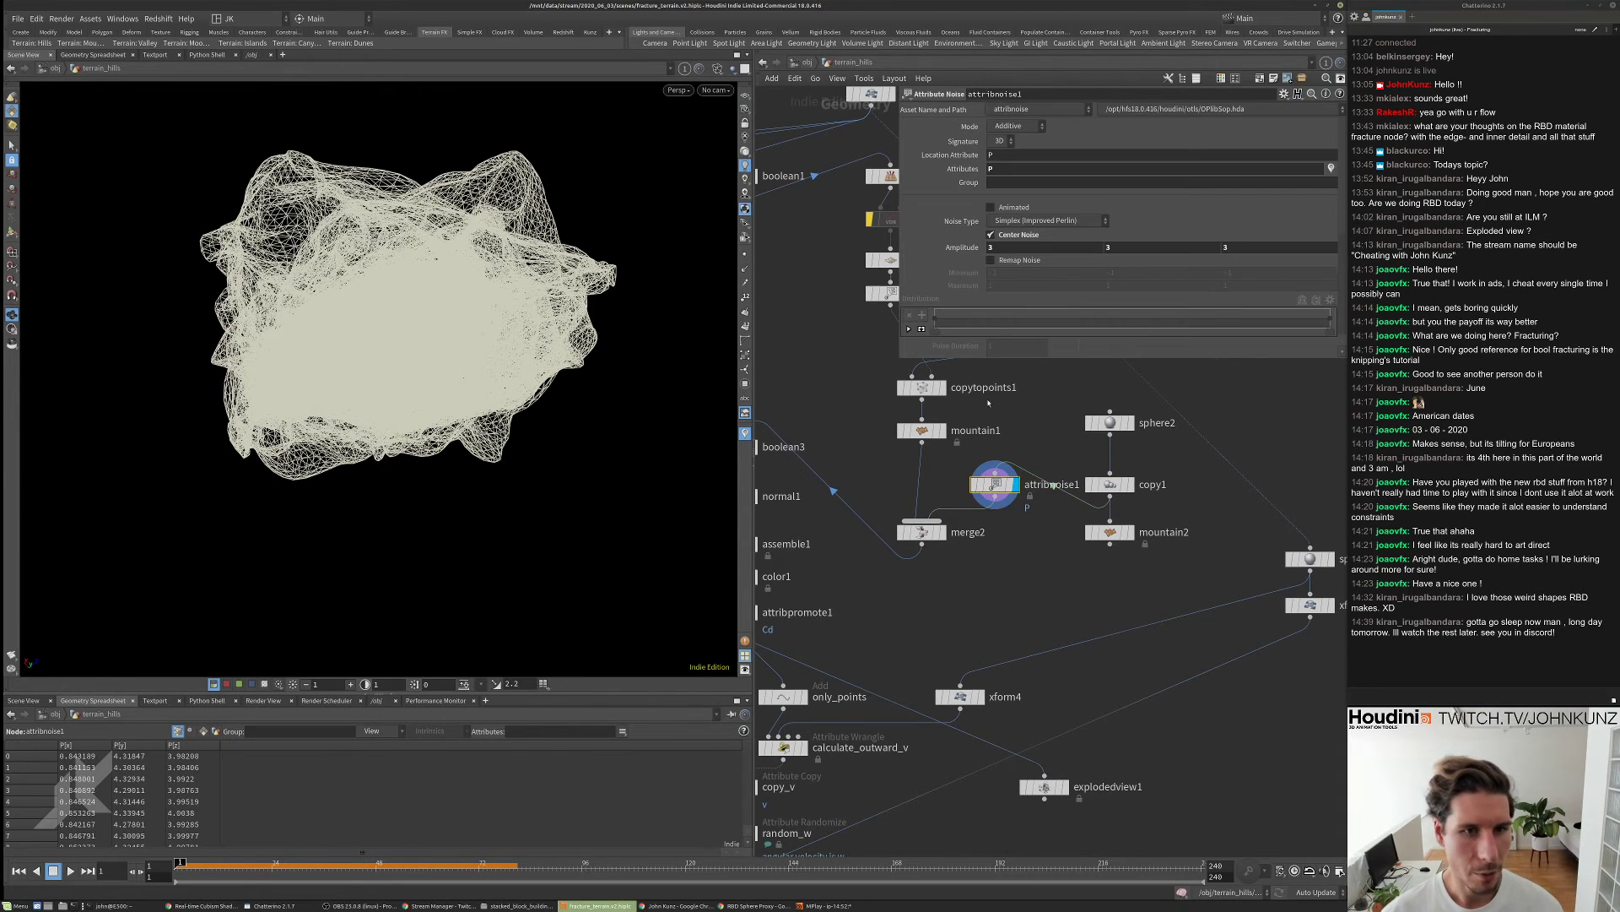
pyautogui.moveTo(899, 359); pyautogui.dragTo(1001, 562)
pyautogui.moveTo(924, 562); pyautogui.dragTo(835, 602, button='middle')
pyautogui.moveTo(434, 281); pyautogui.dragTo(472, 329)
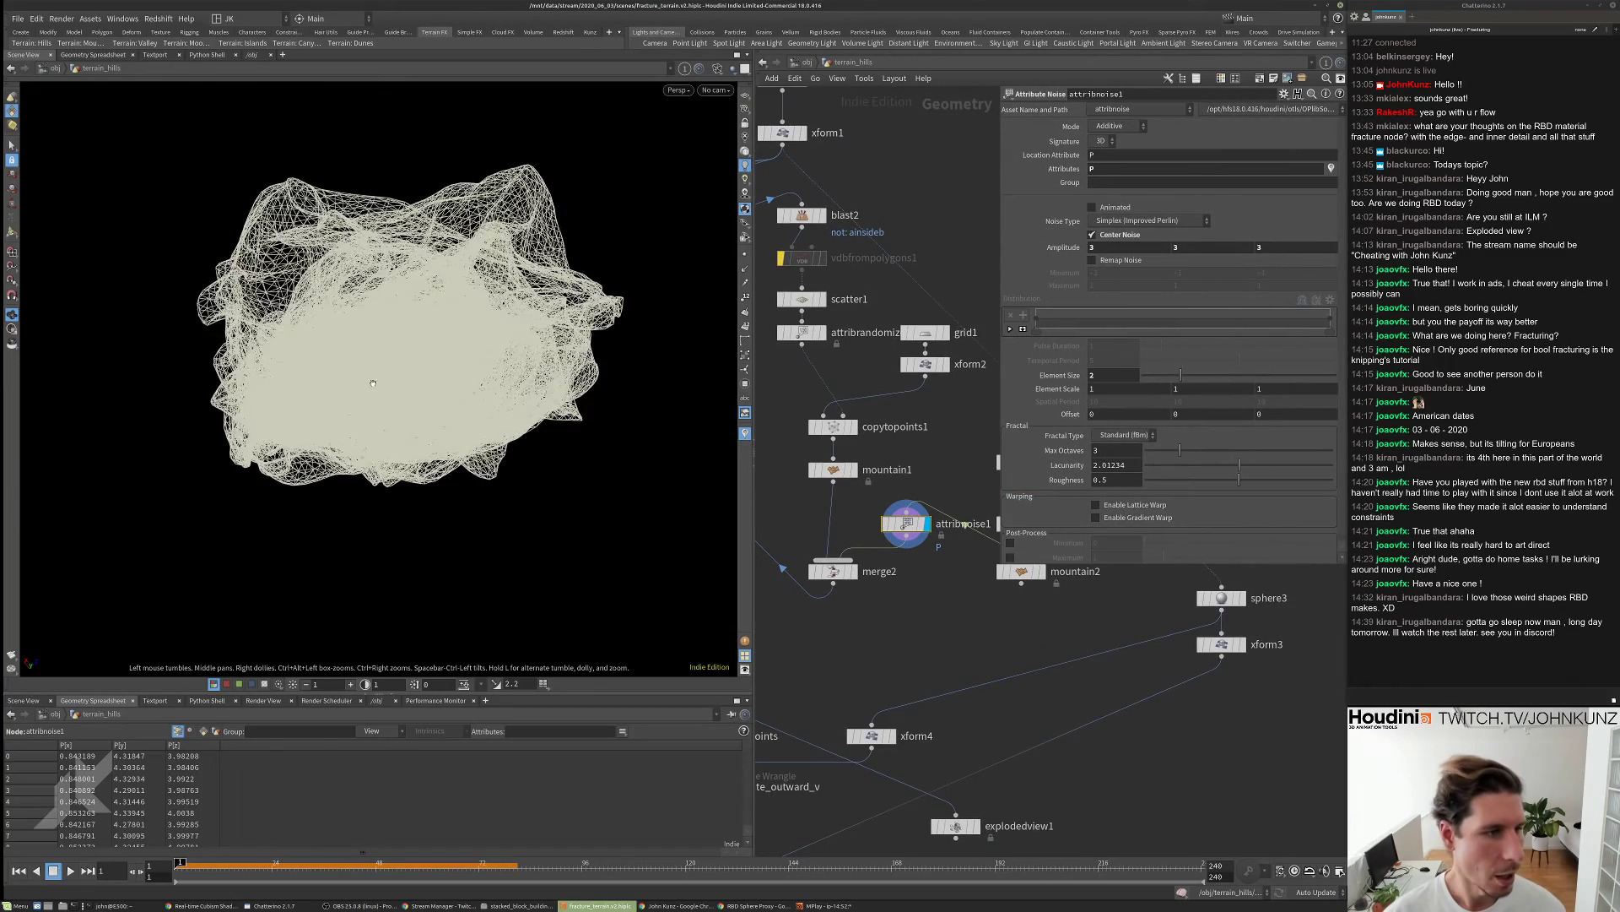
pyautogui.moveTo(472, 329); pyautogui.dragTo(362, 423, button='right')
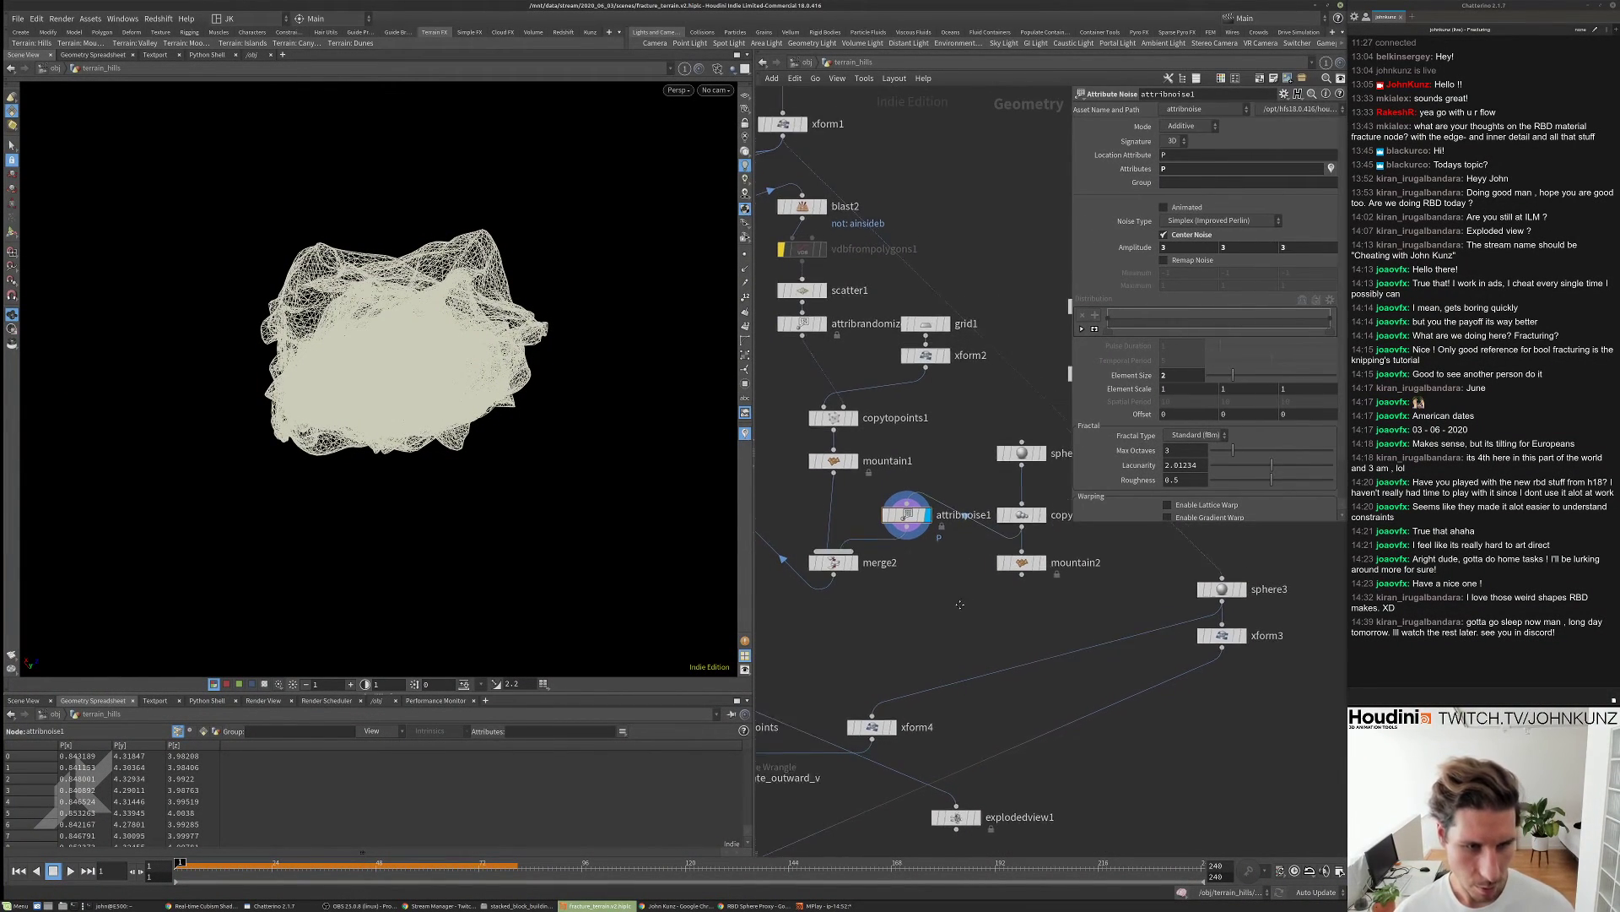
pyautogui.press('Tab')
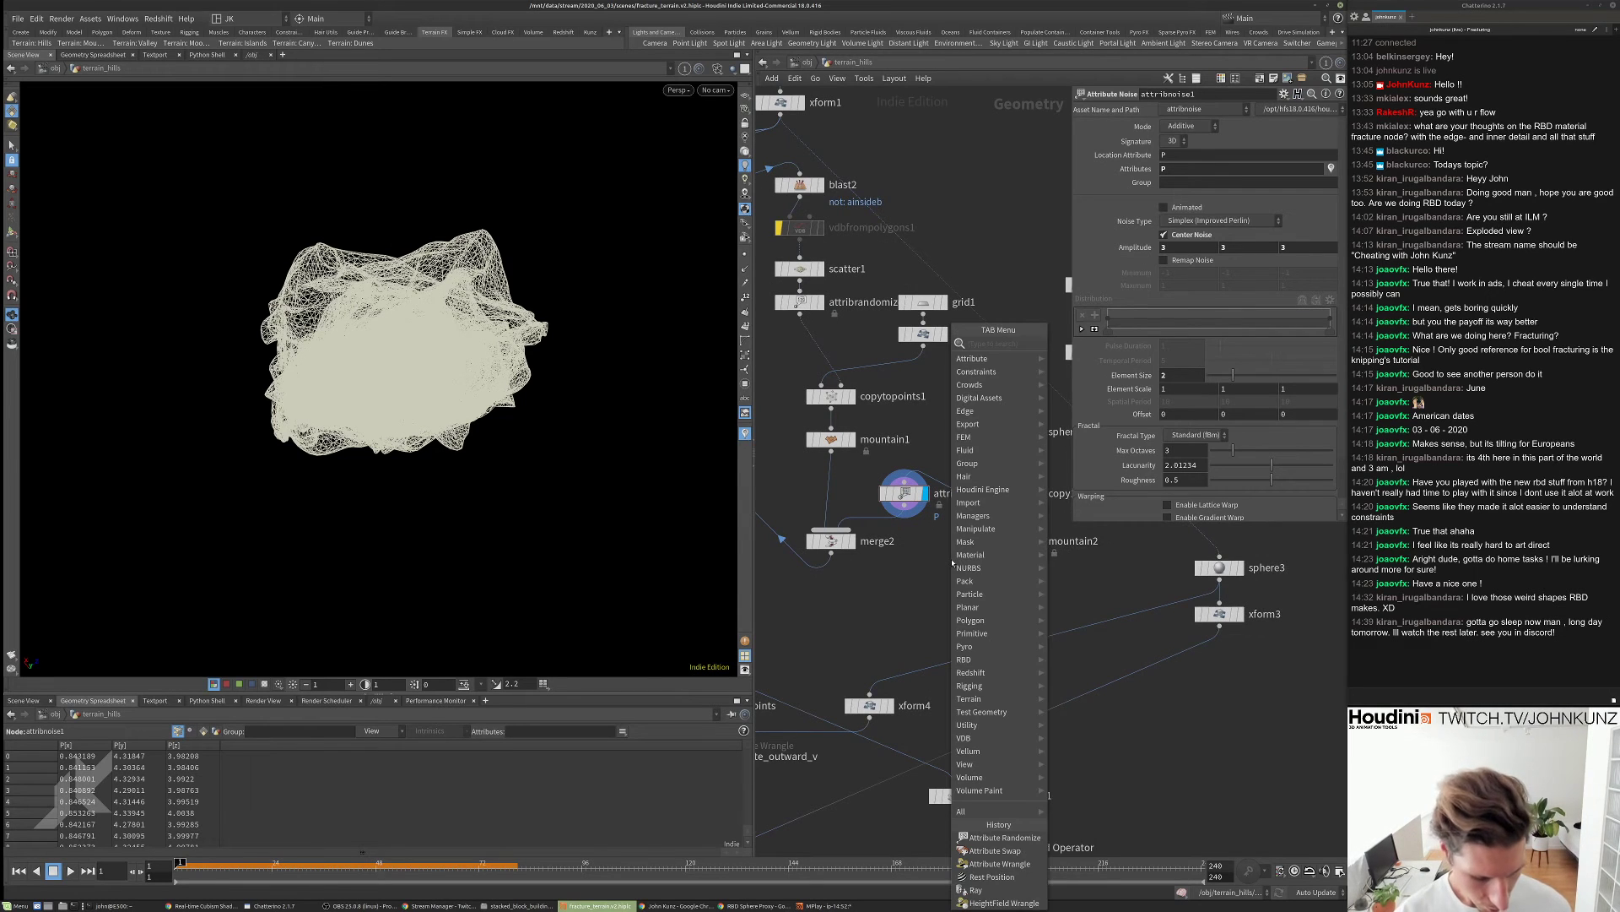
pyautogui.write('fee')
pyautogui.press('Escape')
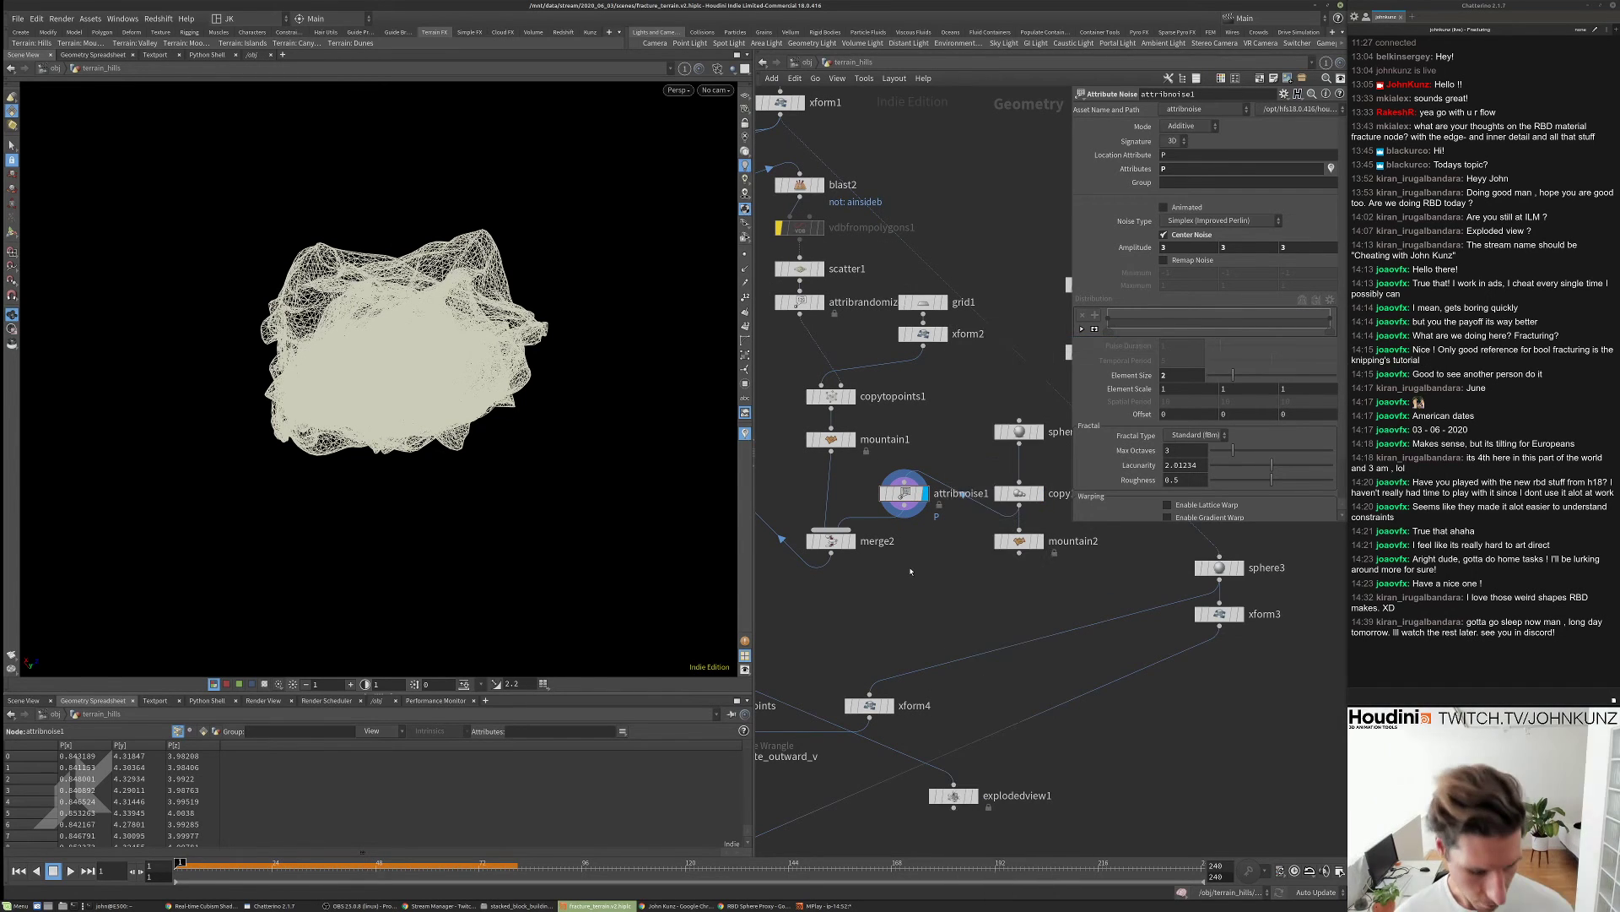
pyautogui.press('Tab')
pyautogui.write('co')
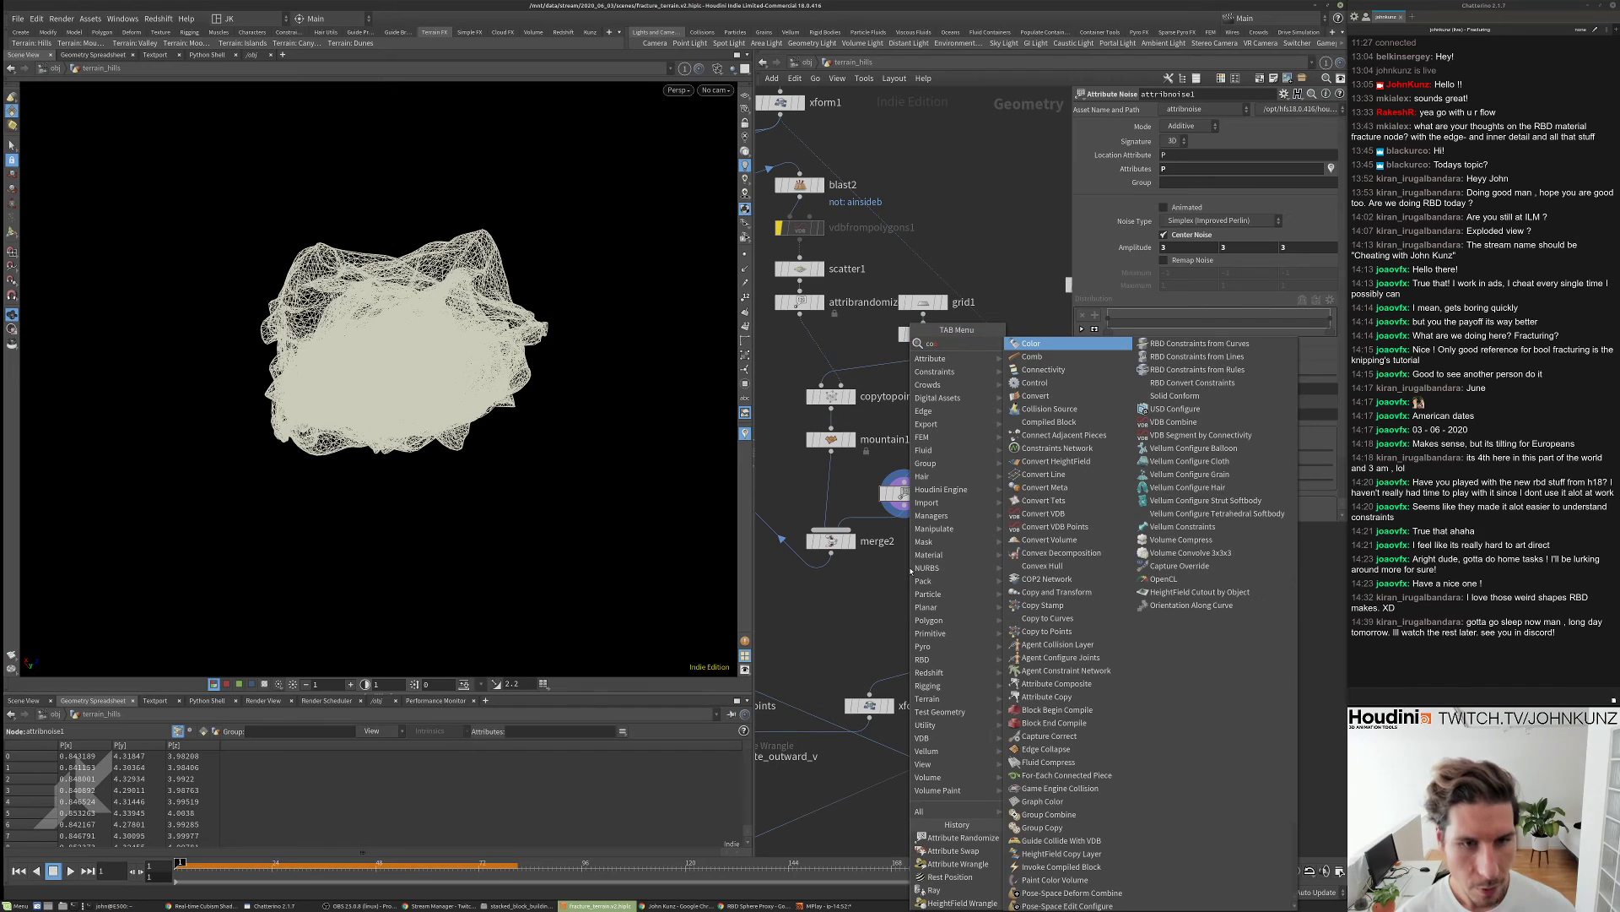
pyautogui.press('Escape')
# - Add a For-Each Connected Piece block to the network below attribnoise1
pyautogui.press('Tab')
pyautogui.write('conn')
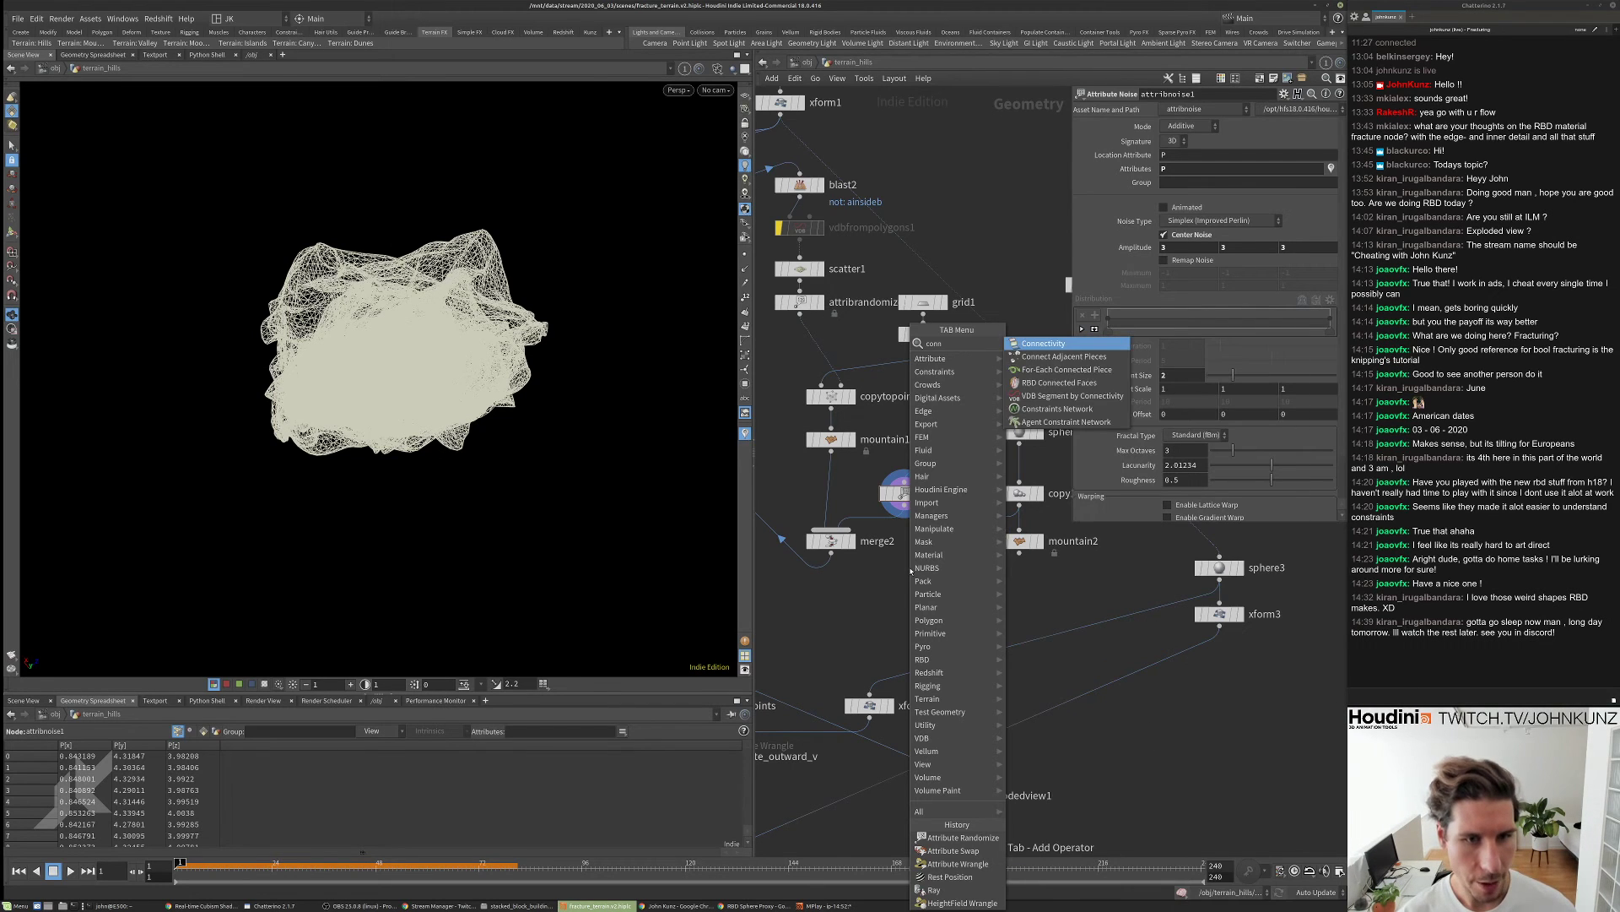
pyautogui.press('Down')
pyautogui.press('Down')
pyautogui.press('Down')
pyautogui.press('Up')
pyautogui.press('Return')
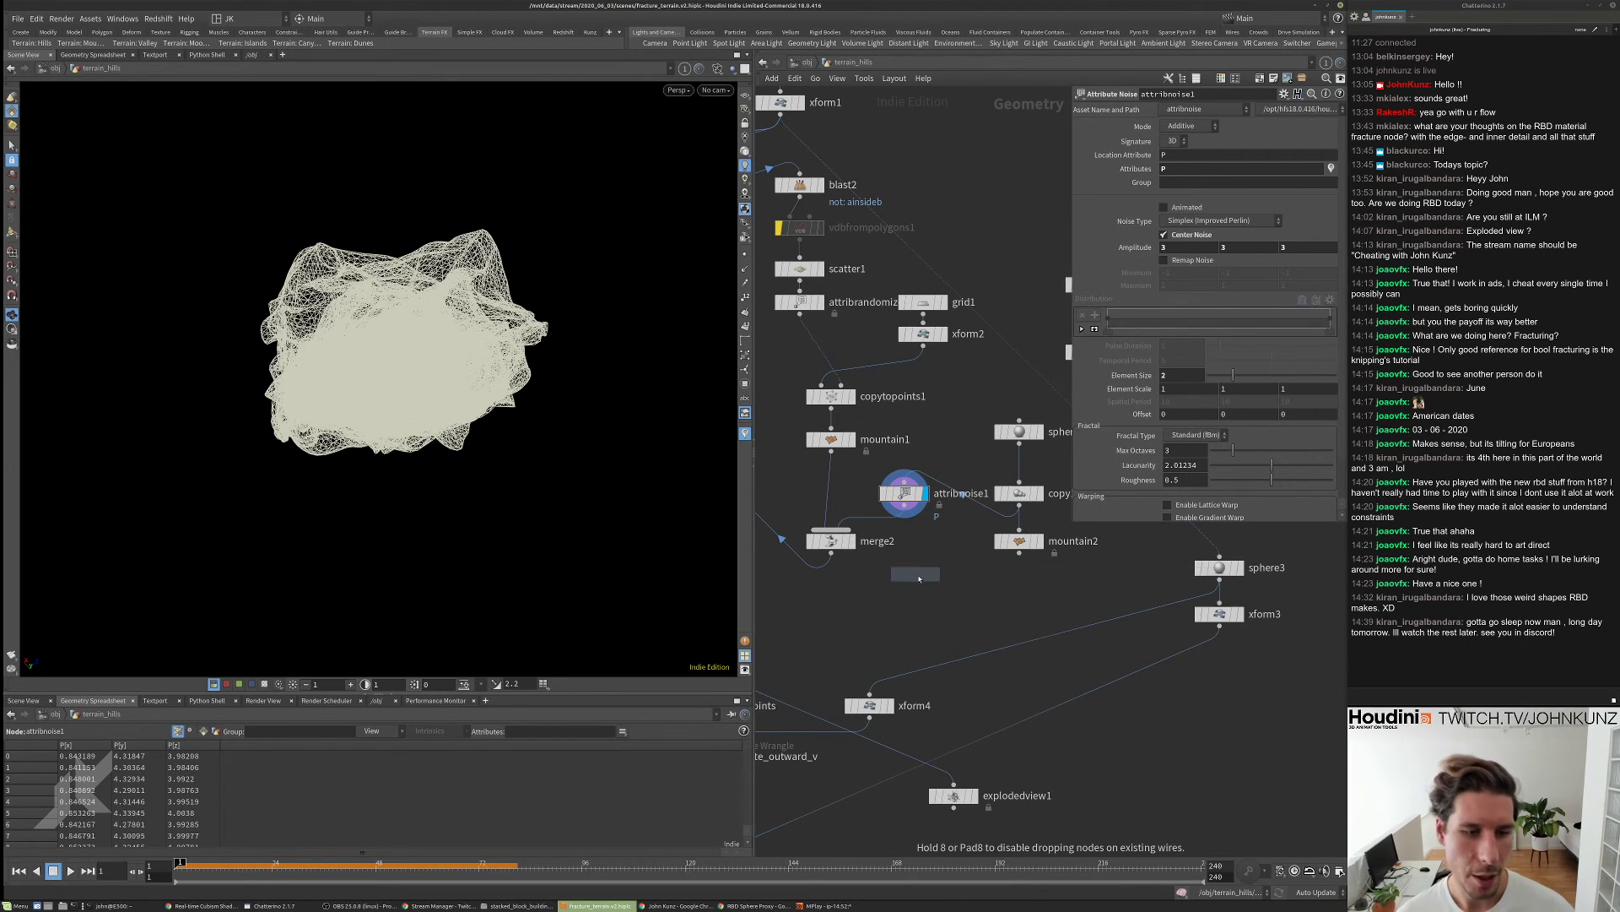
pyautogui.click(942, 543)
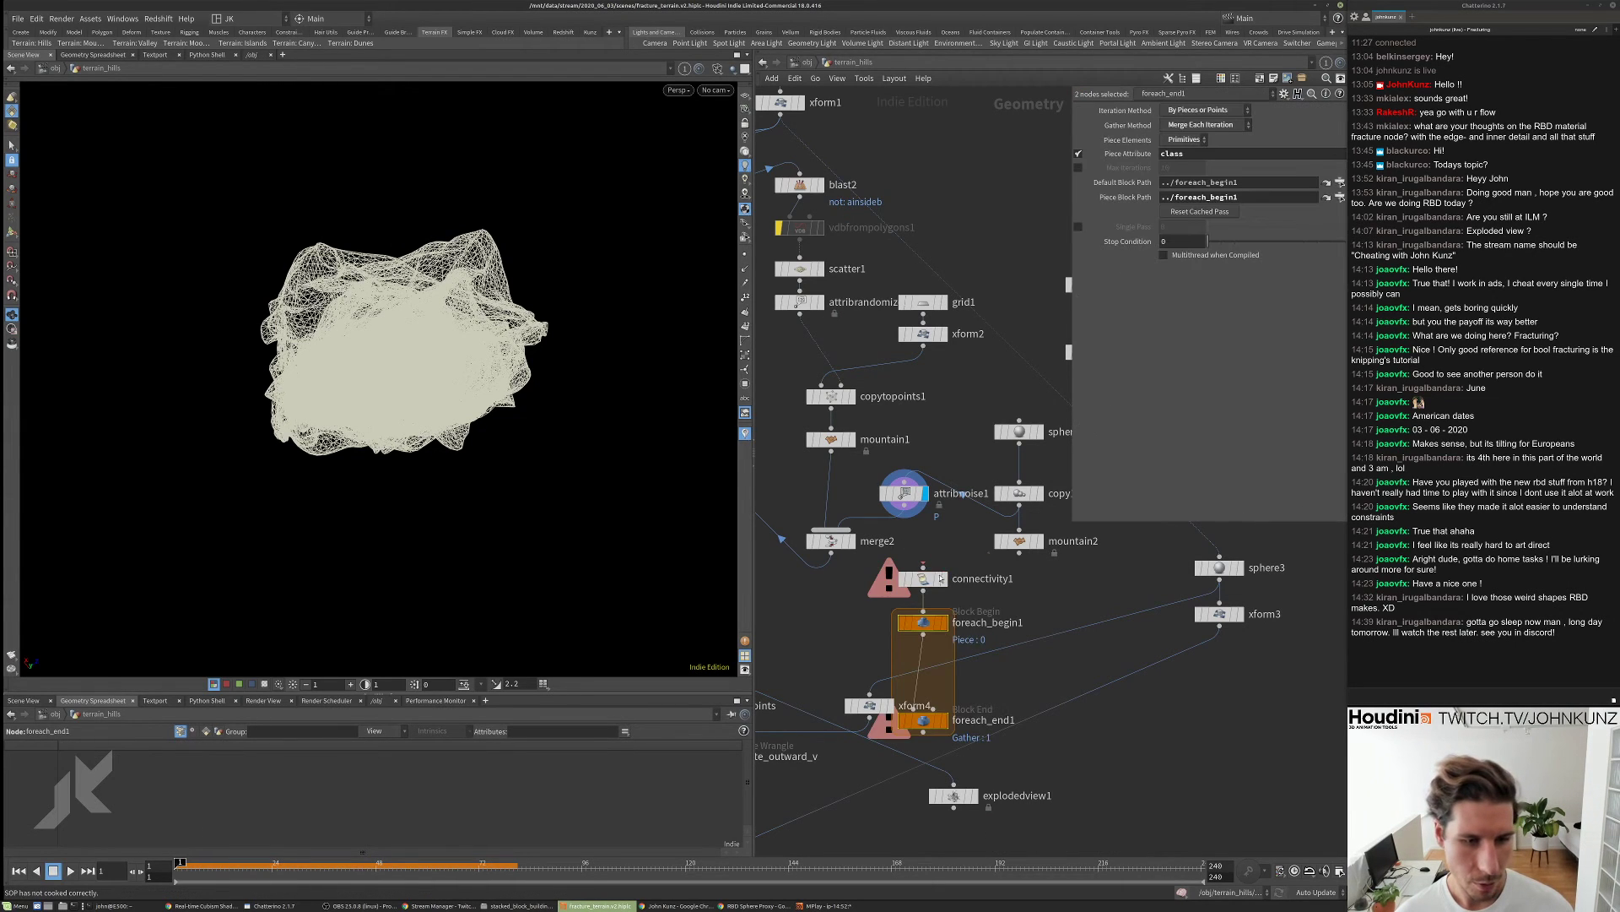
# - Delete the connectivity1, foreach_begin1 and foreach_end1 nodes
pyautogui.moveTo(942, 578)
pyautogui.mouseDown()
pyautogui.moveTo(932, 532)
pyautogui.moveTo(957, 470)
pyautogui.moveTo(955, 557)
pyautogui.mouseUp()
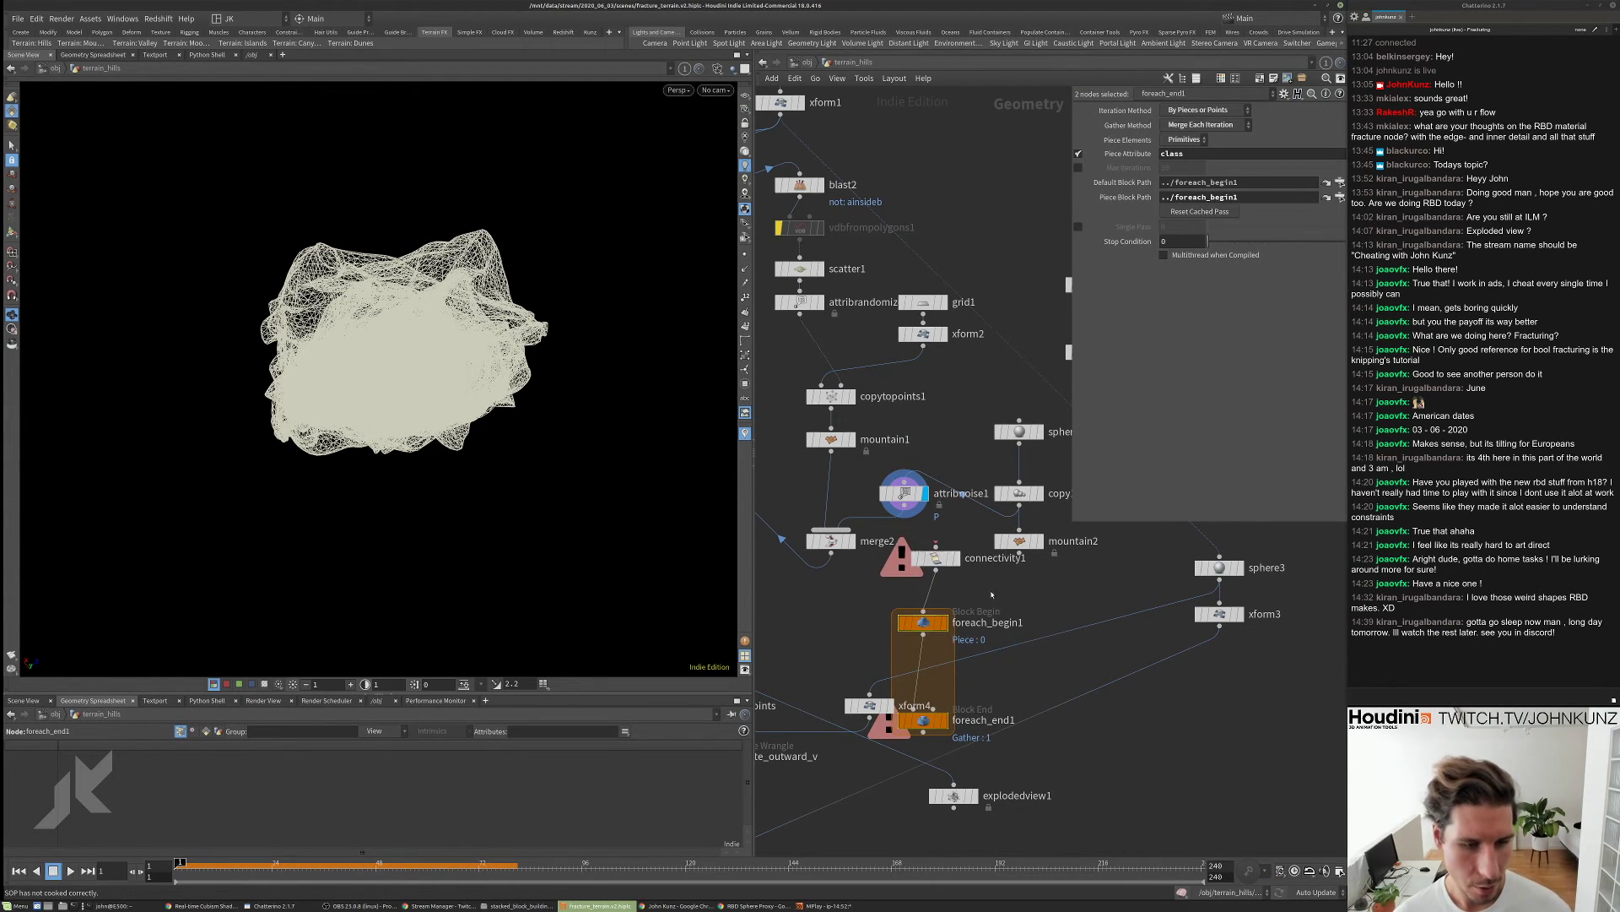
pyautogui.moveTo(1018, 766); pyautogui.dragTo(948, 537)
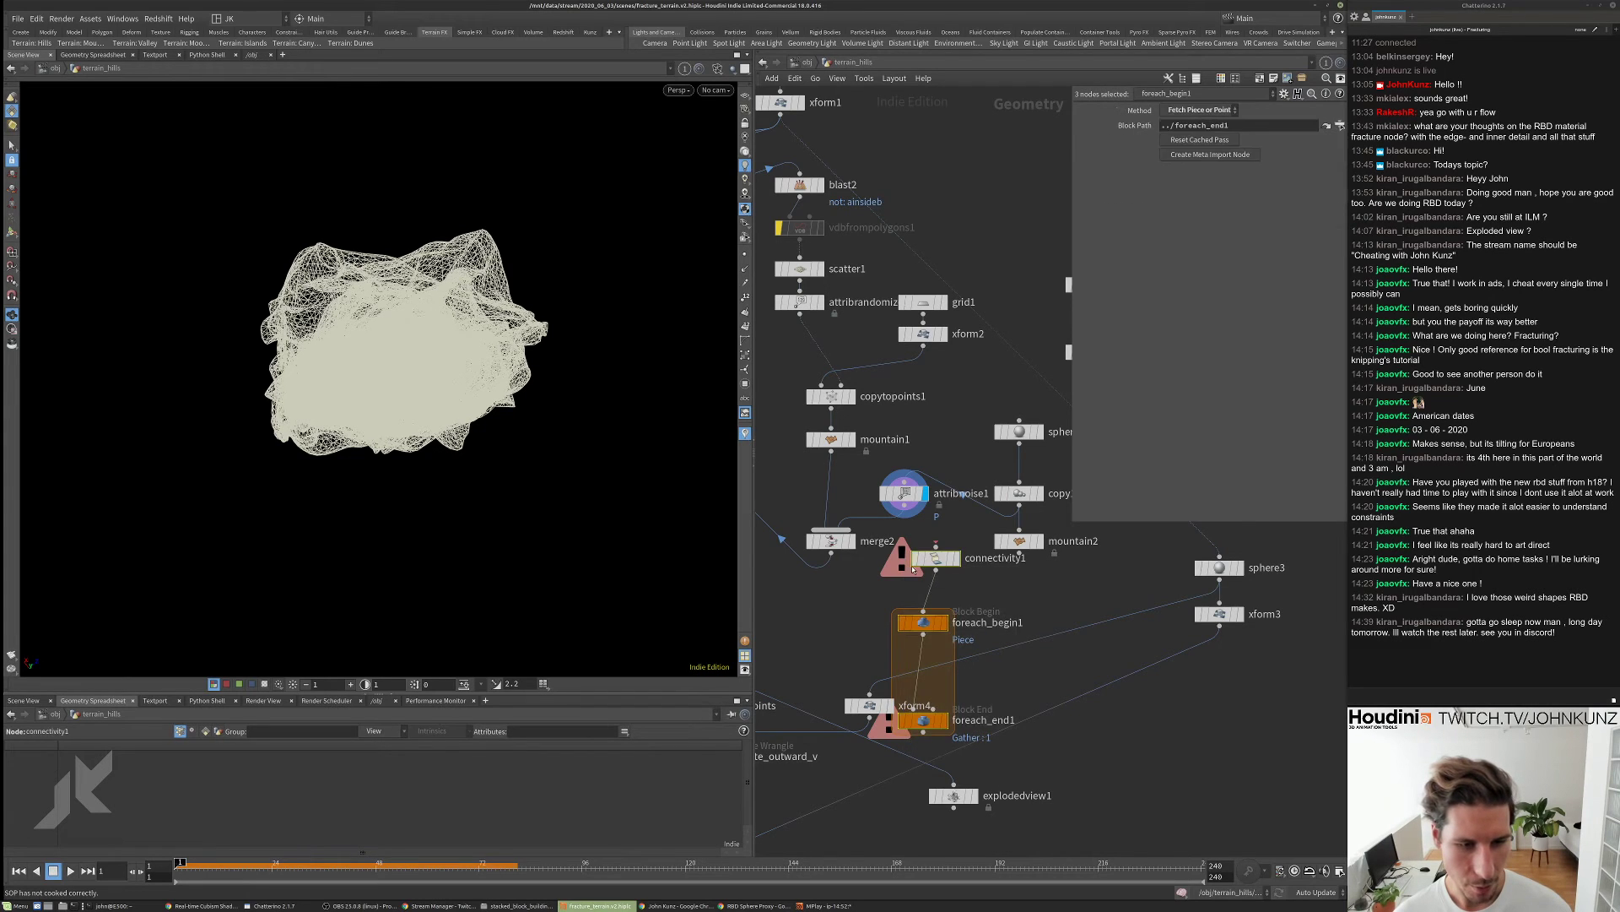
pyautogui.press('Delete')
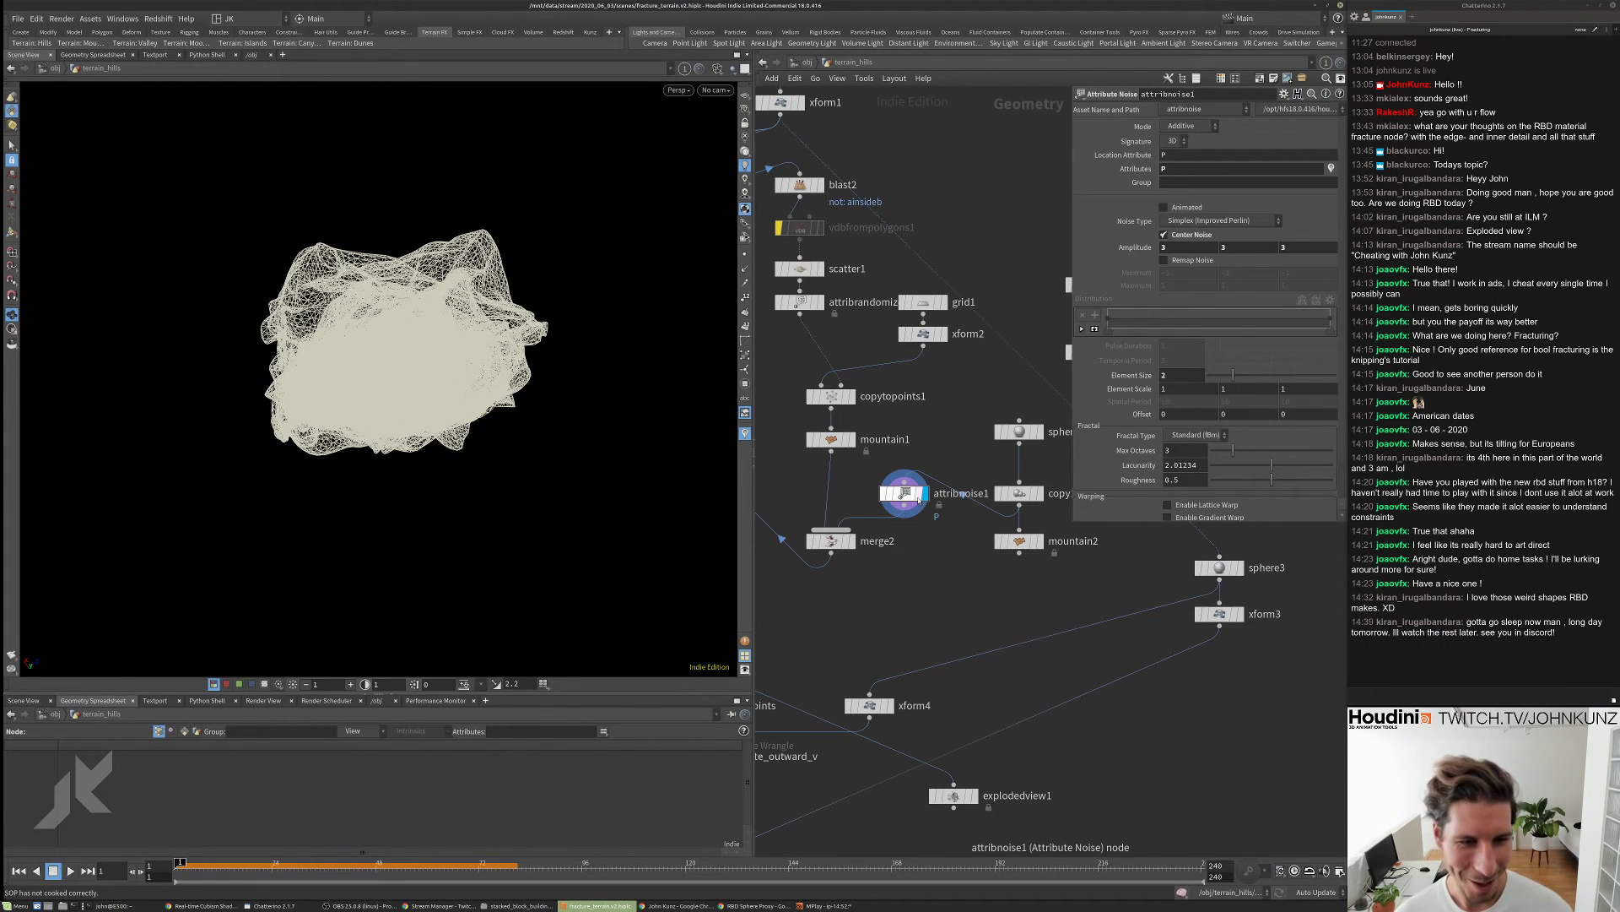
# - Enable the copy number attribute copynum on copy1 and check the node's geometry info
pyautogui.click(924, 494)
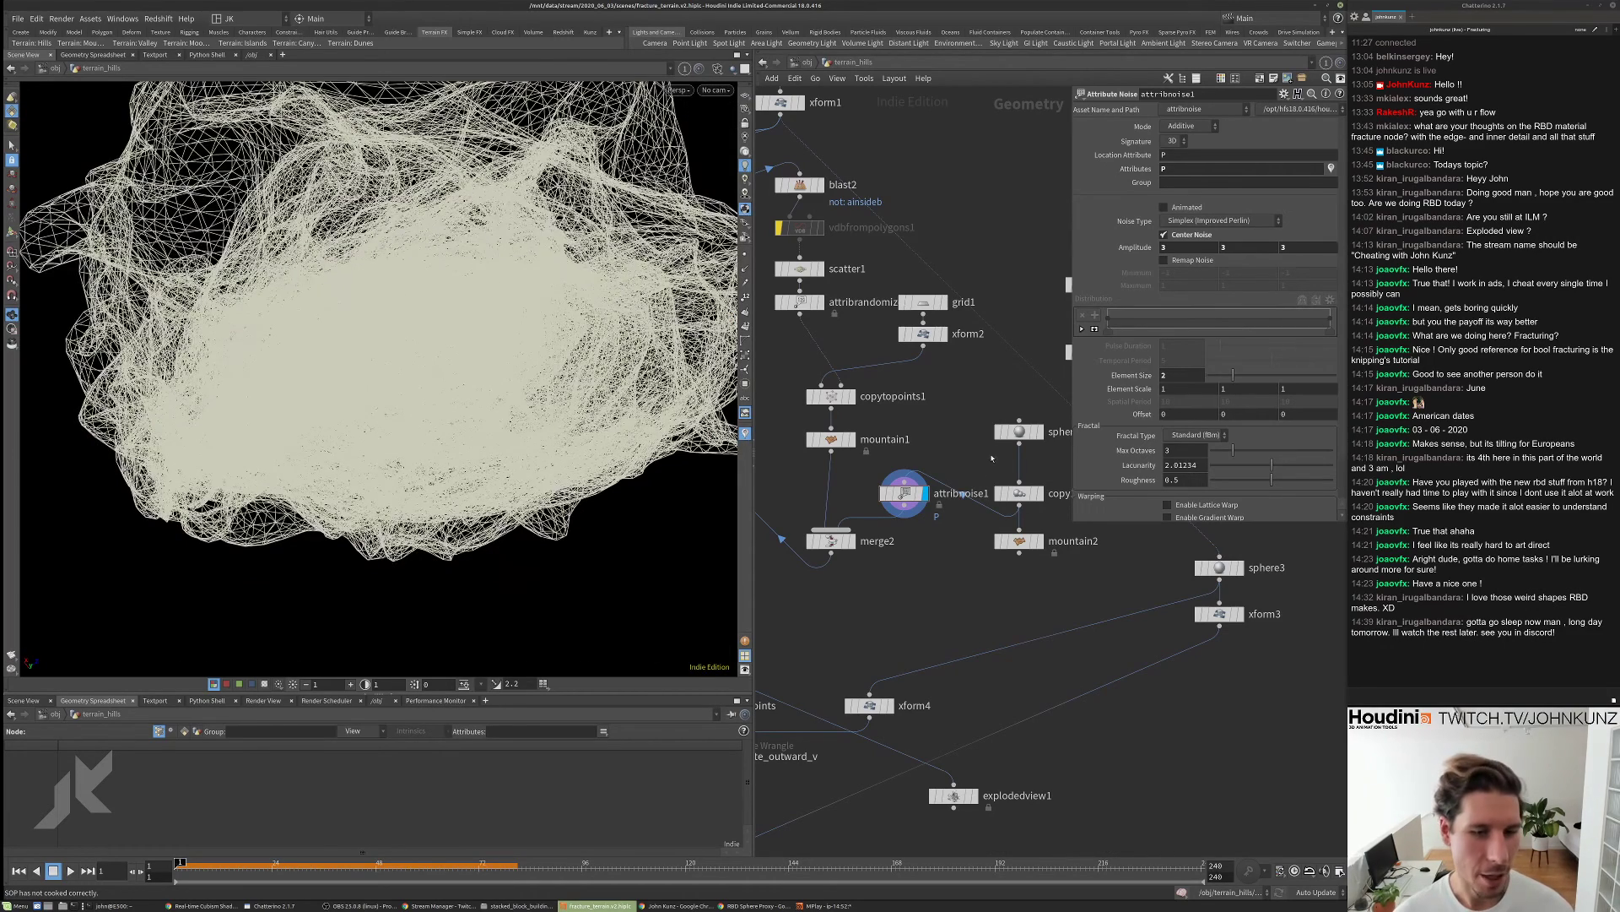
pyautogui.click(1019, 493)
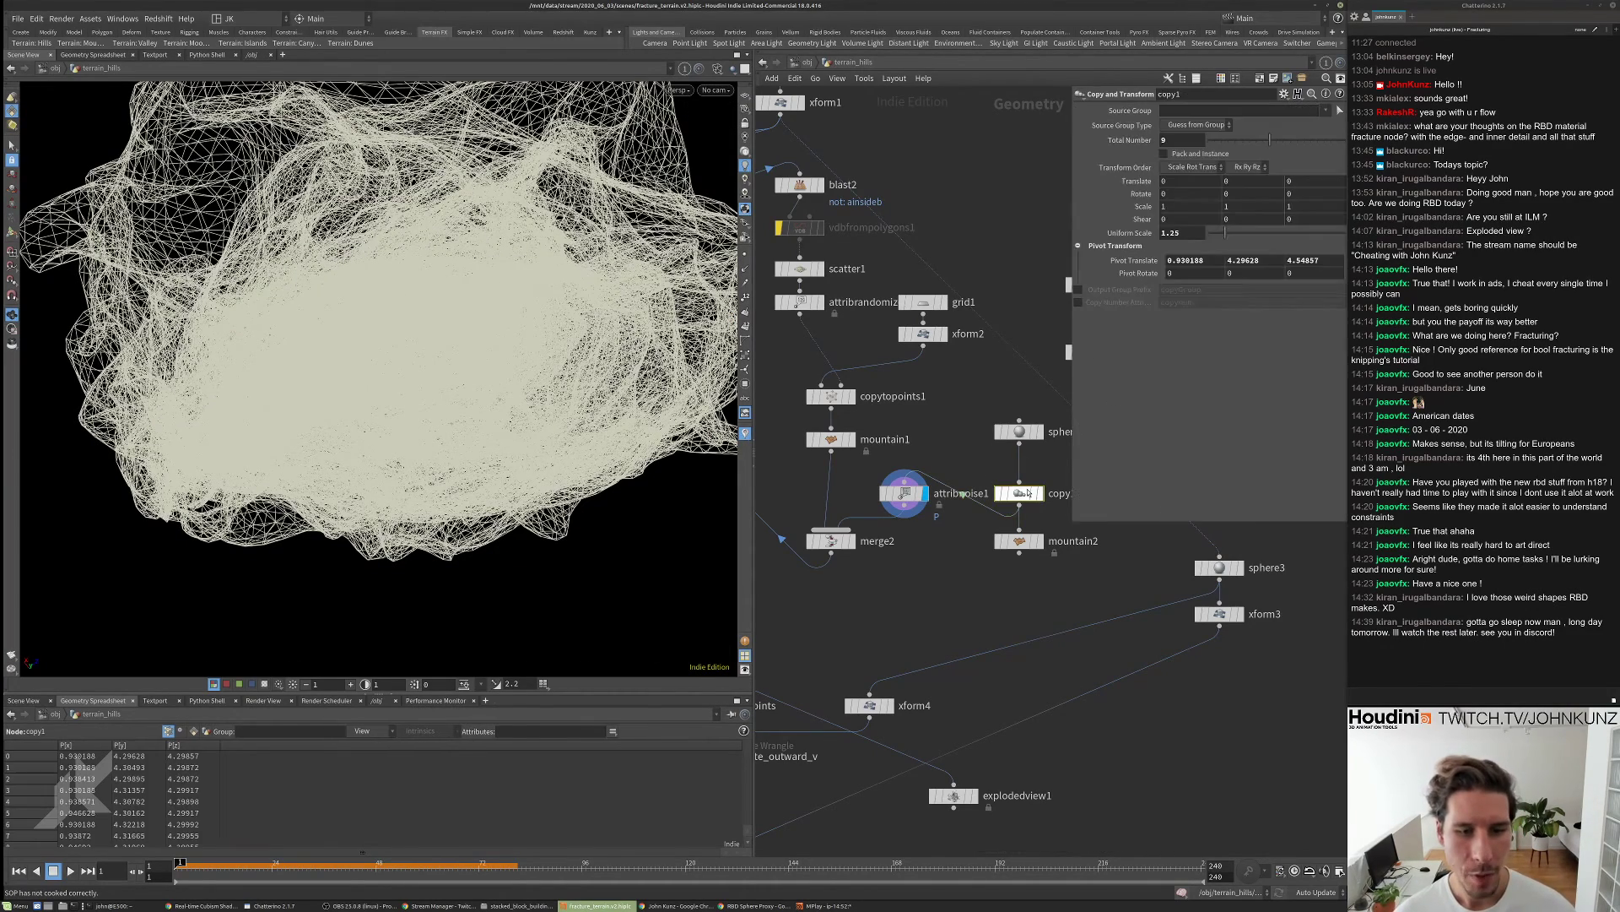
pyautogui.click(1078, 303)
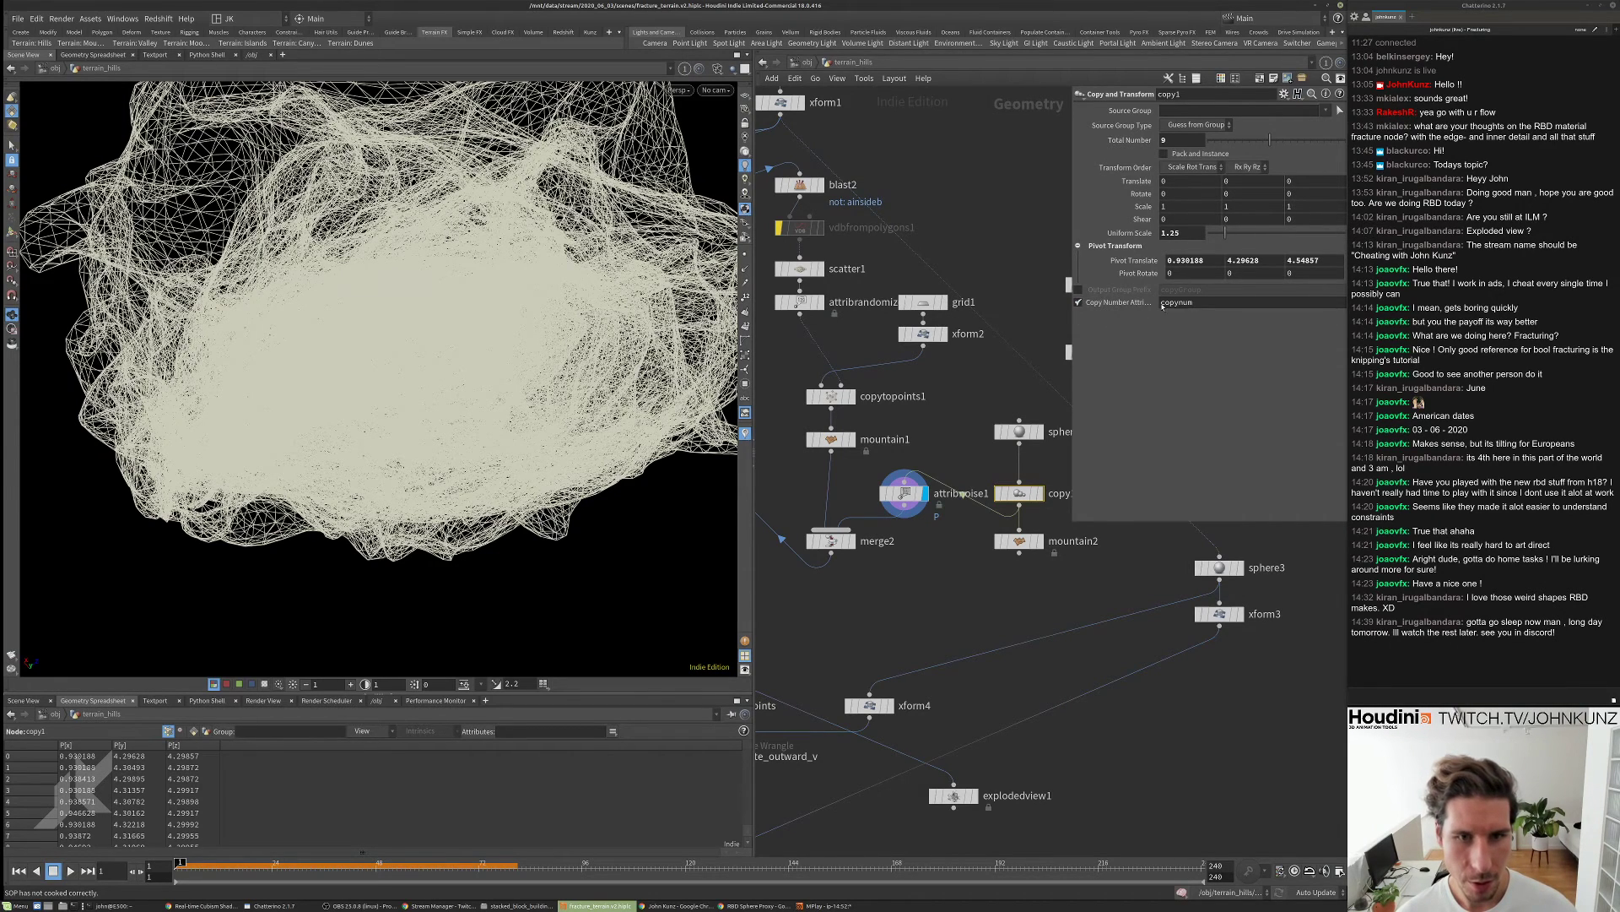
pyautogui.middleClick(1019, 494)
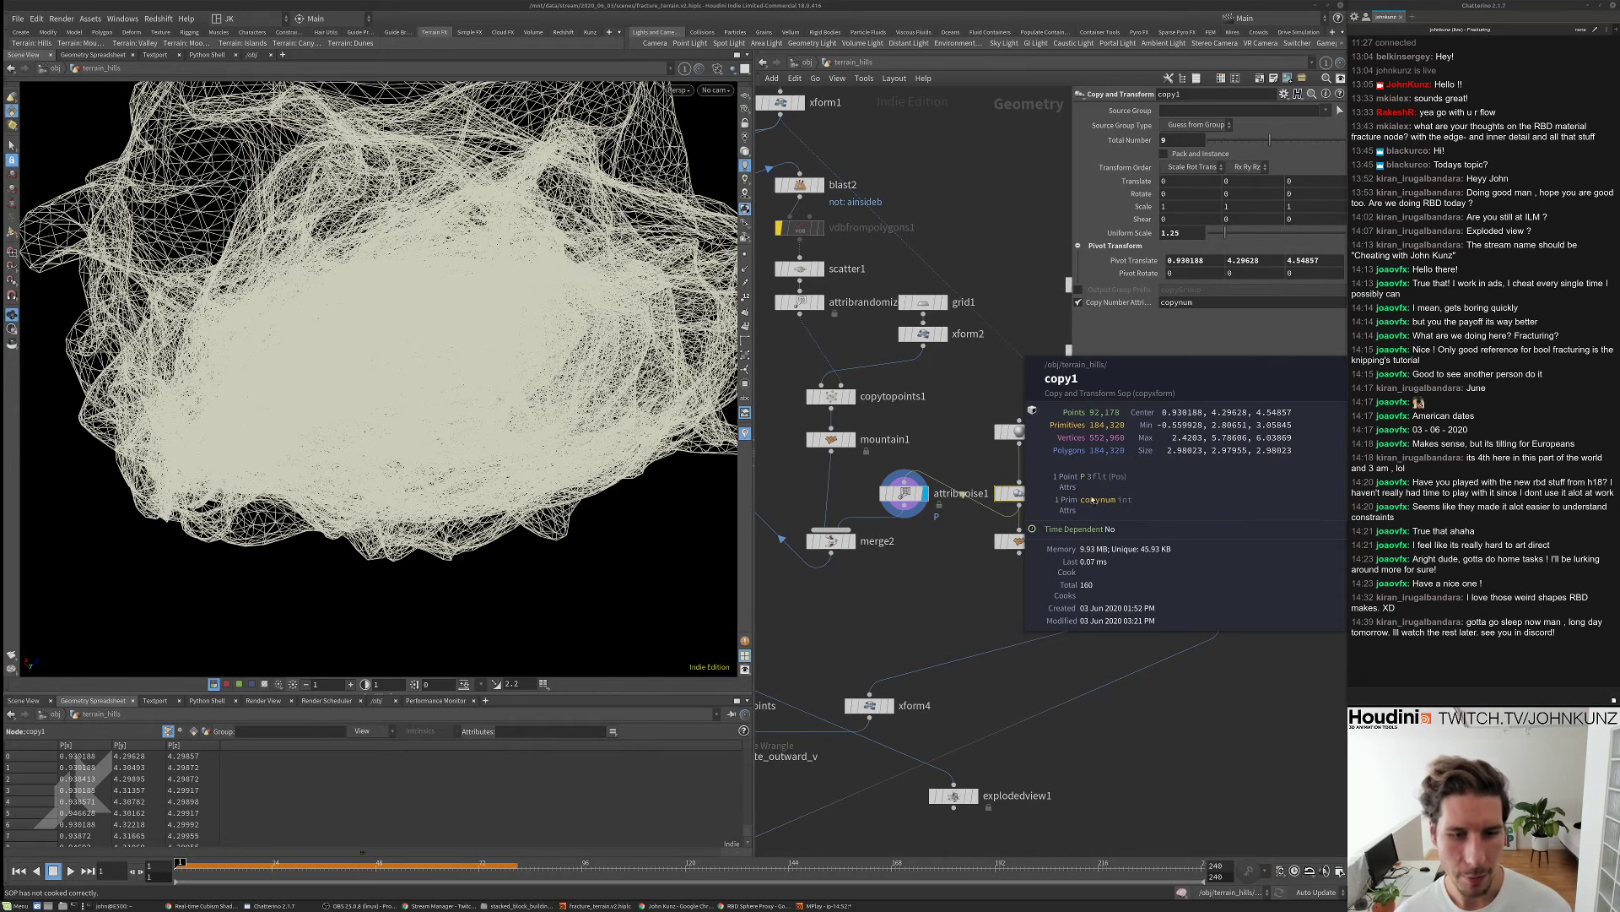
# - Add a For-Each Named Primitive block and wire its begin and end nodes around attribnoise1
pyautogui.click(904, 494)
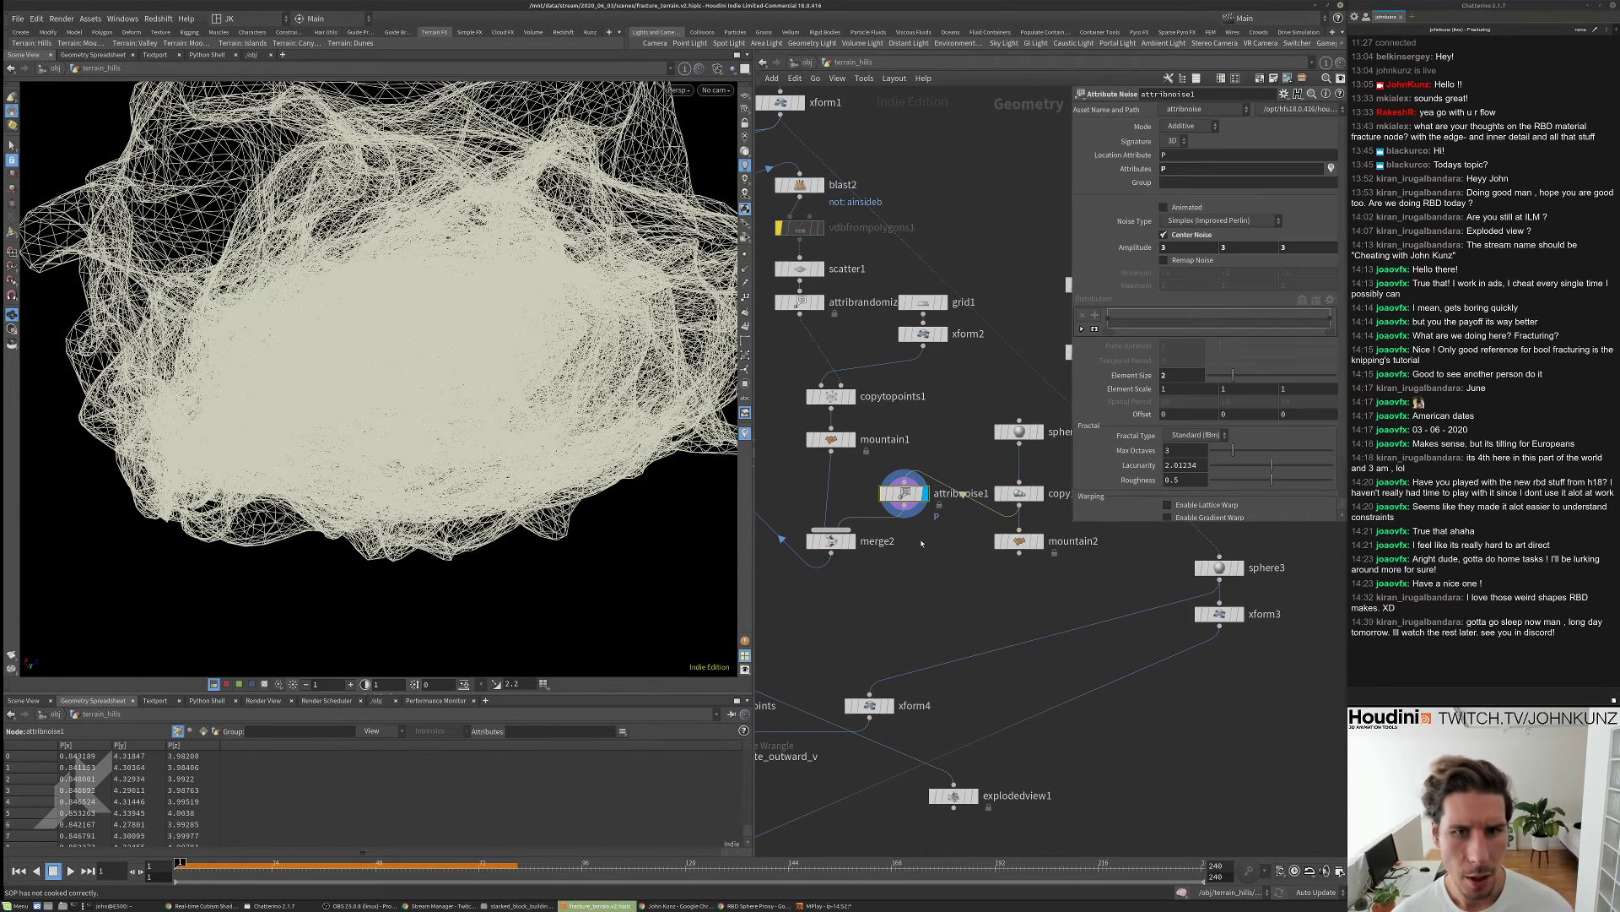
pyautogui.press('Tab')
pyautogui.write('f')
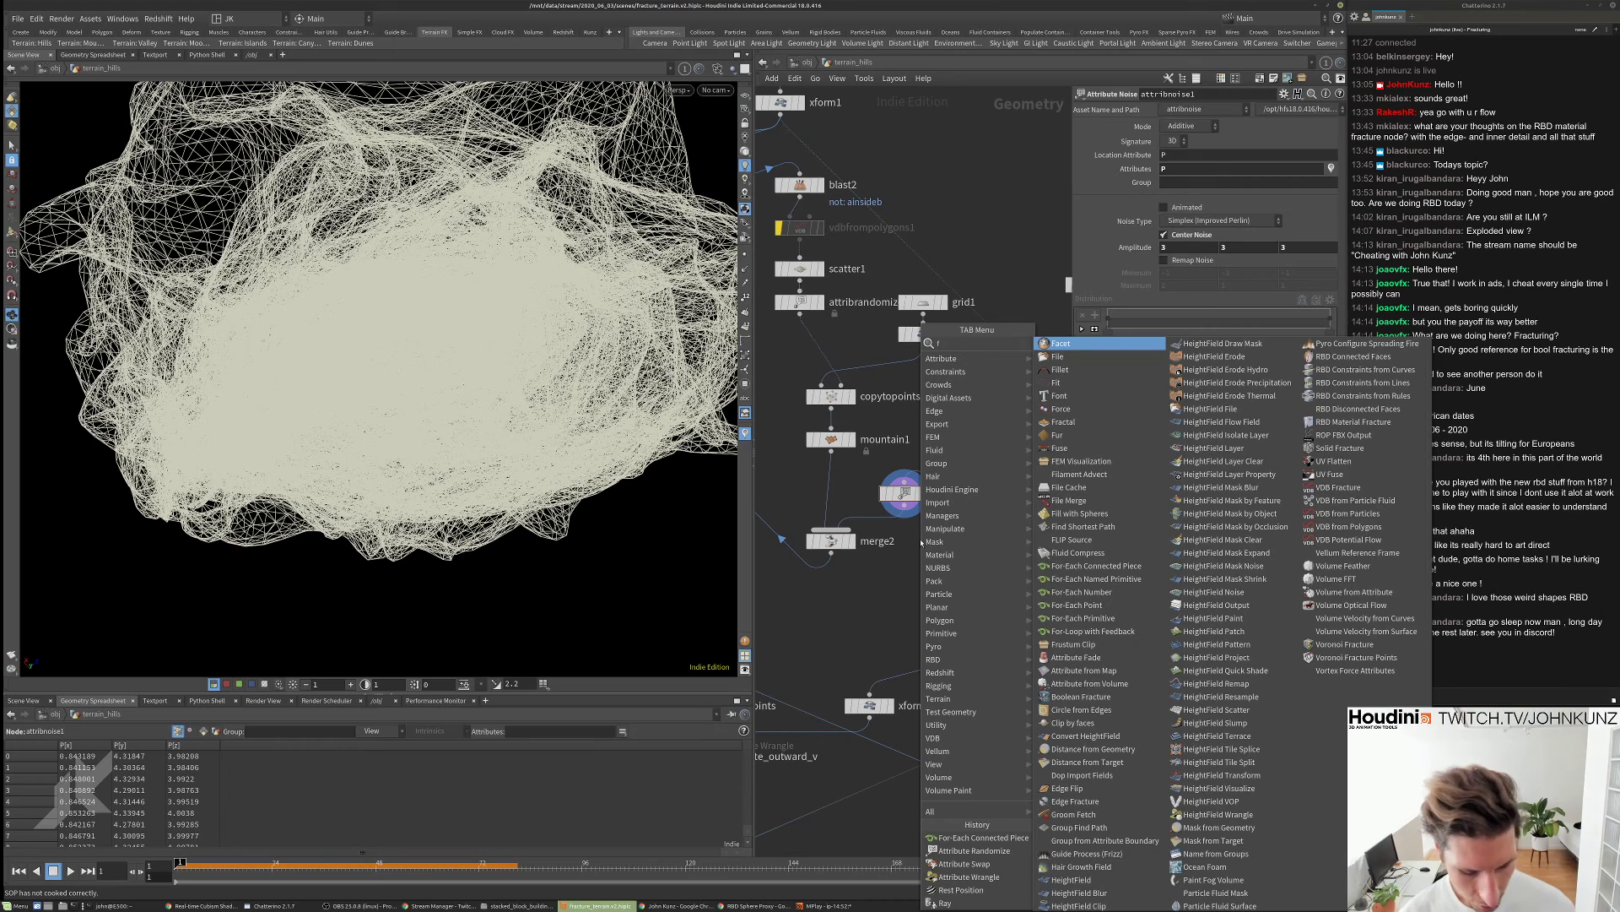
pyautogui.write('or')
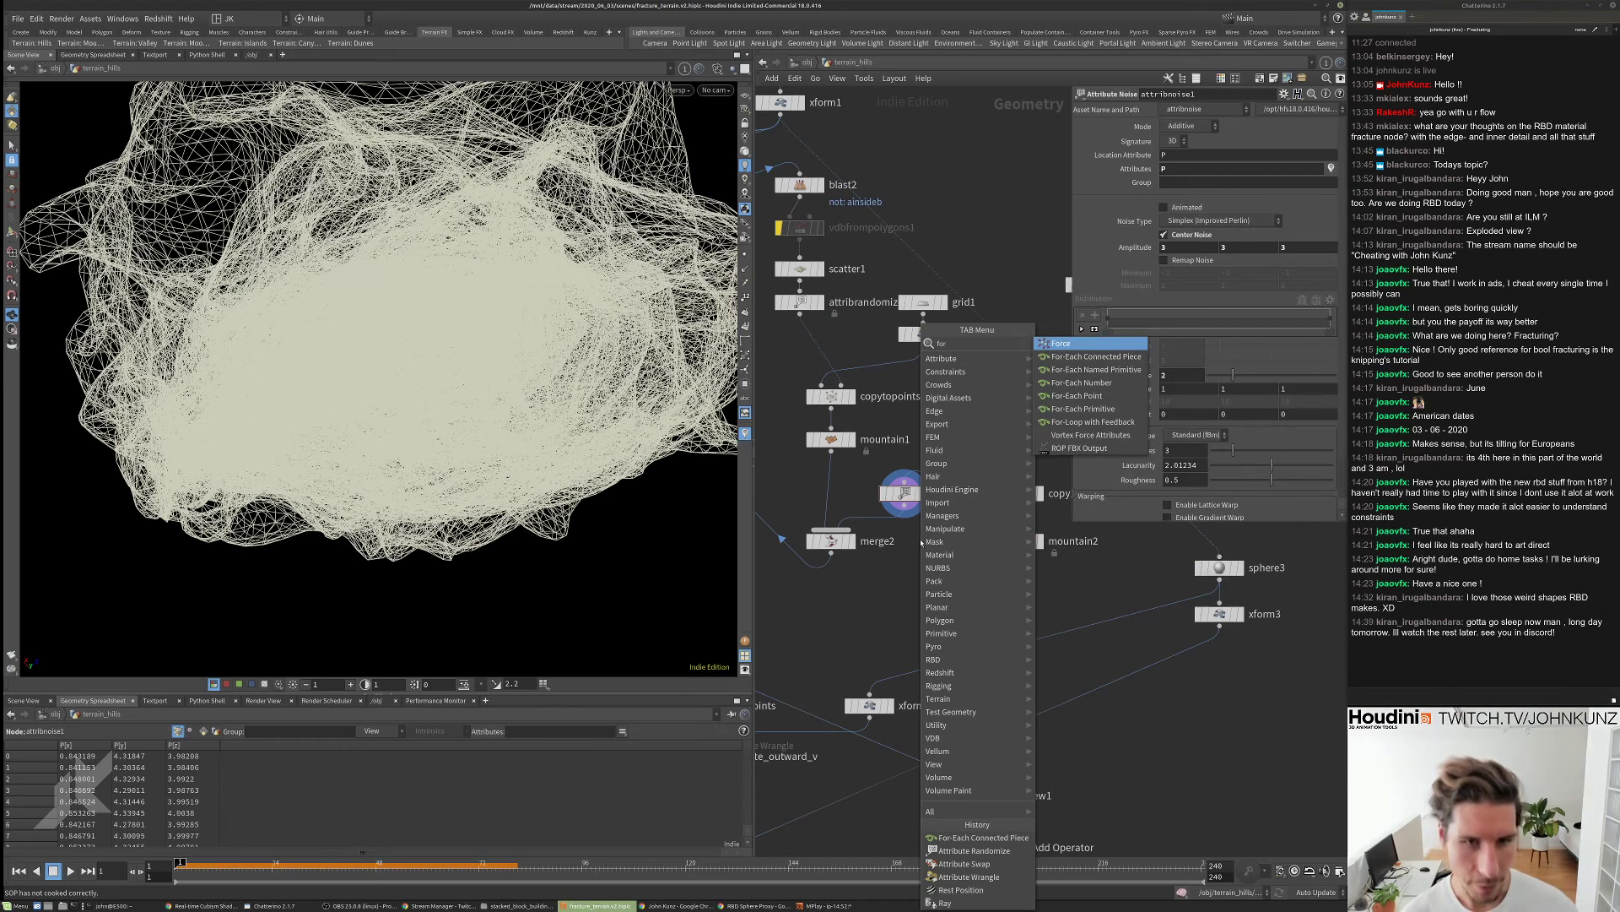
pyautogui.click(1095, 370)
pyautogui.click(962, 409)
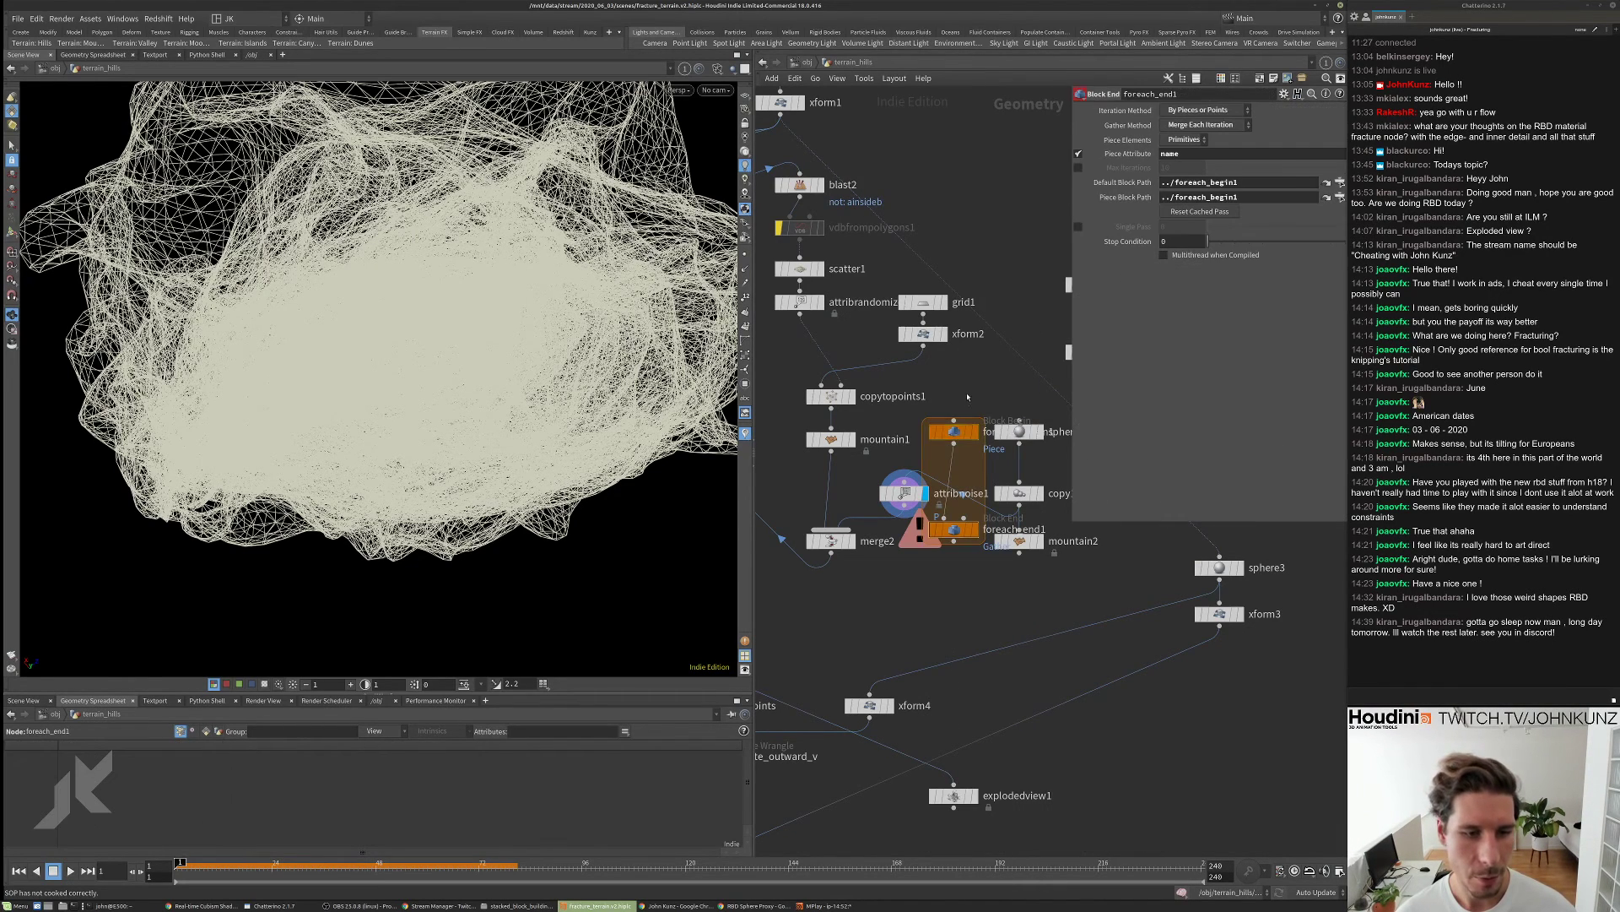
pyautogui.moveTo(954, 431); pyautogui.dragTo(954, 458)
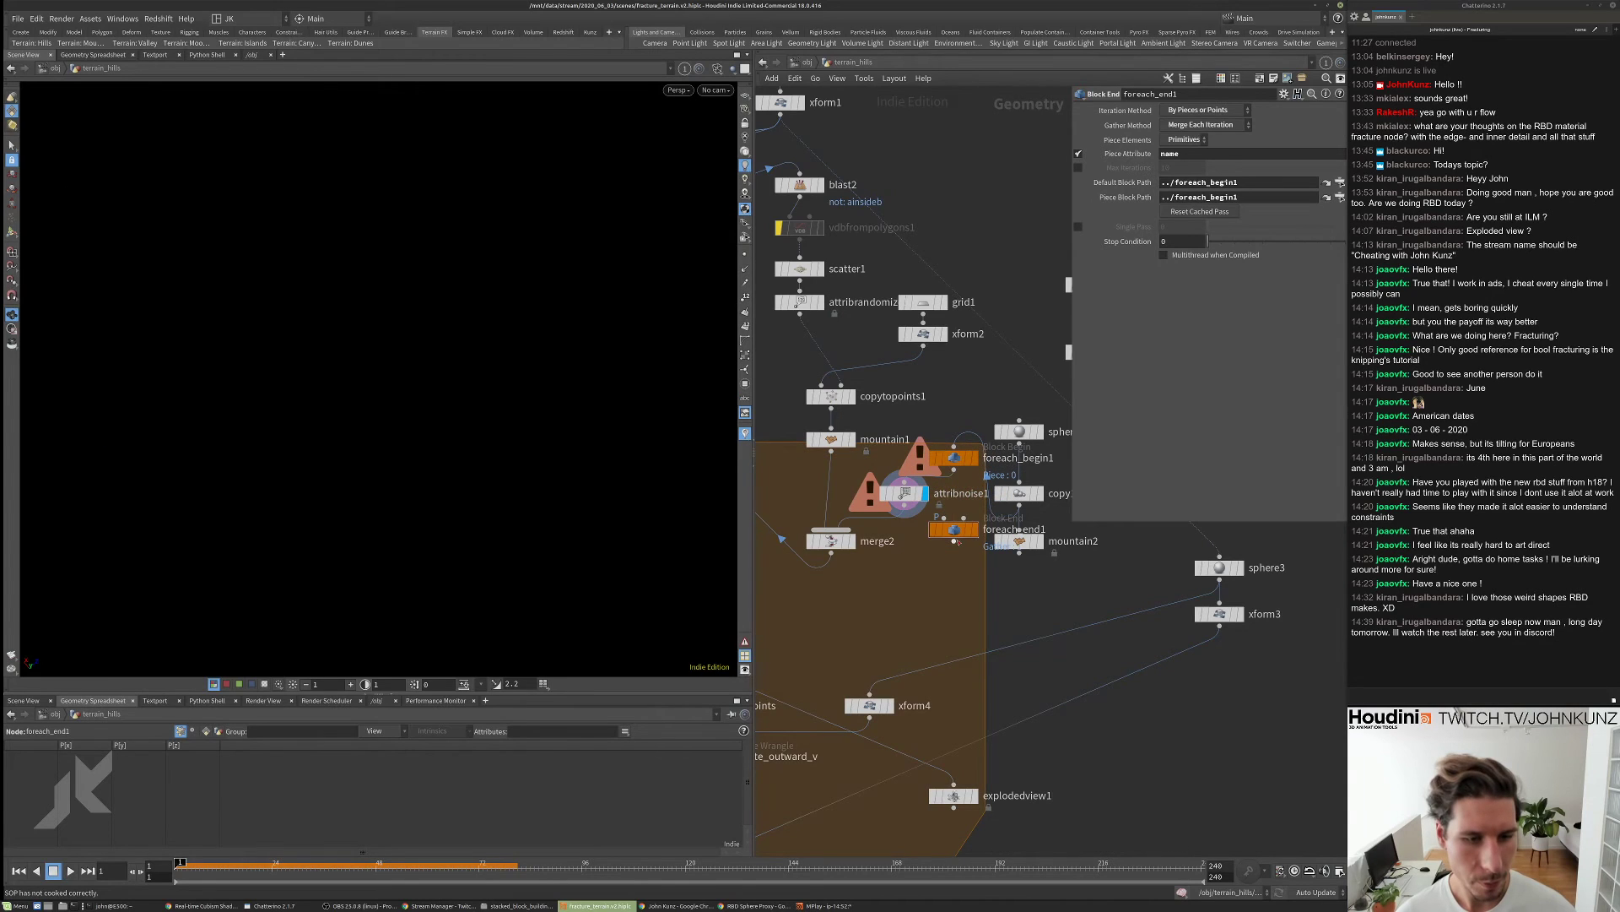
pyautogui.moveTo(956, 541); pyautogui.dragTo(931, 552)
# - Set foreach_end1's piece attribute to copynum, matching the copy number attribute on copy1
pyautogui.click(962, 460)
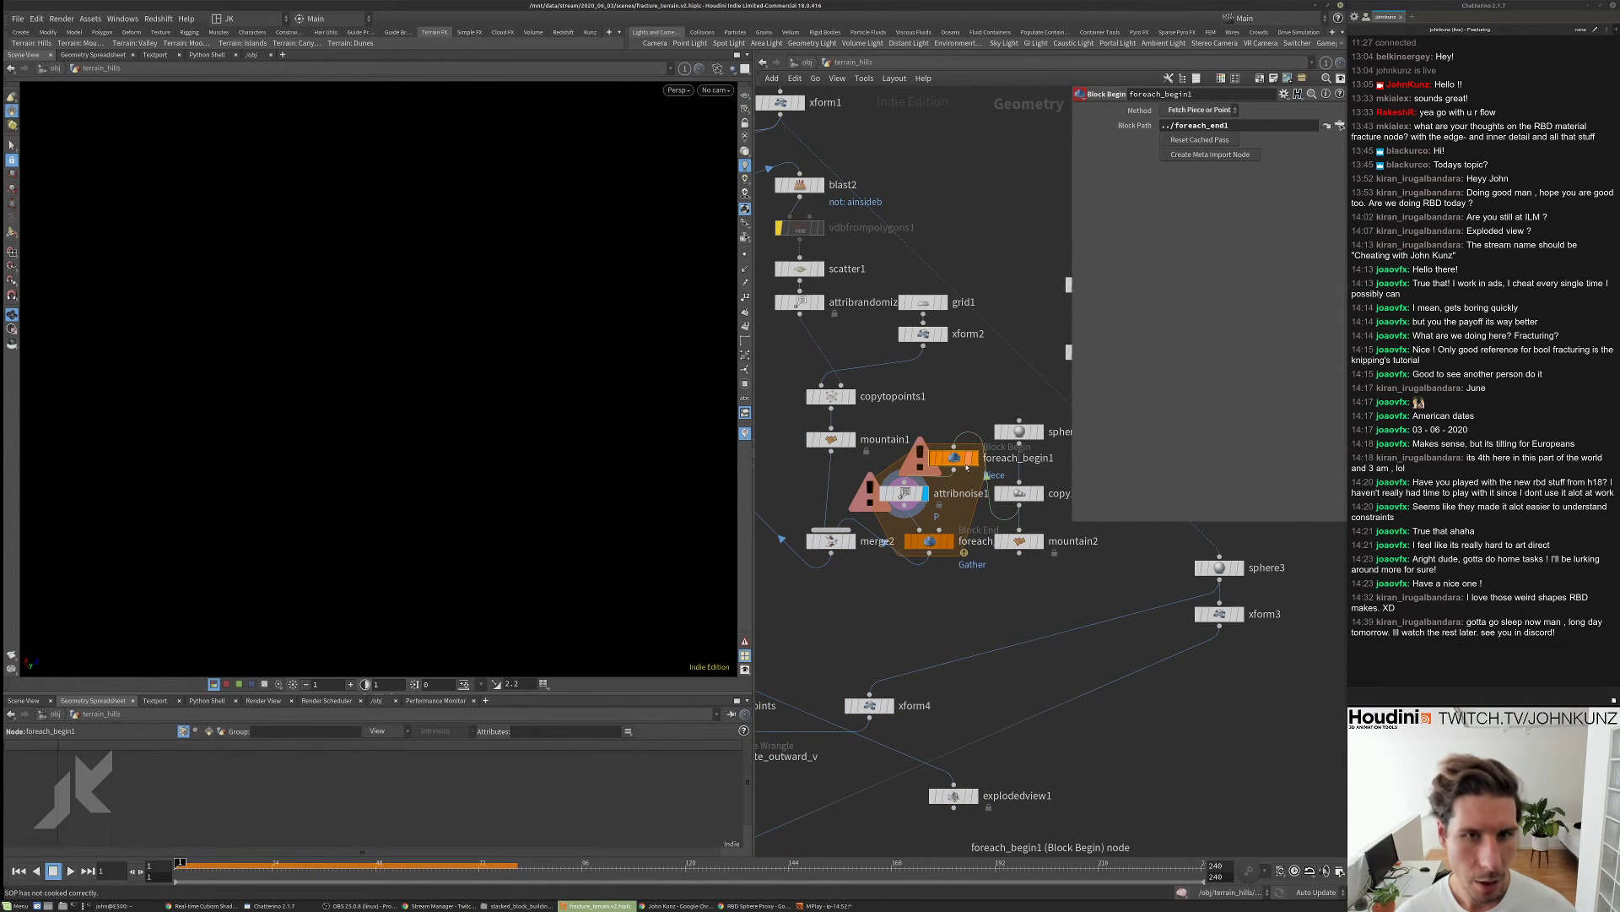
pyautogui.click(939, 546)
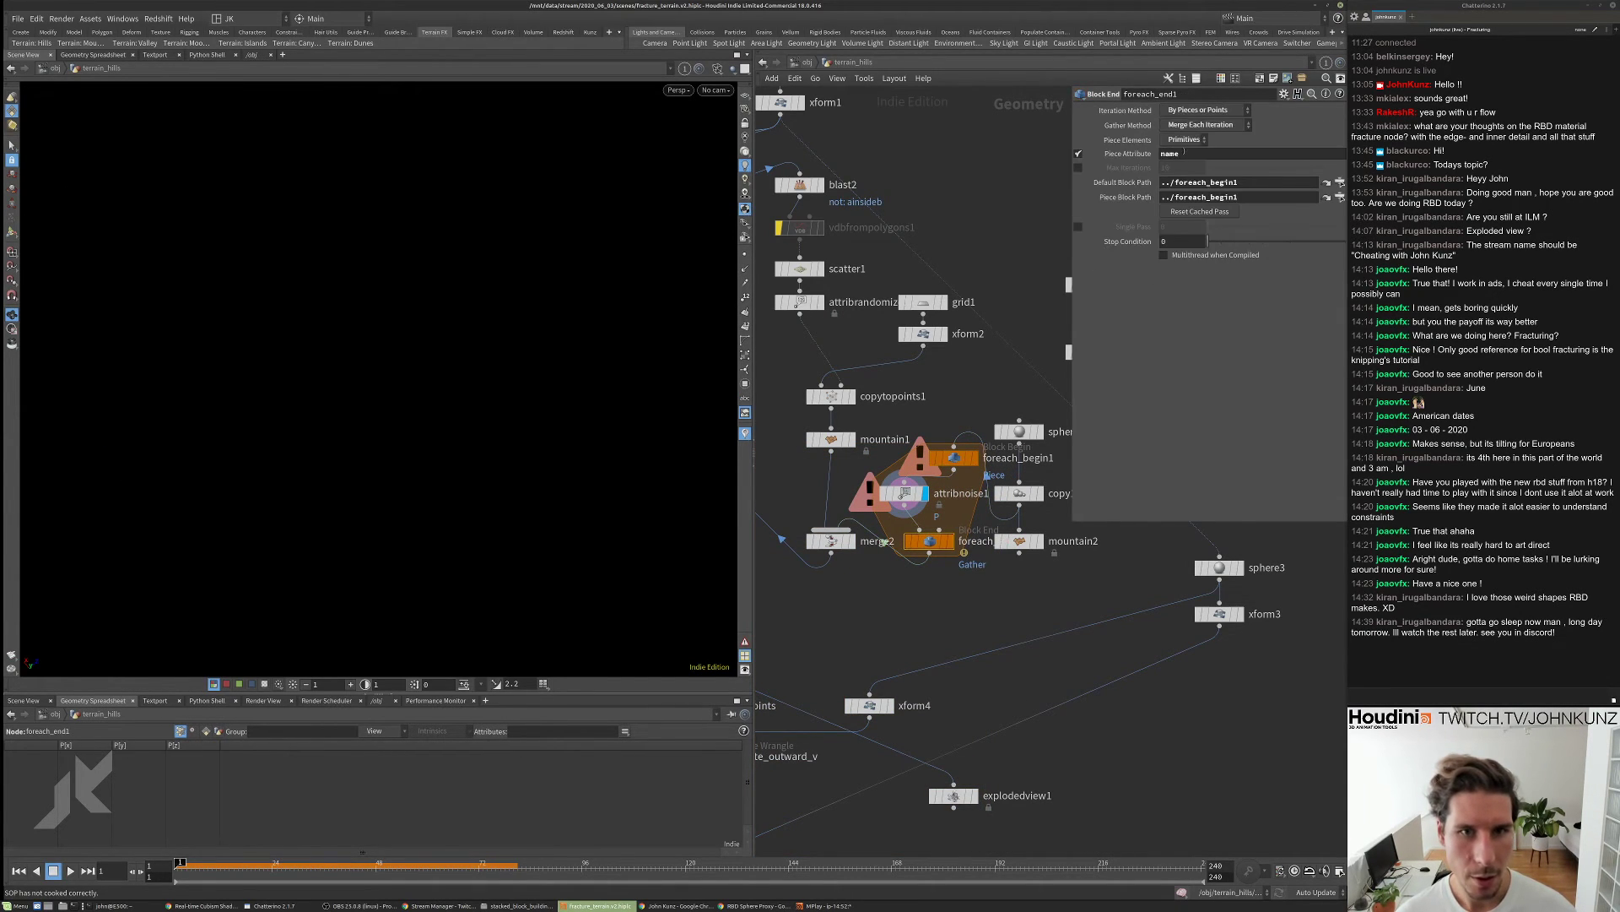
pyautogui.write('copyNum')
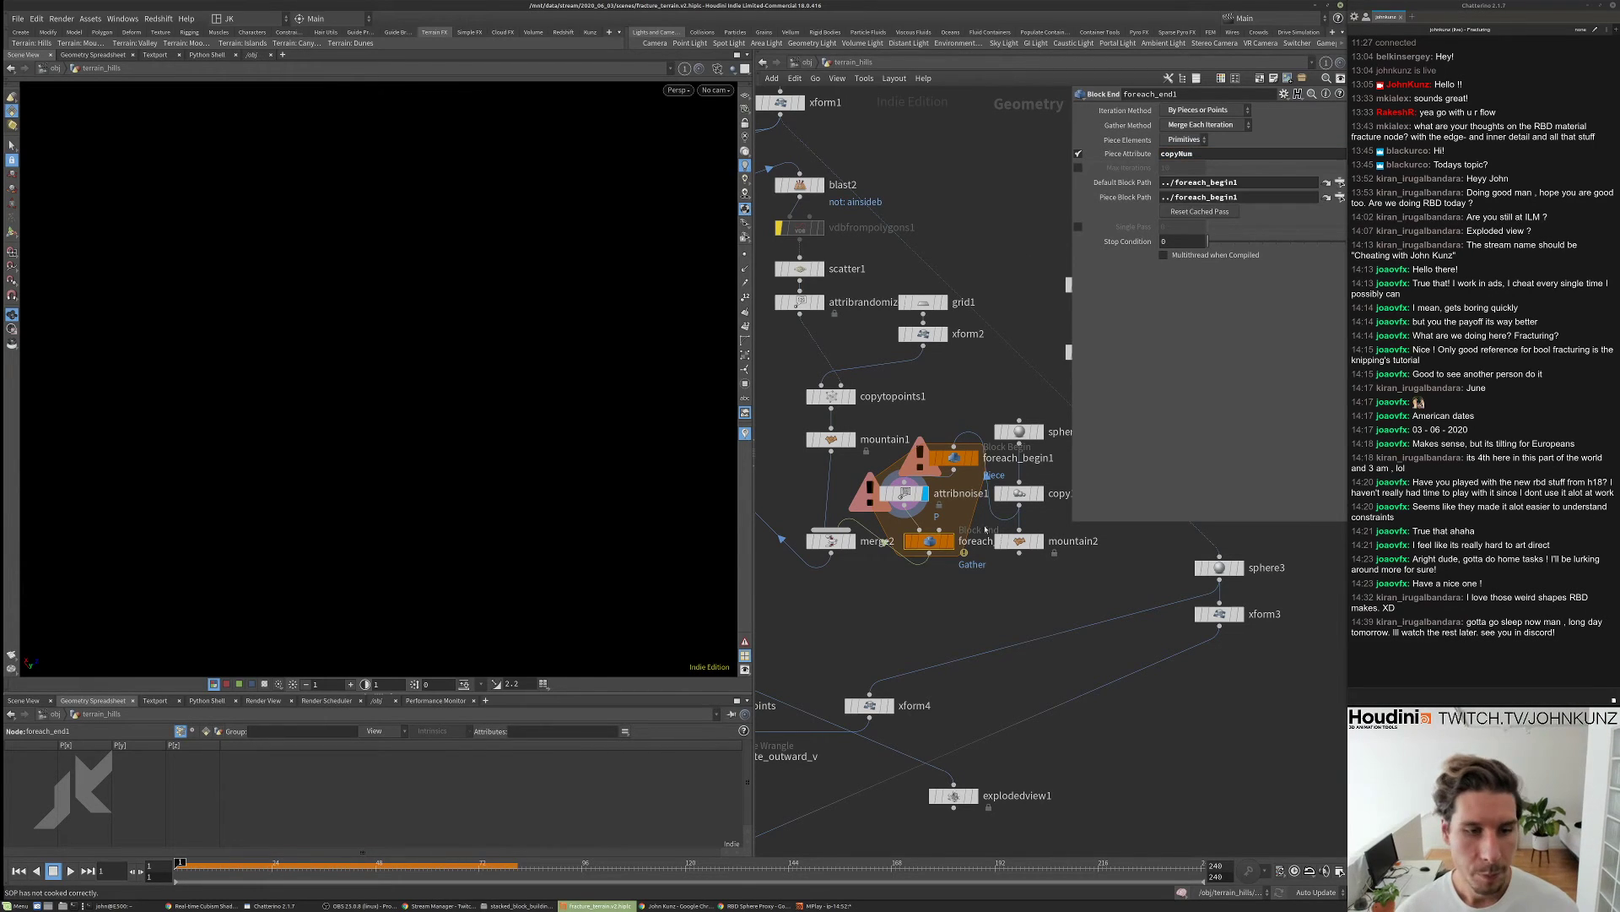
pyautogui.click(1018, 495)
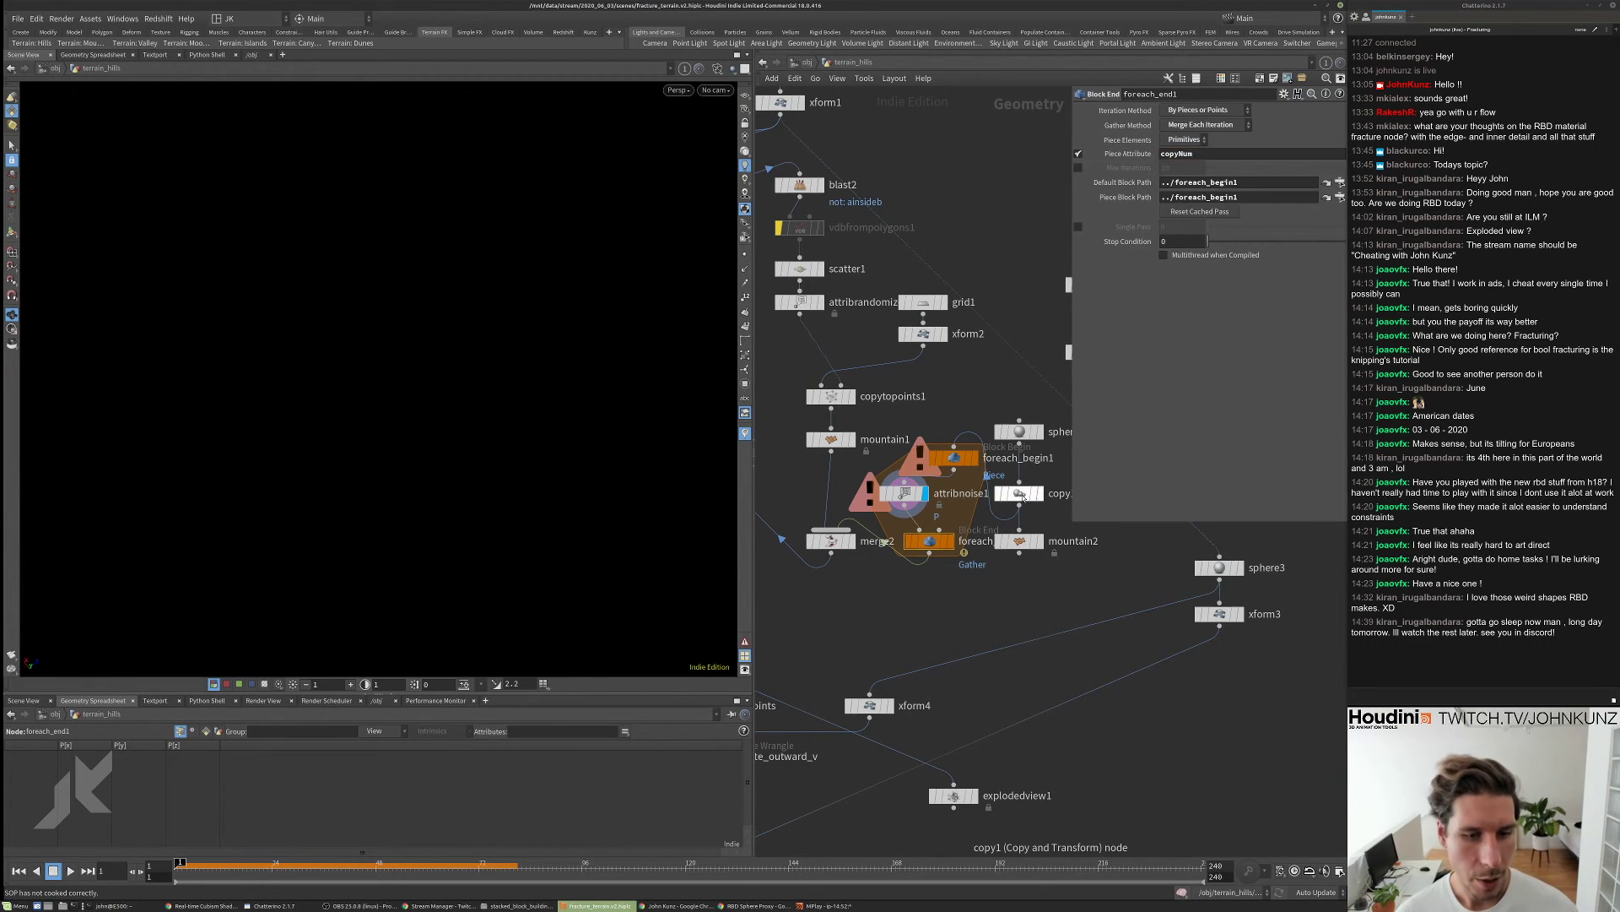
pyautogui.doubleClick(1182, 302)
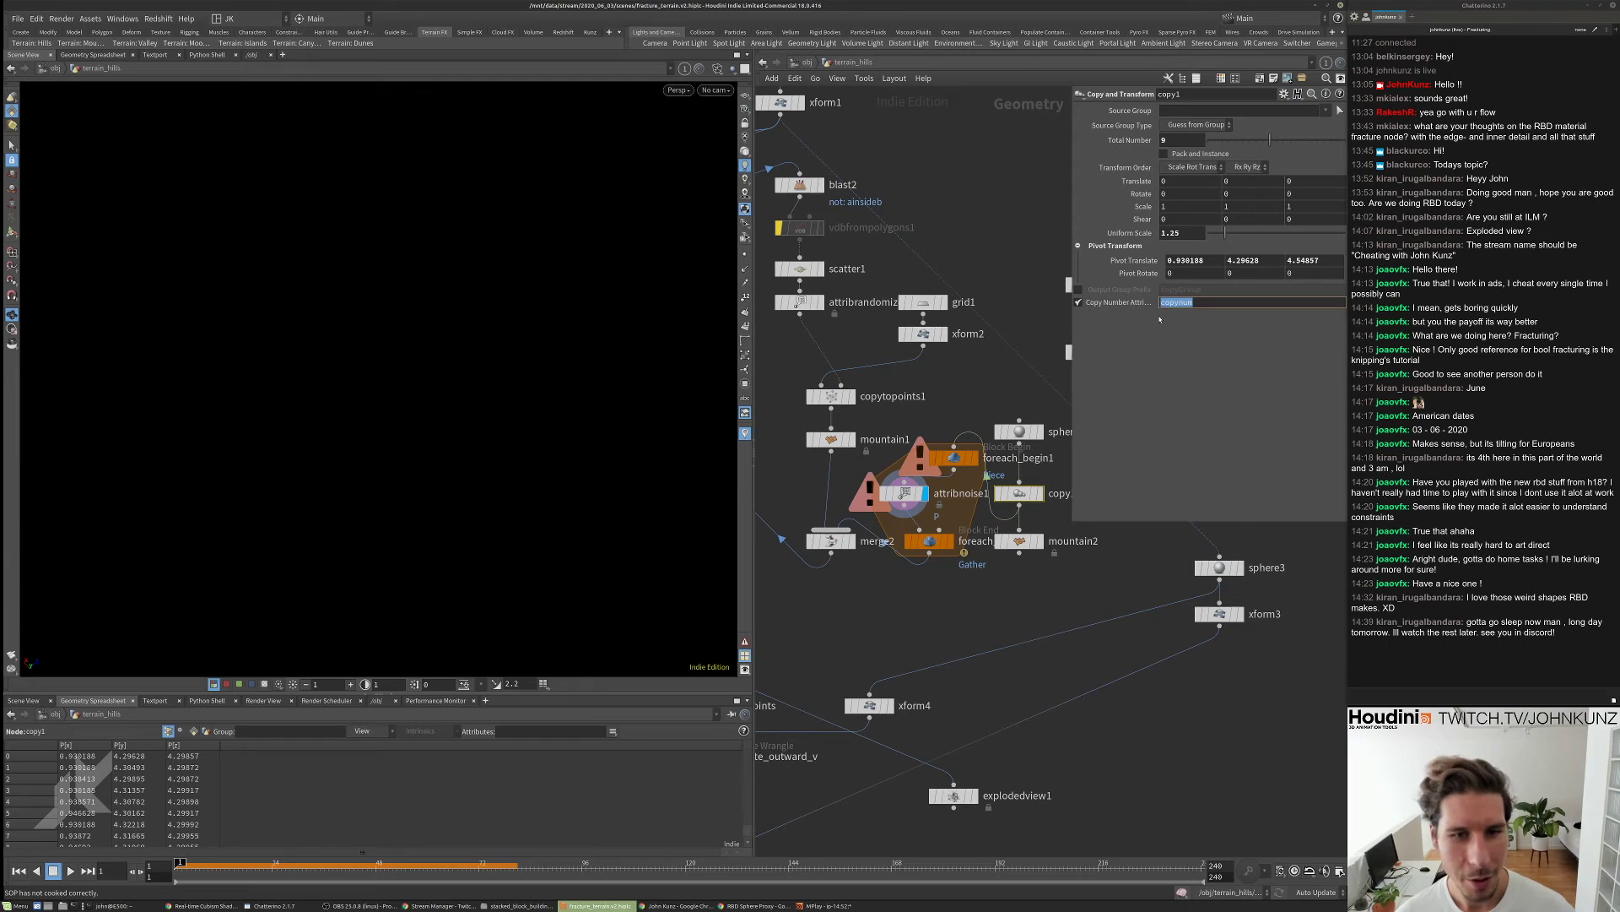
pyautogui.click(929, 545)
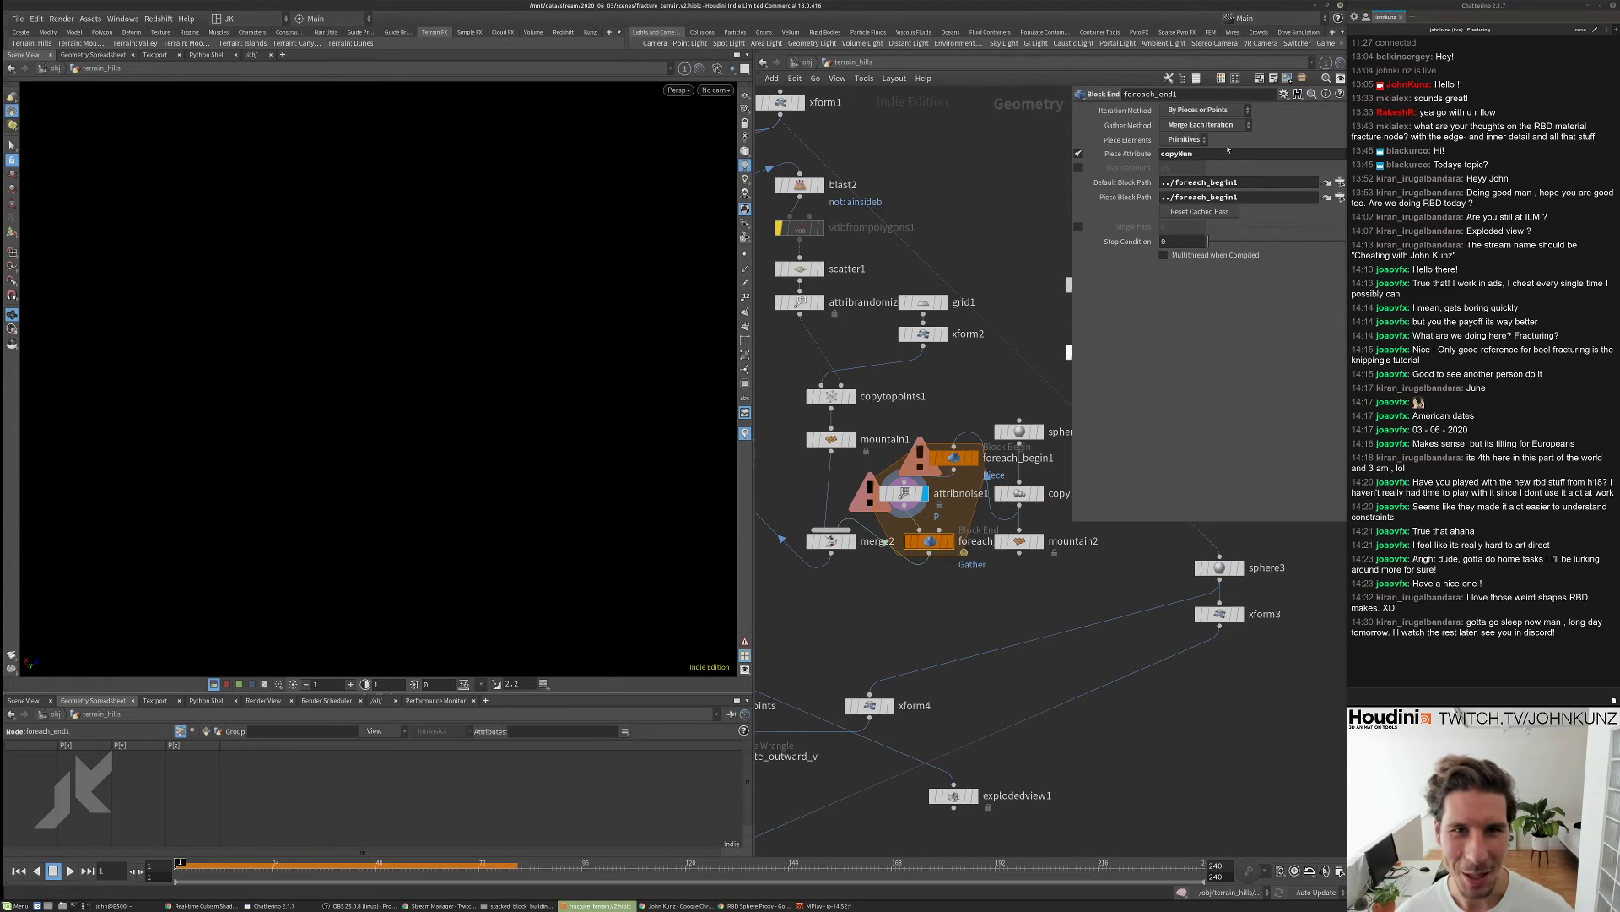
pyautogui.doubleClick(1193, 153)
pyautogui.press('Return')
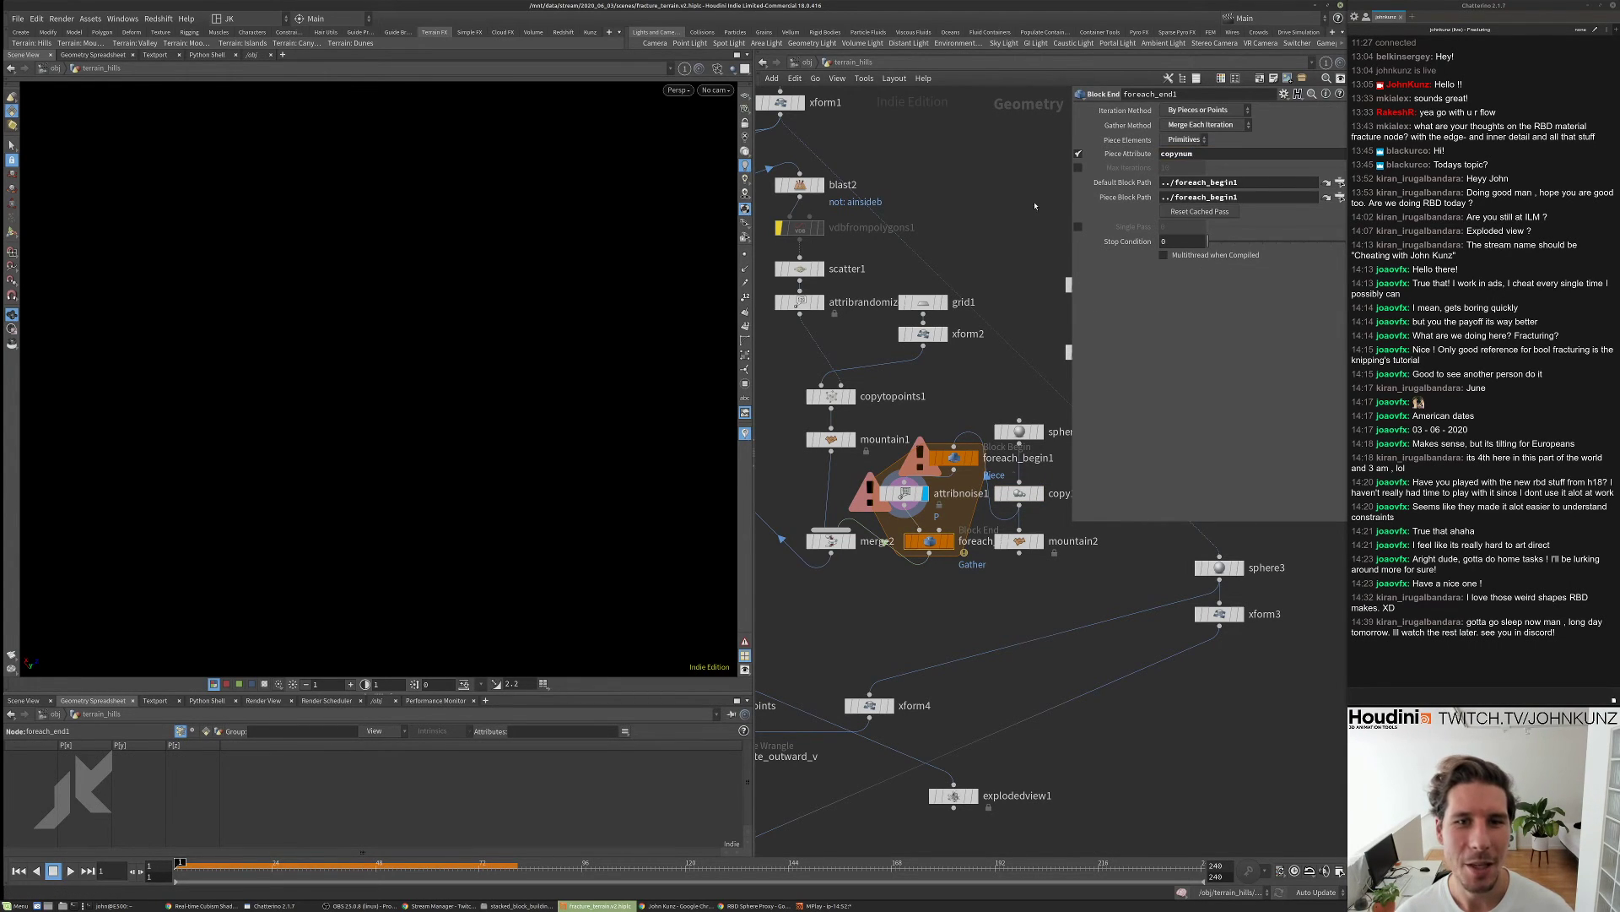
# - Line up foreach_begin1, attribnoise1 and foreach_end1 in a column and display the foreach_end1 output
pyautogui.scroll(3, 922, 486)
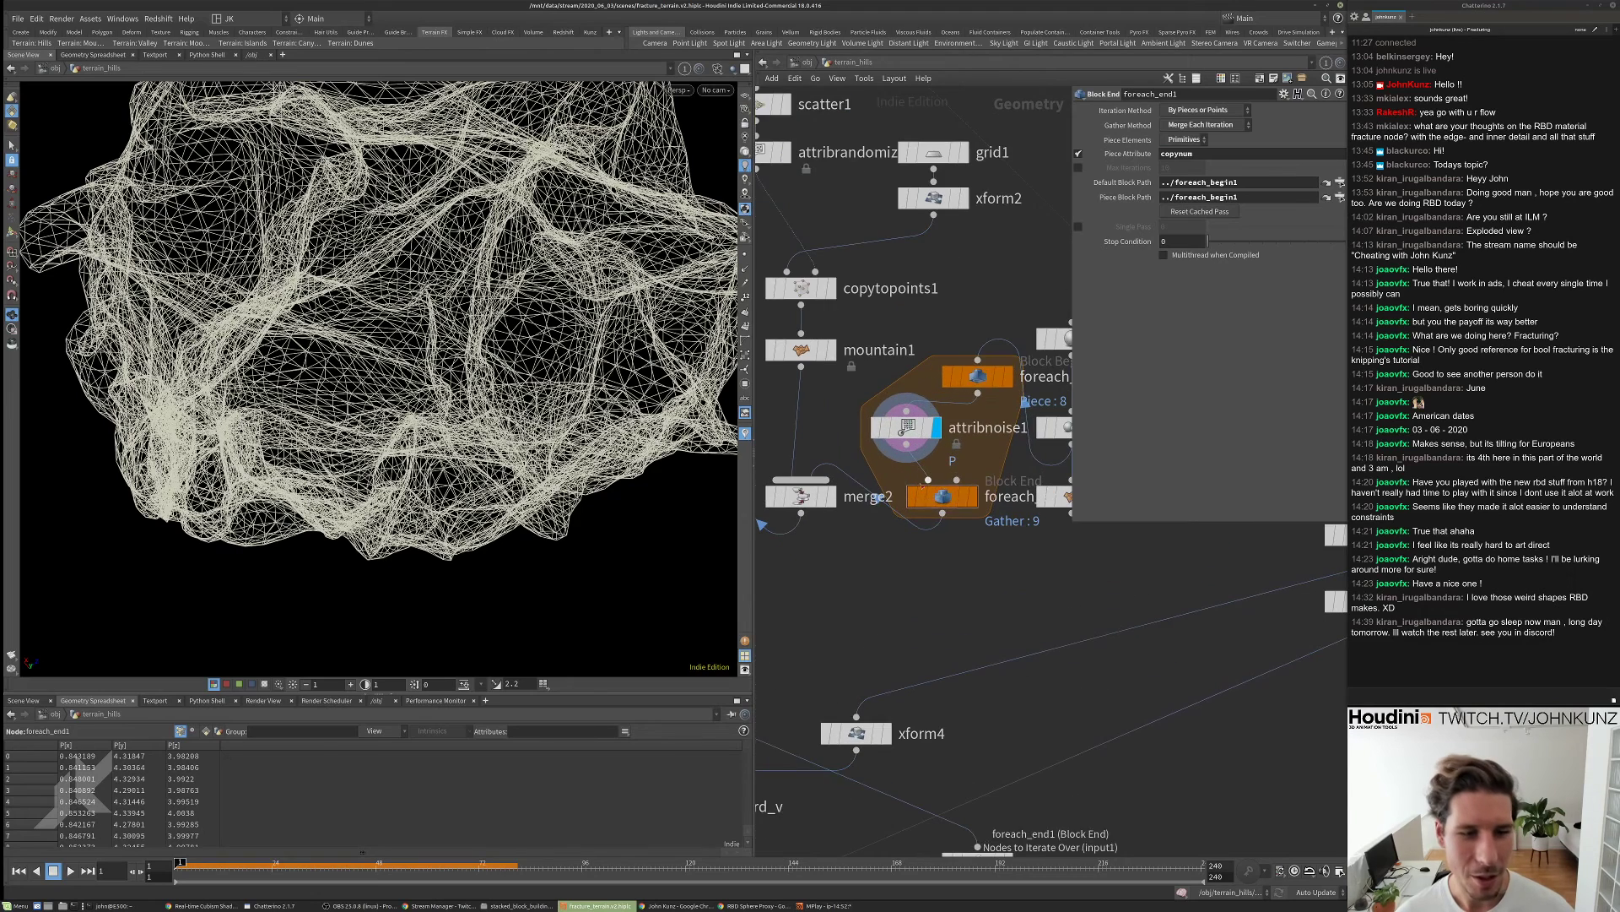
pyautogui.click(969, 496)
pyautogui.moveTo(952, 498); pyautogui.dragTo(943, 528)
pyautogui.moveTo(977, 375); pyautogui.dragTo(940, 444)
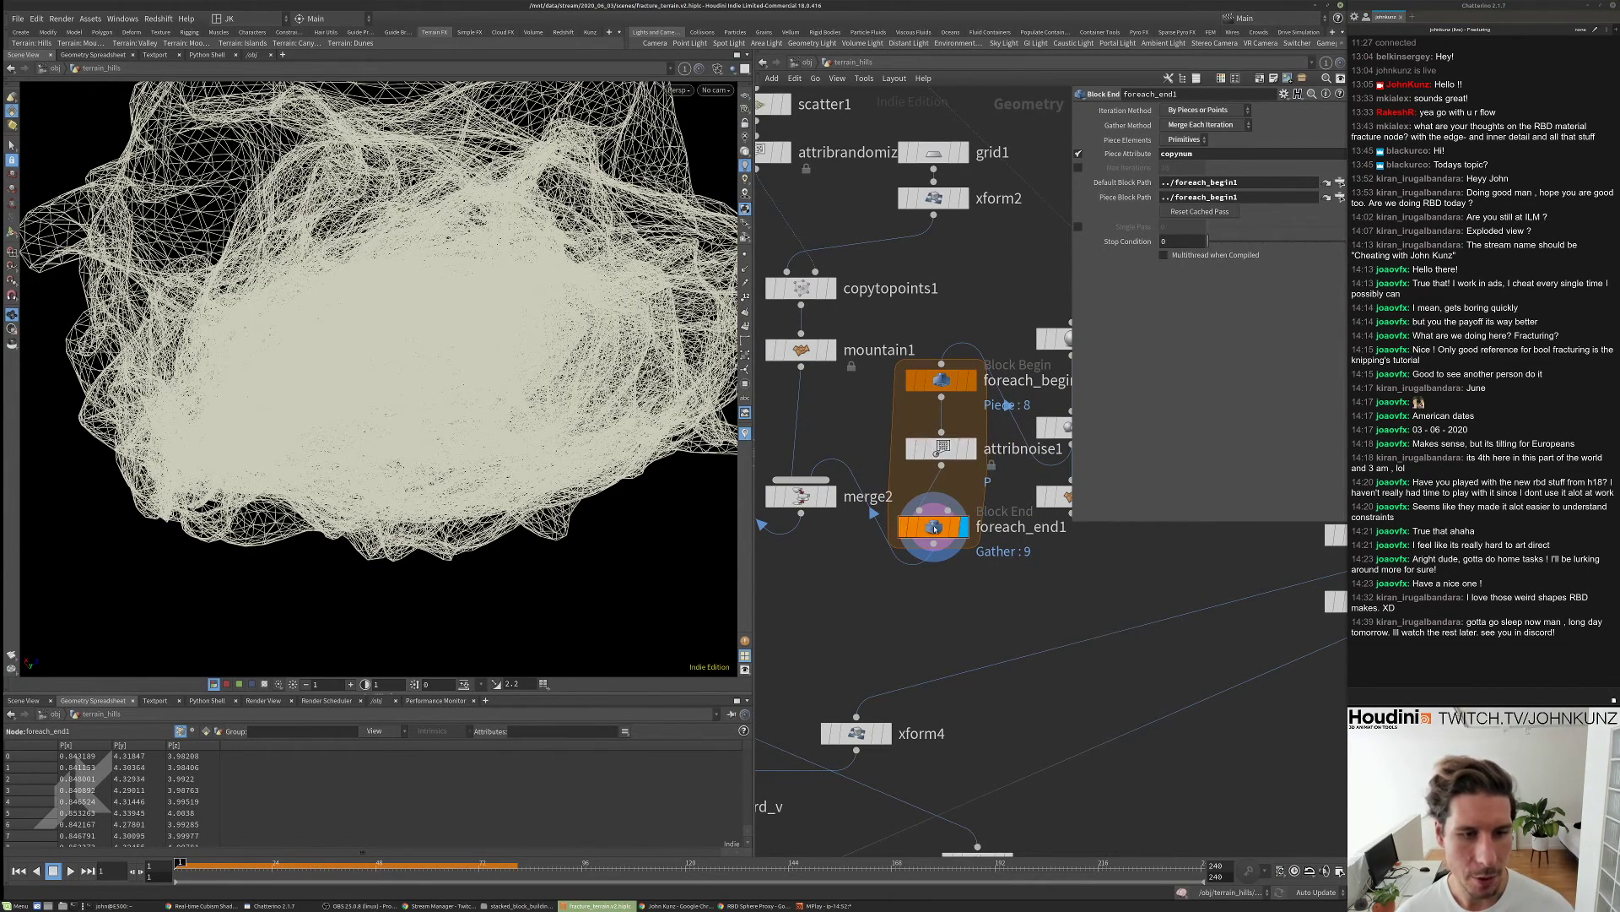
pyautogui.moveTo(933, 527); pyautogui.dragTo(941, 528)
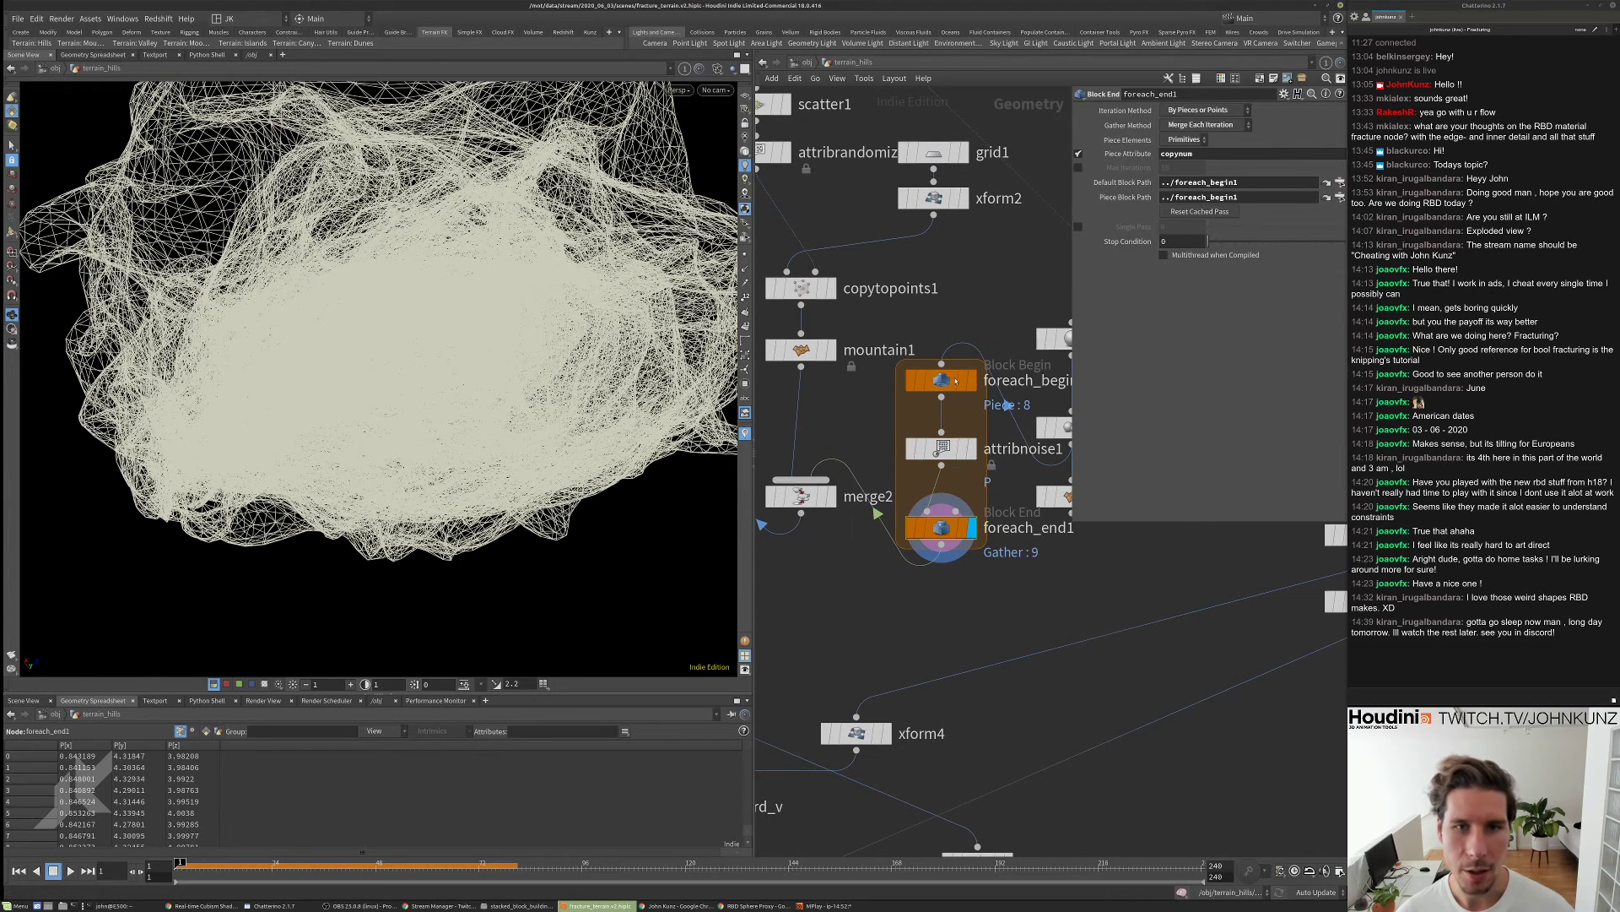
# - Create a meta import node from foreach_begin1 and show its detail attributes in the geometry spreadsheet
pyautogui.click(1327, 182)
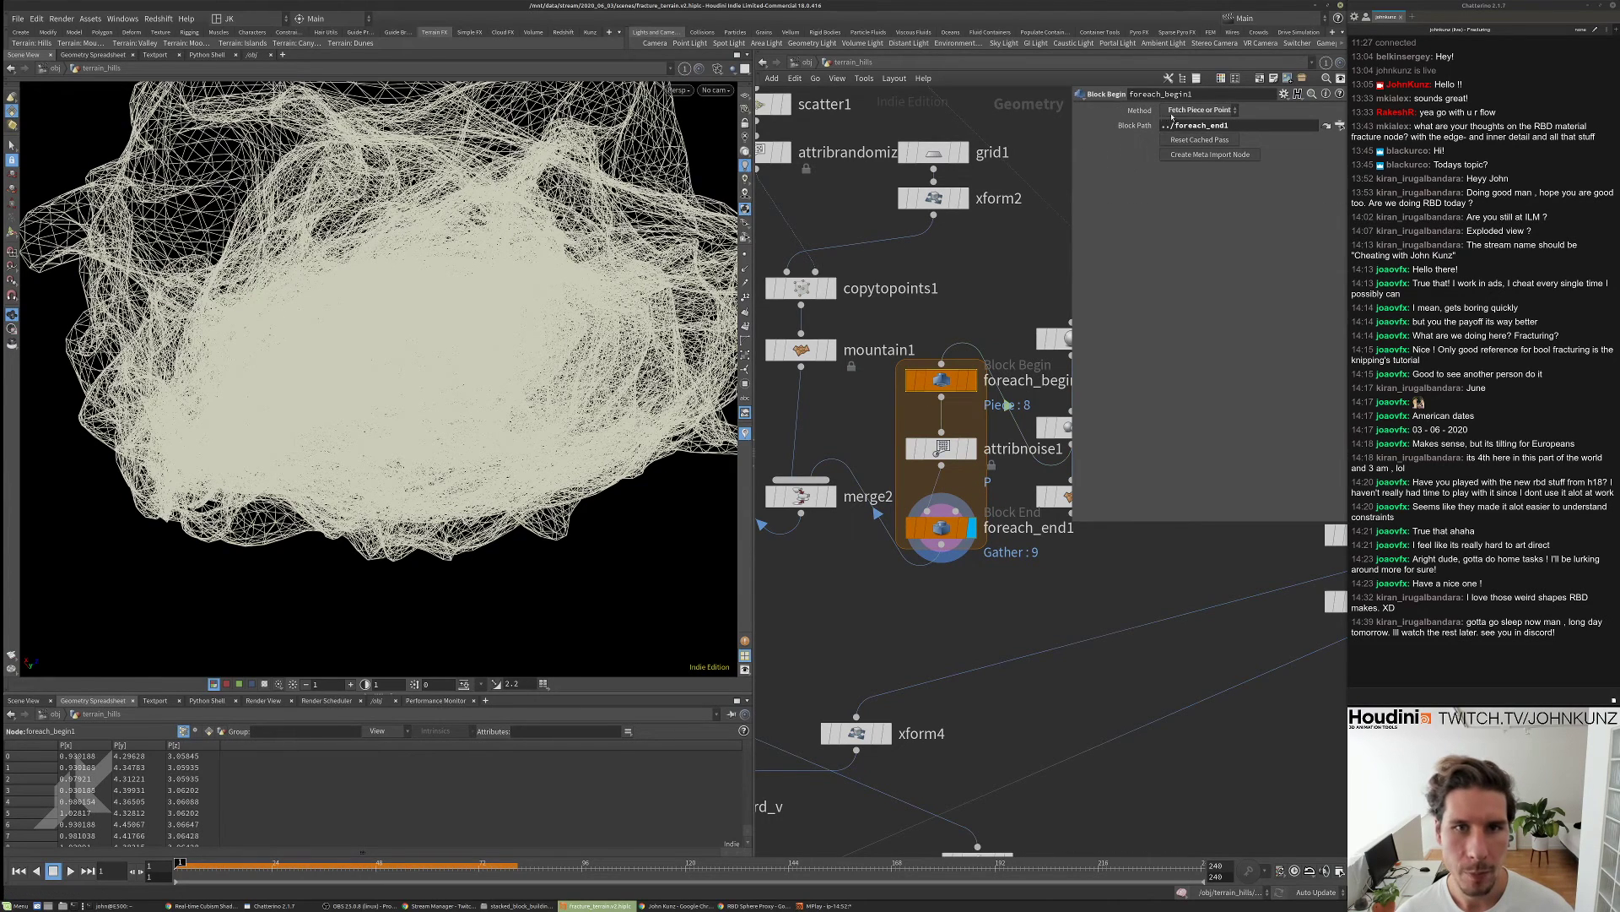
pyautogui.click(1210, 154)
pyautogui.scroll(-3, 1021, 438)
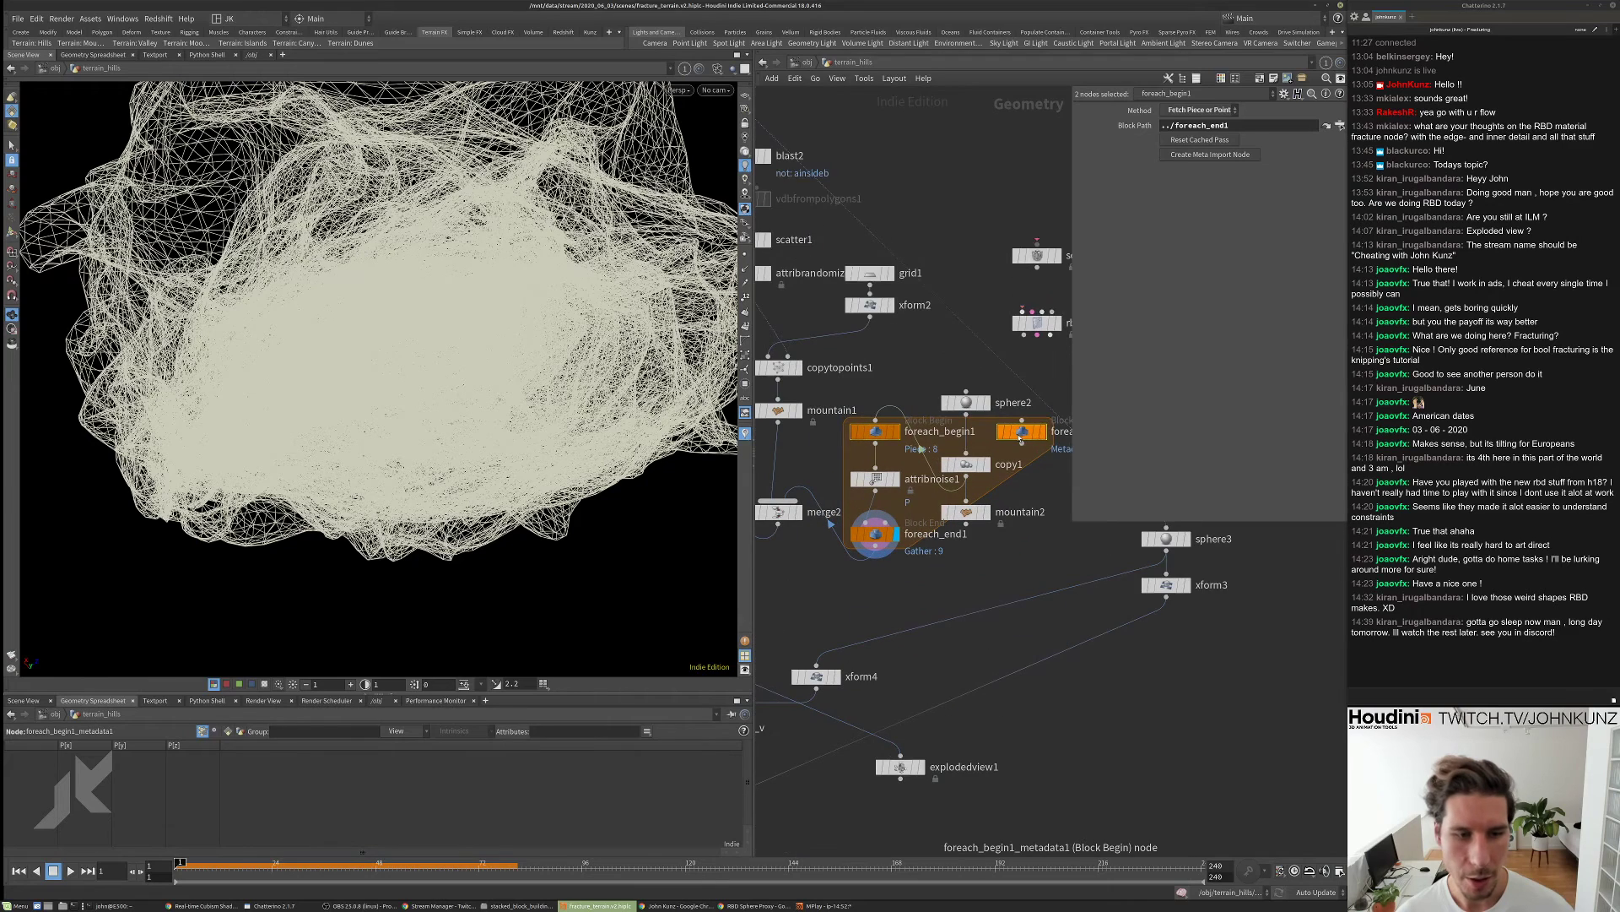
pyautogui.click(1021, 434)
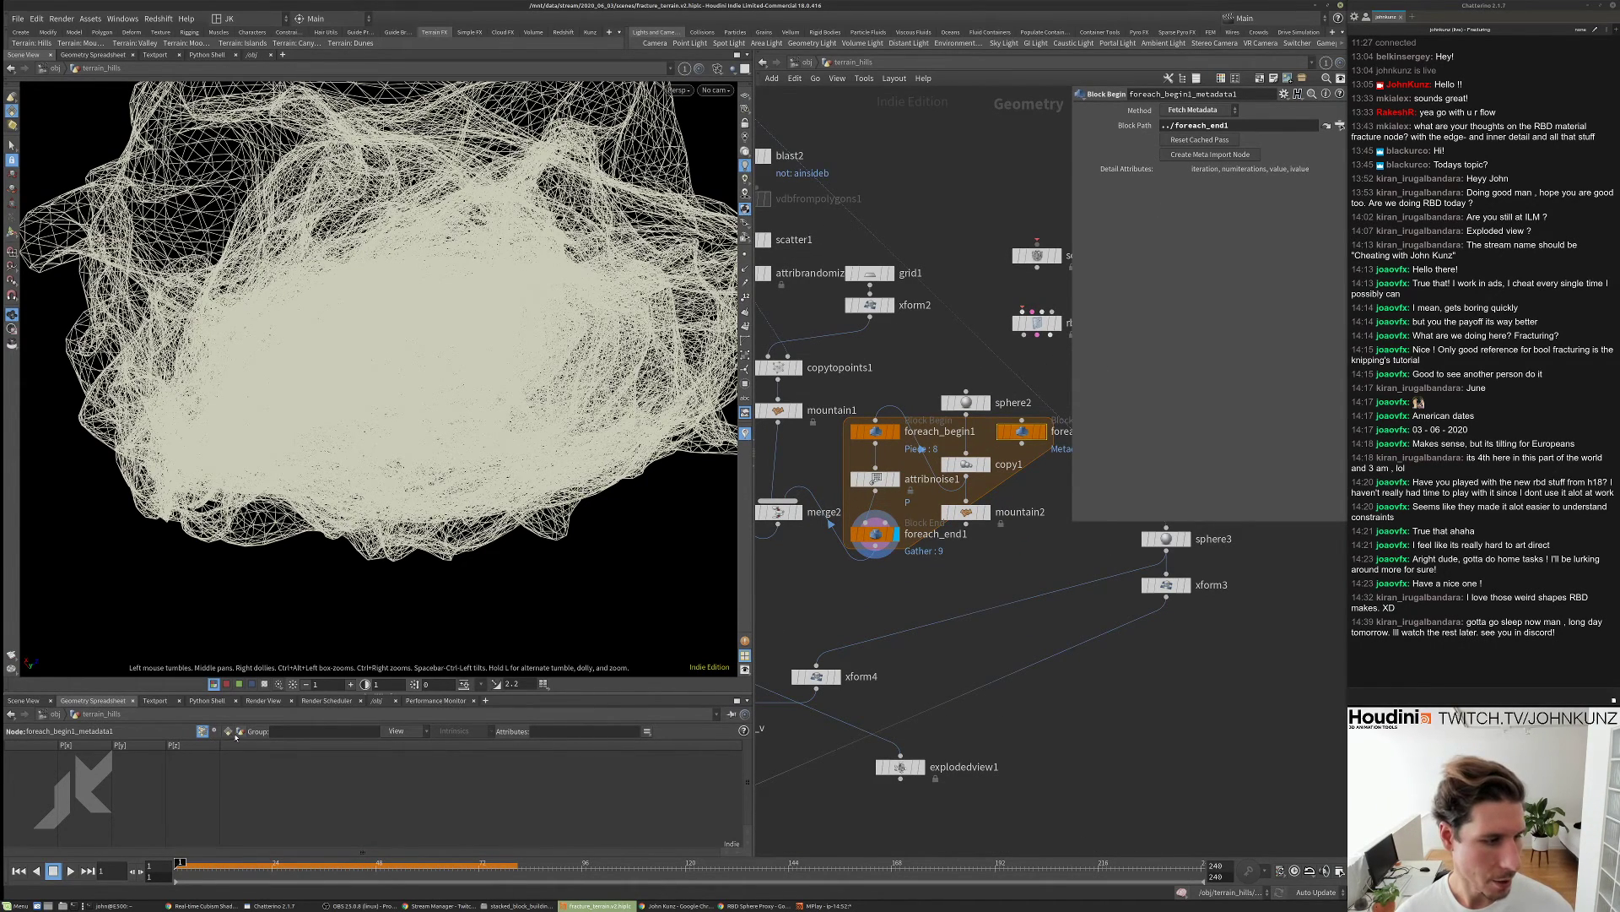
pyautogui.click(240, 732)
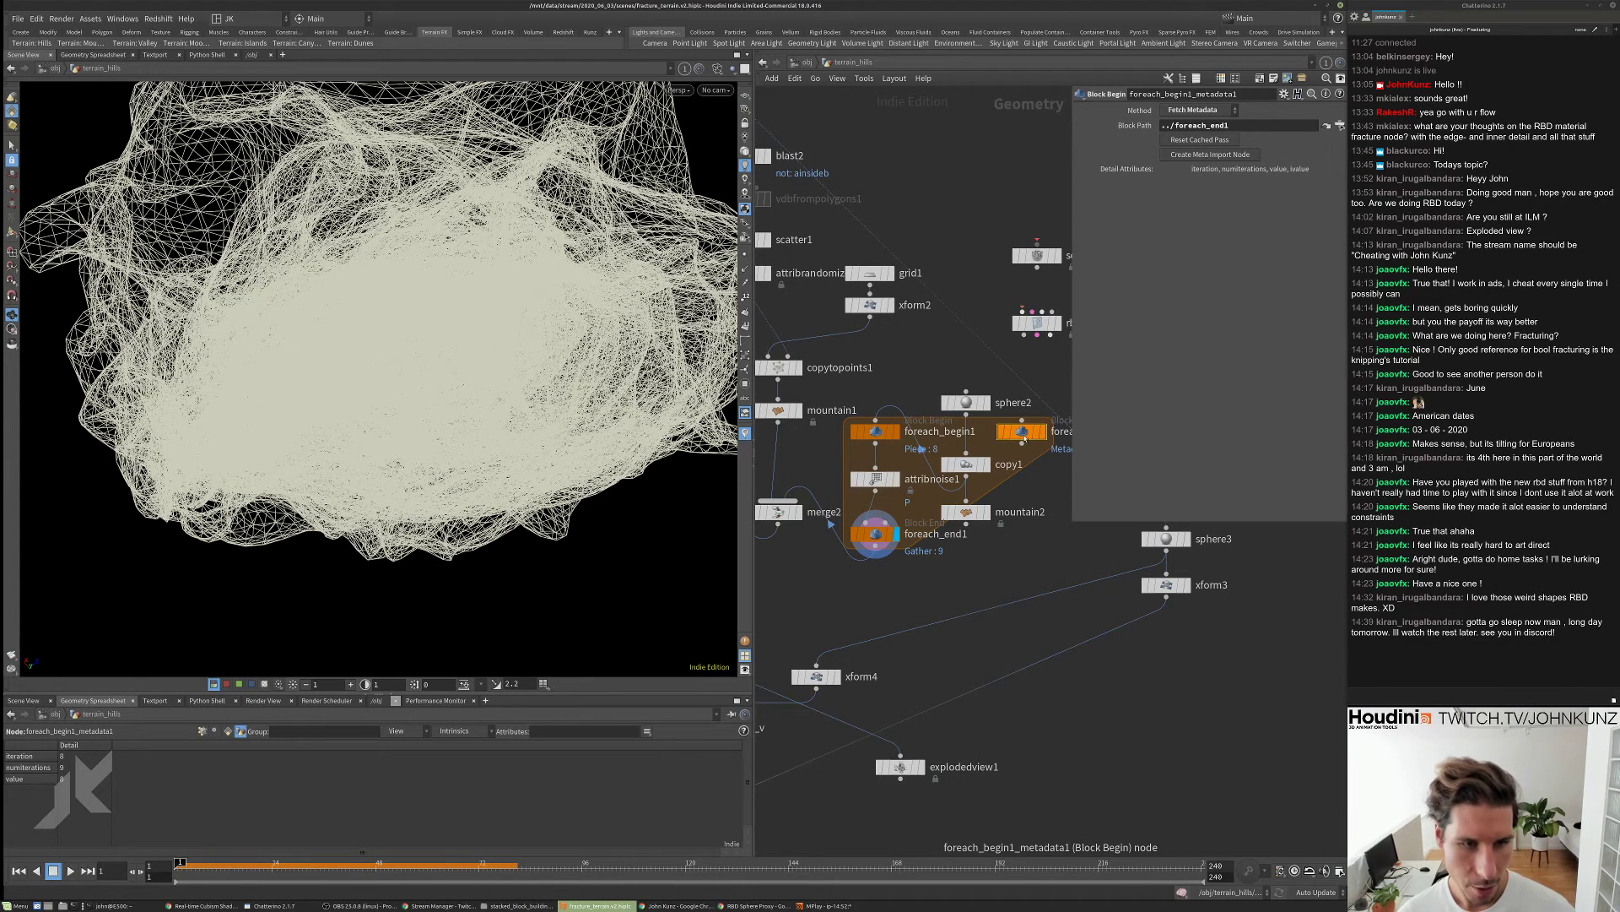
# - Place the metadata node beside attribnoise1 and give attribnoise1 a spare input referencing ../foreach_begin1_metadata1
pyautogui.moveTo(1021, 441); pyautogui.dragTo(830, 465)
pyautogui.scroll(3, 843, 490)
pyautogui.click(875, 478)
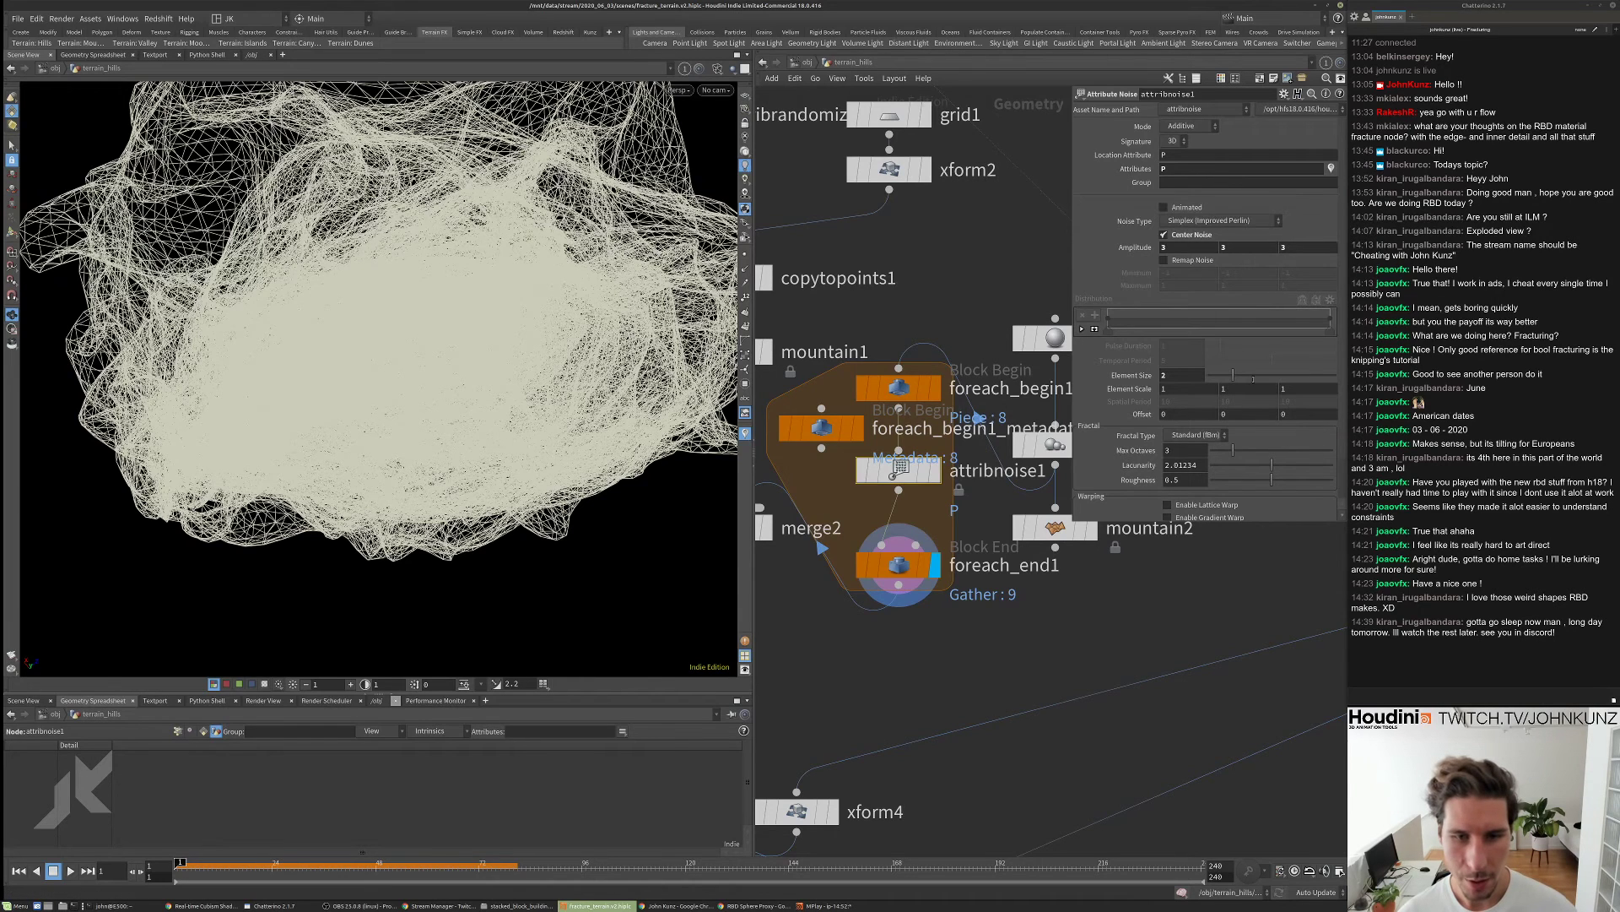
pyautogui.click(1286, 93)
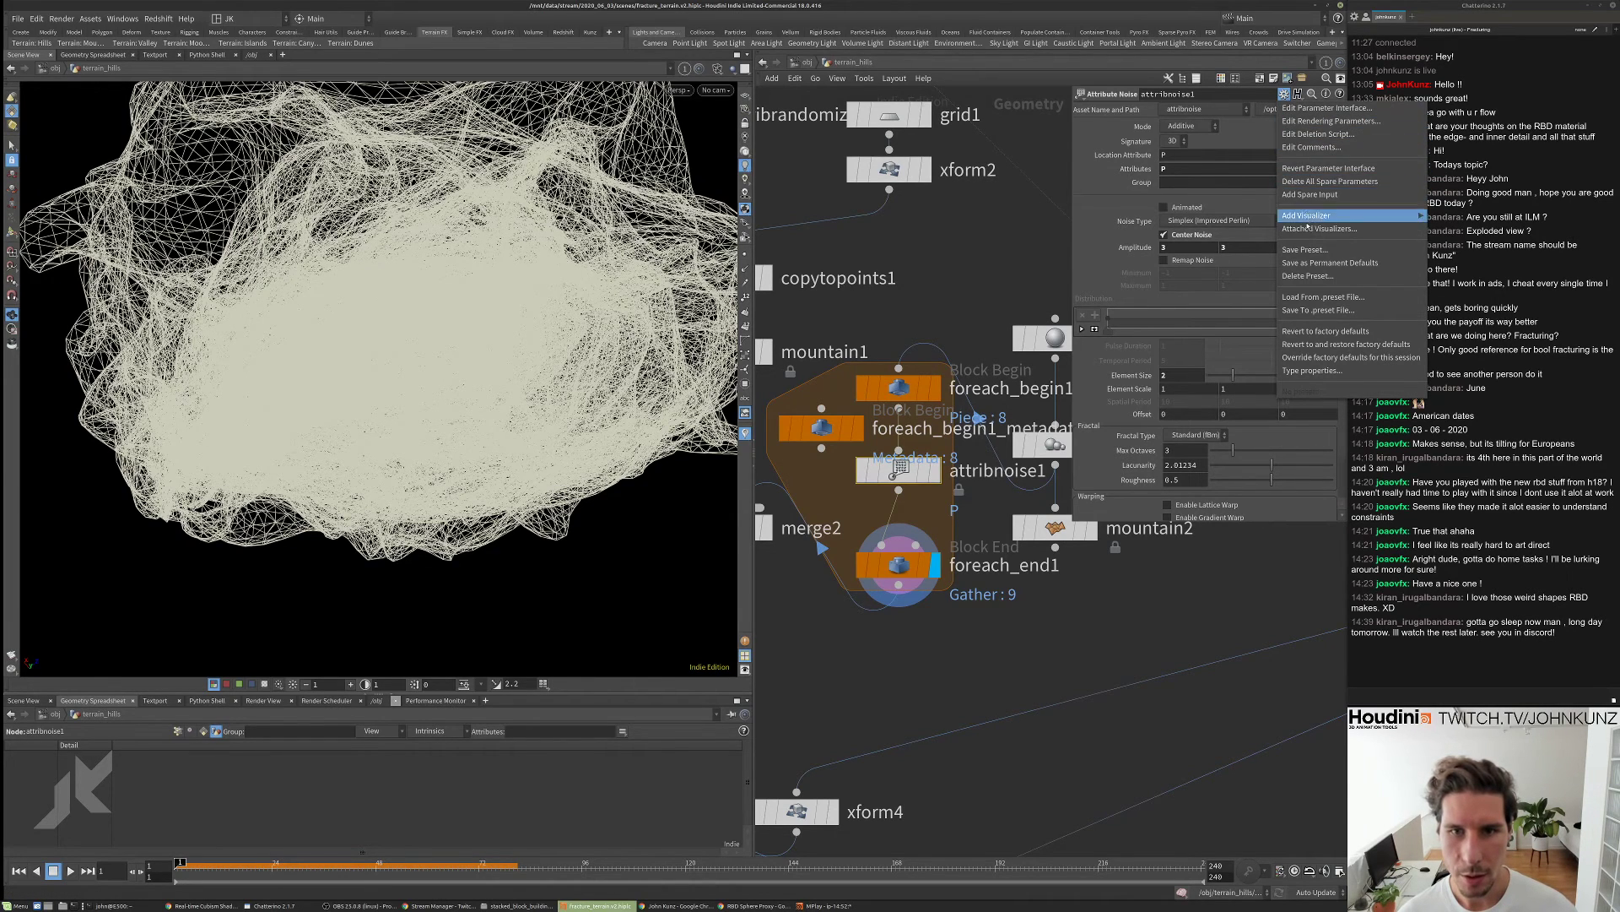
pyautogui.click(1300, 203)
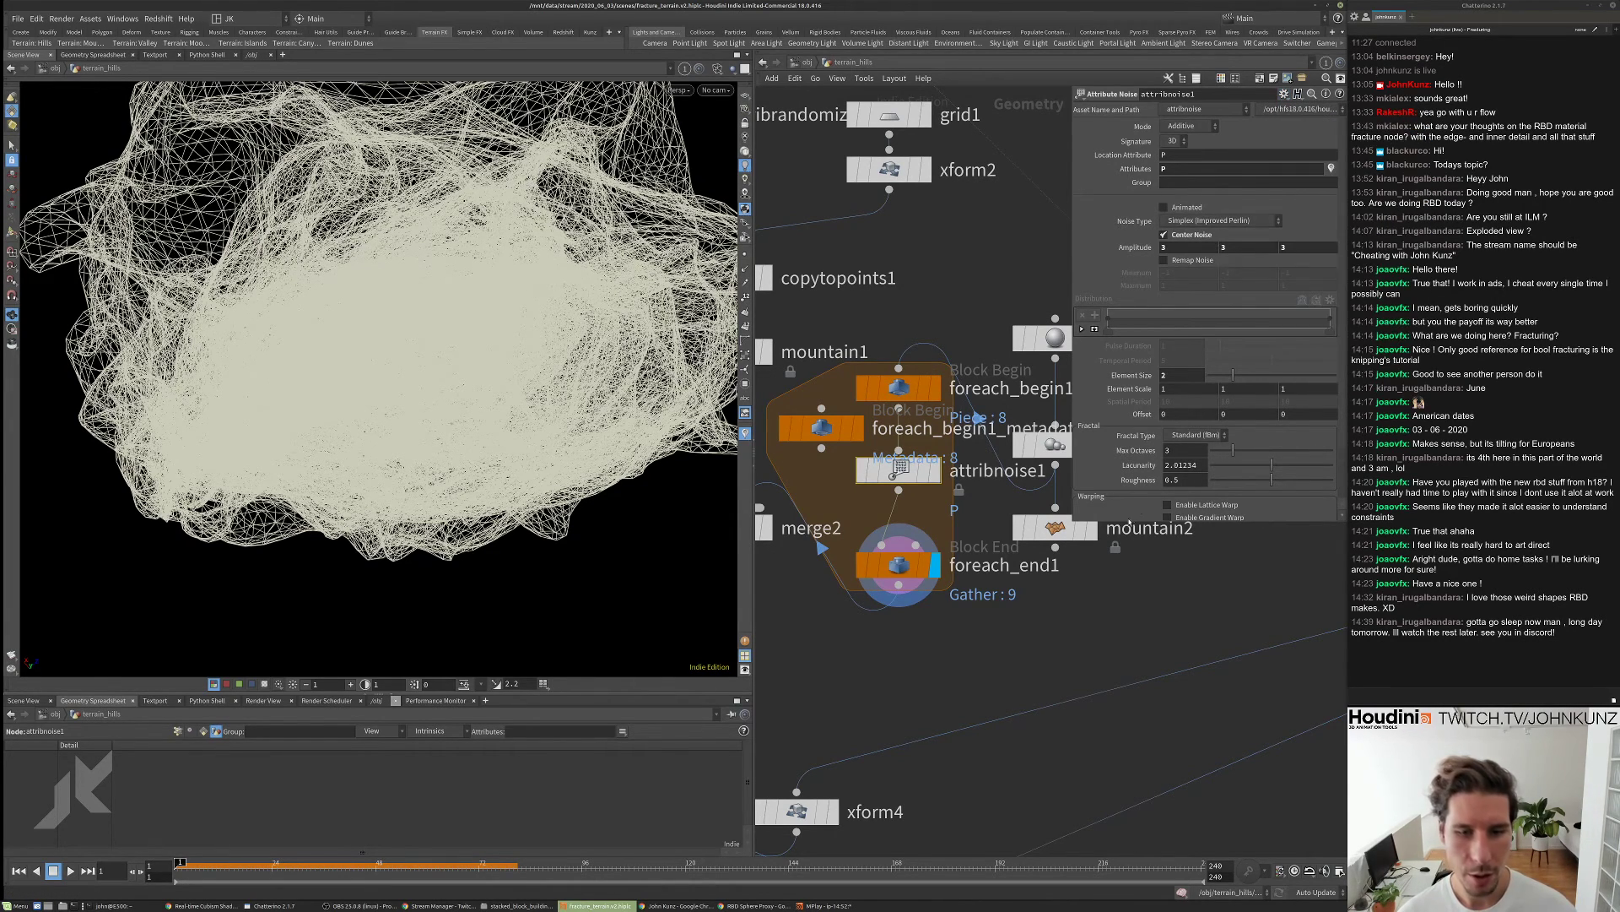
pyautogui.moveTo(1072, 522); pyautogui.dragTo(1062, 624)
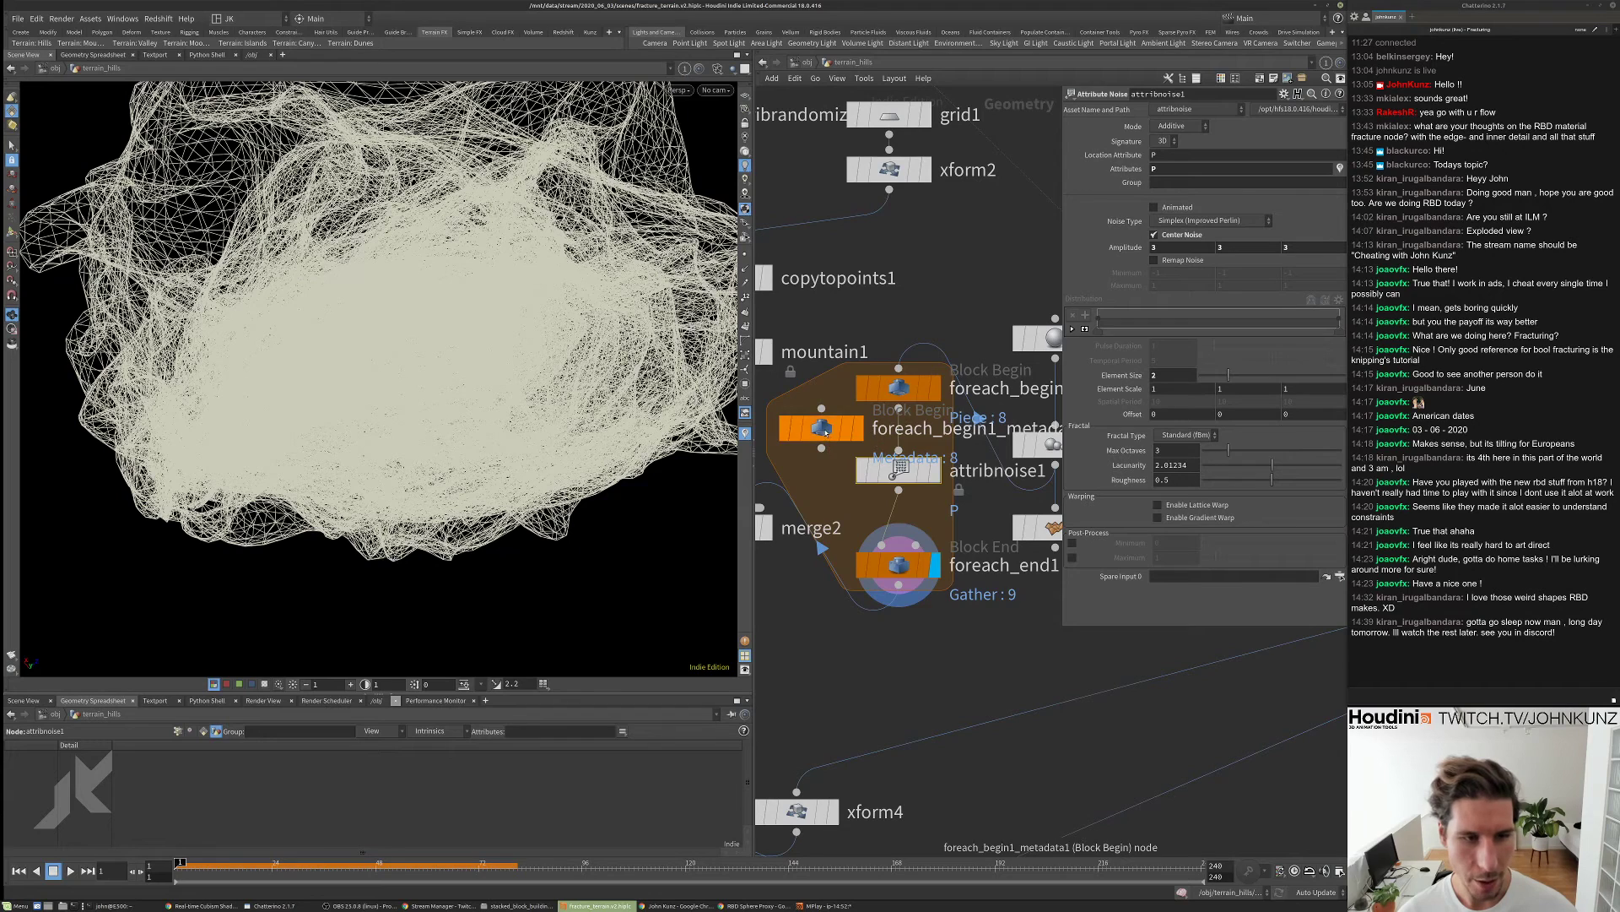
pyautogui.moveTo(1171, 577); pyautogui.dragTo(1171, 577)
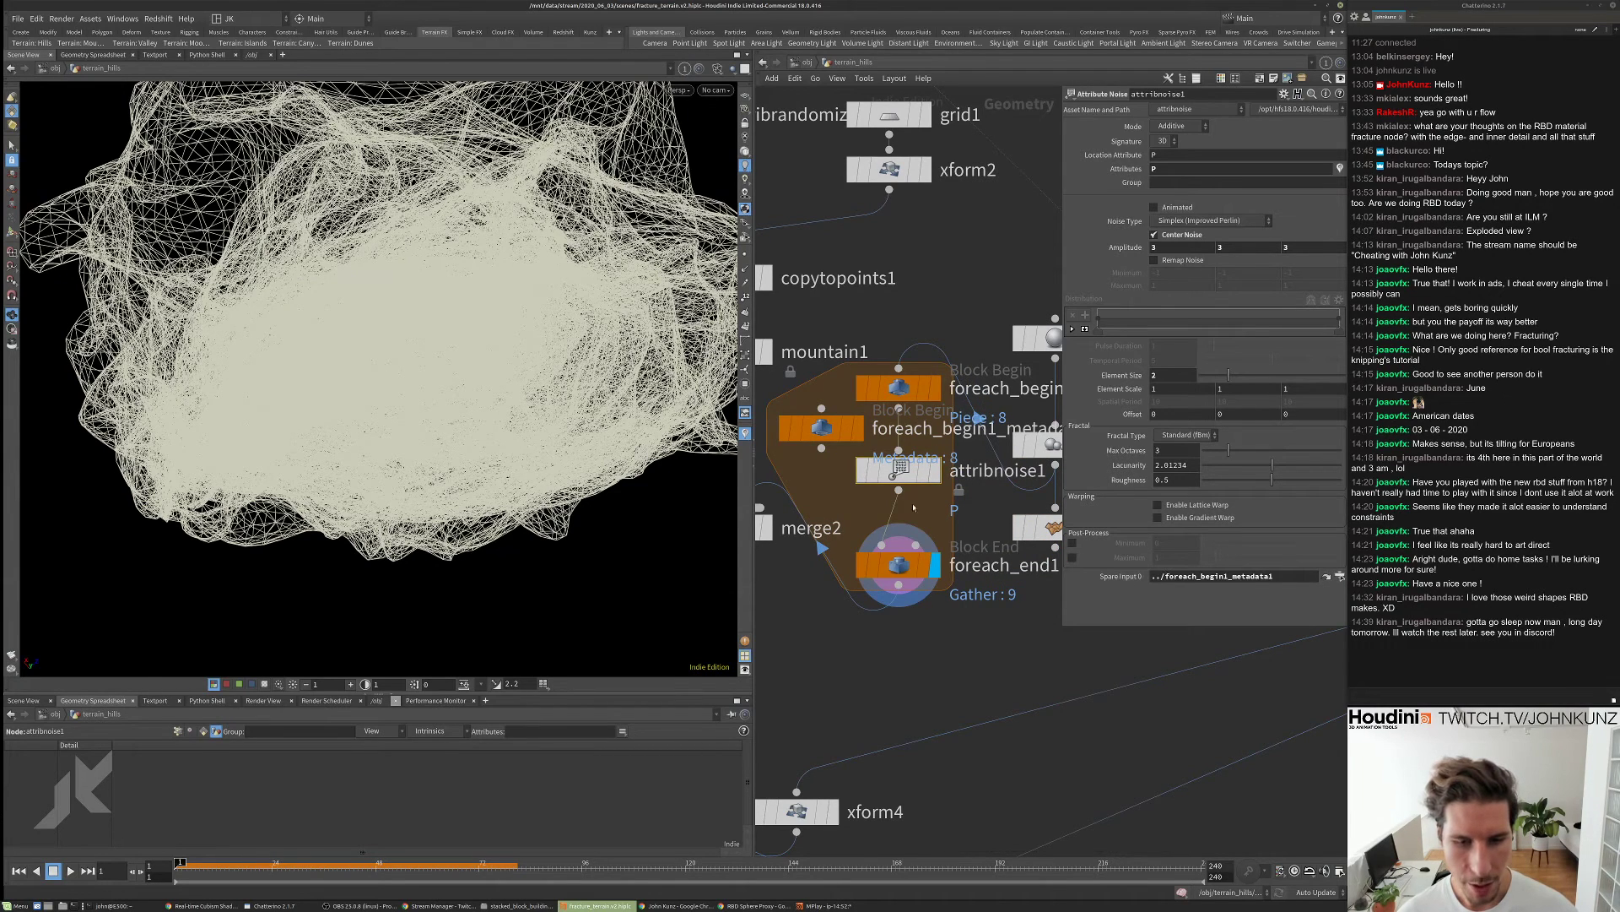
# - Move the solidfracture1 and rbdmaterialfracture1 nodes out of the way and relocate the sphere copy and loop nodes above sphere3
pyautogui.scroll(-3, 896, 464)
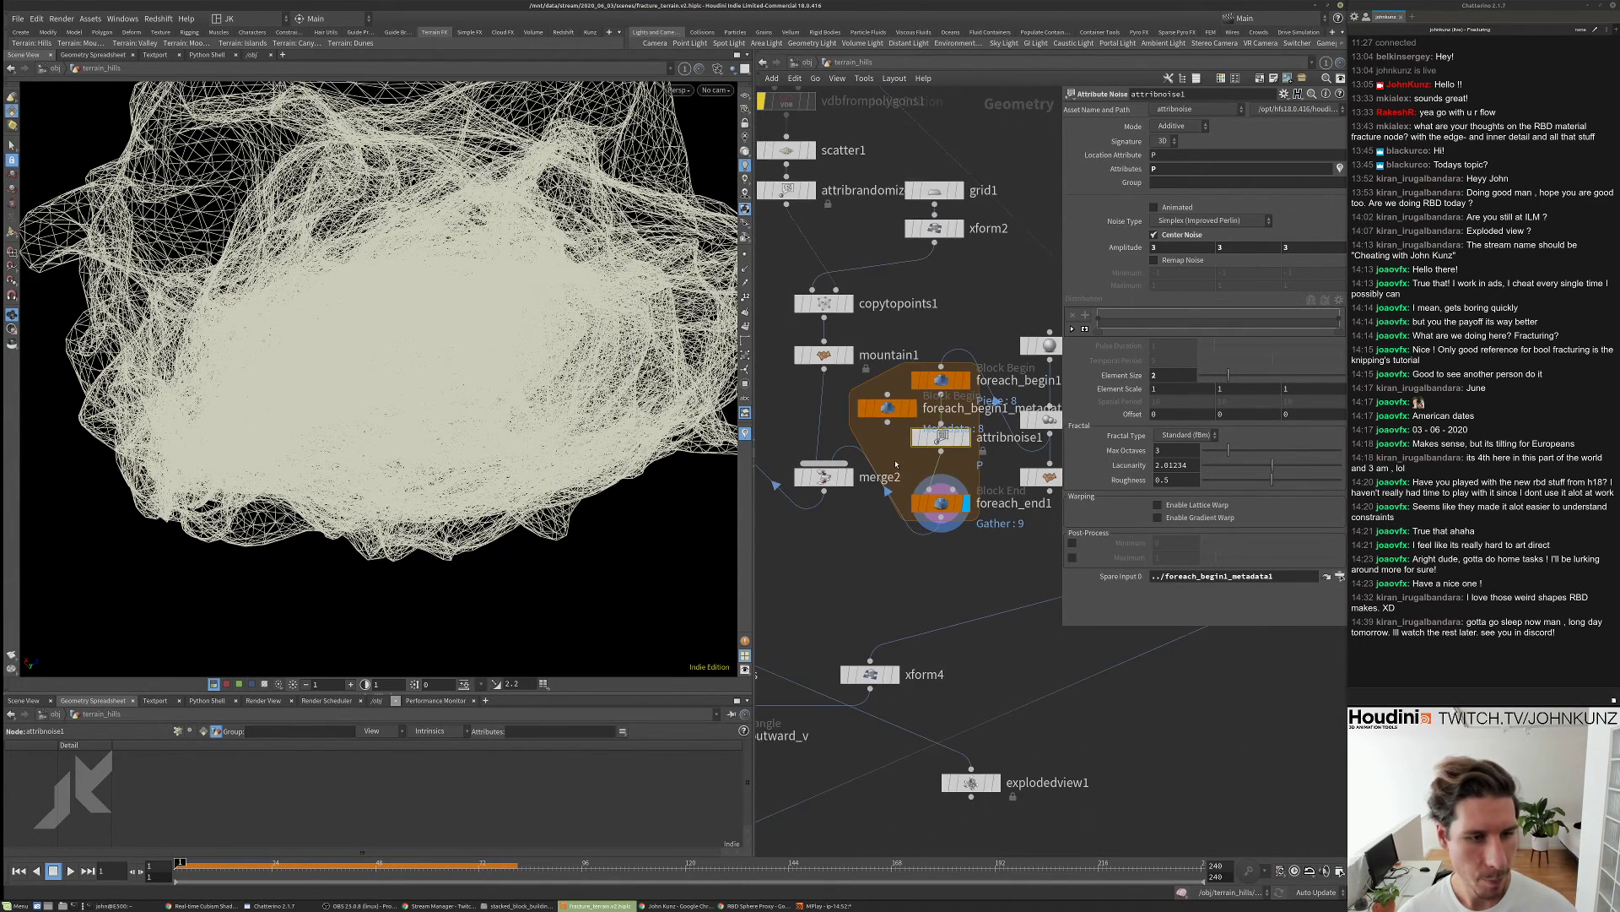
pyautogui.scroll(-4, 924, 506)
pyautogui.click(919, 389)
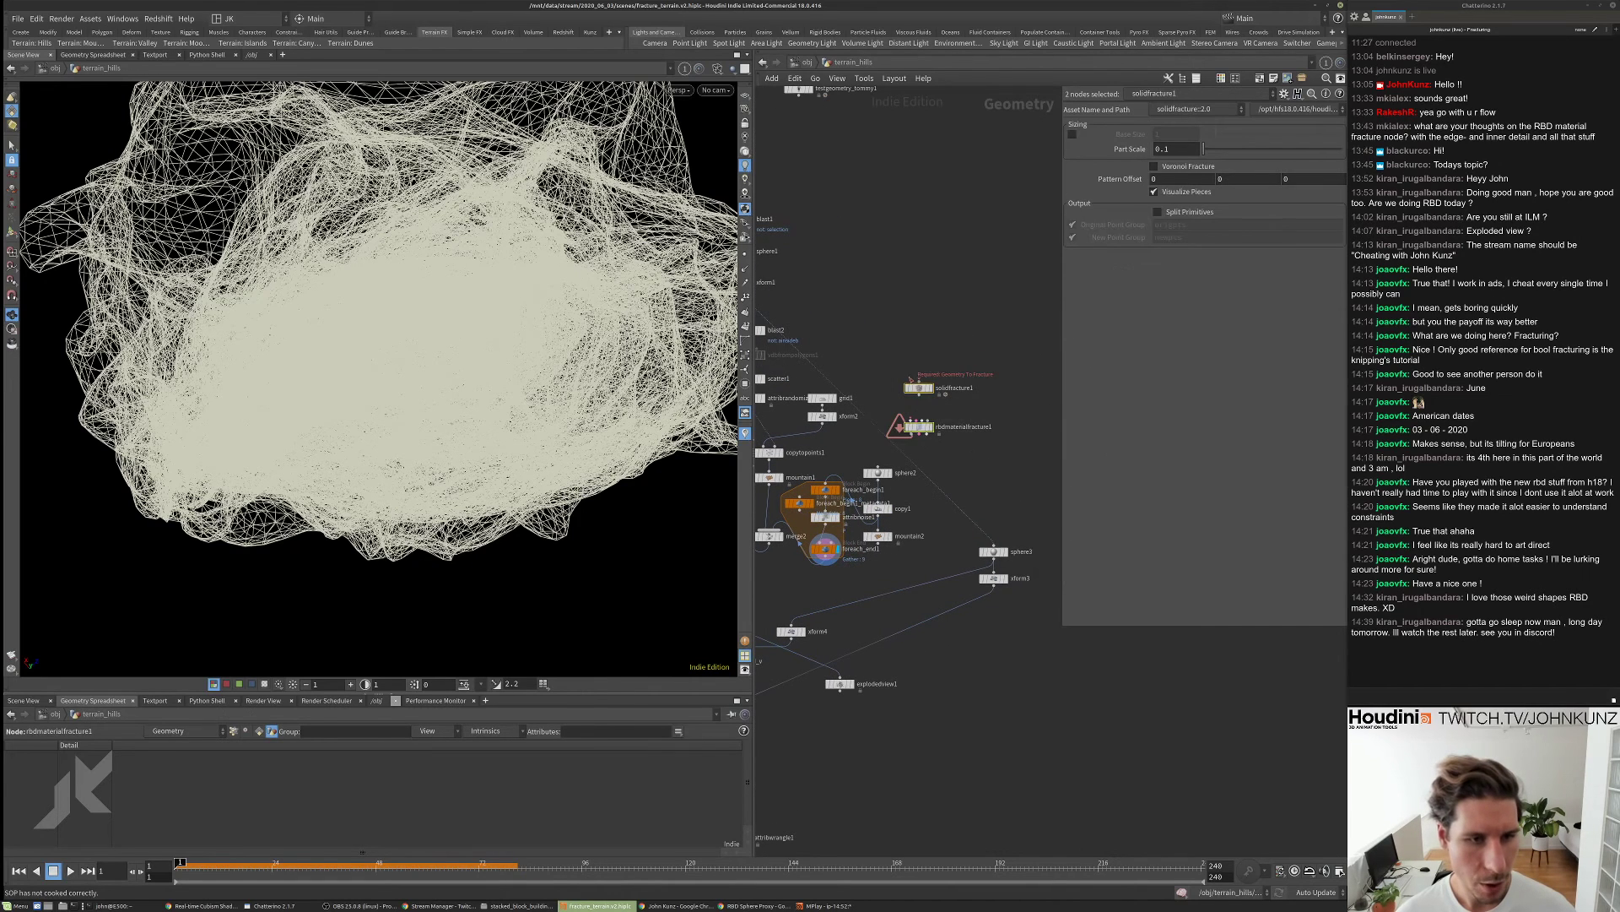
pyautogui.moveTo(919, 390); pyautogui.dragTo(1004, 233)
pyautogui.moveTo(928, 570); pyautogui.dragTo(781, 462)
pyautogui.moveTo(851, 515); pyautogui.dragTo(998, 414)
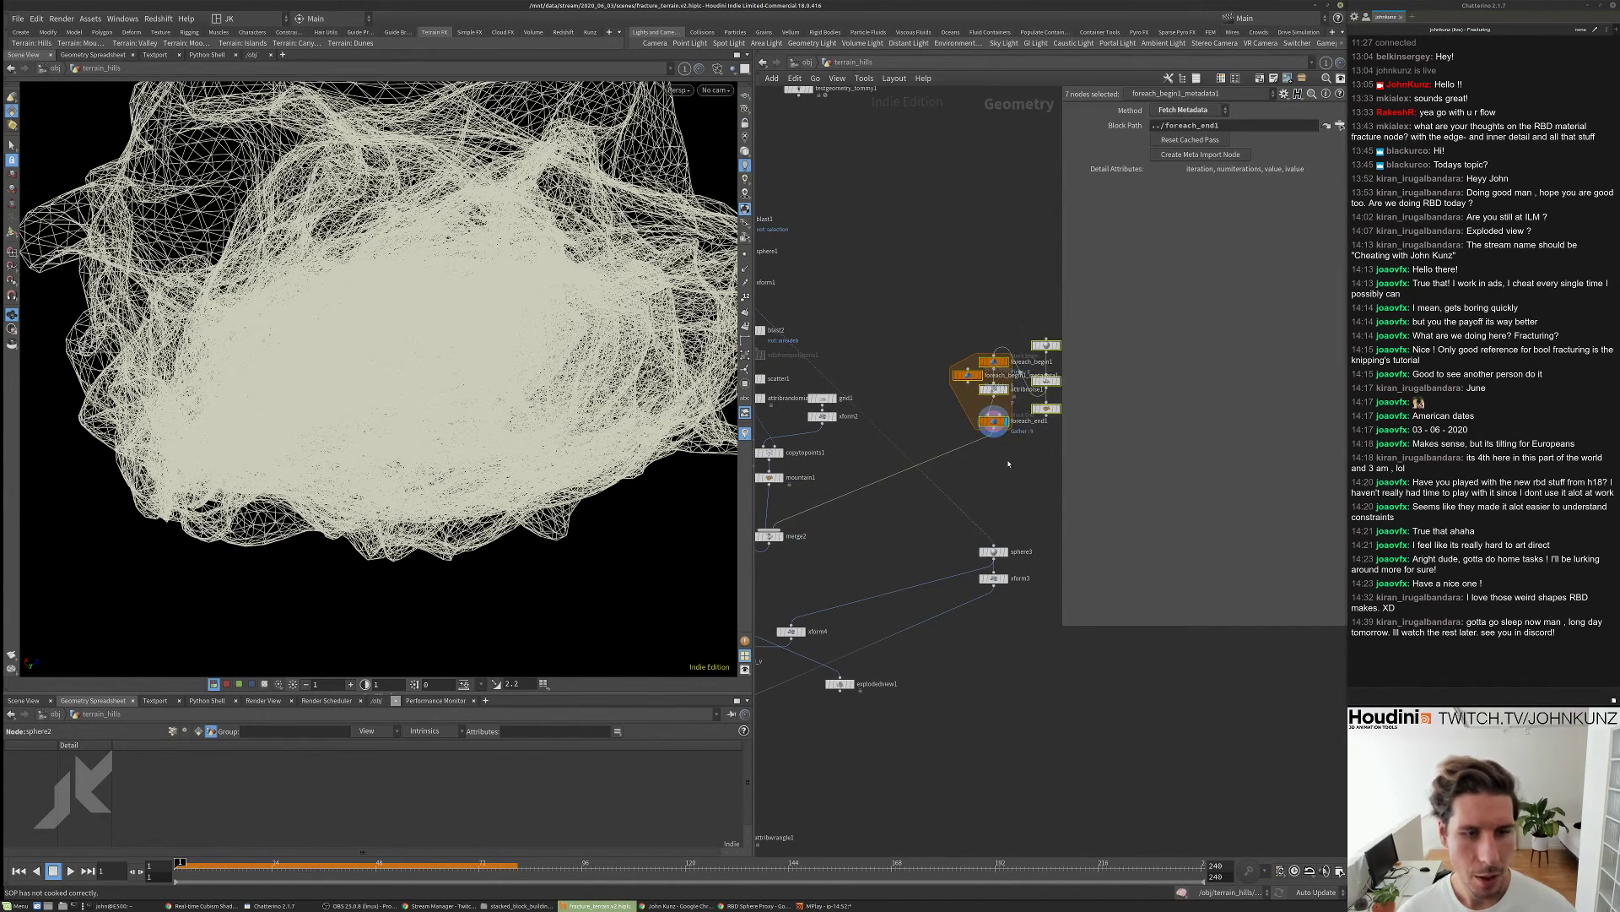
# - Move foreach_begin1_metadata1 farther from the loop column, level with attribnoise1
pyautogui.scroll(4, 983, 434)
pyautogui.click(863, 329)
pyautogui.scroll(2, 861, 333)
pyautogui.moveTo(861, 331); pyautogui.dragTo(788, 370)
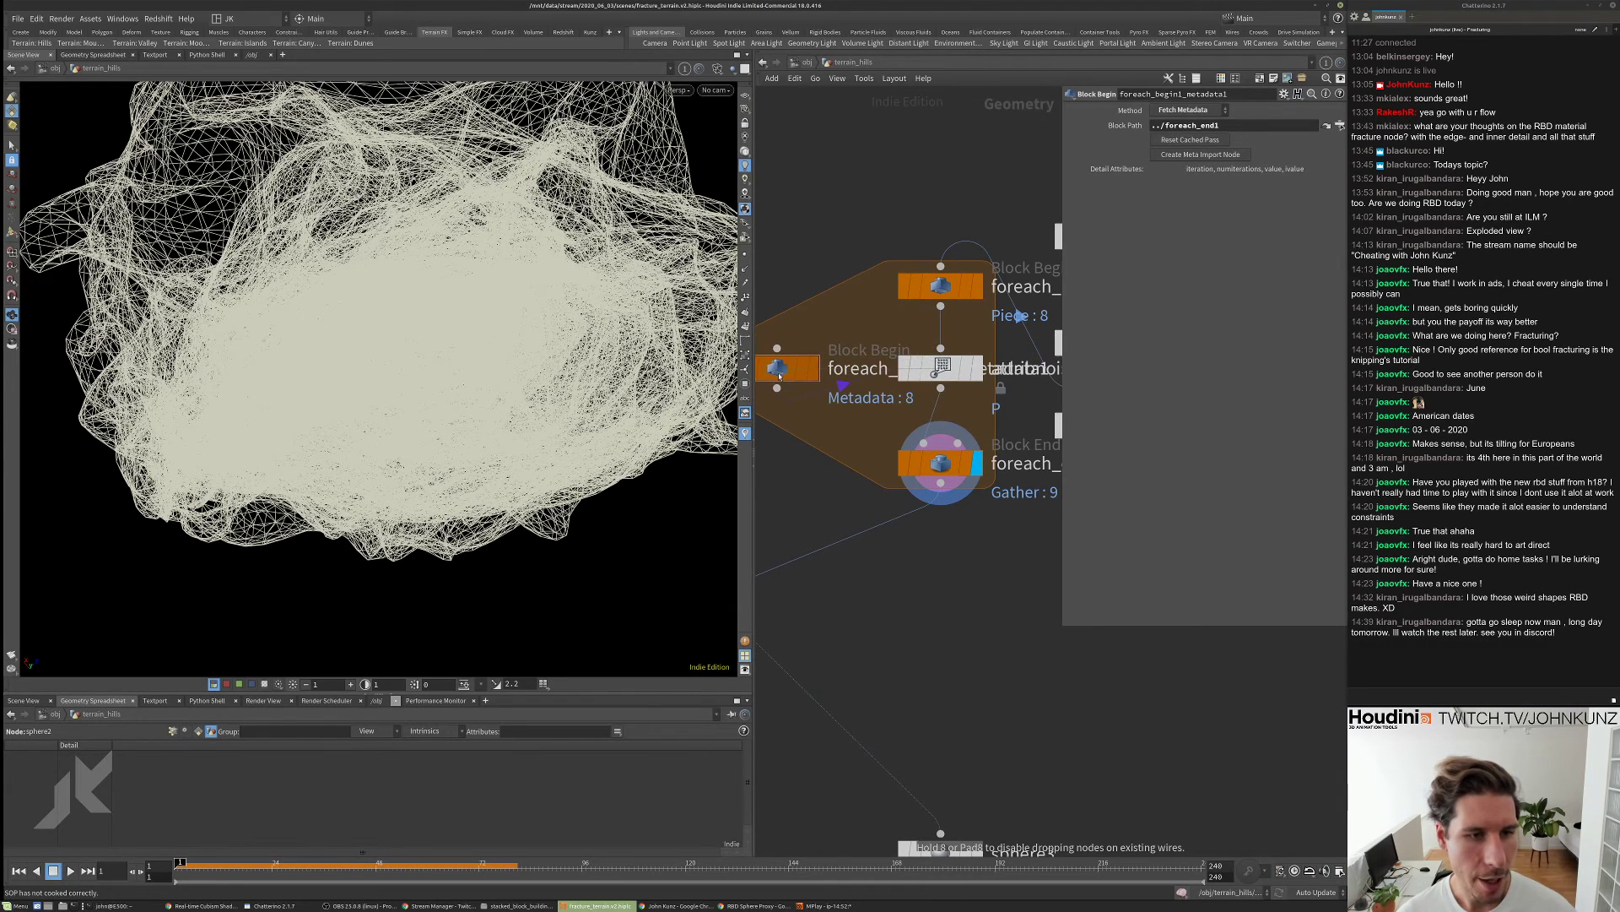
# - Set attribnoise1's Y offset to the expression rand( detail(-1, 'iteration', 0) ) so each sphere copy gets its own noise
pyautogui.click(933, 372)
pyautogui.scroll(-2, 905, 401)
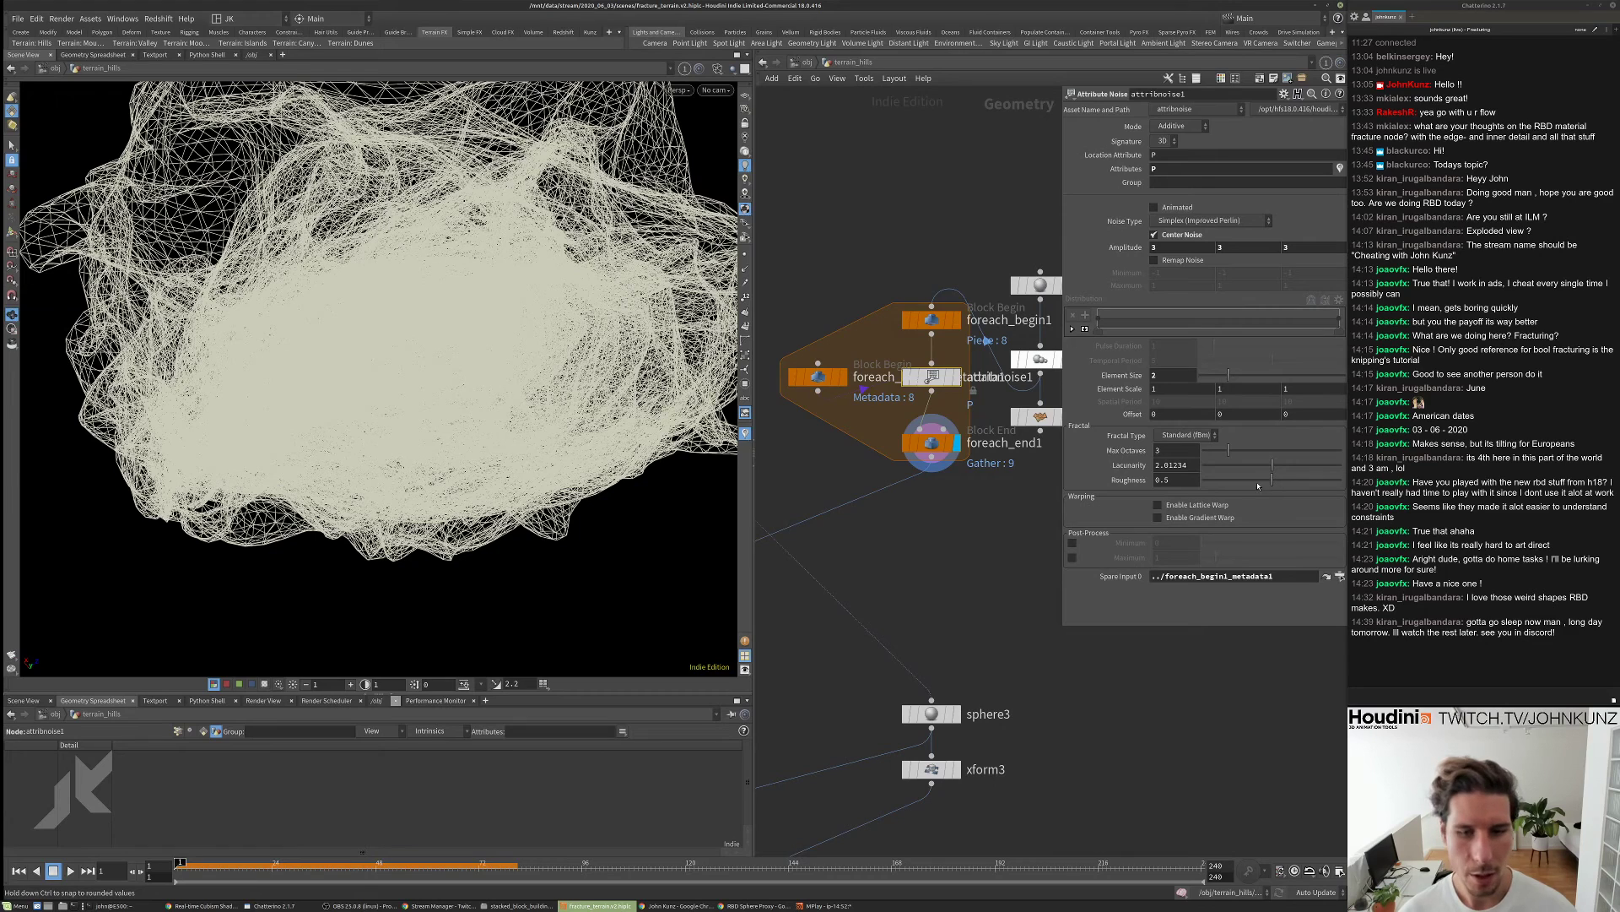
pyautogui.click(1273, 576)
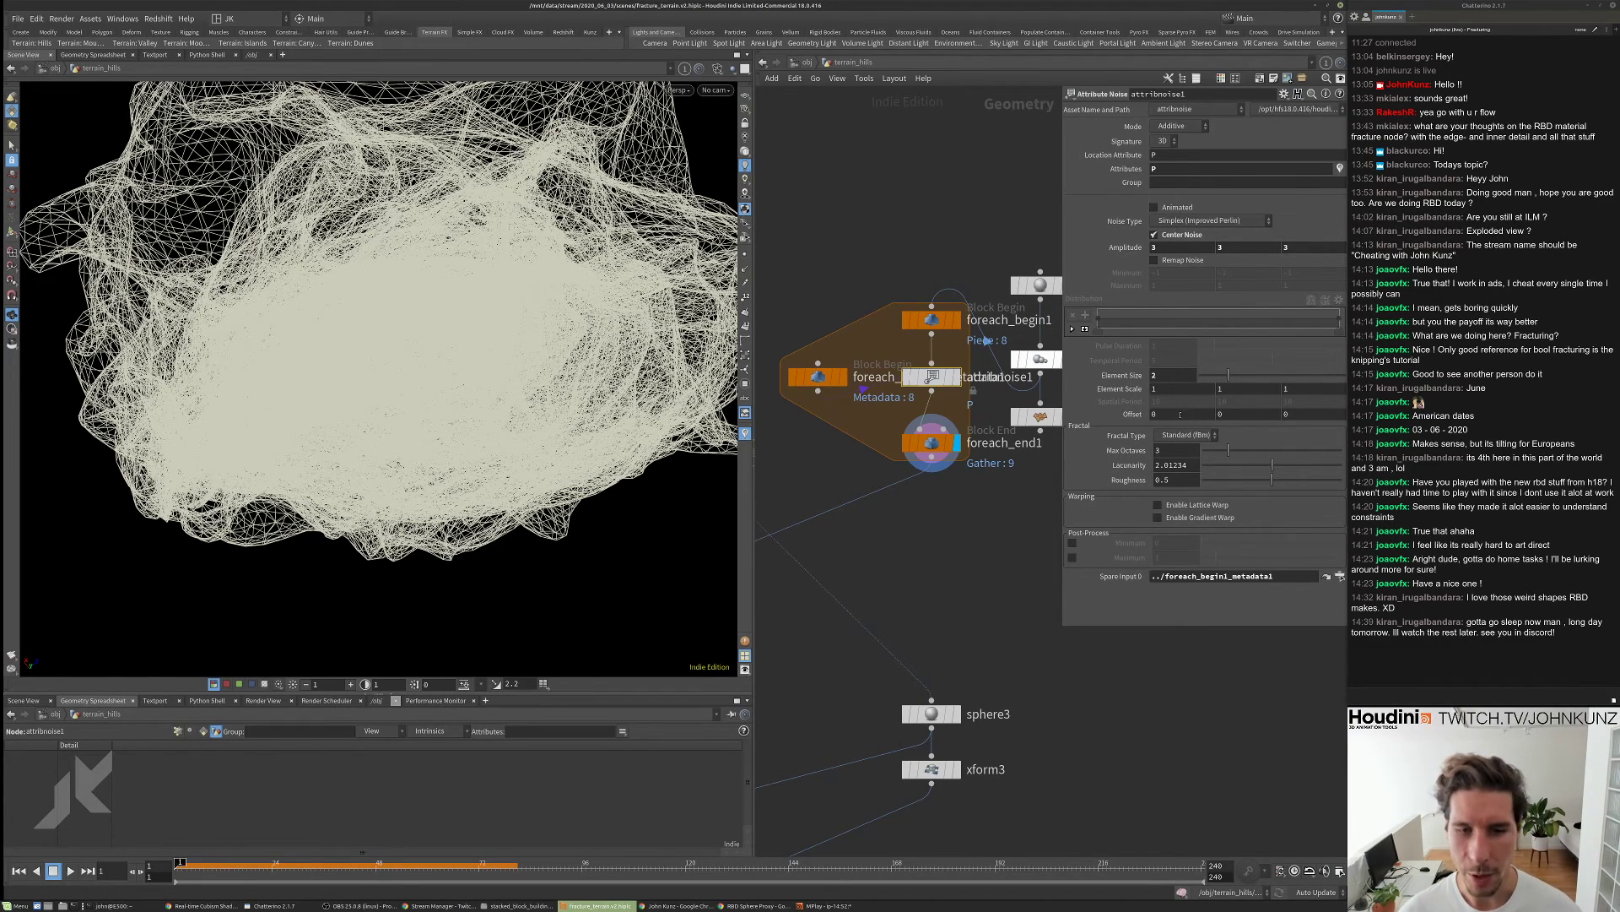
pyautogui.click(1222, 414)
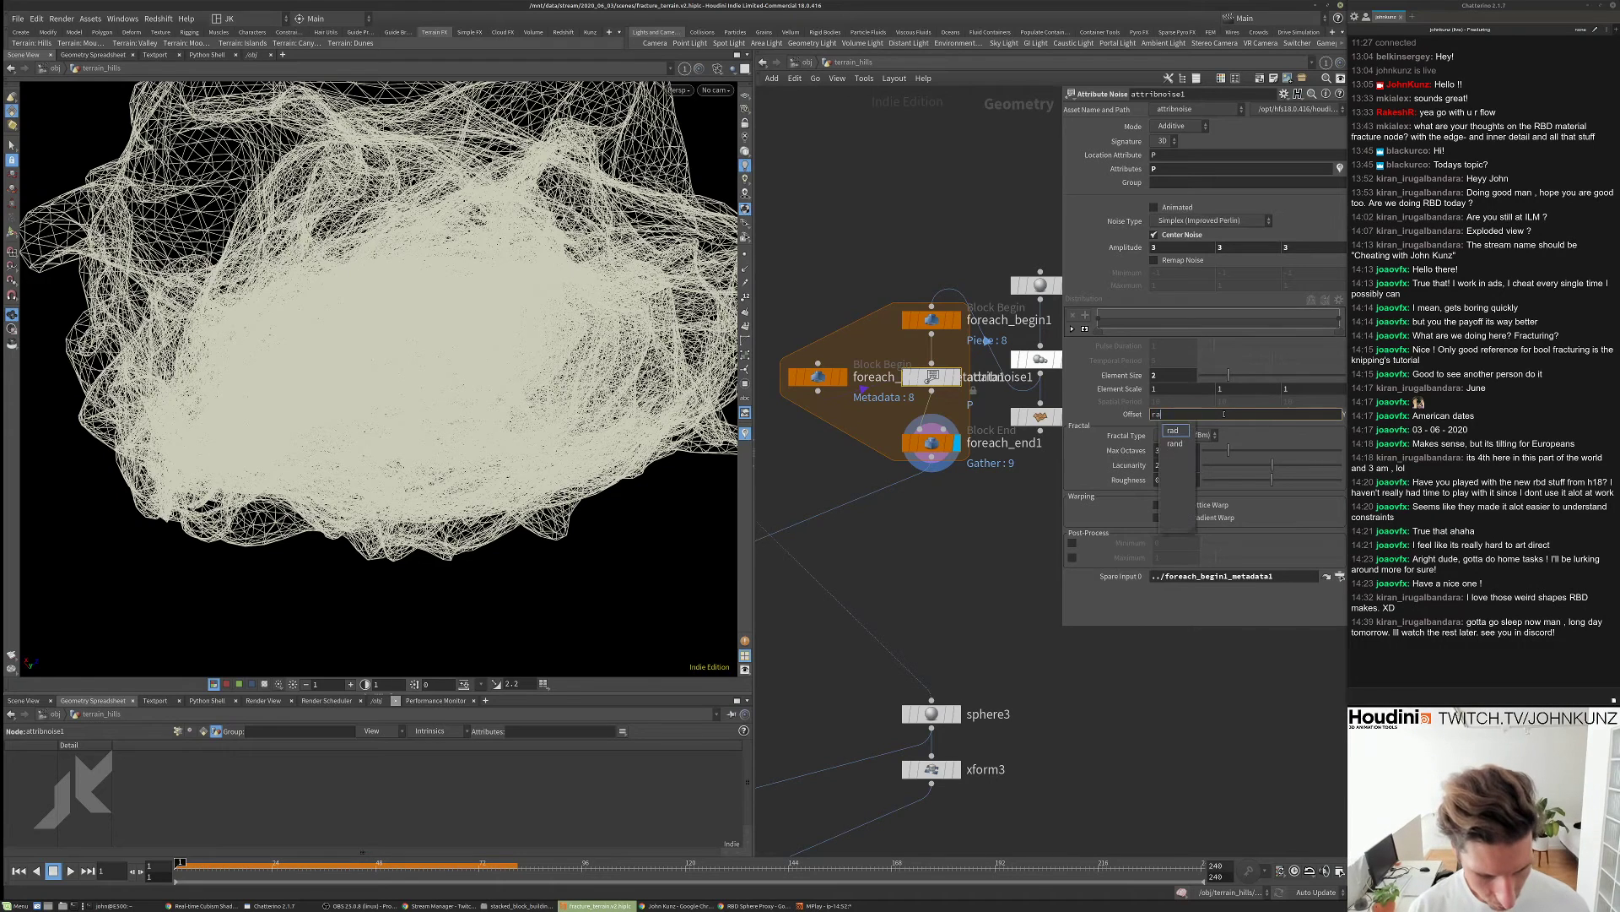
pyautogui.write('rand(')
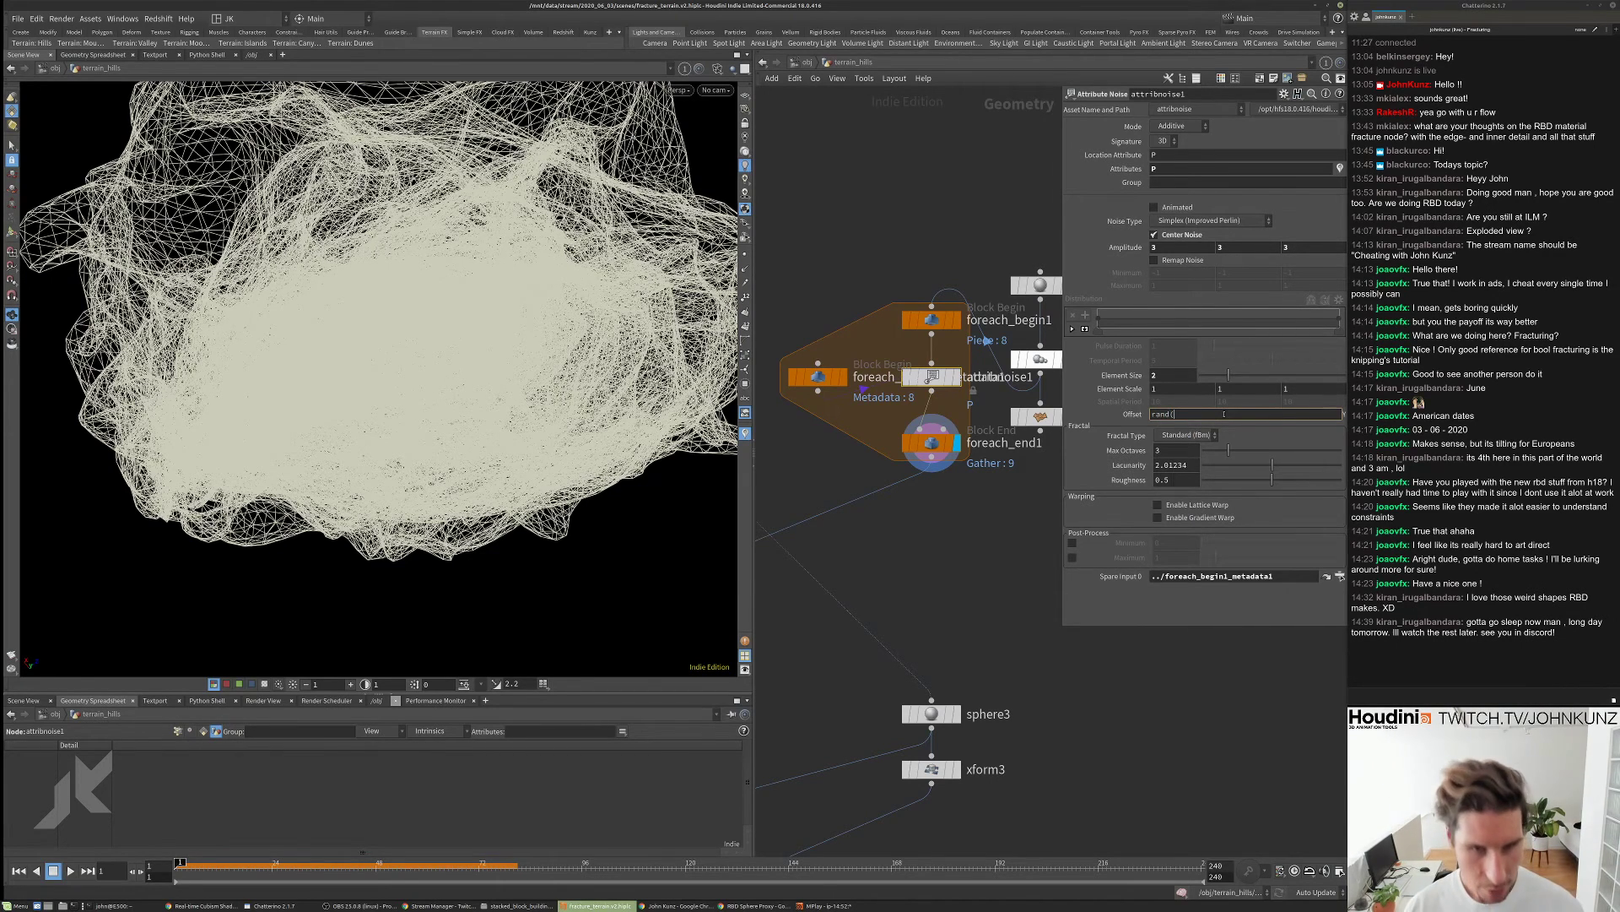
pyautogui.write(' point')
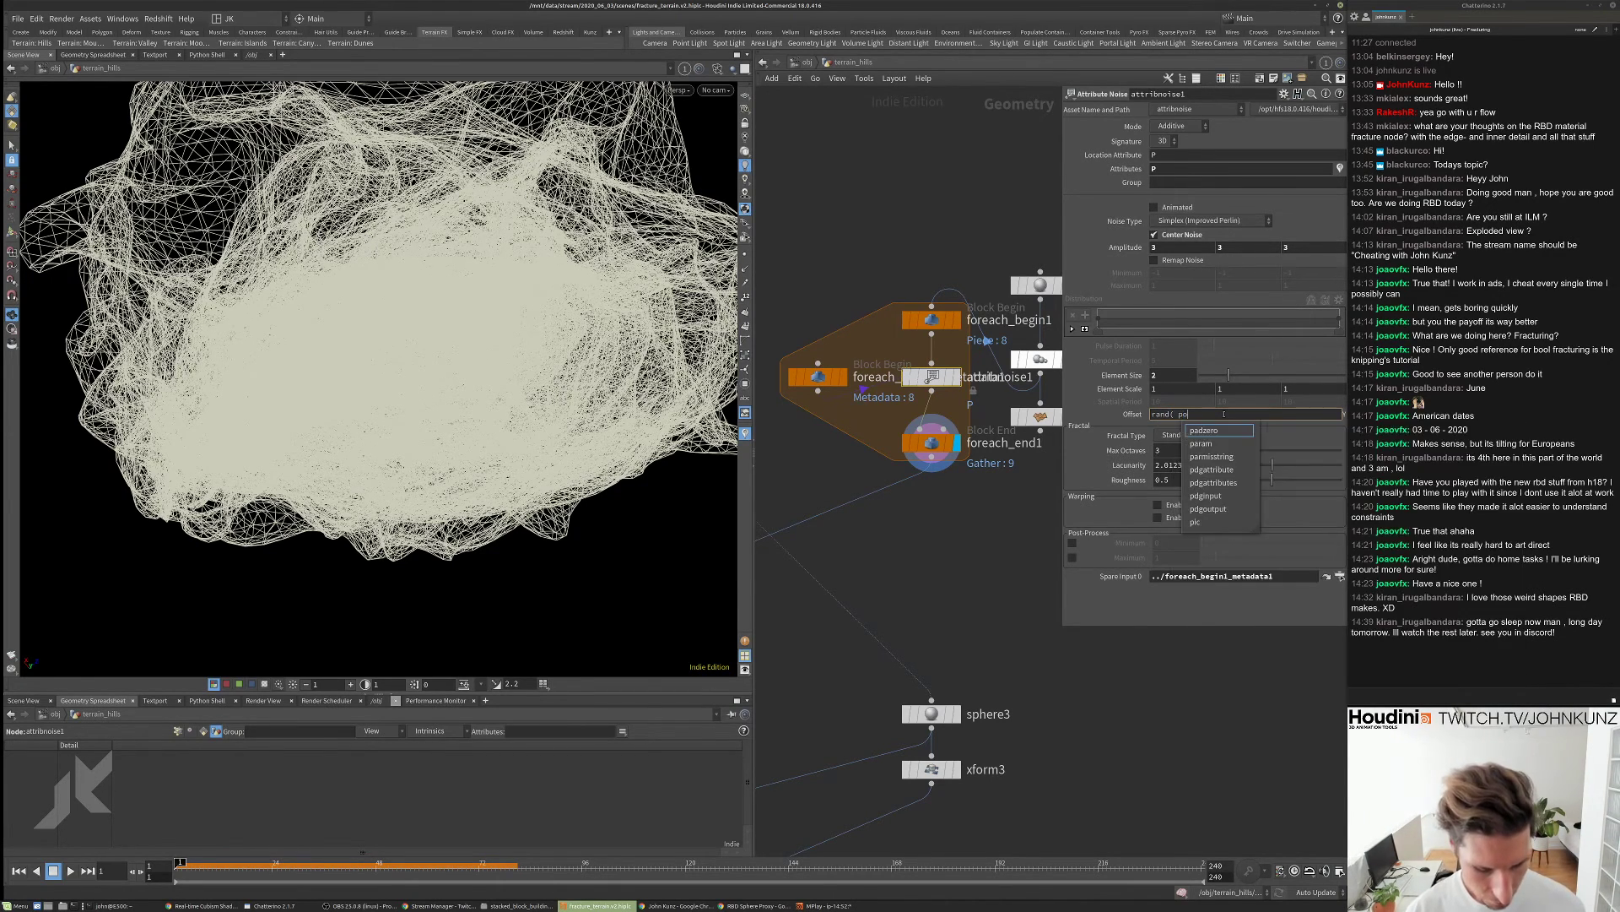
pyautogui.press('BackSpace')
pyautogui.press('BackSpace')
pyautogui.press('BackSpace')
pyautogui.press('BackSpace')
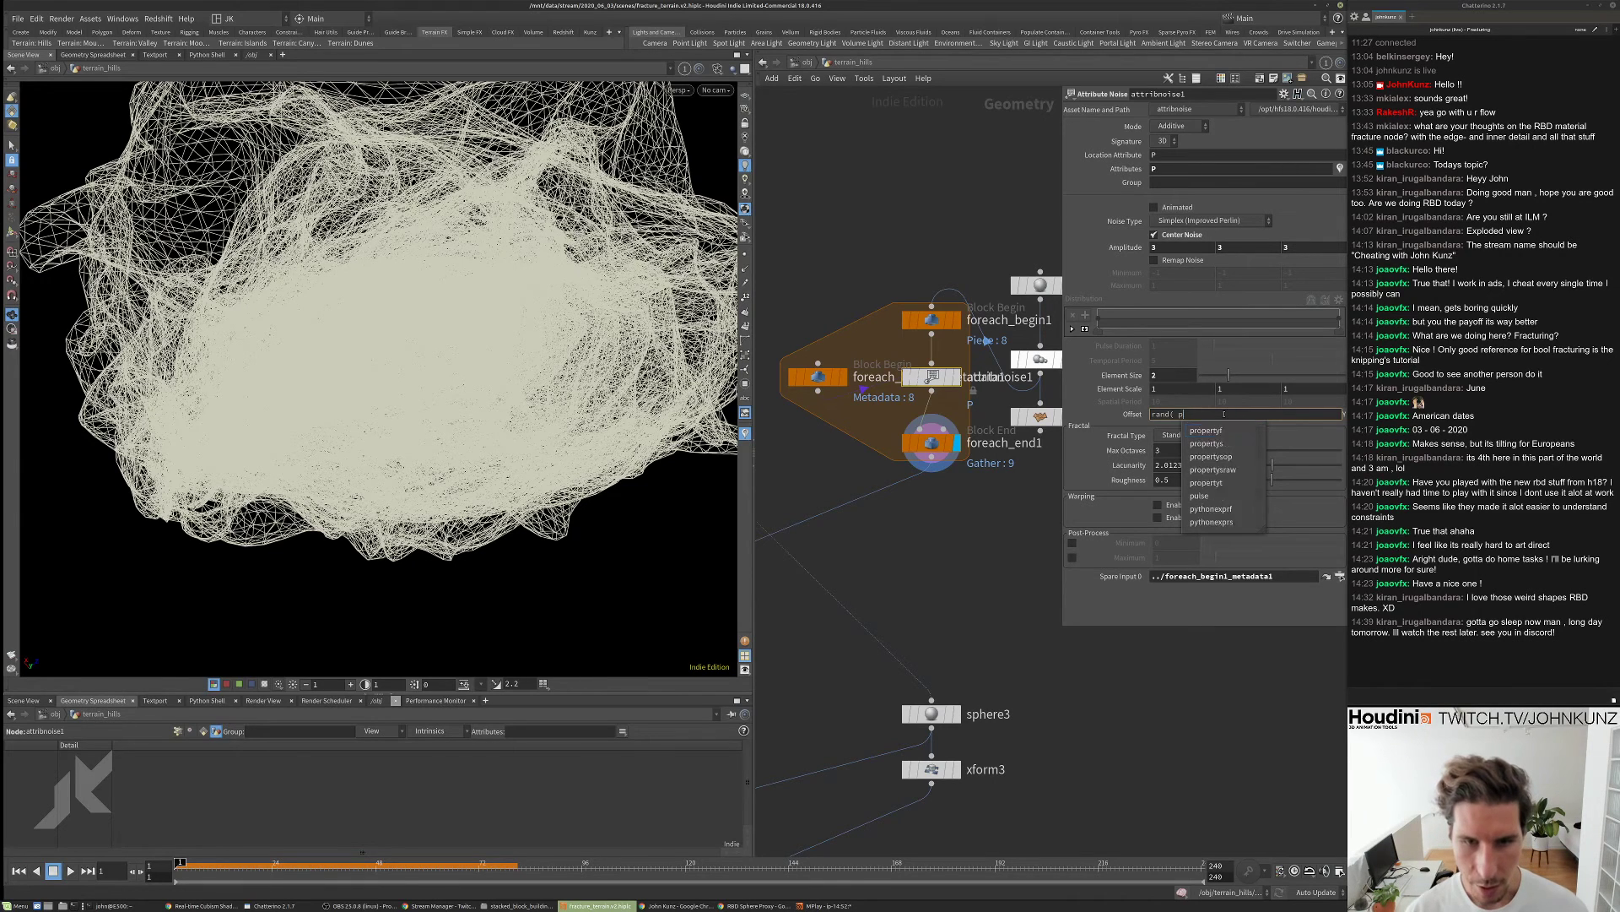
pyautogui.write('detail')
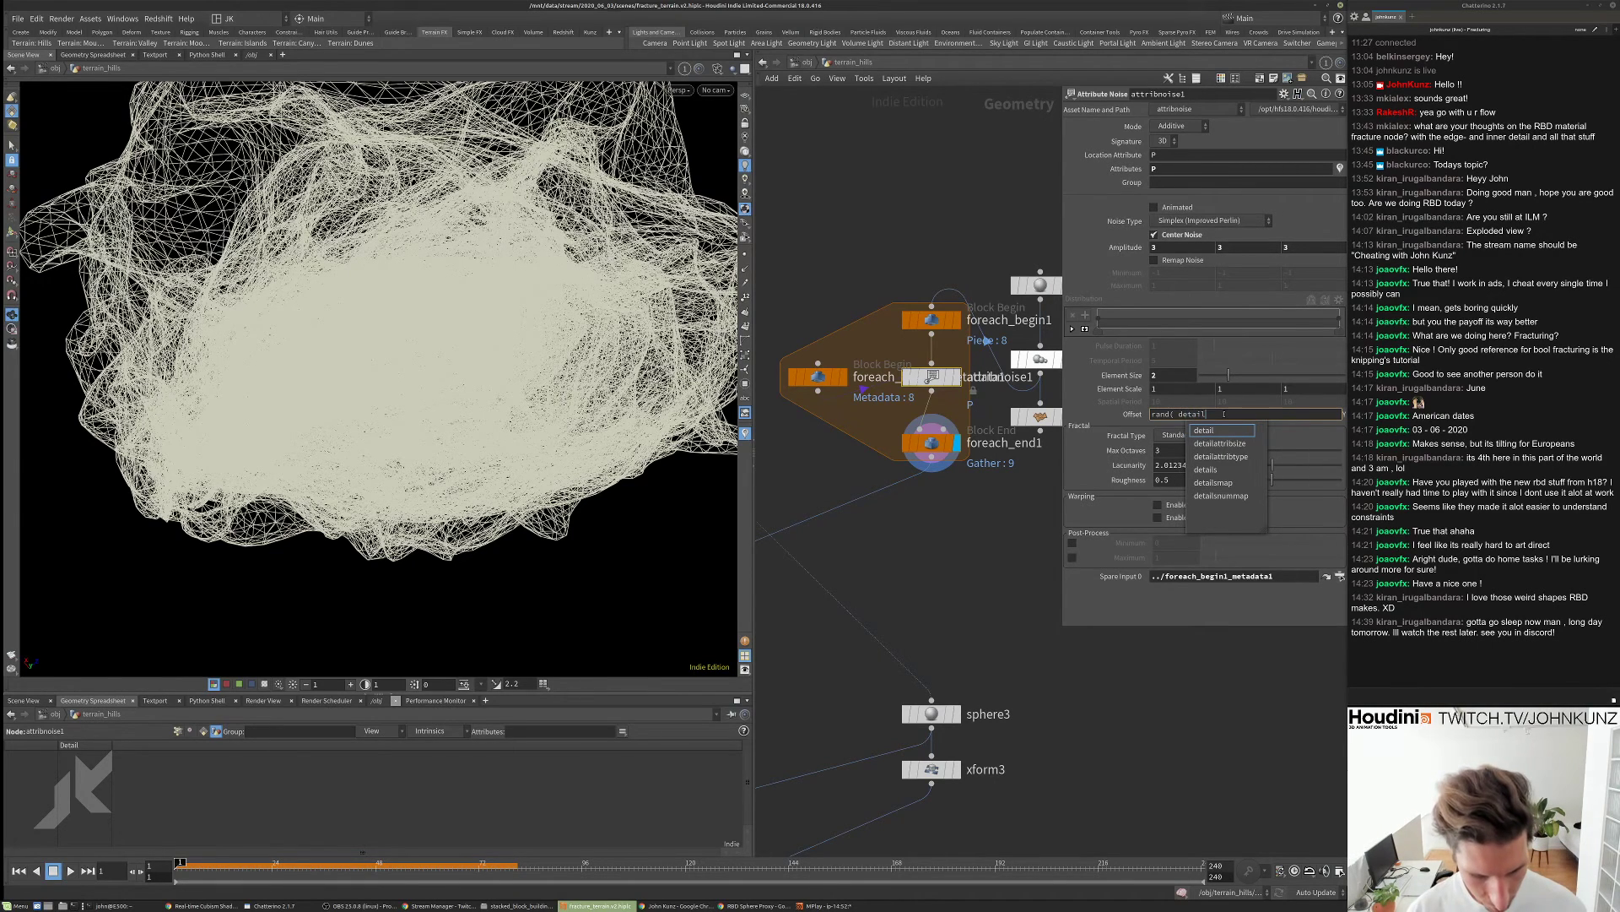
pyautogui.write('(-1,')
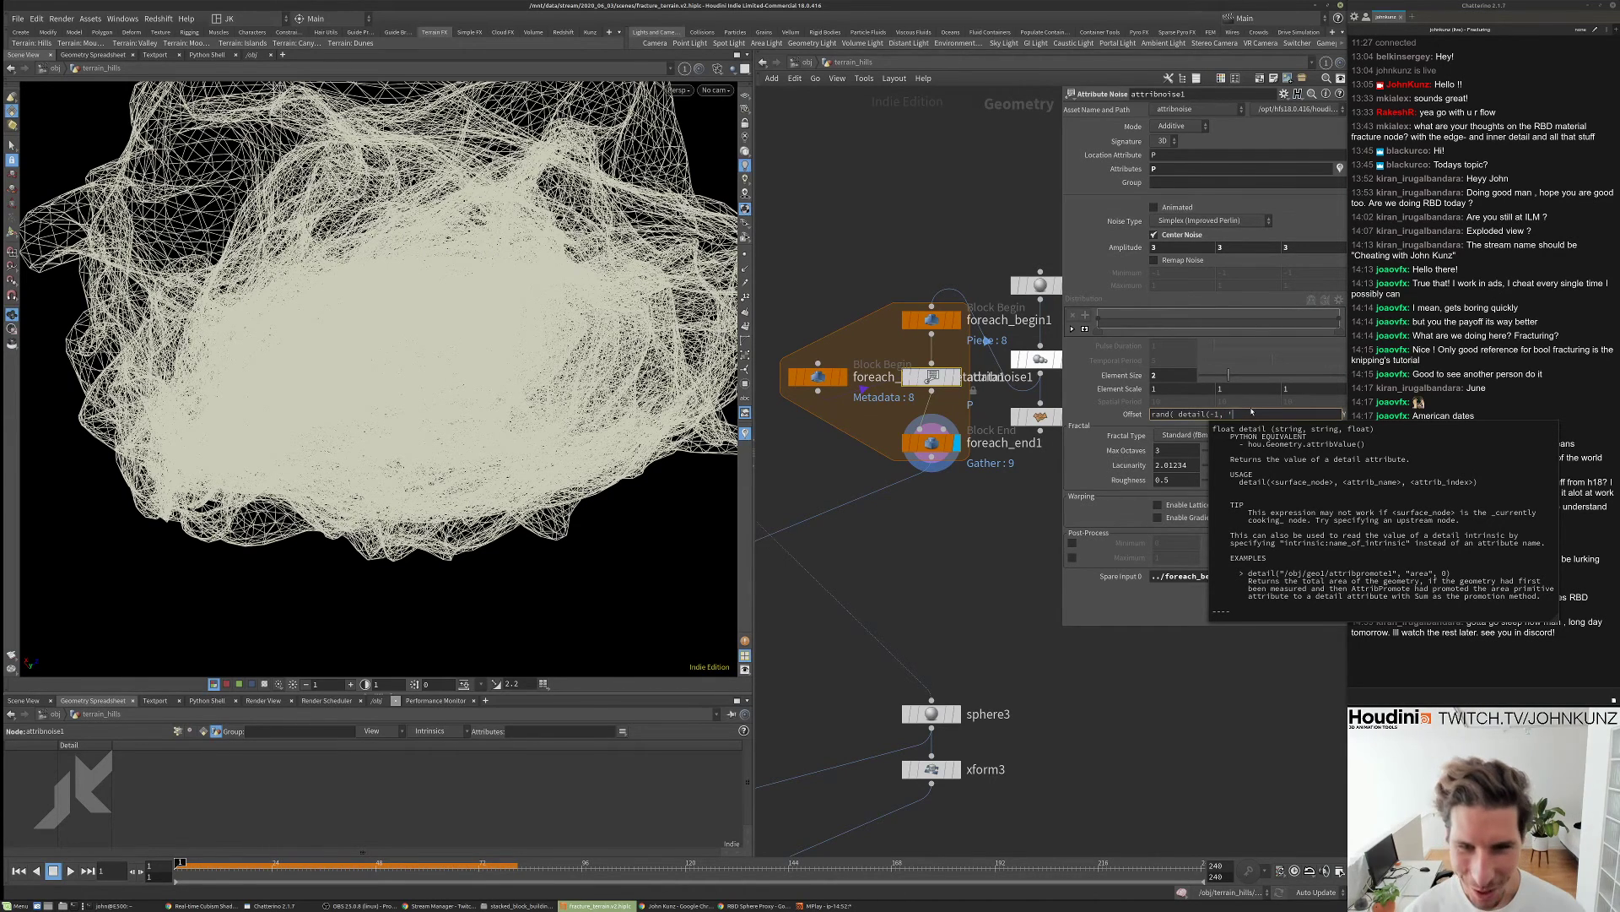
pyautogui.write("'iteration', 0")
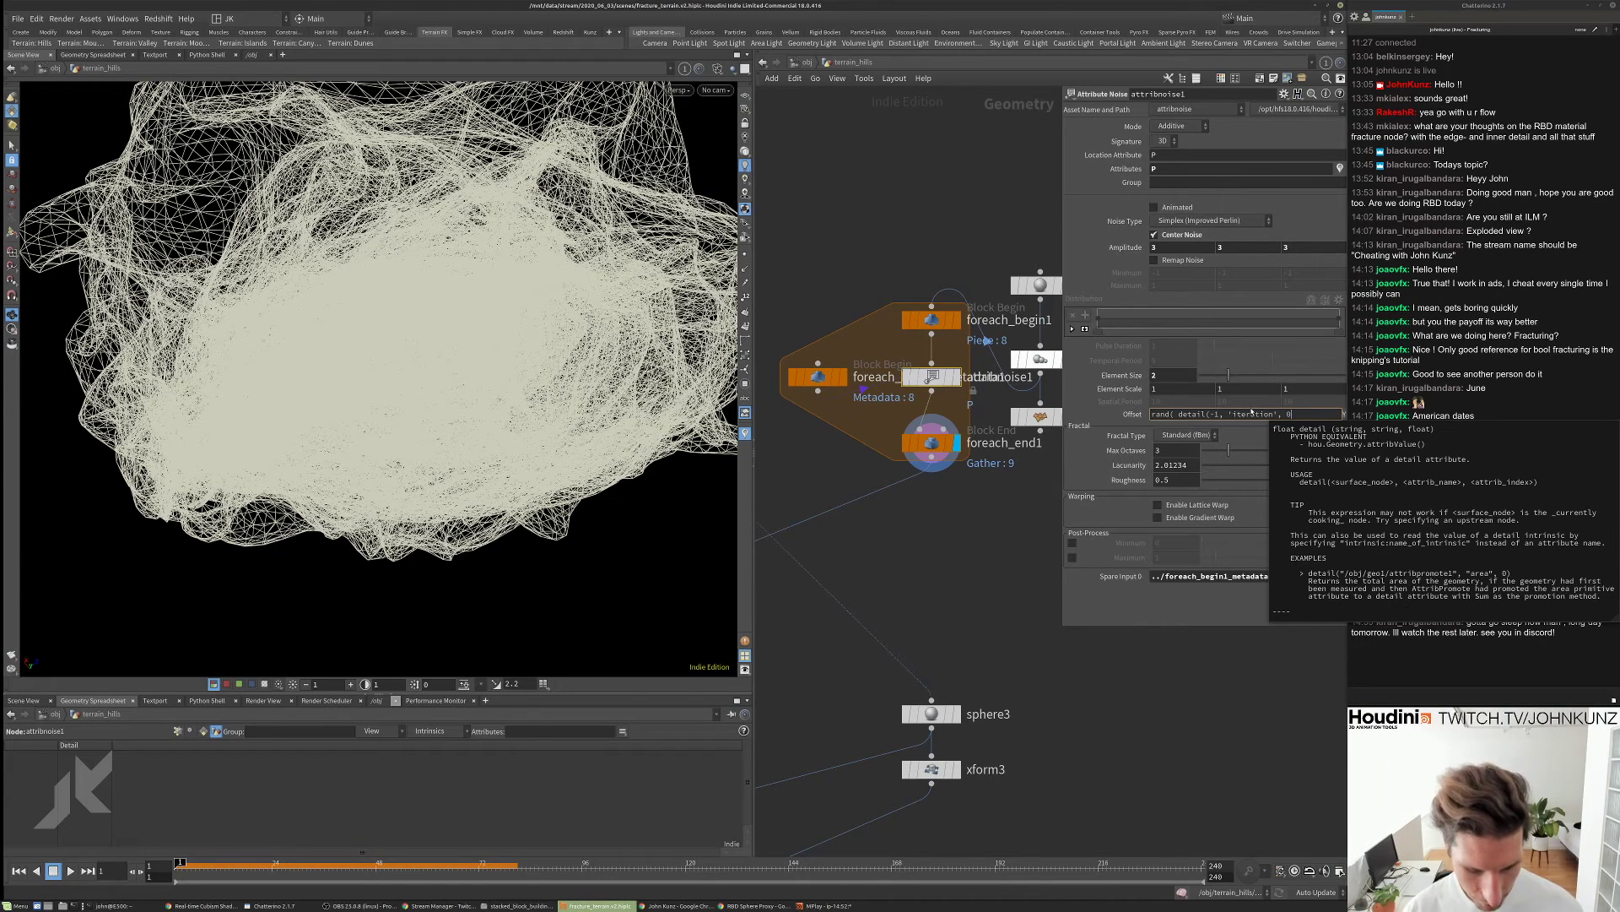
pyautogui.write(') )')
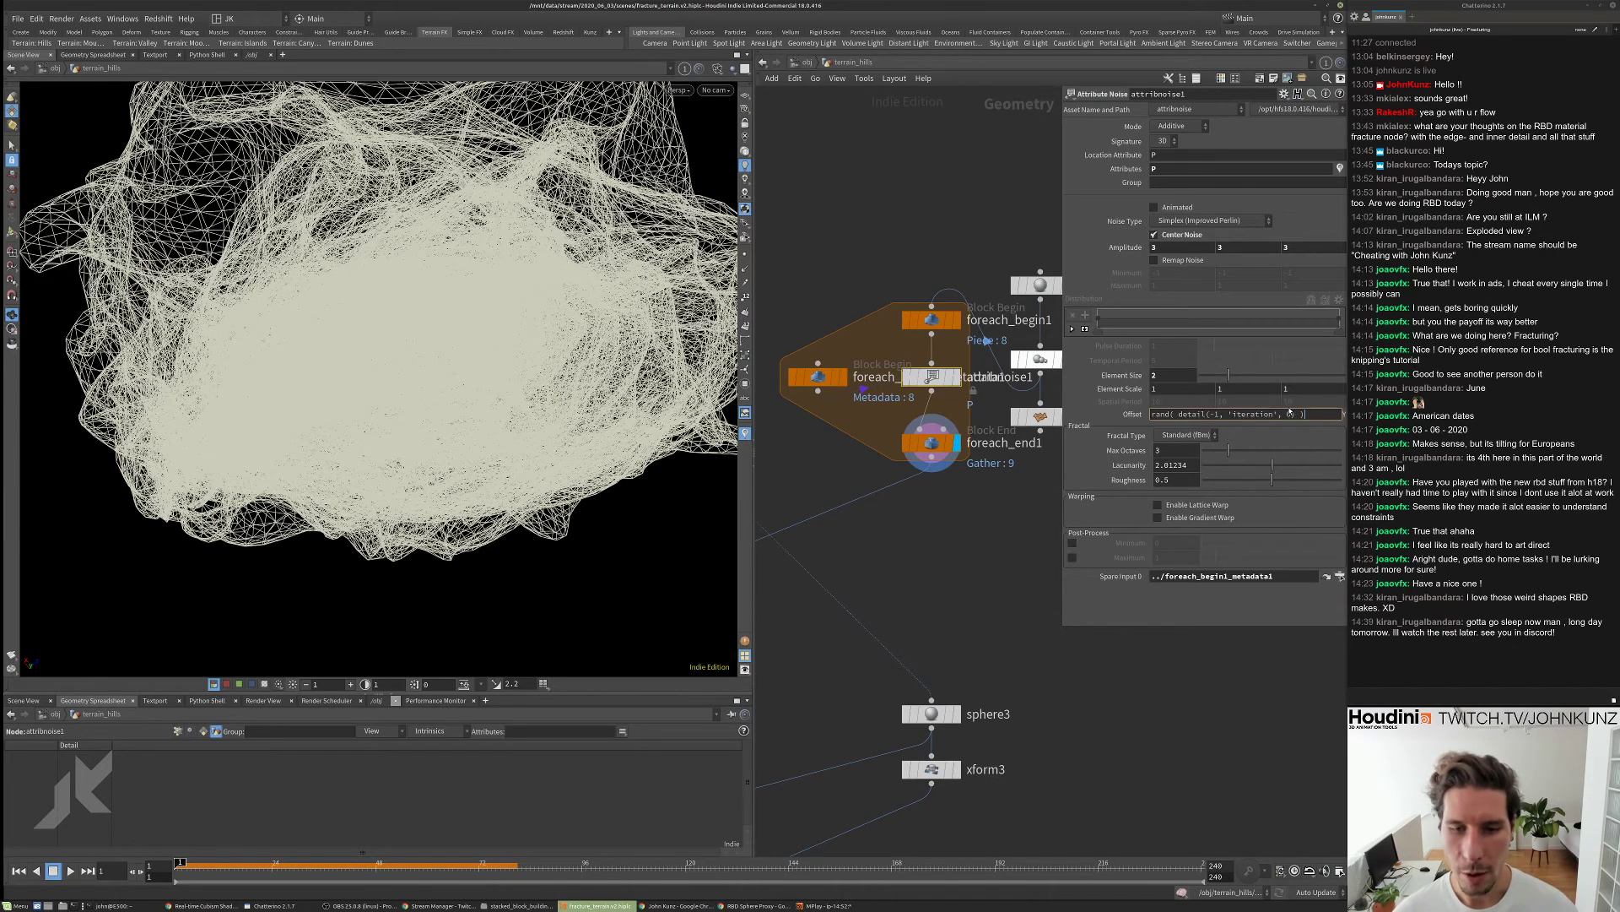
pyautogui.press('Return')
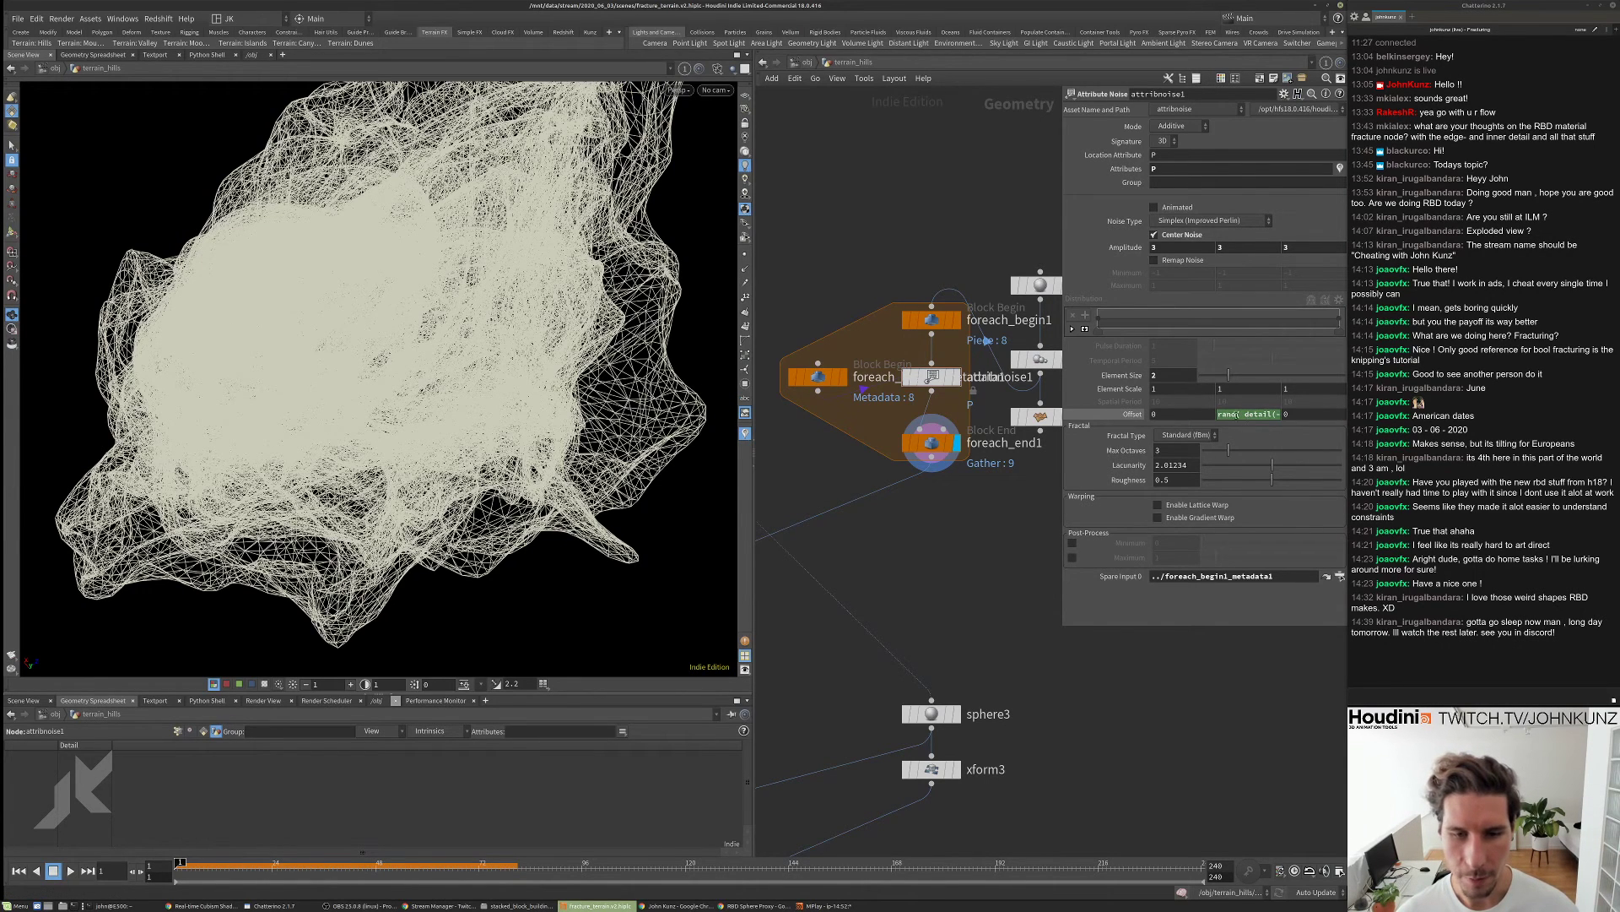
# - Multiply attribnoise1's random Y offset expression by a scale factor to spread the noise further between copies
pyautogui.click(1273, 414)
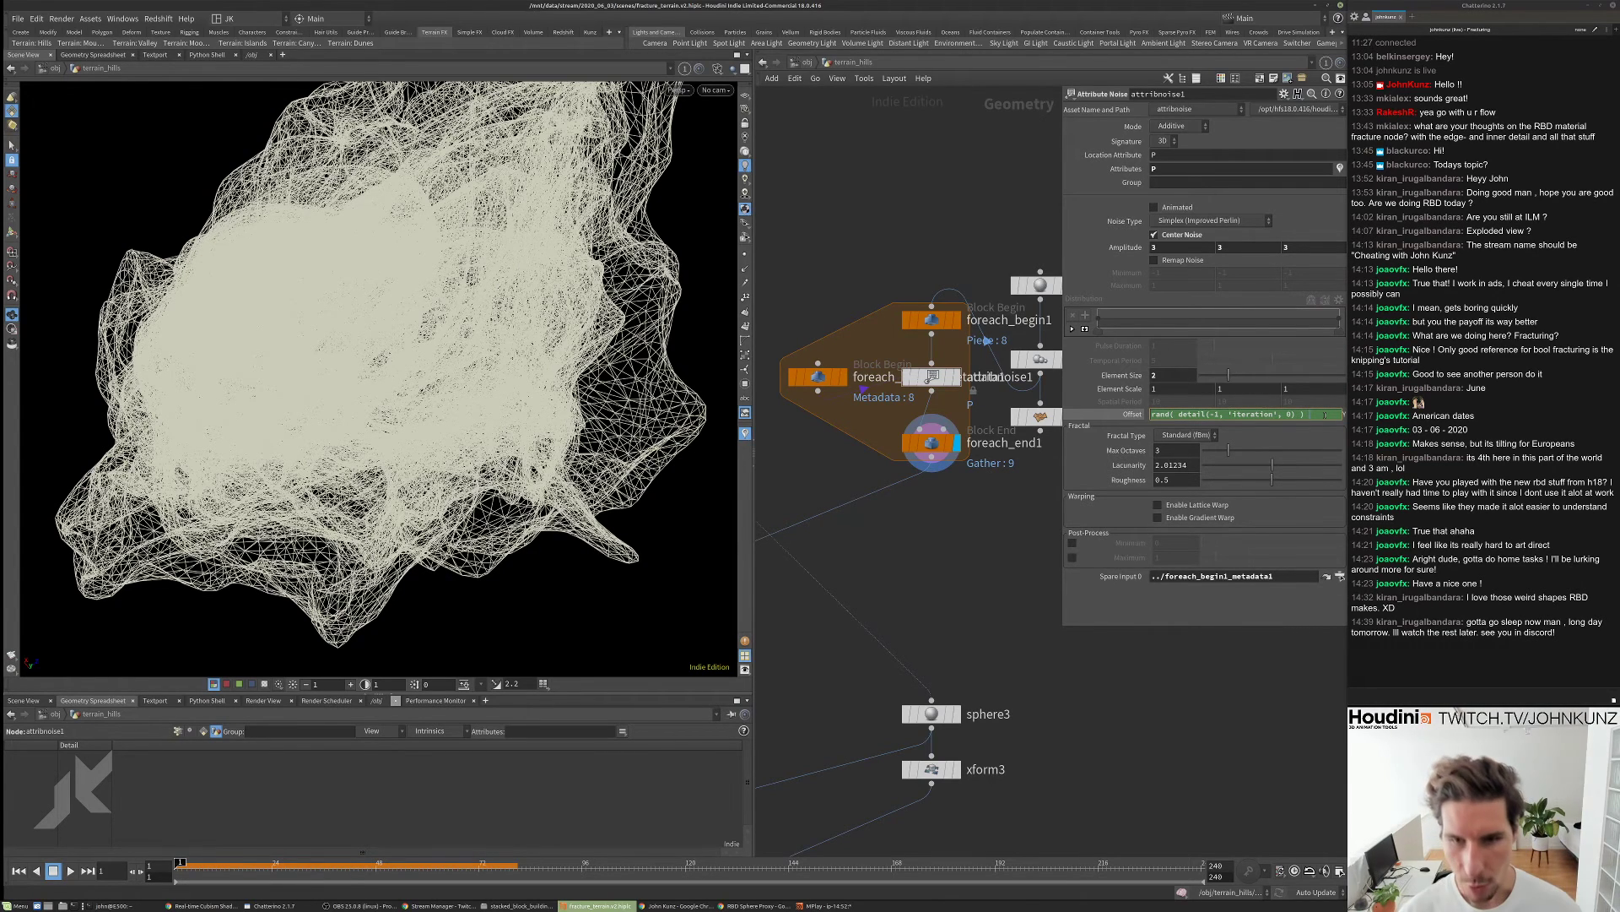
pyautogui.write('*')
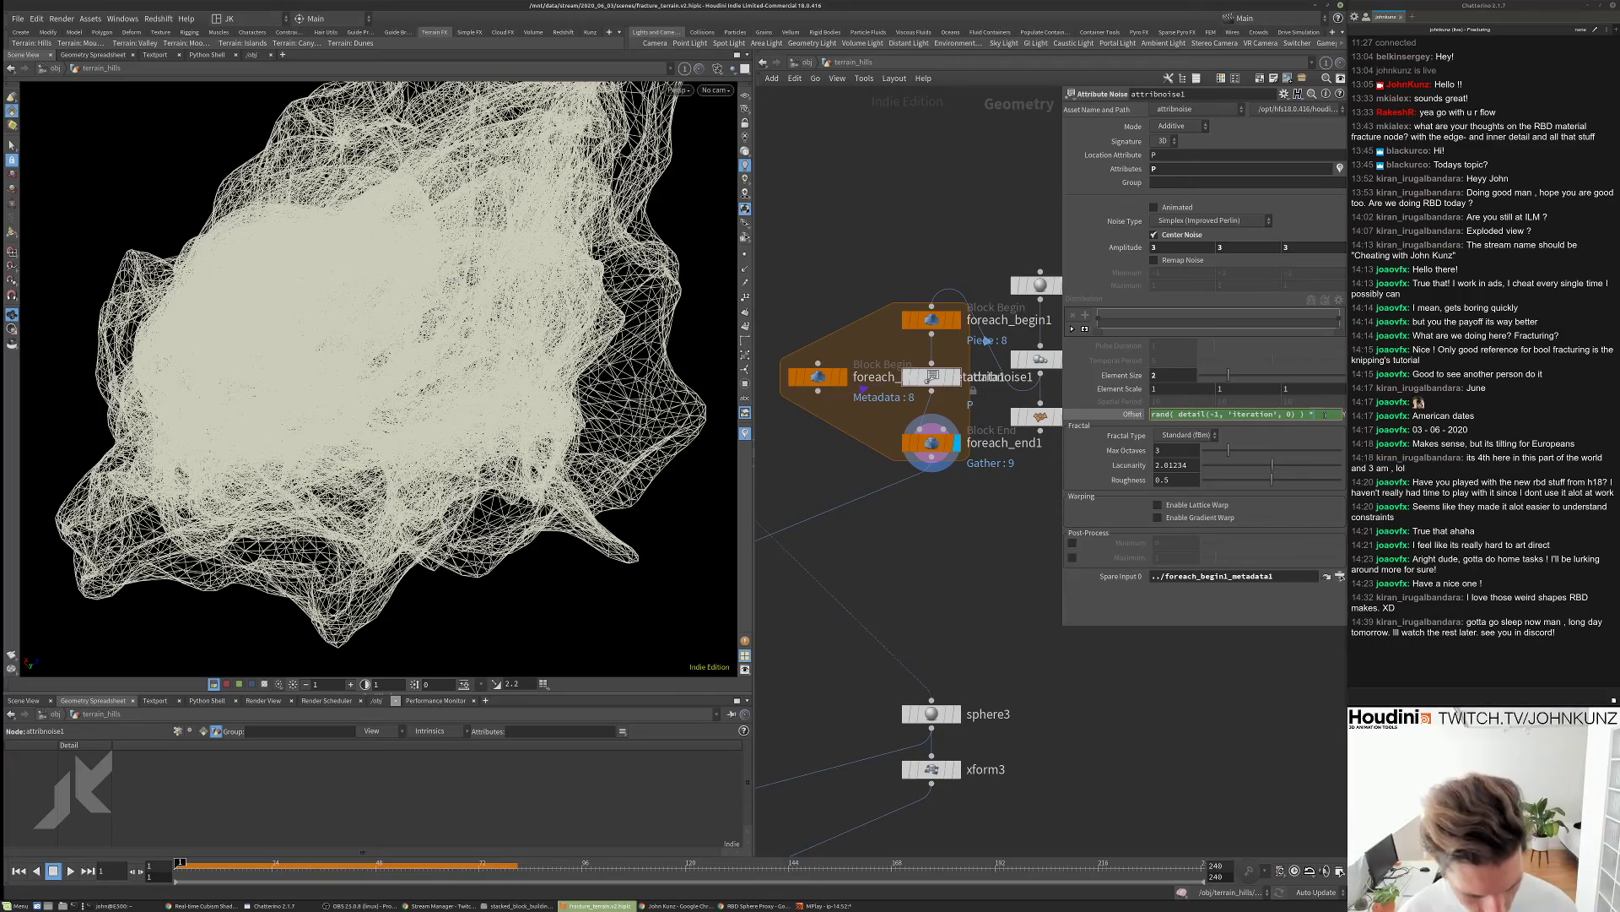
pyautogui.press('Return')
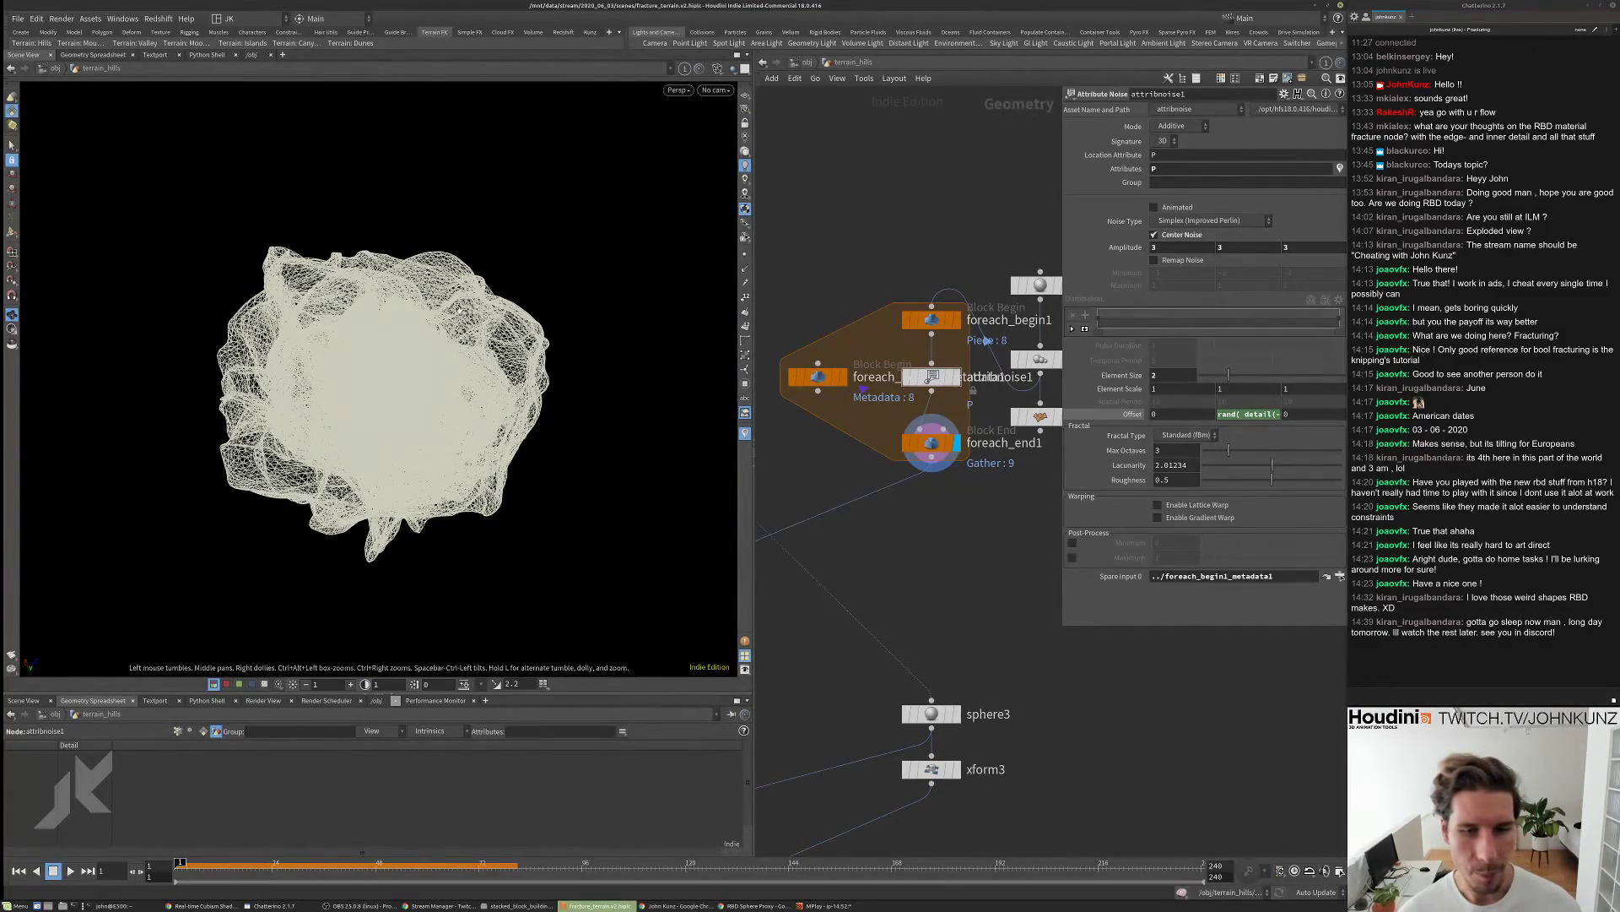
pyautogui.moveTo(387, 351); pyautogui.dragTo(380, 383)
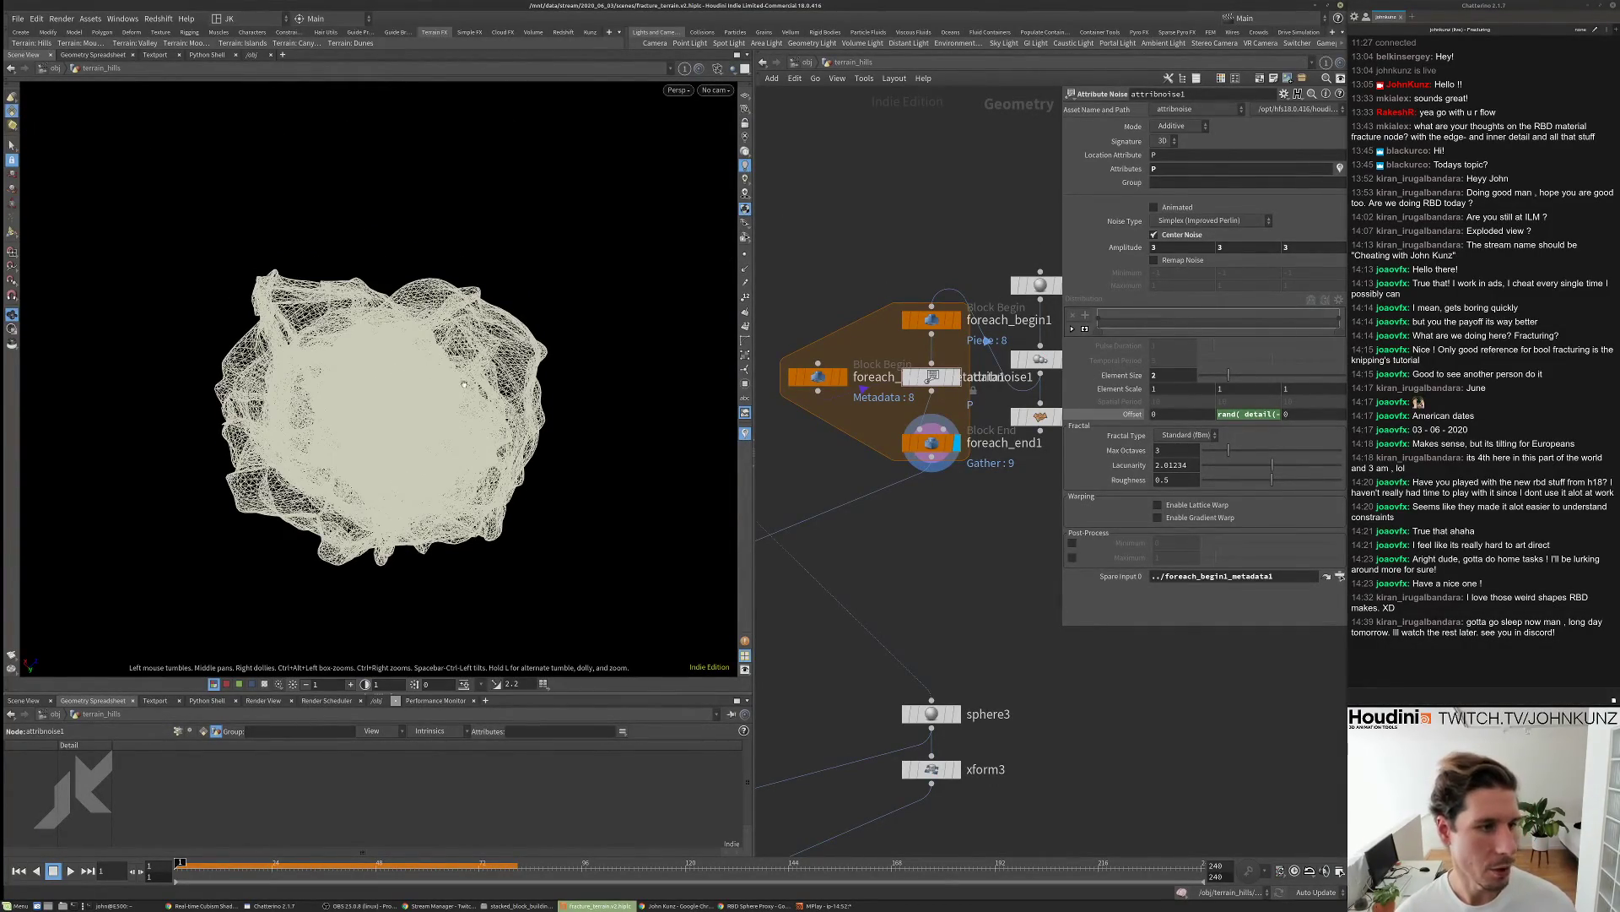
# - Try attribnoise1's Y offset at 0 for comparison and restore the random expression
pyautogui.click(1202, 415)
pyautogui.hotkey('ctrl', 'a')
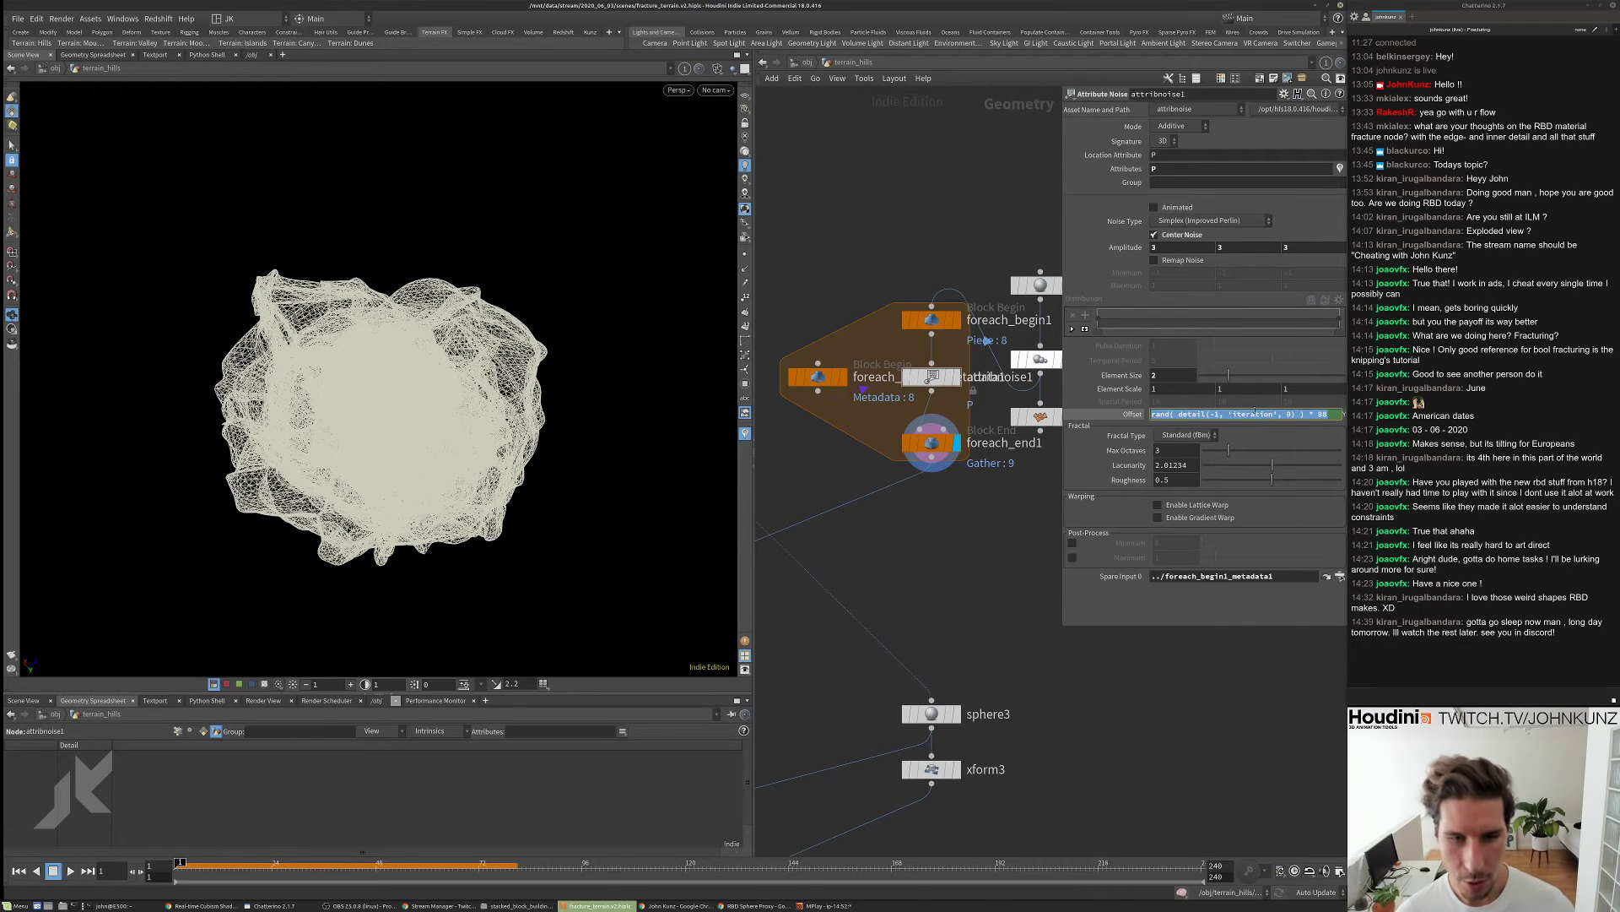
pyautogui.press('BackSpace')
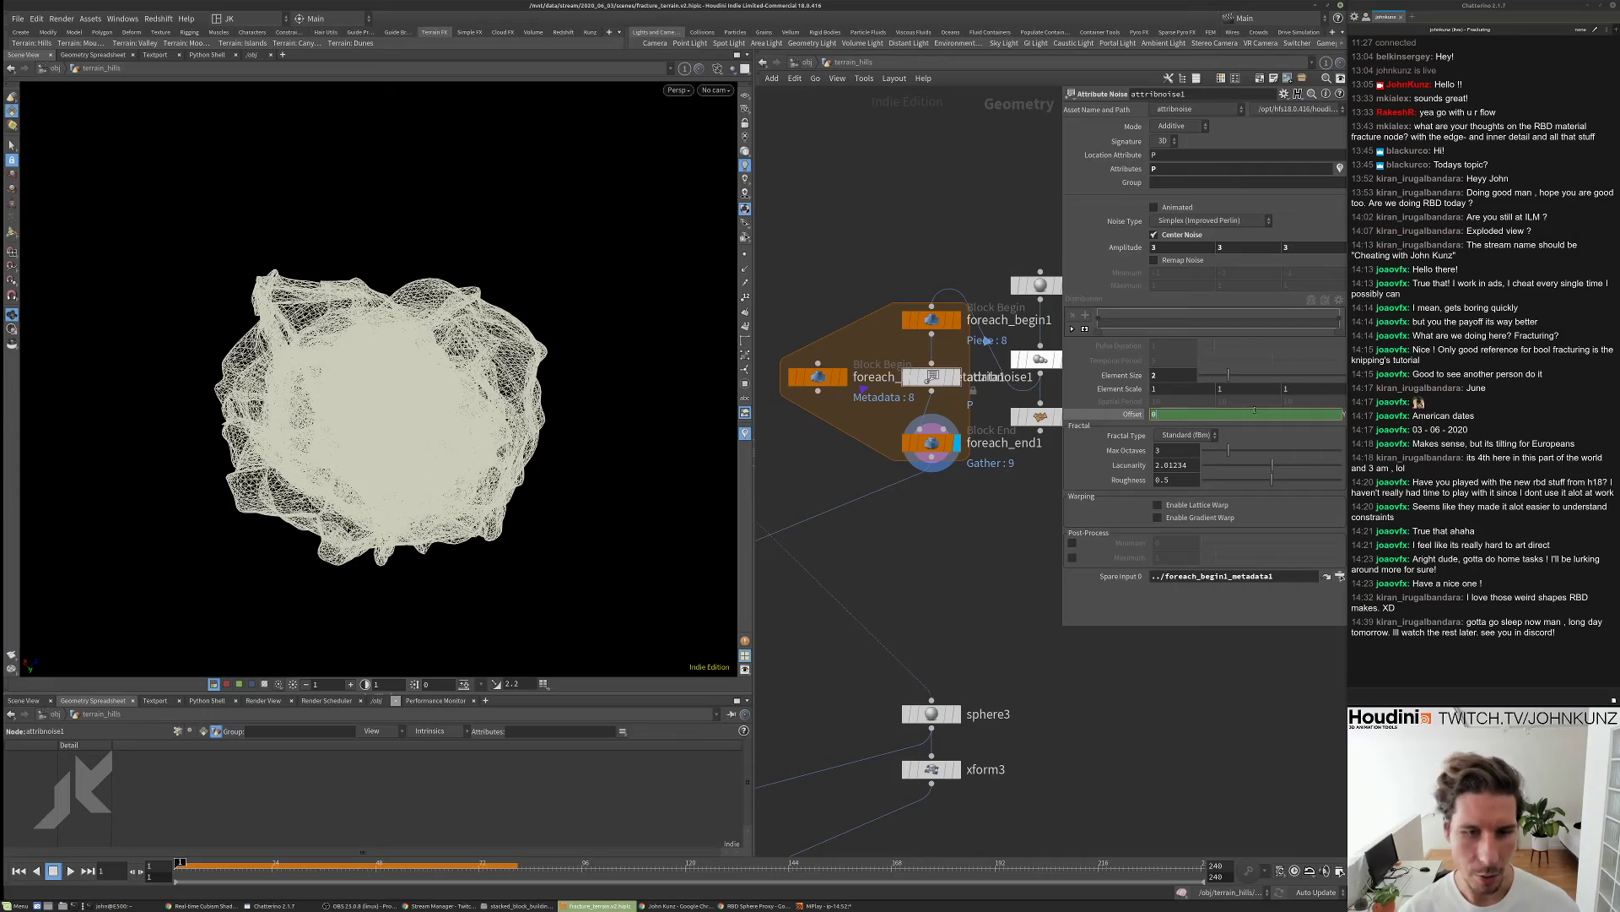
pyautogui.write('0')
pyautogui.press('Return')
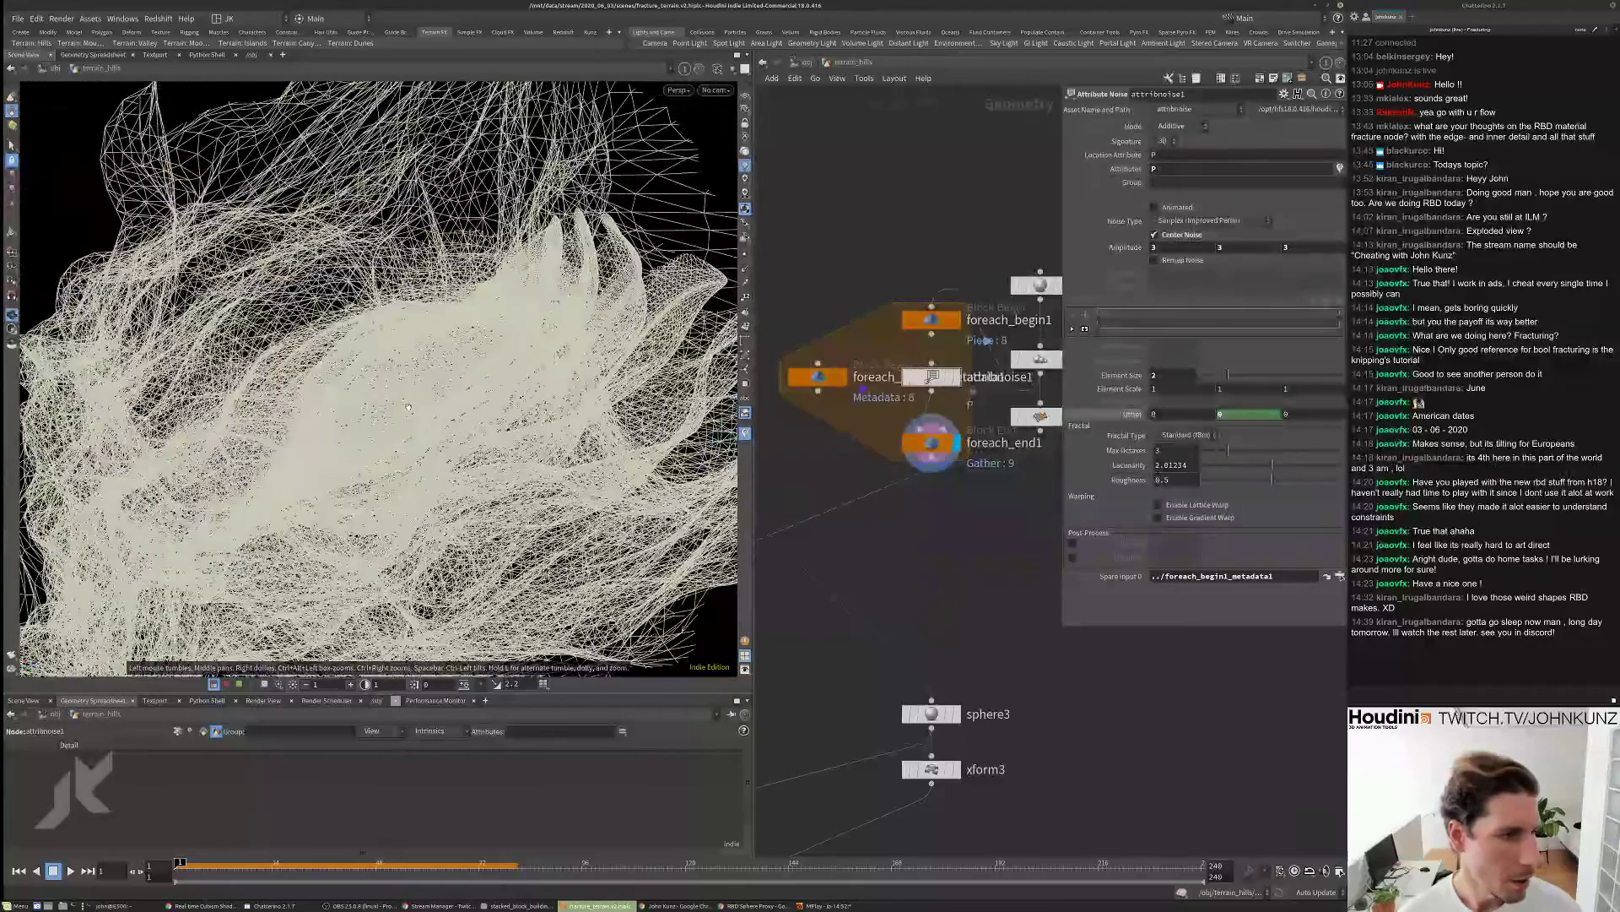
pyautogui.click(1237, 413)
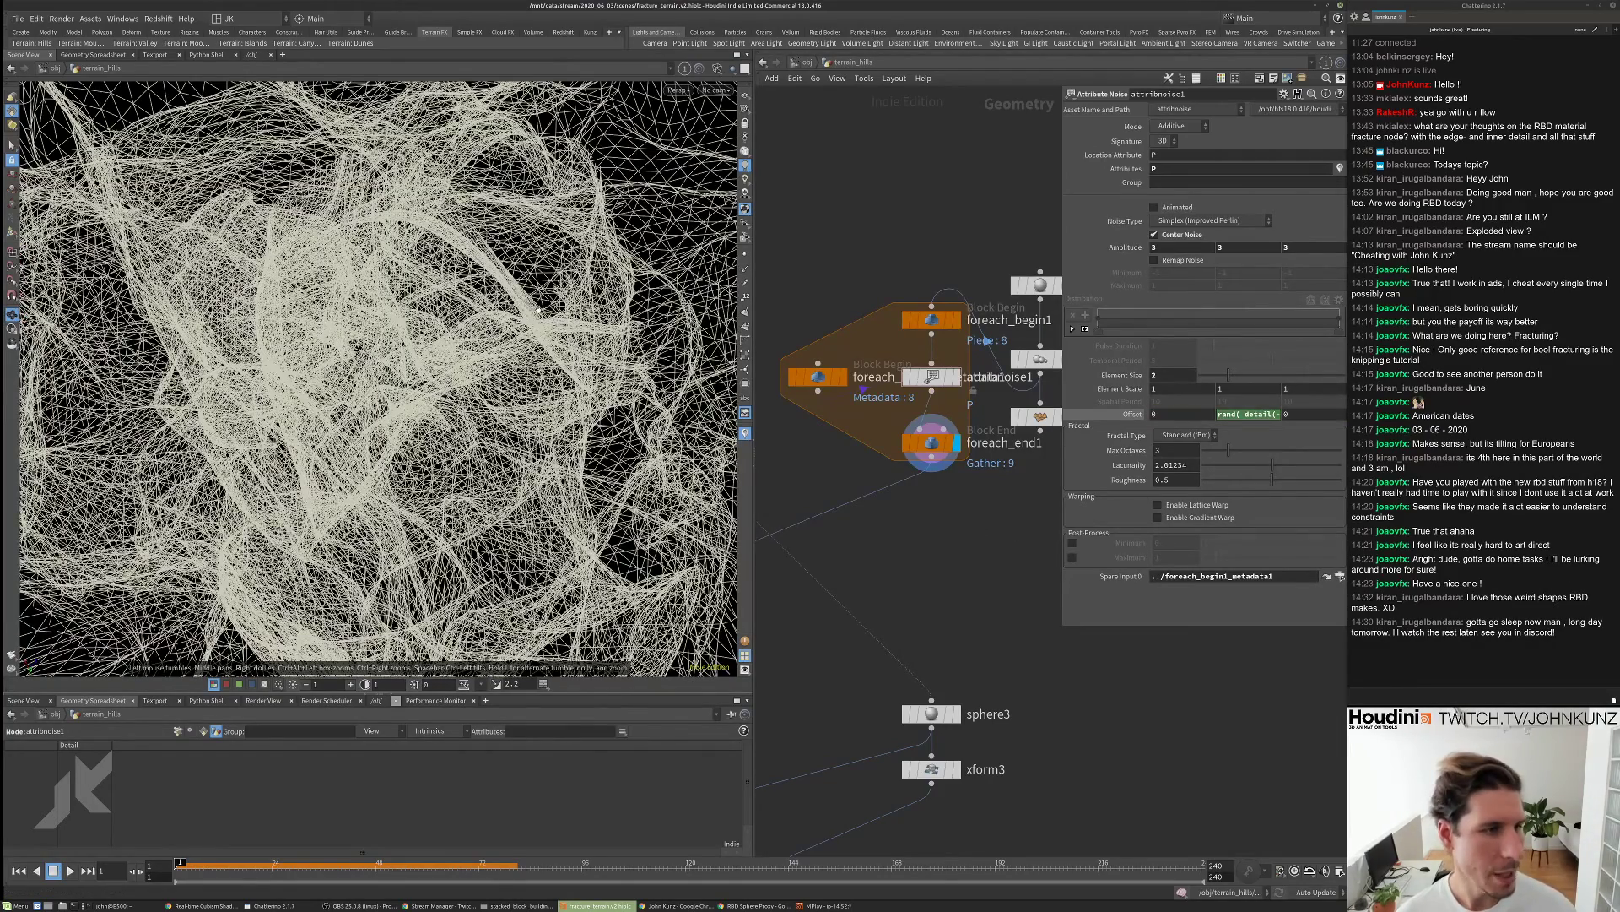
# - Raise the fractal roughness of attribnoise1 to about 0.609
pyautogui.moveTo(955, 546); pyautogui.dragTo(966, 528, button='middle')
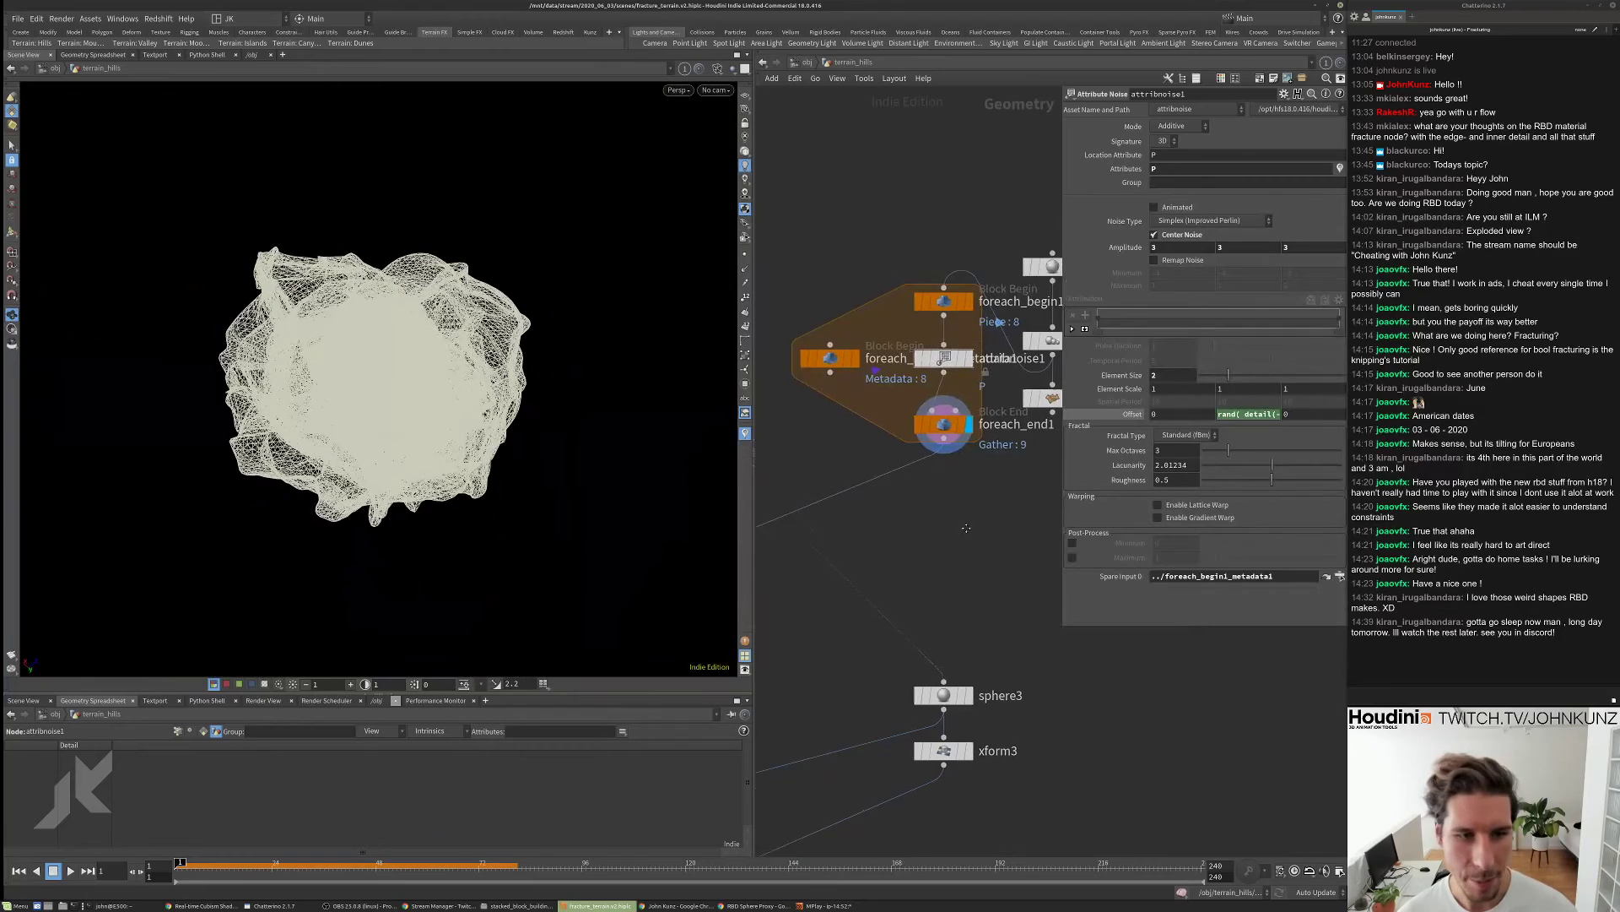
pyautogui.scroll(-4, 1005, 498)
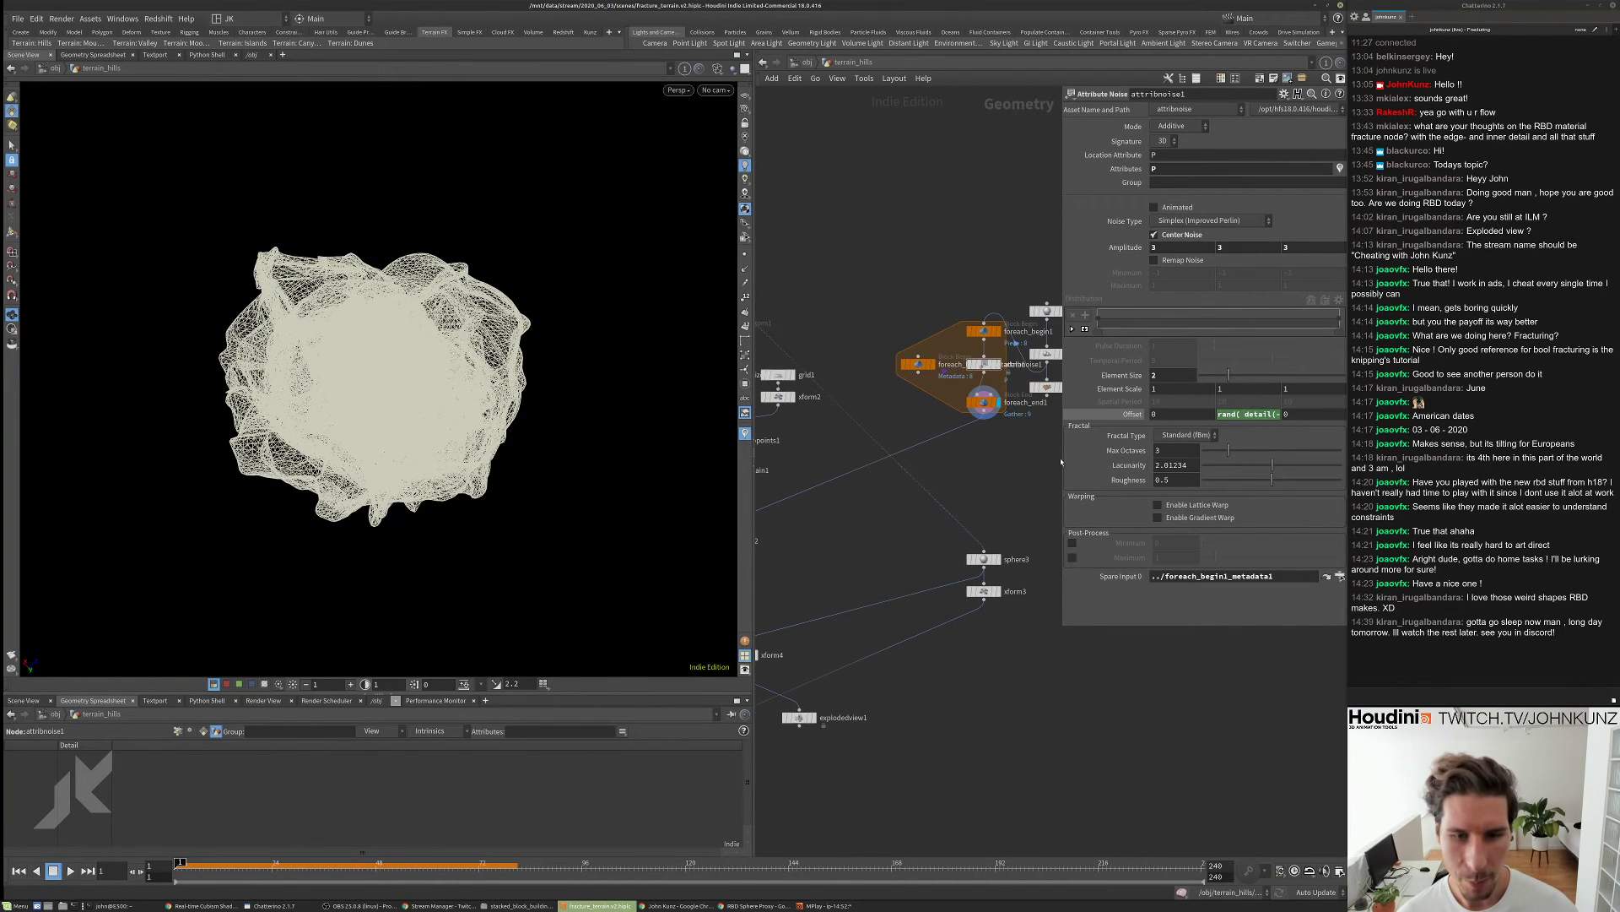
pyautogui.moveTo(1289, 482)
pyautogui.mouseDown()
pyautogui.moveTo(1303, 482)
pyautogui.moveTo(1287, 481)
pyautogui.mouseUp()
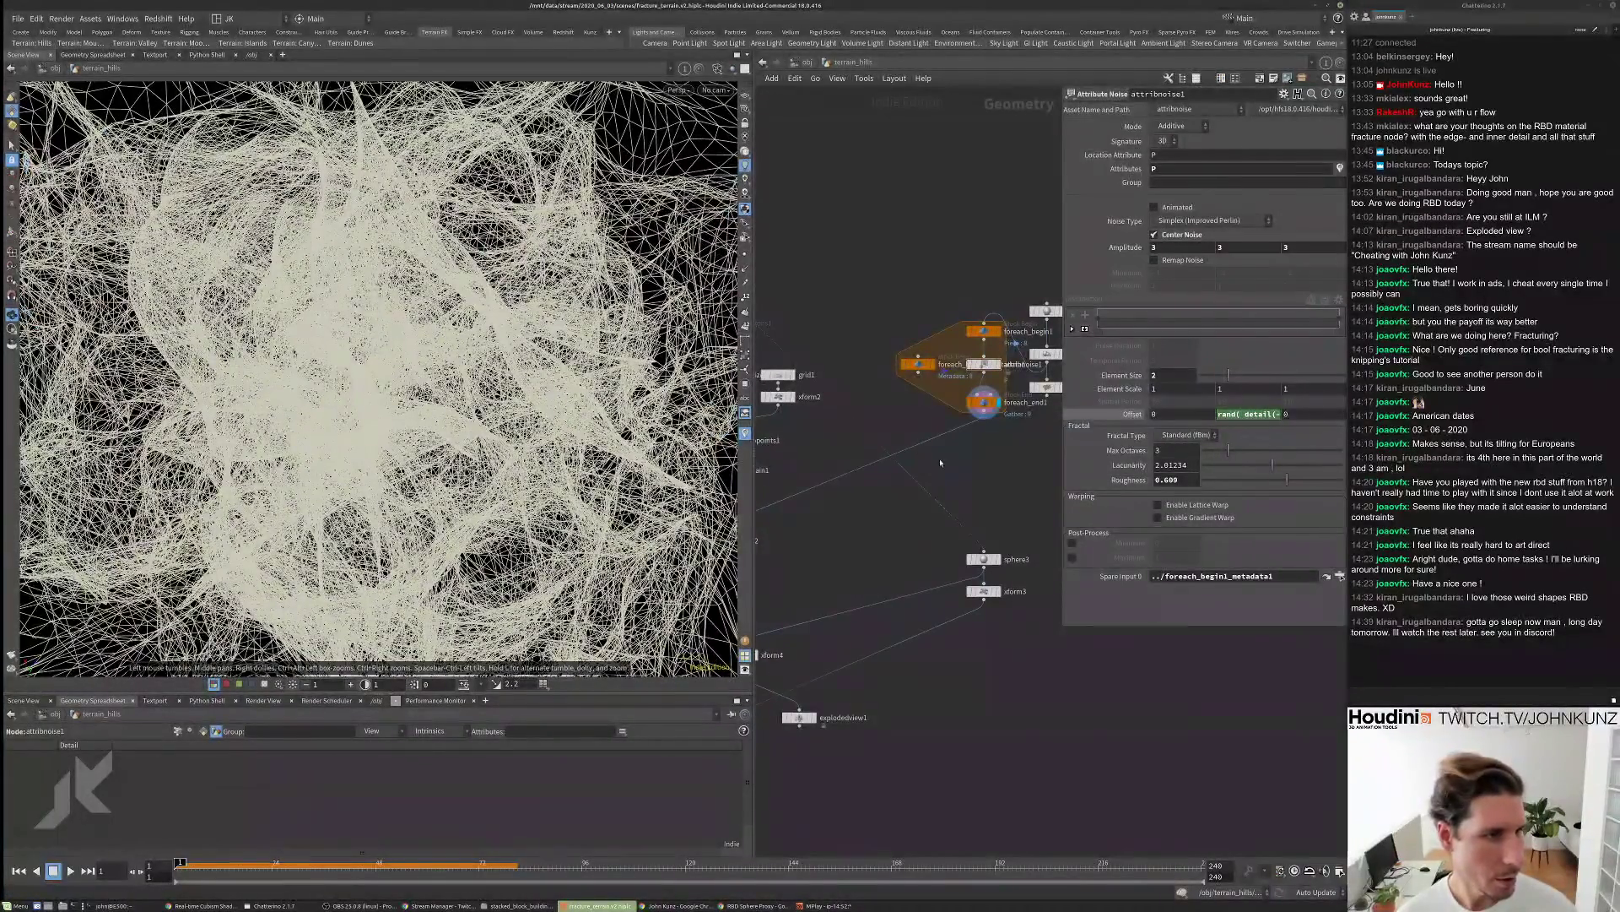
# - Connect foreach_end1 directly to boolean3's Geometry B input as the only cutting geometry
pyautogui.press('h')
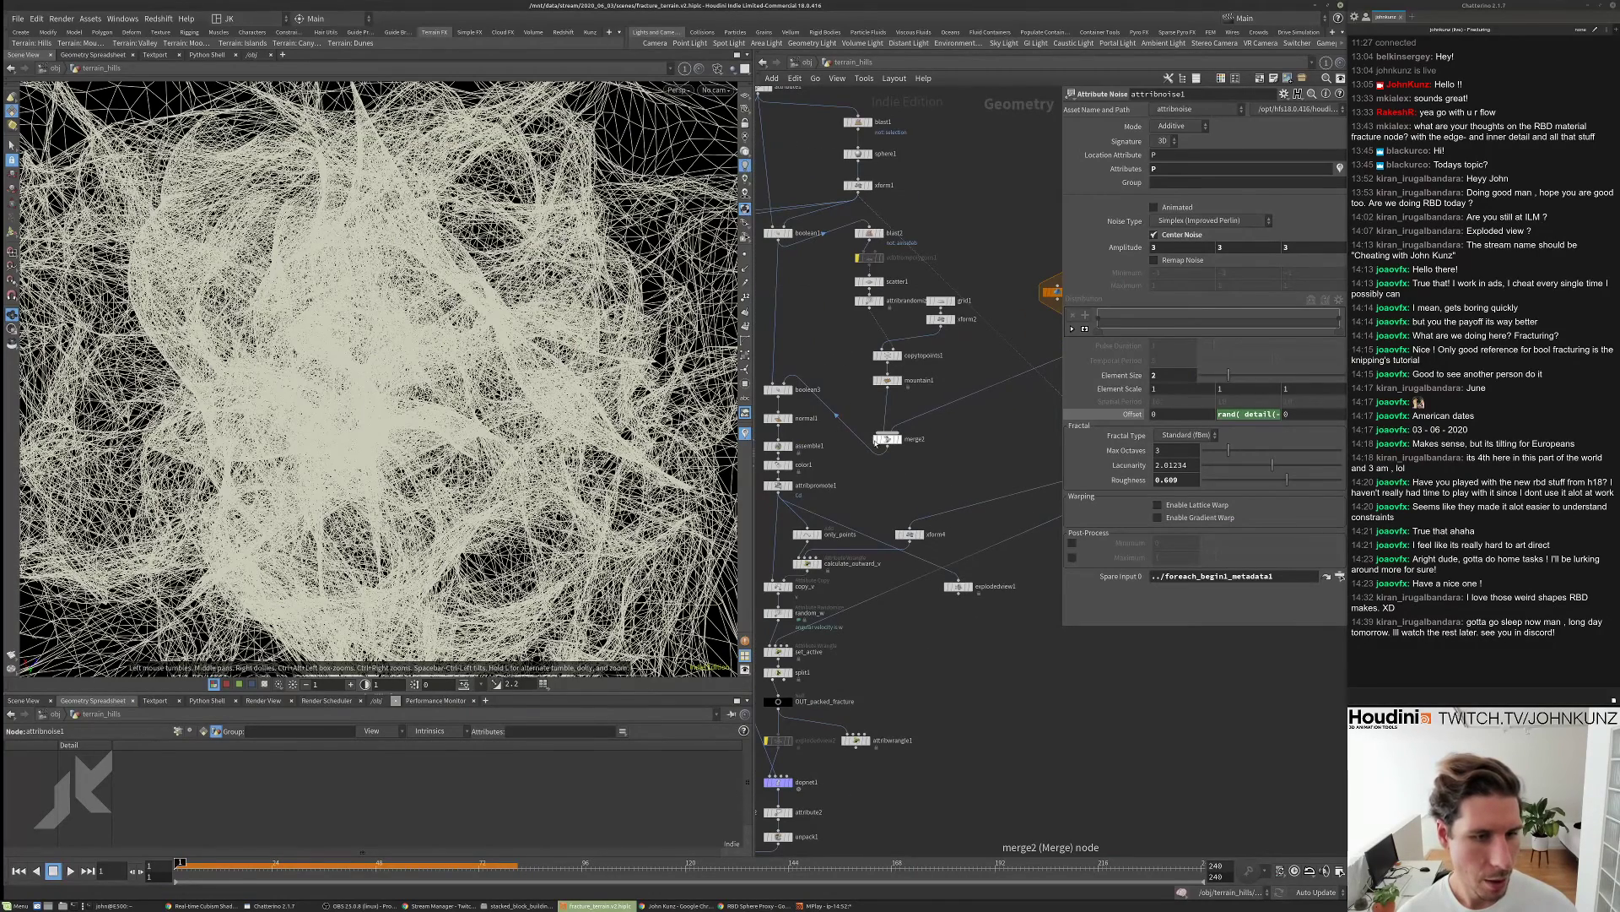
pyautogui.scroll(-3, 793, 394)
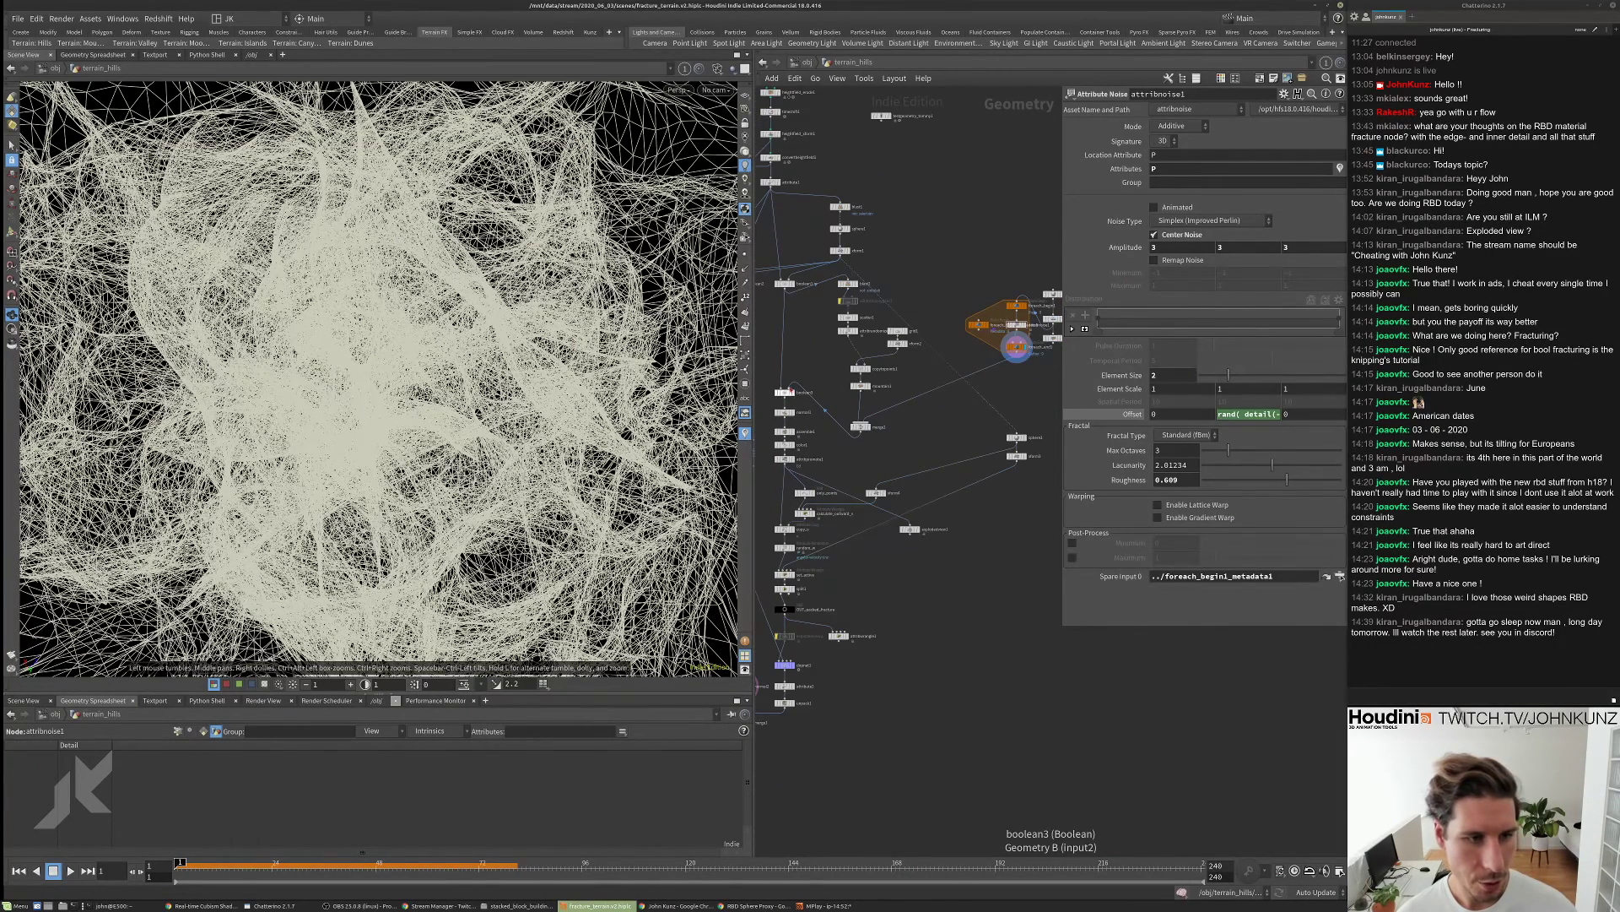
pyautogui.moveTo(784, 399); pyautogui.dragTo(1007, 358)
# - Display the attribpromote1 result and switch the viewport from wireframe to shaded pieces
pyautogui.scroll(2, 794, 404)
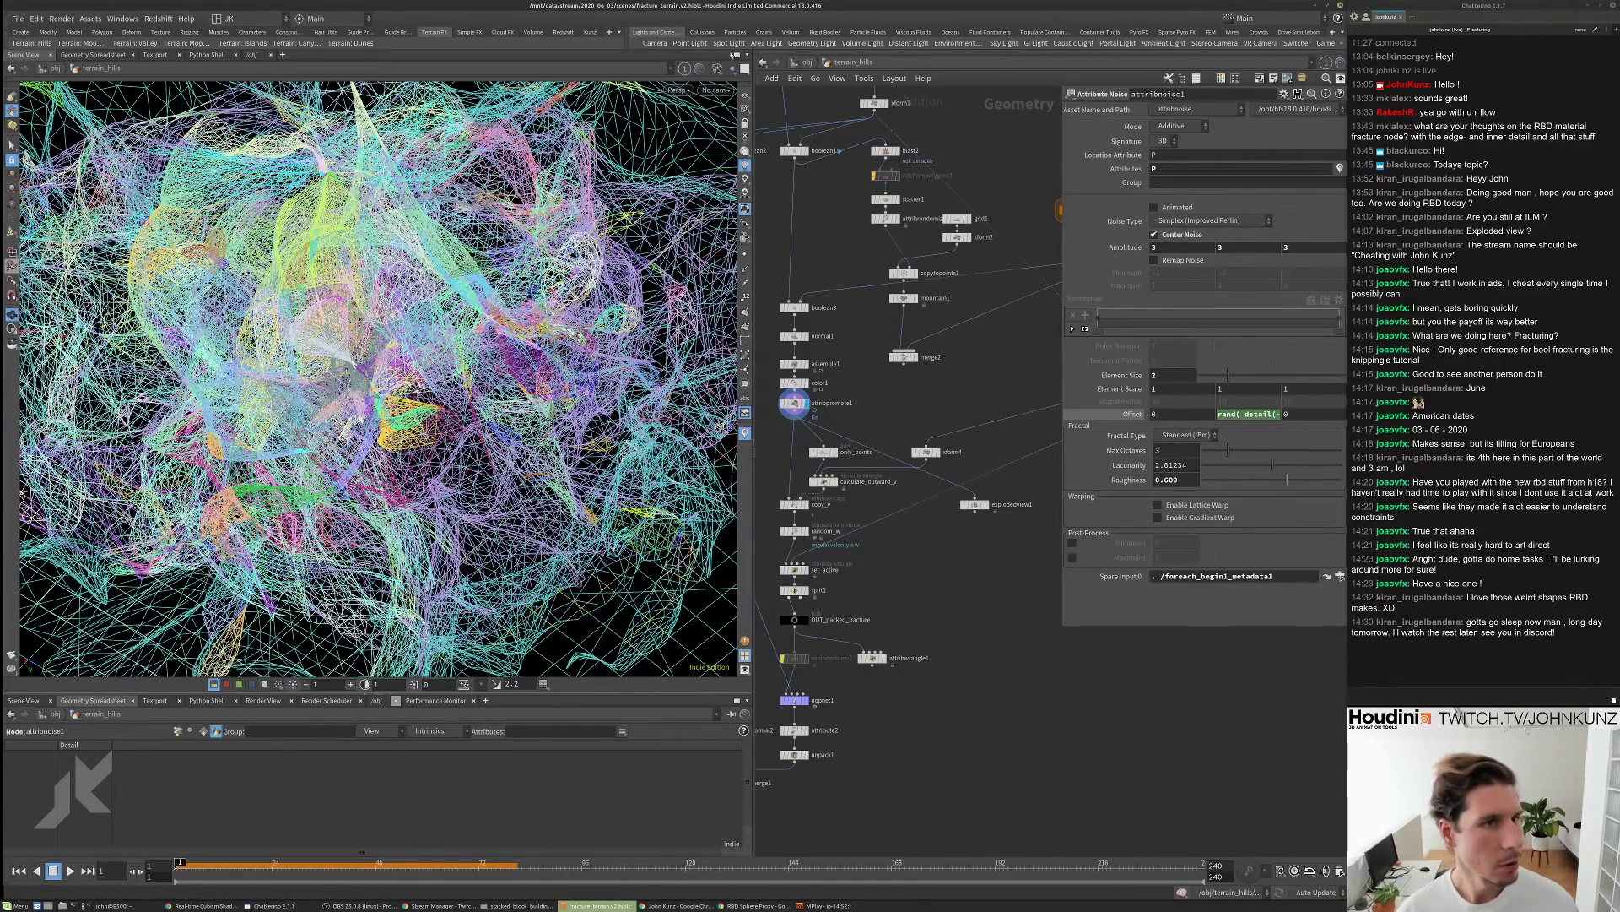
pyautogui.click(717, 68)
pyautogui.click(743, 188)
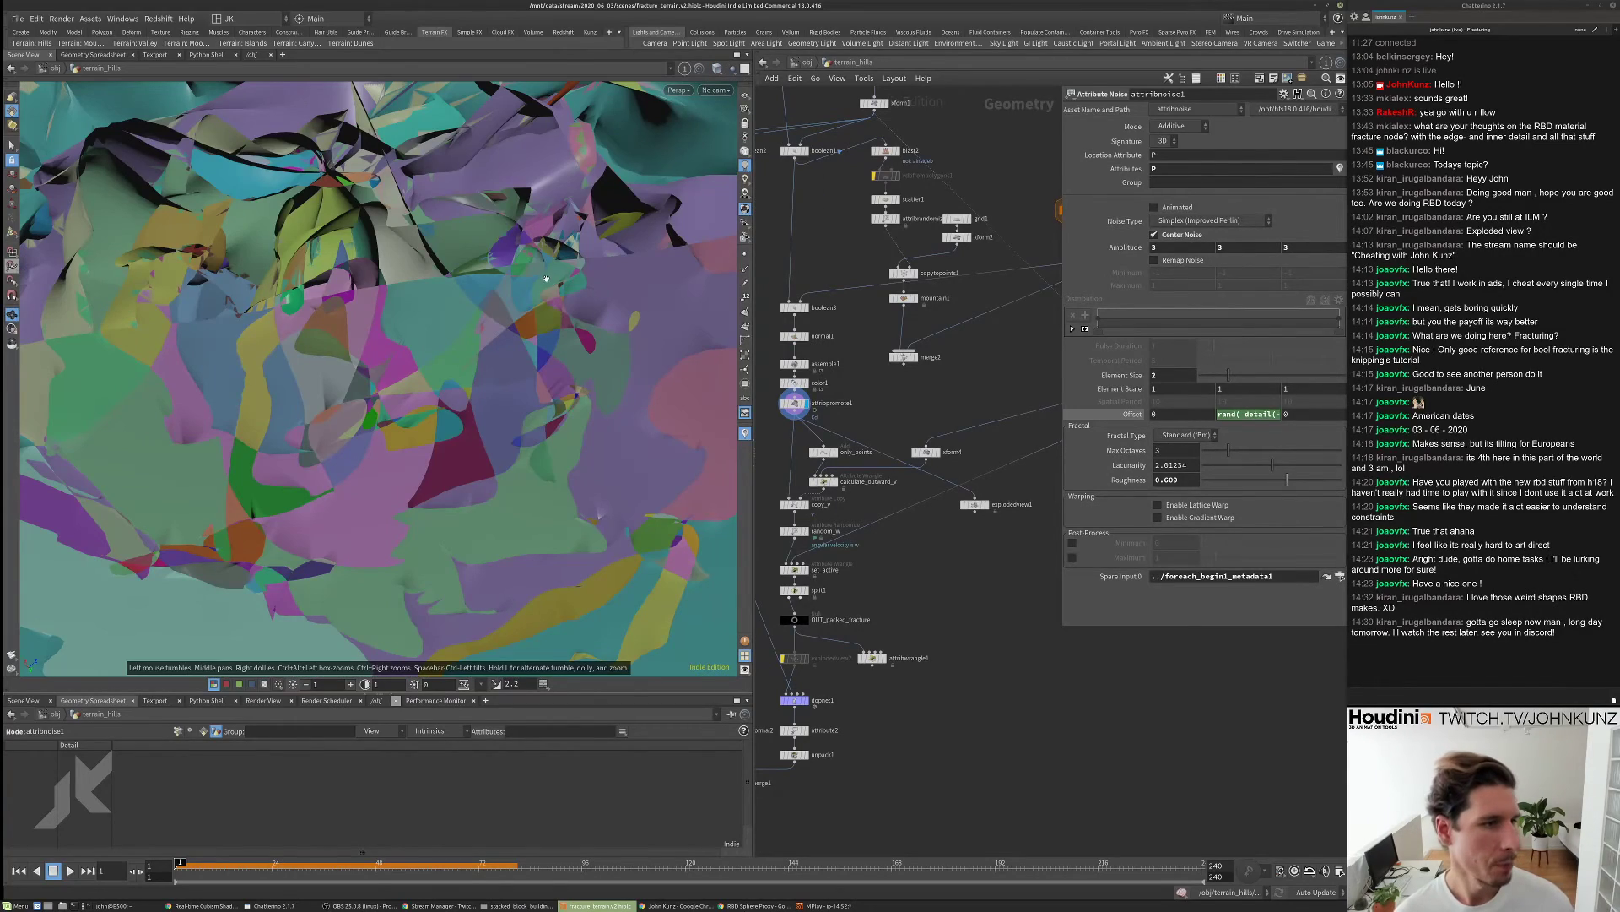
pyautogui.scroll(-10, 632, 318)
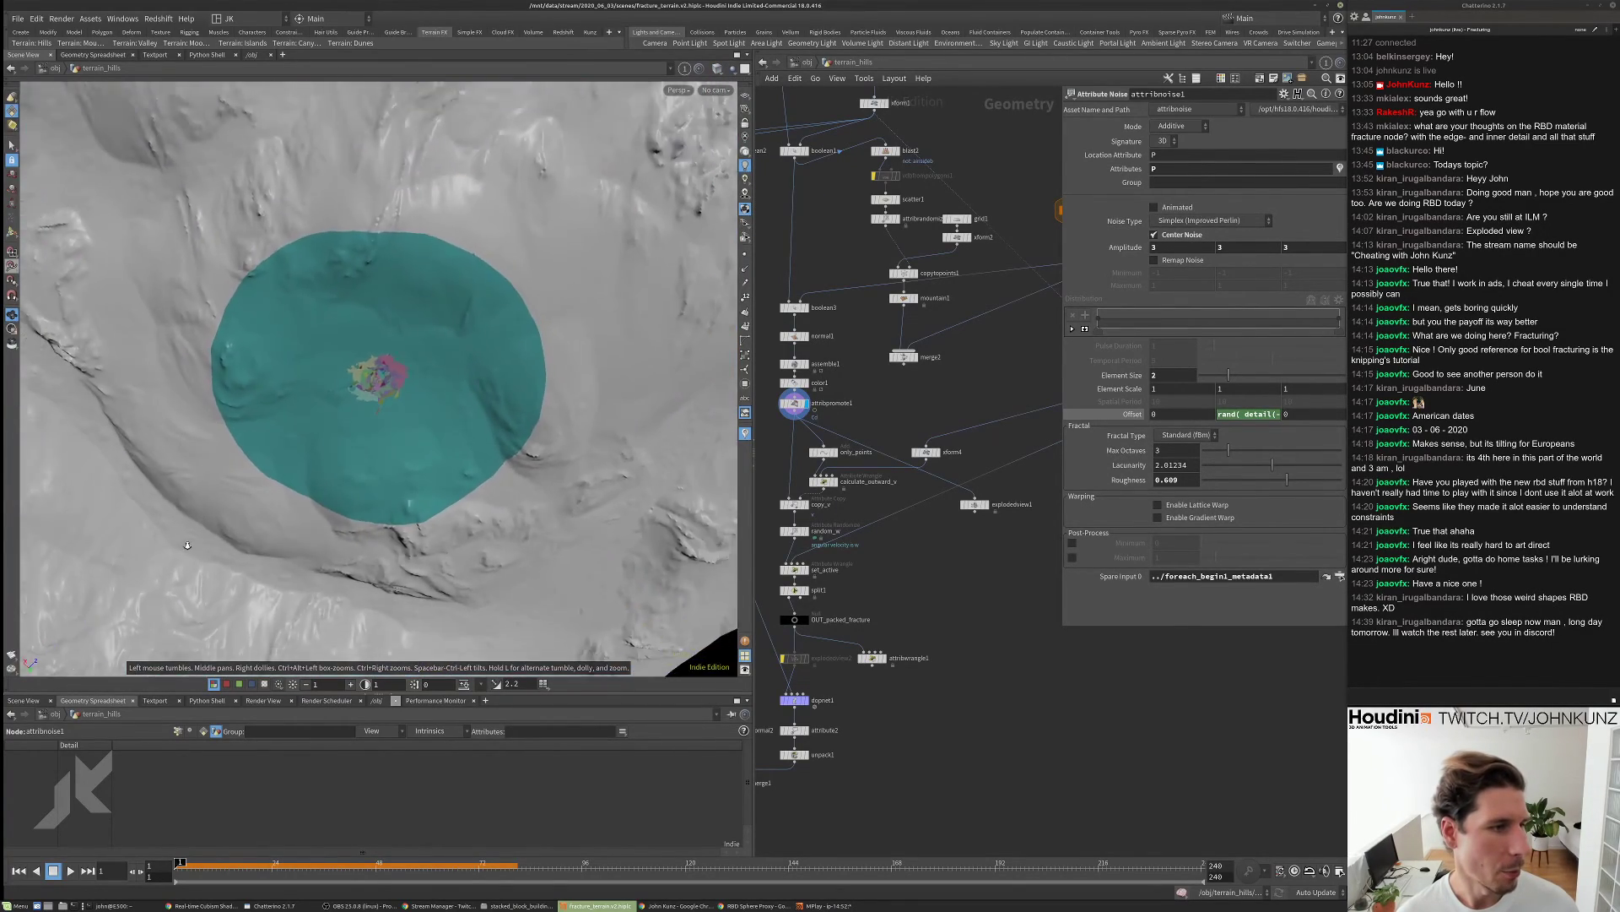
# - Examine the shape and density of the coloured fracture pieces and check attribpromote1's fragment count
pyautogui.scroll(5, 348, 430)
pyautogui.scroll(-3, 347, 431)
pyautogui.scroll(6, 348, 431)
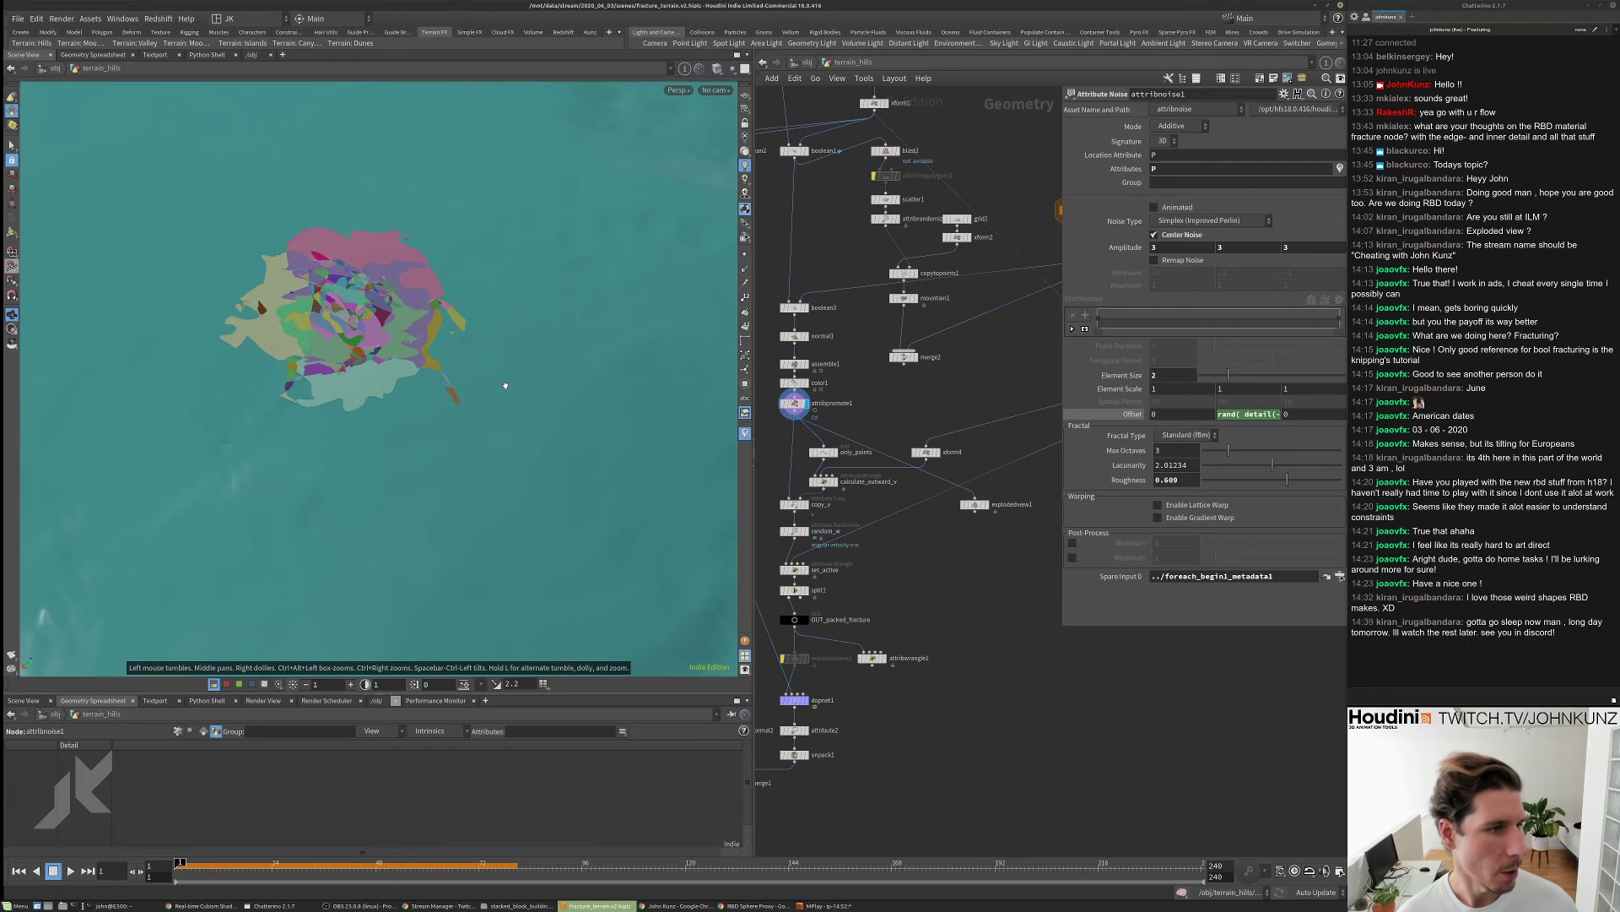
pyautogui.middleClick(794, 404)
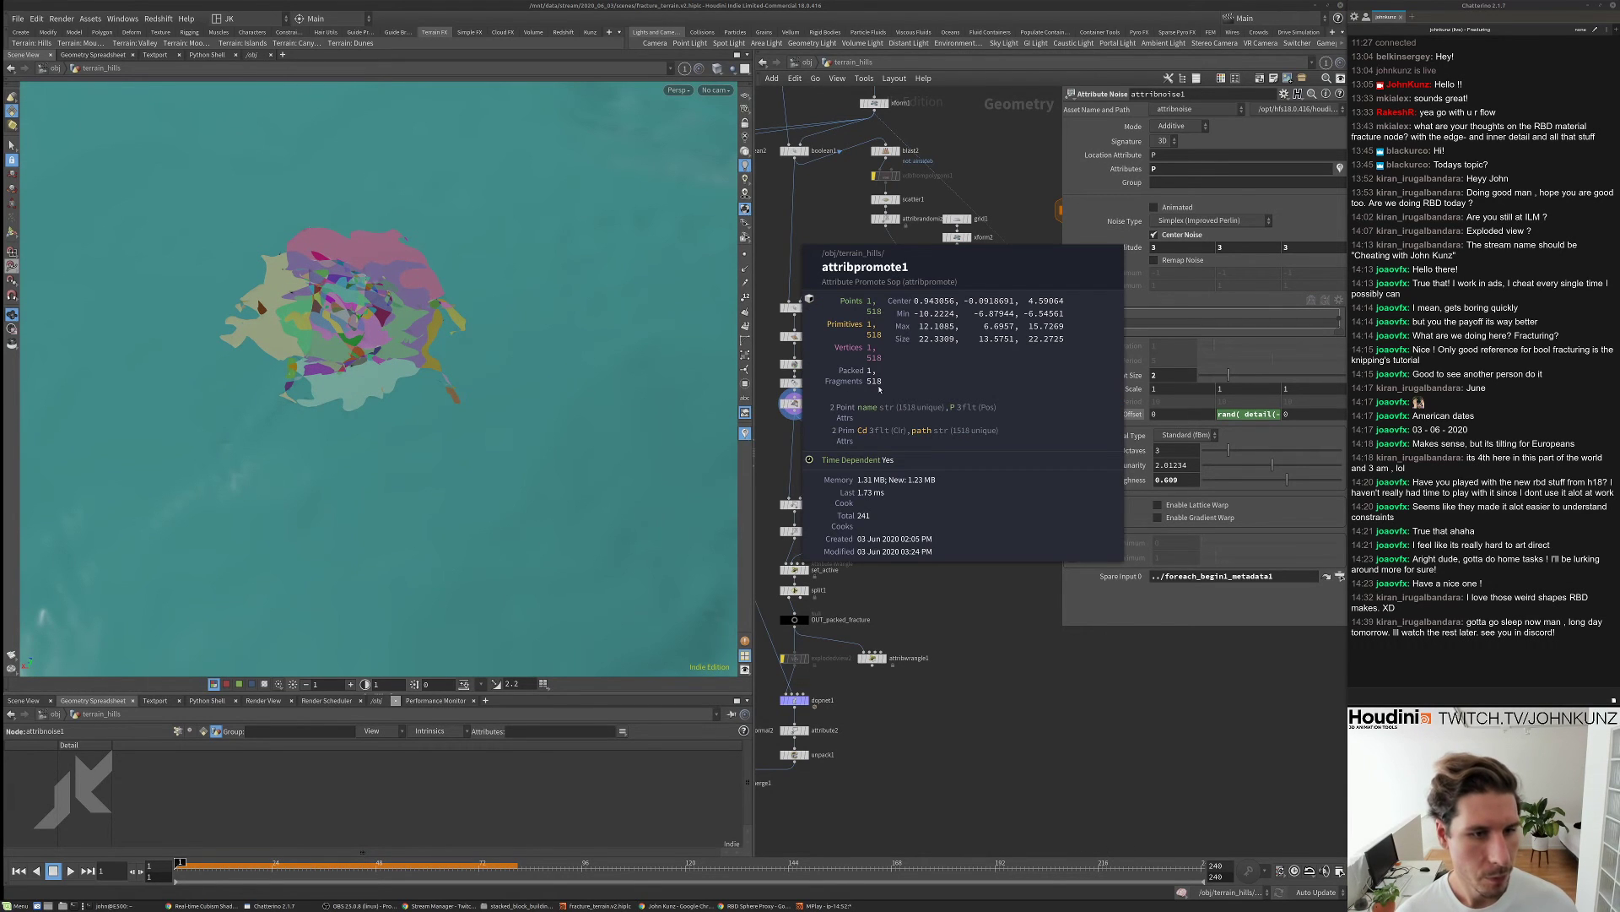
pyautogui.scroll(3, 793, 405)
pyautogui.middleClick(793, 406)
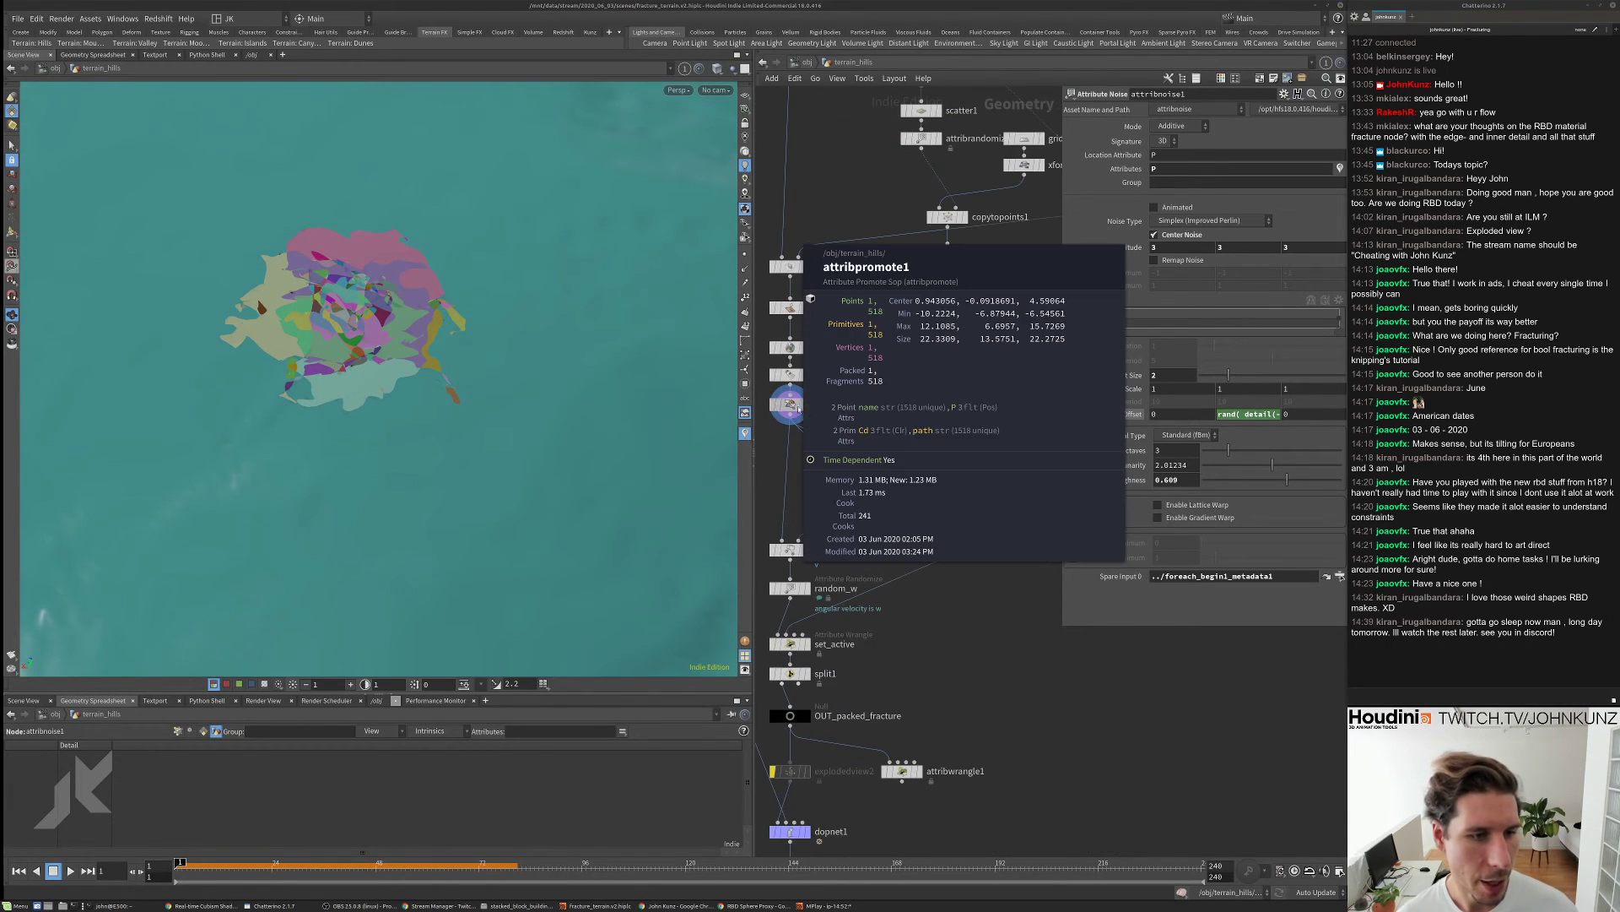
pyautogui.scroll(5, 416, 349)
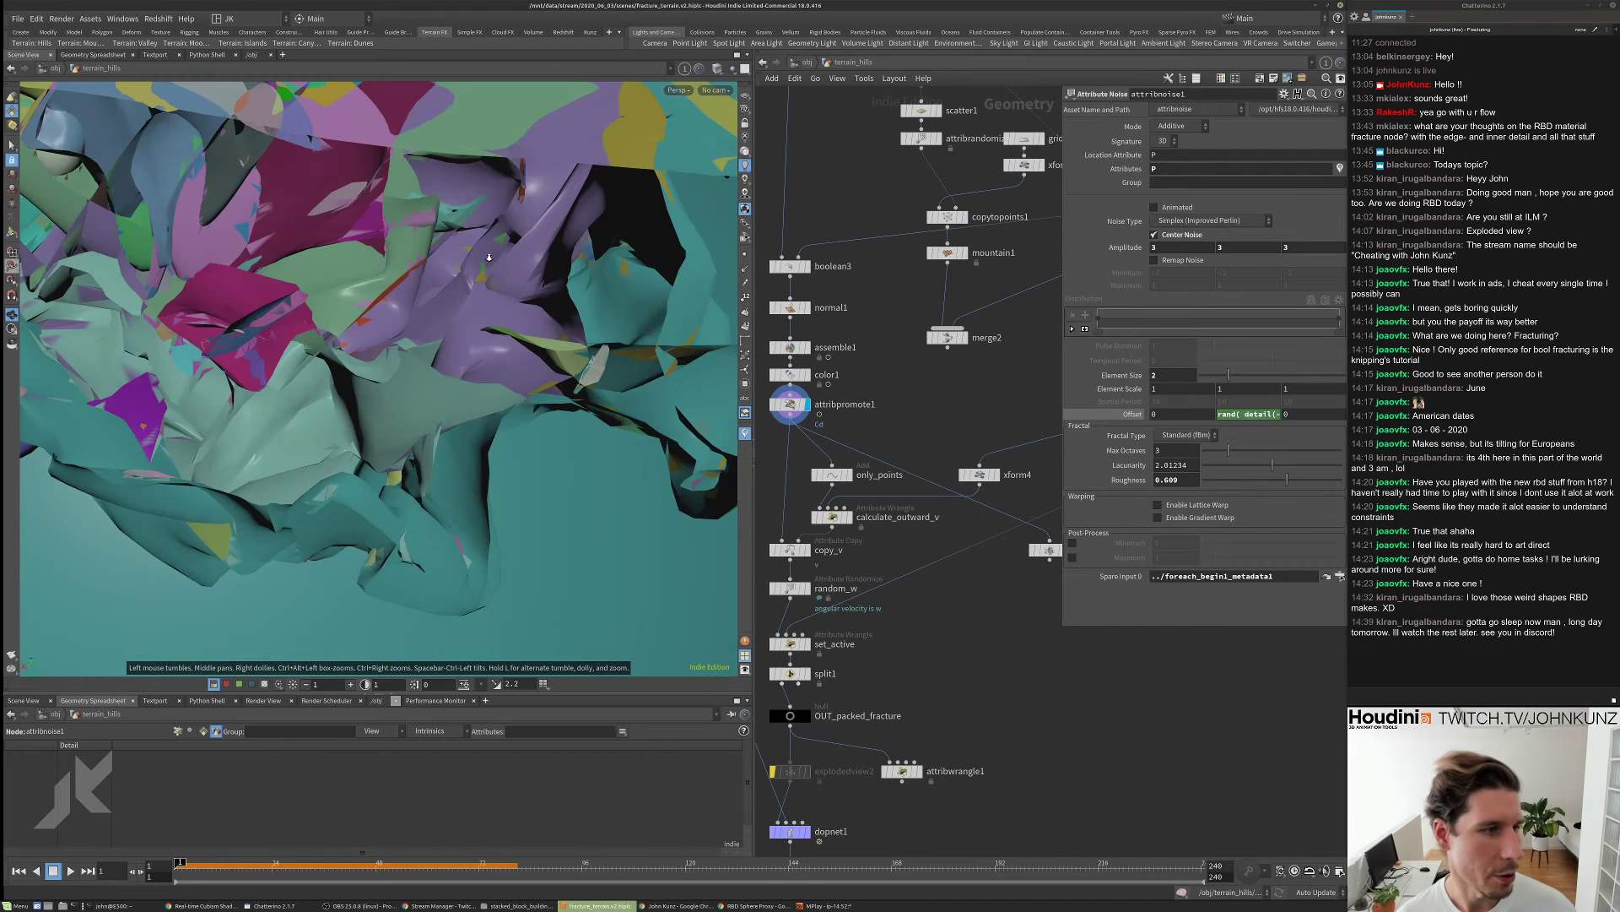
pyautogui.scroll(-2, 416, 349)
pyautogui.moveTo(416, 349); pyautogui.dragTo(507, 389)
pyautogui.scroll(-3, 927, 492)
pyautogui.scroll(-6, 926, 492)
pyautogui.scroll(5, 877, 481)
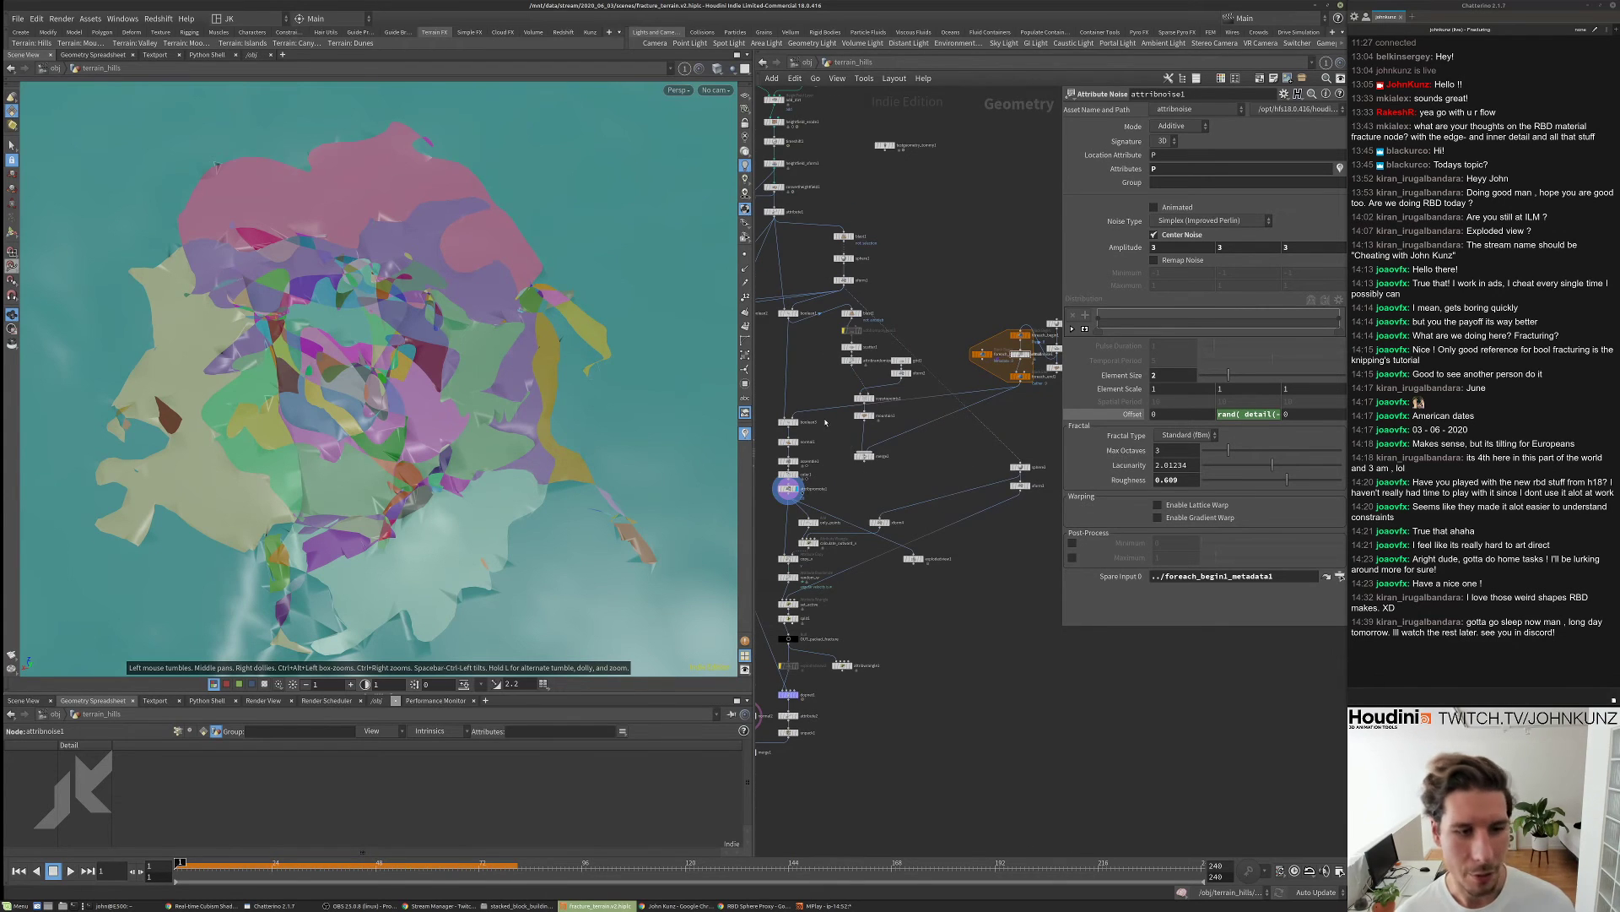
# - Connect merge2 to boolean3's Geometry B input and check the fragment count in attribpromote1's node info
pyautogui.scroll(2, 825, 422)
pyautogui.scroll(-2, 808, 435)
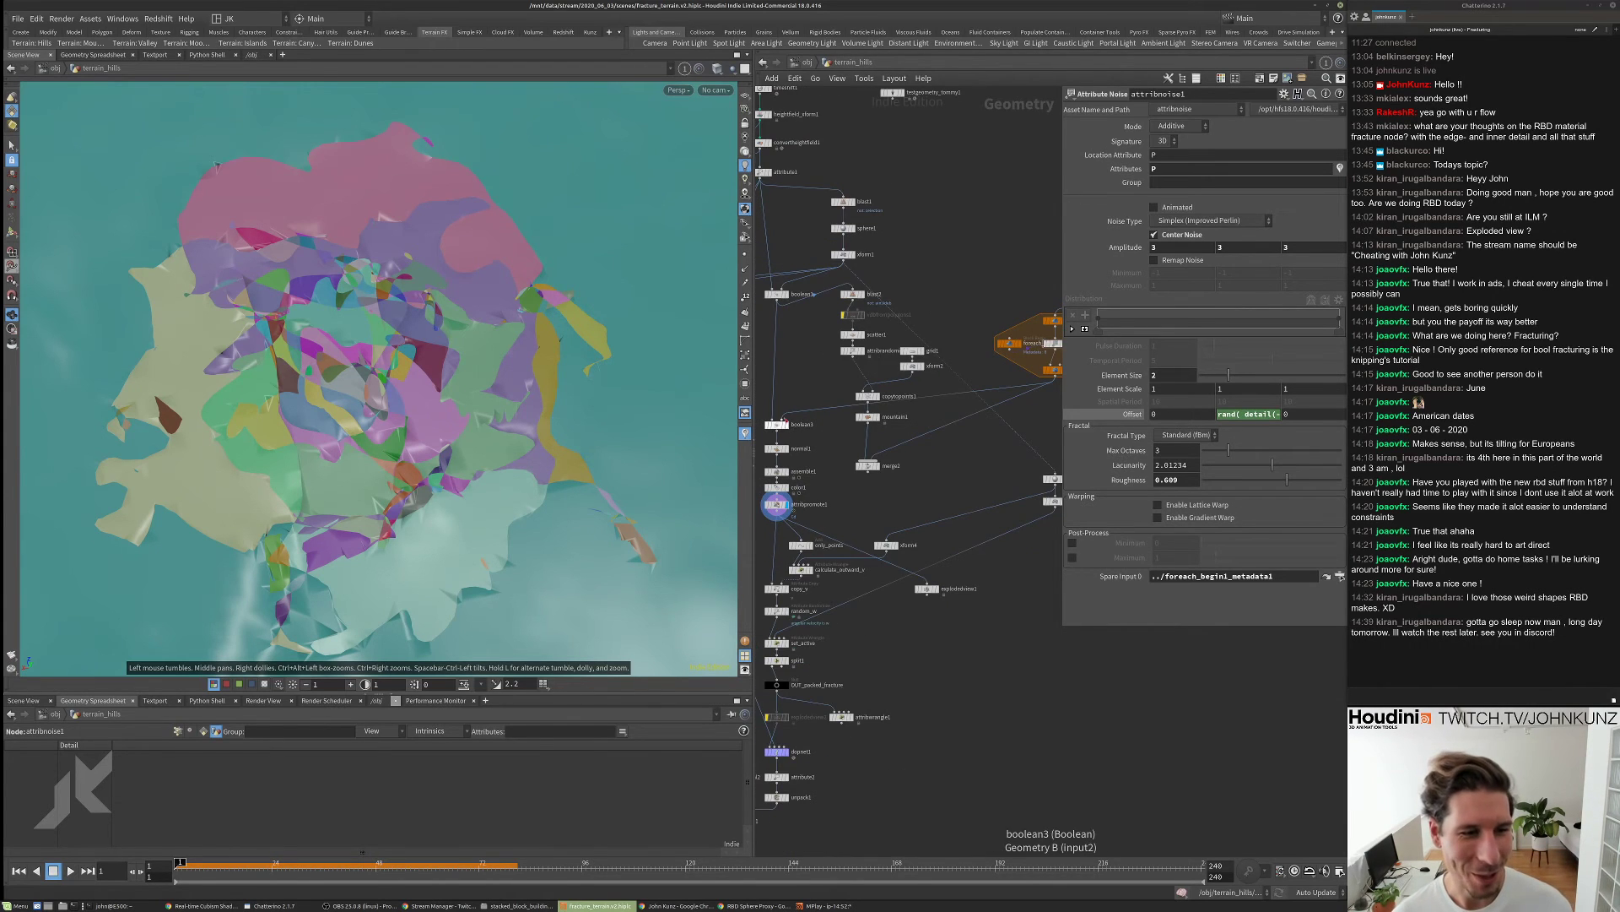
pyautogui.click(867, 476)
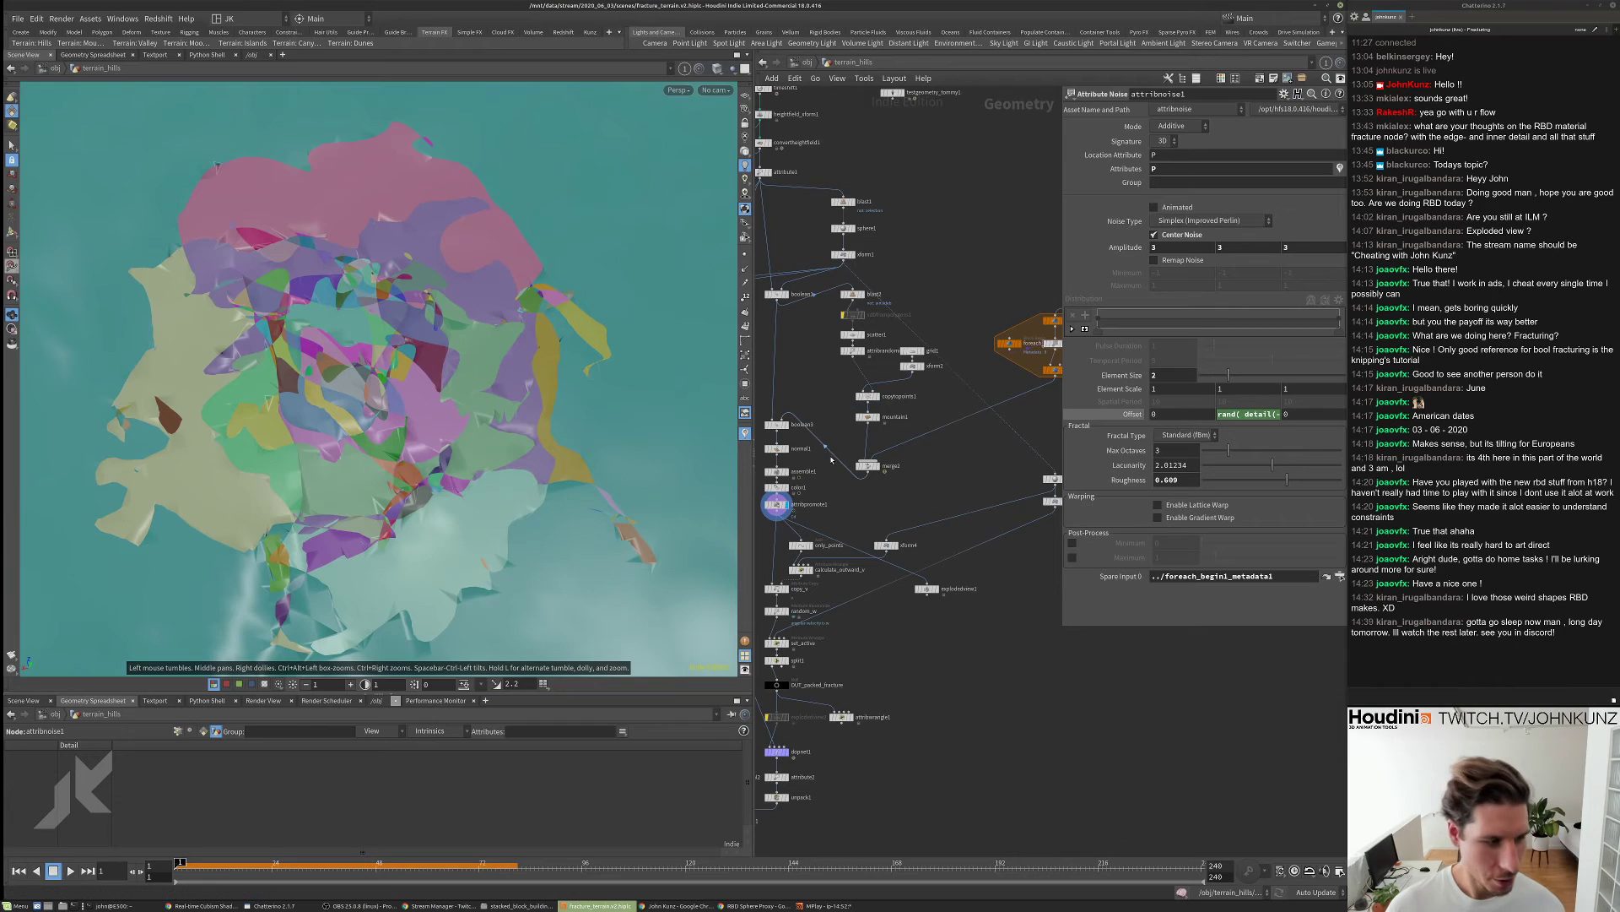
pyautogui.middleClick(776, 504)
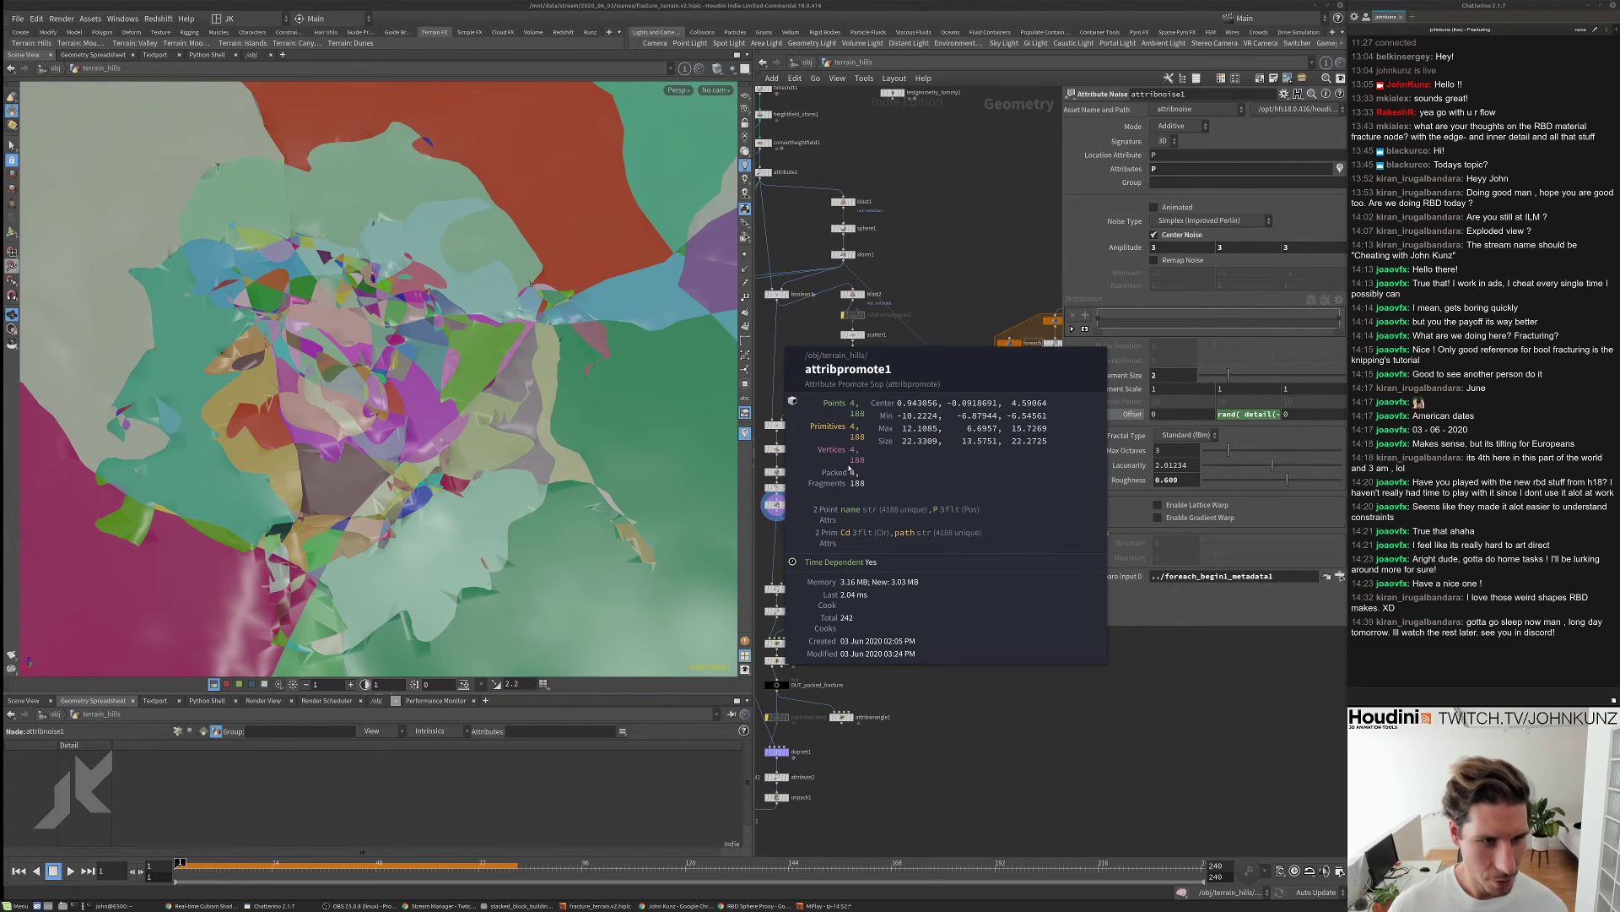
# - Check the node info of attribpromote1, color1 and assemble1, and examine the whole fractured area in perspective
pyautogui.scroll(4, 777, 498)
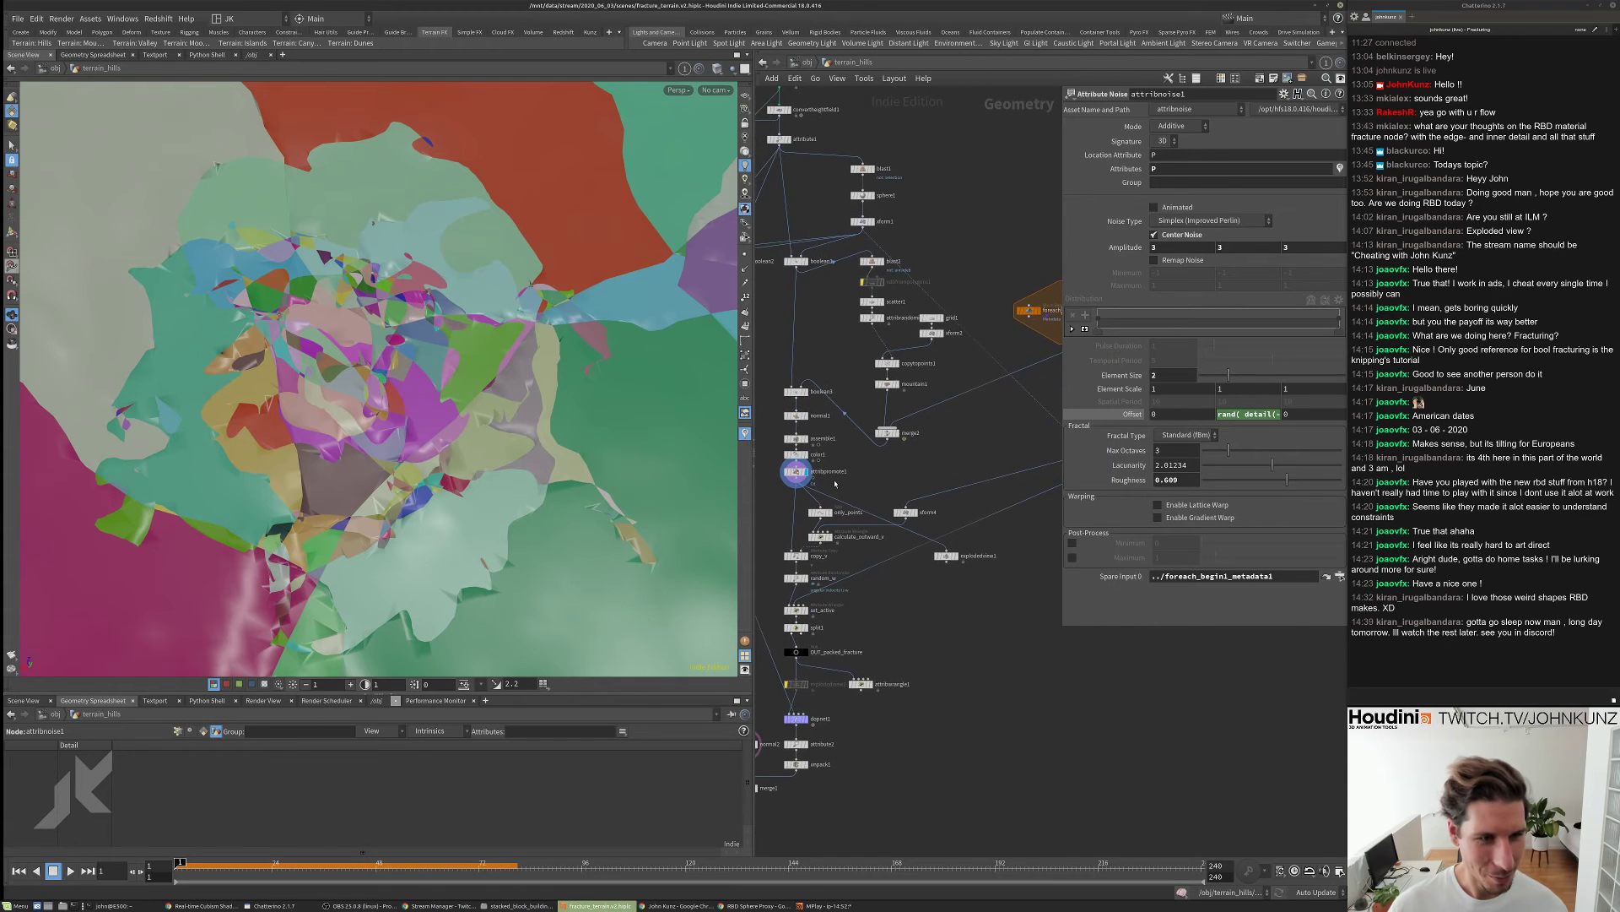
pyautogui.middleClick(782, 454)
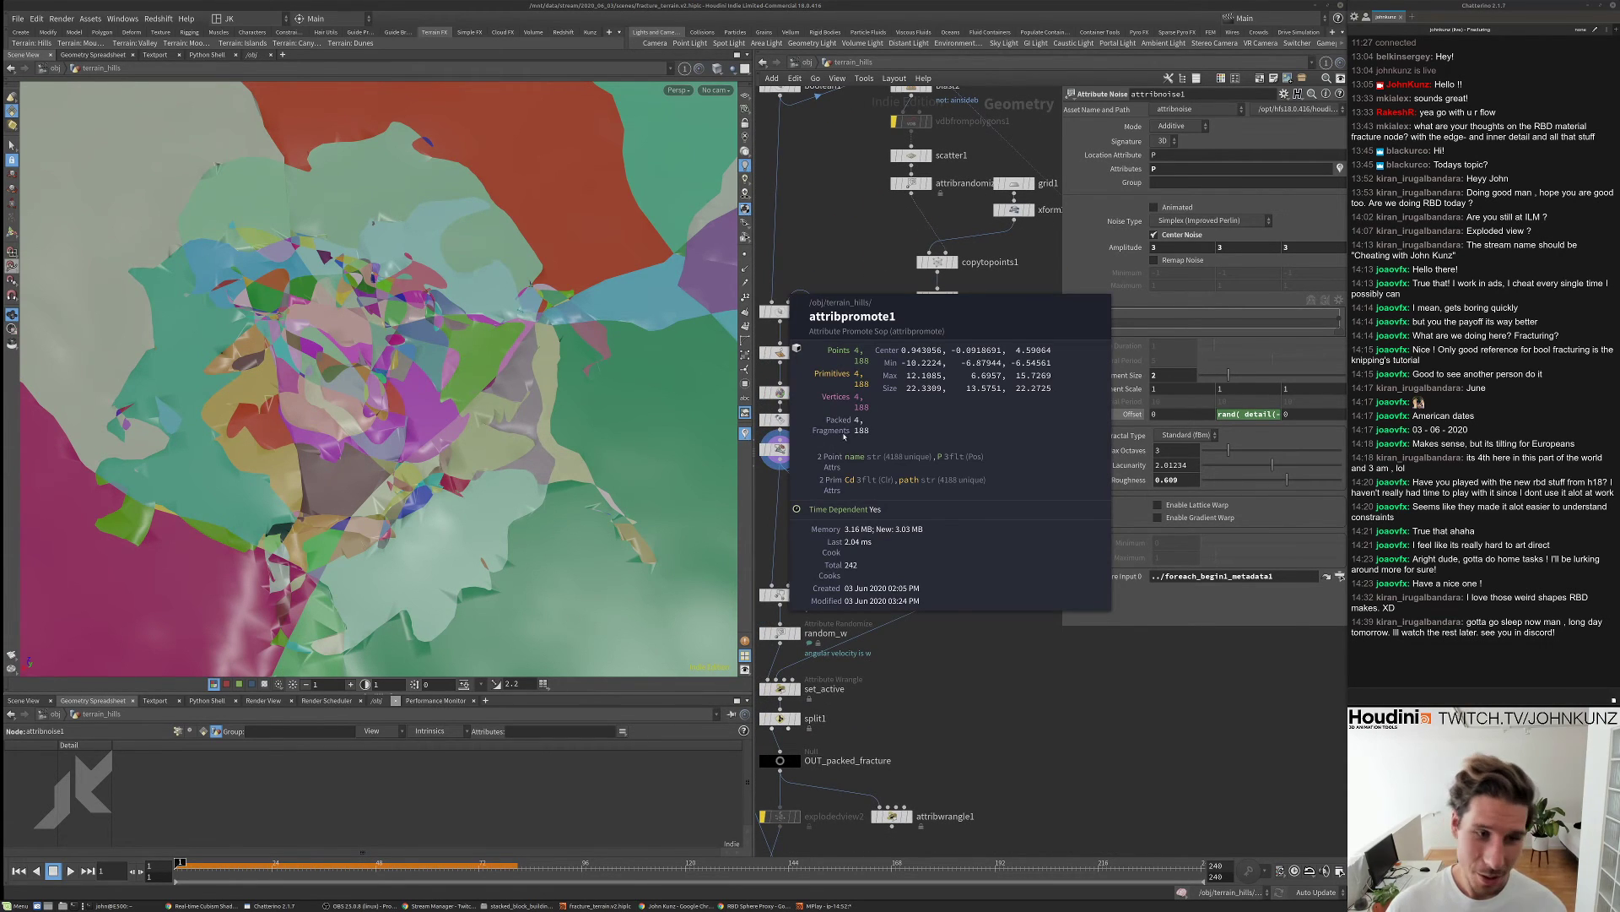
pyautogui.middleClick(778, 420)
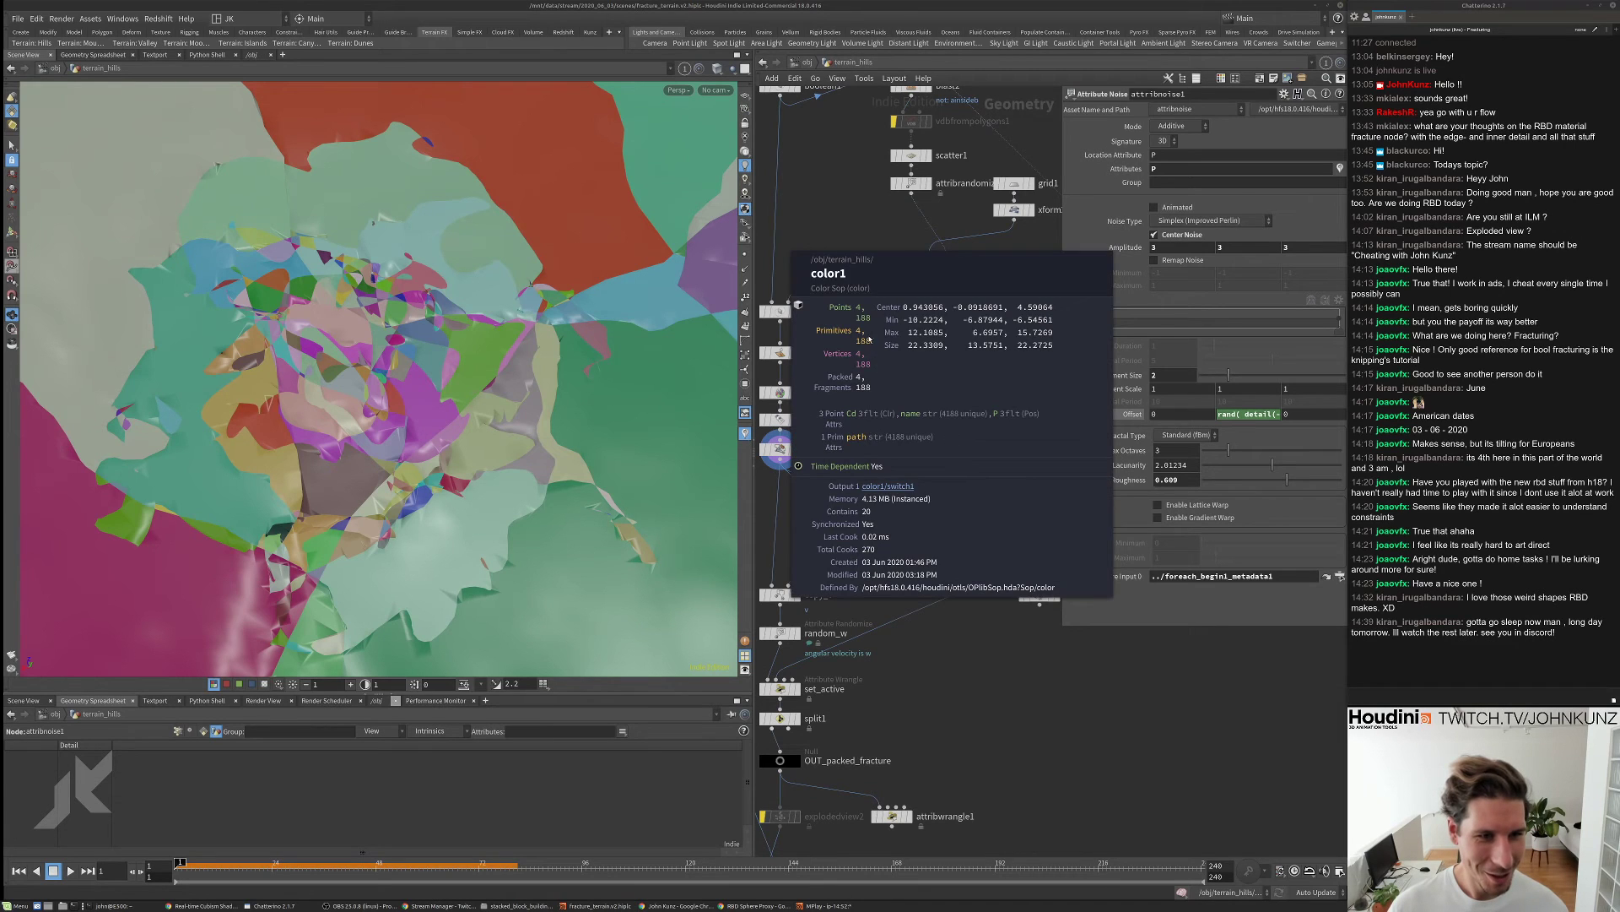
pyautogui.middleClick(774, 392)
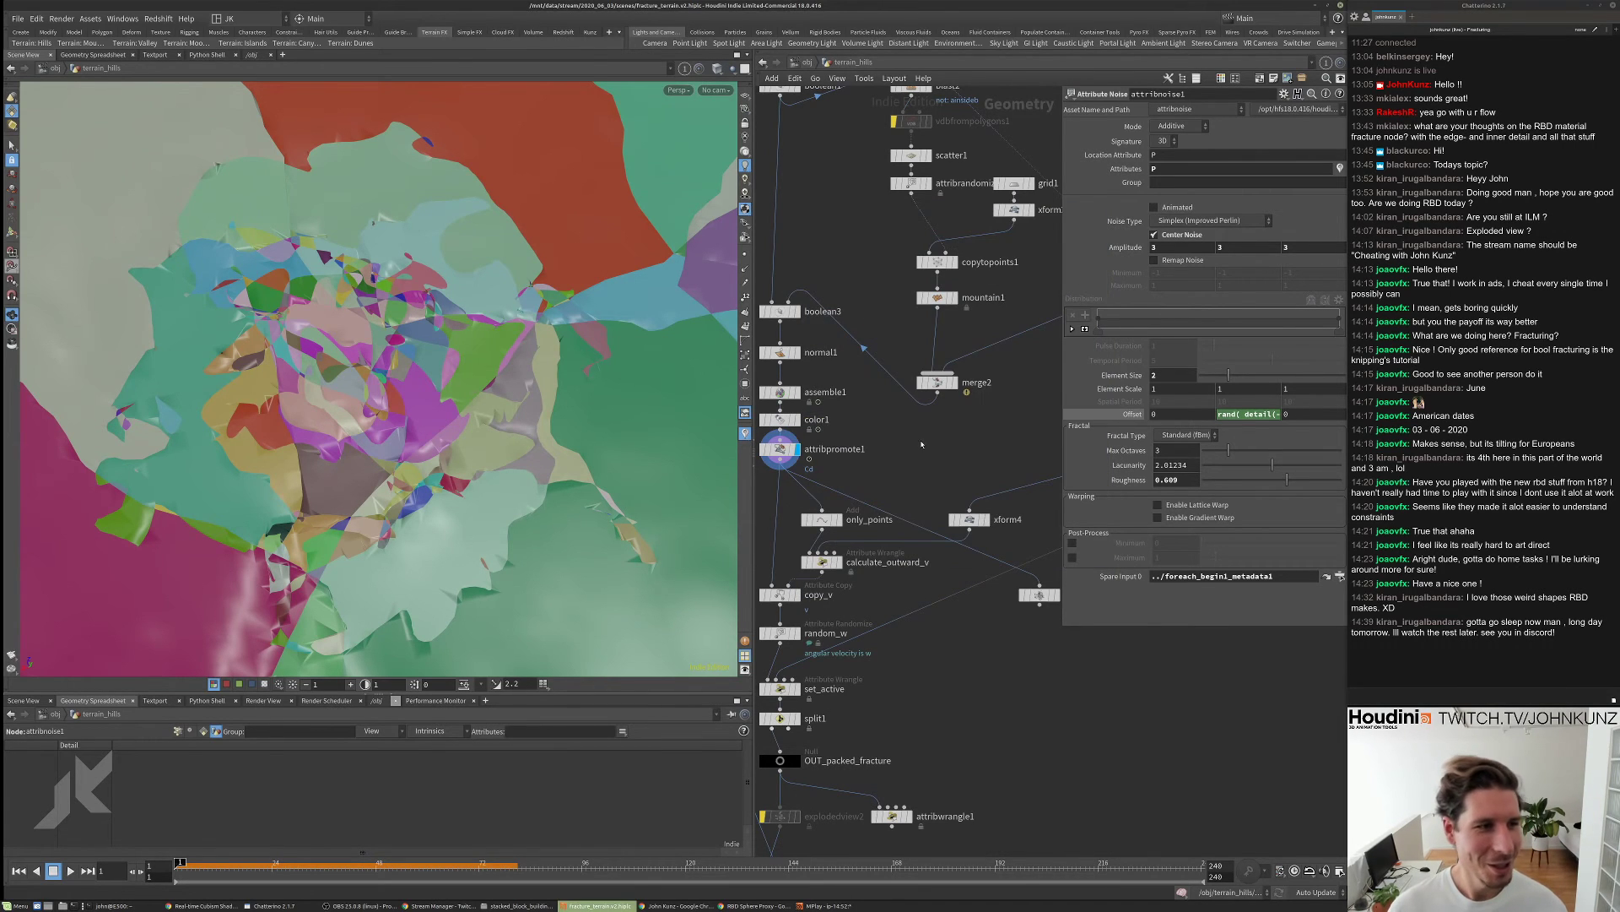
pyautogui.scroll(-10, 303, 424)
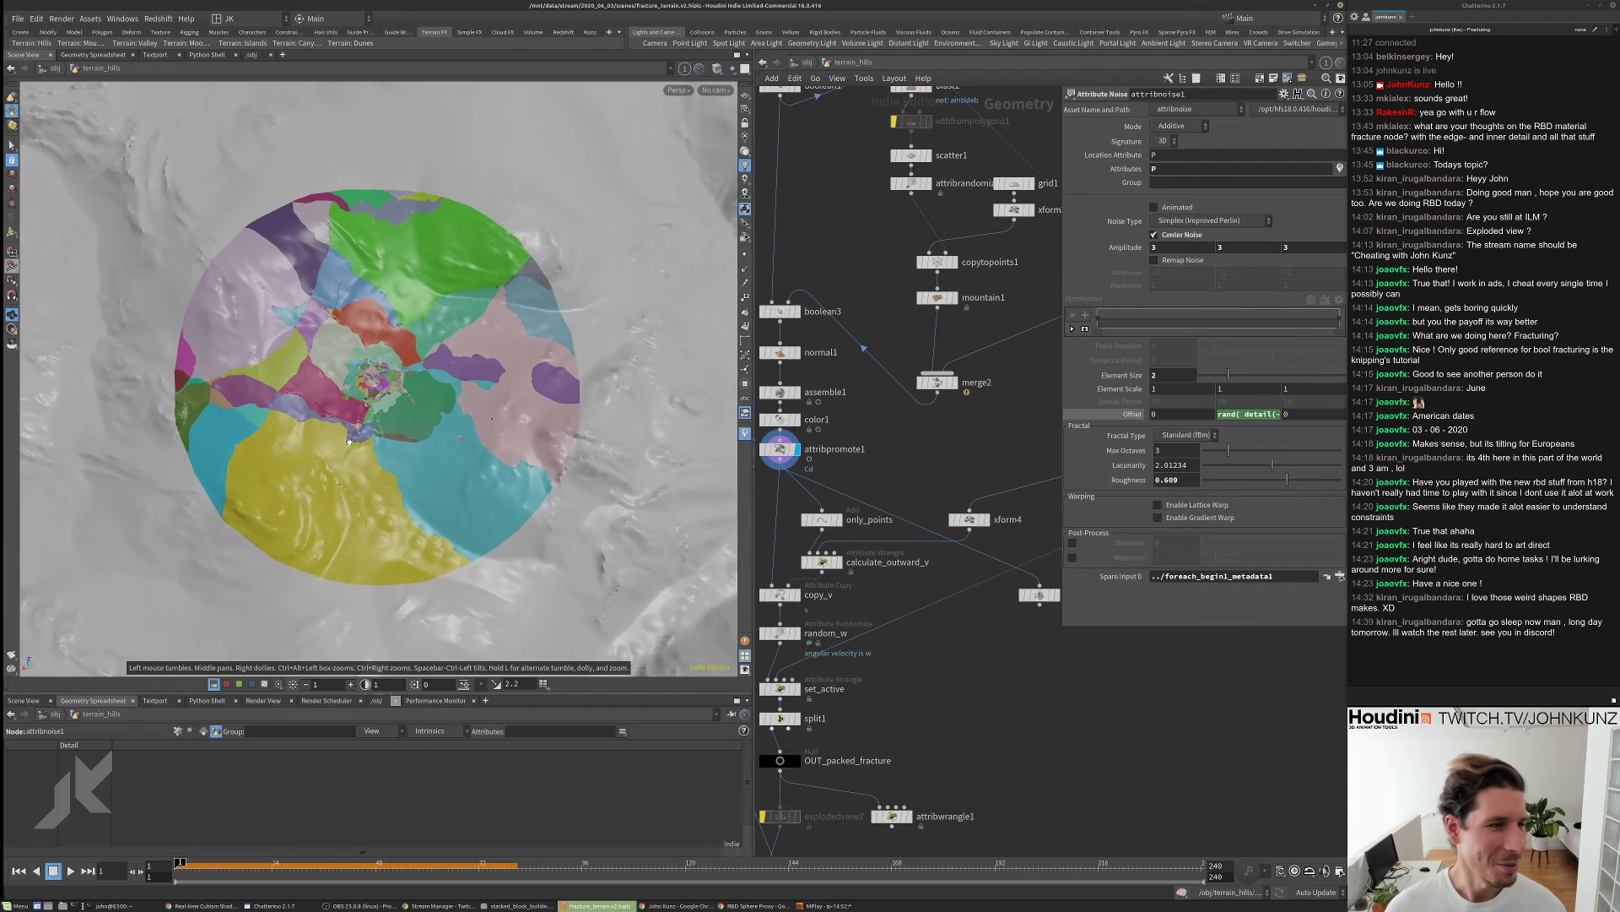
pyautogui.moveTo(303, 424); pyautogui.dragTo(321, 397)
pyautogui.scroll(-4, 899, 464)
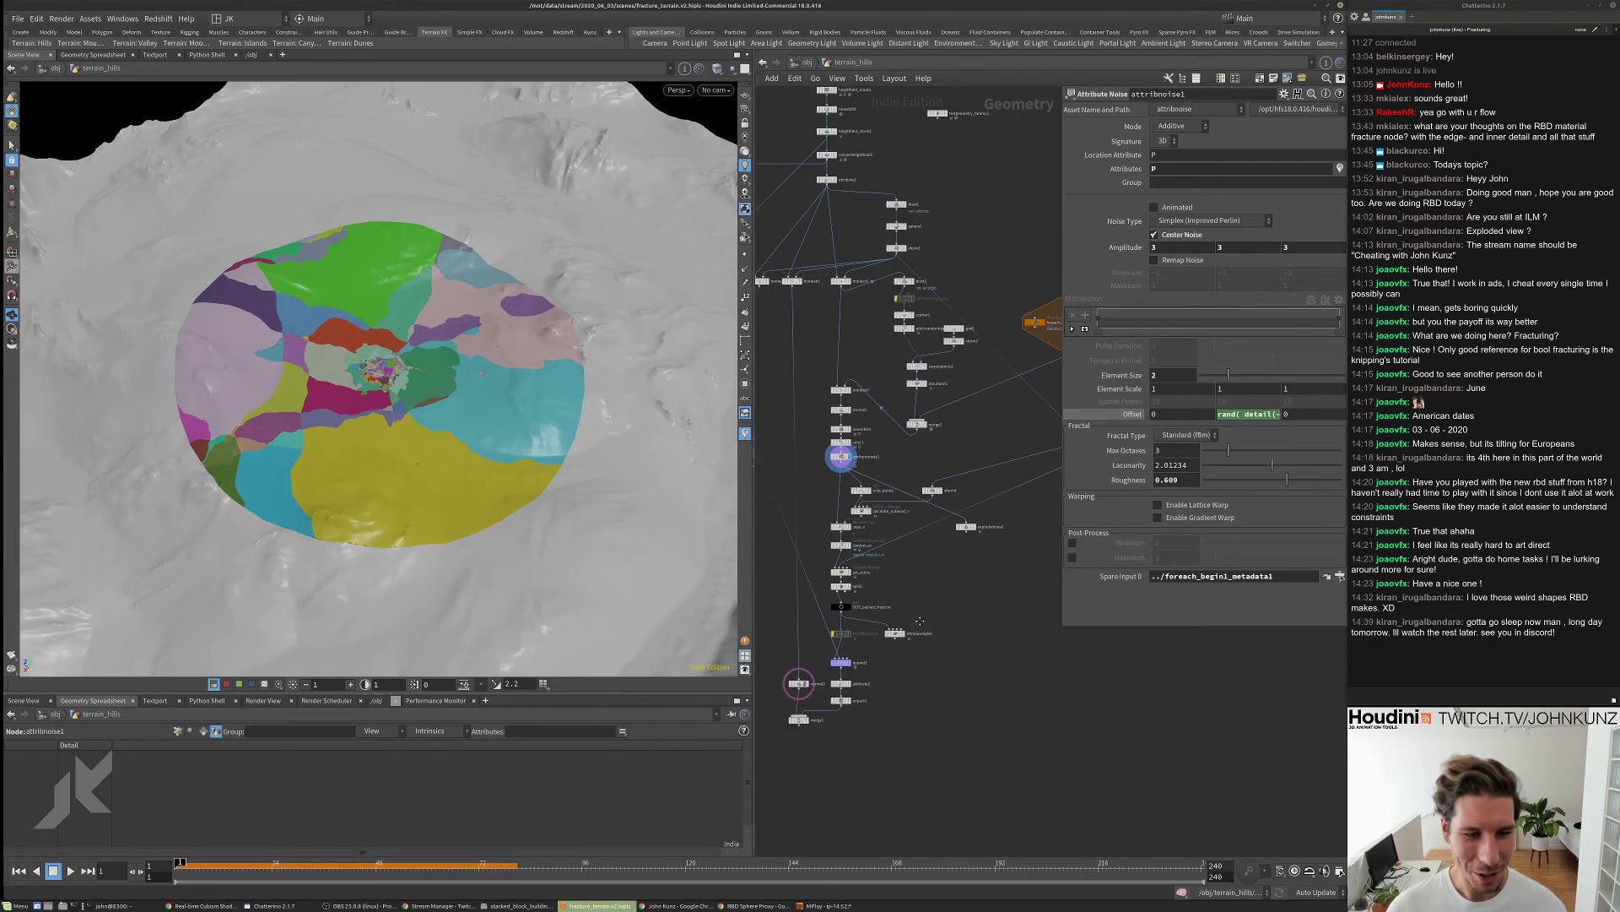
# - Display the attribute2 result below dopnet1, play the simulation, and examine the flying debris from a low angle
pyautogui.moveTo(861, 693); pyautogui.dragTo(879, 551, button='middle')
pyautogui.scroll(5, 879, 551)
pyautogui.moveTo(855, 619); pyautogui.dragTo(926, 513, button='middle')
pyautogui.scroll(2, 926, 513)
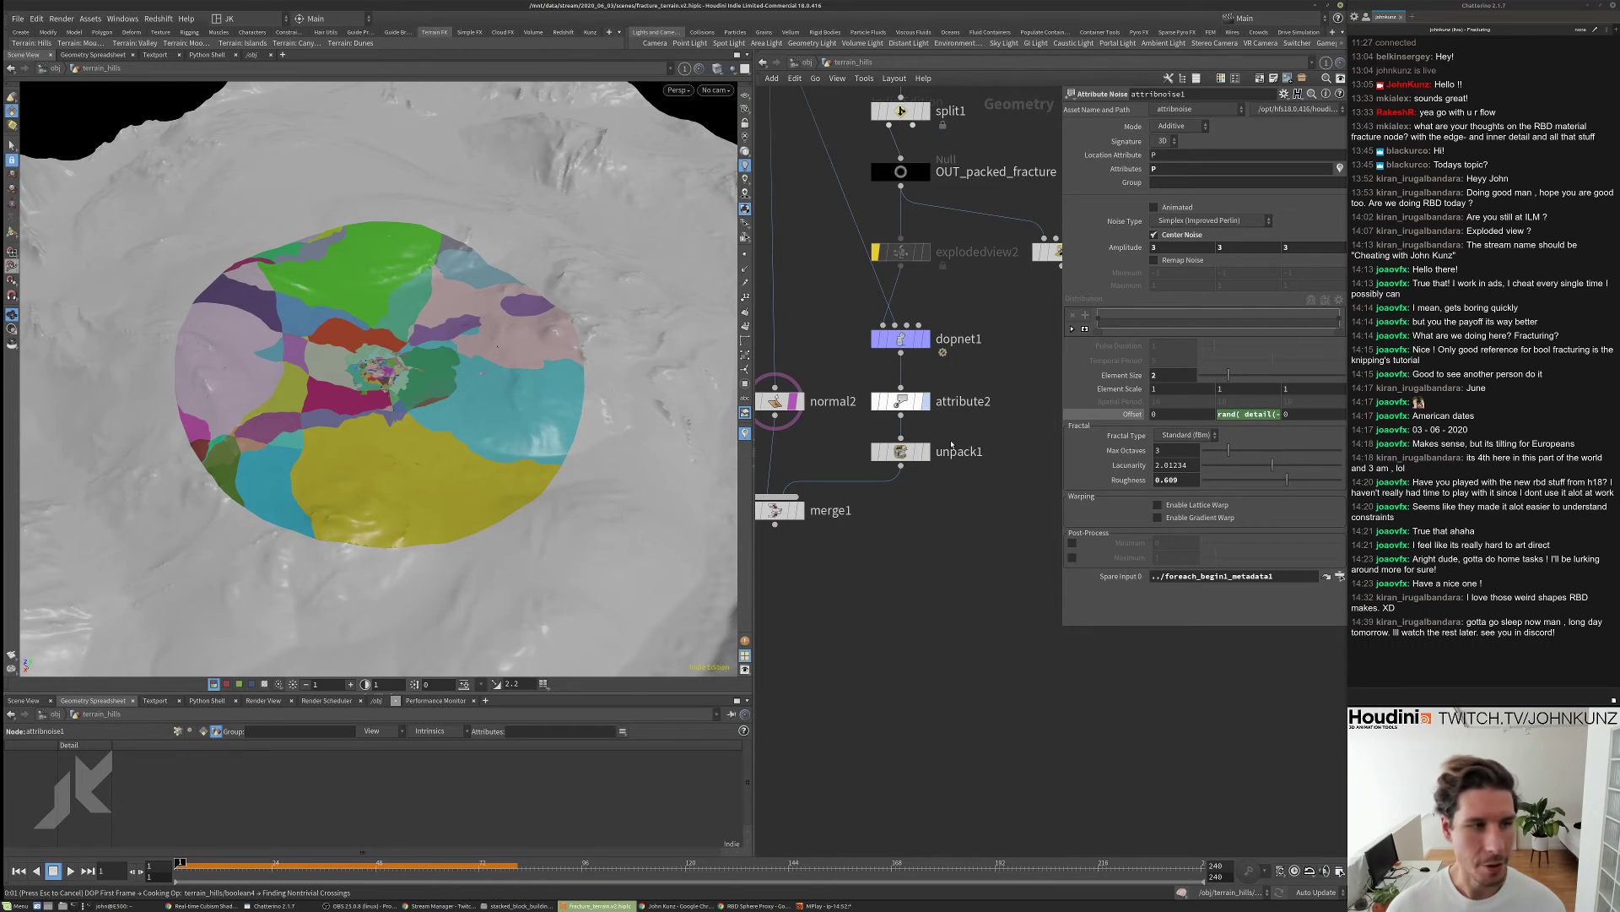
pyautogui.click(927, 401)
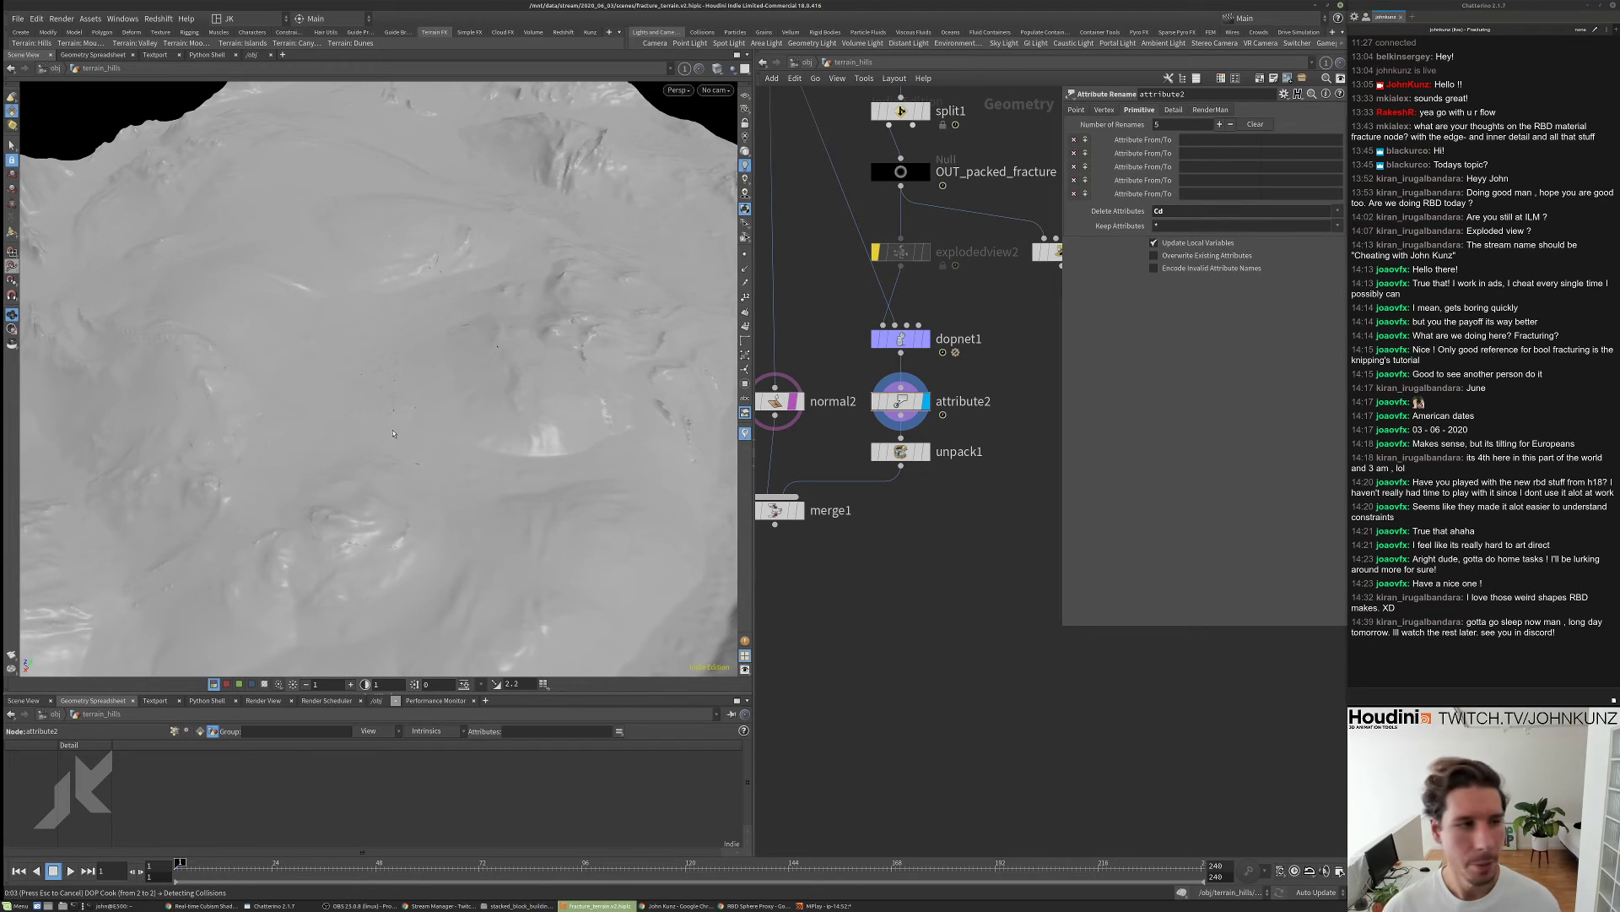
pyautogui.press('Up')
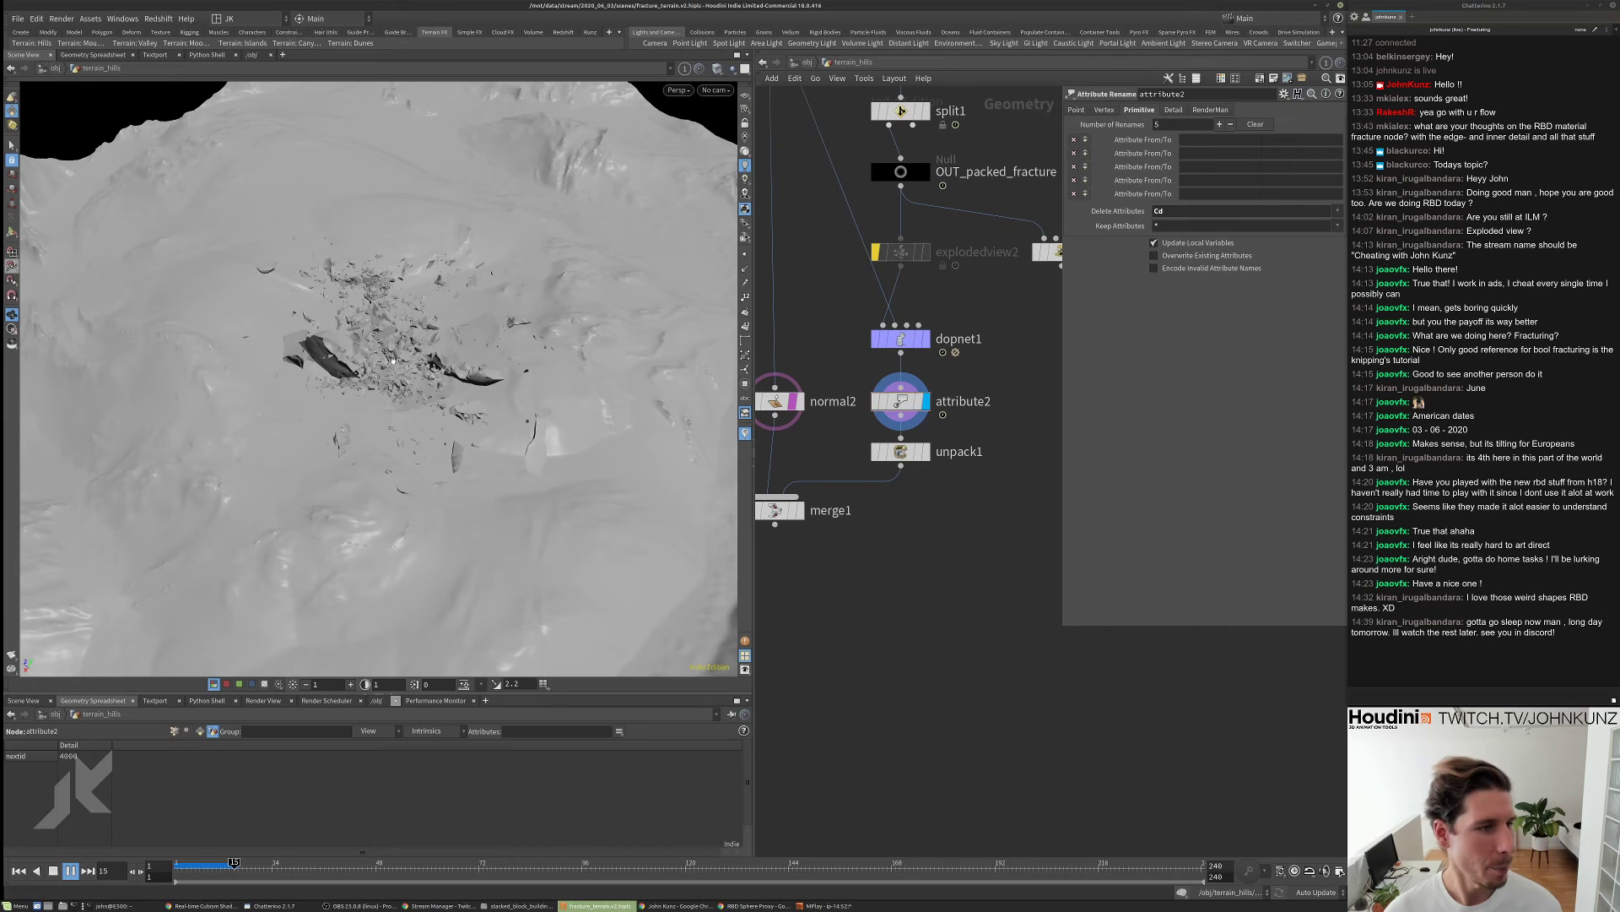
pyautogui.moveTo(385, 359); pyautogui.dragTo(589, 90)
pyautogui.scroll(6, 427, 294)
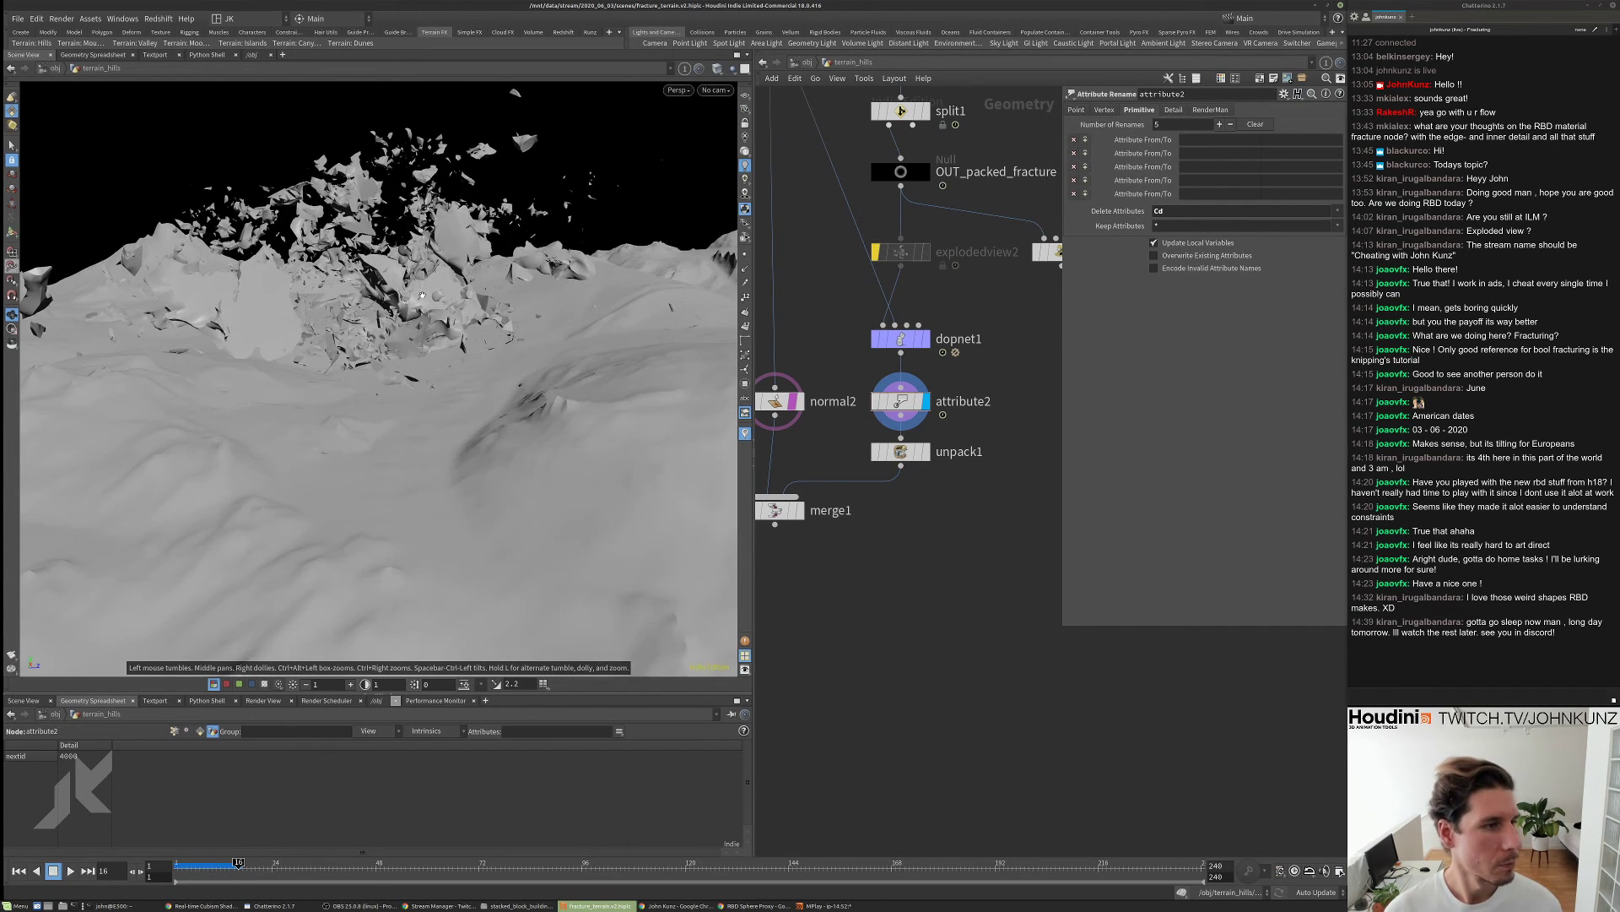
pyautogui.moveTo(427, 294)
pyautogui.mouseDown()
pyautogui.moveTo(384, 342)
pyautogui.moveTo(420, 324)
pyautogui.mouseUp()
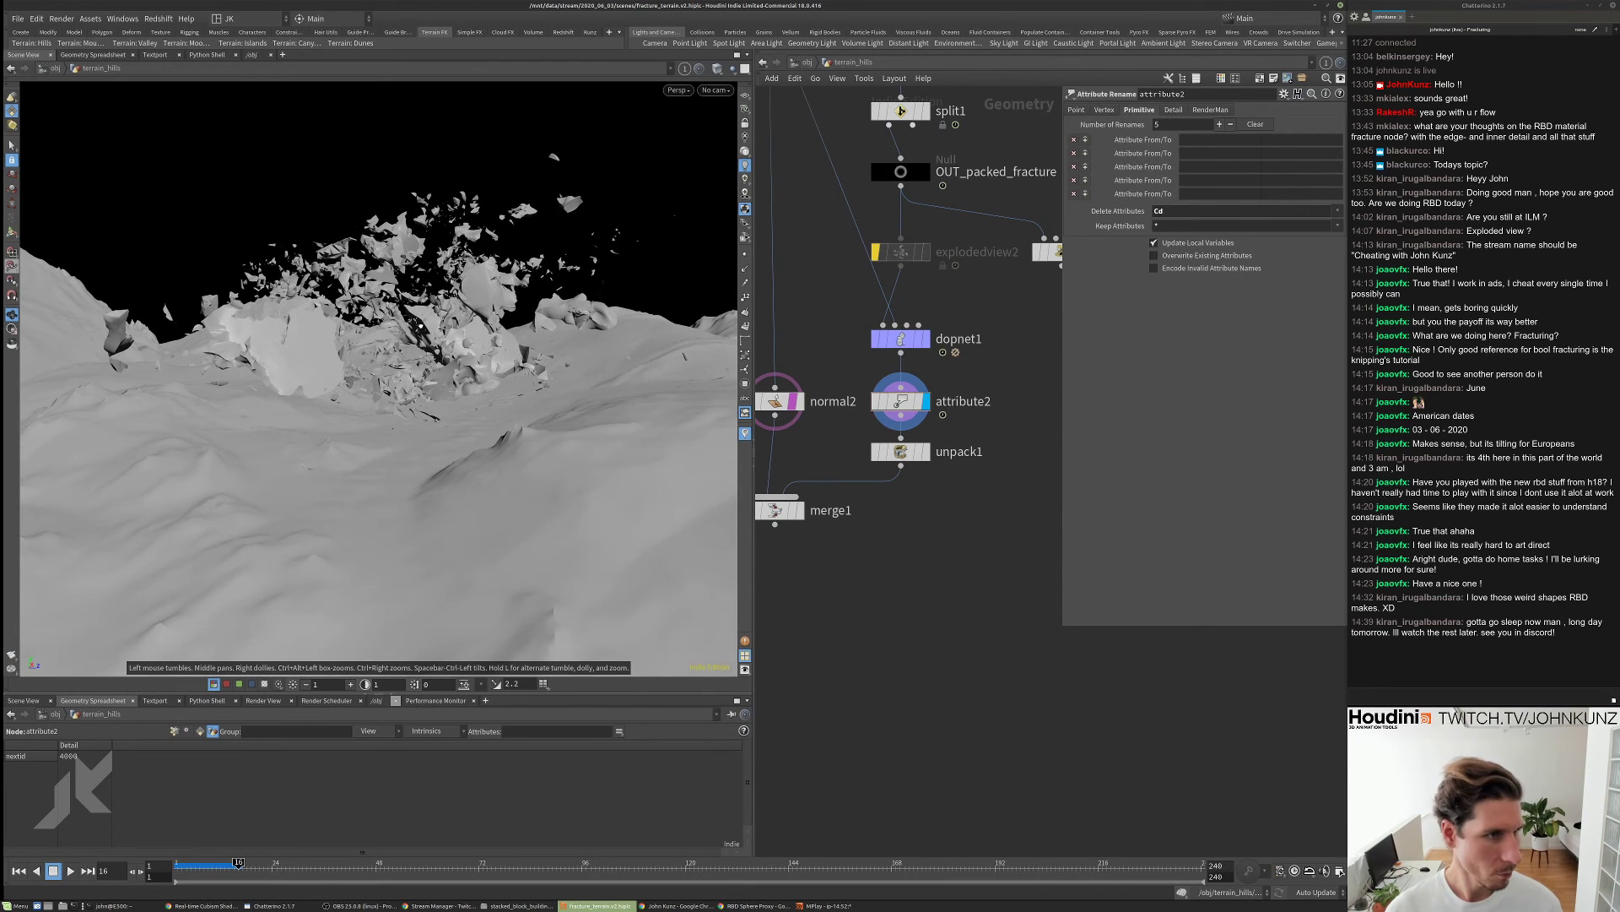
# - Return to the first frame, create a camera from the current view, and go back inside terrain_hills
pyautogui.hotkey('ctrl', 'Up')
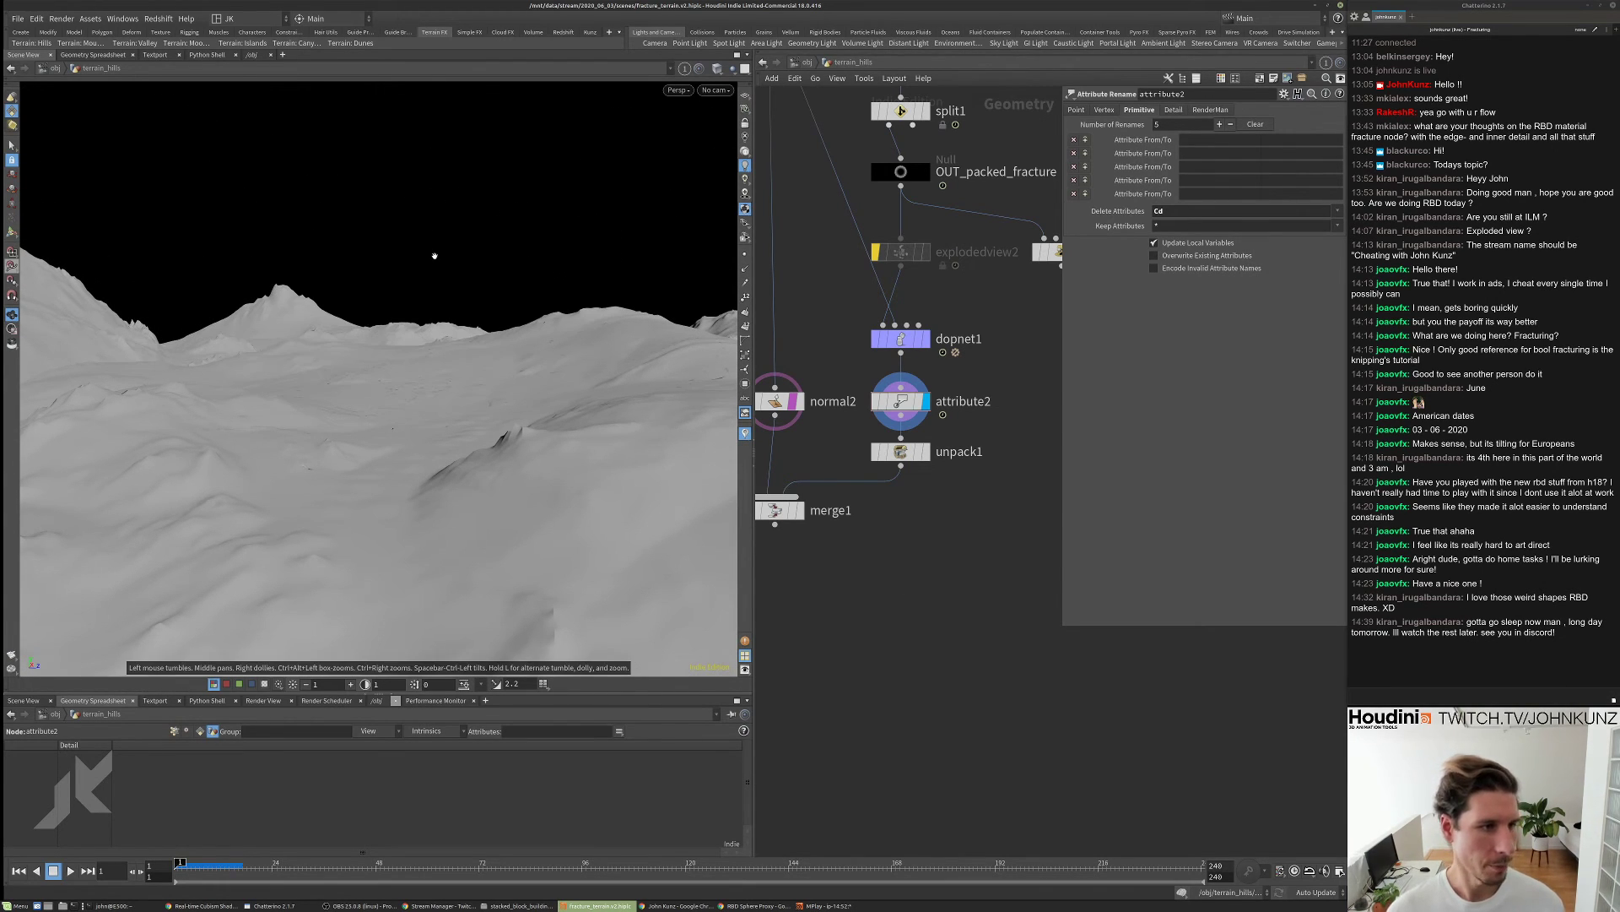
pyautogui.click(655, 43)
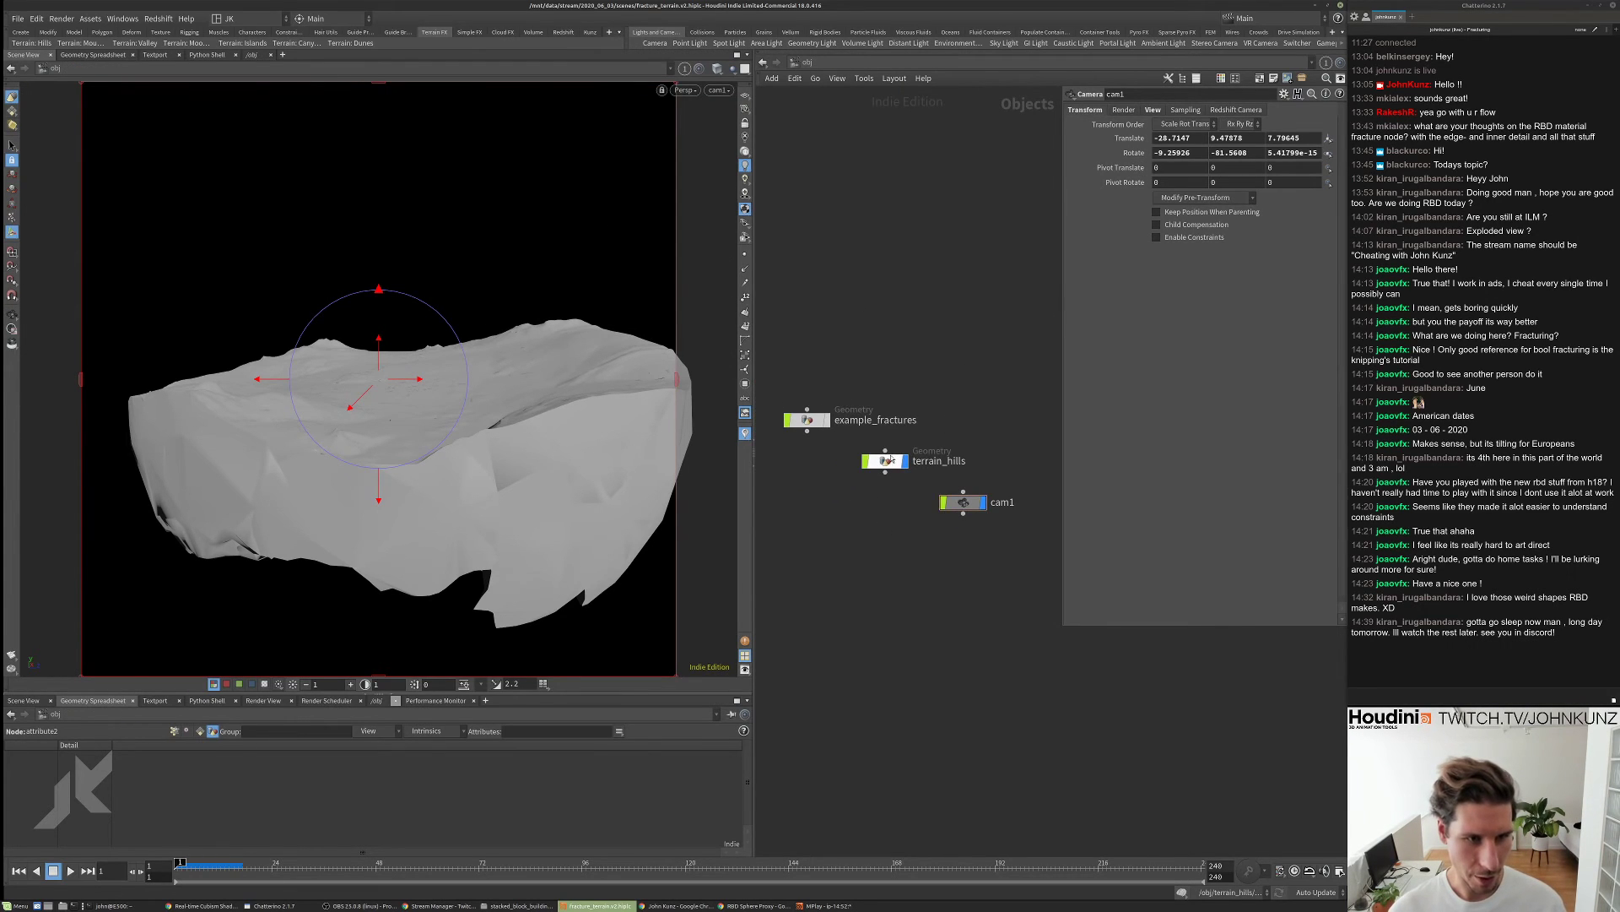
pyautogui.doubleClick(886, 463)
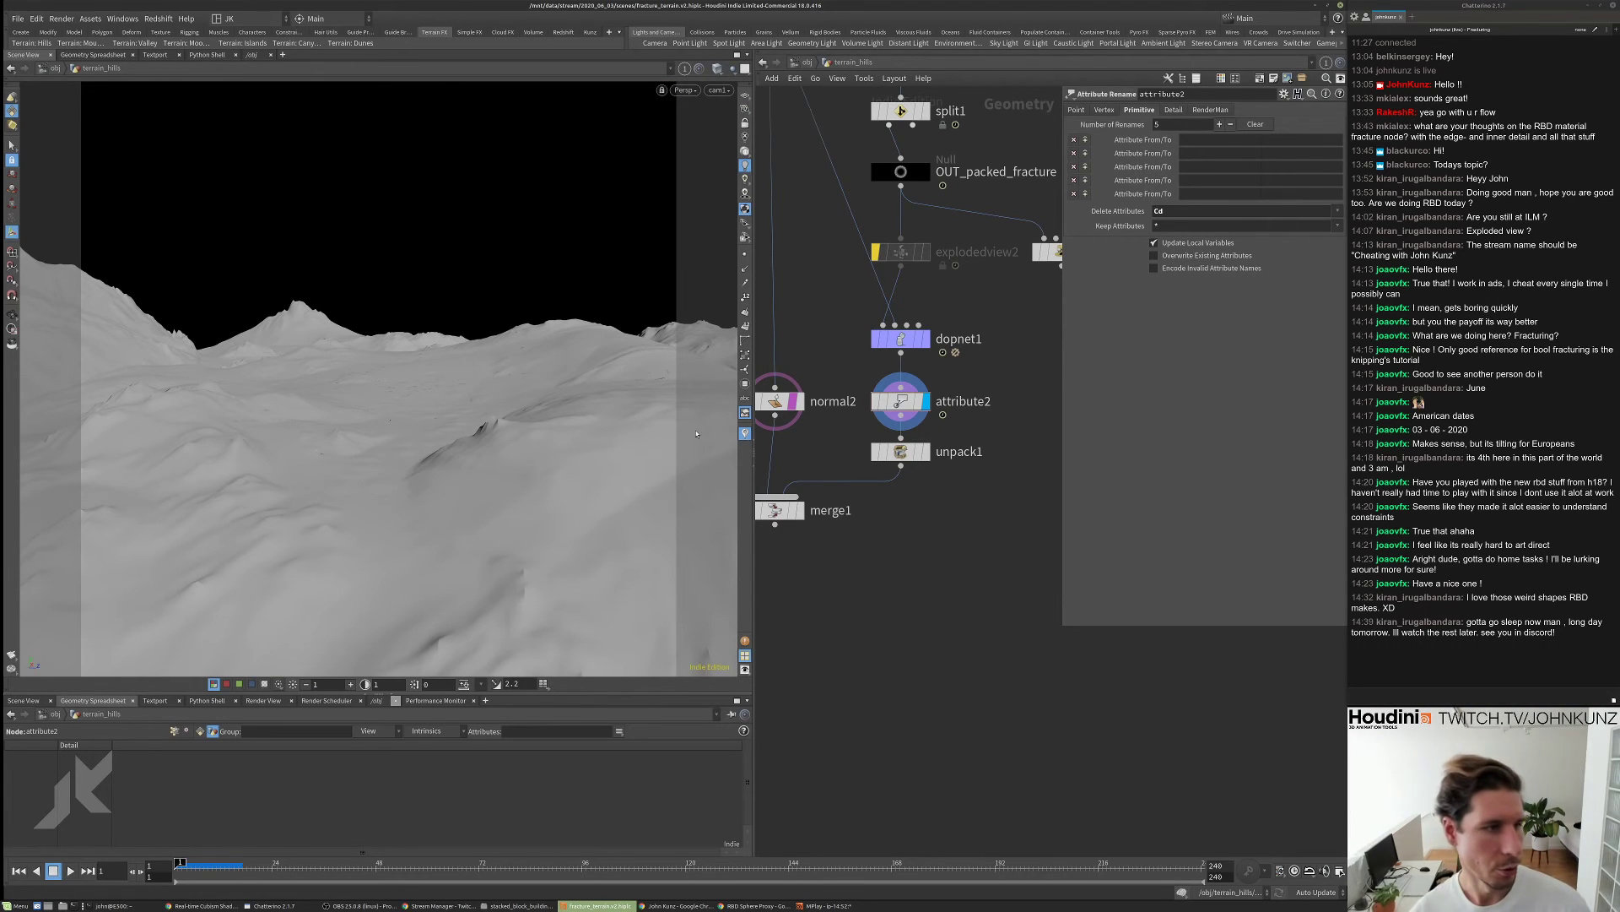
# - Shrink the parameter overlay to free up network space and display the mountain1 node
pyautogui.scroll(-5, 939, 419)
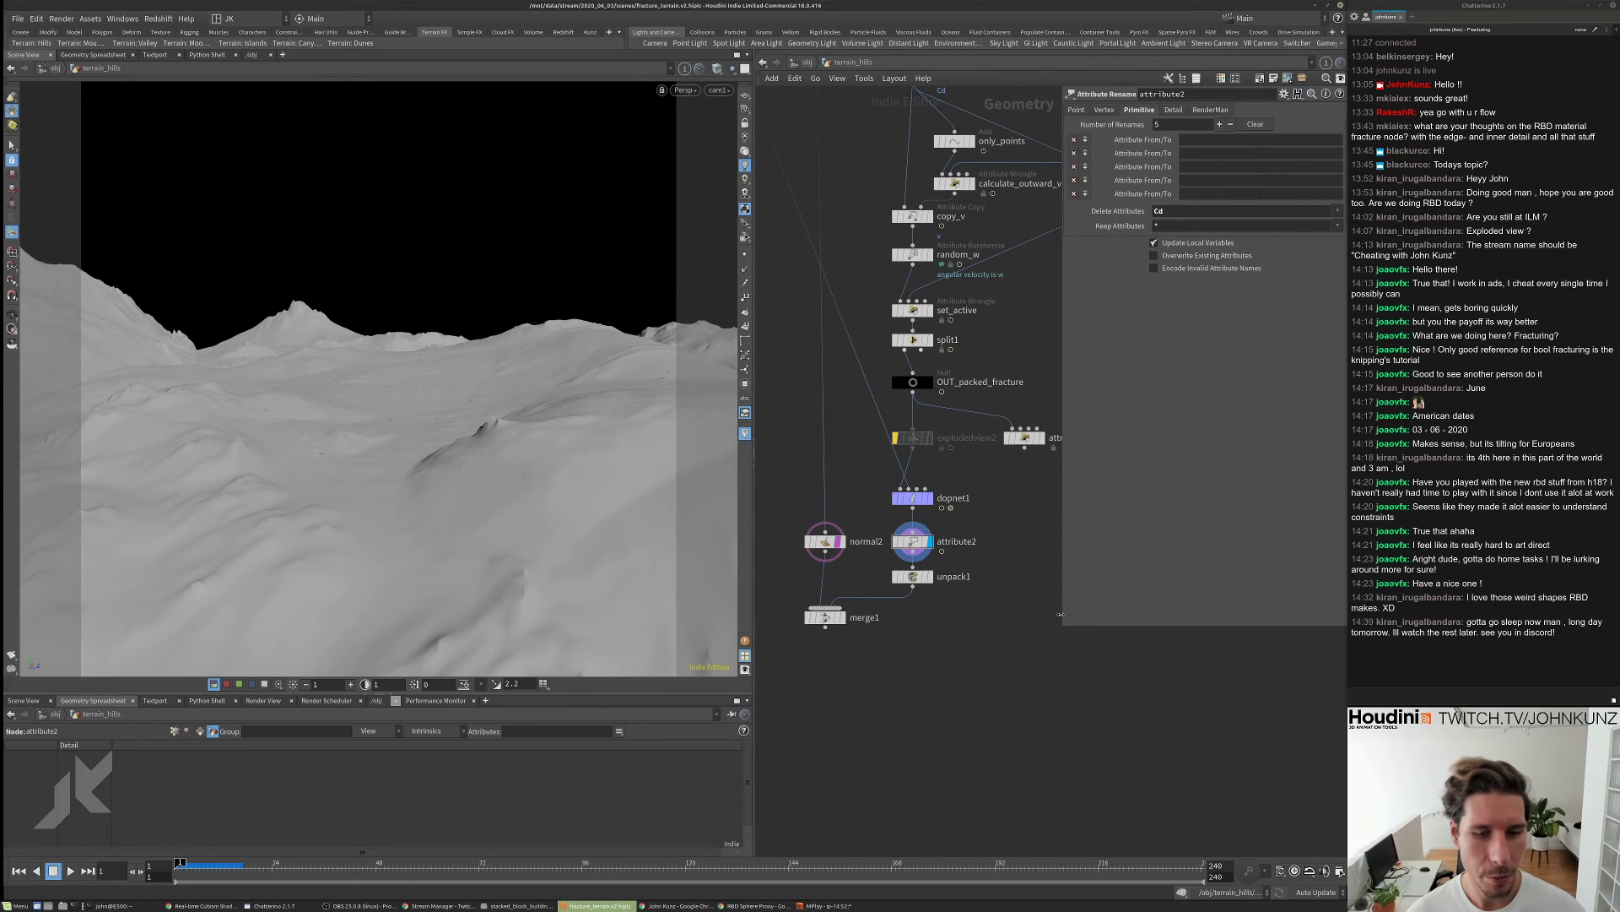
pyautogui.moveTo(1062, 627); pyautogui.dragTo(1134, 543)
pyautogui.scroll(-4, 990, 473)
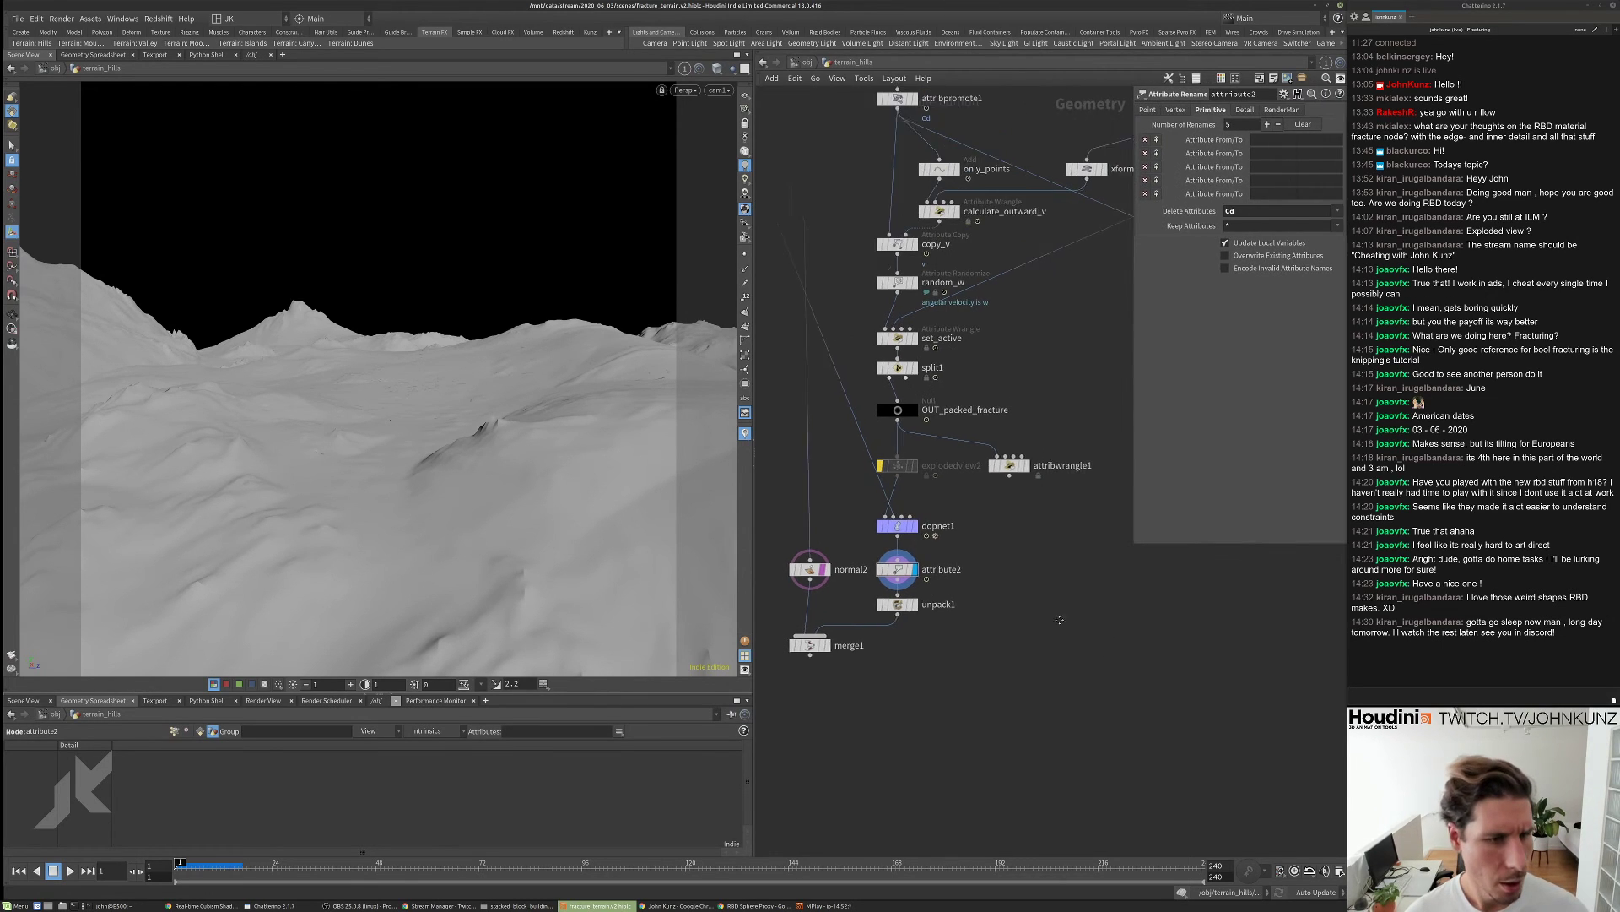
pyautogui.scroll(3, 990, 473)
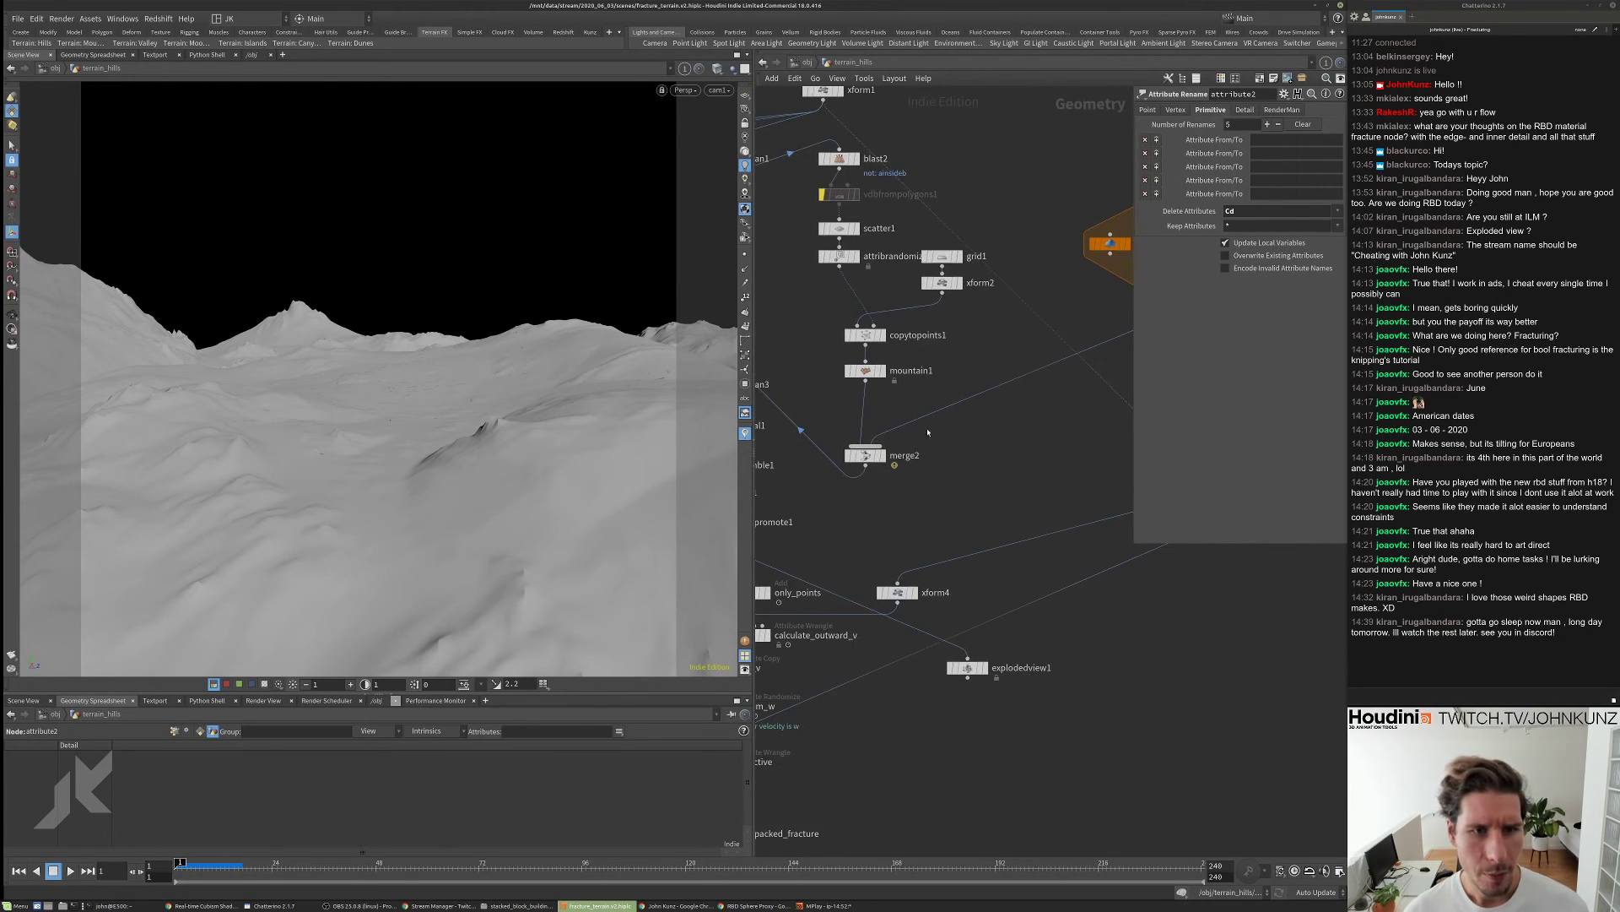
pyautogui.click(869, 374)
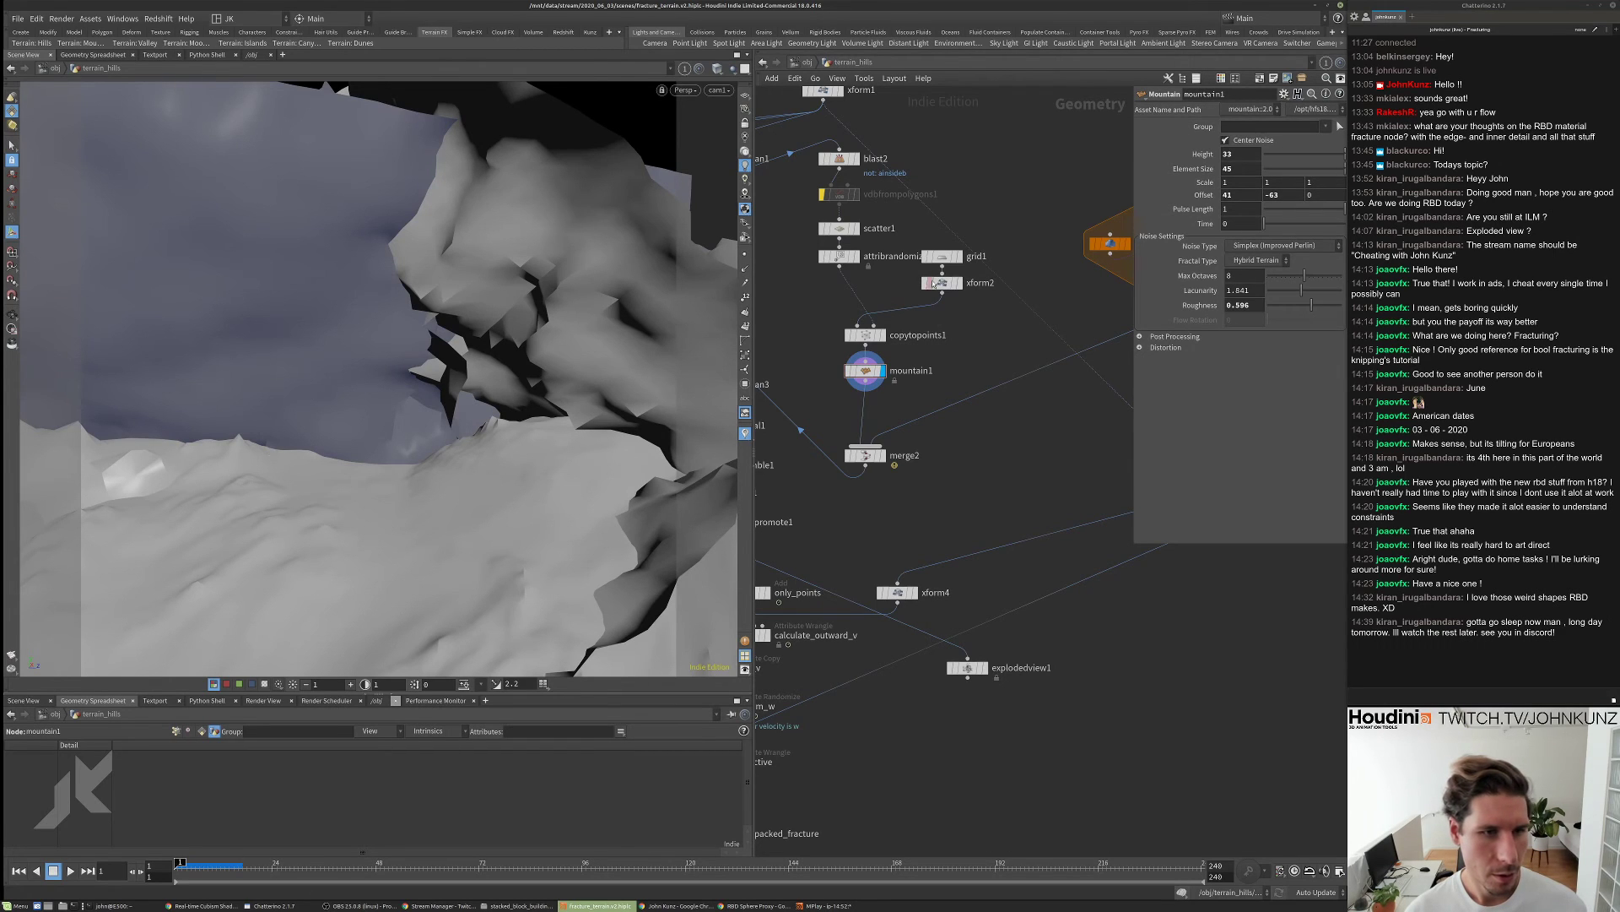
# - Set grid1's rows and columns to 127
pyautogui.click(942, 256)
pyautogui.click(1245, 193)
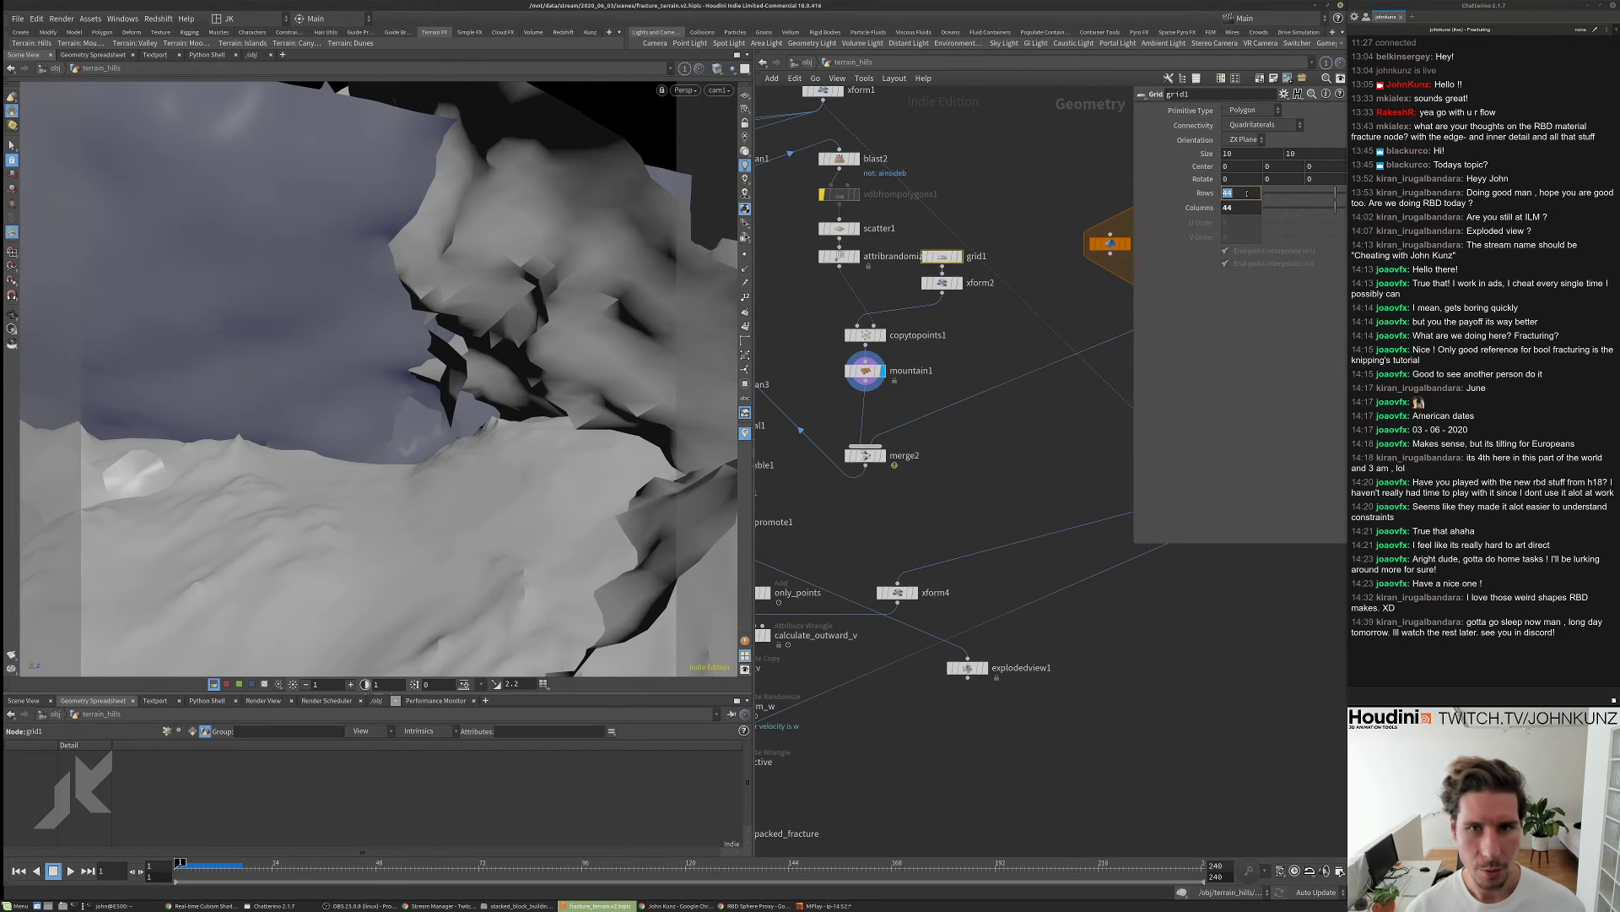
pyautogui.write('127')
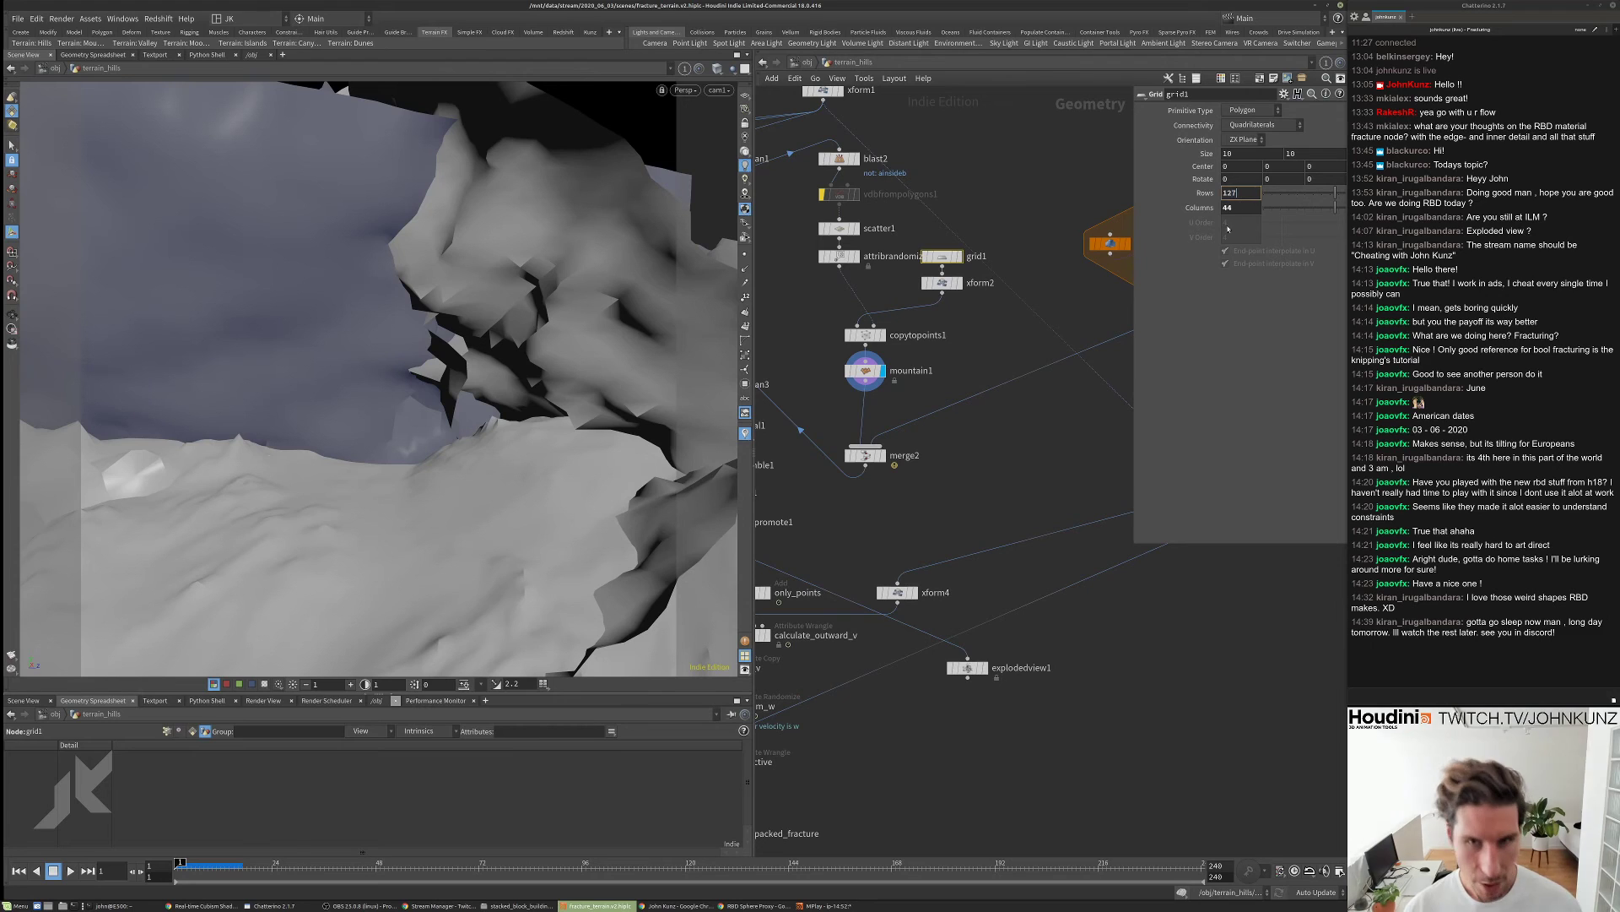
pyautogui.press('Tab')
pyautogui.write('12')
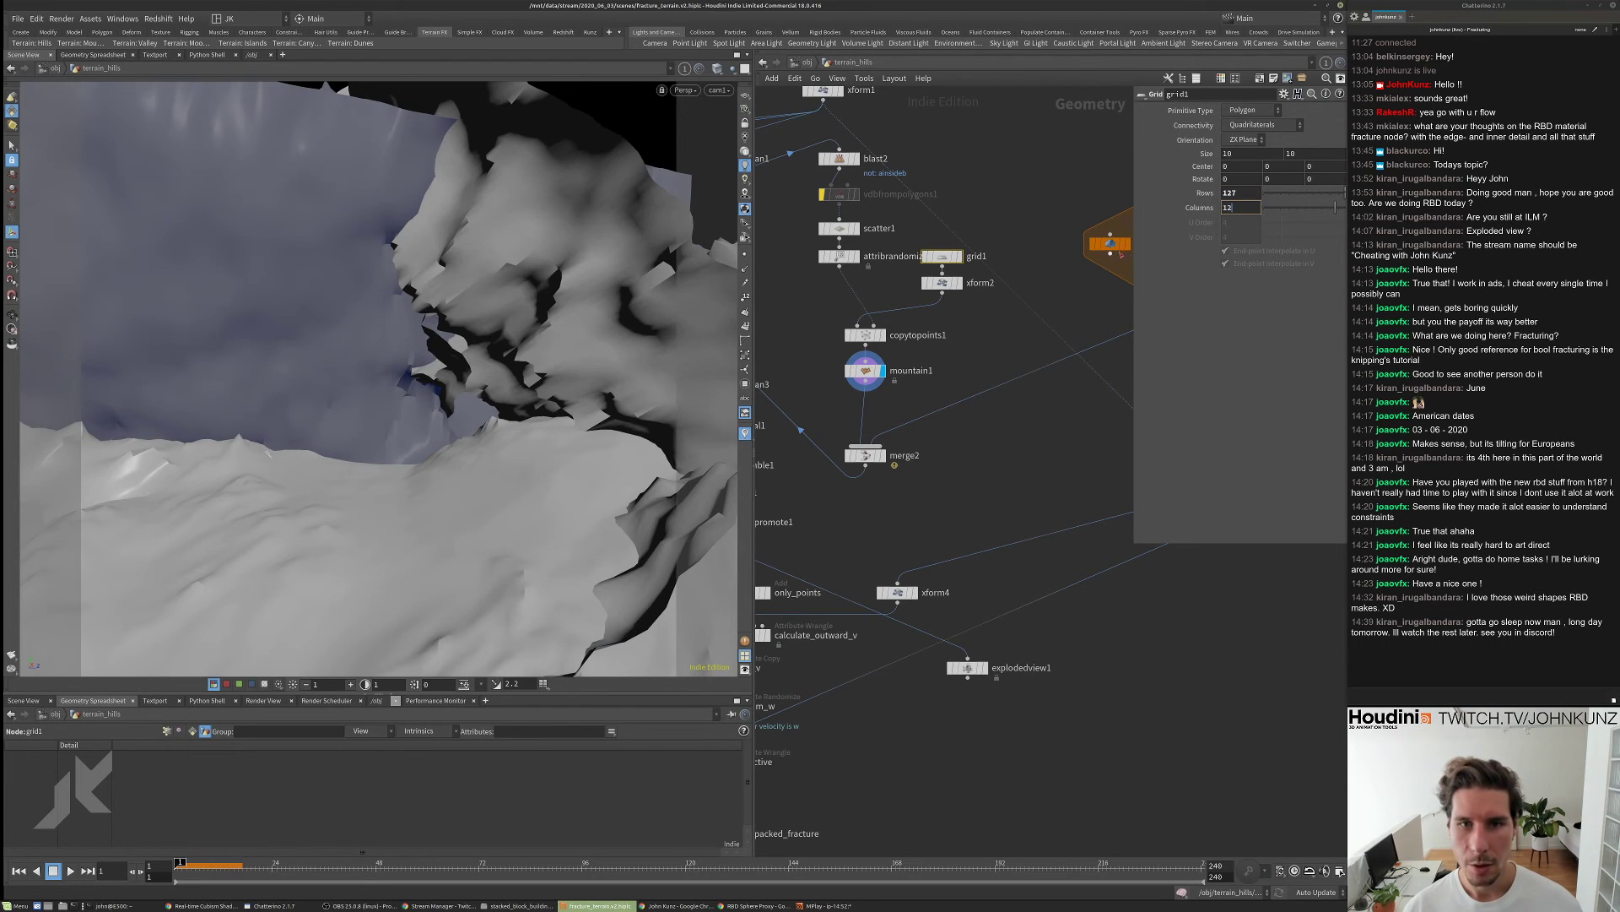
pyautogui.write('7')
pyautogui.click(1111, 252)
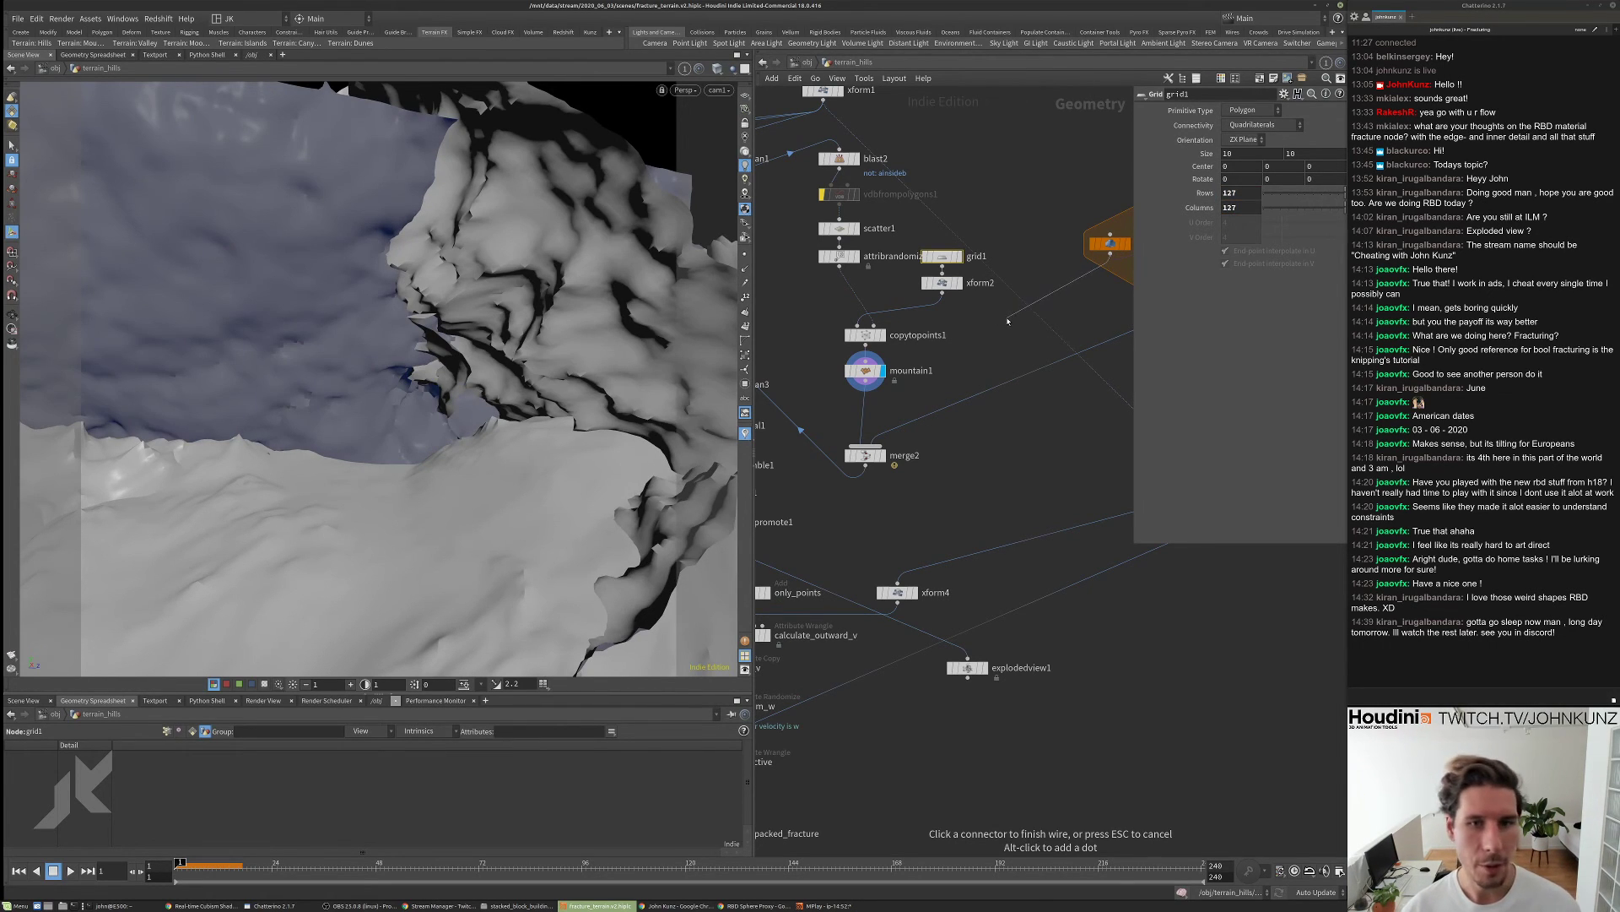
pyautogui.press('Escape')
pyautogui.press('Escape')
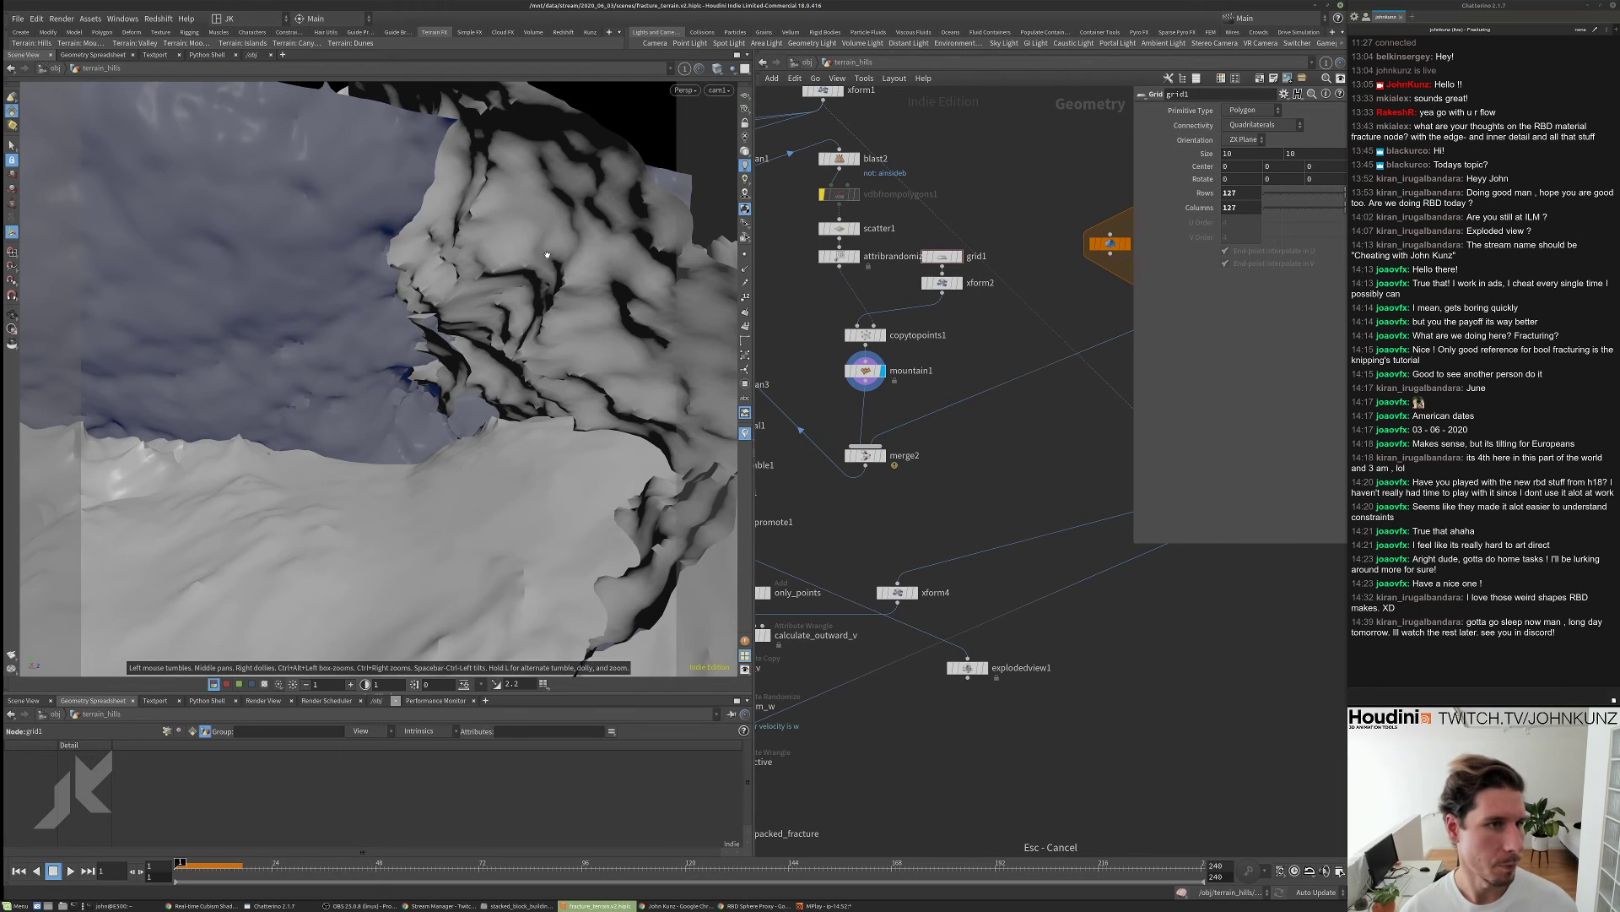
# - Inspect the displaced cutting surfaces up close and set grid1's rows and columns to 255
pyautogui.moveTo(488, 246); pyautogui.dragTo(486, 360)
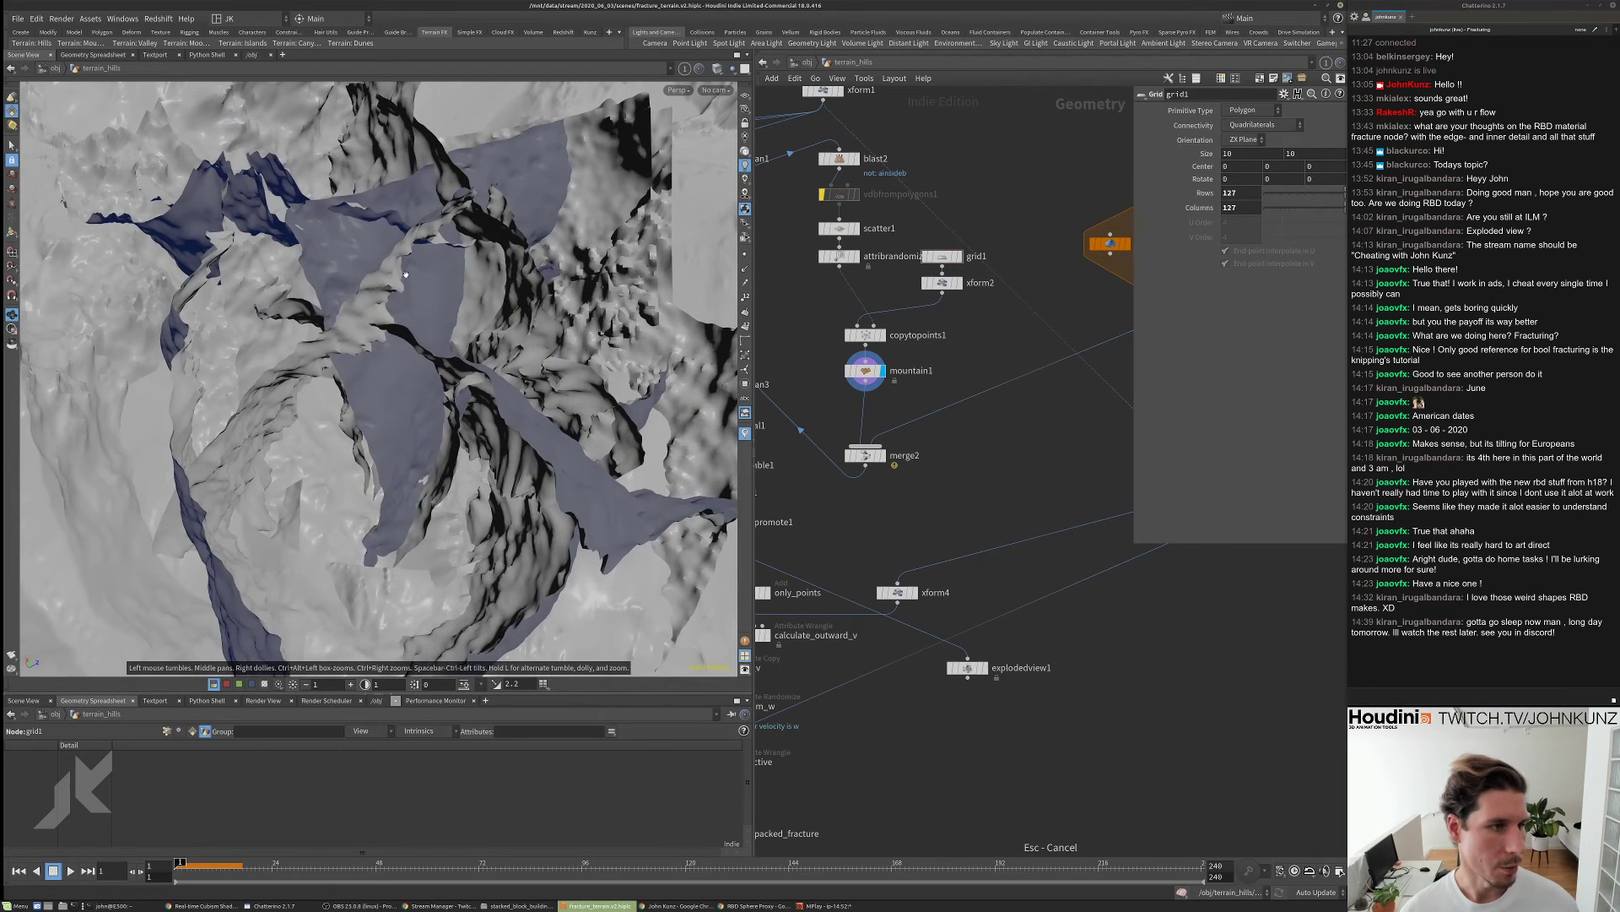
pyautogui.press('Escape')
pyautogui.doubleClick(1256, 191)
pyautogui.write('255')
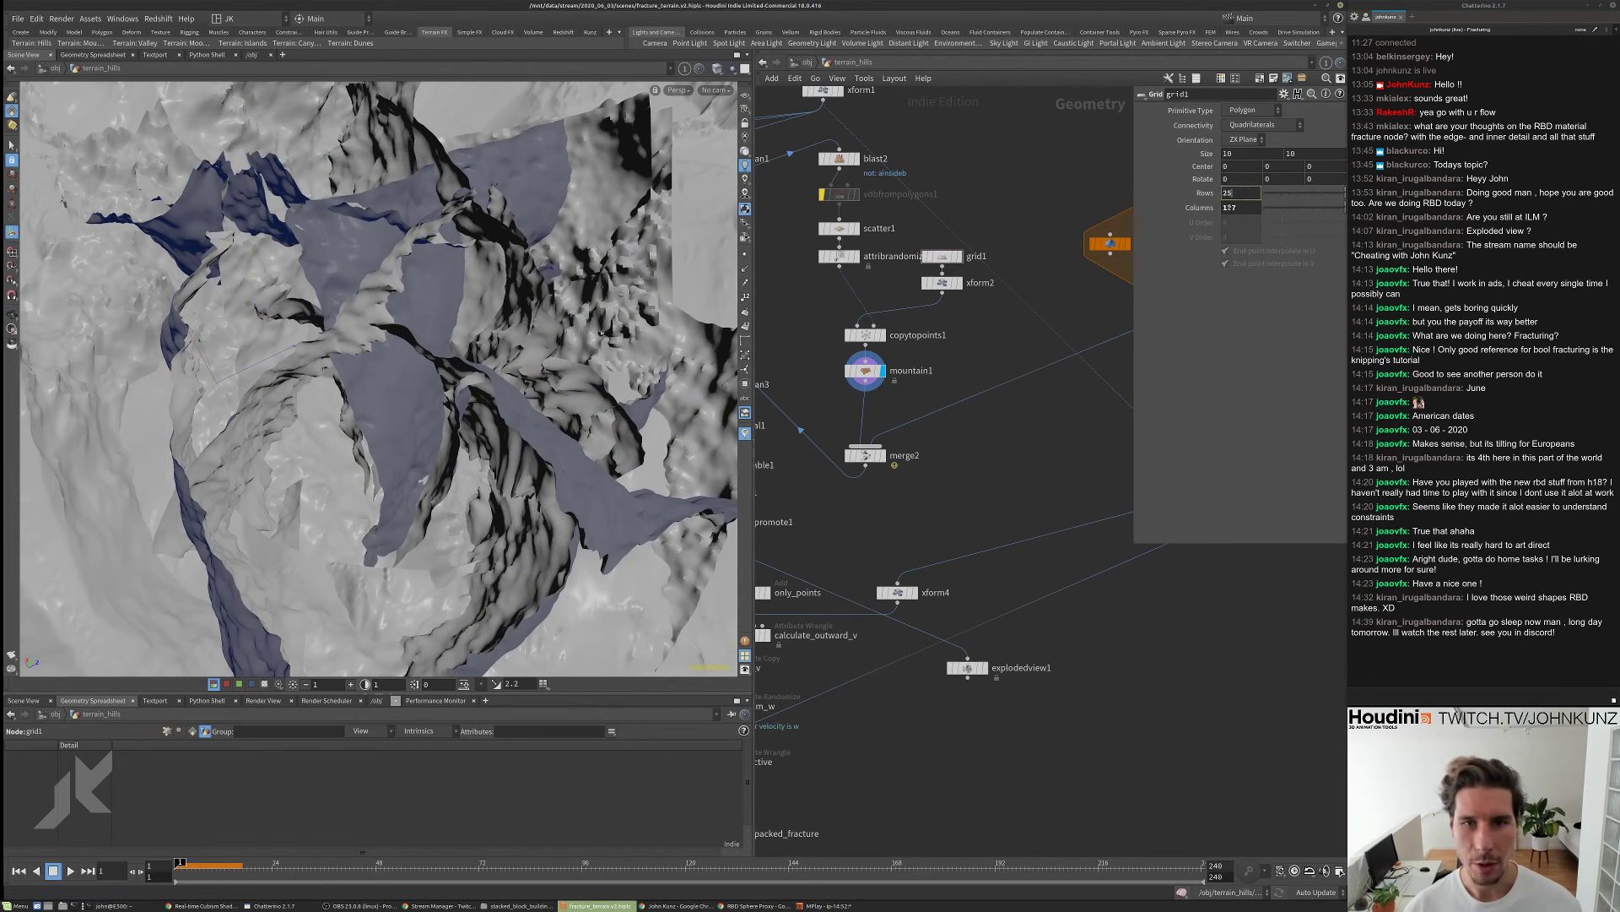
pyautogui.press('Tab')
pyautogui.write('255')
pyautogui.press('Return')
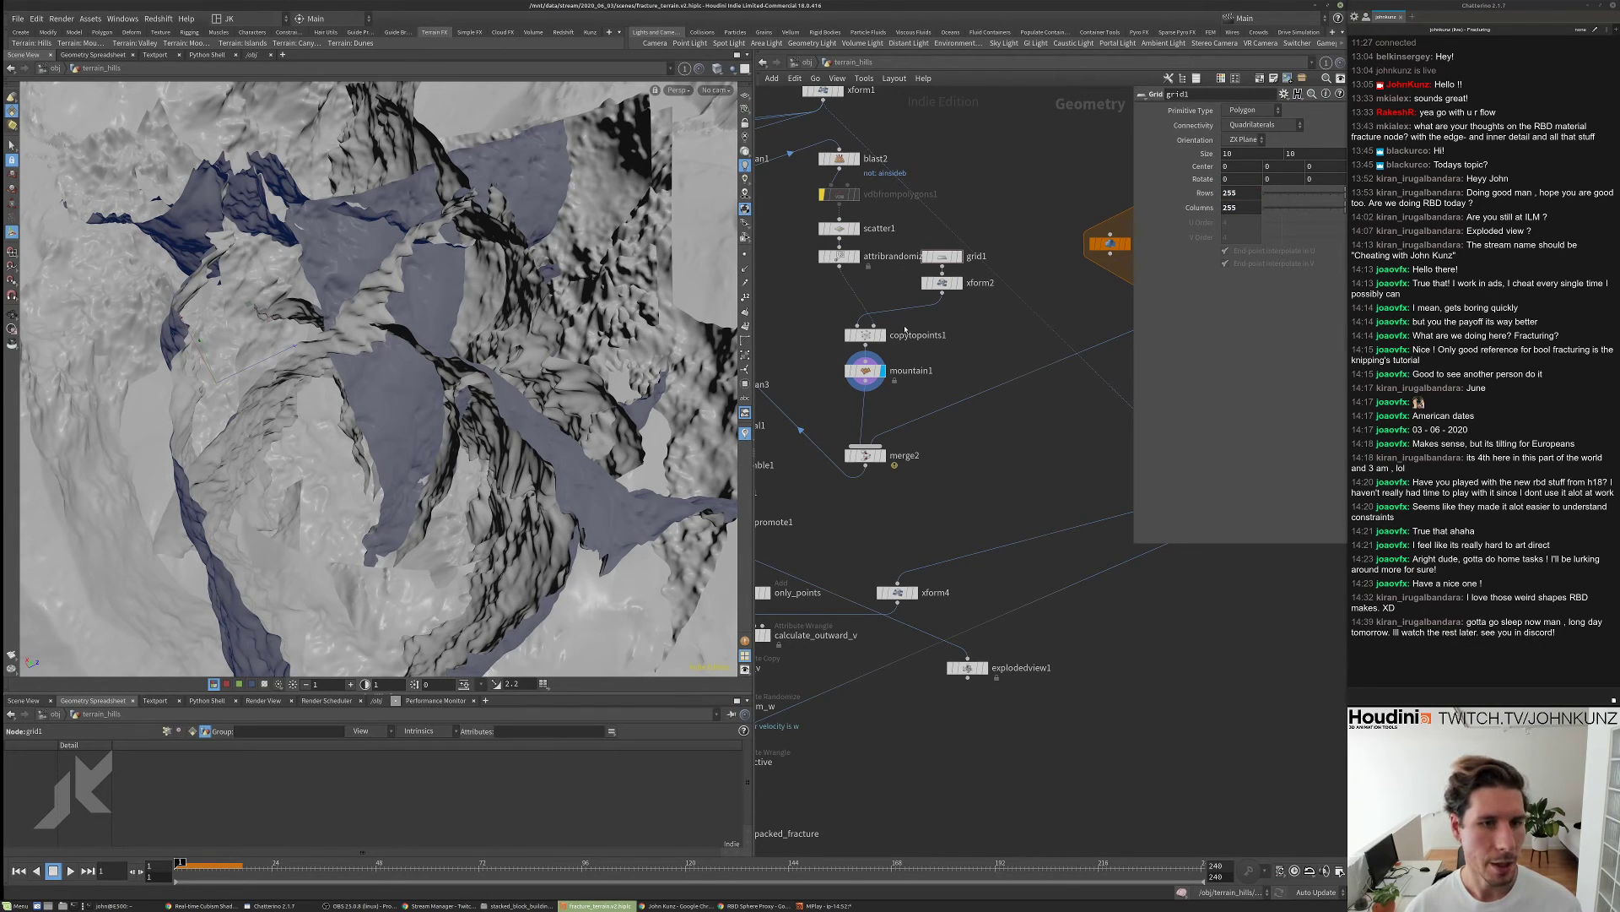
# - Raise mountain1's Max Octaves for finer detail and set its Roughness to 0.575
pyautogui.scroll(3, 853, 343)
pyautogui.click(878, 344)
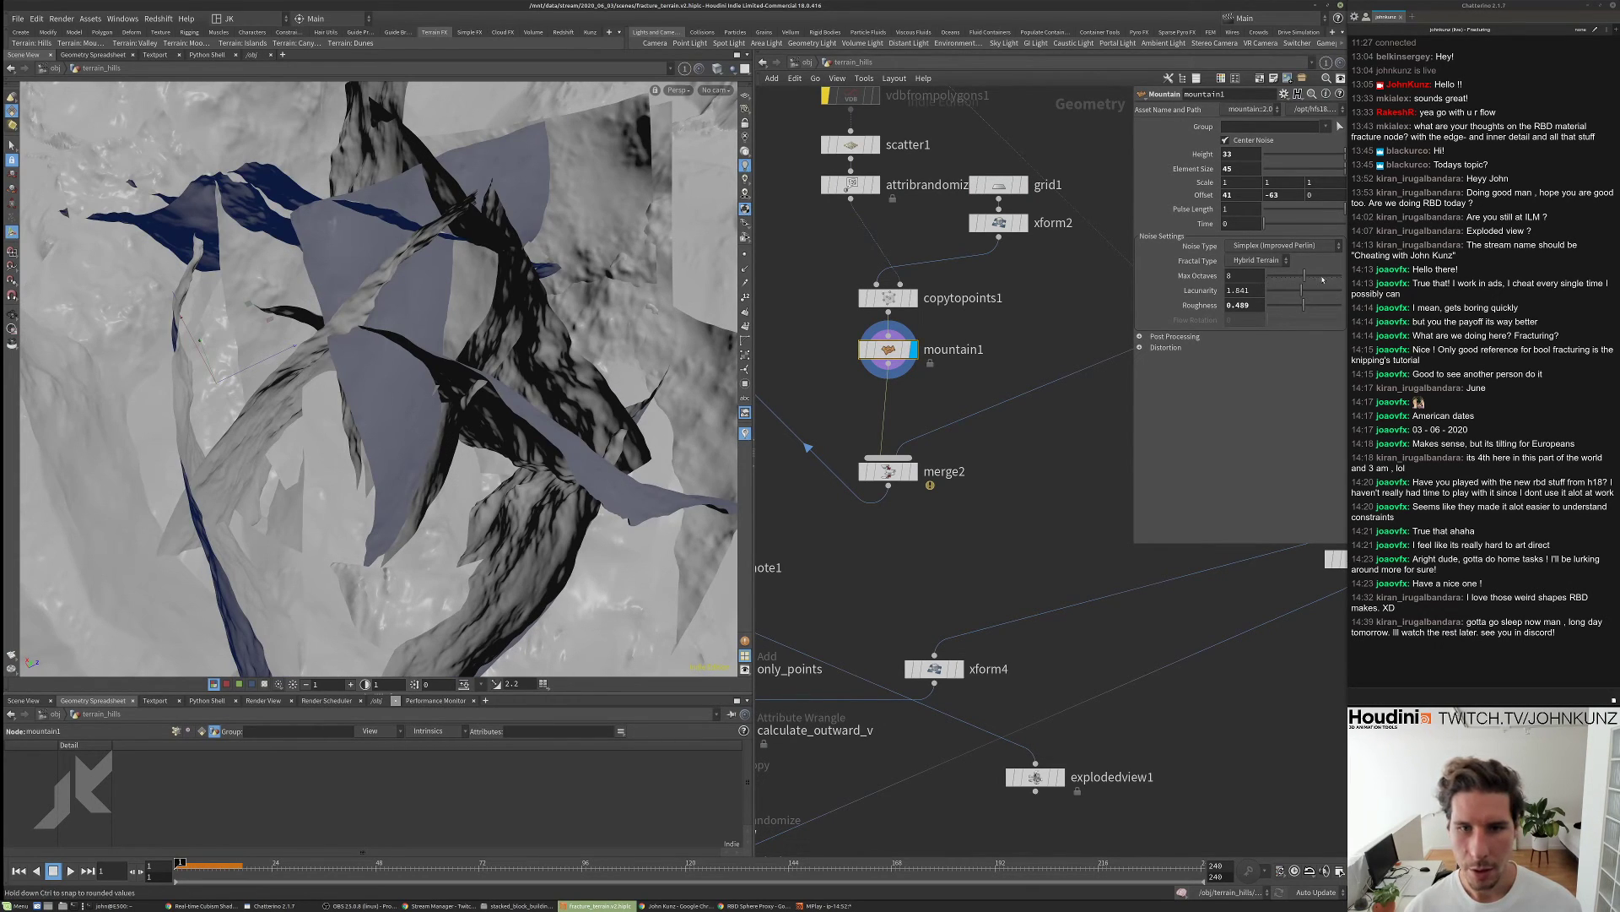
pyautogui.click(1314, 307)
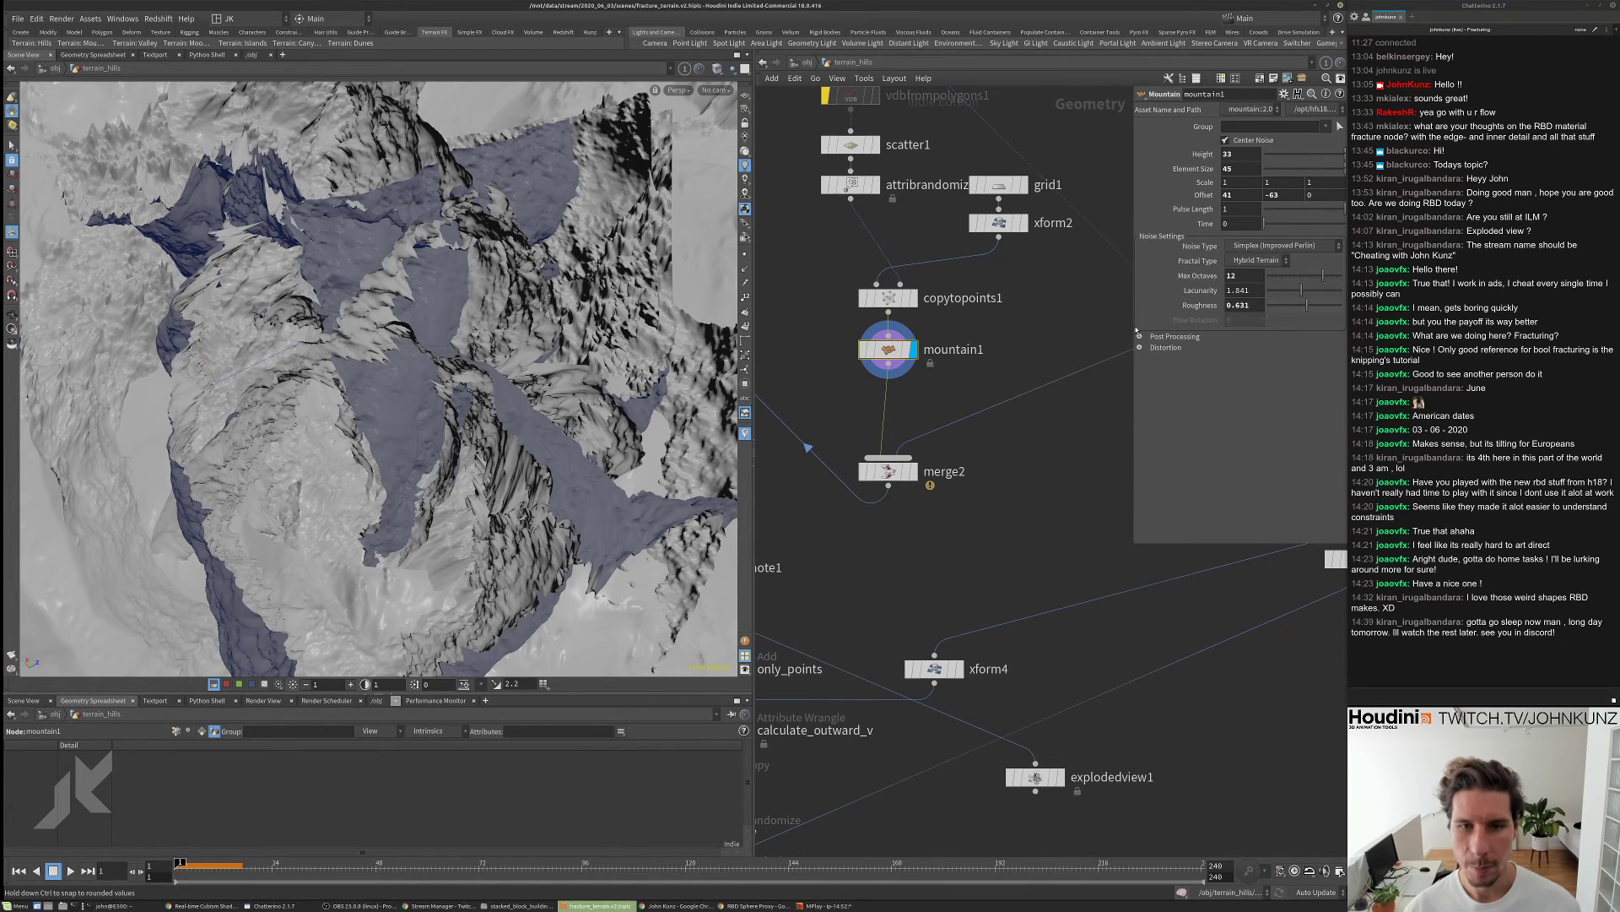
pyautogui.moveTo(506, 254); pyautogui.dragTo(473, 283)
pyautogui.doubleClick(1244, 305)
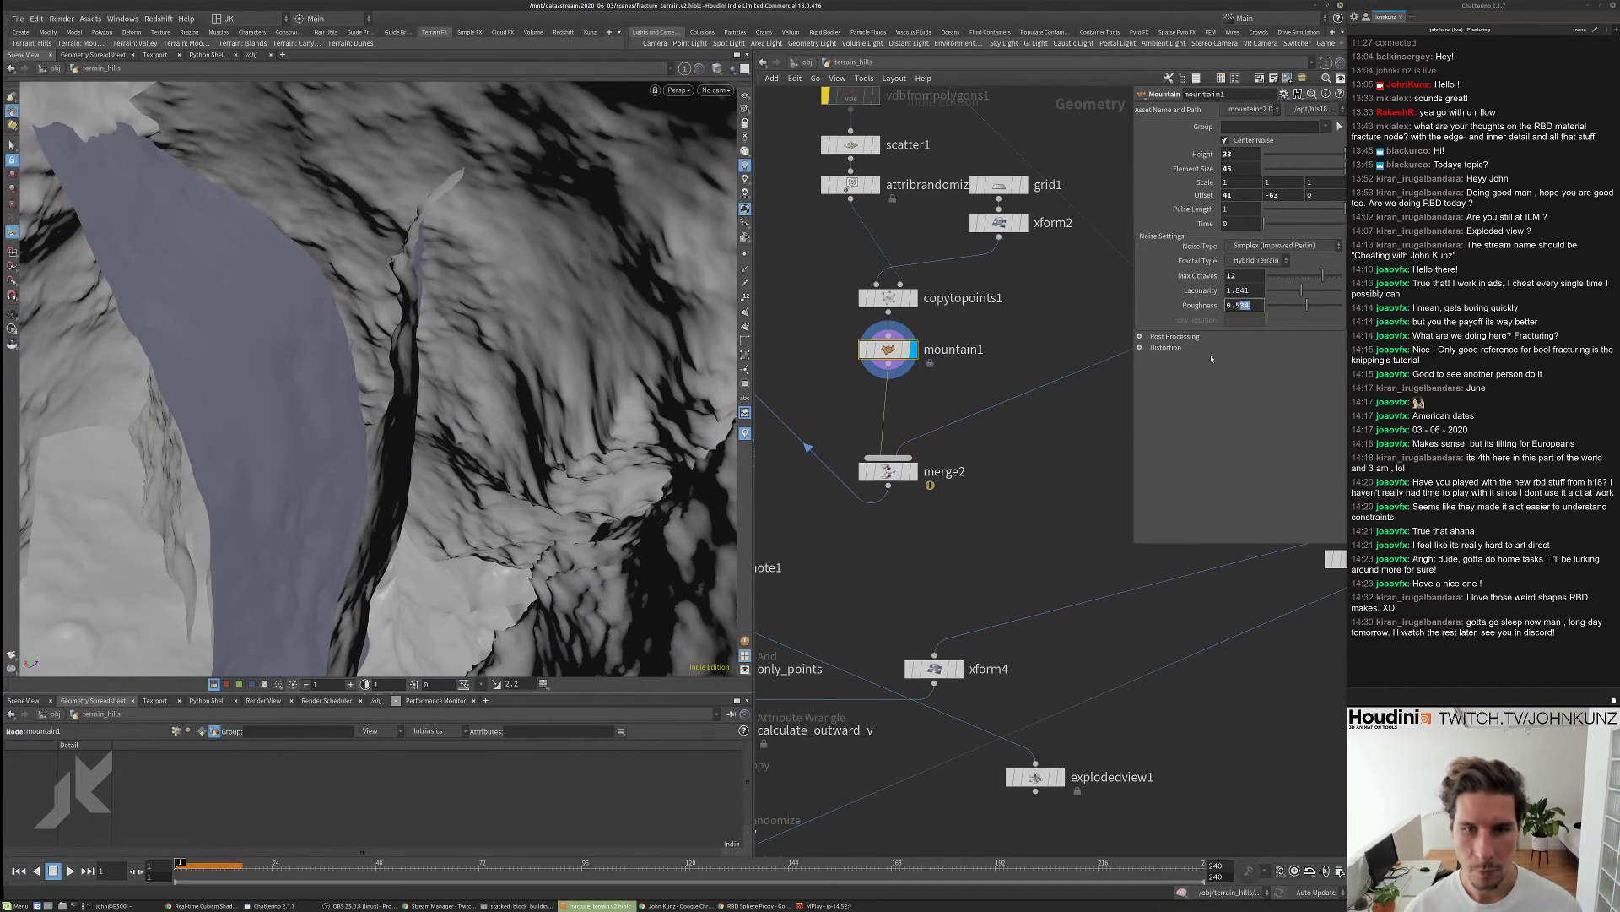
pyautogui.write('575')
pyautogui.press('Return')
# - Save the scene as a new version named fracture_terrain.v3.hiplc in the scenes folder
pyautogui.moveTo(519, 325); pyautogui.dragTo(655, 337)
pyautogui.press('h')
pyautogui.scroll(3, 954, 387)
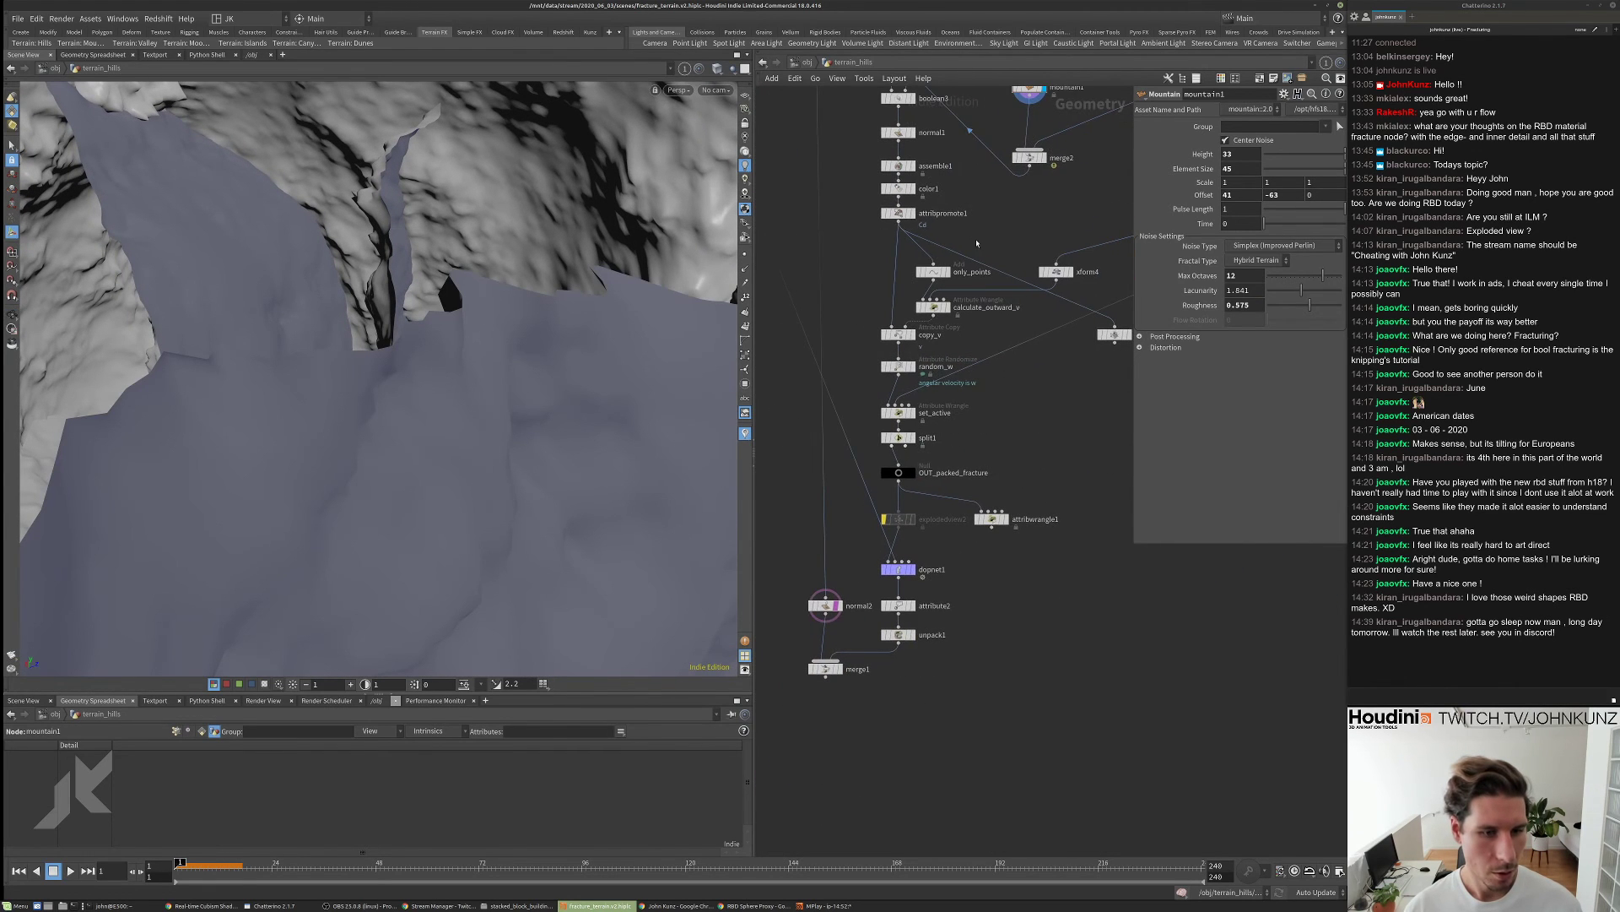
pyautogui.click(17, 18)
pyautogui.click(50, 94)
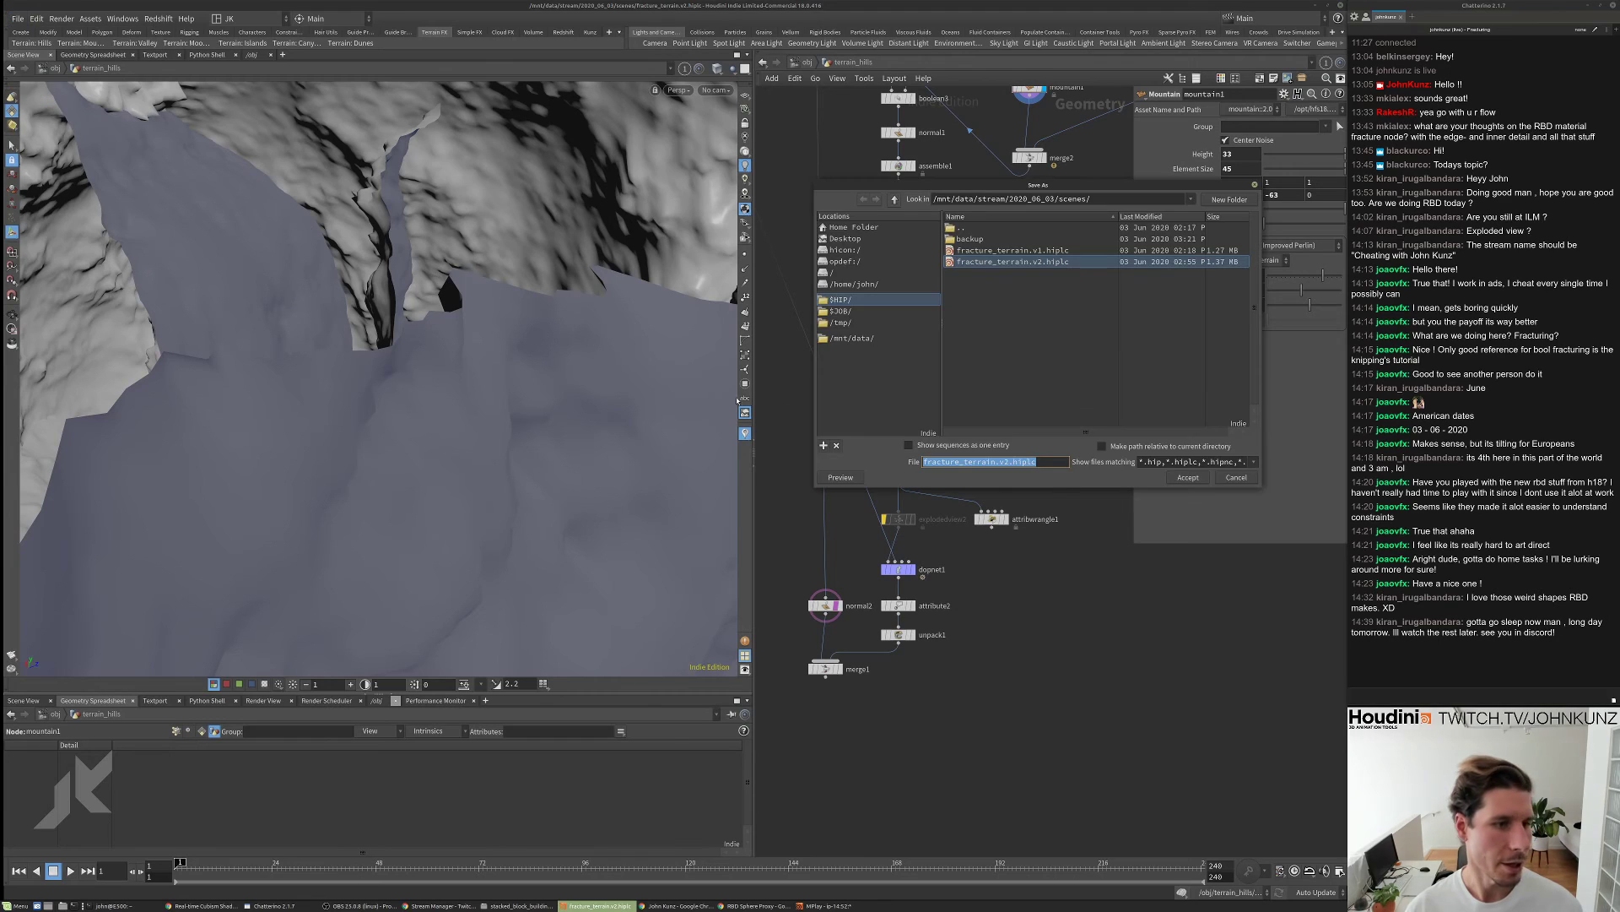
pyautogui.click(976, 462)
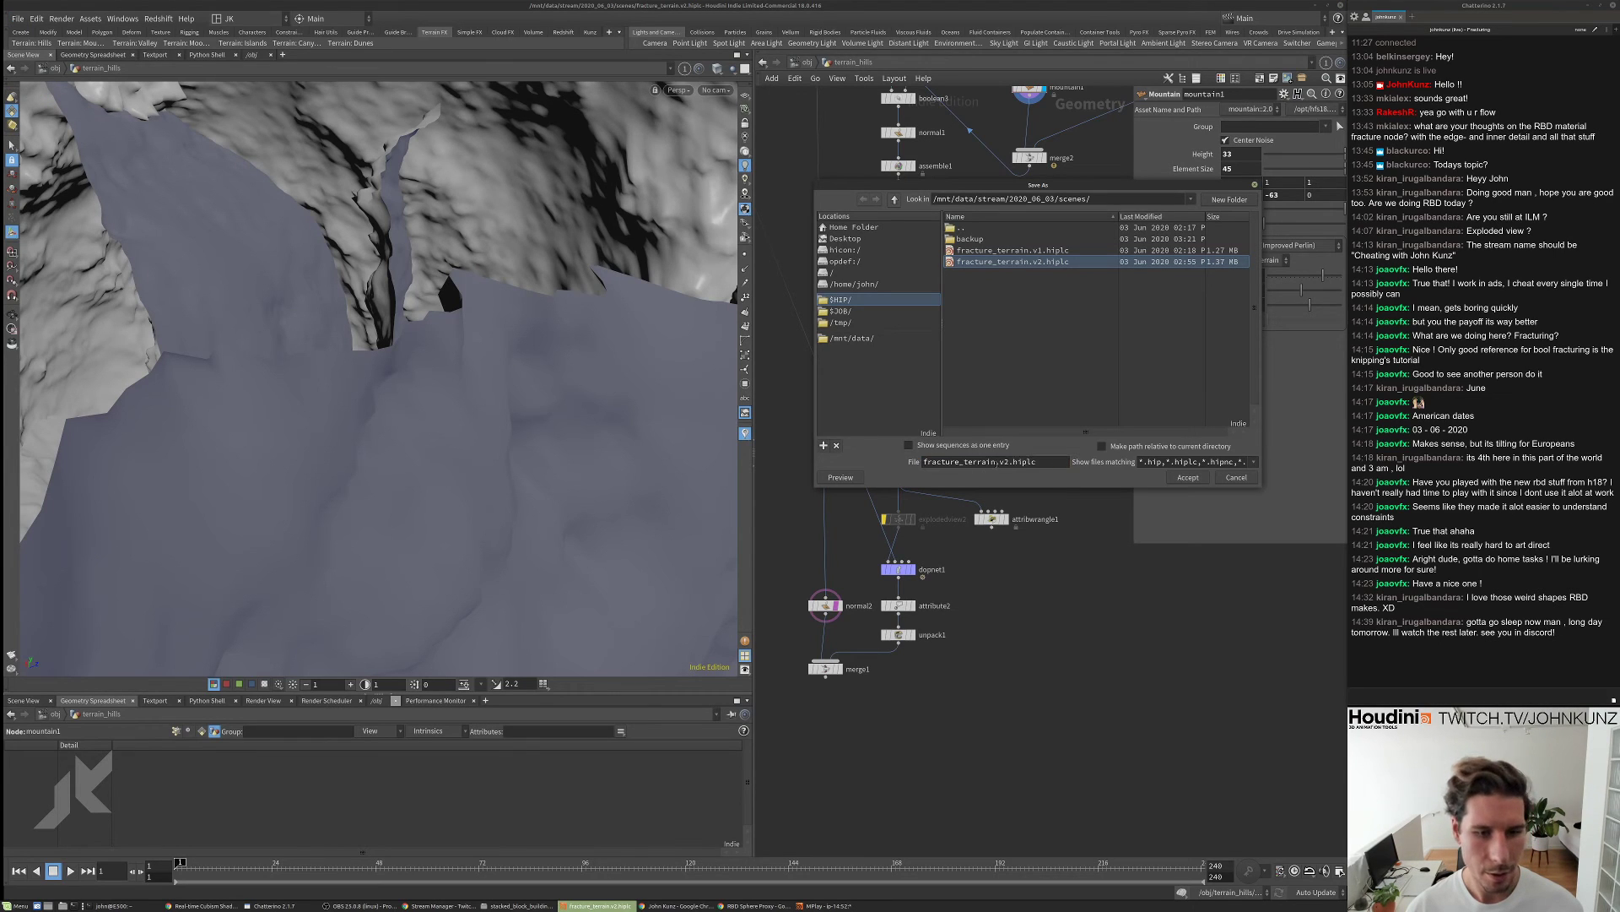
pyautogui.click(1175, 476)
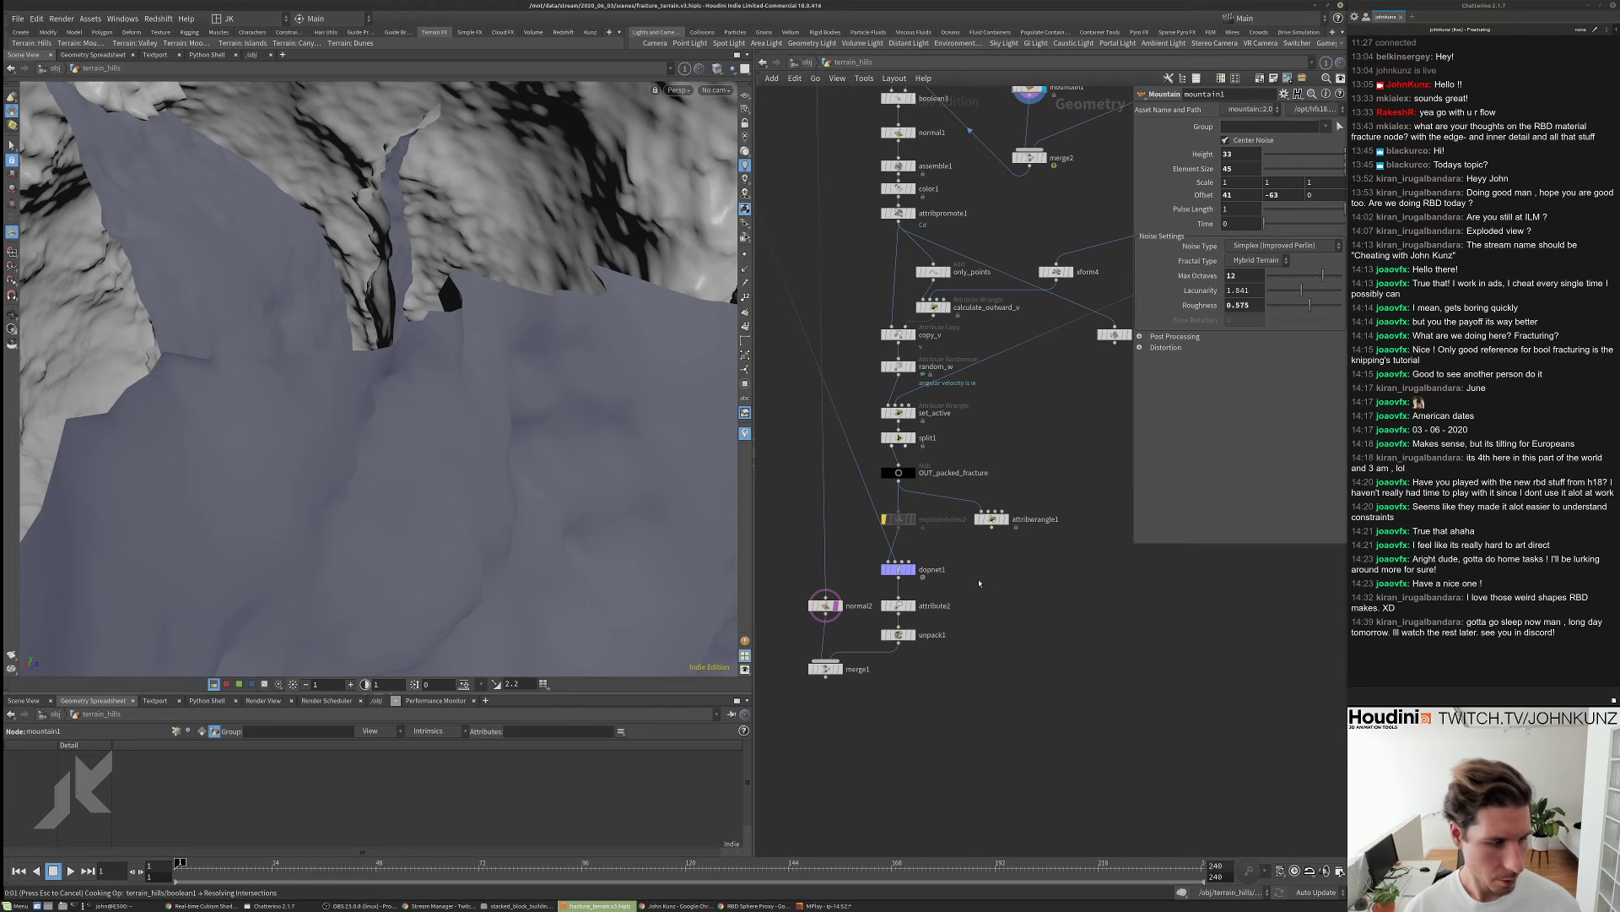
# - Display attribute2 to recook the simulation and switch to the terminal's process monitor to check system load
pyautogui.scroll(-2, 1046, 573)
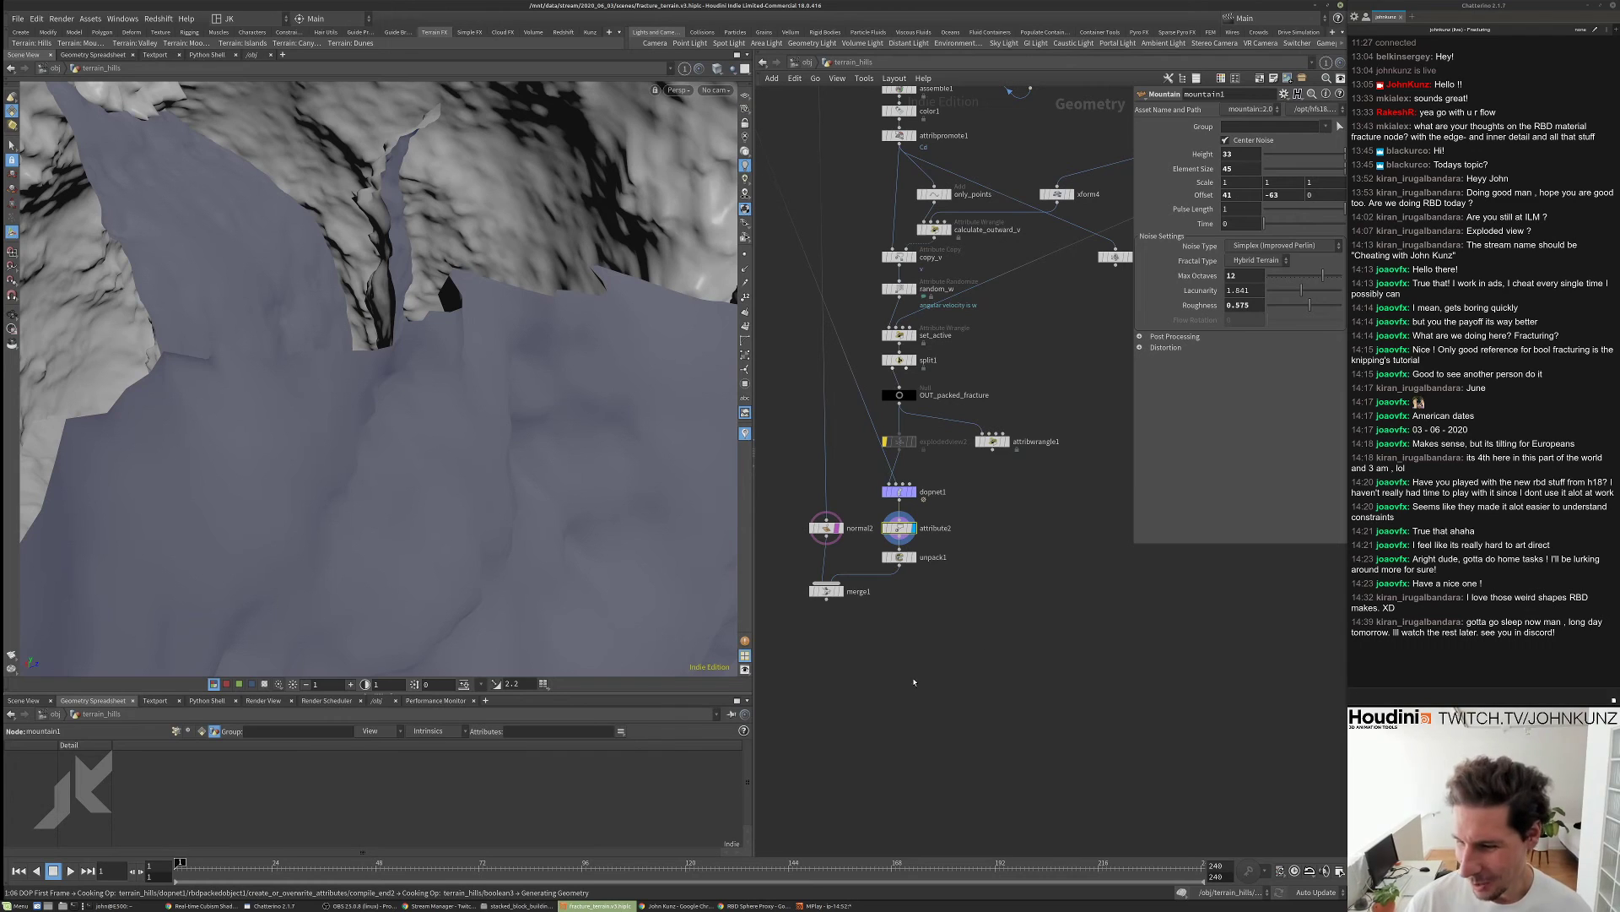
pyautogui.click(135, 906)
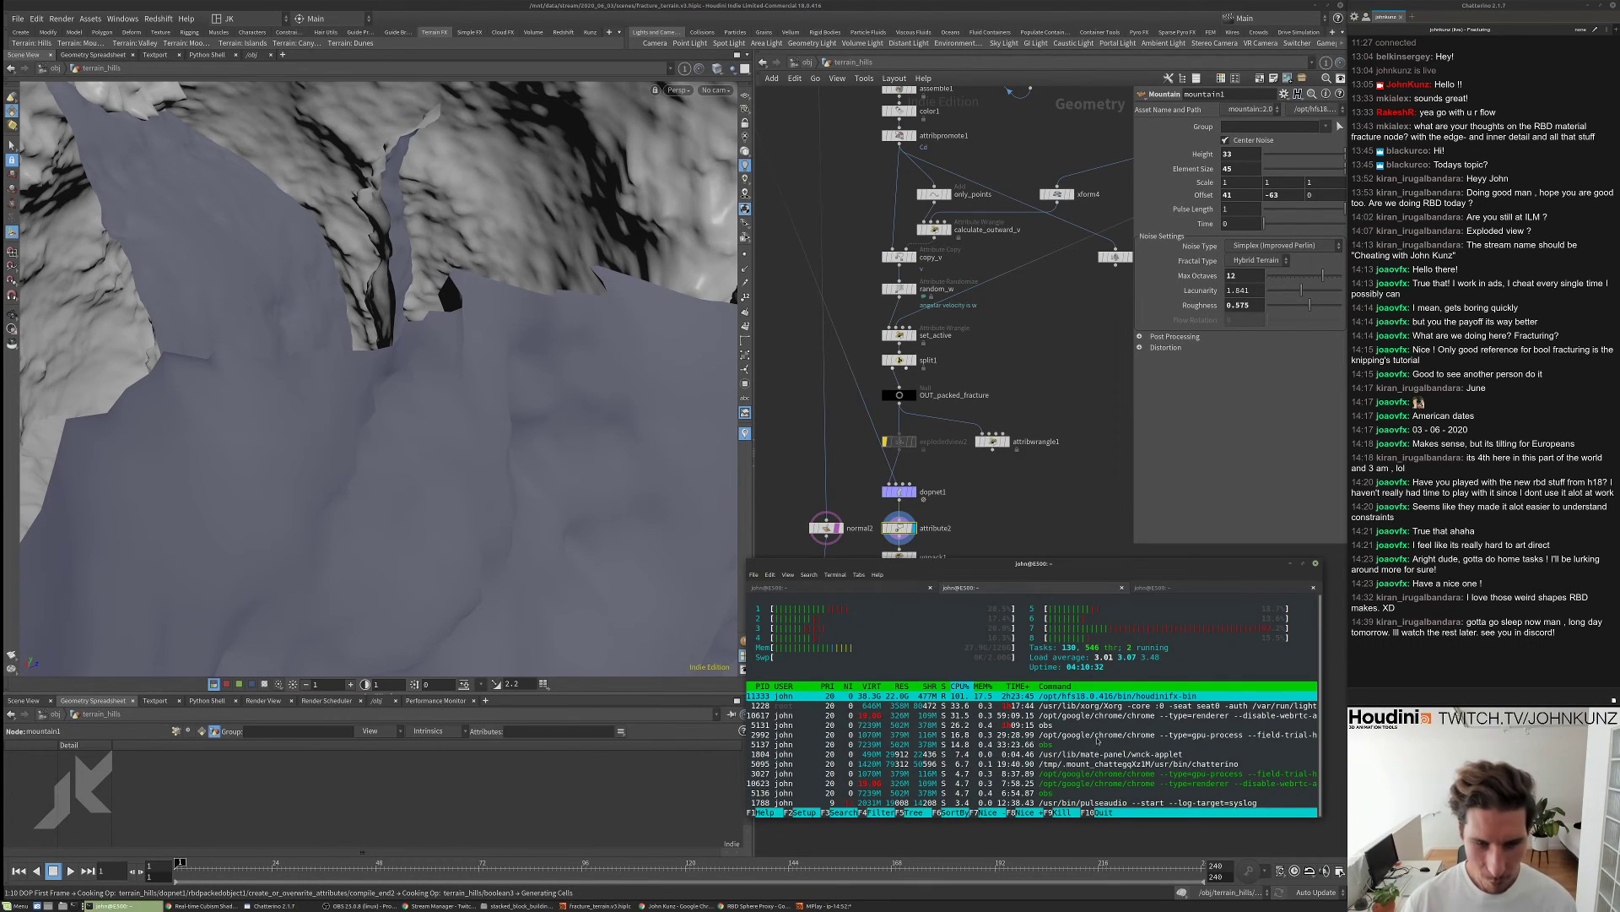
# - Return from the process monitor to Houdini and cancel the running simulation cook
pyautogui.moveTo(1105, 588); pyautogui.dragTo(1122, 576)
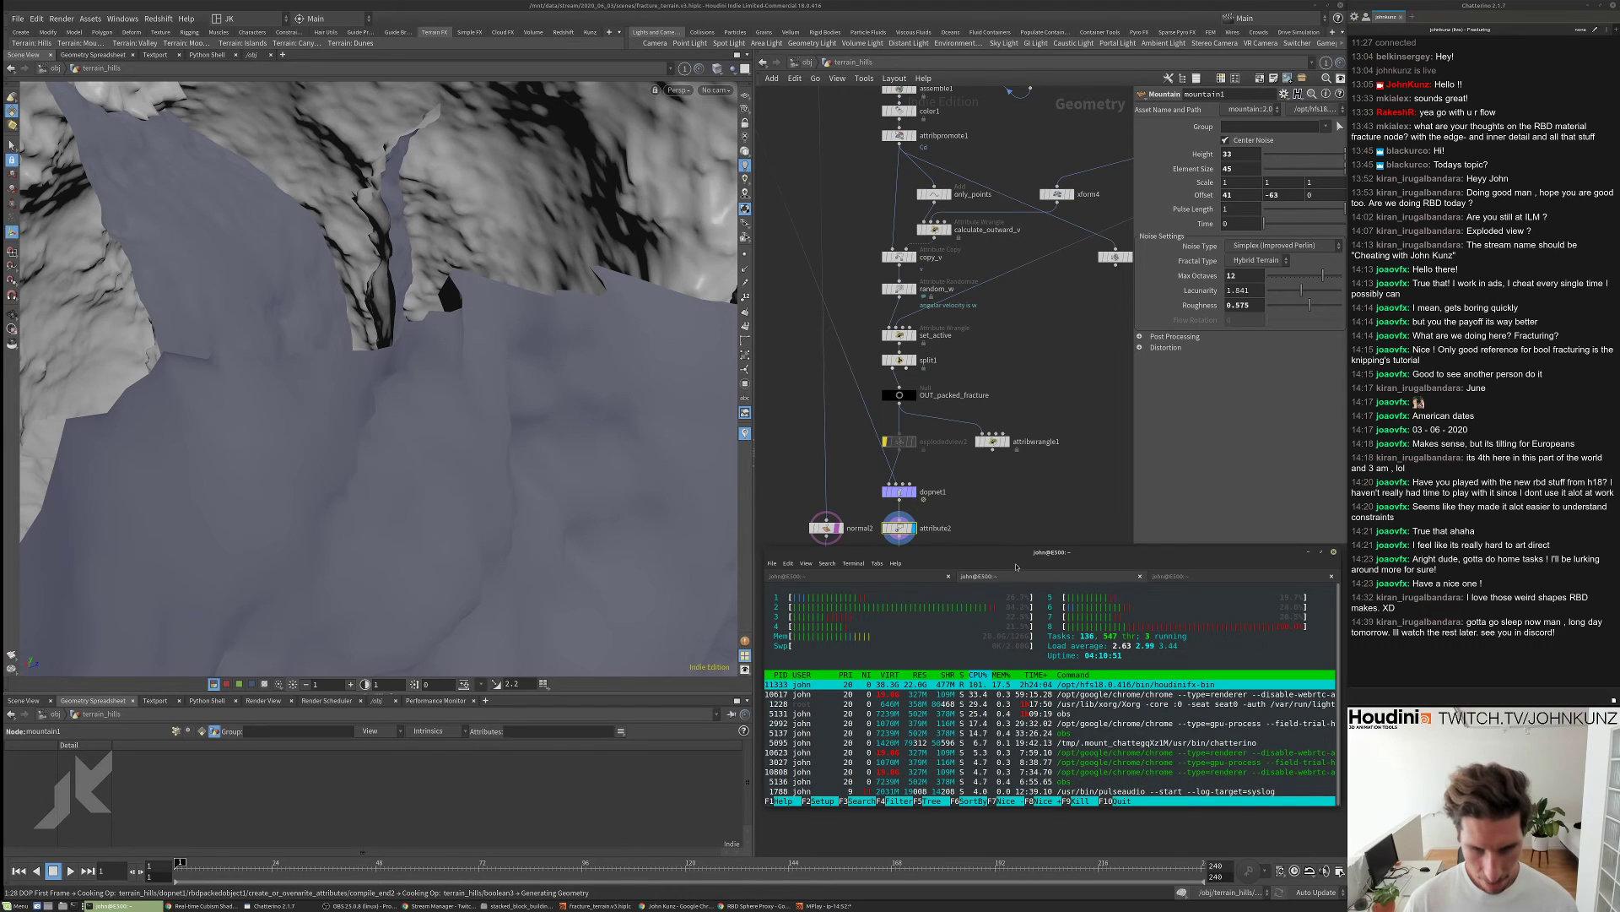
pyautogui.click(1005, 496)
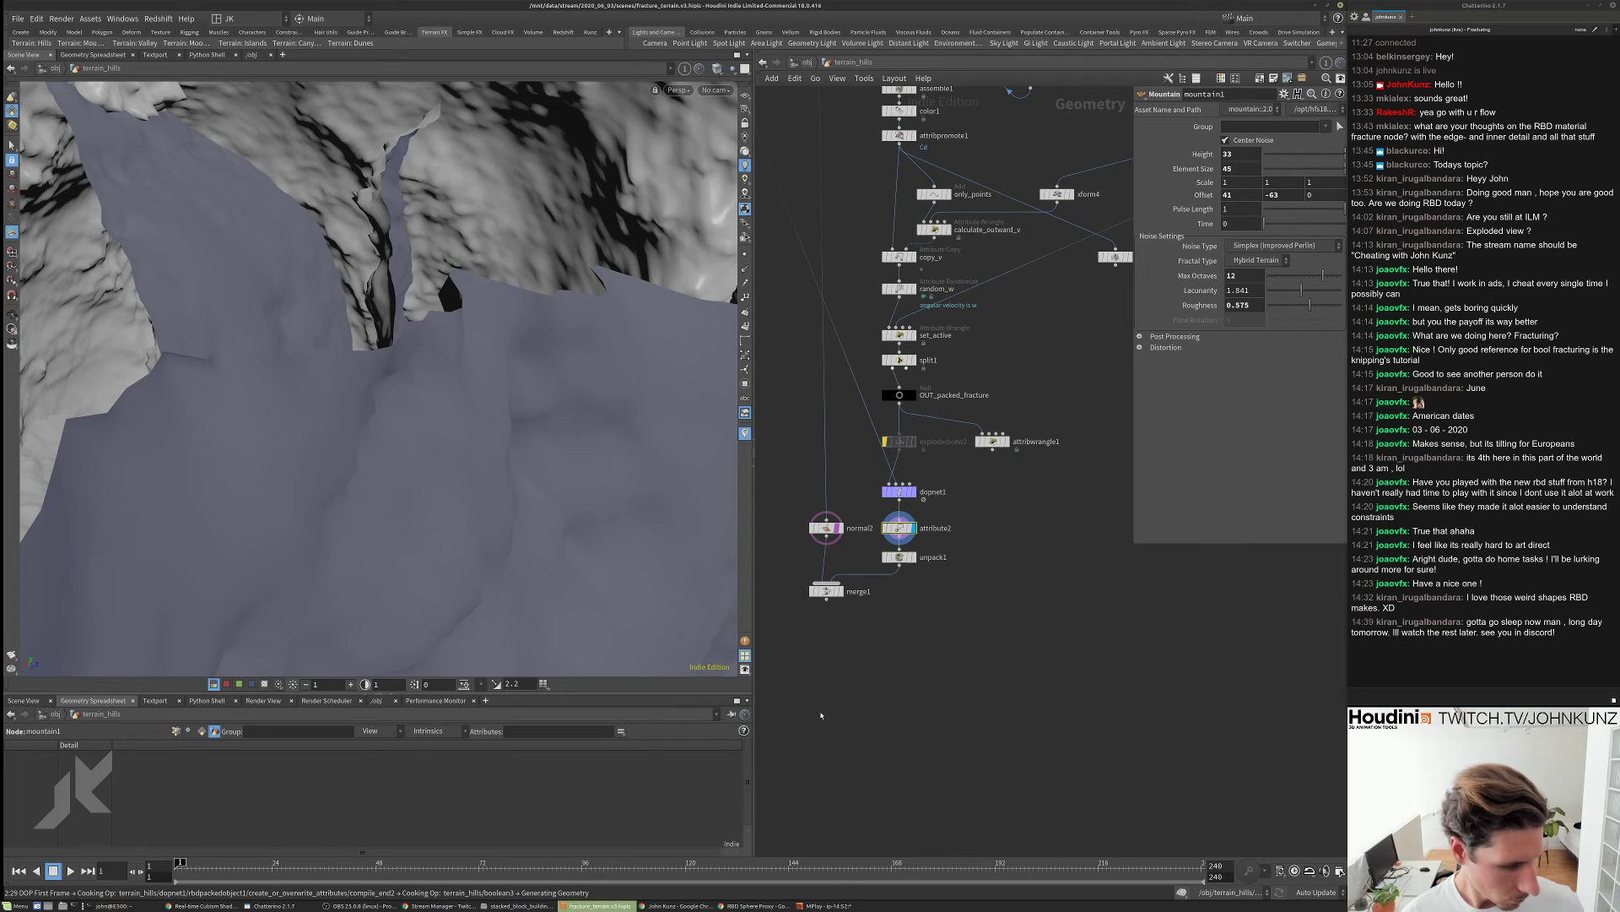
pyautogui.press('Escape')
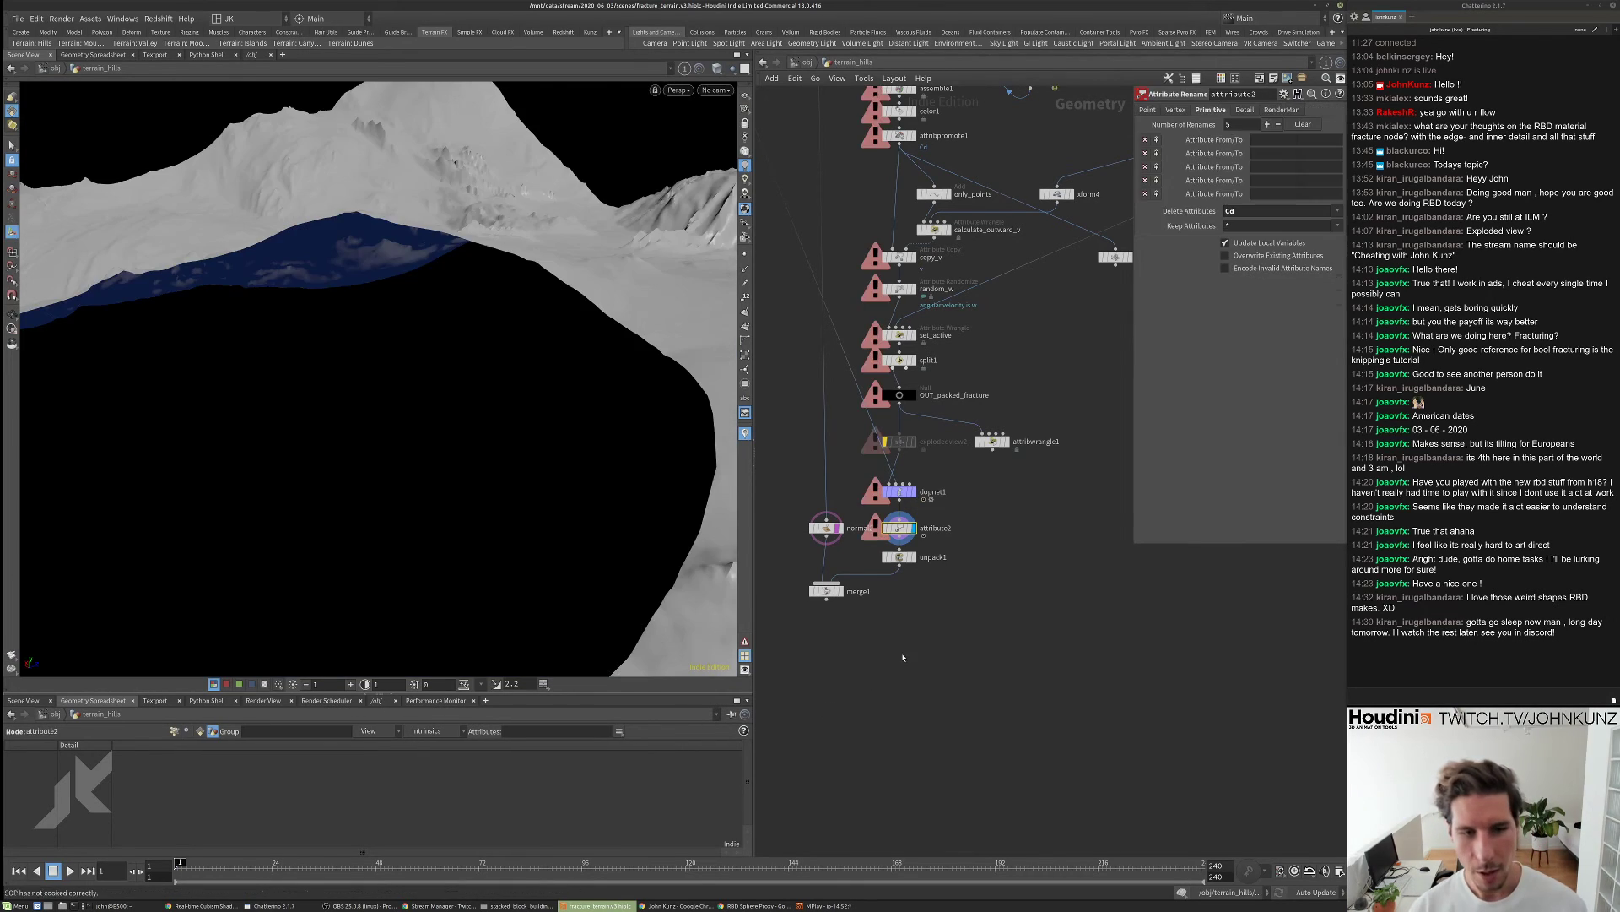
# - Set grid1's rows and columns to 120
pyautogui.moveTo(1013, 344); pyautogui.dragTo(947, 614, button='middle')
pyautogui.moveTo(928, 399); pyautogui.dragTo(937, 523, button='middle')
pyautogui.scroll(5, 1025, 303)
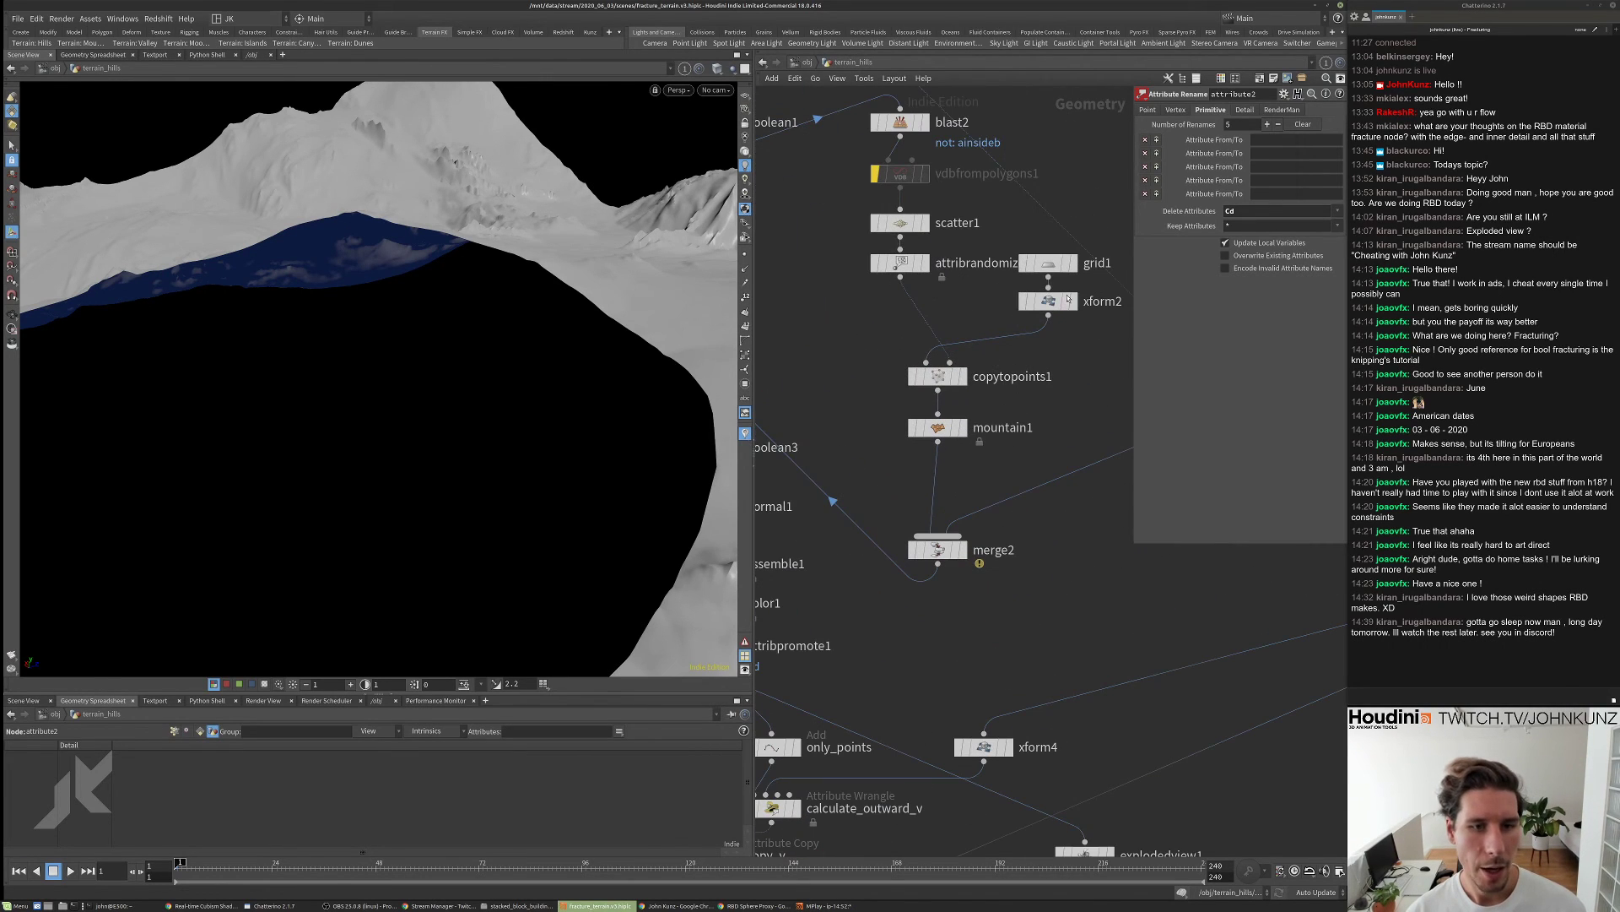
pyautogui.click(1076, 302)
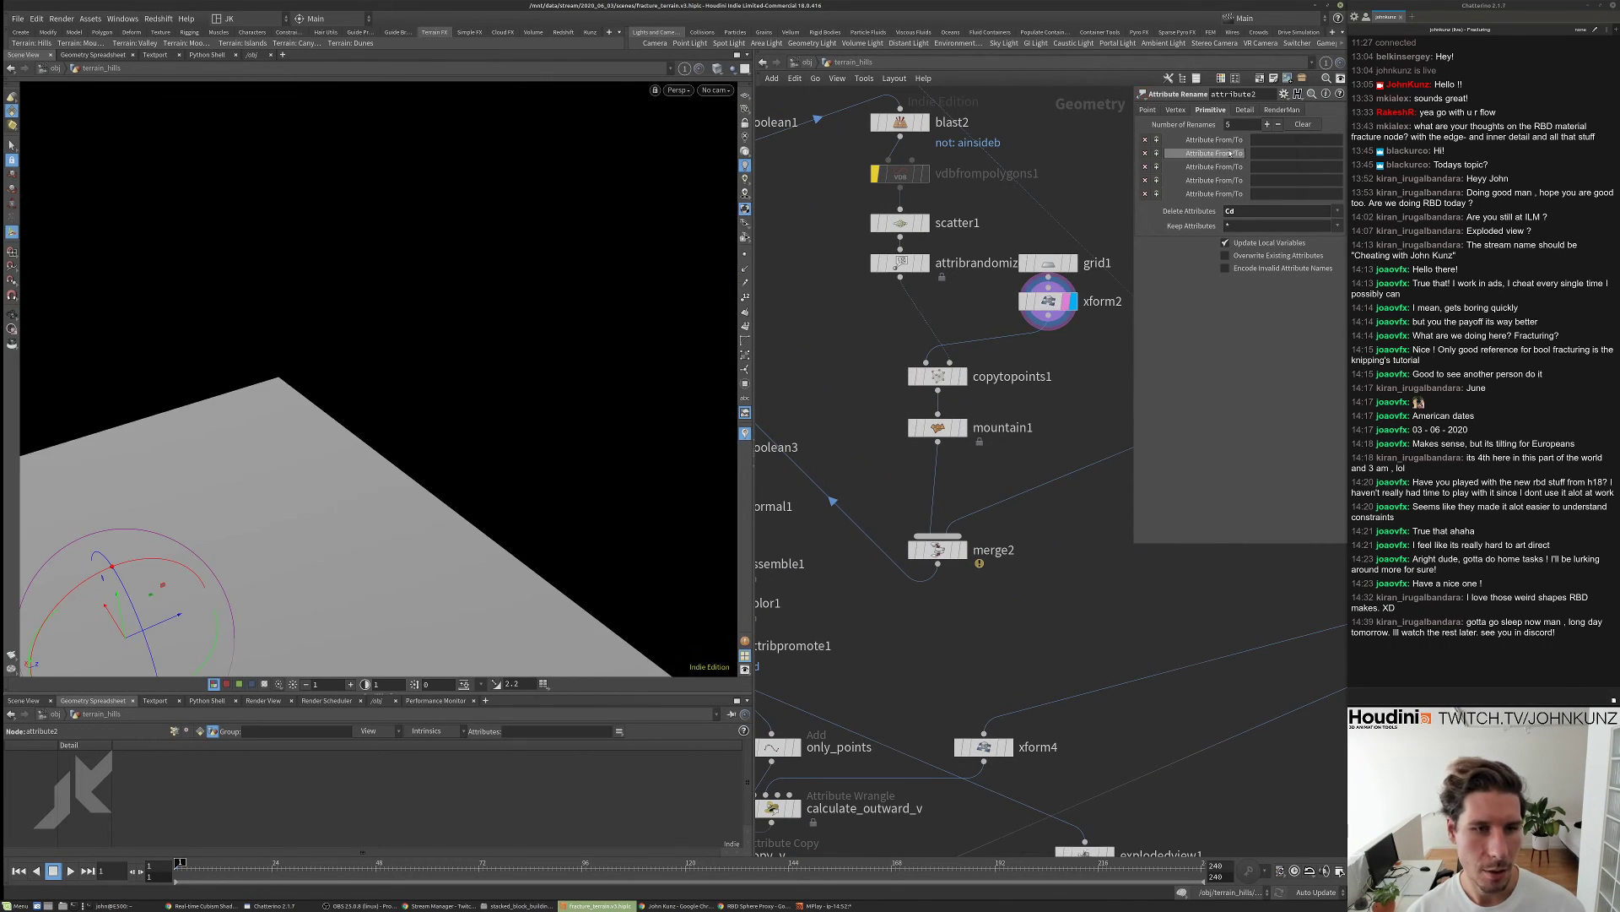
pyautogui.click(1053, 266)
pyautogui.doubleClick(1240, 192)
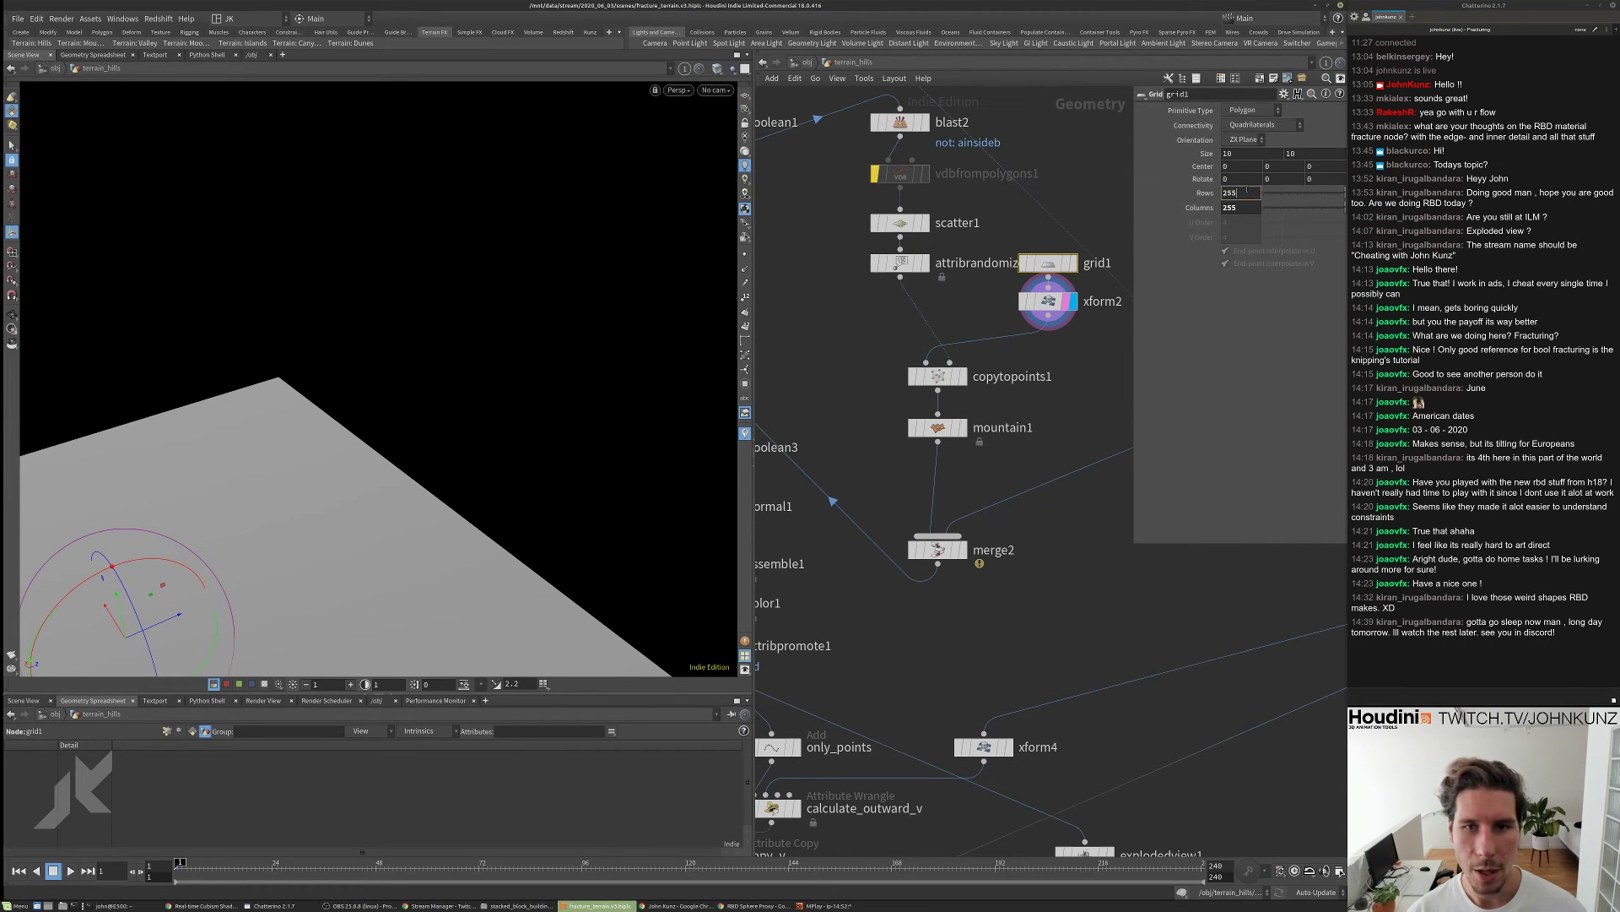
pyautogui.write('120')
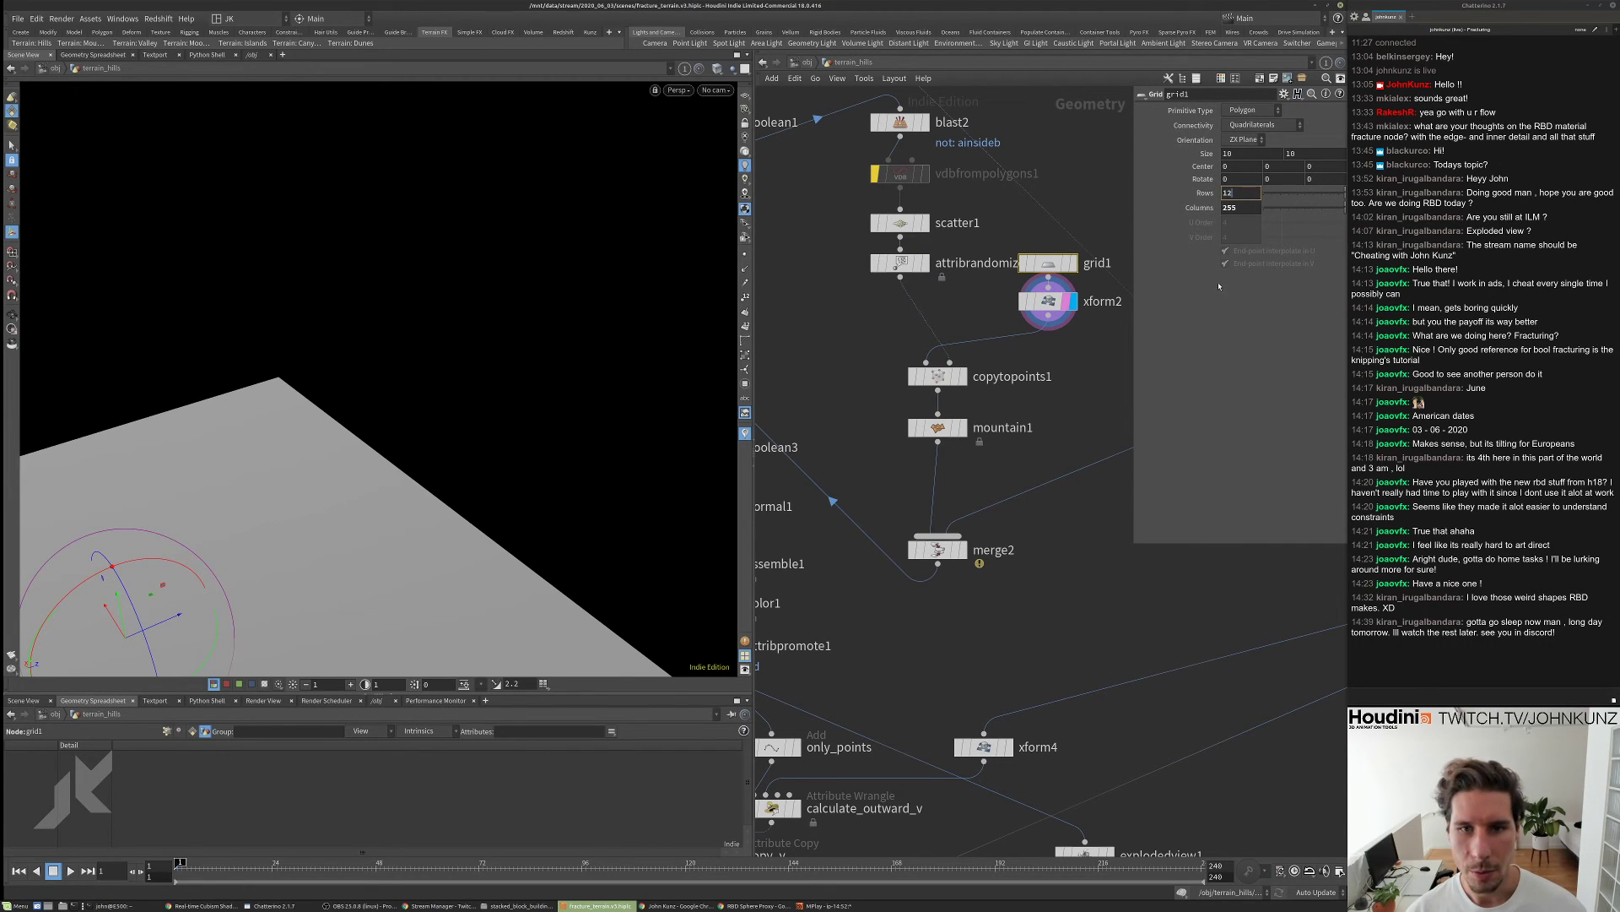
pyautogui.hotkey('ctrl', 'a')
pyautogui.hotkey('ctrl', 'c')
pyautogui.doubleClick(1232, 208)
pyautogui.hotkey('ctrl', 'v')
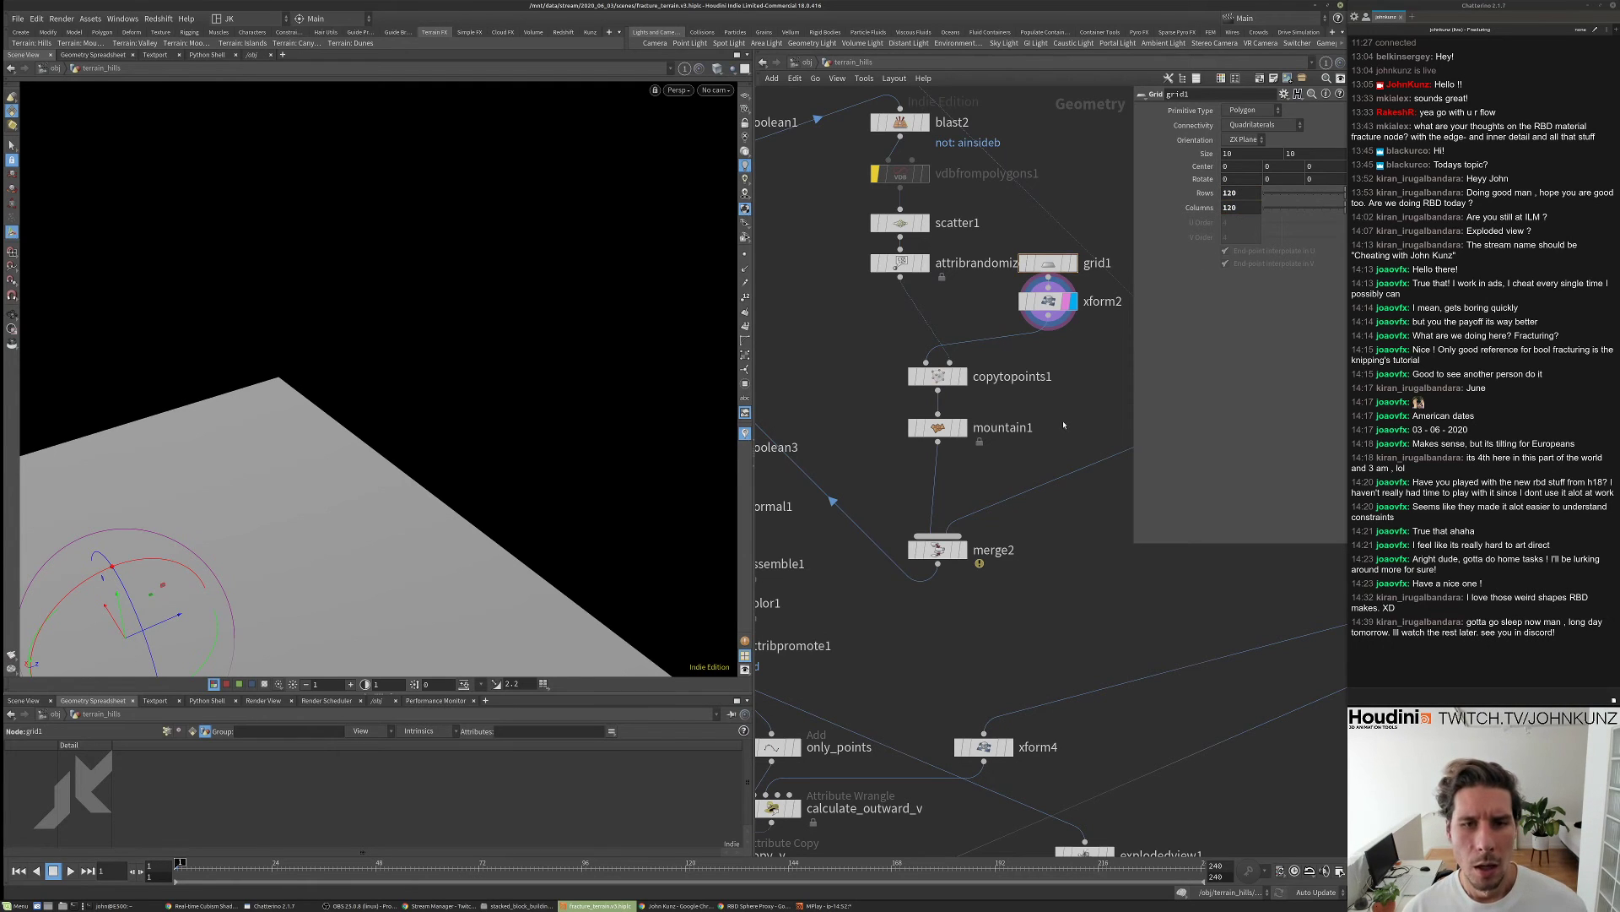
# - Display mountain1 to check the displaced cutting surfaces at the new grid resolution
pyautogui.moveTo(1073, 285); pyautogui.dragTo(1070, 205, button='middle')
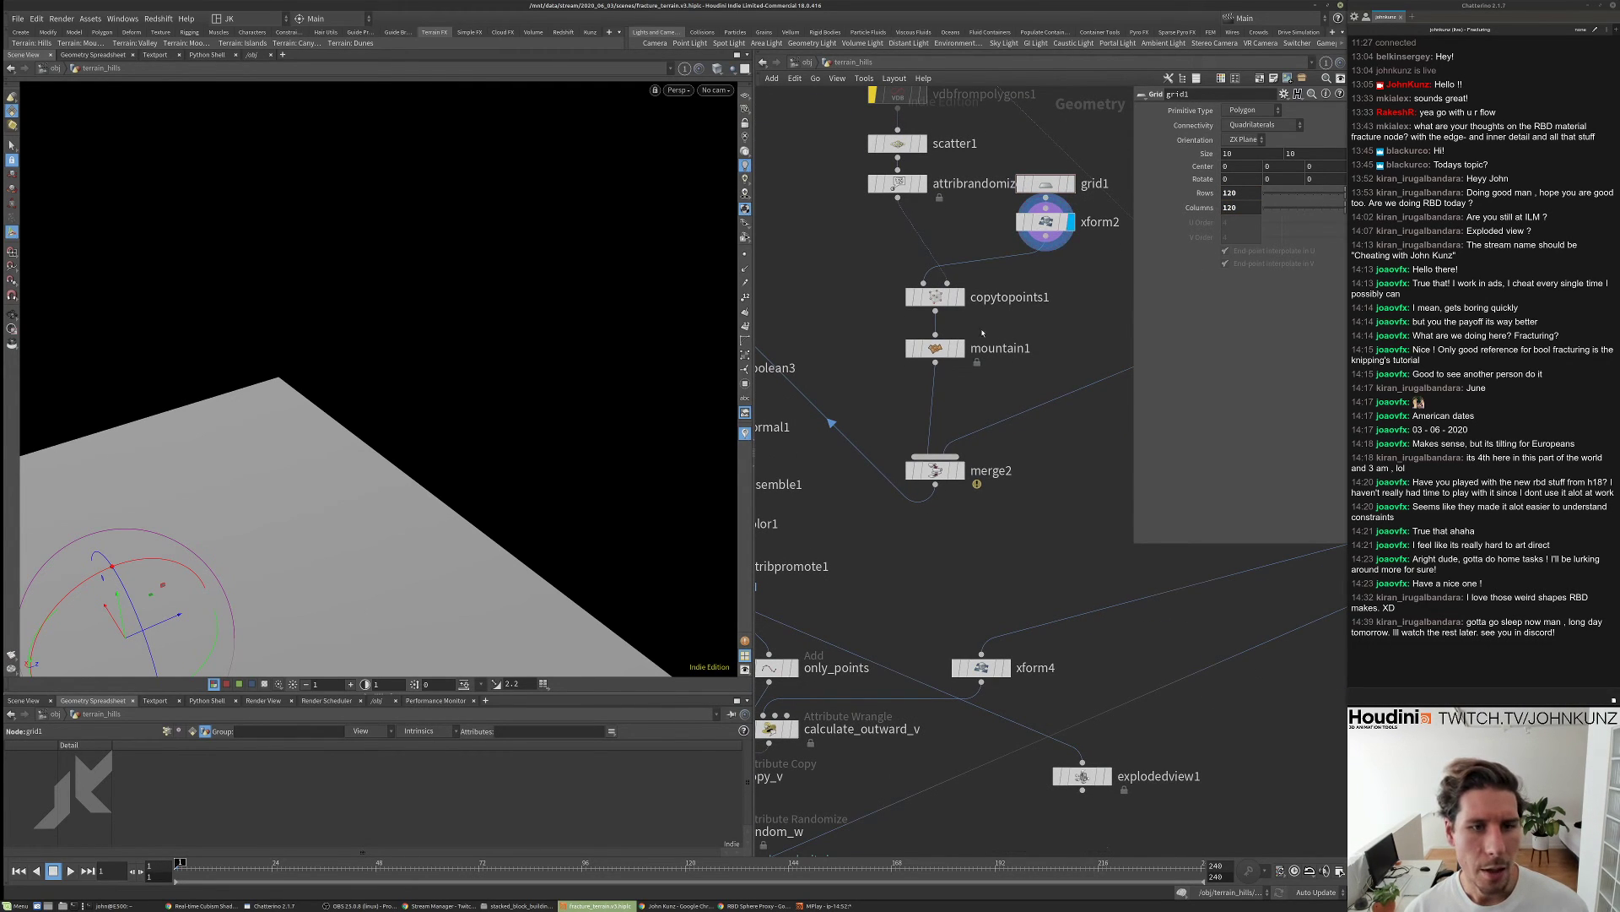
pyautogui.click(937, 351)
pyautogui.press('r')
pyautogui.middleClick(939, 355)
pyautogui.scroll(-5, 941, 348)
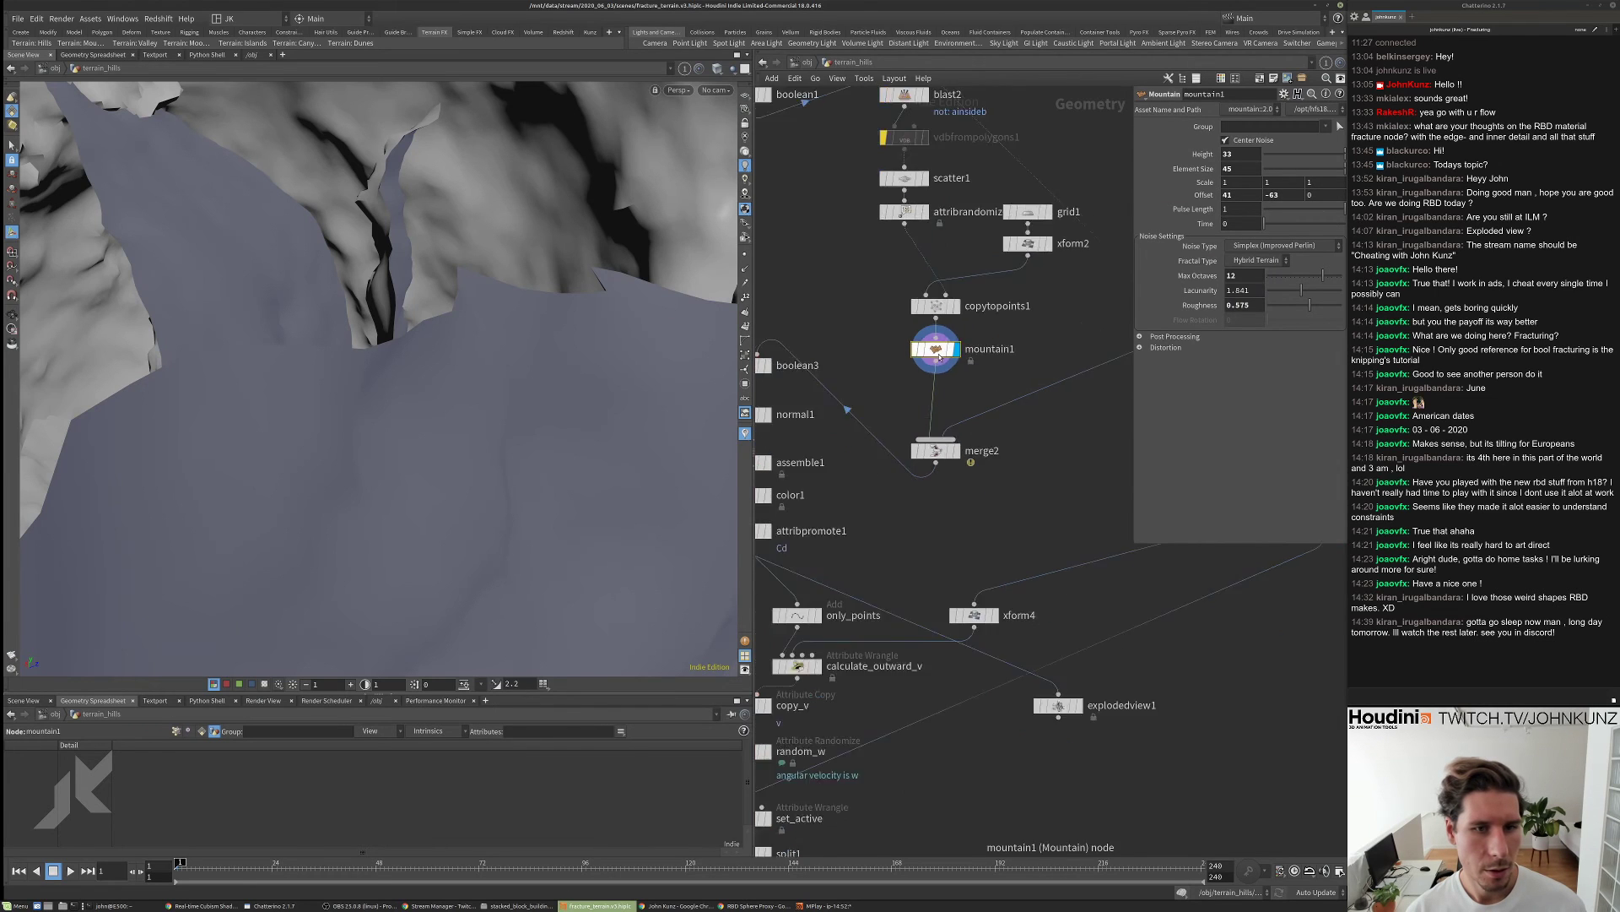
# - Display attribpromote1 to recook the fracture and show the coloured pieces
pyautogui.moveTo(942, 349); pyautogui.dragTo(926, 288, button='middle')
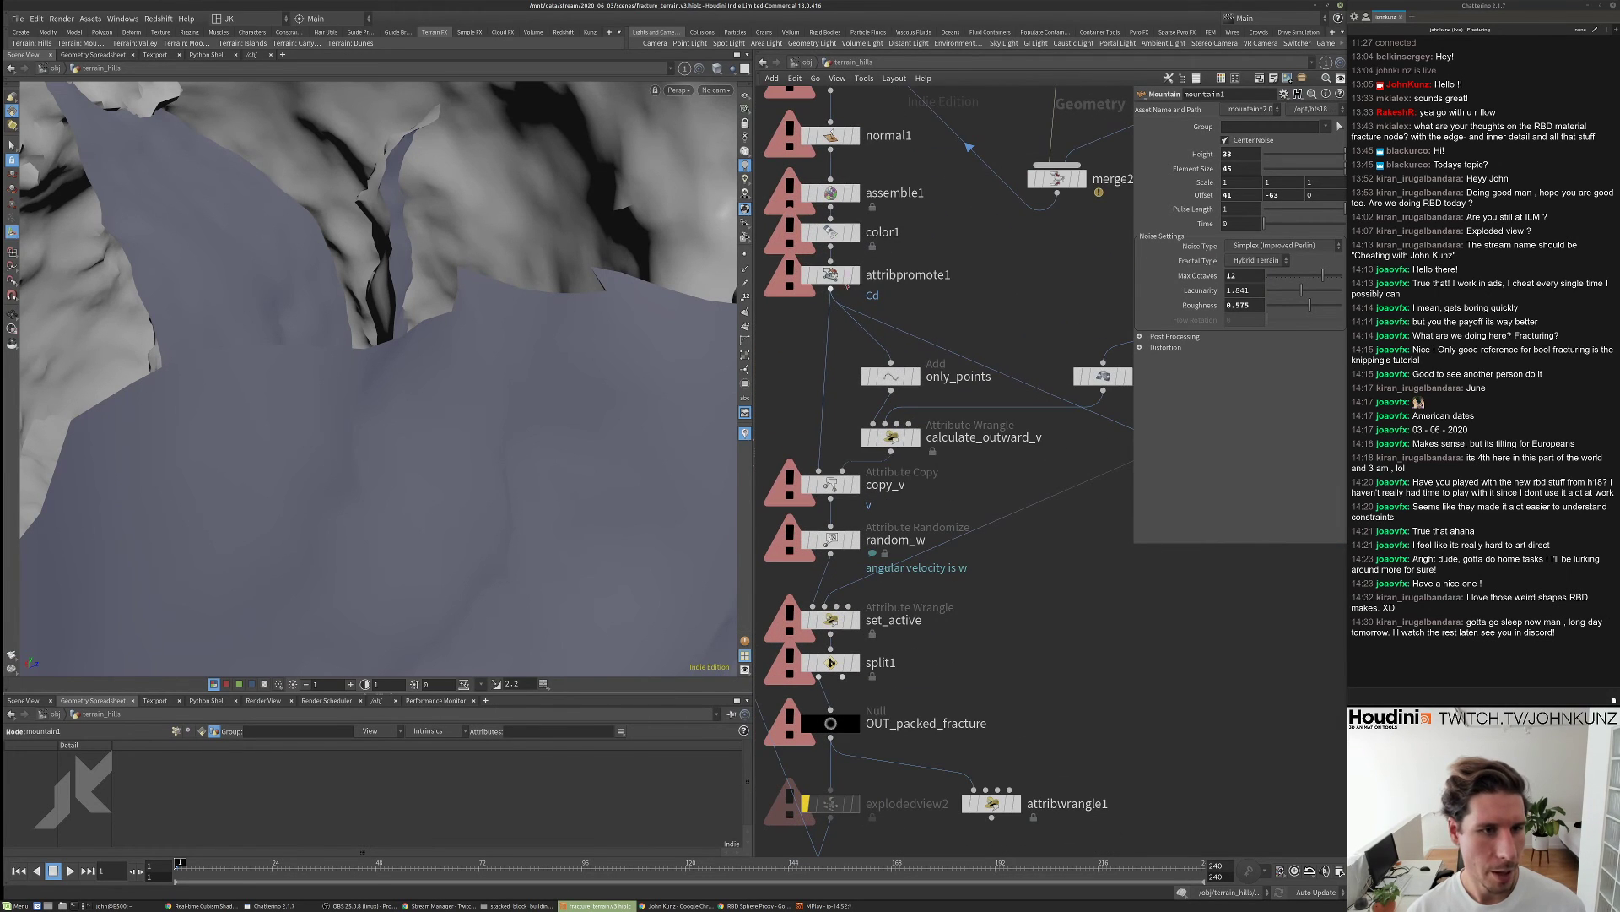
pyautogui.scroll(3, 836, 279)
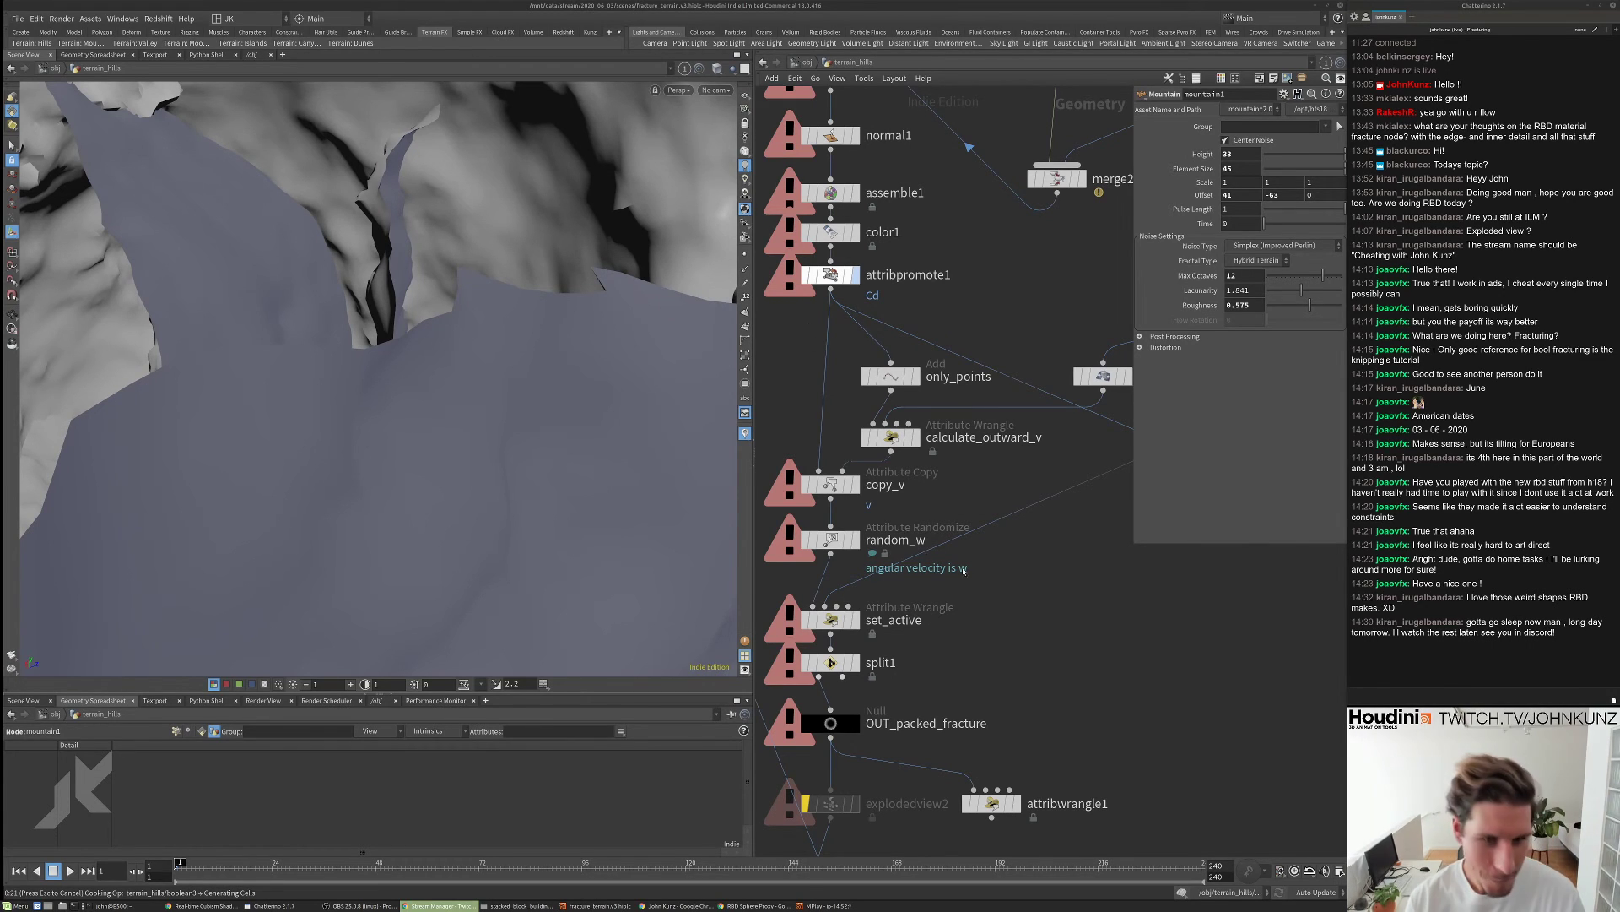
pyautogui.click(1032, 579)
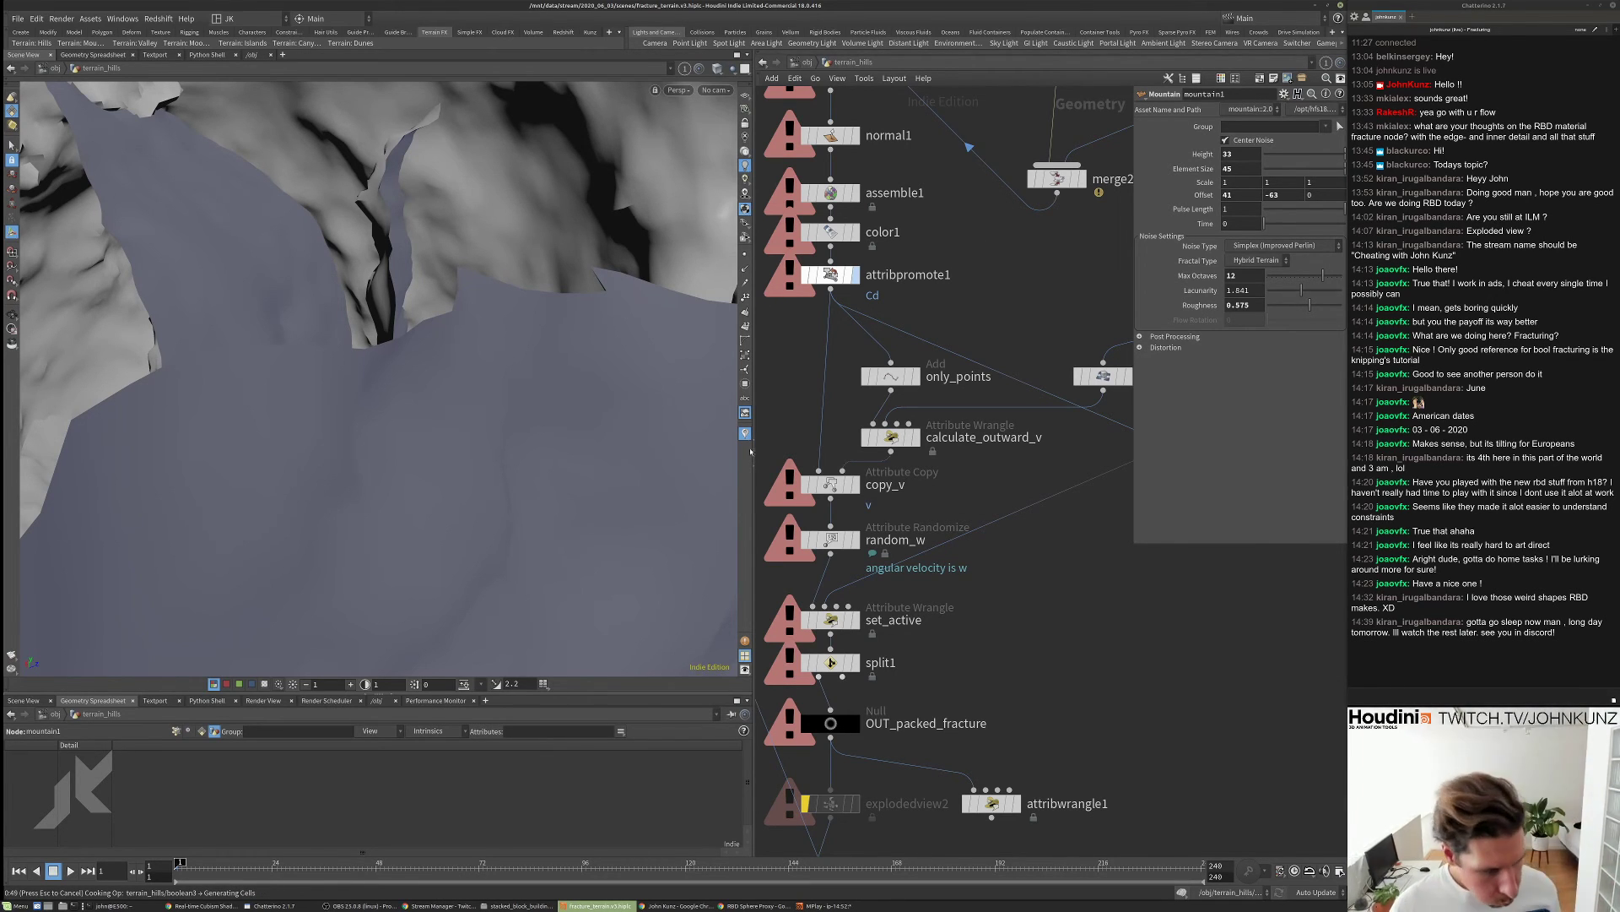
pyautogui.click(852, 274)
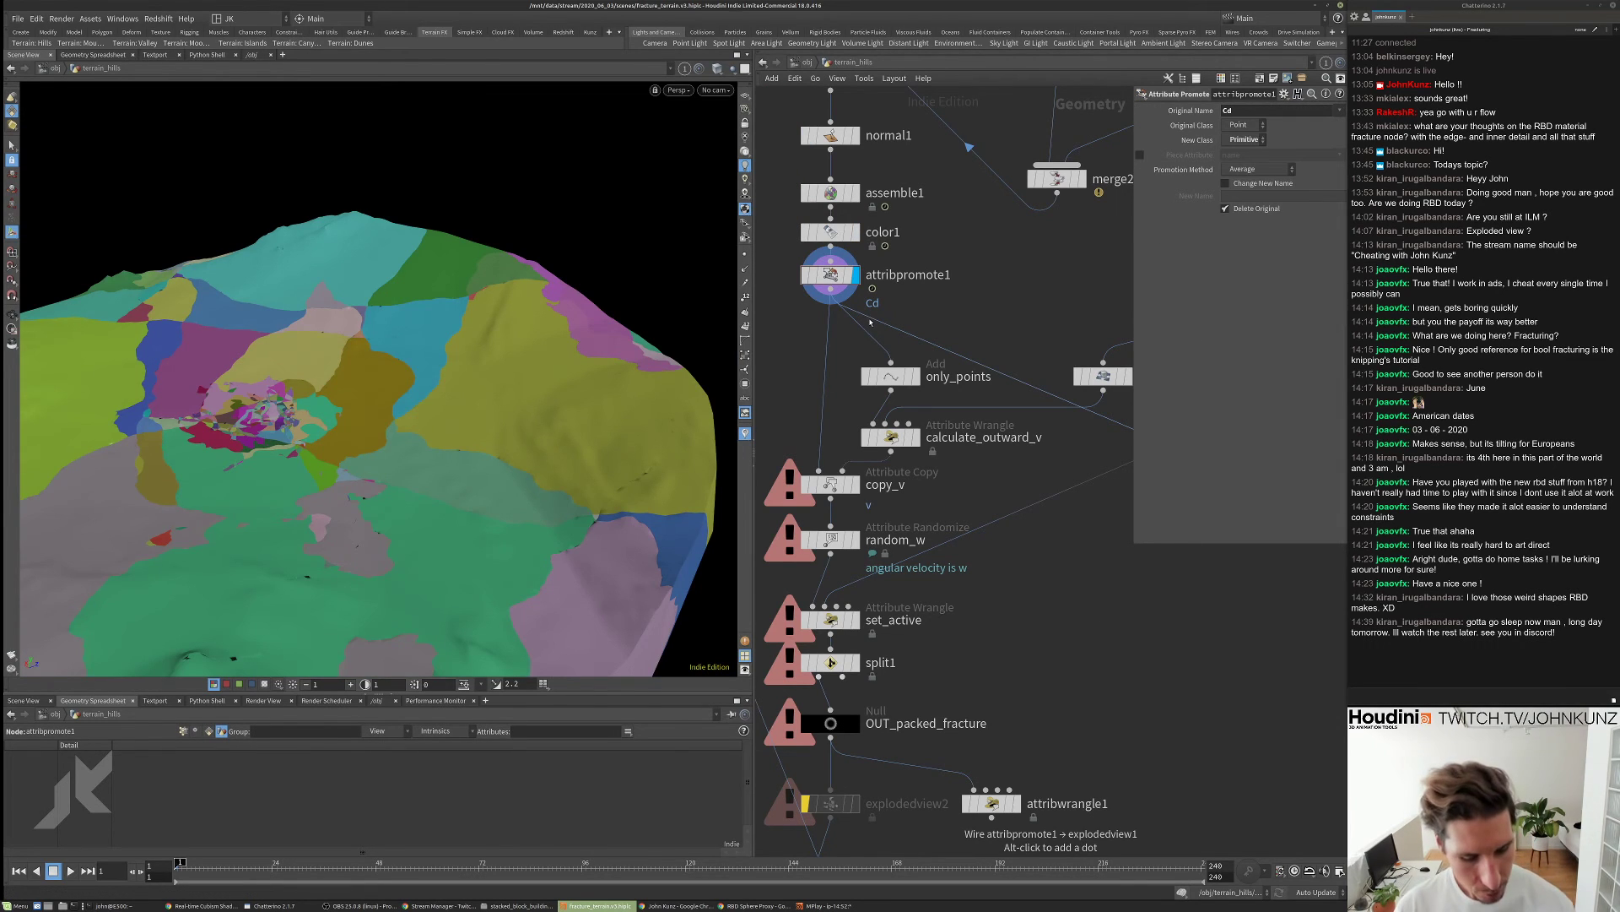
# - Examine the geometry information of boolean3 and the assemble1 node below it
pyautogui.scroll(-2, 973, 226)
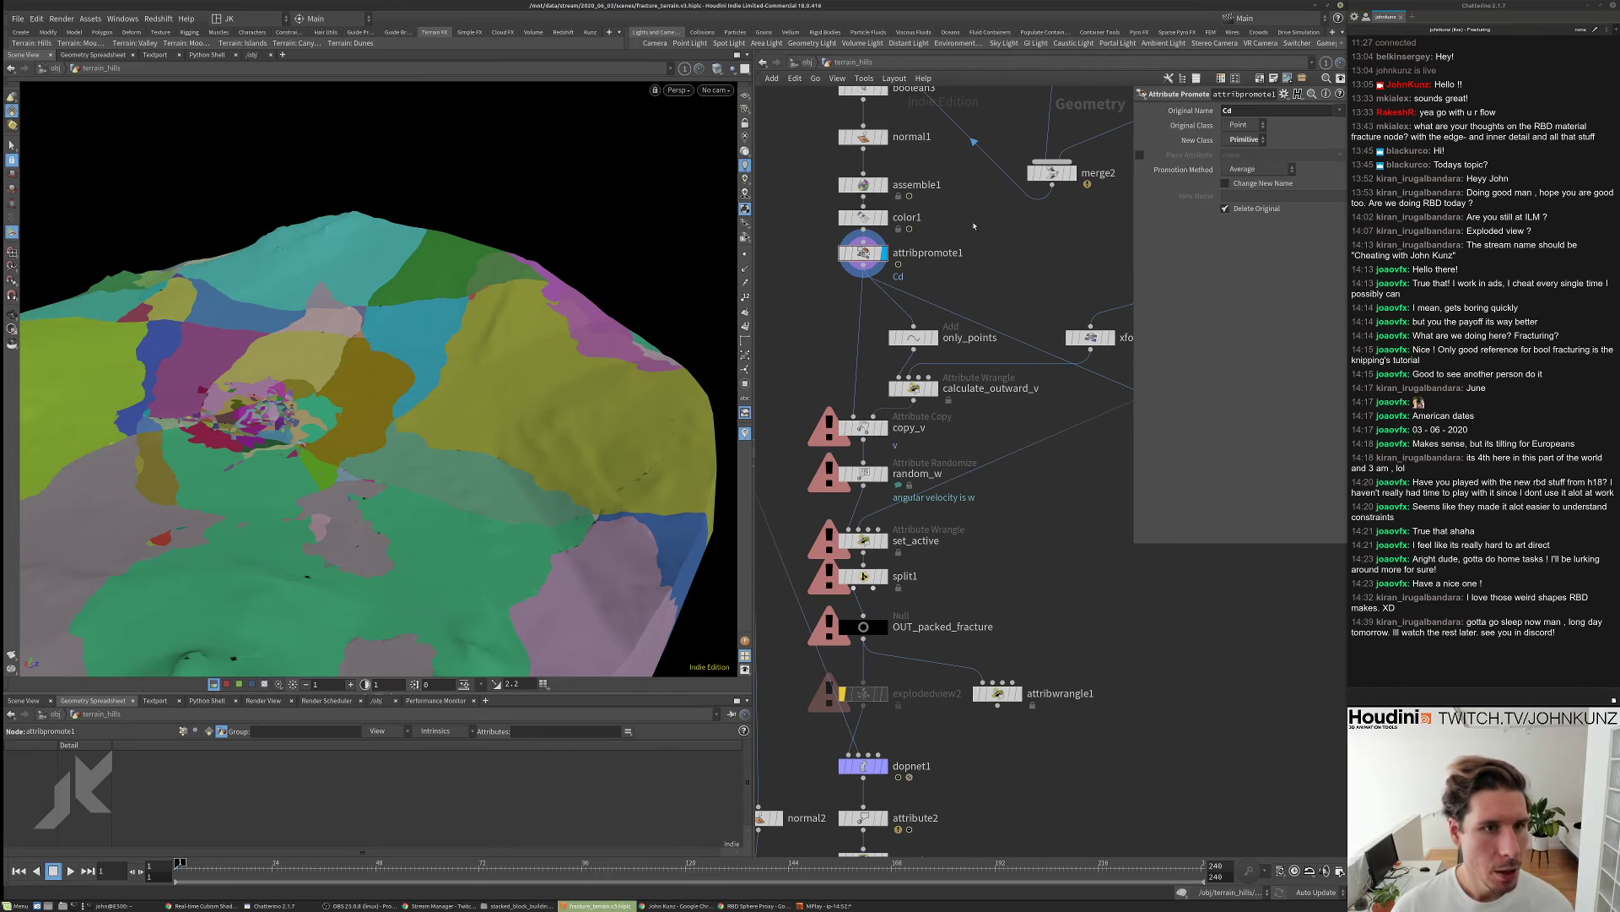
pyautogui.moveTo(973, 225); pyautogui.dragTo(984, 324, button='middle')
pyautogui.middleClick(880, 199)
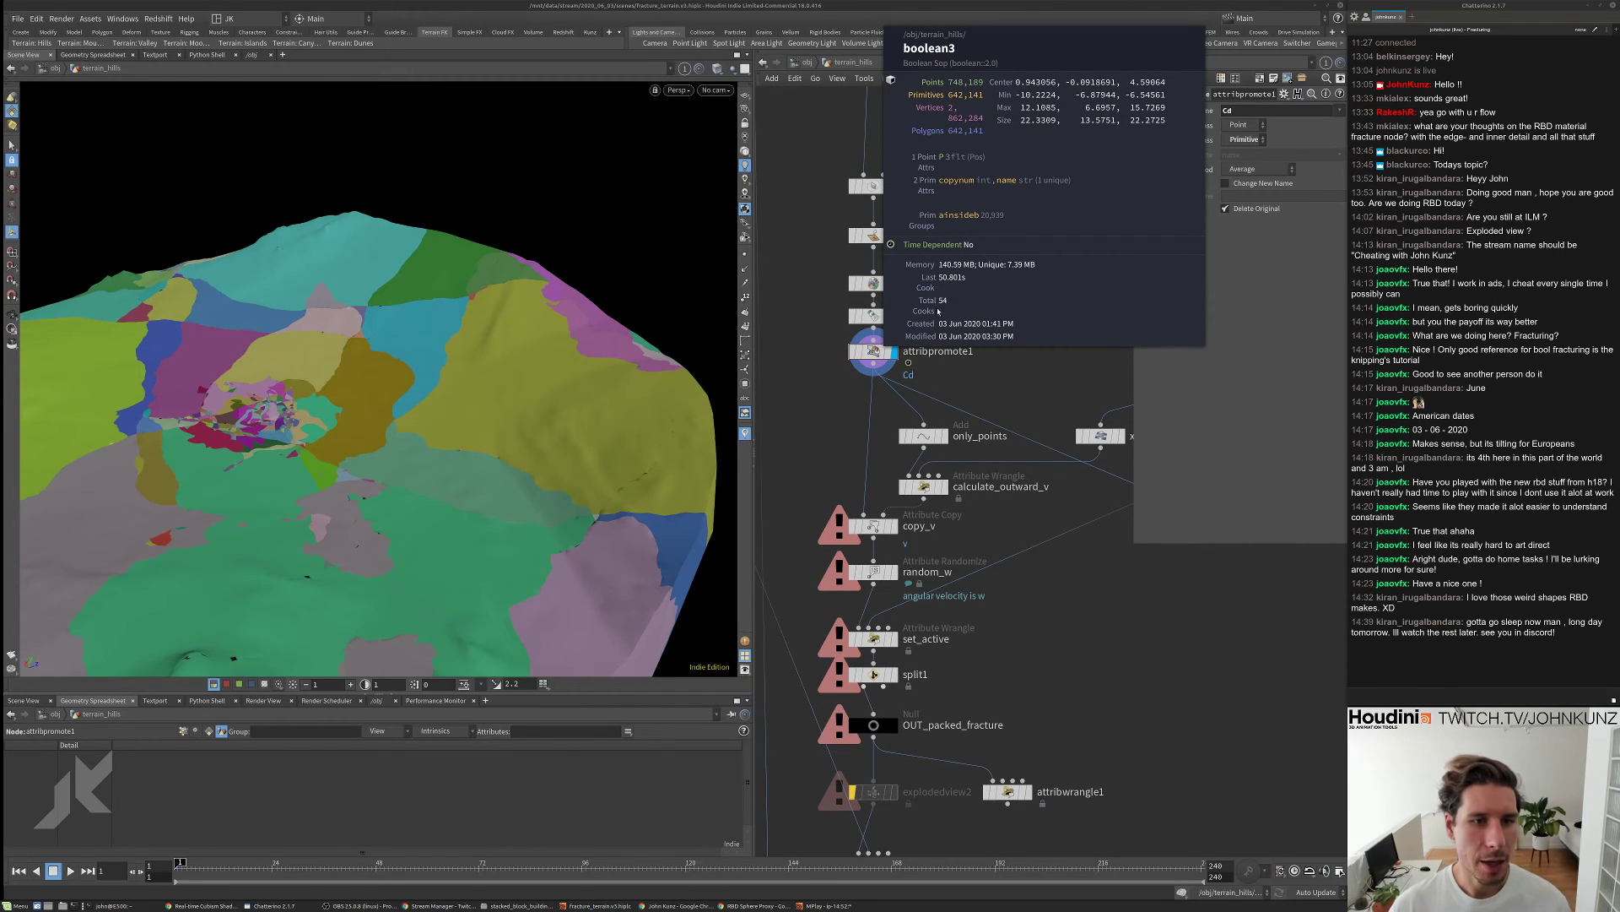
pyautogui.moveTo(957, 295); pyautogui.dragTo(948, 239, button='middle')
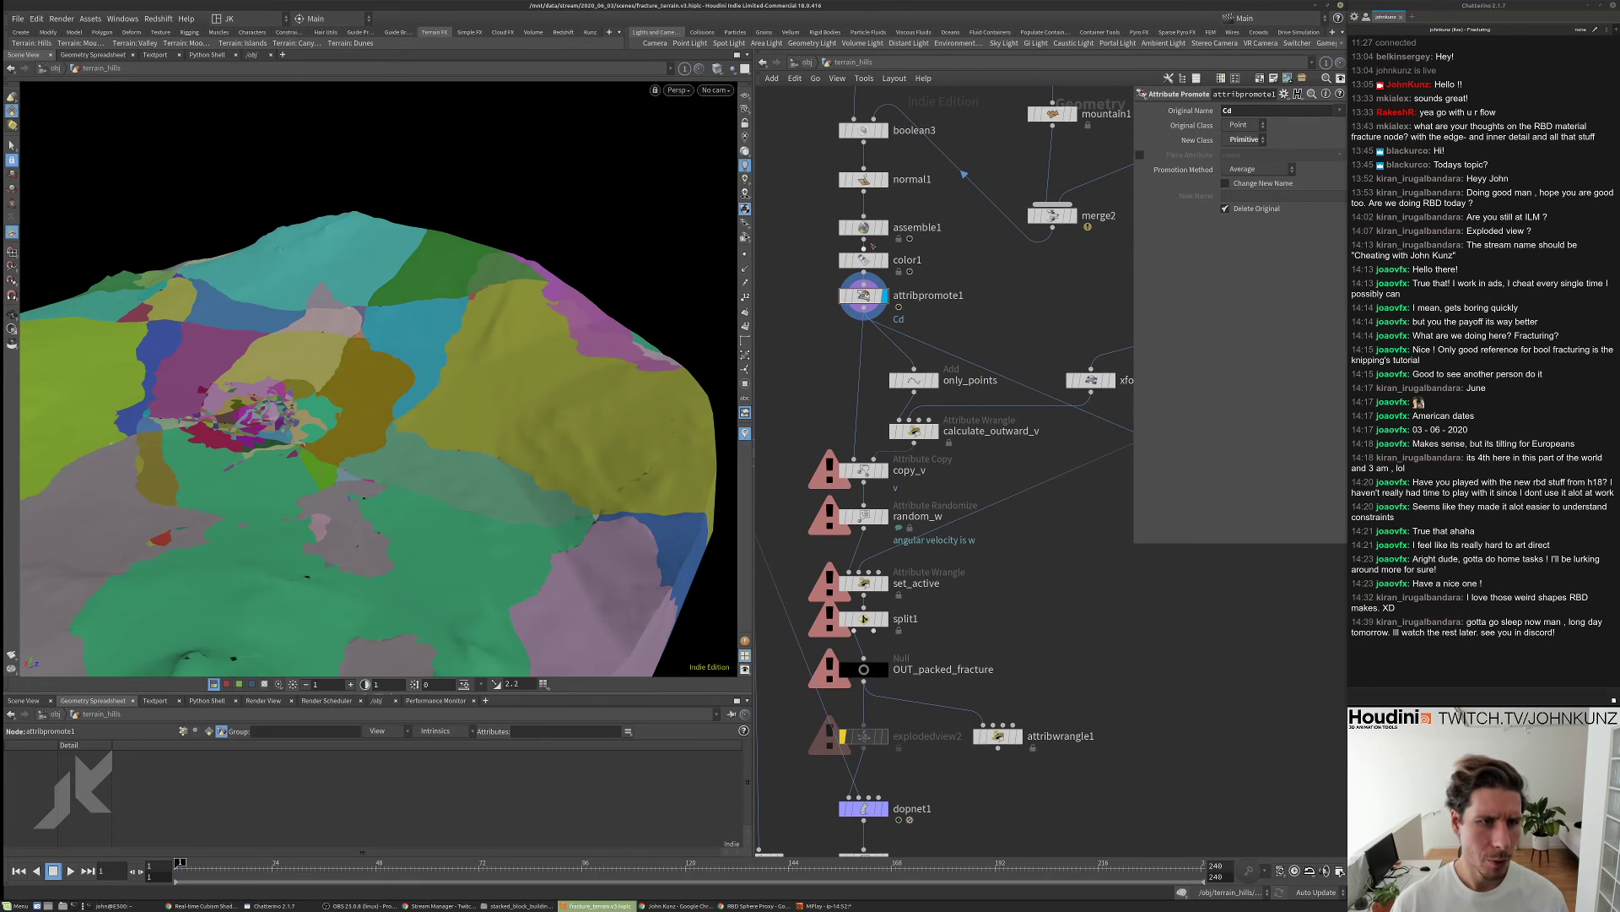
pyautogui.middleClick(864, 236)
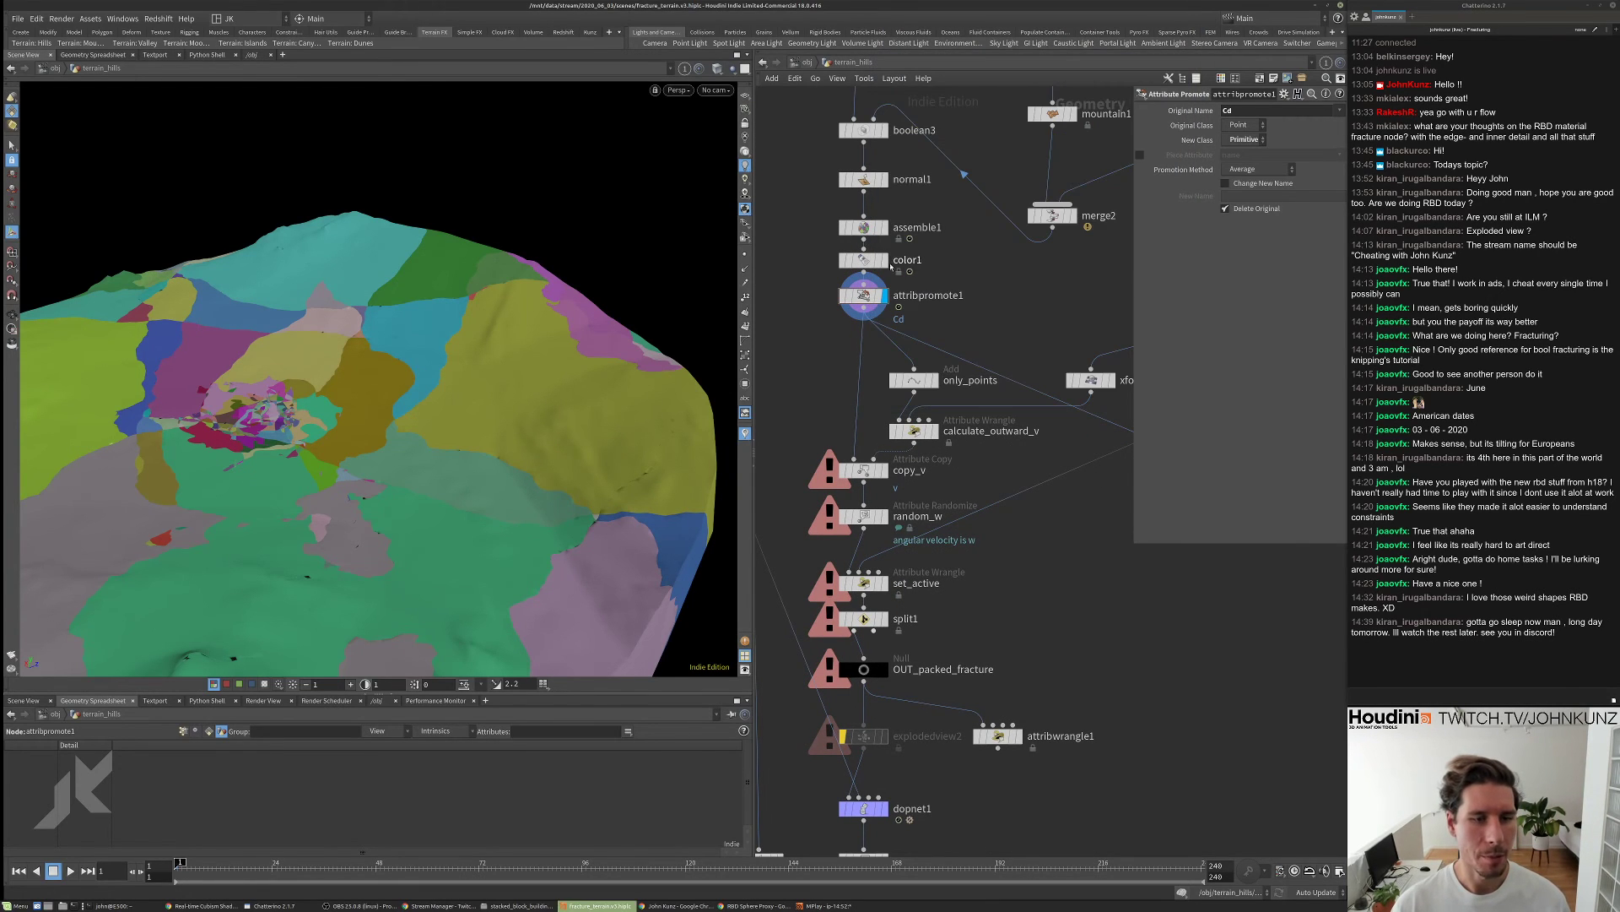
# - Look through the cam1 camera in the viewport and display attribute2 to cook the simulation
pyautogui.moveTo(1018, 487); pyautogui.dragTo(756, 165, button='middle')
pyautogui.click(713, 89)
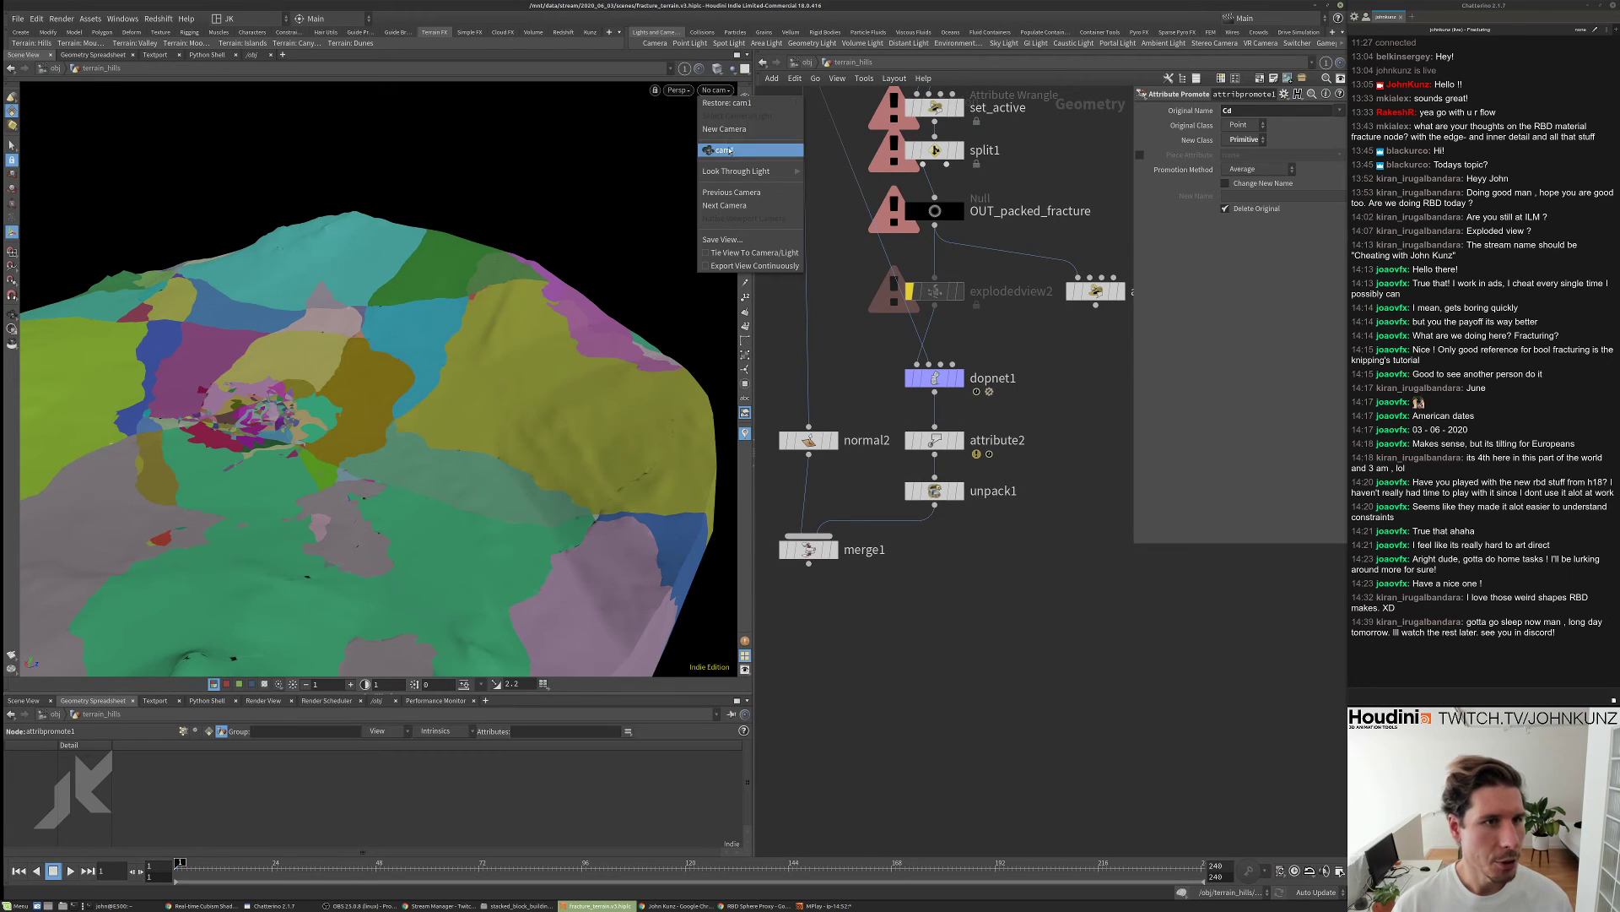
pyautogui.click(747, 149)
pyautogui.moveTo(864, 360); pyautogui.dragTo(856, 278, button='middle')
pyautogui.click(951, 354)
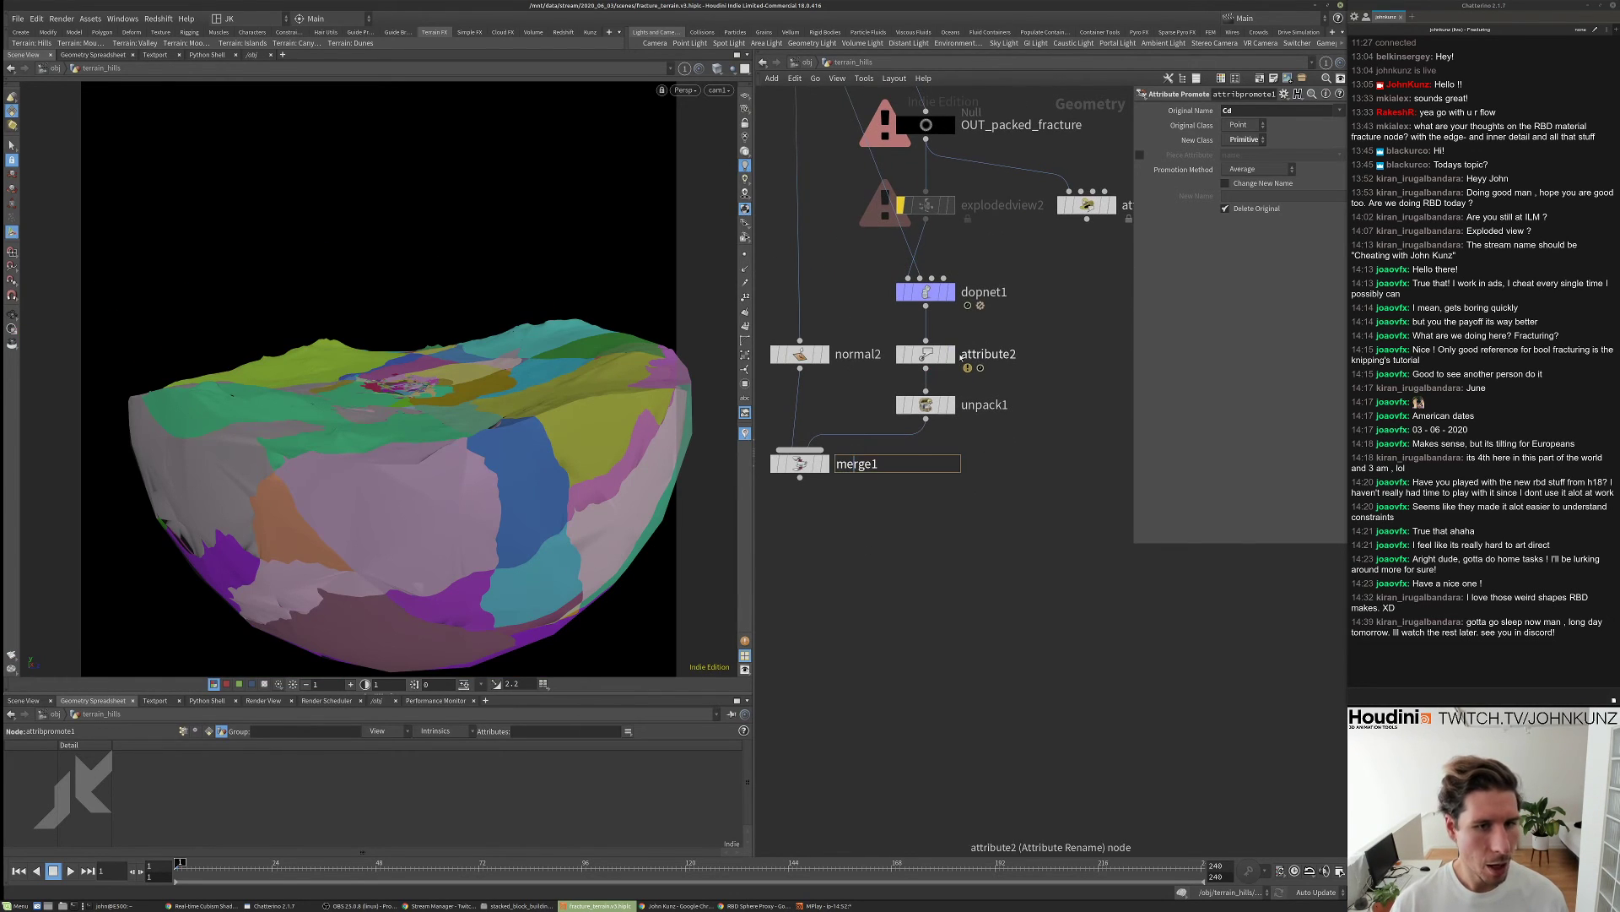
# - Select dopnet1, template normal2 to show the surrounding terrain, and launch a flipbook of frames 1 to 240
pyautogui.click(926, 291)
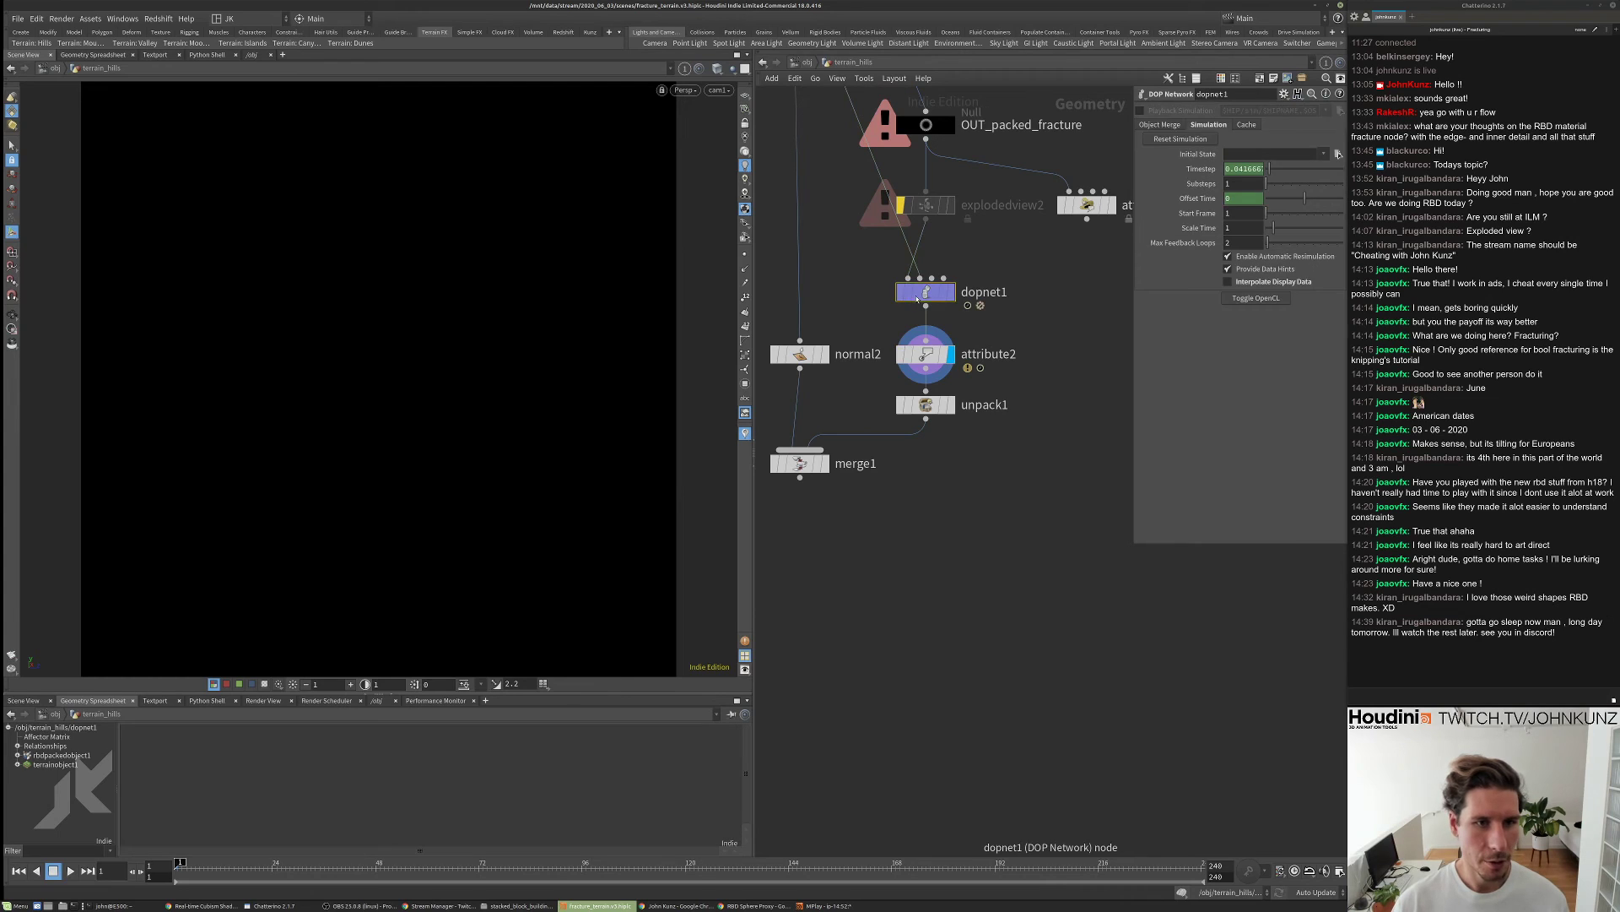
pyautogui.moveTo(926, 291); pyautogui.dragTo(925, 391, button='middle')
pyautogui.scroll(-1, 869, 389)
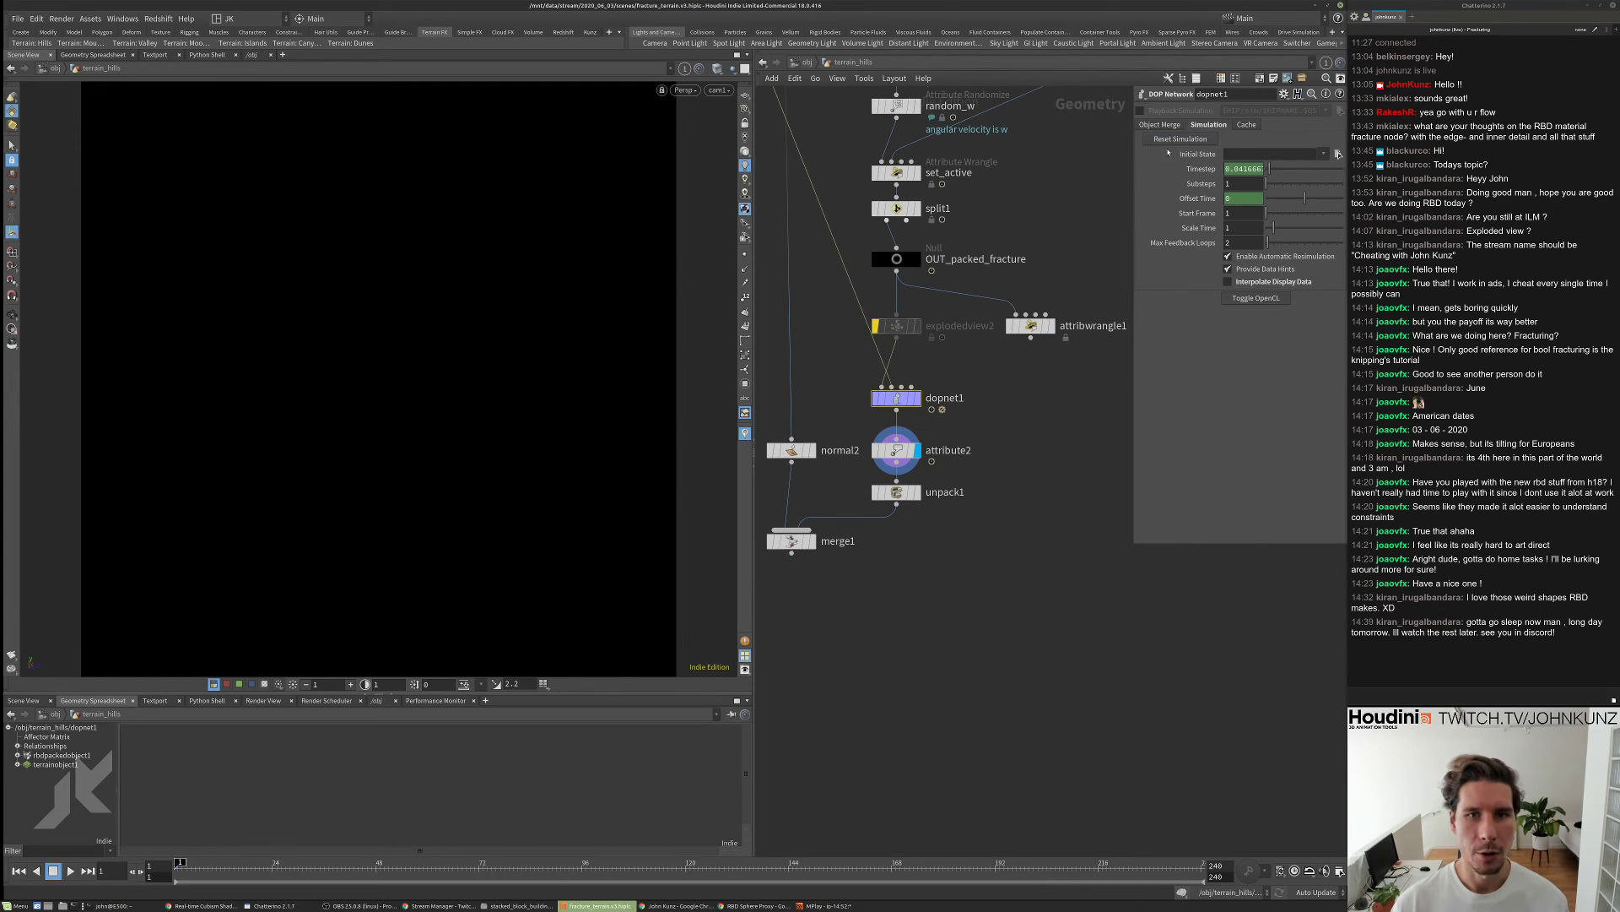
pyautogui.scroll(3, 834, 426)
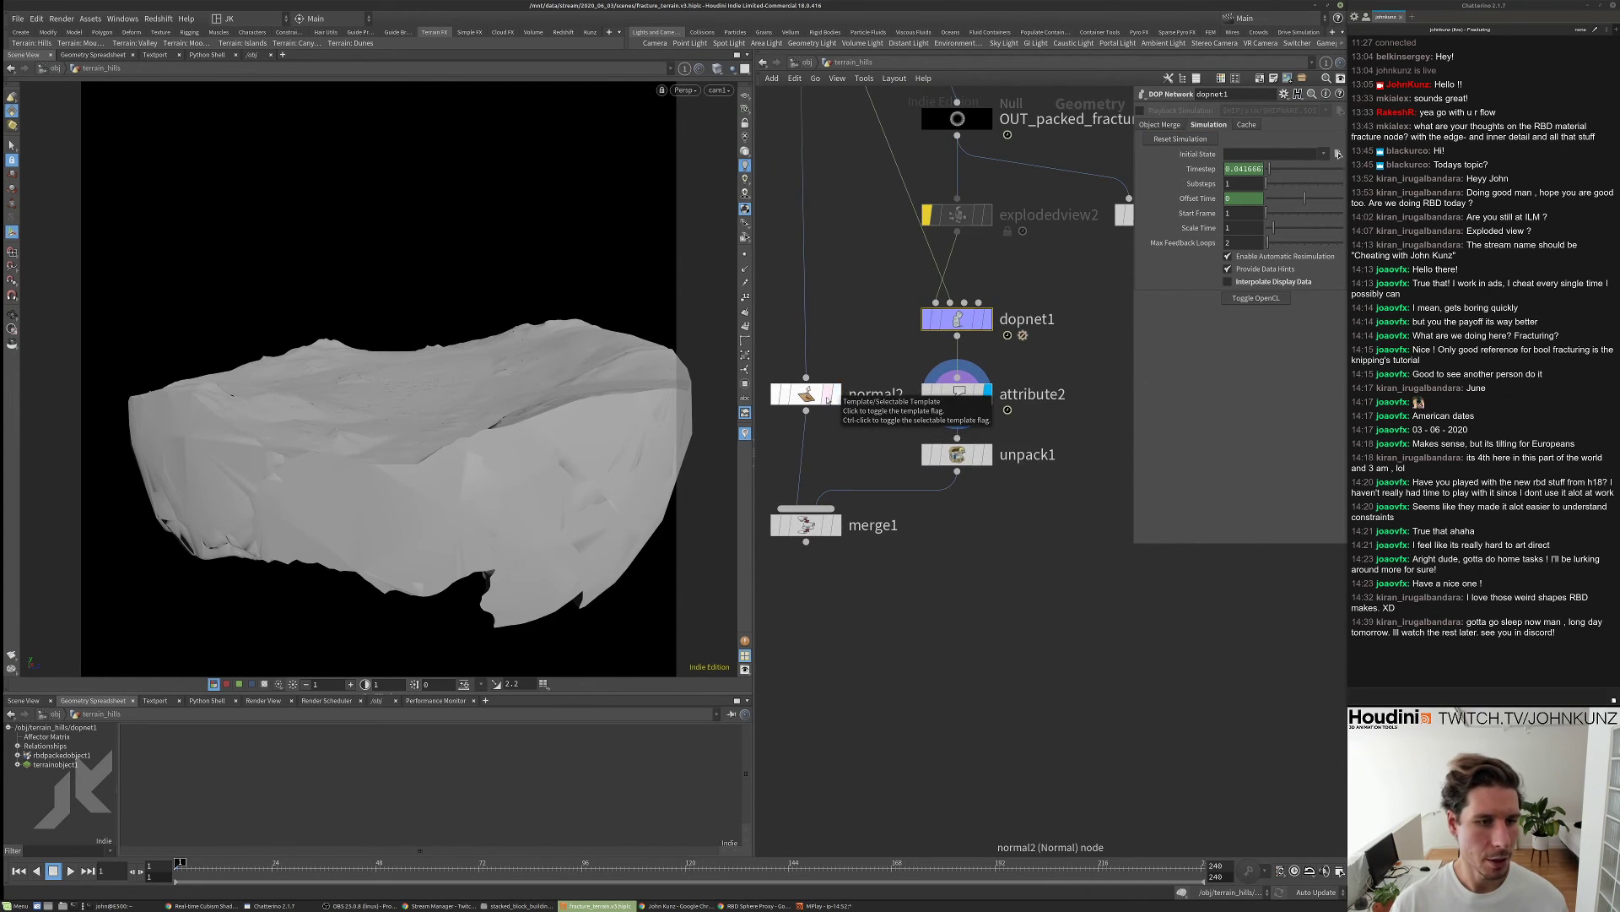
pyautogui.click(830, 394)
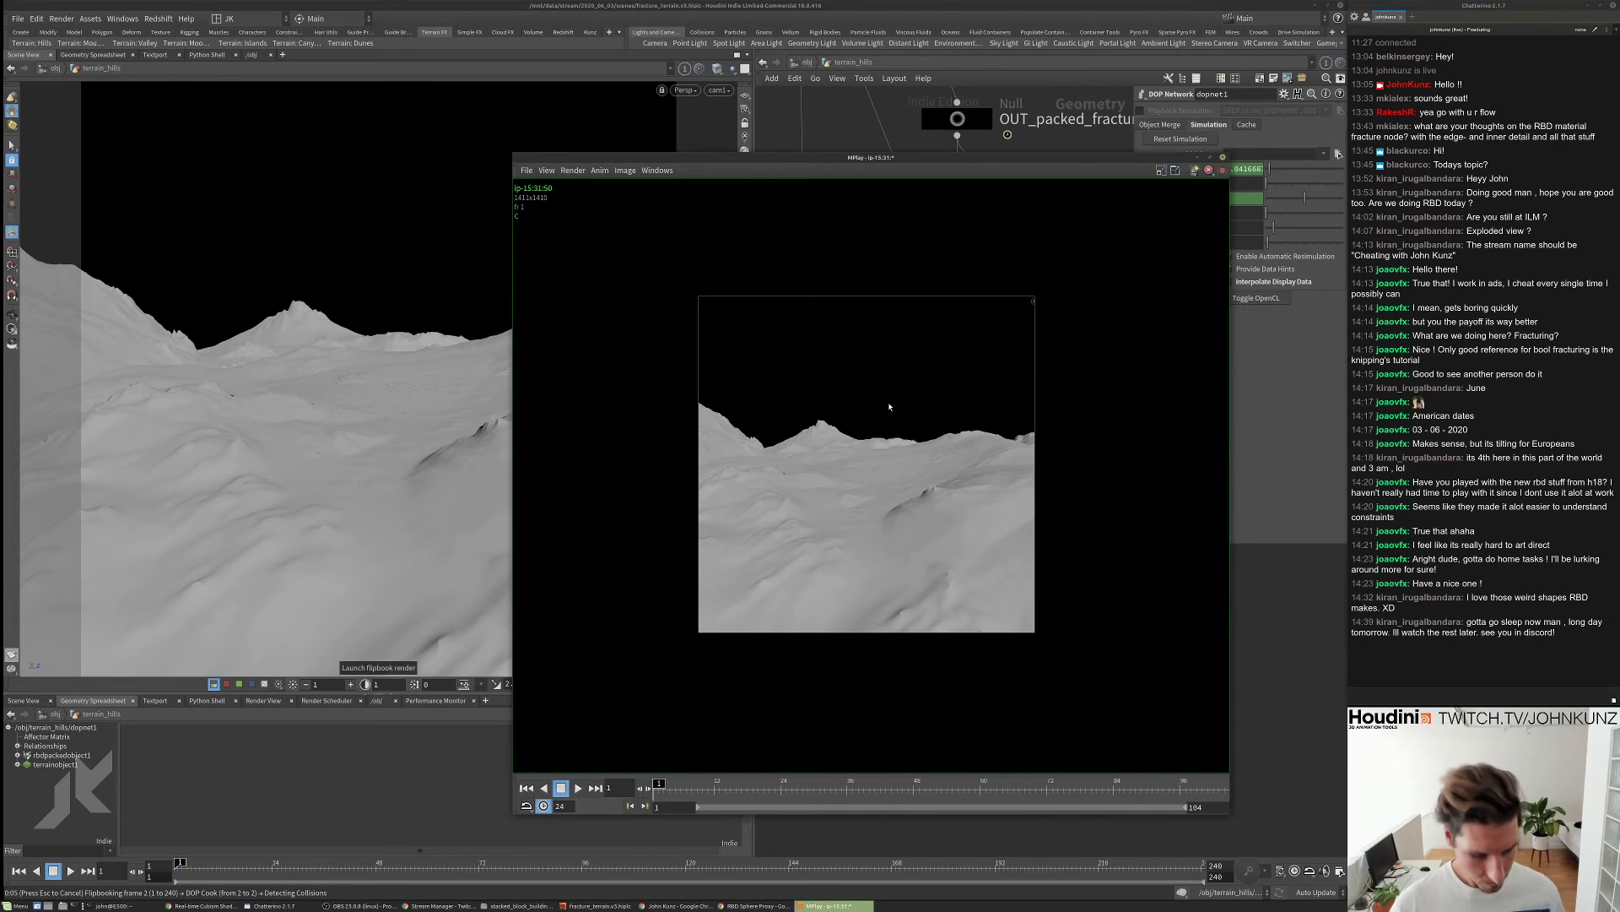
# - Enlarge the flipbook image in MPlay, then move and narrow its window so the Houdini viewport stays visible
pyautogui.scroll(2, 882, 426)
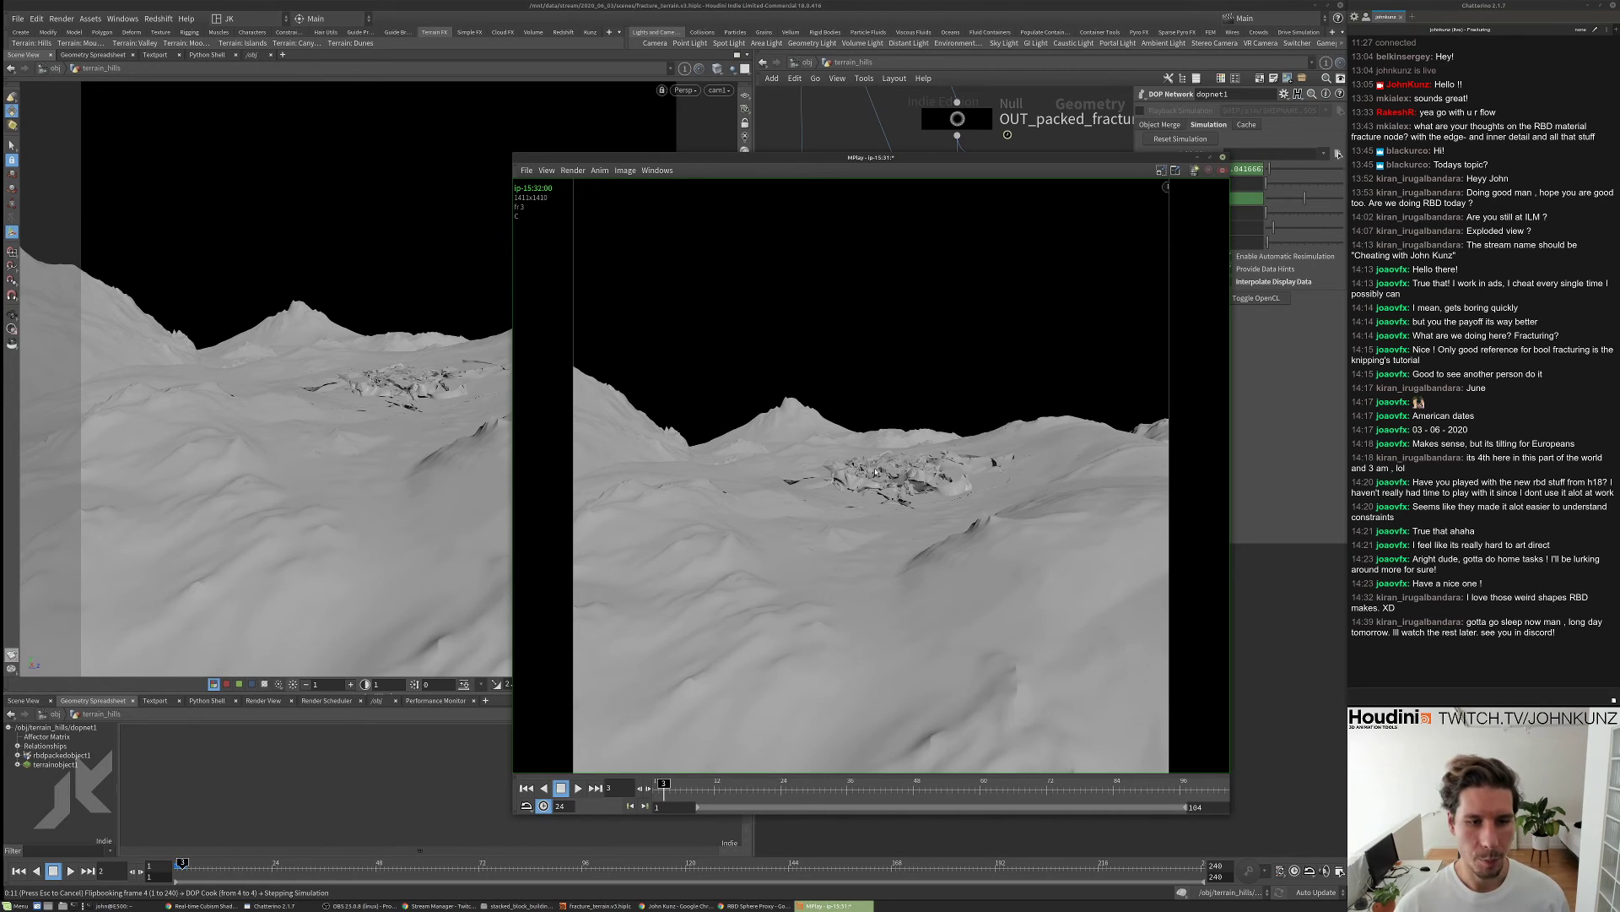
pyautogui.moveTo(1056, 161); pyautogui.dragTo(1103, 122)
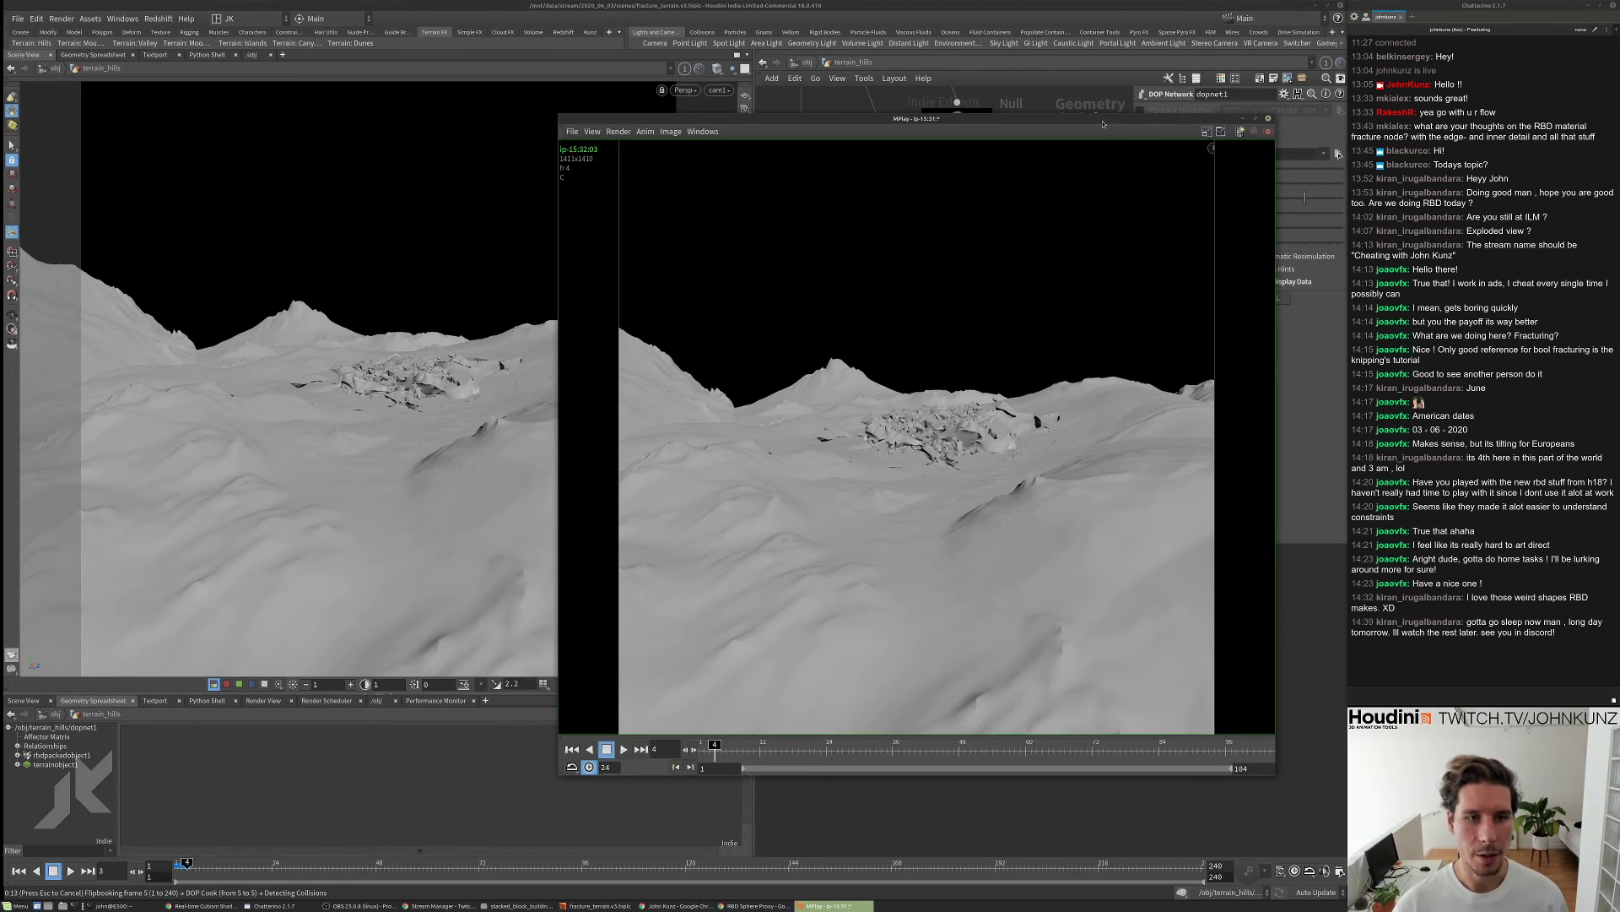
pyautogui.moveTo(558, 115); pyautogui.dragTo(626, 120)
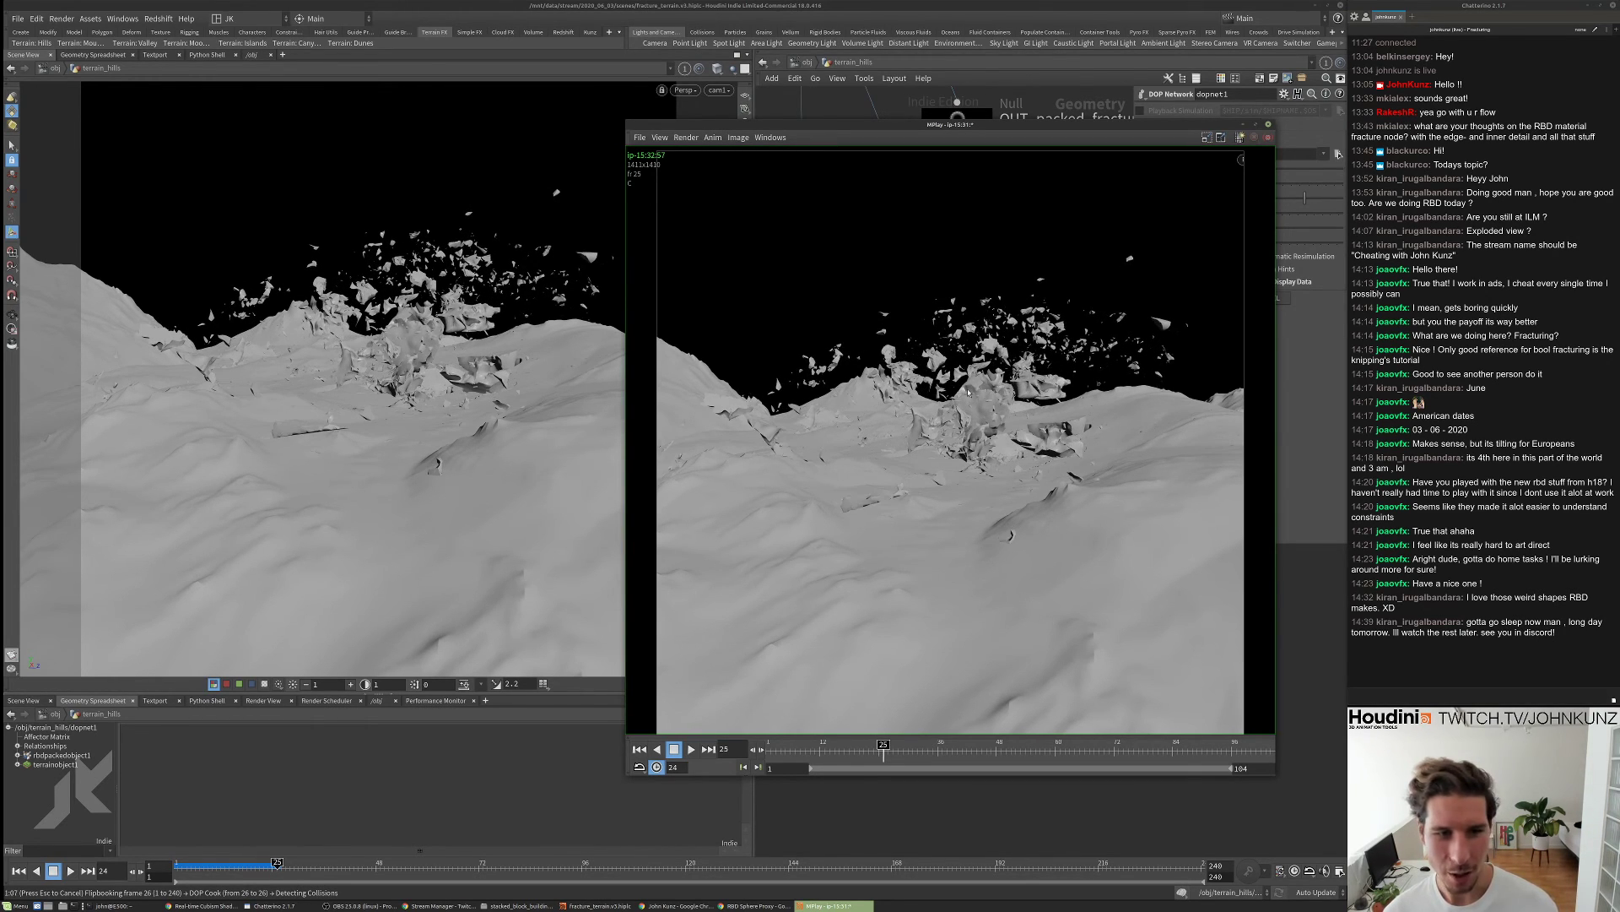
# - Play back and step through the rendered flipbook frames to examine the explosion and compare it with the earlier sequence
pyautogui.press('Up')
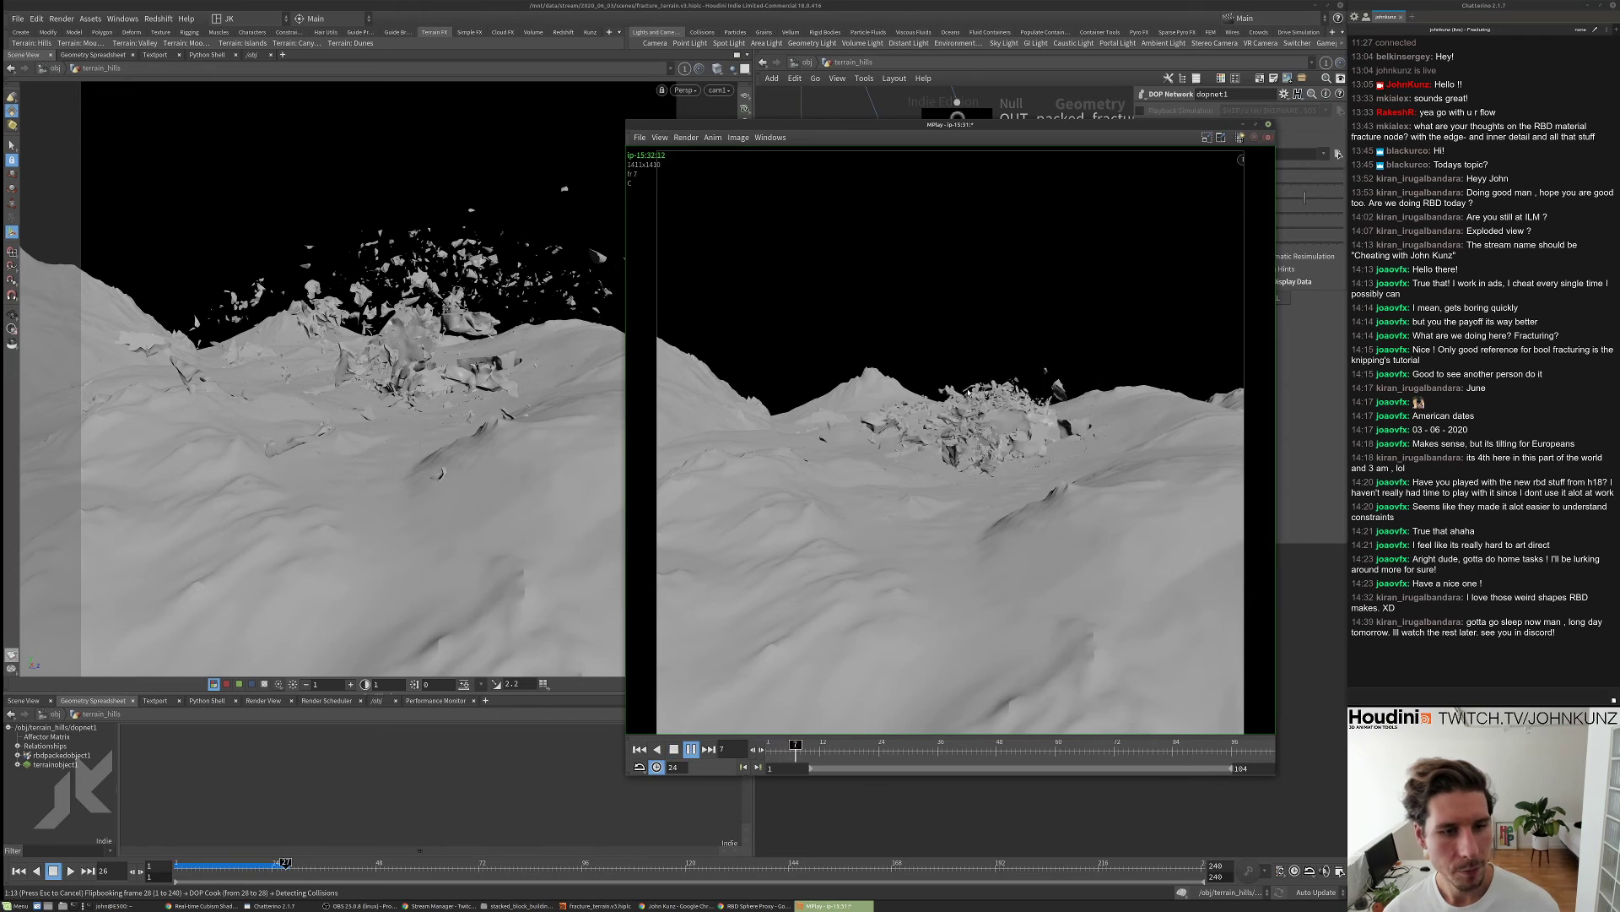
pyautogui.press('Down')
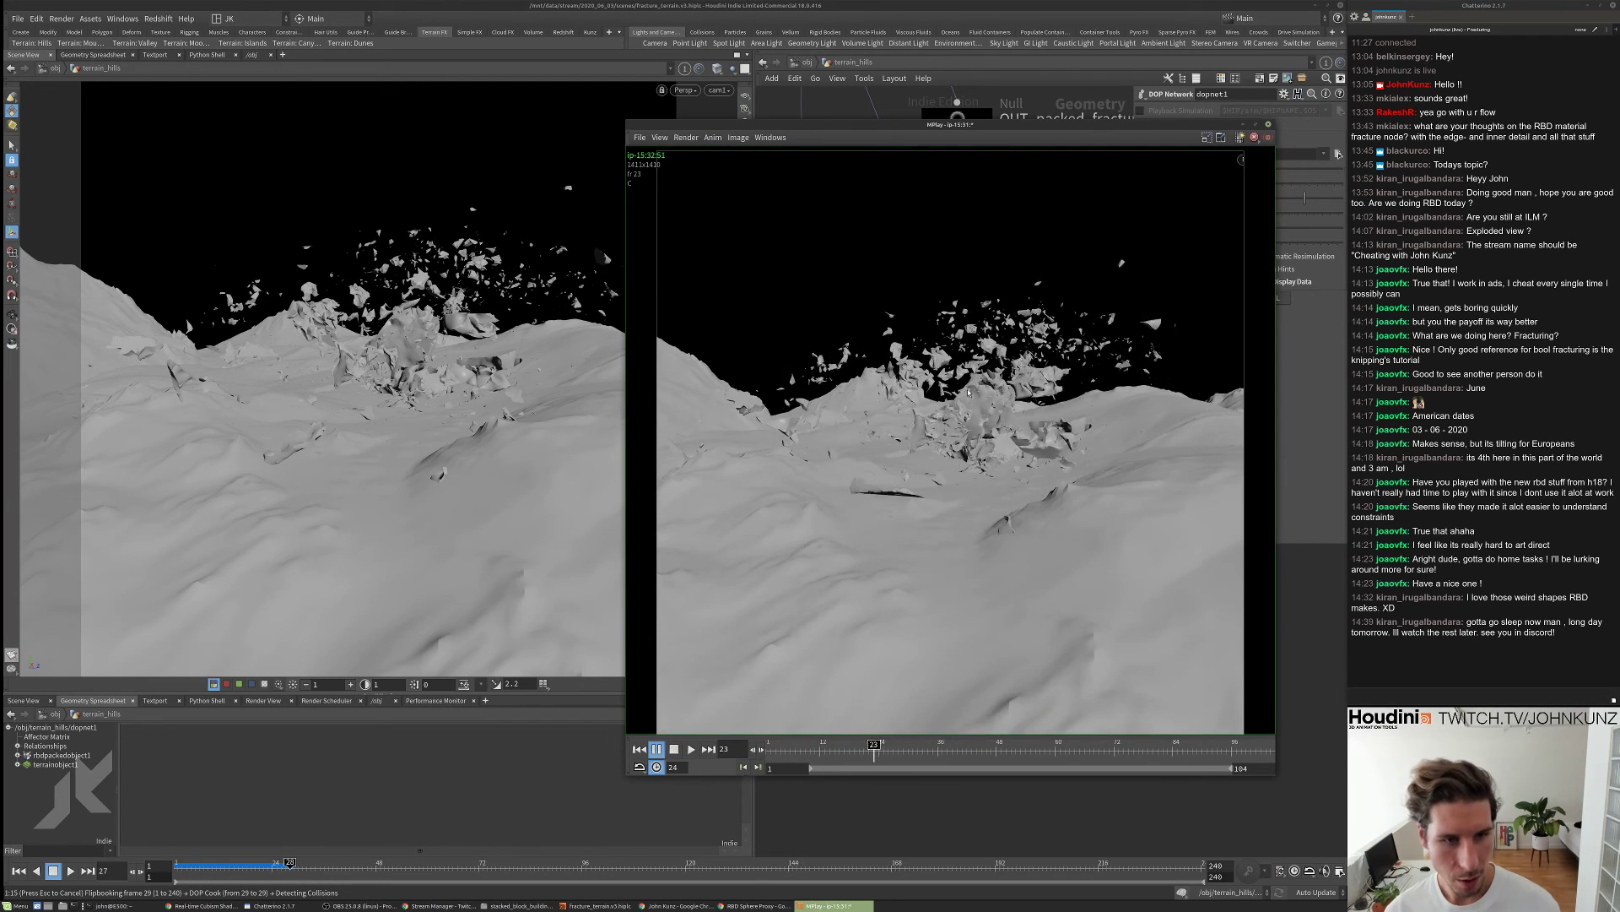
pyautogui.press('Up')
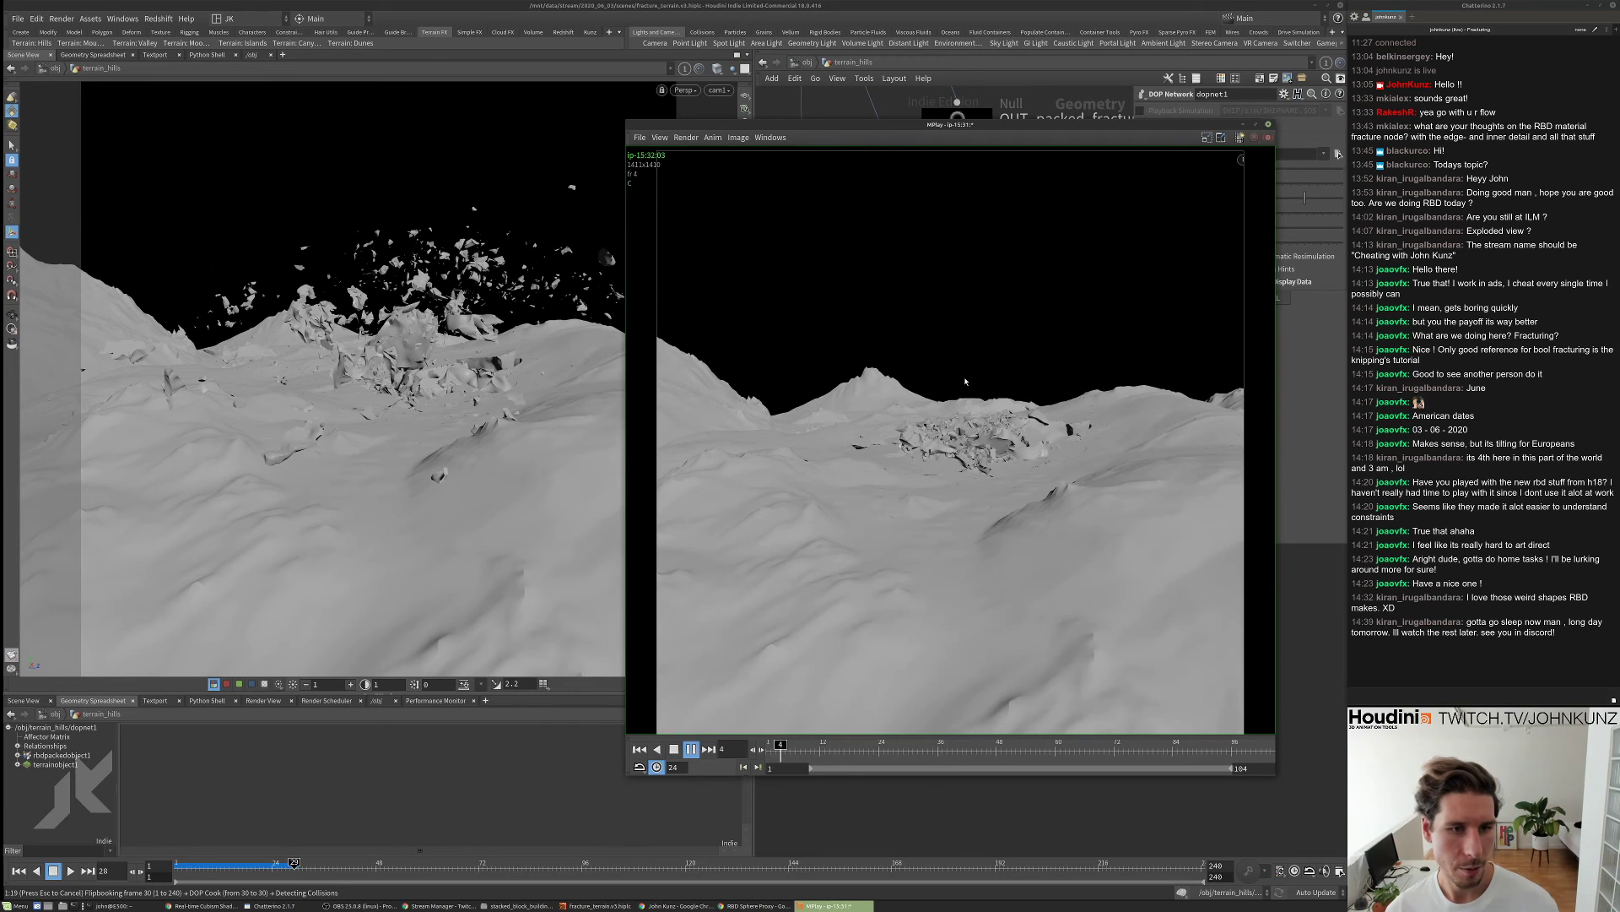
pyautogui.press('Up')
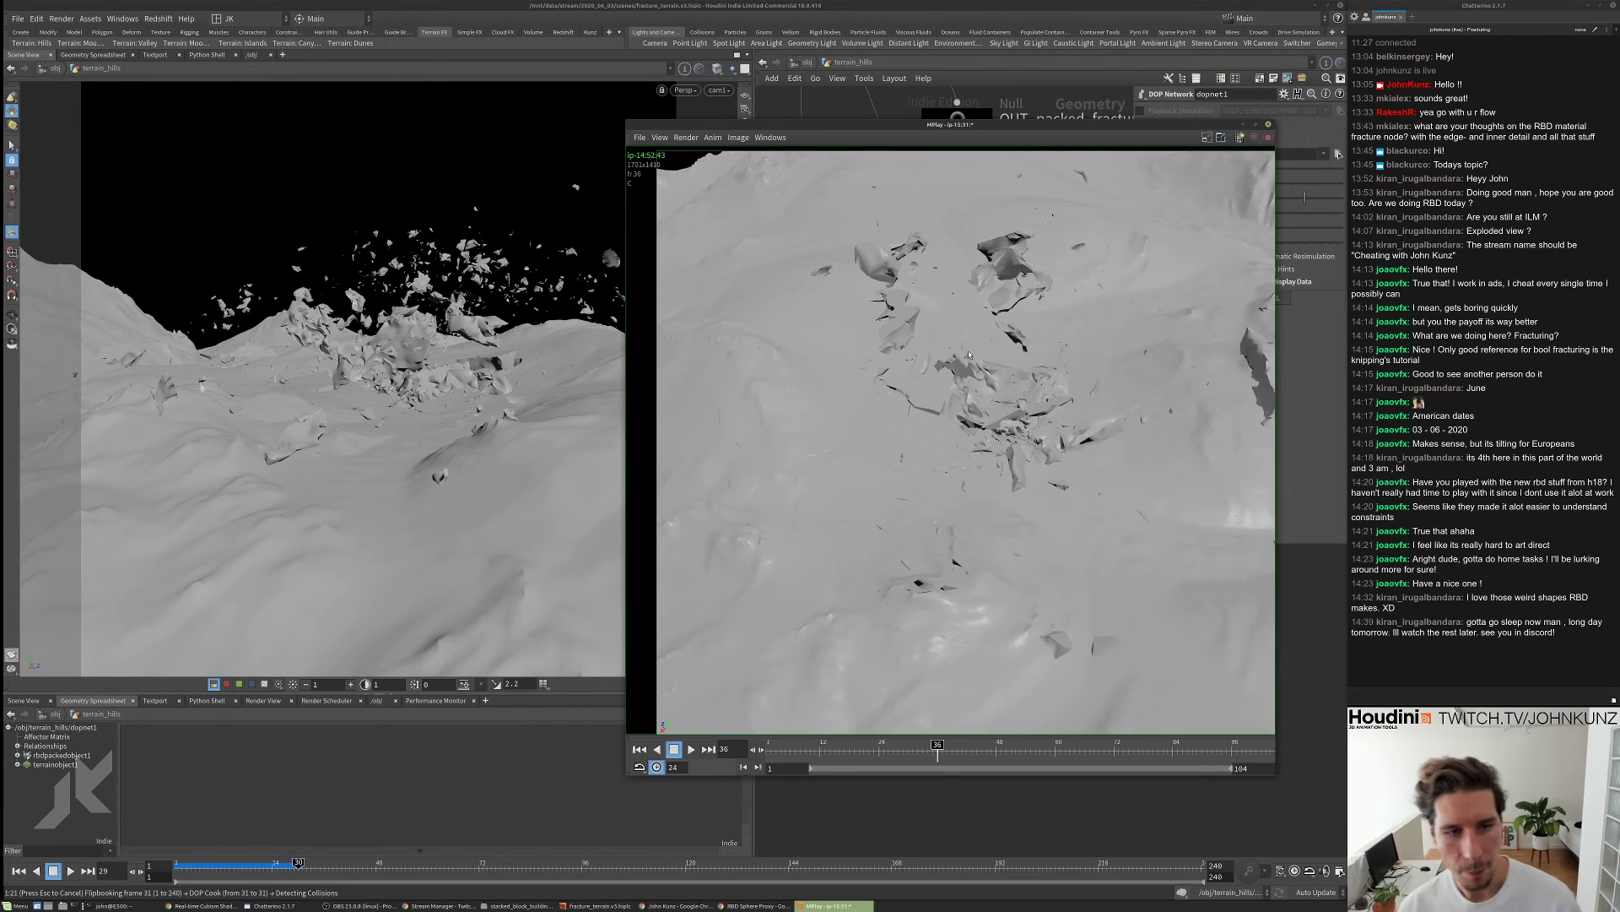
pyautogui.press('Down')
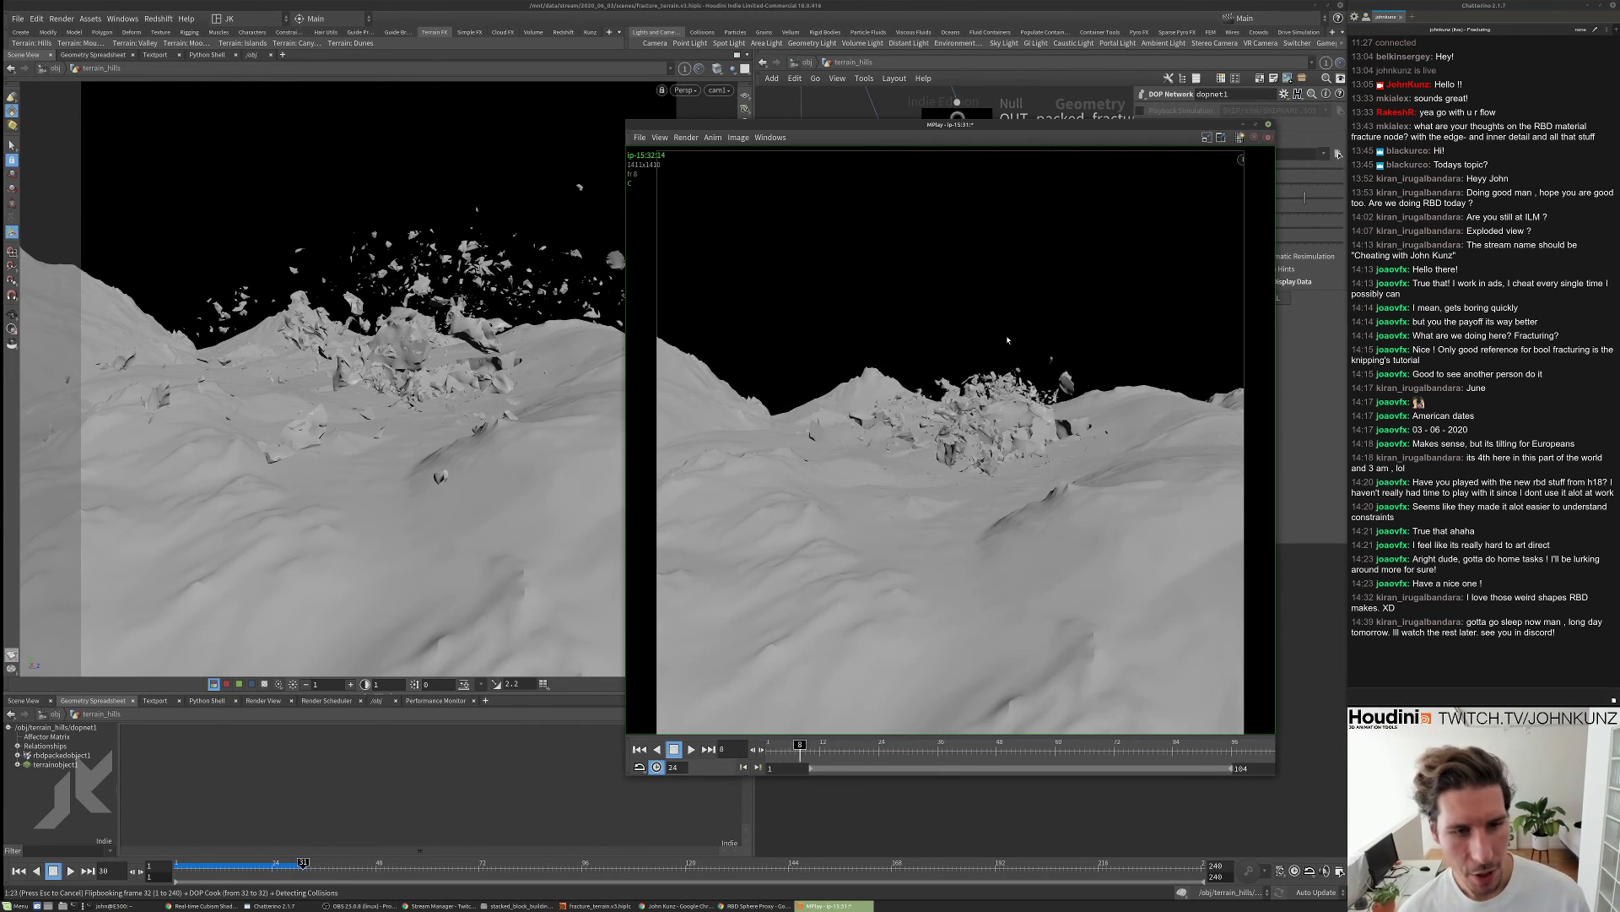
pyautogui.press('Left')
pyautogui.press('Left')
pyautogui.press('Right')
pyautogui.press('Right')
pyautogui.press('Right')
pyautogui.press('Right')
pyautogui.press('Right')
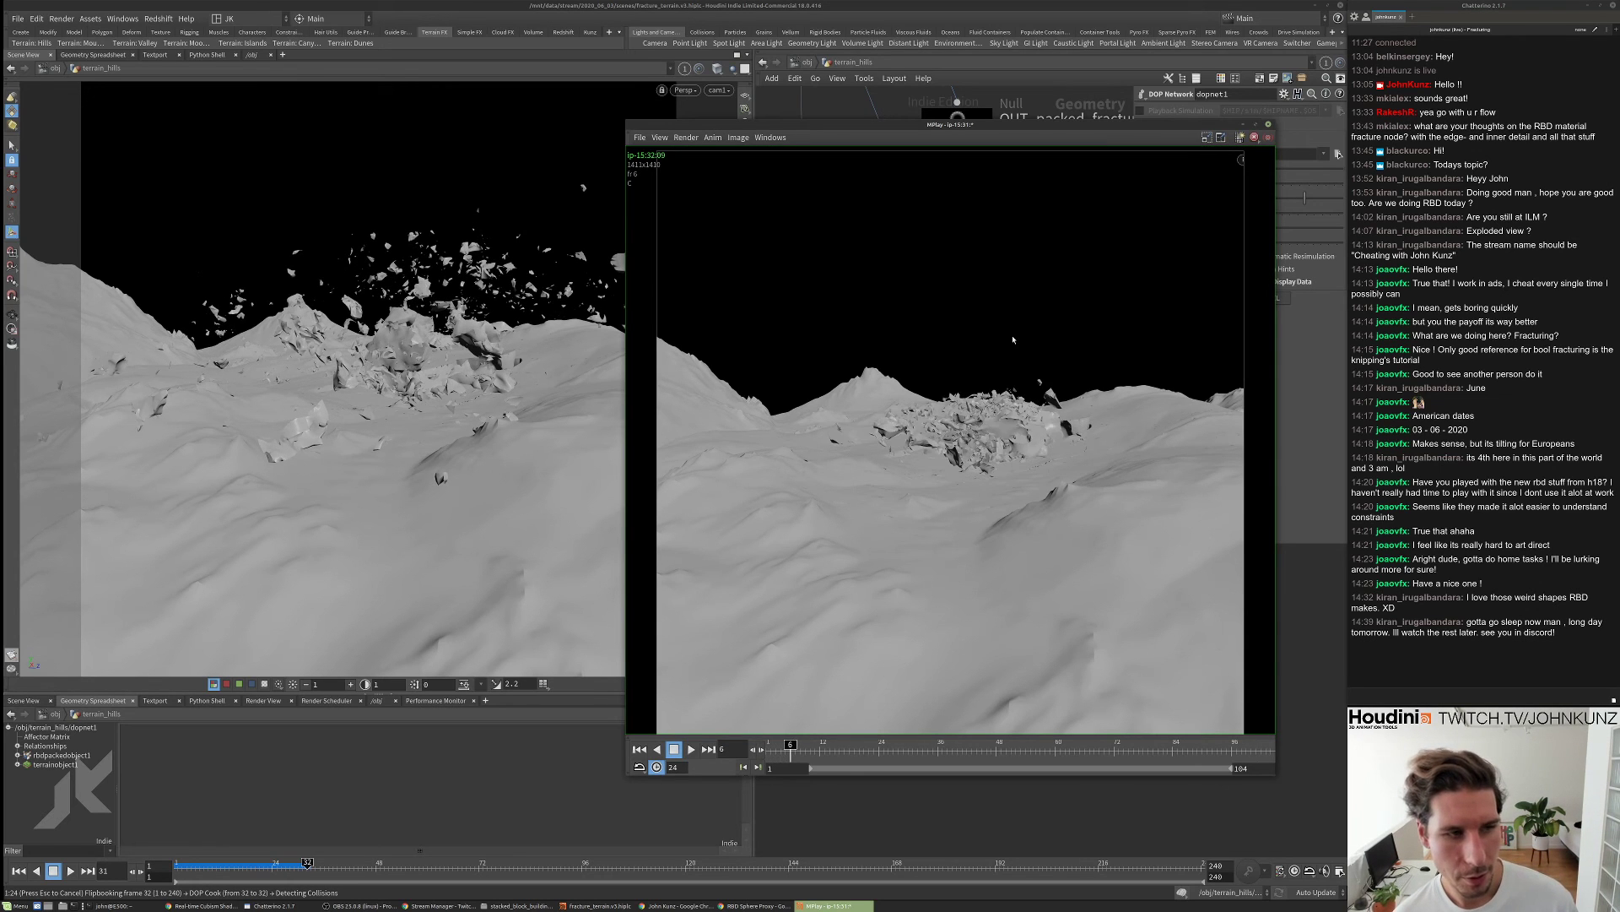
pyautogui.press('Up')
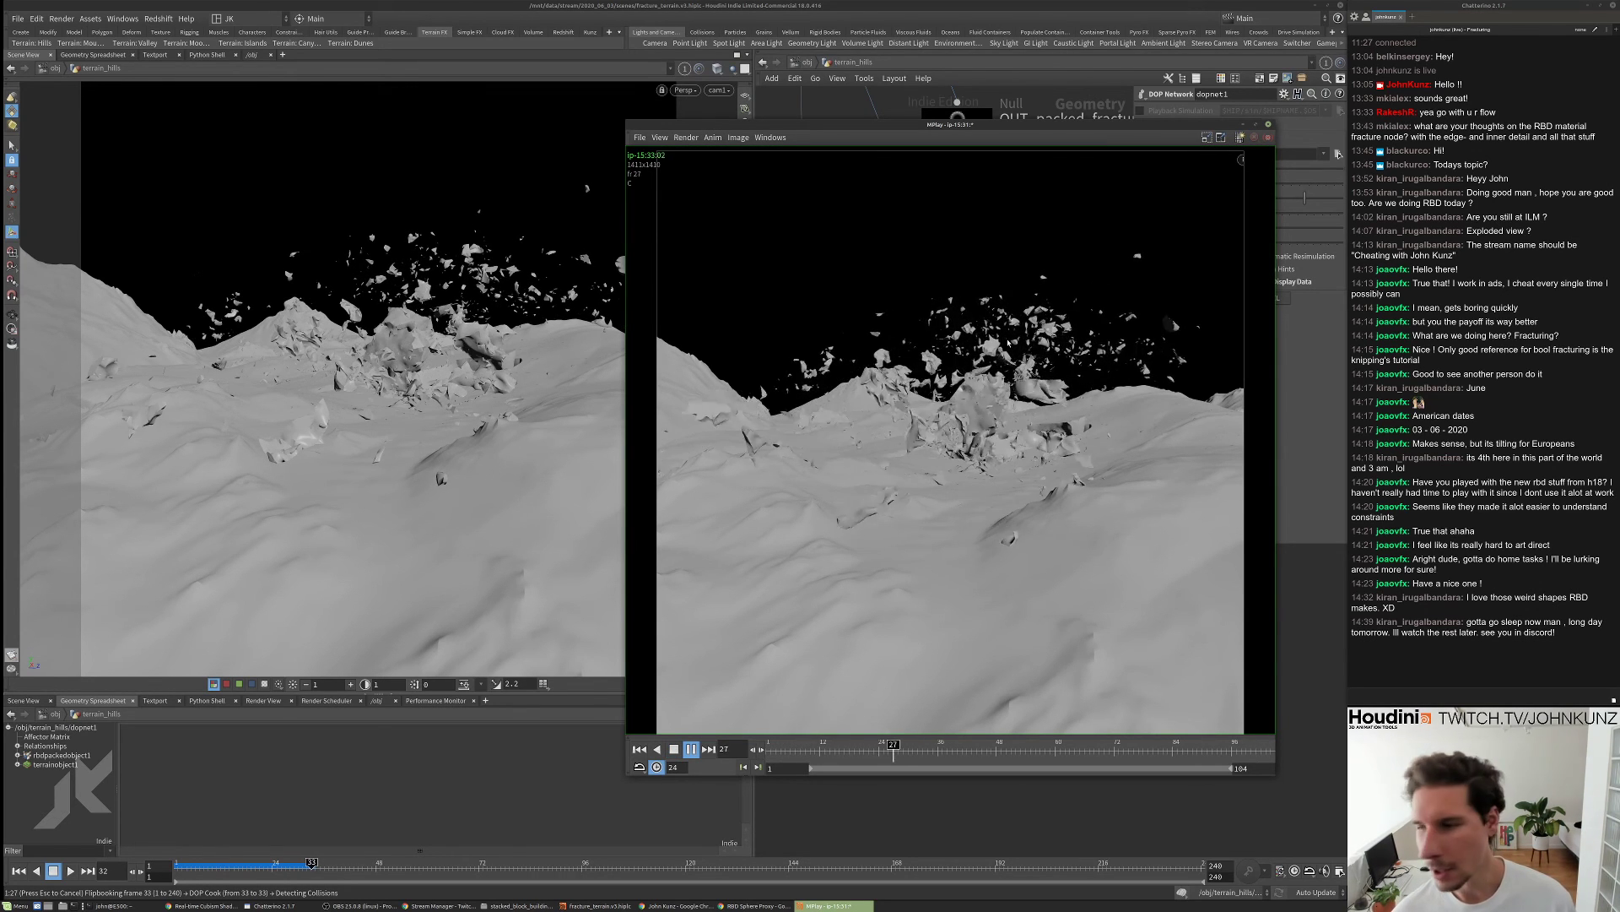
pyautogui.press('Down')
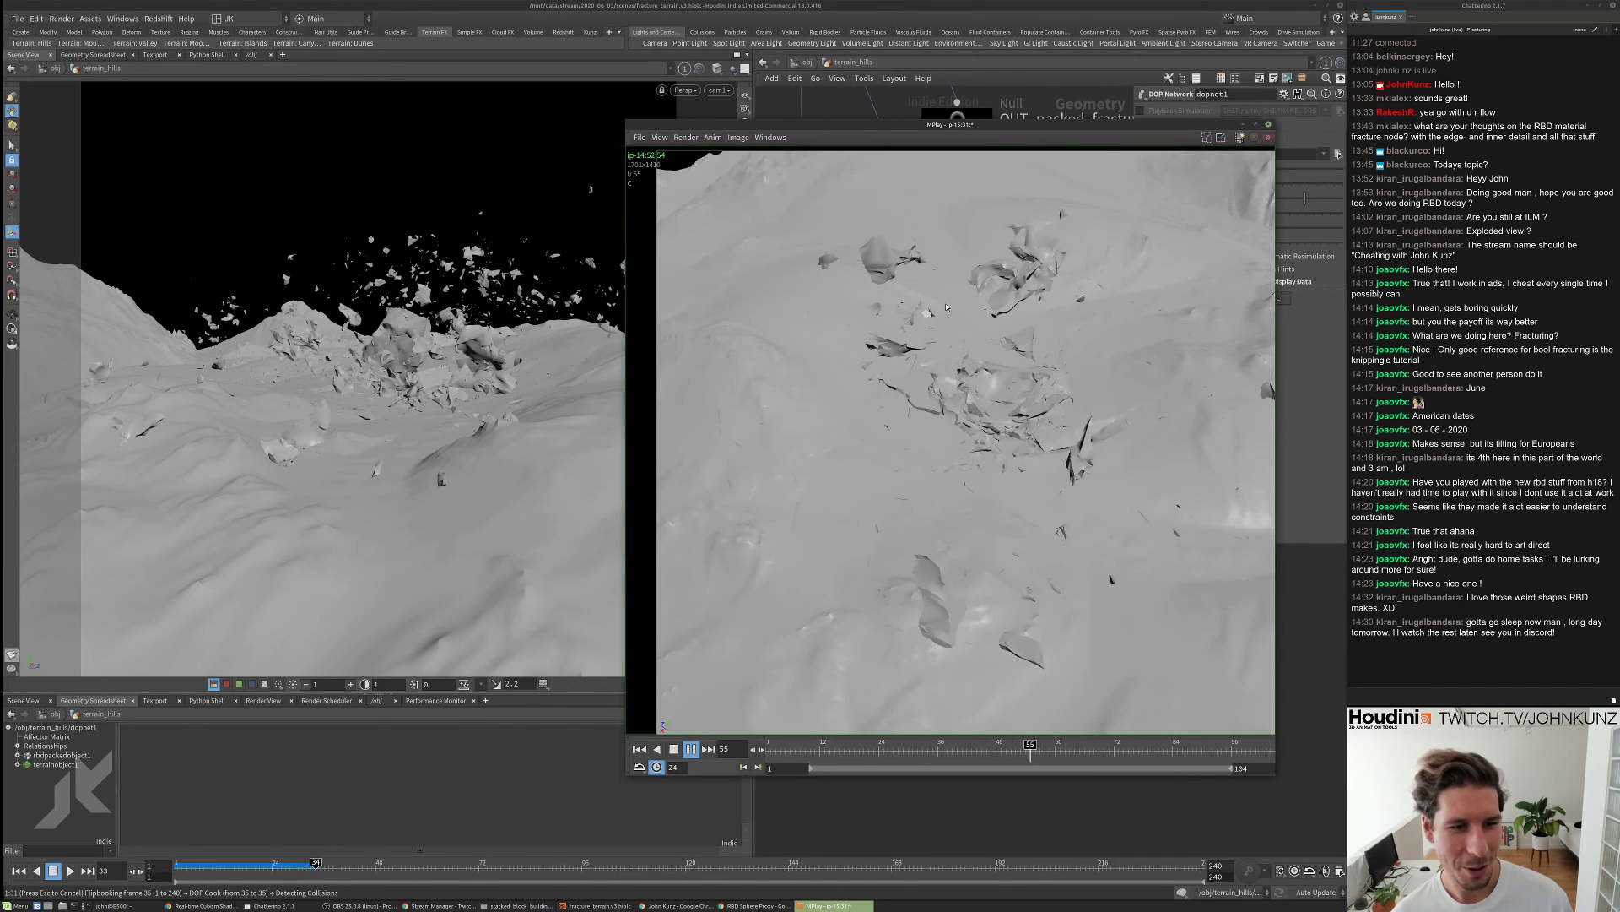
# - Stop the flipbook playback and cancel the running flipbook
pyautogui.press('Down')
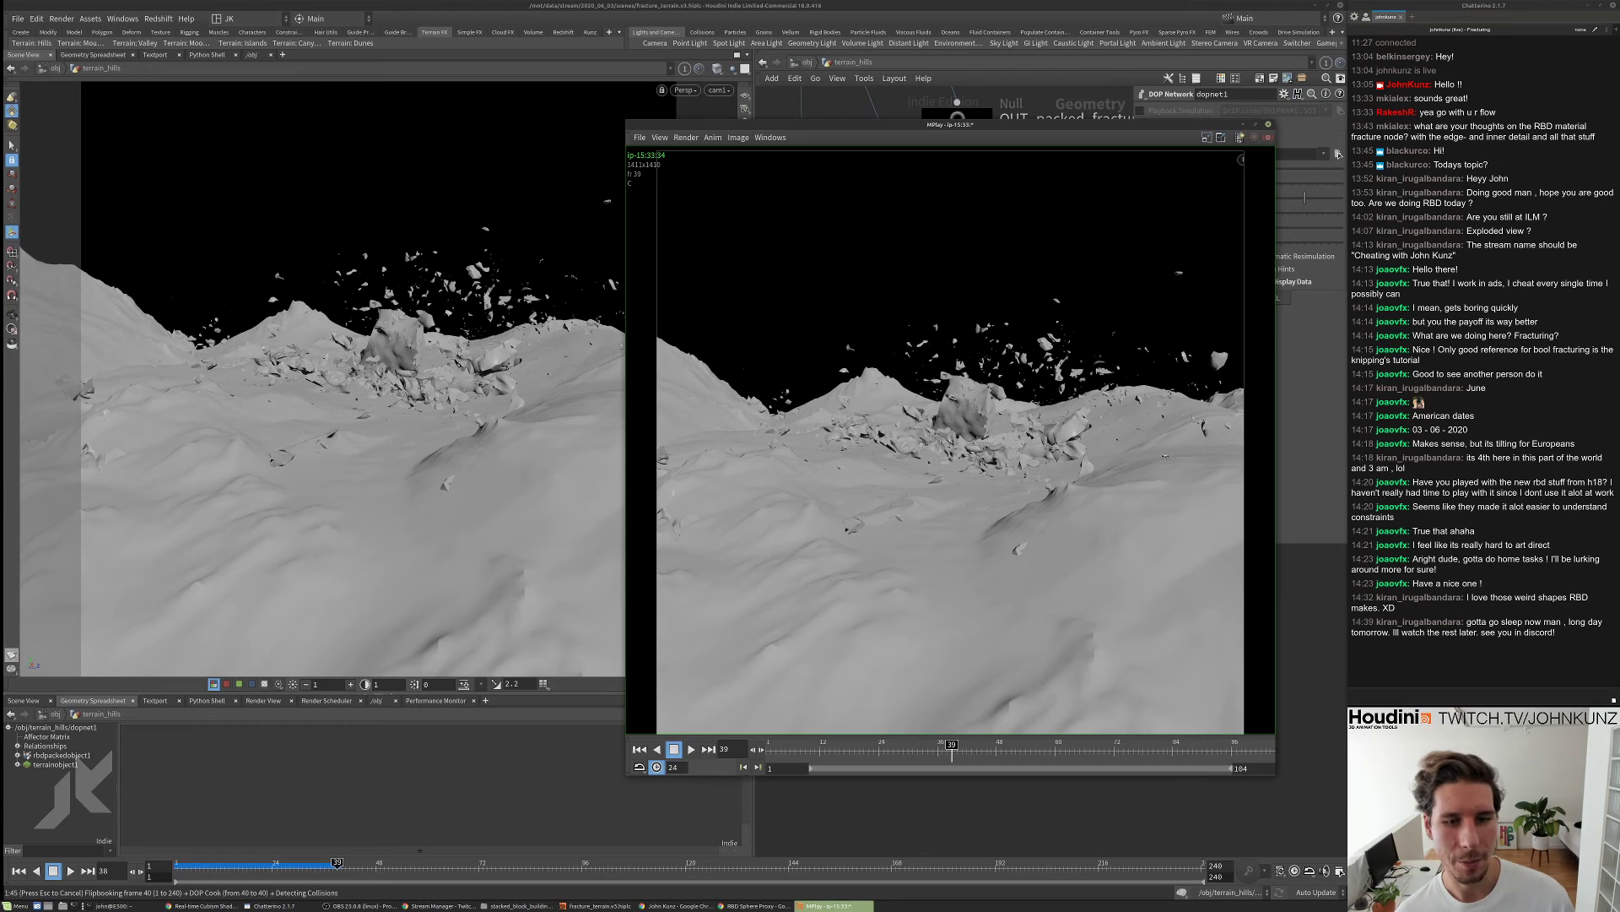
pyautogui.press('Escape')
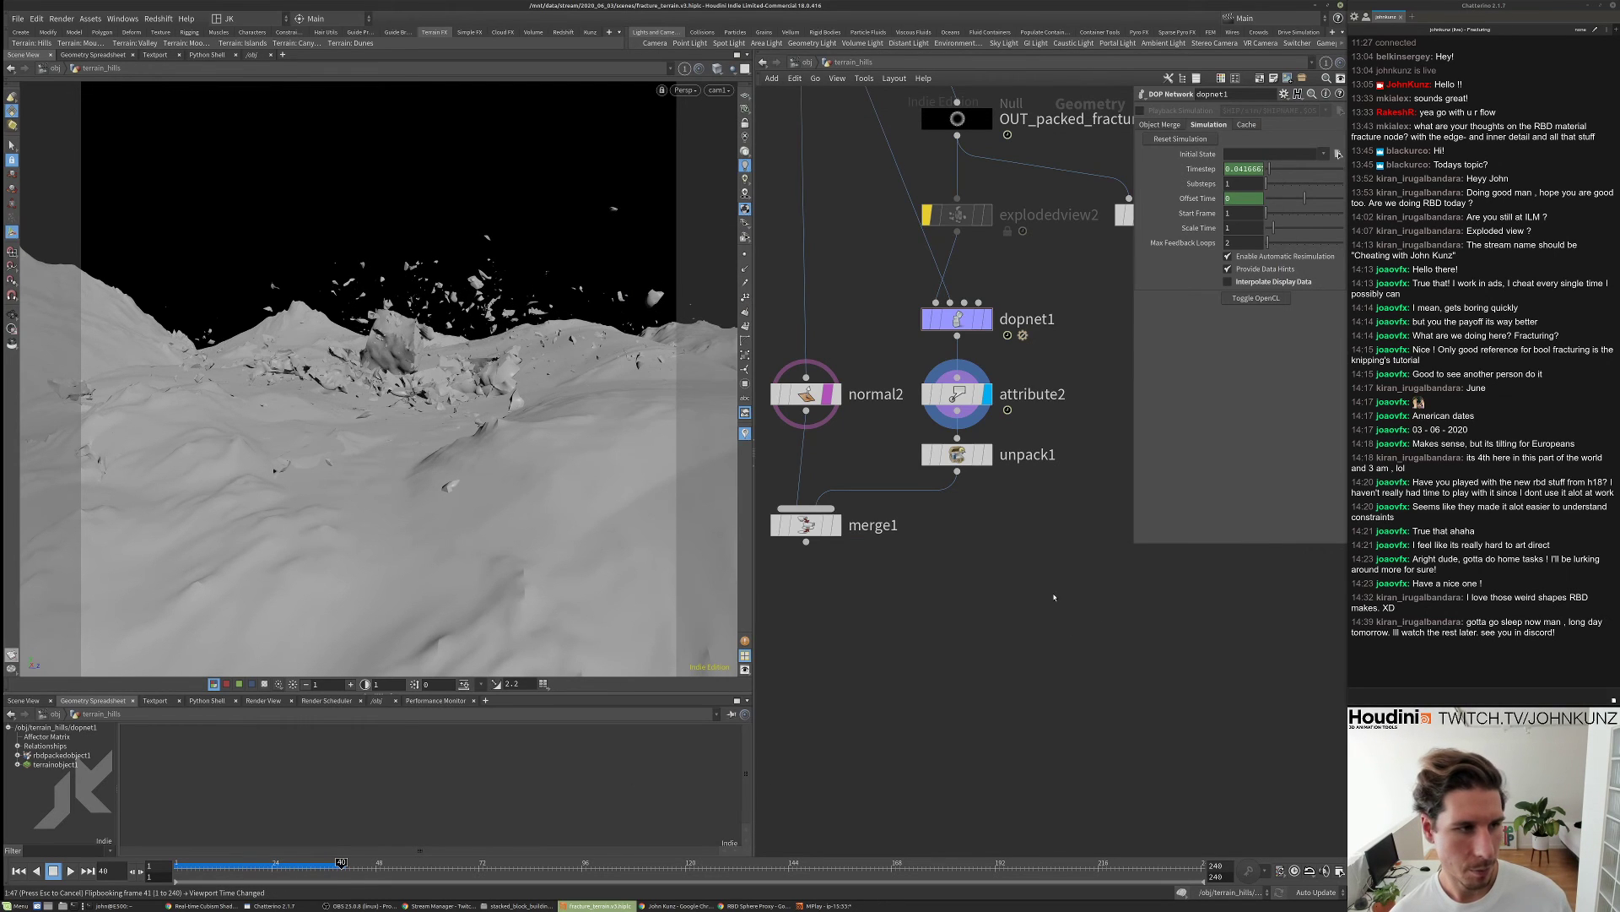
# - Display the calculate_outward_v wrangle and turn on point velocity trails for its points
pyautogui.scroll(-5, 1037, 546)
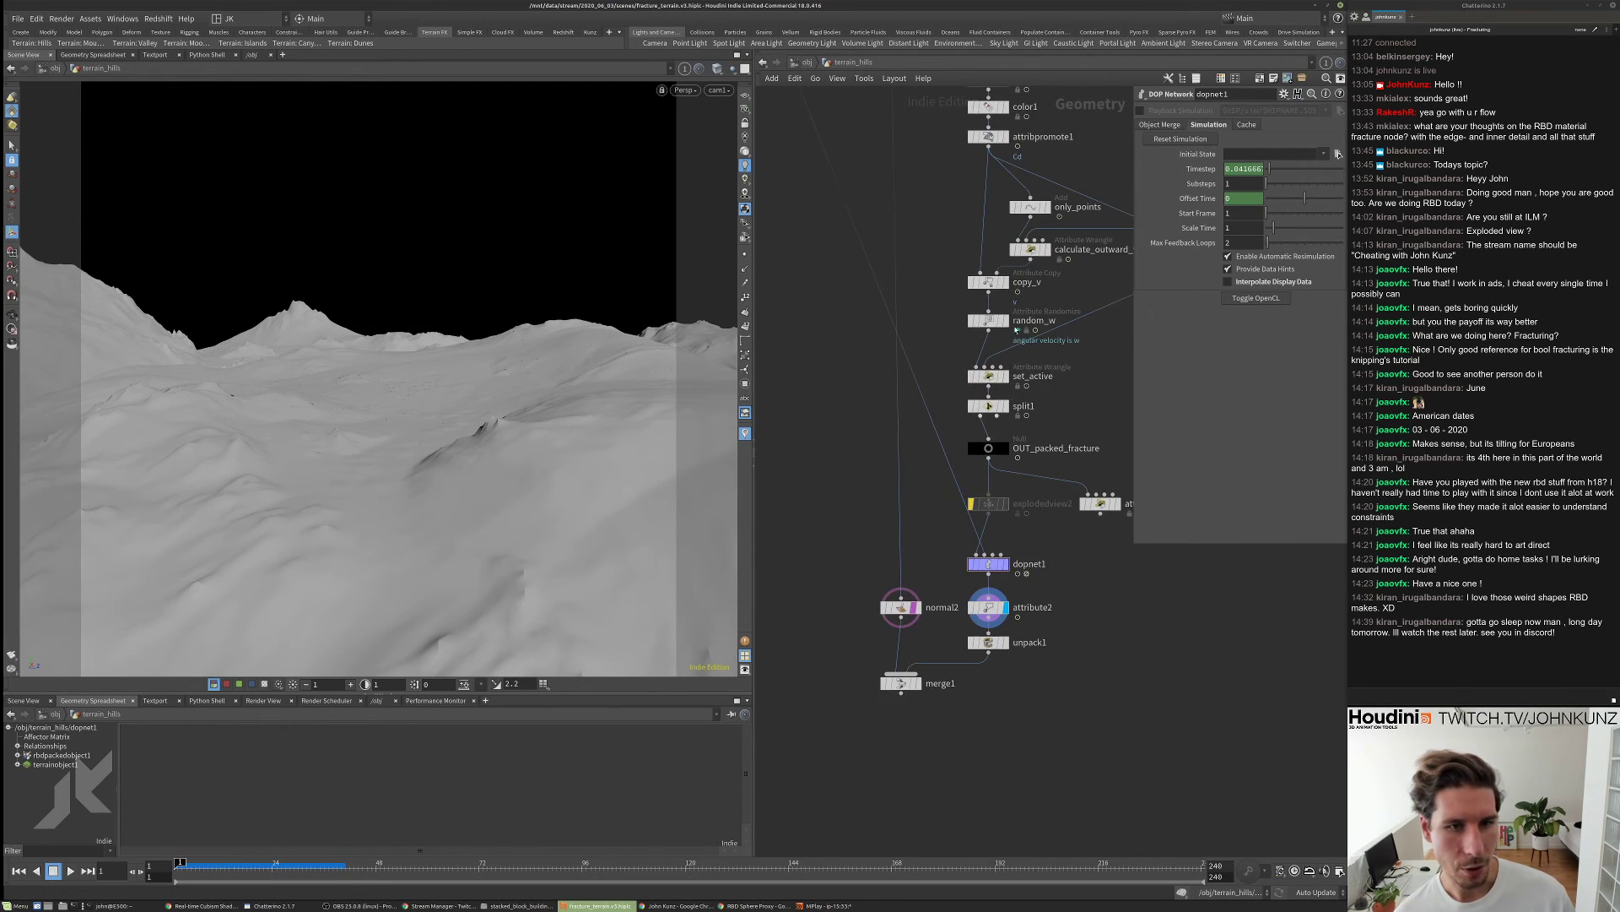
pyautogui.scroll(2, 899, 372)
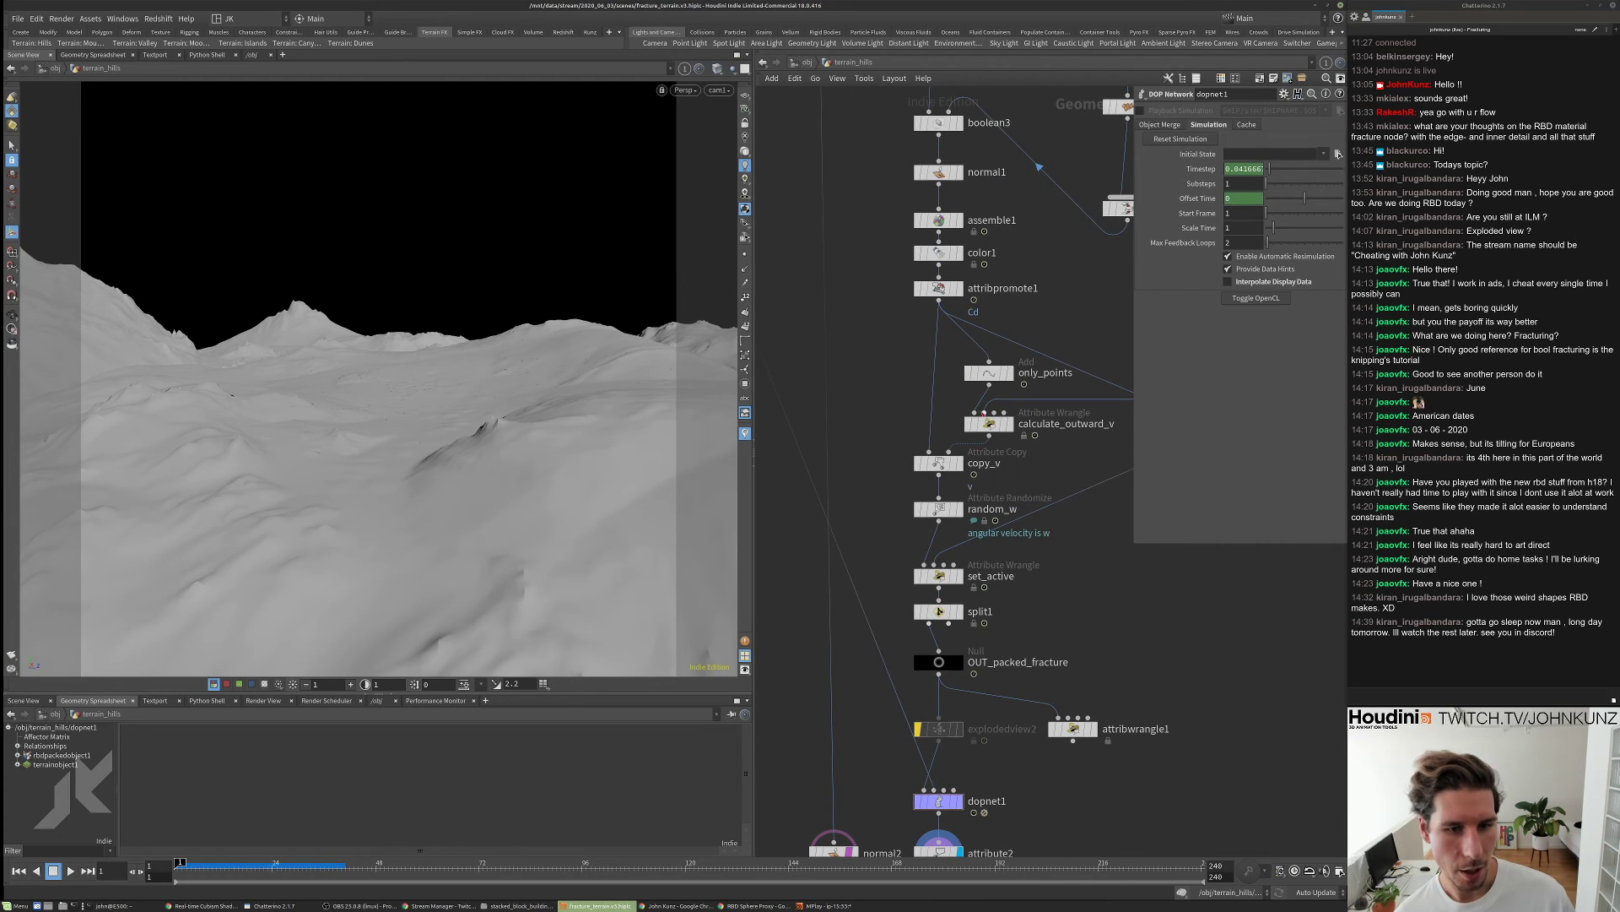
pyautogui.click(1005, 424)
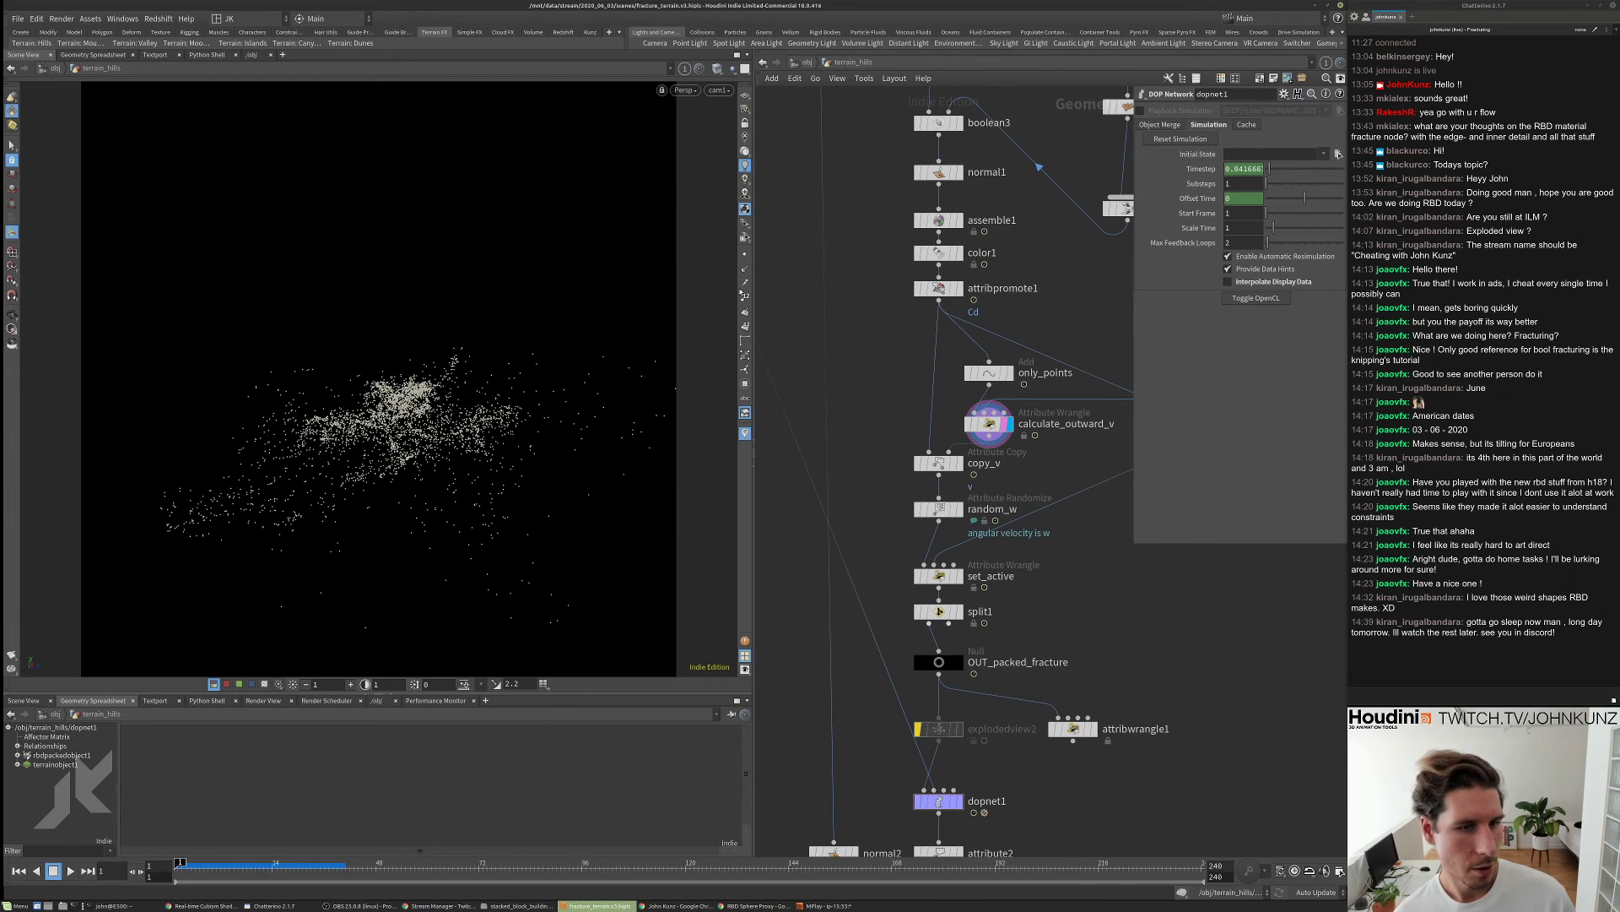
pyautogui.click(745, 284)
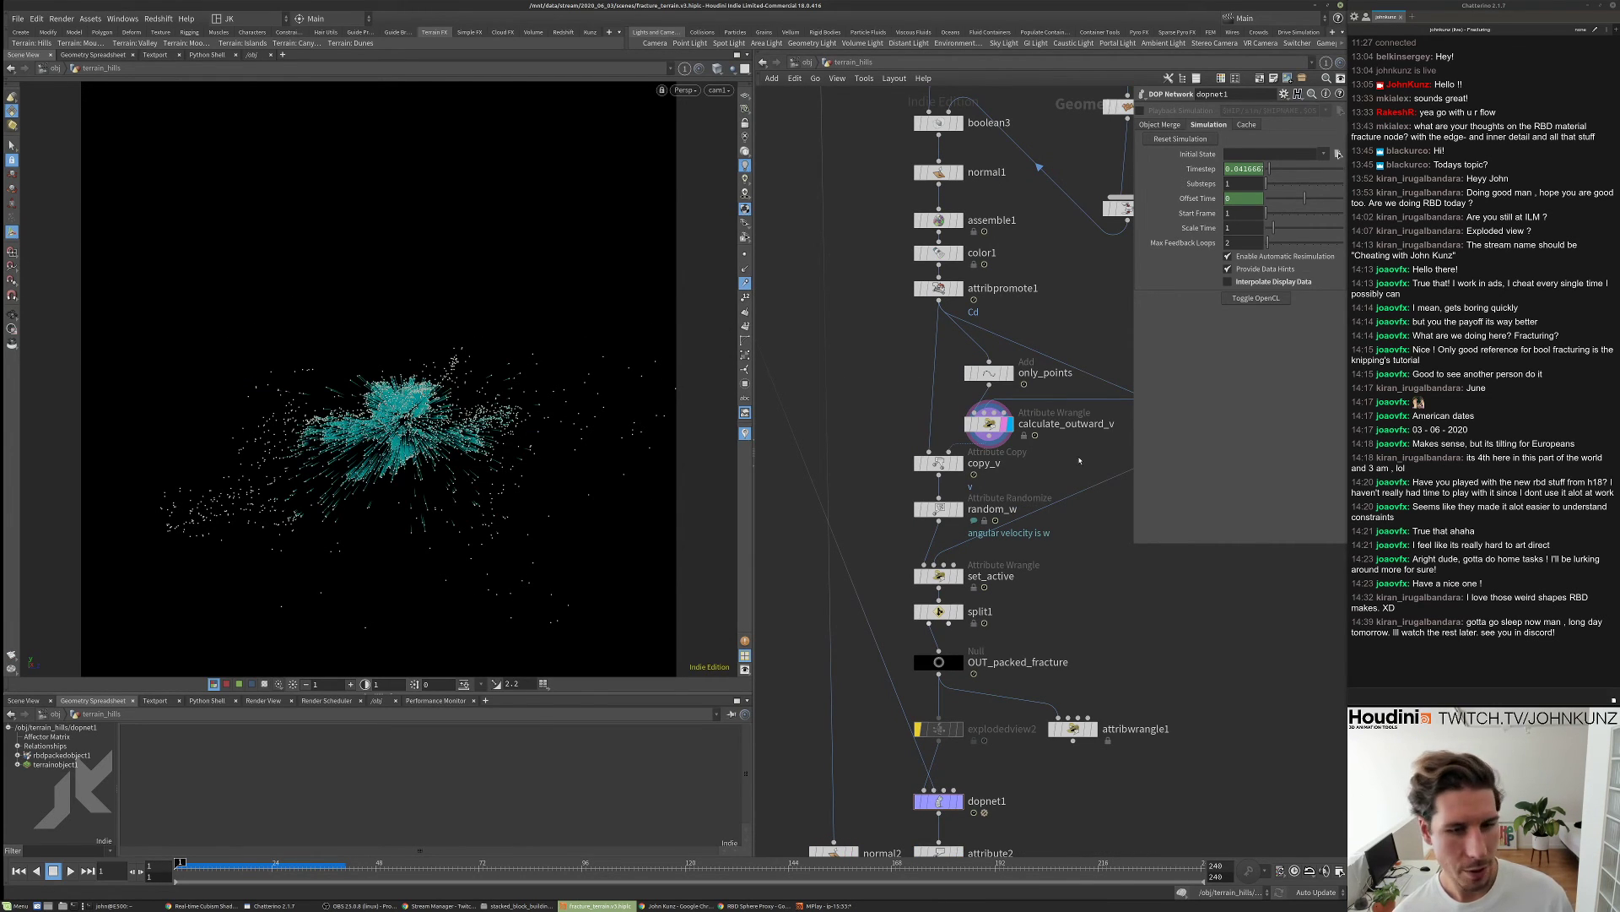
# - Make room above copy_v, insert an Attribute Randomize node directly after calculate_outward_v, and display it
pyautogui.scroll(2, 985, 603)
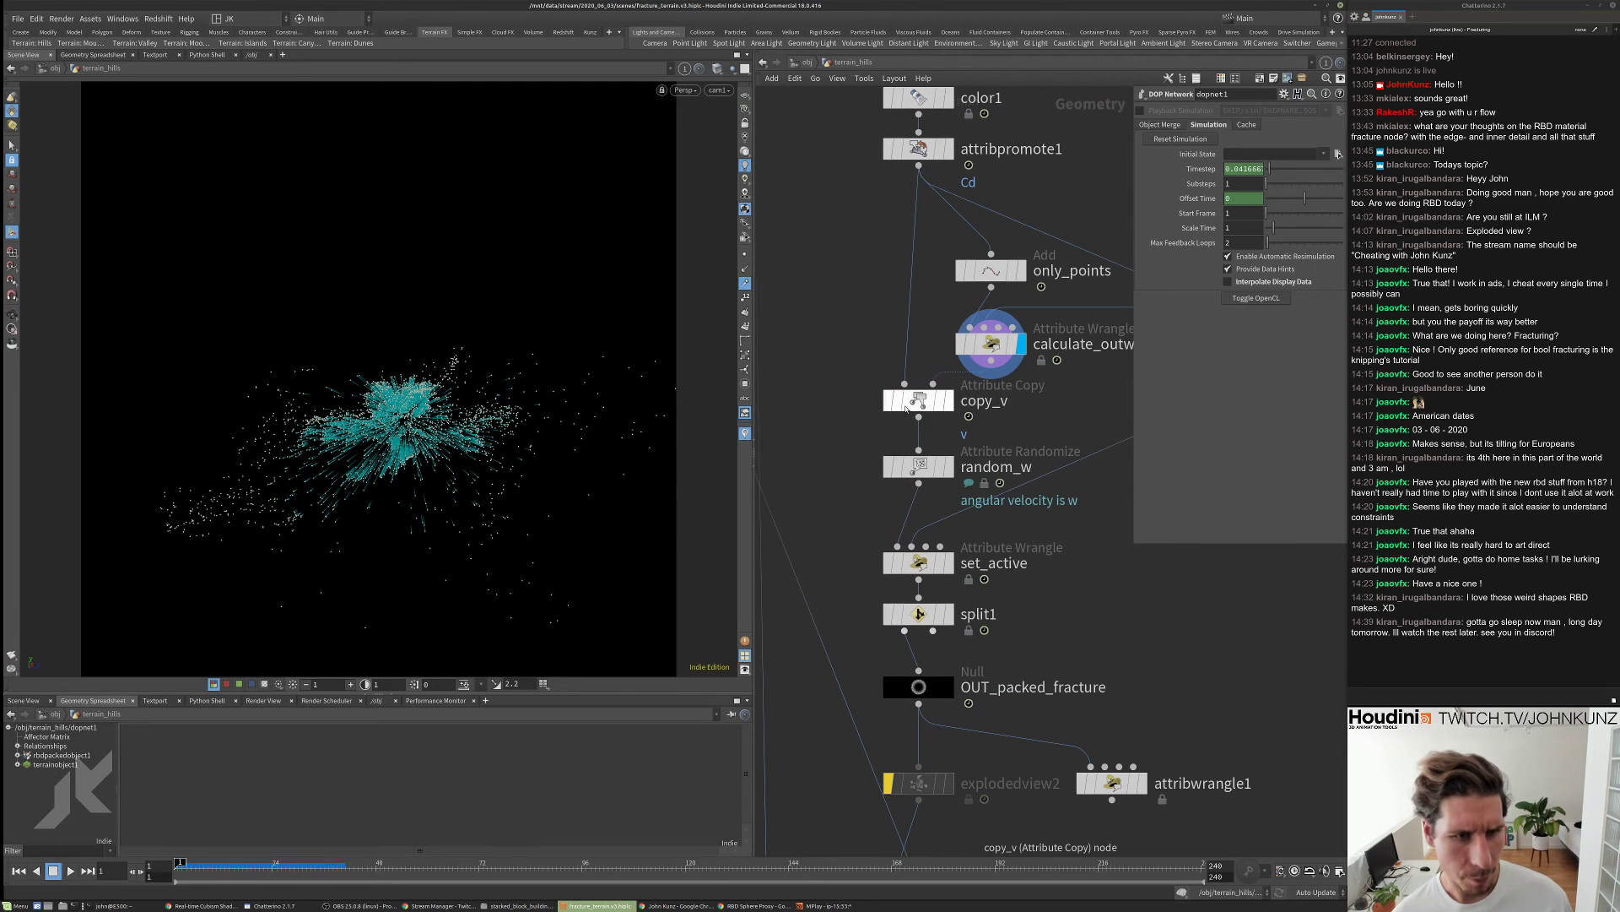
pyautogui.moveTo(906, 409); pyautogui.dragTo(907, 427)
pyautogui.press('Tab')
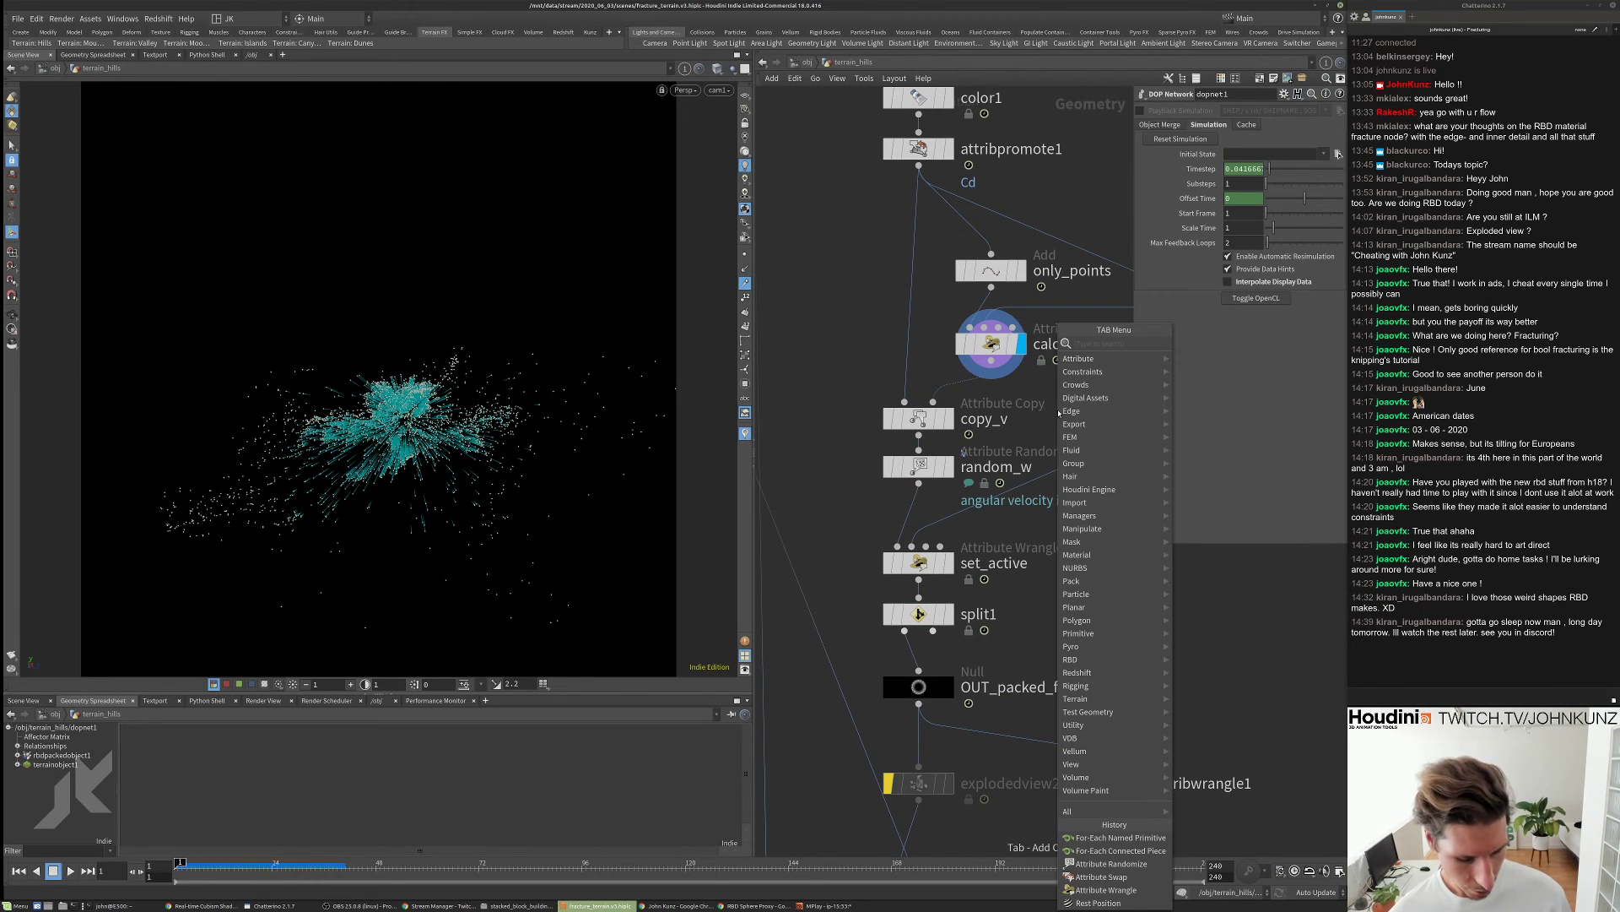
pyautogui.write('rand')
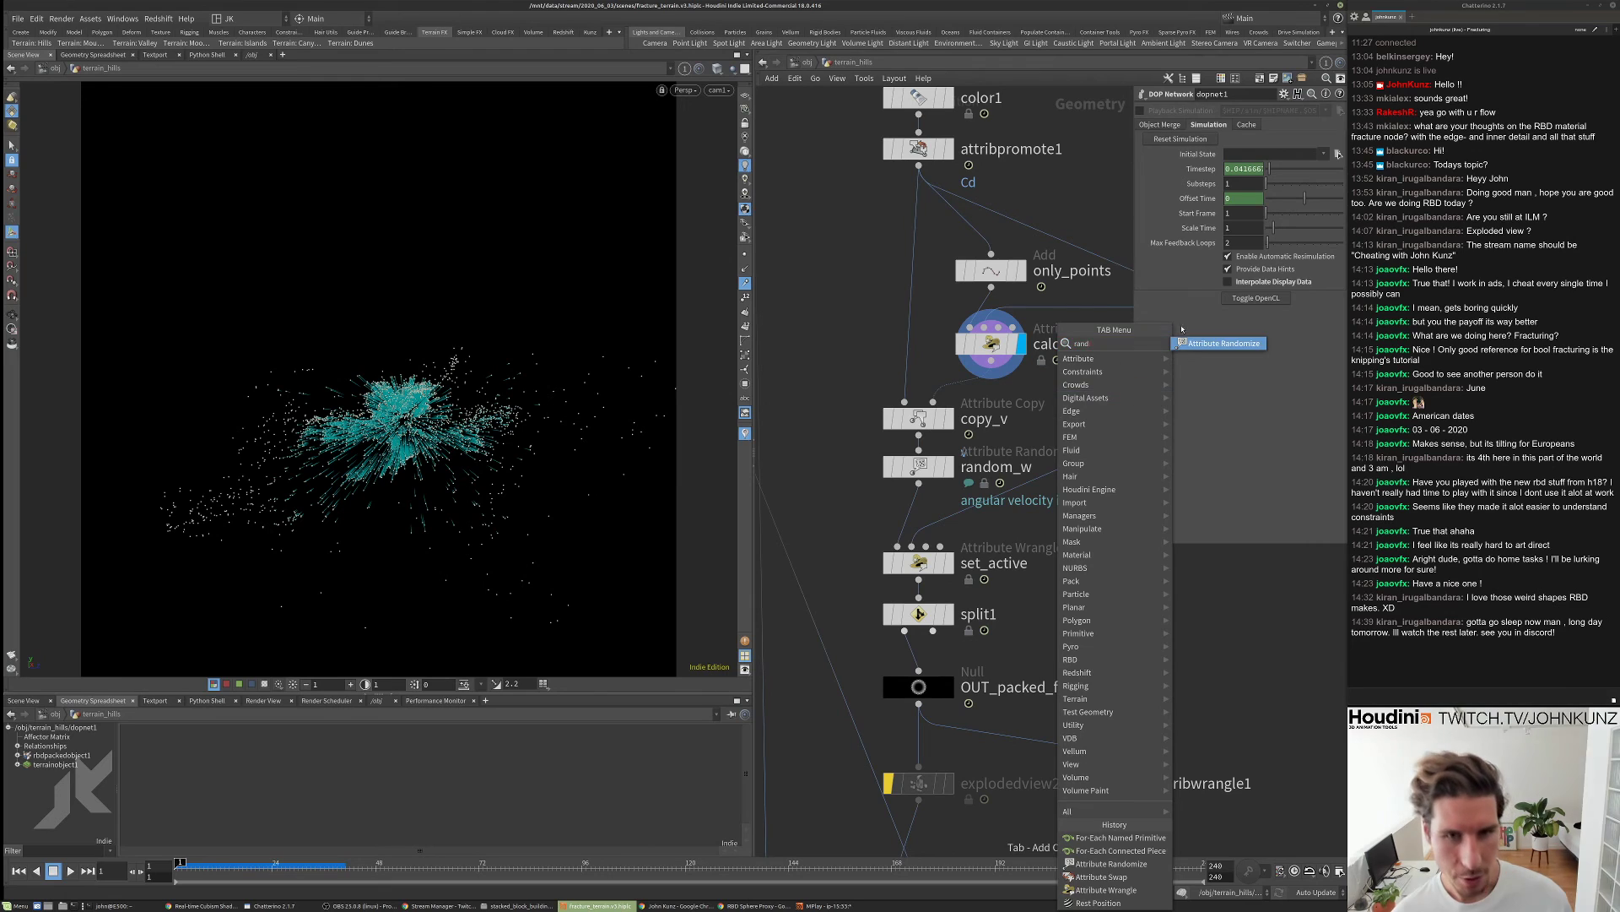
pyautogui.press('Return')
pyautogui.click(1089, 391)
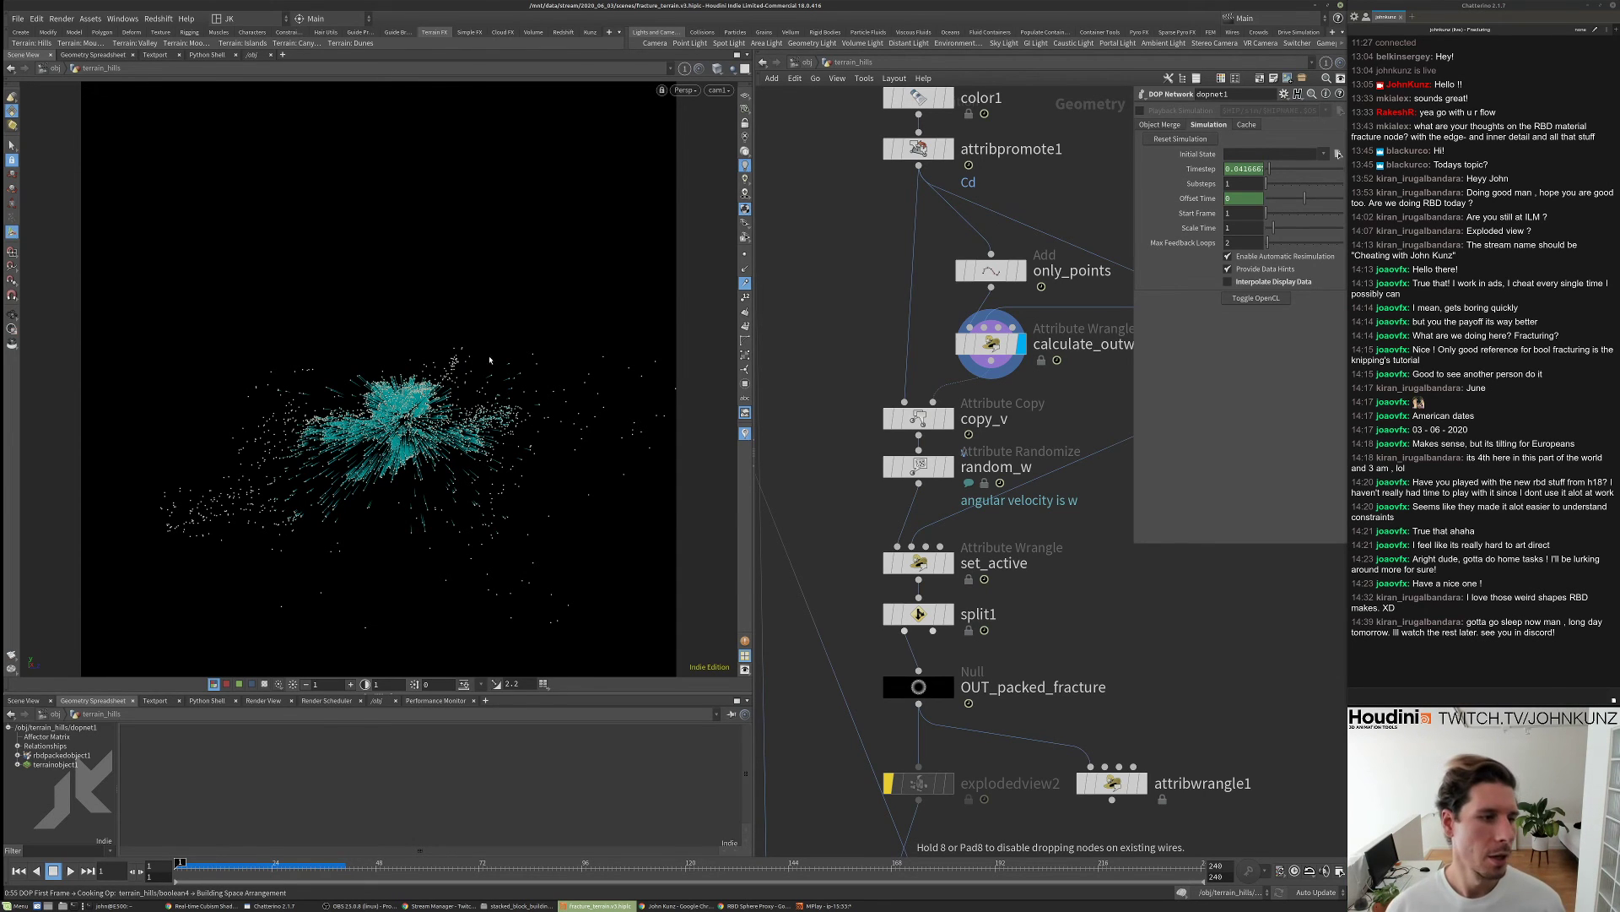
pyautogui.click(1089, 388)
pyautogui.scroll(3, 1027, 438)
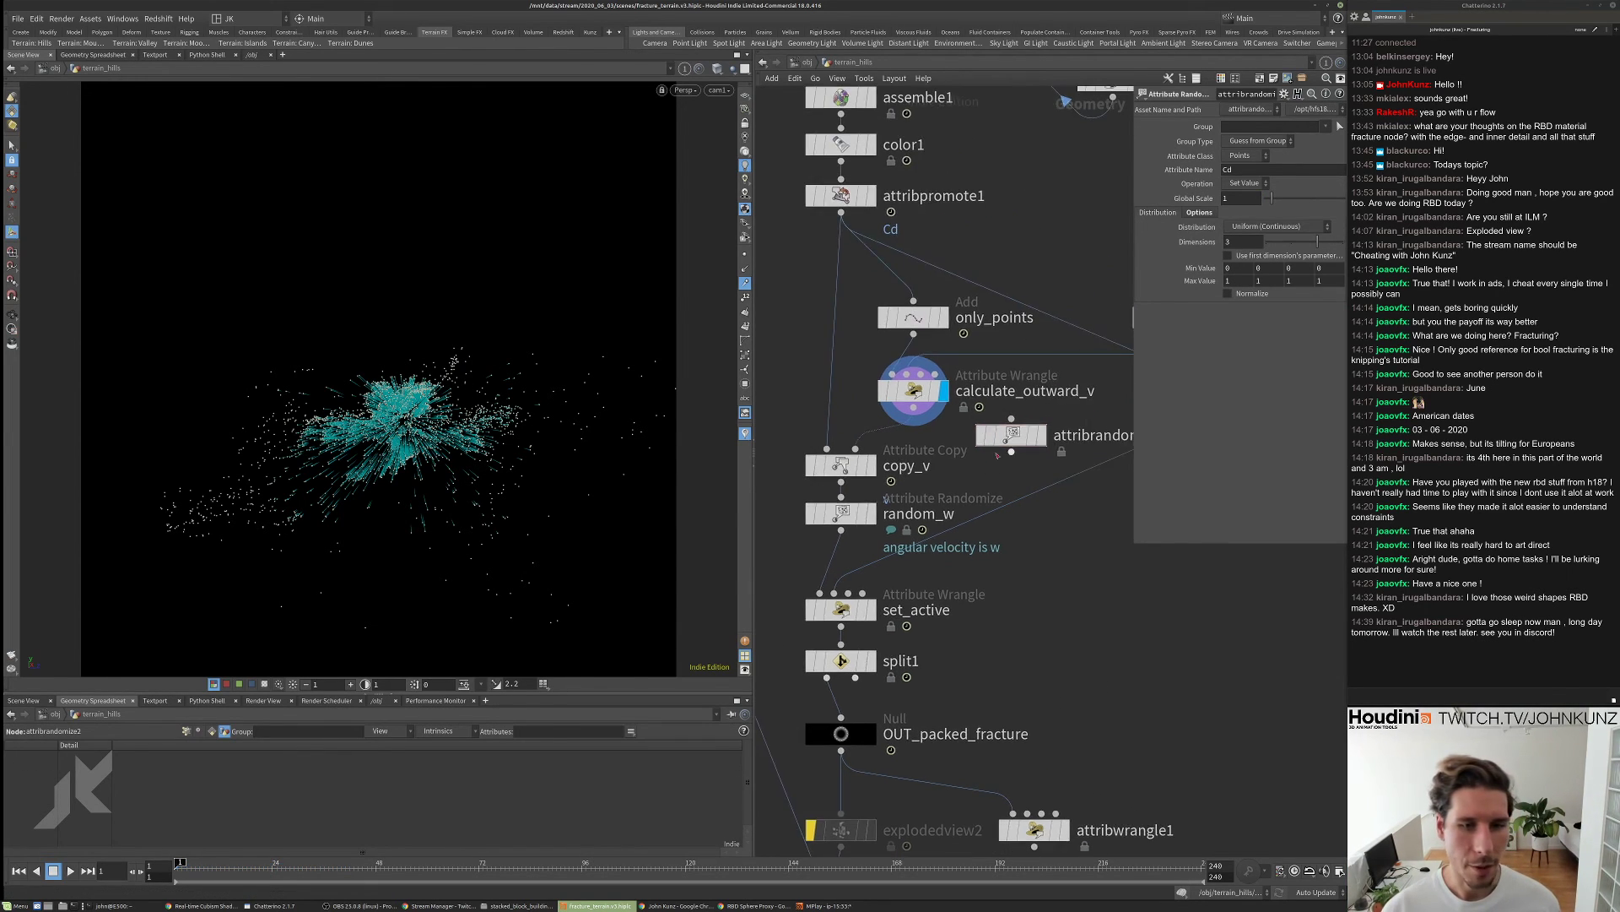
pyautogui.moveTo(1045, 434); pyautogui.dragTo(924, 430)
pyautogui.click(931, 430)
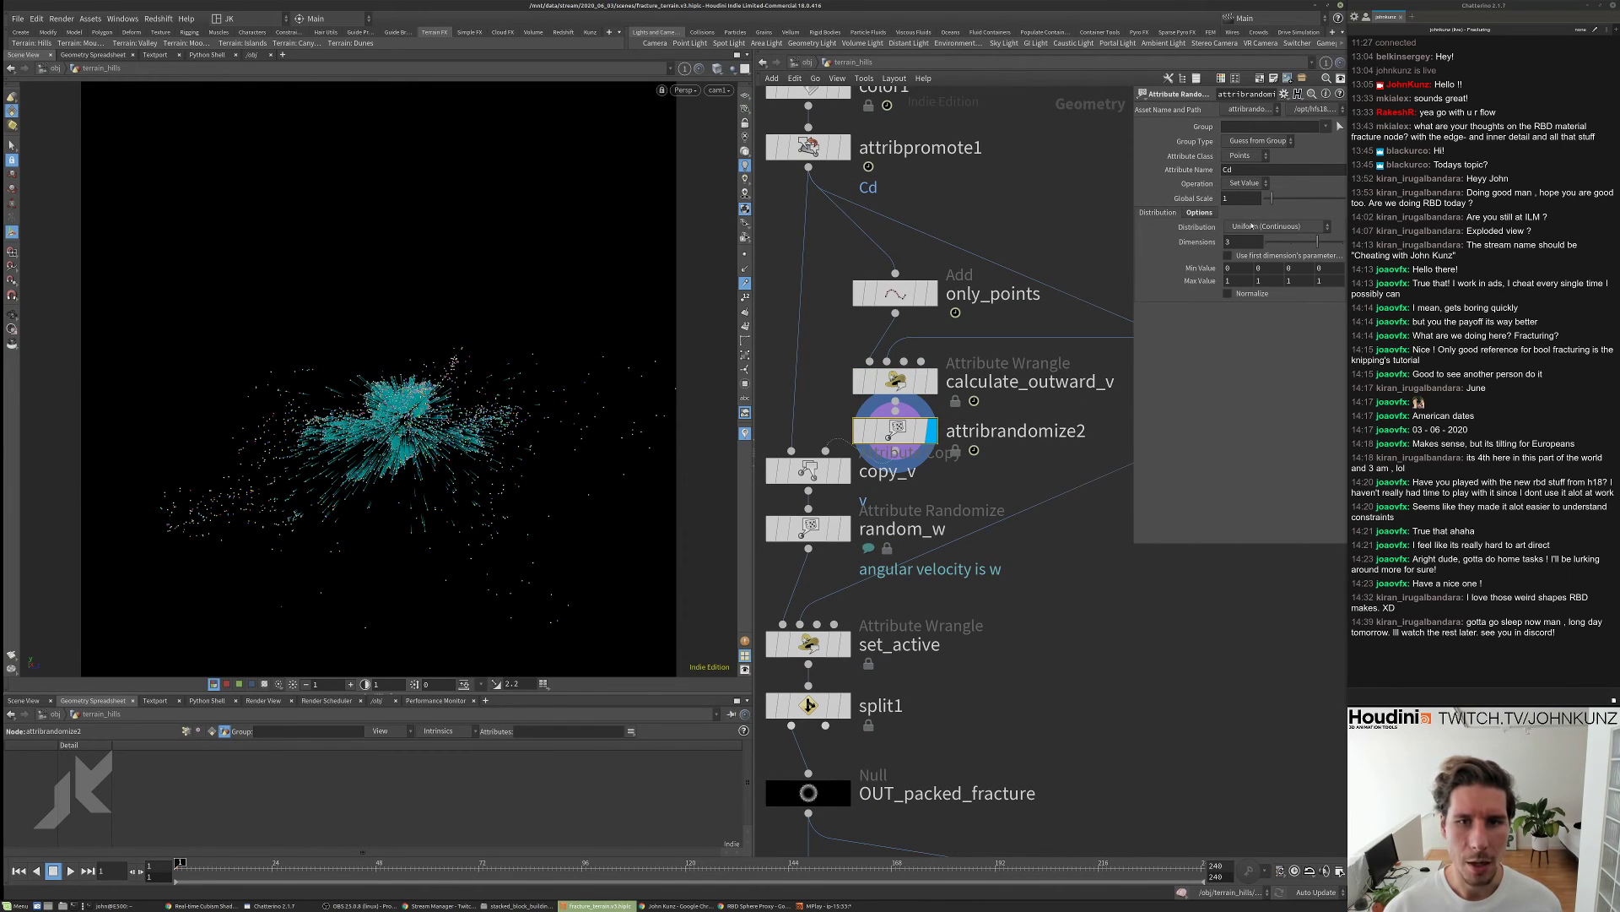
# - Set attribrandomize2's distribution to Direction or Orientation and its attribute name to v
pyautogui.click(1253, 228)
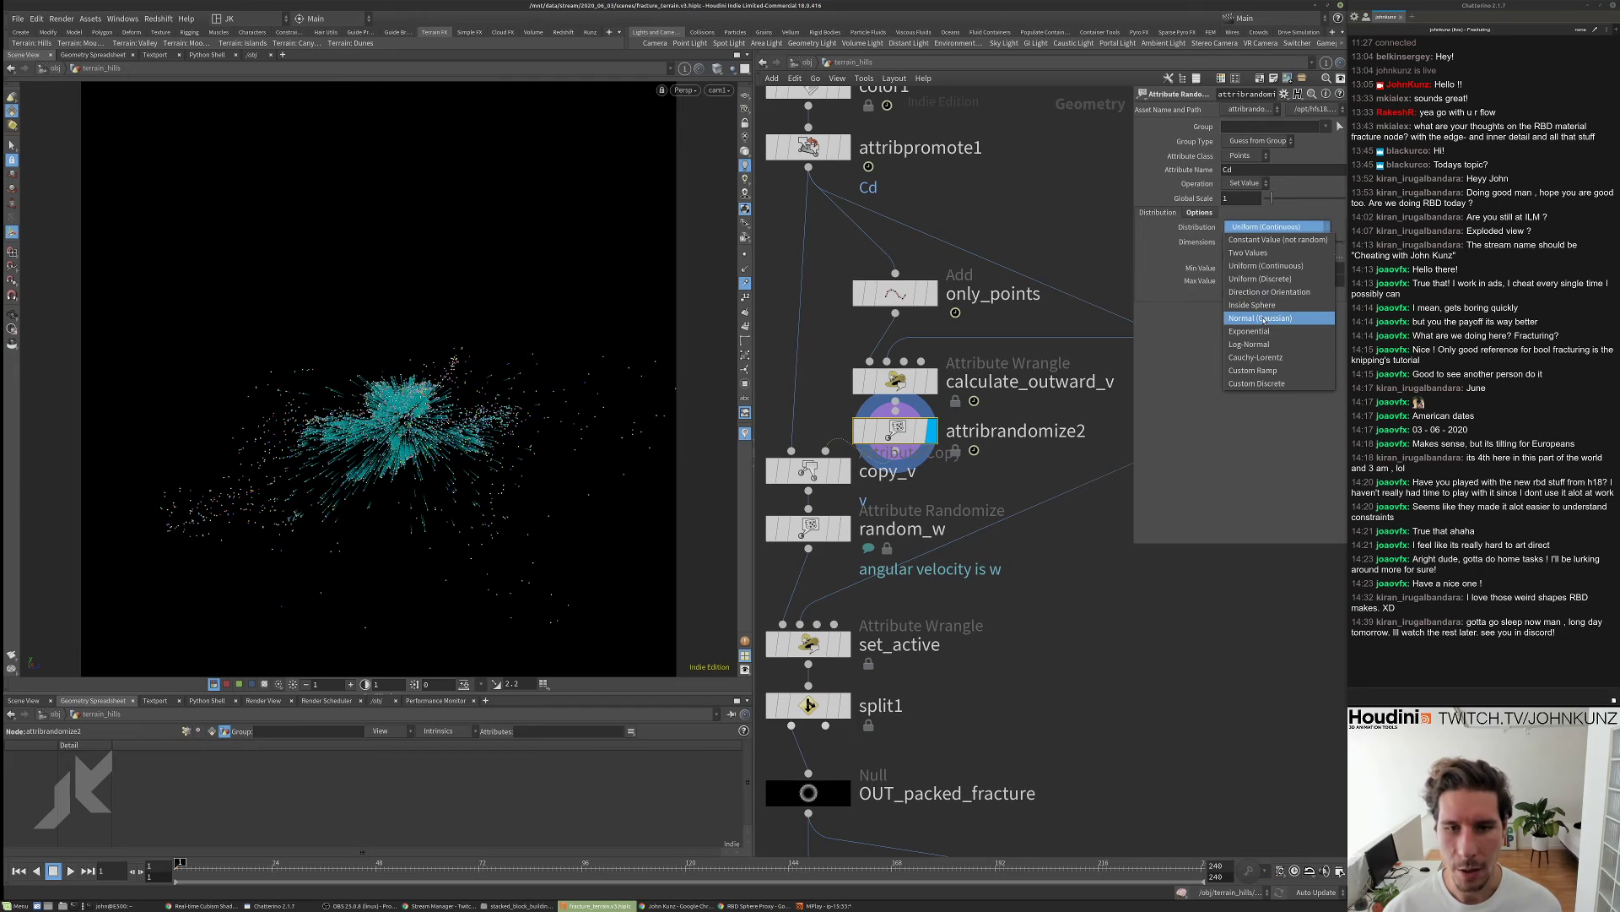
pyautogui.click(1263, 292)
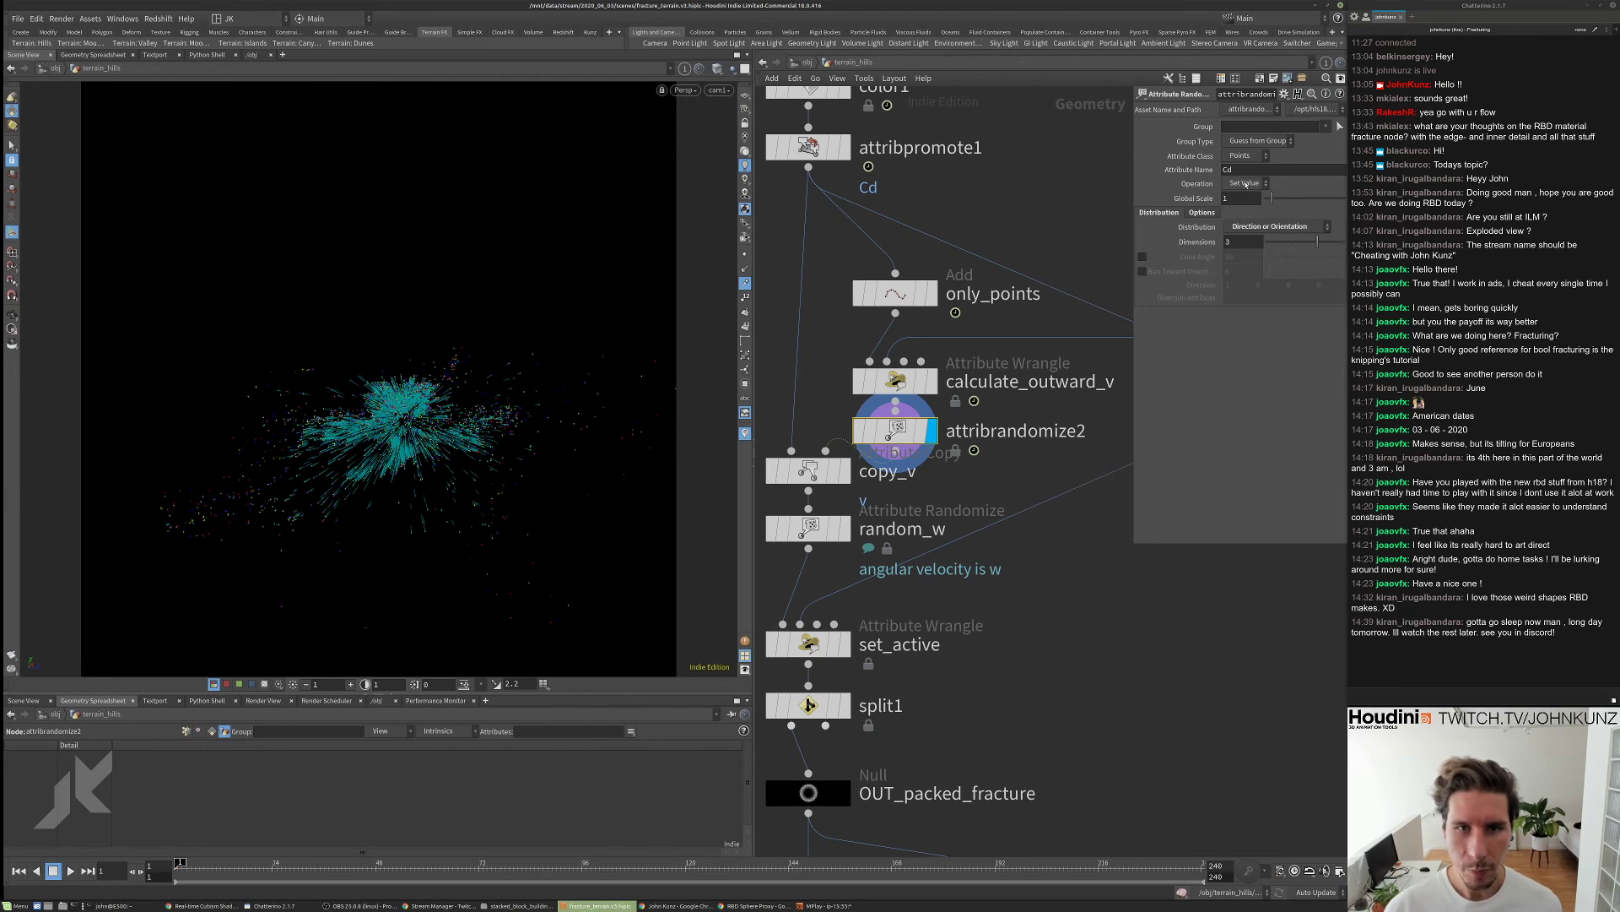
pyautogui.doubleClick(1240, 170)
pyautogui.write('v')
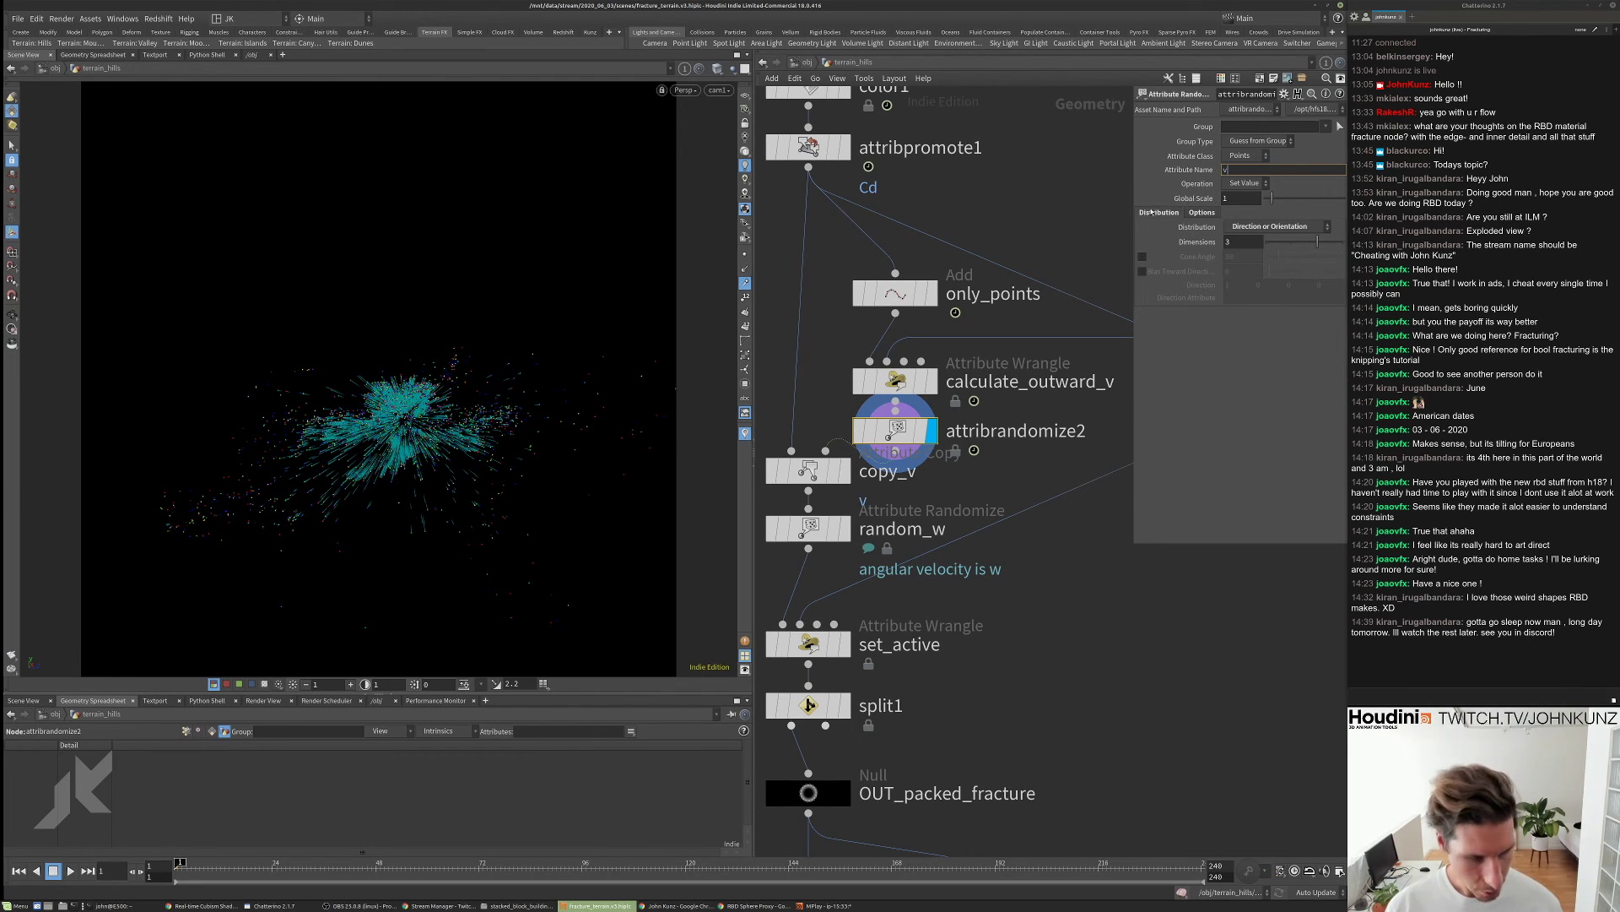
pyautogui.press('Return')
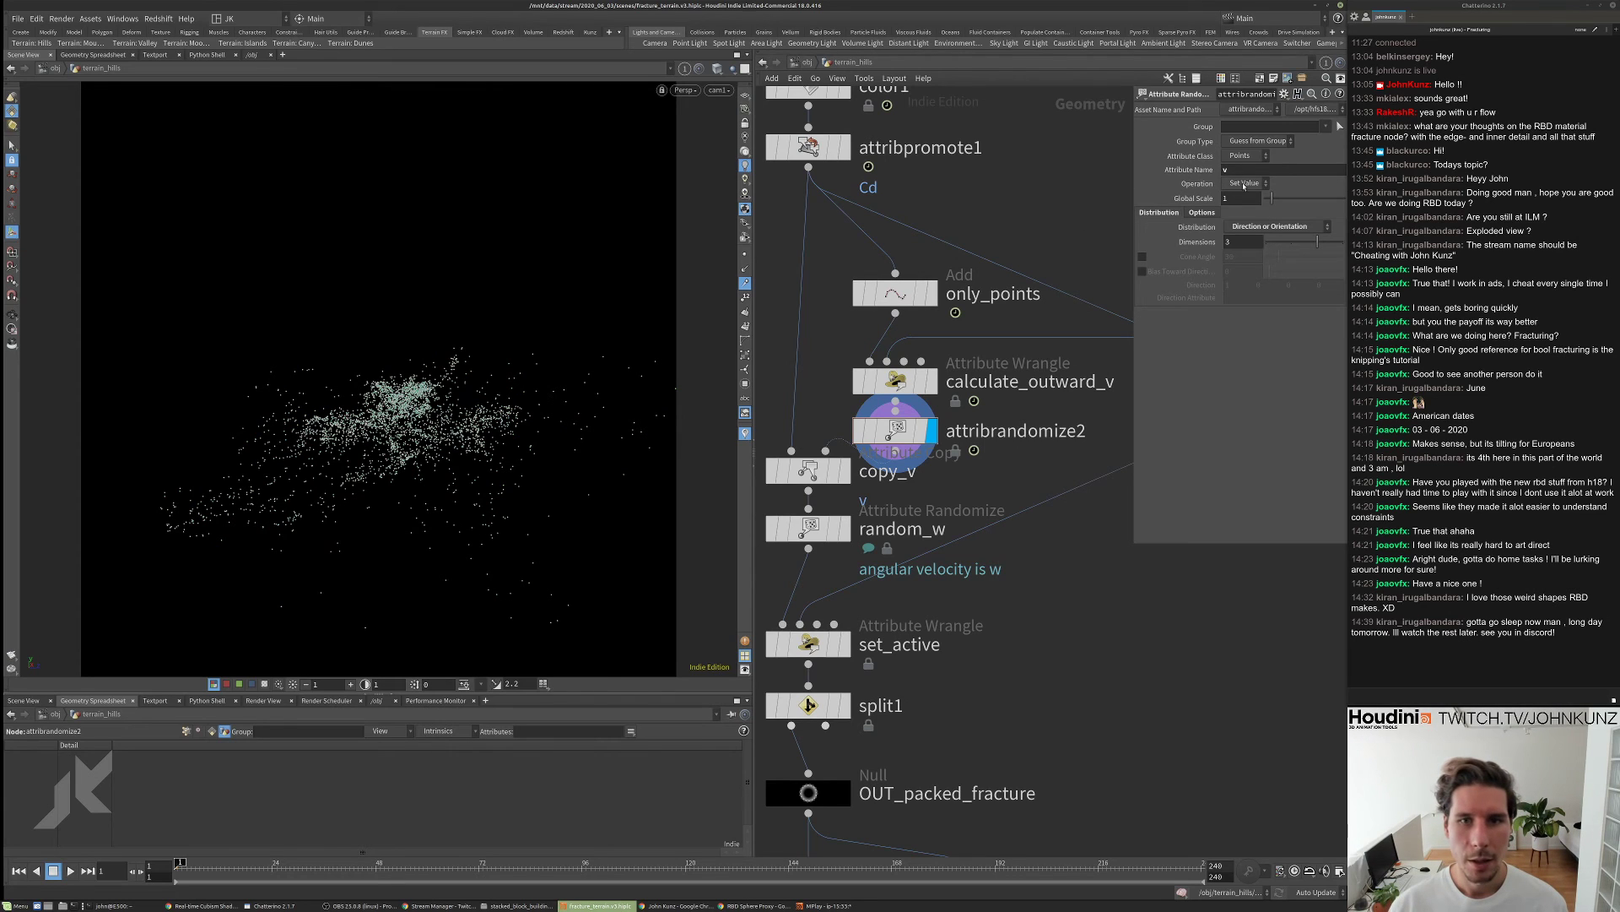
# - Set attribrandomize2's operation to Add Value and its global scale to 9.17, checking the velocity trails from another angle
pyautogui.click(1245, 184)
pyautogui.click(1243, 208)
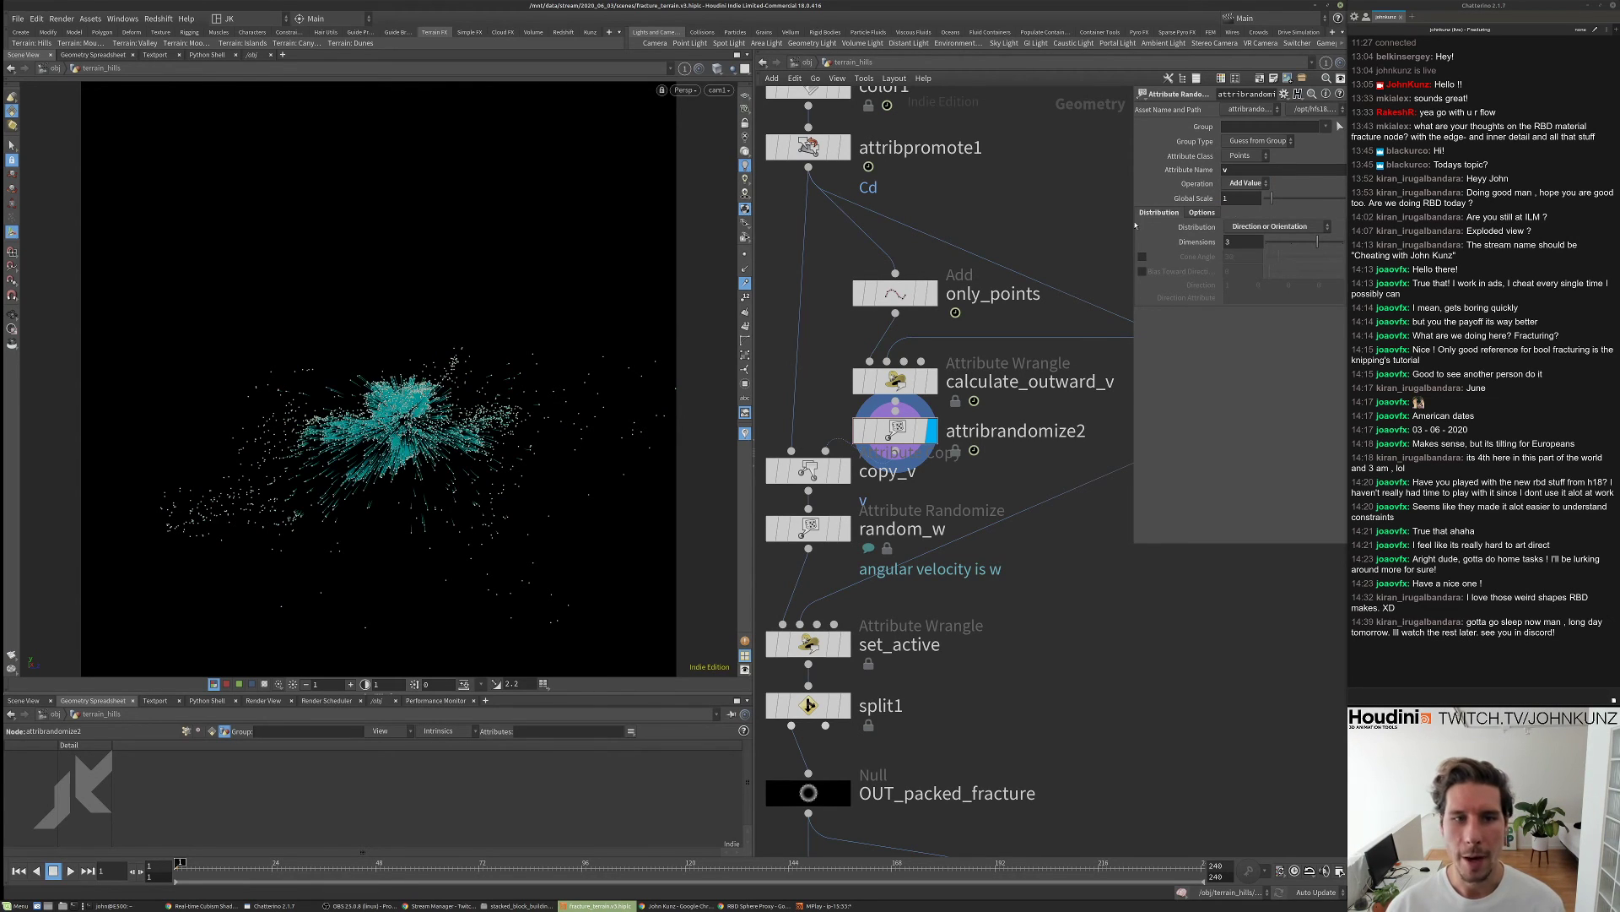
pyautogui.moveTo(1271, 198)
pyautogui.mouseDown()
pyautogui.moveTo(1373, 205)
pyautogui.moveTo(1236, 218)
pyautogui.moveTo(1309, 209)
pyautogui.mouseUp()
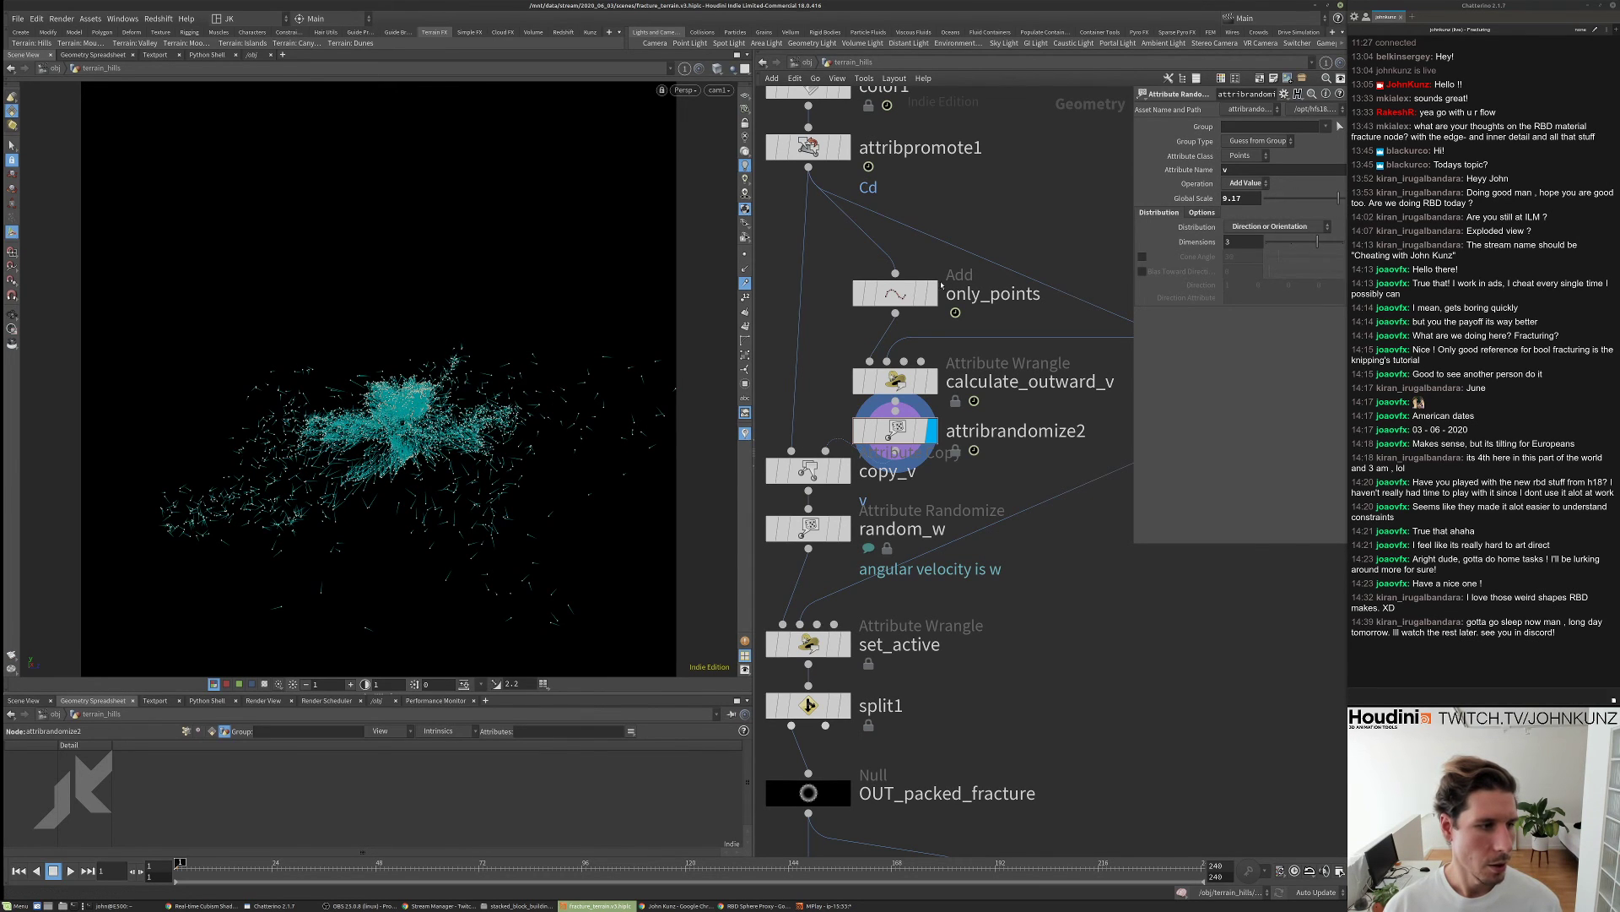
pyautogui.press('space')
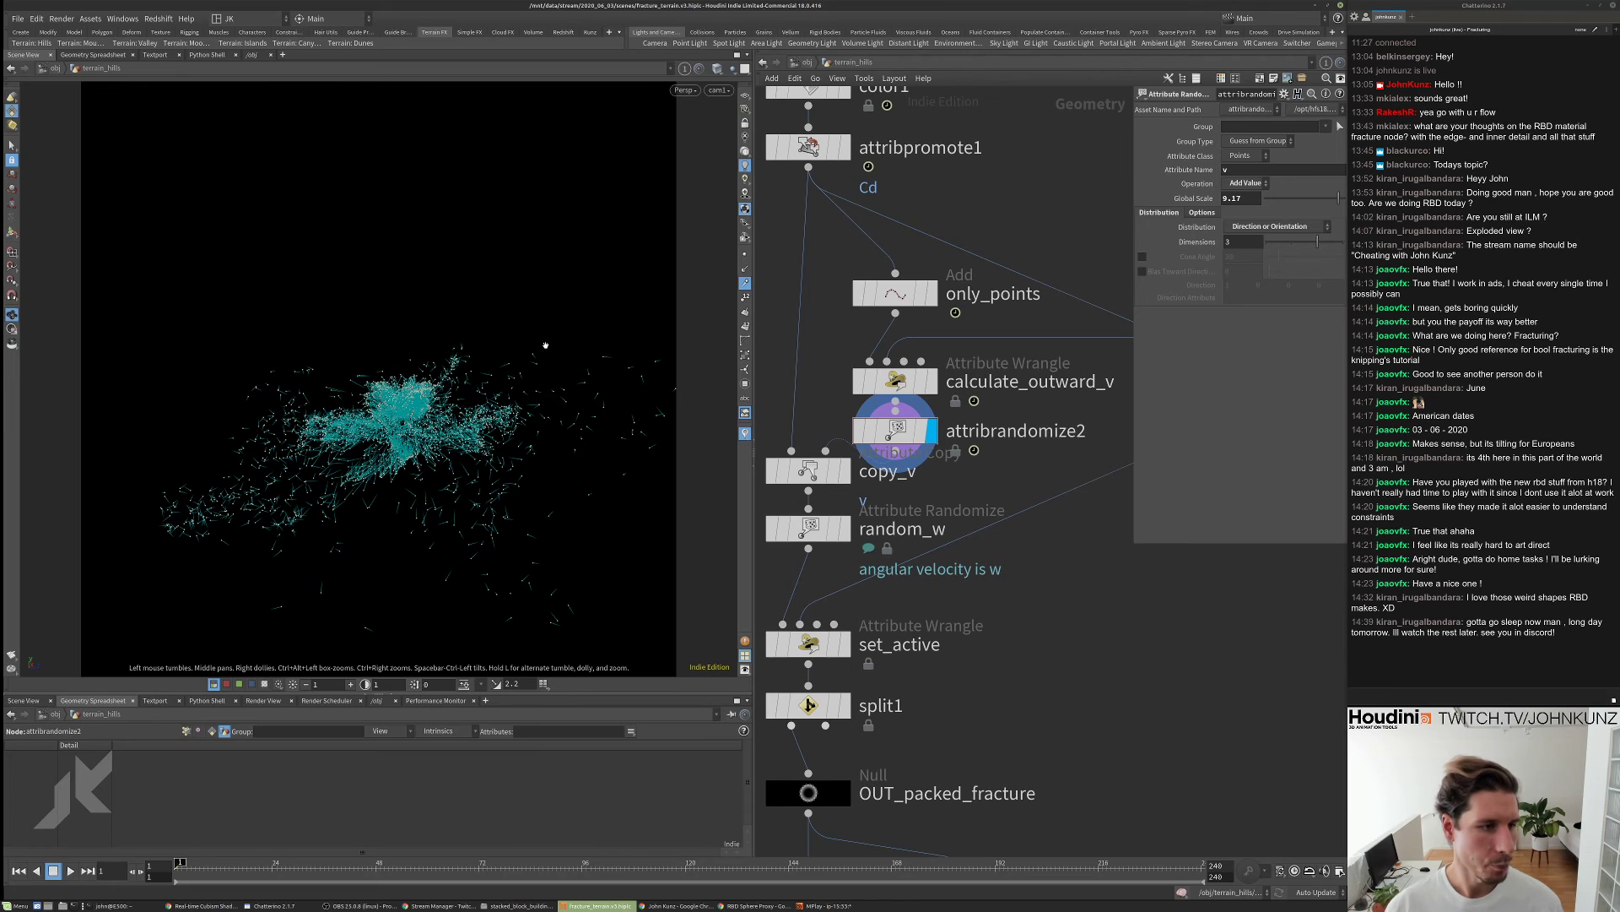
pyautogui.moveTo(525, 422); pyautogui.dragTo(537, 408)
pyautogui.moveTo(573, 337); pyautogui.dragTo(521, 401)
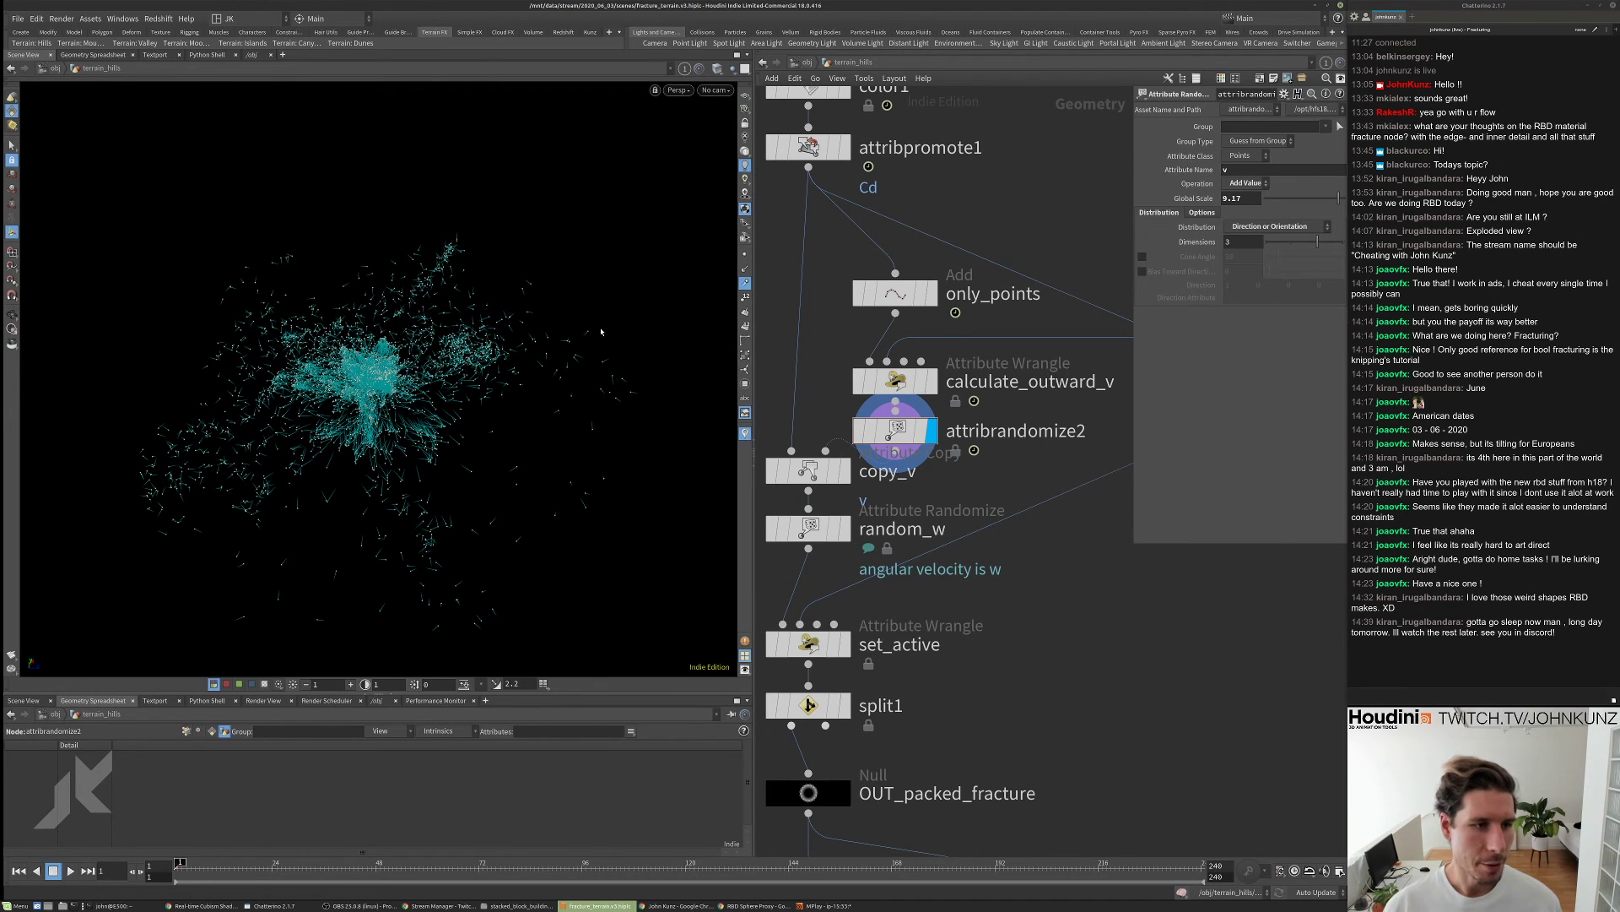
# - Select and display attribute2 to resimulate the explosion with the randomized velocities
pyautogui.moveTo(976, 481); pyautogui.dragTo(1003, 373, button='middle')
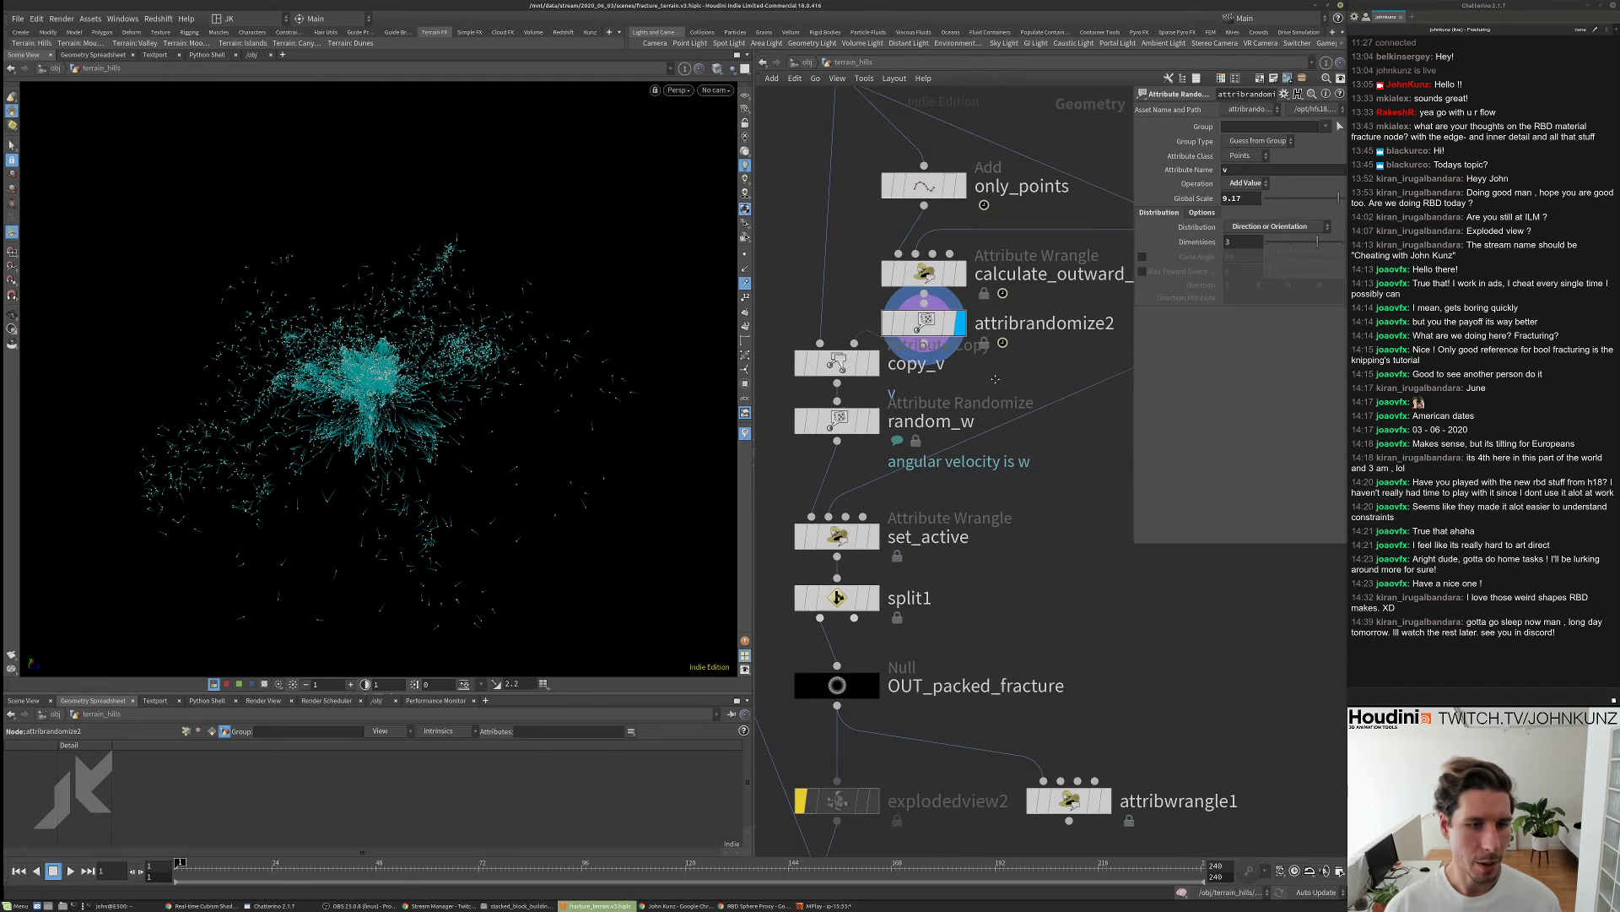
pyautogui.scroll(-1, 1003, 374)
pyautogui.moveTo(968, 614); pyautogui.dragTo(966, 448, button='middle')
pyautogui.scroll(-2, 964, 407)
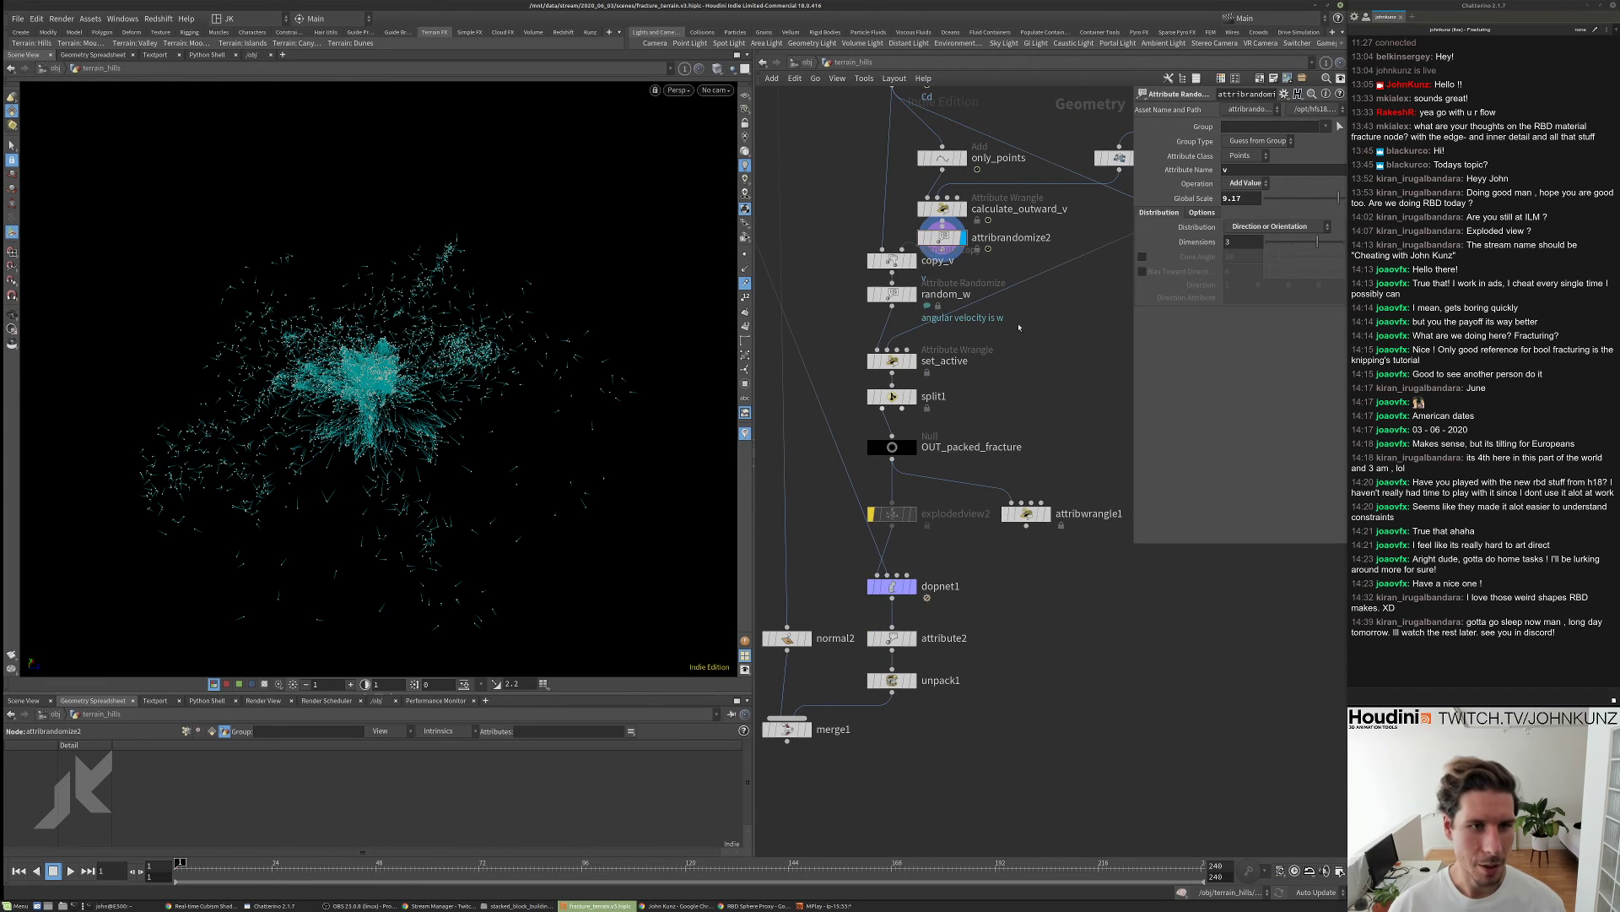
pyautogui.moveTo(1019, 327); pyautogui.dragTo(1058, 290, button='middle')
pyautogui.click(935, 601)
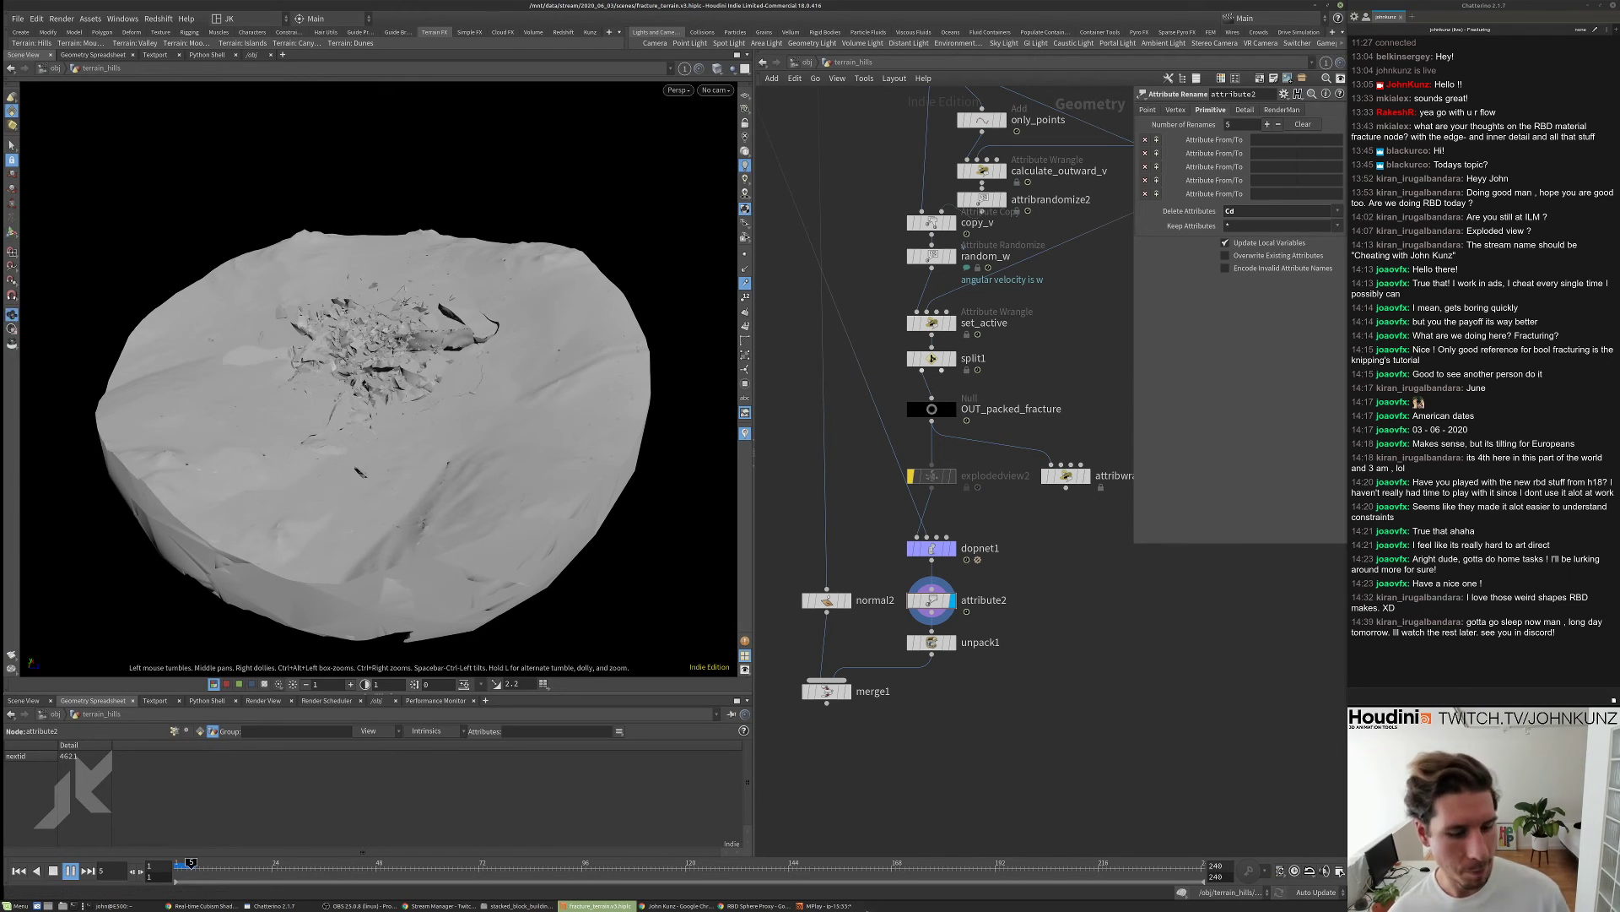
# - Scrub the earlier flipbook in MPlay to compare it with the new simulation, then return to Houdini
pyautogui.click(827, 906)
pyautogui.moveTo(857, 748)
pyautogui.mouseDown()
pyautogui.moveTo(796, 748)
pyautogui.moveTo(846, 746)
pyautogui.mouseUp()
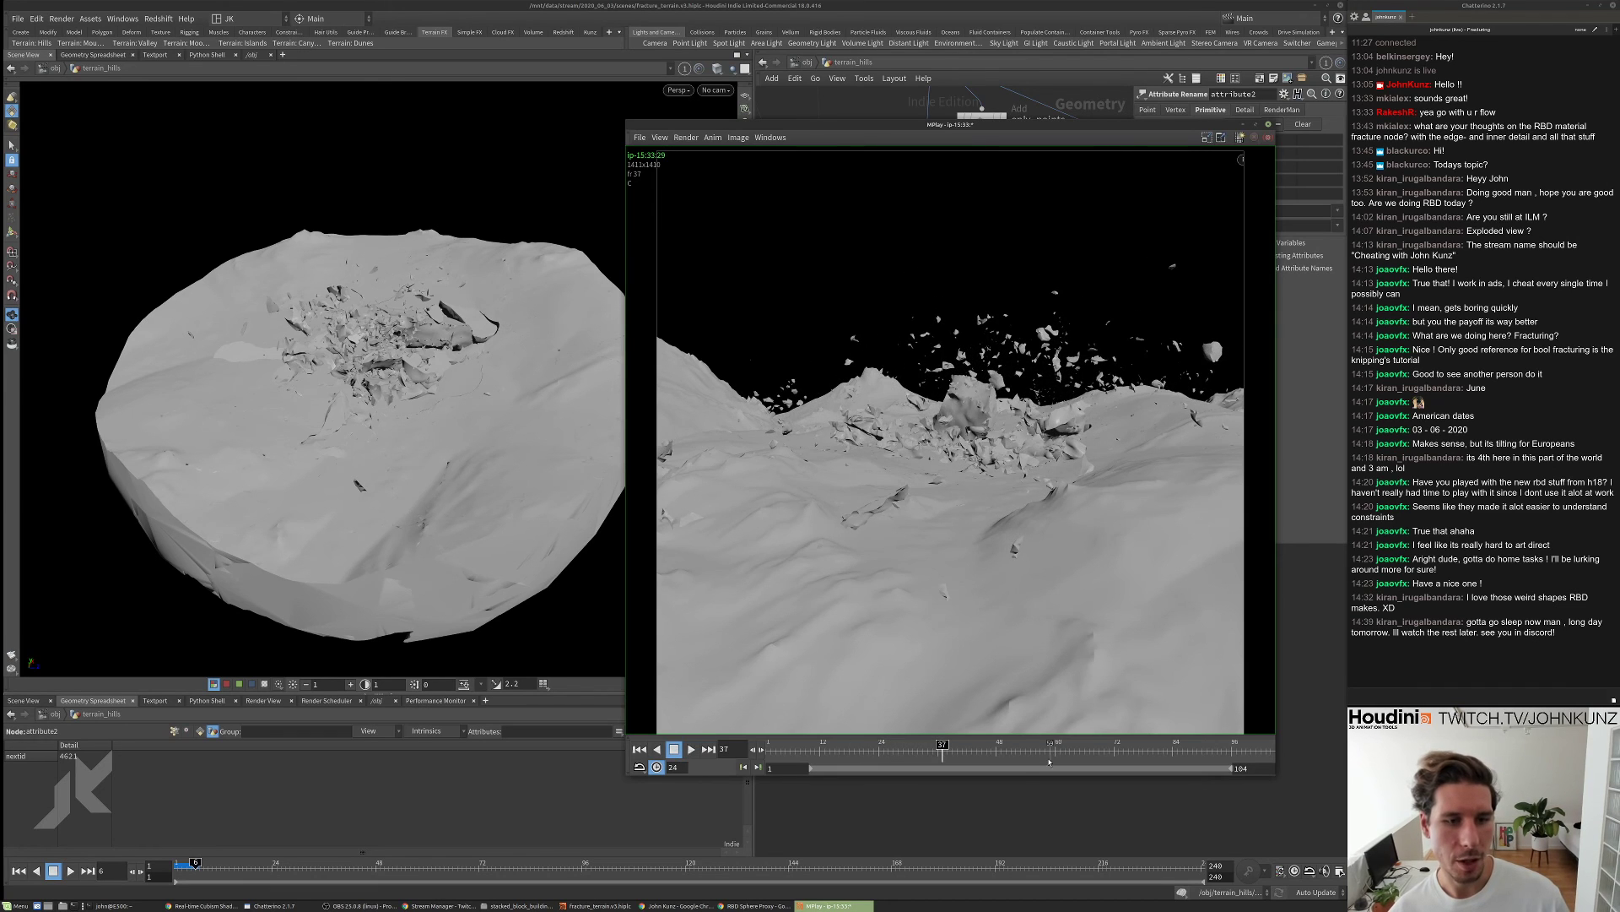
pyautogui.click(999, 796)
# - Examine the debris from the side, look through cam1, and replay the simulation from the first frame
pyautogui.keyDown('alt'); pyautogui.moveTo(380, 473); pyautogui.dragTo(389, 346); pyautogui.keyUp('alt')
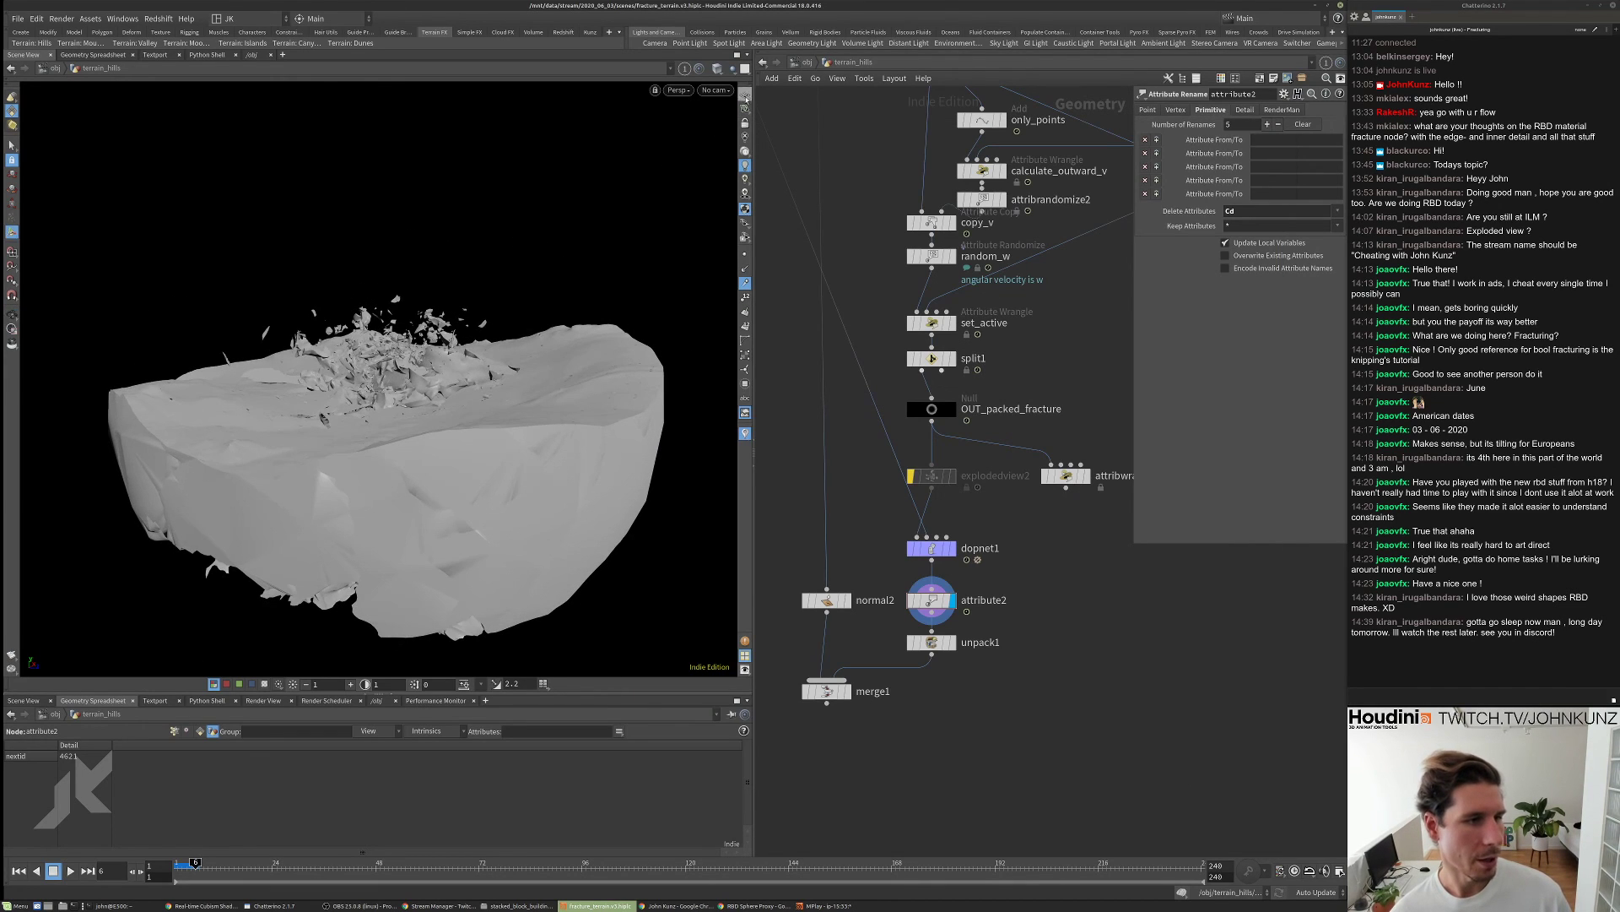
pyautogui.click(716, 90)
pyautogui.click(759, 211)
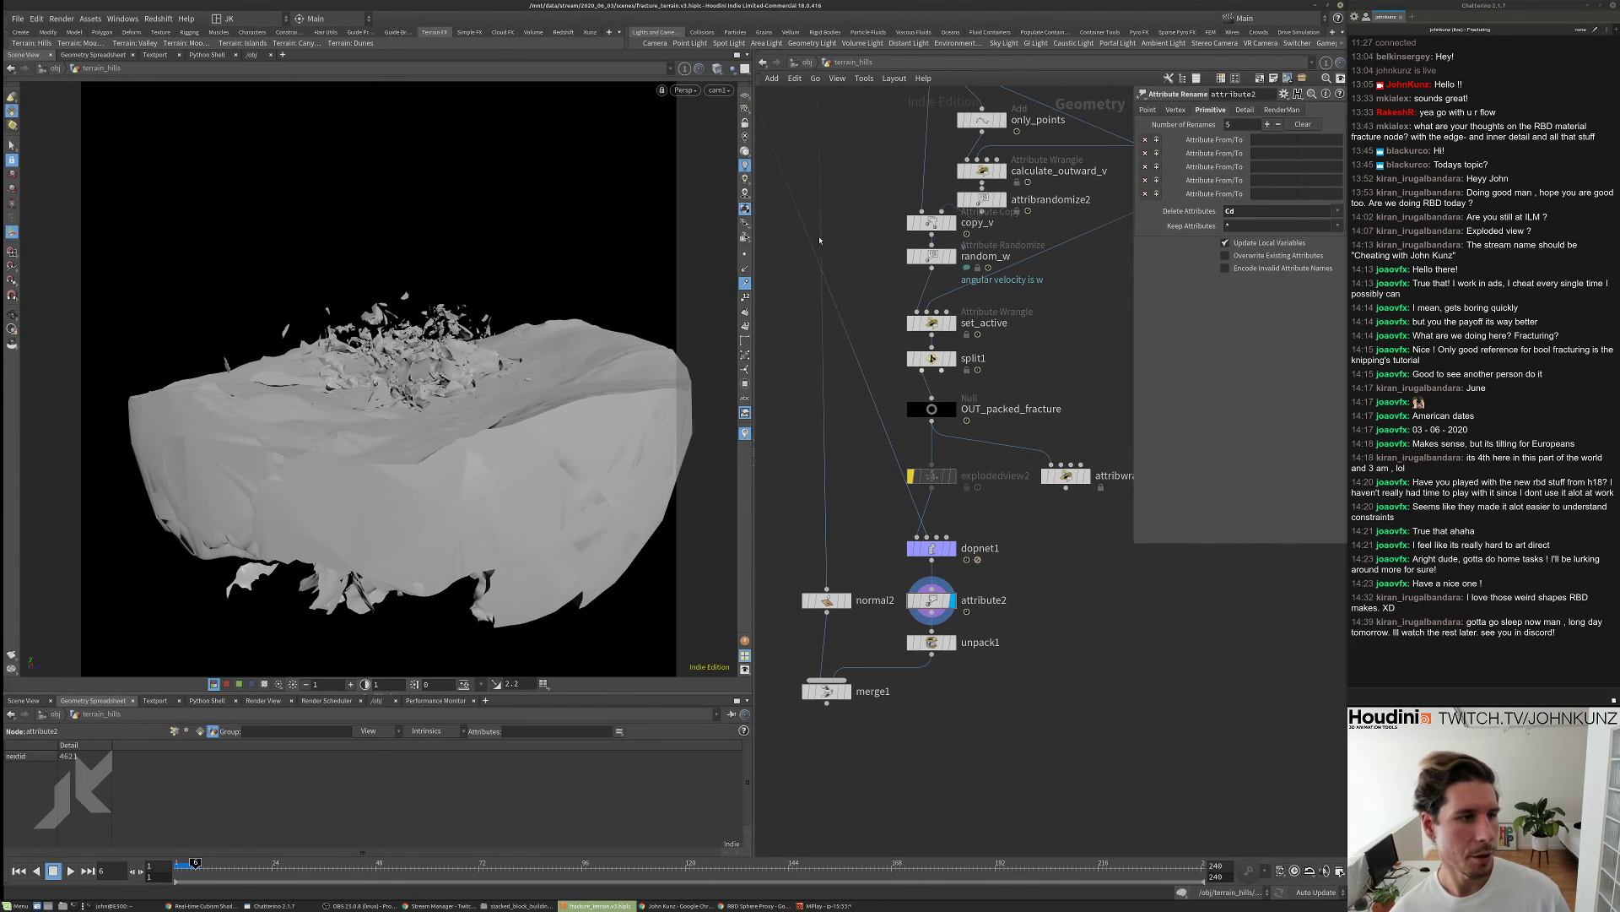
pyautogui.hotkey('ctrl', 'Up')
pyautogui.press('Up')
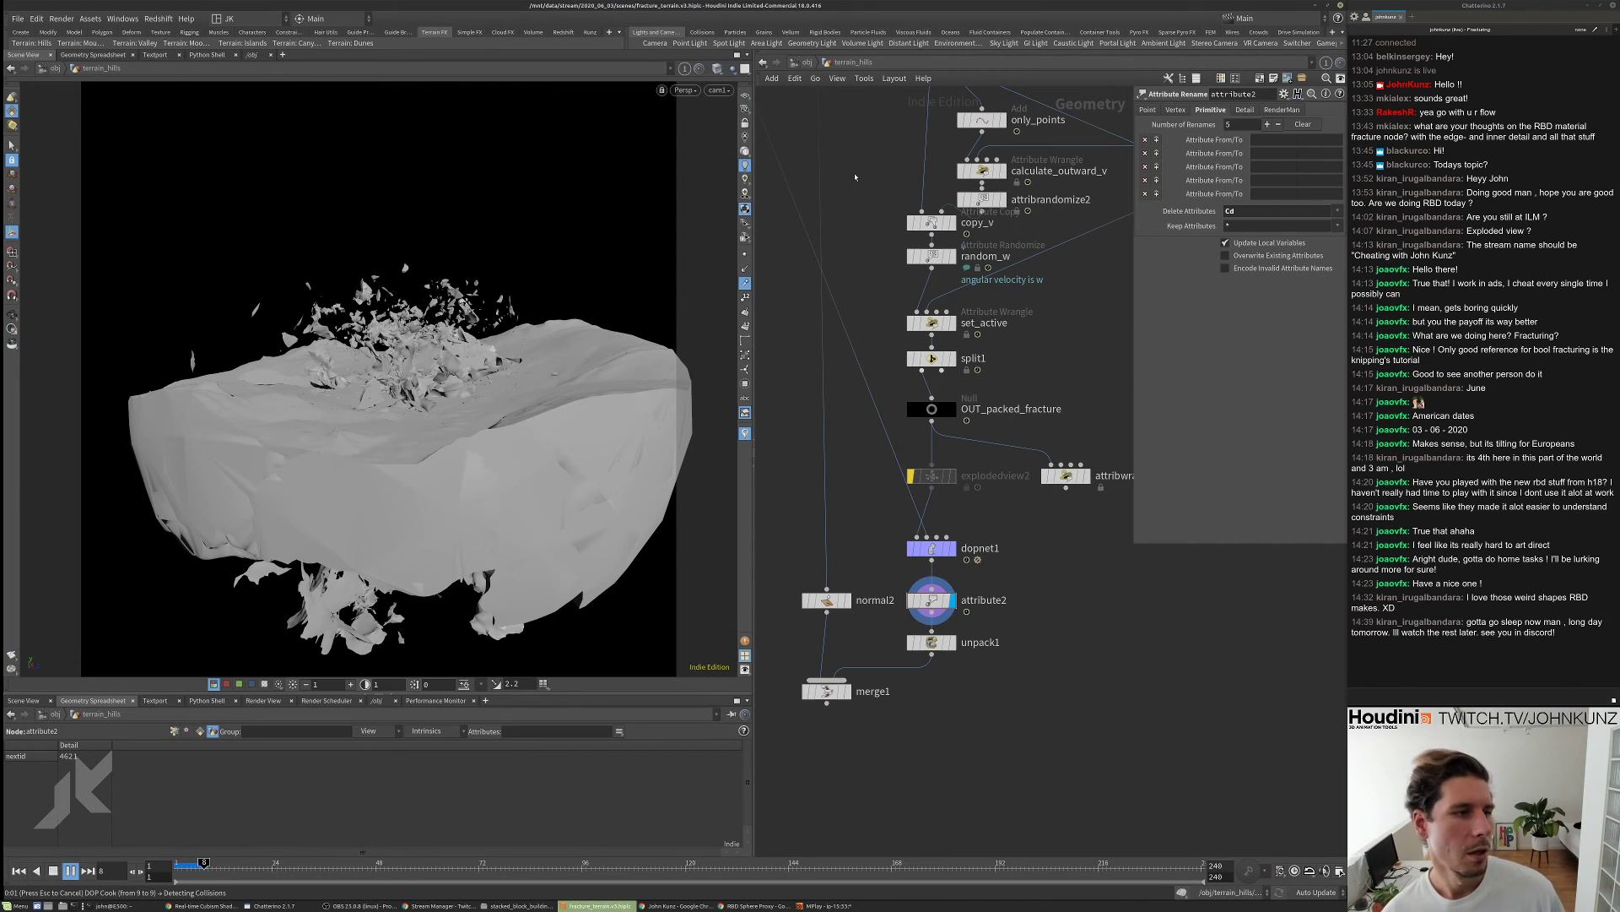
# - Return the timeline to the first frame, then select and display the calculate_outward_v wrangle
pyautogui.moveTo(874, 158); pyautogui.dragTo(854, 219, button='middle')
pyautogui.hotkey('ctrl', 'Up')
pyautogui.scroll(-2, 854, 219)
pyautogui.scroll(4, 919, 225)
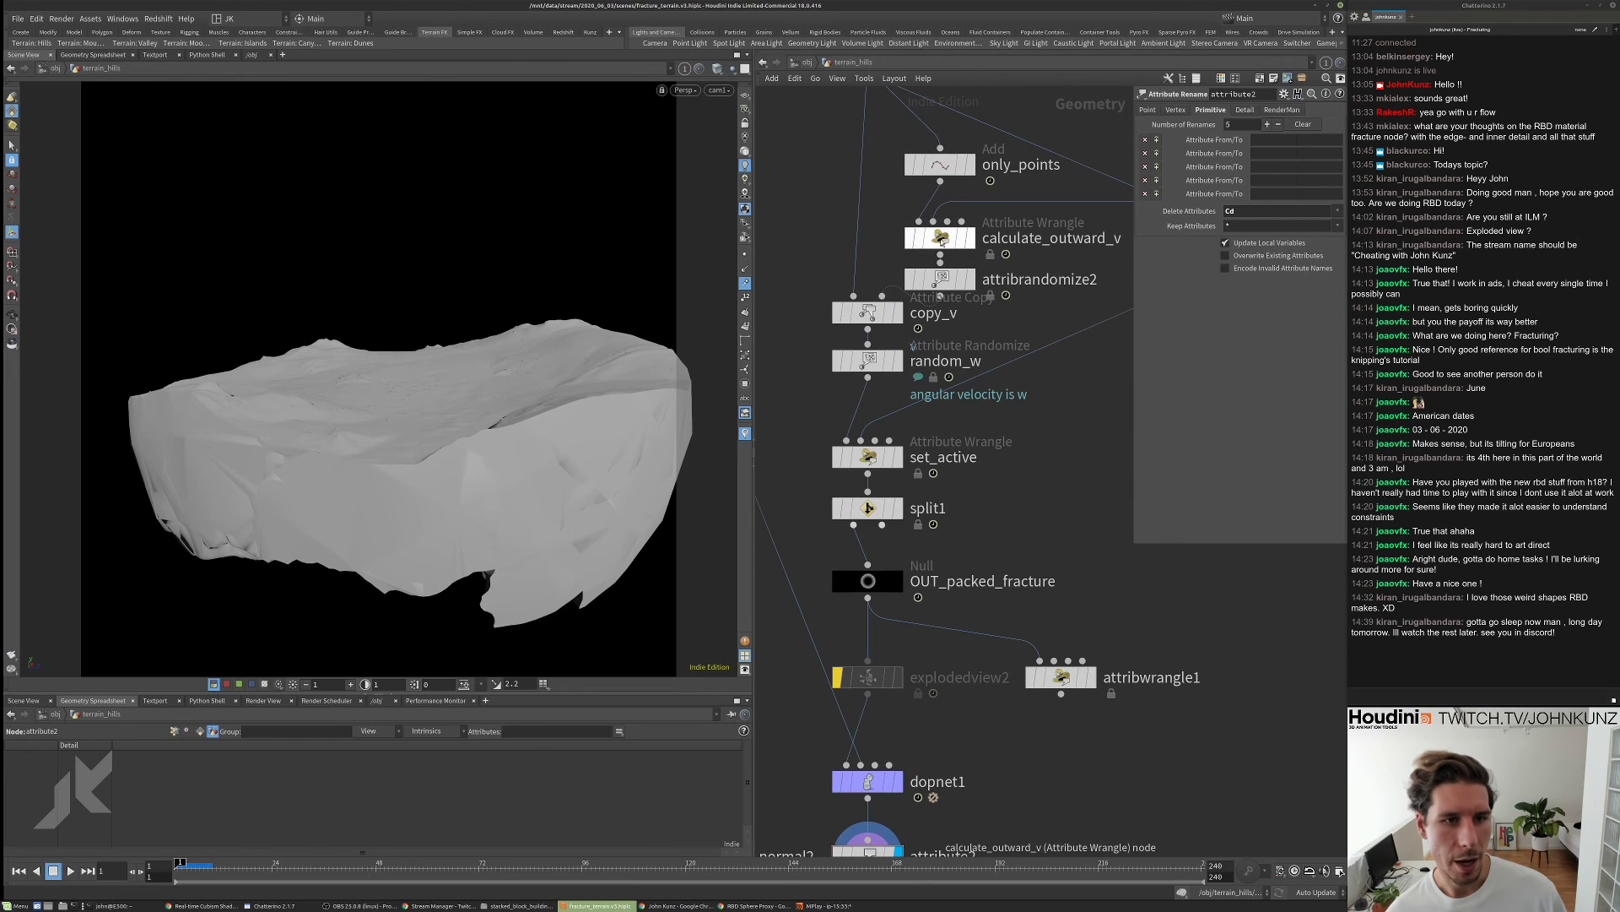
pyautogui.click(930, 238)
pyautogui.click(970, 238)
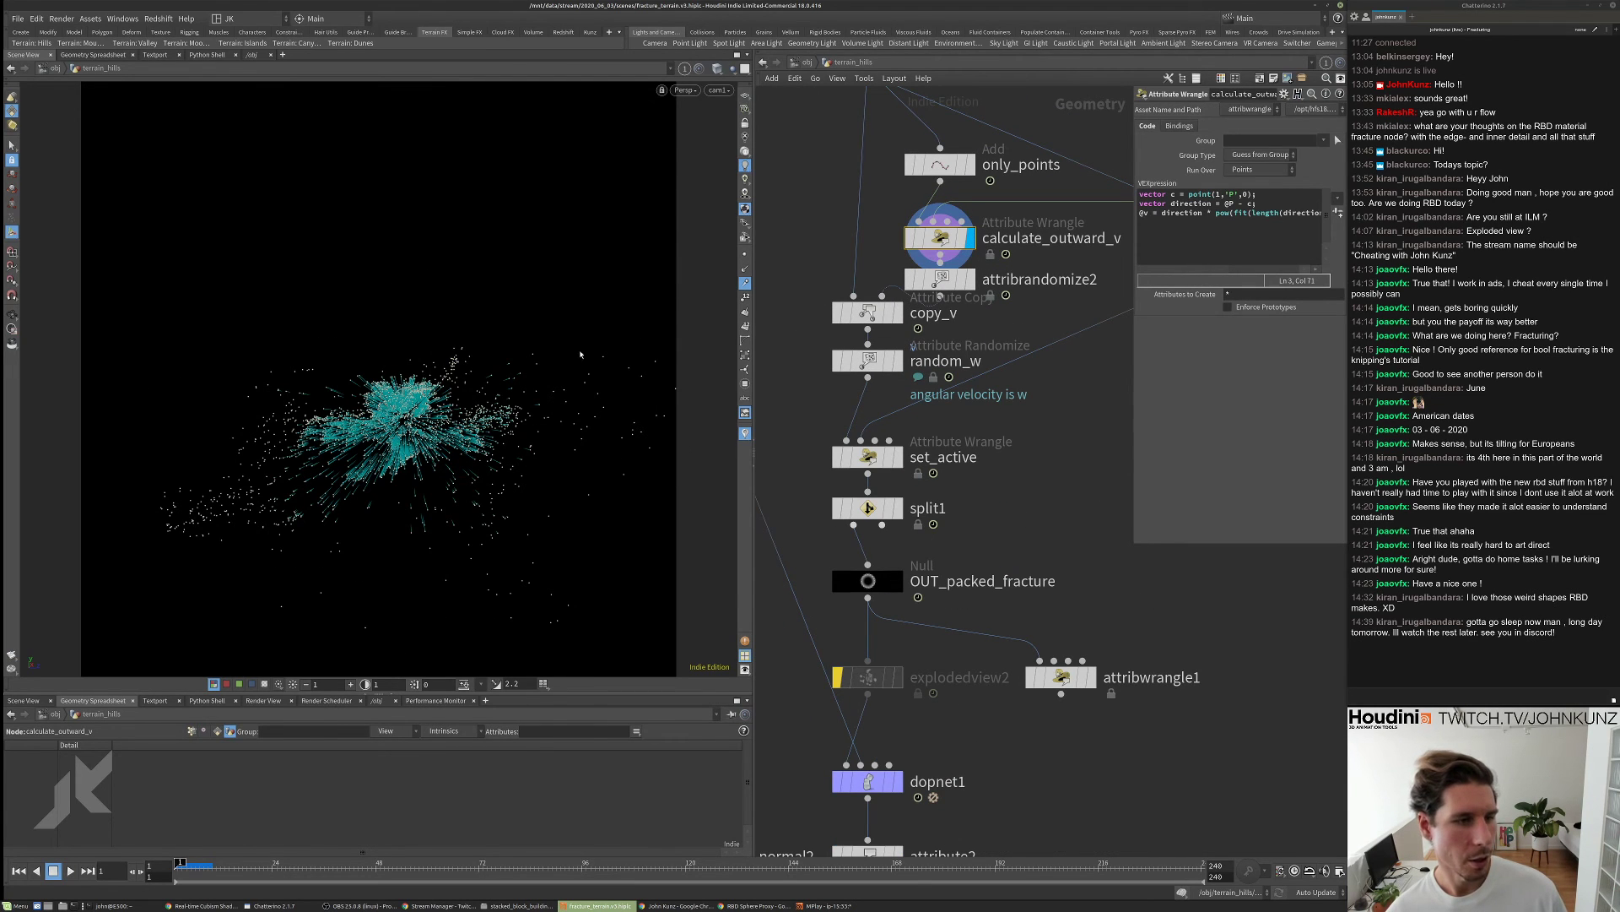
# - Widen the parameter area, add the line "v@v *= rand(@P);" to calculate_outward_v's code, and inspect the velocity trails up close
pyautogui.moveTo(1134, 546); pyautogui.dragTo(971, 534)
pyautogui.click(1302, 212)
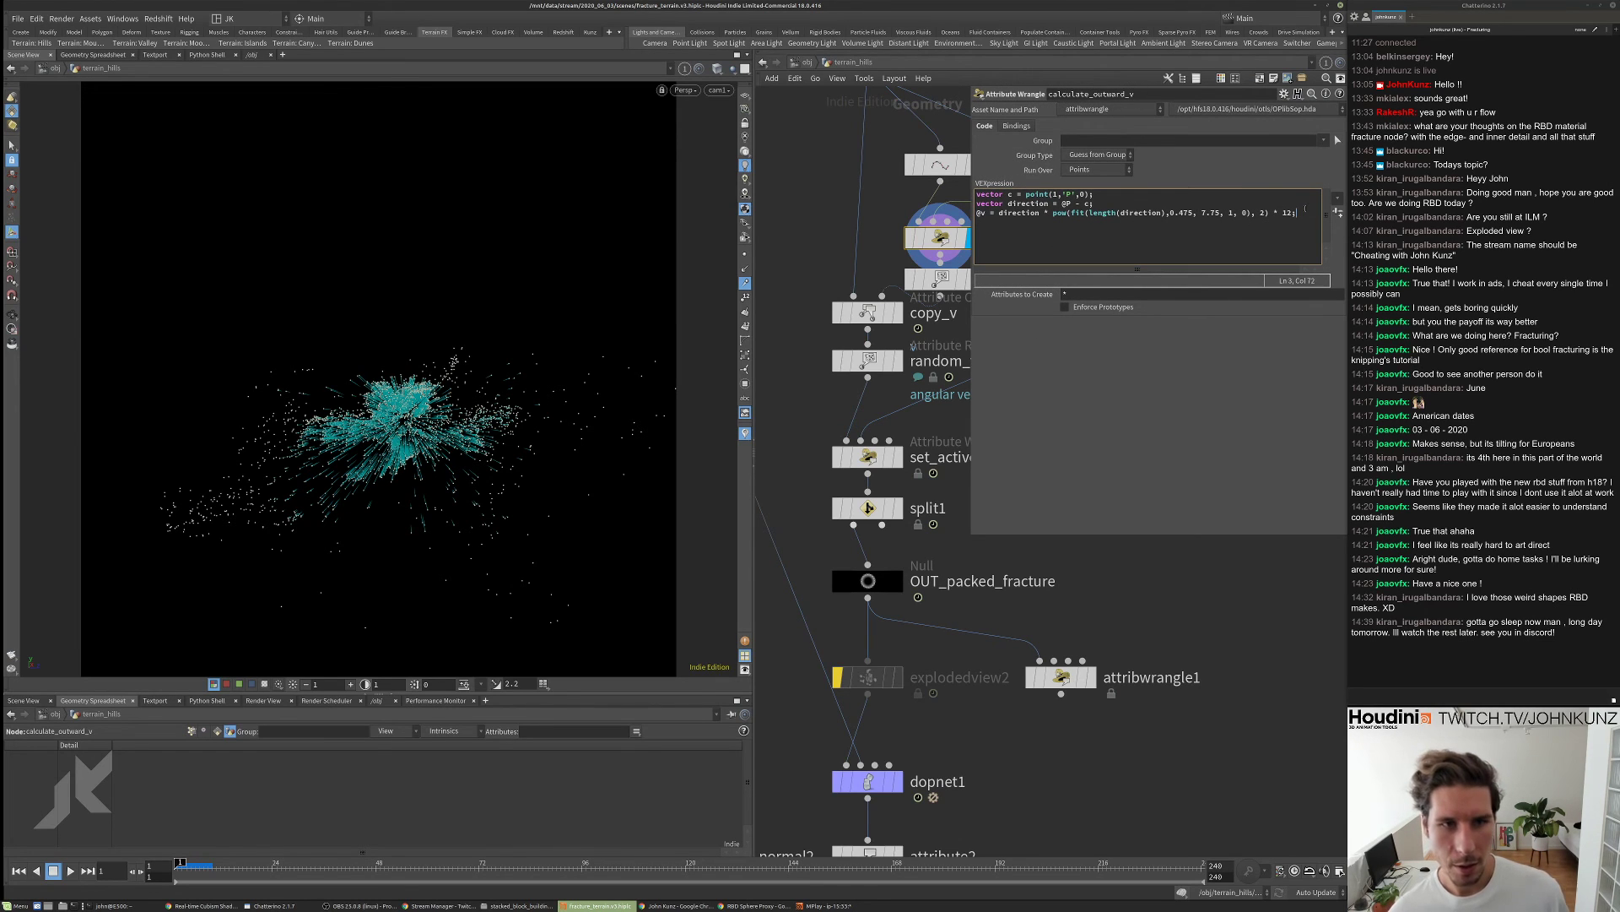
pyautogui.press('Return')
pyautogui.press('Return')
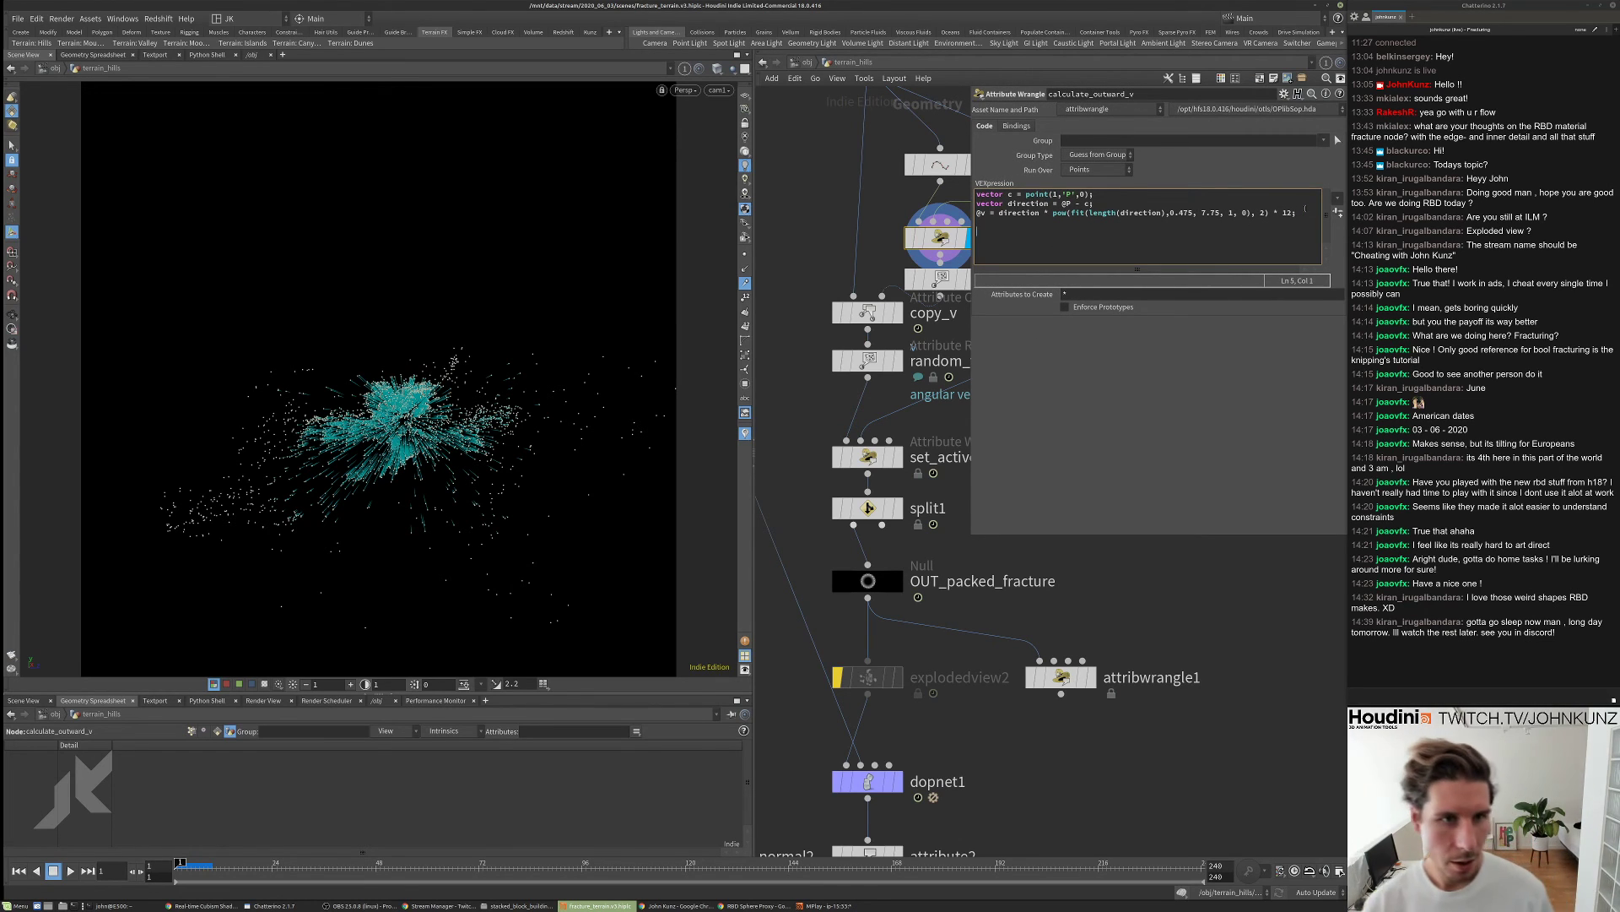
pyautogui.write('v@v ')
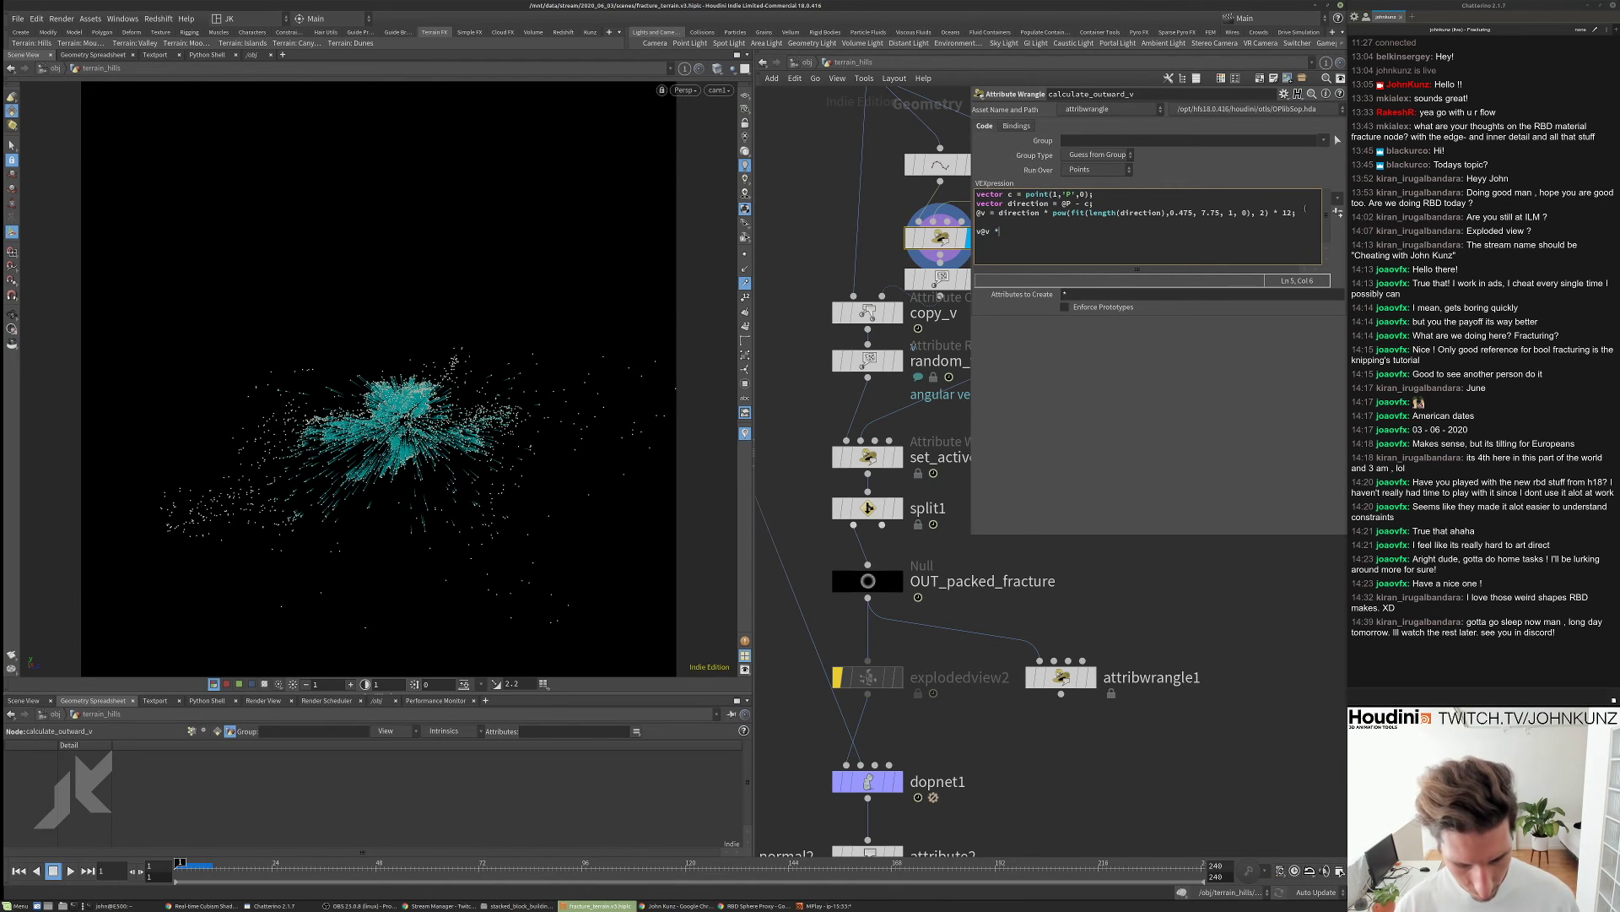
pyautogui.write('*= rand(')
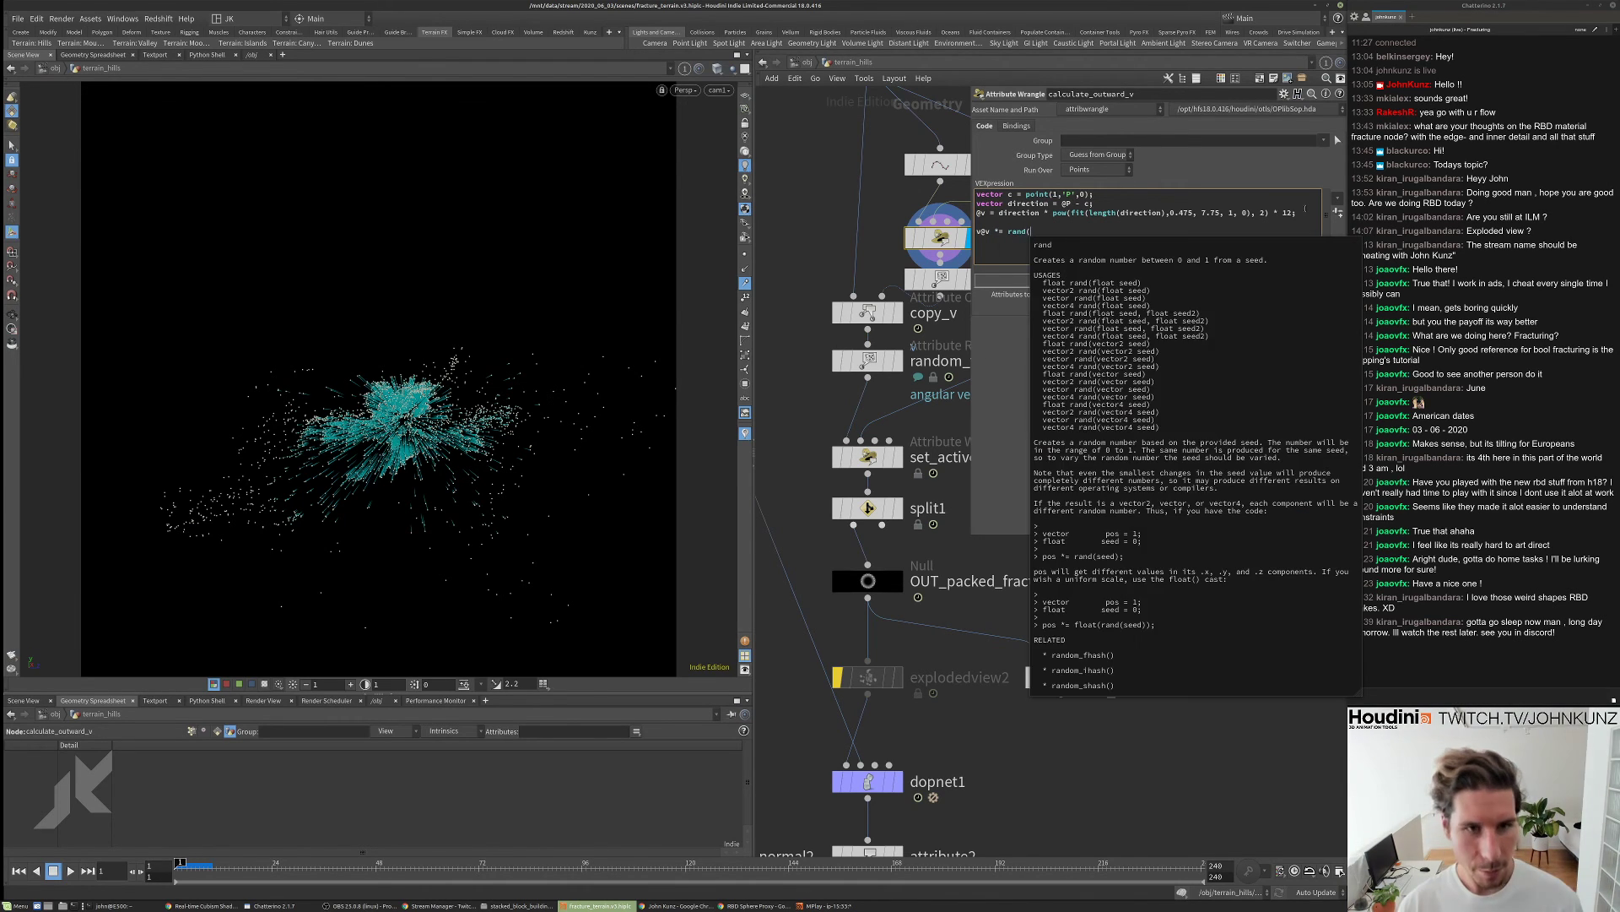
pyautogui.write('@P);')
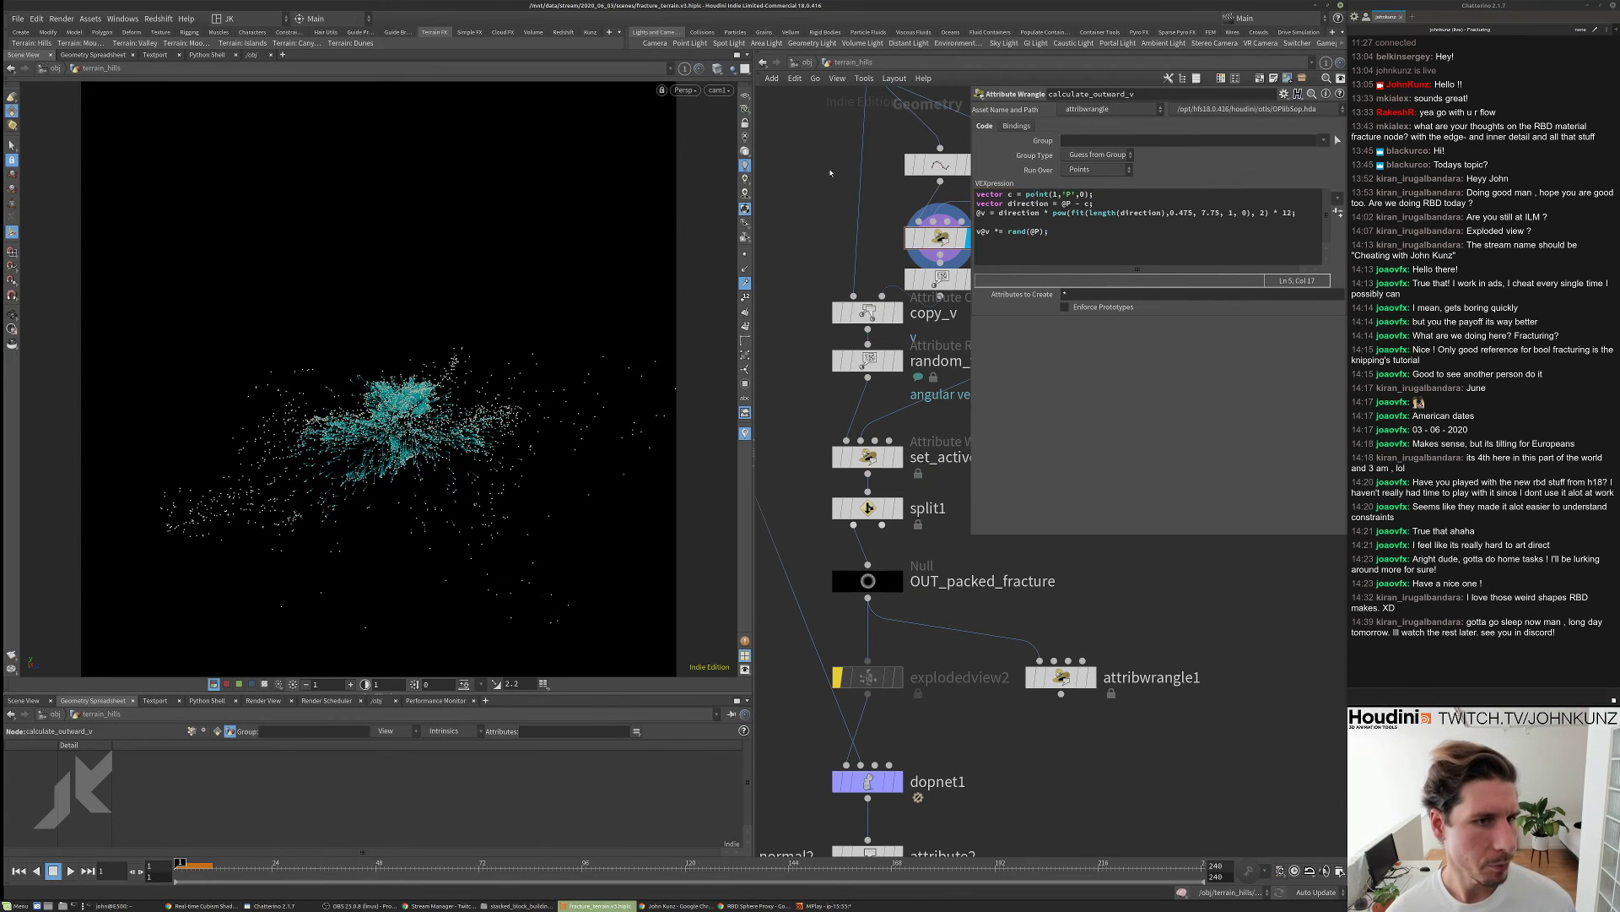
pyautogui.moveTo(405, 296); pyautogui.dragTo(380, 254)
pyautogui.moveTo(380, 254); pyautogui.dragTo(368, 354, button='middle')
pyautogui.moveTo(367, 355); pyautogui.dragTo(430, 397, button='right')
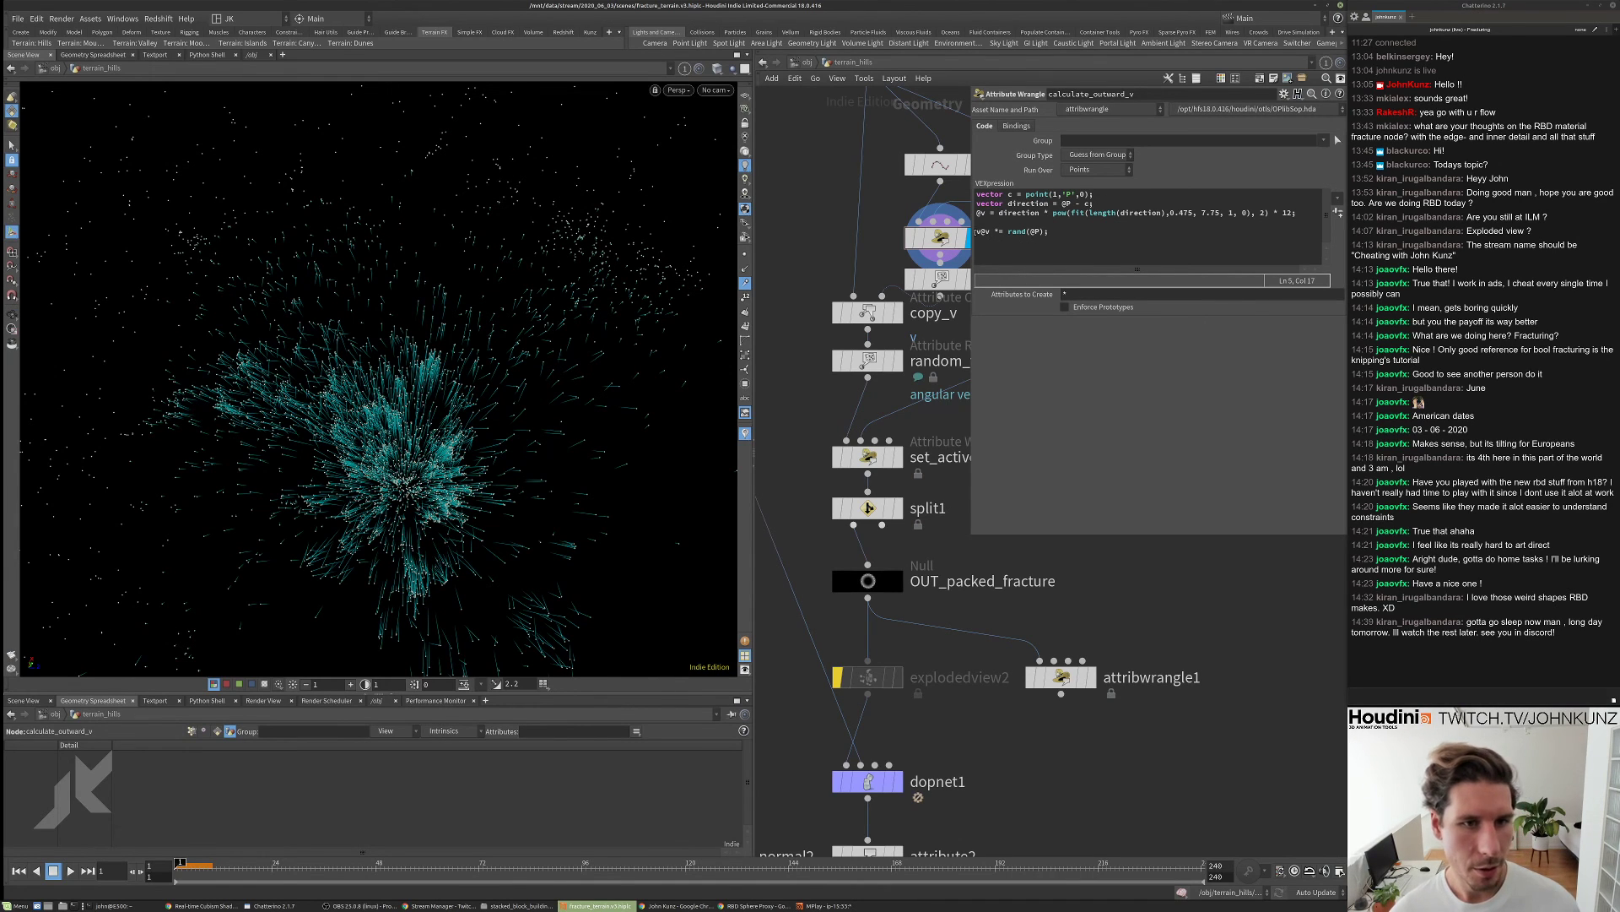
# - Comment out the rand(@P) velocity line to compare the trails without it, and restore the line
pyautogui.click(976, 232)
pyautogui.write('//')
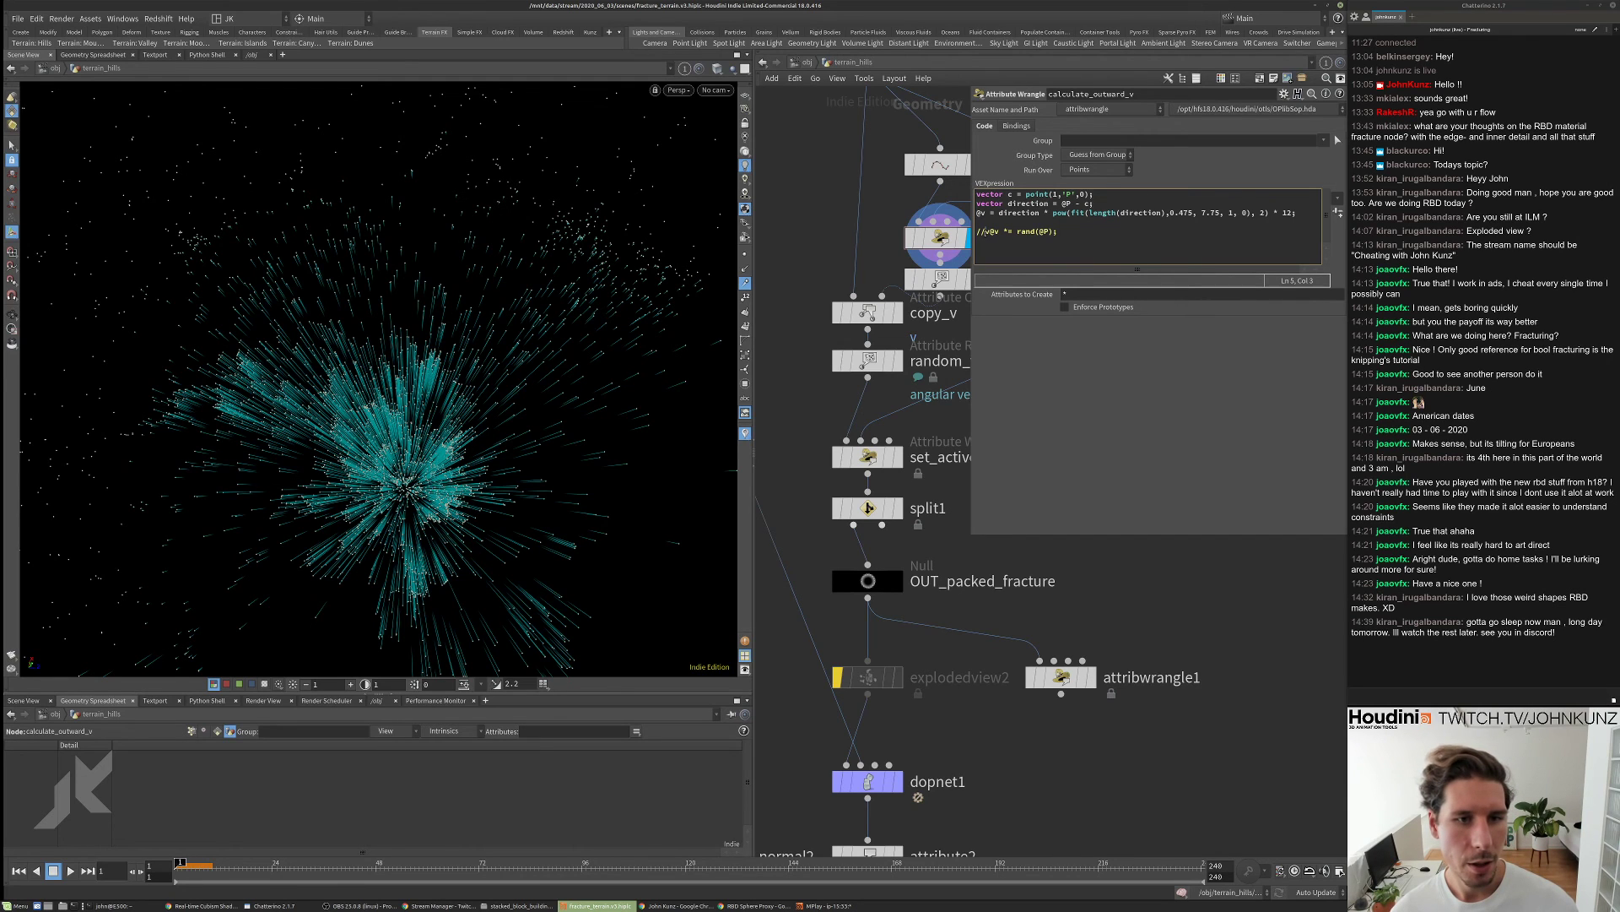
pyautogui.press('BackSpace')
pyautogui.press('BackSpace')
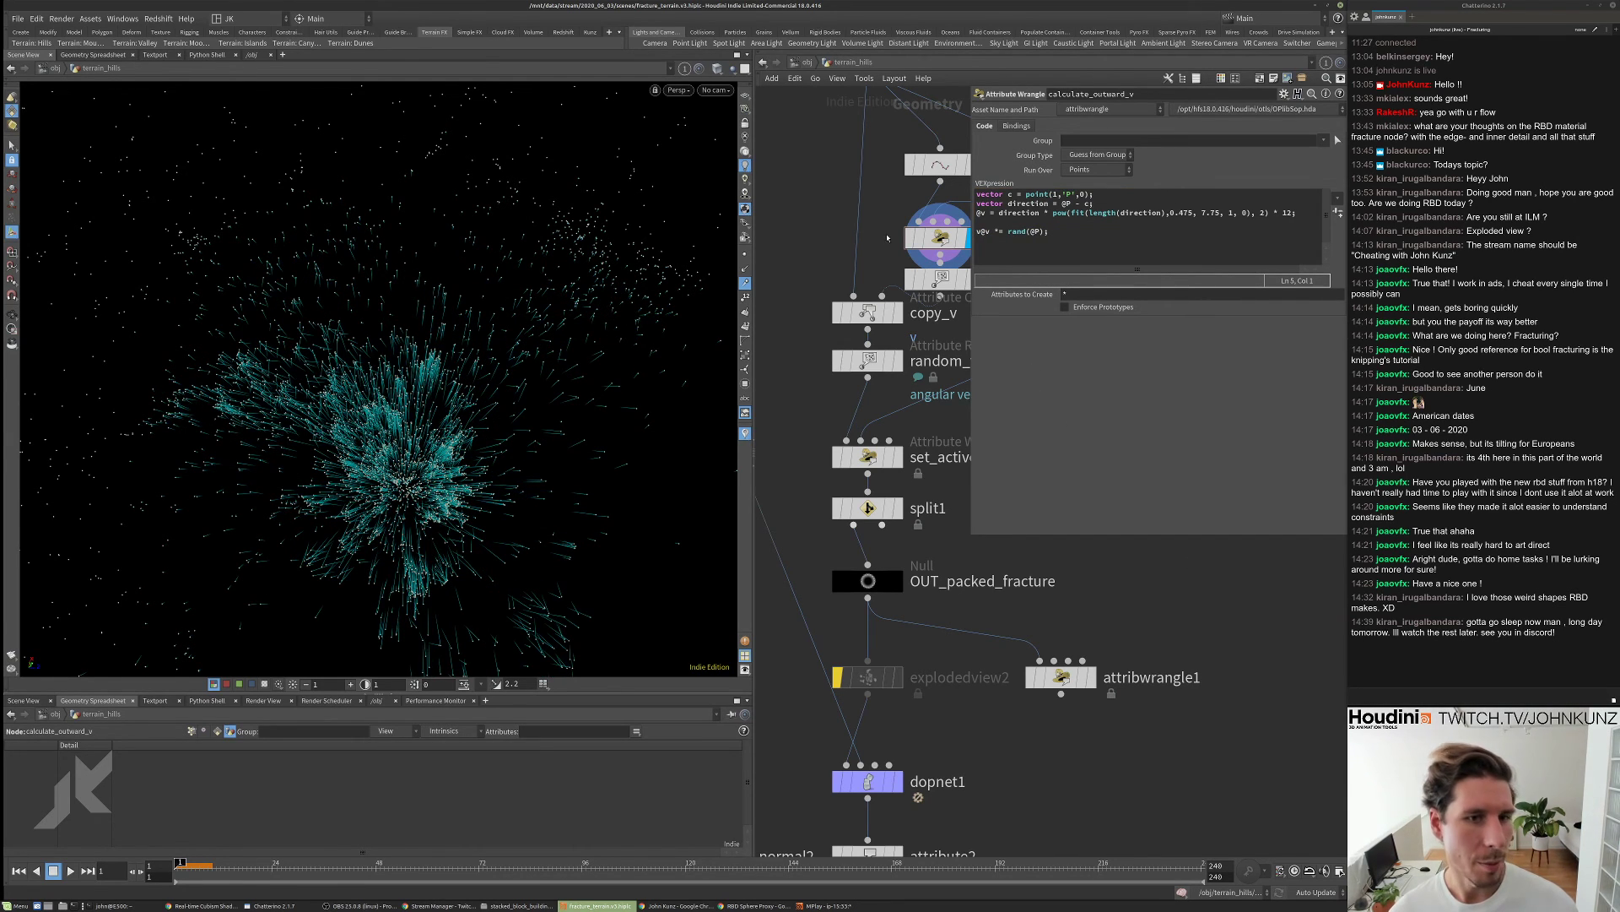
# - Change the velocity multiplier to "float(rand(@P)) + 1" and toggle the line's comment off and on to compare the trails
pyautogui.click(1007, 230)
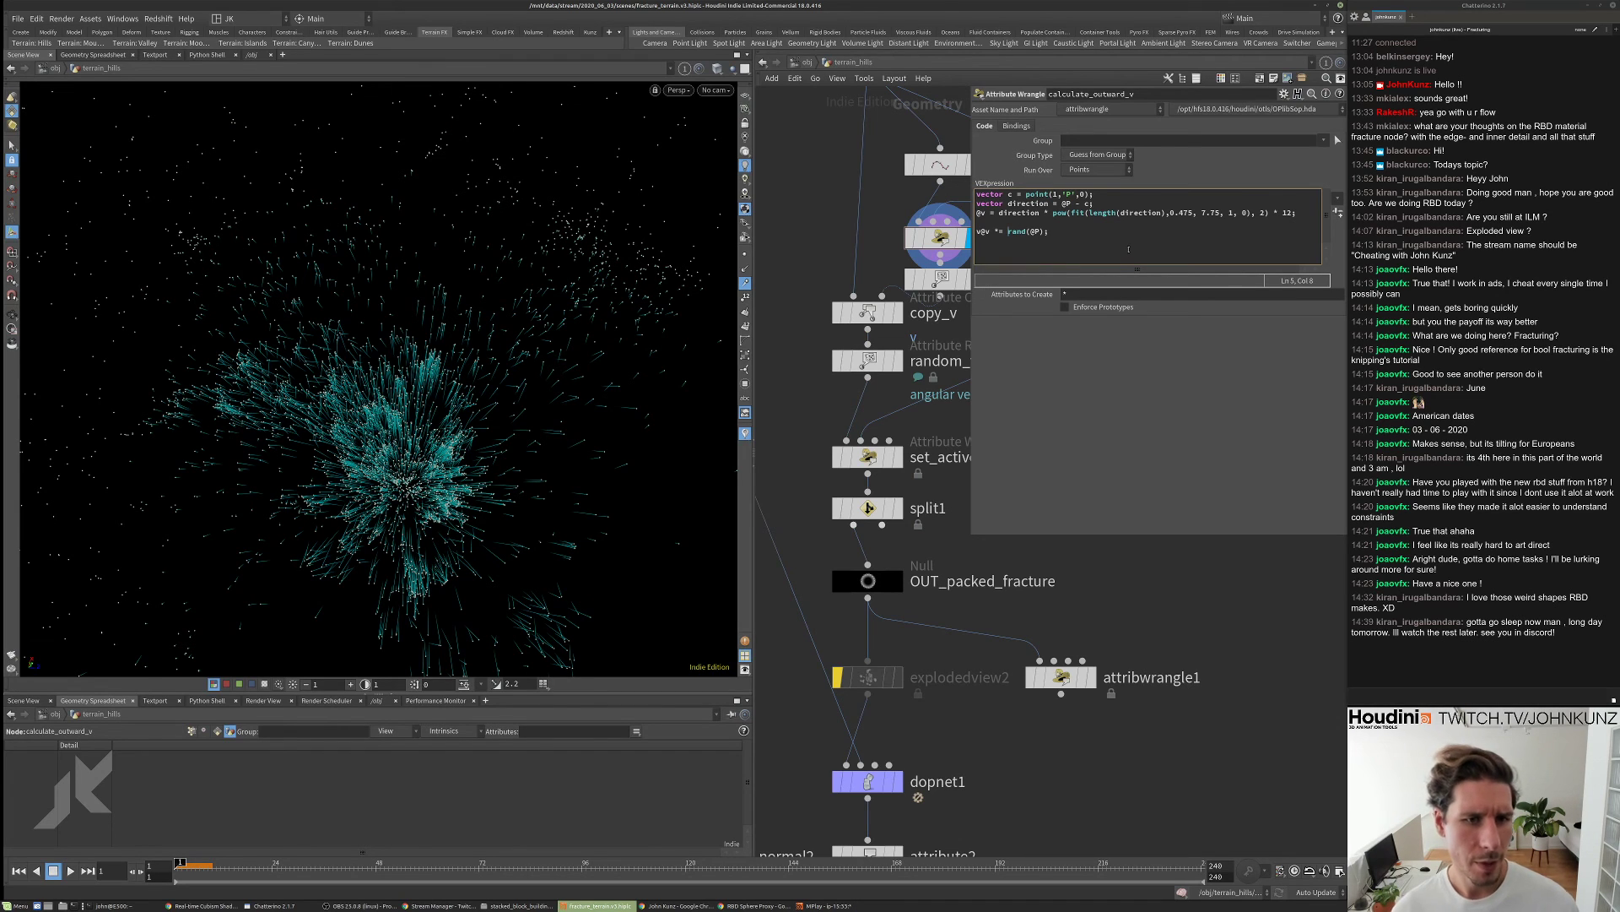
pyautogui.write('fit0')
pyautogui.write('t(')
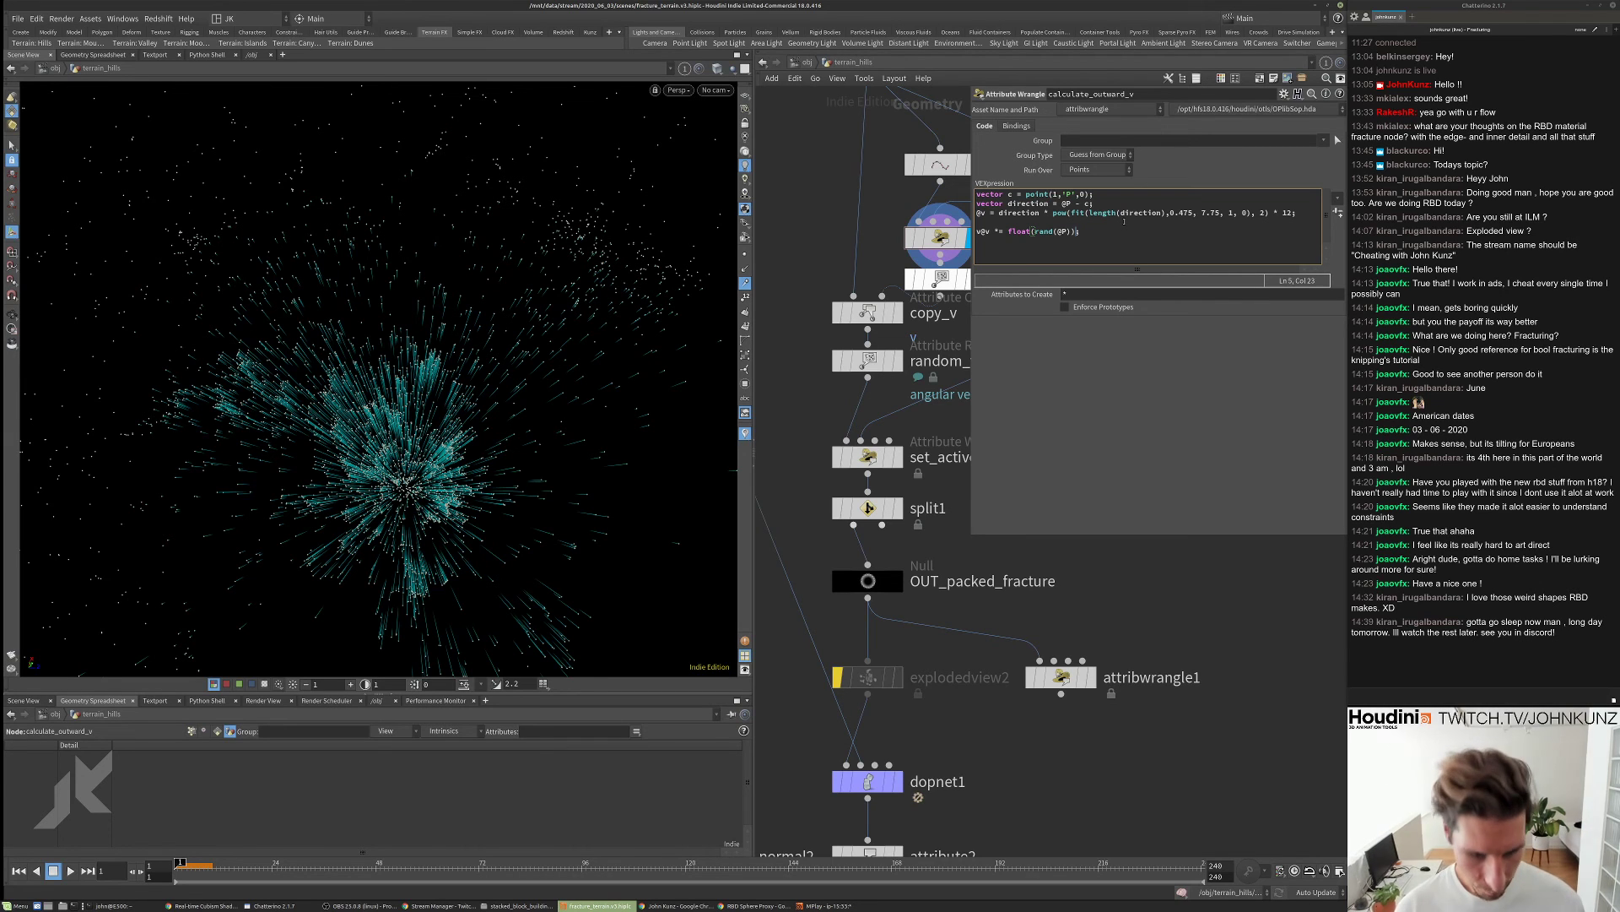
pyautogui.write('+ 1')
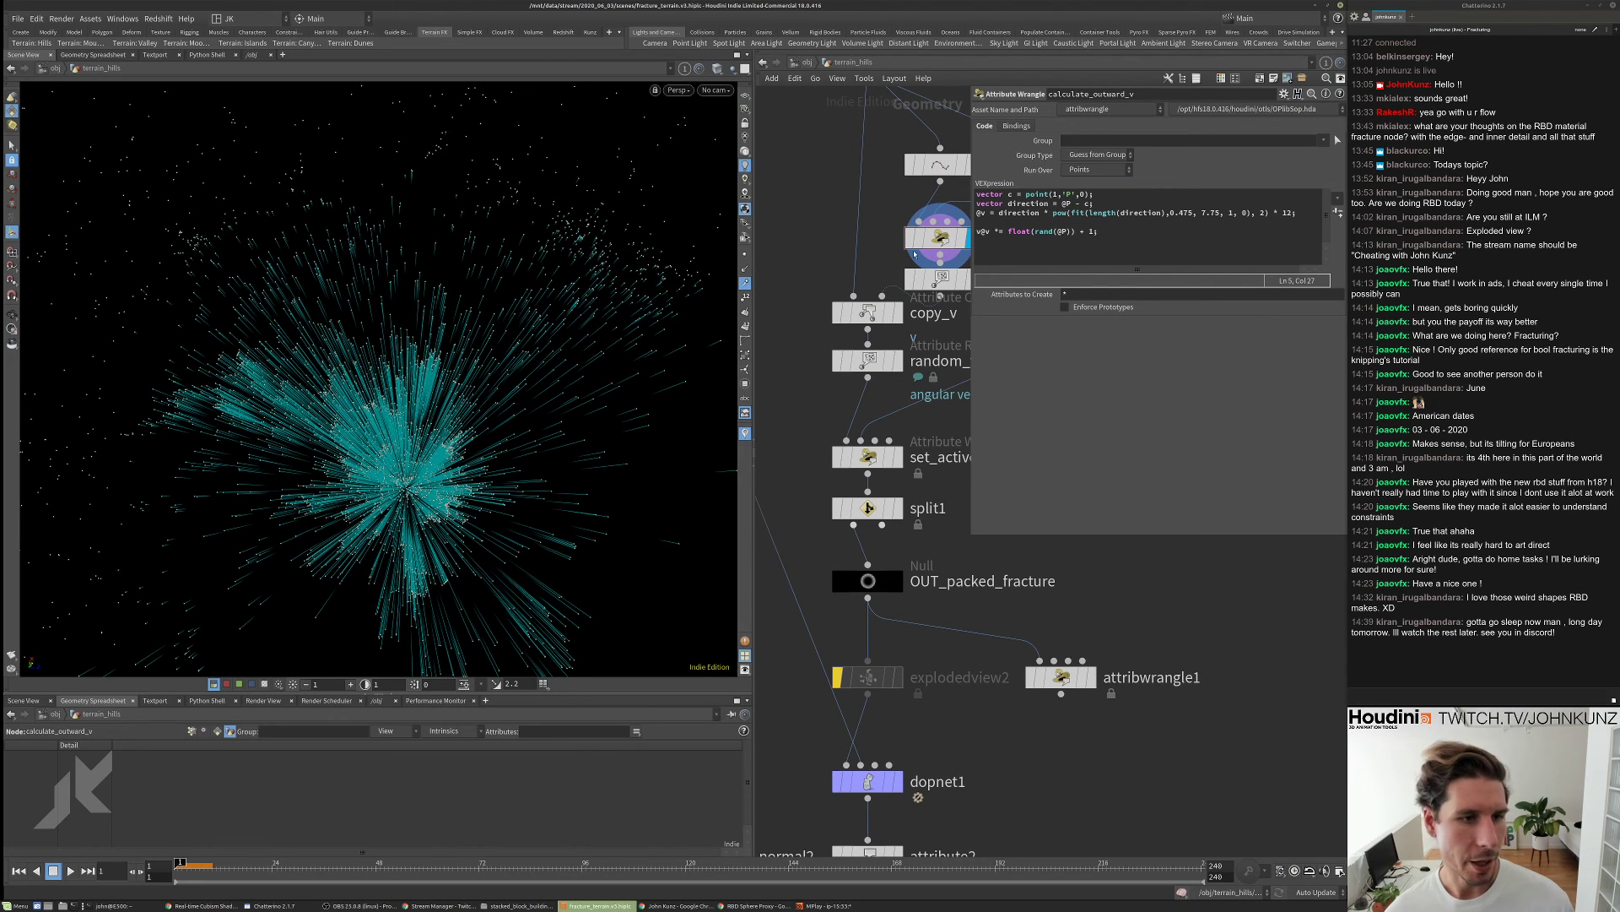
pyautogui.click(979, 231)
pyautogui.write('//')
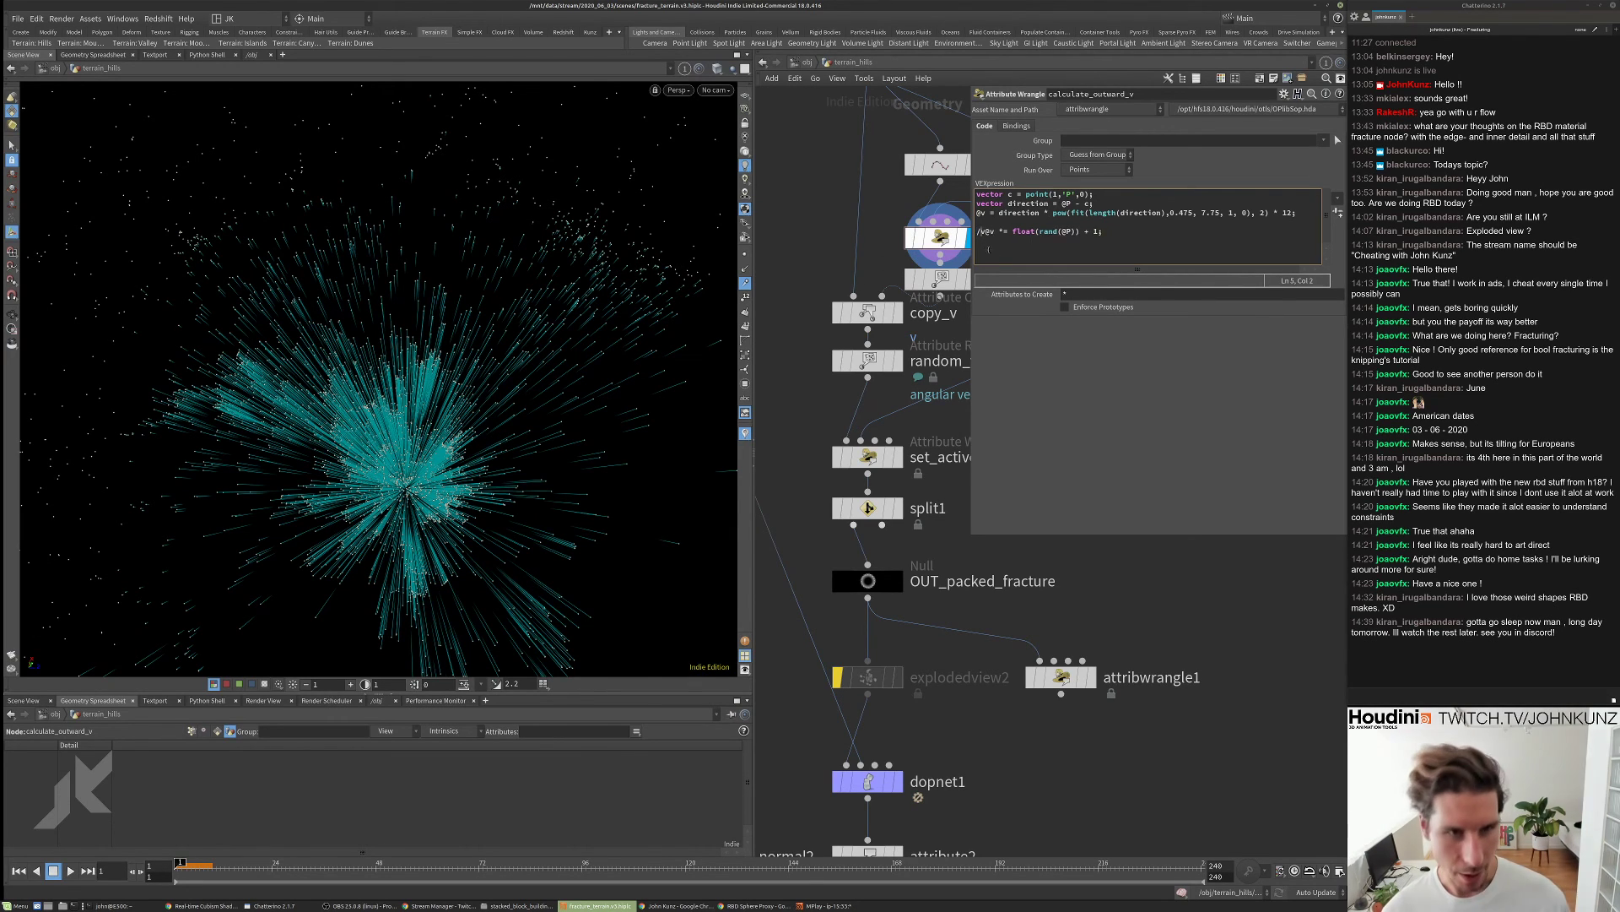
pyautogui.write('/')
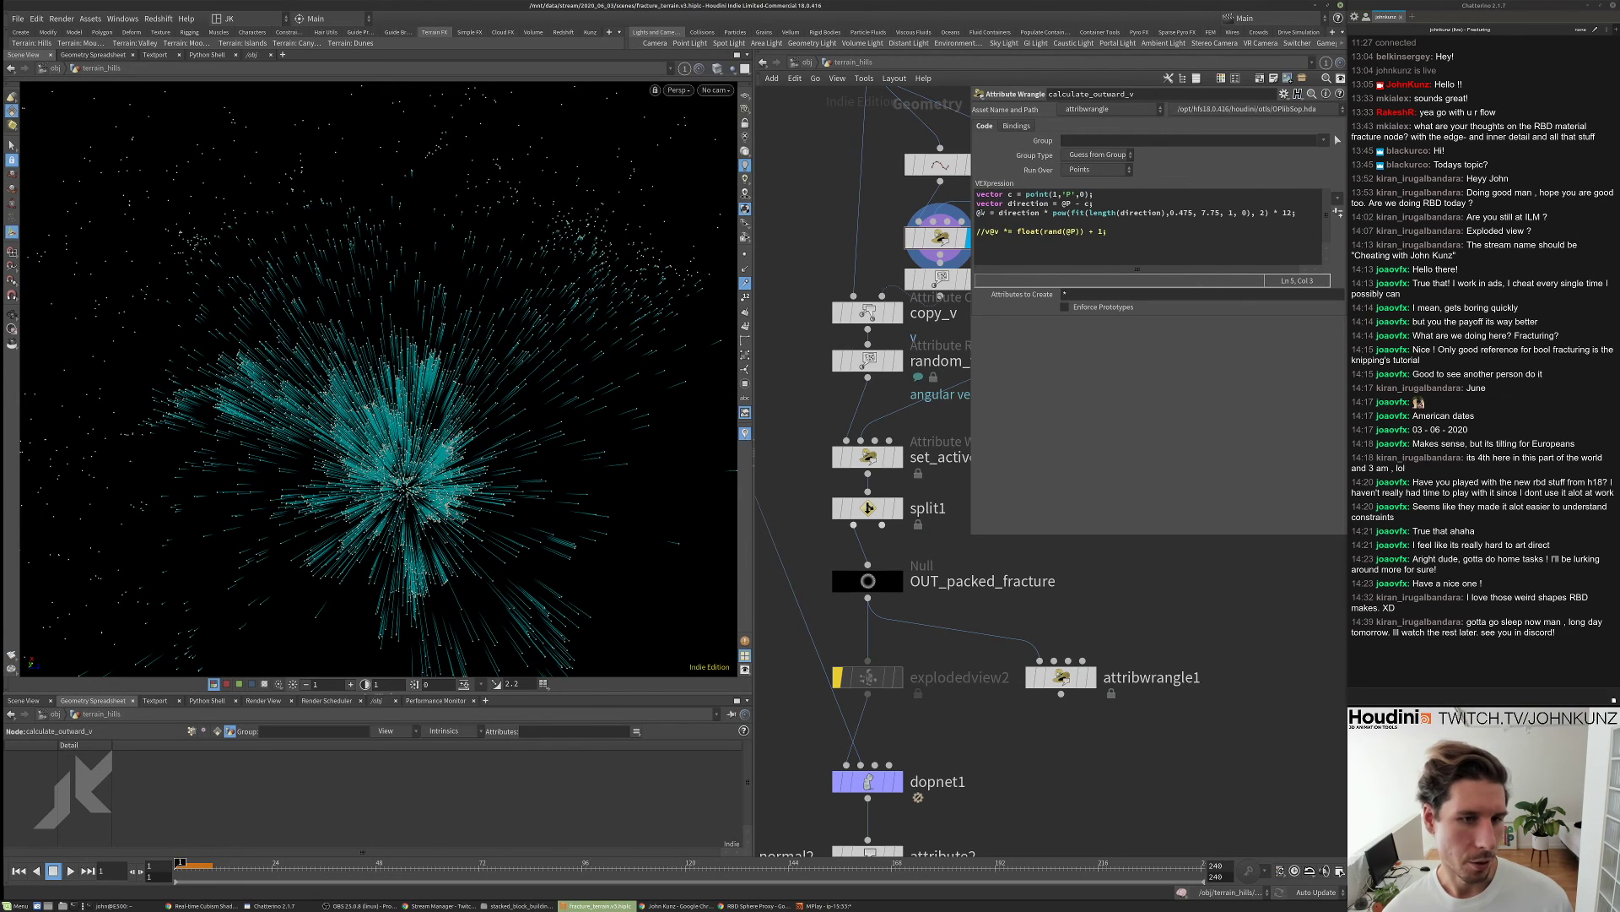
pyautogui.press('BackSpace')
pyautogui.press('BackSpace')
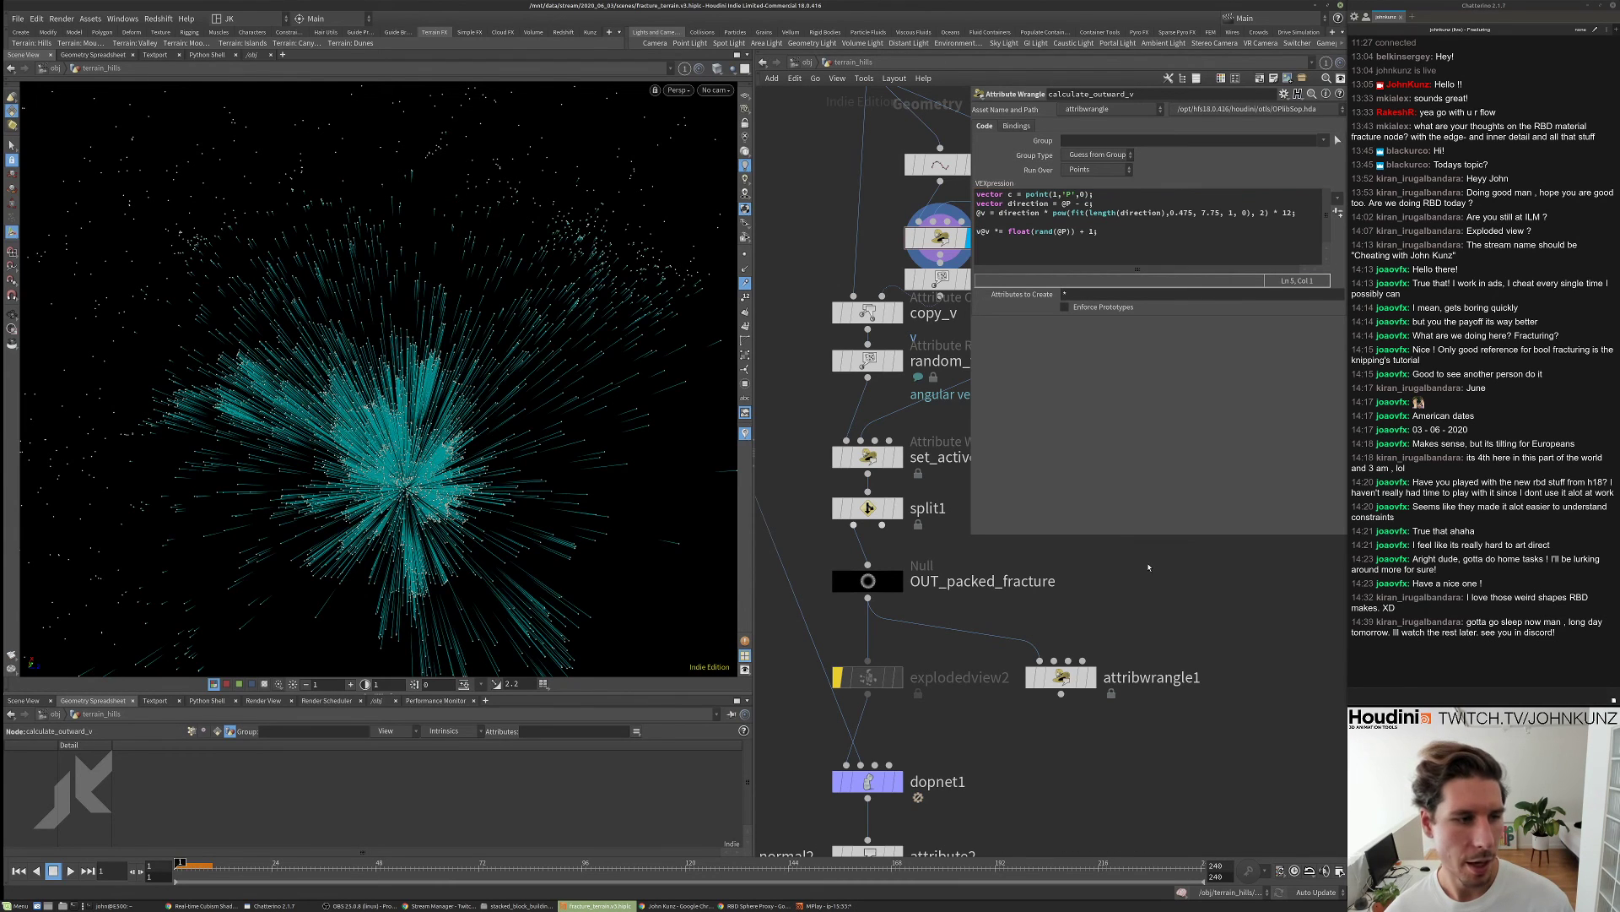
# - Wrap the random float in a pow function with exponent 2, and briefly comment out the line to compare the trails
pyautogui.click(1008, 231)
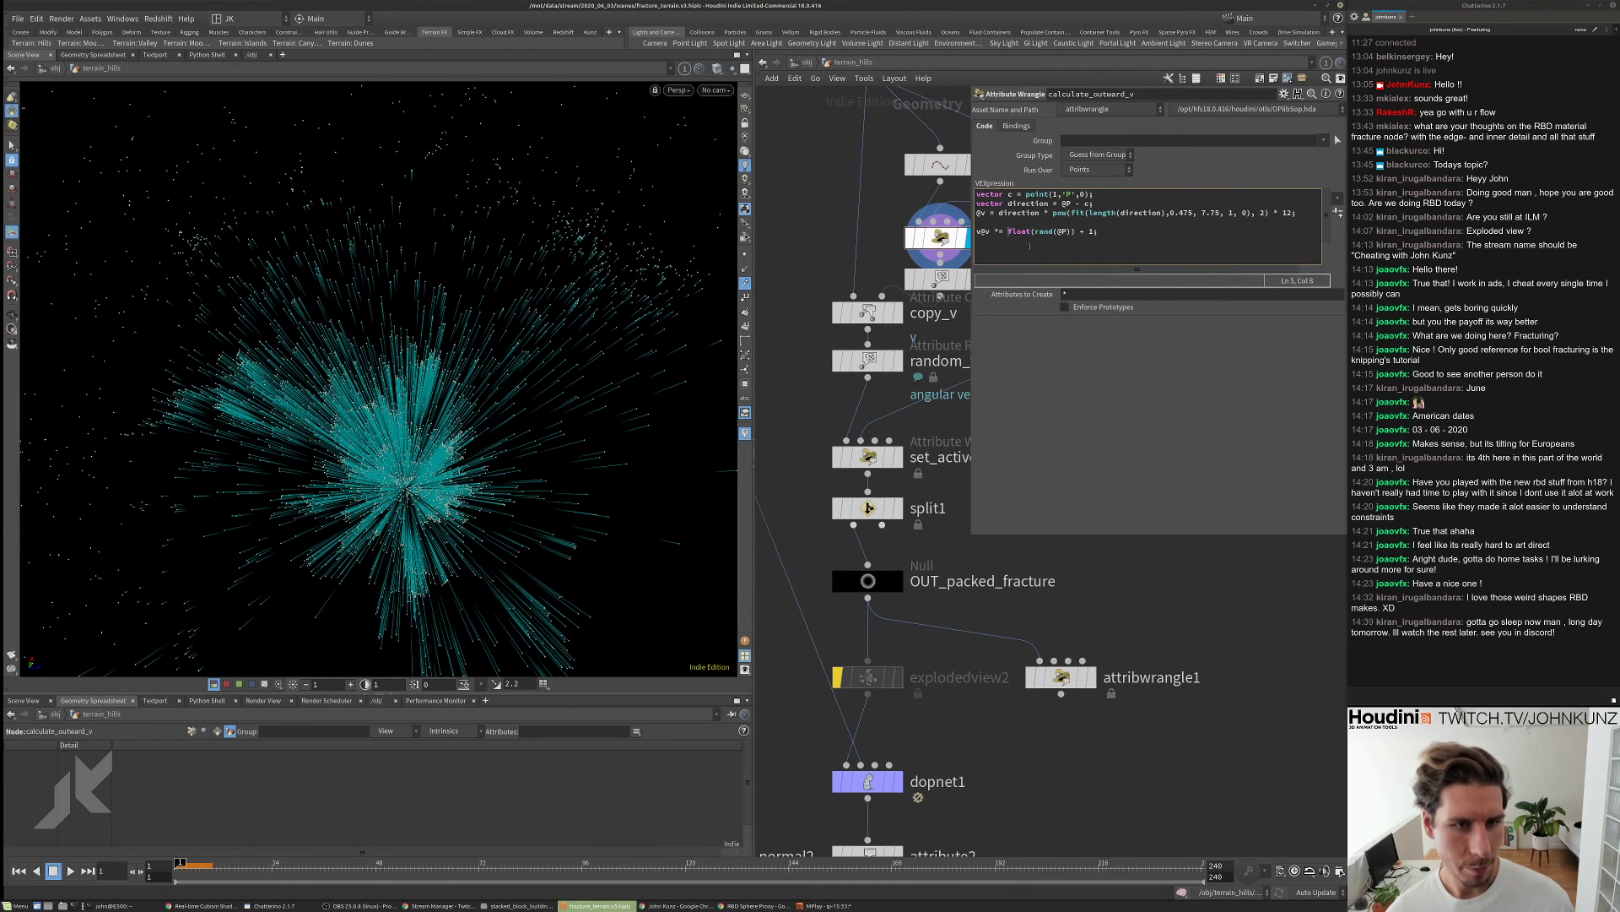
pyautogui.write('pow')
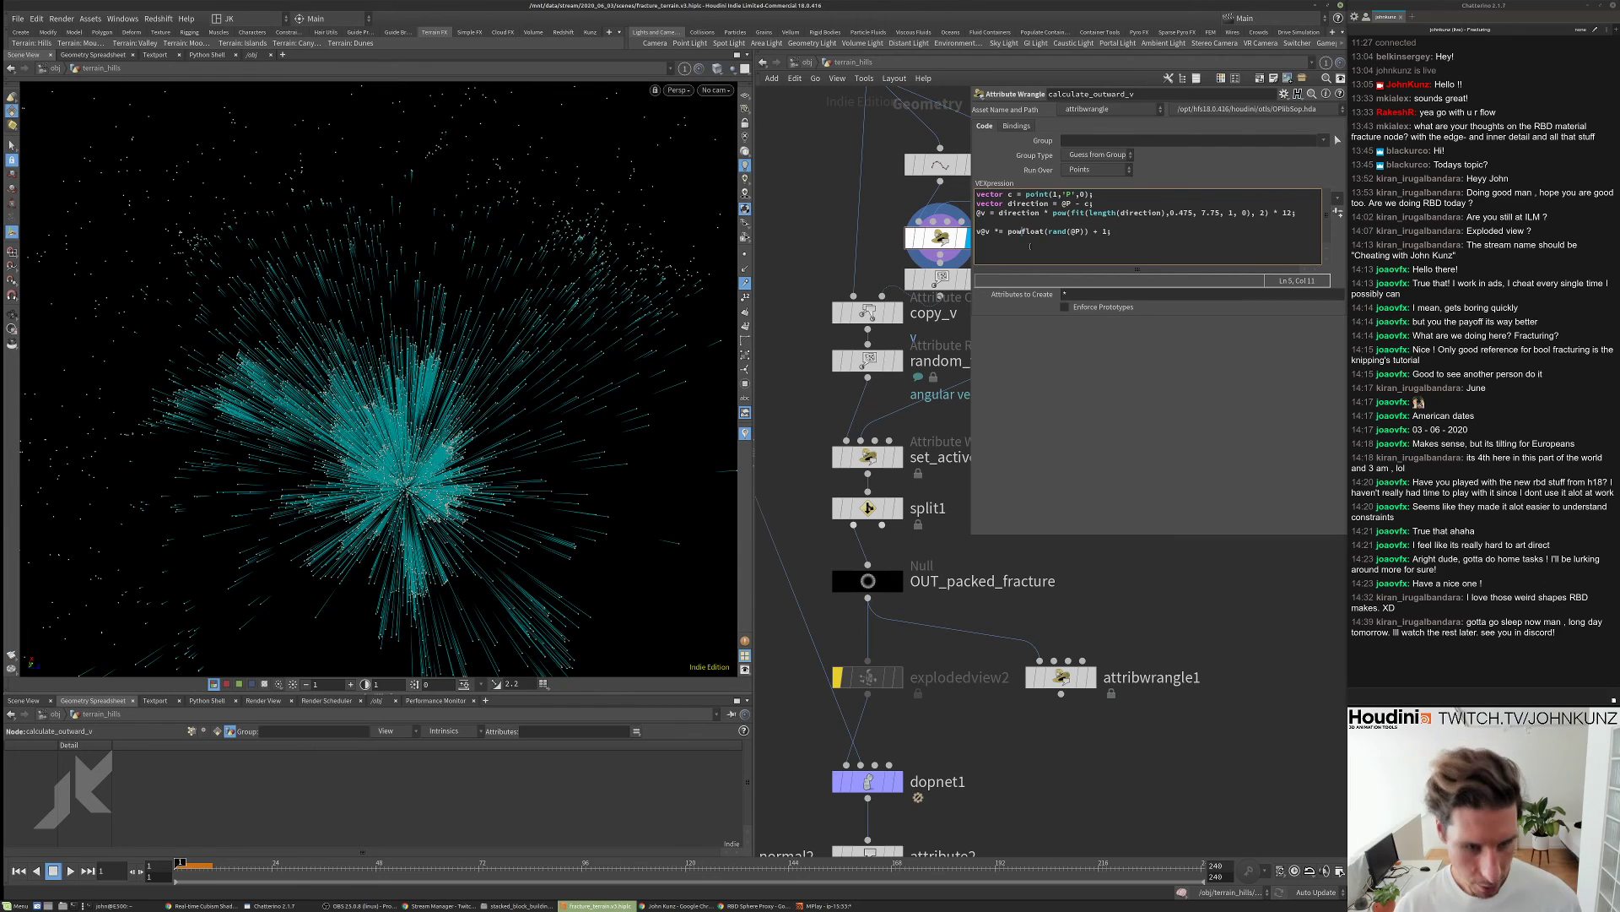
pyautogui.write('(')
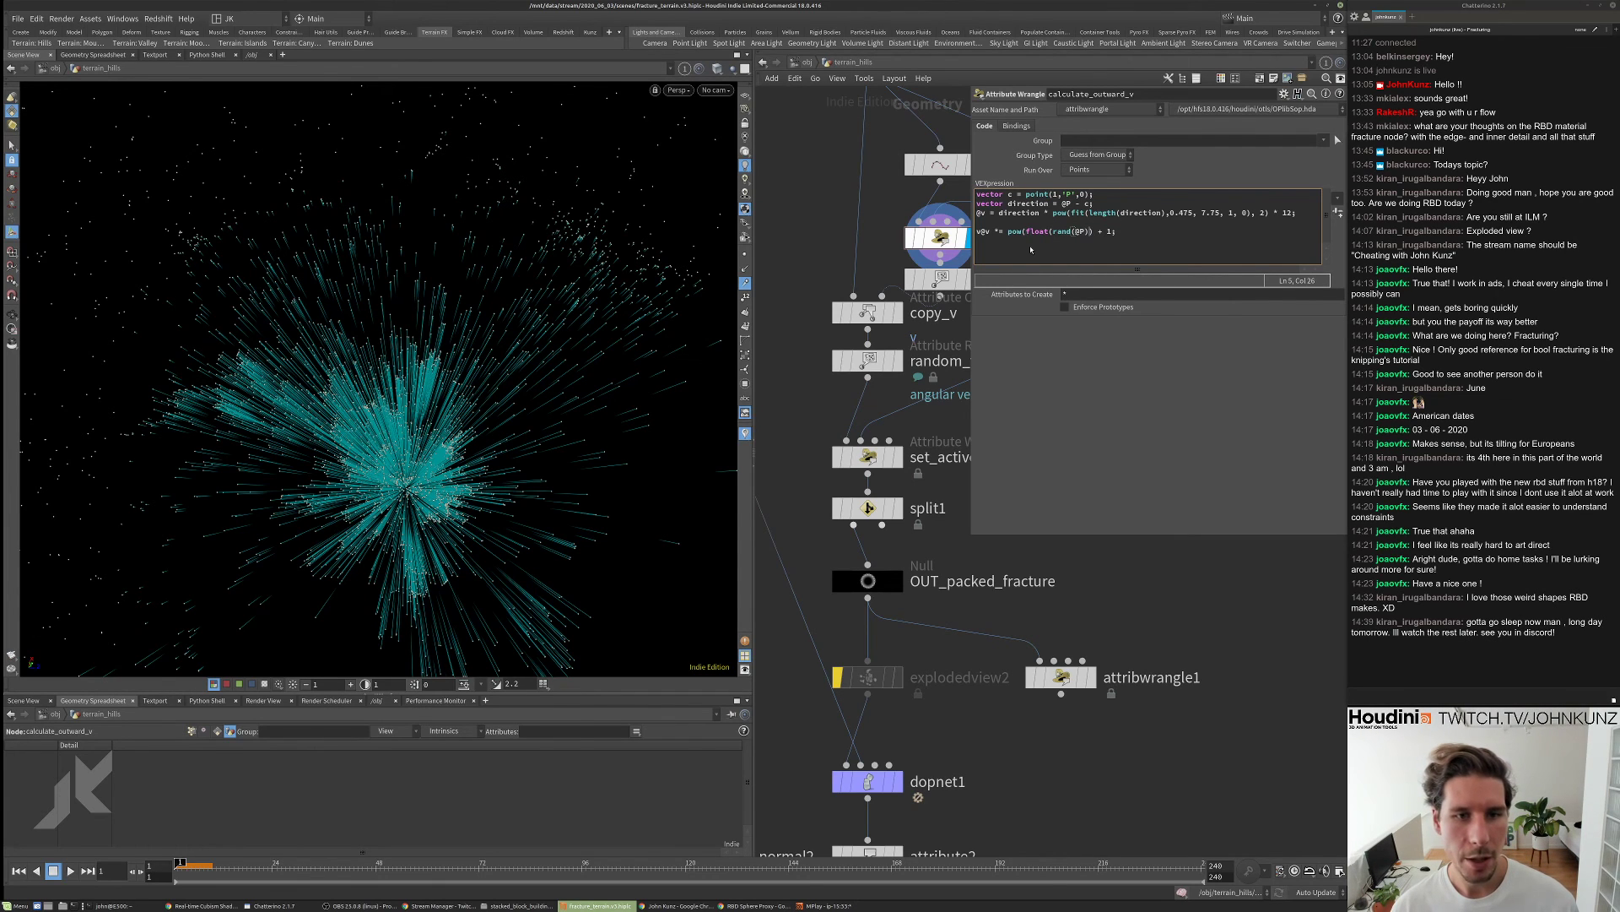
pyautogui.write(') , ')
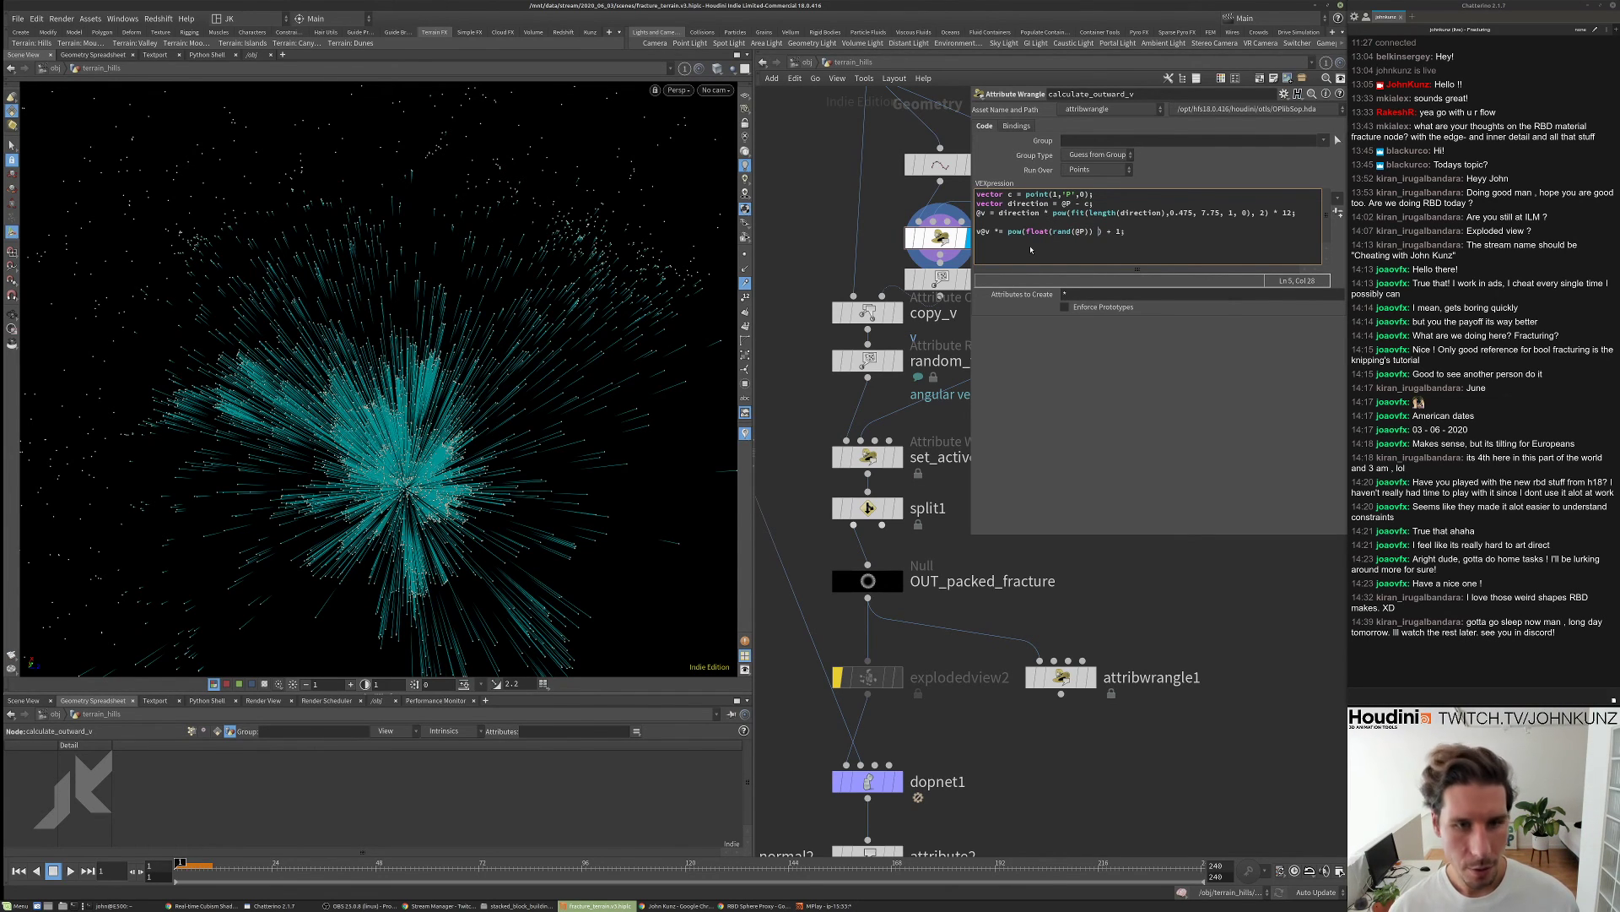
pyautogui.write('2')
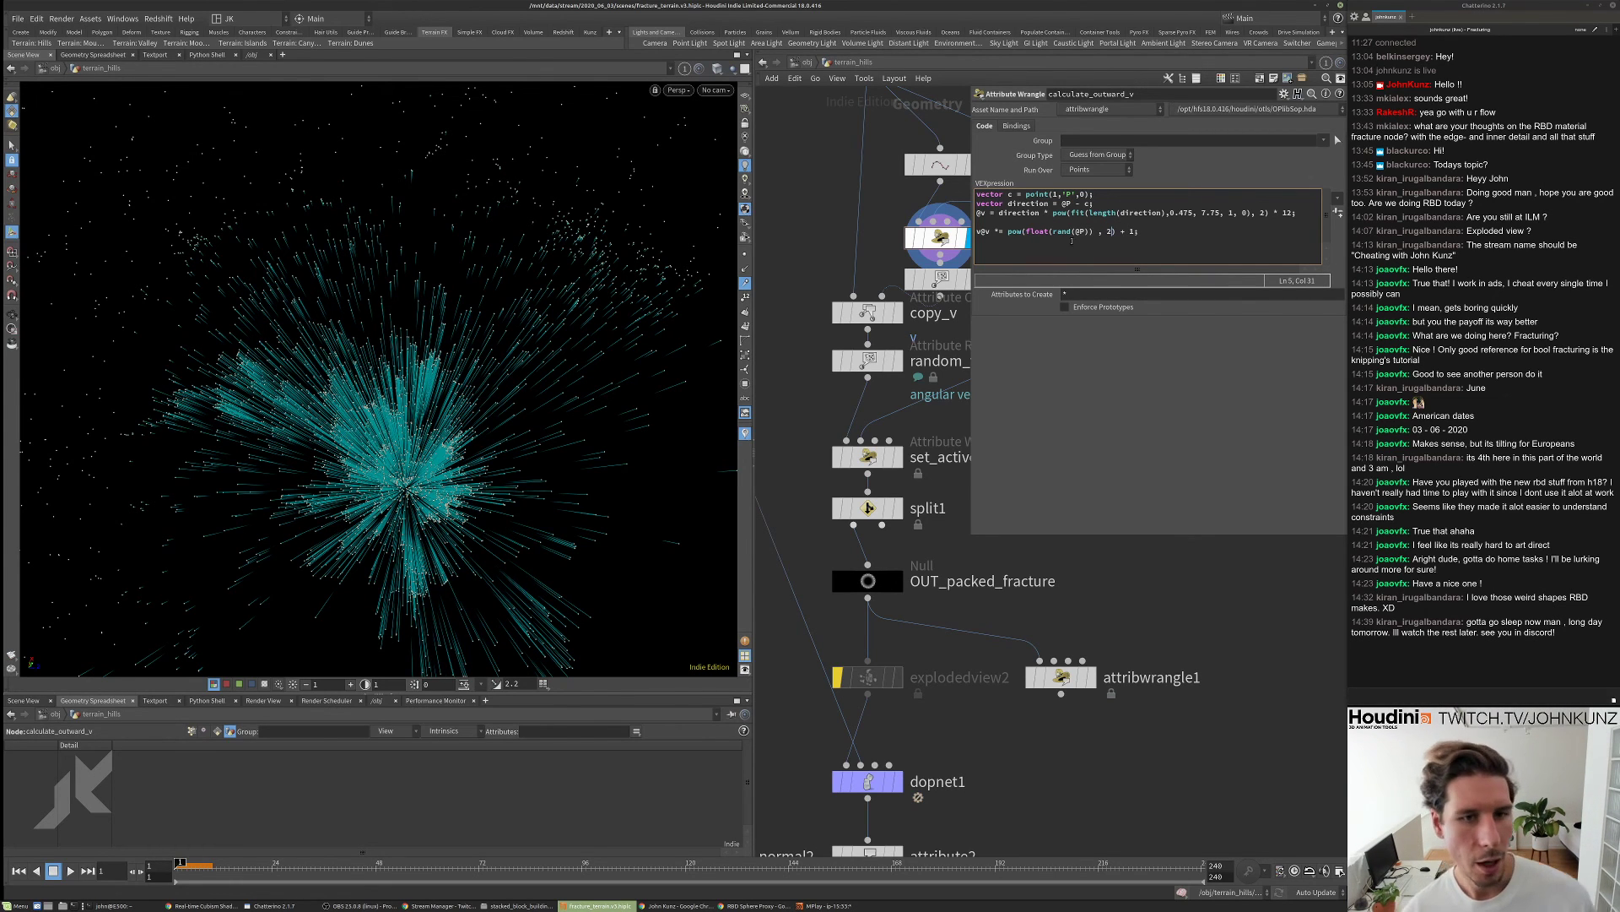
pyautogui.click(979, 231)
pyautogui.write('//')
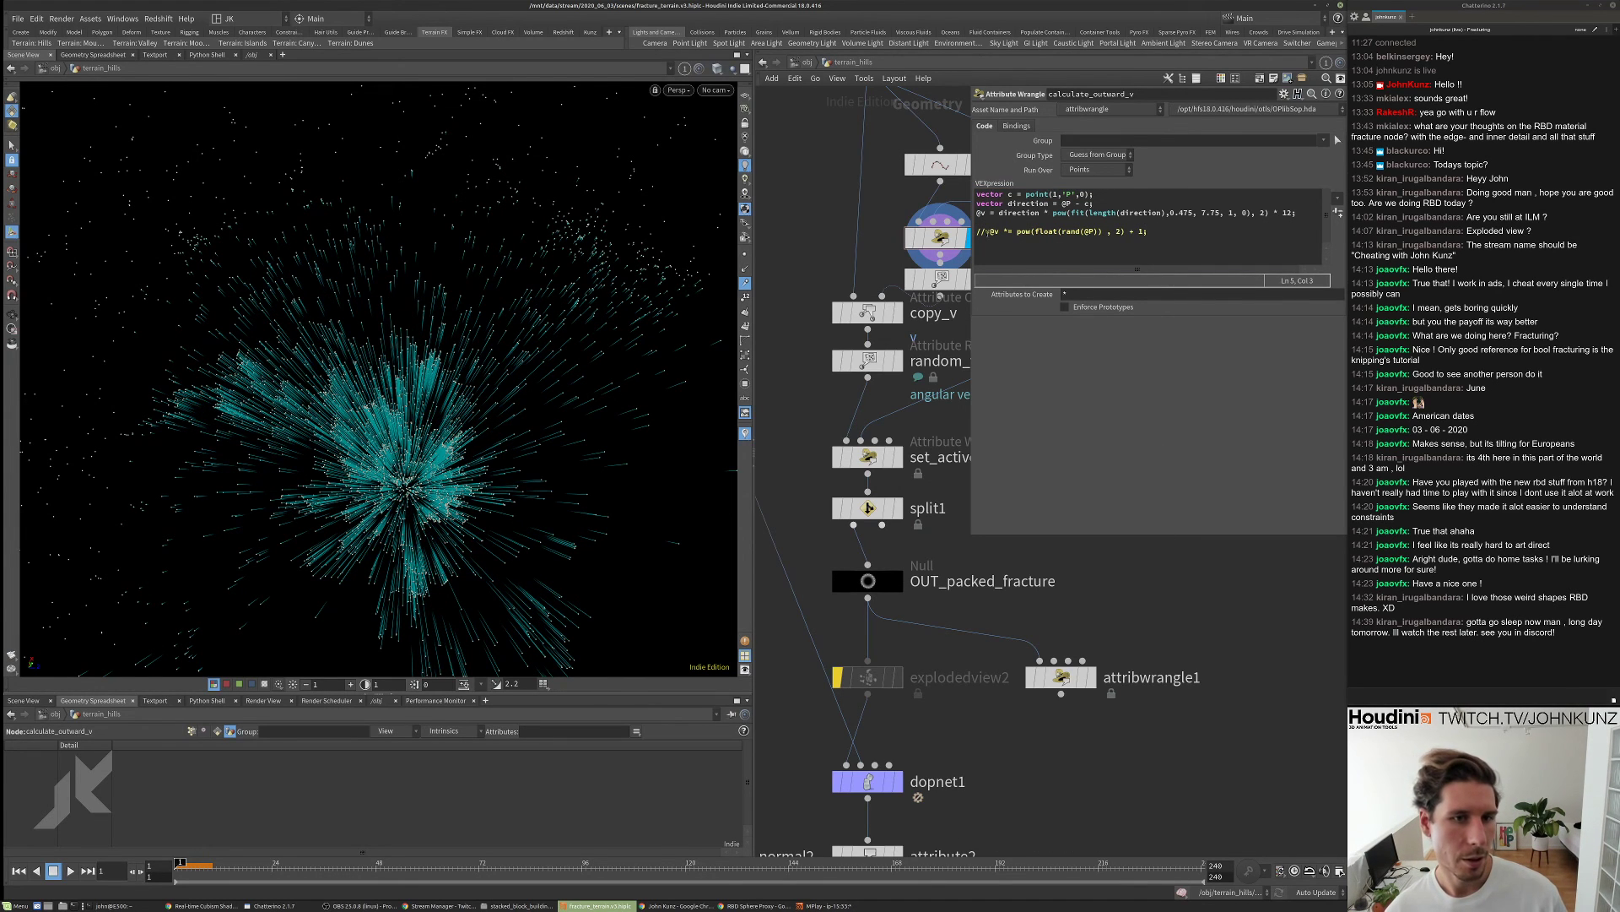
pyautogui.press('BackSpace')
pyautogui.press('BackSpace')
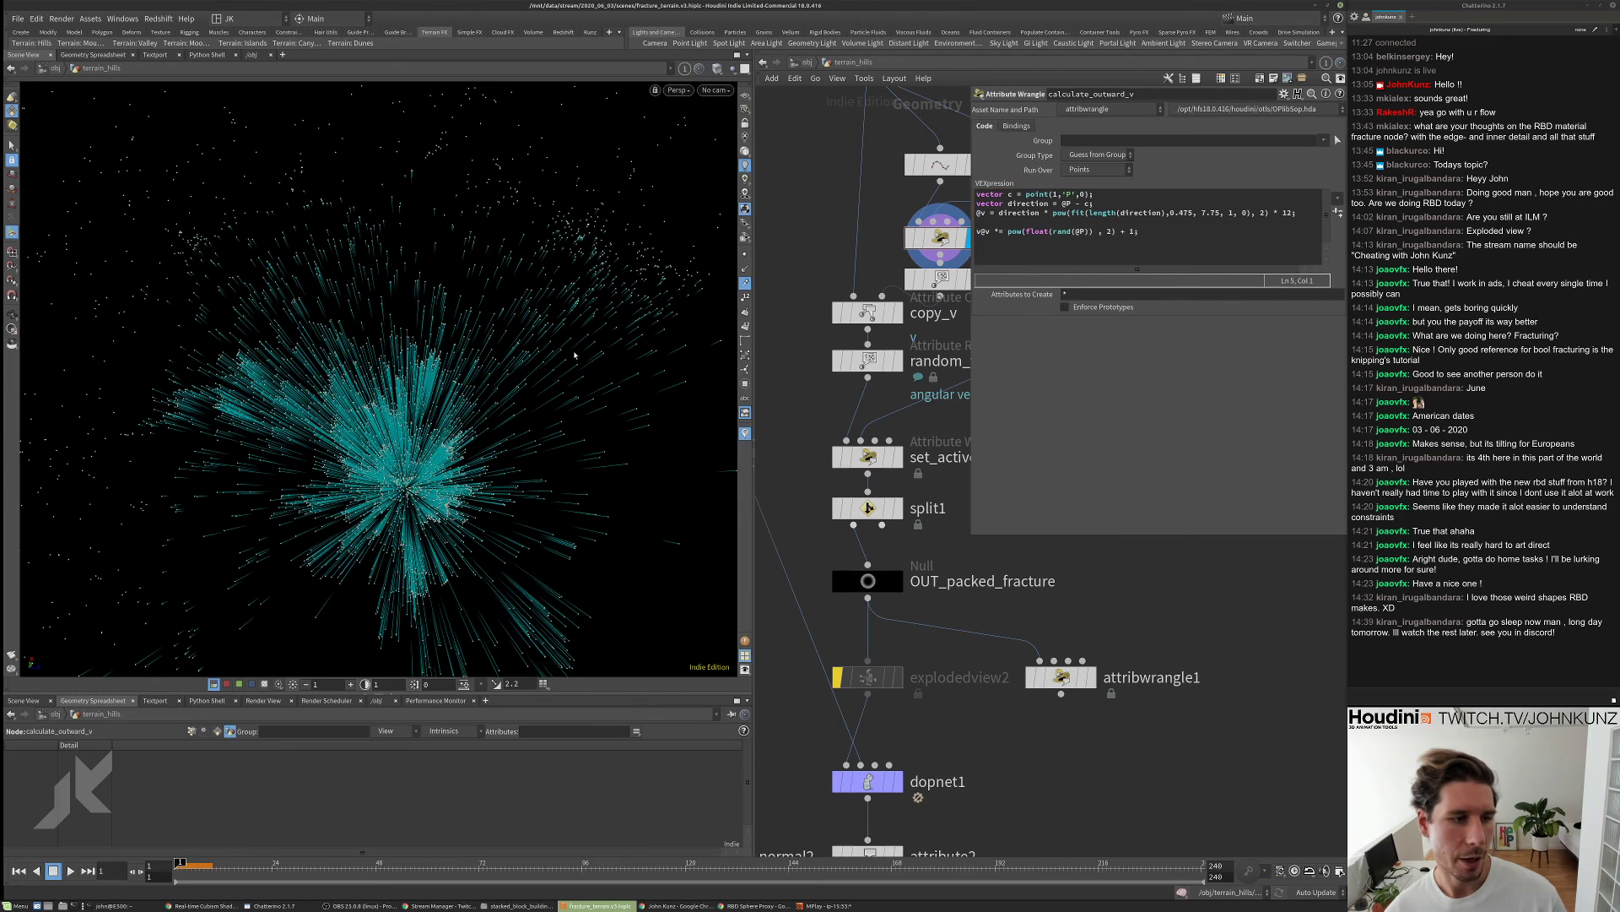
# - Try an exponent of 7 in the random velocity line, disabling and restoring the line to compare the trails
pyautogui.click(1108, 231)
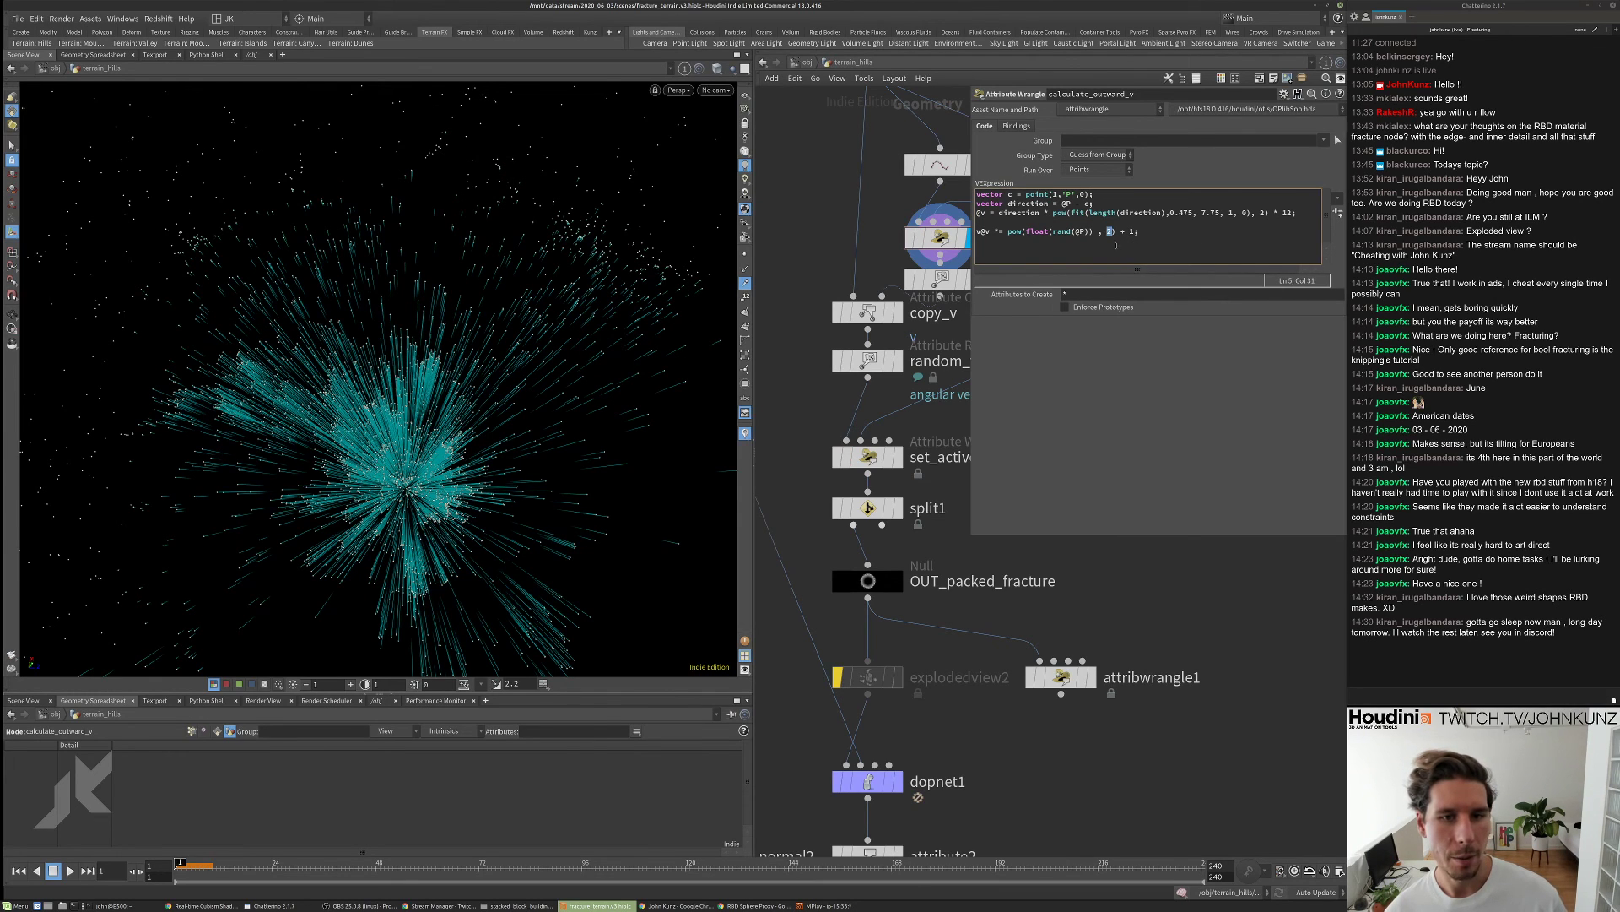
pyautogui.click(1186, 557)
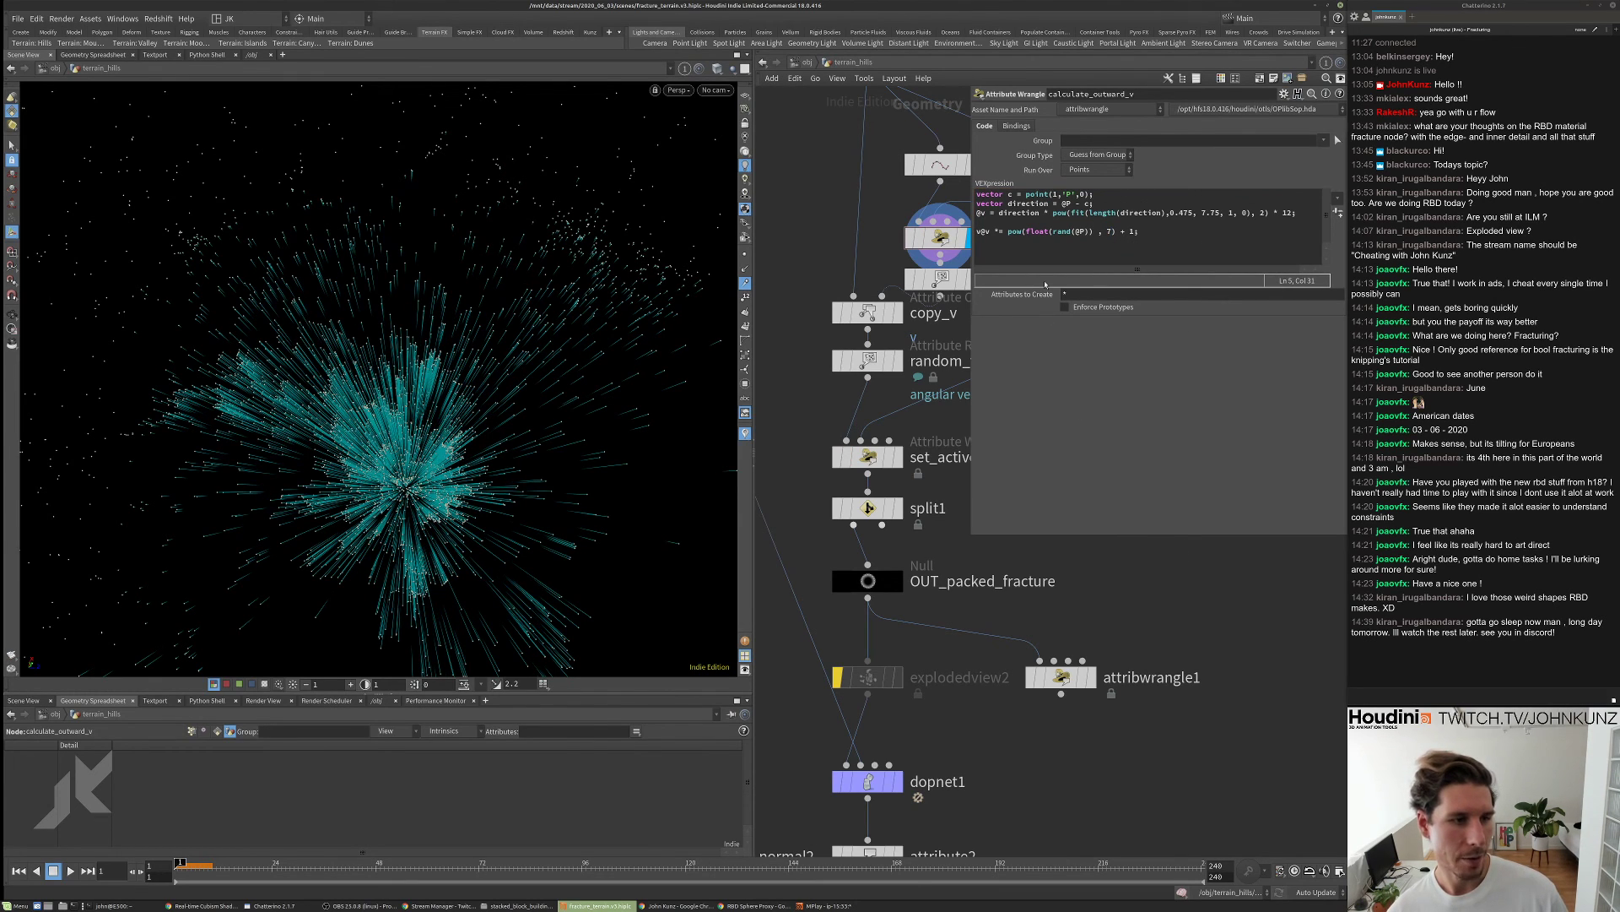
pyautogui.click(978, 232)
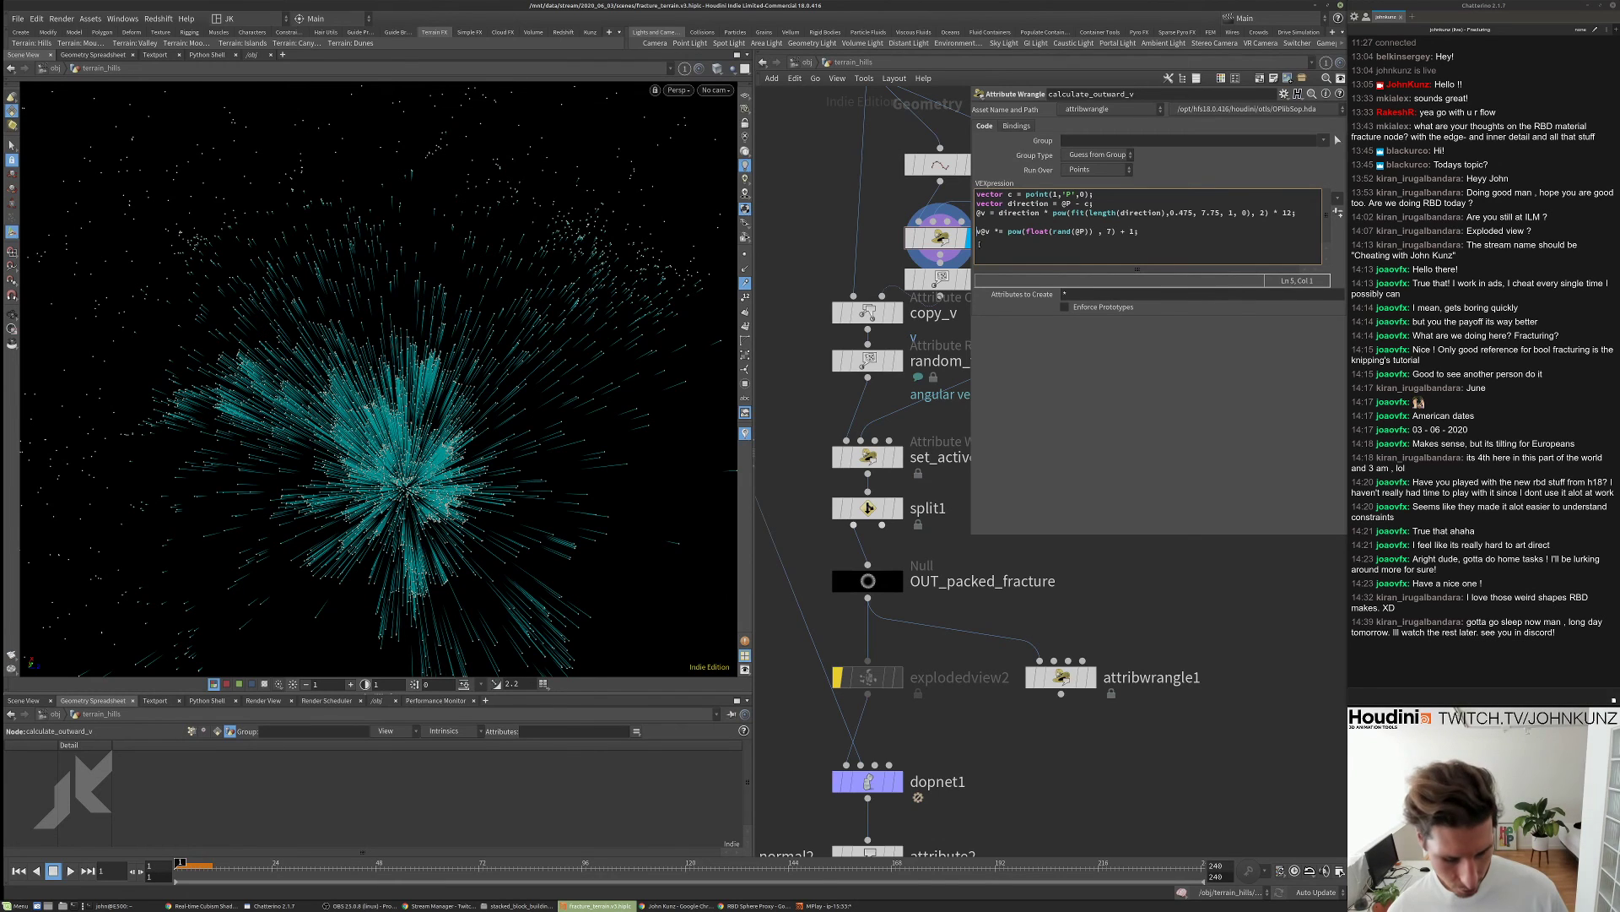
pyautogui.write('//')
pyautogui.click(1083, 560)
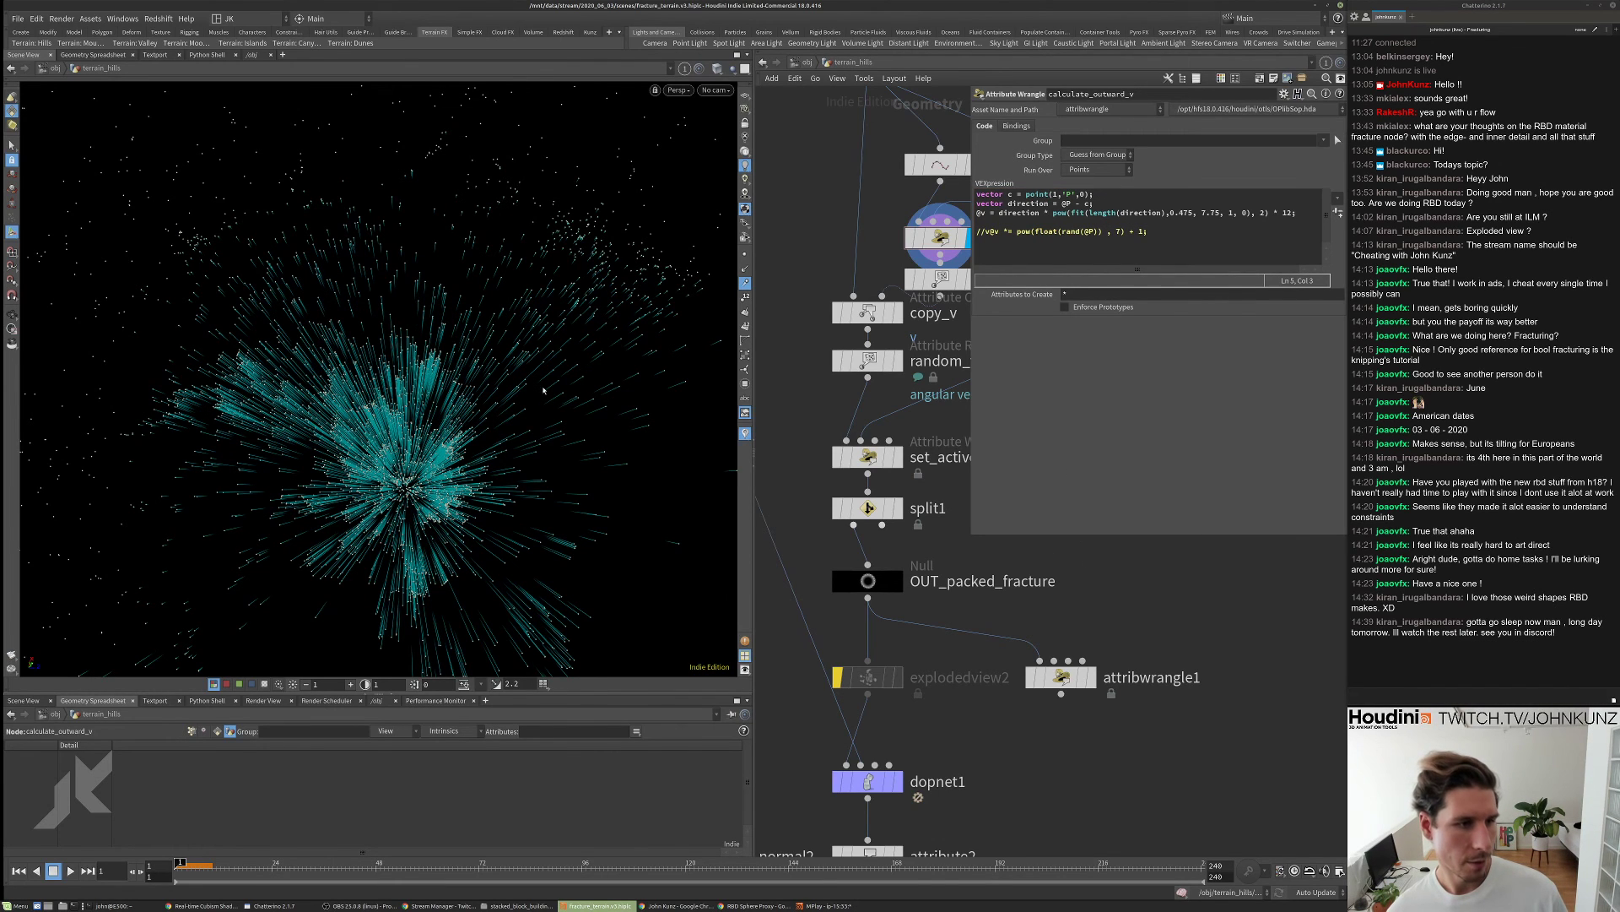
pyautogui.click(988, 231)
pyautogui.press('BackSpace')
pyautogui.press('BackSpace')
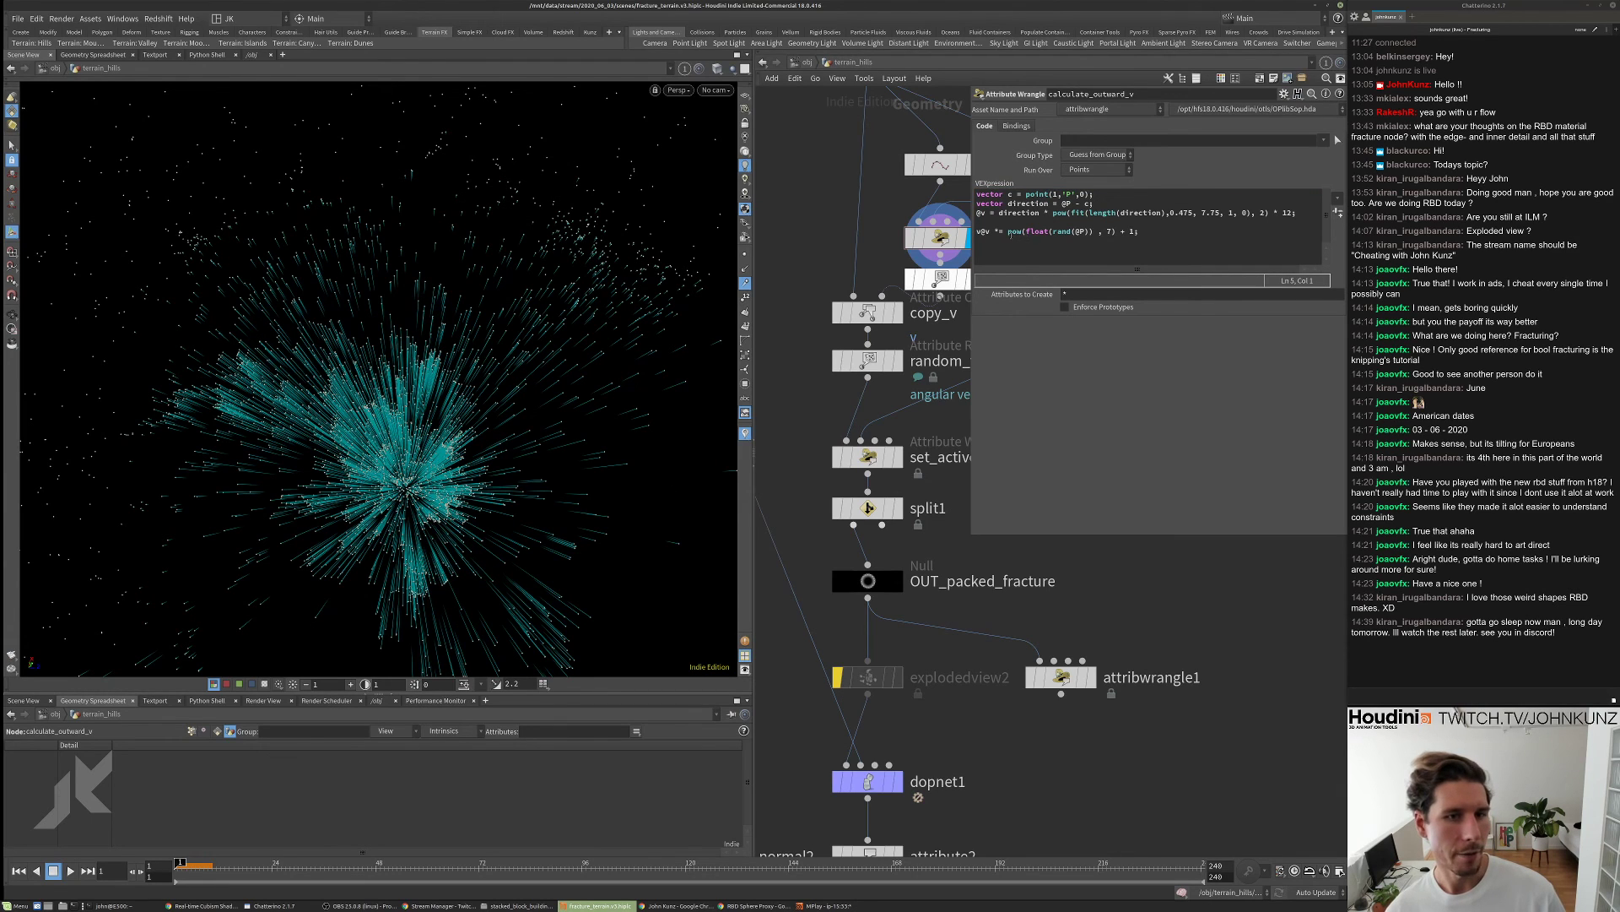
# - Try an exponent of 1 in the random velocity line and examine the trails from another angle
pyautogui.click(1111, 232)
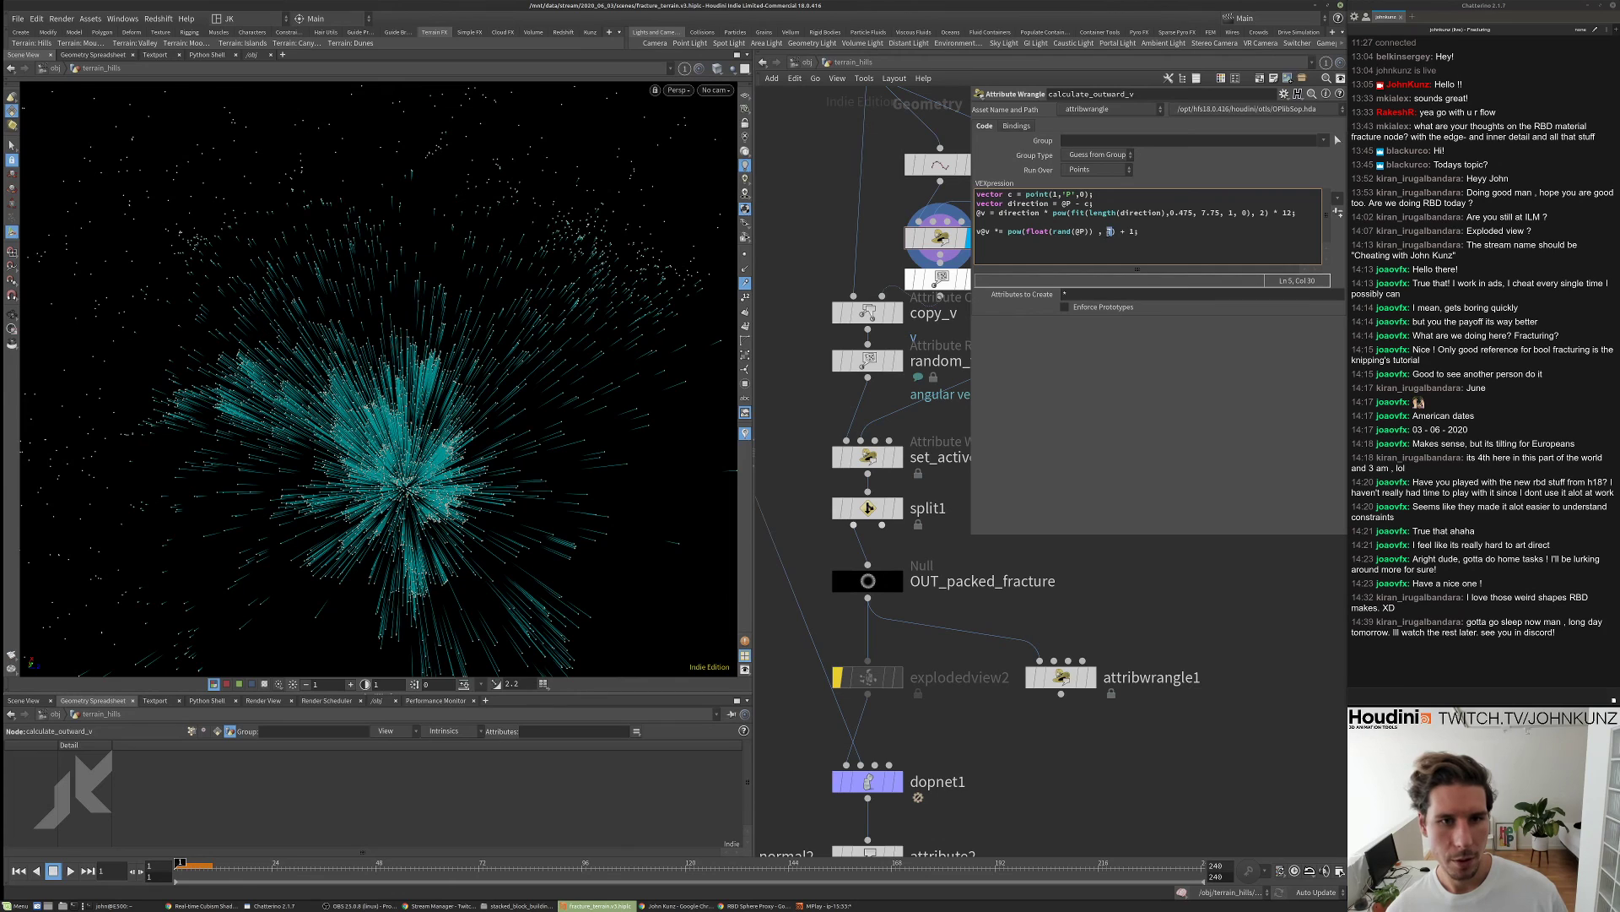
pyautogui.write('1')
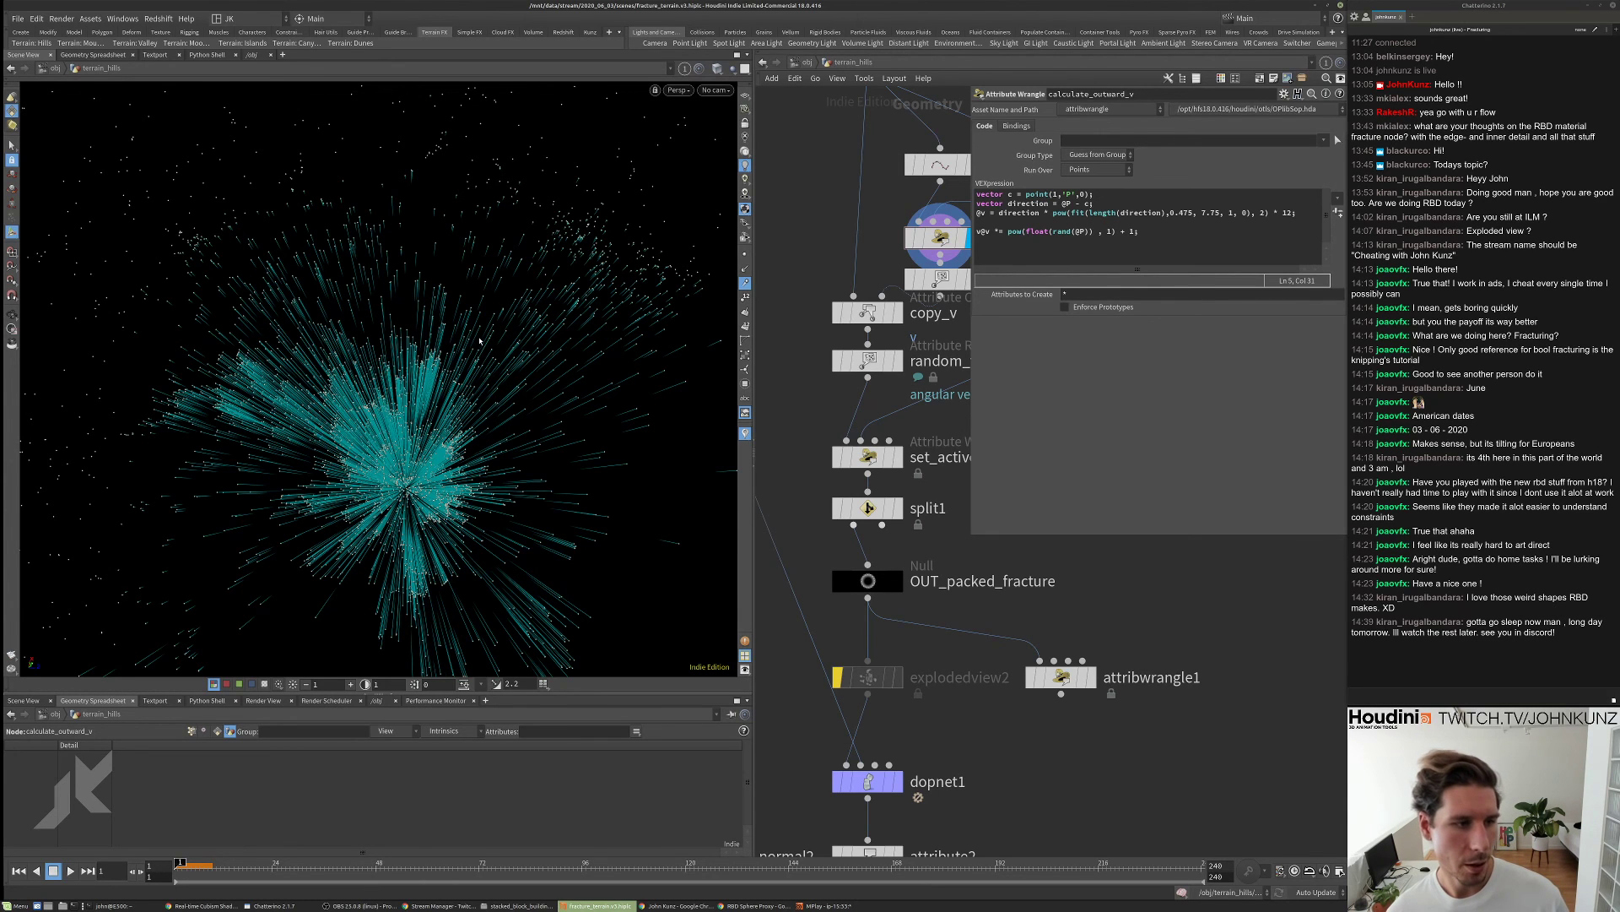
pyautogui.moveTo(479, 340); pyautogui.dragTo(466, 382)
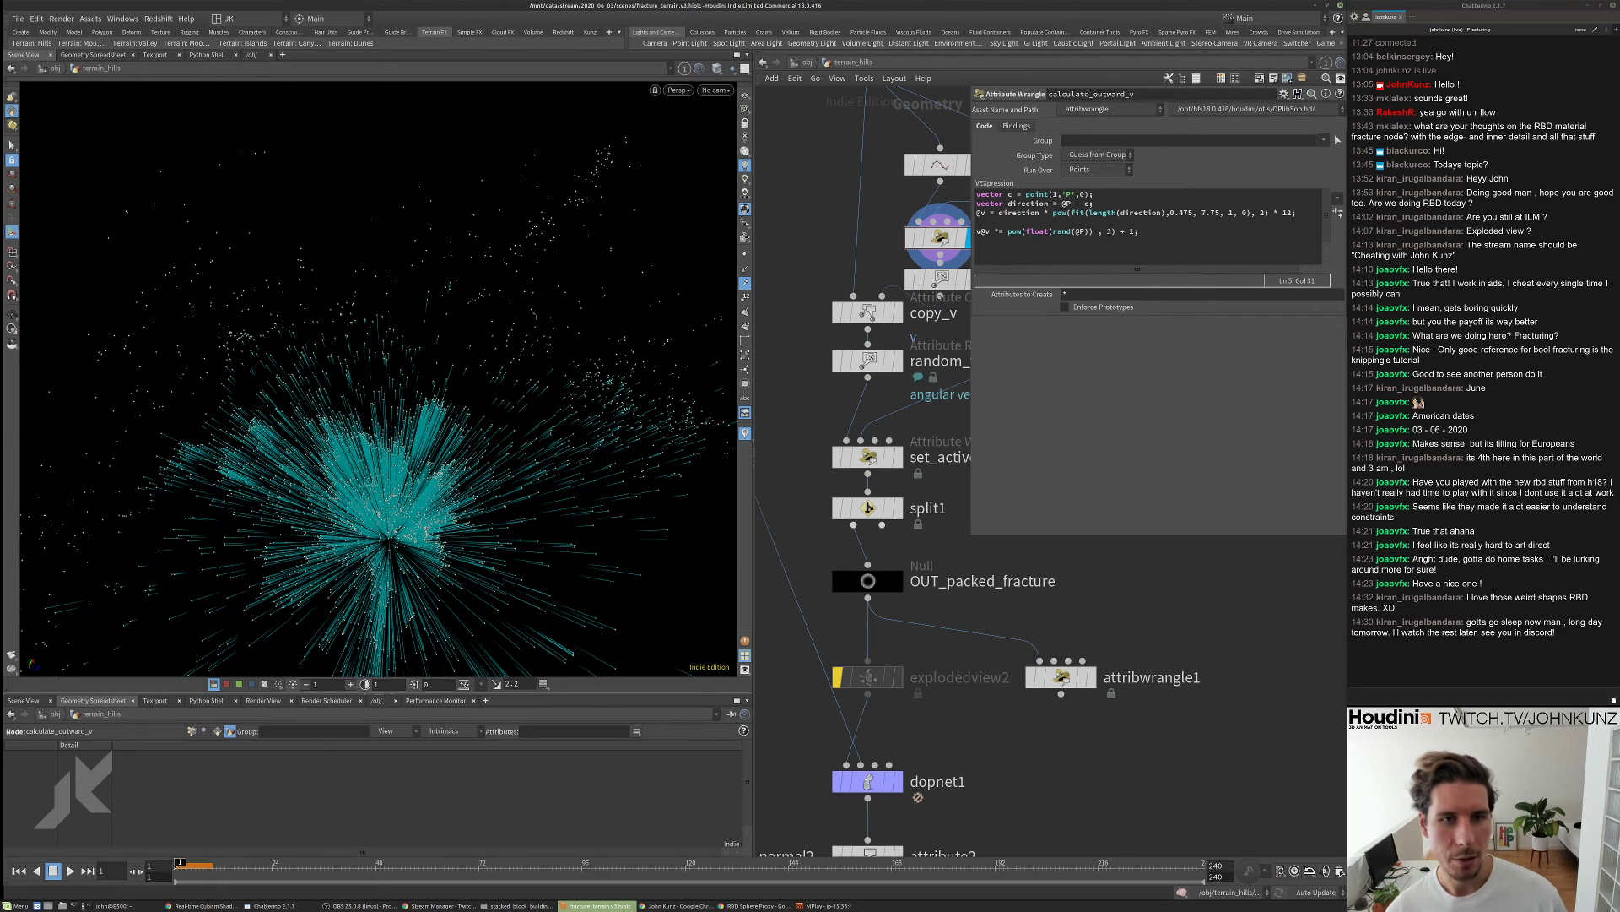
# - Set the pow exponent in the random velocity line to 8 and inspect the trails from the side
pyautogui.doubleClick(1110, 231)
pyautogui.write('8')
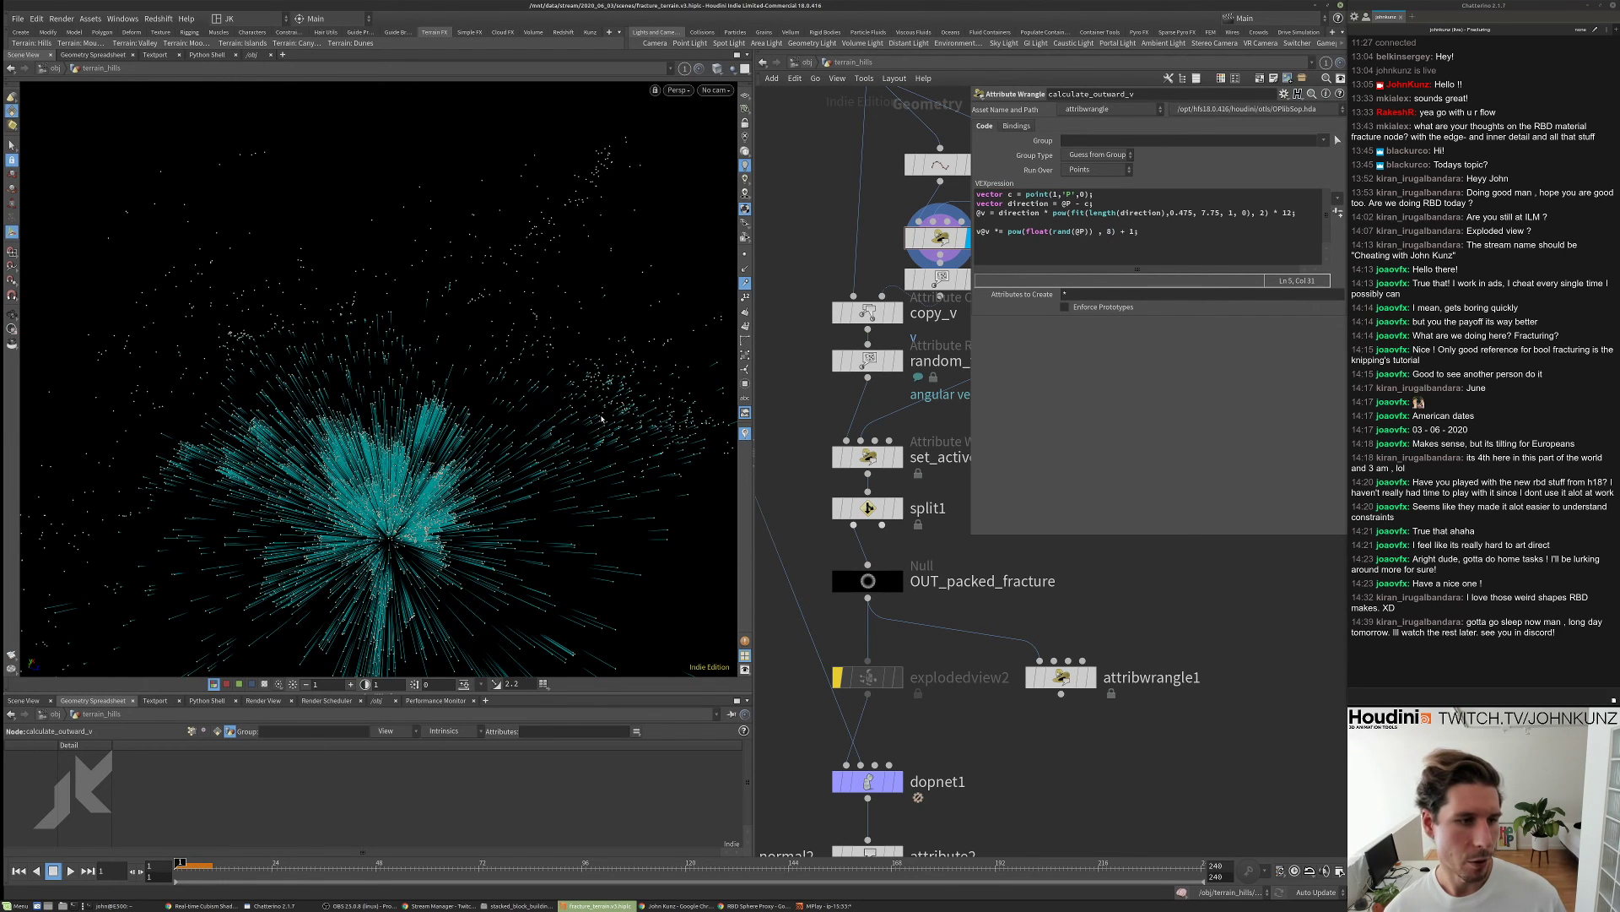
pyautogui.moveTo(602, 418); pyautogui.dragTo(453, 390)
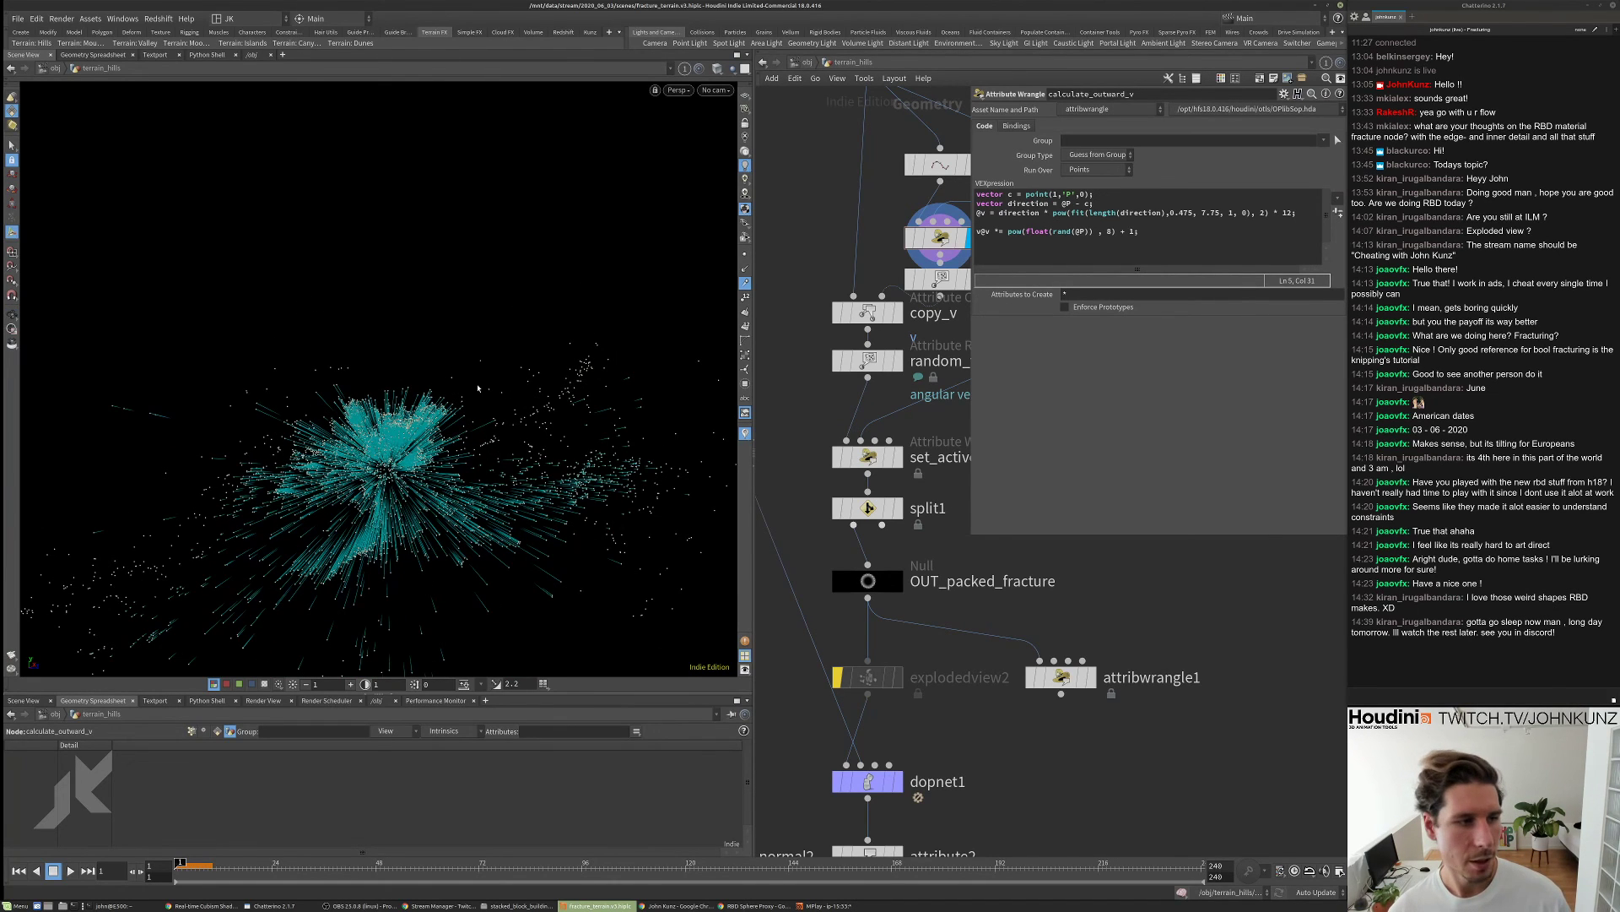
pyautogui.scroll(-5, 1051, 552)
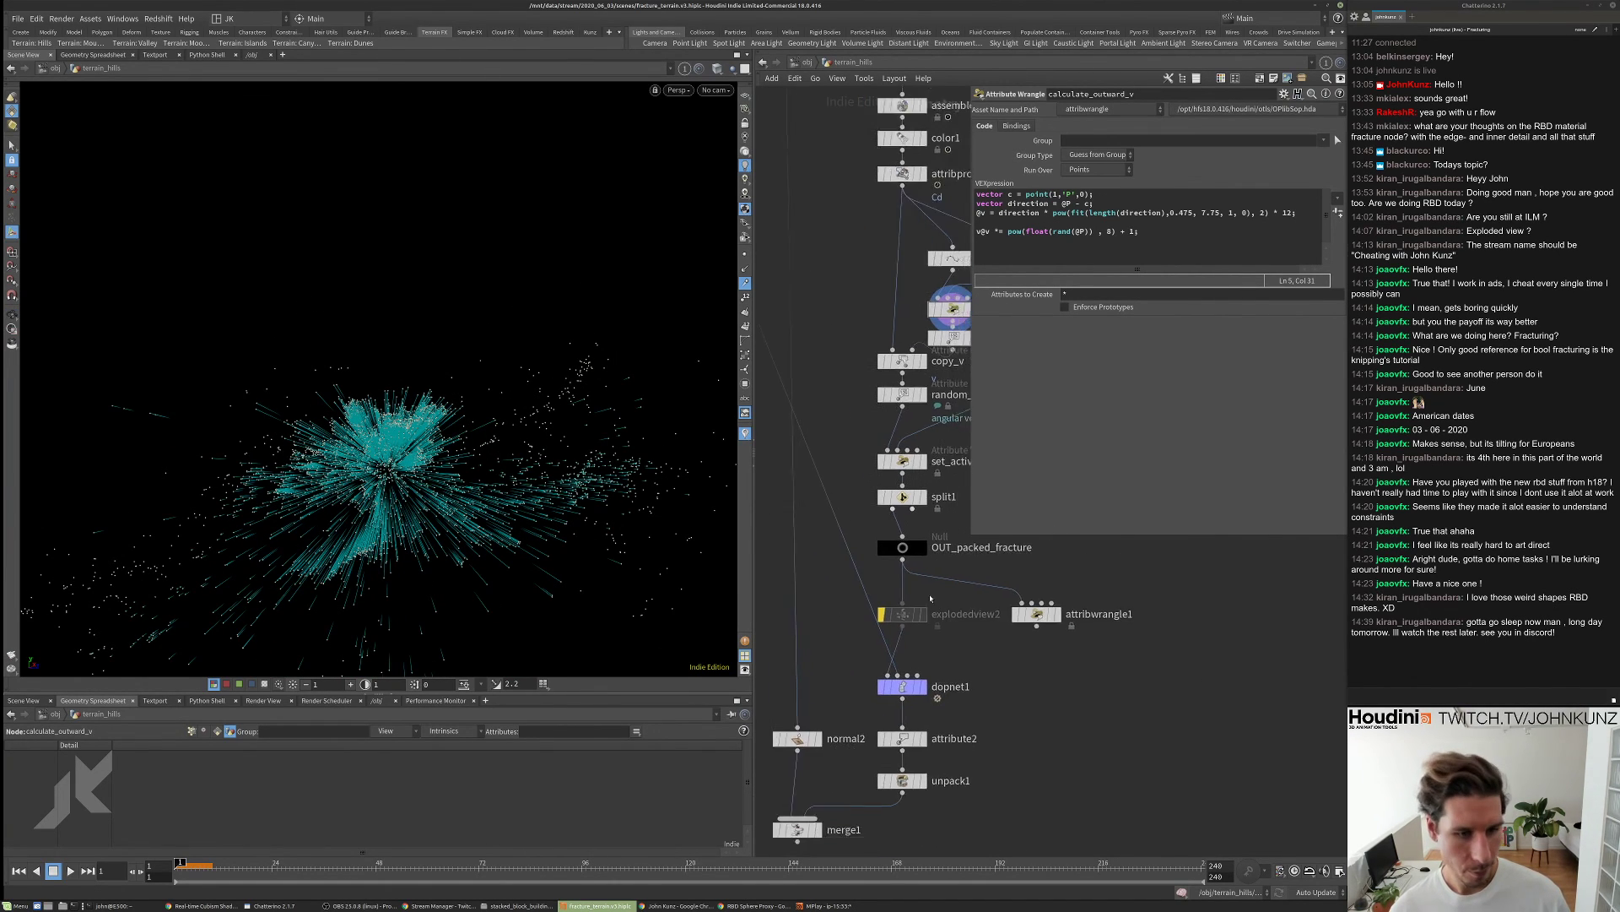
pyautogui.scroll(5, 1102, 606)
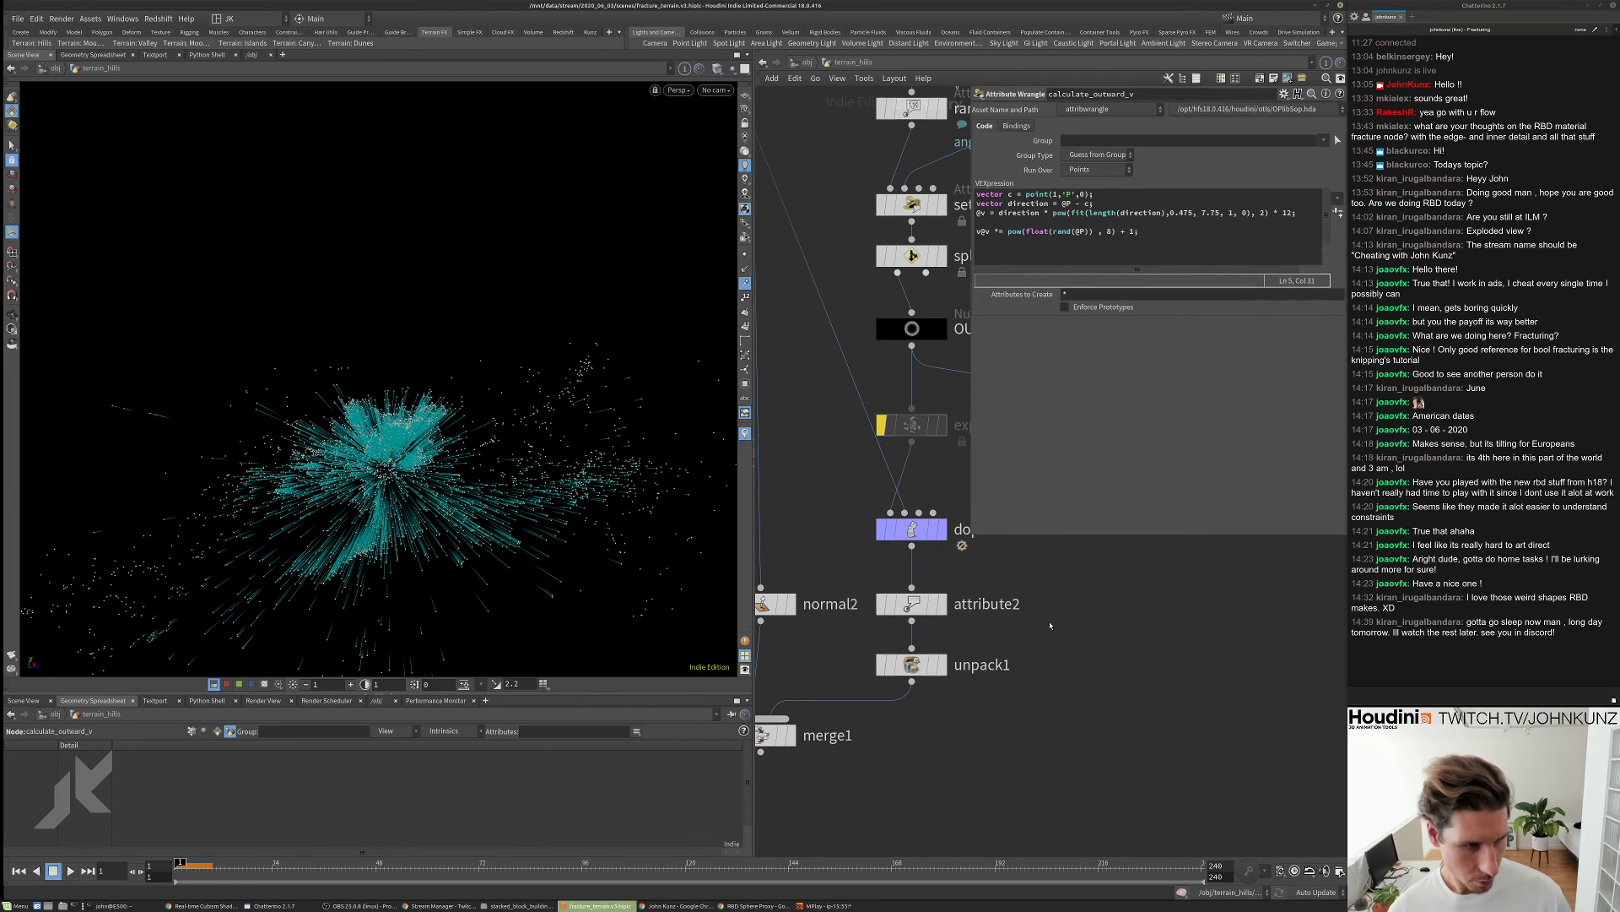
# - Multiply the pow result by 4 before the + 1, and compare the trails with the line commented out and restored
pyautogui.click(1007, 231)
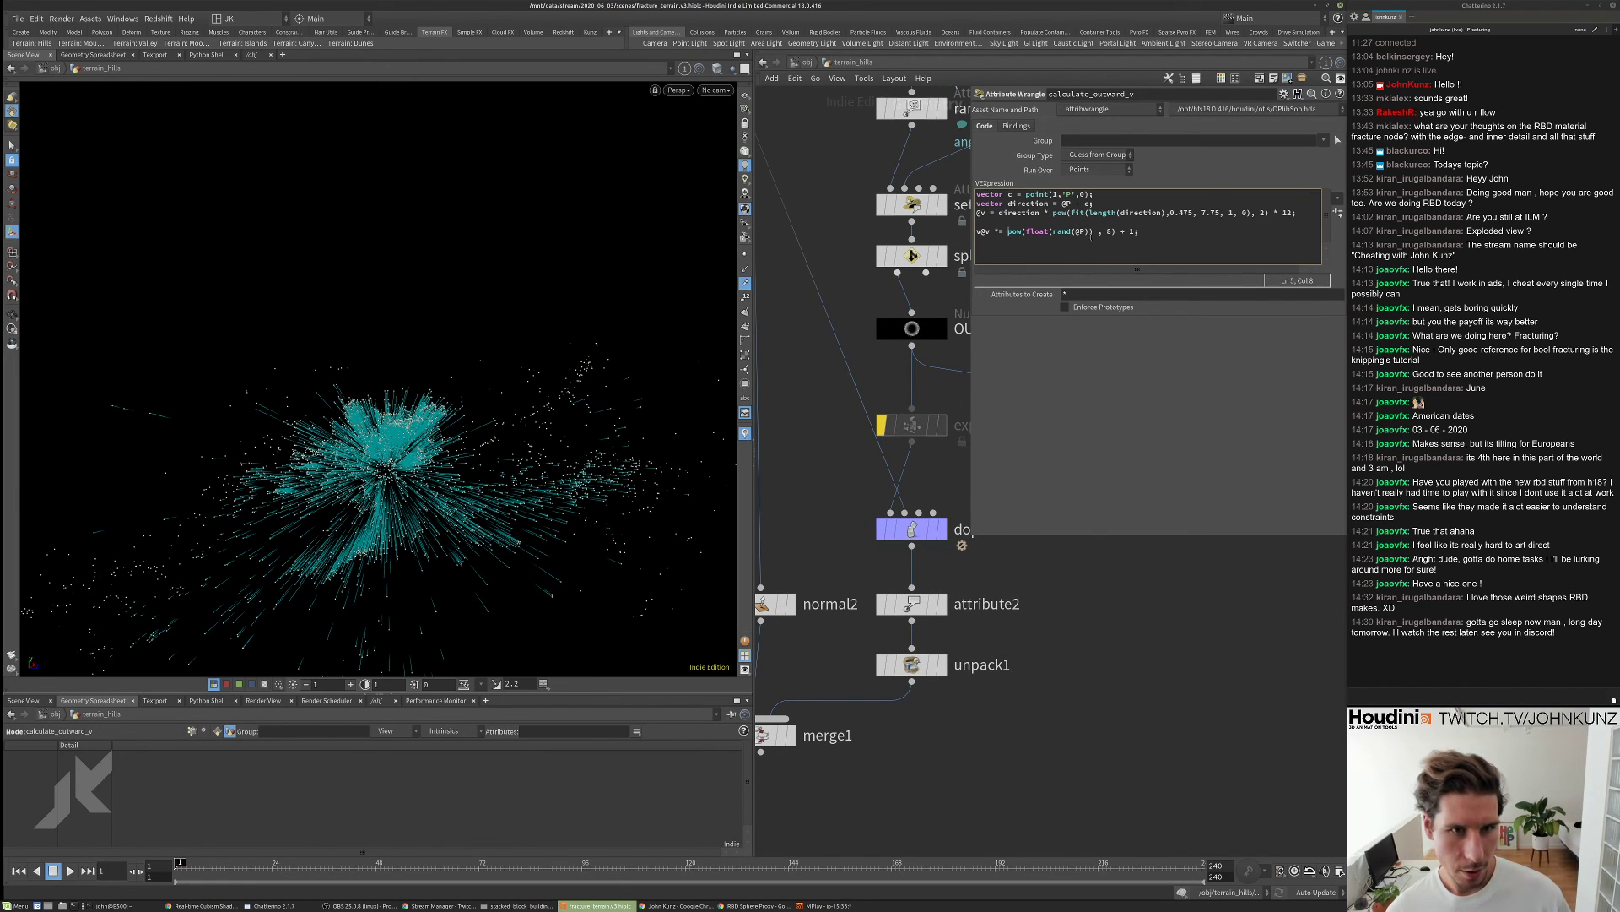
pyautogui.click(1116, 233)
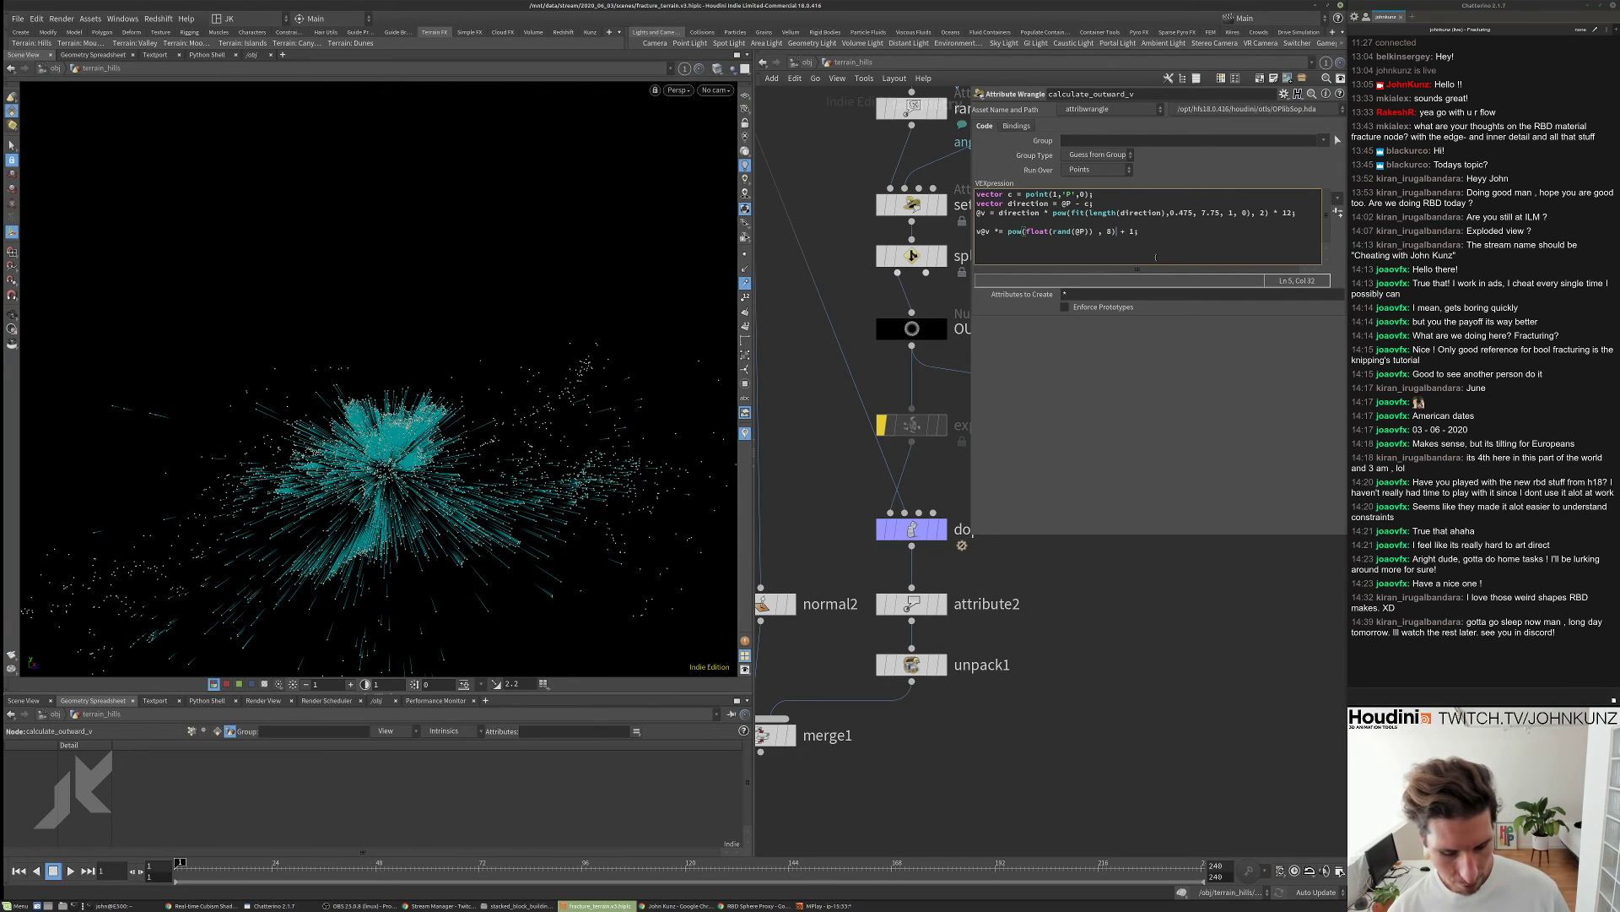
pyautogui.write('*4')
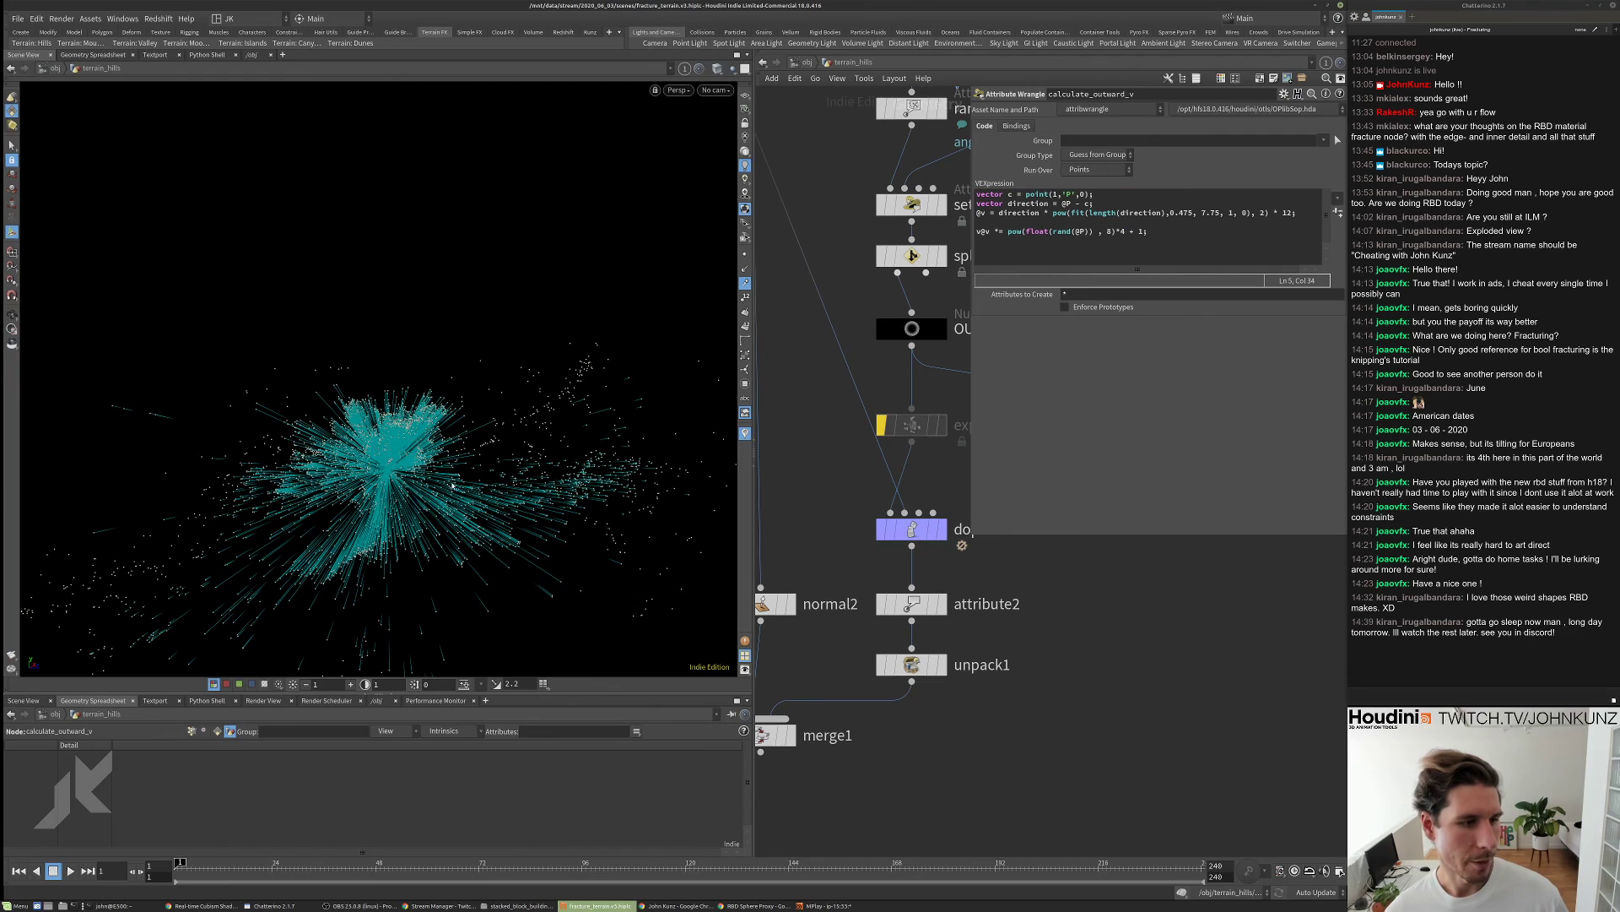
pyautogui.keyDown('alt'); pyautogui.moveTo(452, 486); pyautogui.dragTo(519, 473); pyautogui.keyUp('alt')
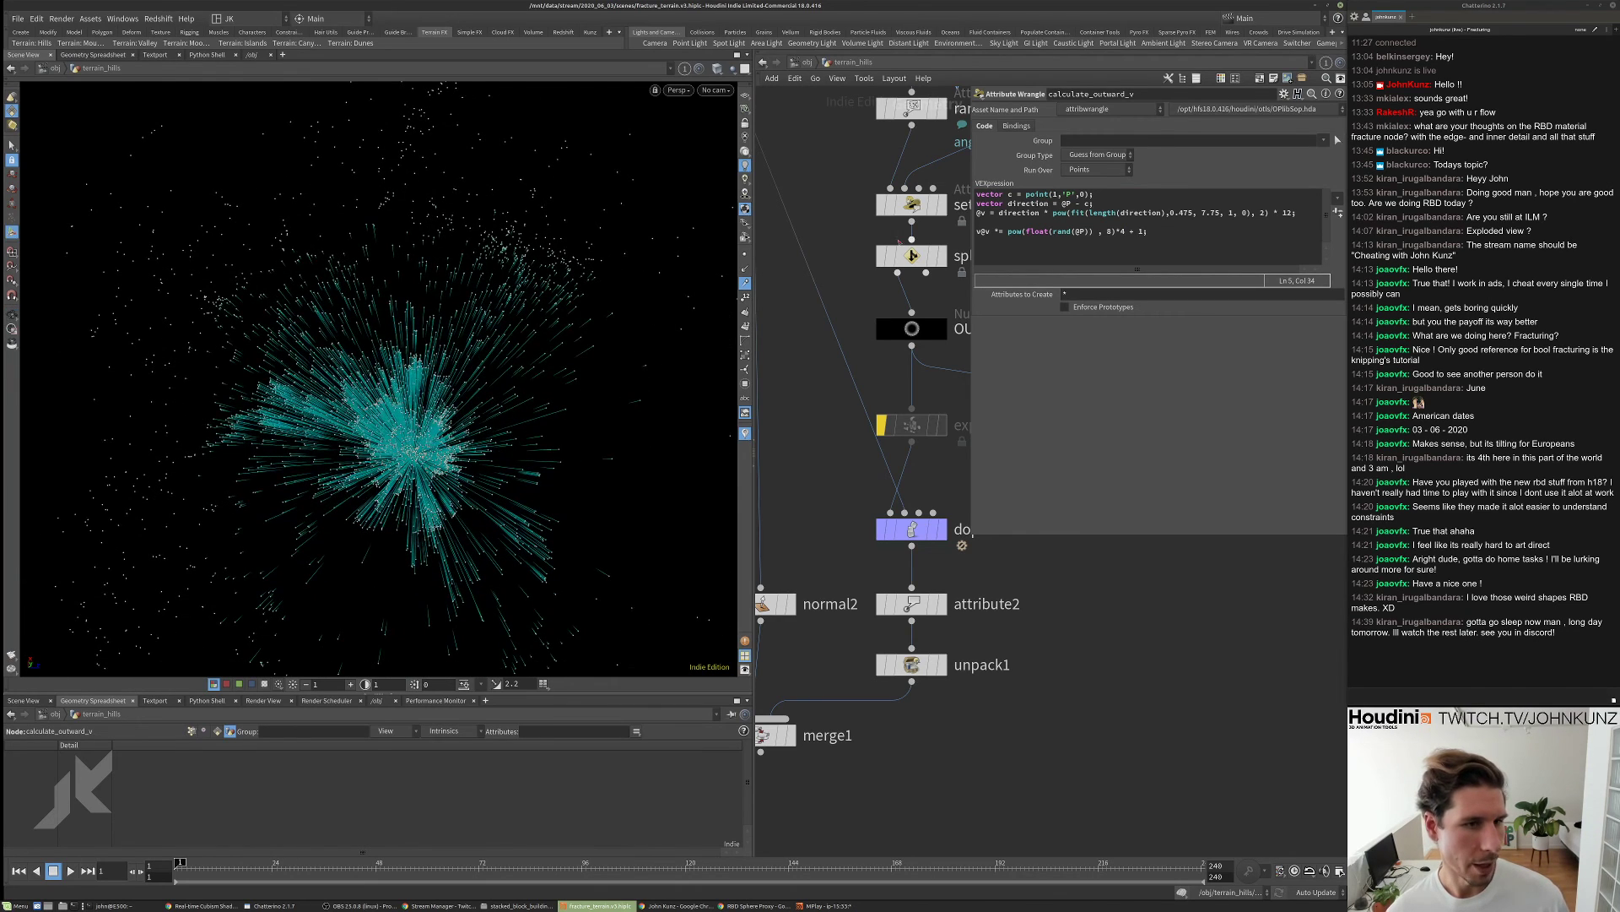
pyautogui.click(979, 231)
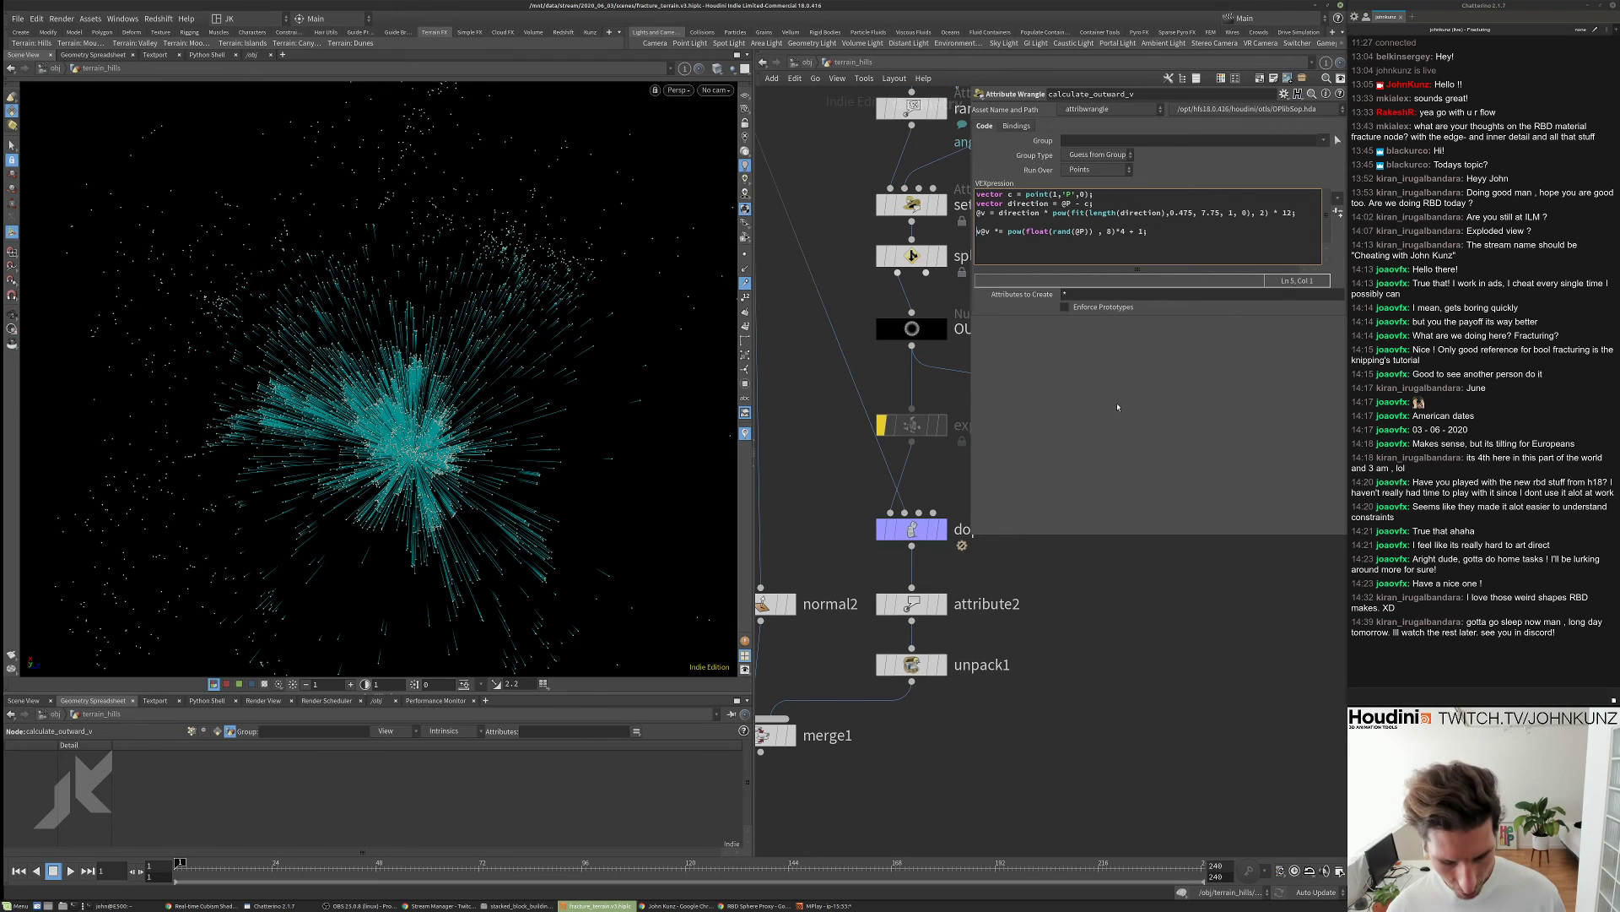
pyautogui.write('//')
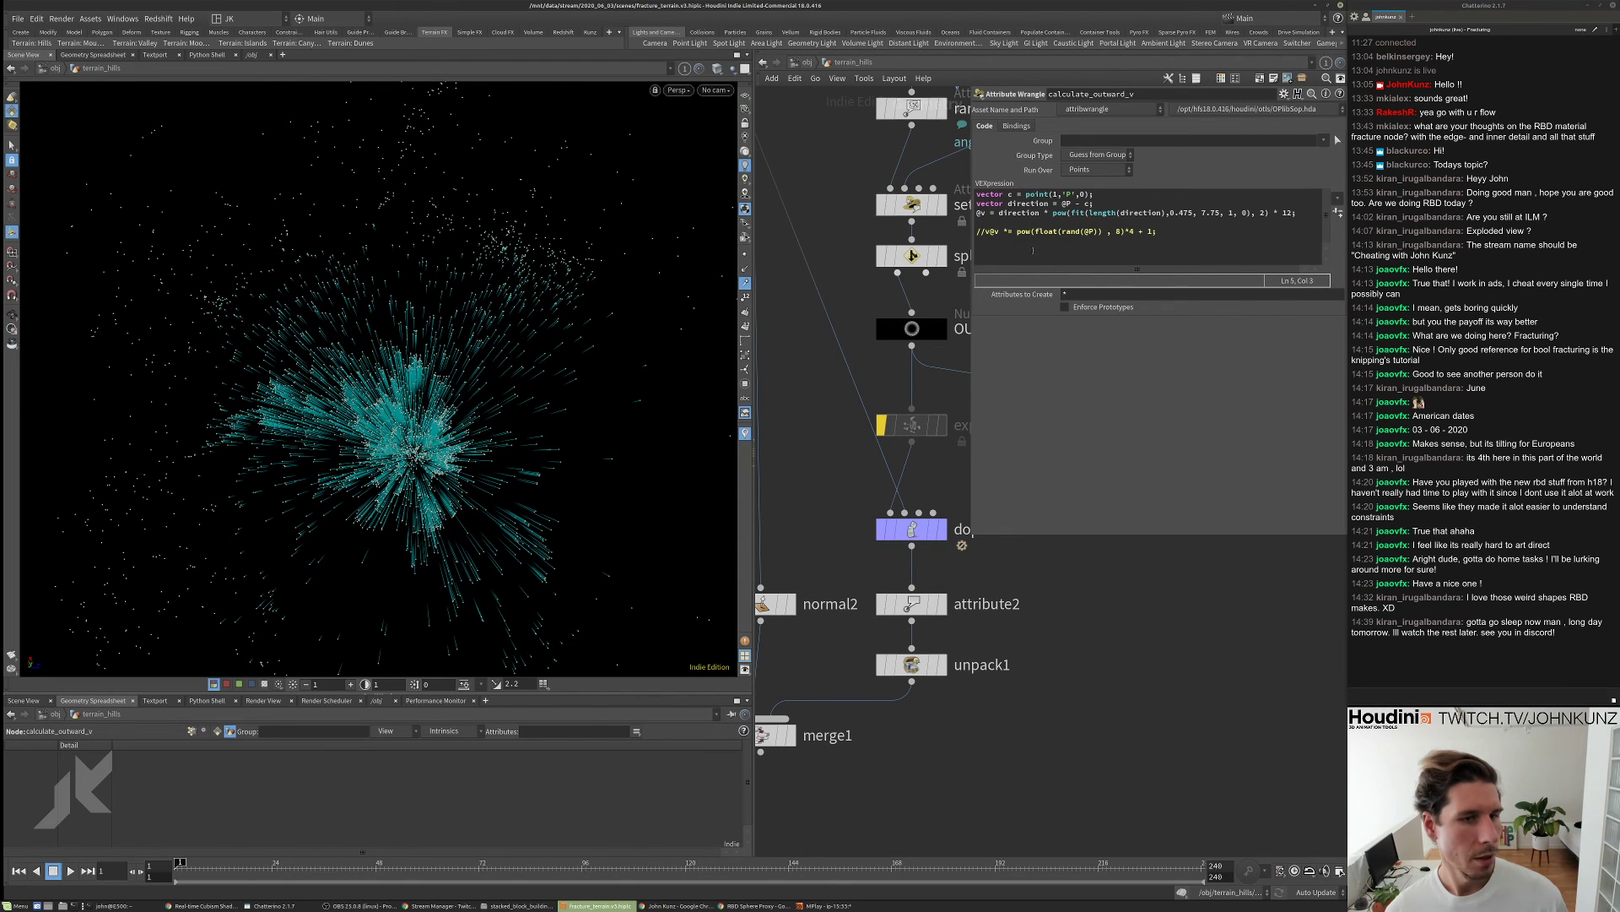
pyautogui.press('BackSpace')
pyautogui.press('BackSpace')
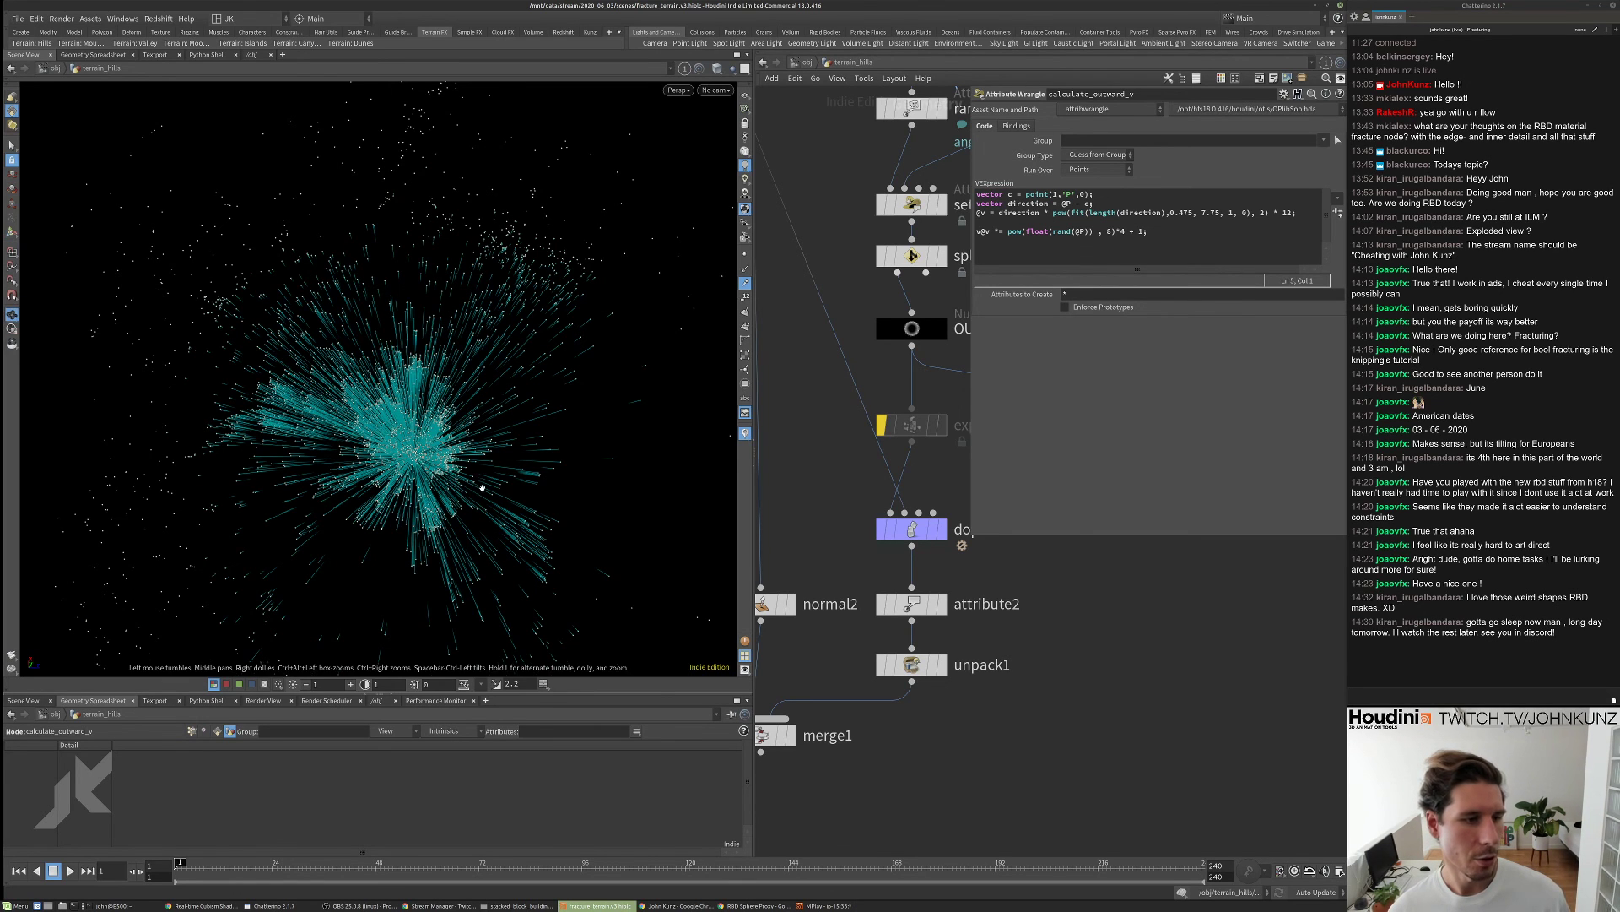
pyautogui.moveTo(481, 477); pyautogui.dragTo(401, 461)
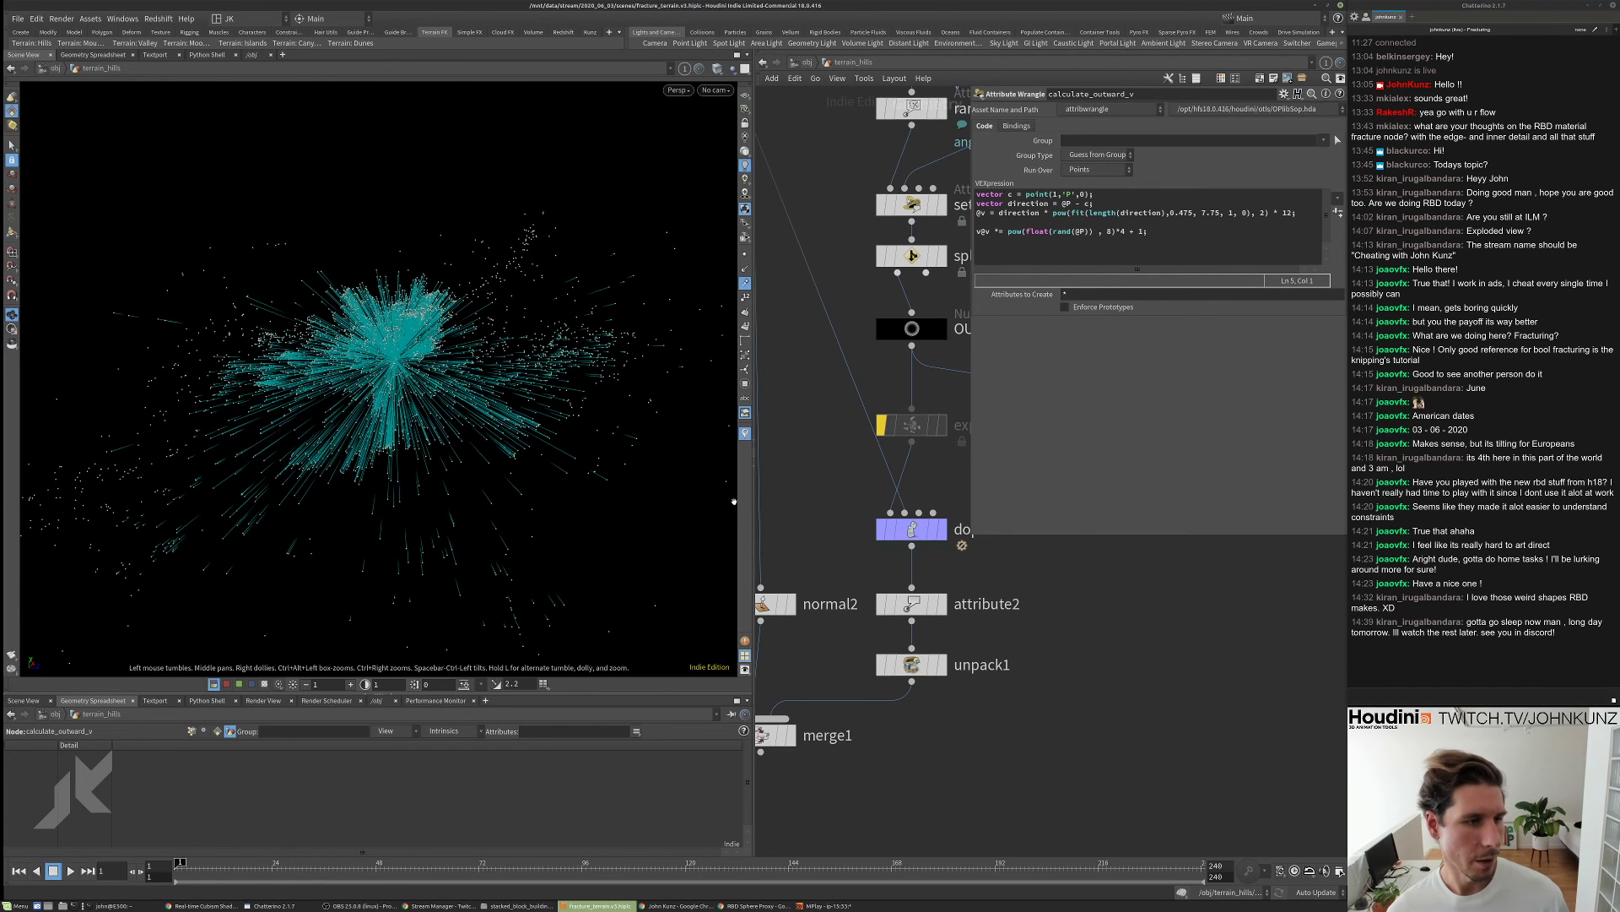
# - Display the attribute2 node's output together with normal2 as a template so the pieces and surrounding terrain show together
pyautogui.scroll(-2, 872, 482)
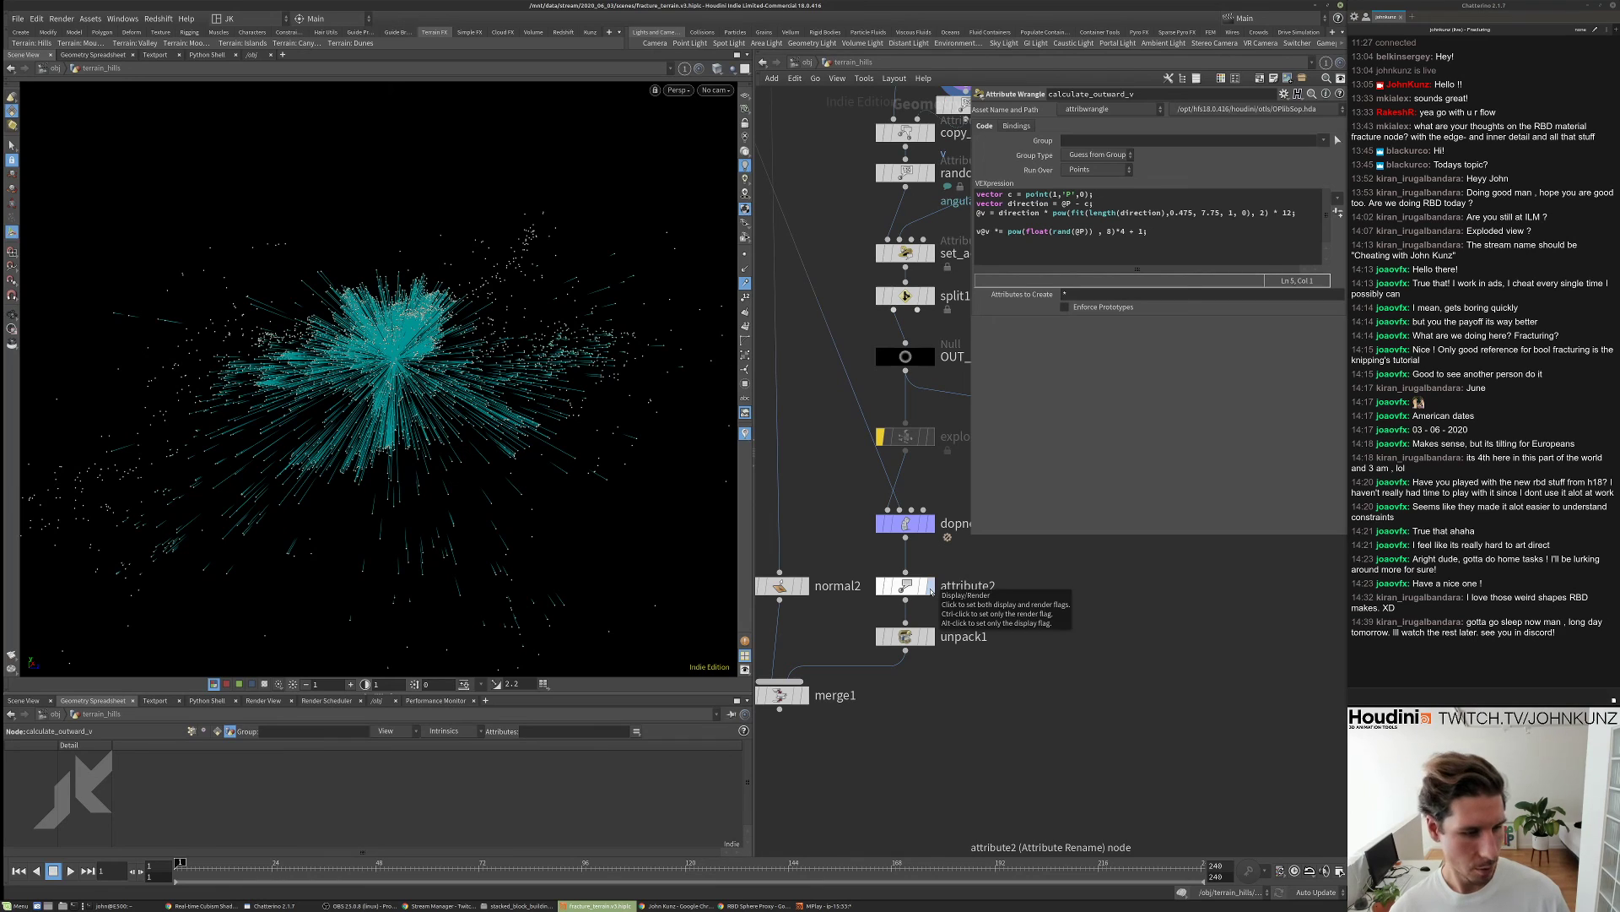
pyautogui.click(931, 588)
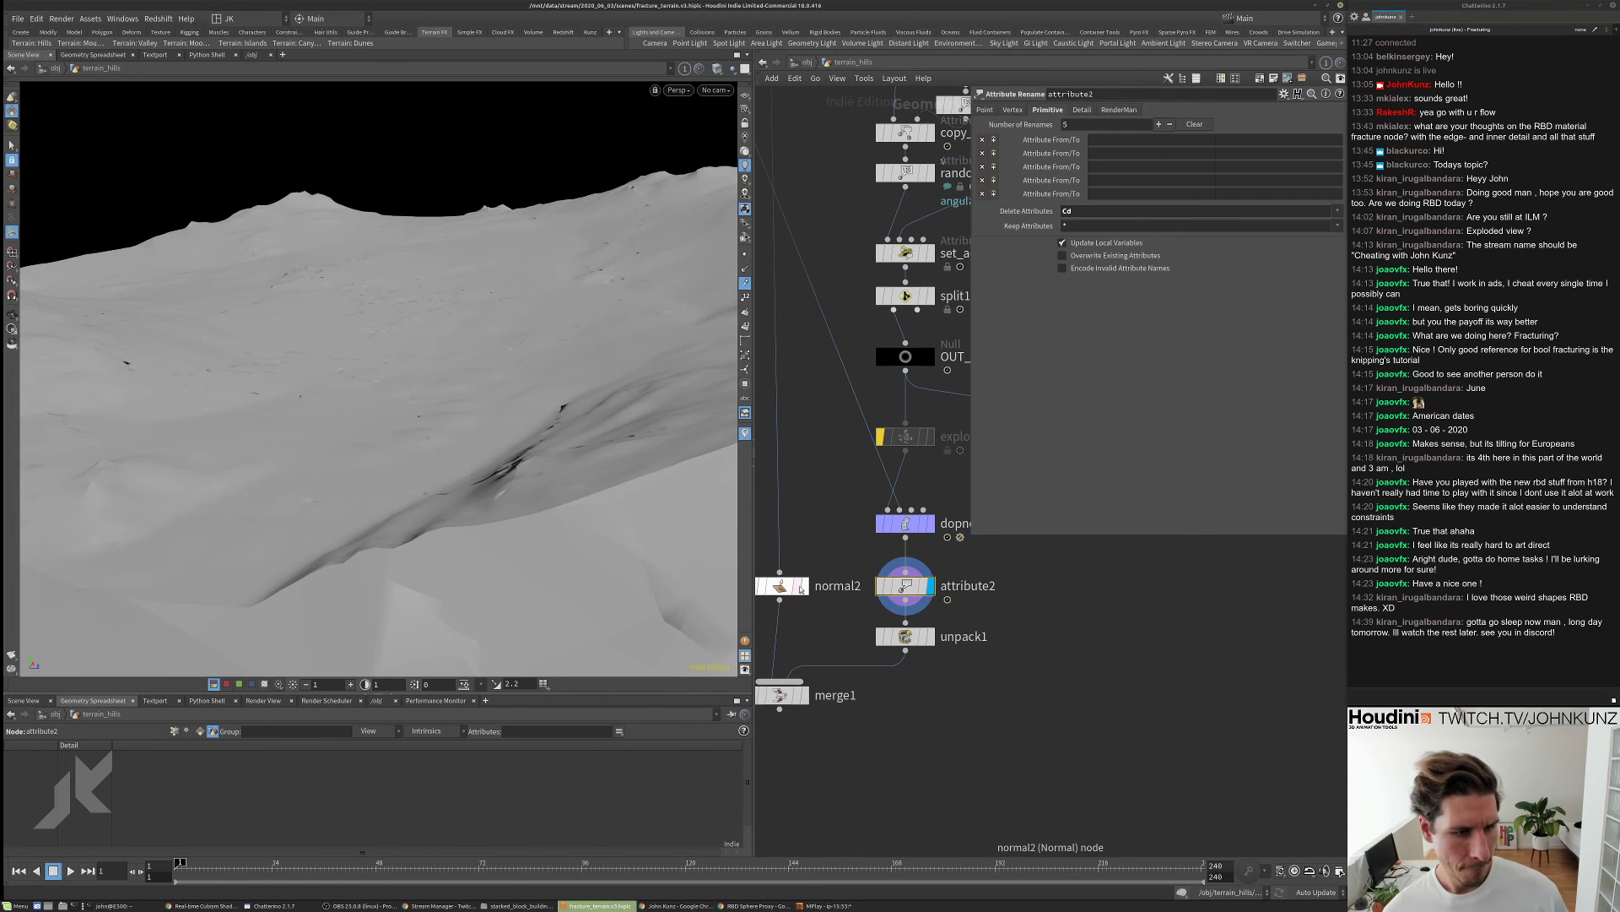
pyautogui.click(800, 589)
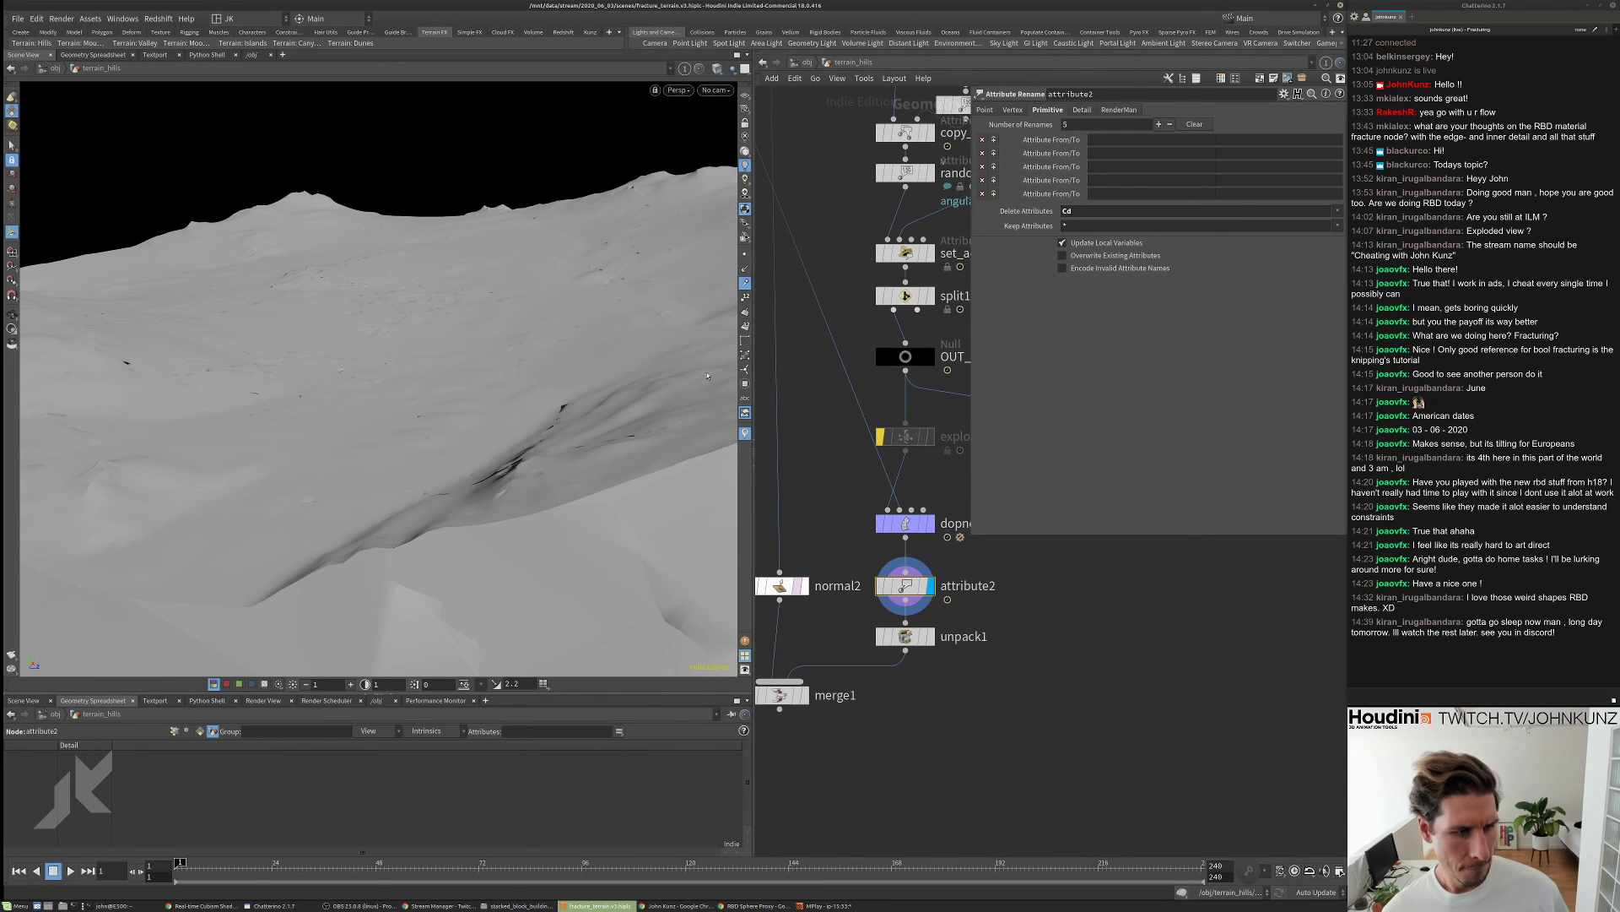
# - Look through cam2 in the viewport and start a new flipbook of frames 1 to 240
pyautogui.click(715, 90)
pyautogui.click(716, 89)
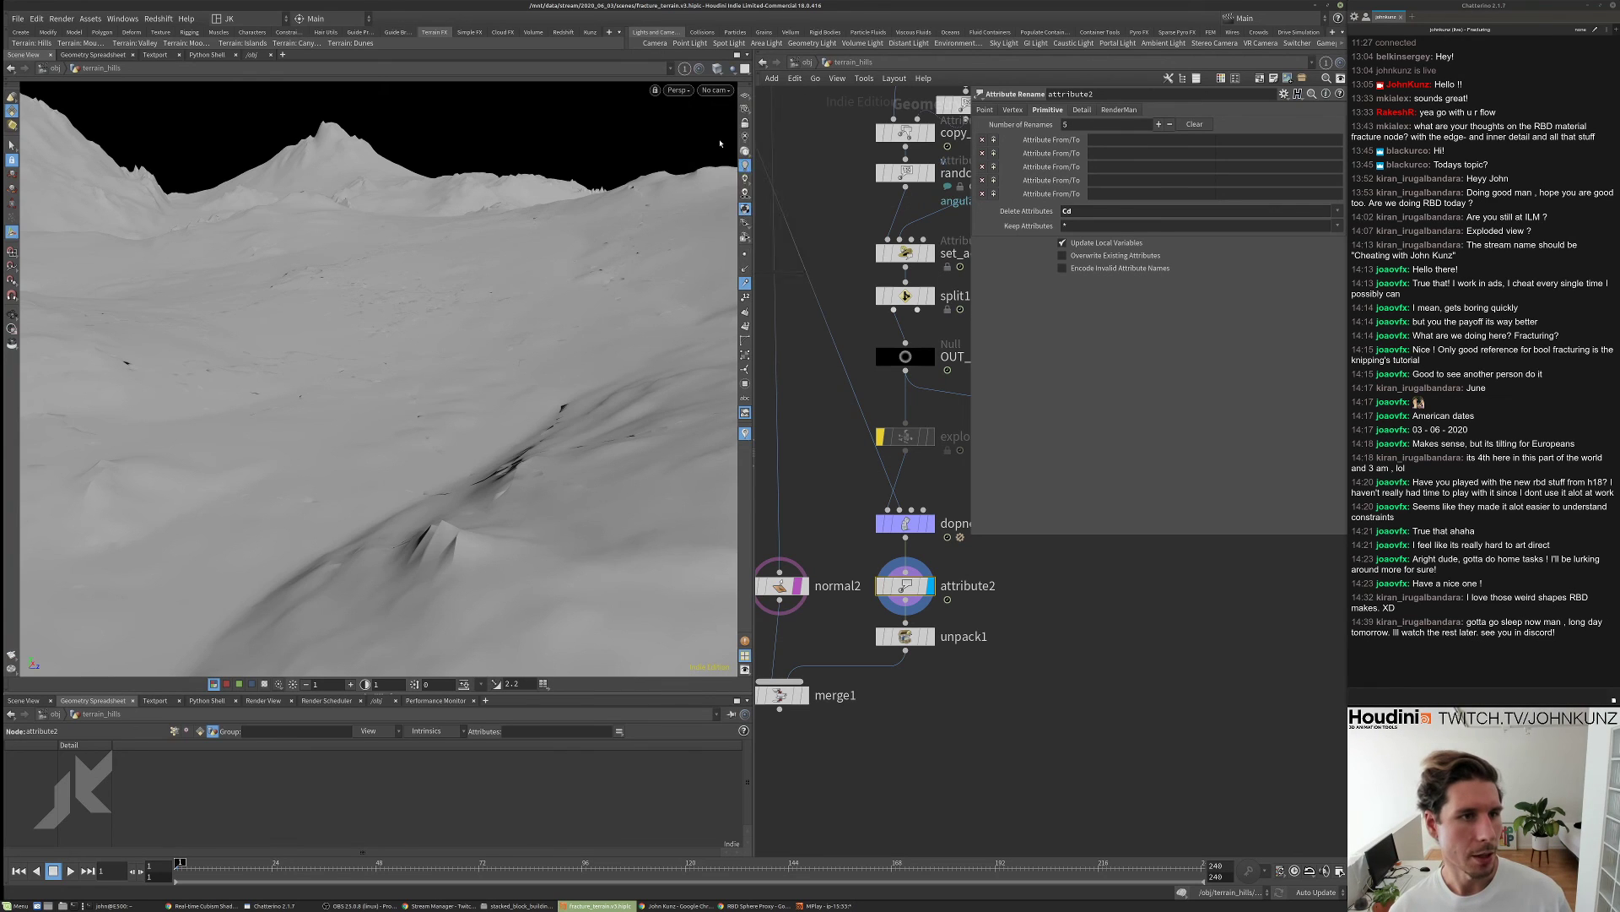
pyautogui.click(716, 90)
pyautogui.click(715, 89)
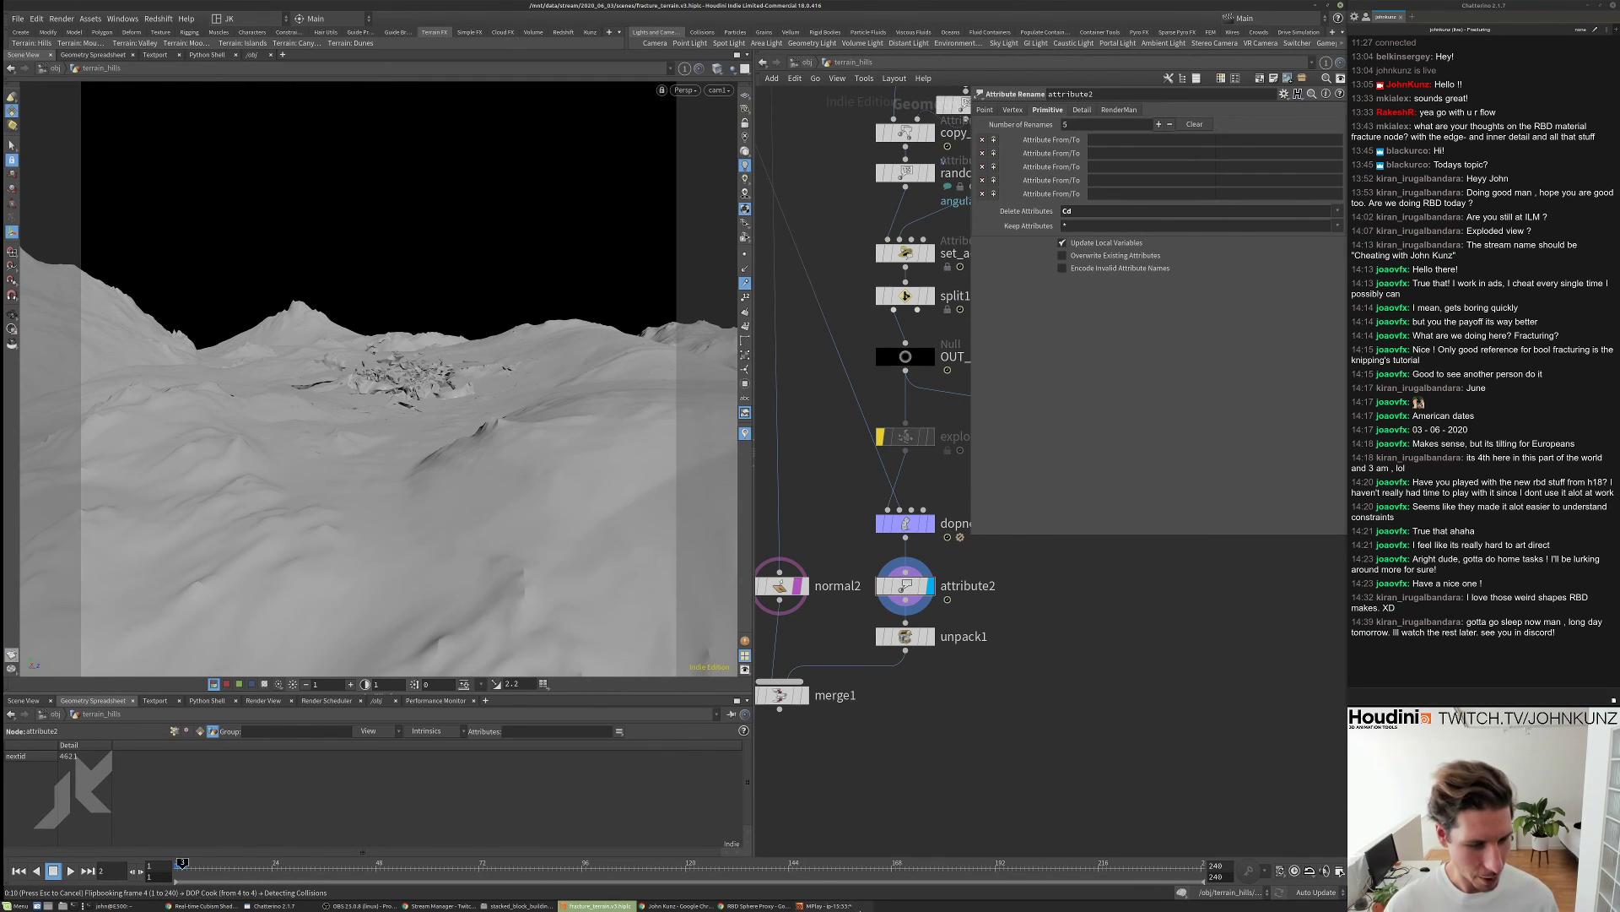
# - Move the MPlay window beside the viewport, then play and scrub the flipbooks to compare the new explosion with the earlier one
pyautogui.moveTo(951, 124); pyautogui.dragTo(995, 80)
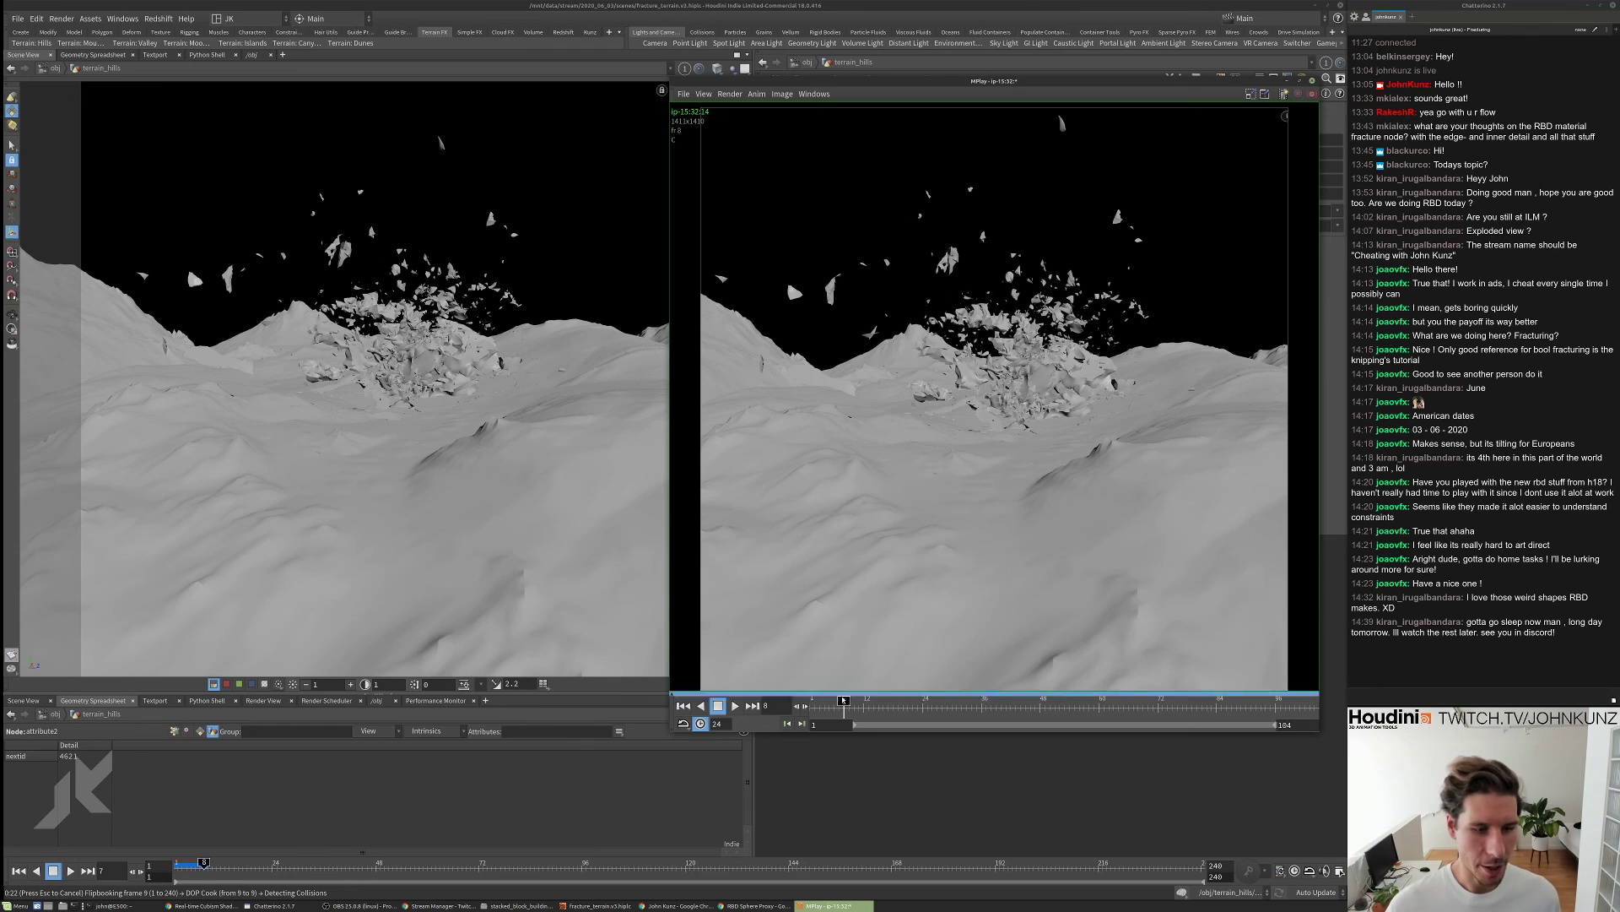
pyautogui.click(881, 702)
pyautogui.moveTo(881, 702)
pyautogui.mouseDown()
pyautogui.moveTo(923, 700)
pyautogui.moveTo(836, 701)
pyautogui.moveTo(930, 698)
pyautogui.moveTo(825, 701)
pyautogui.moveTo(852, 701)
pyautogui.mouseUp()
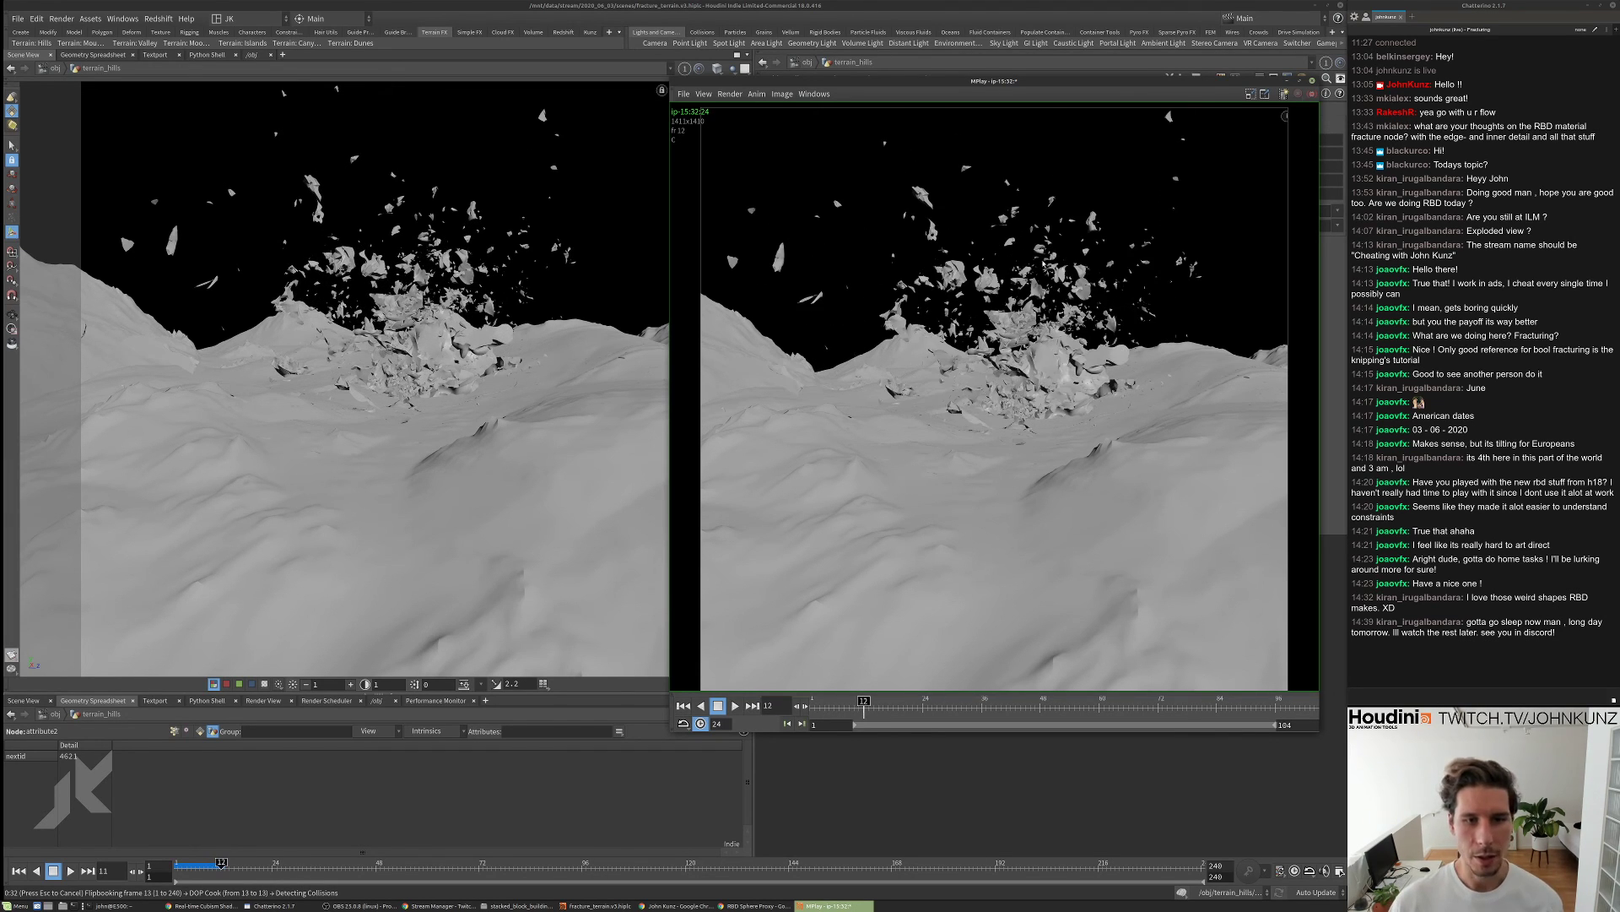
pyautogui.press('Up')
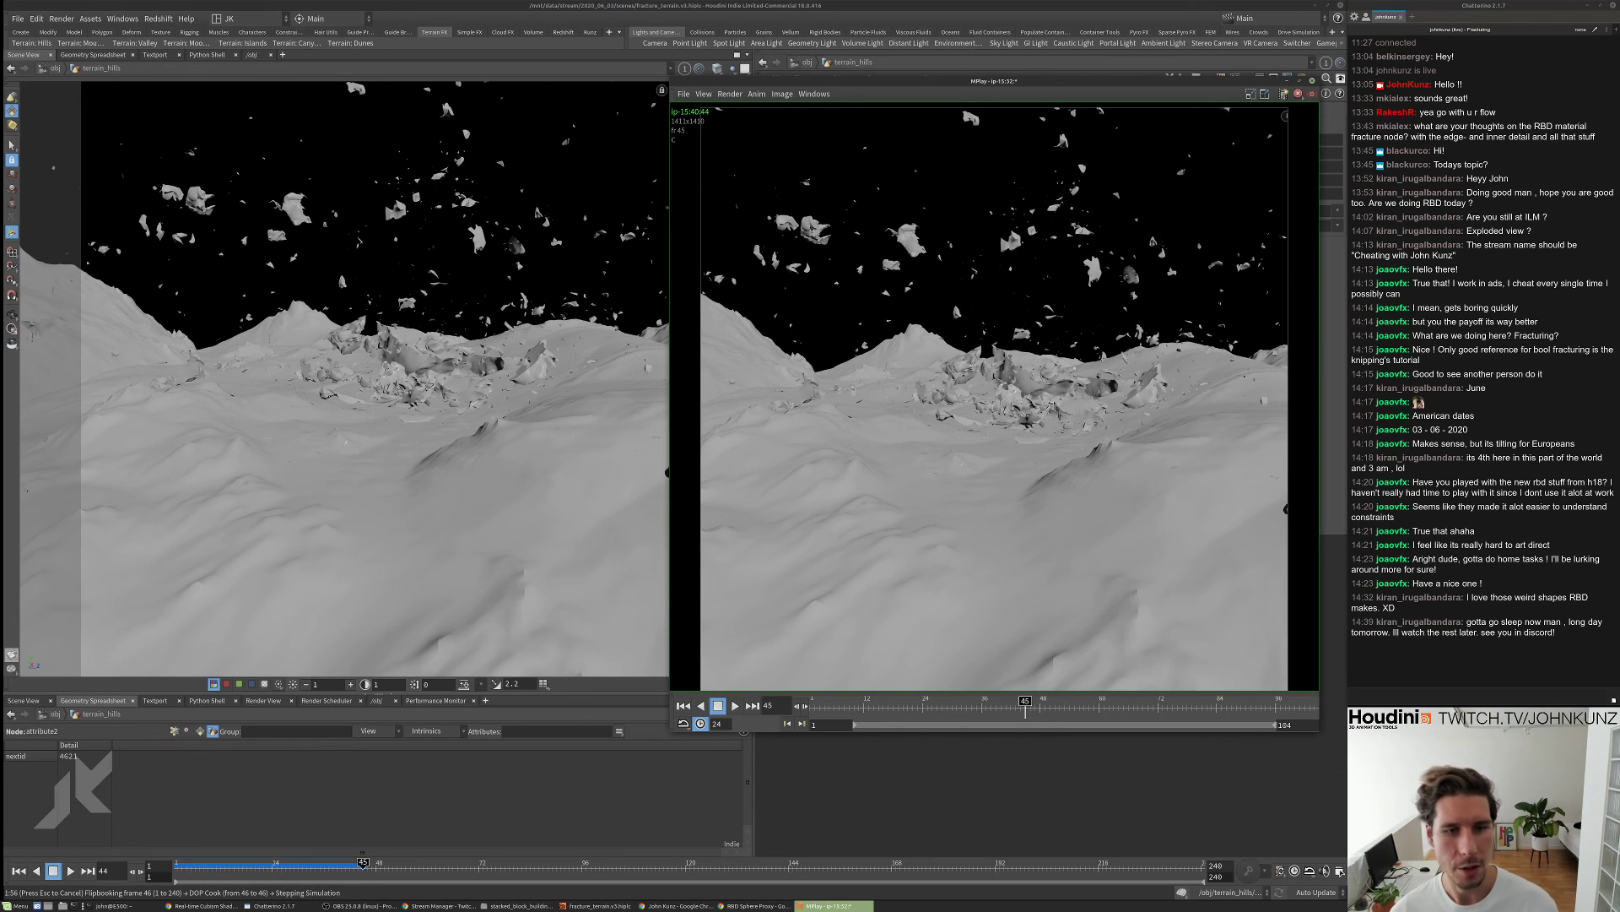
pyautogui.click(734, 705)
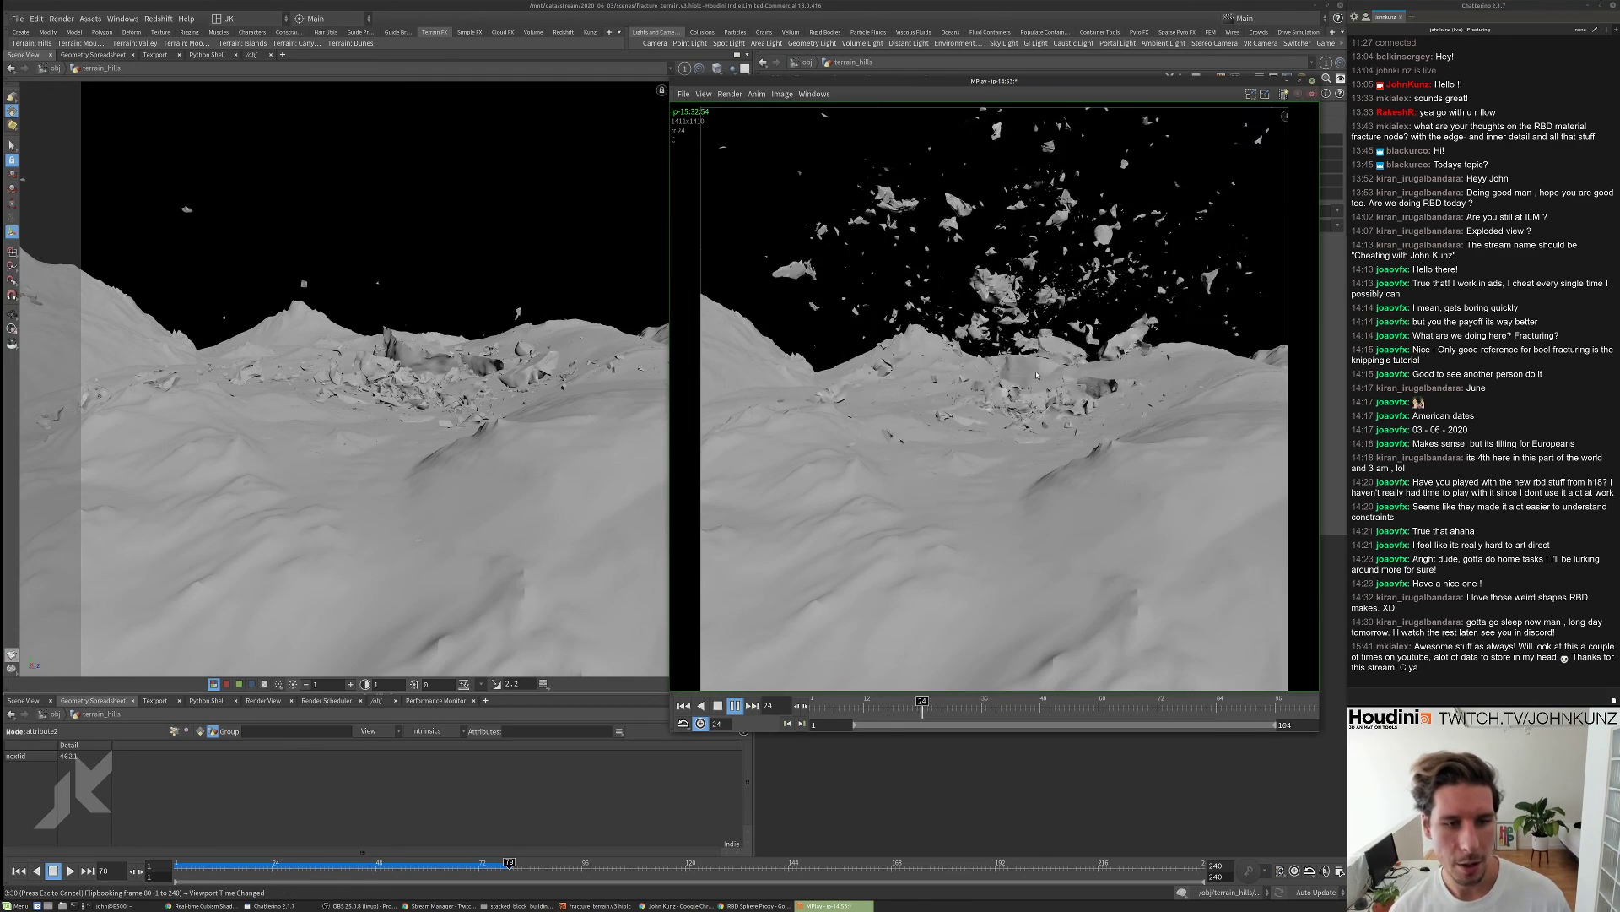
pyautogui.moveTo(1035, 706)
pyautogui.mouseDown()
pyautogui.moveTo(937, 706)
pyautogui.moveTo(1005, 705)
pyautogui.mouseUp()
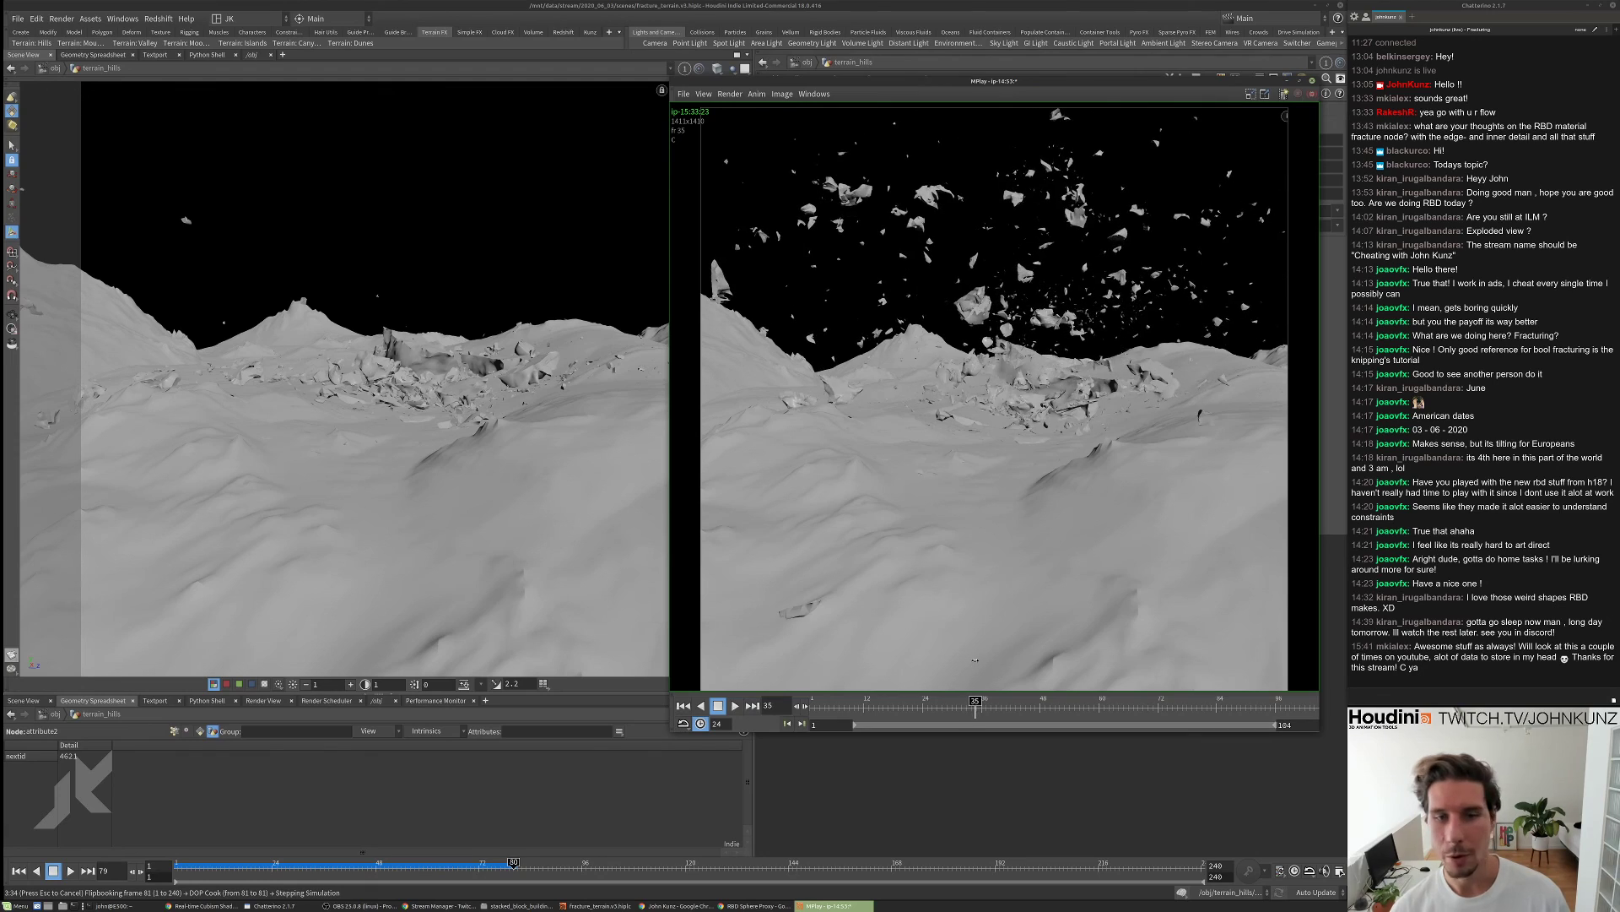
pyautogui.moveTo(941, 663)
pyautogui.mouseDown()
pyautogui.moveTo(813, 667)
pyautogui.moveTo(911, 655)
pyautogui.moveTo(848, 648)
pyautogui.moveTo(882, 650)
pyautogui.moveTo(867, 651)
pyautogui.moveTo(990, 589)
pyautogui.mouseUp()
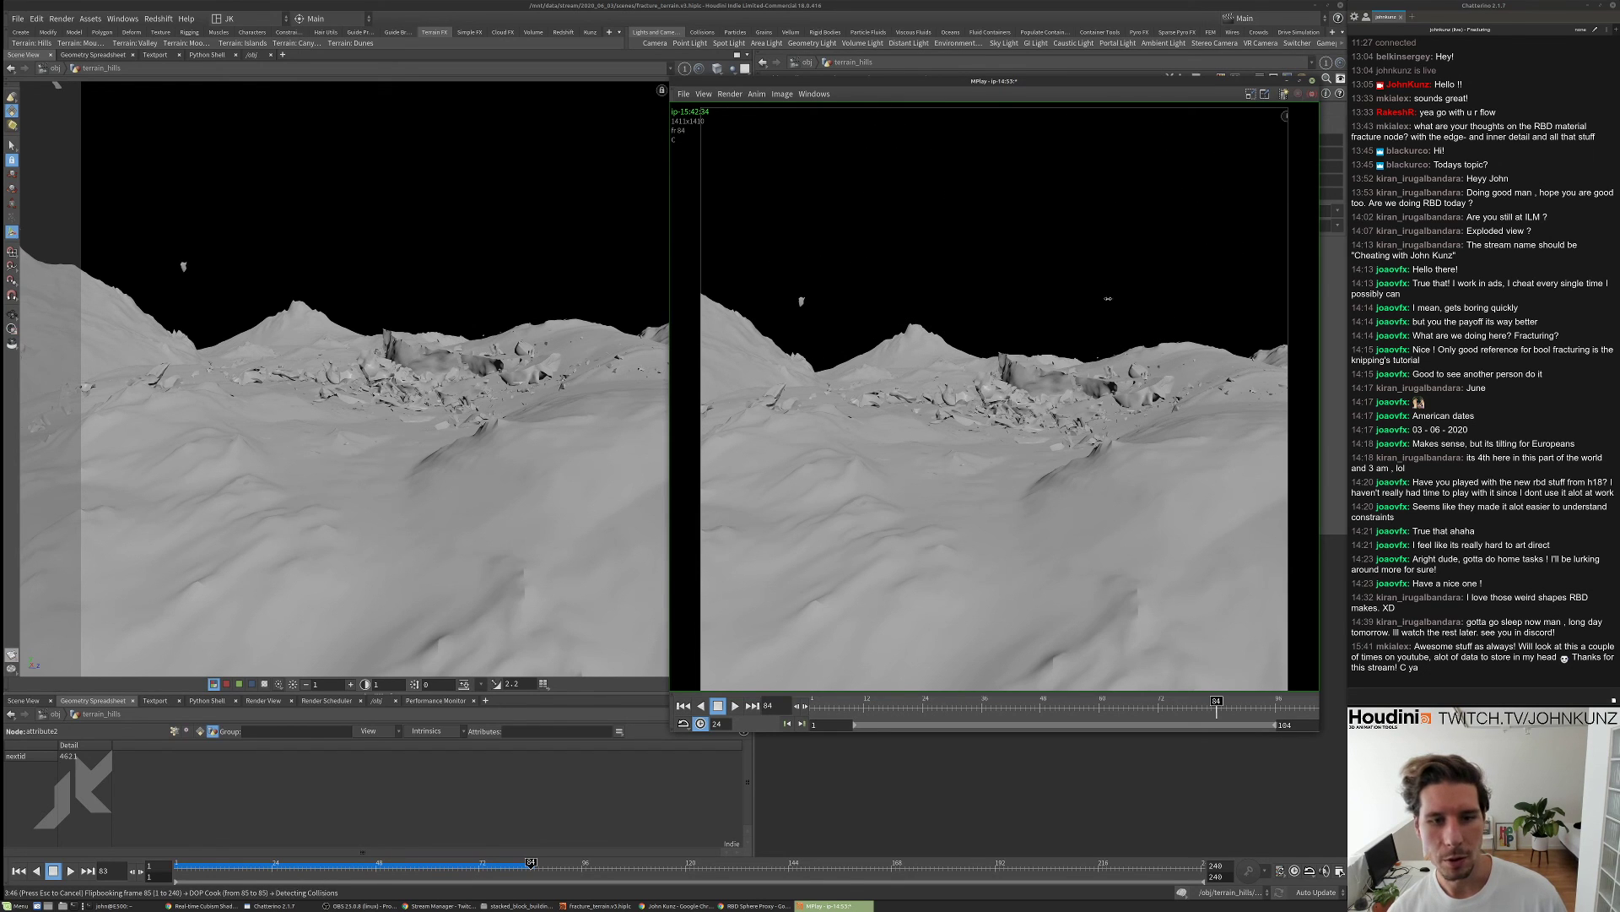